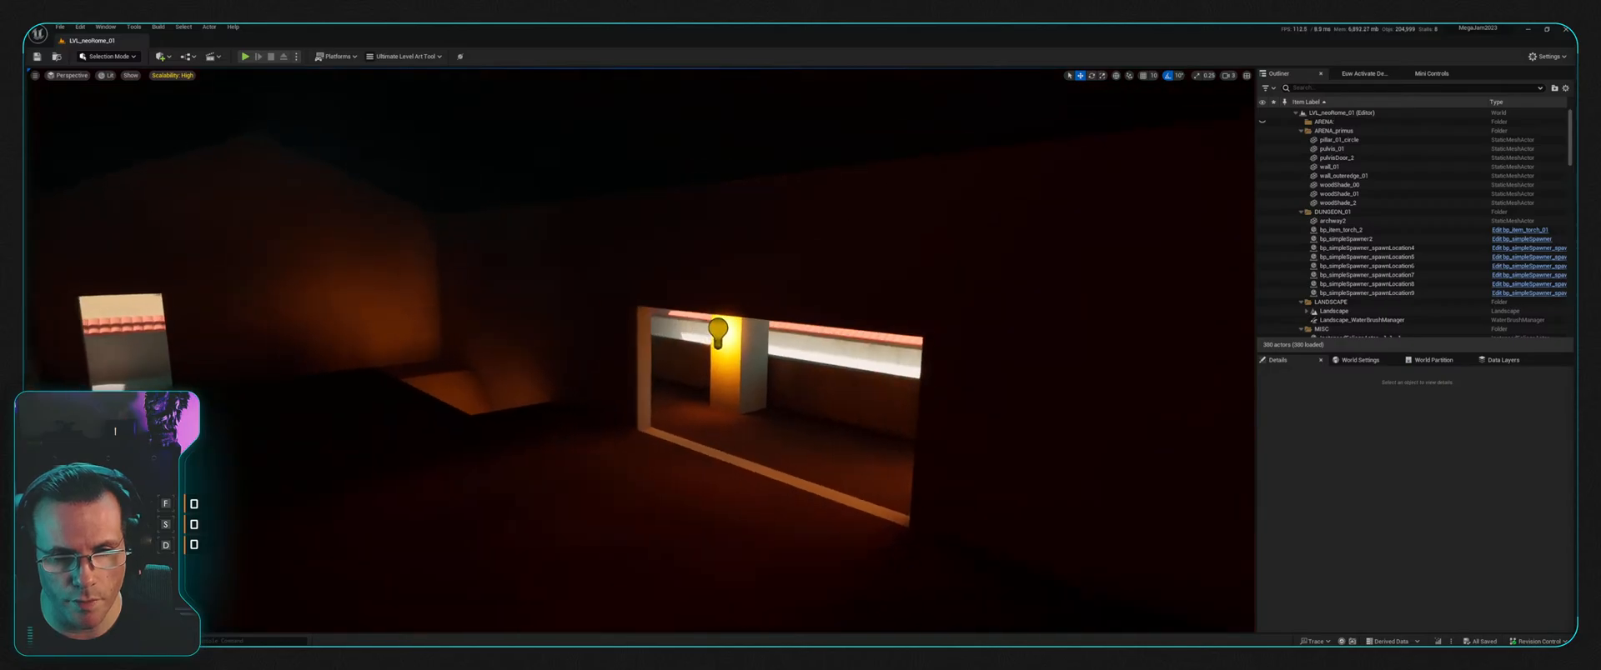
Step: Browse the Props, Particles and Engine mesh folders in the content library for a coin mesh
right_drag(372, 514, 350, 514)
key(w)
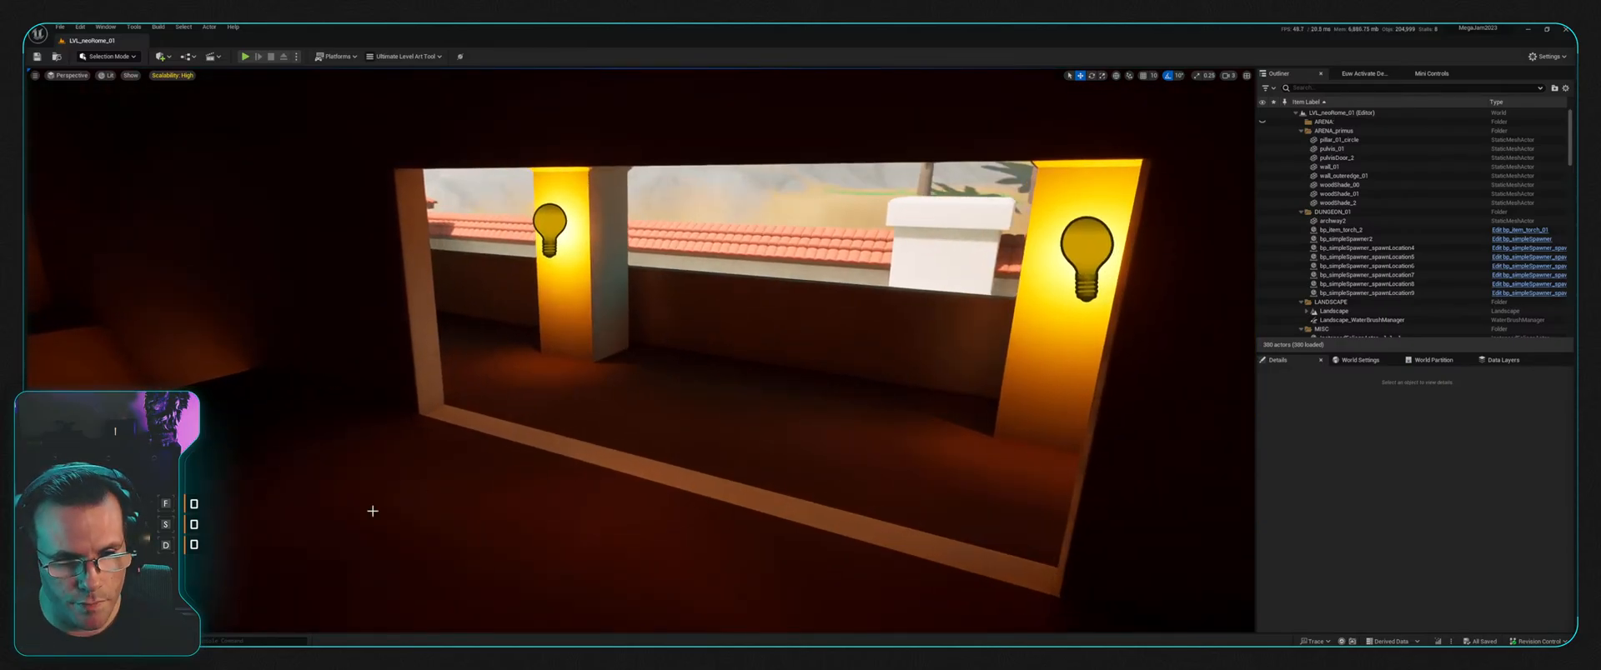
key(ctrl+space)
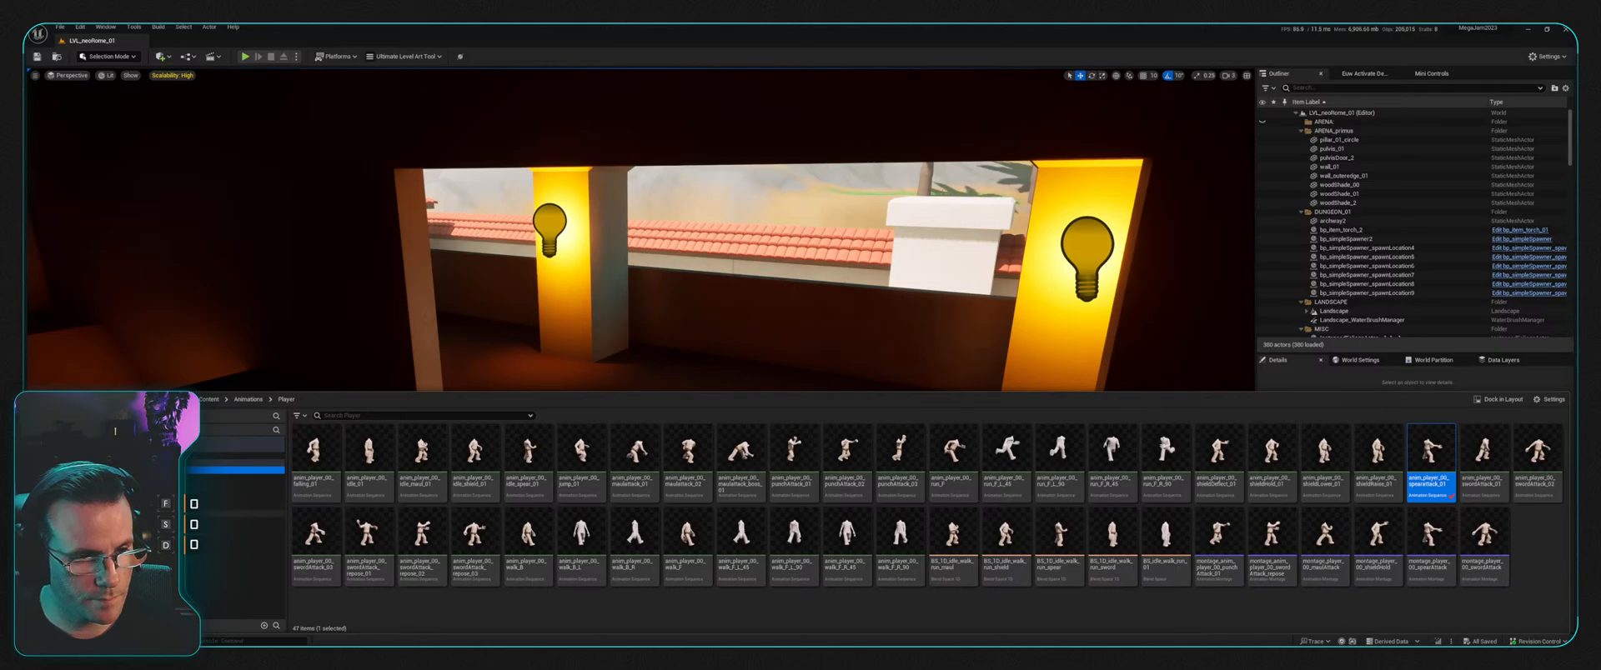
click(237, 520)
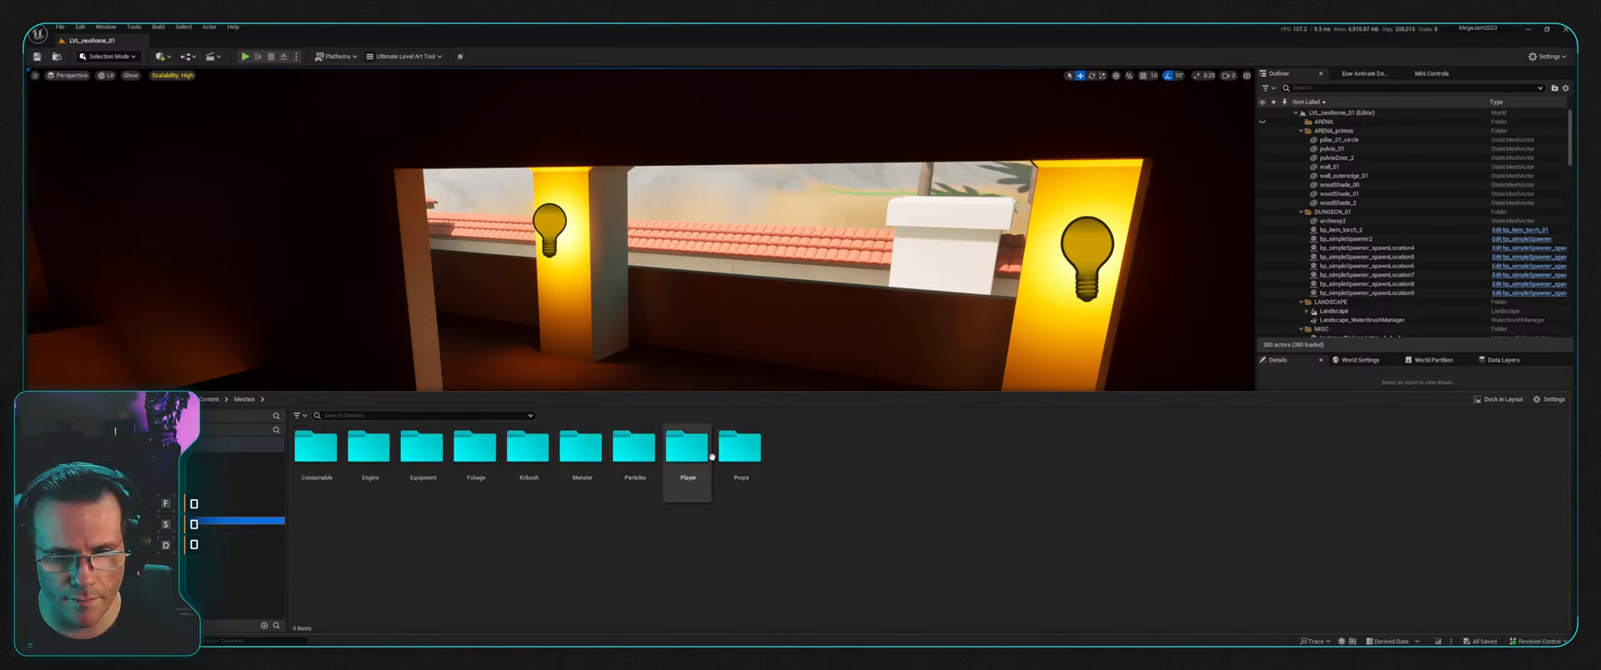
double_click(739, 448)
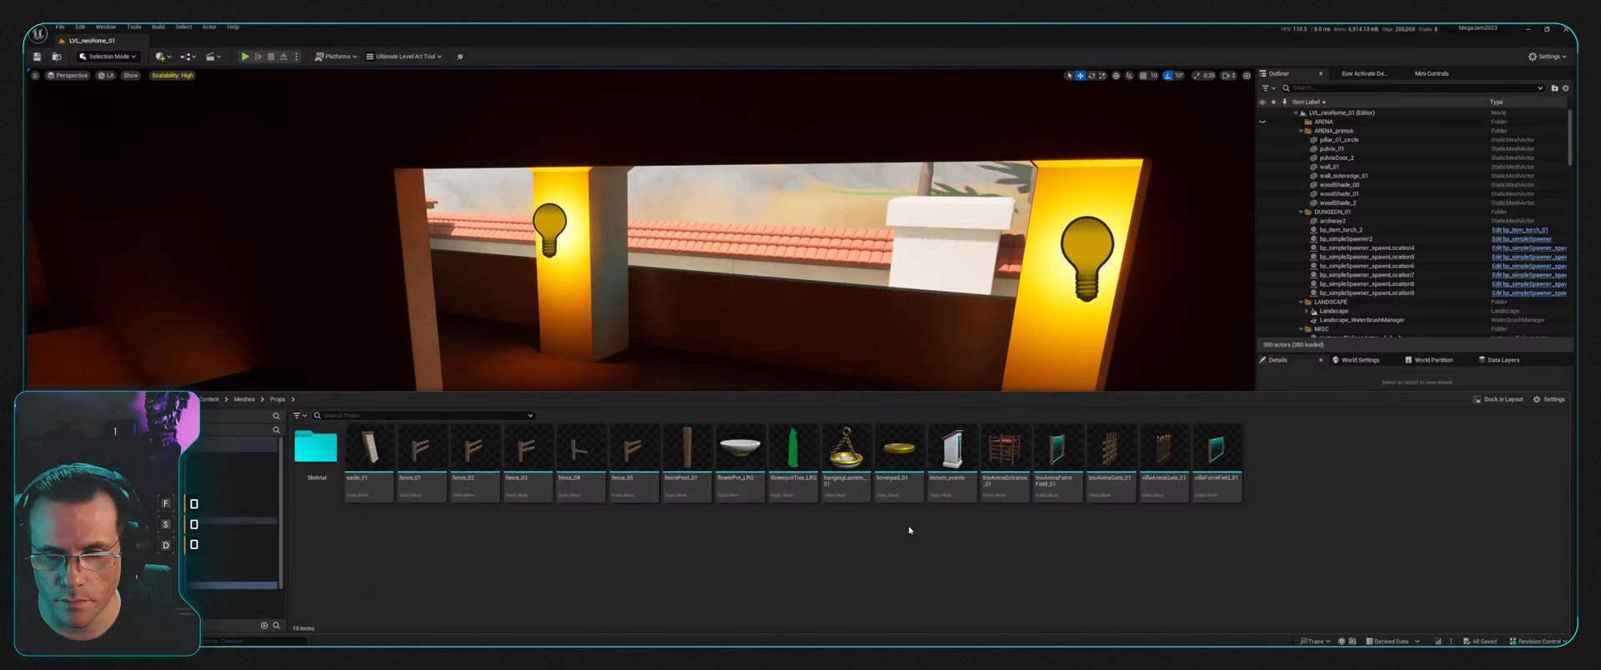
key(alt+Left)
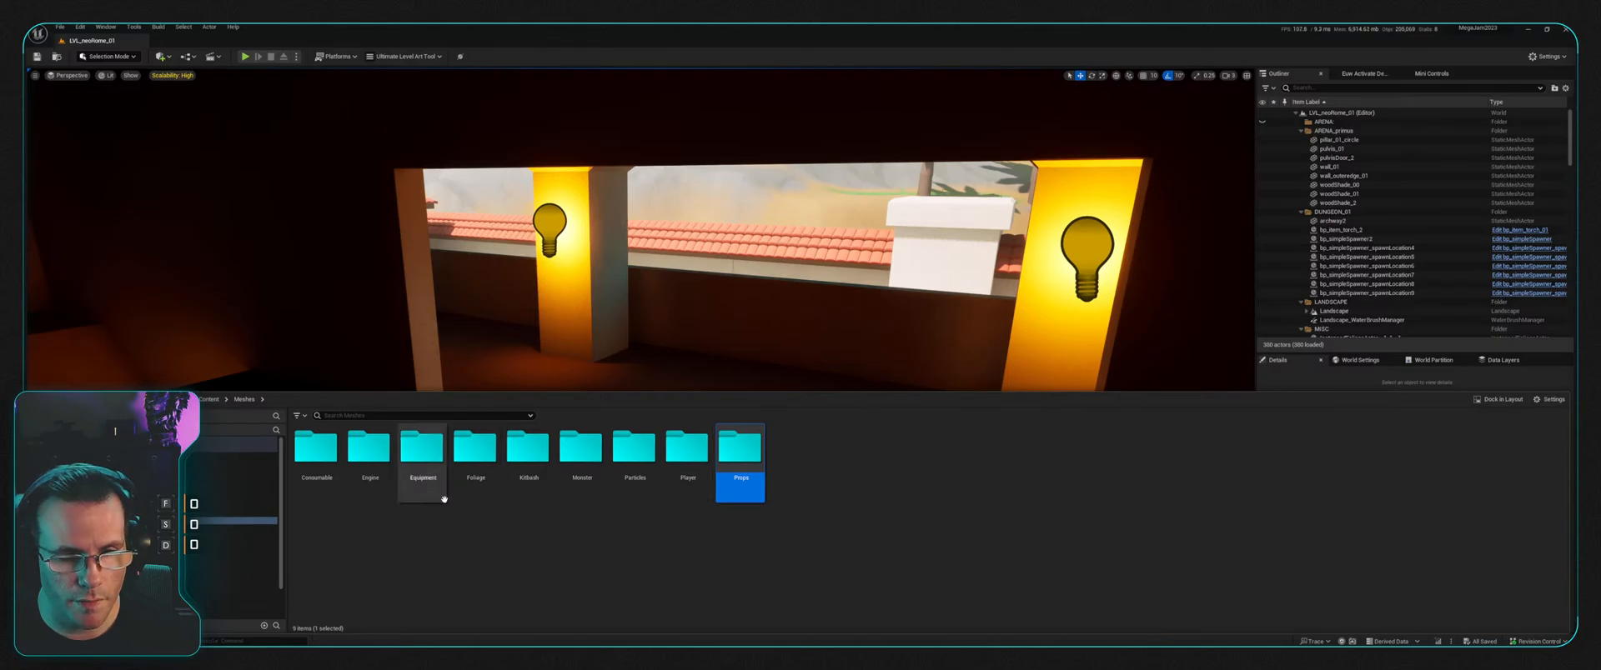
double_click(633, 447)
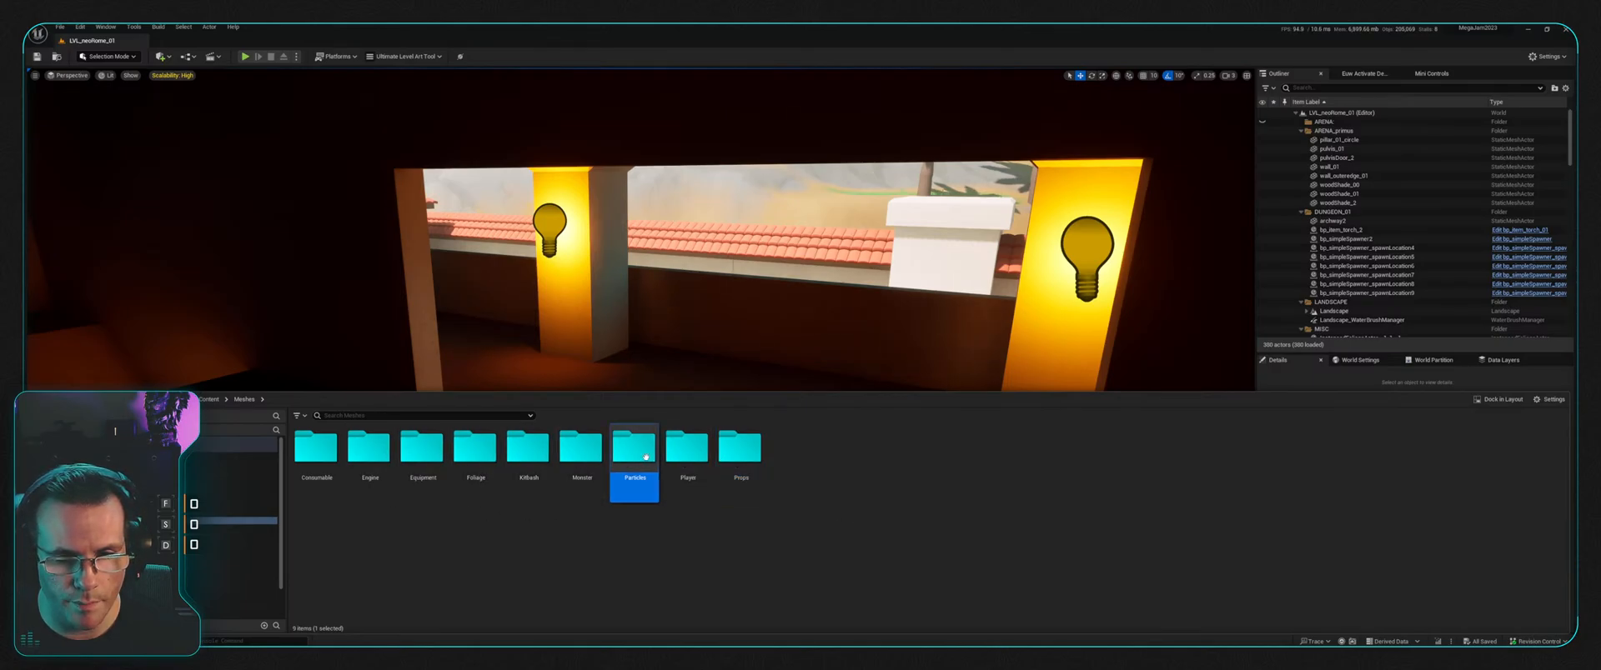
key(alt+Left)
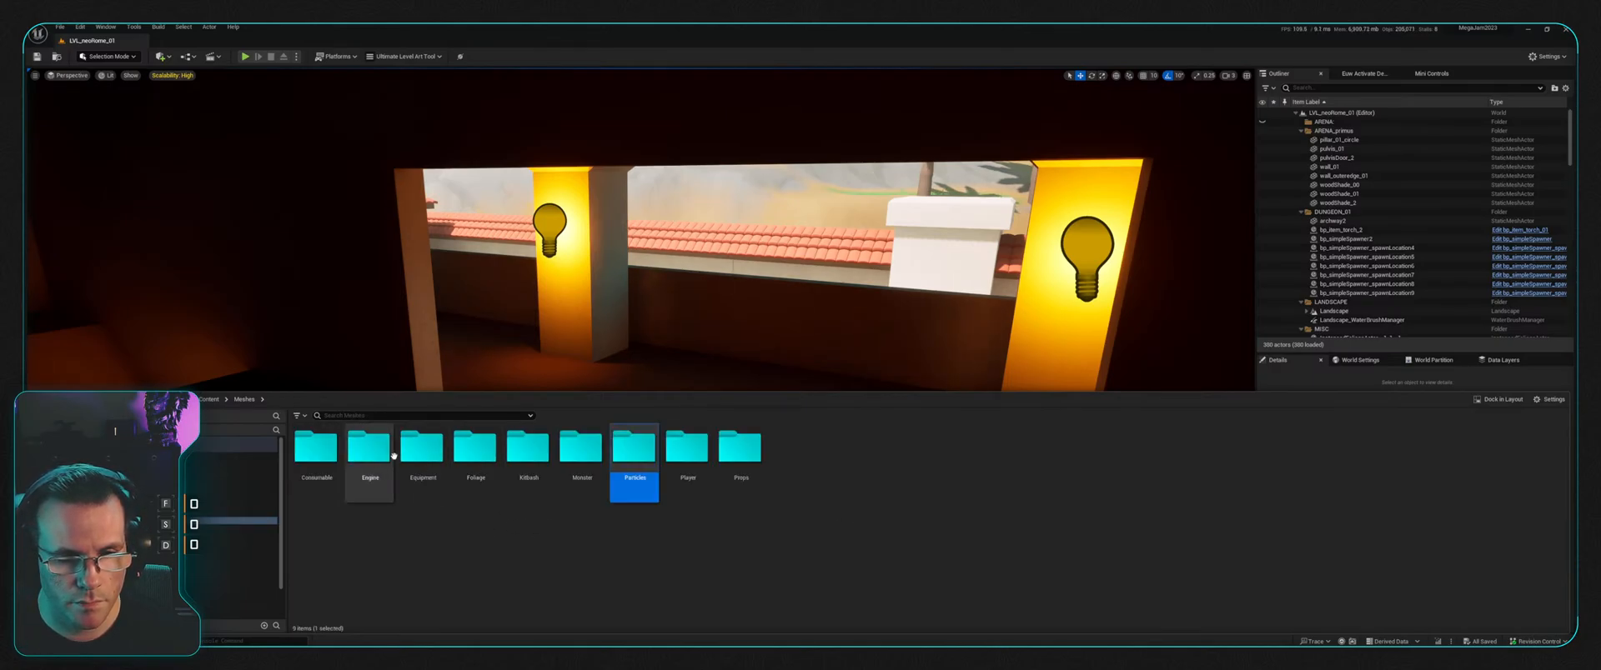
double_click(357, 453)
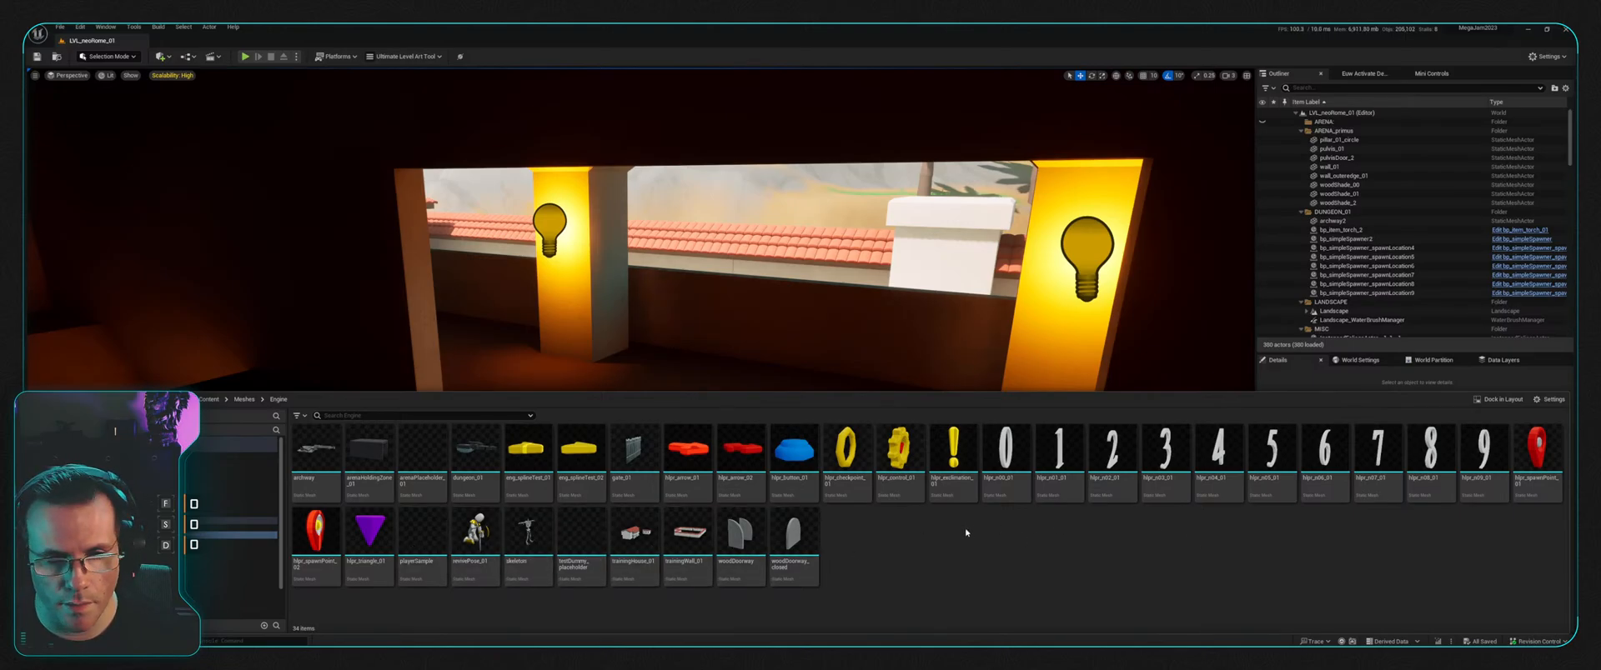
key(alt+Left)
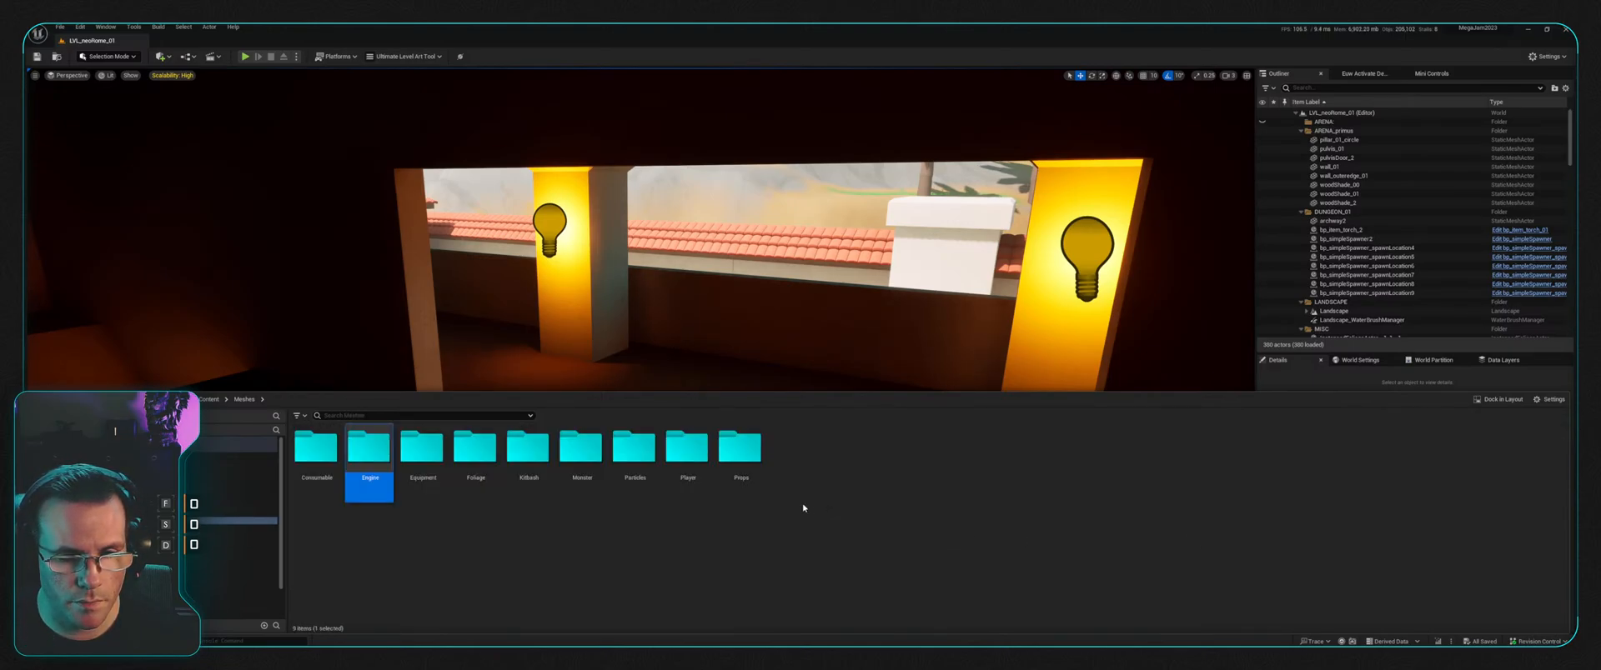
double_click(740, 450)
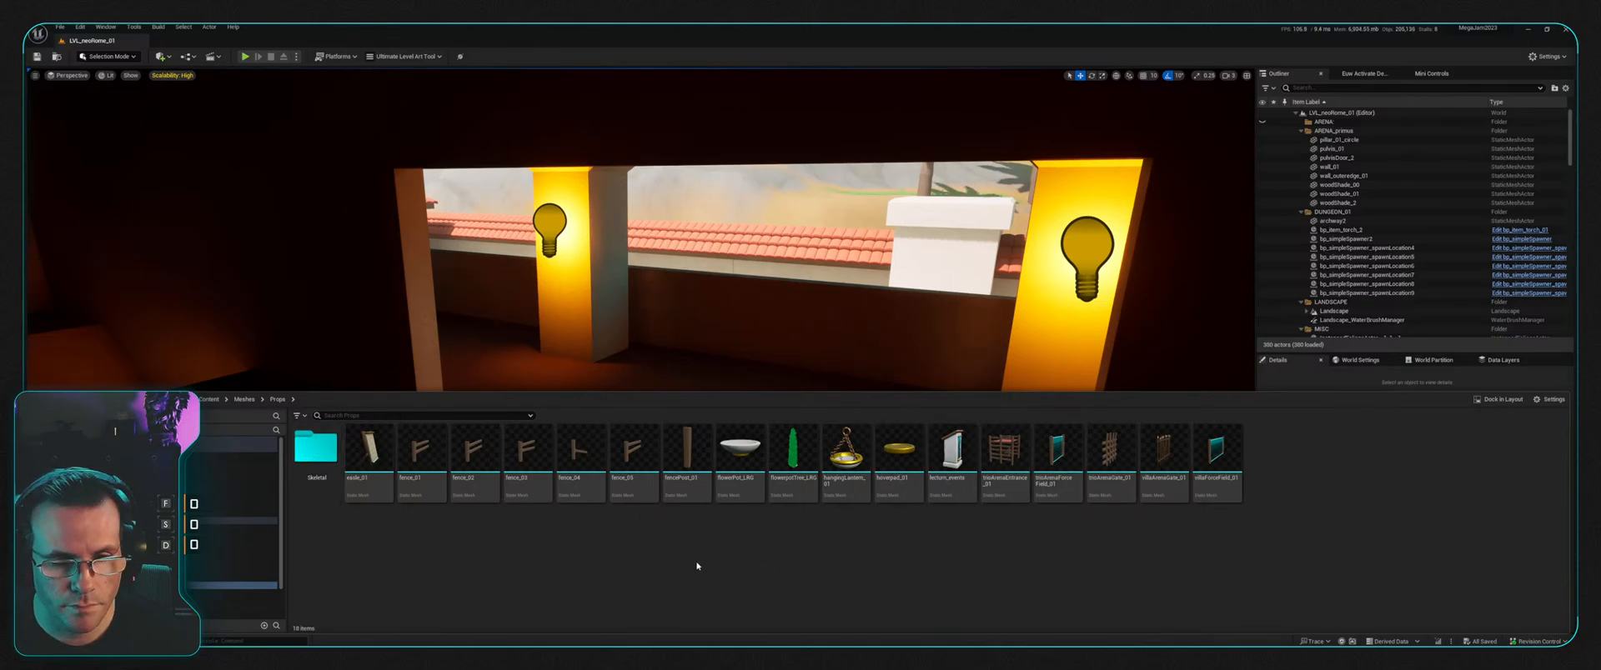
key(alt+Left)
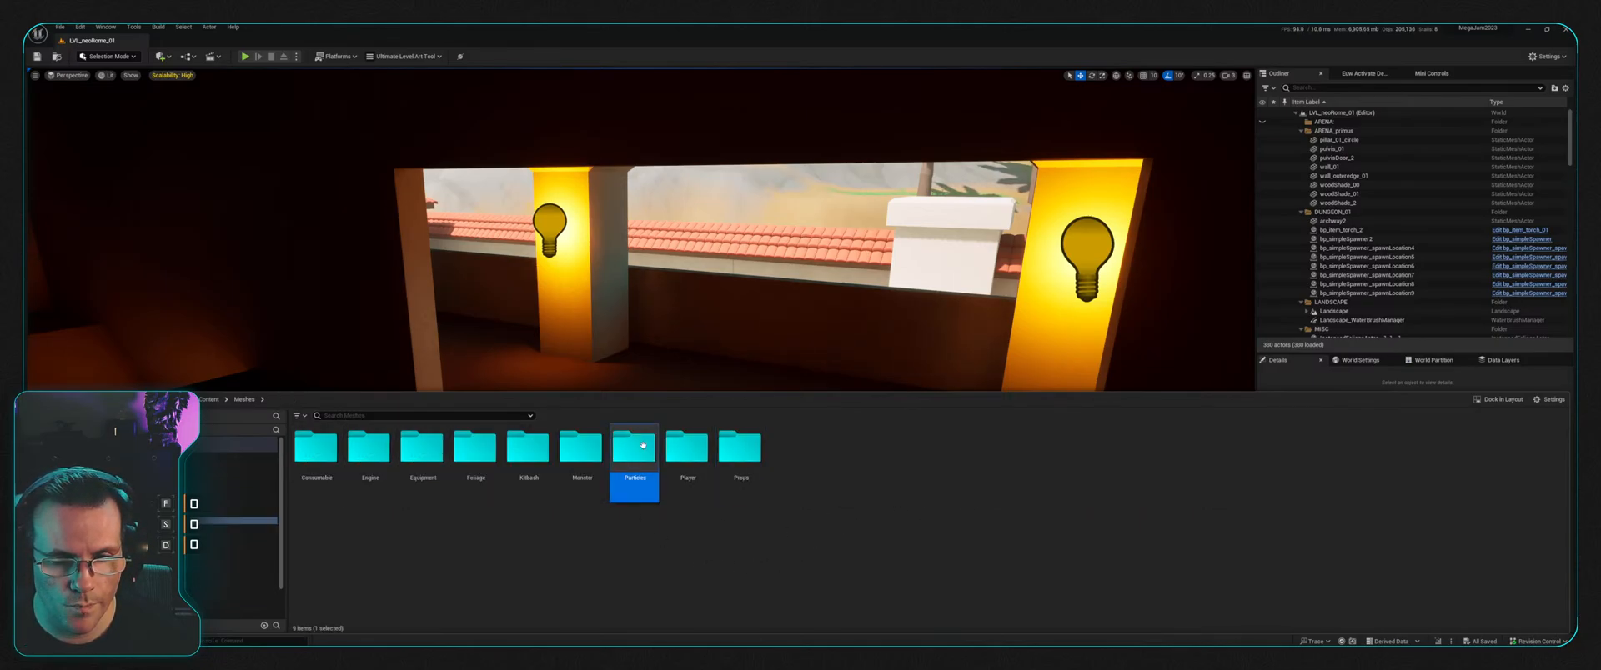
double_click(646, 450)
key(alt+Left)
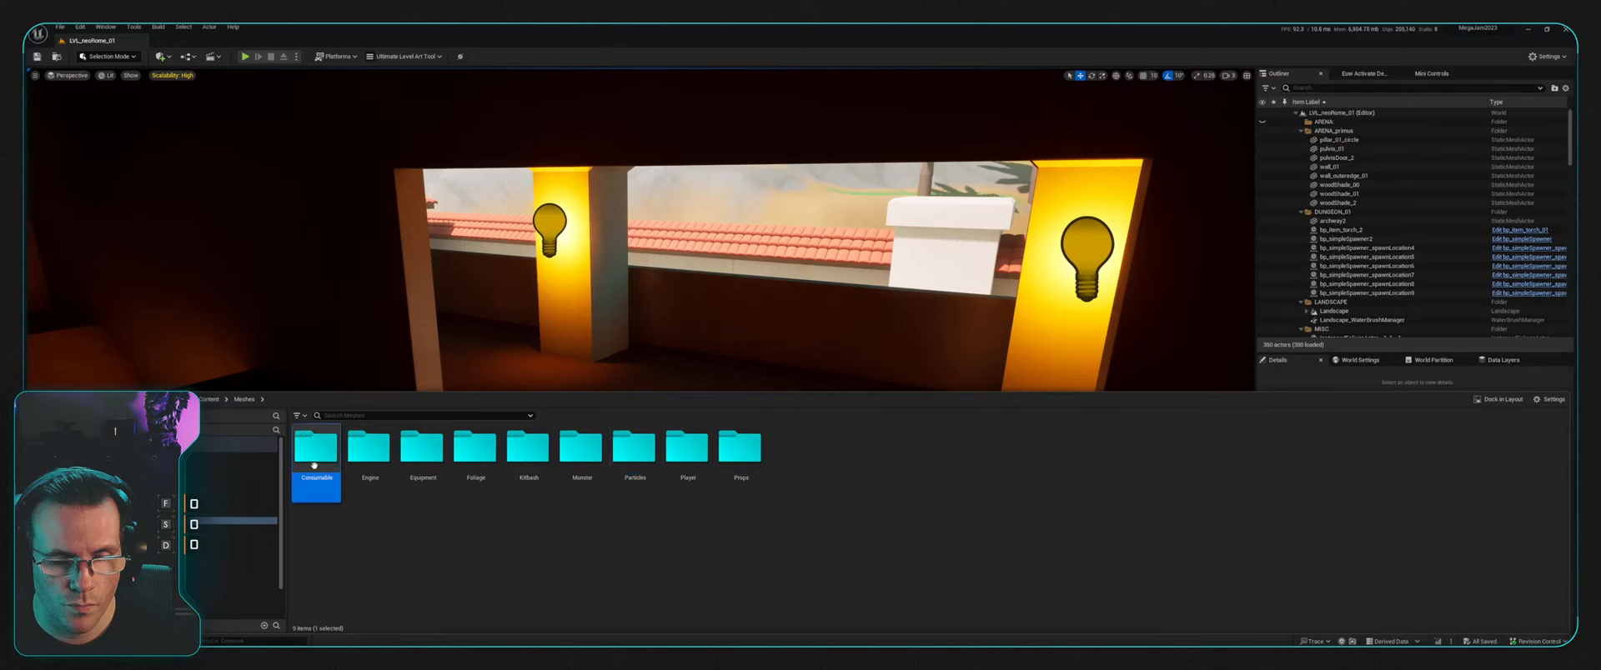
Step: Place the coin_01 mesh from the Consumable folder on the ledge of the wall opening
double_click(321, 454)
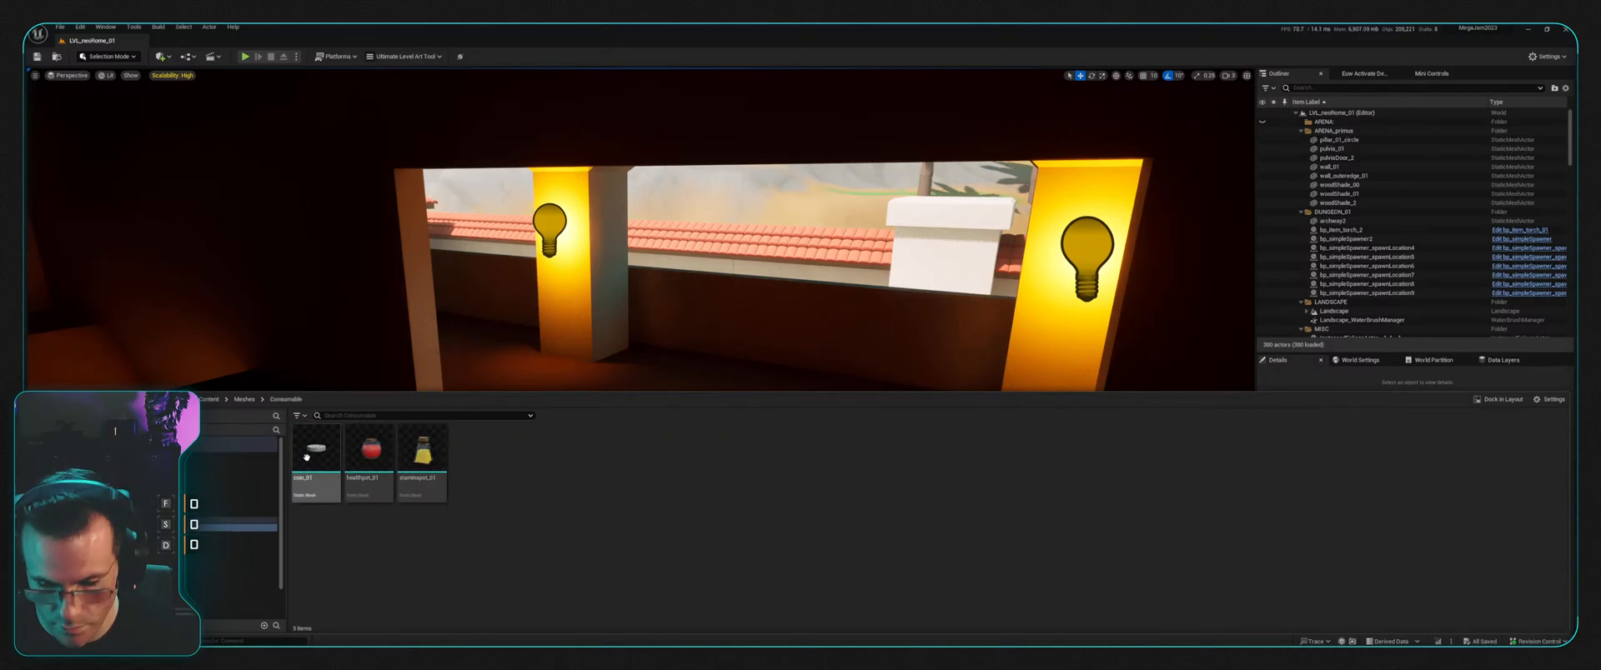
drag(306, 456, 579, 478)
key(f)
key(w)
mouse_move(705, 451)
right_down()
mouse_move(779, 367)
mouse_move(709, 467)
mouse_move(705, 451)
right_up()
drag(645, 456, 678, 386)
key(e)
mouse_move(677, 385)
right_down()
mouse_move(750, 375)
mouse_move(584, 367)
mouse_move(659, 383)
right_up()
key(Escape)
mouse_move(758, 357)
right_down()
mouse_move(667, 367)
mouse_move(775, 292)
mouse_move(675, 309)
mouse_move(733, 333)
mouse_move(717, 350)
mouse_move(760, 358)
right_up()
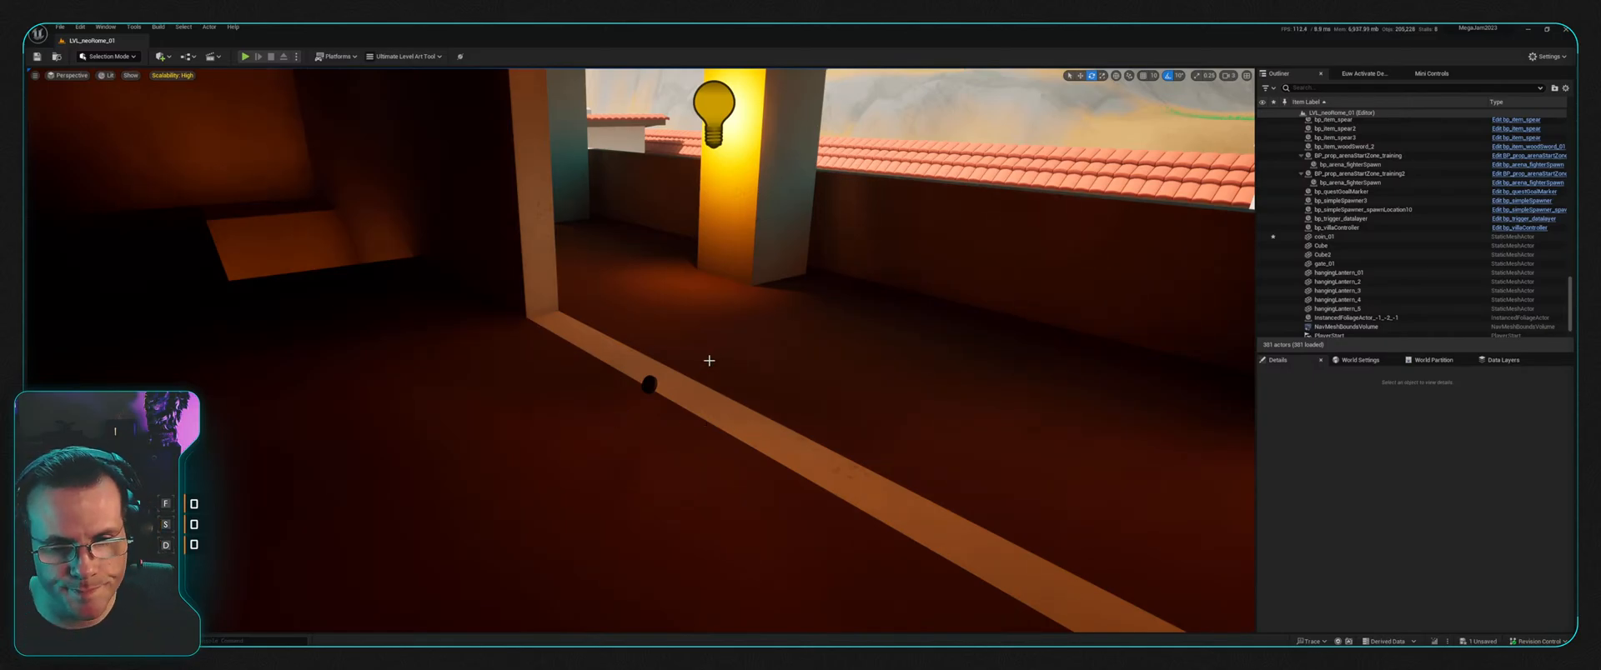
Step: Create a new Niagara system in the Particles folder and name it FXS_coinGlint_01
key(ctrl+space)
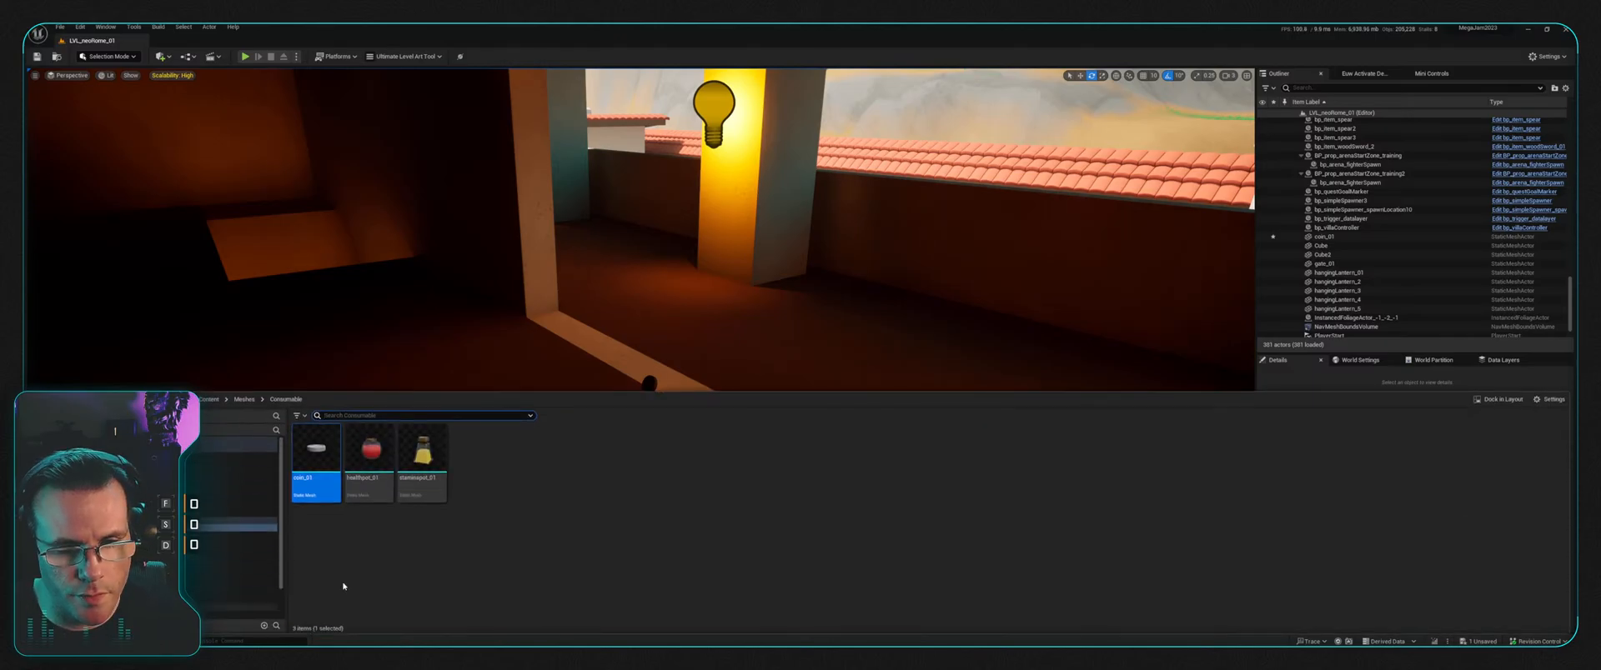
click(238, 556)
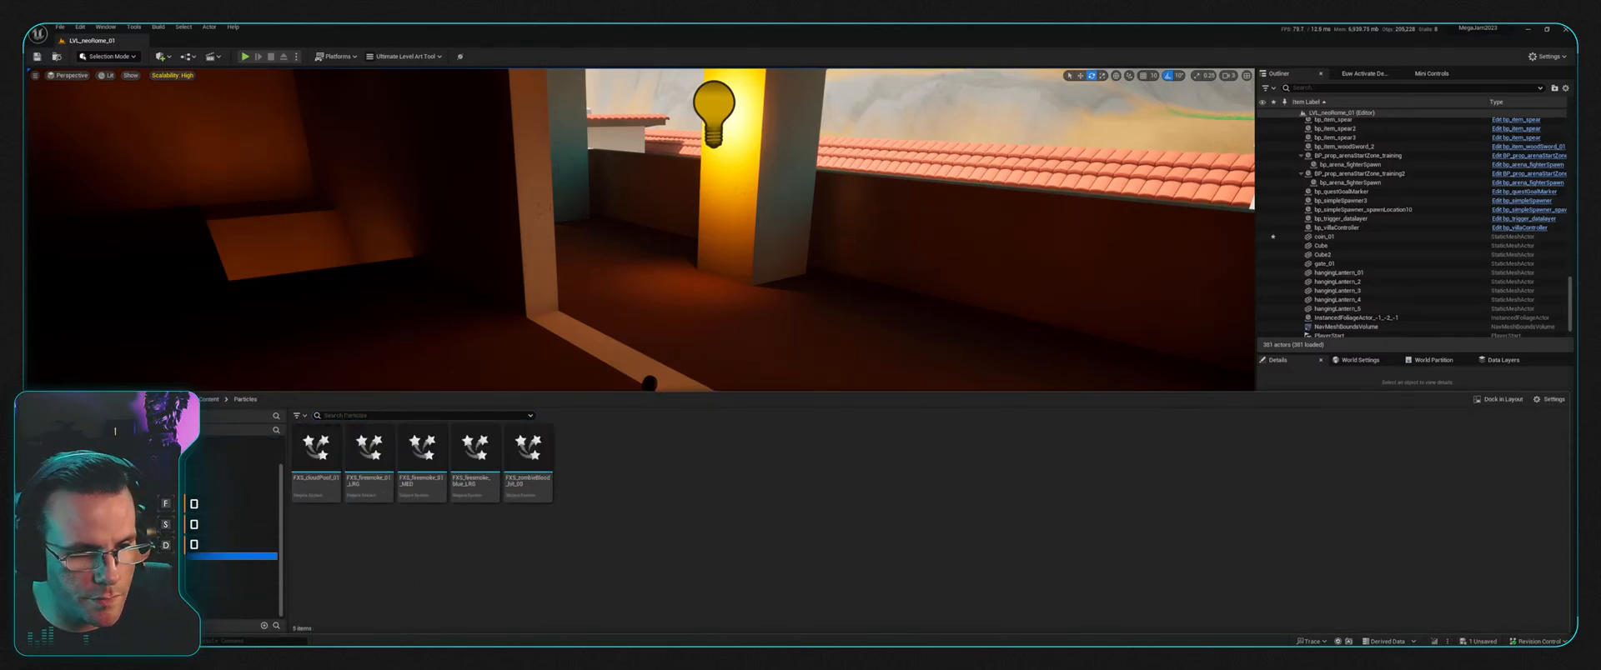
click(627, 526)
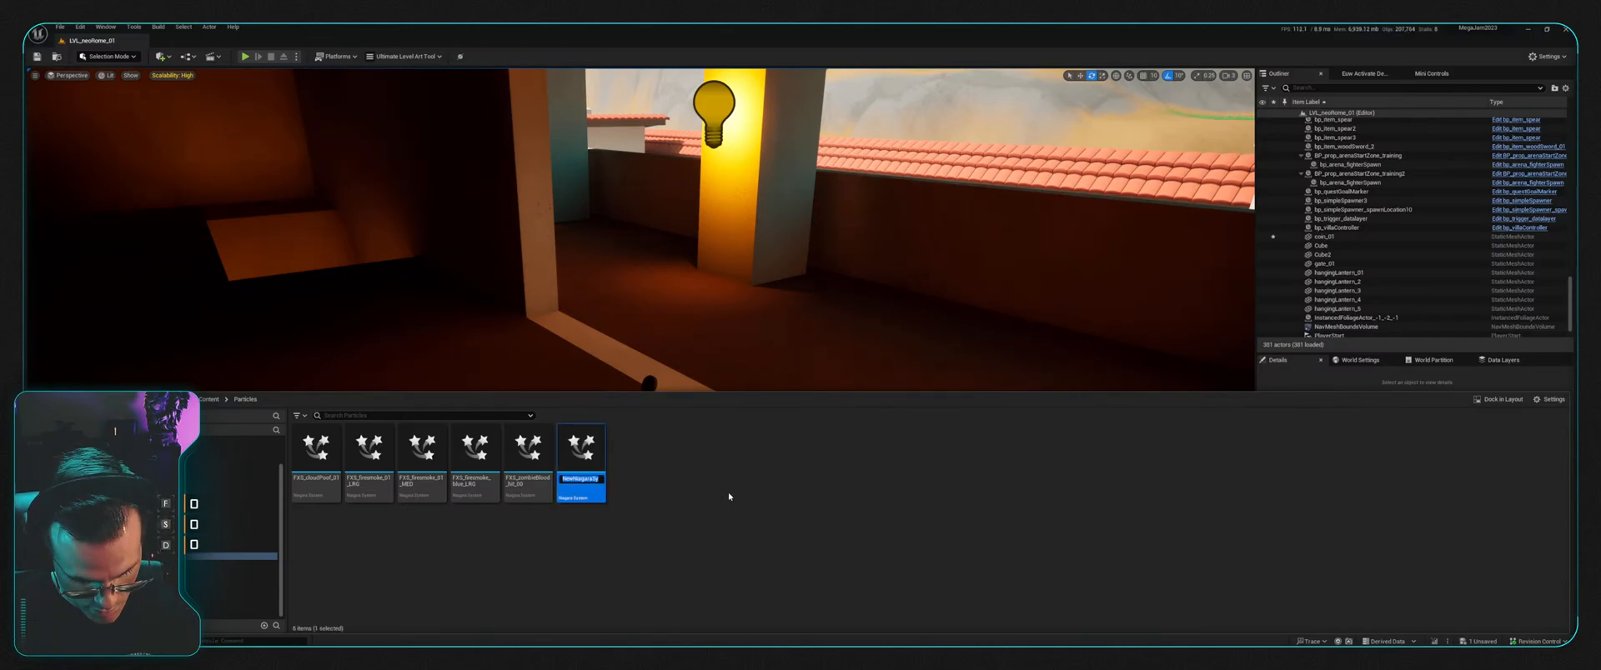
text(FXS)
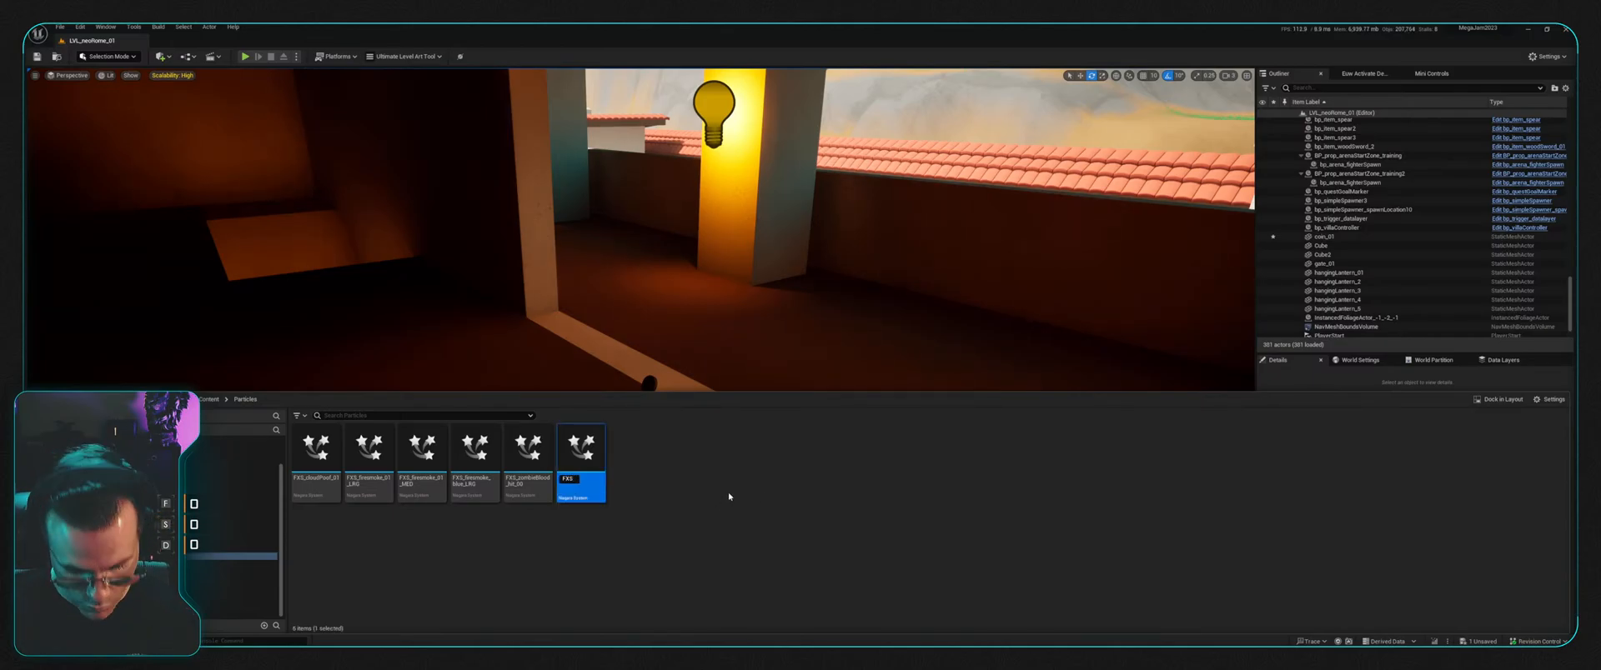
text(_)
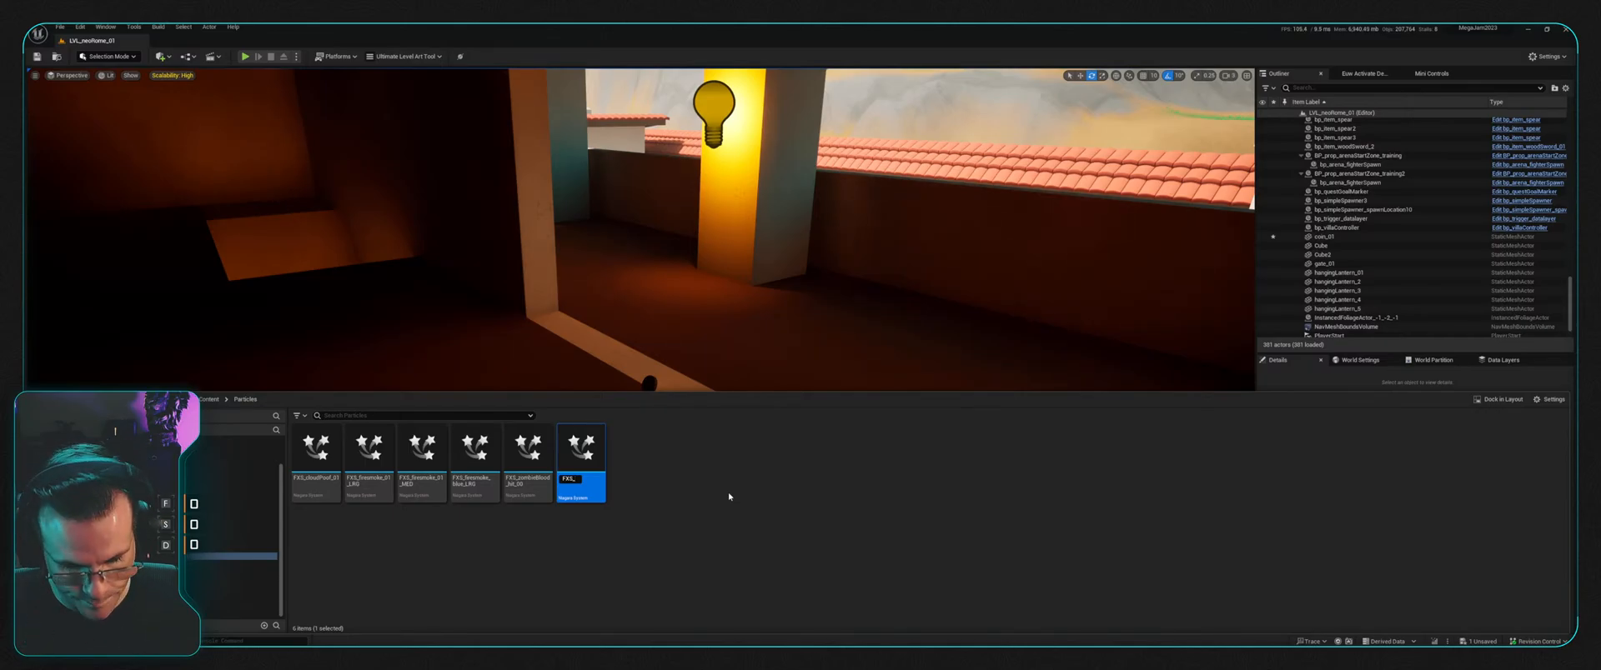
text(coinGlin)
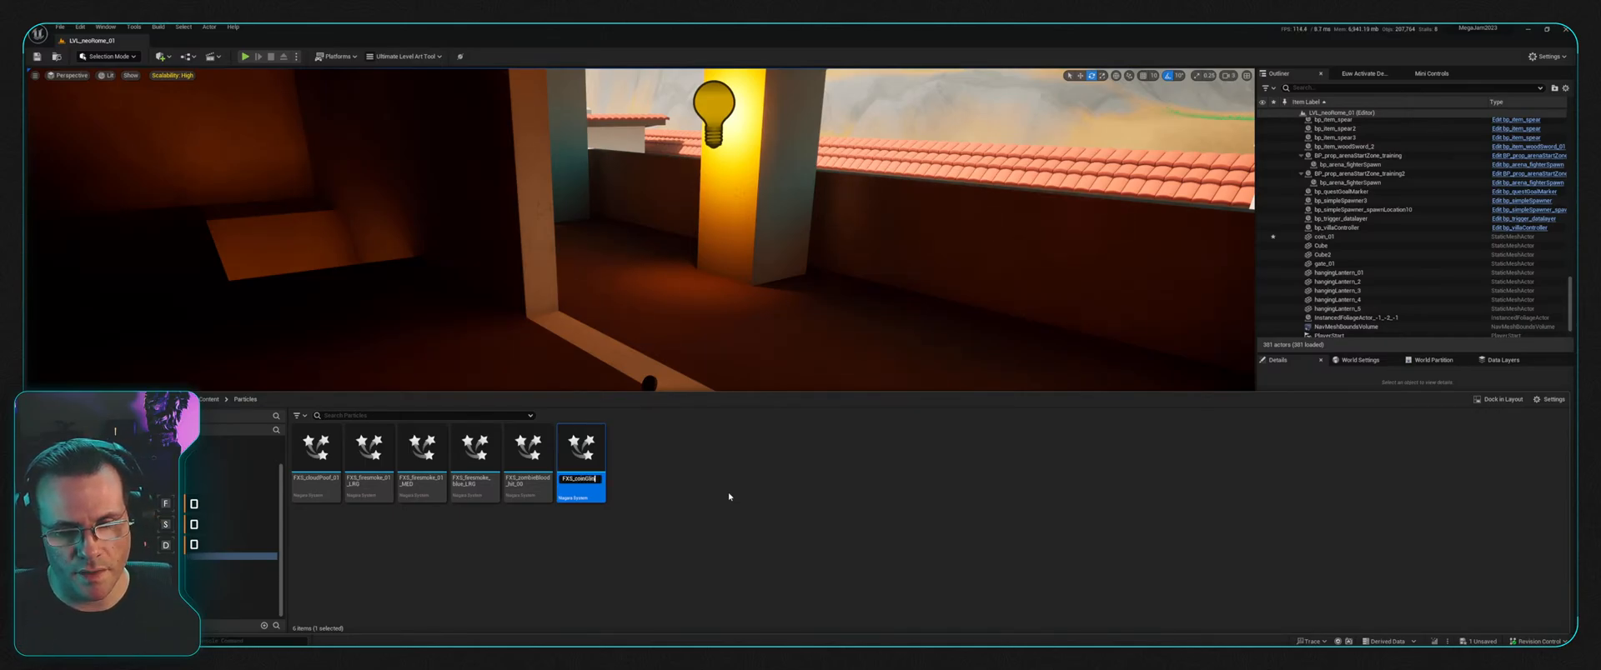
text(t_01)
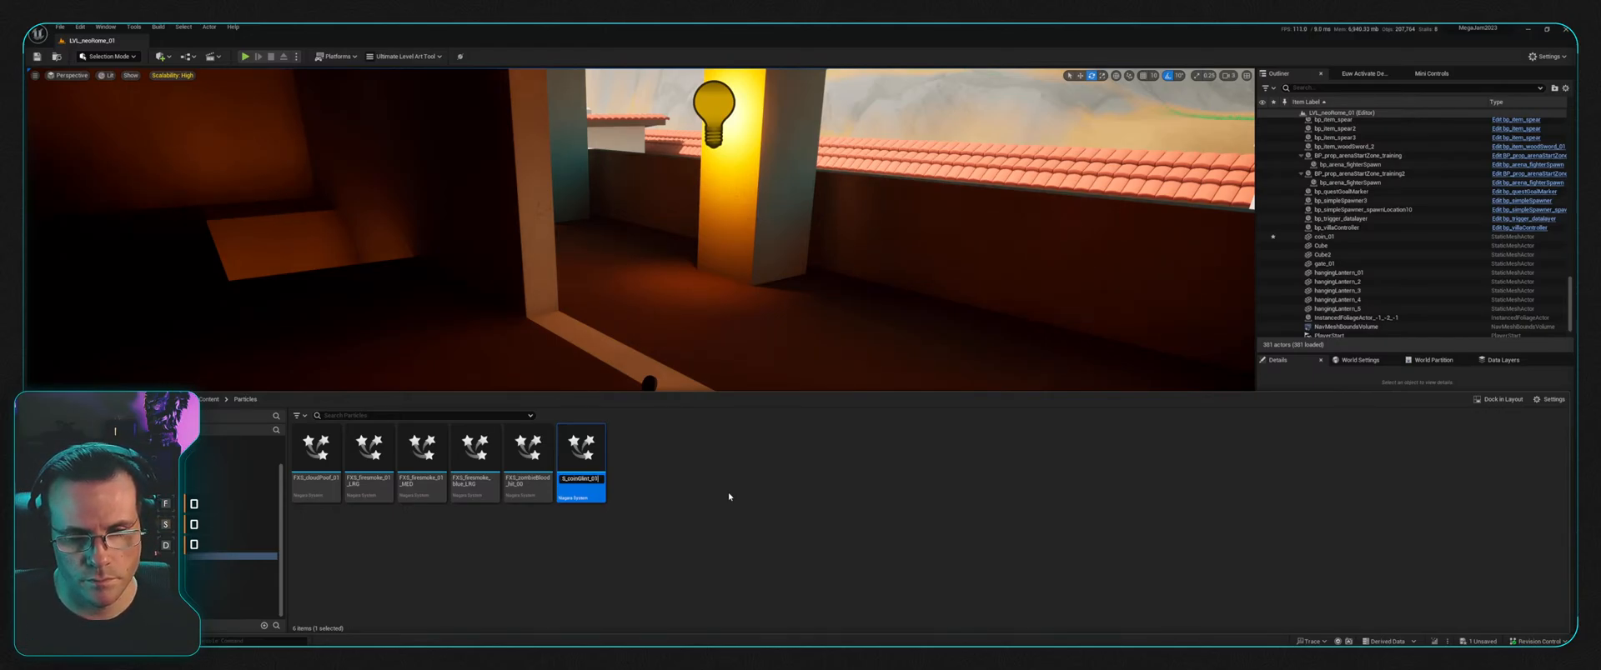
key(Return)
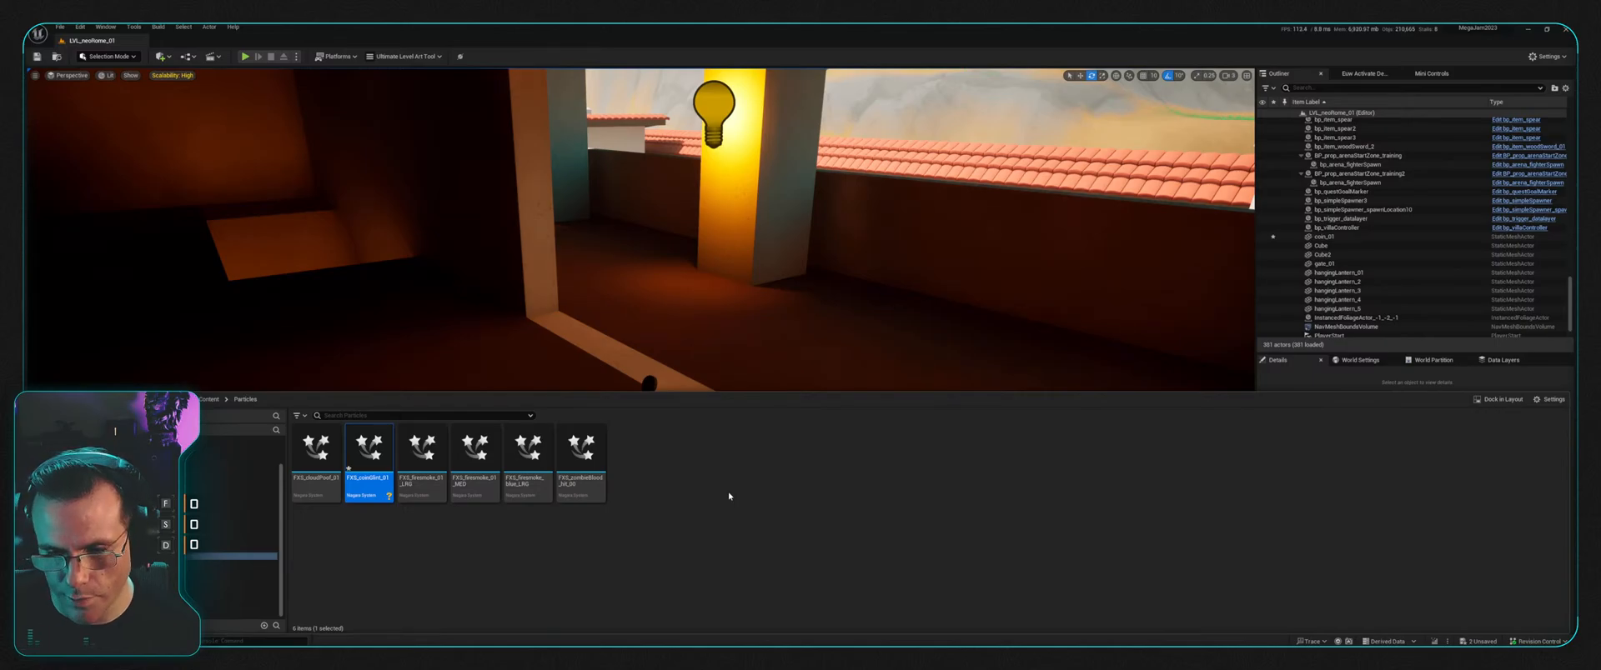
Step: Open the FXS_coinGlint_01 particle system for editing
click(693, 537)
double_click(369, 466)
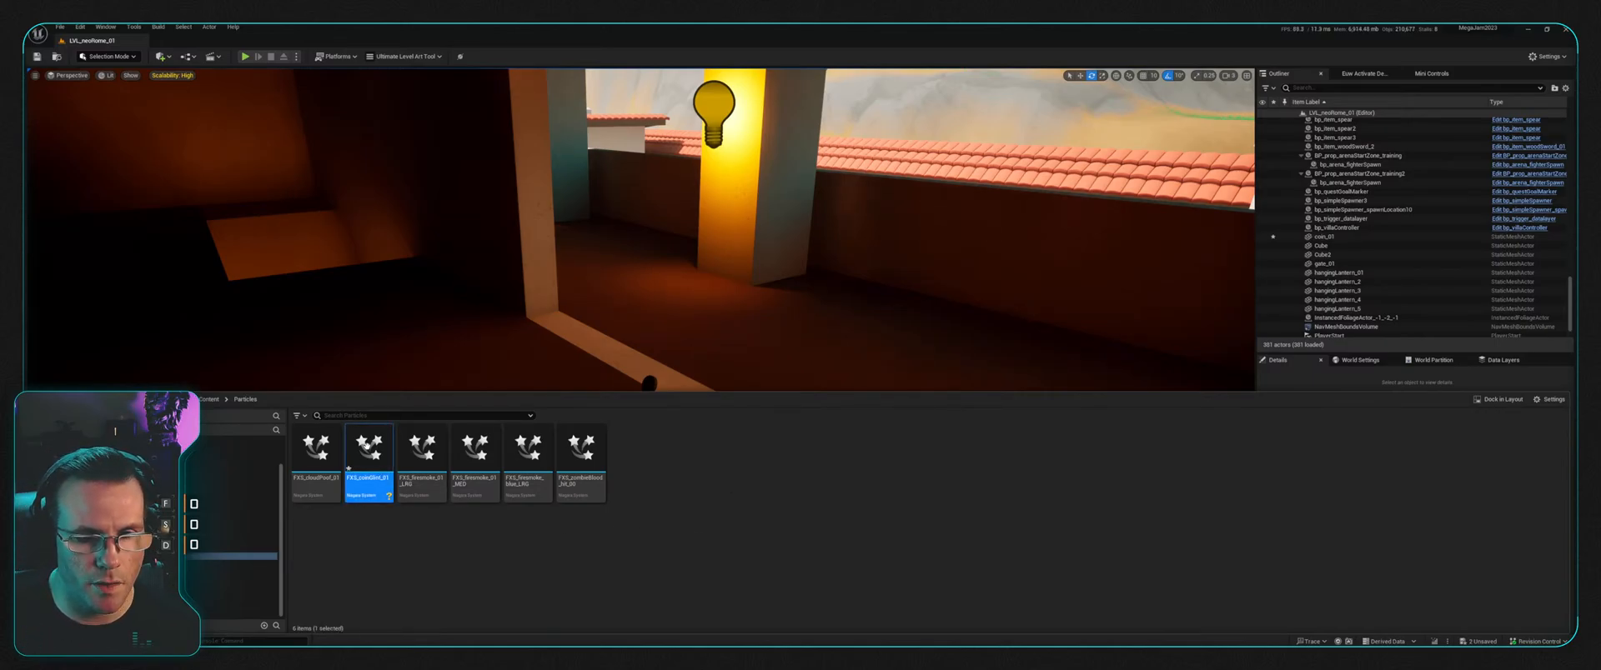
right_drag(544, 263, 450, 296)
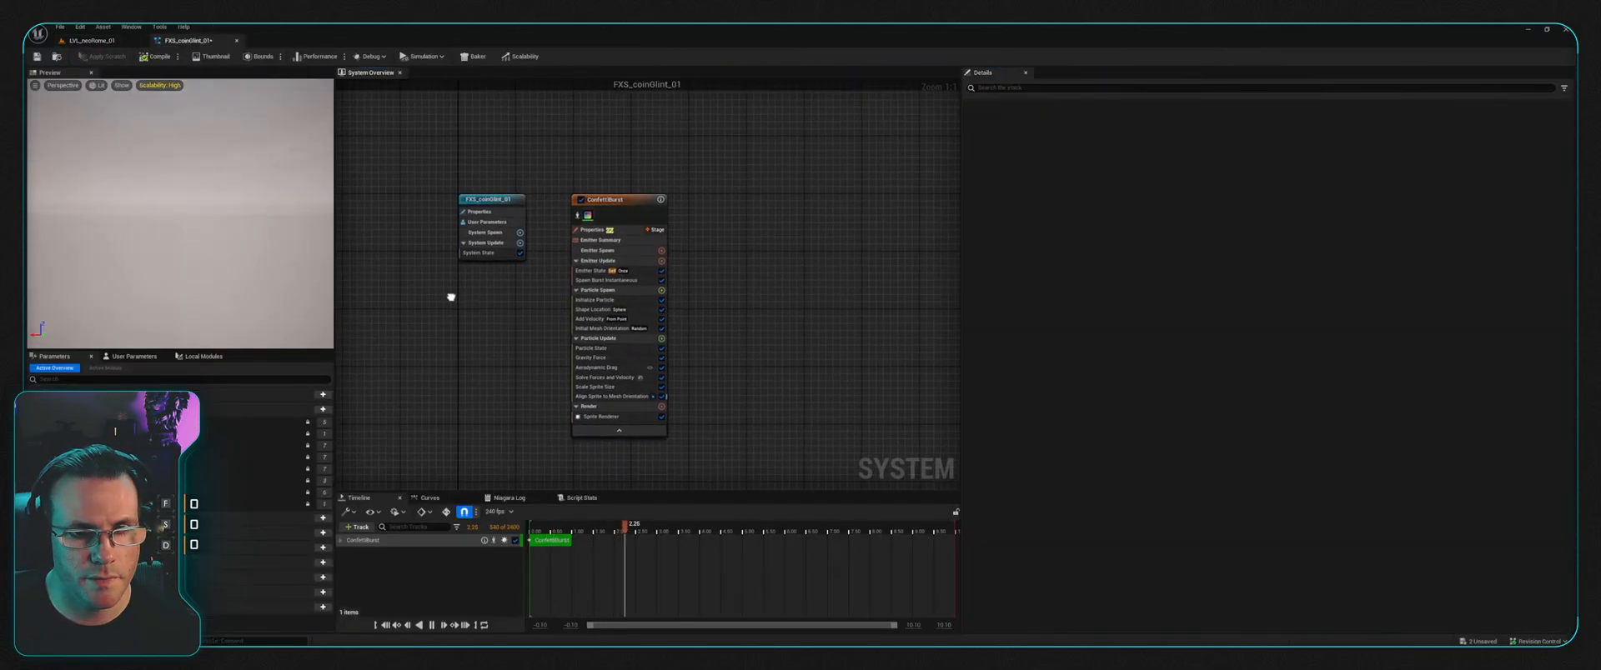
Step: Add the UpwardMeshBurst emitter and put it beside the system node, moving the ConfettiBurst emitter out of the way
drag(606, 199, 622, 200)
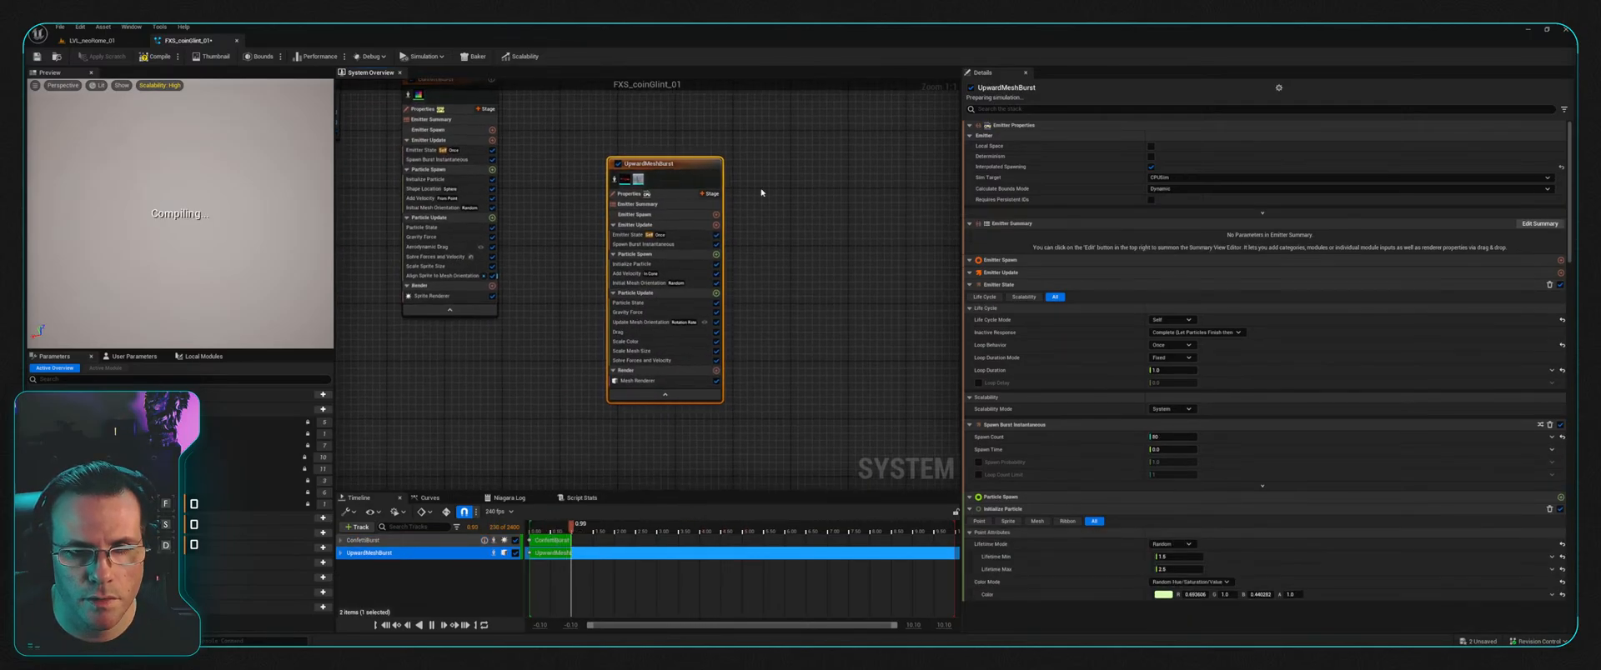
drag(800, 281, 747, 197)
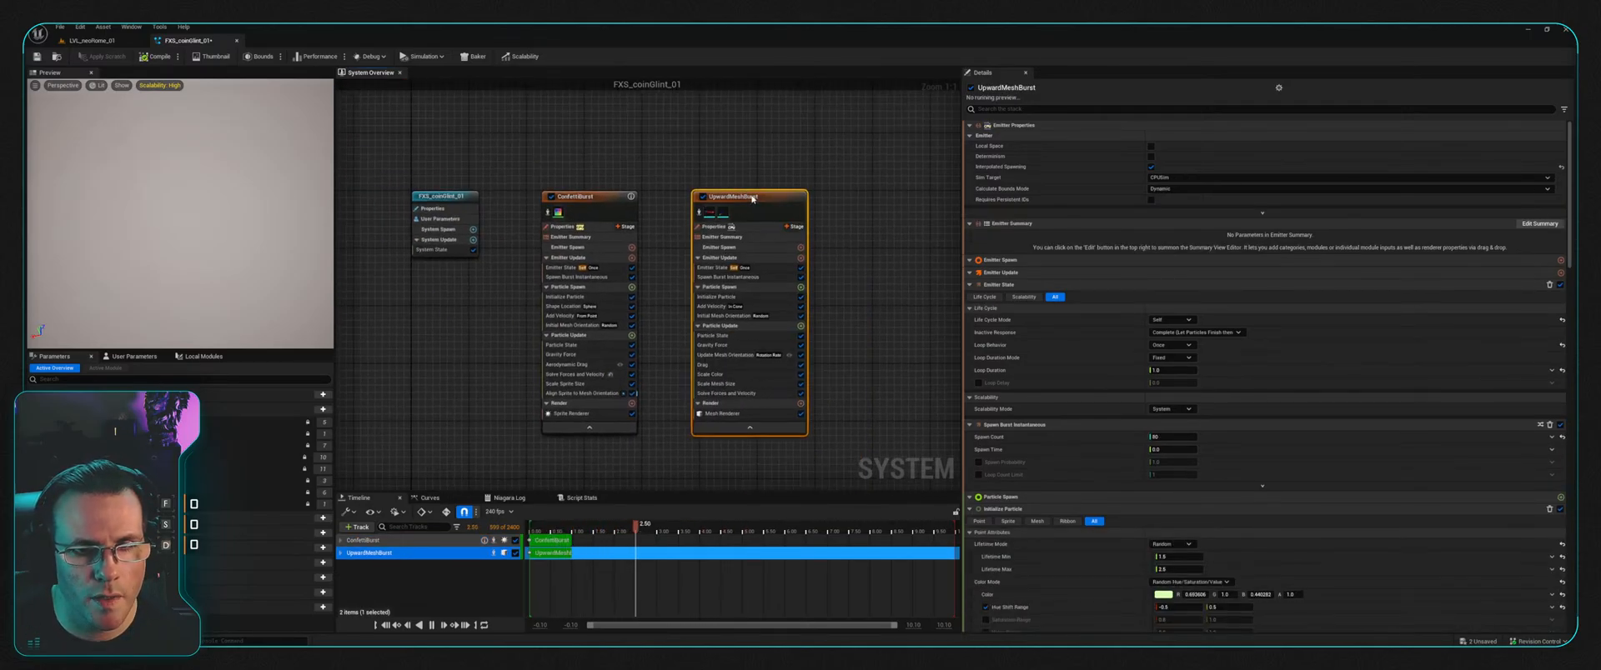
click(587, 198)
drag(587, 198, 862, 198)
drag(734, 198, 589, 198)
right_drag(629, 213, 779, 210)
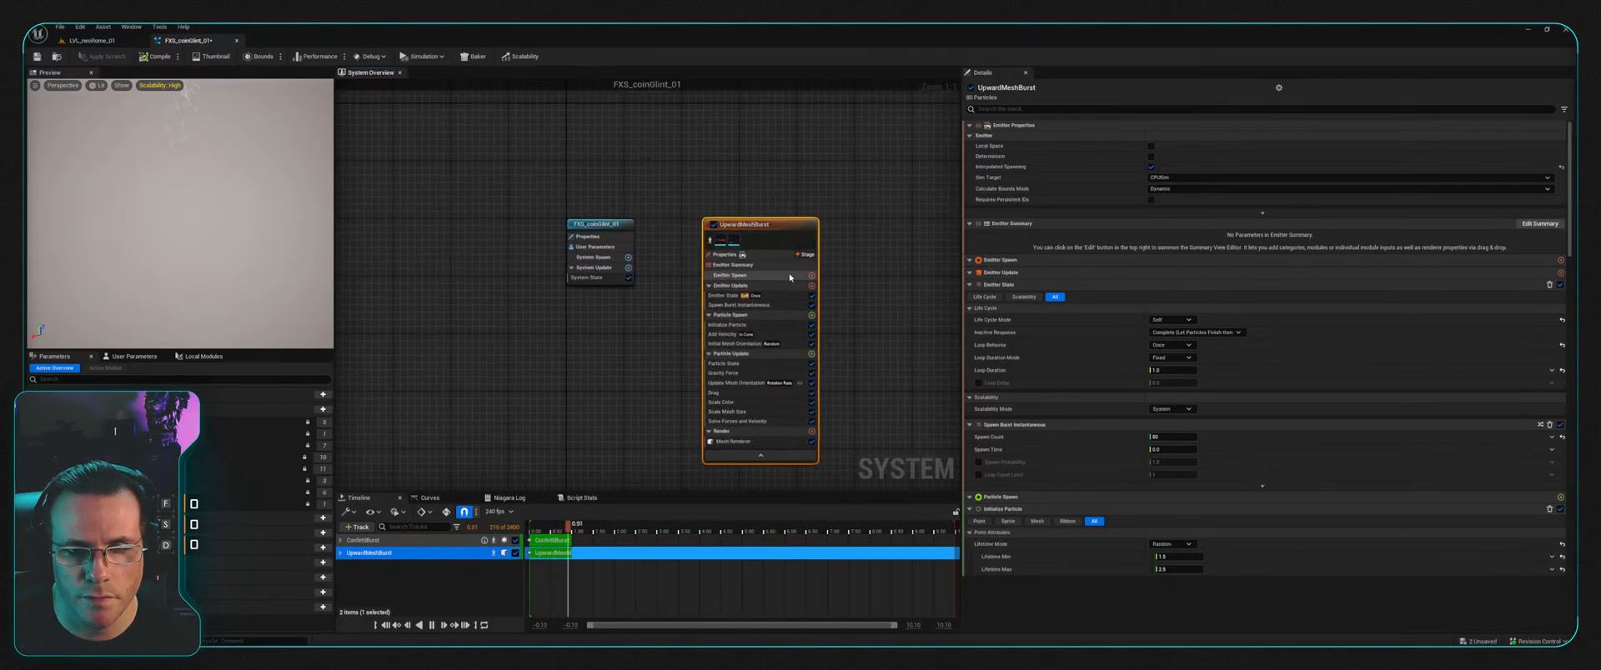
scroll(789, 275, up, 1)
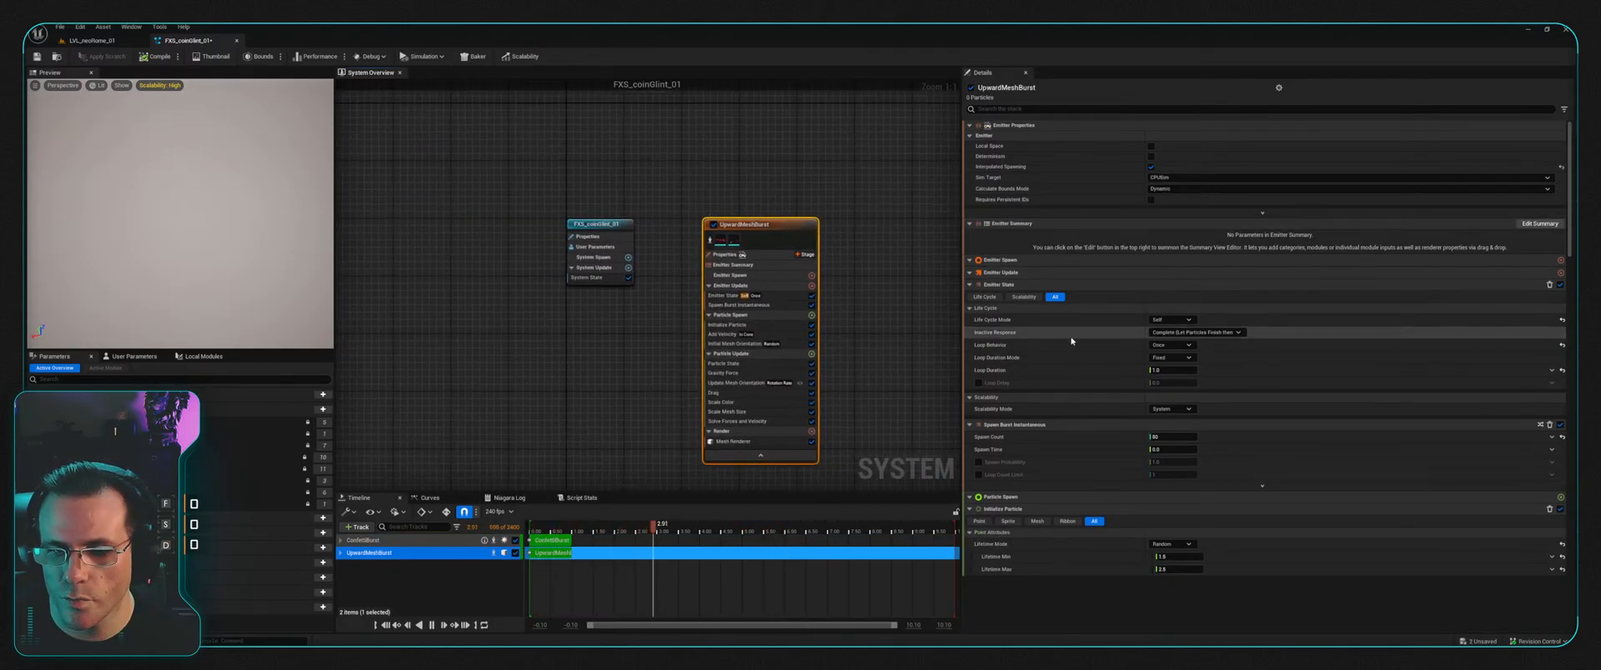
Step: Delete the second mesh entry in UpwardMeshBurst's Mesh Renderer and set the remaining mesh to coin_01
click(737, 437)
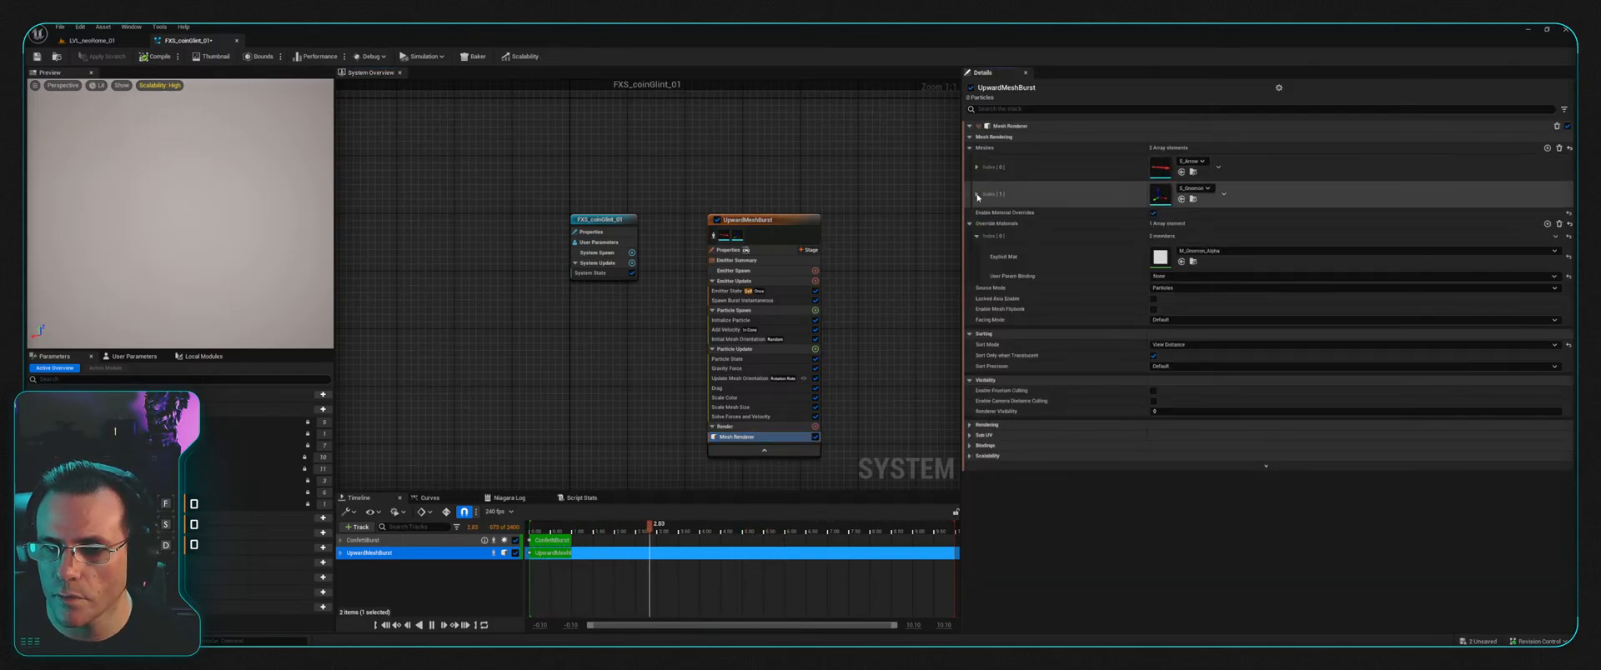
click(1224, 194)
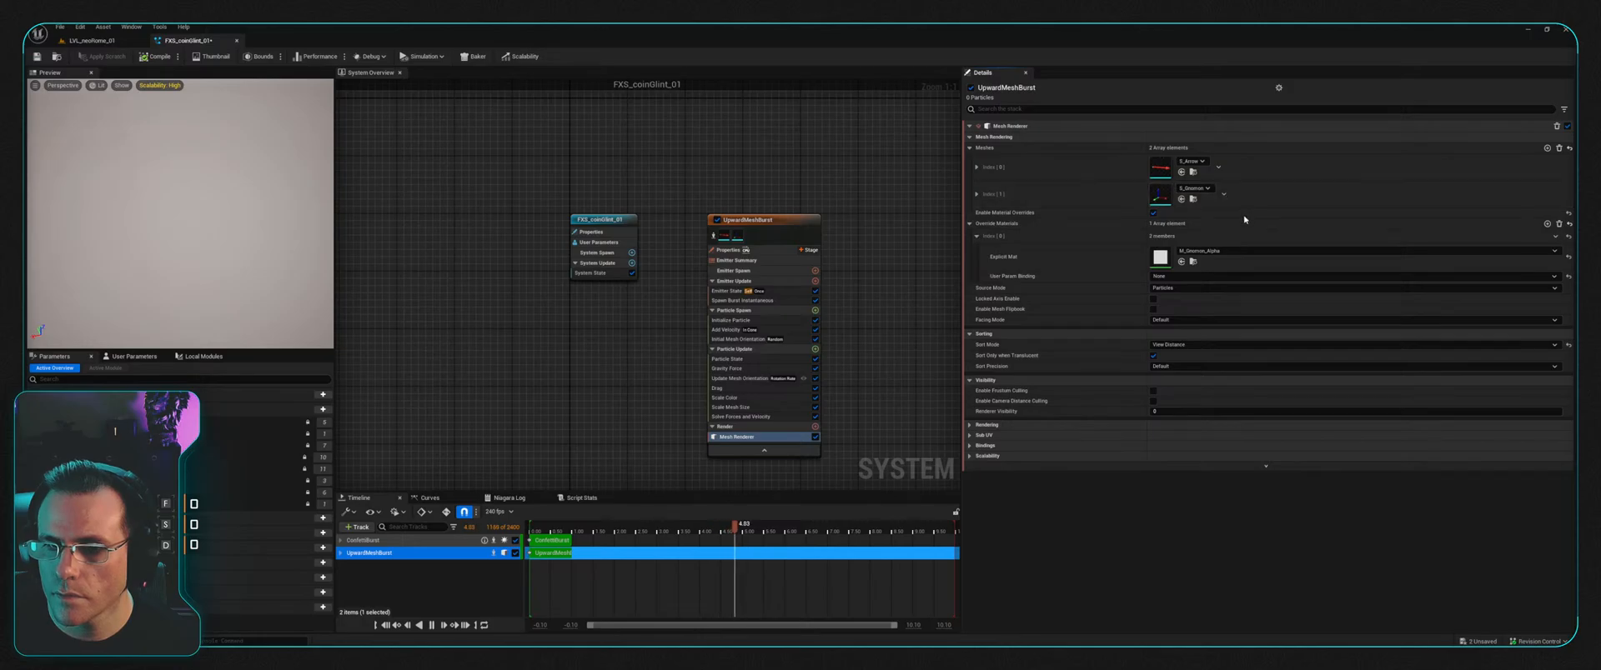
click(1243, 221)
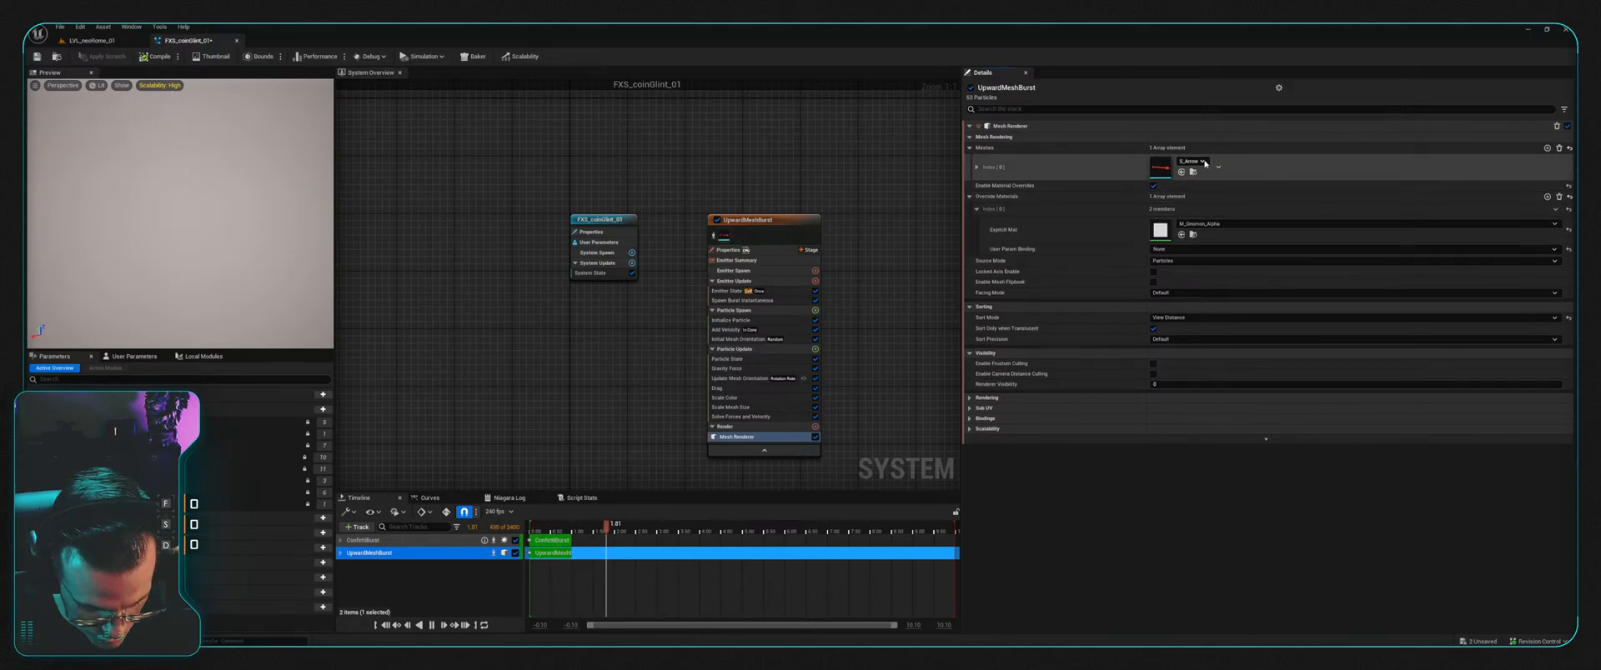
click(1181, 172)
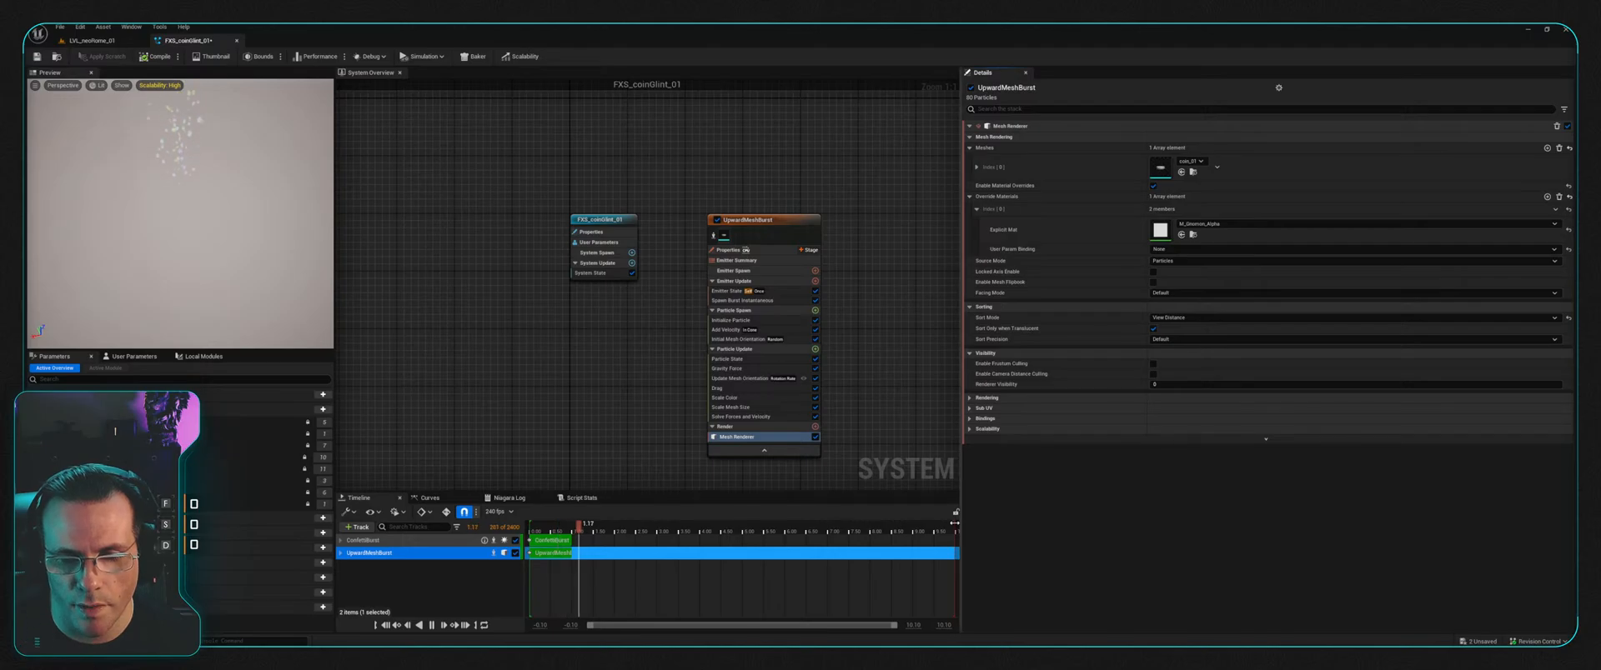
Step: Shorten the timeline's playback range and reset the Mesh Renderer's explicit override material to None
drag(956, 527, 601, 539)
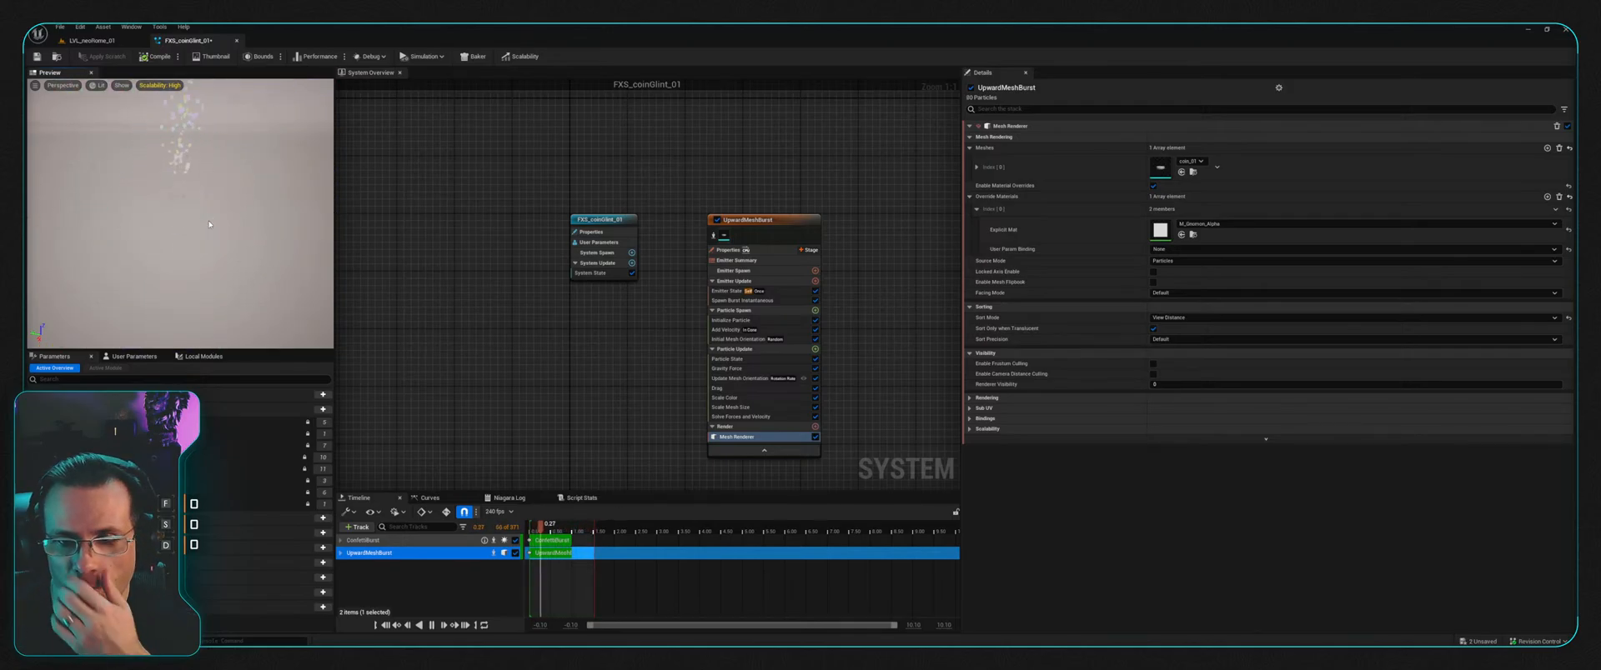
click(1566, 234)
click(1568, 230)
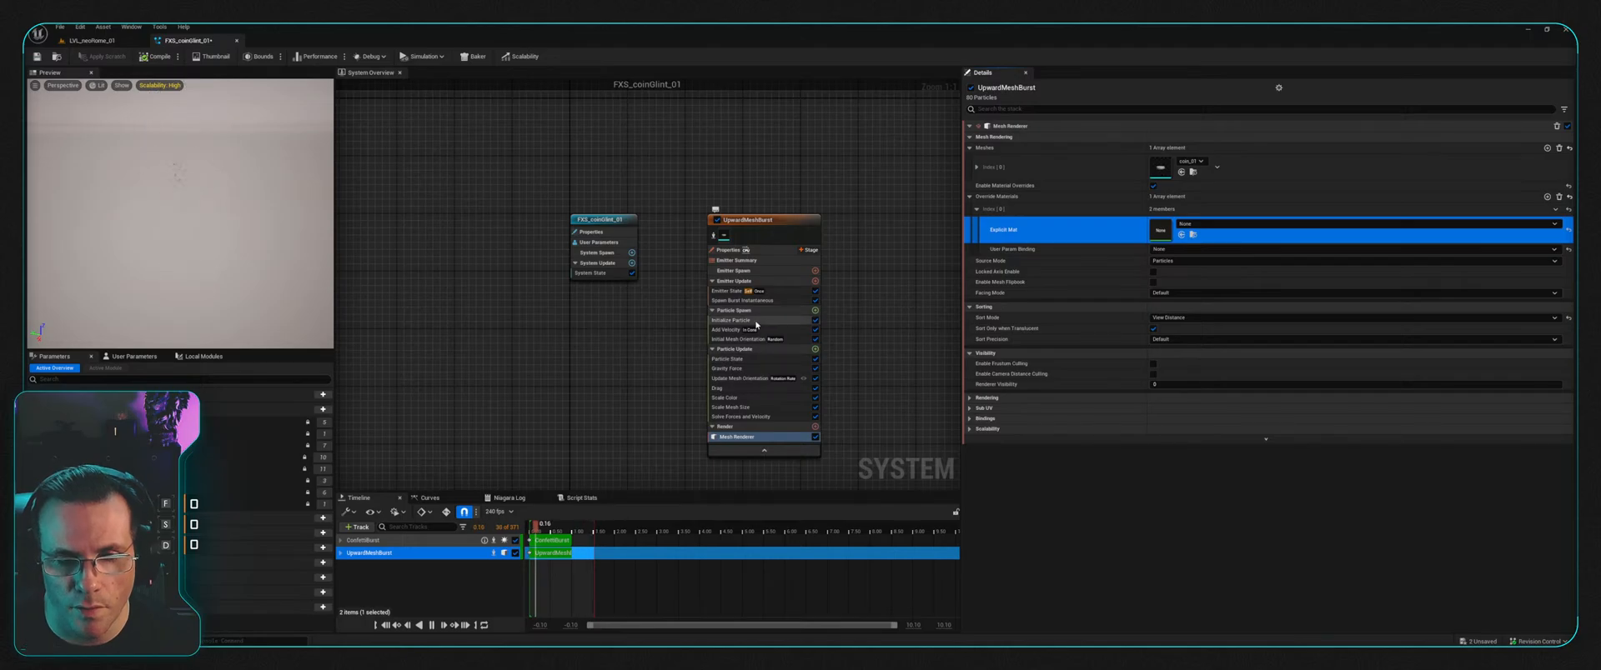
Step: Delete the Gravity Force and Add Velocity modules from the UpwardMeshBurst emitter
click(788, 368)
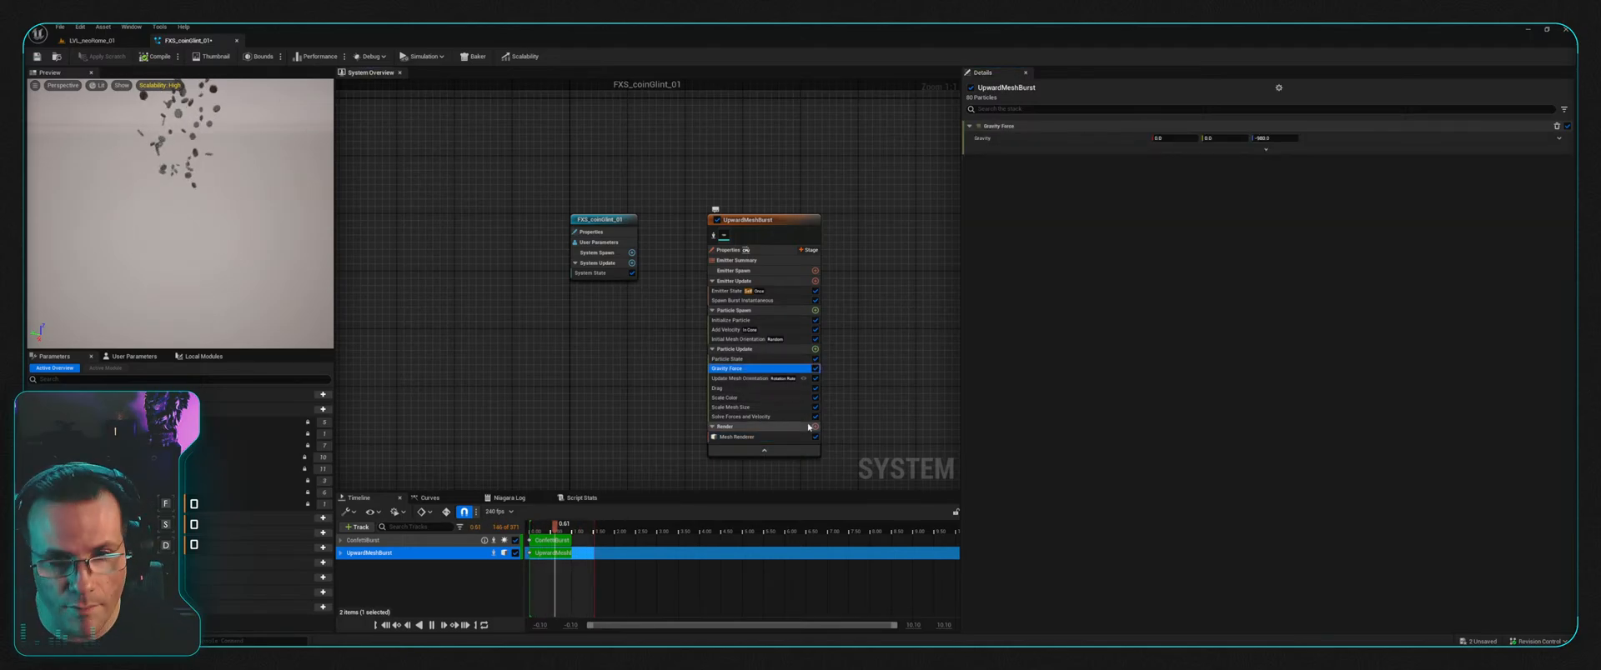
key(Delete)
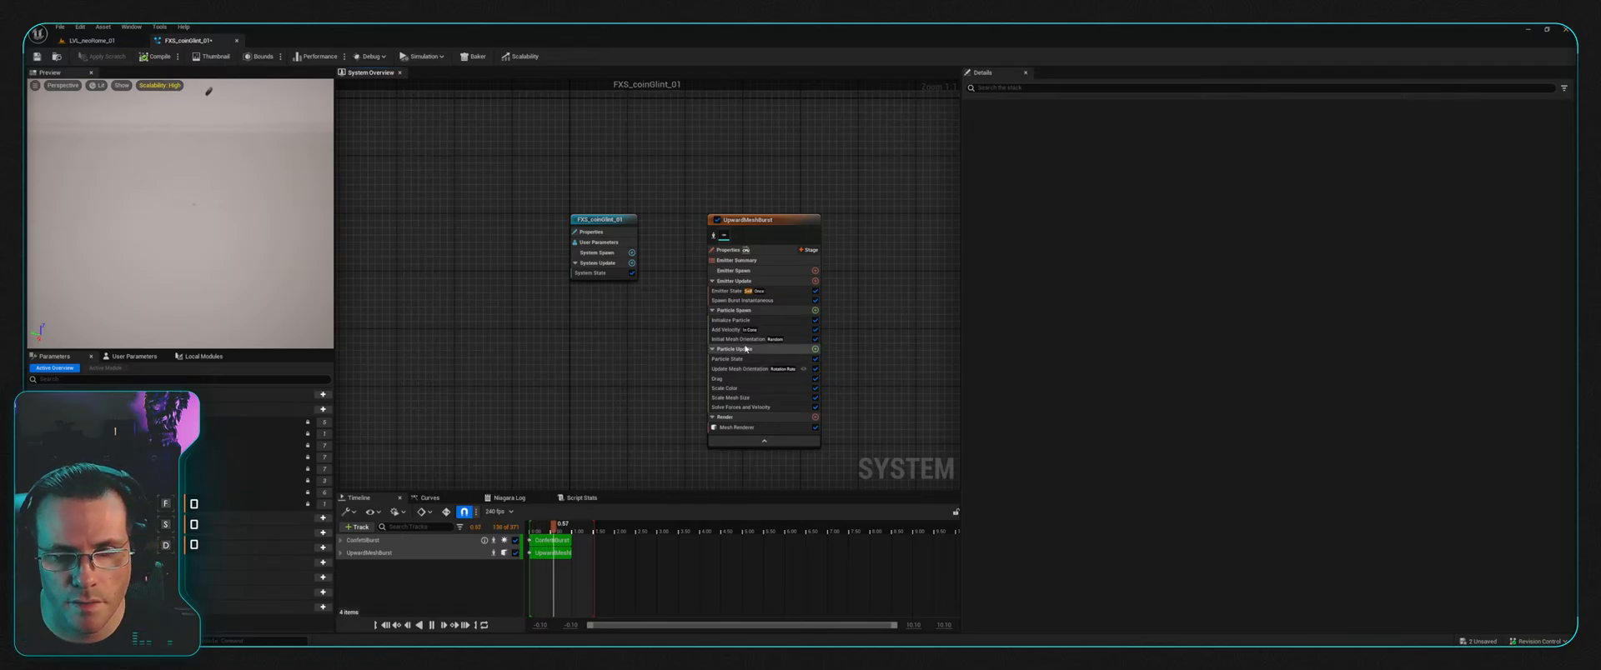
click(727, 330)
key(Delete)
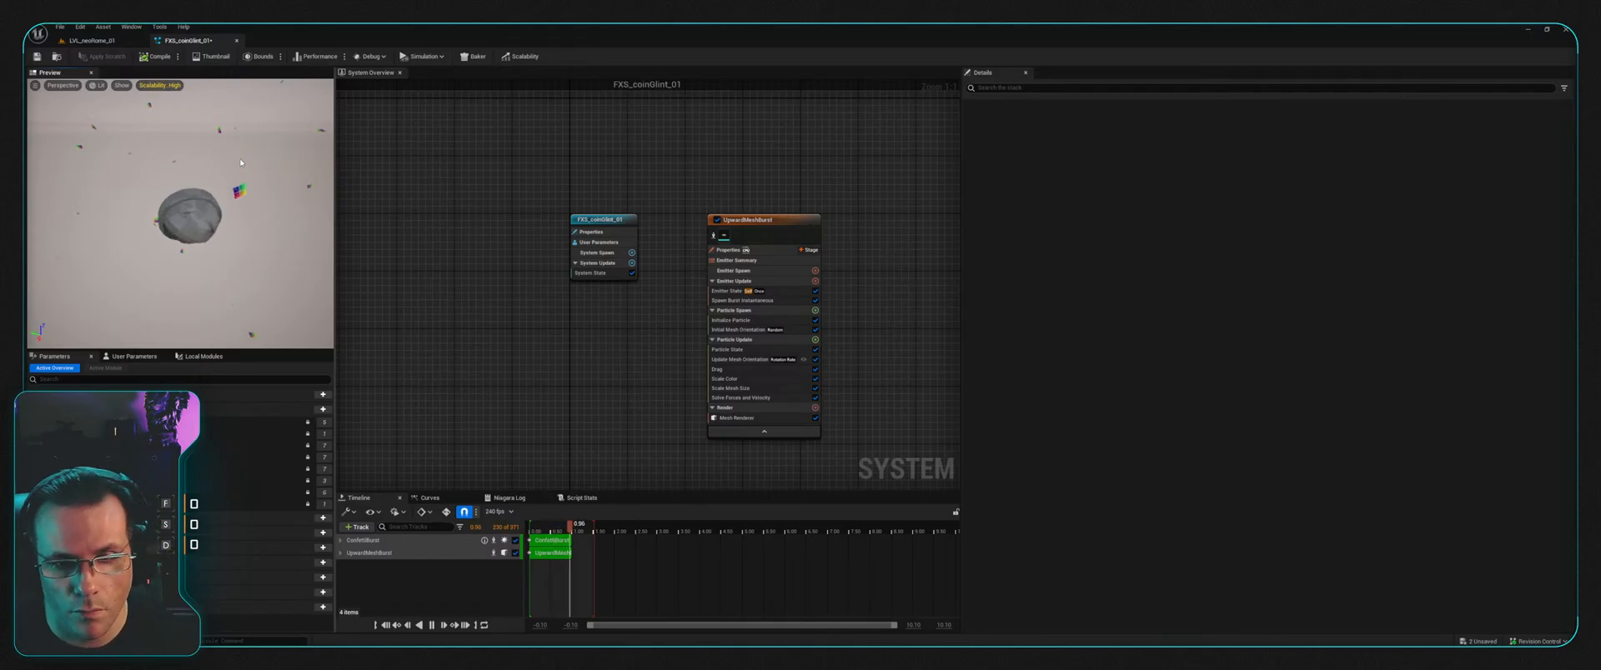
Step: Set the spawn count of UpwardMeshBurst's Spawn Burst Instantaneous module to 1
click(780, 291)
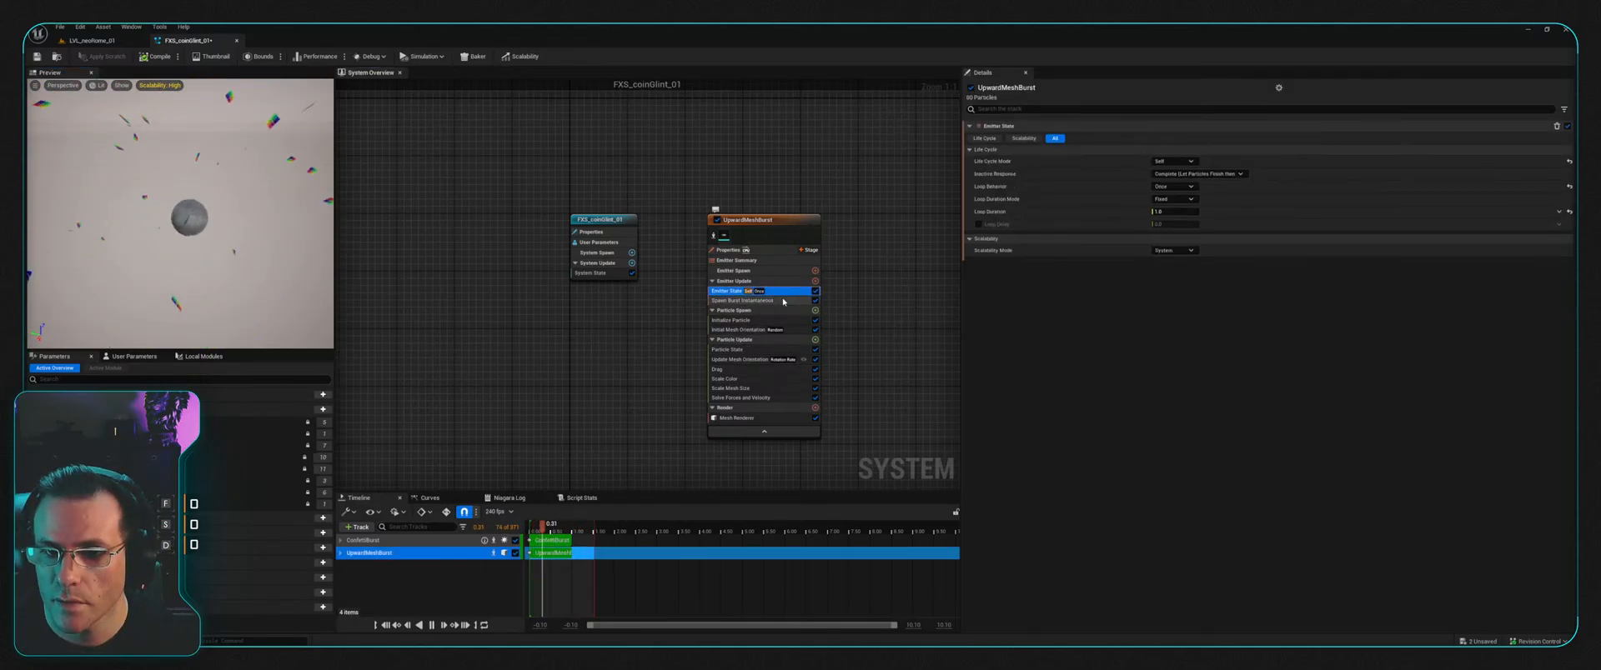
click(782, 300)
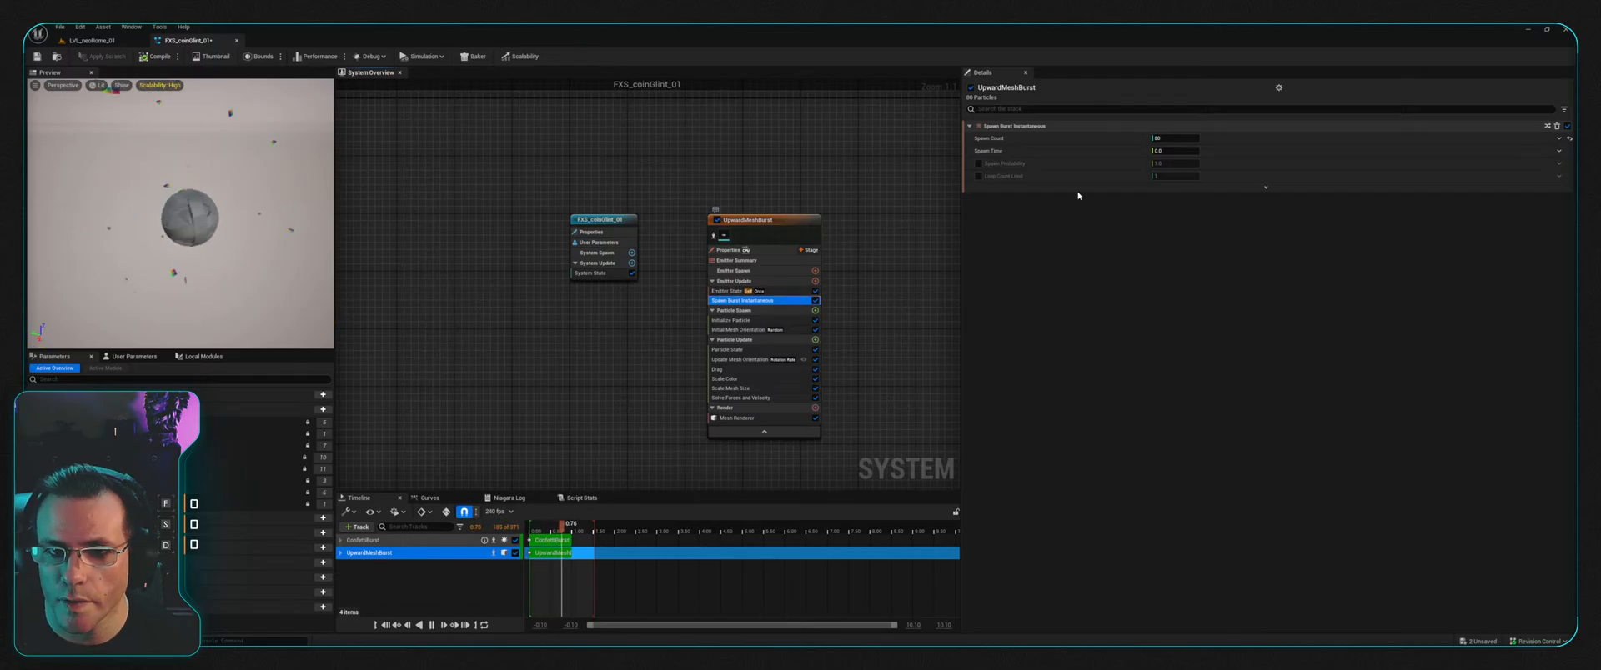
click(1175, 138)
text(1)
key(Return)
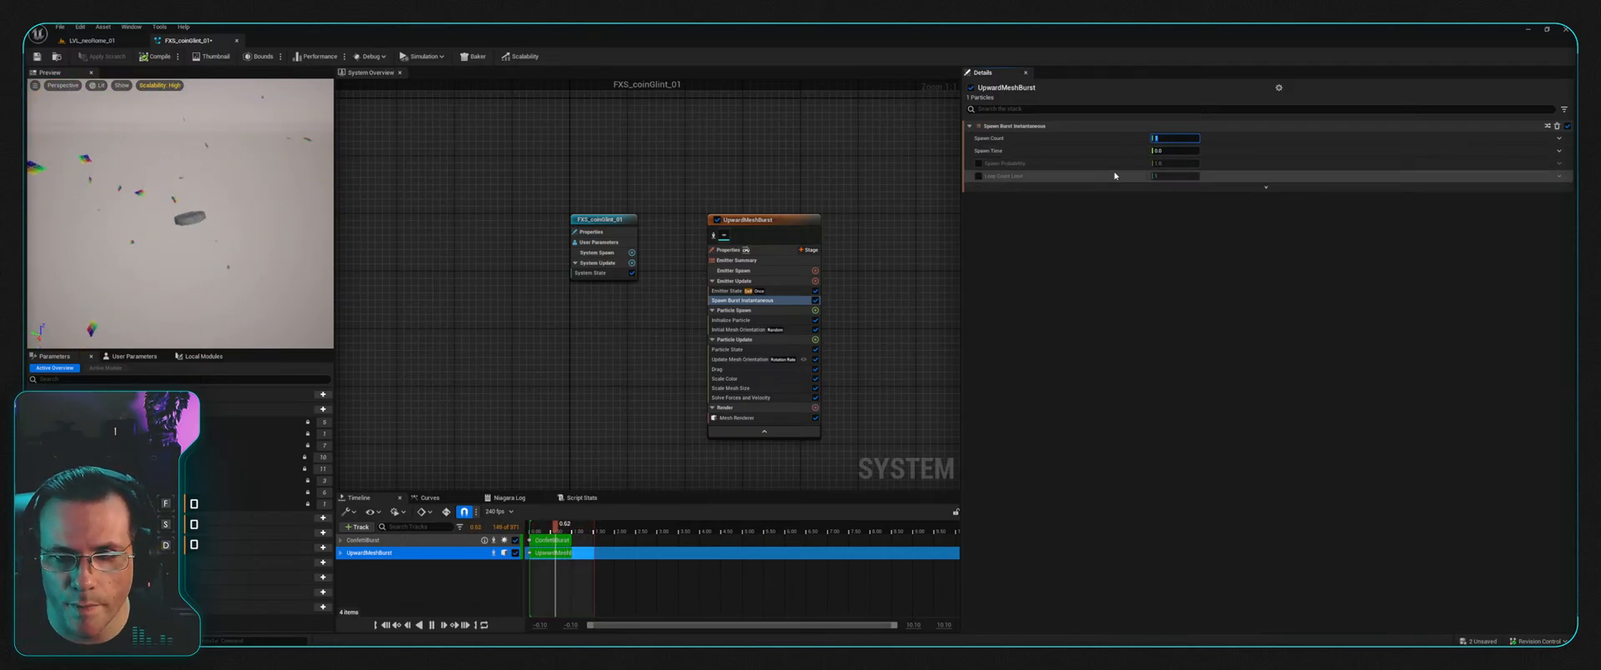
Step: Set the minimum and maximum lifetime in UpwardMeshBurst's Initialize Particle module to 1.5
click(750, 321)
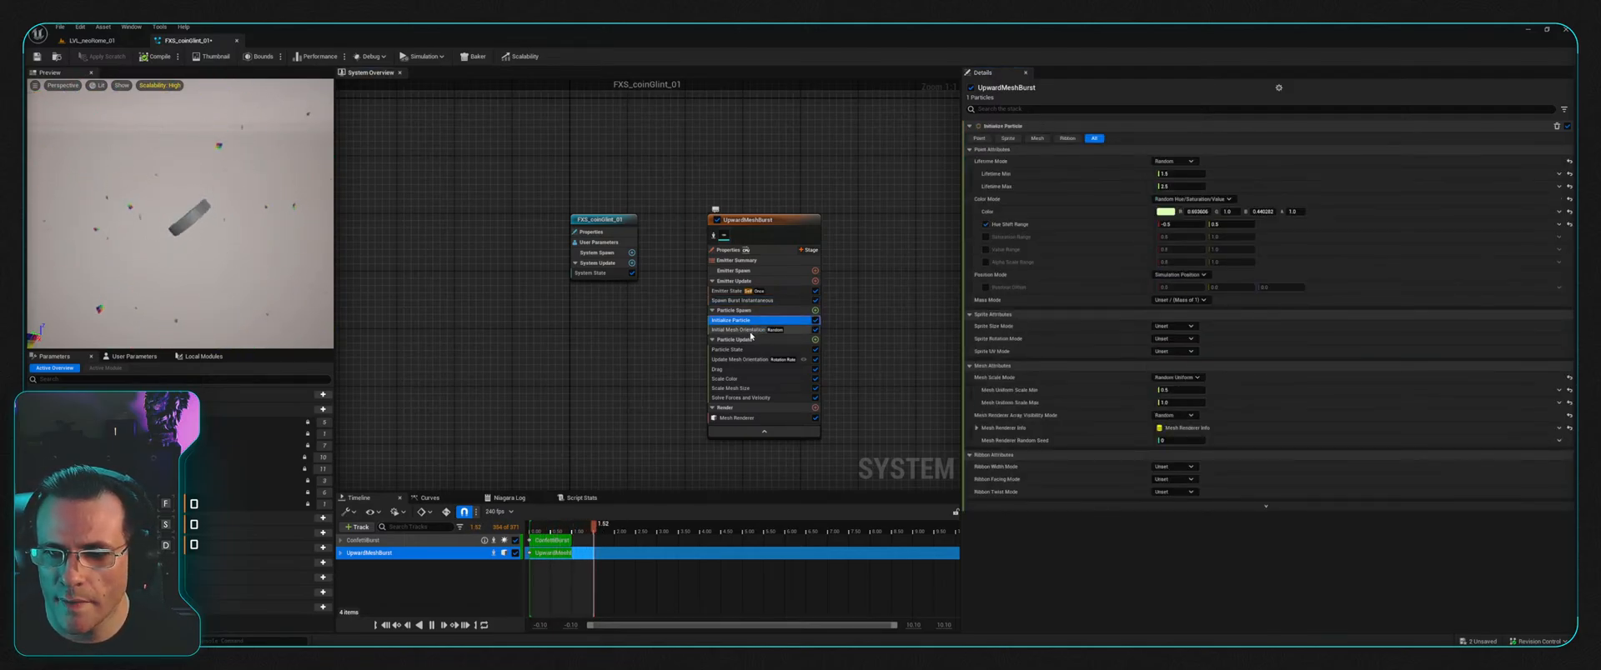
click(1177, 174)
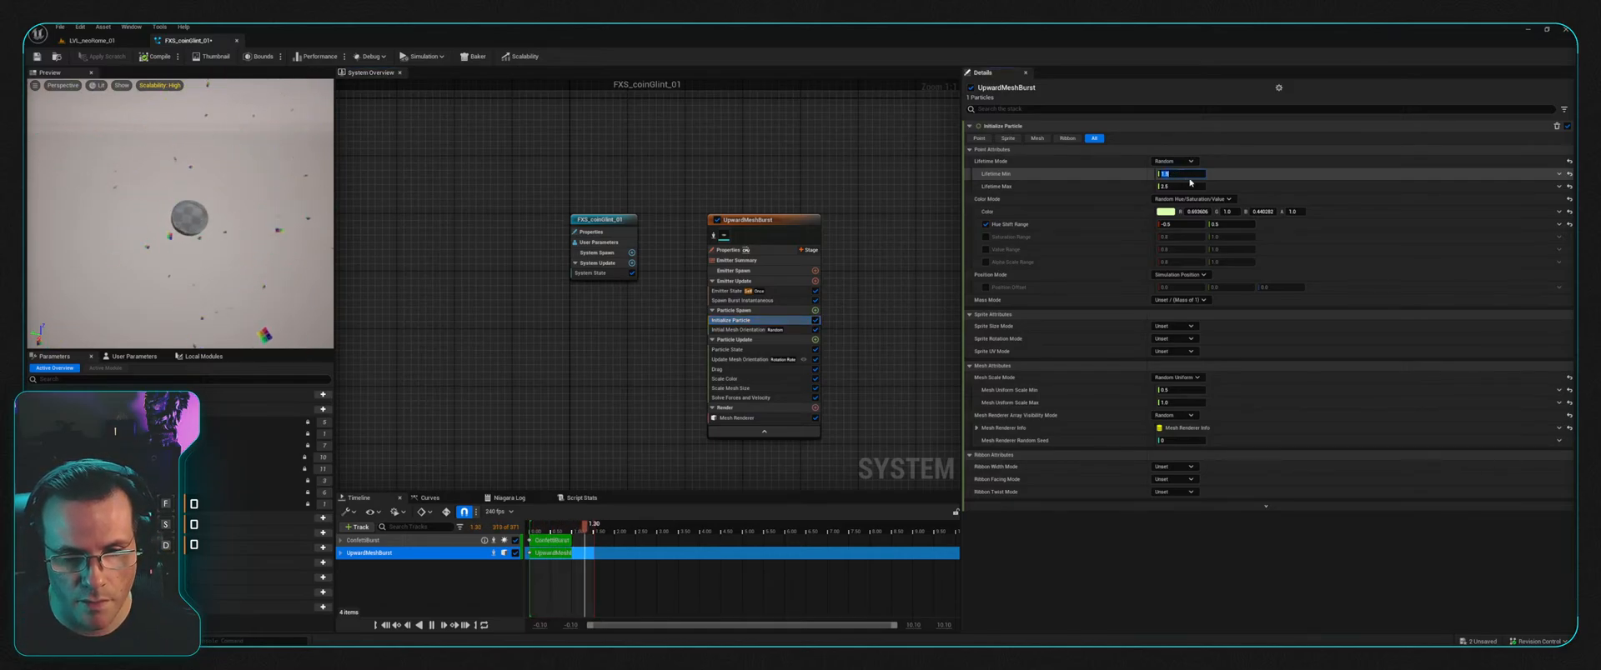
text(1)
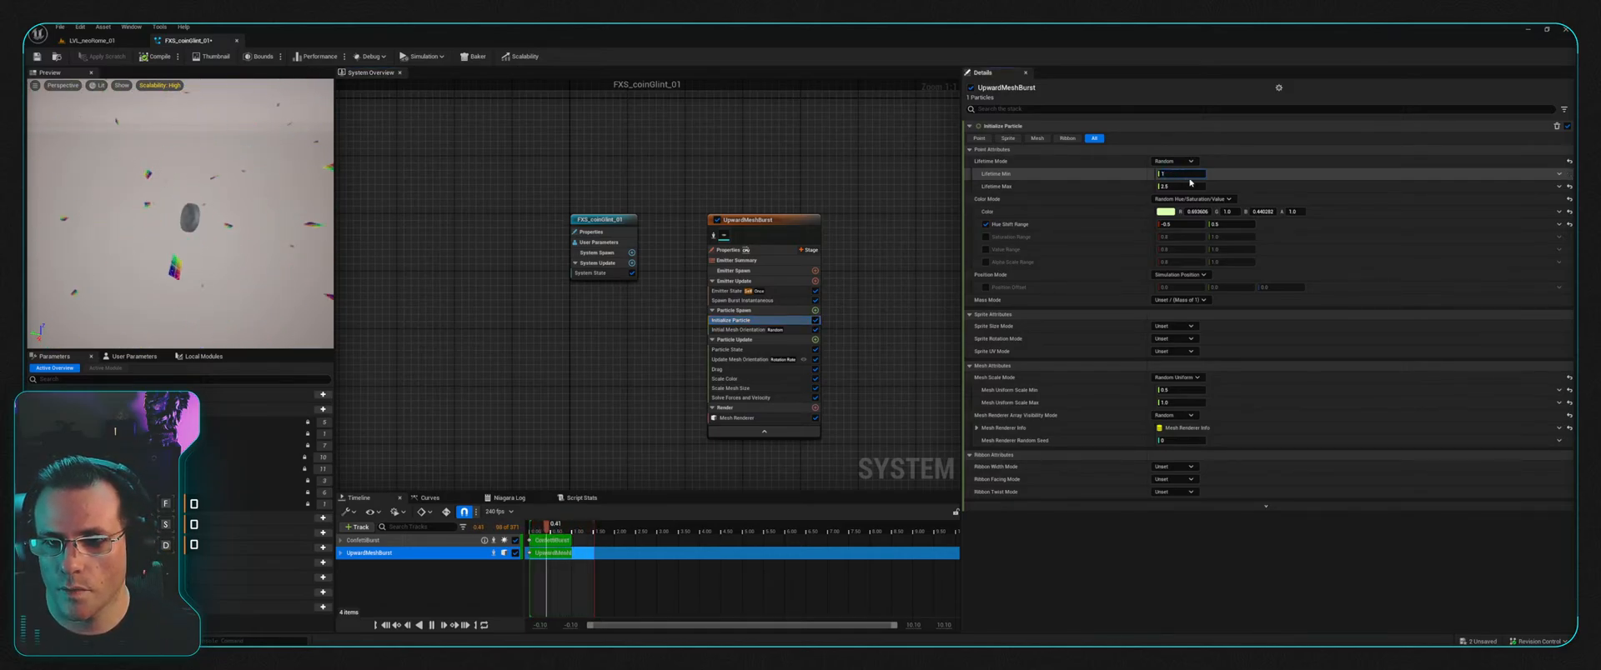
text(.5)
key(Tab)
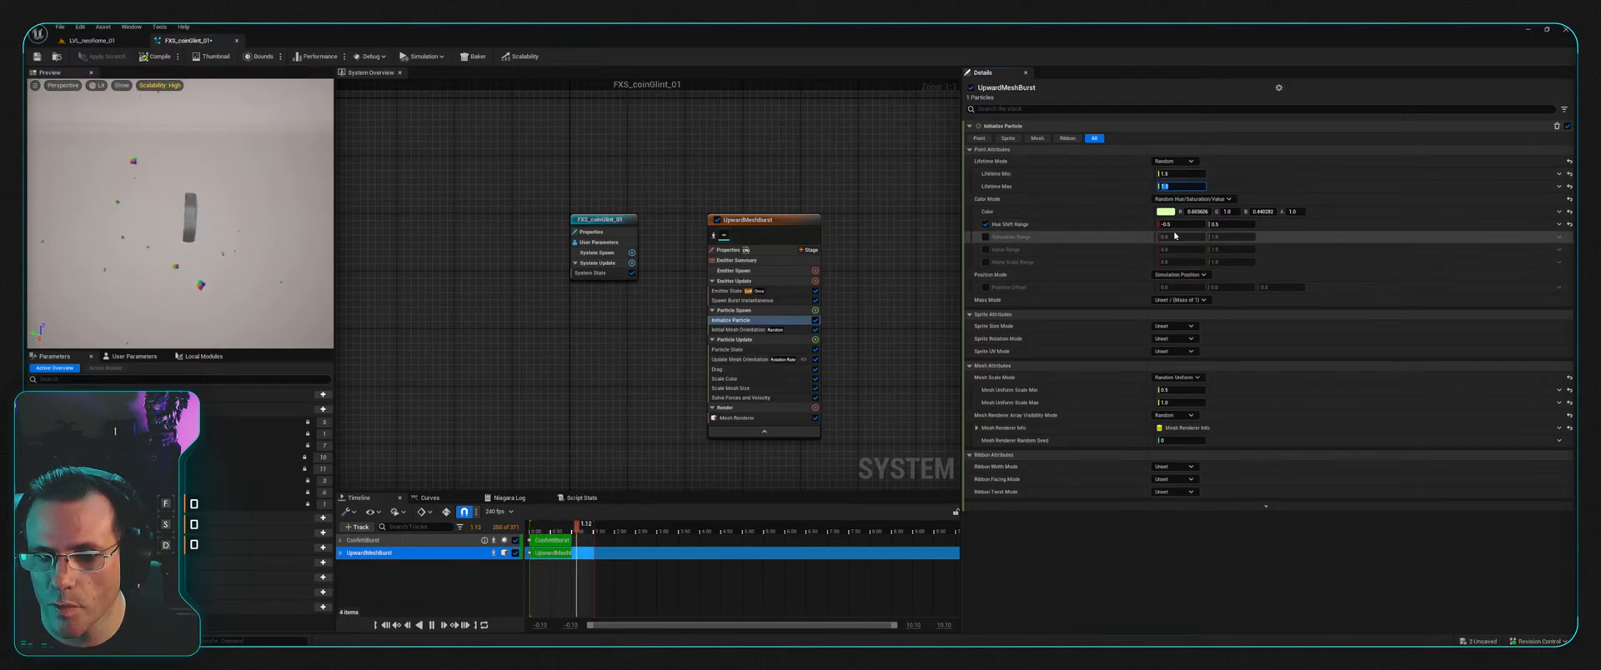
Step: Reset the Initialize Particle color and hue shift range to their defaults, and turn off the hue shift range
click(1569, 225)
click(1570, 212)
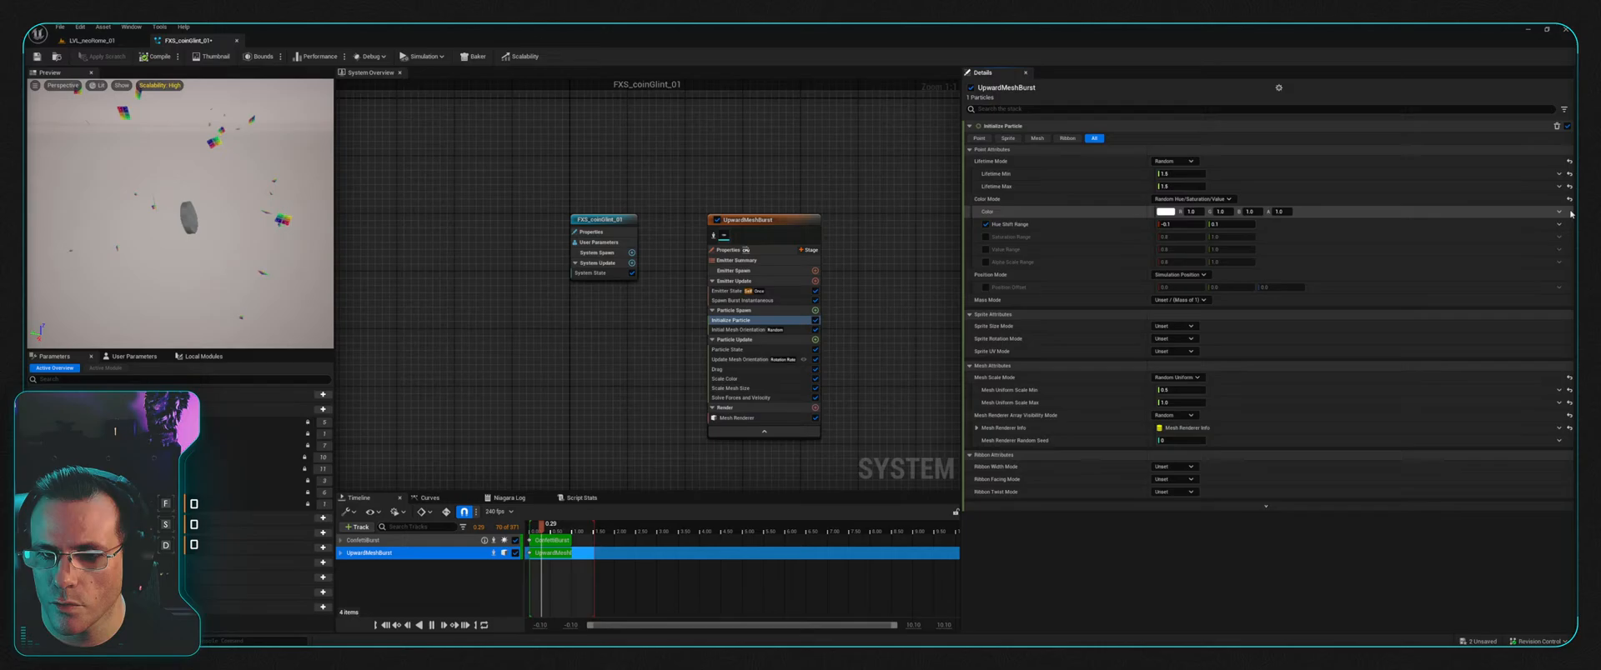
click(986, 224)
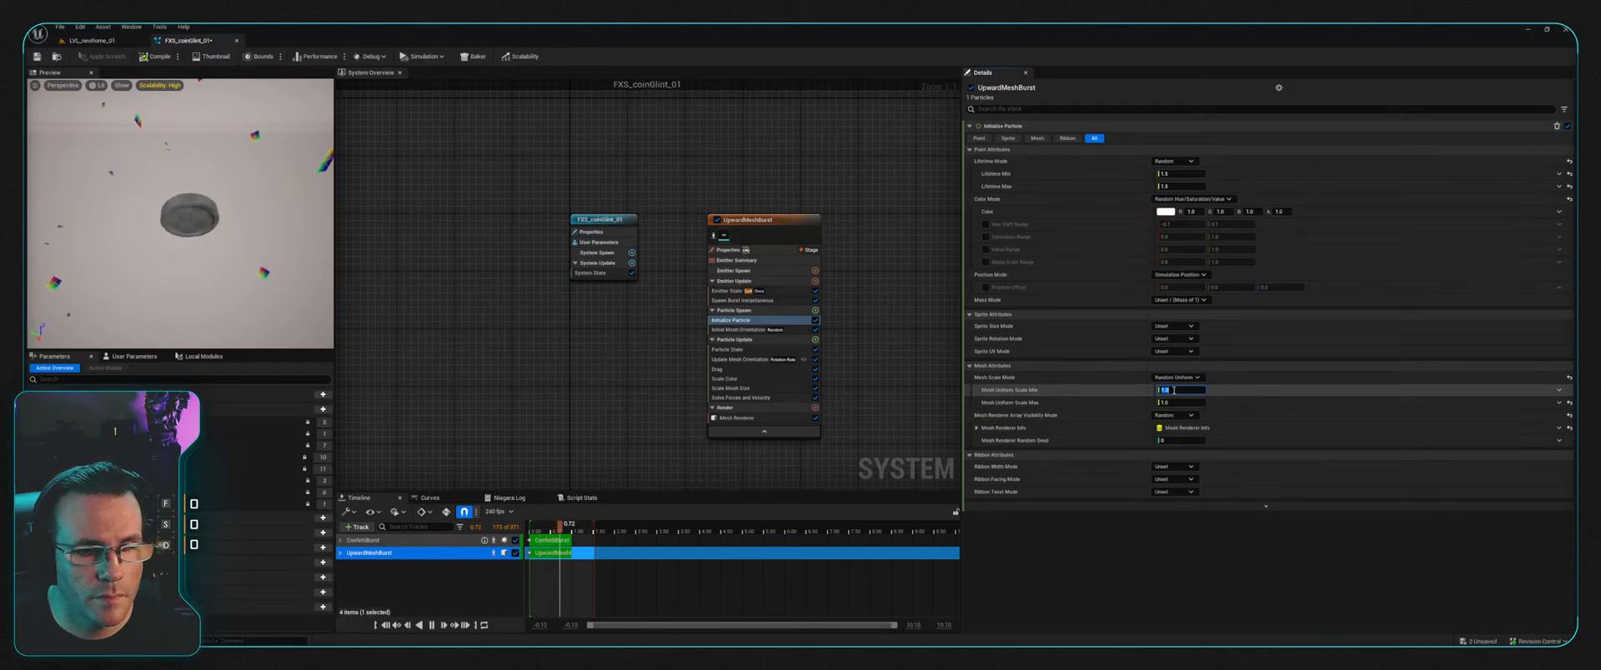
Step: Delete the Scale Mesh Size, Solve Forces and Velocity, Drag and Scale Color modules from UpwardMeshBurst
click(766, 388)
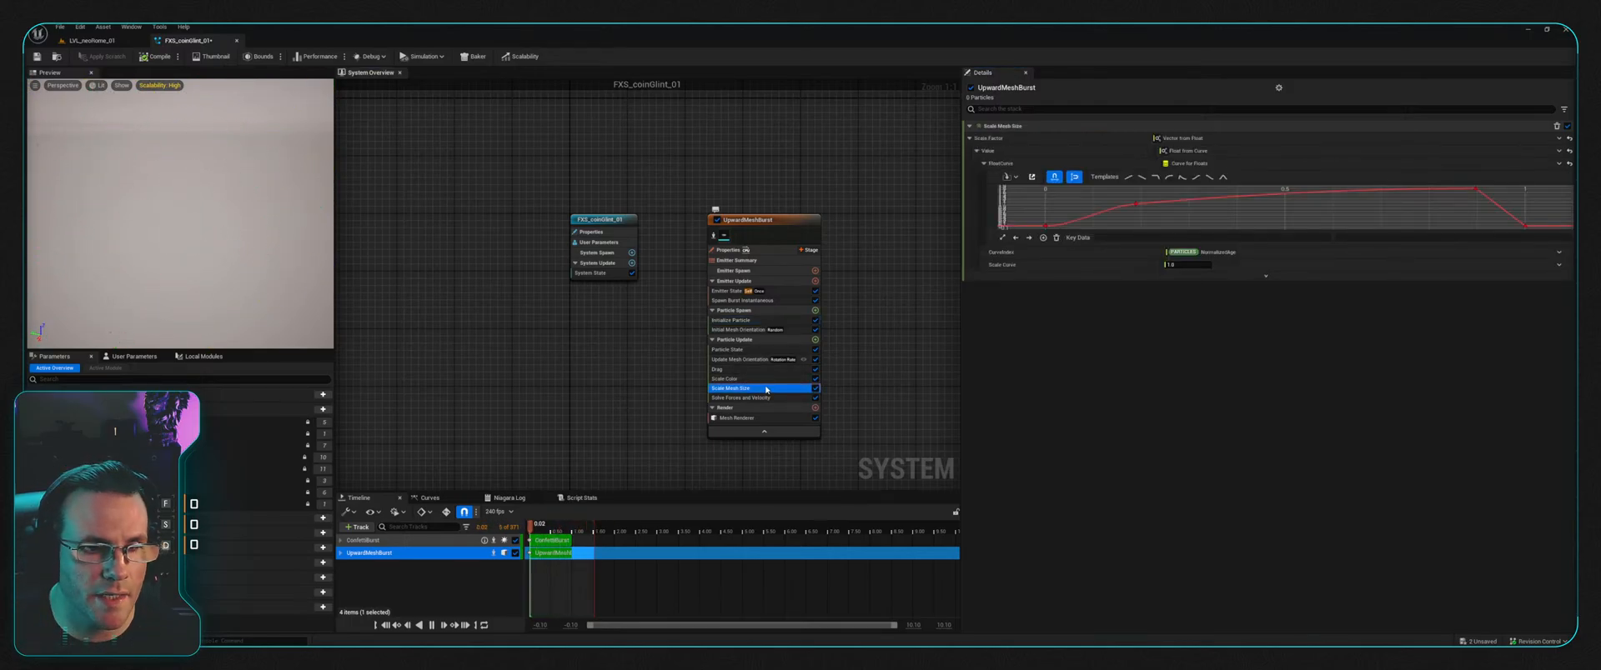
key(Delete)
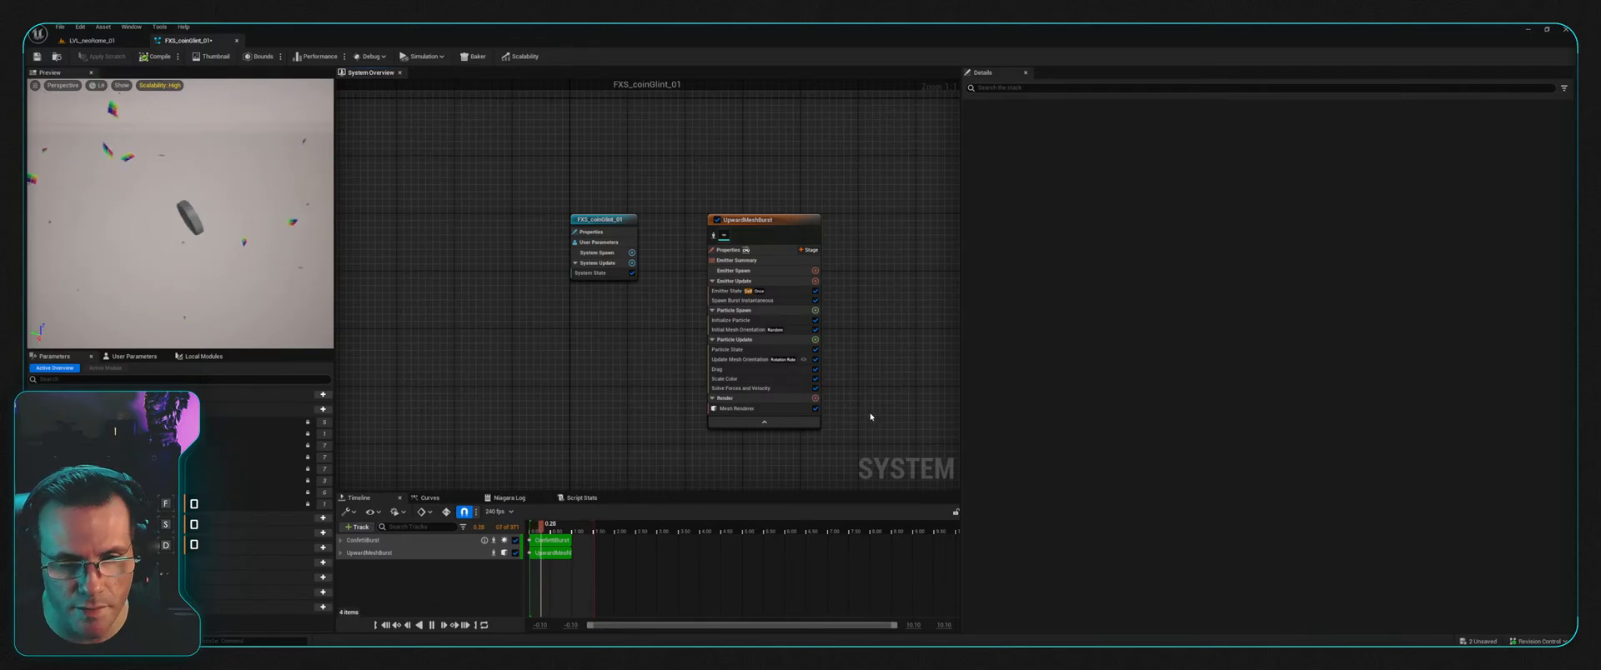
click(765, 388)
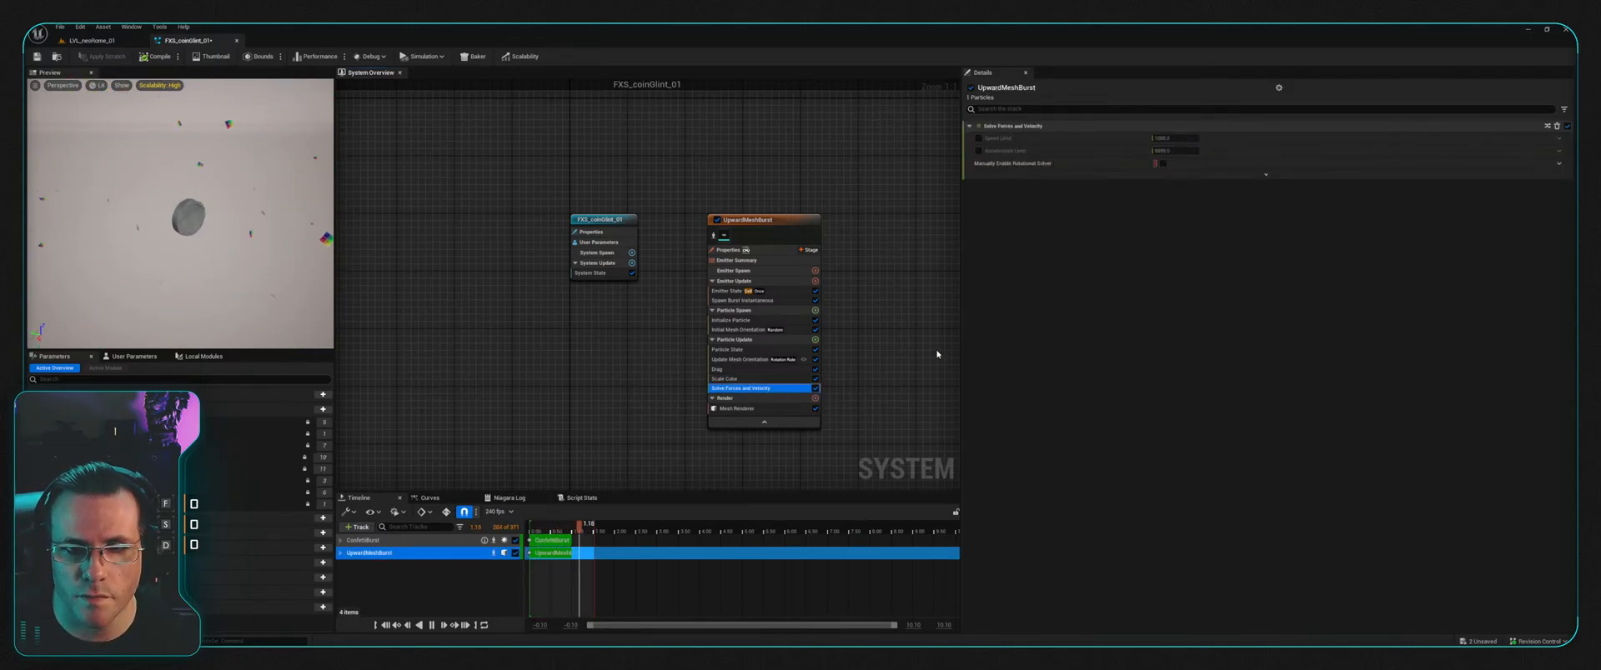
key(Delete)
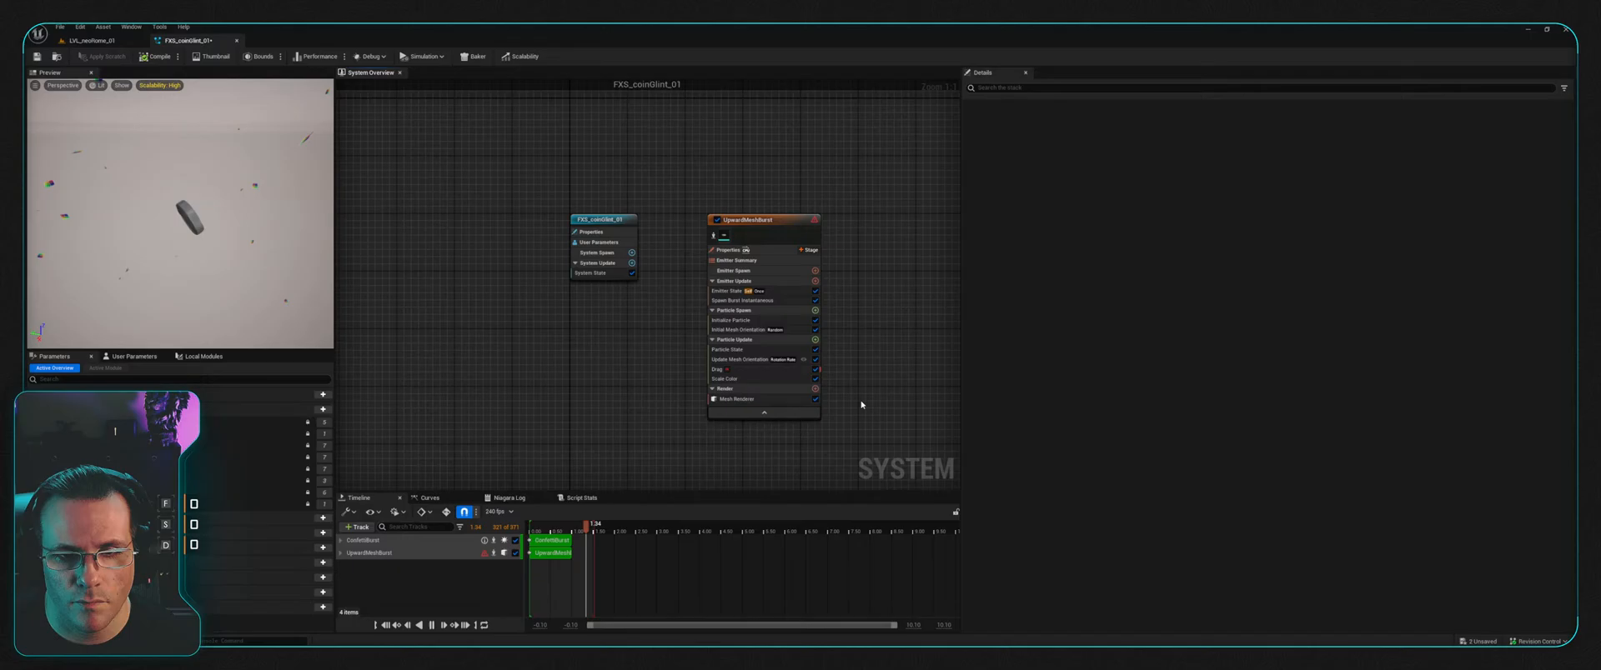
click(745, 370)
key(Delete)
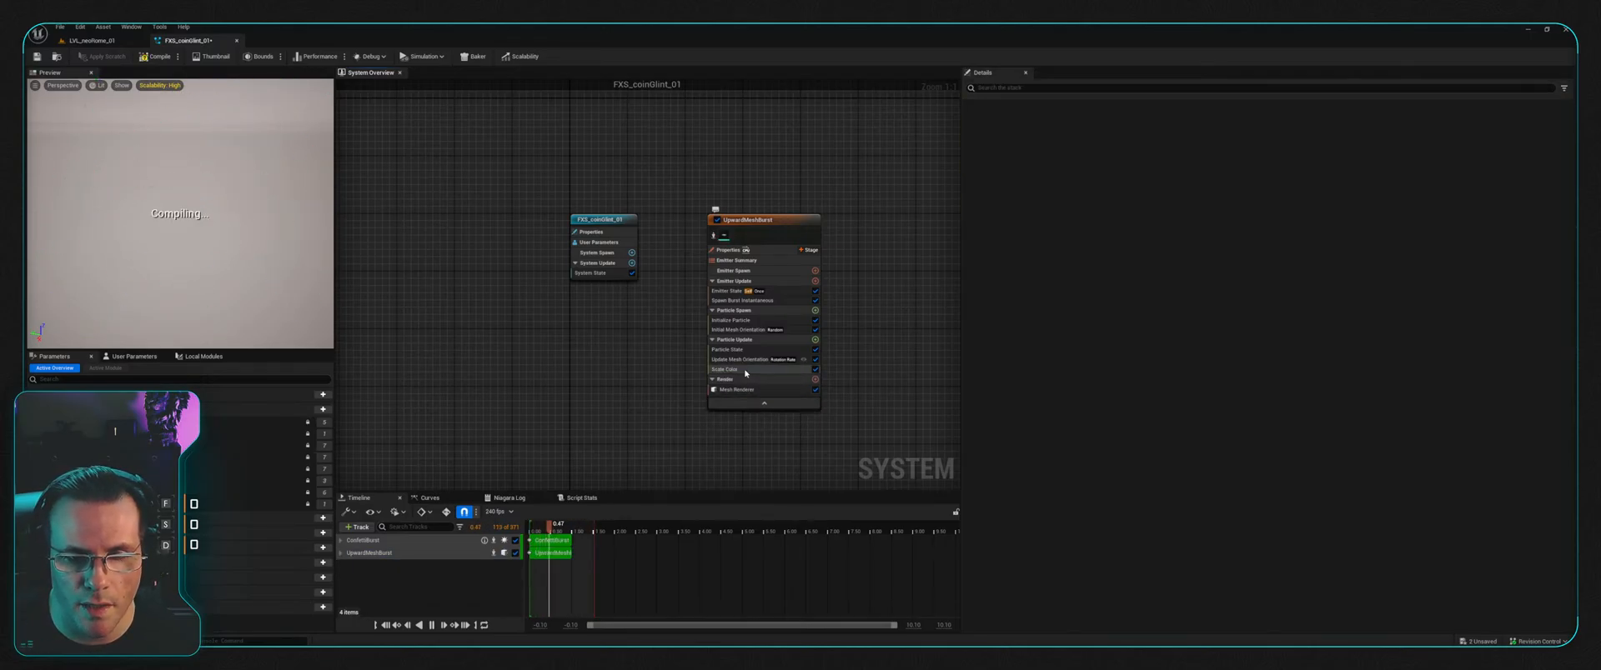
click(745, 370)
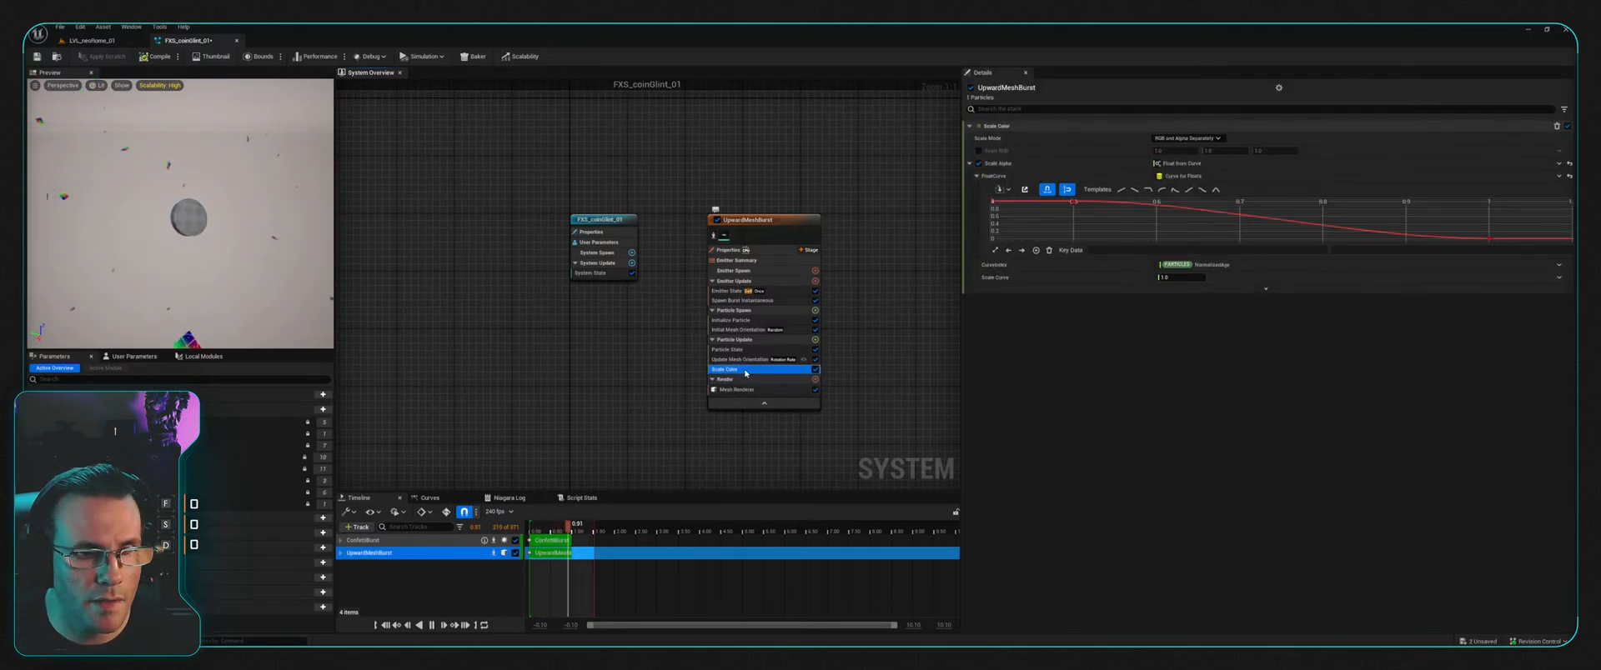
key(Delete)
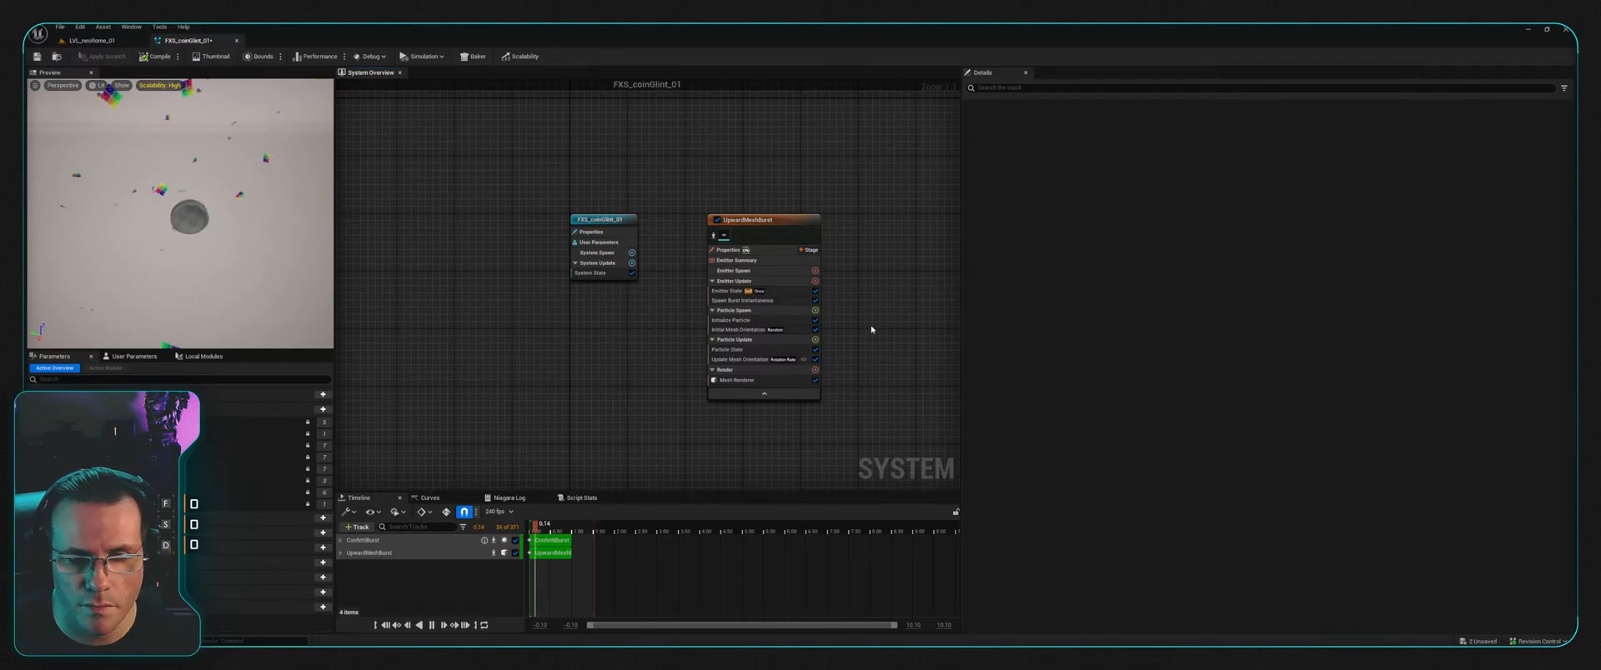
Step: Rename the UpwardMeshBurst emitter to coinRef and shift its node slightly closer to the system node
right_drag(871, 328, 817, 322)
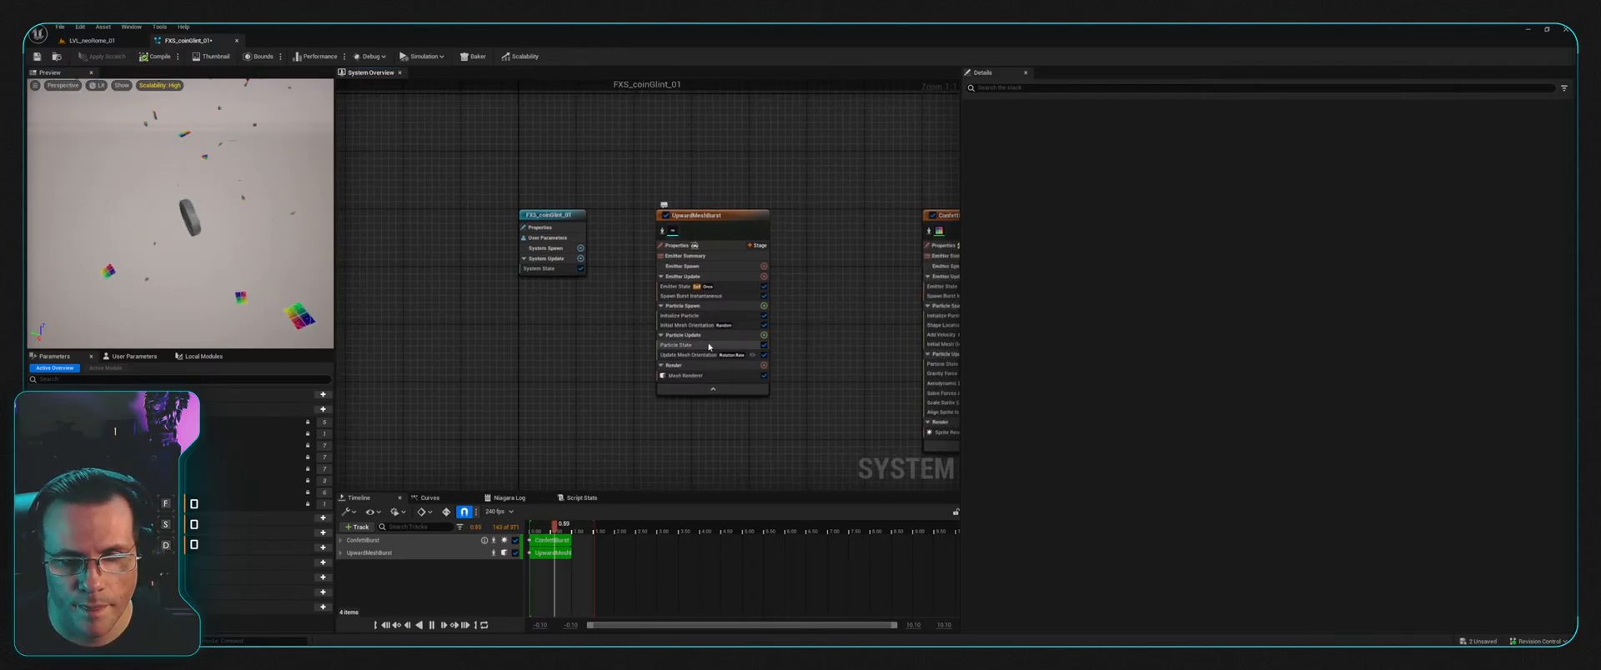
click(718, 216)
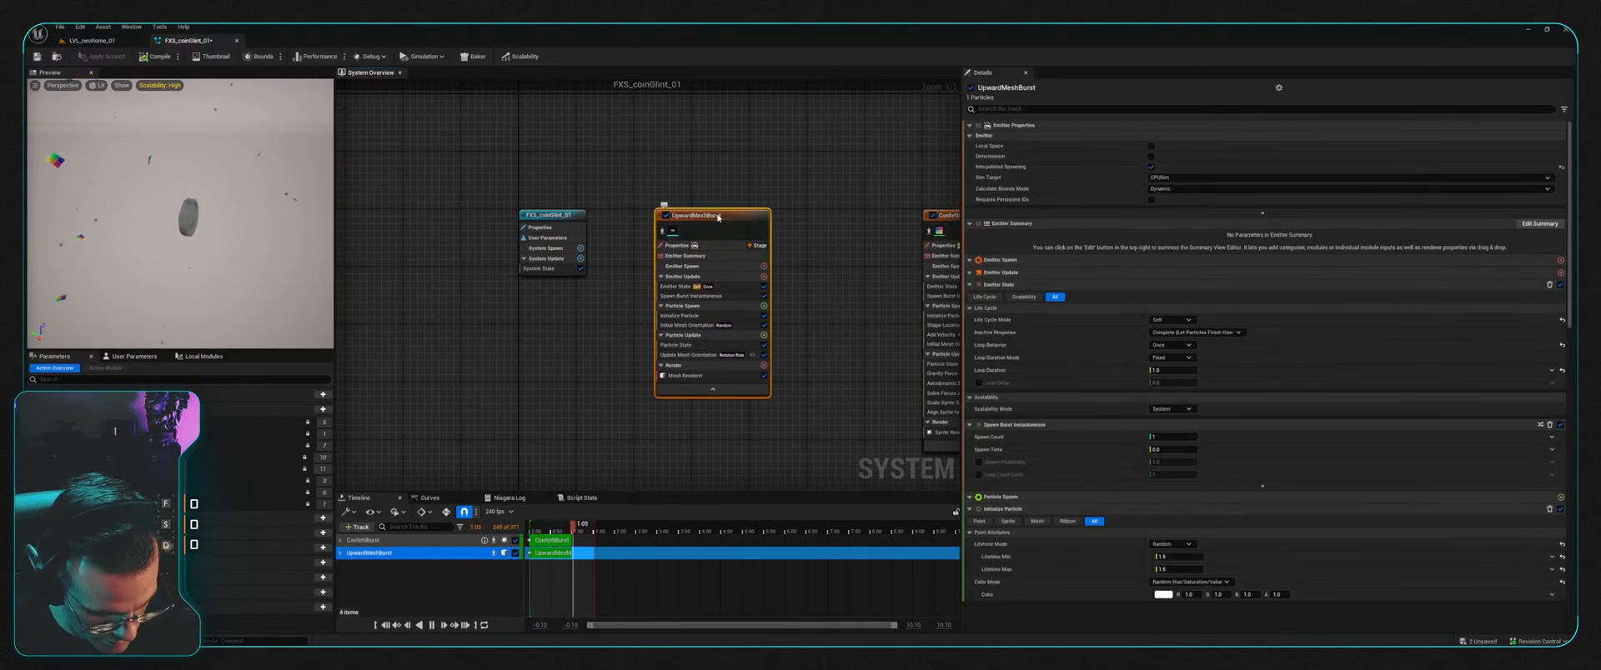
double_click(718, 217)
text(coin)
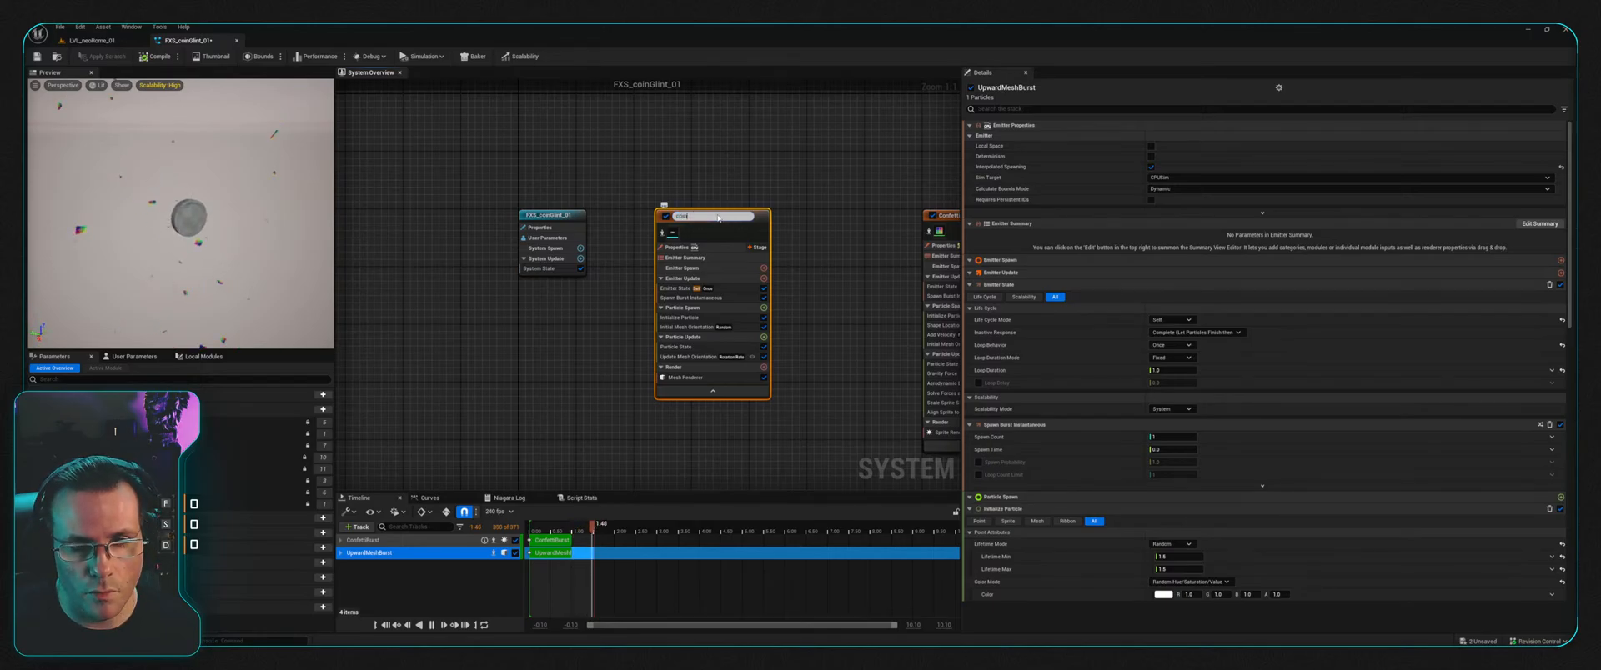
text(Ref)
key(Return)
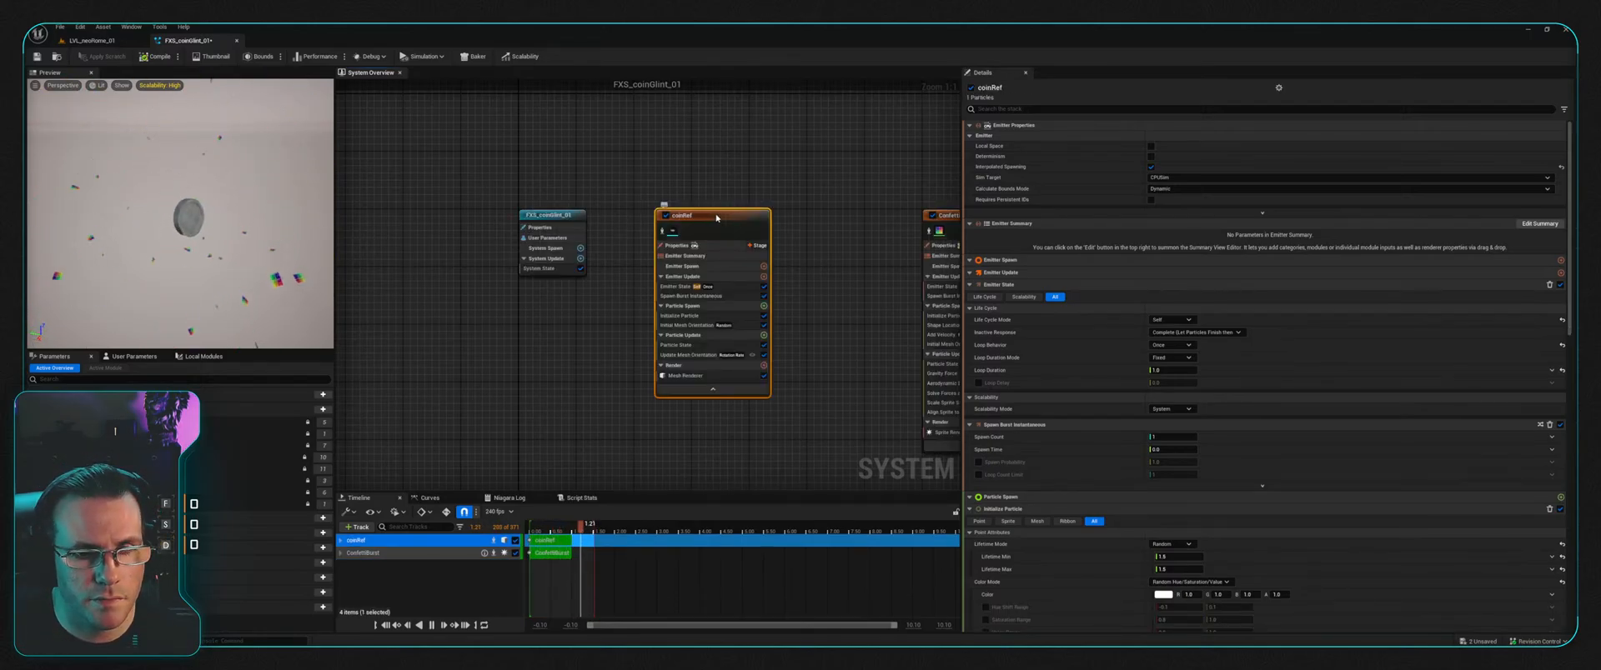
drag(716, 217, 696, 218)
right_drag(807, 176, 674, 204)
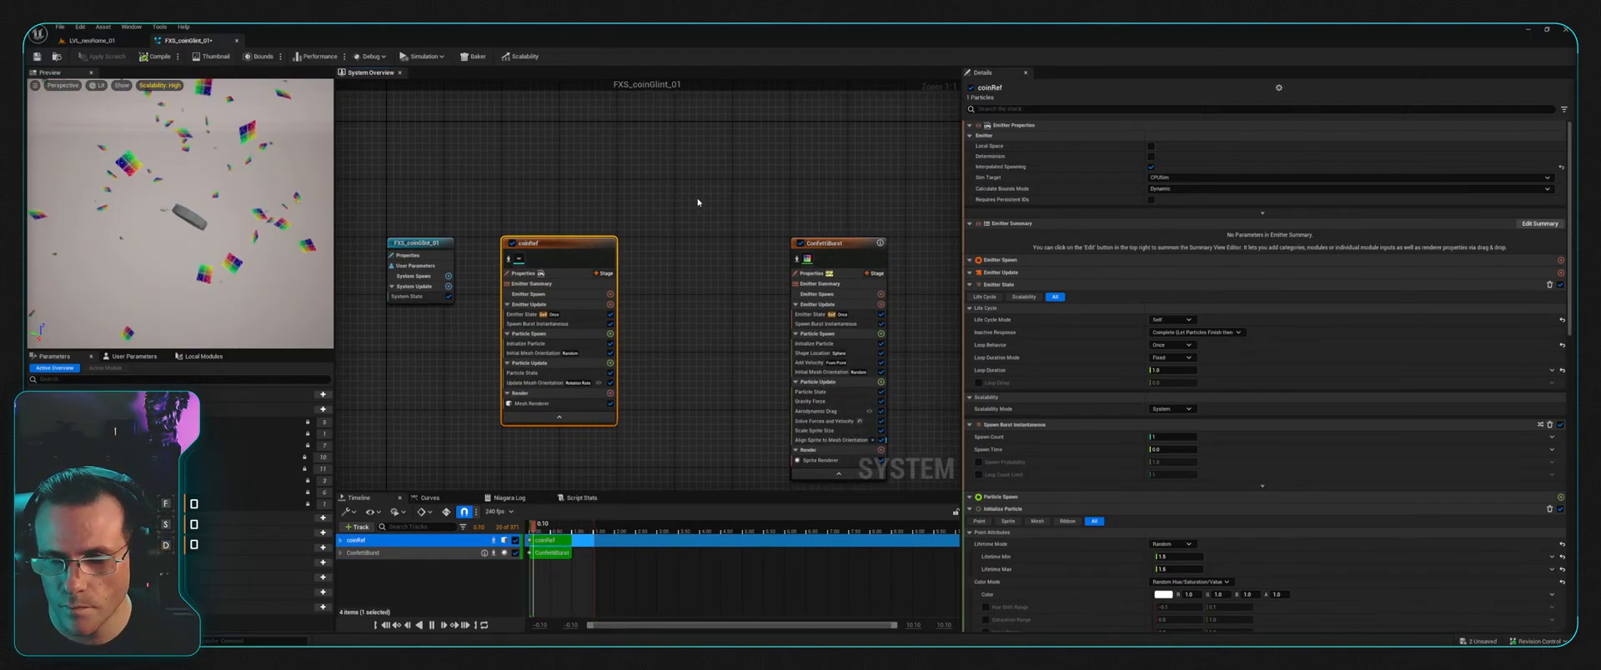
Step: Assign the gold override material in coinRef's Mesh Renderer and move the ConfettiBurst emitter next to coinRef
click(534, 403)
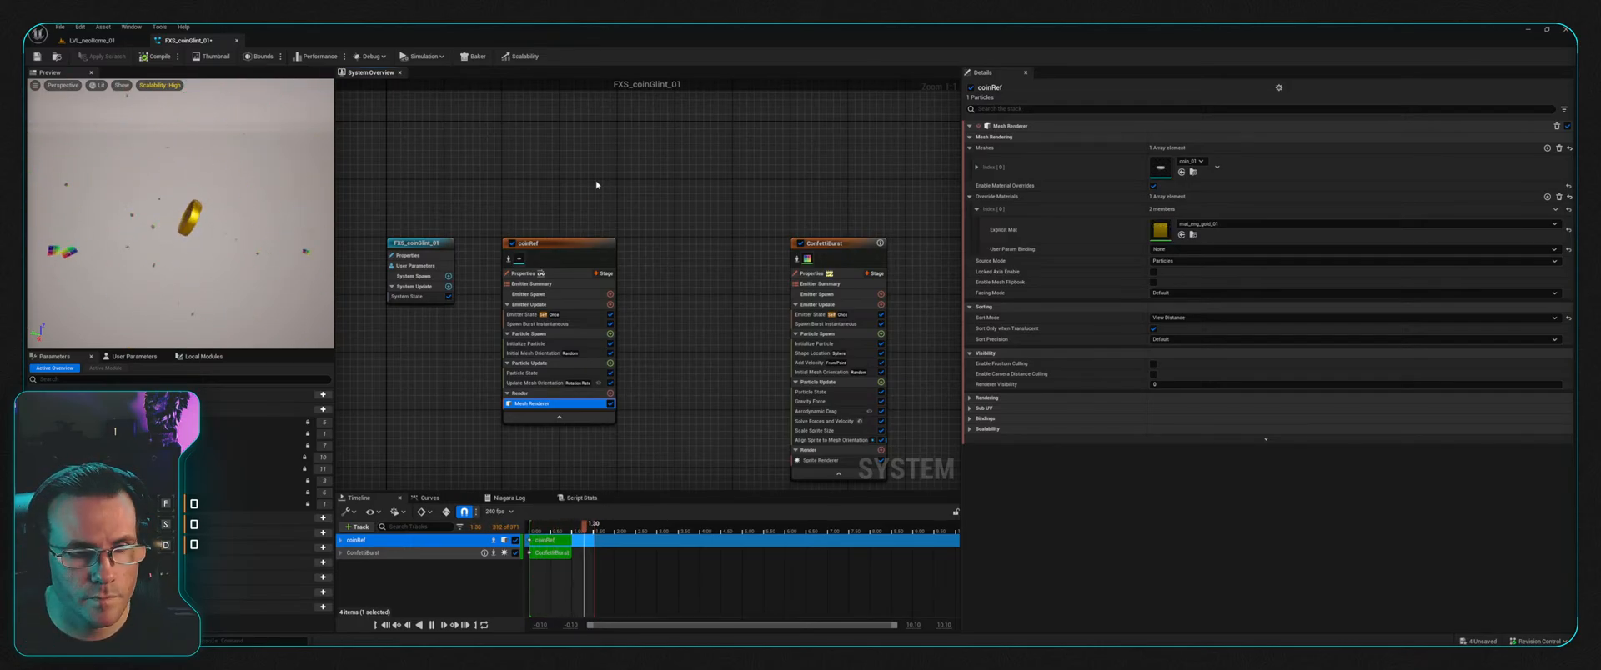
right_drag(596, 184, 582, 176)
drag(813, 241, 659, 243)
right_drag(704, 204, 748, 206)
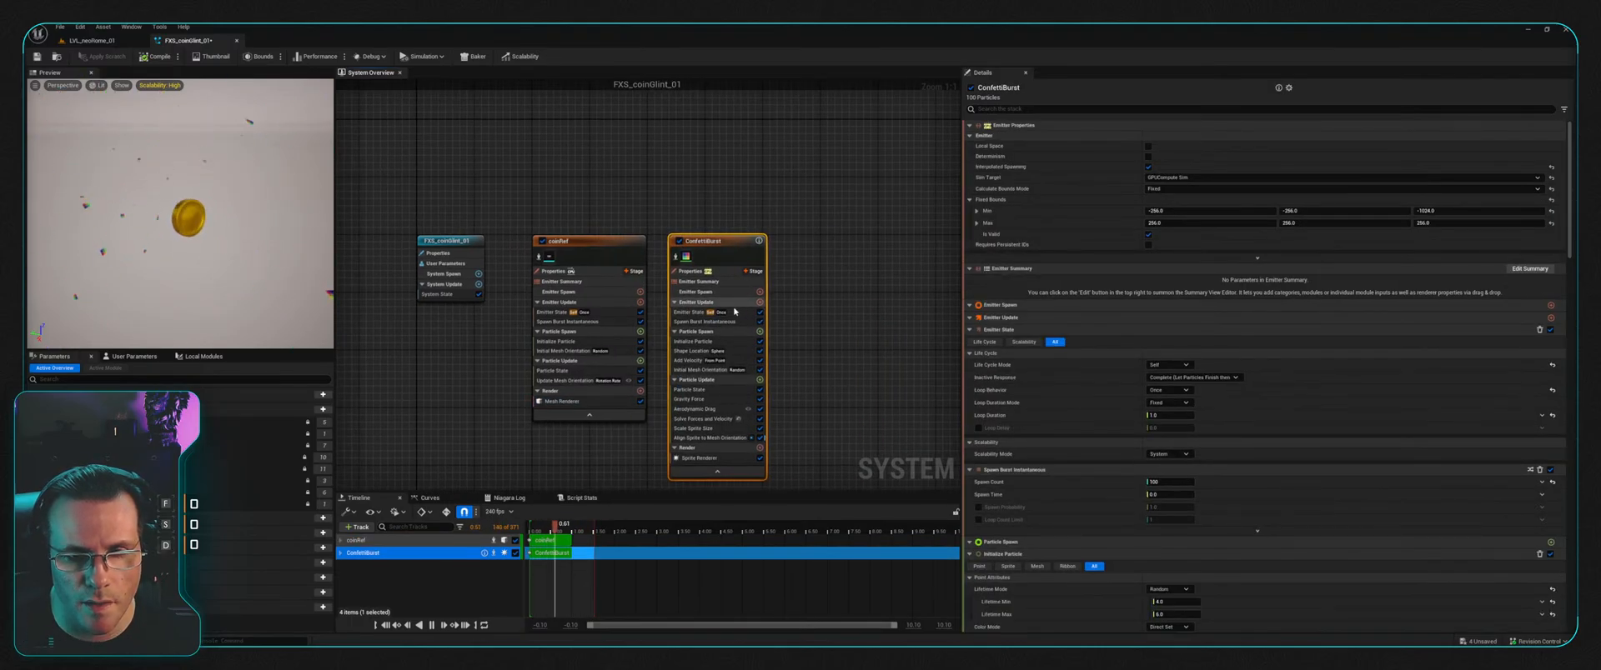
Step: Delete the Aerodynamic Drag, Solve Forces and Velocity, and Gravity Force modules from the ConfettiBurst emitter
click(716, 429)
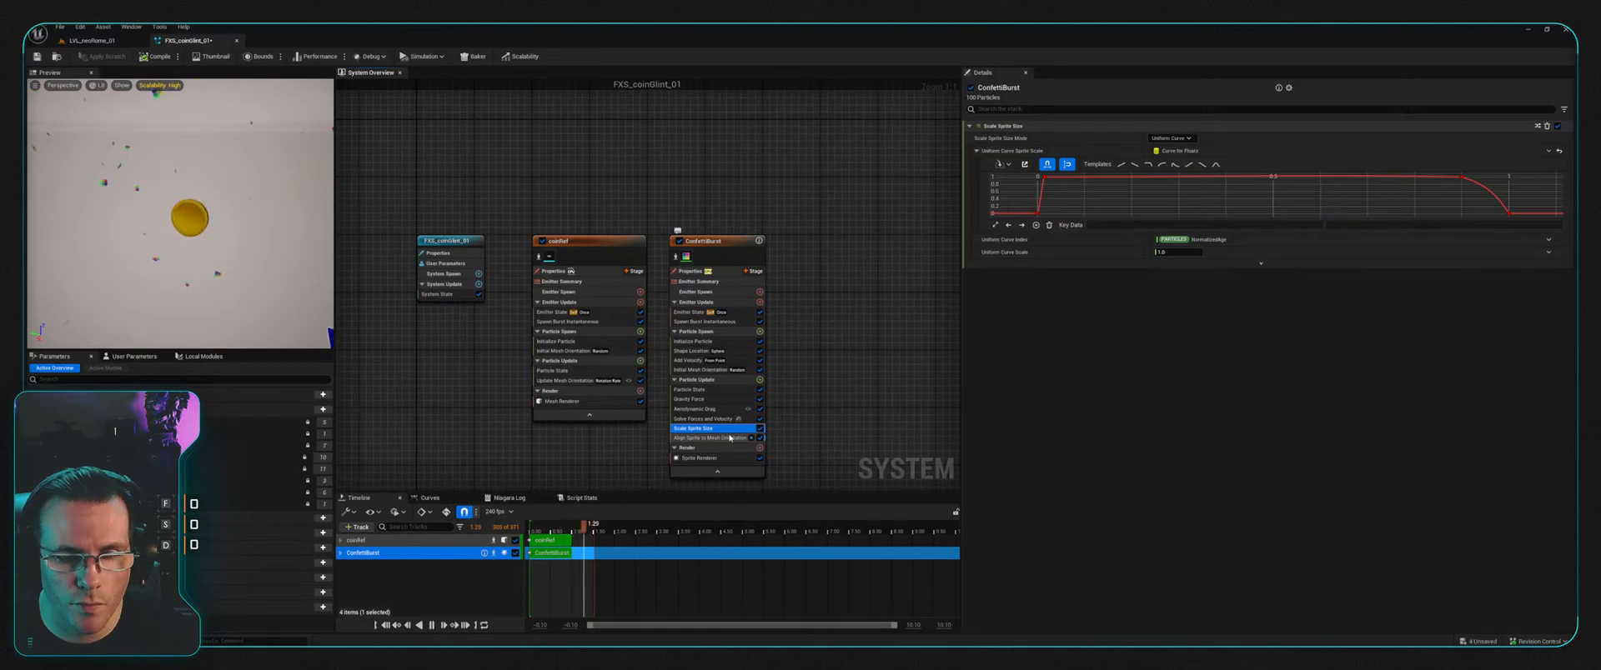
click(721, 410)
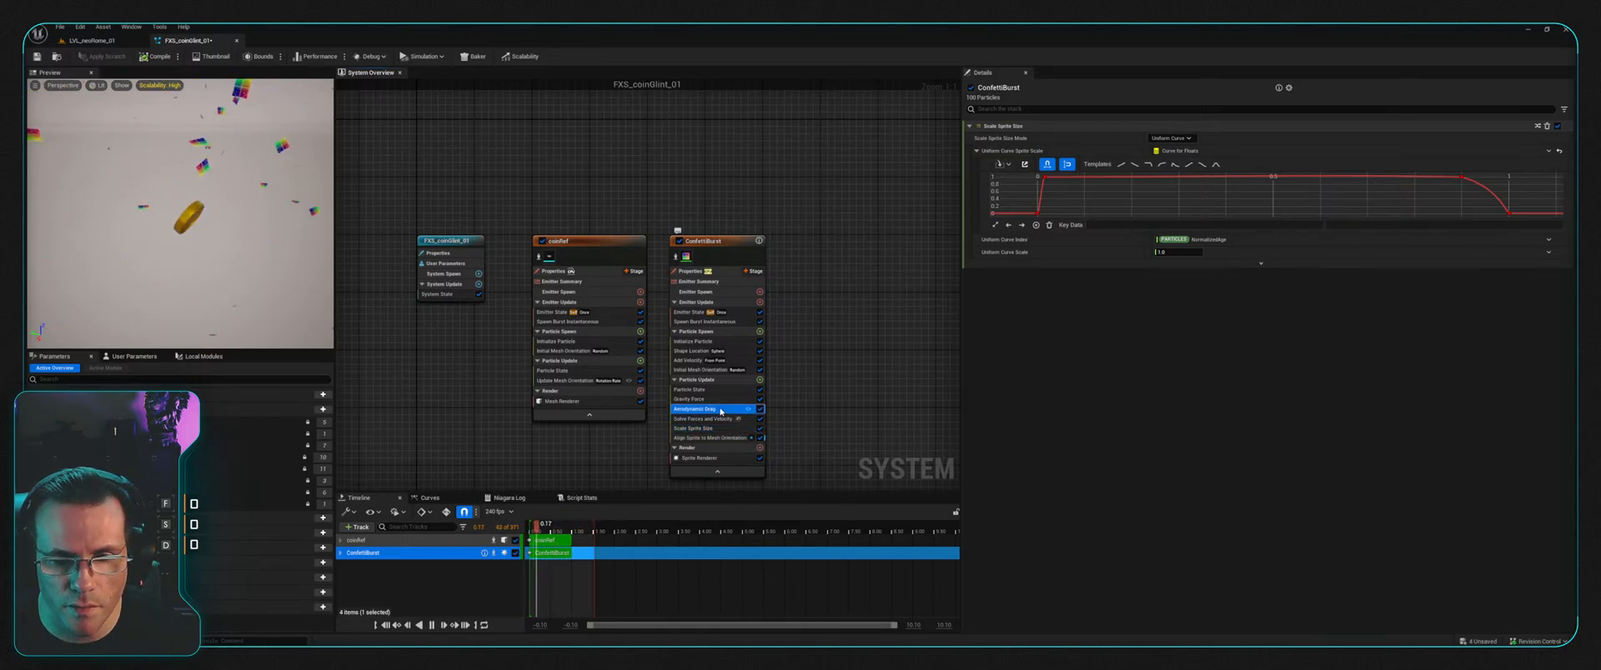
key(Delete)
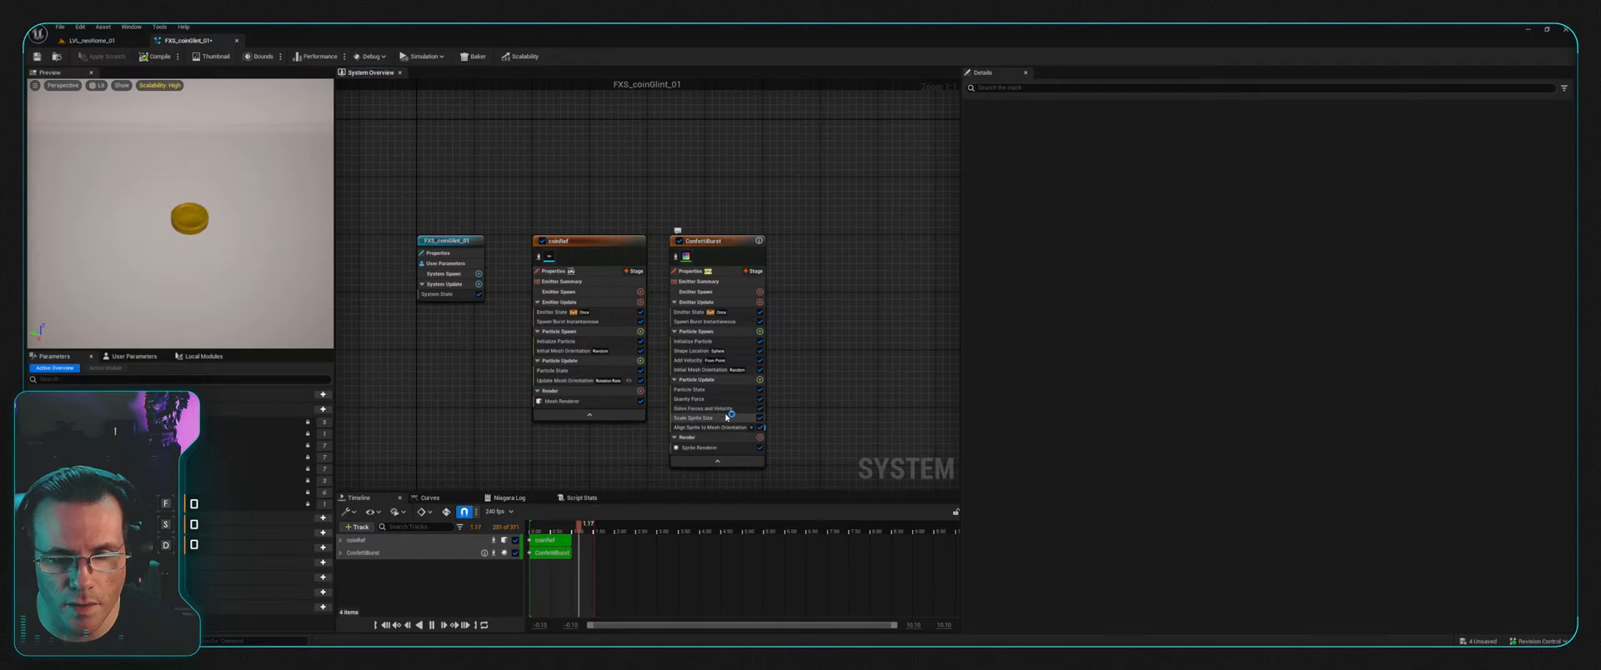
click(711, 409)
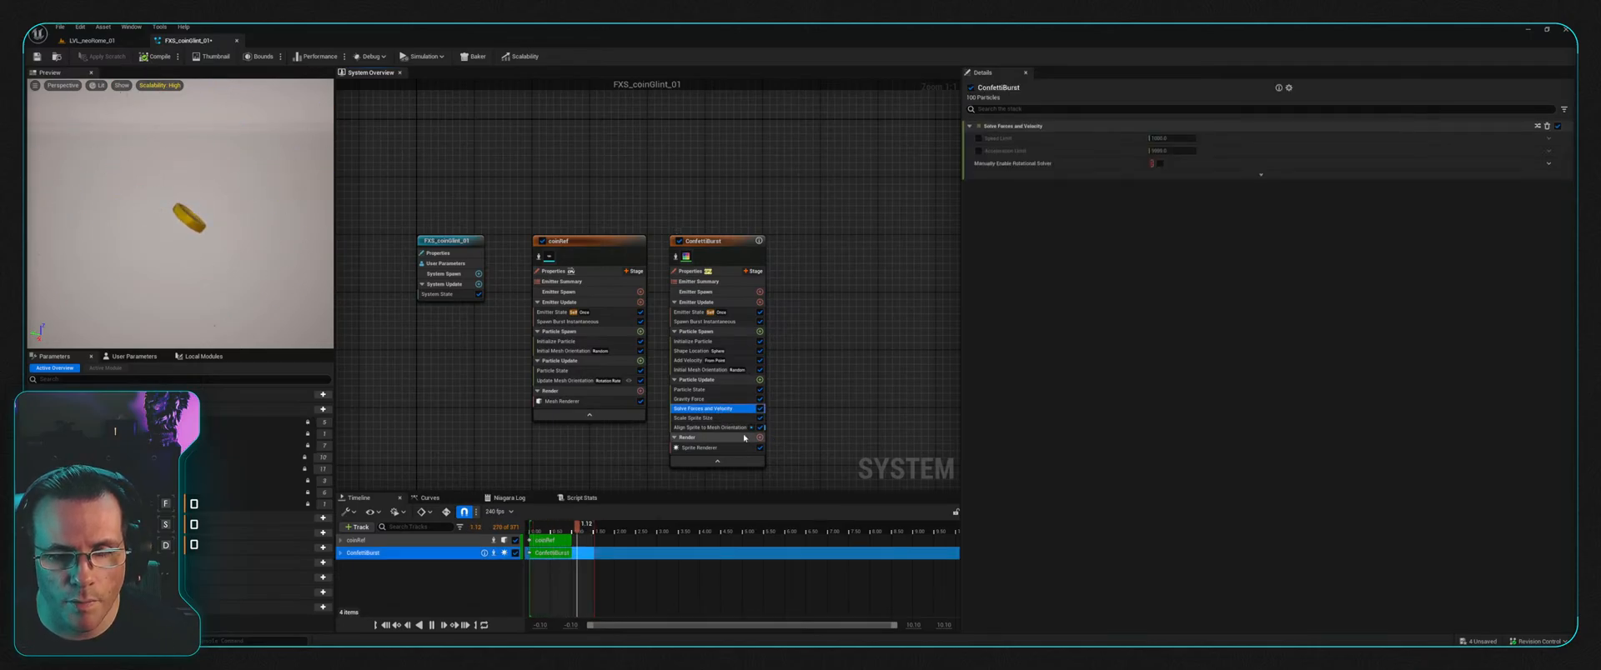
key(Delete)
click(721, 399)
key(Delete)
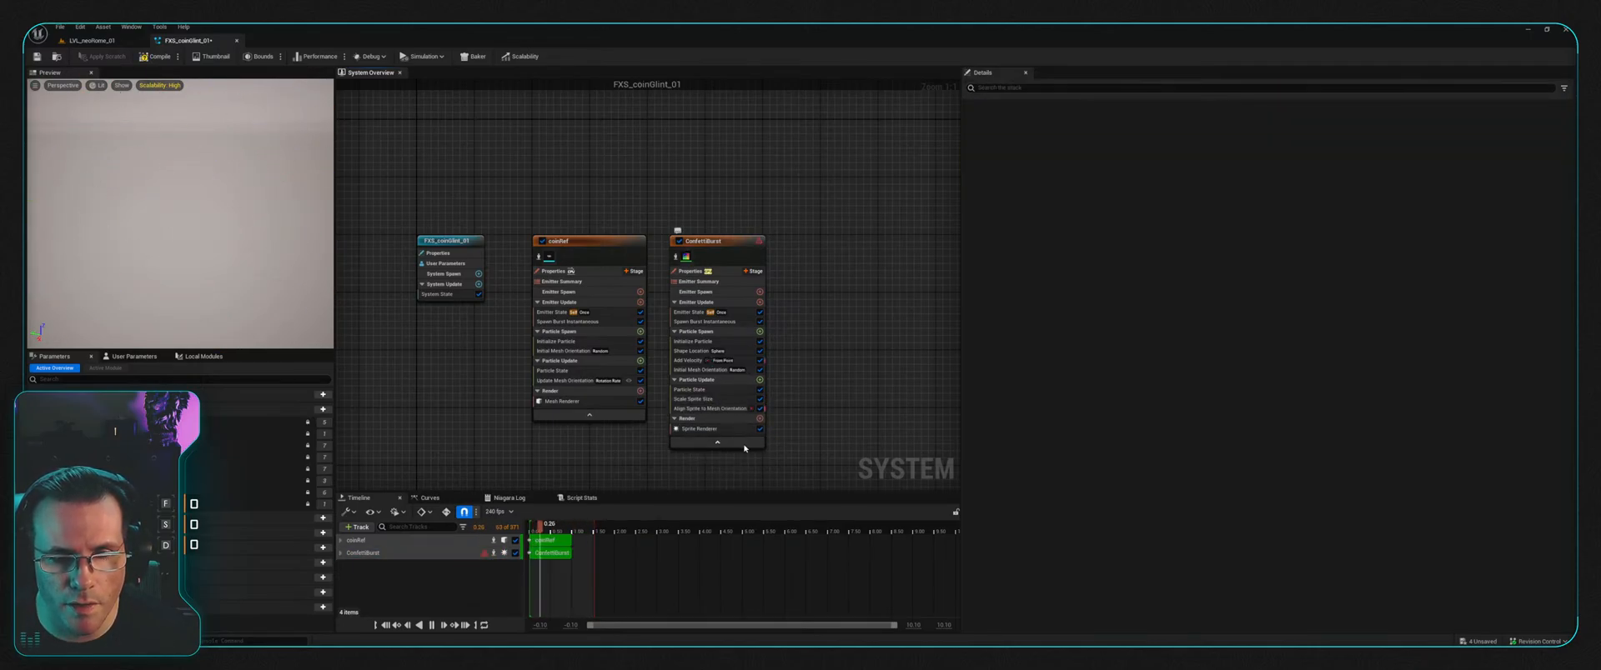
Step: Delete the Align Sprite to Mesh Orientation and Add Velocity modules from ConfettiBurst
click(722, 410)
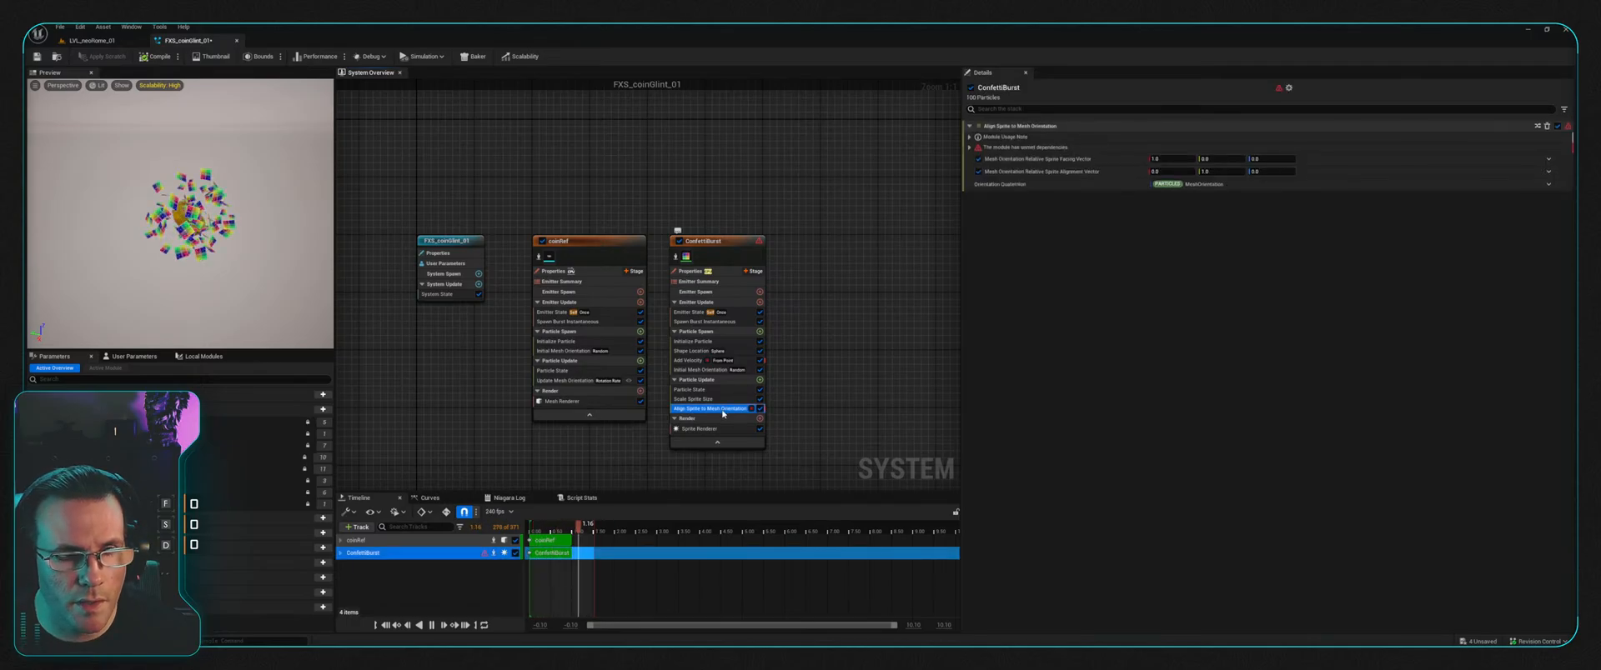
key(Delete)
click(681, 362)
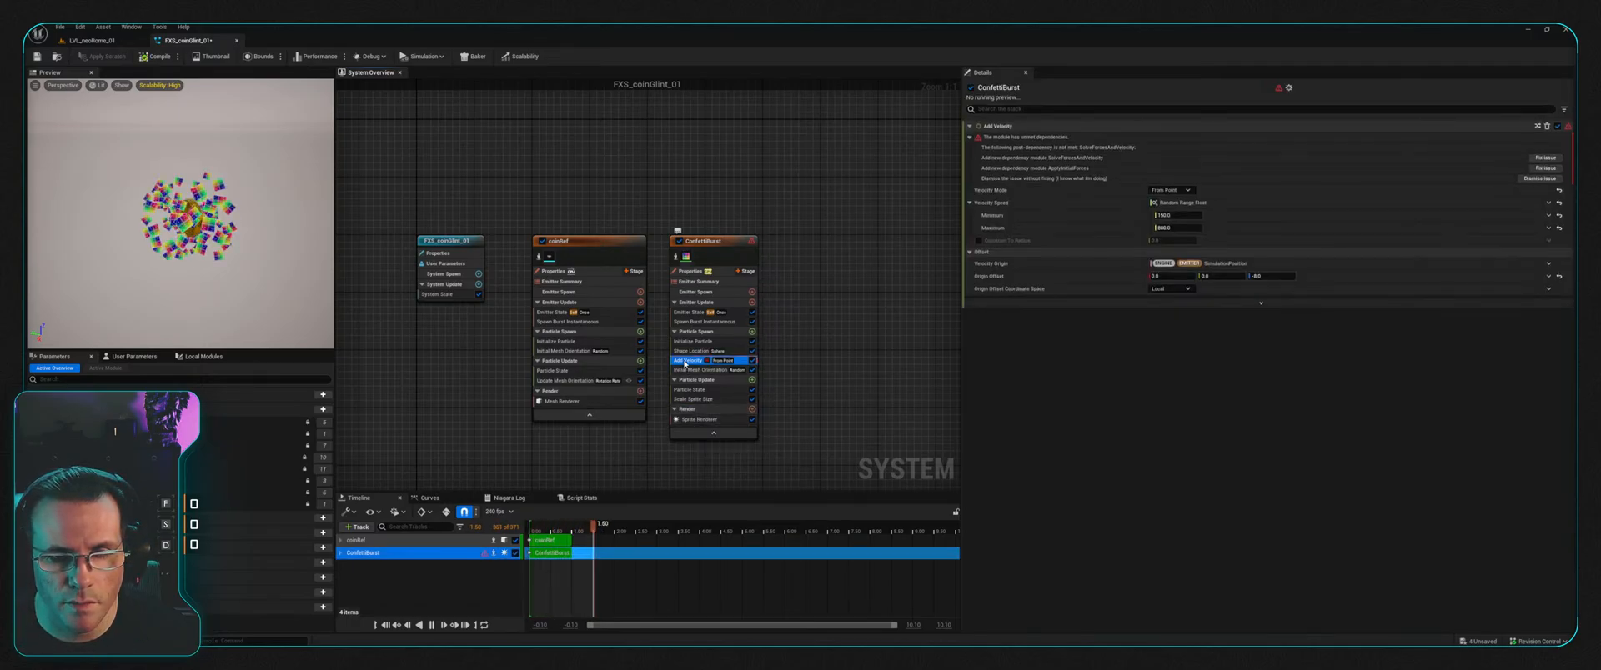
key(Delete)
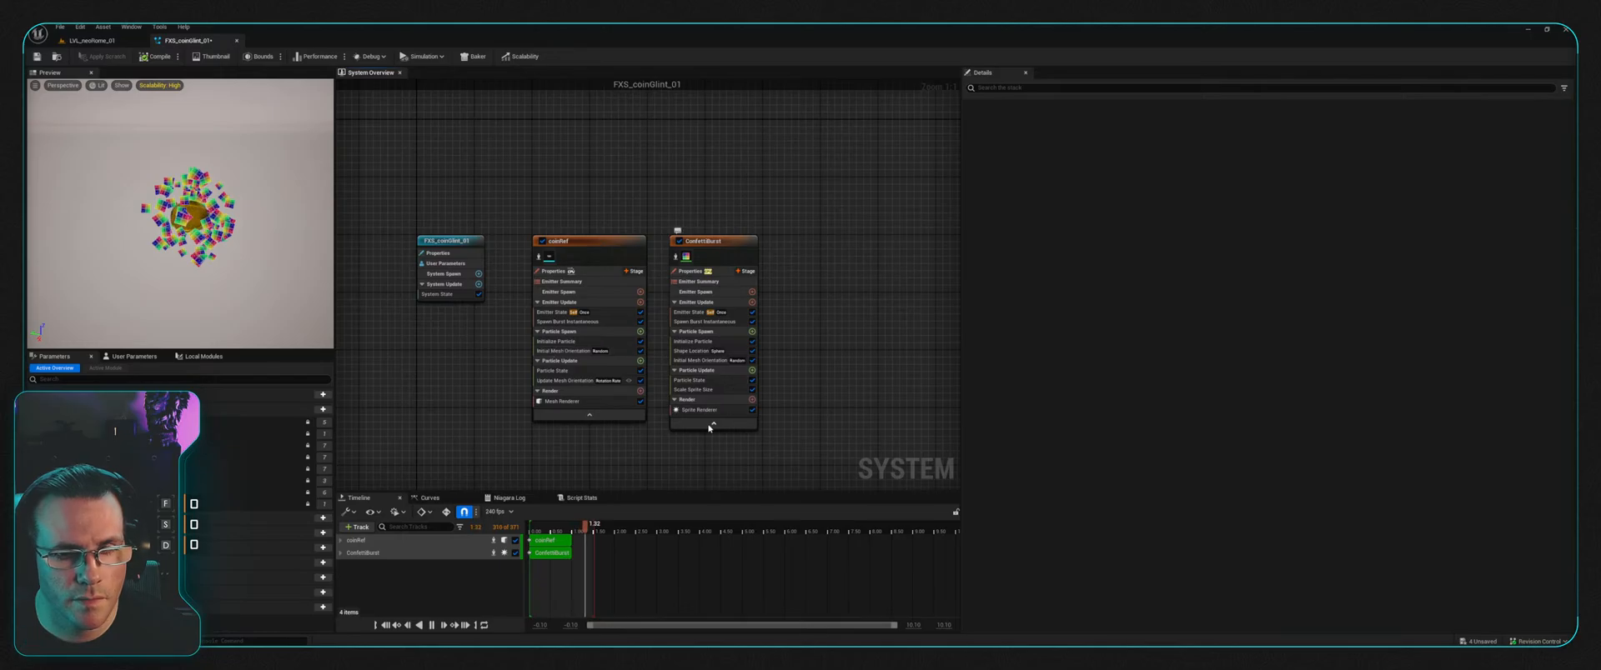
Step: Set ConfettiBurst's burst spawn count to 1 and delete its Shape Location module
click(691, 351)
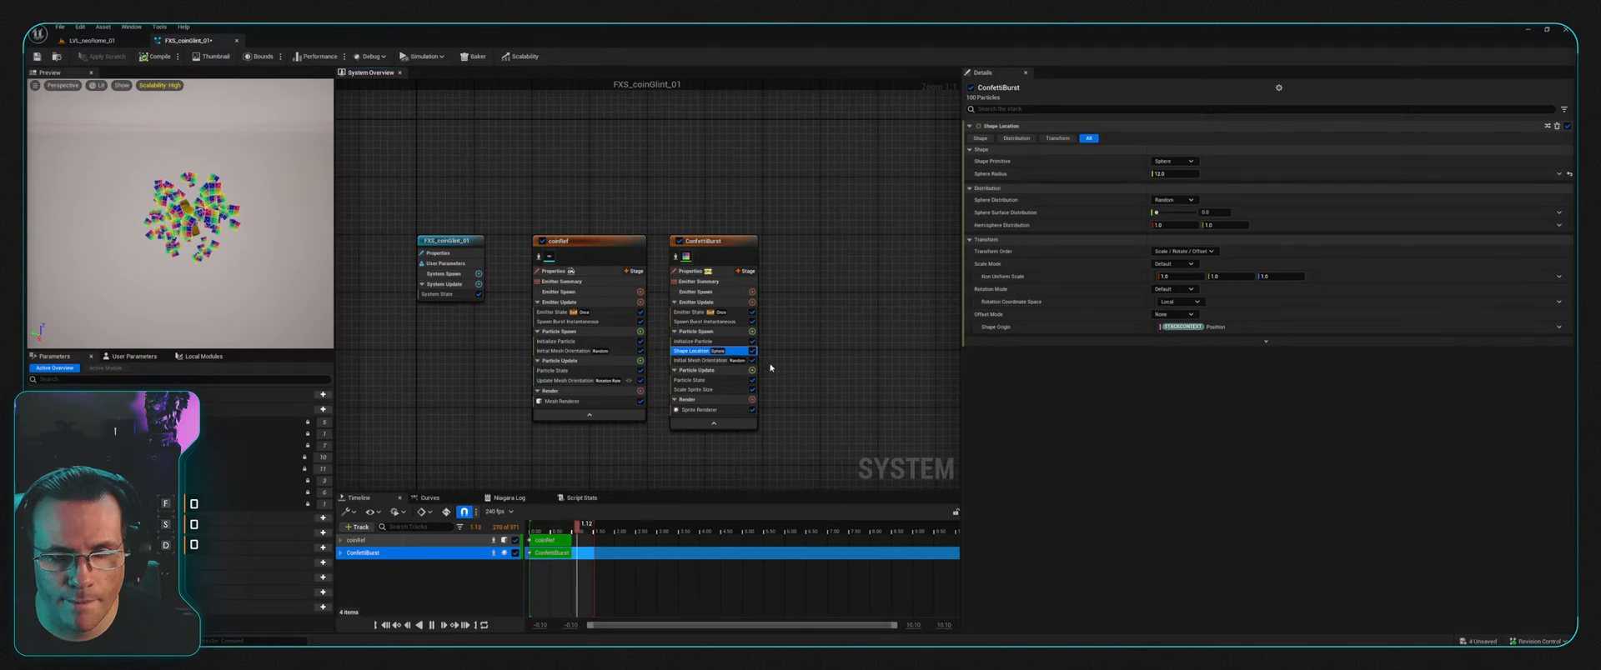
click(728, 324)
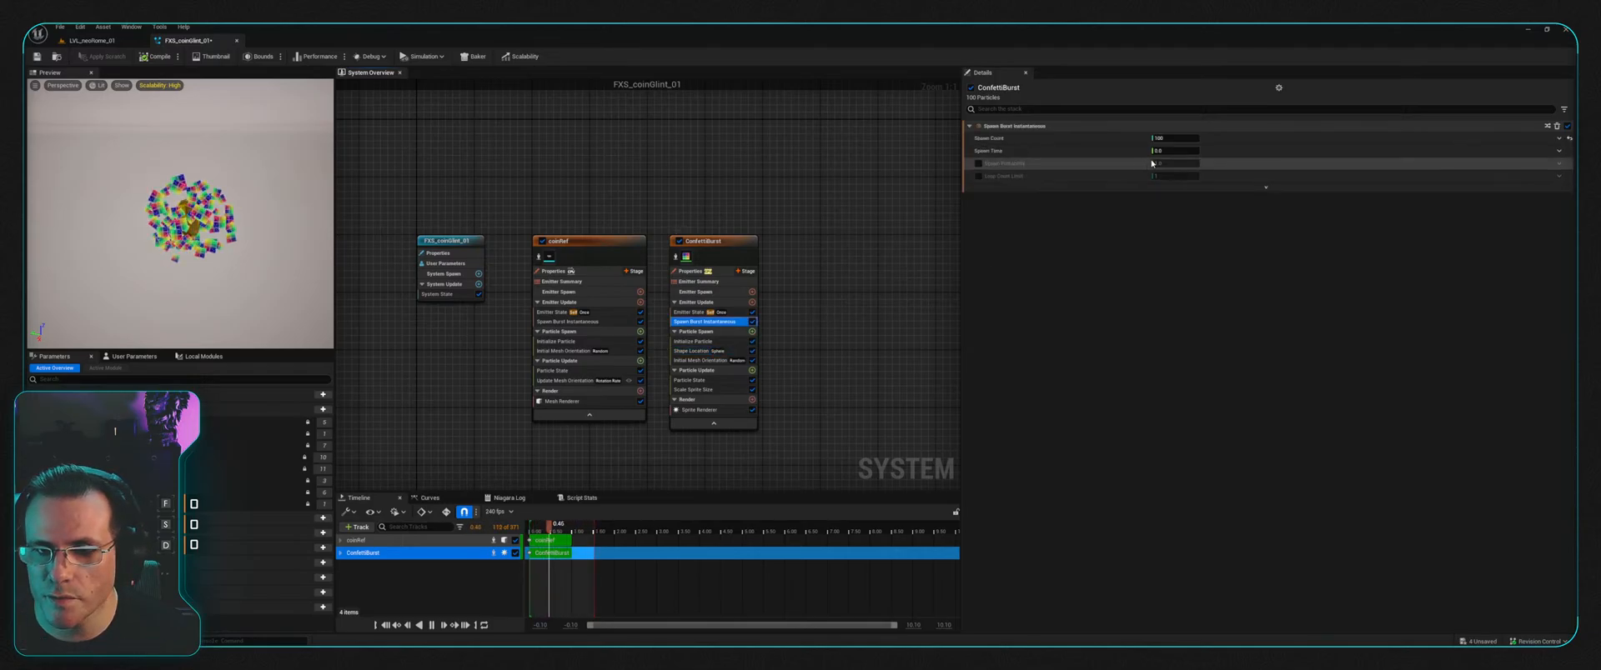
click(1185, 138)
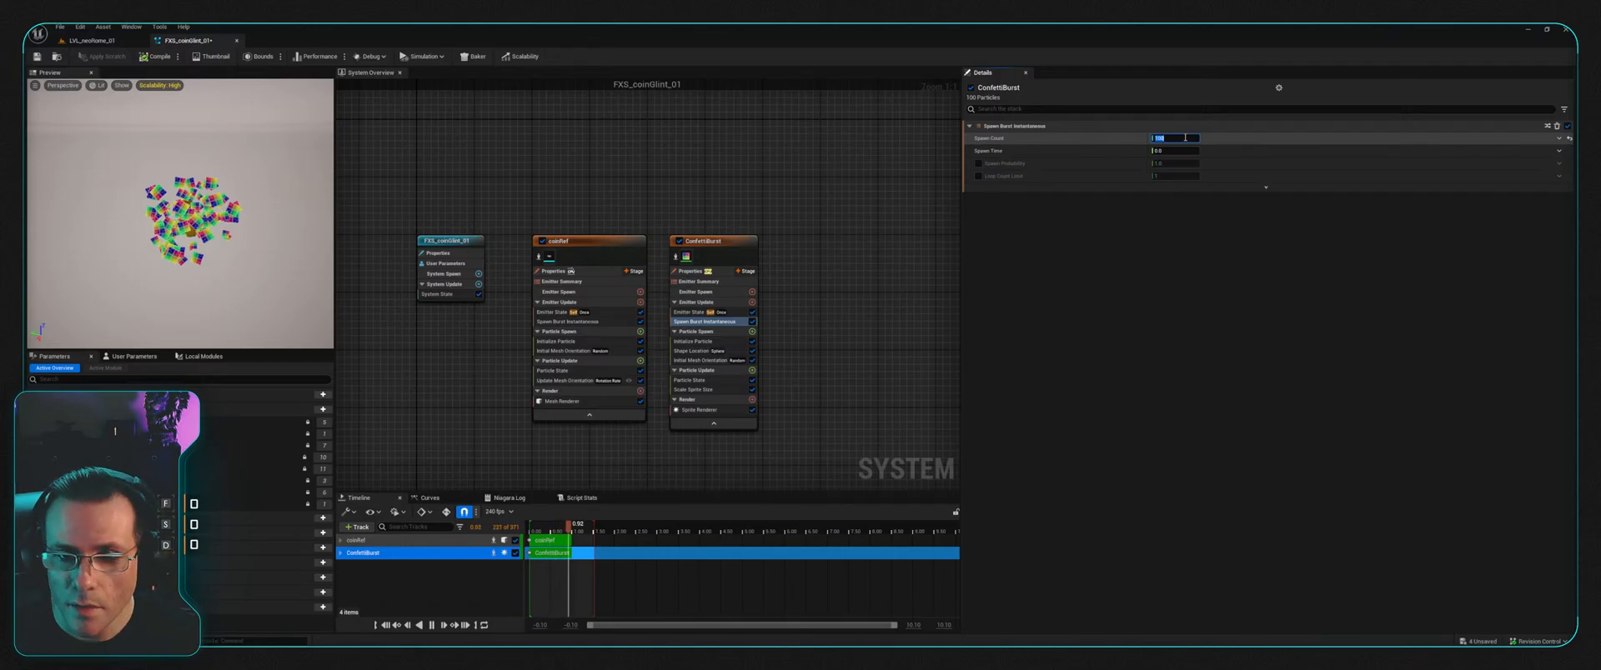
text(1)
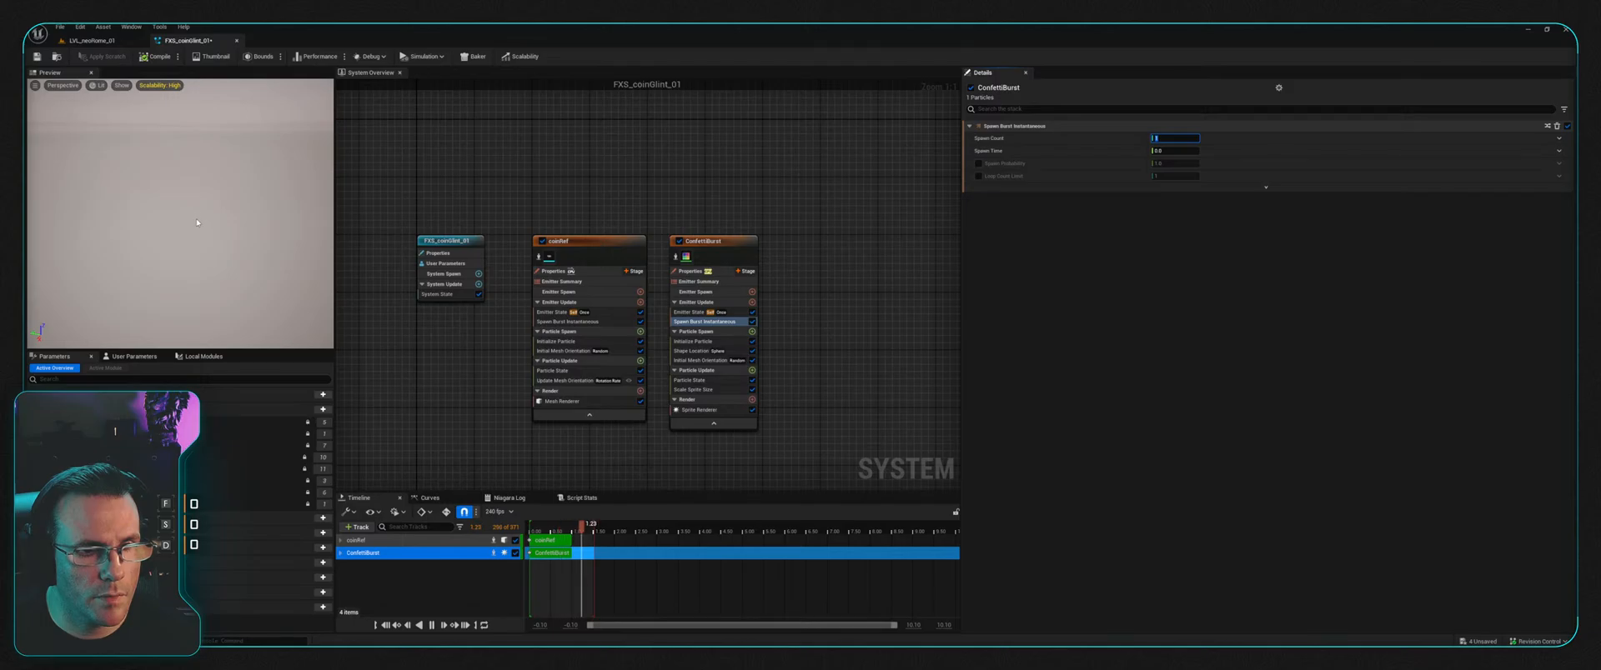
right_drag(198, 222, 250, 223)
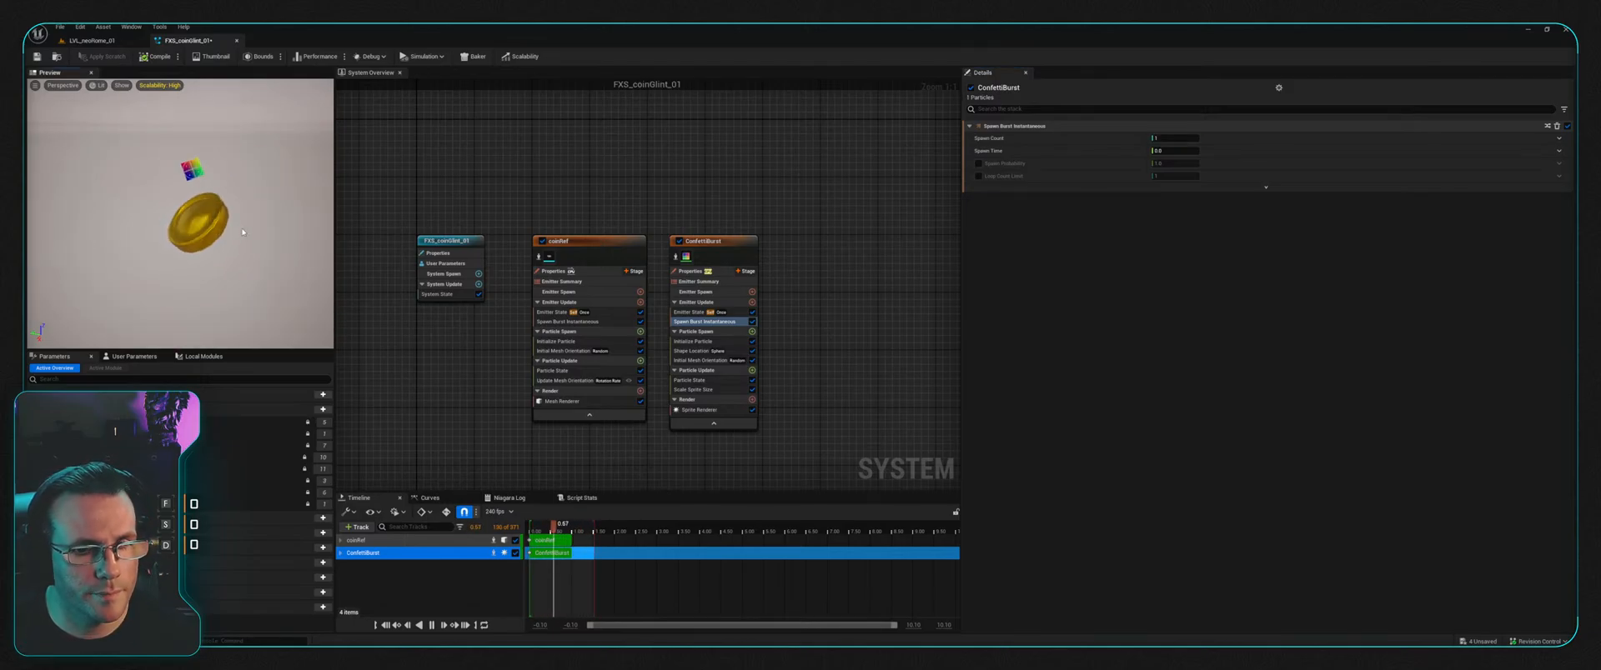
click(696, 351)
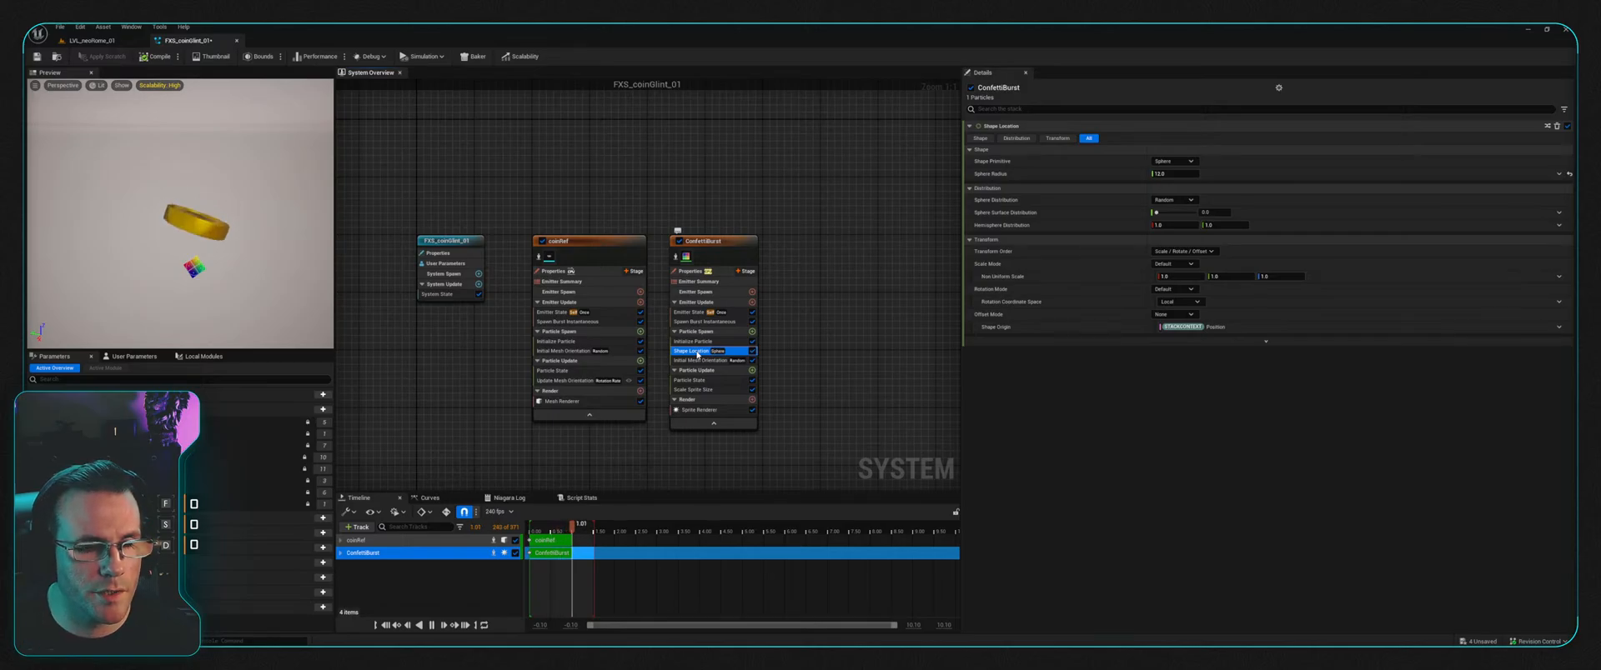
key(Delete)
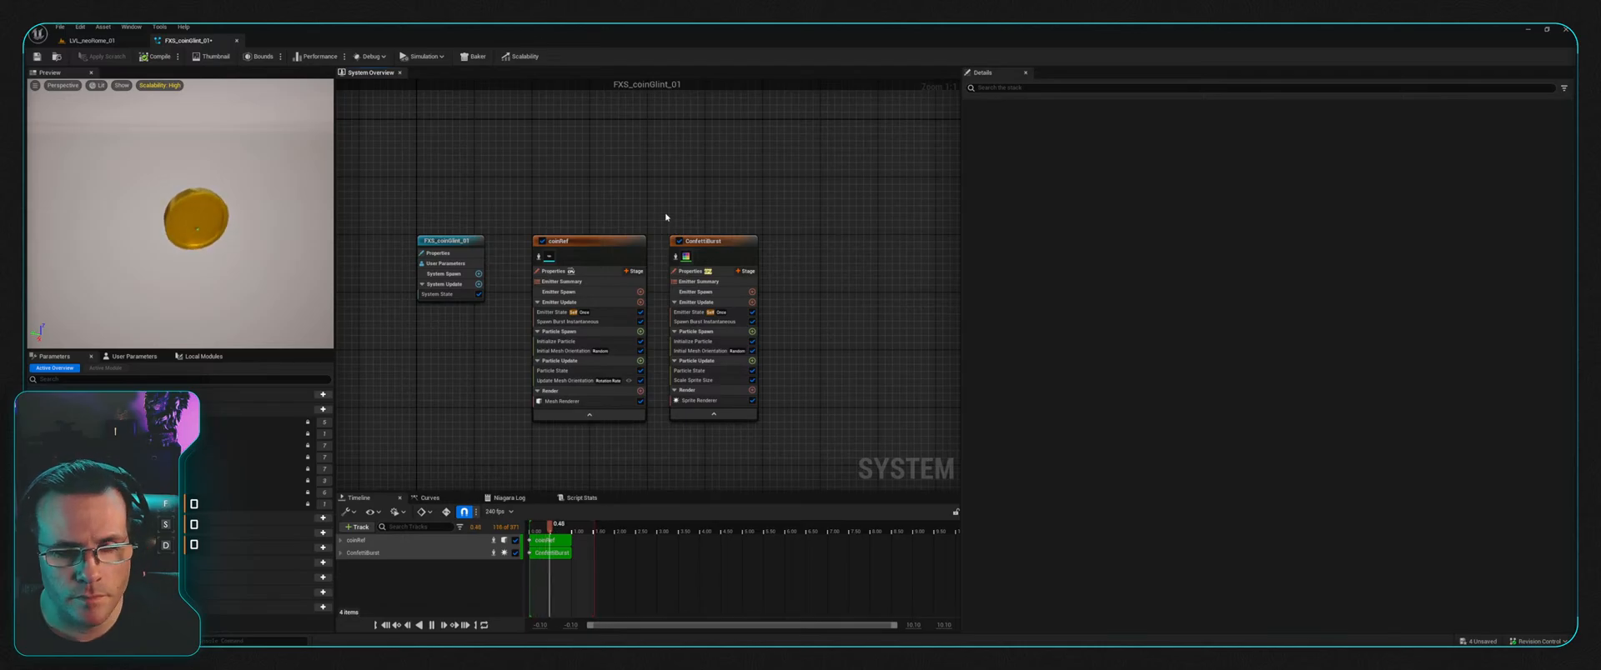
Step: In ConfettiBurst's Initialize Particle module, adjust the random lifetime range and set Mass Mode to Unset / (Mass of 1)
click(695, 342)
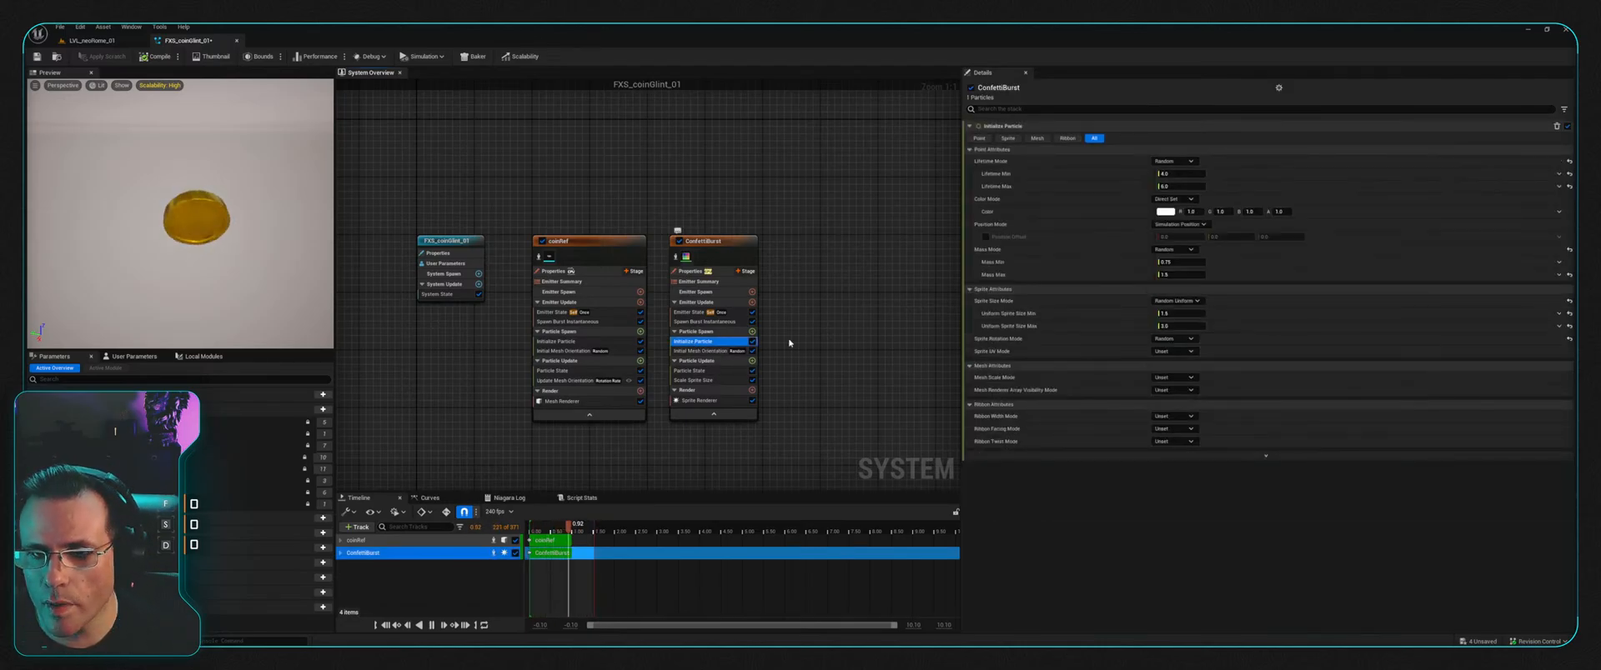
click(1177, 174)
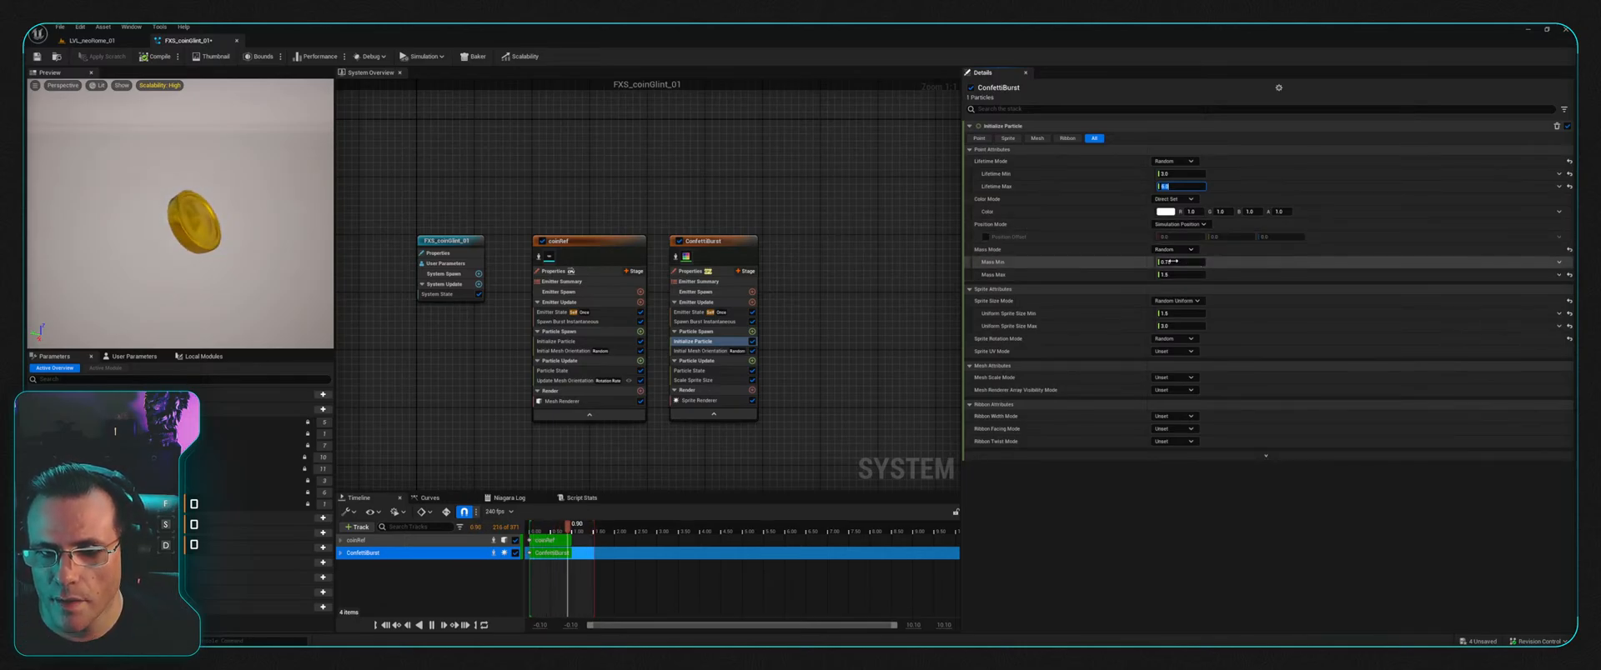
click(1568, 276)
click(1569, 275)
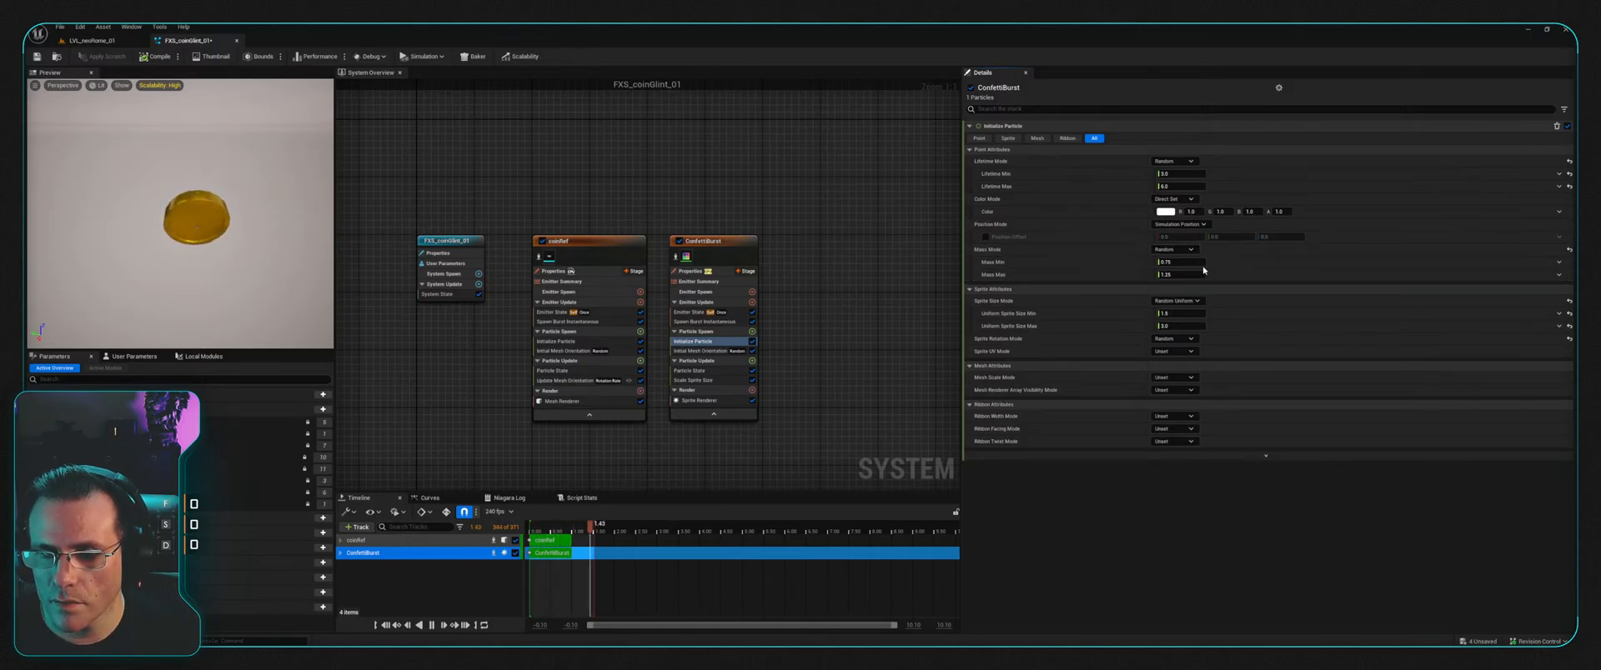
click(1203, 267)
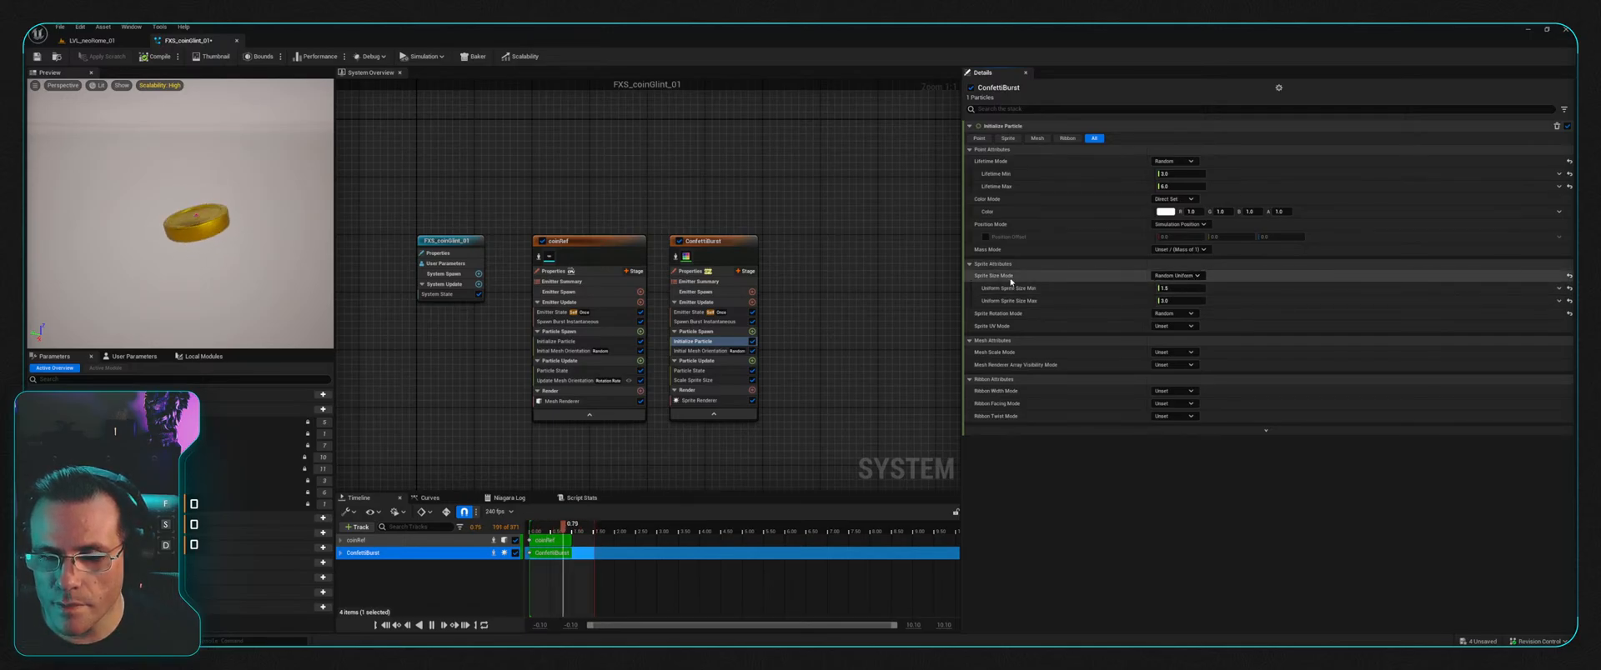
Step: Switch ConfettiBurst's Sprite Size Mode to Uniform and set the uniform sprite size to 20
click(1198, 276)
click(1180, 292)
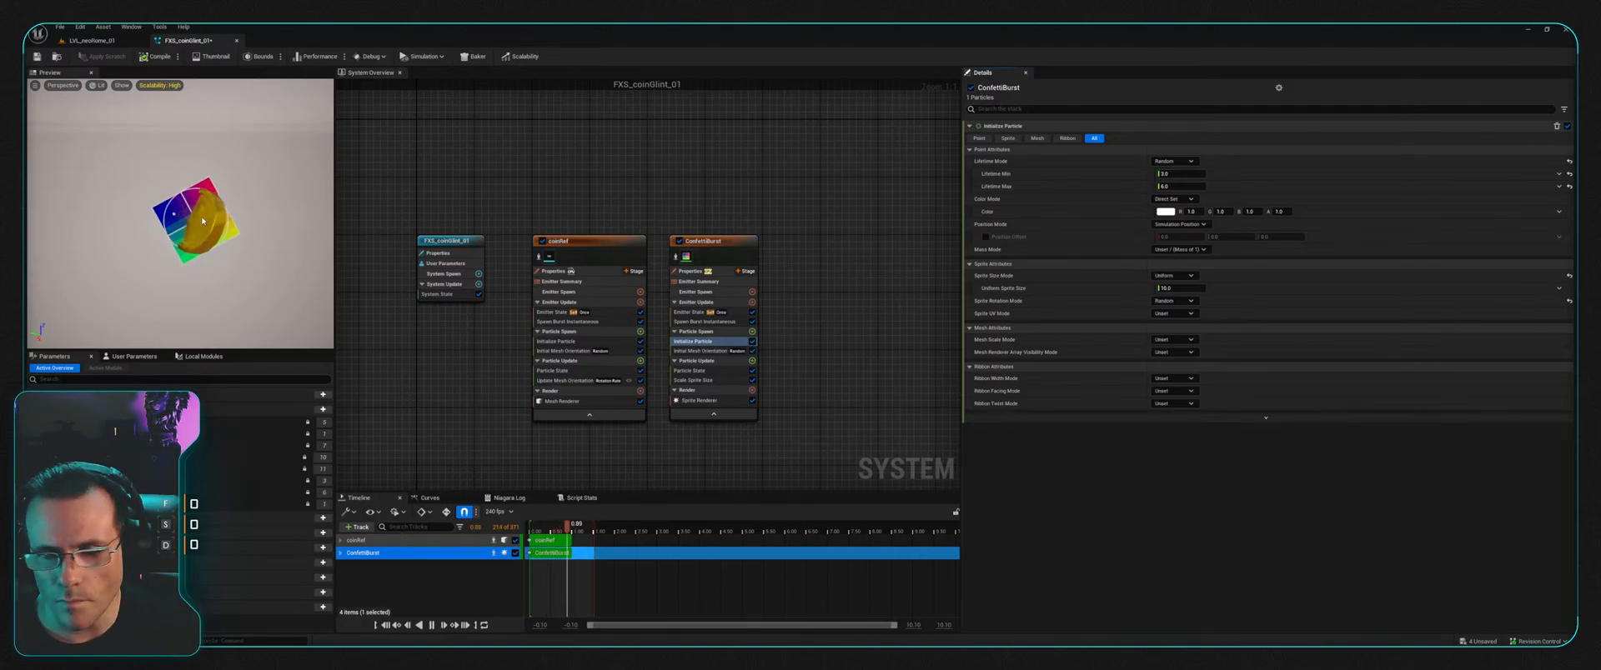
click(1183, 288)
text(100)
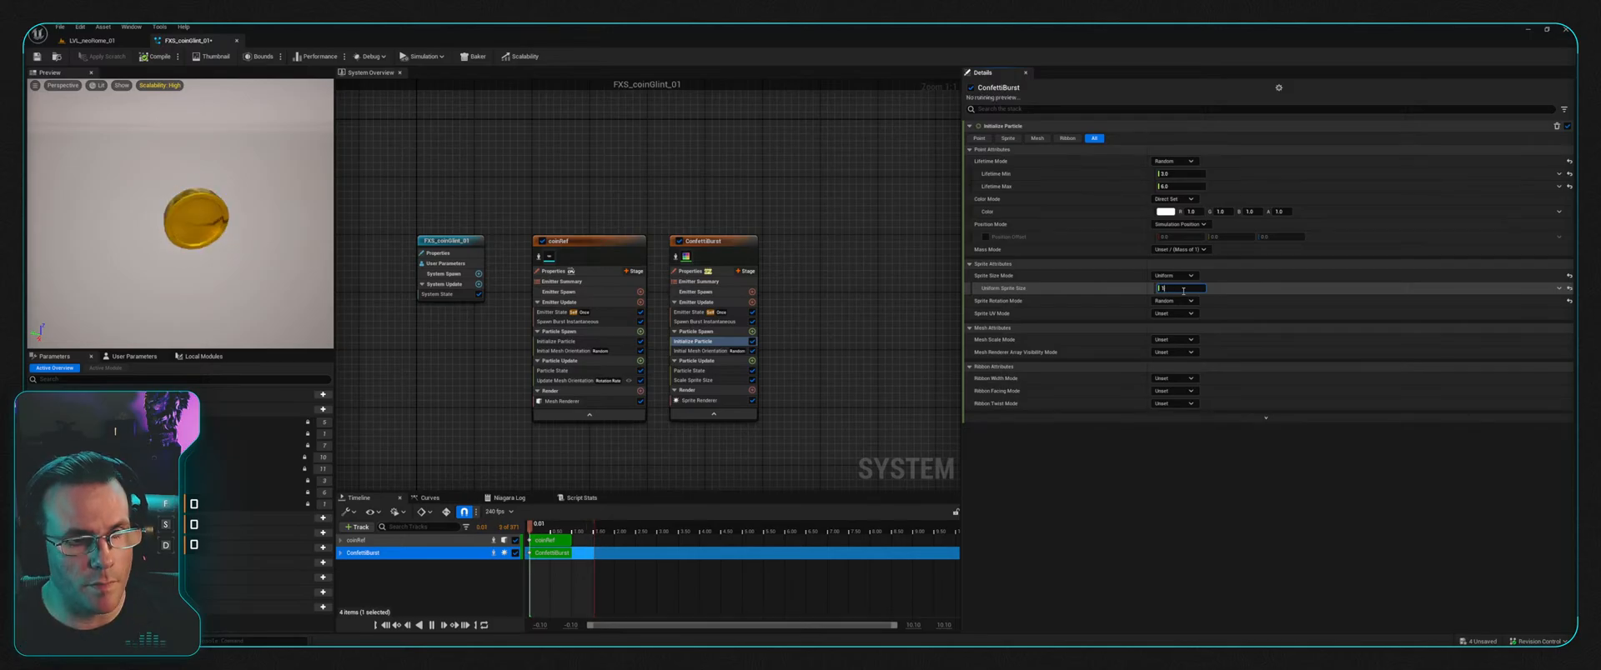
key(BackSpace)
key(BackSpace)
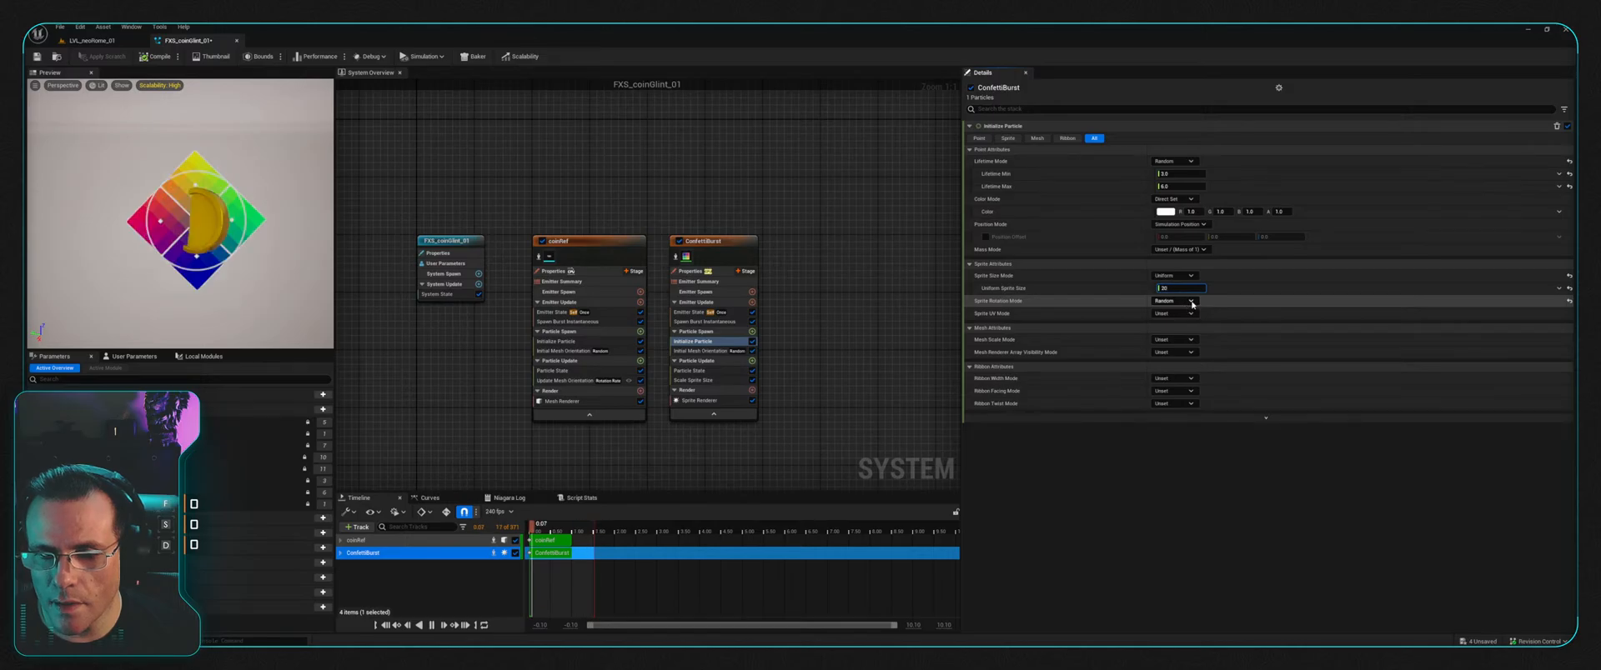
key(Return)
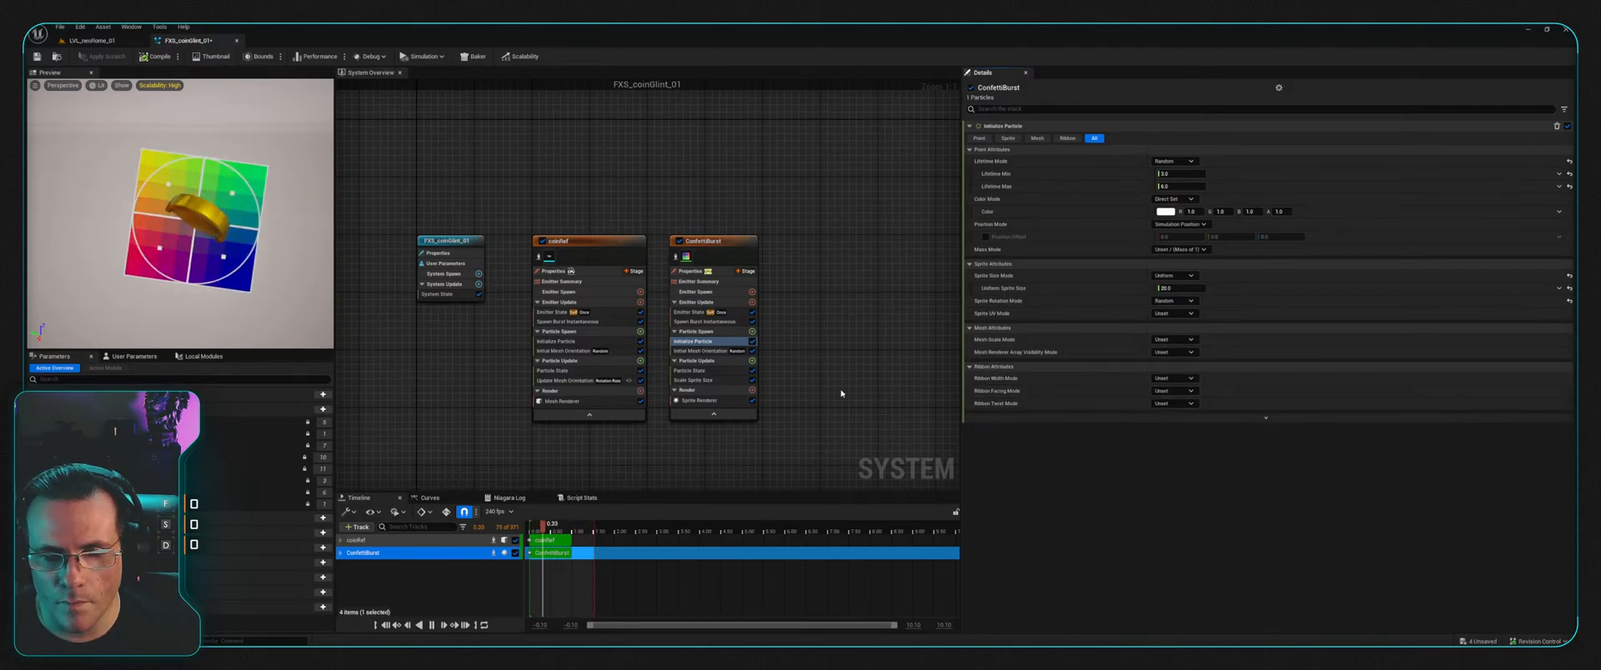
Step: Review ConfettiBurst's Initial Mesh Orientation and Particle State modules and open the Scale Sprite Size curve
click(699, 351)
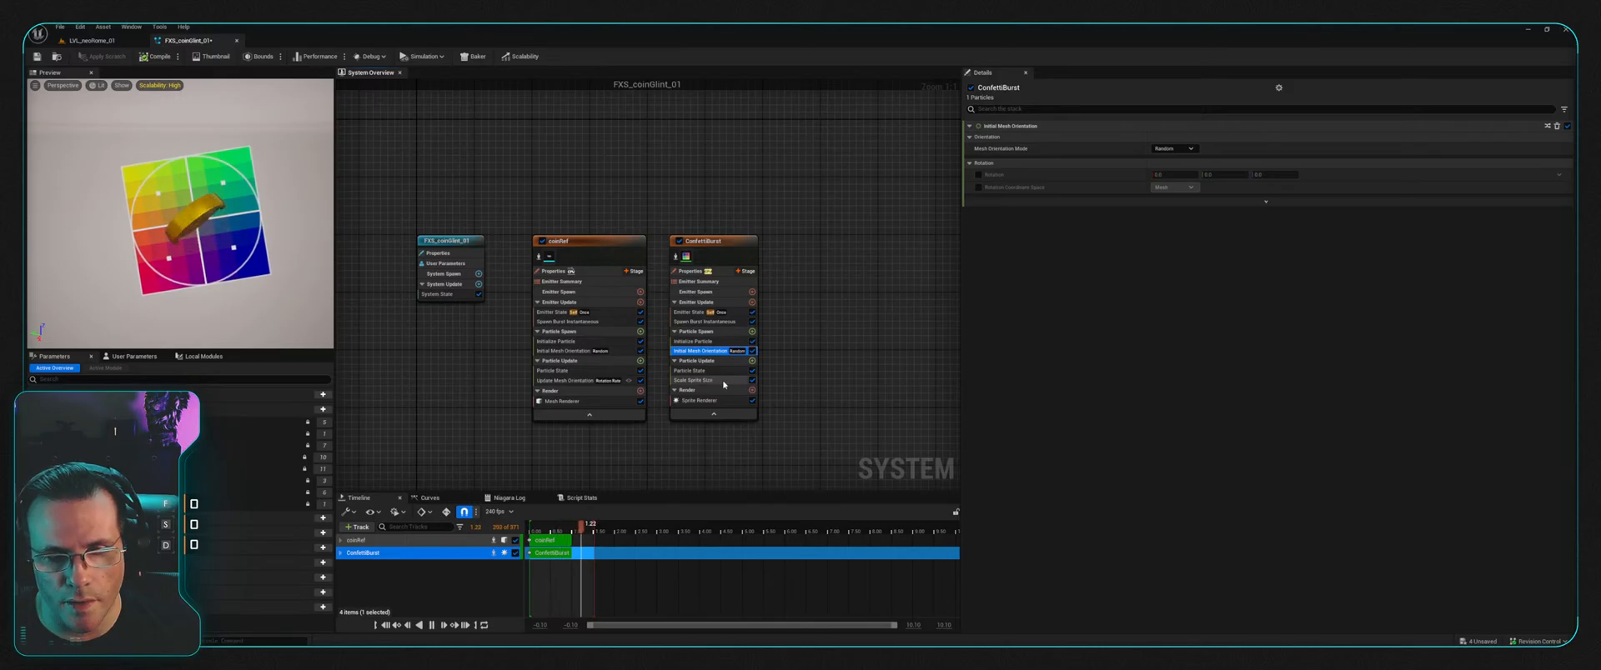
click(719, 371)
click(720, 382)
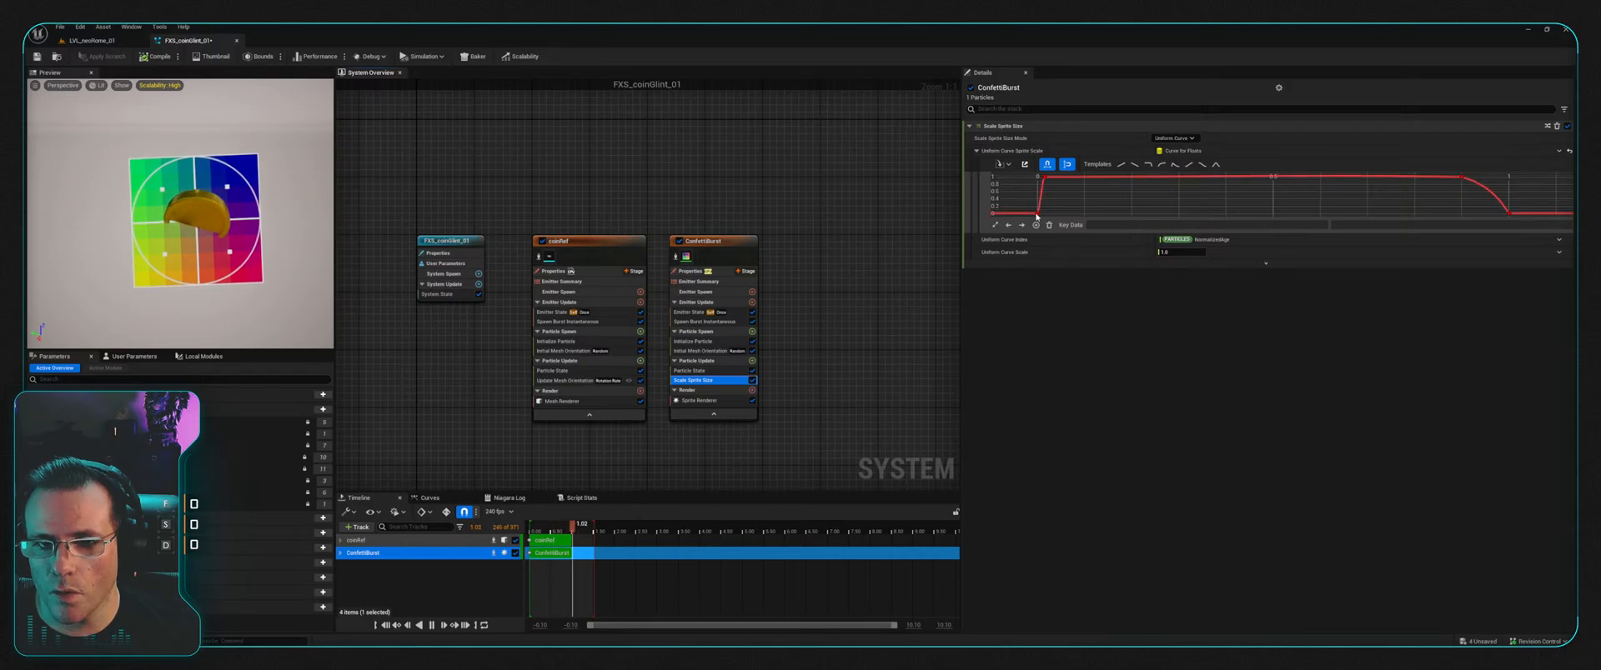
click(1038, 213)
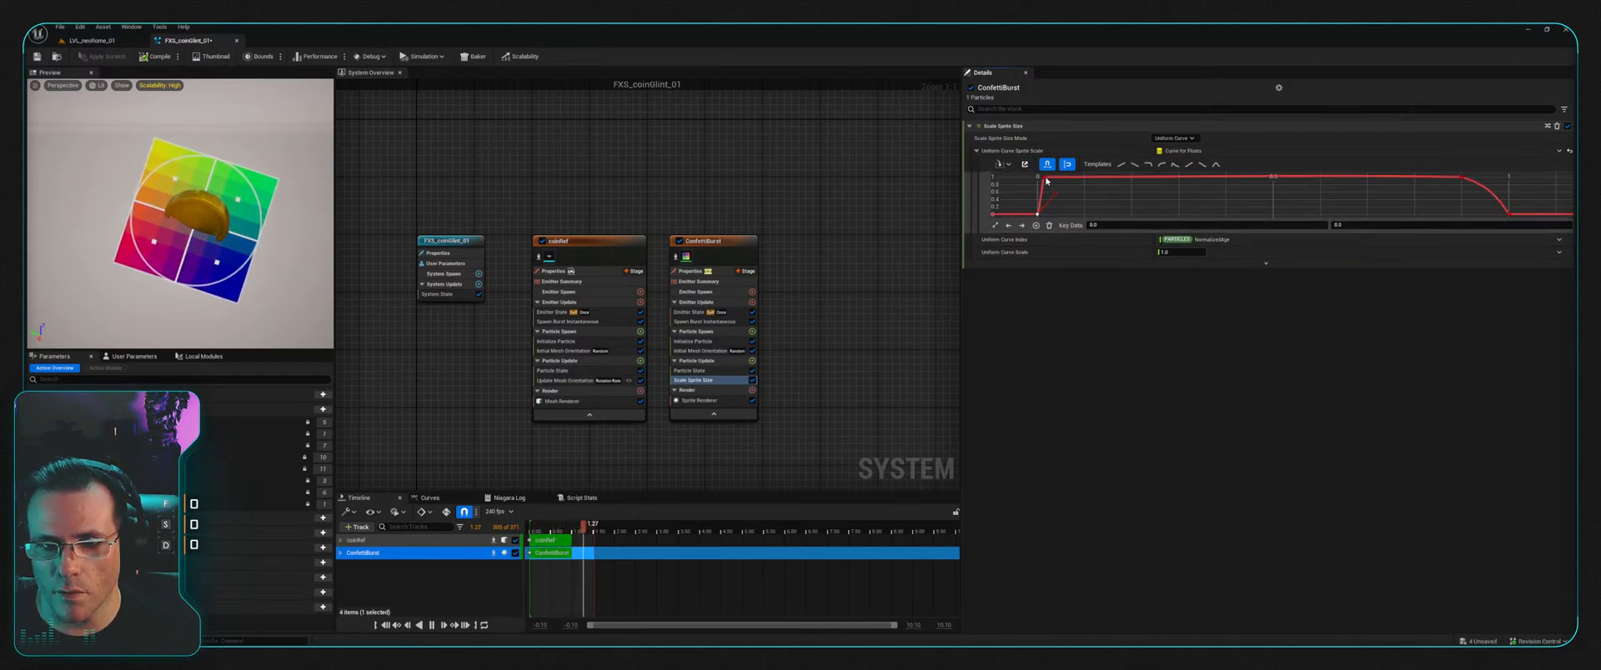
drag(1042, 178, 1081, 181)
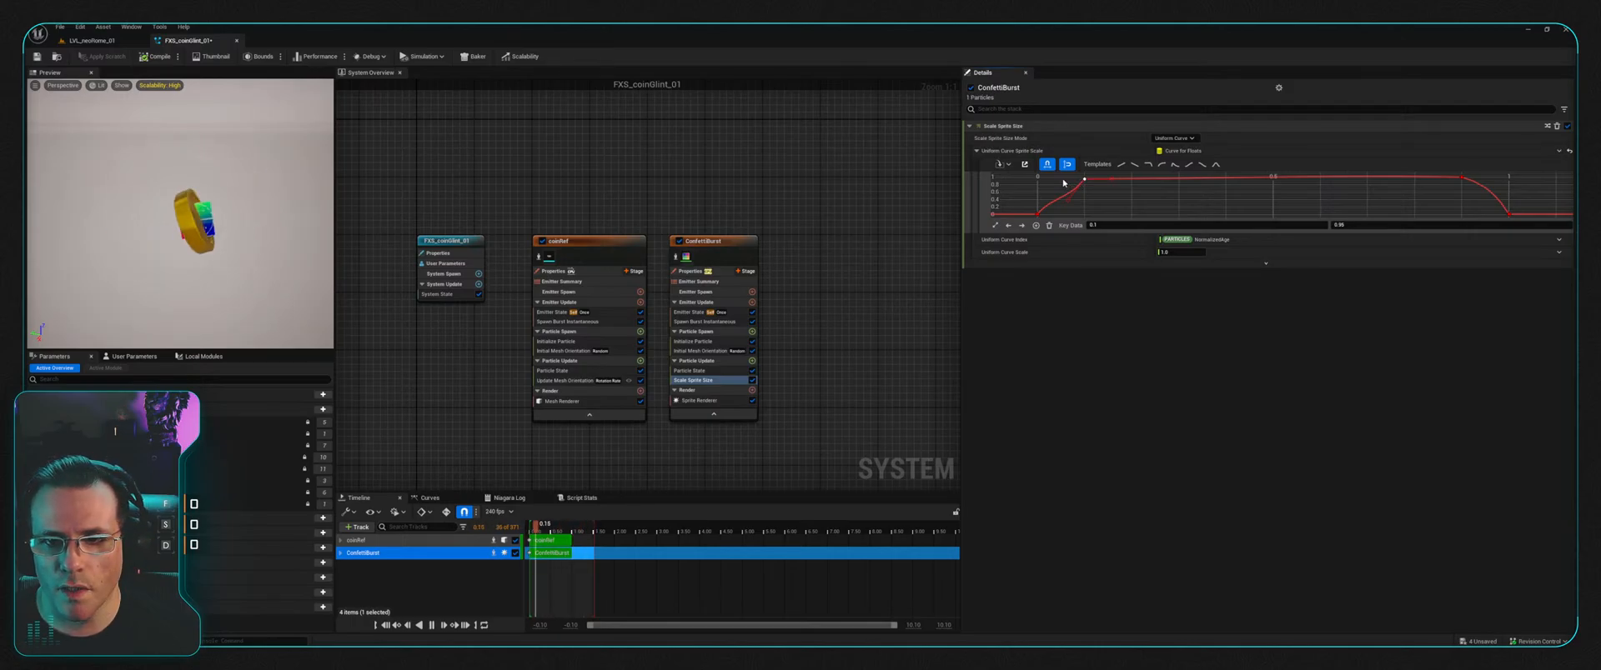
drag(1083, 179, 1037, 177)
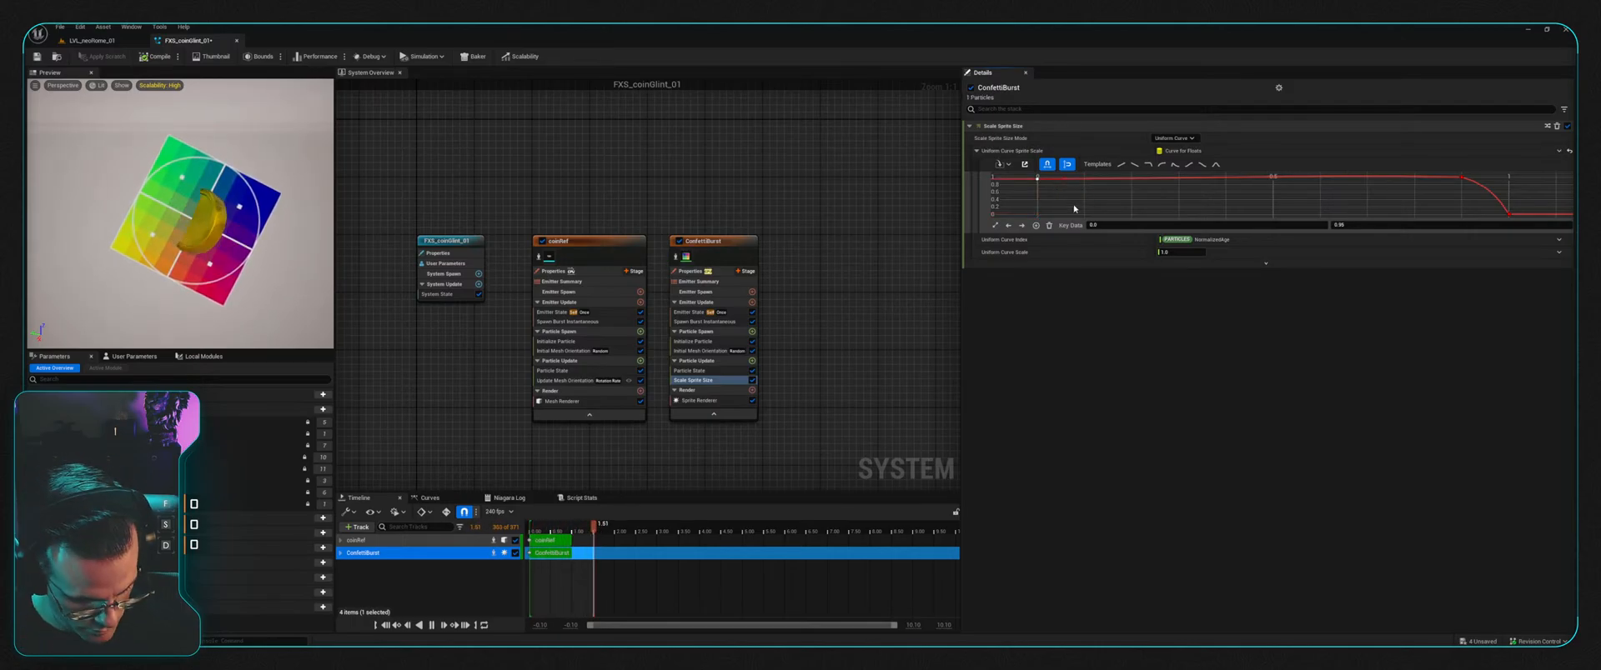
key(ctrl+z)
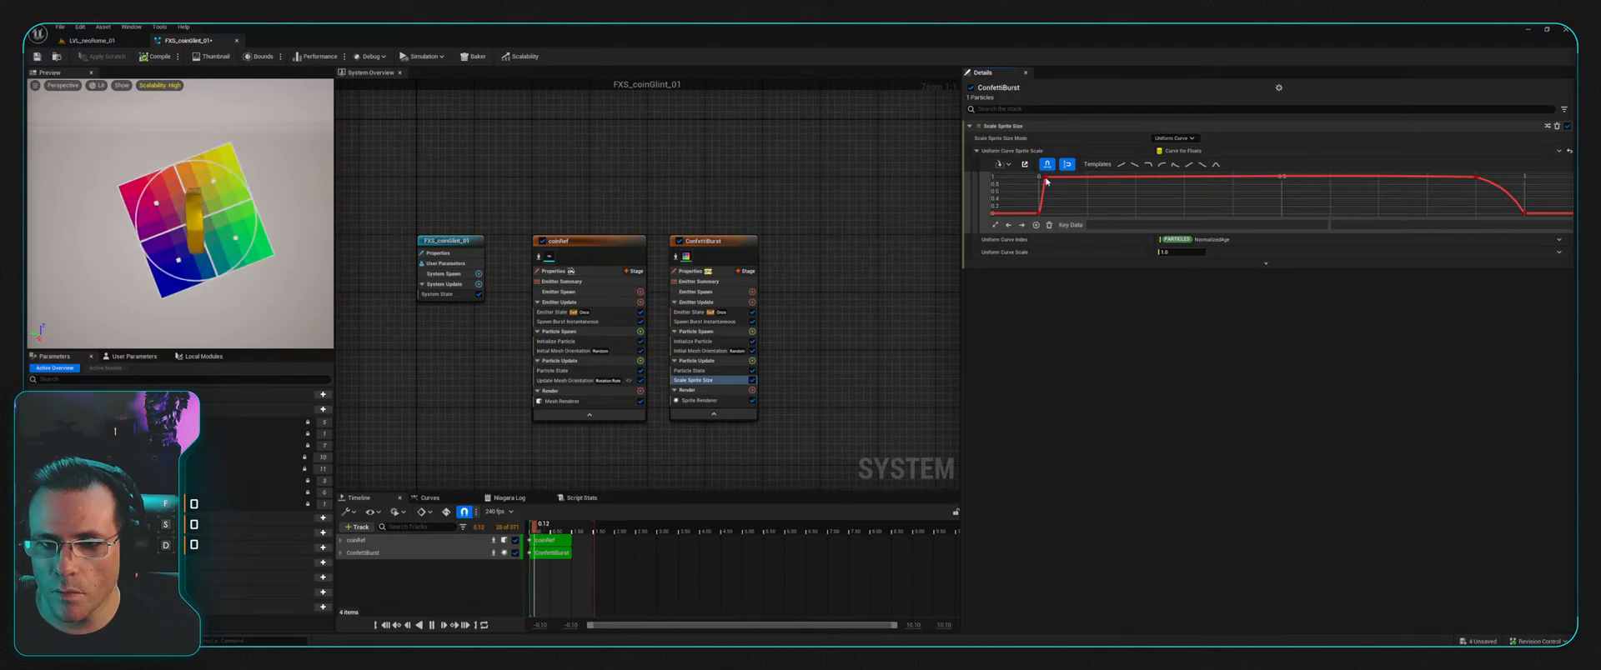
Step: Set the second key of the Uniform Curve Sprite Scale to time 0.1, keeping the custom curve instead of a template
click(1046, 179)
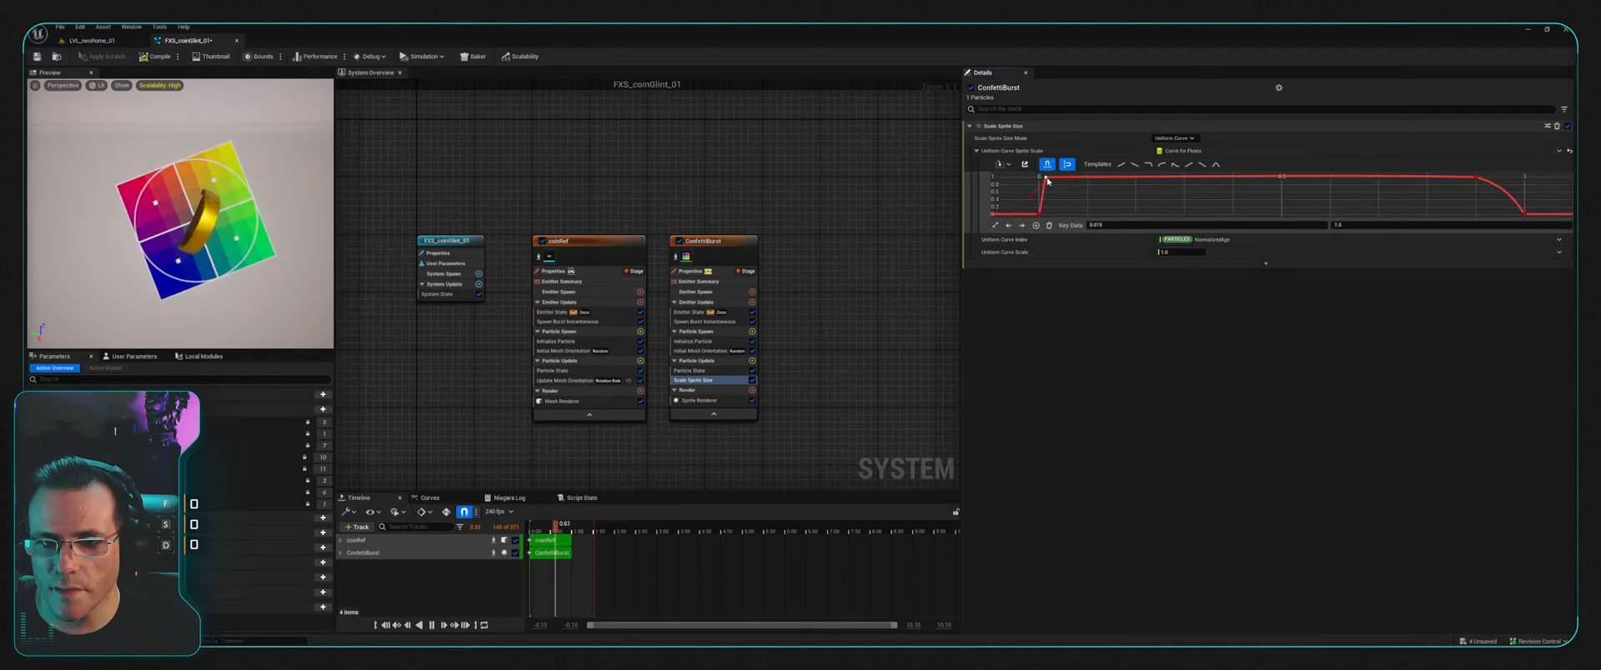
click(1137, 226)
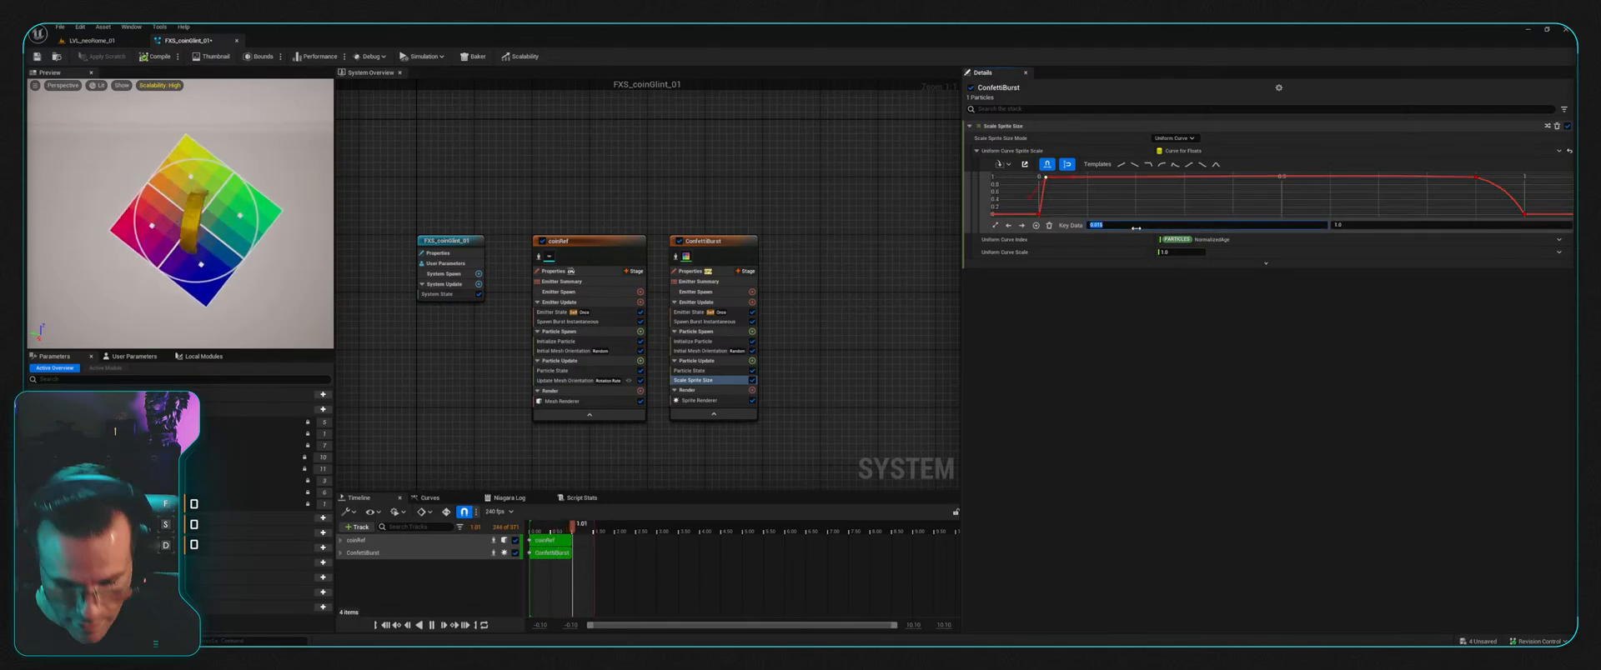
key(BackSpace)
text(.1)
key(Return)
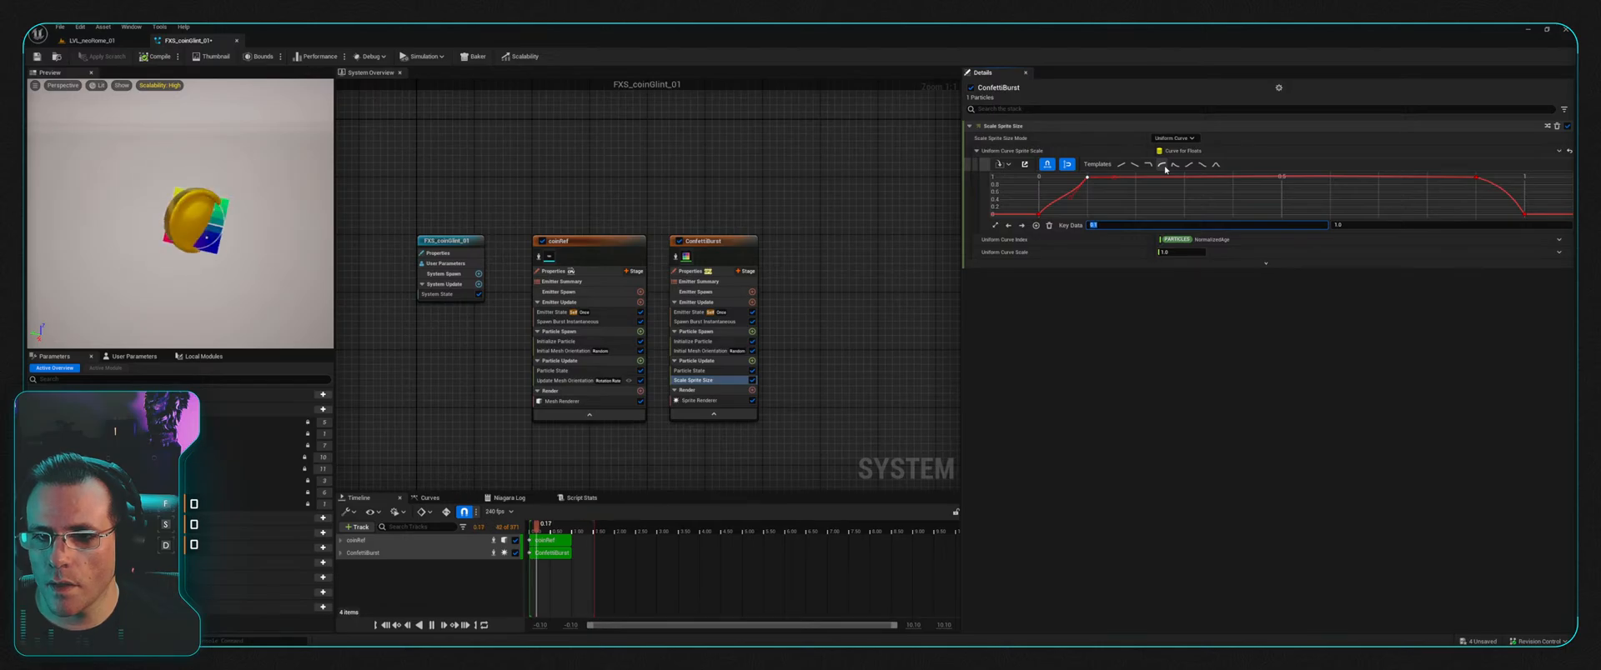
click(1216, 165)
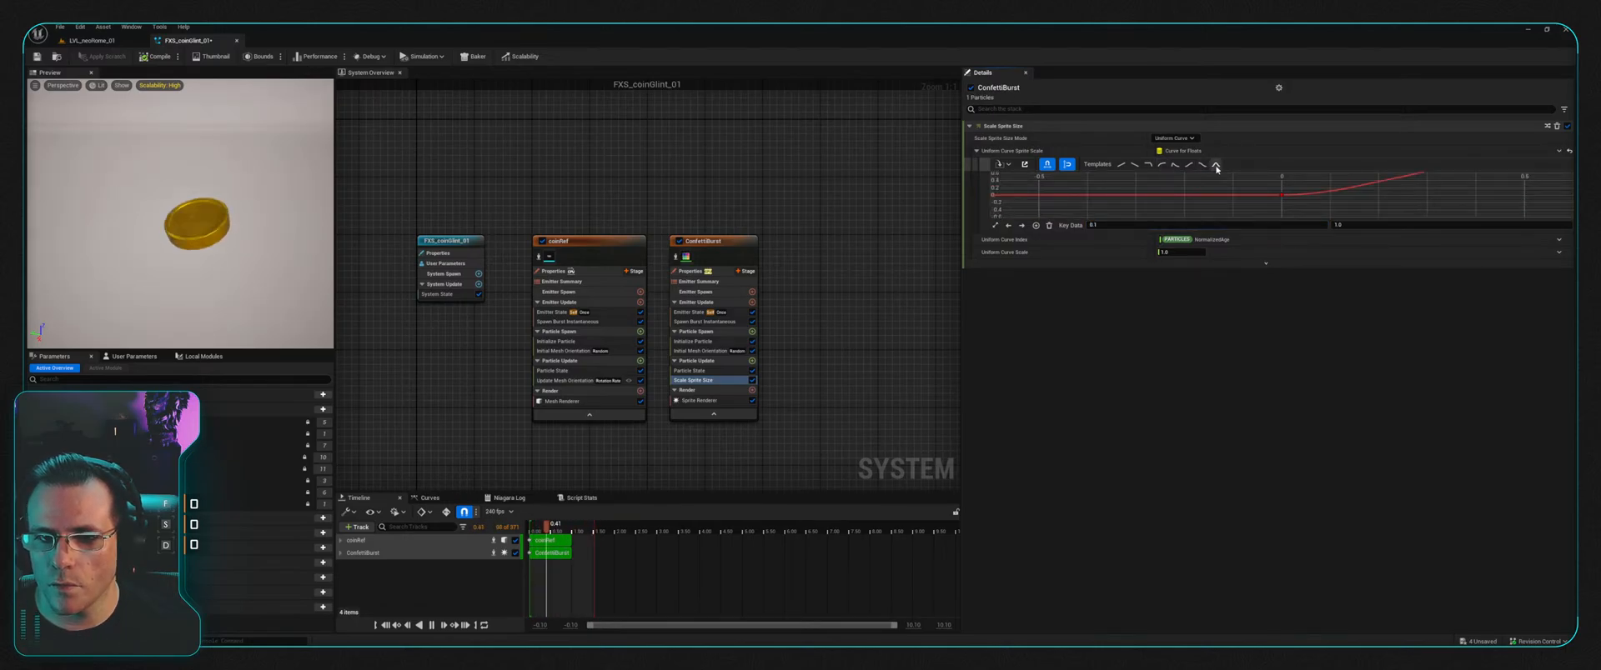
key(ctrl+z)
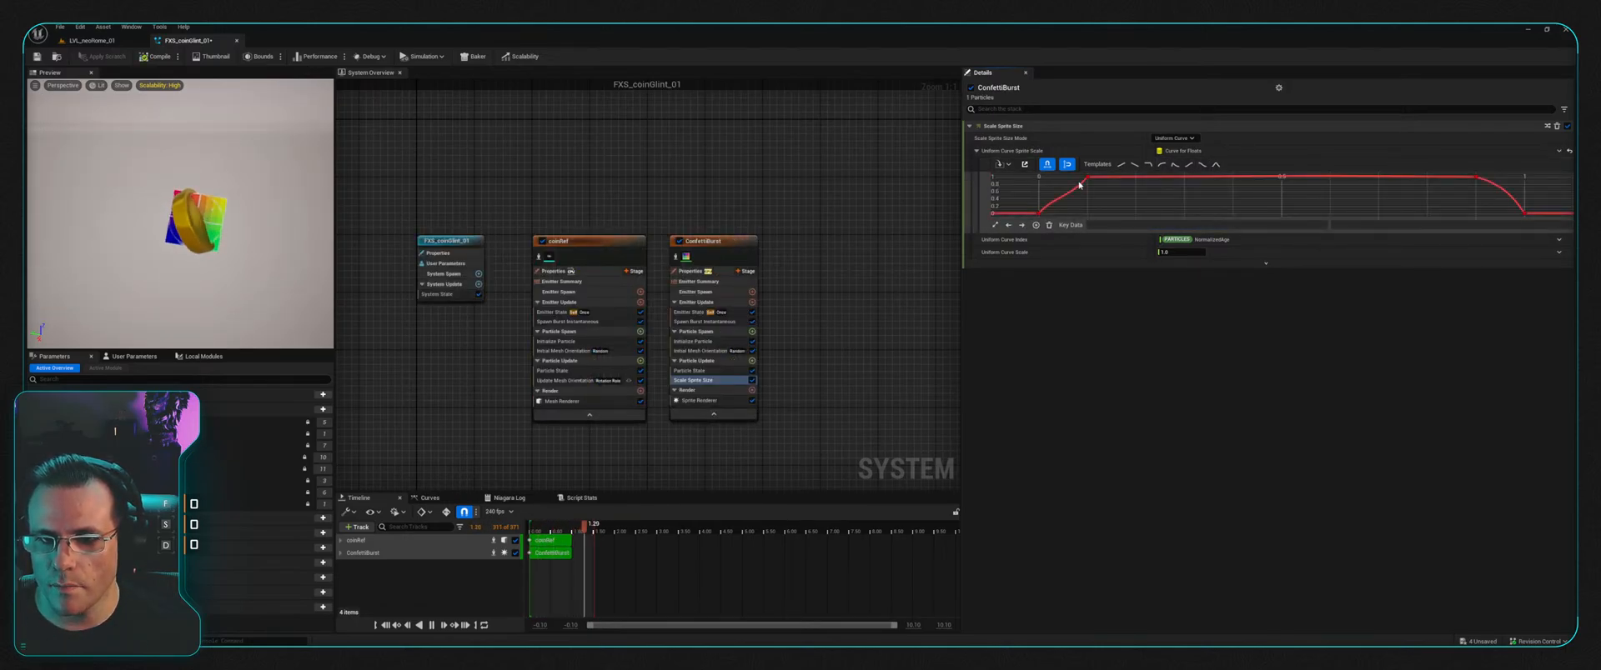
Step: Smooth the sprite scale curve at its 0.1 key and at its starting key
click(1086, 177)
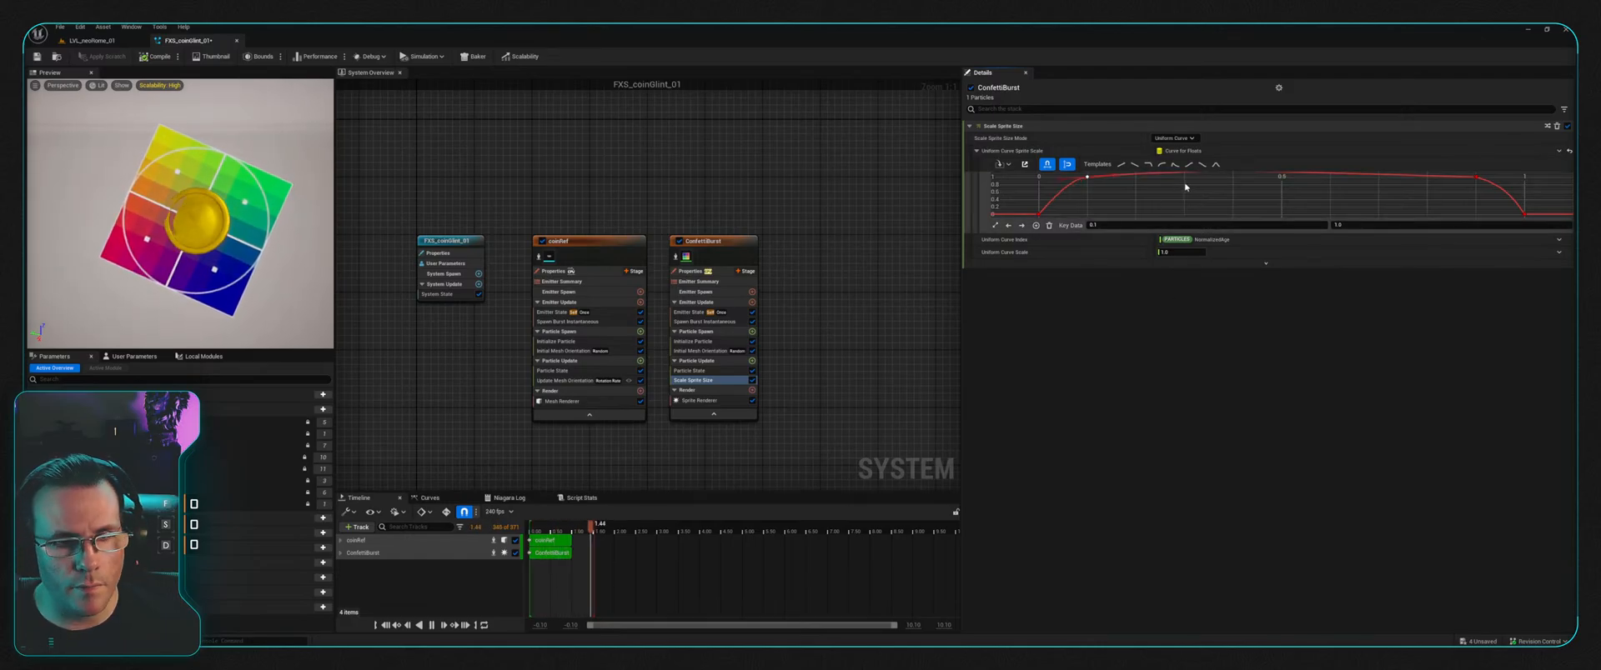
scroll(1185, 186, down, 3)
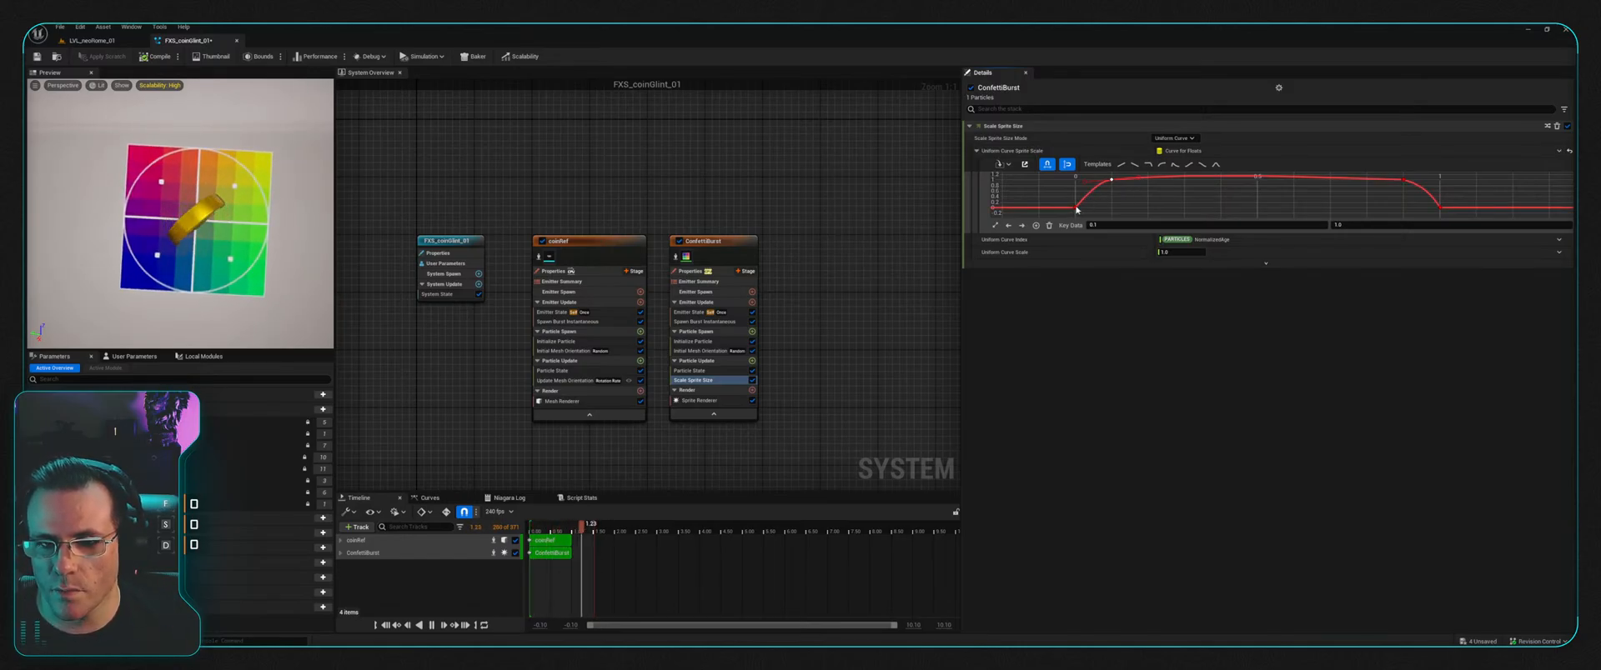
click(1076, 208)
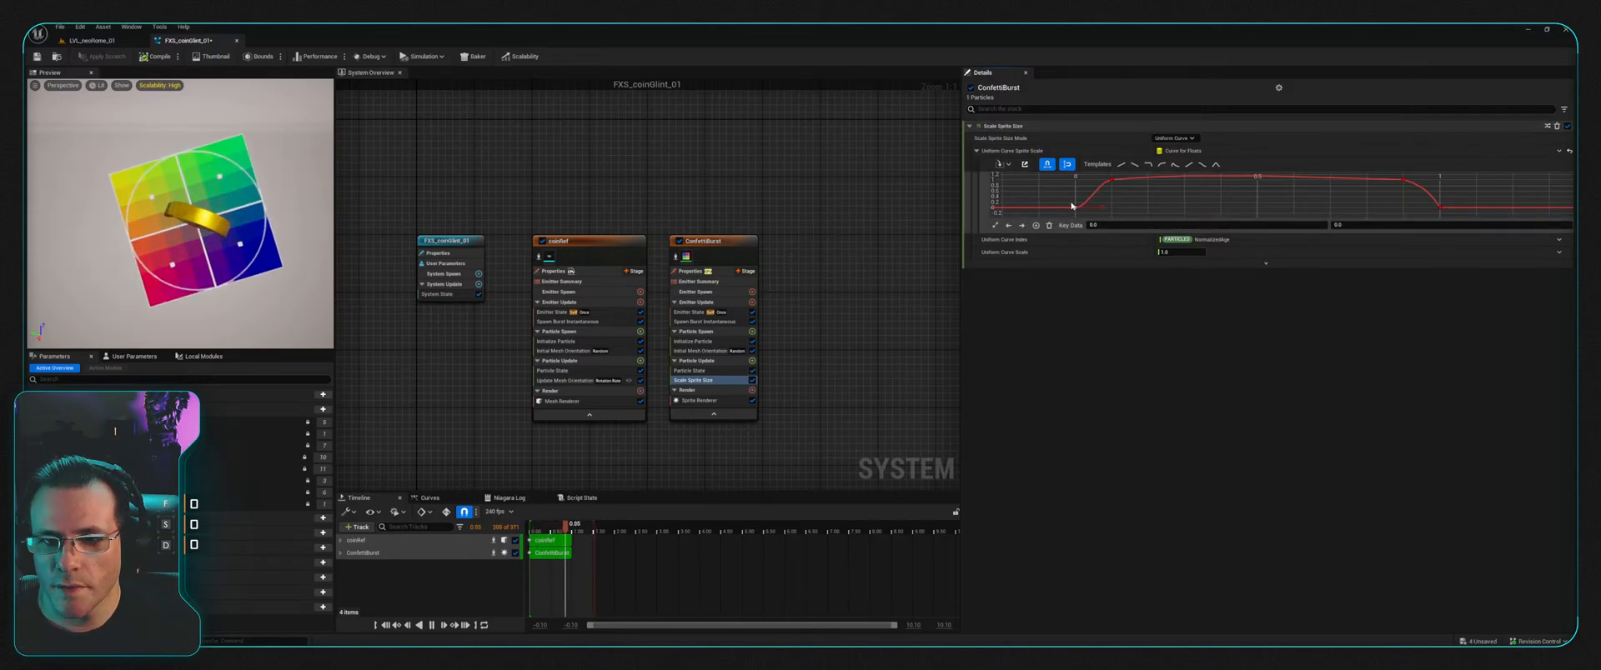
Step: Move the sprite scale curve's third key to time 0.5 and set its value to 0
click(1403, 180)
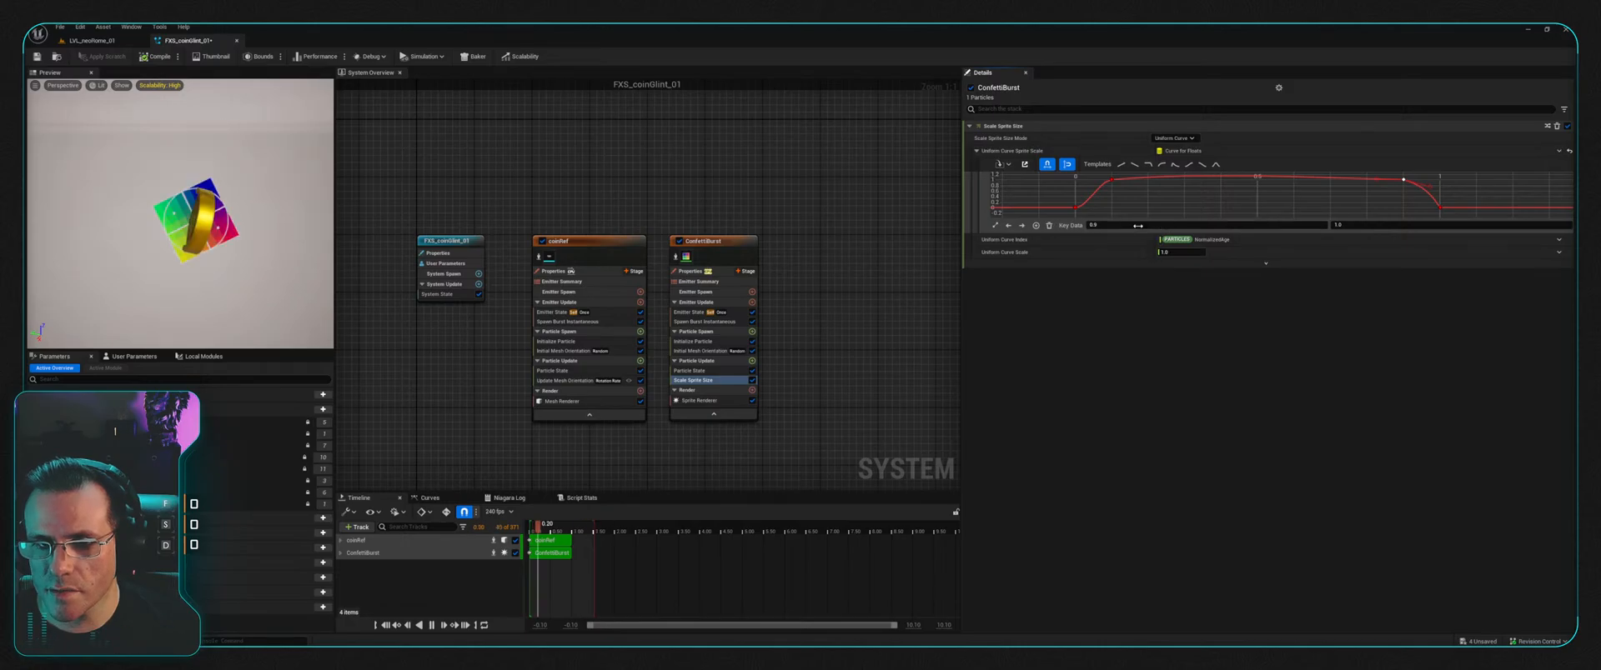
click(1137, 225)
key(BackSpace)
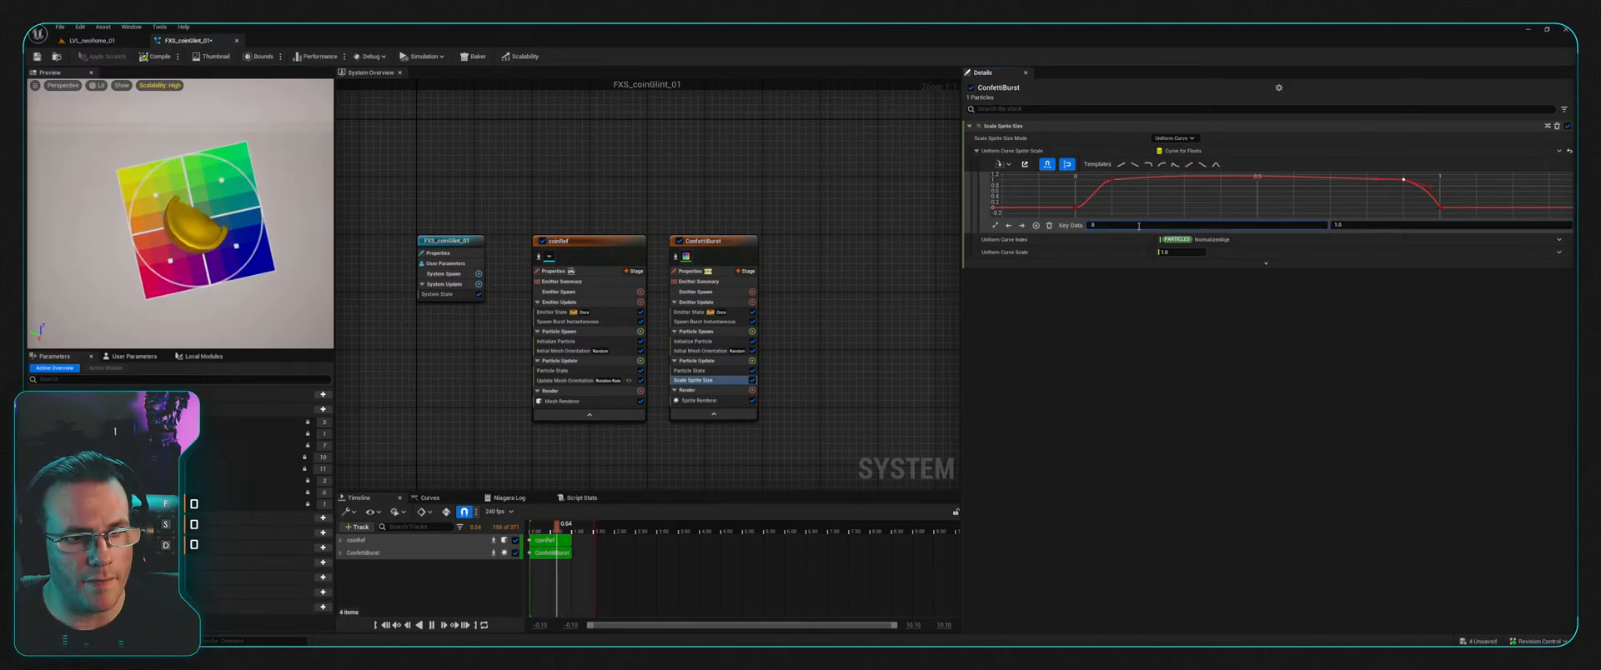
text(.5)
key(Tab)
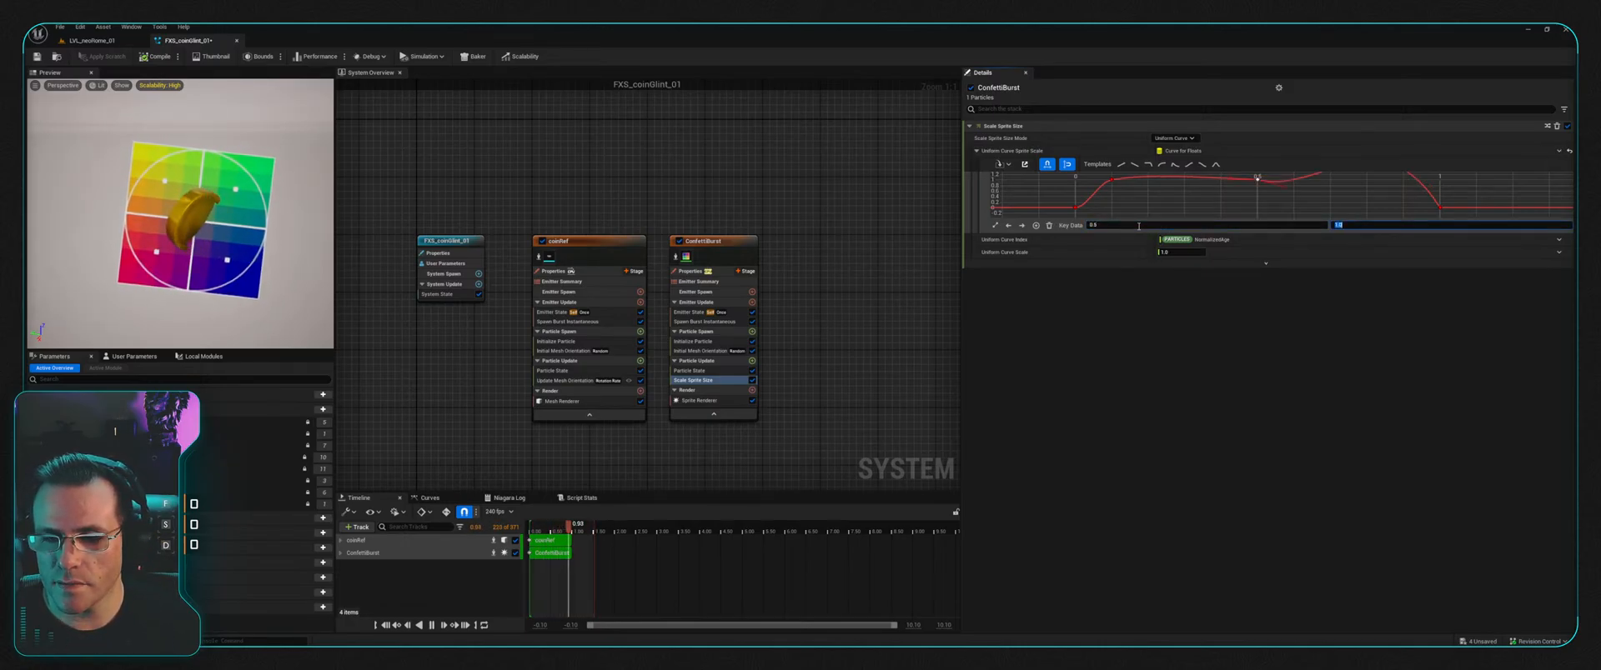
text(0)
key(Return)
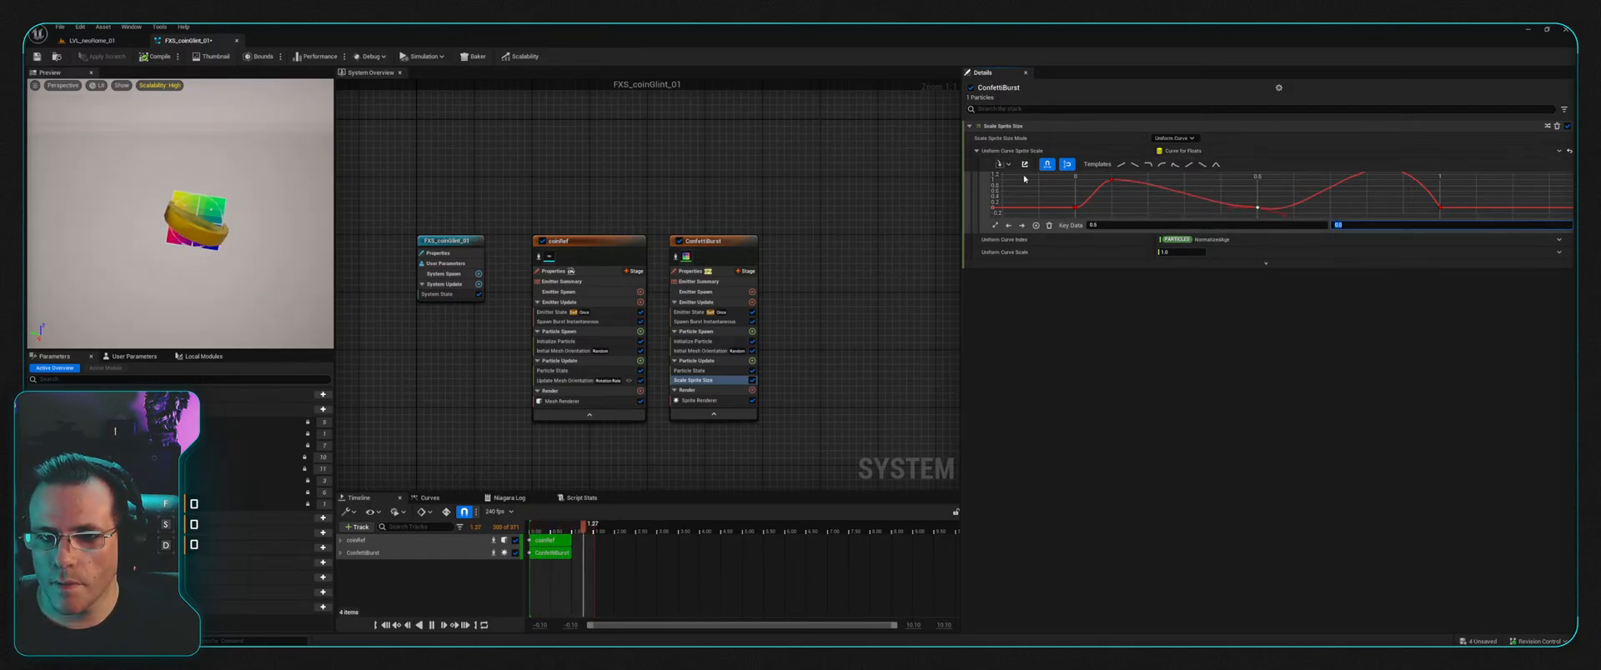
Step: Smooth the sprite scale curve at its third key and its end key, and move the third key to time 0.4
click(1258, 209)
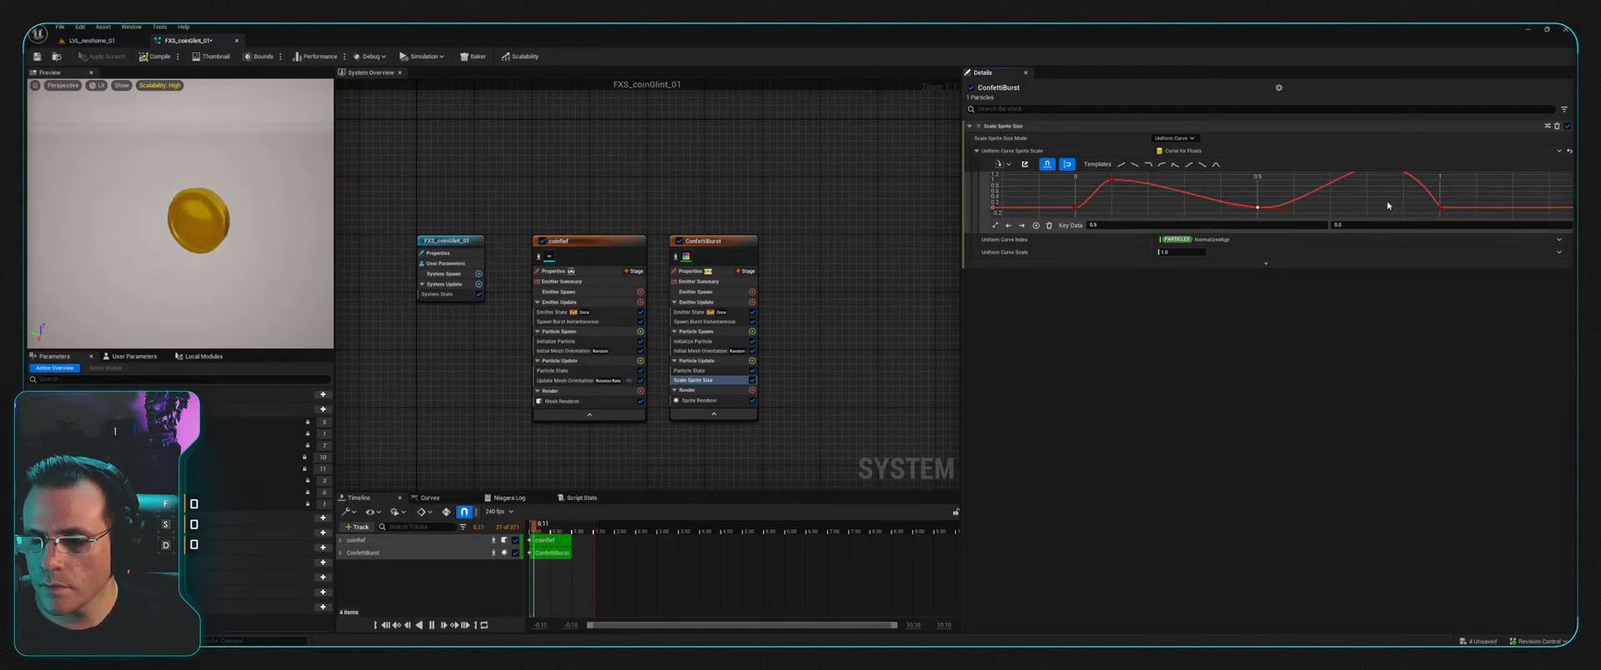
scroll(1388, 205, down, 2)
click(1427, 207)
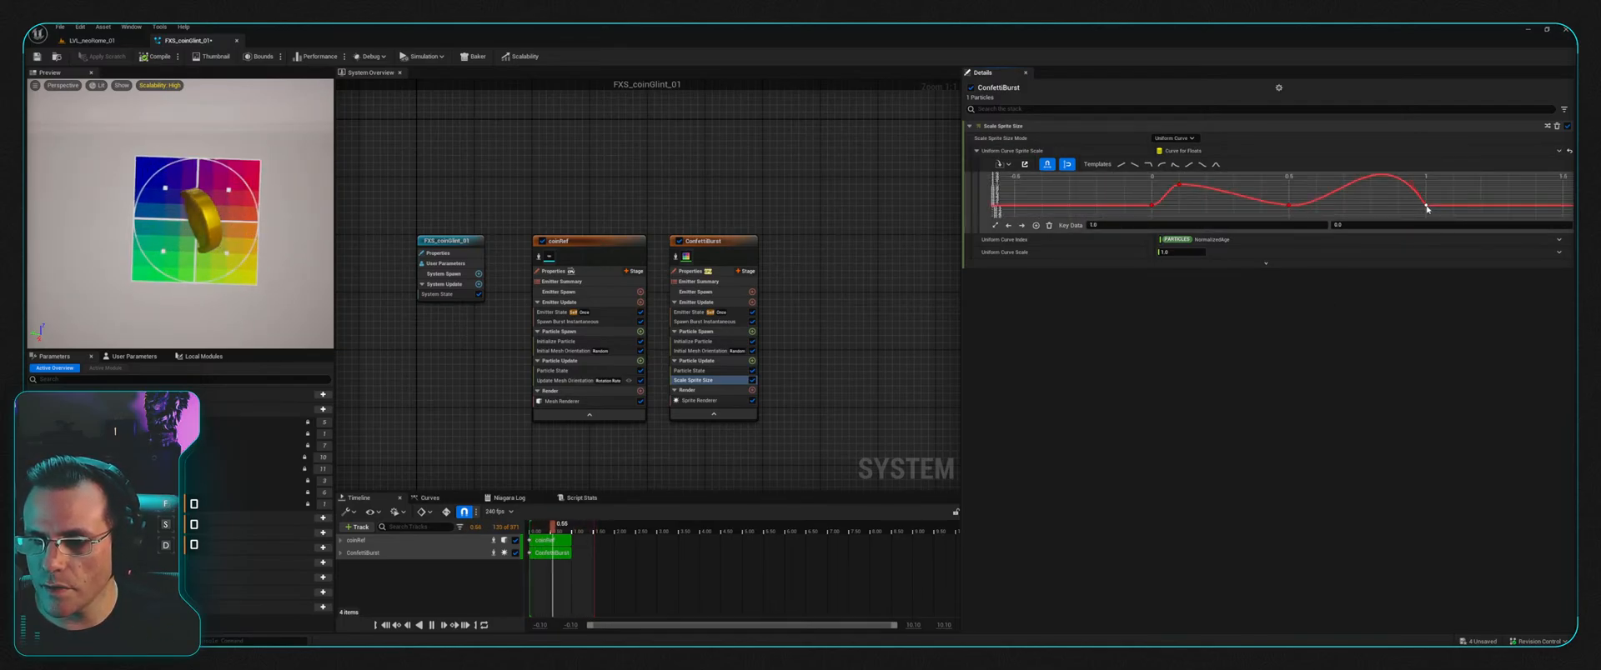
key(ctrl+z)
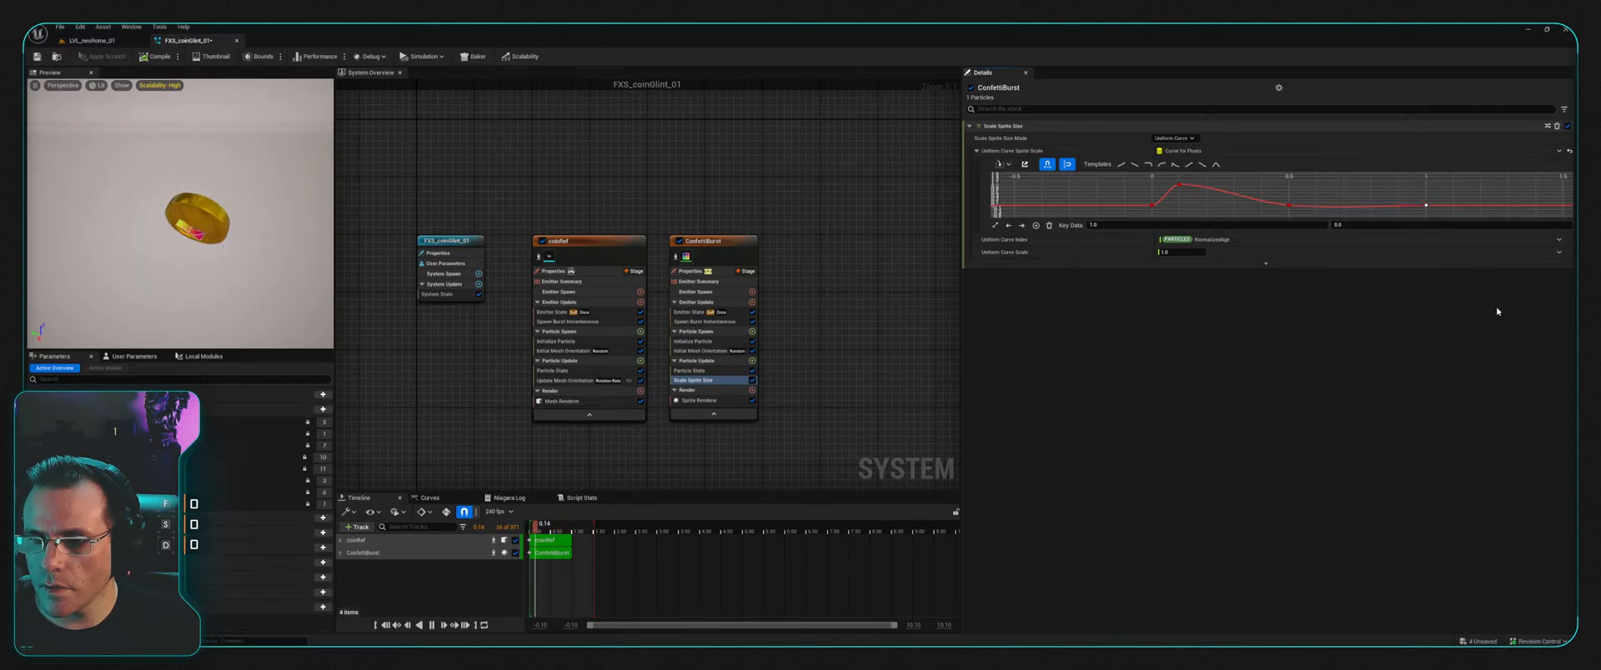
scroll(1357, 193, up, 2)
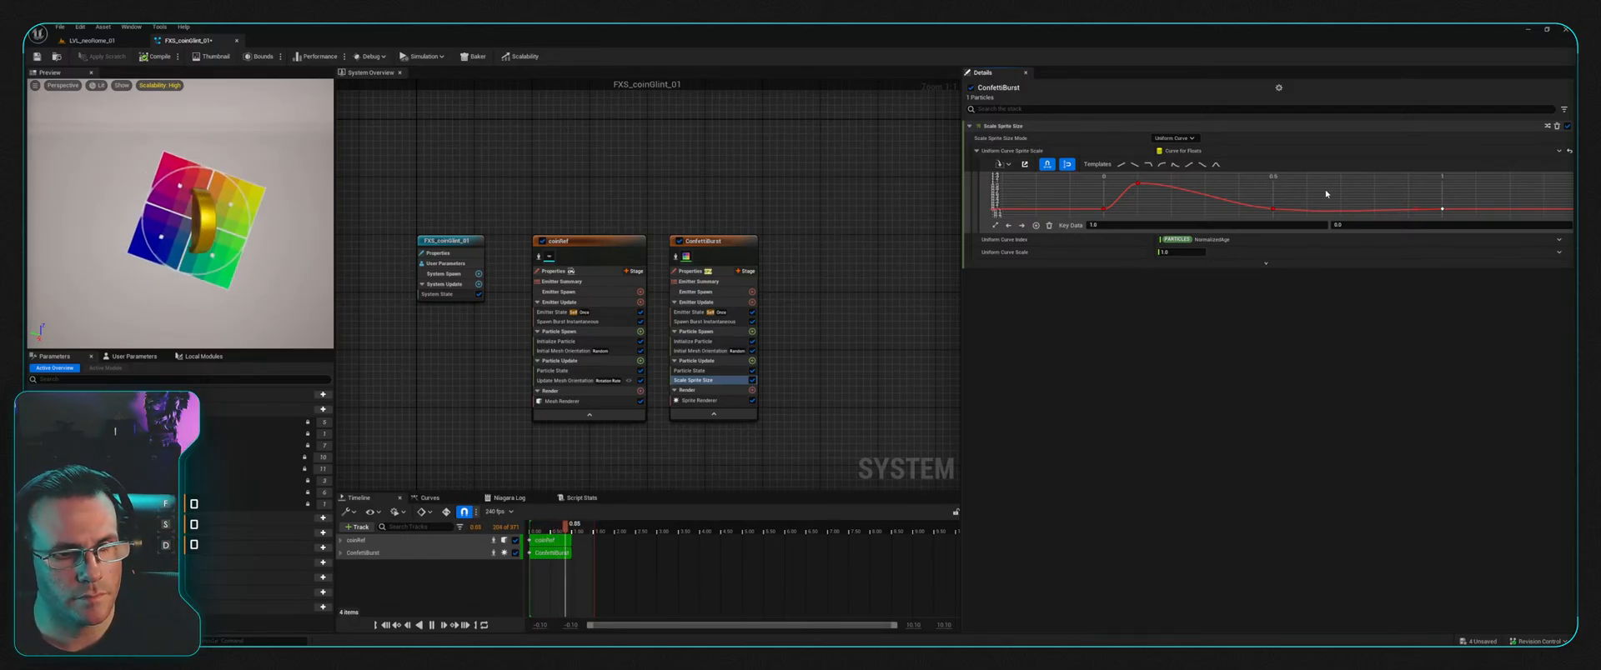
click(1273, 210)
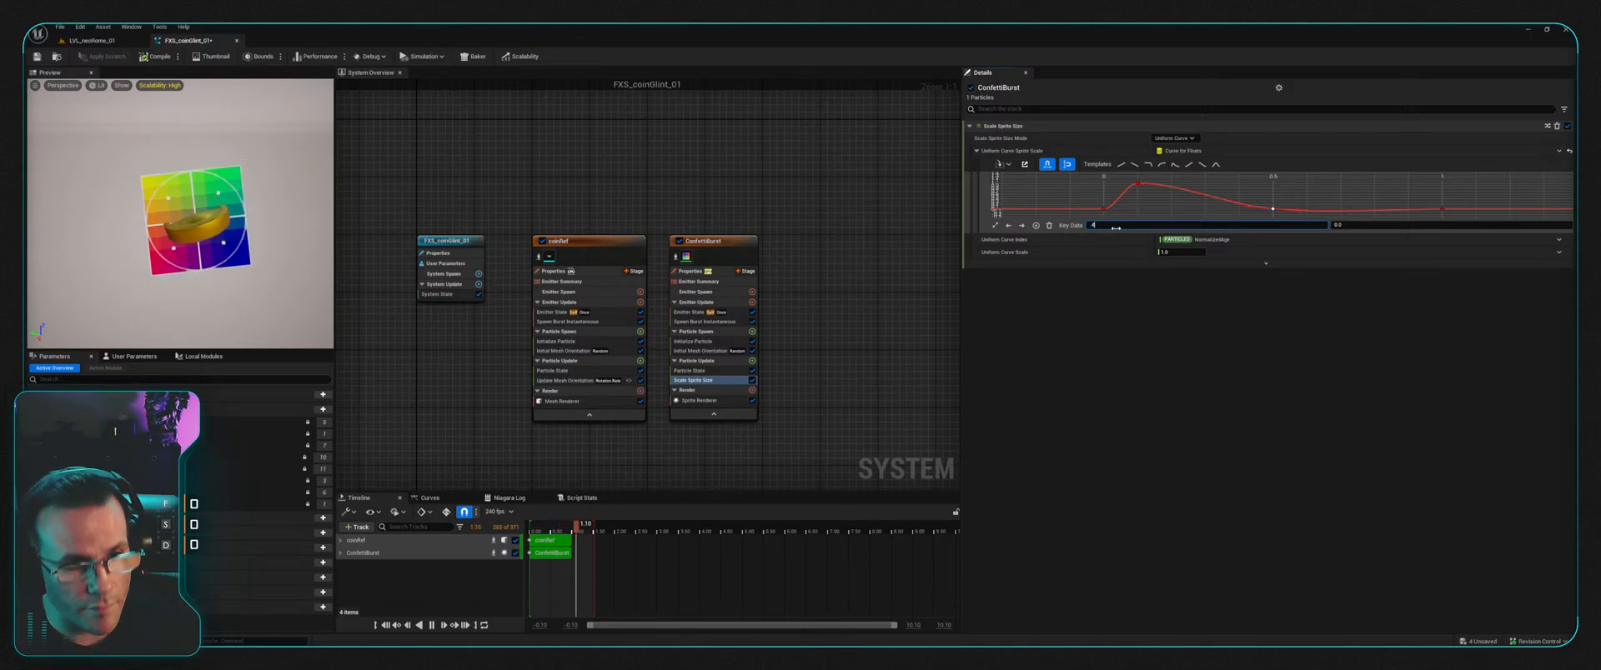
key(Return)
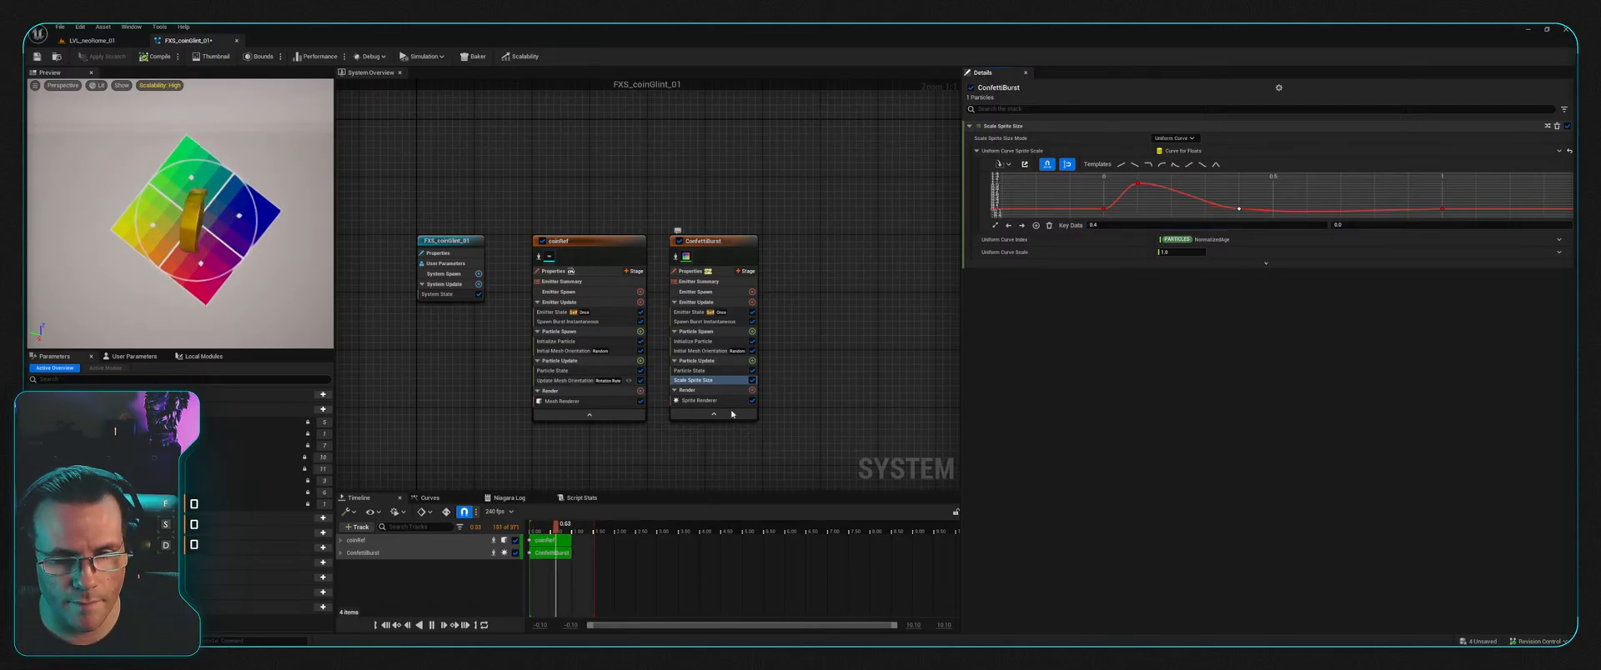
Step: Add a Sprite Rotation Rate module to ConfettiBurst's Particle Update stage and set its rotation rate to 360
click(637, 492)
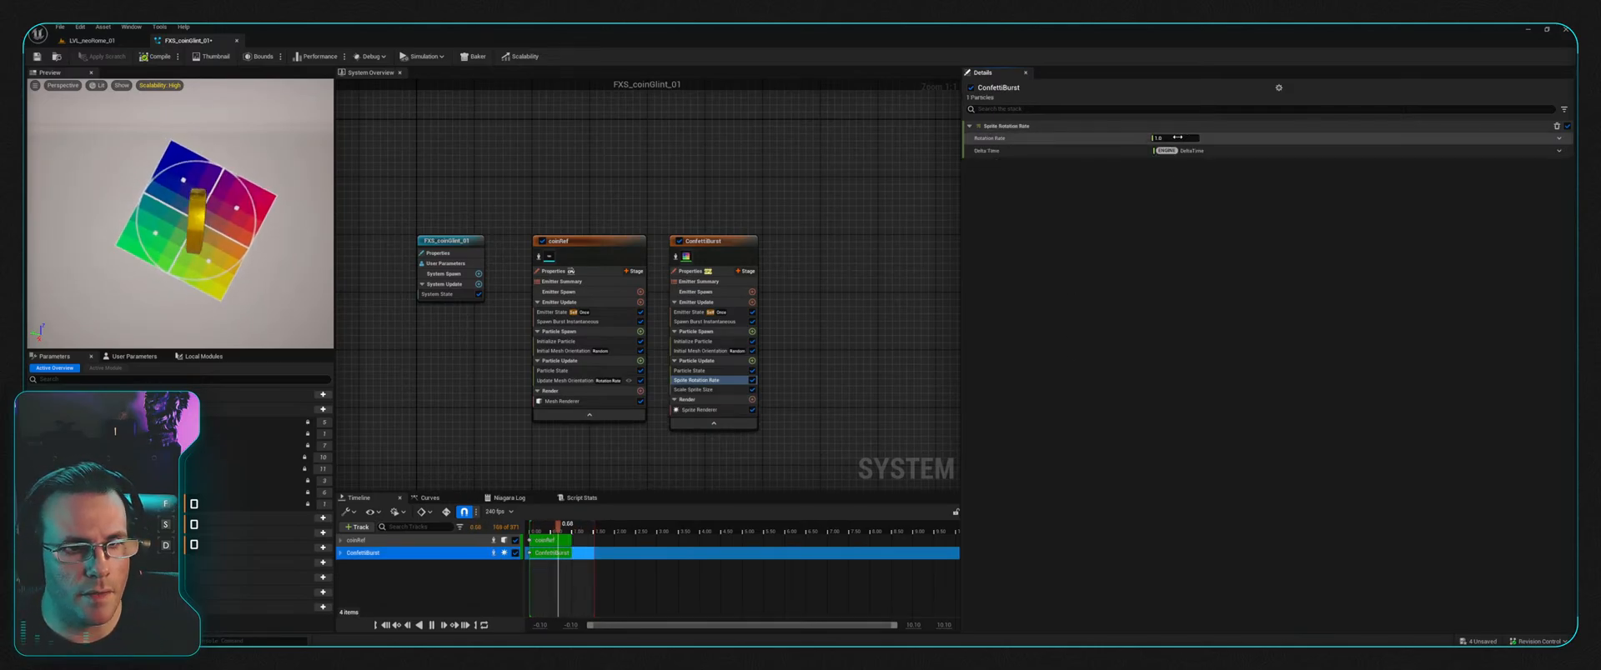
drag(1176, 137, 1267, 138)
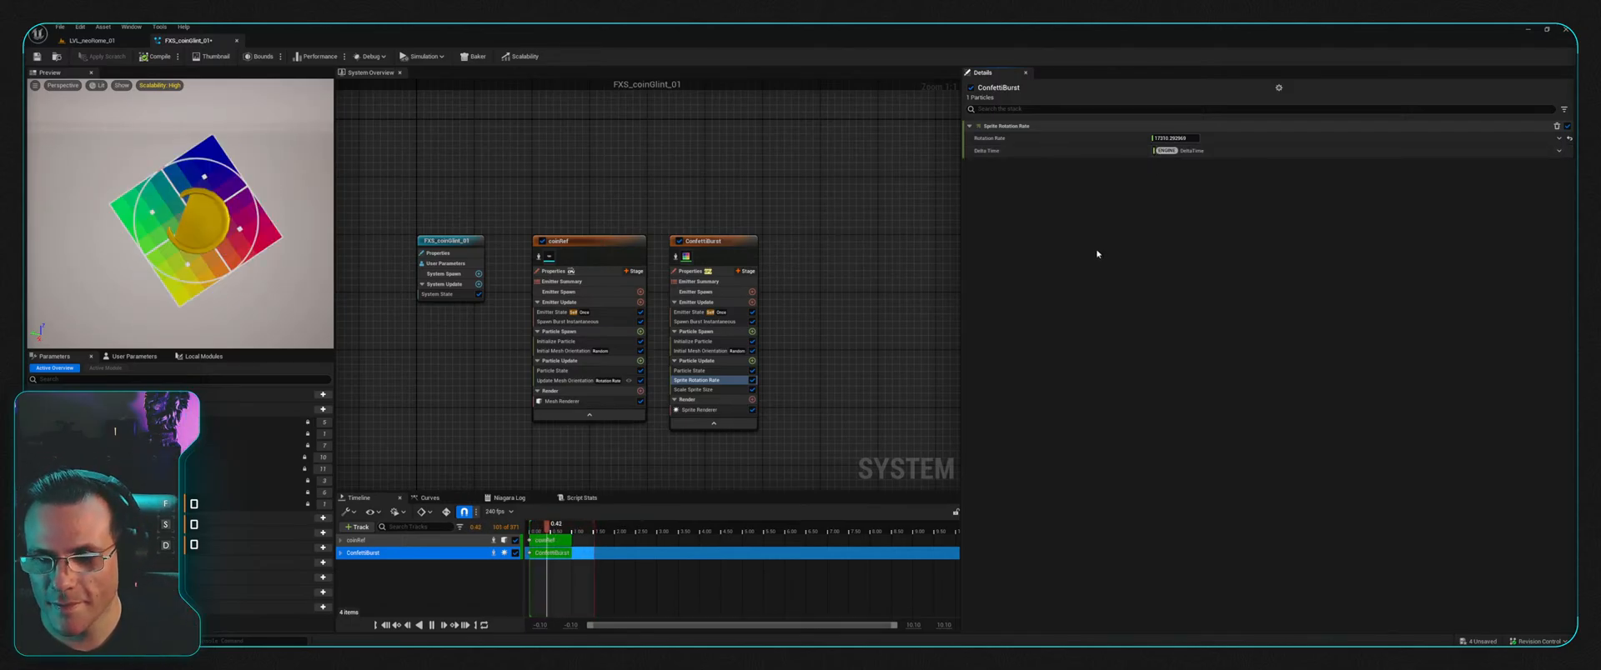
click(1173, 137)
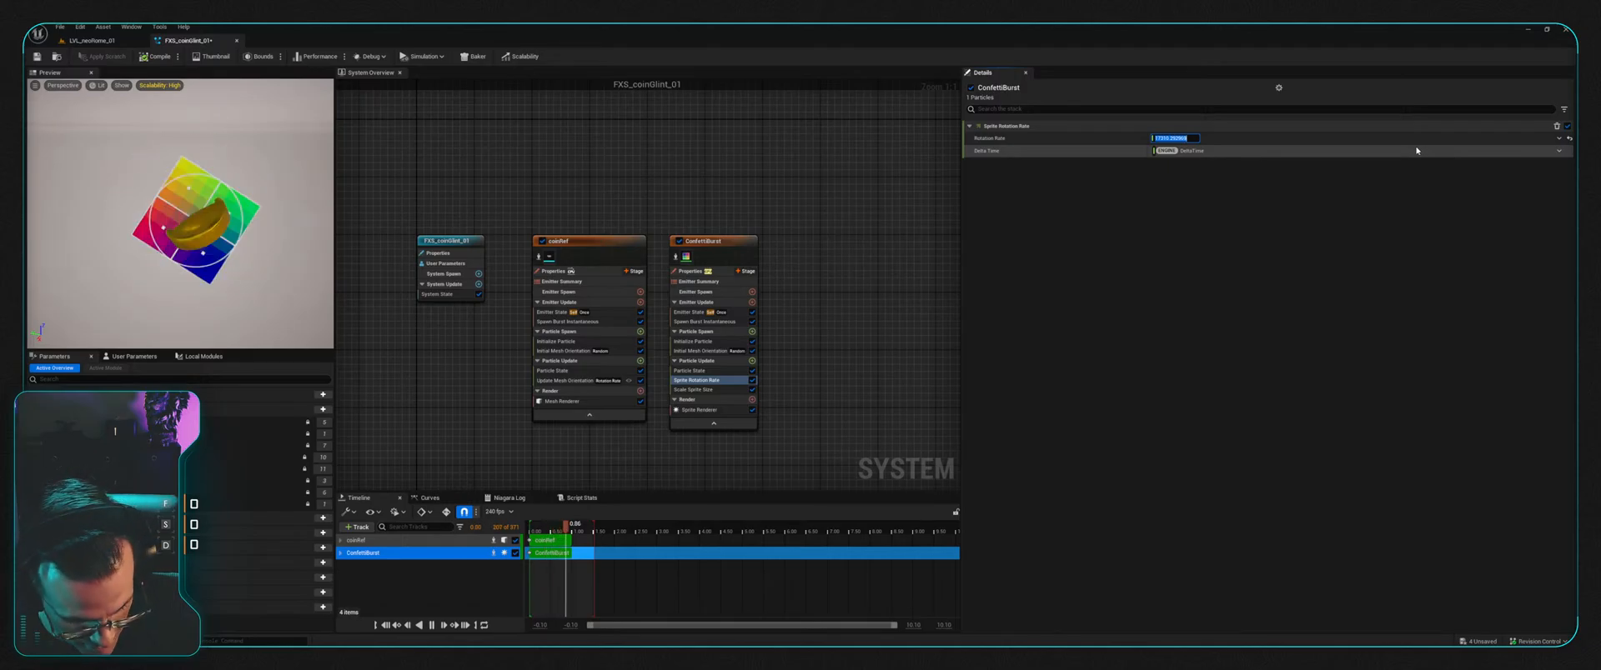
text(360.0)
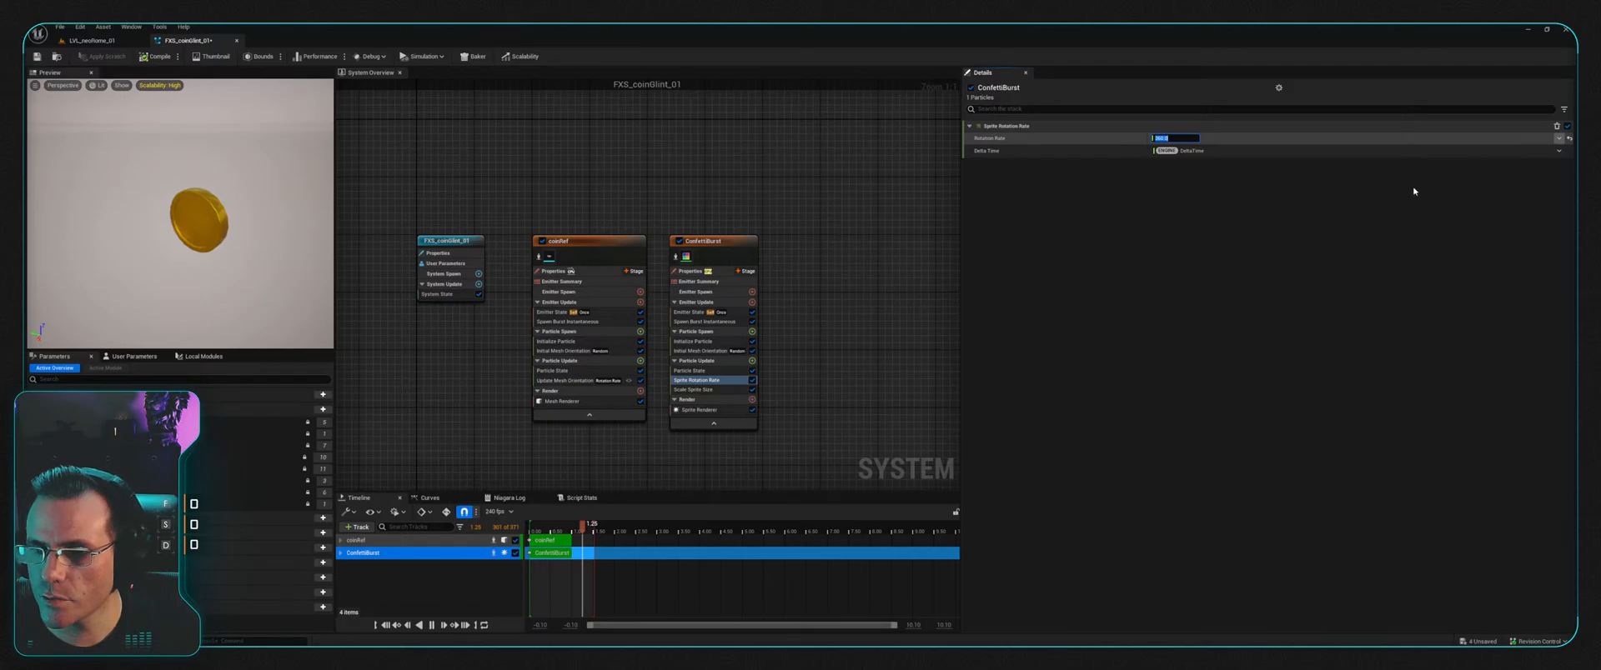
Step: Change ConfettiBurst's sprite rotation rate to a Random Range Float with minimum -90 and maximum 90
key(Return)
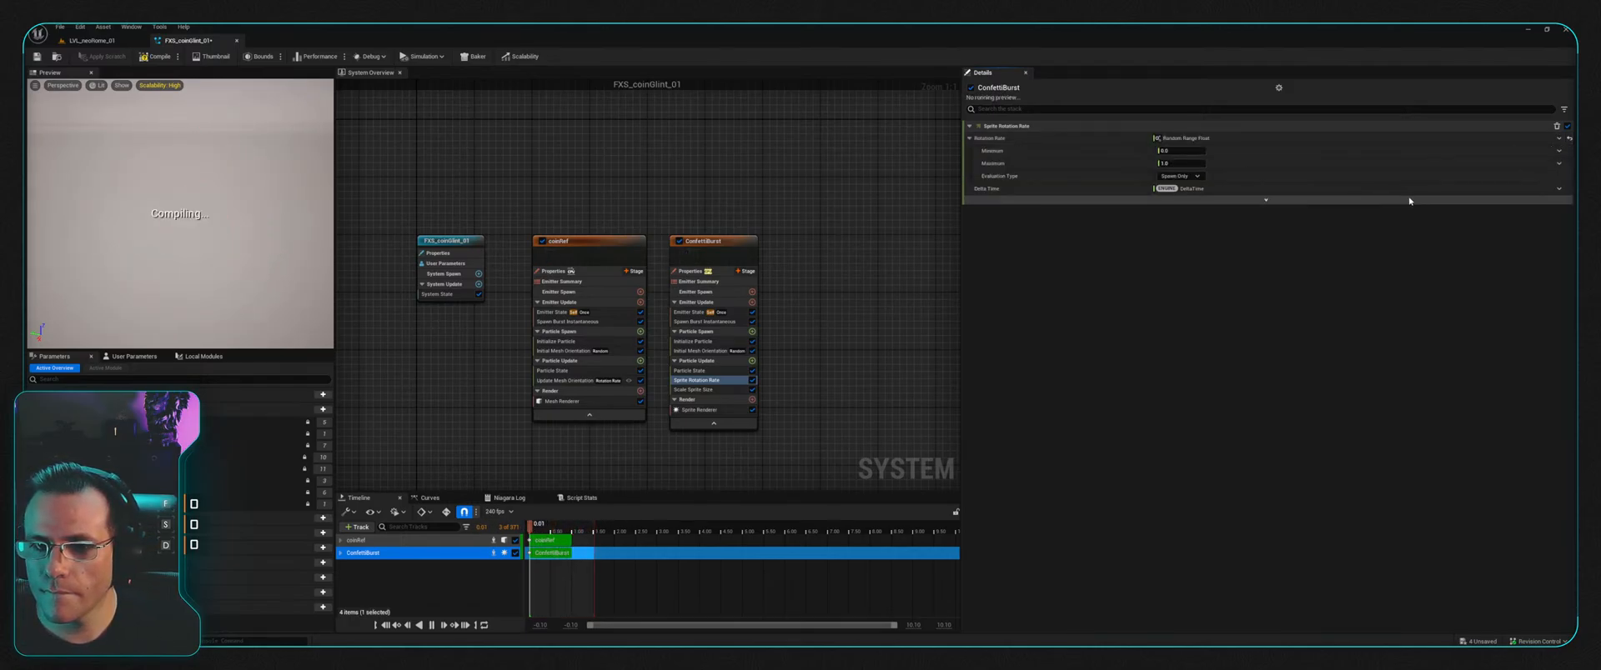
click(1188, 164)
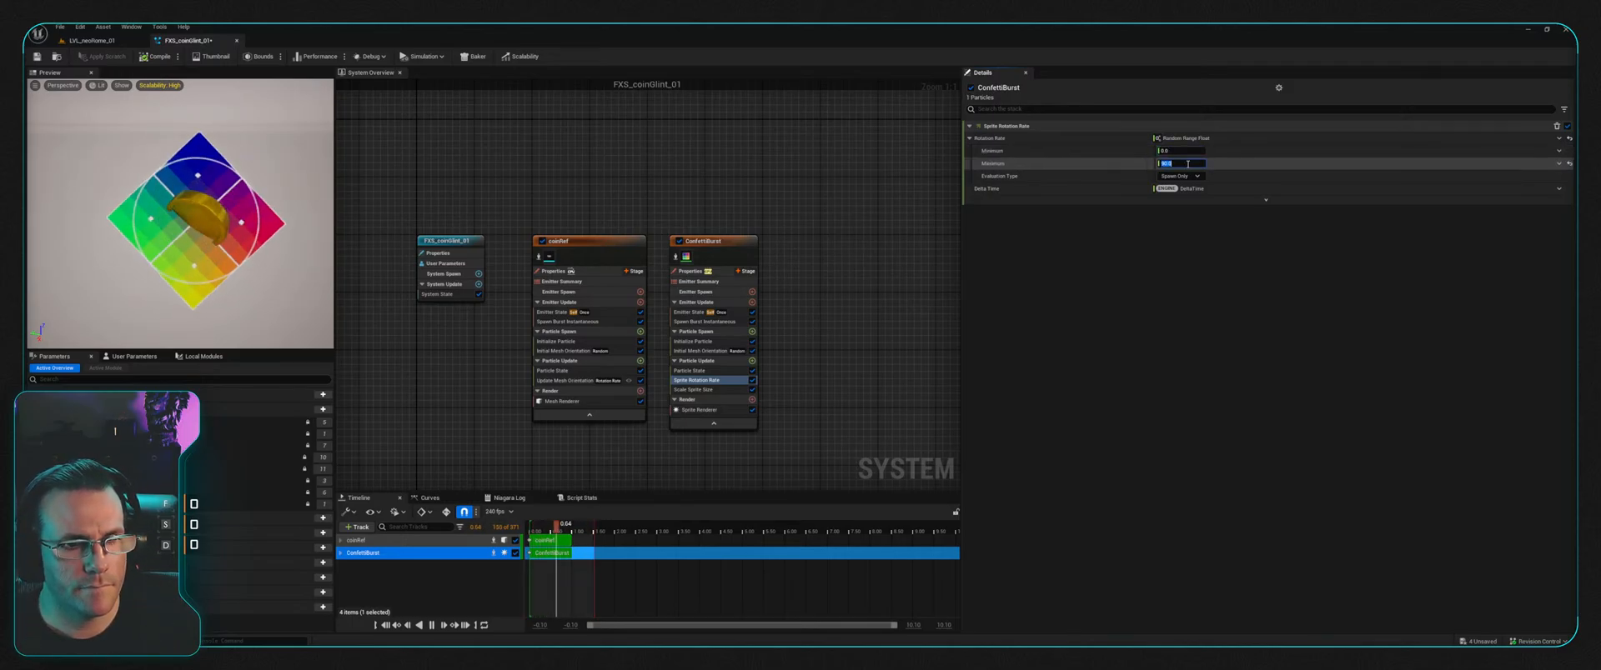
click(1186, 150)
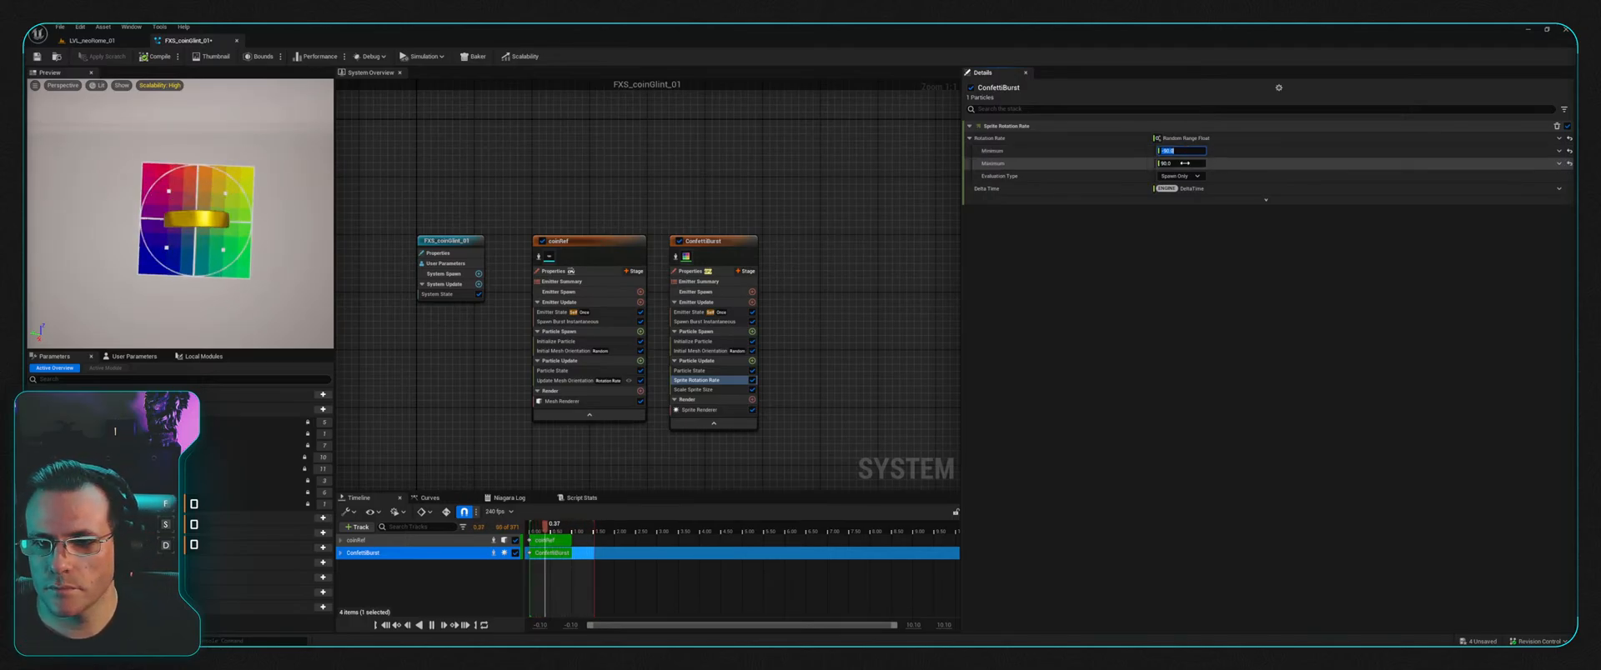
click(1184, 163)
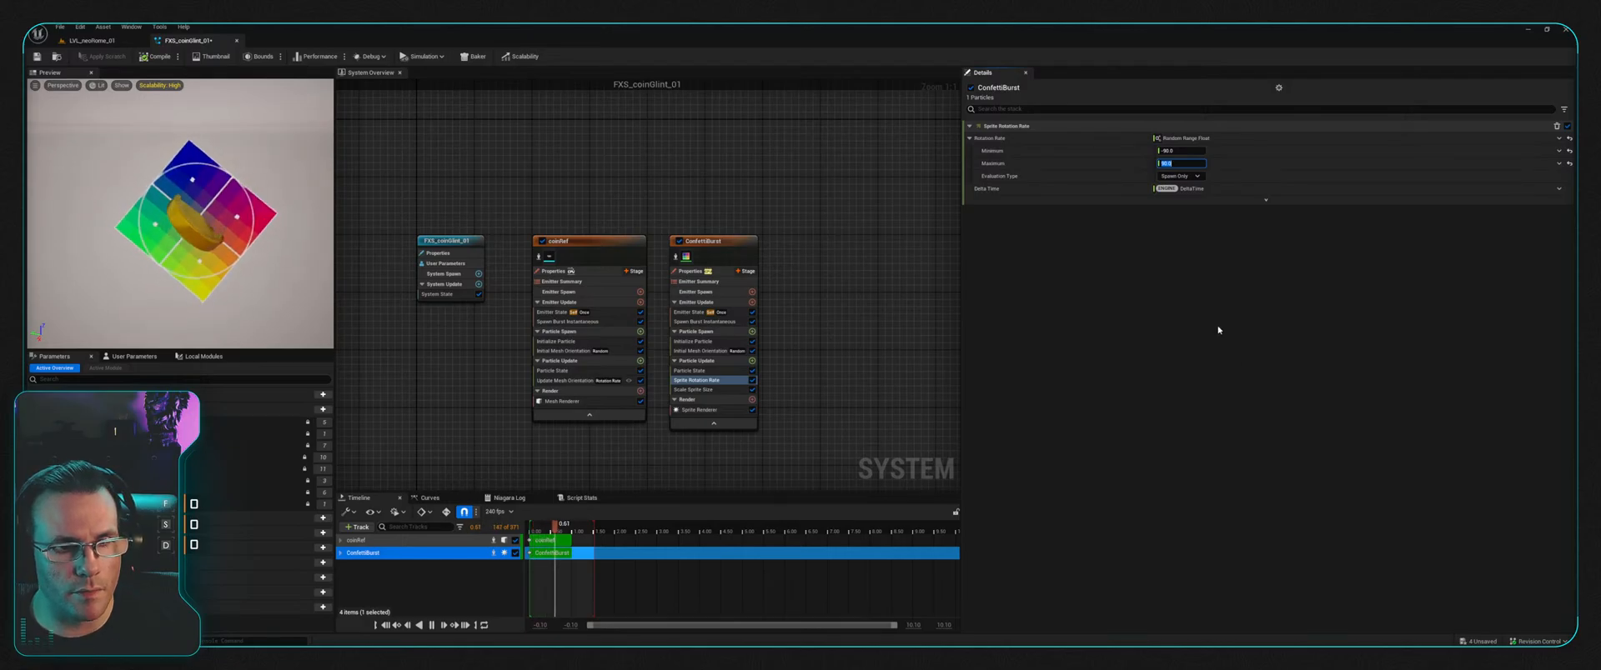
key(Return)
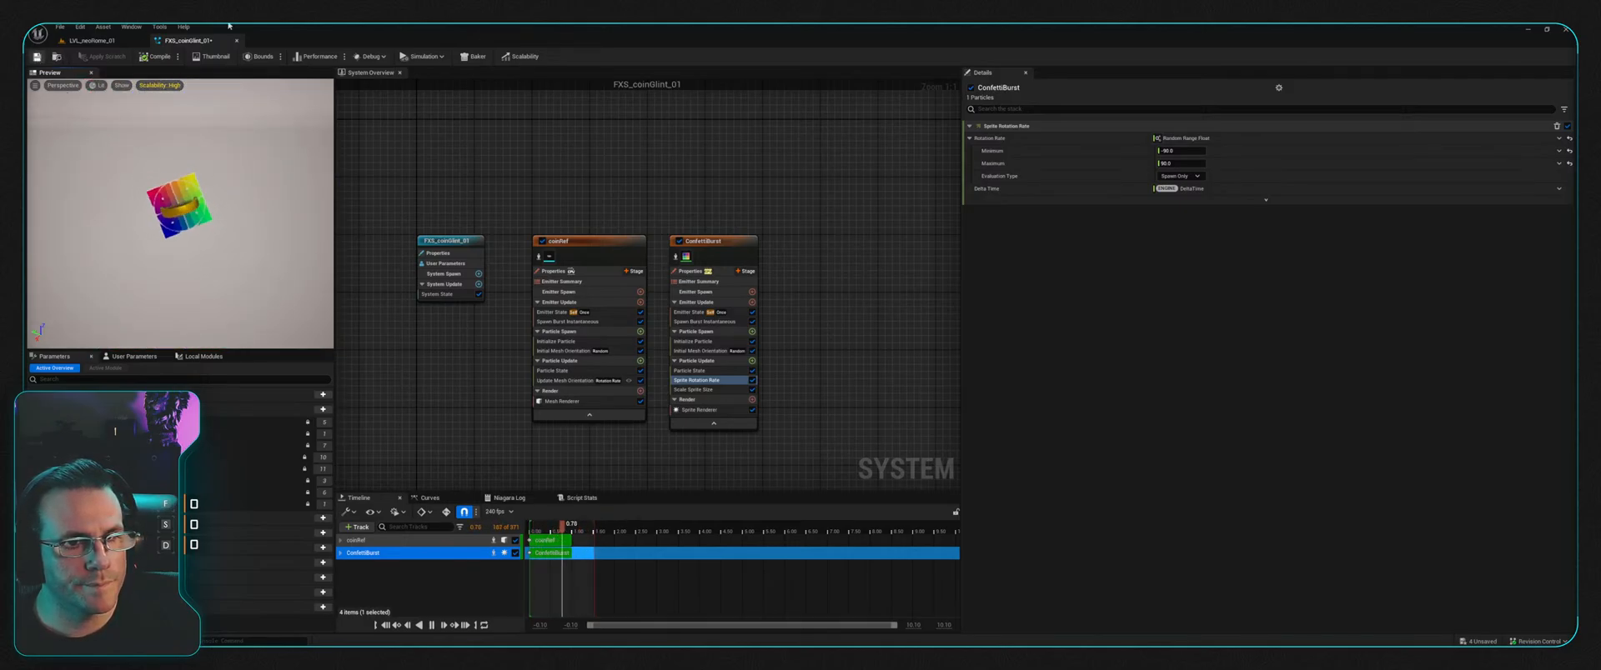
Step: Place the FXS_coinGlint_01 system from the Particles folder into the level beside the coin on the floor
click(105, 40)
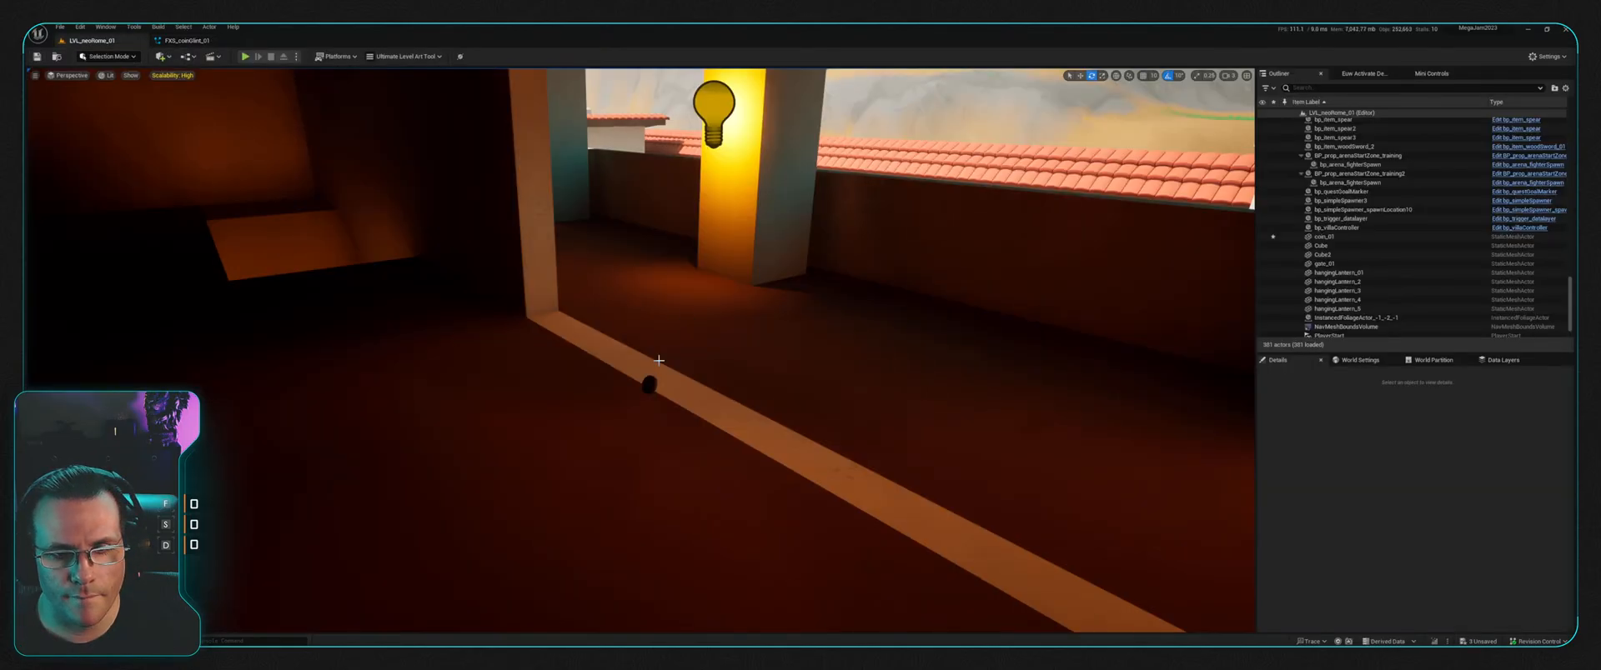
right_drag(659, 360, 642, 355)
key(ctrl+space)
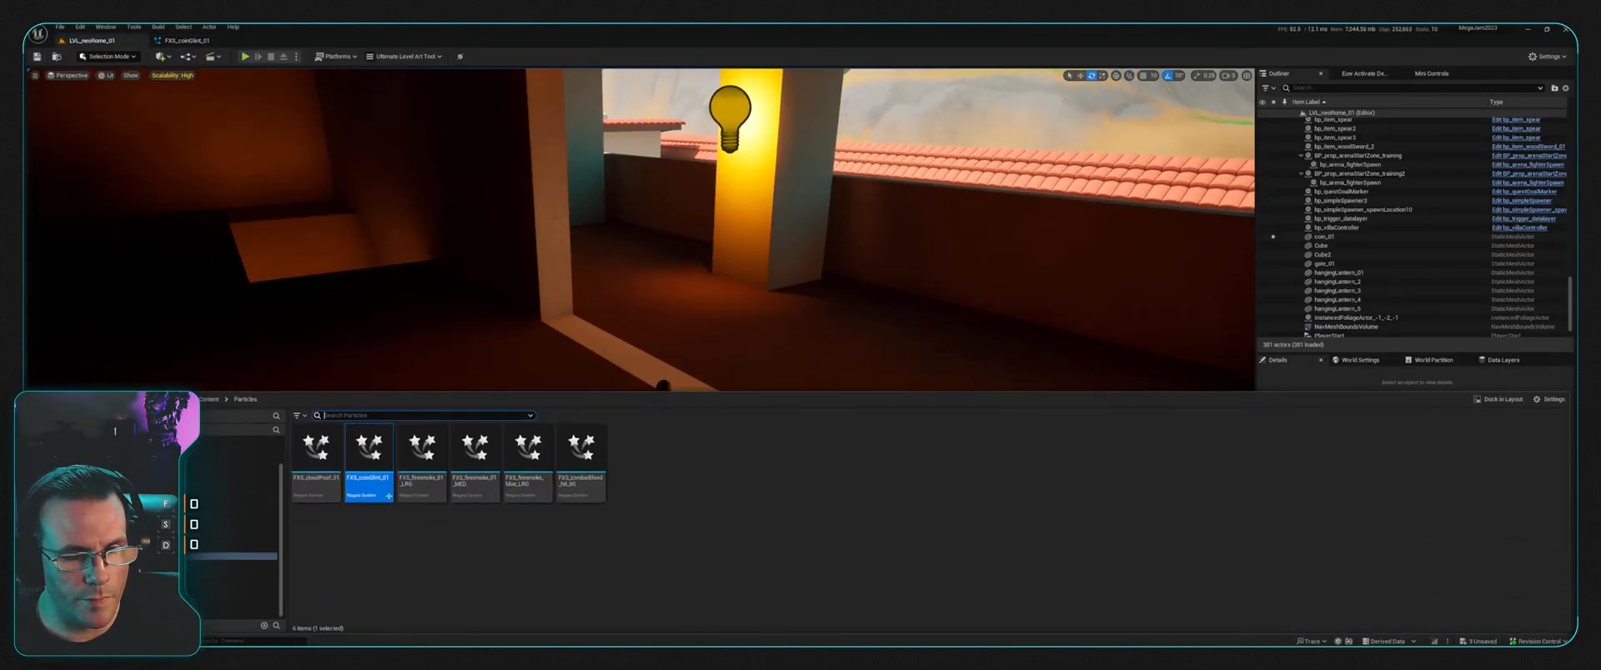
drag(375, 478, 702, 424)
Step: Hide the editor icons in the level view and delete the static coin_01 mesh
key(g)
click(662, 389)
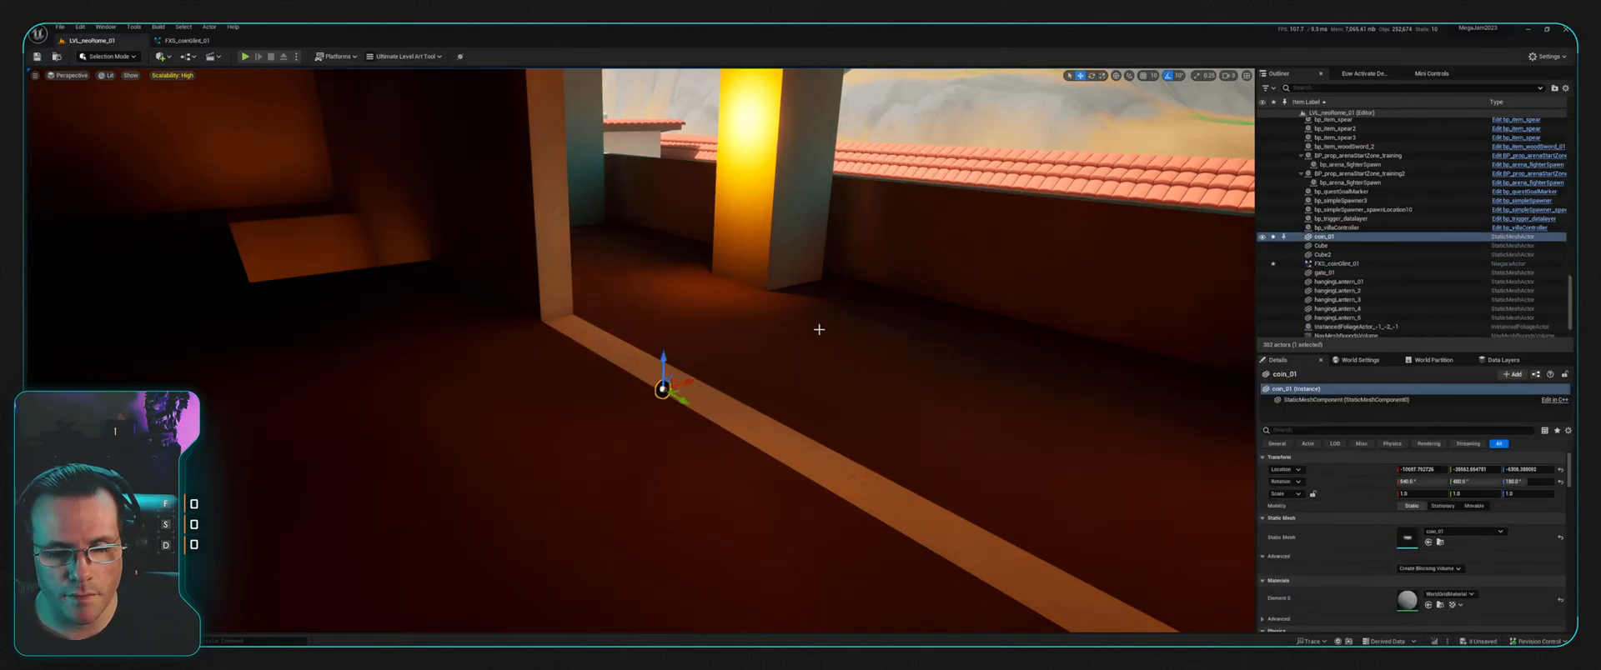
key(Escape)
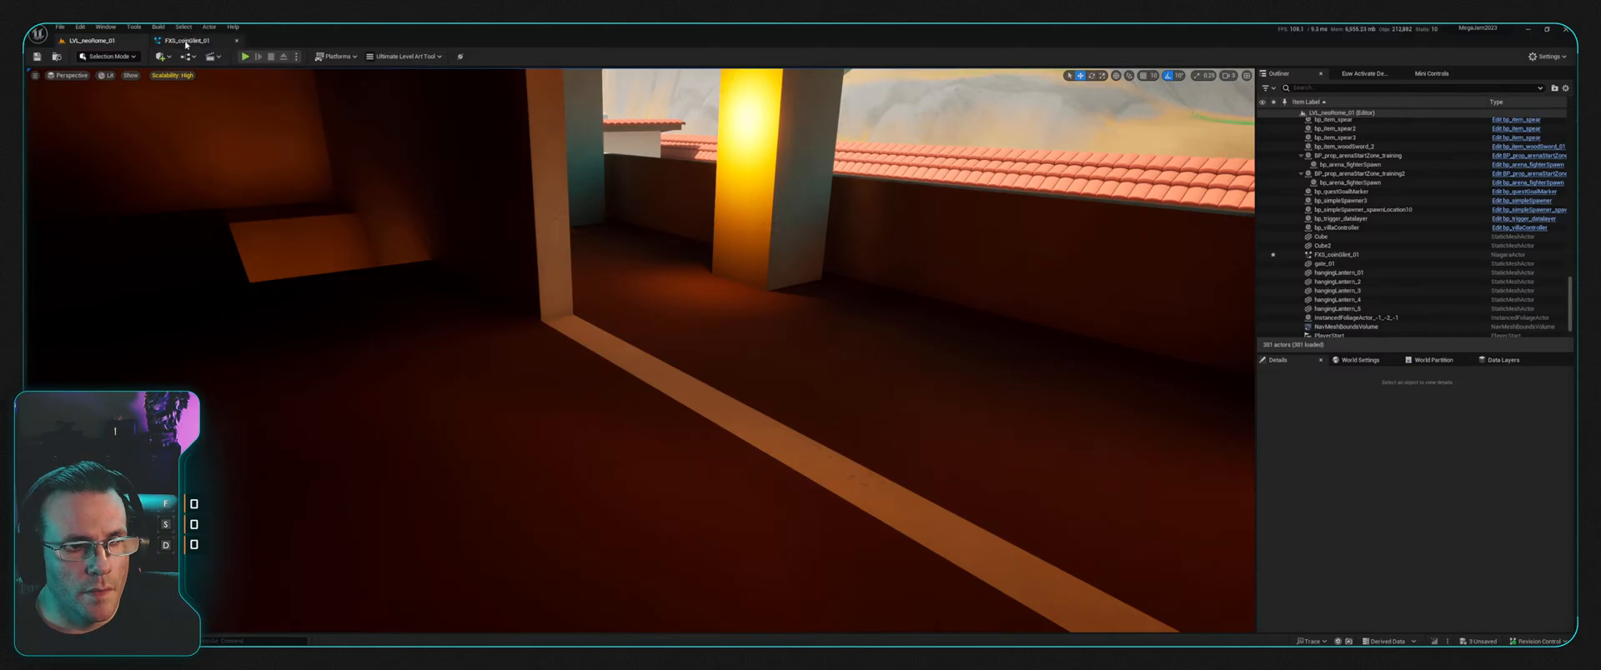
Step: Set the System State loop duration of FXS_coinGlint_01 to 1.0
click(185, 40)
click(450, 253)
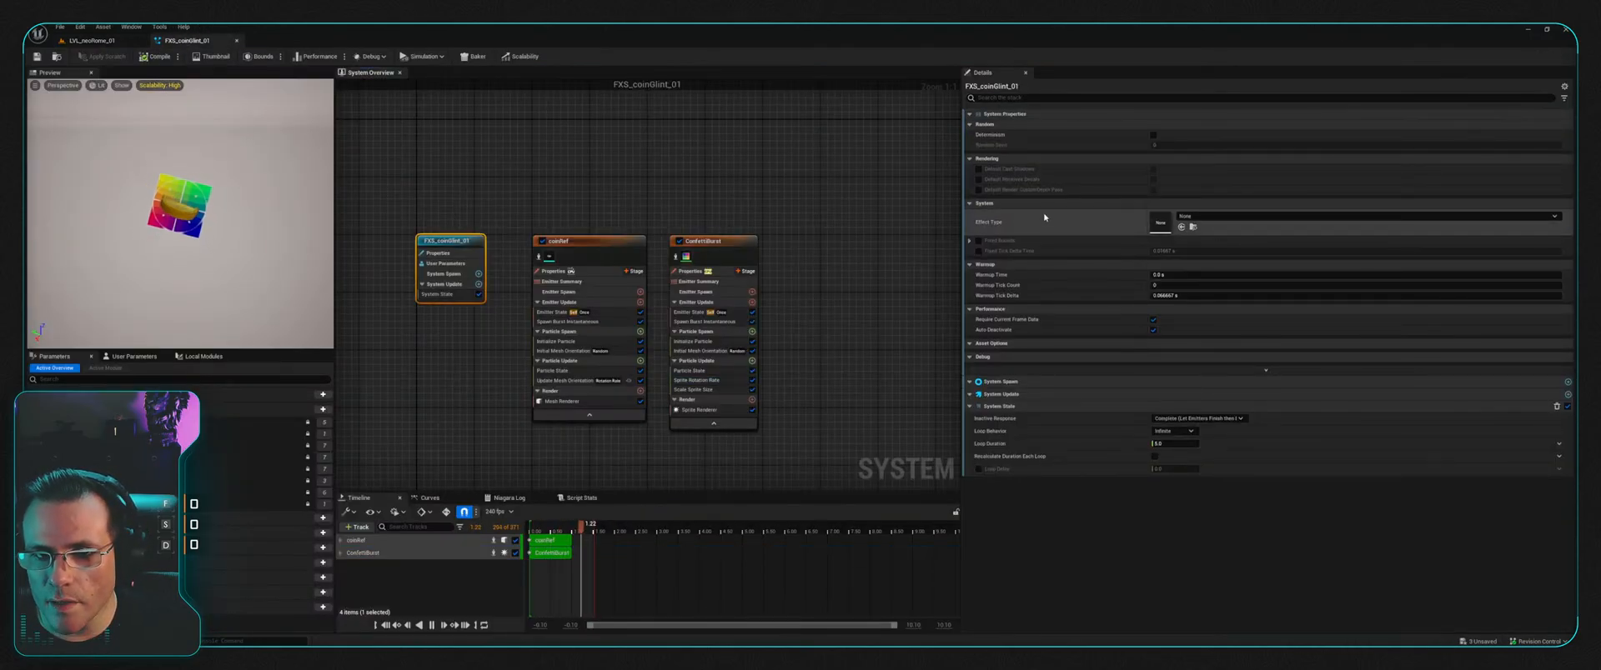
click(1175, 445)
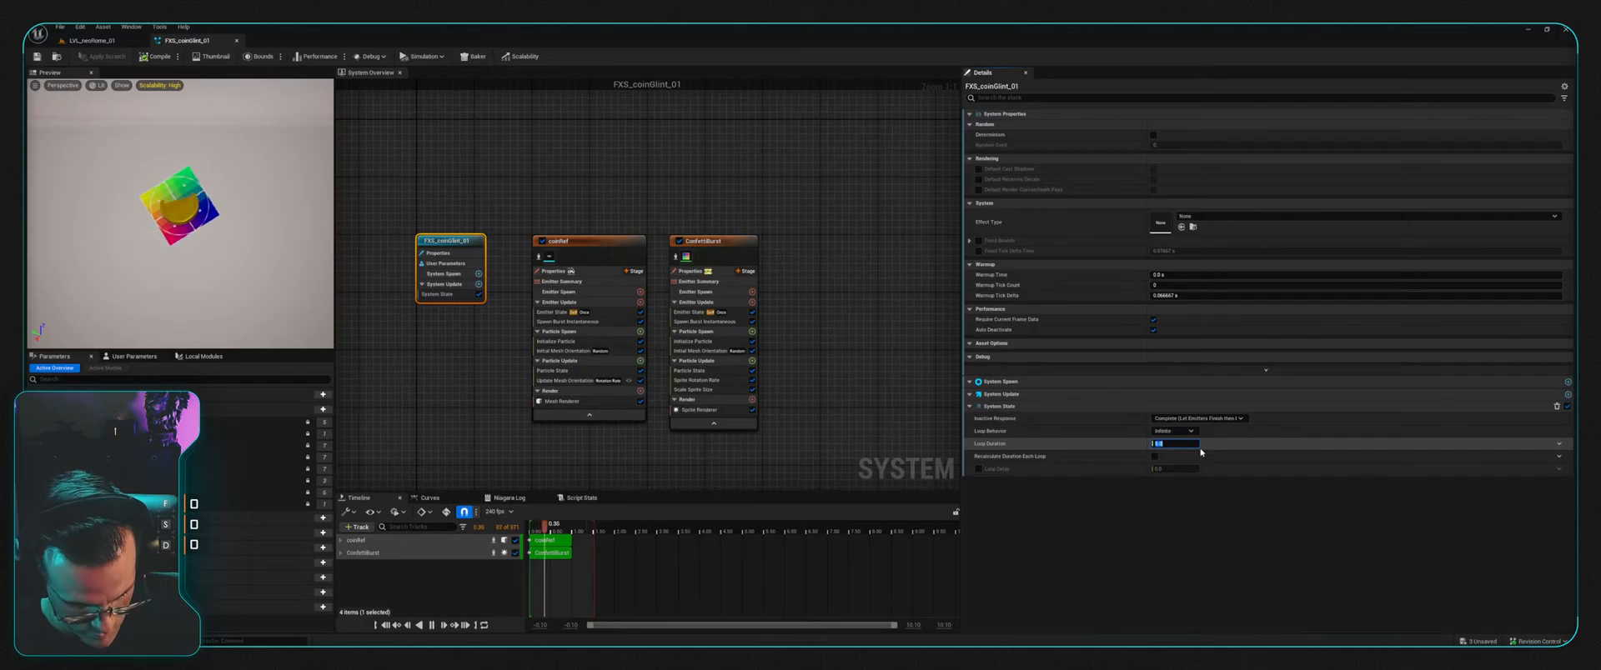
key(Return)
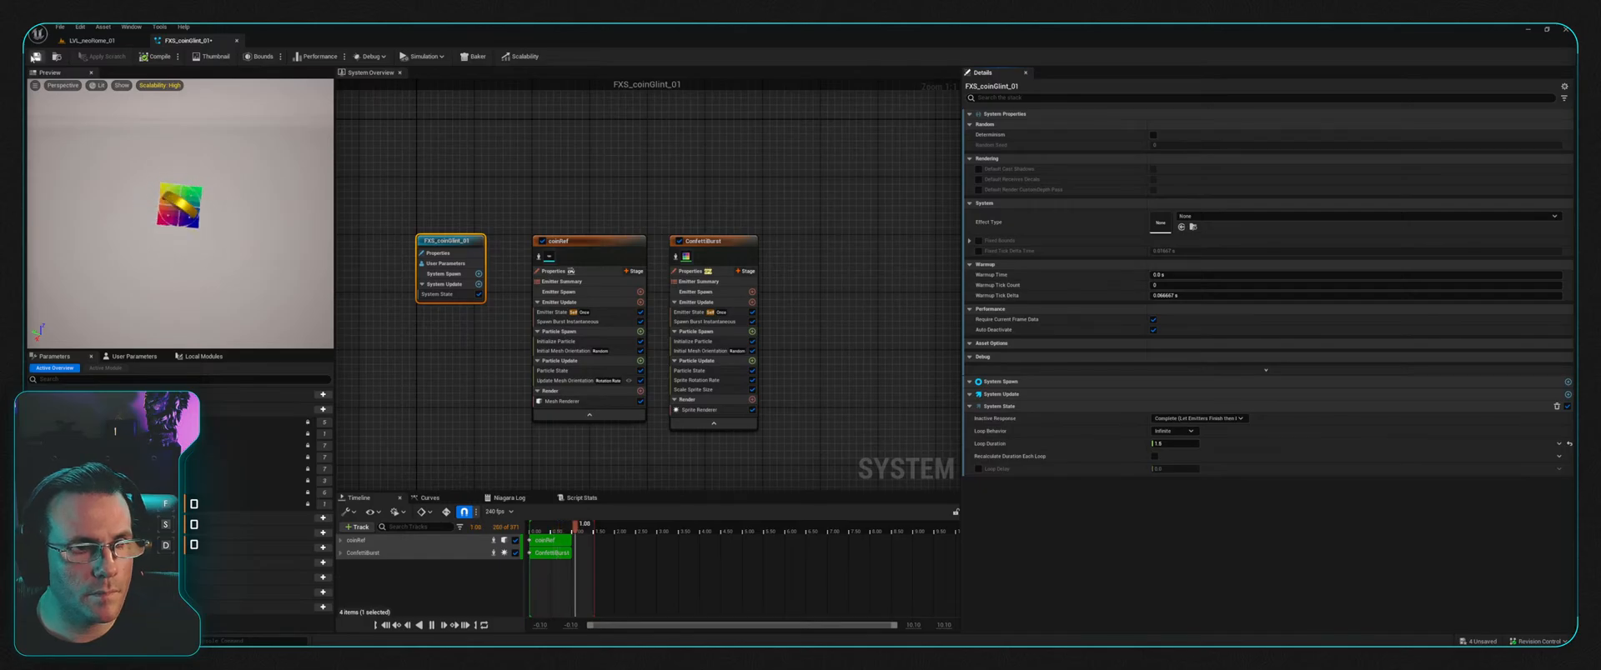
Step: Set the Loop Duration Mode of both the ConfettiBurst and coinRef emitters to Infinite
click(689, 255)
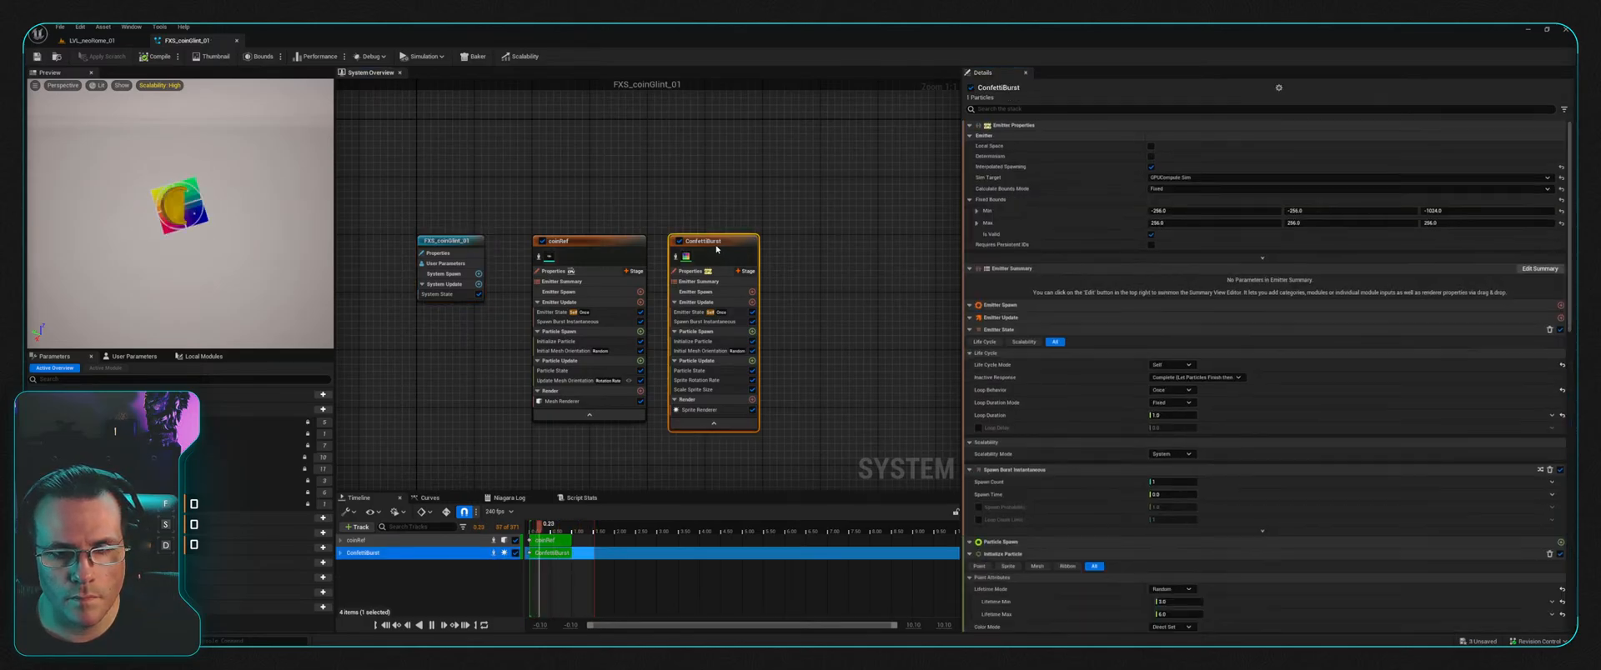
click(1171, 403)
click(1189, 426)
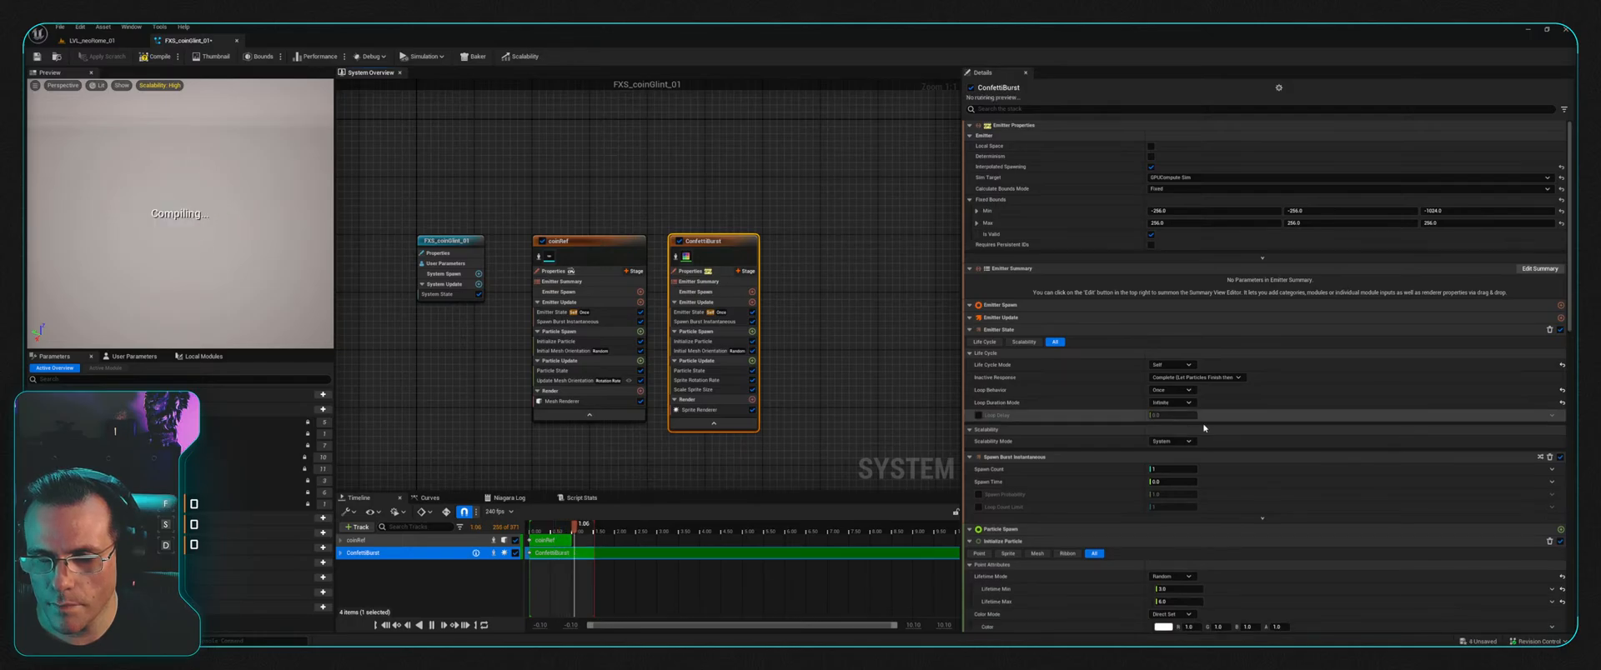
click(560, 241)
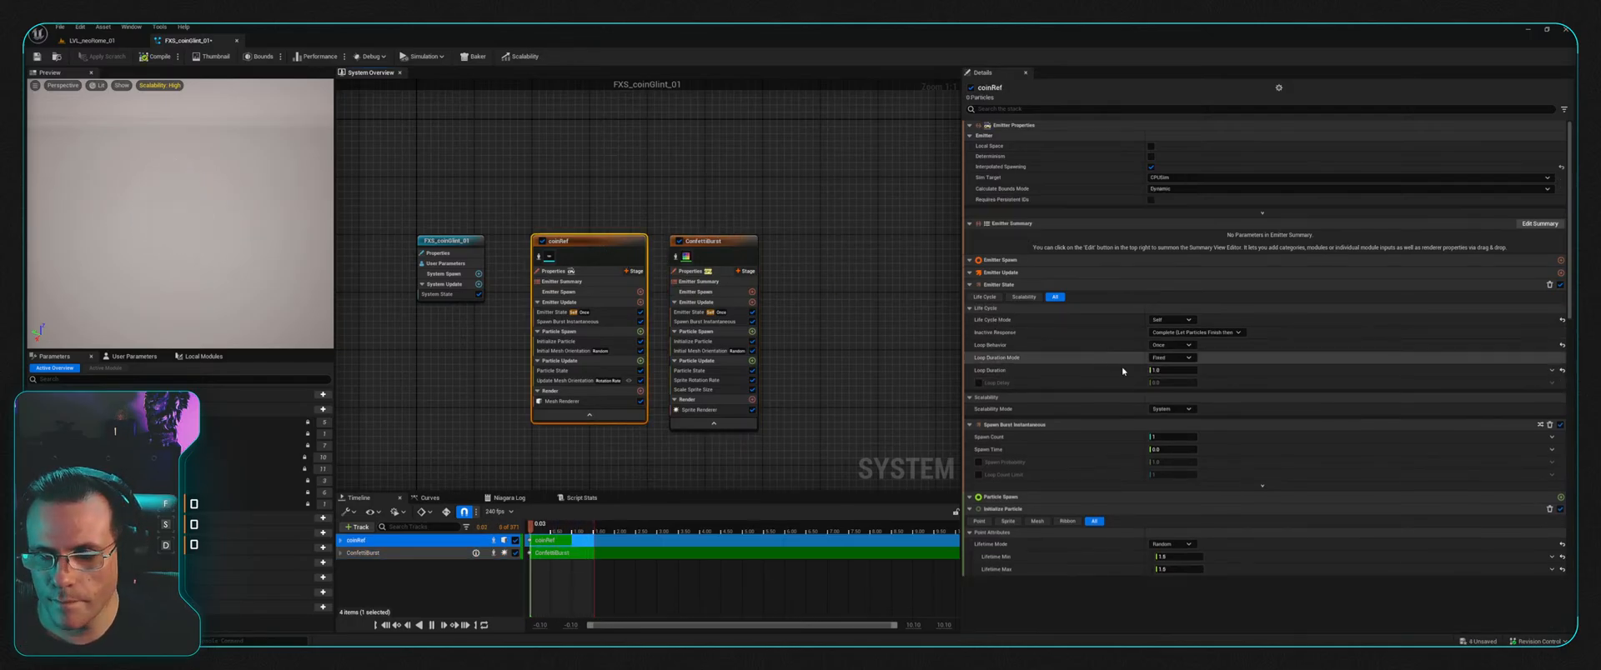
click(1172, 358)
click(1188, 381)
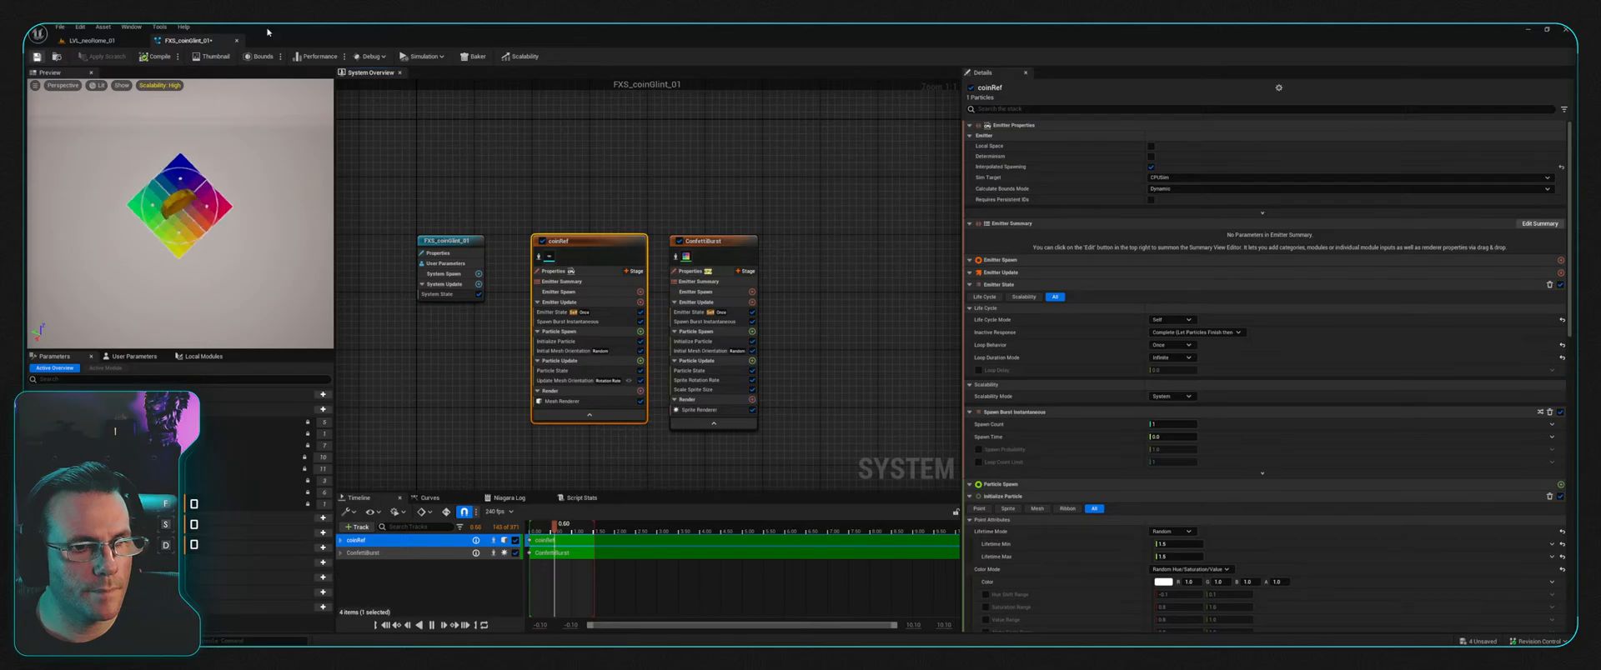
Step: Inspect the placed coin glint in the level and compare it with the system's preview
click(91, 40)
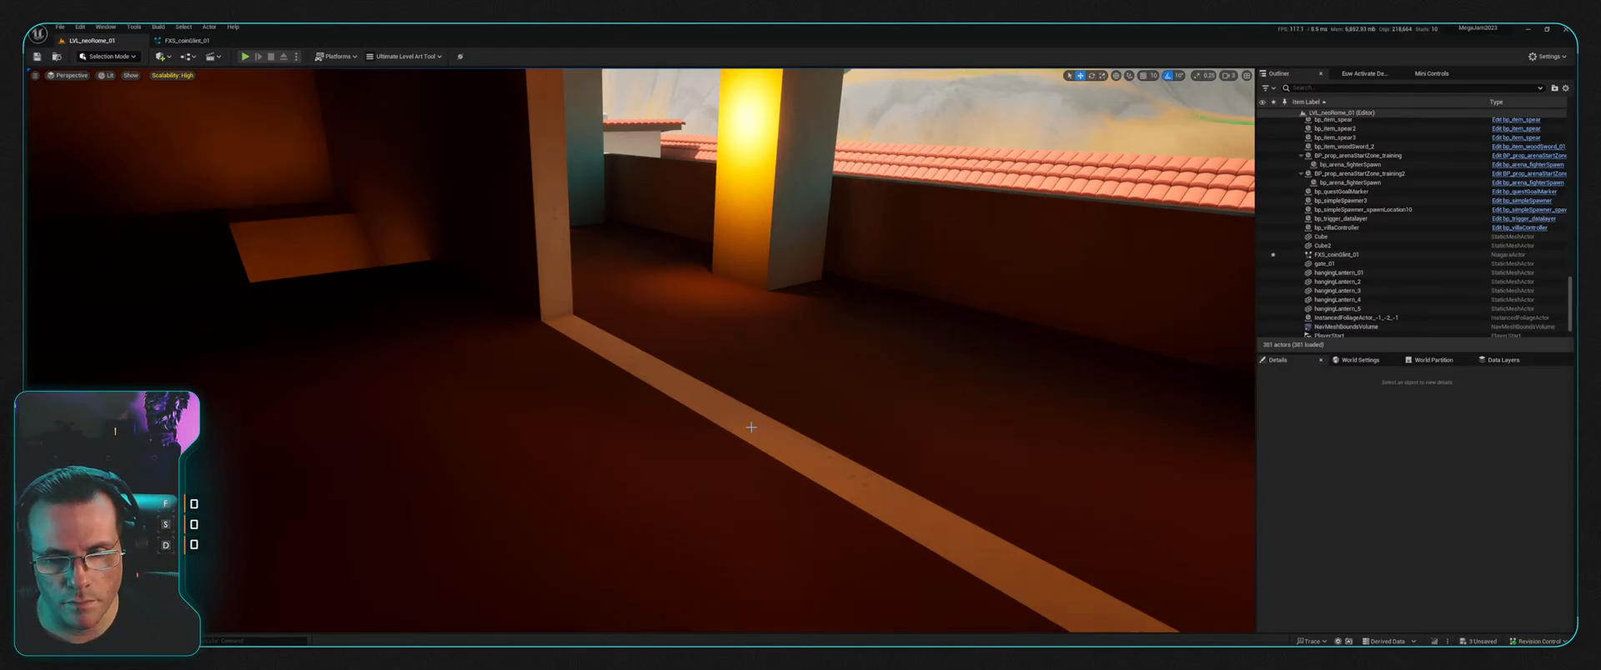
right_drag(748, 426, 736, 393)
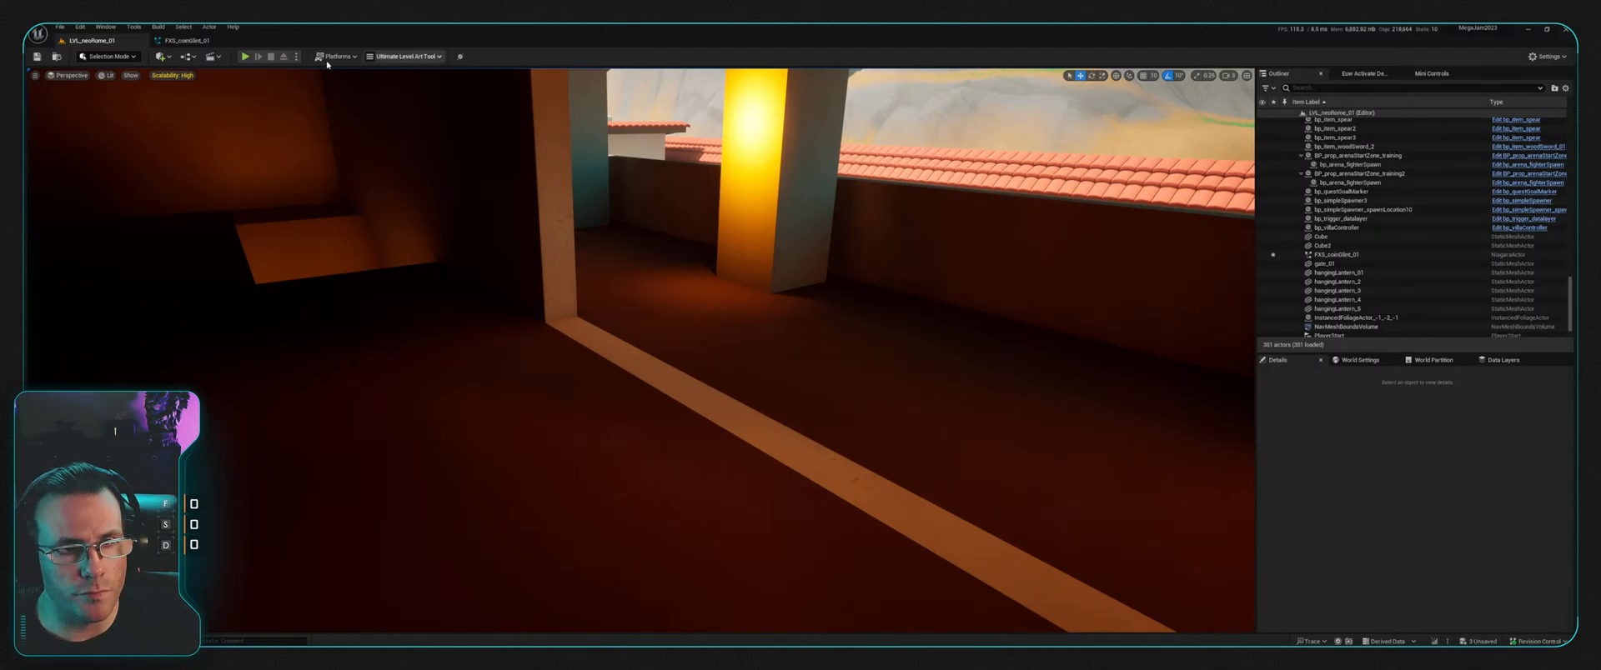
click(182, 41)
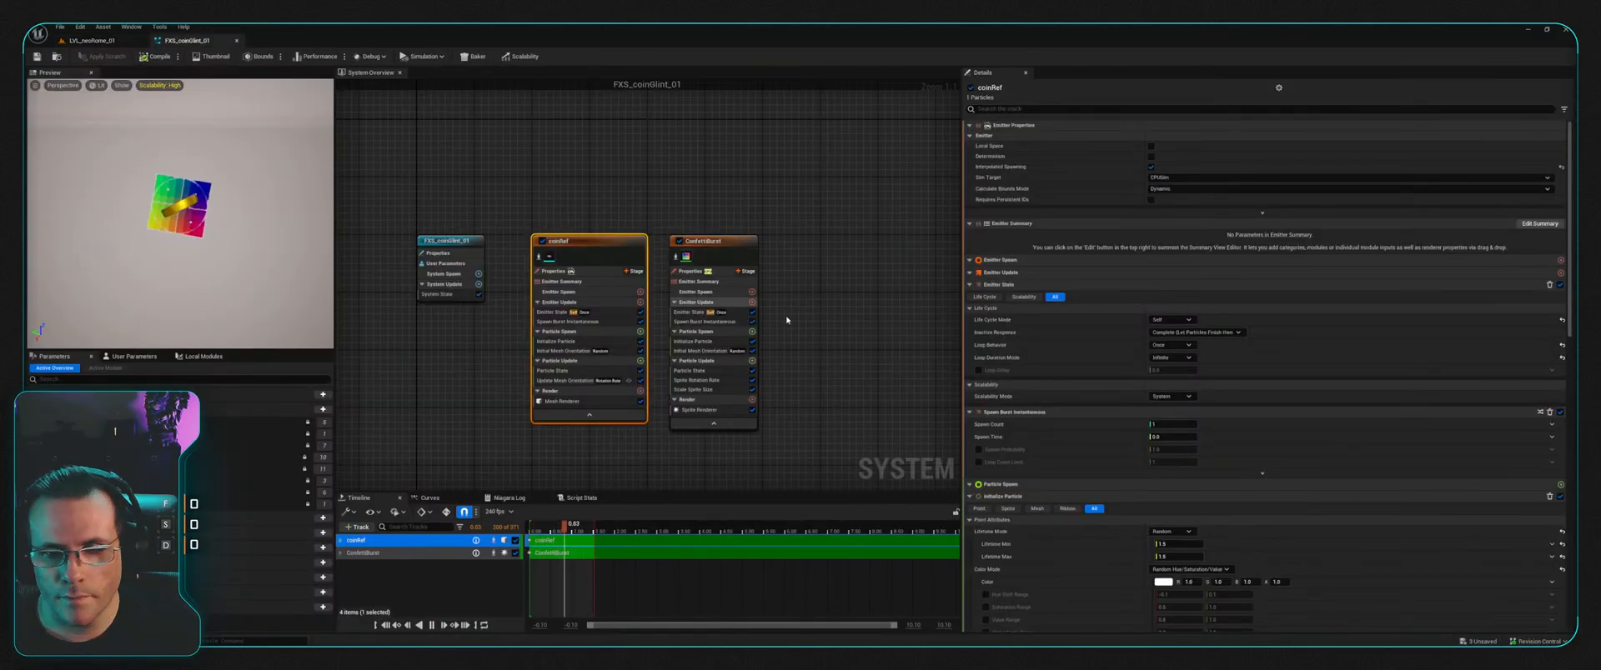
click(90, 41)
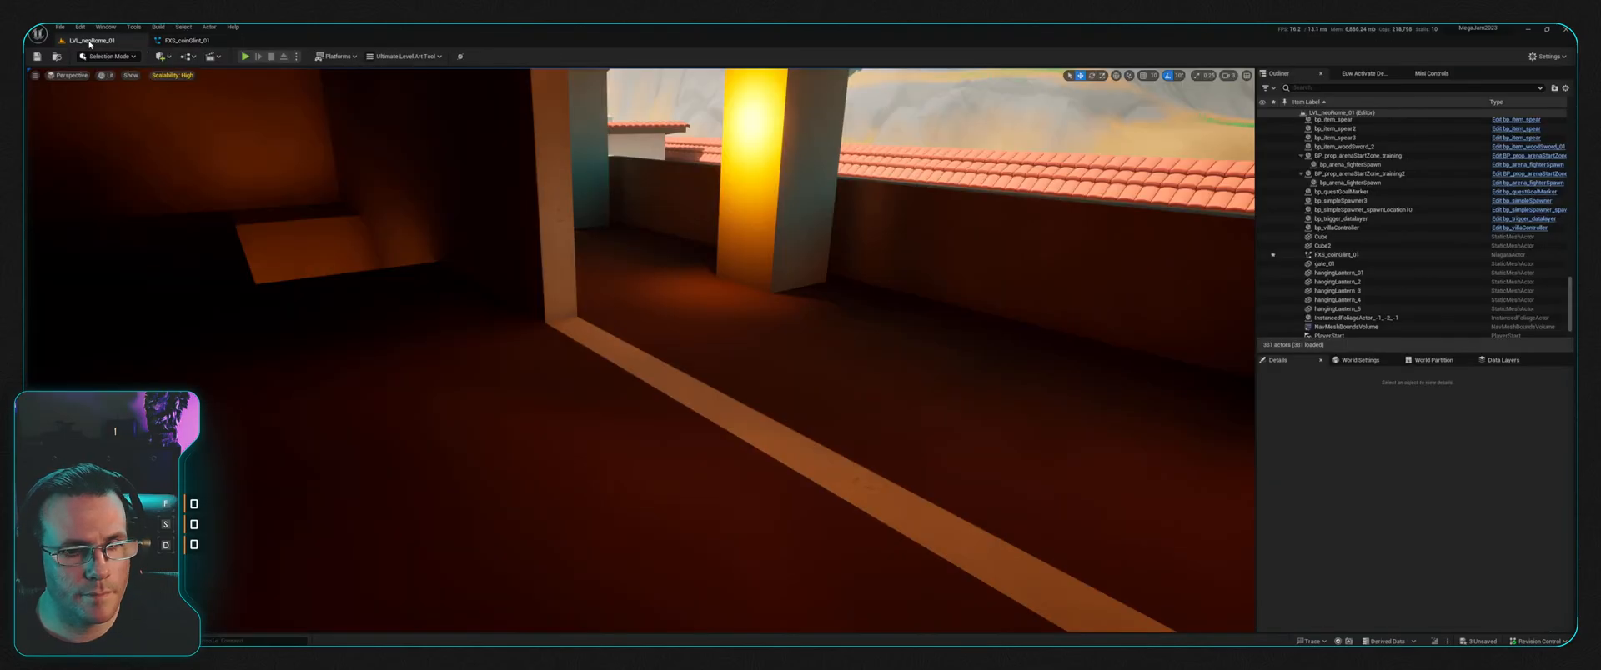
Step: Delete the coinRef emitter from FXS_coinGlint_01
click(184, 40)
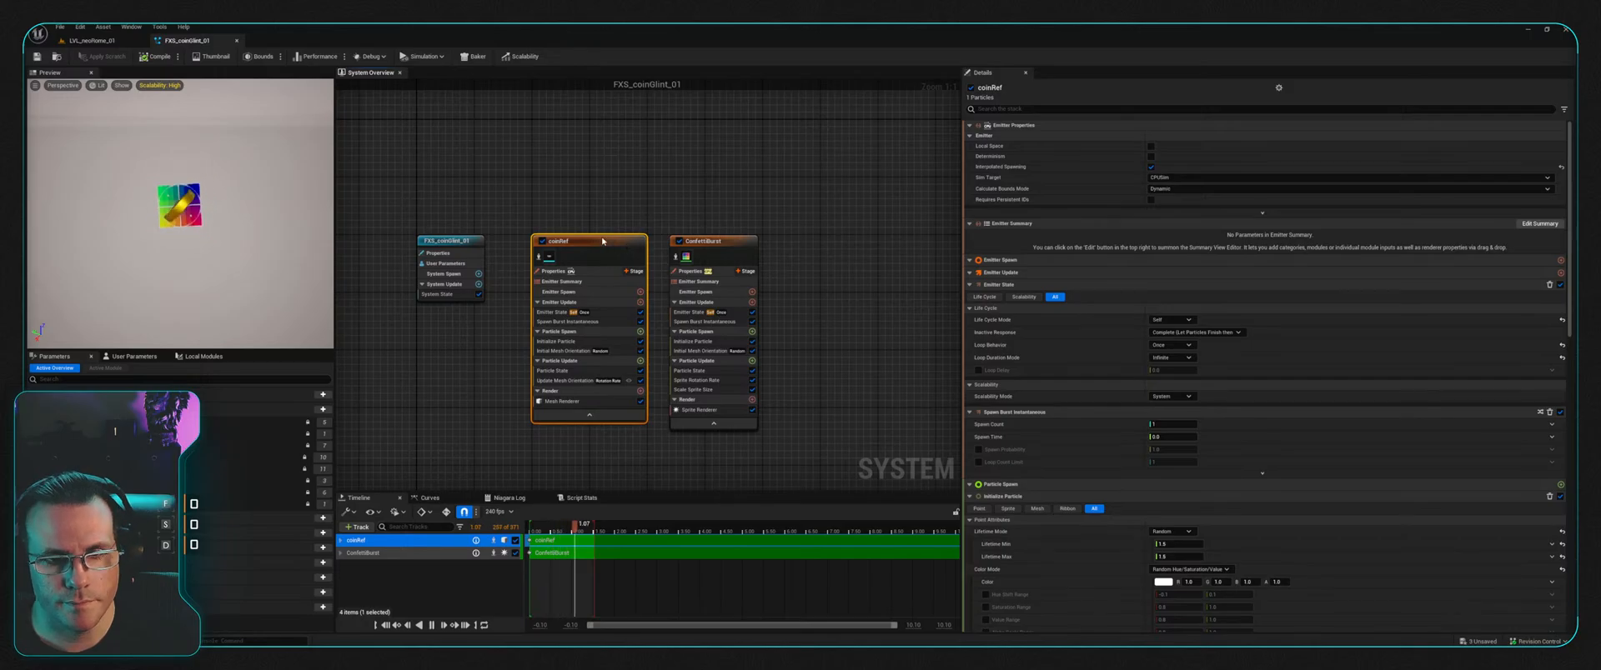
key(F2)
click(653, 190)
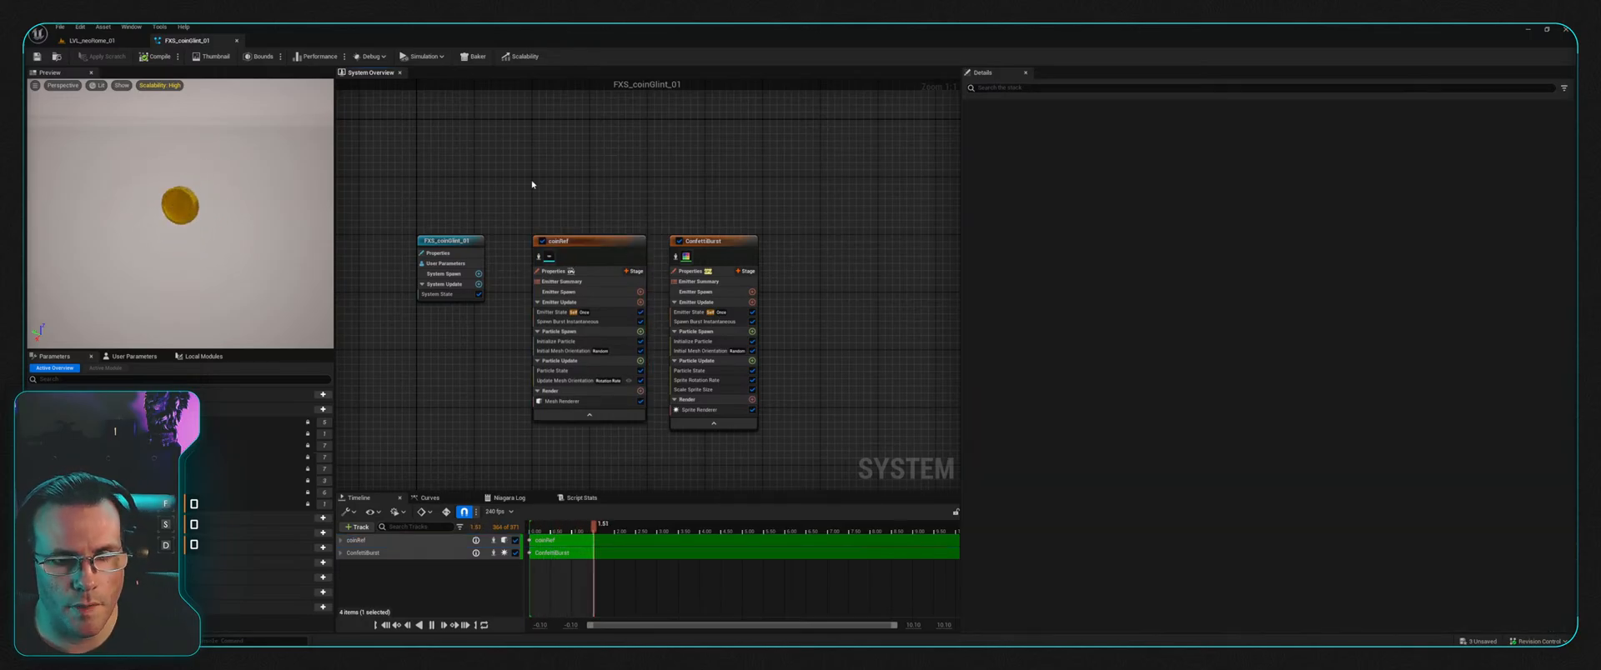
drag(533, 183, 589, 328)
key(Delete)
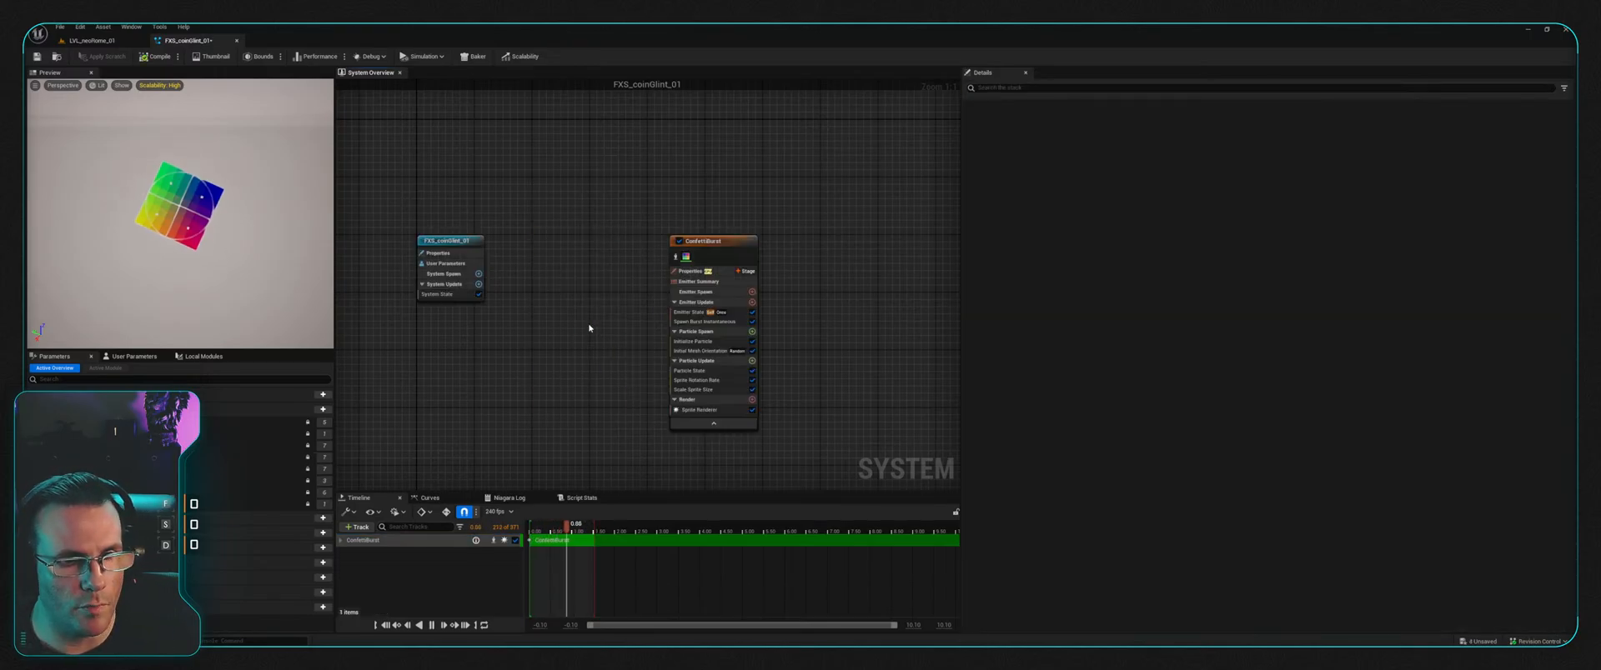
Step: Save the glint system with only the ConfettiBurst emitter and return to the level
click(719, 267)
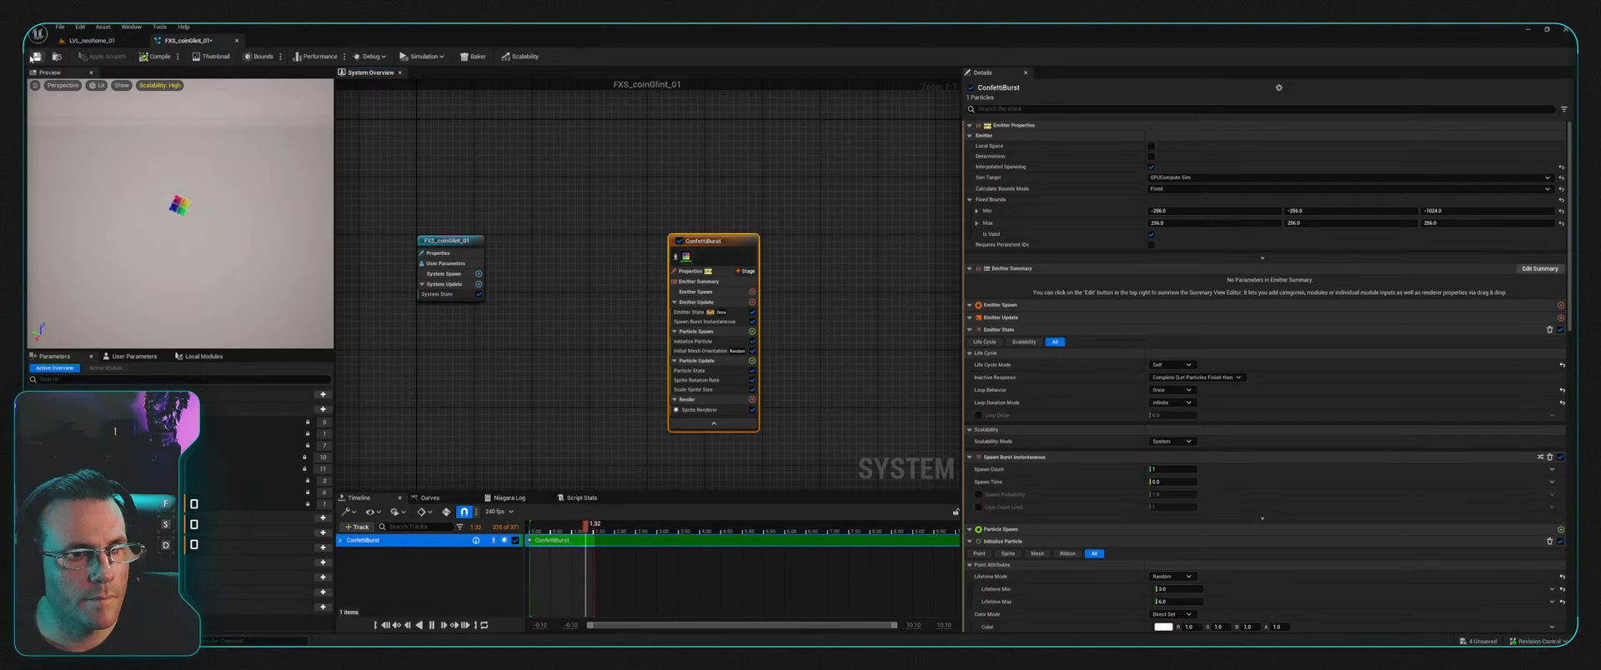
click(91, 40)
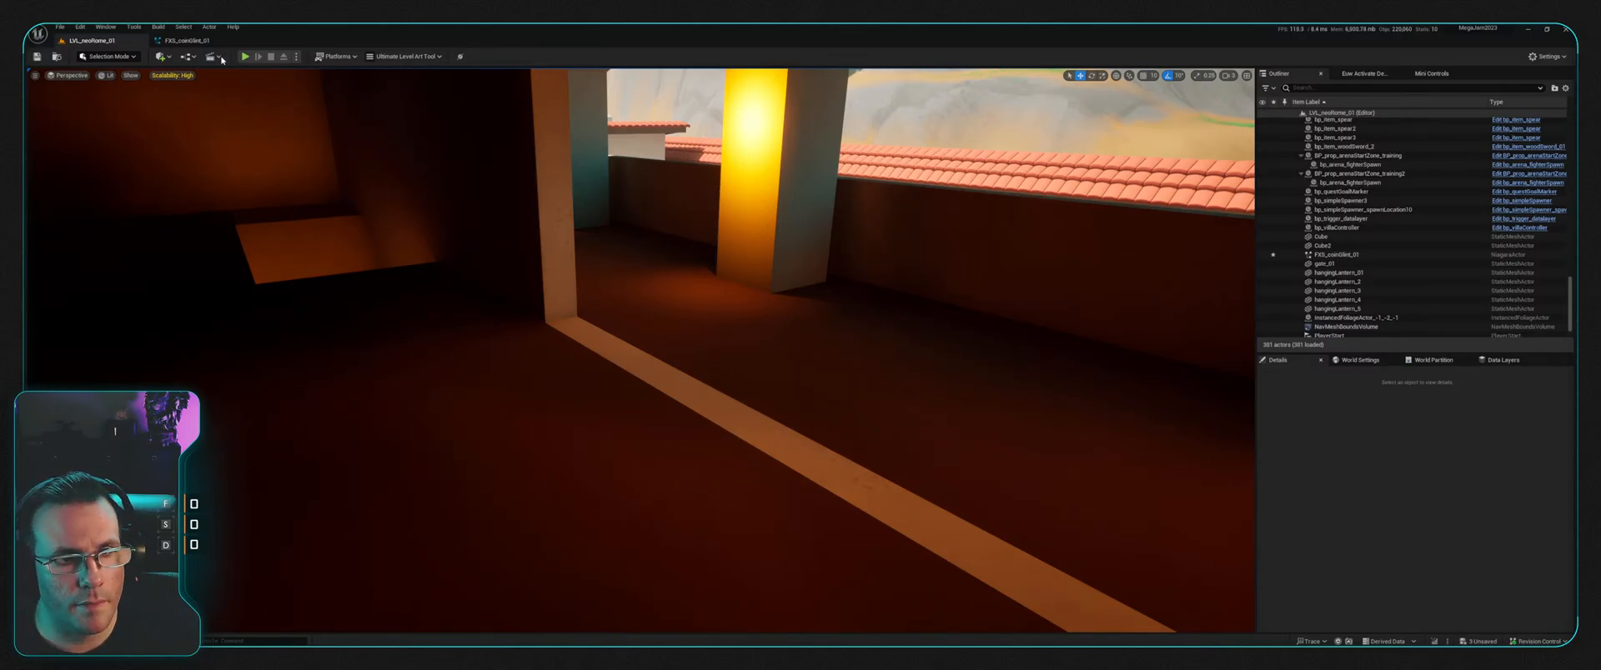
Step: Reopen FXS_coinGlint_01, place the ConfettiBurst emitter beside the system node and edit the system's Loop Duration
click(185, 40)
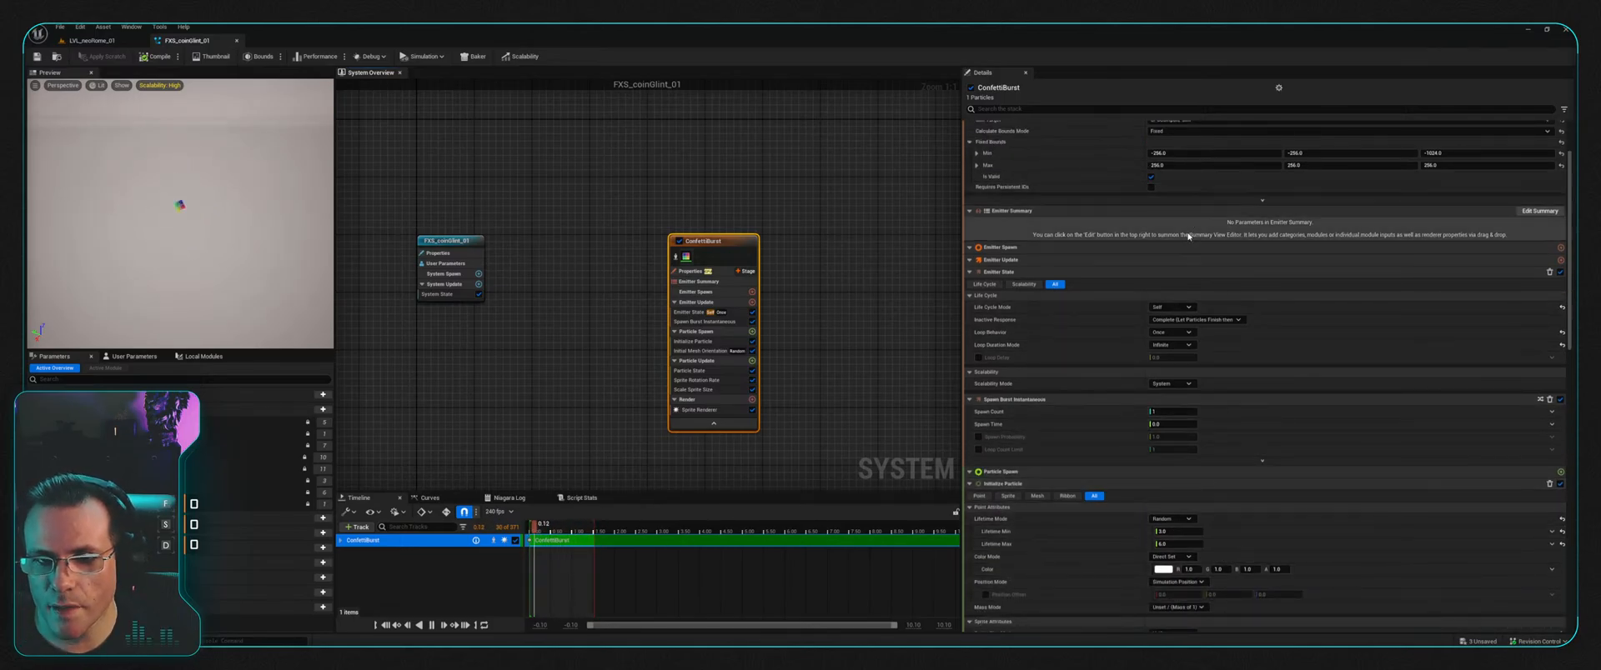
scroll(1189, 236, up, 2)
drag(705, 248, 560, 247)
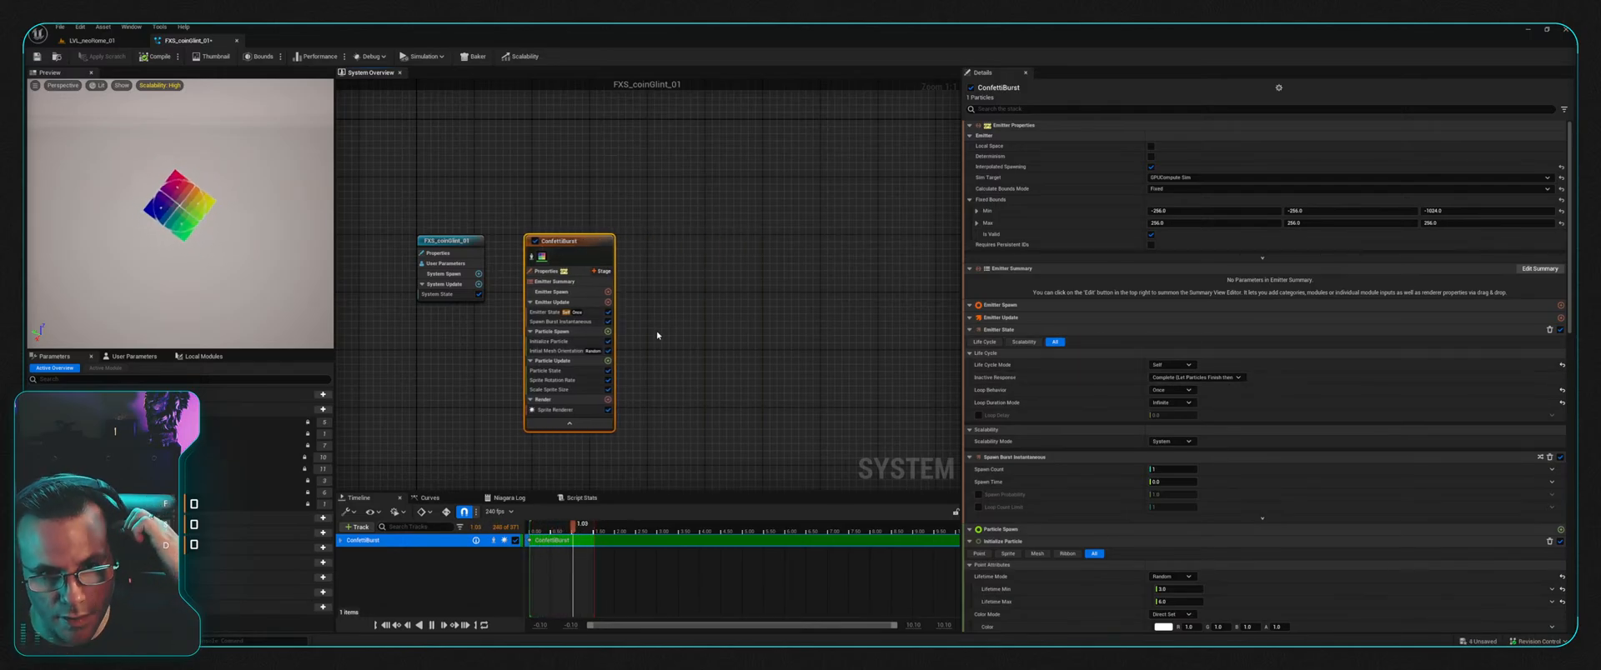
click(549, 341)
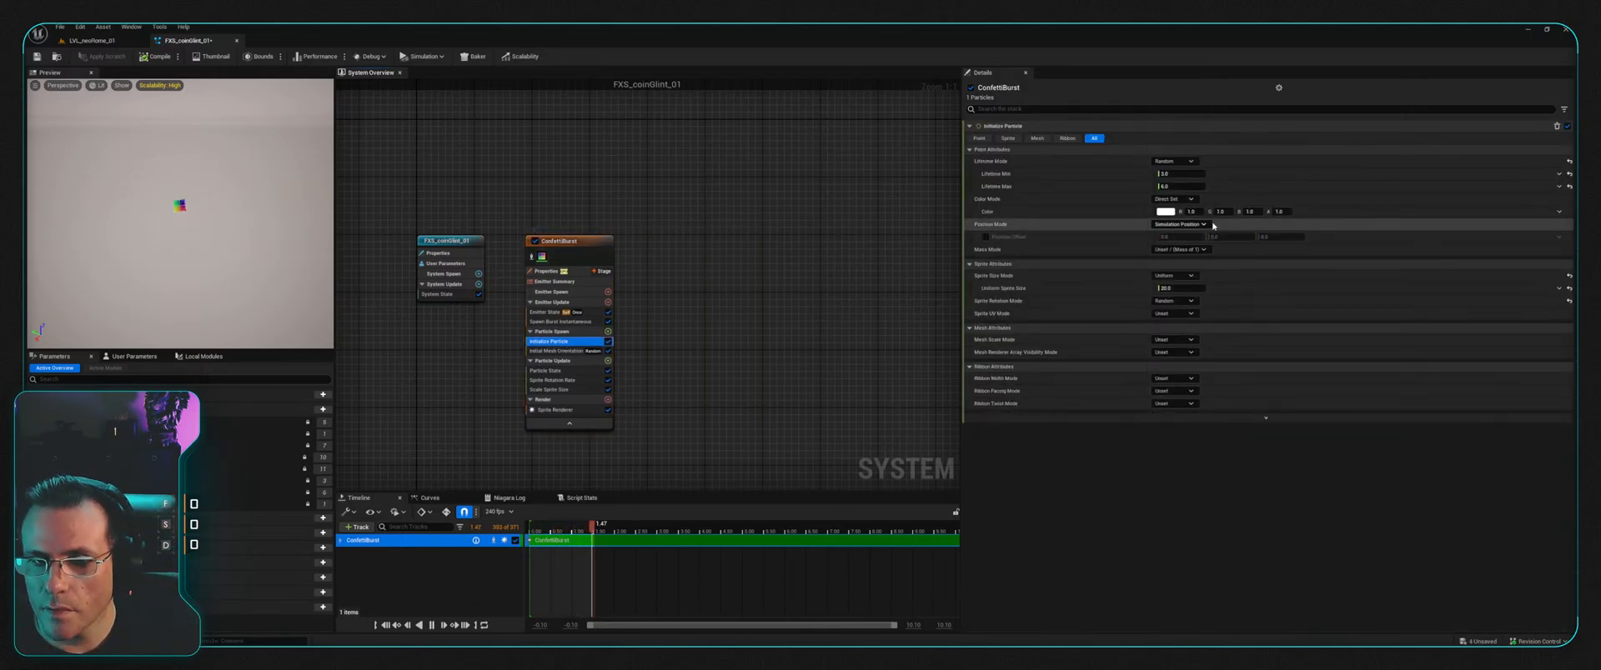
click(439, 243)
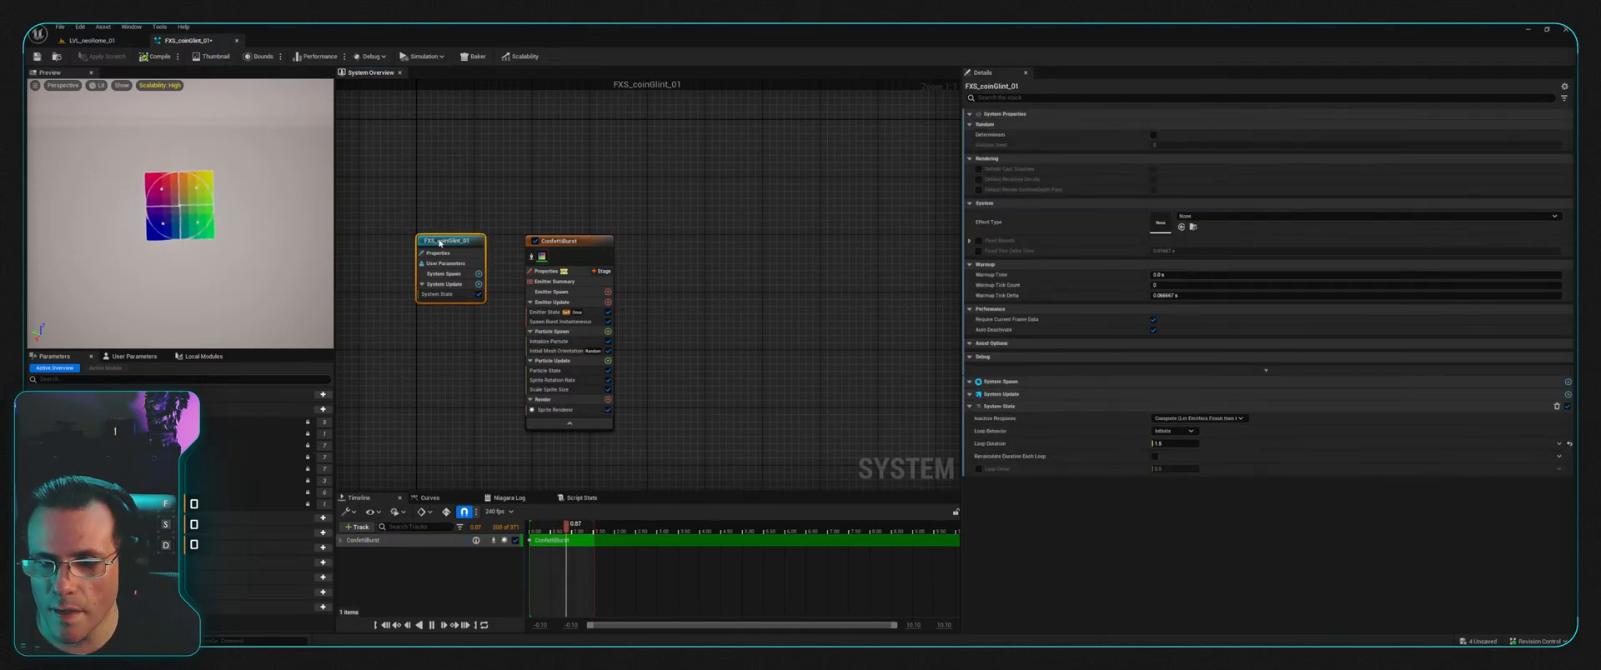
click(1179, 446)
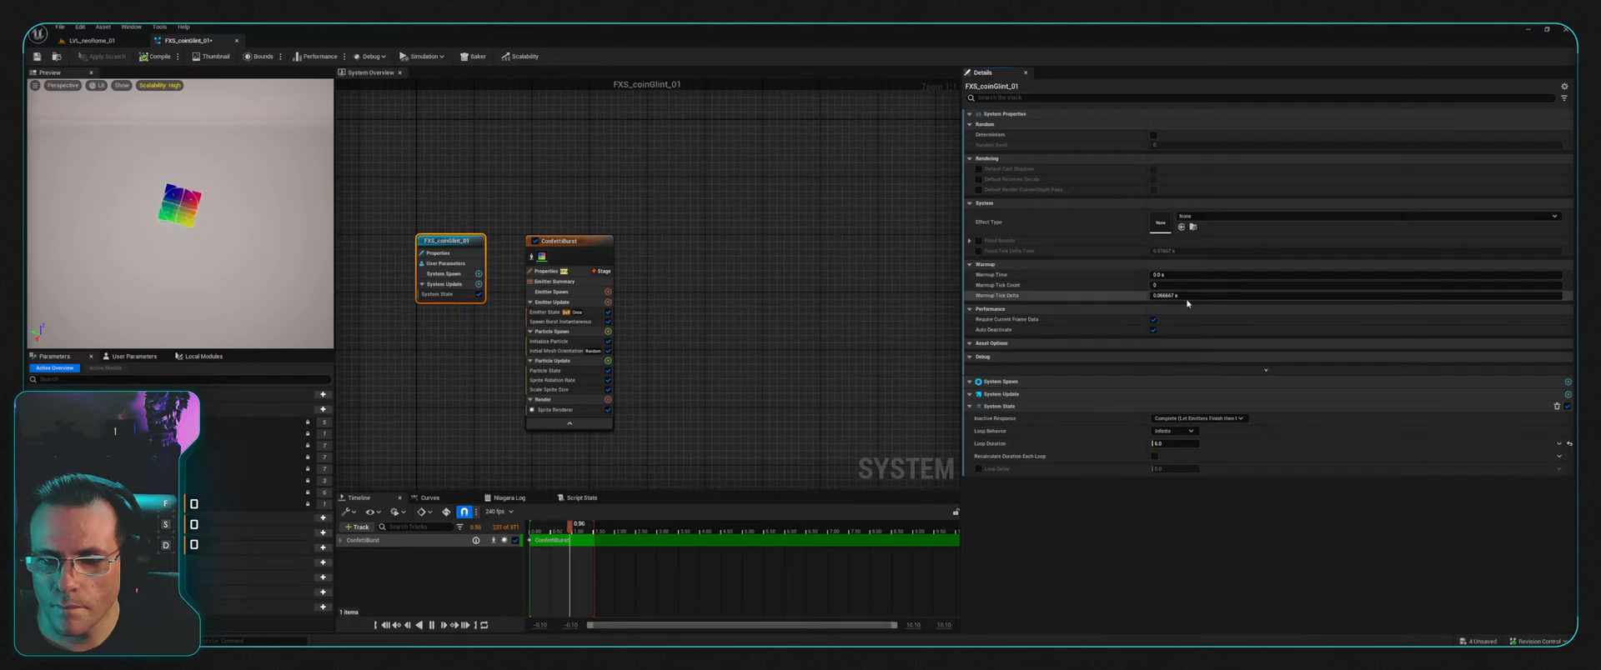
Step: Review ConfettiBurst's Initialize Particle, Particle State, Sprite Rotation Rate and Scale Sprite Size settings, and check the glint in the level
click(565, 249)
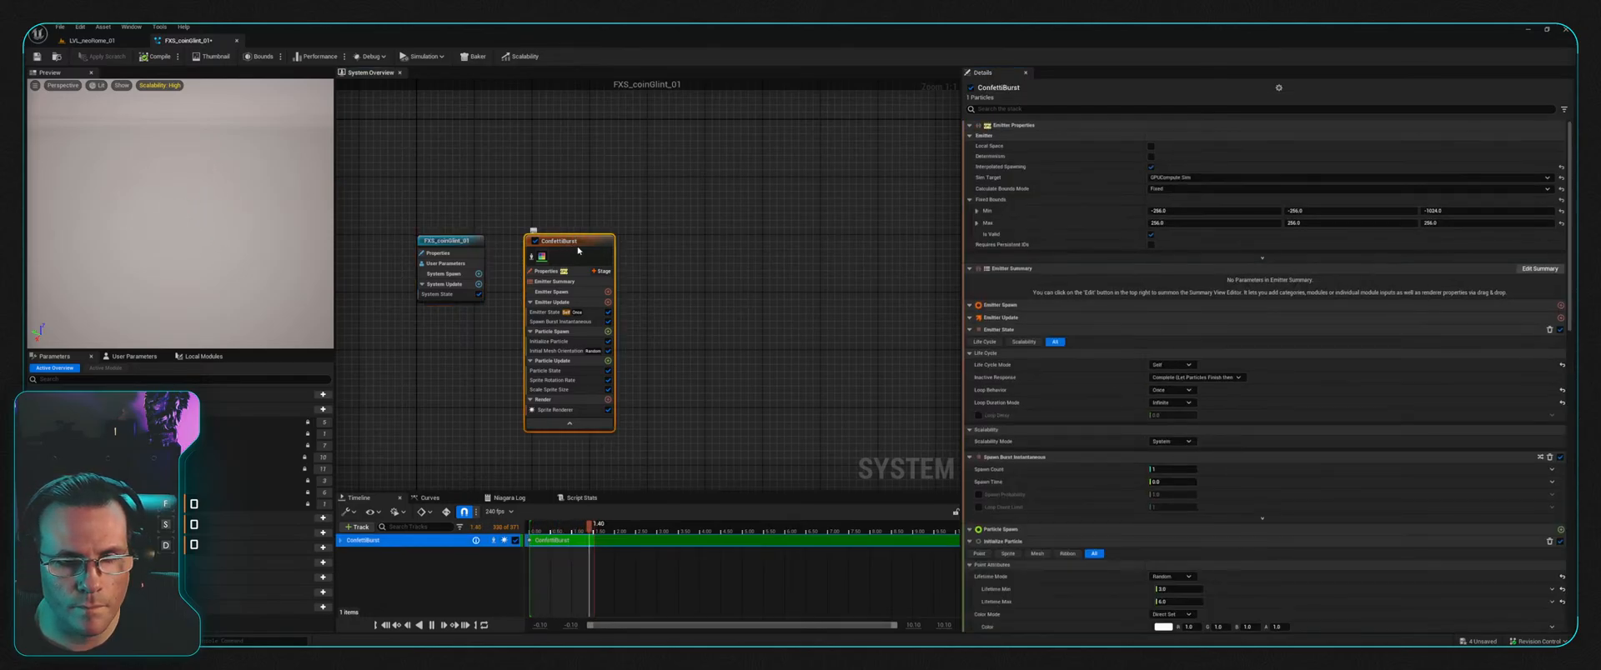
click(550, 341)
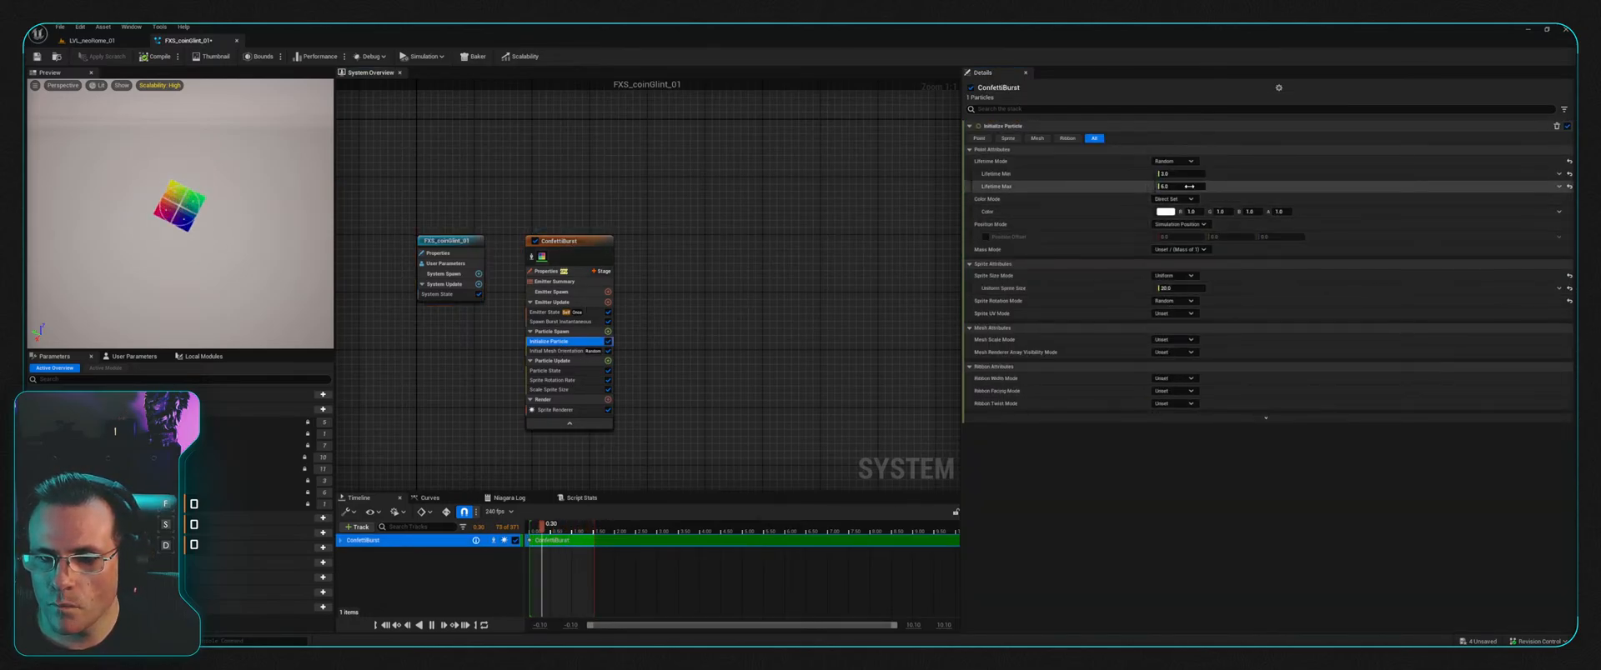
click(575, 372)
click(579, 380)
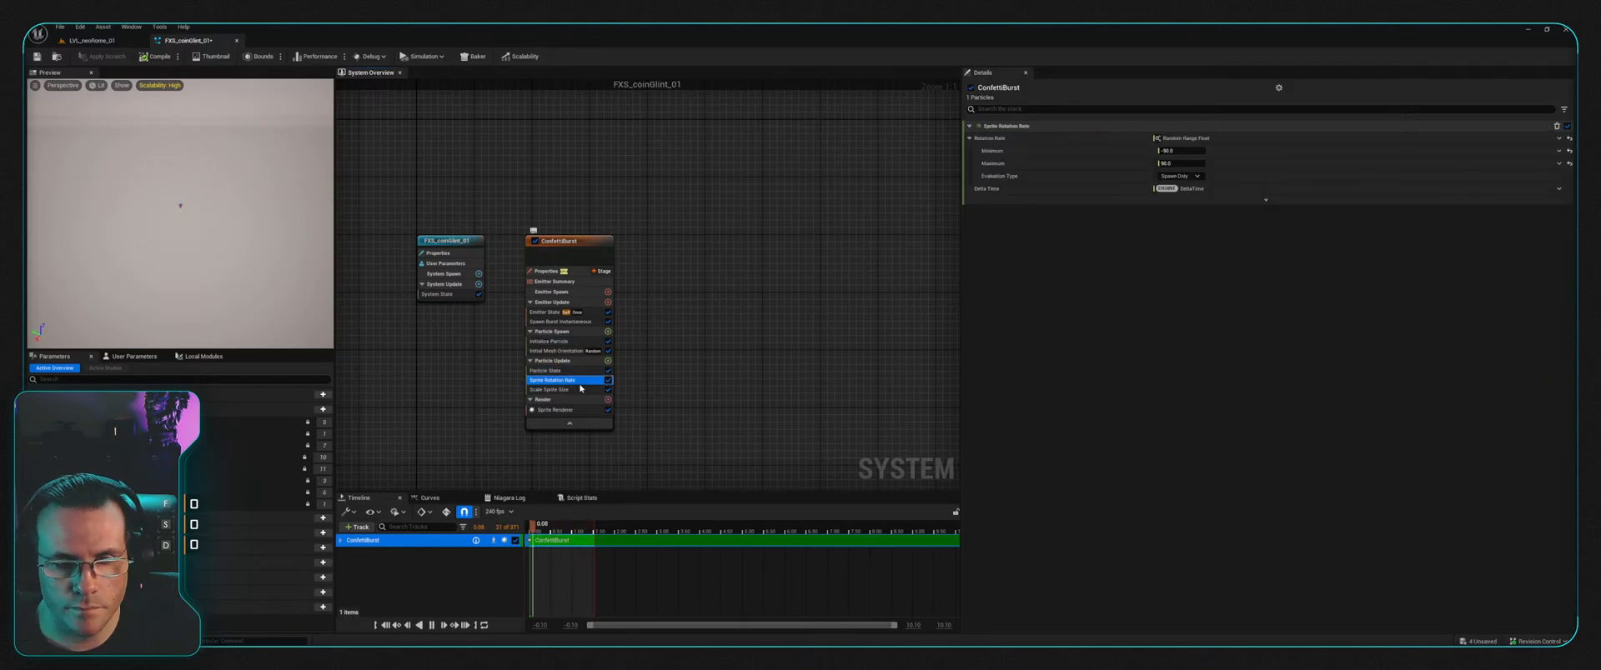
click(567, 390)
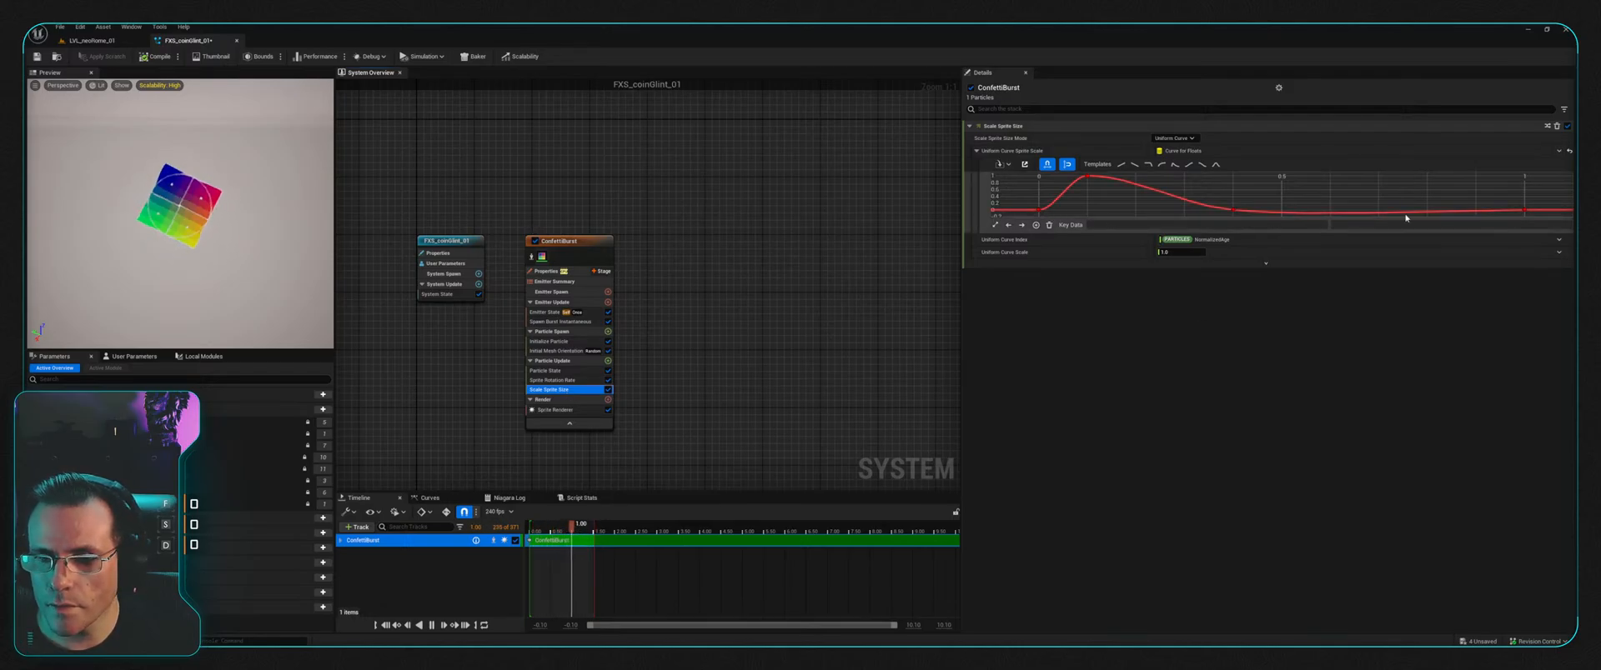
click(1526, 212)
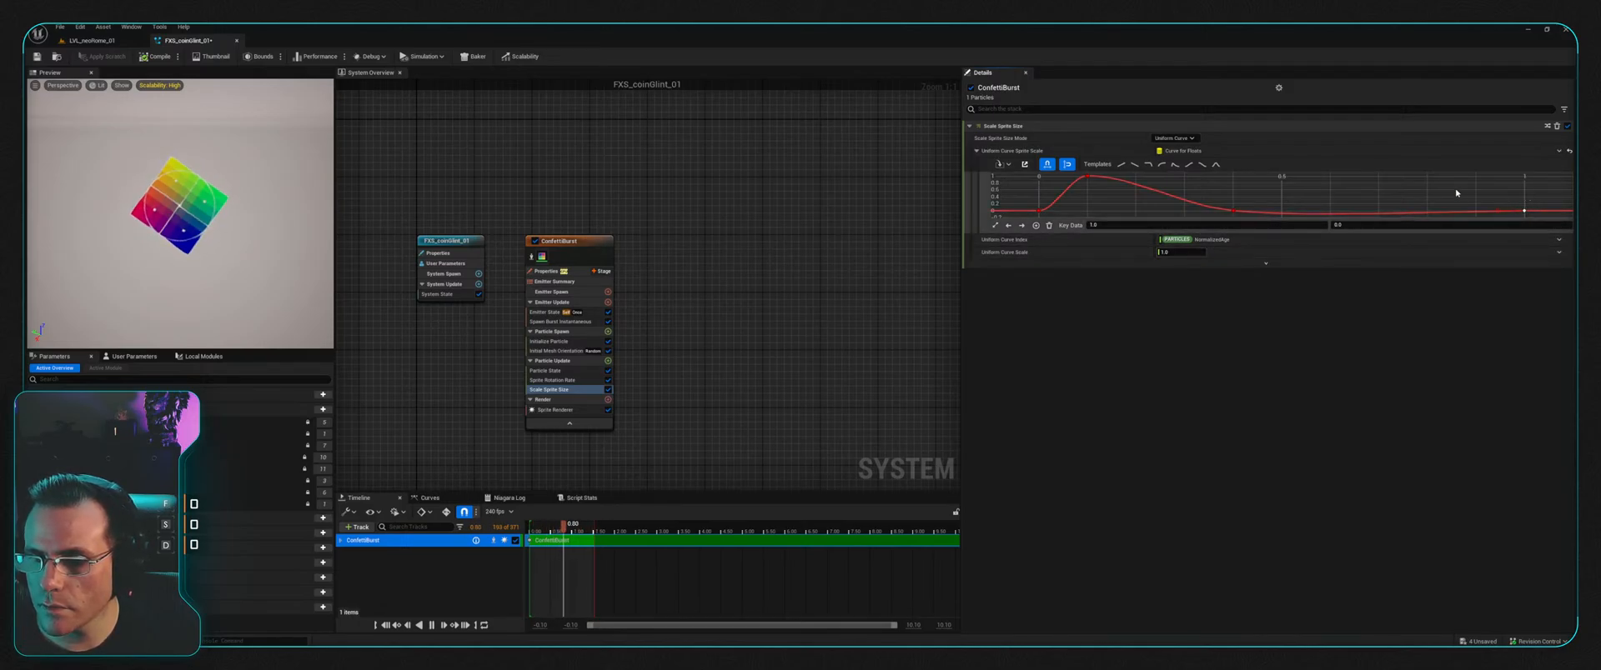
scroll(1326, 200, down, 5)
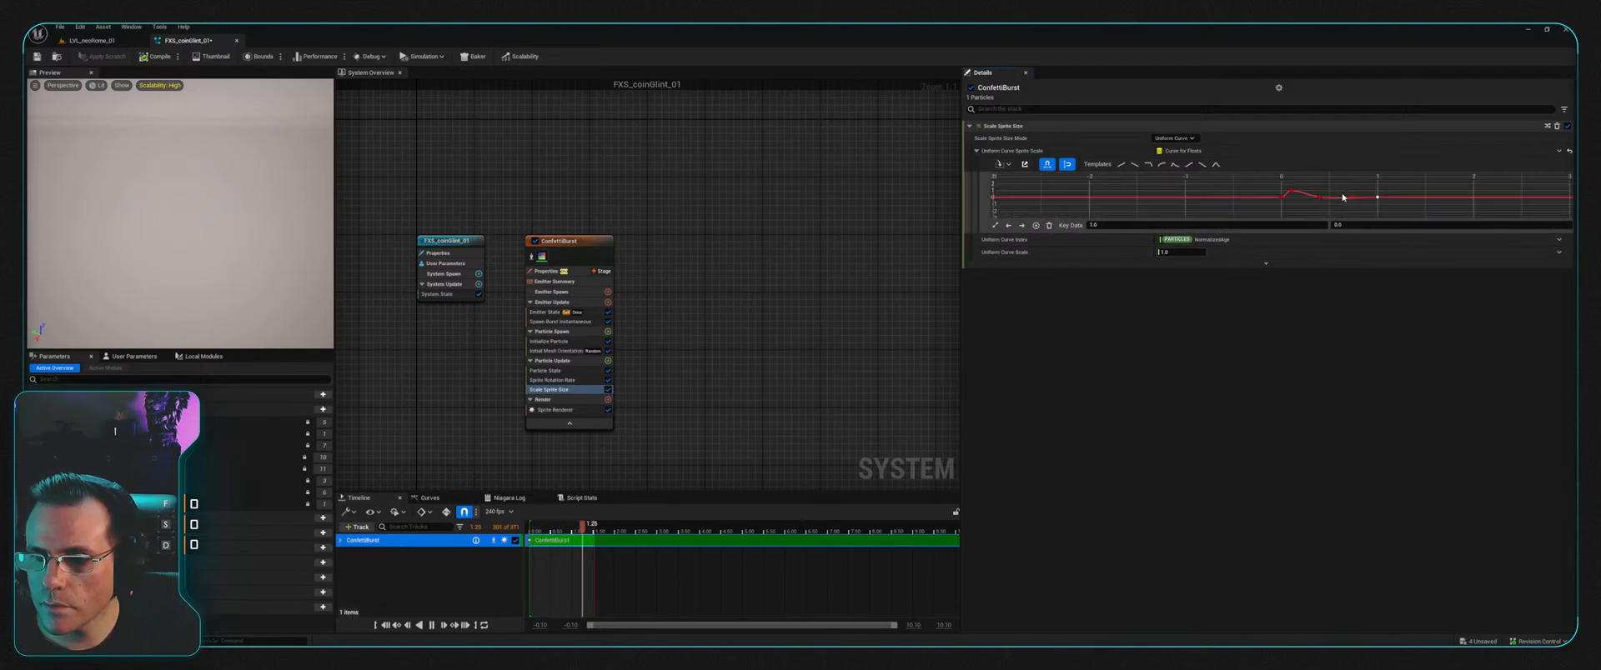
scroll(1325, 198, up, 5)
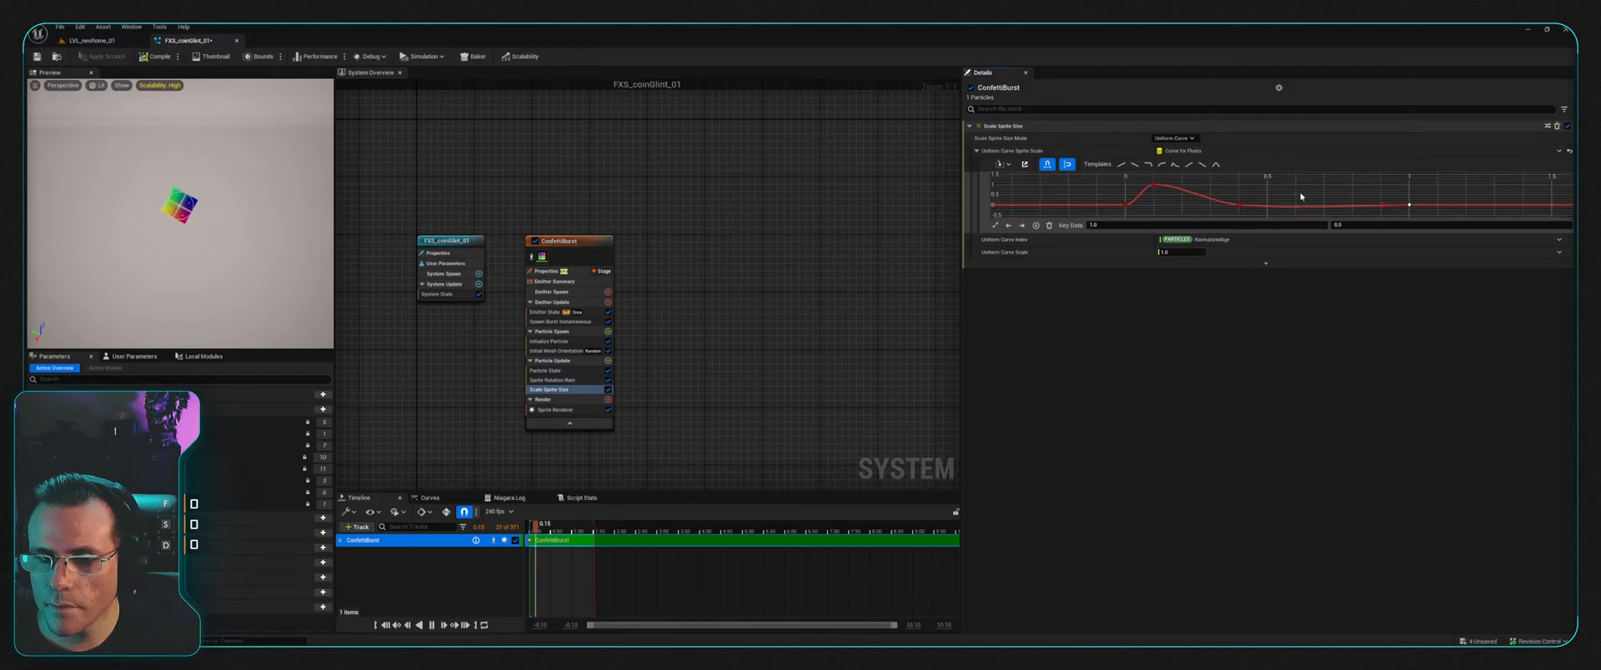
scroll(1281, 200, up, 1)
right_drag(1226, 203, 1215, 200)
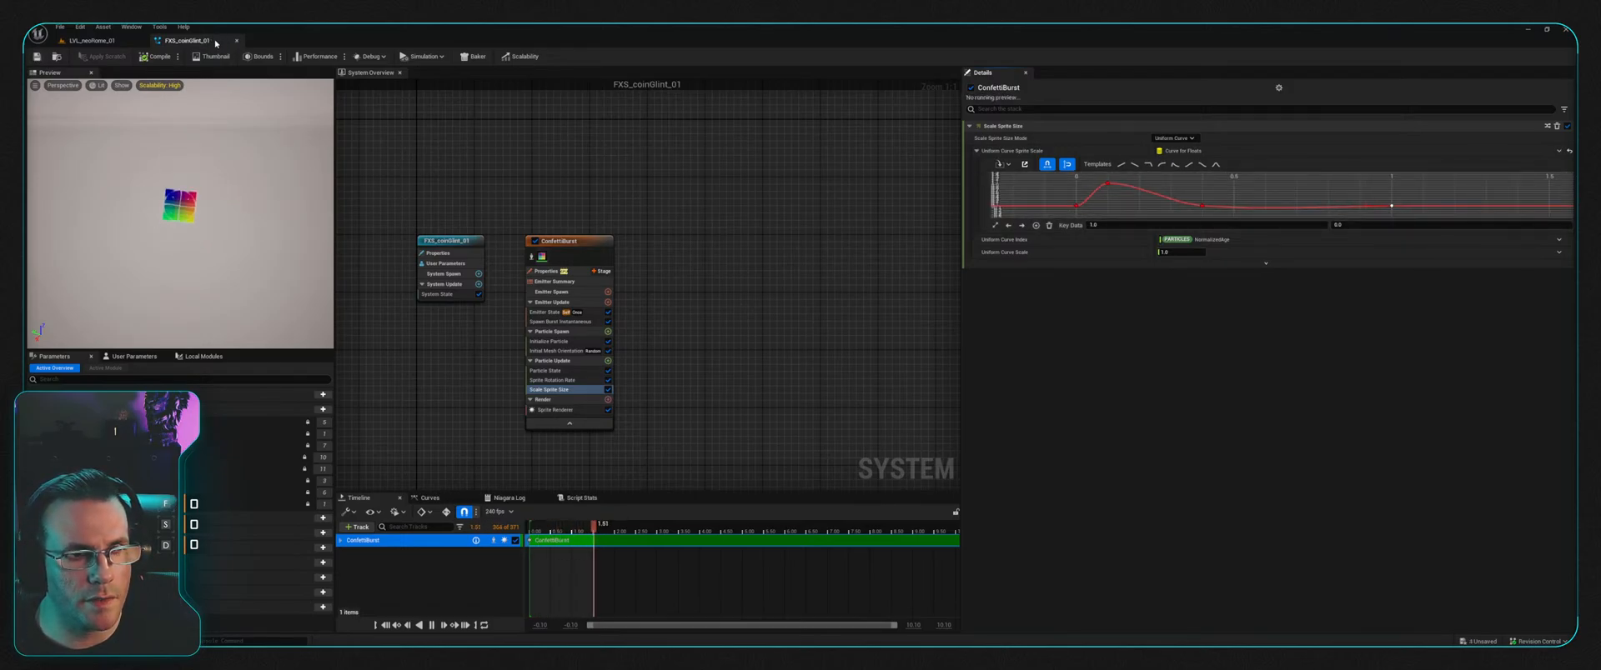
click(83, 41)
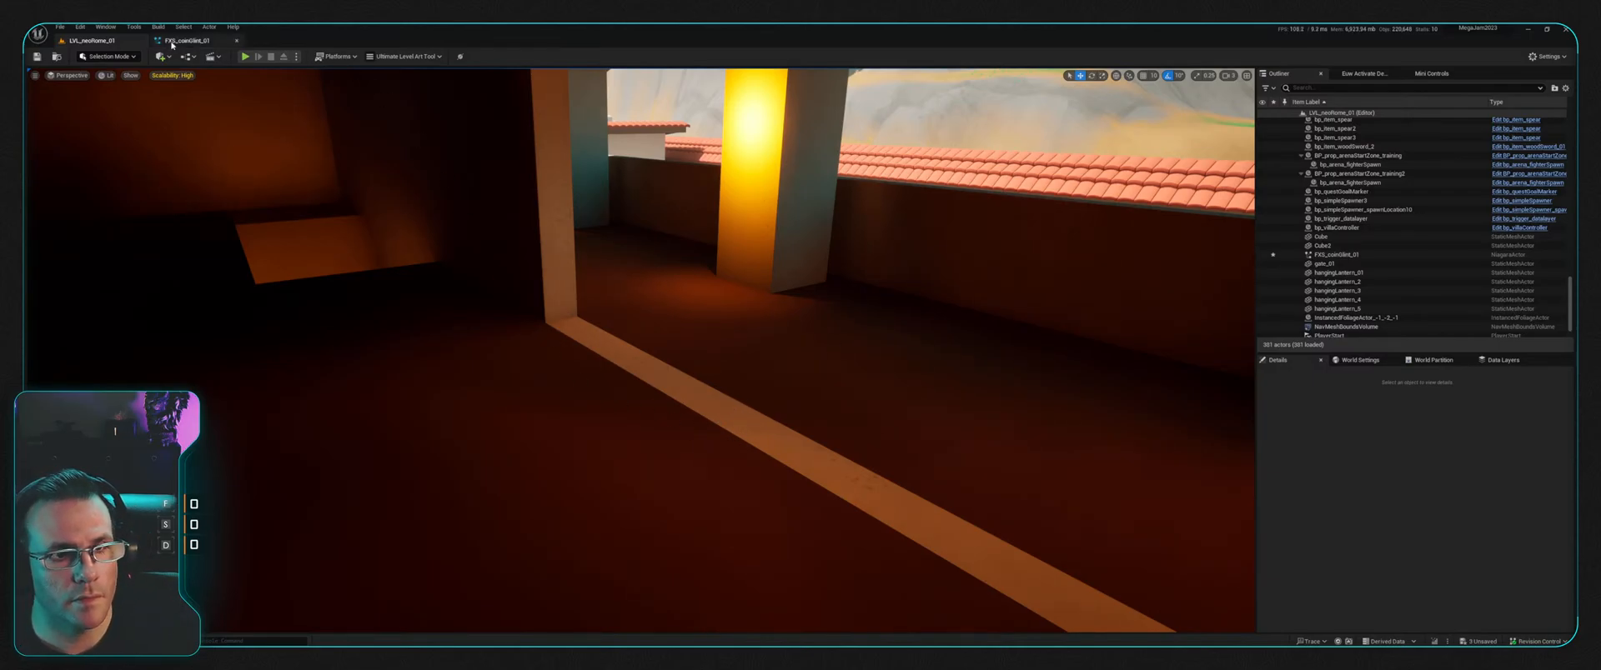
click(184, 41)
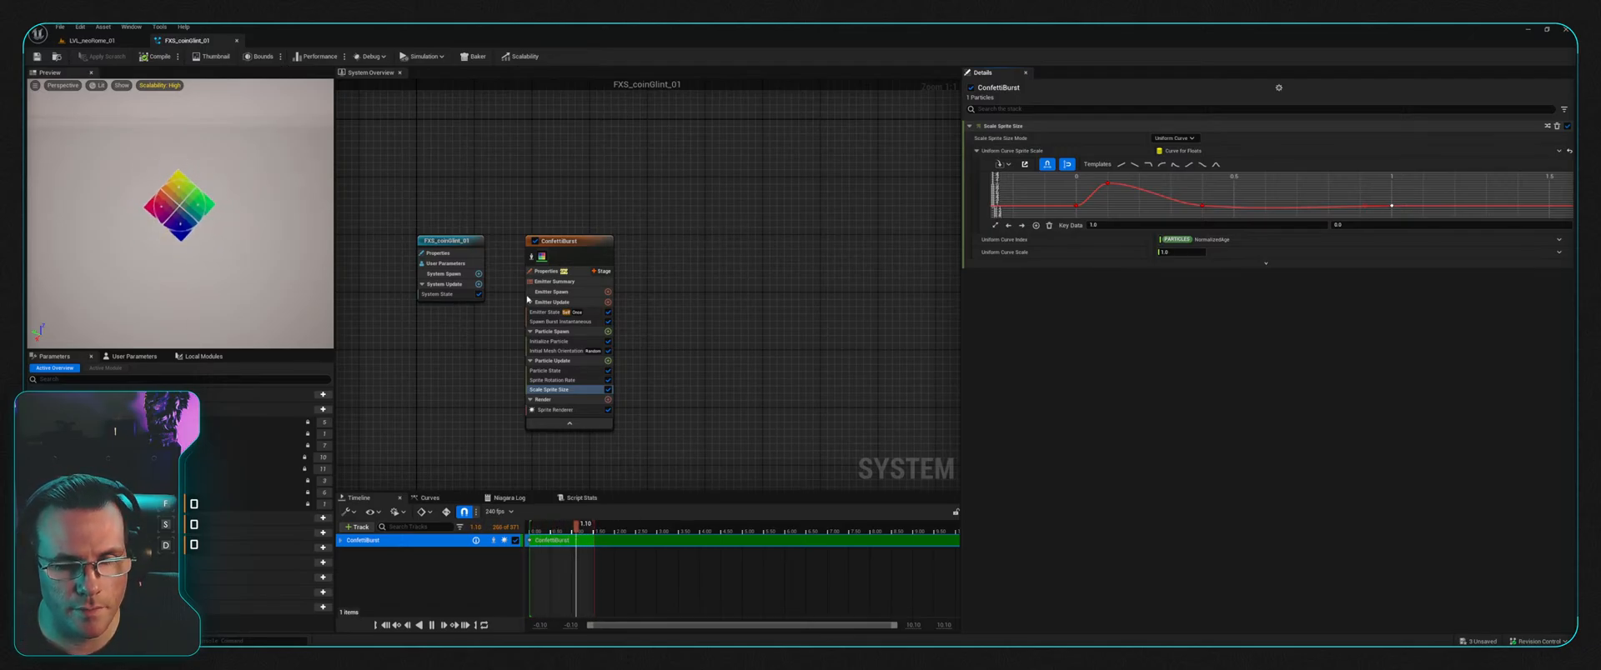
Step: Set the Emitter State's Life Cycle Mode to System, save the glint system and return to the level
click(552, 313)
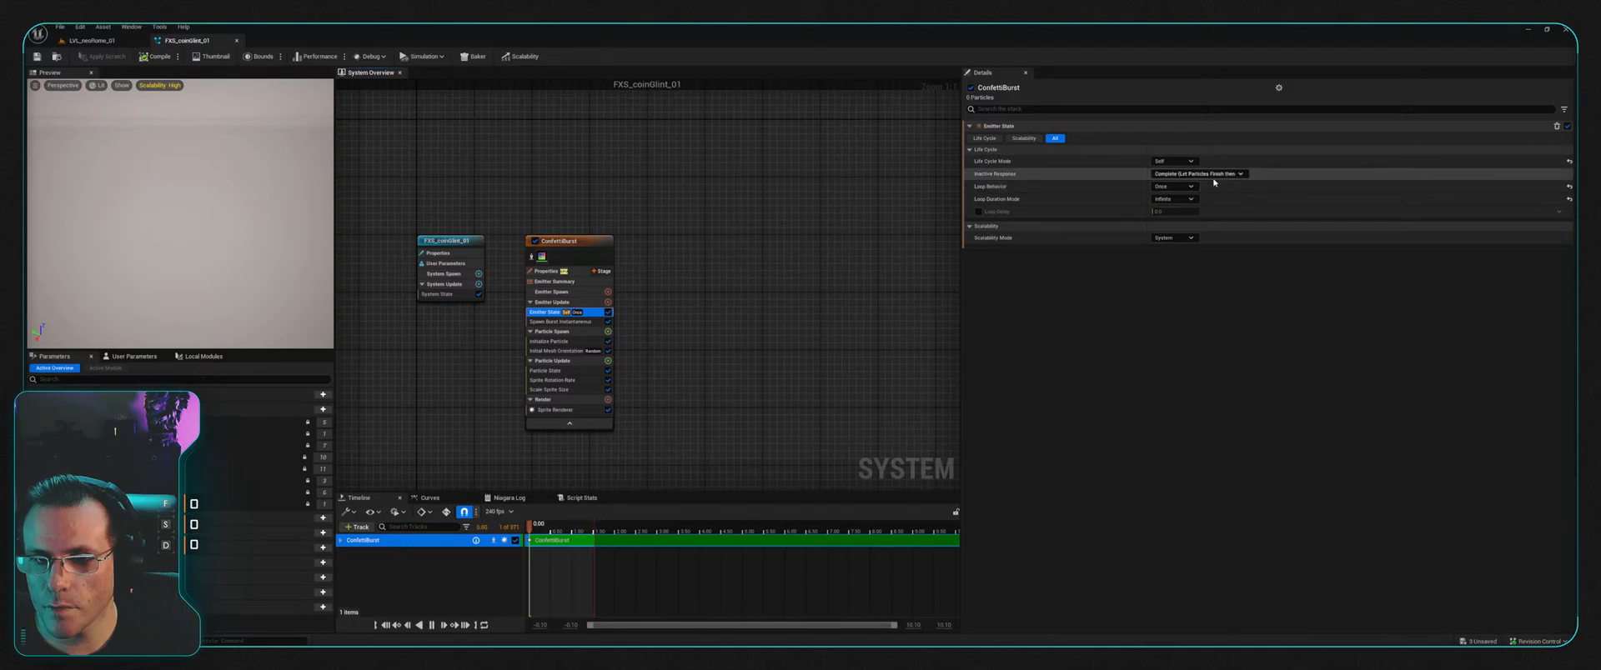
click(1174, 161)
click(1204, 185)
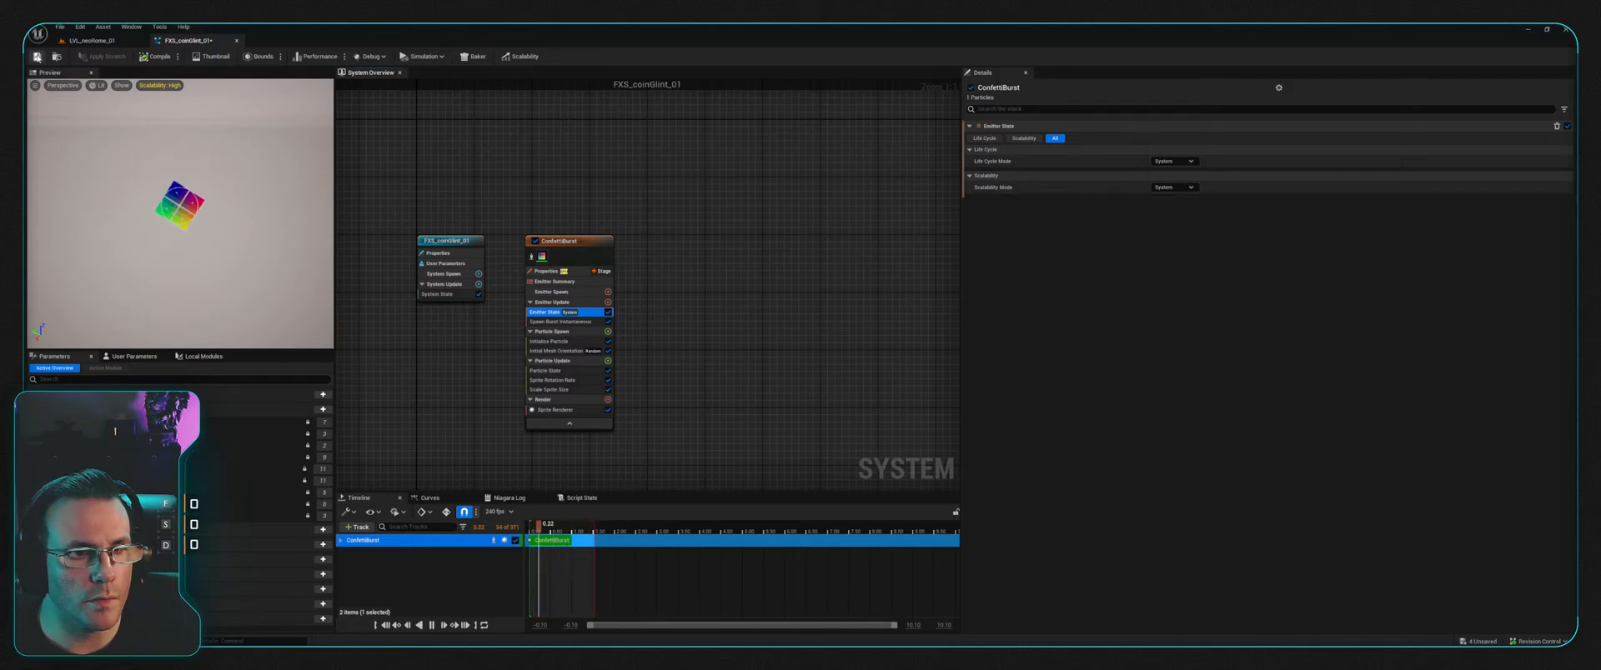
click(37, 56)
click(92, 40)
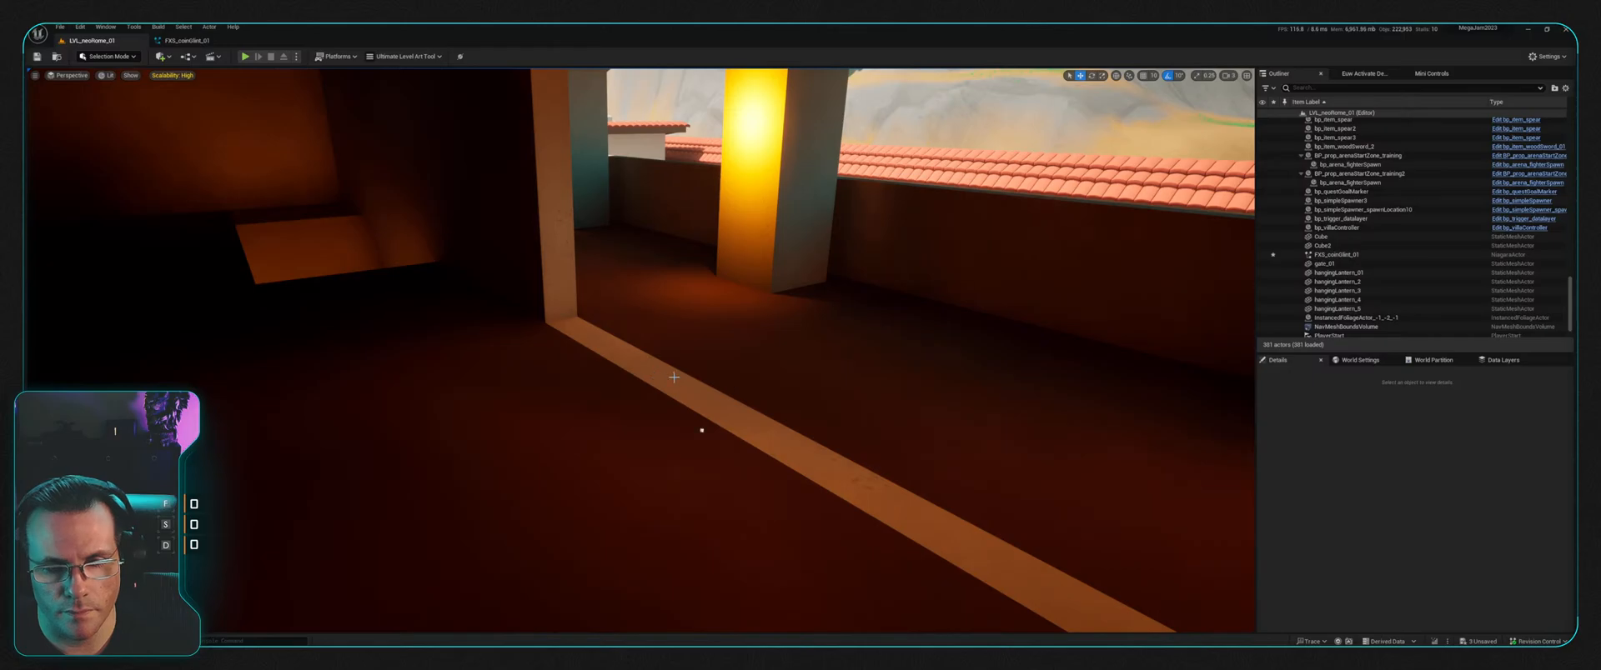
Step: Extend the glint system's timeline loop and the ConfettiBurst section to about 6 seconds
click(184, 40)
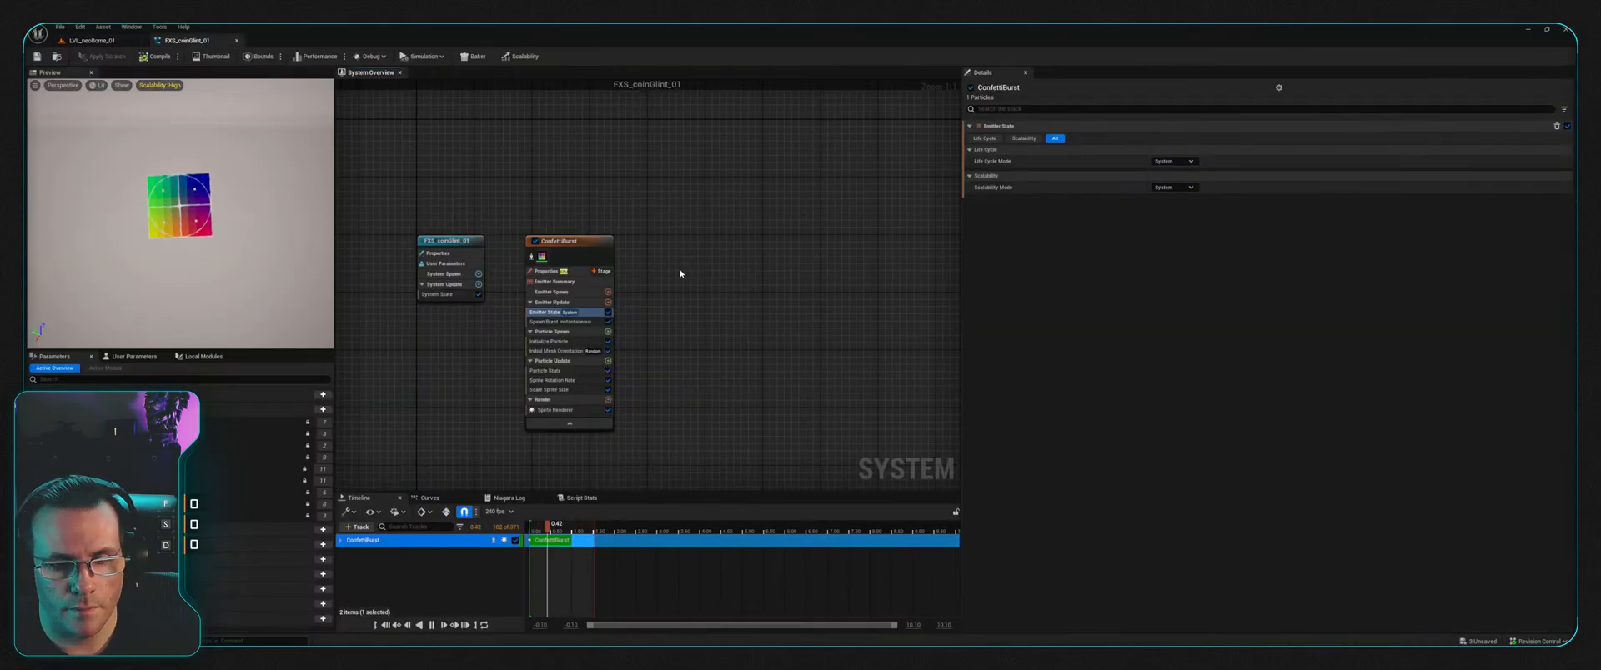
drag(593, 541, 784, 564)
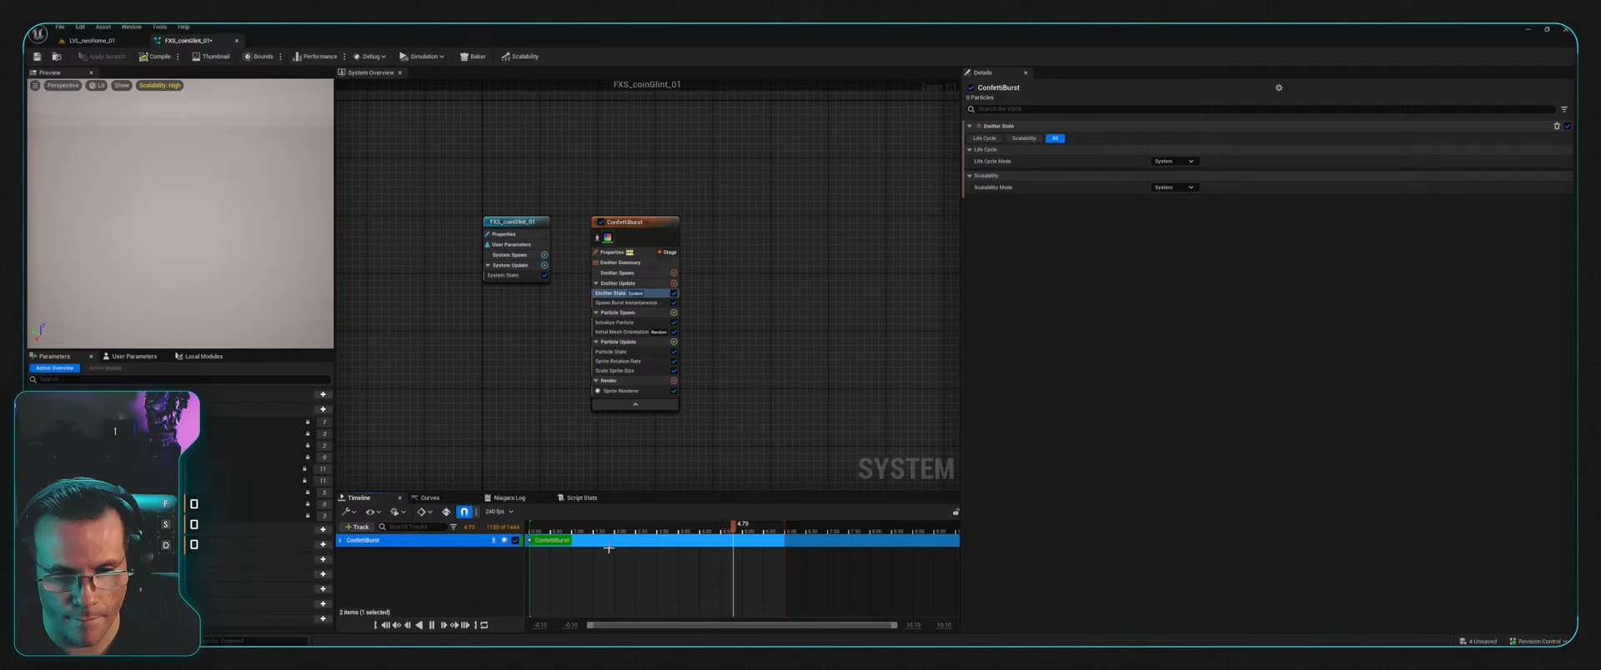
click(571, 541)
drag(572, 540, 782, 560)
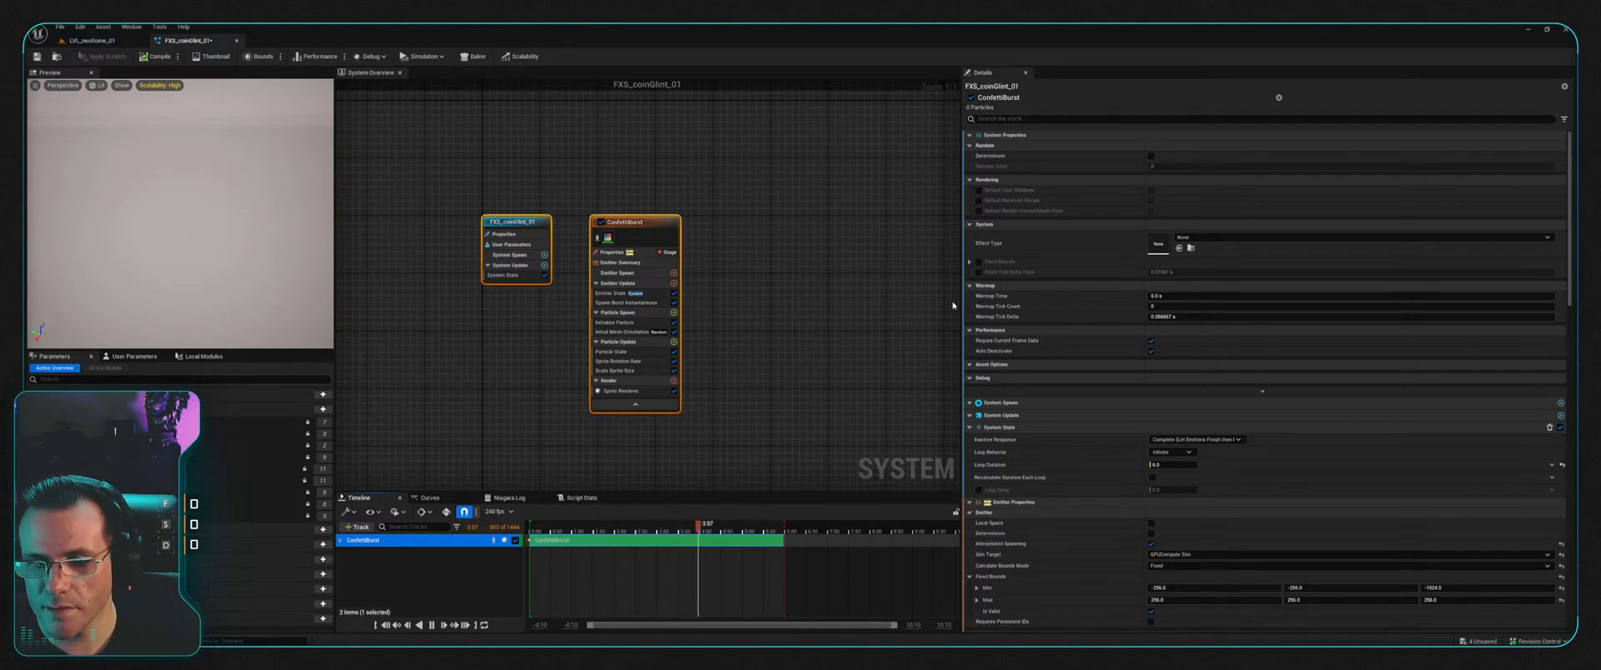
Step: Flatten the Scale Sprite Size curve at 0 between its keys at 0.4 and 1.0
click(640, 352)
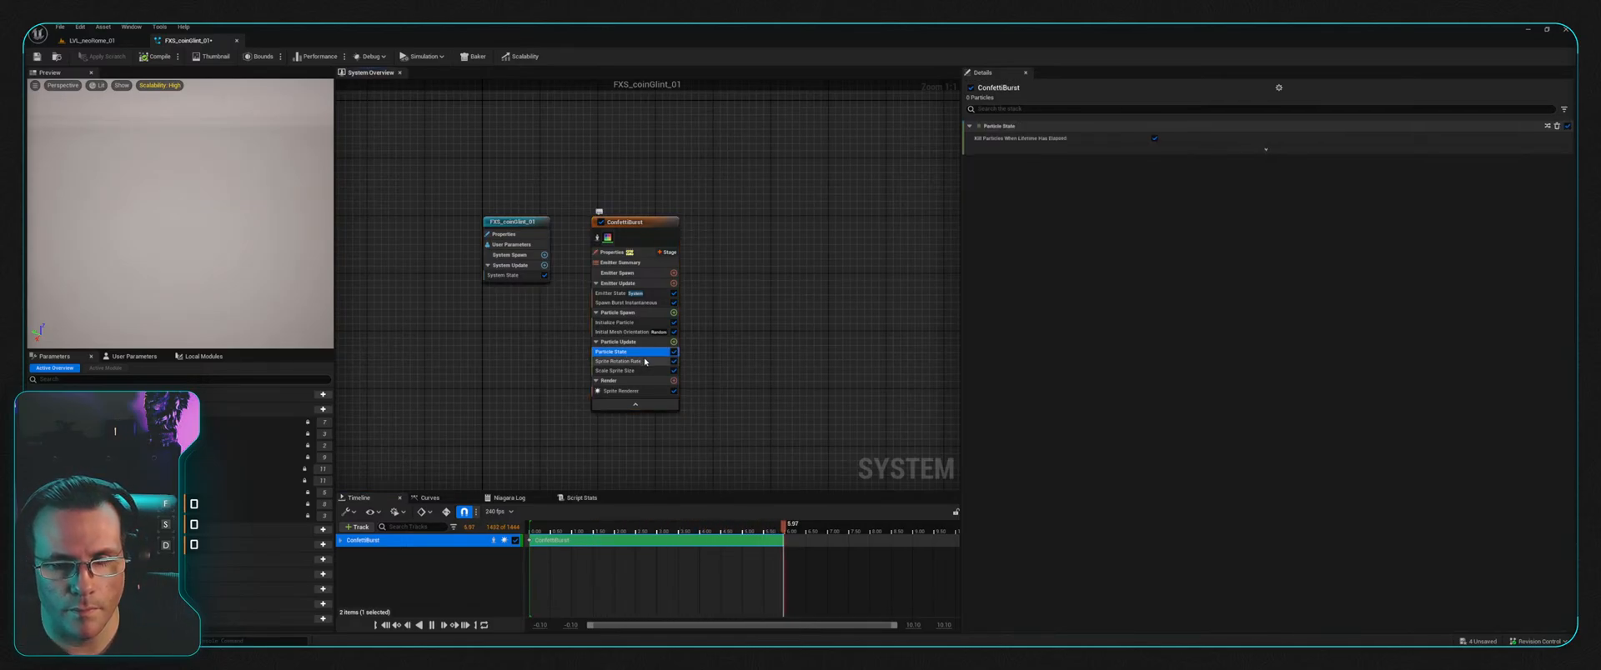
click(645, 361)
click(634, 371)
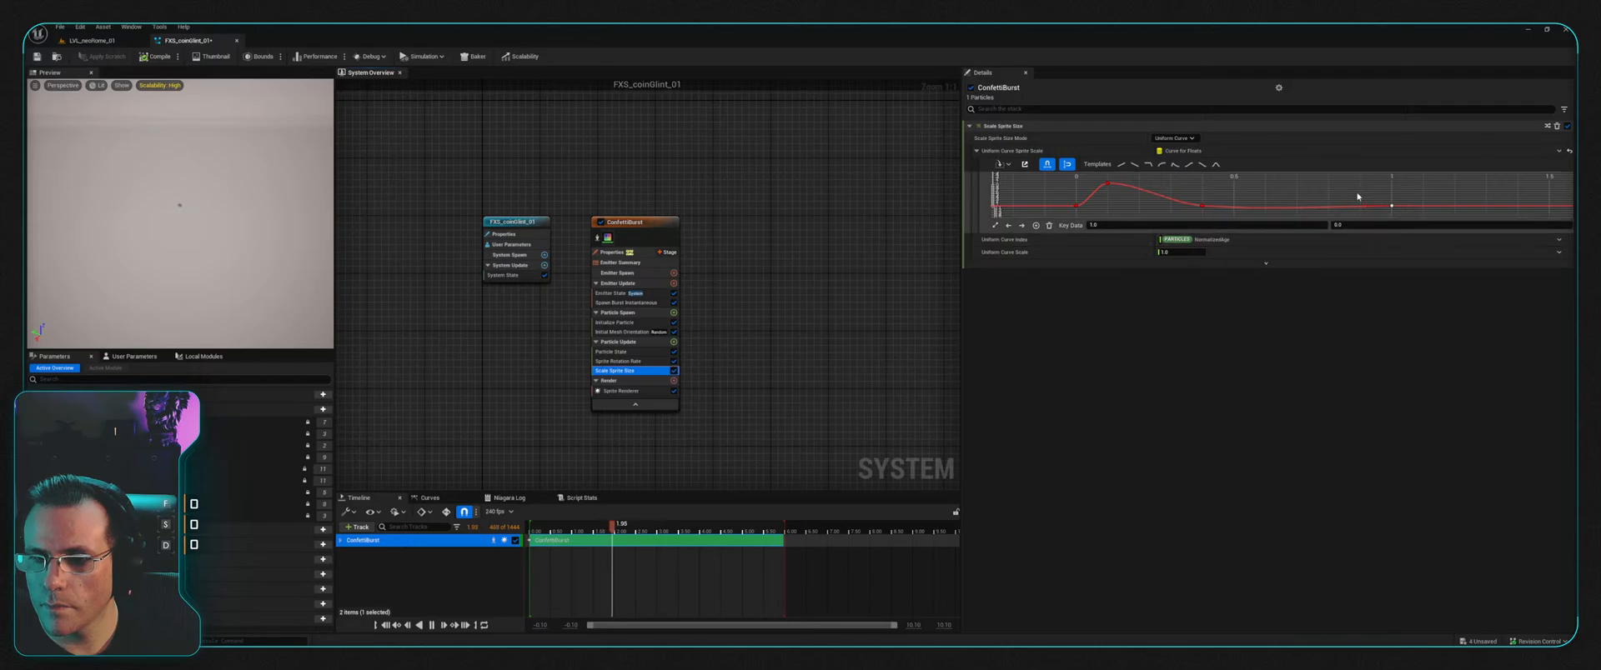
click(1201, 205)
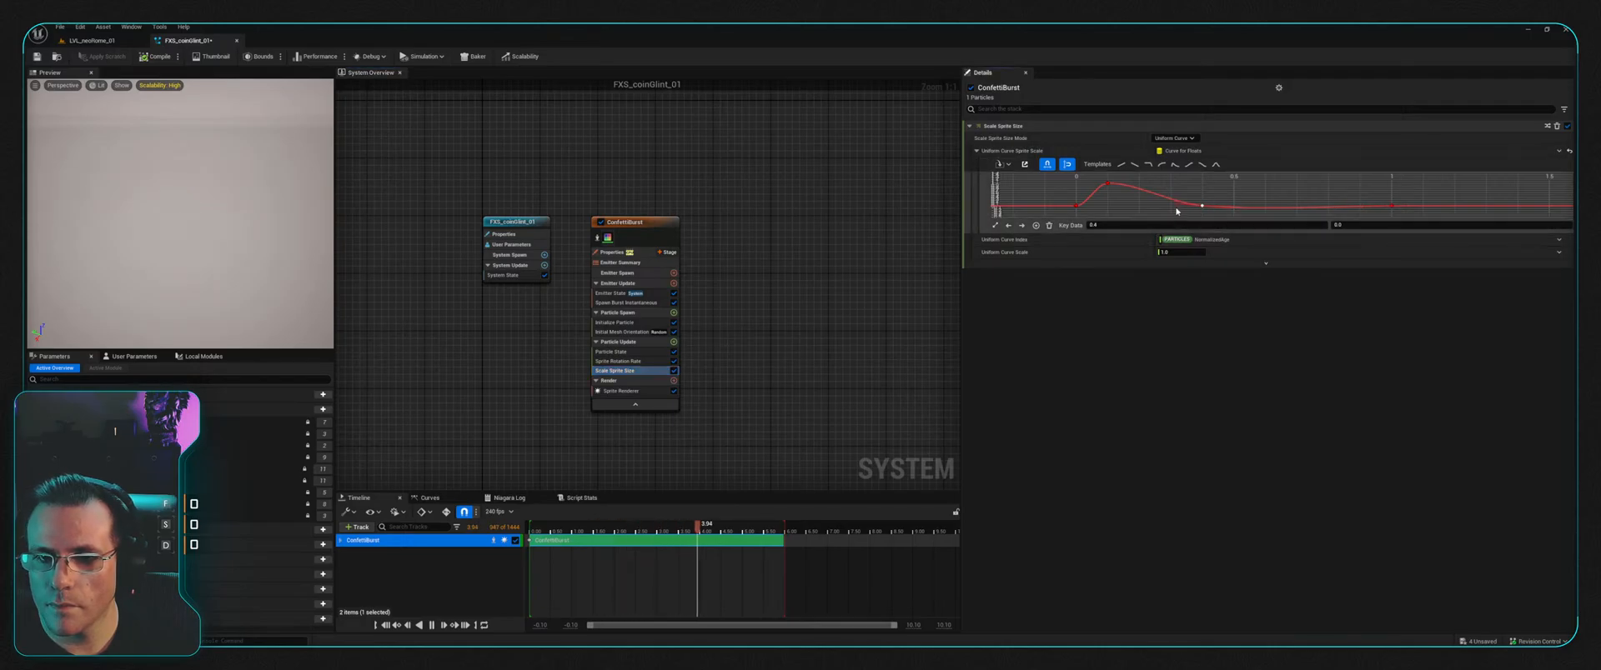
drag(1198, 191, 1410, 217)
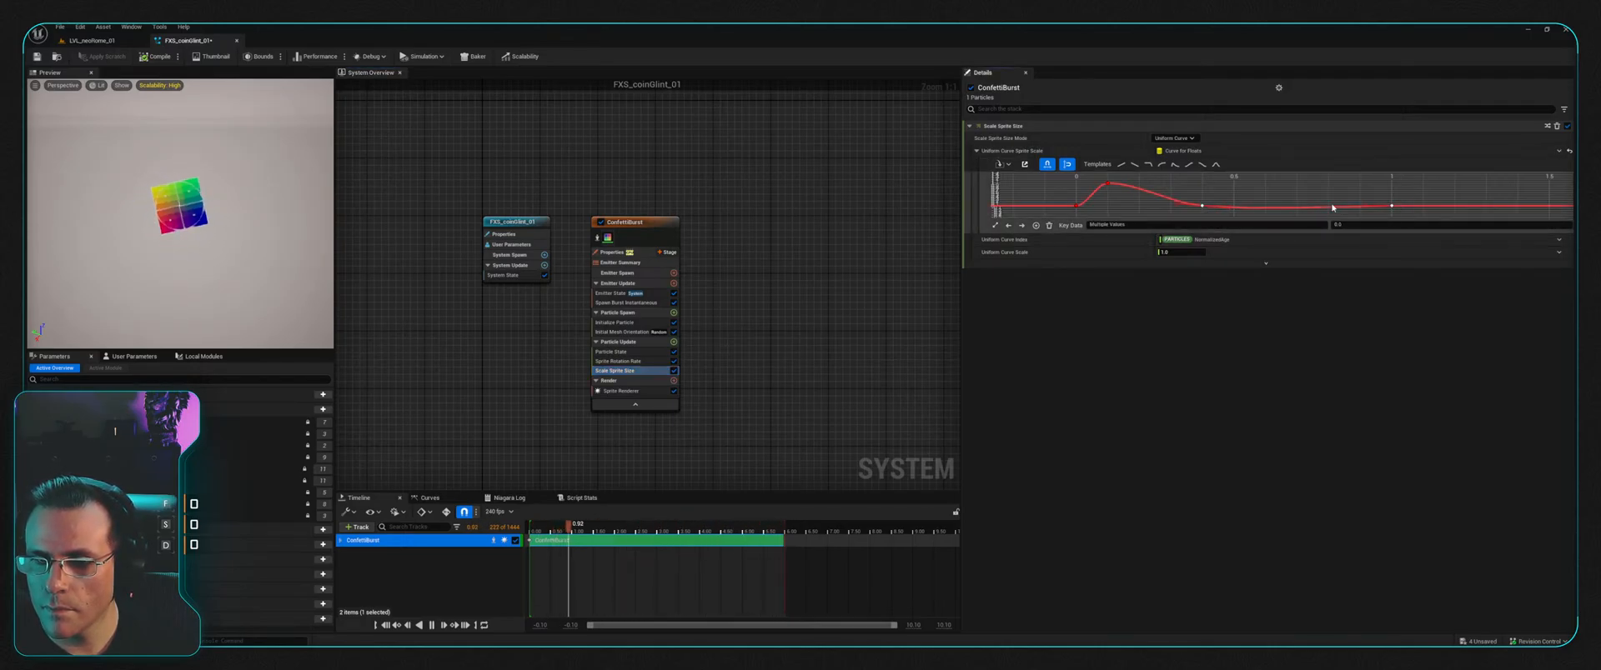
click(1393, 206)
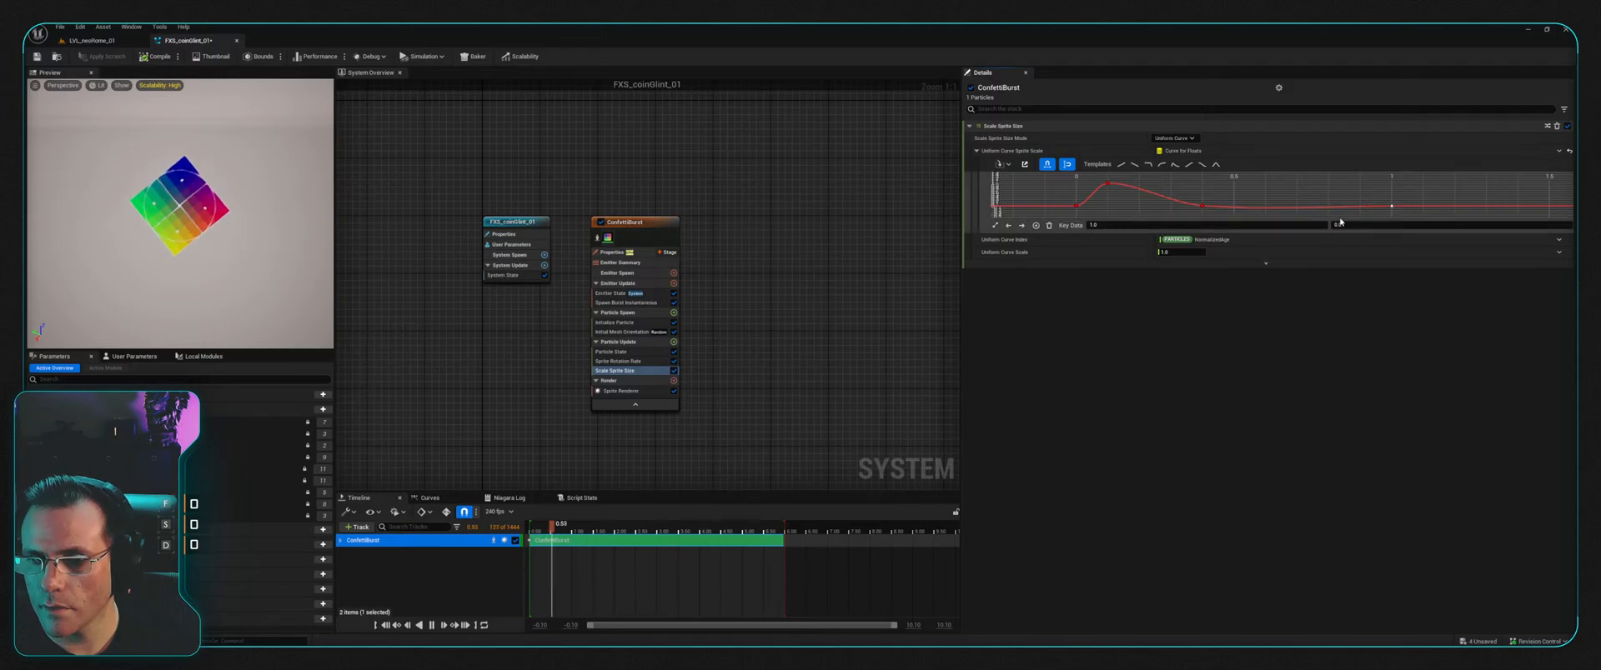
click(1194, 196)
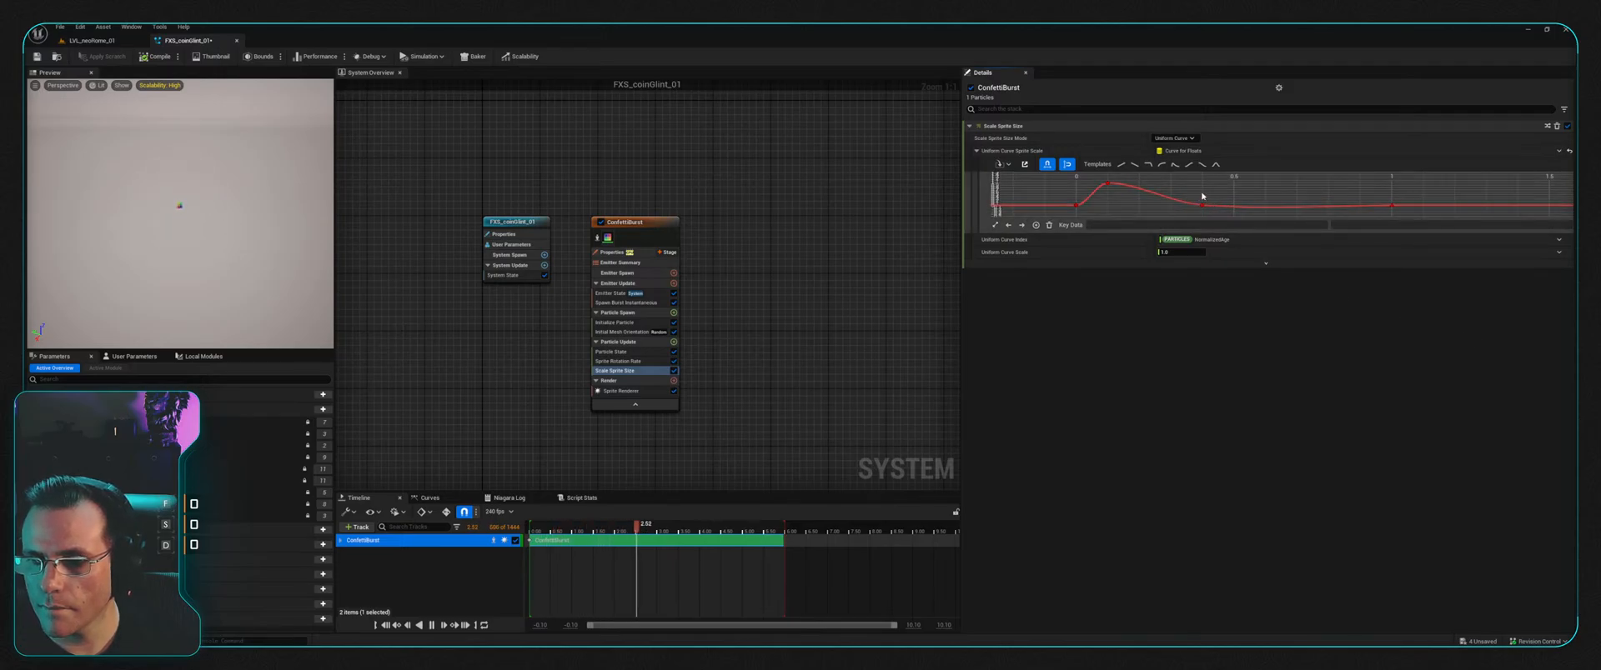
click(1201, 205)
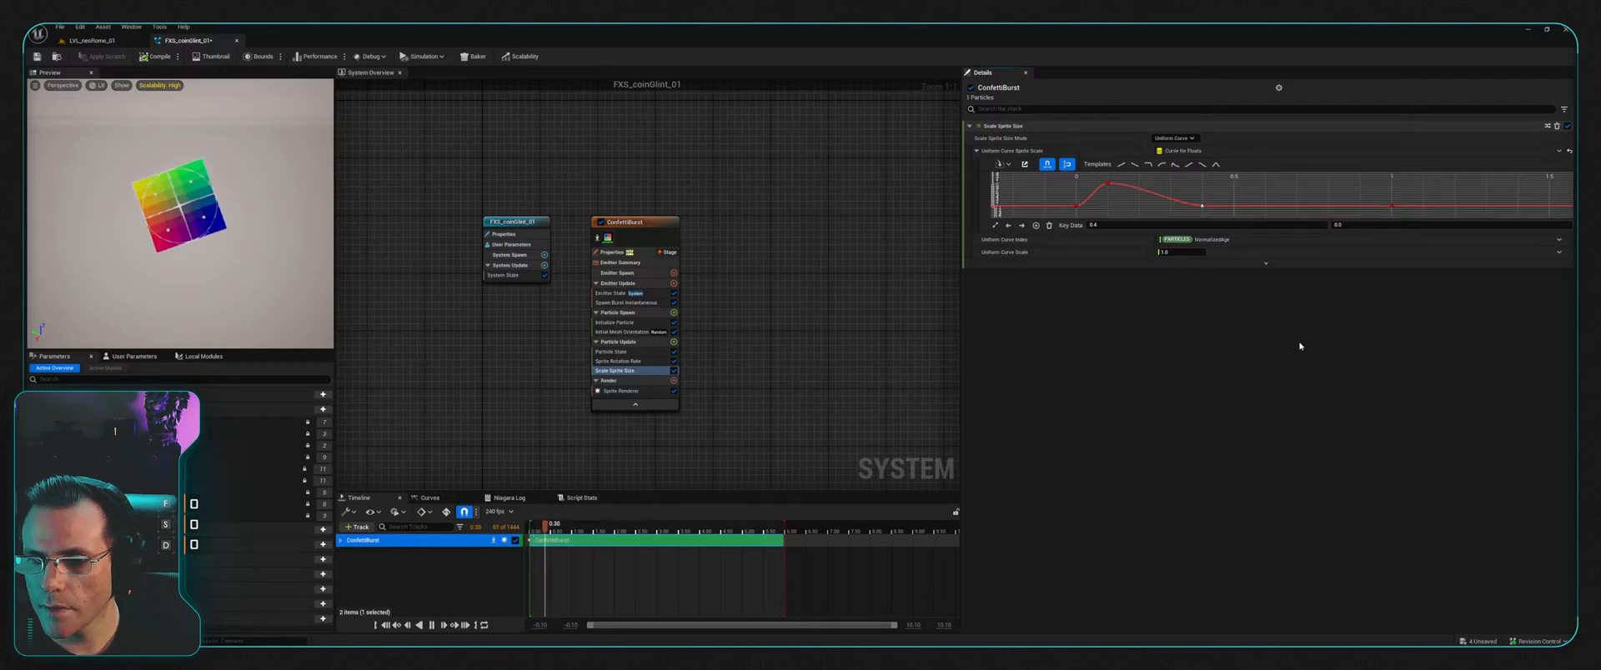
click(1216, 195)
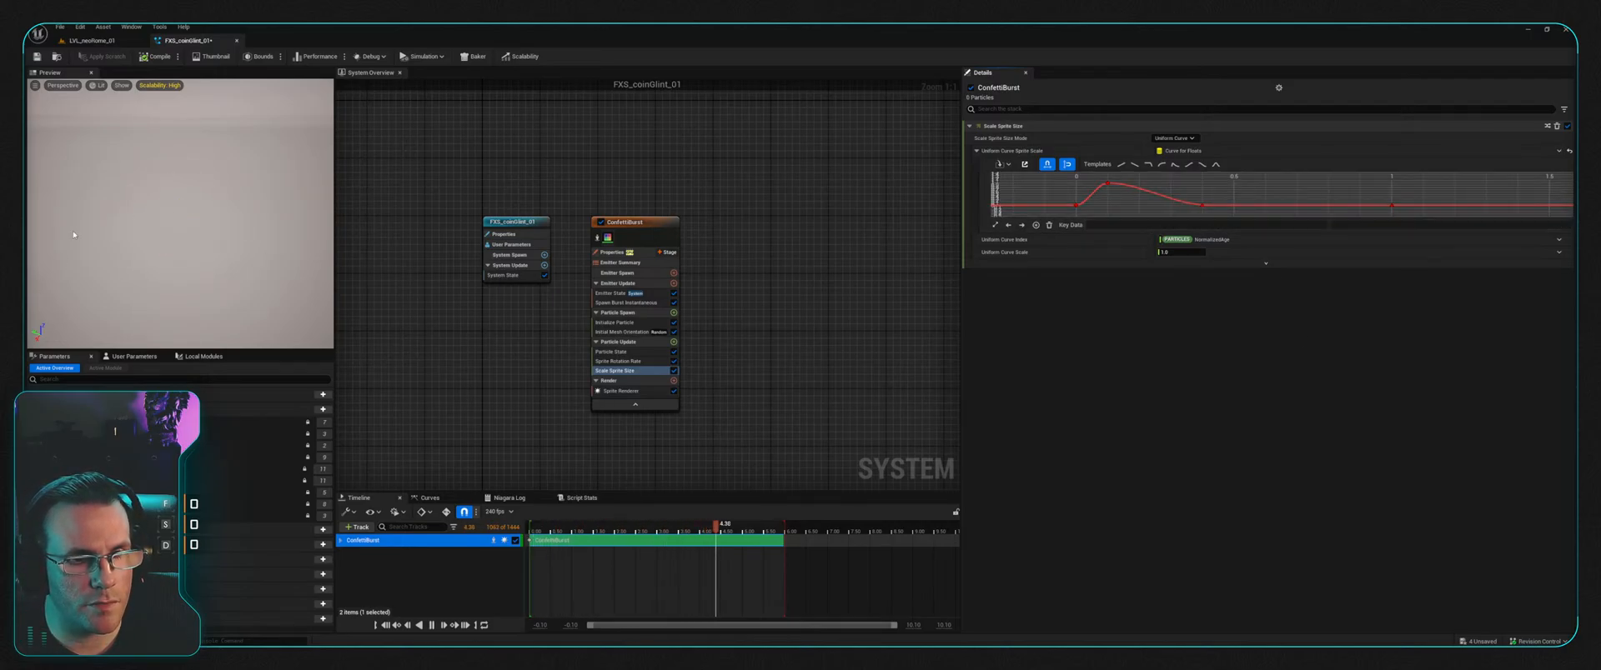
Step: Save the glint system, check it in the level and reopen FXS_coinGlint_01
click(36, 57)
click(91, 41)
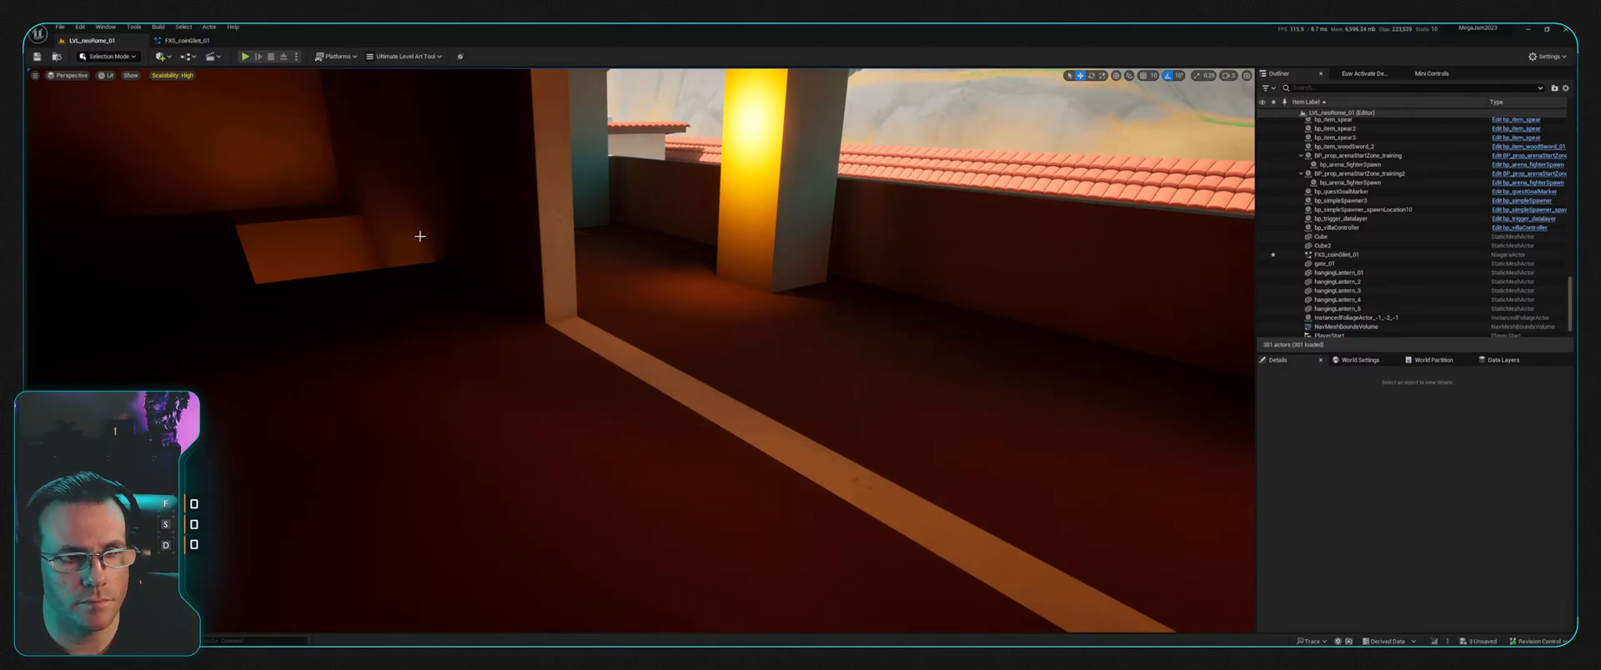
click(186, 40)
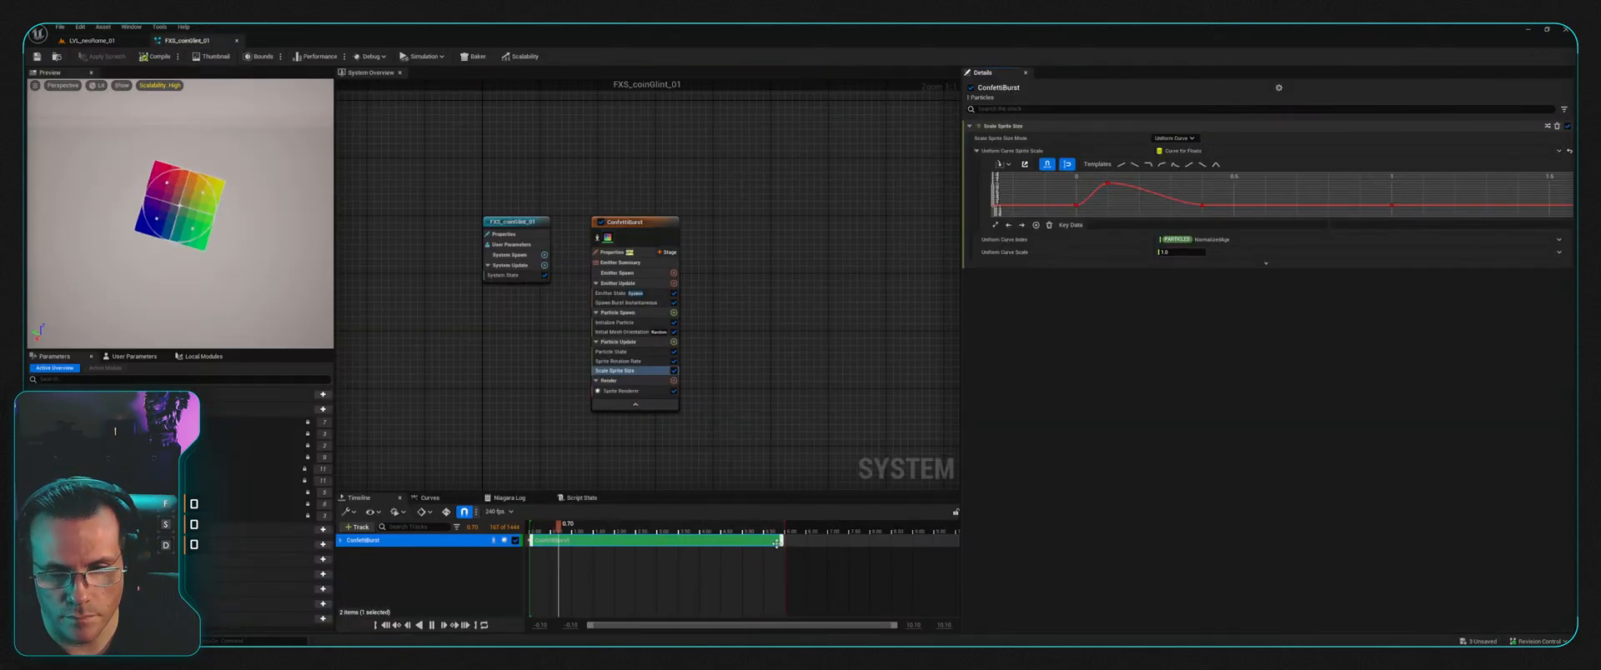
Step: Try shortening the ConfettiBurst timeline section to about 3 seconds, and extend it back to about 6 seconds
drag(777, 542, 655, 552)
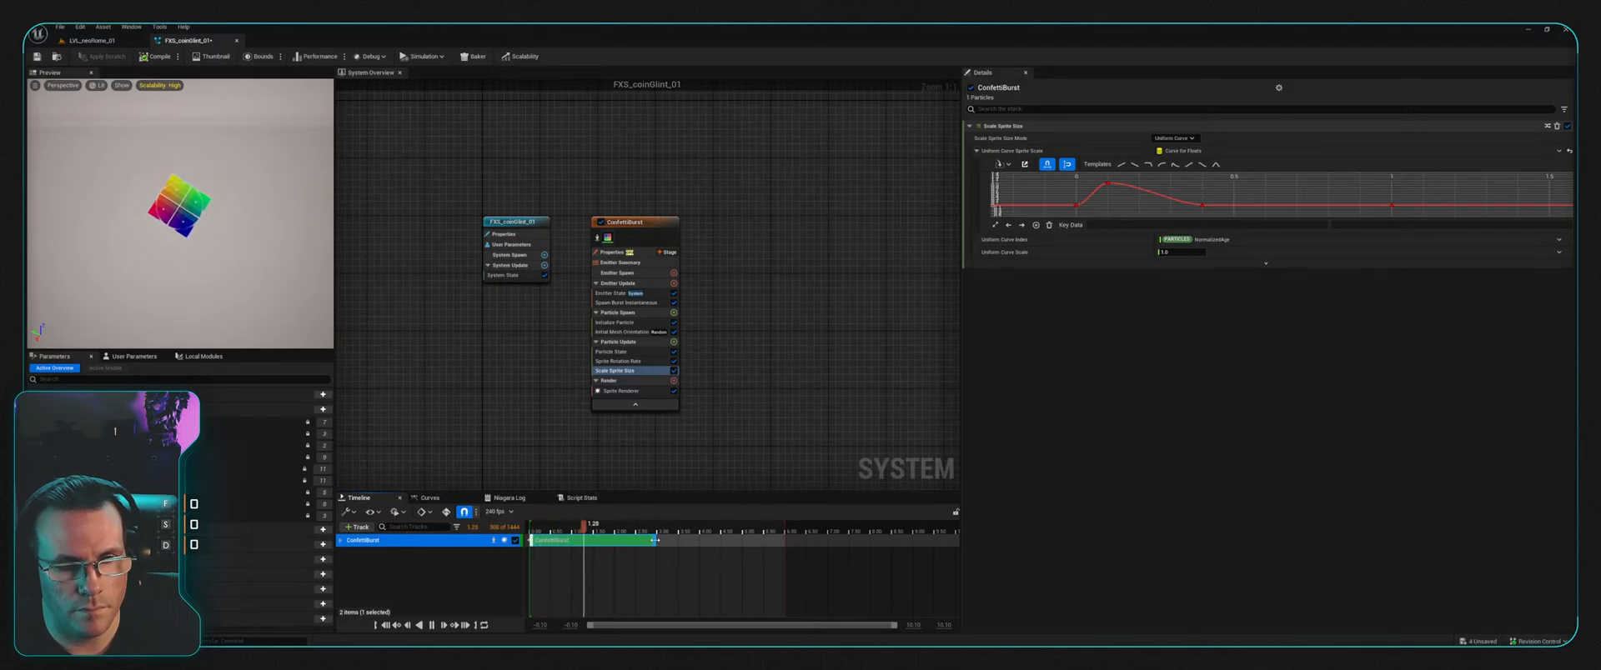
drag(656, 540, 782, 563)
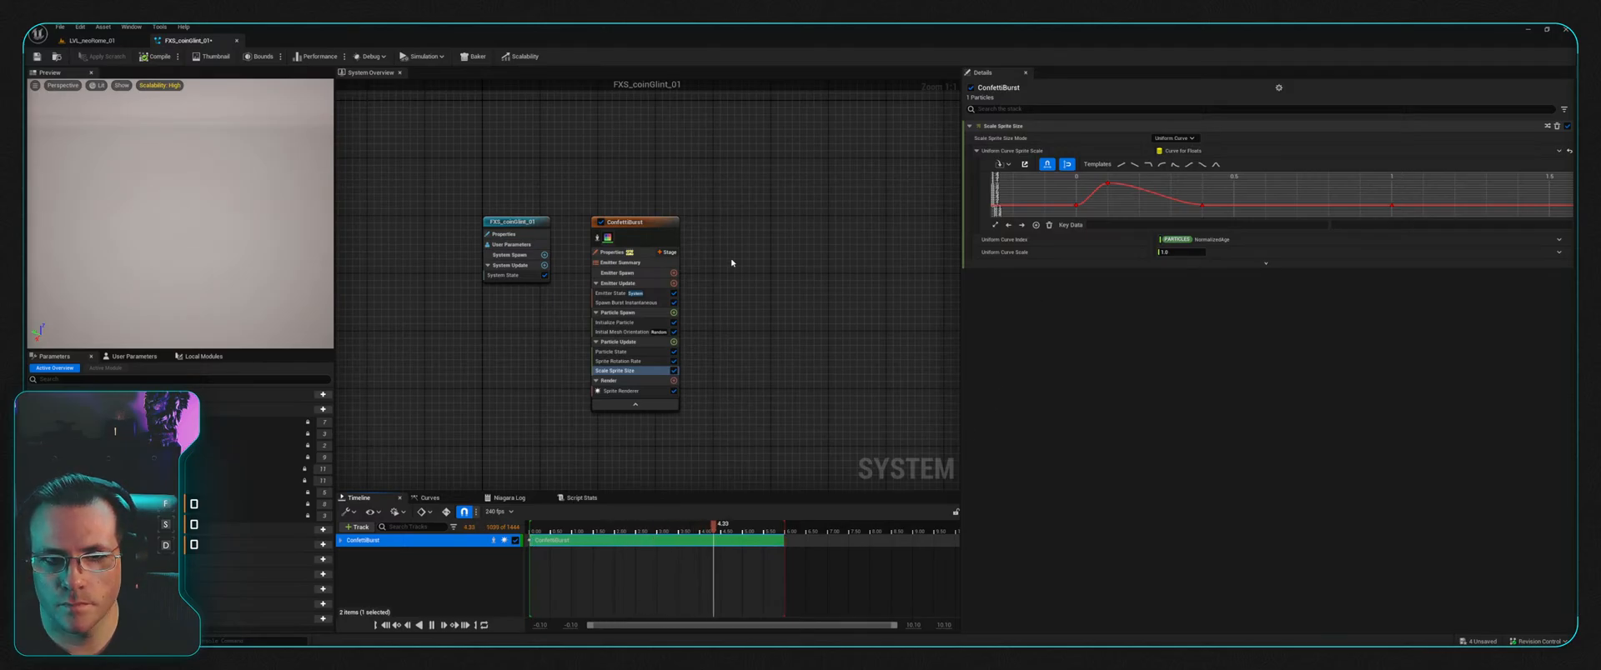
Step: Open the Lifetime Min value of ConfettiBurst's Initialize Particle module for editing, and save the glint system
click(670, 322)
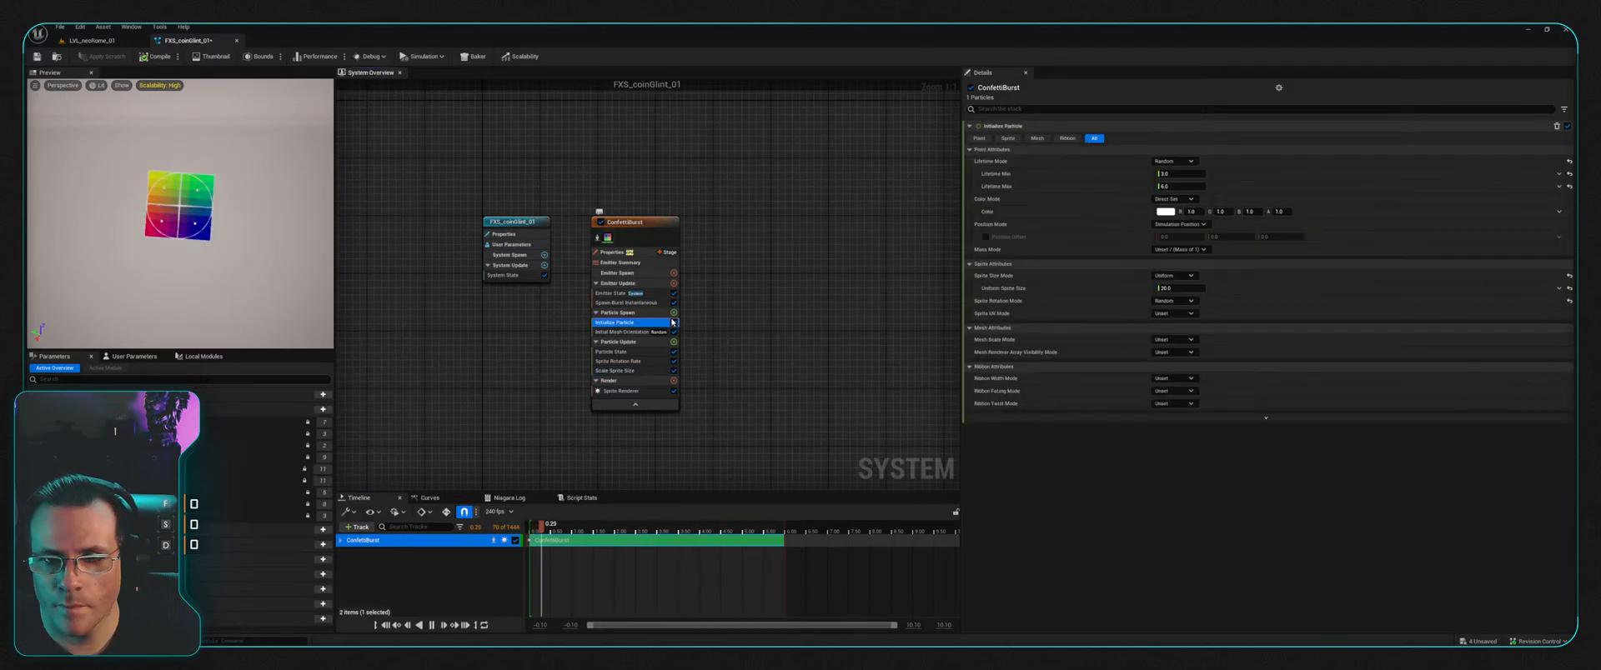
click(1179, 174)
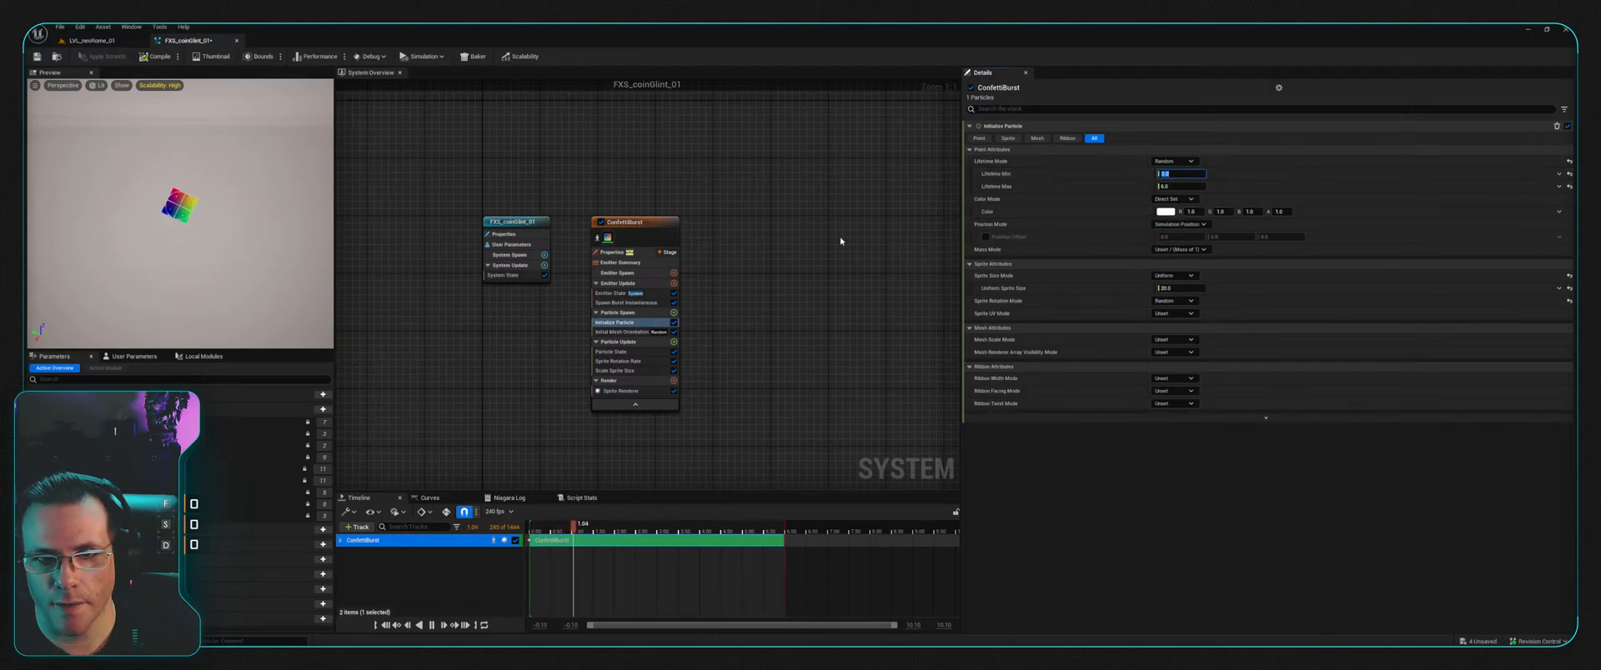
click(143, 128)
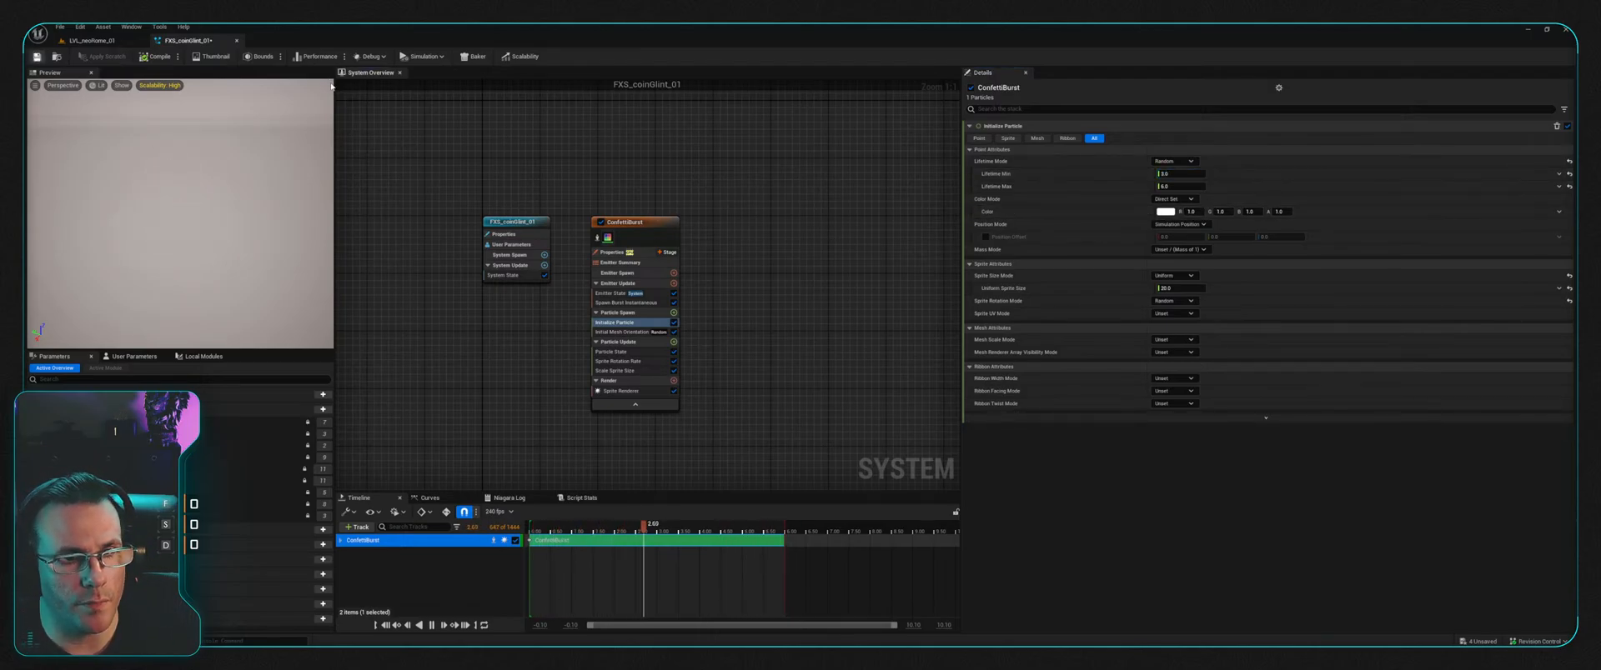
key(ctrl+s)
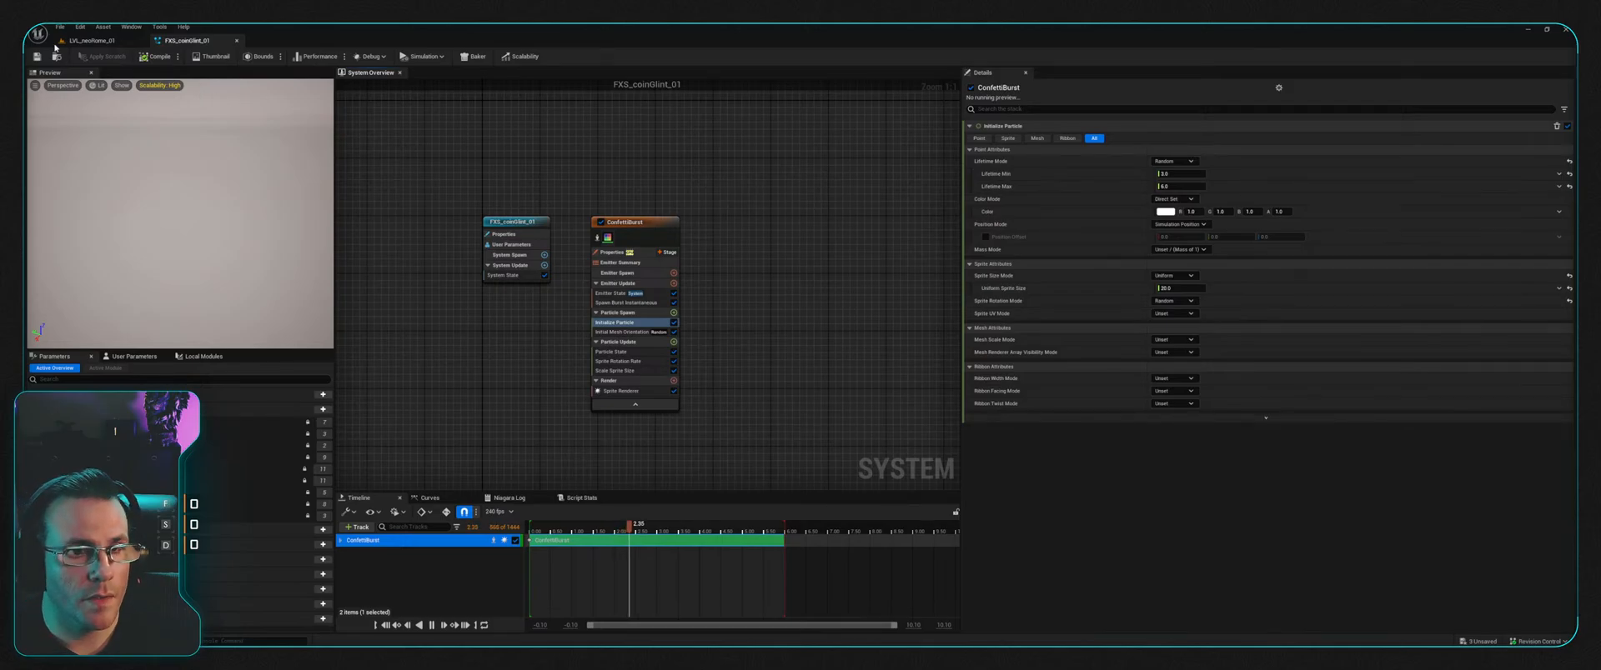
Step: Browse the project content to the Particles folder inside Textures
key(ctrl+space)
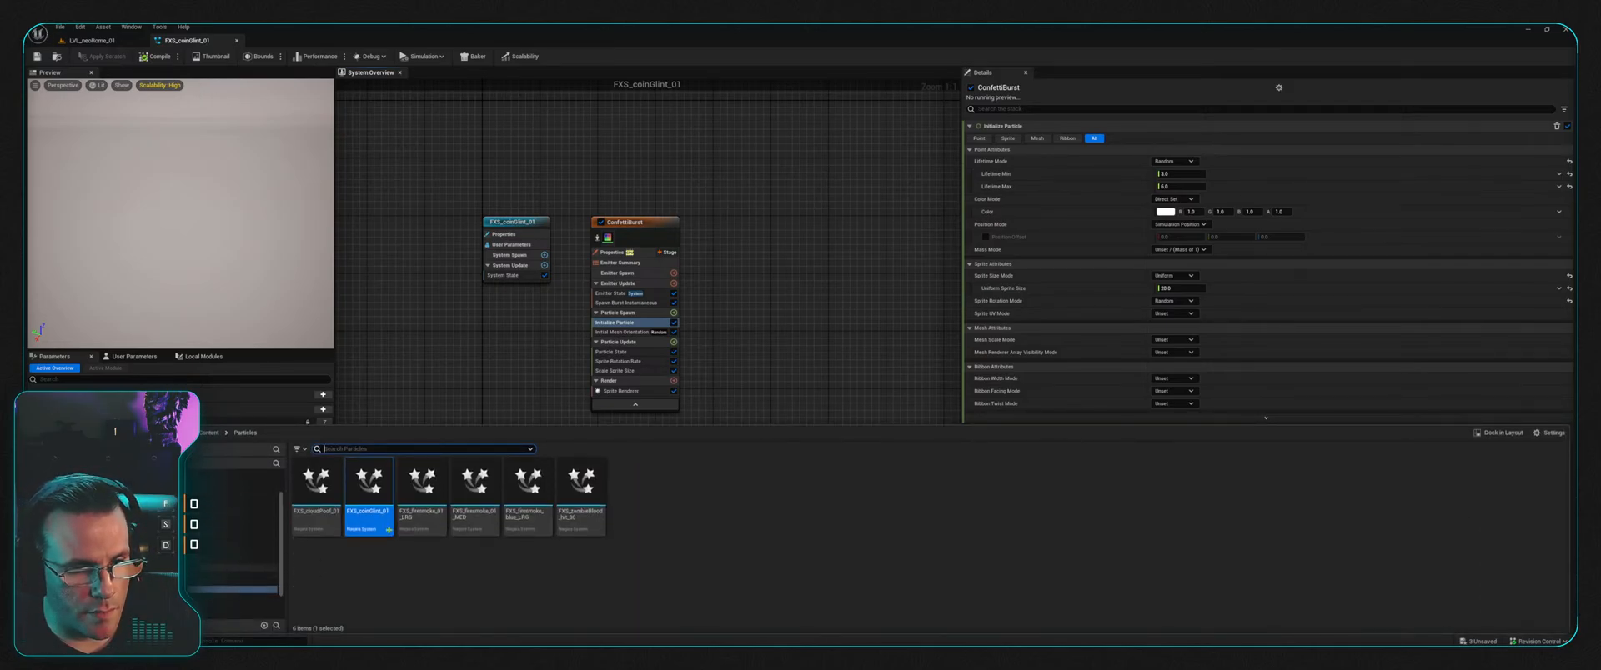
click(235, 578)
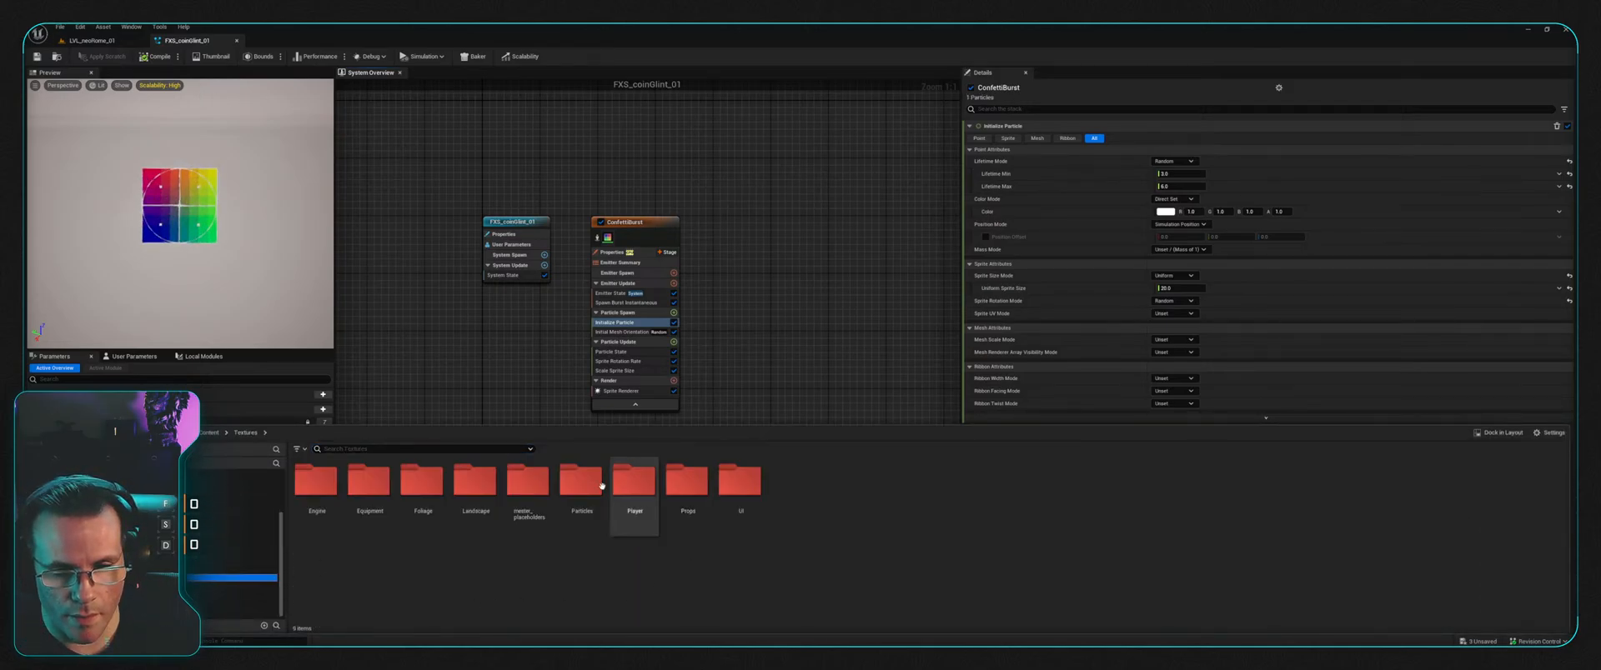
click(569, 483)
double_click(569, 484)
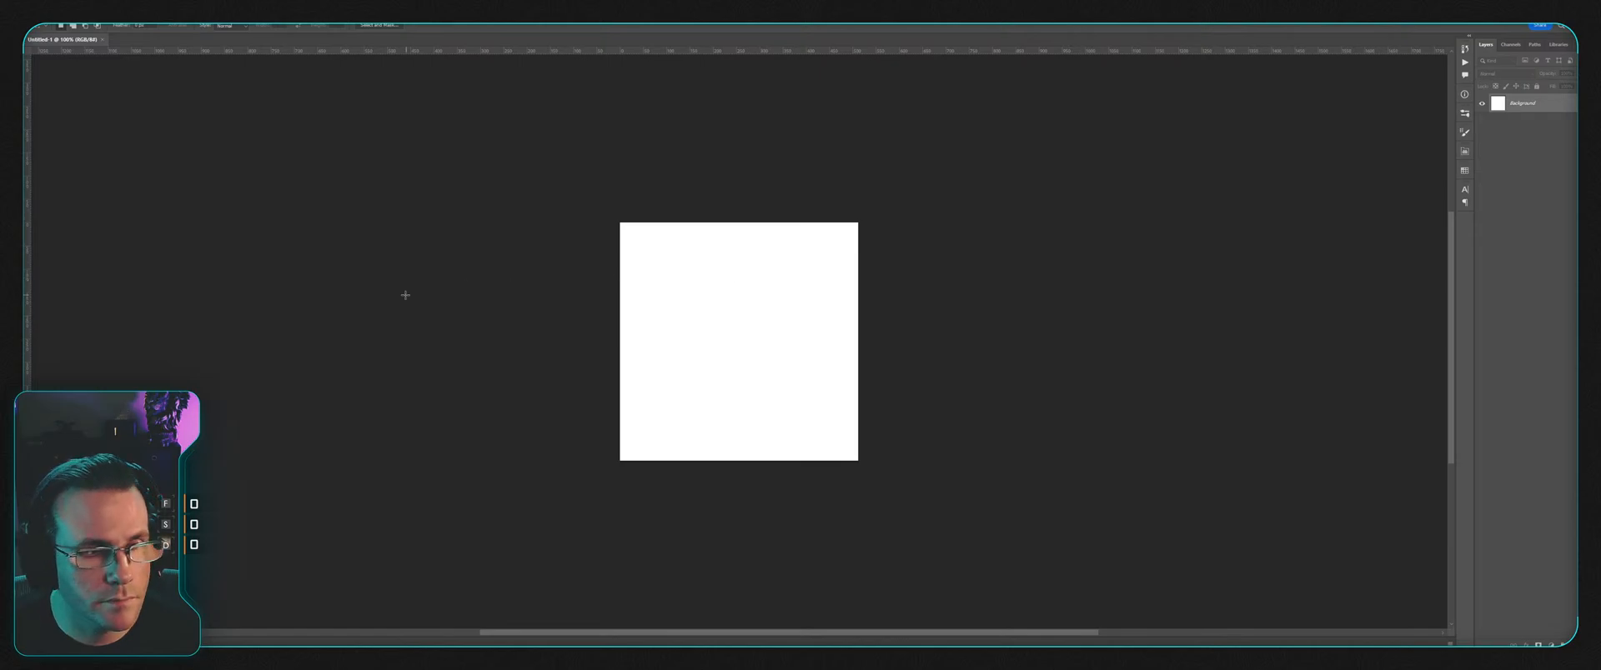
Step: Switch to Photoshop, fill the blank square document's background with black and add a new empty layer
key(g)
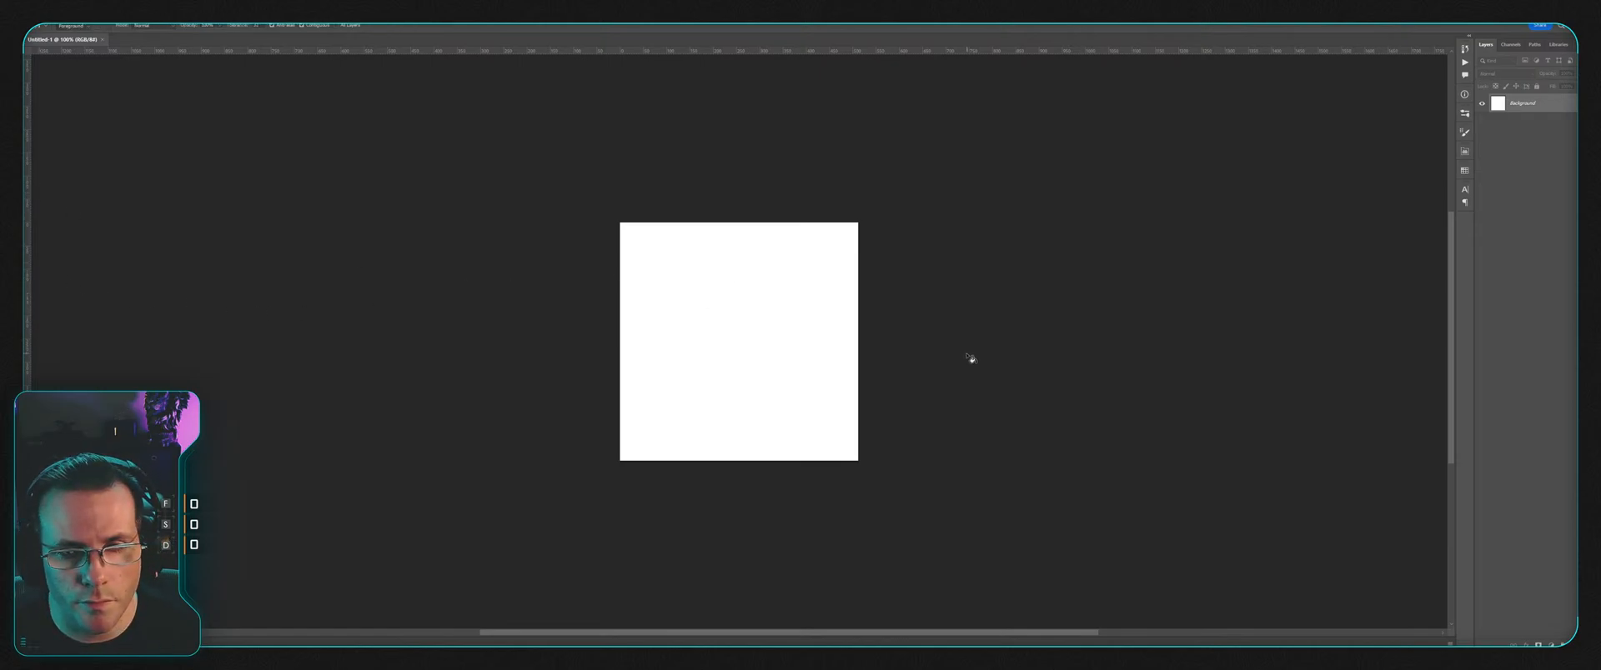
click(815, 334)
key(ctrl+shift+alt+n)
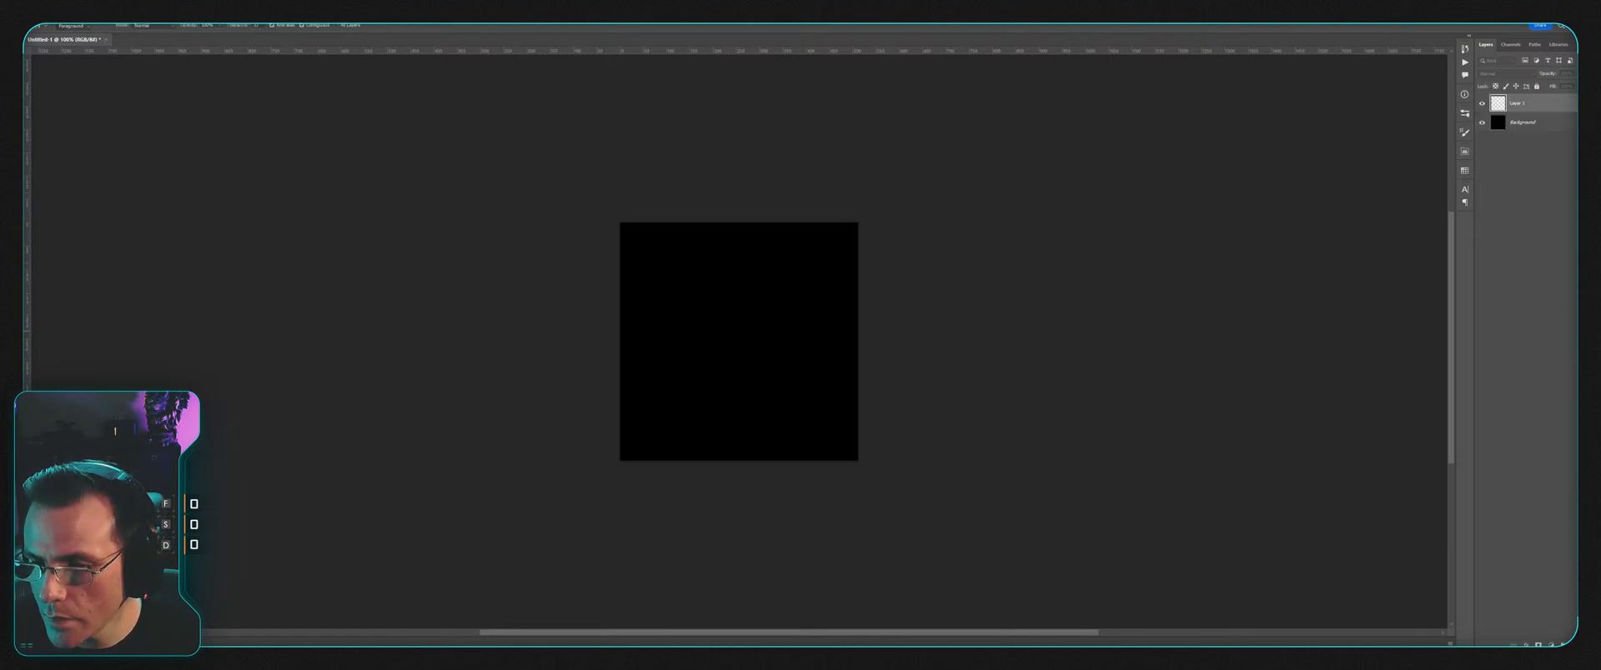
Step: Place guides along all four canvas edges and through the canvas's horizontal and vertical centres
drag(27, 261, 625, 299)
drag(751, 50, 779, 223)
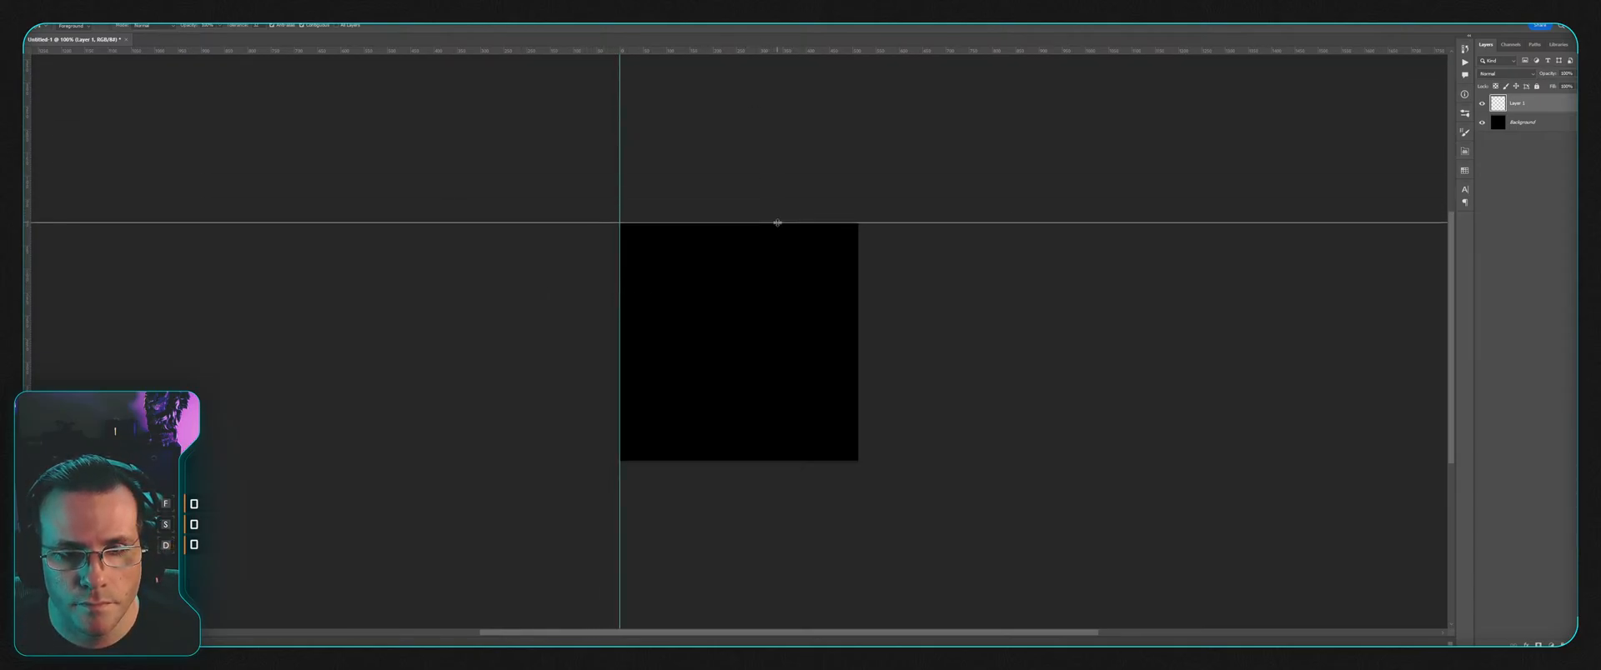
drag(28, 178, 136, 189)
drag(238, 192, 838, 209)
drag(754, 52, 778, 460)
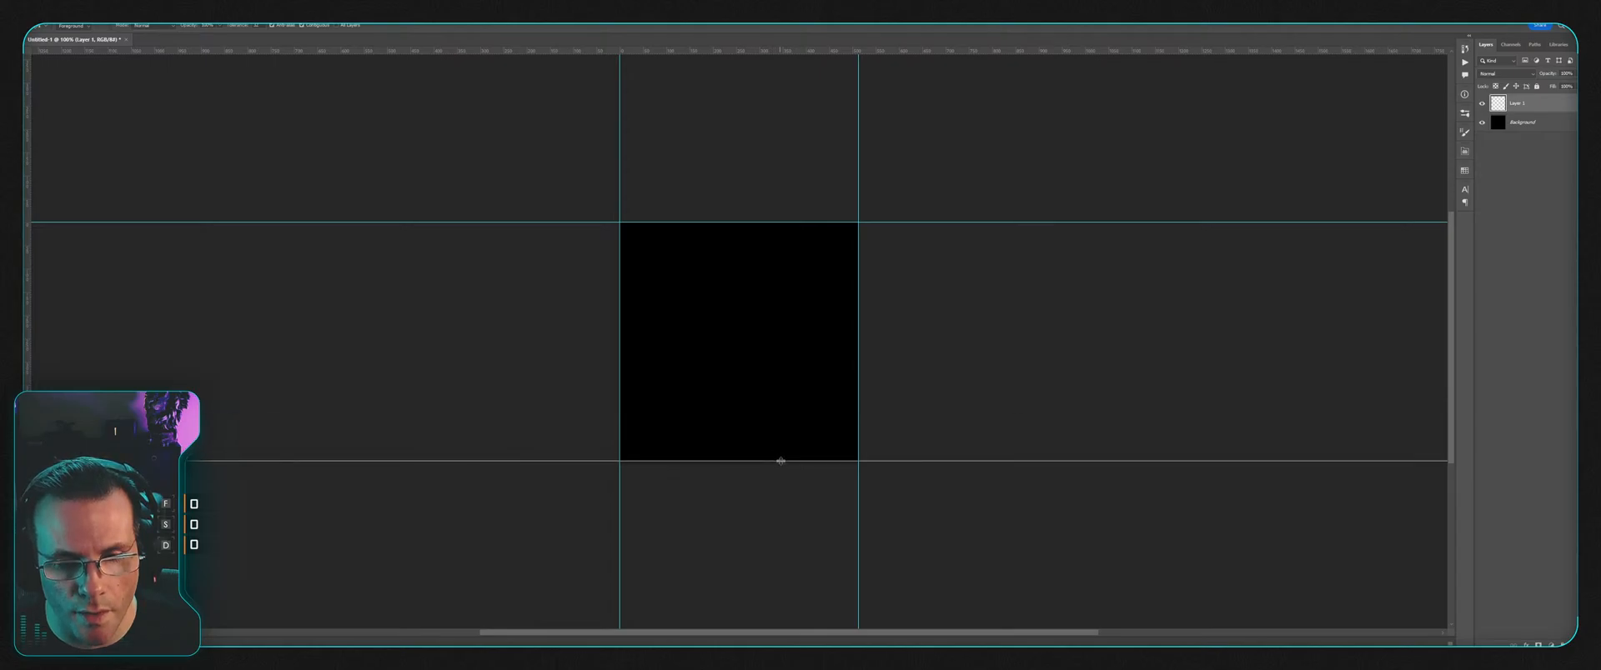
drag(28, 298, 740, 347)
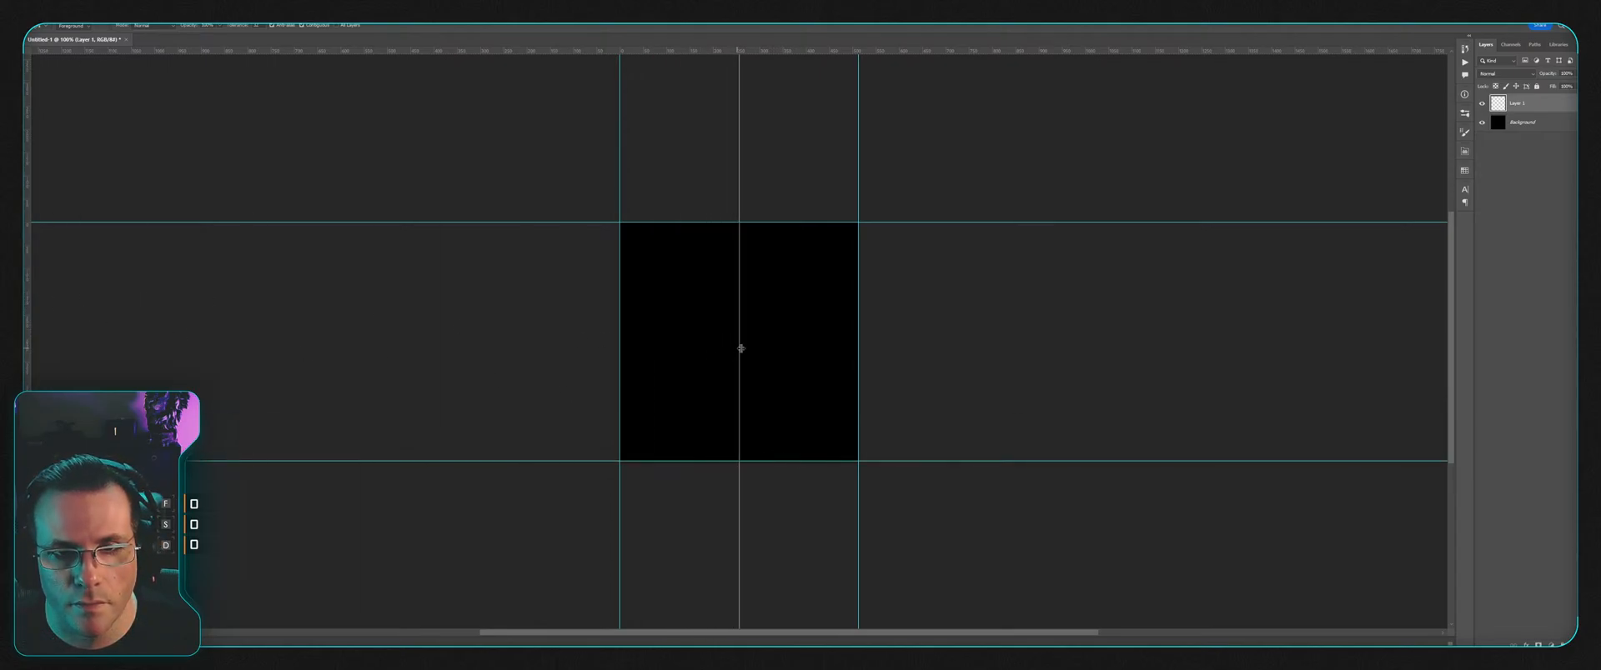
drag(809, 52, 821, 341)
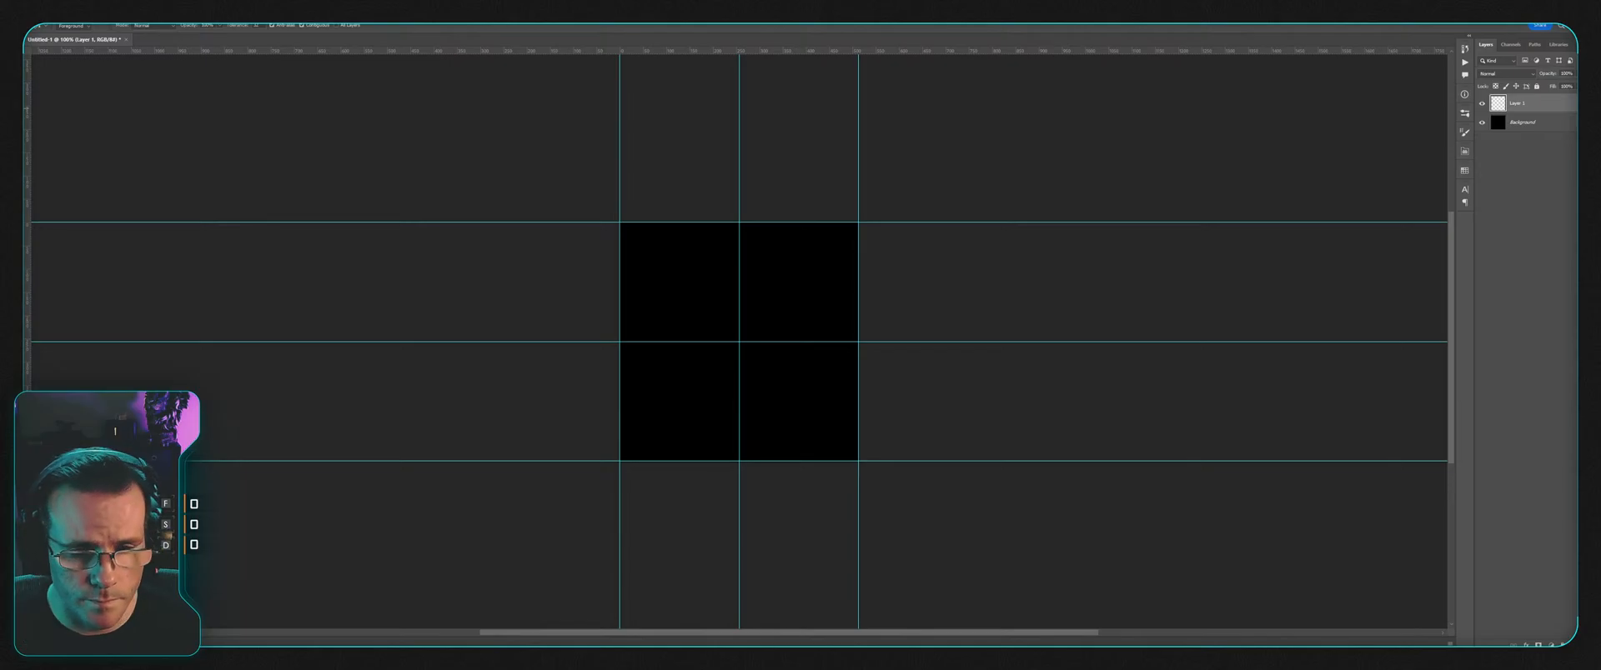
Step: Select a diamond with the Polygonal Lasso, joining the midpoints of the four canvas edges
key(l)
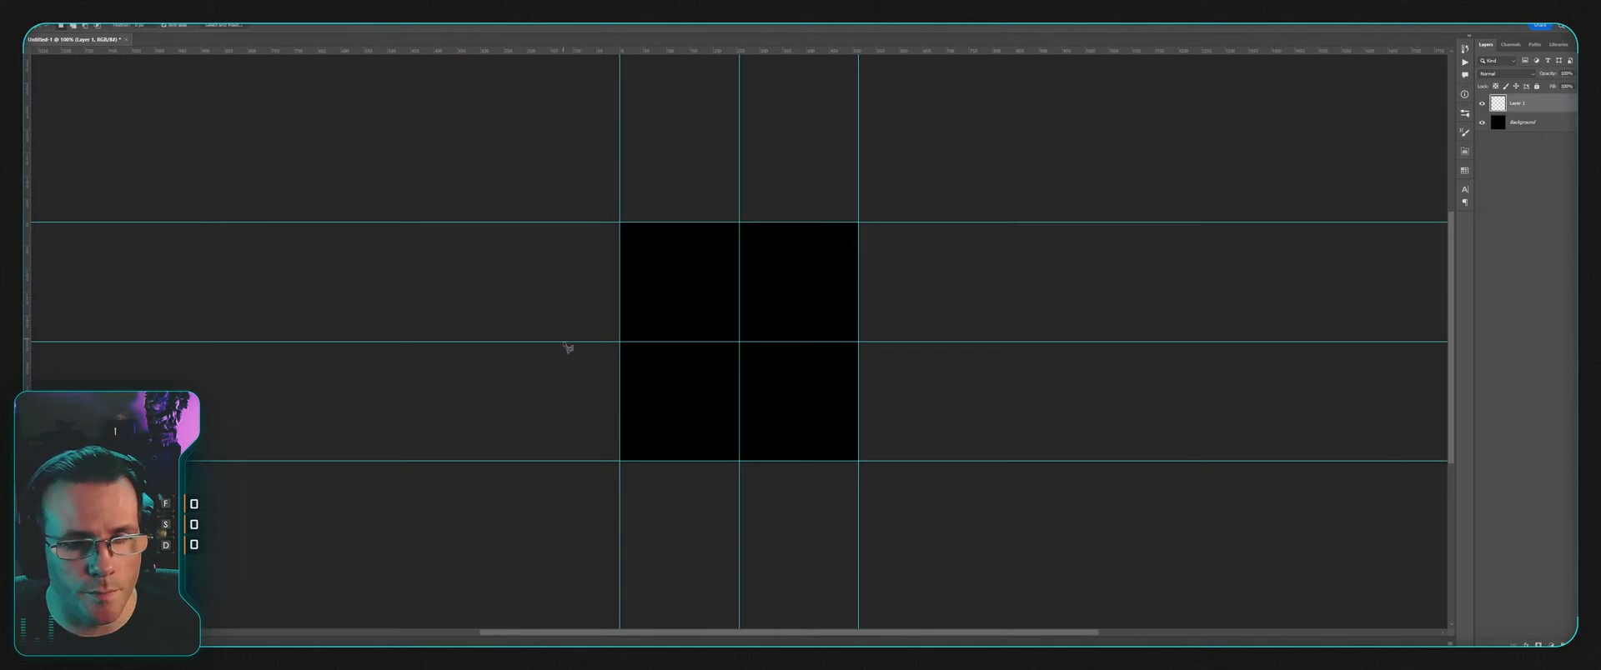
click(621, 341)
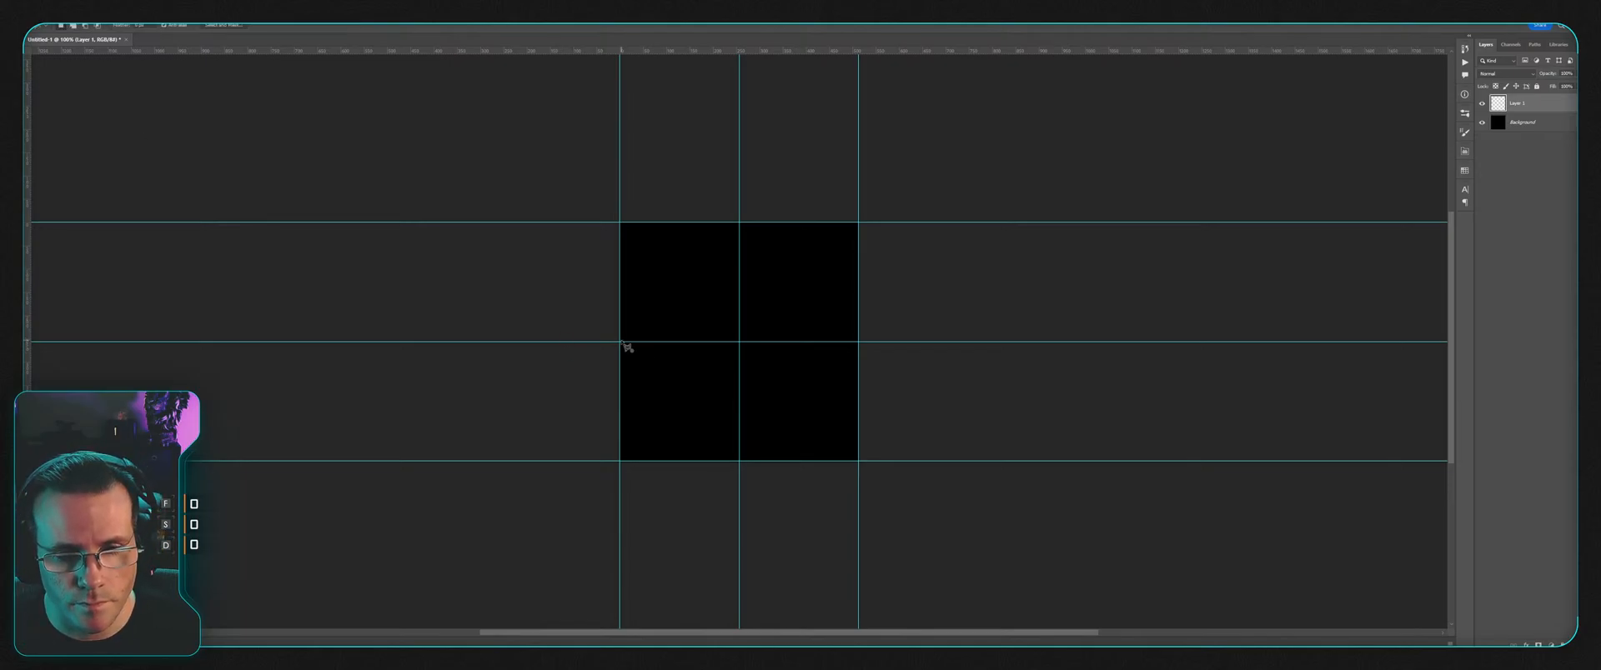
click(740, 223)
click(858, 341)
click(740, 460)
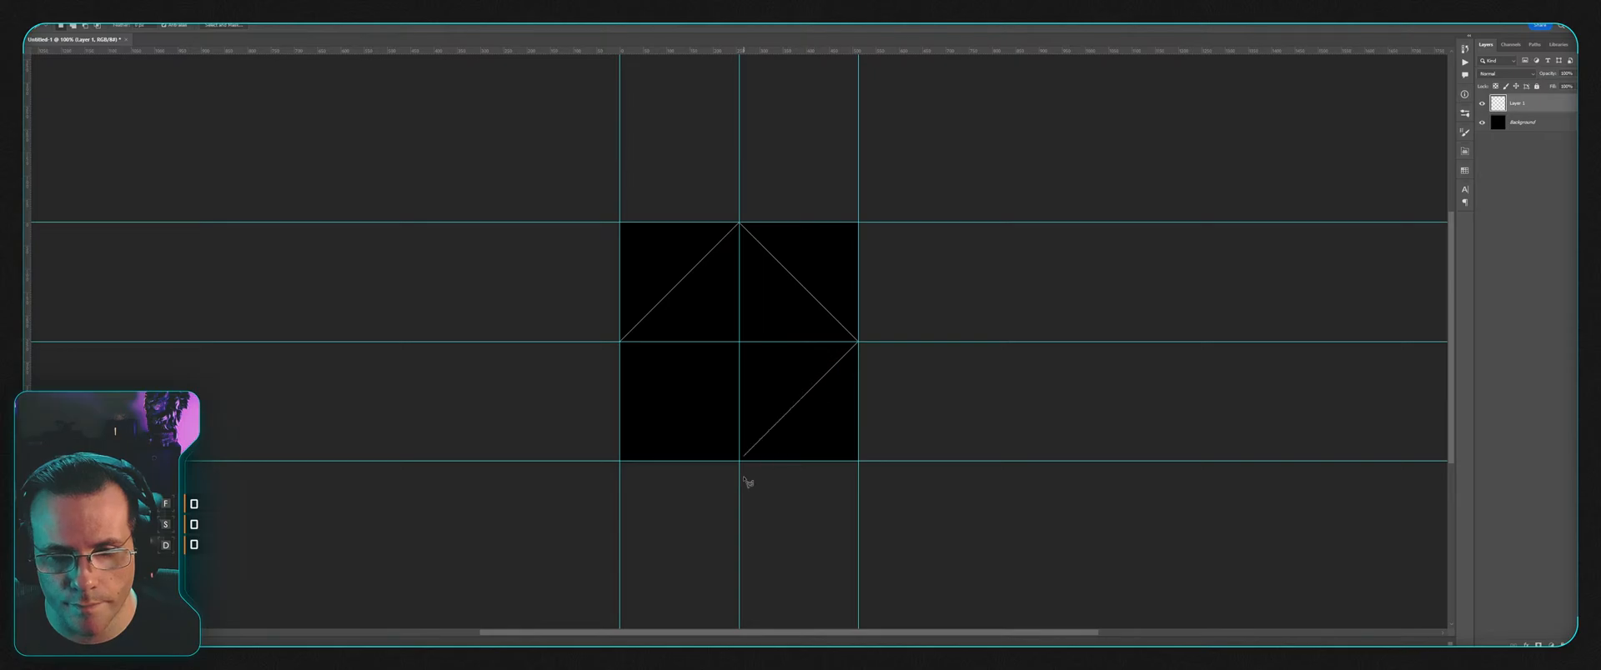
click(622, 342)
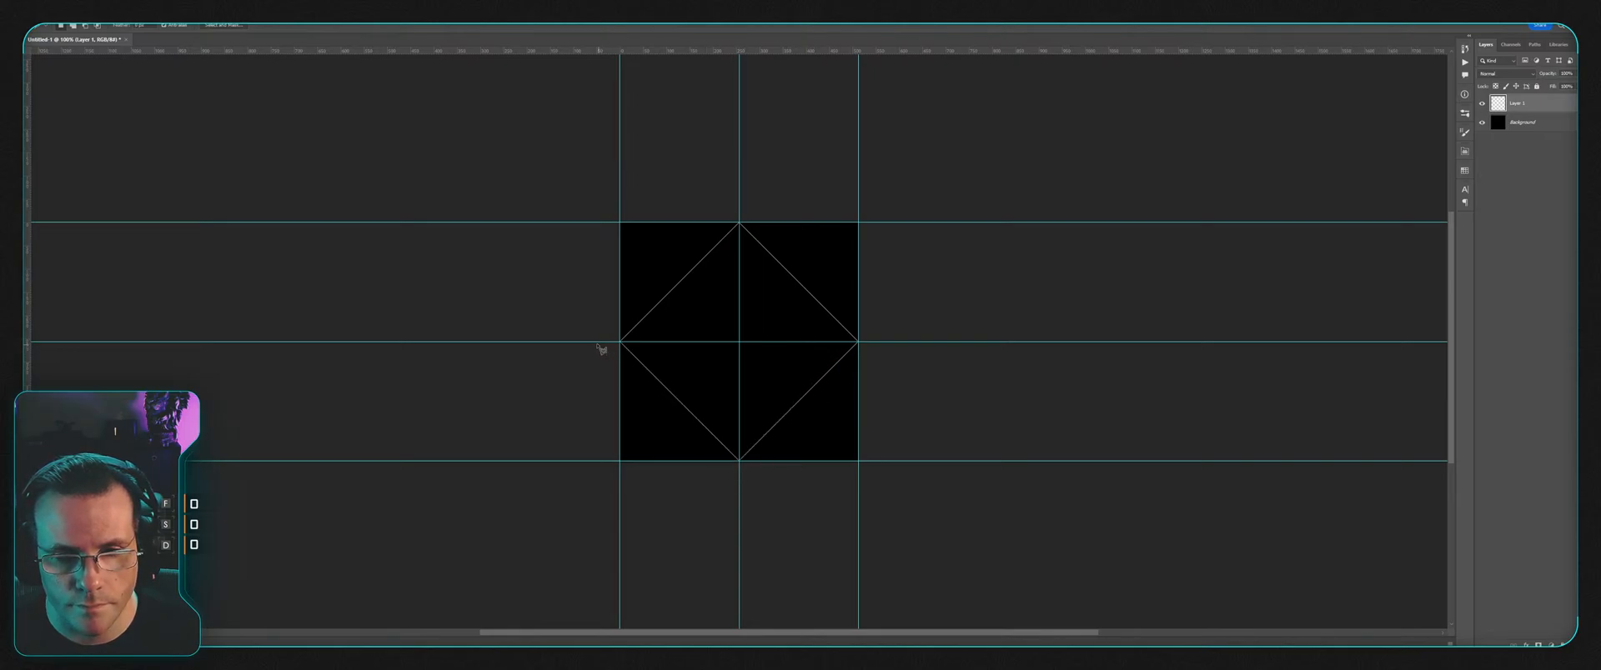
Step: Add another new layer and fill the diamond selection with white on it
key(i)
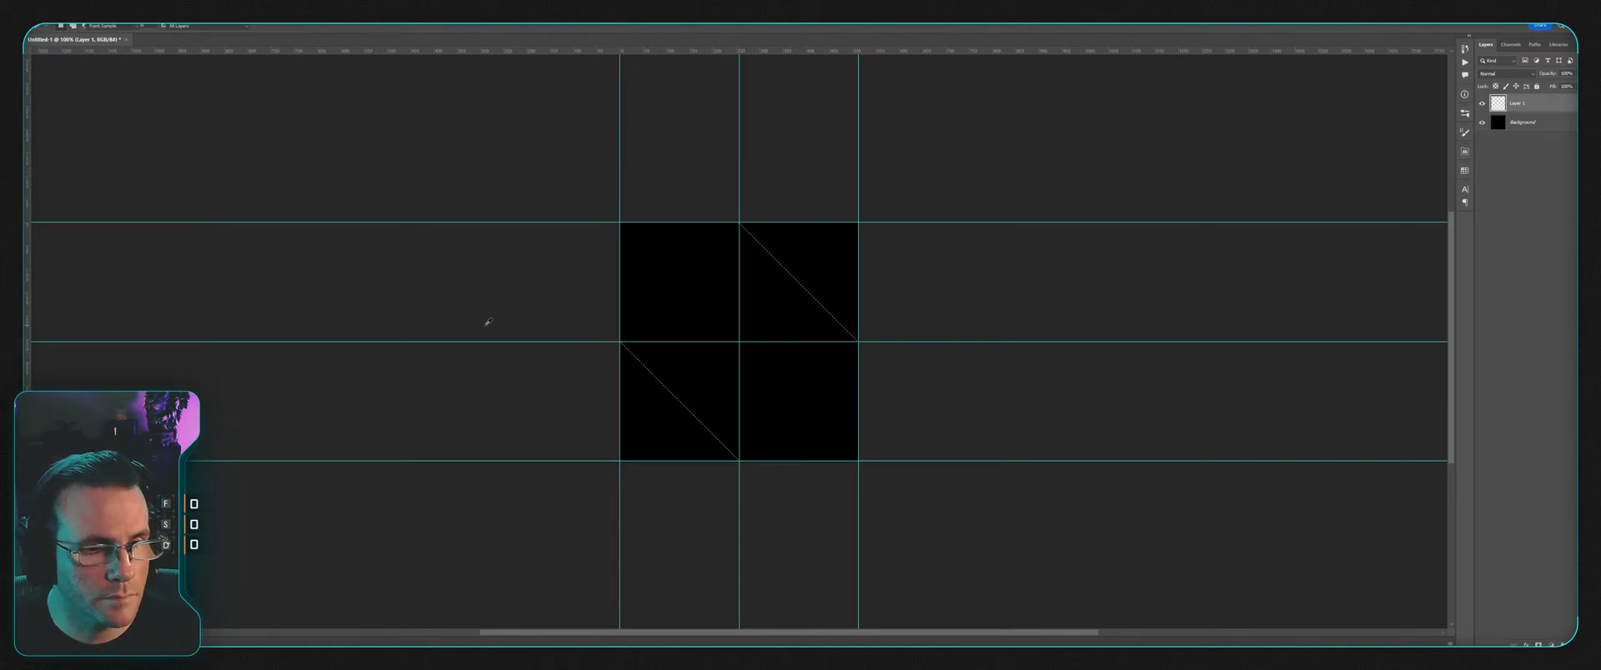
key(l)
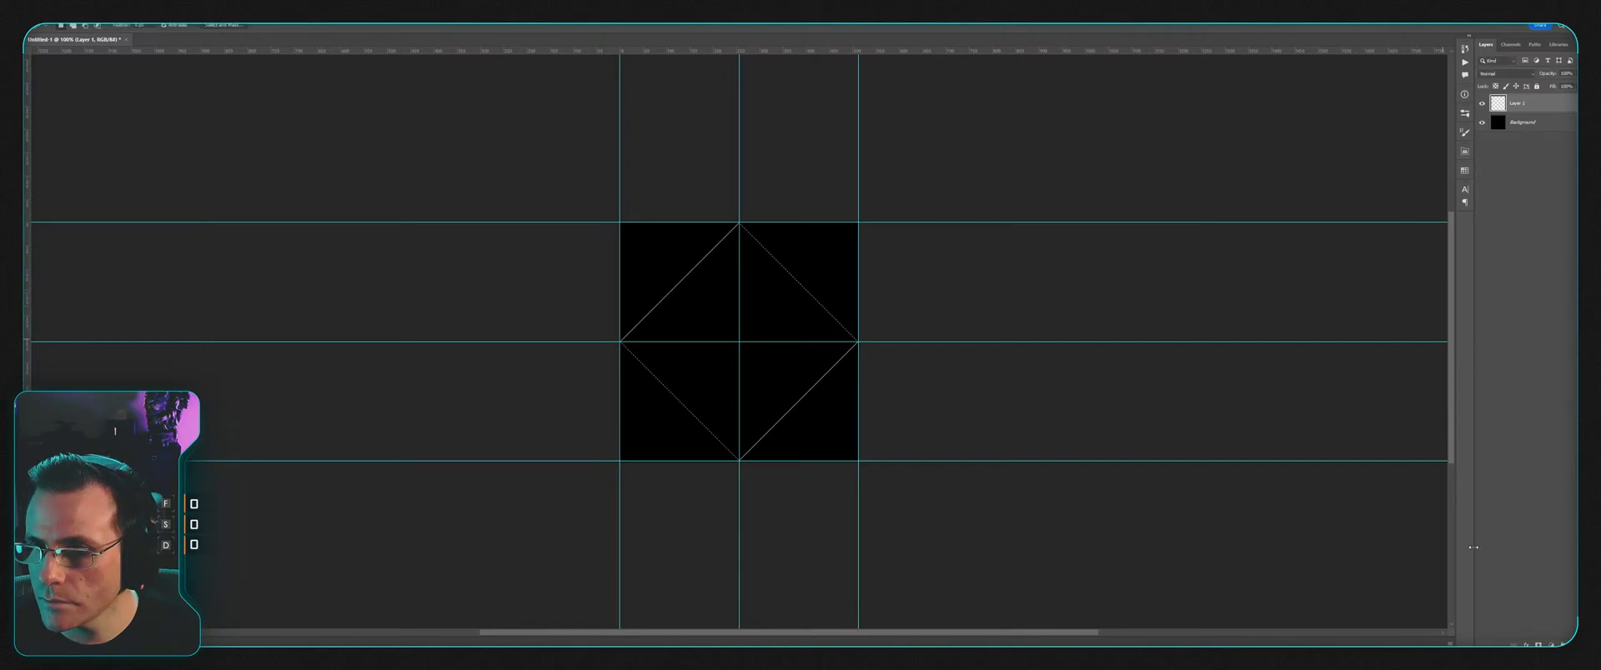
key(ctrl+j)
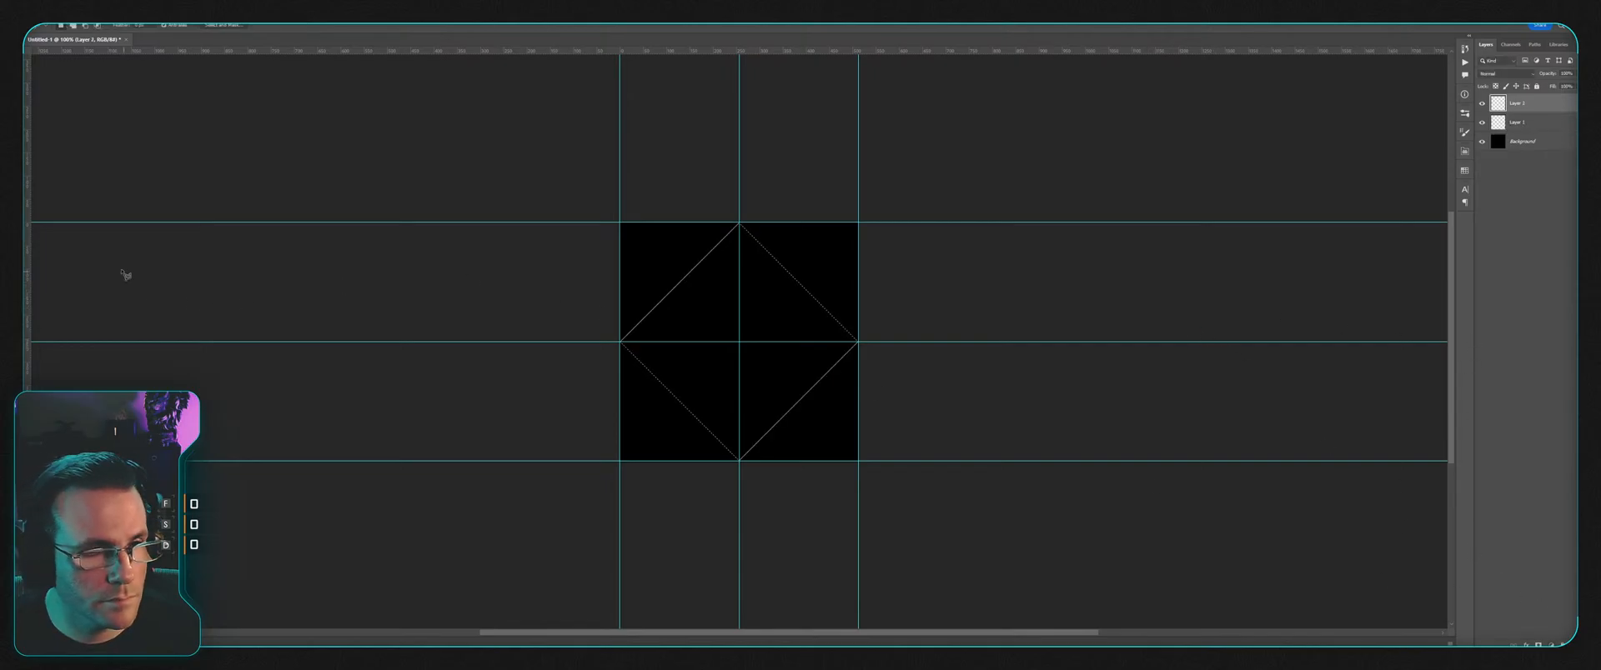
key(g)
click(719, 305)
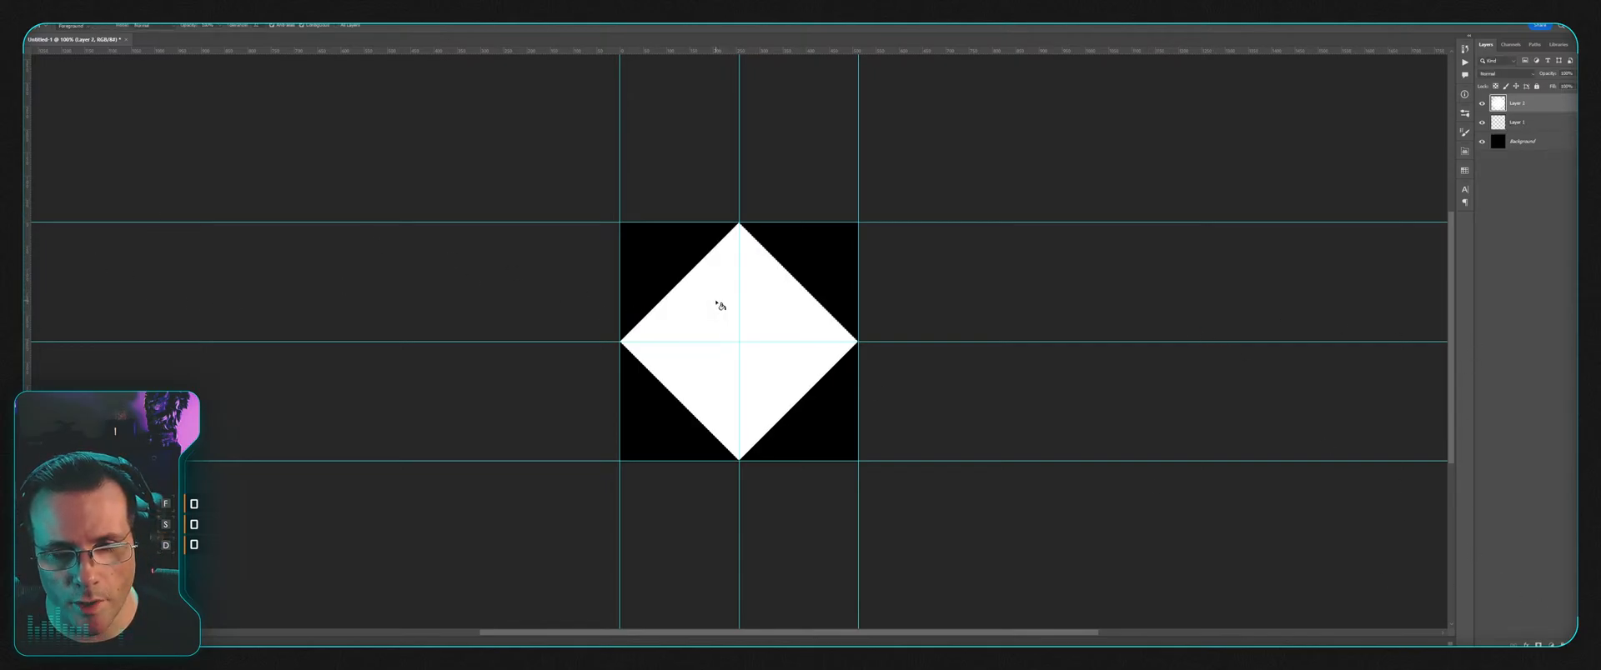
Step: Deselect the diamond and scale it down about its centre to roughly four-fifths of the canvas width
key(m)
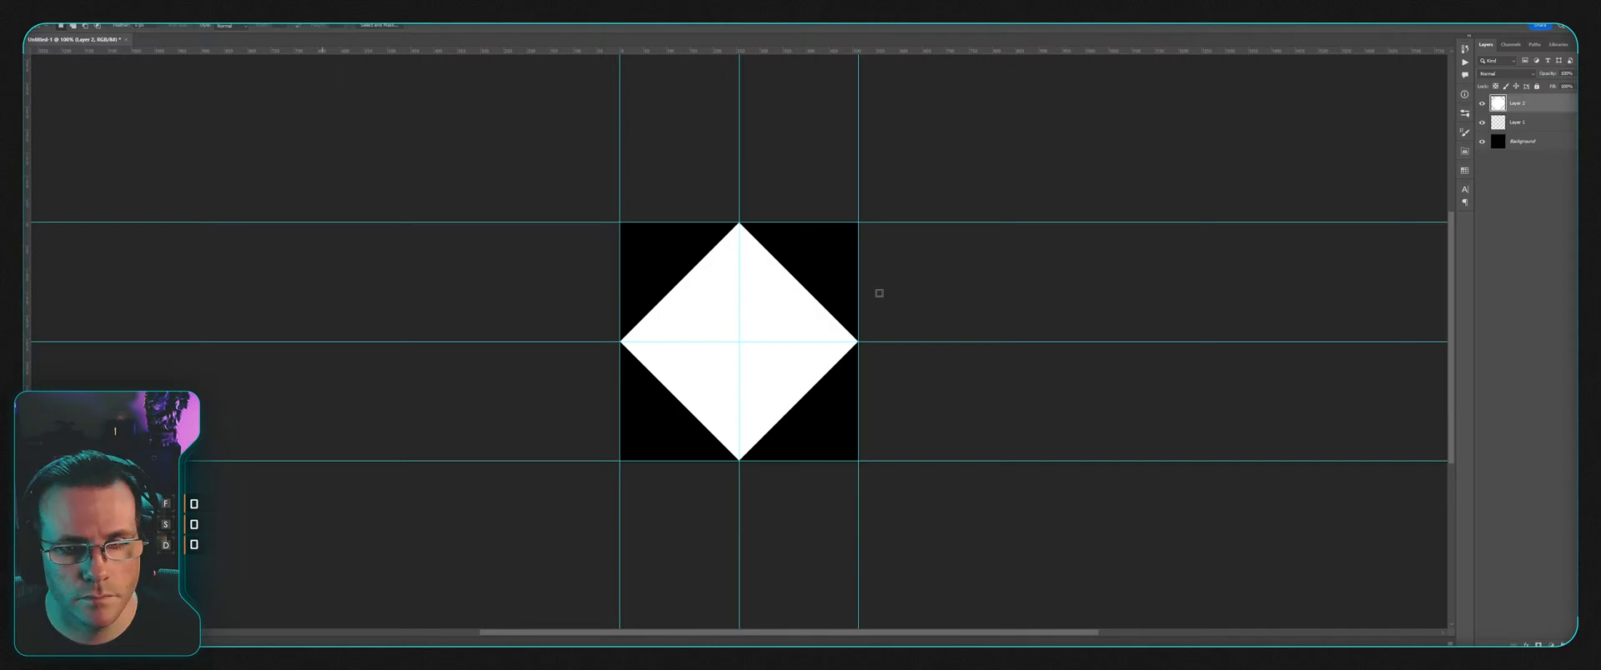
key(h)
key(m)
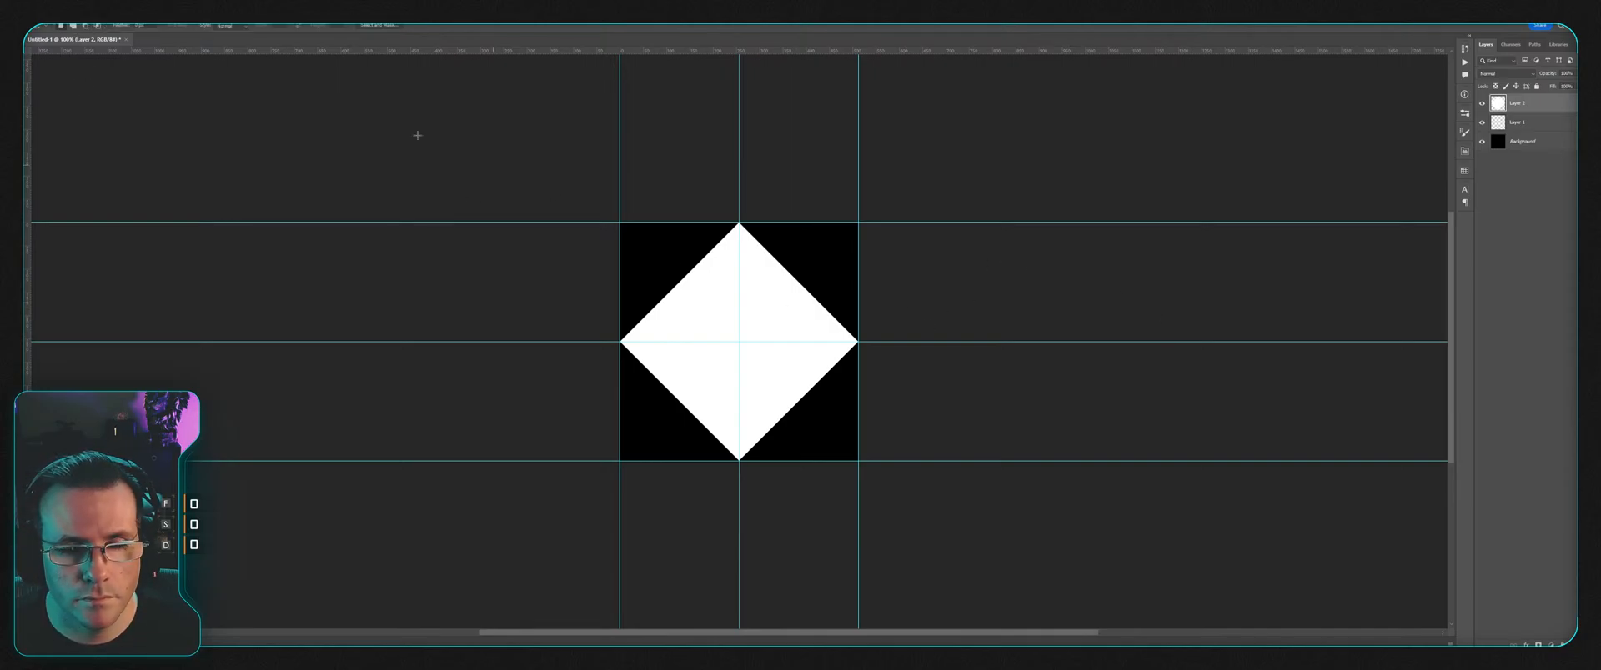
key(ctrl+t)
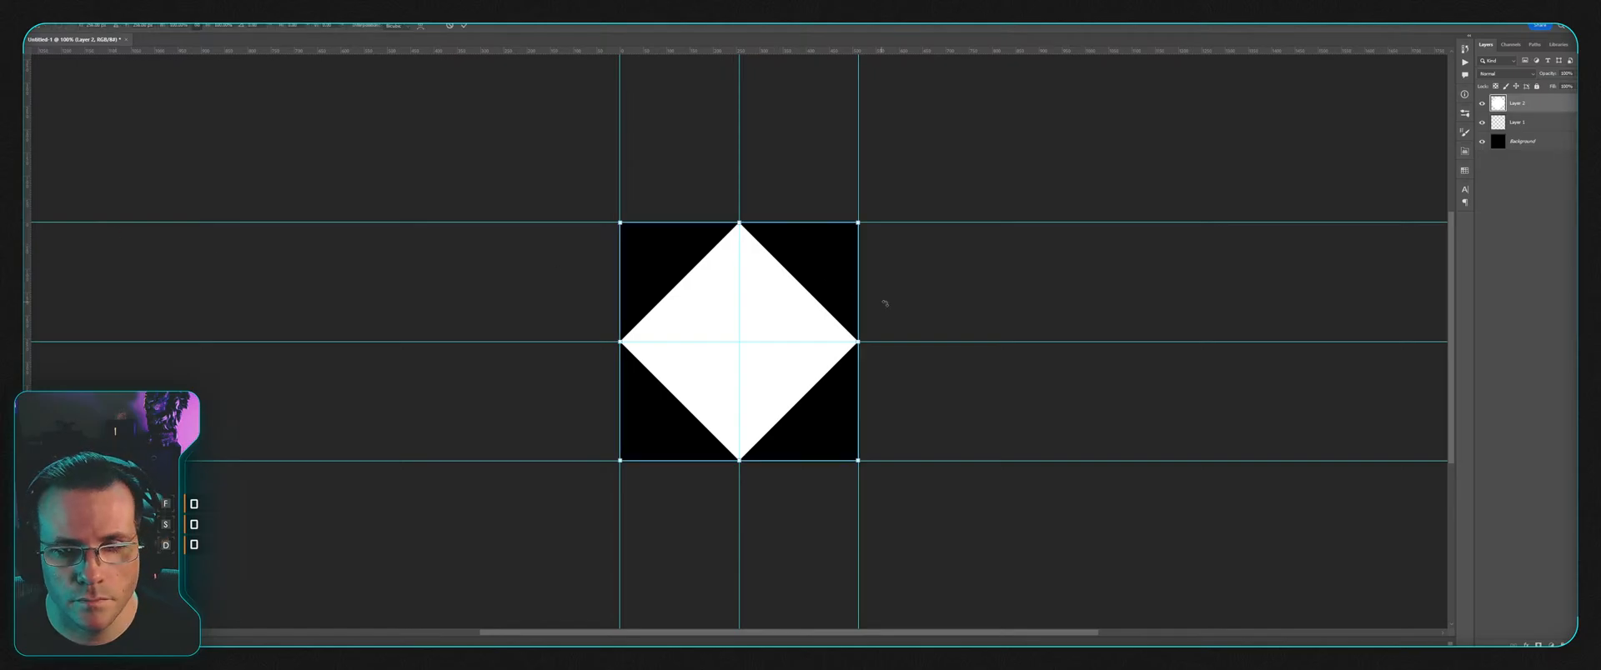
alt+drag(858, 222, 824, 239)
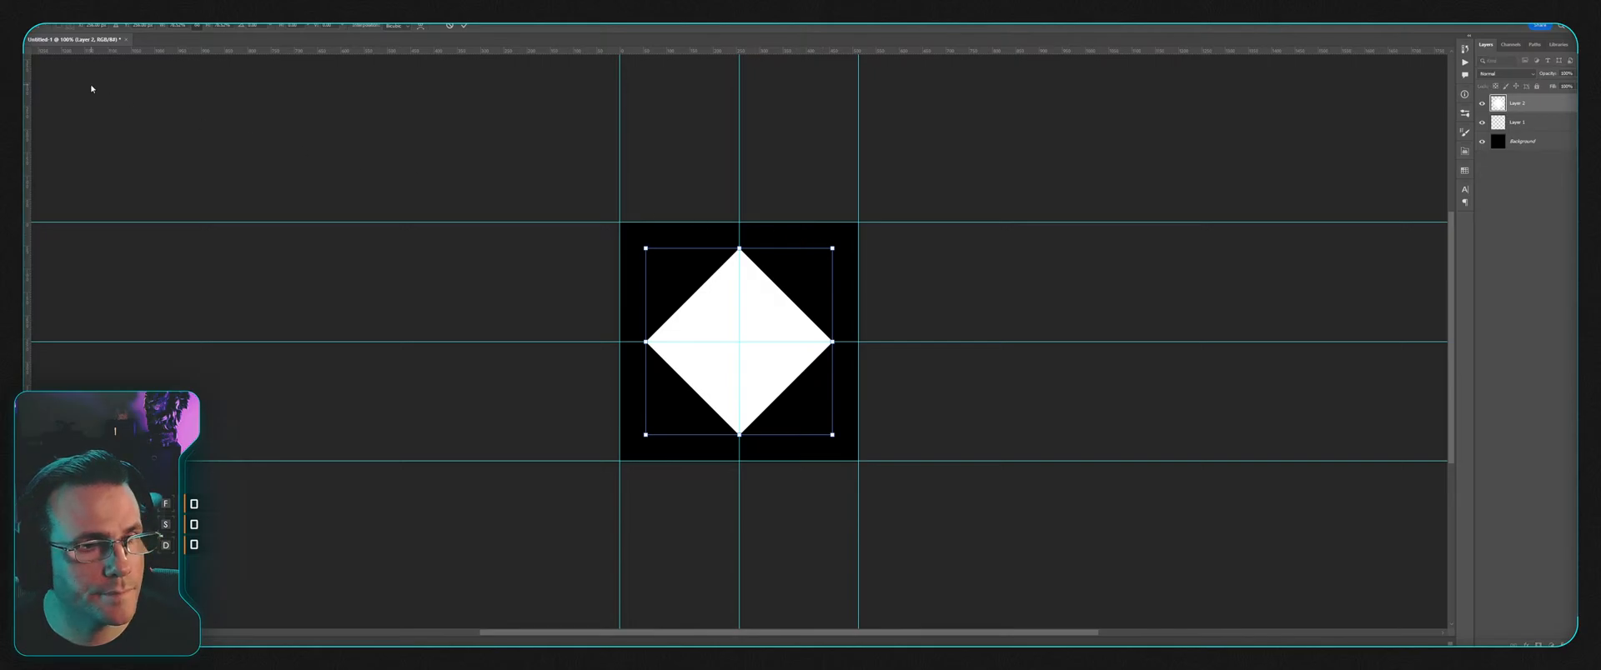
key(Return)
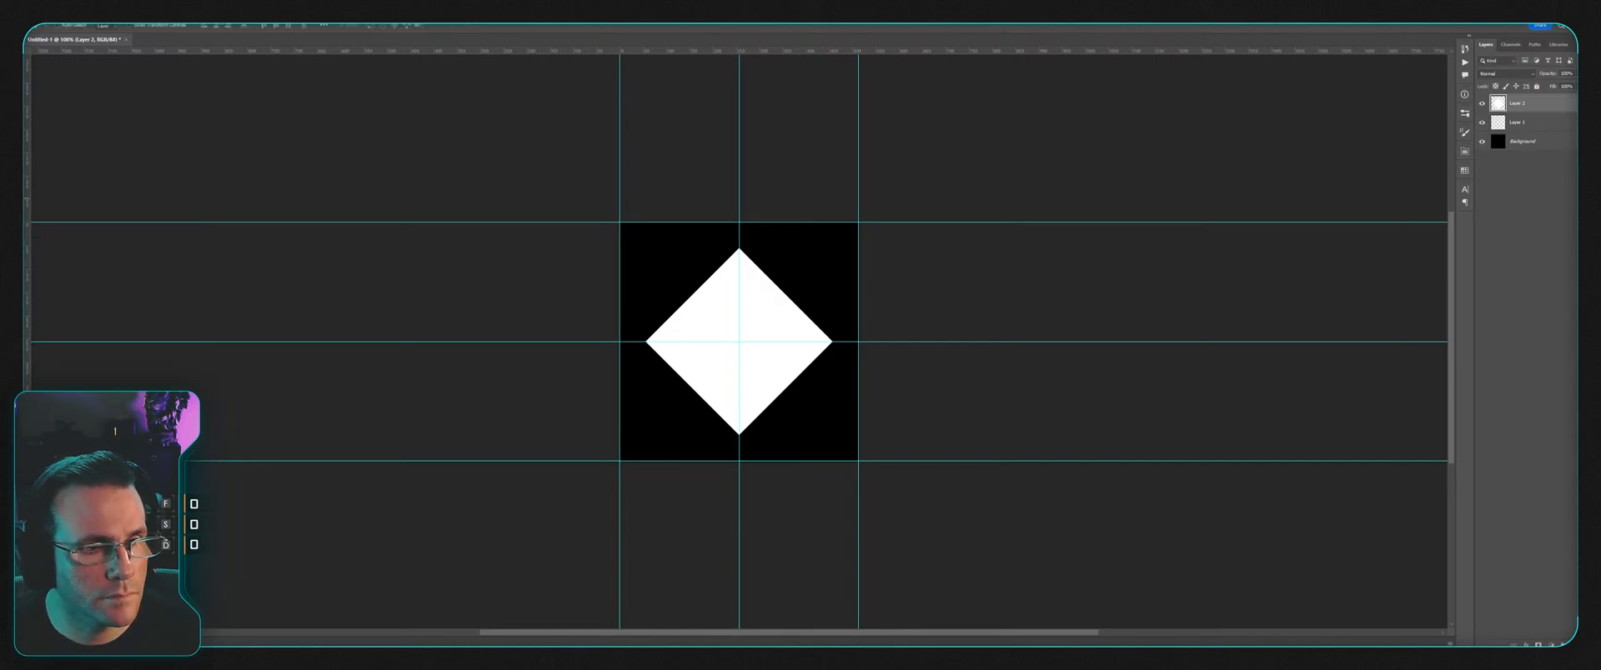
Step: Try softening the diamond's upper-right side with a large soft Eraser, and undo the strokes
key(e)
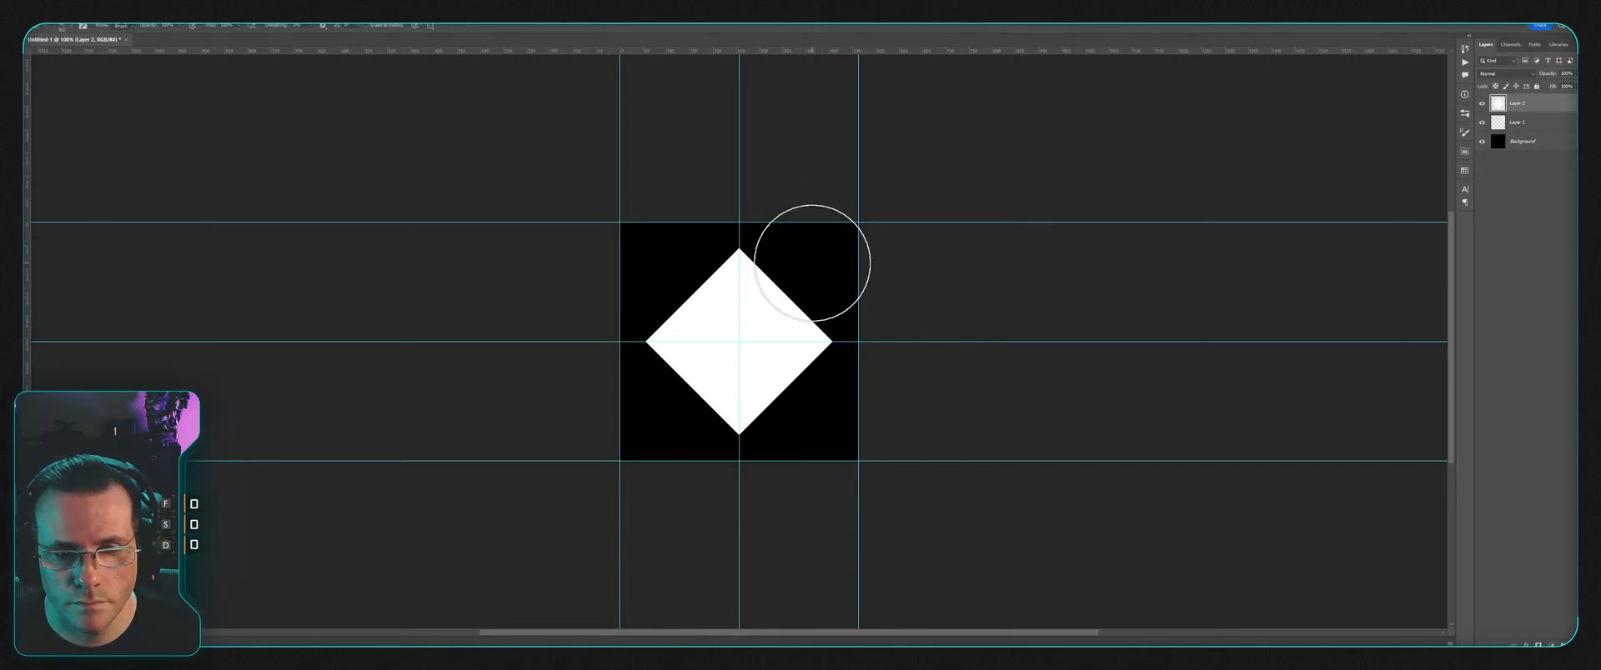
drag(811, 263, 822, 260)
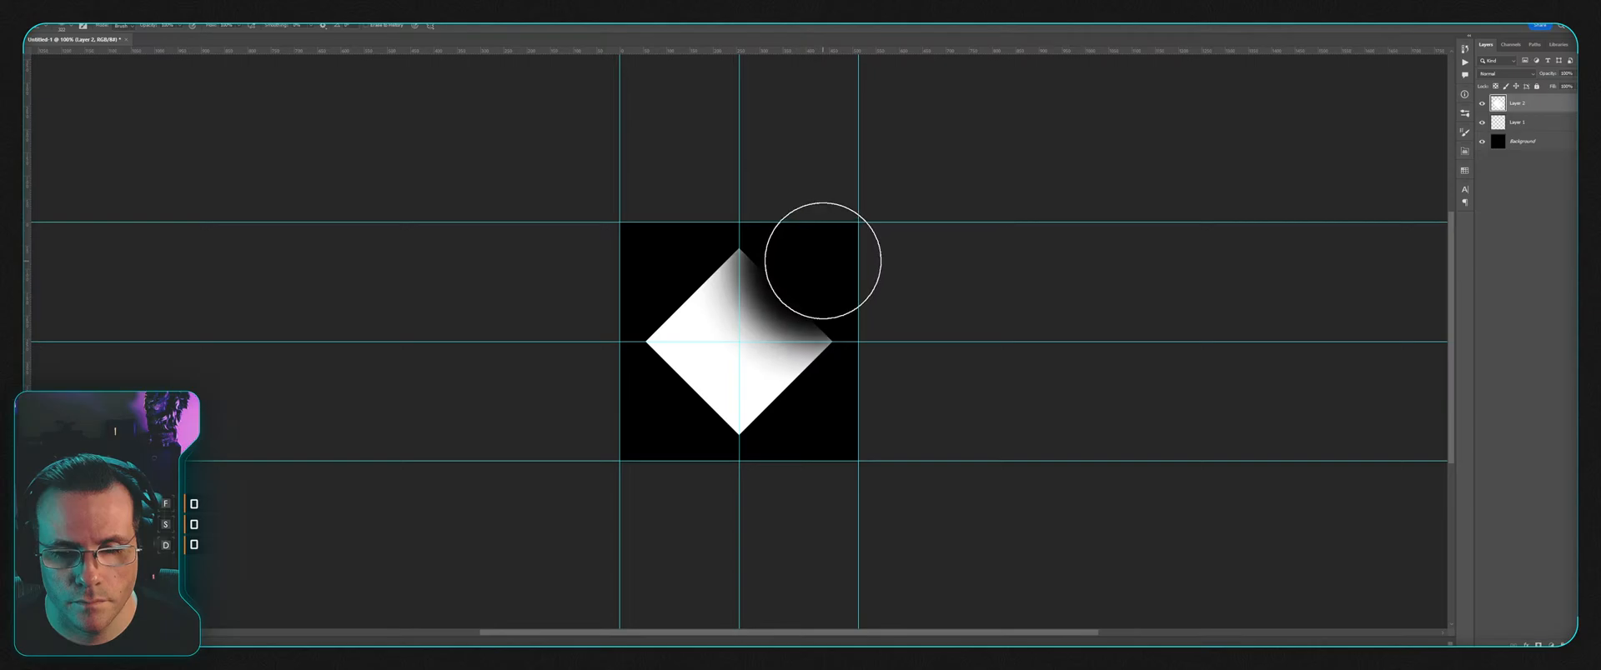
key(ctrl+z)
key(ctrl+z)
key(ctrl+z)
key(ctrl+z)
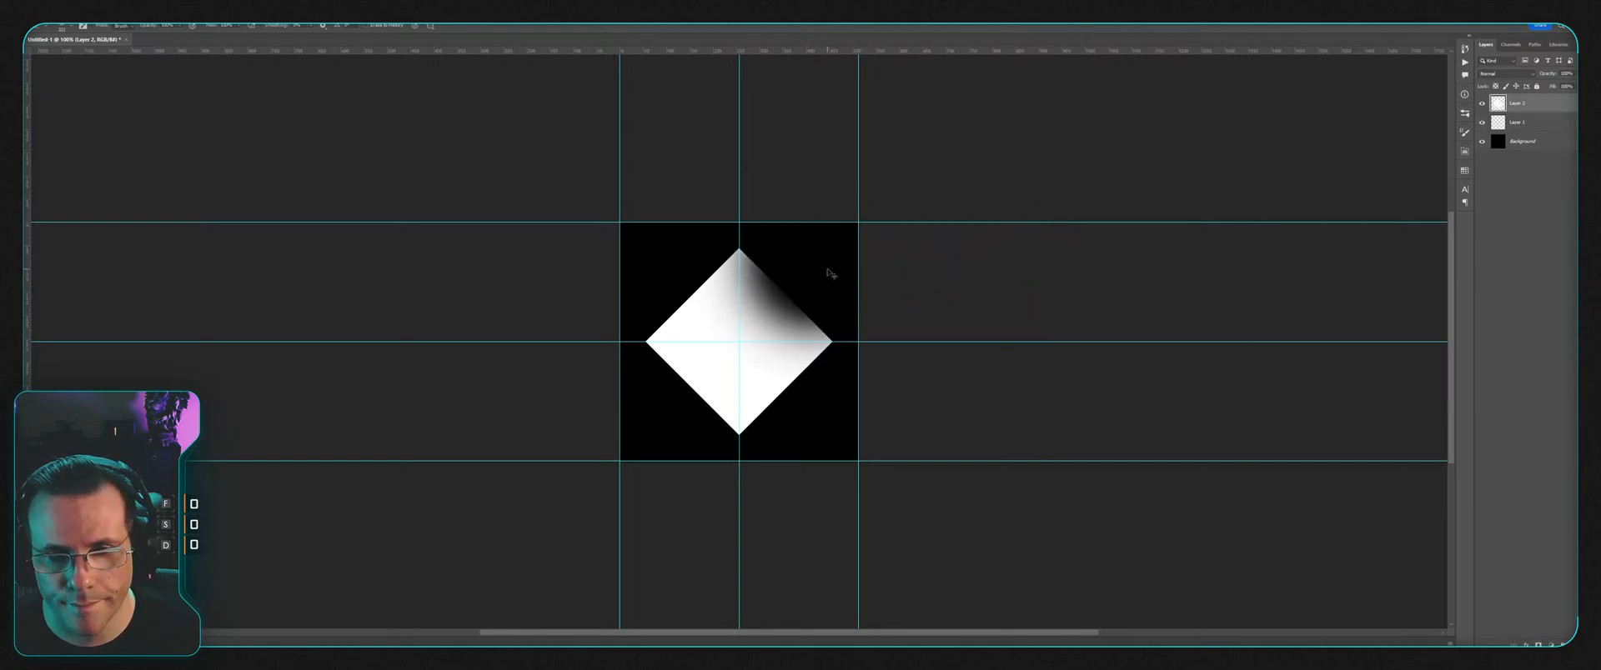
key(ctrl+z)
key(ctrl+z)
key(ctrl+z)
key(ctrl+z)
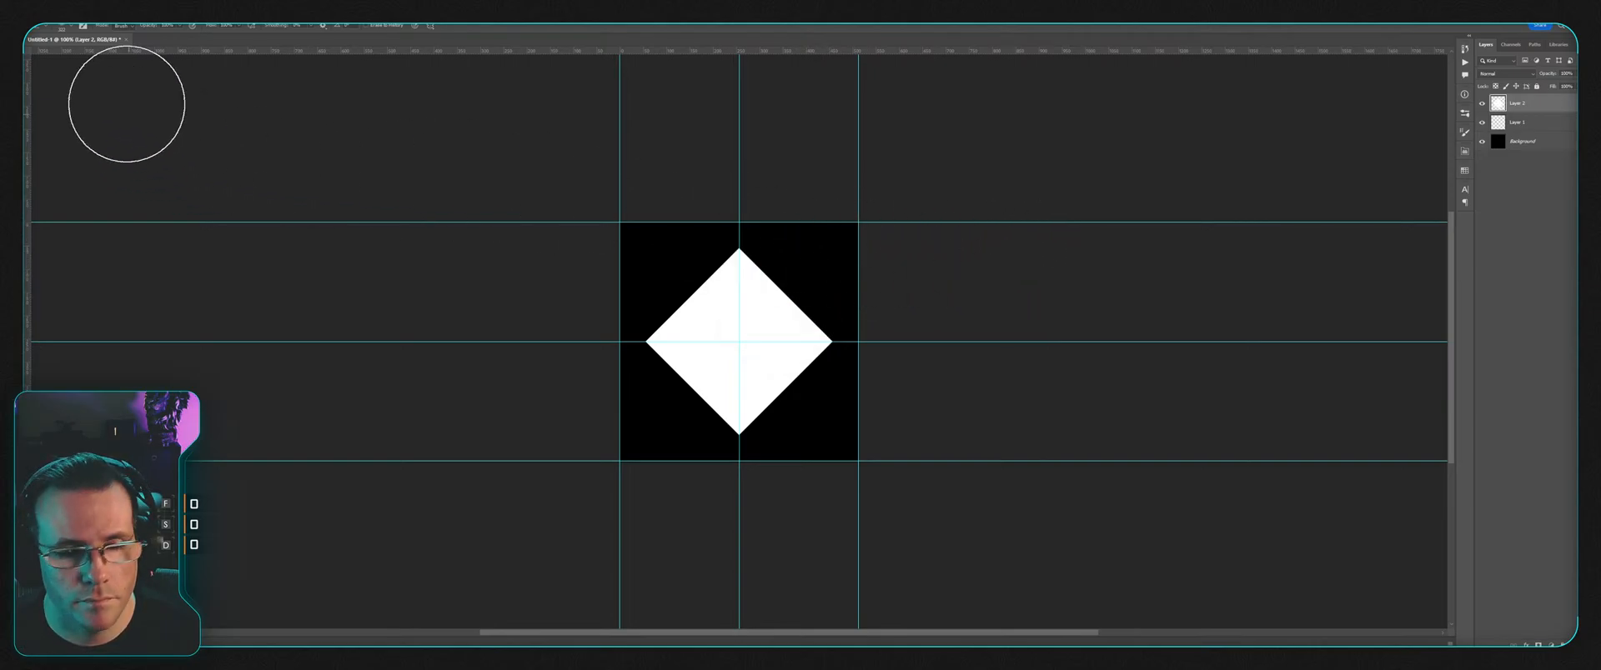
Step: Cut a circular notch from the diamond's upper-right side, using a circular selection that spans the canvas's upper-right quadrant, and deselect
key(m)
key(shift+m)
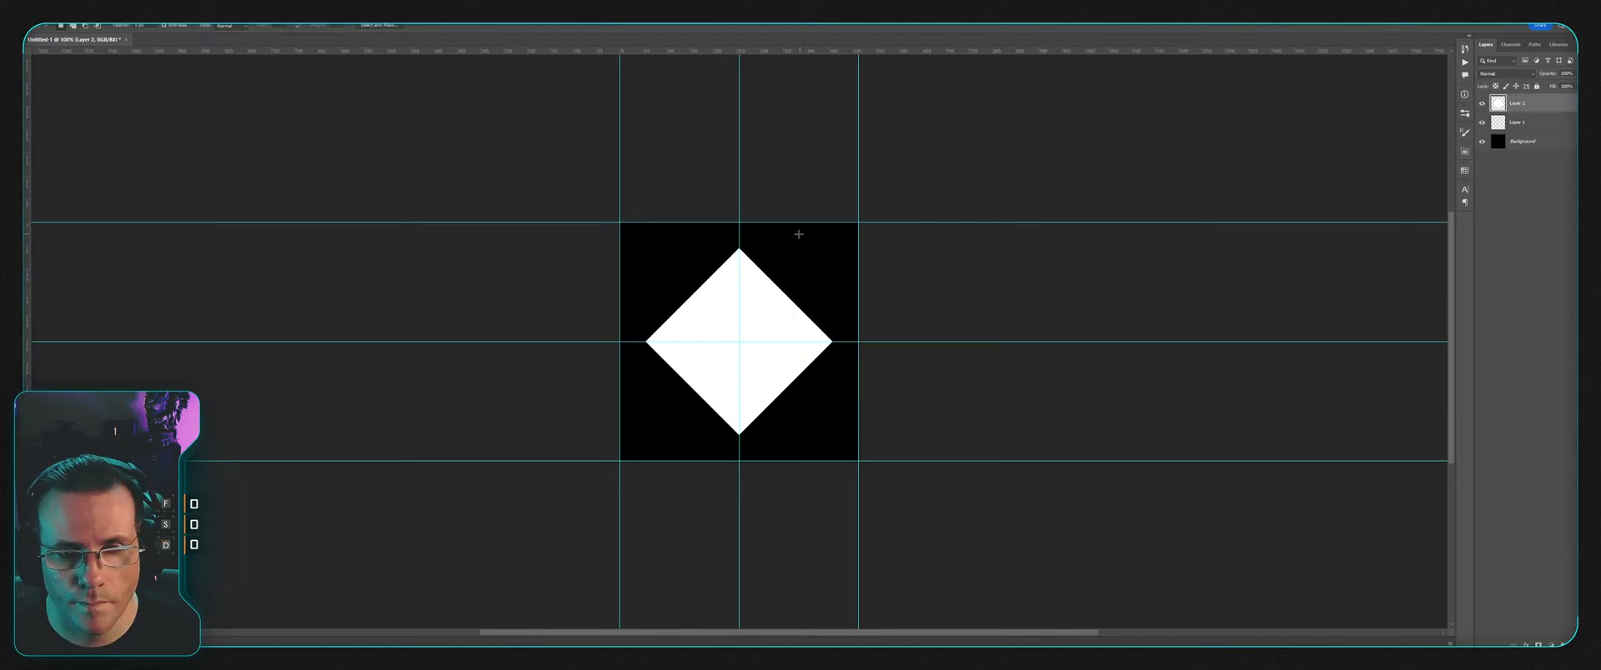
alt+drag(738, 222, 820, 270)
key(ctrl+d)
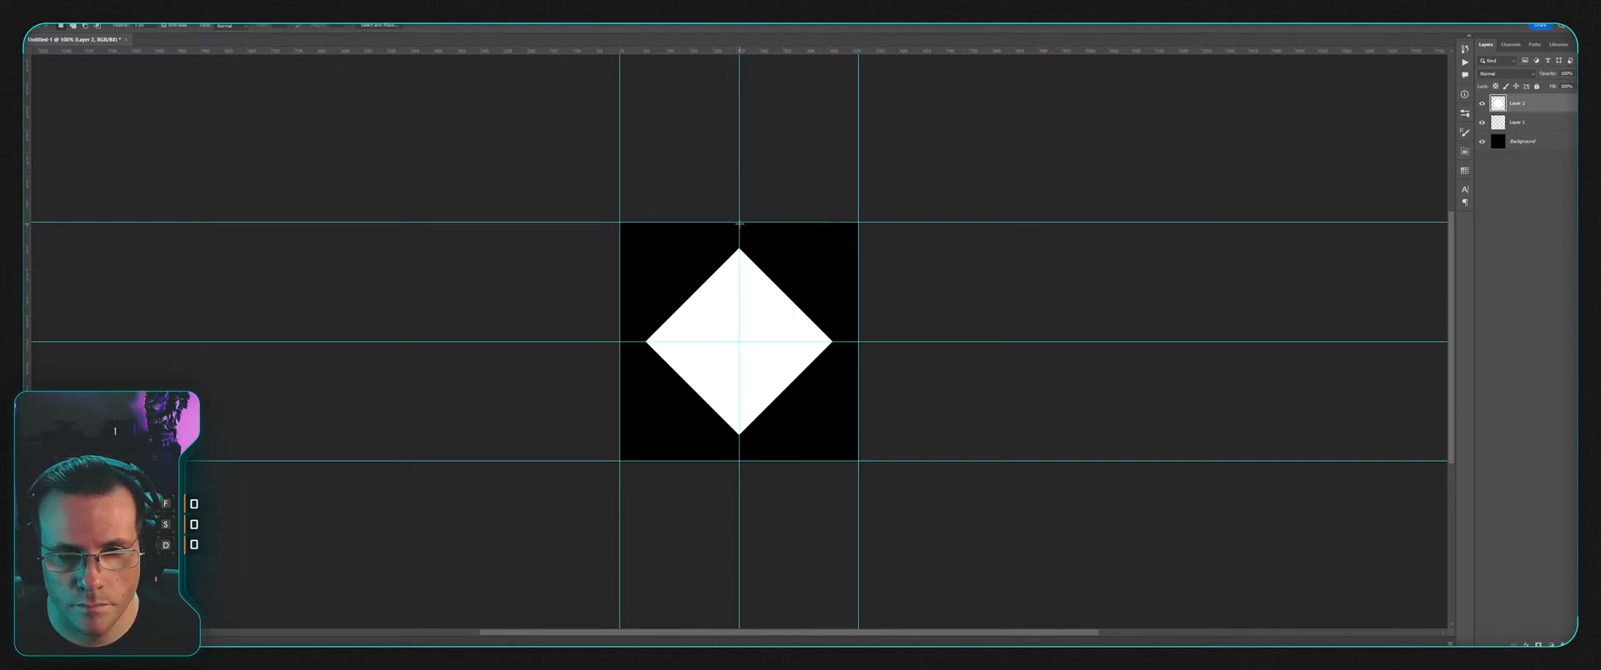
shift+drag(738, 222, 895, 336)
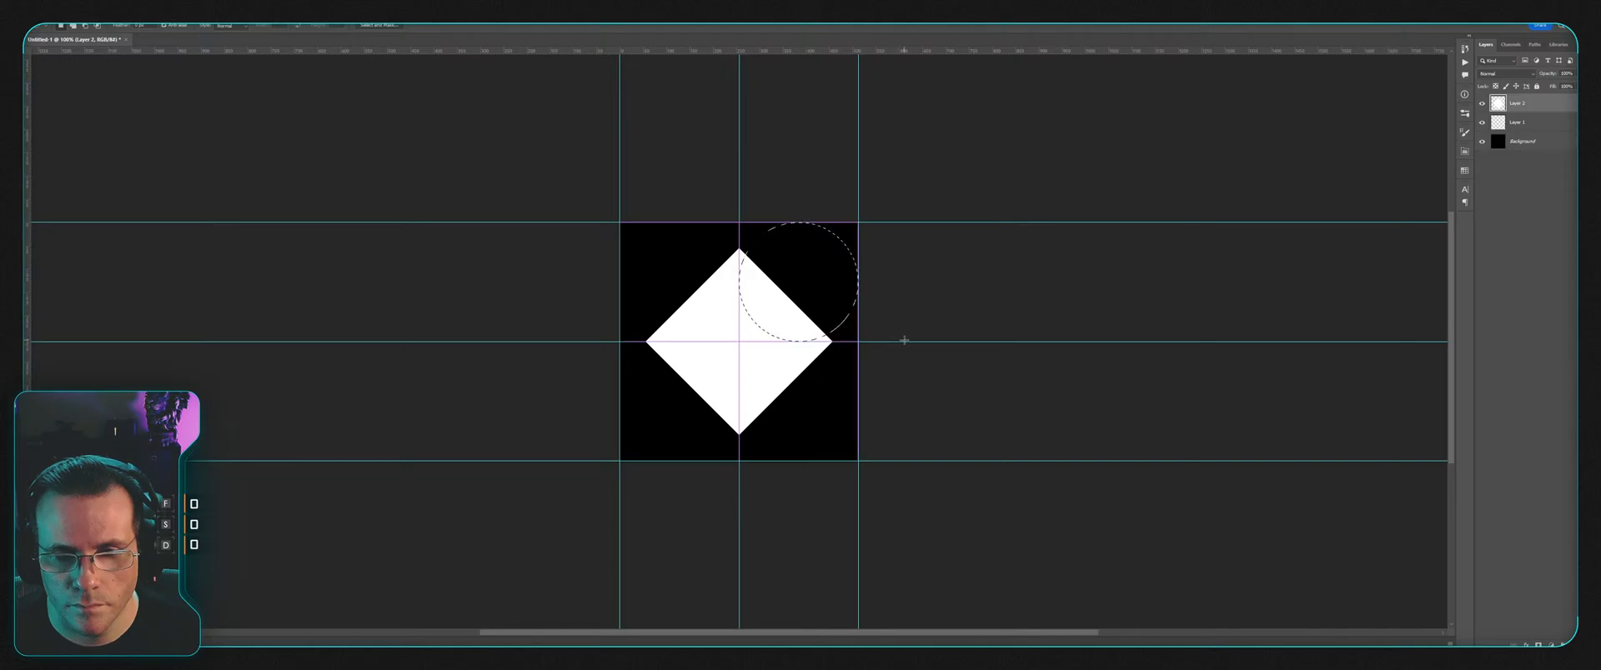
key(ctrl+d)
key(ctrl+z)
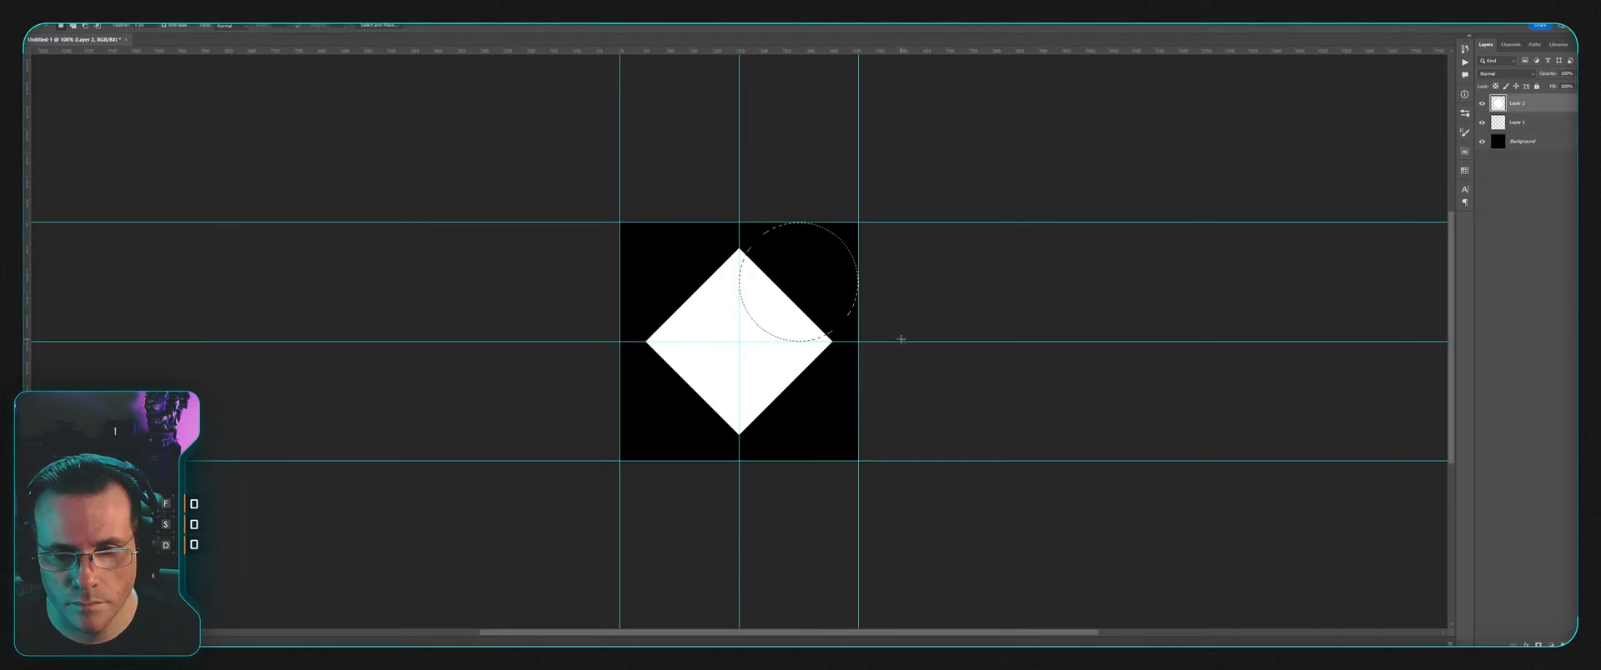
key(Delete)
key(ctrl+d)
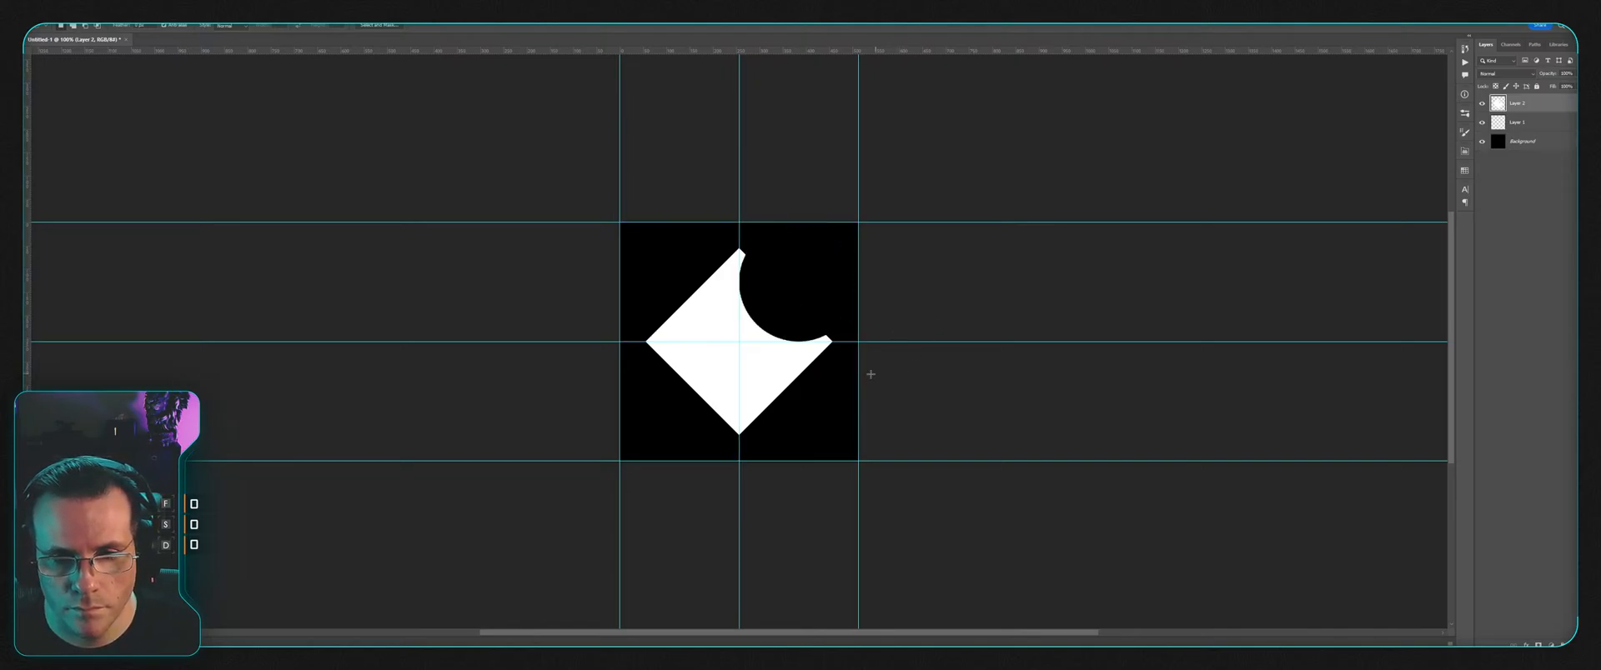
Step: Cut circular notches from the diamond's remaining three sides, using quadrant-sized circular selections, and clear the selection
shift+drag(858, 341, 741, 458)
key(Delete)
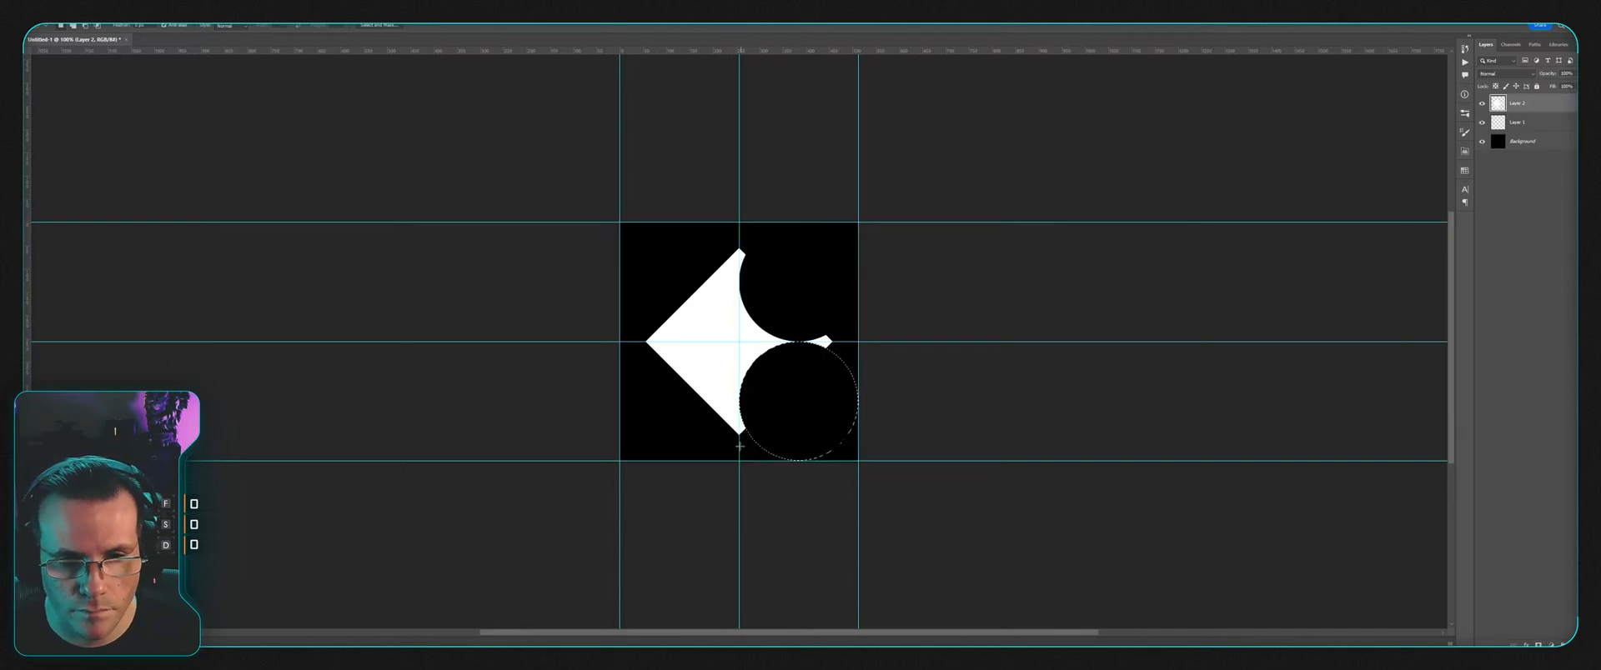
key(ctrl+d)
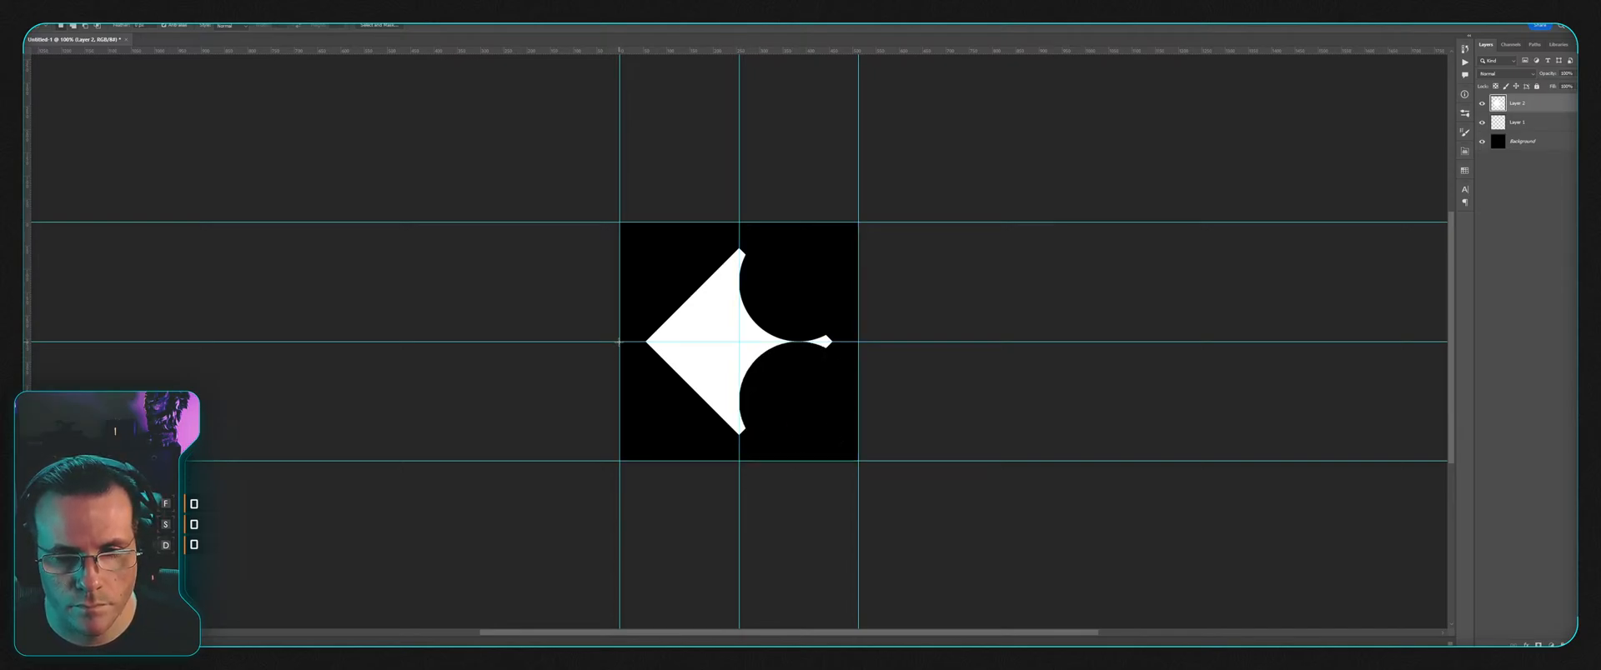
shift+drag(618, 342, 742, 466)
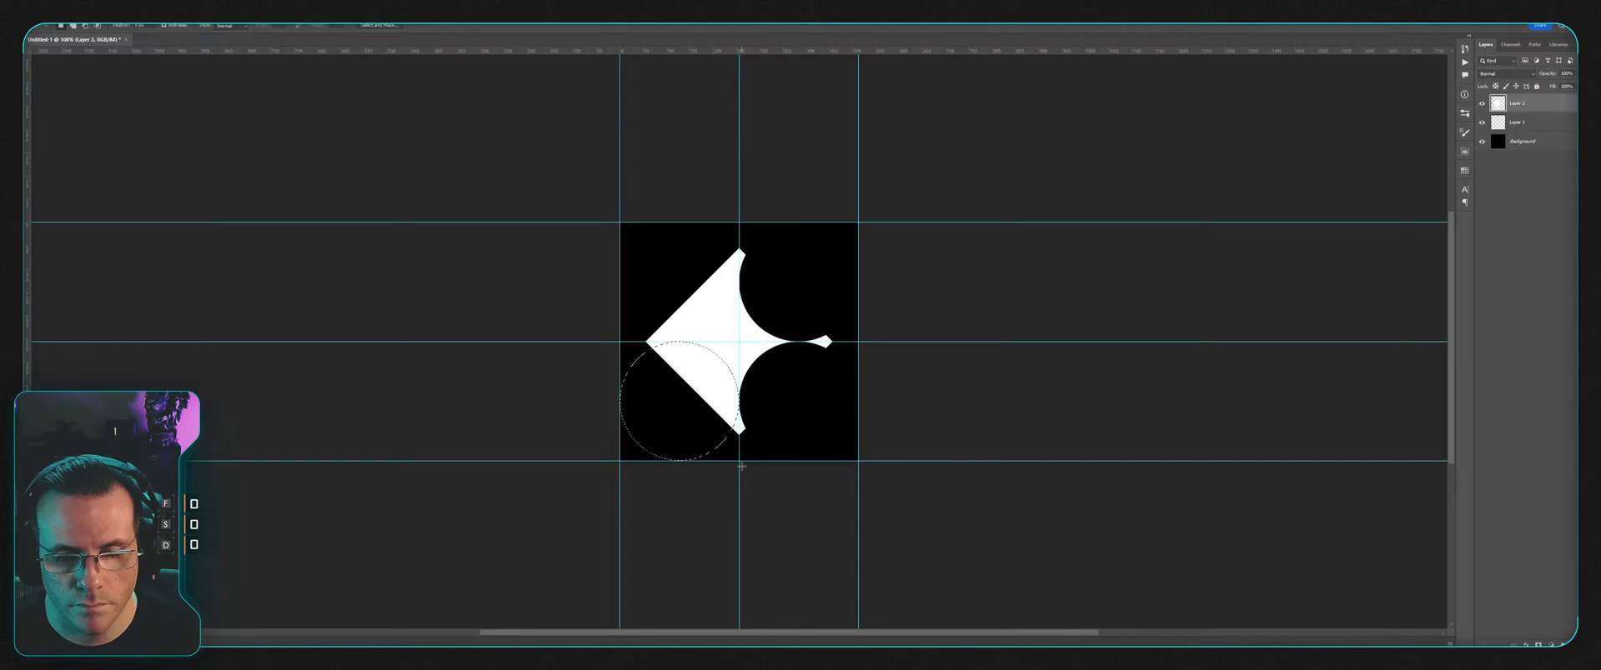
key(Delete)
key(ctrl+d)
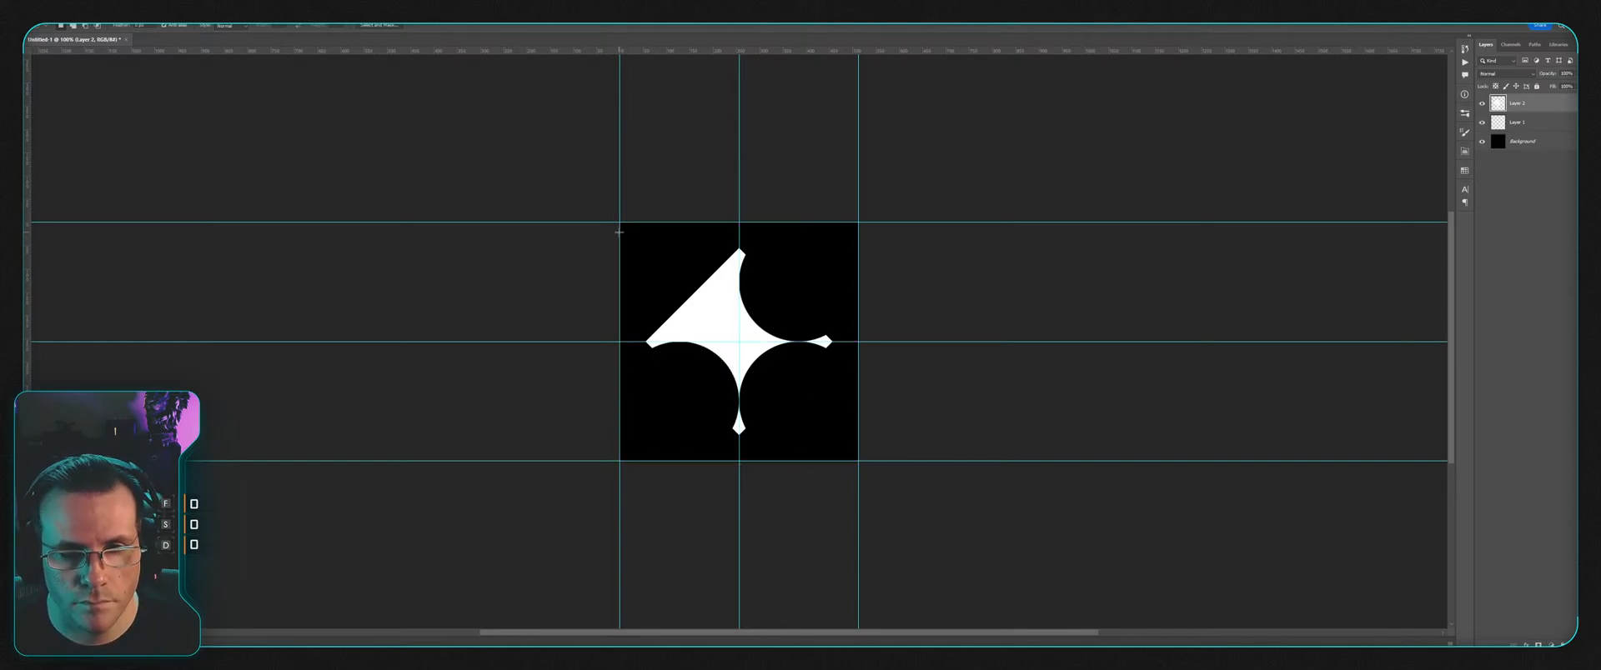
shift+drag(619, 222, 744, 333)
key(Delete)
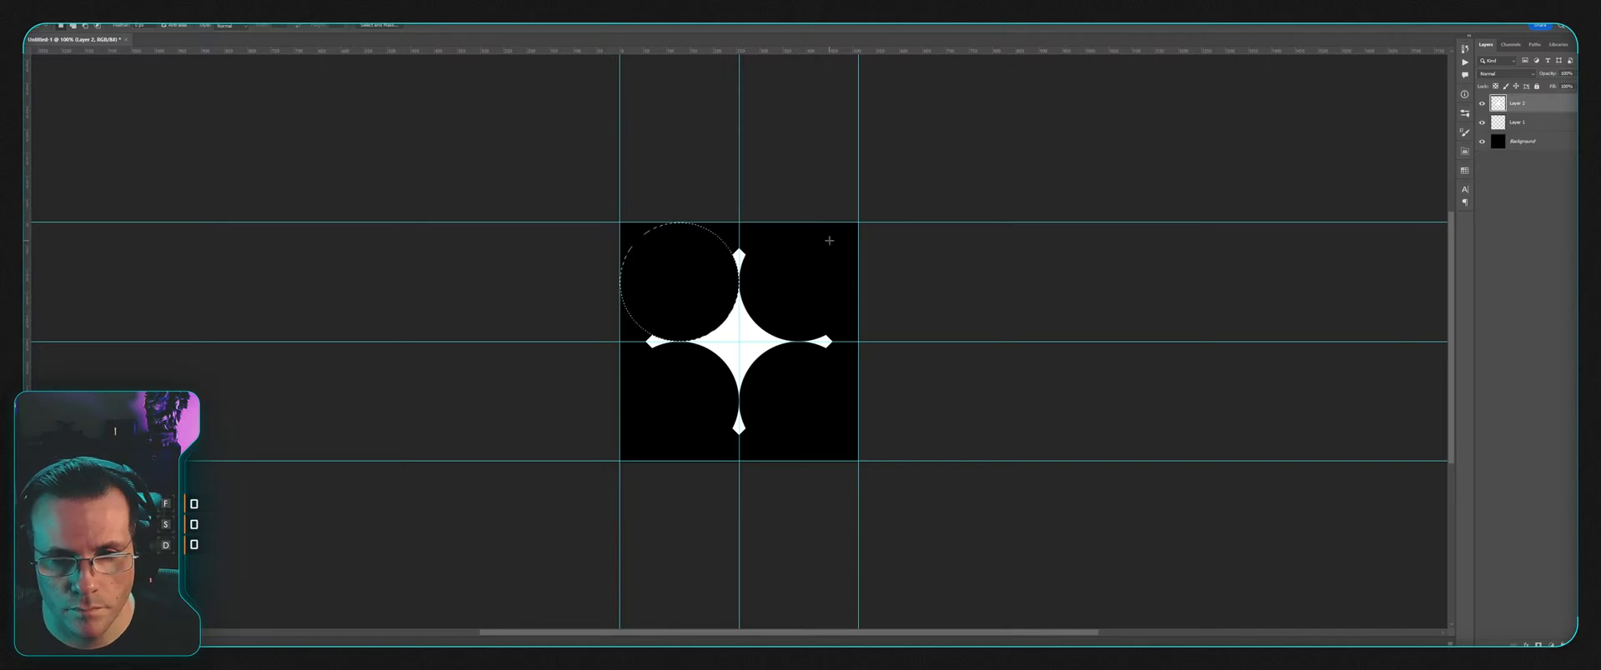
key(ctrl+d)
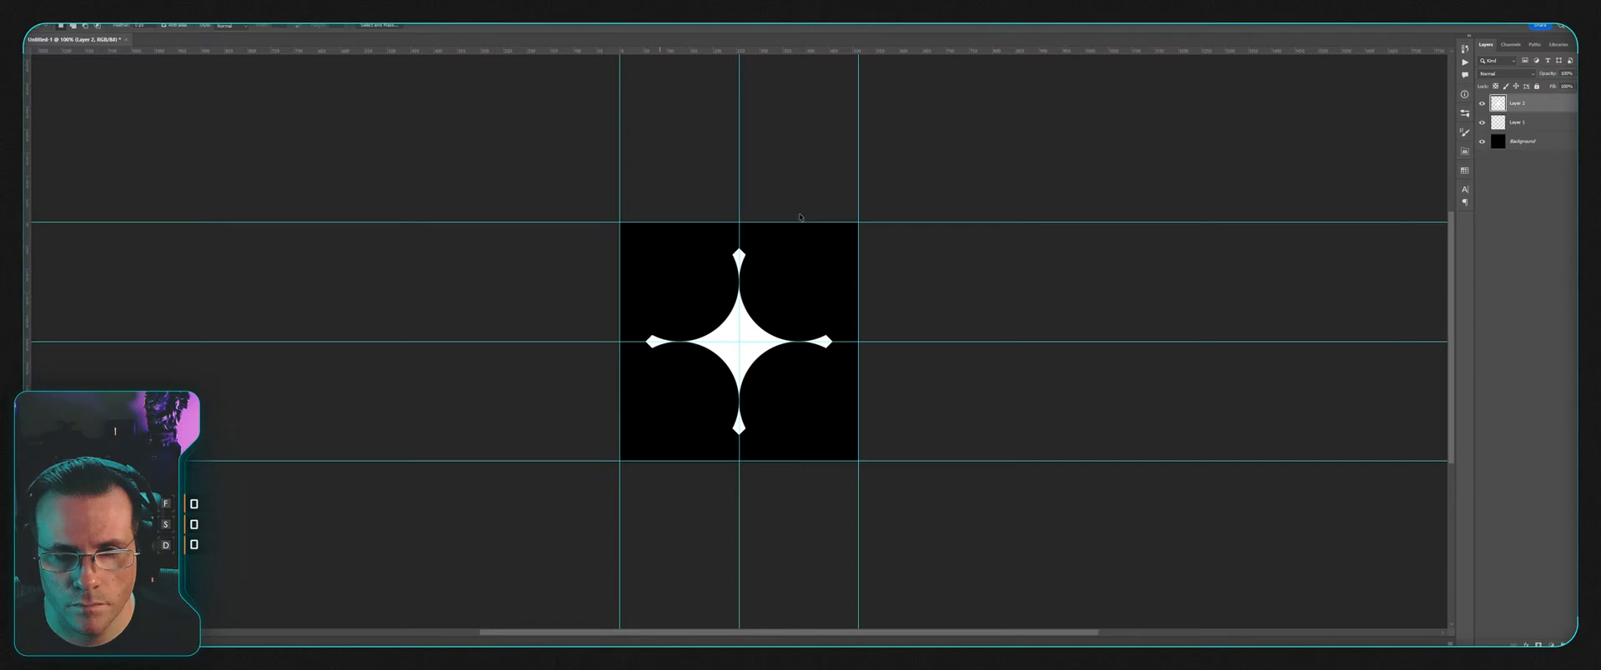
Step: Blur the four-pointed star into a soft glow with rays reaching the canvas edges, and hide the guides
key(ctrl+alt+f)
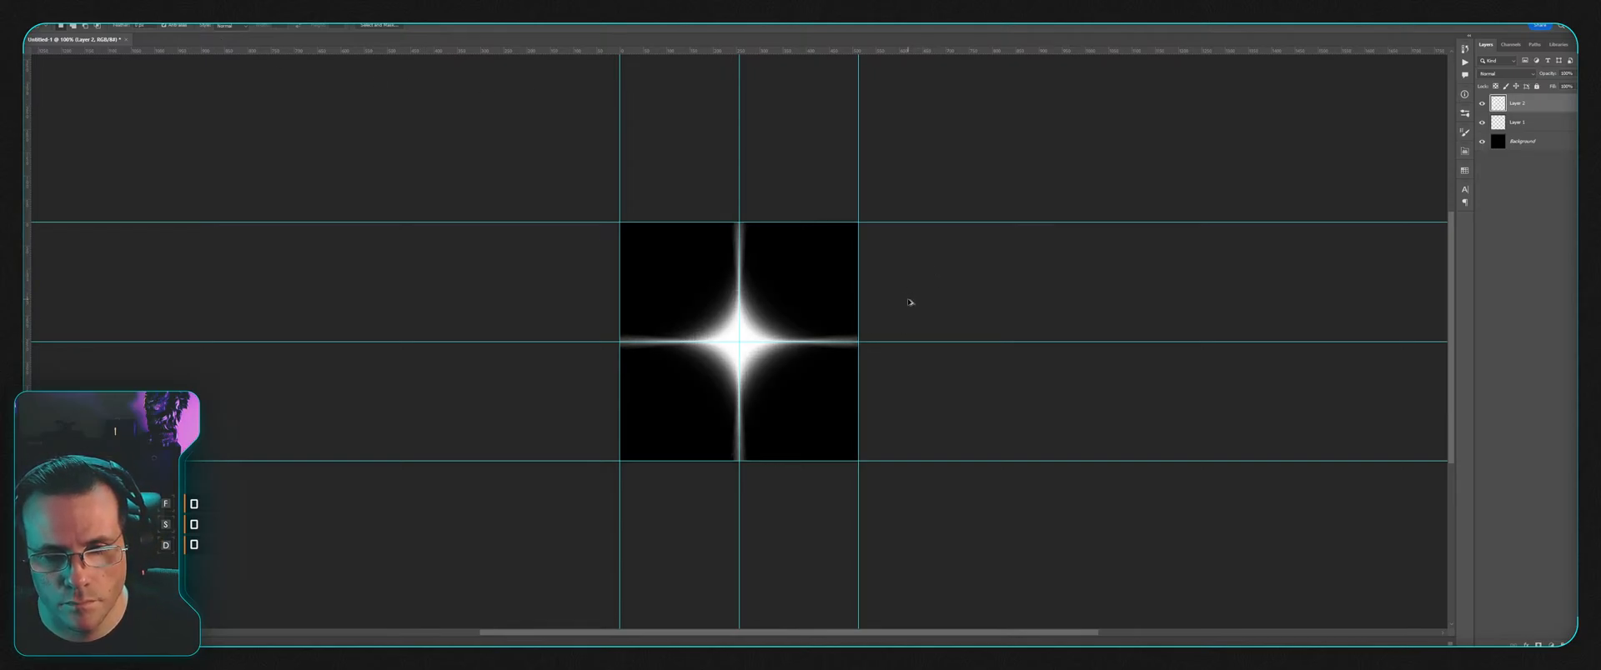
key(ctrl+z)
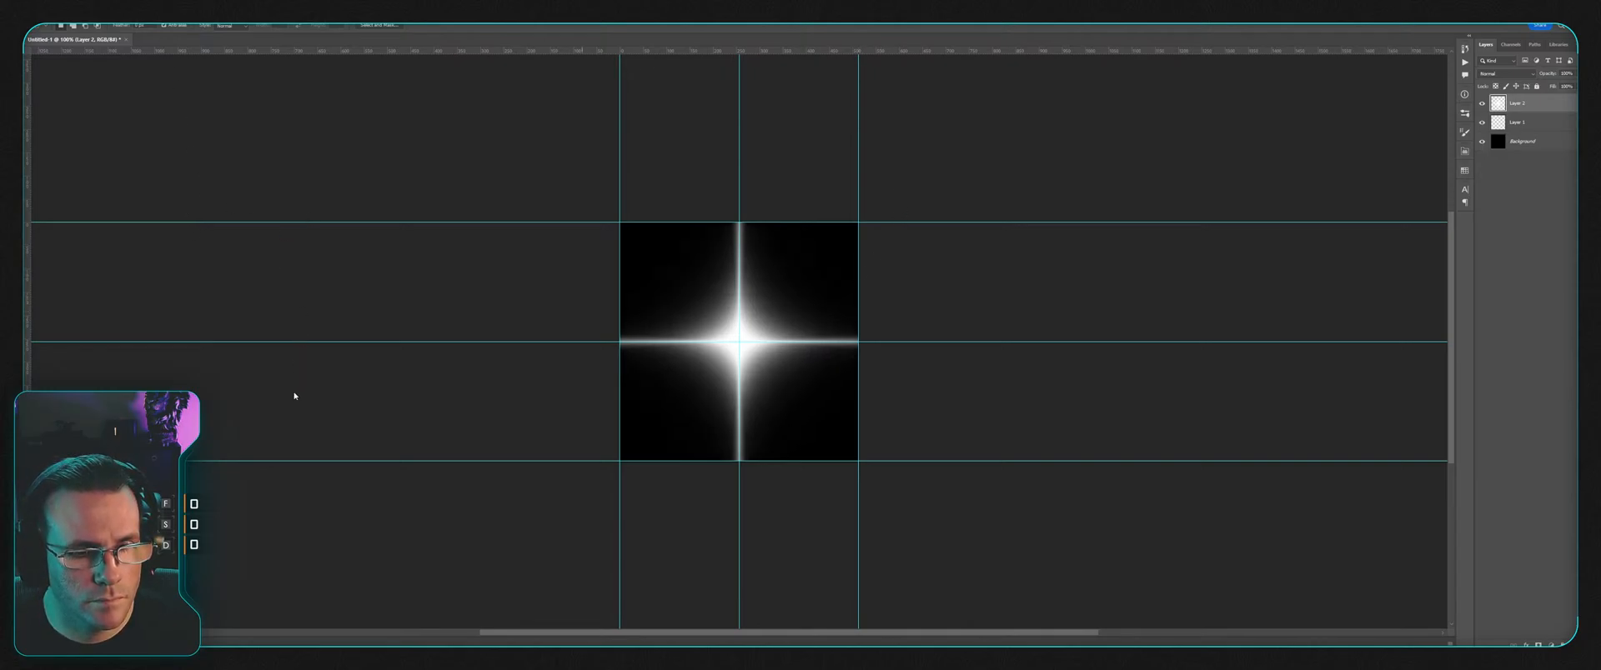
key(ctrl+semicolon)
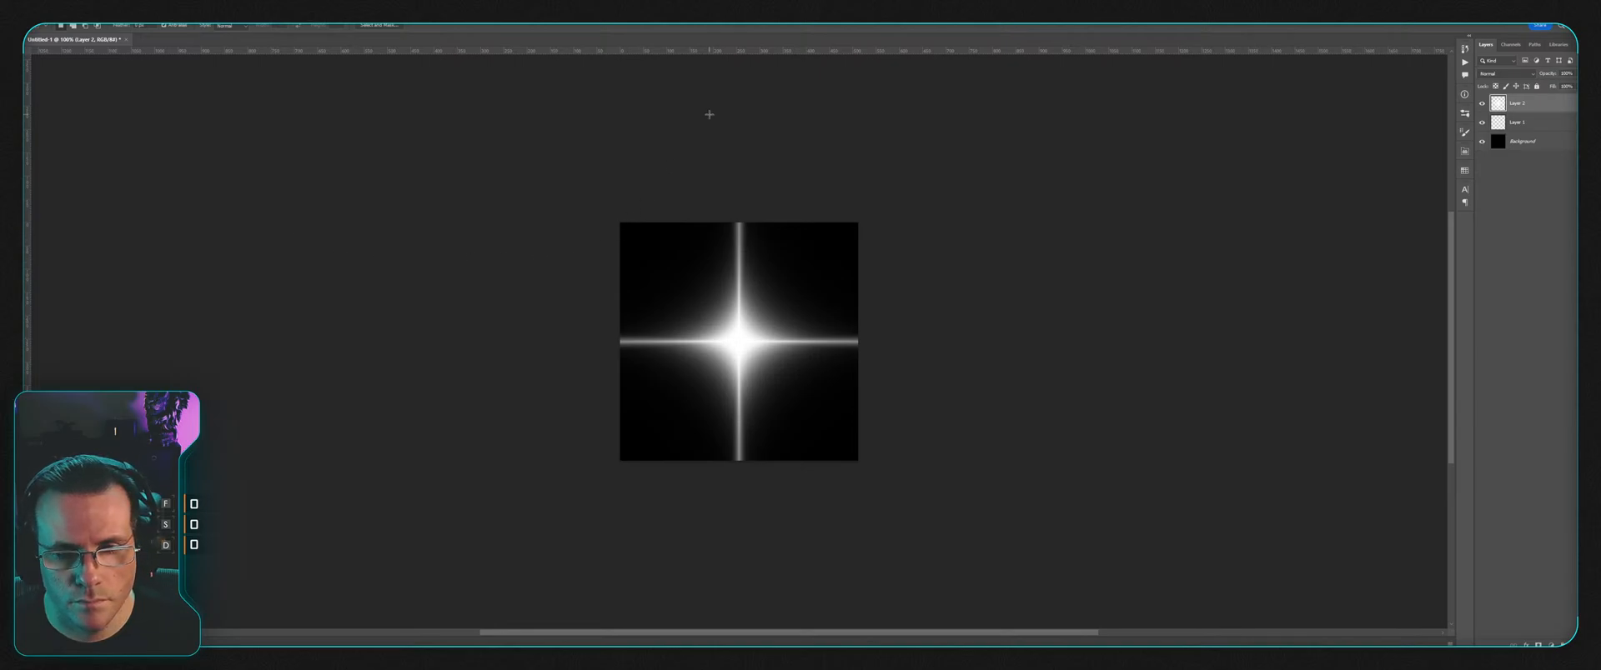
Step: Fade out the tips of the four glint rays near the canvas edges with a large soft Eraser
key(e)
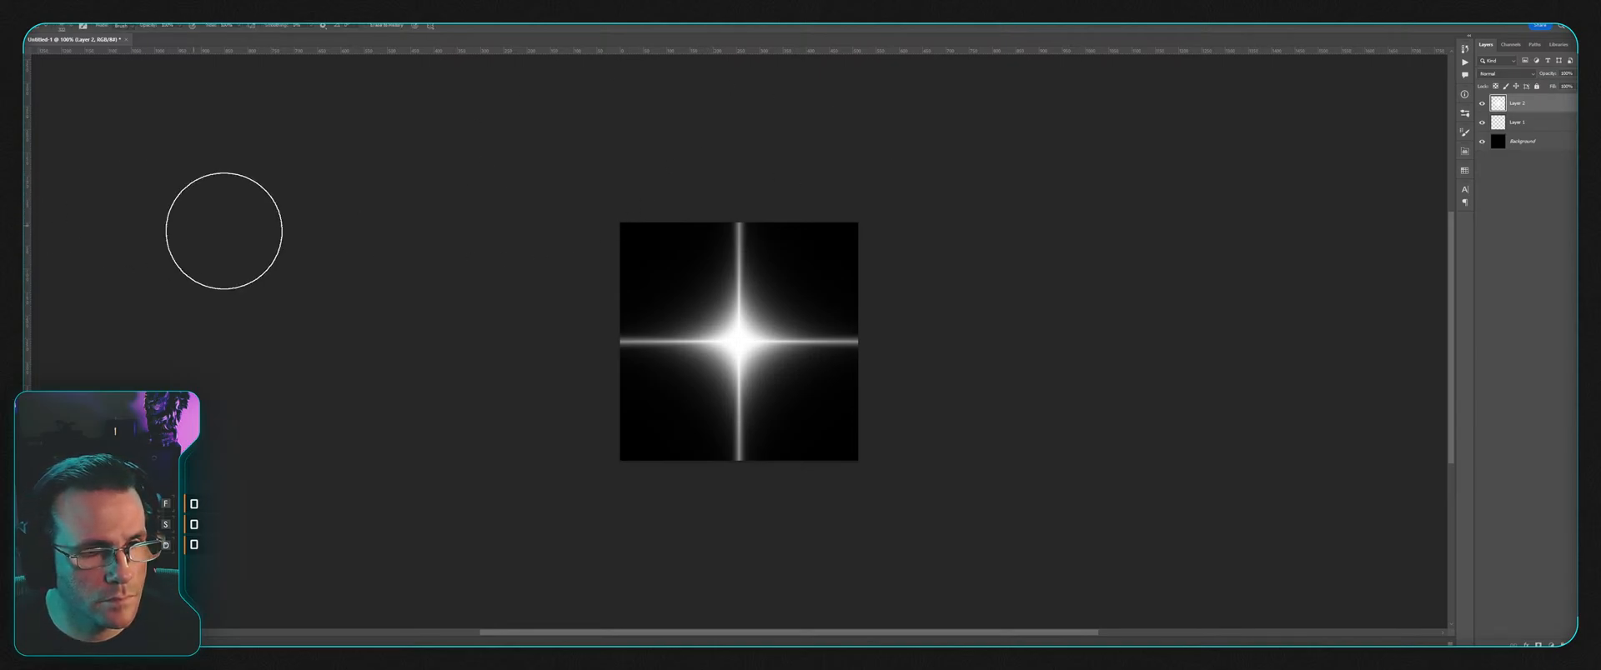
drag(569, 332, 571, 321)
mouse_move(730, 175)
mouse_down()
mouse_move(751, 168)
mouse_move(739, 184)
mouse_up()
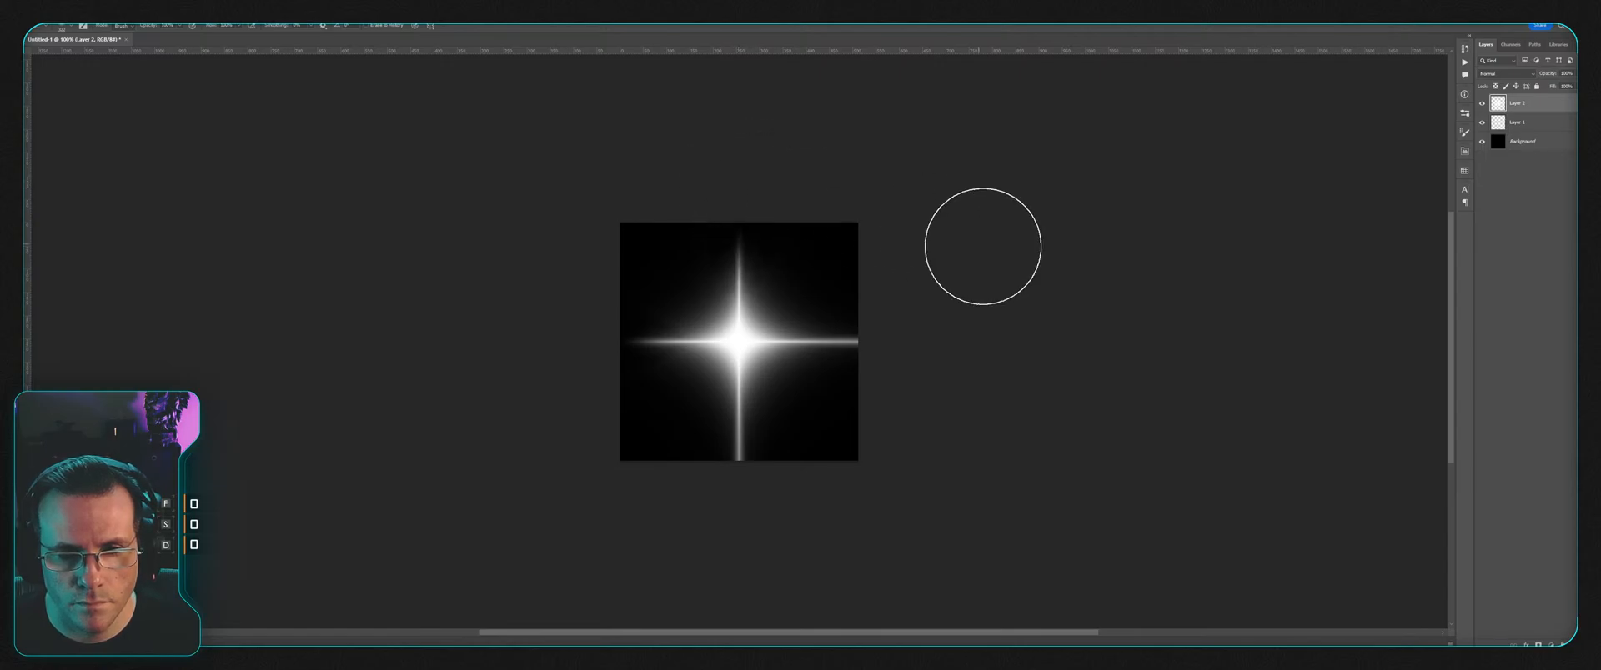
drag(879, 343, 893, 354)
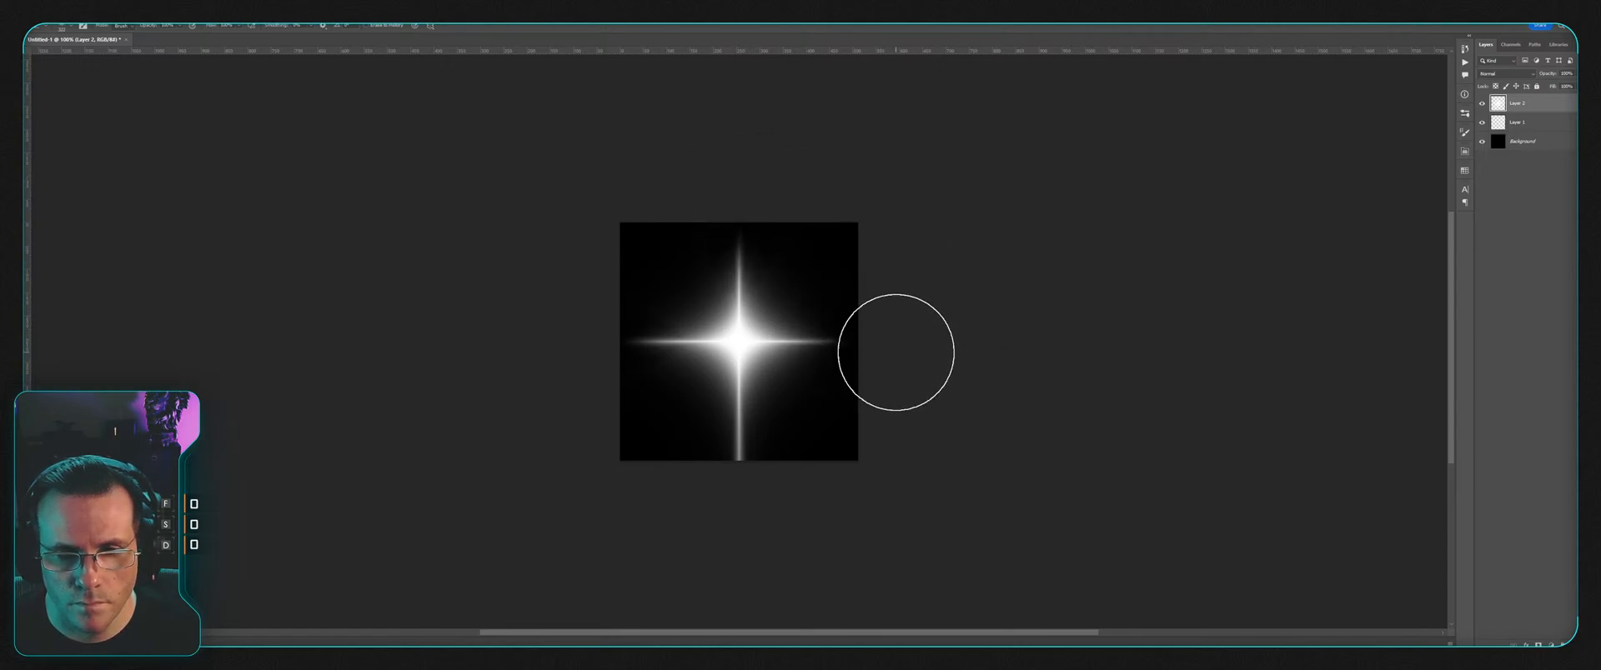
mouse_move(740, 497)
mouse_down()
mouse_move(643, 403)
mouse_move(604, 336)
mouse_up()
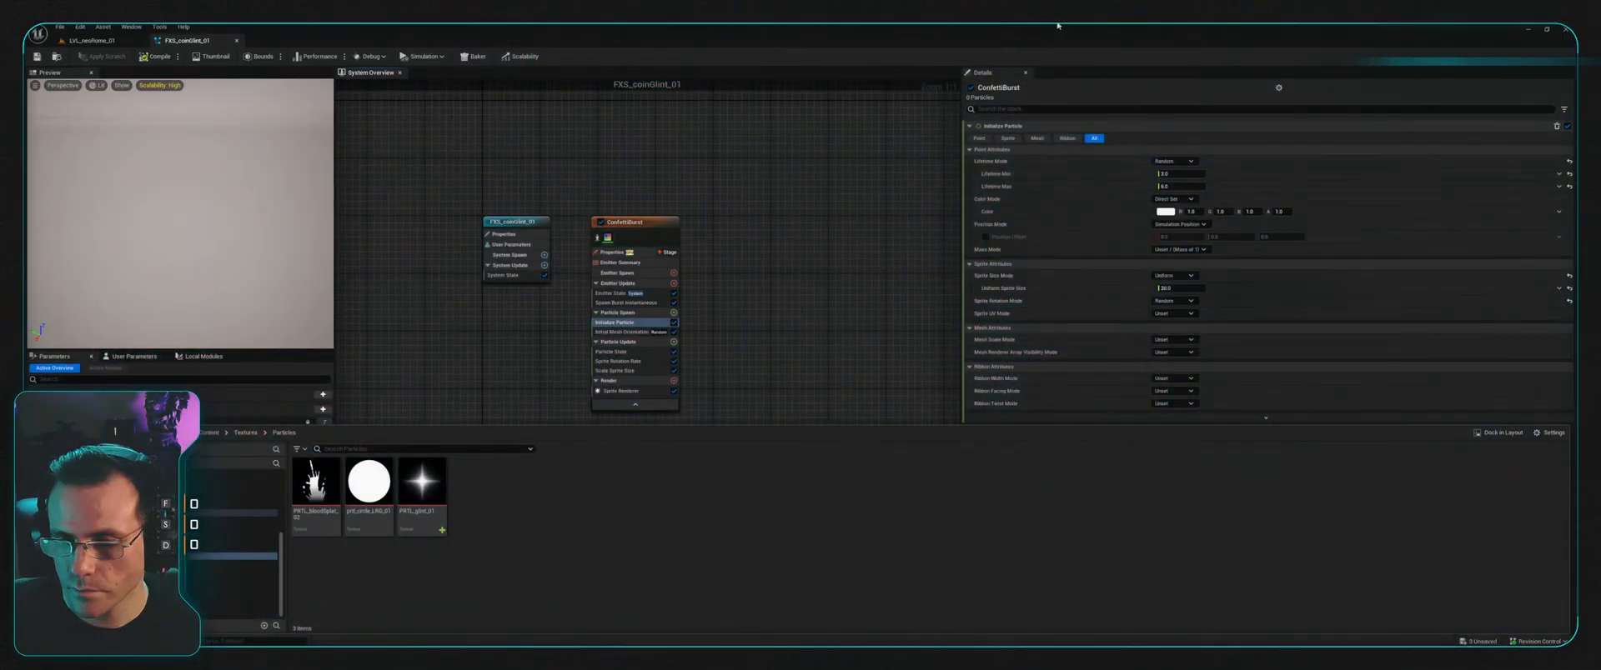
Step: In Unreal Editor, open the base particle material MAT_PRTL_base_01 from the Materials/Particles folder
key(ctrl+space)
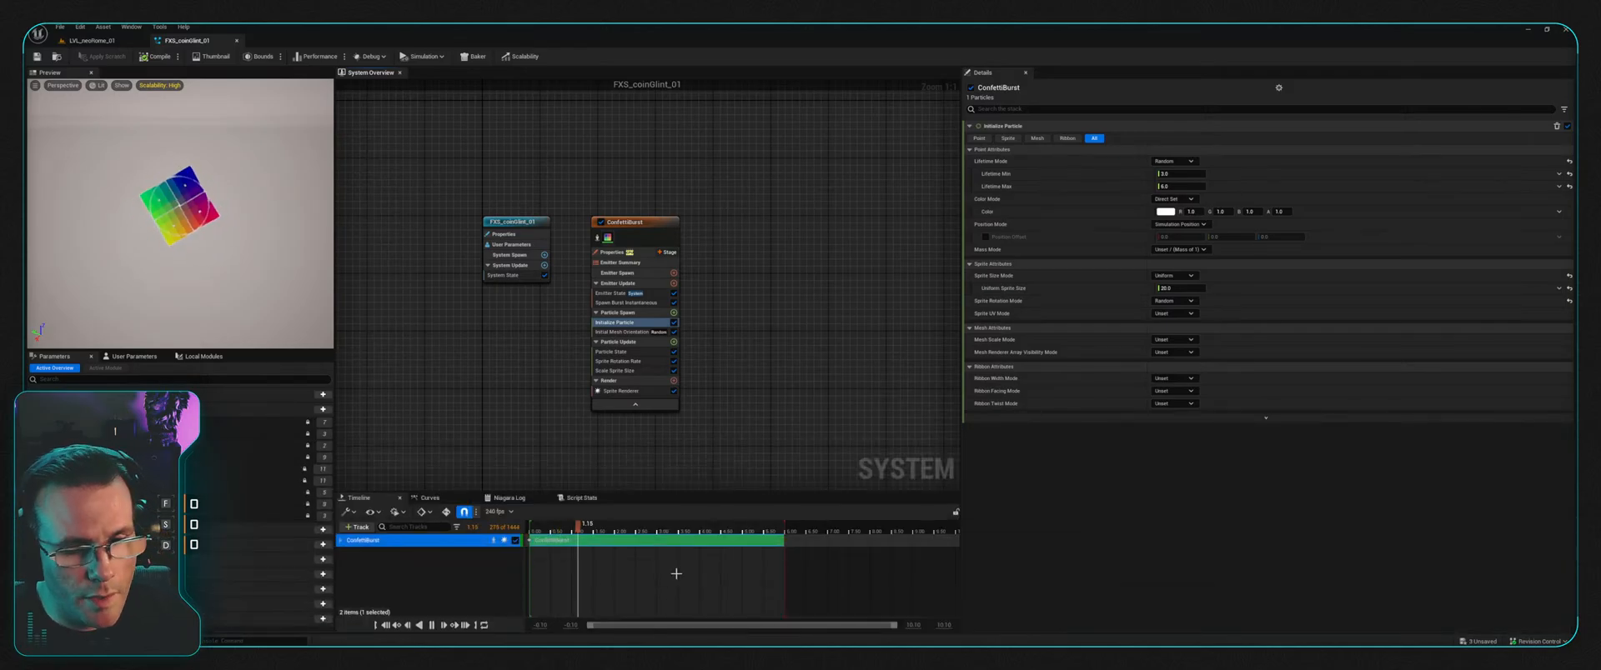
key(ctrl+space)
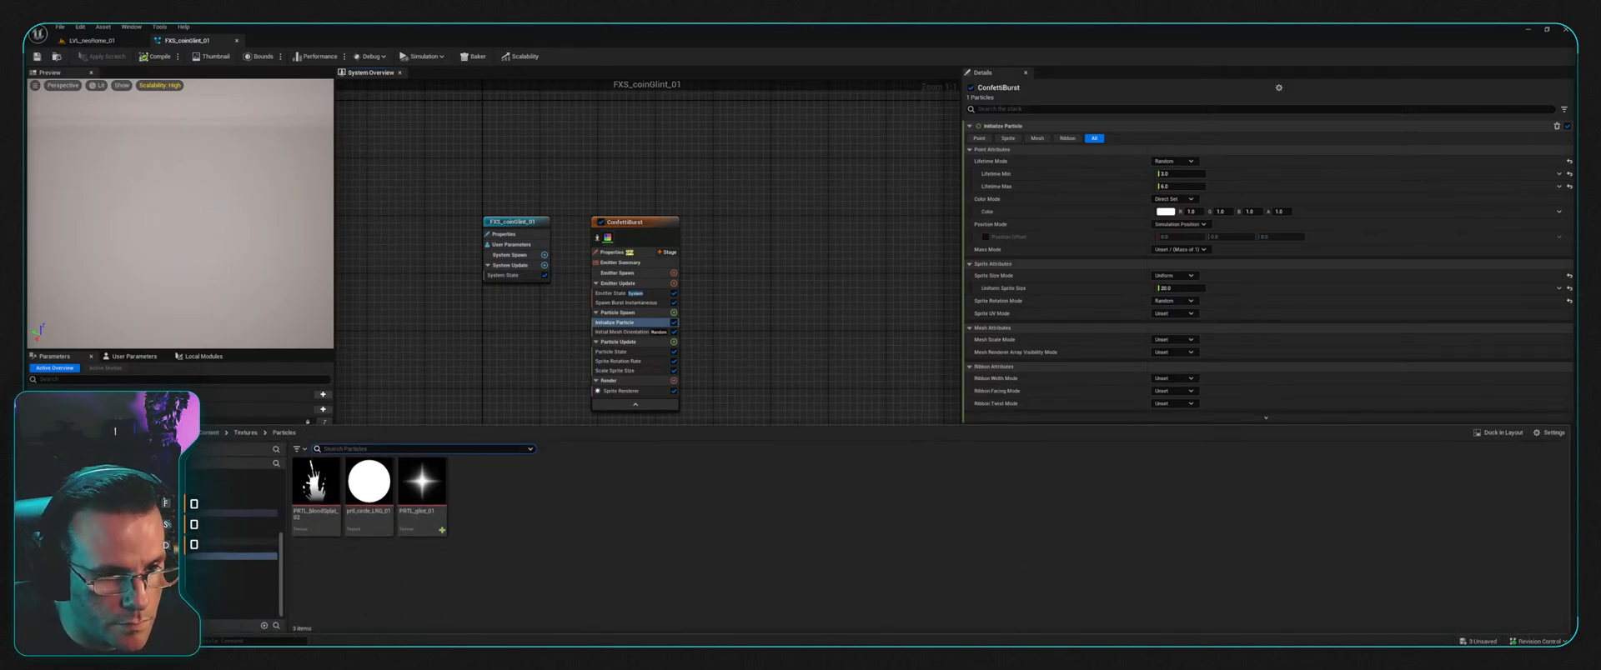
click(250, 512)
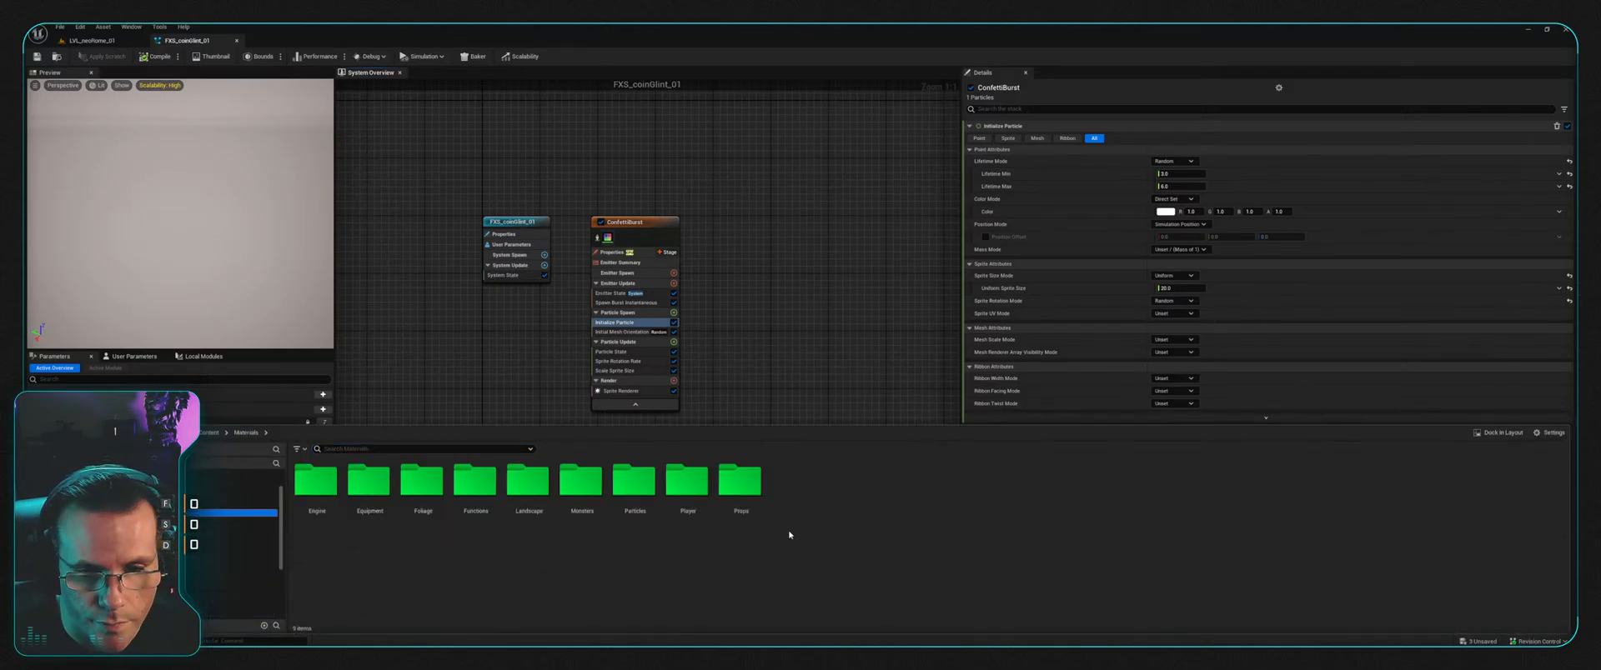
click(629, 489)
double_click(629, 488)
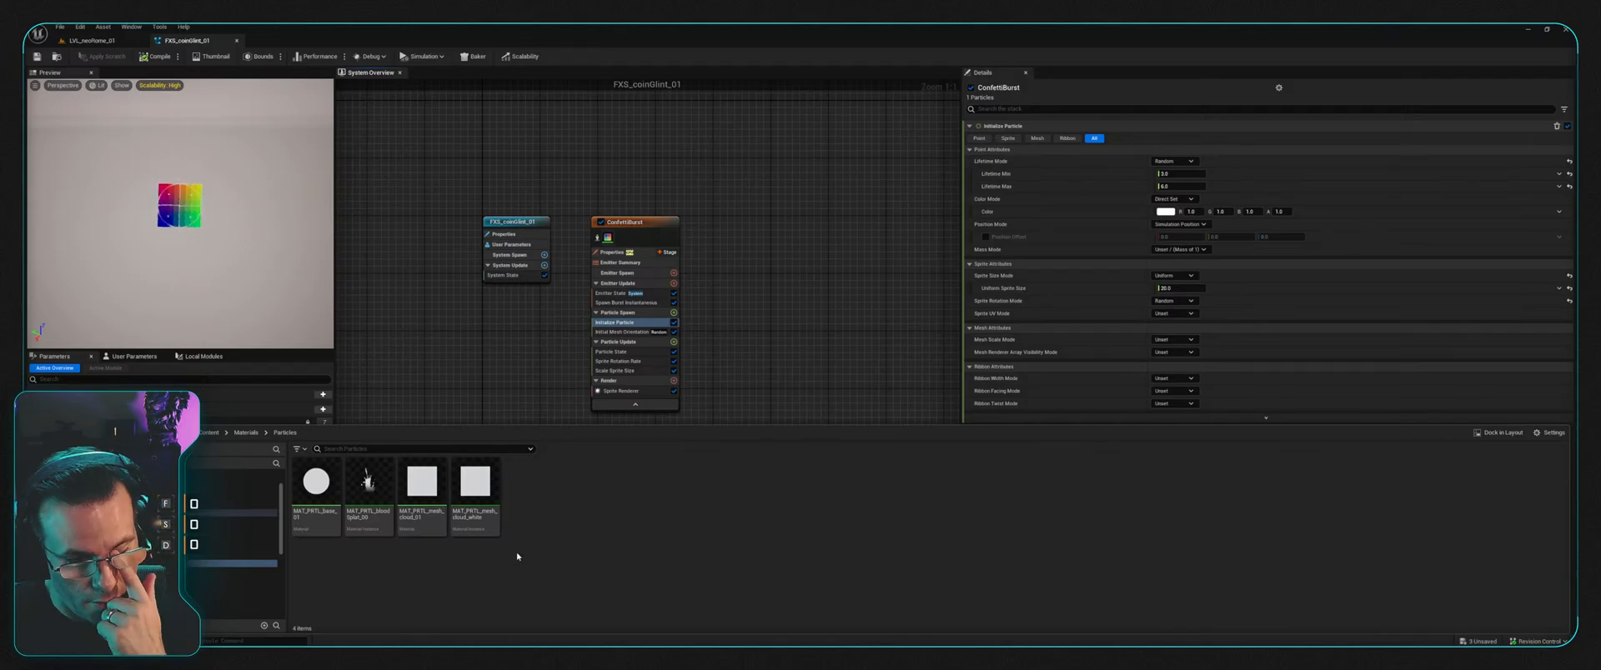
double_click(316, 488)
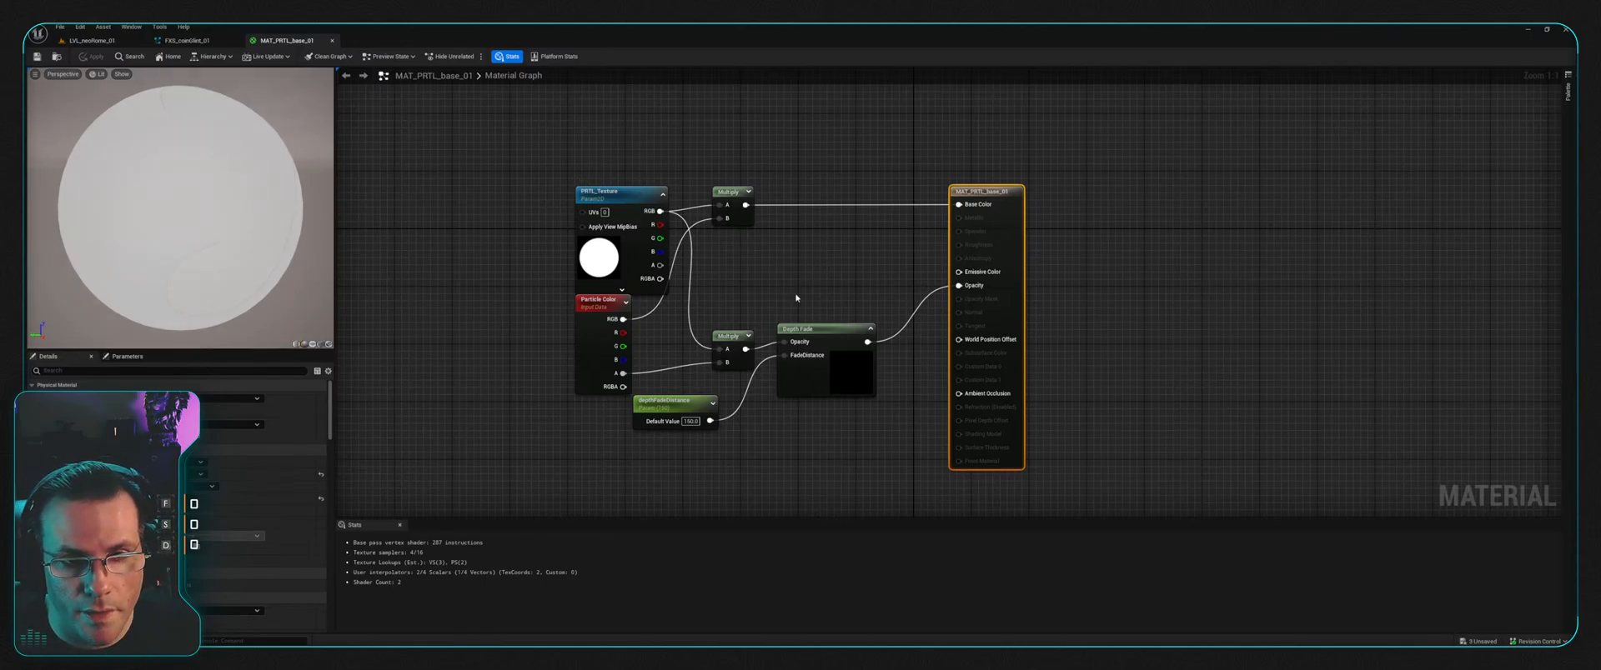
Step: Space out the PRTL_Texture, upper Multiply and output nodes in the material graph of MAT_PRTL_base_01
drag(612, 191, 605, 182)
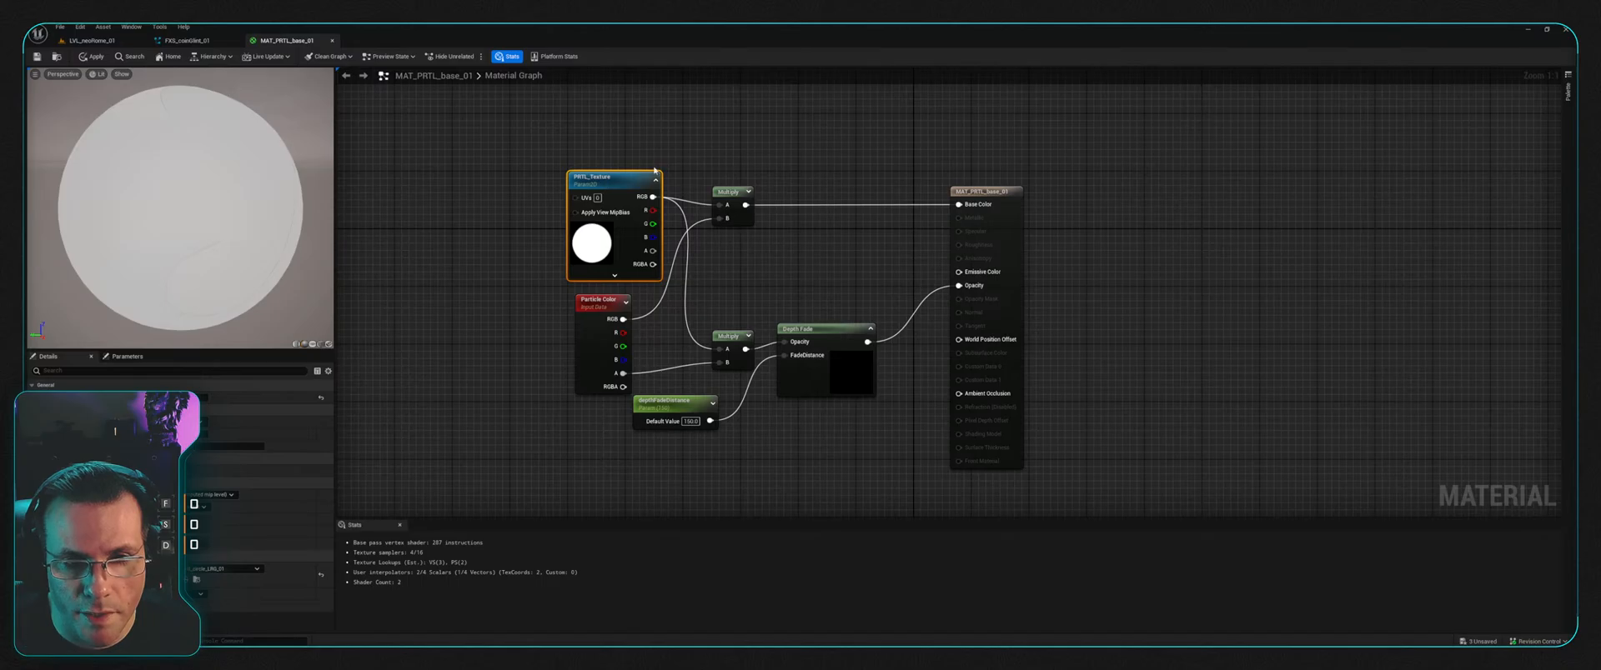
drag(733, 191, 753, 183)
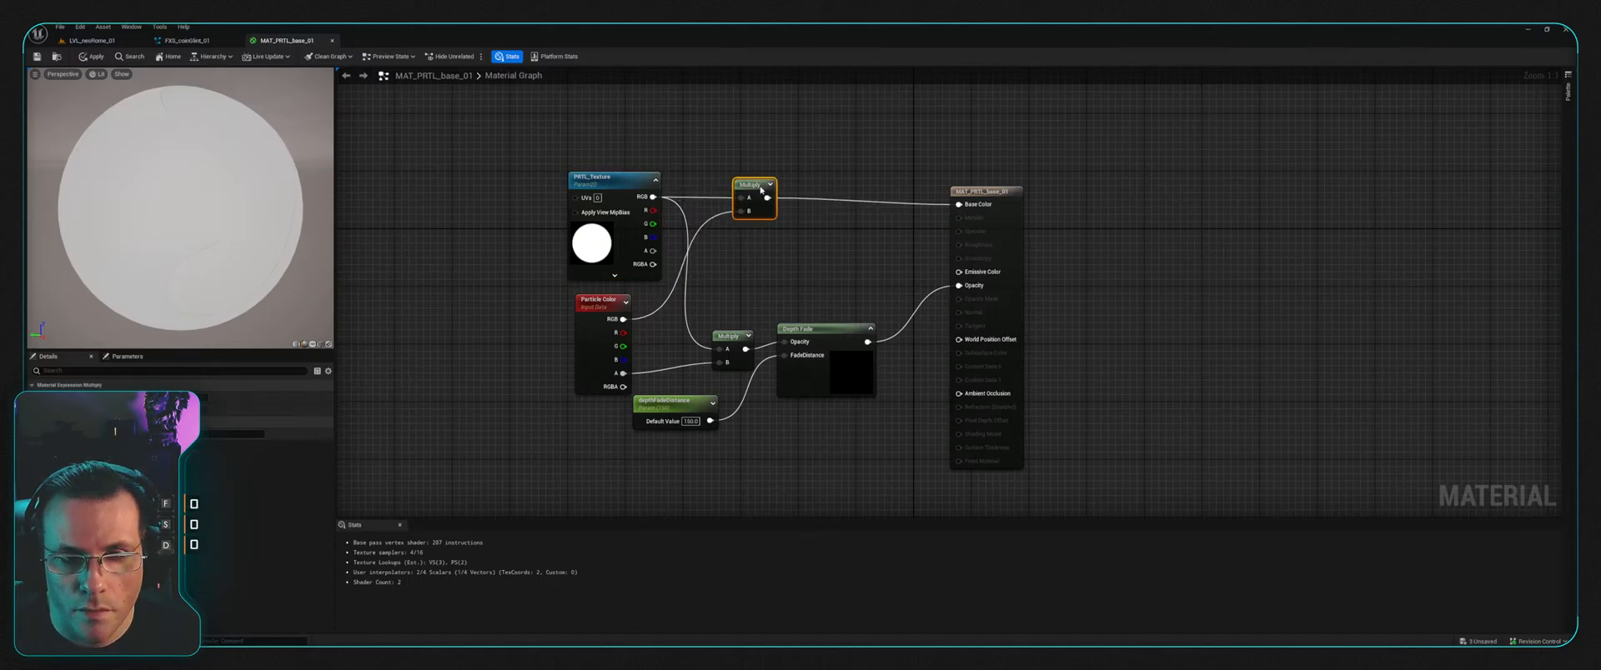
right_drag(831, 255, 872, 263)
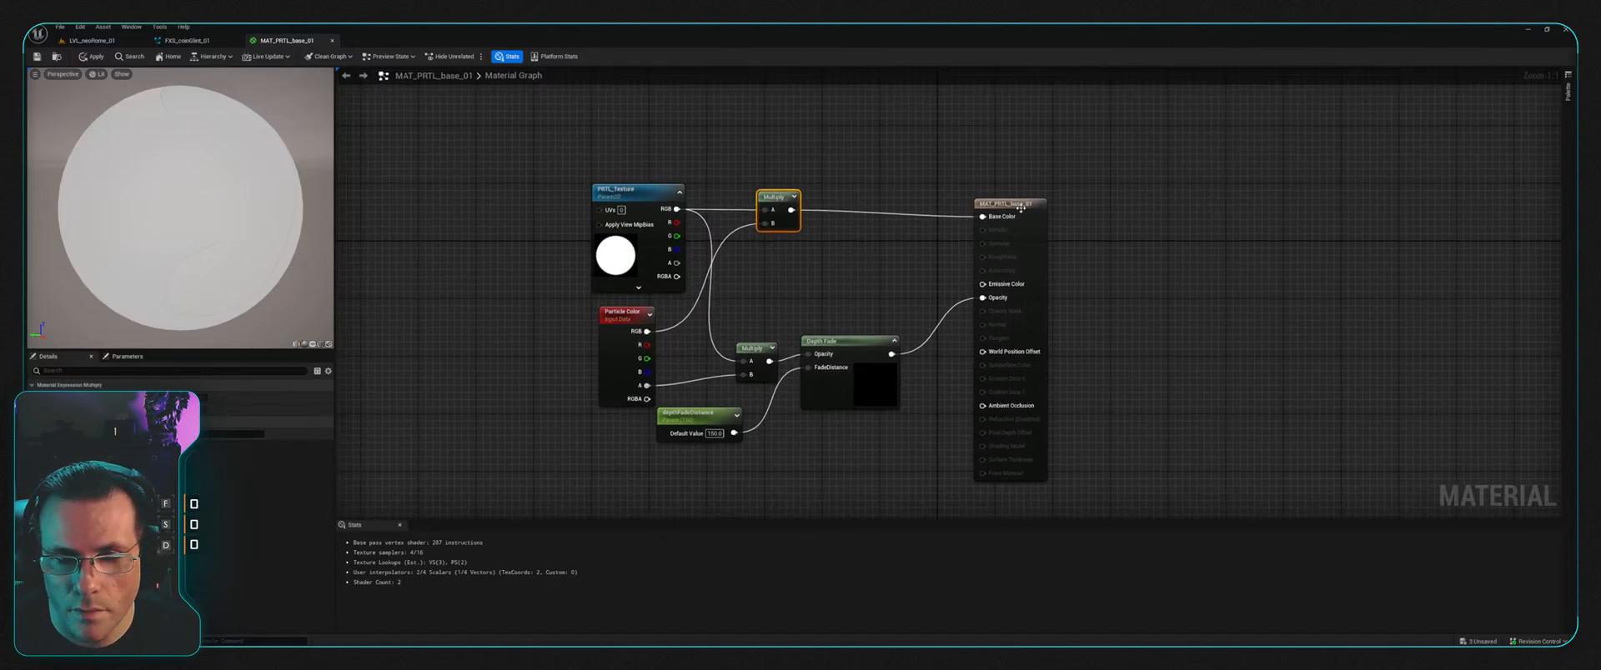
drag(1024, 205, 1044, 203)
right_drag(910, 170, 933, 175)
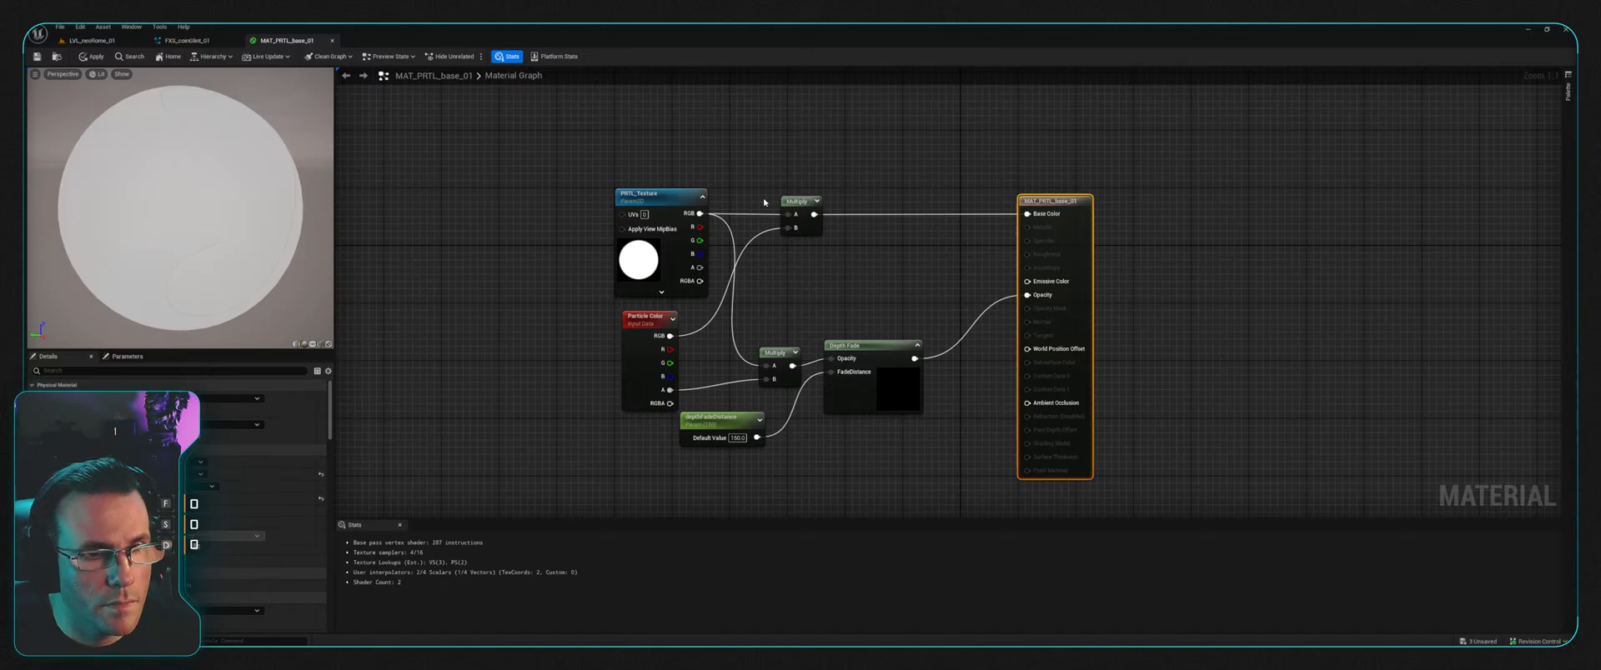
drag(179, 208, 208, 221)
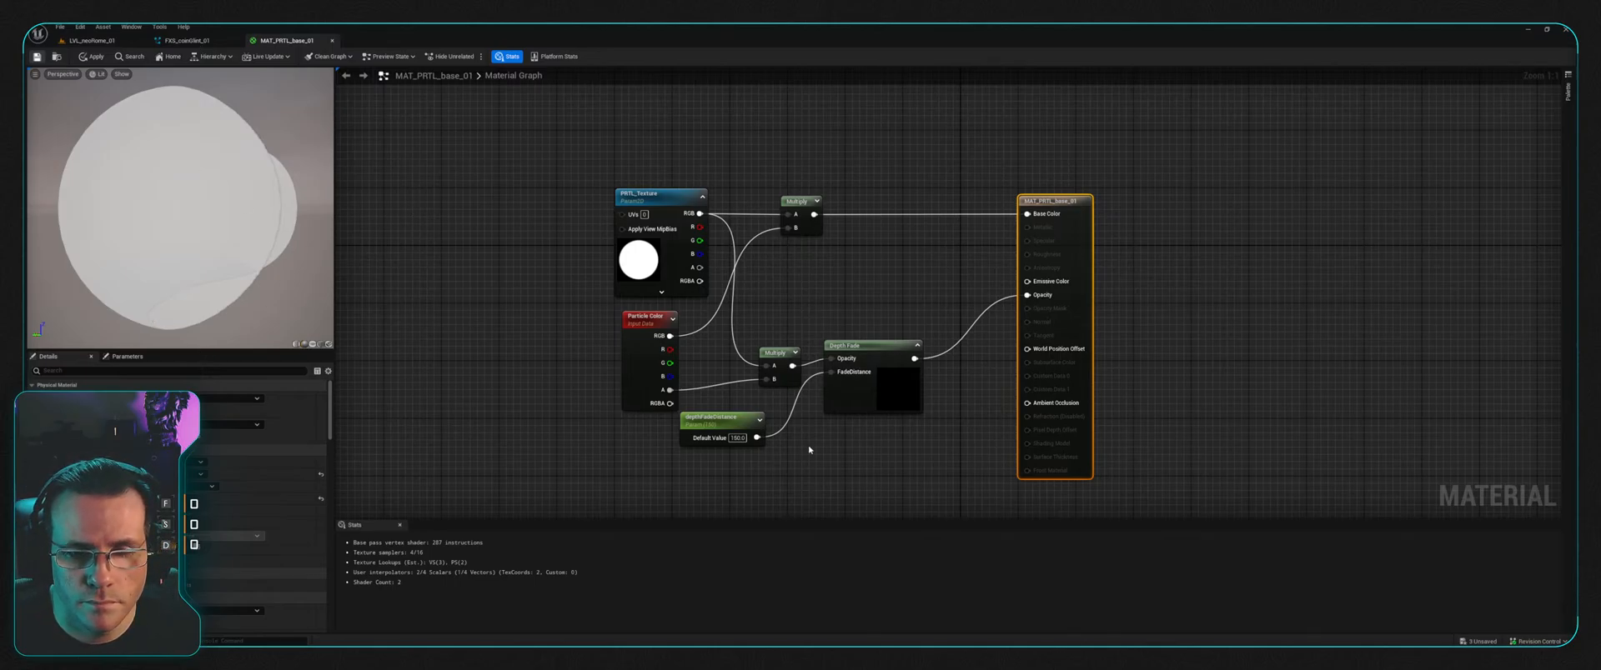
Step: Return to the level and create a material instance from MAT_PRTL_base_01 in the Materials/Particles folder
click(188, 40)
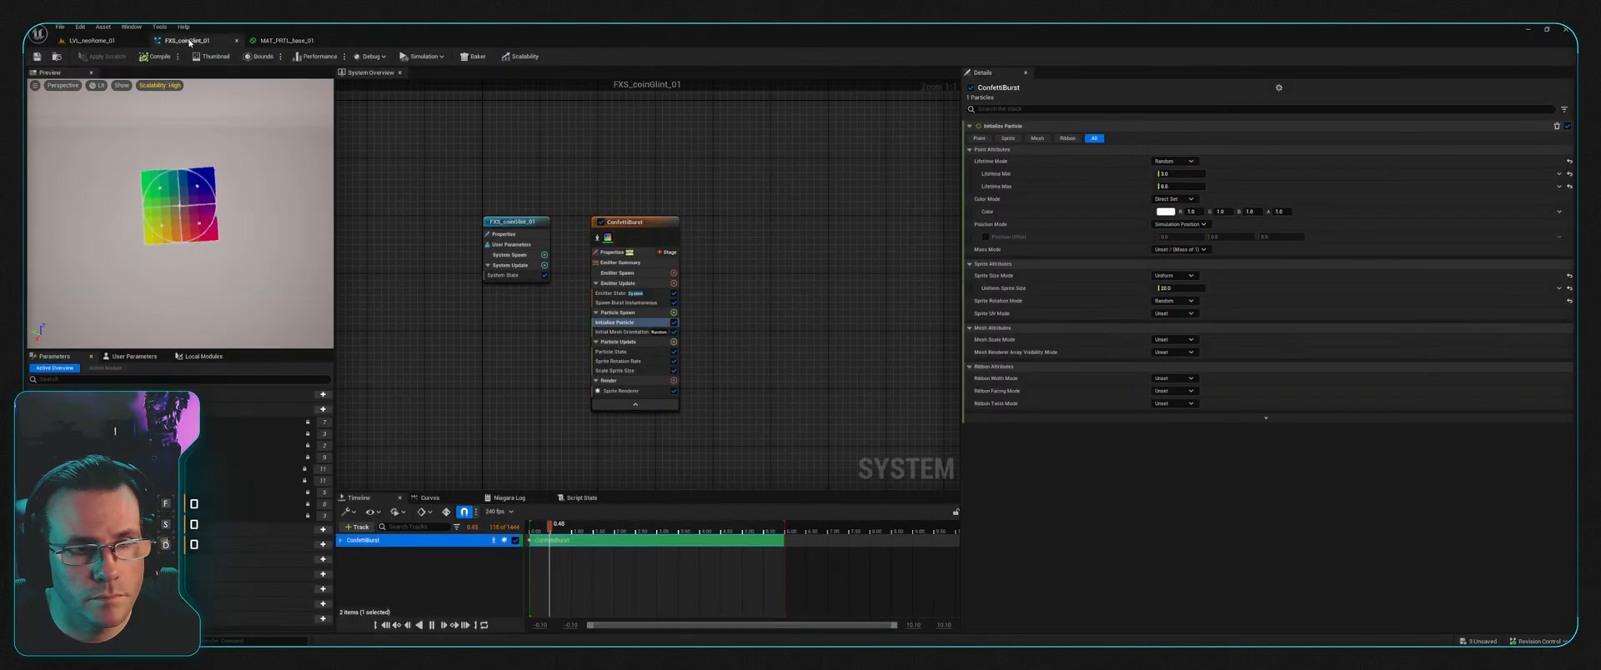
click(90, 41)
key(ctrl+space)
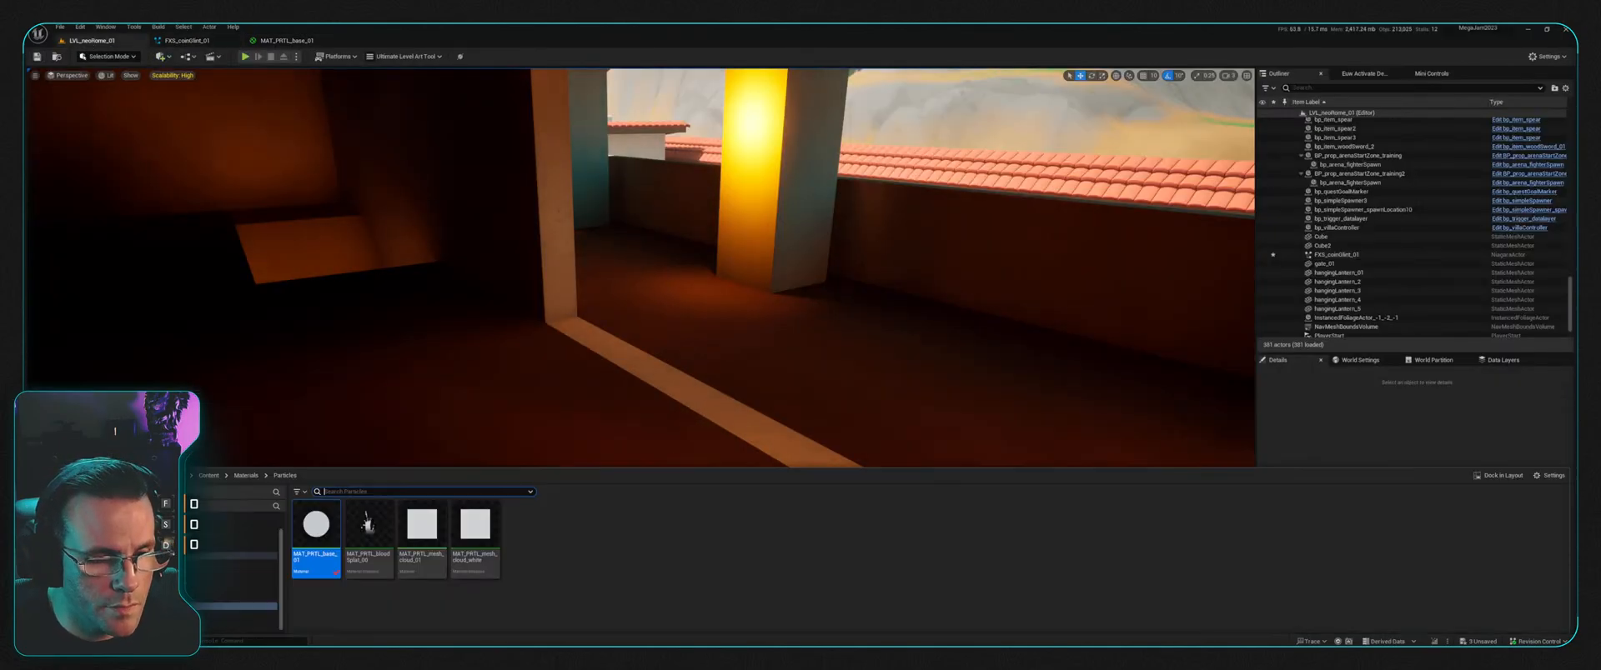
click(412, 258)
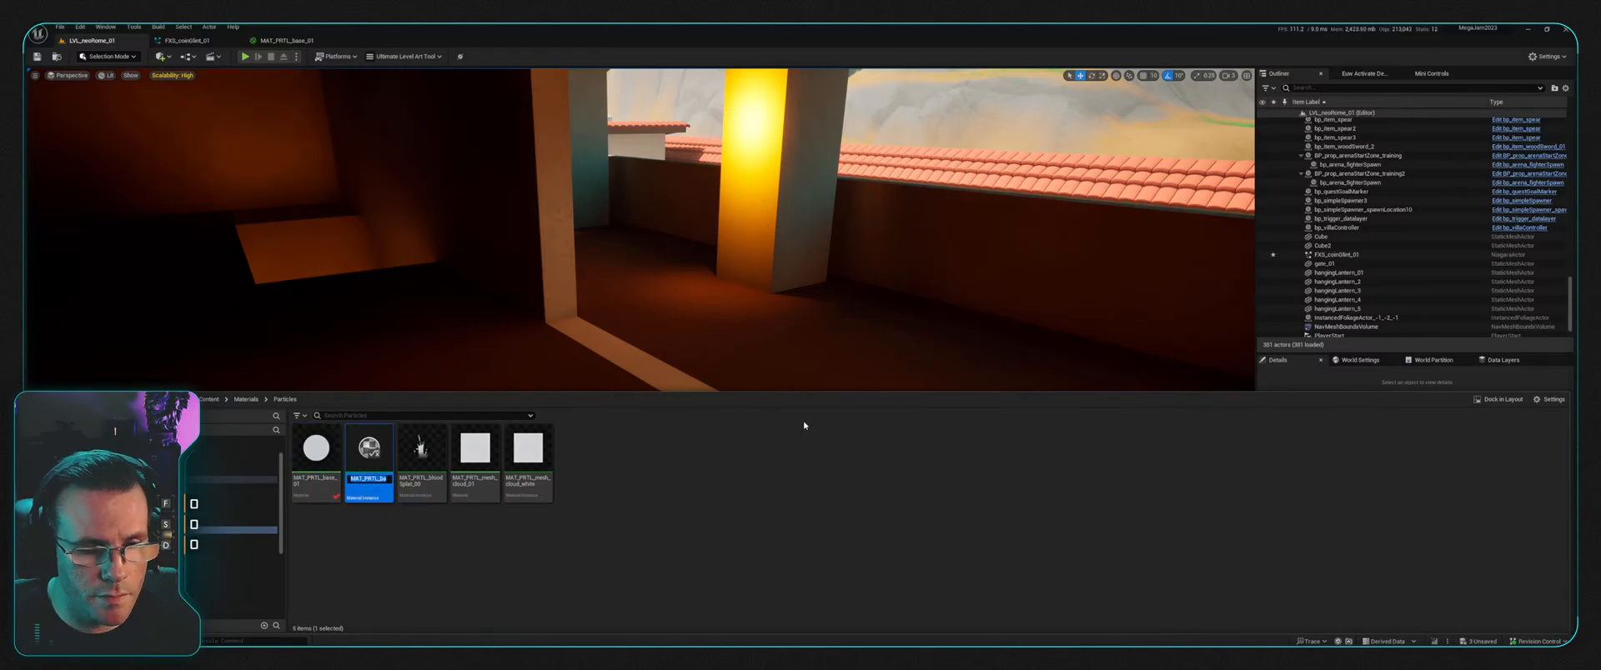
Step: Name the new material instance MAT_PRTL_glint_01
key(End)
key(BackSpace)
key(BackSpace)
key(BackSpace)
key(BackSpace)
key(BackSpace)
key(BackSpace)
key(BackSpace)
key(BackSpace)
key(BackSpace)
key(BackSpace)
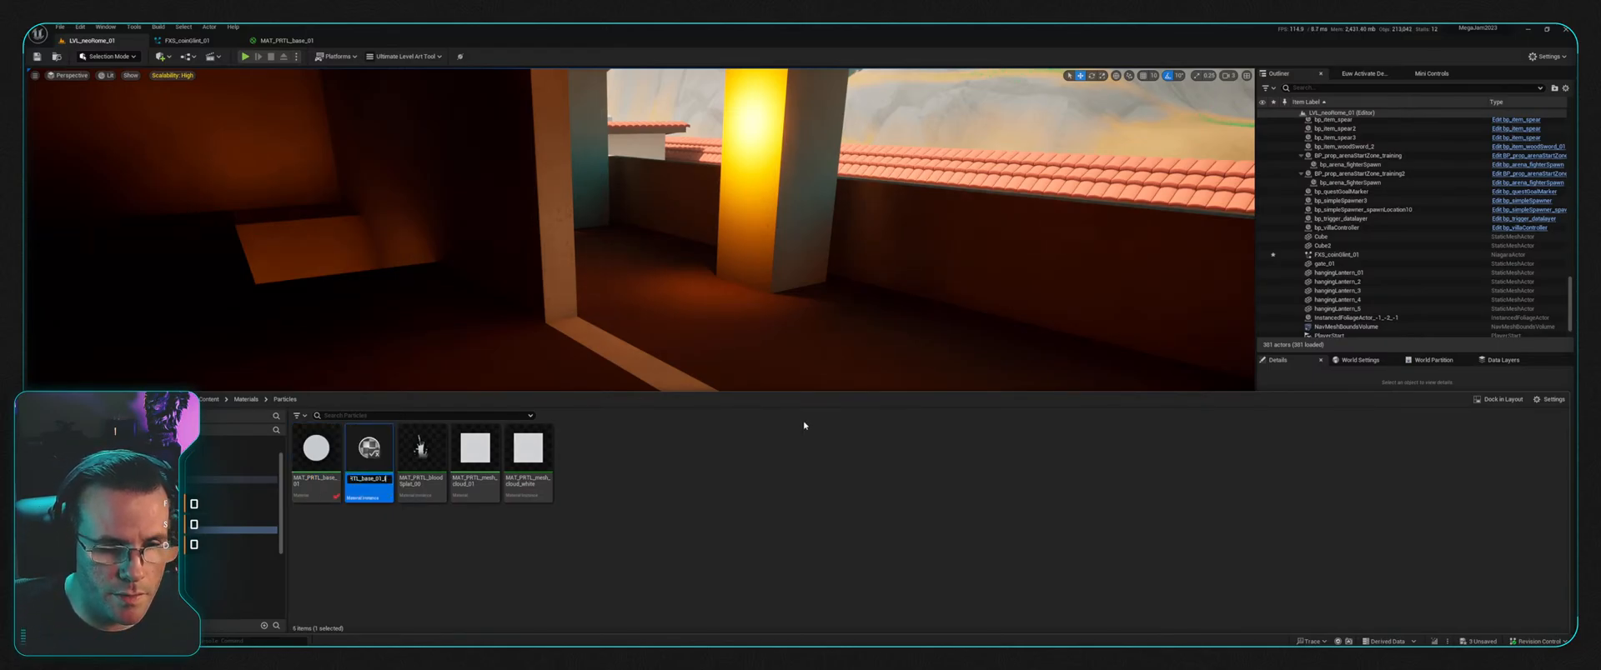
key(BackSpace)
key(BackSpace)
text(glin)
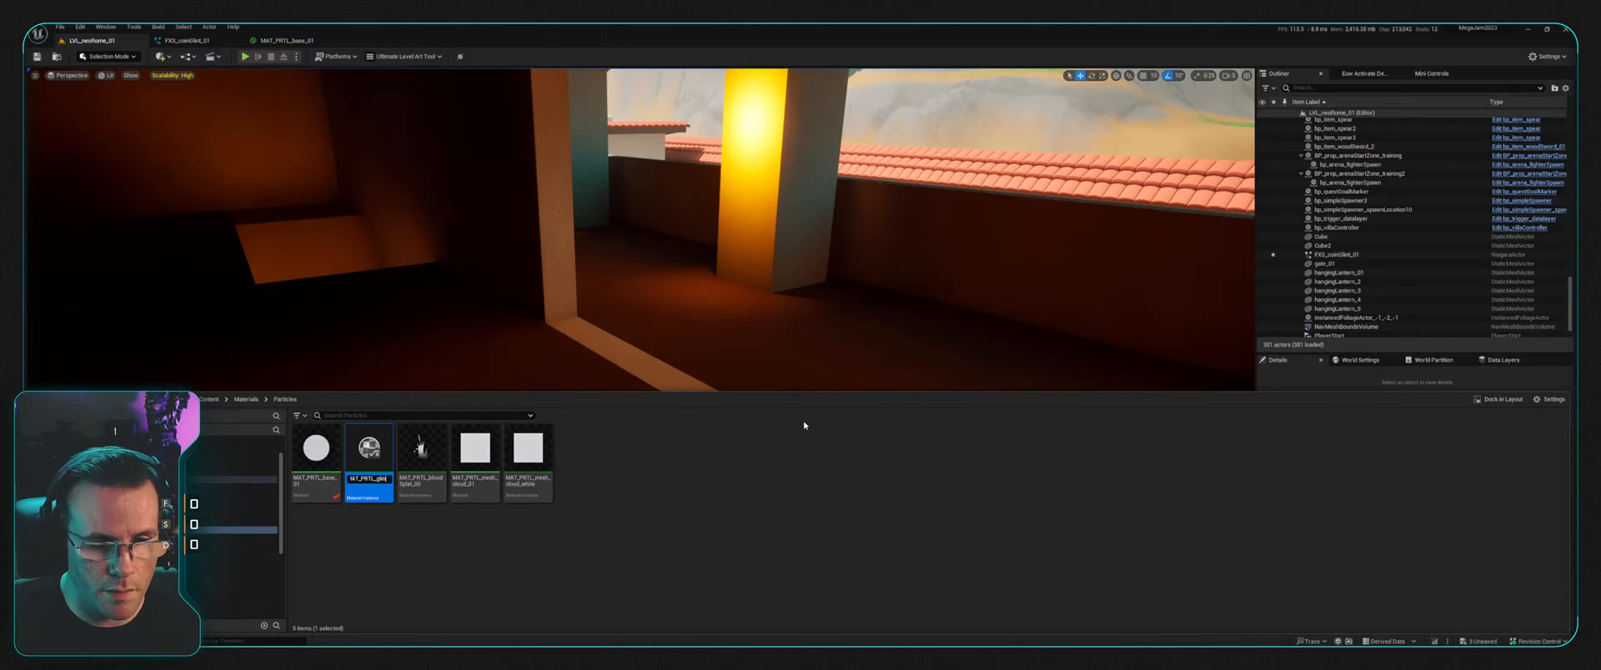
text(t_01)
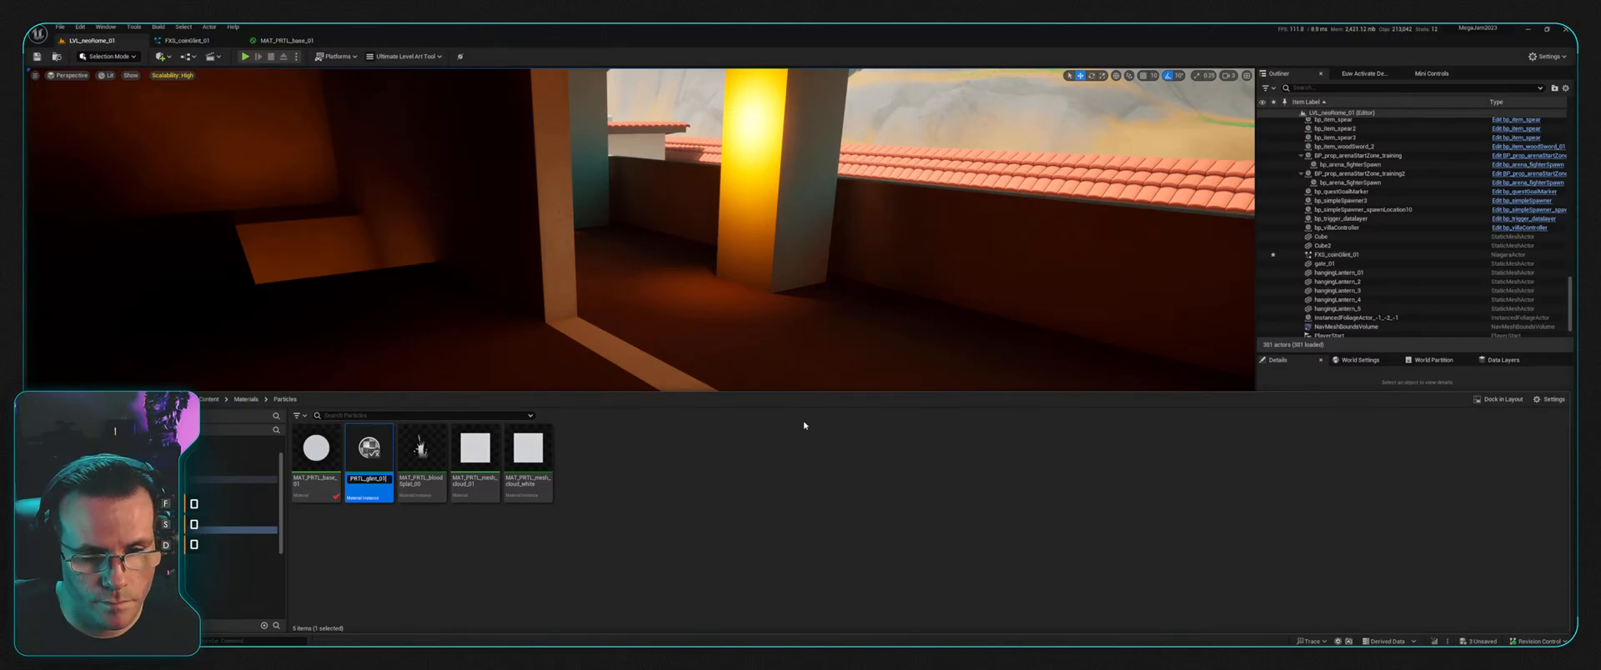
key(Return)
click(725, 478)
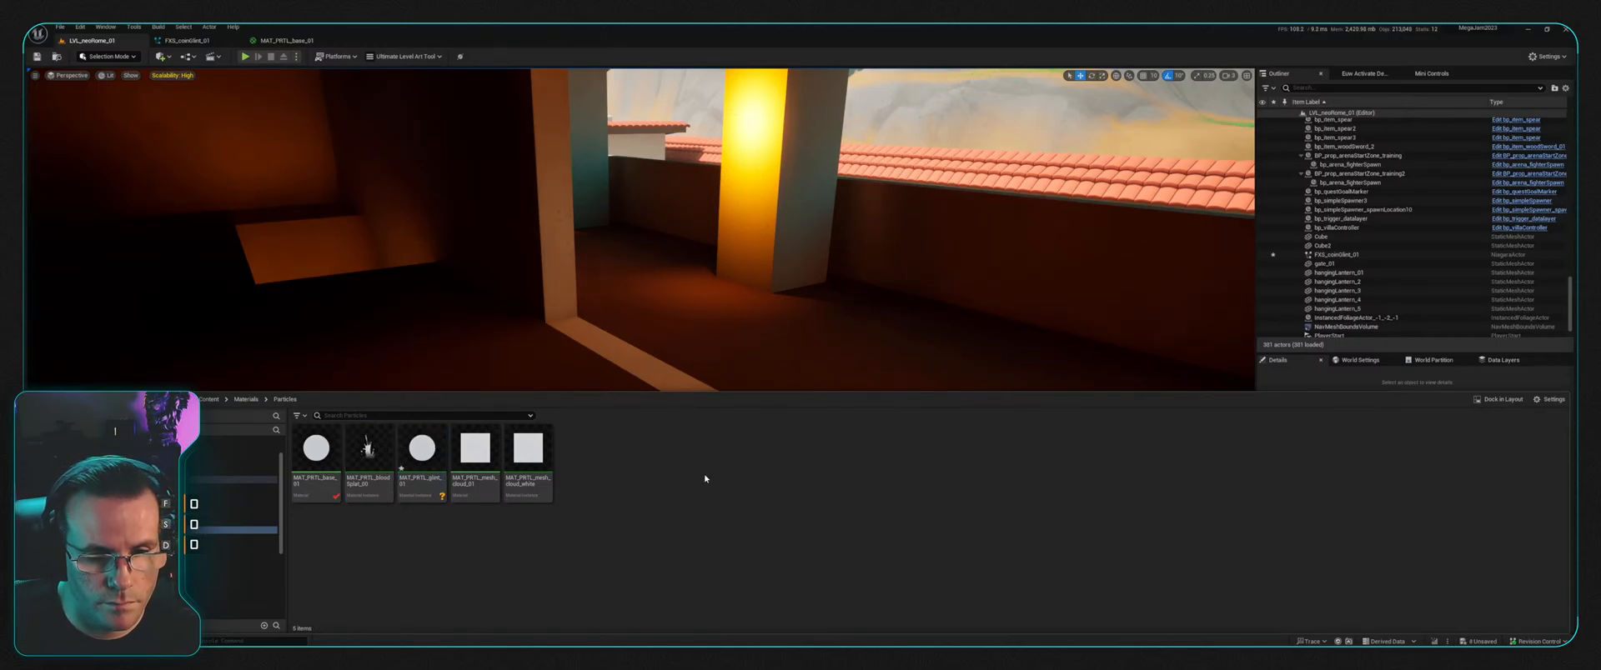
Step: Open MAT_PRTL_glint_01, override its PRTL_Texture with PRTL_glint_01, and preview the material on a cube
double_click(419, 455)
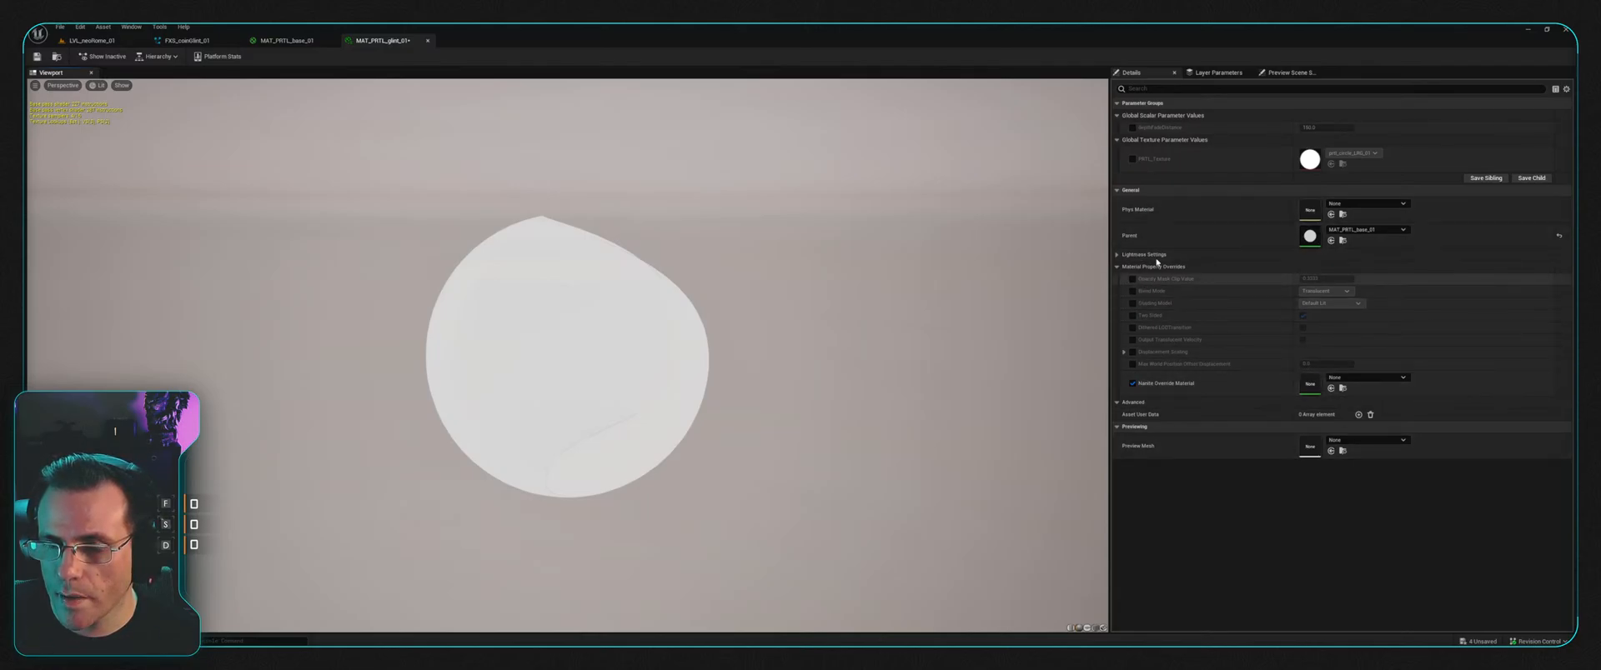
click(1132, 159)
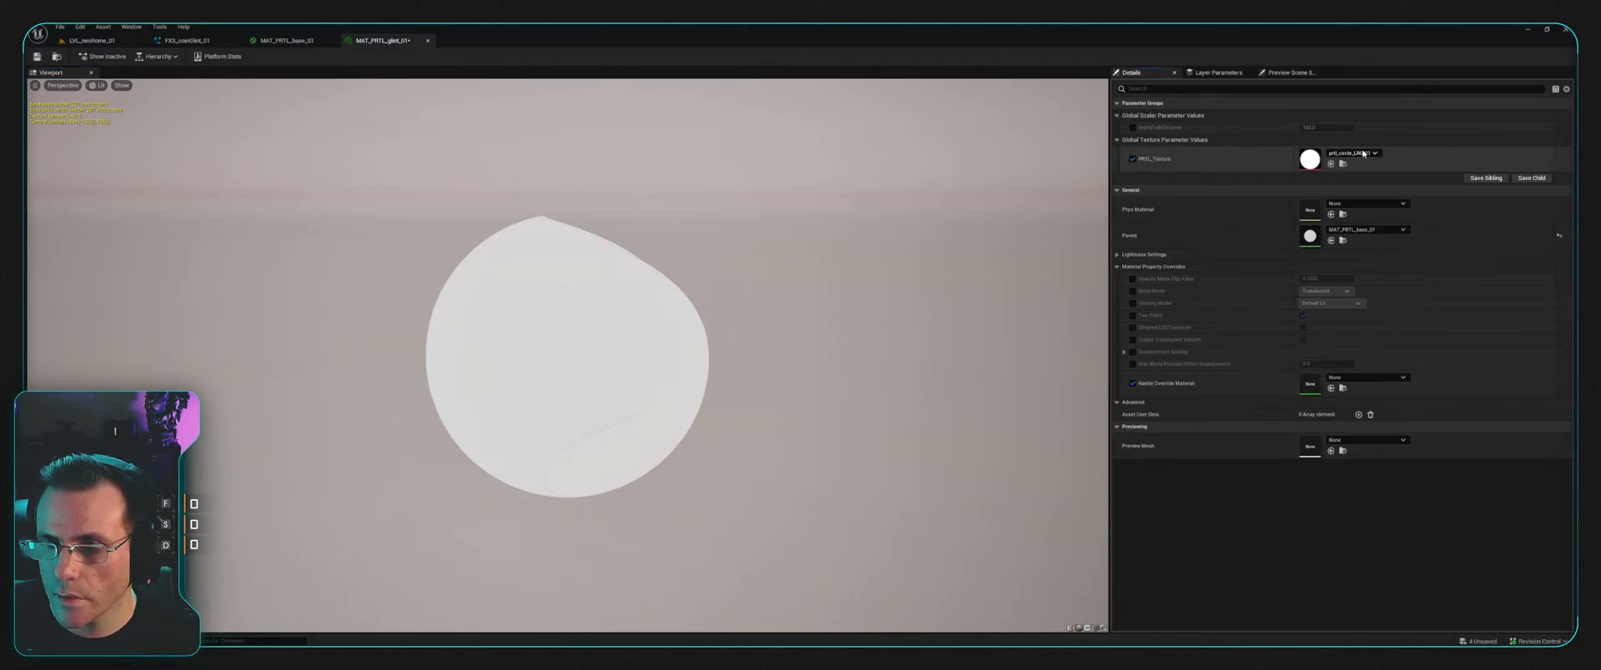
click(1414, 419)
mouse_move(567, 357)
mouse_down()
mouse_move(663, 371)
mouse_move(558, 375)
mouse_up()
drag(957, 540, 883, 550)
click(1094, 628)
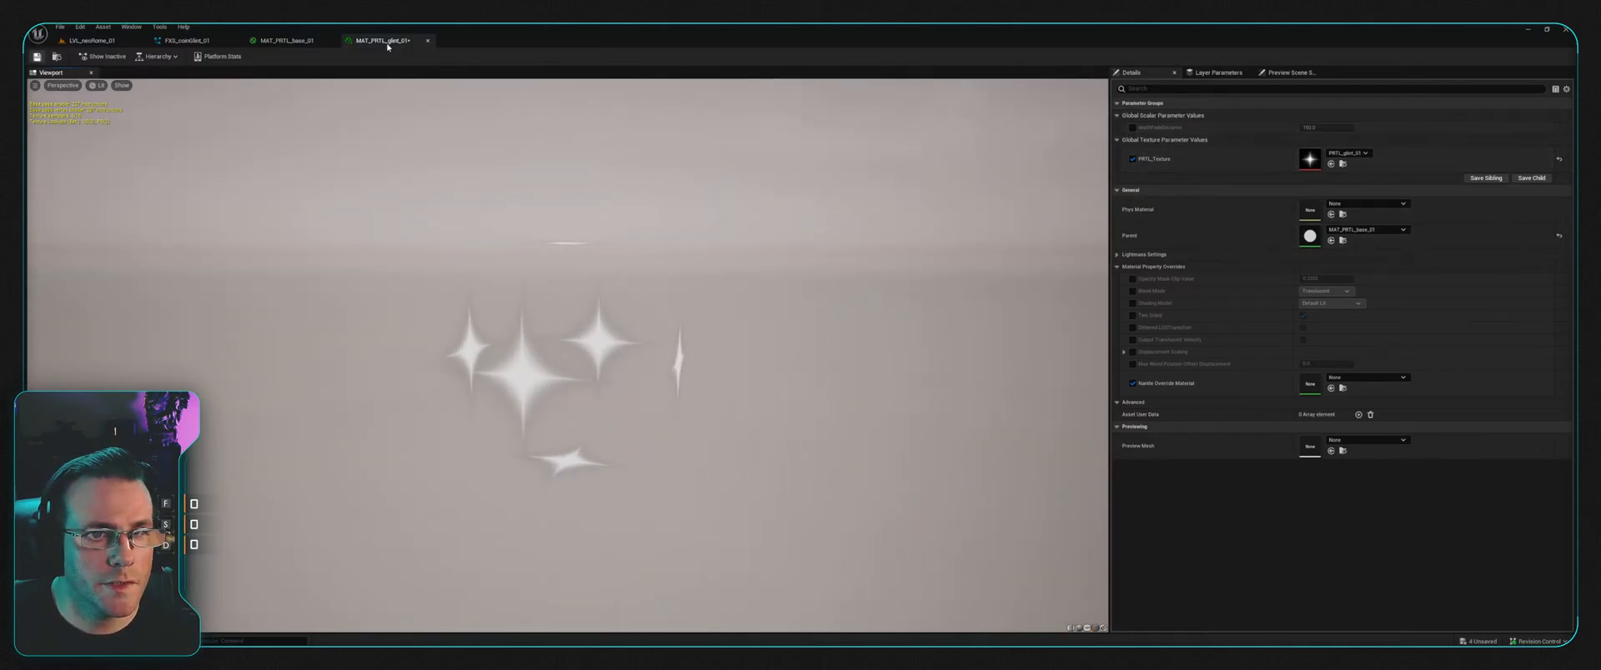
Step: Assign MAT_PRTL_glint_01 as the Sprite Renderer material of the emitter in FXS_coinGlint_01
click(181, 40)
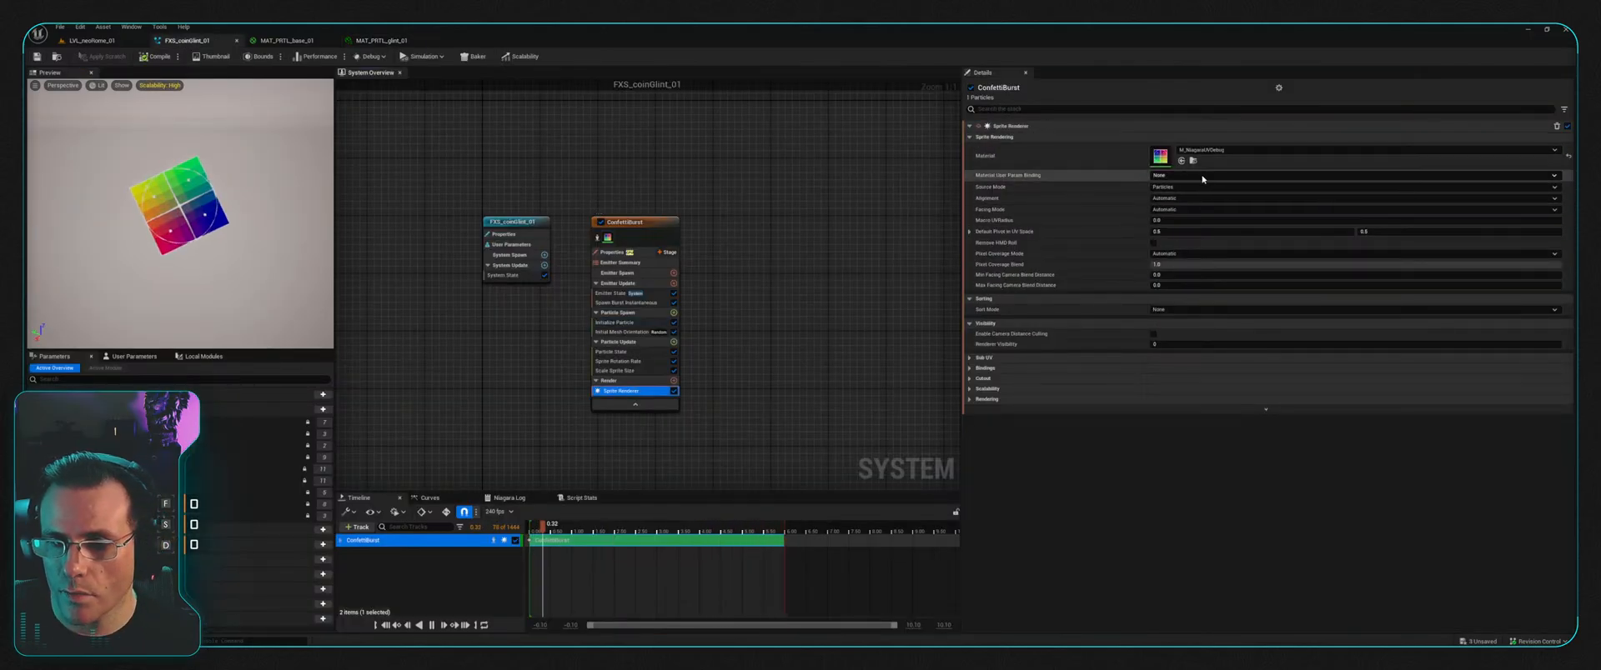
click(1251, 154)
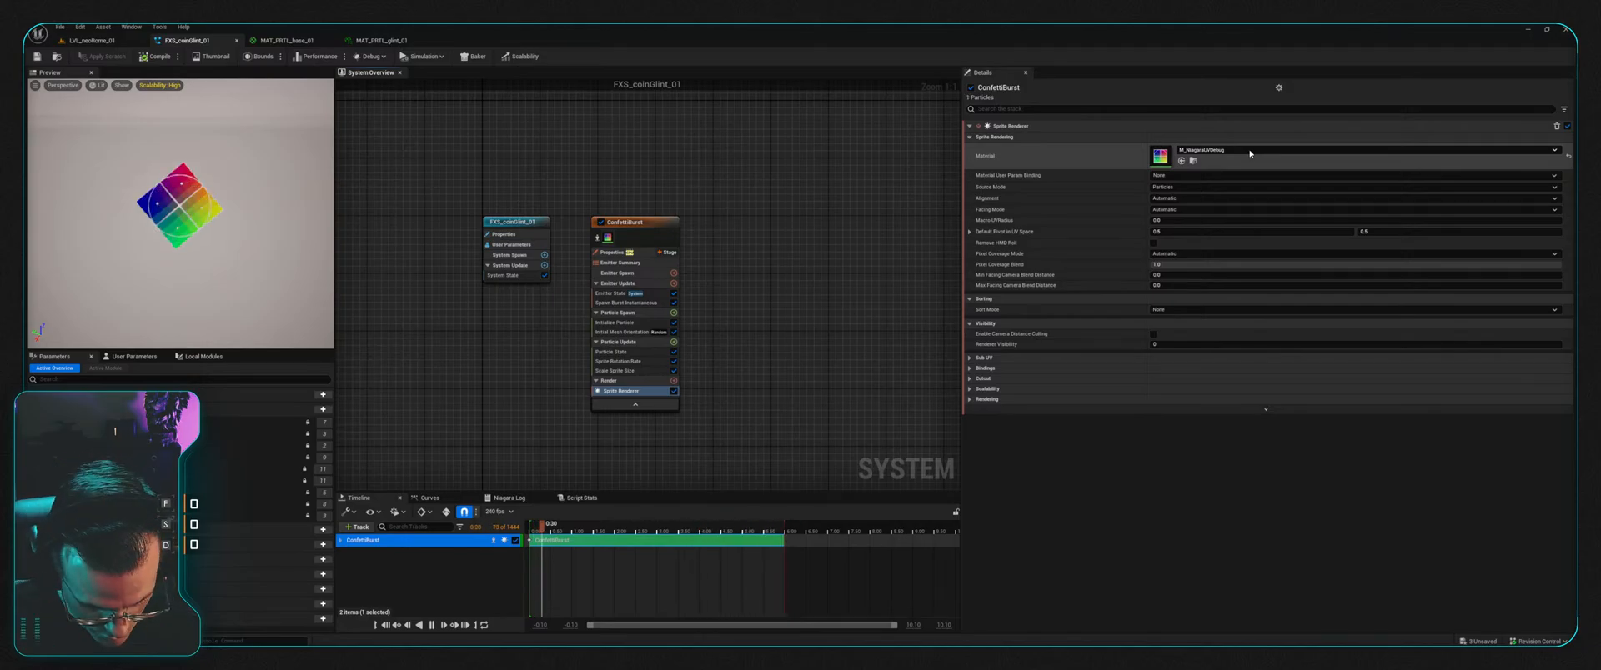
click(1251, 285)
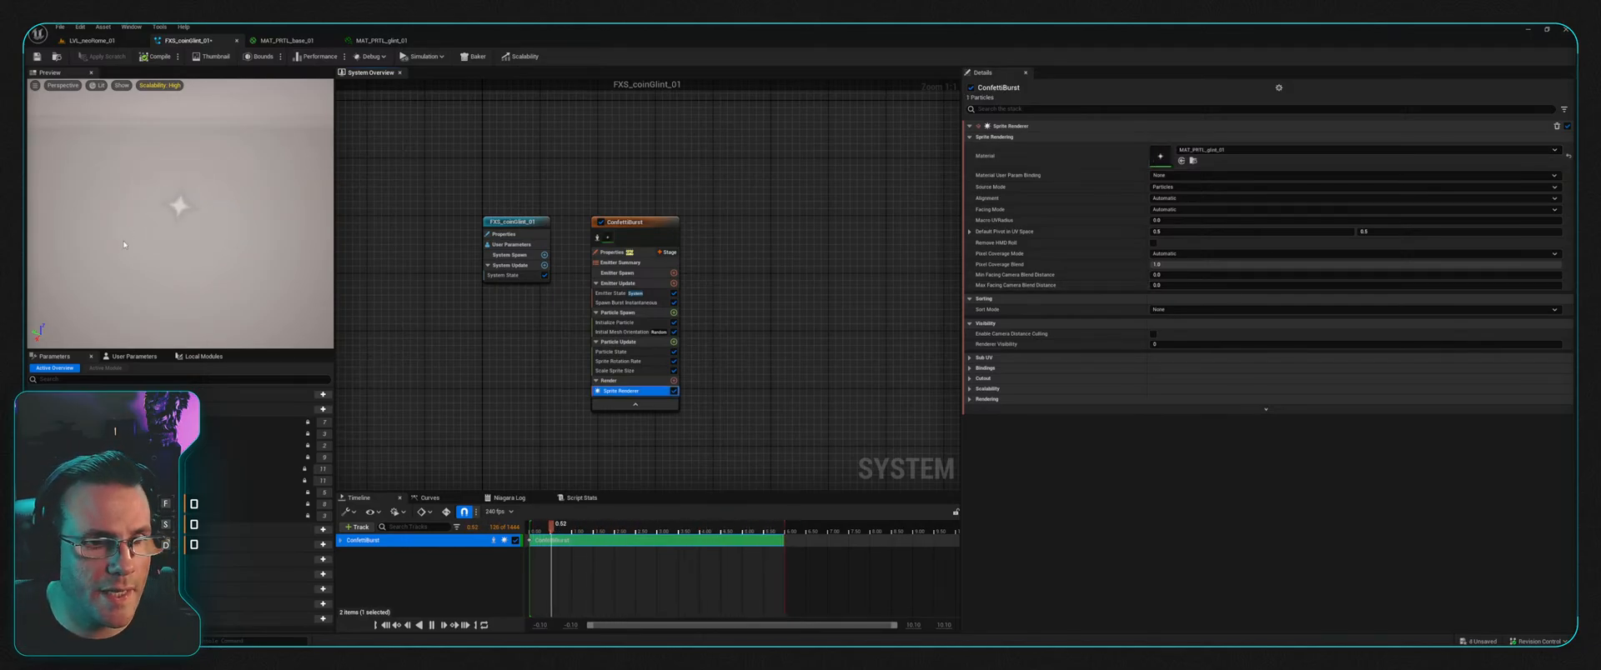
Step: Go back to the MAT_PRTL_base_01 graph and move the lower Multiply node slightly up to line up with Depth Fade
click(92, 40)
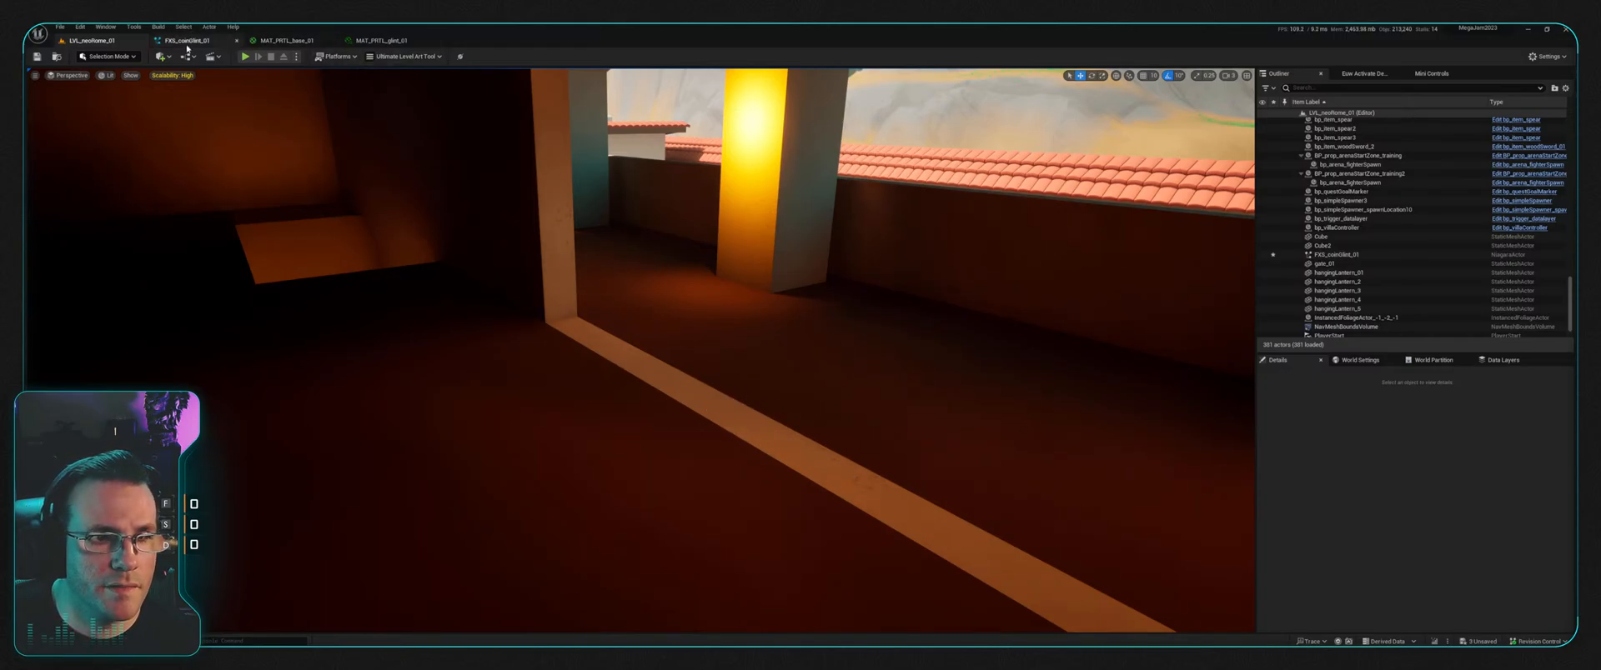
click(287, 40)
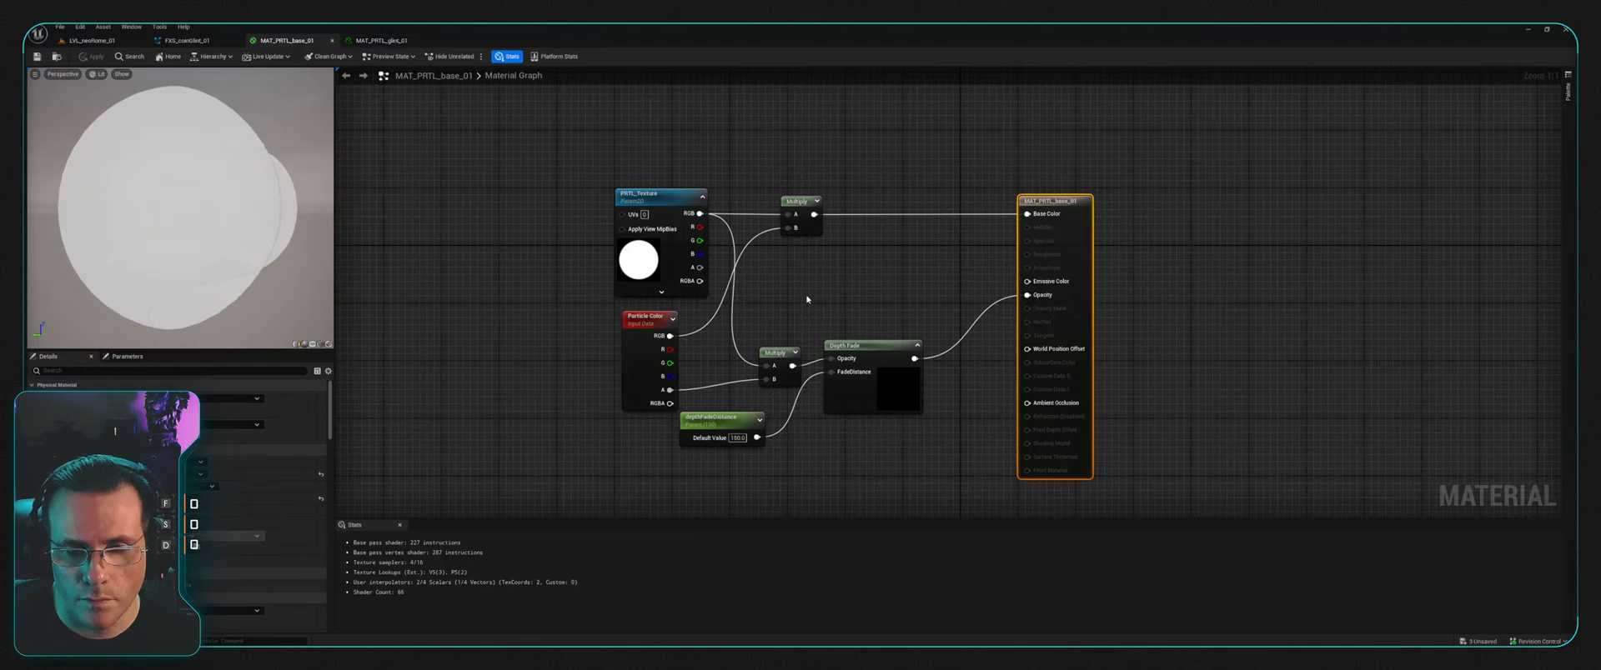
right_drag(883, 305, 837, 242)
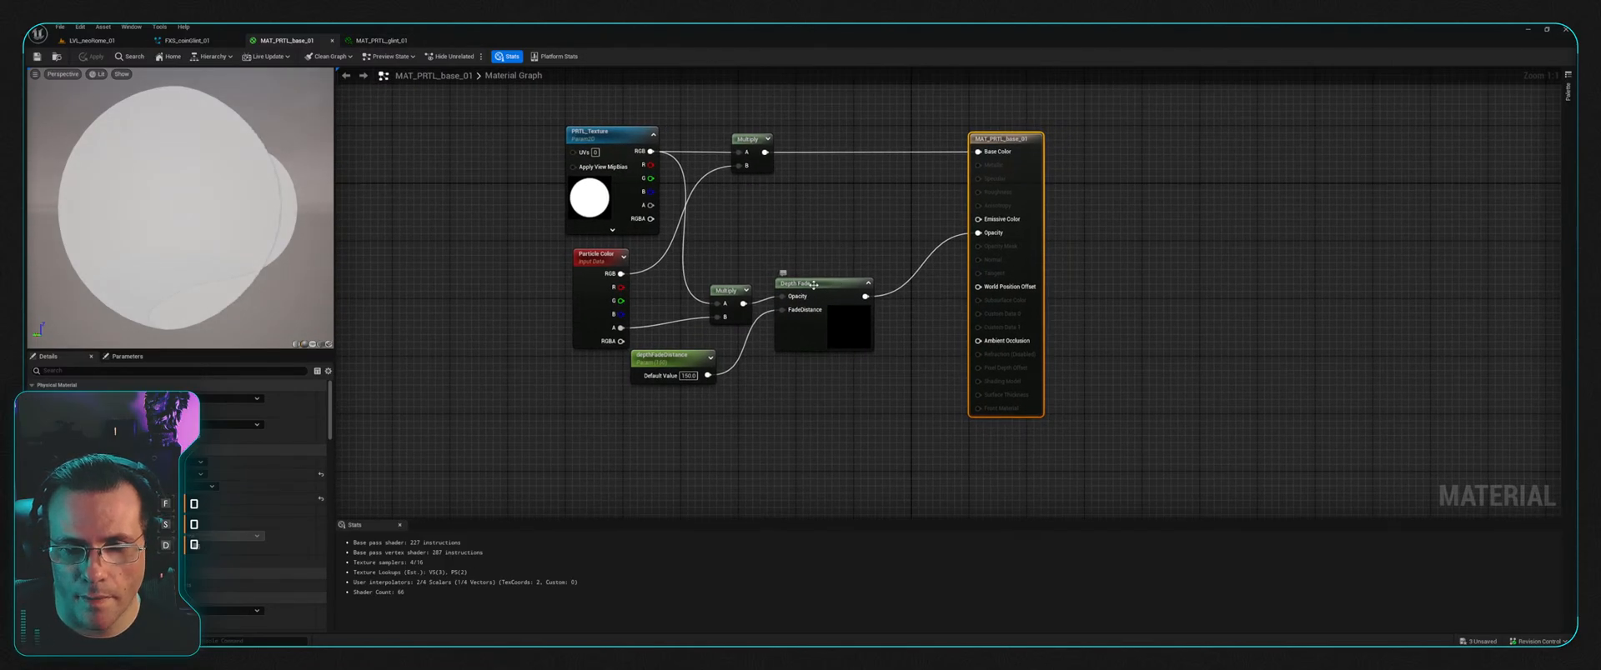
drag(733, 293, 735, 280)
right_drag(806, 242, 820, 292)
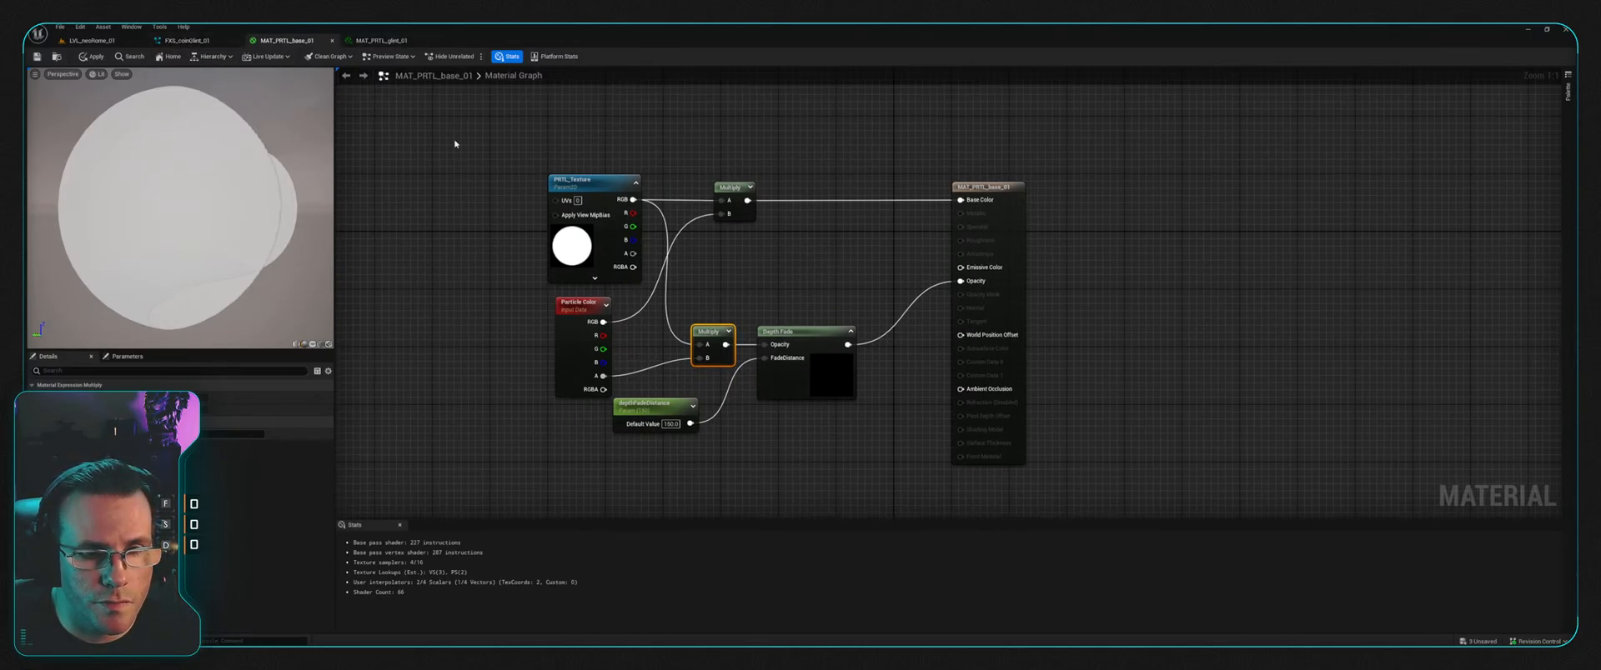
right_drag(657, 135, 699, 153)
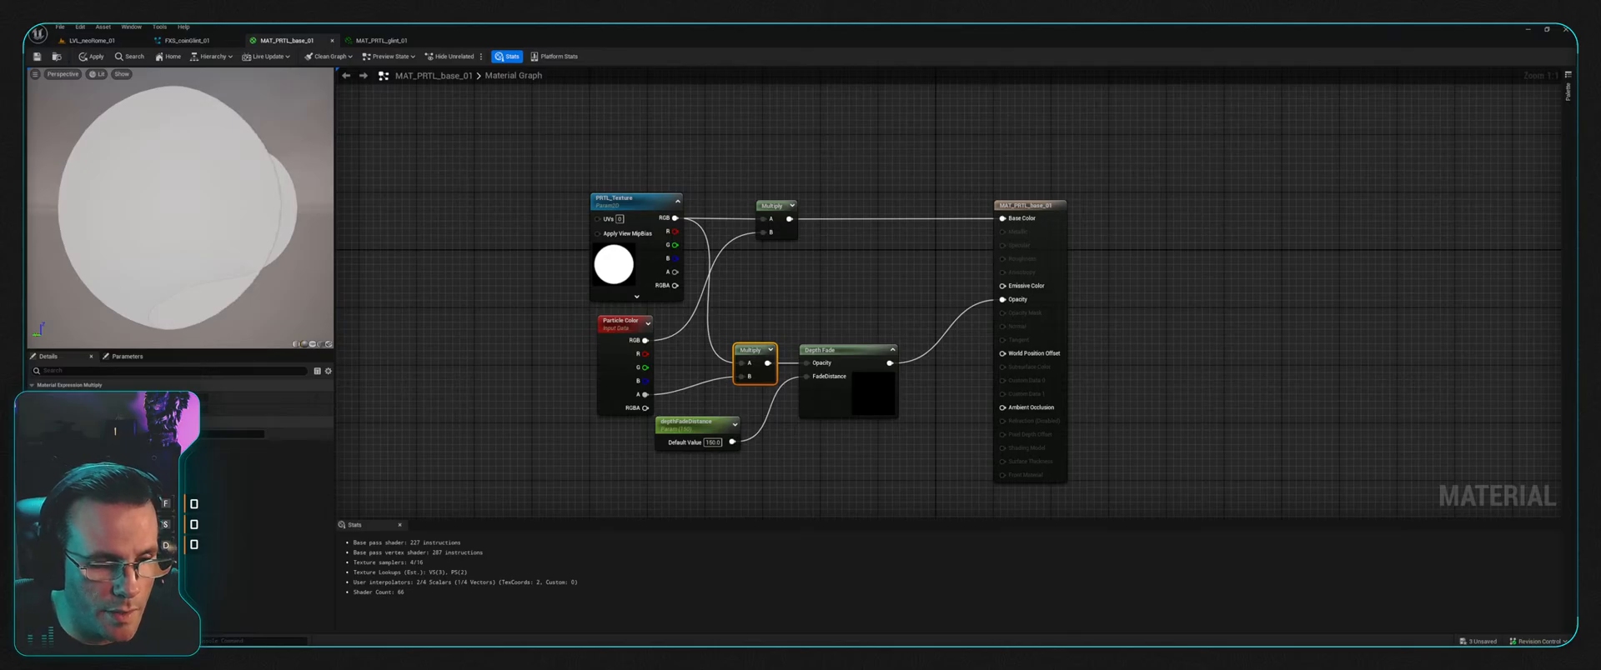
Step: Duplicate MAT_PRTL_base_01 in the Materials/Particles folder and name the copy MAT_PRTL_base_emissive_01
key(ctrl+space)
click(317, 500)
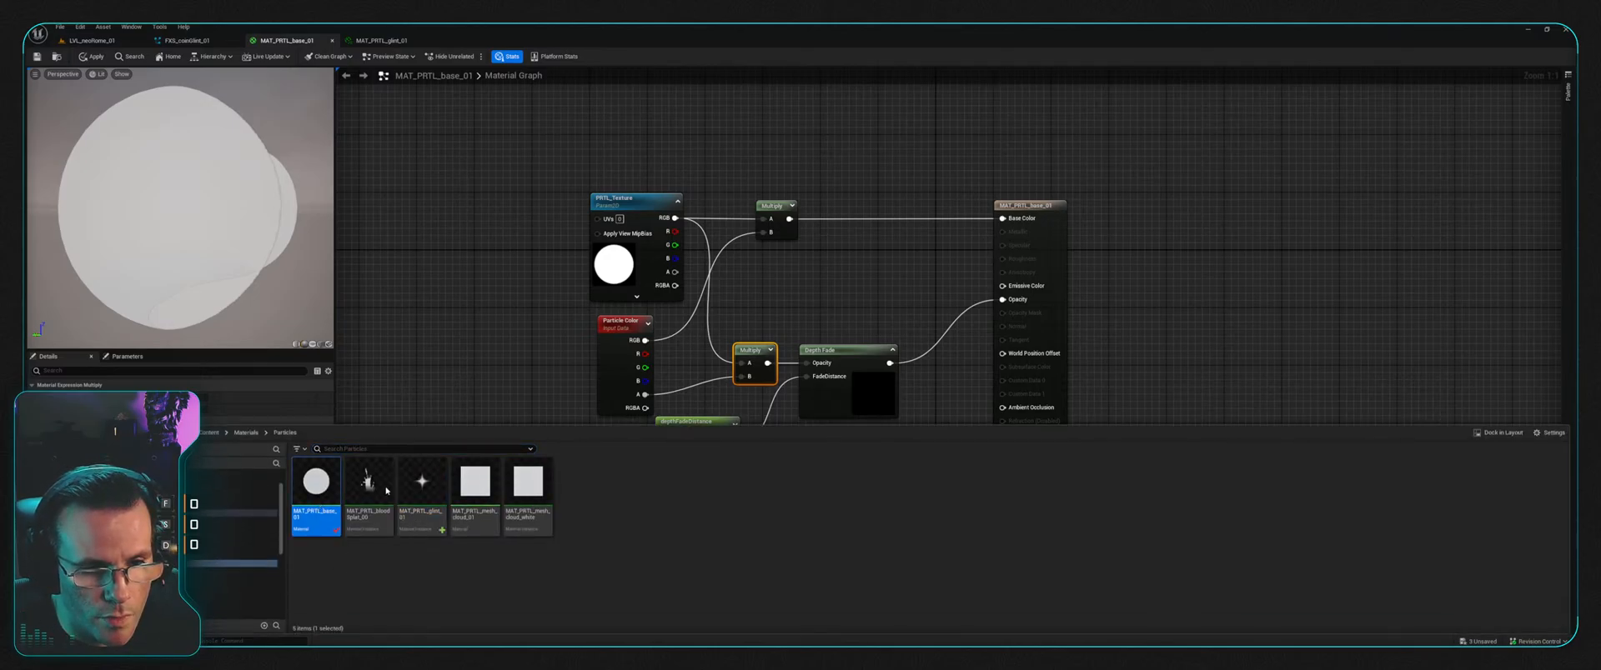
key(ctrl+d)
key(End)
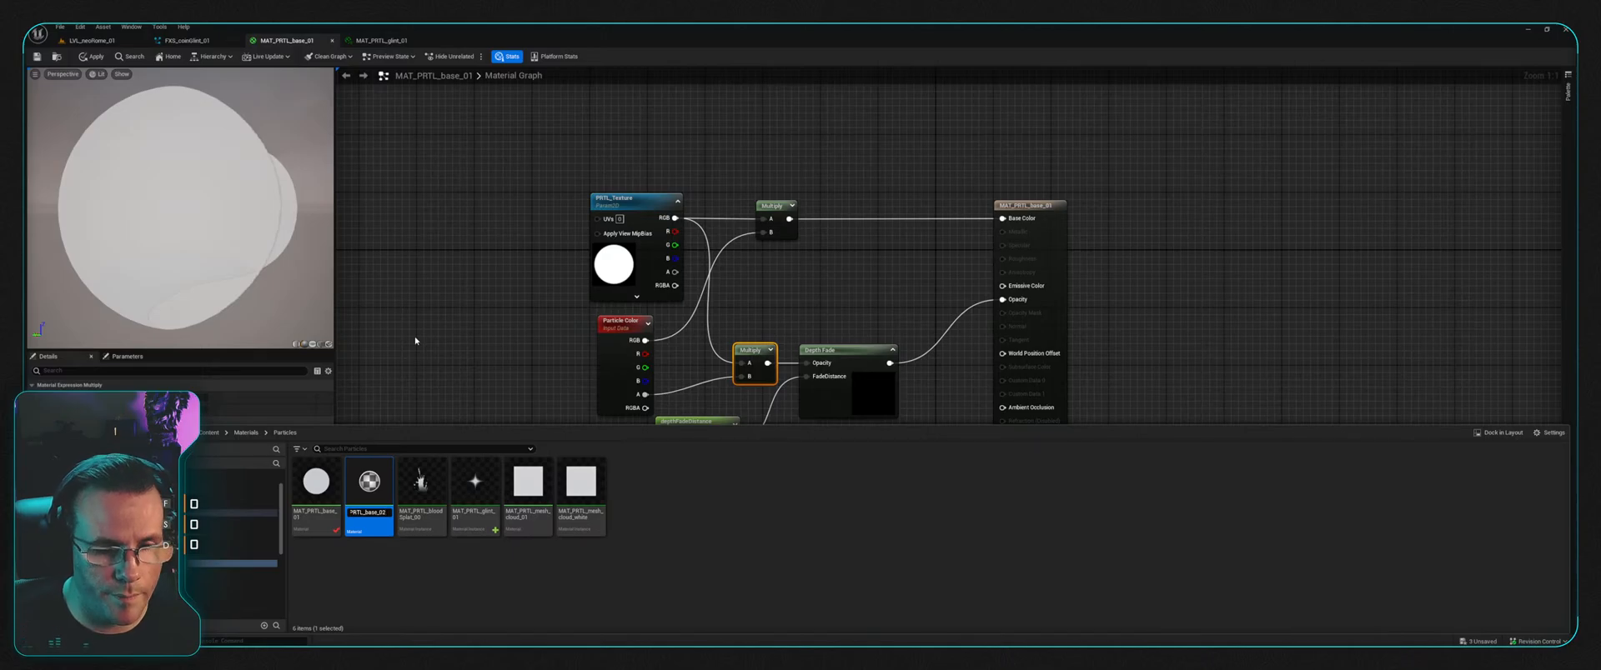
key(BackSpace)
key(BackSpace)
text(emiss)
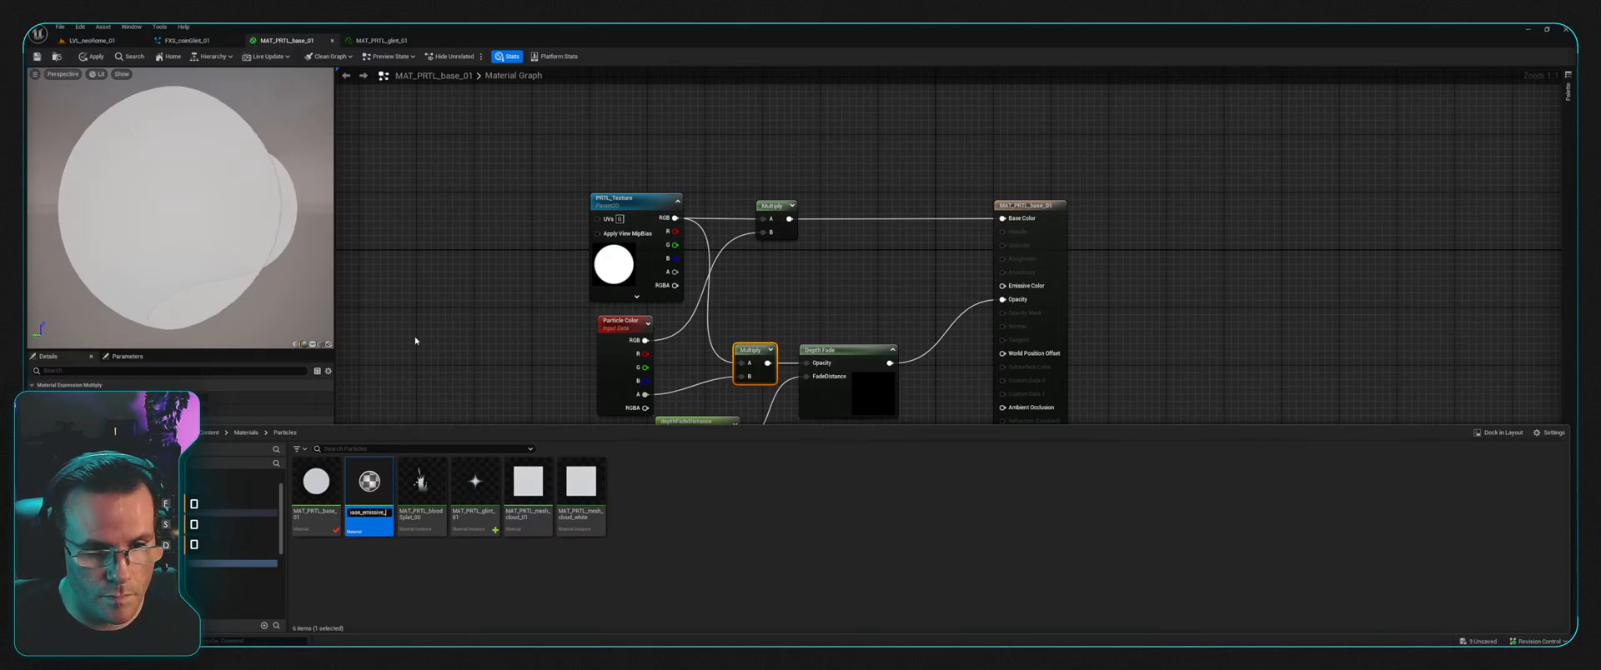
text(ive)
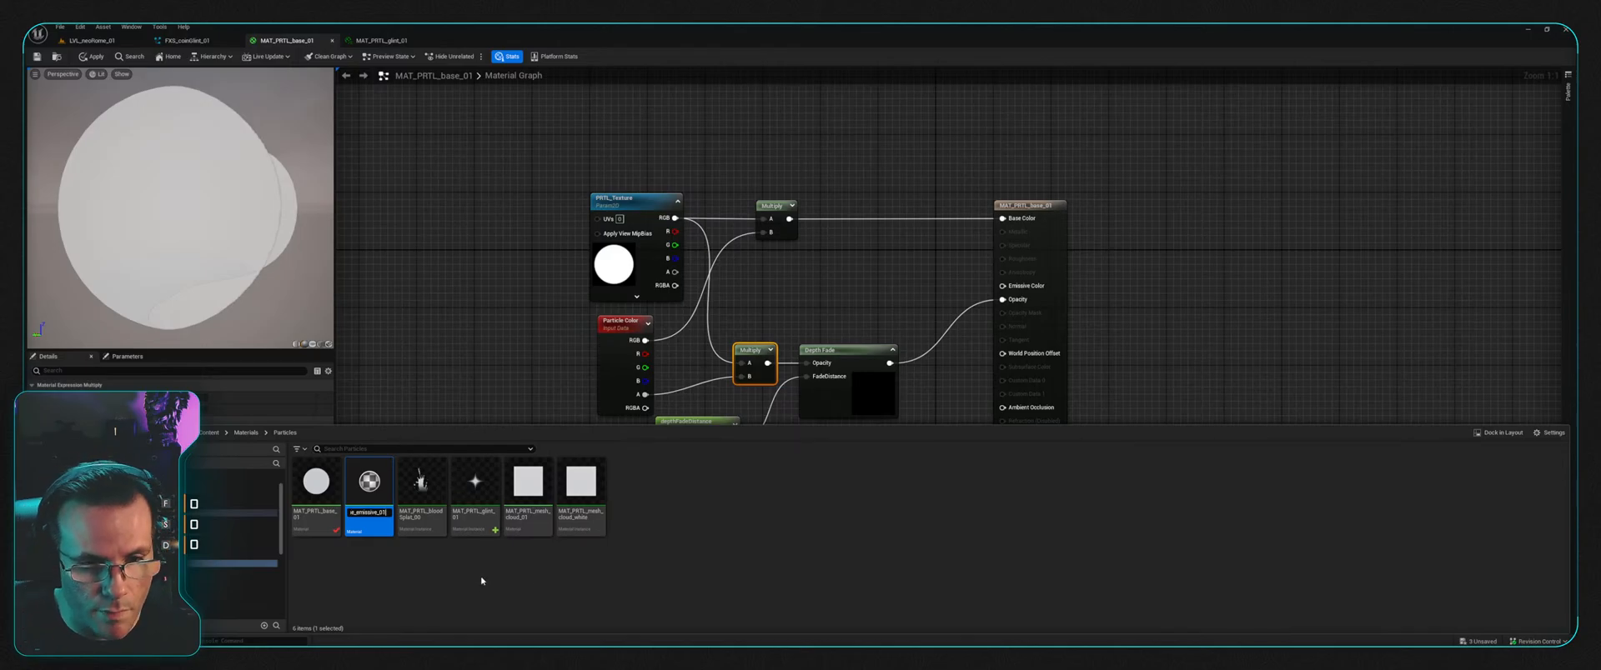
key(Return)
Step: Delete the material instance MAT_PRTL_glint_01 and open MAT_PRTL_base_emissive_01
click(479, 523)
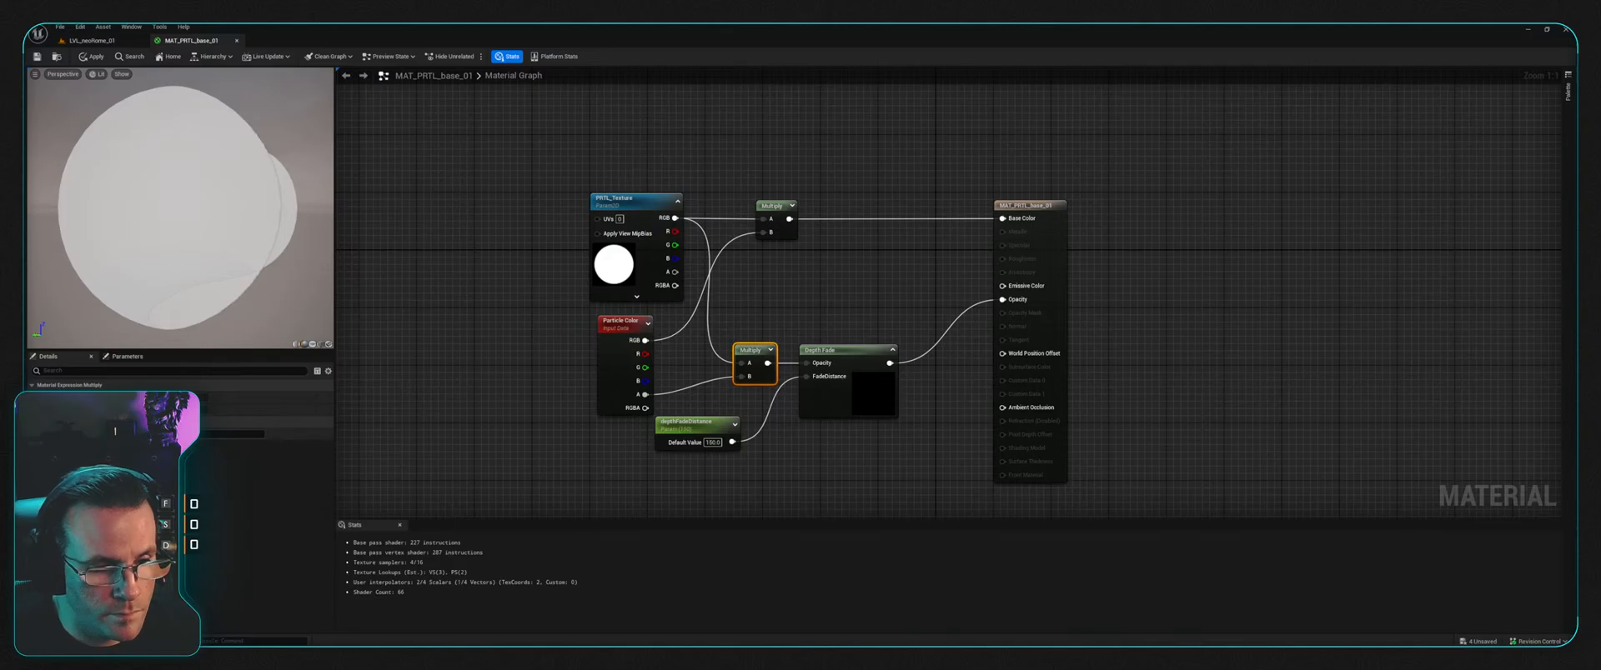
key(ctrl+space)
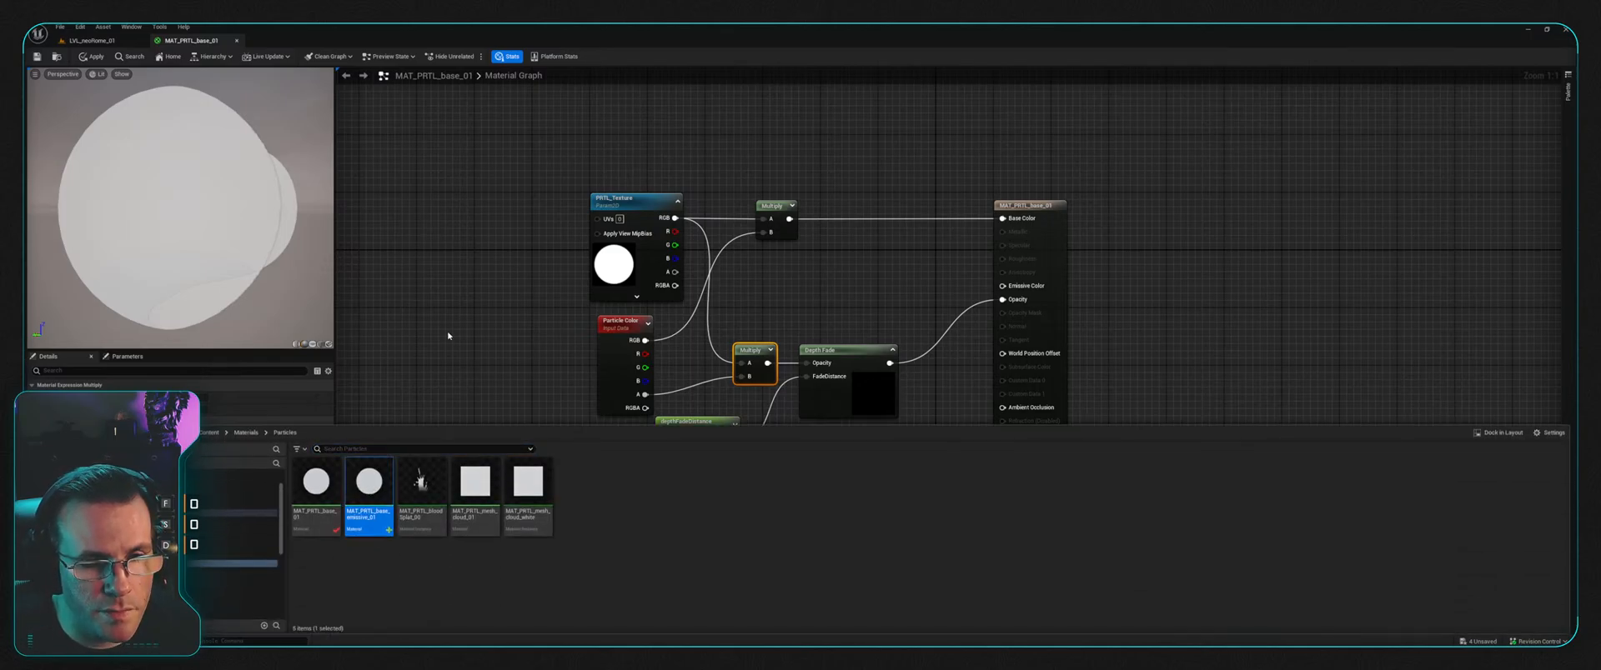
double_click(368, 492)
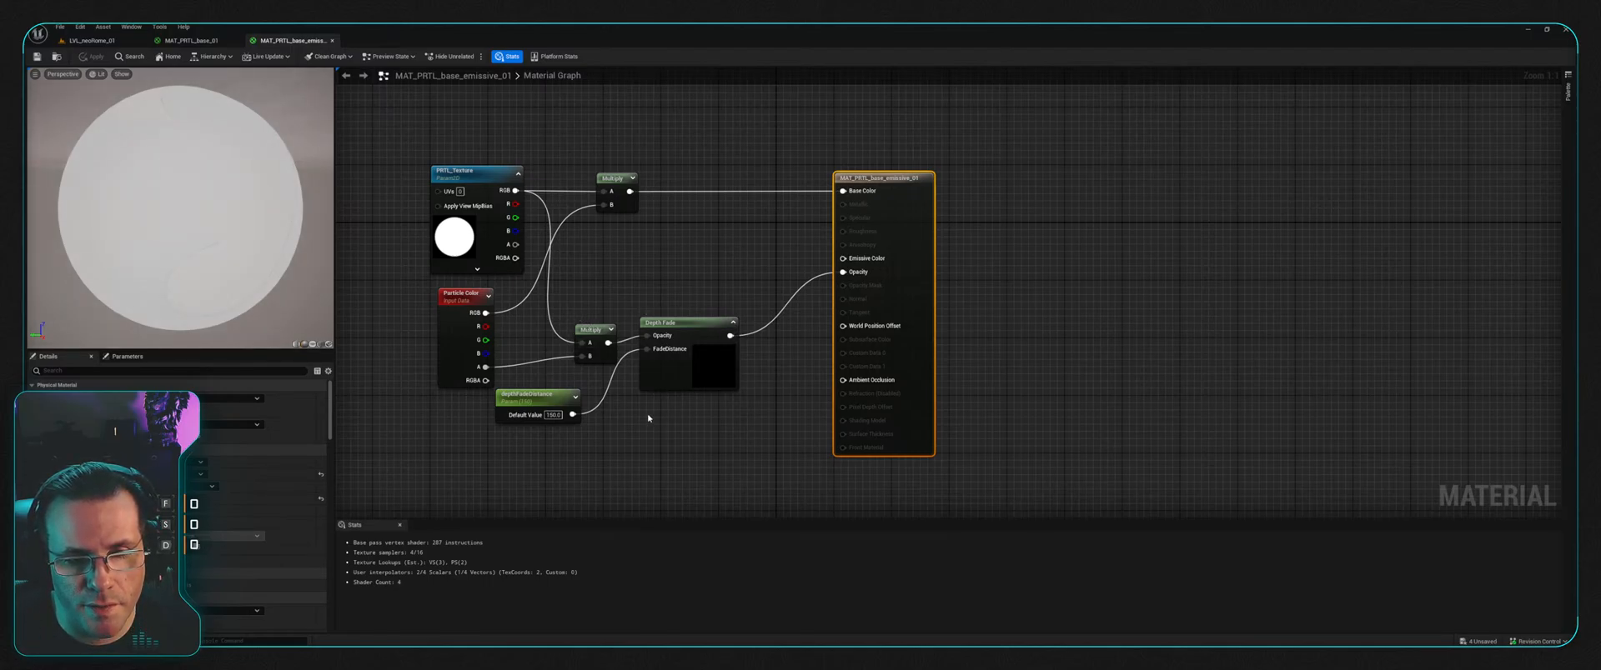
Step: Add a second Multiply node fed by the upper Multiply's output, placed near the Emissive Color input
right_drag(651, 256, 599, 263)
right_drag(740, 222, 783, 231)
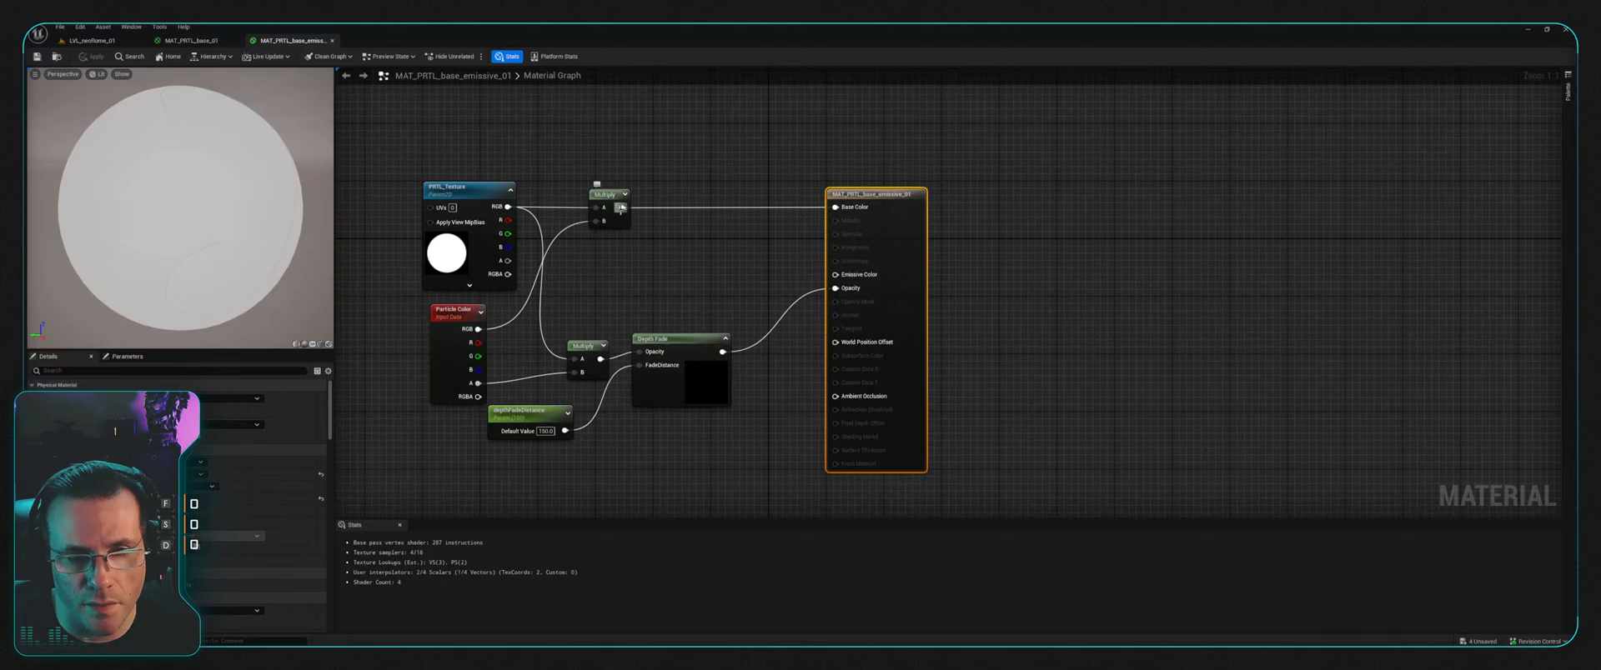
drag(624, 208, 729, 261)
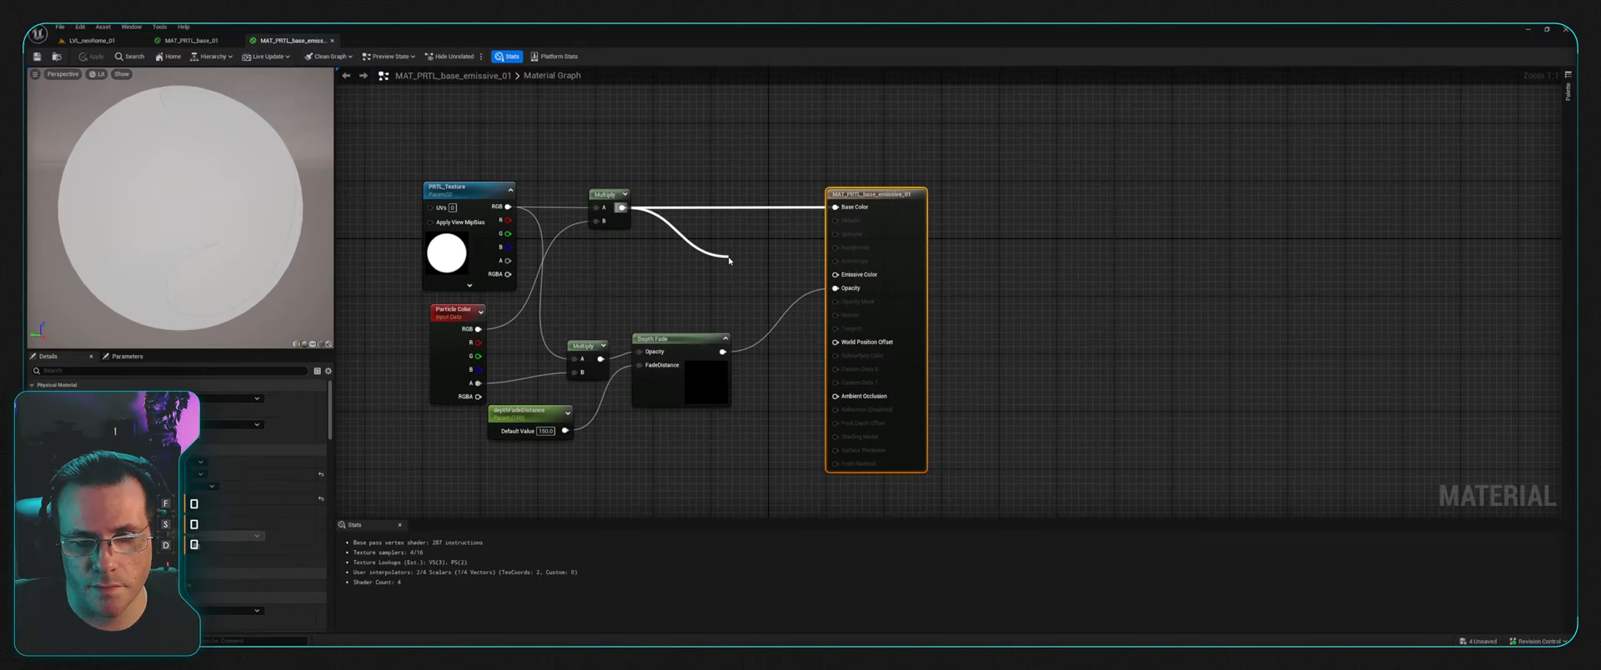
key(m)
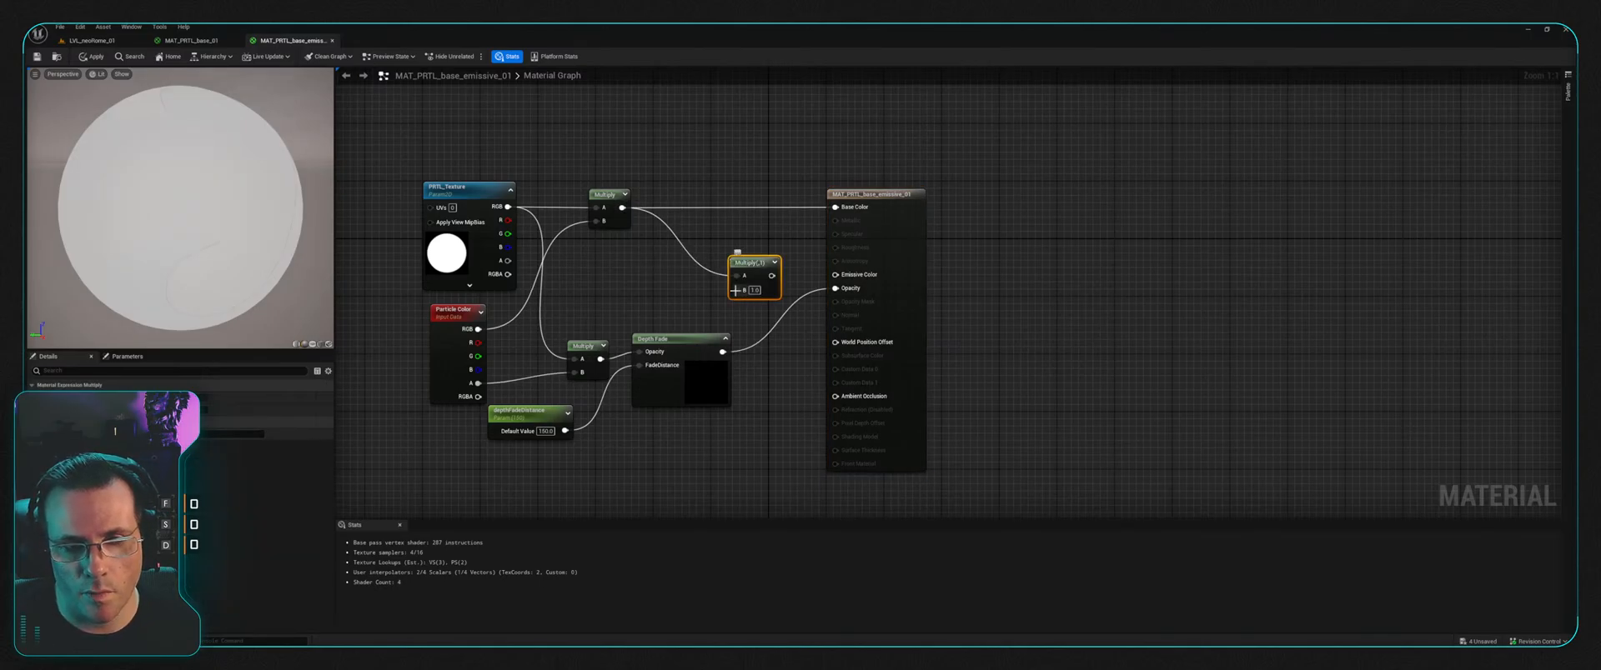
Step: Feed the new Multiply's B input with a scalar parameter named emissPower, default 1.0, and connect the Multiply to Emissive Color
drag(735, 289, 658, 289)
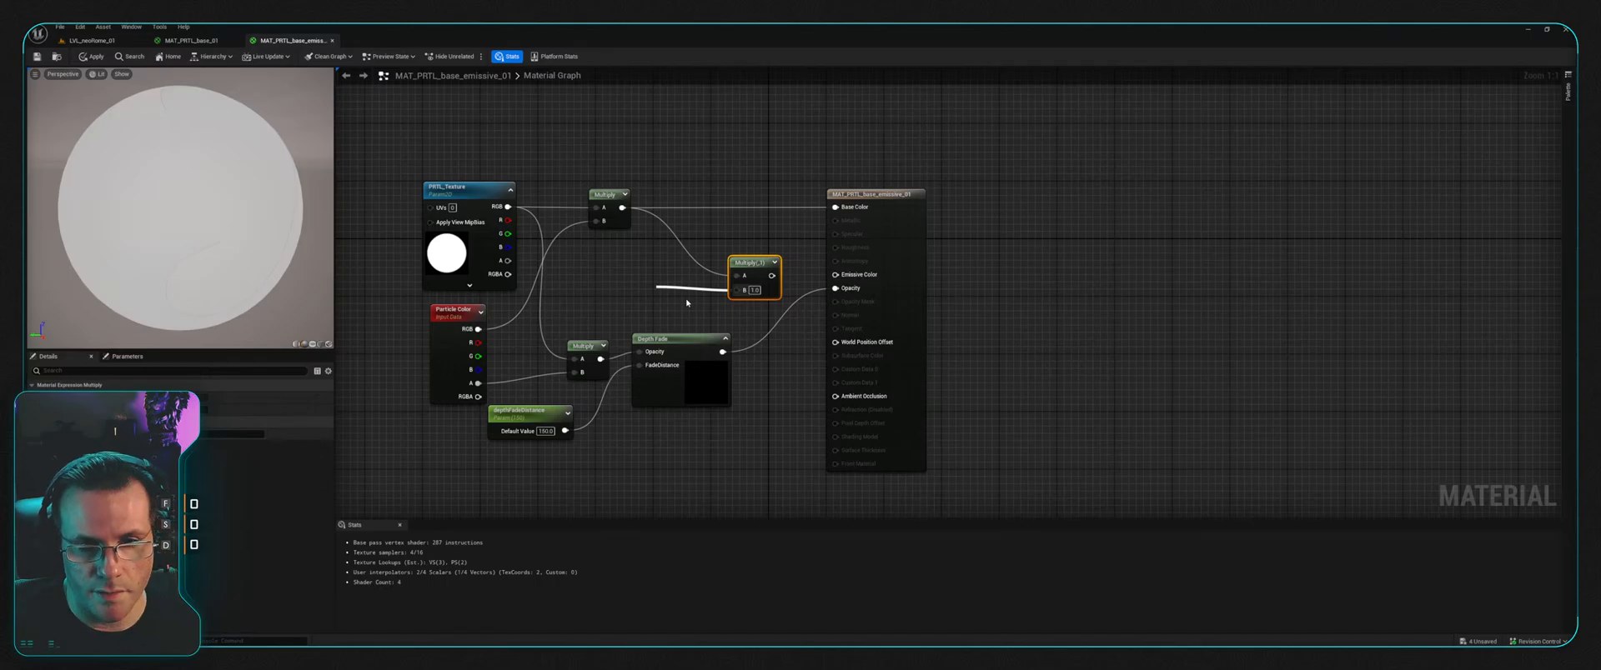
click(686, 300)
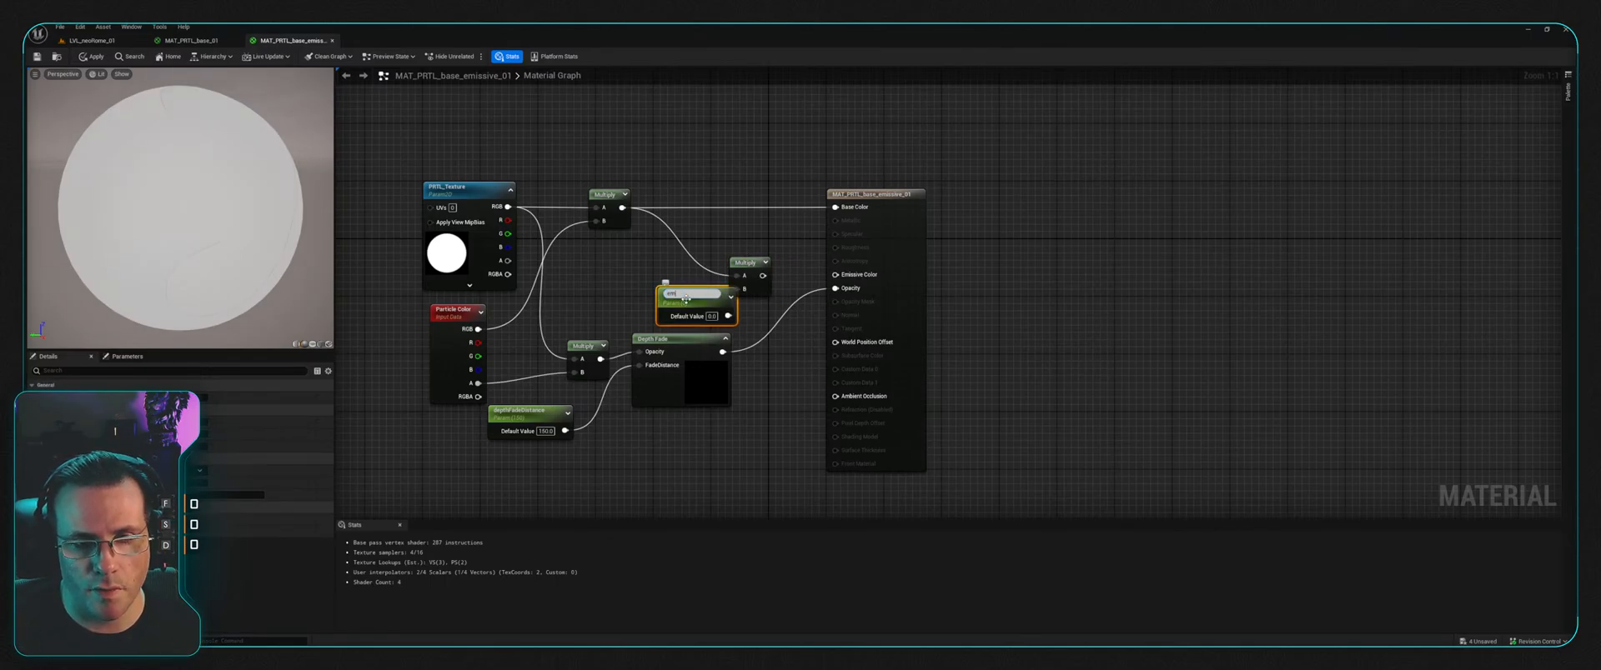
text(emissPower)
key(Return)
drag(686, 300, 625, 293)
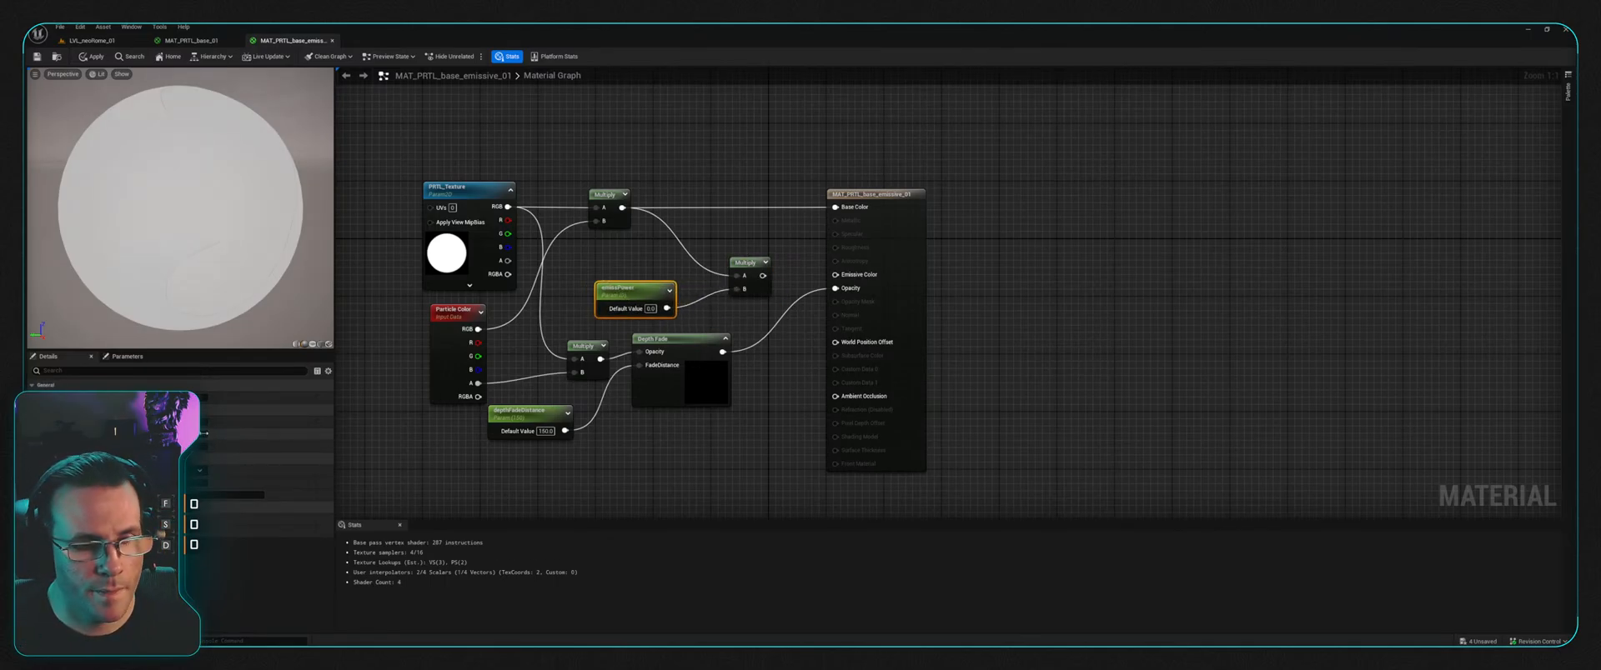
click(631, 249)
drag(762, 275, 835, 274)
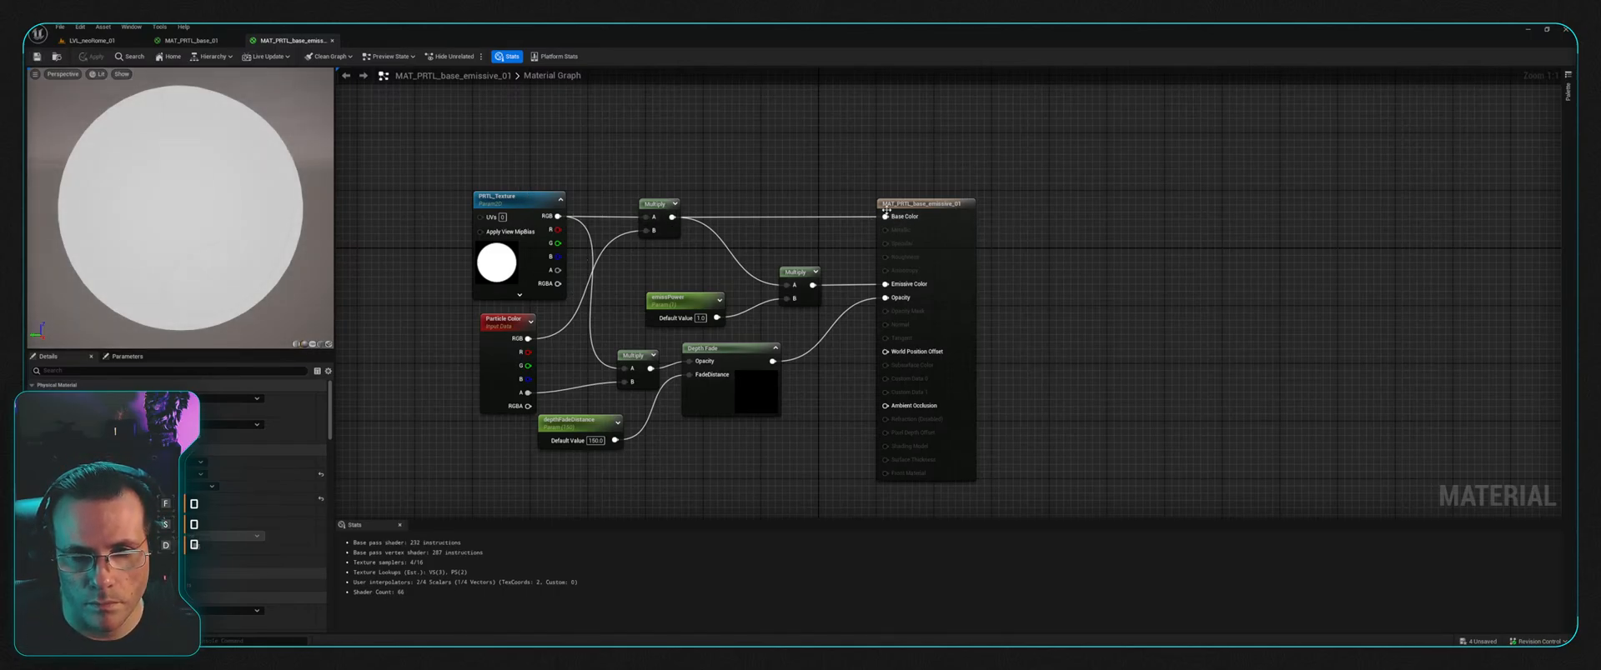
Step: Return to the level and create a material instance from MAT_PRTL_base_emissive_01 in the Materials/Particles folder
click(195, 41)
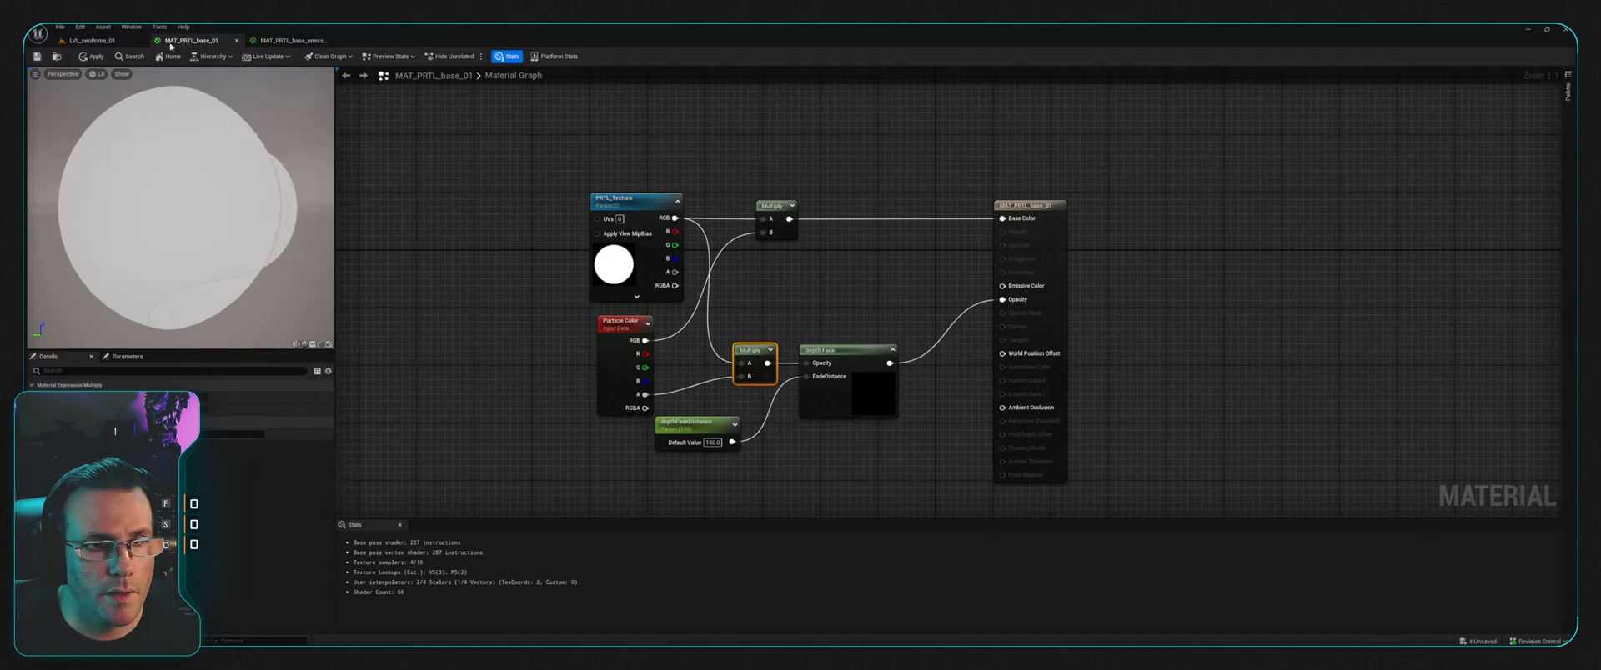
click(100, 40)
key(ctrl+space)
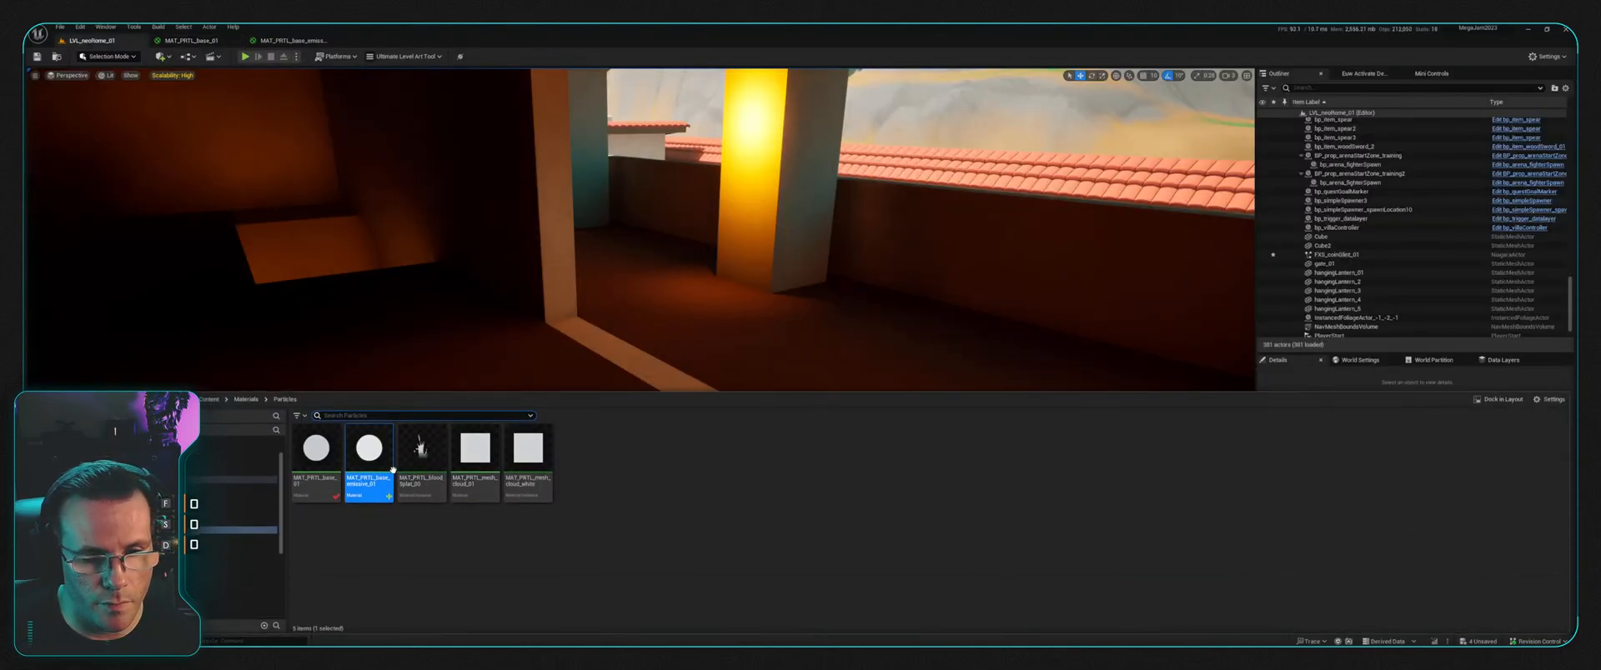
click(461, 251)
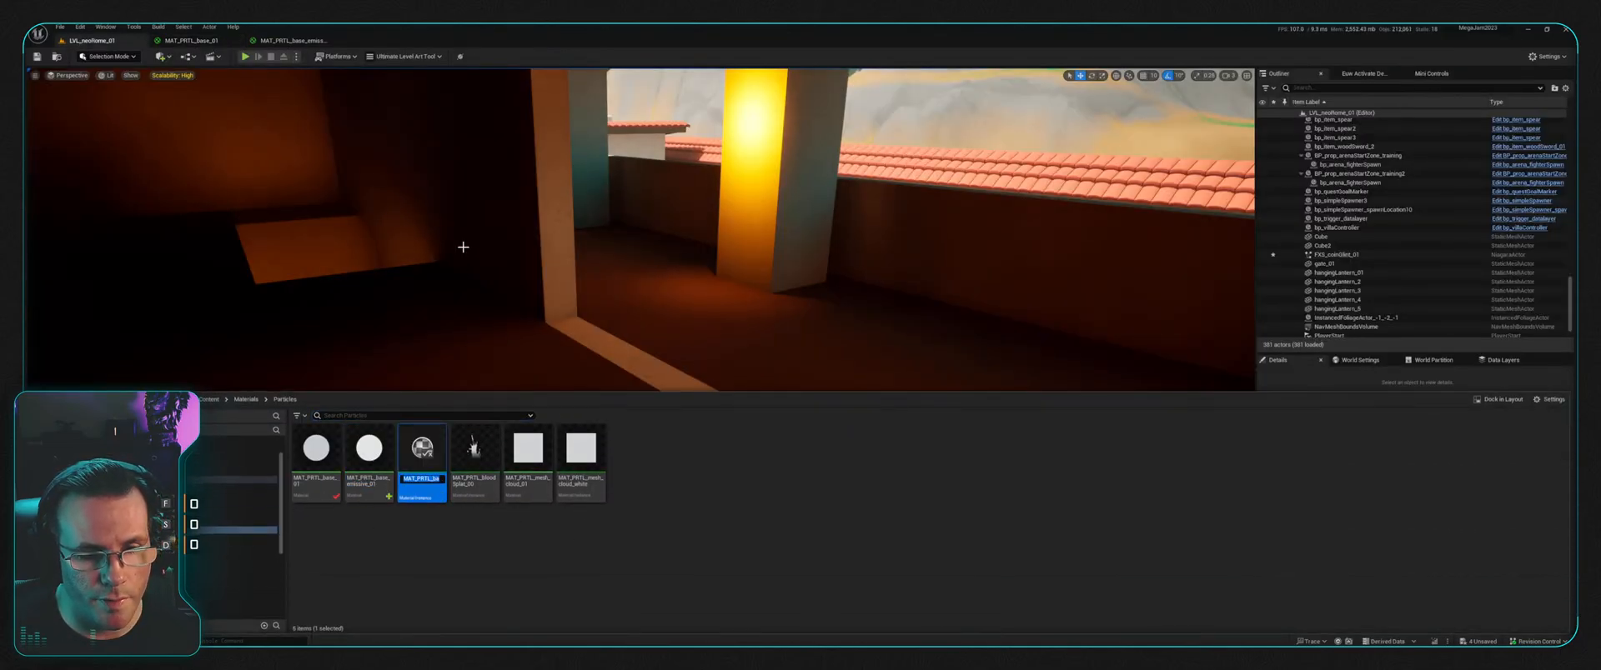
Step: Name the new emissive material instance MAT_PRTL_glint_01
key(End)
key(BackSpace)
key(BackSpace)
key(BackSpace)
key(BackSpace)
key(BackSpace)
key(BackSpace)
key(BackSpace)
key(BackSpace)
key(BackSpace)
key(BackSpace)
key(BackSpace)
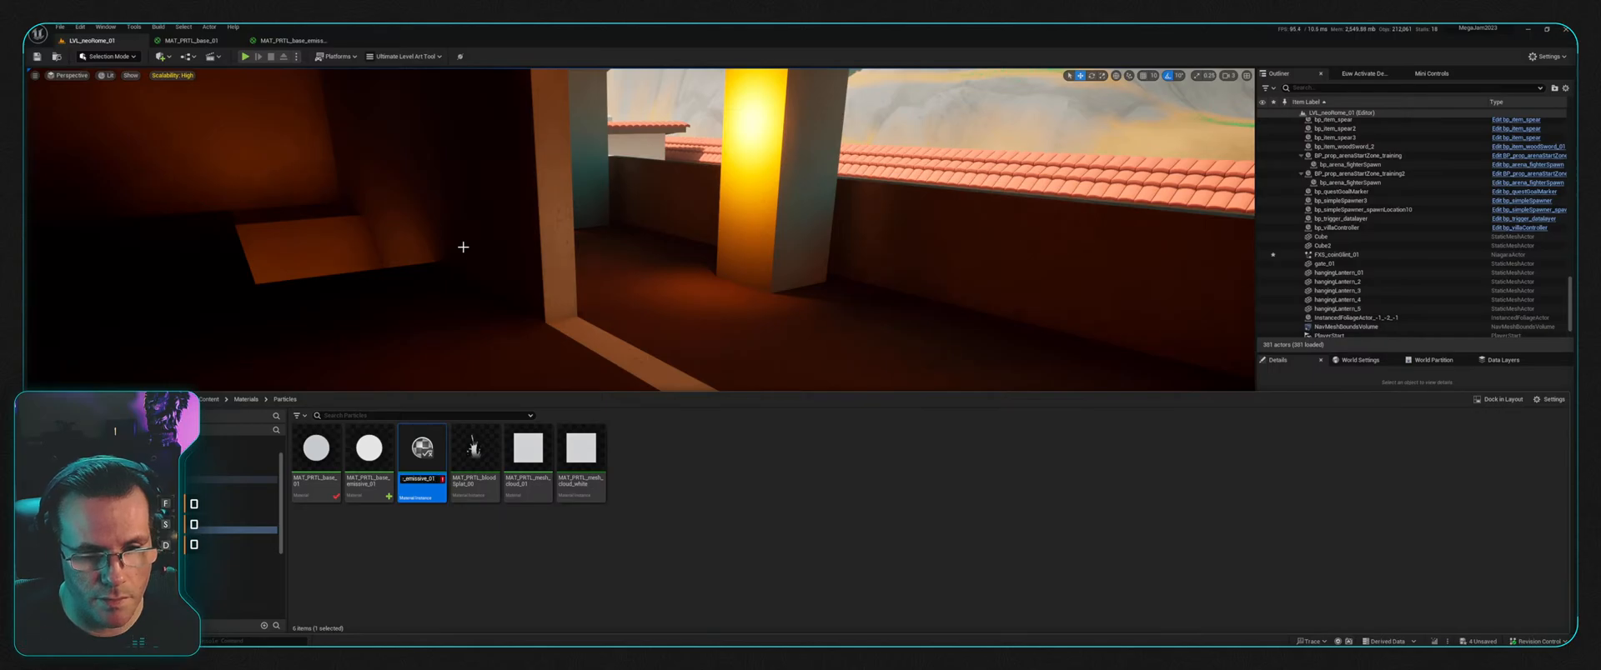
key(BackSpace)
key(BackSpace)
key(BackSpace)
key(BackSpace)
key(BackSpace)
key(BackSpace)
key(BackSpace)
key(BackSpace)
key(BackSpace)
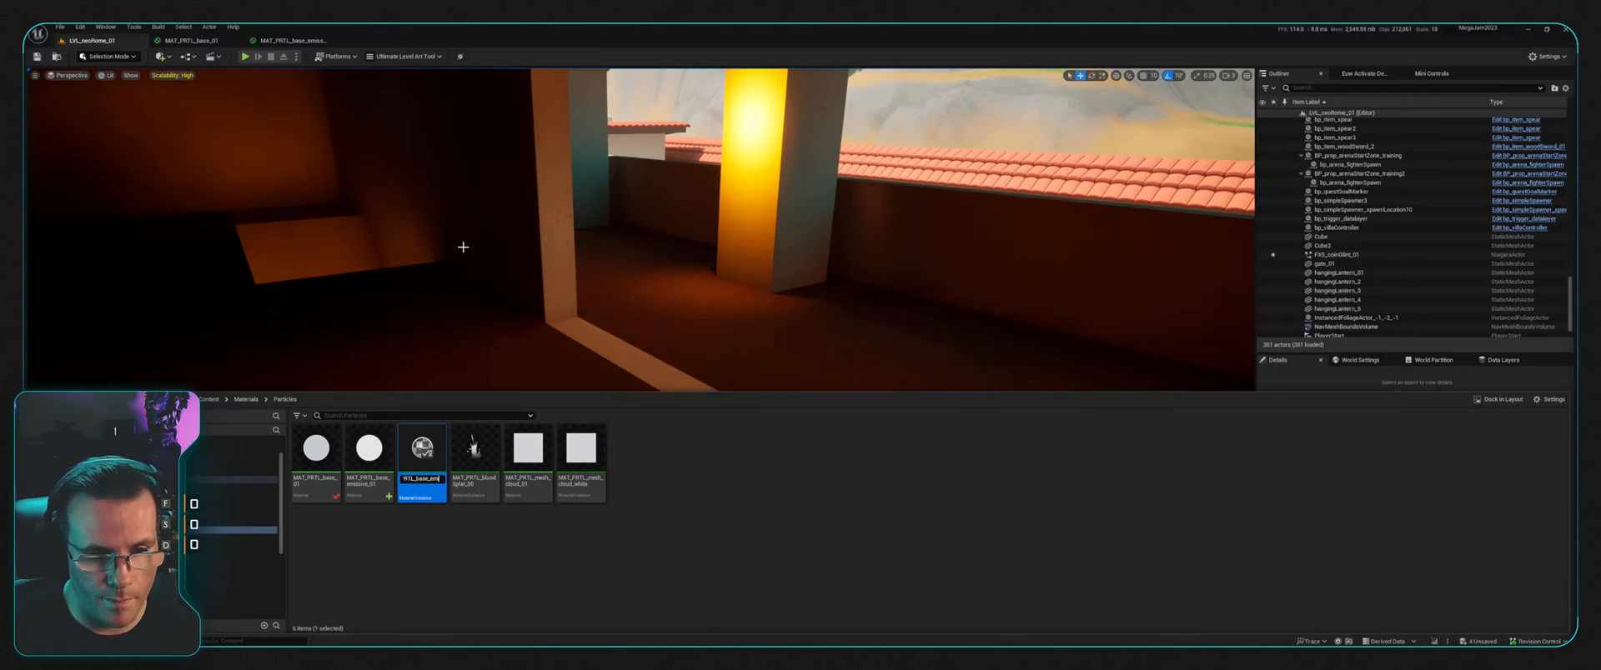
key(BackSpace)
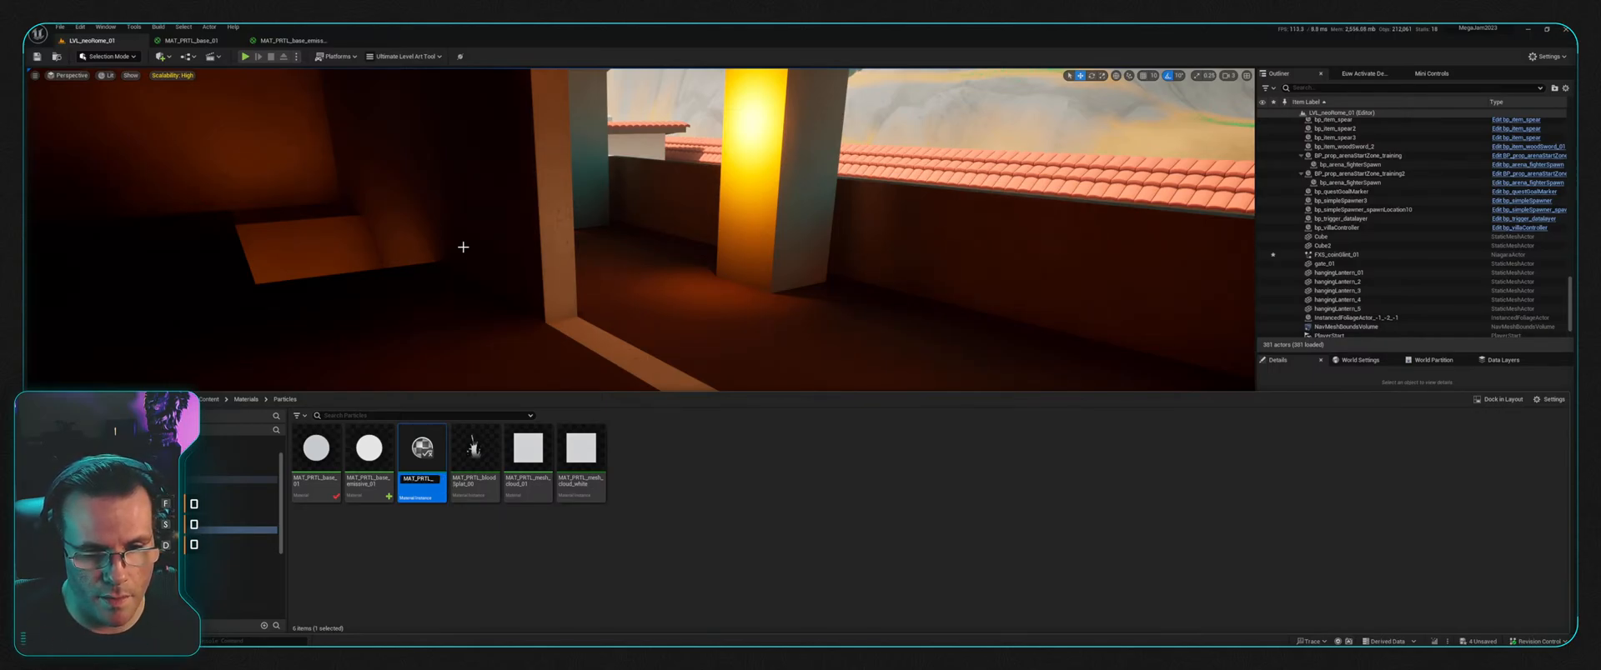
text(glint_01)
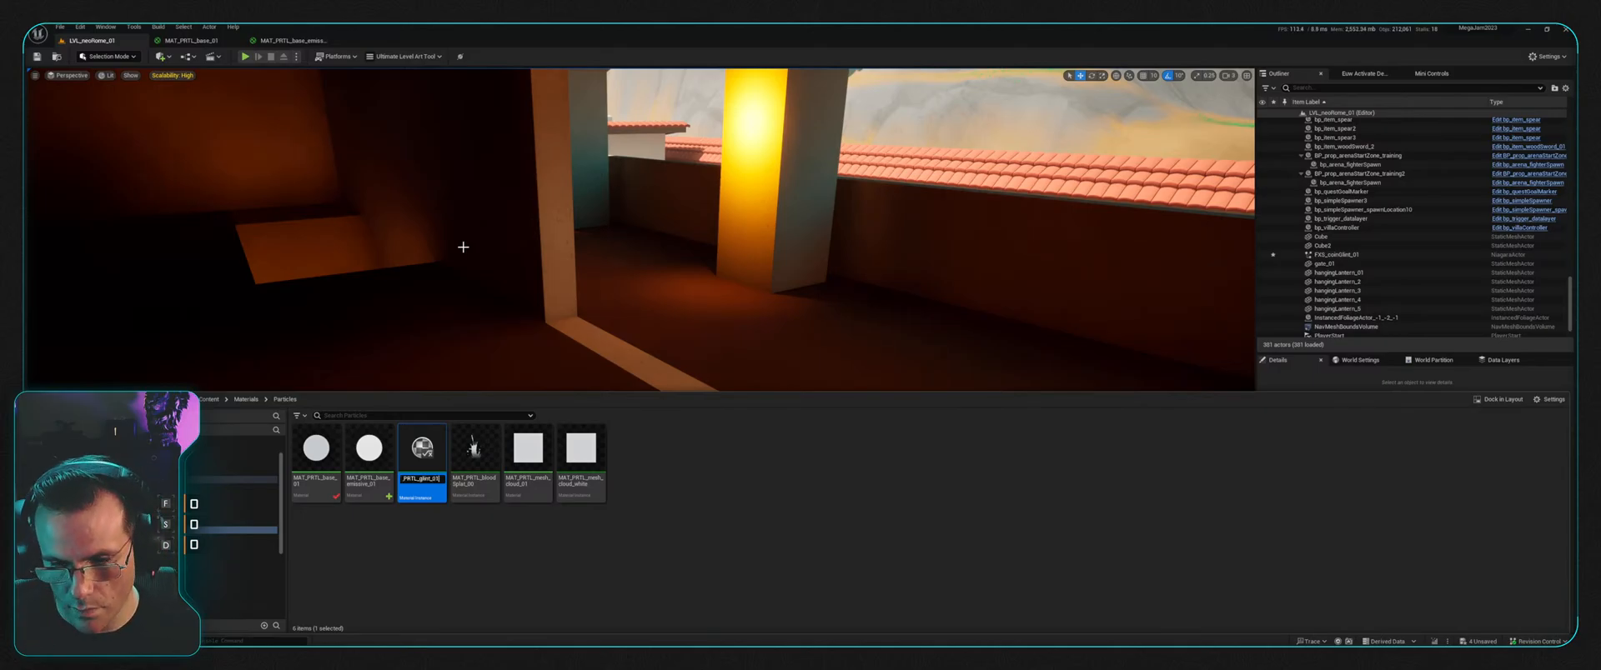
key(Return)
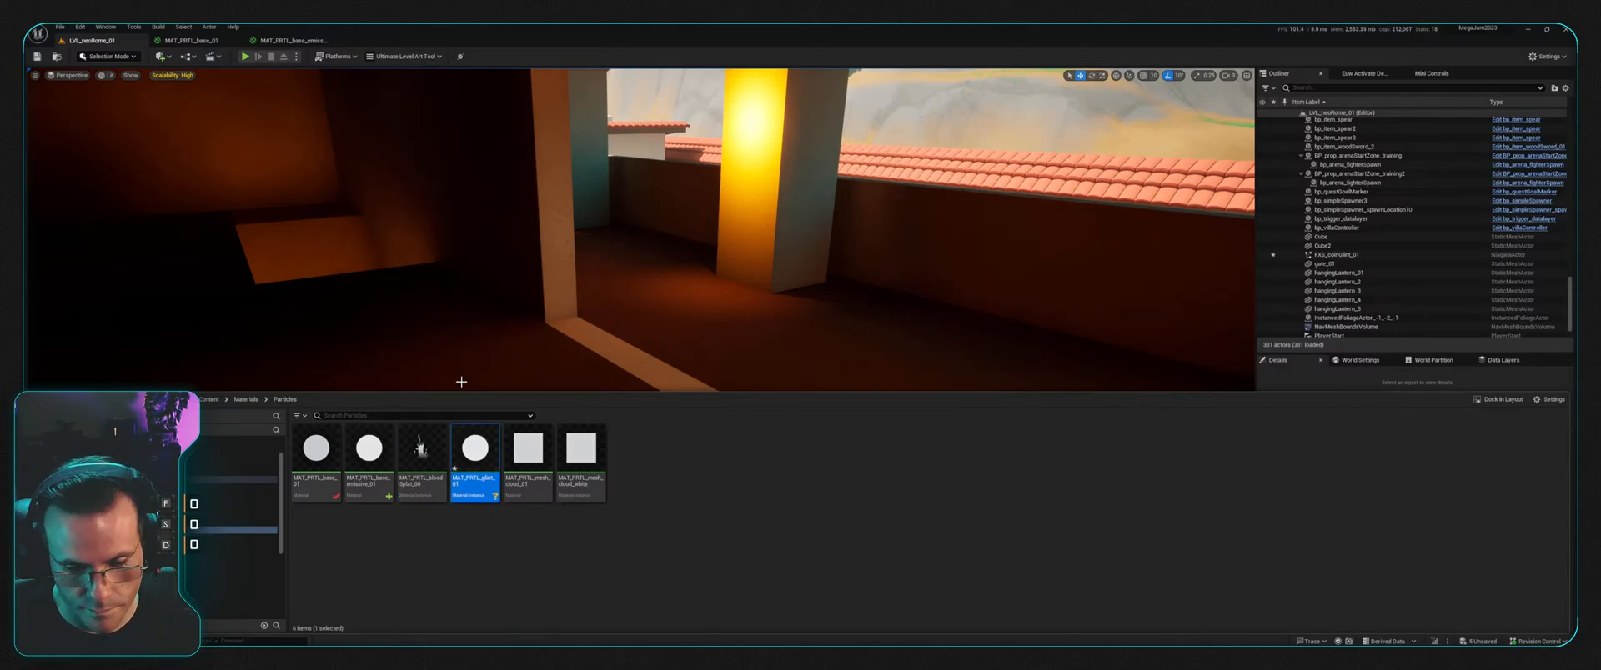
Step: Open the new MAT_PRTL_glint_01, override its PRTL_Texture with PRTL_glint_01, and inspect the preview
double_click(476, 471)
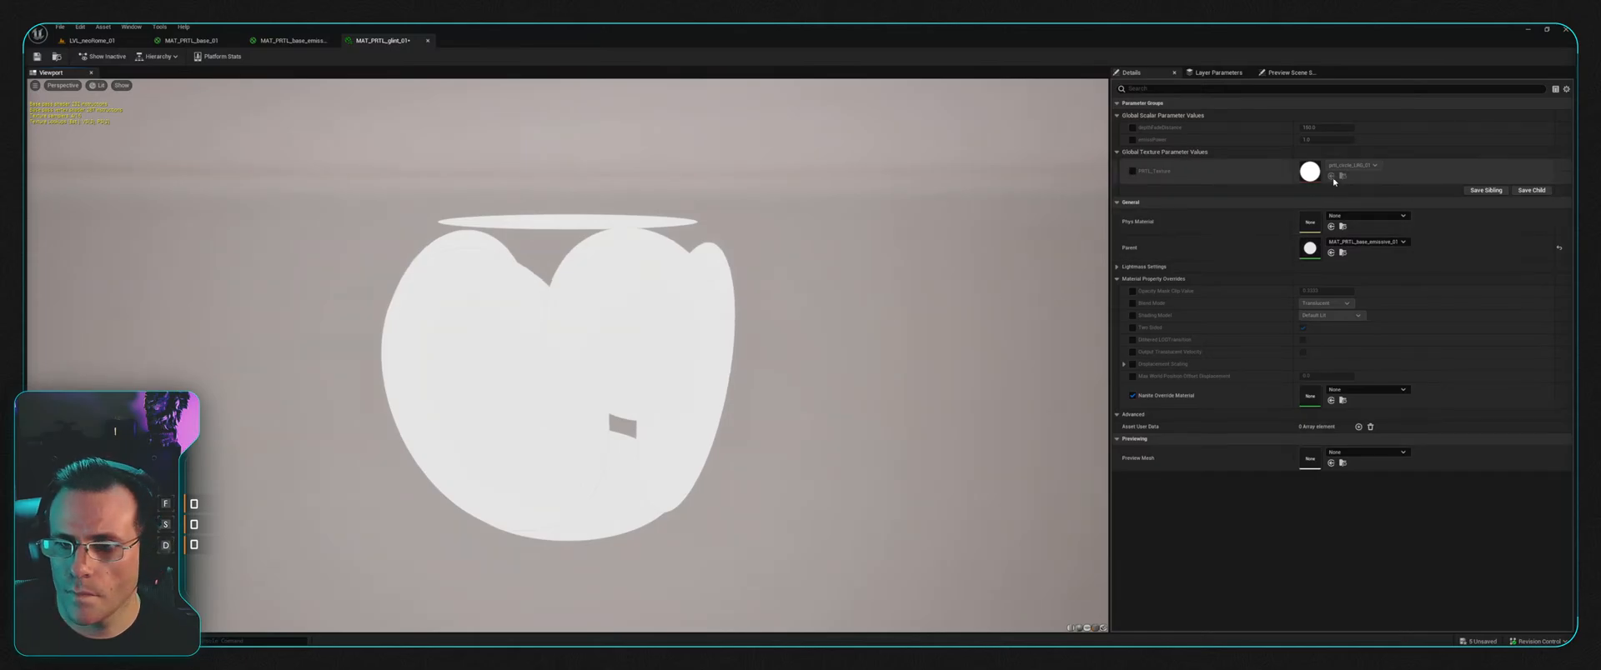
click(1133, 171)
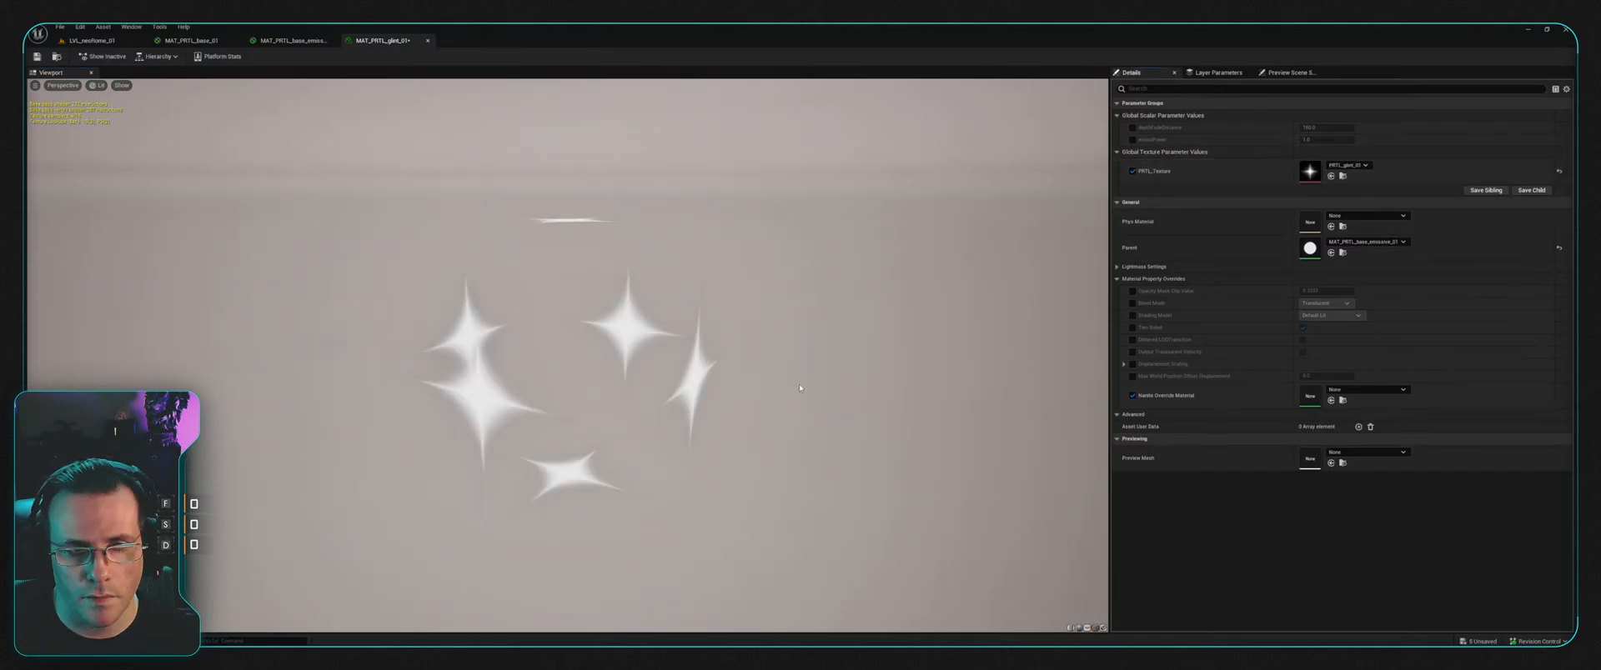
drag(567, 350, 580, 384)
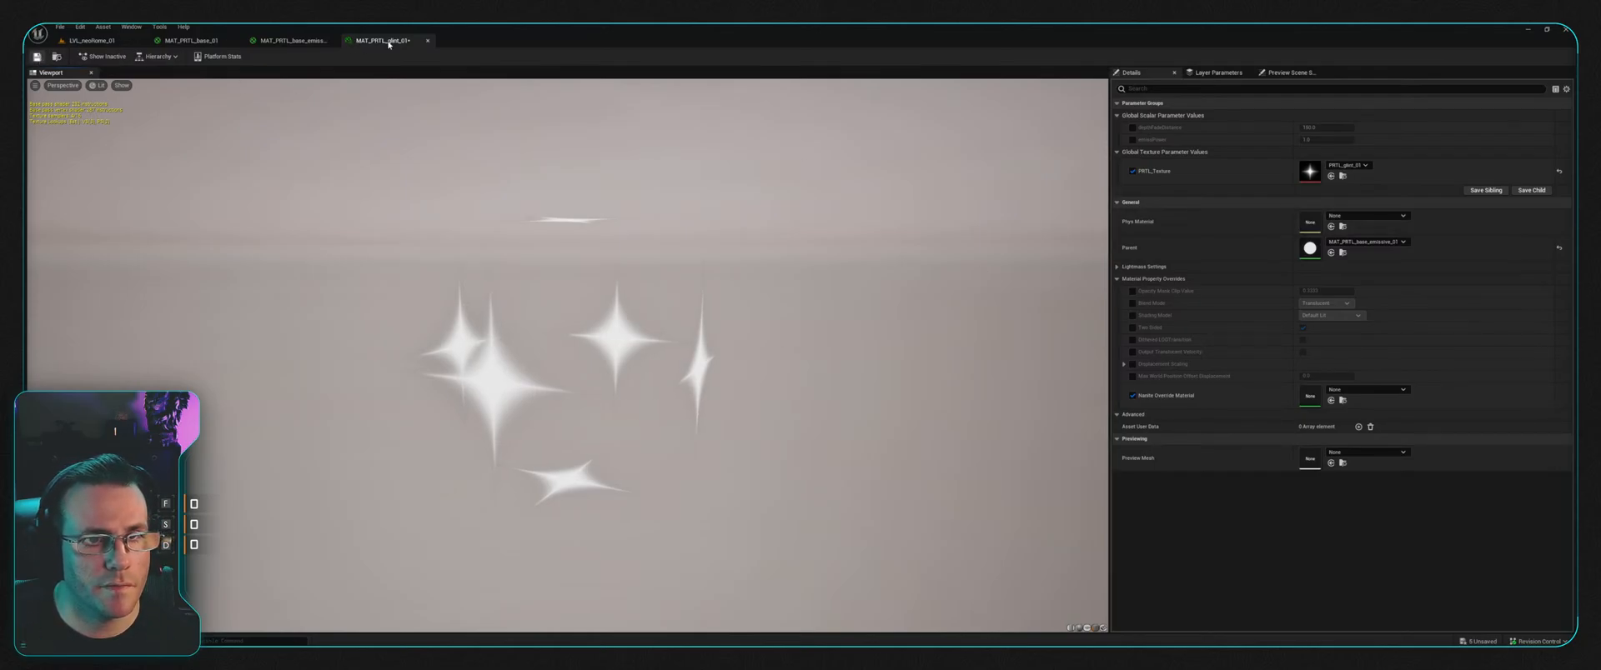
Step: Open FXS_coinGlint_01 from the Particles folder and assign MAT_PRTL_glint_01 as the Sprite Renderer's material in the ConfettiBurst emitter
click(92, 40)
key(ctrl+space)
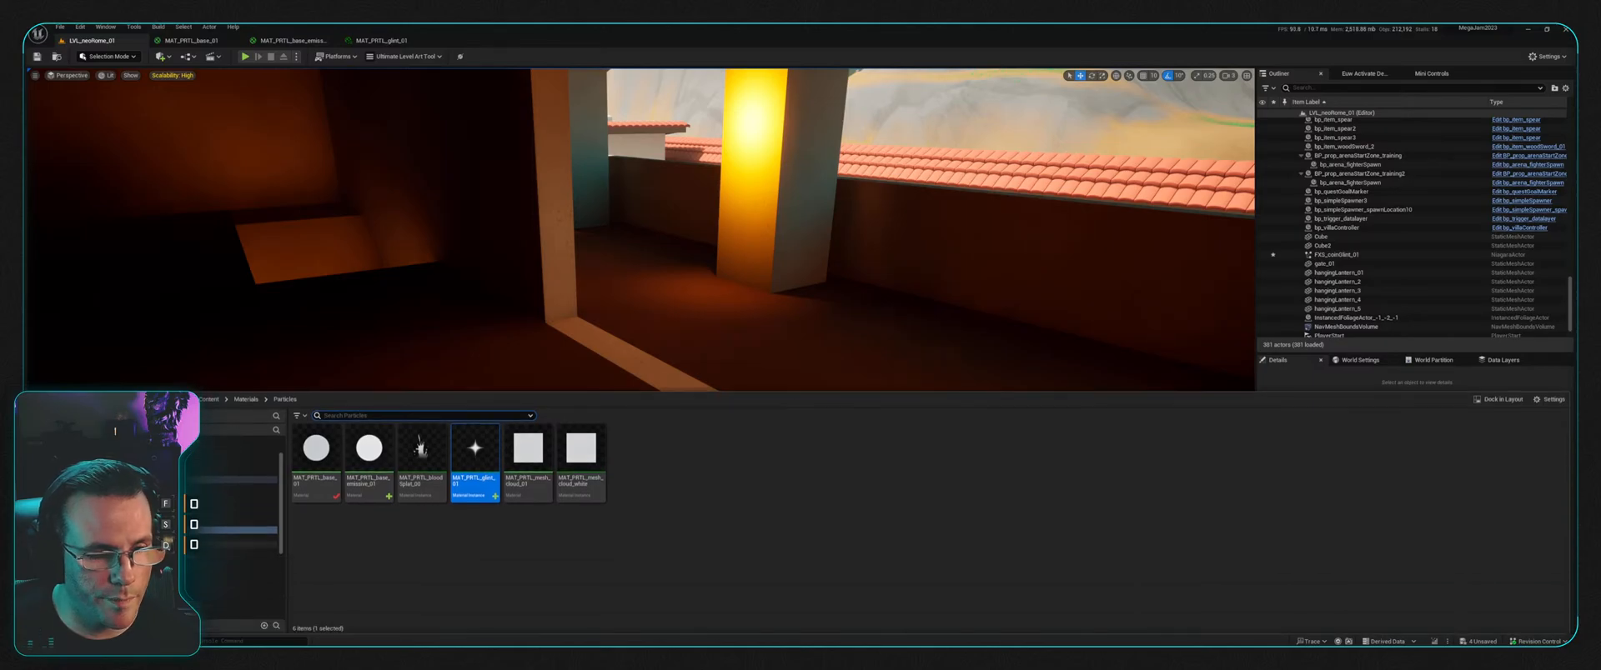
click(234, 537)
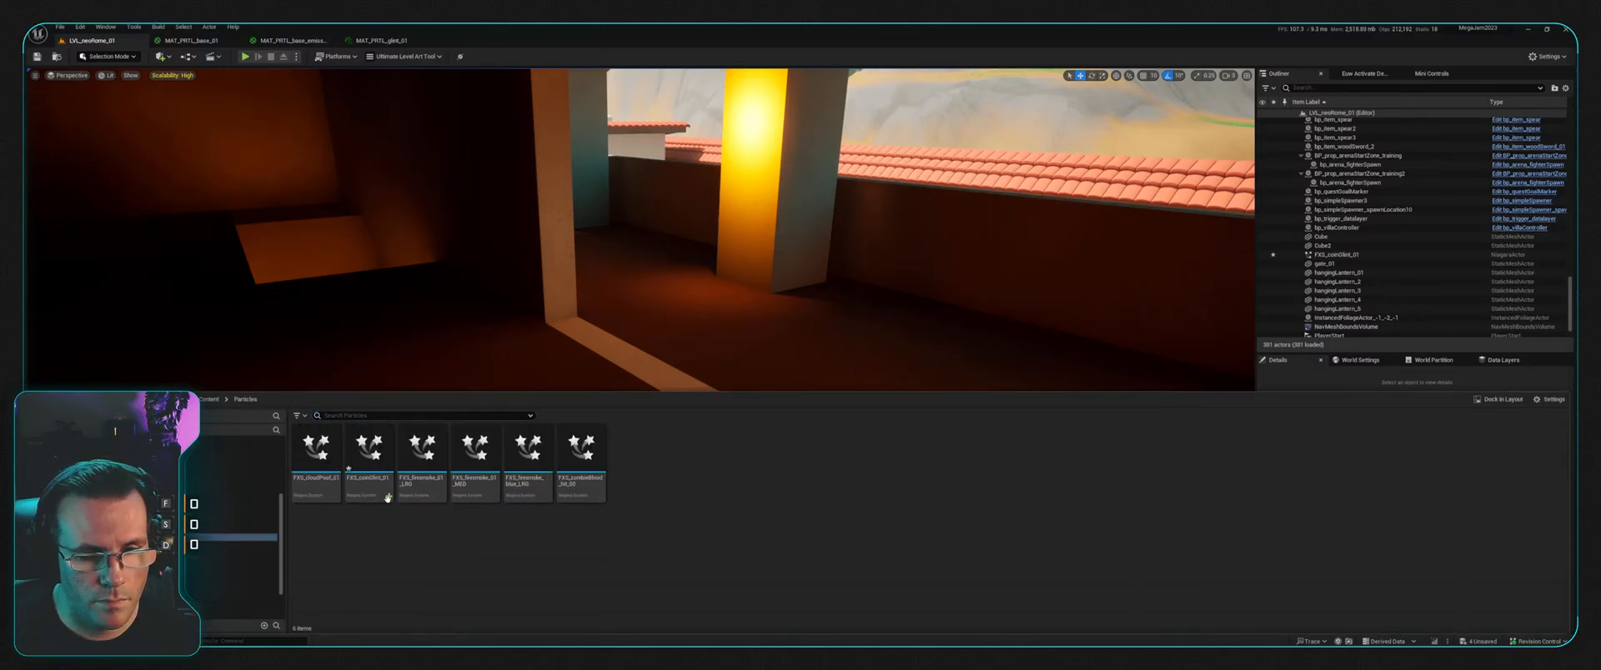
double_click(363, 460)
click(689, 220)
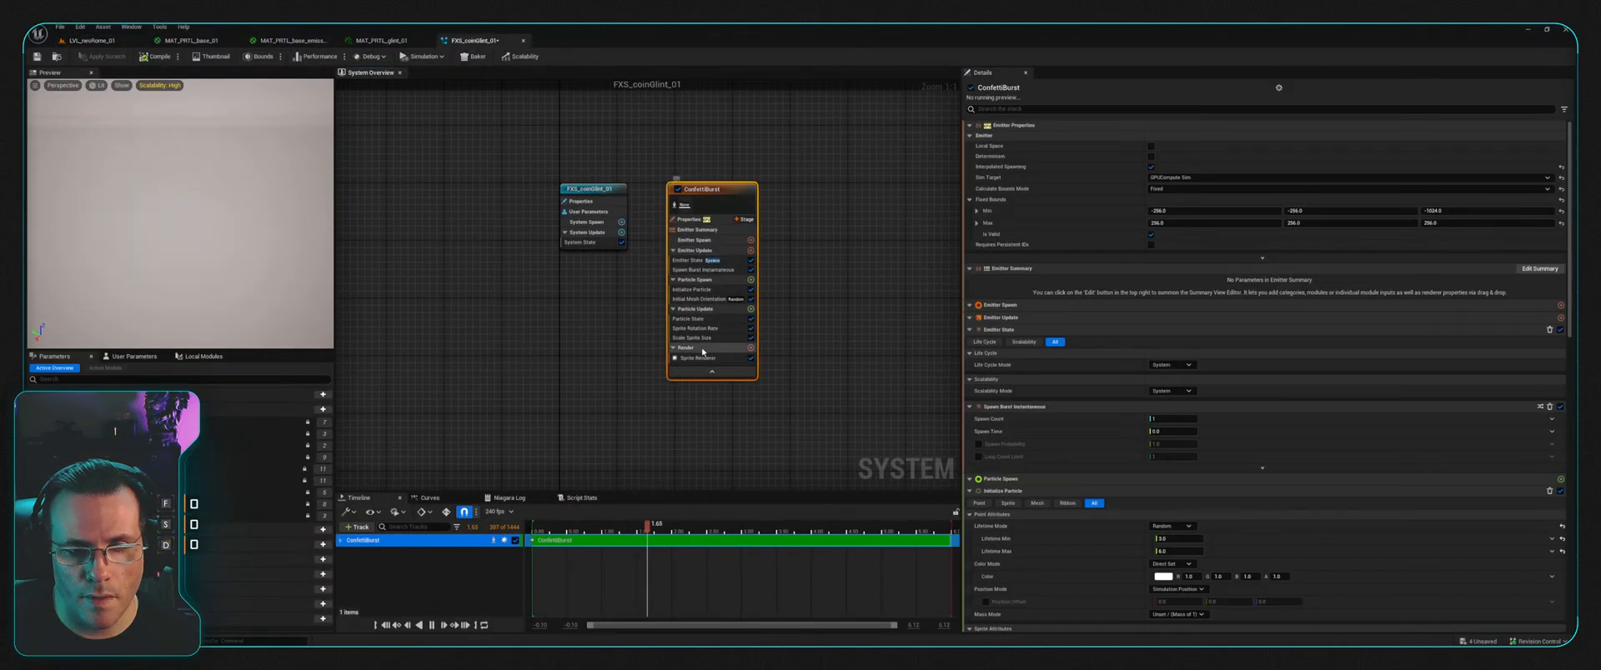
click(697, 358)
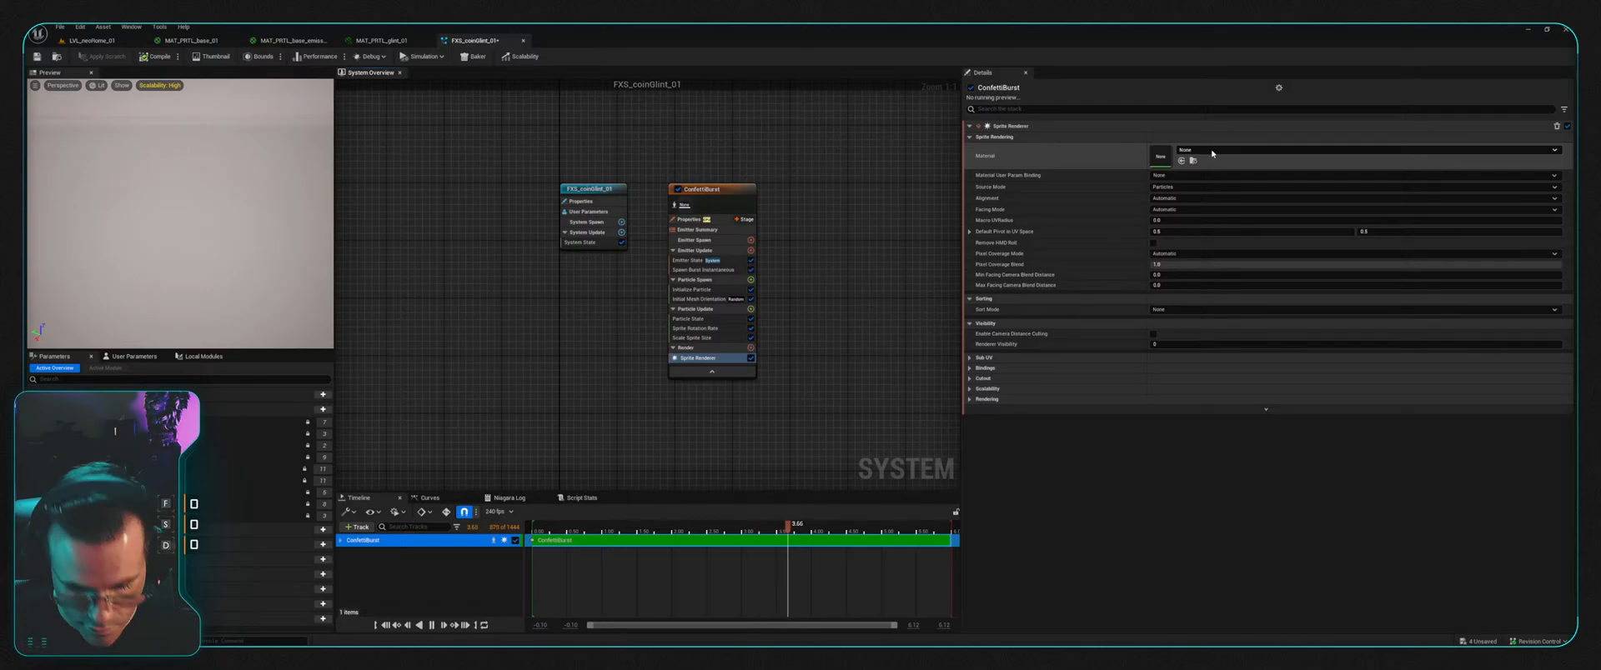
click(1180, 160)
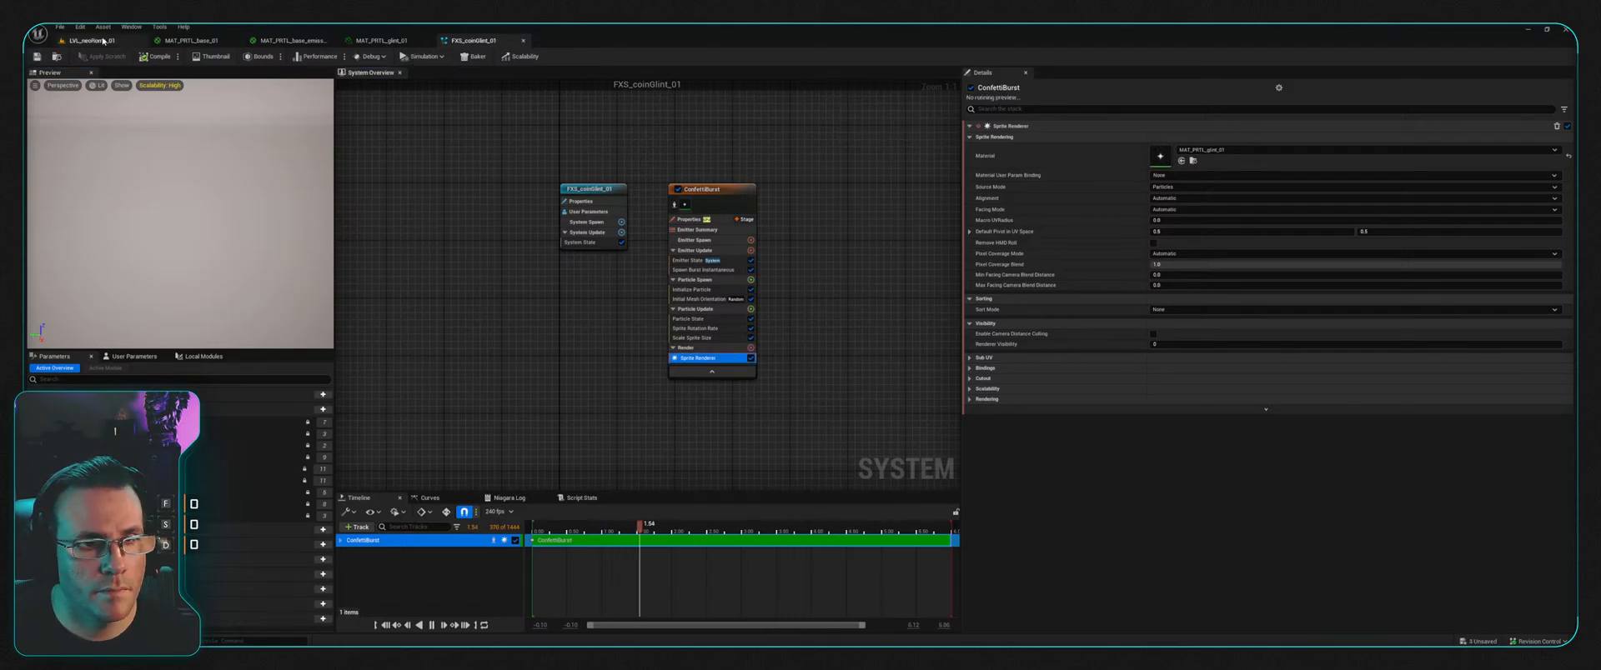
Step: Return to the level and delete the placed FXS_coinGlint_01 actor from the balcony
click(73, 39)
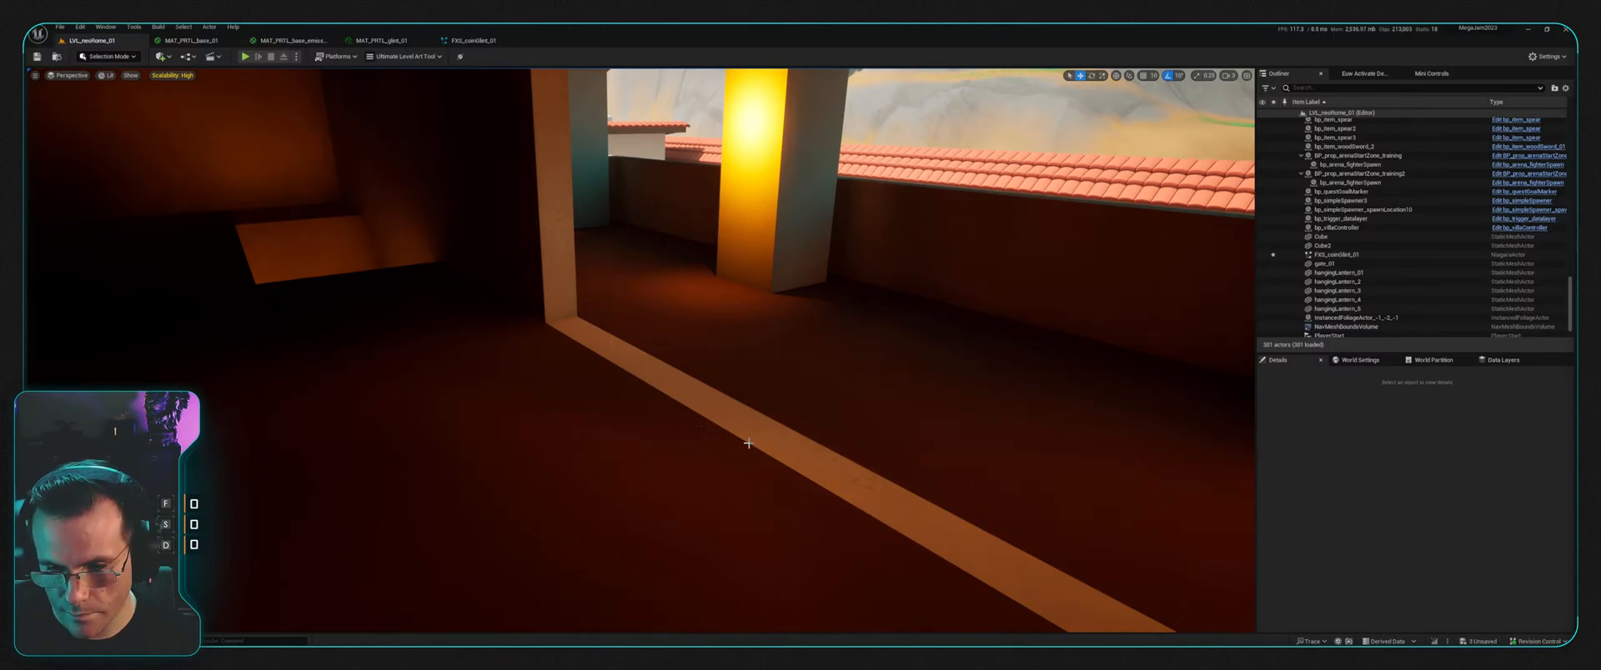
right_drag(763, 395, 1192, 325)
key(w)
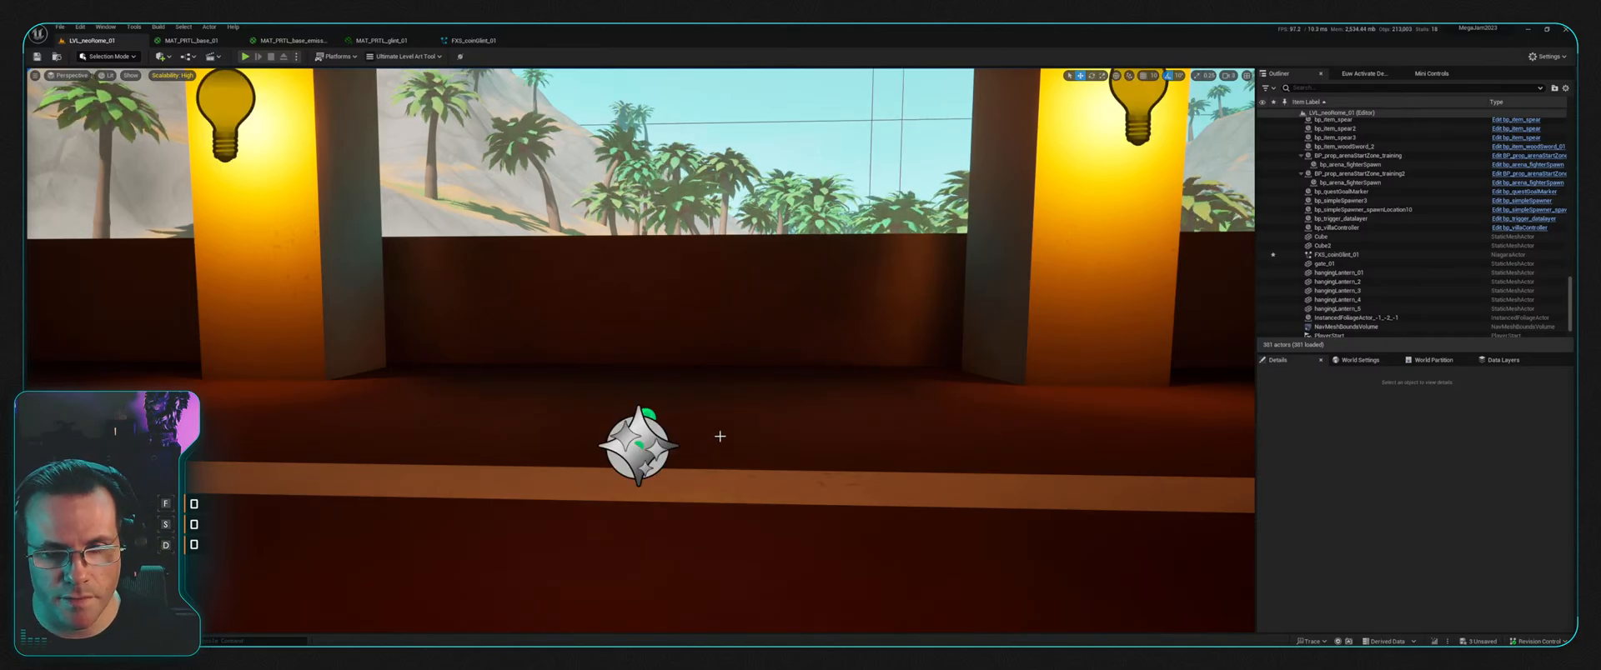
click(638, 448)
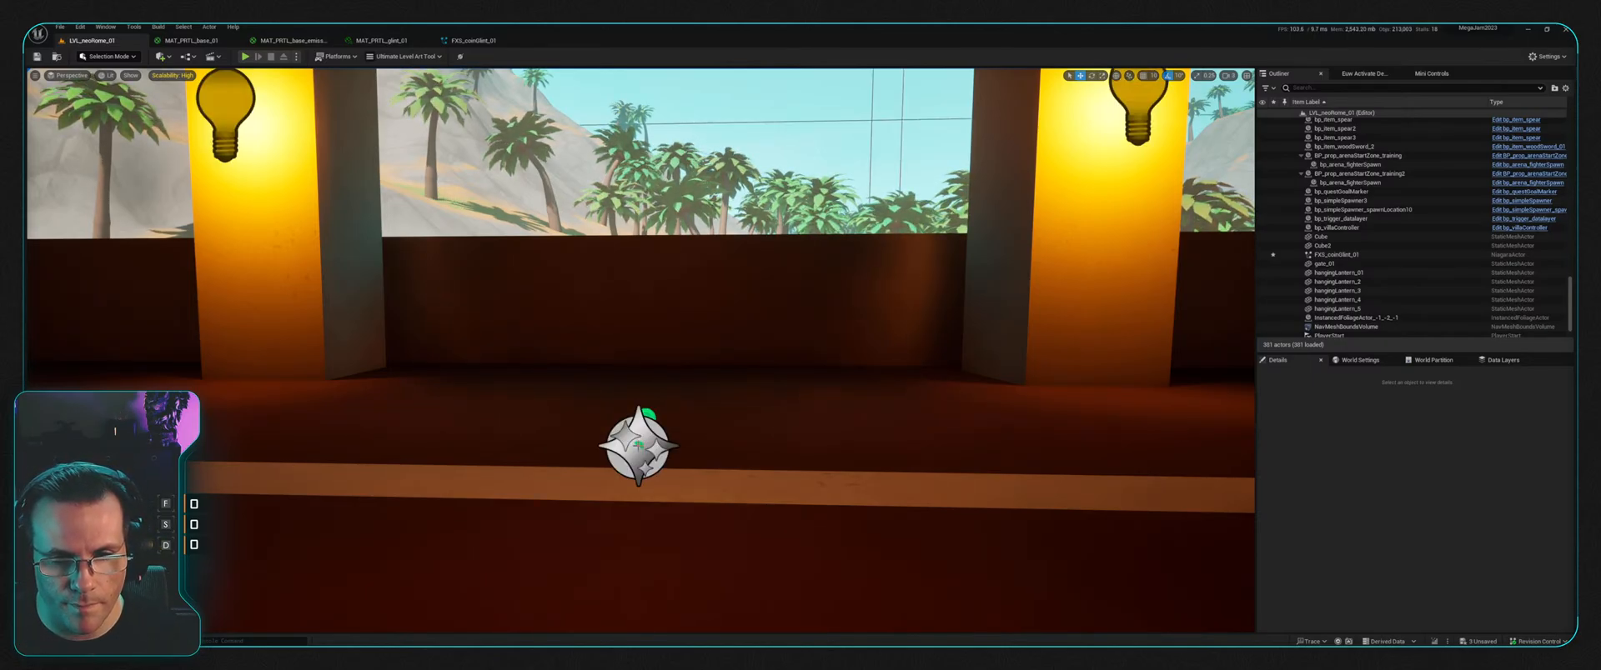
key(Delete)
right_drag(754, 436, 516, 500)
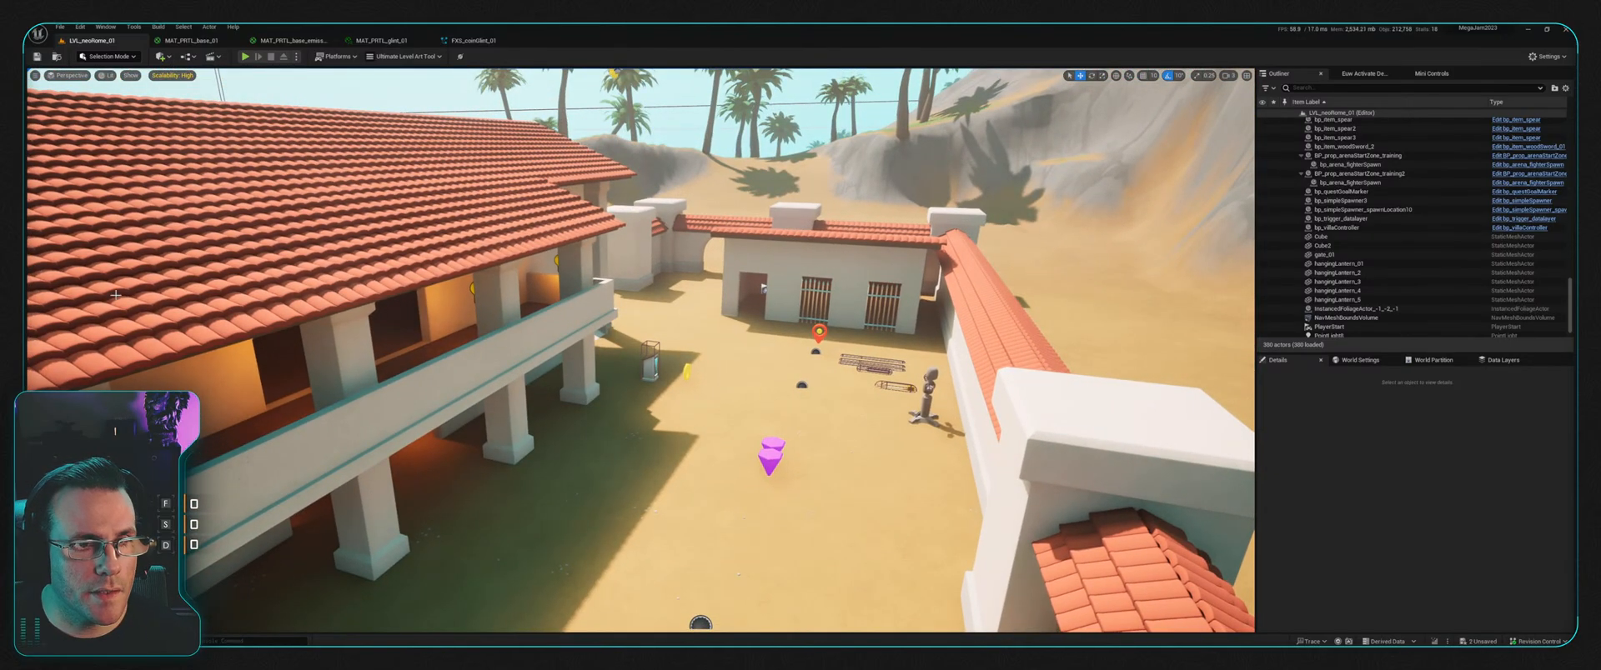
Step: Open the bp_money blueprint from the Blueprints/Equipment/Money folder
key(ctrl+space)
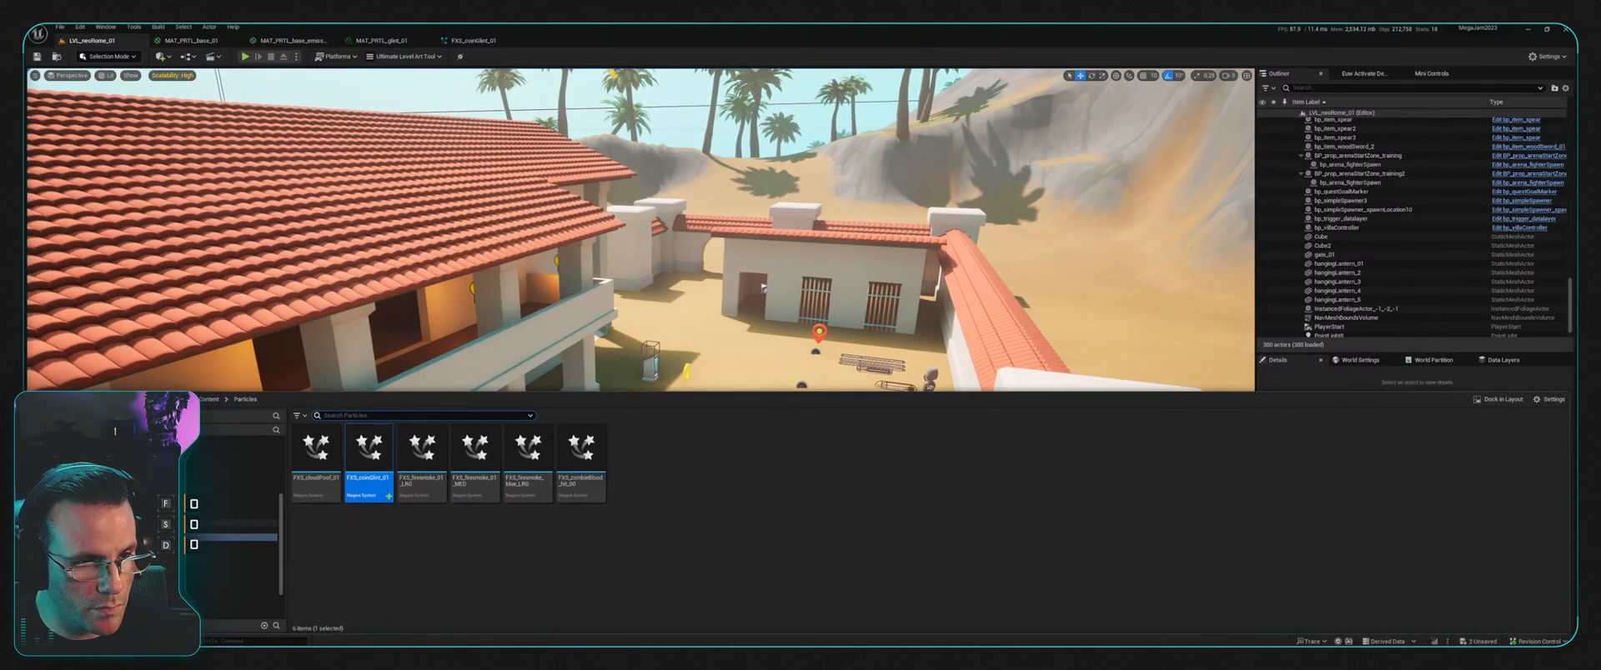
scroll(234, 517, up, 2)
click(234, 484)
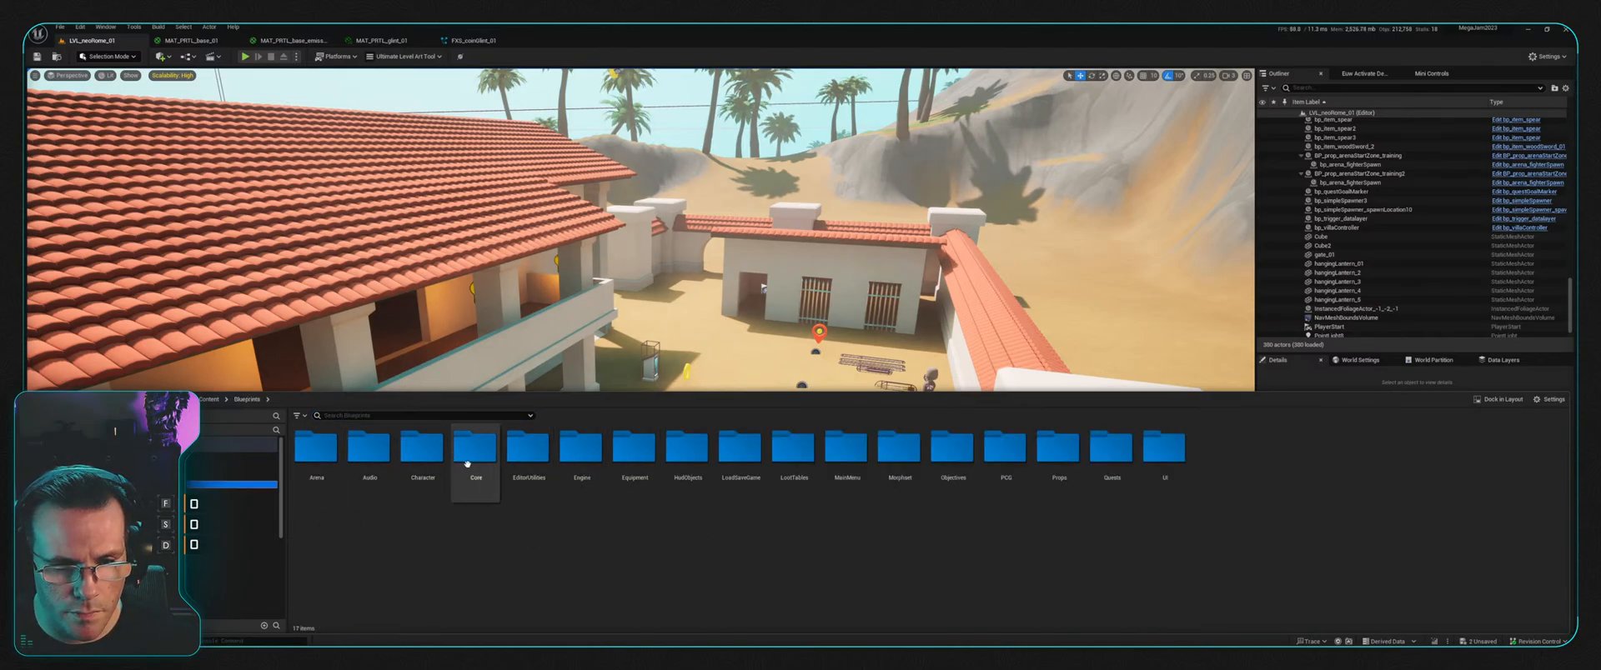
click(631, 460)
double_click(631, 460)
double_click(368, 448)
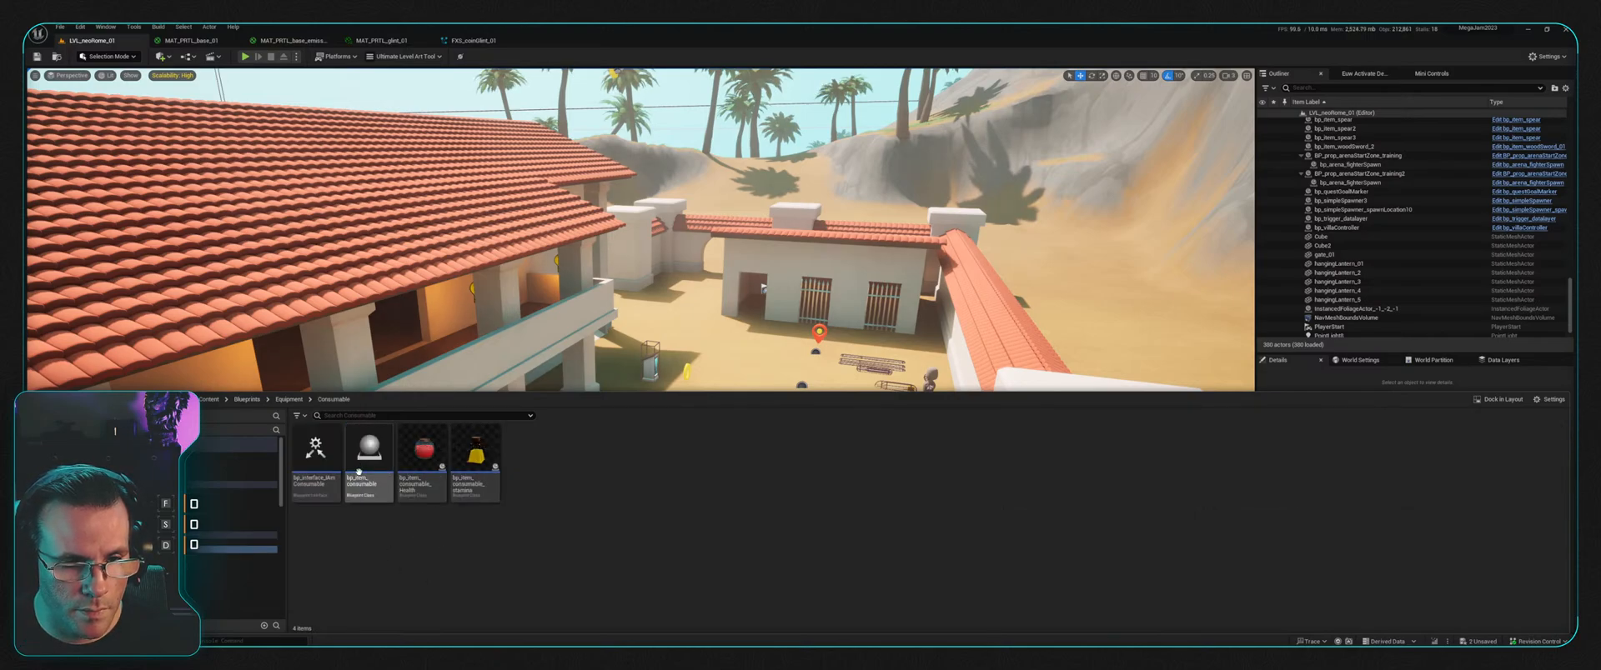
key(alt+Left)
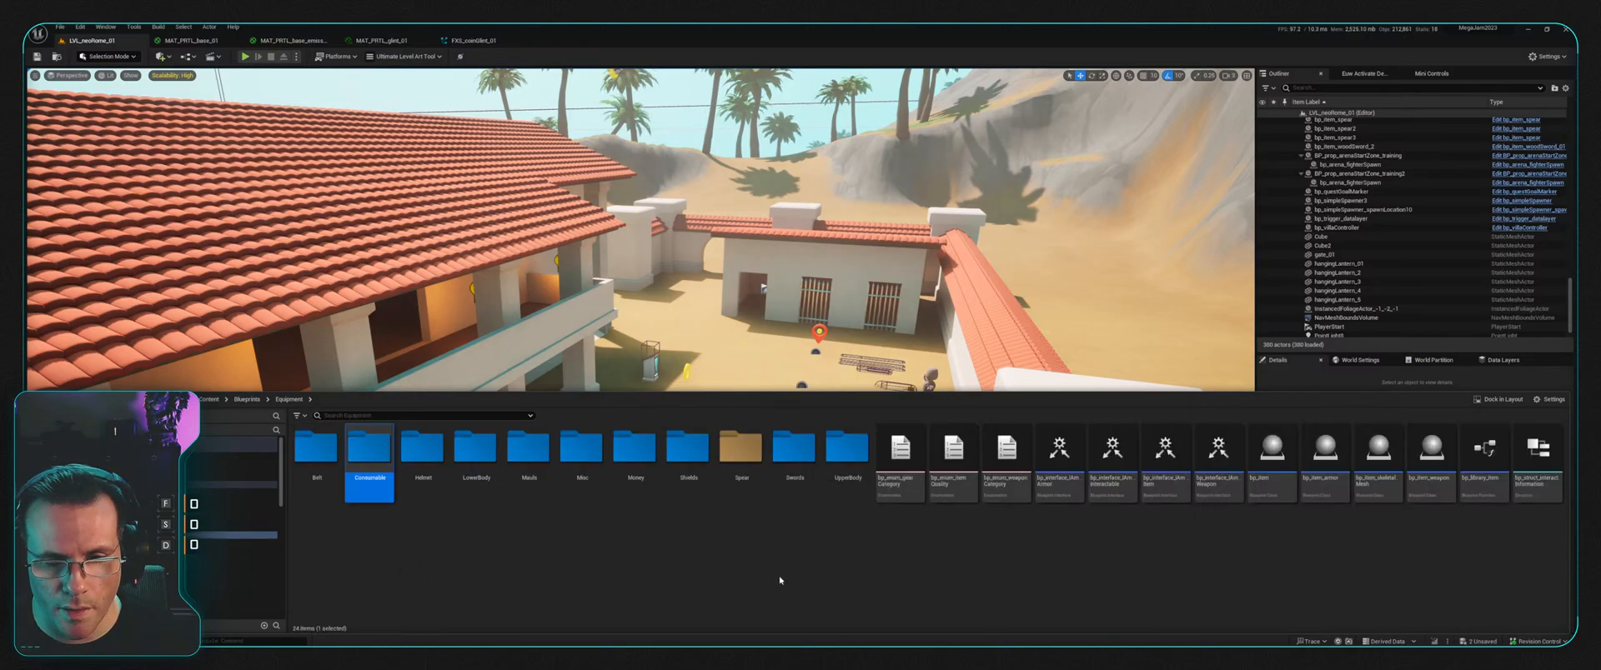
double_click(635, 450)
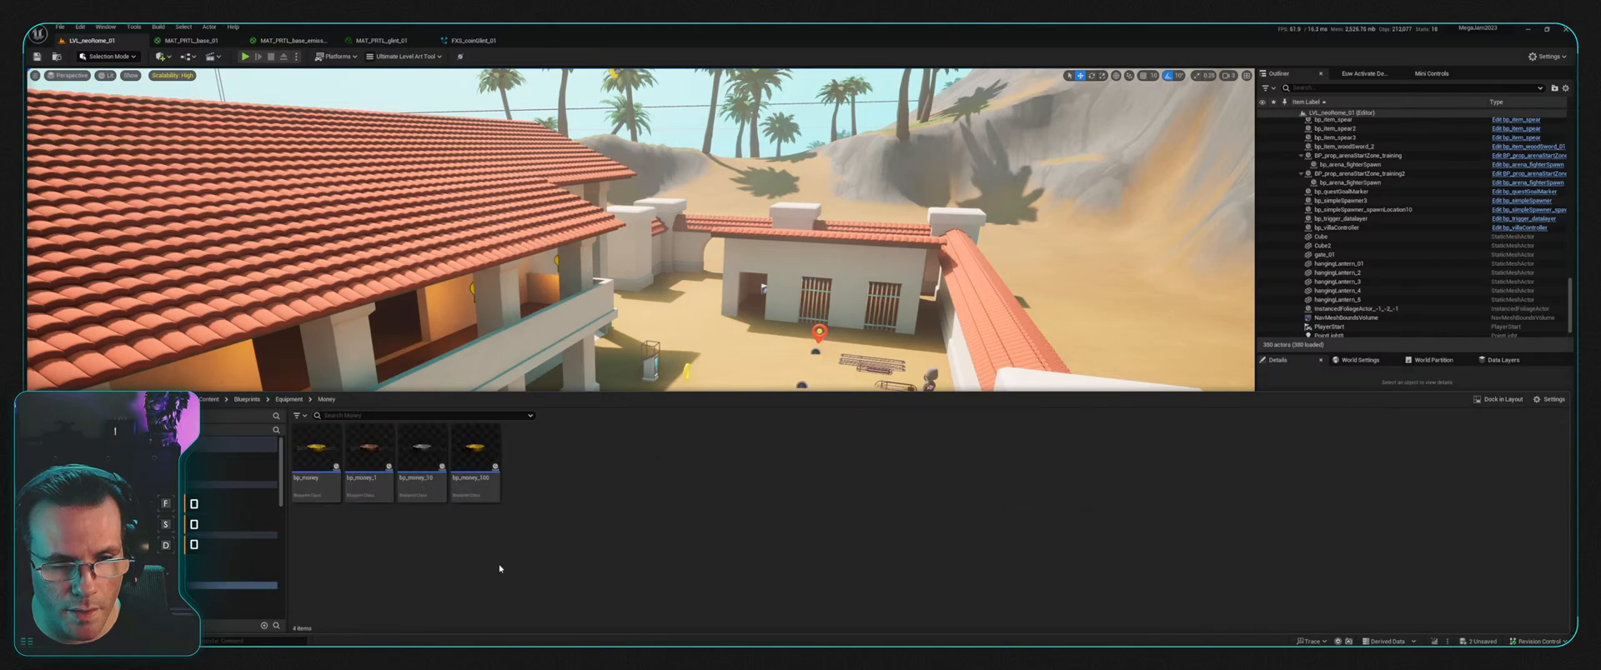
double_click(317, 484)
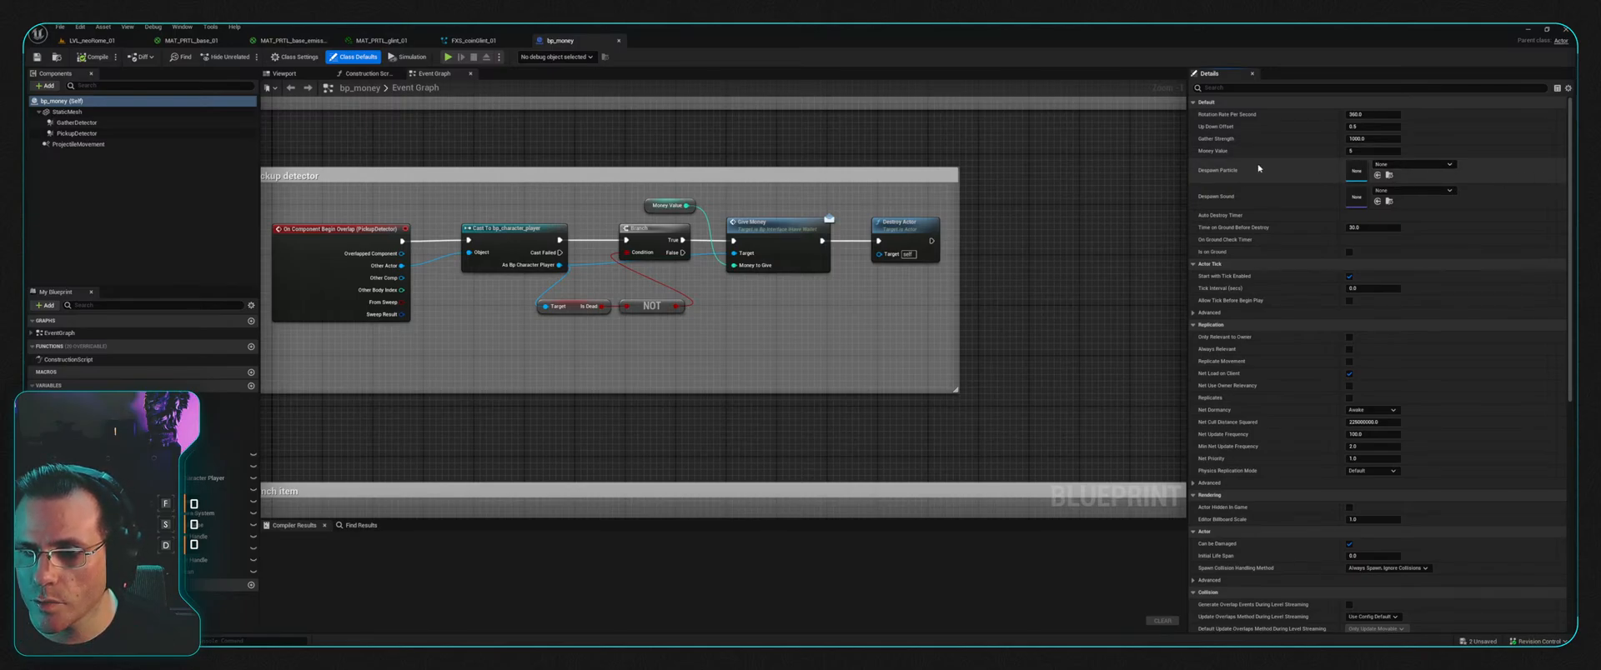
Step: Add a Niagara particle component under bp_money's StaticMesh and name it FXS
scroll(1354, 332, down, 2)
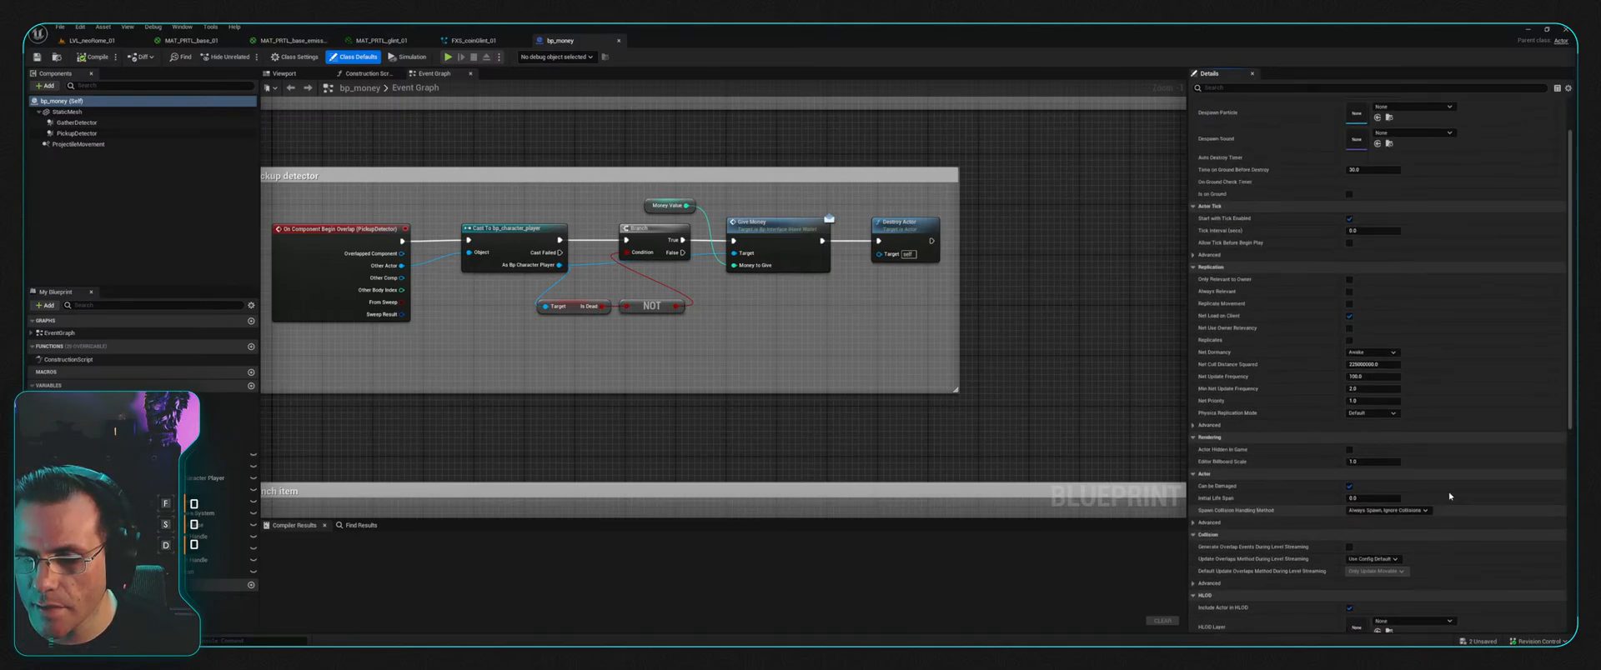
scroll(1449, 496, up, 2)
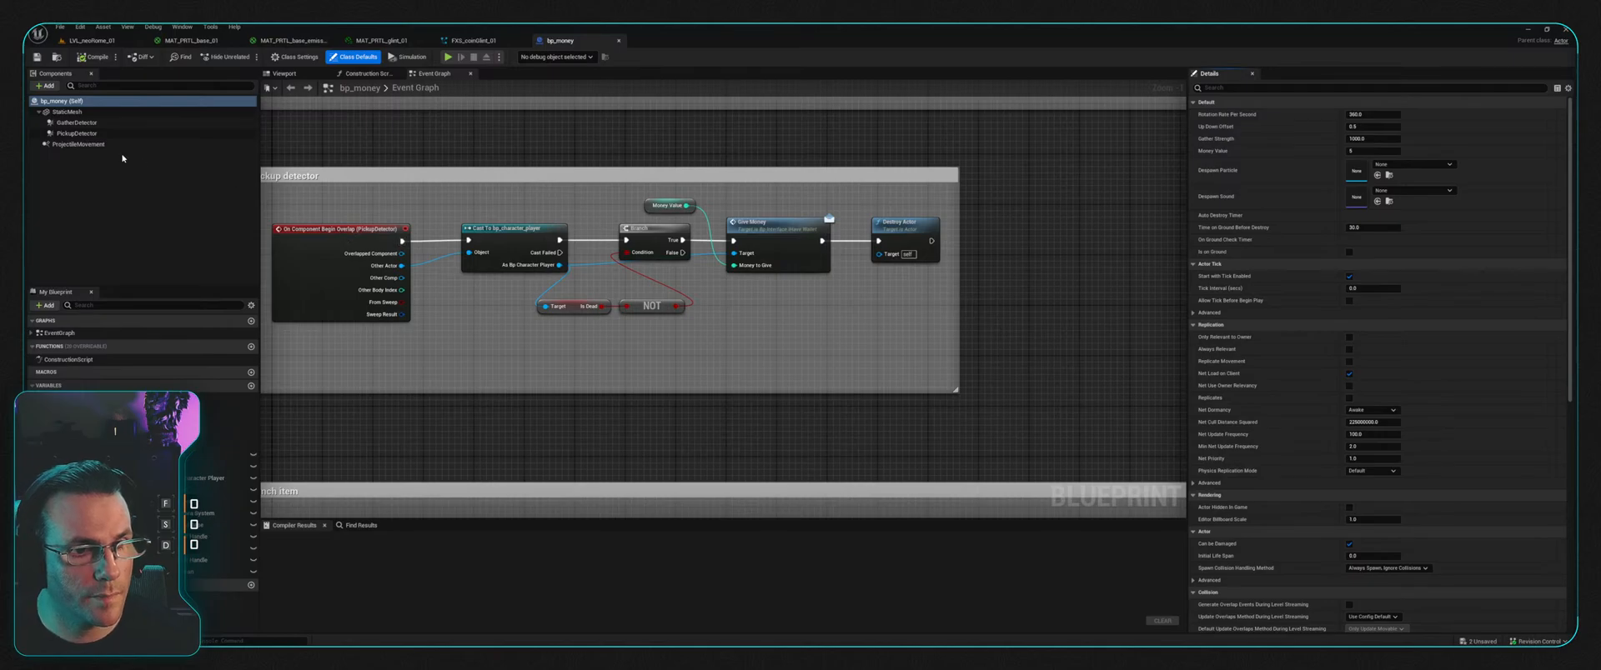
click(93, 112)
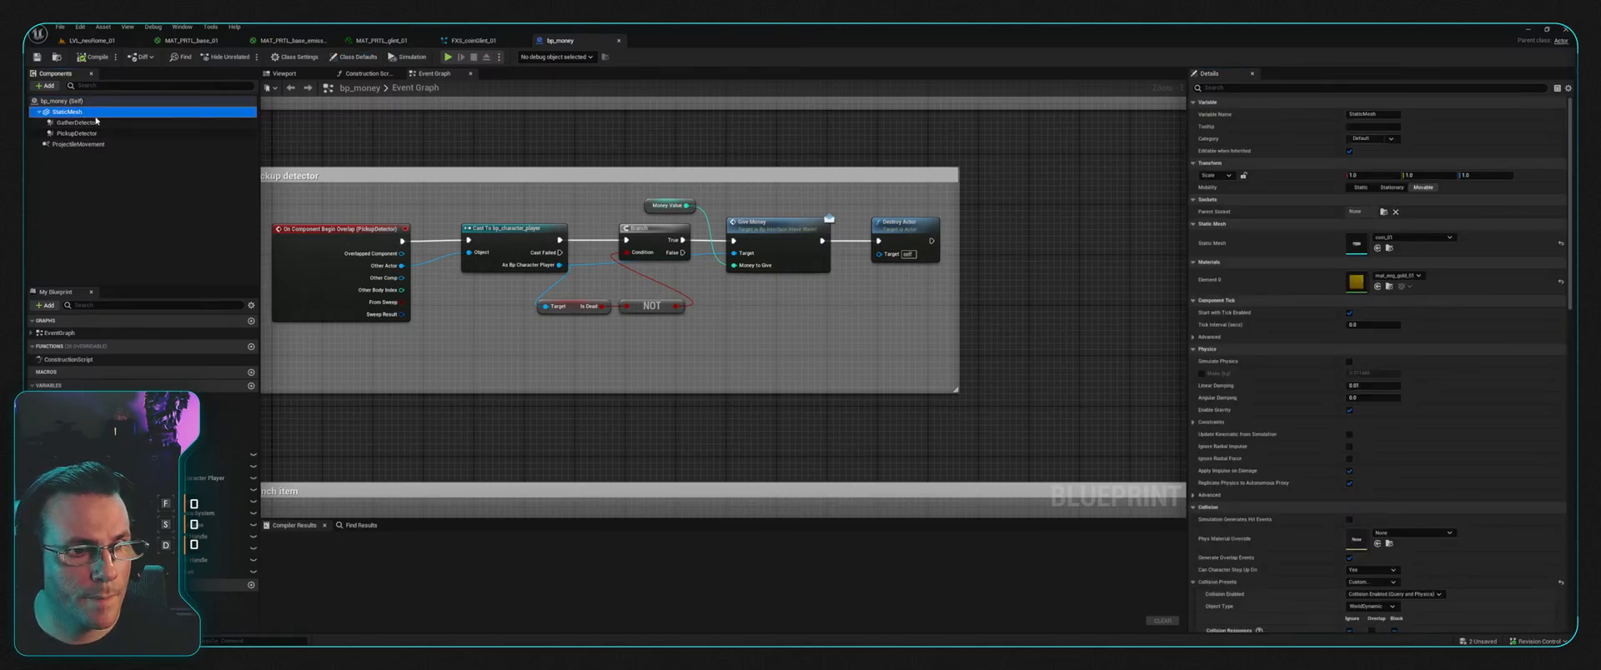
scroll(565, 260, down, 5)
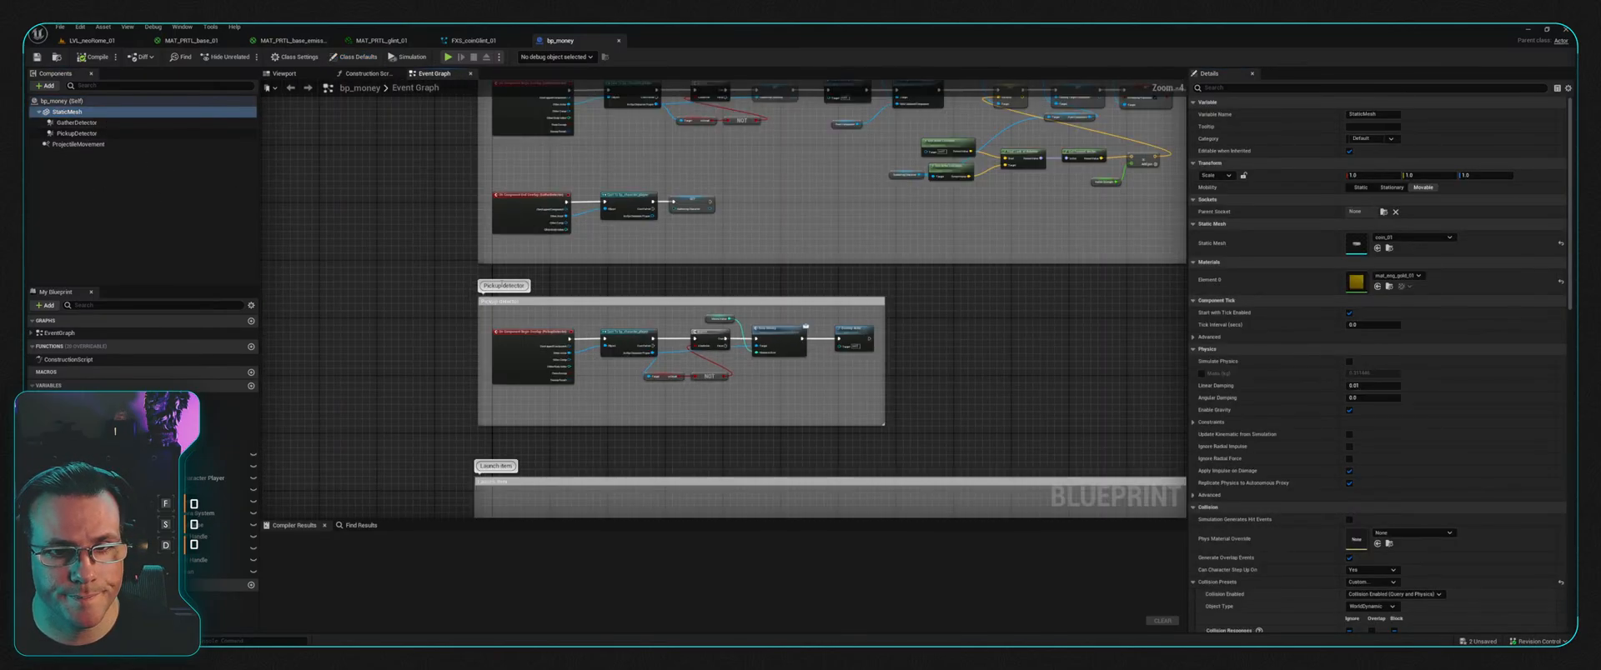
right_drag(400, 176, 386, 336)
right_drag(602, 171, 595, 395)
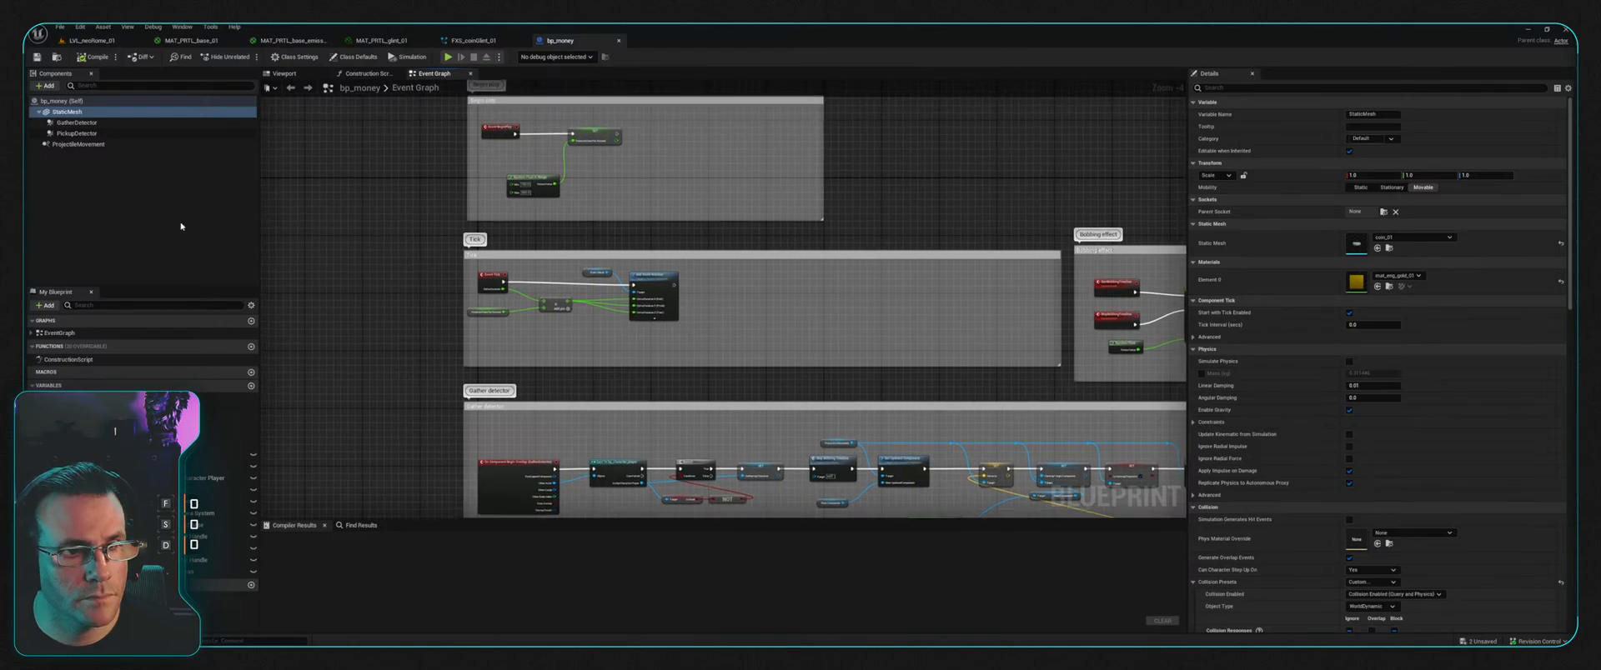
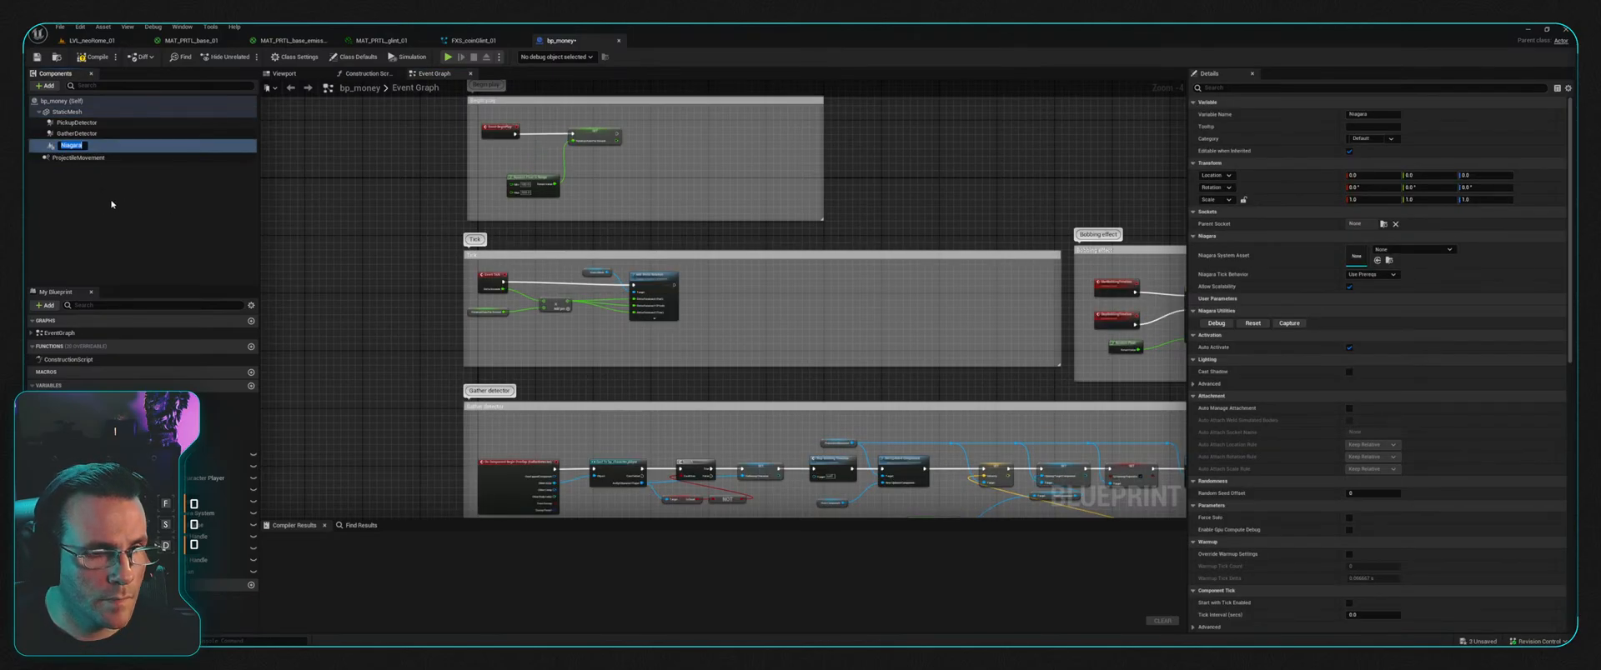
text(FXS)
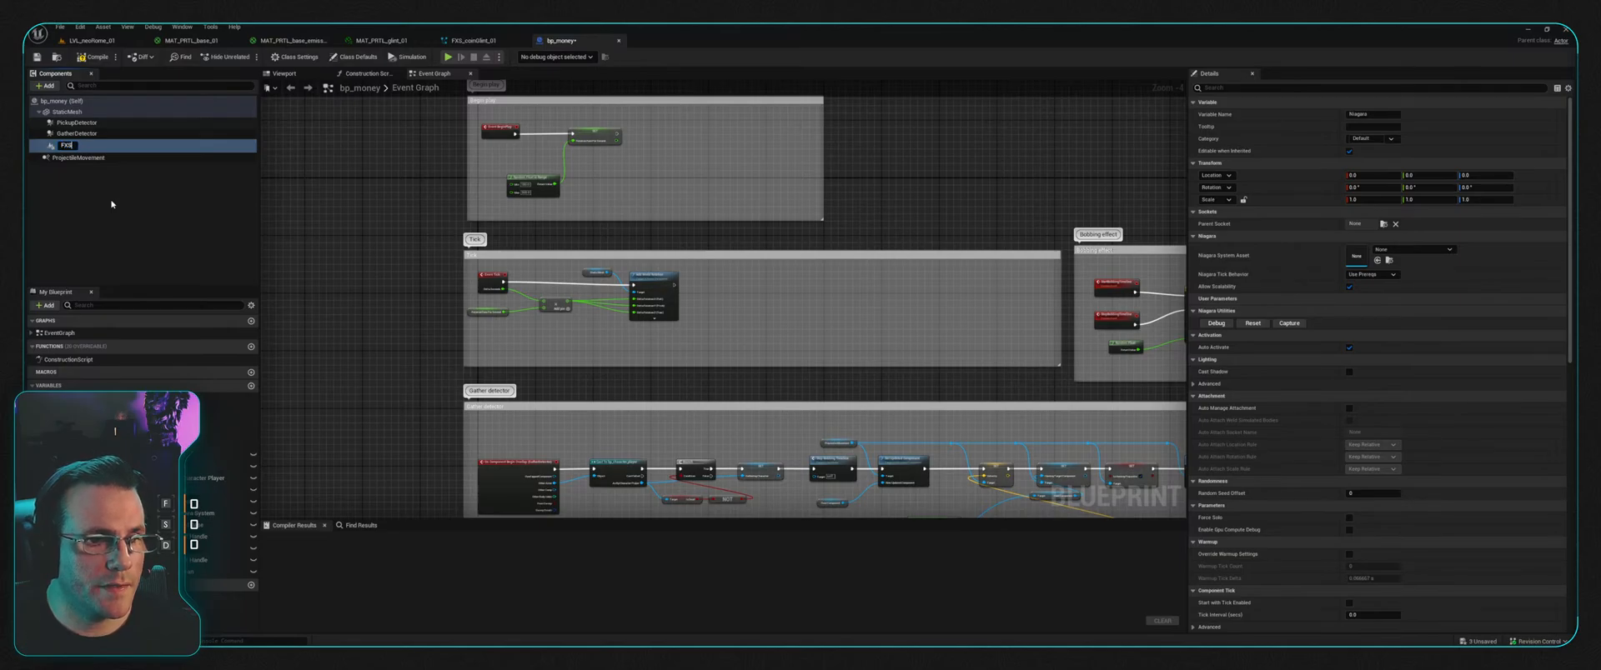
key(Return)
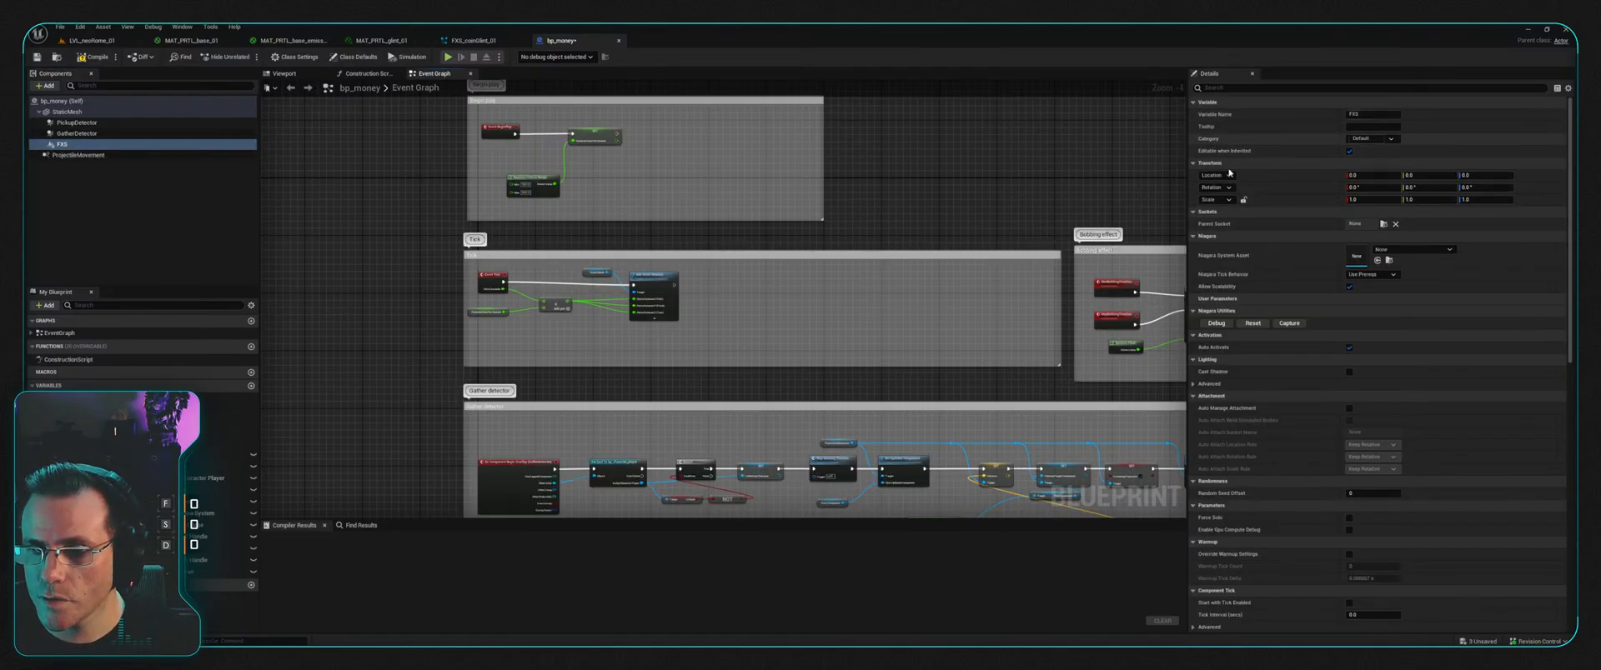
Step: Set the FXS component's Niagara System Asset to FXS_coinGlint_01, check it in the viewport, and compile bp_money
click(78, 133)
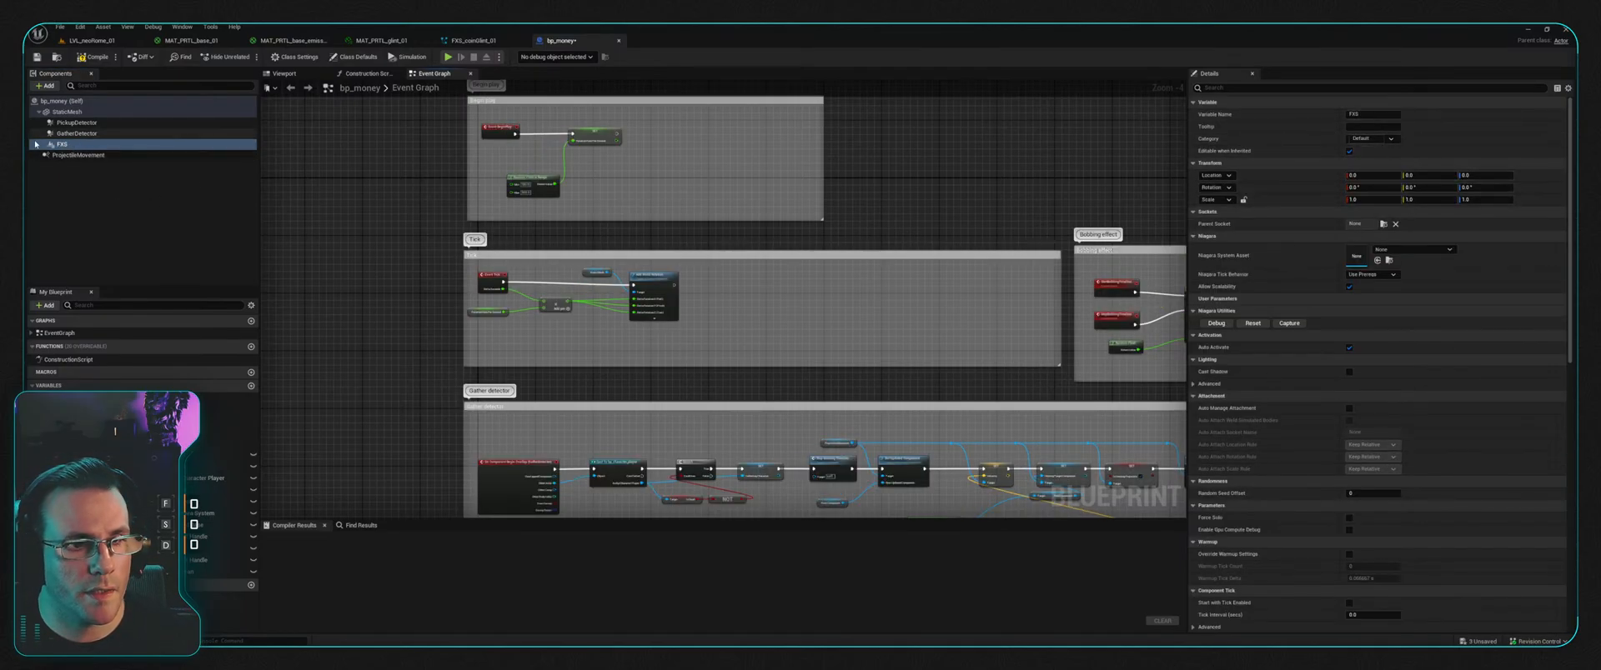
click(81, 146)
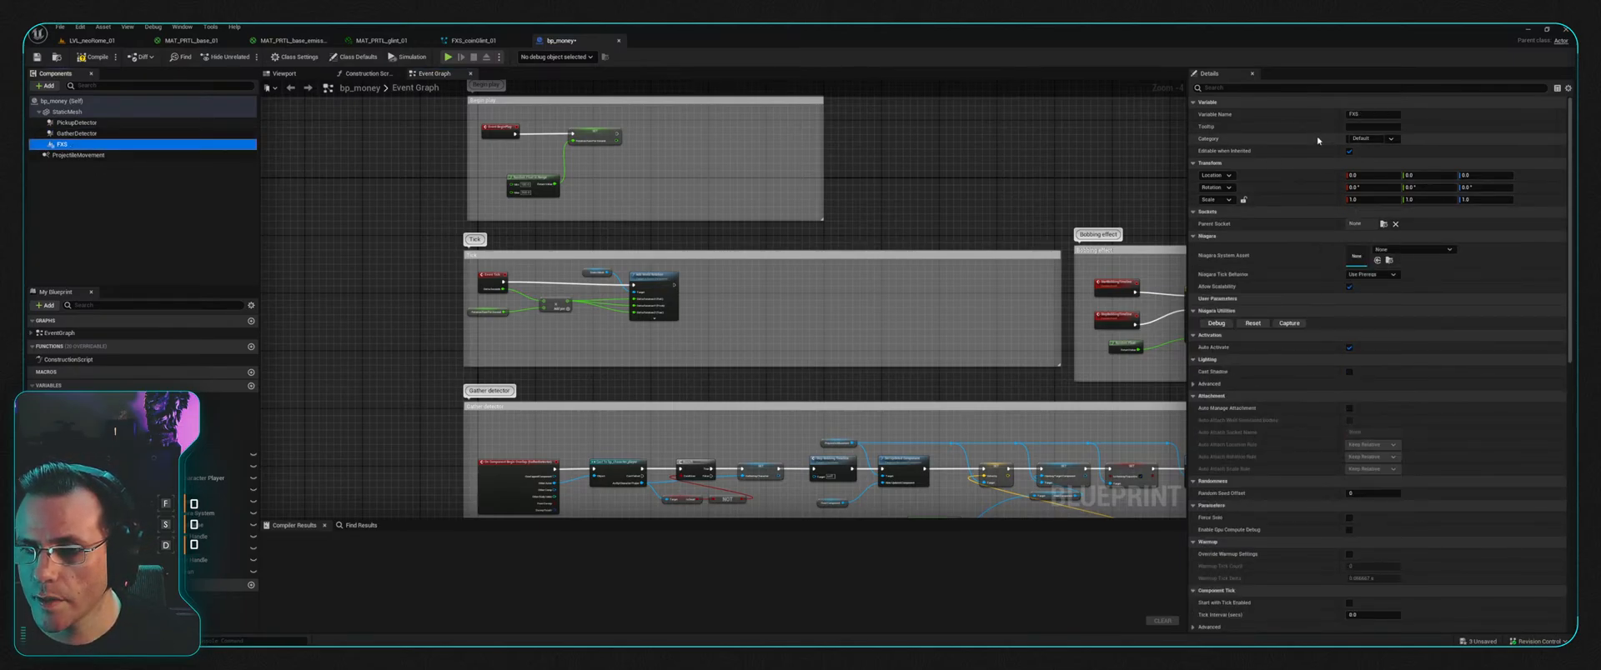
click(1417, 250)
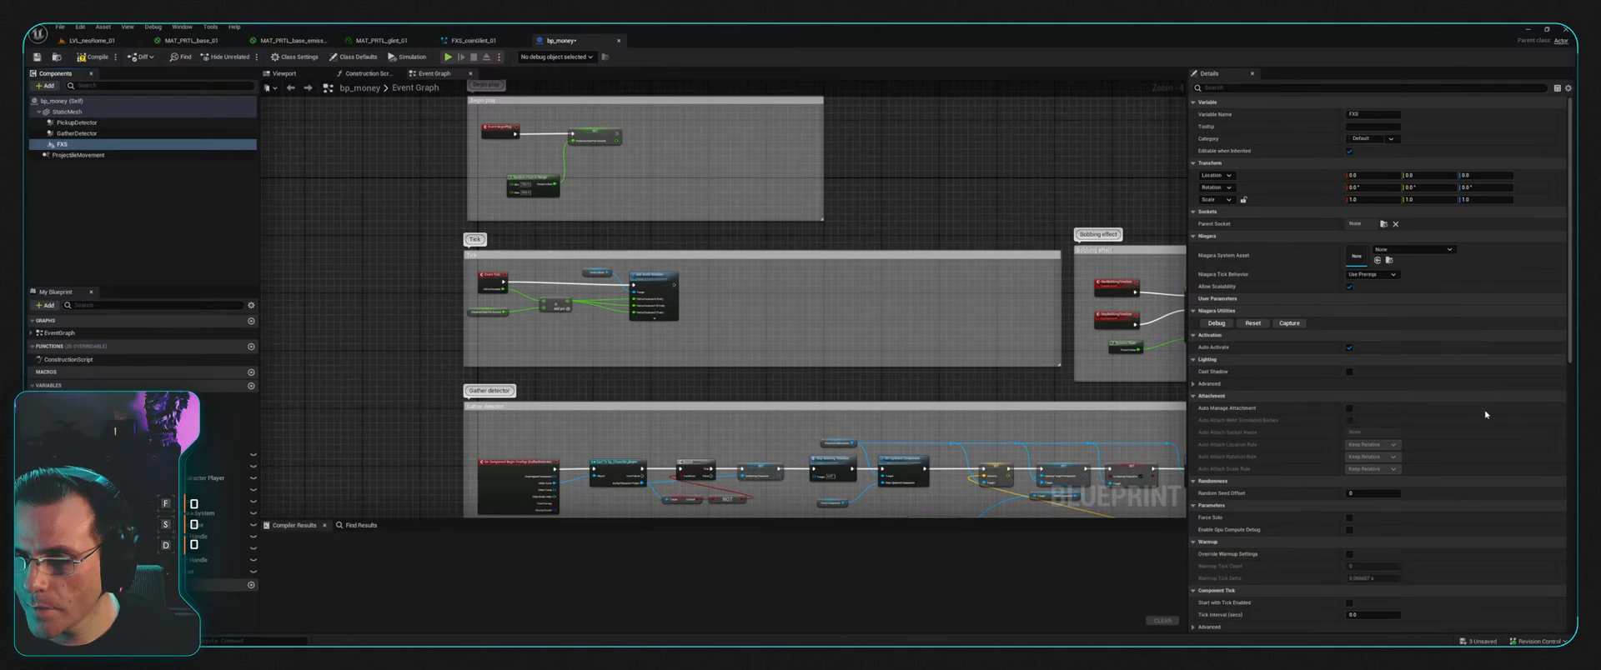
click(1448, 390)
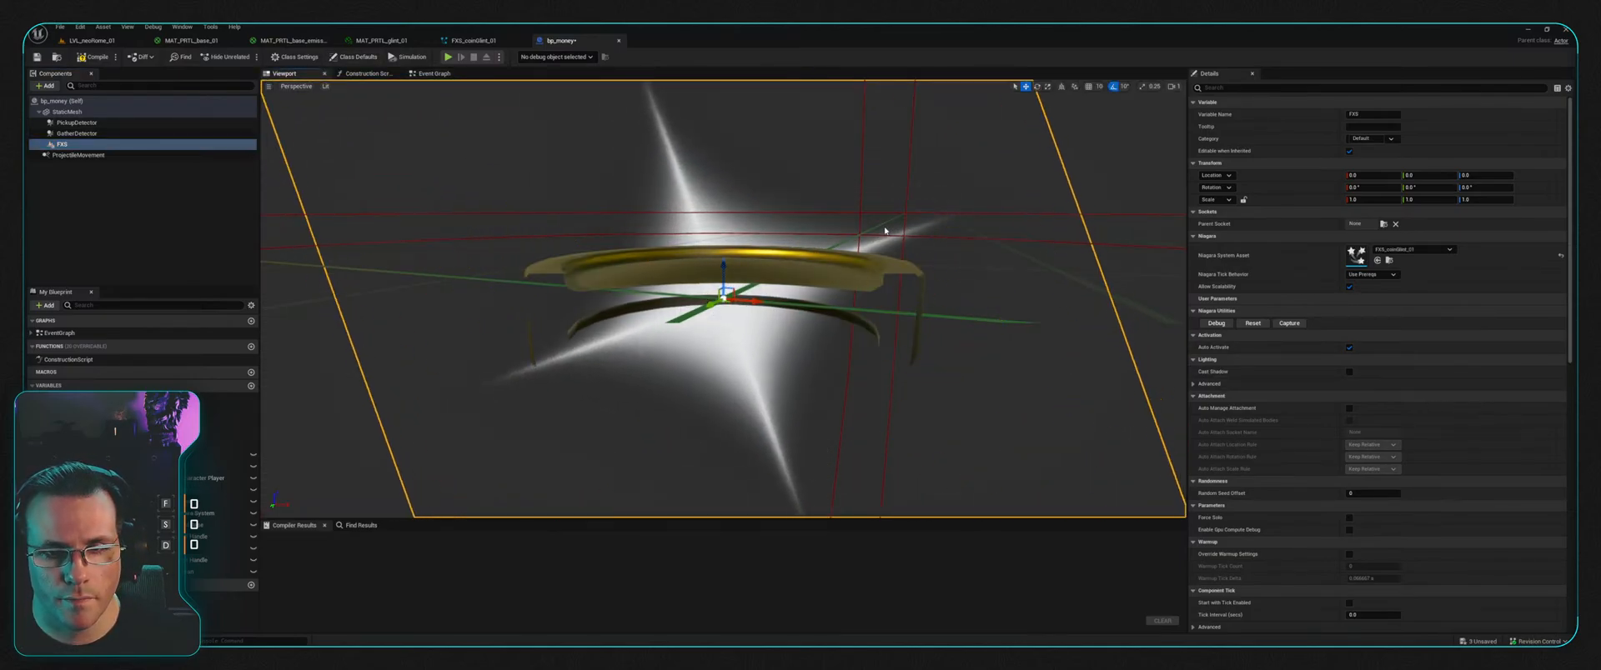
right_drag(886, 231, 959, 142)
key(f)
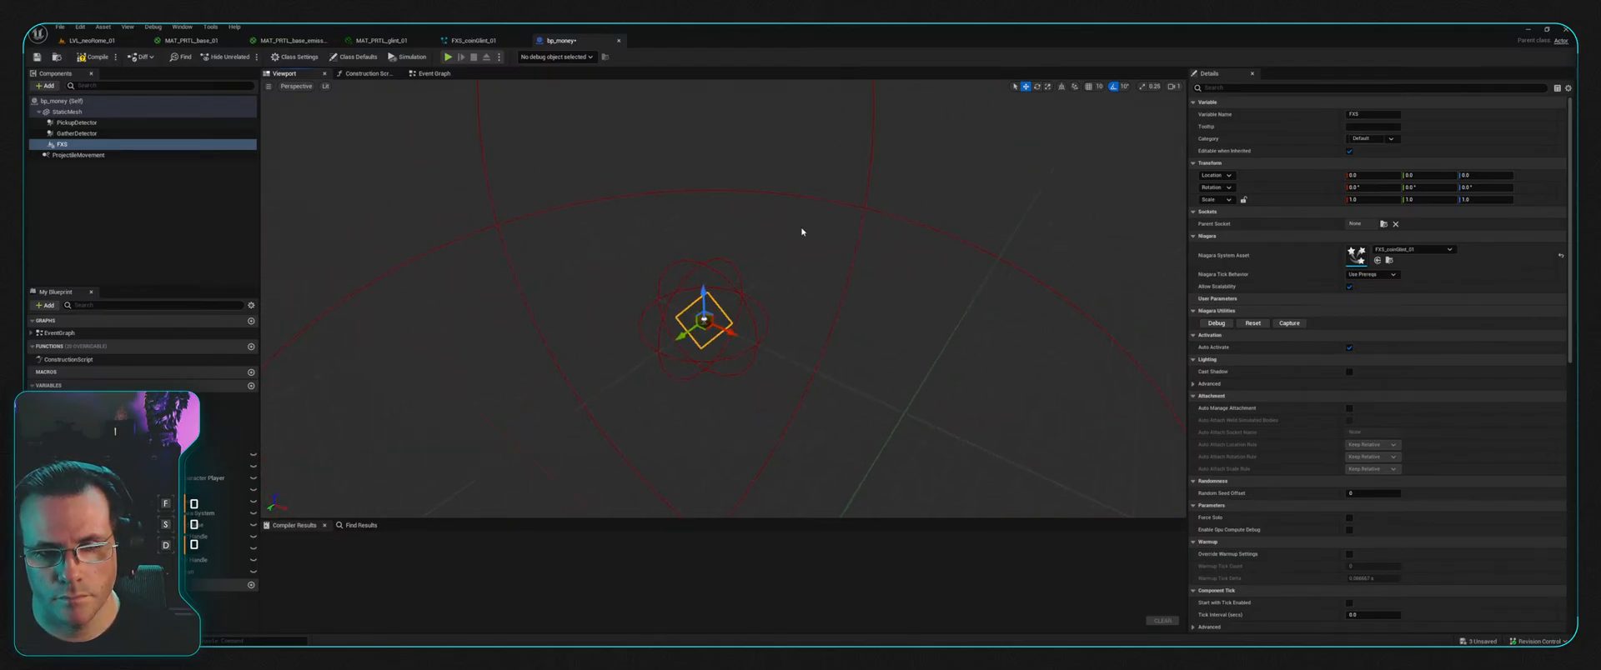
click(99, 58)
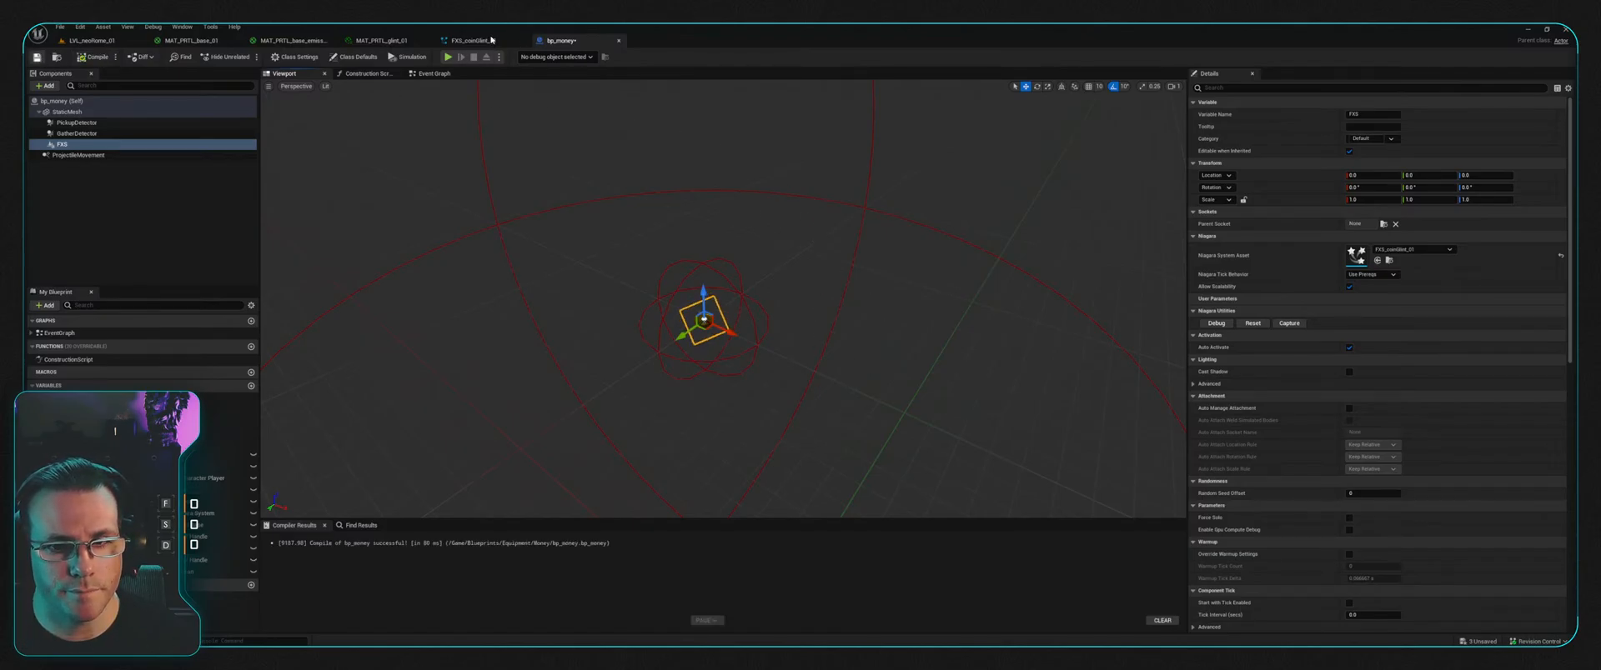
Step: Switch to the LVL_TEST_arena level and start a play session in the editor
click(105, 44)
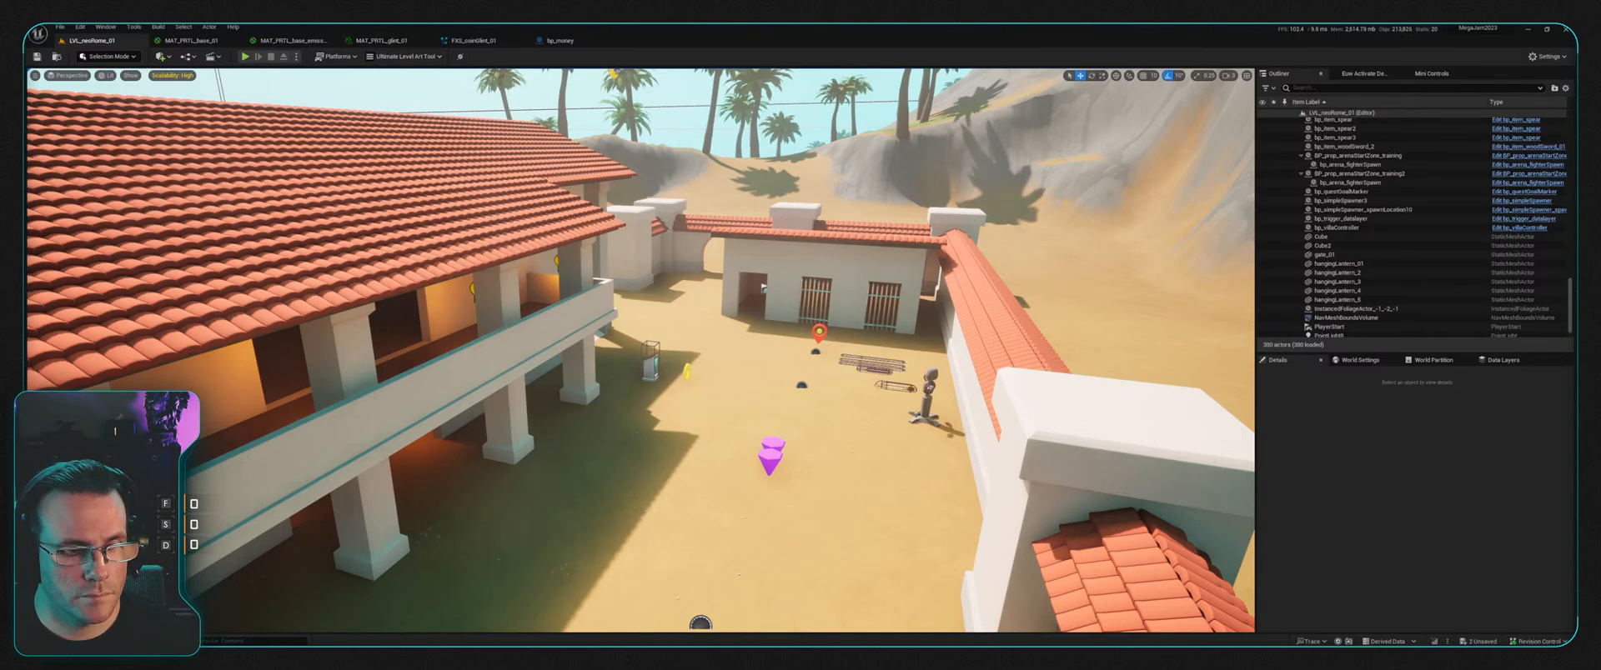
right_drag(335, 130, 303, 115)
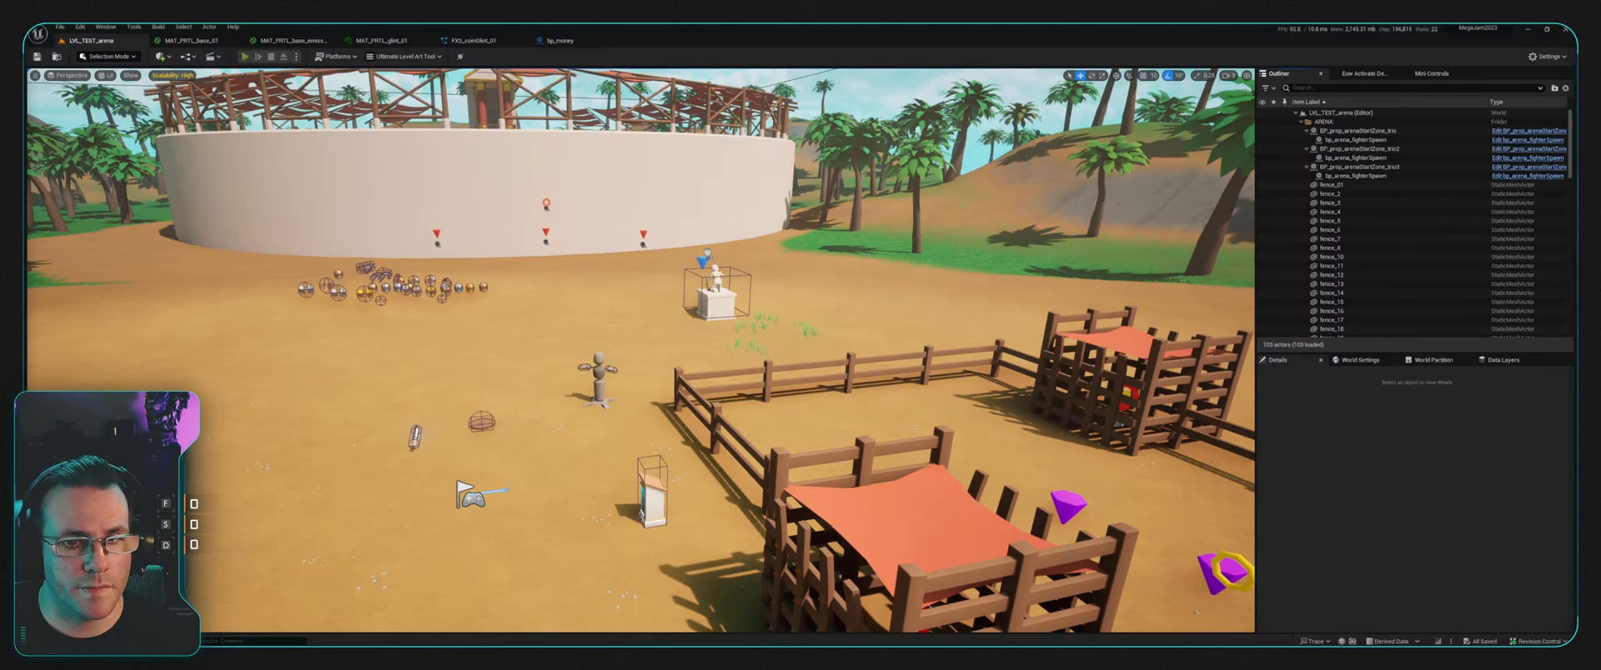
key(alt+p)
key(w)
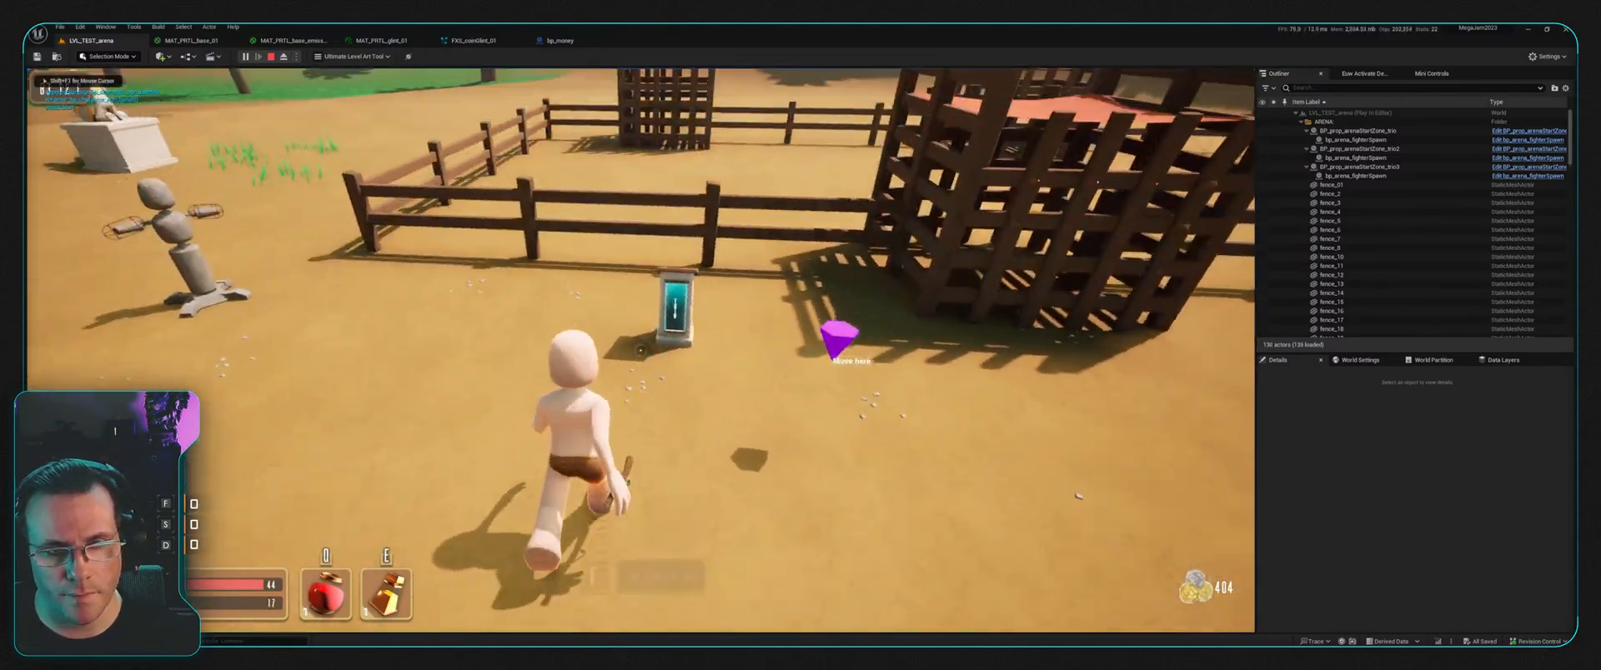
Step: Run the character across the arena to the groups of fighters and engage them to make coins drop
key(w)
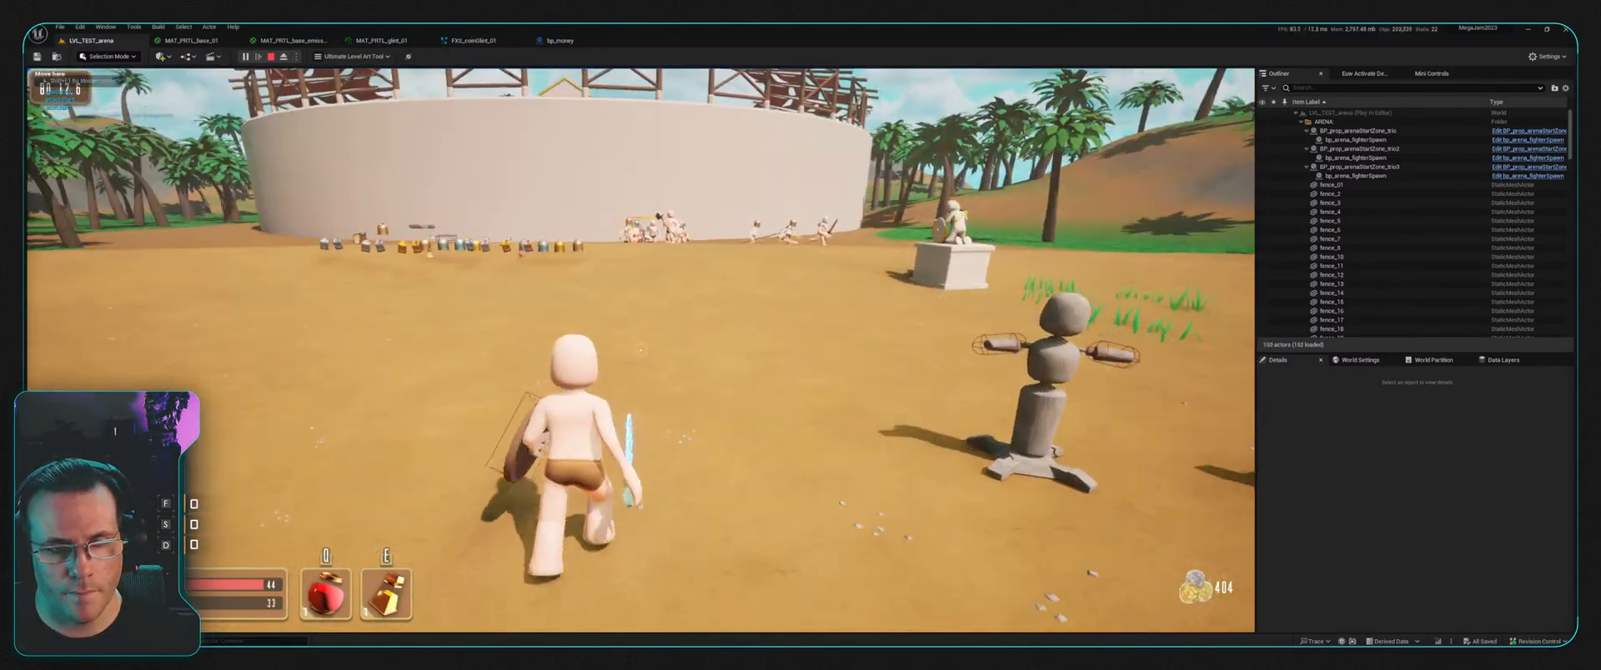
key(w)
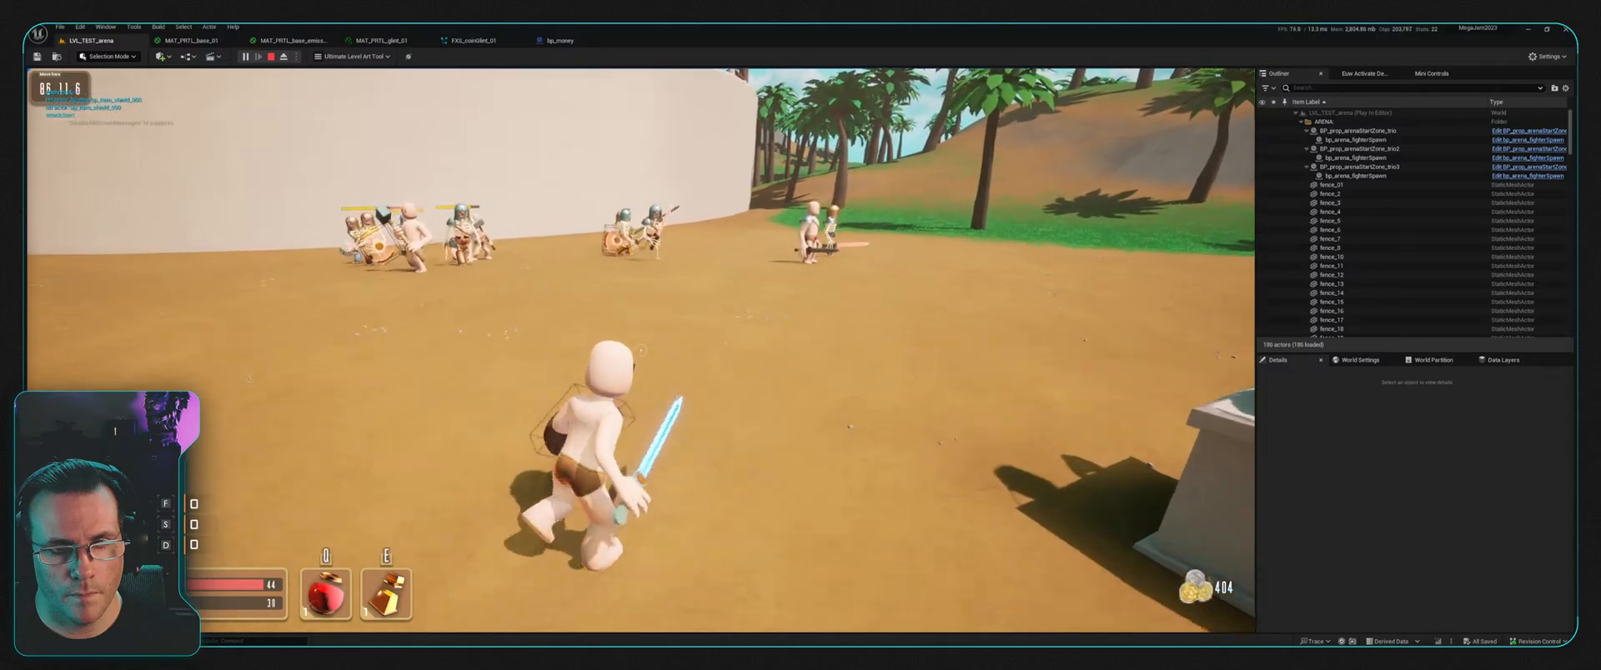
key(w)
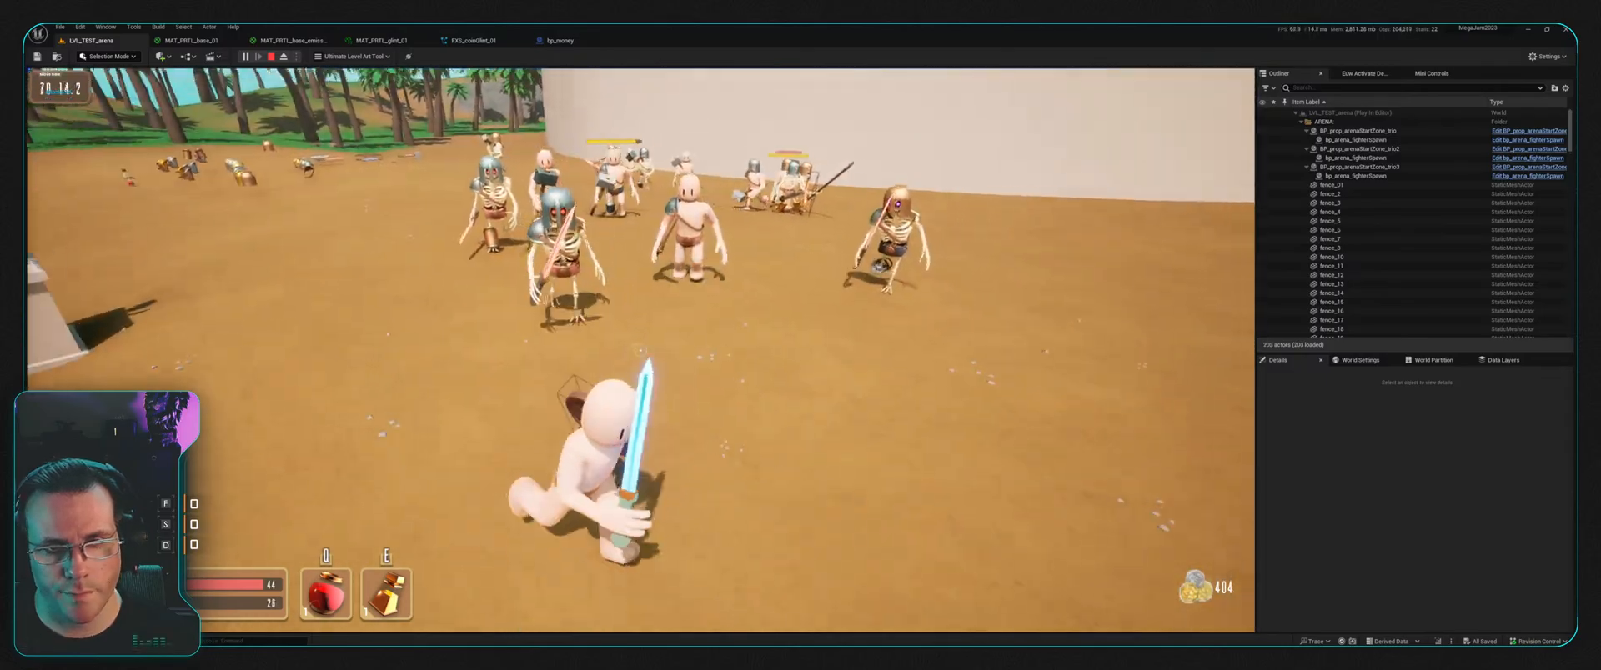
key(w)
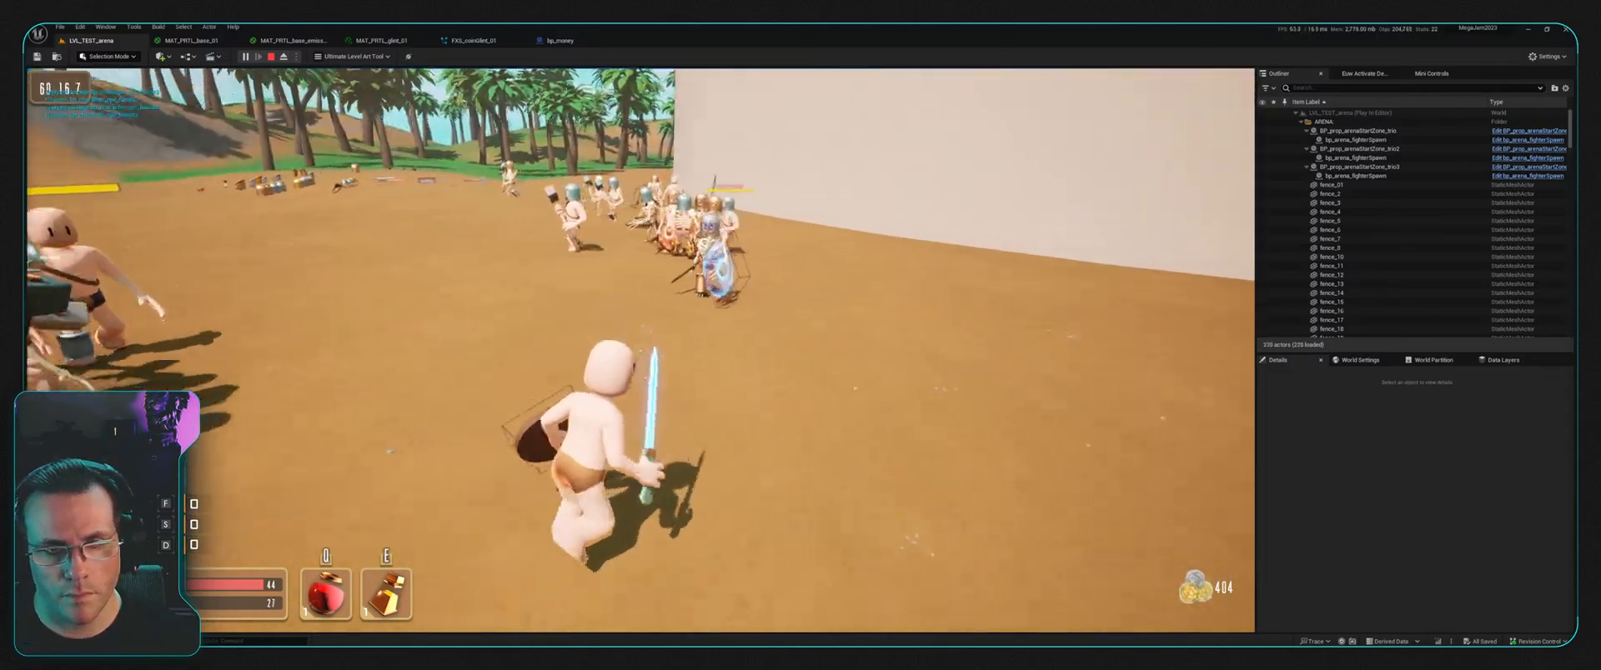
key(w)
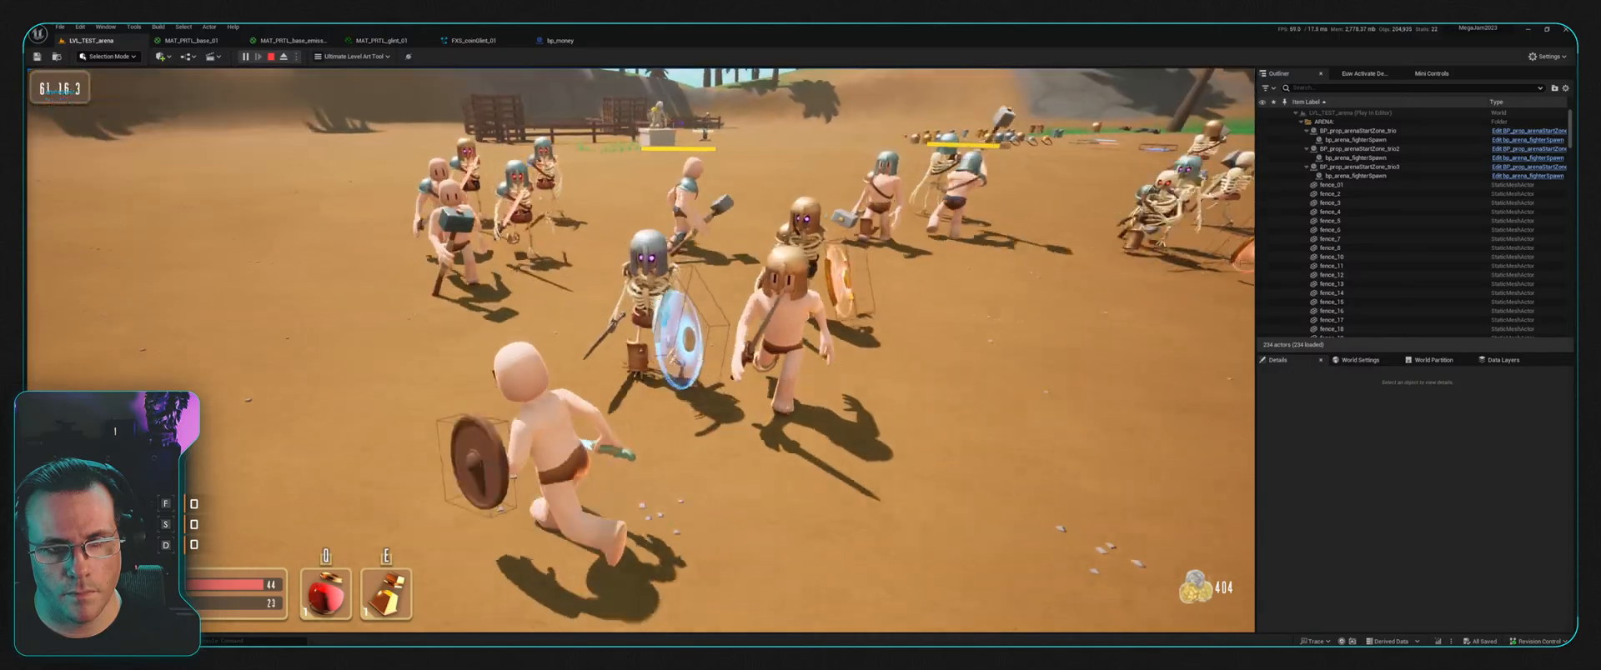
key(w)
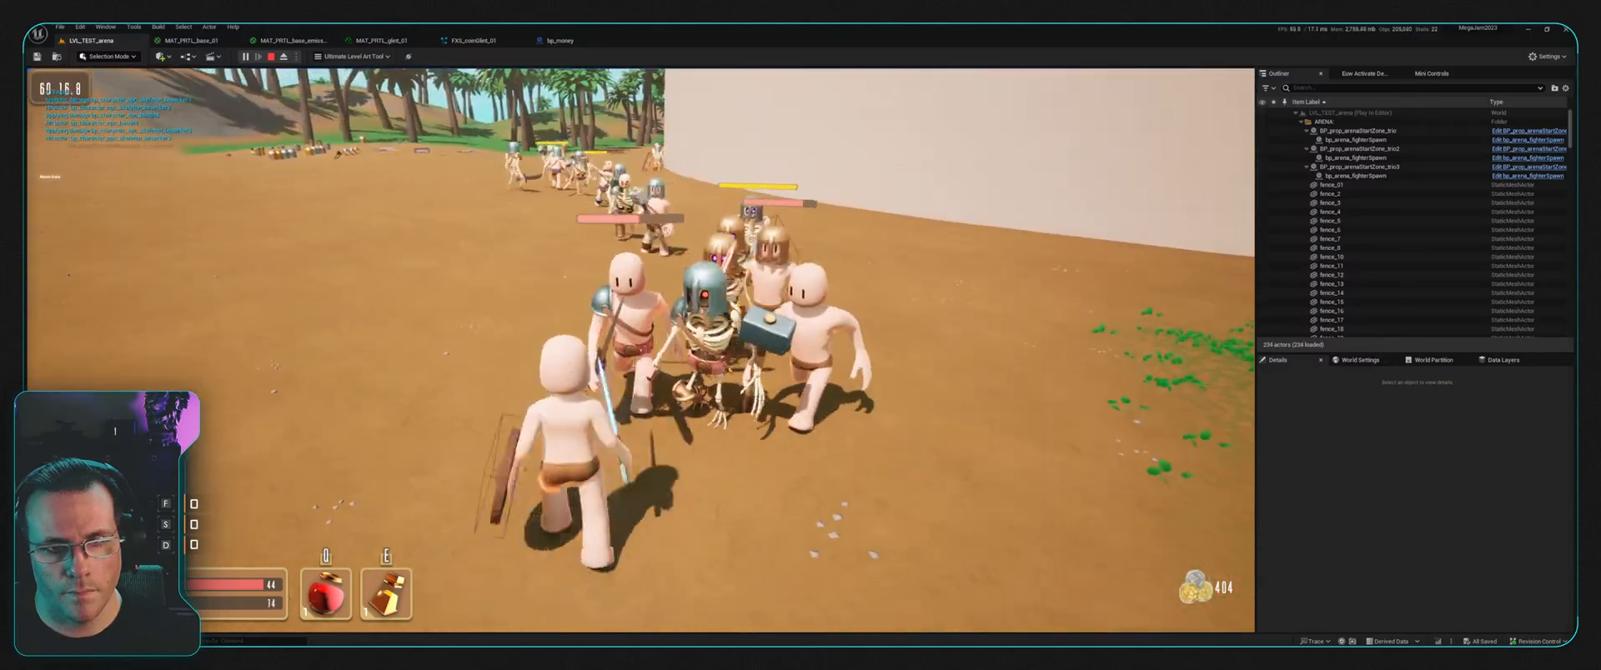
key(w)
key(s)
key(w)
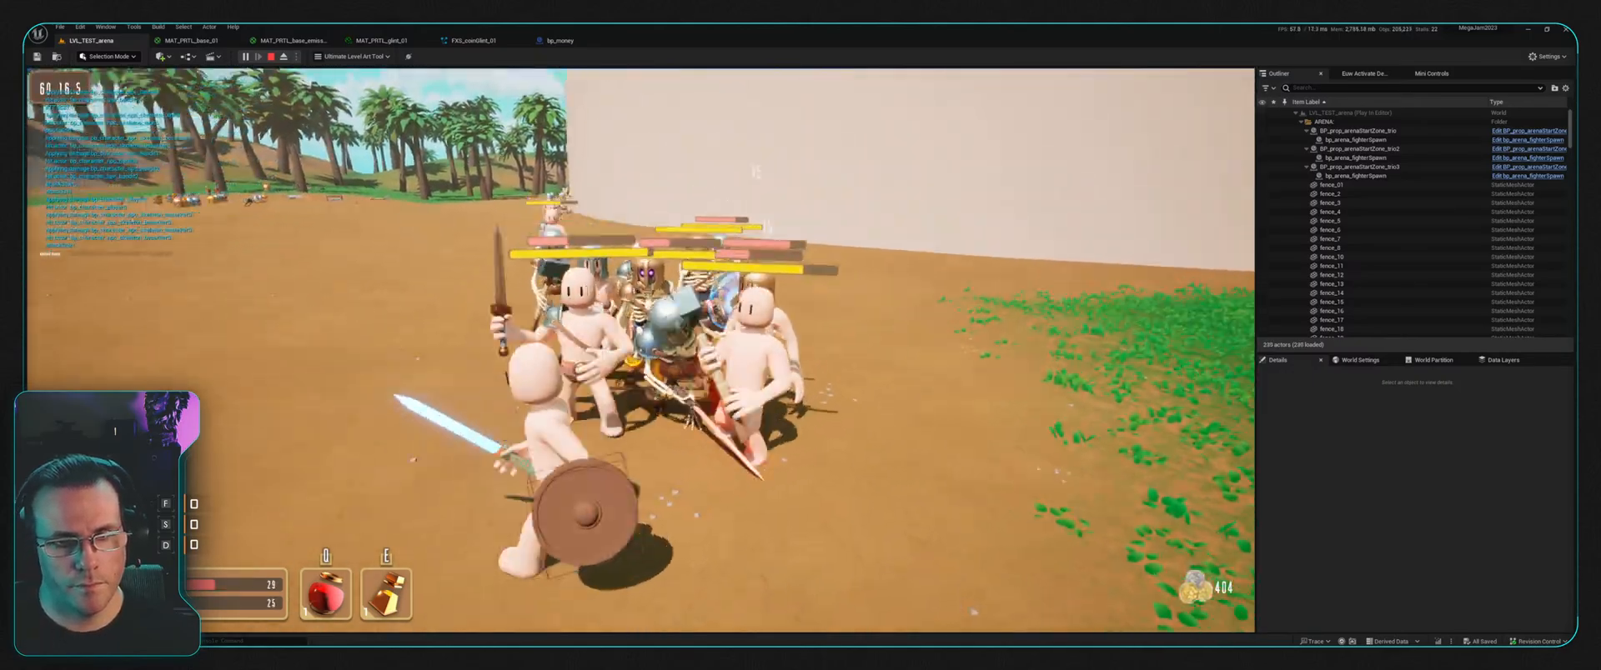
key(s)
key(w)
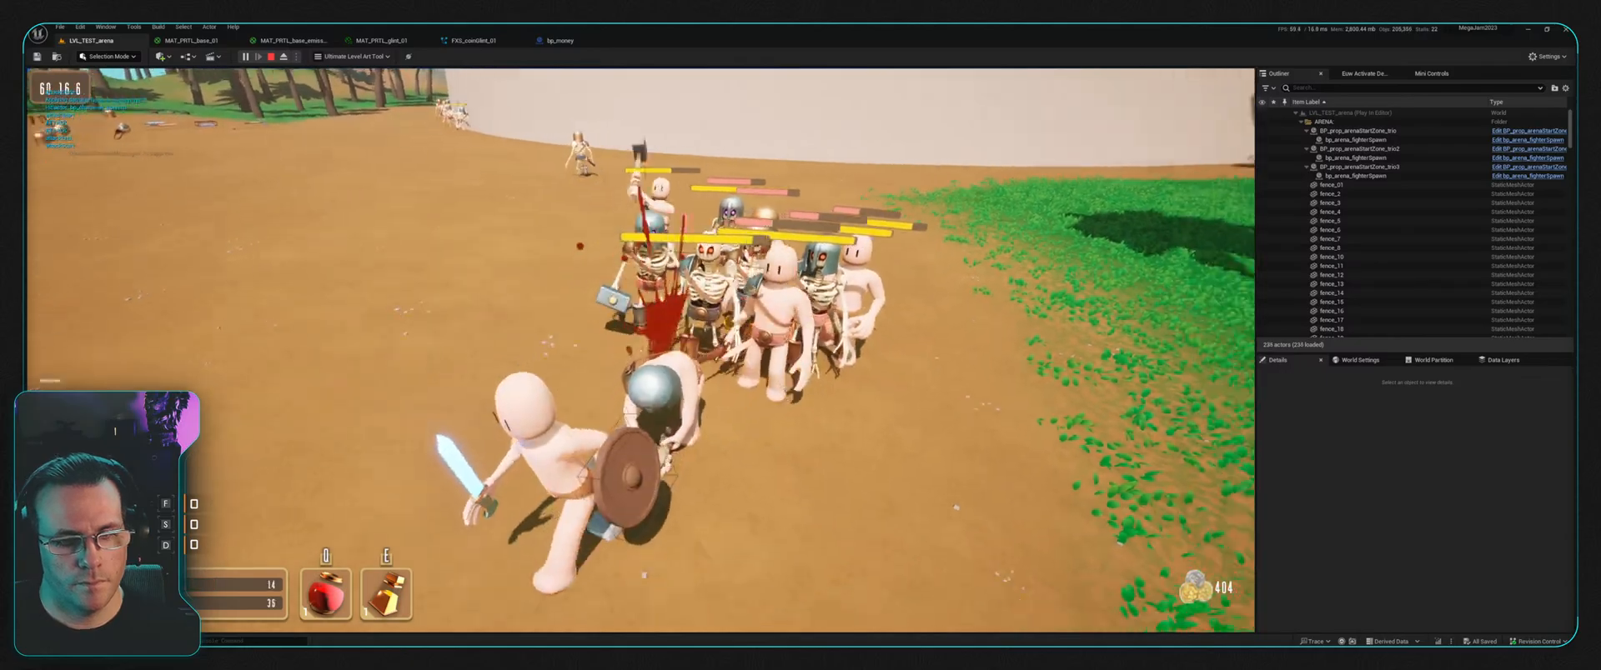
key(s)
key(s)
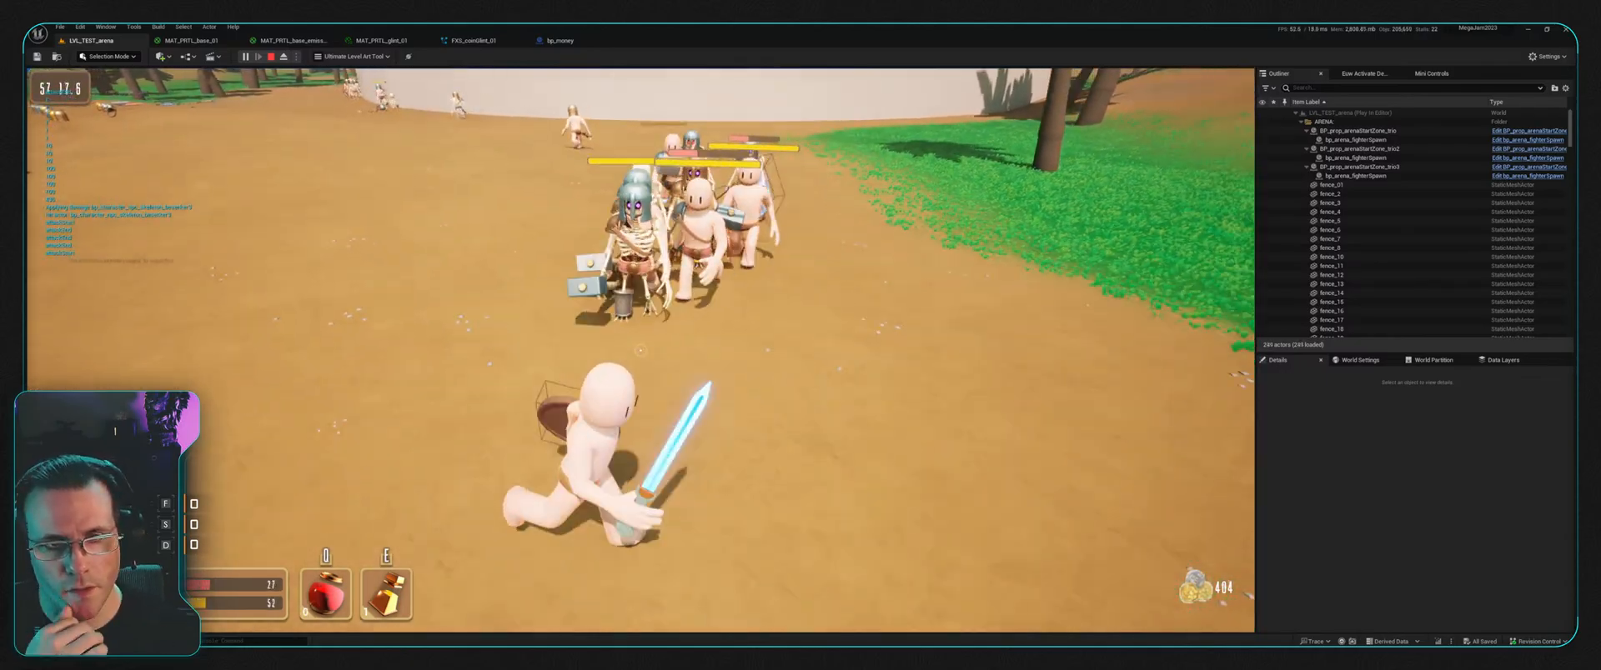
Step: Circle the fighters, examine the glint on dropped coins while collecting them, and end the play session
key(d)
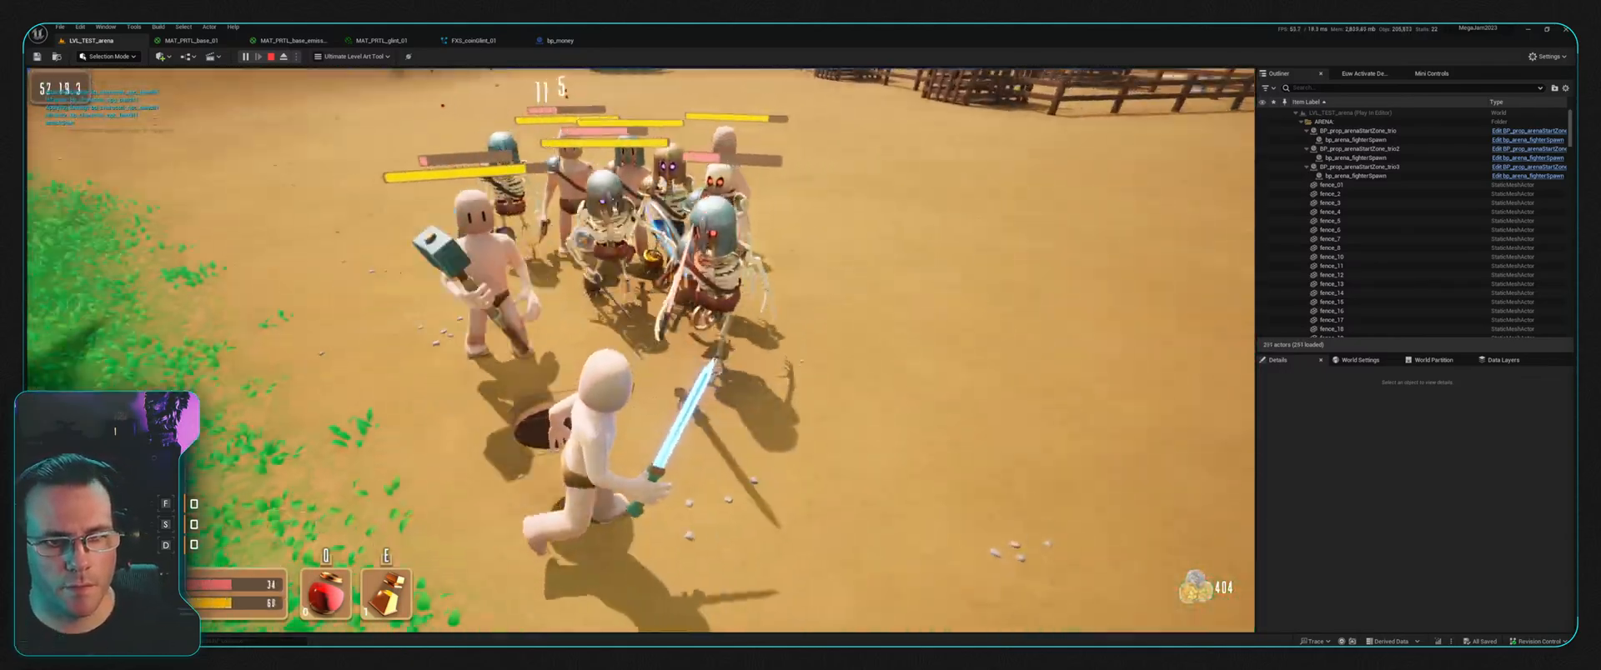
key(d)
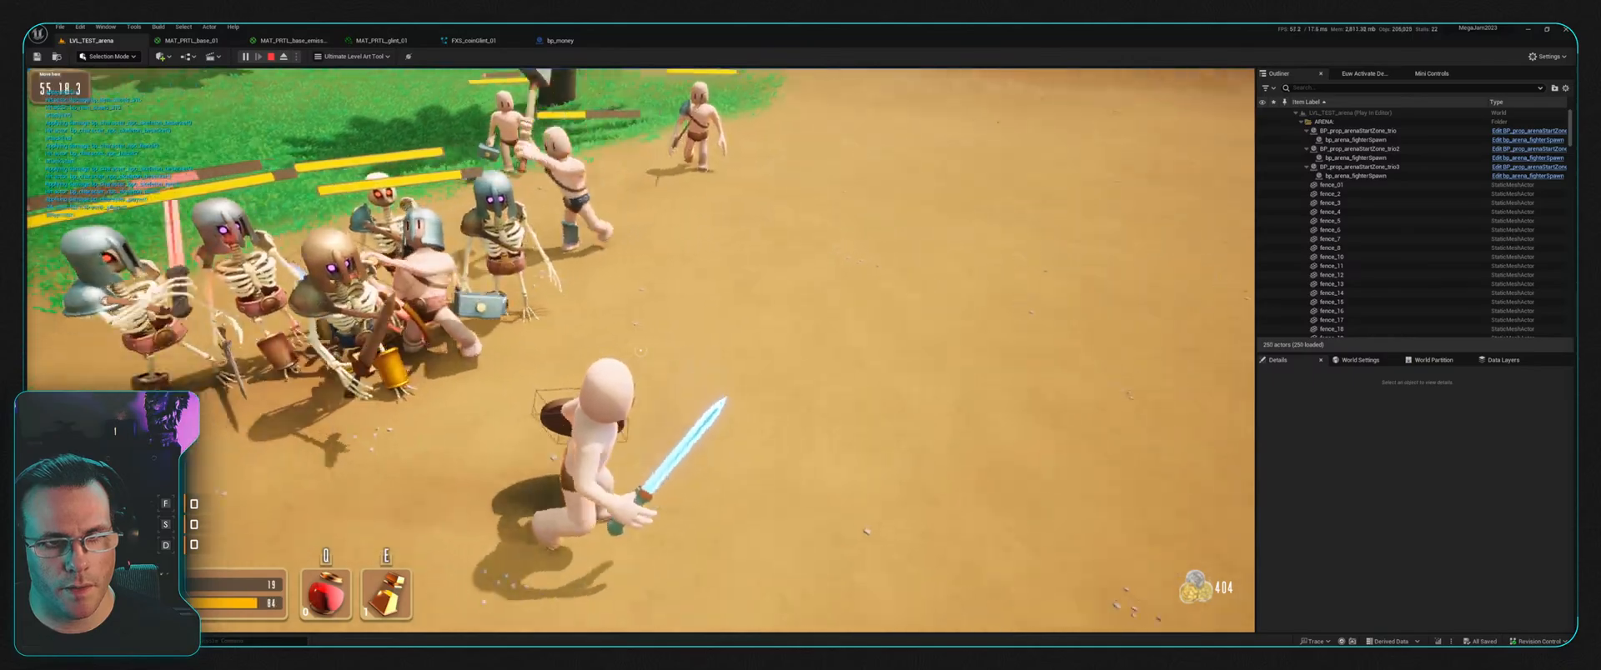
key(w)
click(640, 351)
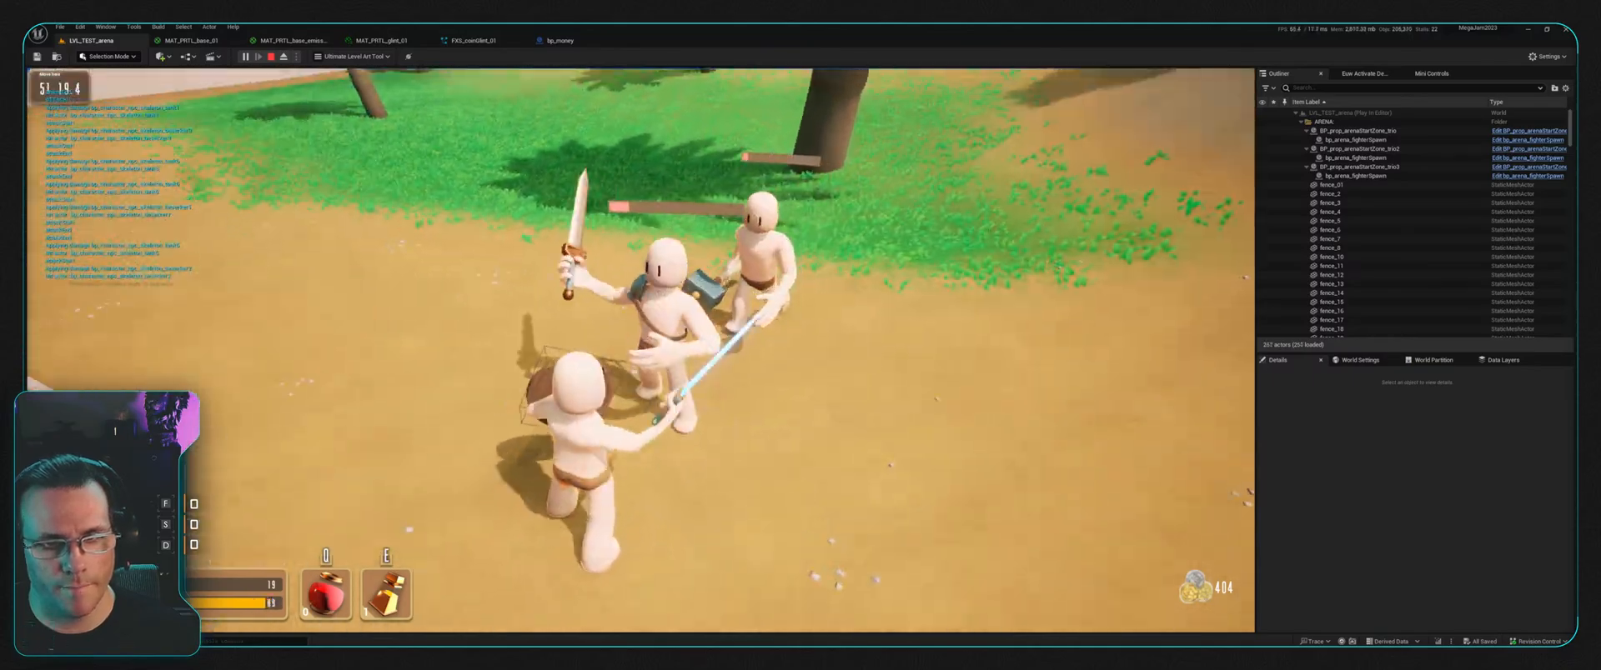
key(s)
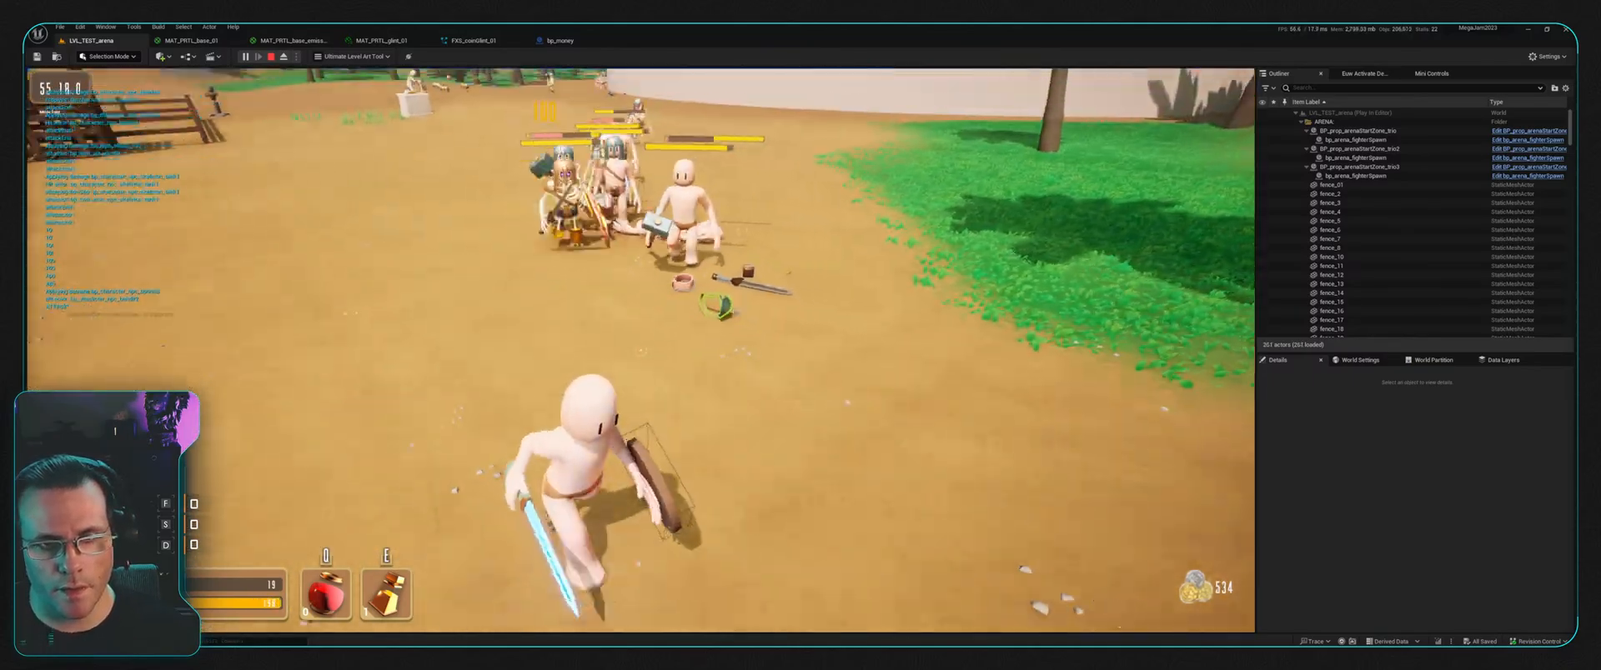
key(w)
key(d)
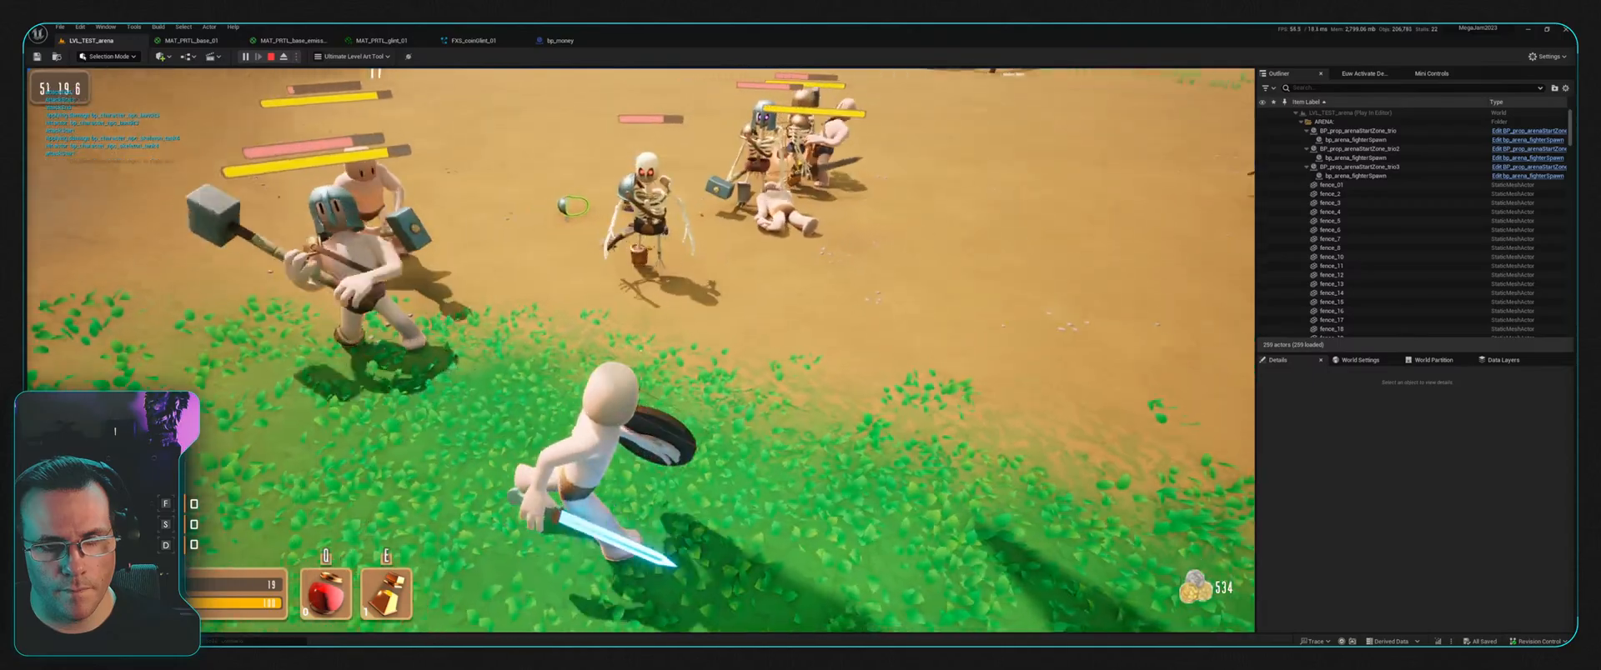
key(d)
key(s)
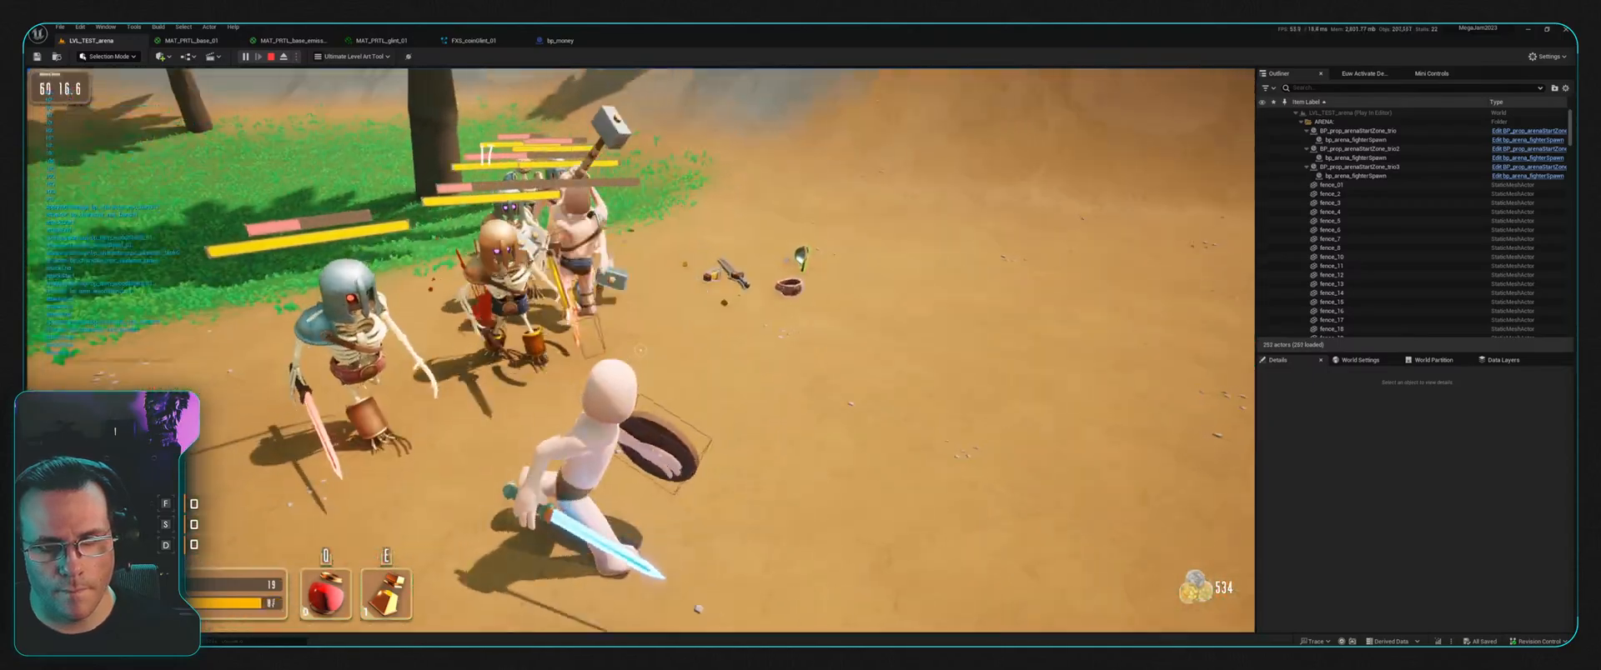
key(d)
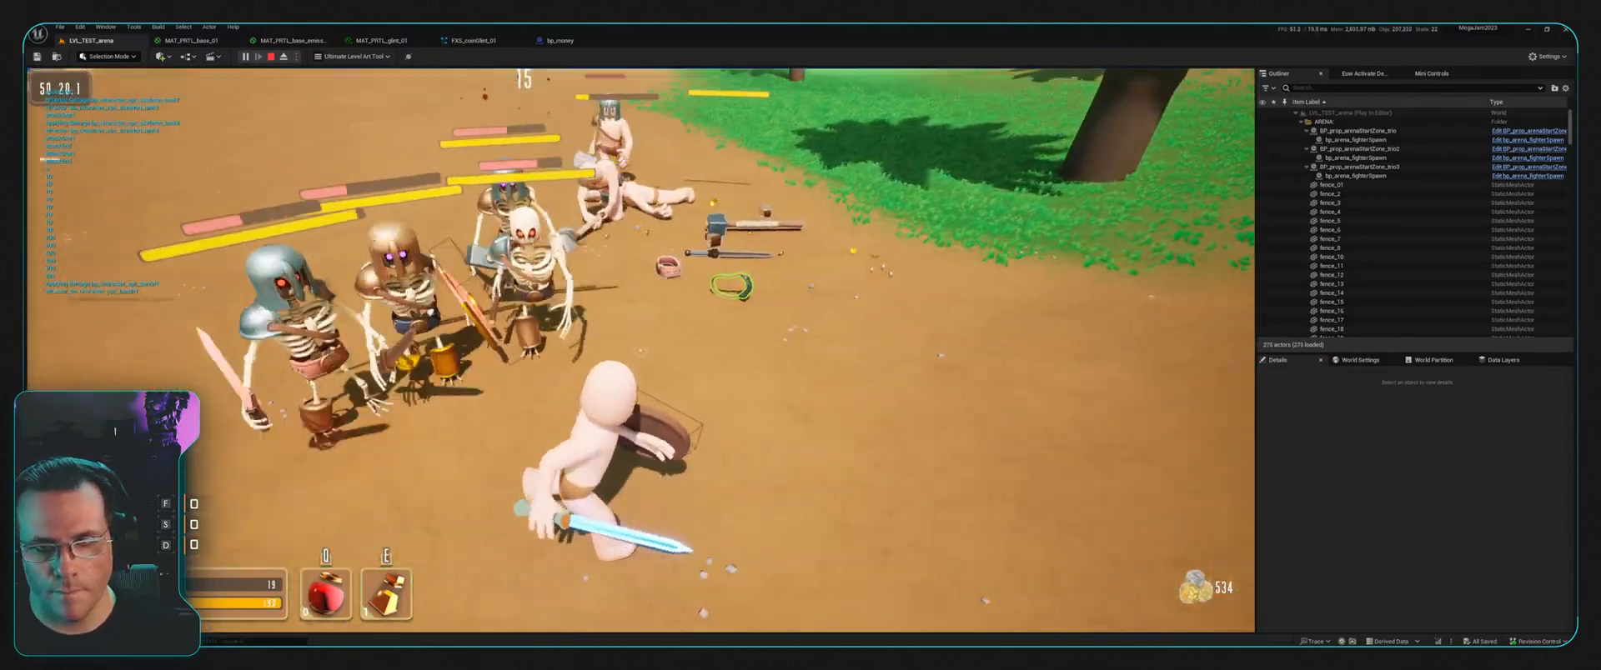
key(d)
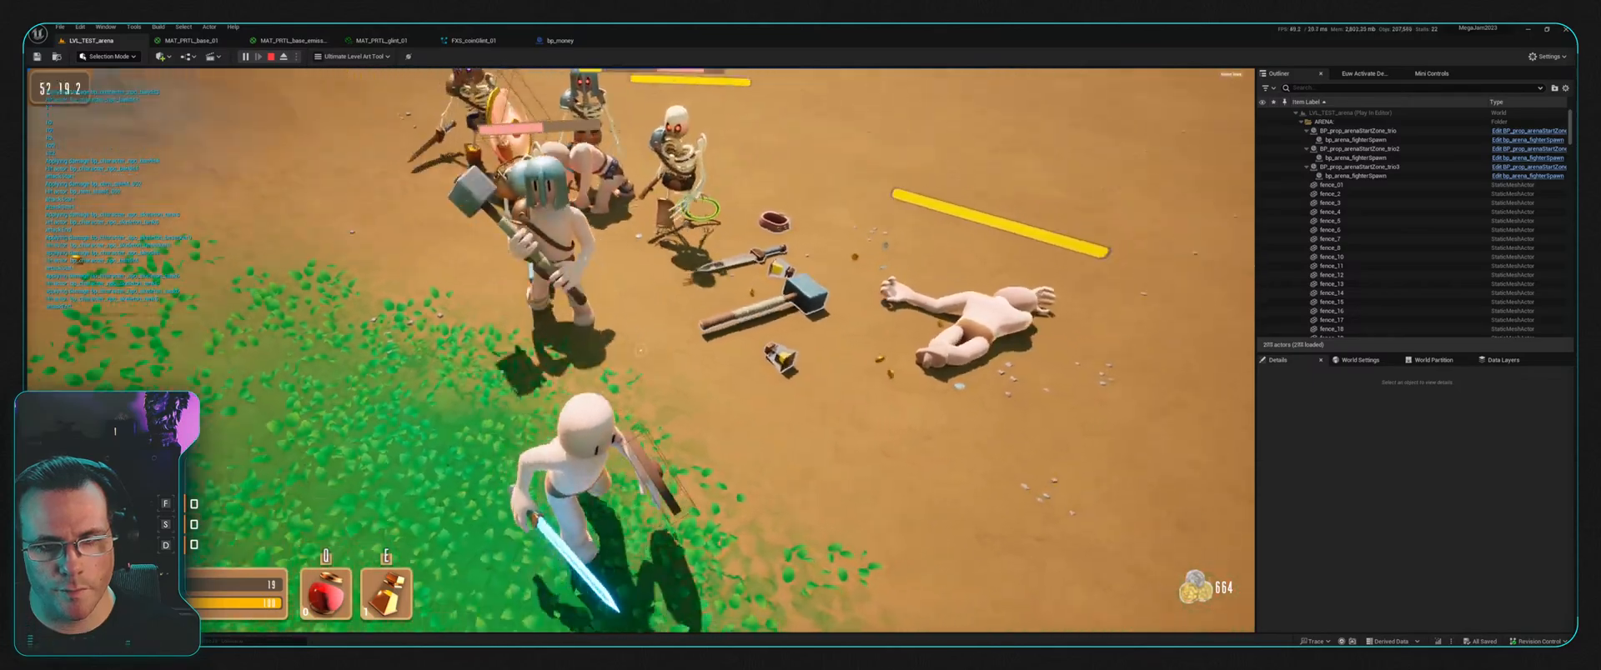
key(d)
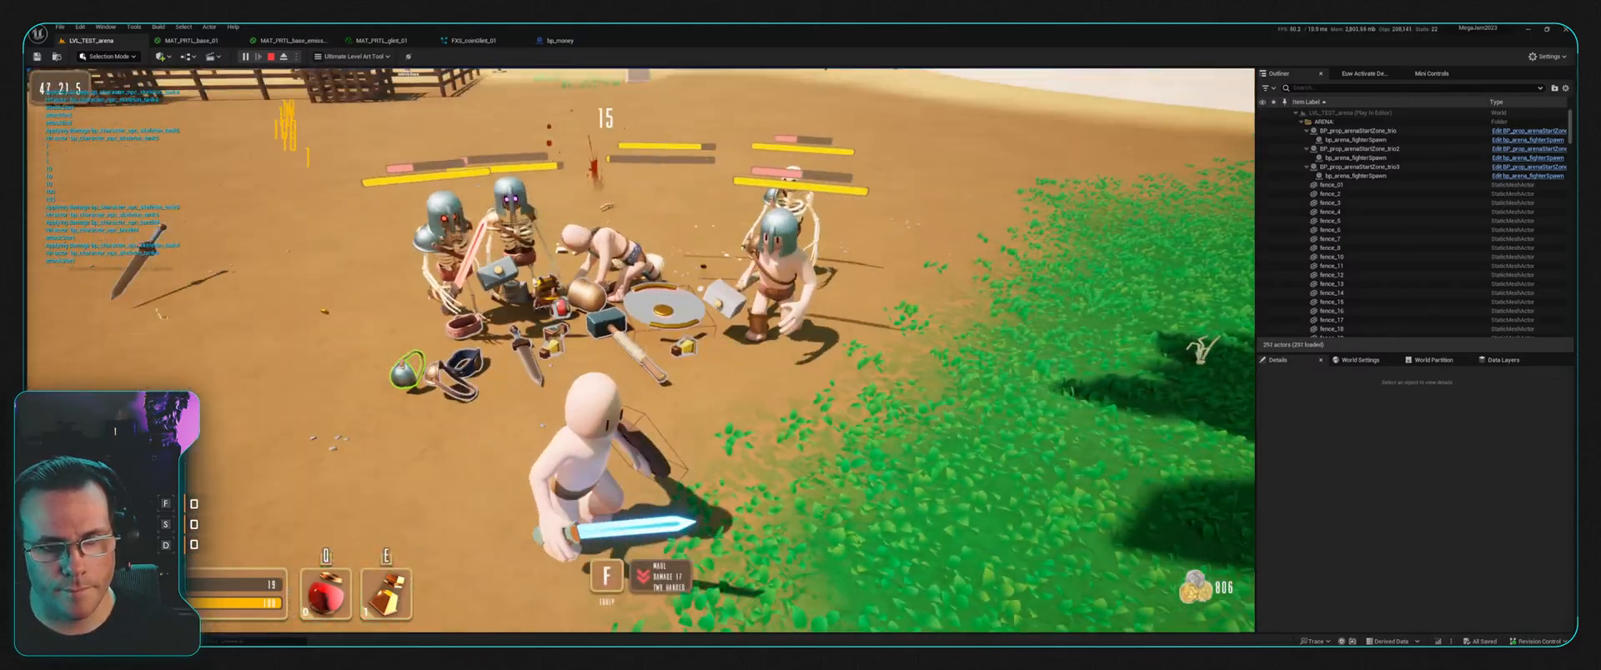
key(Escape)
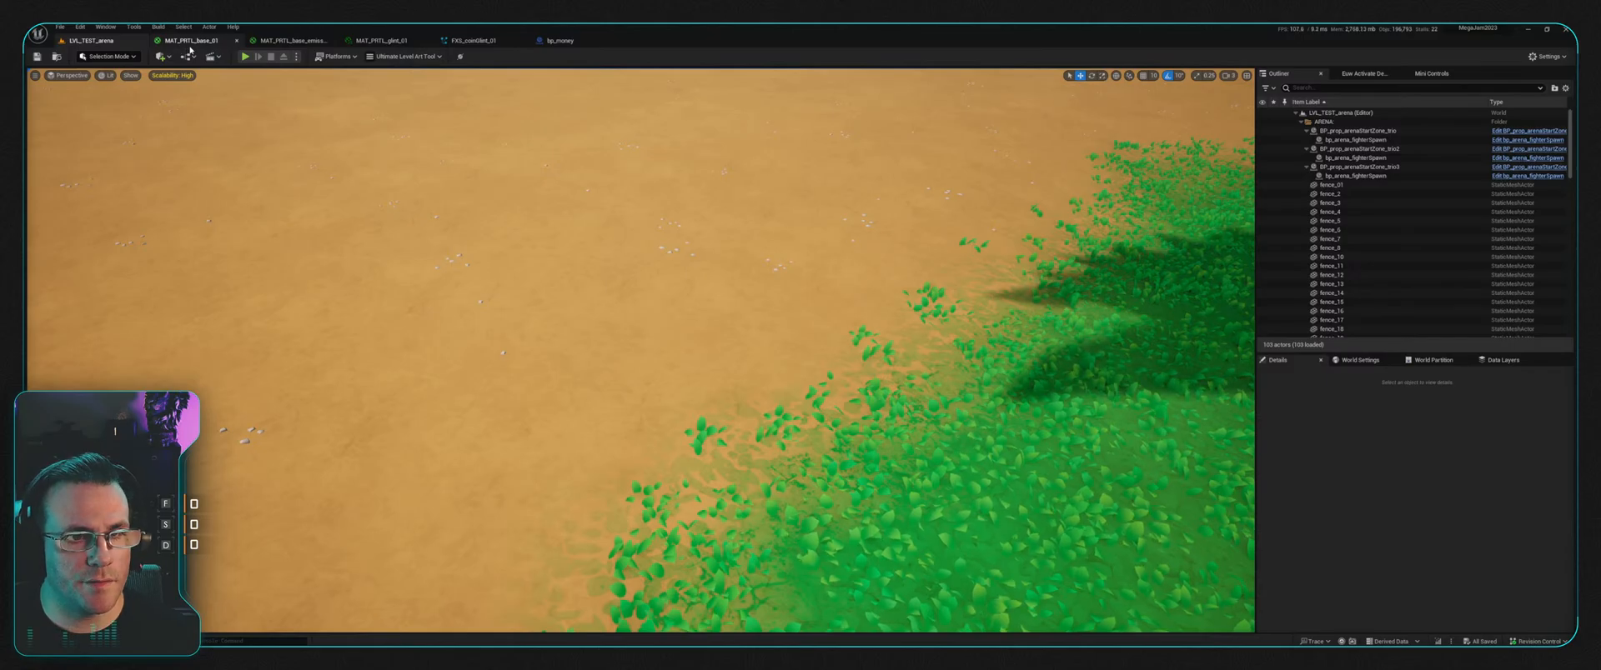
Step: Increase the Uniform Sprite Size in FXS_coinGlint_01's Initialize Particle module and save the system
key(ctrl+space)
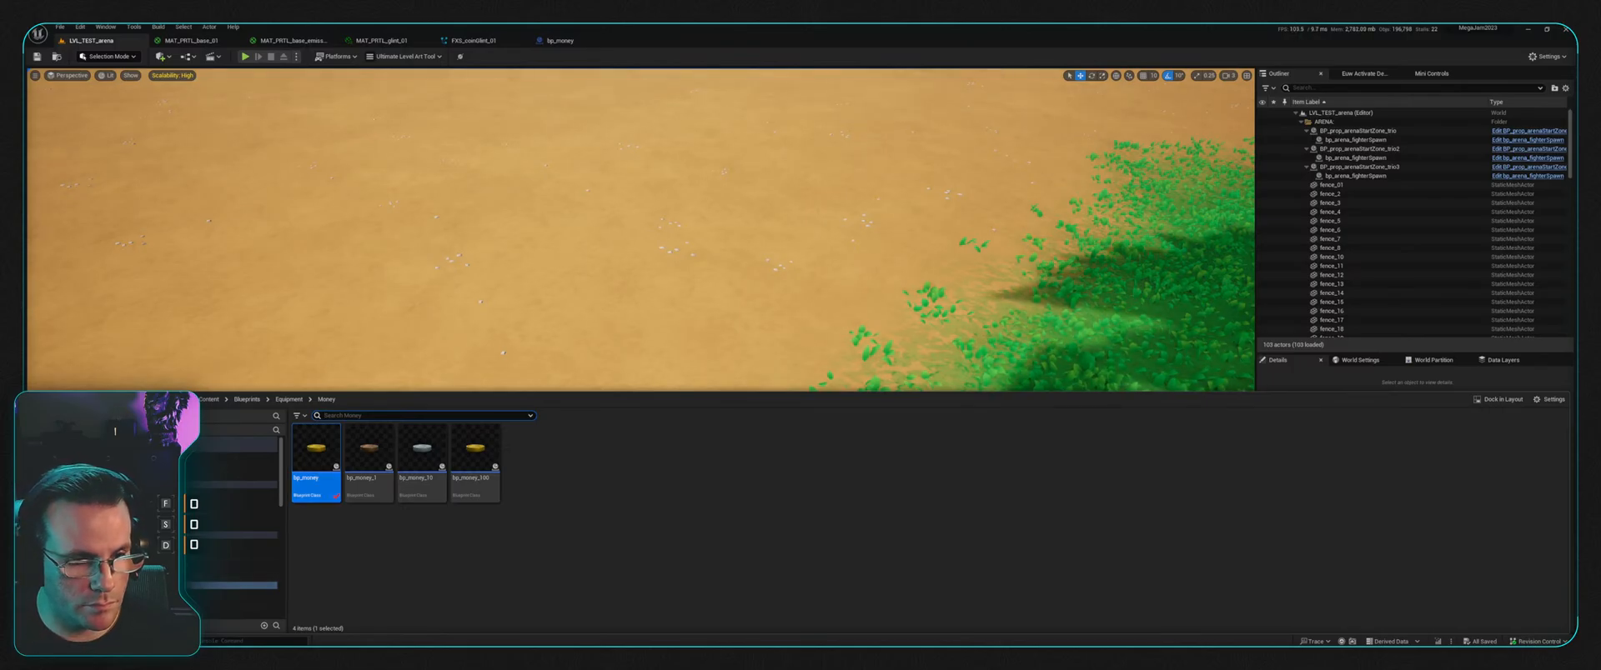
click(556, 40)
click(497, 40)
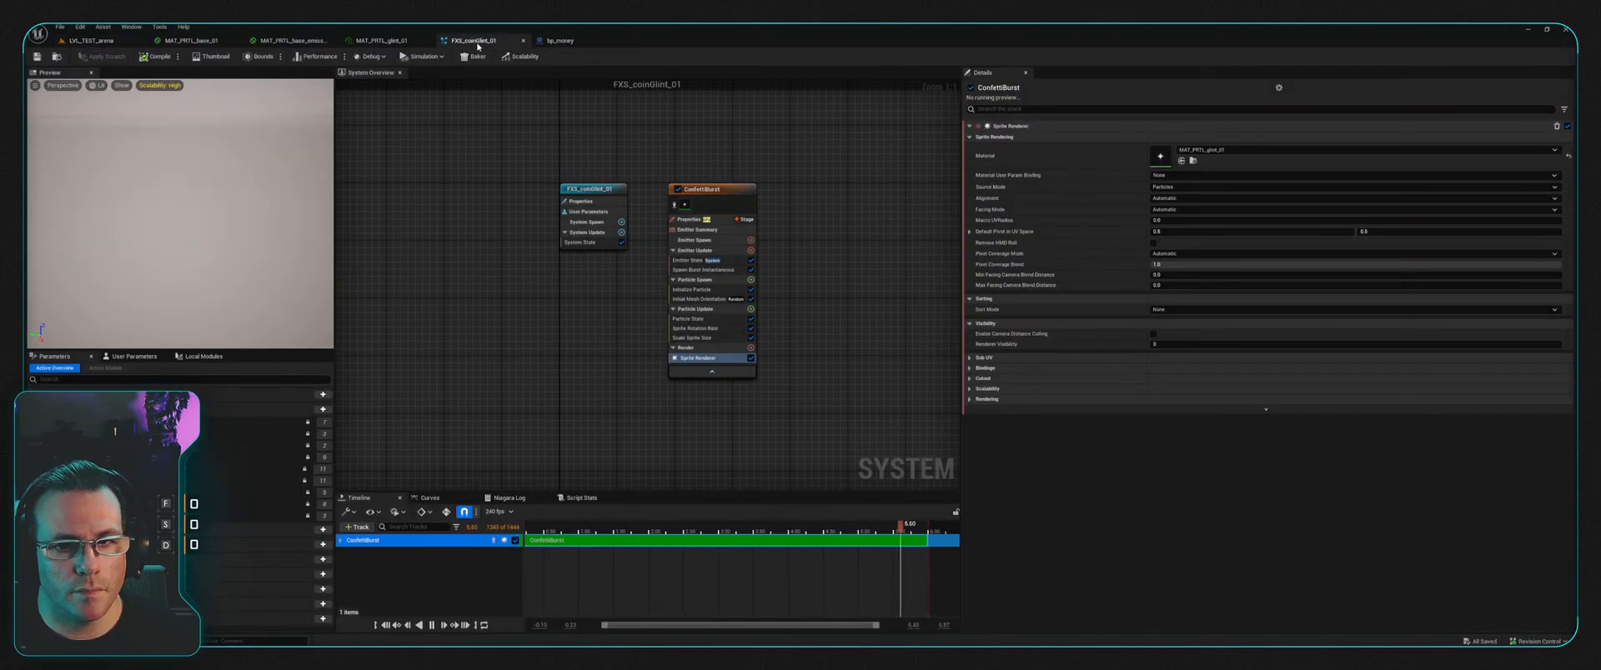
click(711, 290)
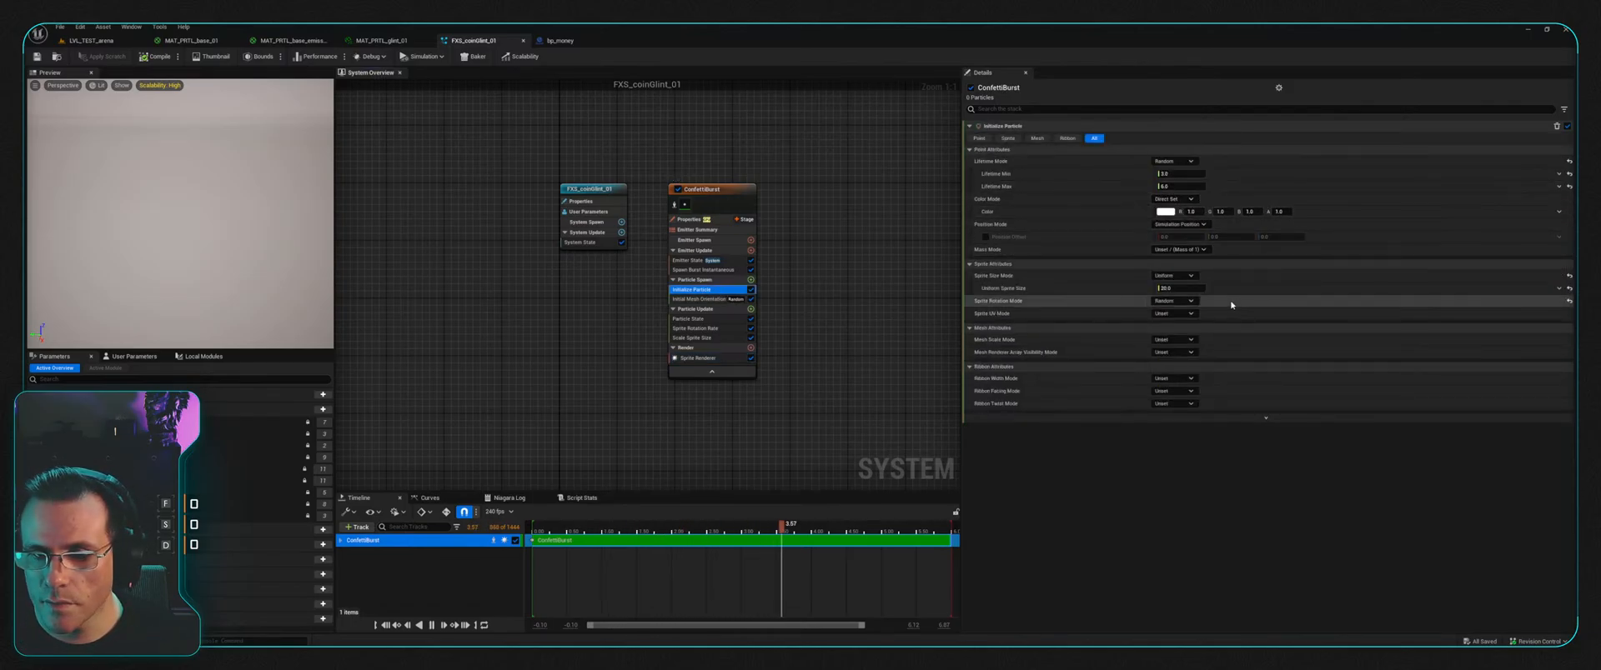
click(1180, 287)
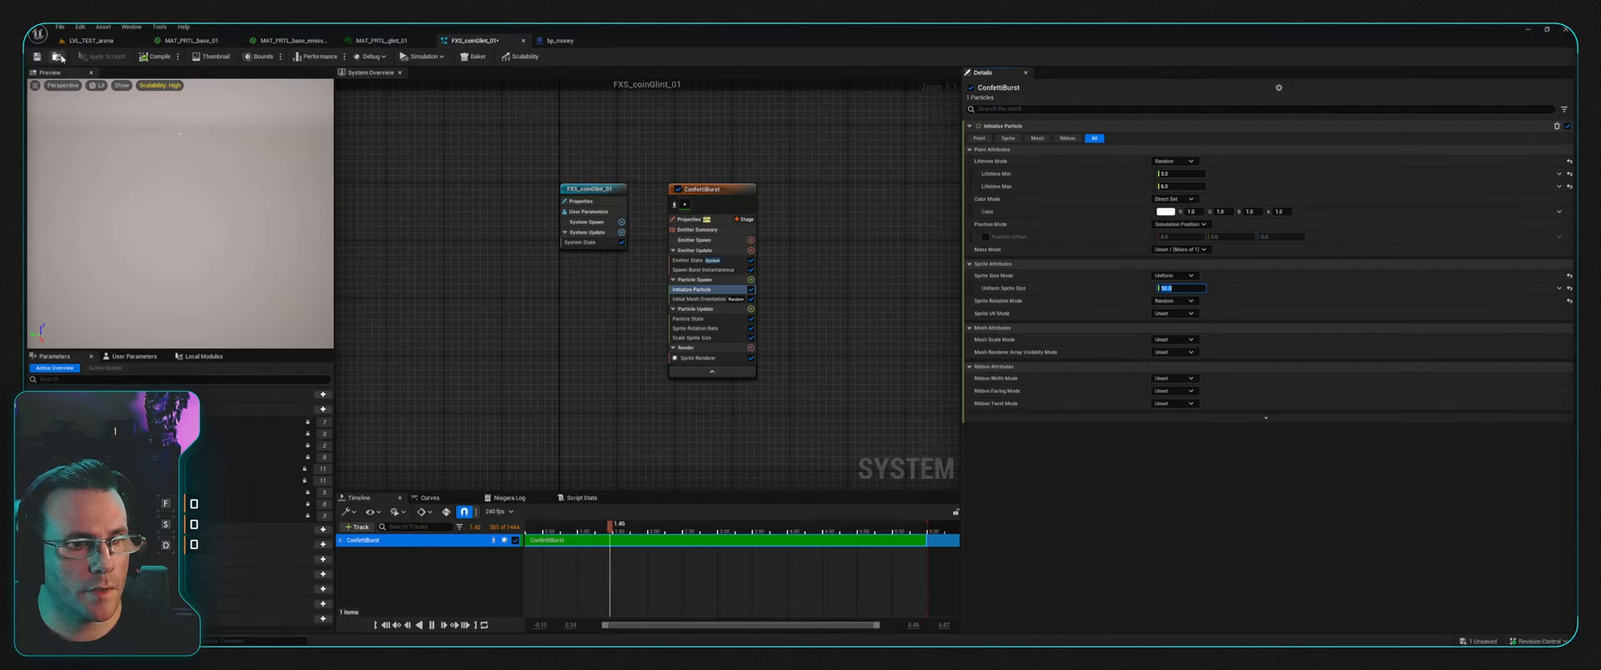
key(ctrl+s)
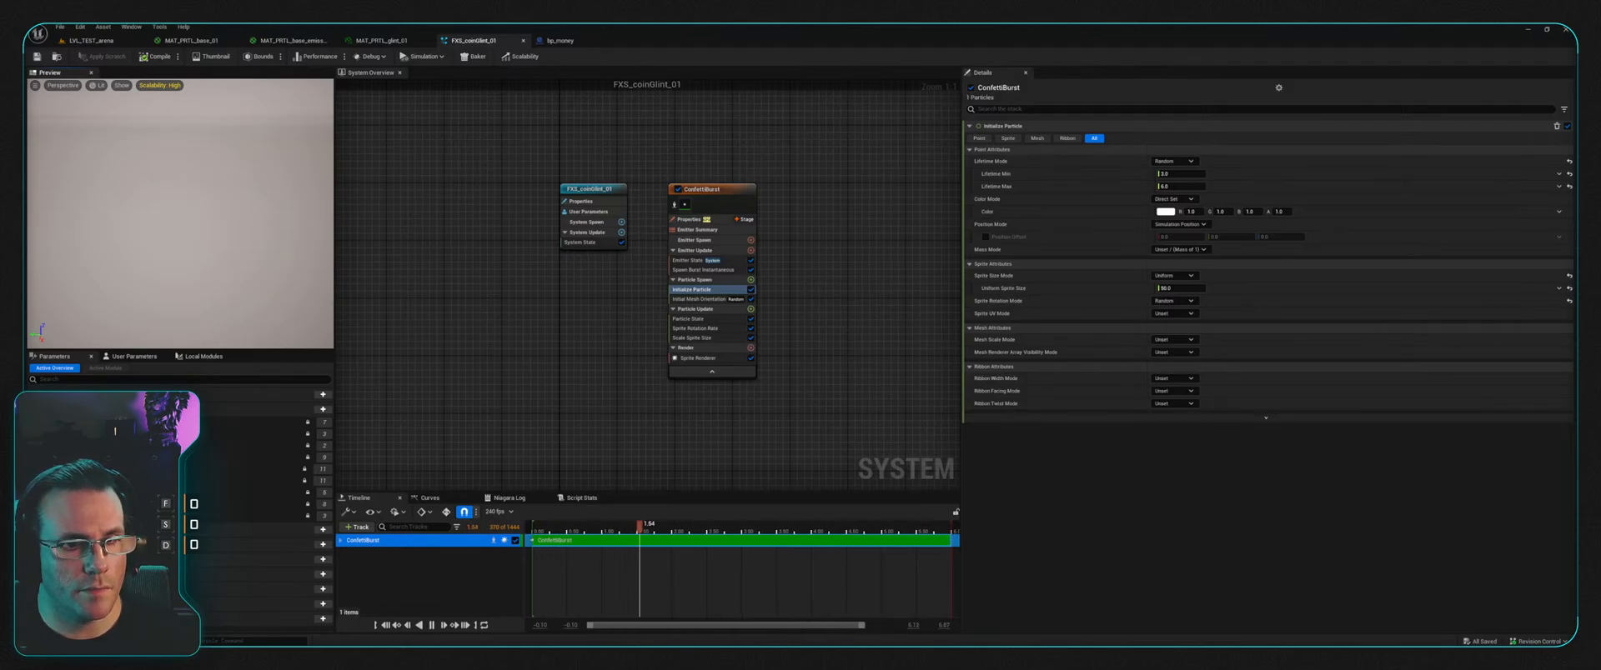
Step: Start a new play session in LVL_TEST_arena and pick up the shield and sword
click(92, 40)
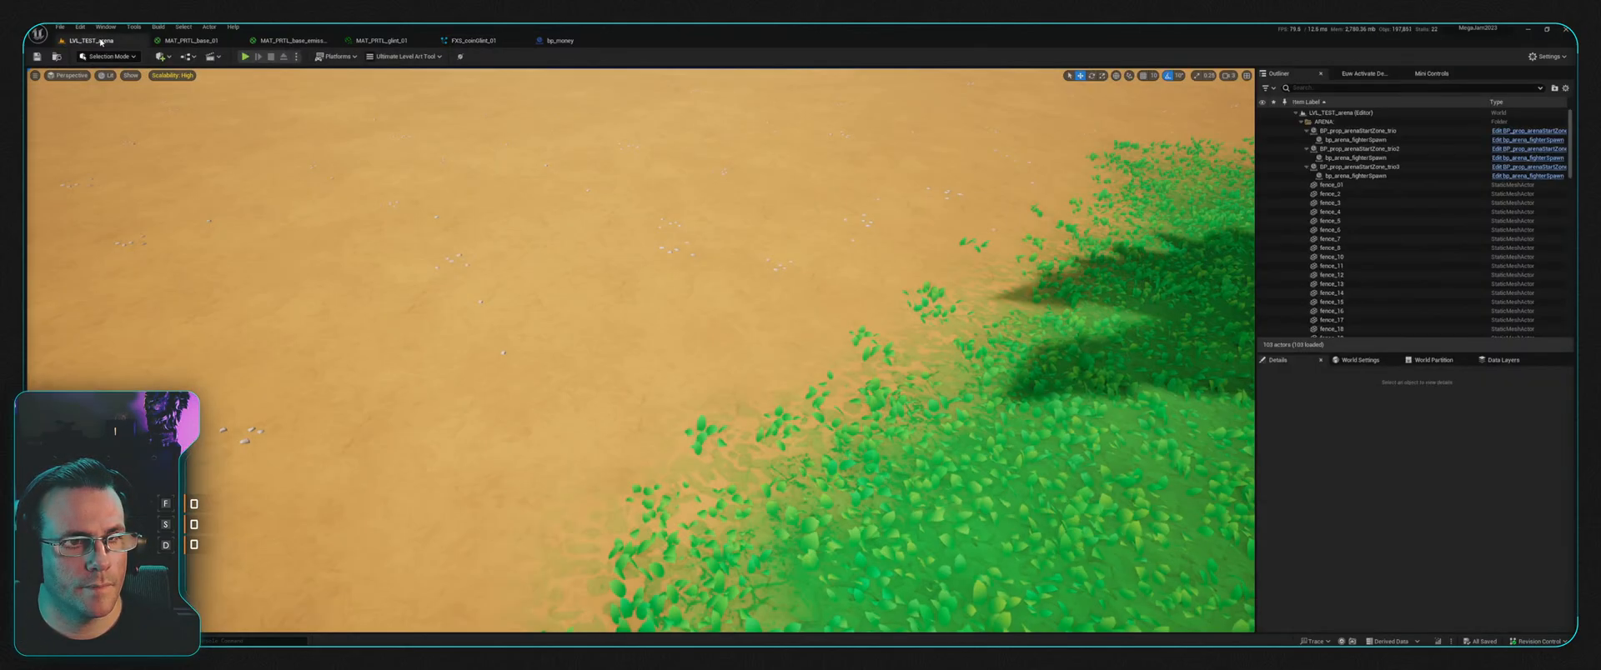
click(245, 57)
key(w)
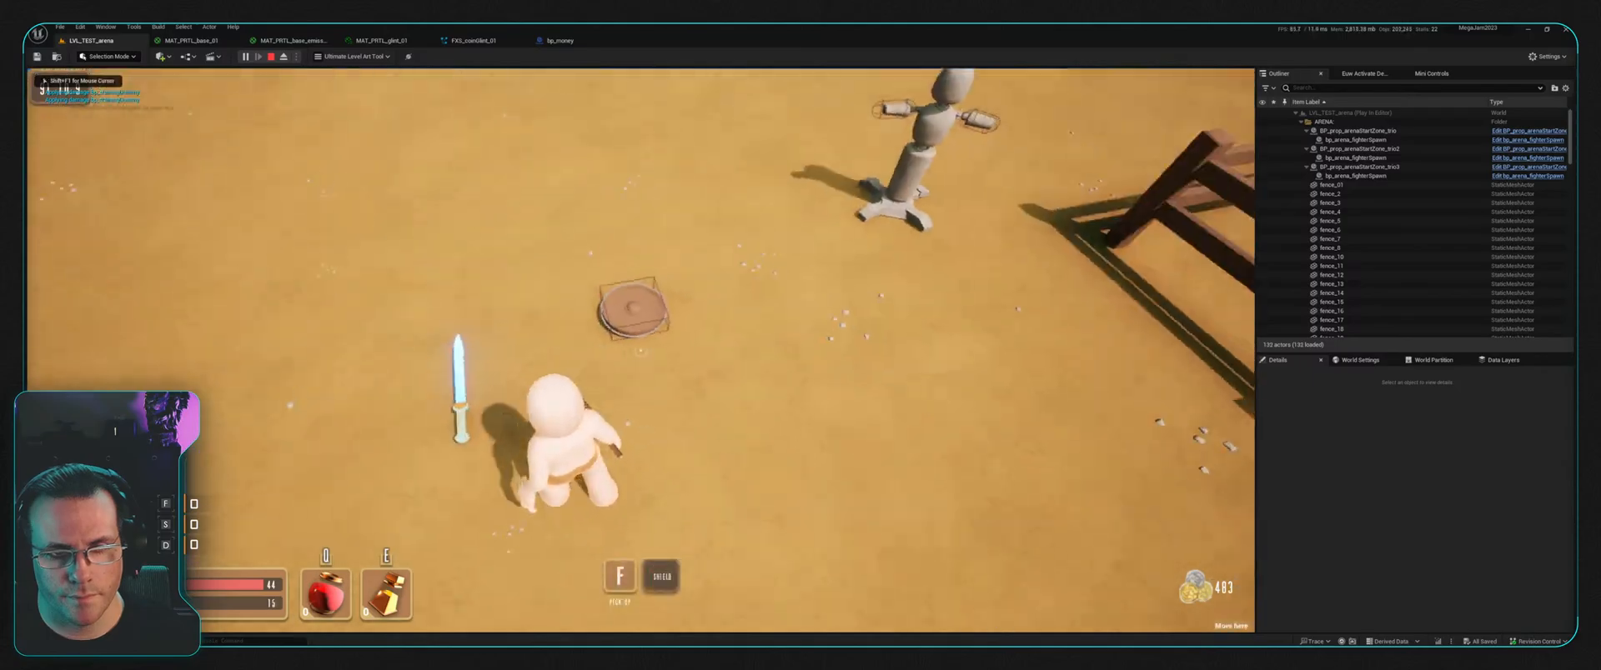
key(f)
key(w)
key(f)
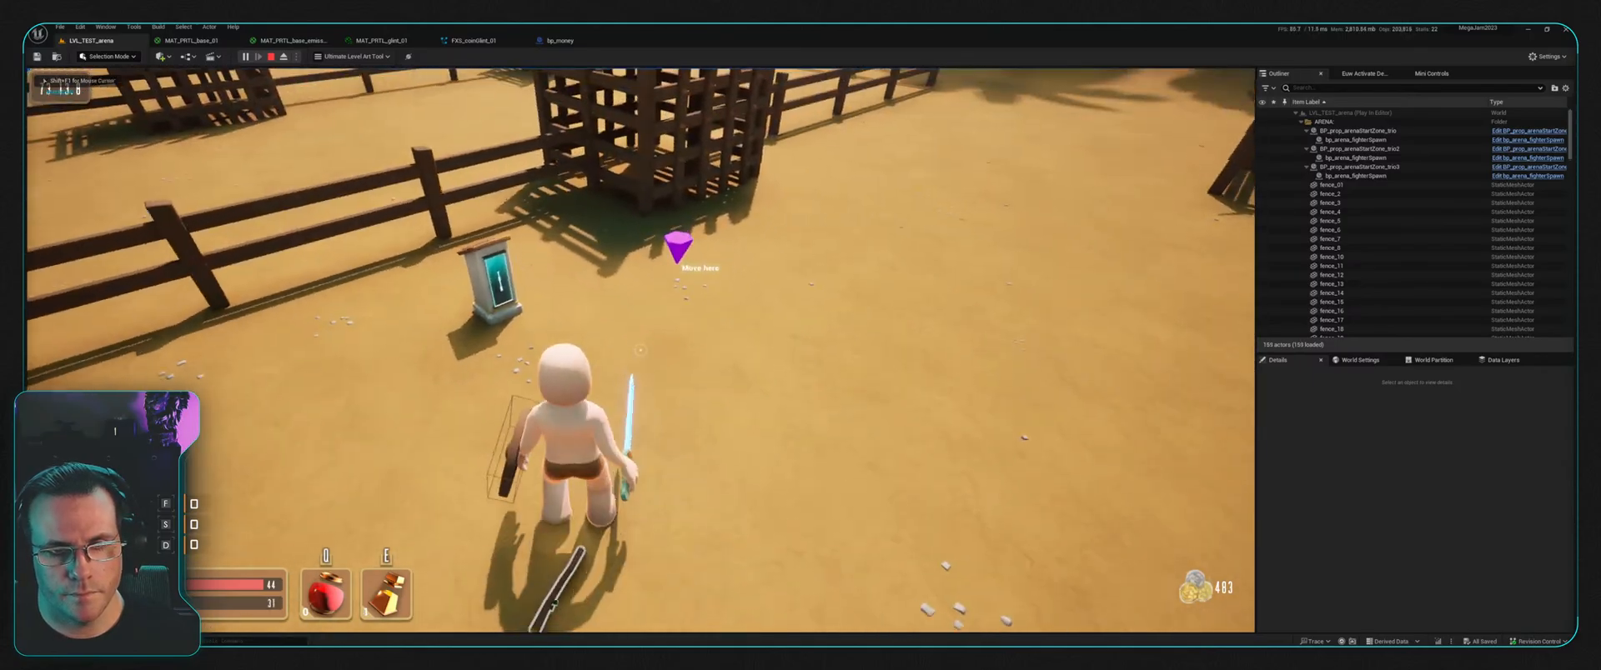
Step: Sign up at the stand to start the arena event and run the character toward the fighters
key(s)
key(w)
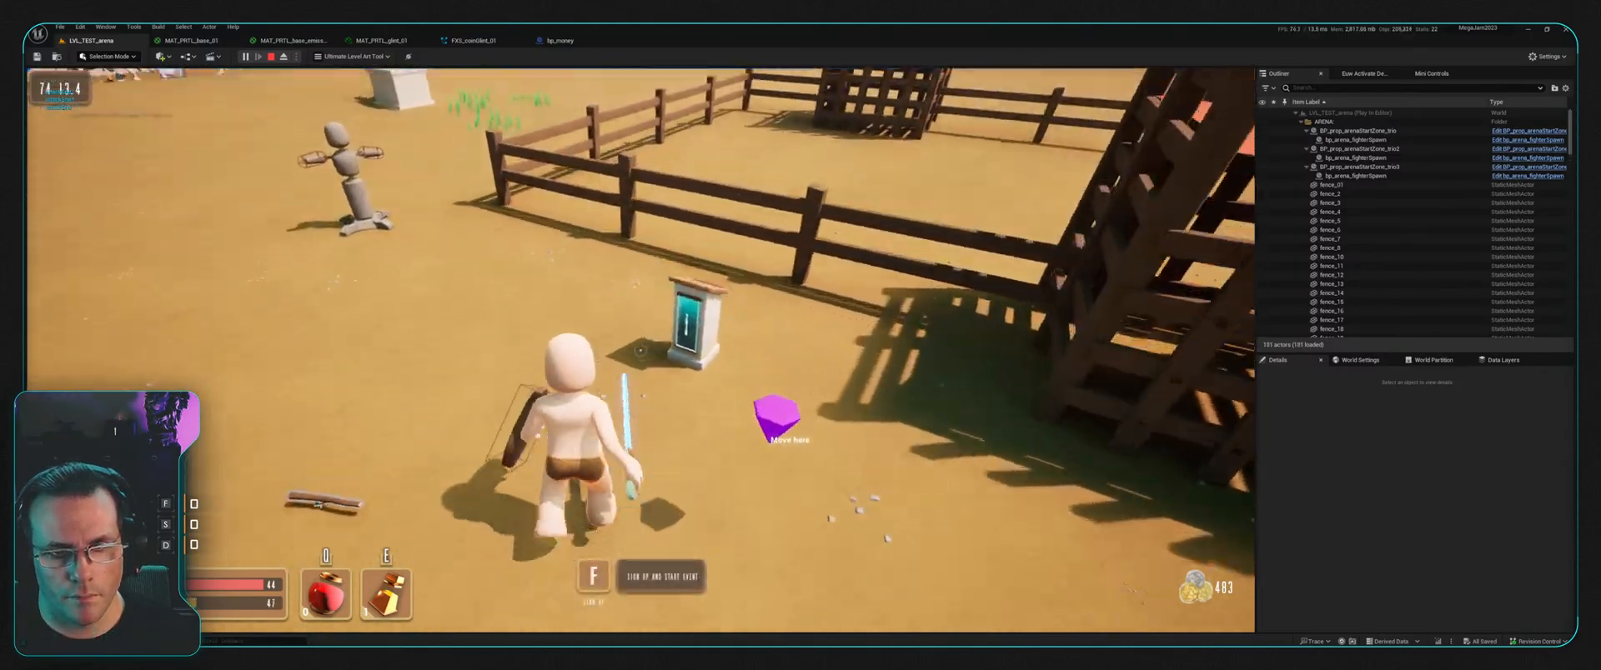
key(s)
key(w)
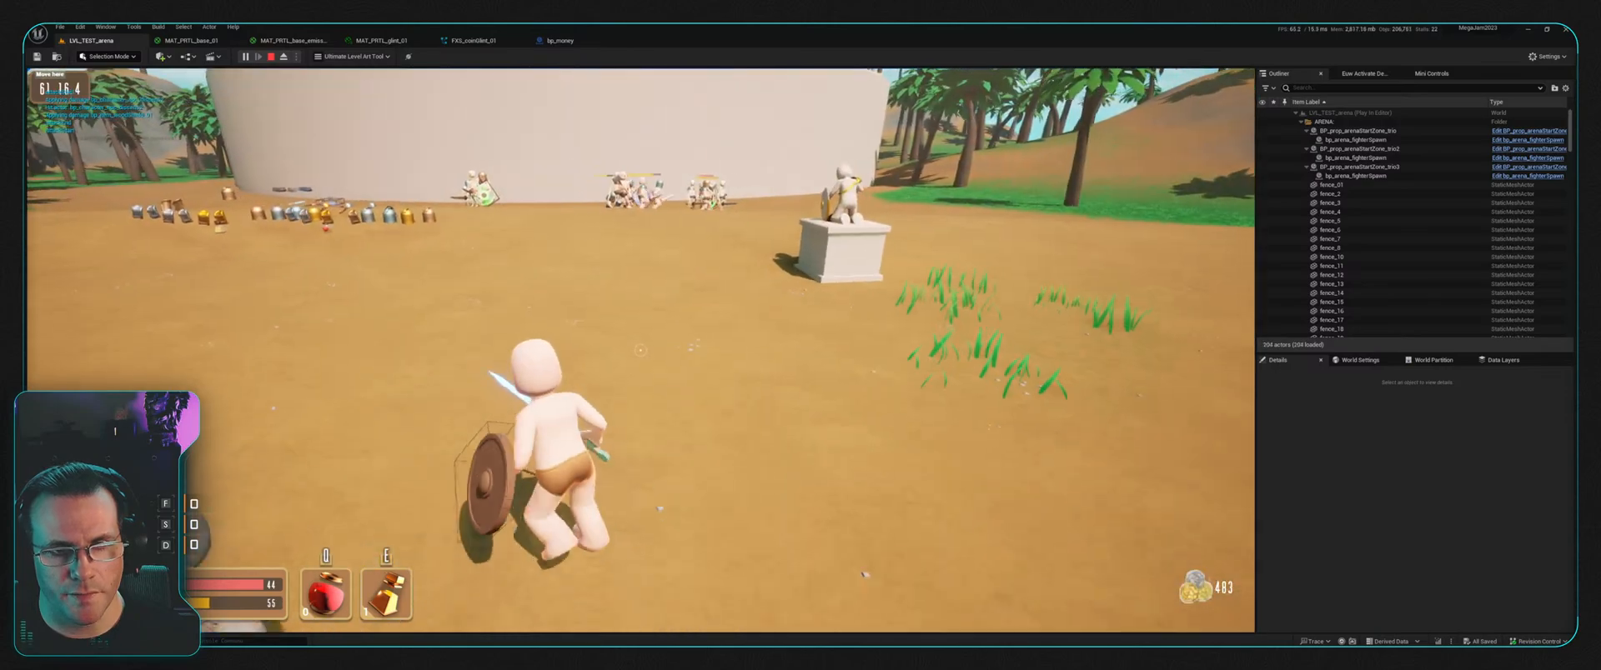
key(w)
key(f)
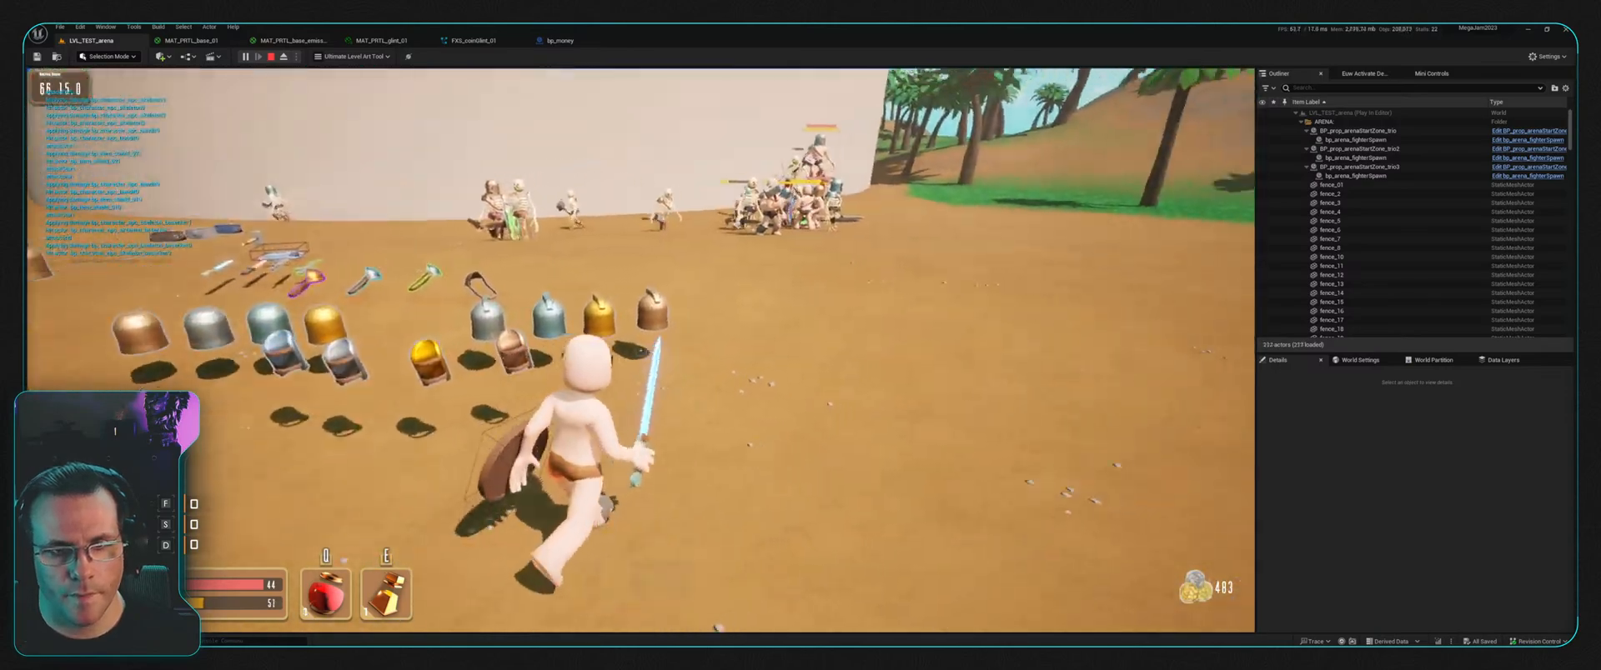
key(s)
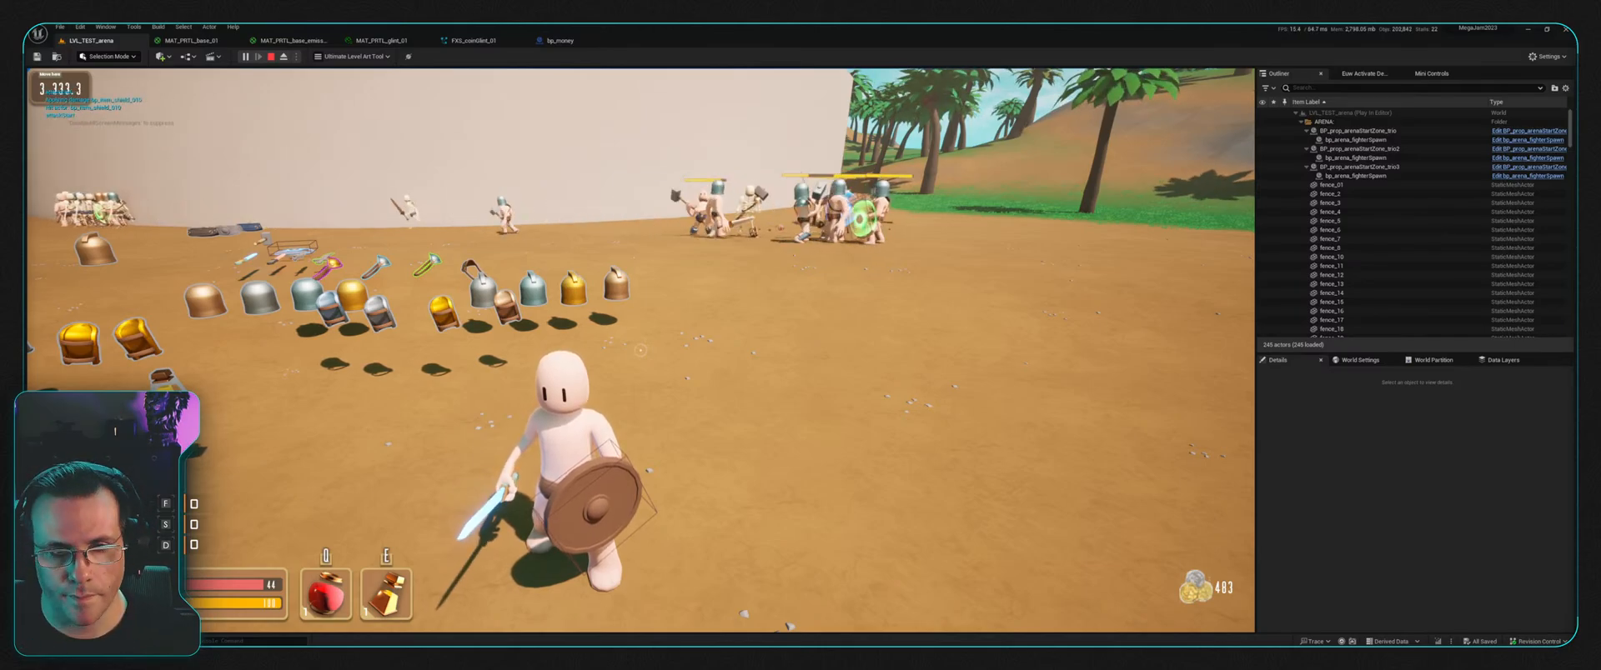
Step: Attack the helmeted fighters with the sword and collect the coins they drop to check the glint
click(640, 350)
key(w)
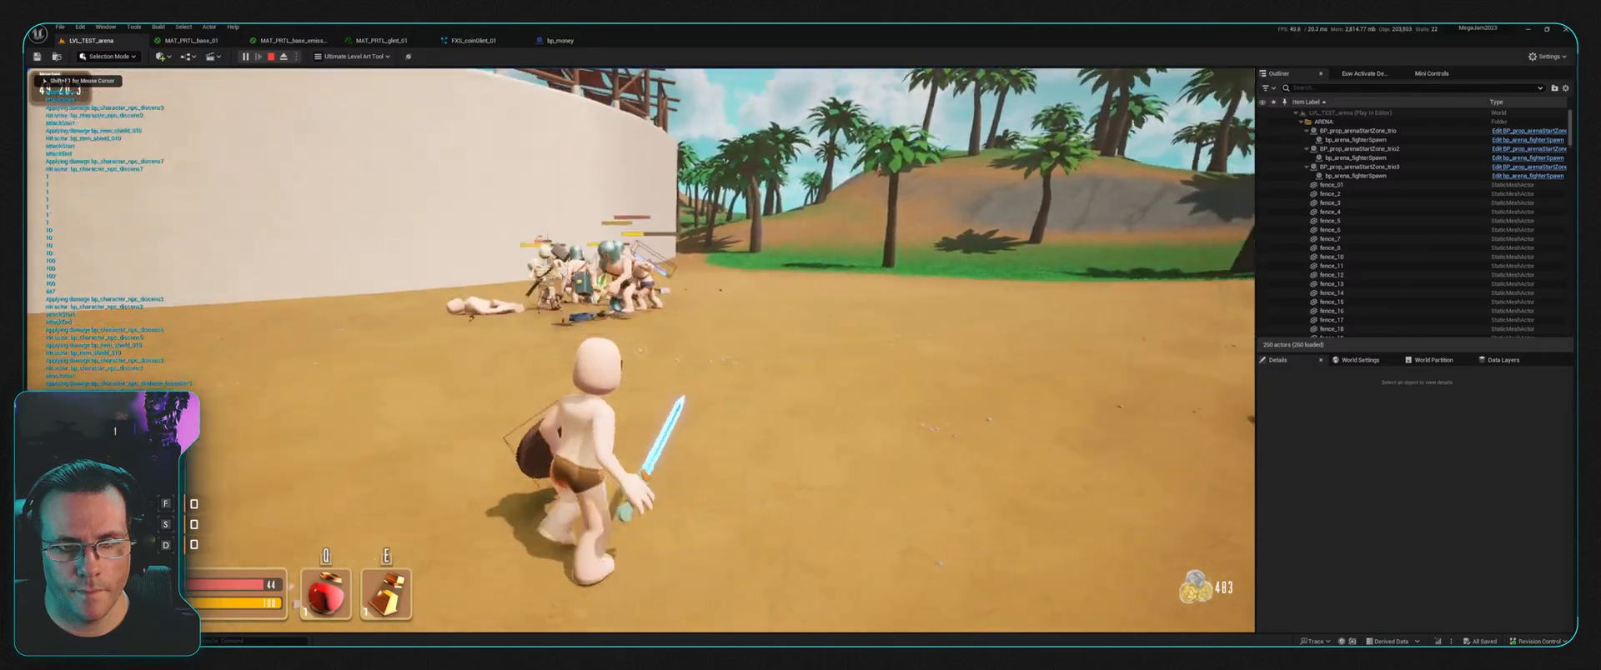
key(d)
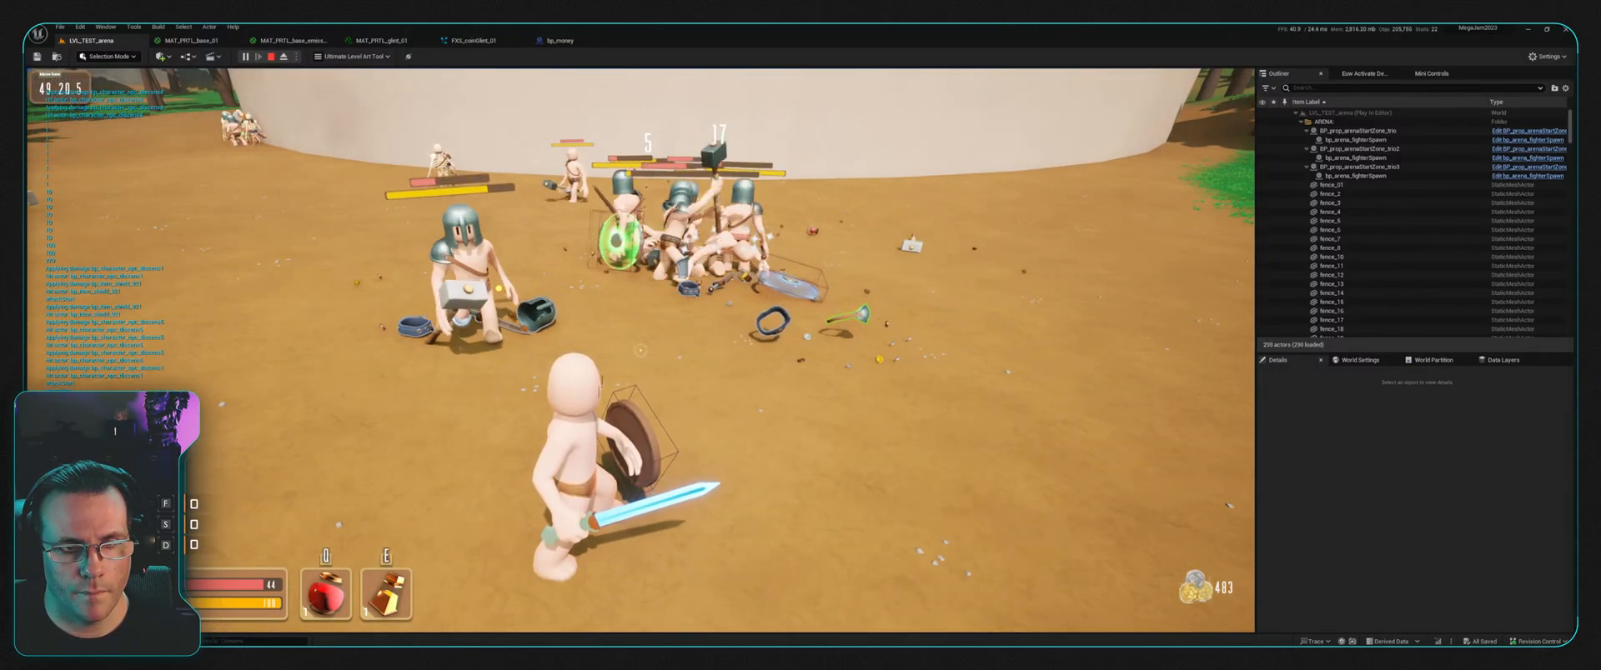
key(a)
key(w)
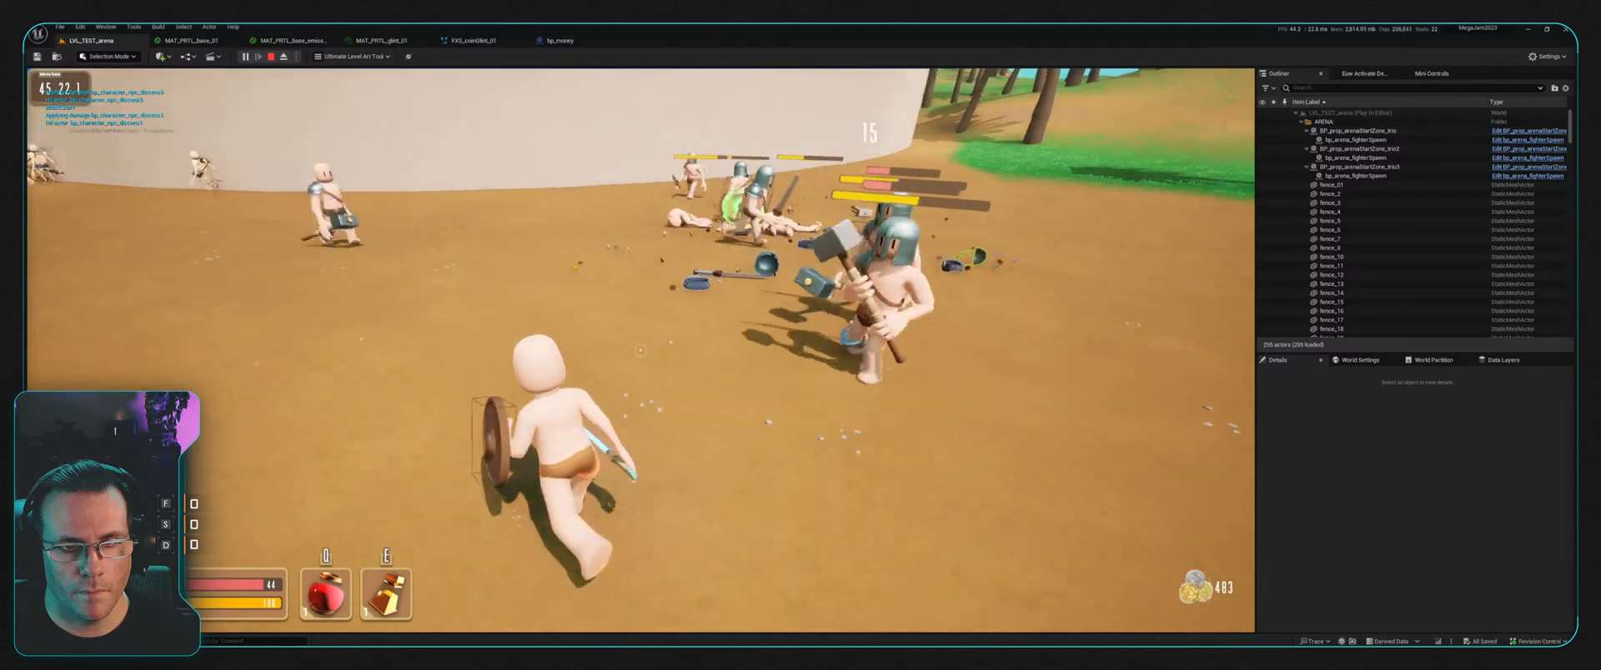
key(w)
click(640, 350)
click(640, 350)
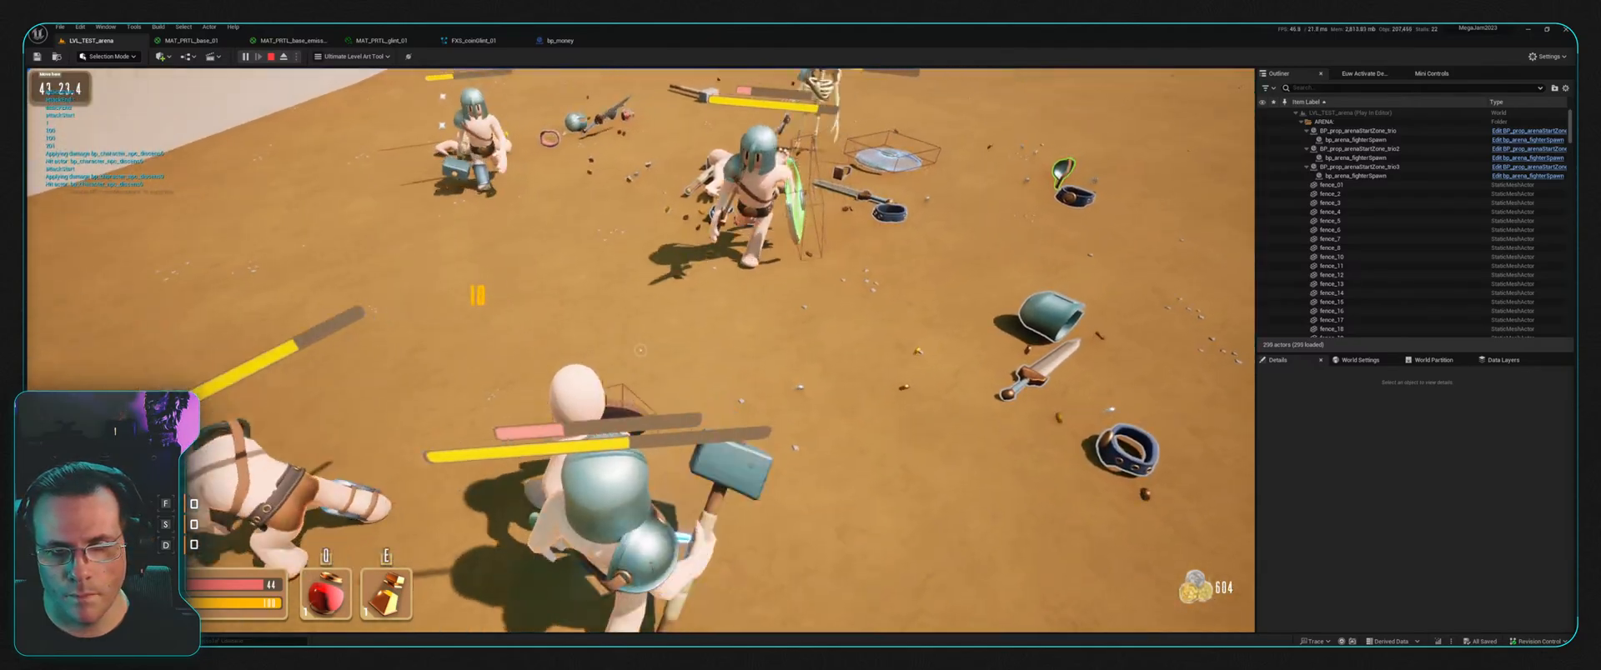
key(w)
click(640, 350)
key(d)
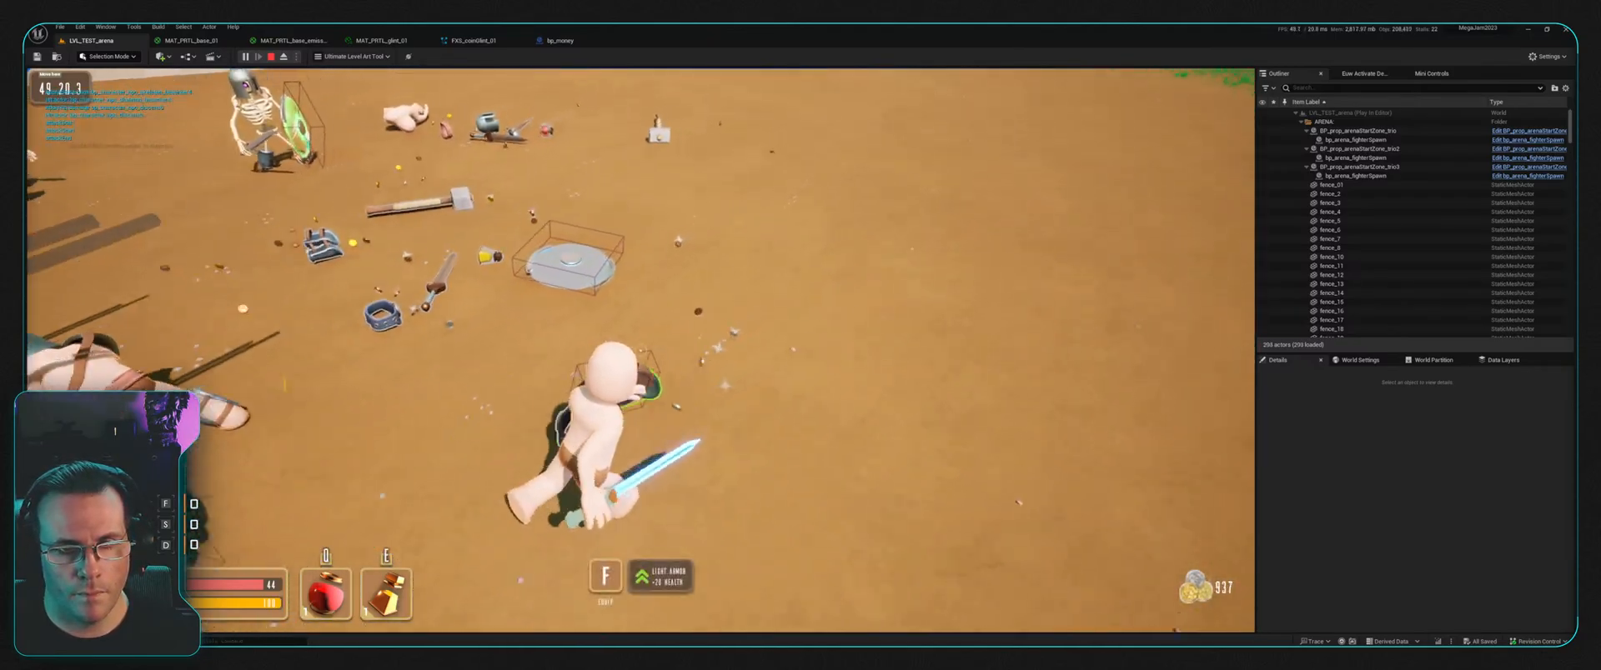
Step: Circle the skeletons and remaining fighters to examine the glint on more dropped coins, and end the play session
key(w)
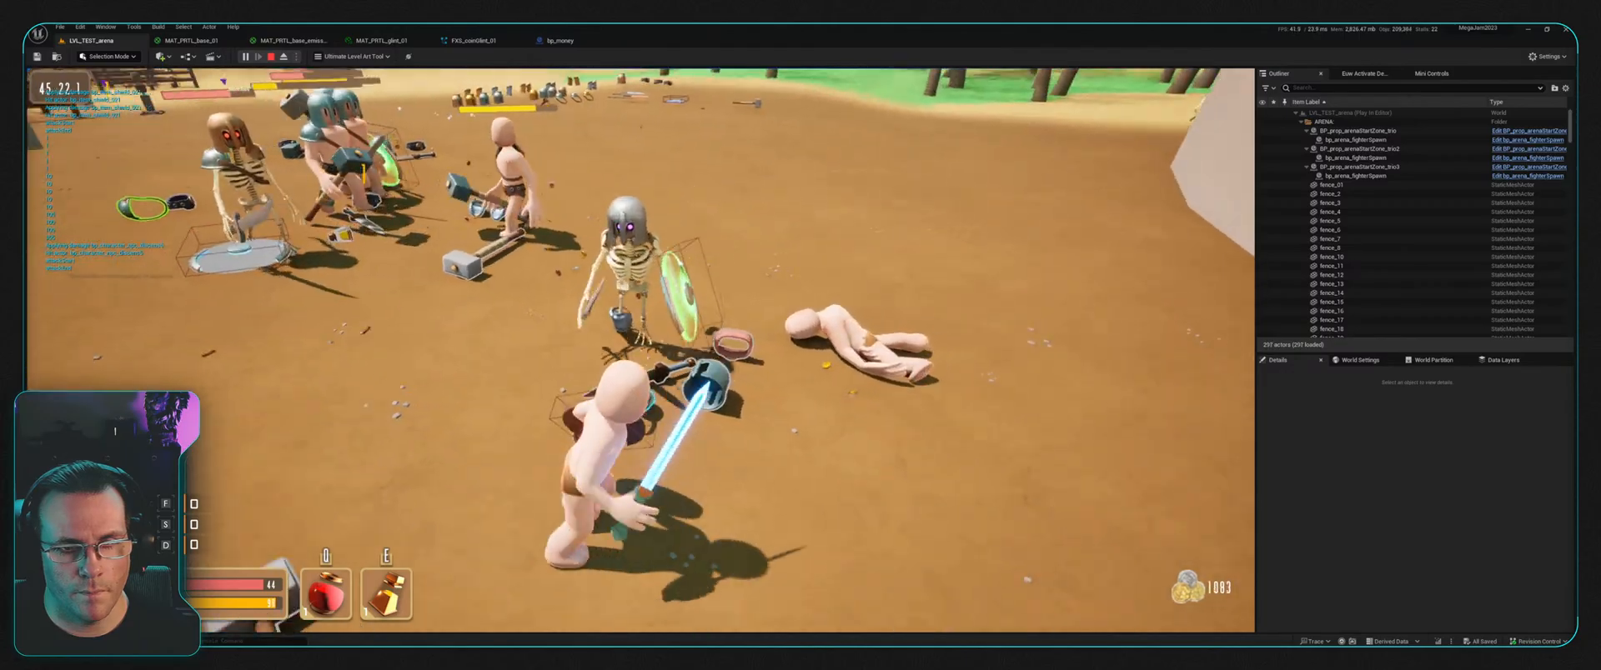
key(s)
key(d)
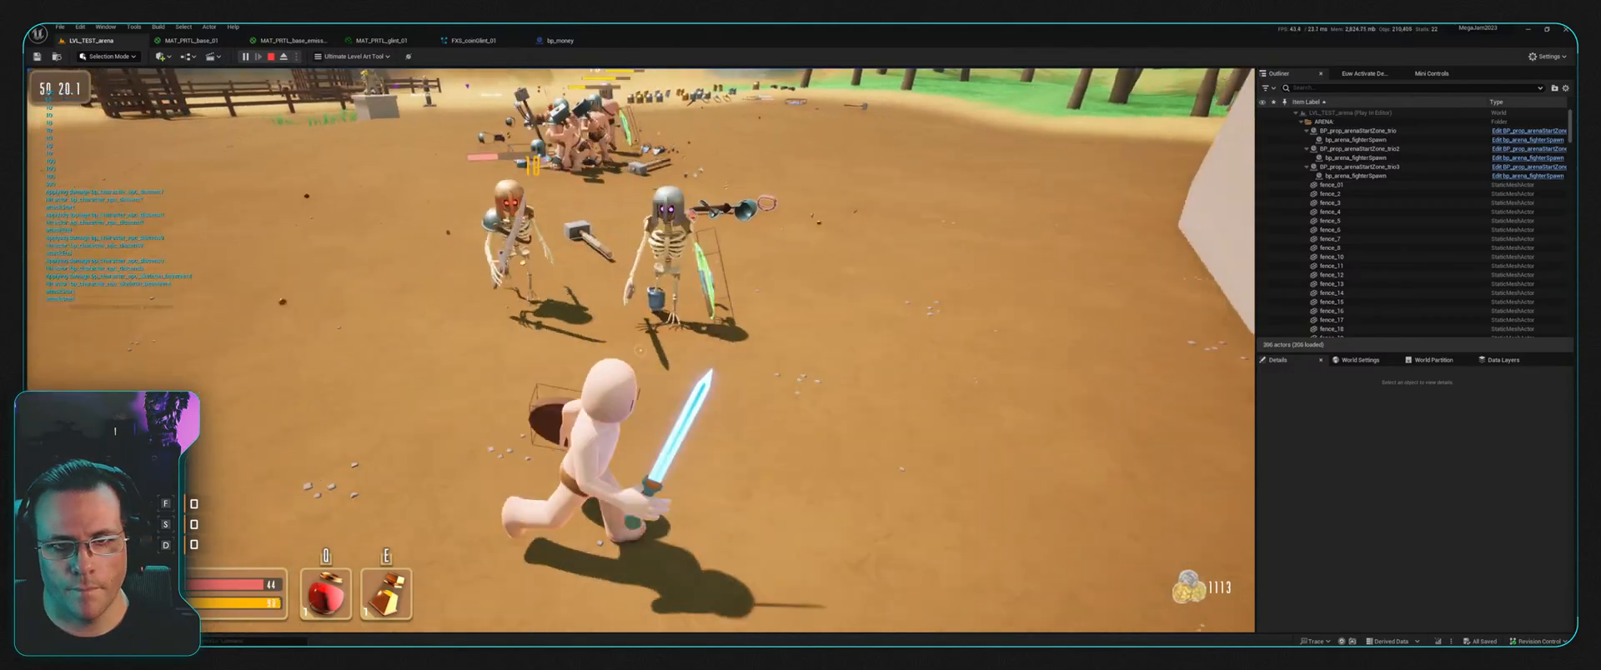
key(w)
key(d)
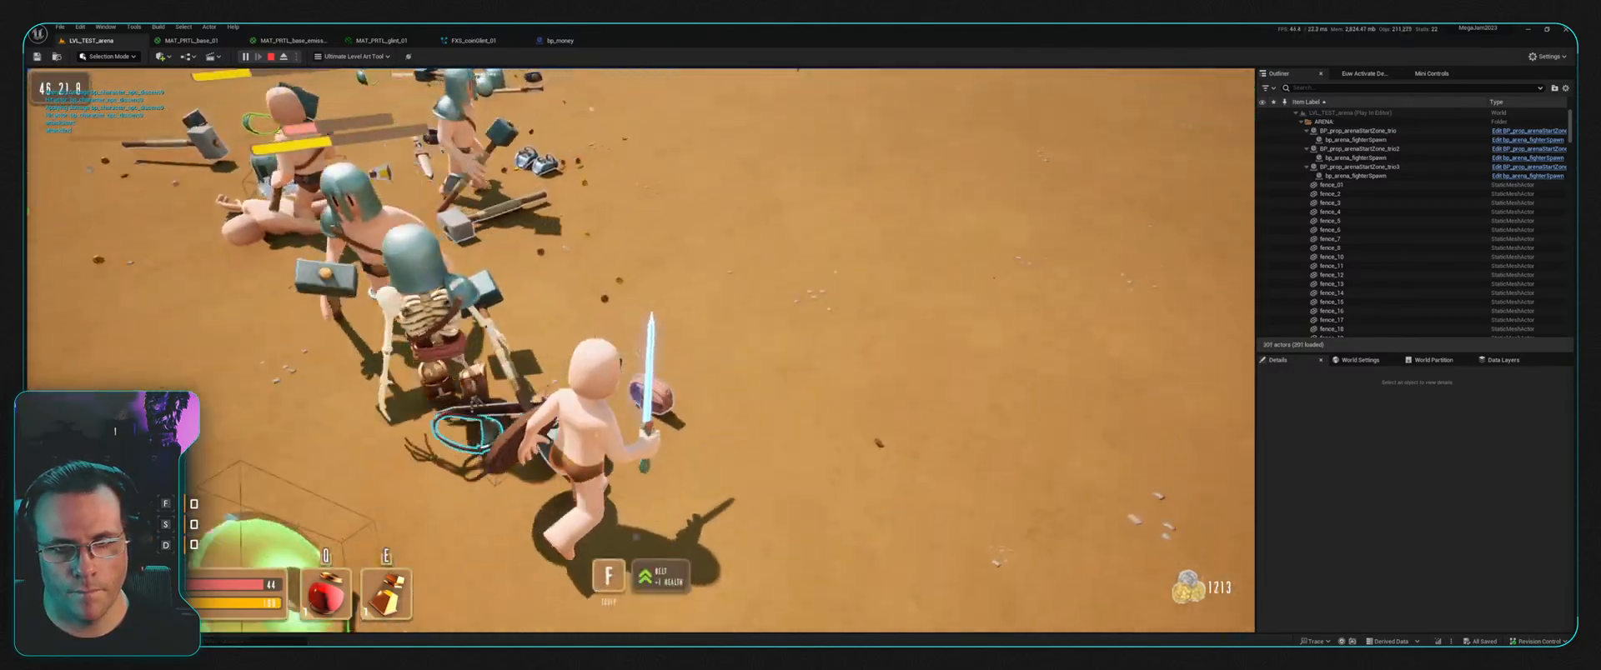
key(Escape)
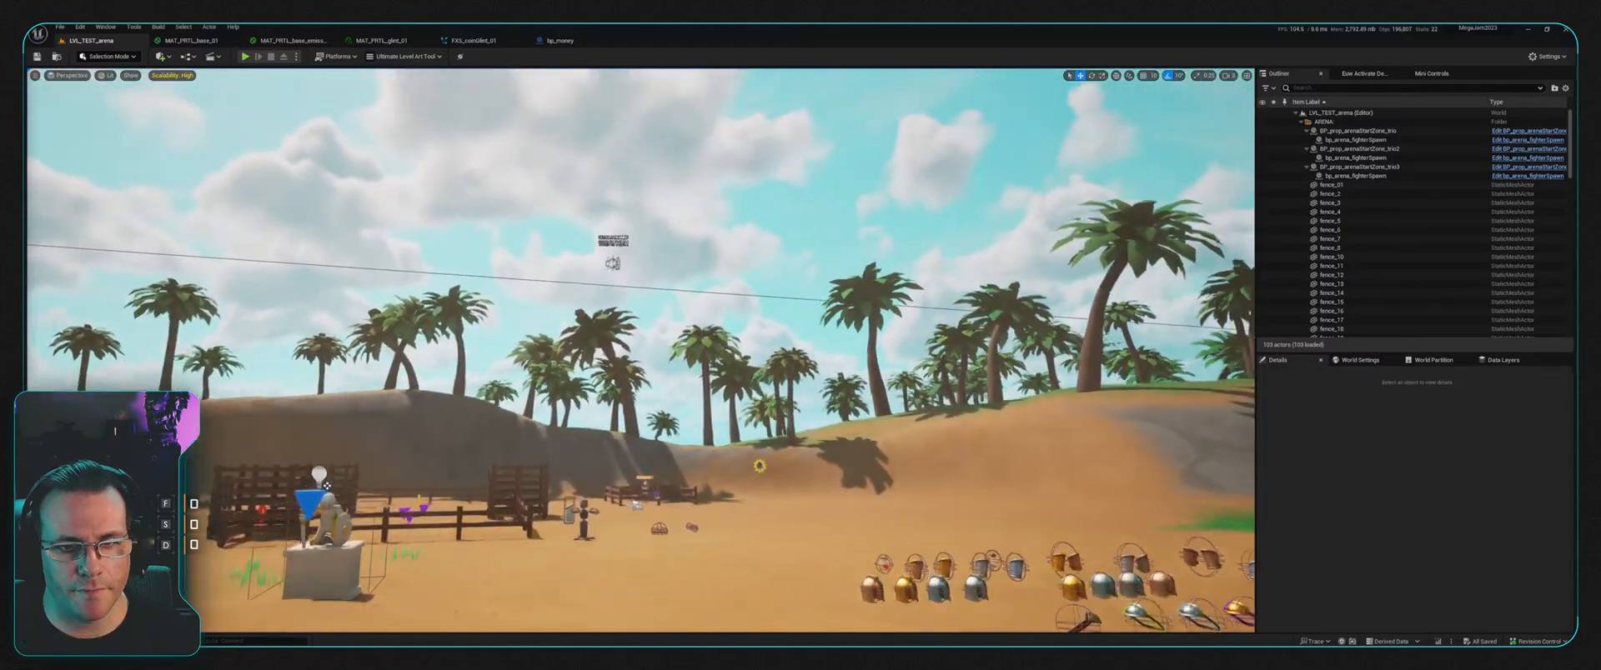
Step: Place bp_money, bp_money_1, bp_money_10 and bp_money_100 side by side on the open sand near the small fenced pen
key(w)
right_drag(326, 486, 337, 565)
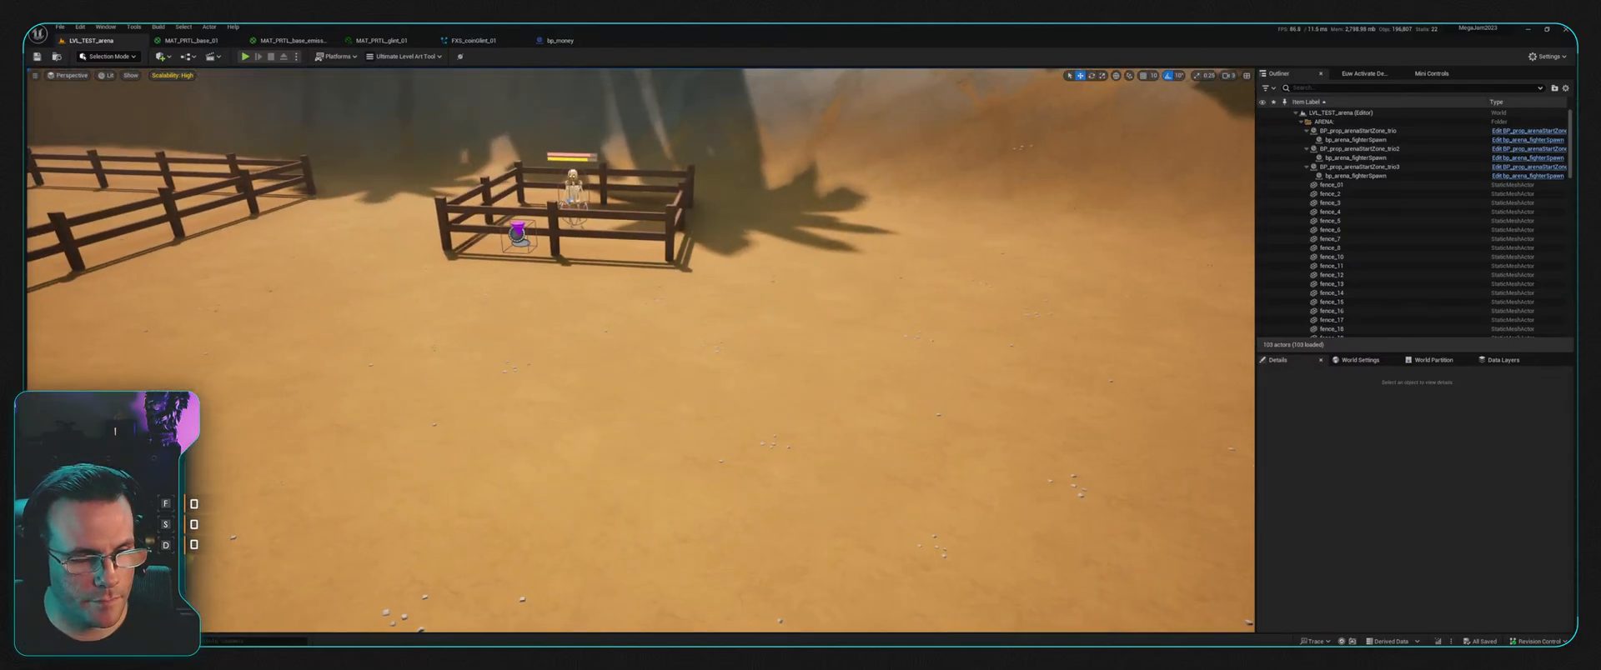
key(ctrl+space)
drag(318, 467, 573, 373)
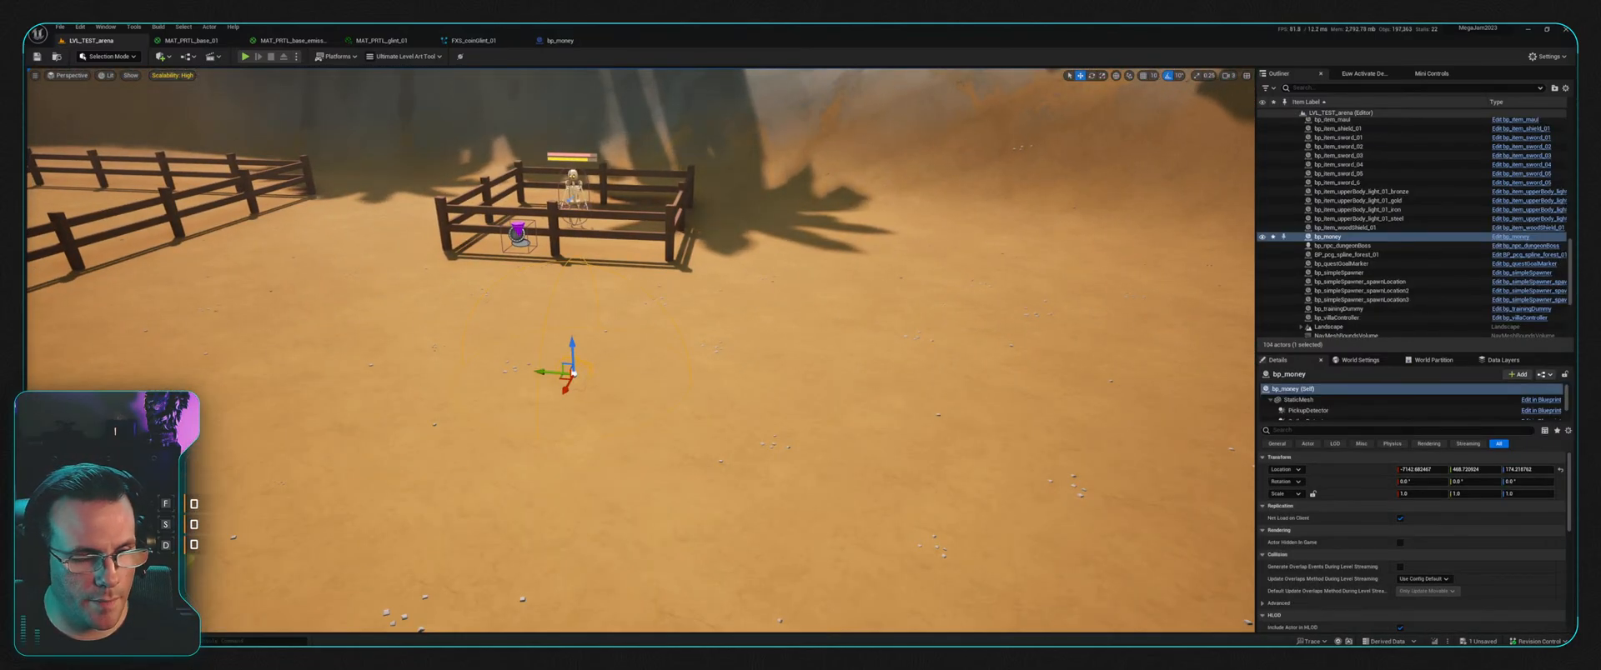
key(ctrl+space)
drag(317, 471, 626, 377)
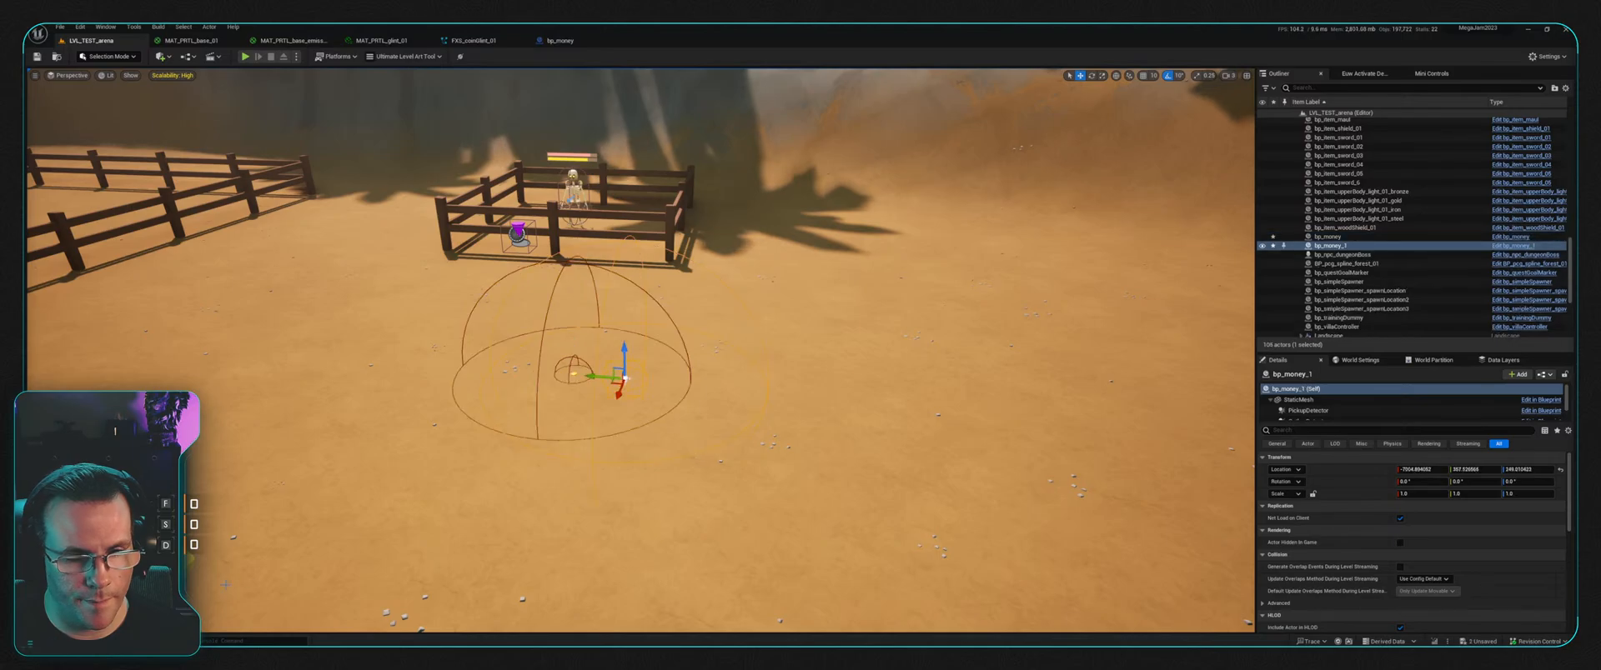
key(ctrl+space)
drag(371, 476, 691, 383)
key(ctrl+space)
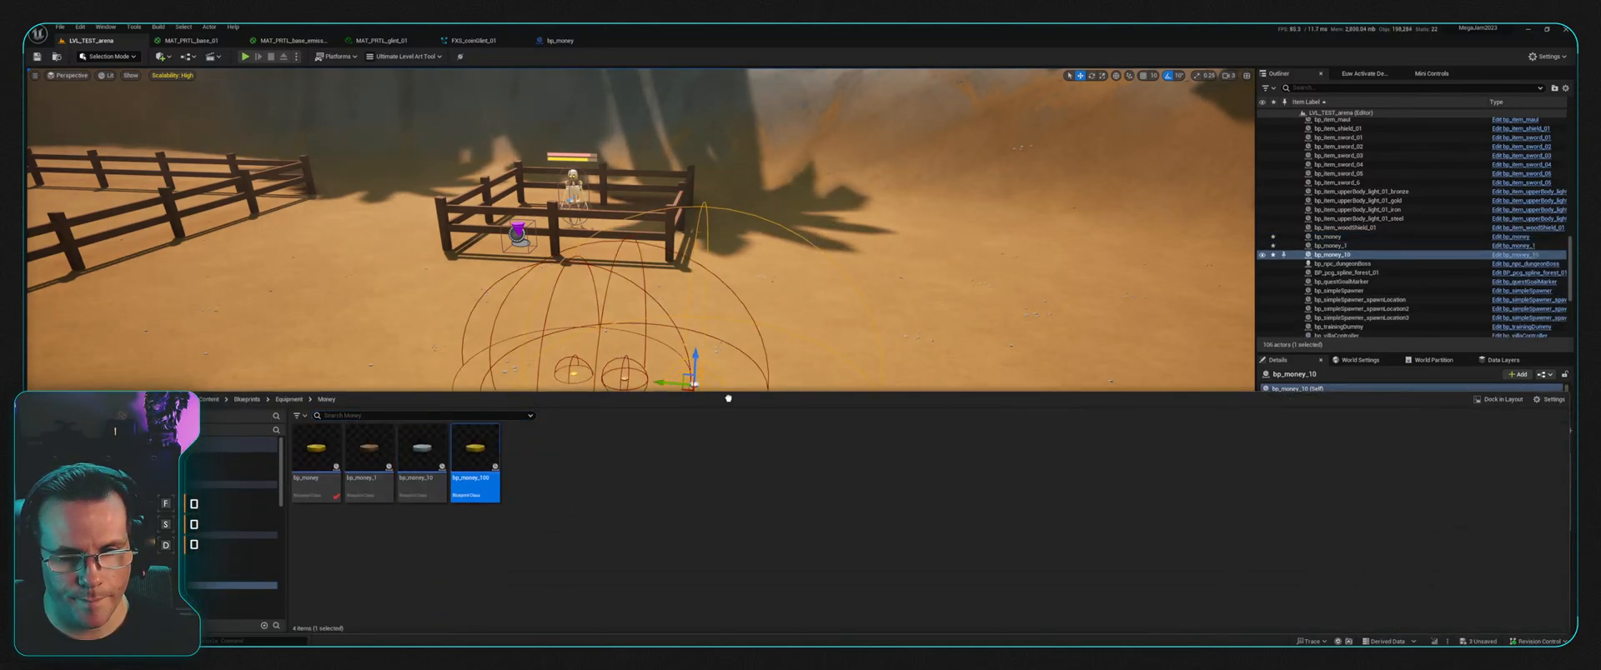
drag(475, 464, 772, 392)
Step: Select all four placed coin actors and snap them down onto the ground
right_drag(771, 393, 967, 417)
right_drag(878, 333, 832, 361)
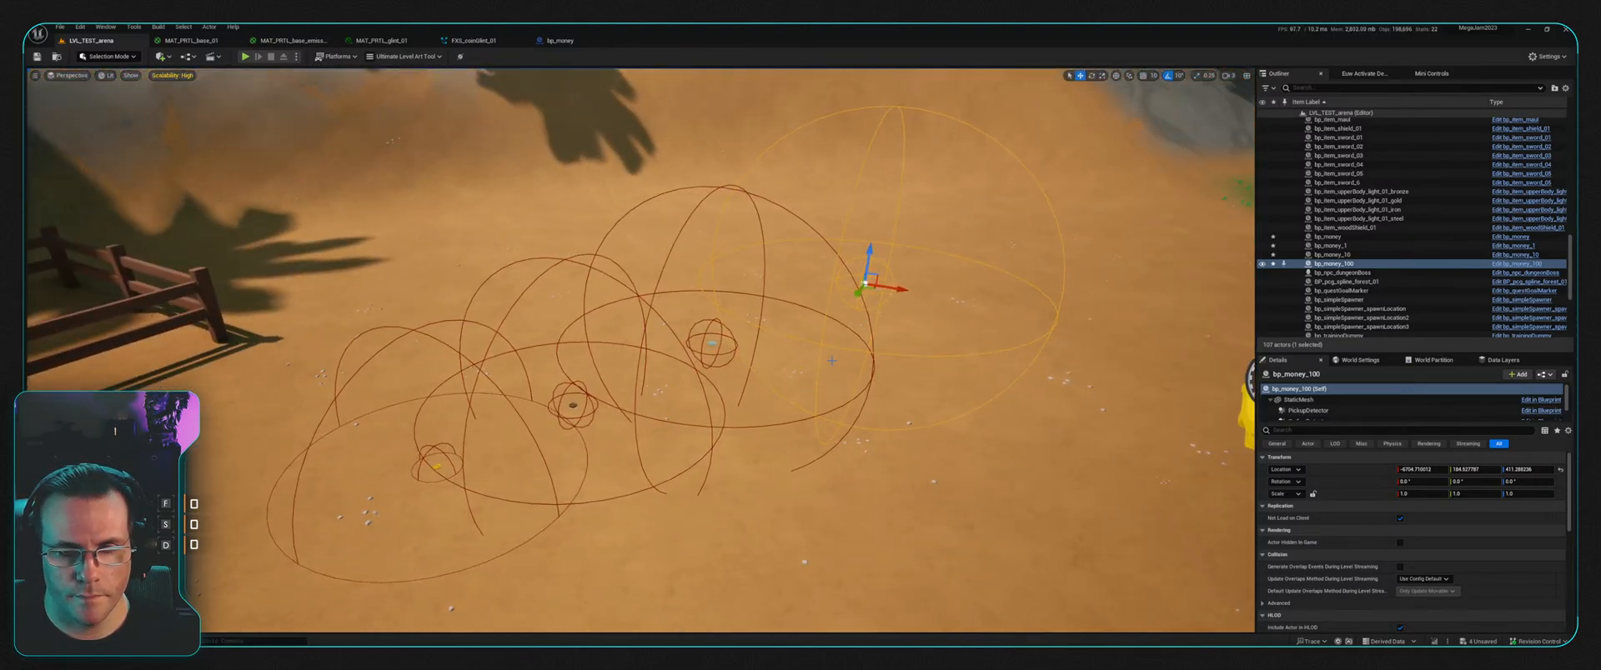
ctrl+click(712, 342)
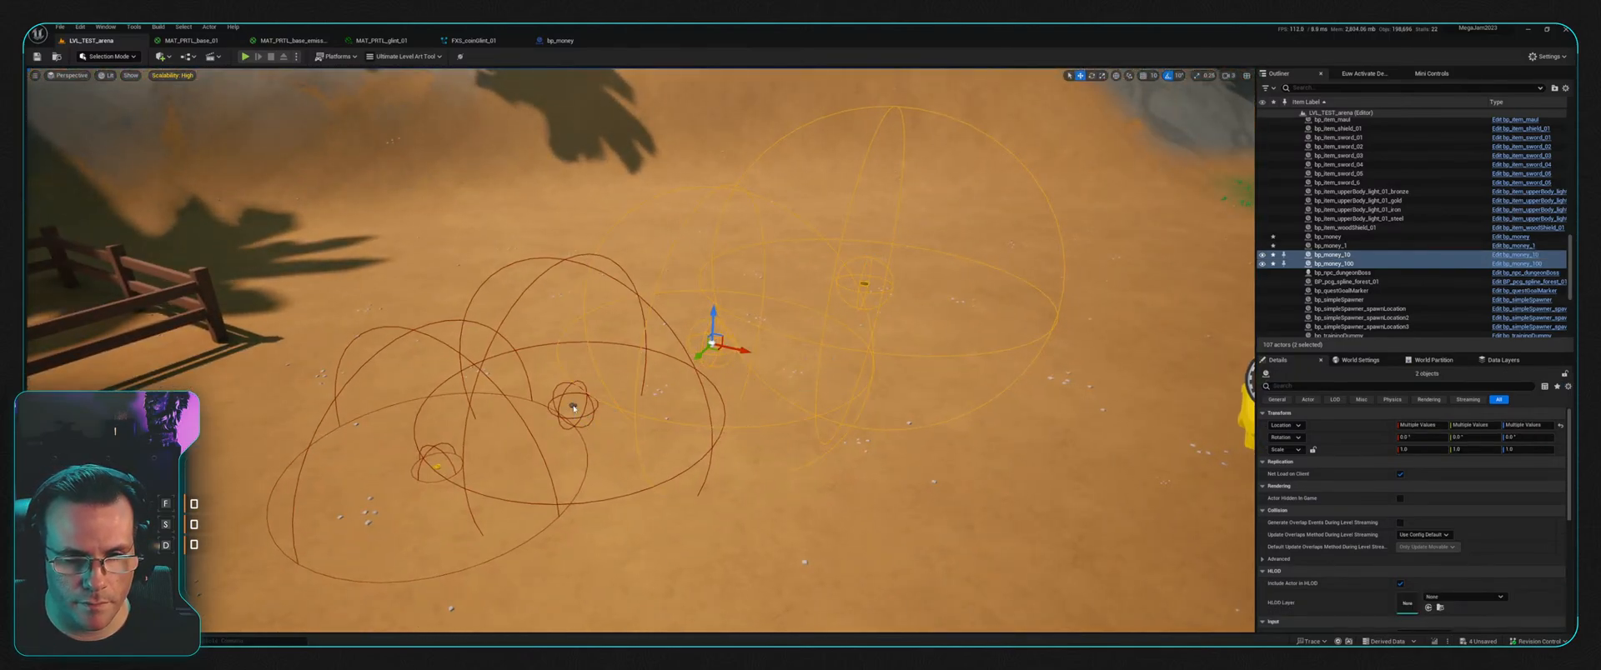
ctrl+click(573, 408)
ctrl+click(436, 466)
drag(441, 431, 459, 360)
key(End)
right_drag(459, 360, 403, 357)
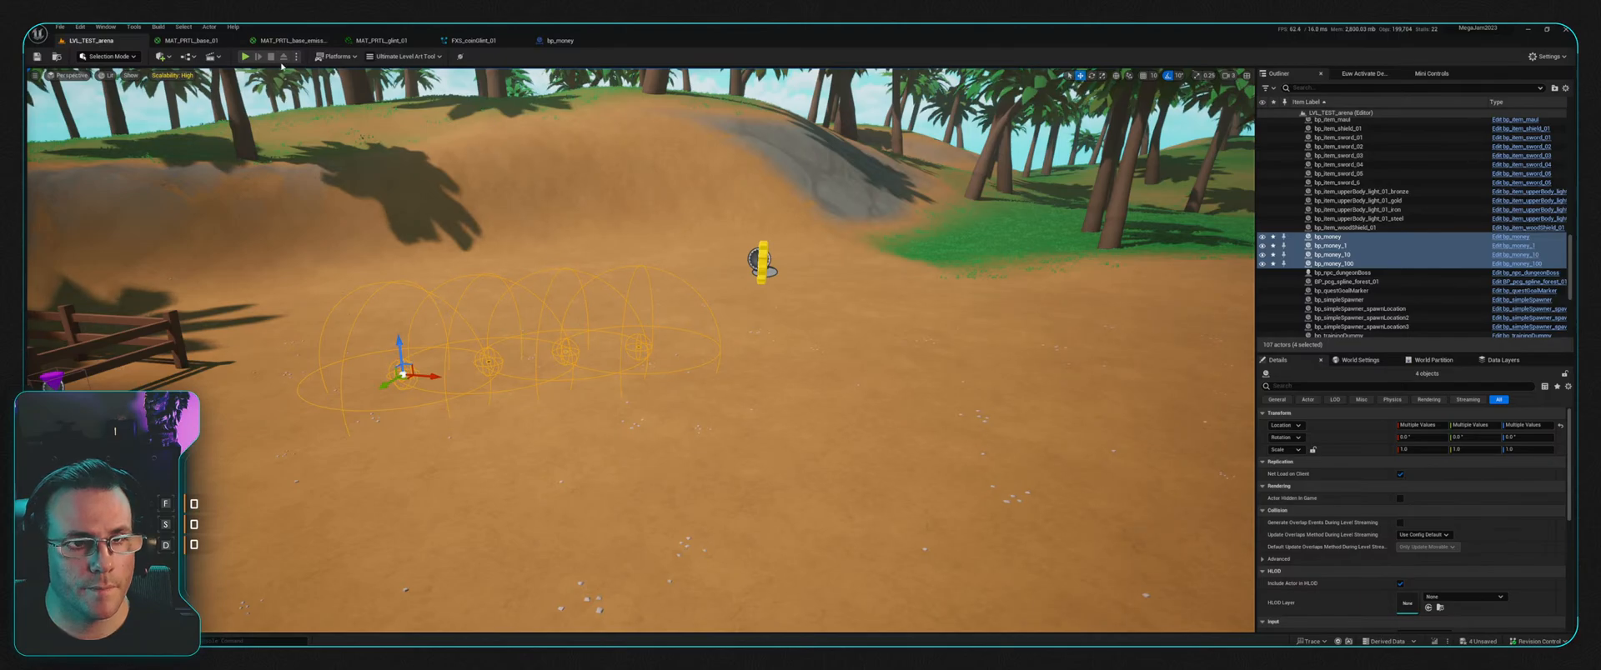
Step: Play the level, run to the four placed coins to examine their glint, and end the session
click(244, 57)
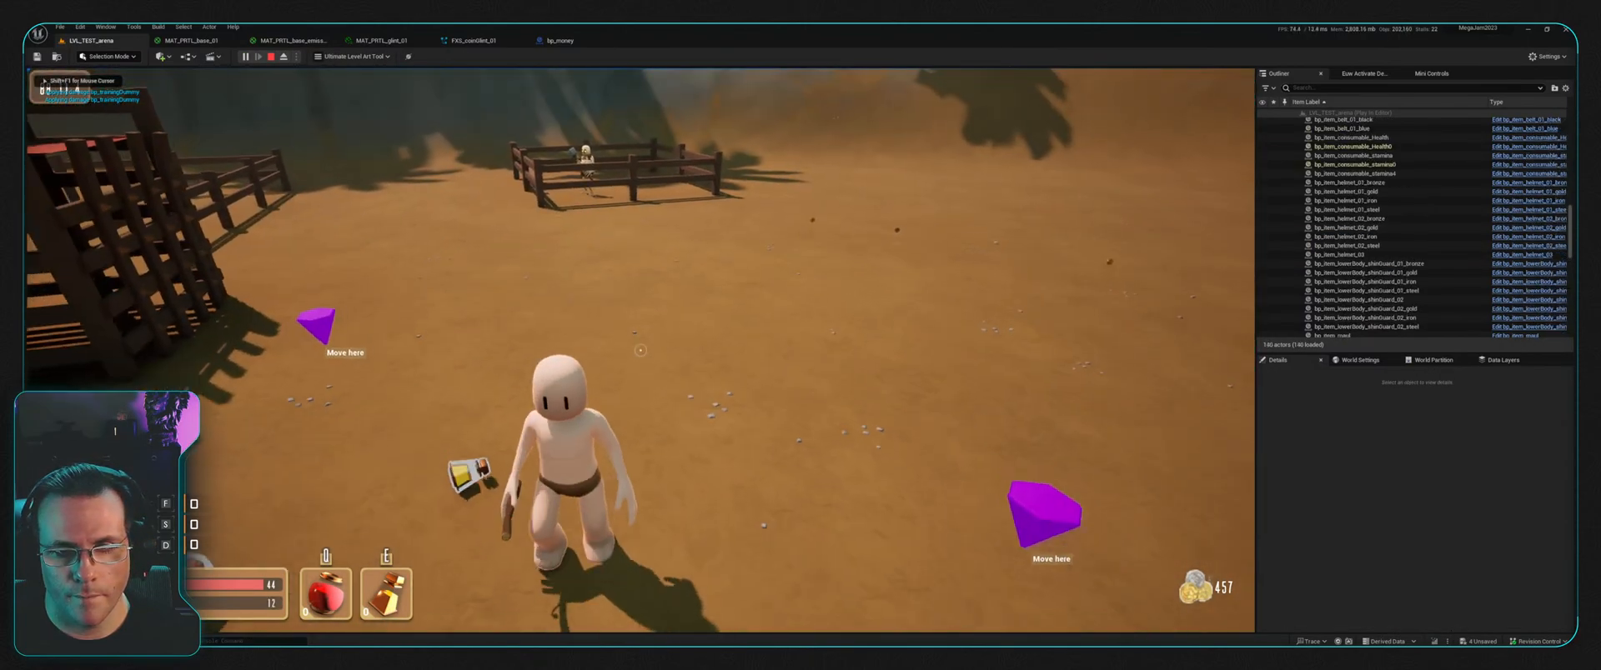
key(w)
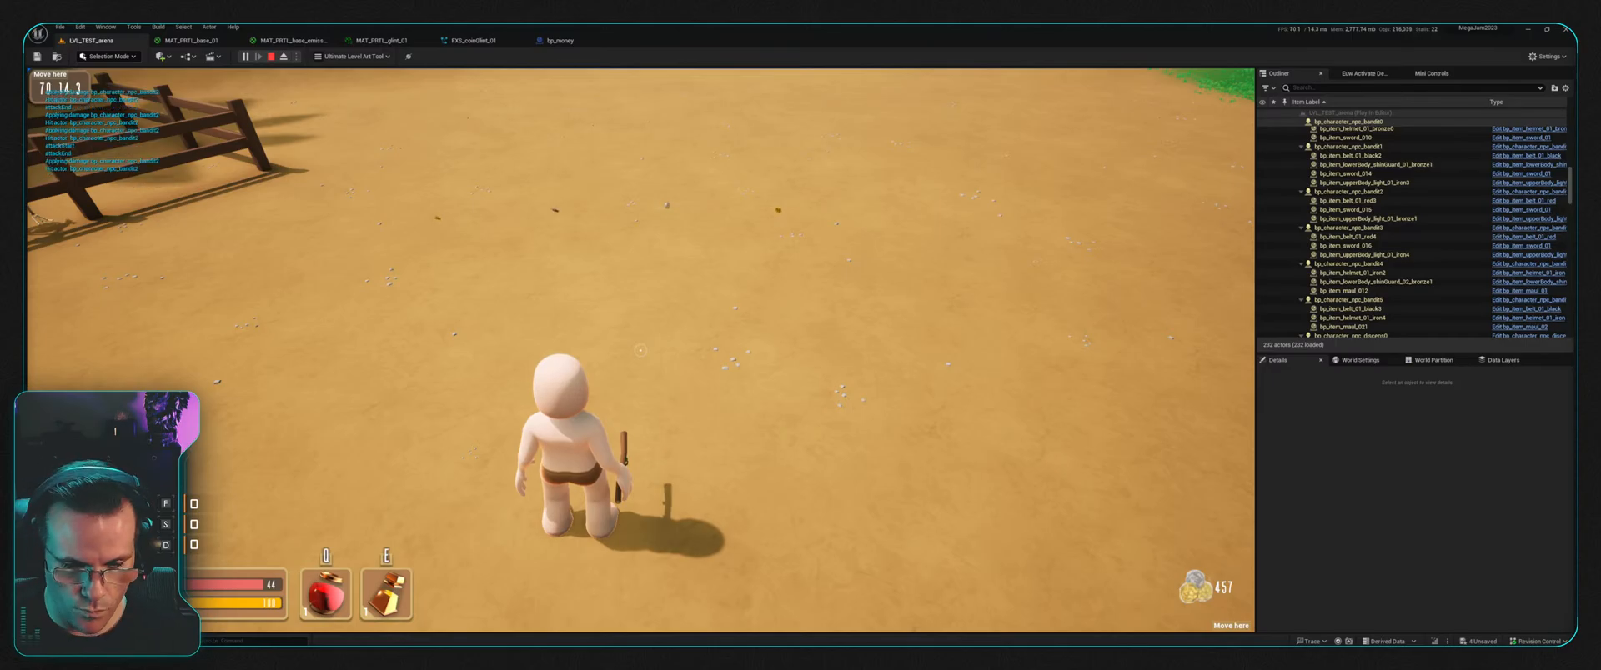
key(Escape)
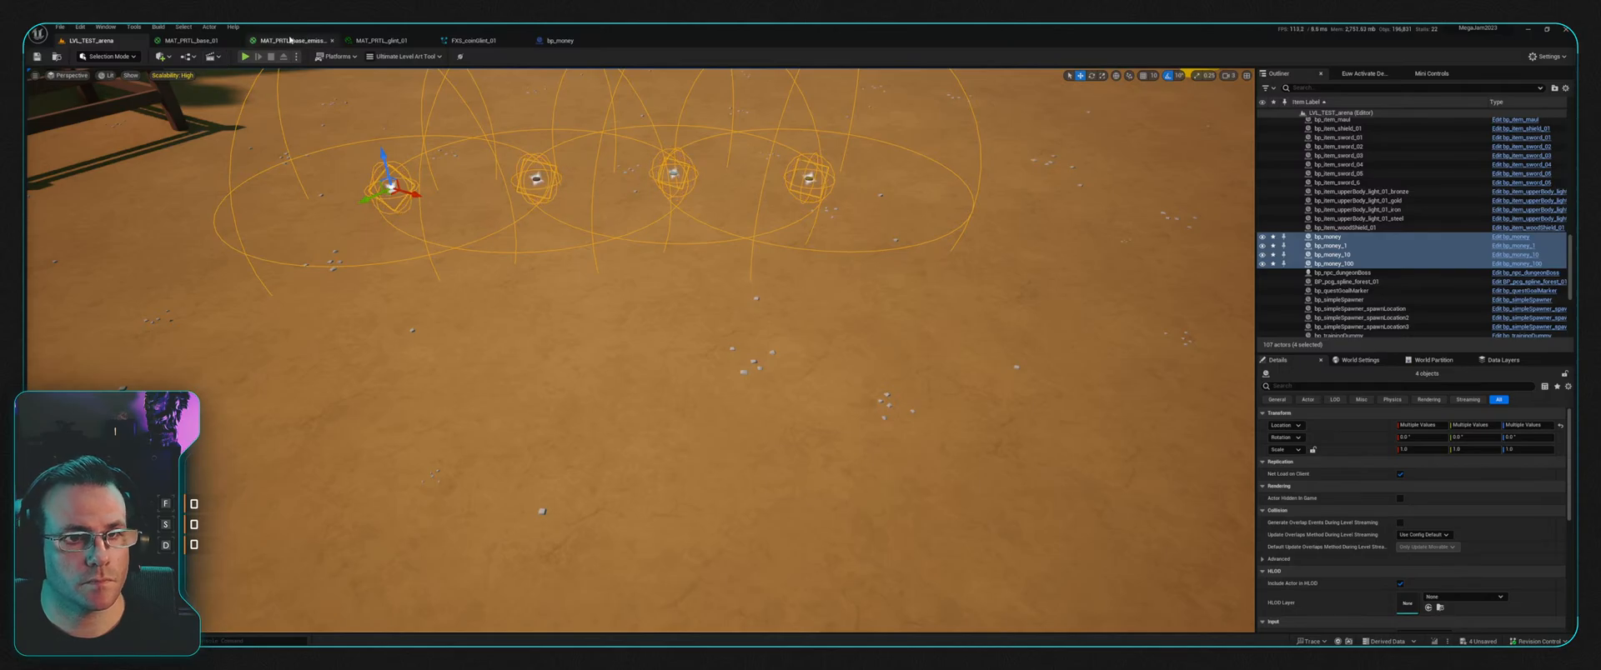
Step: Override the emissive power parameter in the material instance MAT_PRTL_glint_01 and set it to 10
click(192, 41)
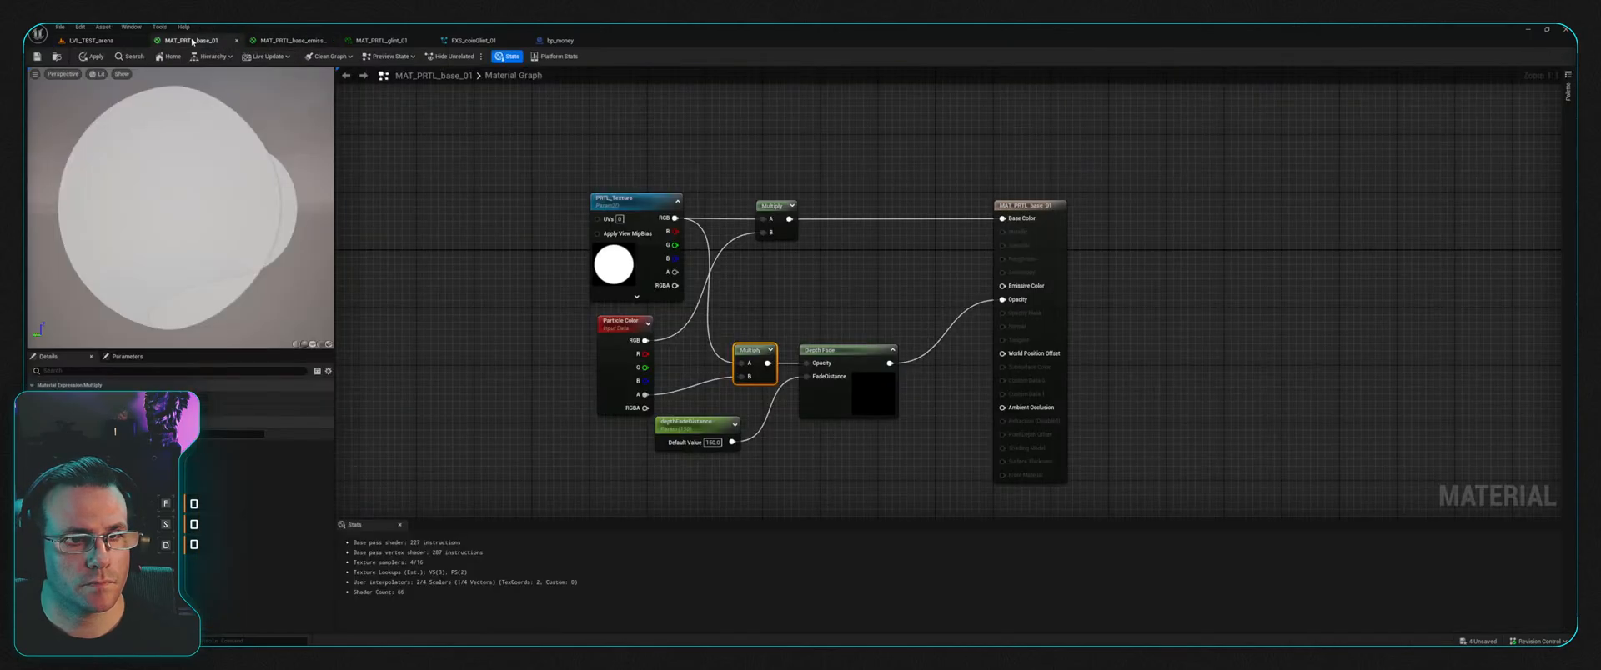
click(284, 40)
click(381, 41)
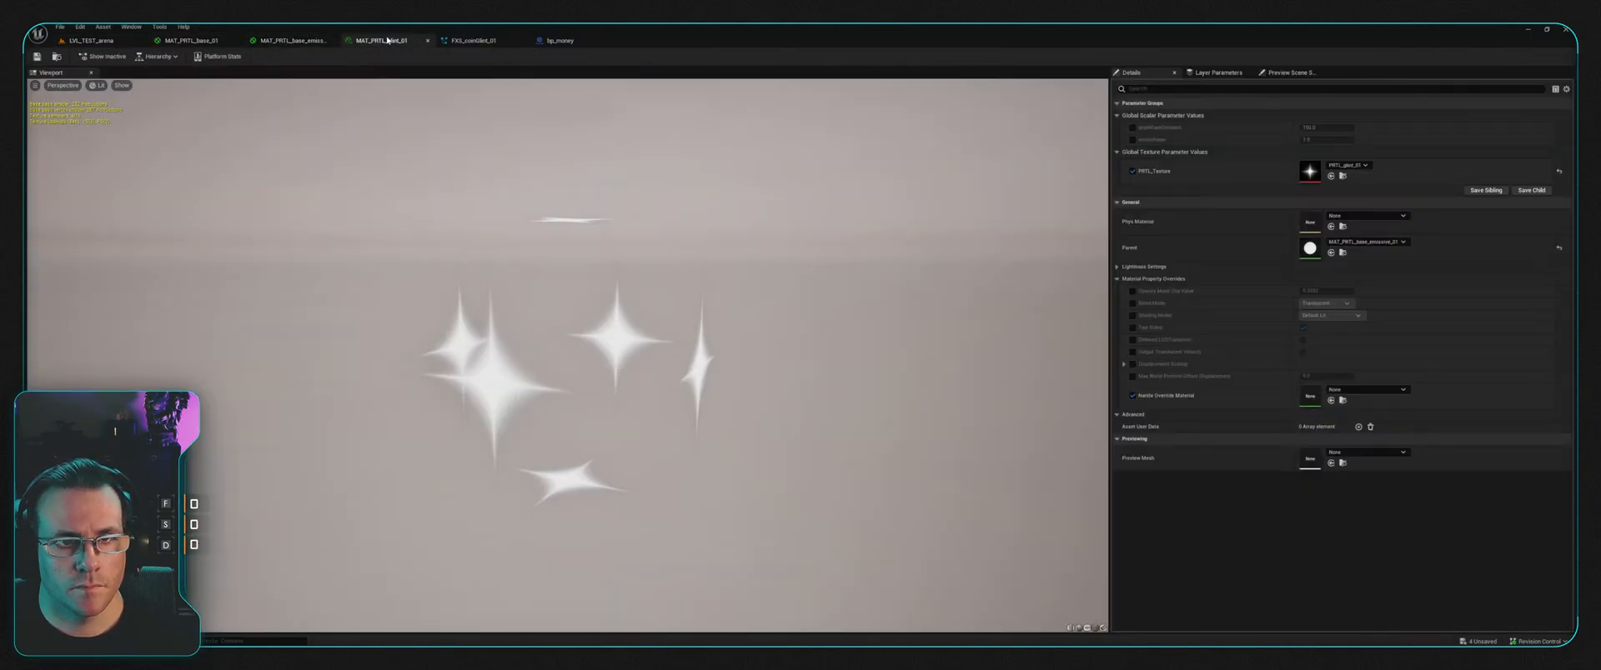
click(1132, 139)
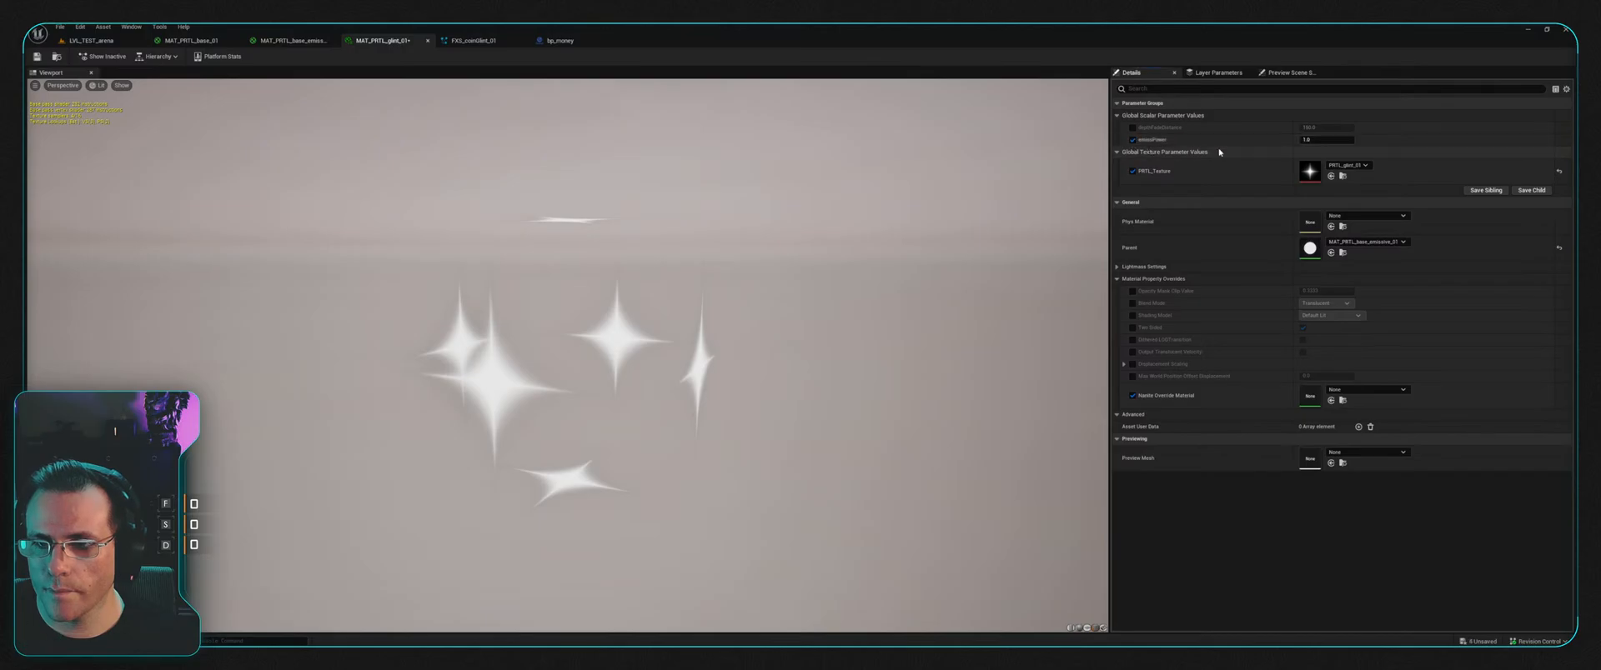
text(10)
key(Return)
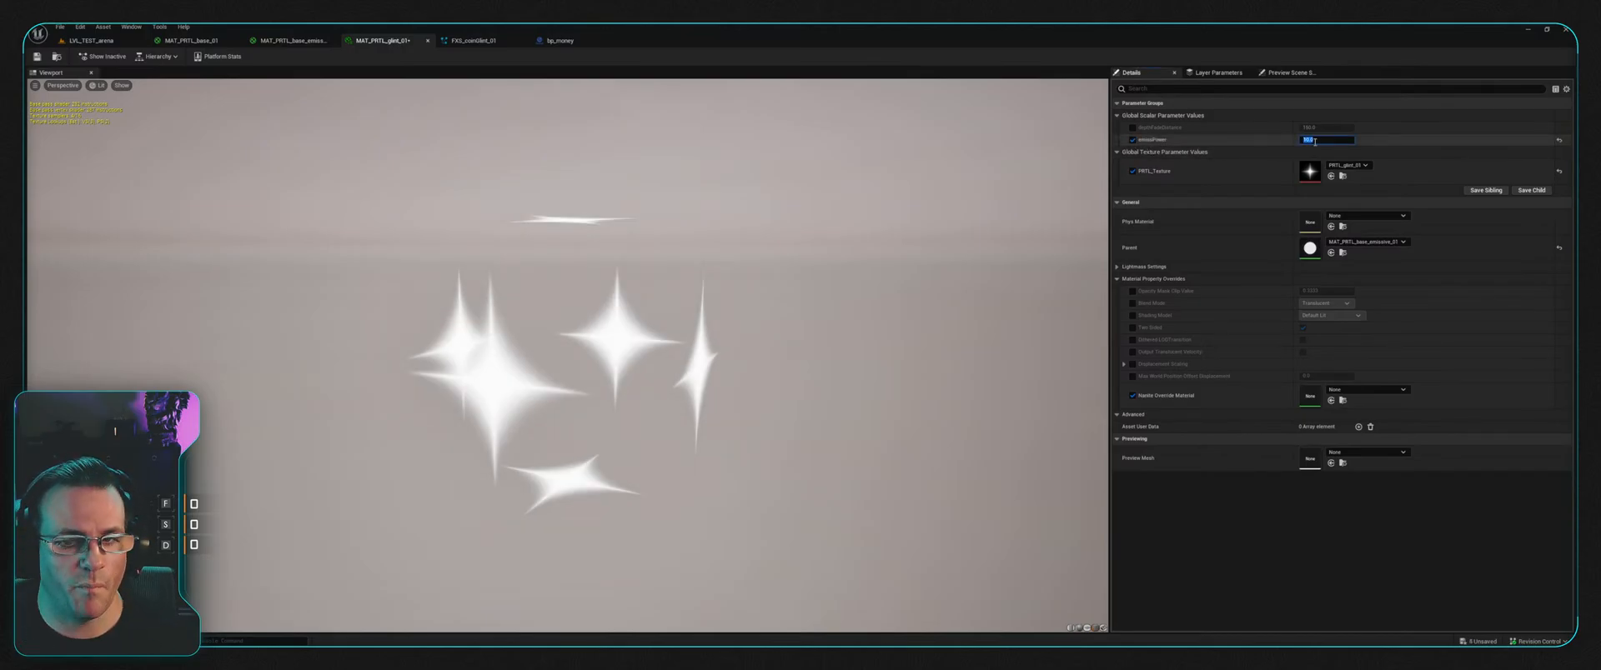
Step: Play-test LVL_TEST_arena again to examine the brighter glint on the four placed coins, and end the session
click(92, 40)
key(alt+p)
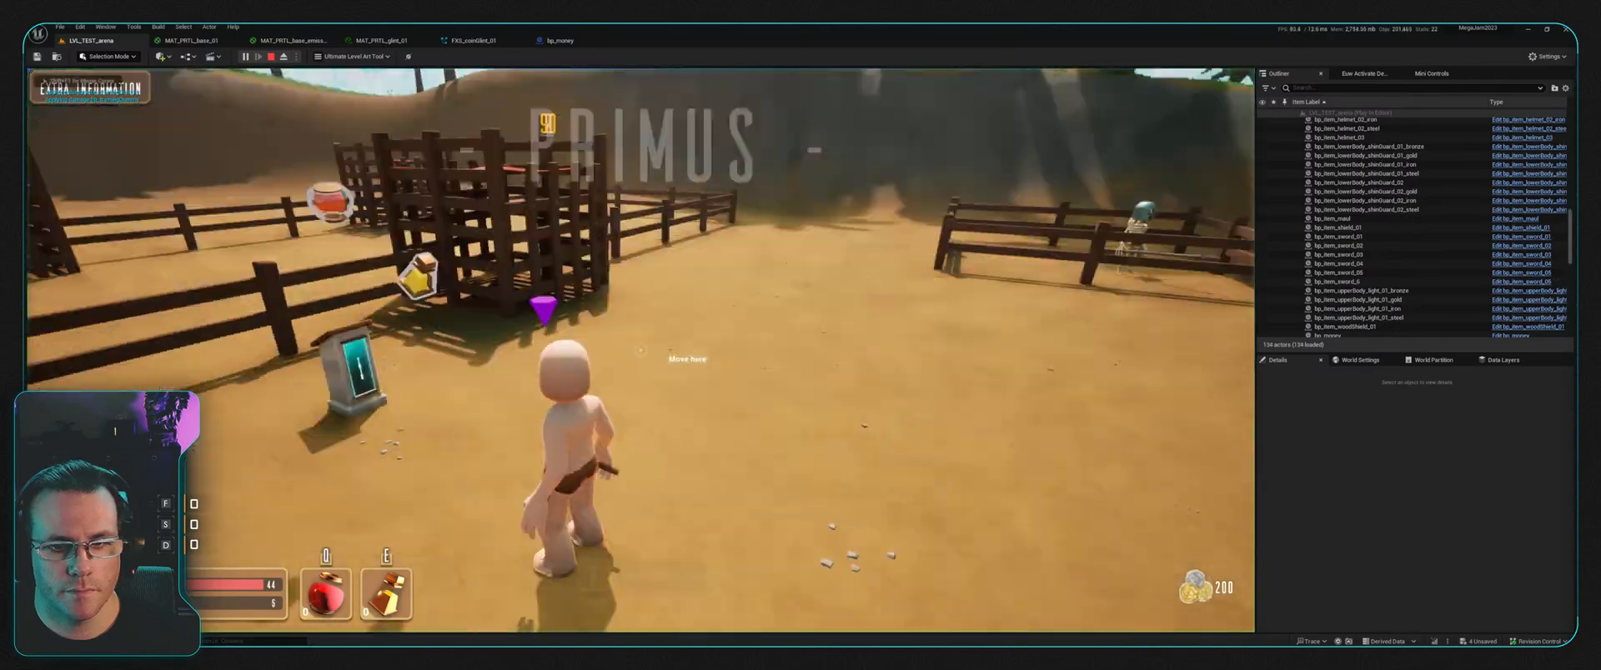
key(w)
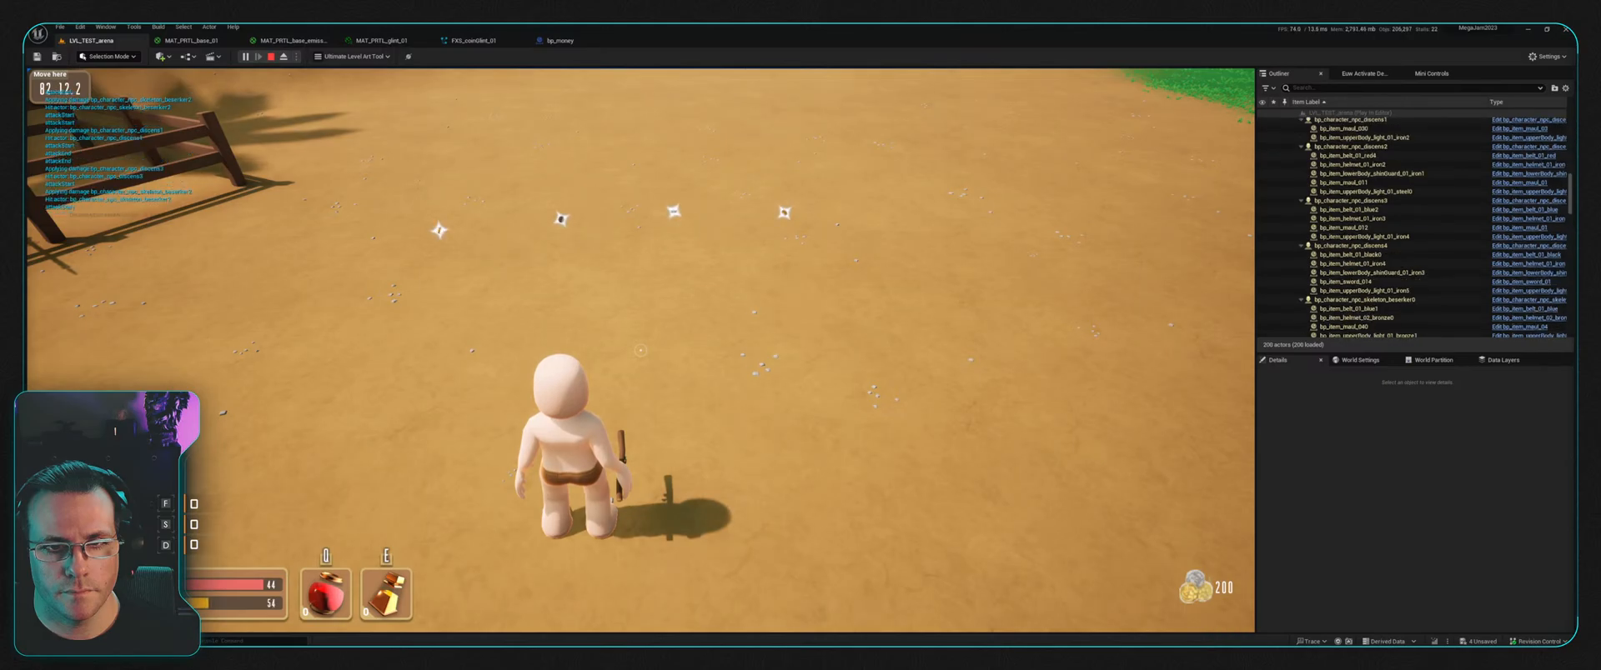
key(Escape)
Step: Set the Initialize Particle color in FXS_coinGlint_01 to a golden yellow with red 1.0, green about 0.77 and blue 0
click(292, 40)
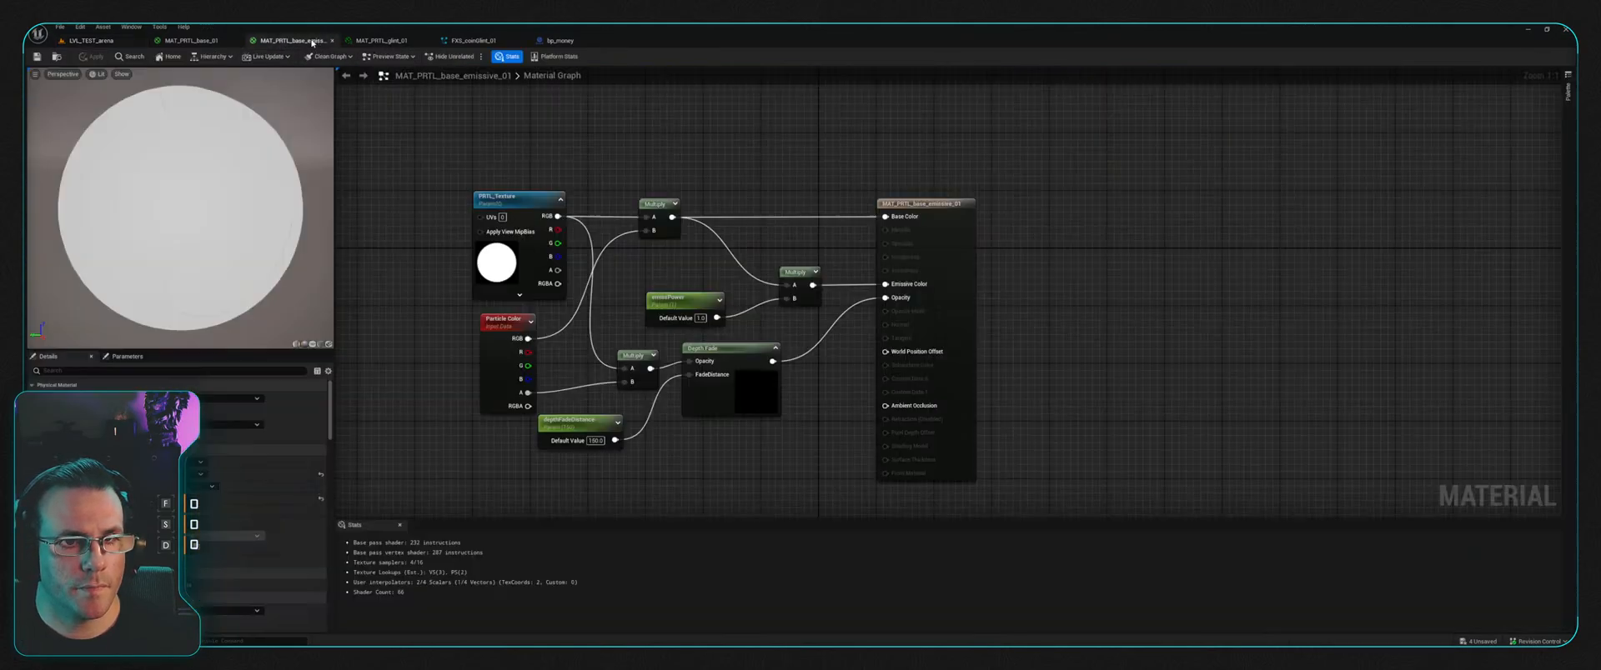
click(381, 41)
click(473, 40)
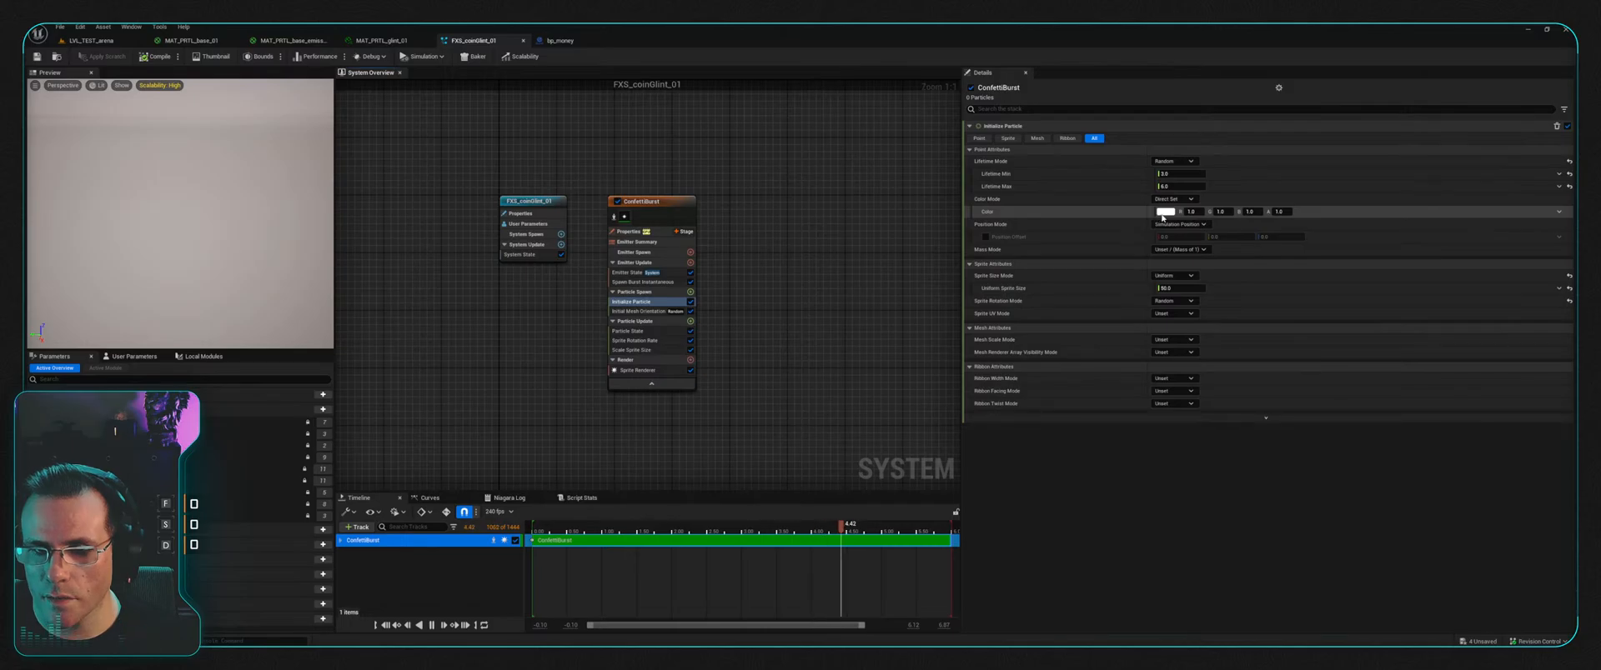
click(1162, 215)
click(1258, 341)
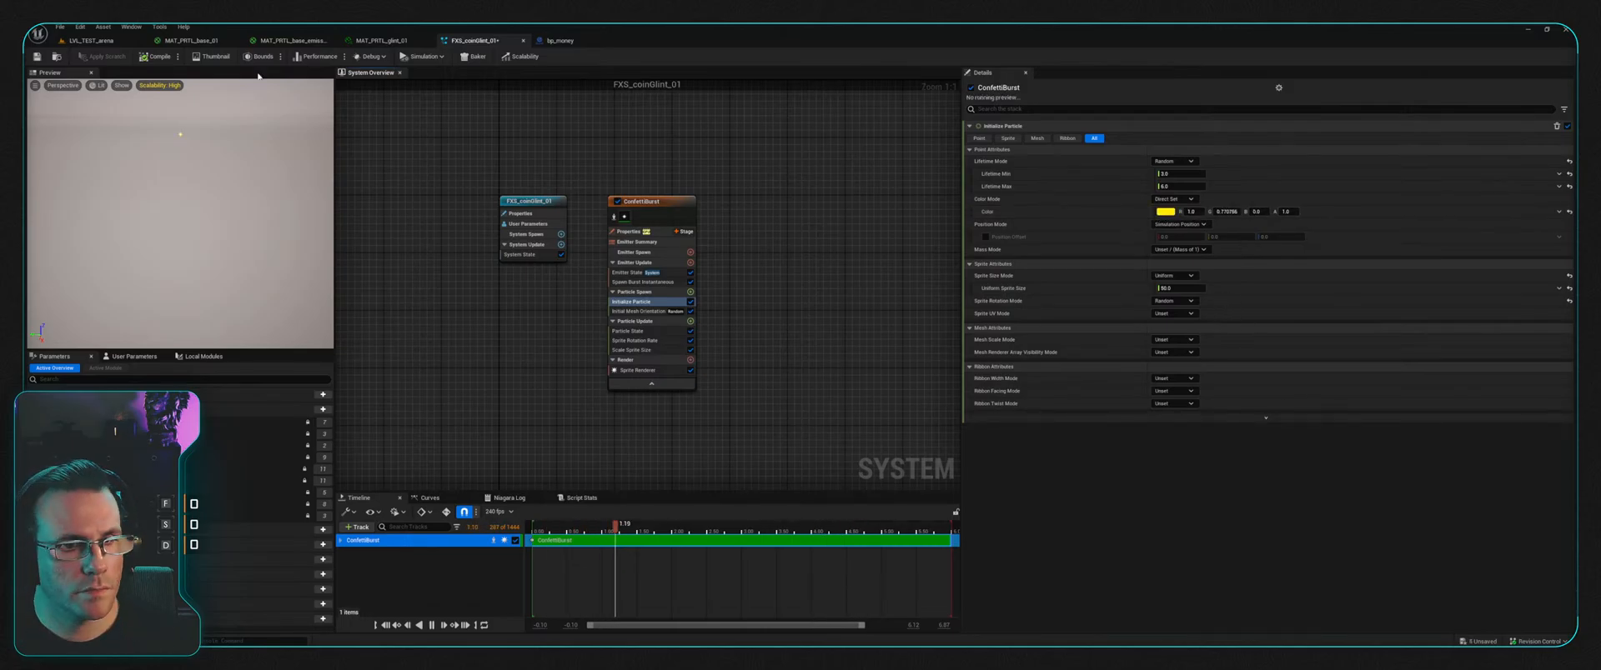
Step: Examine the yellow glint on the placed coins in the LVL_TEST_arena viewport with editor overlays hidden
click(88, 40)
mouse_move(641, 350)
right_down()
mouse_move(640, 251)
mouse_move(644, 350)
right_up()
key(g)
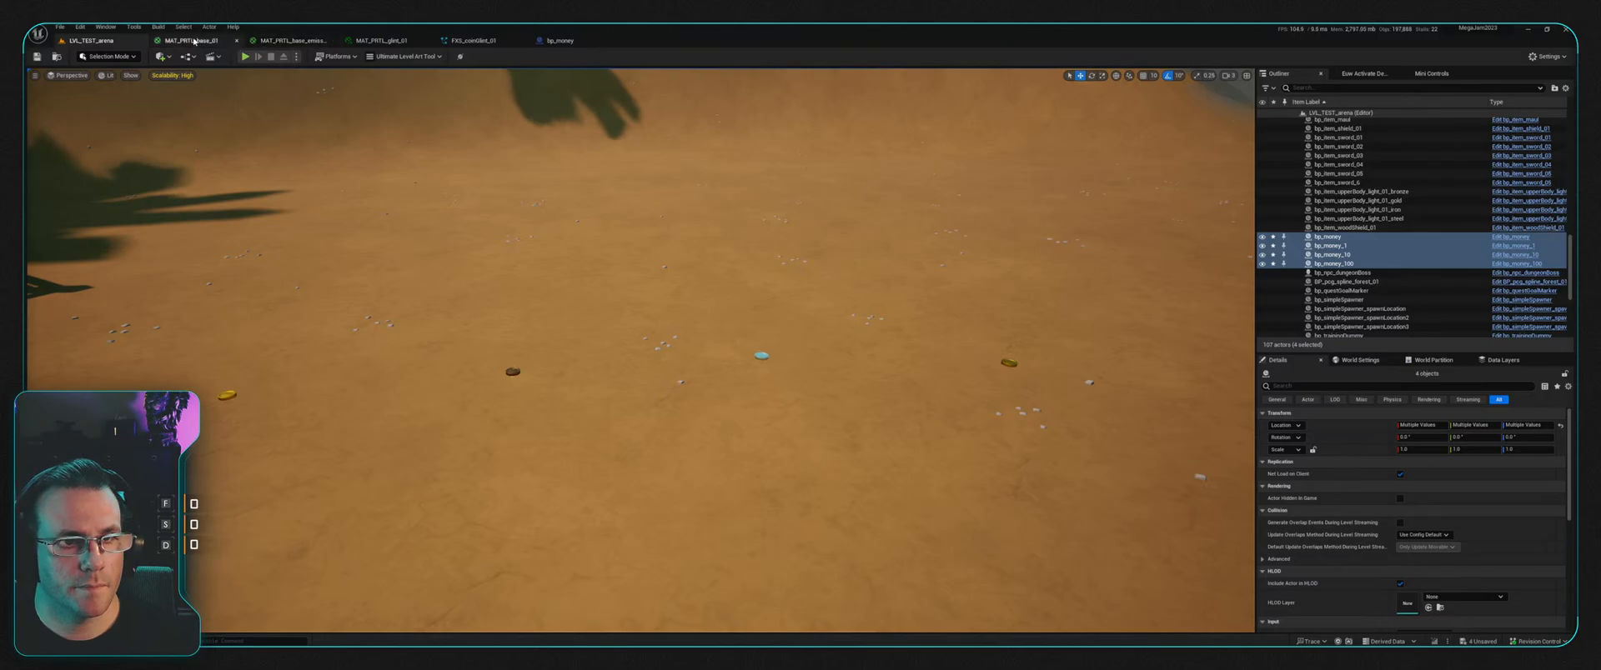
right_drag(640, 350, 442, 352)
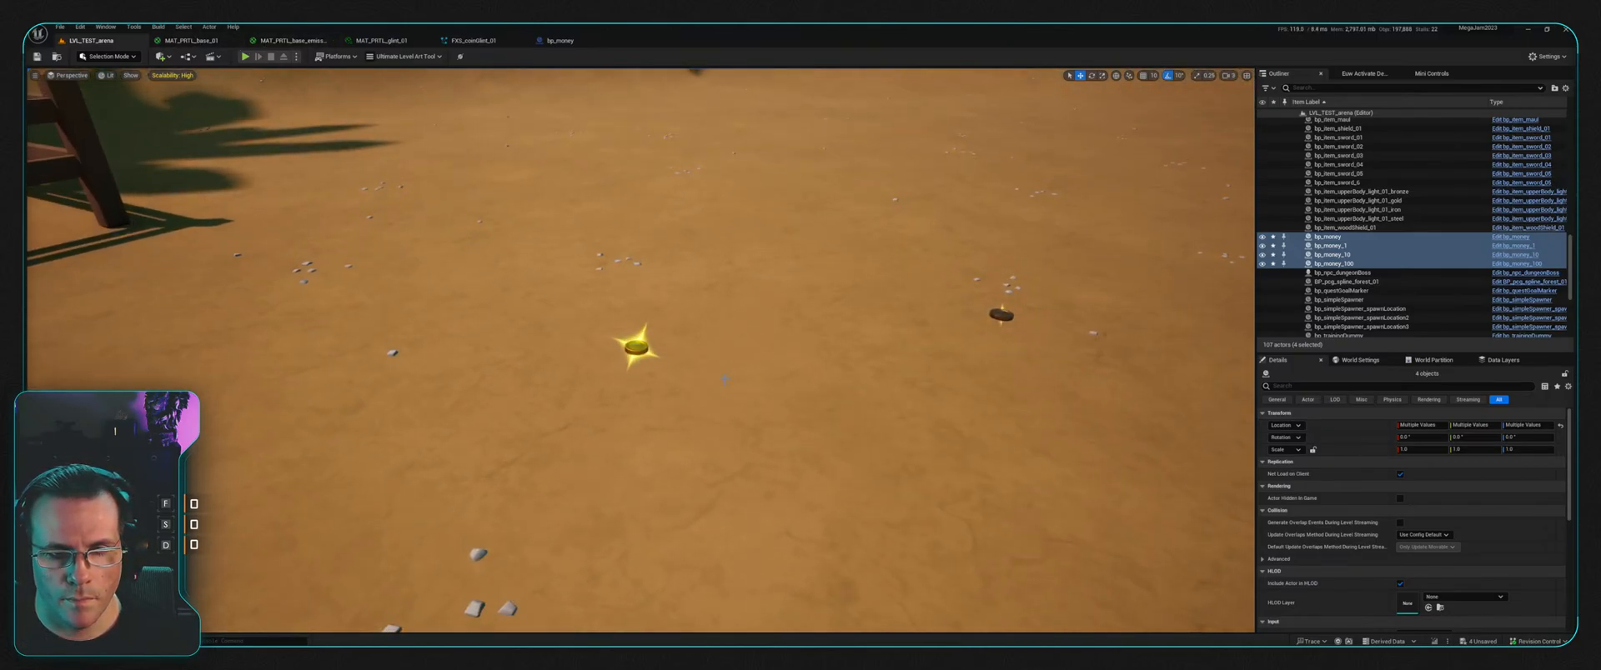
Step: Replace the Scale Sprite Size uniform curve in FXS_coinGlint_01 with the template that rises to a central peak and falls back
click(283, 40)
click(381, 40)
click(473, 41)
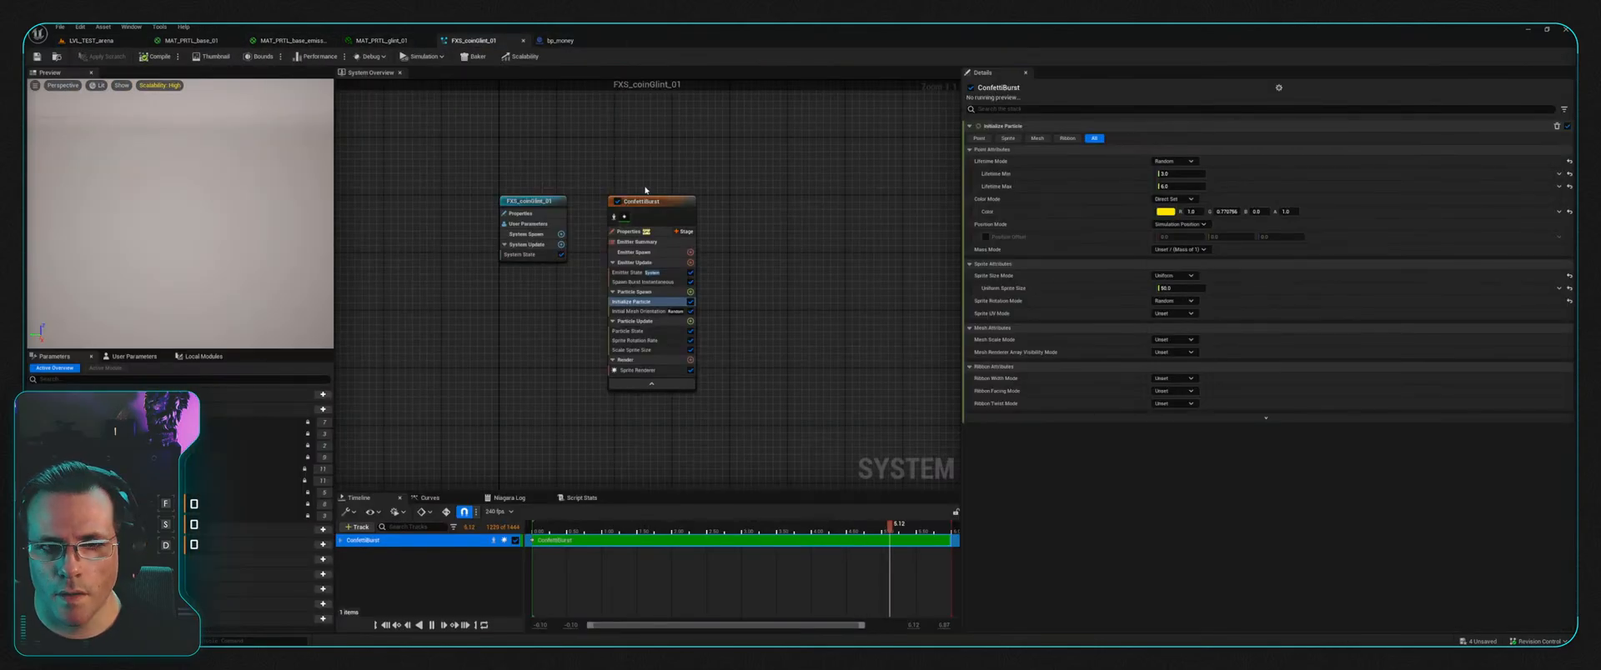
click(601, 331)
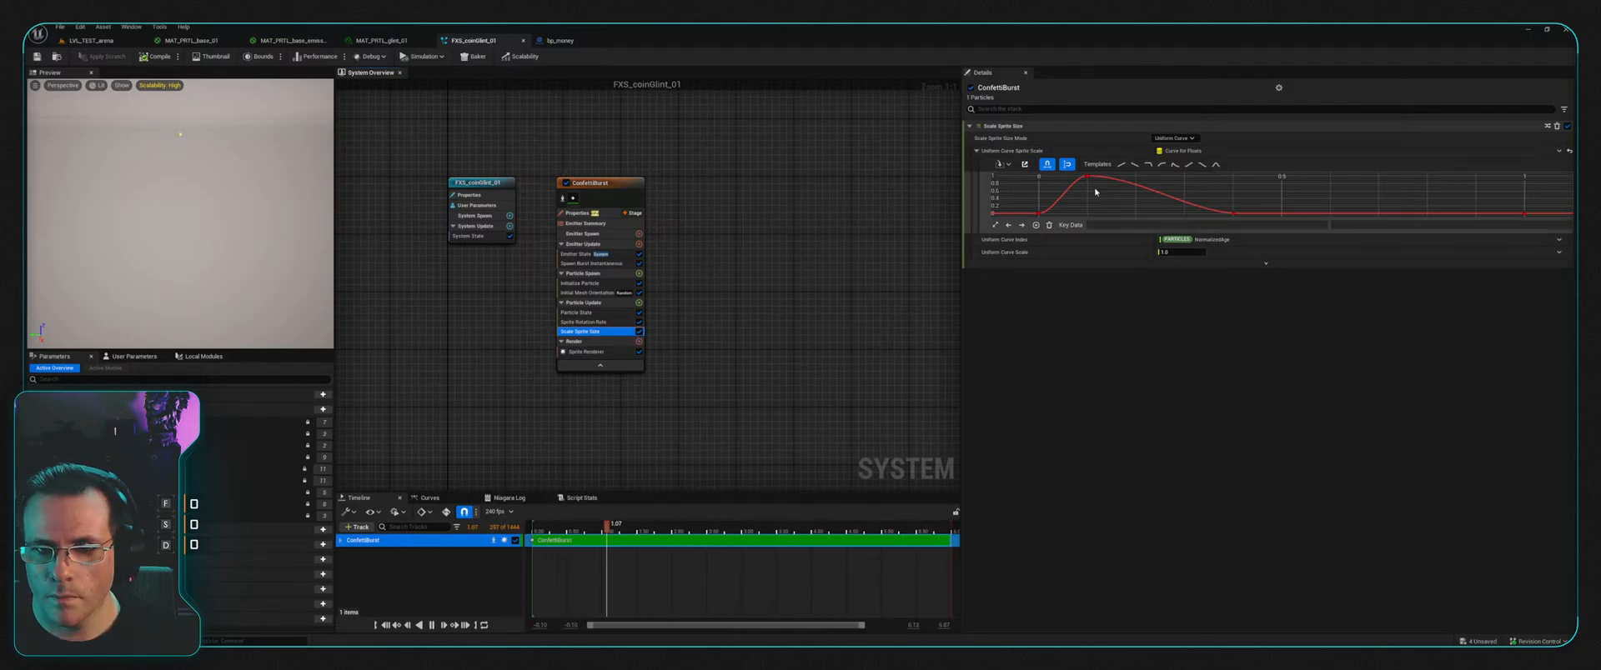
click(1216, 165)
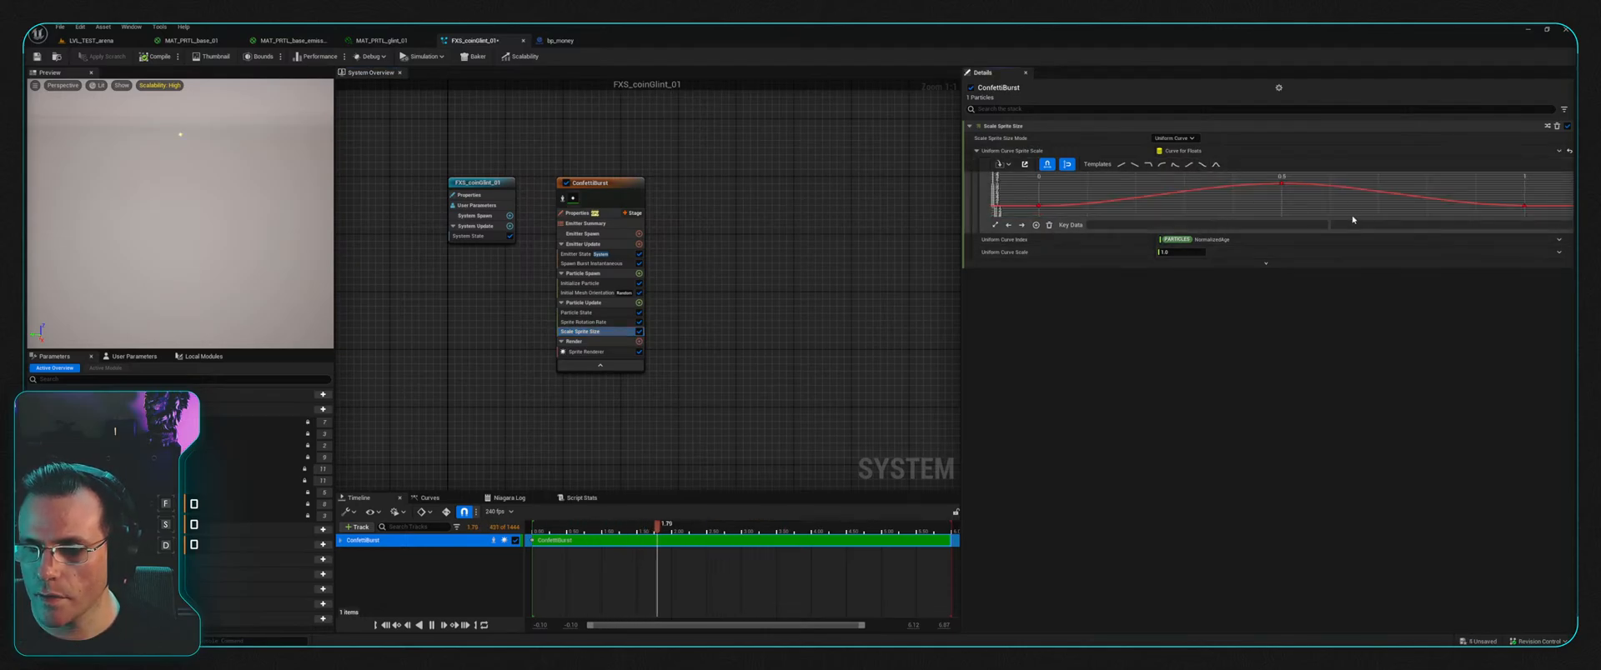
Step: Set the peak key of the sprite scale curve to time 0.25 and value 2.0
scroll(1269, 205, down, 2)
drag(1301, 184, 1302, 186)
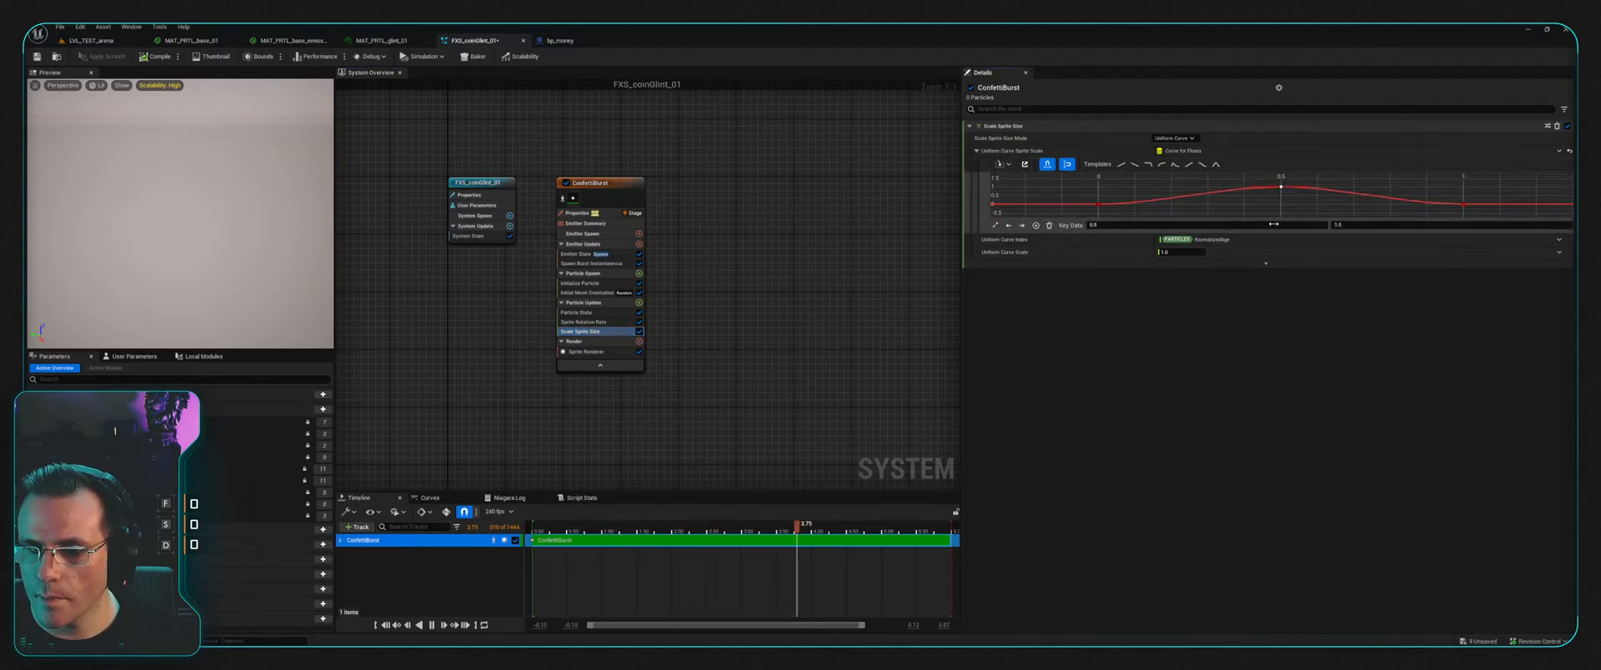
click(1358, 225)
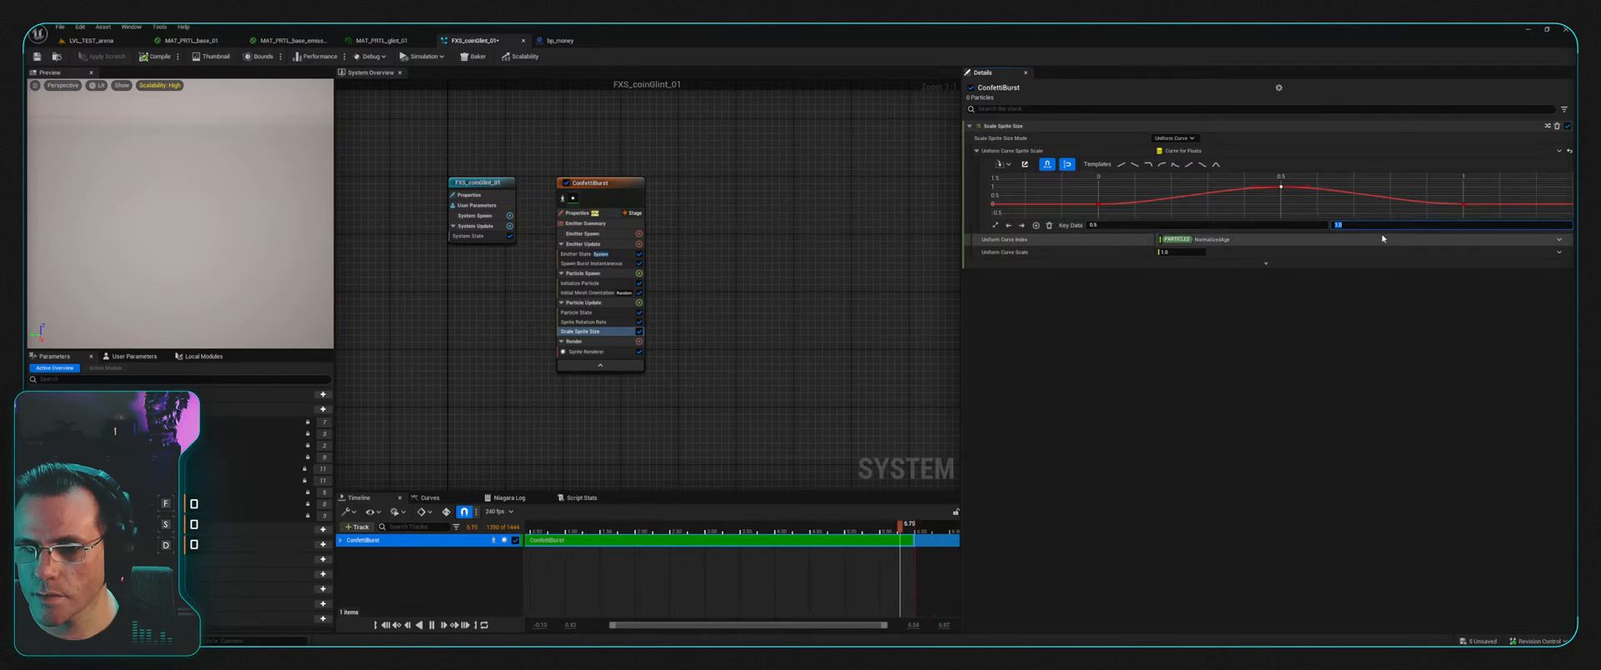
click(1109, 226)
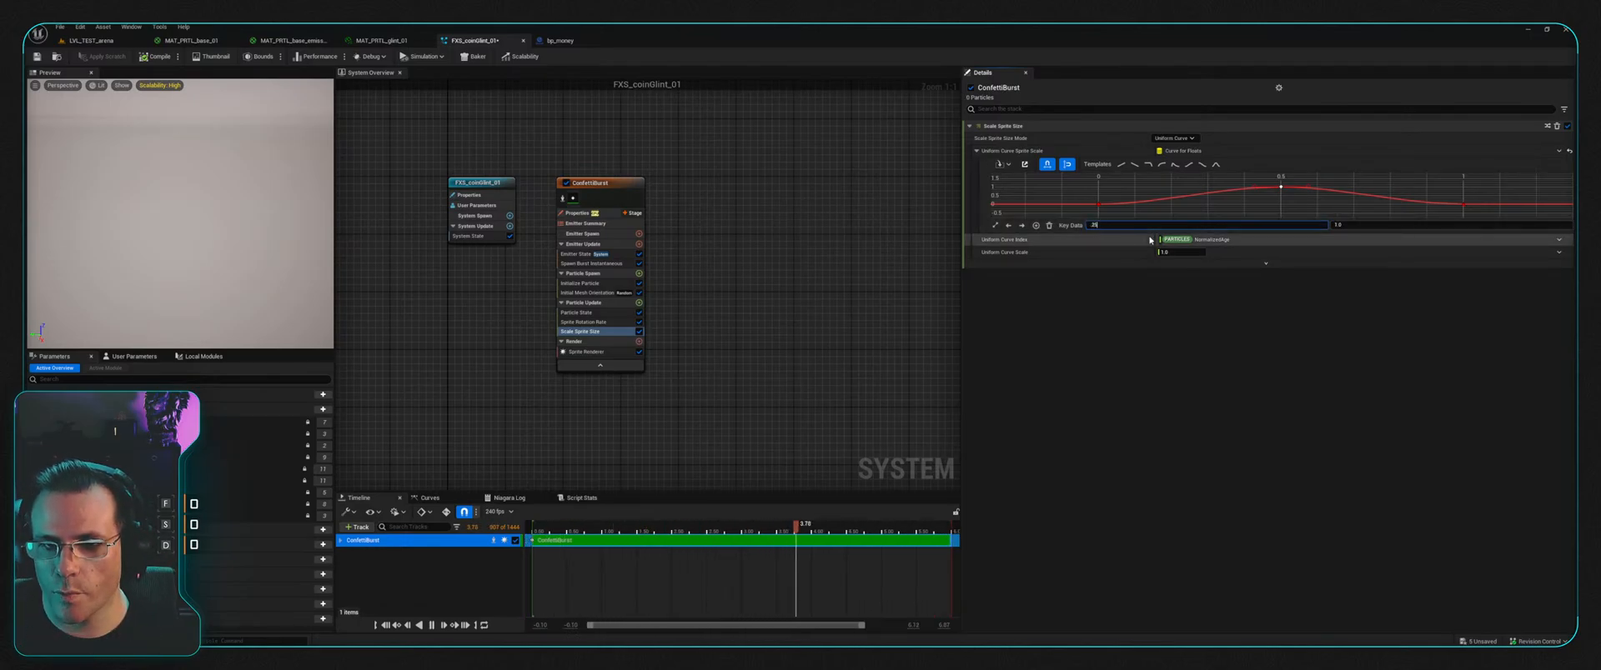
text(.25)
key(Return)
click(1370, 224)
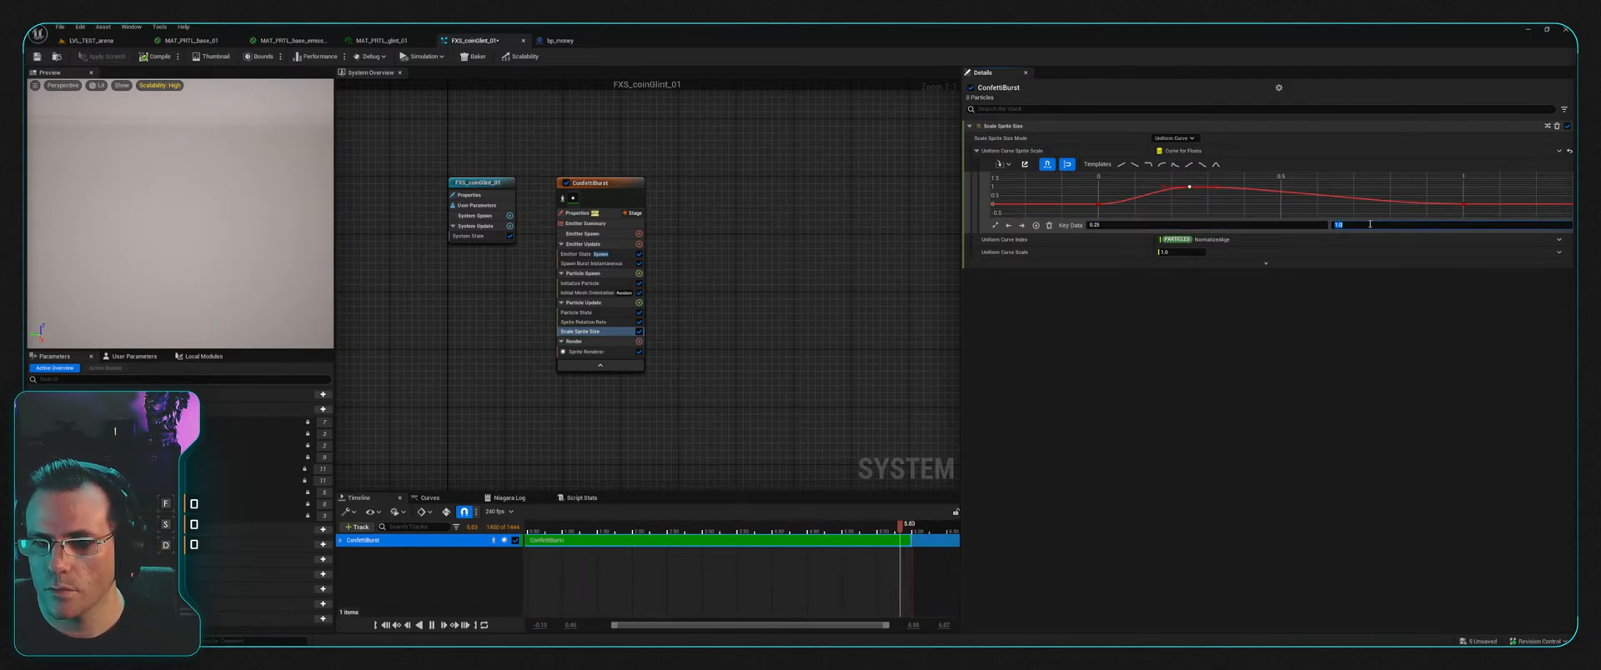
text(1)
key(BackSpace)
text(2)
key(Return)
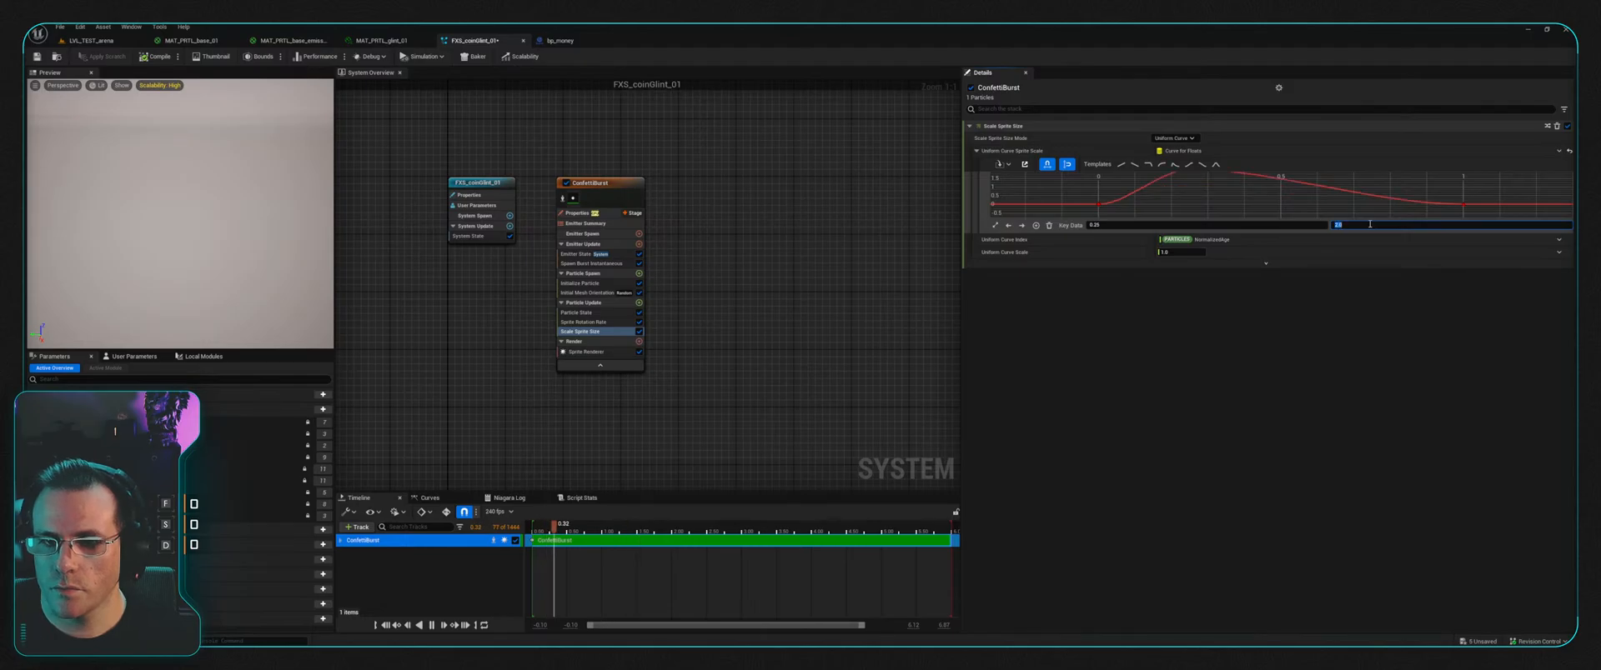
Step: Move the end key of the sprite scale curve to time 0.5
scroll(1258, 197, down, 1)
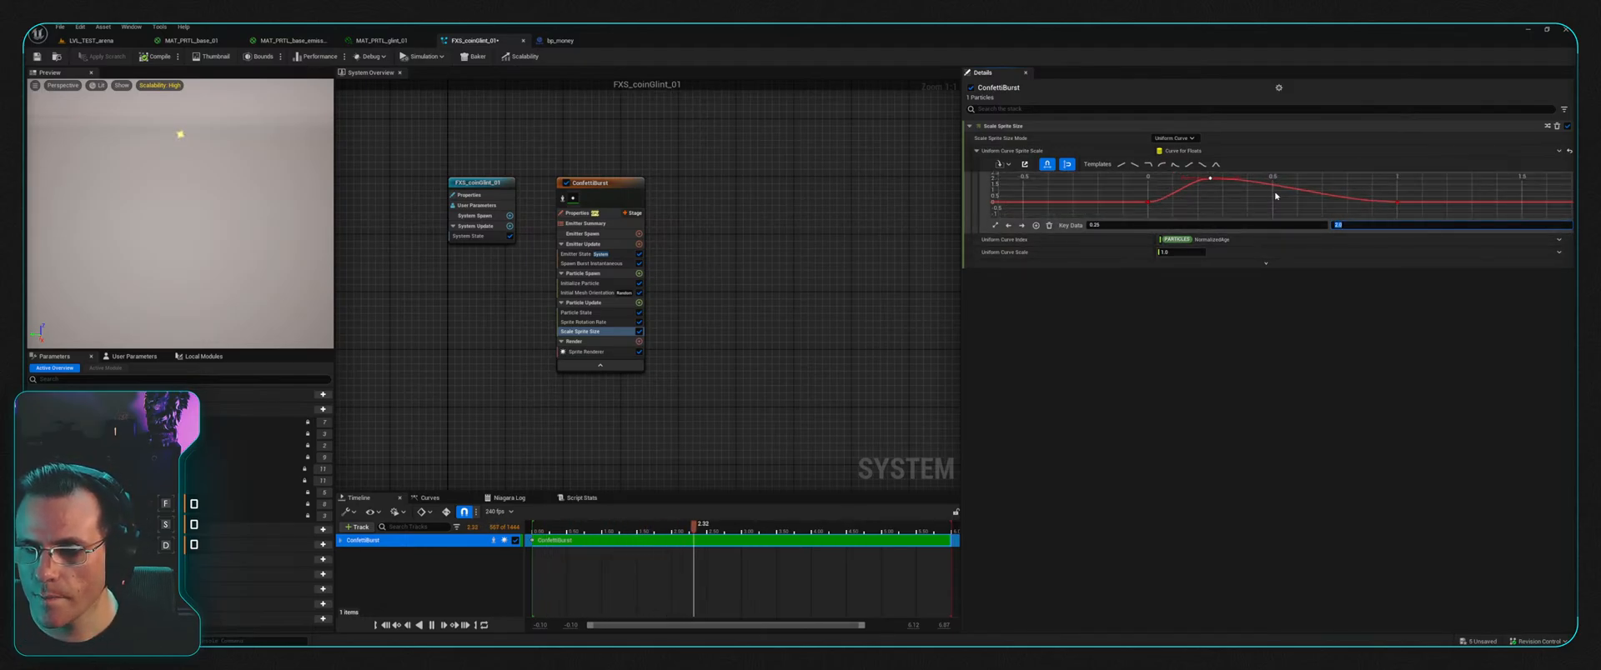
click(1397, 201)
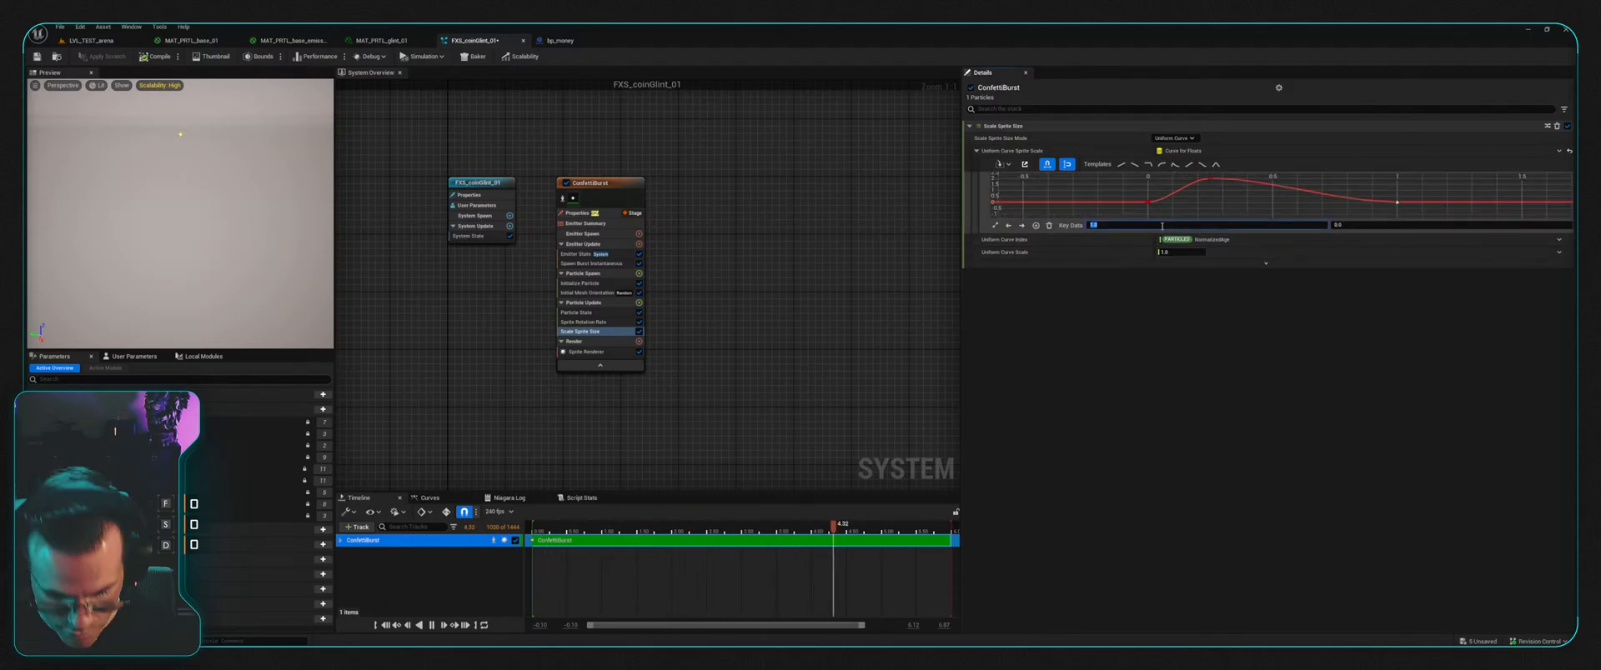
key(Return)
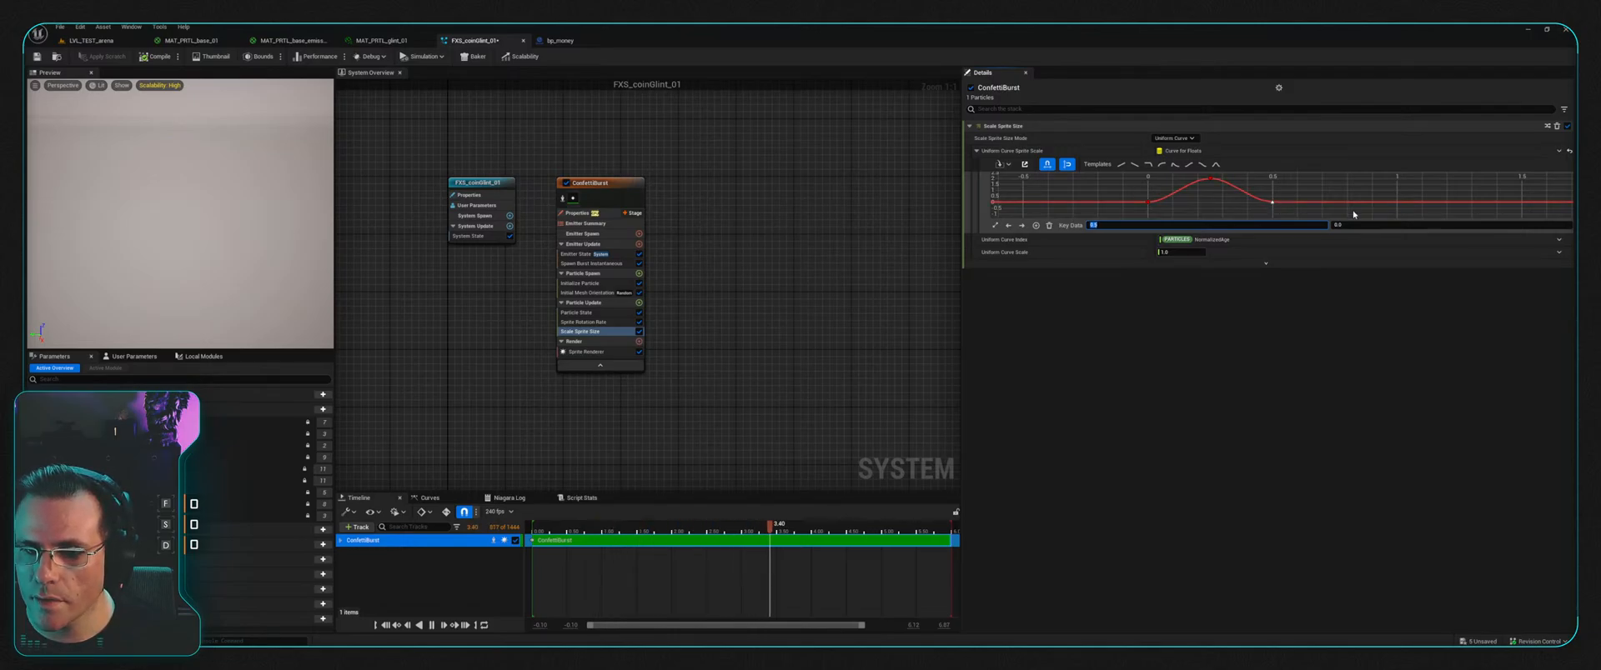
Step: Add a second peak key to the sprite scale curve at time 0.75 with value 2.0
text(0.7)
key(Return)
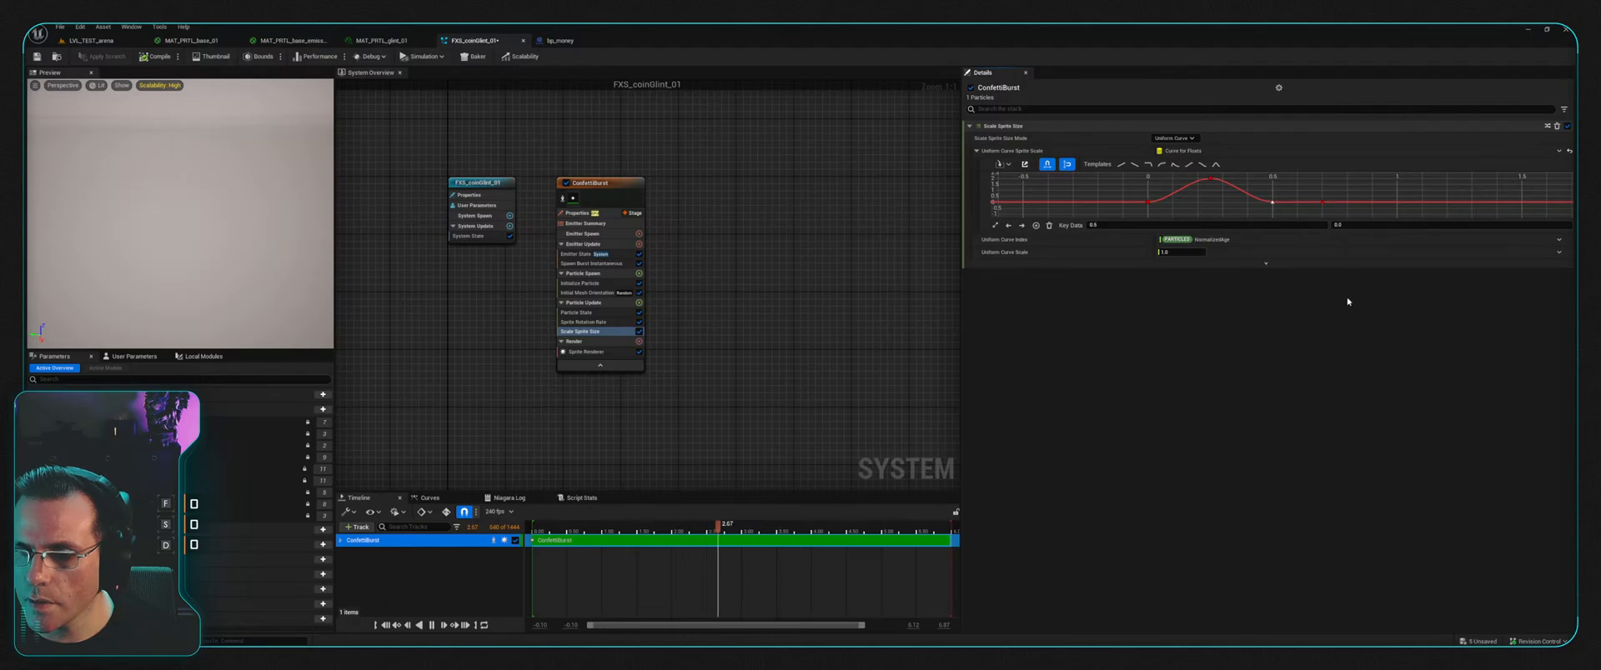
click(1322, 203)
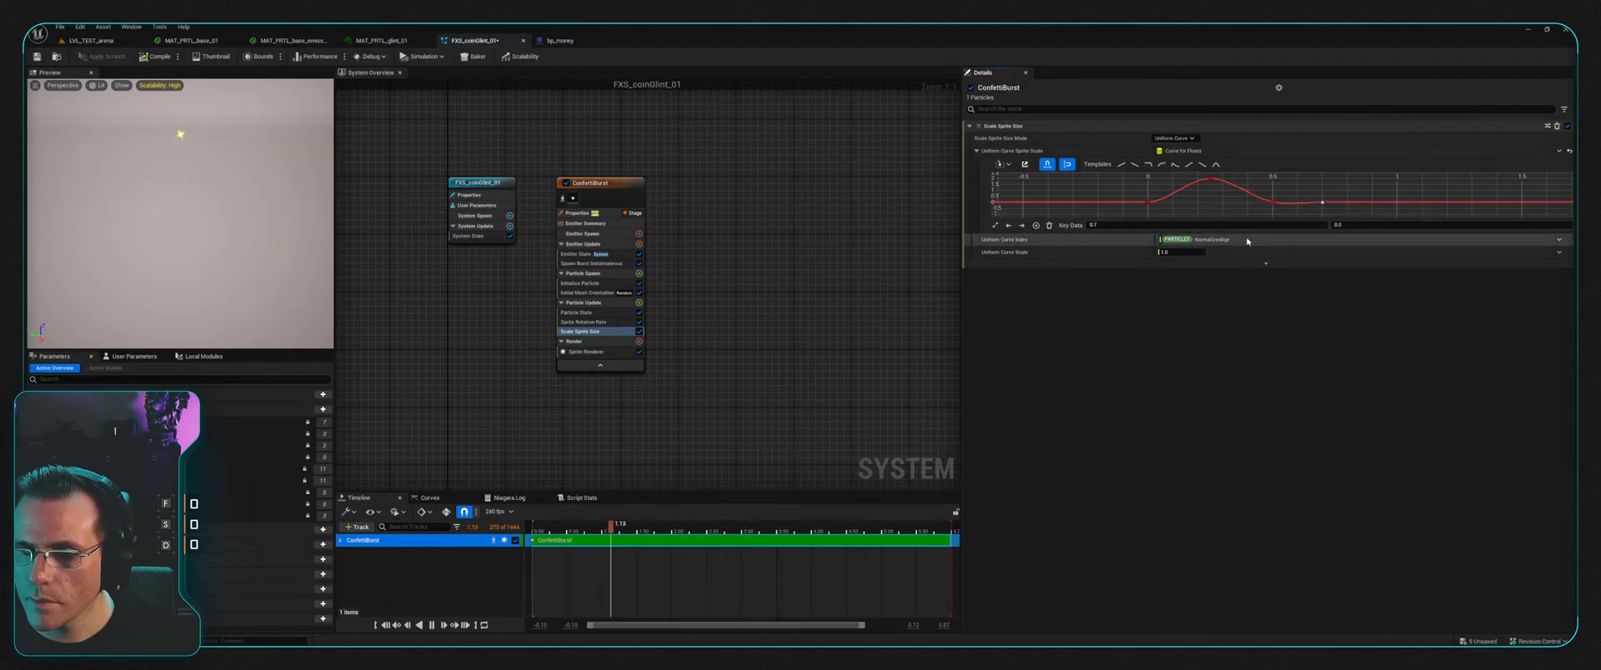
click(1120, 225)
text(.75)
key(Tab)
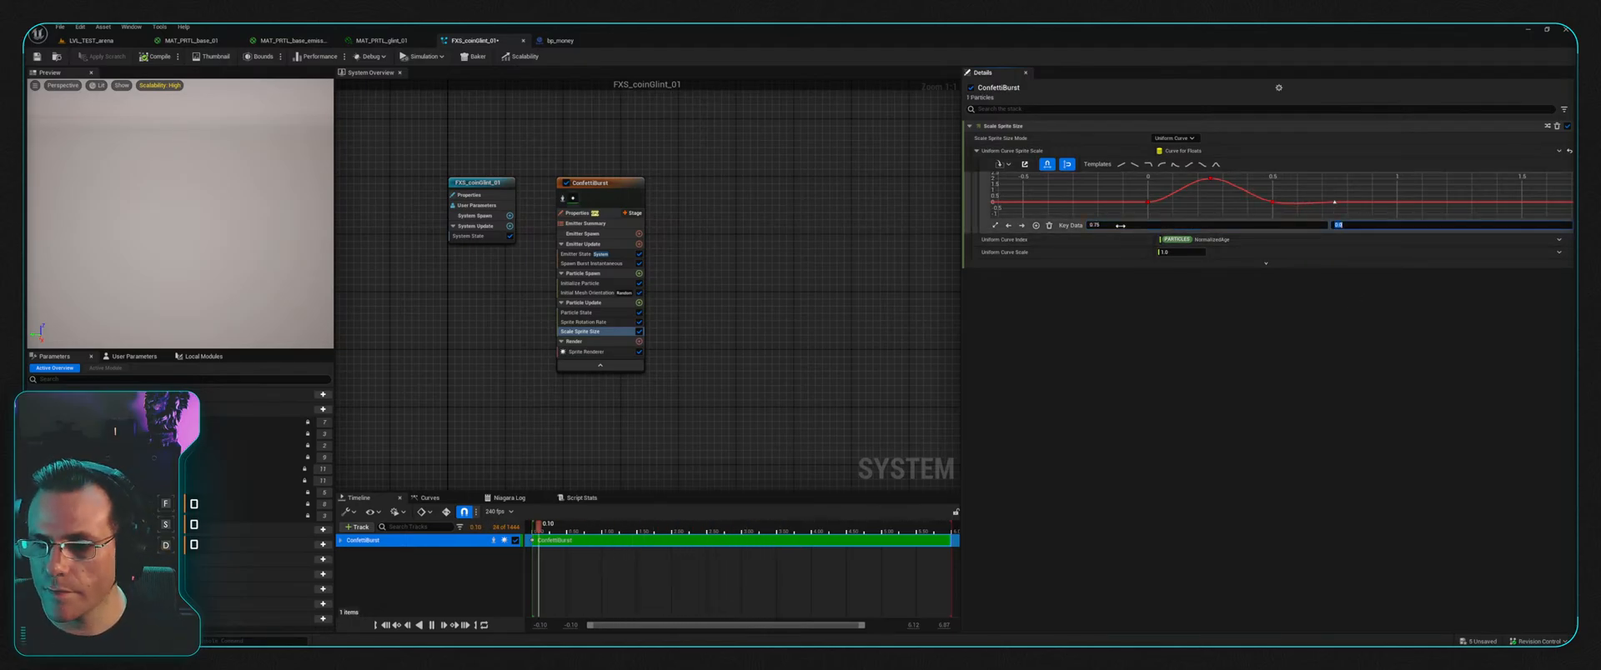
text(2)
key(Return)
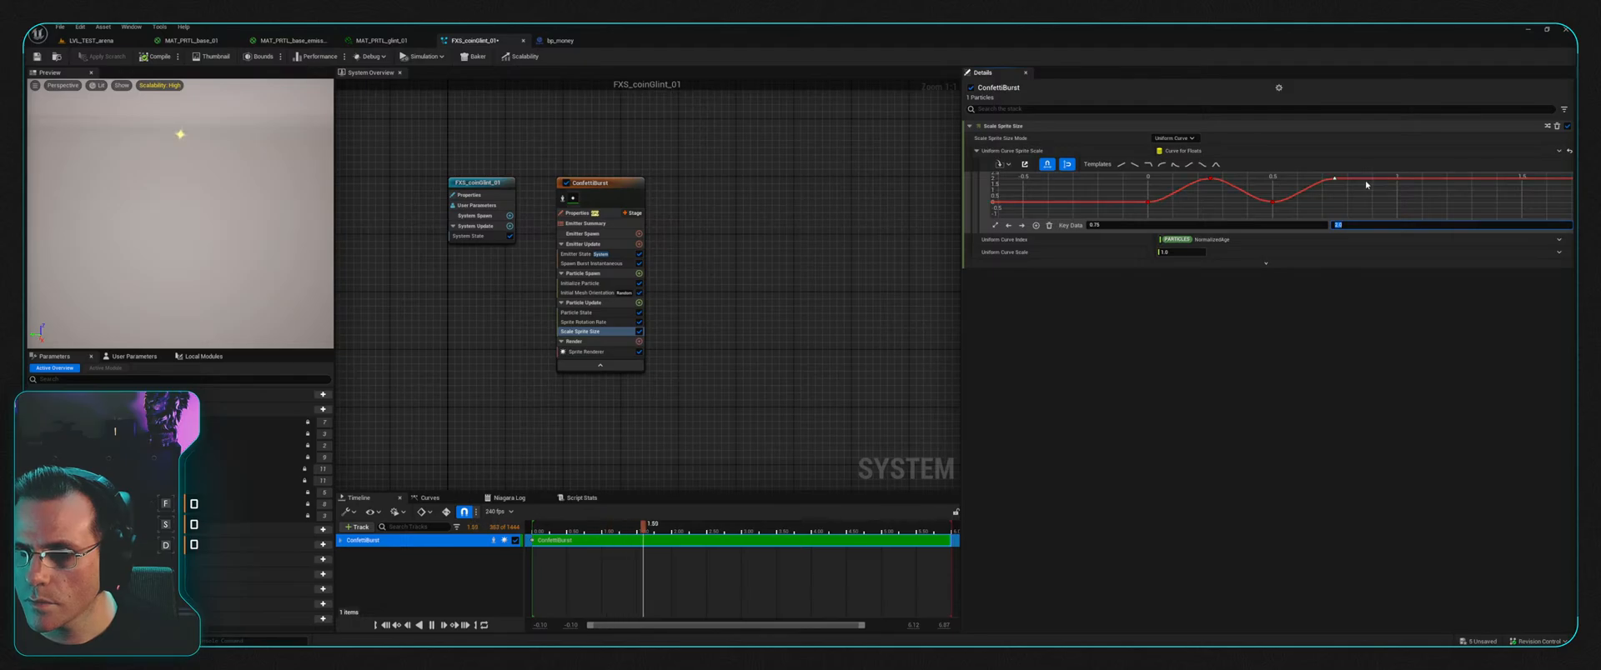
Step: Add a closing key to the sprite scale curve at time 1.0 with value 0, and save FXS_coinGlint_01
middle_click(1378, 179)
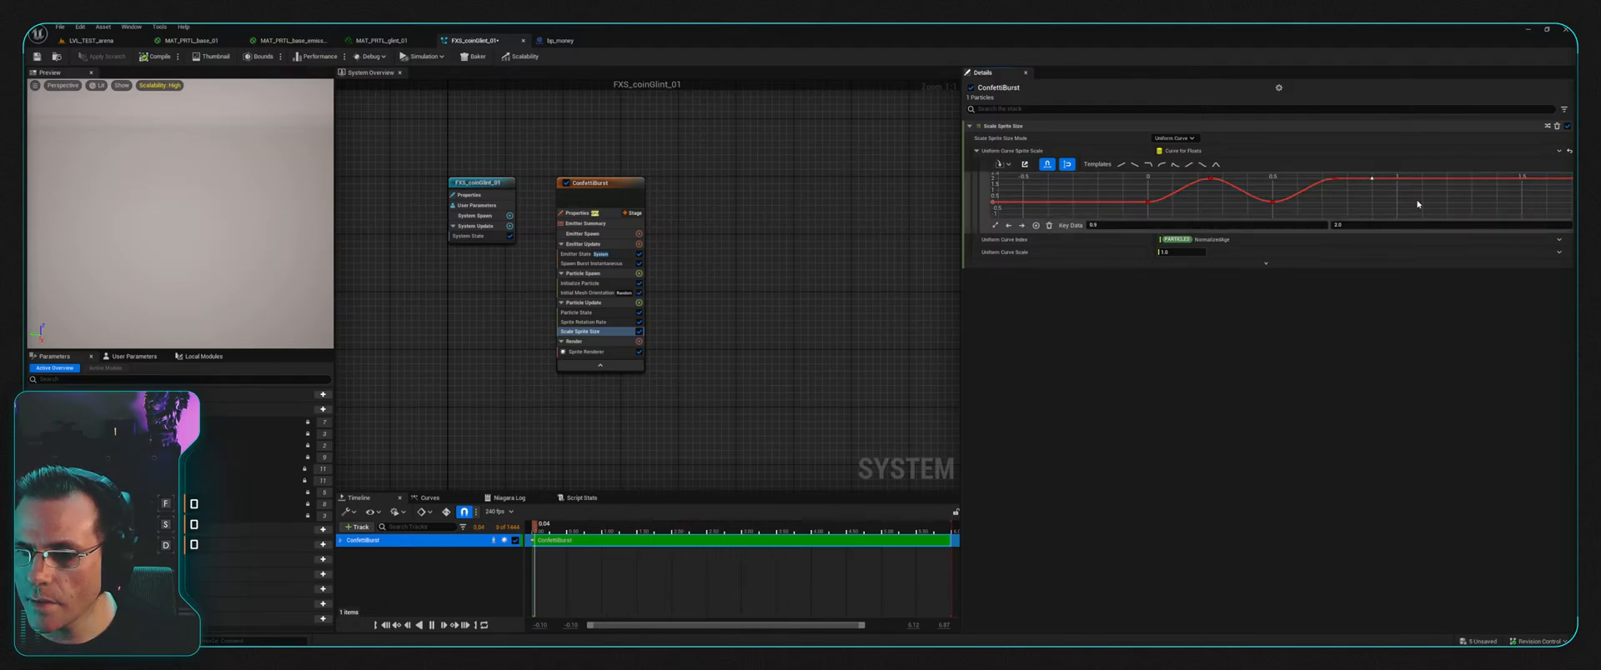
click(1335, 179)
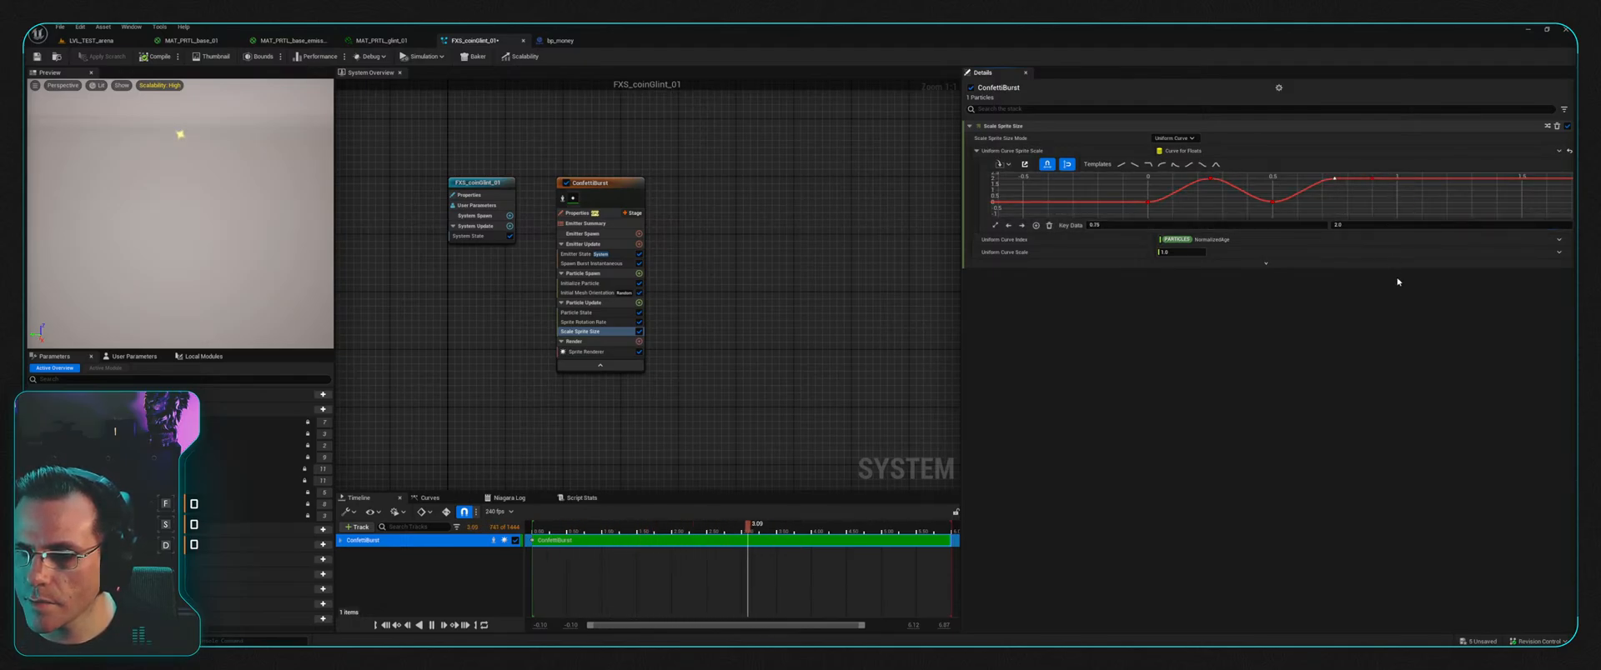
click(1372, 178)
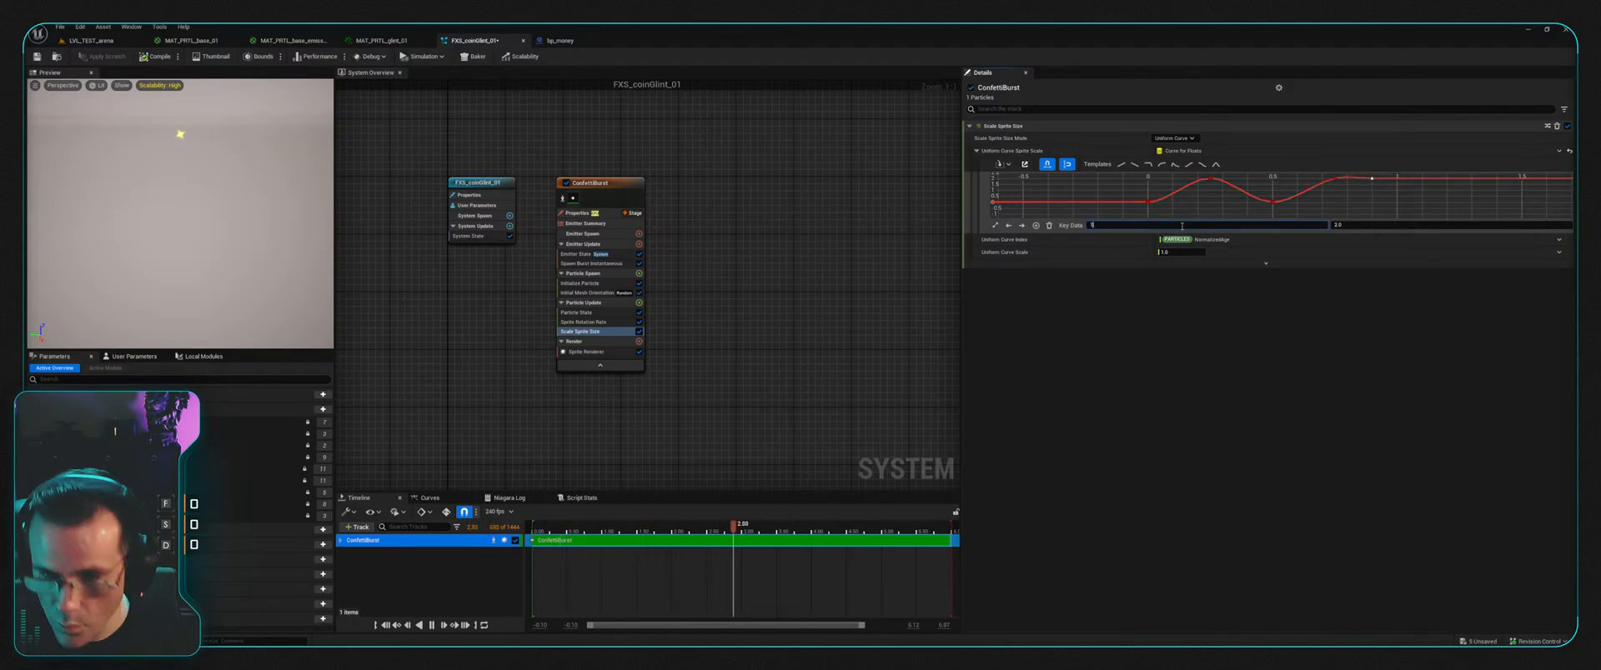
text(1)
key(Tab)
text(0)
key(Return)
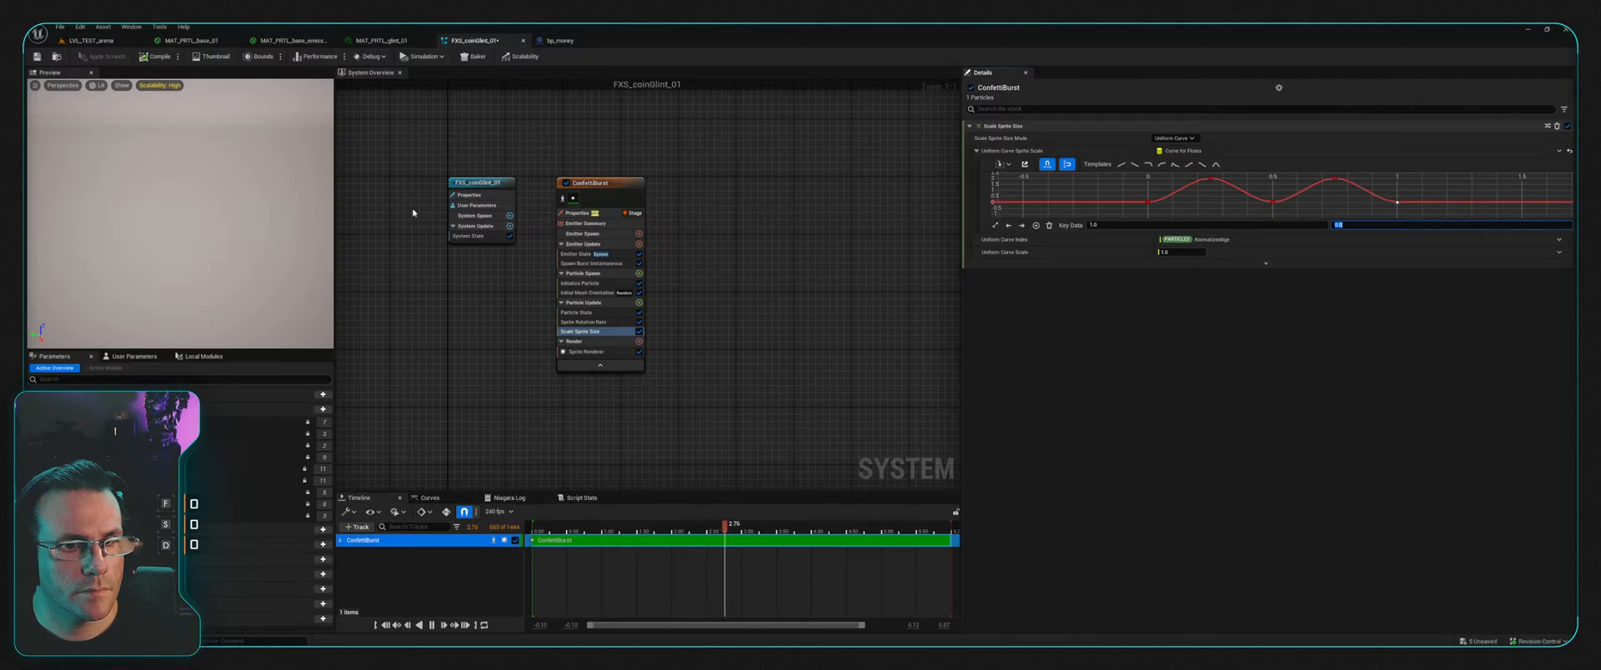
click(36, 56)
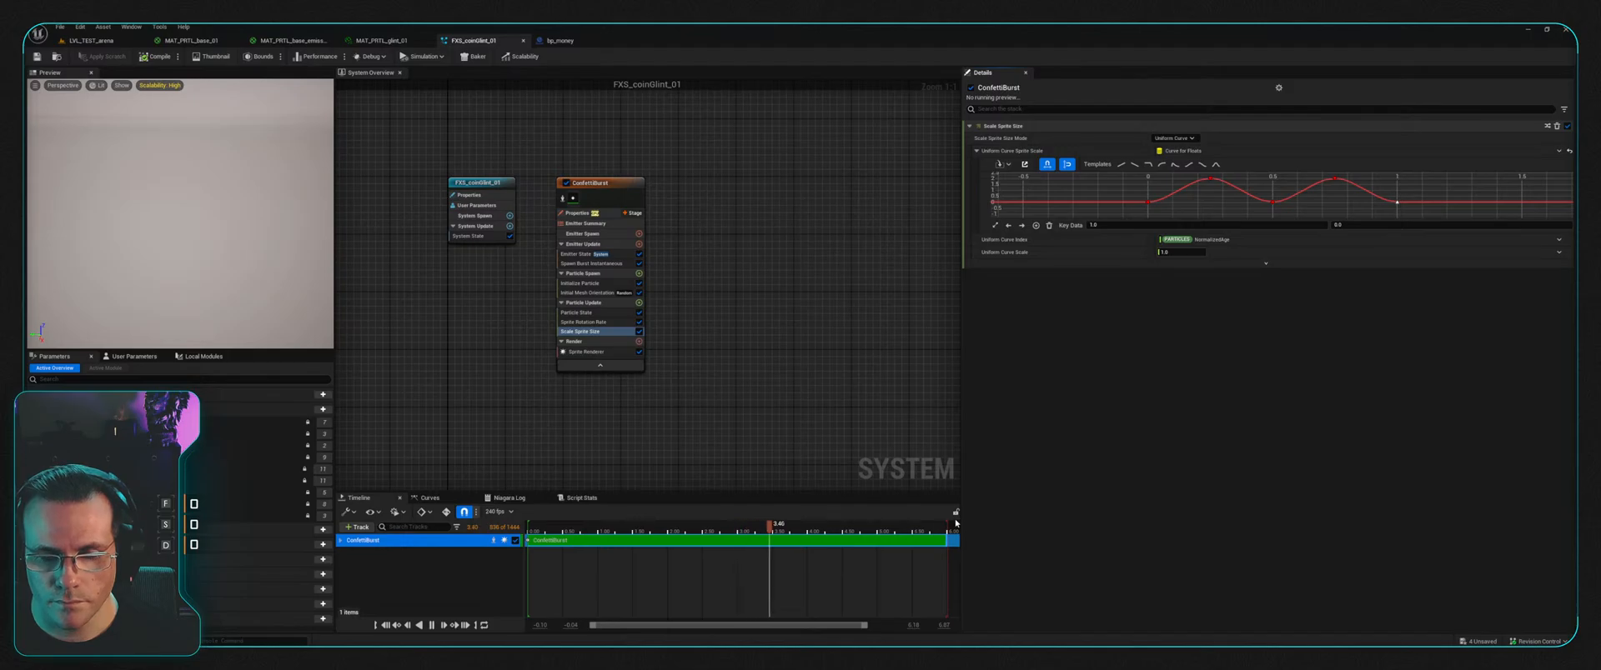
Step: Examine the updated glint on the placed coins in LVL_TEST_arena, and bring up the MAT_PRTL_base_emissive_01 material graph
click(91, 40)
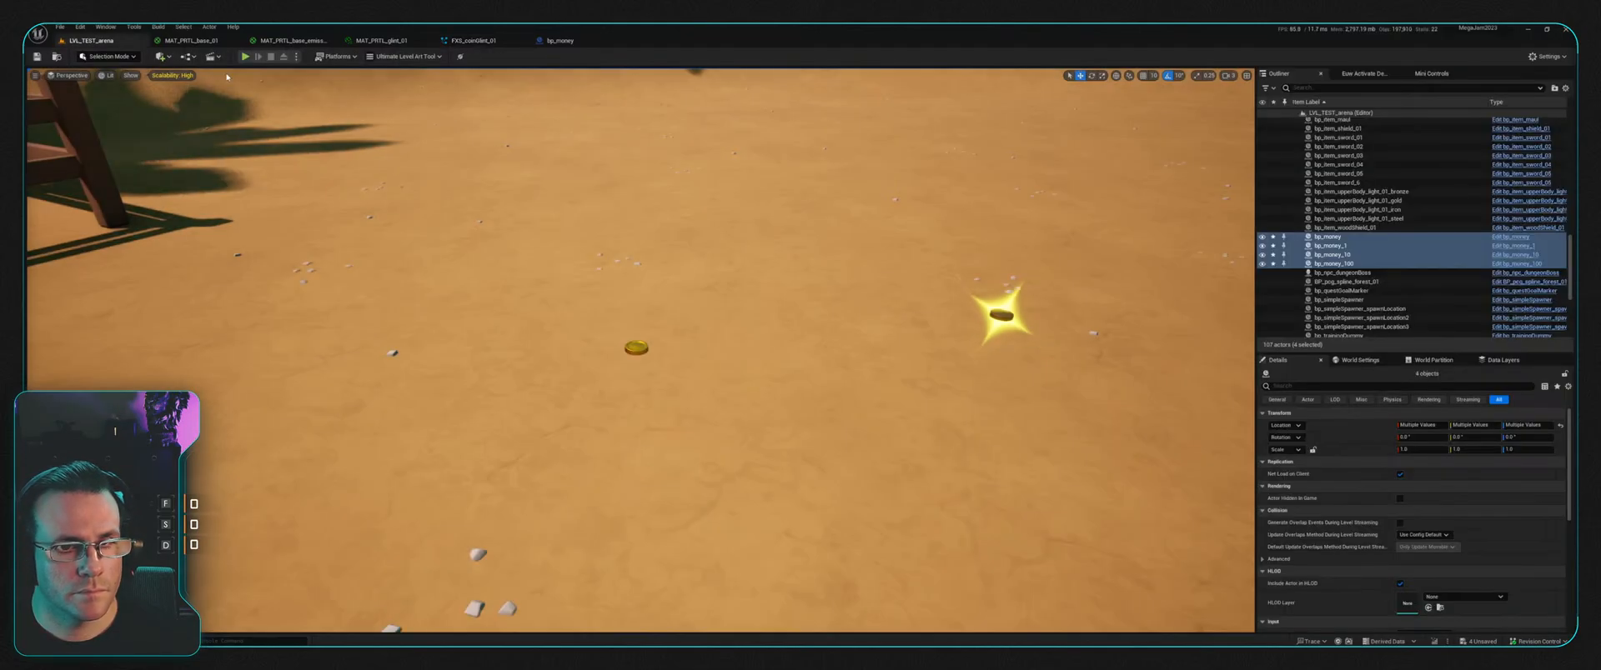
key(f)
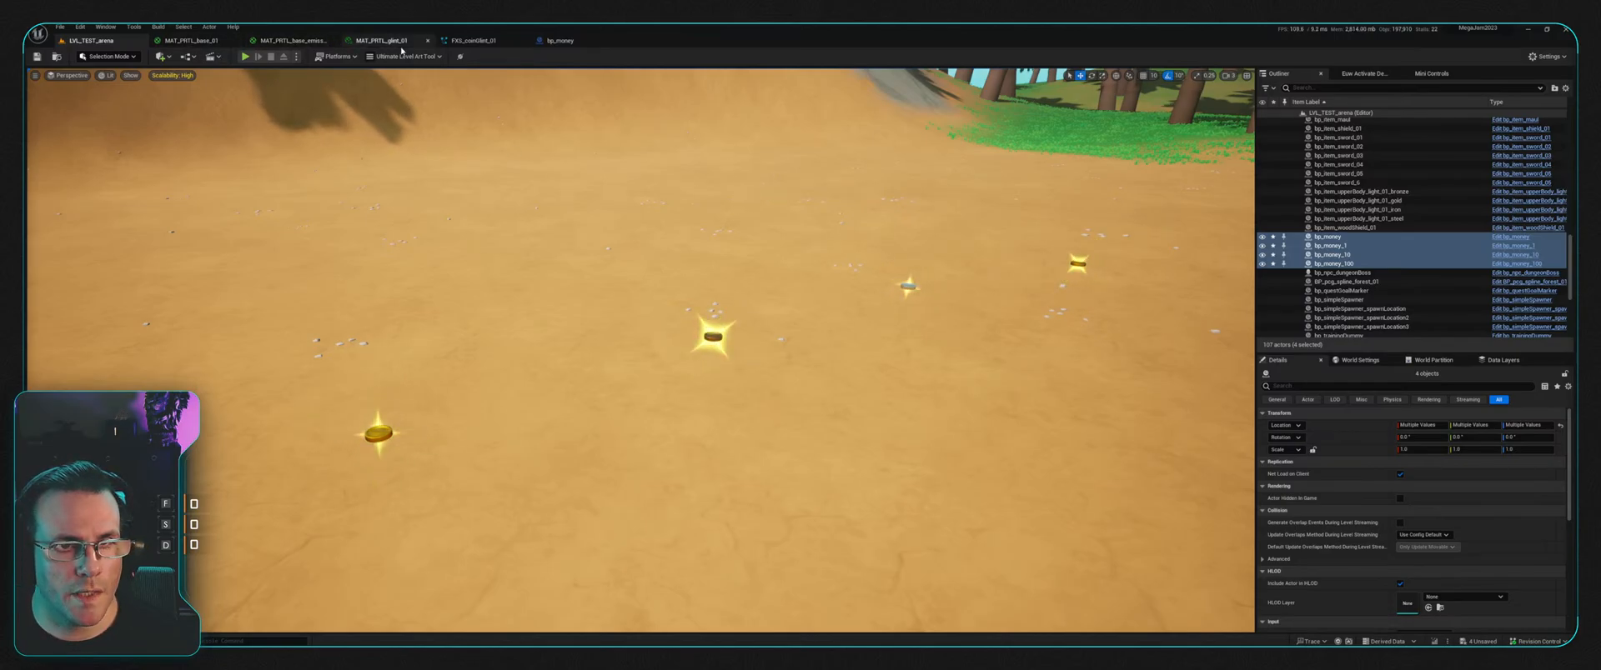
click(300, 41)
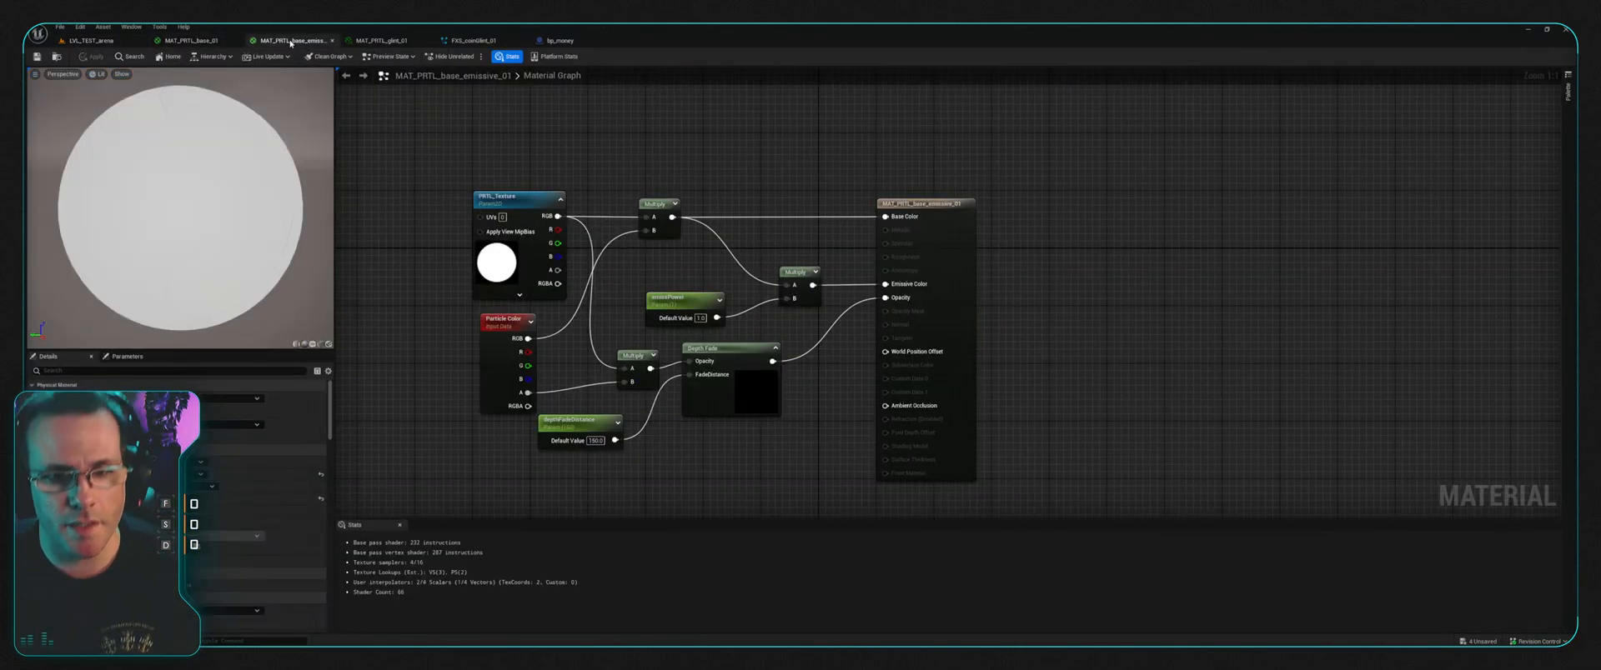
Step: In FXS_coinGlint_01, set both peak keys of the Scale Sprite Size uniform curve to 1.5
click(473, 41)
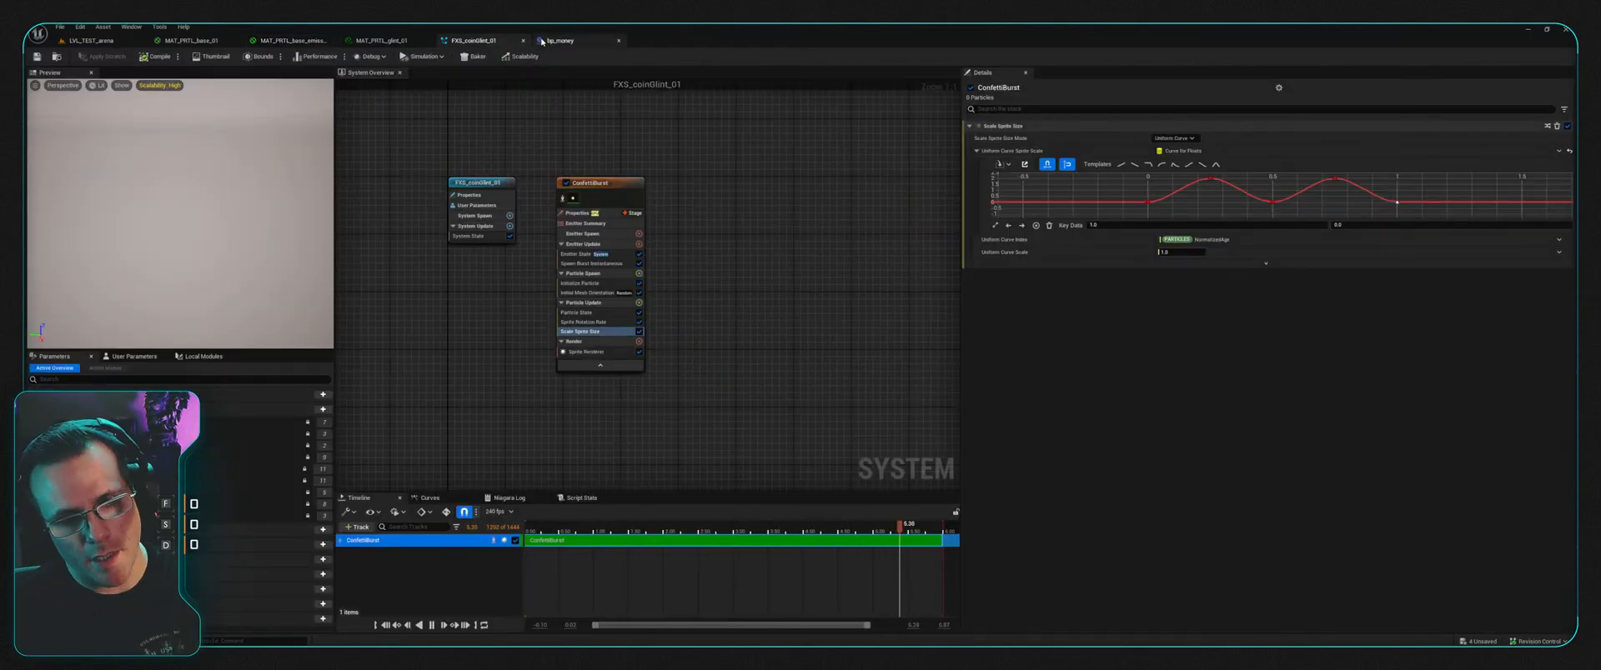
click(539, 45)
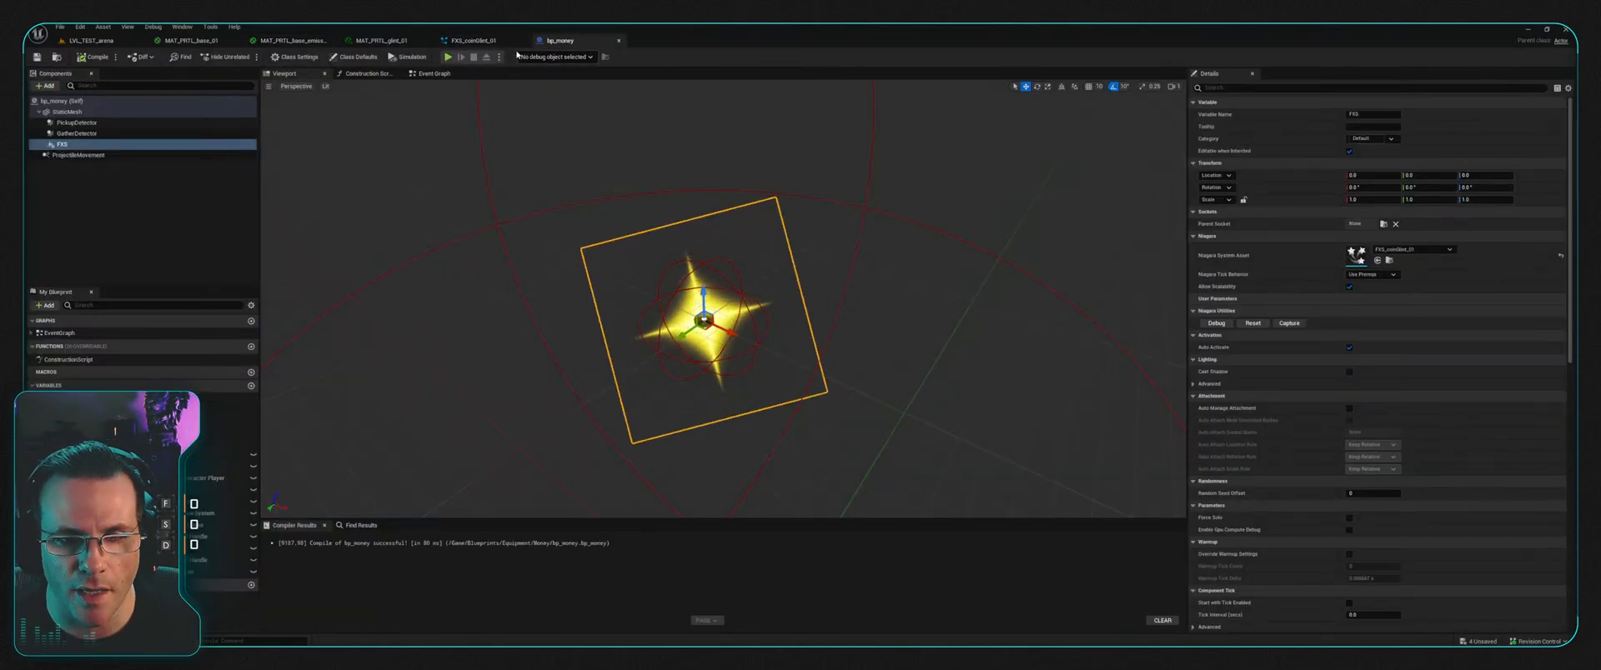
click(474, 40)
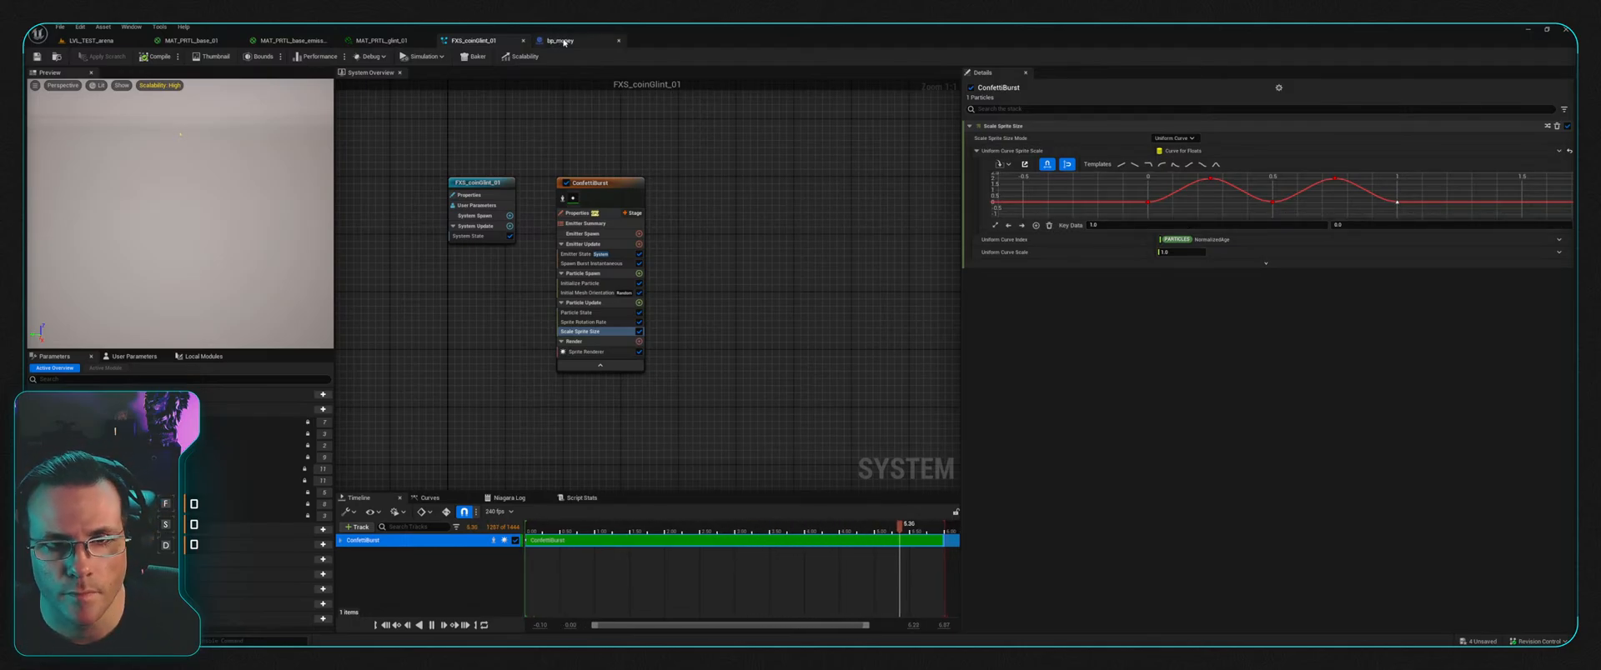
drag(1201, 187, 1341, 175)
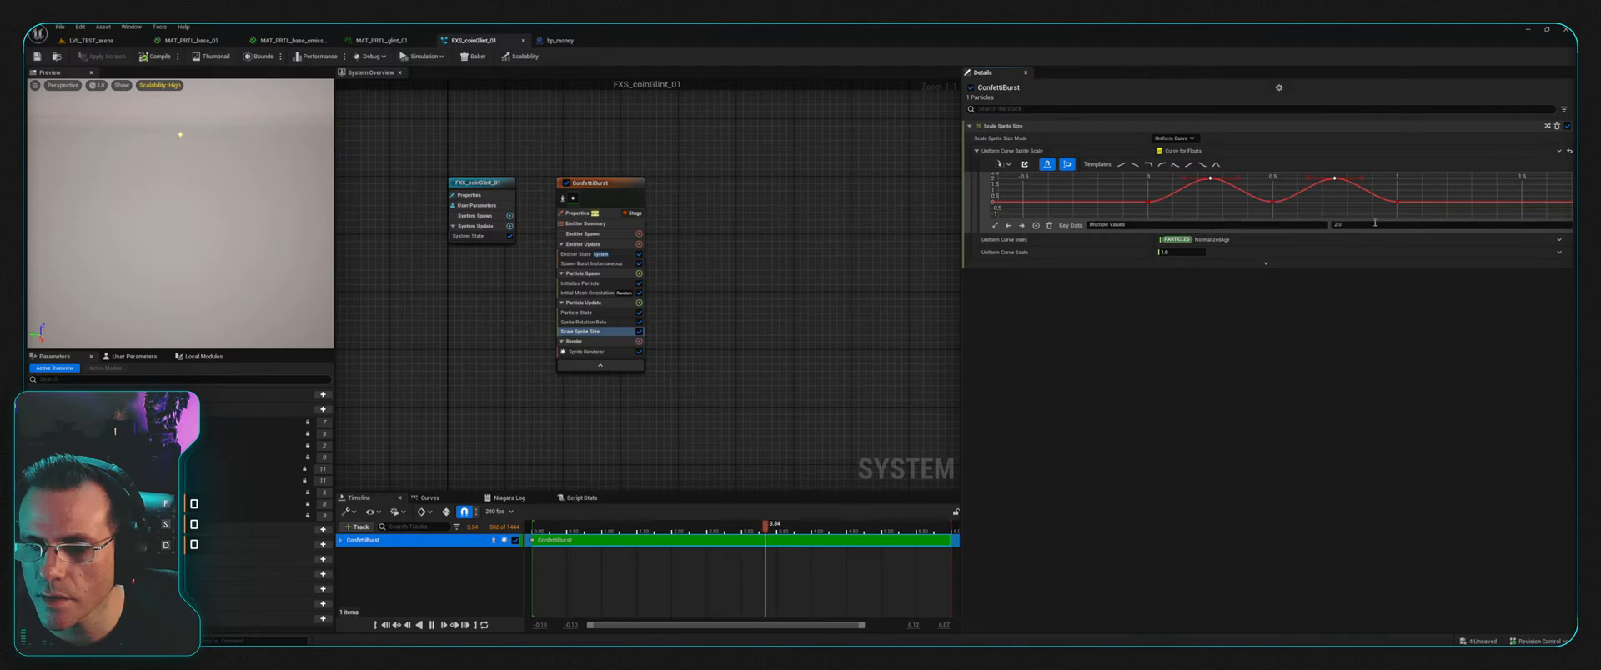
click(1364, 225)
text(1.5)
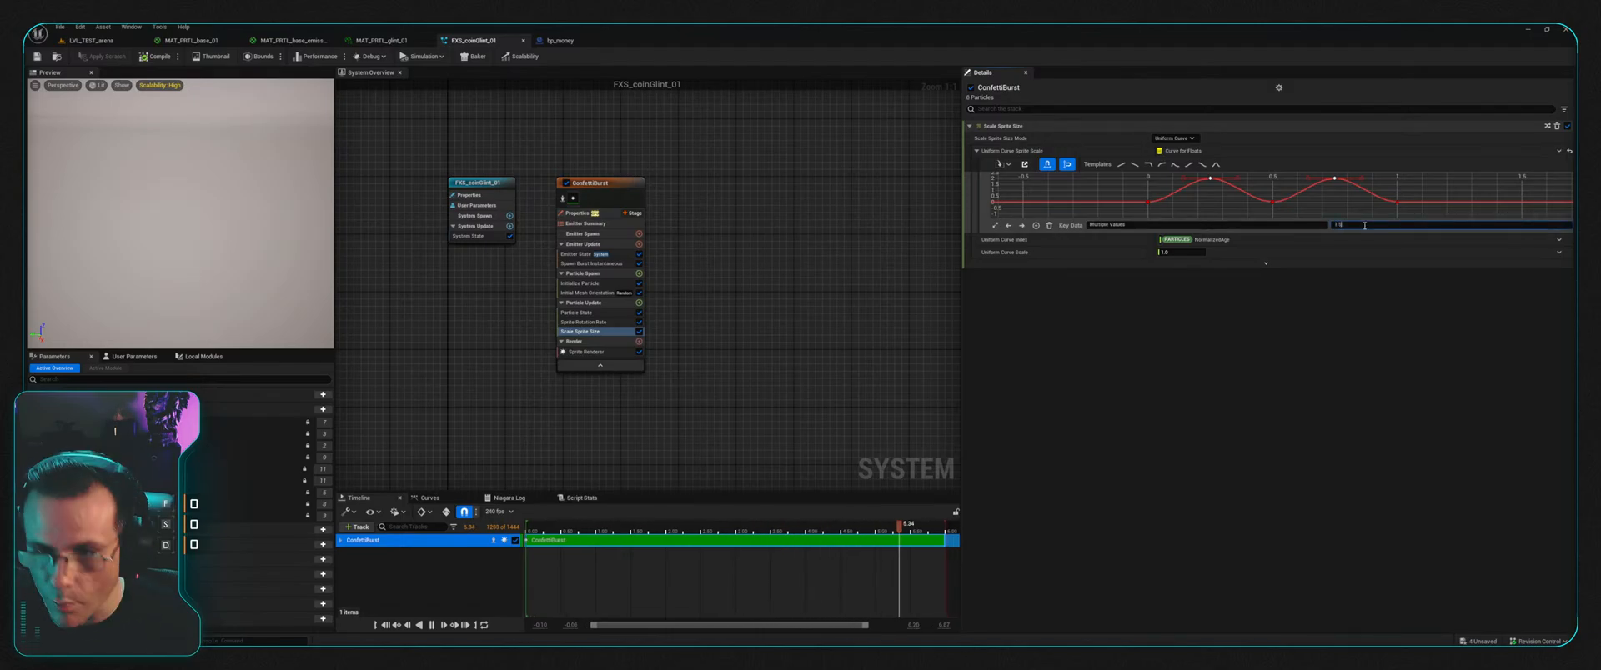
key(Return)
click(1247, 383)
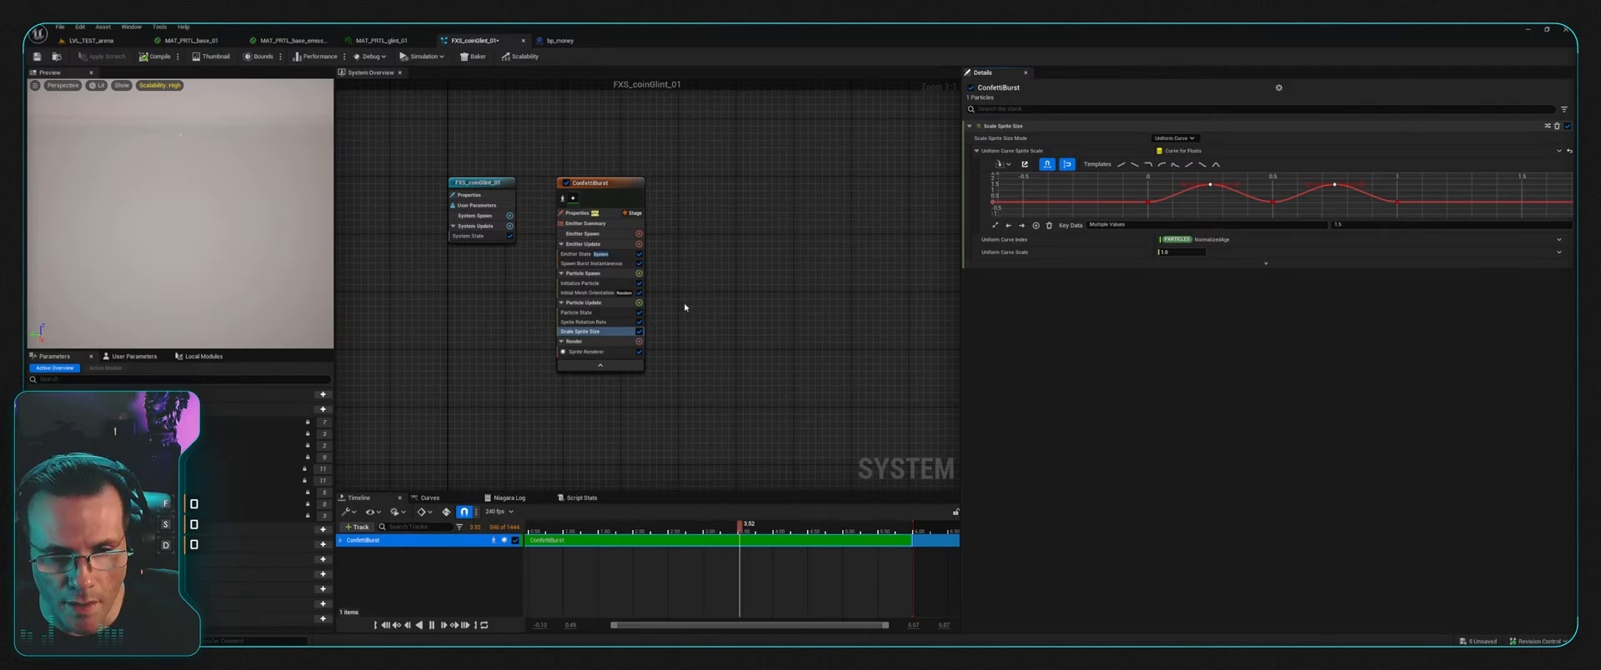
Step: Set the ConfettiBurst emitter's Sprite Rotation Rate range to a minimum of -180 and a maximum of 180
click(584, 322)
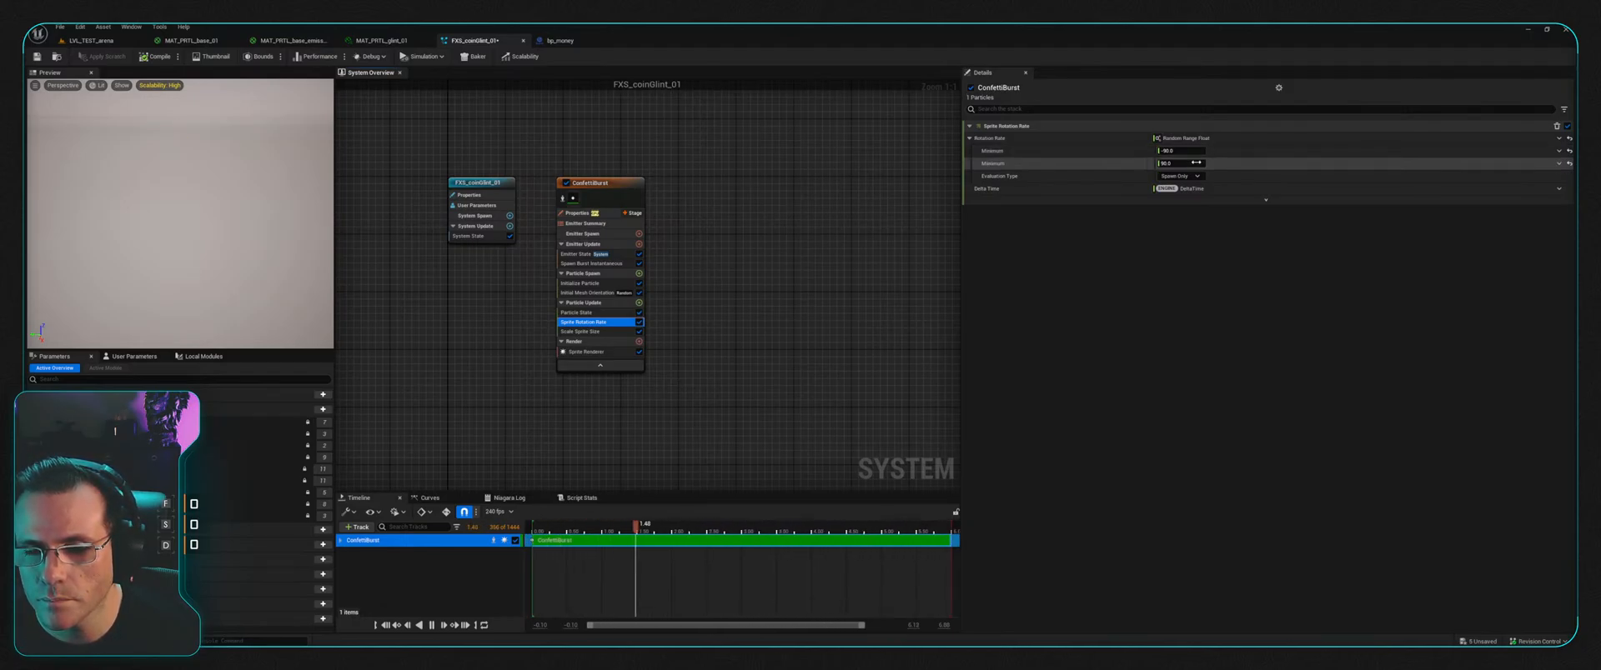
click(1196, 162)
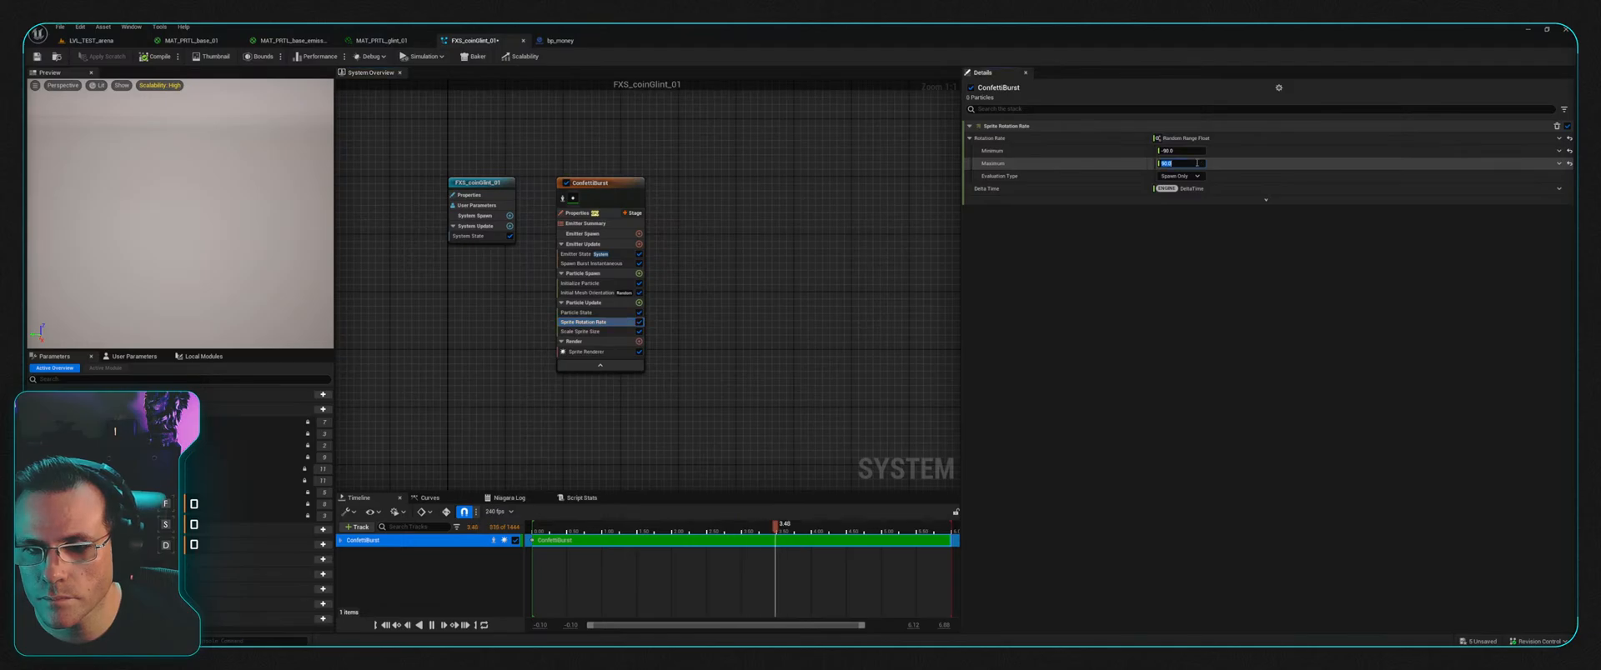
text(180)
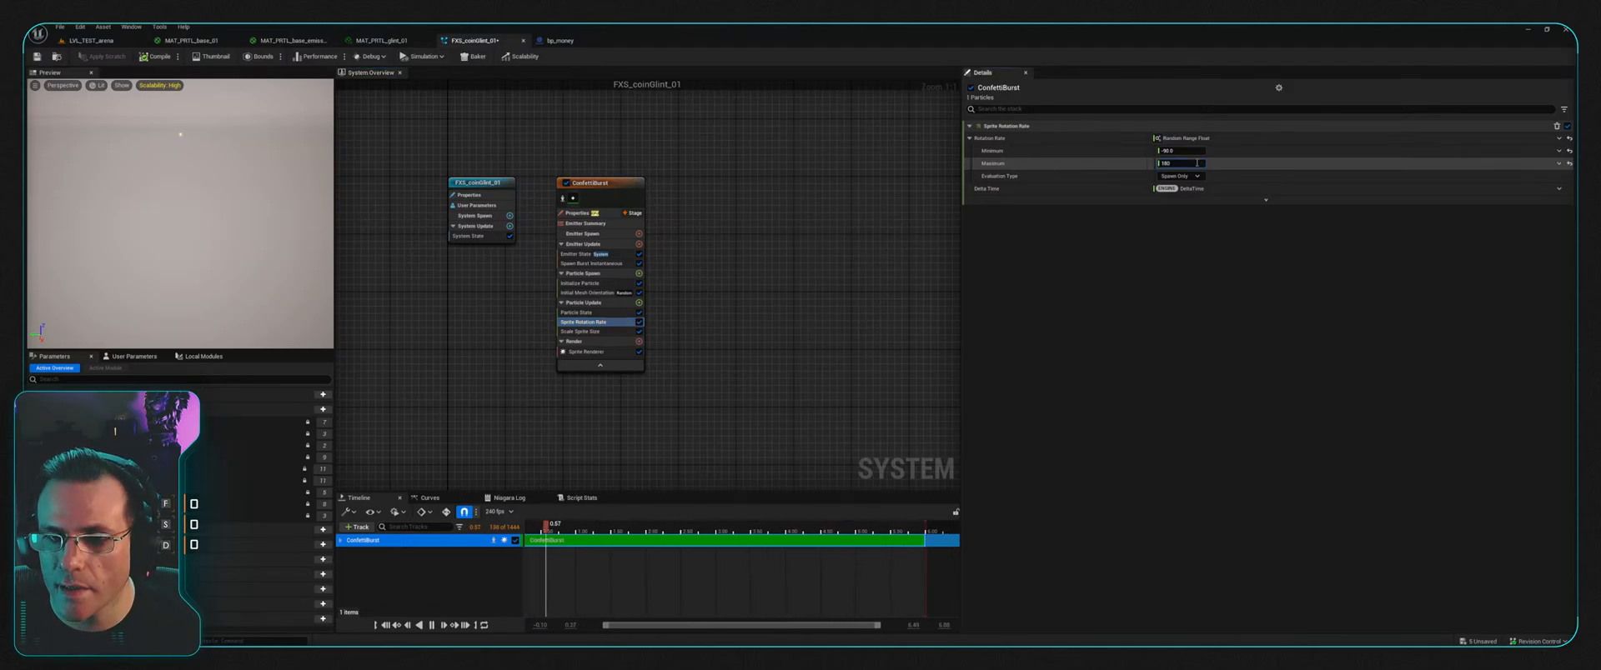
click(1193, 151)
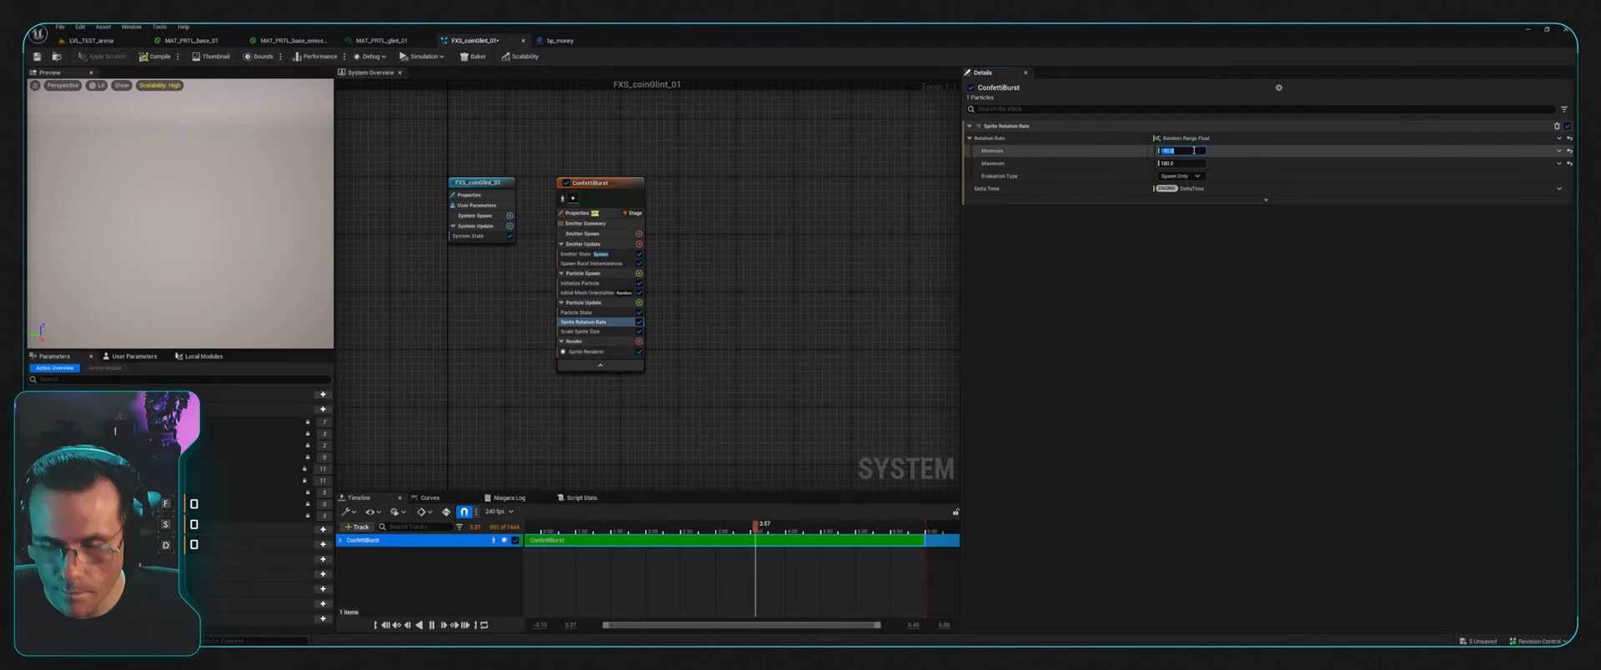
text(-18)
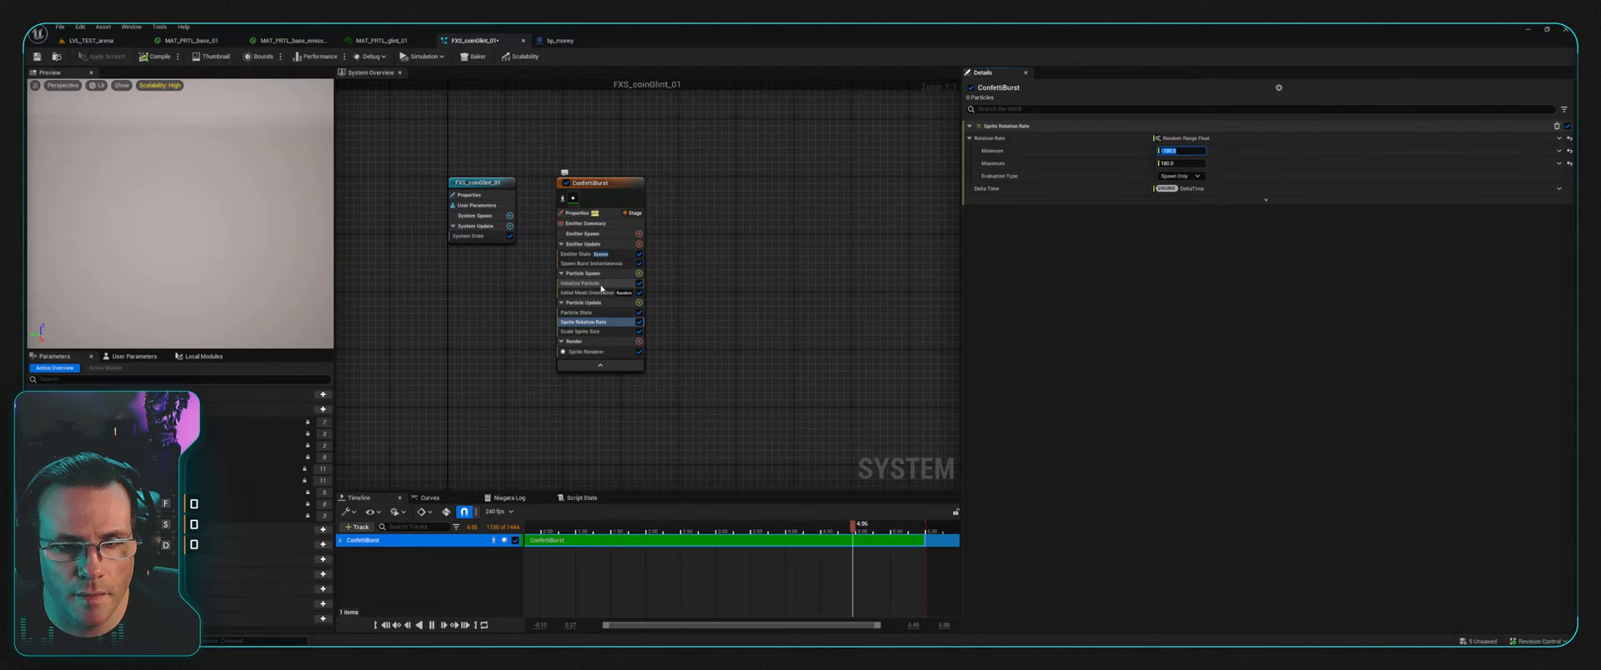
Step: Shorten the coin glint system's timeline playback range to about 4 seconds
click(601, 284)
click(1185, 174)
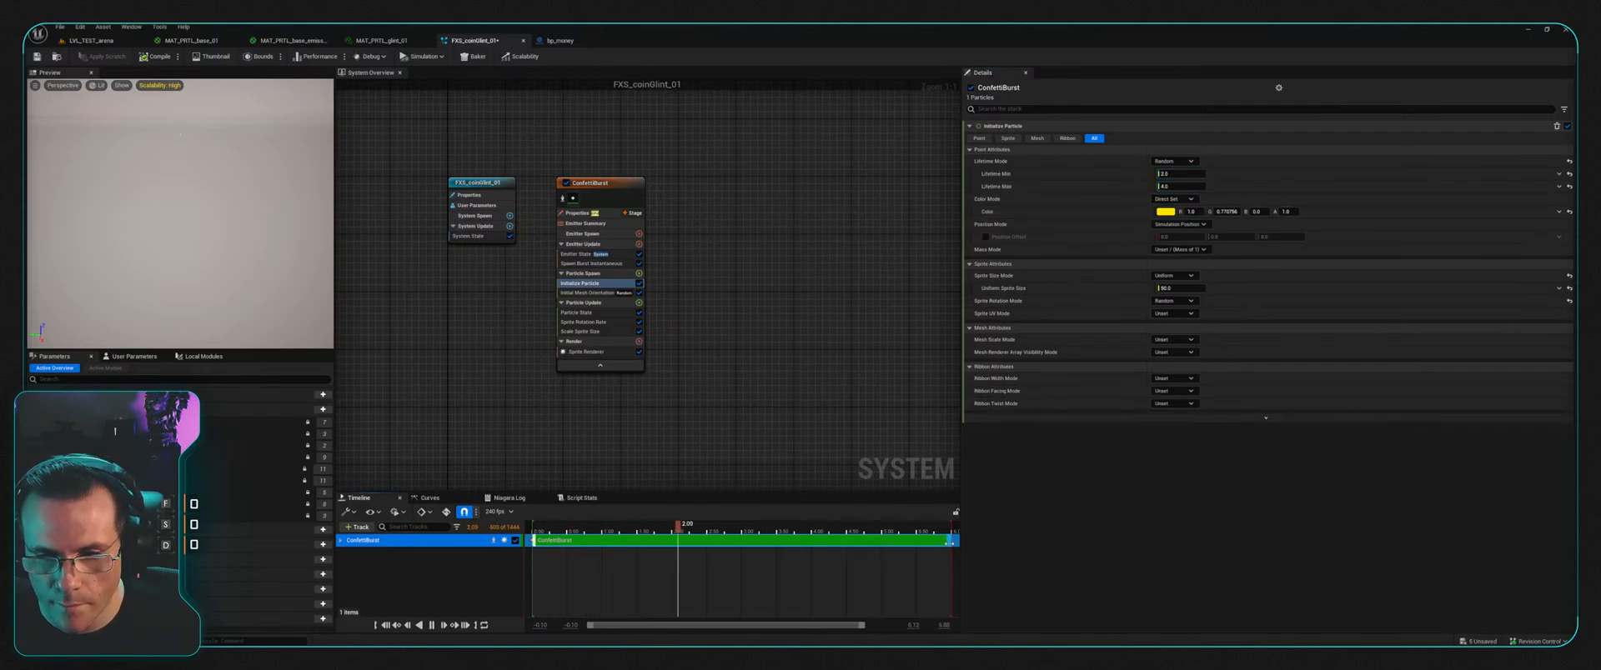
drag(955, 540, 810, 553)
drag(950, 531, 813, 531)
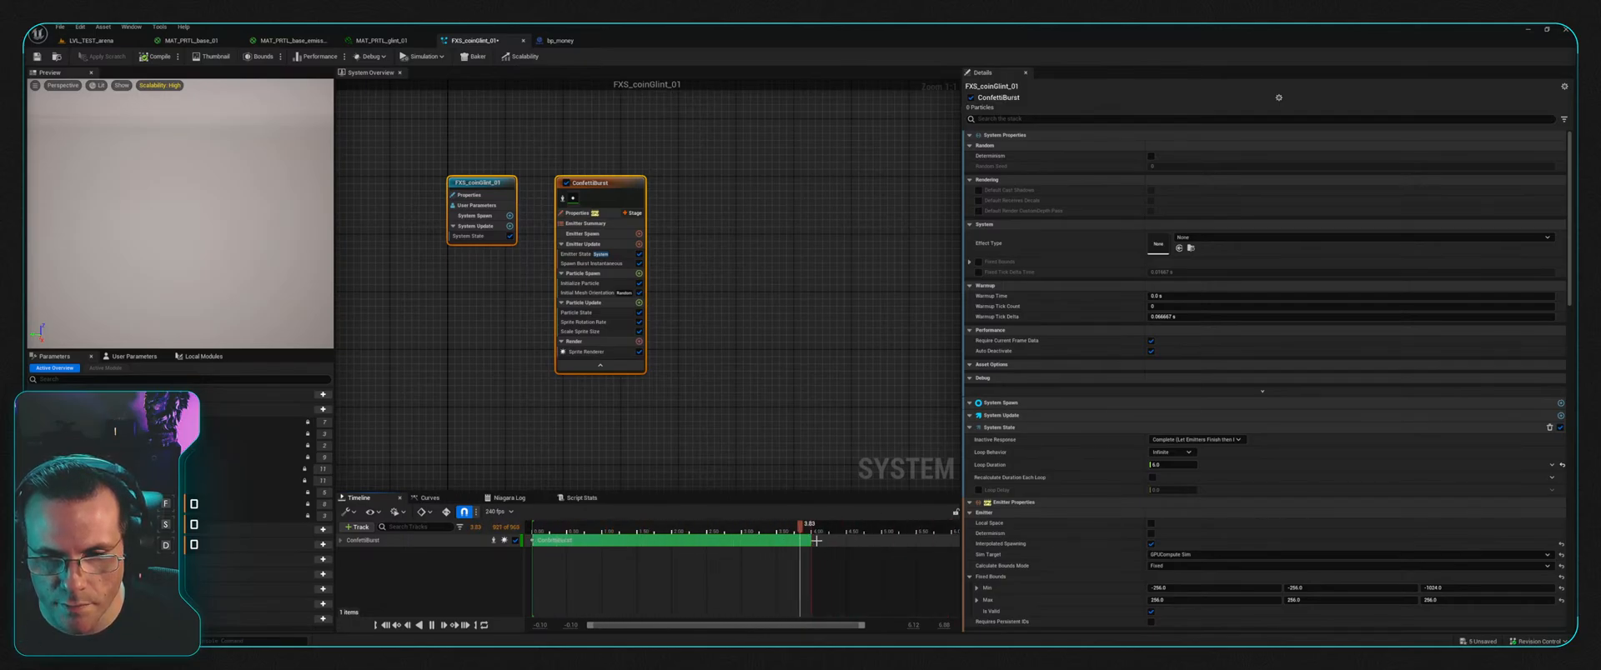
Step: Replace the random float array in the system's System State with a fixed Loop Duration of 4
click(479, 196)
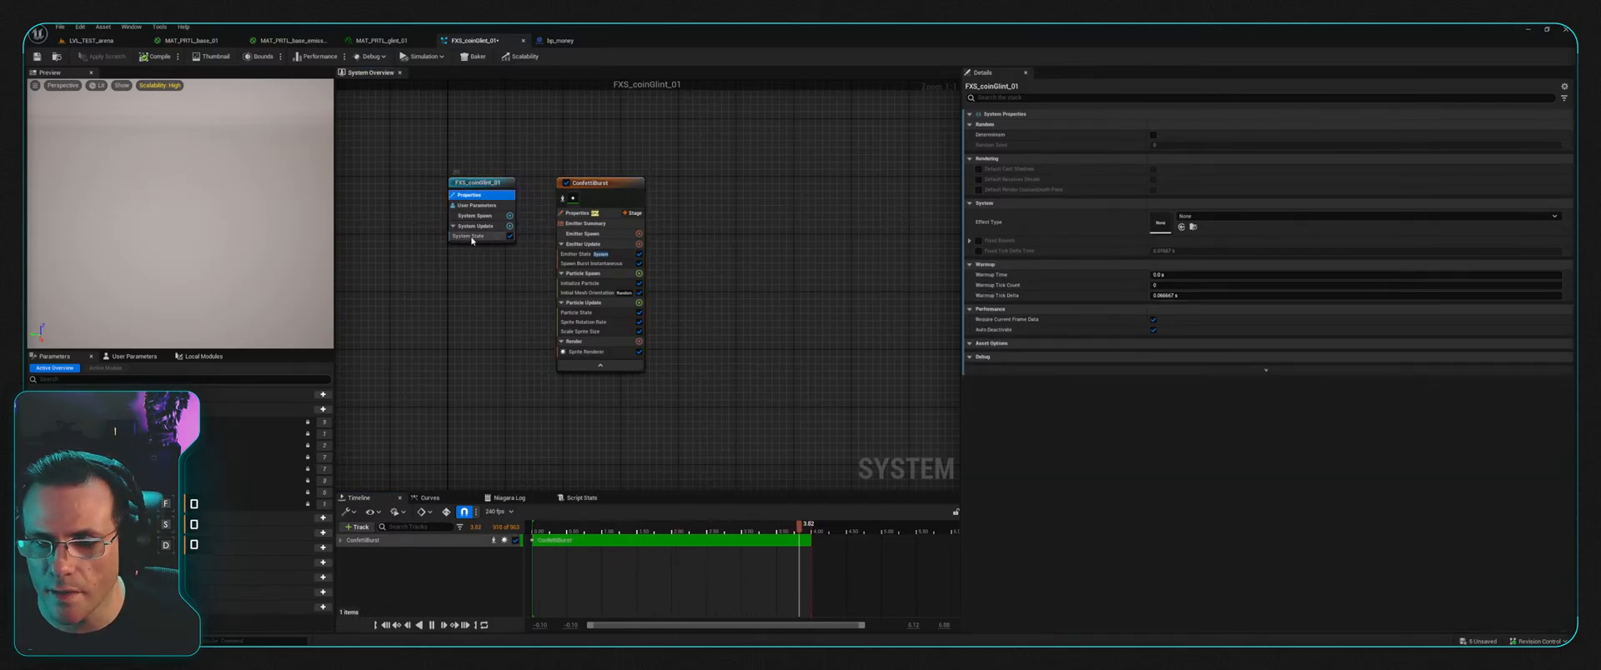
click(483, 184)
click(1174, 443)
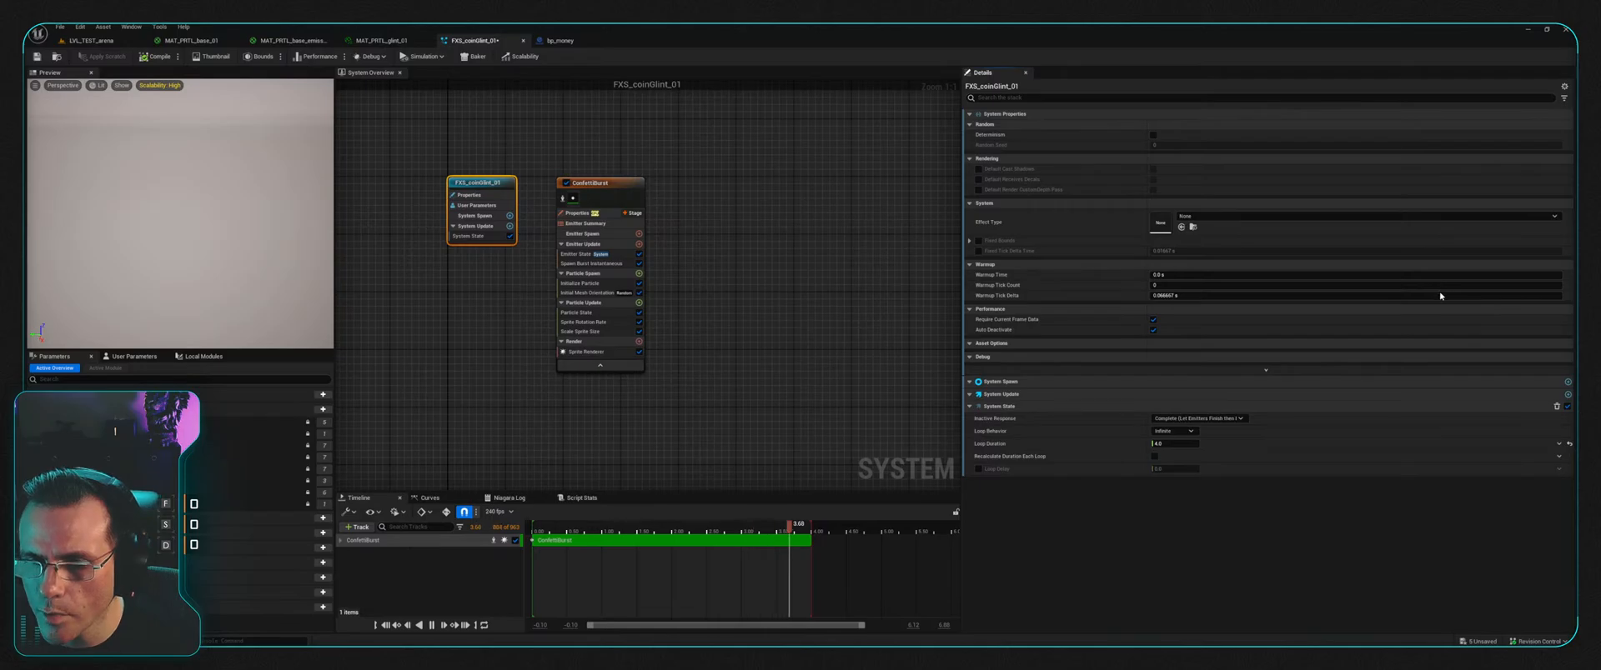
key(ctrl+z)
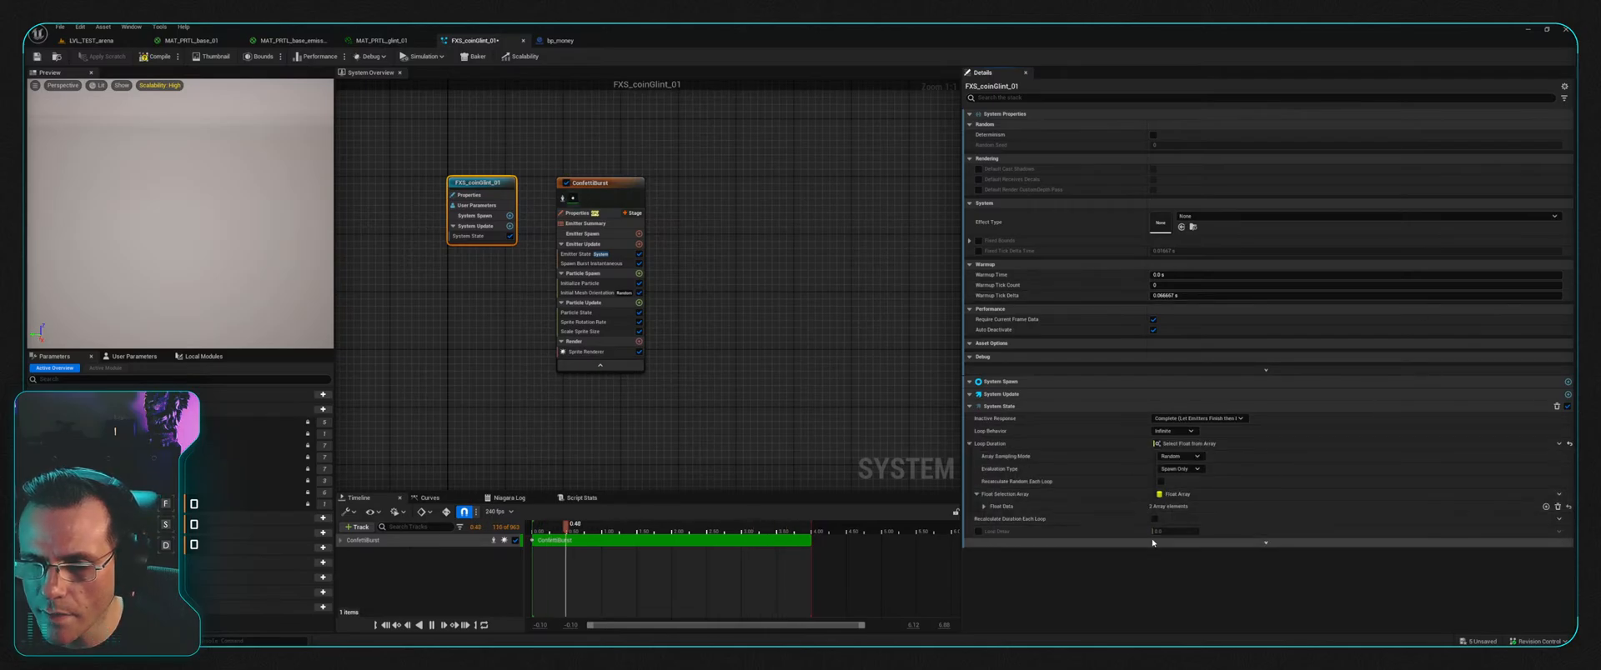
click(1560, 445)
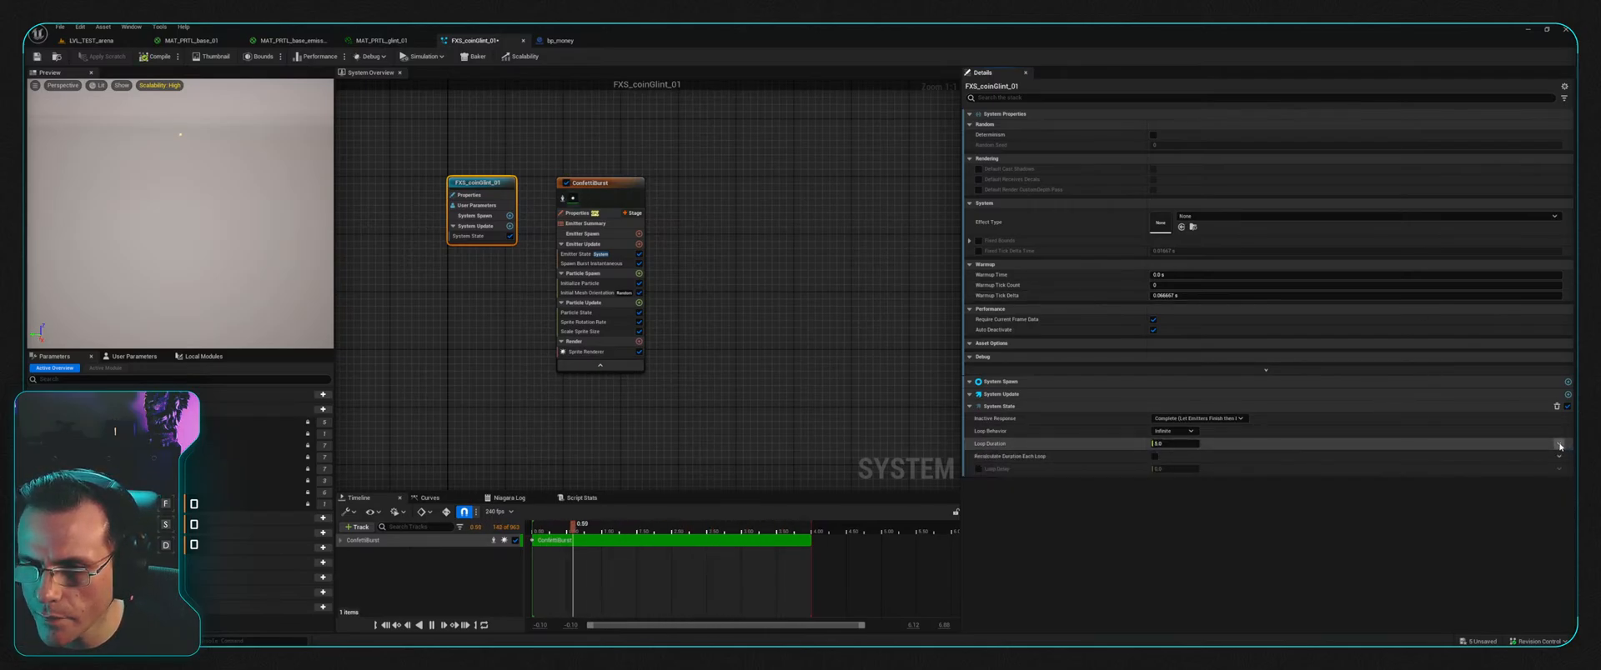
click(1177, 444)
text(4)
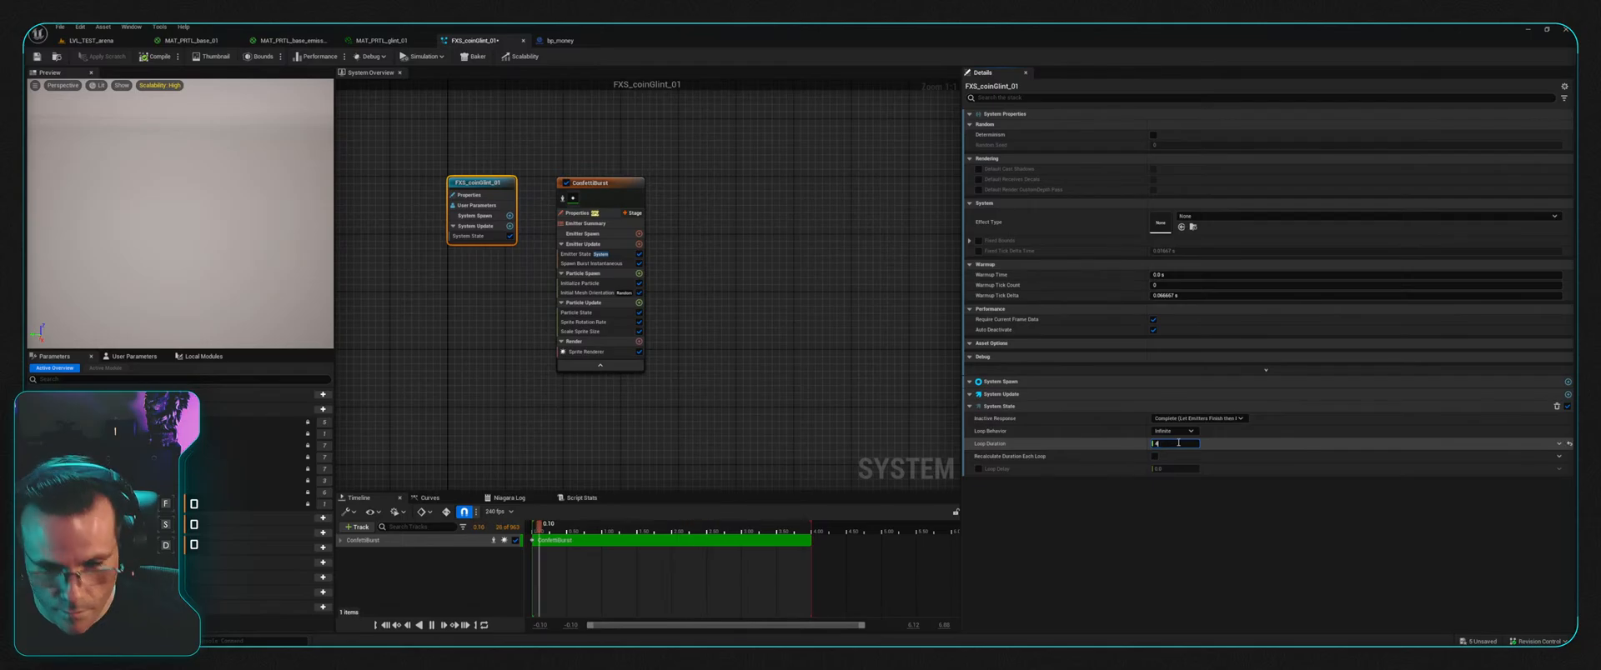
click(1182, 547)
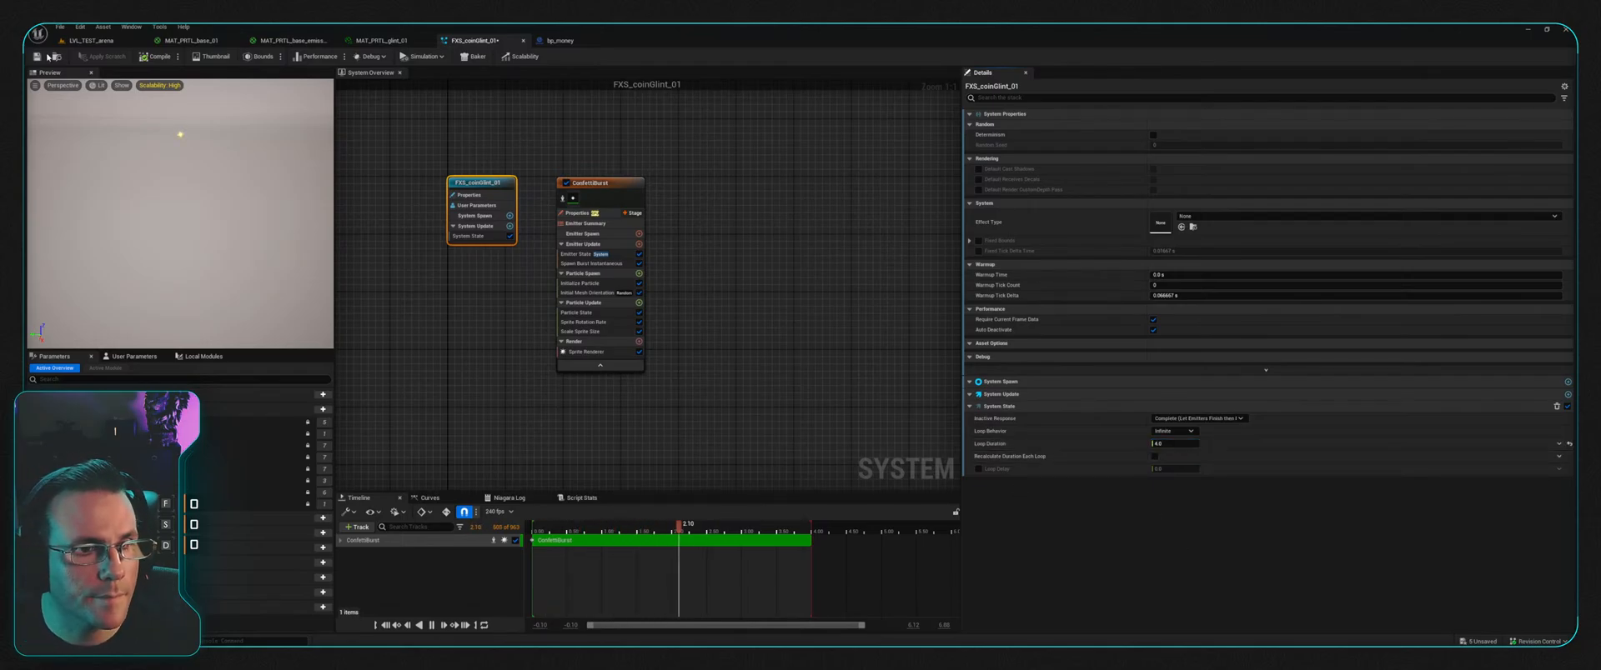
Step: Set the emissive power of MAT_PRTL_glint_01 to 5 and close both base particle material editors
click(86, 41)
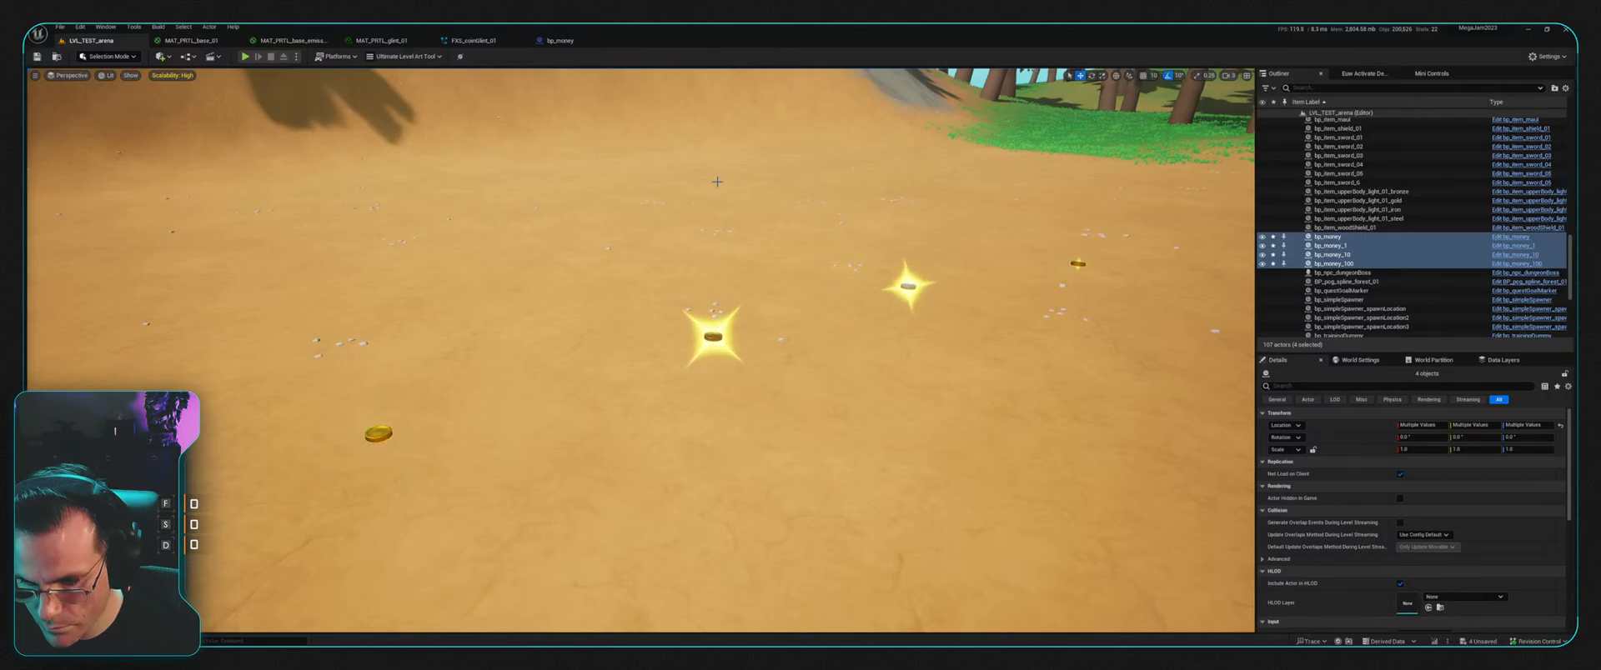
click(557, 40)
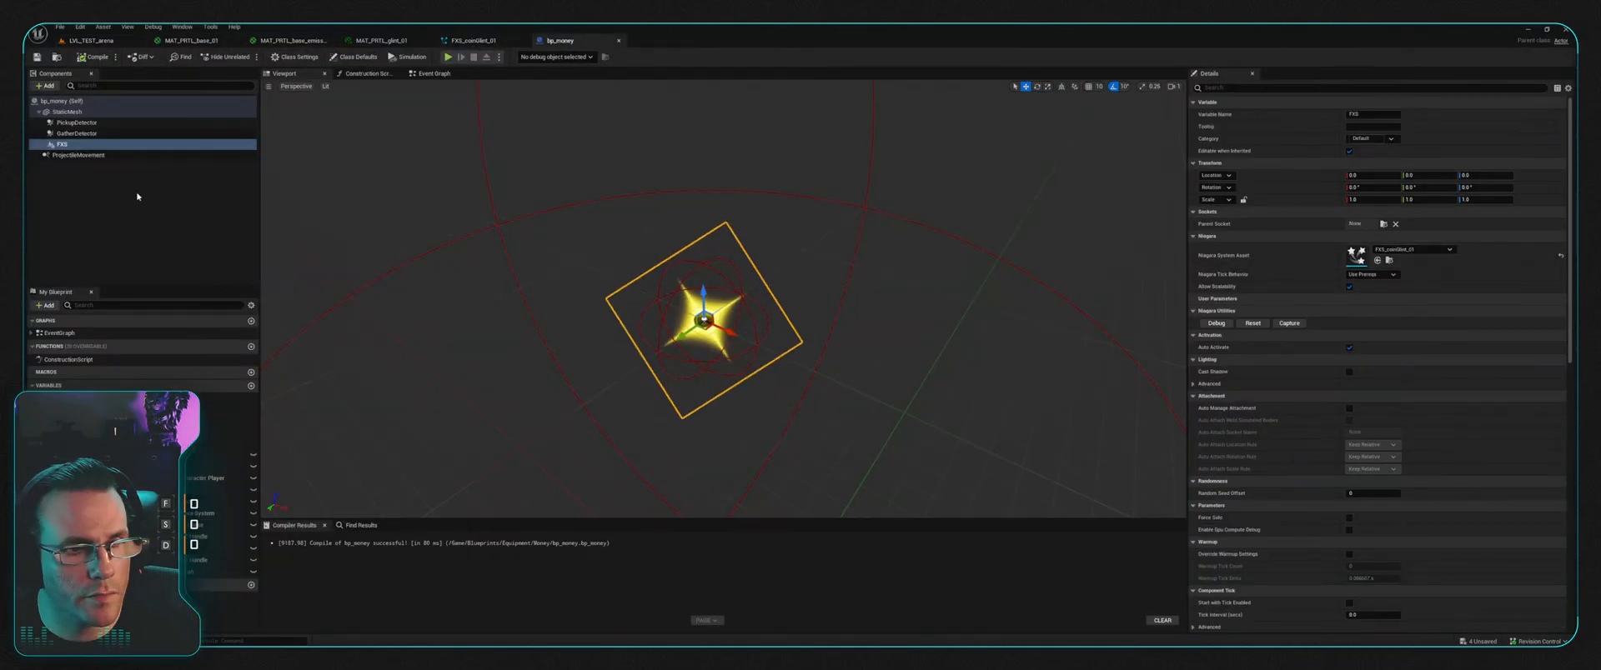
click(471, 40)
click(557, 40)
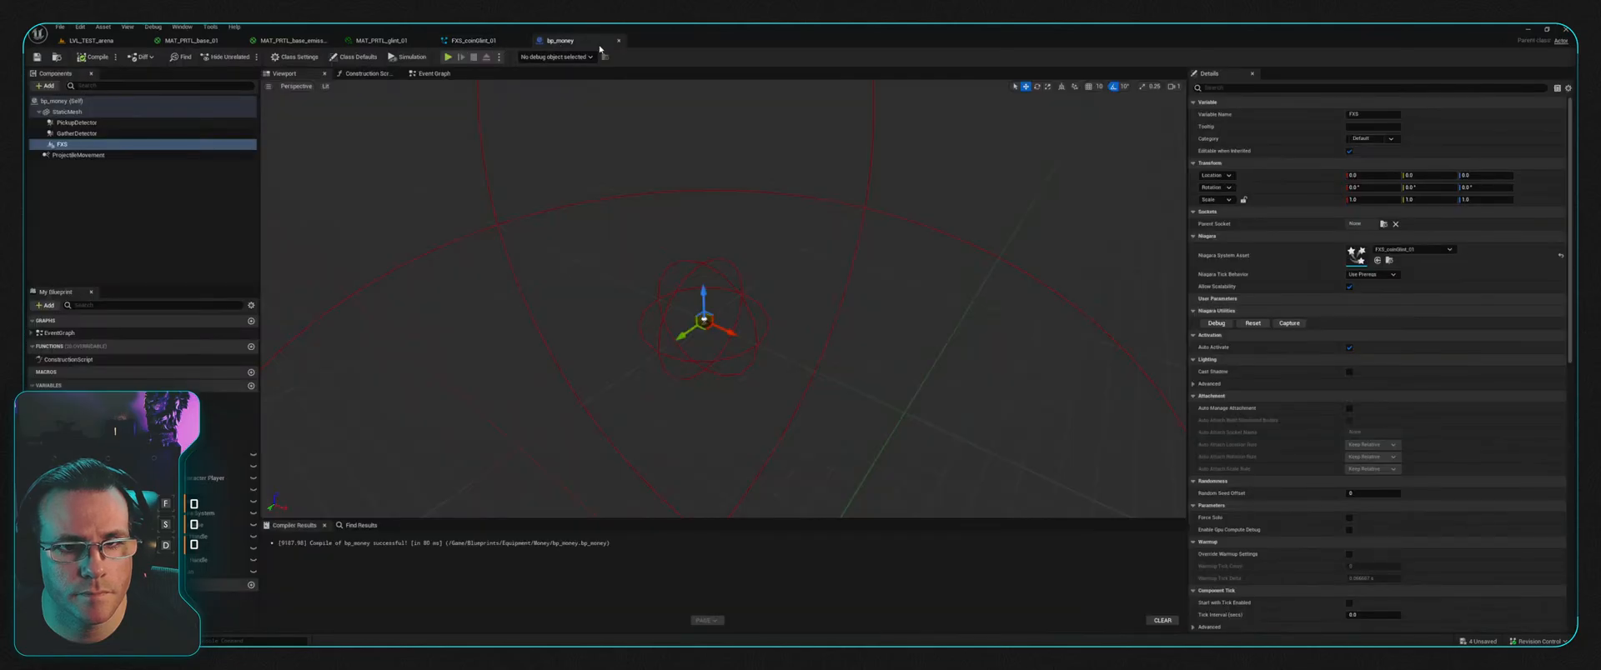
click(473, 40)
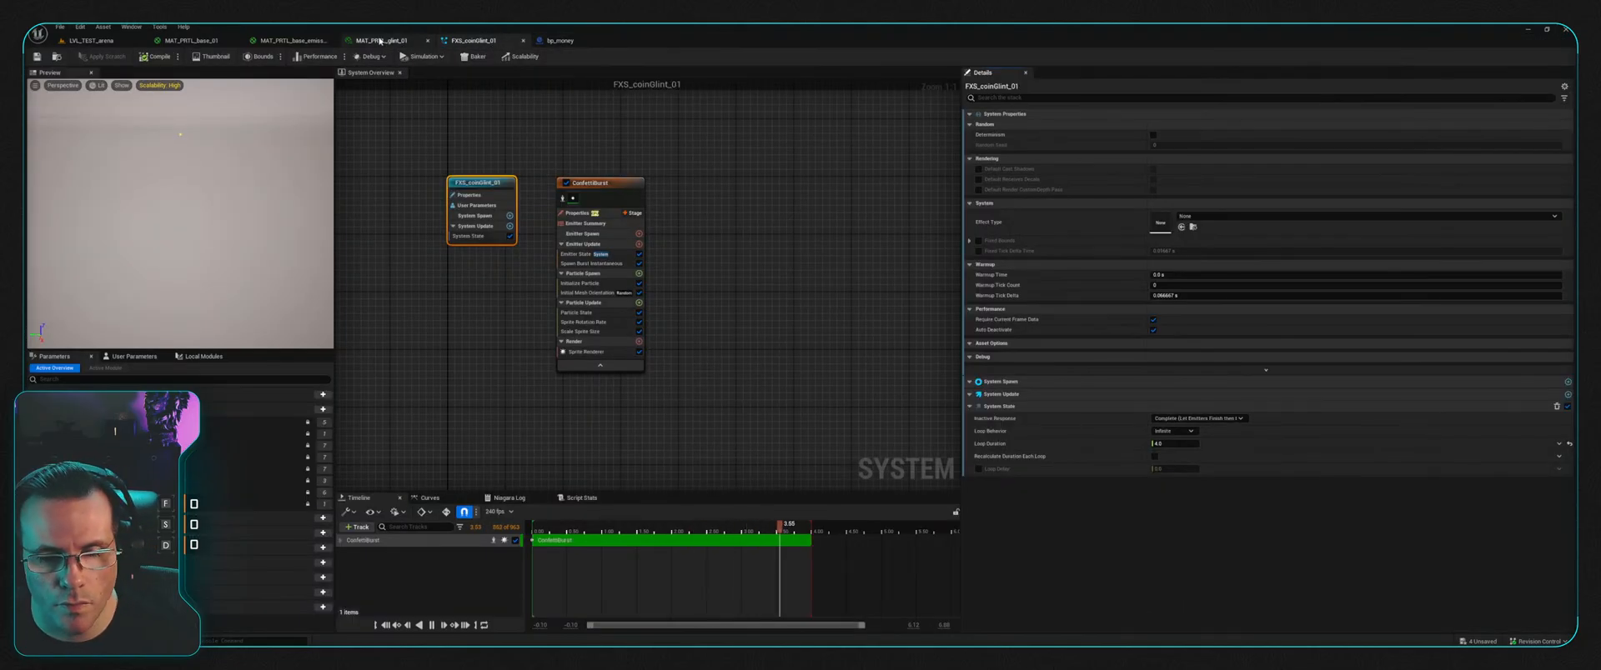
click(380, 40)
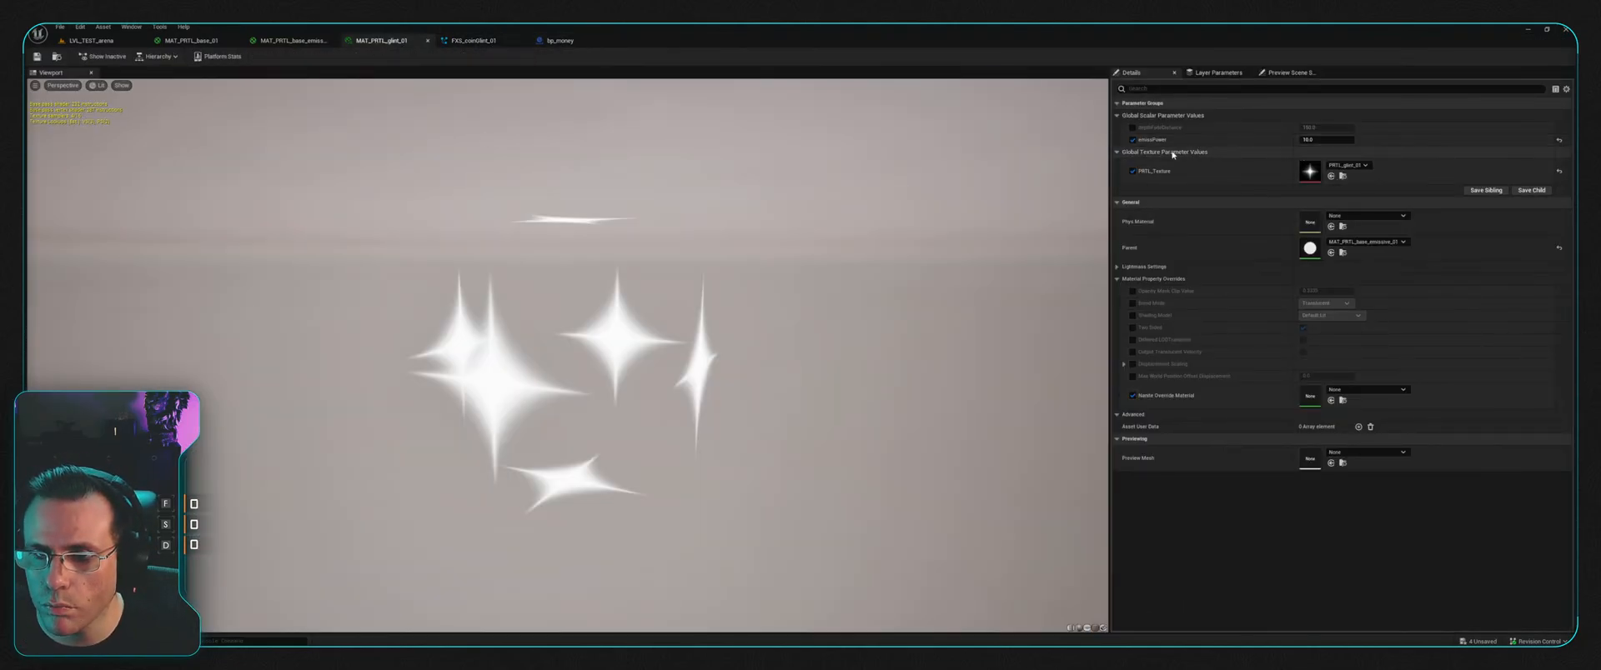
text(5)
key(Return)
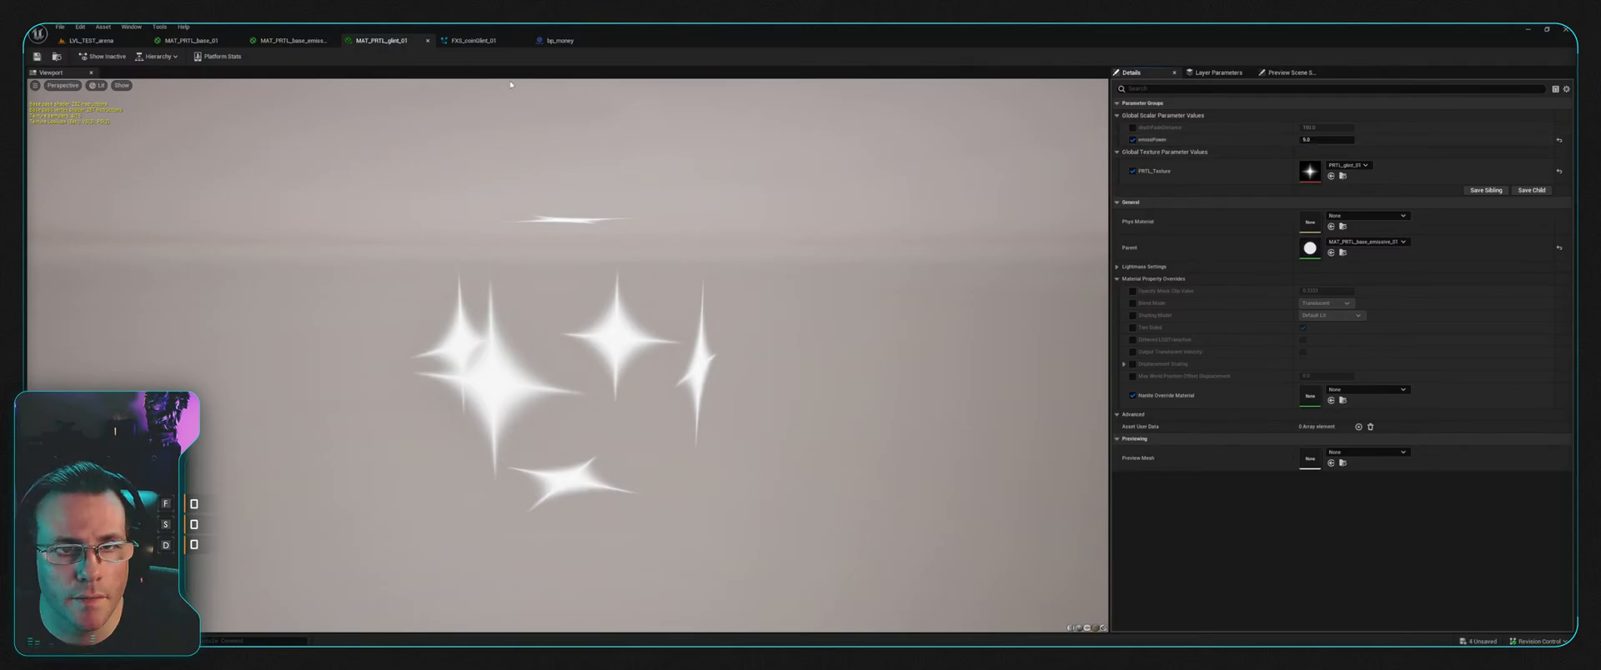
click(288, 40)
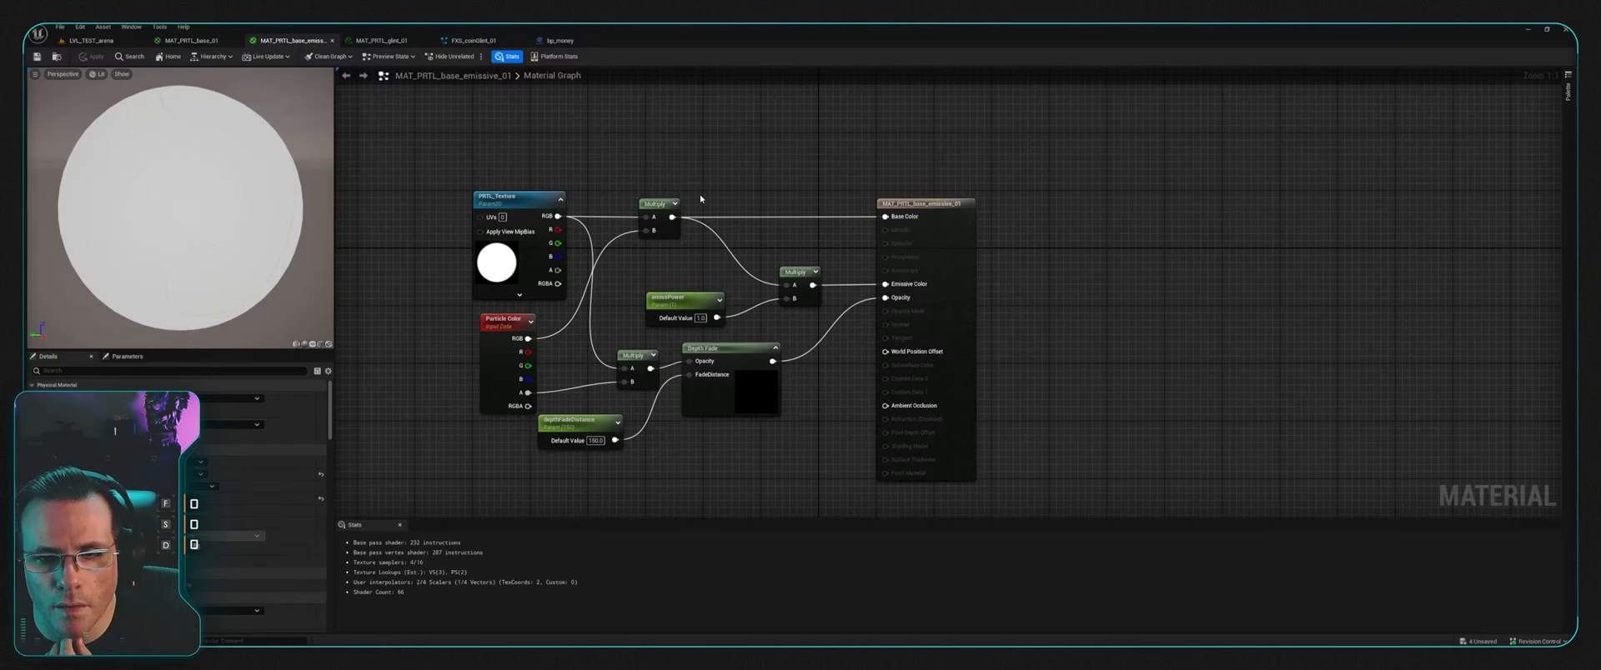
click(333, 41)
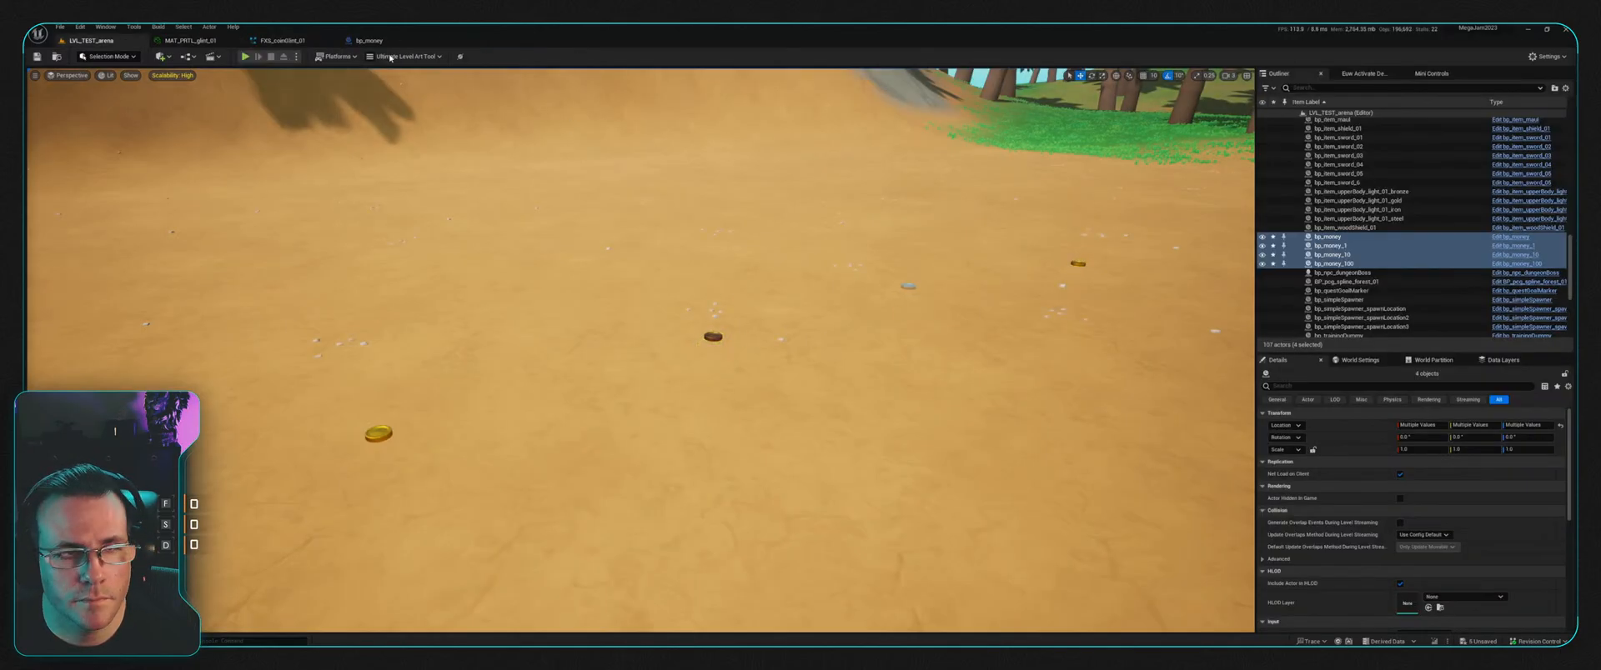
Step: Set the ConfettiBurst Sprite Rotation Rate range to -25 minimum and 25 maximum, and save FXS_coinGlint_01
click(282, 40)
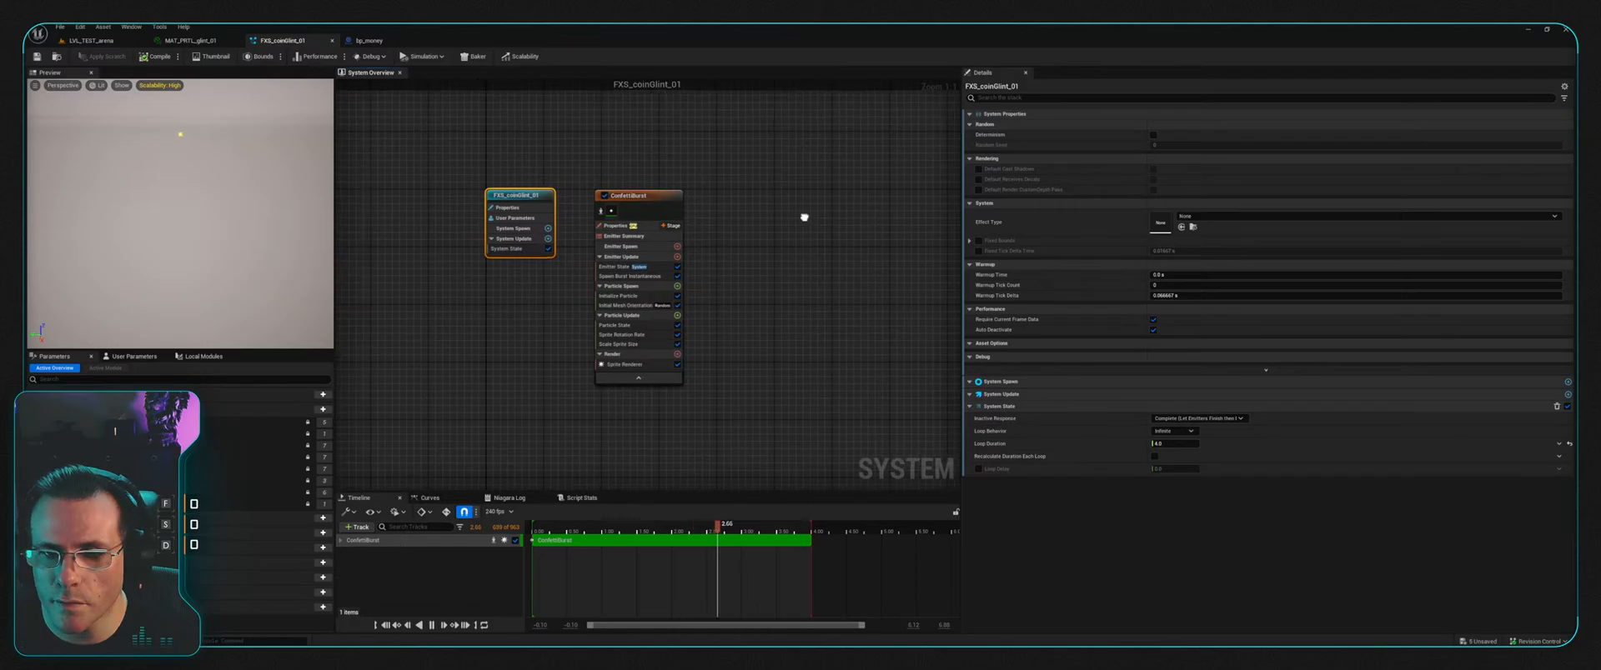
click(670, 210)
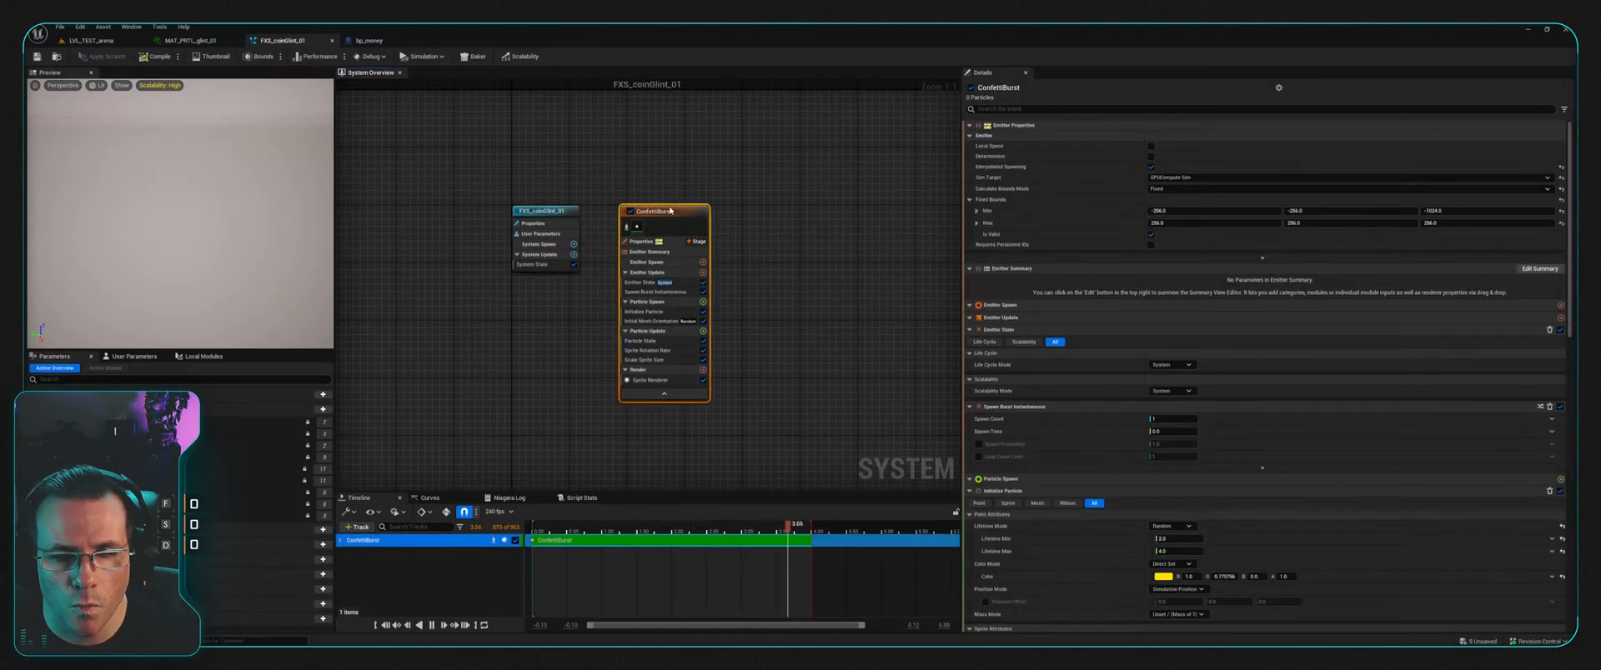
click(659, 350)
click(1188, 163)
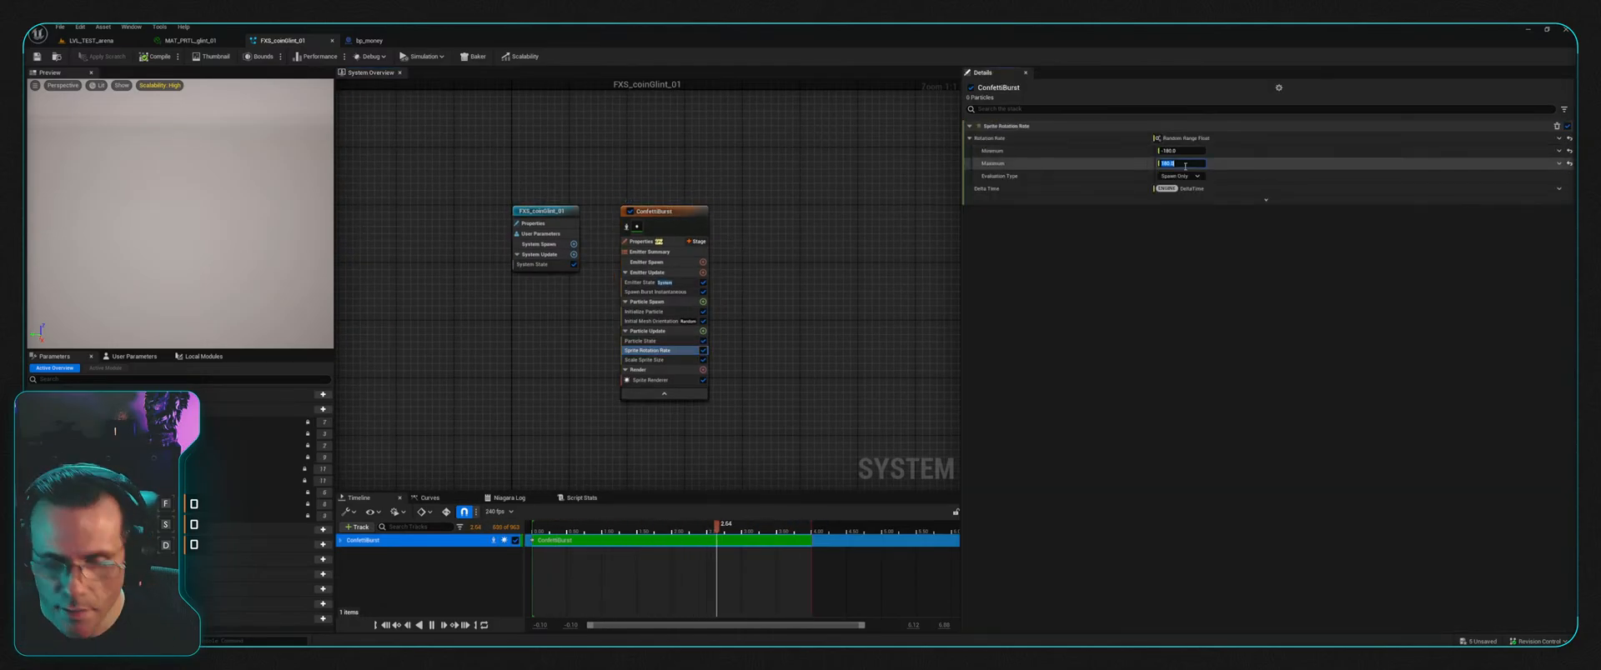
text(25)
key(Return)
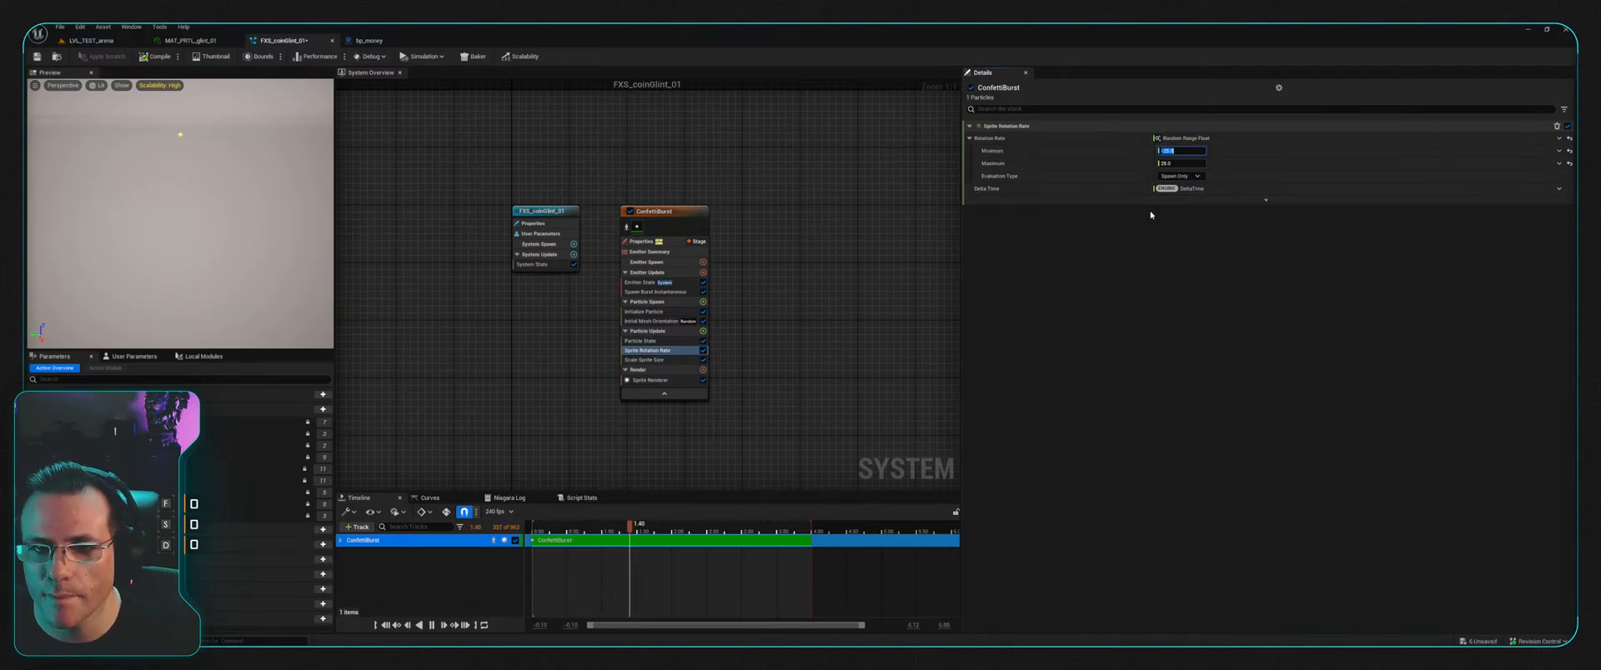
click(39, 58)
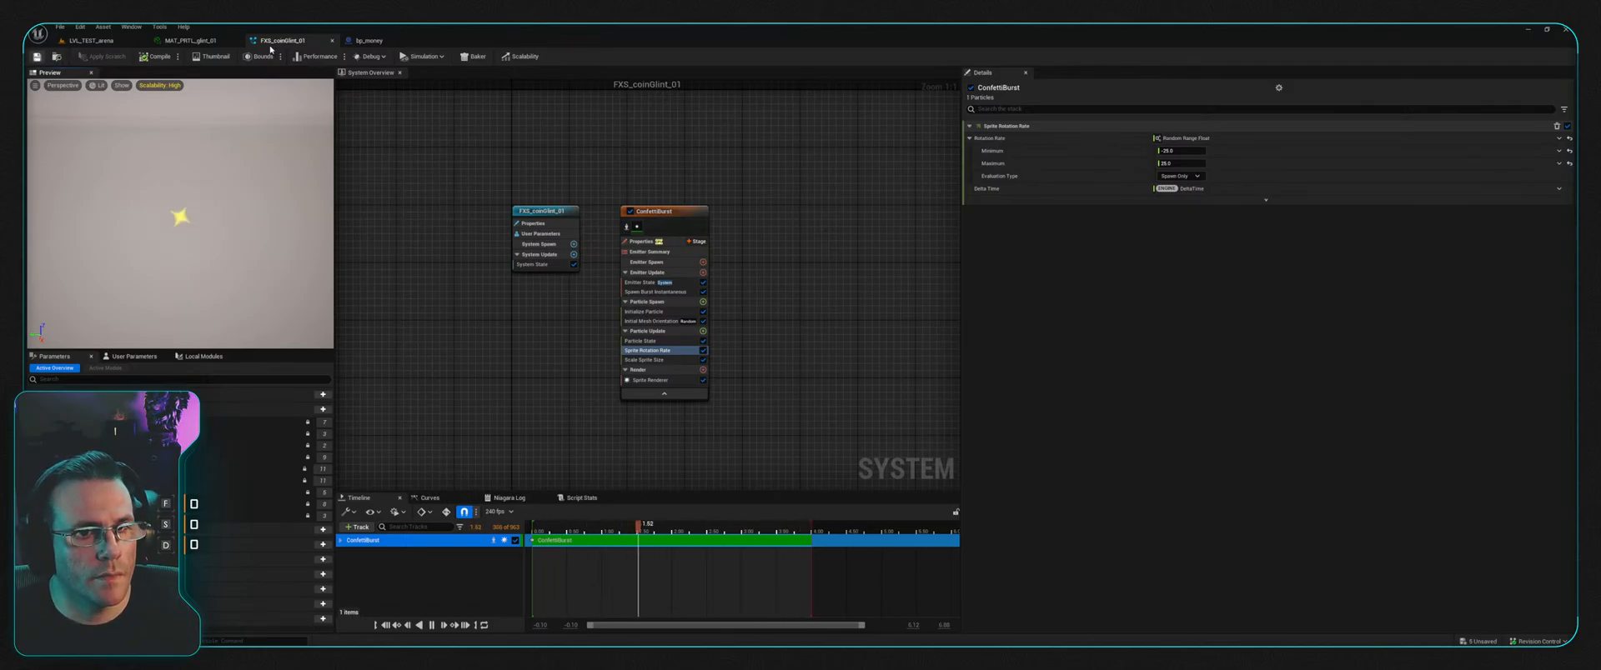
Step: Play the LVL_TEST_arena level and walk the character forward to check the coin glint effect in game
click(92, 40)
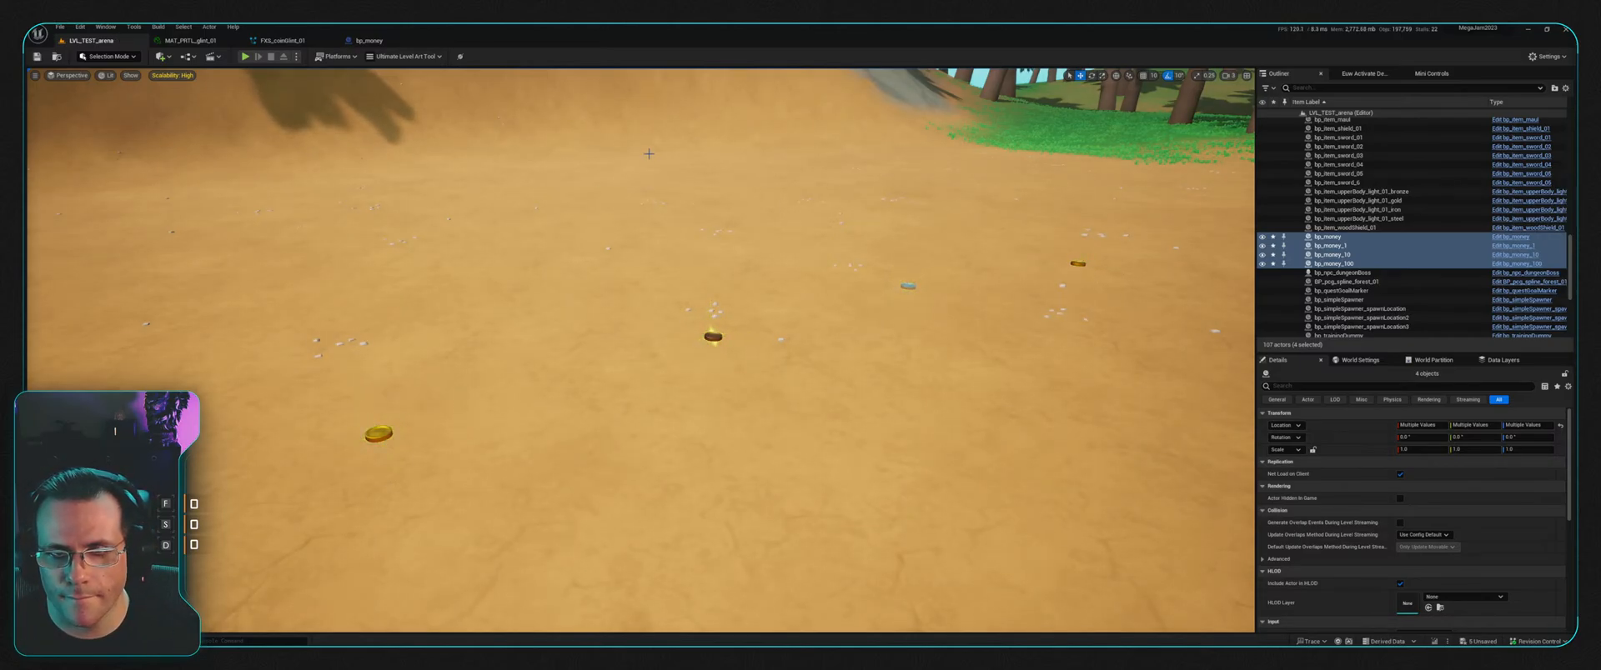
click(245, 55)
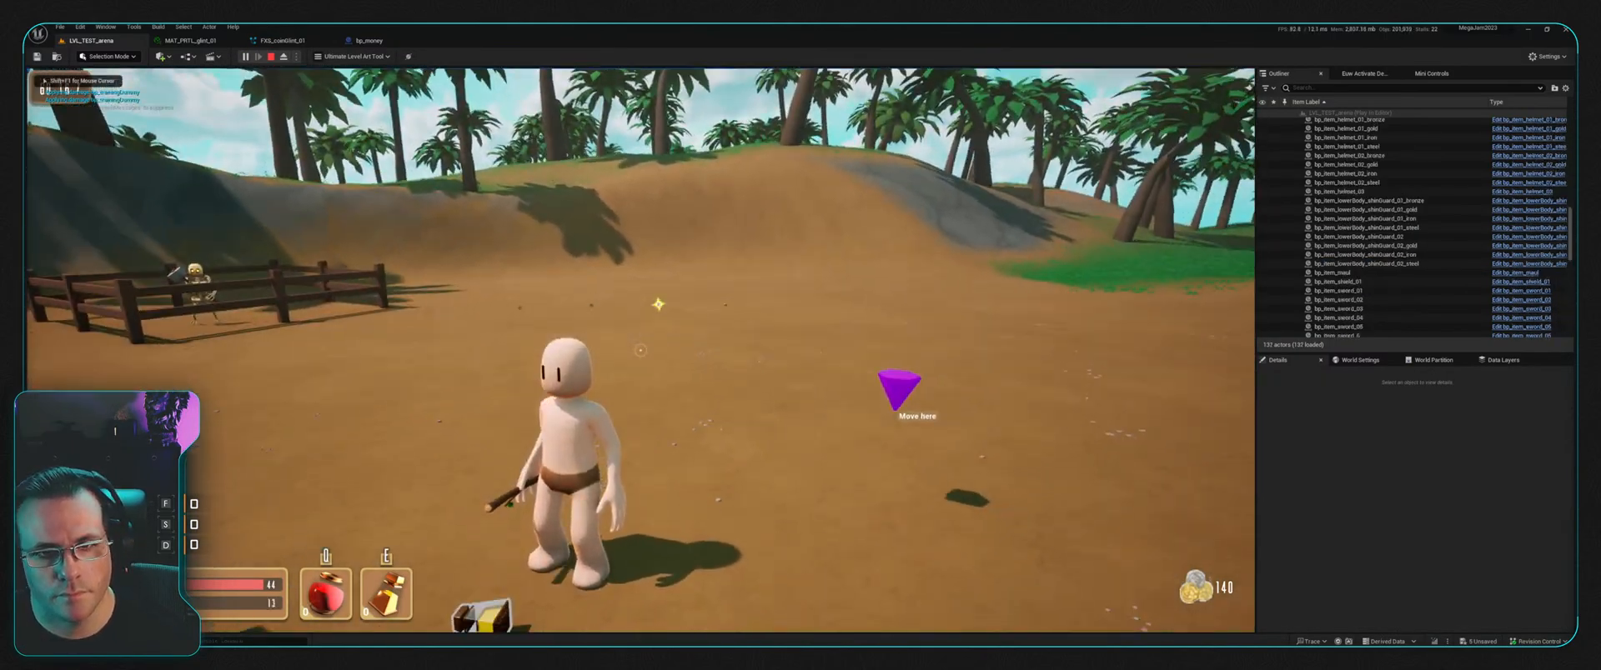
key(w)
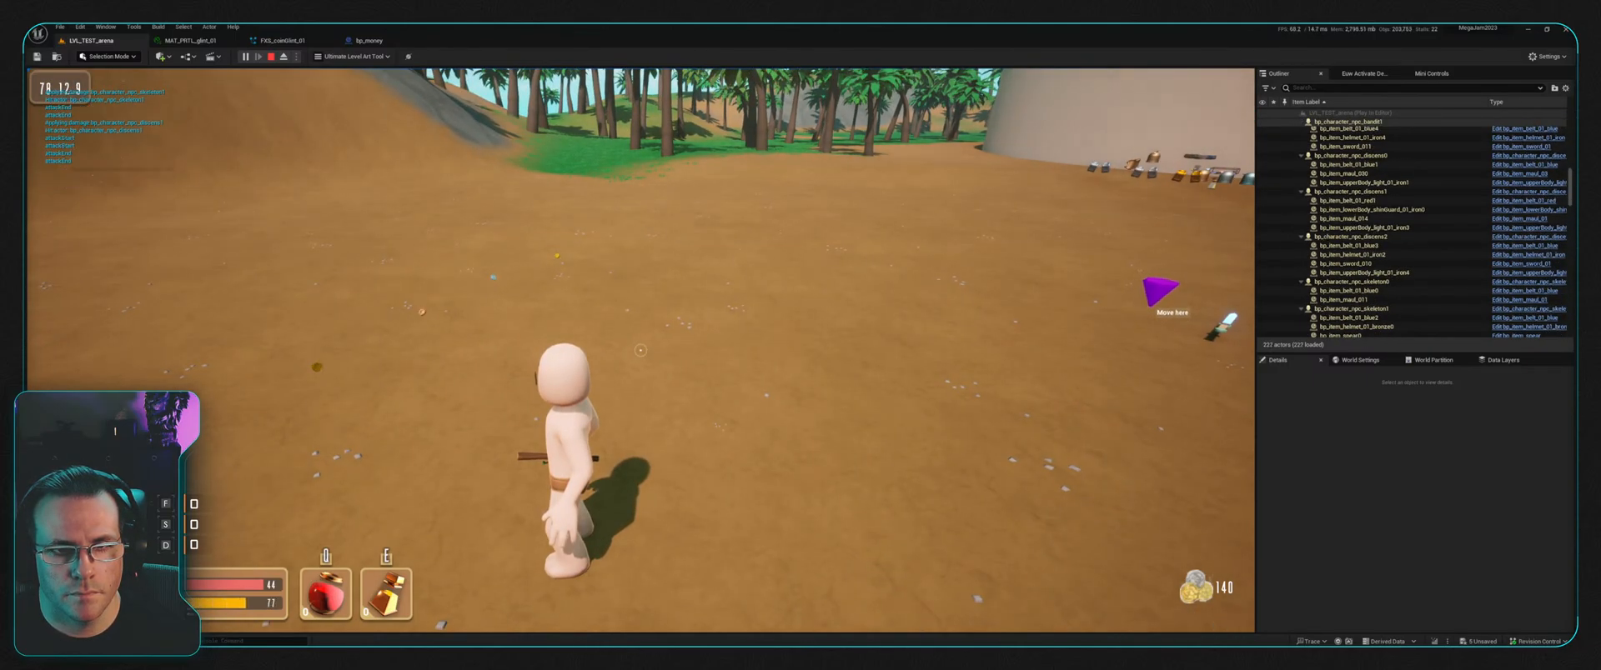
Step: End the play test and open the ConfettiBurst emitter's Scale Sprite Size curve in FXS_coinGlint_01
key(Escape)
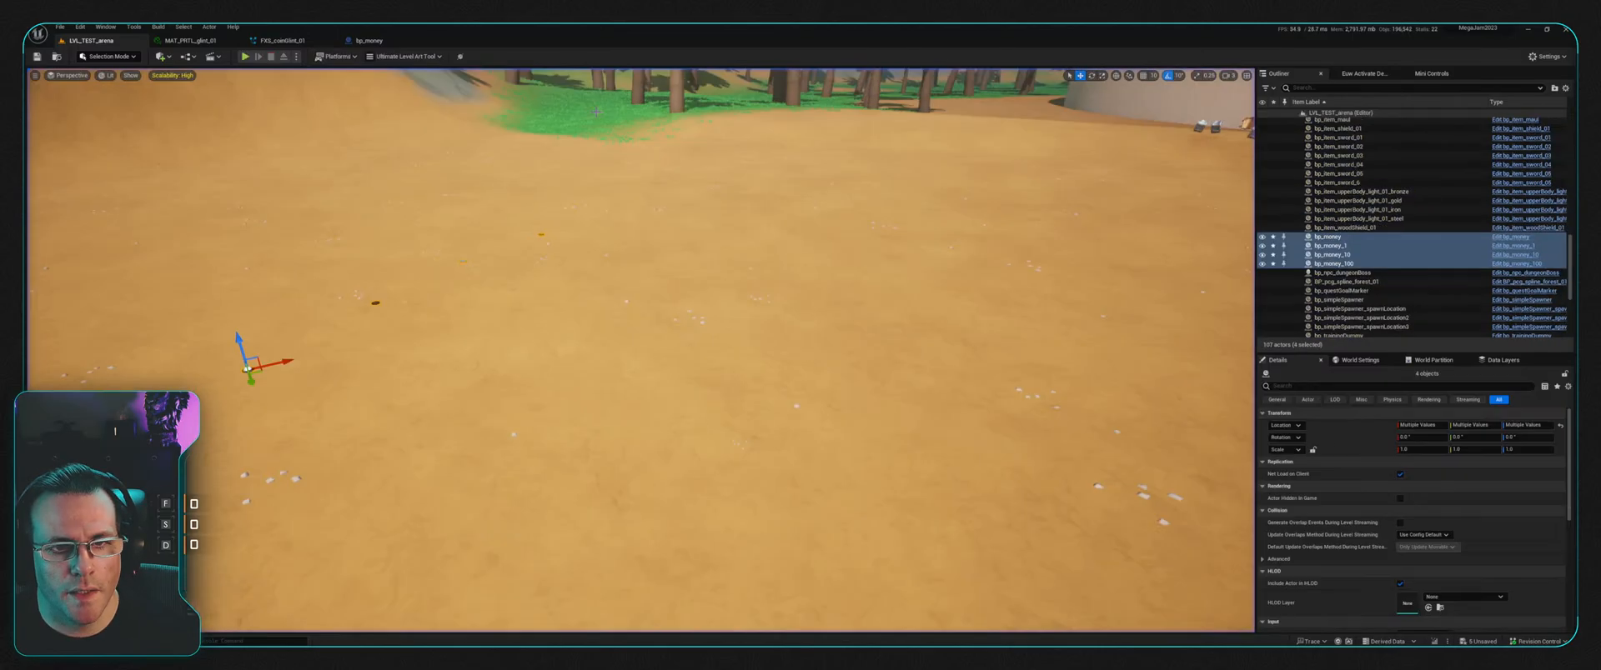
click(285, 43)
click(369, 40)
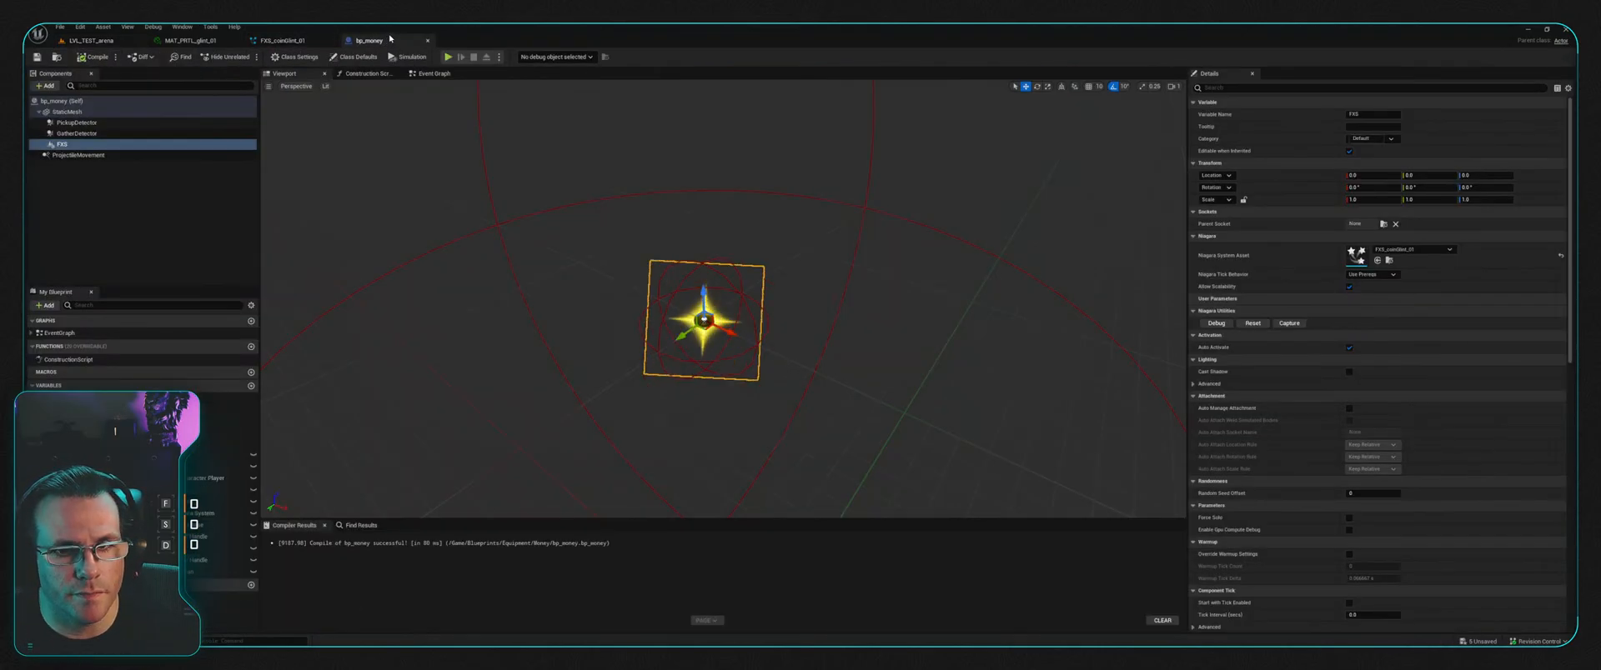
click(294, 39)
click(190, 40)
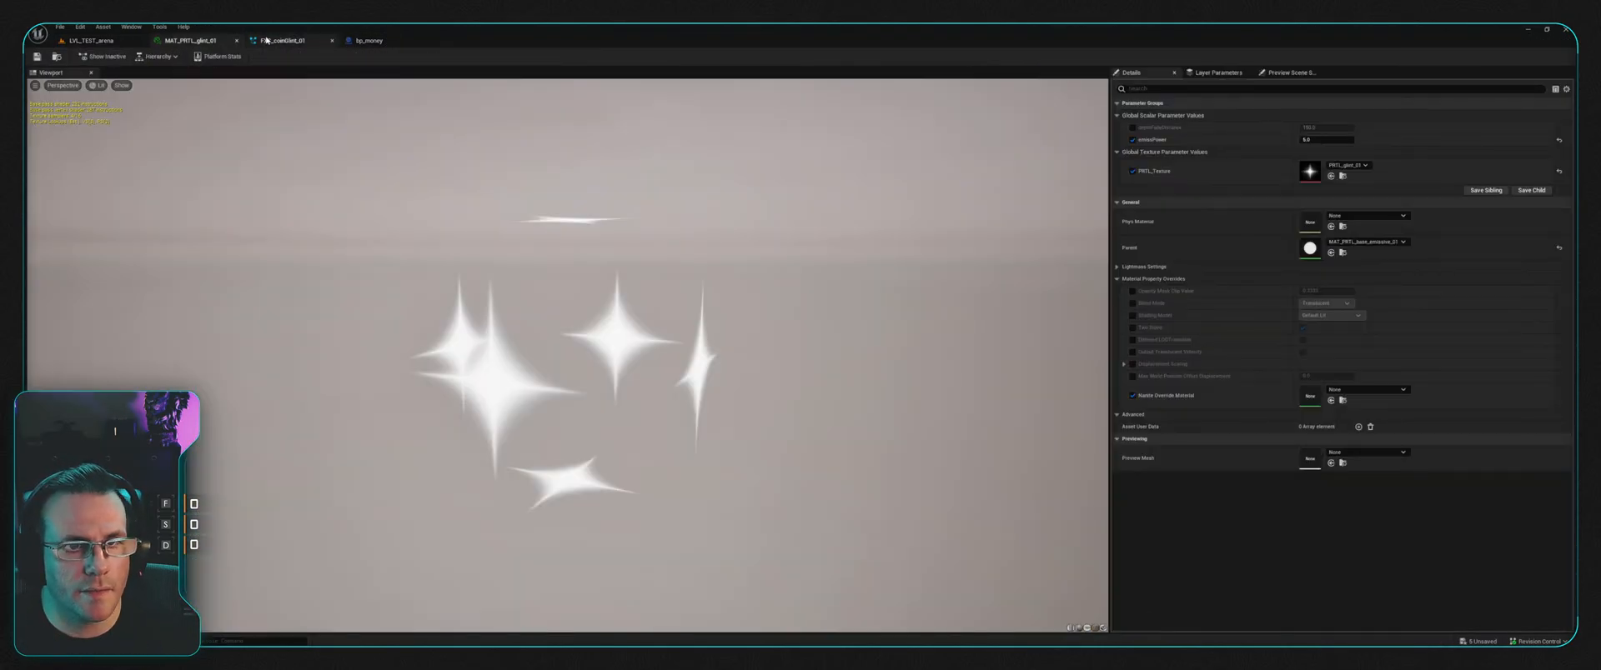
click(275, 42)
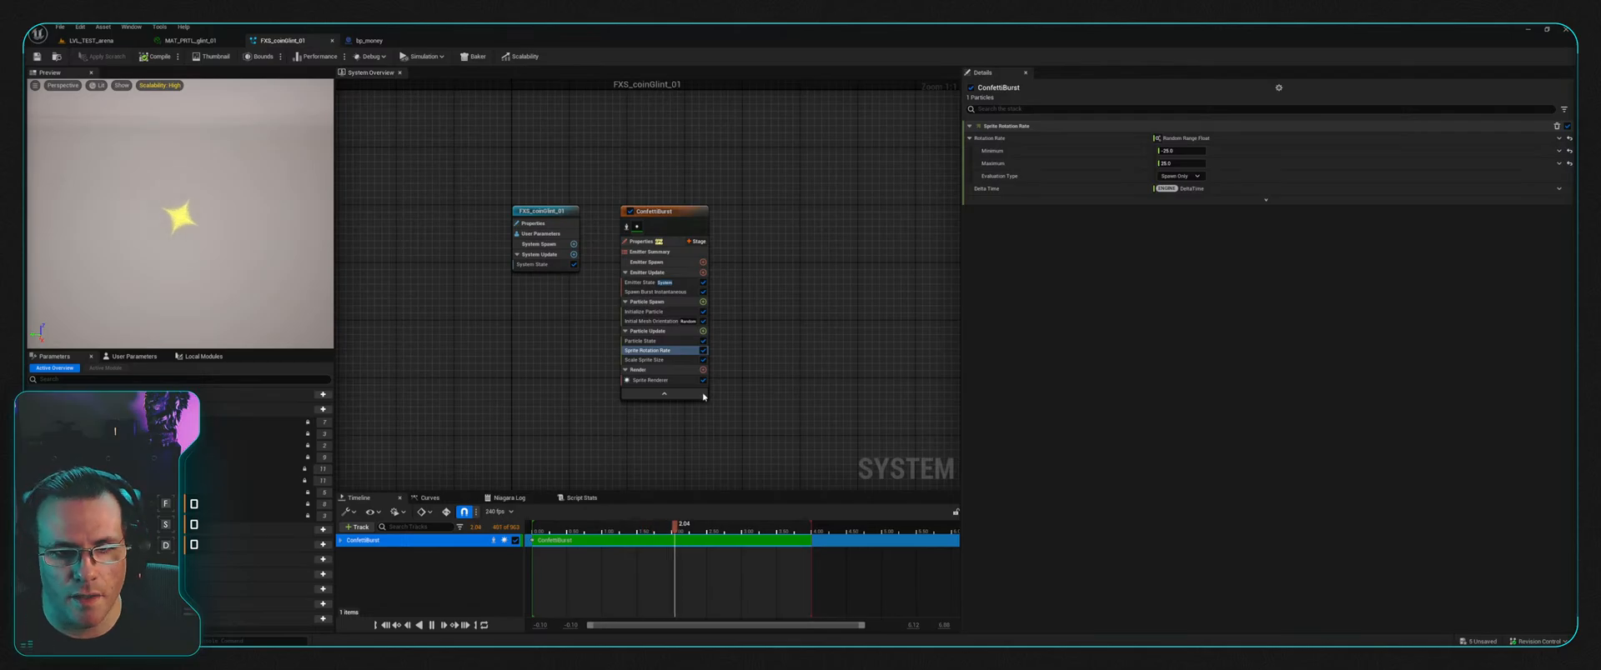
click(646, 360)
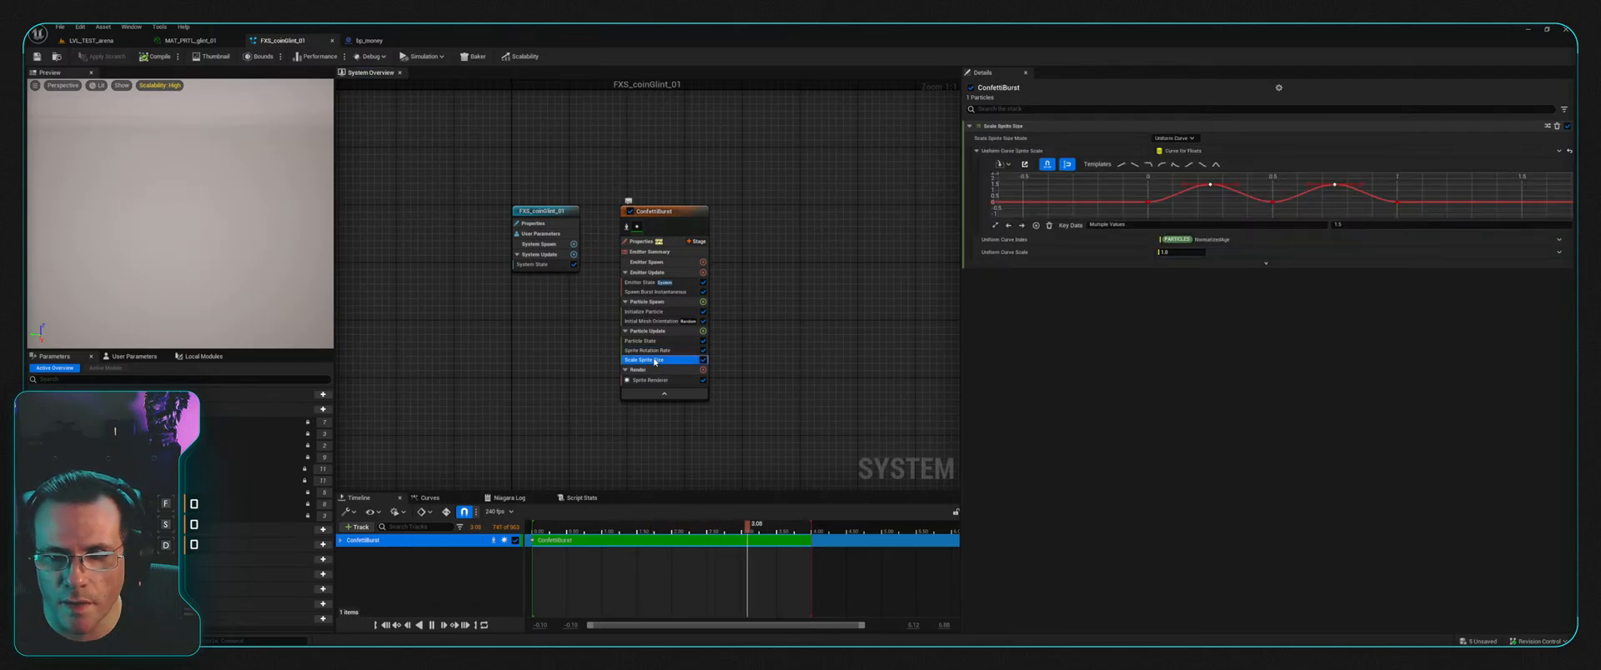
Step: Compress the Scale Sprite Size curve so its peaks sit at 0.1 and 0.5, the middle low key at 0.2 and the end key at 0.6
click(1273, 202)
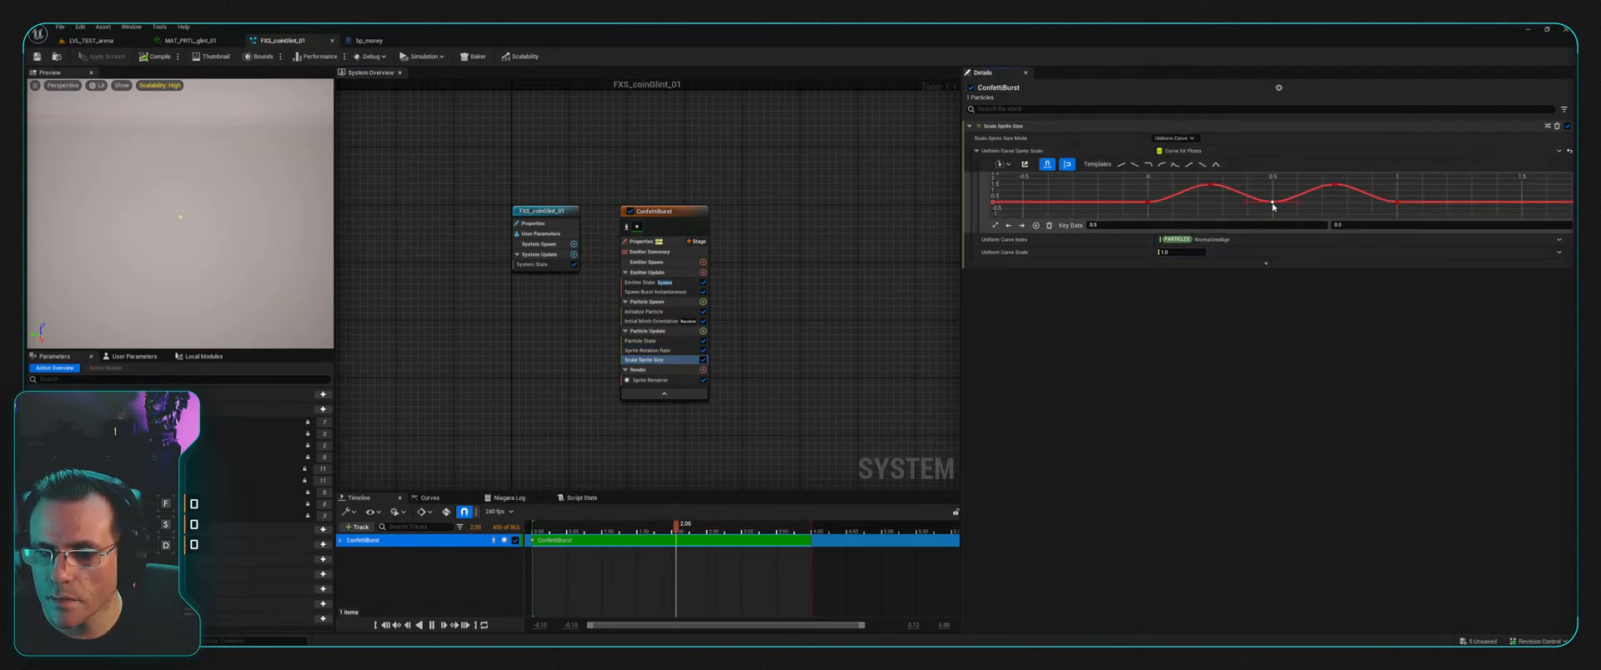
drag(1273, 202, 1224, 204)
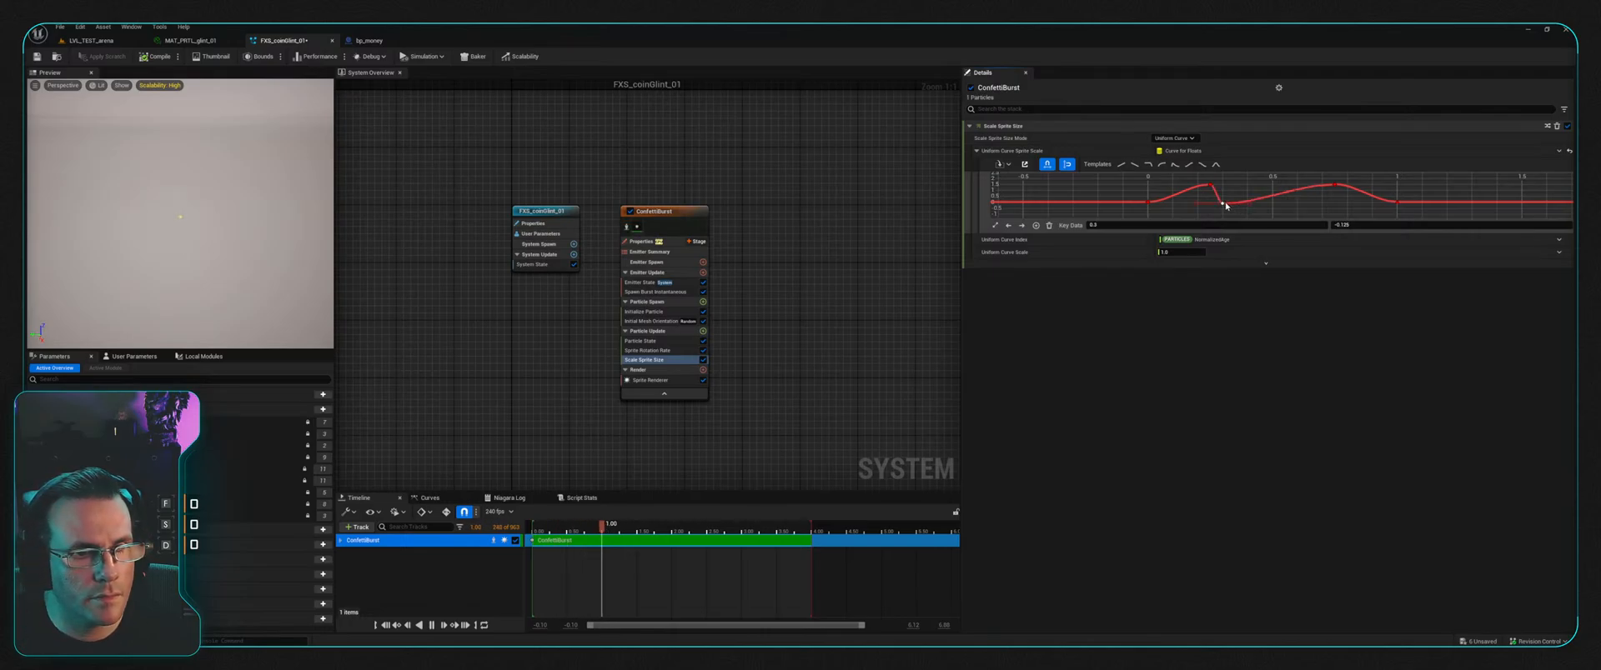
drag(1226, 206, 1247, 203)
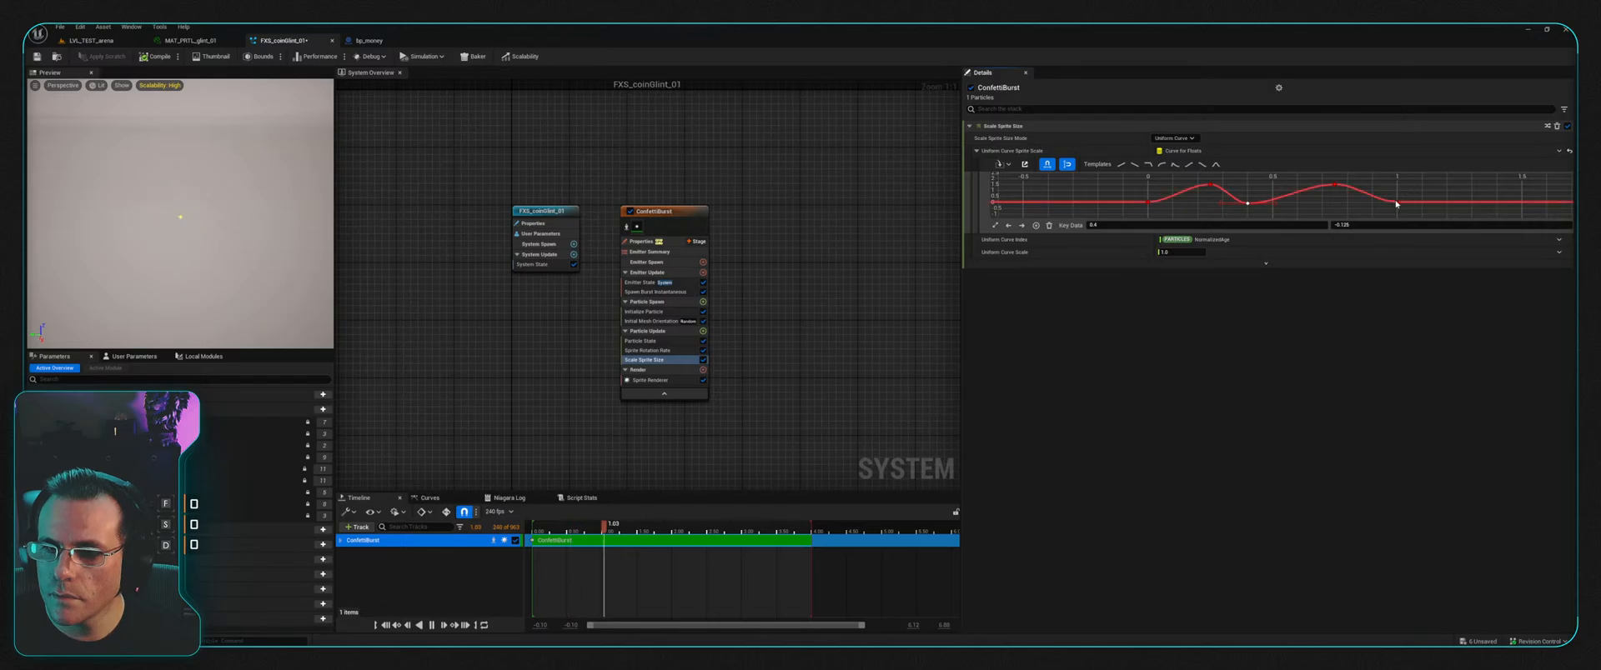
drag(1398, 202, 1372, 202)
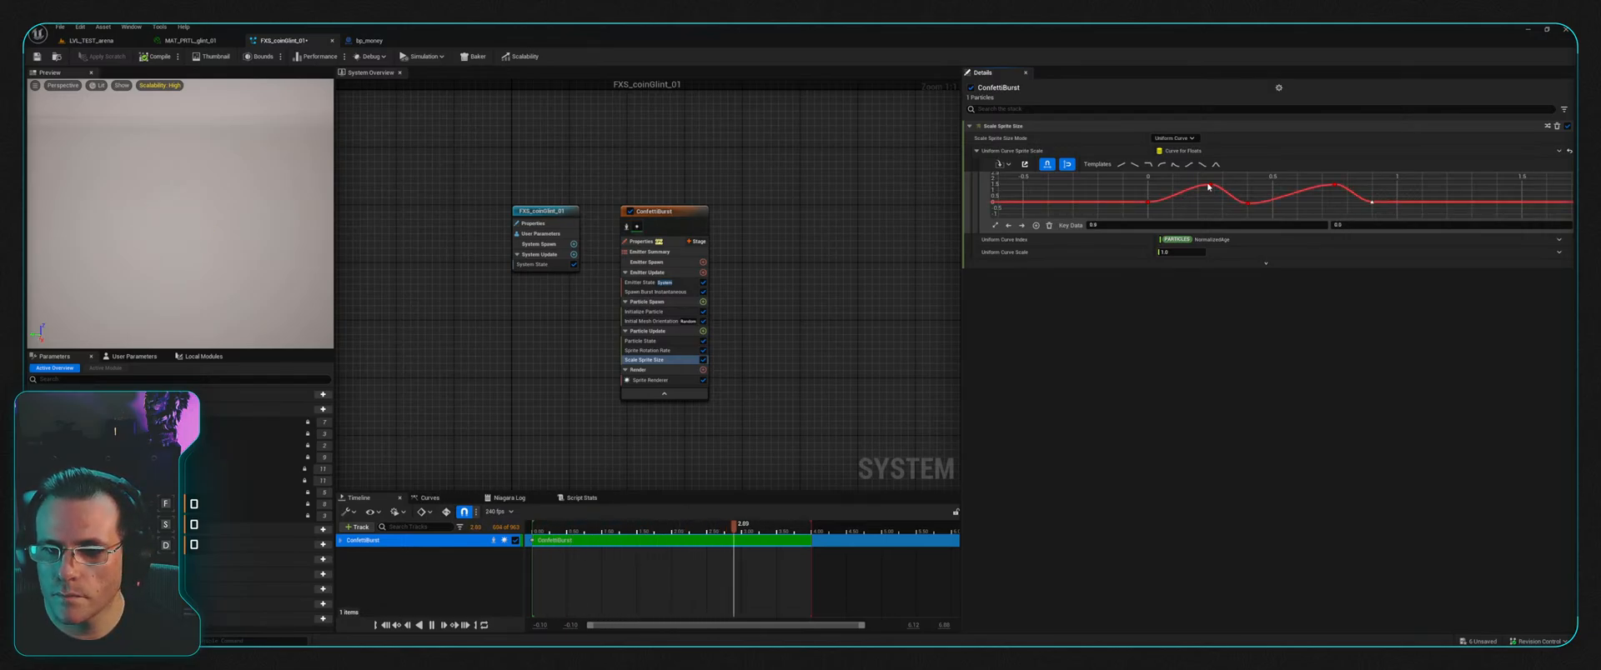
drag(1209, 186, 1172, 184)
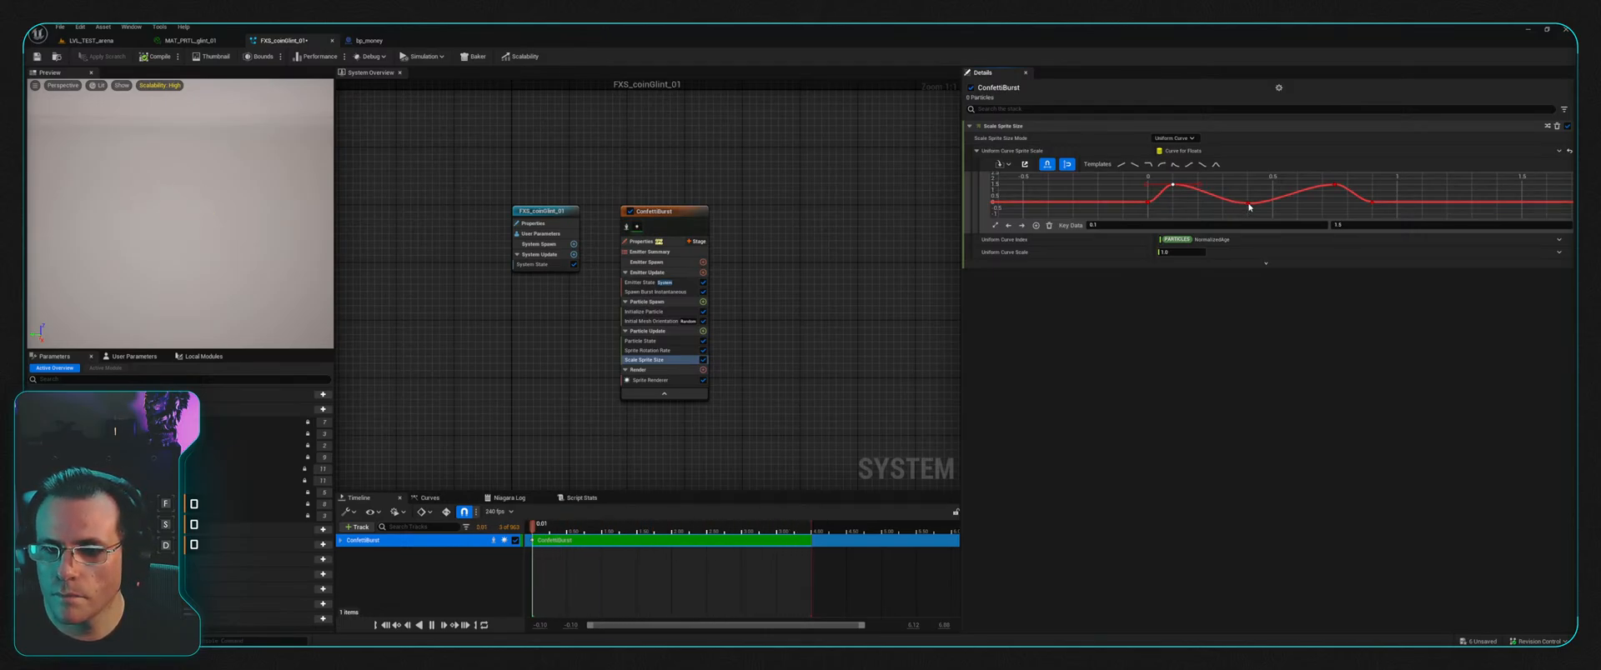
drag(1246, 206, 1205, 204)
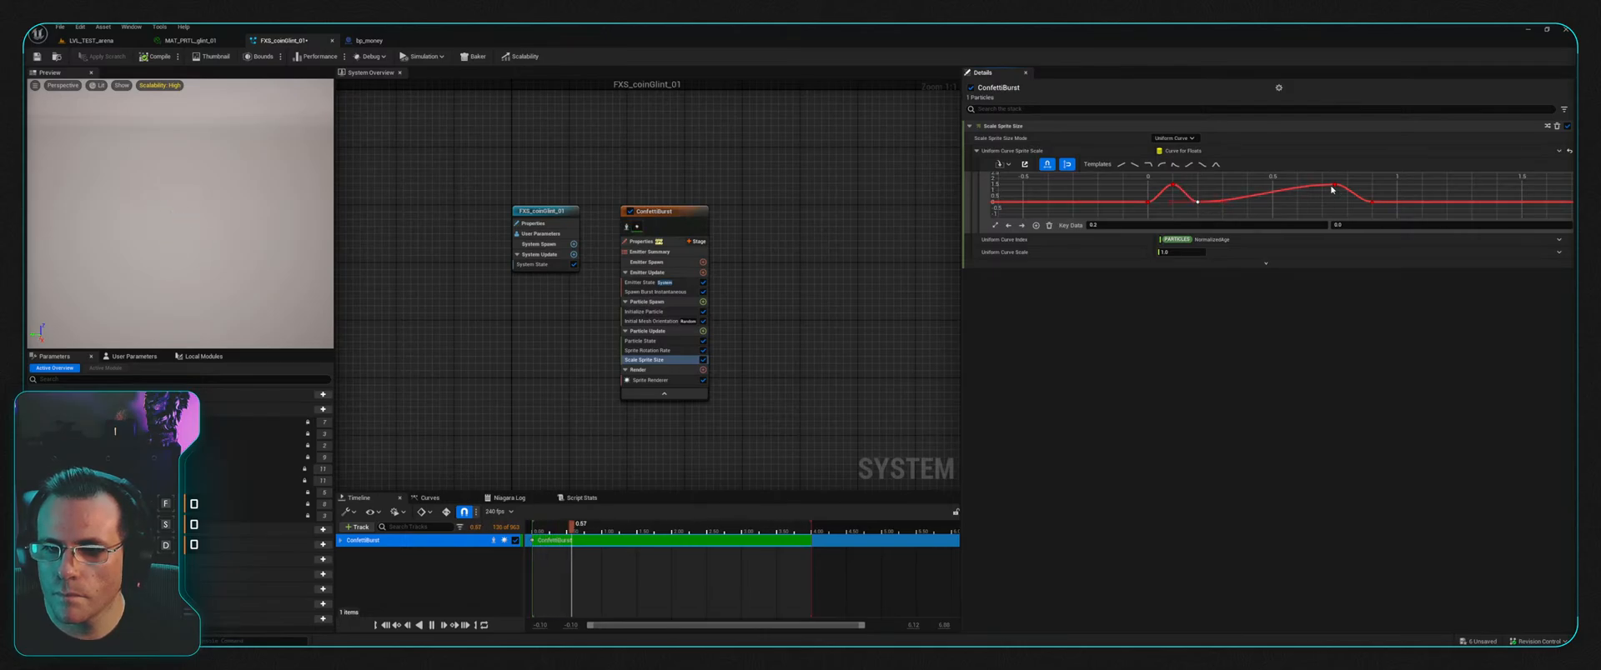
drag(1331, 184, 1273, 185)
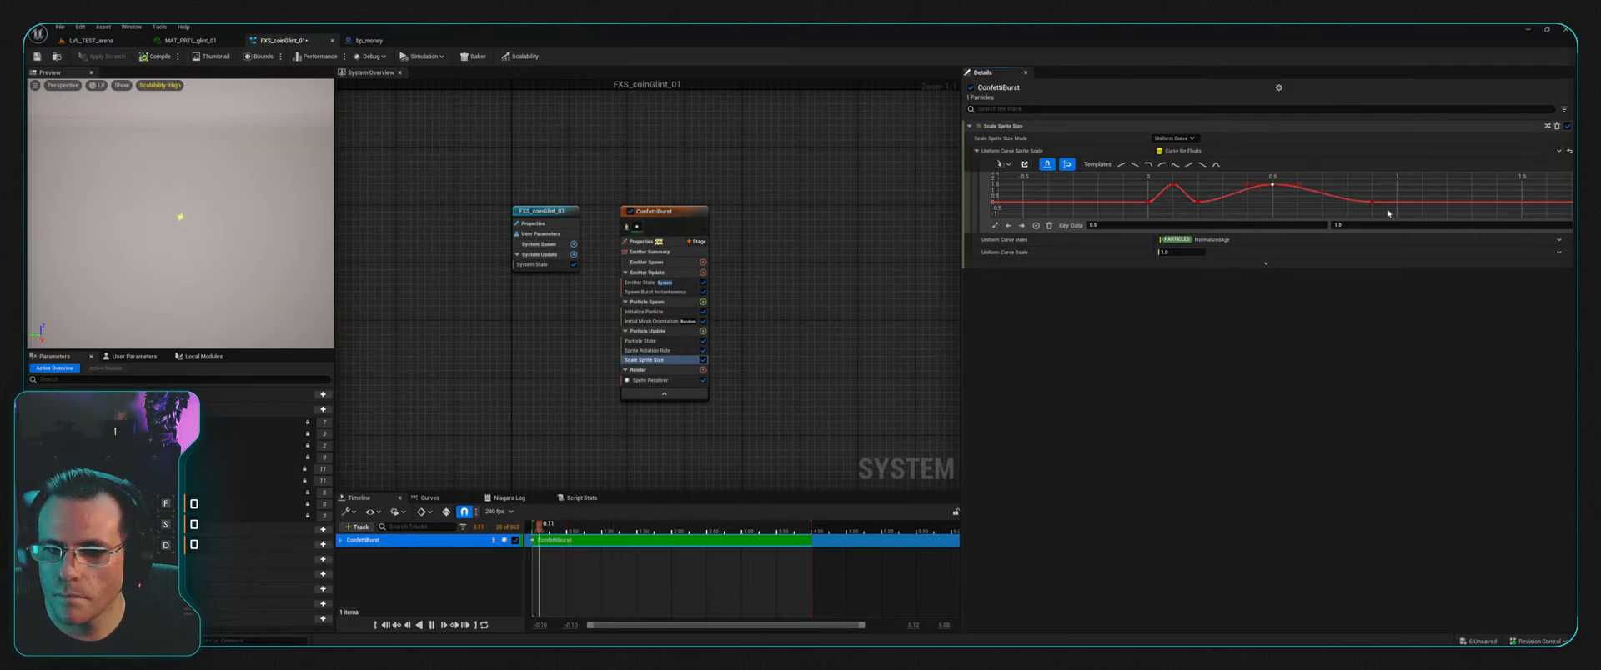
drag(1369, 202, 1297, 202)
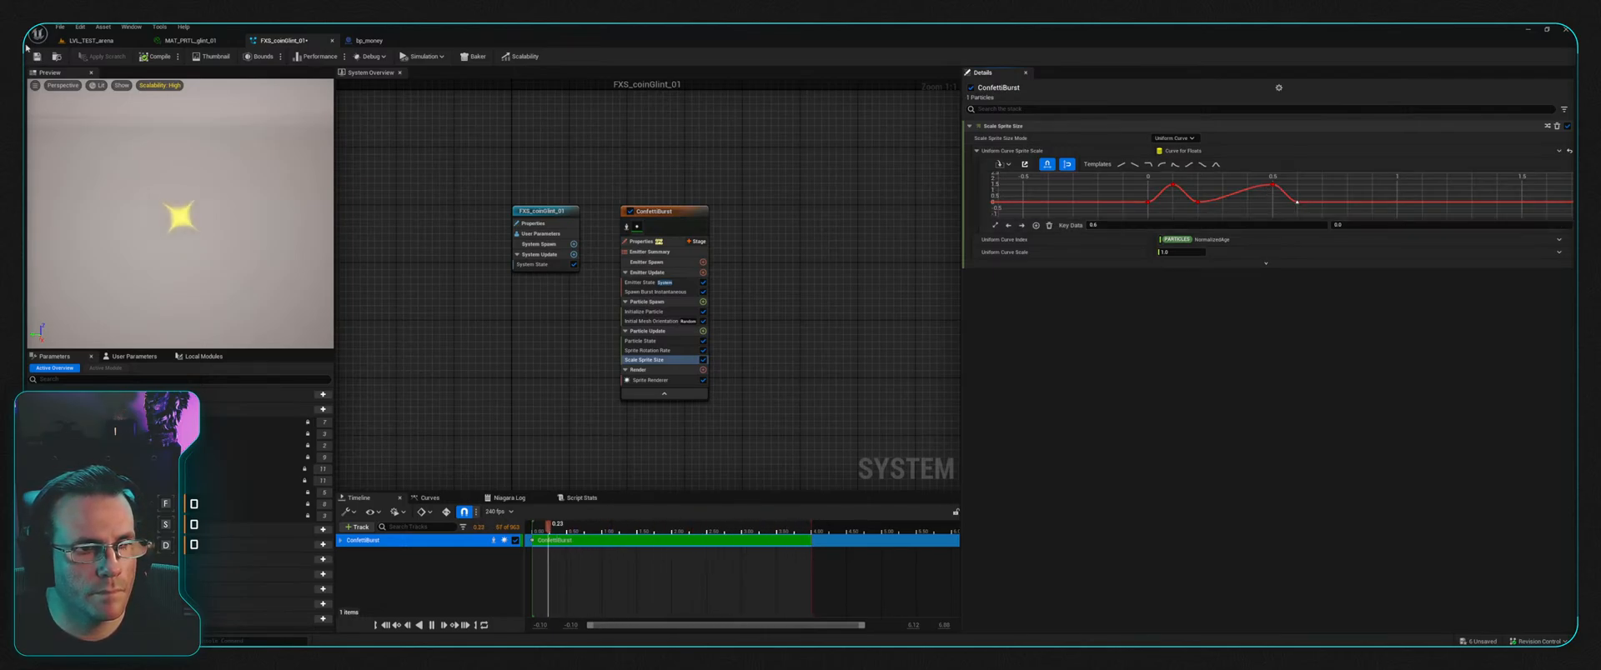
Step: Play the LVL_TEST_arena level, walk to the money pickups to check the retimed glint, and stop playing
click(92, 40)
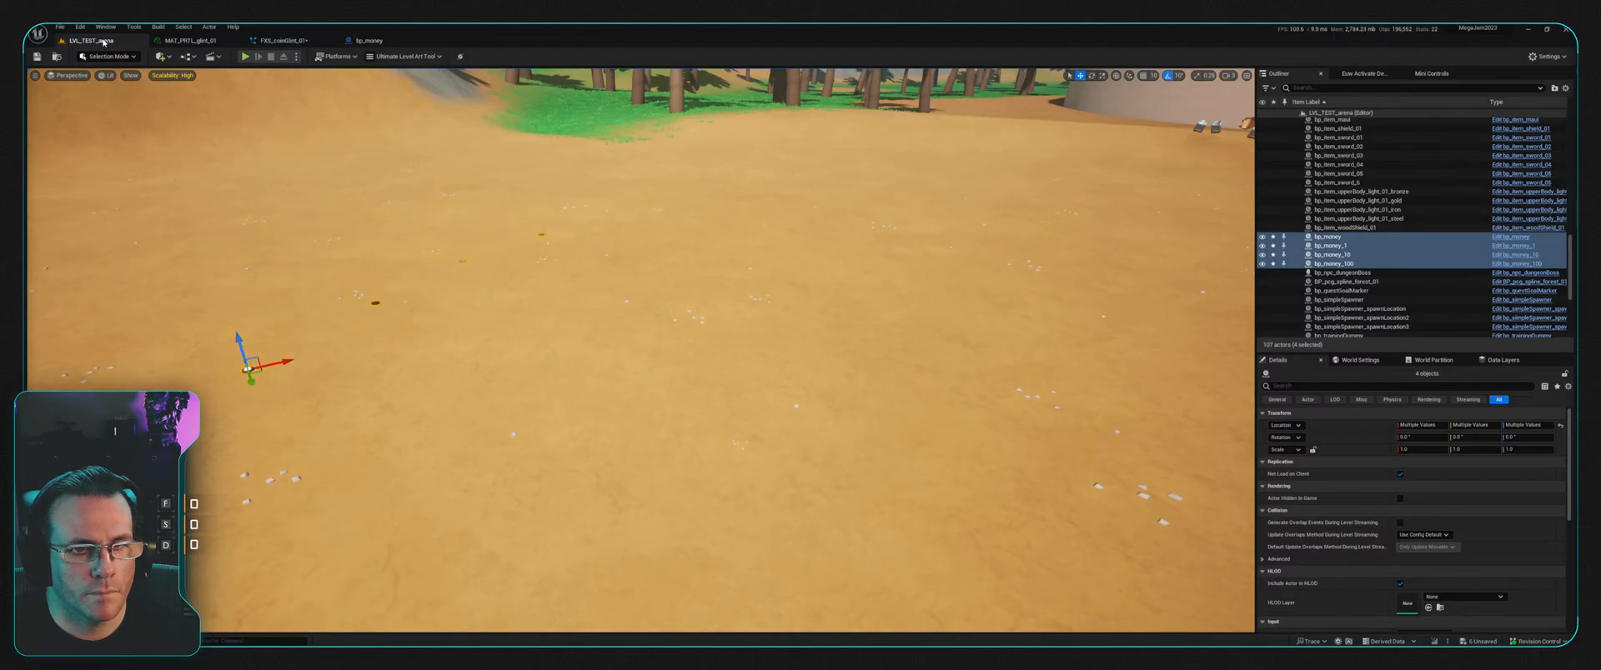
click(245, 56)
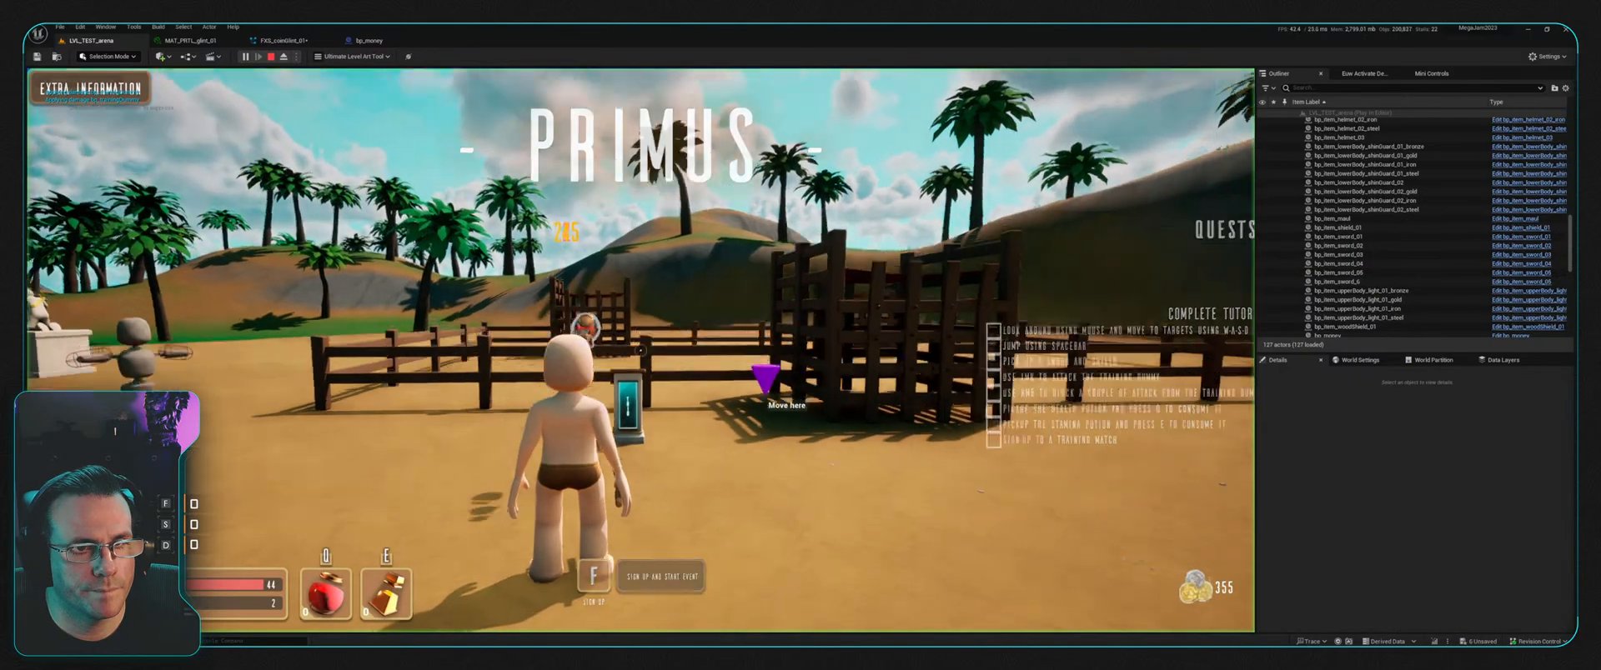
key(w)
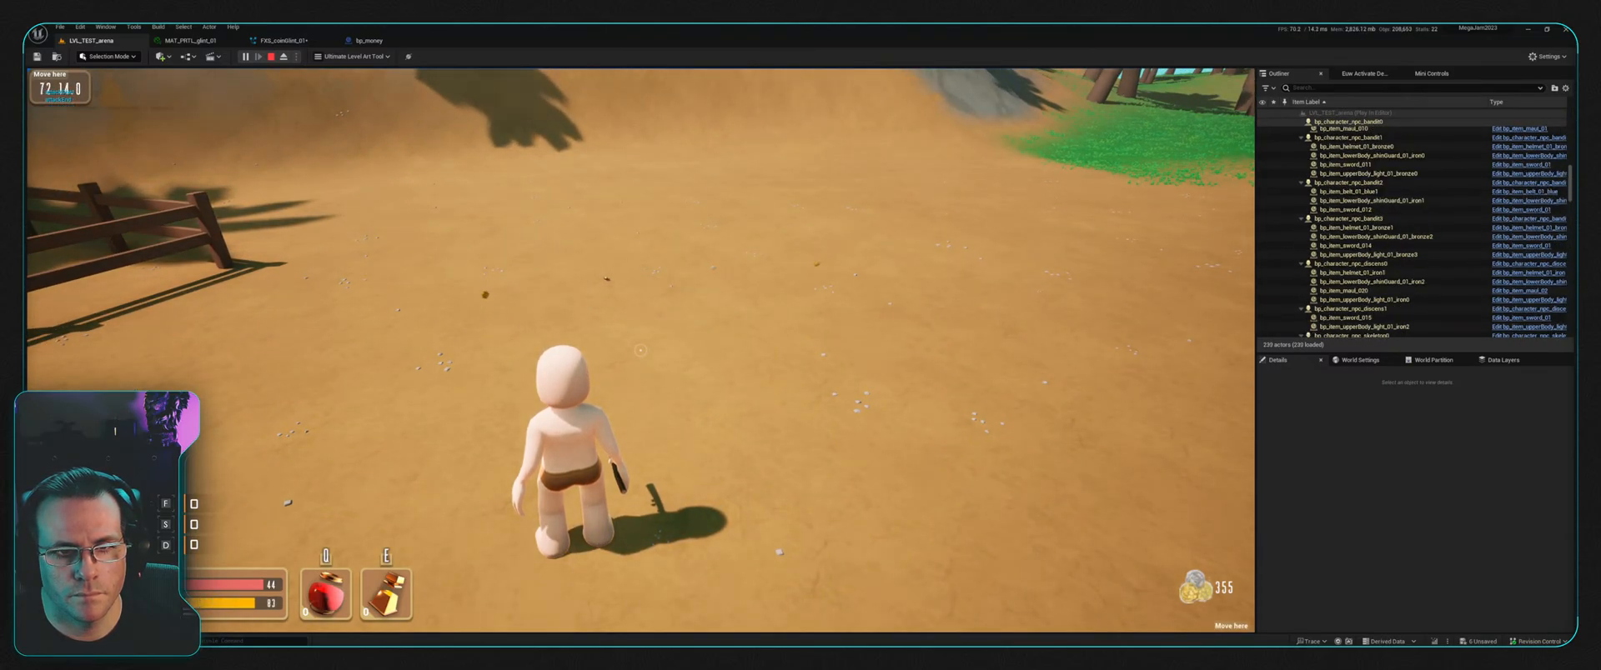
key(Escape)
Step: In FXS_coinGlint_01, move the Scale Sprite Size curve's middle low key to 0.3 and check the values of the low and peak keys
click(190, 40)
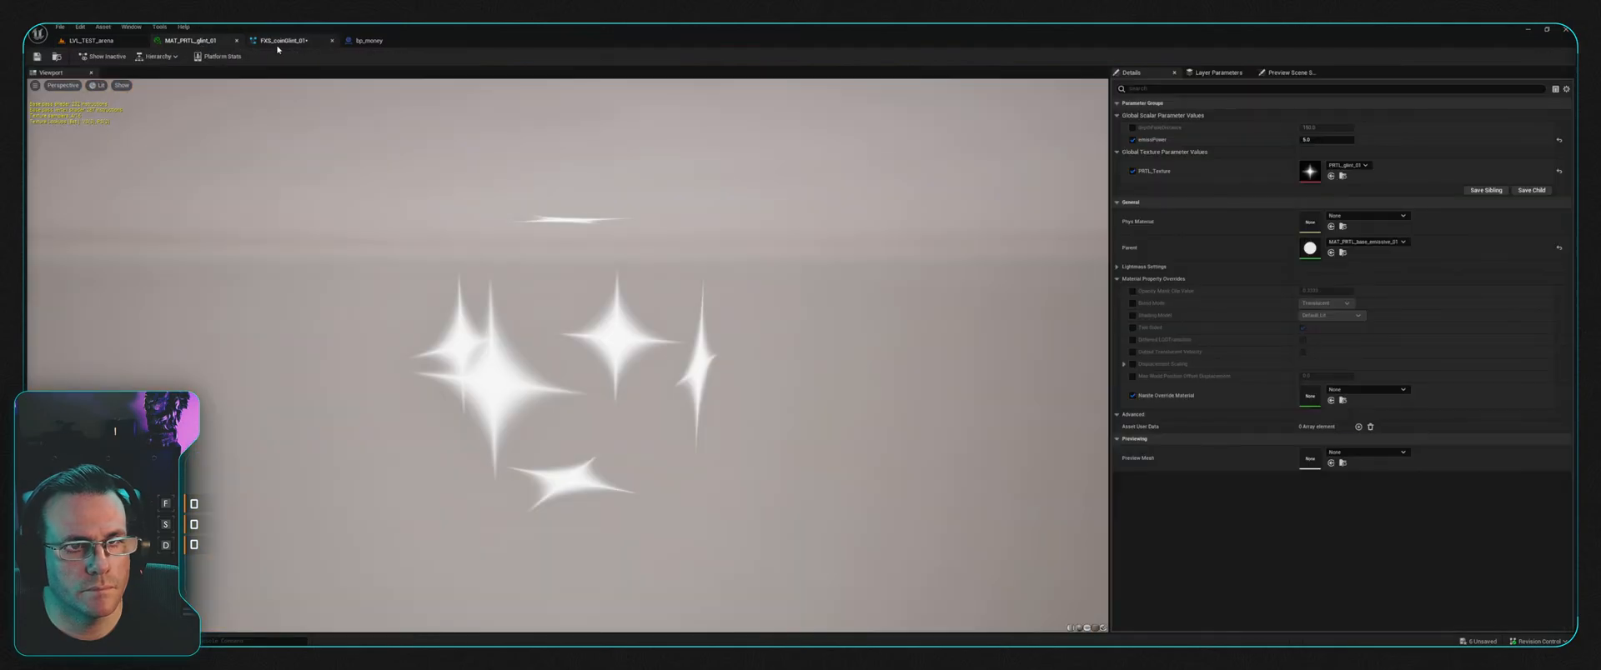
click(283, 40)
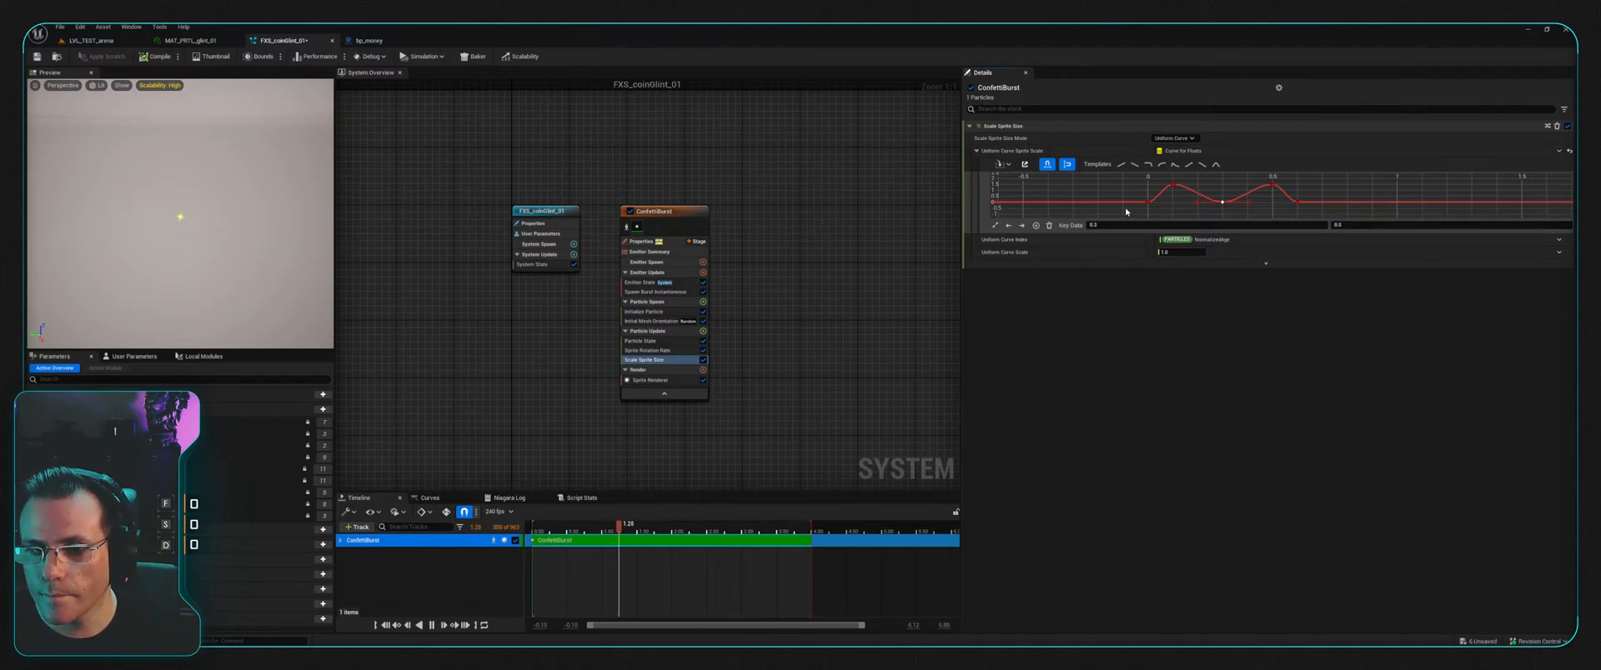
drag(1126, 212, 1363, 199)
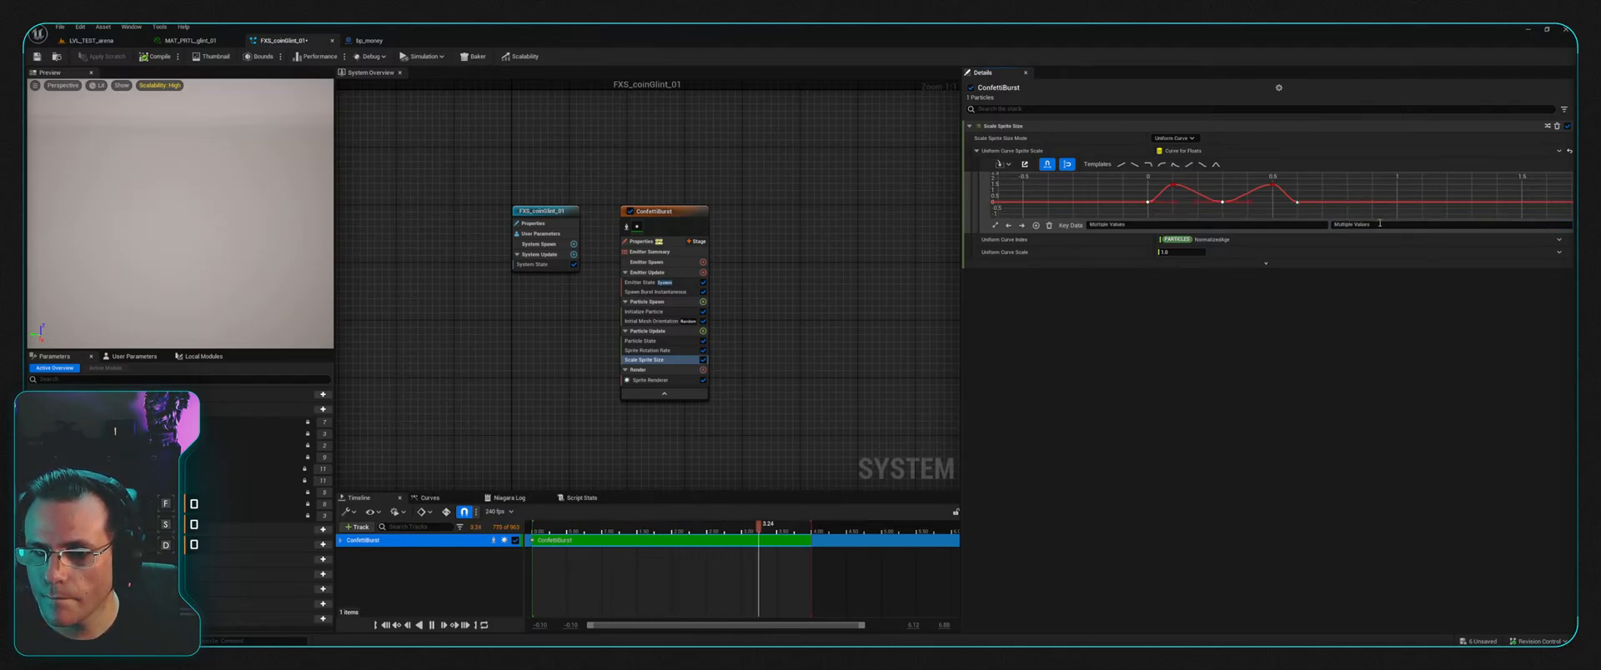
click(1380, 224)
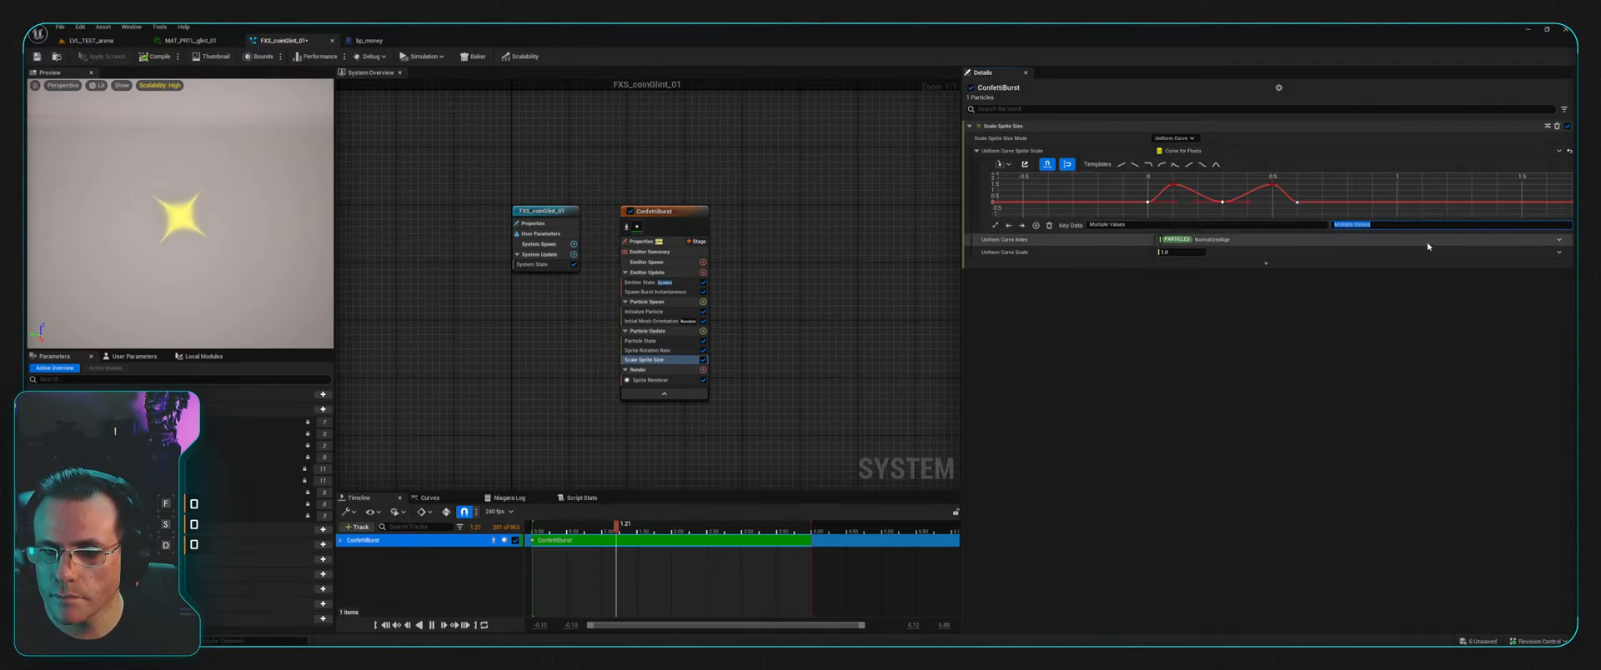
click(1386, 224)
click(1370, 225)
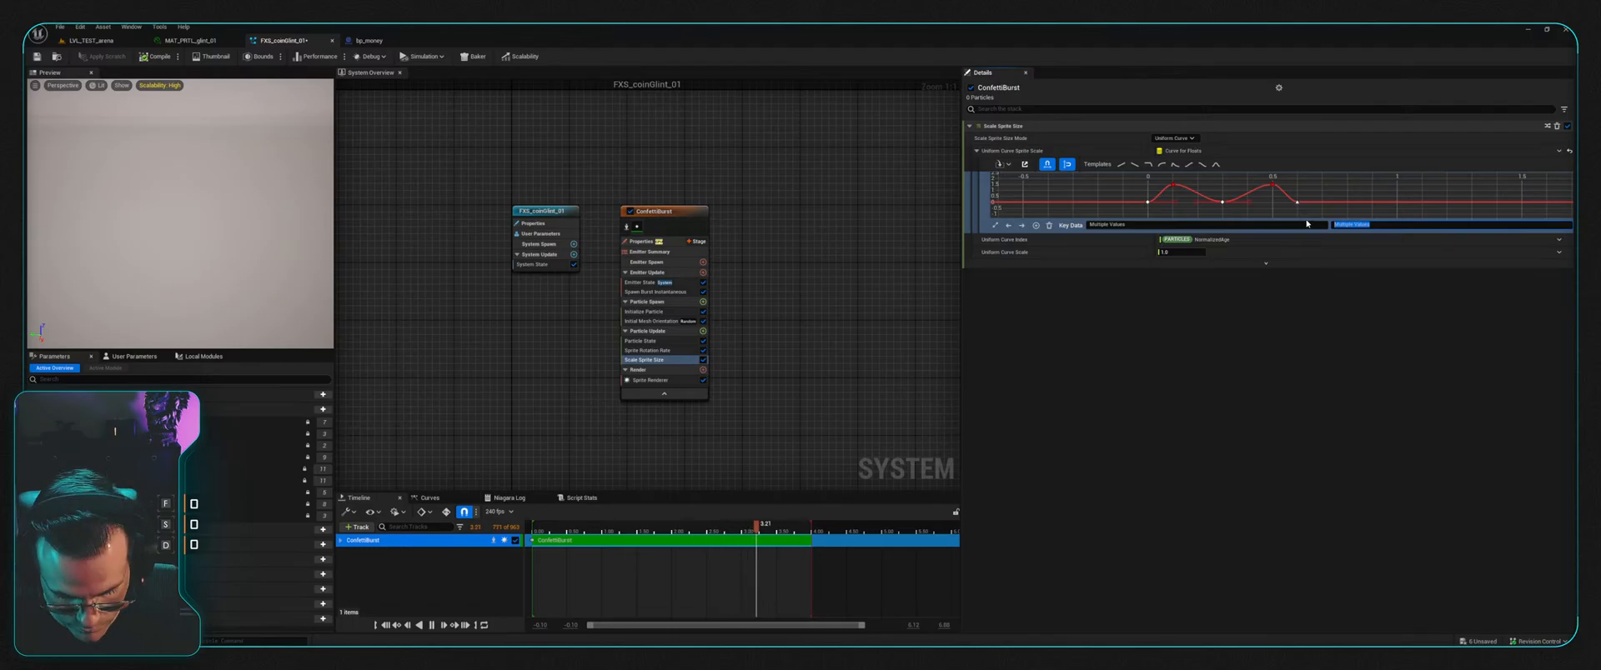
click(1130, 214)
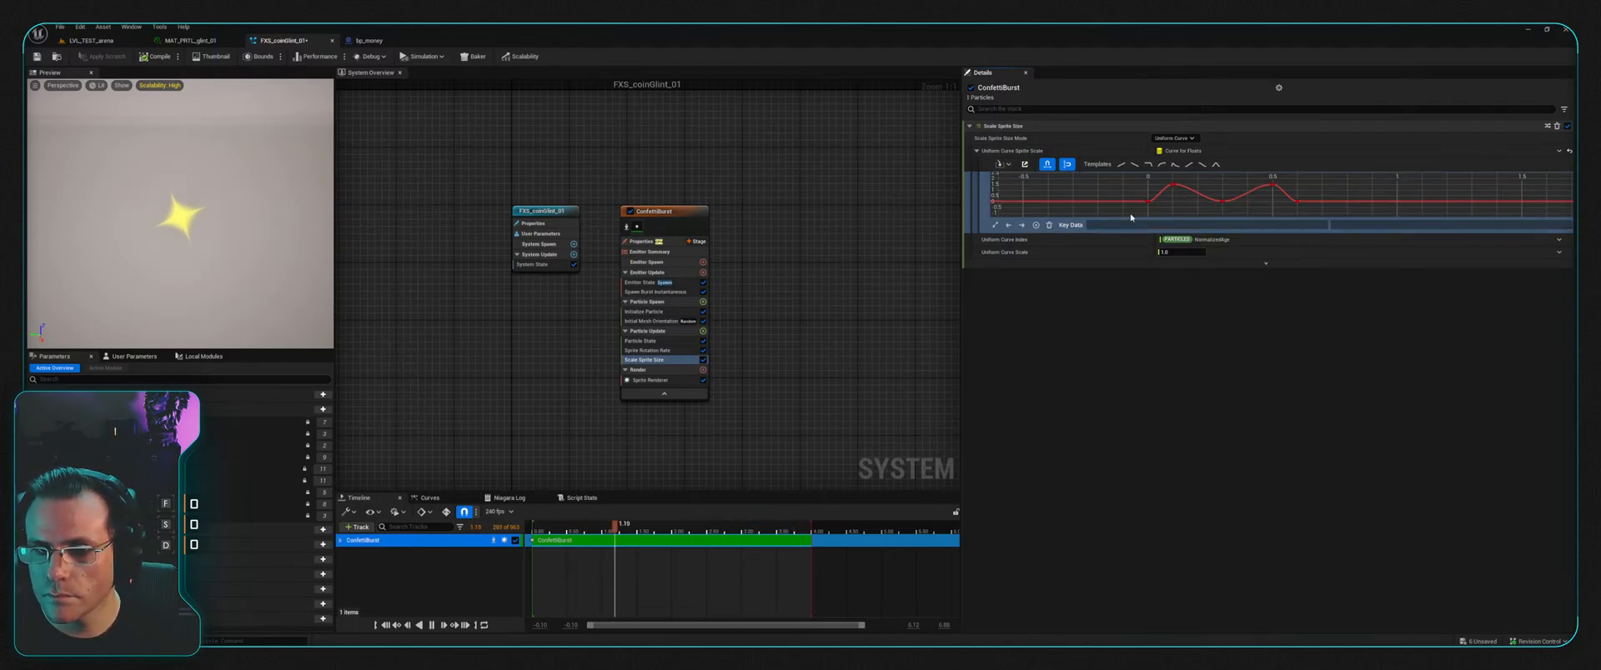
drag(1161, 203, 1164, 204)
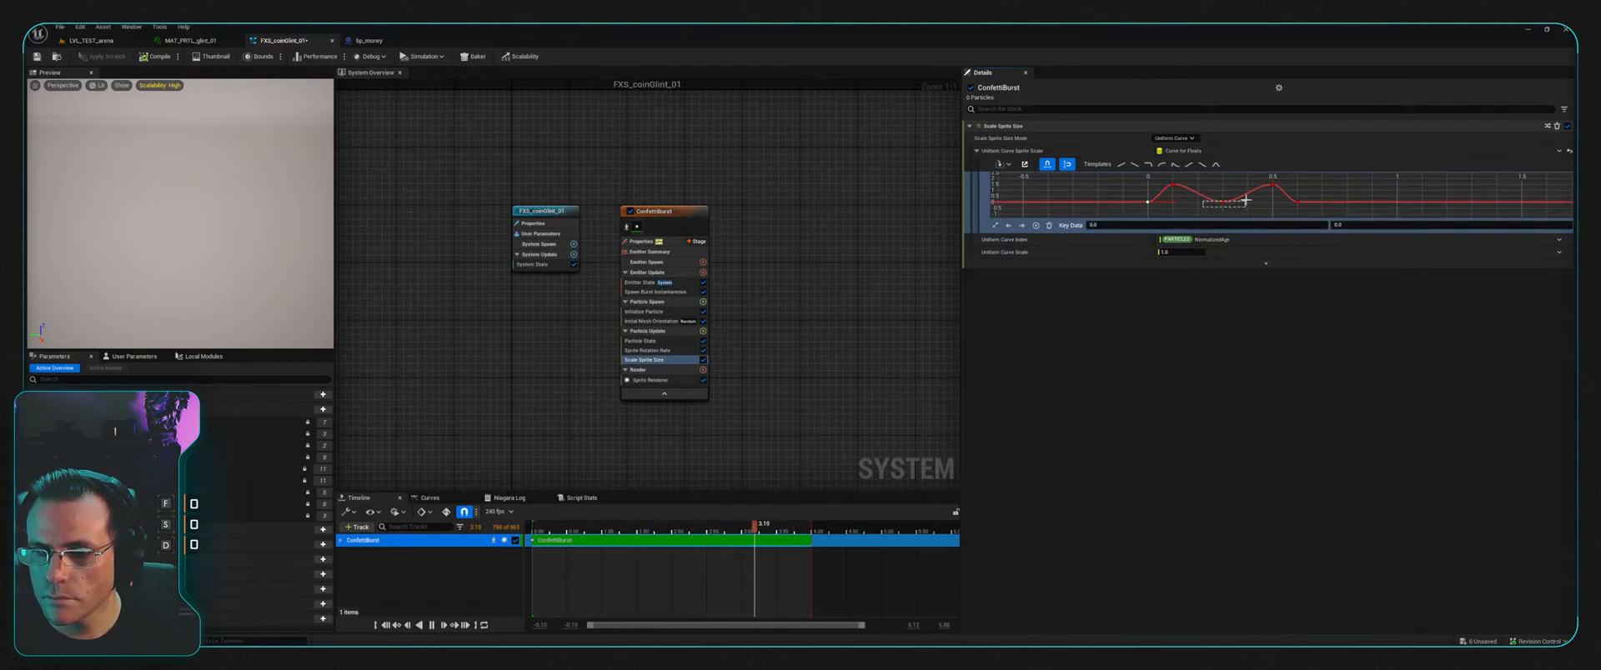
click(1297, 203)
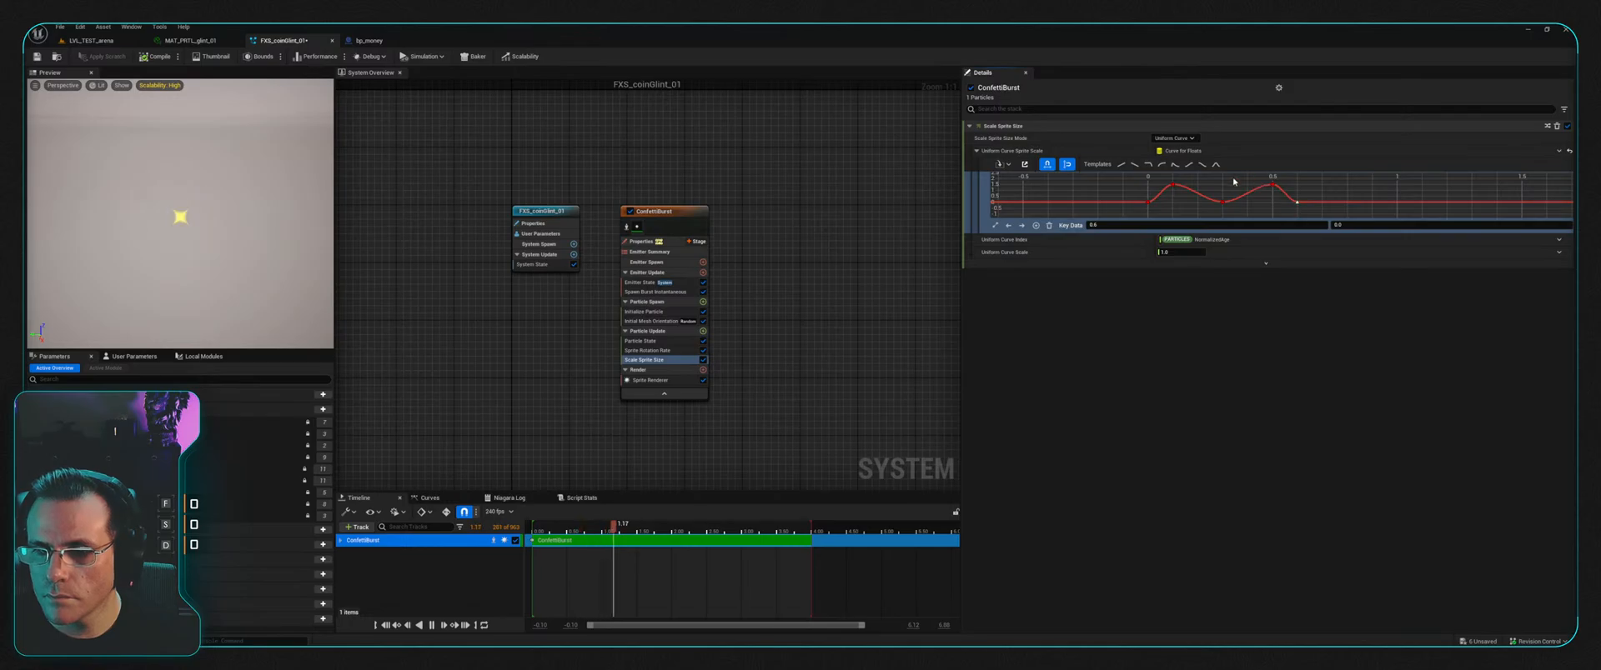
drag(1217, 186, 1280, 194)
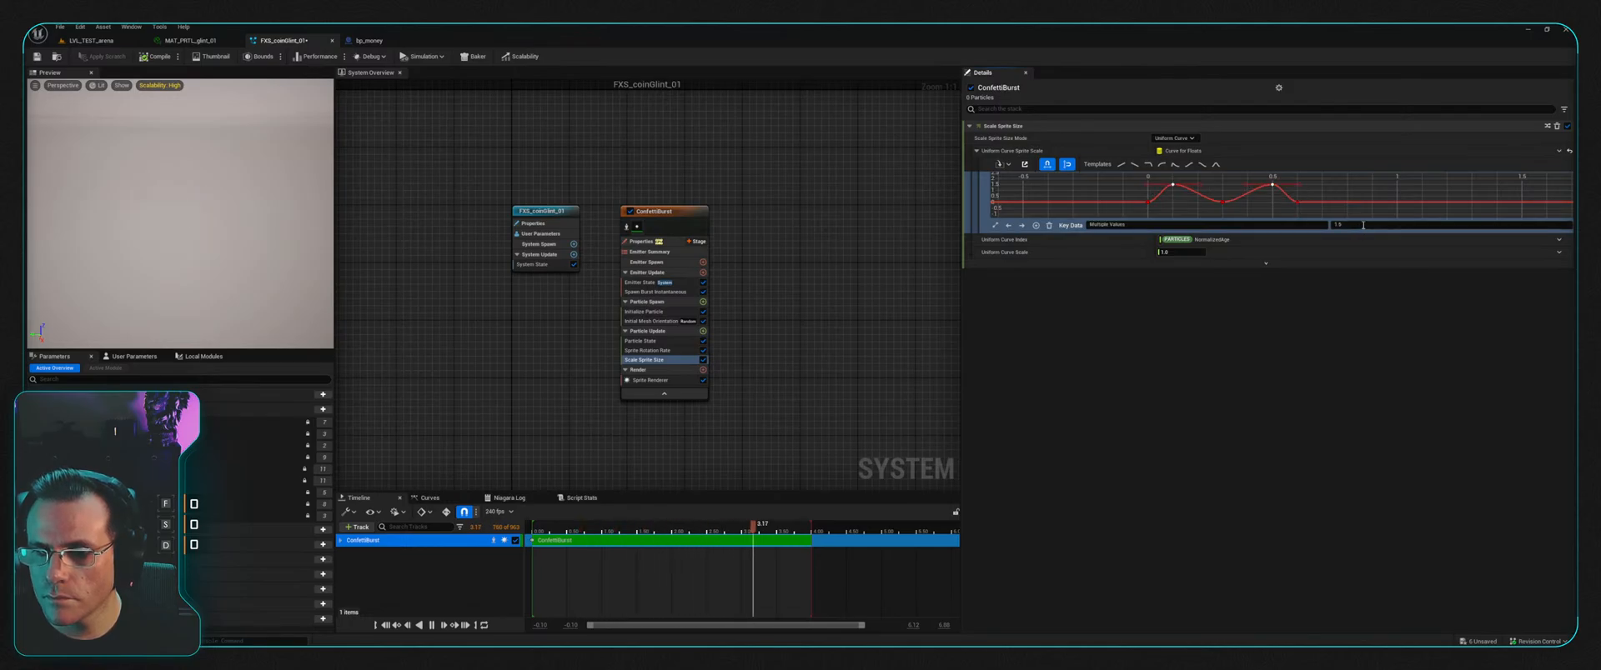
Step: Set the Uniform Sprite Size in ConfettiBurst's Initialize Particle module to 30 and save the system
click(665, 312)
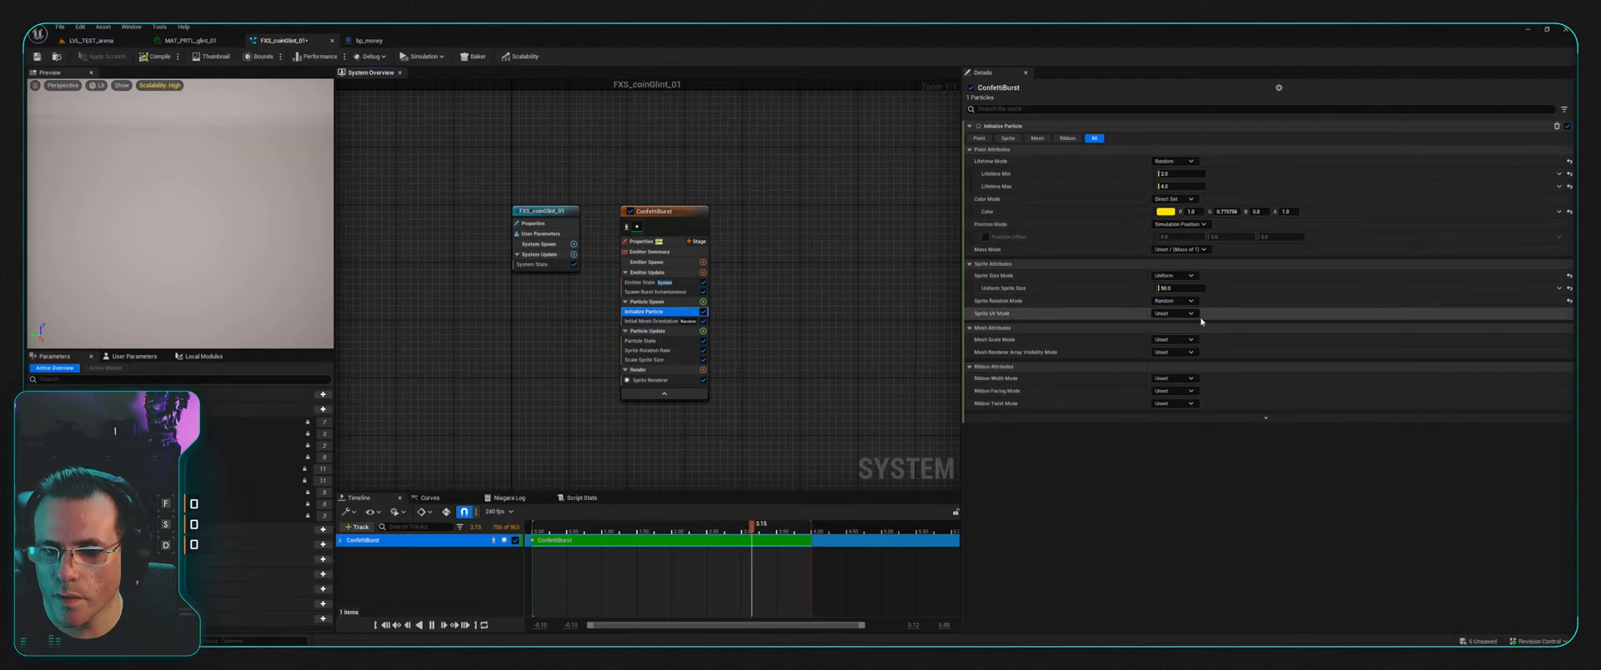
click(1182, 288)
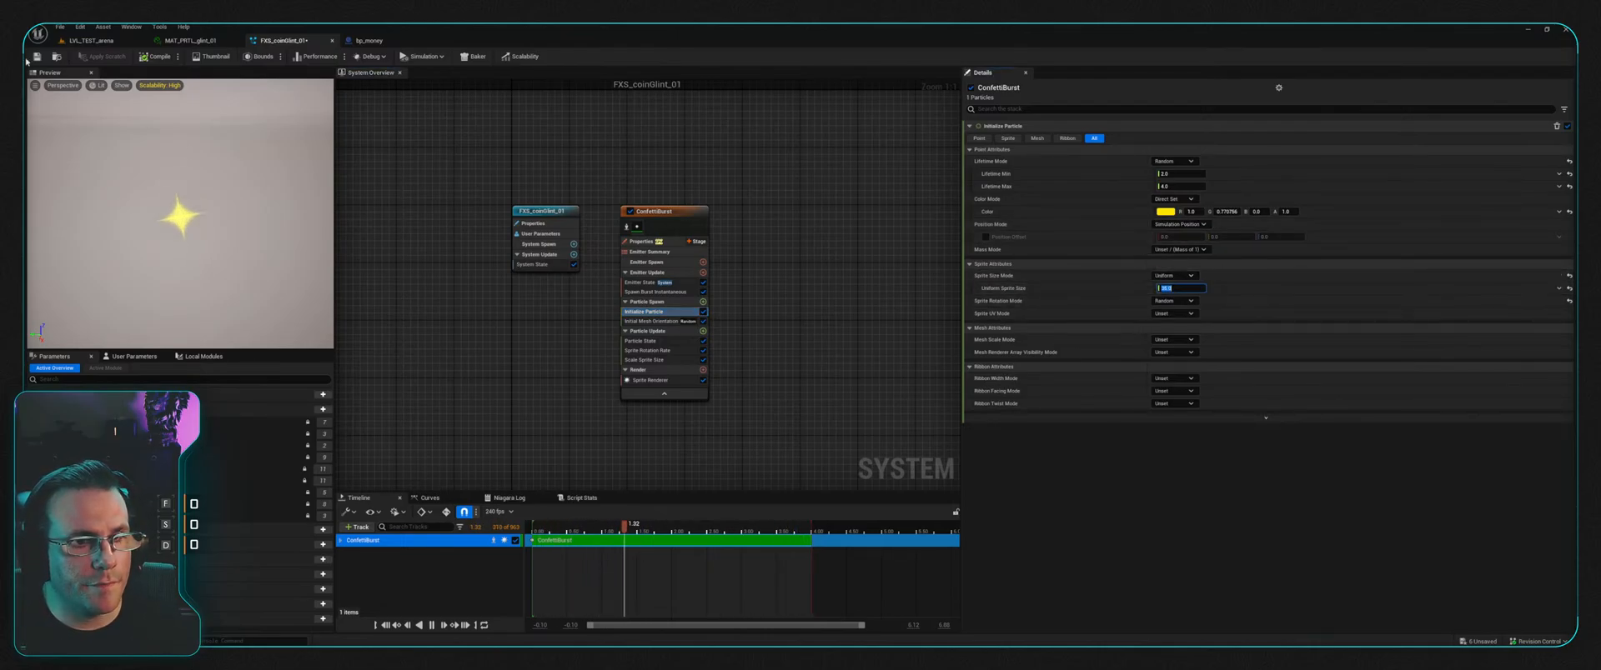
Step: Play the arena level again, walk the character to the coins to check the glint's size and timing, and stop playing
click(100, 40)
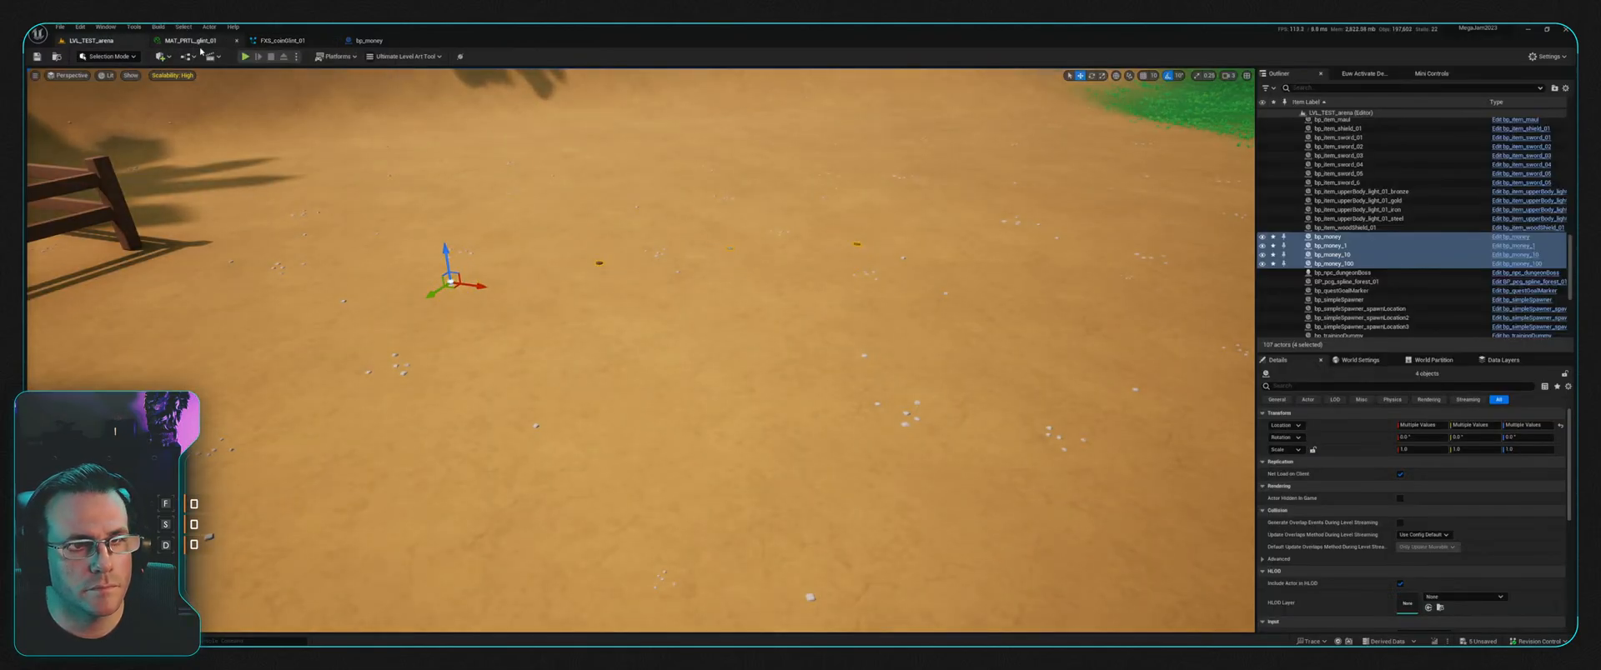
click(245, 57)
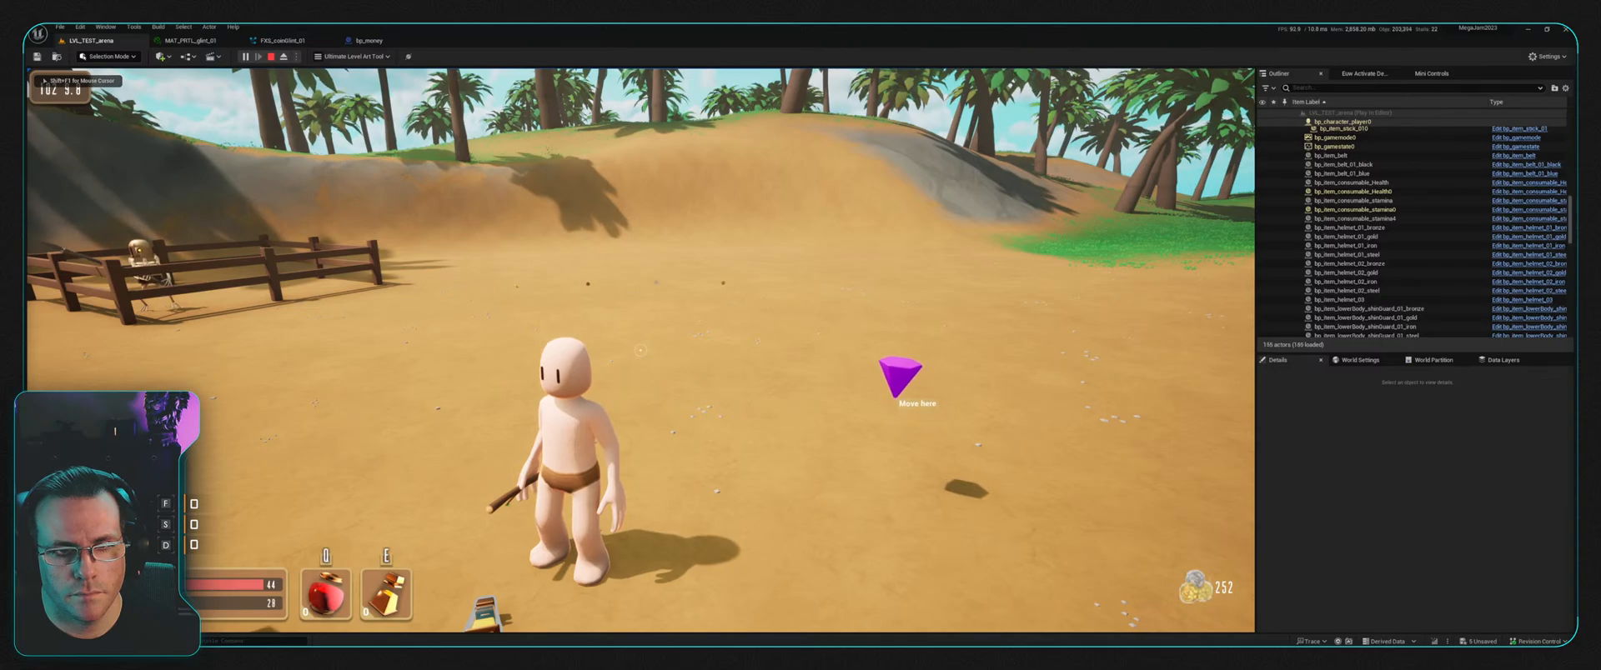
key(w)
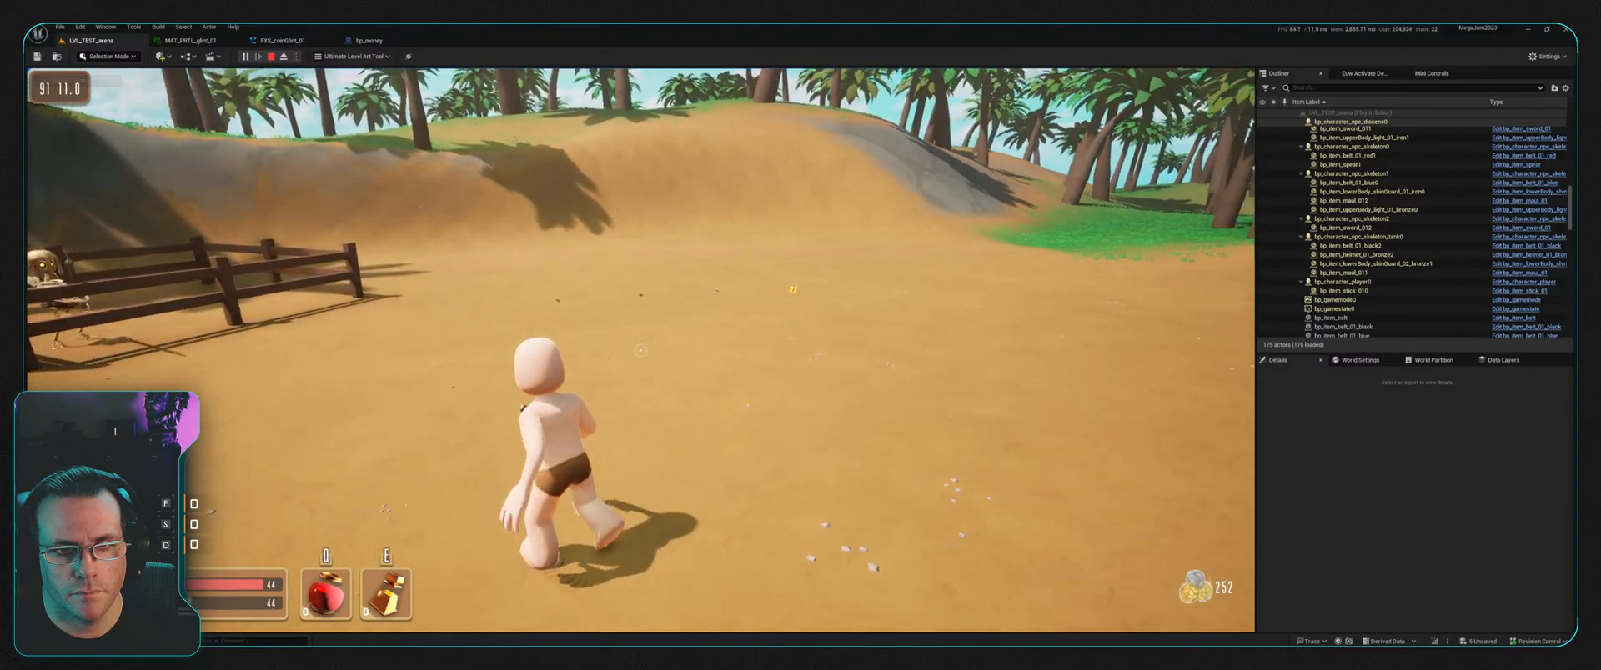
key(w)
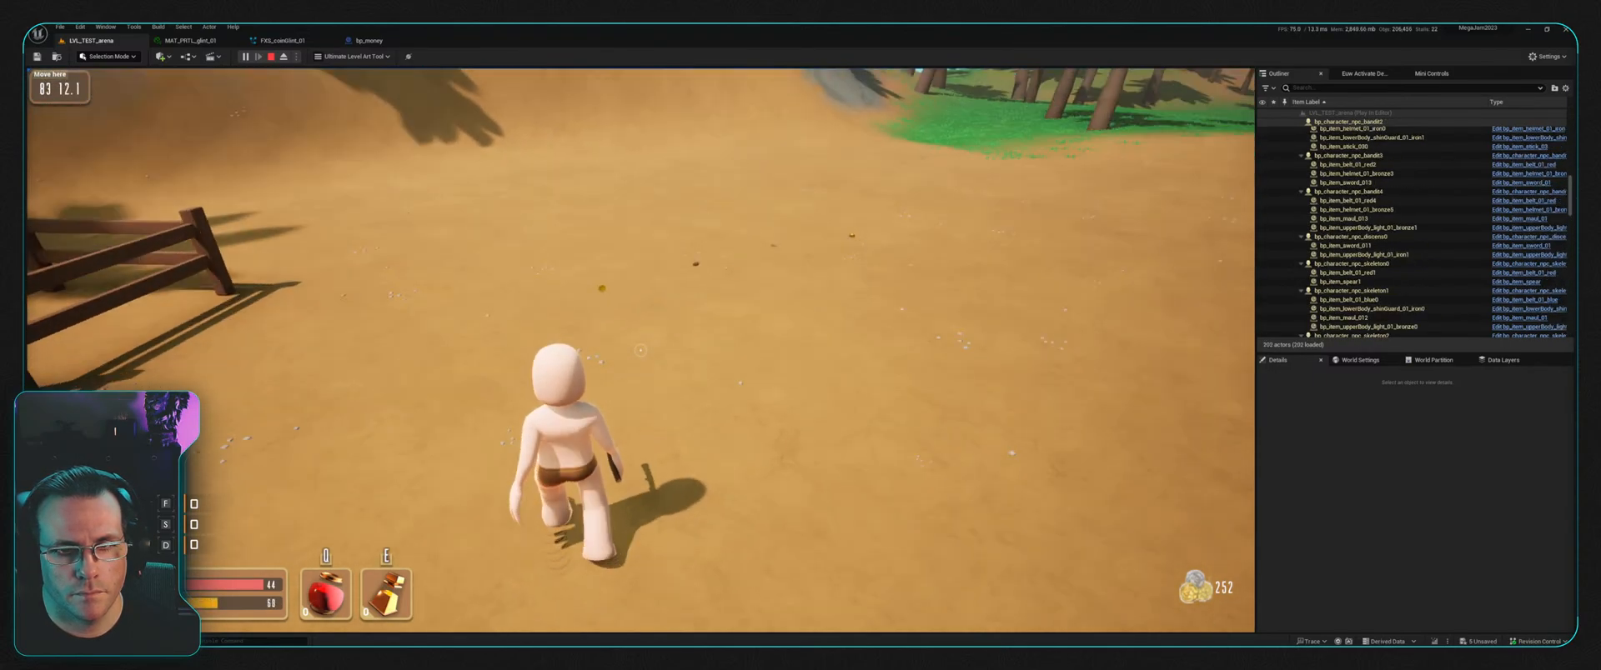
key(w)
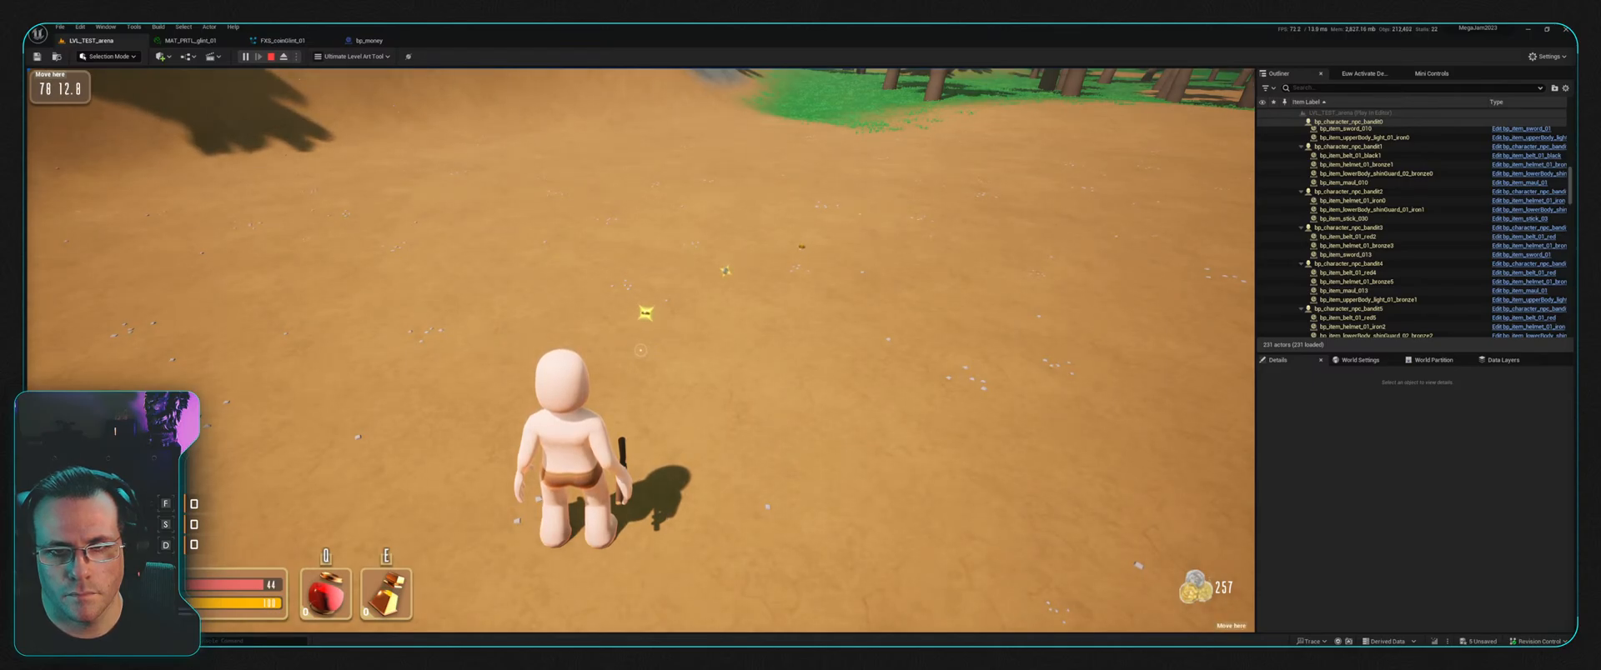
key(Escape)
Step: Set the emissive power of the MAT_PRTL_glint_01 material instance to 0.5
click(182, 41)
click(271, 40)
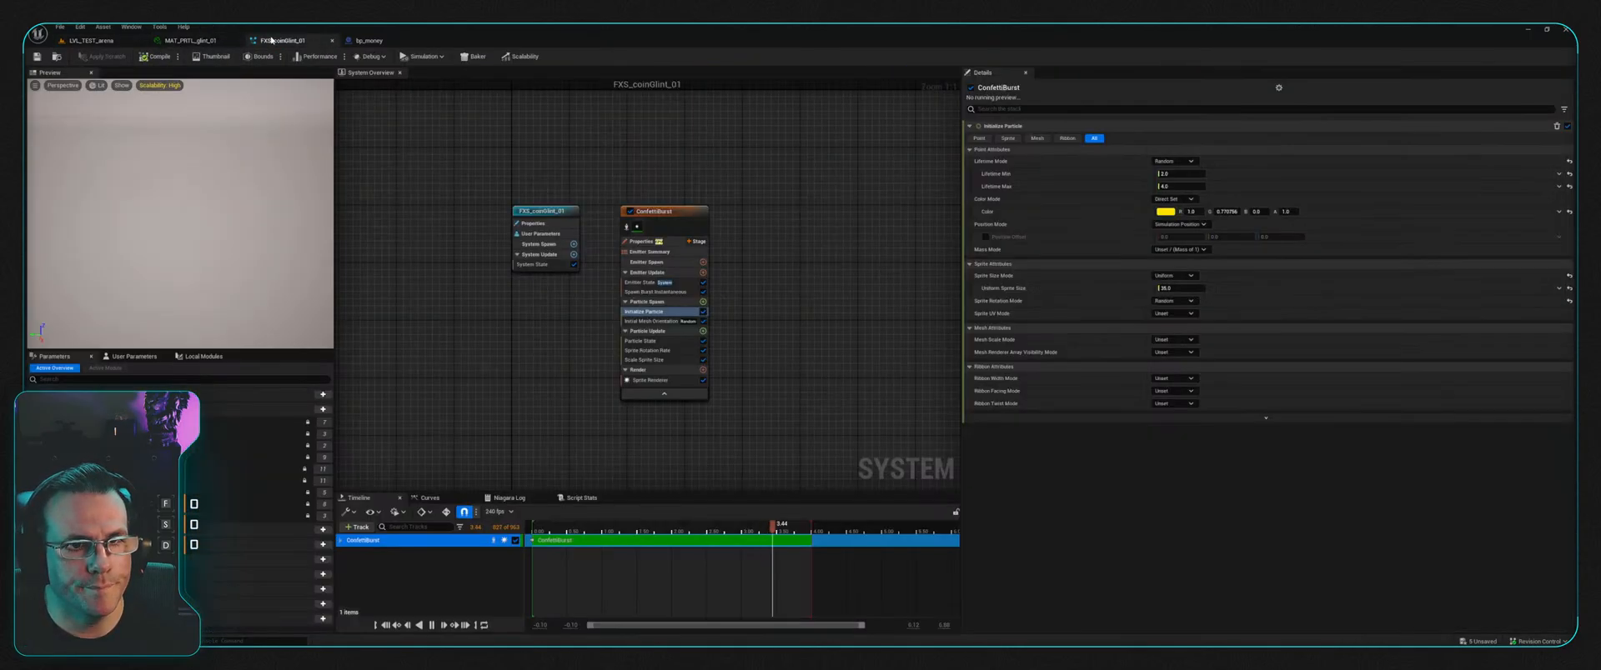
click(210, 40)
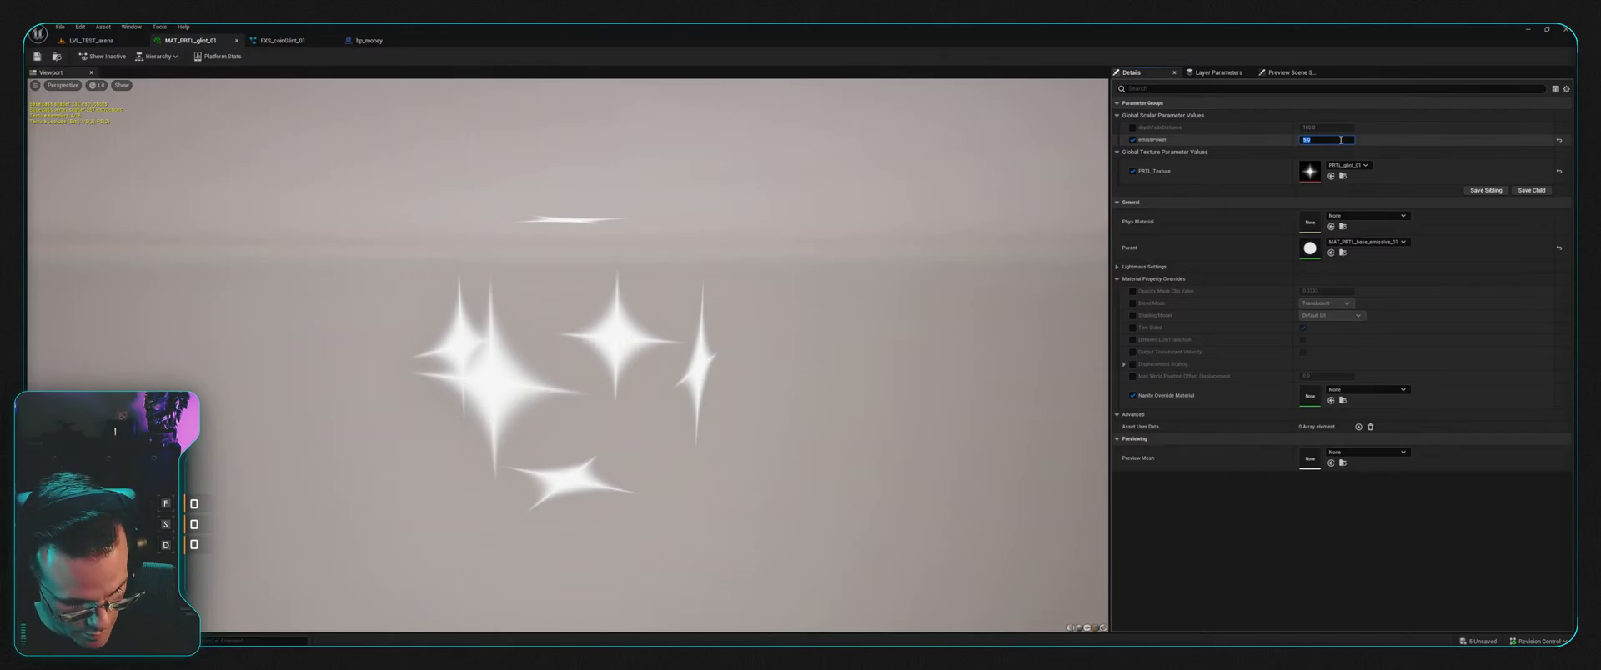
text(0.5)
key(Return)
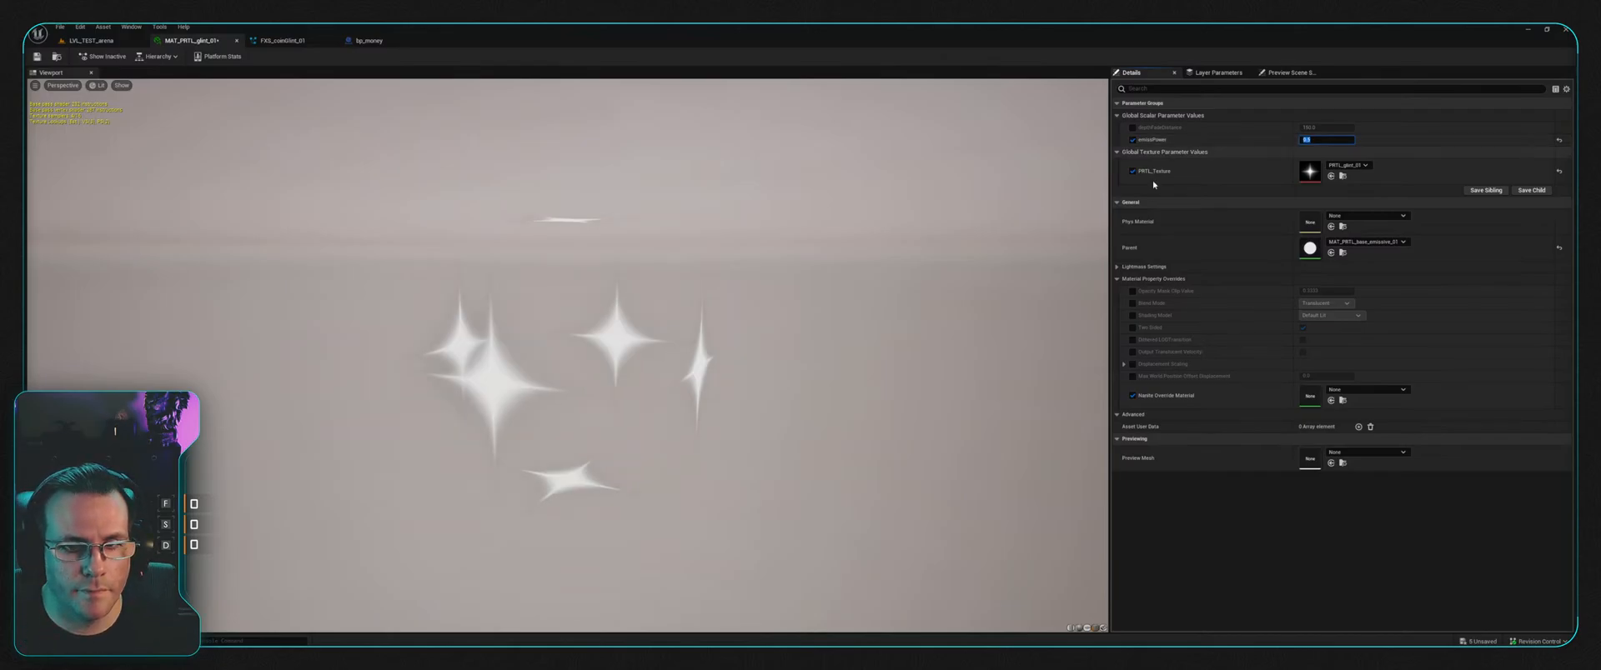
Step: Set the emissive power of the MAT_PRTL_glint_01 material instance to 0.1 and save it
click(1318, 139)
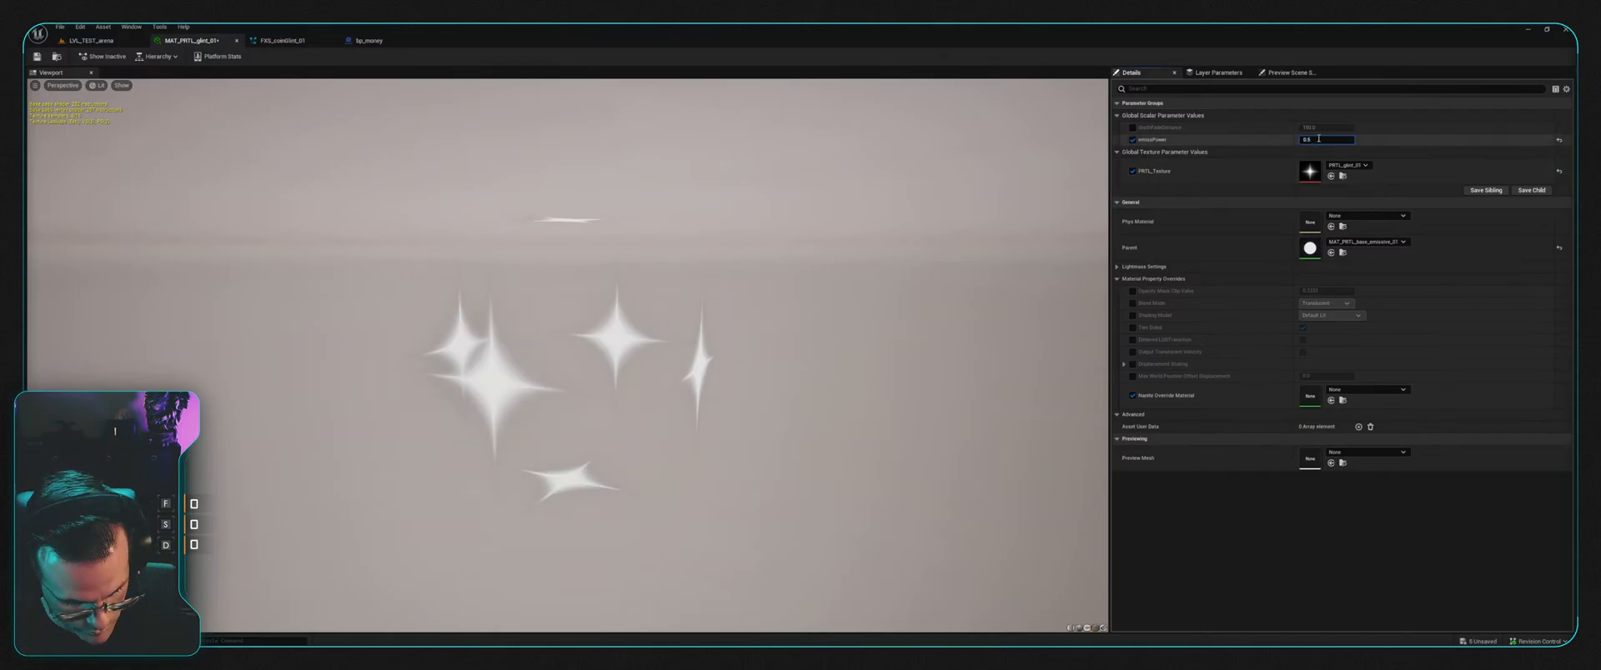
key(BackSpace)
text(1)
key(Return)
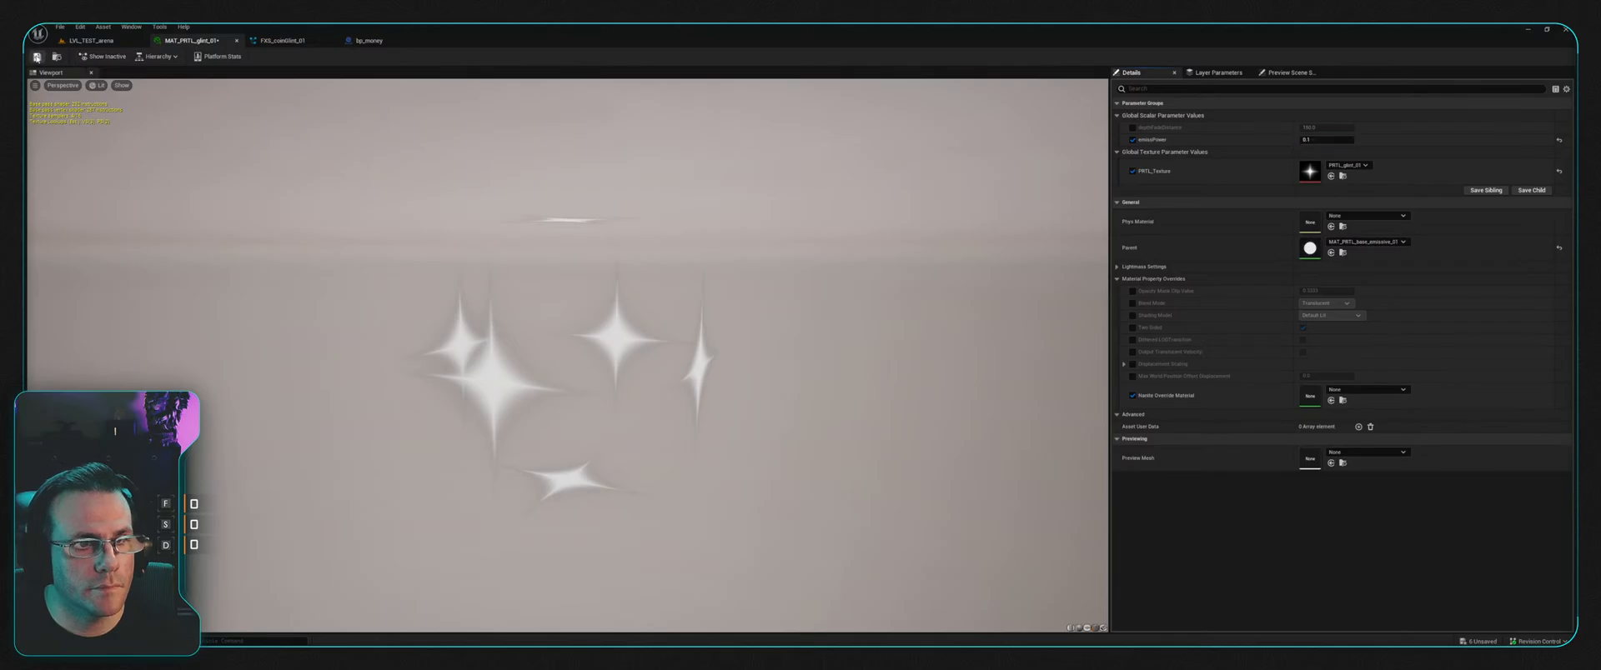
Step: Play the arena level, walk the character toward the coins to check the dimmer glint, and stop playing
click(105, 42)
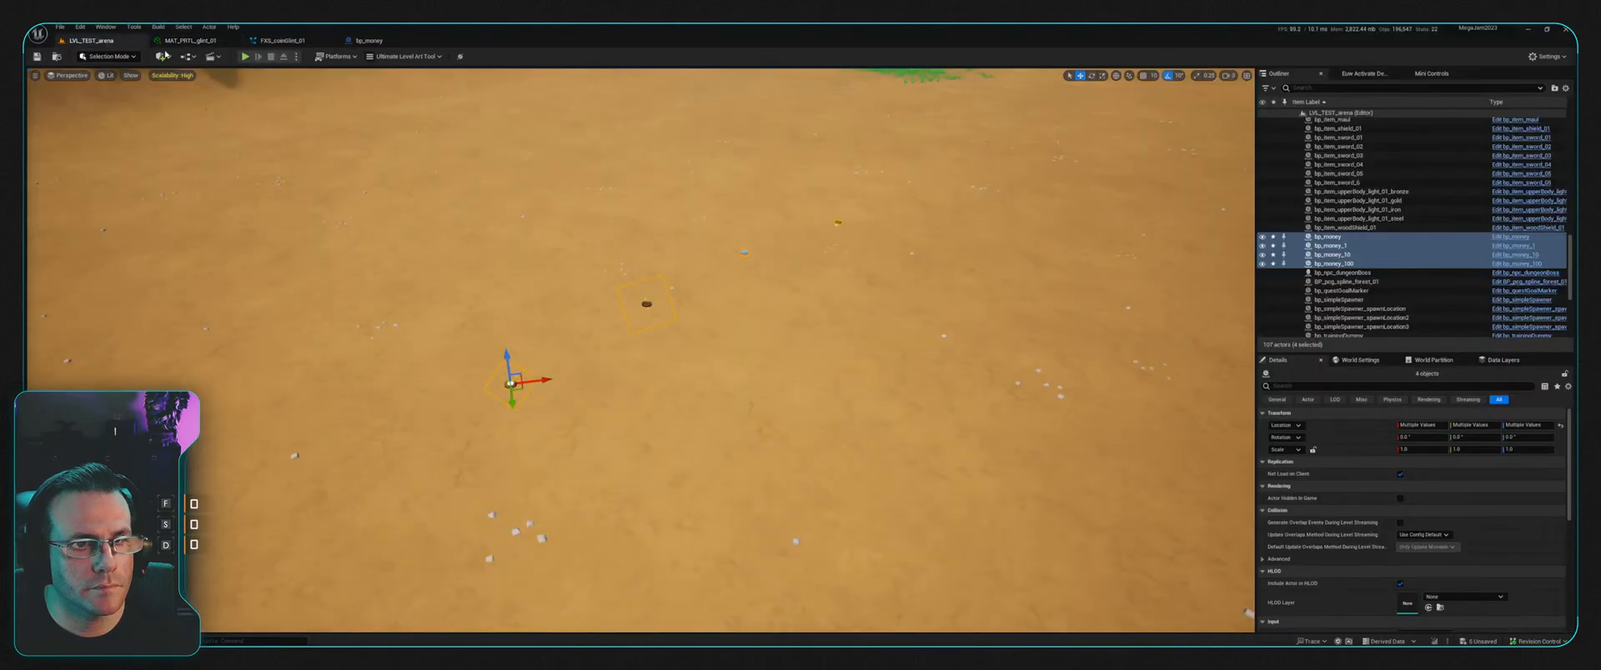
click(245, 56)
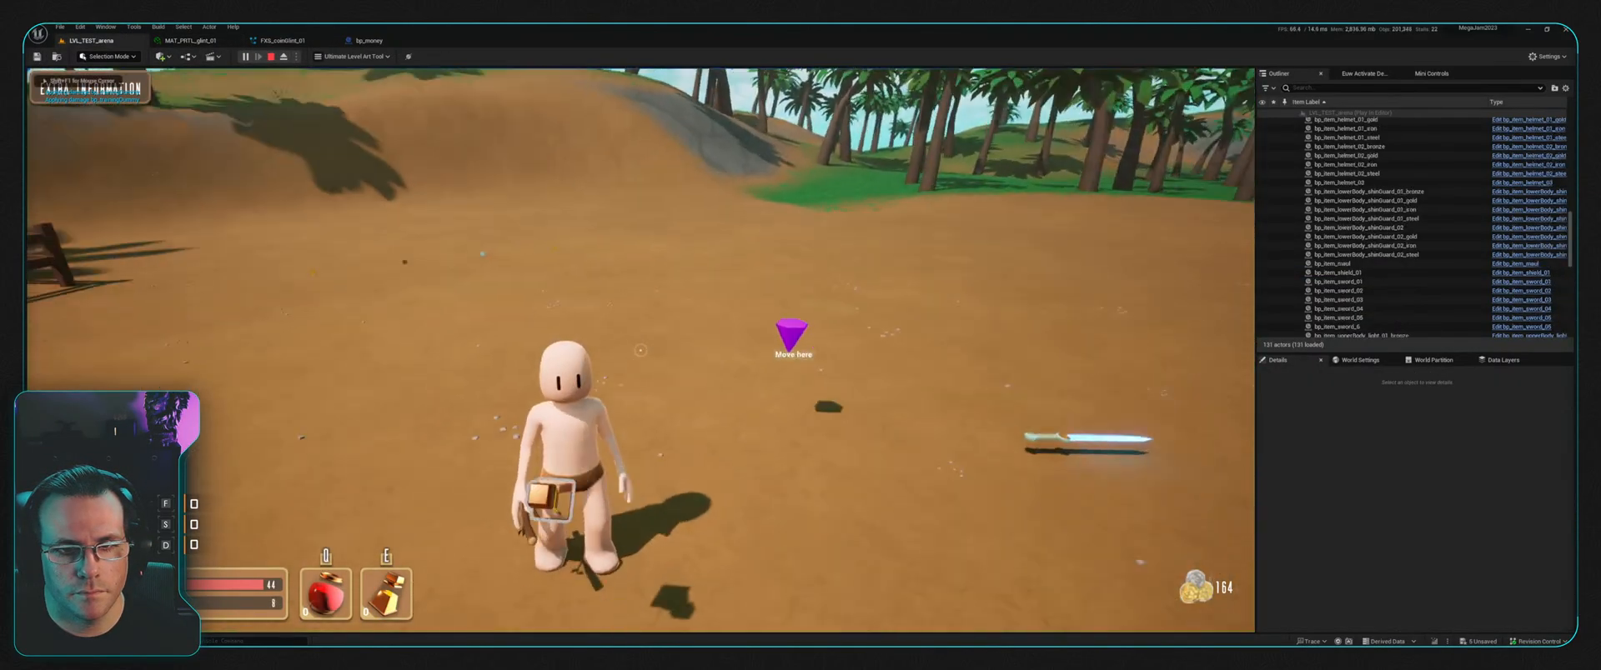
key(w)
key(d)
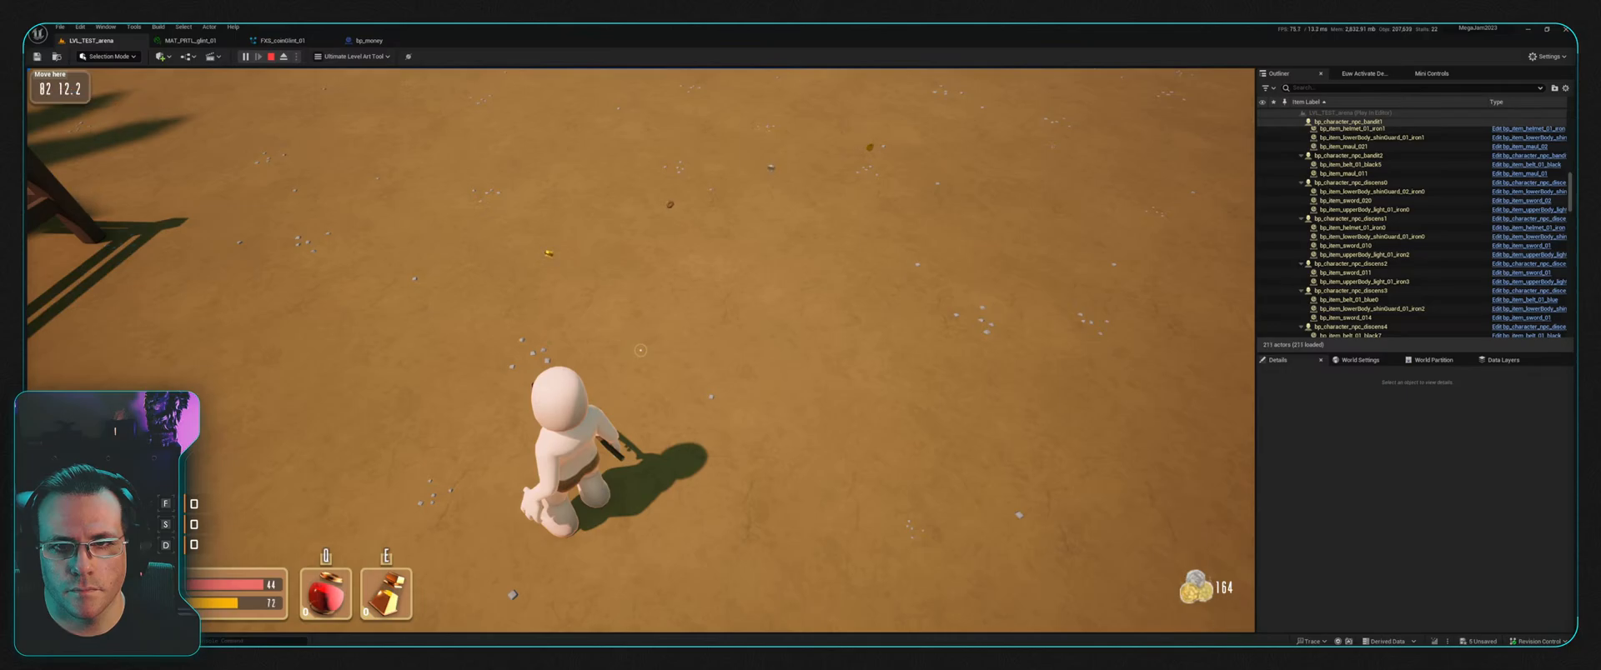
key(Escape)
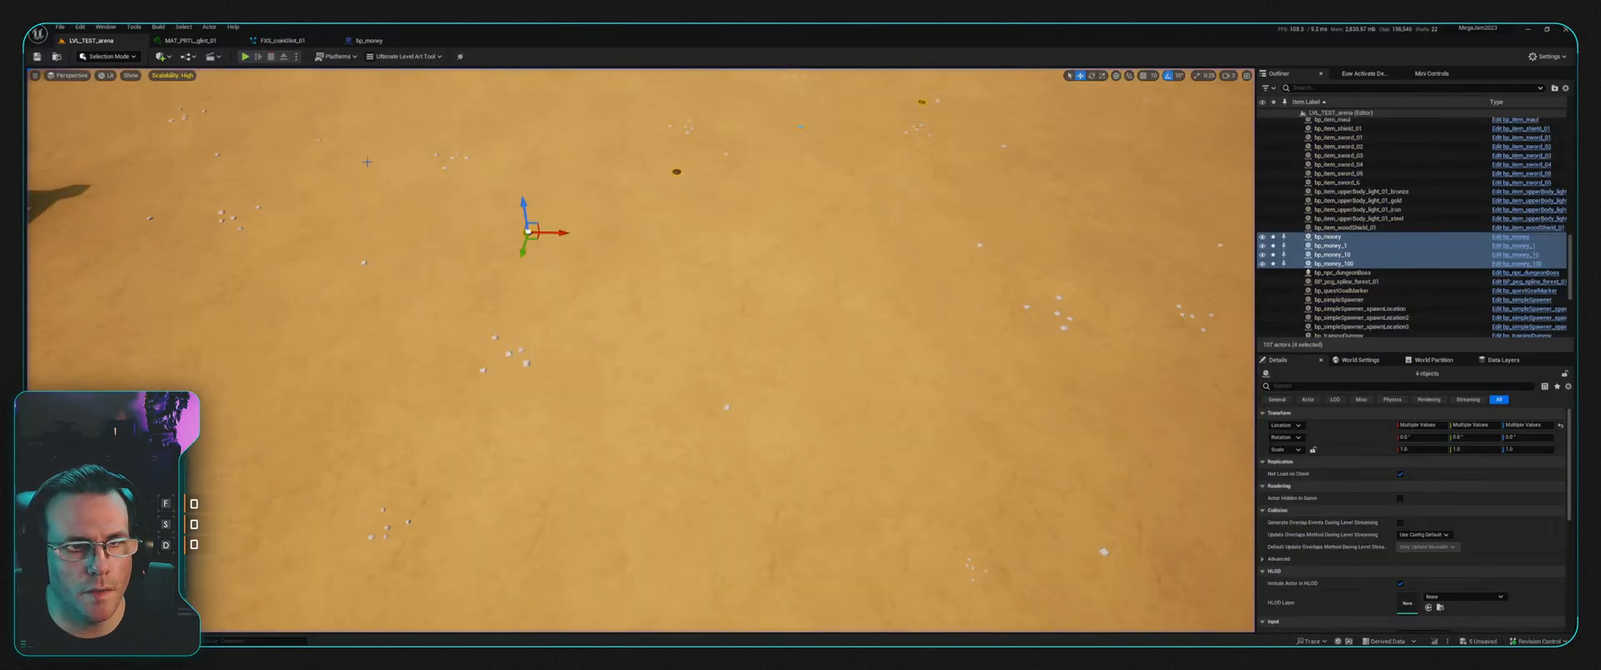
Step: Set the emissive power of the MAT_PRTL_glint_01 material instance to 0.2 and save it
click(175, 42)
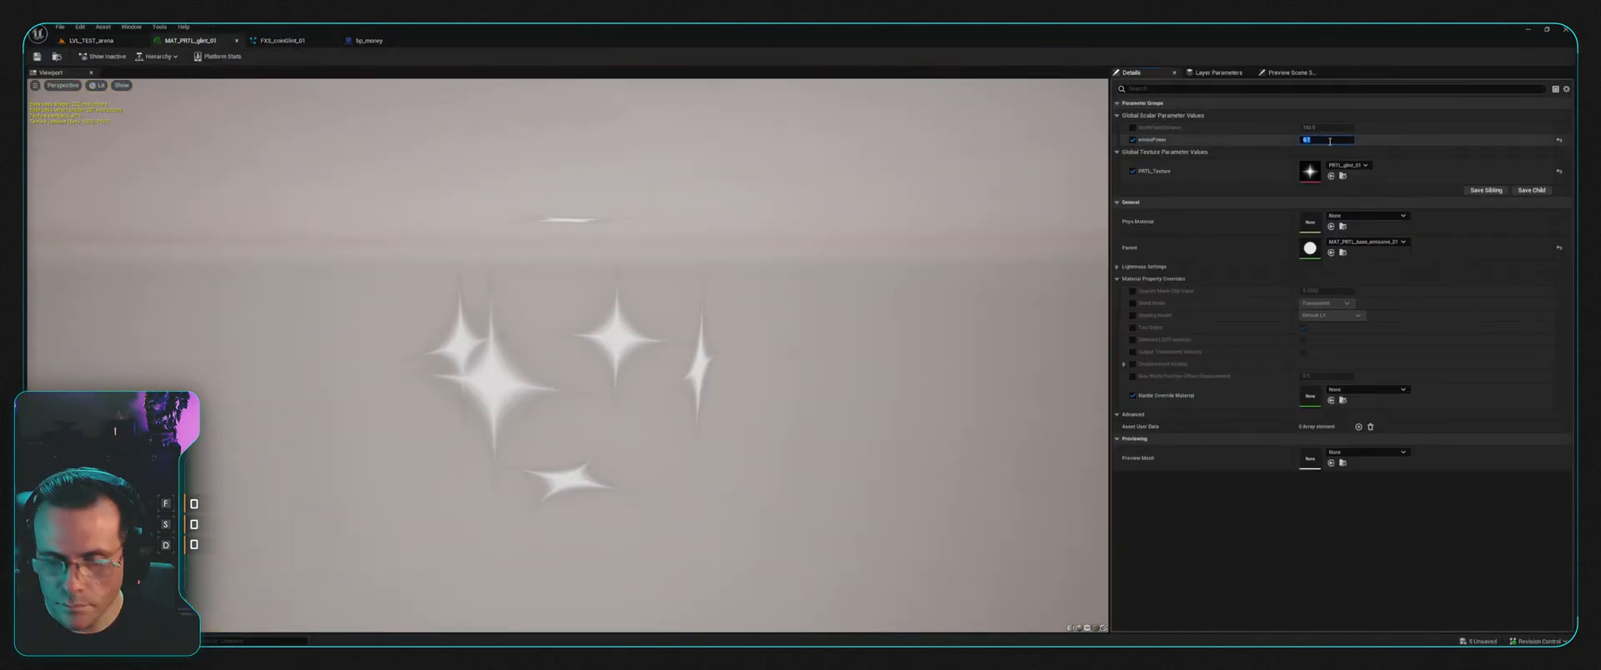
click(1330, 141)
text(2)
key(Return)
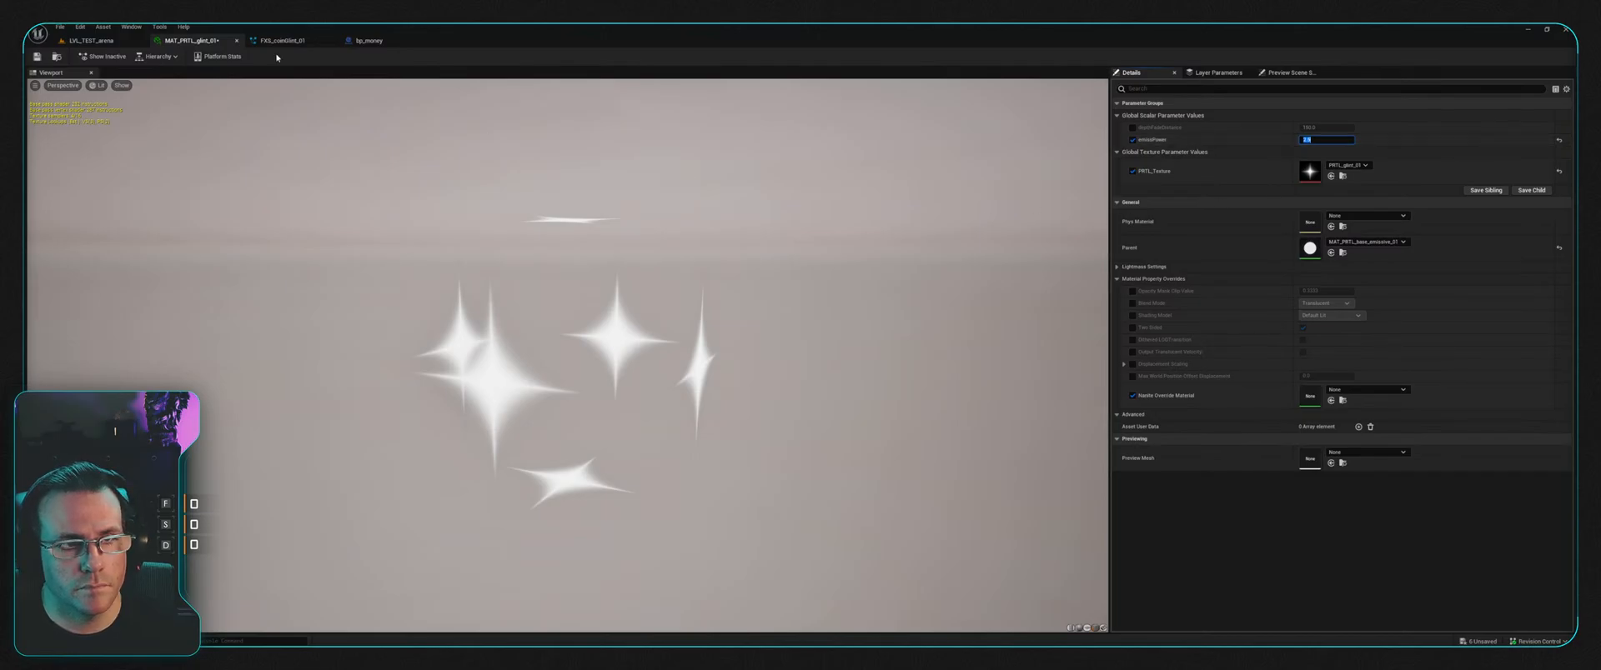
Step: Play the arena level again and circle the character around the coins to examine the glint's brightness
click(91, 42)
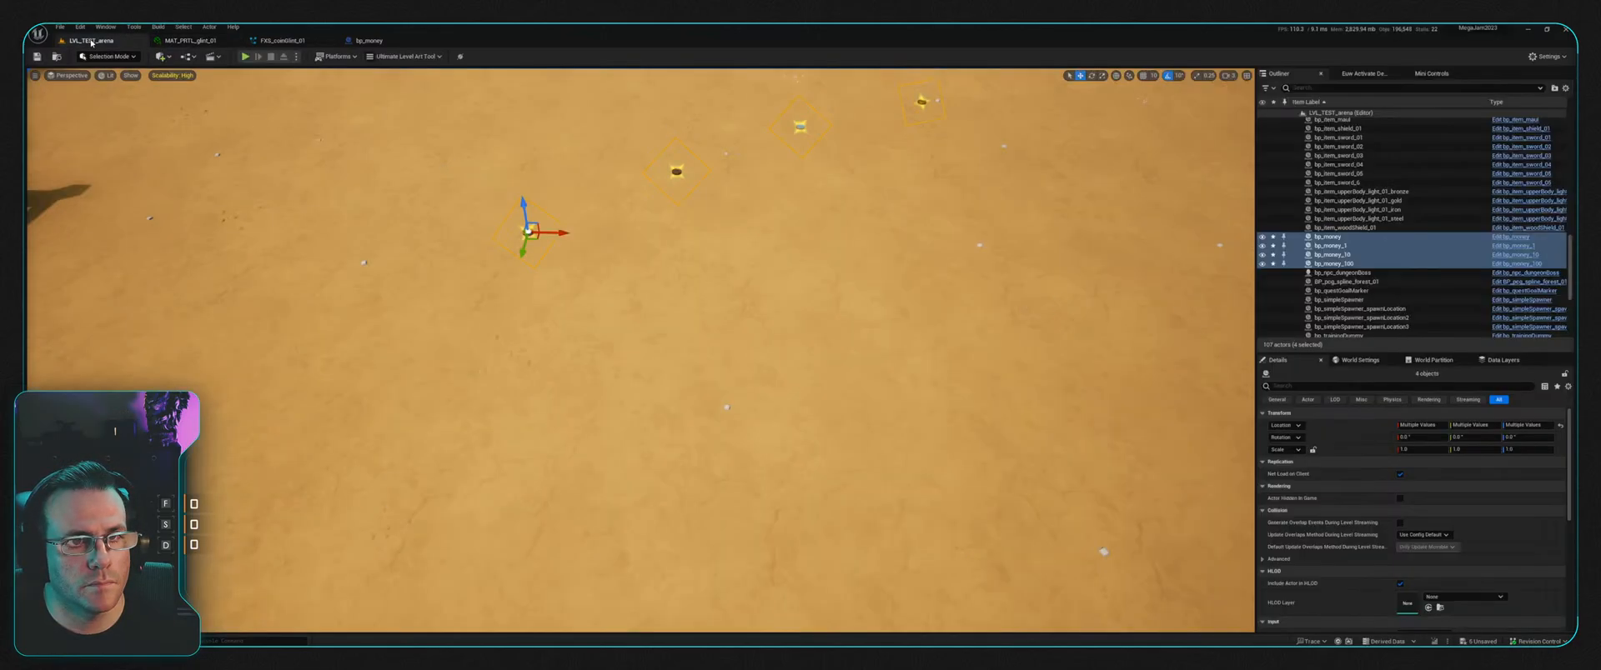
click(245, 57)
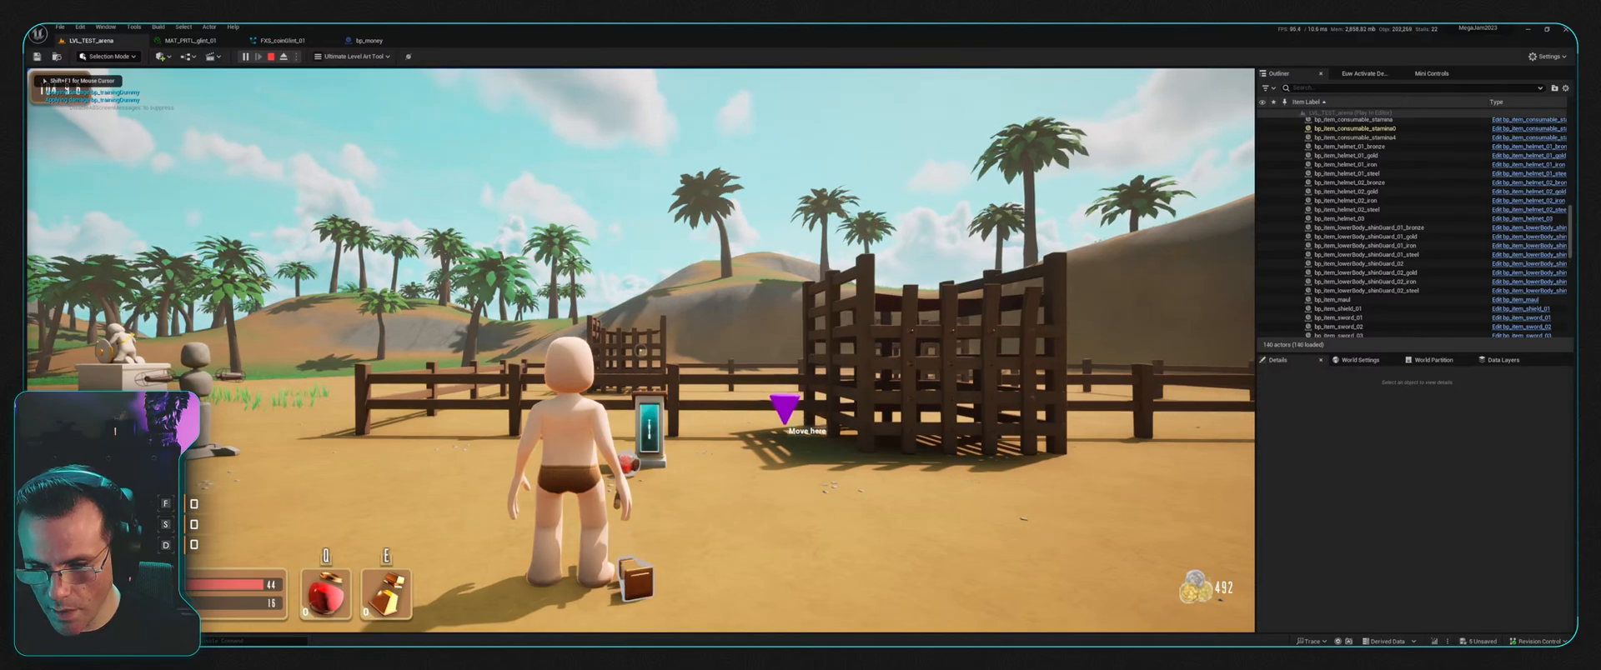
key(w)
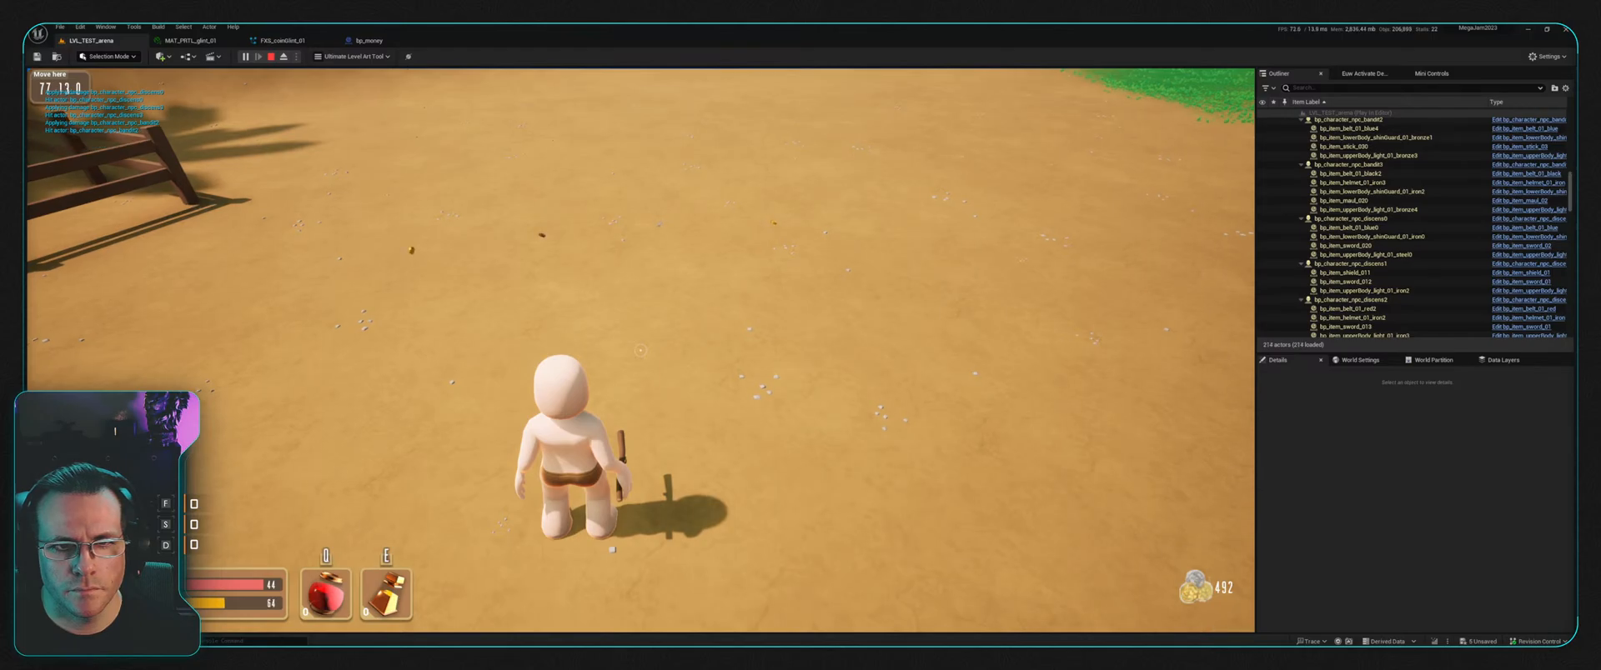
key(a)
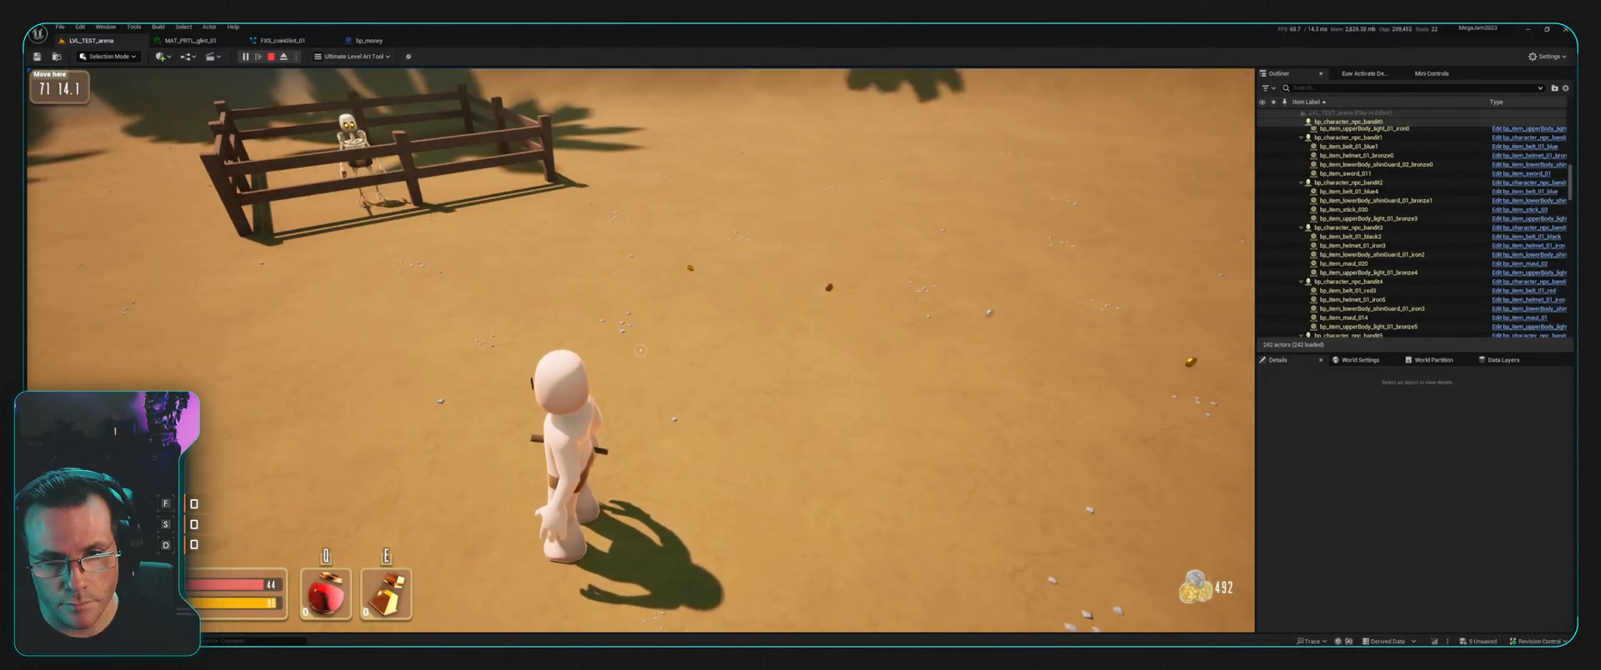
key(a)
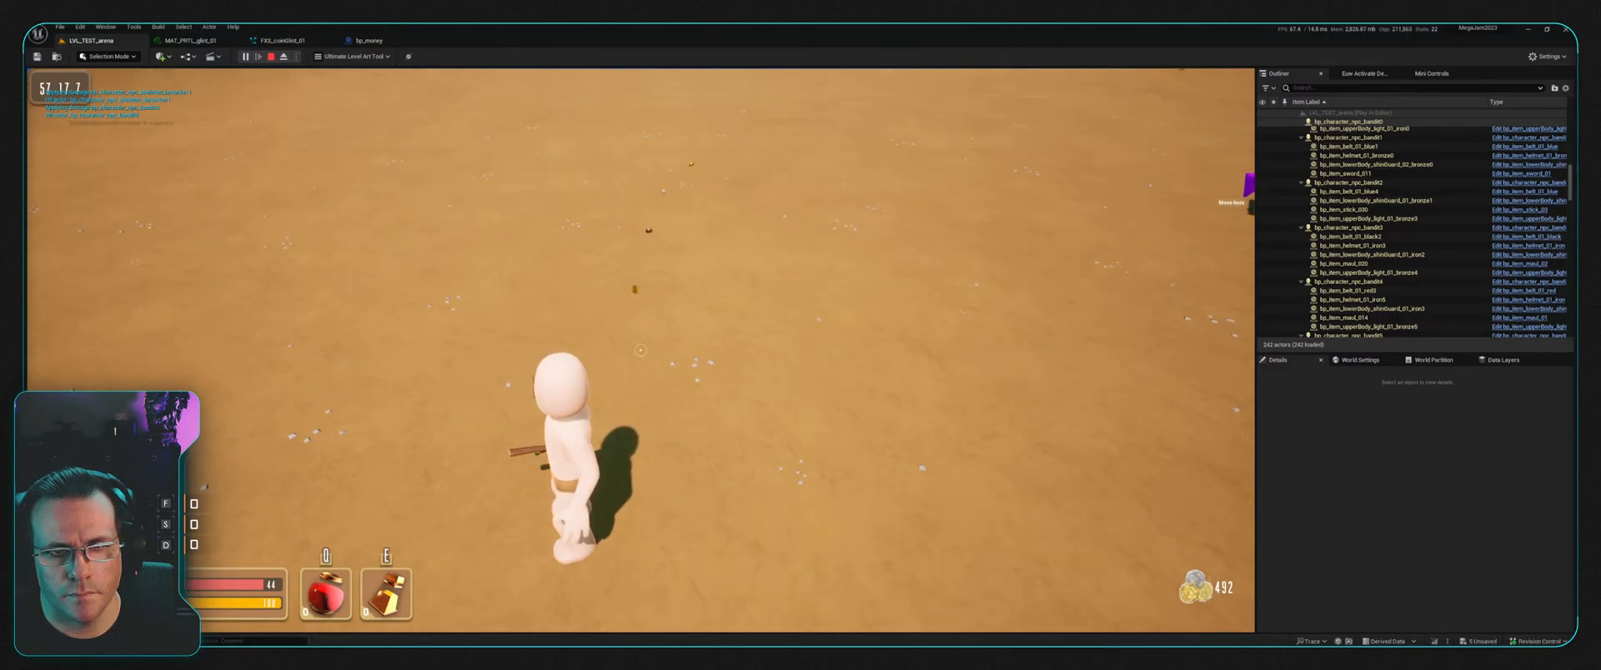
key(s)
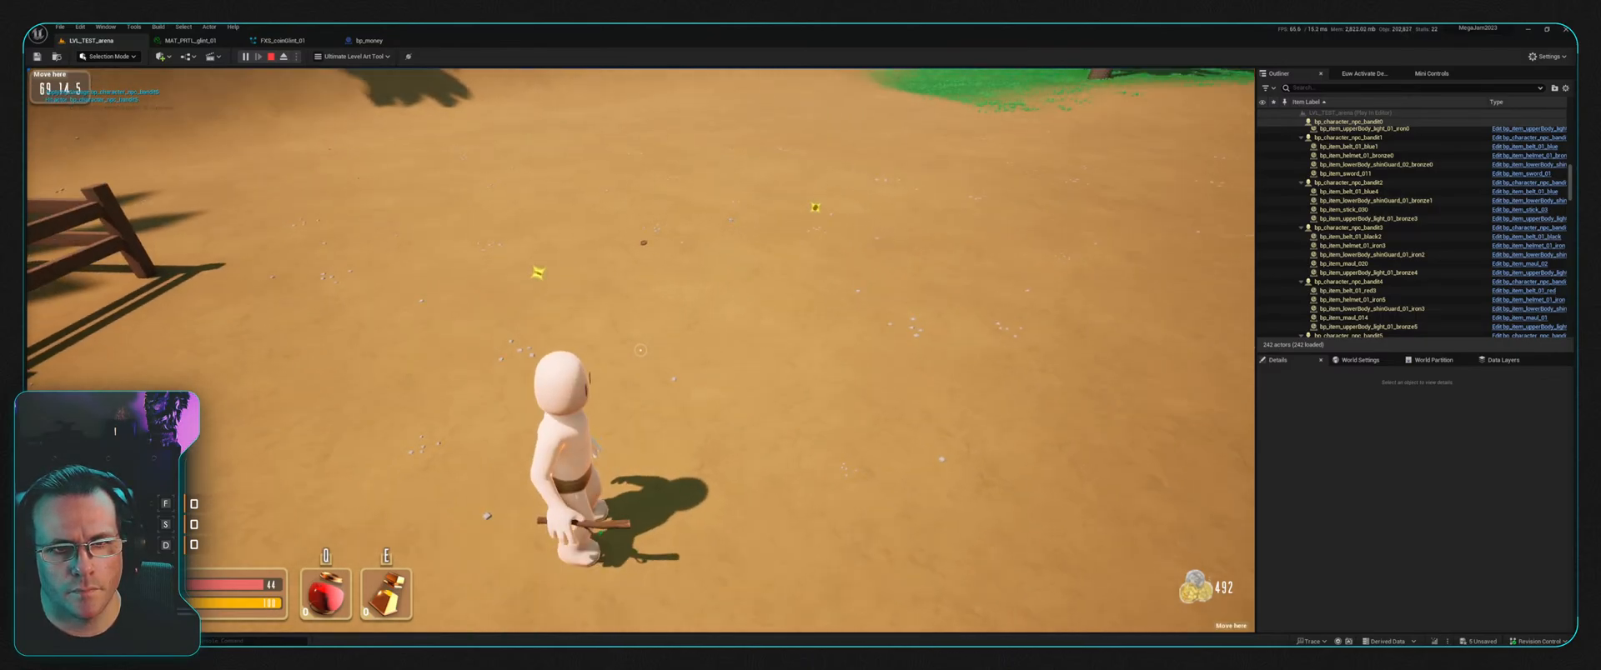
Step: Run the character past the equipment to the fighting bandits and skeletons by the wall, move around them, and stop playing
key(w)
key(shift+w)
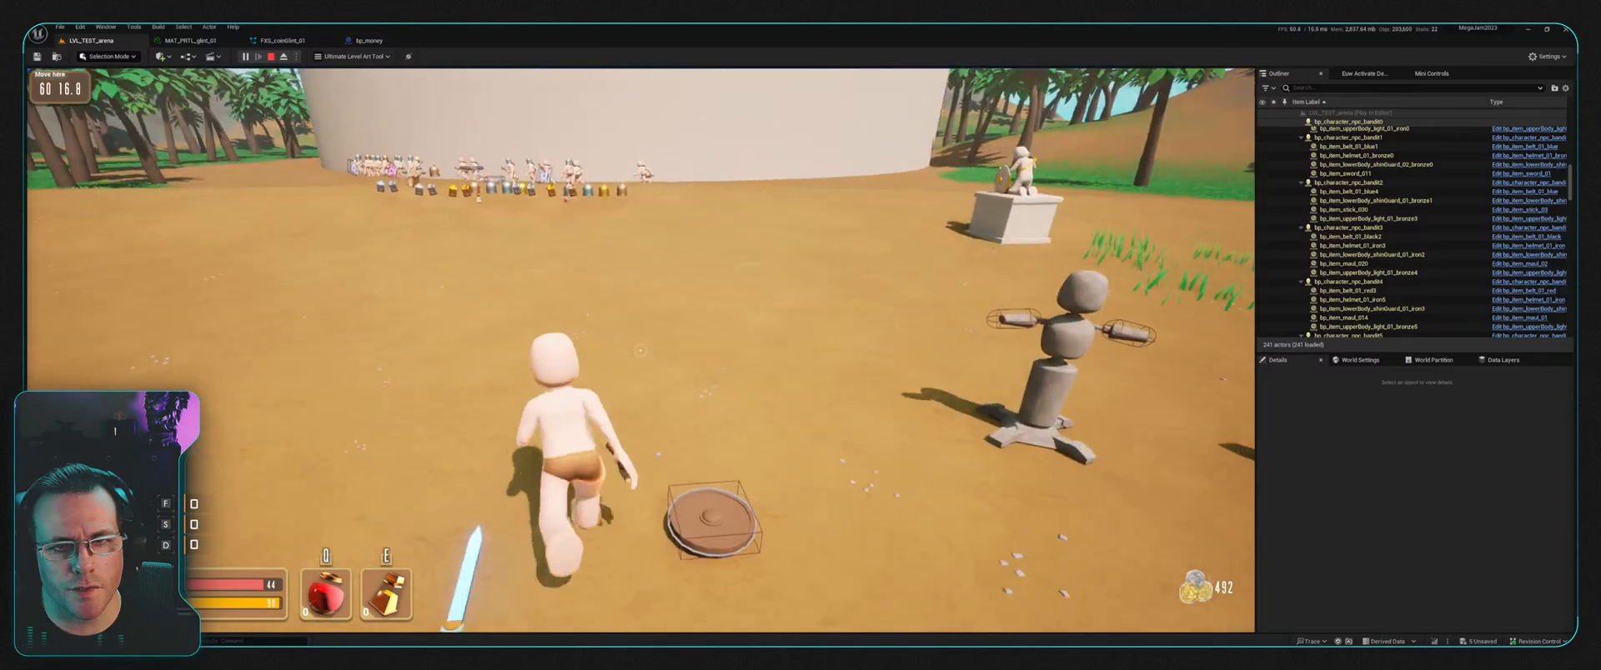
key(shift+w)
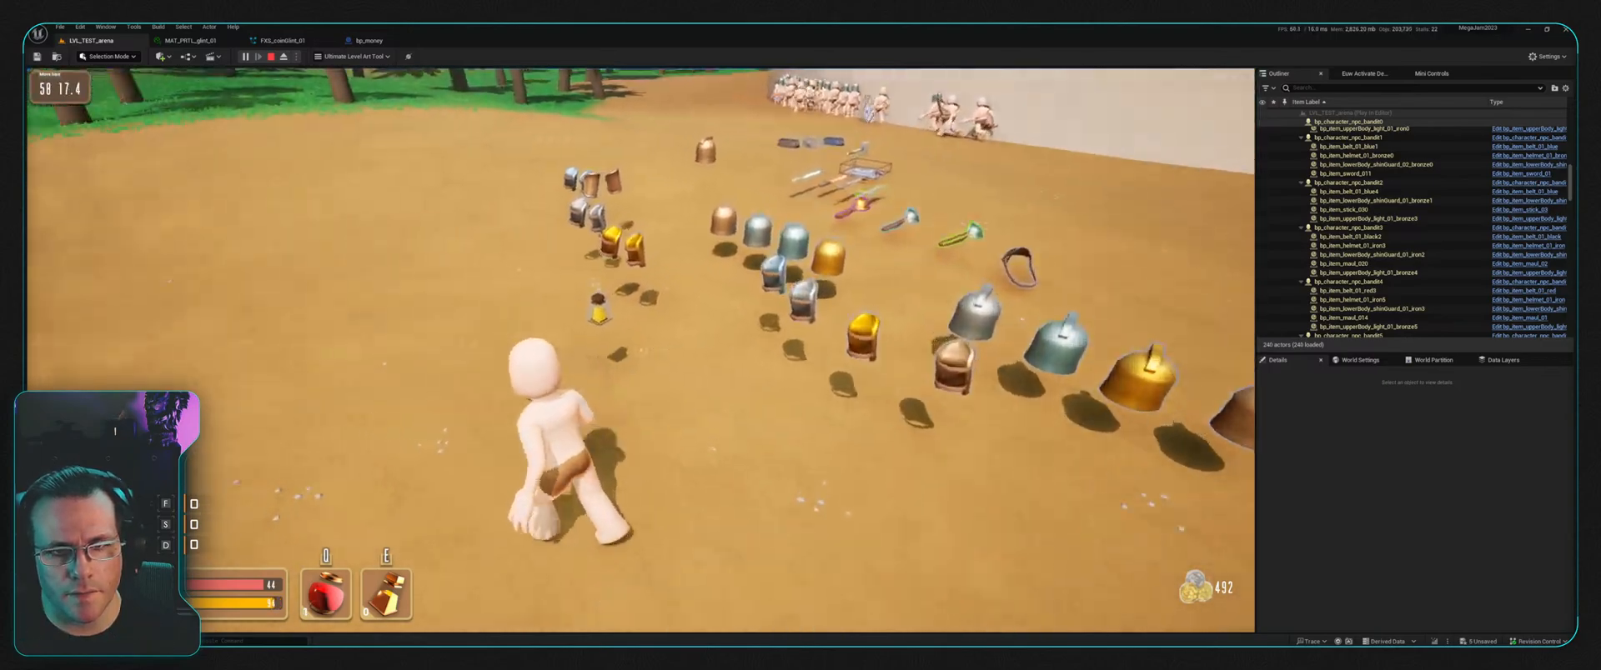
key(shift+w)
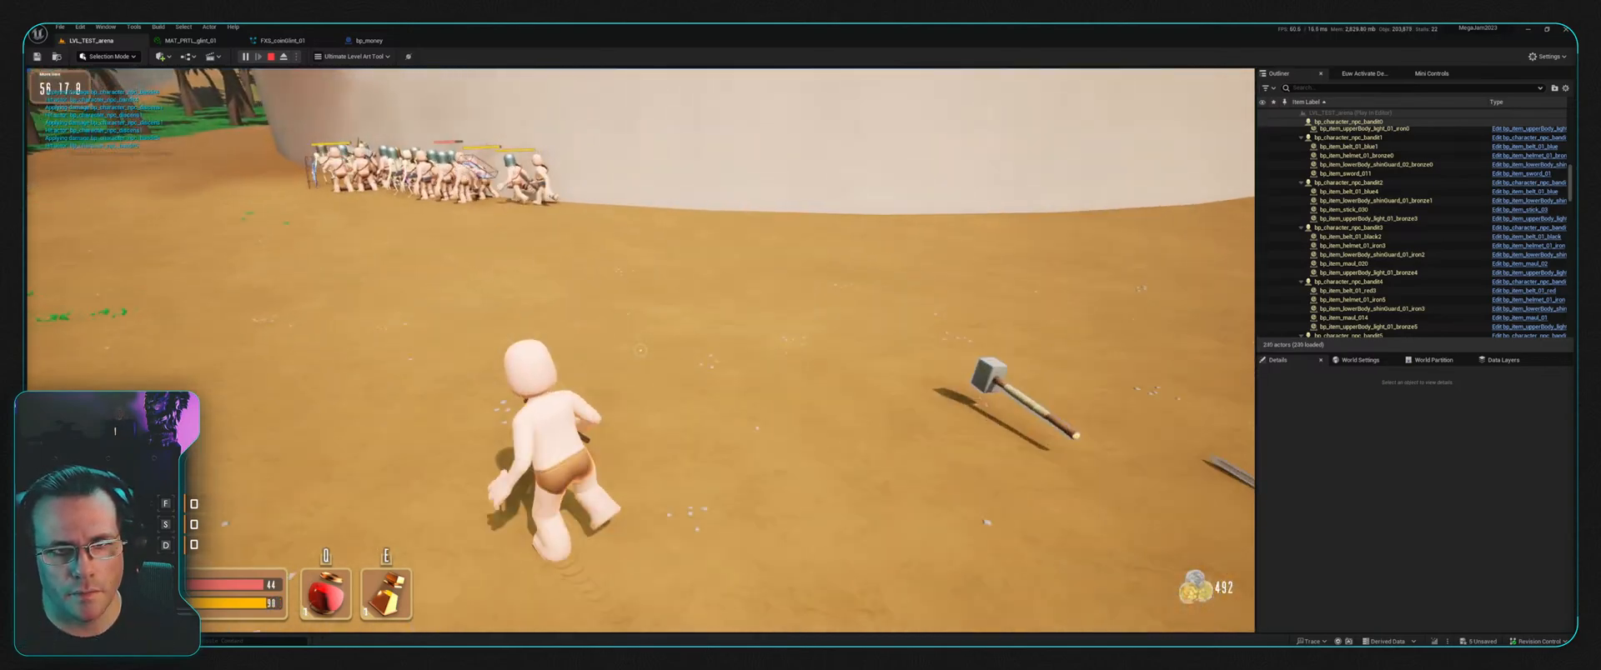
key(shift+w)
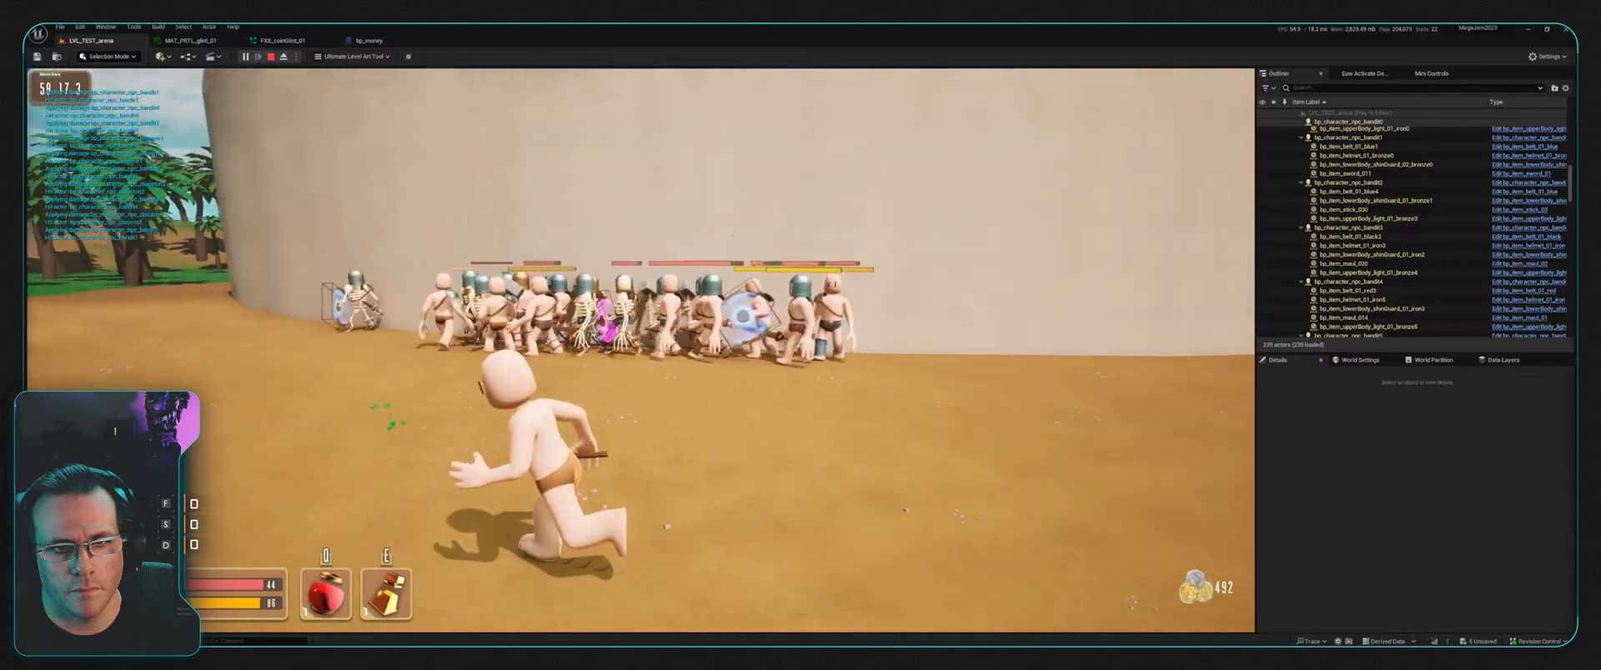
key(s)
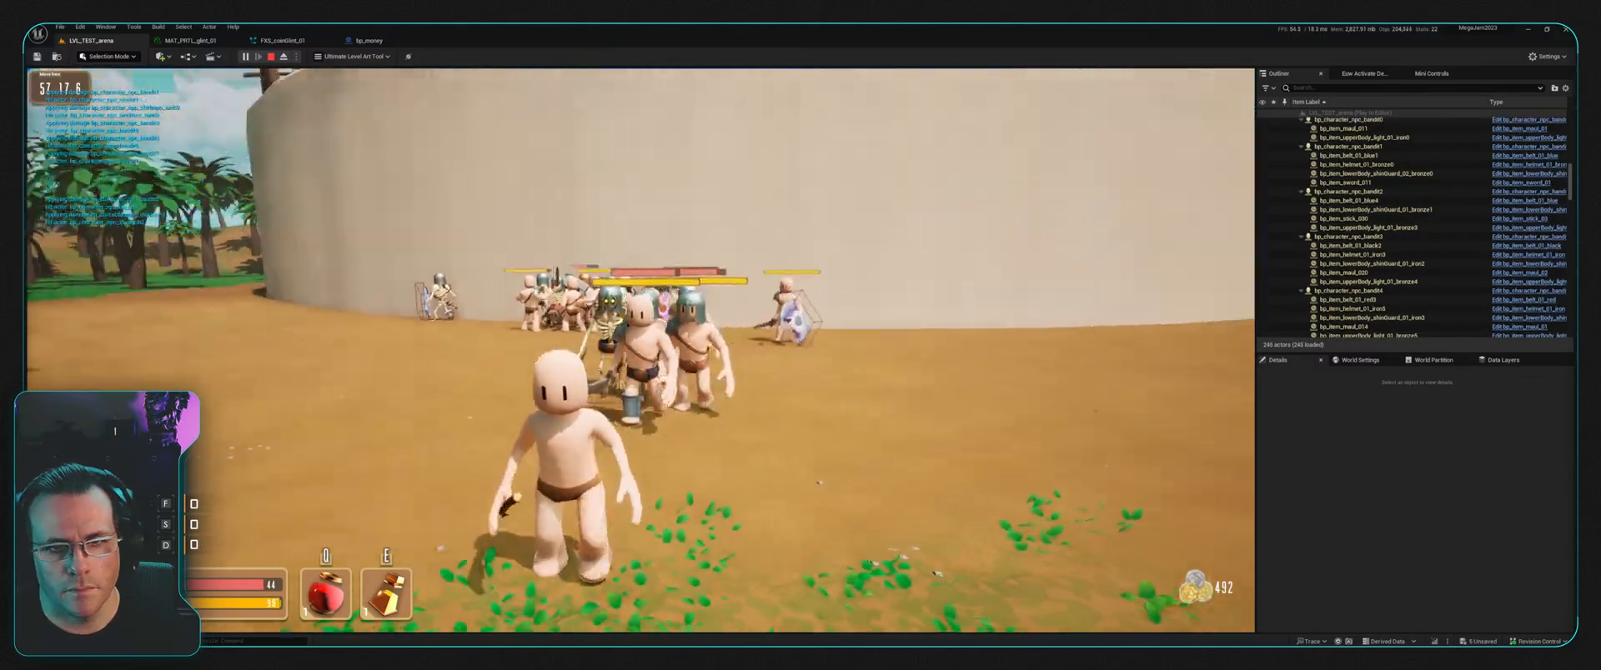
key(s)
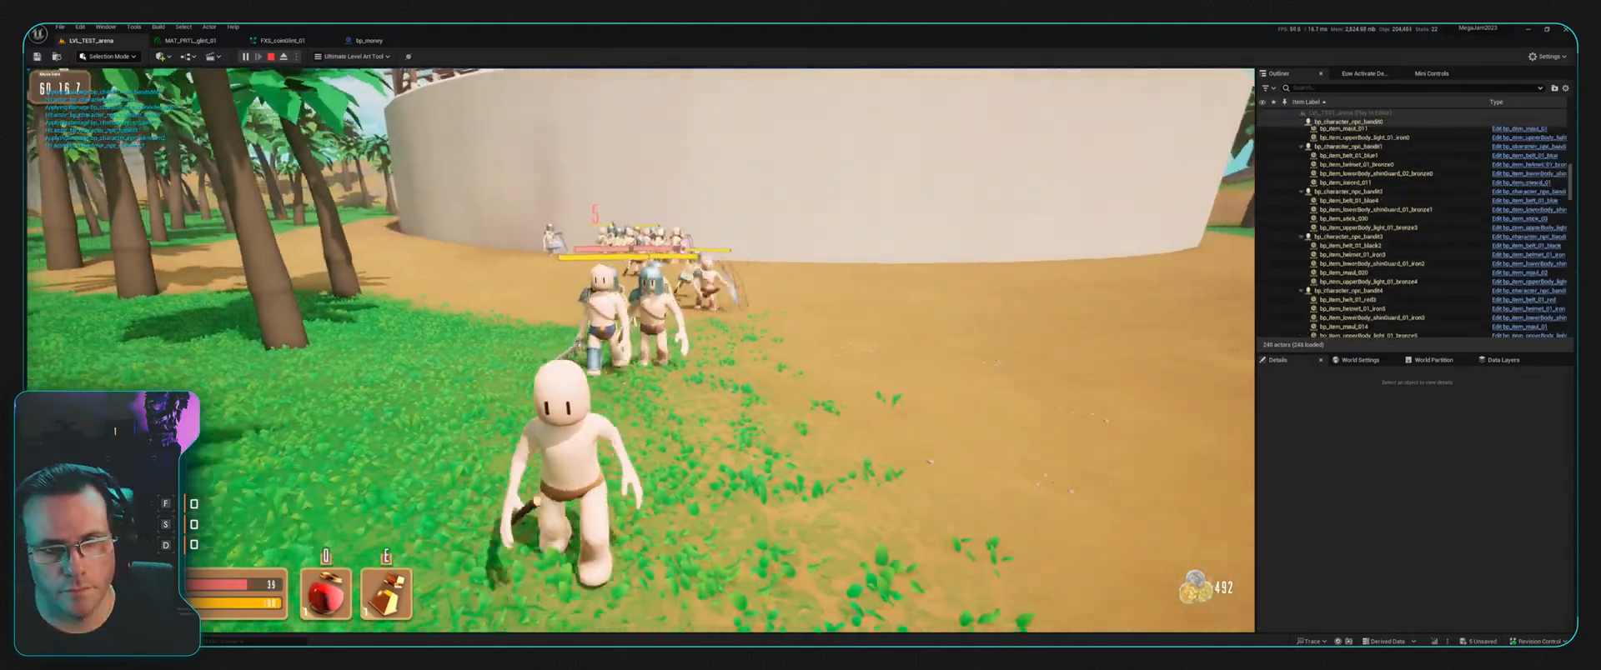
key(shift+d)
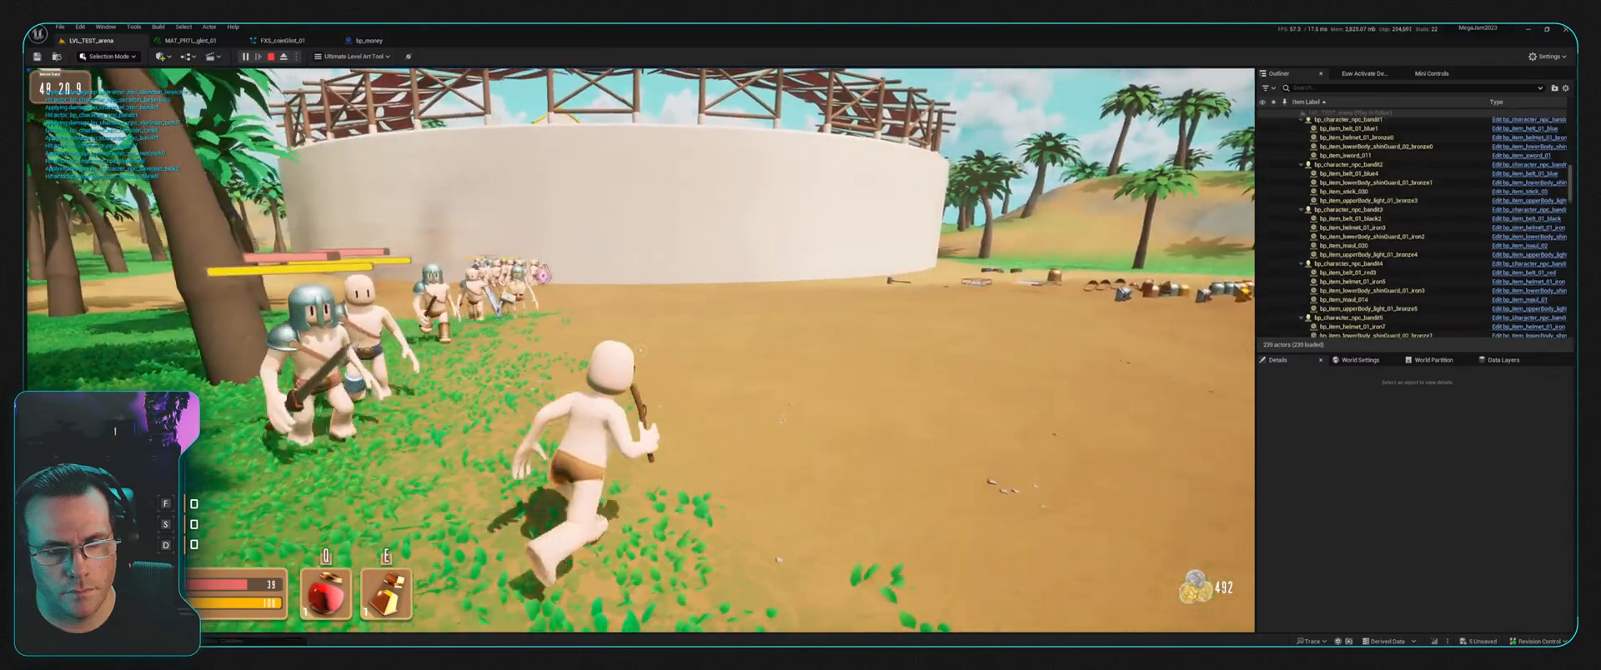
key(w)
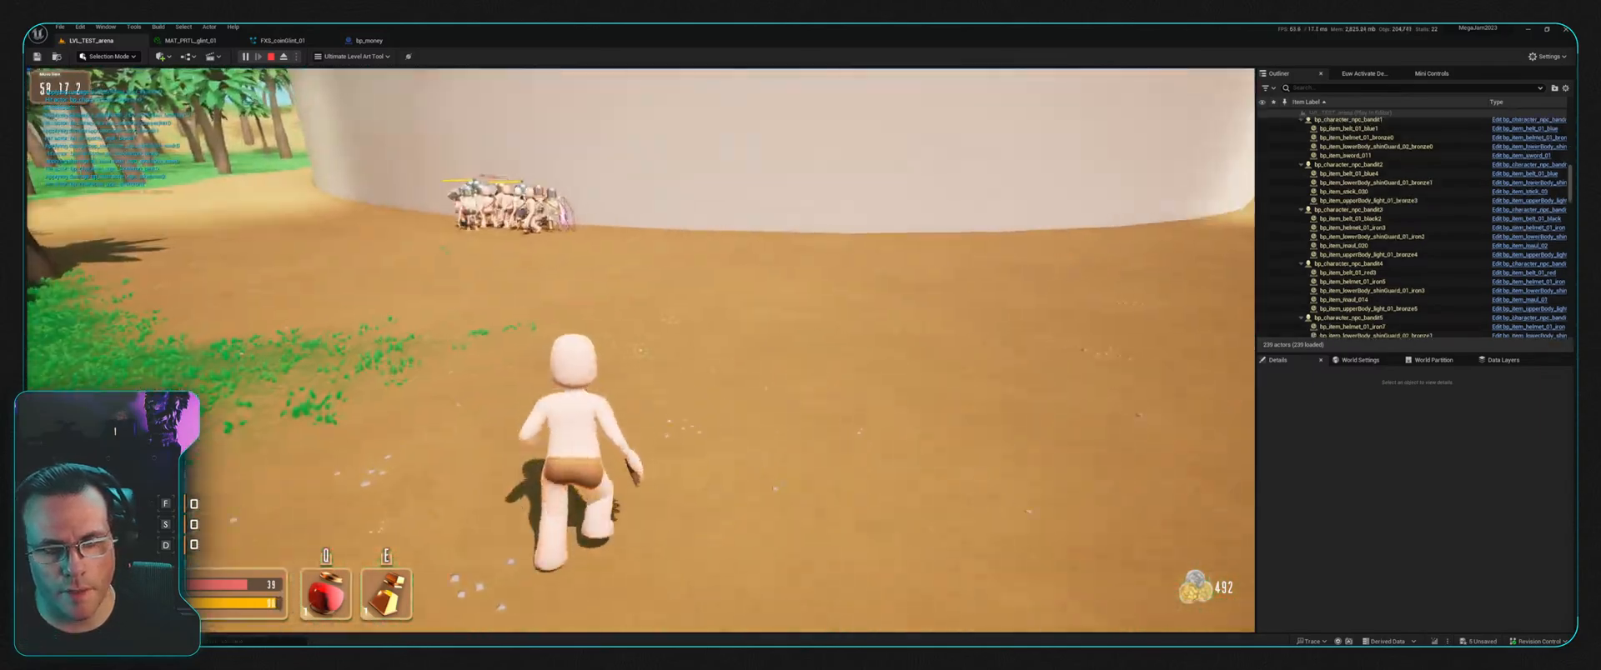
key(shift+w)
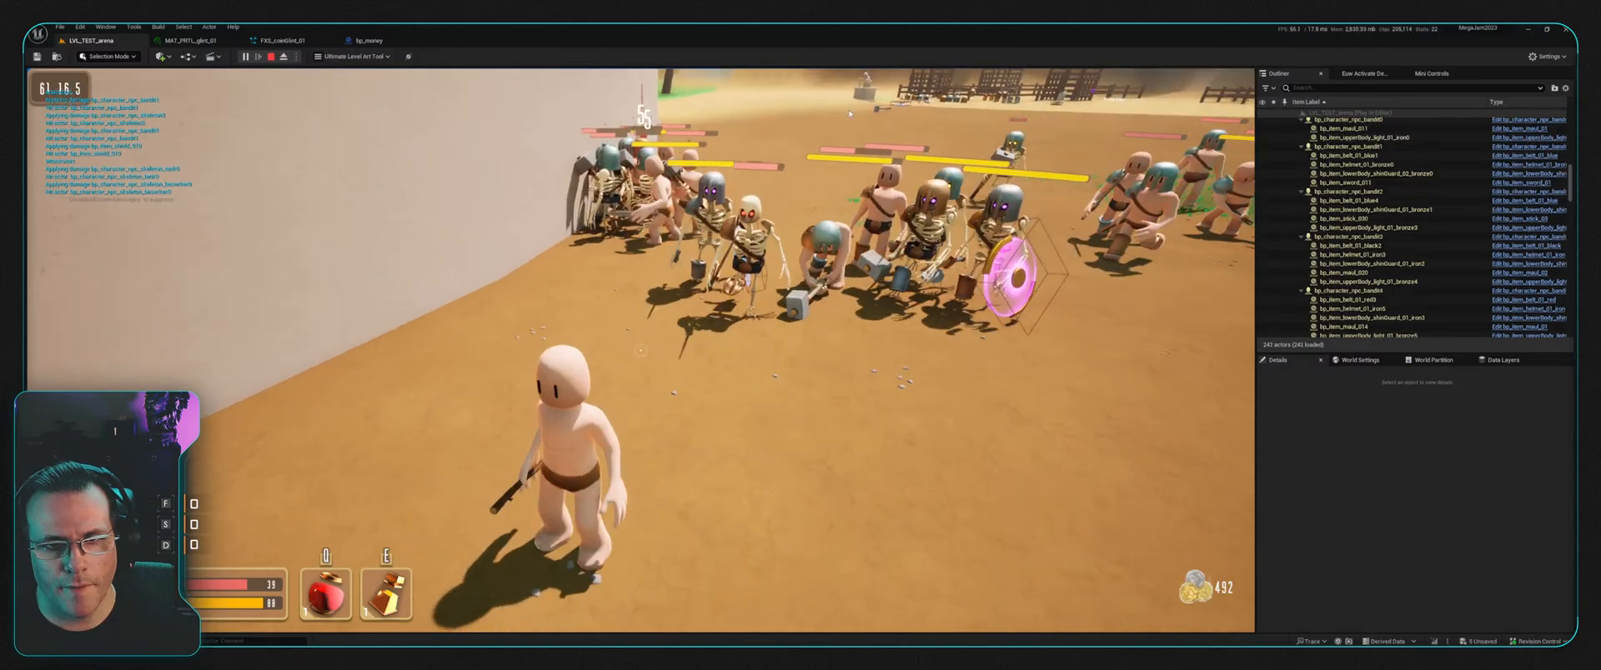
key(Escape)
Step: Delete the four selected test coins bp_money, bp_money_1, bp_money_10 and bp_money_100 from the arena level
key(f)
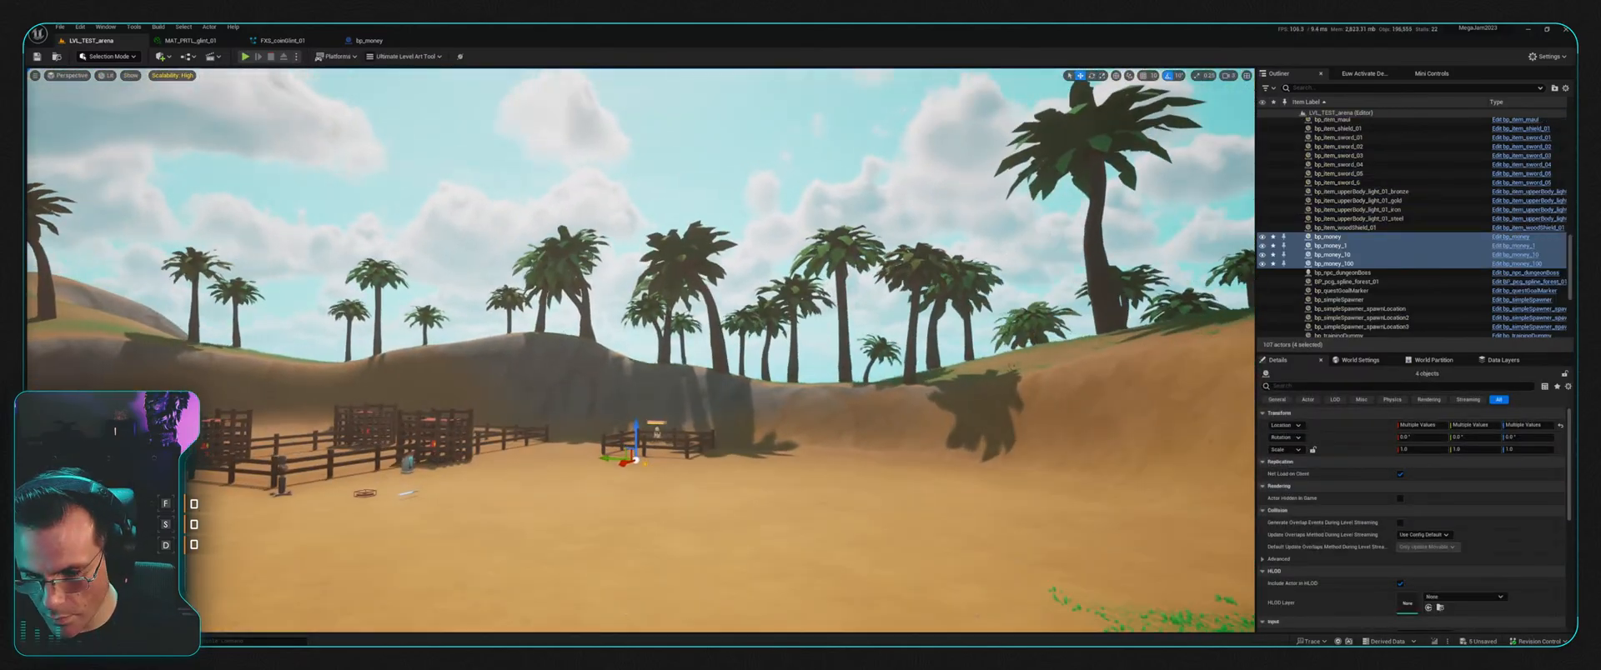
right_drag(635, 350, 642, 417)
key(w)
mouse_move(819, 183)
right_down()
mouse_move(820, 242)
mouse_move(842, 275)
mouse_move(820, 183)
right_up()
key(a)
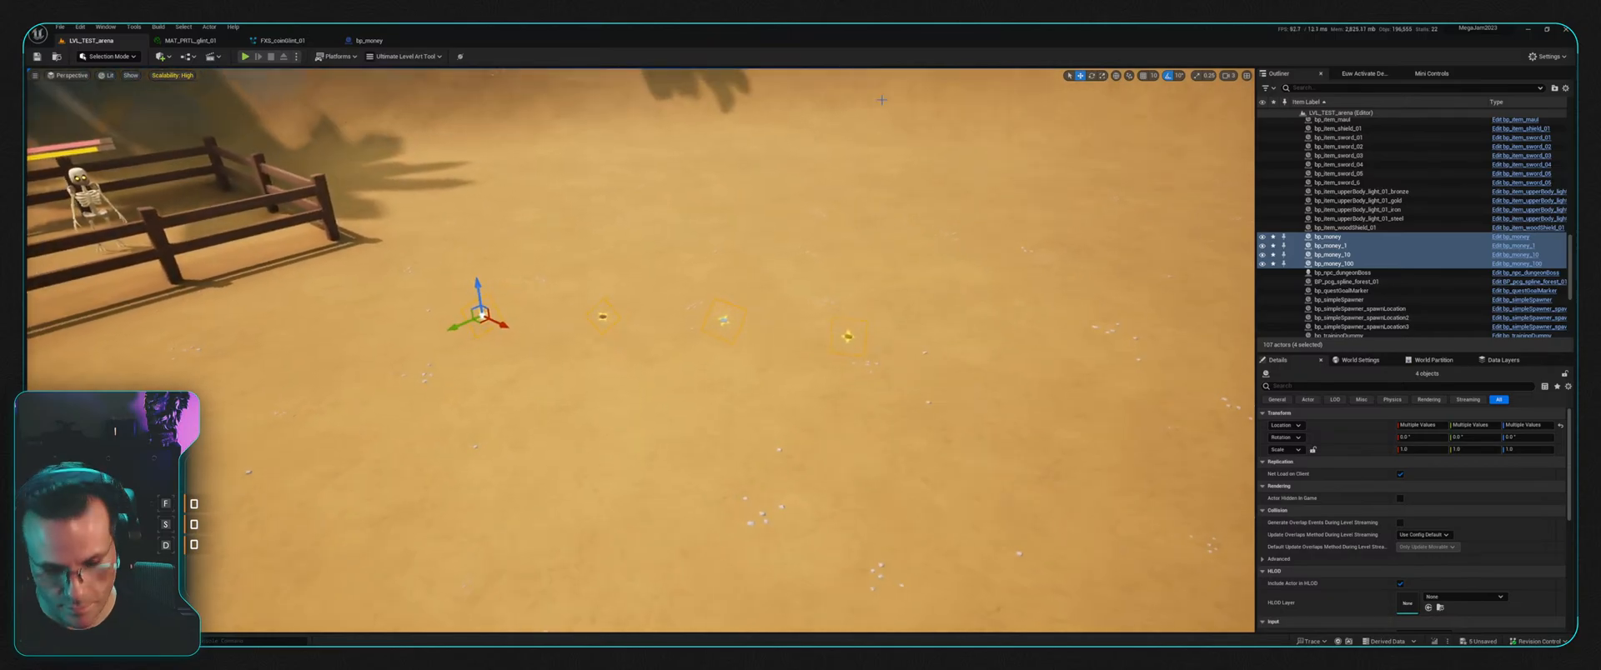
key(Delete)
right_drag(748, 274, 707, 335)
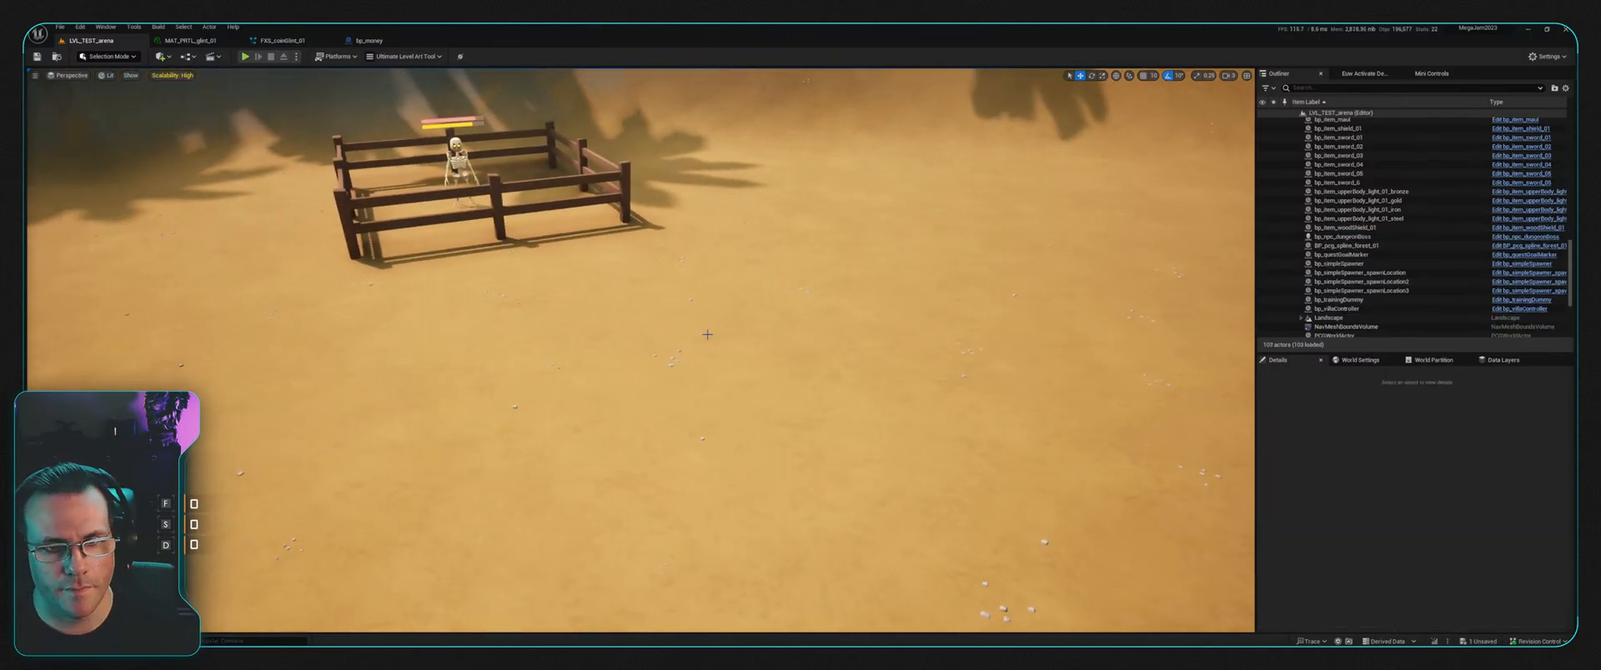
Step: Open the bp_money_1 blueprint from the Money folder, review its default values, and close it to return to the level
key(ctrl+space)
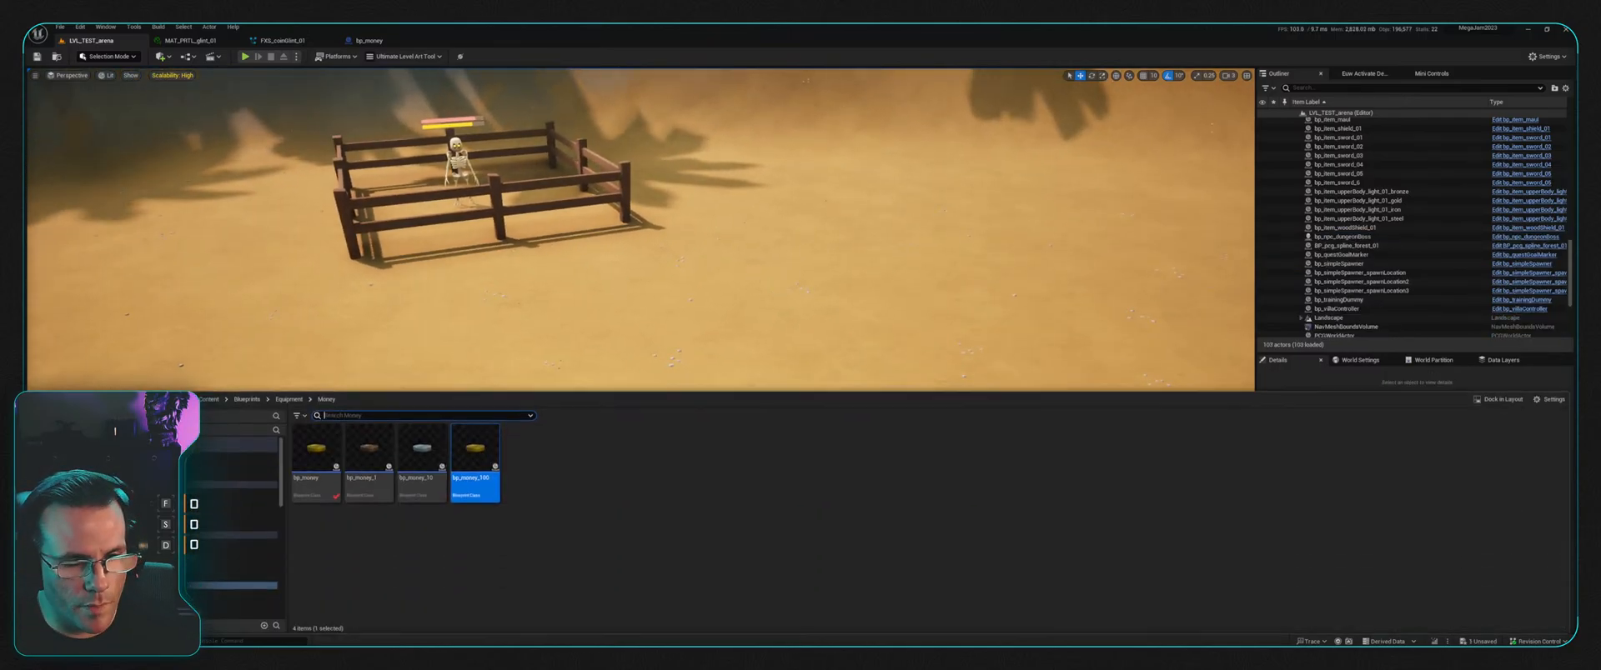
double_click(360, 491)
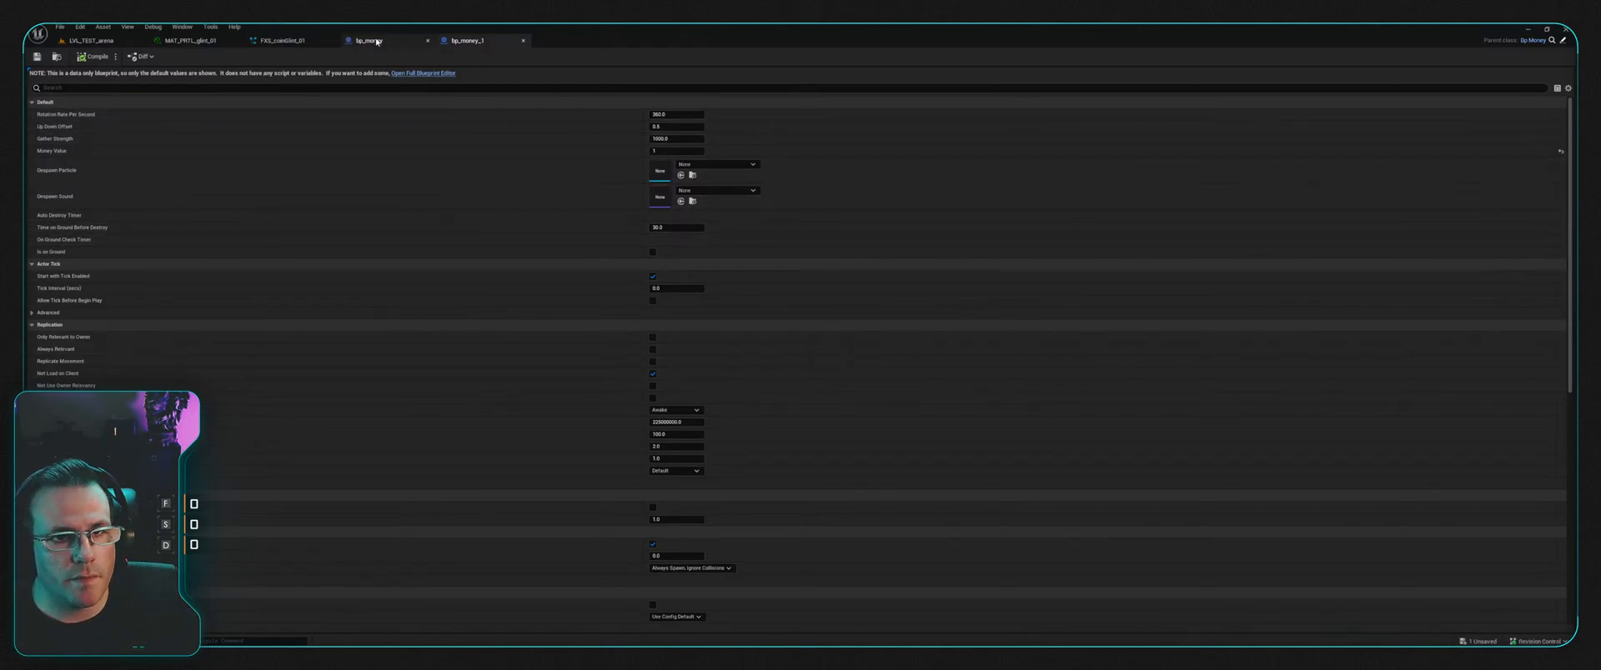
click(523, 41)
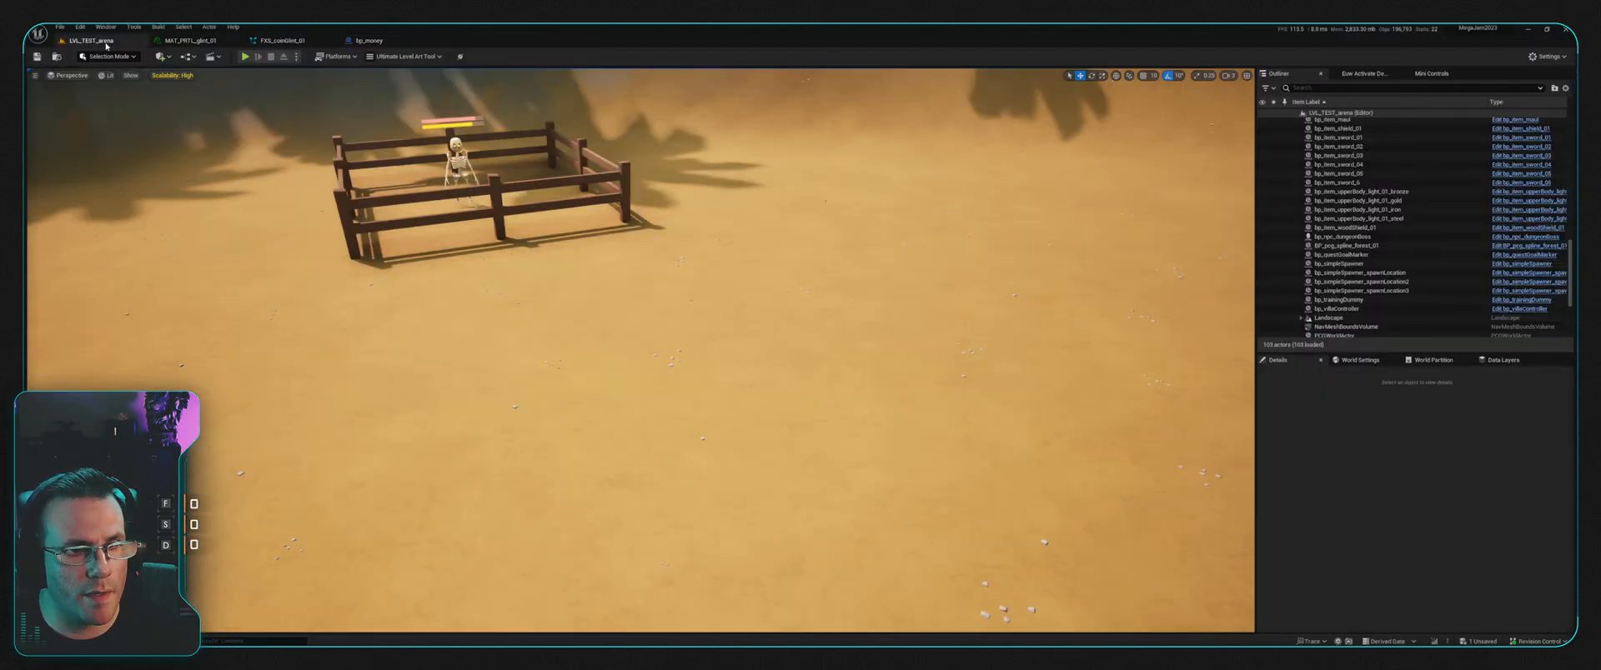
click(91, 40)
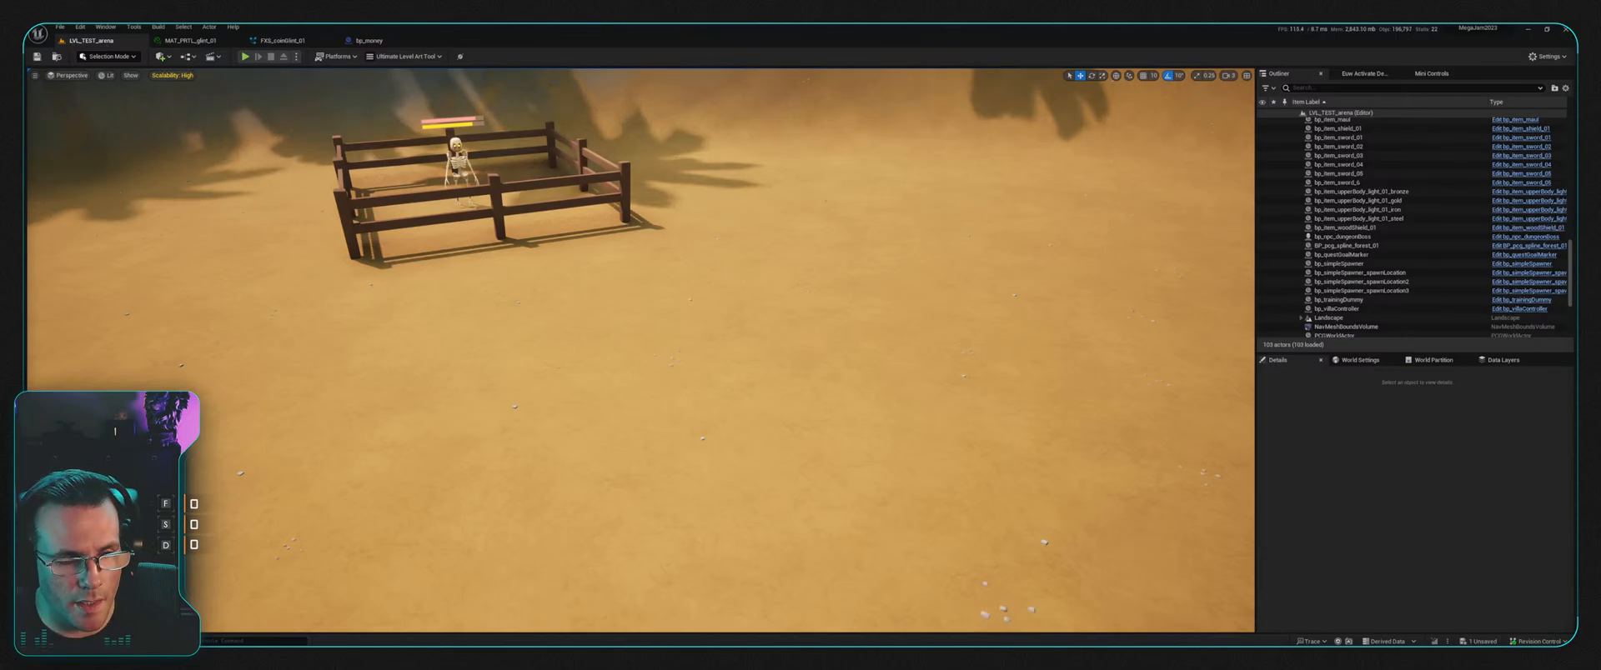
Step: Place the bp_simpleMoneySpawner blueprint from the Props > Spawner folder on the arena ground near the fenced skeleton
key(ctrl+space)
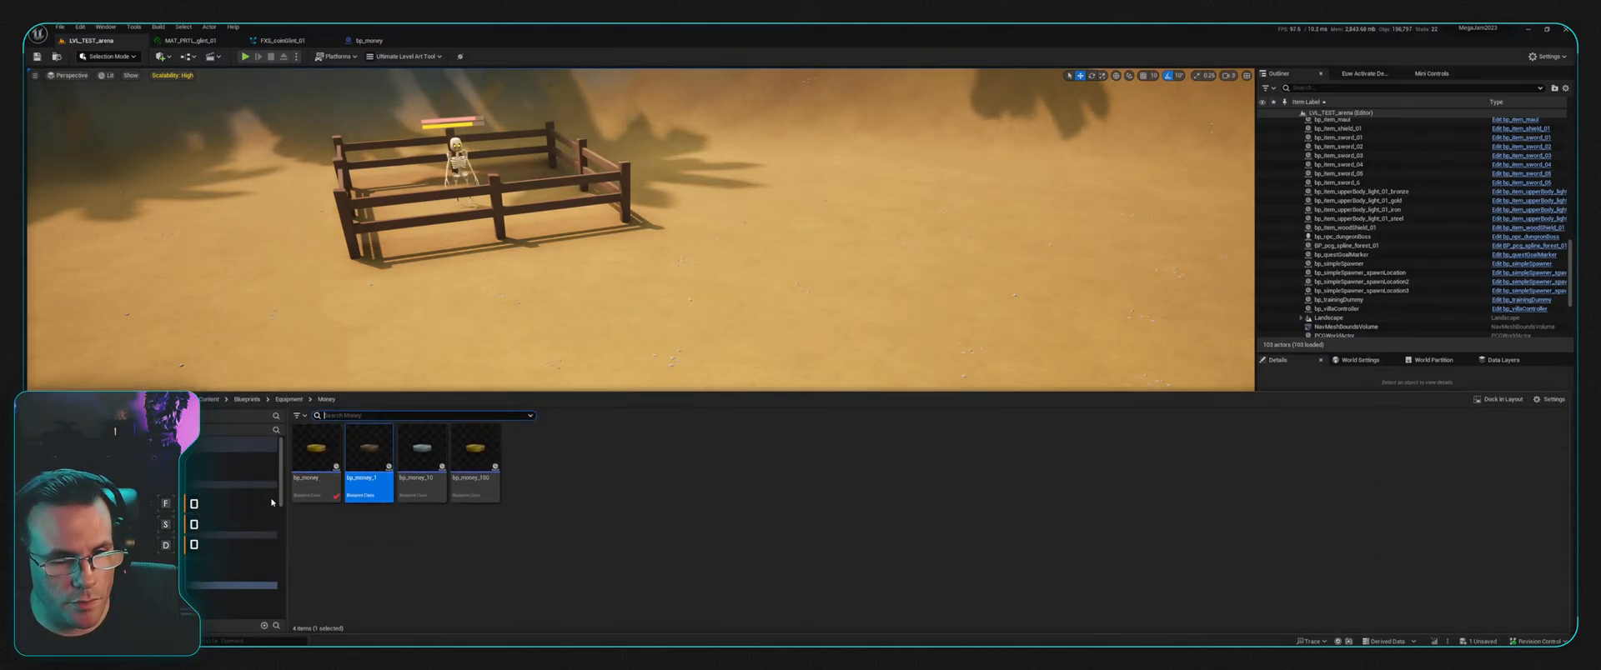
click(221, 535)
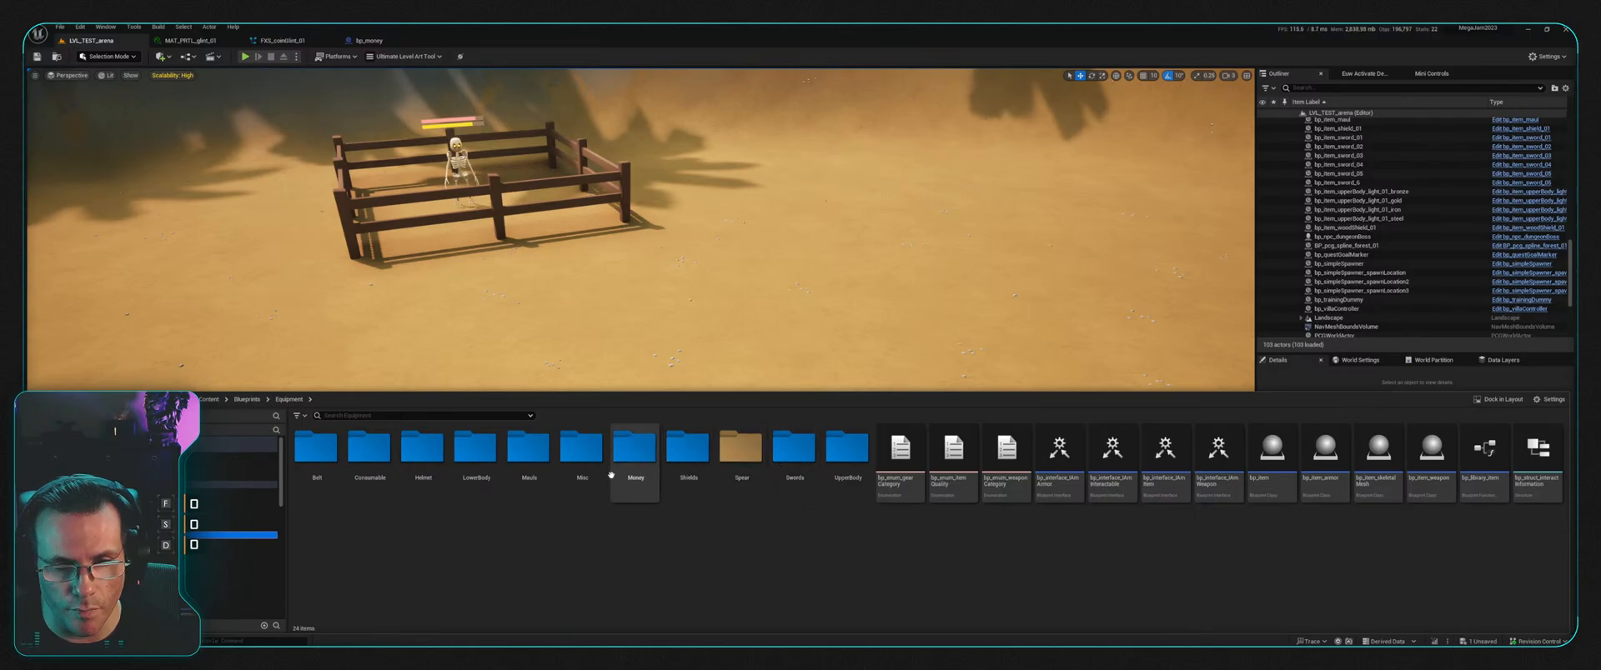
scroll(234, 550, down, 3)
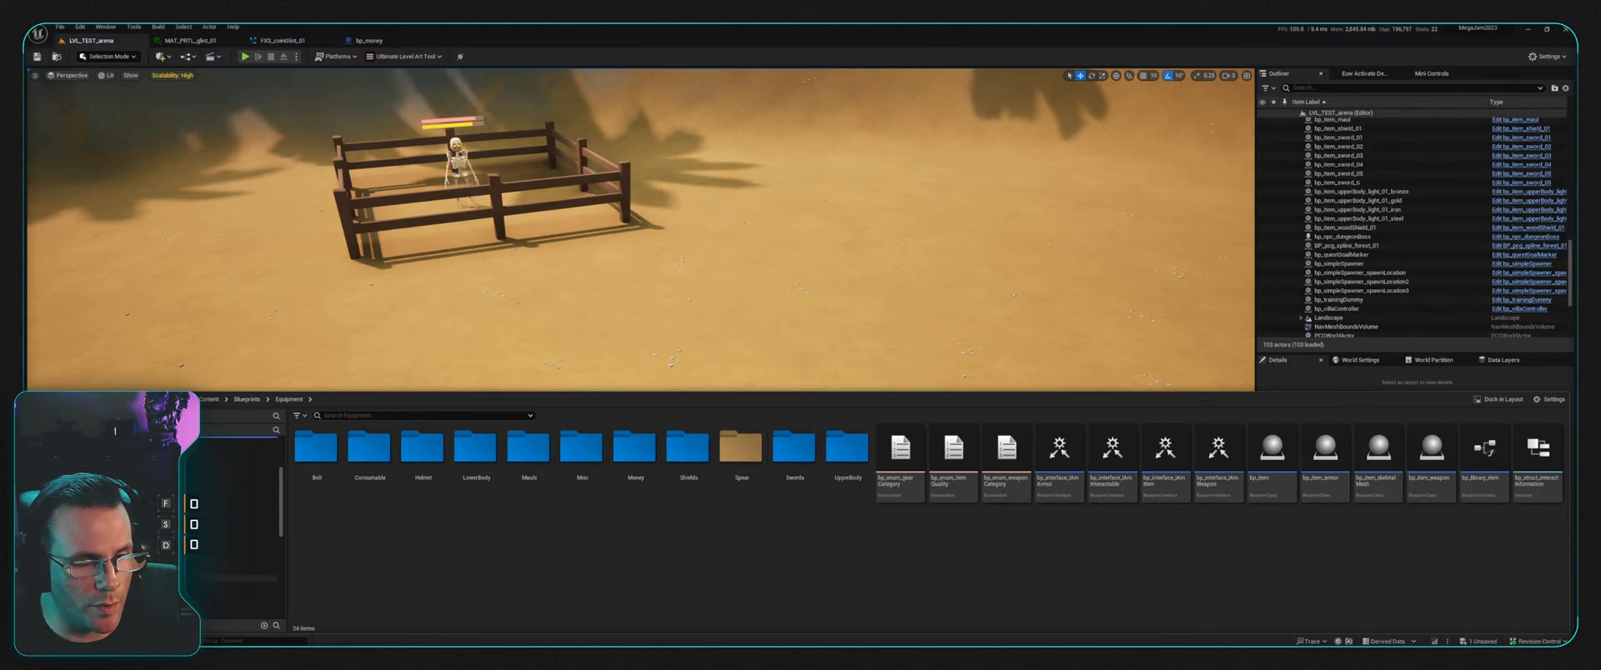
click(238, 574)
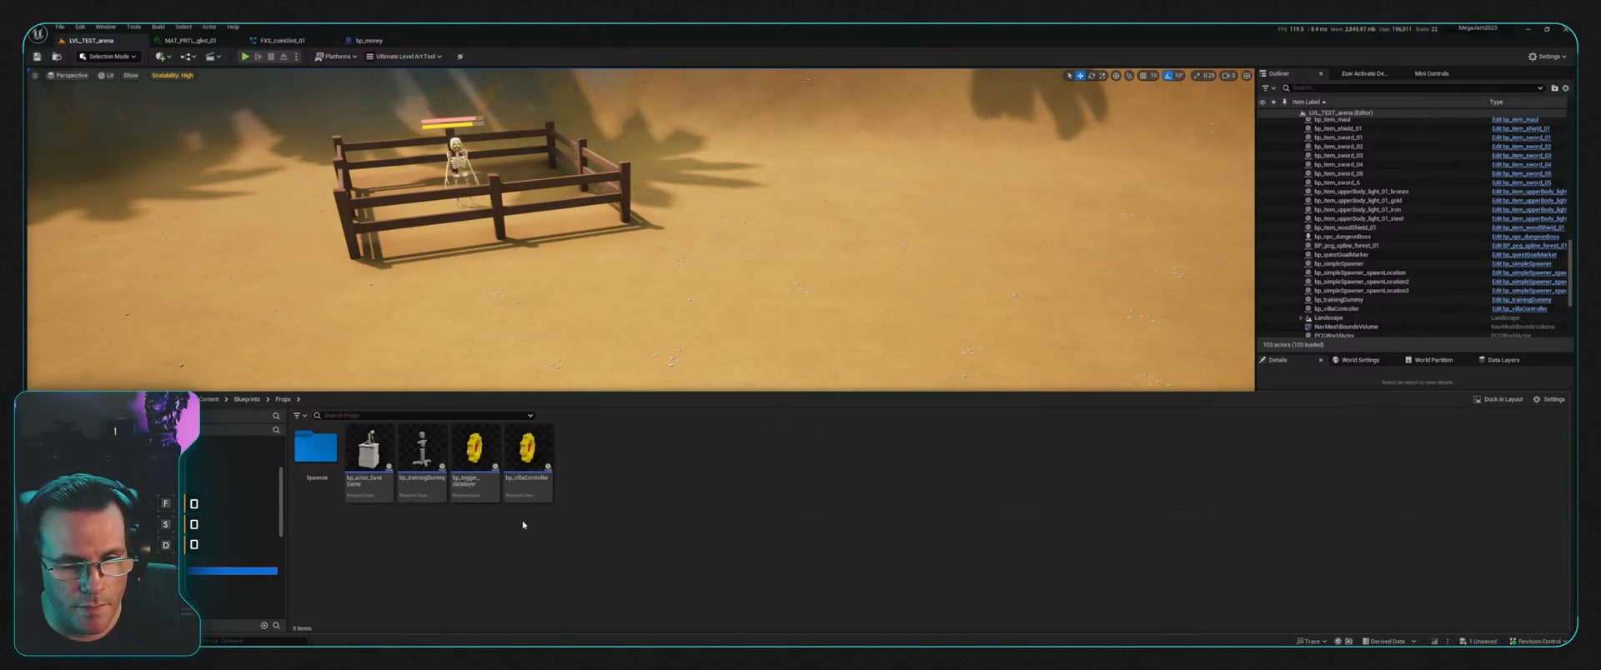
double_click(316, 450)
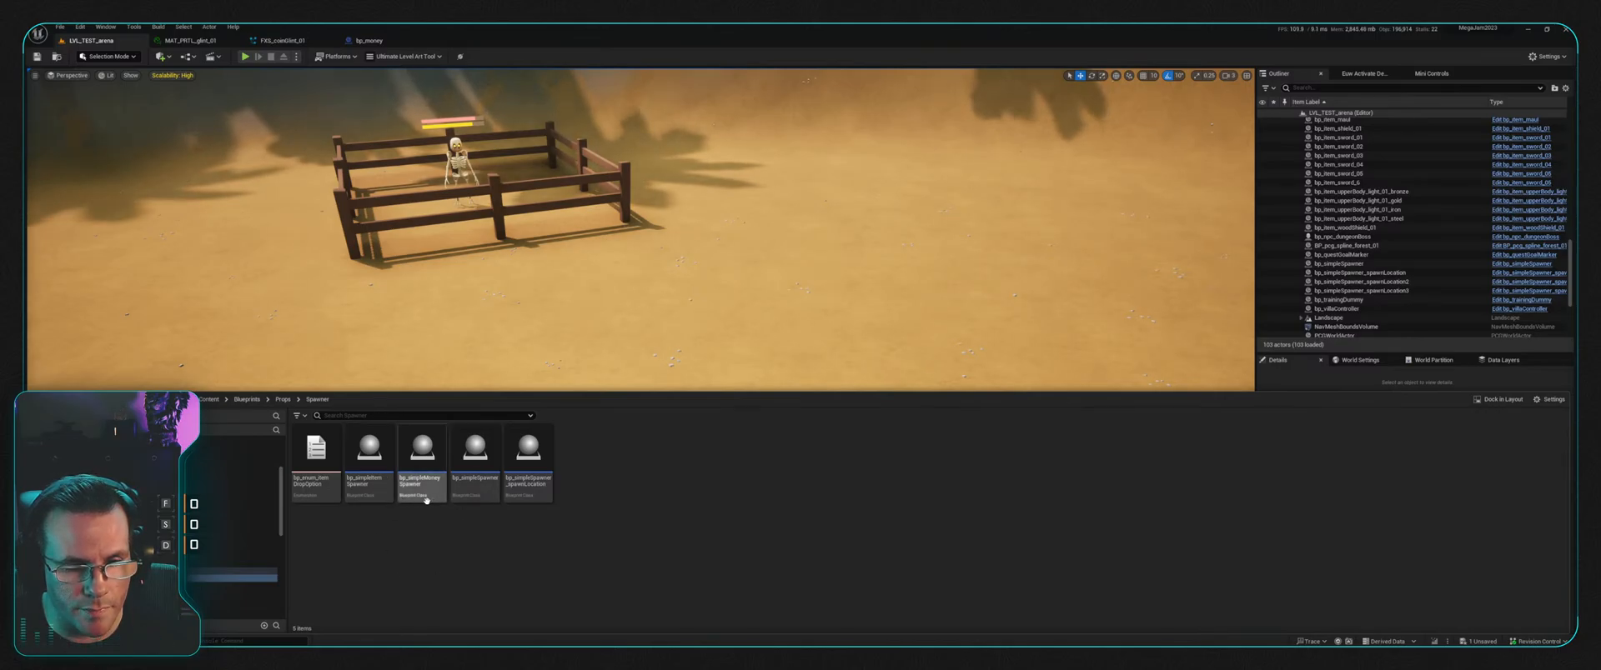
drag(424, 458, 676, 310)
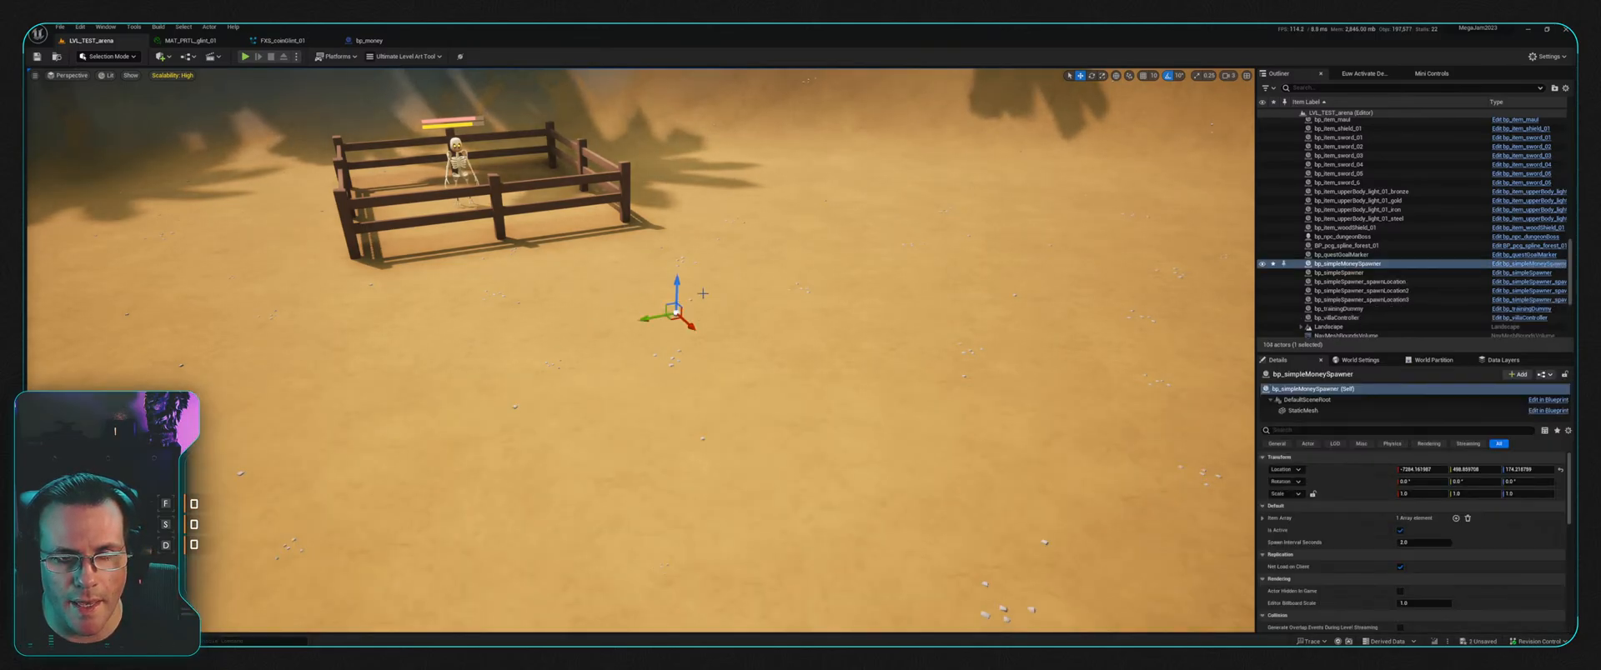
Step: Play the arena level, run the character to the money spawner, watch the glint on the spawned coins, and stop playing
click(247, 57)
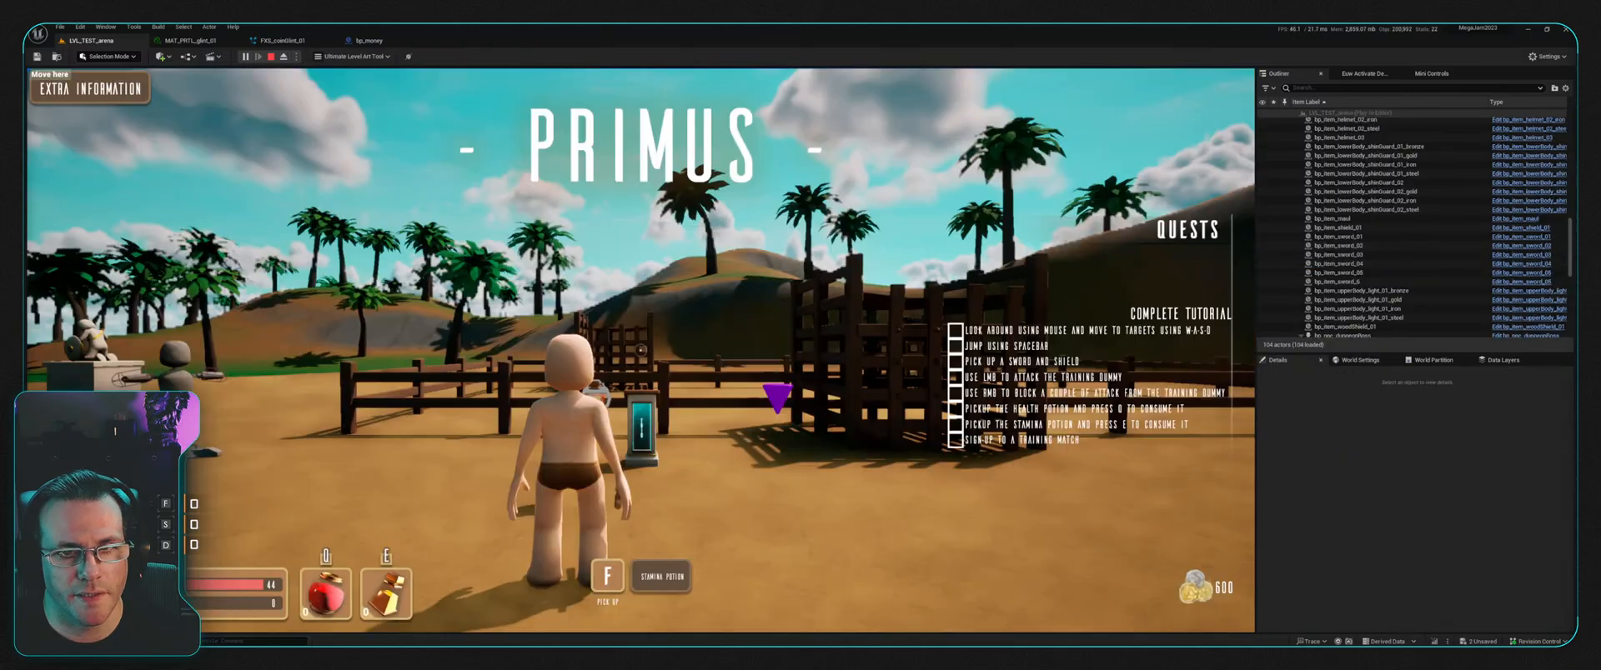
key(w)
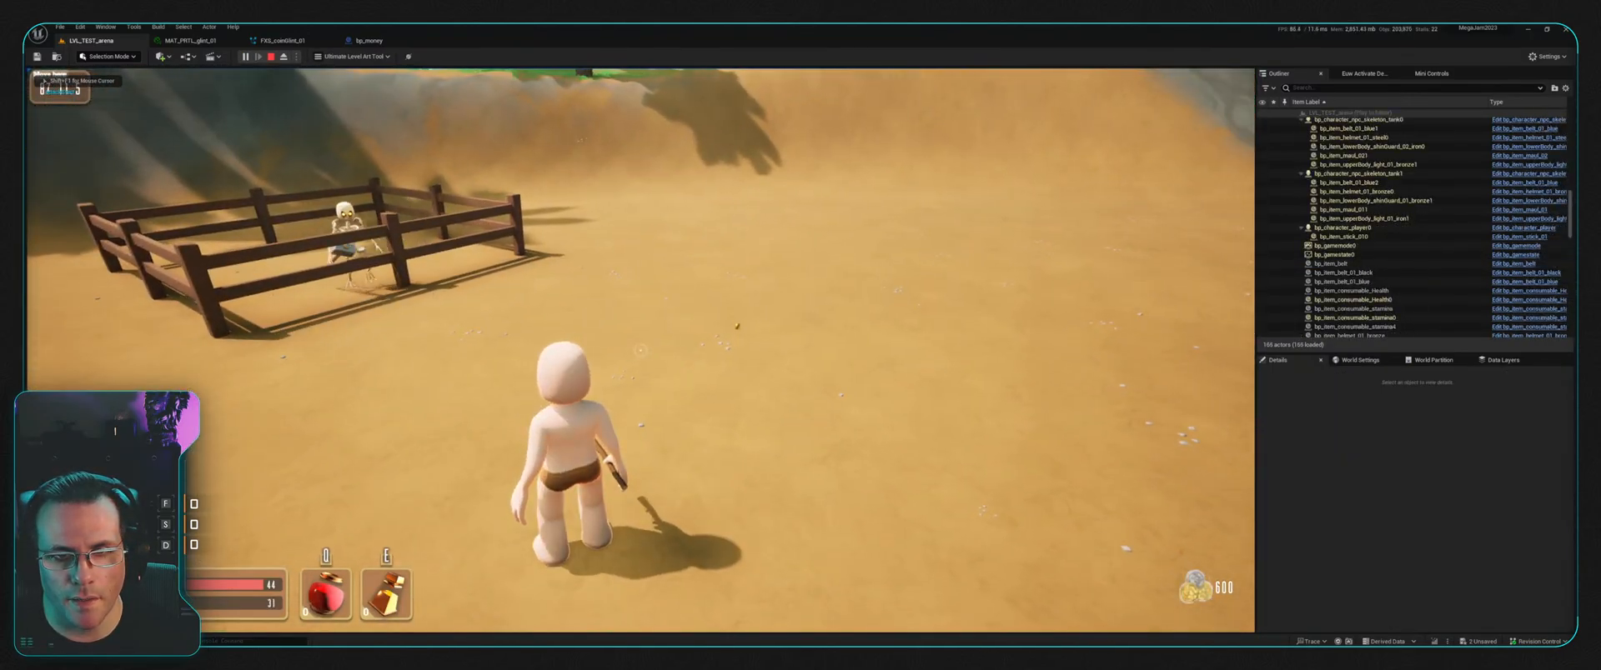
key(a)
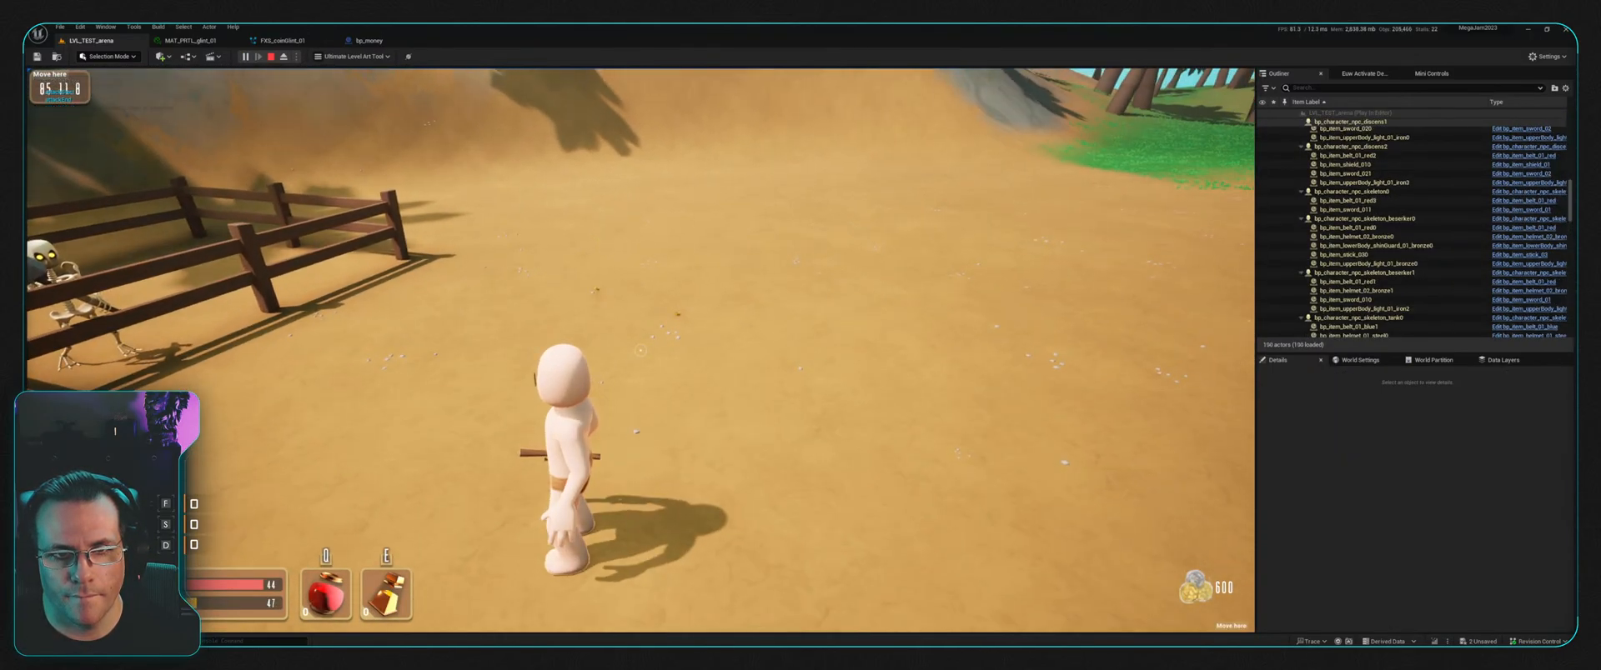
key(w)
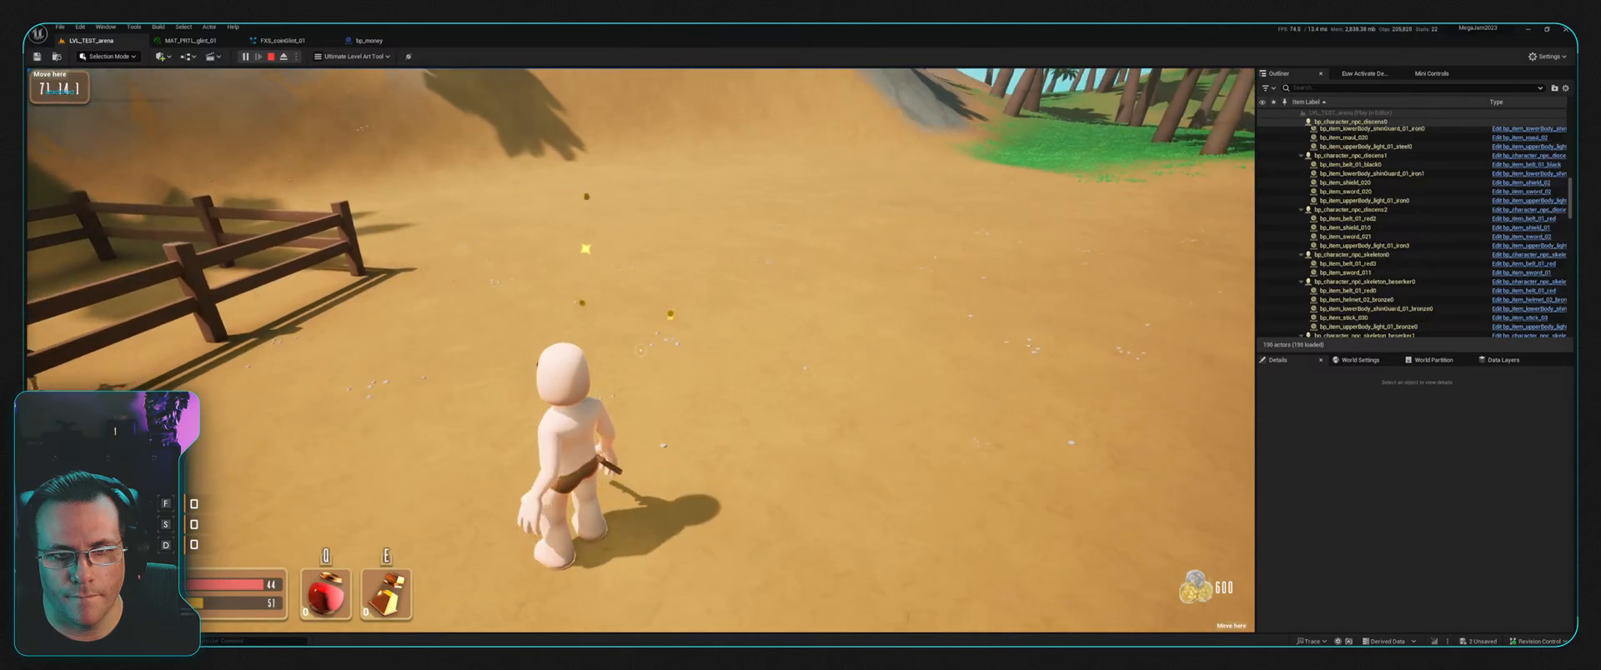
key(a)
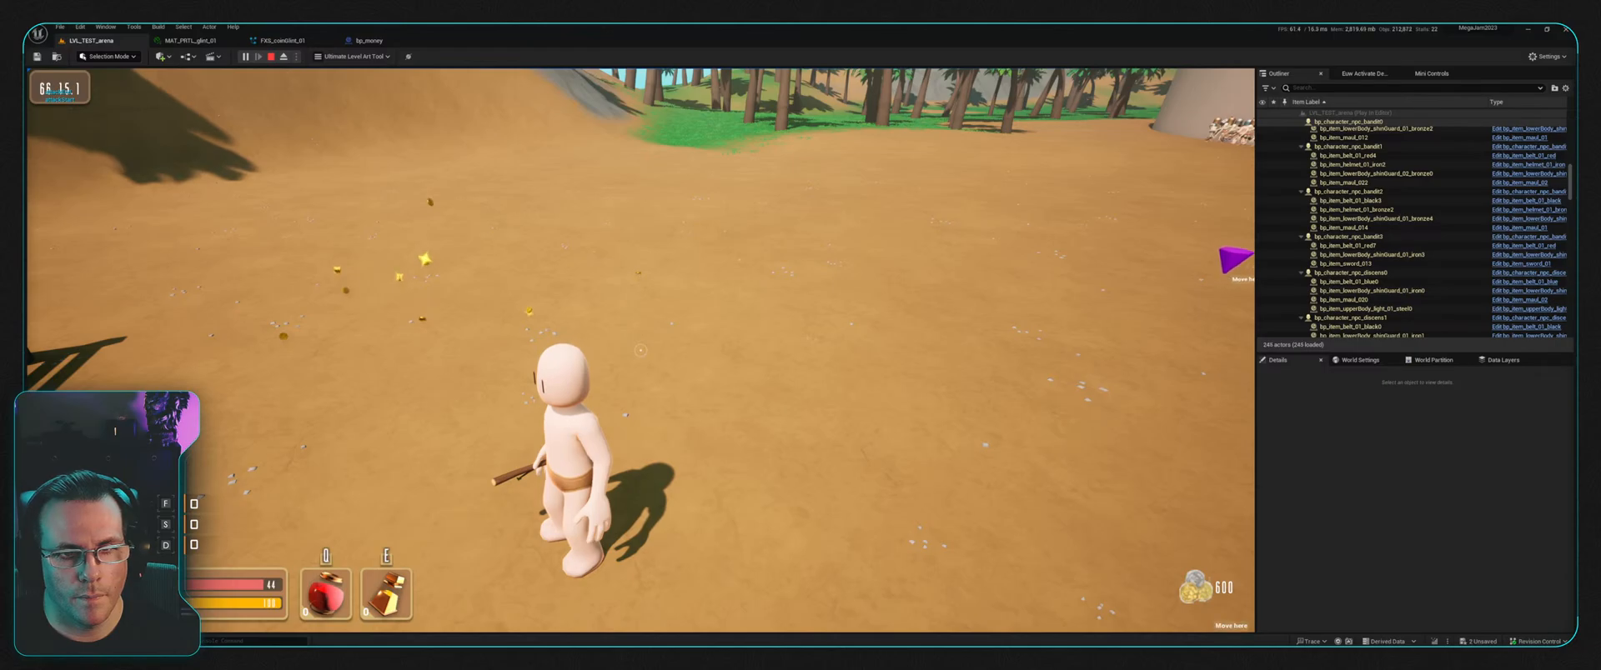
key(Escape)
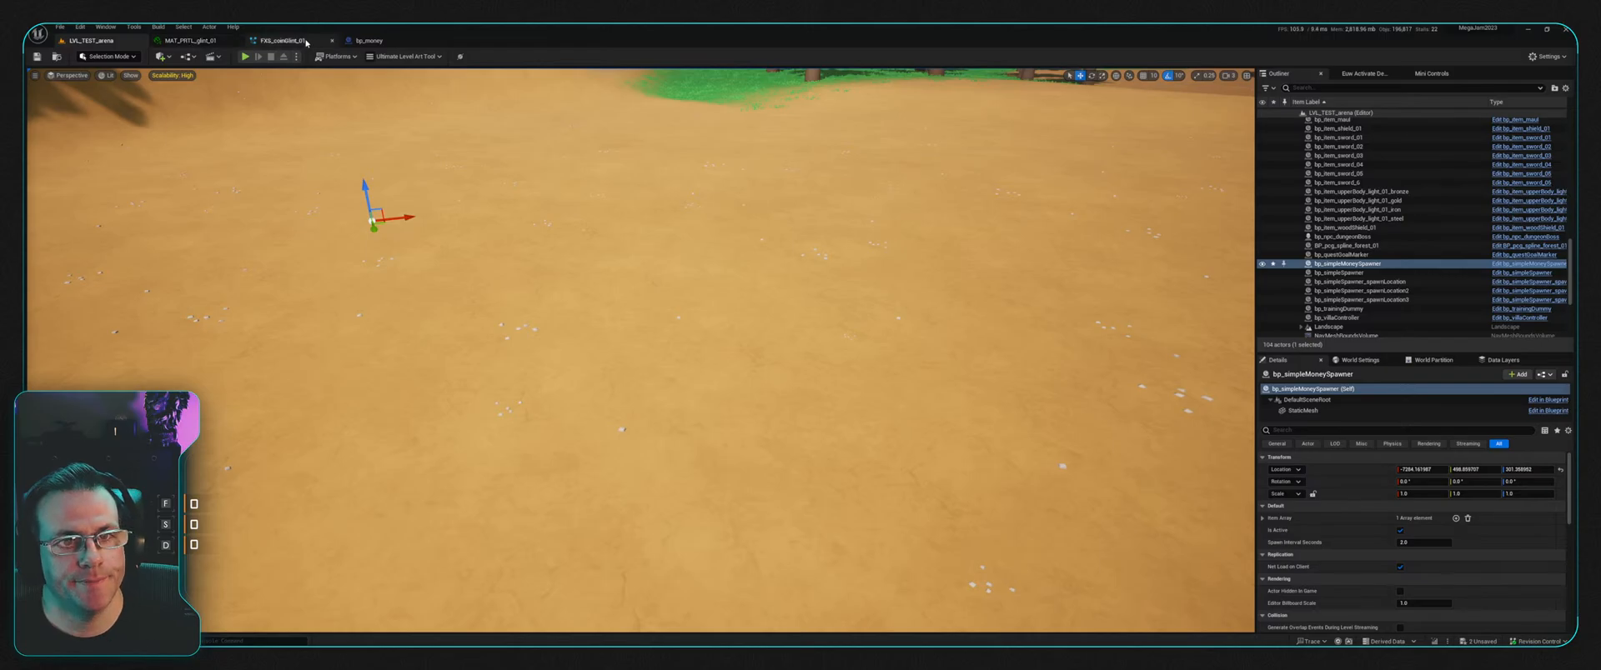
Step: Enable the depth fade distance override in the MAT_PRTL_glint_01 material instance, set its value, and save the material
click(369, 40)
click(283, 40)
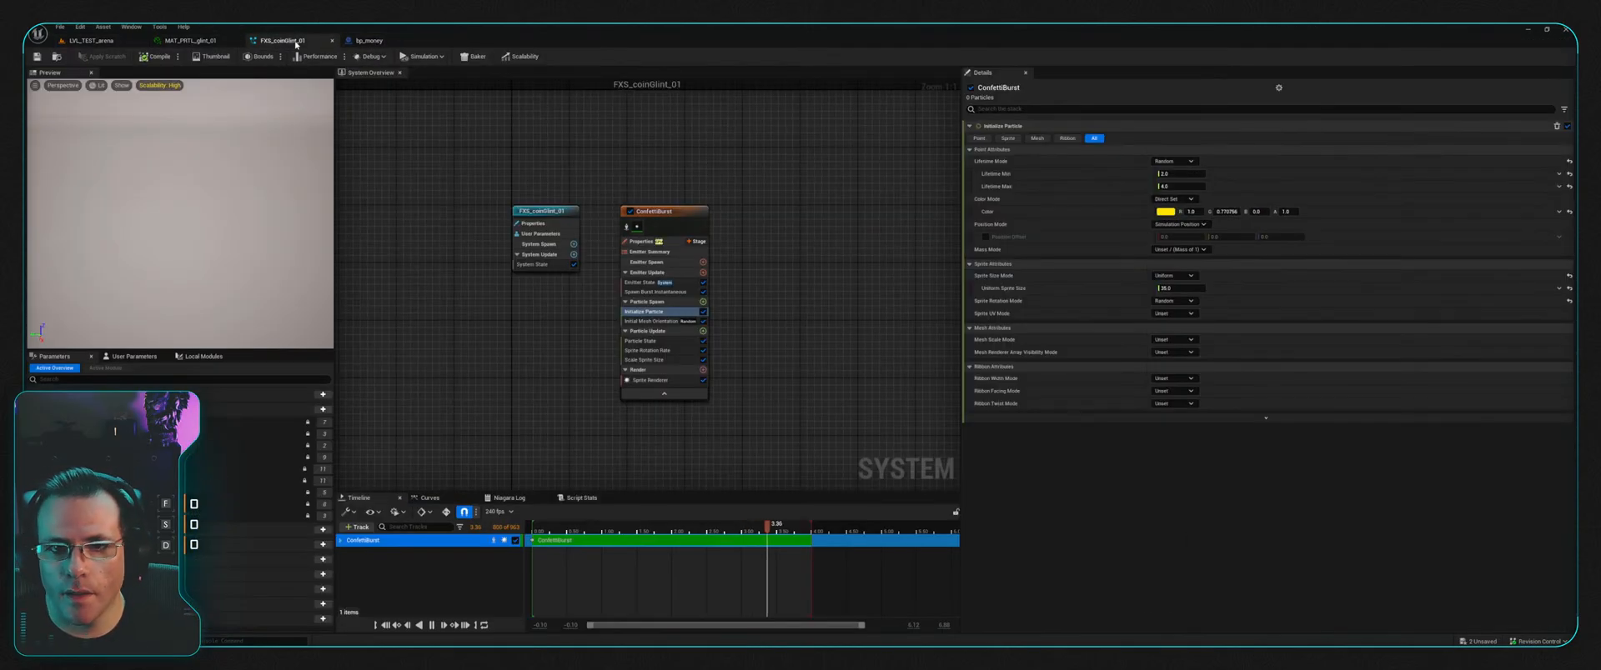
click(190, 40)
click(1132, 128)
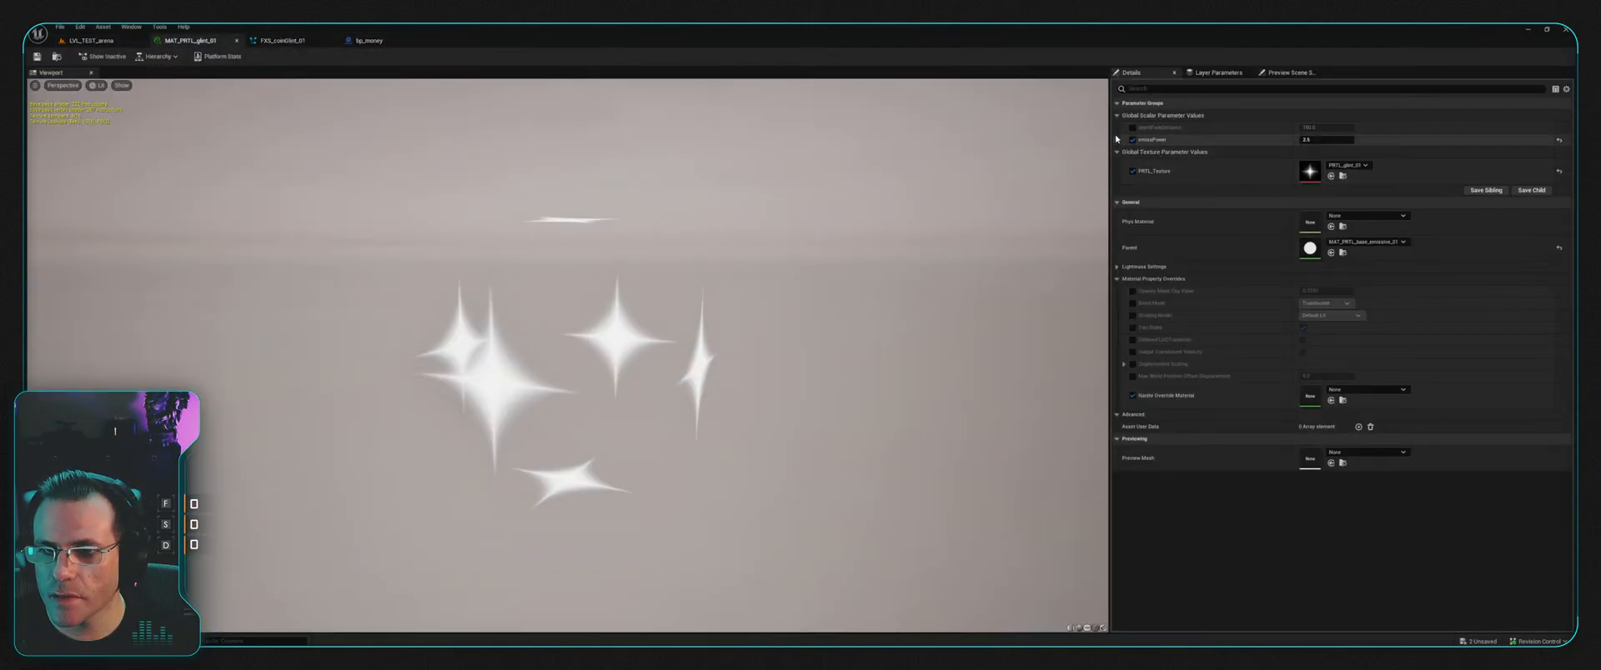
click(1342, 127)
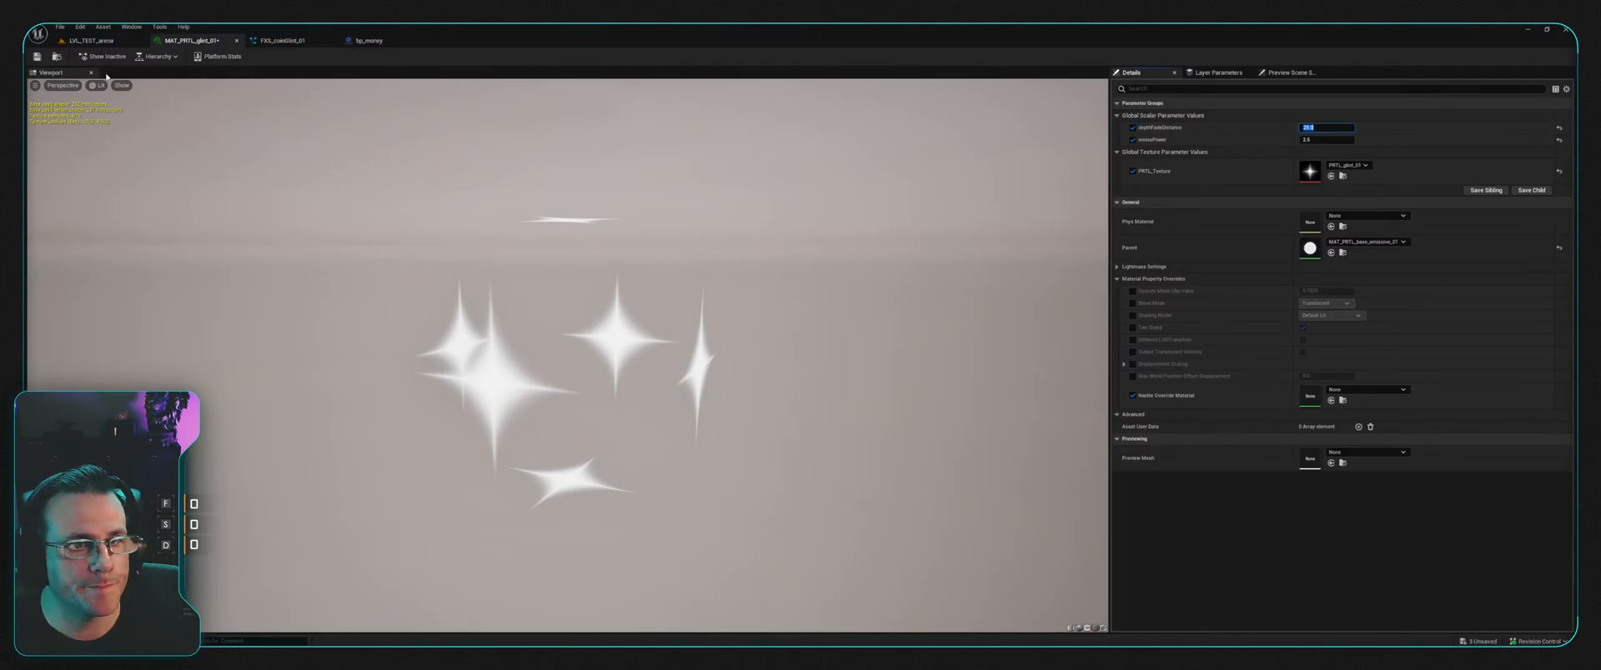
key(ctrl+s)
Step: Play the arena level again, run to the spawned coins to check the glint's depth fade, and stop playing
click(92, 40)
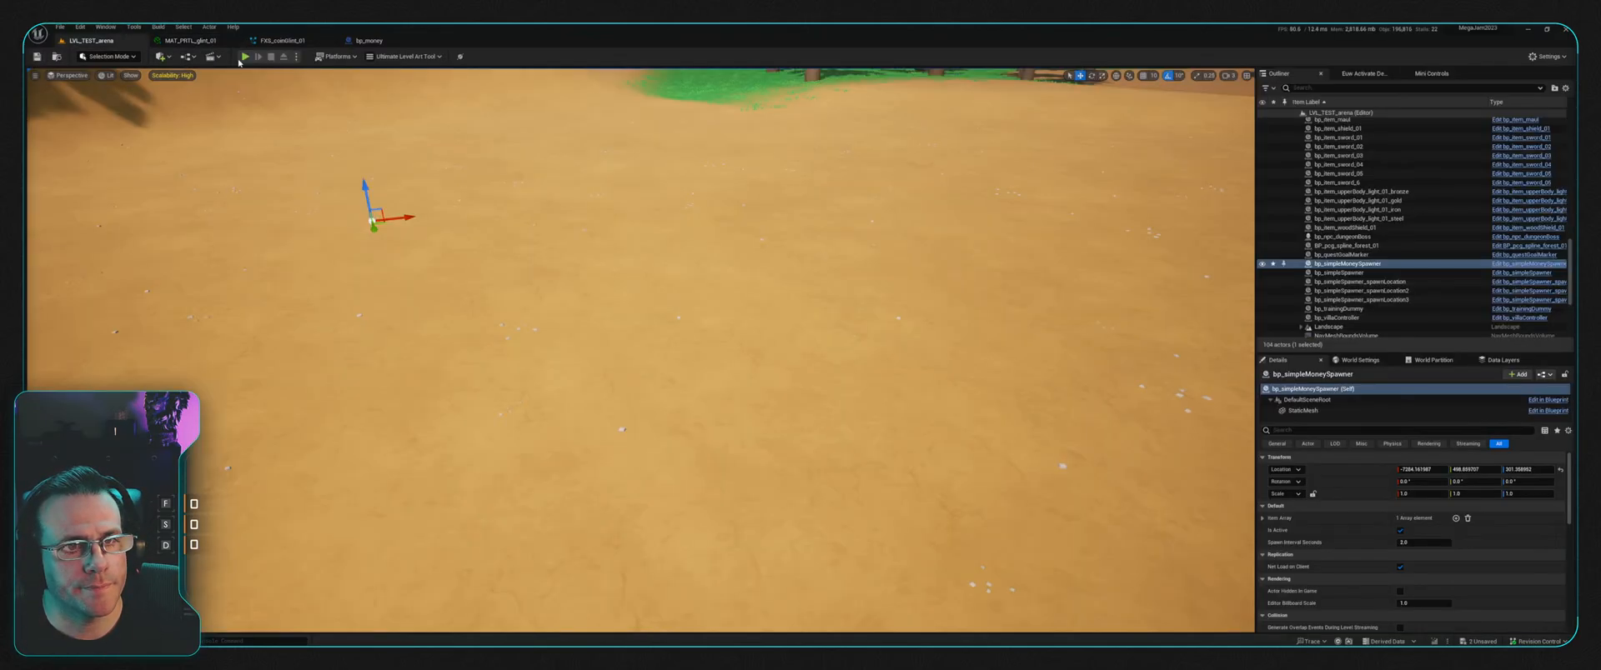
click(244, 57)
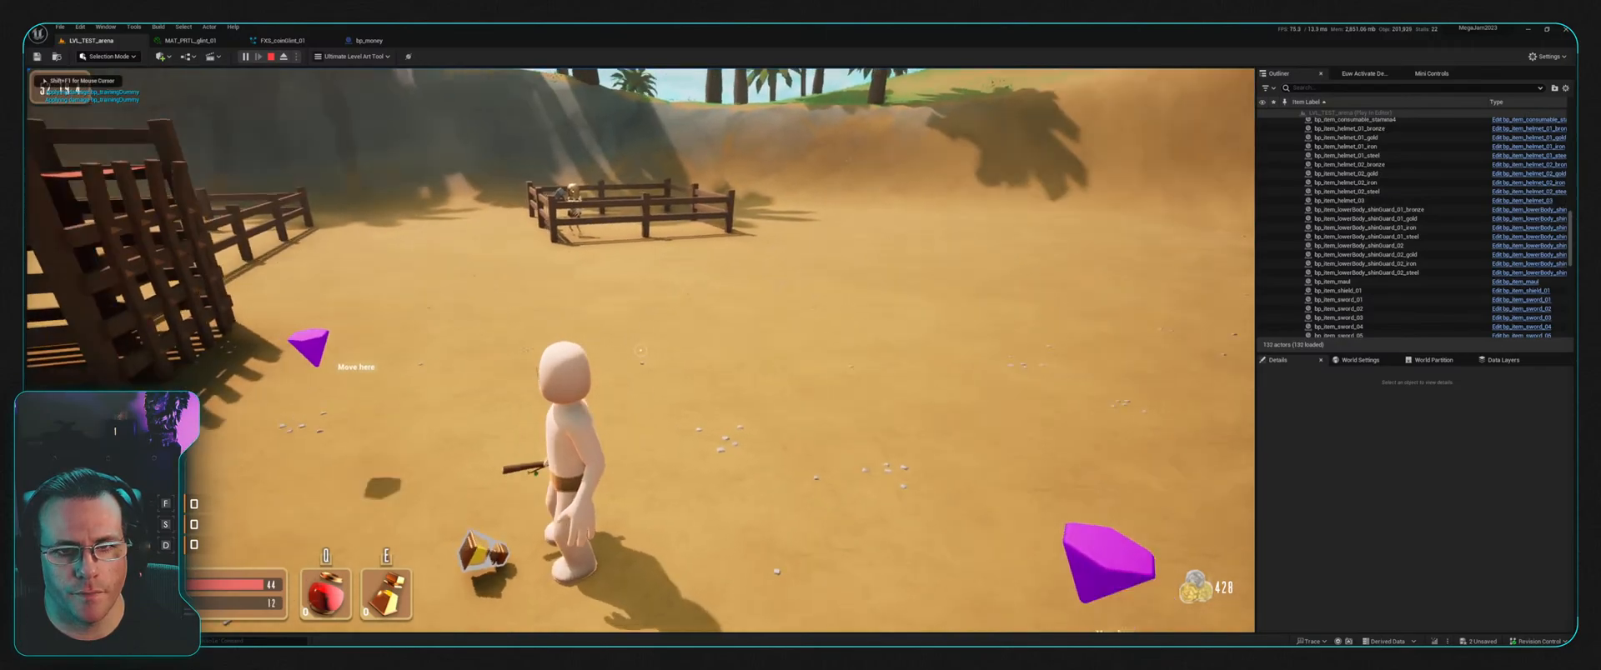
key(w)
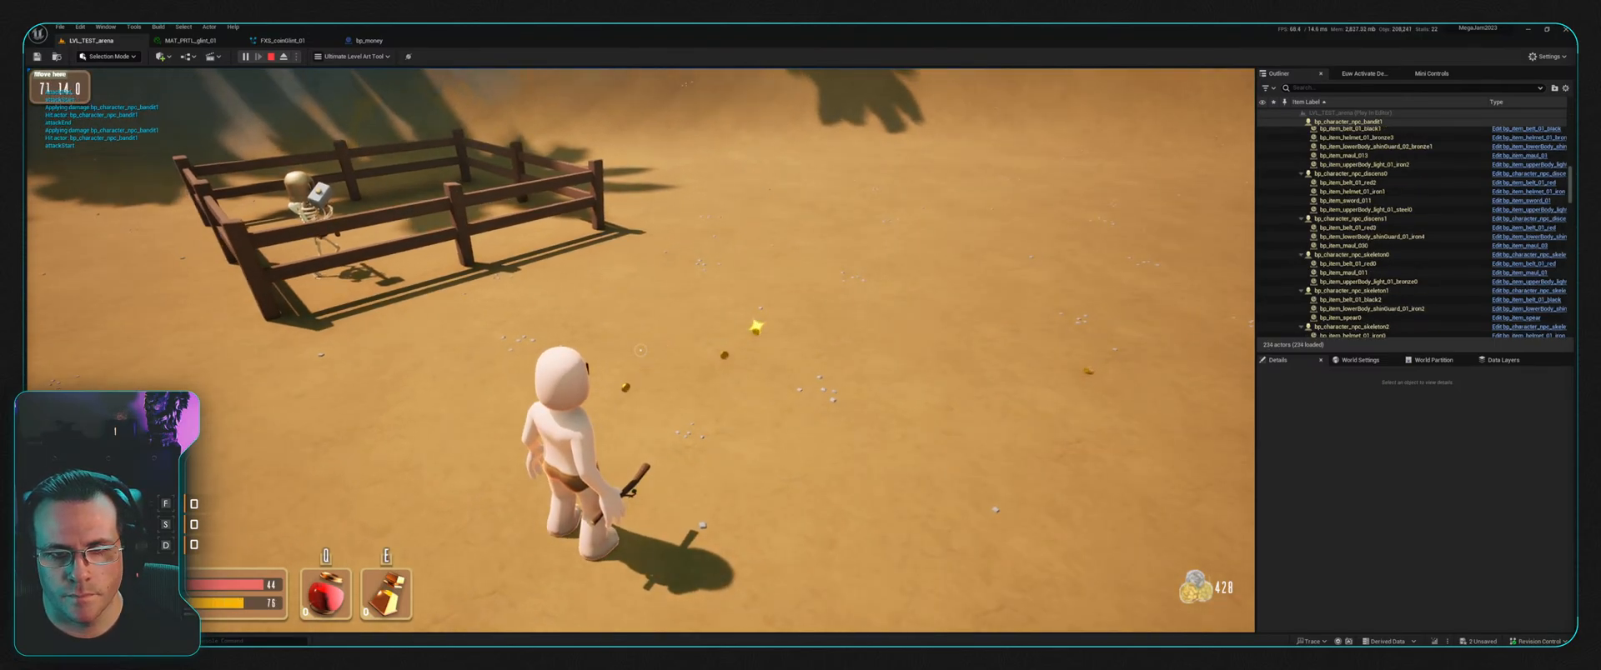
key(Escape)
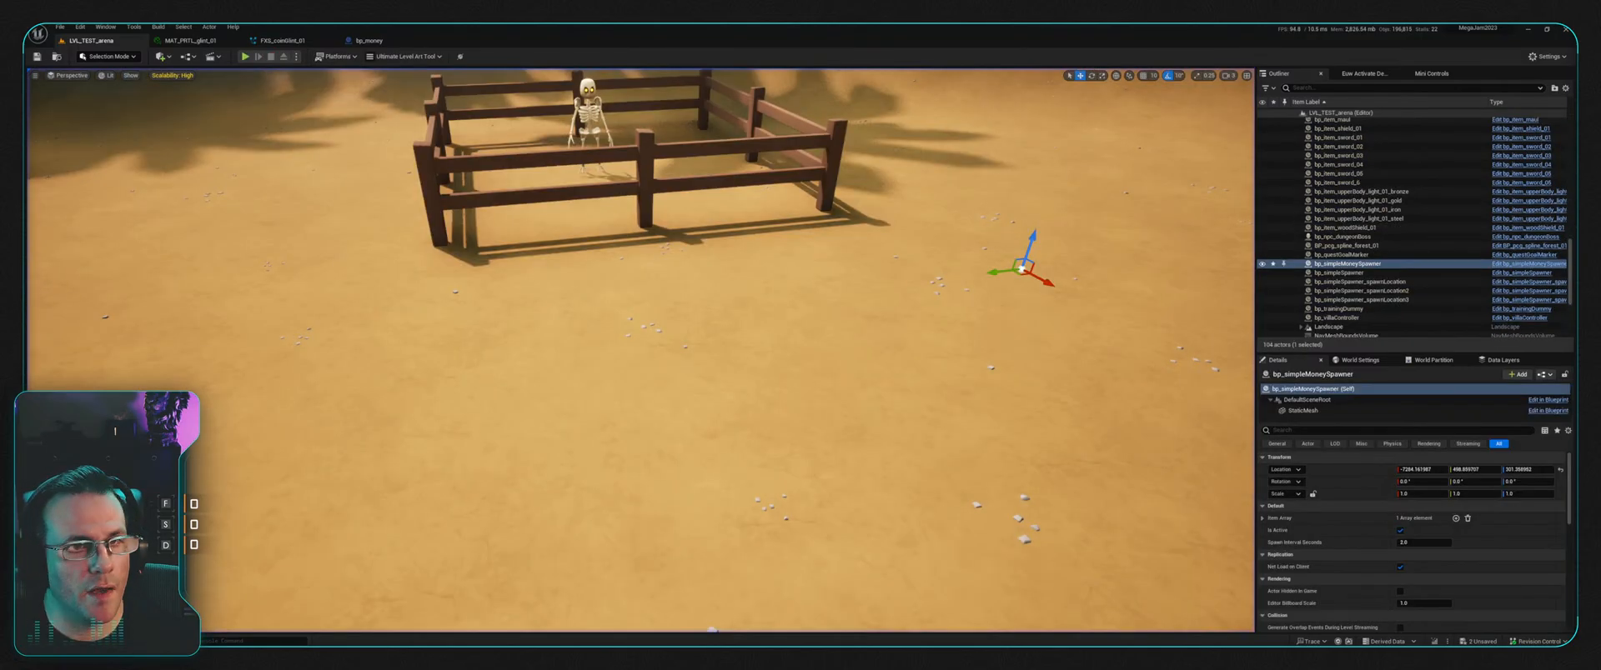
Step: Review the PickupDetector, GatherDetector and FXS components of the bp_money blueprint
click(197, 41)
click(280, 41)
click(371, 41)
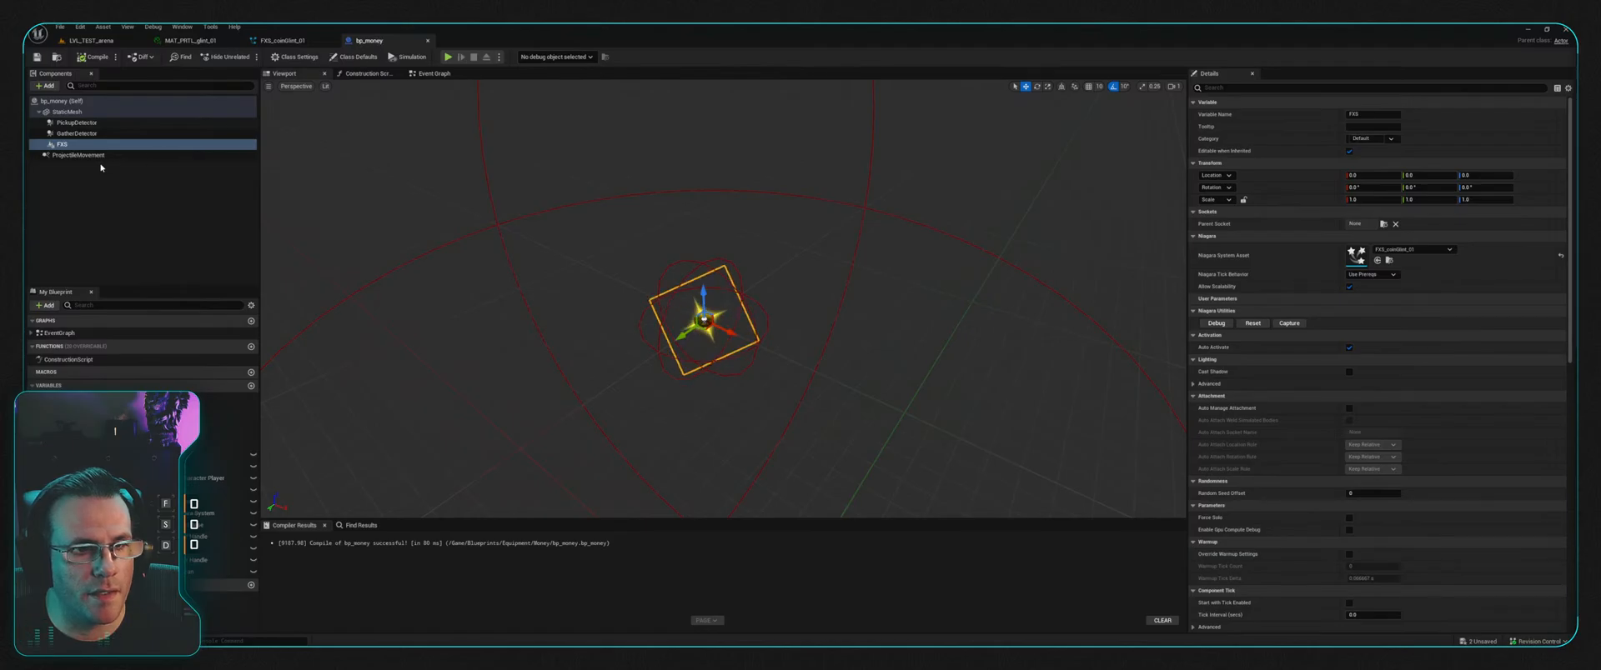
click(84, 122)
click(84, 133)
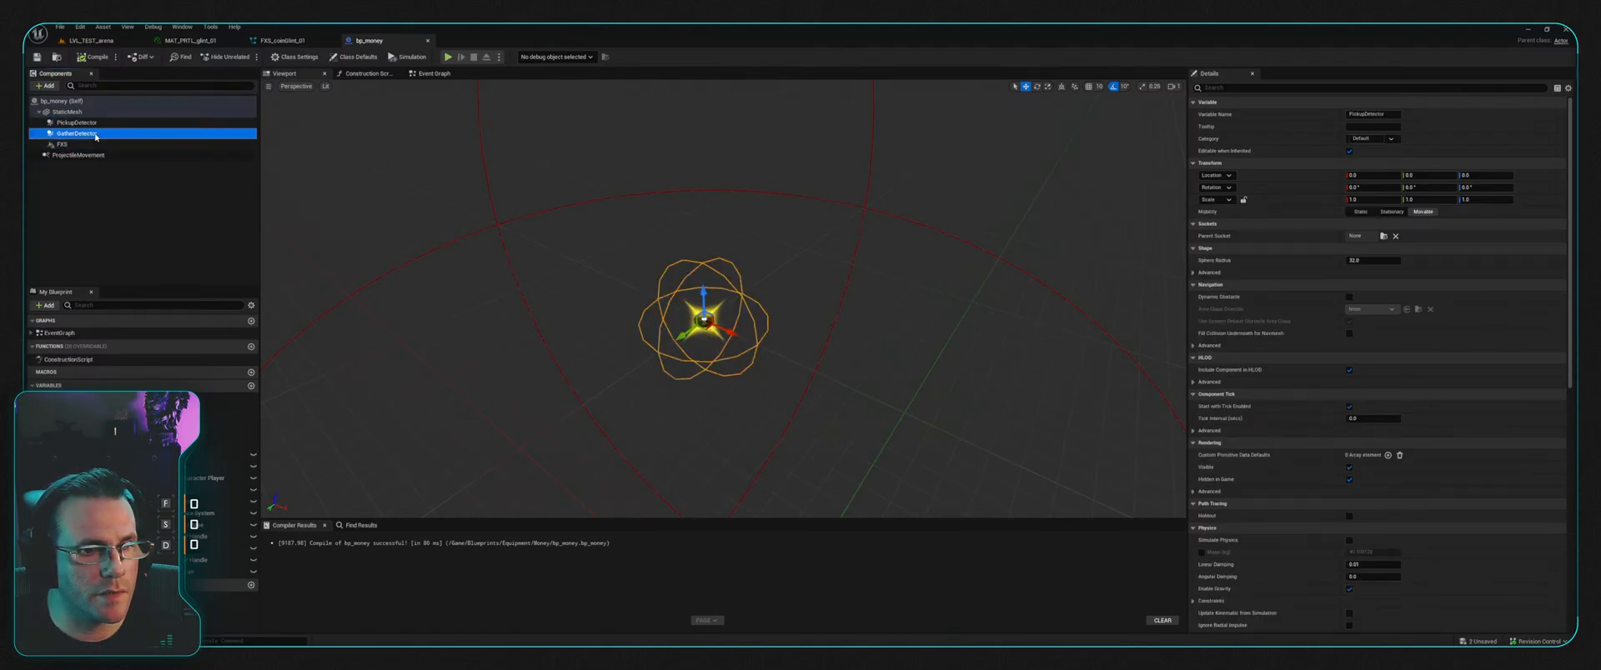
click(62, 145)
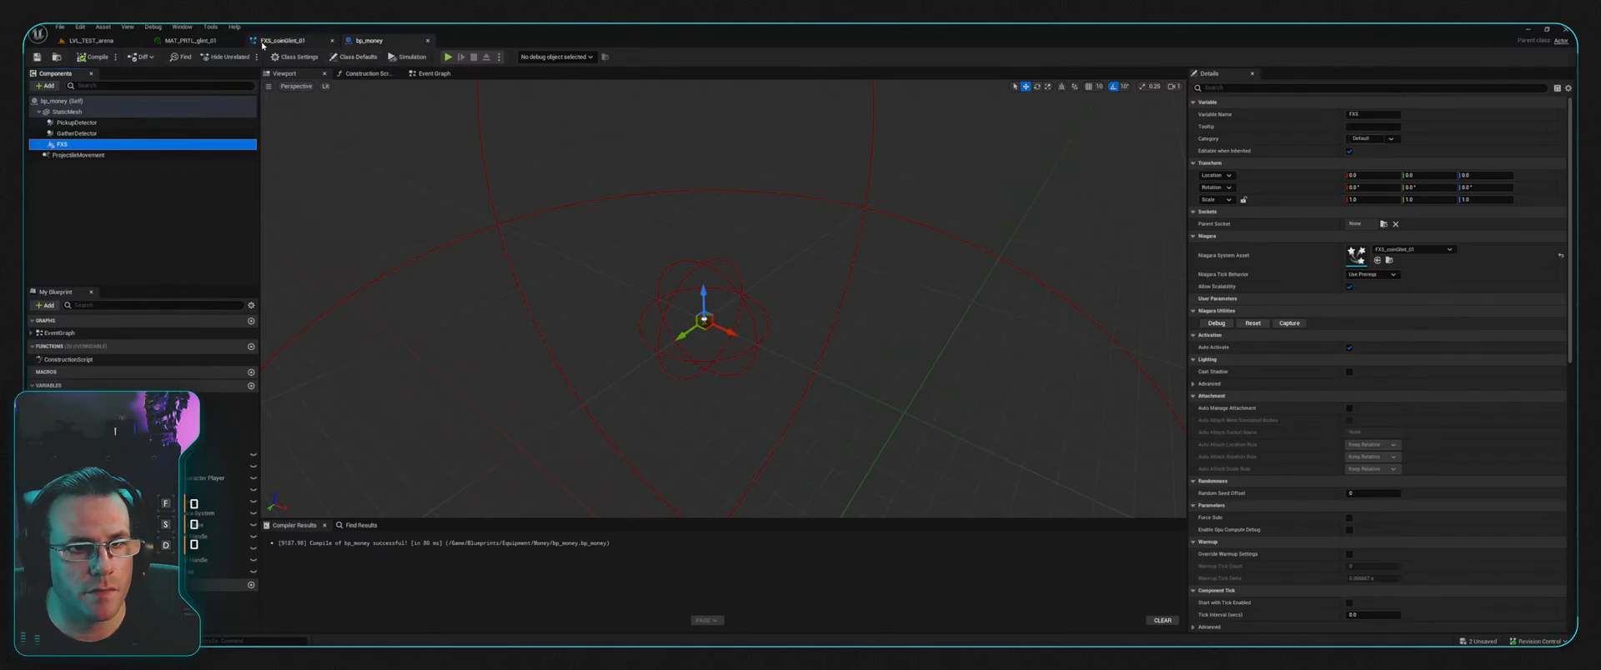
Step: Enable Local Space on the ConfettiBurst emitter of the FXS_coinGlint_01 system and save it
click(282, 40)
click(542, 215)
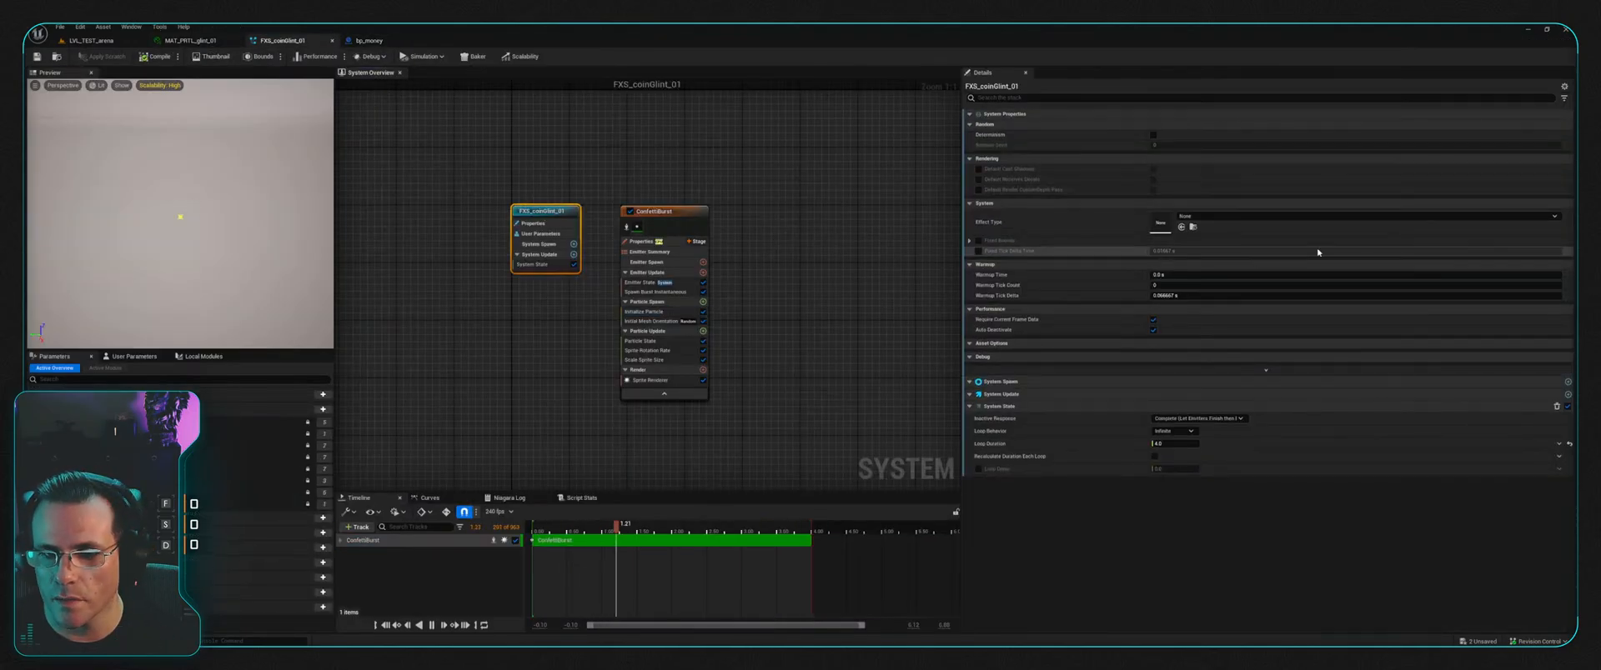
click(658, 214)
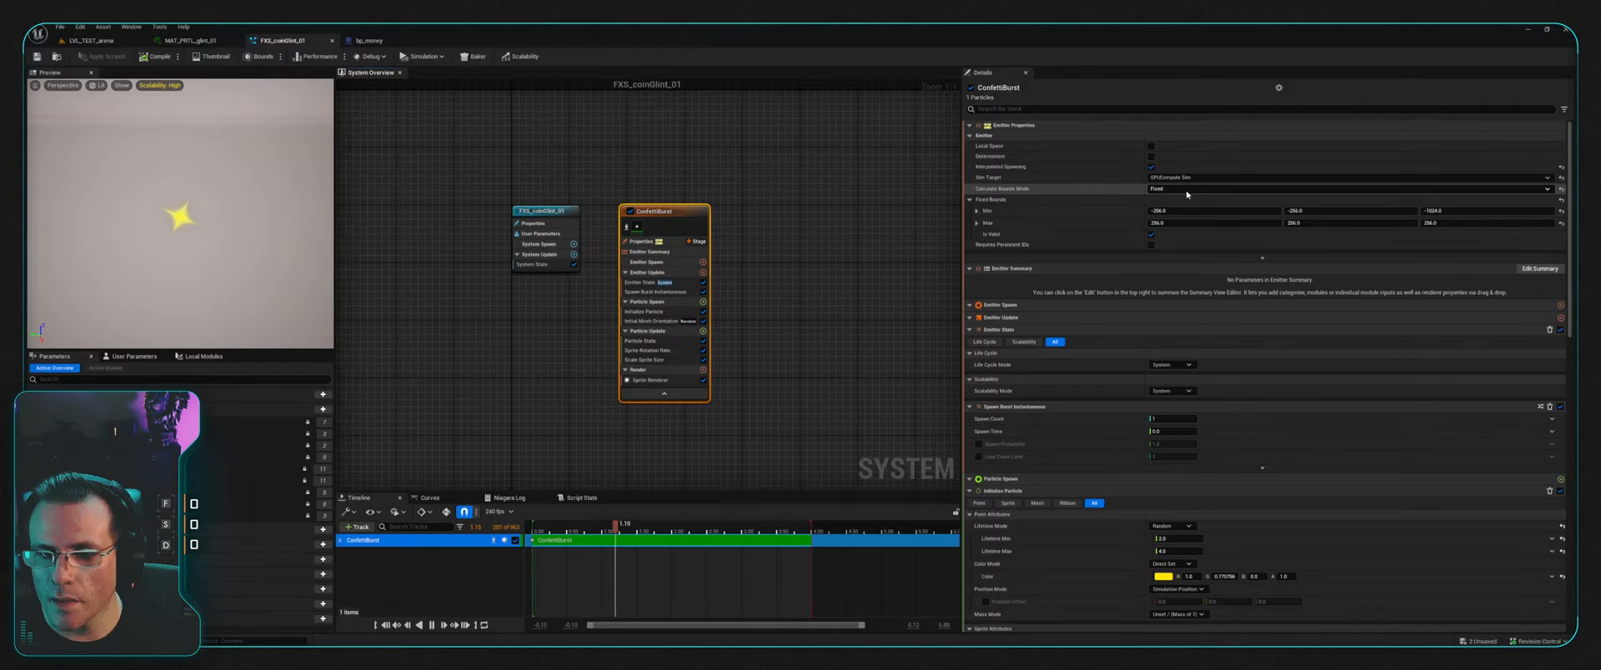
click(1150, 146)
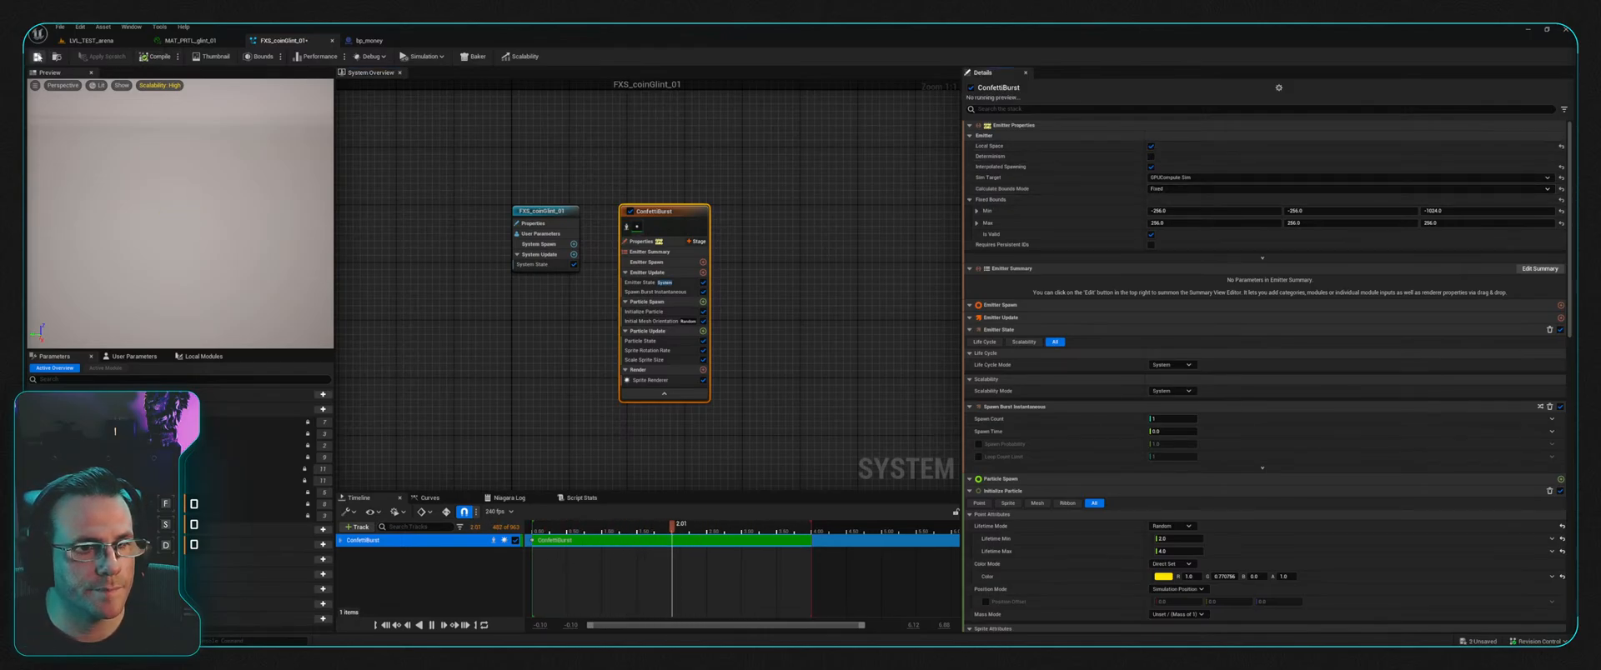
click(38, 57)
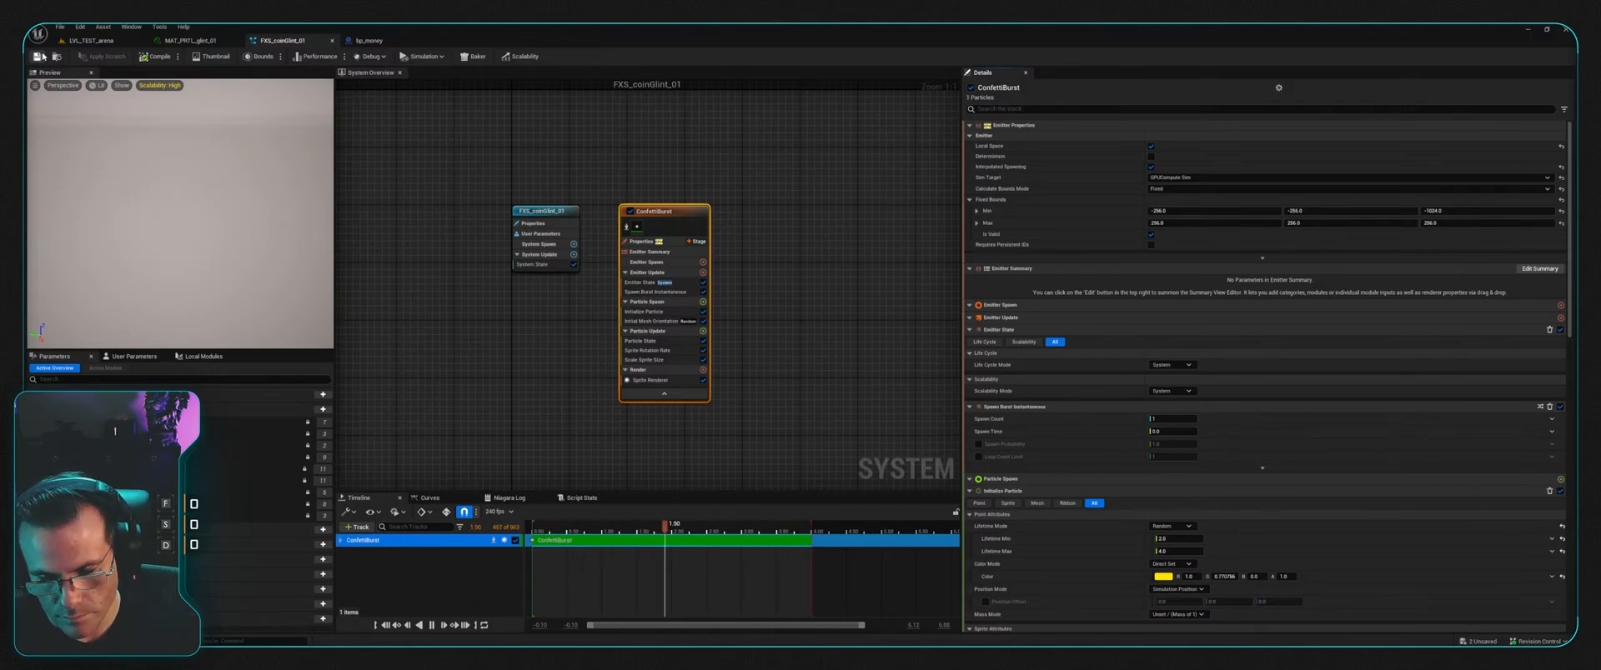
Step: Return to the LVL_TEST_arena level and browse the content folders to Blueprints/Equipment/Money
click(196, 40)
click(107, 40)
right_drag(640, 350, 892, 329)
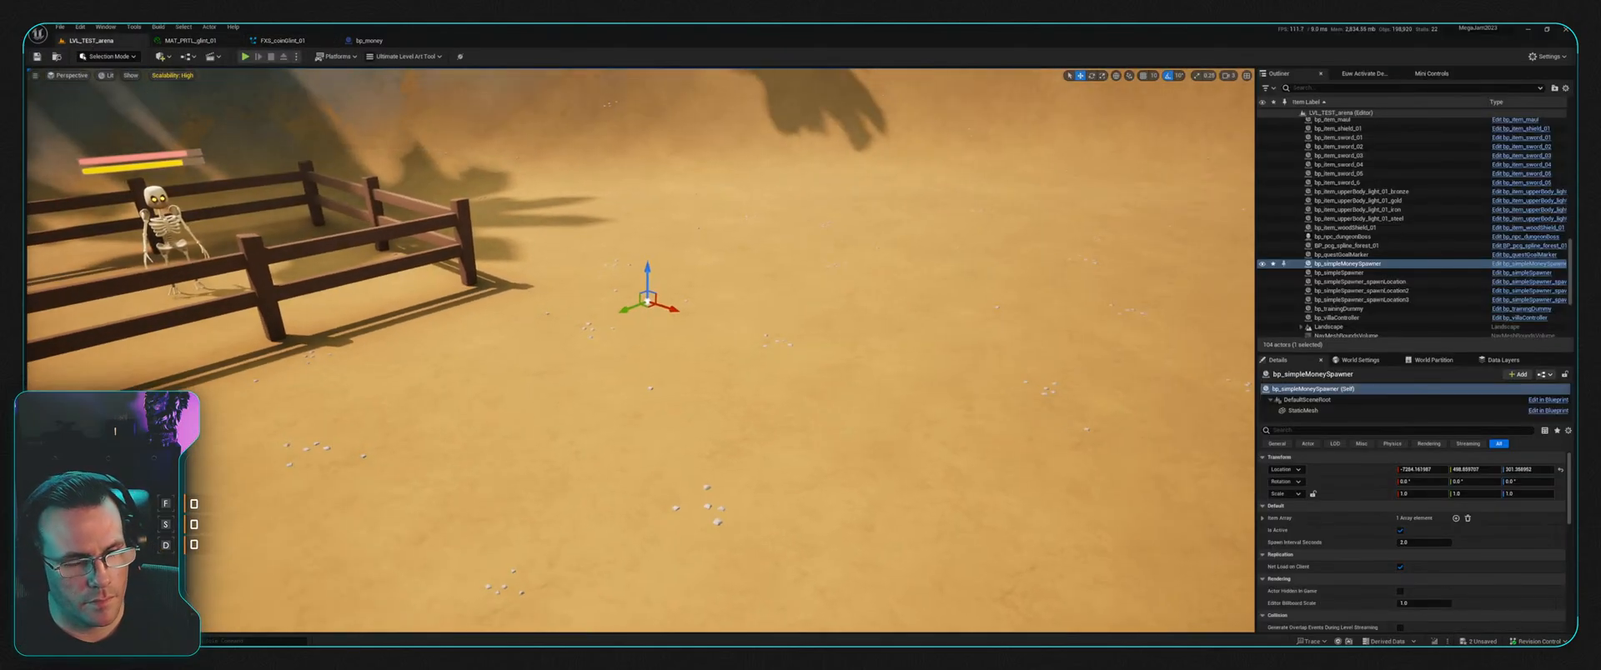
key(ctrl+space)
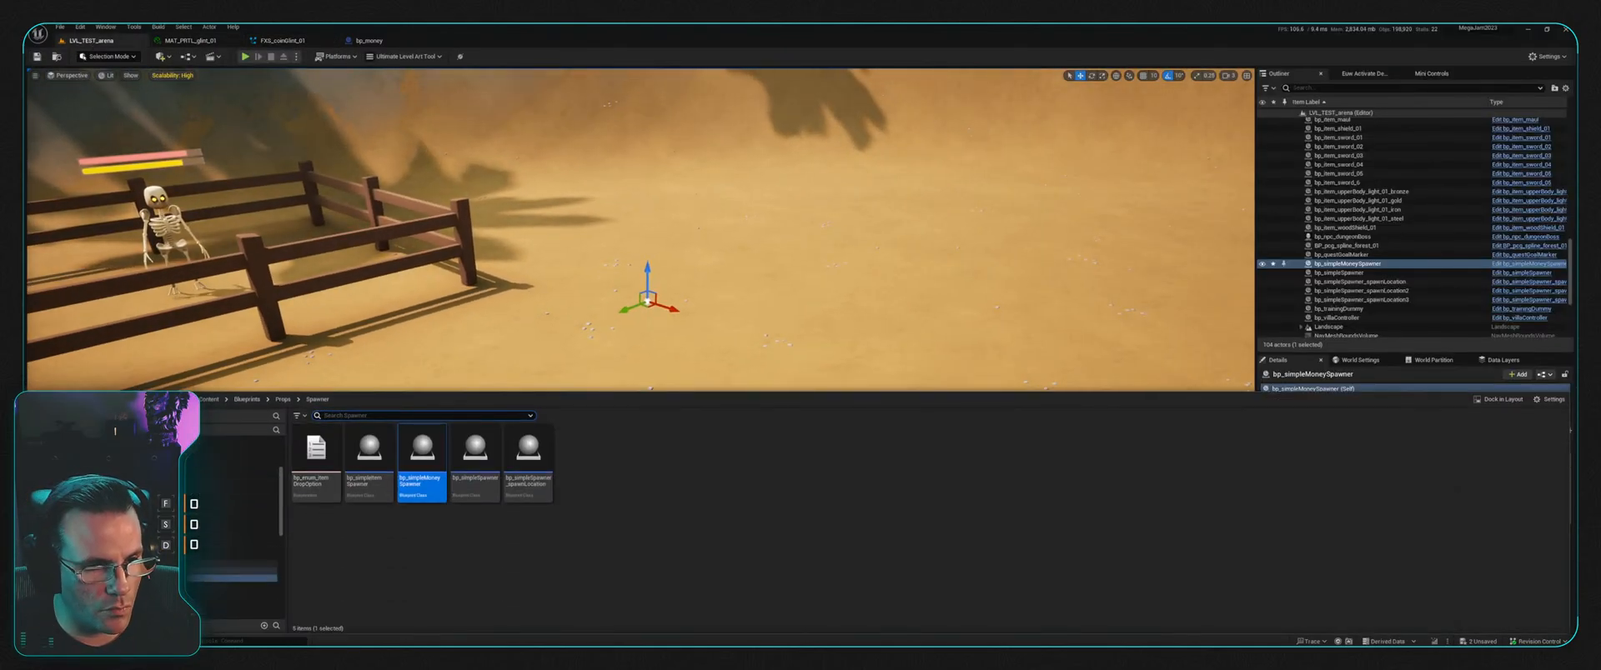
scroll(233, 482, up, 1)
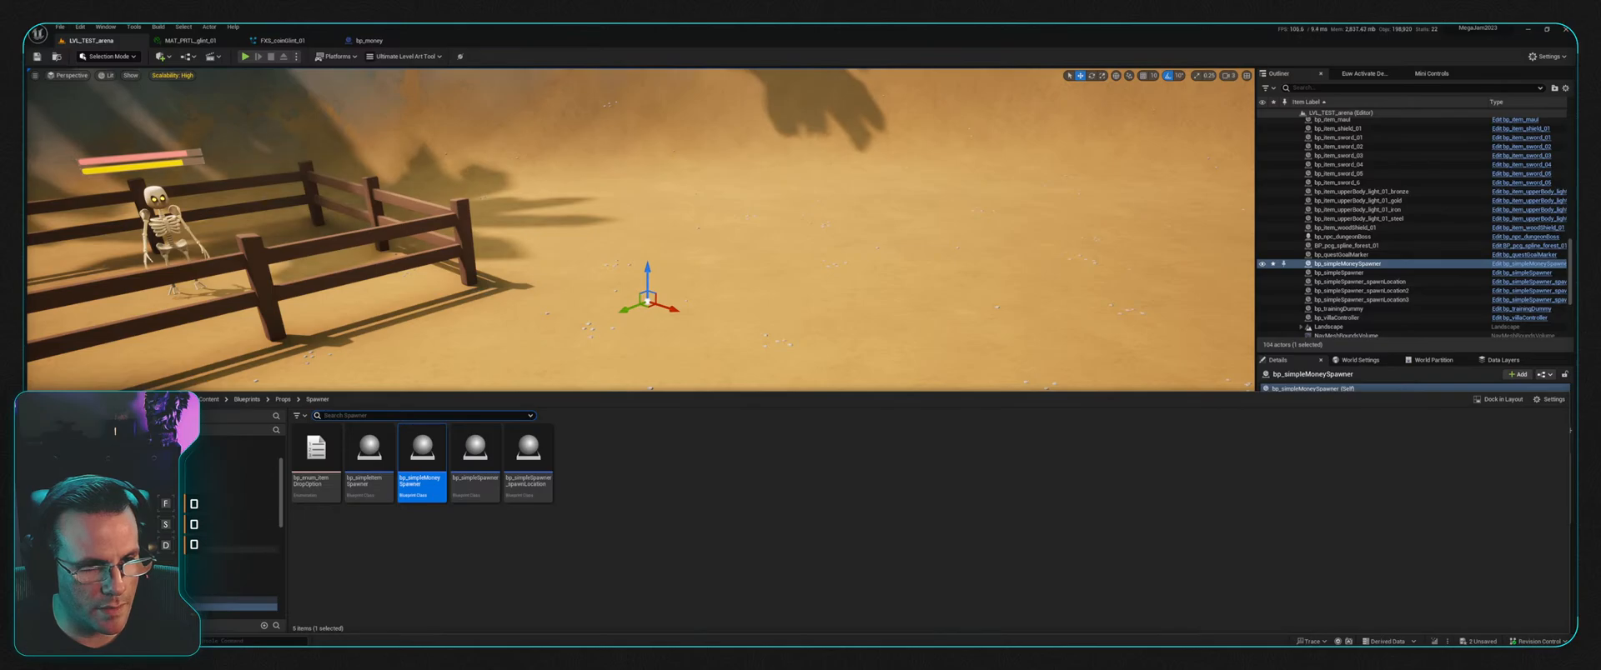
scroll(237, 521, up, 2)
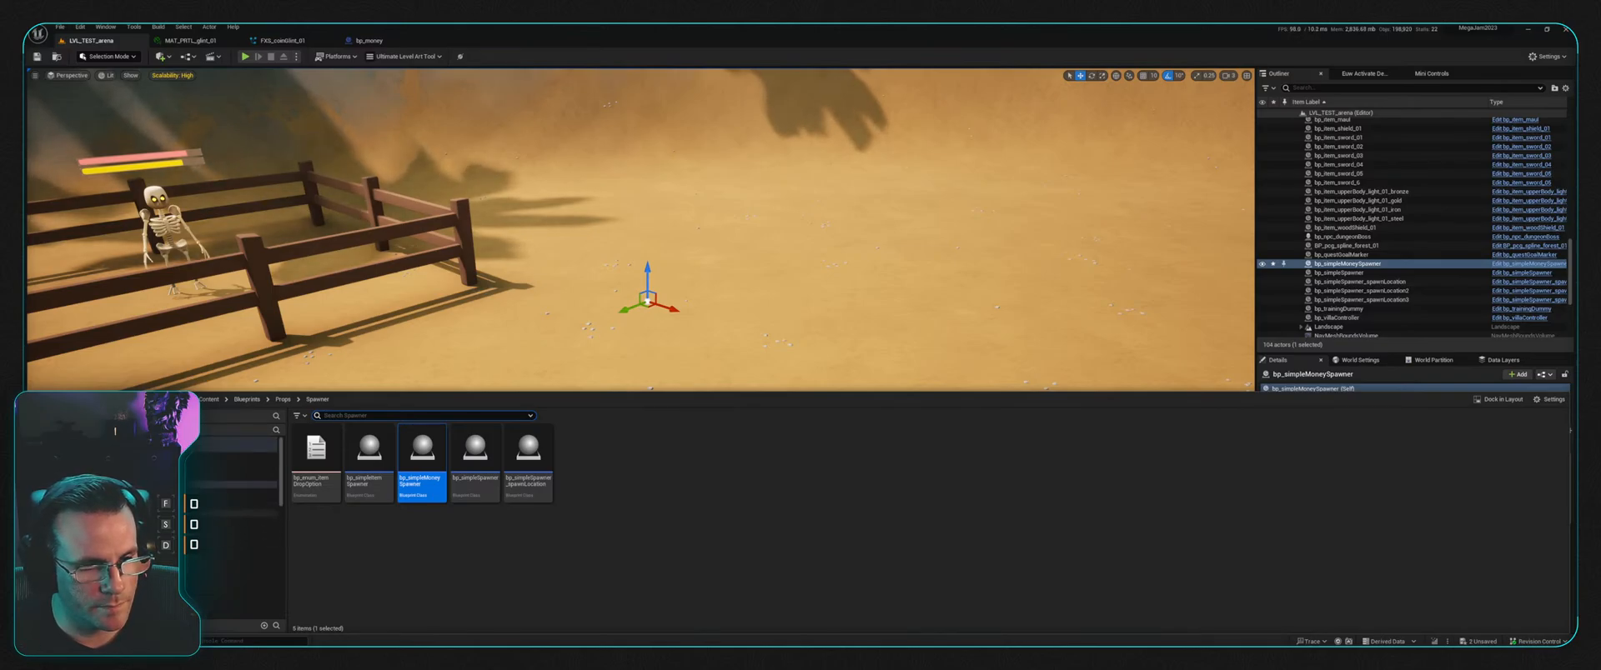
click(237, 513)
click(238, 528)
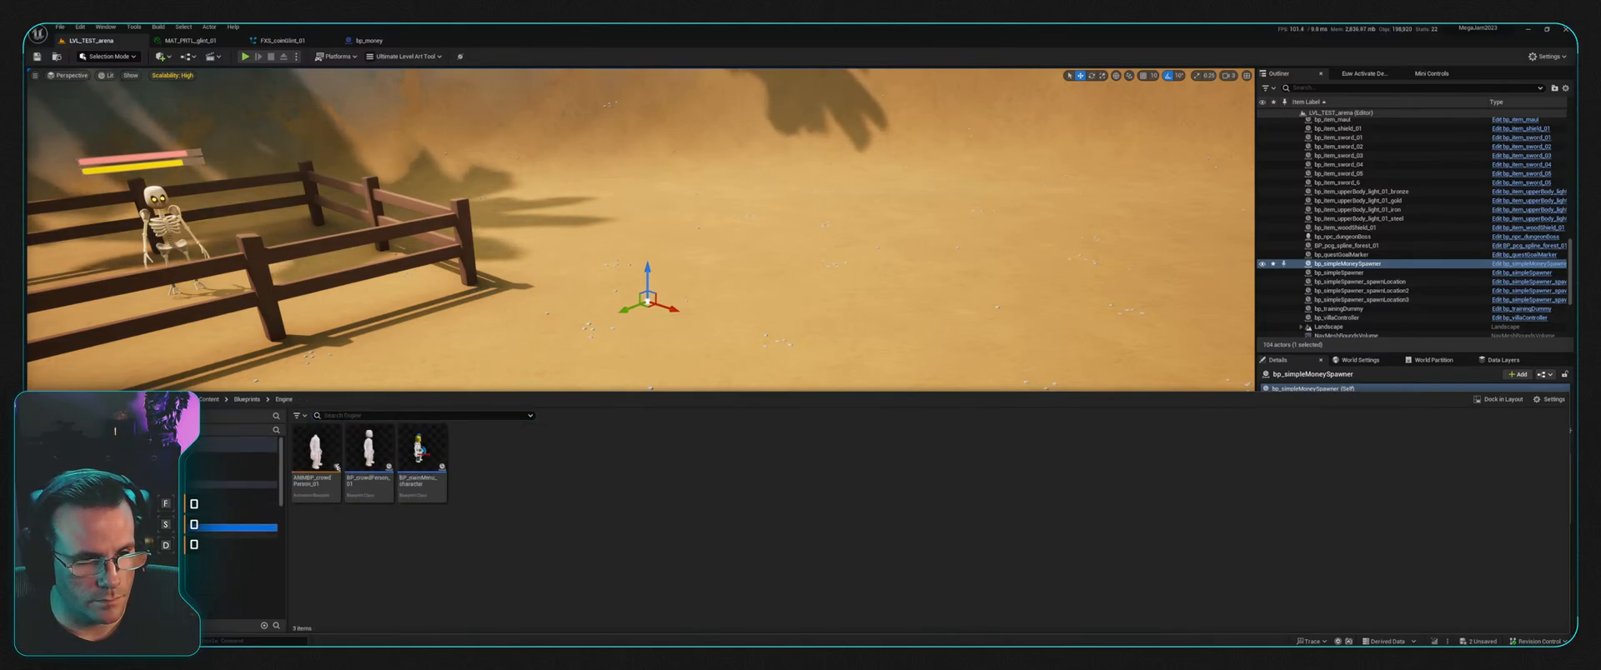
click(238, 535)
click(237, 528)
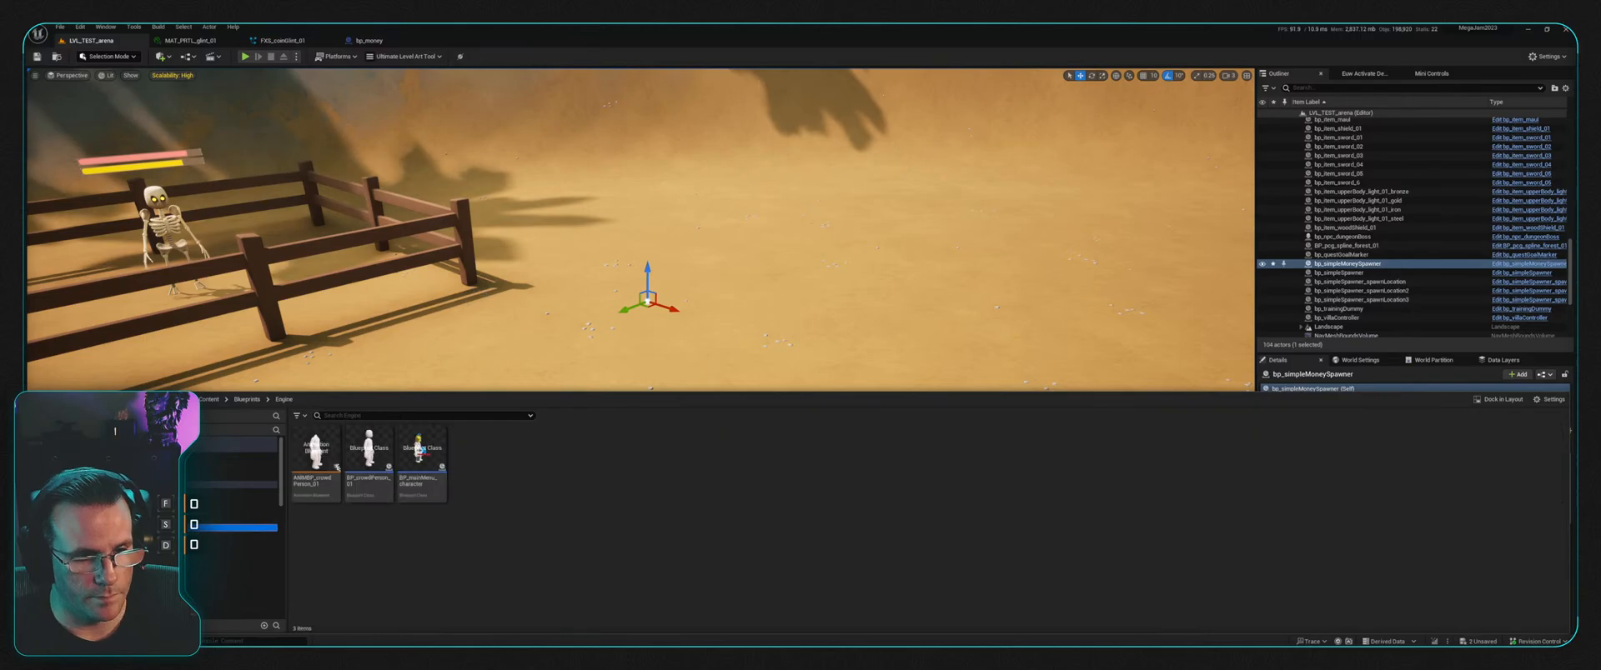
scroll(237, 549, down, 2)
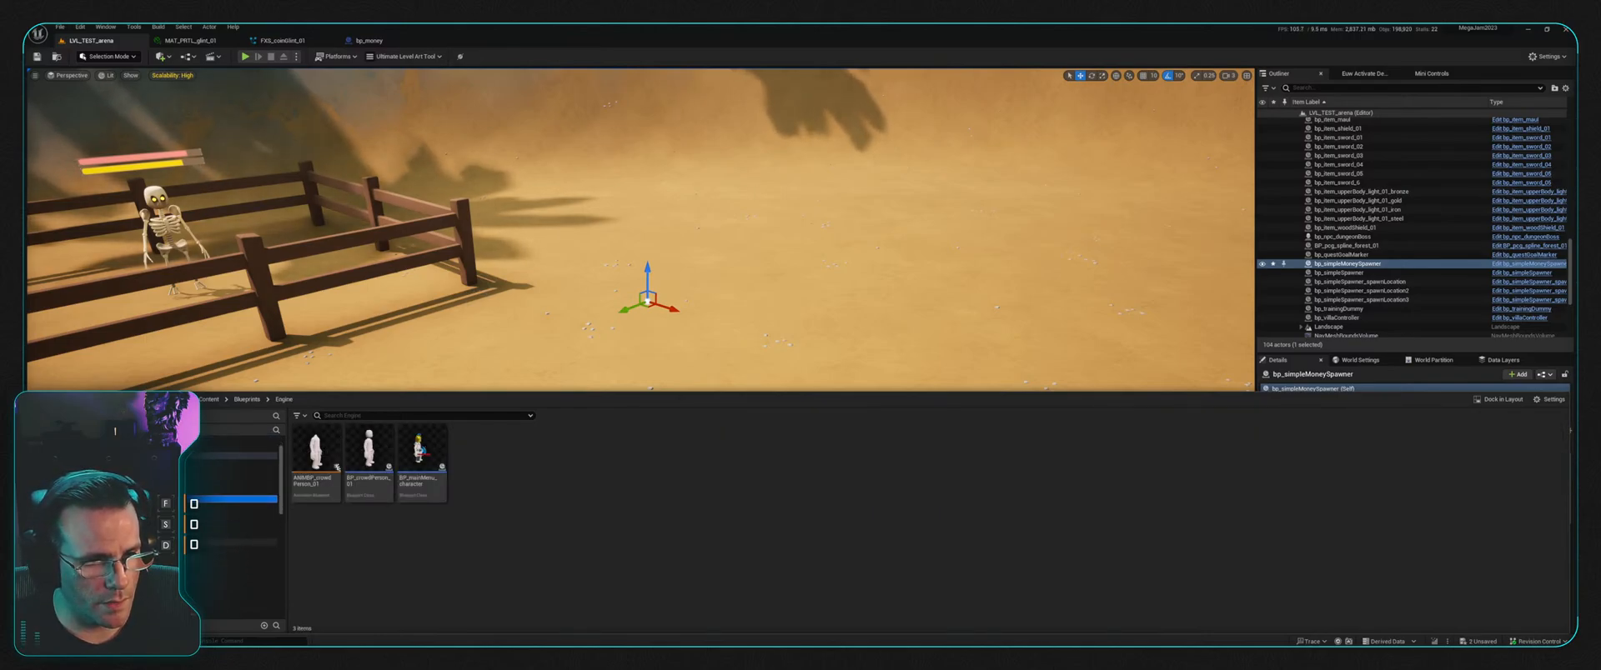
click(238, 556)
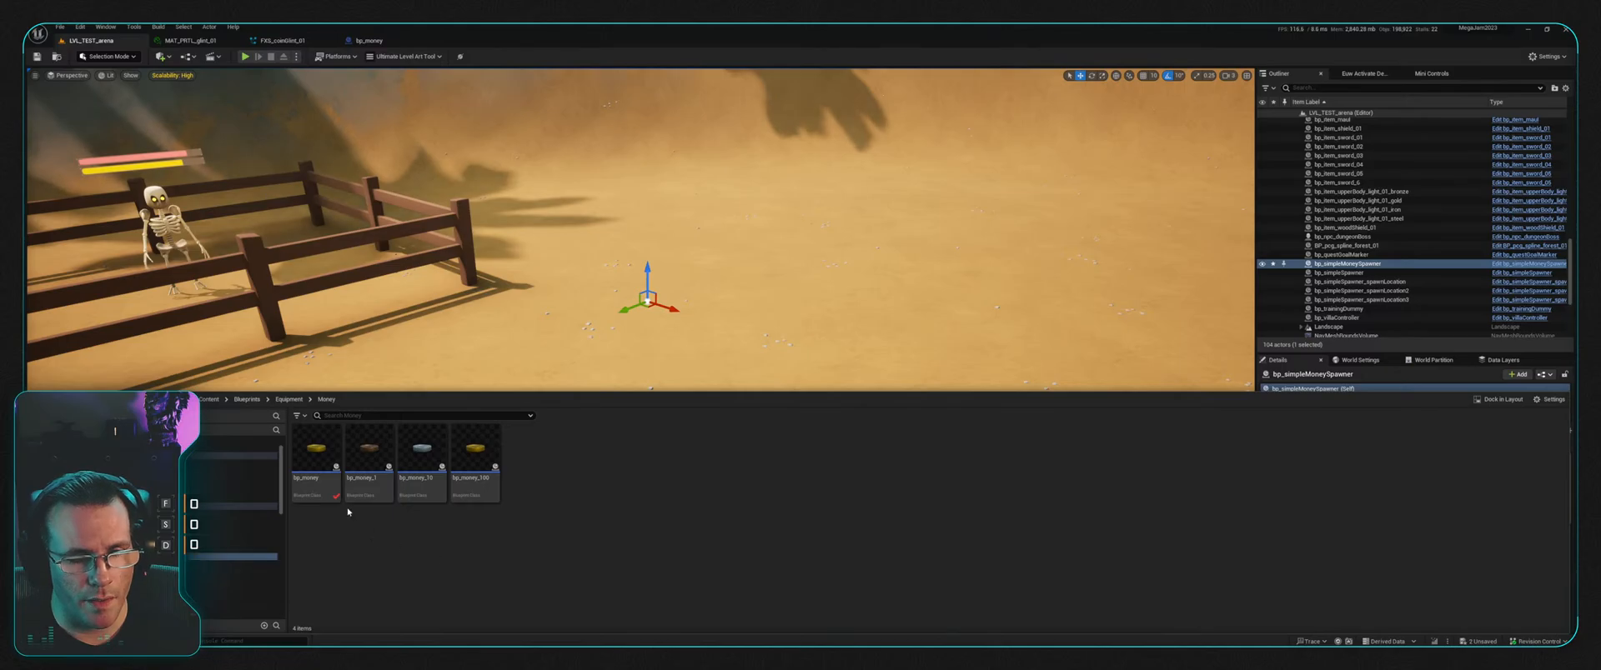
Step: Look over the bp_money_100, bp_money_10 and bp_money_1 coin blueprints in the Money folder
click(461, 482)
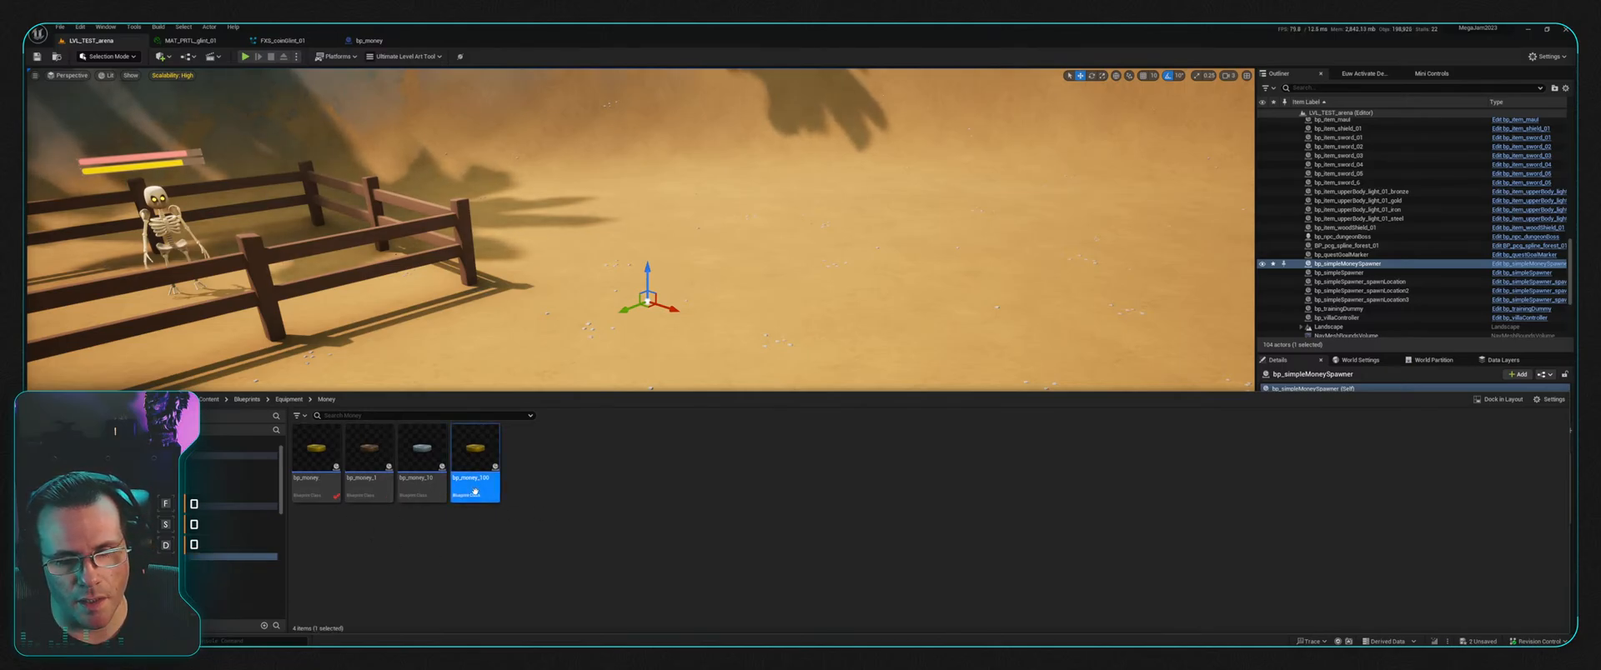
click(421, 484)
click(378, 491)
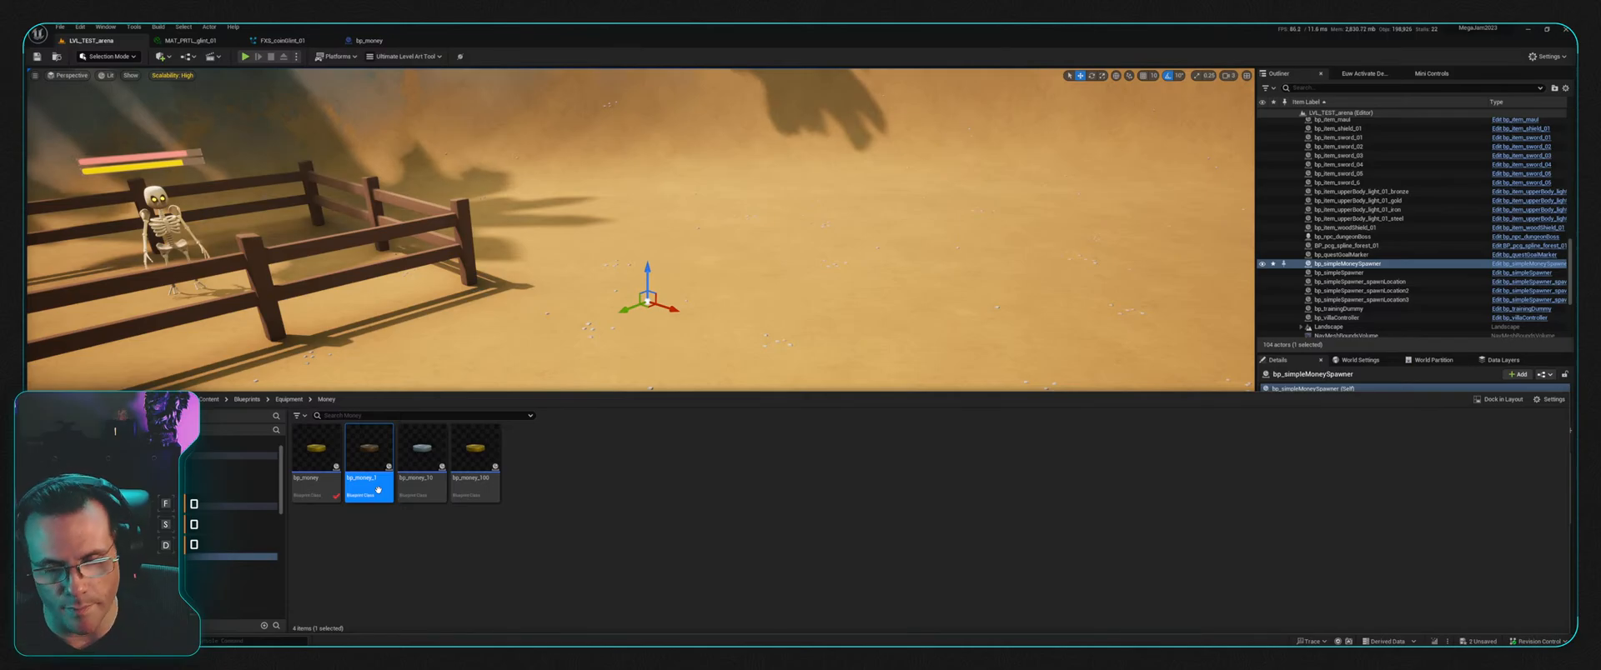
Step: Play the arena level and walk around near the money spawner to check the glint on the spawned coins
click(246, 56)
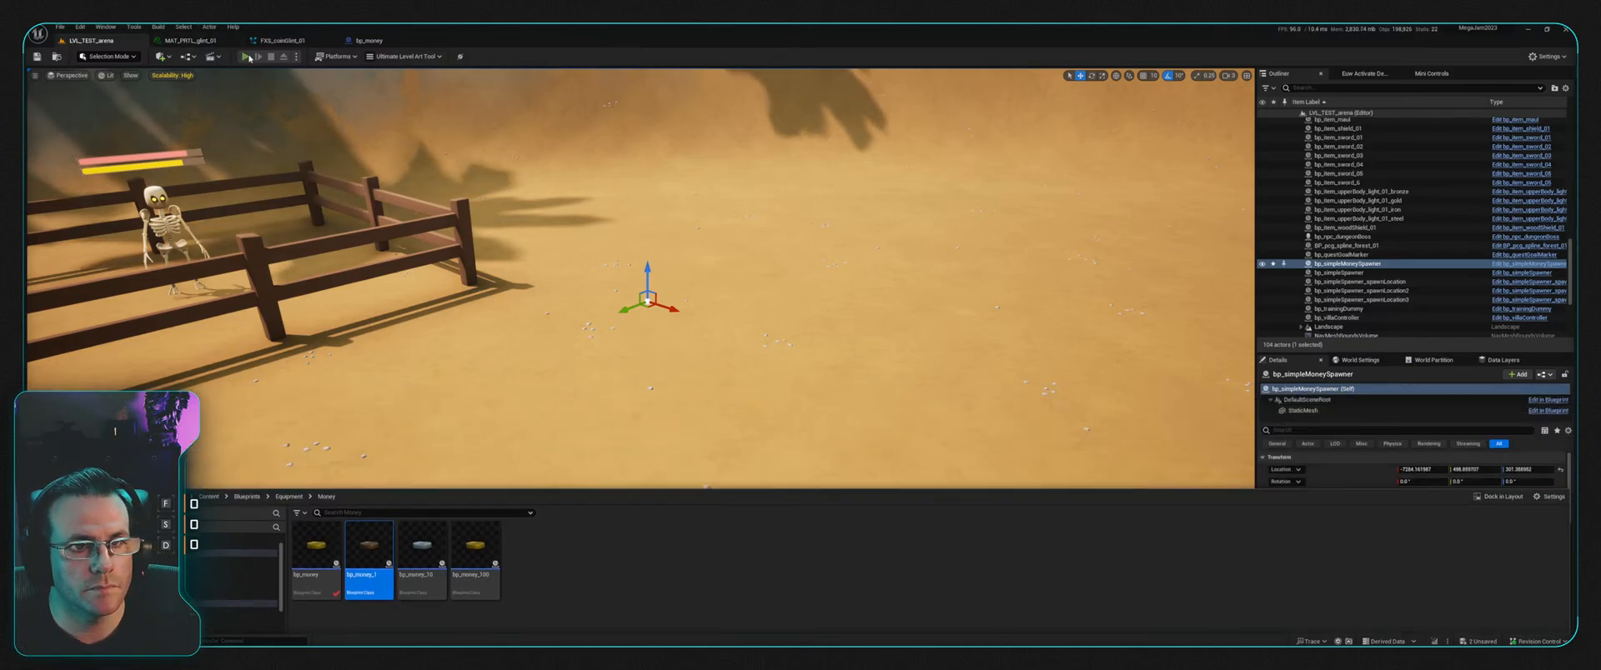
key(w)
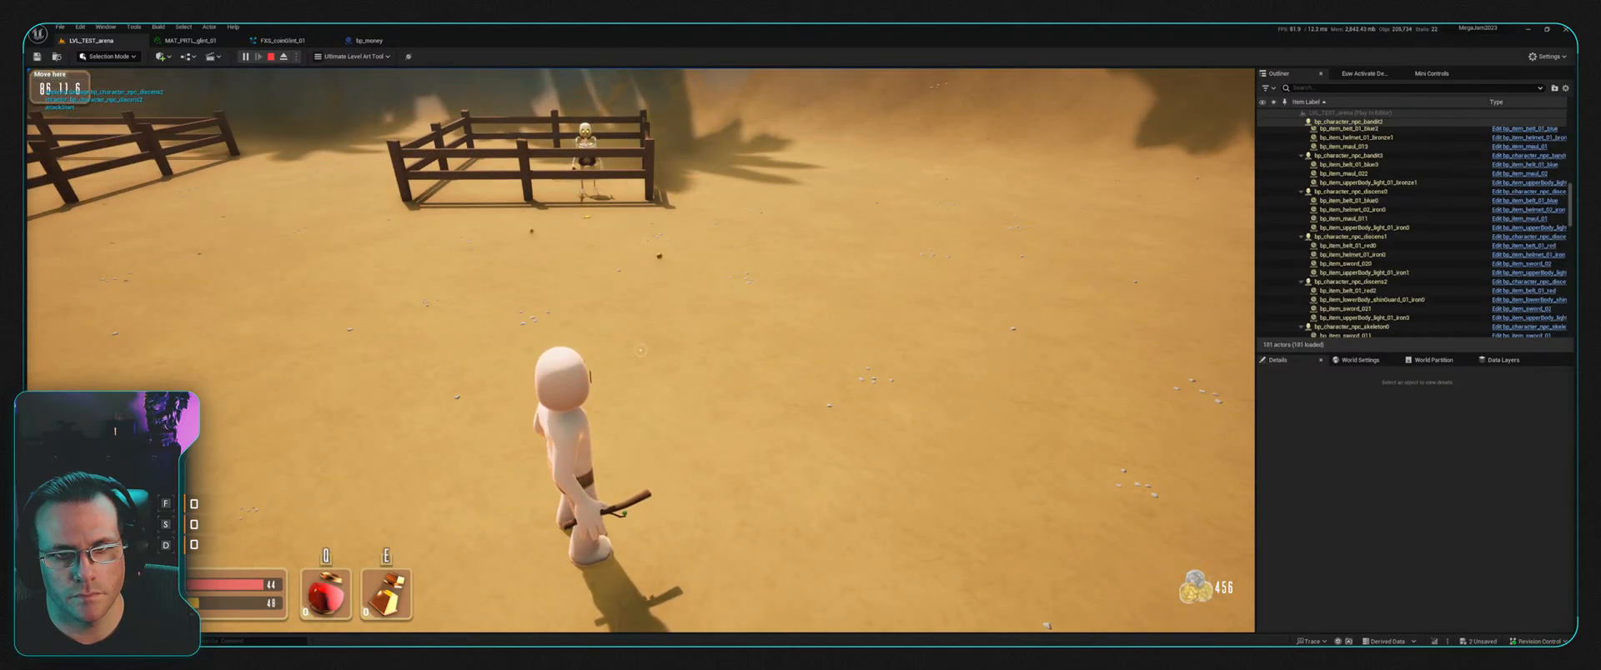
key(w)
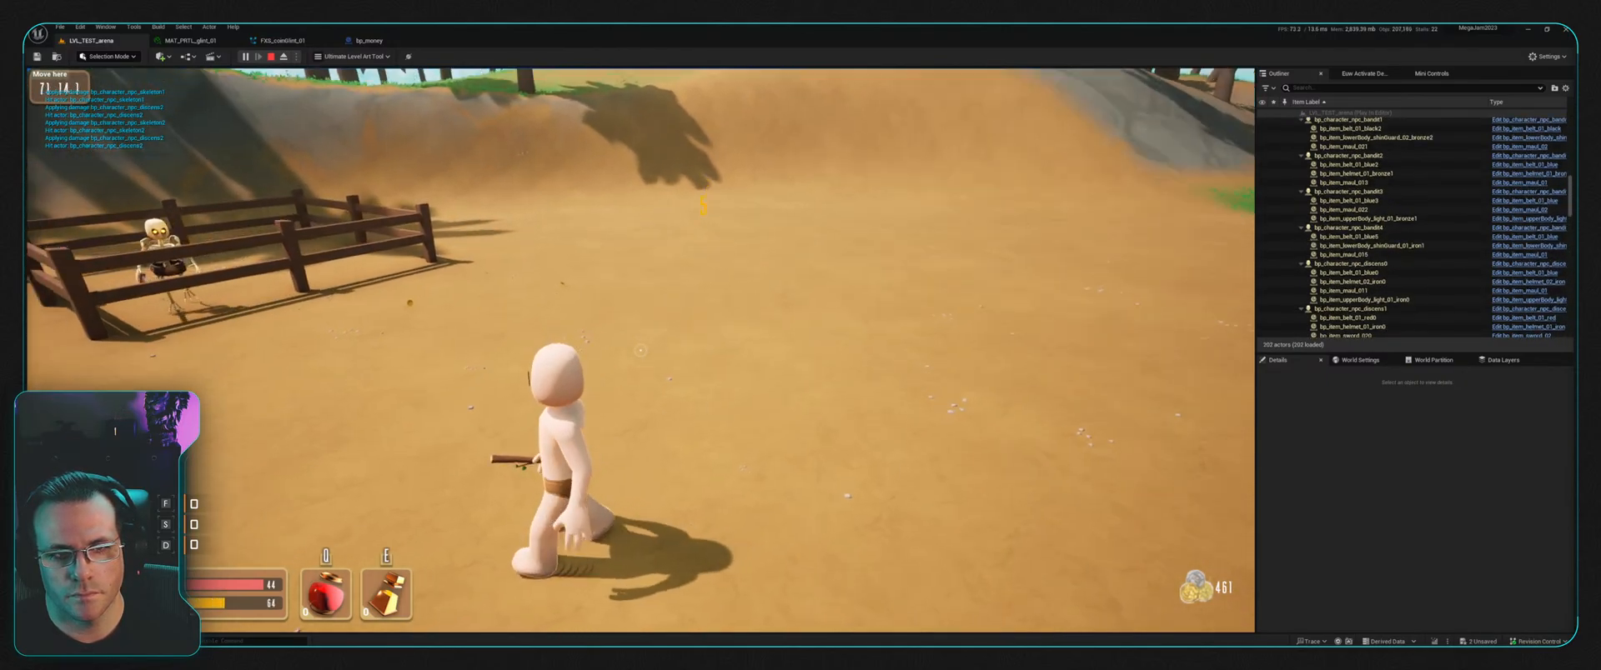
key(s)
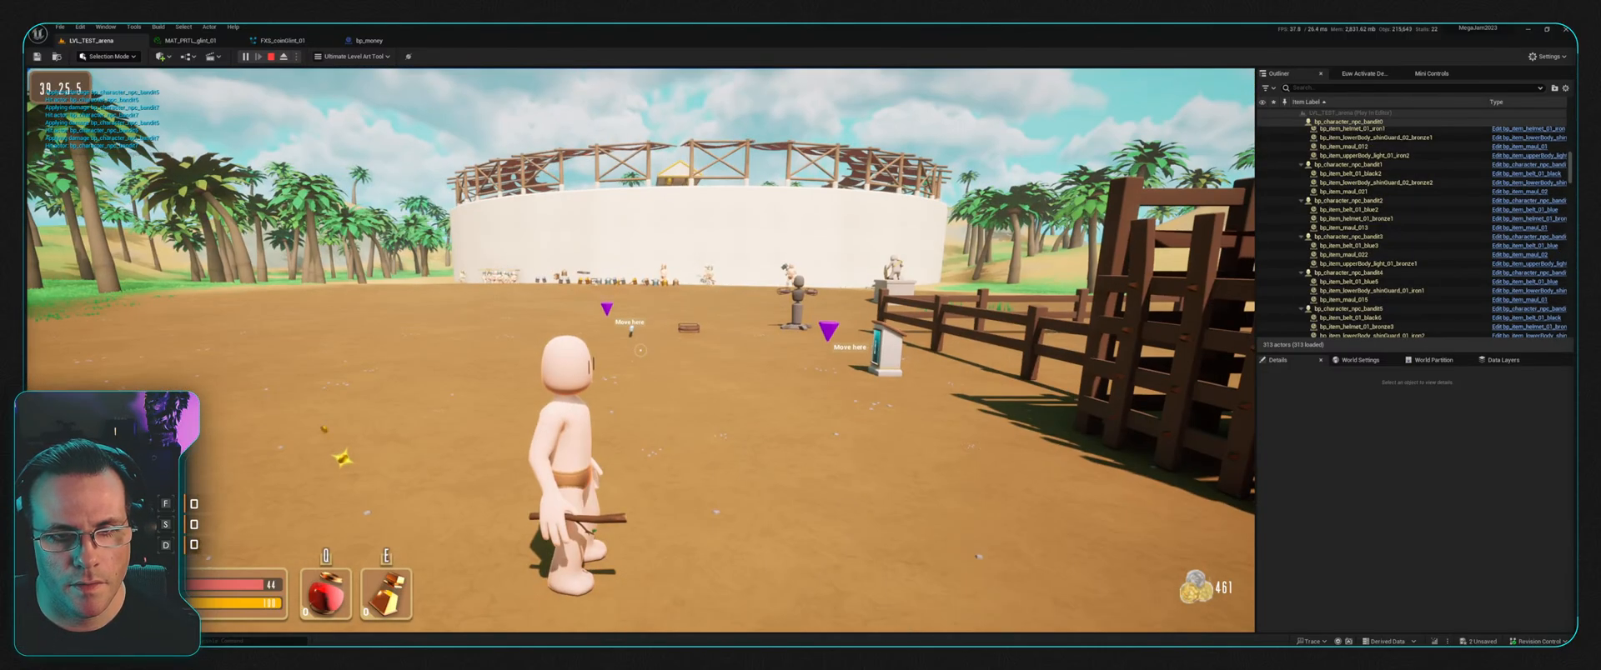
Step: Run past the training dummy and statue to the bandit fight at the arena wall to inspect the glint on dropped coins
key(shift+w)
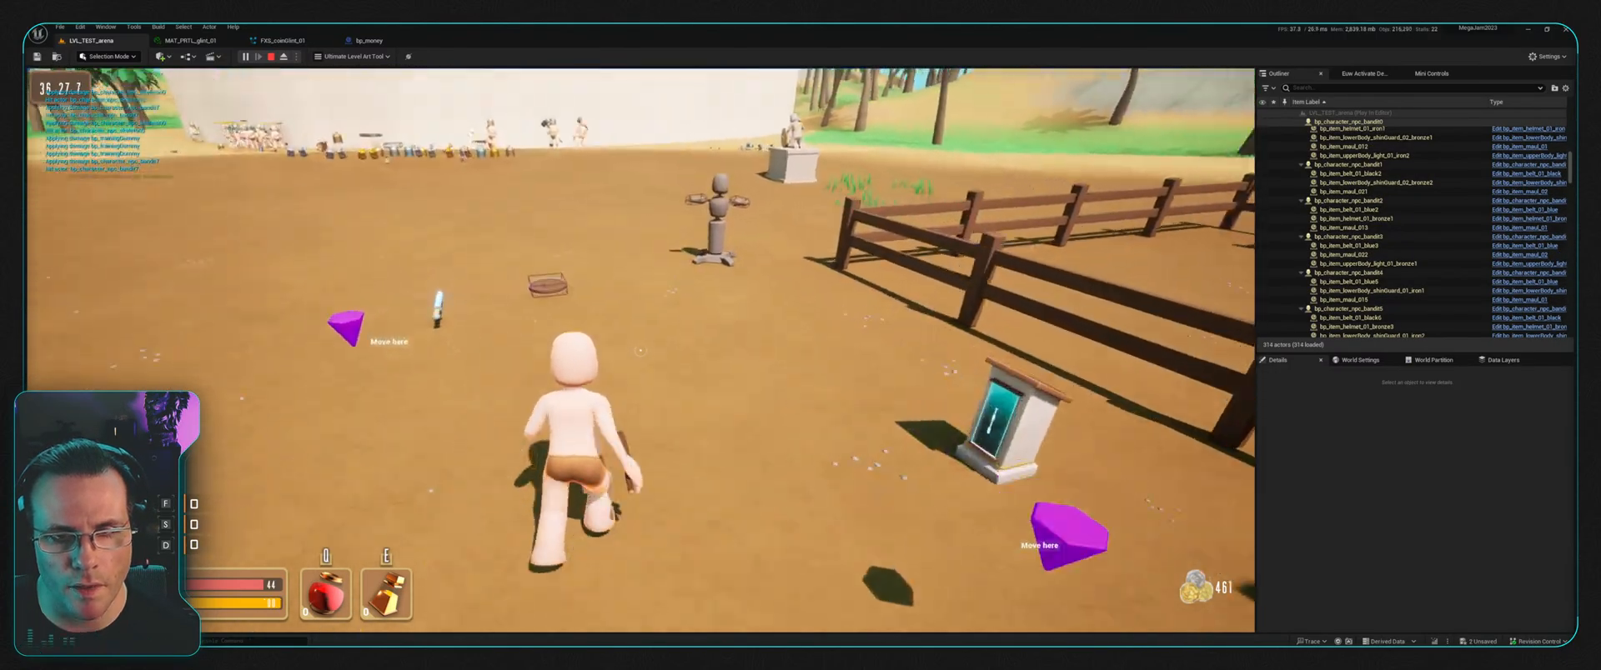
key(shift+w)
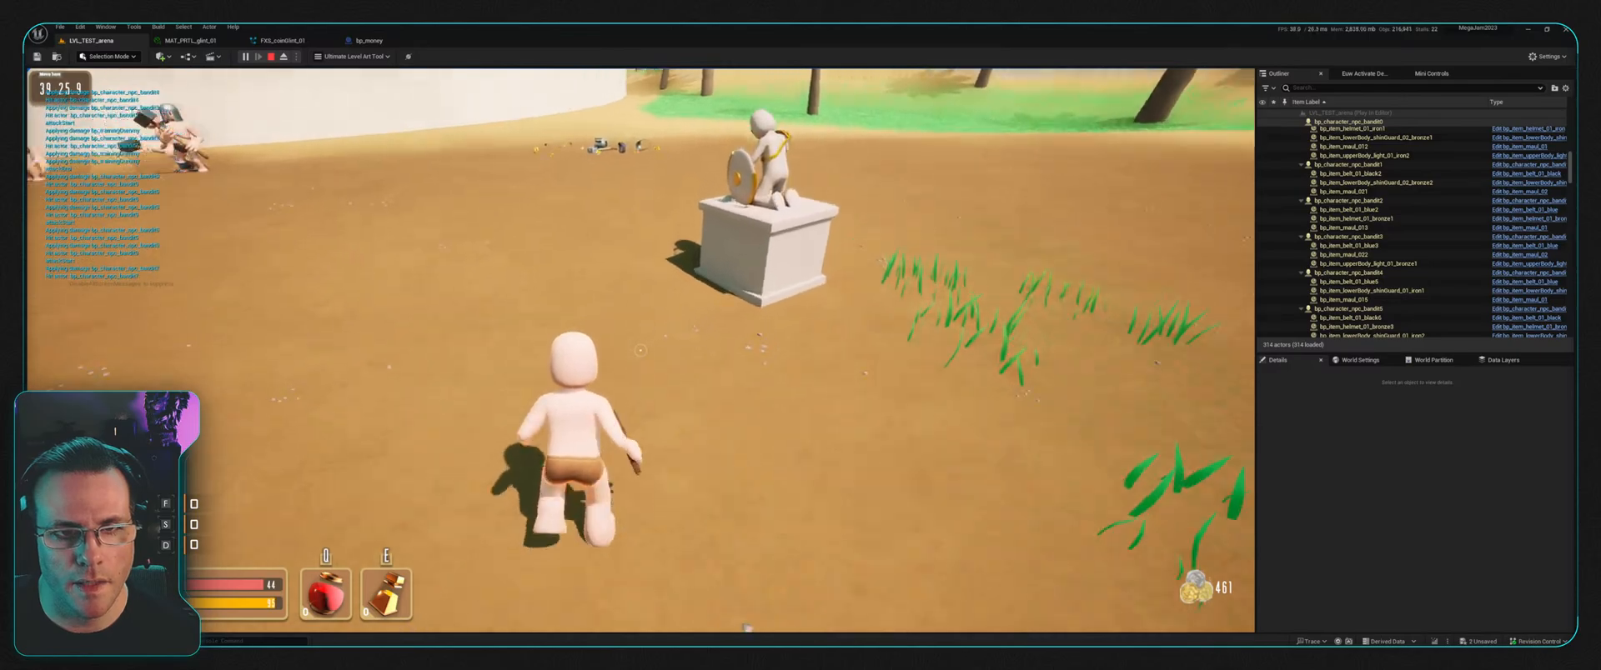
key(w)
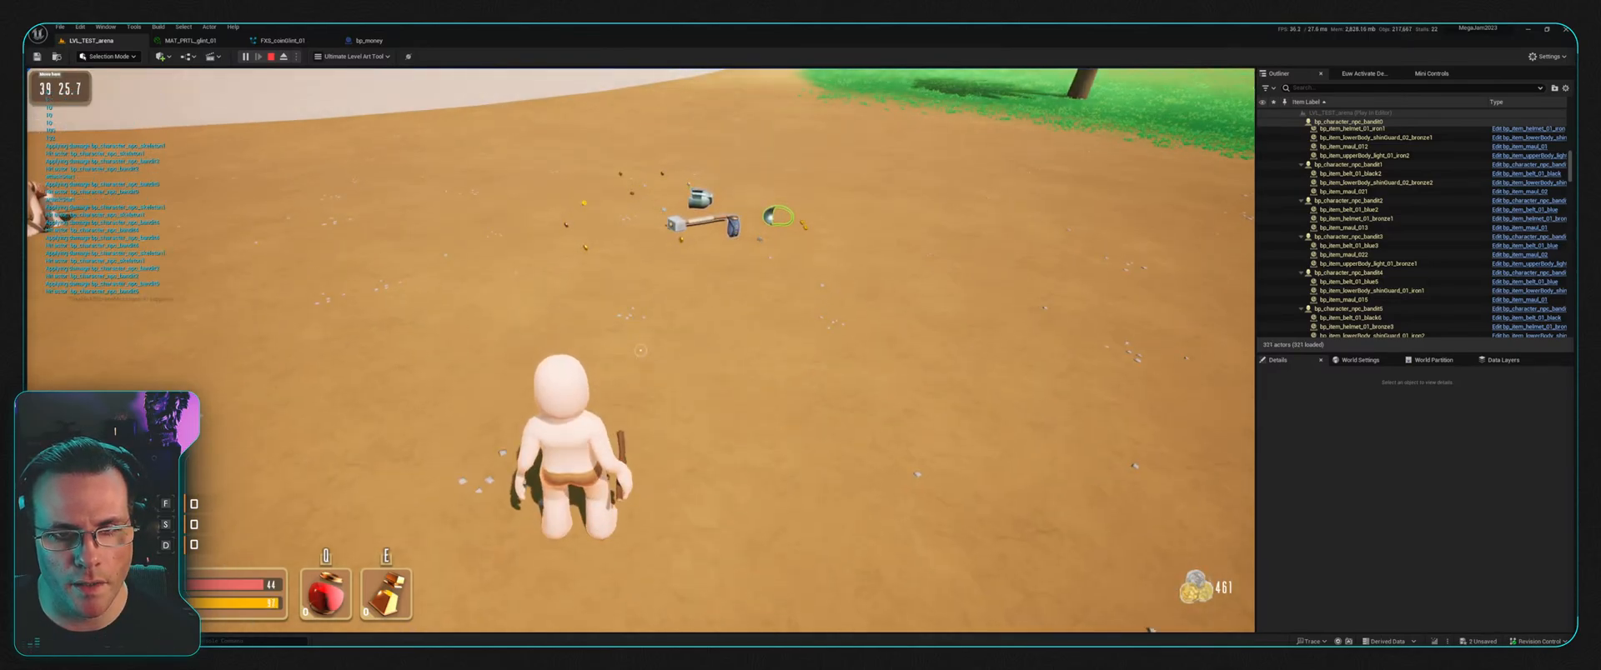
key(shift+w)
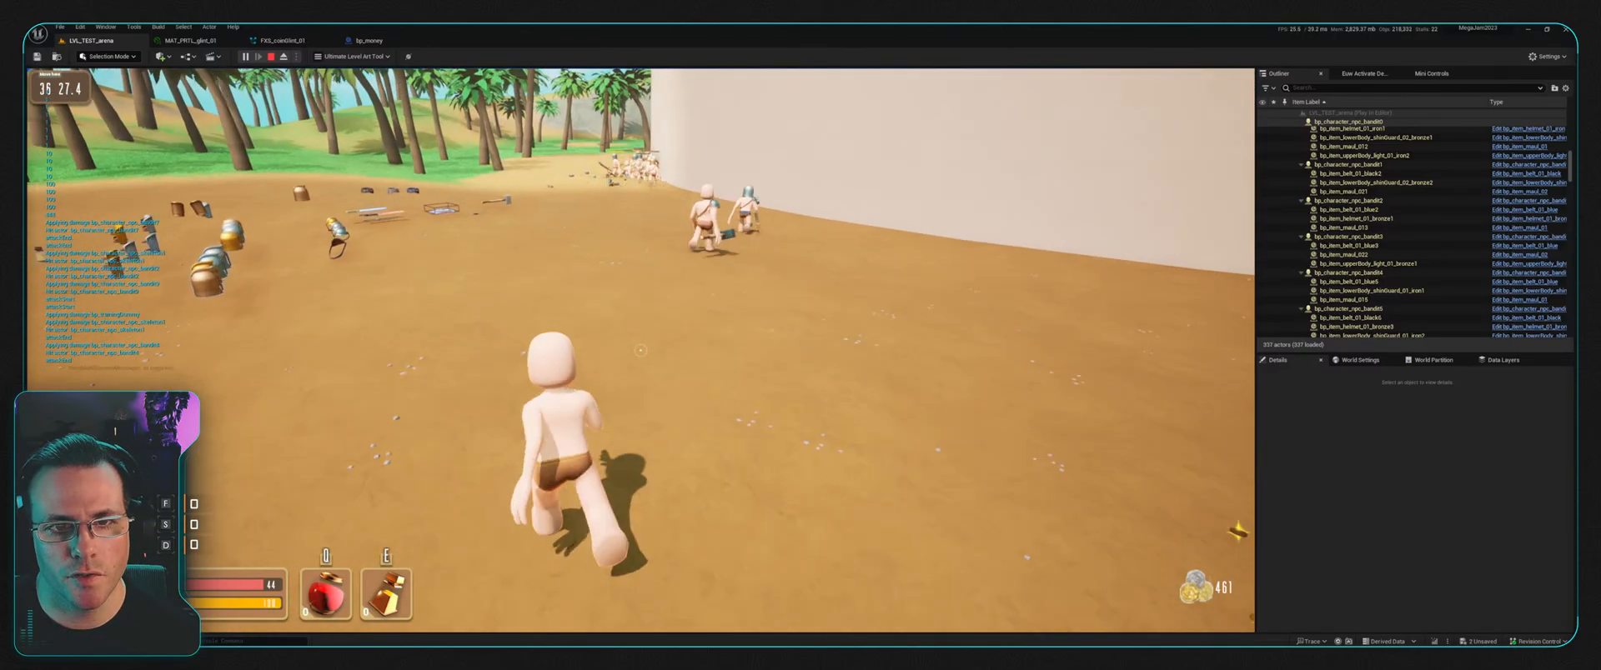
key(shift+w)
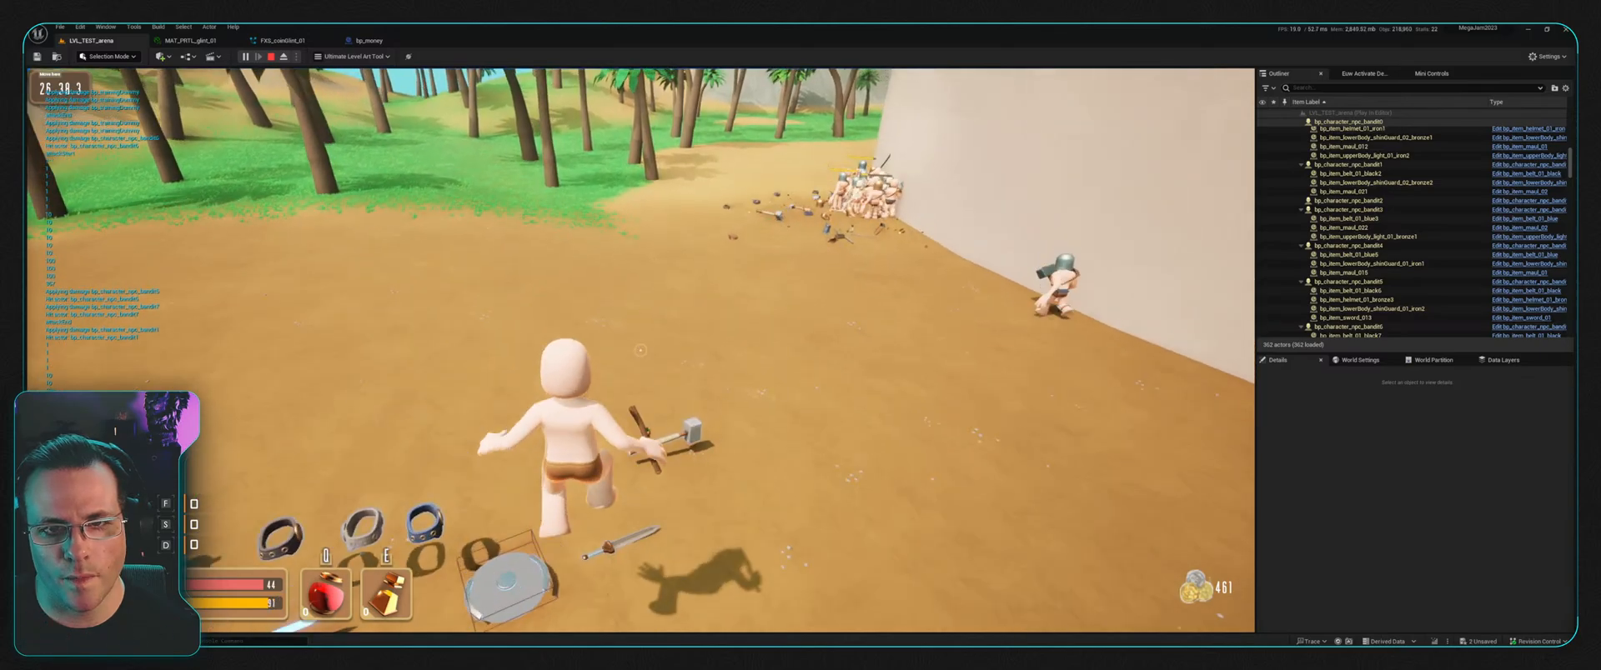
key(shift+w)
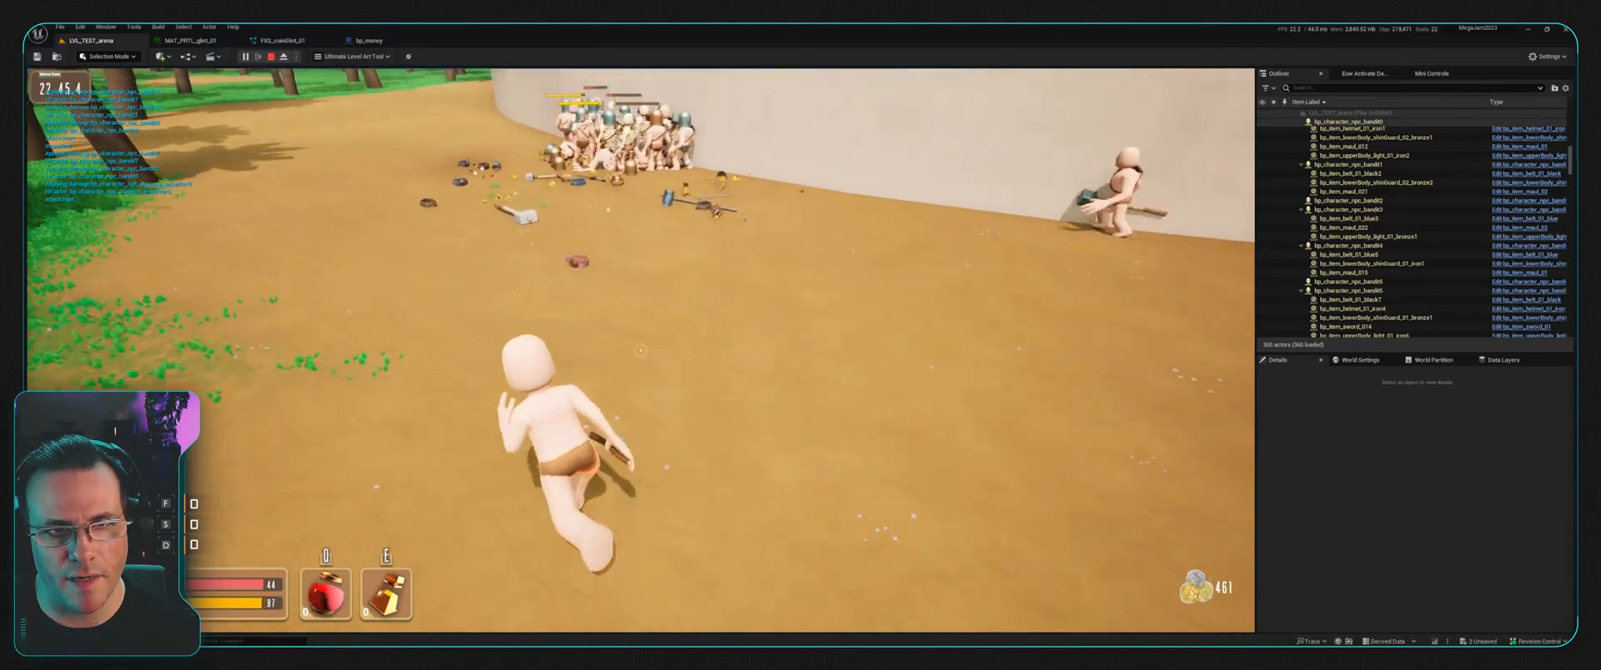
key(w)
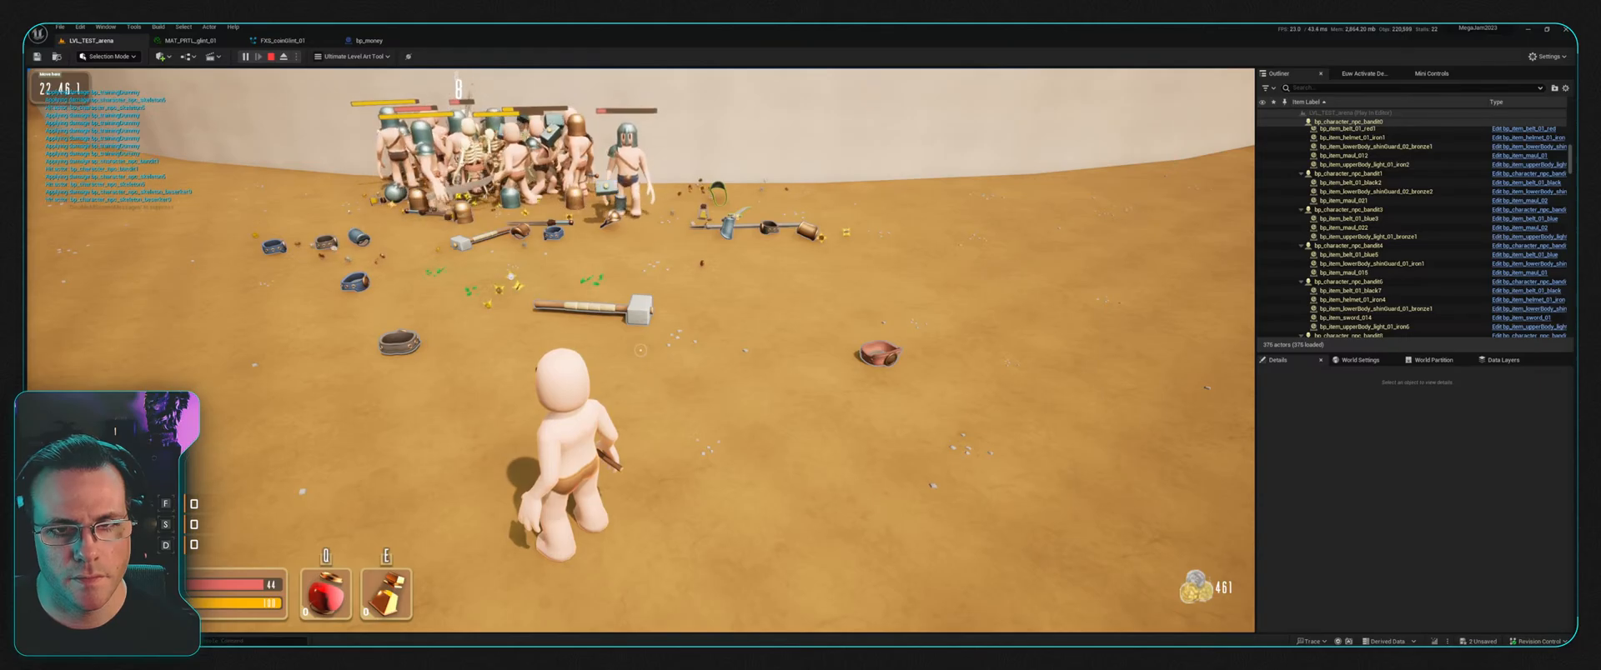
Step: Run back to the coins spawned by the skeleton's fenced pen and watch their glint from a distance
key(shift+w)
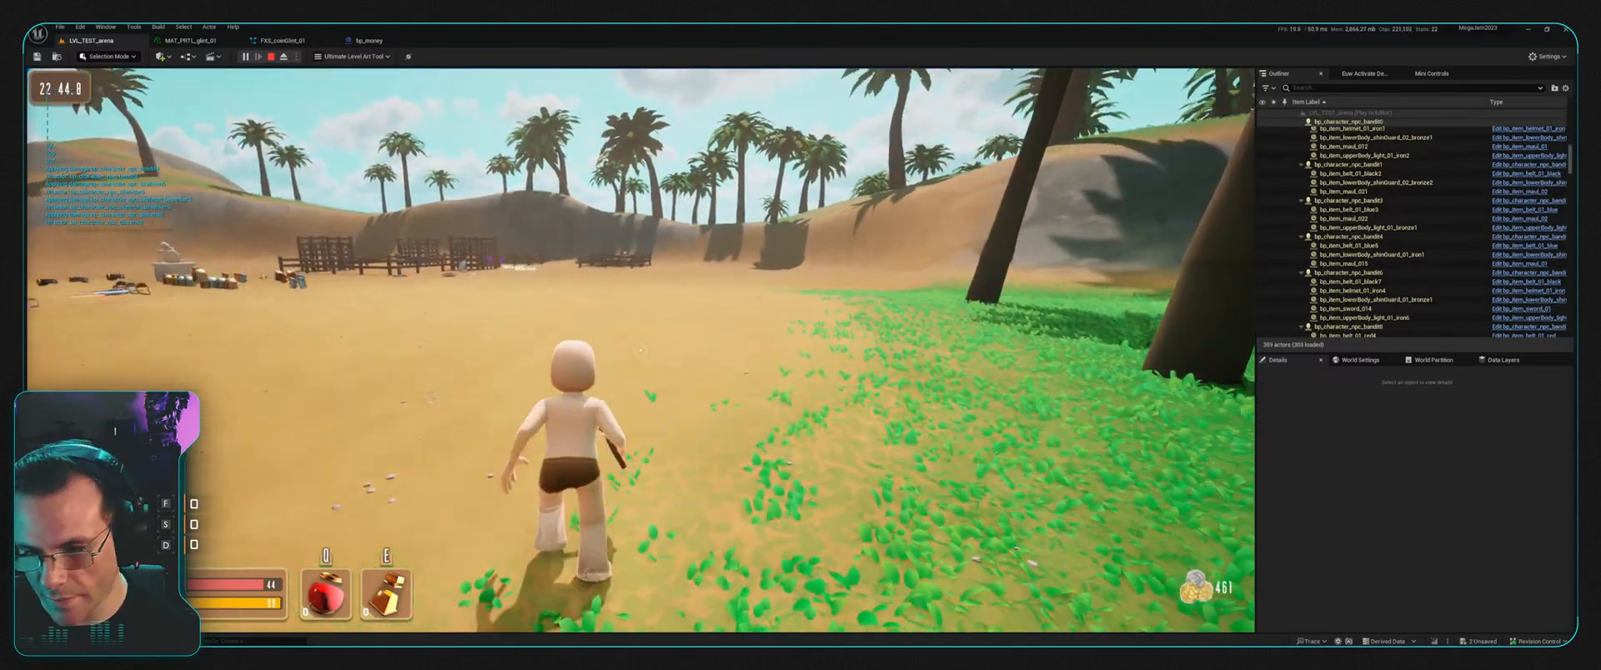
key(w)
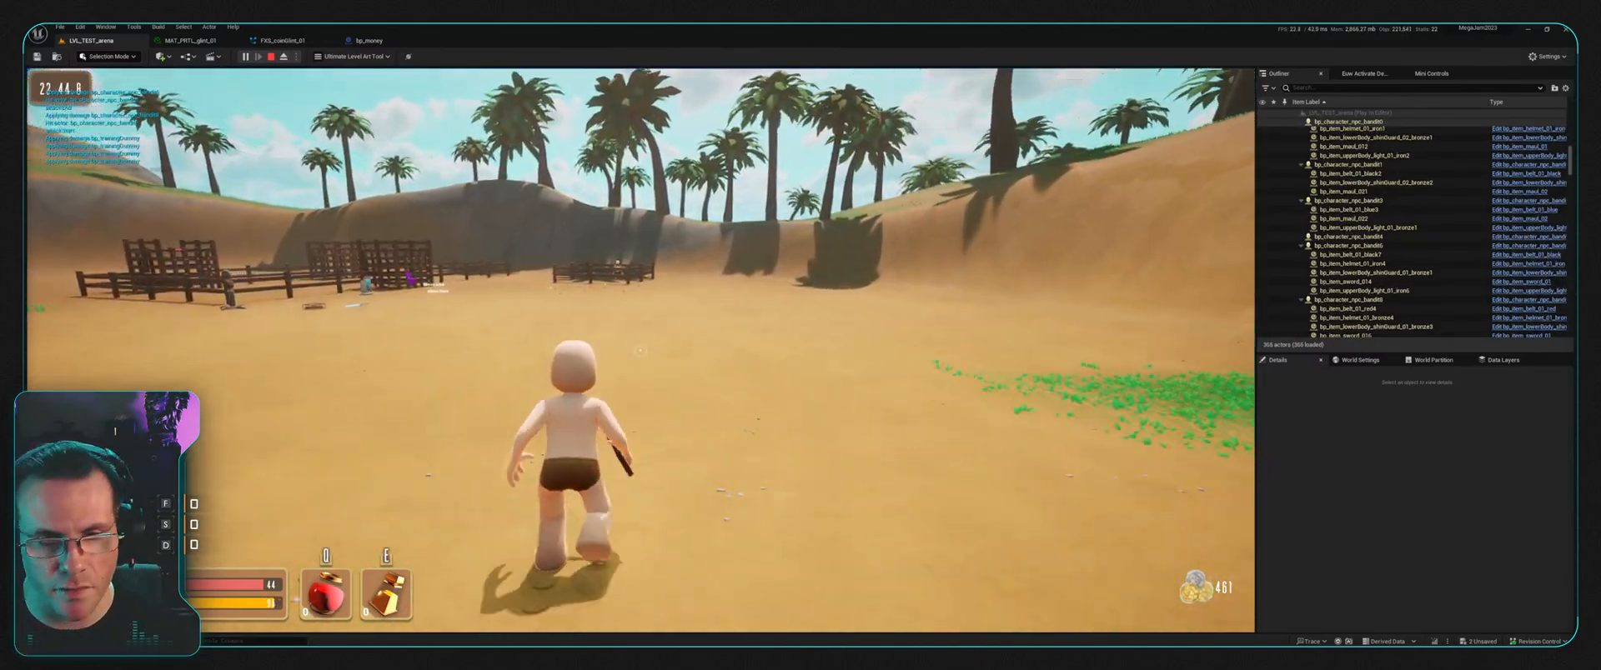
key(w)
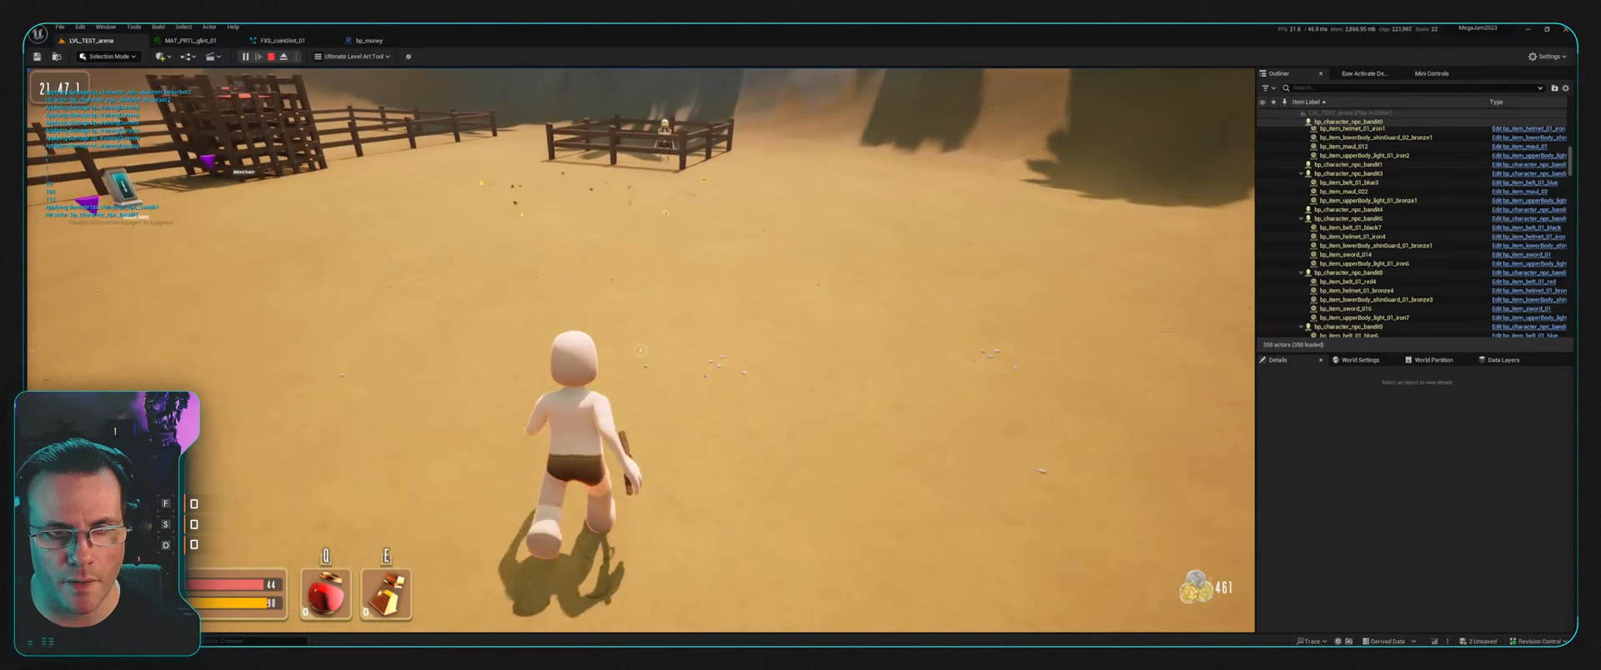
key(d)
key(s)
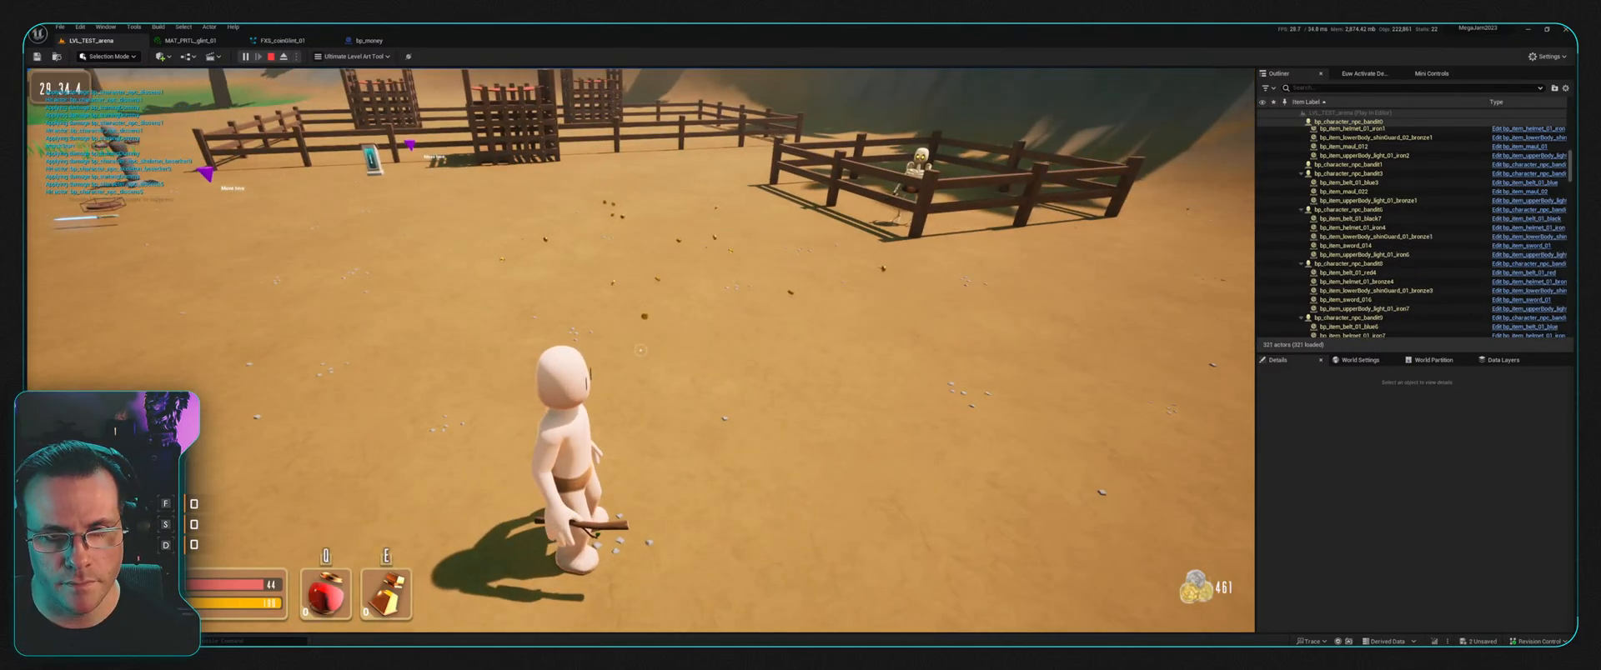
key(w)
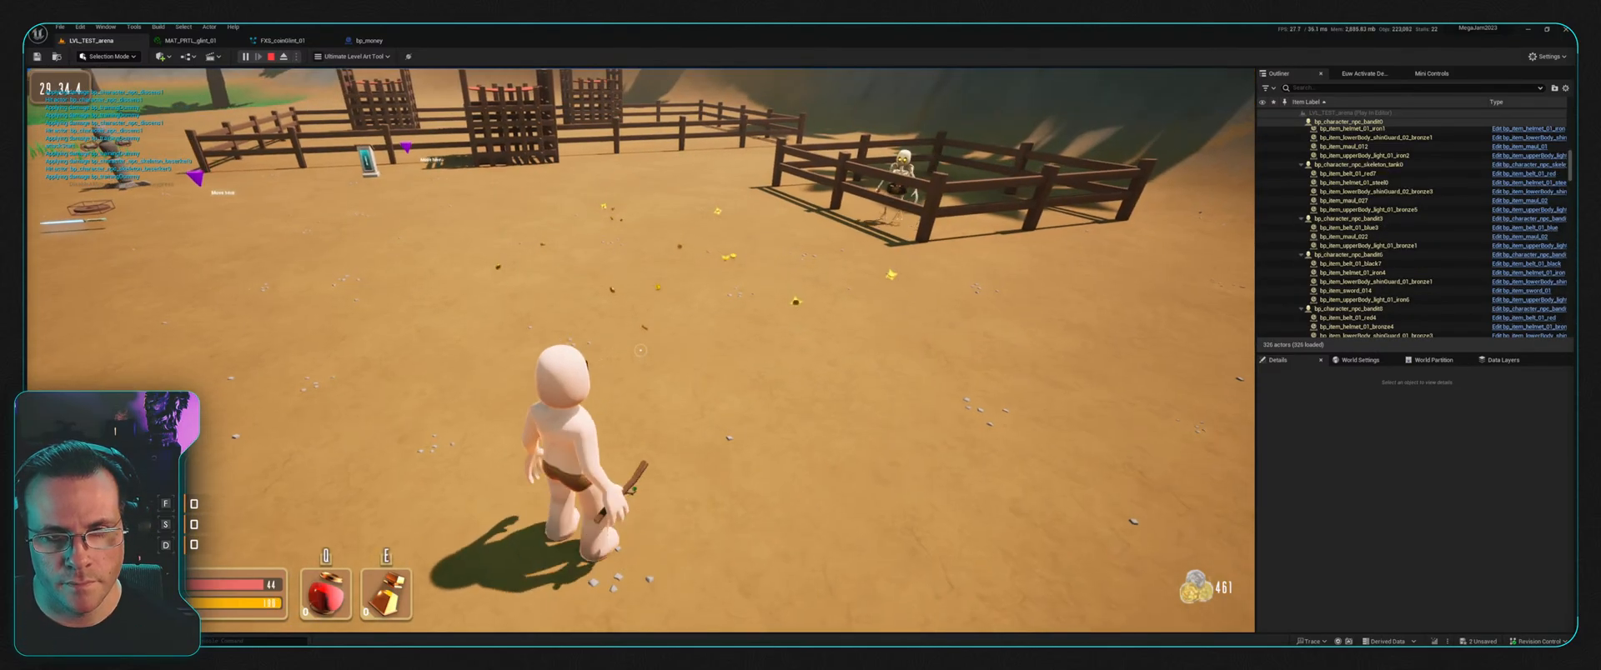
Step: Collect the spawned coins to check that the glint follows them, and stop playing
key(w)
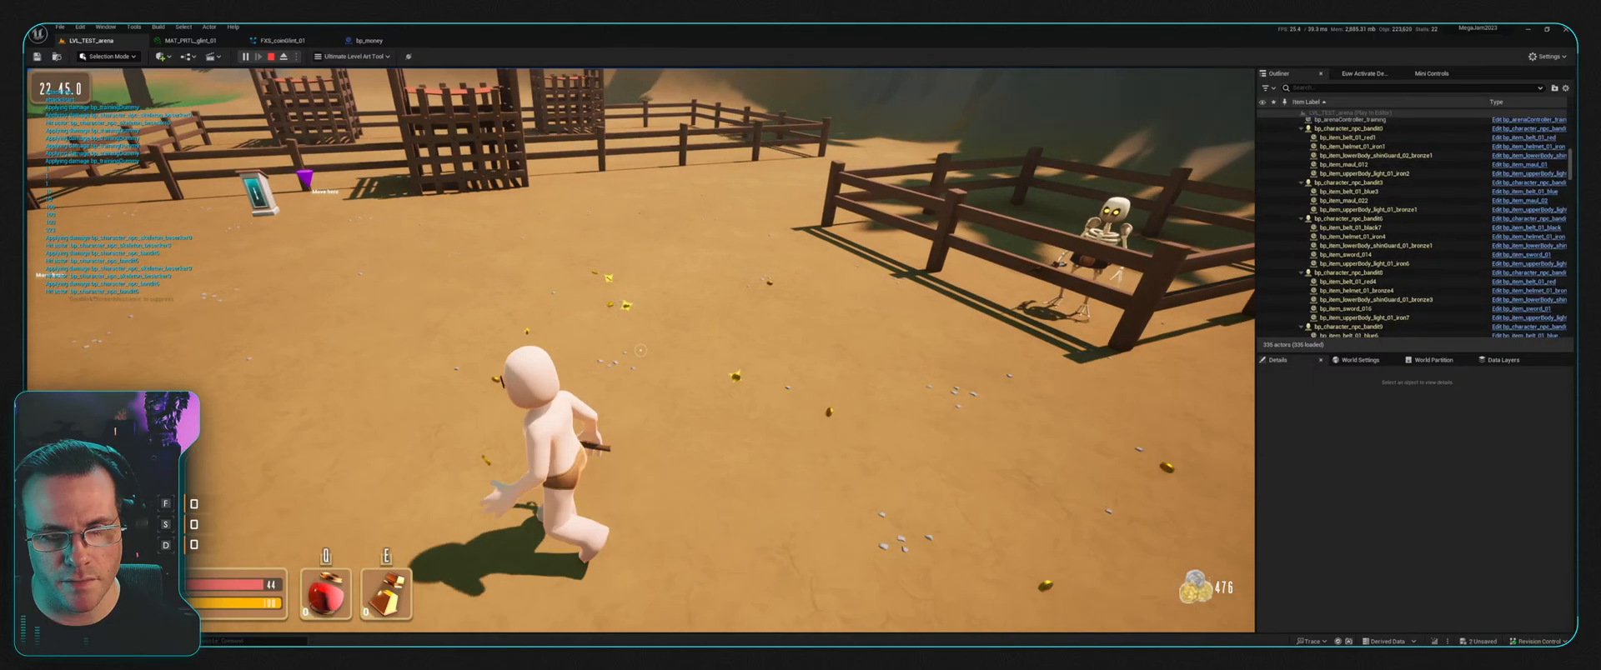
key(w)
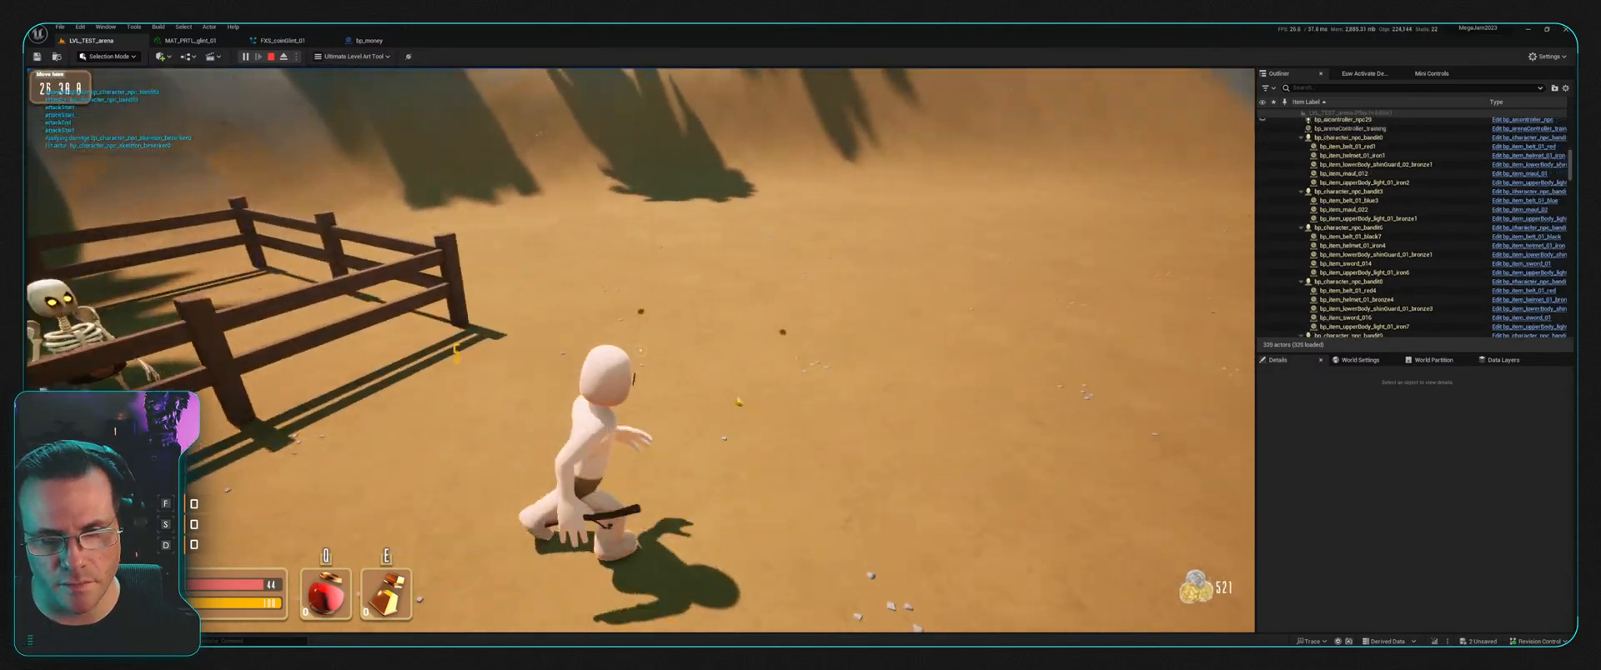
key(w)
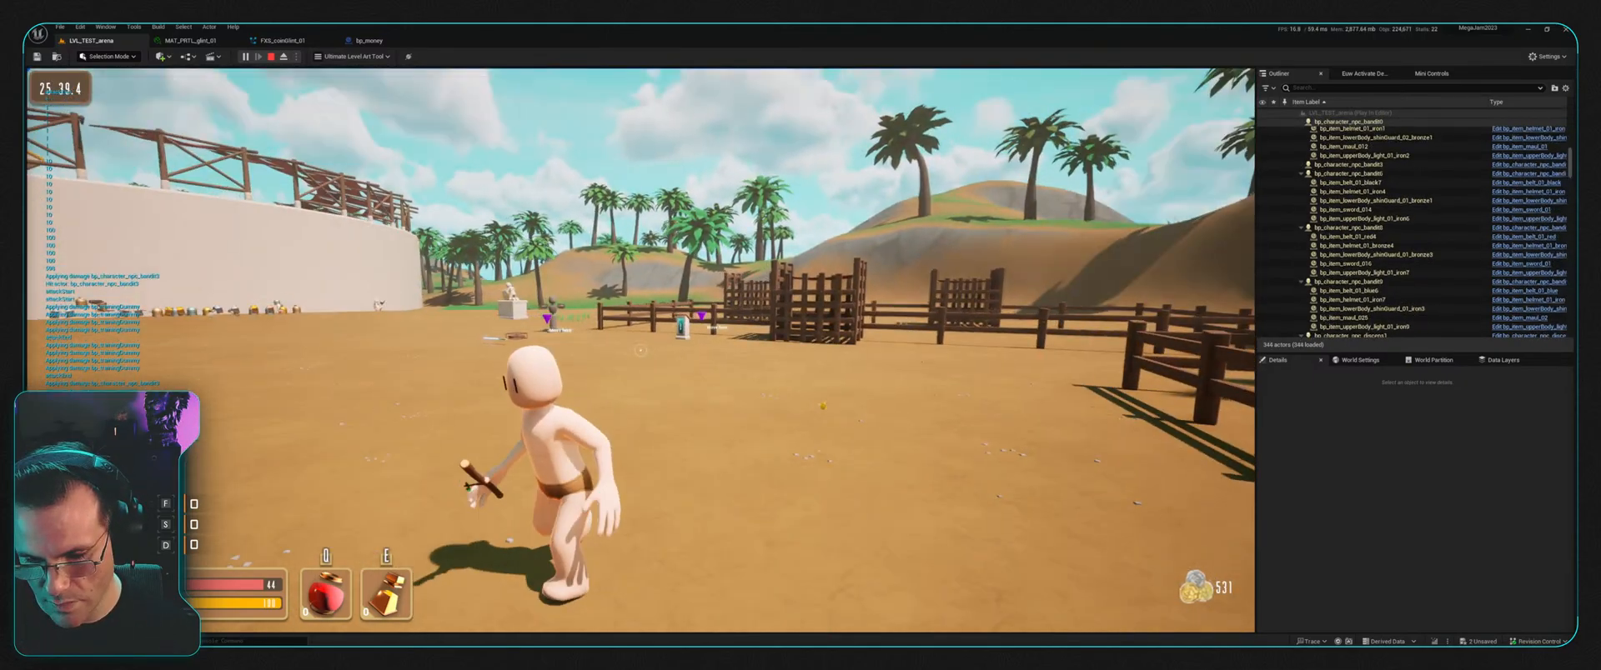
key(w)
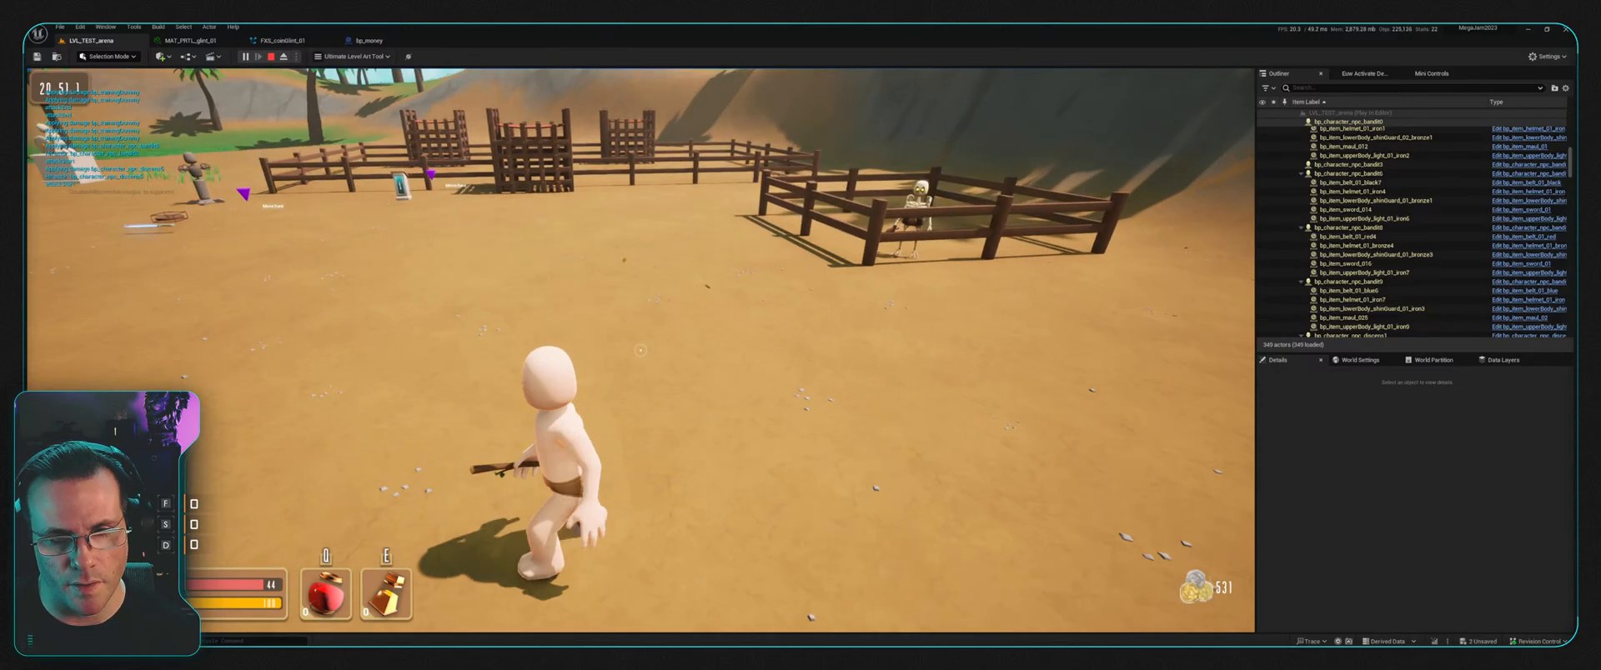
key(w)
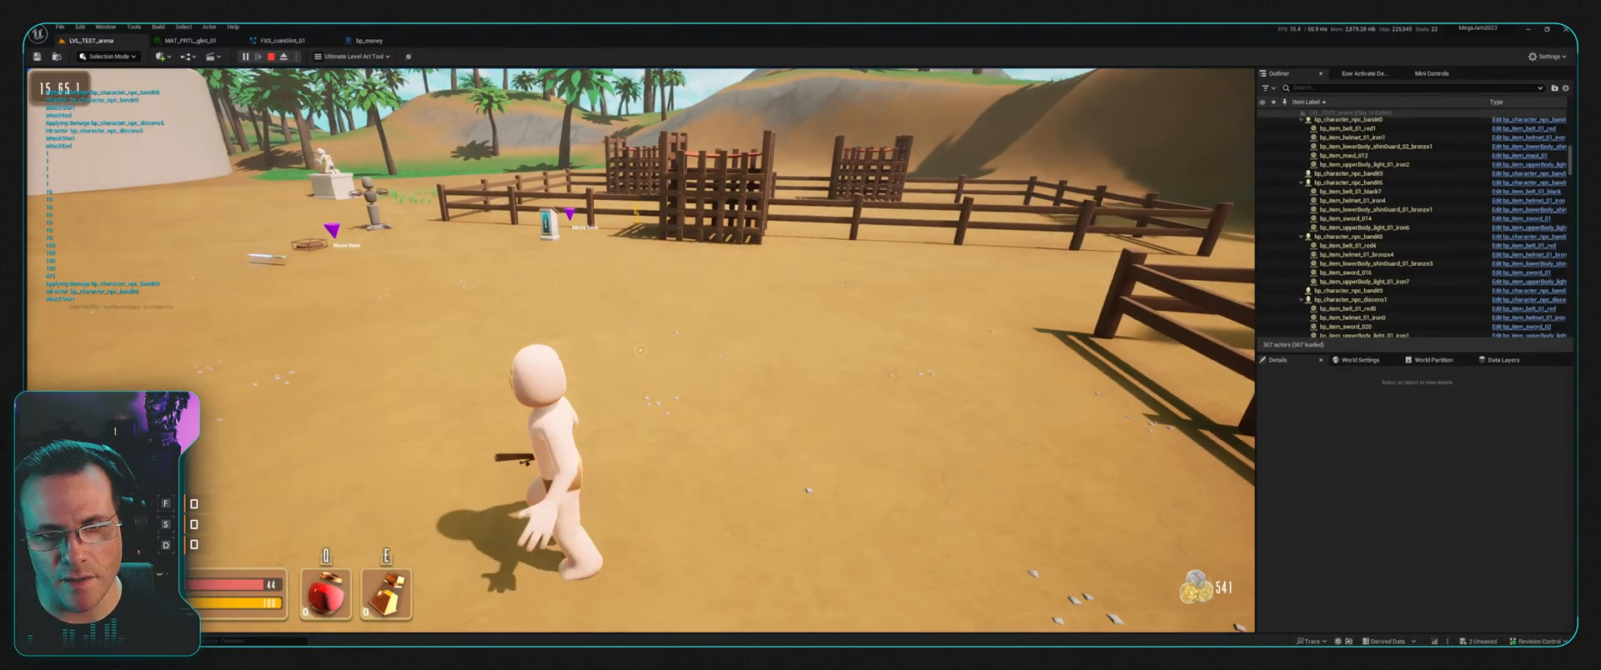
key(Escape)
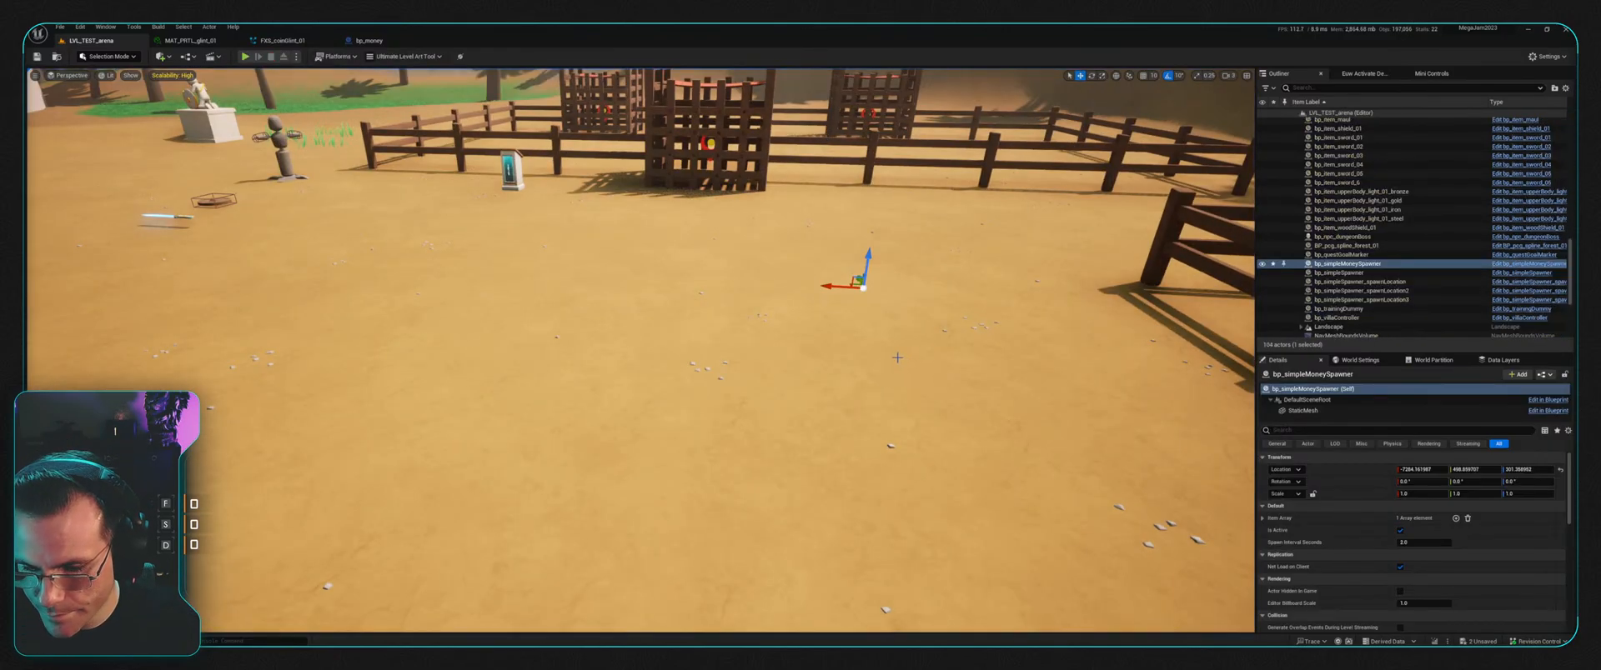
Step: Glance at the coin blueprints in the Money folder and reopen the FXS_coinGlint_01 system
key(ctrl+space)
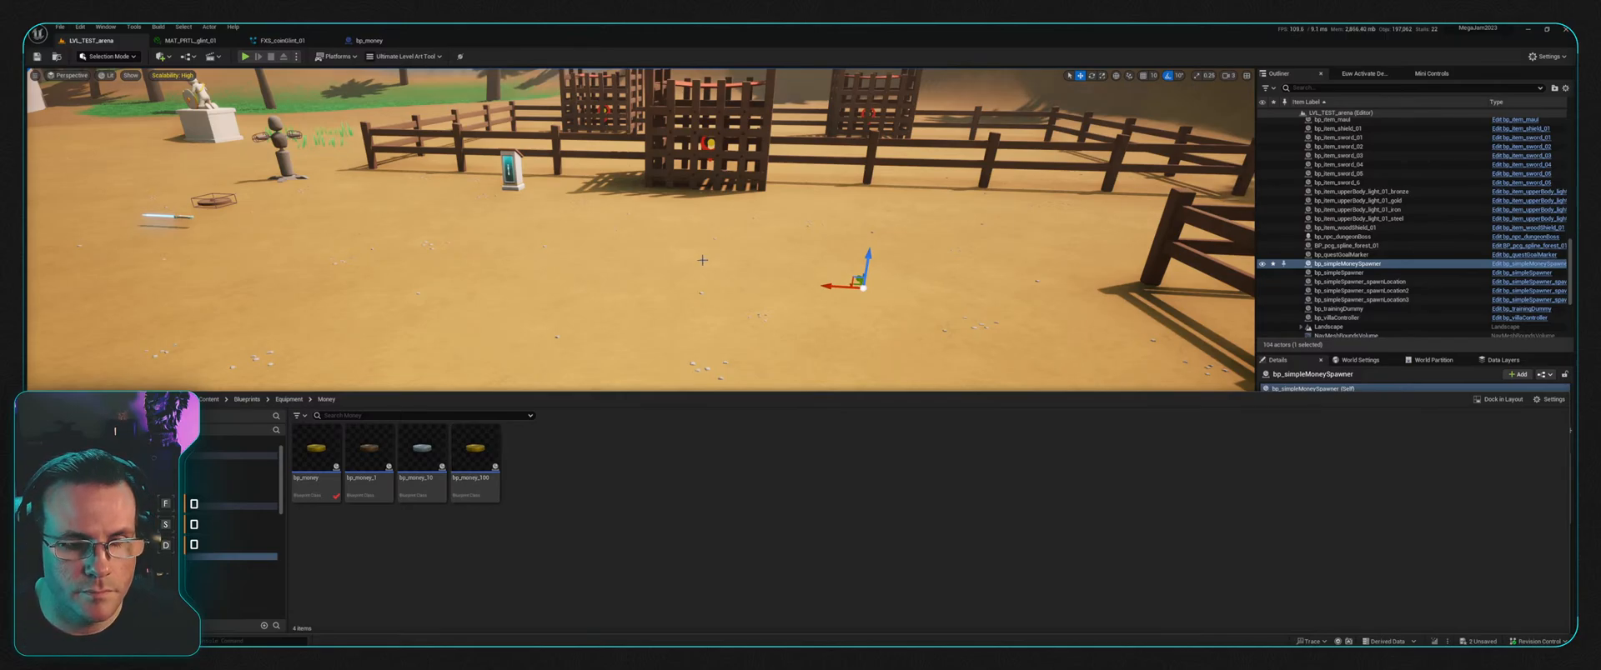
mouse_move(672, 271)
right_down()
mouse_move(588, 272)
mouse_move(669, 271)
right_up()
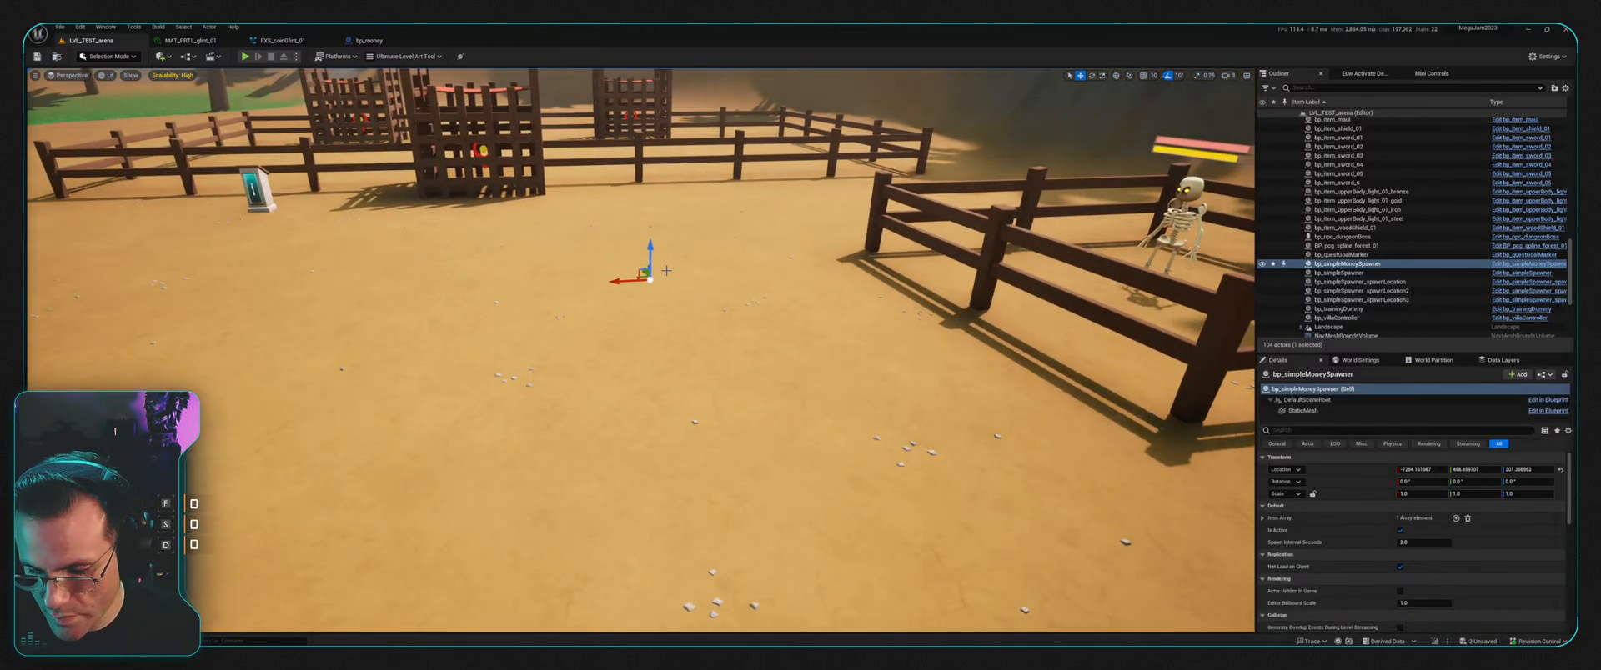
click(190, 40)
click(282, 40)
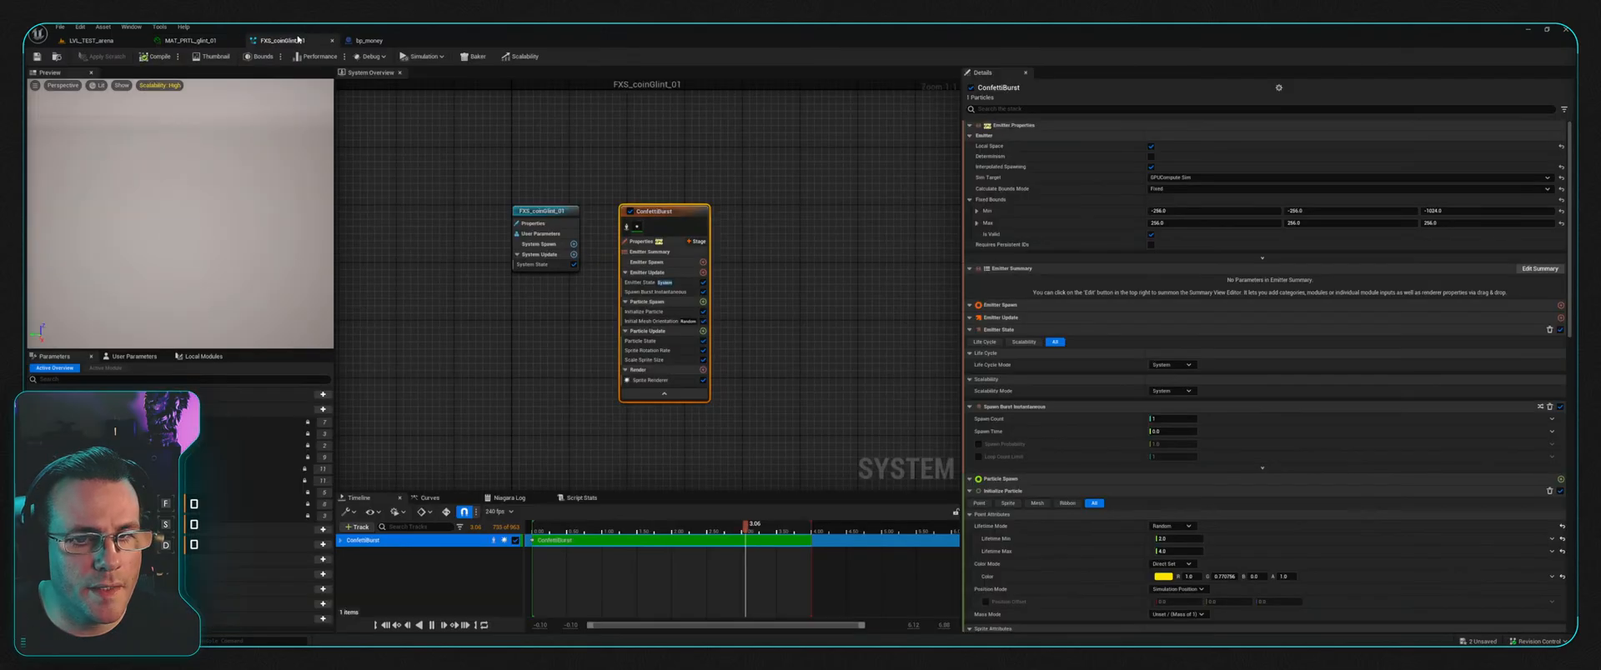
Step: Check the FXS component of the bp_money blueprint and return to the FXS_coinGlint_01 system
click(372, 41)
click(301, 43)
click(370, 40)
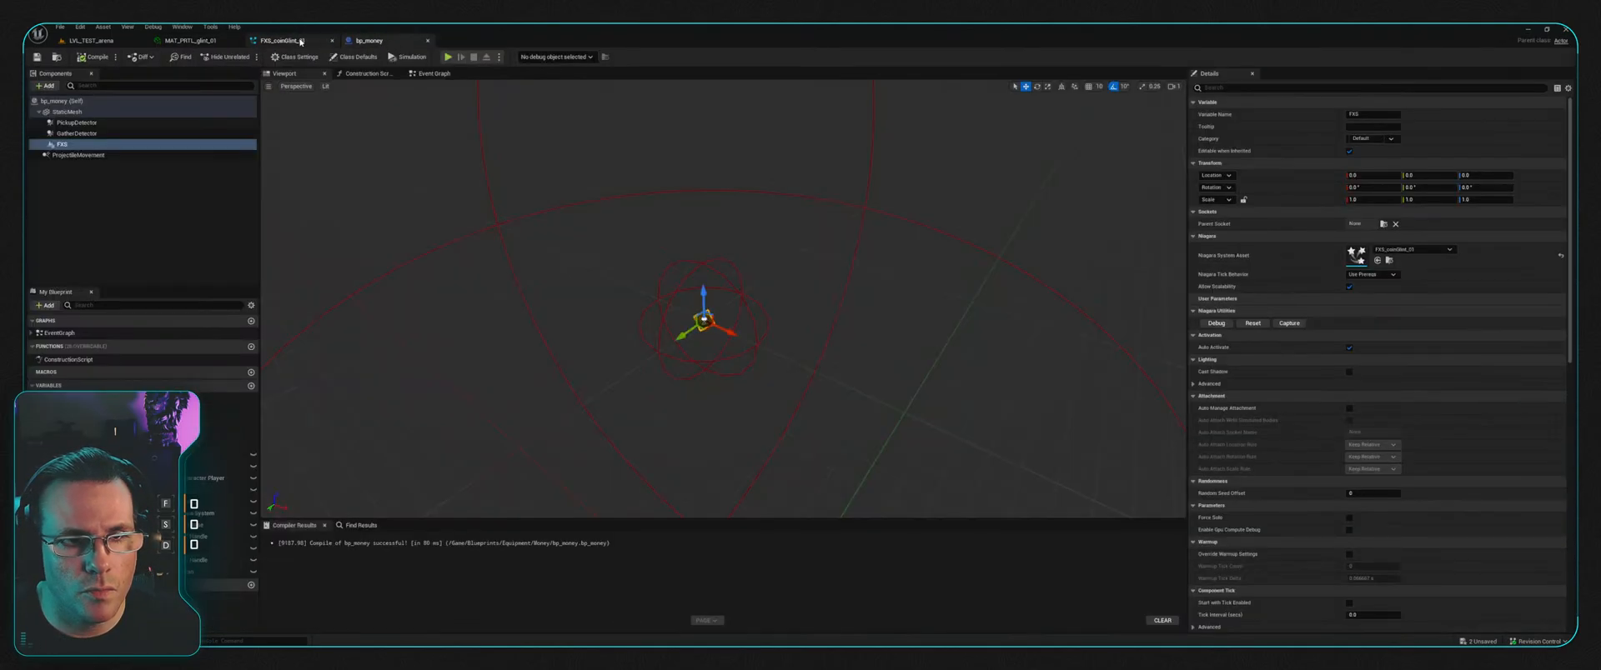
click(284, 40)
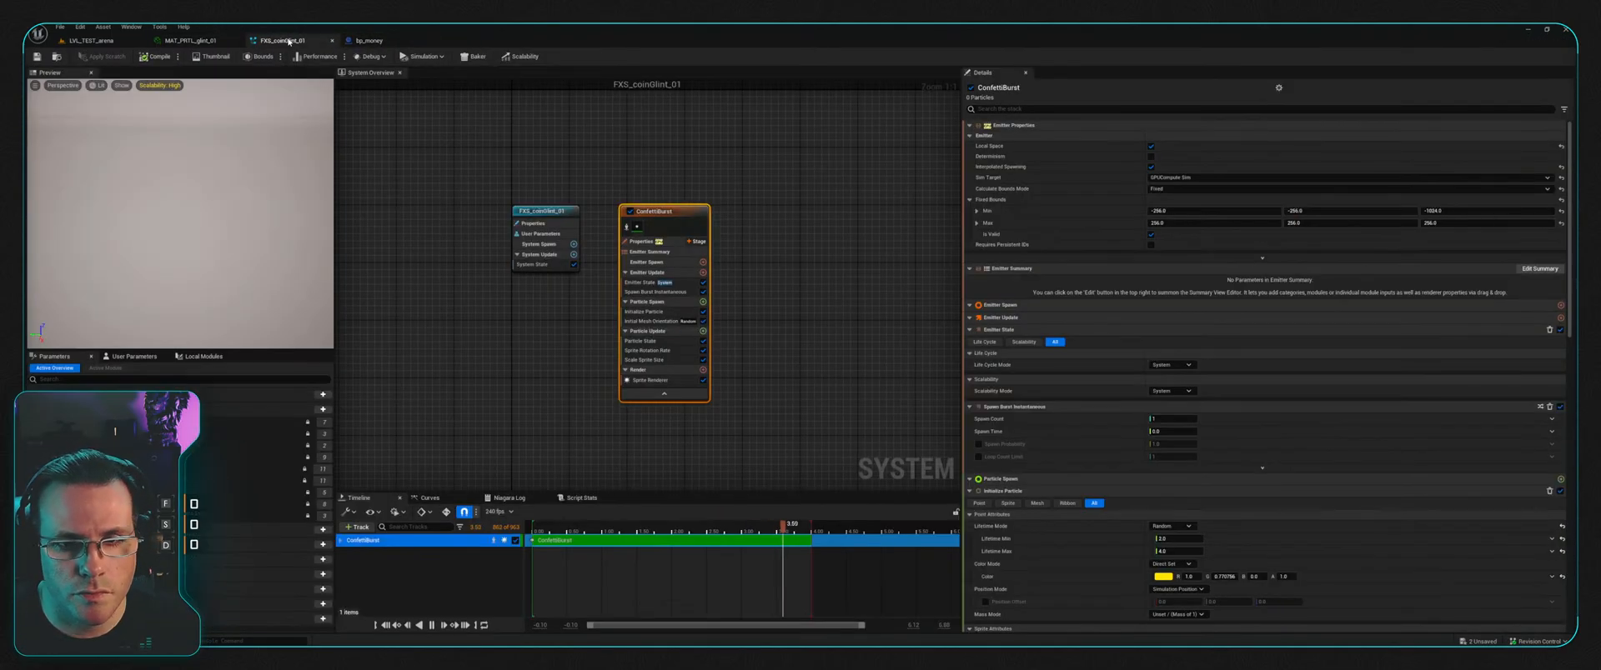
Step: Set the uniform sprite size in the ConfettiBurst emitter's Initialize Particle module to 50 and save the system
click(663, 313)
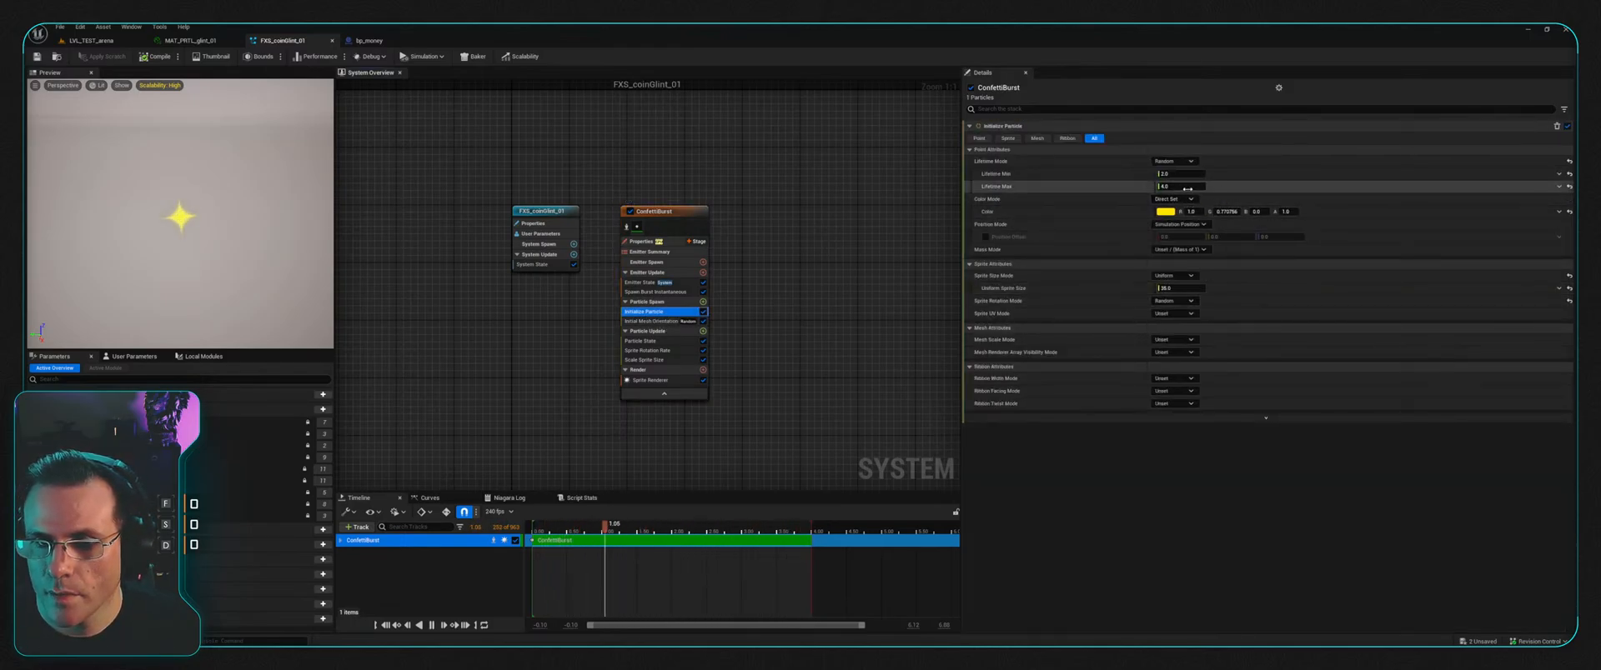
click(1190, 285)
text(50)
key(Return)
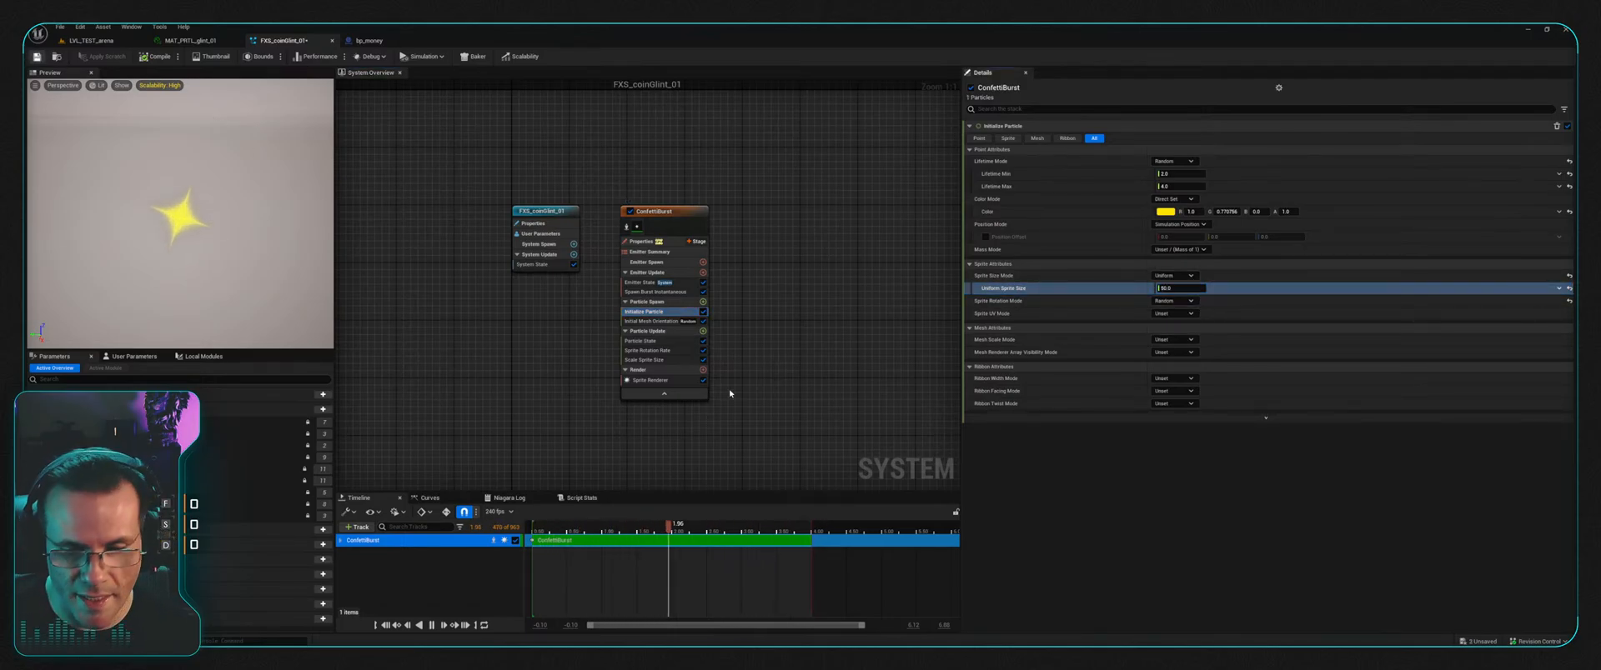
key(ctrl+s)
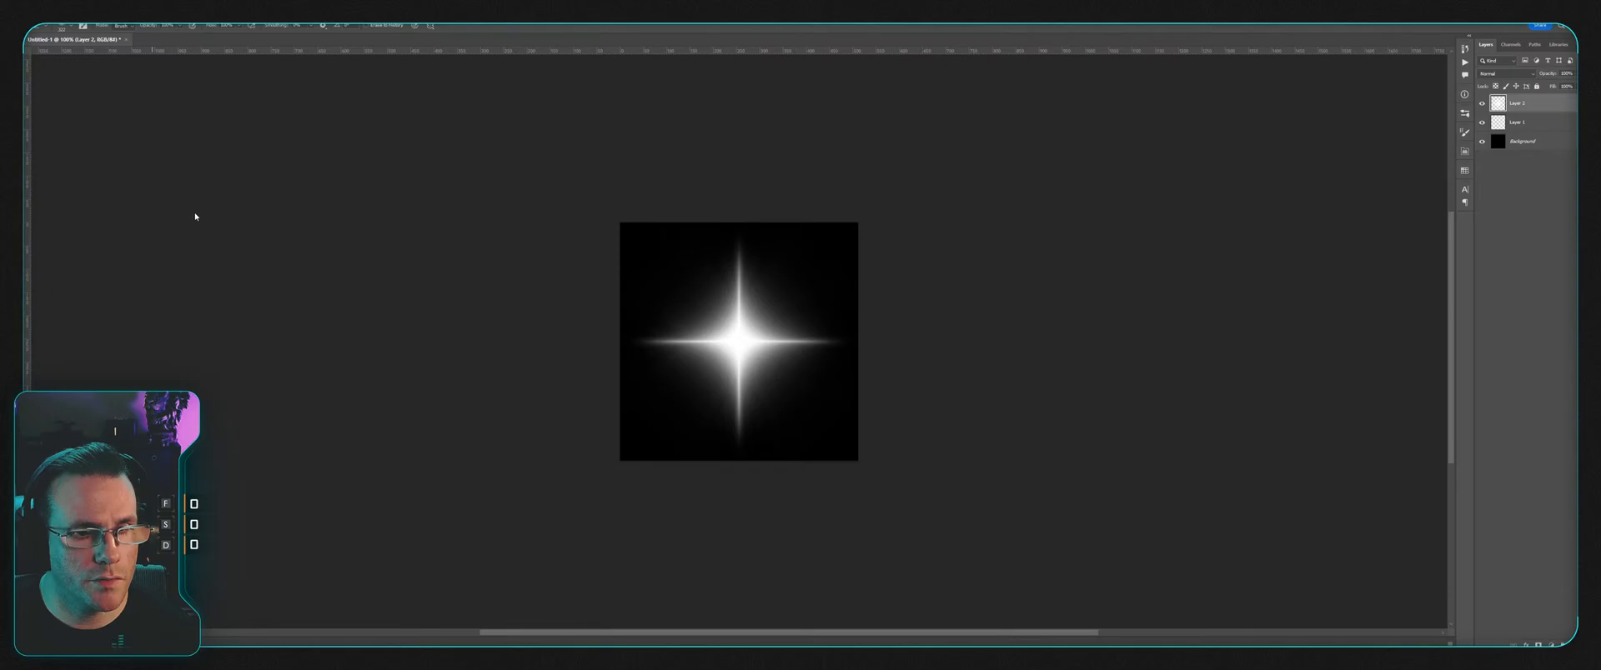
Step: Switch to the star texture in Photoshop and show its guides
key(ctrl+semicolon)
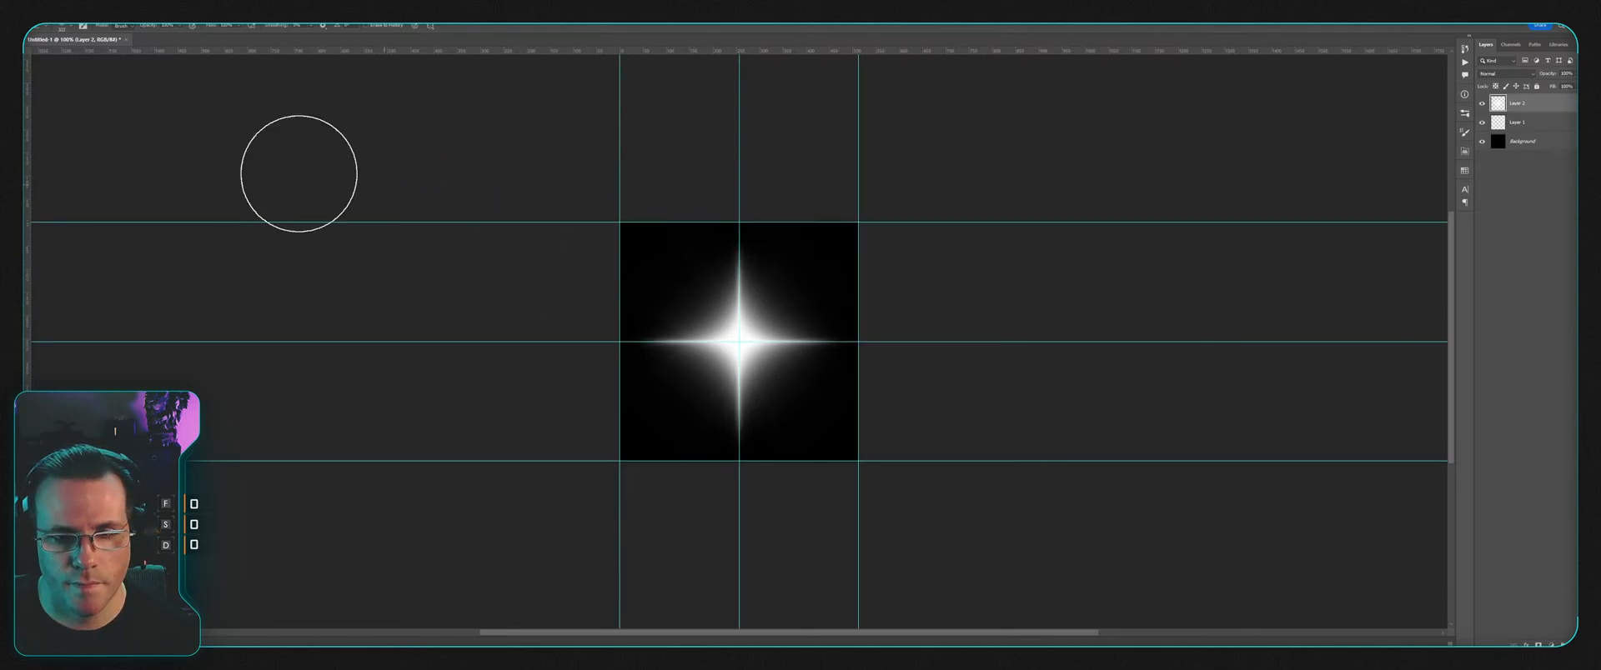
key(m)
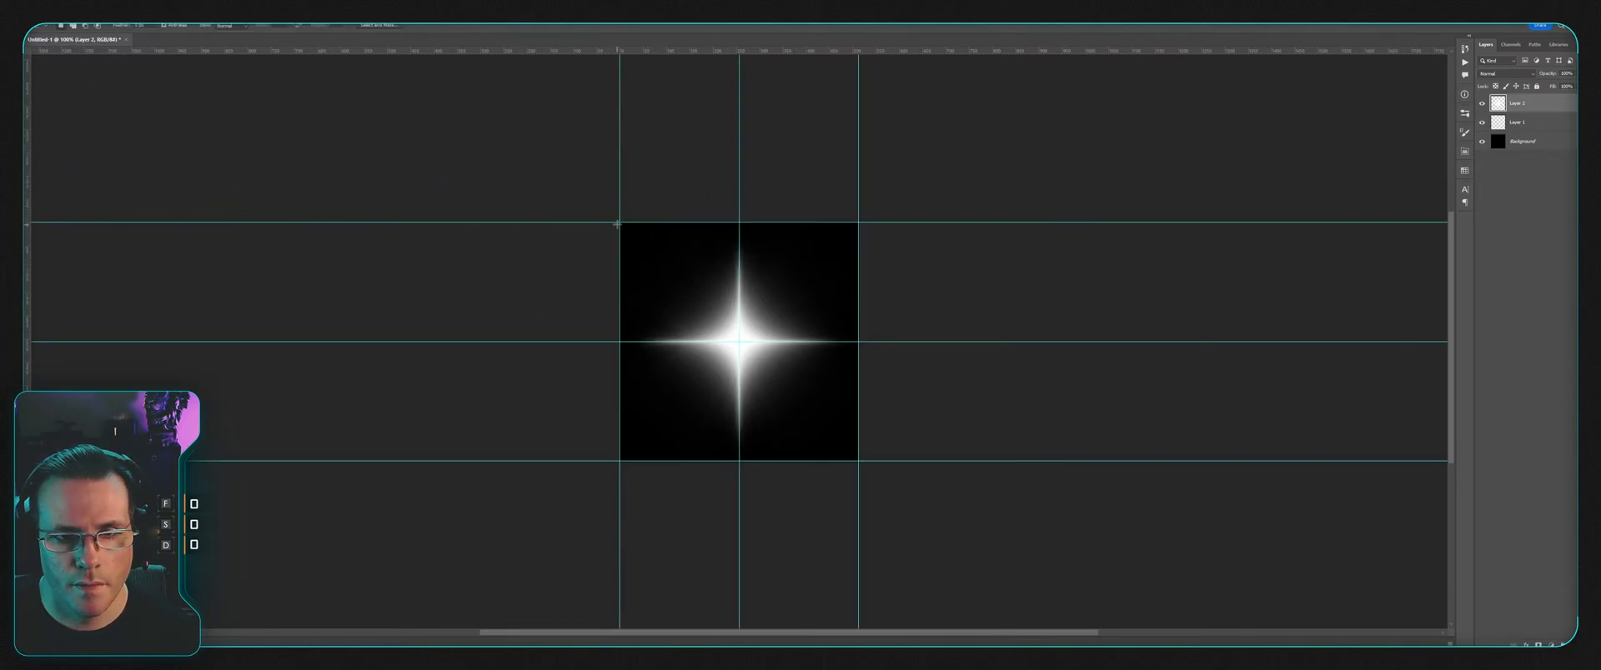
drag(644, 254, 754, 351)
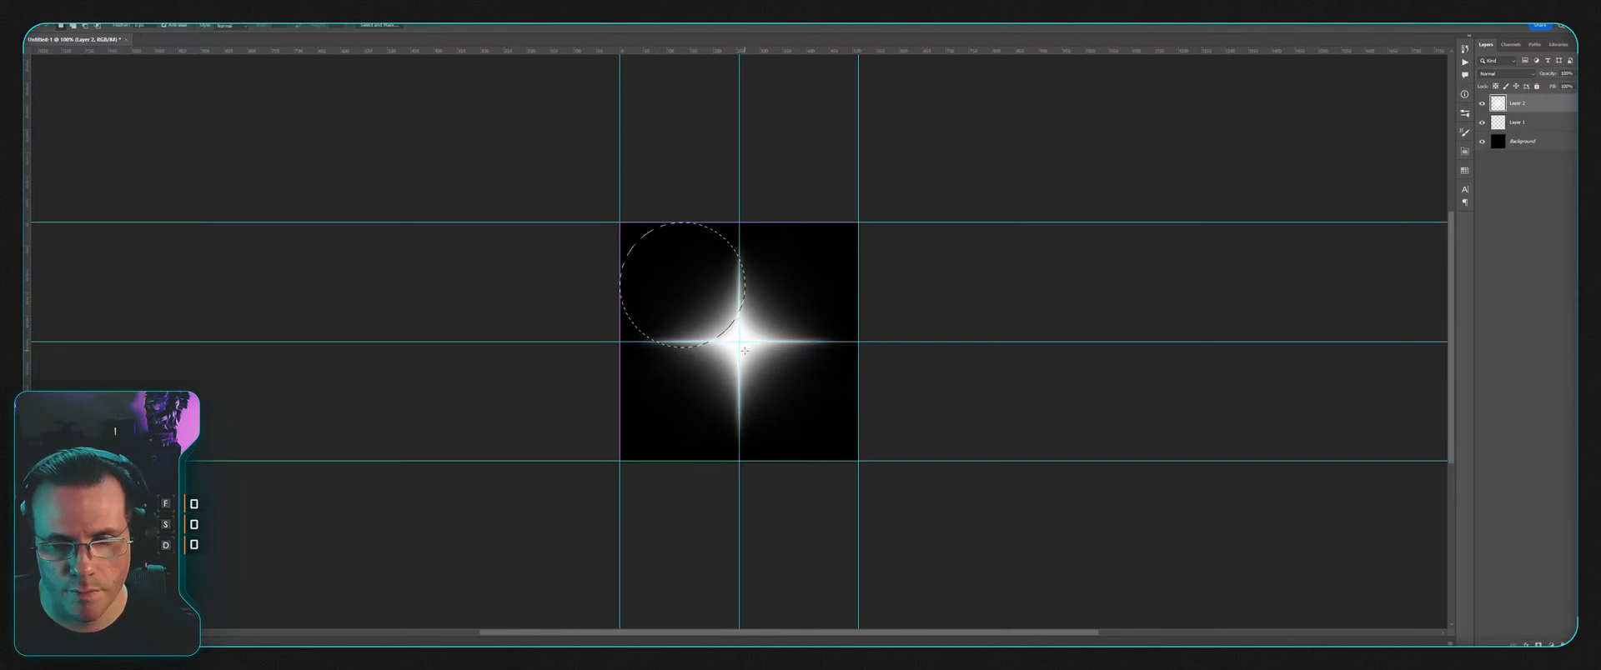
key(ctrl+d)
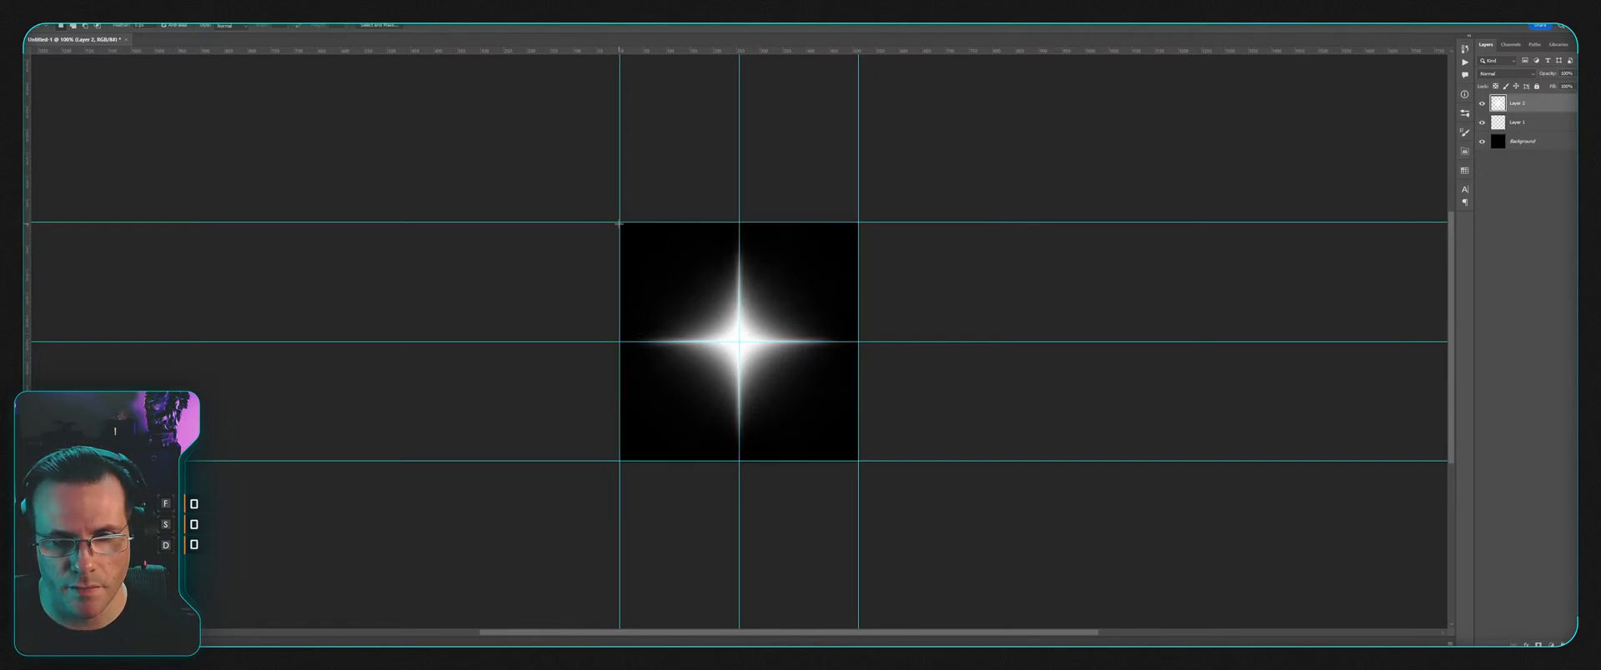
drag(619, 224, 768, 336)
click(920, 305)
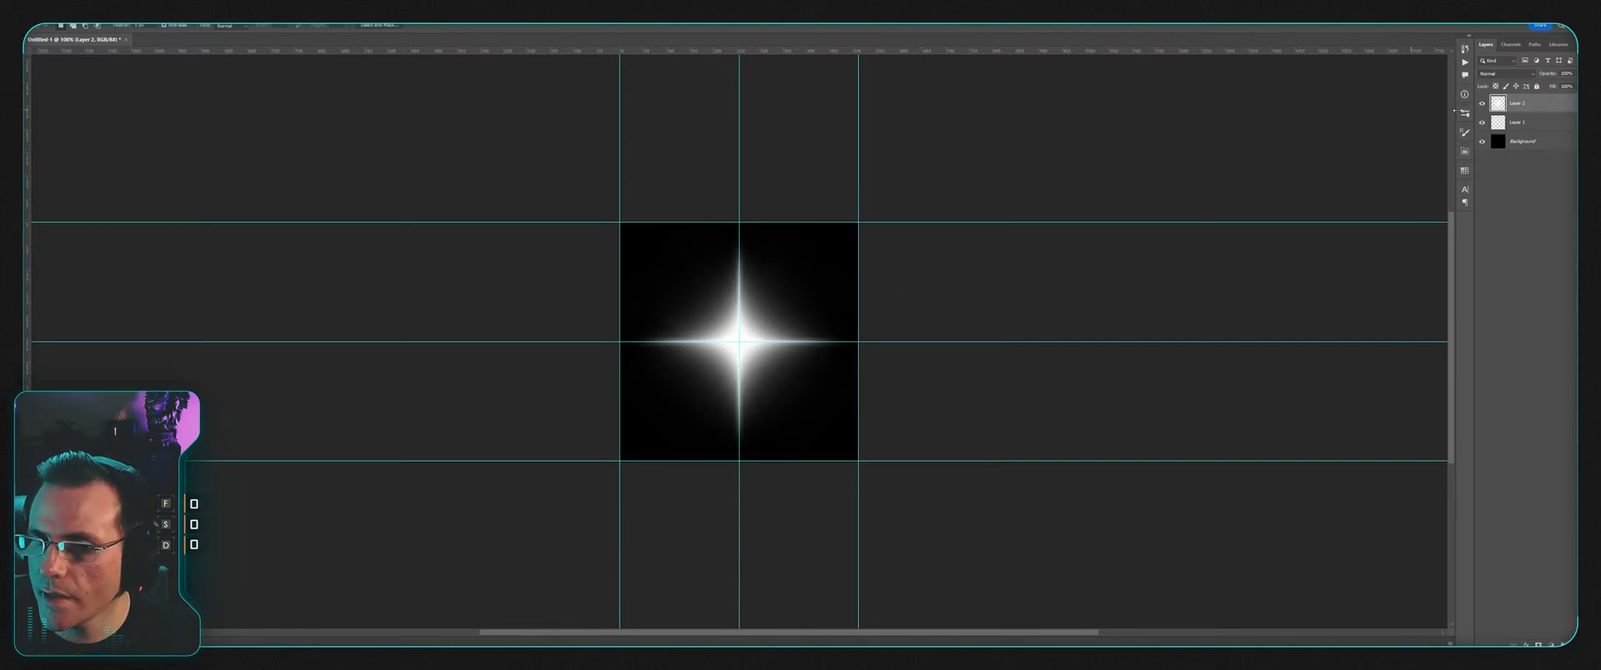
Step: Hide the existing star layer and draw a white cross along the two centre guides on a new top layer
click(1482, 103)
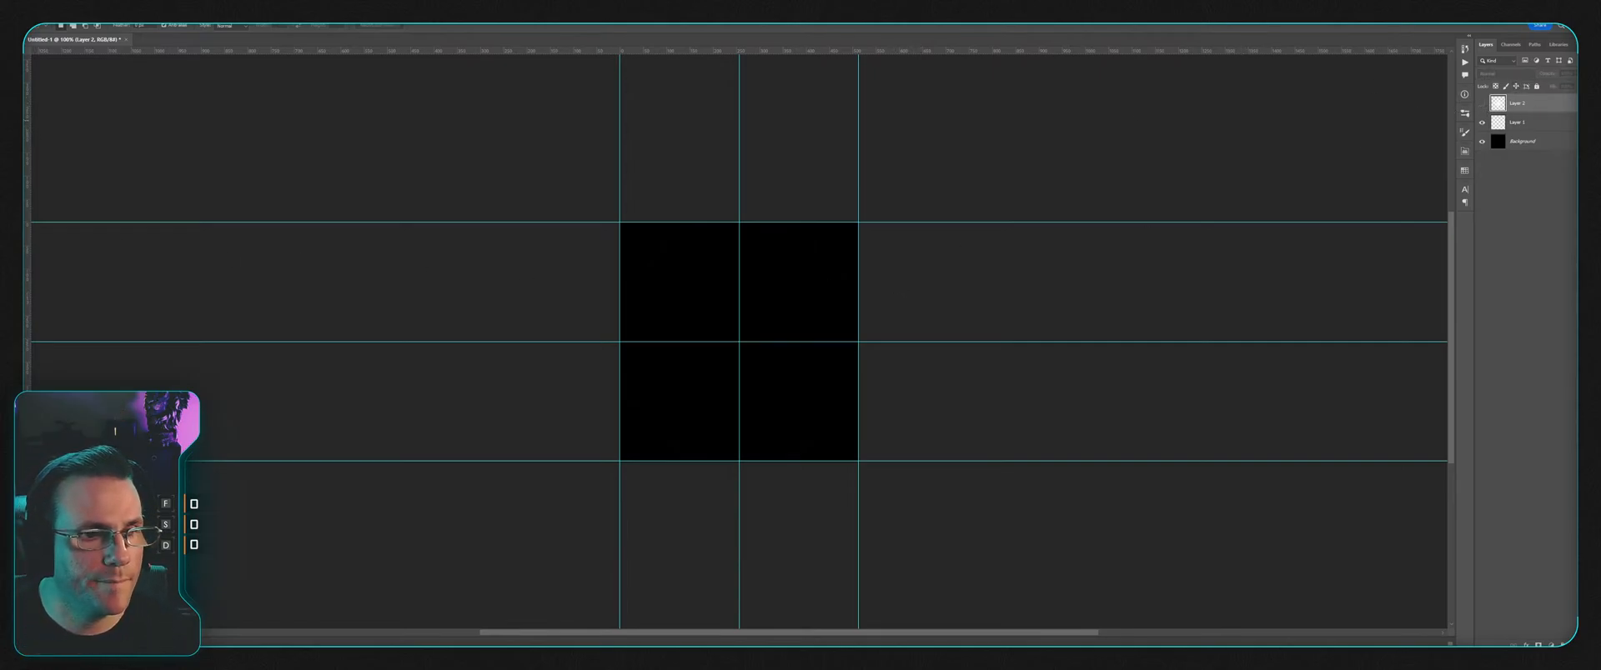
key(u)
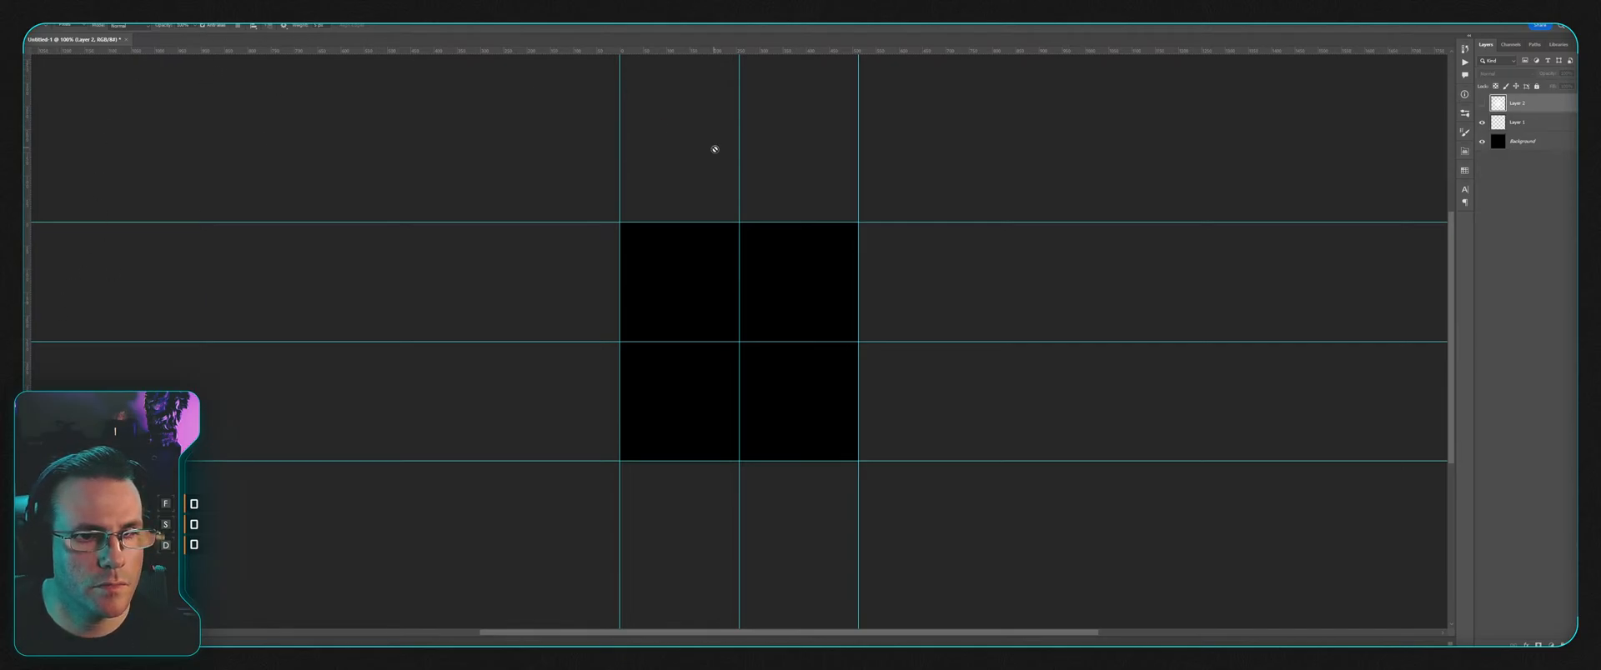
click(1561, 623)
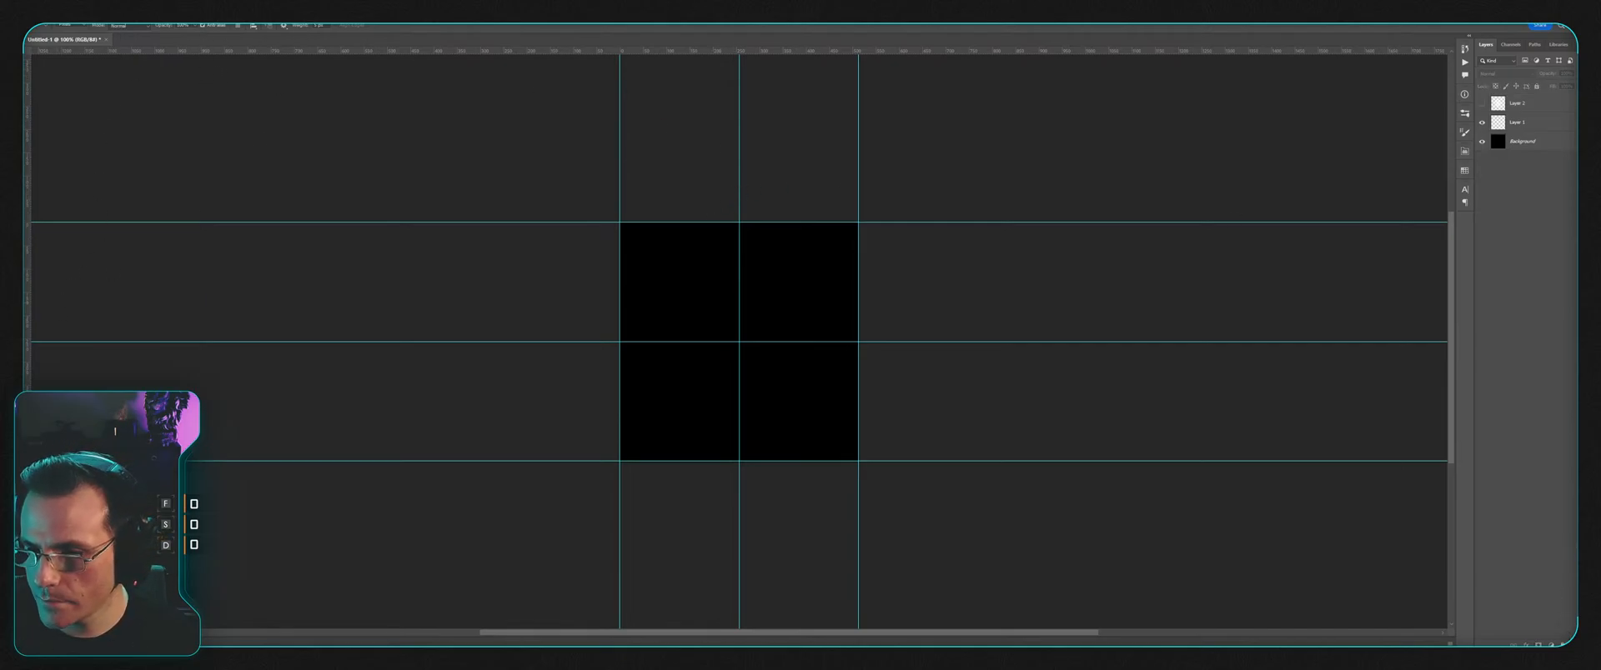
click(1574, 644)
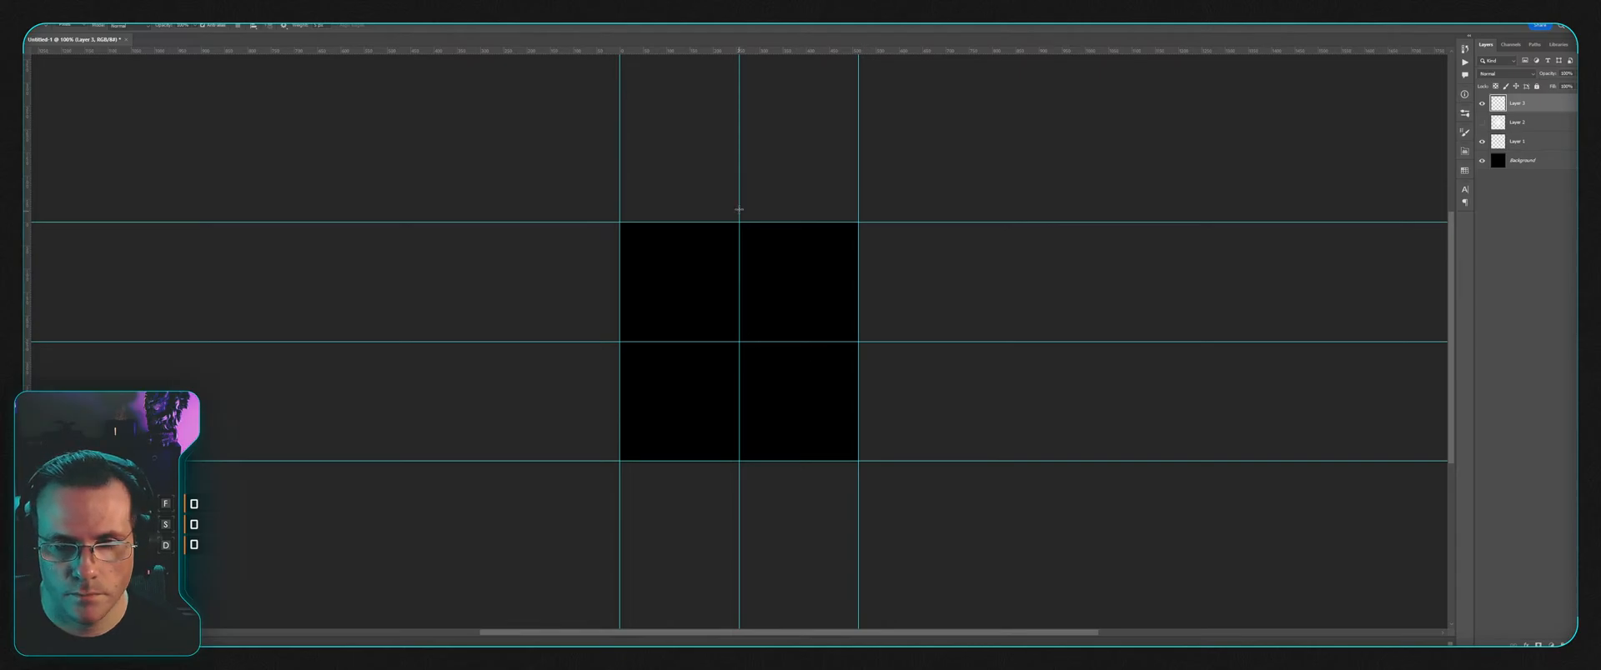
drag(739, 223, 738, 461)
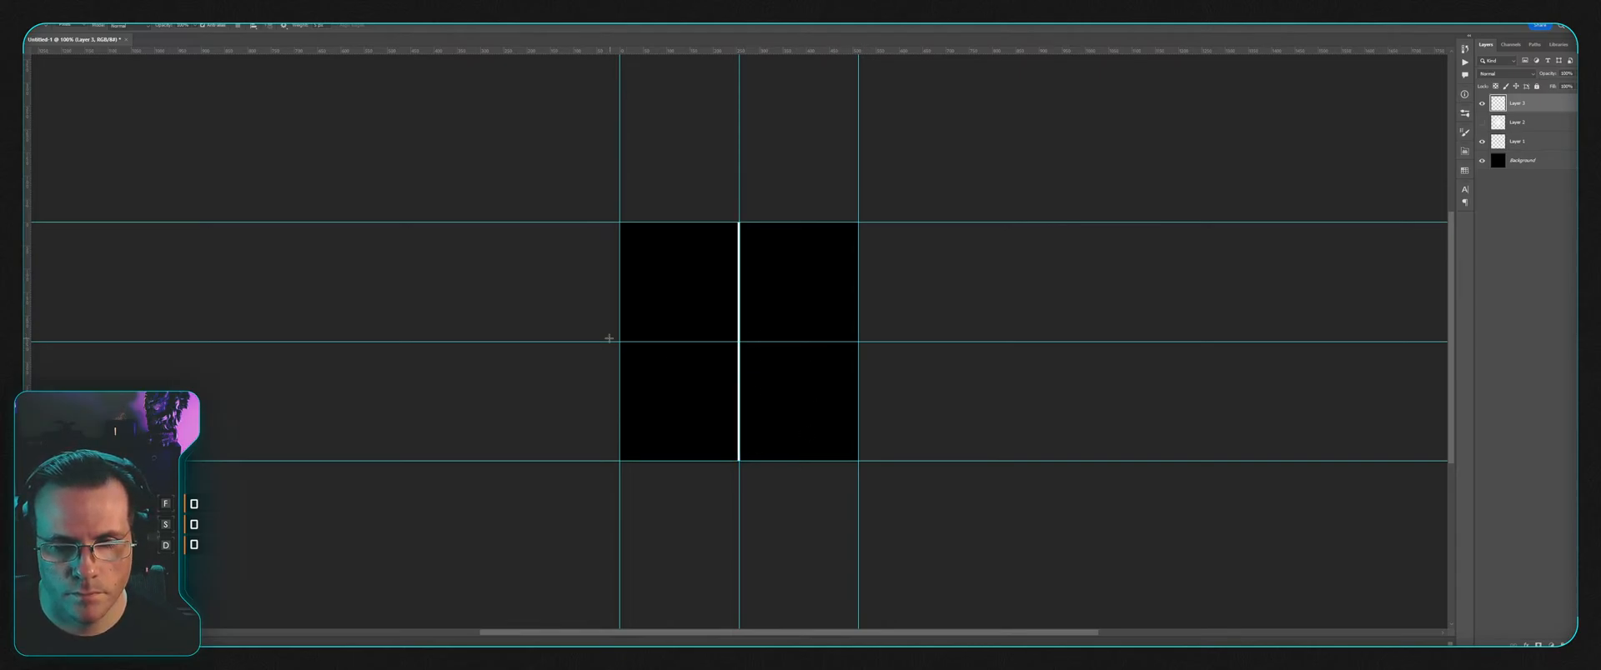
drag(619, 341, 1016, 343)
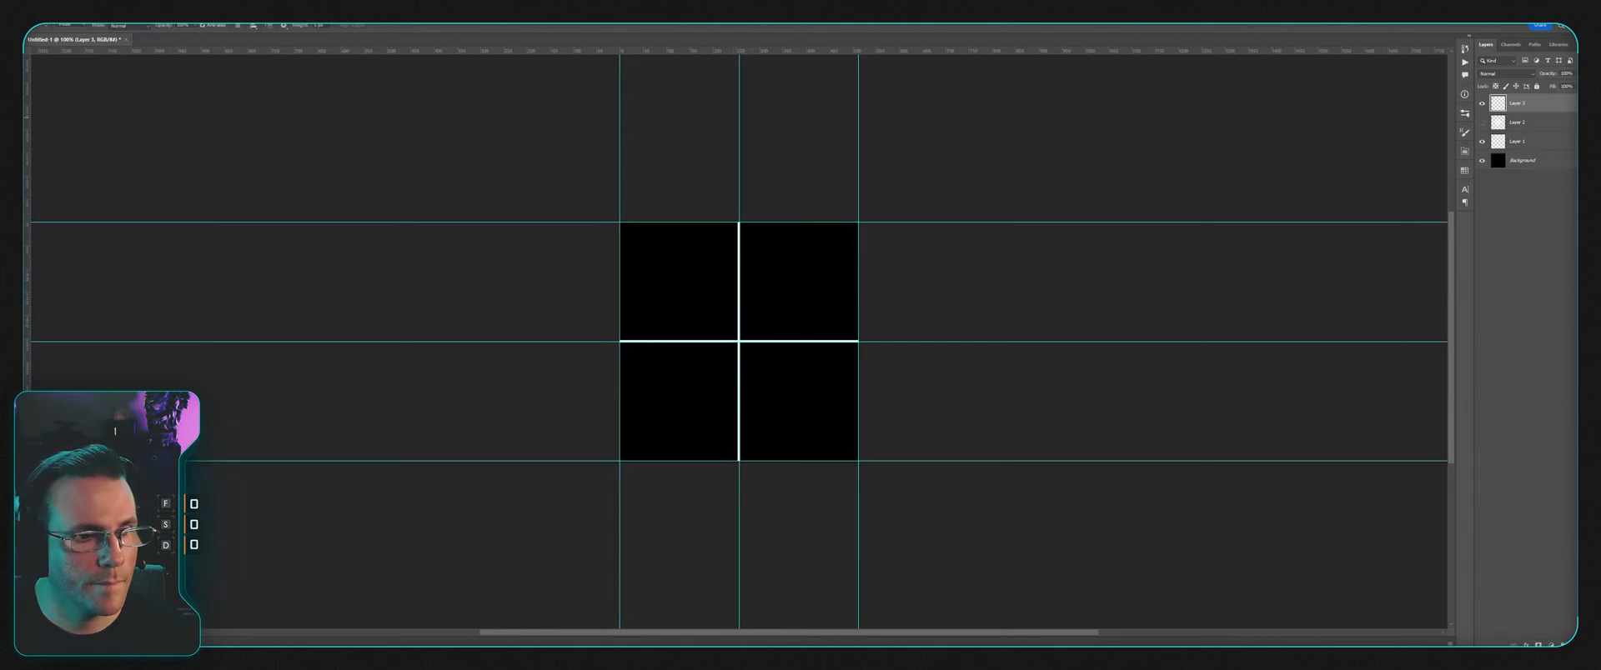
Step: Paint a soft white glow over the cross's centre and trim it with the Eraser in the canvas's lower-right quarter
key(b)
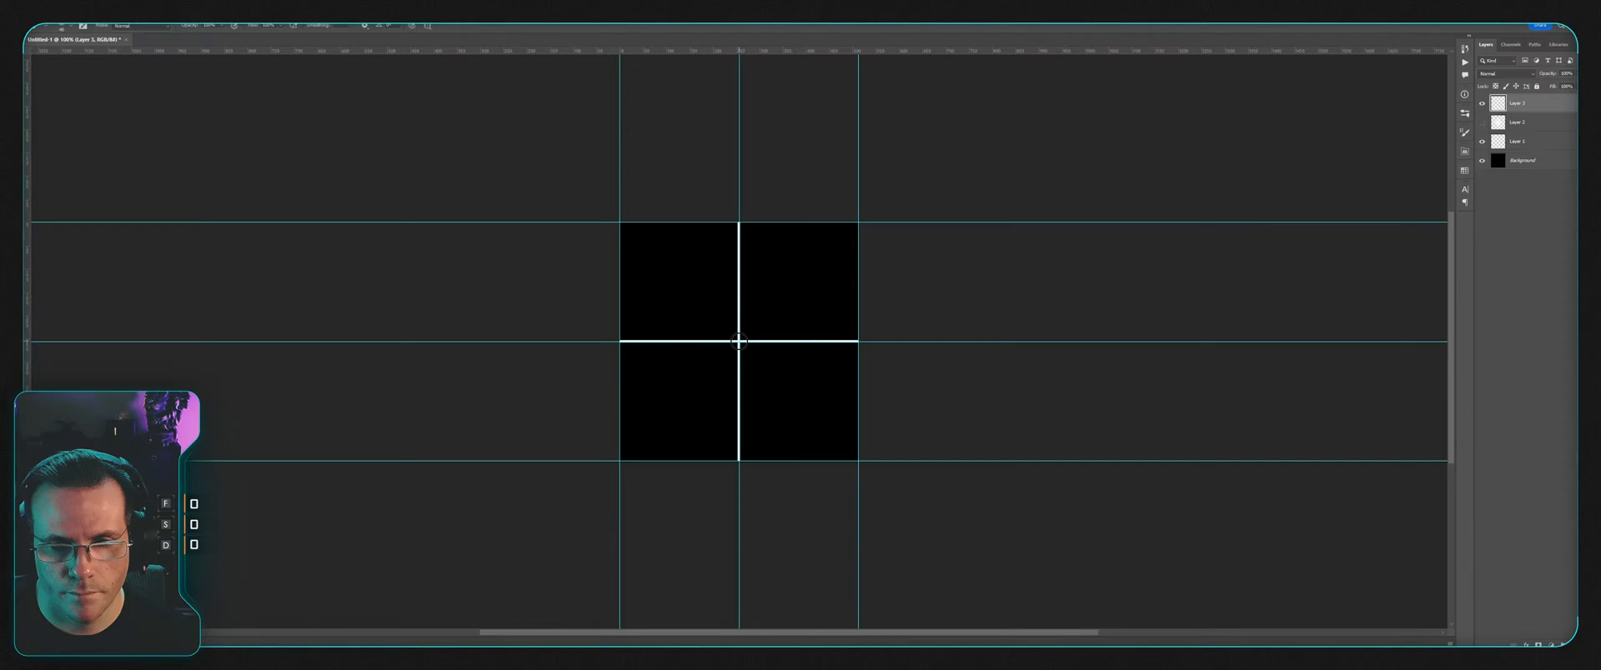
click(739, 341)
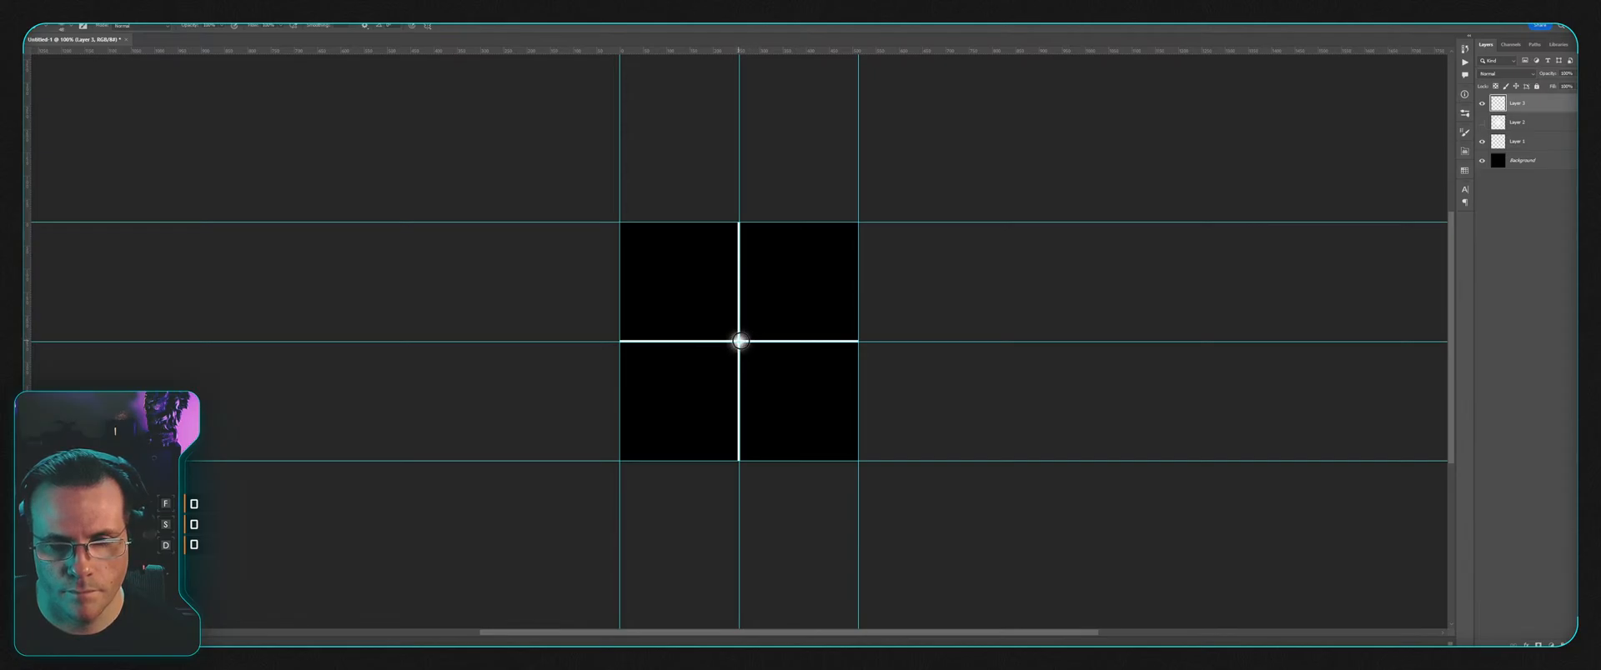
drag(738, 341, 740, 333)
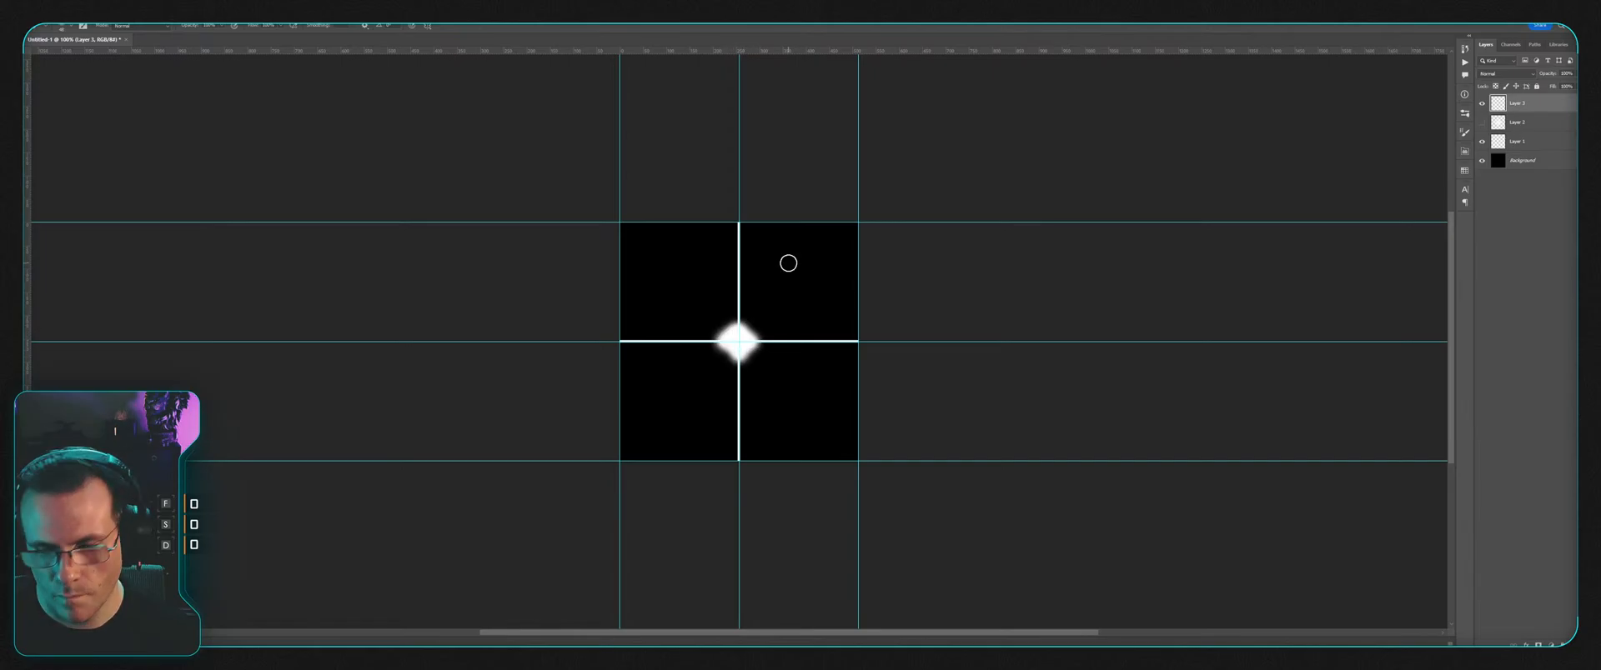
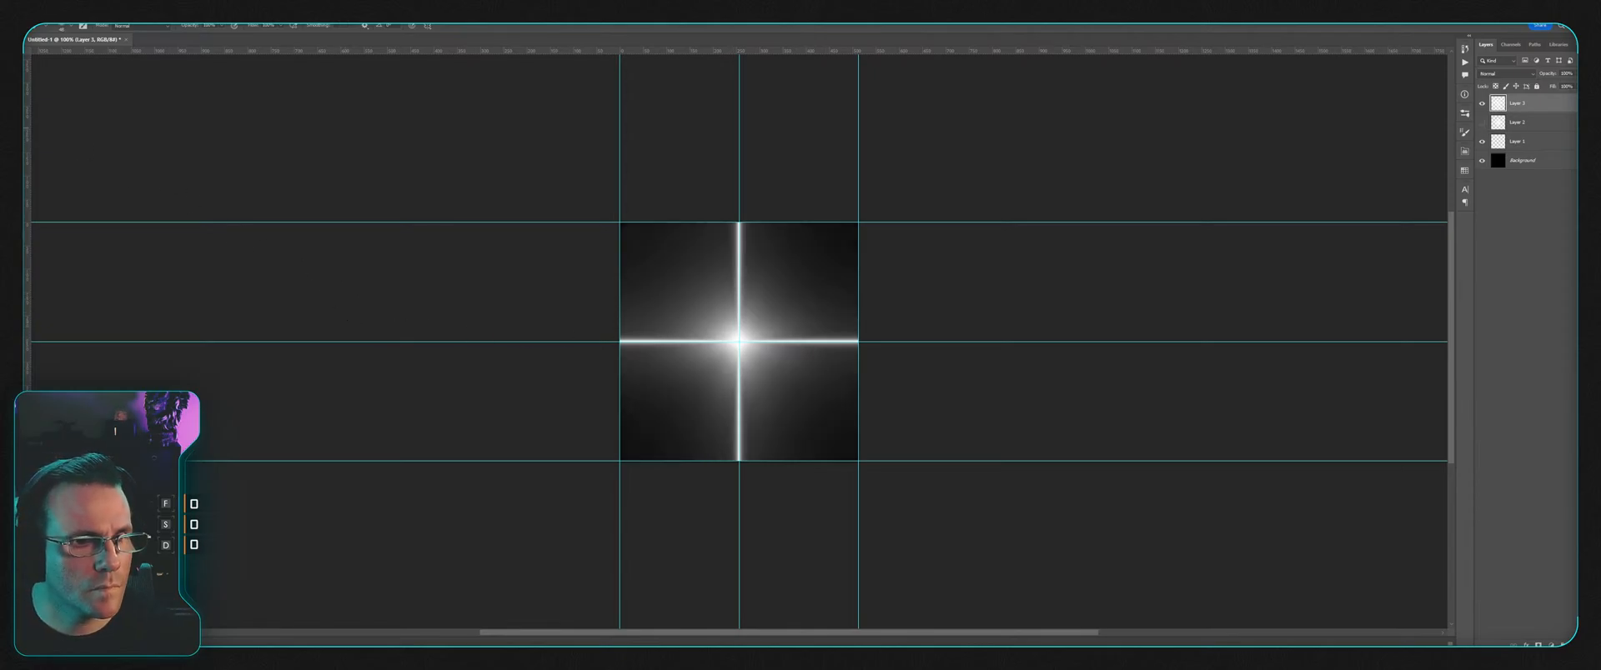
key(e)
mouse_move(839, 429)
mouse_down()
mouse_move(803, 473)
mouse_move(884, 404)
mouse_move(823, 448)
mouse_move(847, 404)
mouse_move(893, 408)
mouse_move(825, 457)
mouse_move(849, 467)
mouse_move(911, 397)
mouse_move(825, 465)
mouse_up()
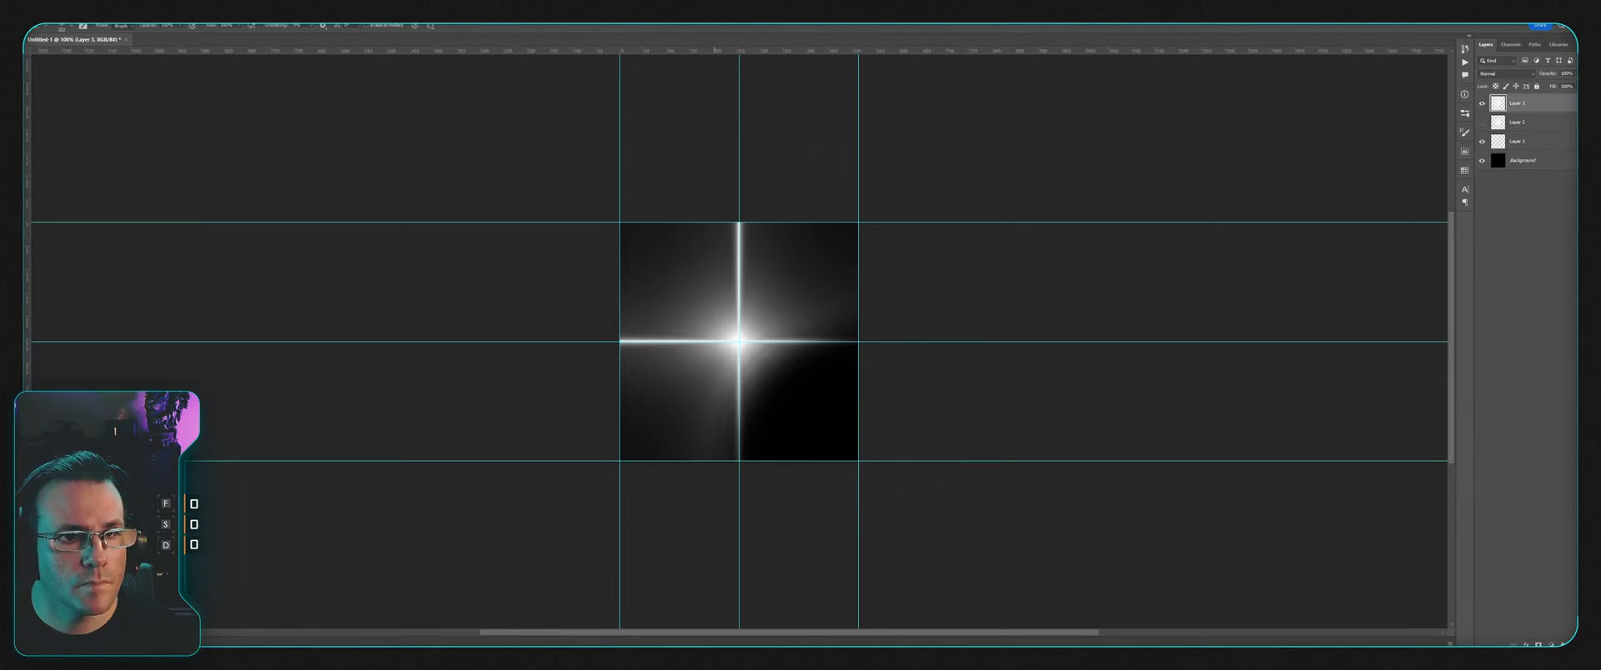
Step: Delete the left and upper halves of the glow so only its lower-right quarter remains, and clear the selection
key(m)
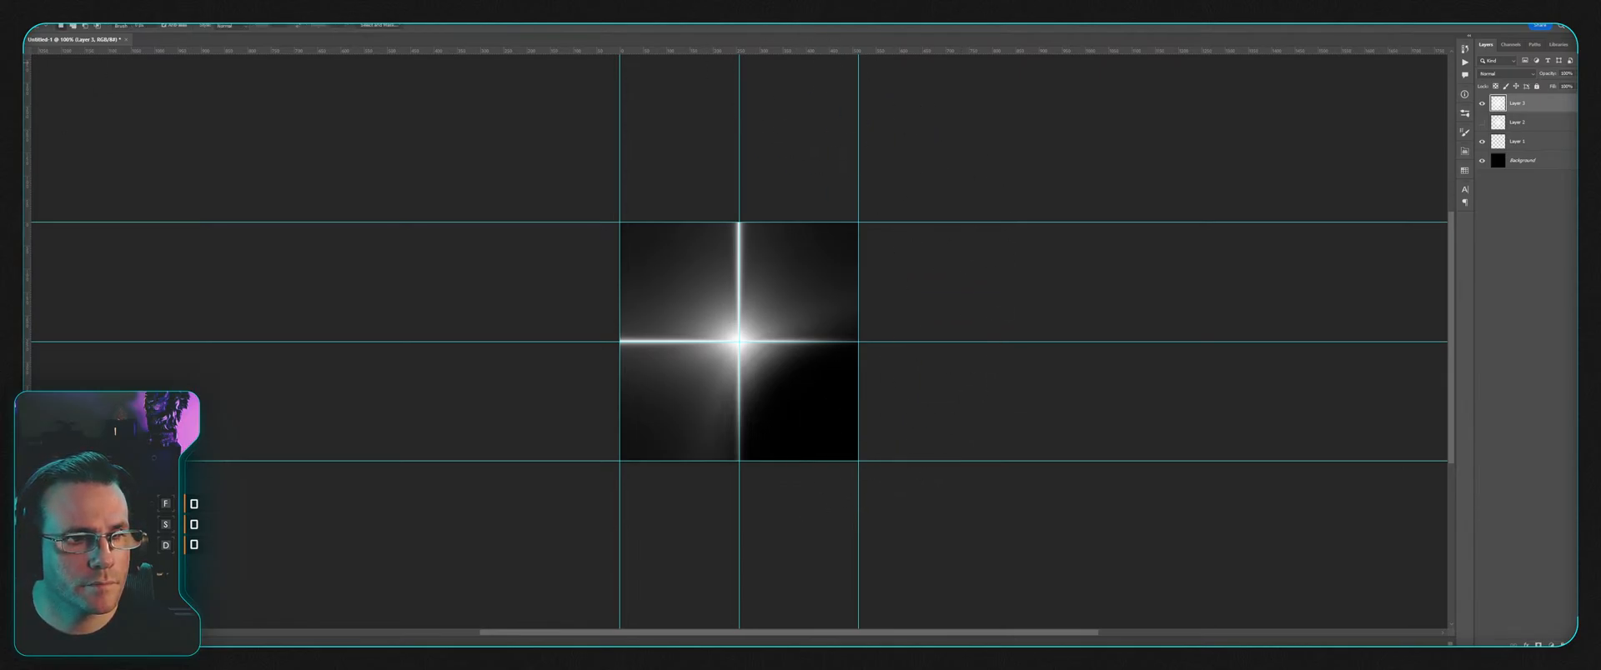
drag(620, 223, 740, 460)
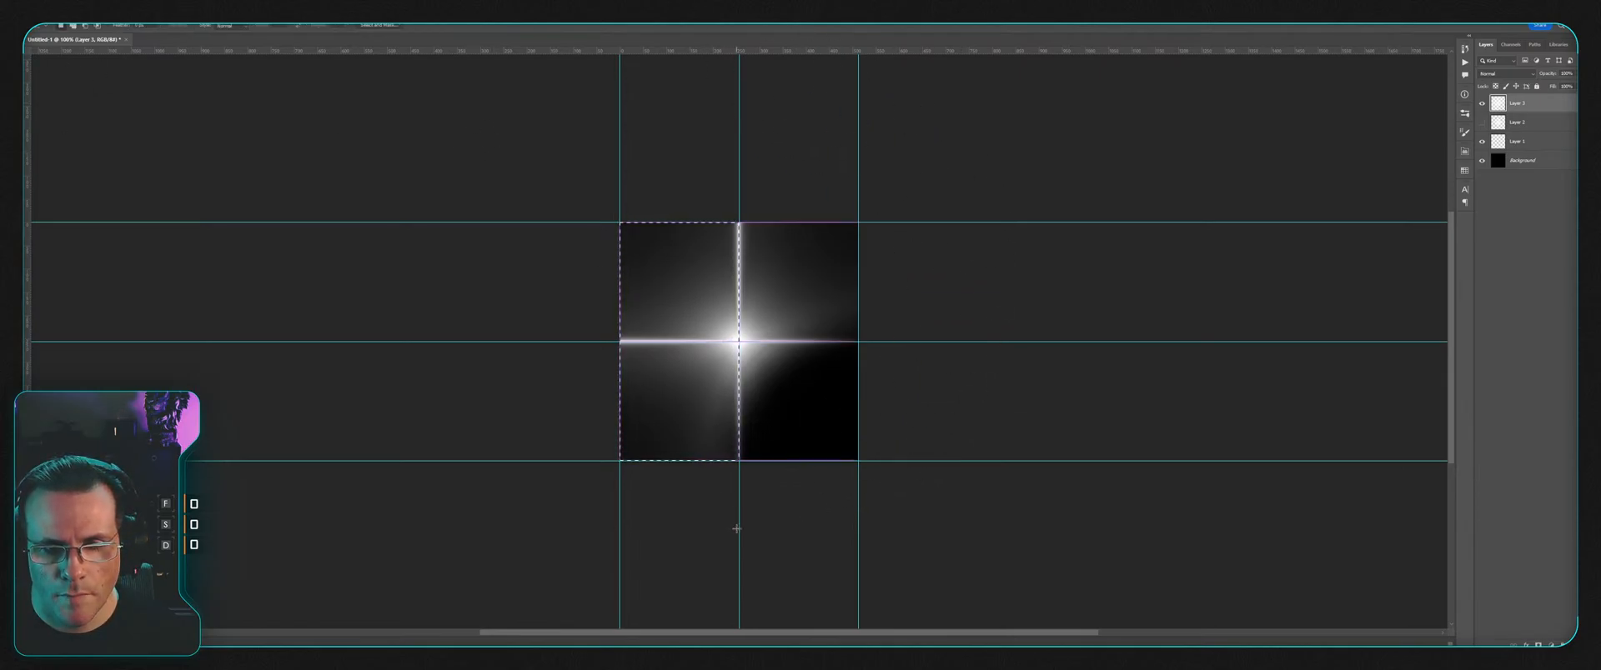
key(Delete)
drag(1042, 140, 445, 341)
key(Delete)
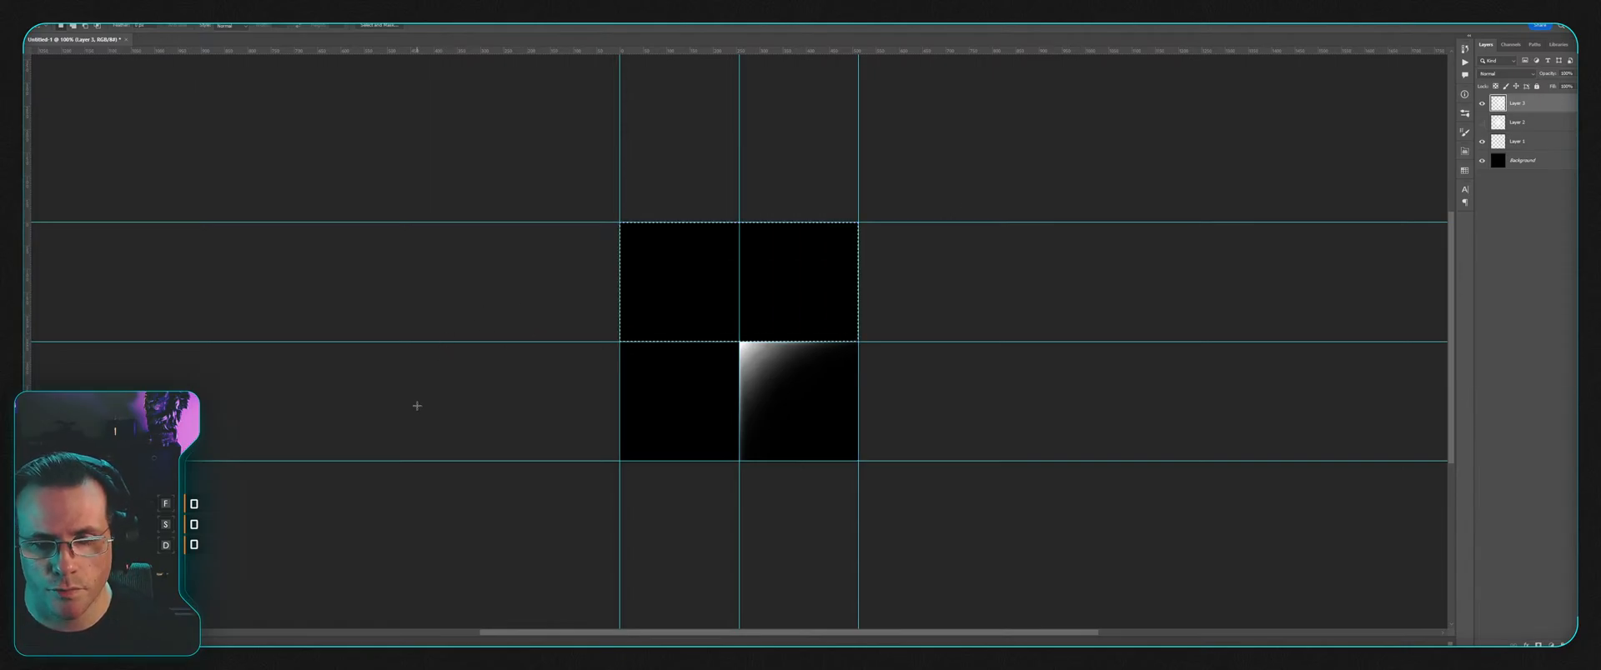
key(ctrl+d)
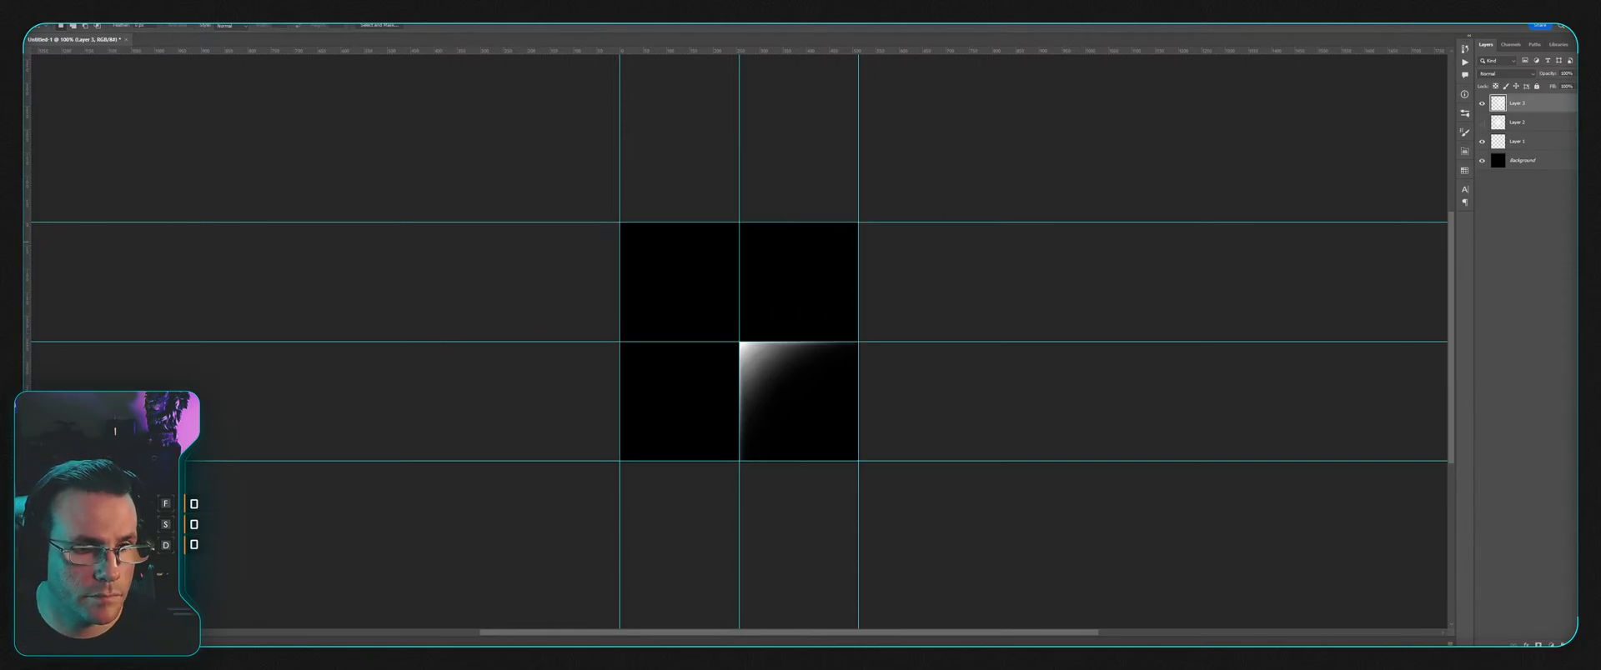
Step: Thin the curve of the remaining glow quarter with the Eraser, and cut and paste it to the canvas centre
key(e)
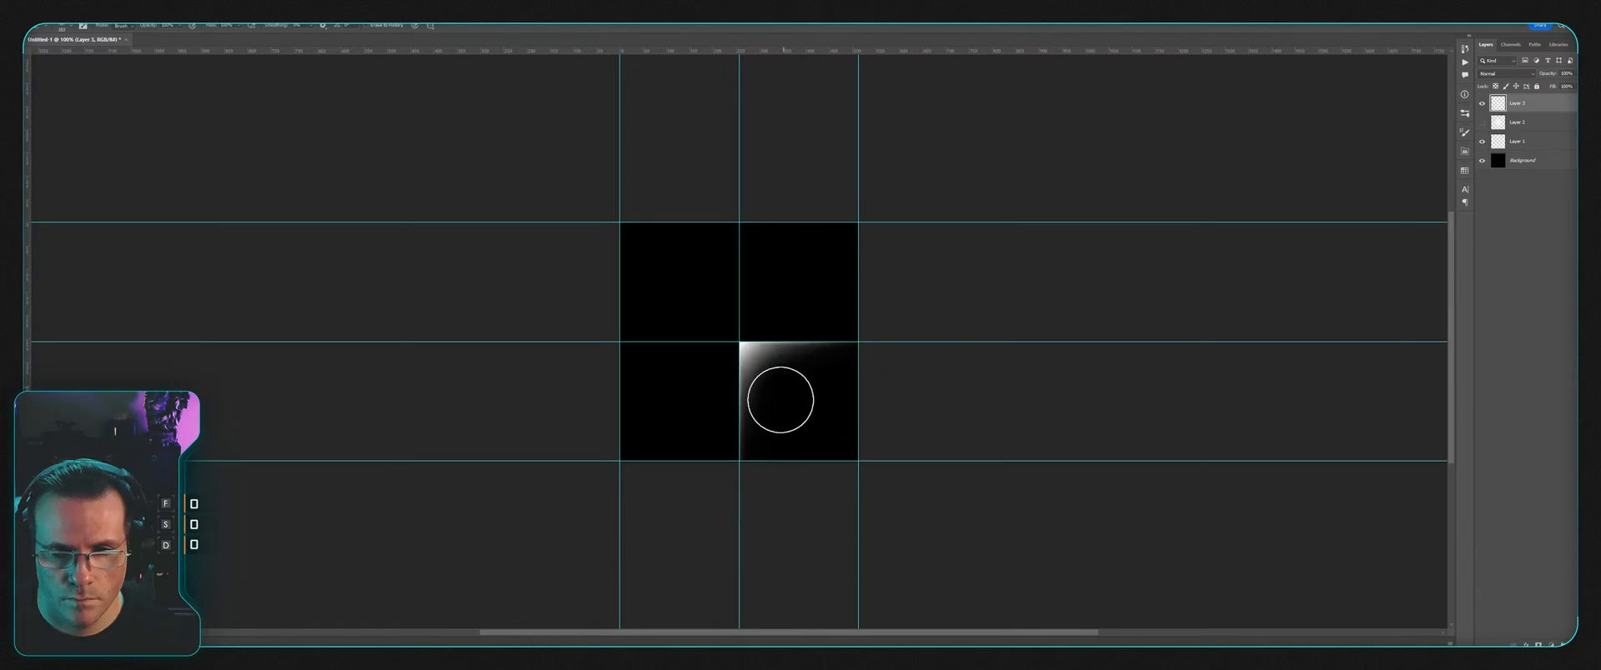
drag(782, 382, 830, 438)
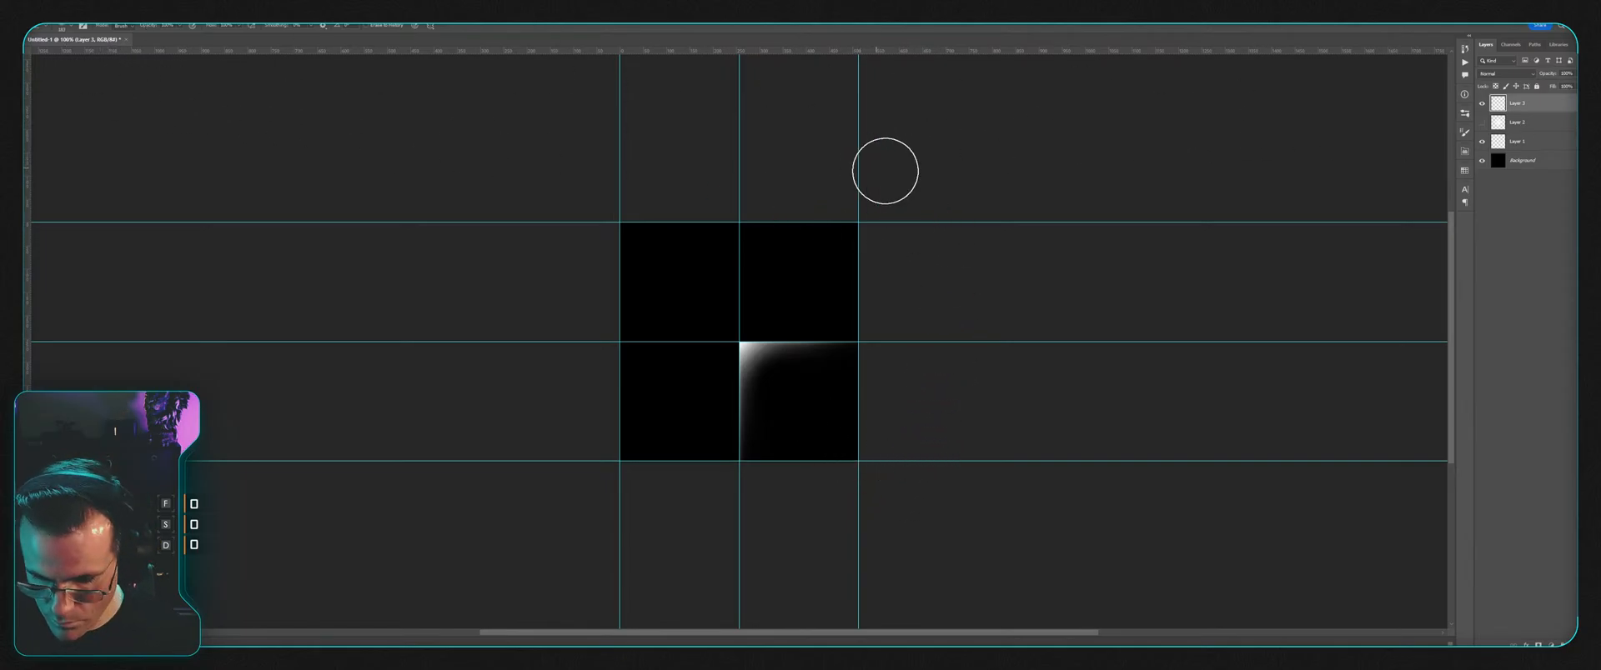
key(ctrl+a)
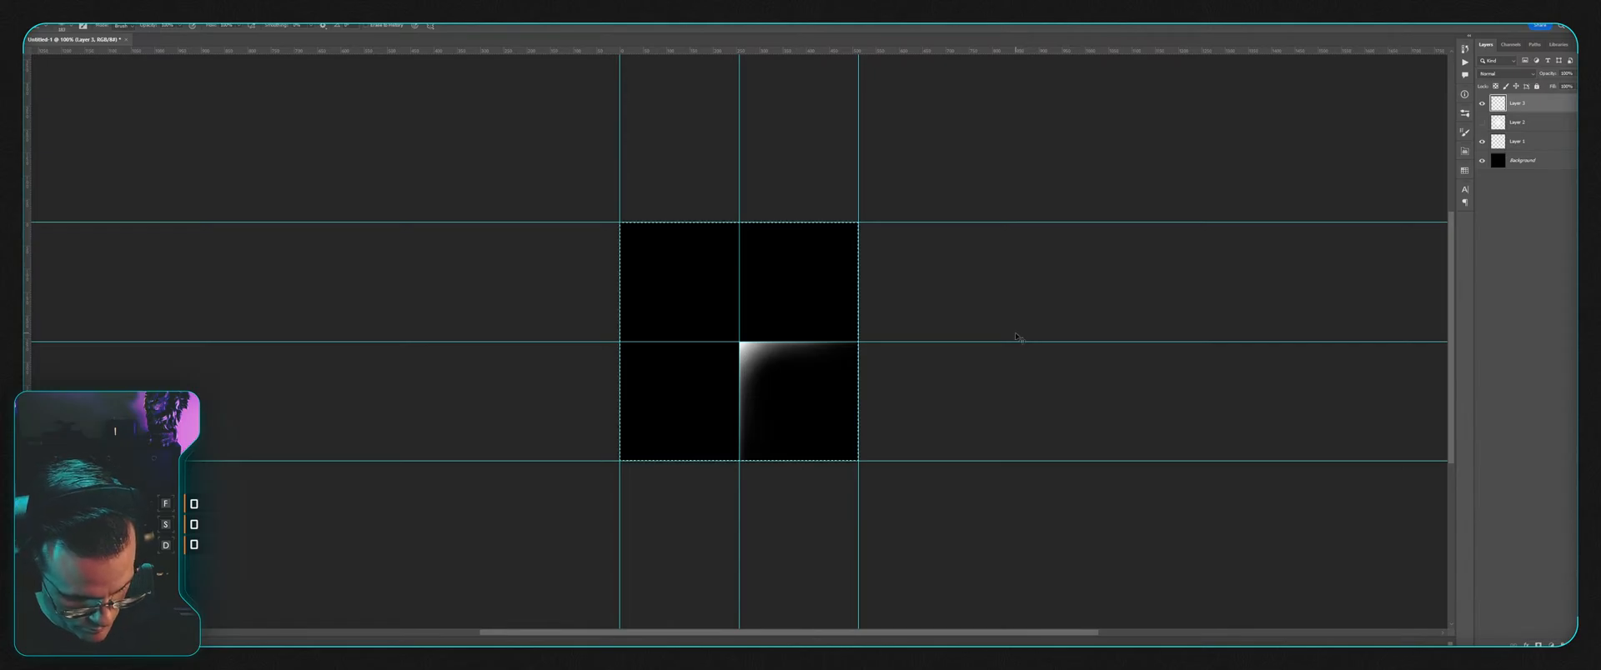
key(ctrl+x)
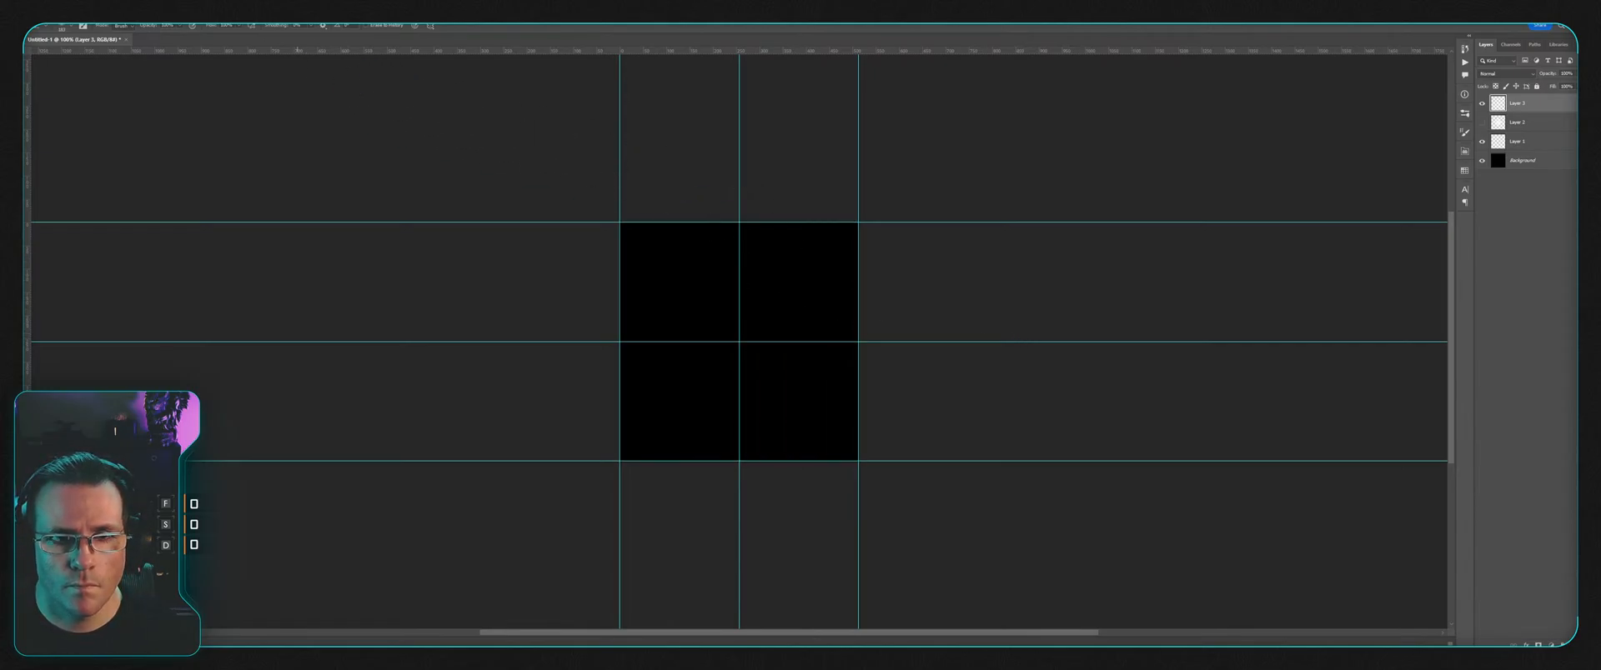
key(ctrl+z)
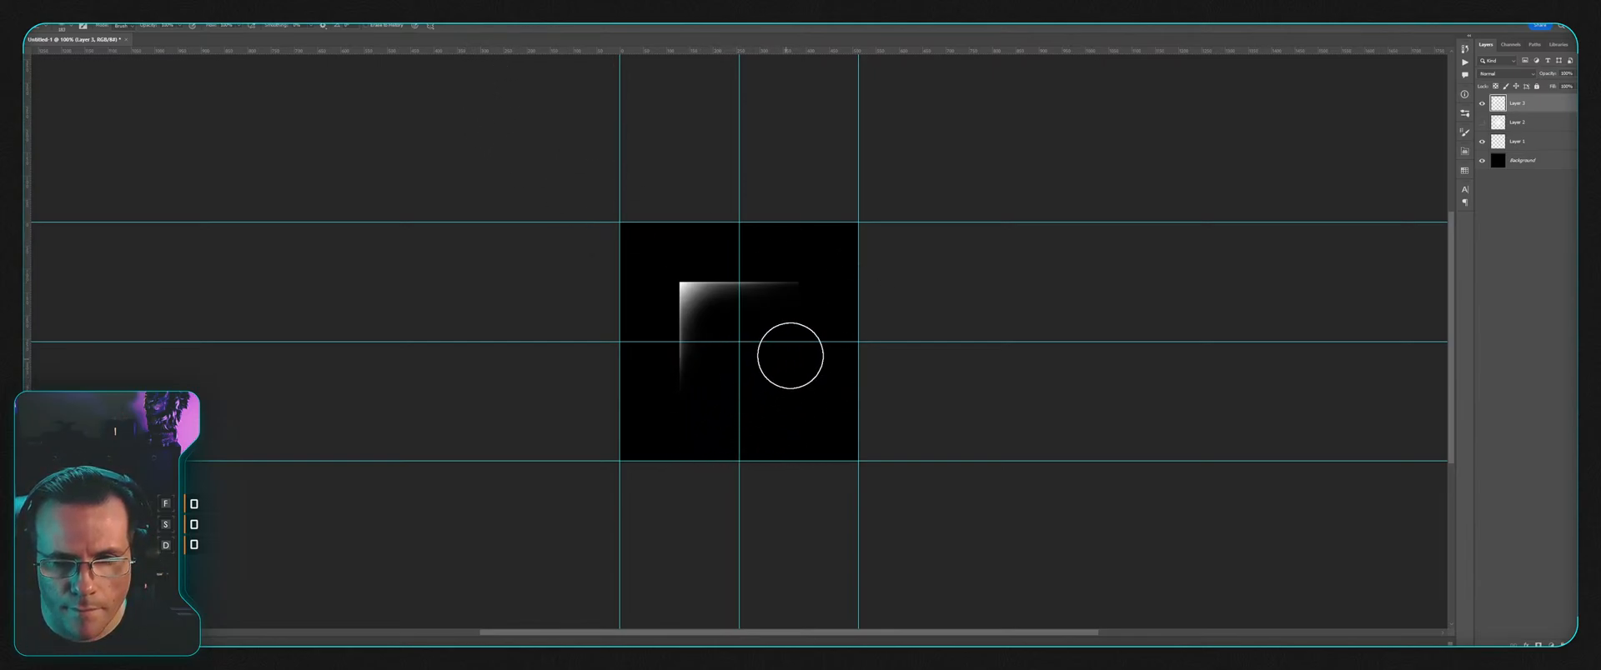
Step: Shorten and soften the outer tips of the pasted glow quarter with the Eraser
mouse_move(780, 352)
mouse_down()
mouse_move(819, 318)
mouse_move(766, 352)
mouse_up()
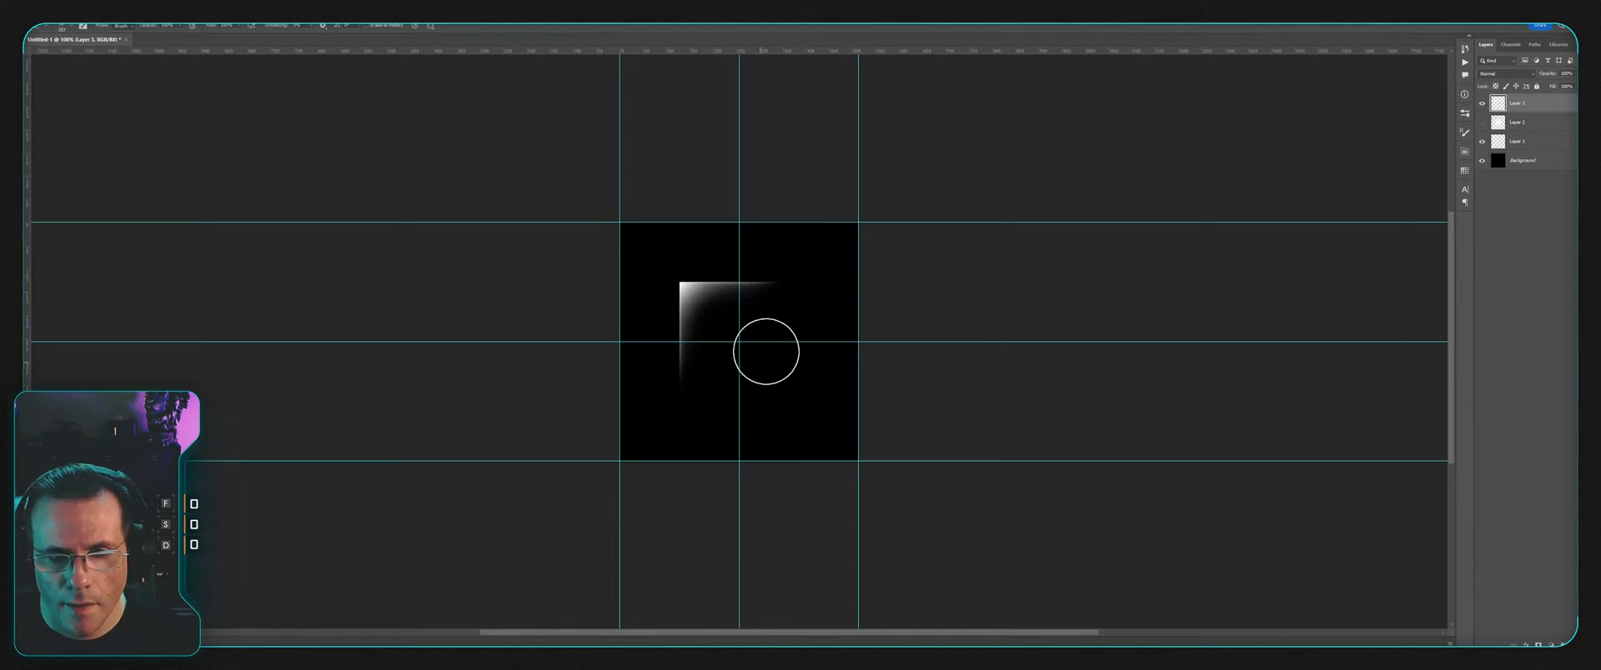
click(715, 323)
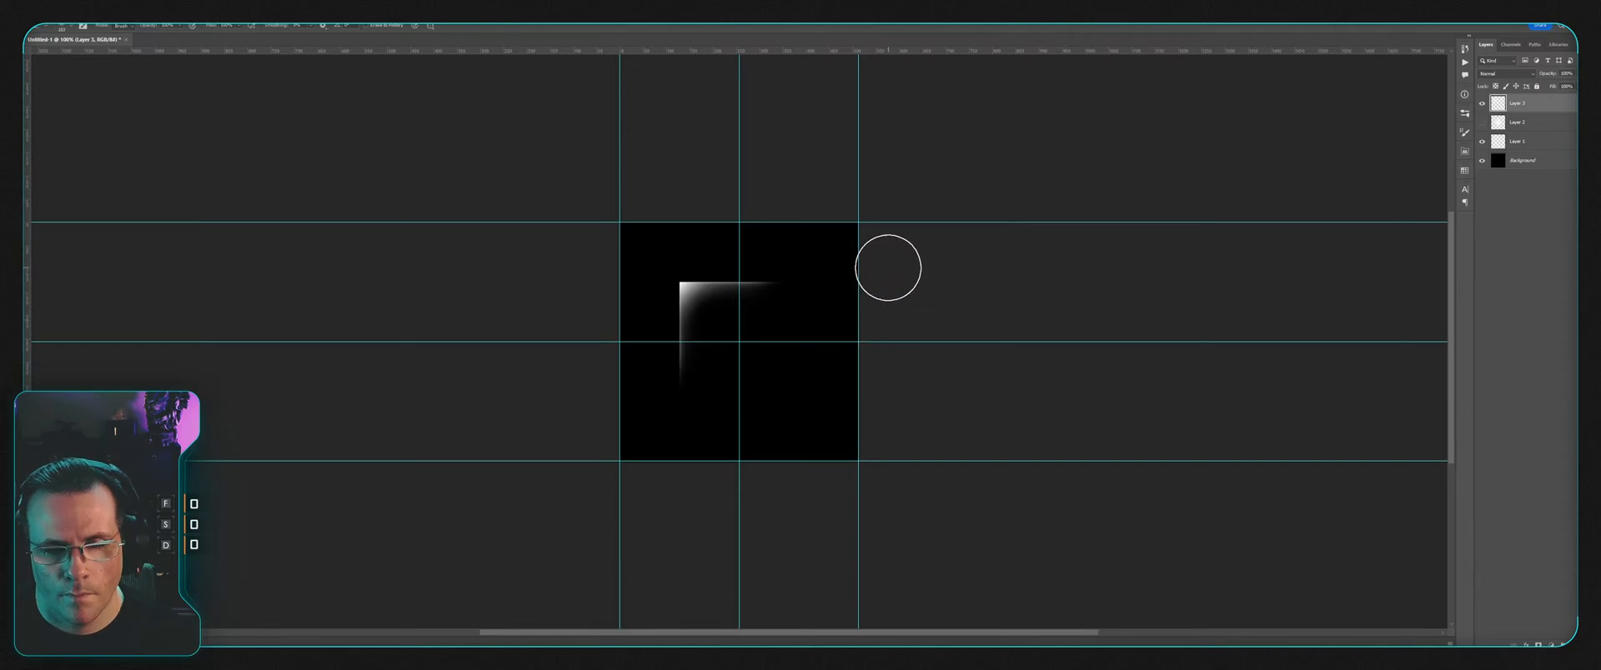
key(ctrl+z)
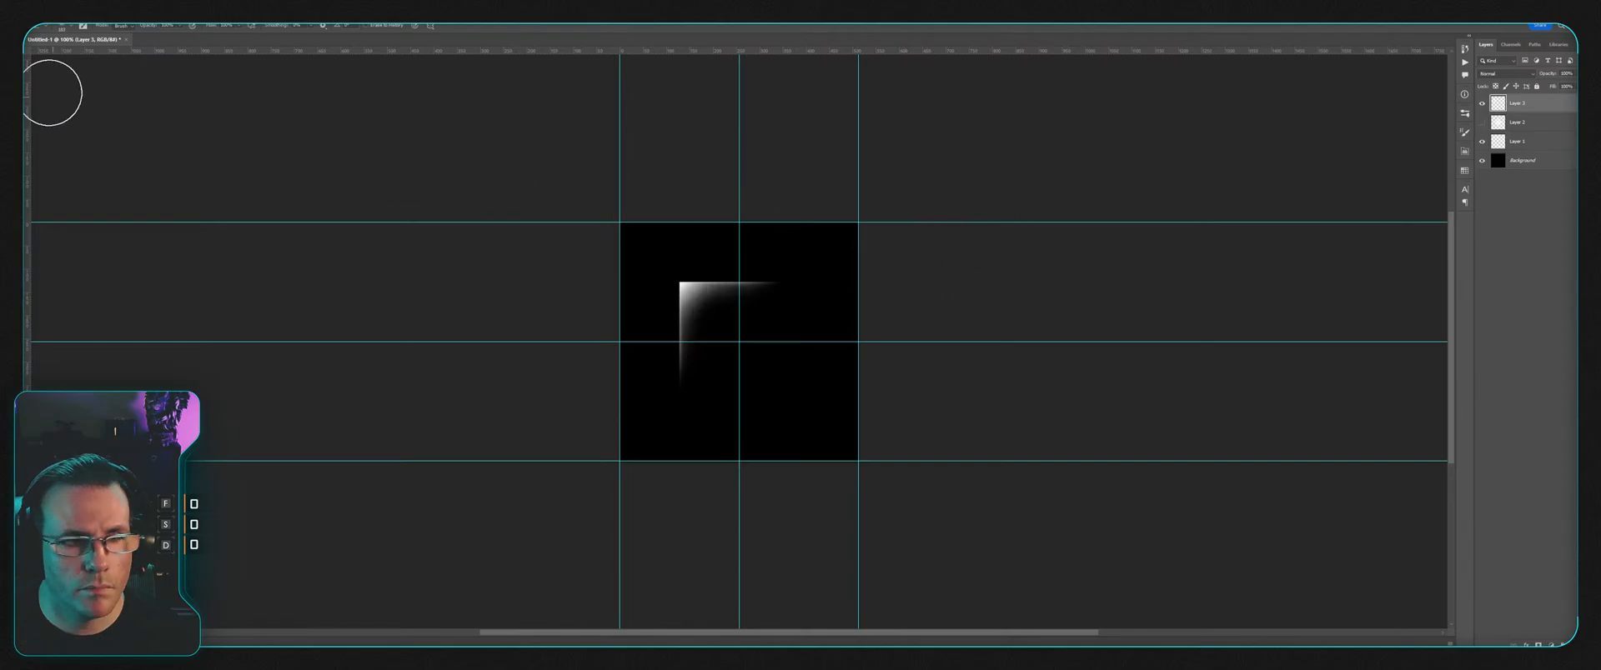
Step: Move the glow quarter so its corner sits on the centre guides' crossing, and select the whole canvas
key(v)
mouse_move(740, 325)
mouse_down()
mouse_move(784, 373)
mouse_move(739, 372)
mouse_up()
drag(697, 293, 758, 351)
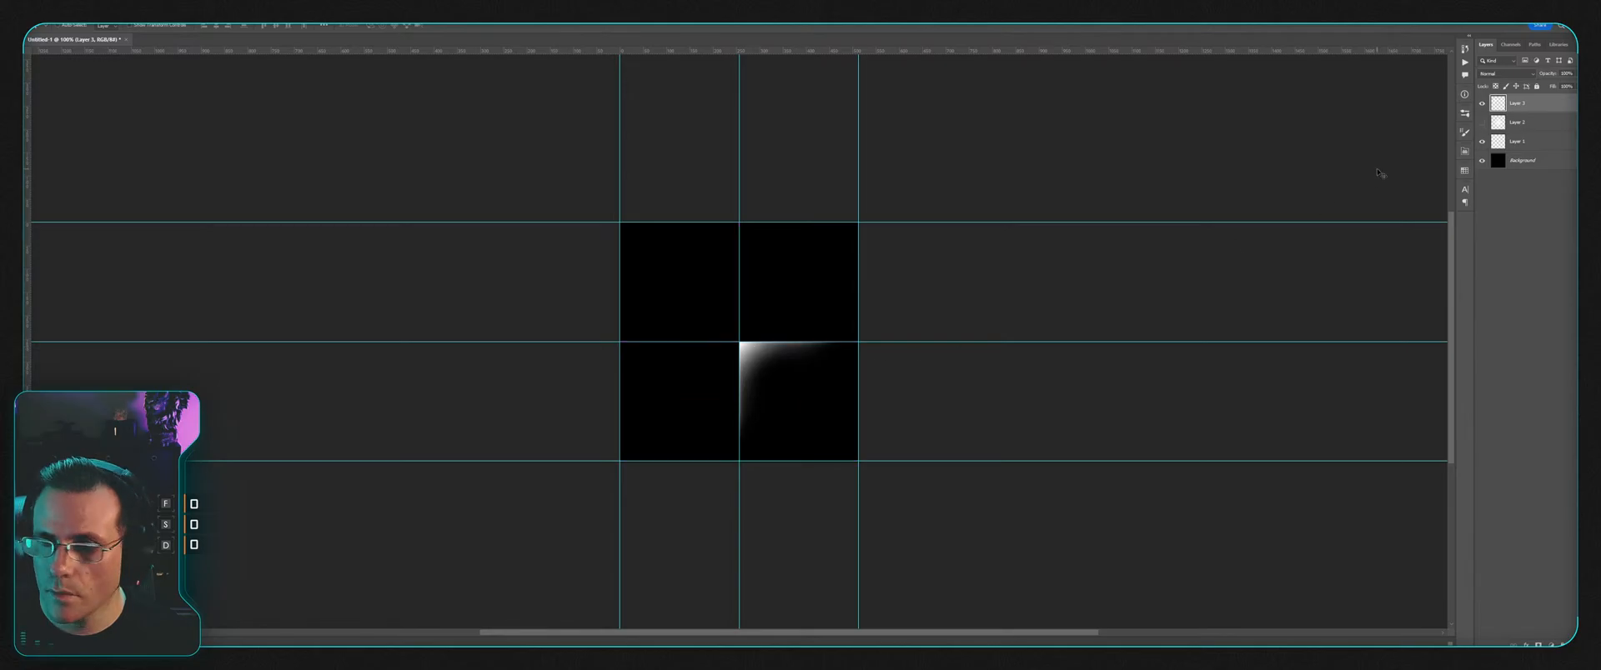
key(ctrl+a)
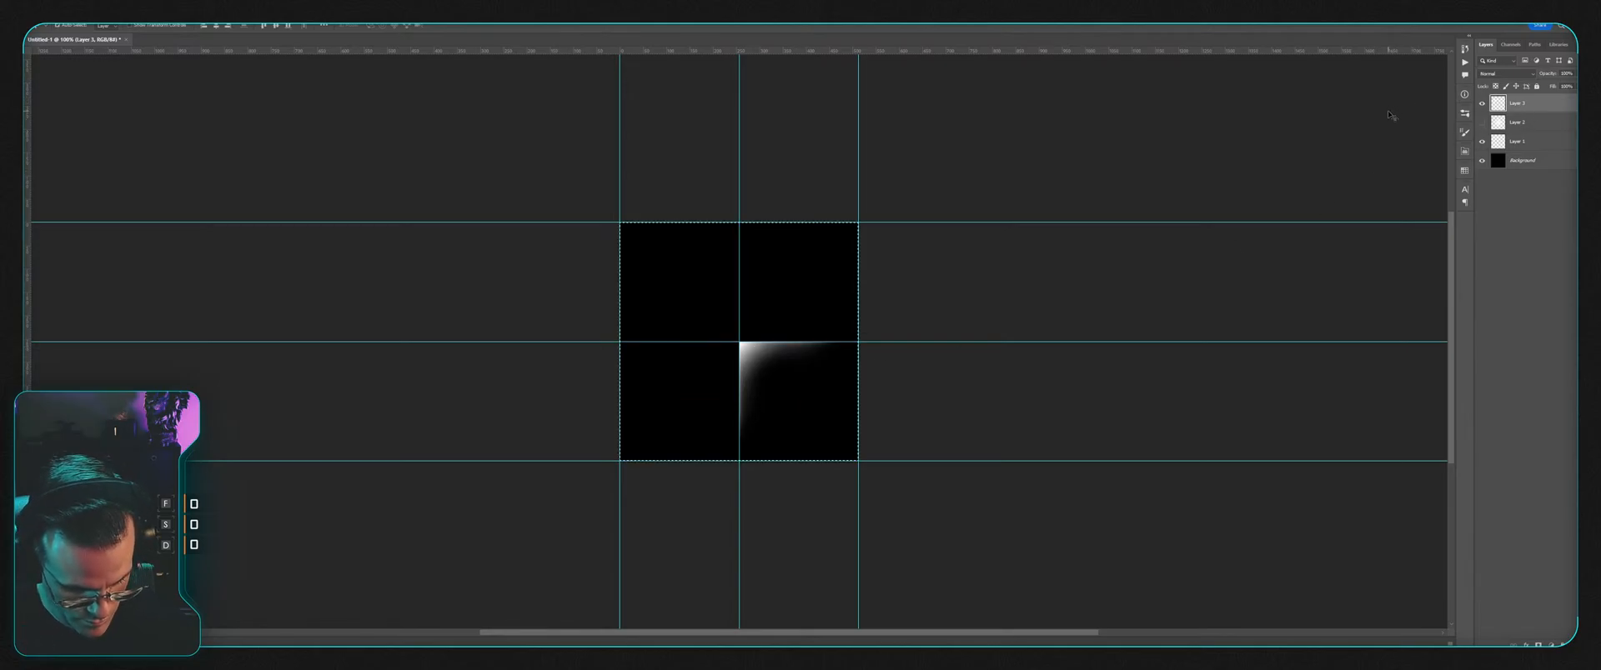
Step: Duplicate the glow quarter, flip the copy horizontally, and align it beside the original to form the star's lower half
key(ctrl+c)
key(ctrl+v)
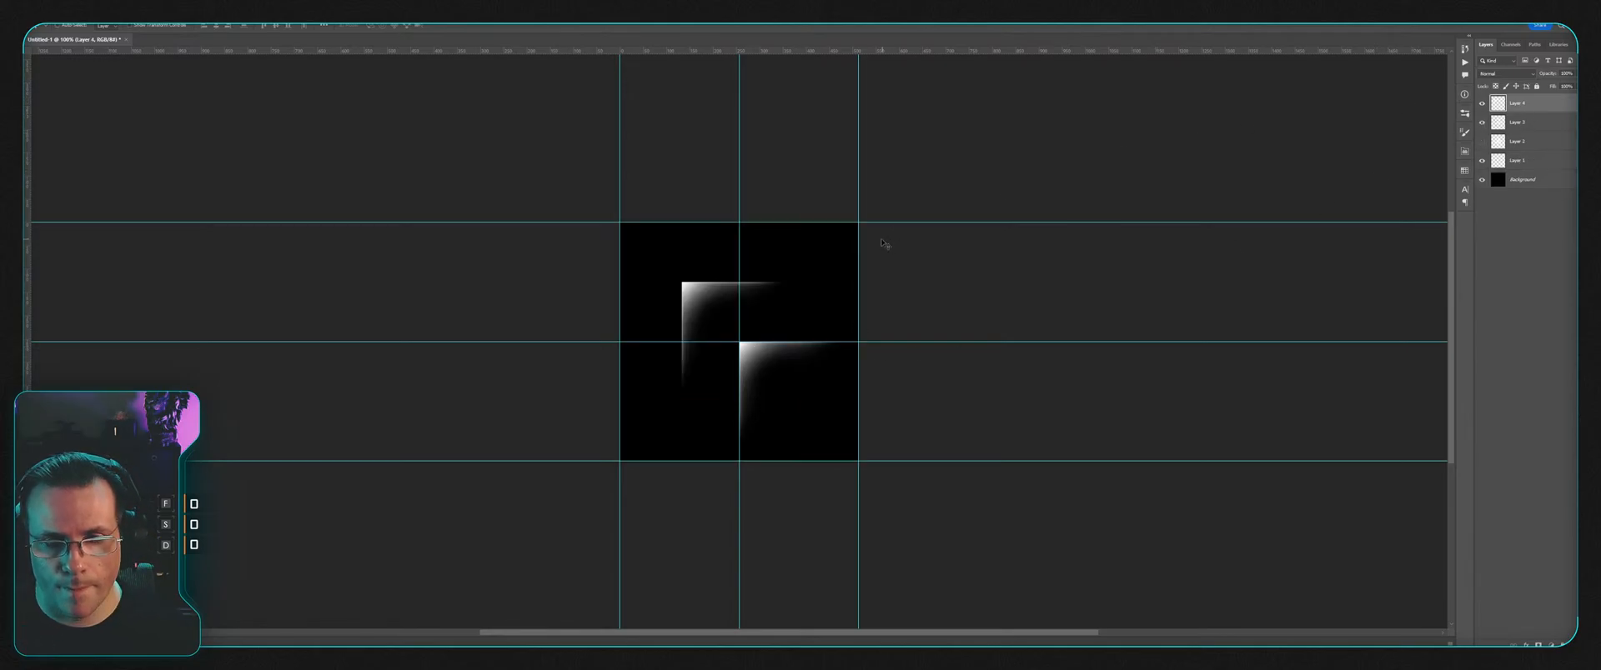
click(201, 414)
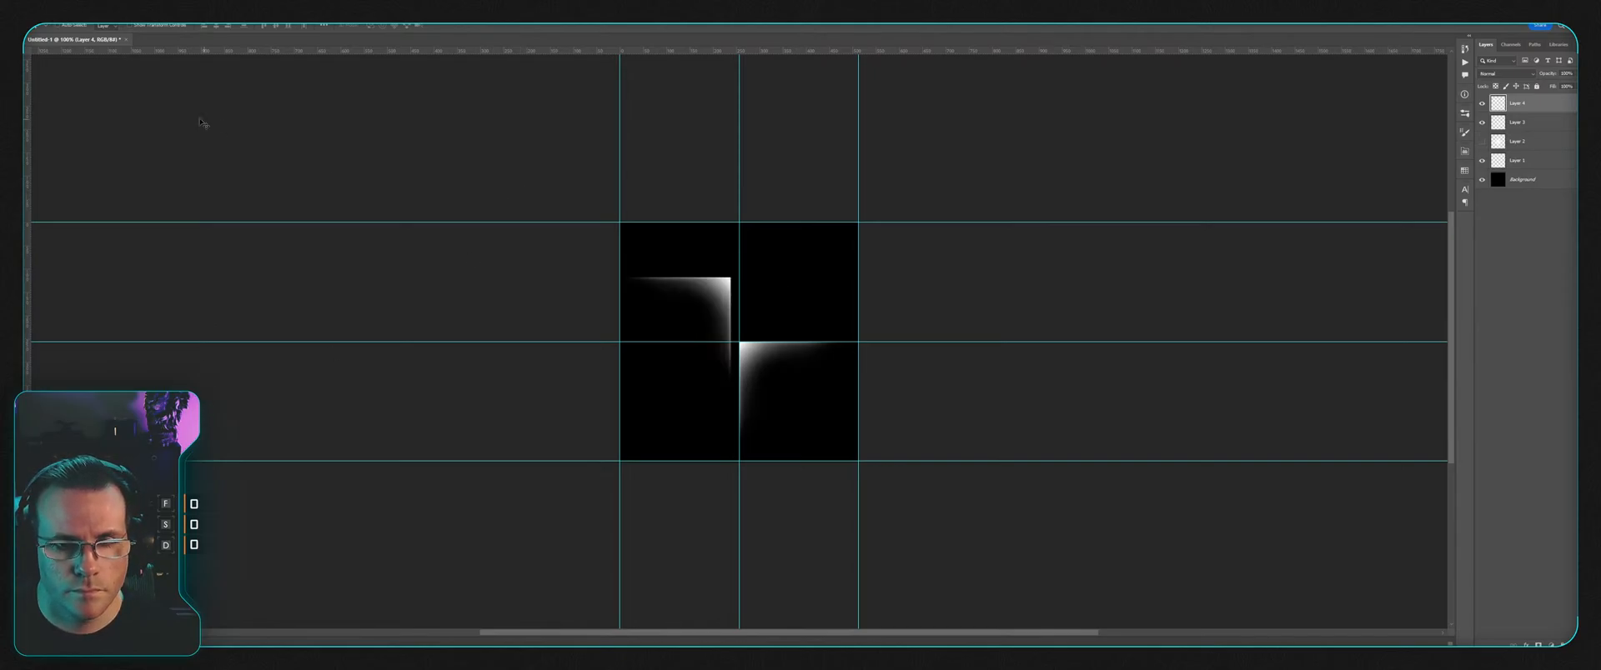
drag(631, 324, 674, 386)
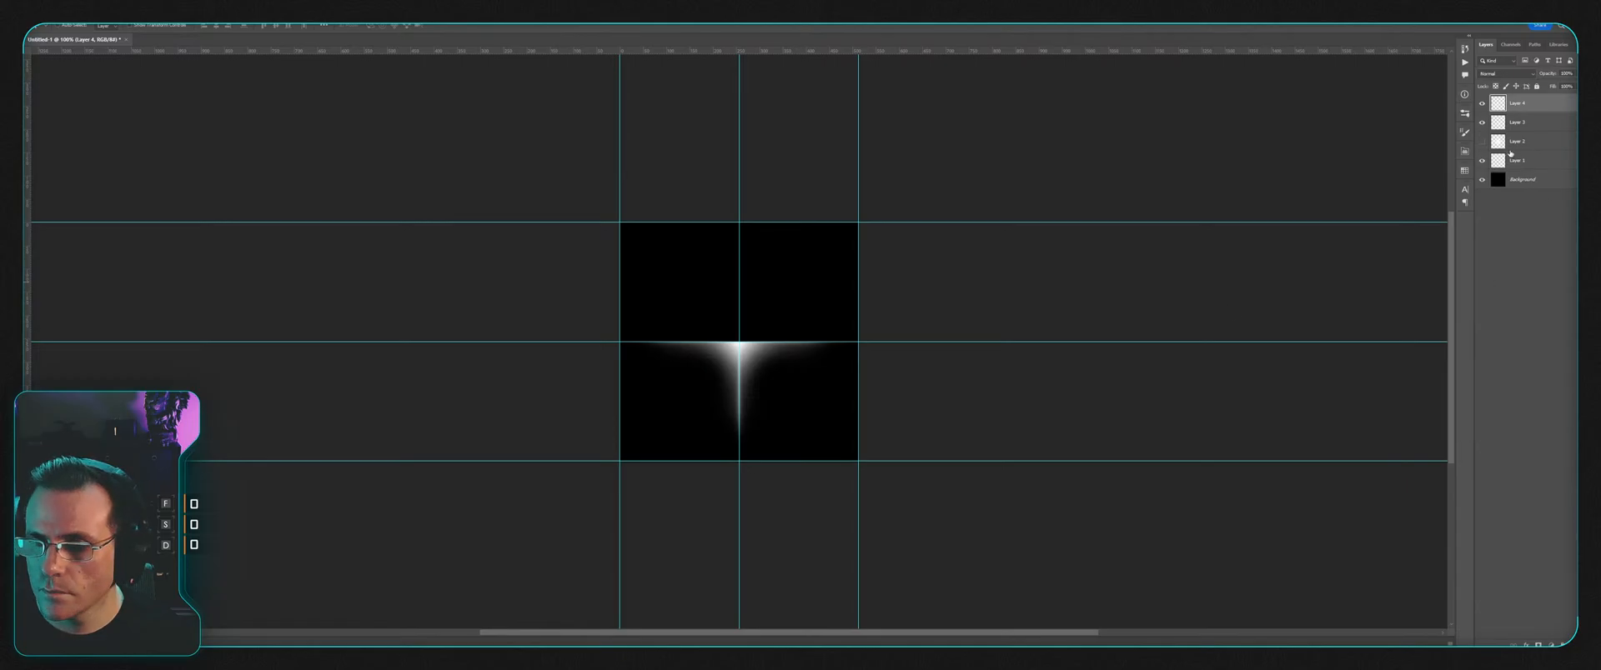
Step: Compare the new lower half with the old star by repeatedly showing and hiding Layer 2, leaving it hidden
click(1482, 141)
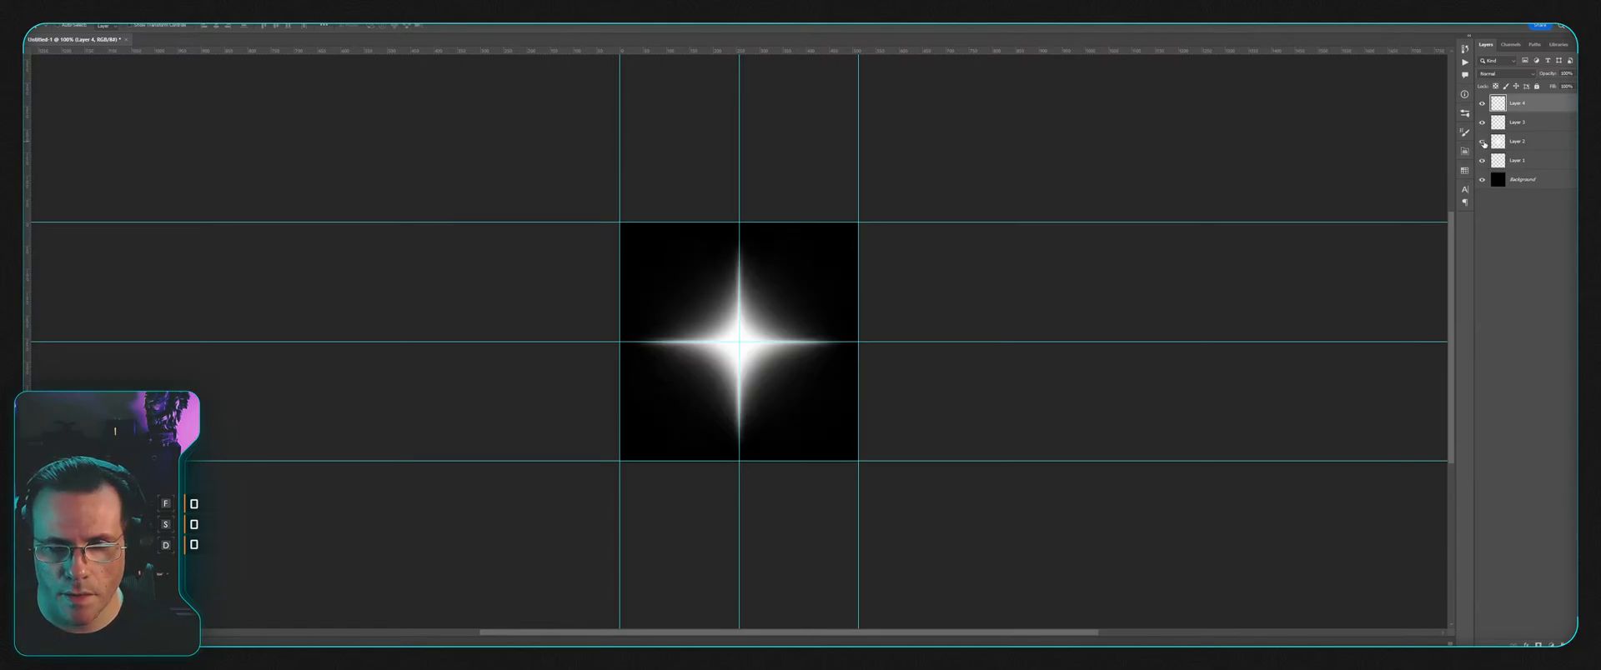
click(1482, 142)
click(1482, 142)
click(1483, 142)
click(1482, 142)
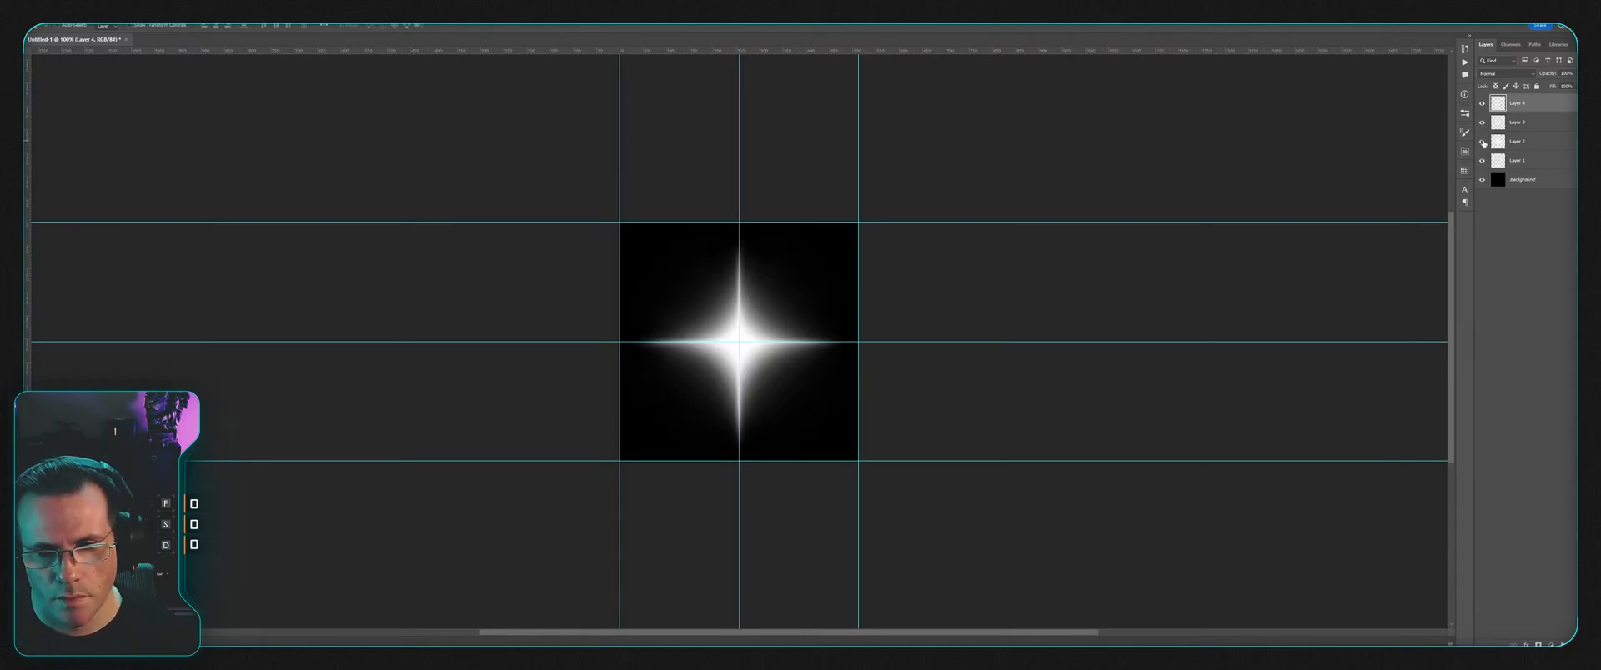
click(1482, 141)
click(1482, 142)
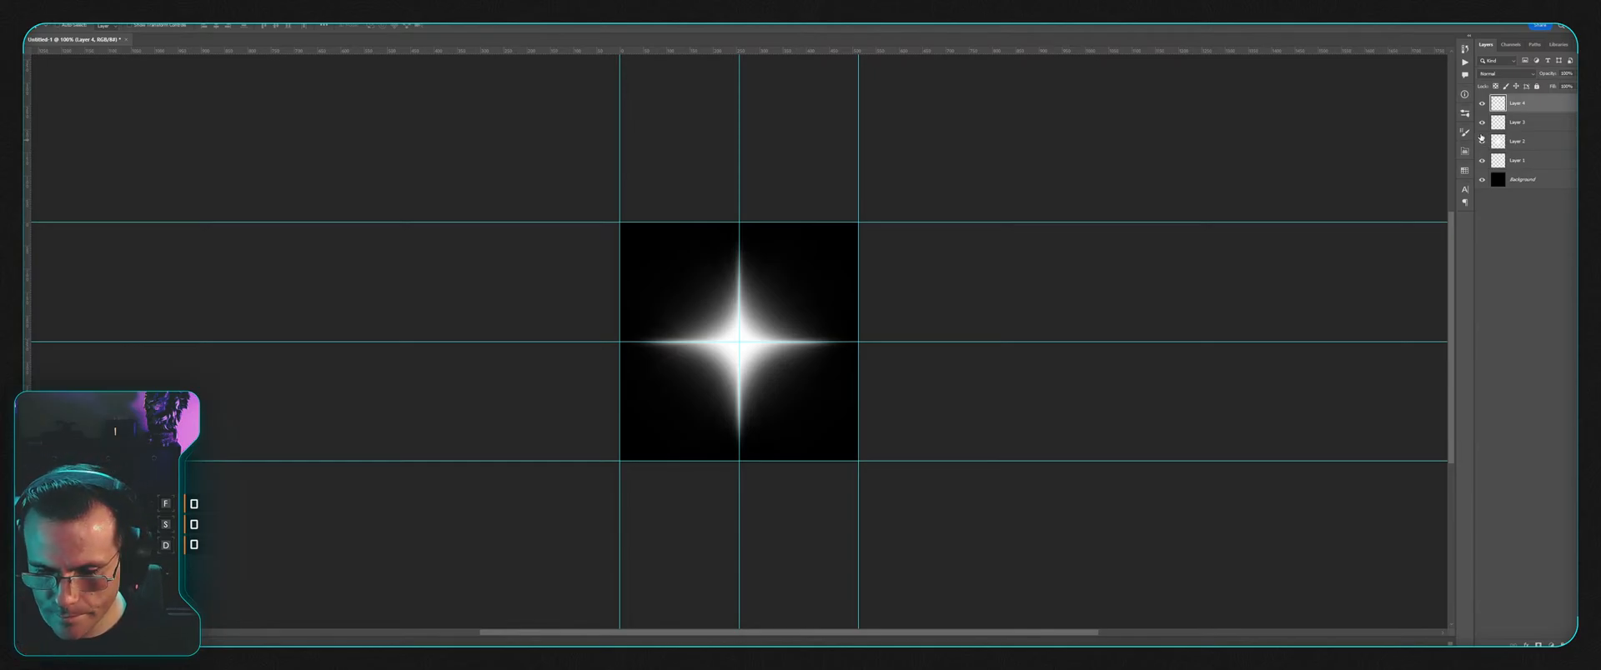
click(1483, 140)
click(1483, 140)
click(1483, 140)
click(1483, 140)
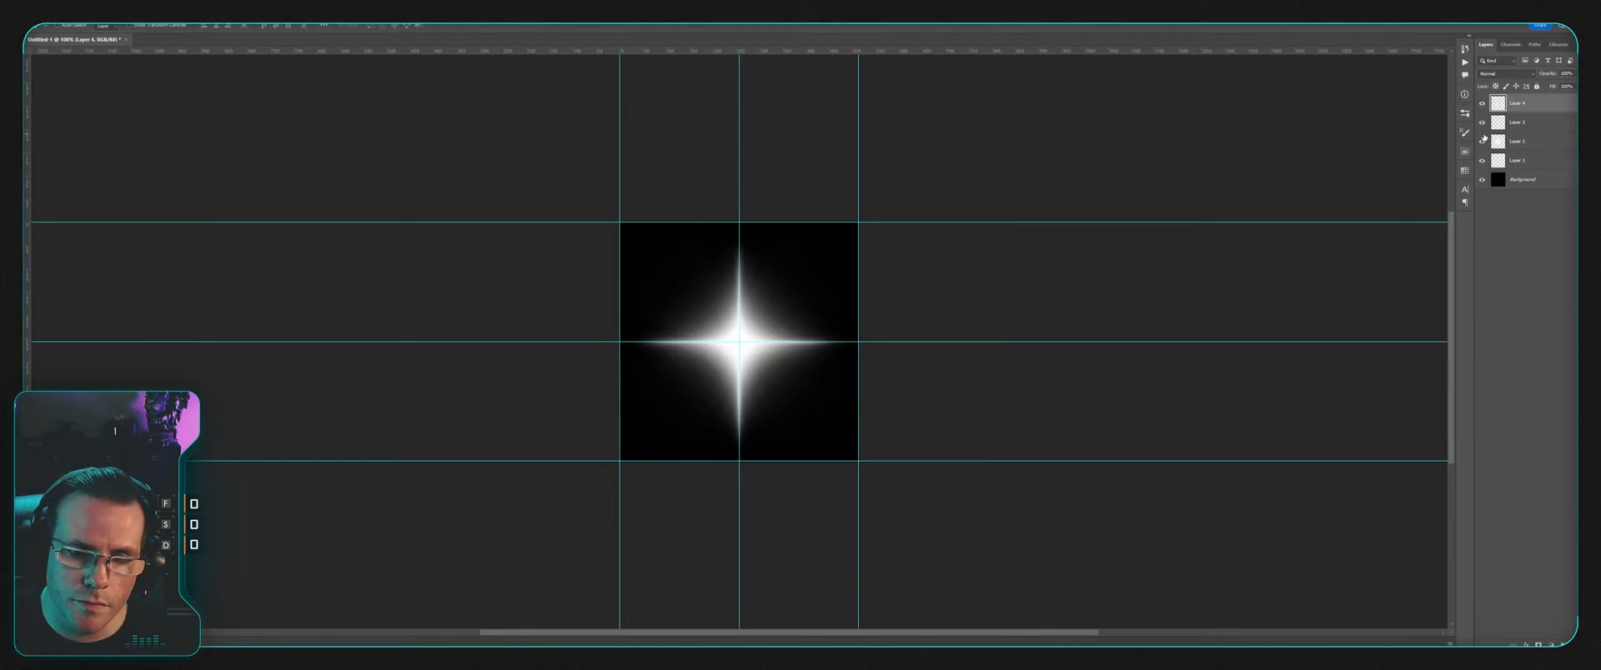
click(1483, 140)
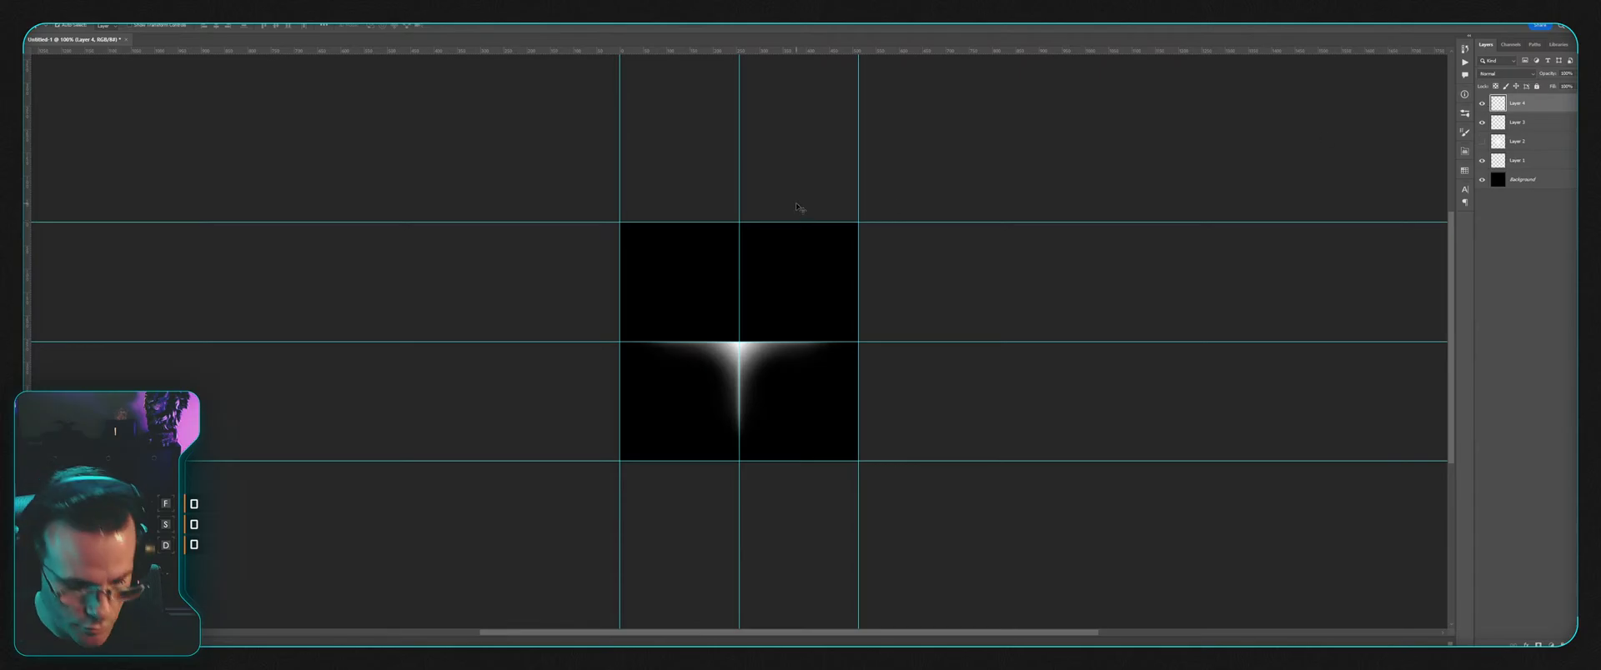
Step: Delete the mirrored copy's pixels, merge Layers 3 and 4, and cut the remaining glow quarter to leave the layer empty
key(ctrl+a)
key(Delete)
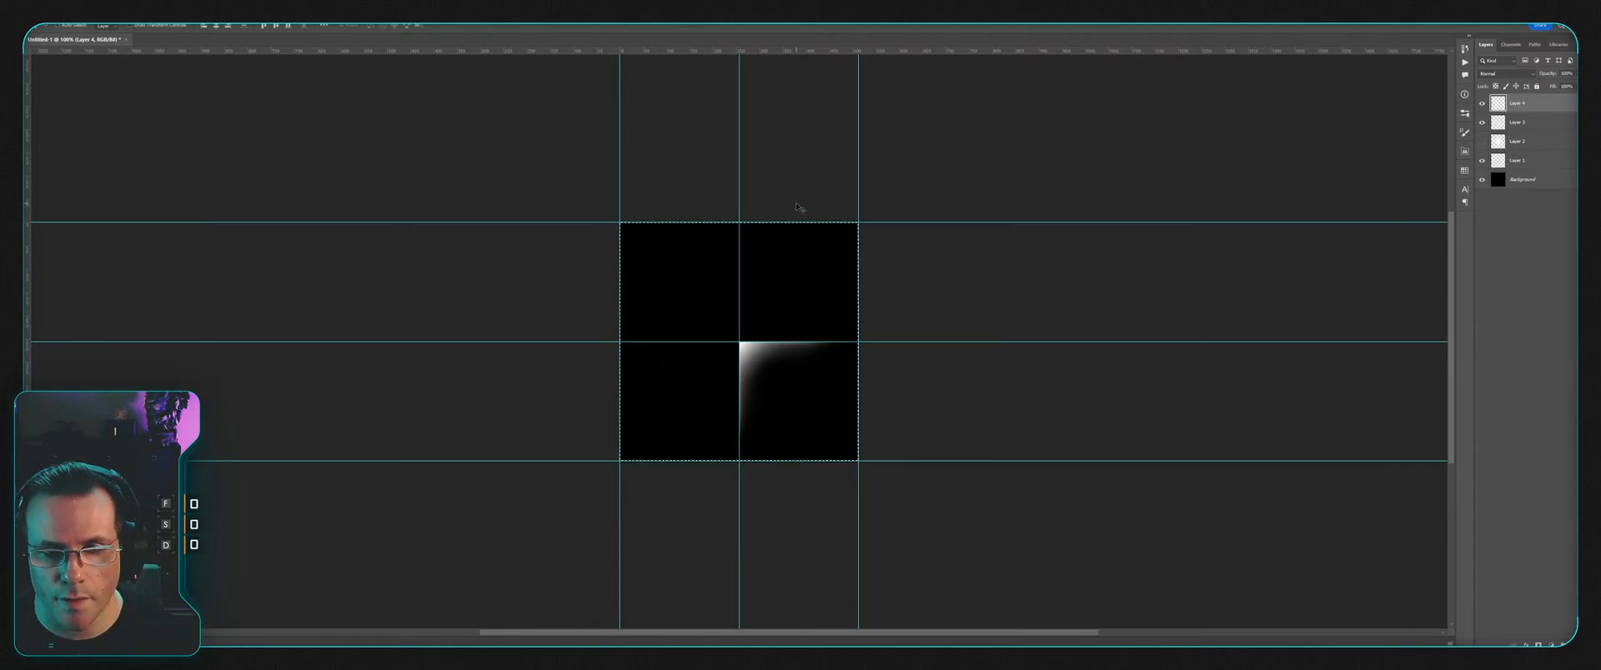
click(1530, 124)
shift+click(1530, 110)
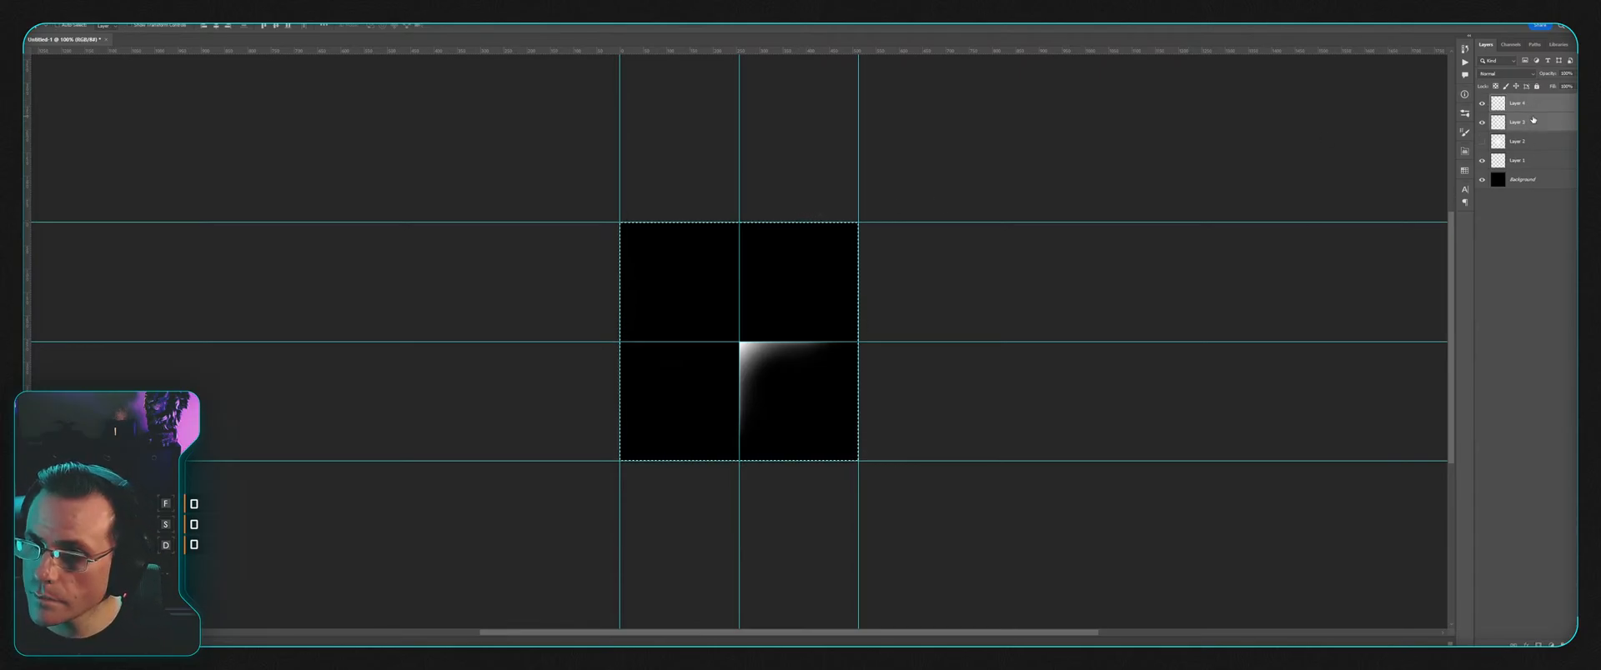
key(ctrl+e)
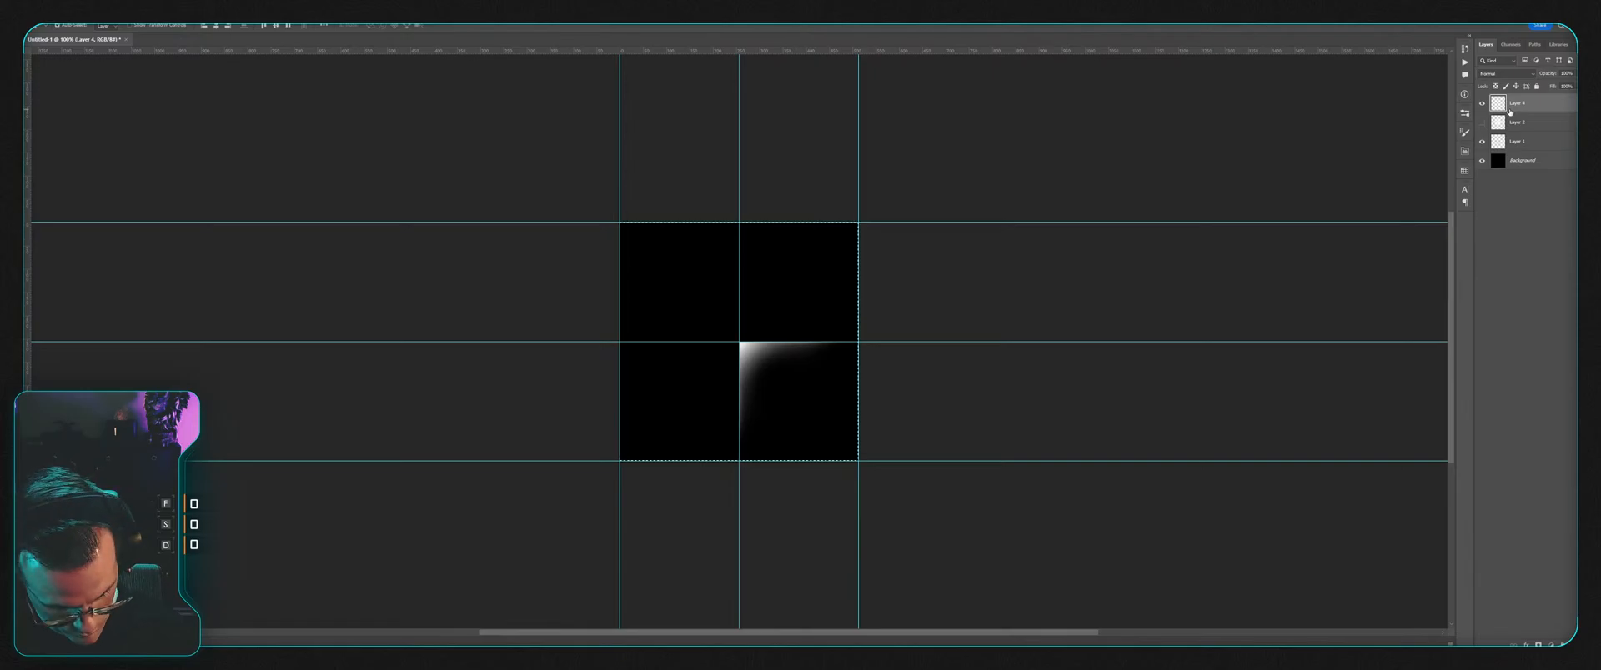
key(ctrl+x)
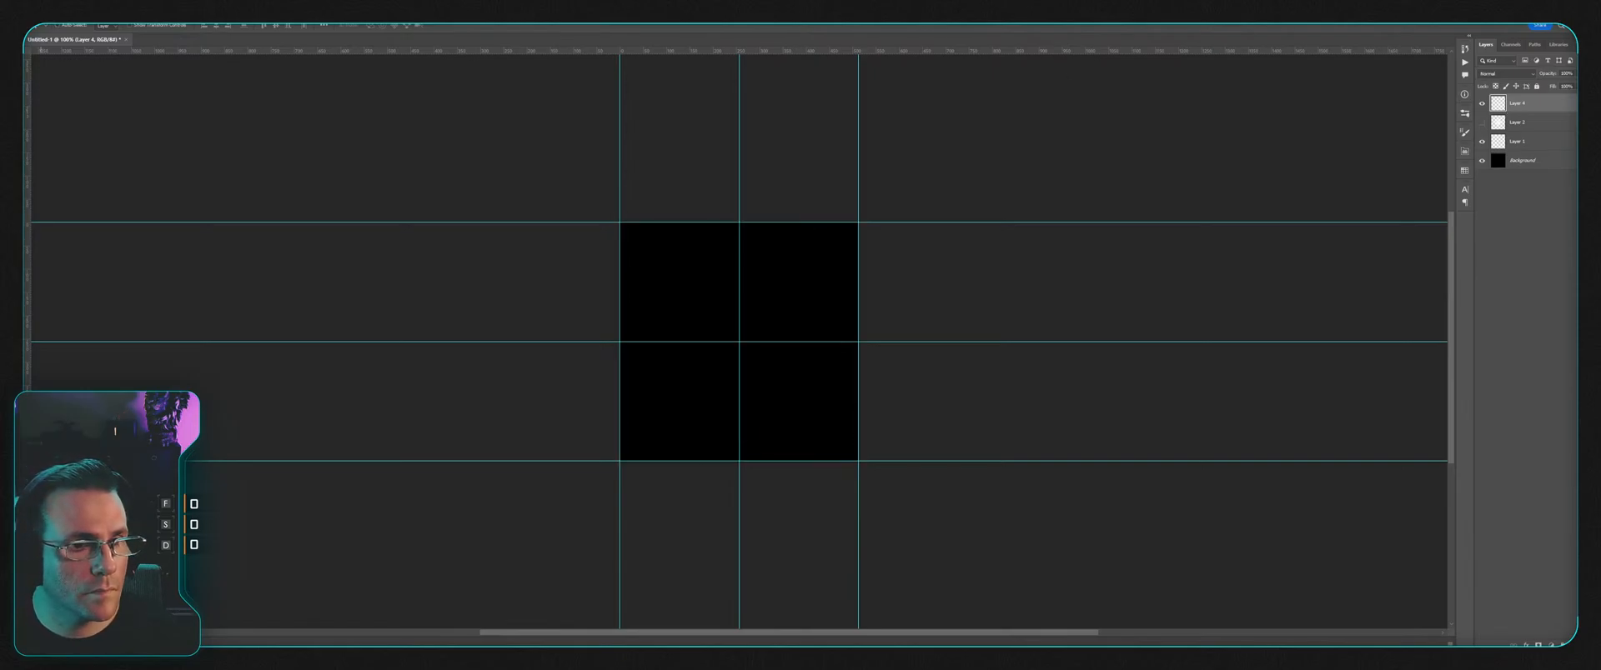
Step: Outline a diamond about two-fifths of the canvas wide around the centre with the Polygonal Lasso, and fill it white
key(l)
click(692, 341)
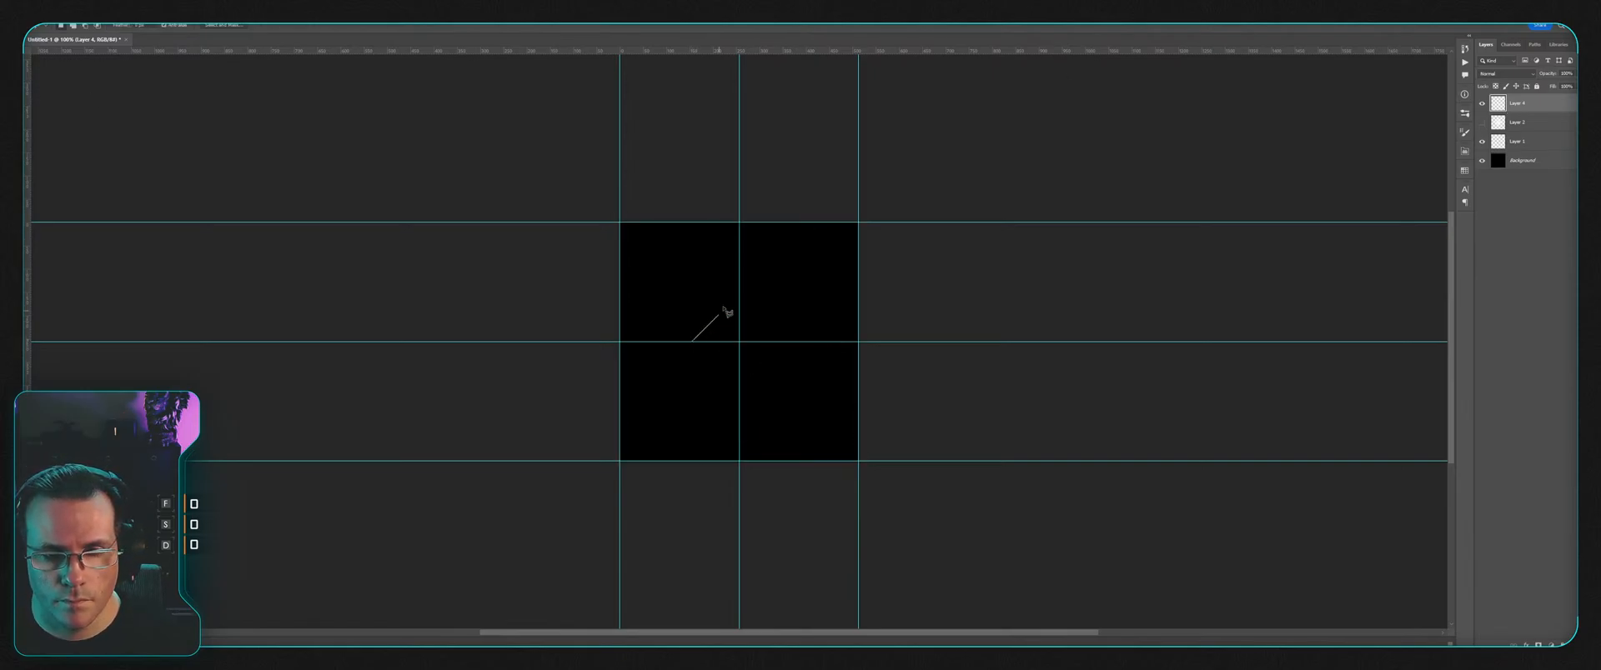
click(739, 294)
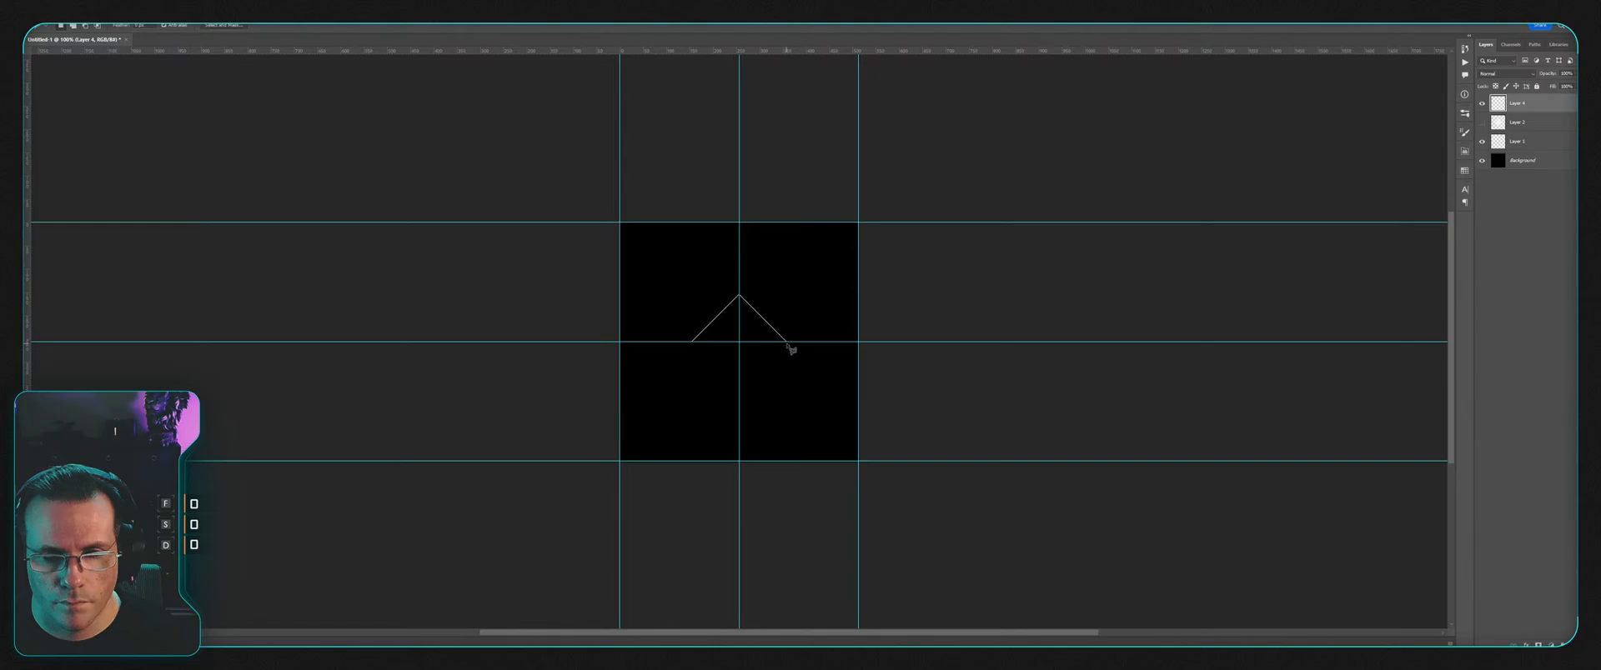
click(785, 341)
click(739, 387)
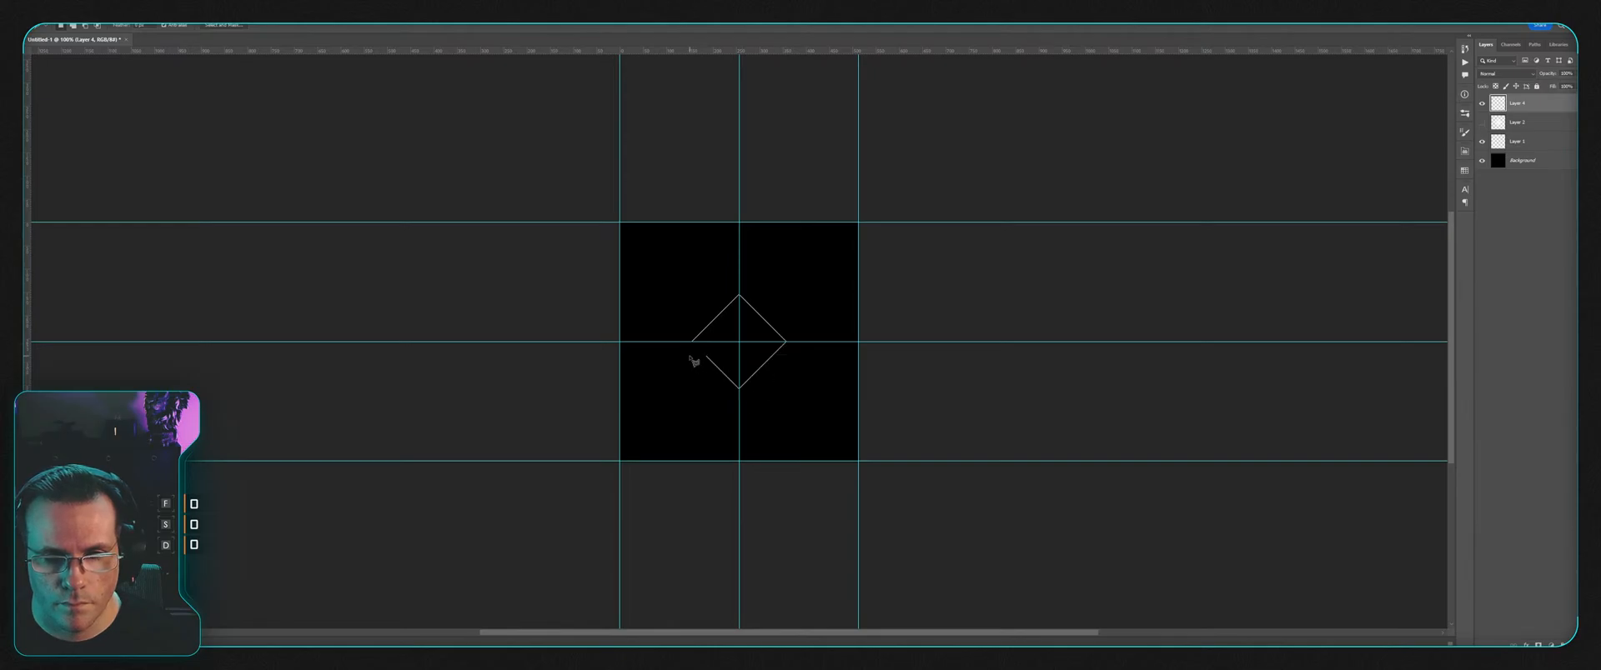
click(691, 341)
key(g)
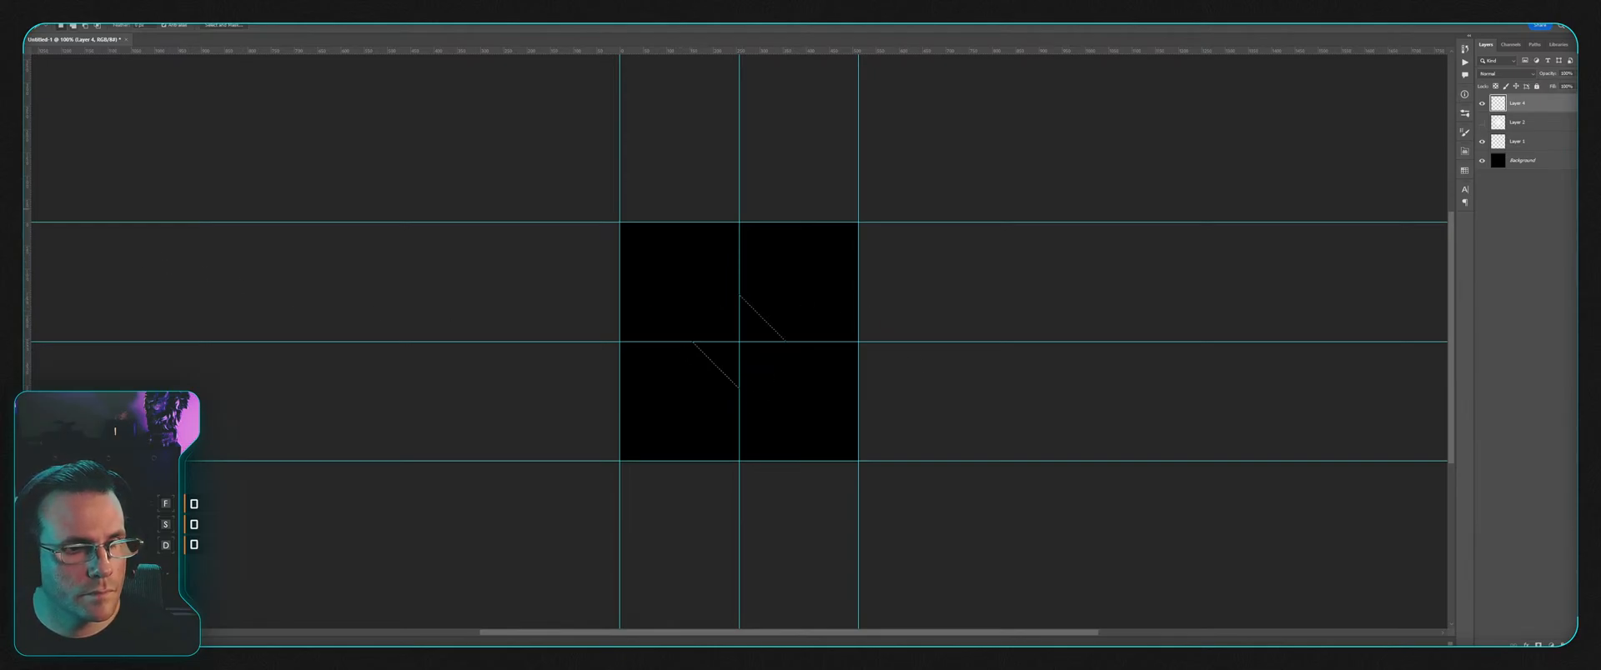
click(717, 321)
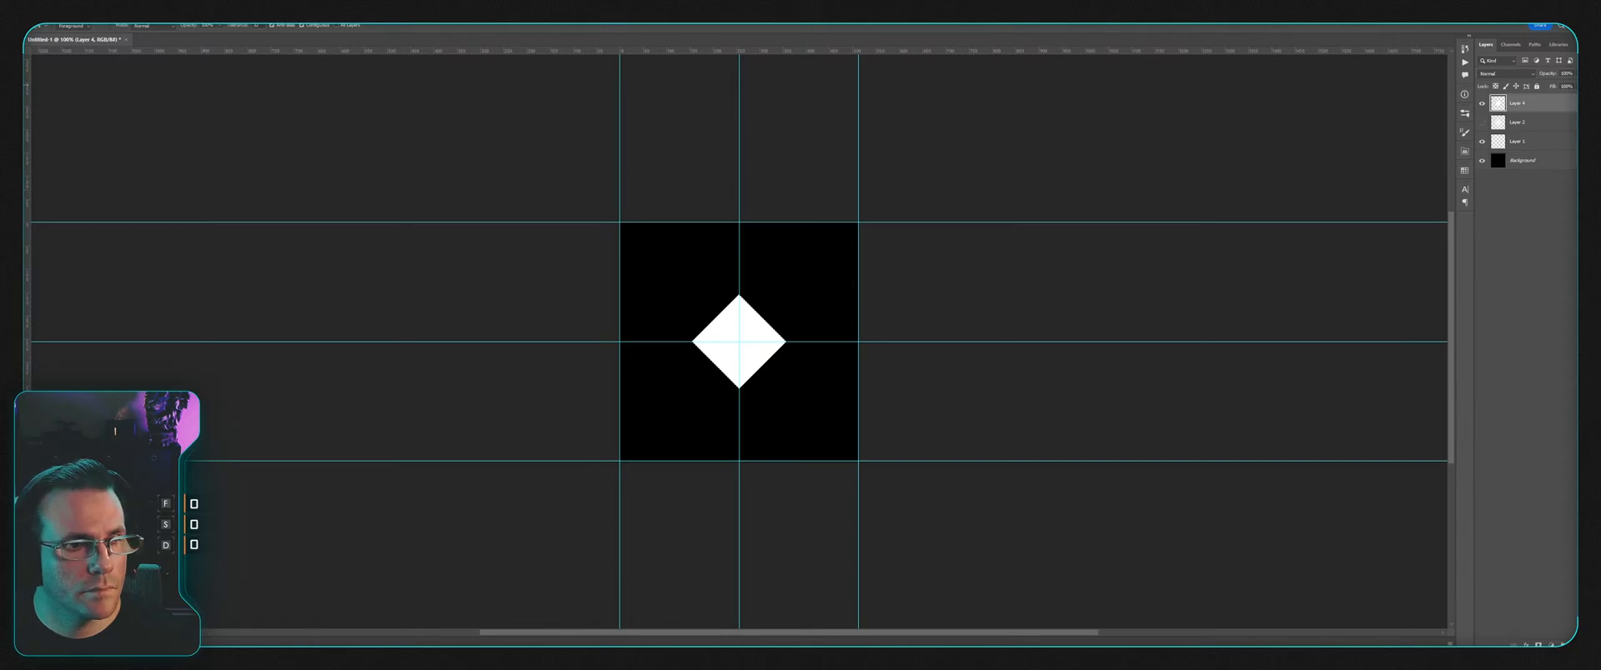
Step: Deselect the white diamond, blur it in several increasingly strong passes, and delete the result
key(m)
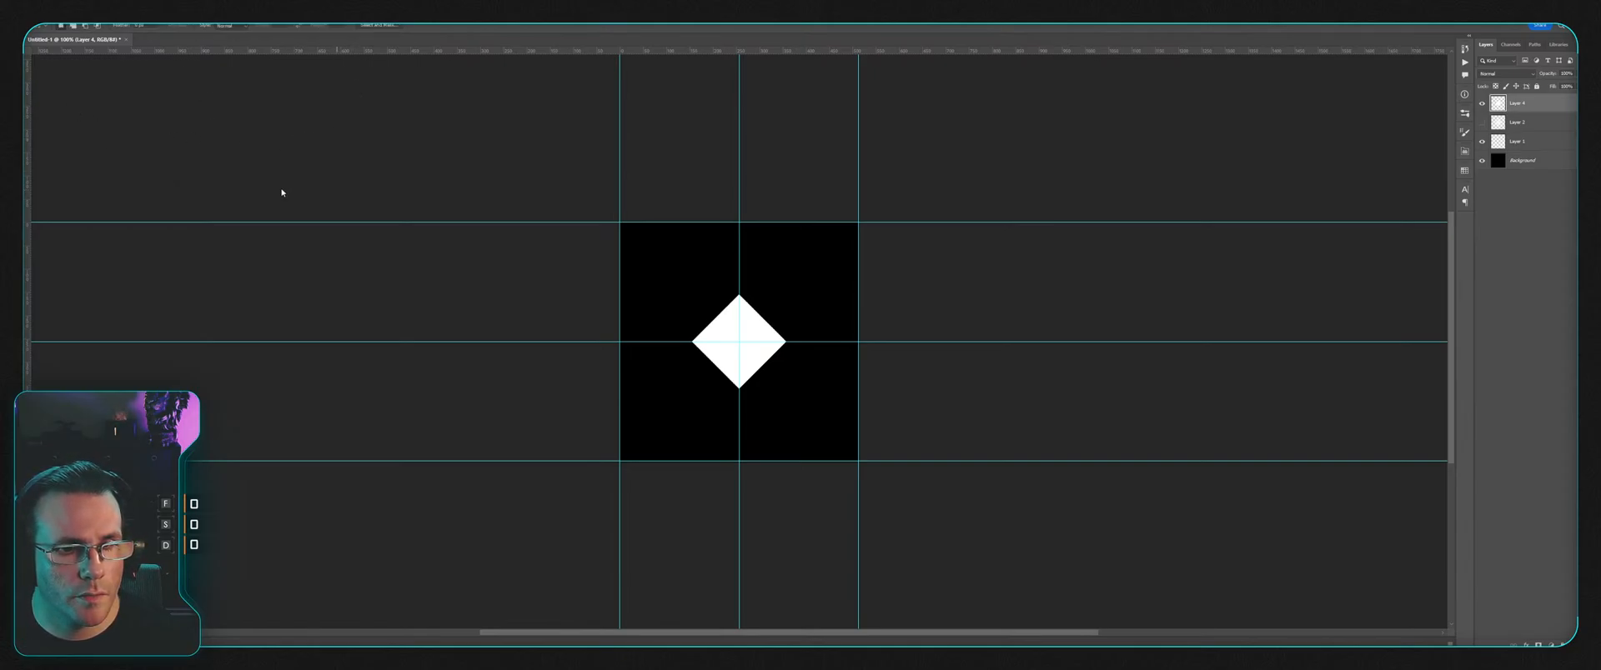
click(843, 202)
key(ctrl+alt+f)
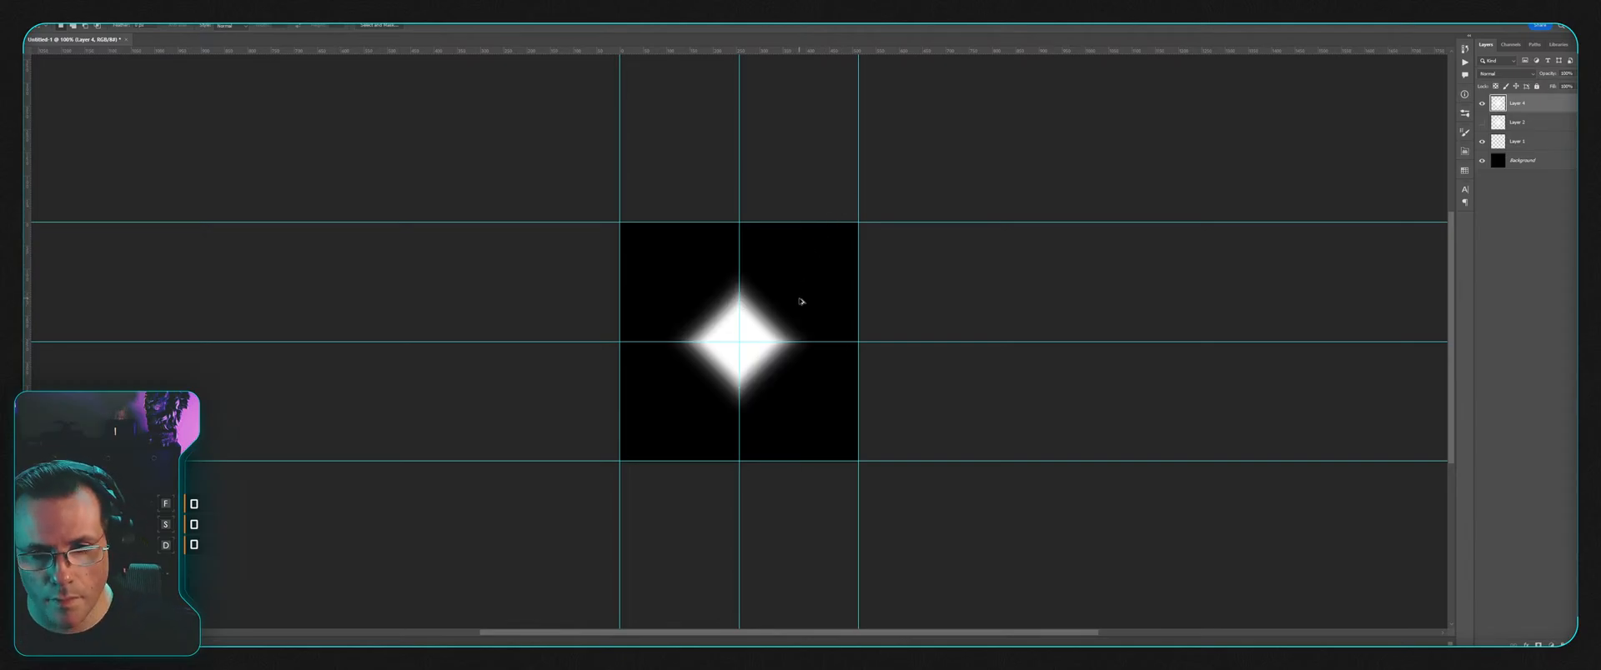
key(ctrl+alt+f)
key(ctrl+alt+f)
key(ctrl+alt+f)
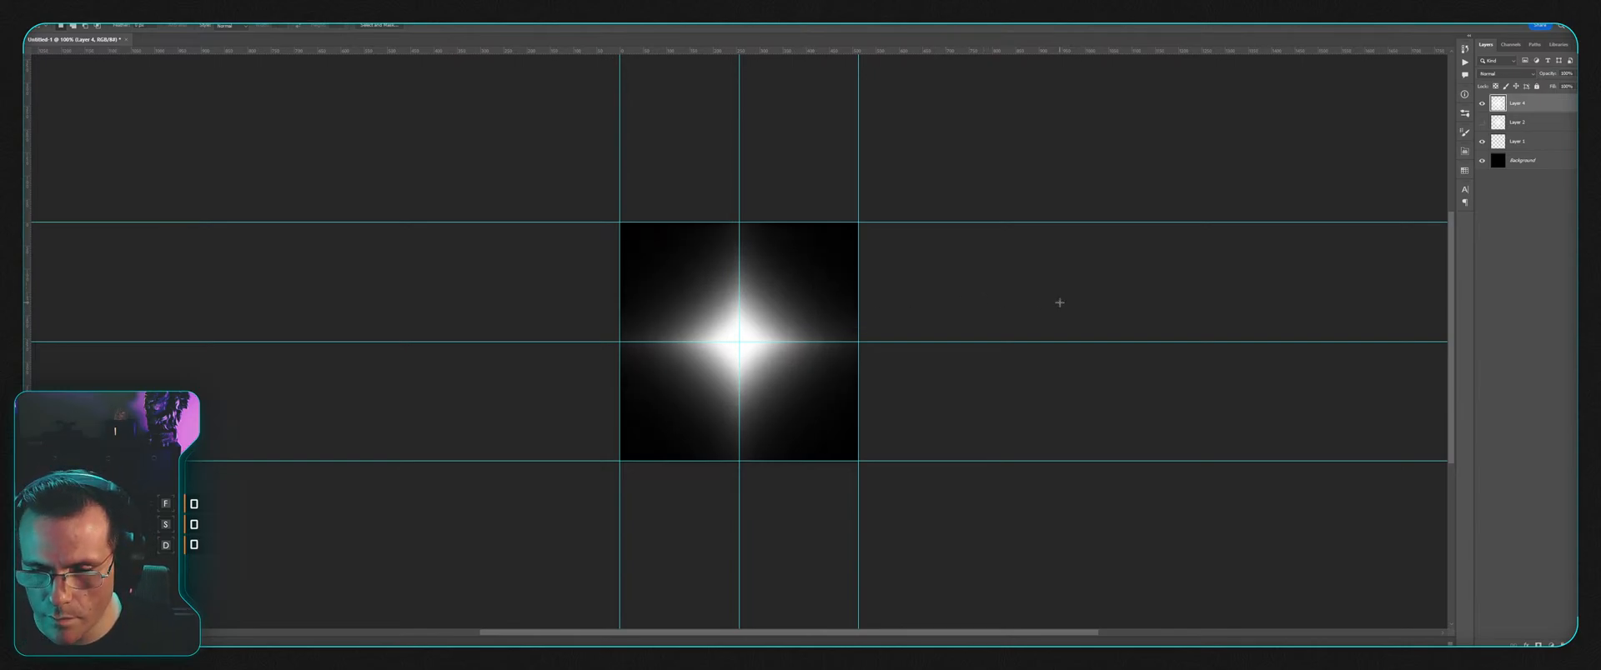
key(Delete)
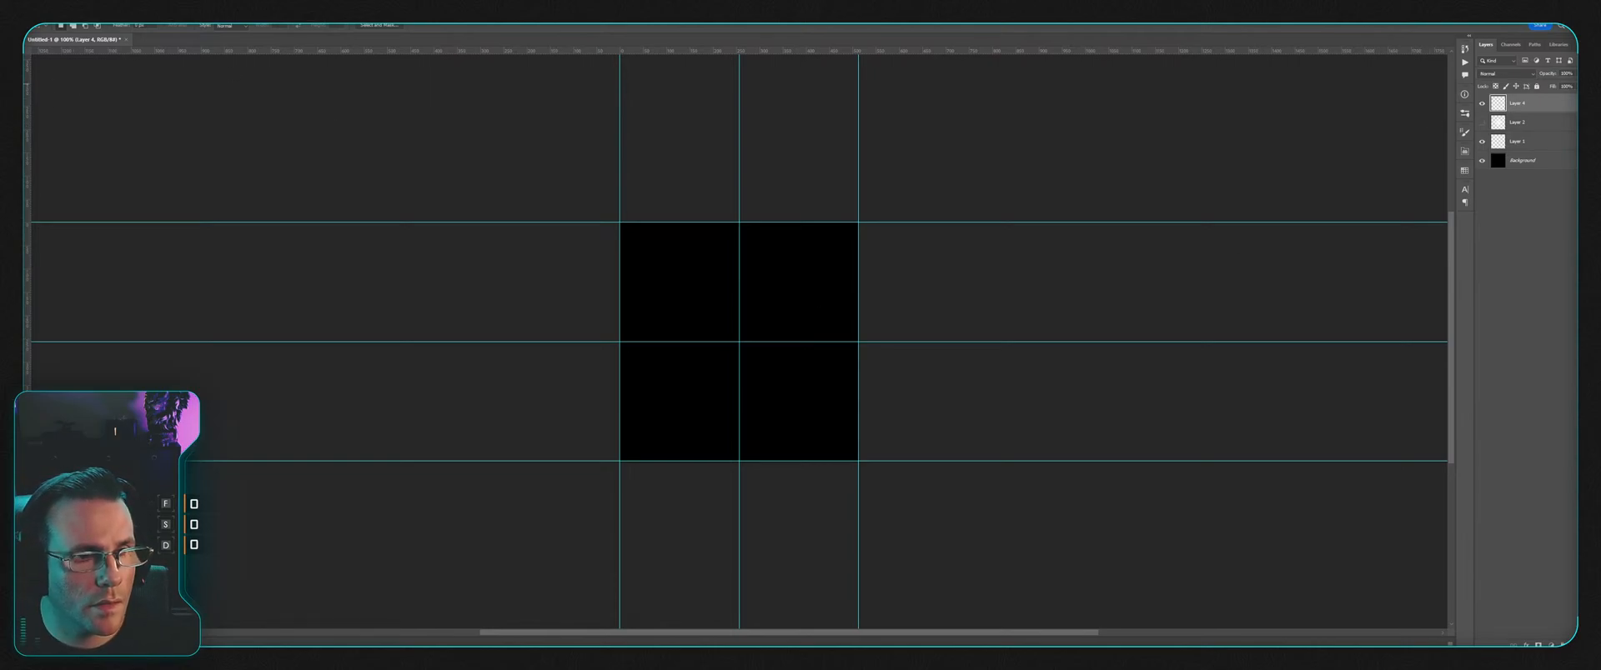
Step: Outline a small diamond about one-seventh of the canvas wide around the centre with the Polygonal Lasso, and fill it white
key(l)
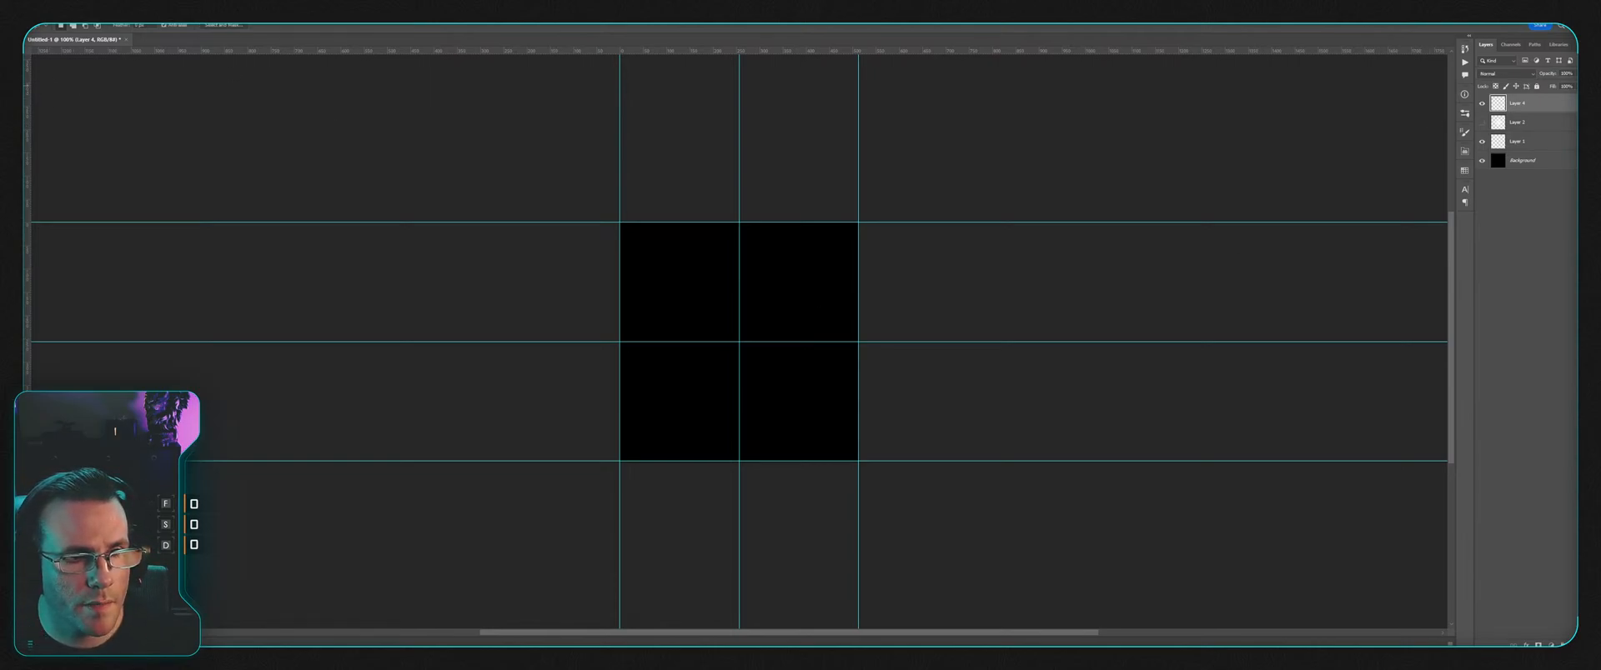
click(723, 342)
click(739, 325)
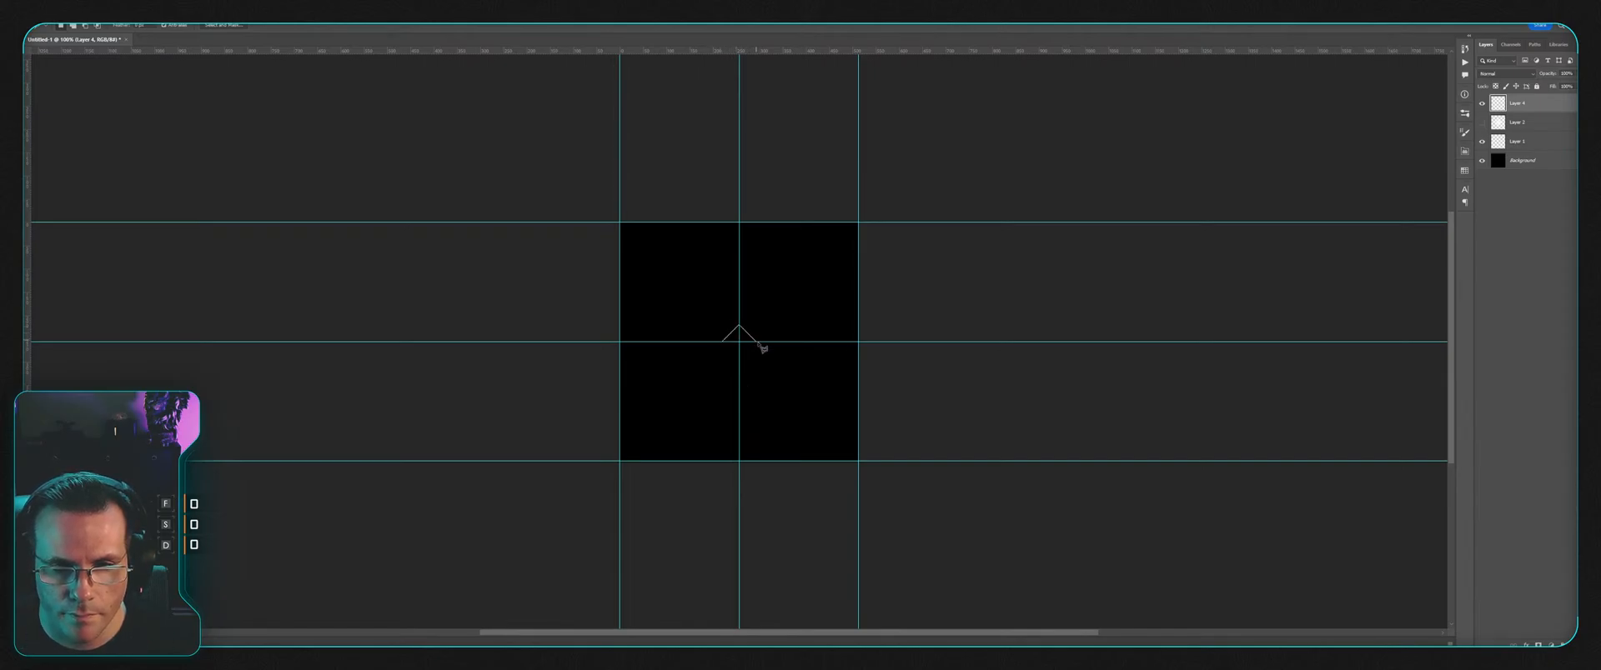
click(755, 342)
click(739, 359)
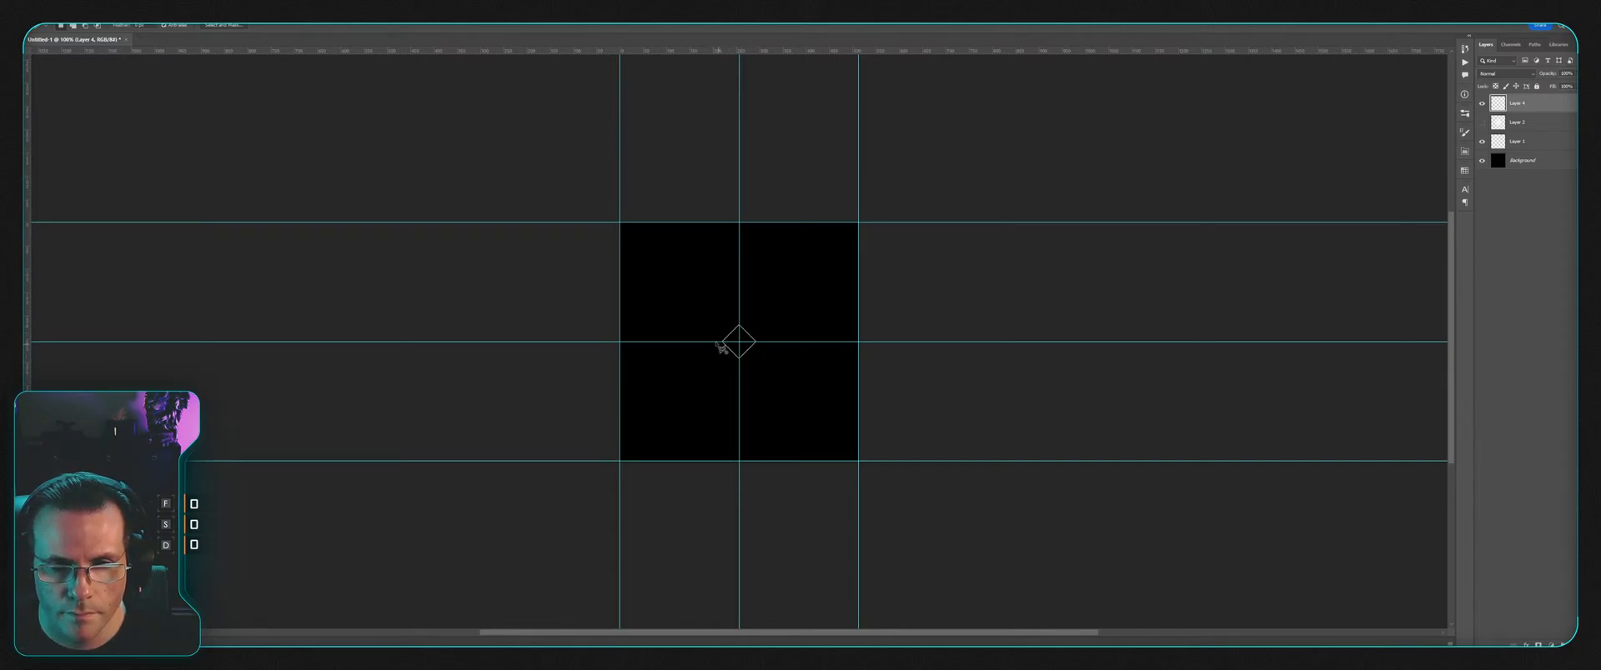
click(722, 341)
key(g)
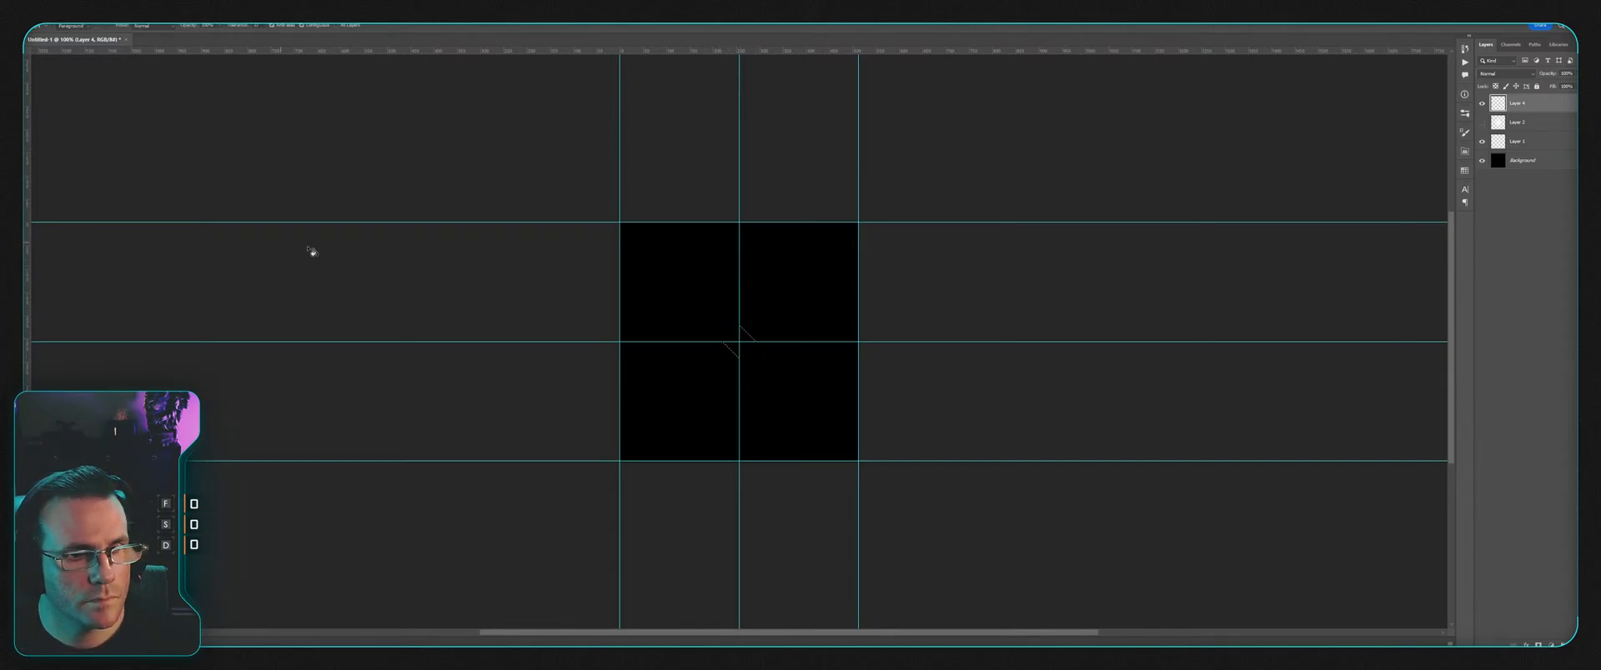
click(739, 336)
Step: Clear the selection and blur the small white diamond in several passes into a soft, pointed glow
key(m)
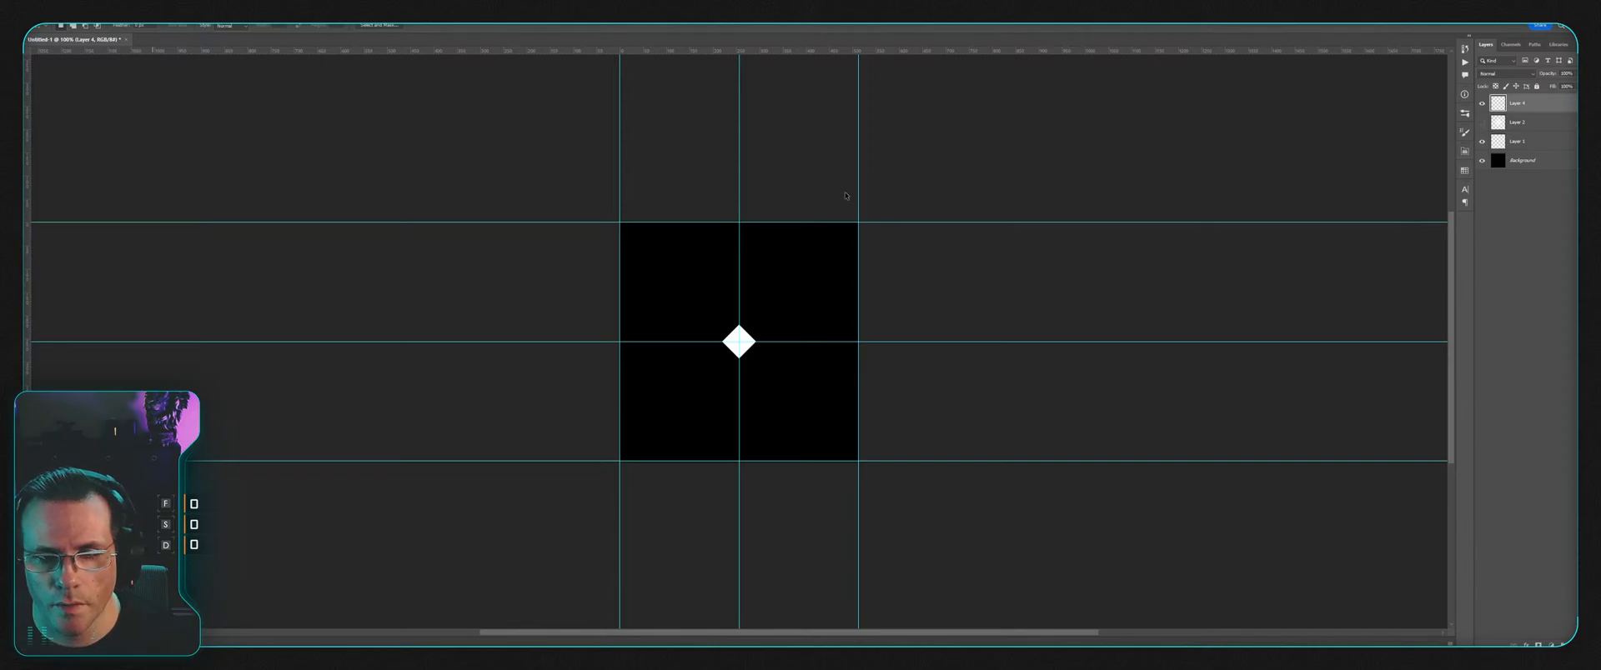
key(ctrl+alt+f)
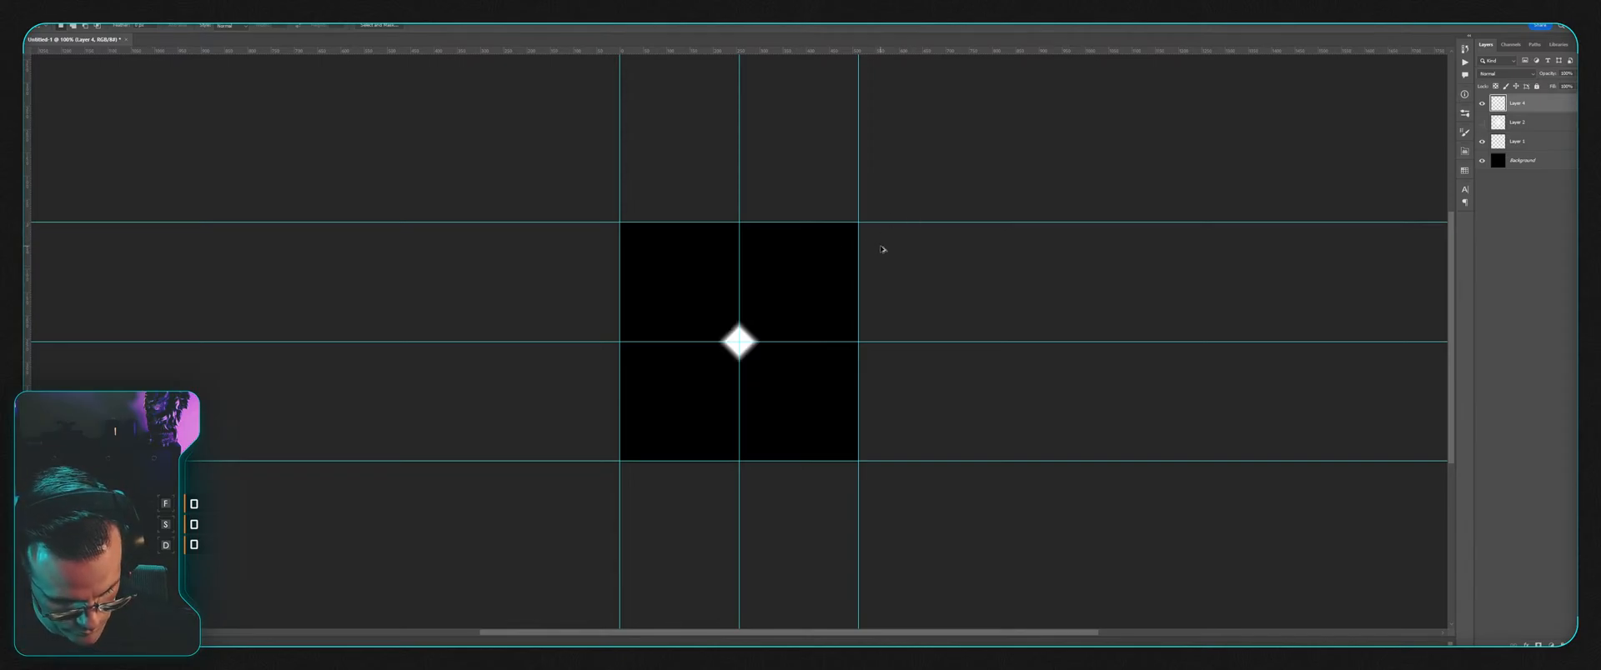
key(ctrl+alt+f)
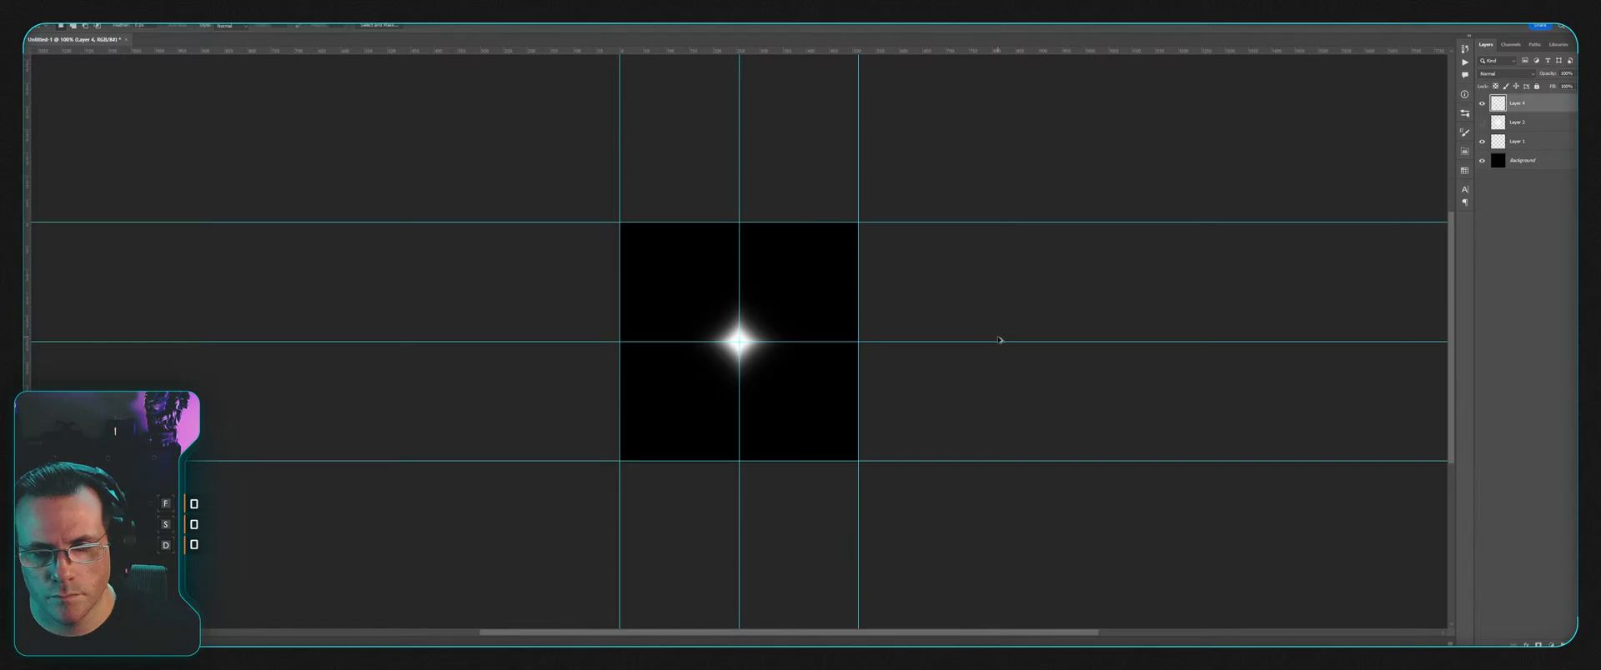
key(ctrl+alt+f)
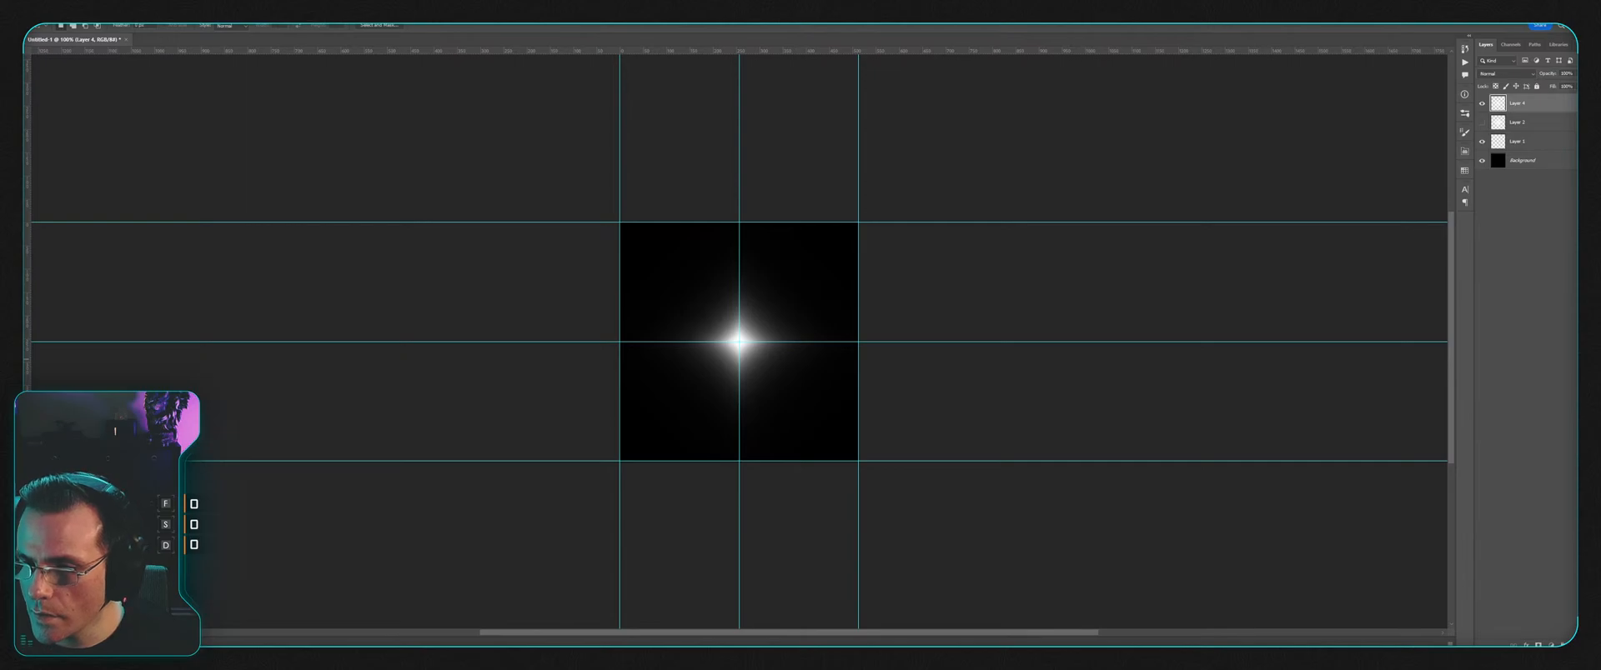
Step: On a new layer, draw thin white horizontal and vertical lines across the whole canvas through its centre
key(ctrl+shift+alt+n)
key(u)
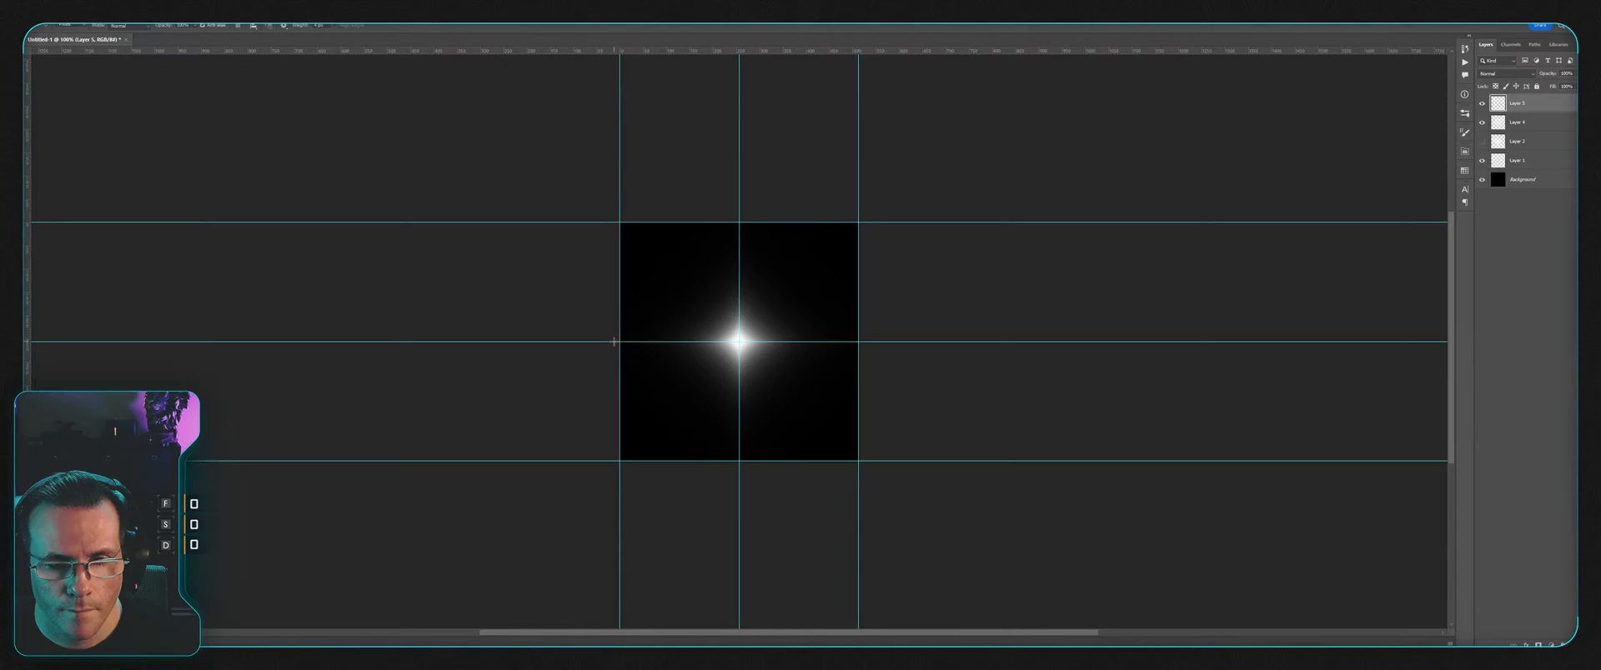
mouse_move(613, 342)
mouse_down()
mouse_move(929, 347)
mouse_move(909, 348)
mouse_up()
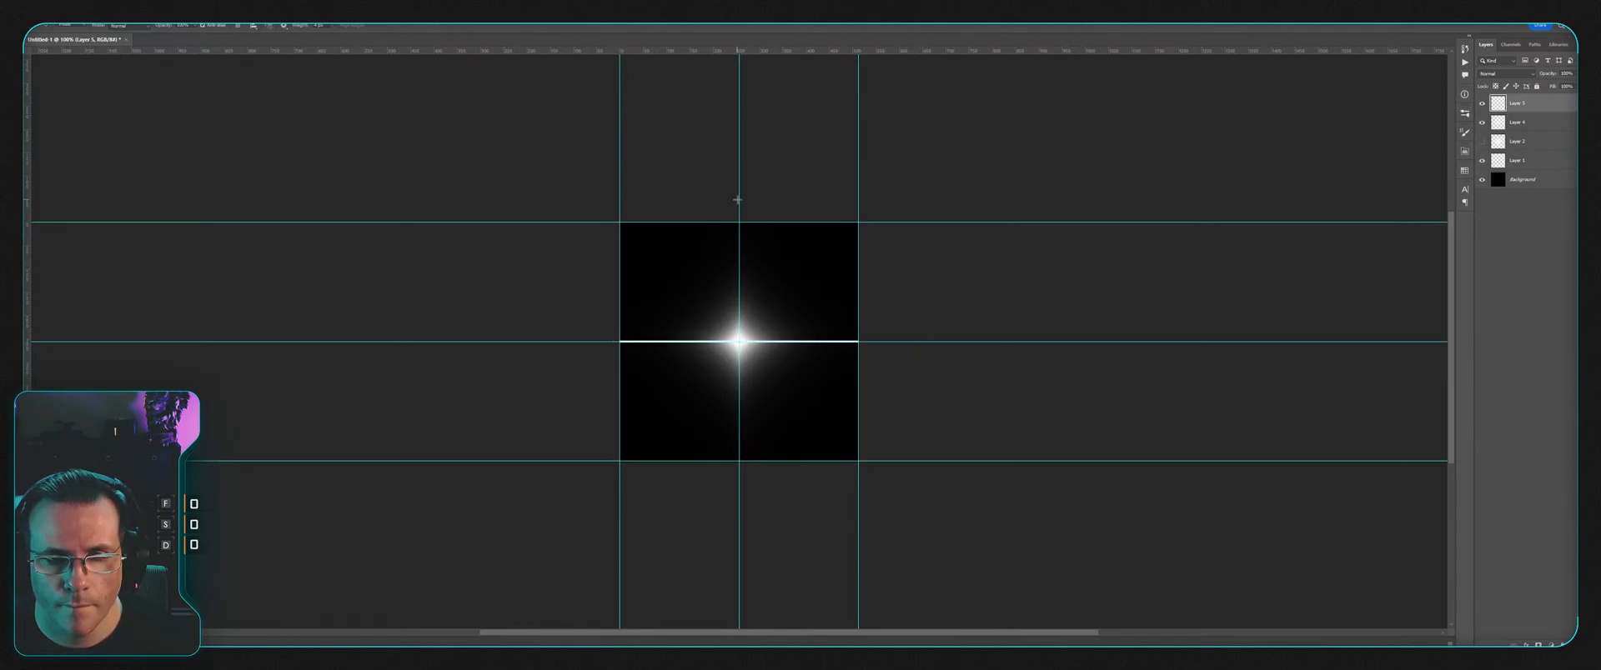
drag(737, 200, 738, 493)
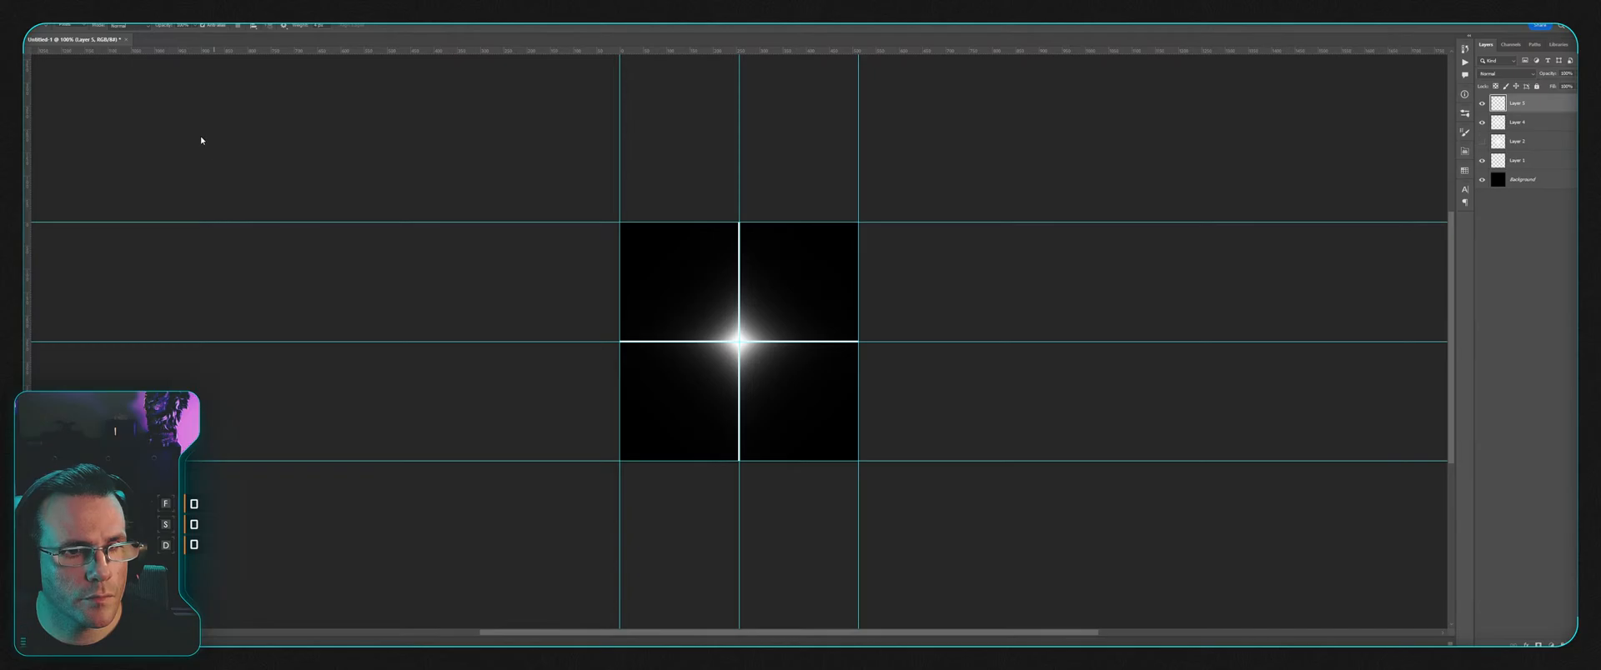
Step: Hide the guides and compare the glow with the crossed lines' layer hidden and shown, leaving it visible
key(ctrl+semicolon)
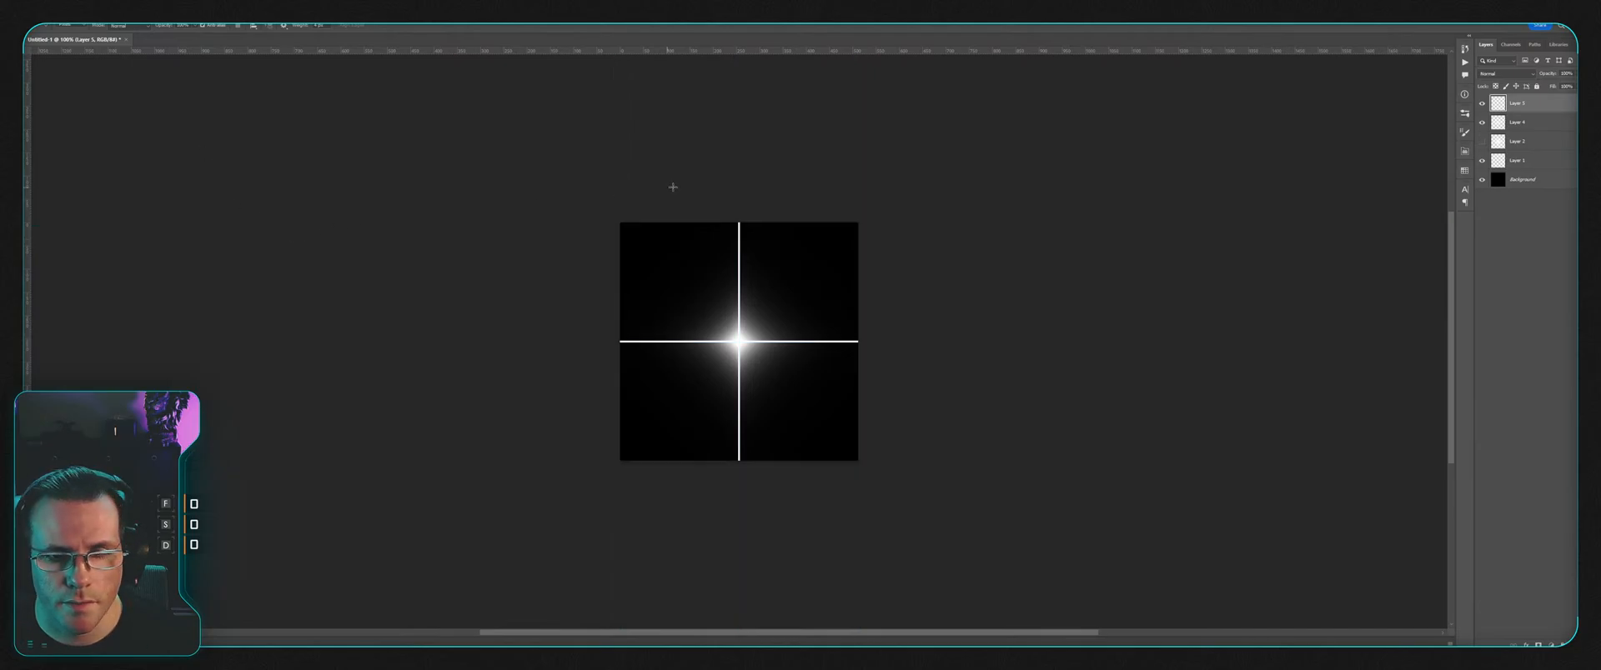
click(1481, 103)
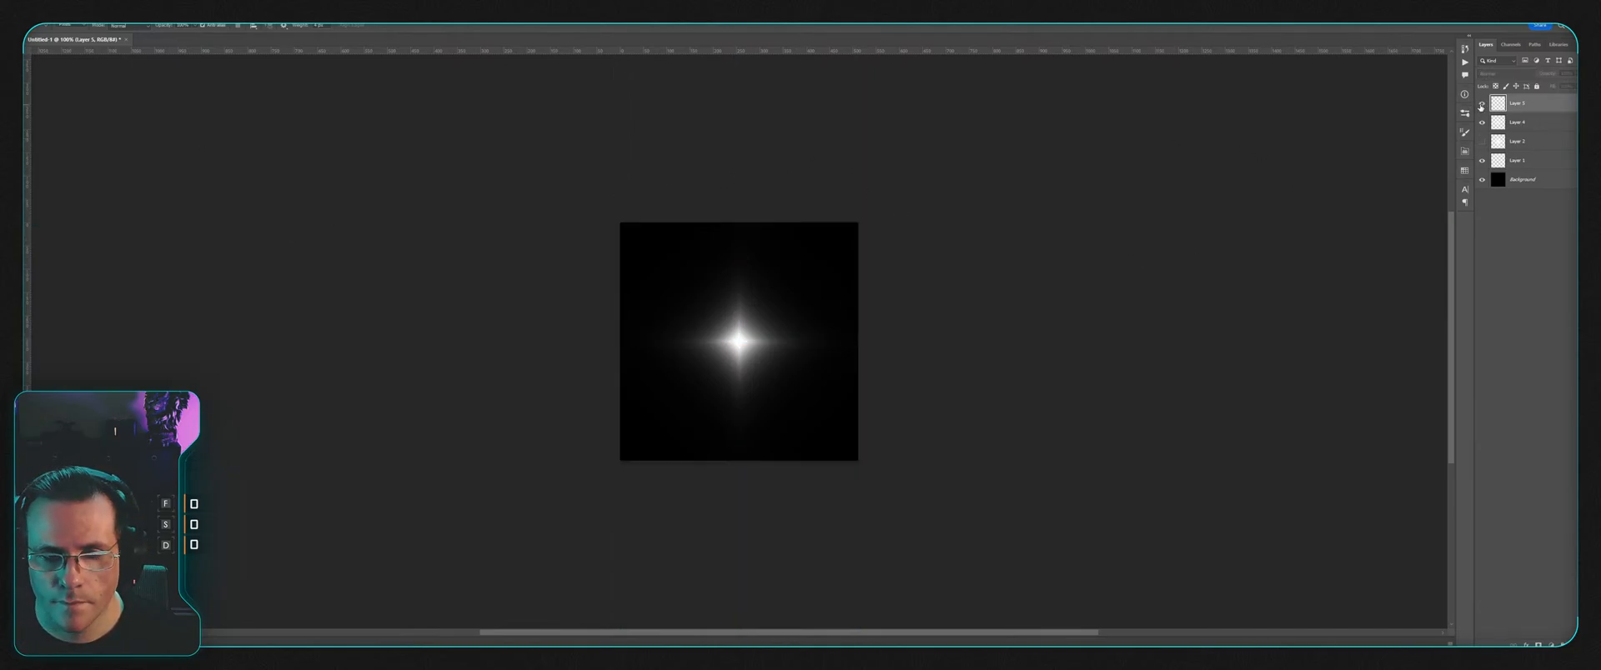
click(1481, 104)
Step: Fade the four outer ends of the crossed white lines with a soft eraser and lower that layer's opacity
key(e)
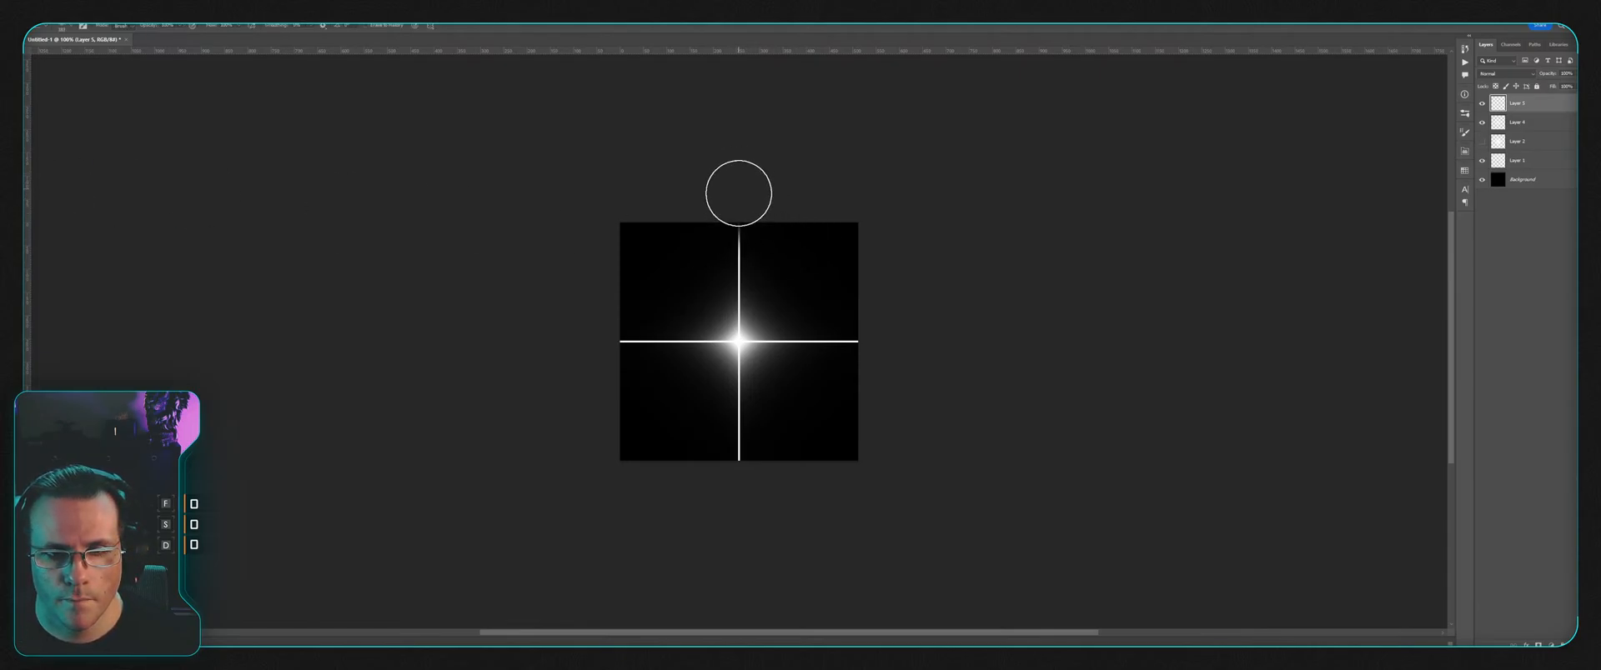
mouse_move(784, 236)
mouse_down()
mouse_move(701, 248)
mouse_move(742, 179)
mouse_up()
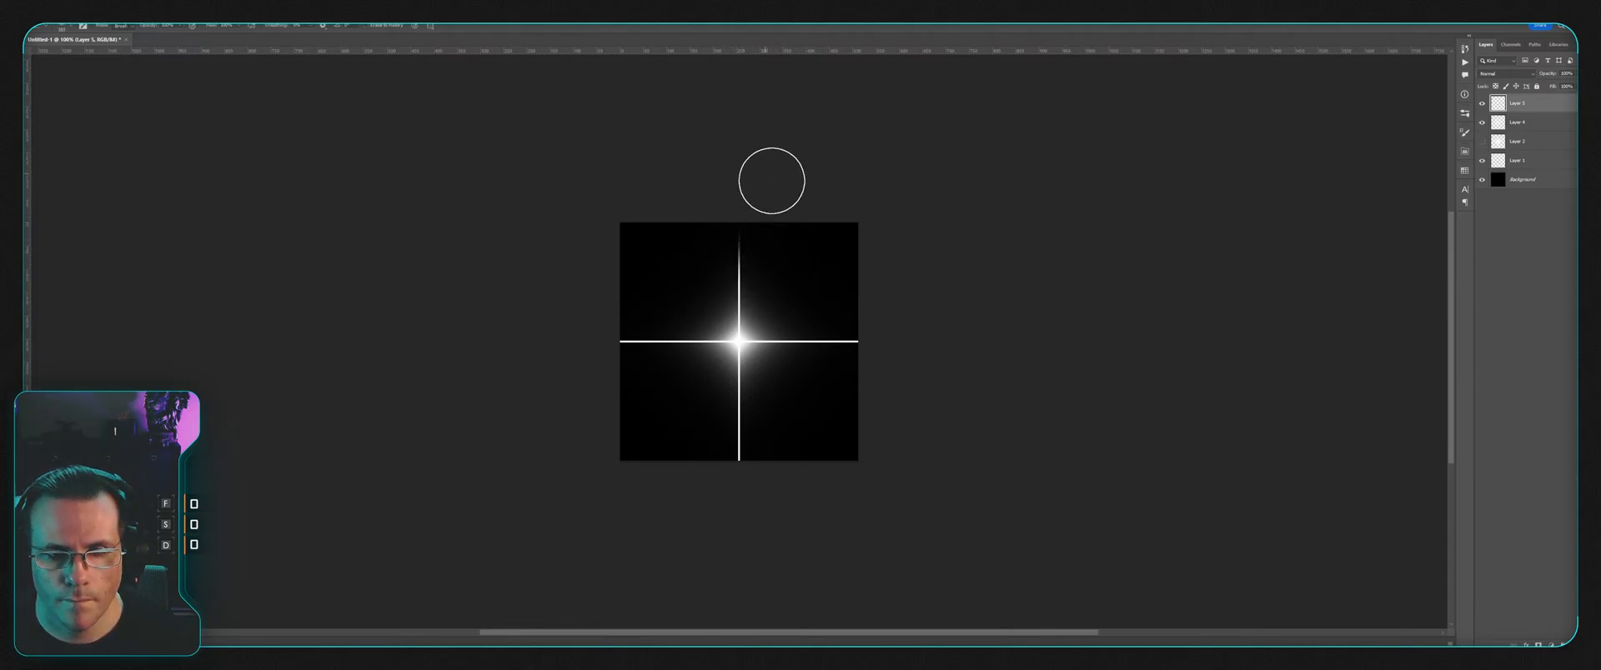
mouse_move(873, 317)
mouse_down()
mouse_move(887, 343)
mouse_move(873, 322)
mouse_up()
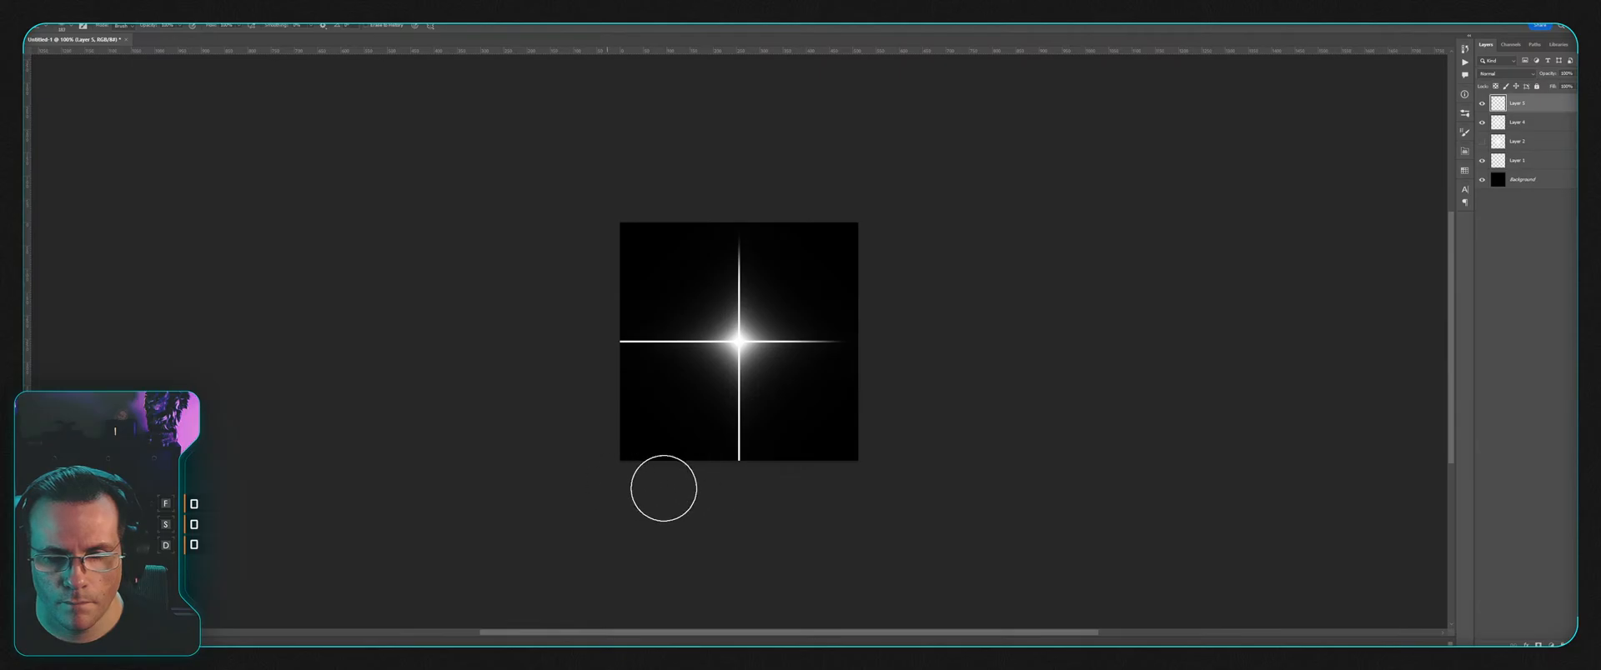
mouse_move(662, 489)
mouse_down()
mouse_move(624, 494)
mouse_move(1151, 479)
mouse_move(767, 491)
mouse_up()
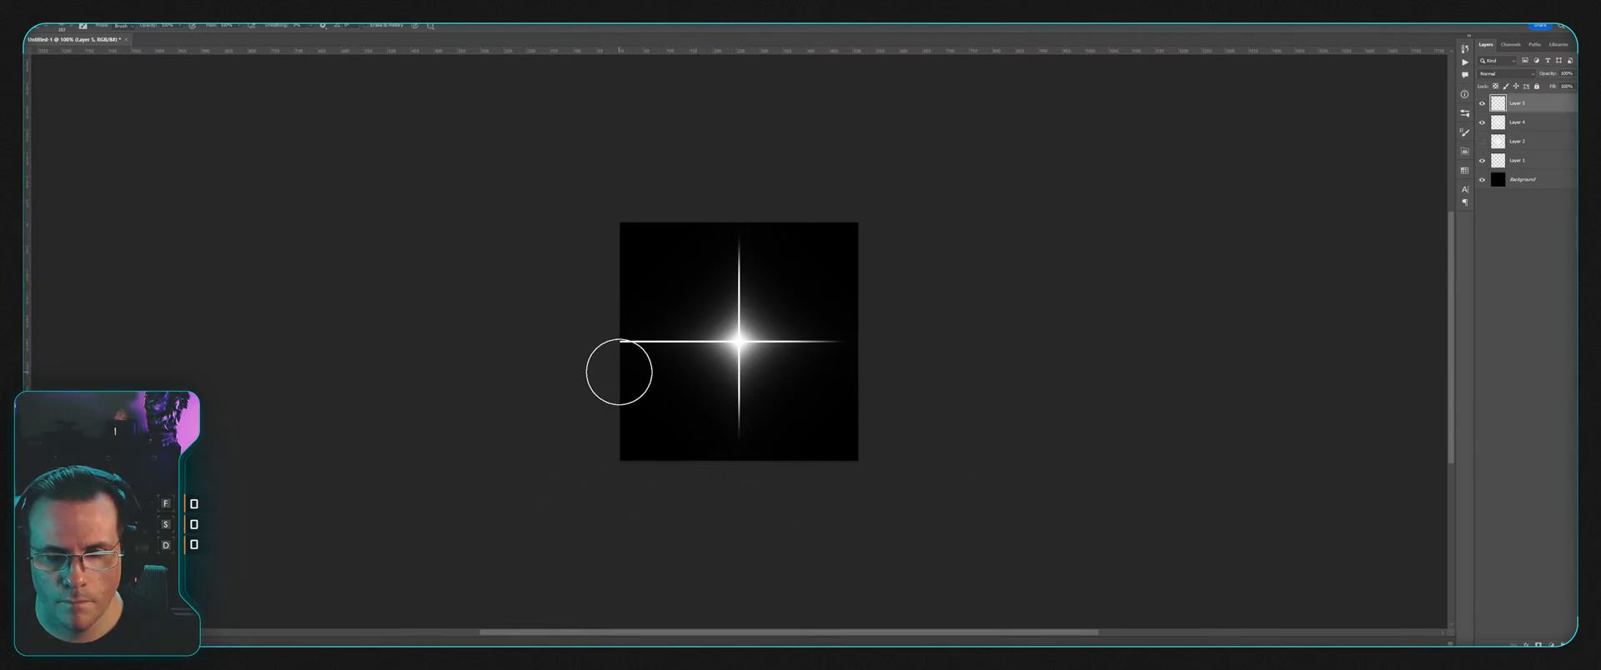
drag(609, 338, 624, 339)
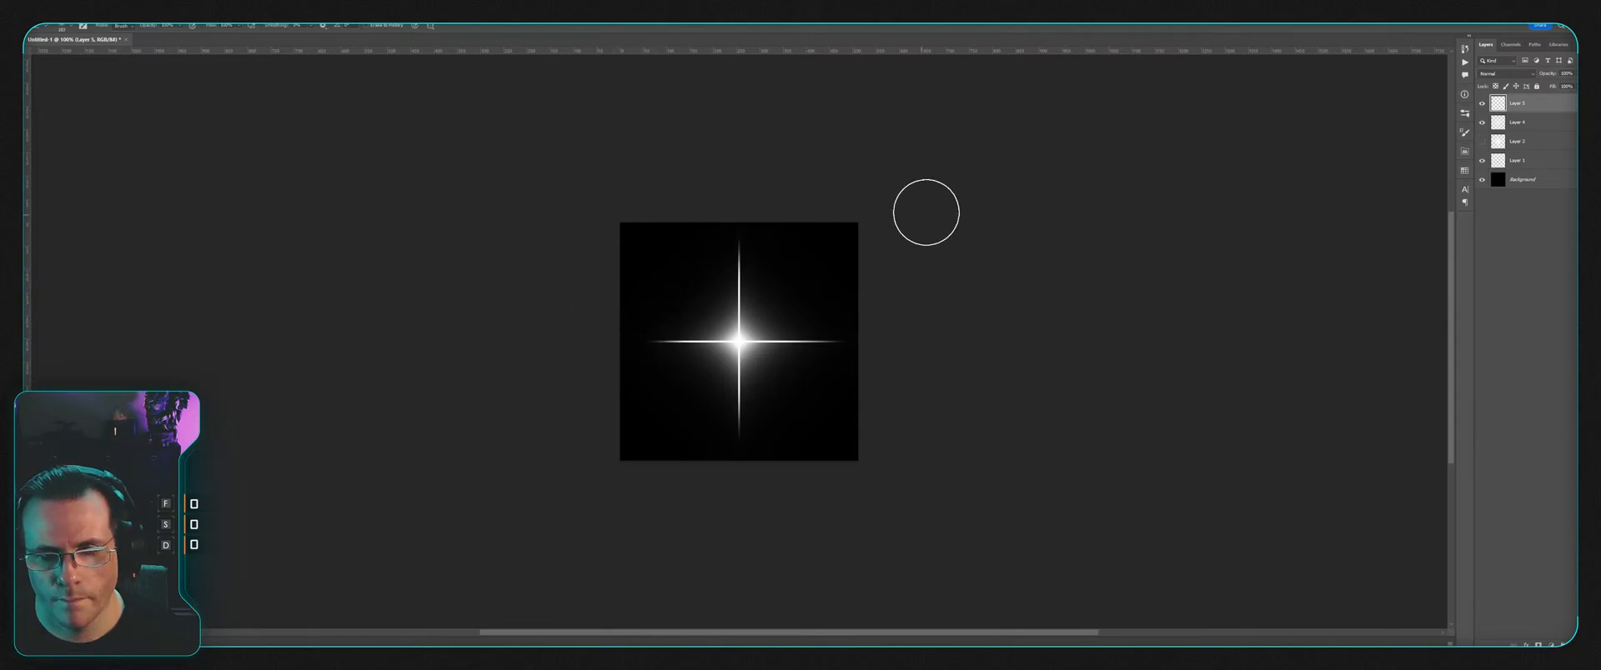
drag(1547, 74, 1505, 77)
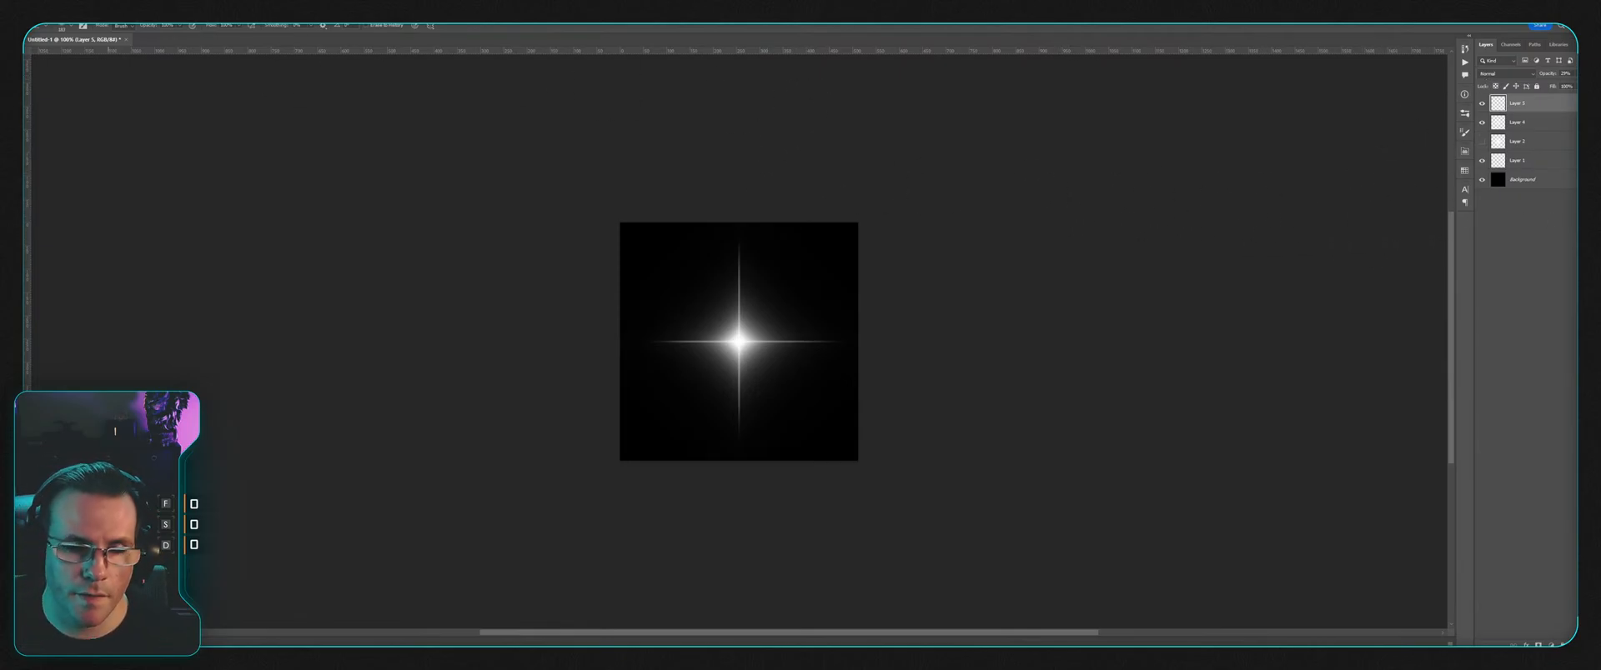
Step: Save the finished four-point star image as a new file and switch back to Unreal Editor
key(super+Down)
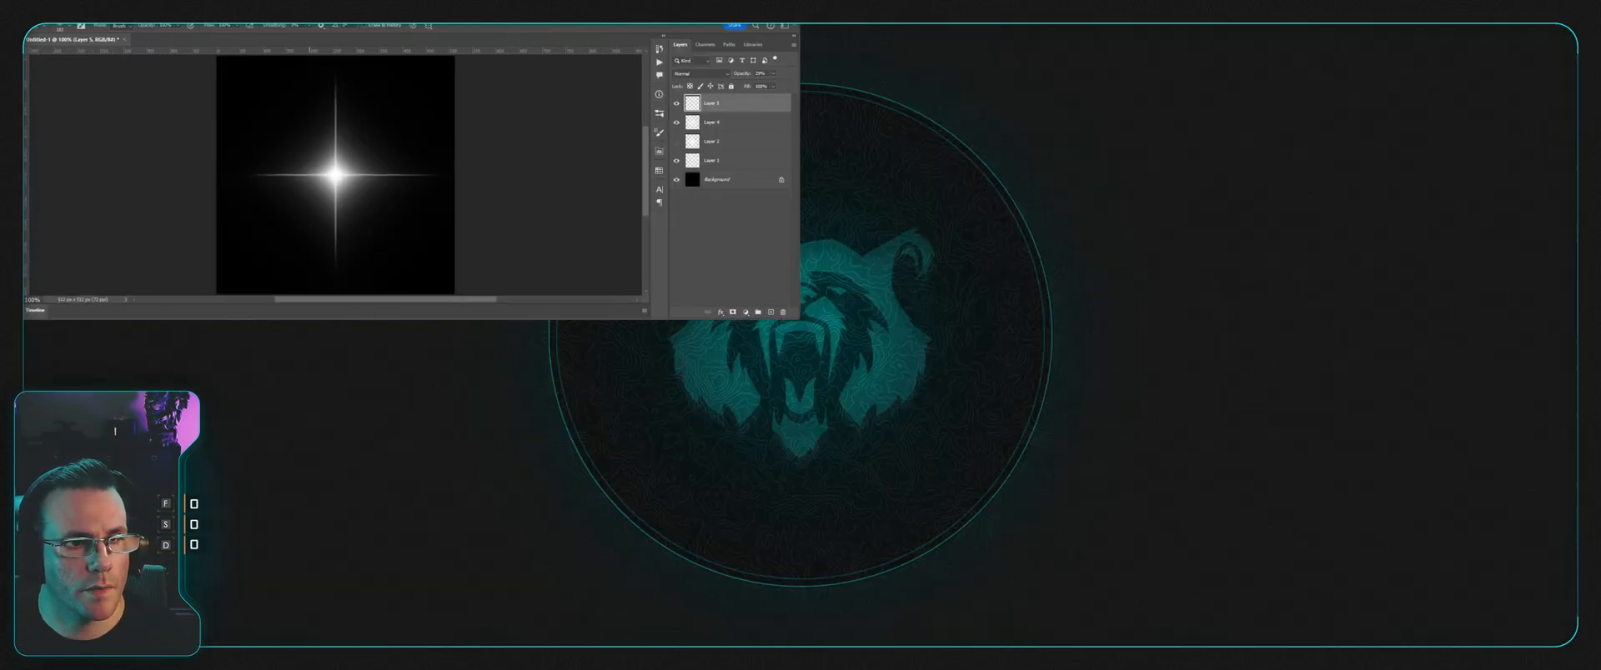
key(super+Up)
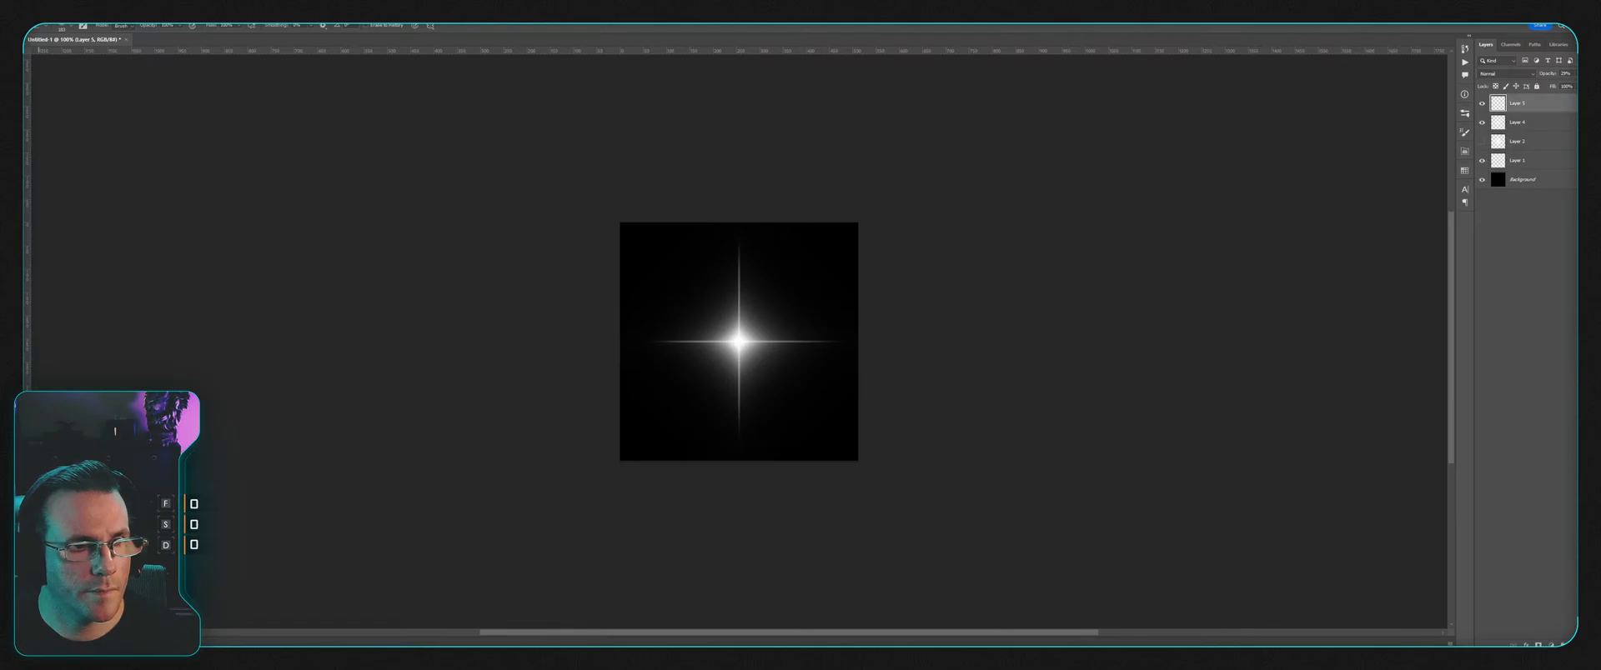
key(ctrl+shift+s)
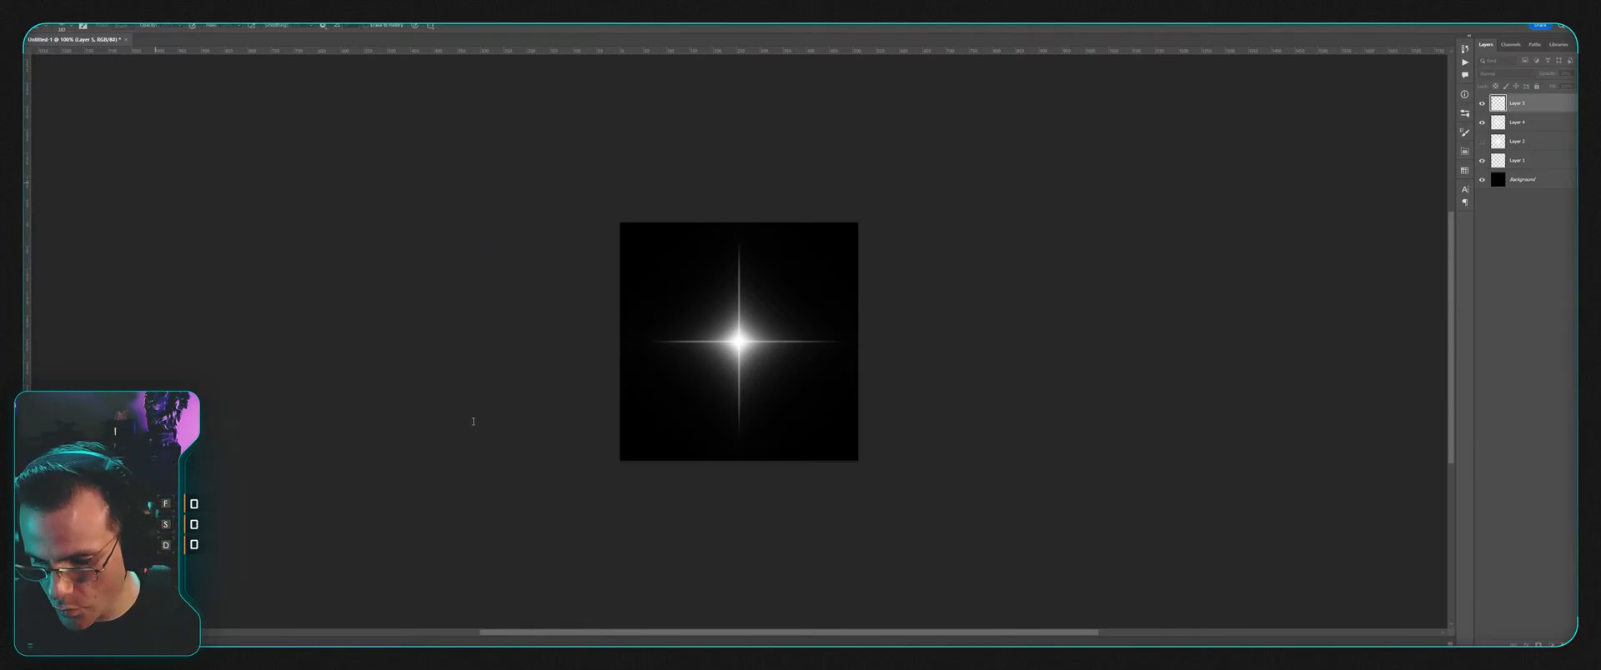
key(Return)
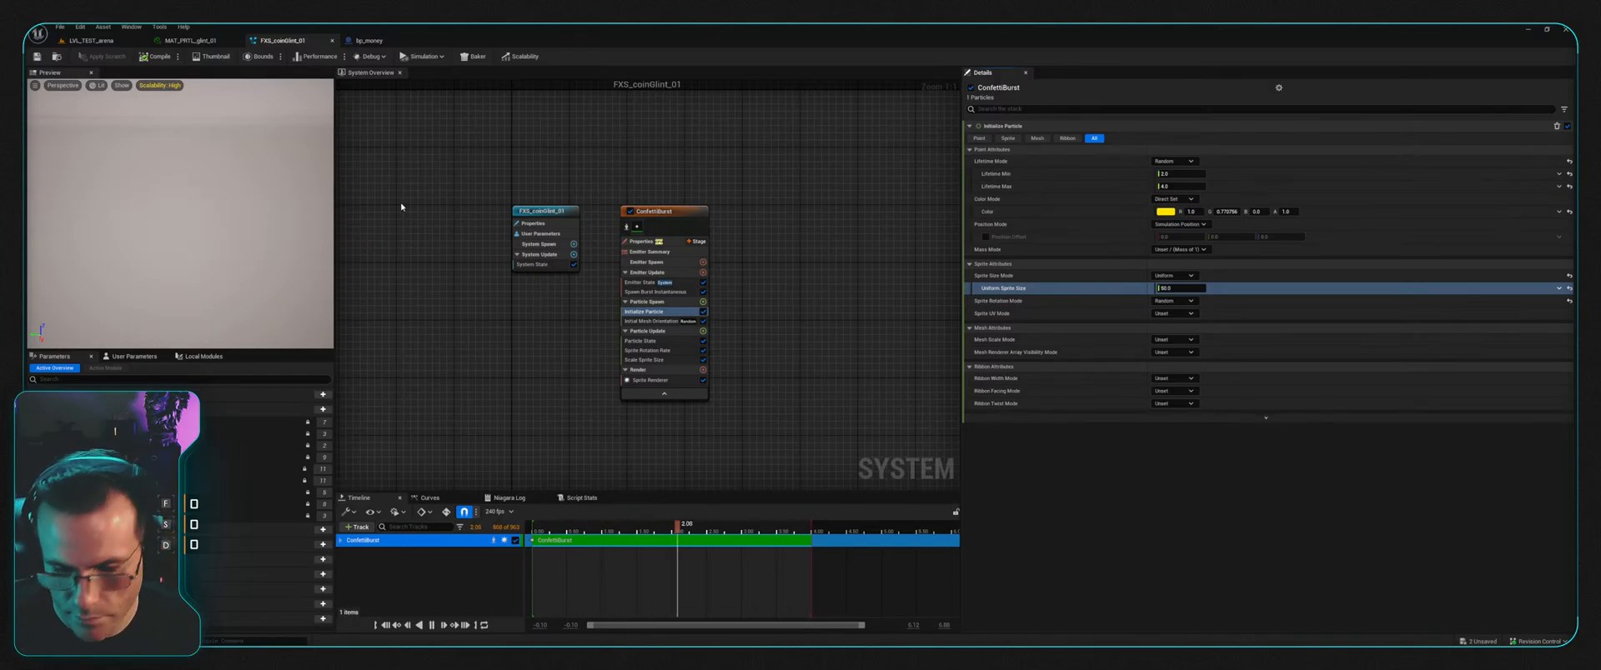
Step: Replace the PRTL_Texture in the glint material instance with the new star texture and save the material
click(190, 40)
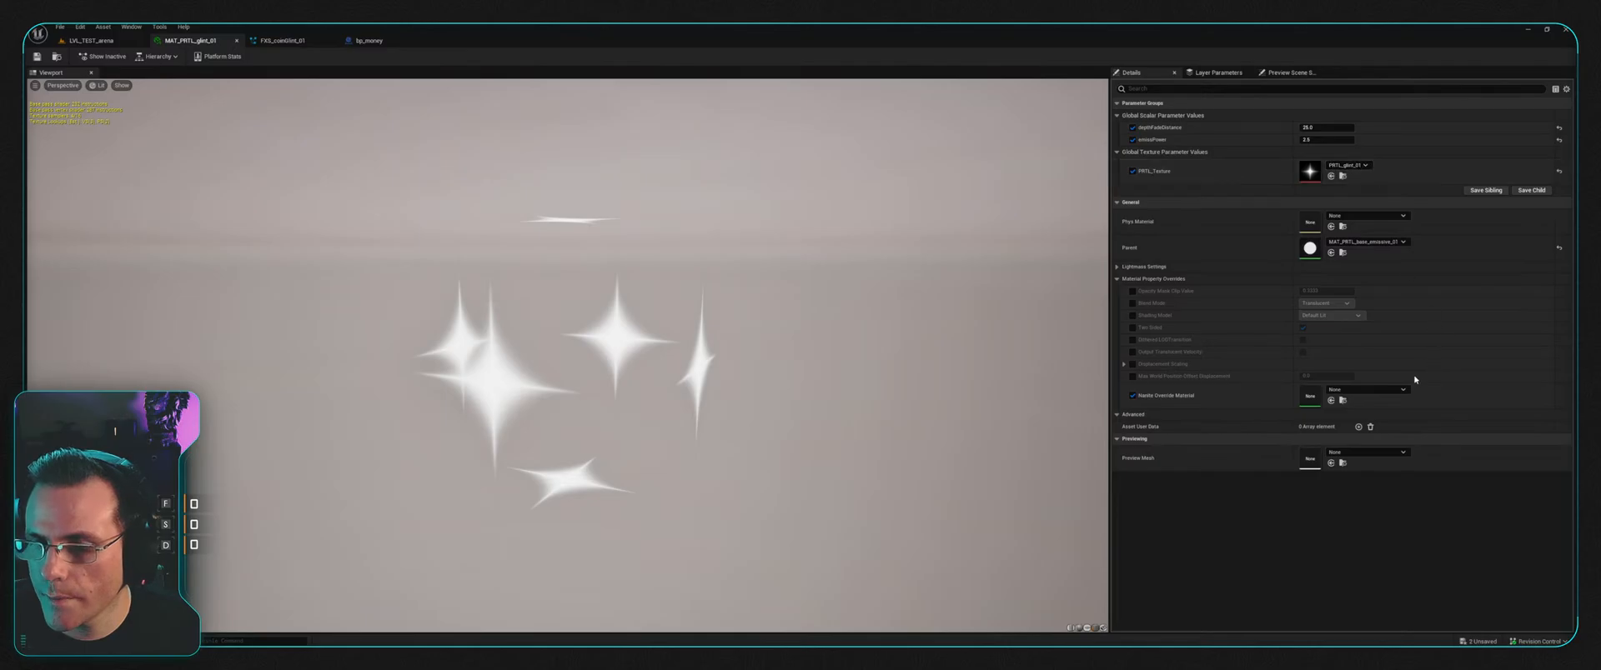
click(283, 40)
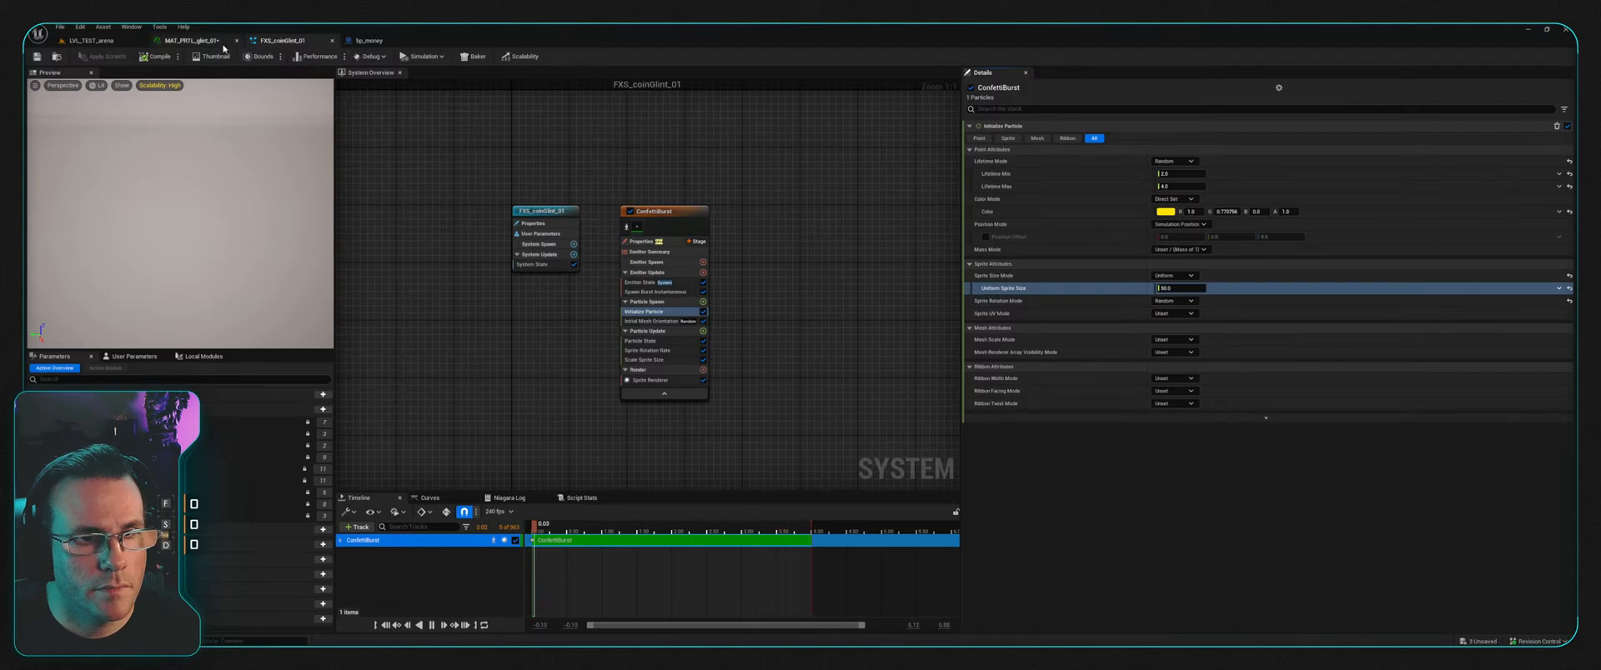
click(192, 40)
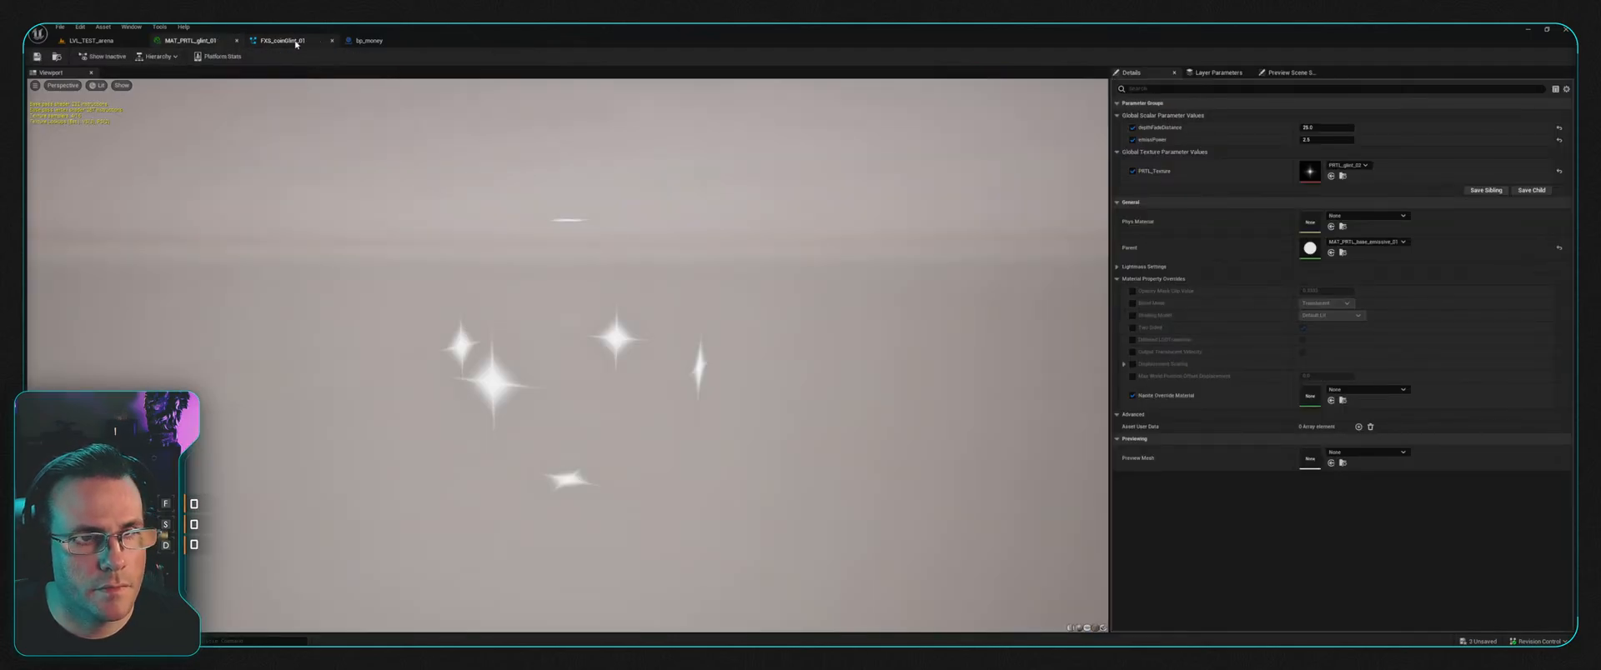
click(326, 41)
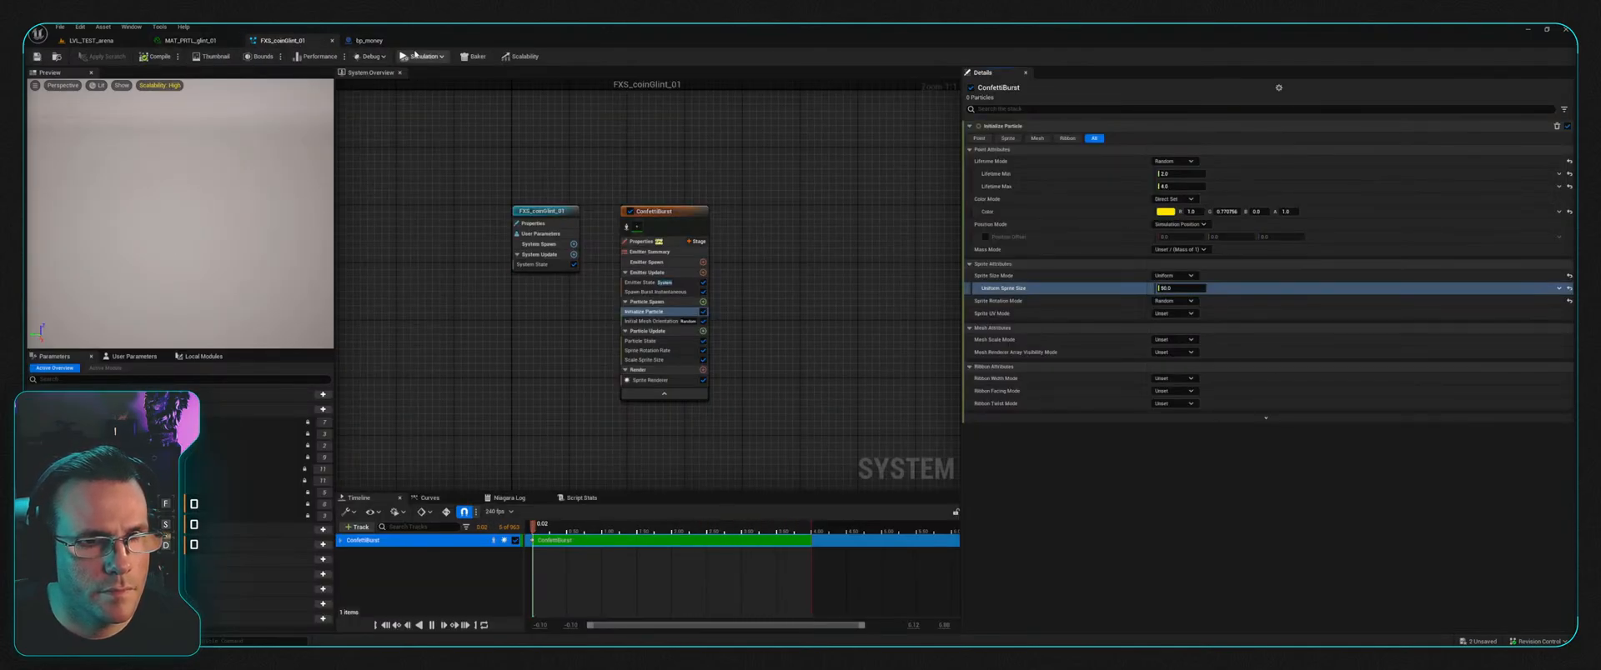
Step: Play-test the LVL_TEST_arena level, walk to the coin spawner to inspect the new glint, and stop the session
click(89, 41)
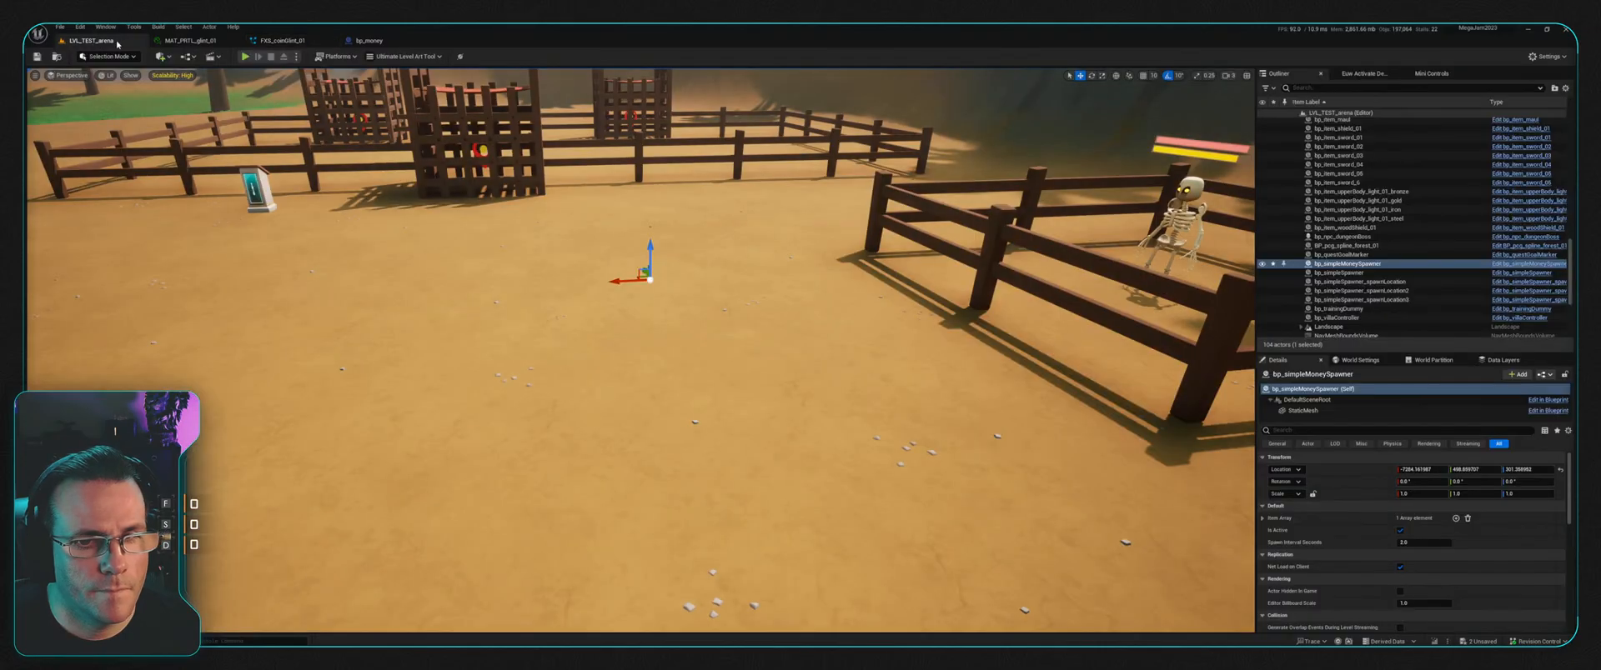
right_drag(249, 101, 248, 101)
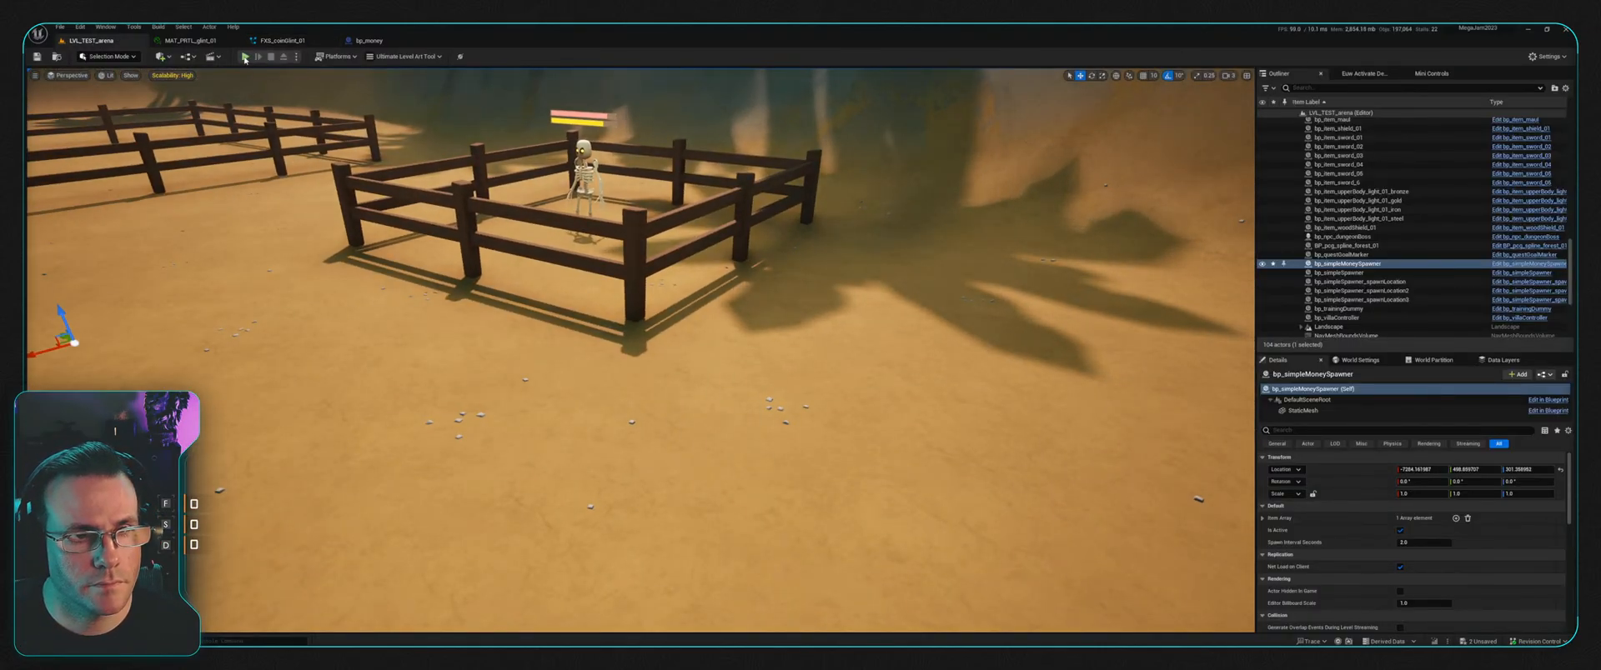
key(alt+p)
key(w)
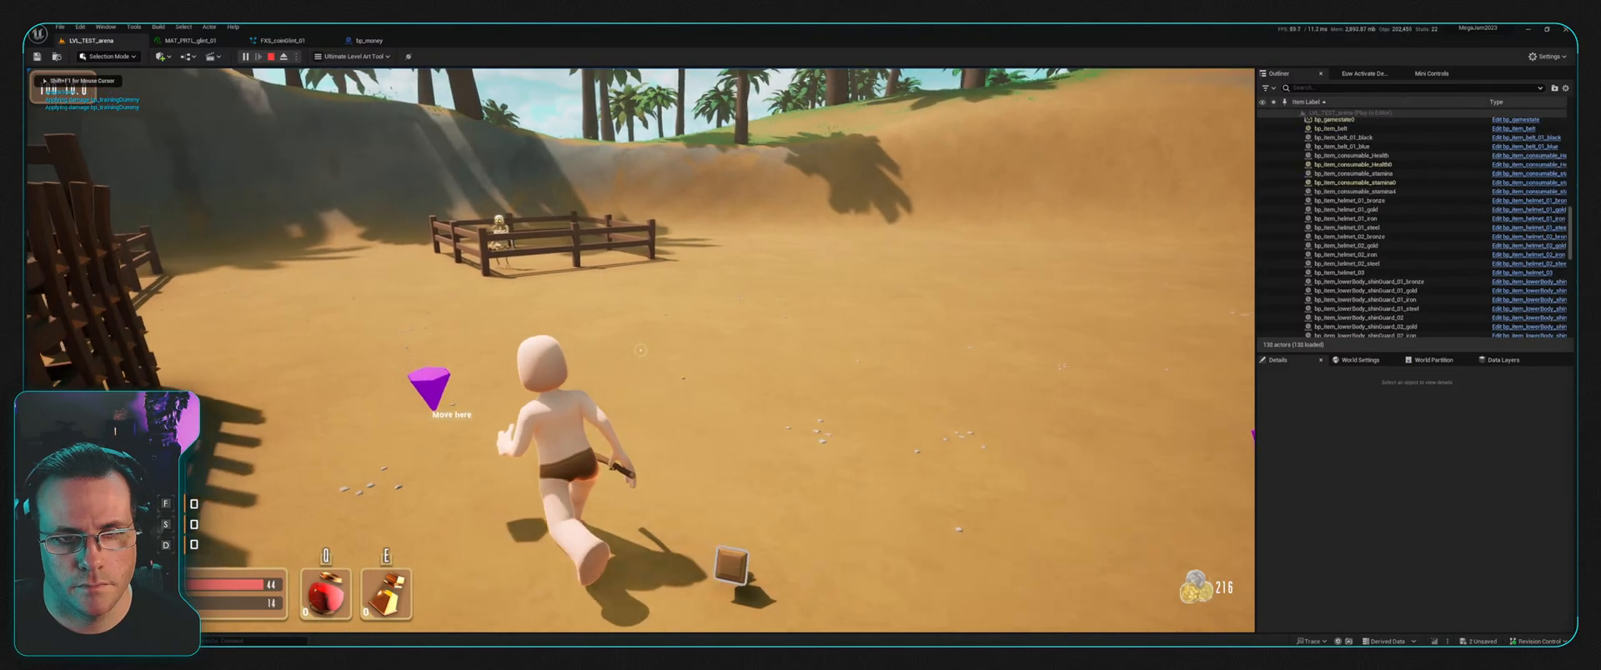
key(w)
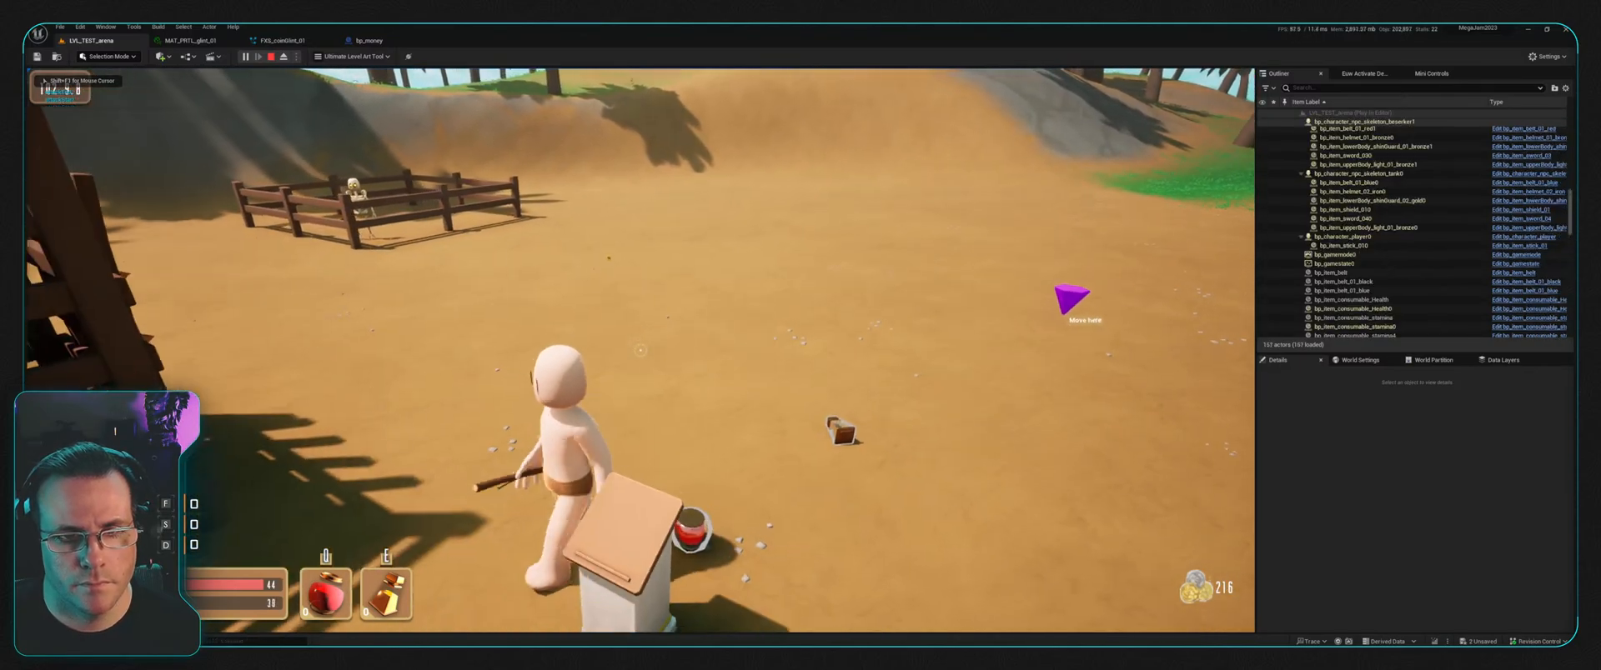
key(w)
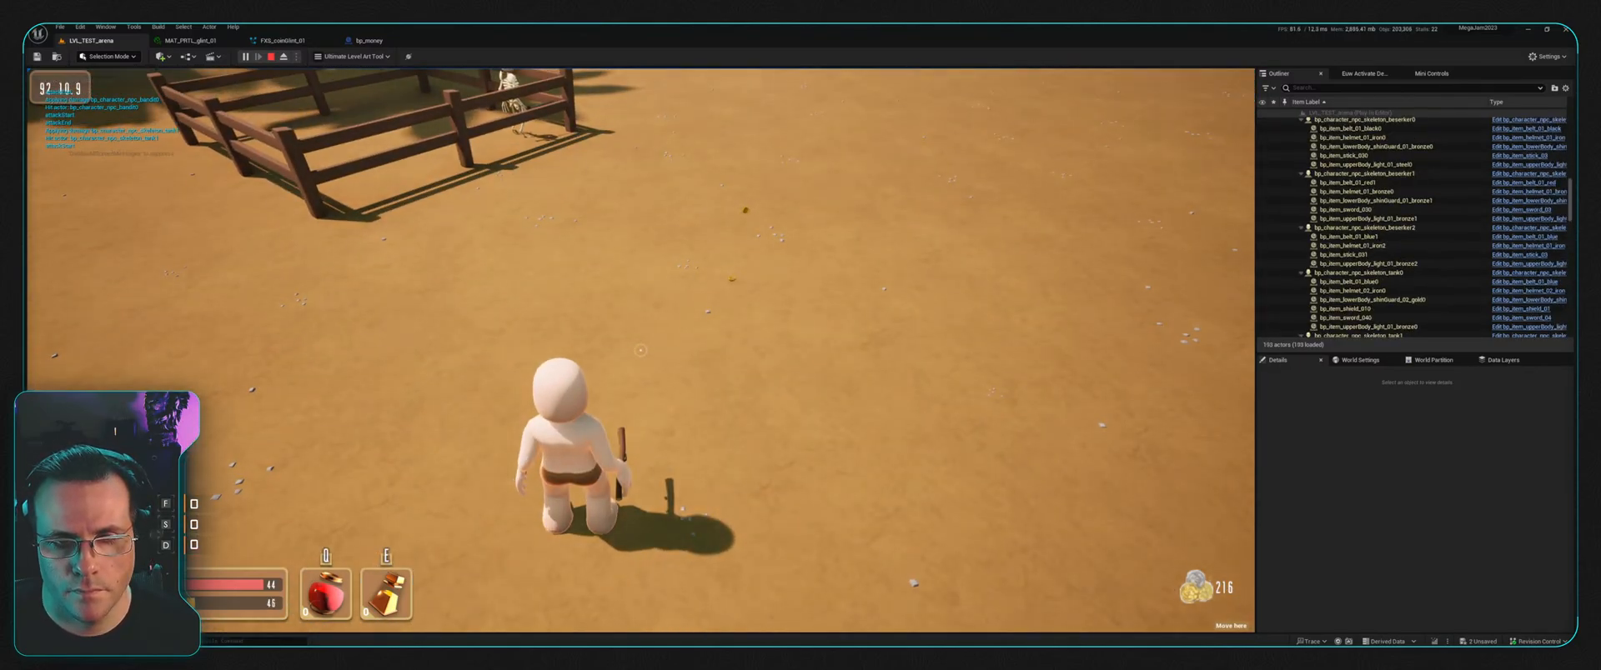
key(w)
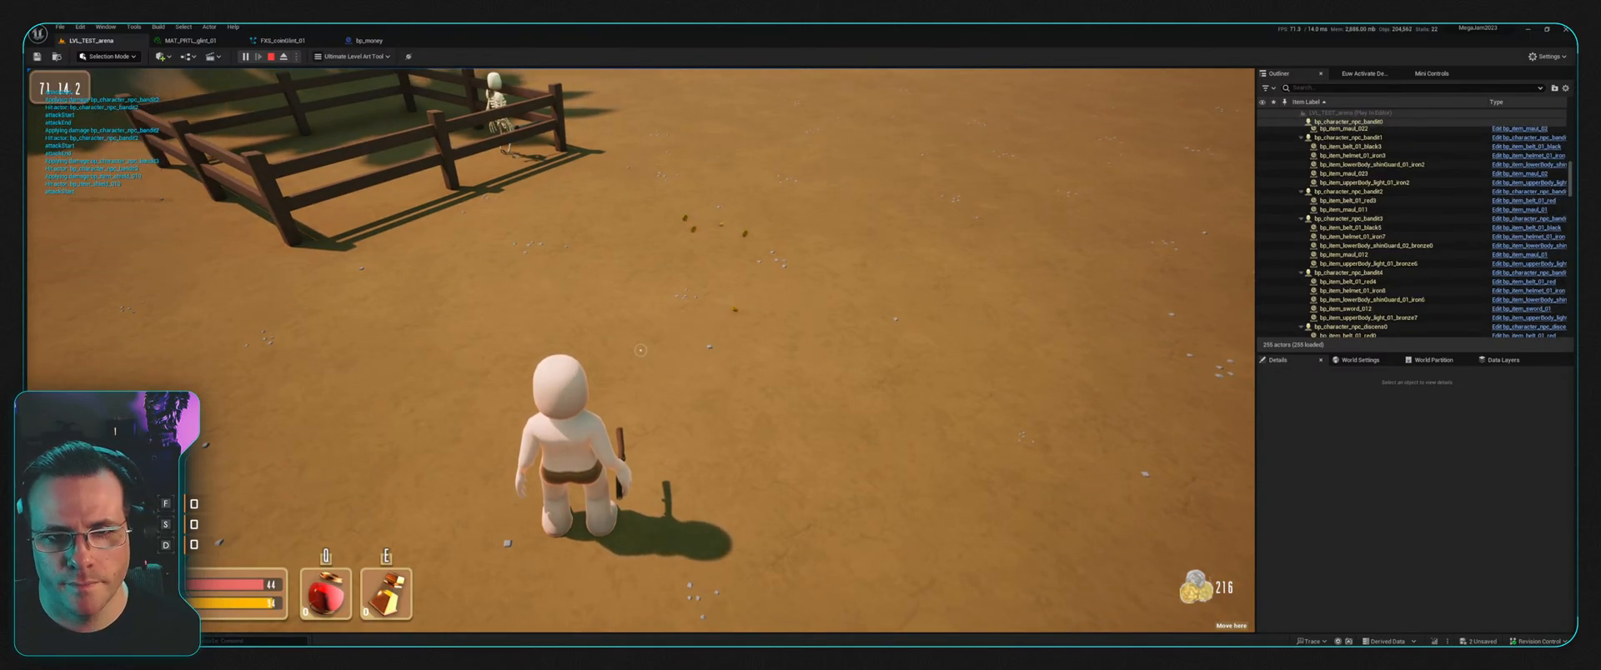
key(Escape)
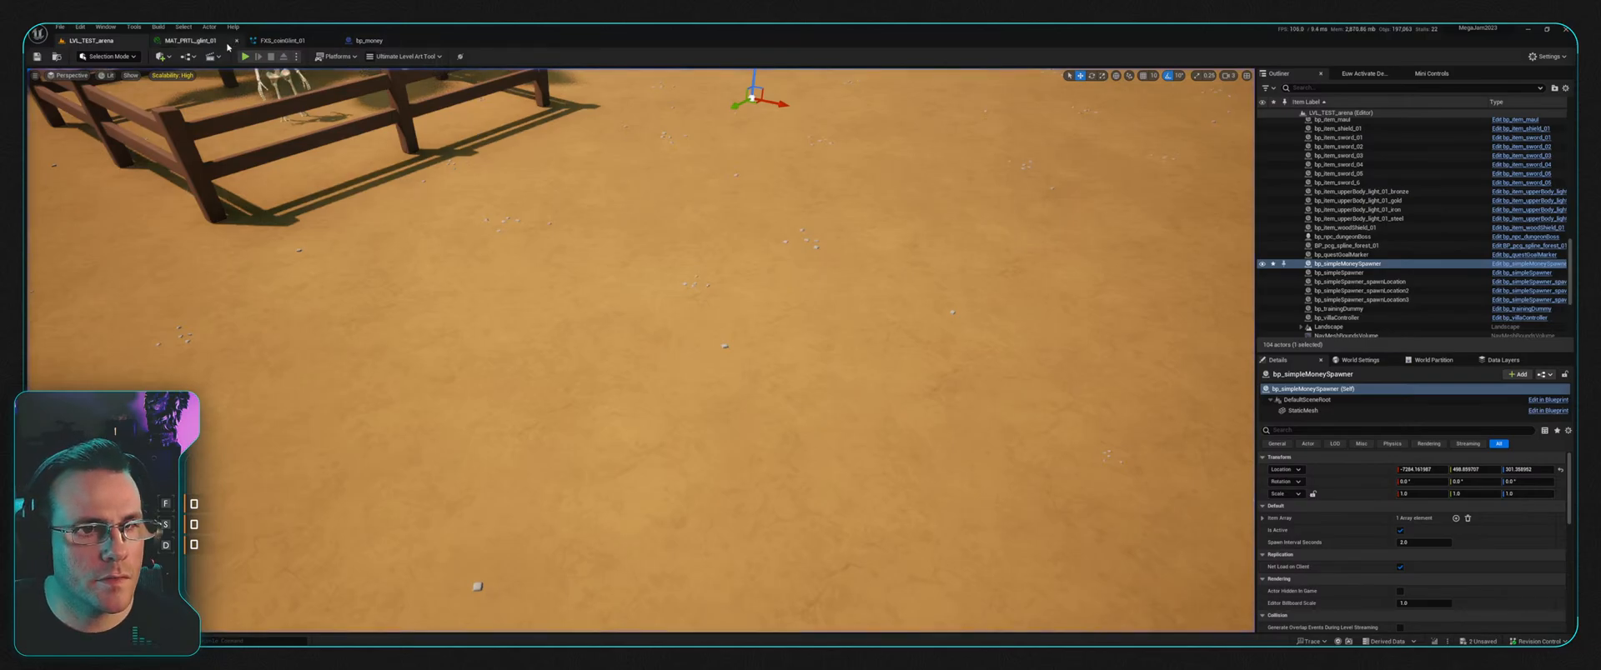
Step: Set the coin glint's Uniform Sprite Size to 100 in FXS_coinGlint_01 and play-test the arena level to judge it
click(282, 40)
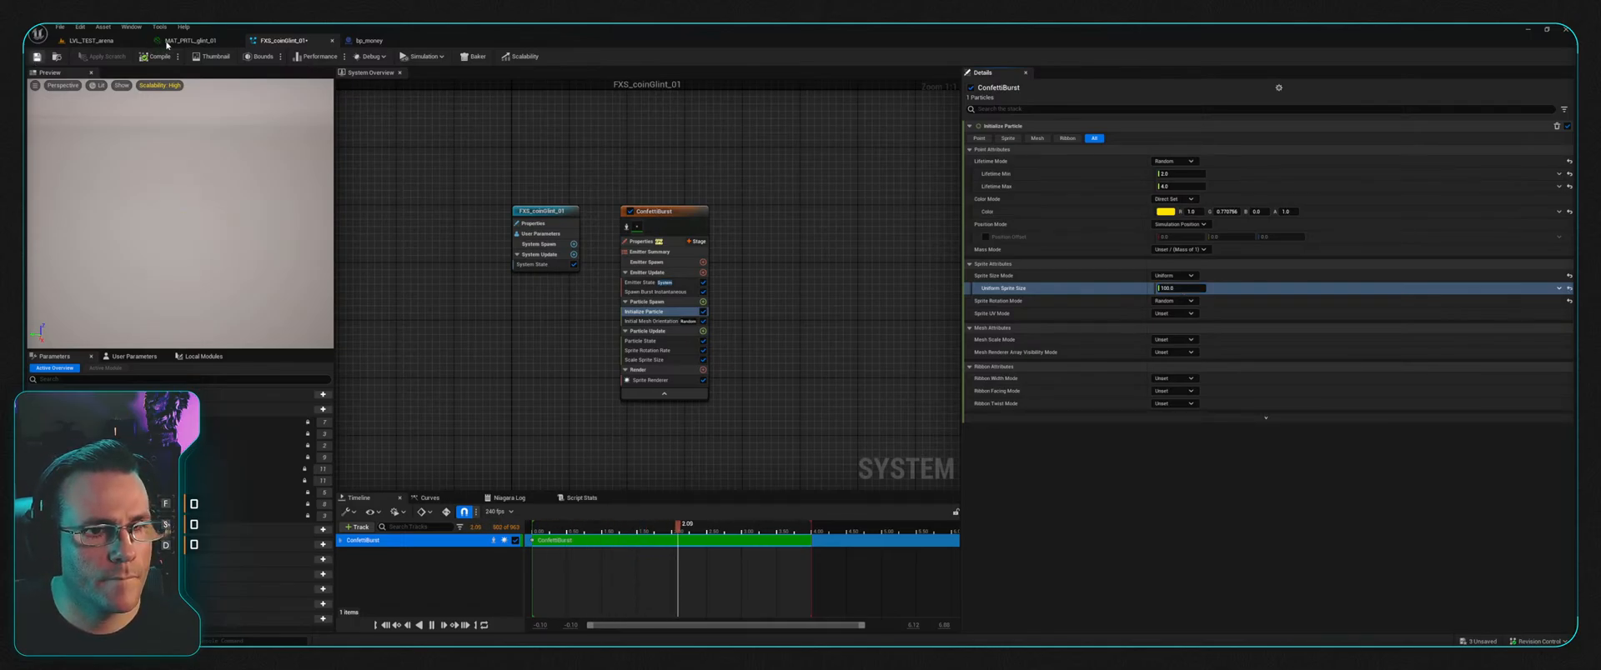
click(94, 40)
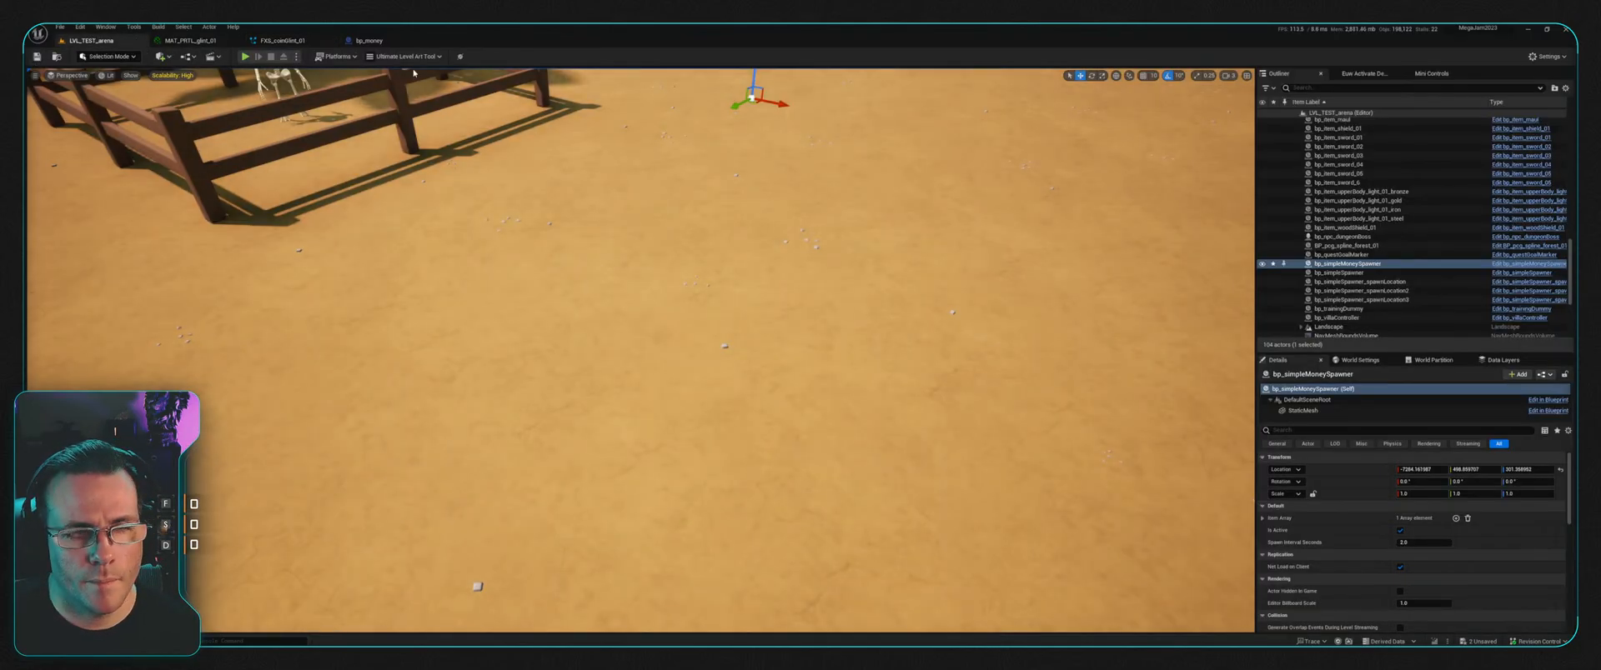
click(244, 56)
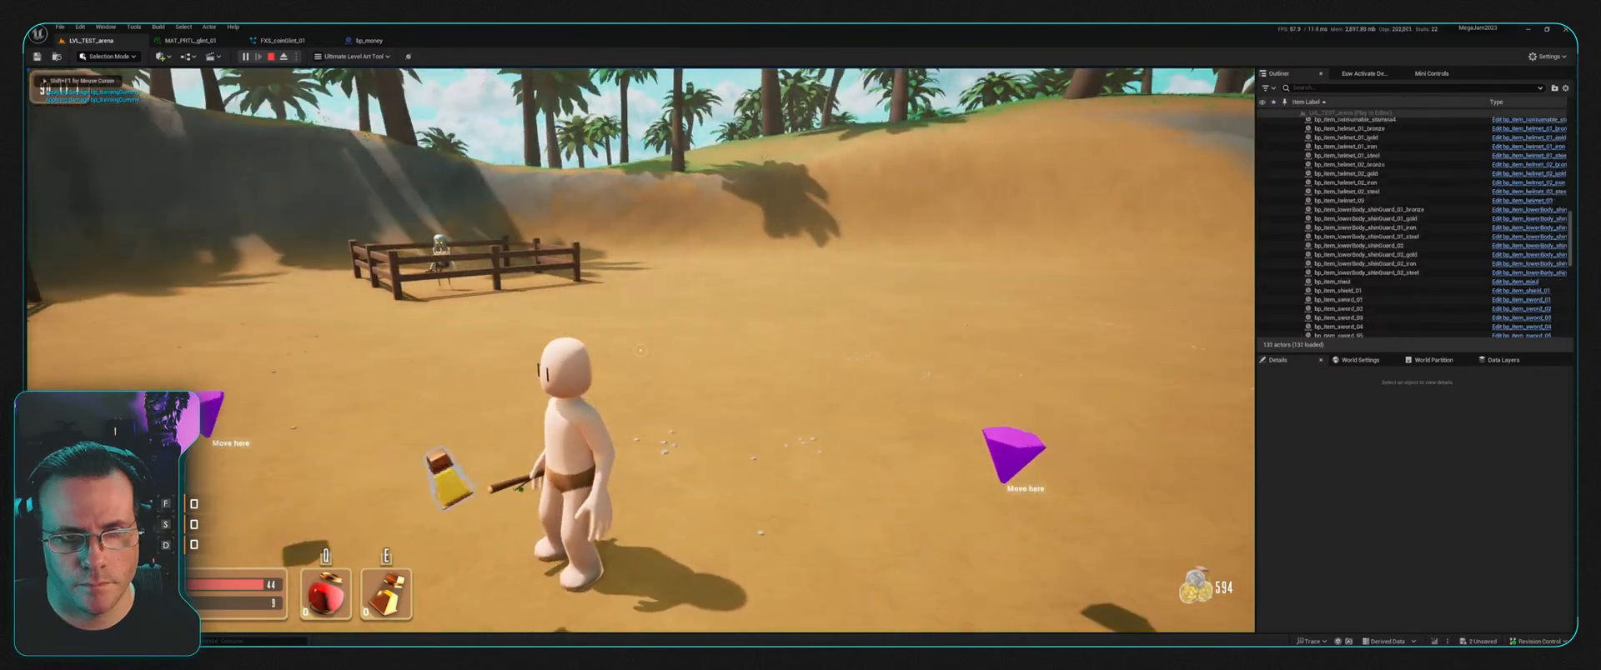
key(f)
key(f)
key(w)
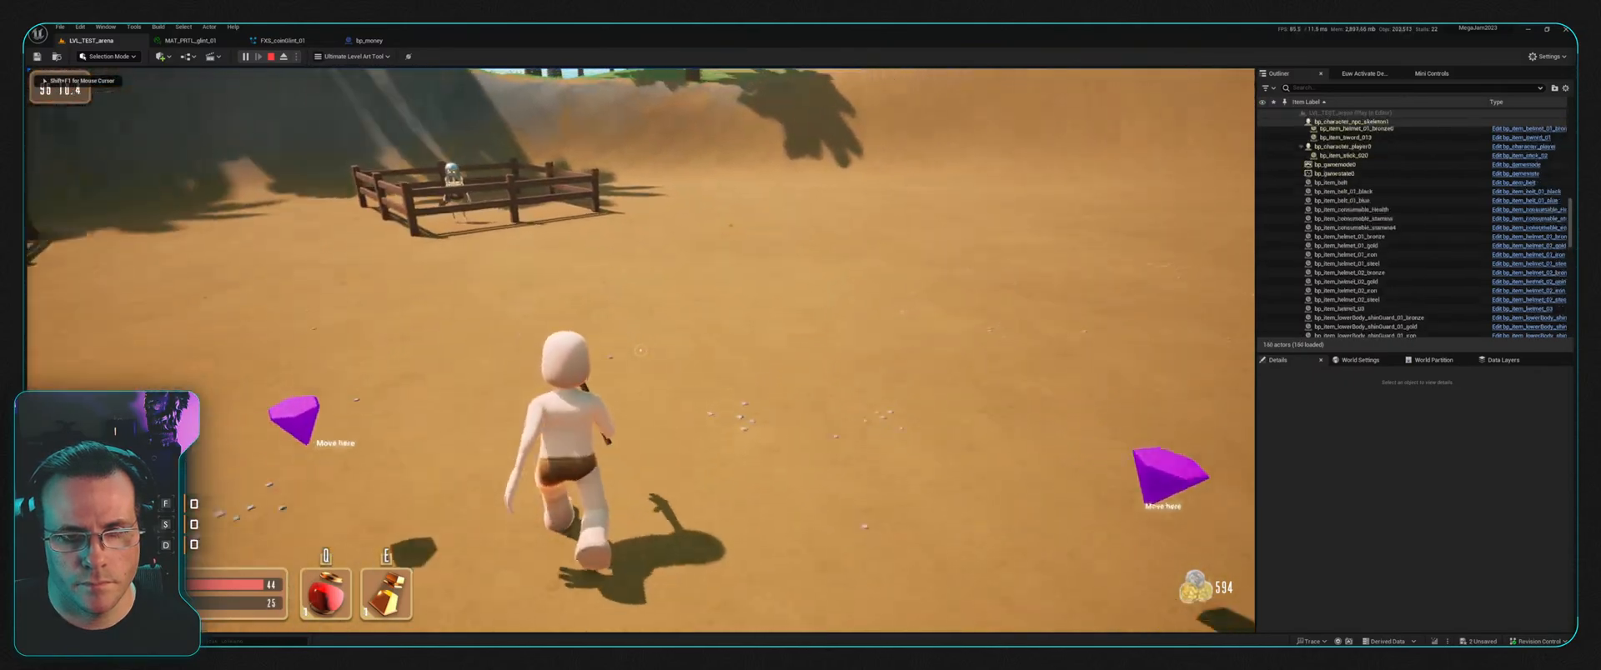
key(s)
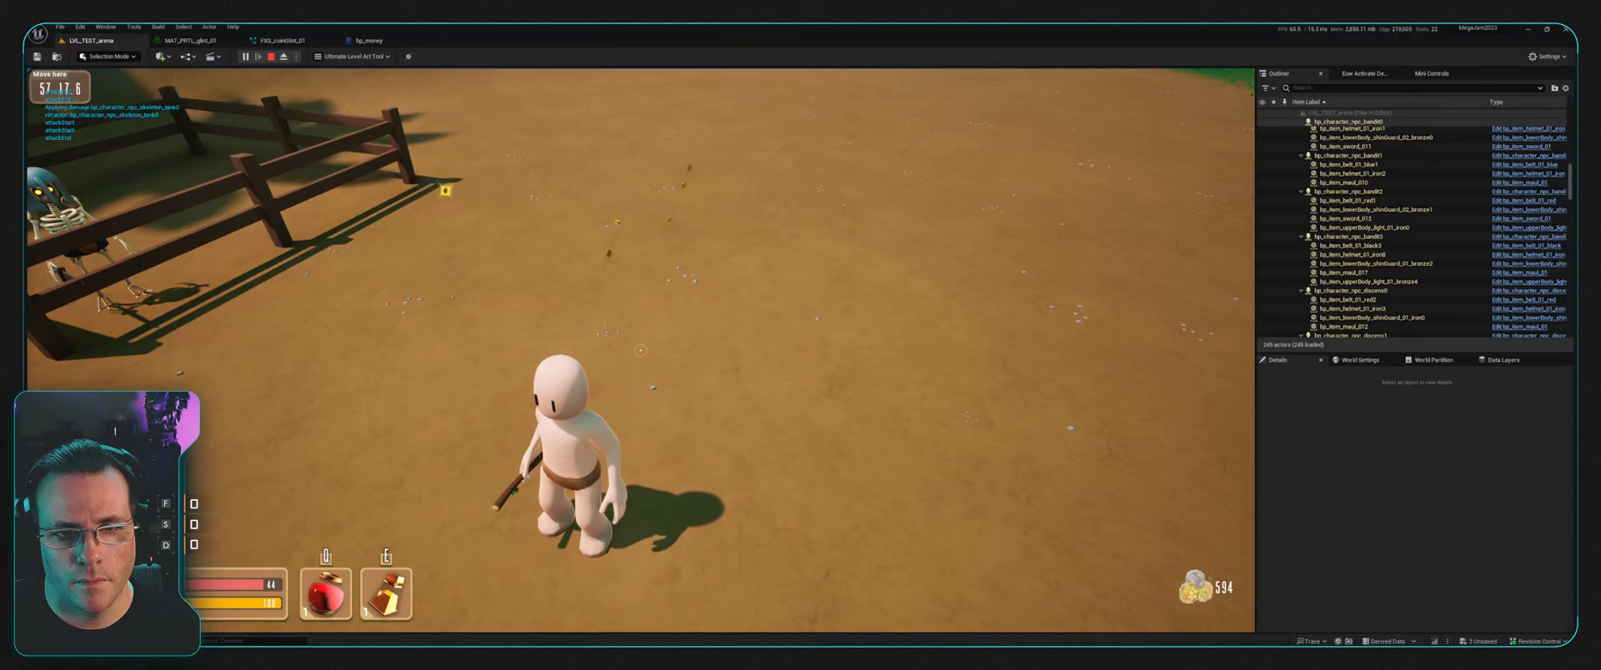
click(270, 56)
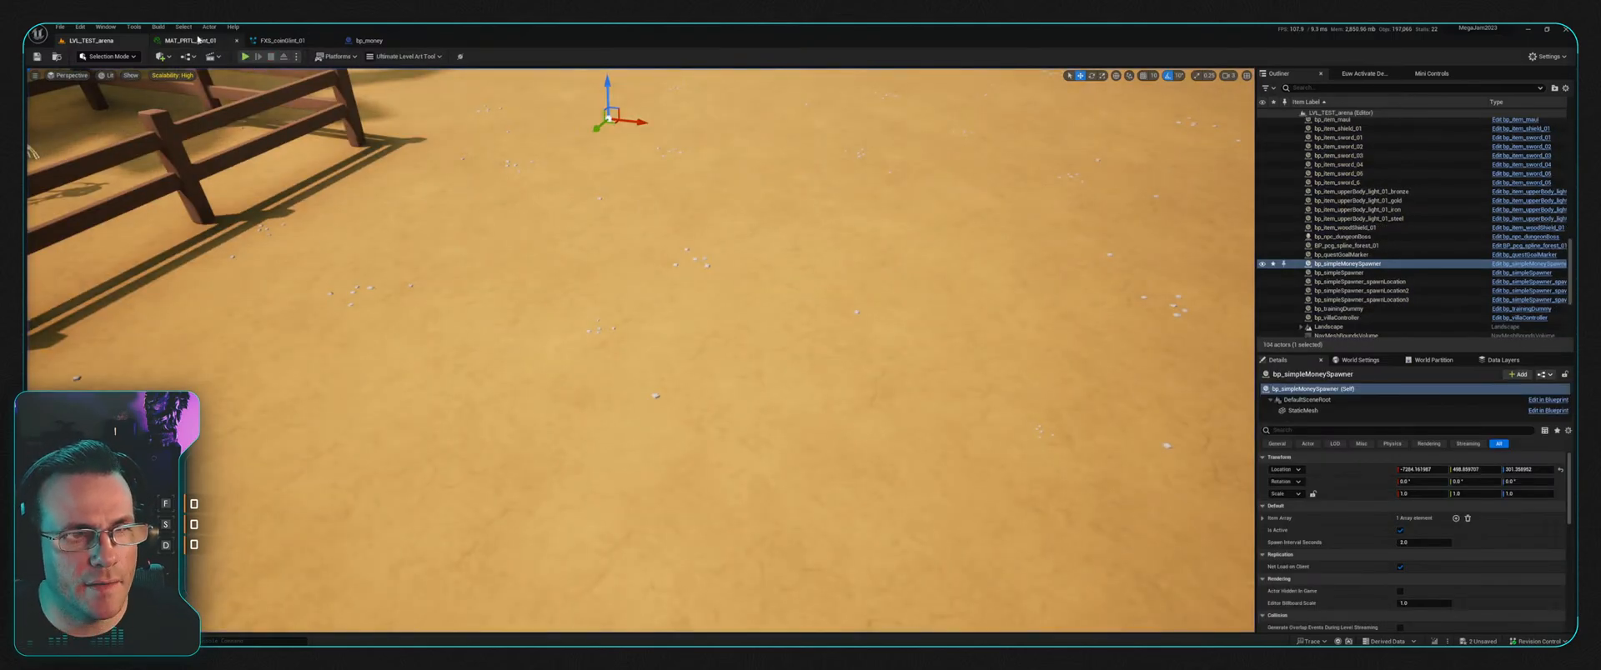
Step: Review the glint material and the bp_money blueprint, and set the coin glint's Uniform Sprite Size to 75
click(198, 40)
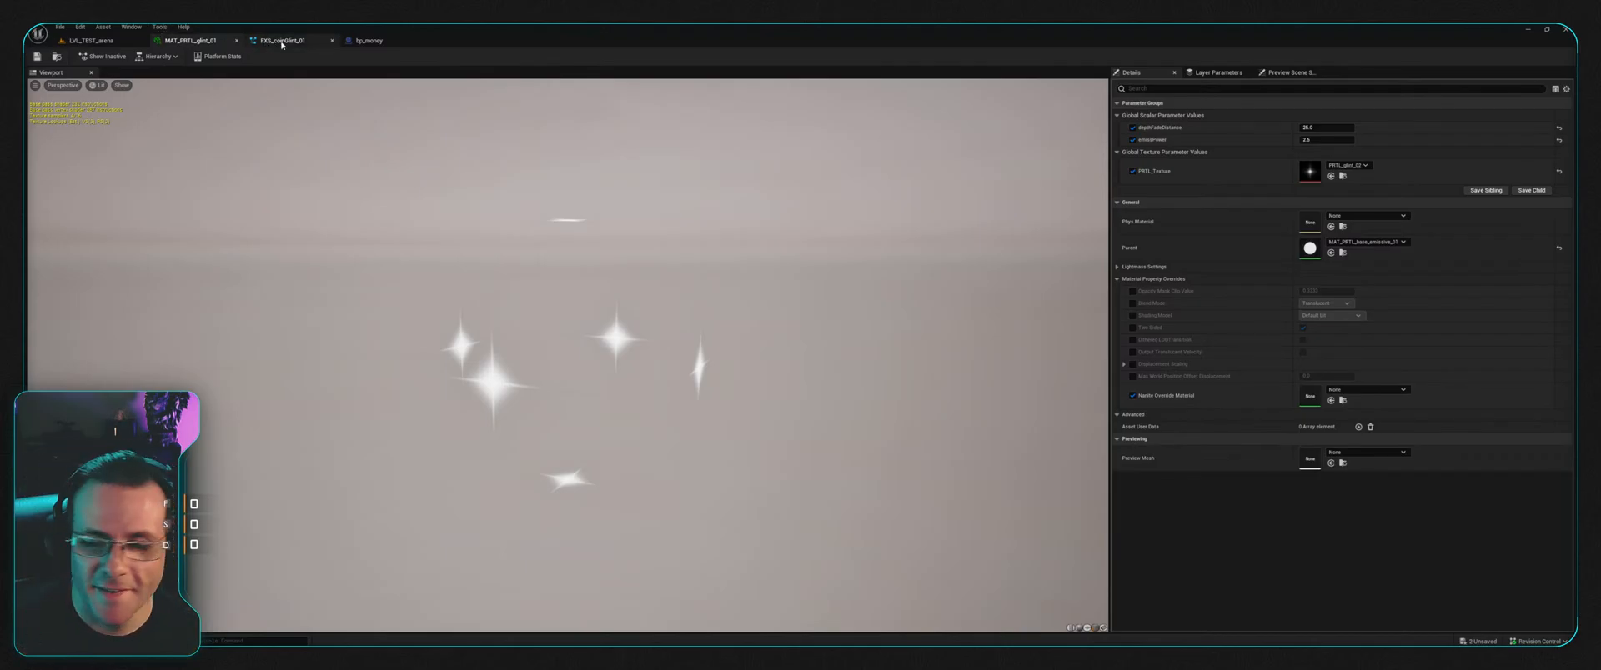
click(283, 41)
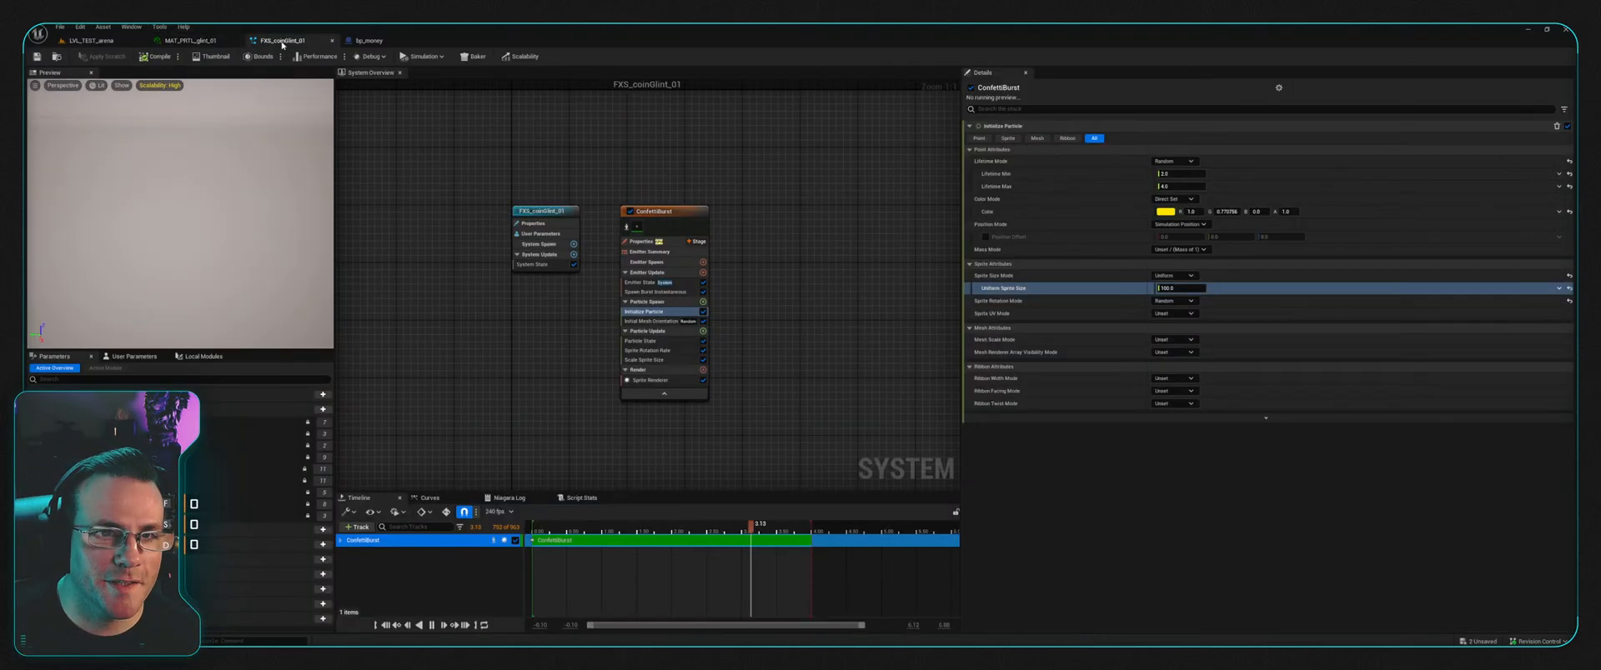
click(372, 43)
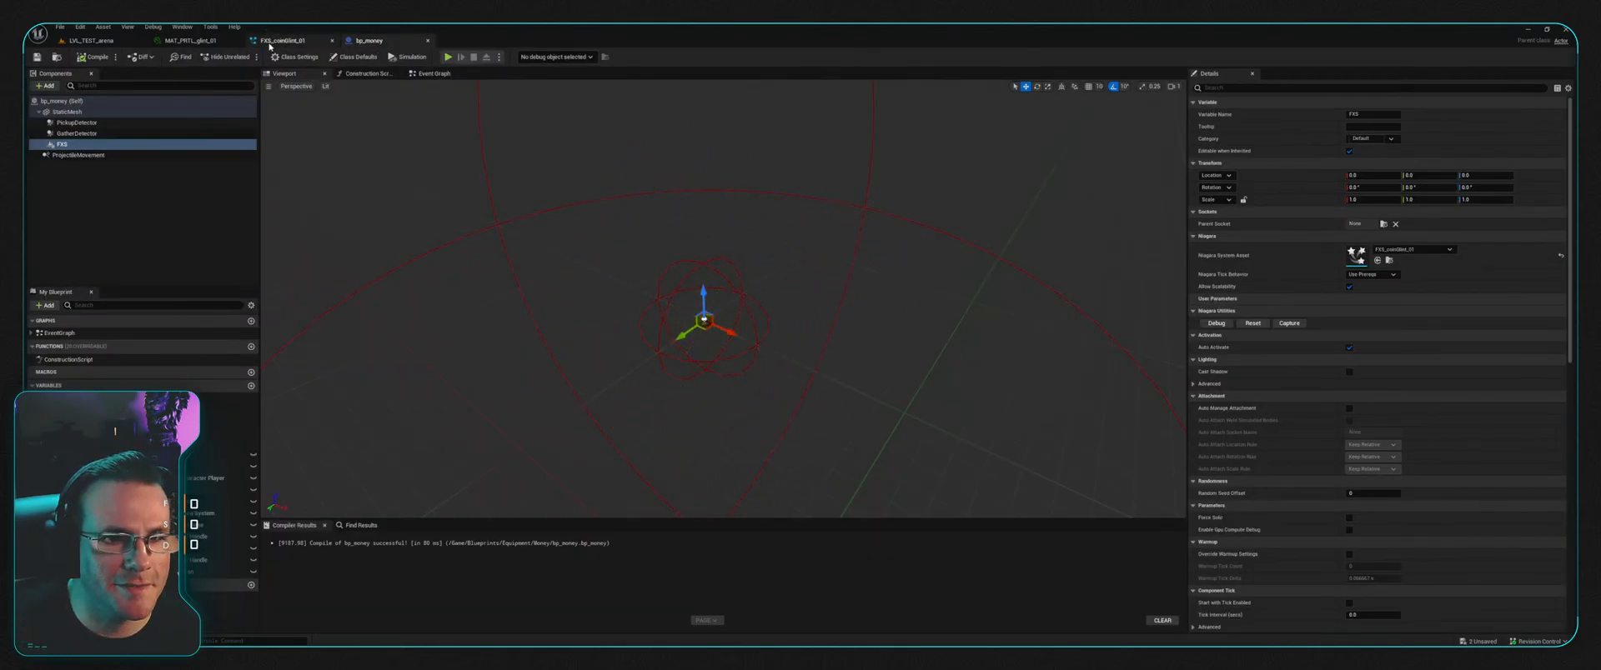
click(269, 44)
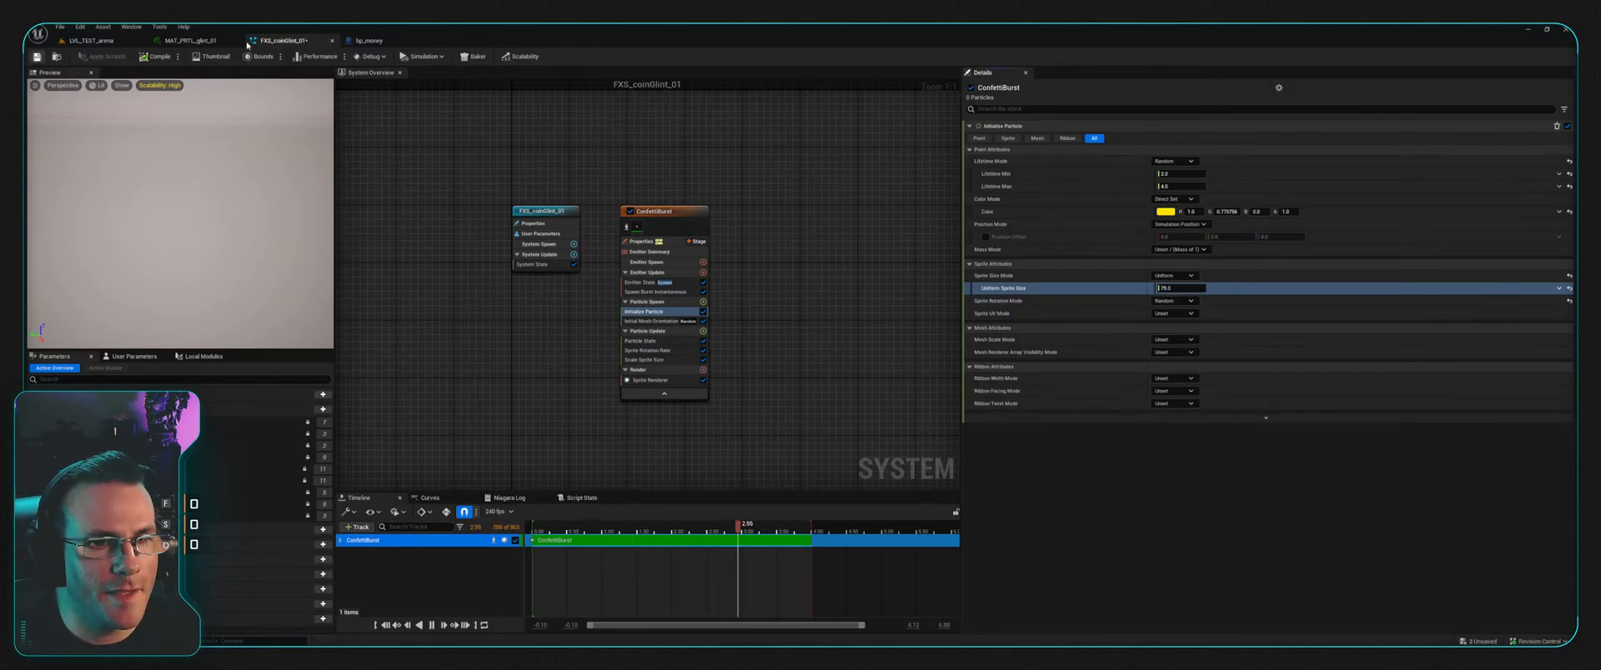
click(82, 43)
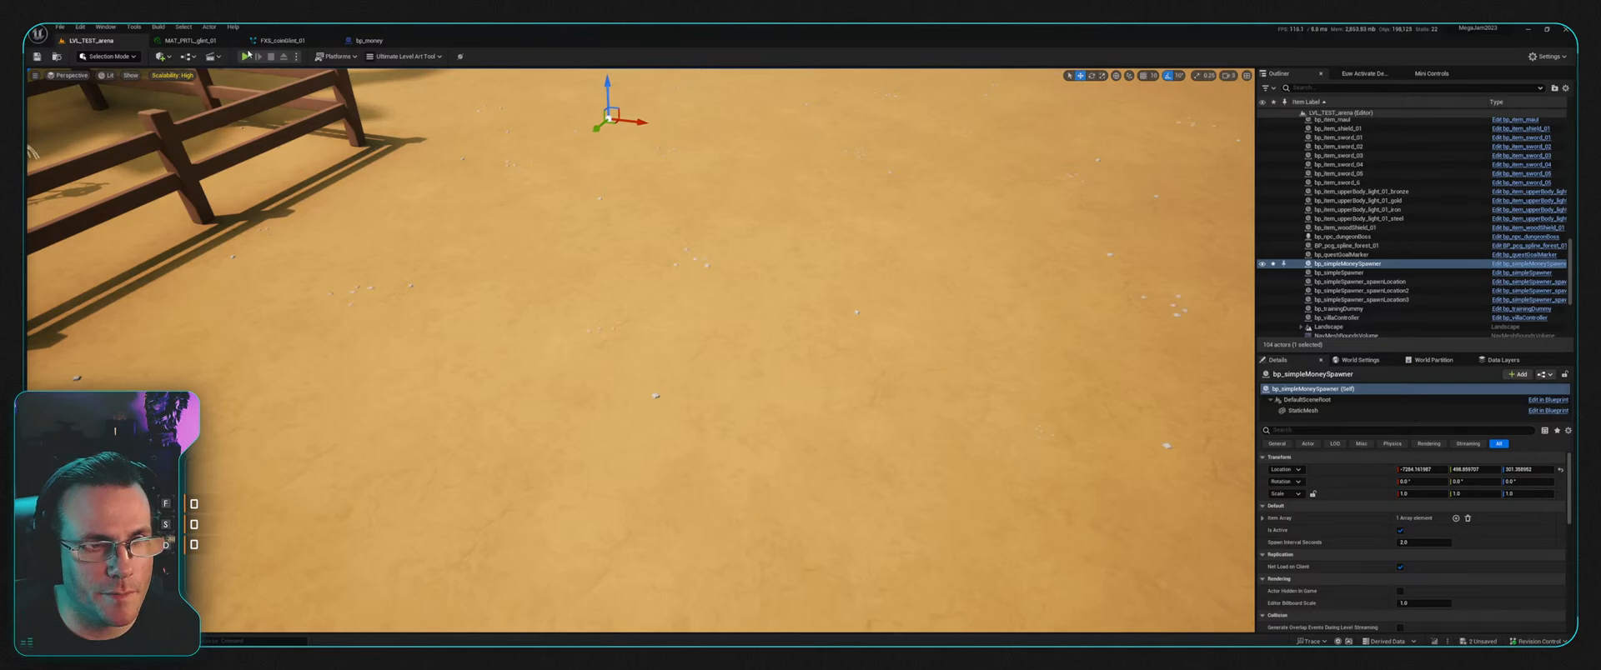
Step: Play-test the arena level again, restarting the session once, to examine the resized glint on the spawned coins
key(alt+p)
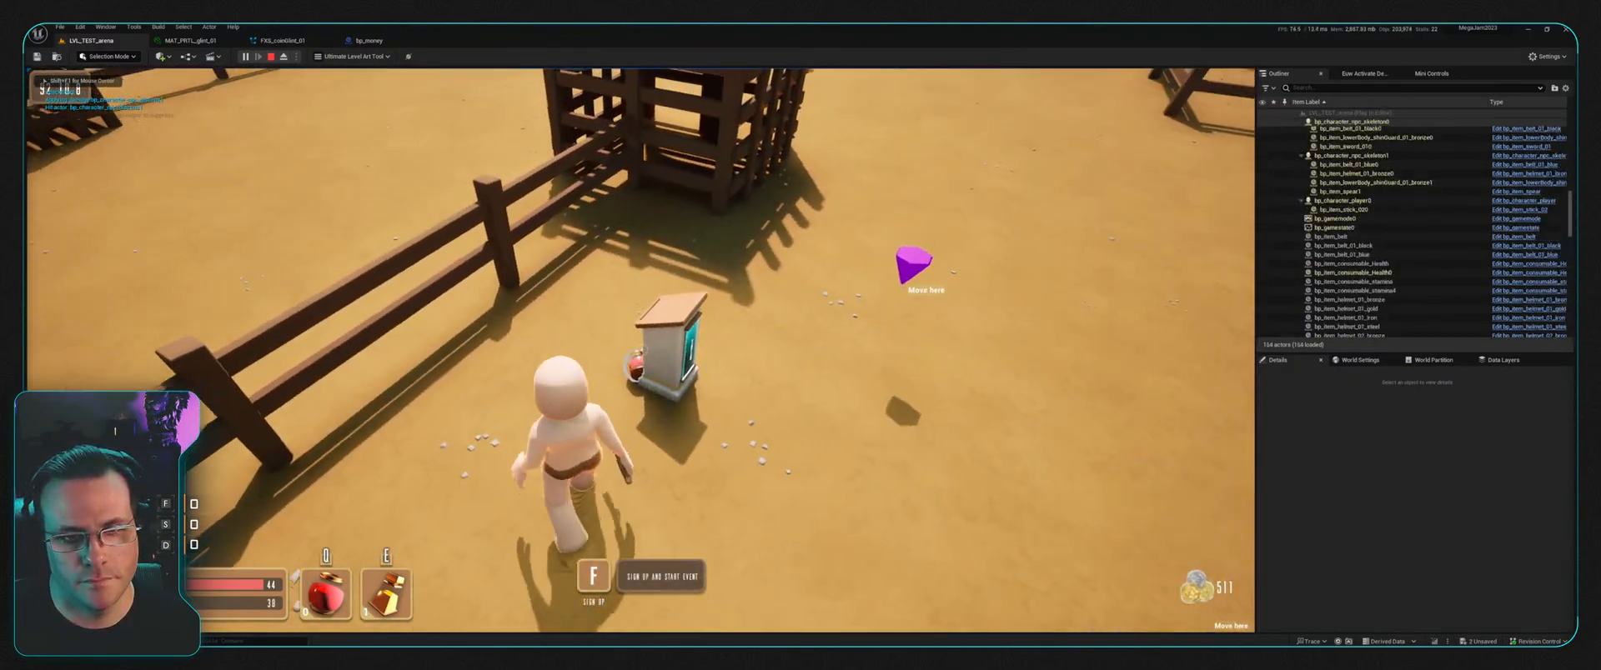
key(f)
key(Escape)
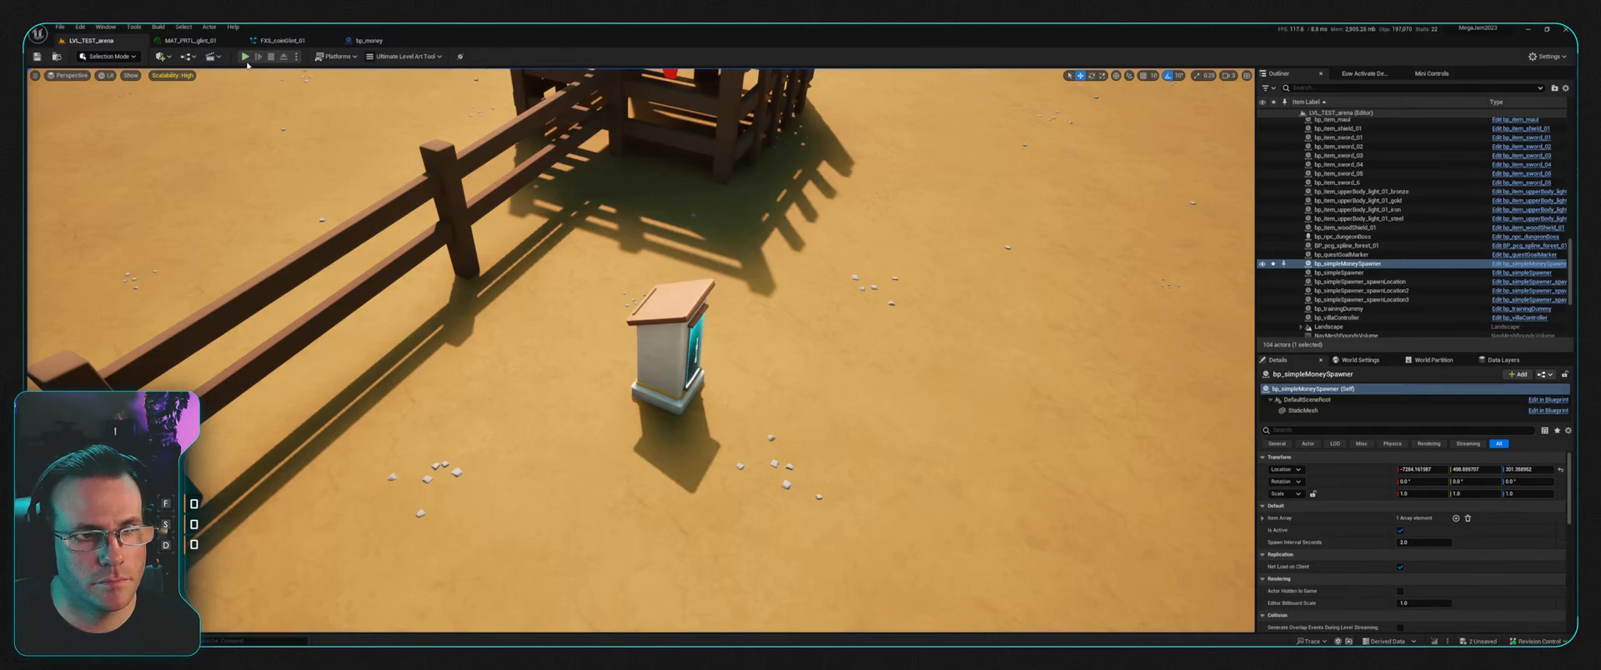
key(alt+p)
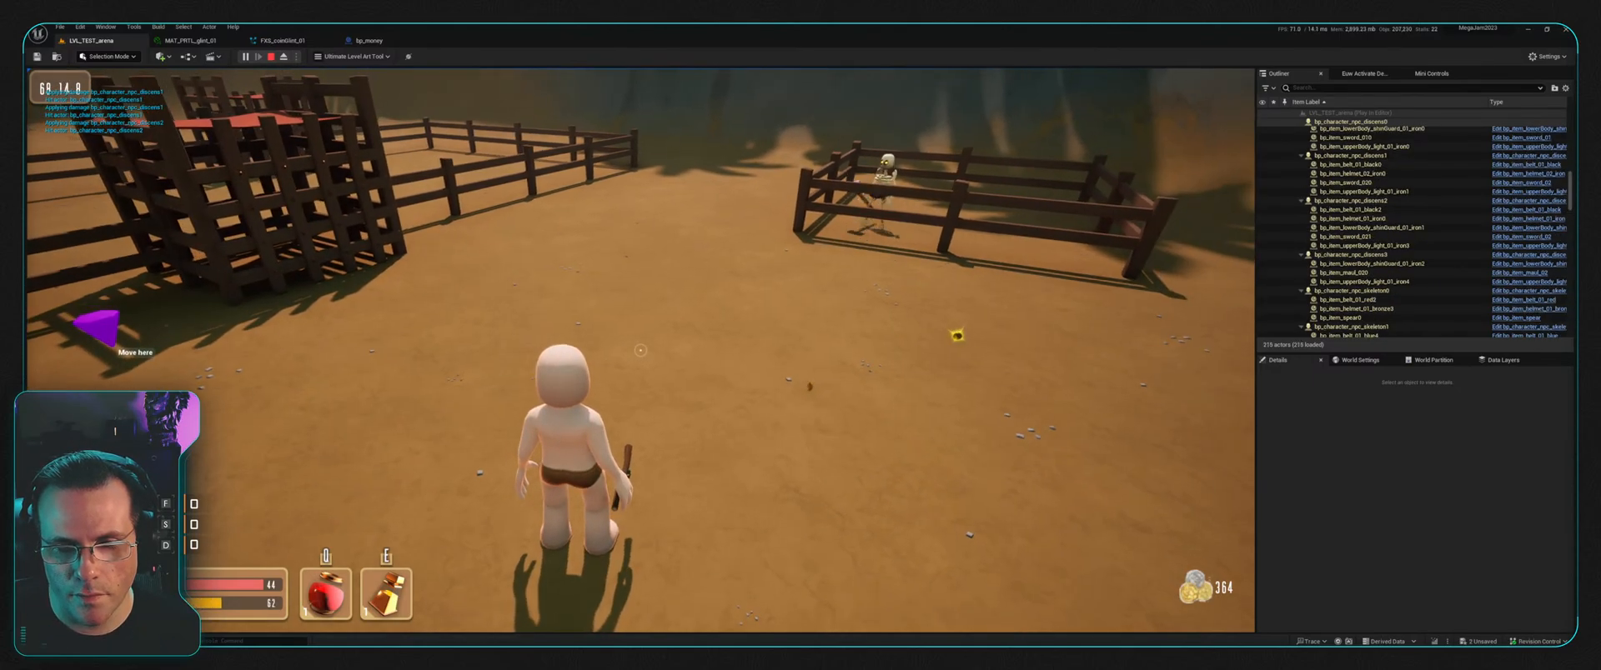
Step: Walk around the spawned coins to examine the glint from several sides, and end the play session
key(a)
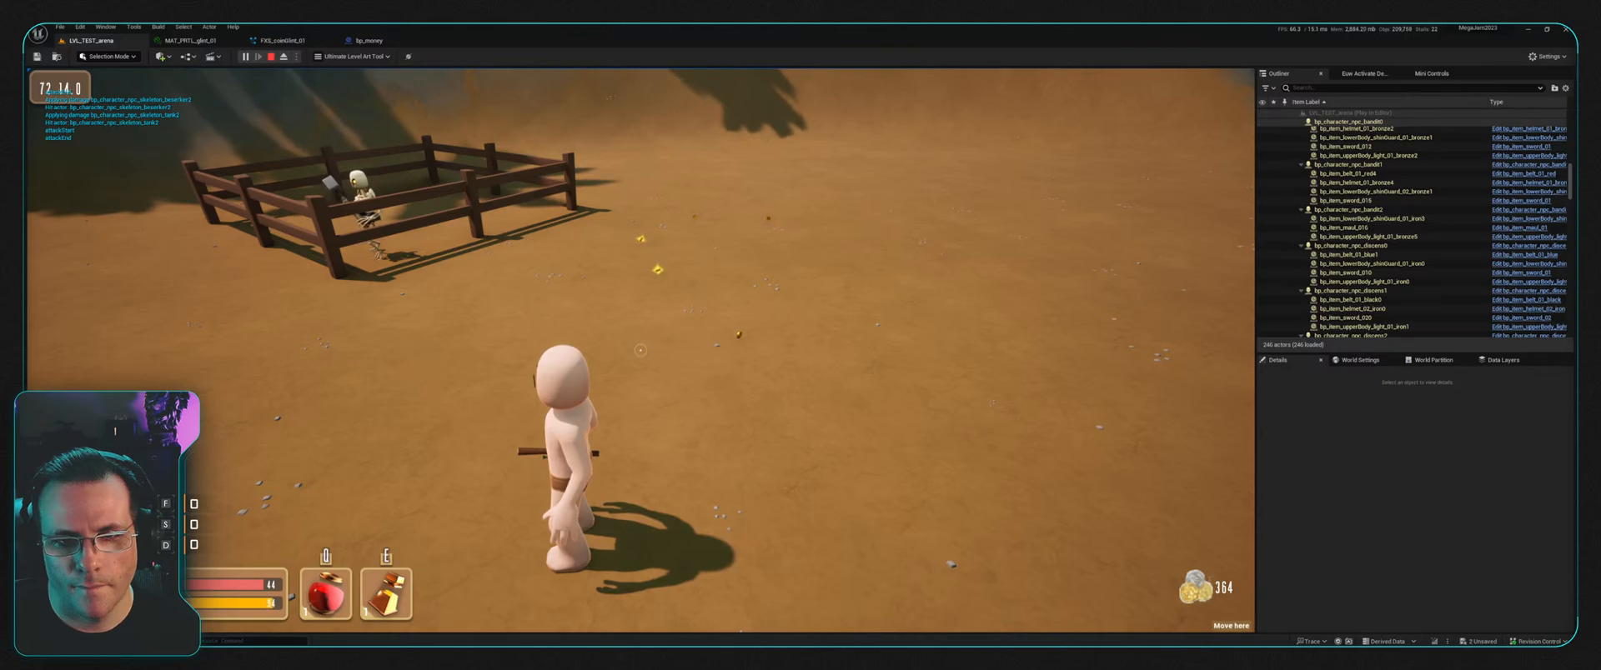
key(w)
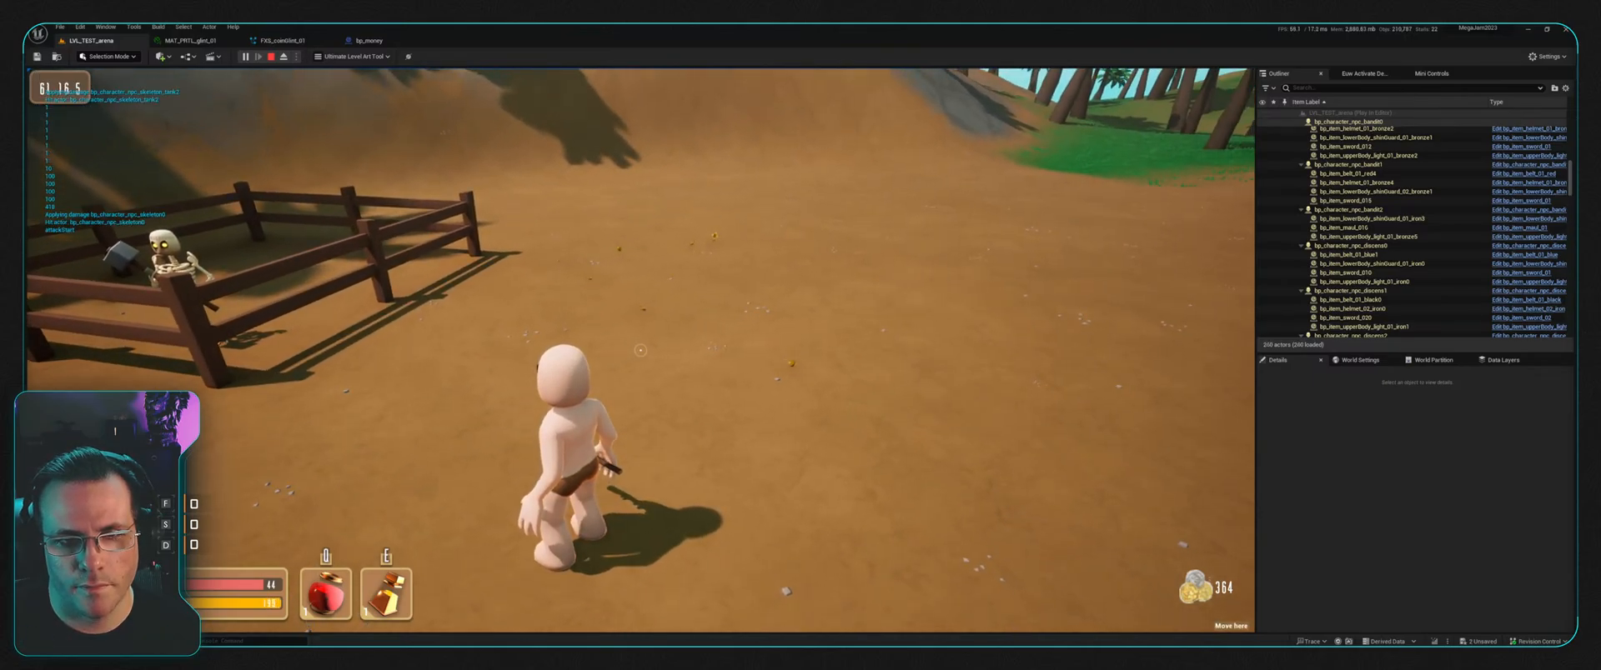
key(a)
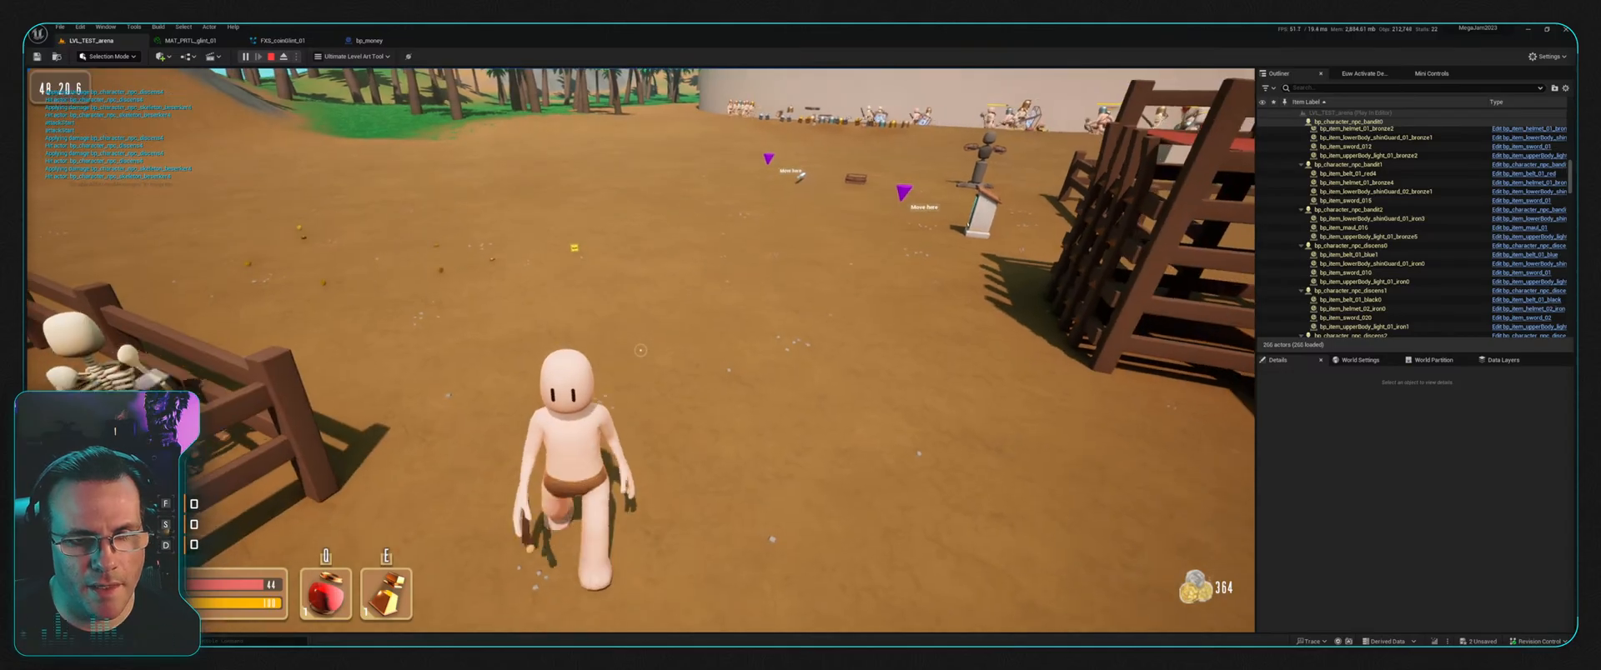
key(Escape)
Step: Place the villa_003 mesh from the Kitbash Villa folder over the money spawner as a shaded enclosure
right_drag(658, 110, 992, 225)
key(w)
key(s)
key(a)
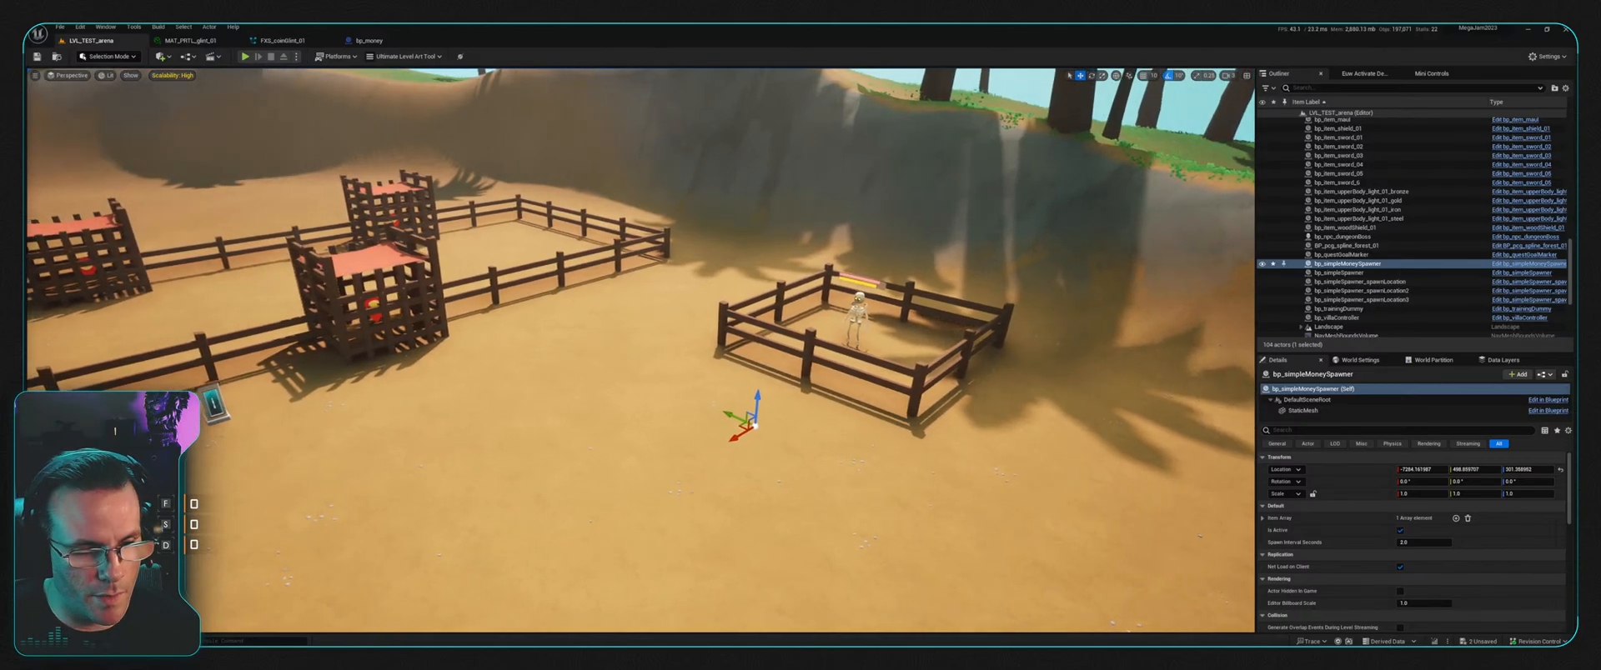
key(ctrl+space)
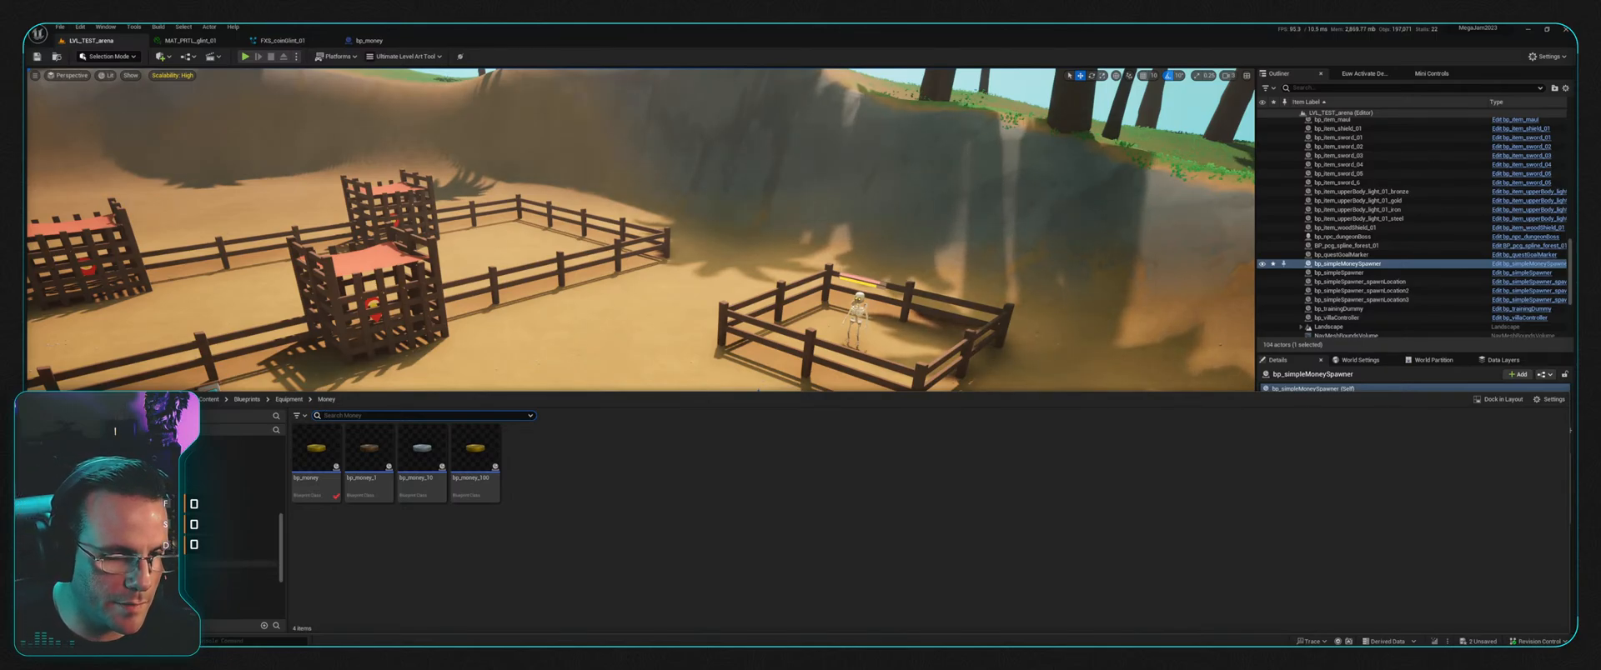
click(234, 563)
click(234, 571)
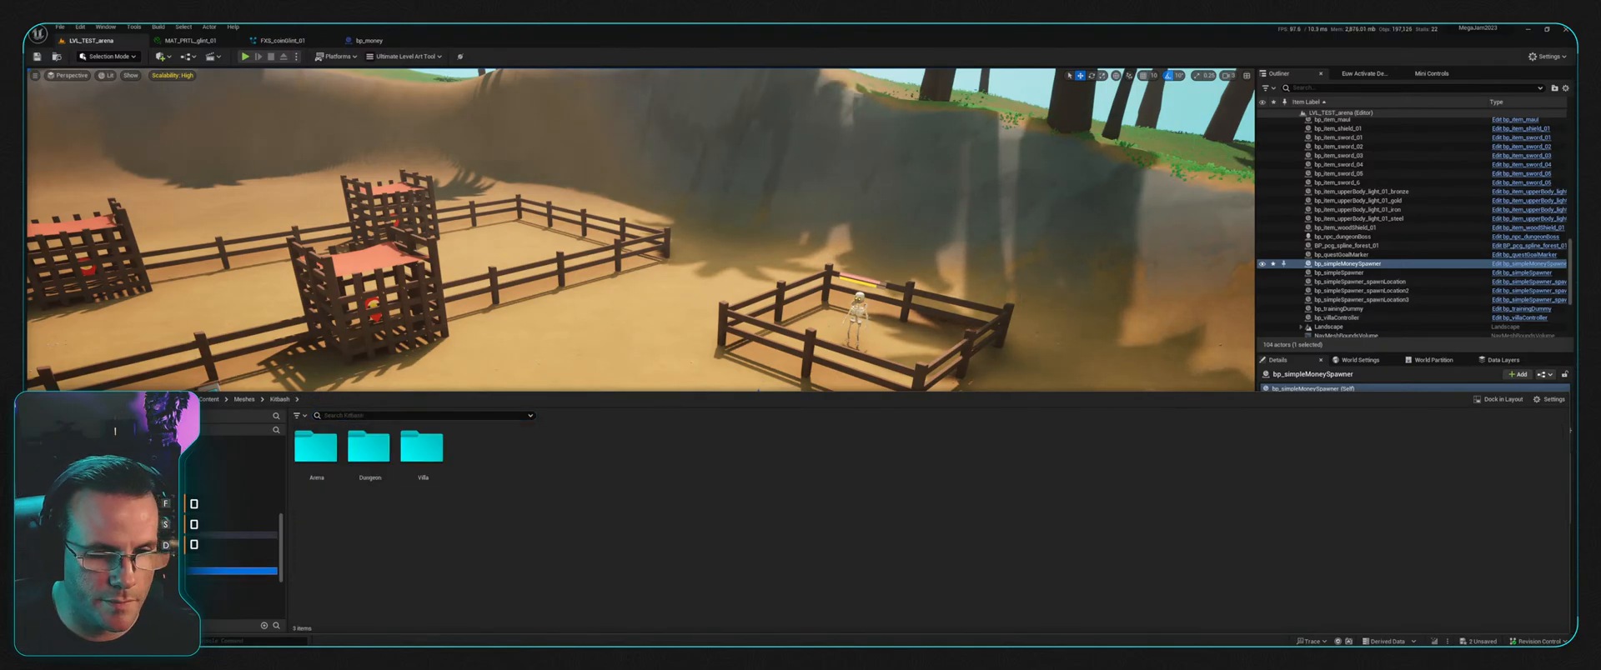
double_click(424, 452)
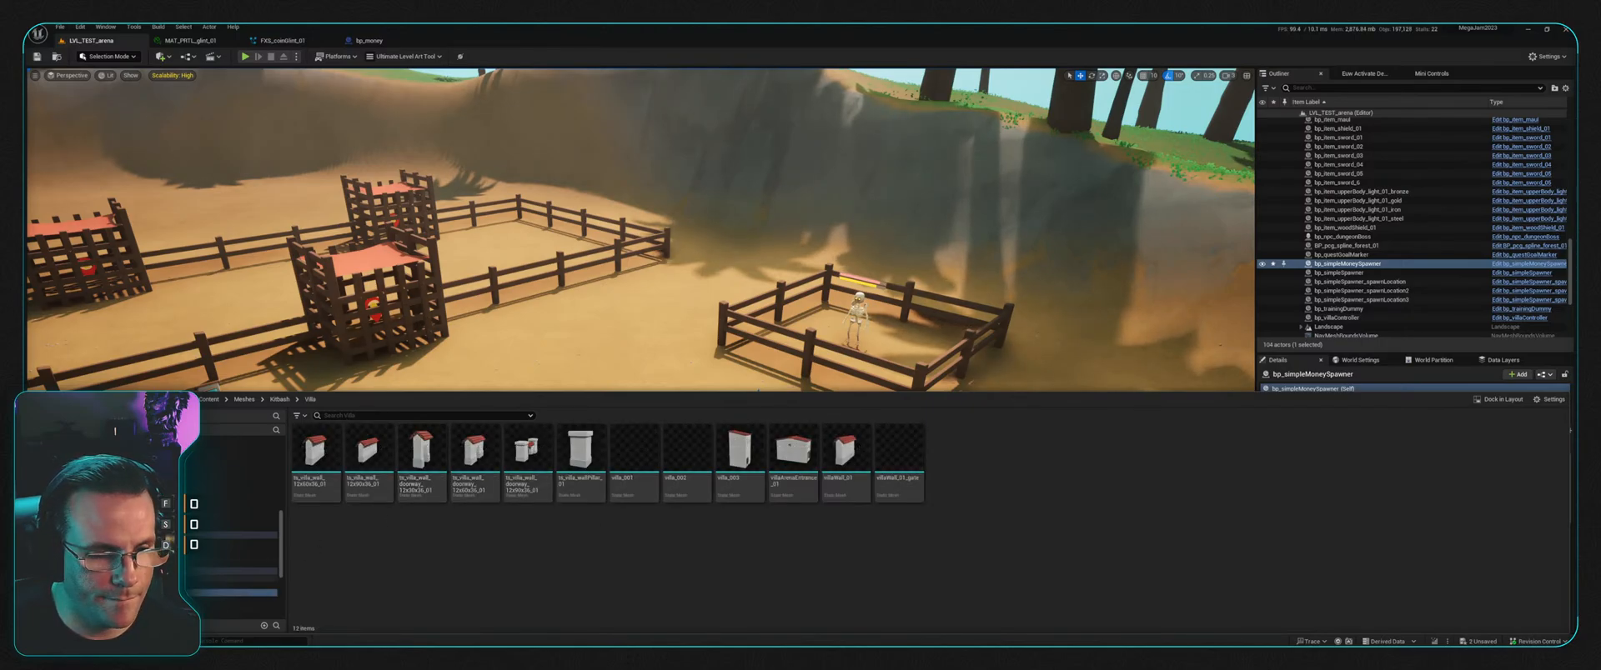
mouse_move(748, 453)
mouse_down()
mouse_move(664, 322)
mouse_move(754, 442)
mouse_move(779, 449)
mouse_up()
right_drag(778, 449, 875, 433)
drag(674, 410, 681, 424)
mouse_move(775, 439)
right_down()
mouse_move(876, 429)
mouse_move(792, 434)
right_up()
Step: Play-test the arena level, walk into the villa tower to view the coin glint in the dark, and stop the session
click(245, 57)
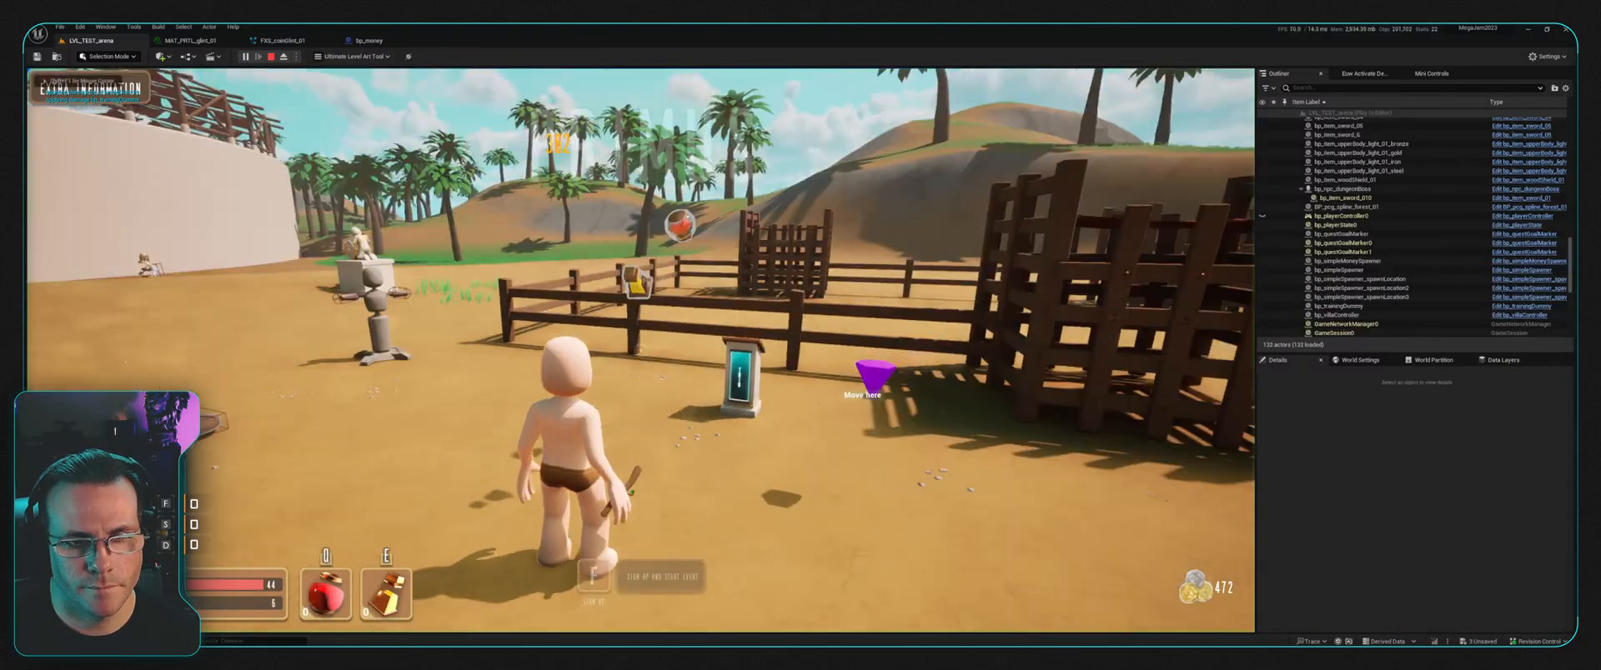
key(w)
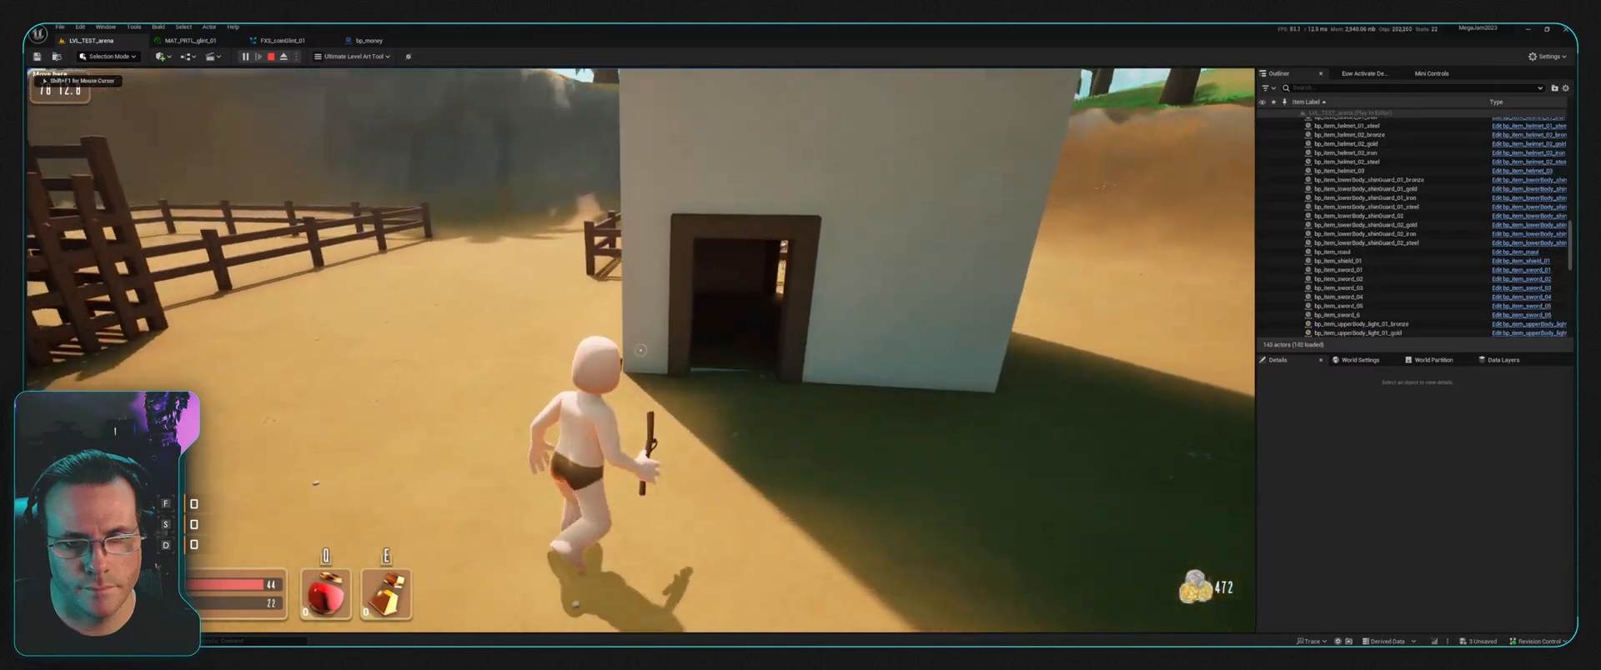
key(w)
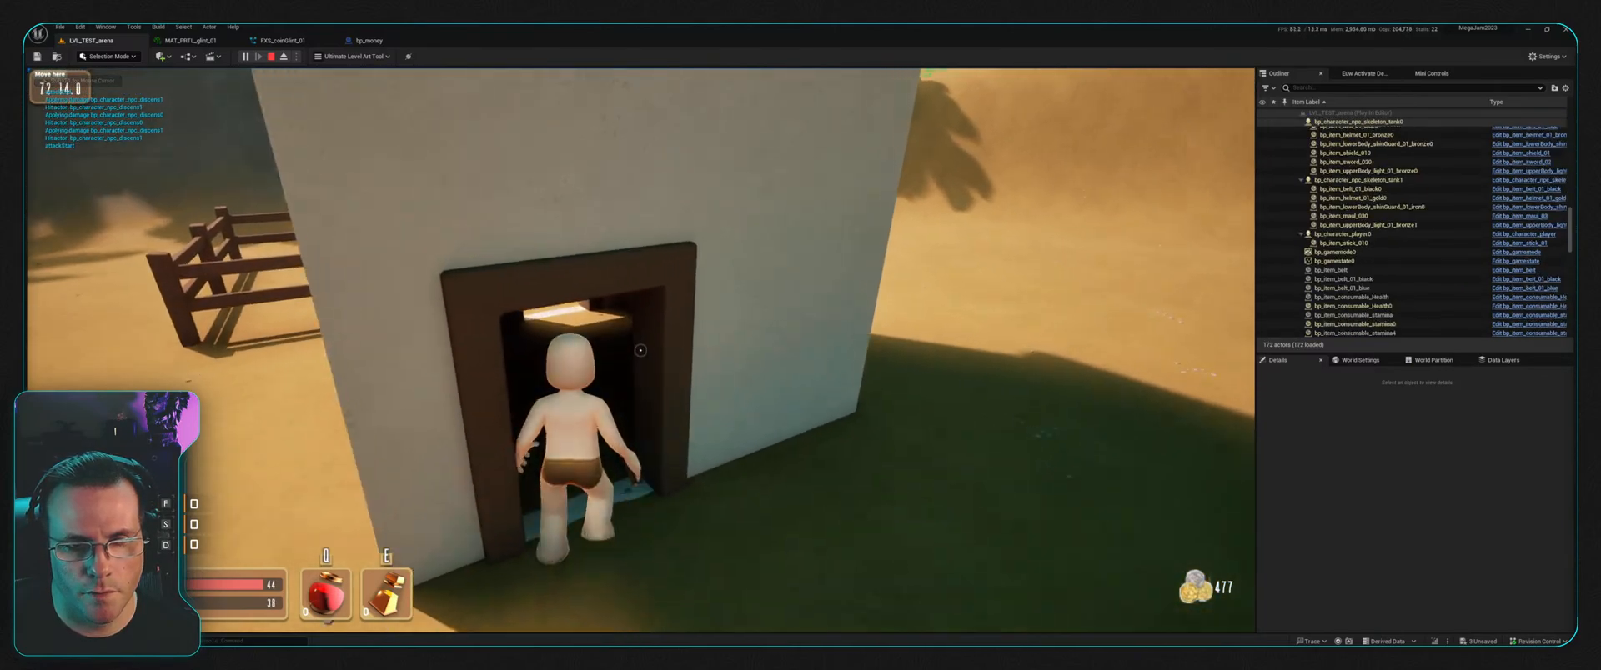
key(w)
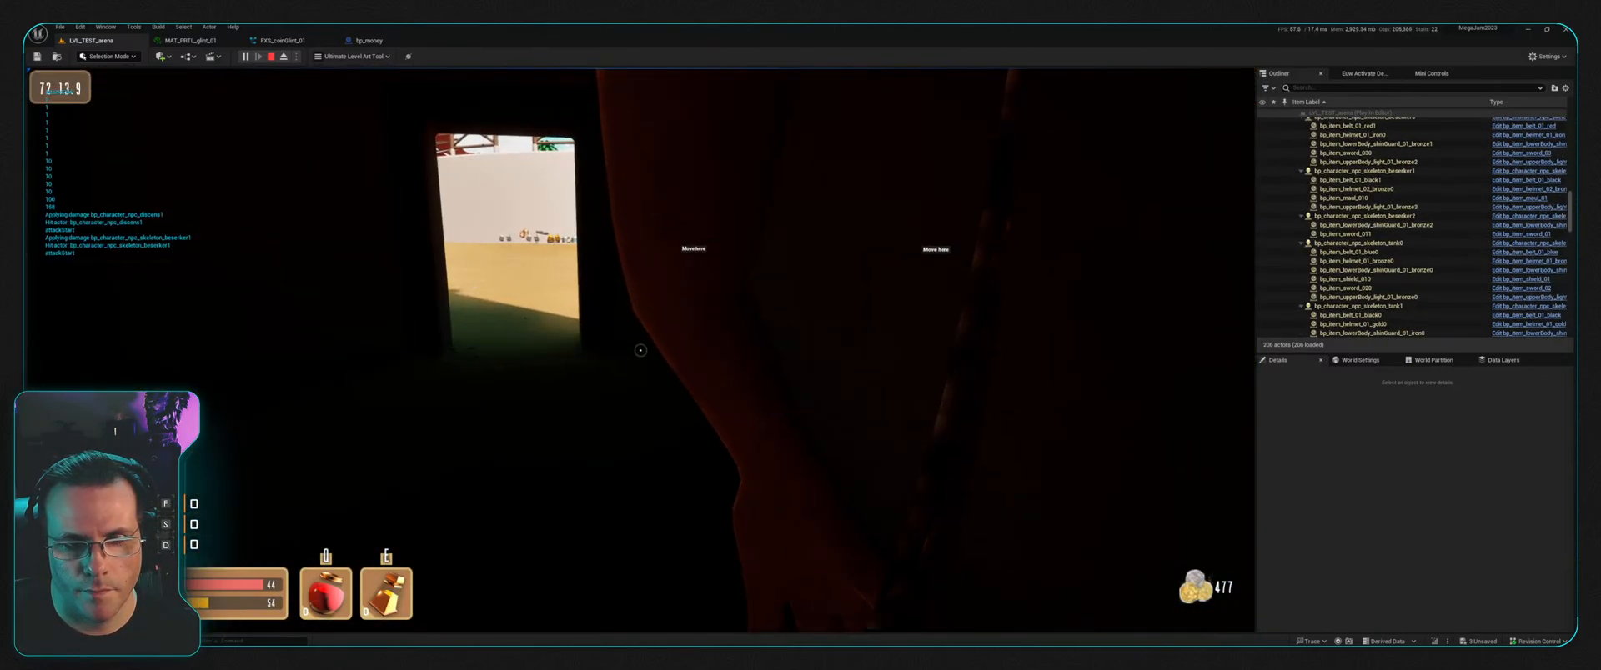
key(w)
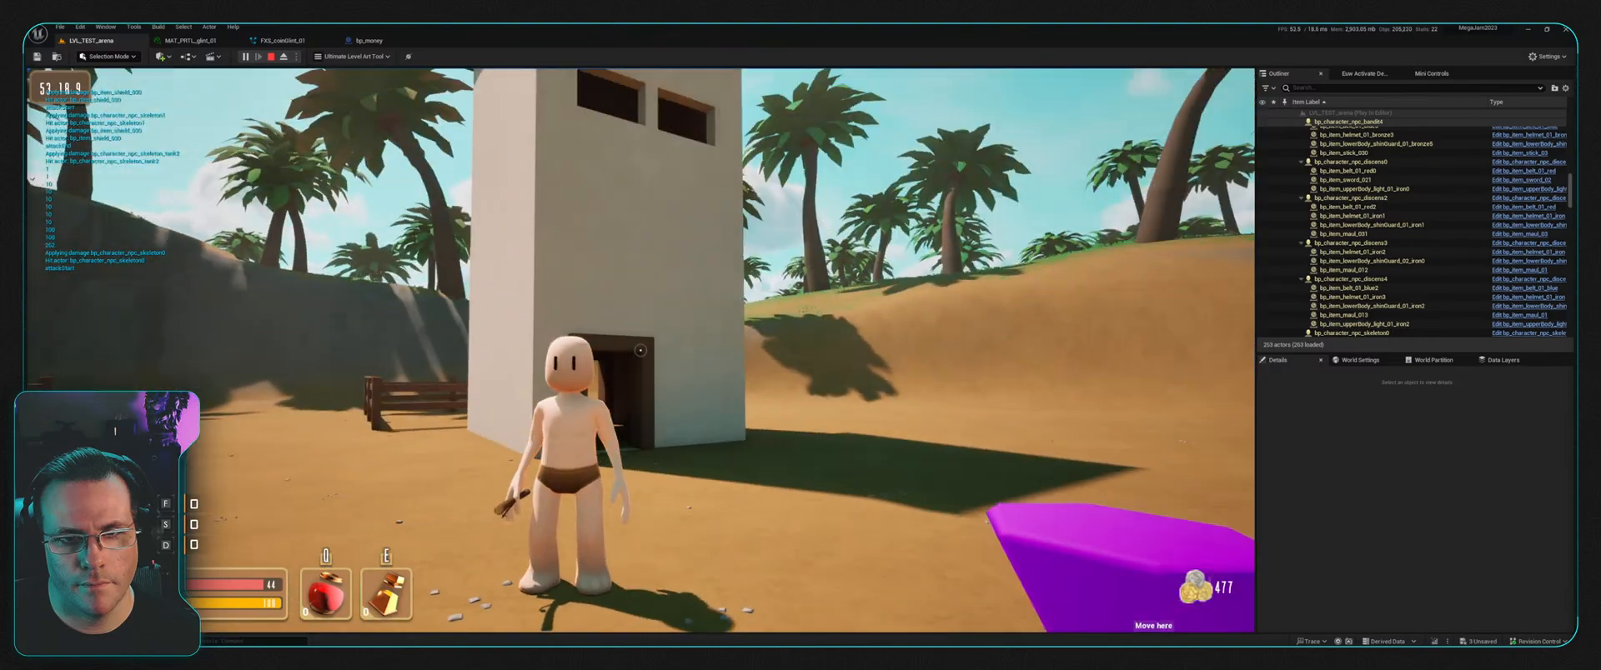
key(Escape)
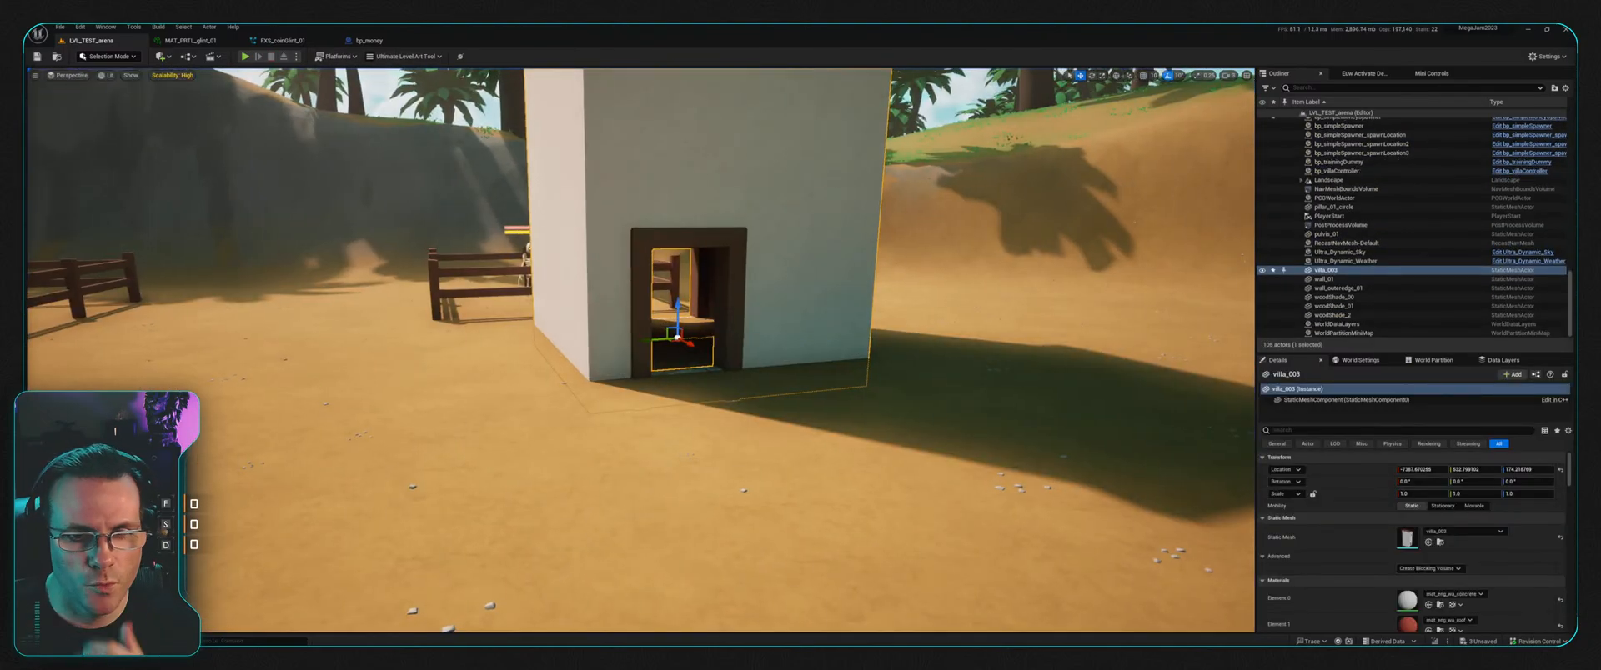
Step: Enlarge the villa_003 tower around the money spawner, scaling it to about 4.6 by 3.2 by 2.1
mouse_move(639, 289)
right_down()
mouse_move(742, 209)
mouse_move(584, 309)
mouse_move(608, 275)
mouse_move(639, 289)
right_up()
key(w)
key(s)
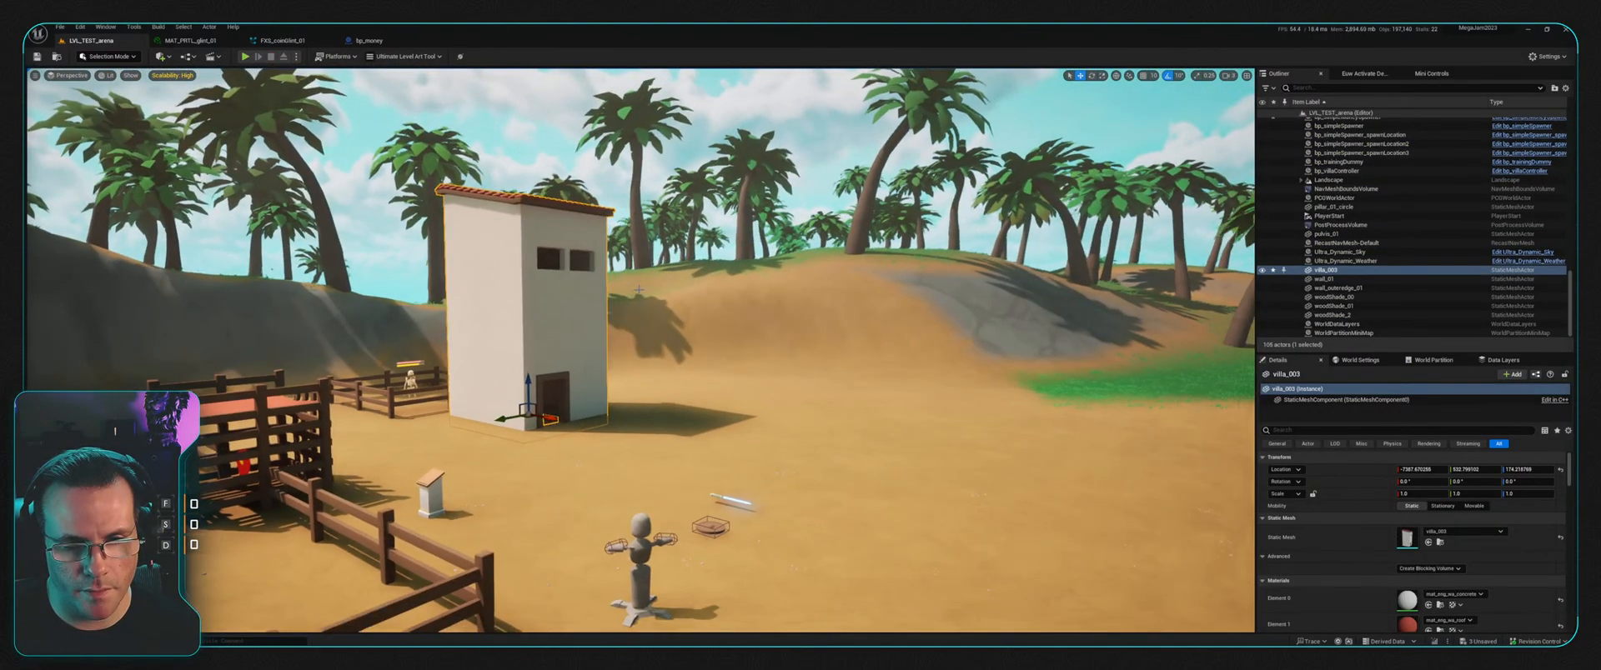
key(r)
drag(527, 415, 632, 401)
key(w)
key(d)
mouse_move(632, 401)
right_down()
mouse_move(534, 400)
mouse_move(632, 401)
right_up()
mouse_move(570, 373)
mouse_down()
mouse_move(533, 374)
mouse_move(552, 375)
mouse_up()
right_drag(552, 374, 501, 374)
key(s)
key(a)
right_drag(572, 229, 555, 229)
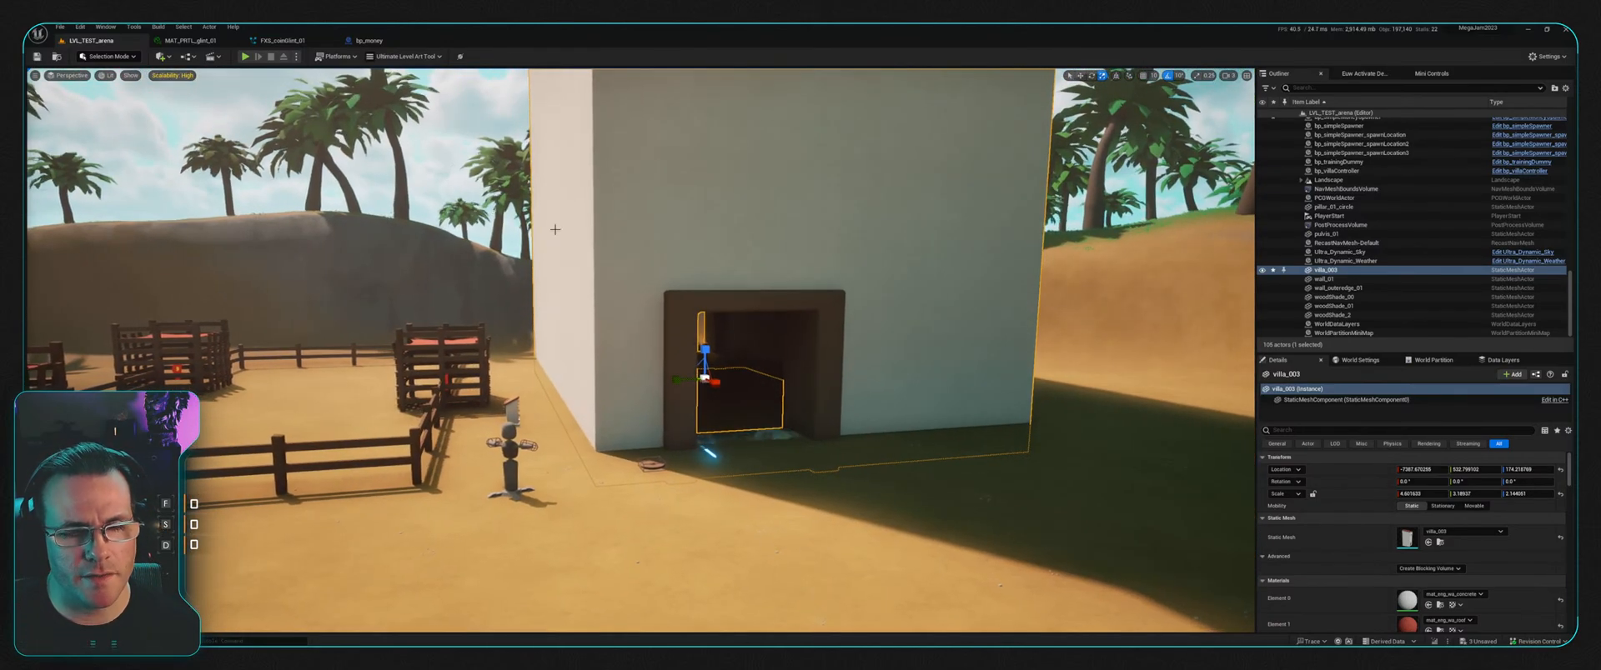
Step: Play-test the level inside the enlarged tower to judge the coin glints in darkness, and end the session
click(245, 57)
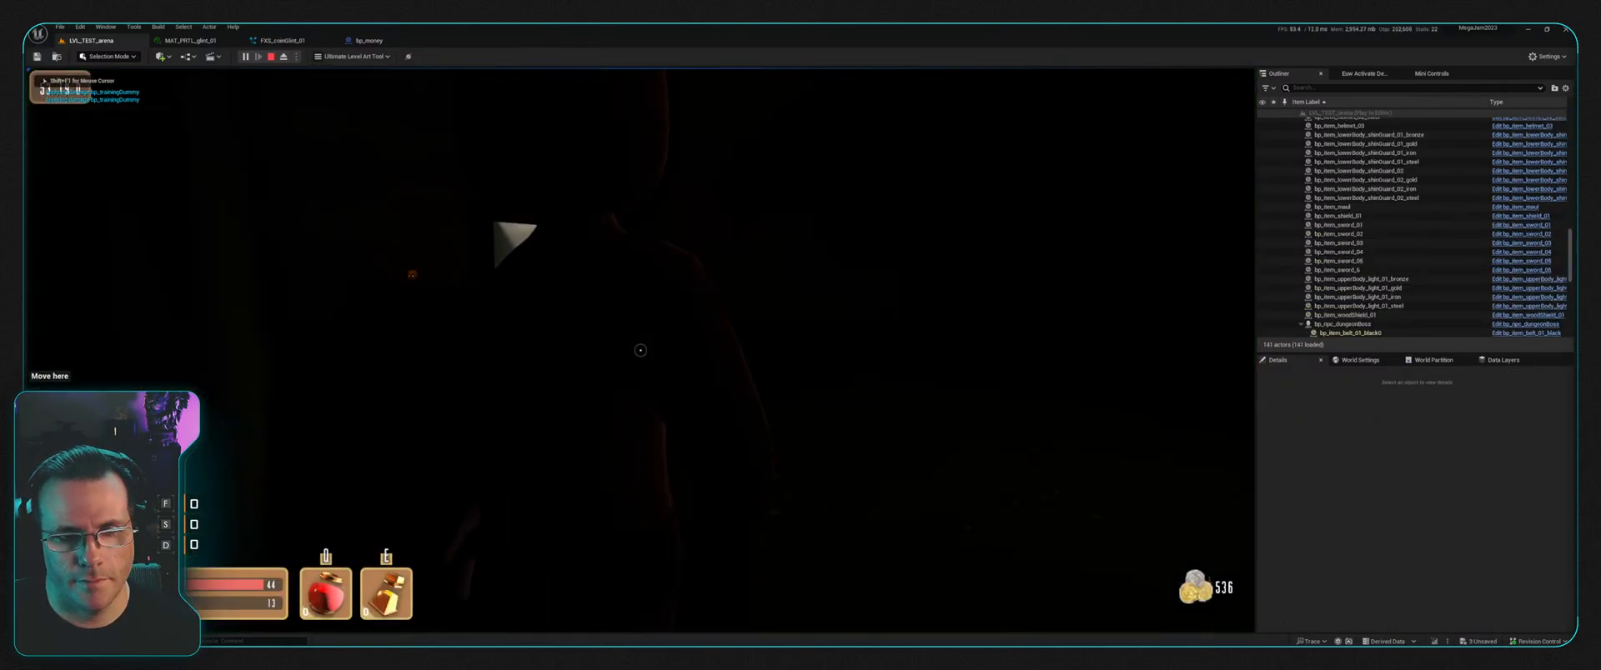
key(w)
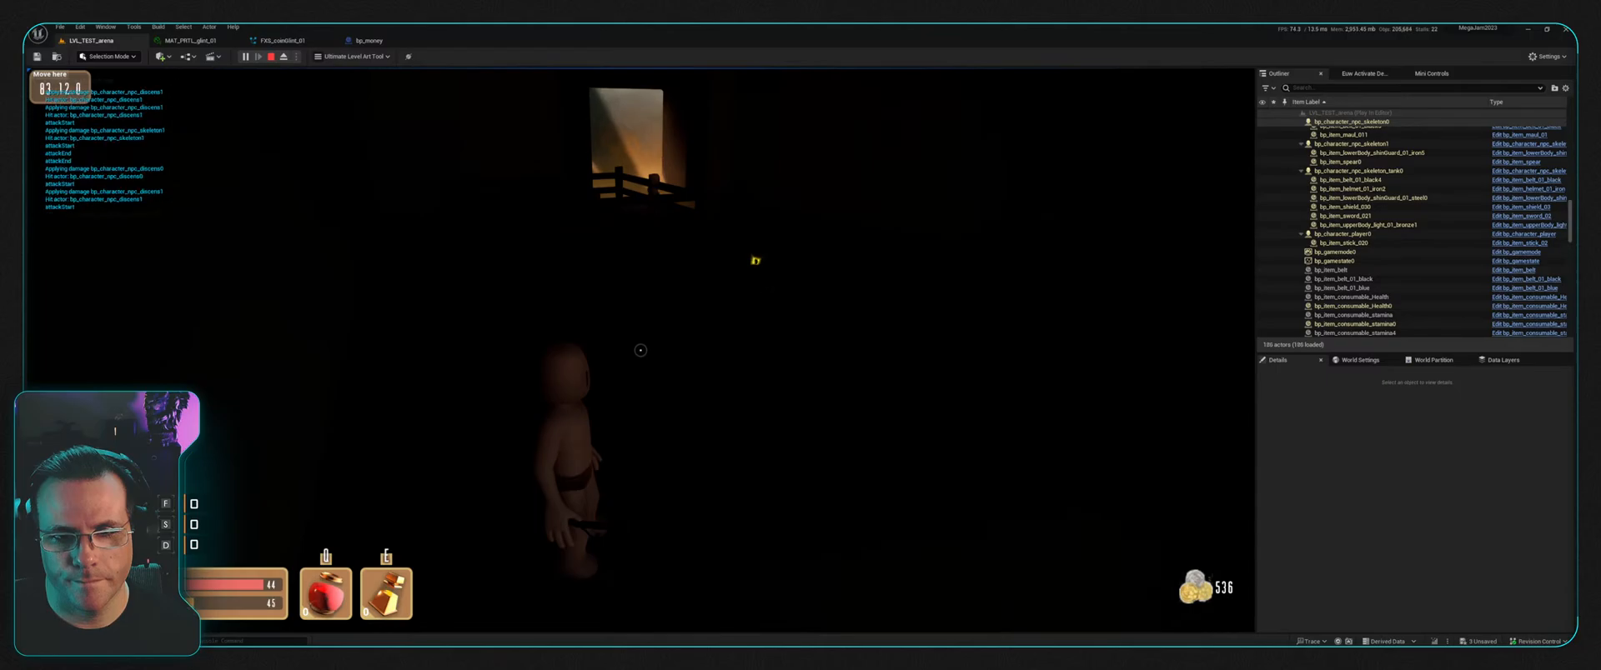
key(w)
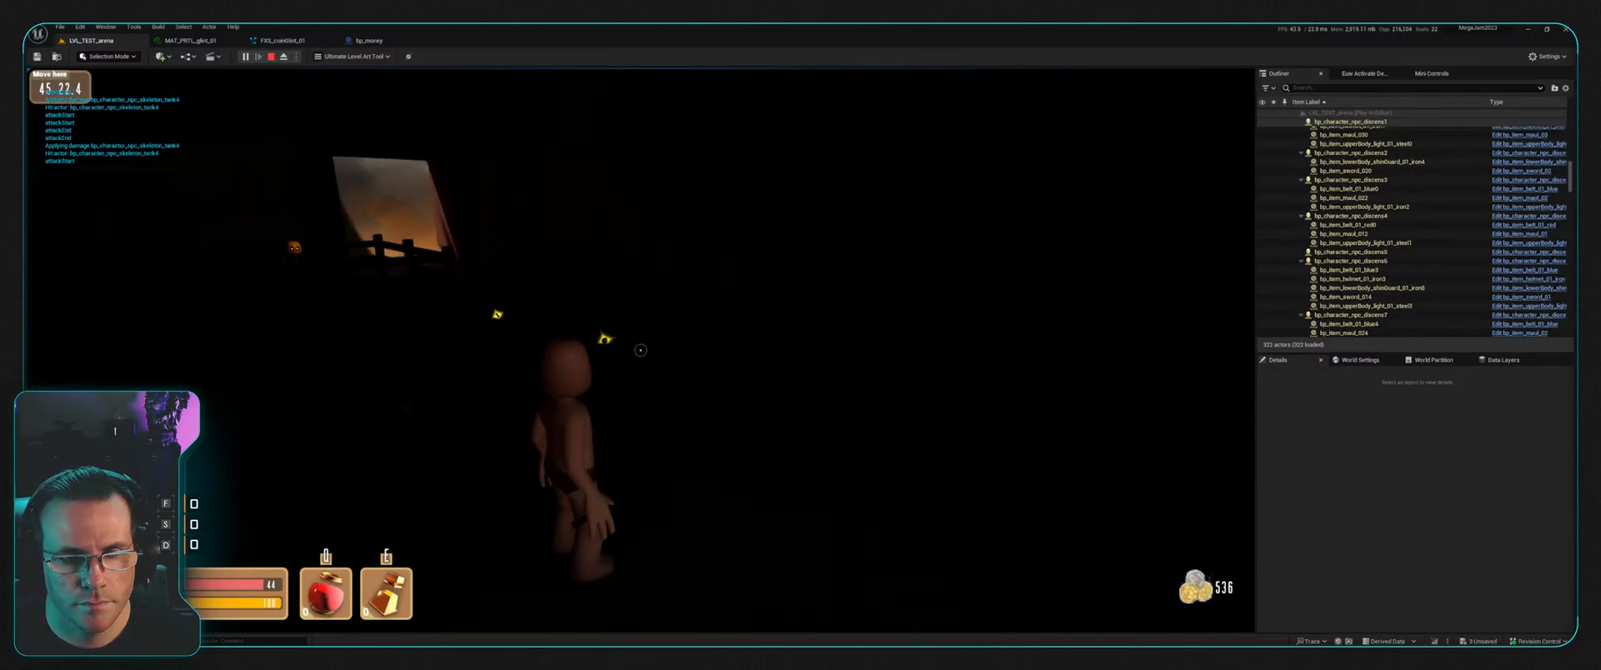
key(Escape)
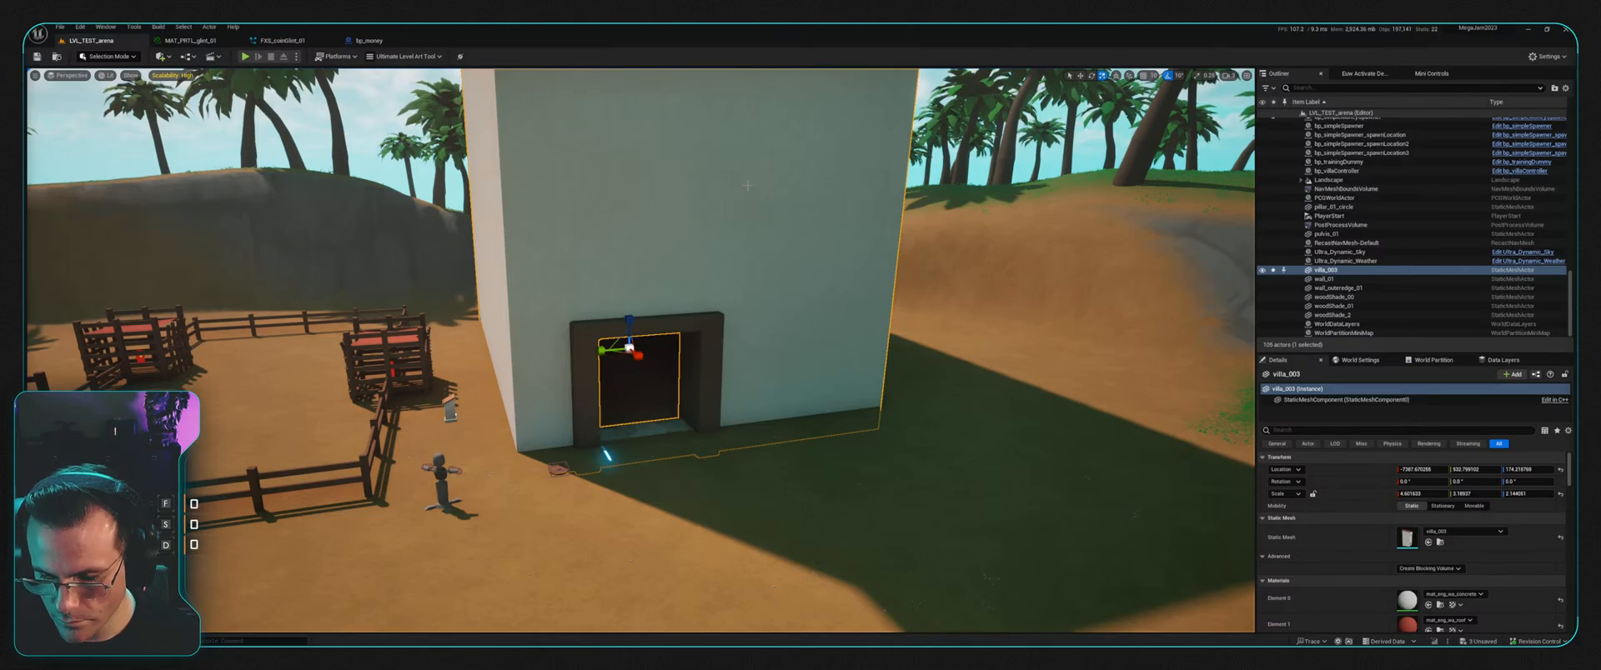
Step: Delete the villa_003 tower from the arena level and return to a view of the open ground around the spawner
key(Delete)
right_drag(701, 215, 790, 186)
key(w)
key(g)
key(w)
key(w)
key(s)
key(s)
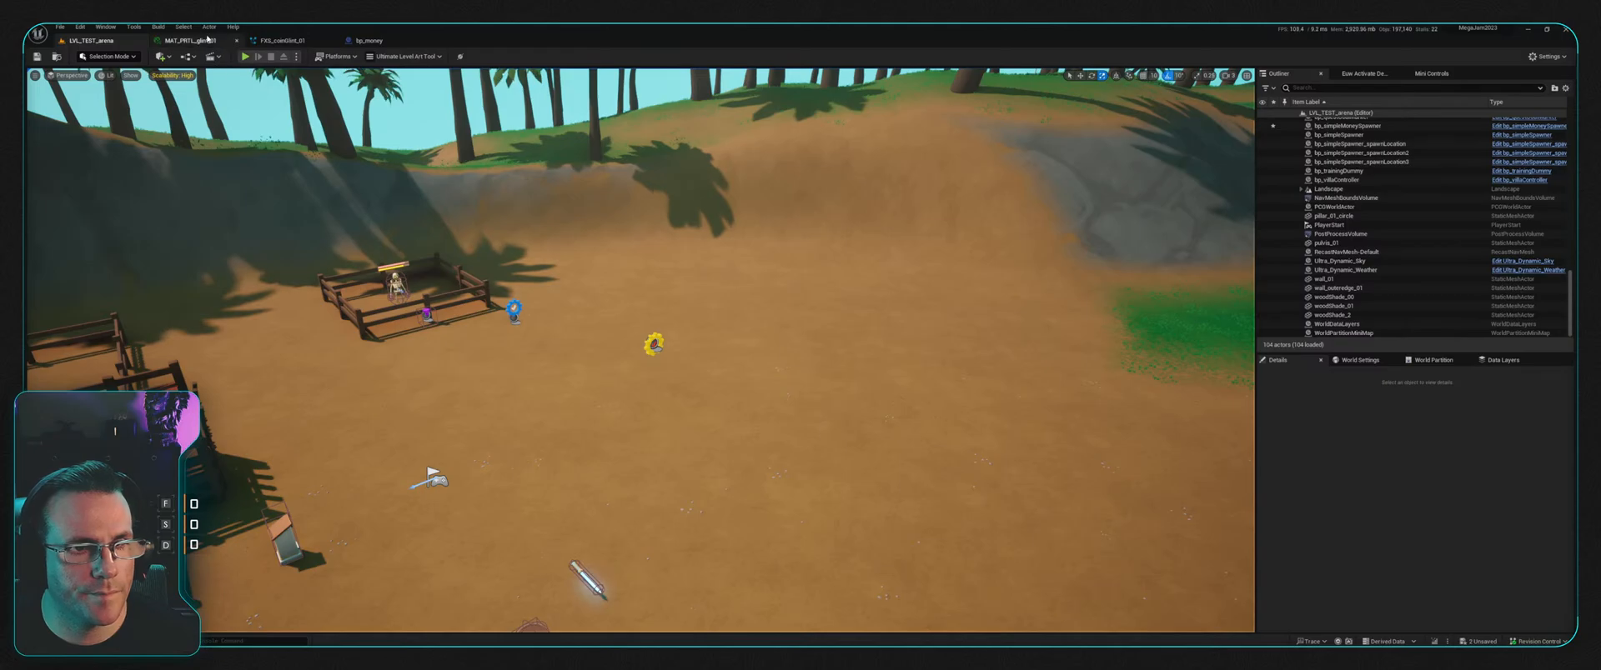
Step: Save FXS_coinGlint_01 and play-test LVL_TEST_arena to examine the spawned coins in the open, ending the session when done
click(275, 40)
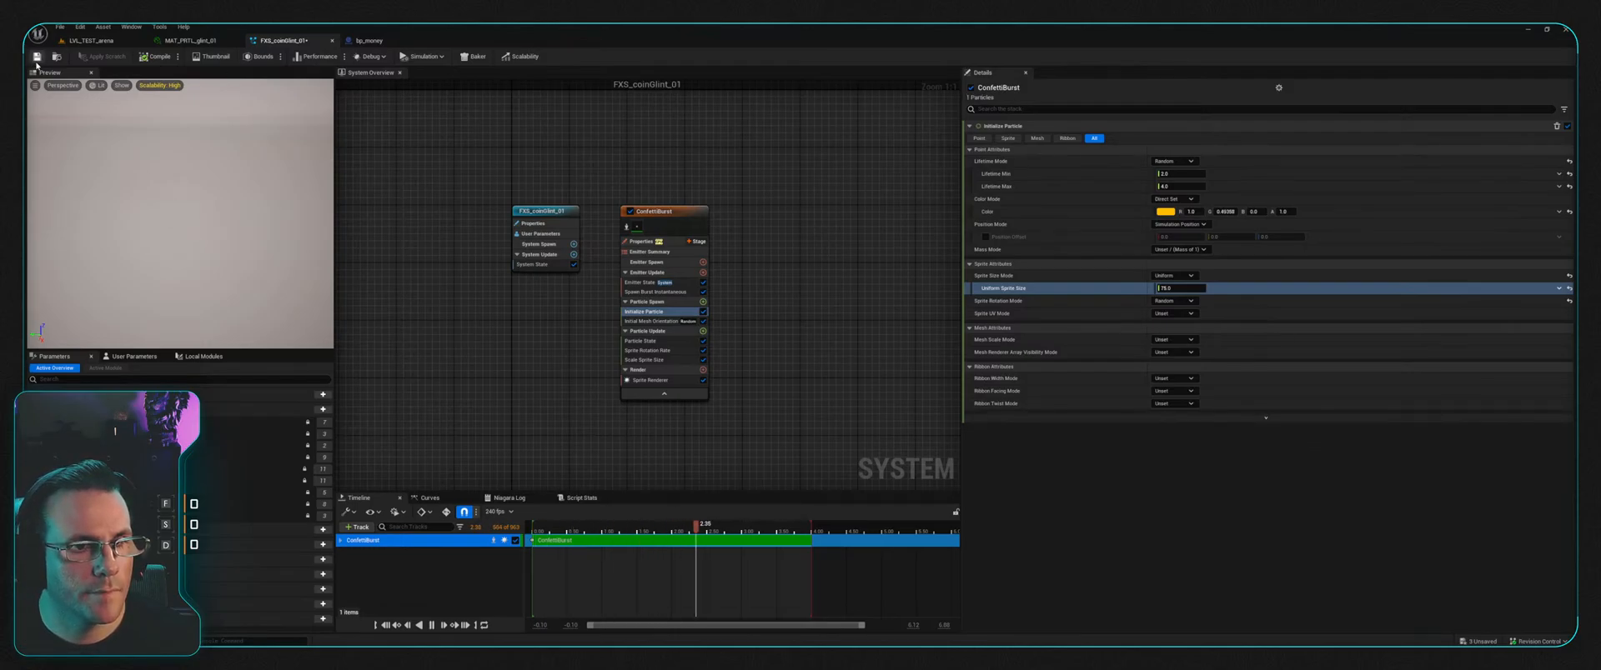
click(88, 40)
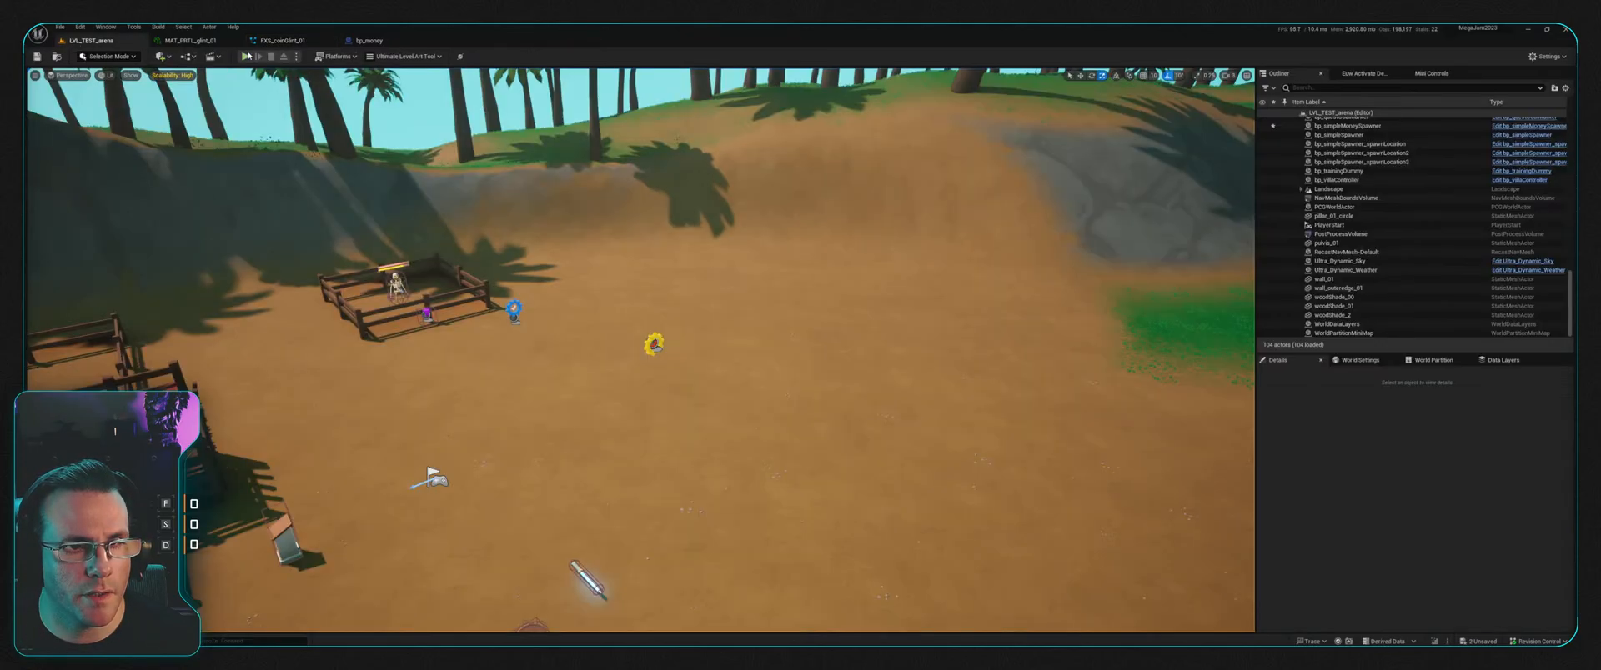
click(245, 56)
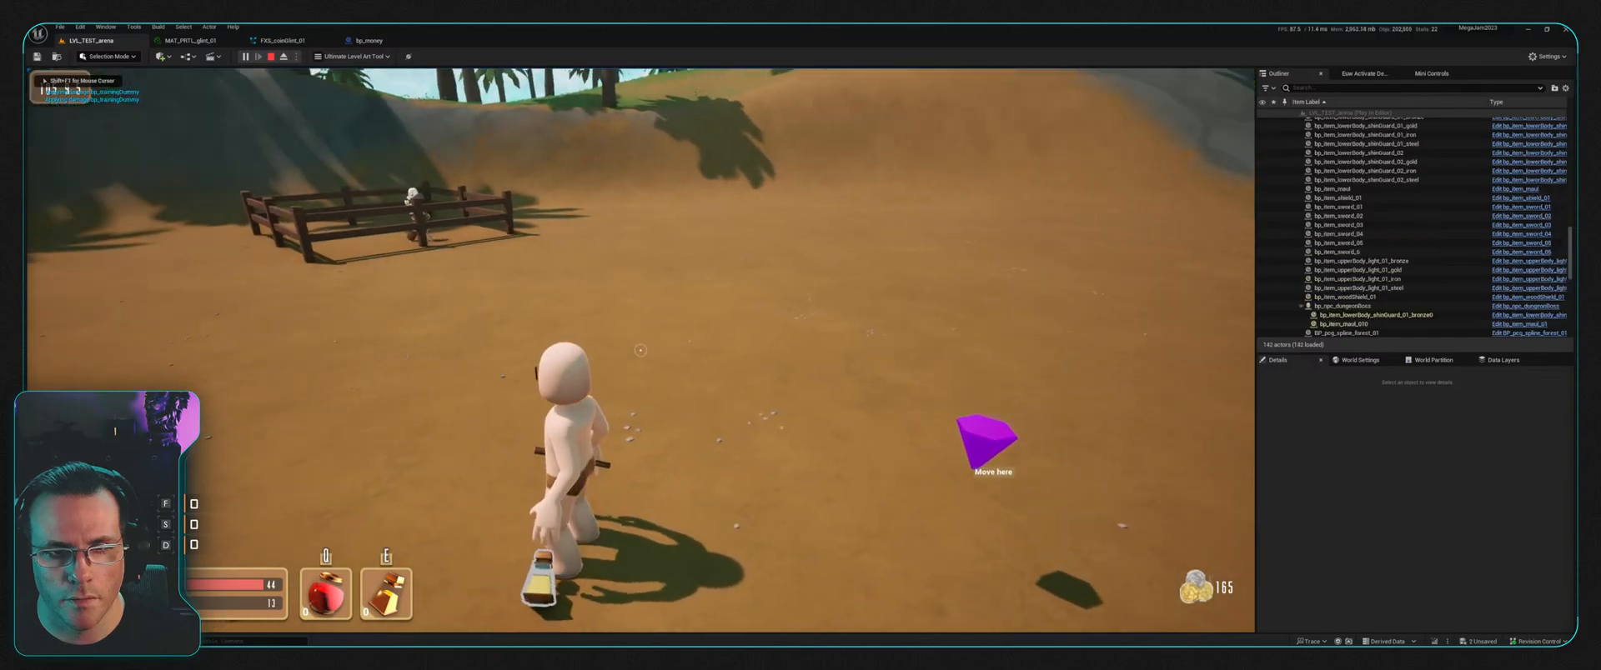
key(w)
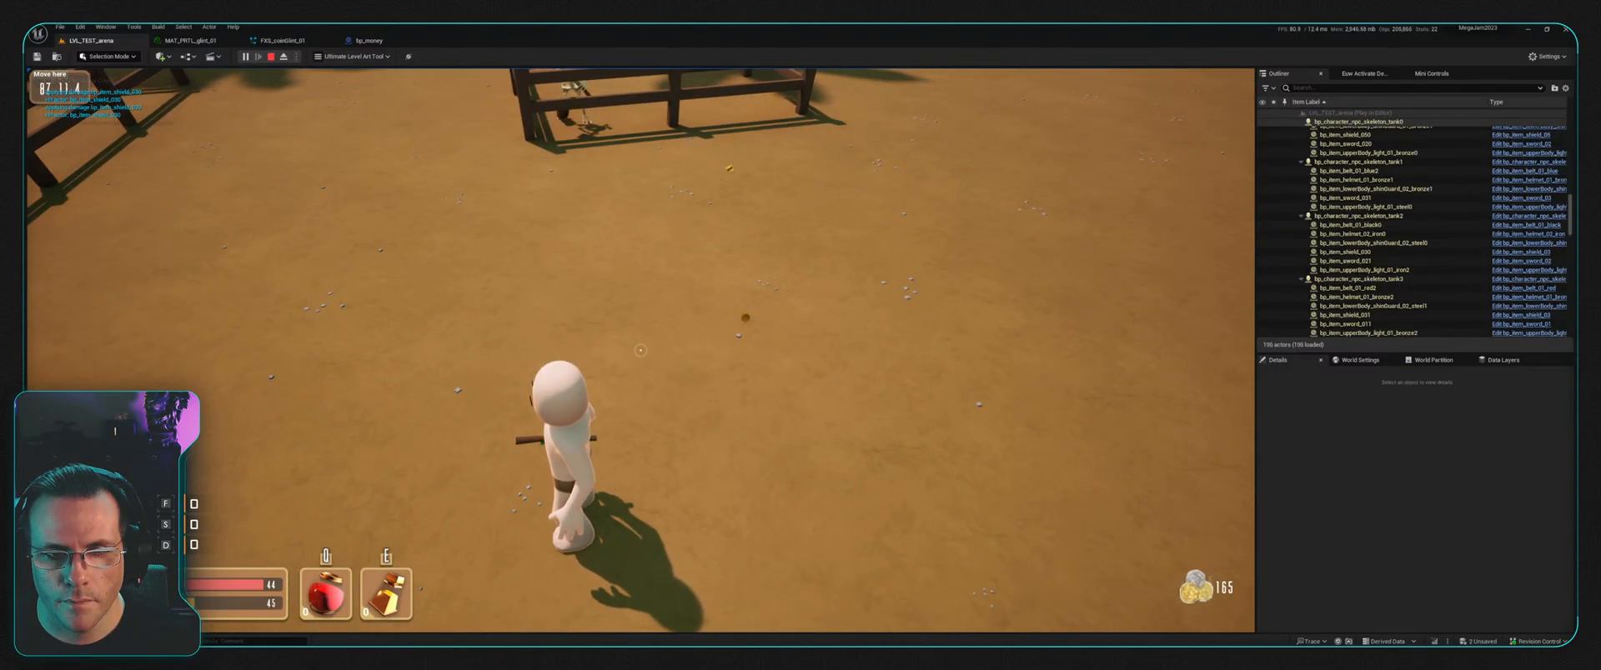
key(w)
key(w)
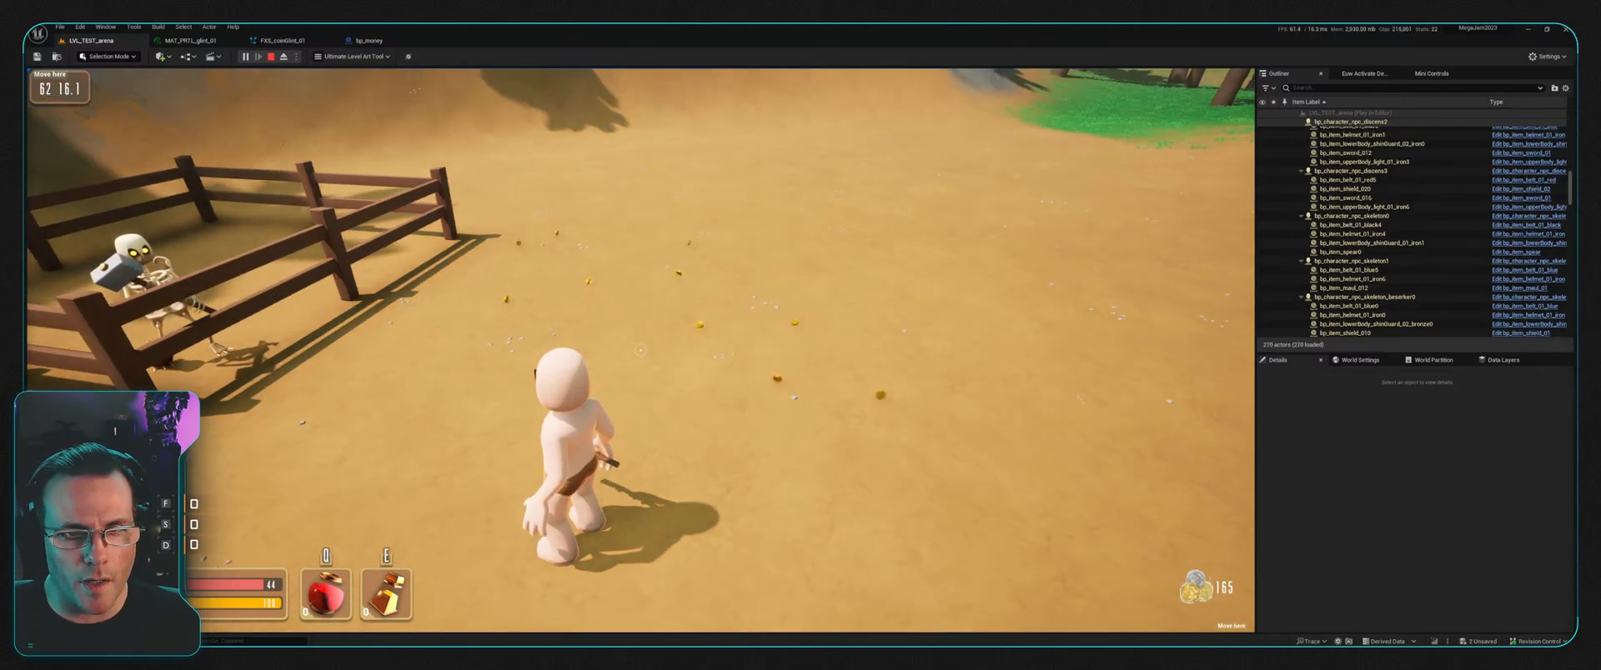
key(Escape)
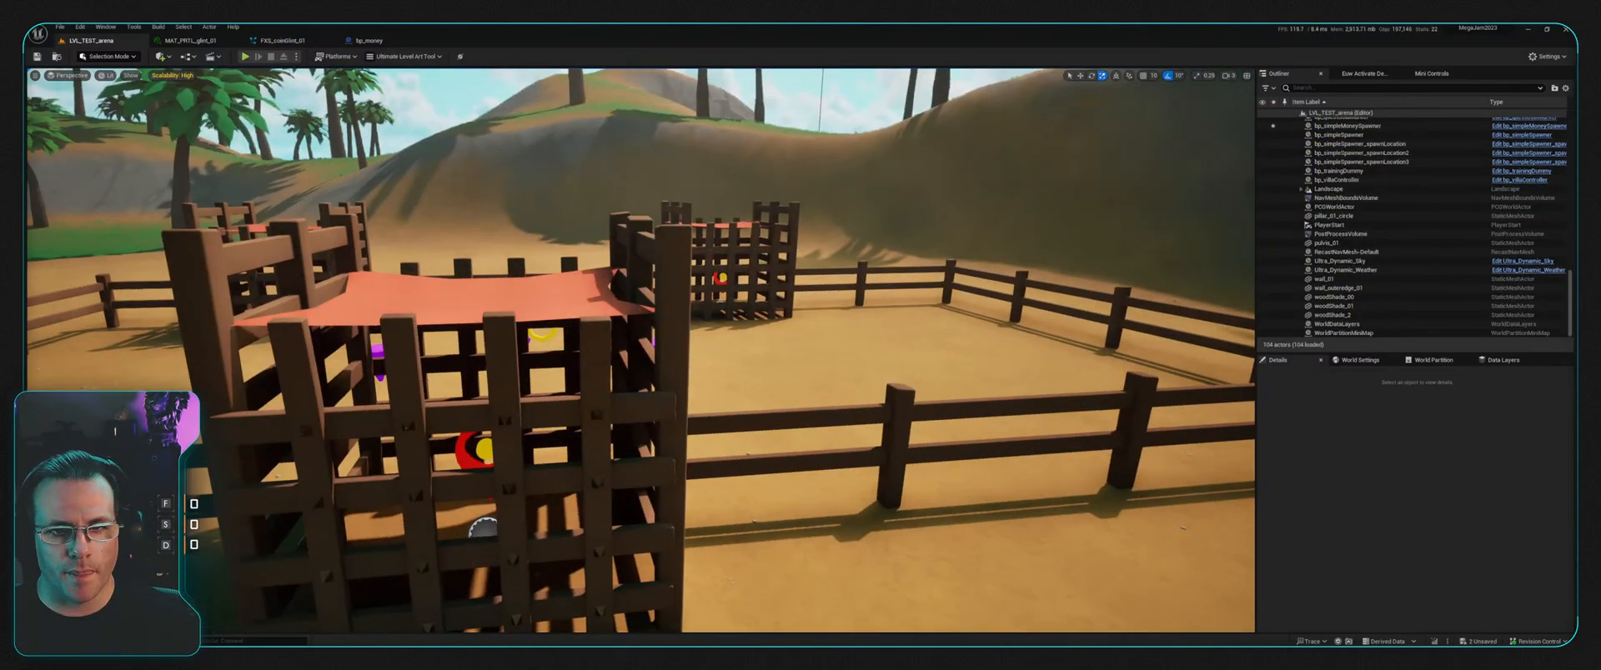
Step: Place a bp_money coin on the dark, shaded ground beside the arena stands
right_drag(640, 350, 350, 388)
key(w)
right_drag(251, 533, 425, 513)
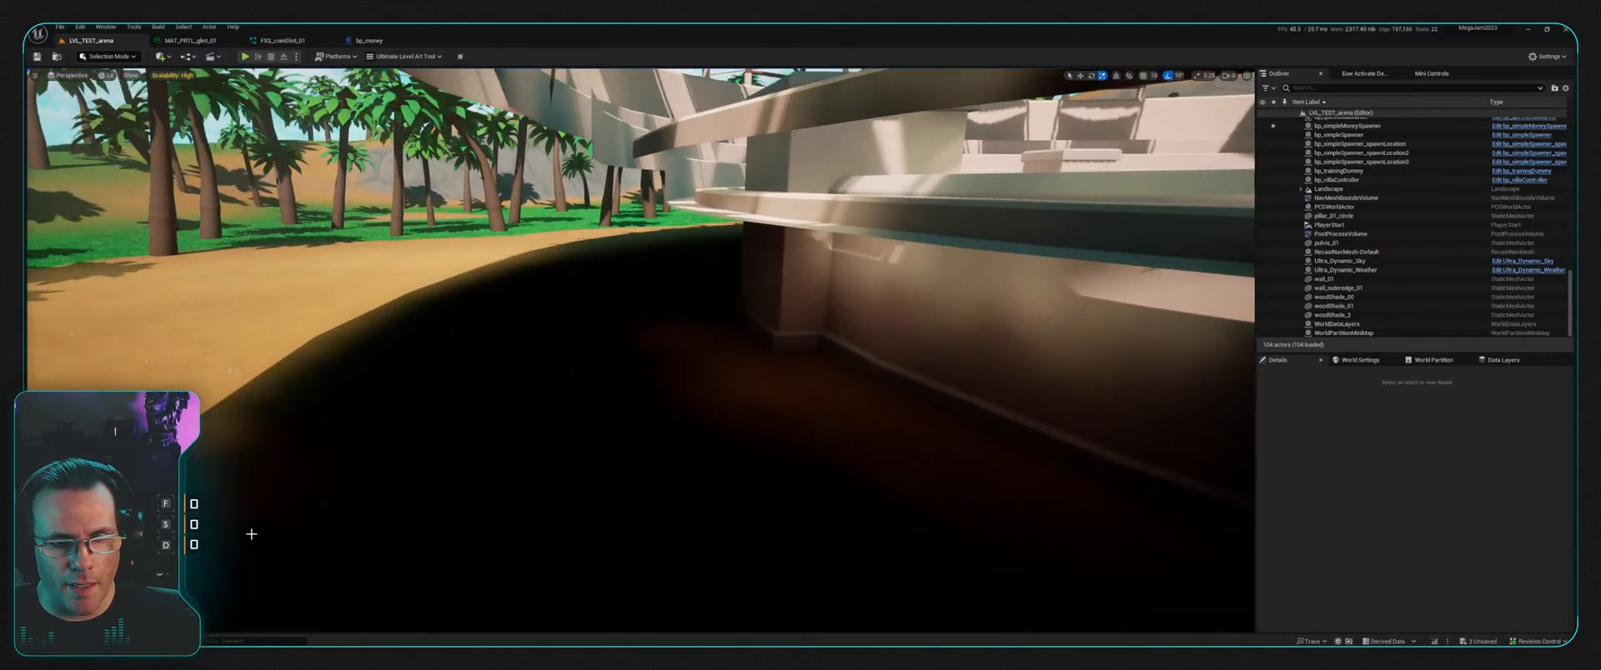
key(ctrl+space)
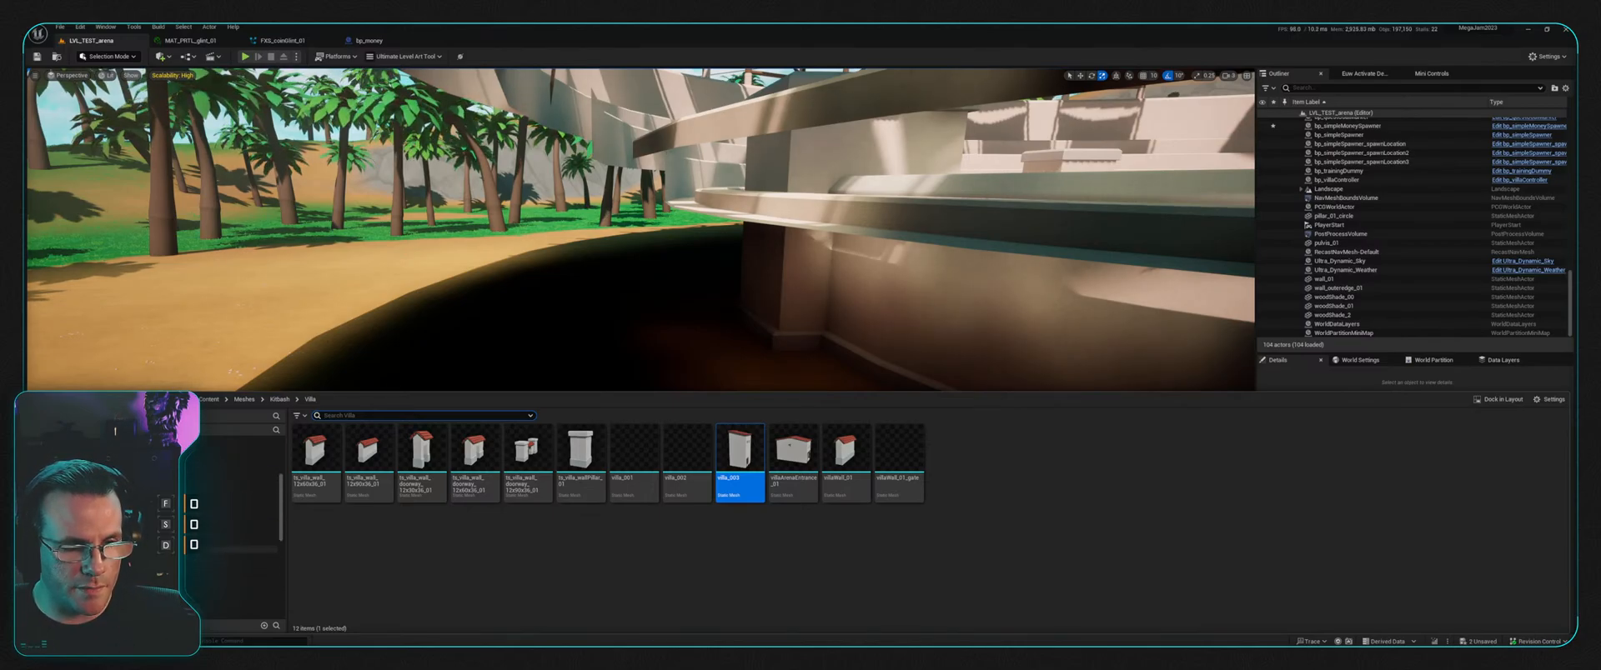
right_drag(542, 271, 239, 550)
key(ctrl+space)
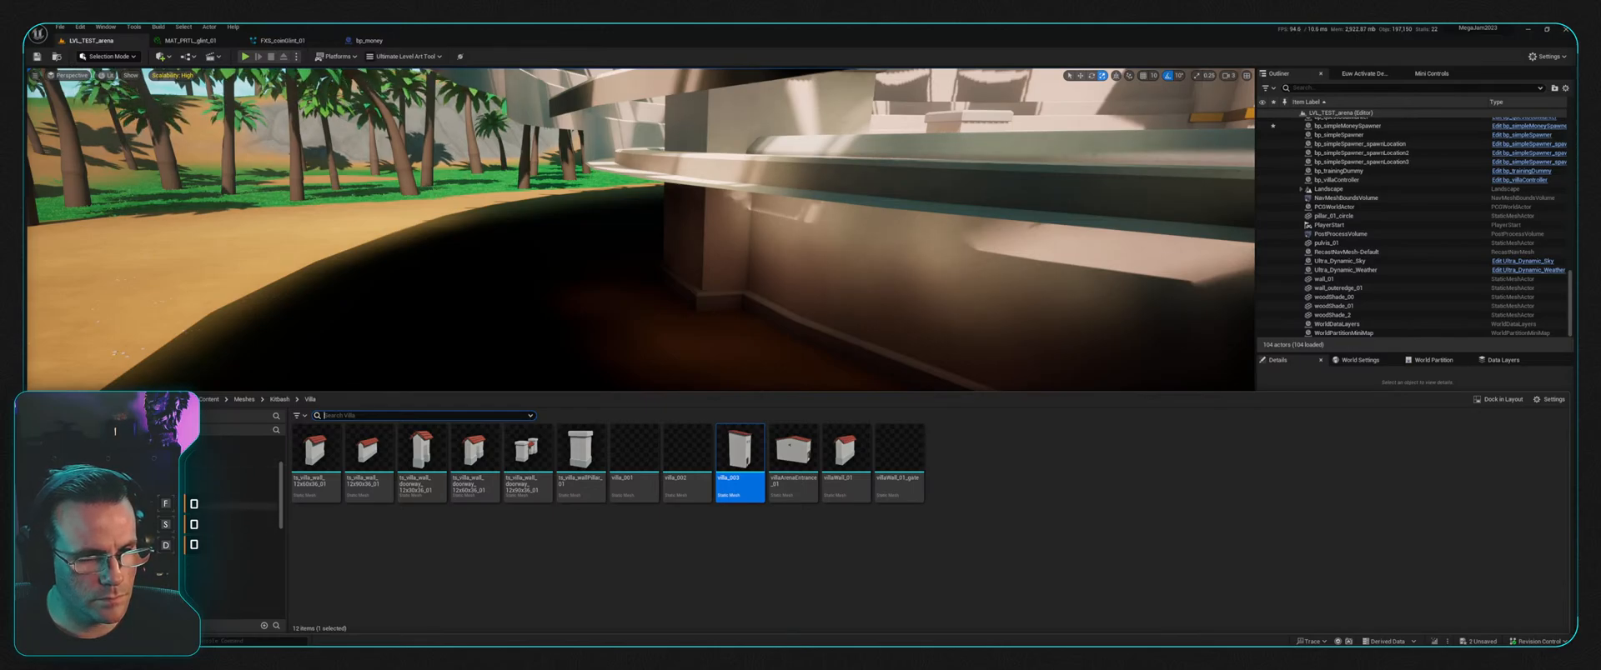
click(233, 501)
drag(317, 464, 489, 402)
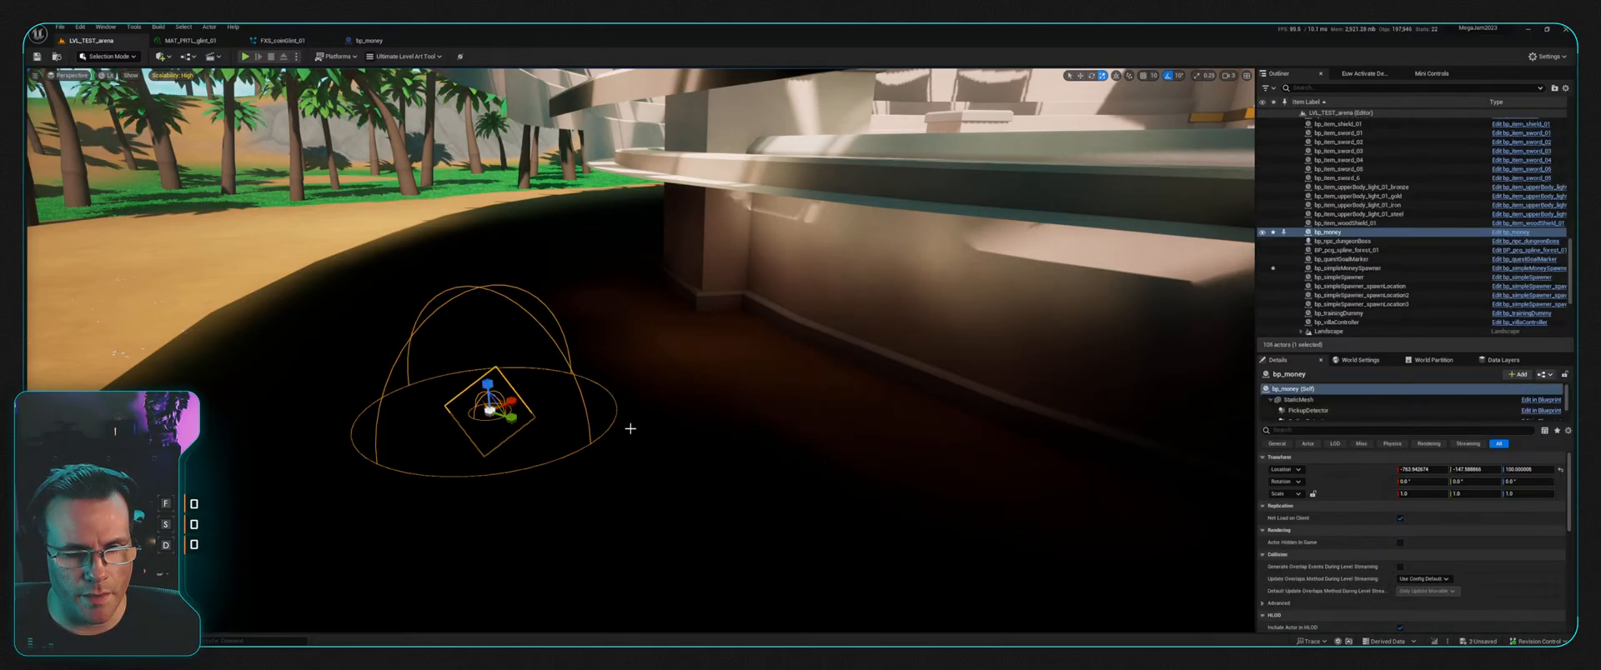
Step: Raise the placed bp_money coin slightly above the ground and show it in game view
right_drag(646, 363, 597, 394)
key(g)
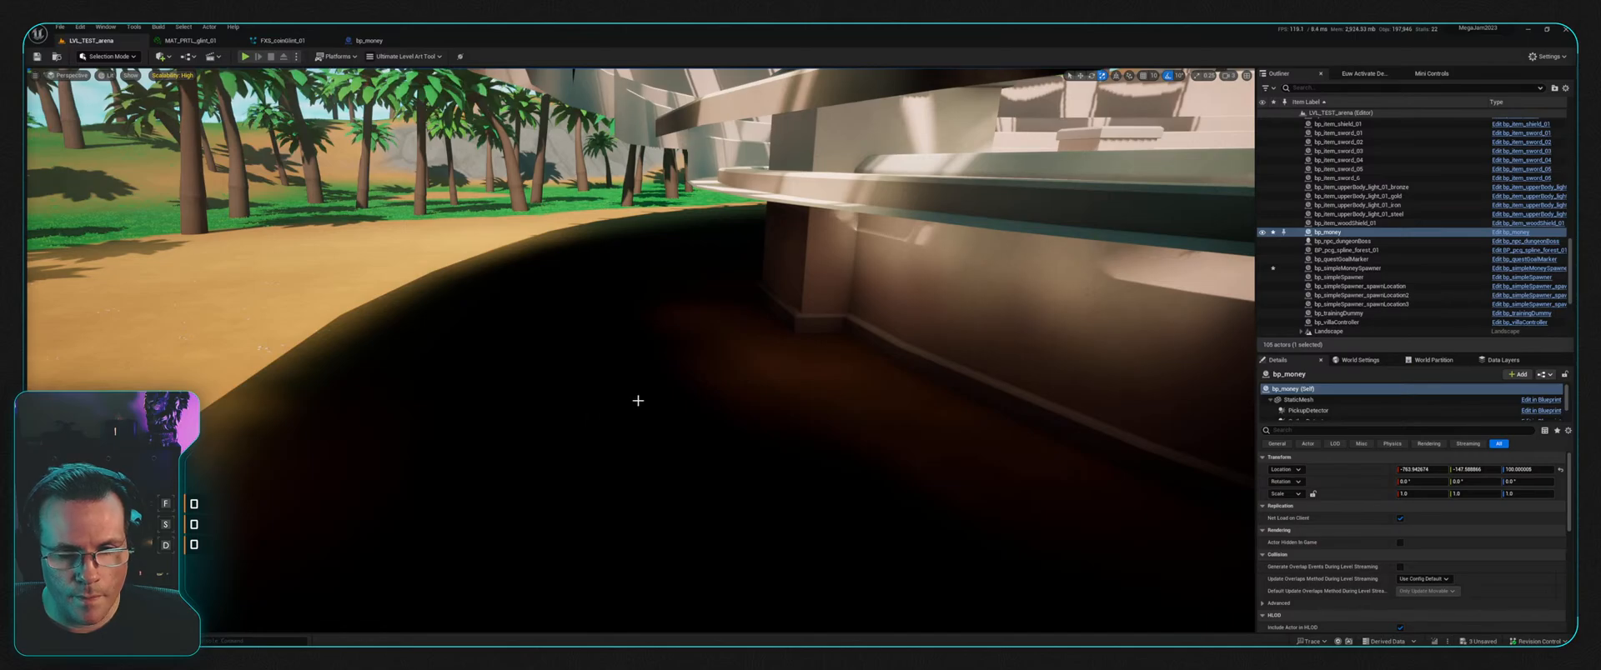
key(g)
drag(583, 396, 585, 352)
key(g)
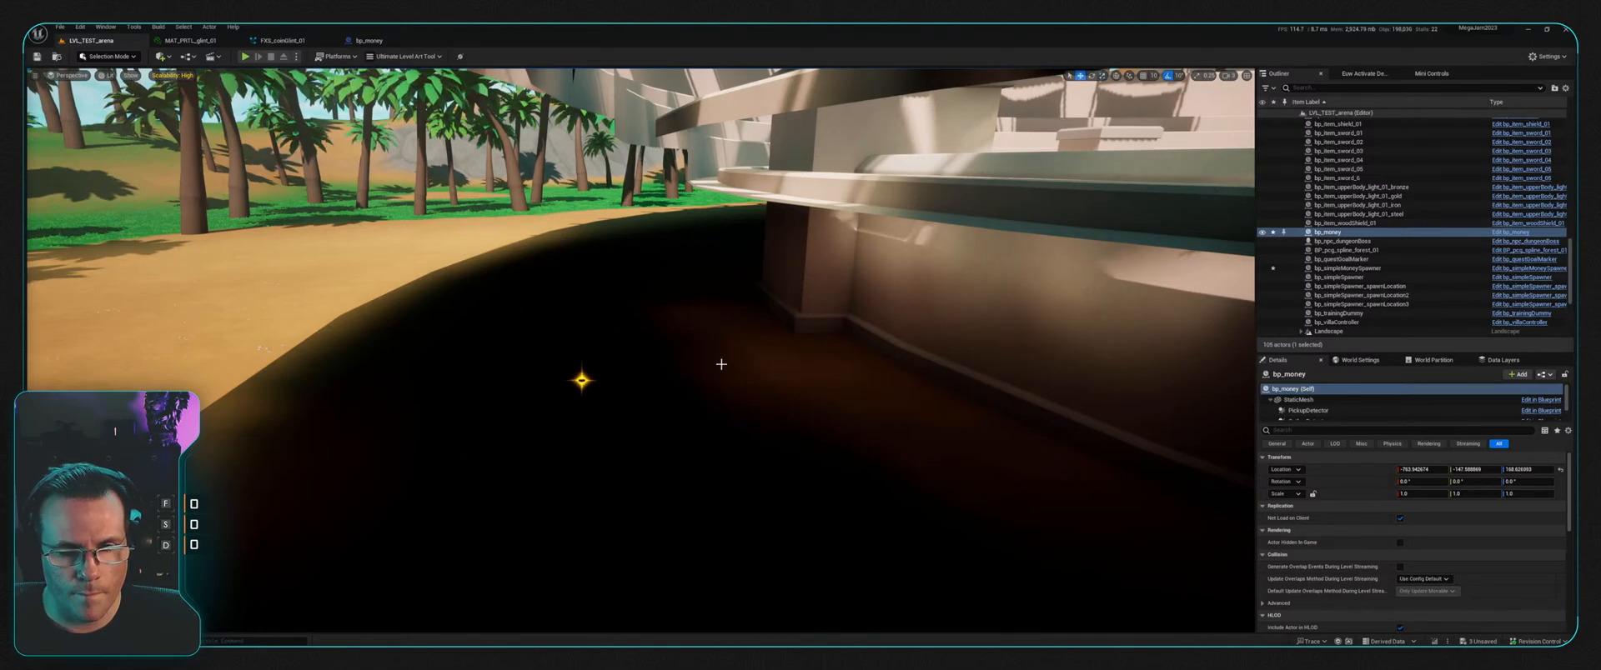
Step: Inspect the placed coin's glint up close in the shade, and open the MAT_PRTL_glint_01 material instance
right_drag(722, 365, 736, 392)
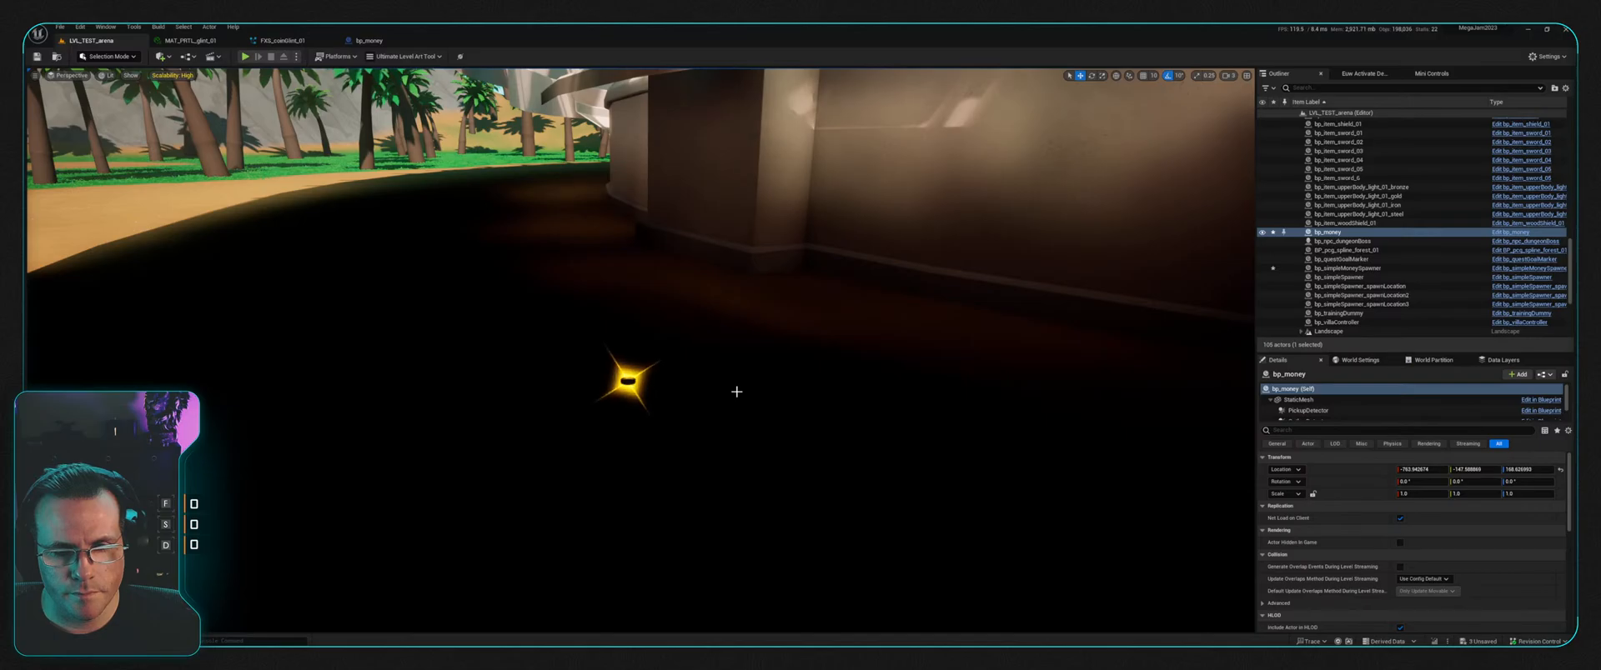
key(g)
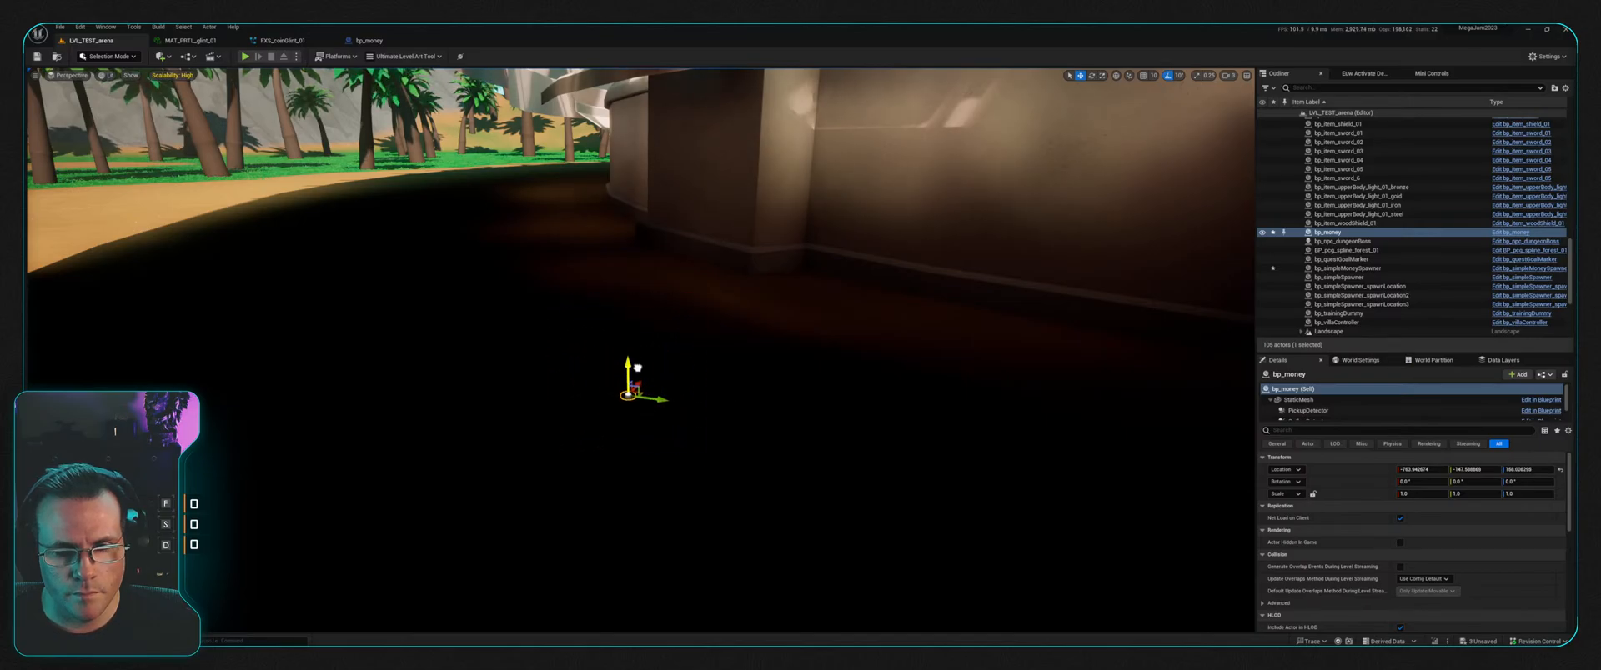
click(190, 40)
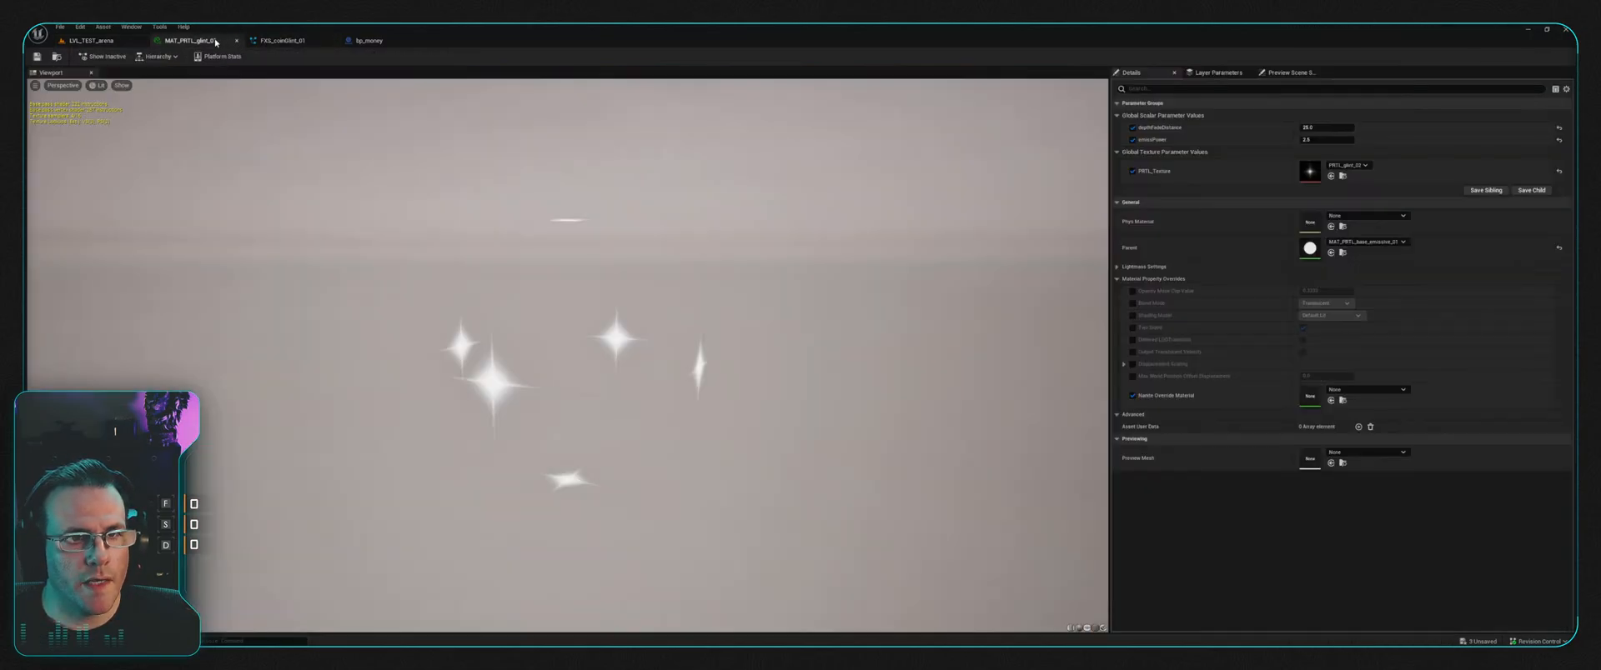
Step: Set the emissive power of the MAT_PRTL_glint_01 material instance to 100
click(1324, 138)
text(100)
key(Return)
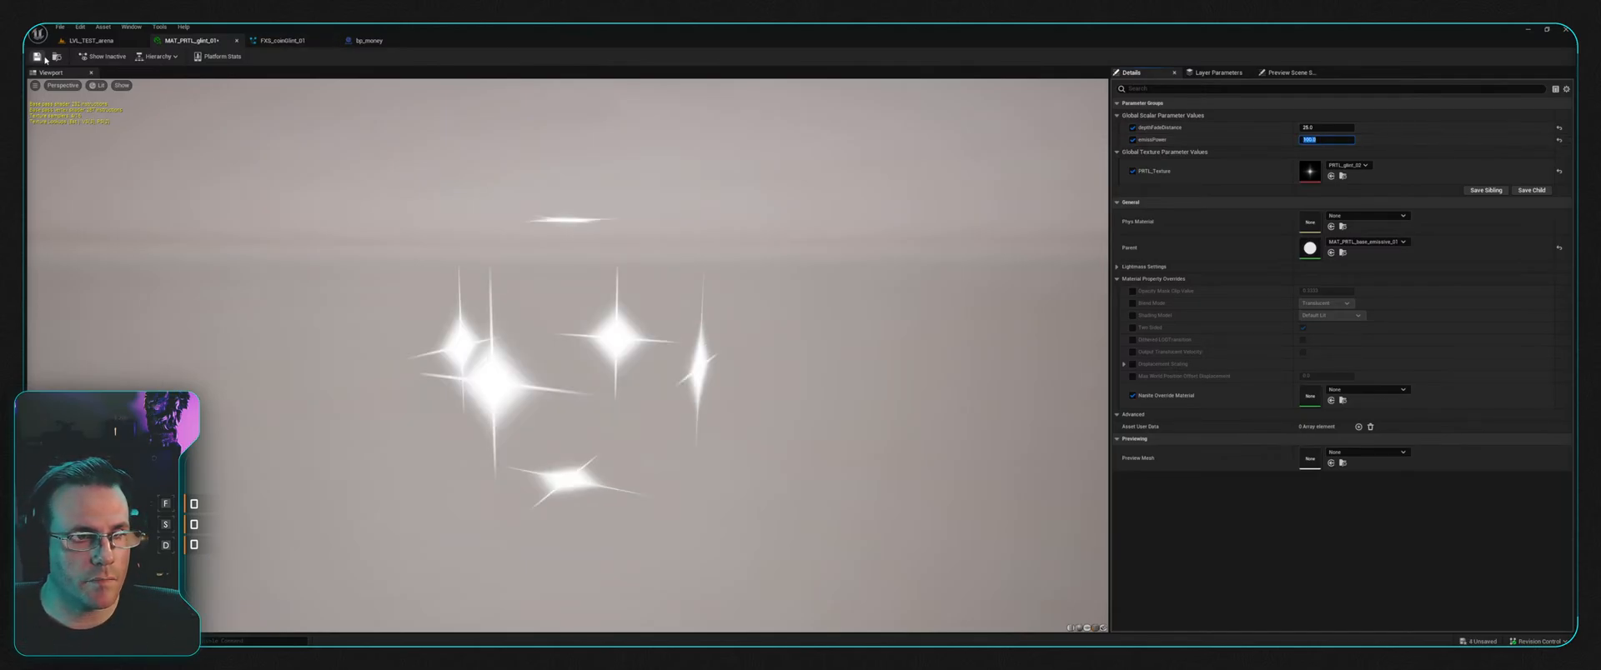
Step: Inspect the placed coin's glint in the shade of LVL_TEST_arena, toggling game view for a clean look
click(111, 43)
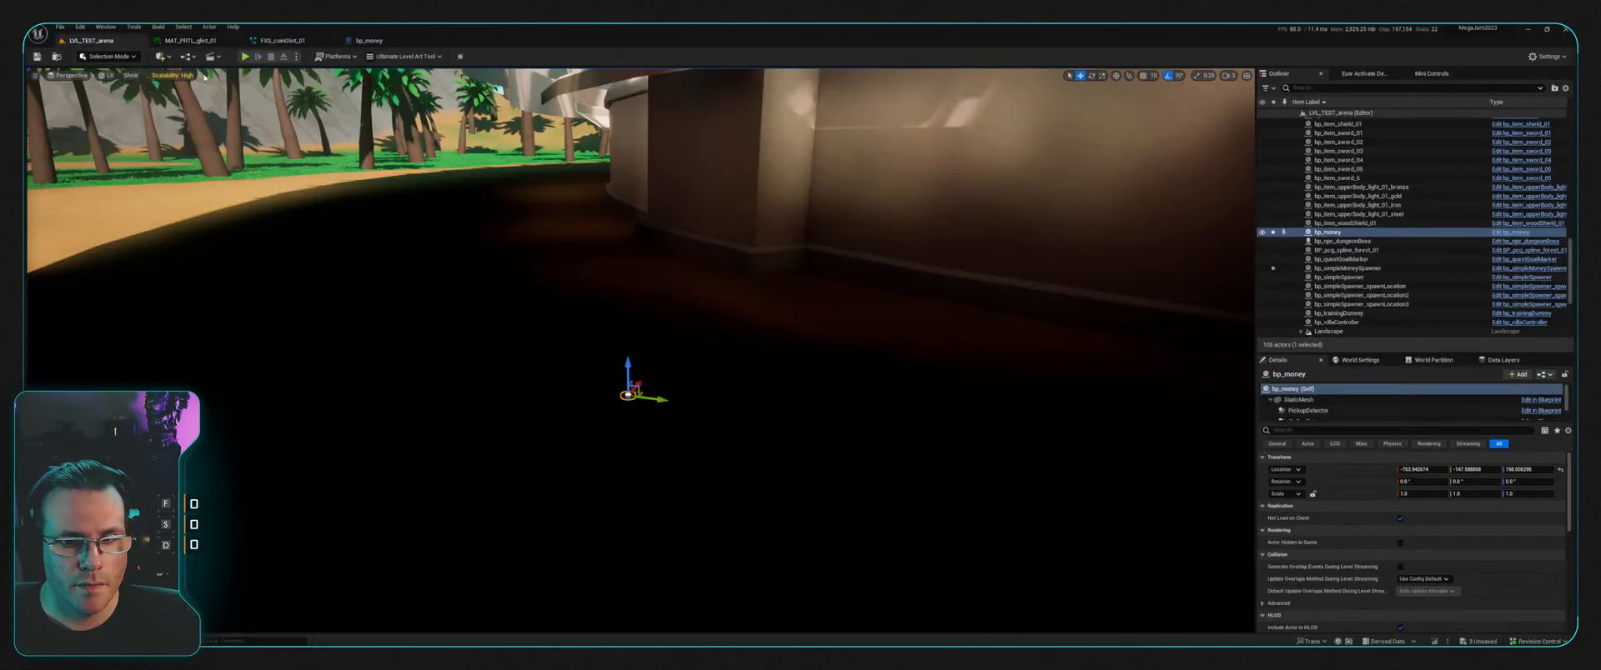
right_drag(733, 225, 659, 257)
key(g)
right_drag(793, 250, 780, 252)
key(g)
right_drag(712, 339, 820, 358)
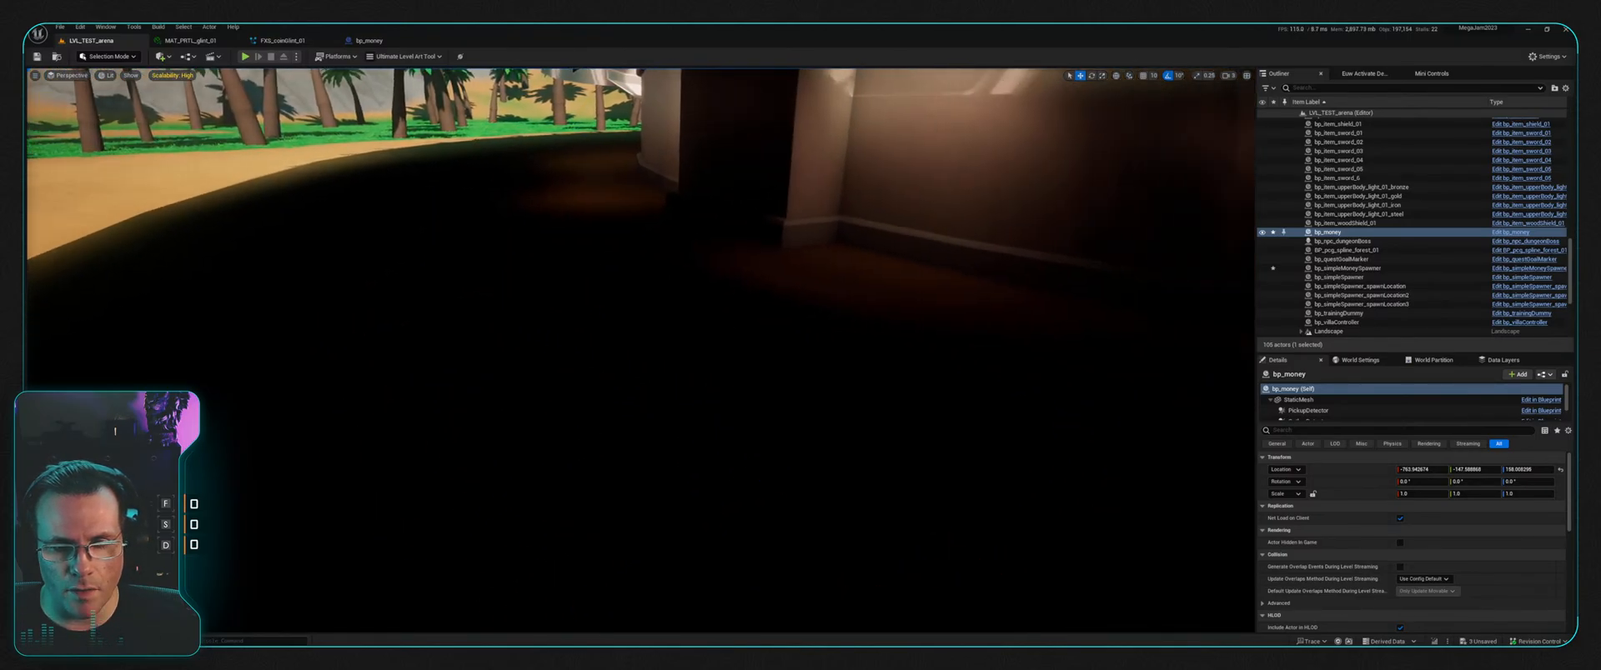
Step: Delete the placed bp_money coin from the shaded ground in LVL_TEST_arena
key(g)
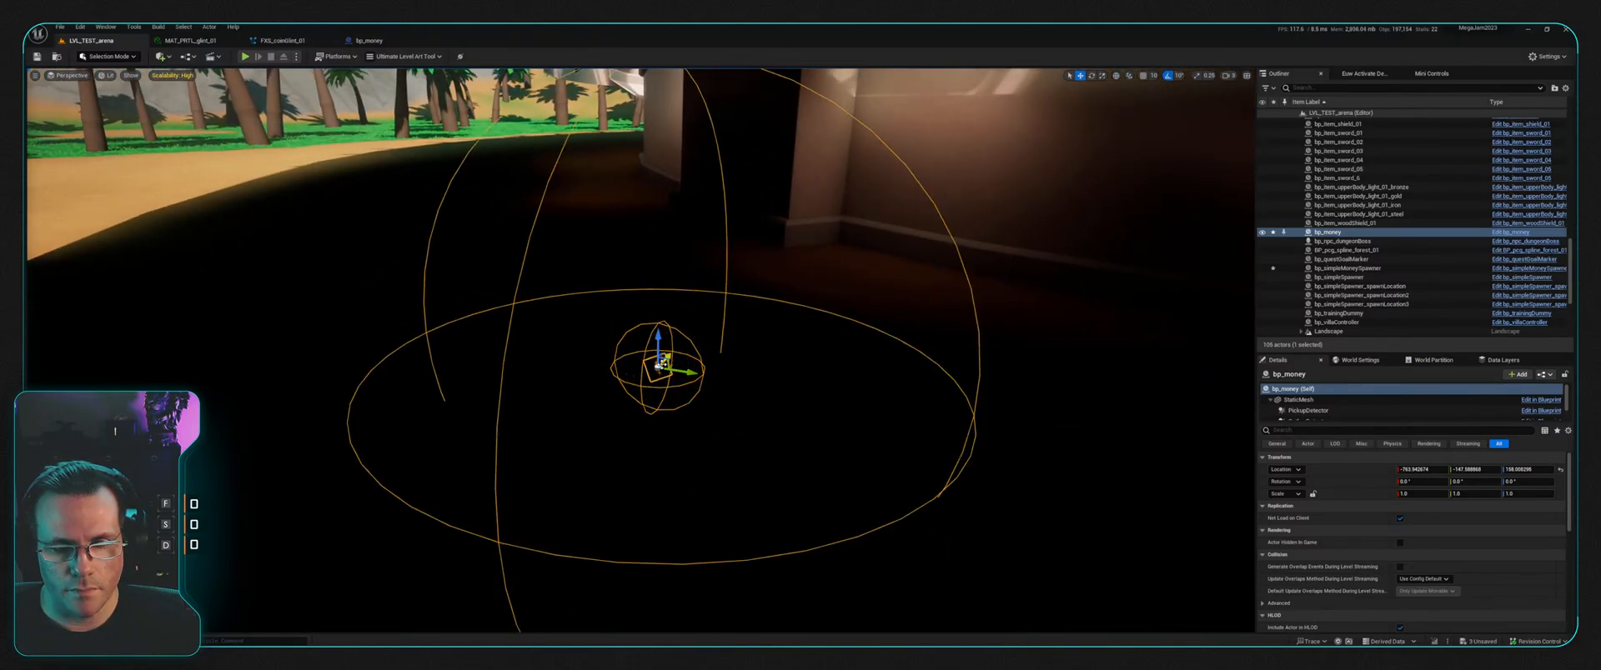
click(660, 368)
click(656, 367)
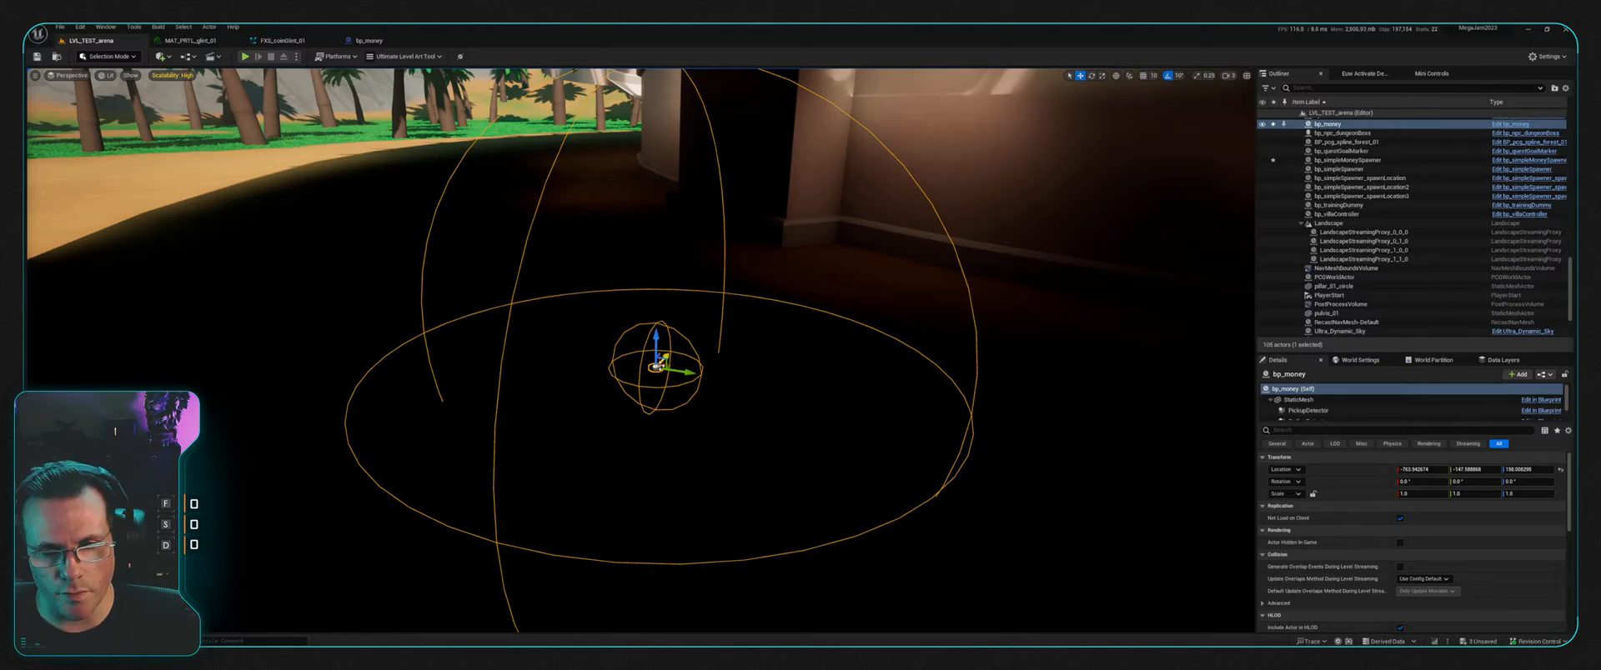
key(Delete)
Step: Play-test LVL_TEST_arena to examine the brighter glints on the spawned coins near the fenced pens, ending the session when done
right_drag(658, 366, 442, 300)
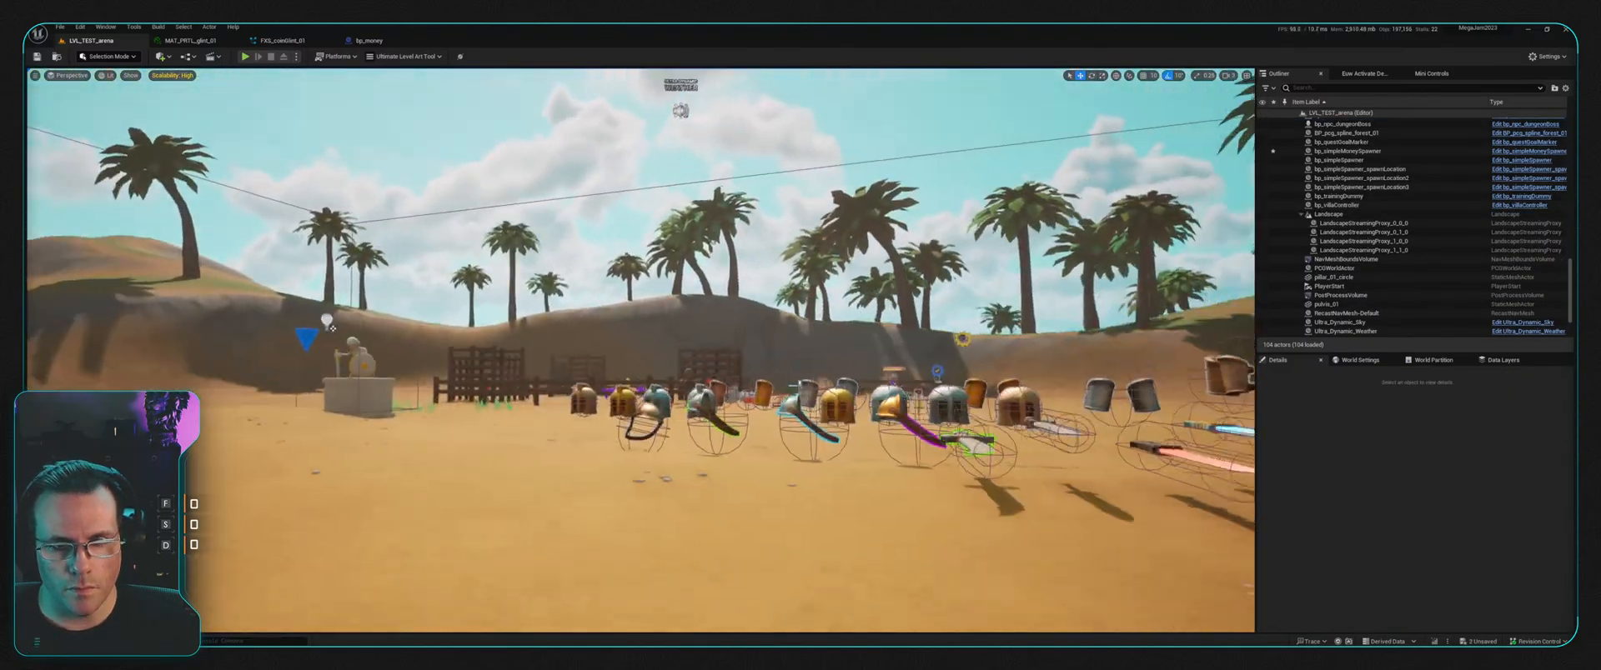
click(244, 56)
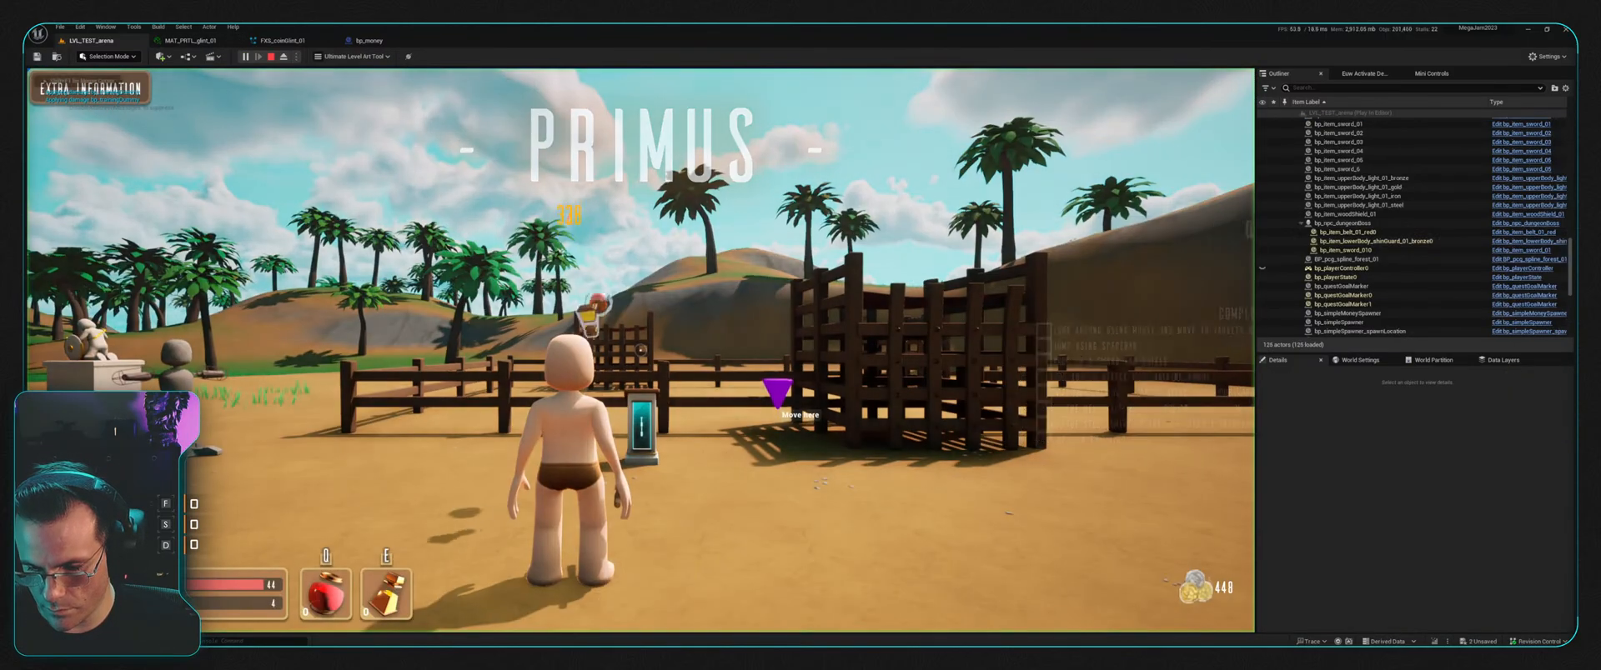
key(w)
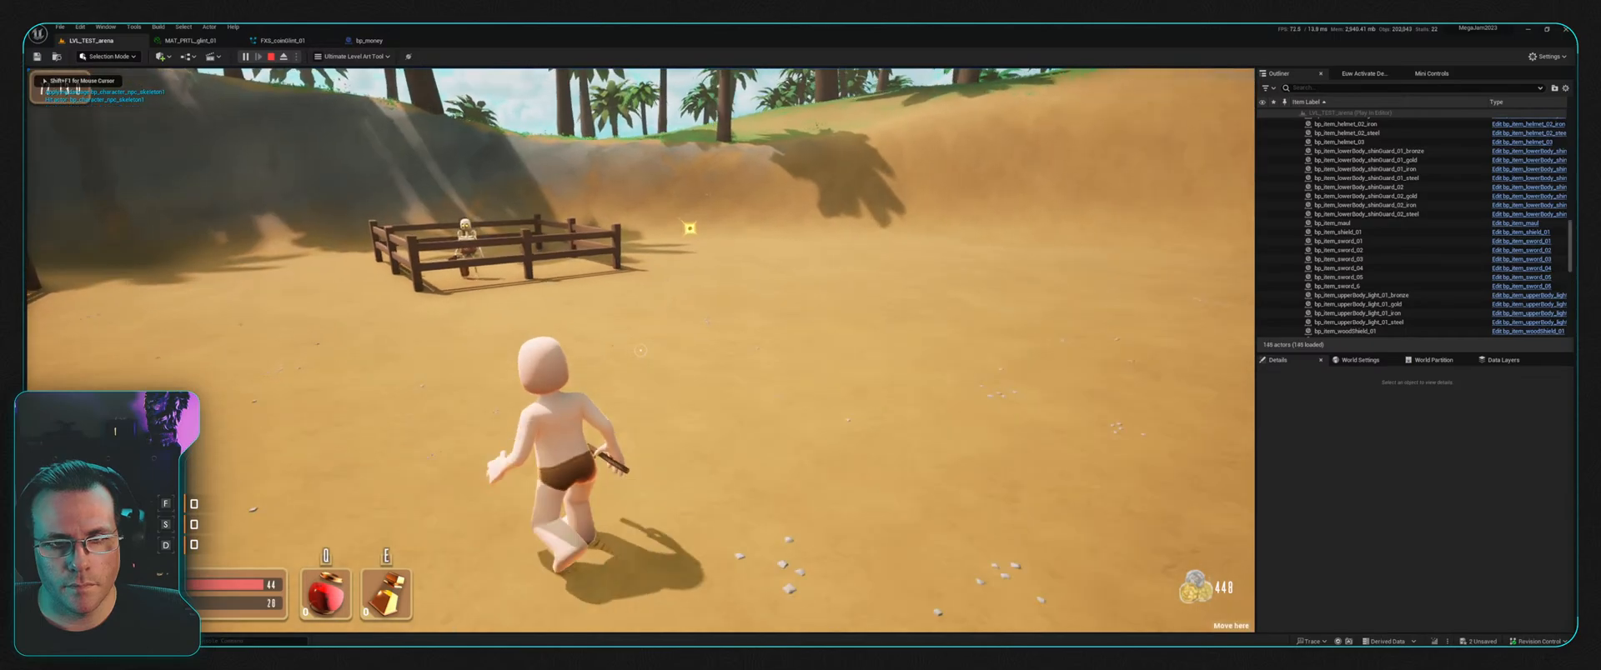
key(w)
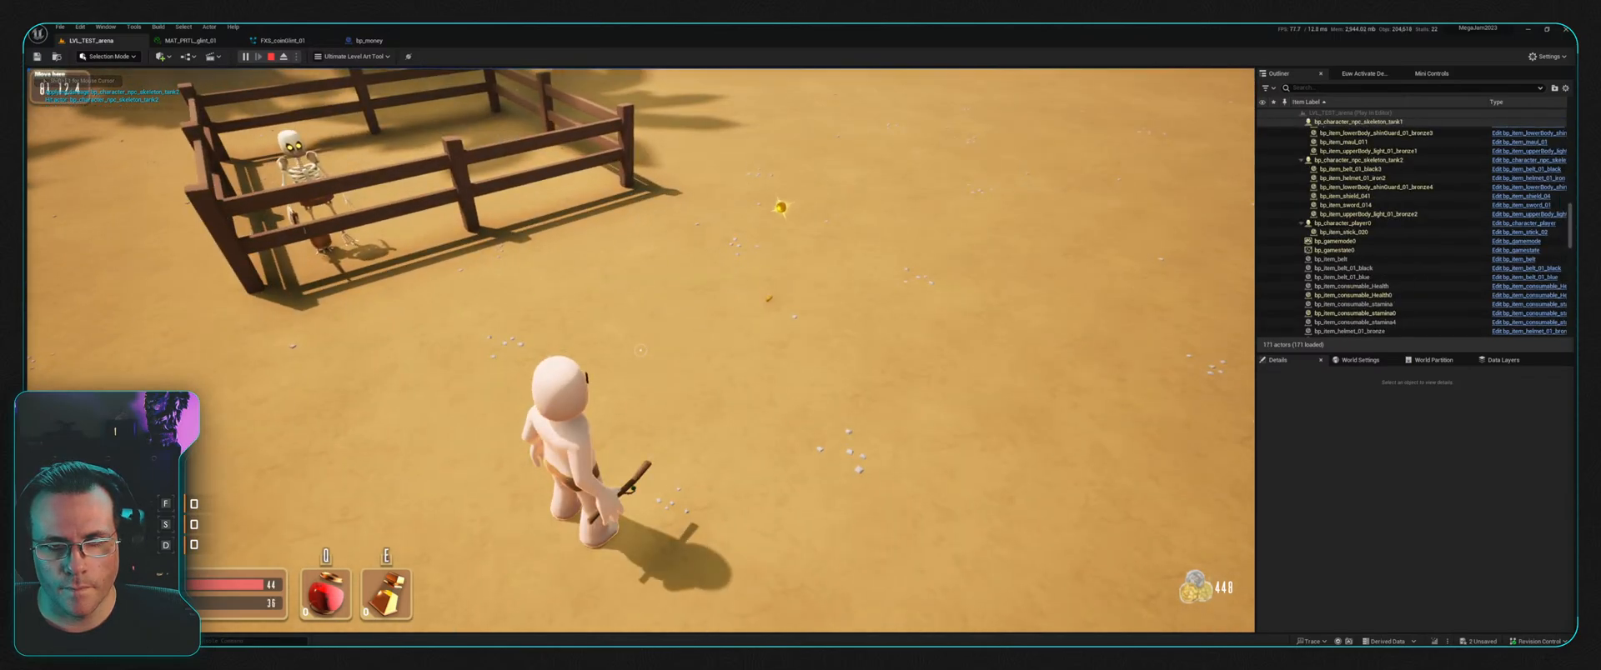
key(w)
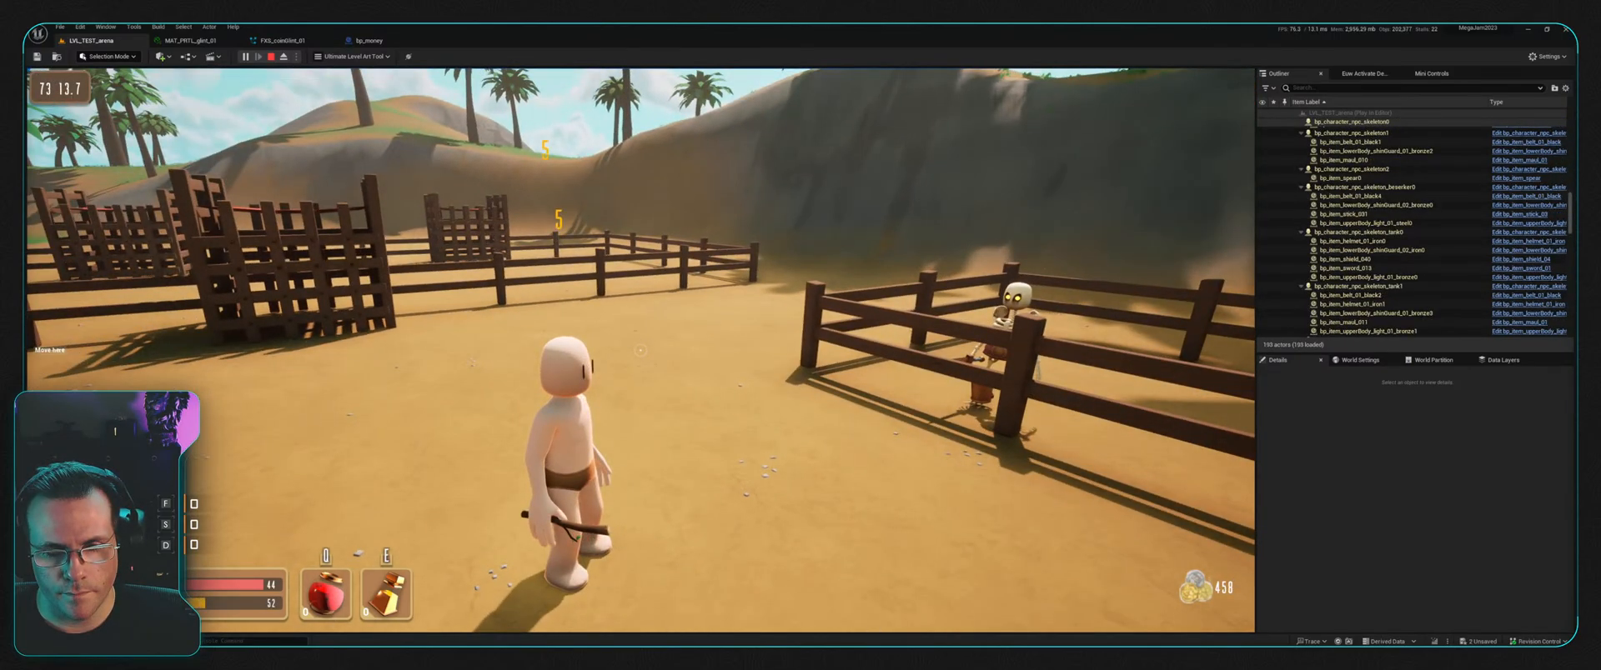
key(s)
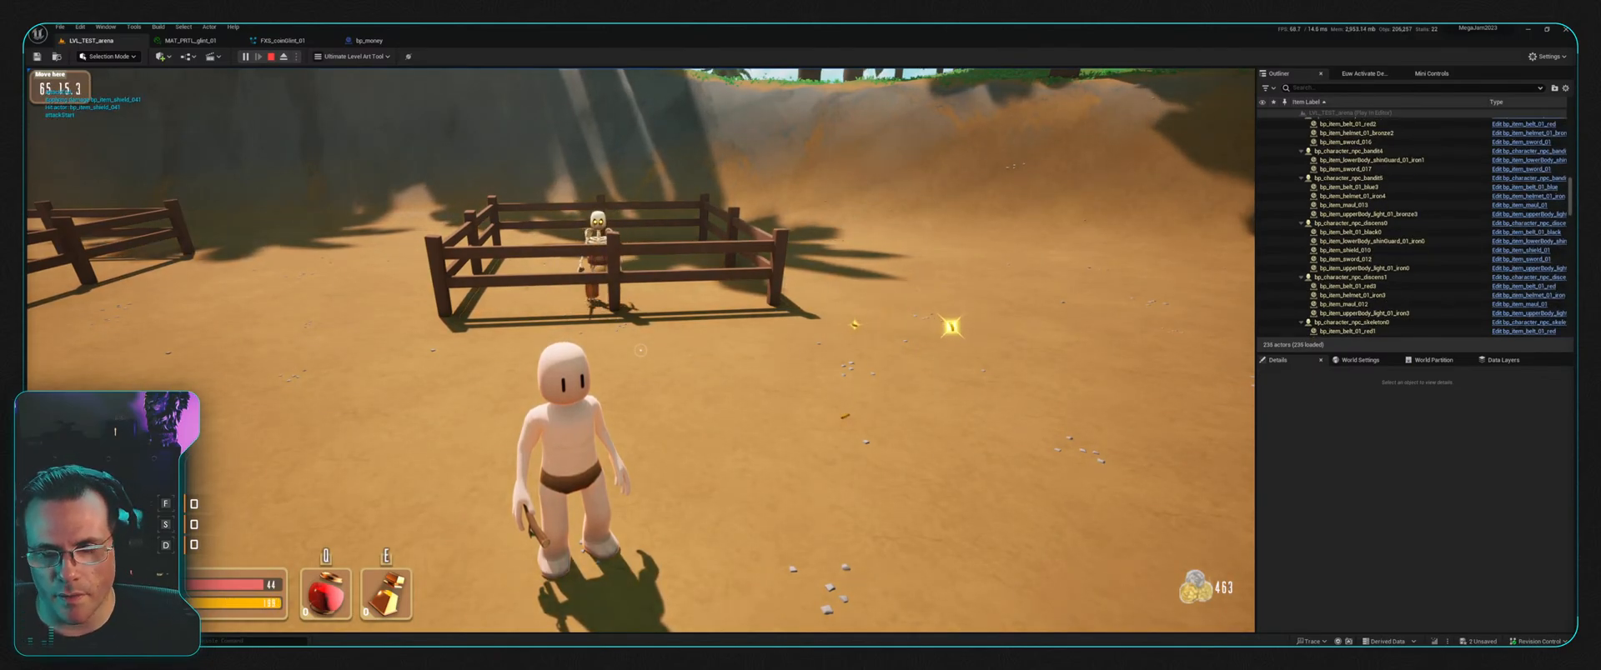
key(s)
key(w)
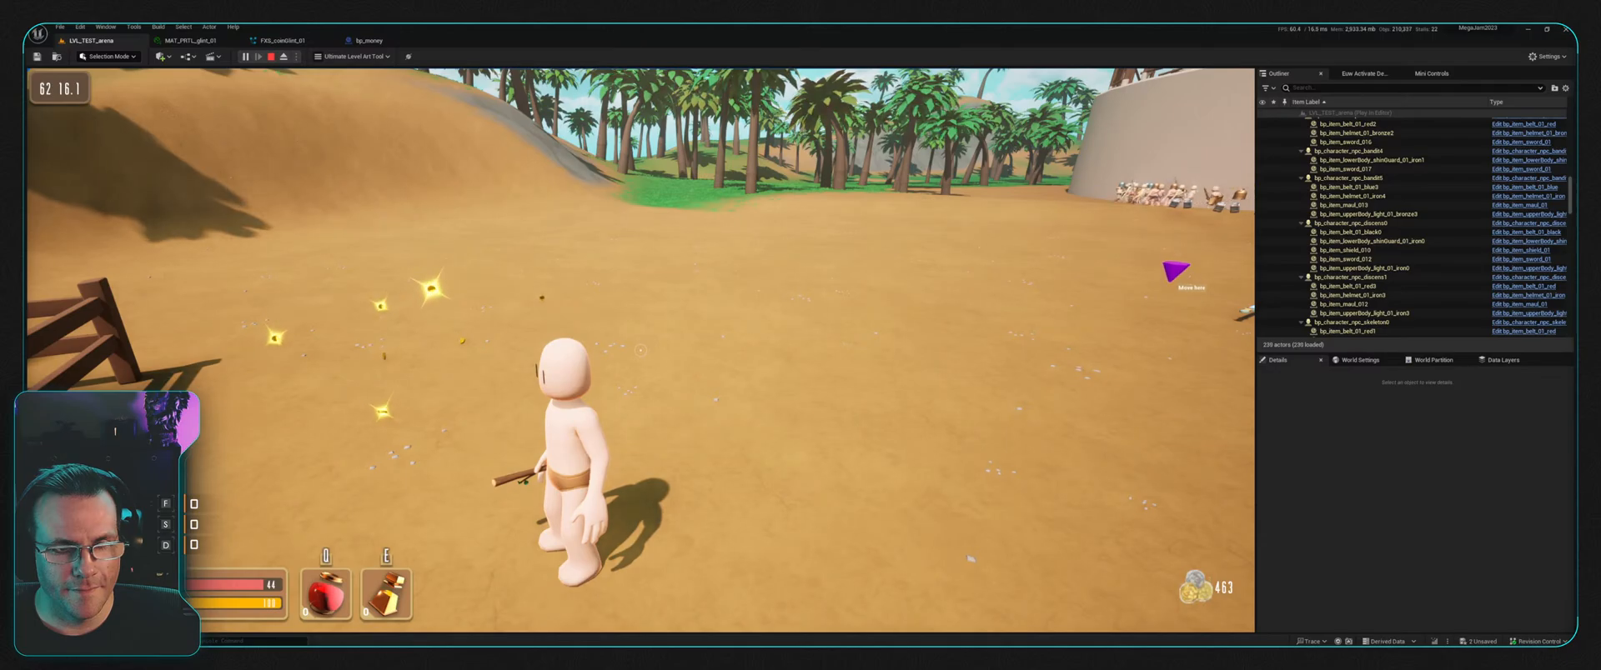
key(Escape)
Step: Set the uniform sprite size in the Initialize Particle module of FXS_coinGlint_01 to 50
click(200, 40)
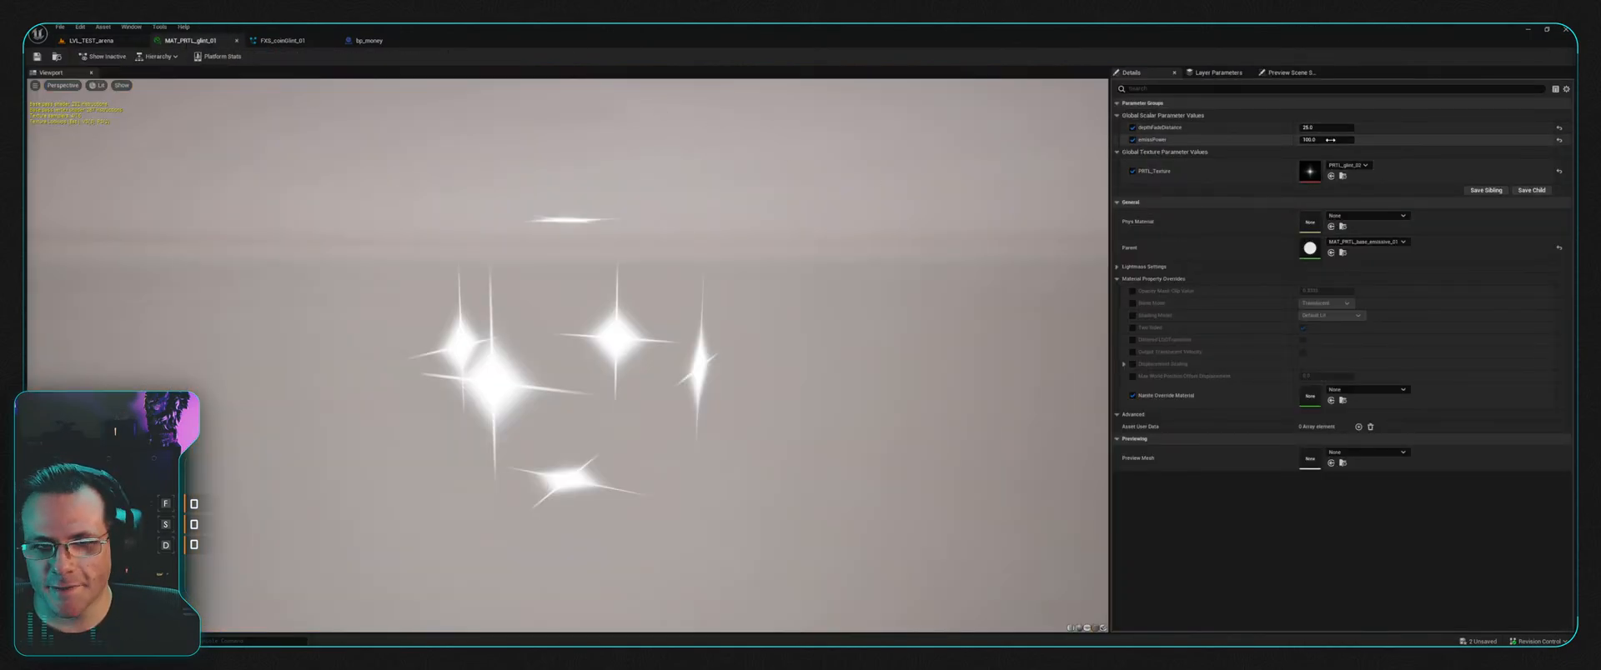
click(280, 41)
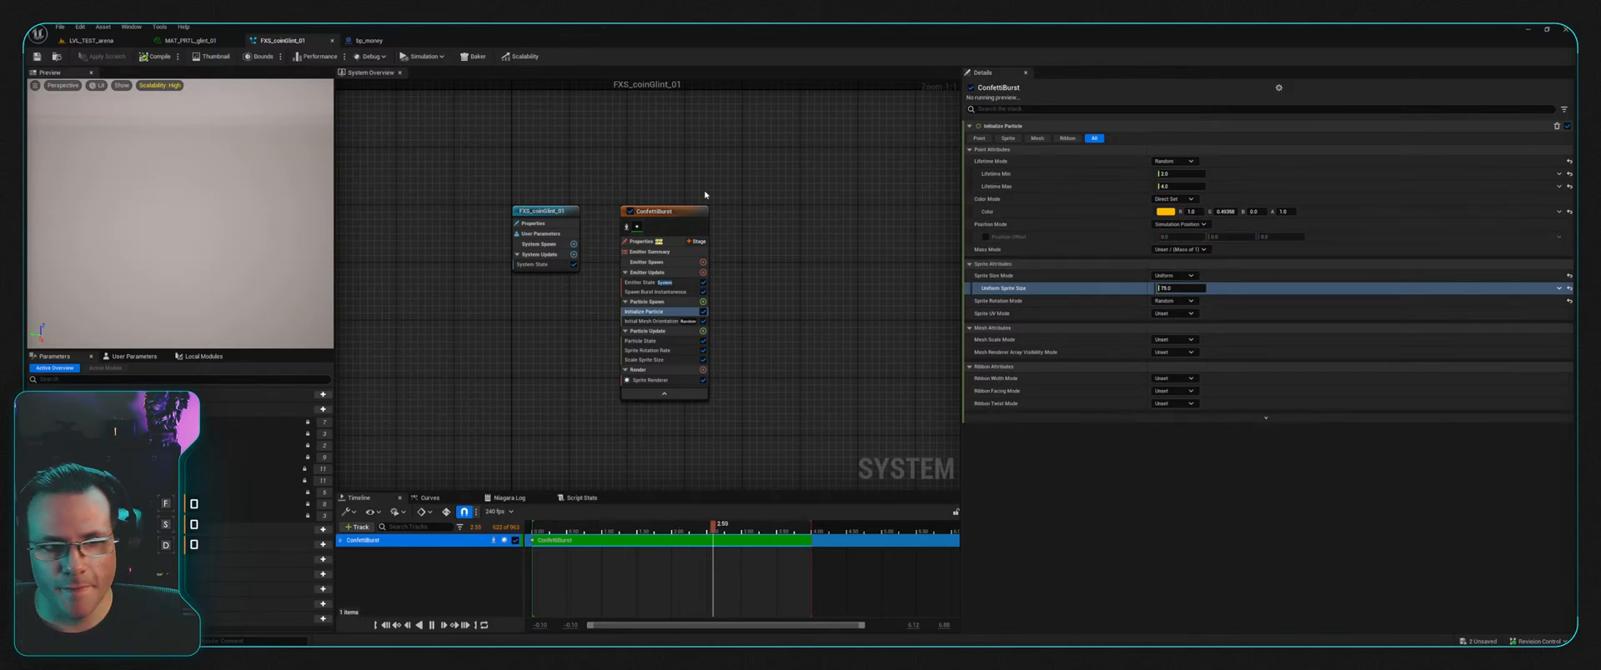
click(1188, 287)
text(50)
key(Return)
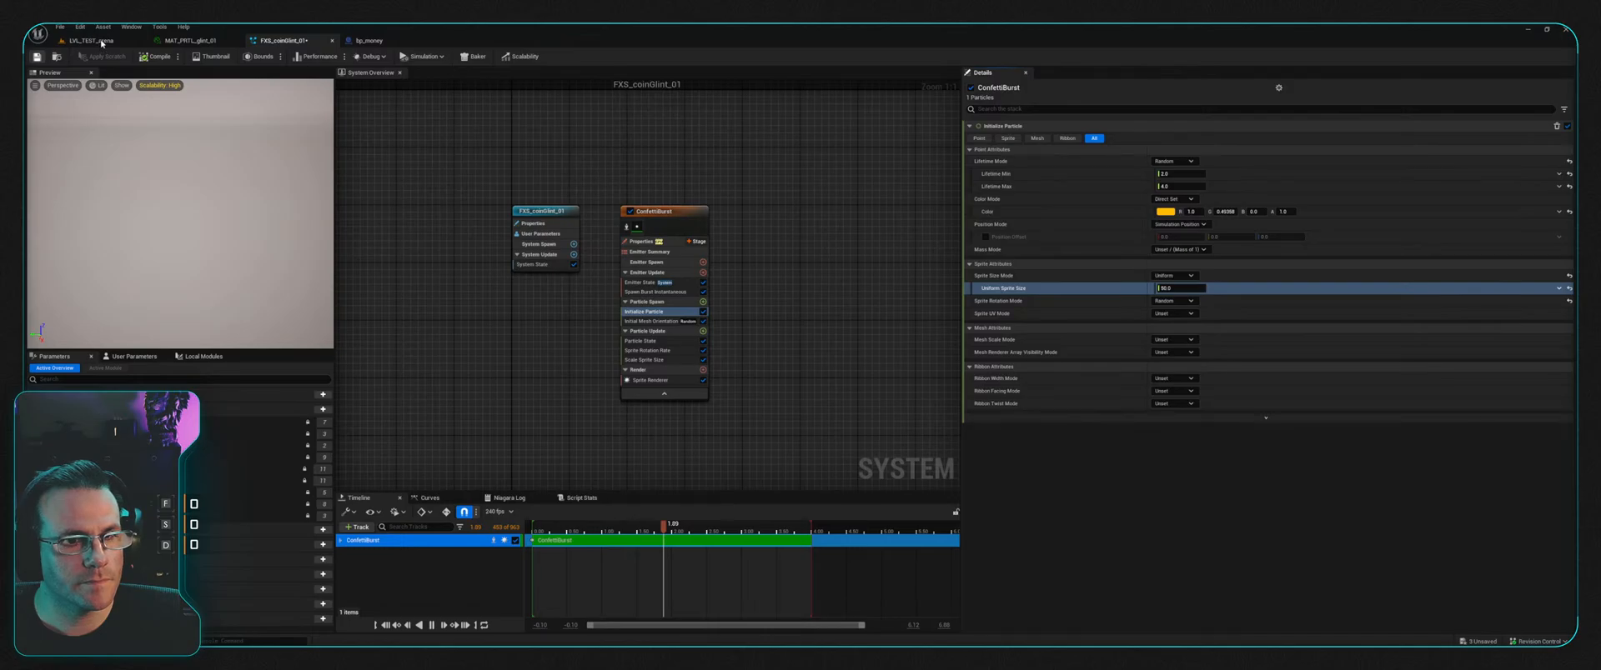
Step: Play-test LVL_TEST_arena to check the smaller glint sprites on the spawned coins, ending the session when done
click(101, 41)
click(245, 57)
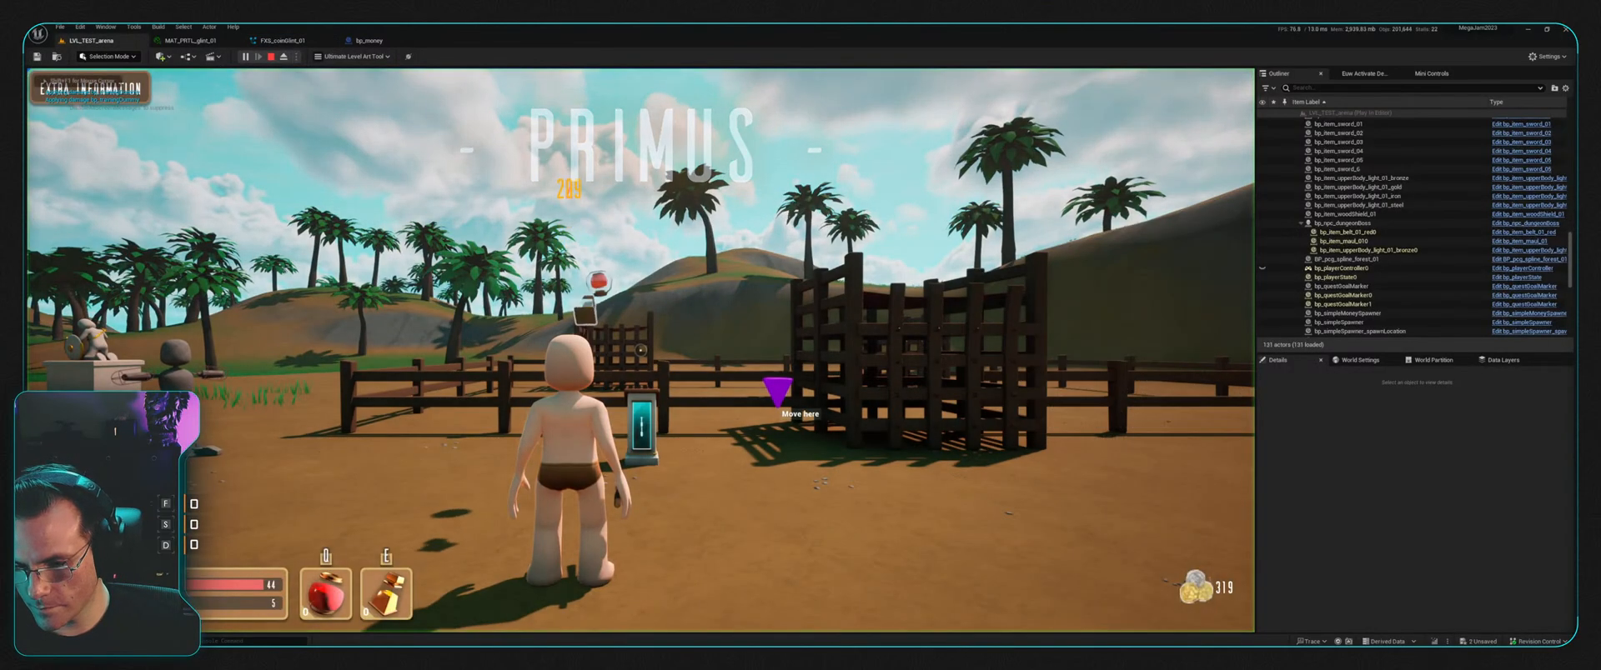
key(w)
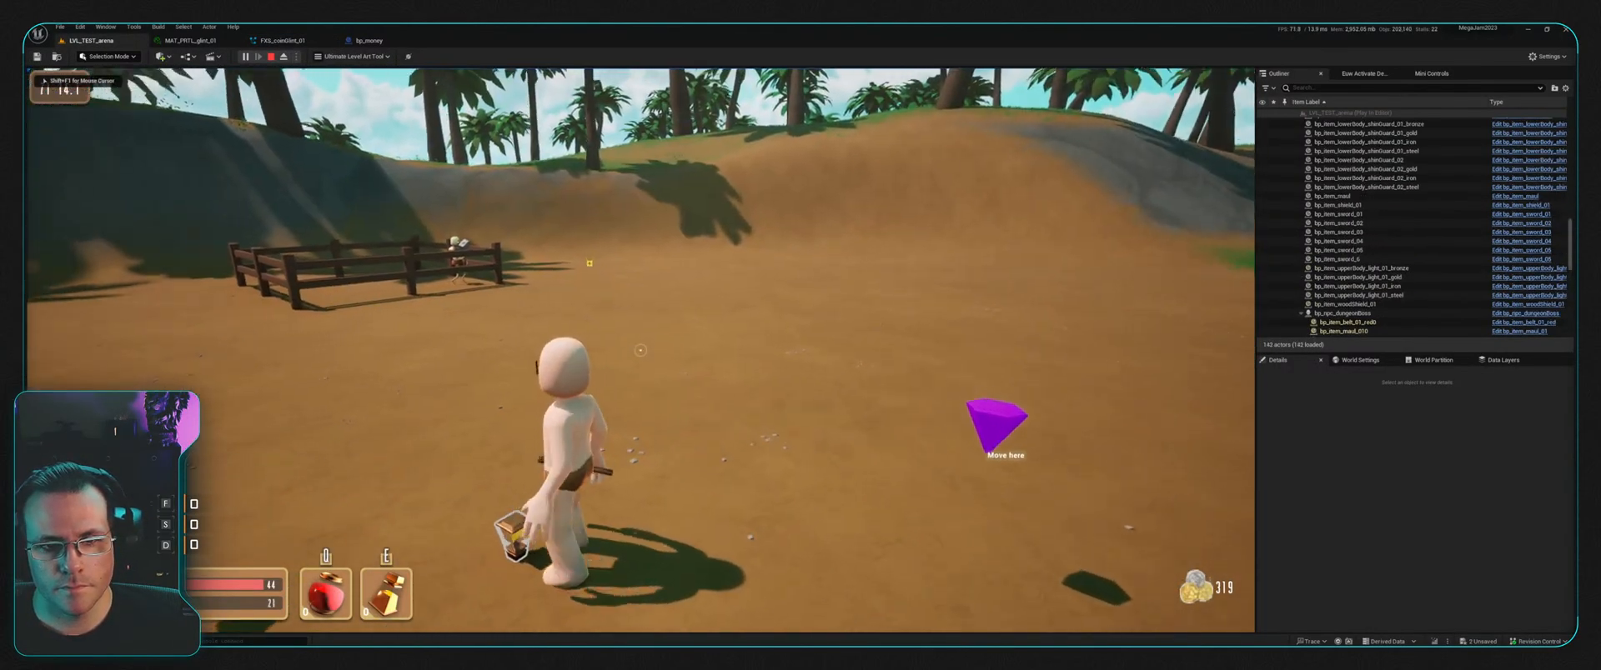
key(w)
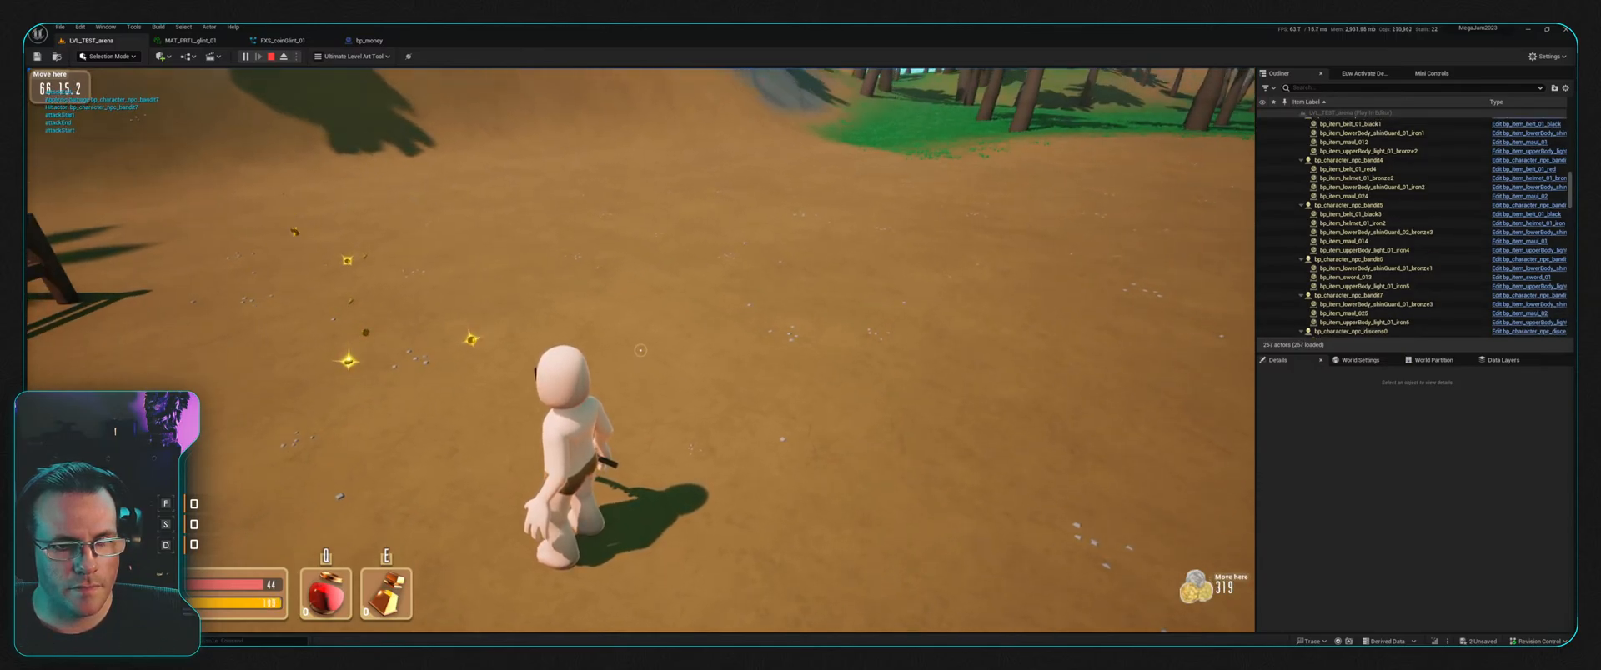
key(a)
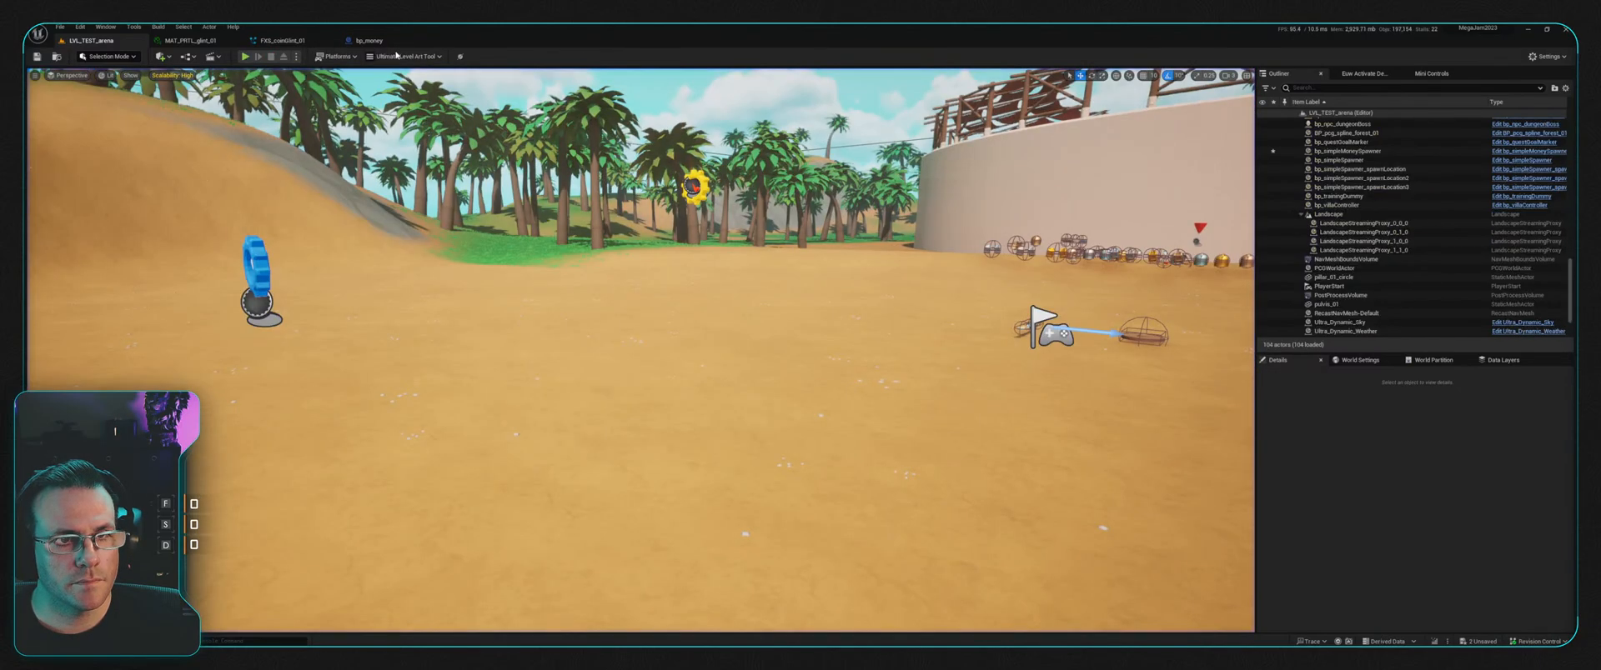
Step: Set the emissive power of MAT_PRTL_glint_01 to 50 and save the material instance
click(283, 40)
click(190, 40)
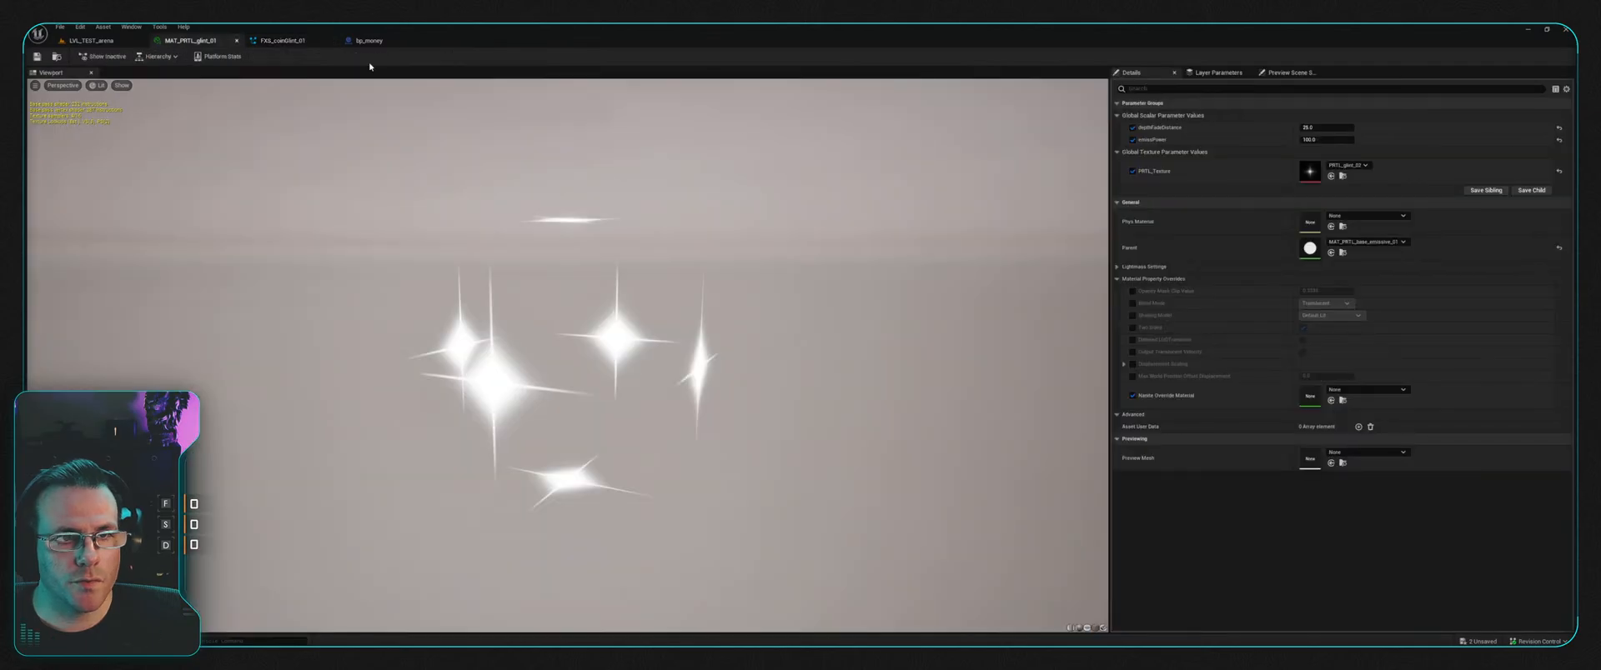
click(1326, 140)
text(50)
key(Return)
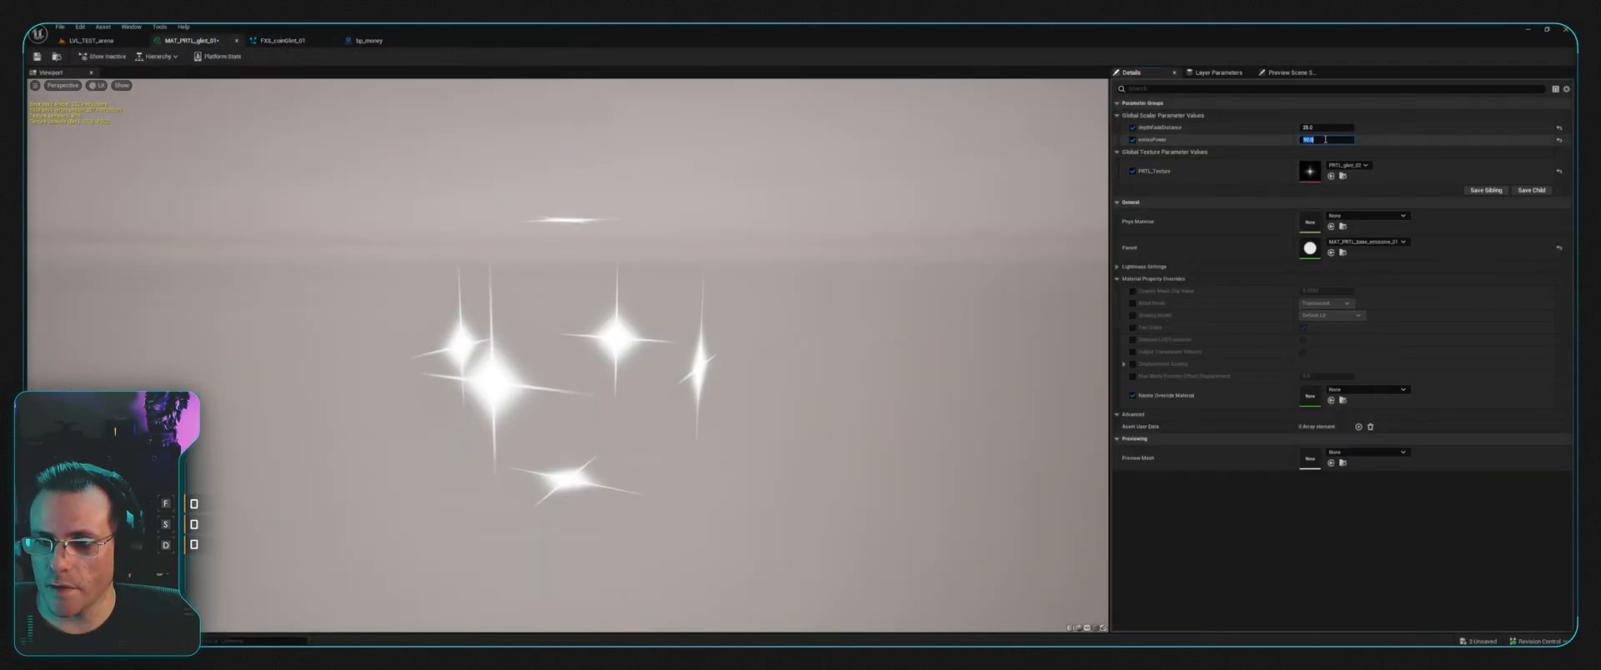
key(ctrl+s)
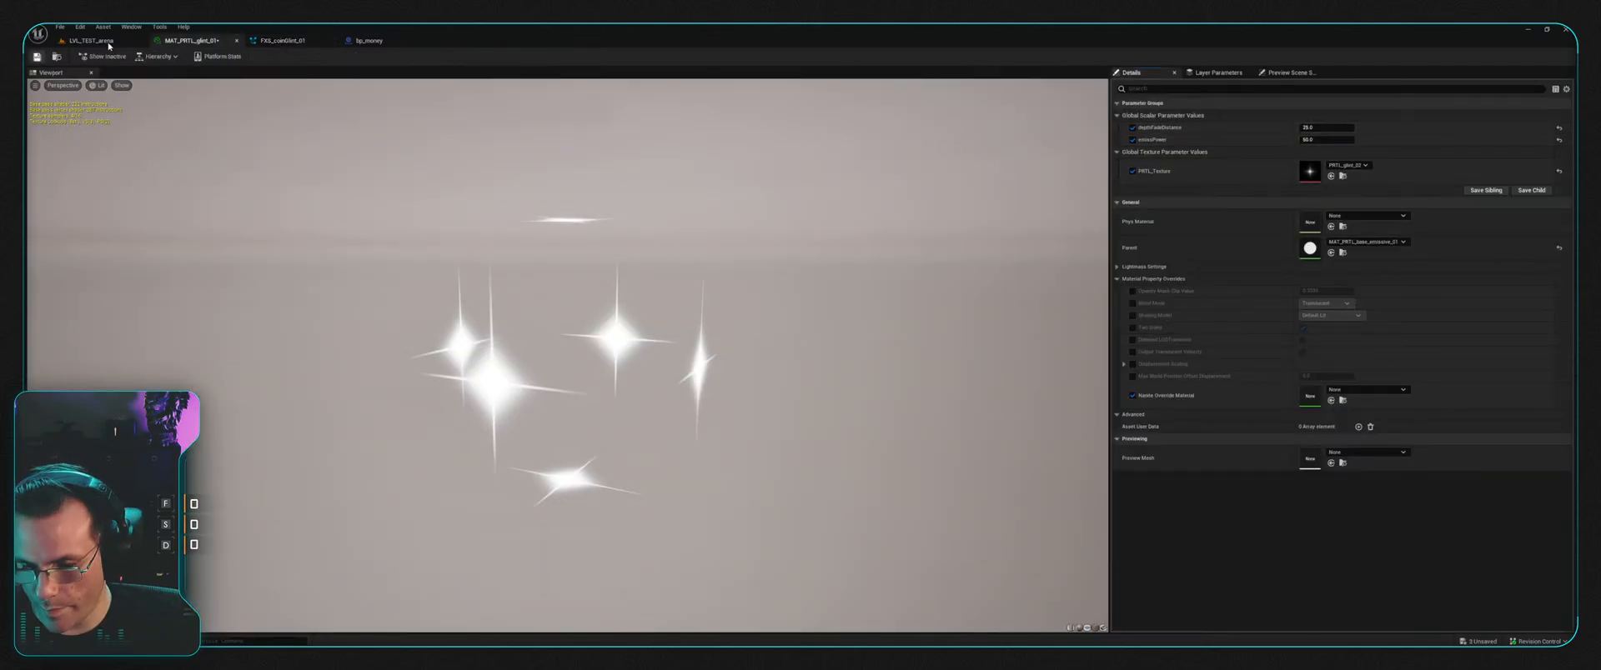
Step: Play-test LVL_TEST_arena to check the coin glints at the reduced emissive power, ending the session when done
click(107, 41)
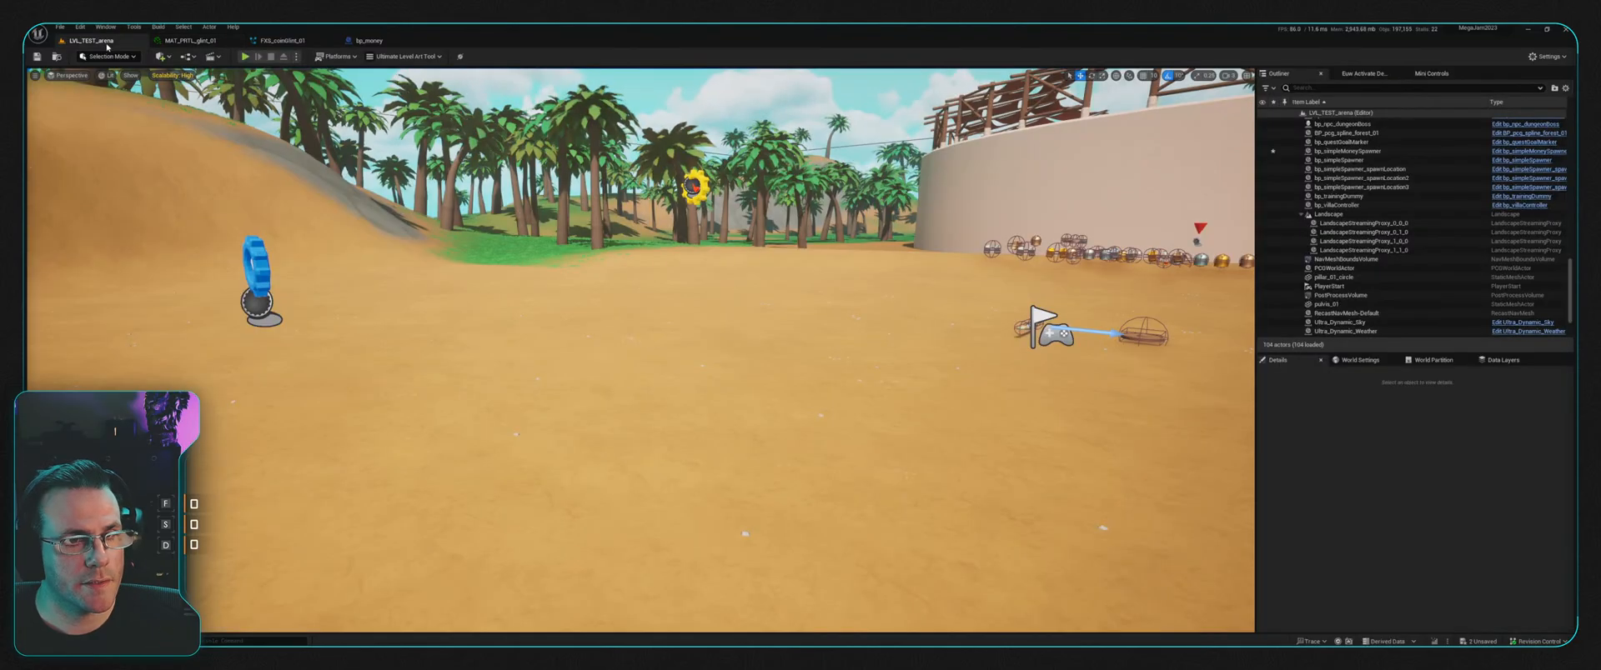
click(246, 55)
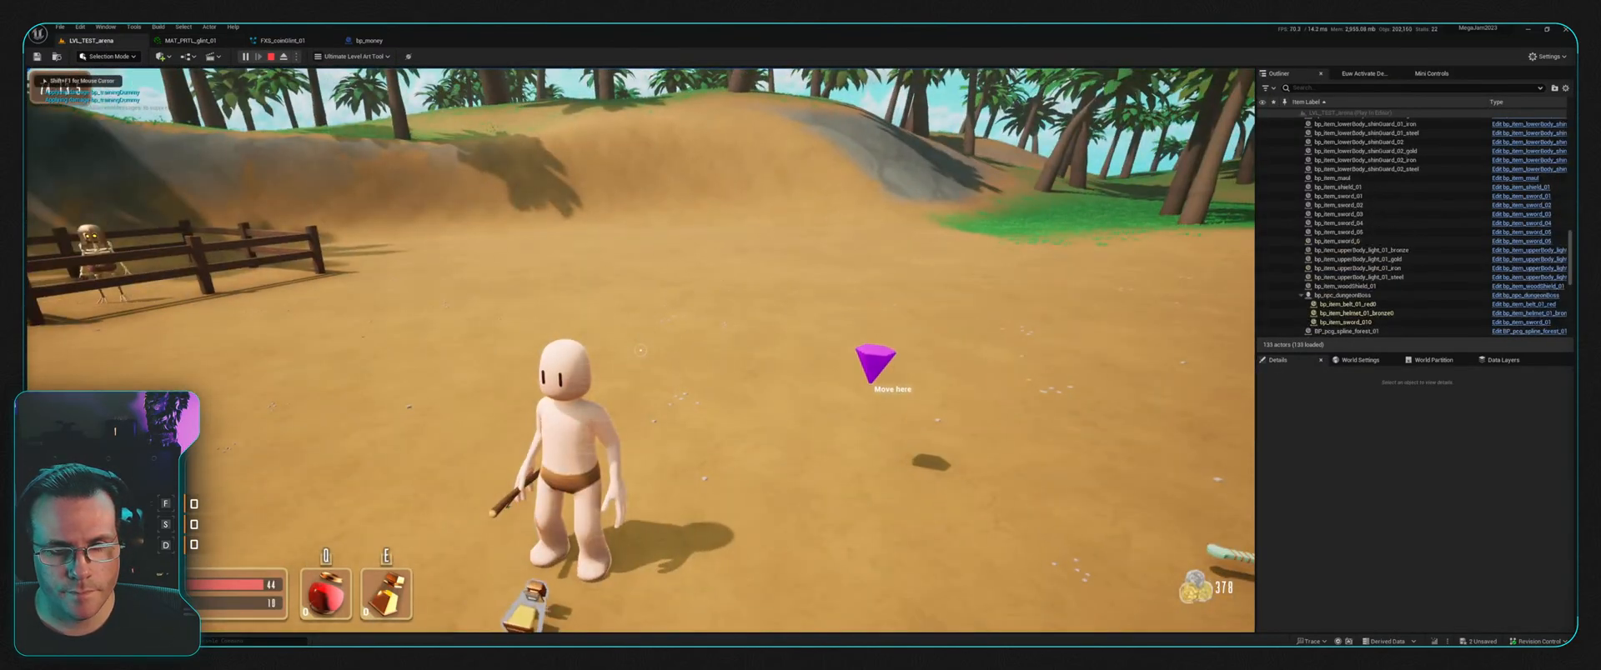
key(w)
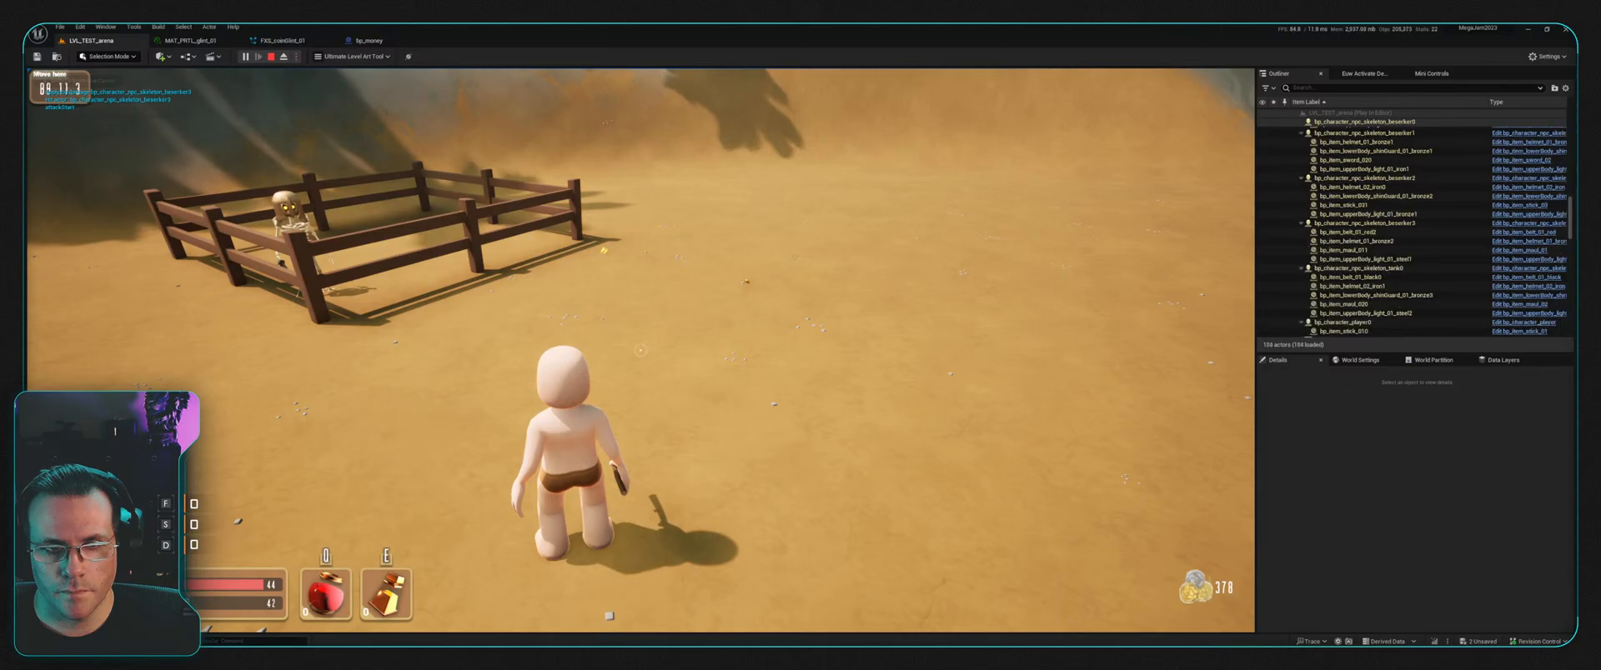
key(w)
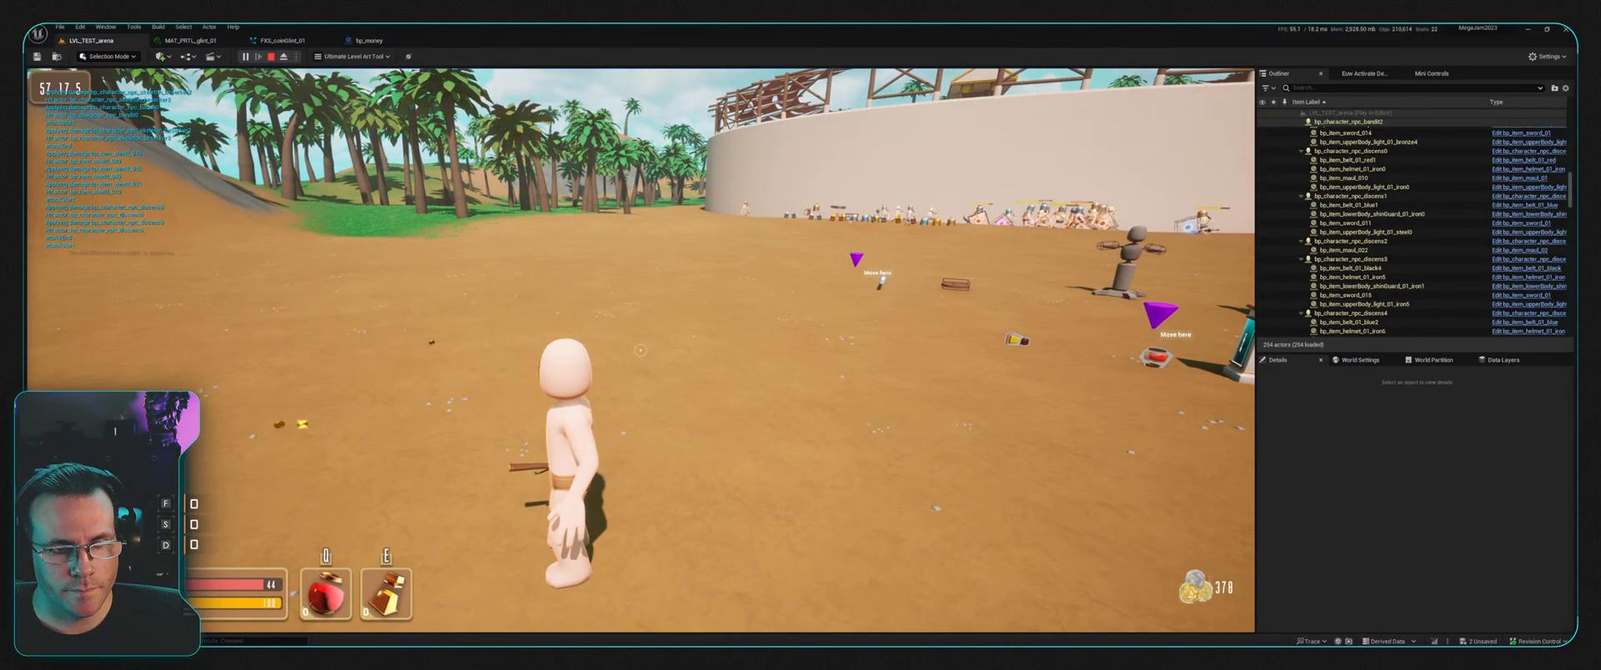
key(shift+F1)
key(Escape)
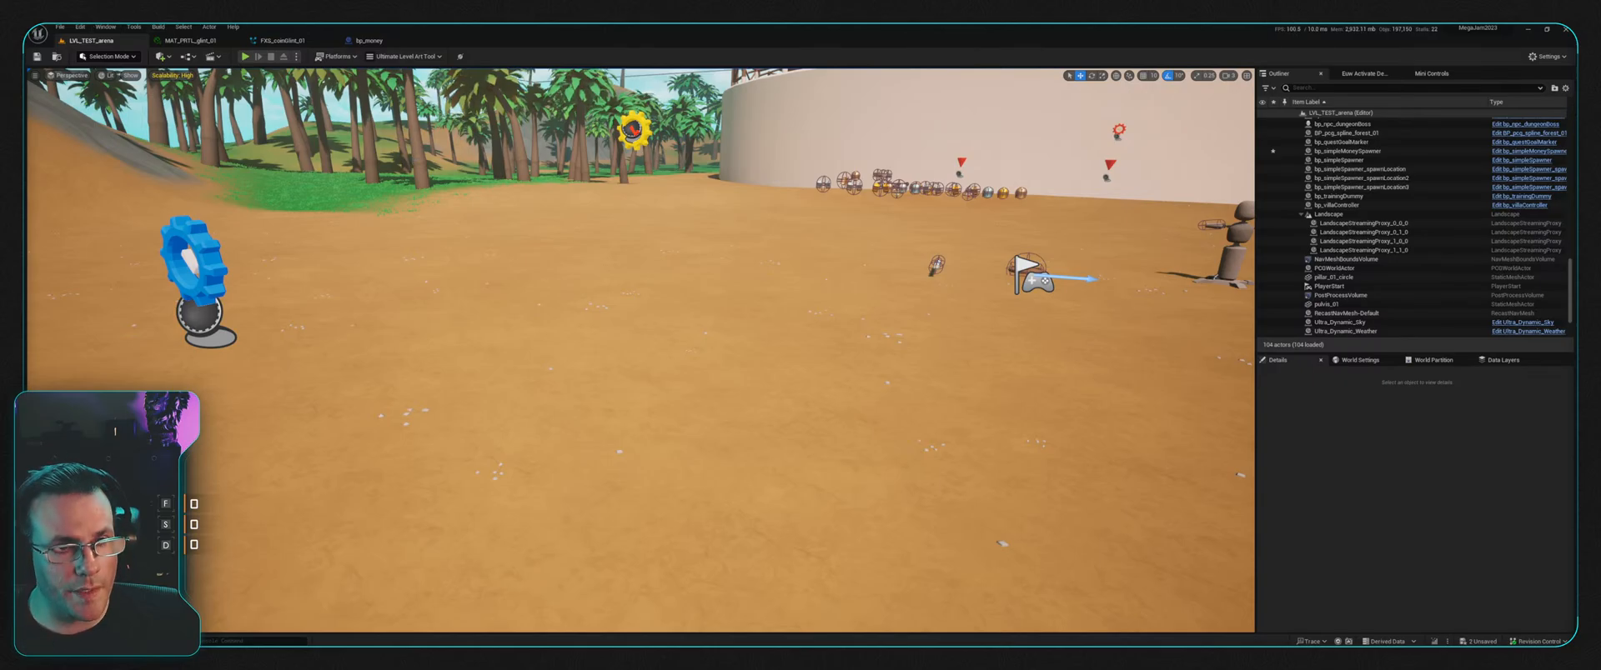
click(202, 42)
click(282, 40)
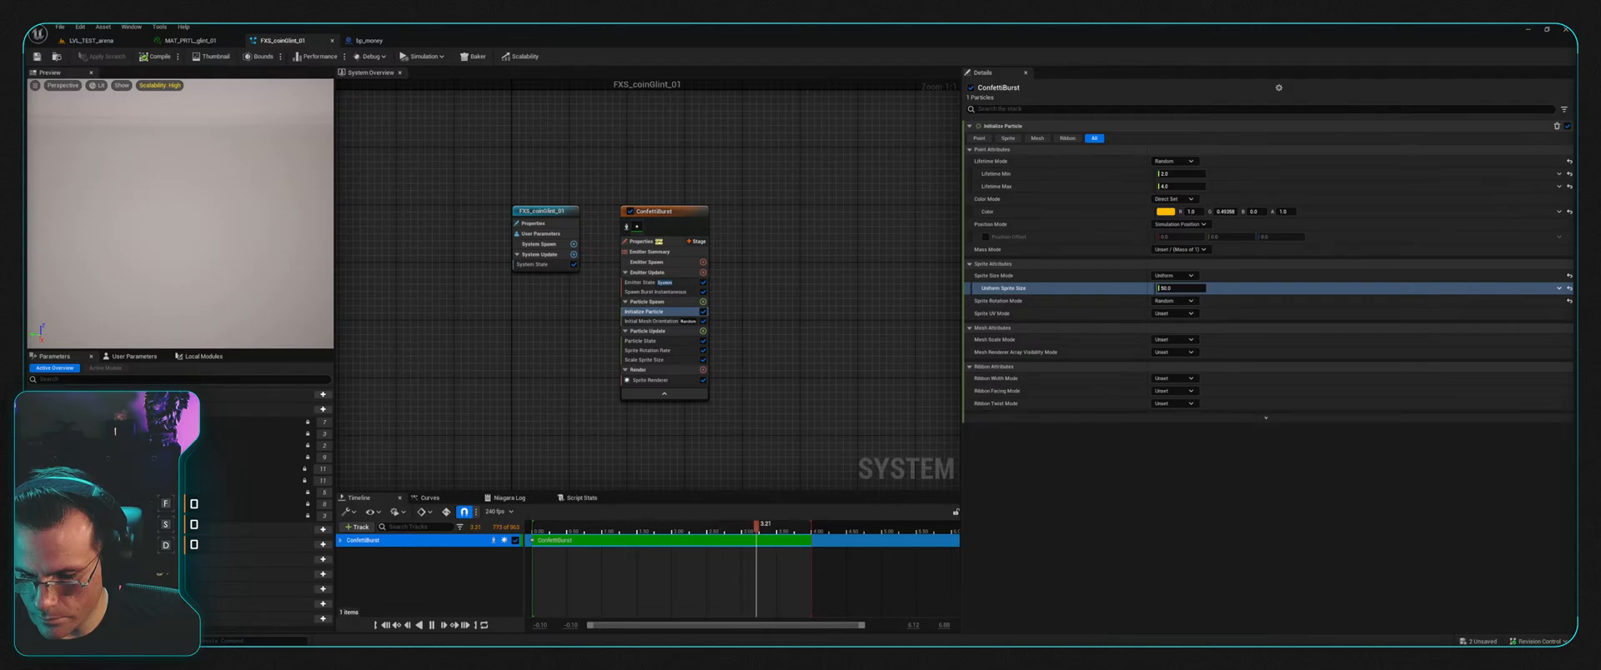
click(189, 40)
click(129, 38)
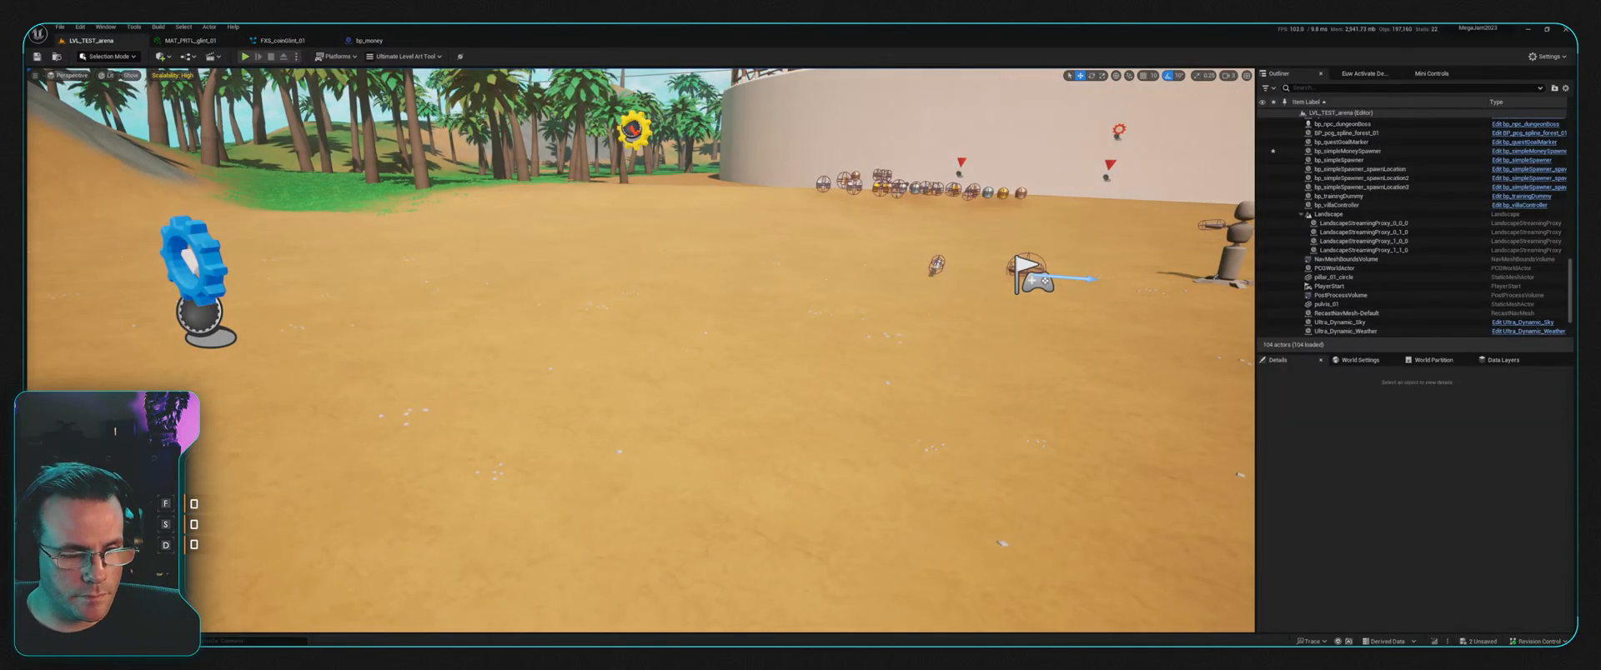
Step: Open bp_money_1 from the Money folder in the full Blueprint editor and select its inherited FXS component
key(ctrl+space)
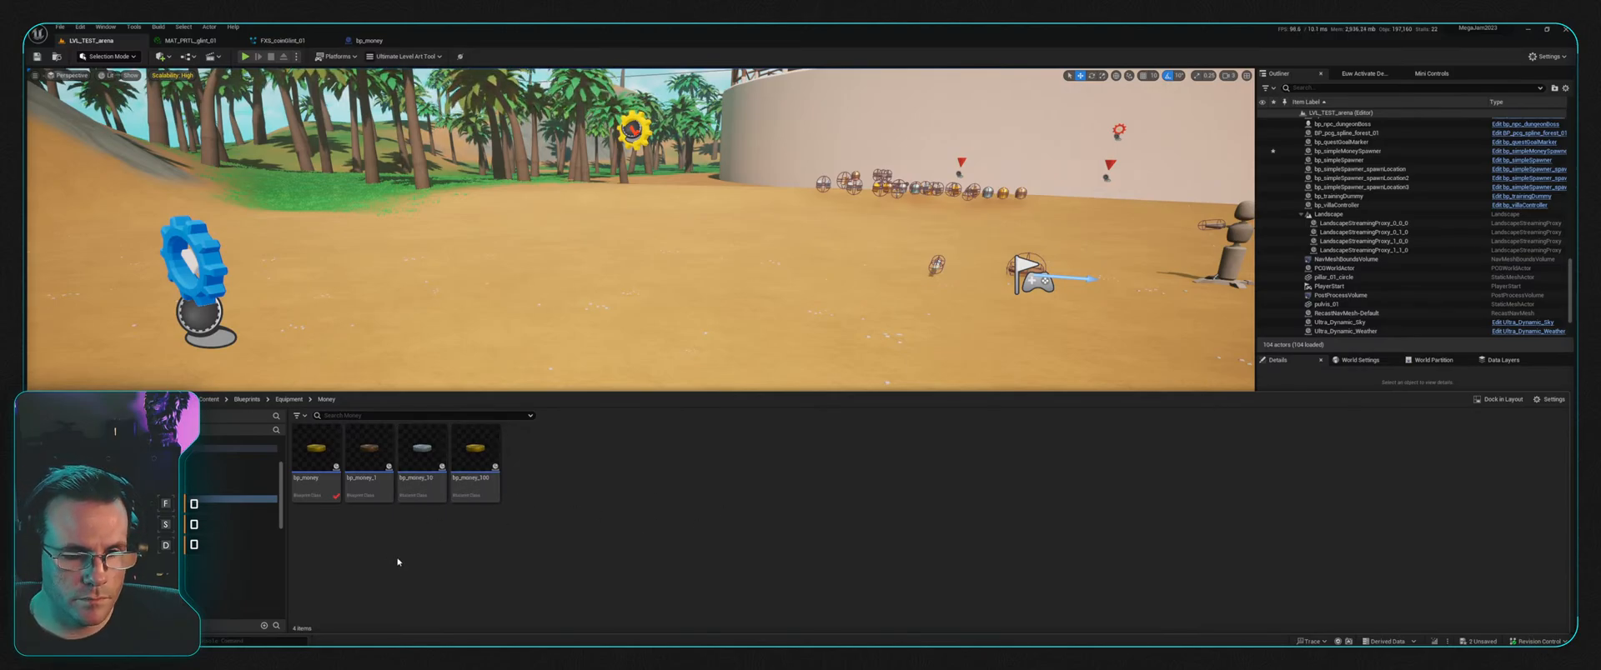
double_click(368, 455)
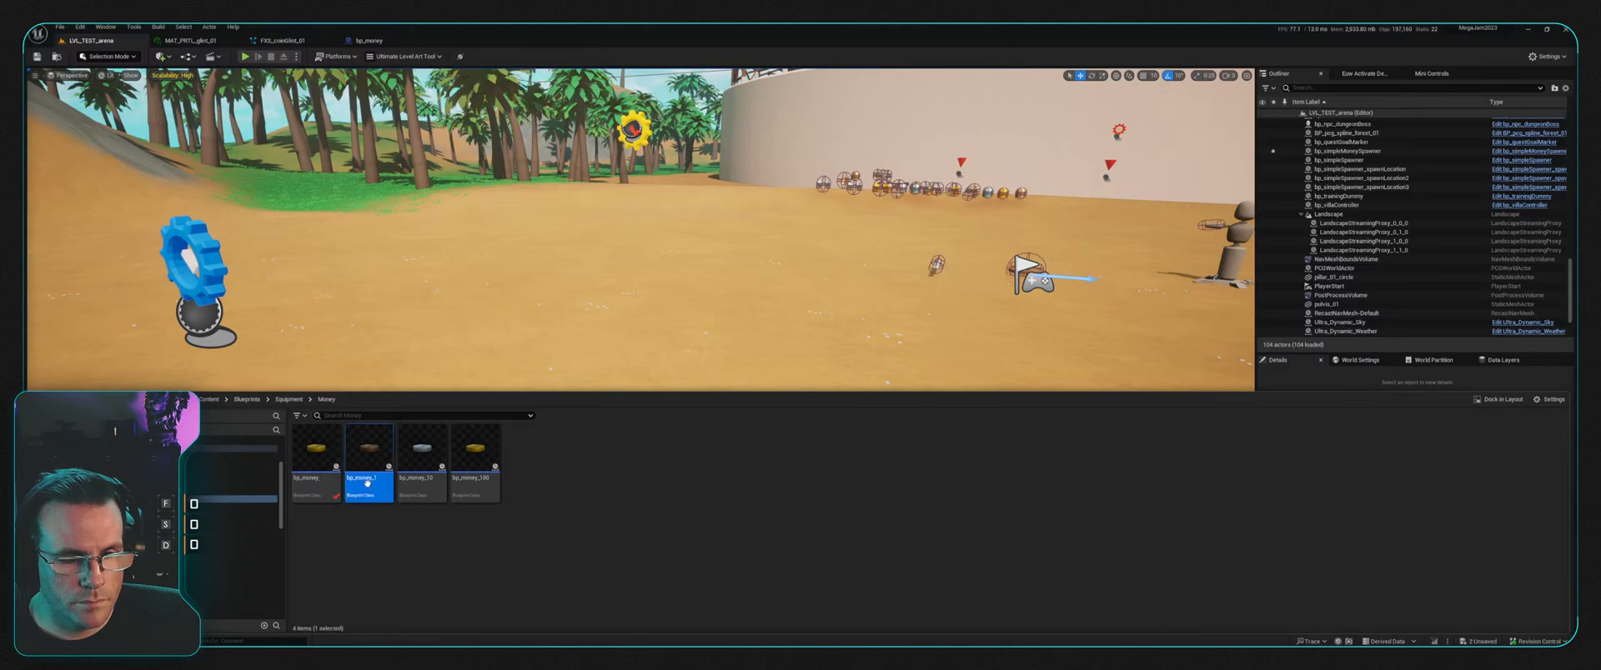
scroll(783, 408, down, 14)
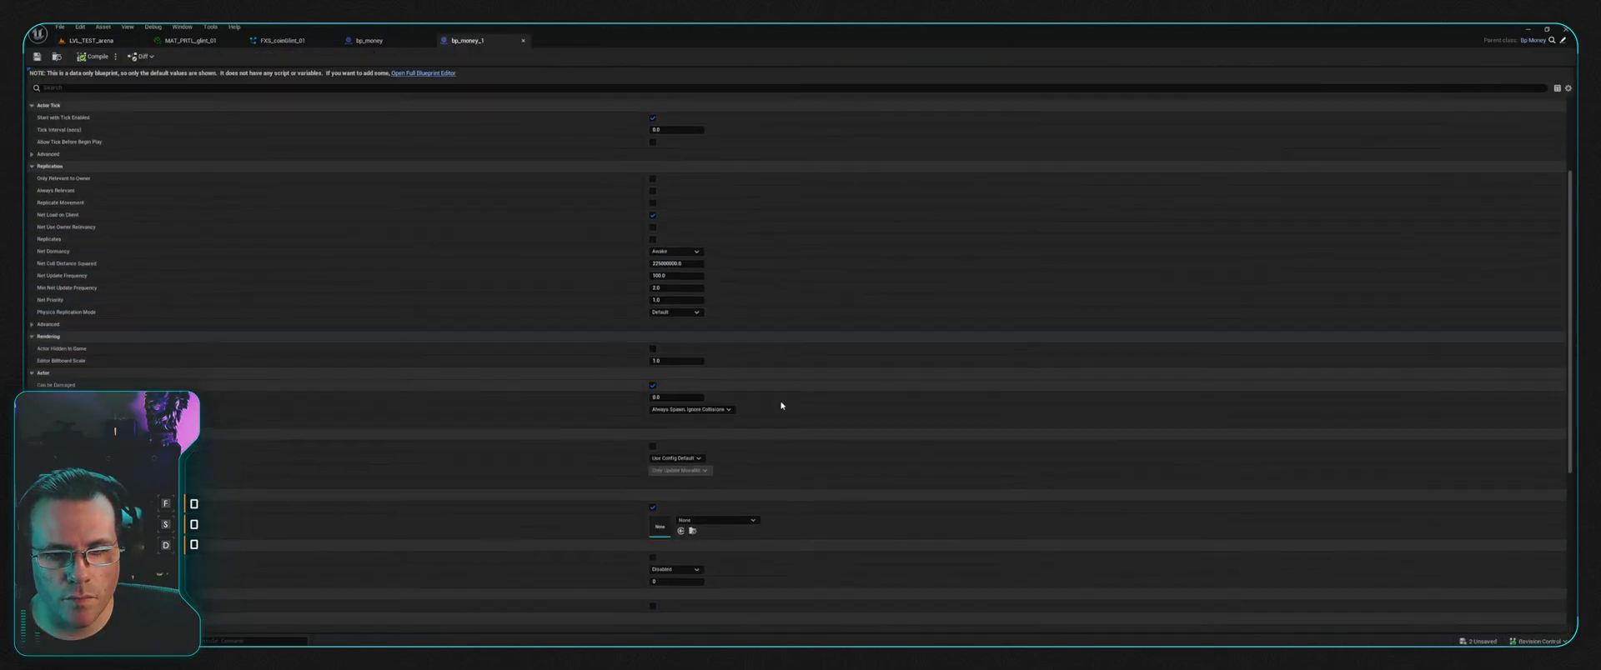
scroll(792, 417, up, 13)
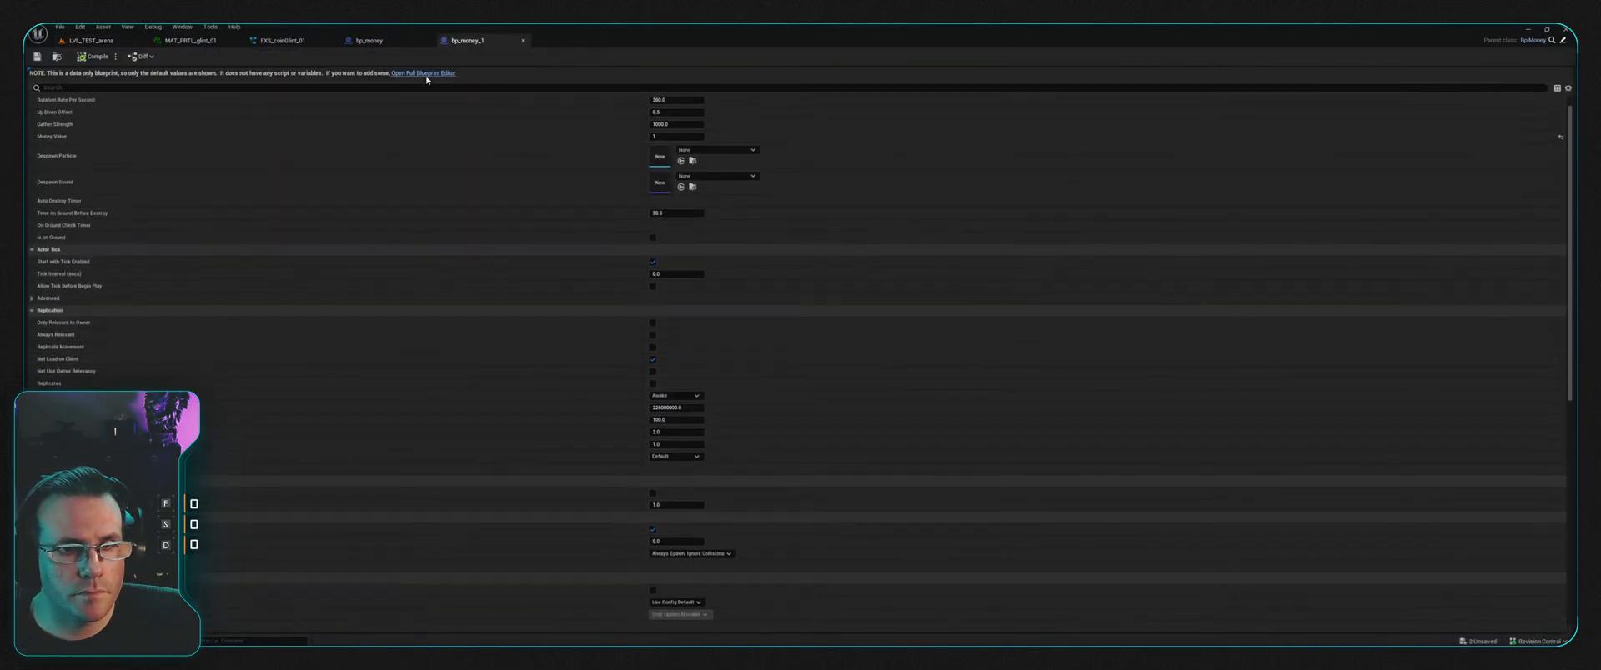
click(426, 73)
click(150, 145)
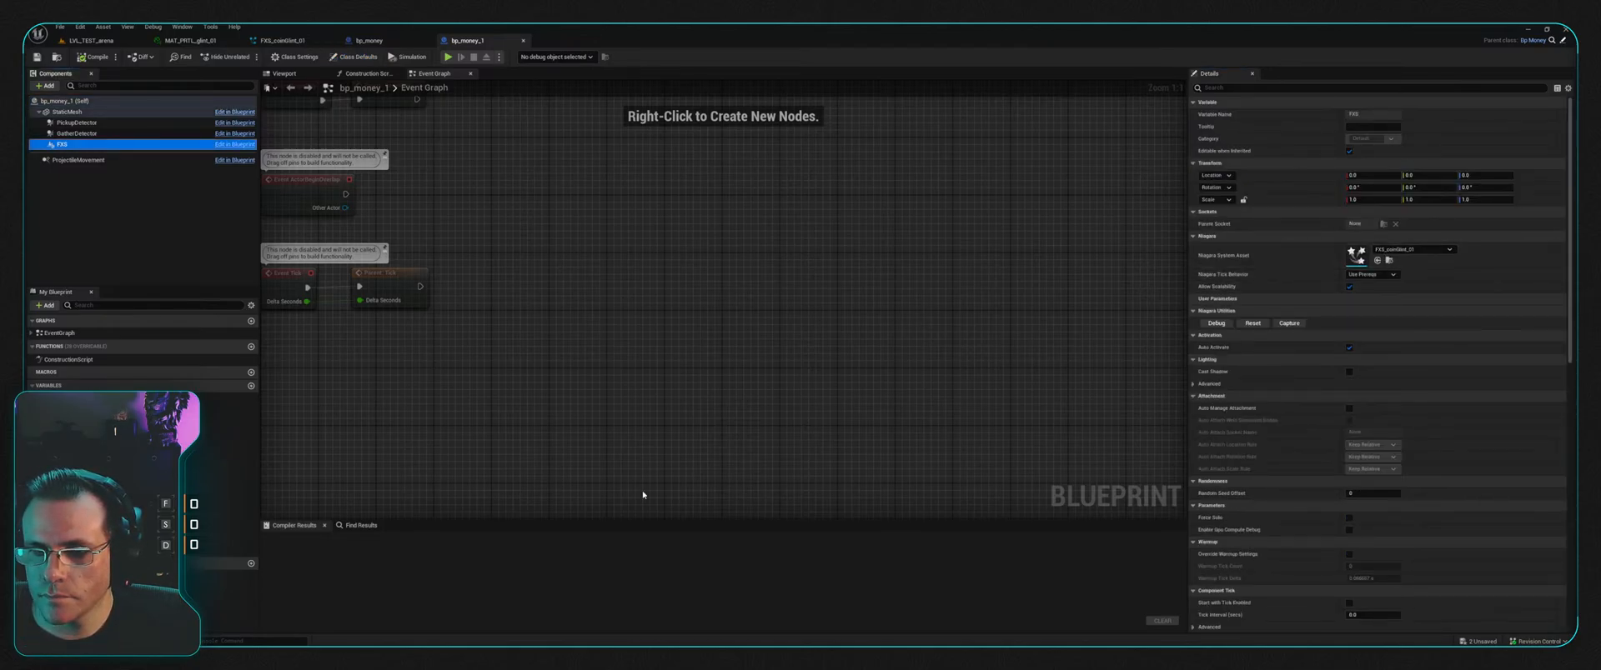
Step: Duplicate FXS_coinGlint_01 in the Particles folder to create FXS_coinGlint_02 and FXS_coinGlint_03
key(ctrl+space)
scroll(238, 542, down, 3)
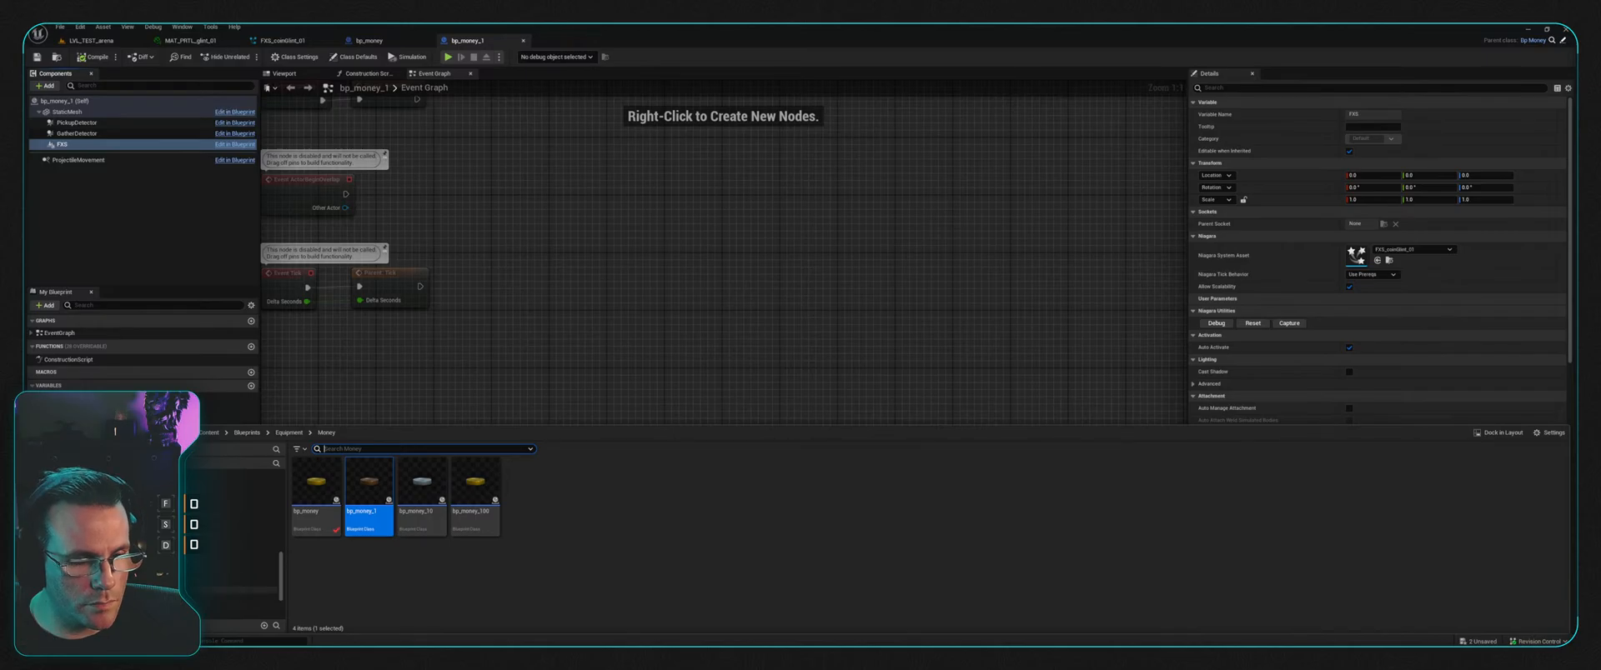
click(234, 561)
click(376, 526)
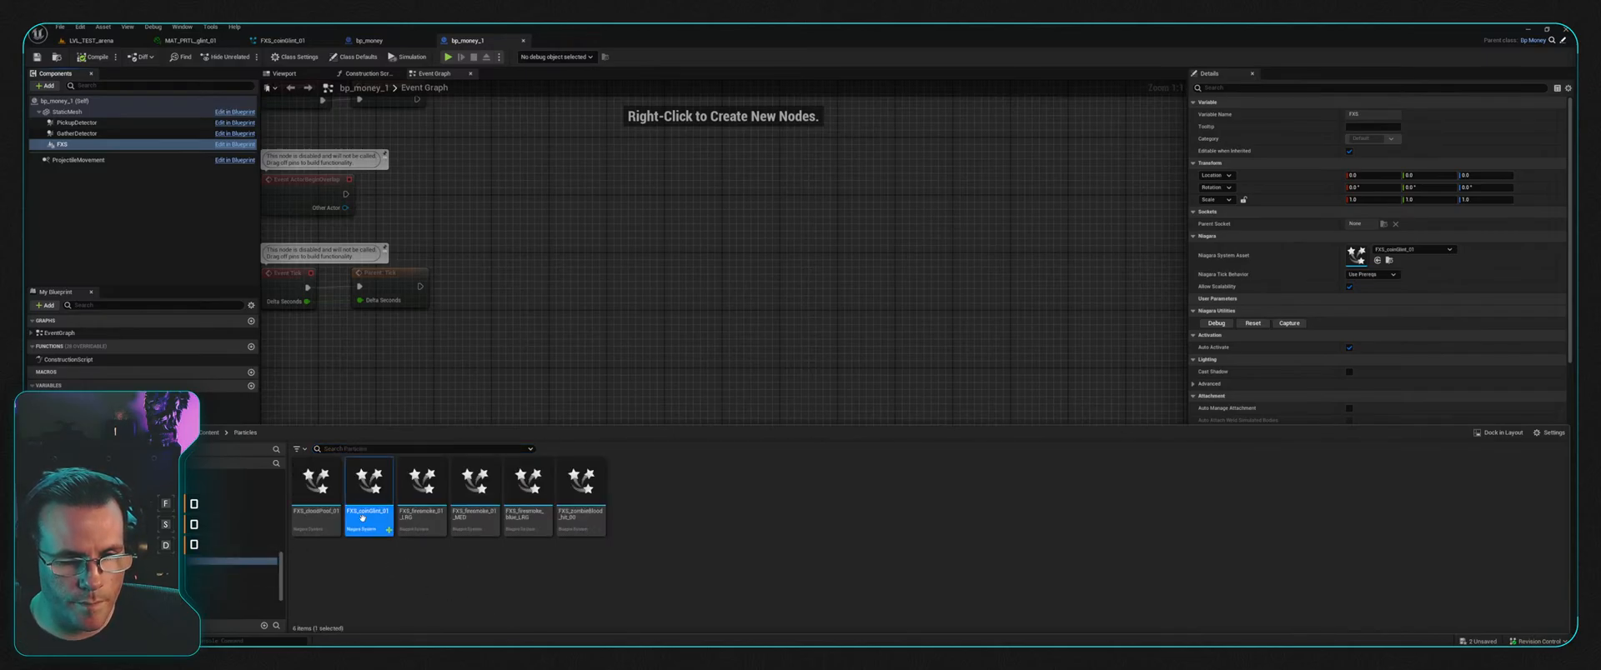
key(ctrl+d)
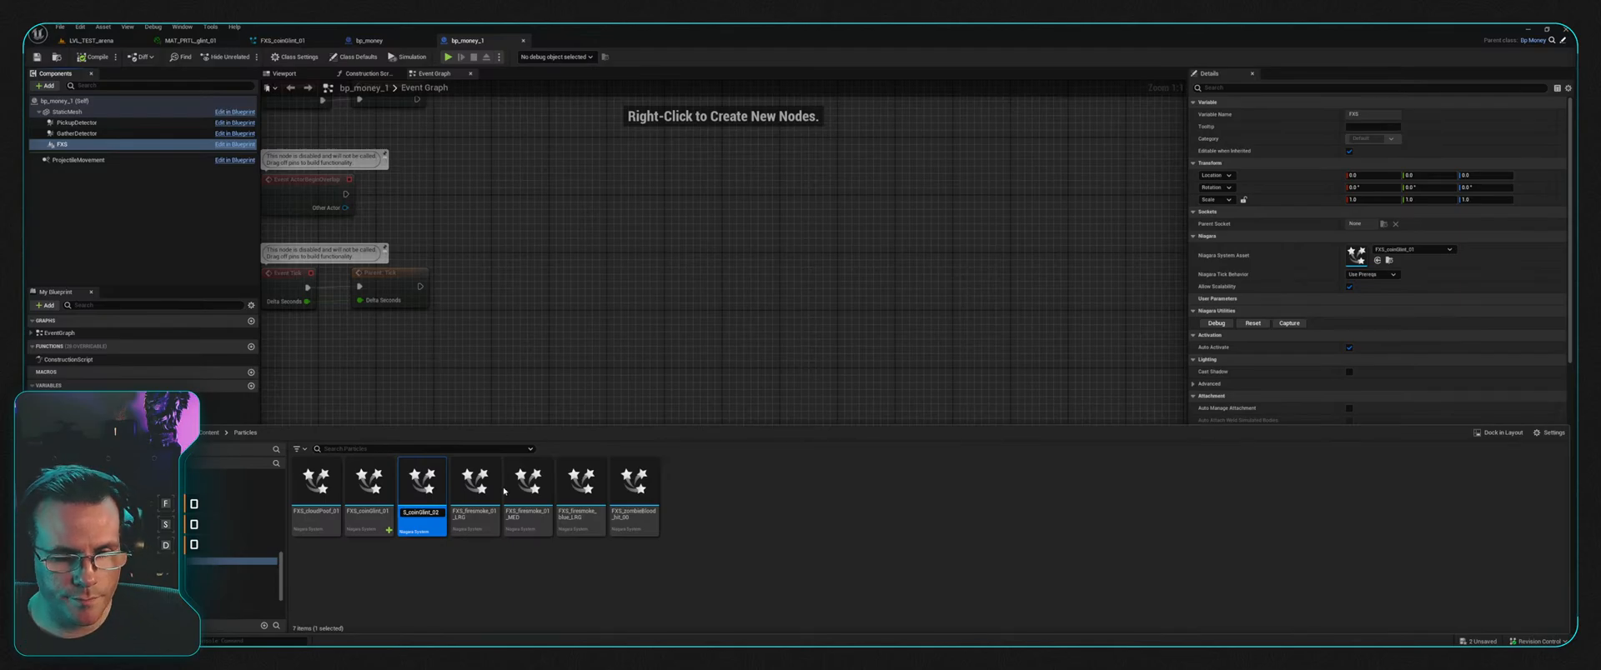
click(436, 563)
click(424, 522)
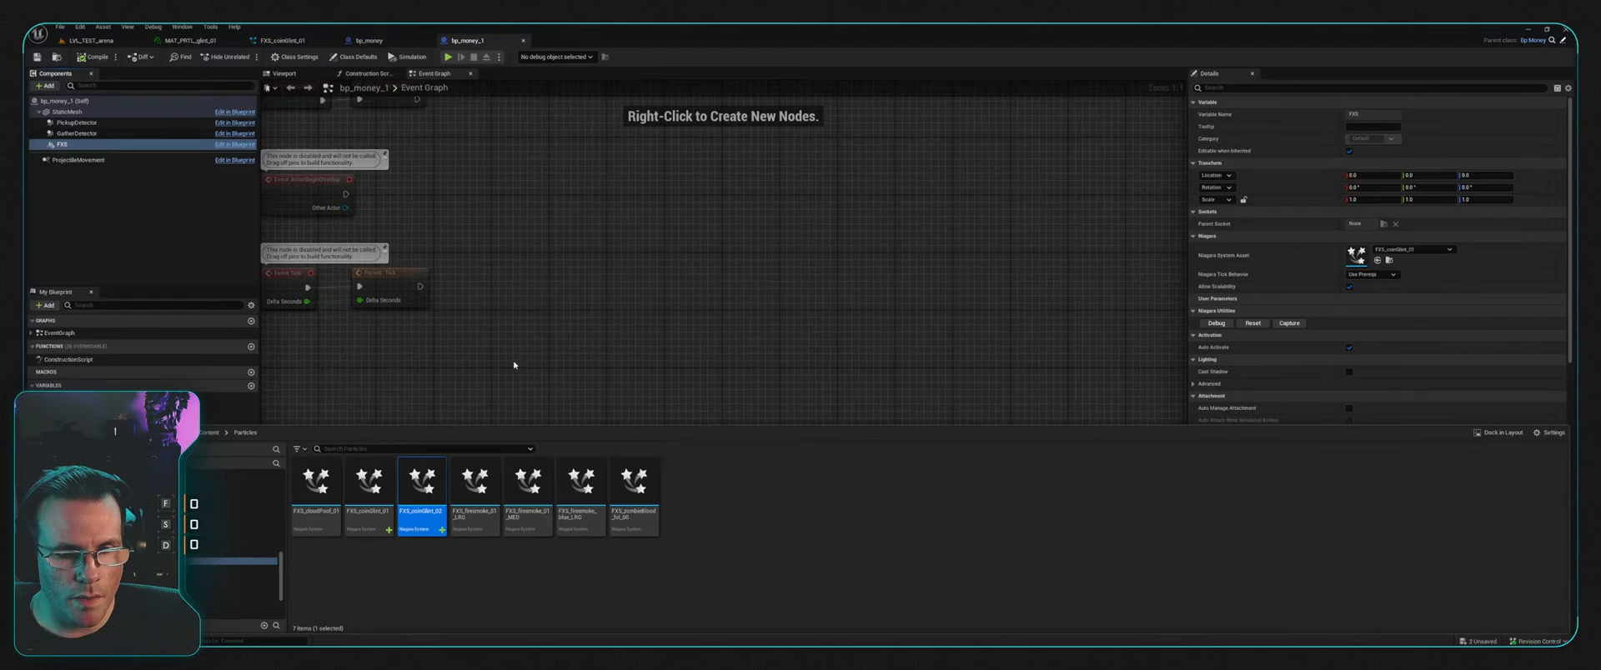
key(ctrl+d)
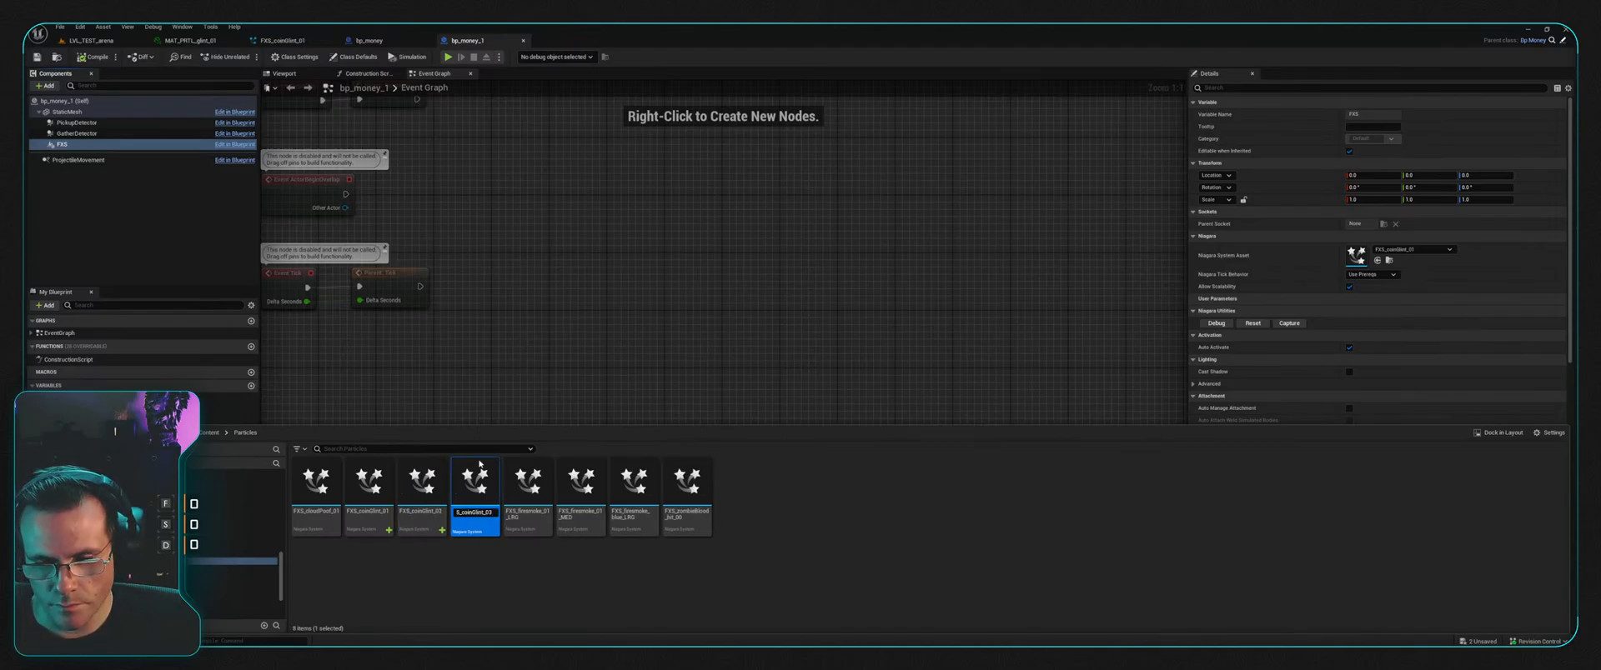
click(429, 581)
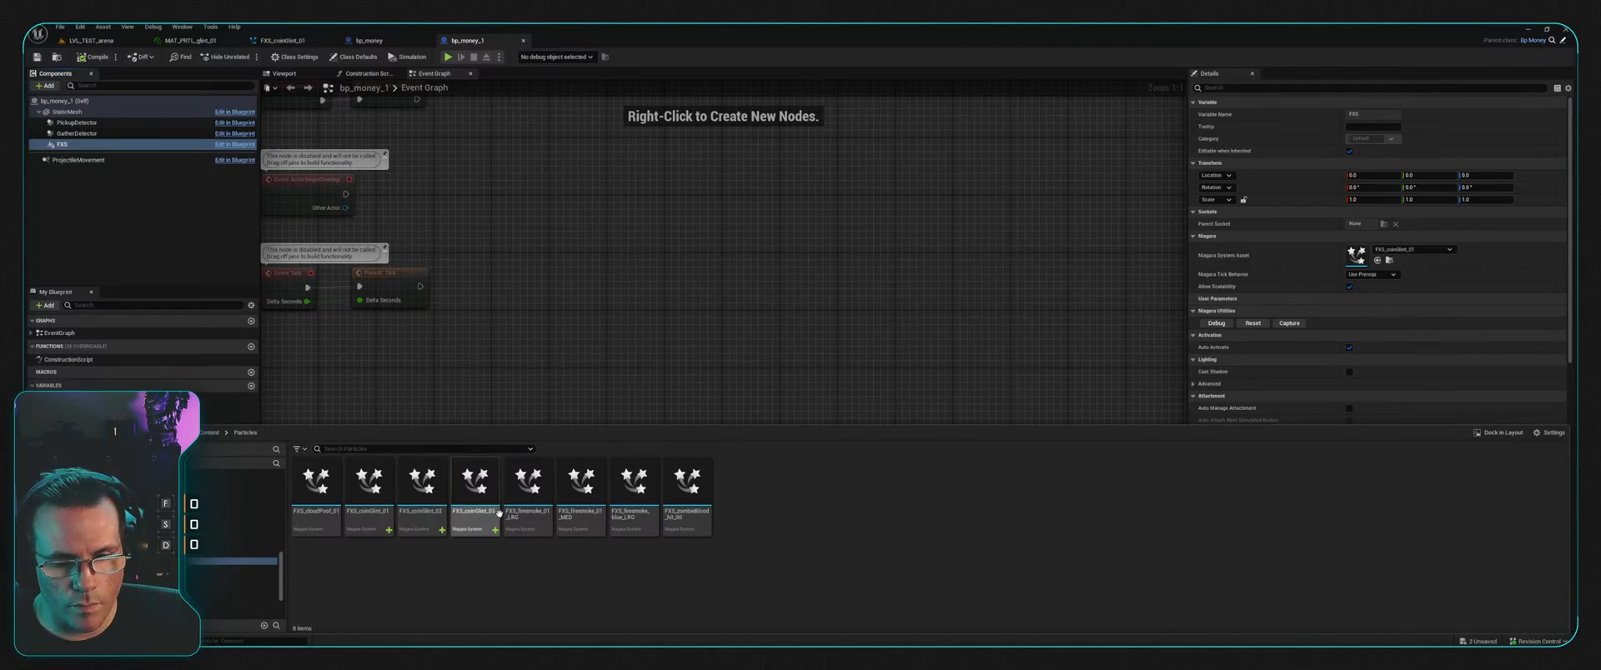
Step: Open FXS_coinGlint_02, set its Initialize Particle color to a slightly bluish white, and save the system
double_click(423, 492)
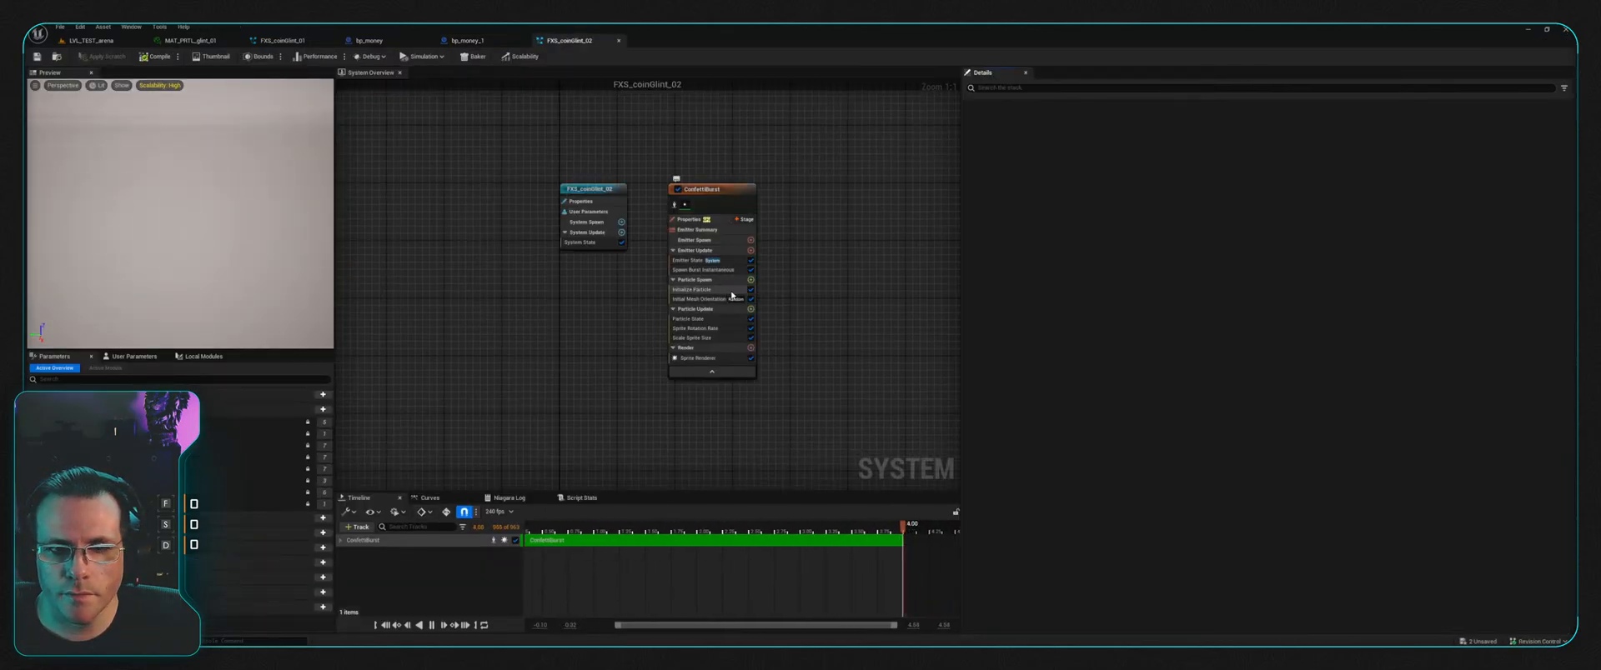
click(699, 261)
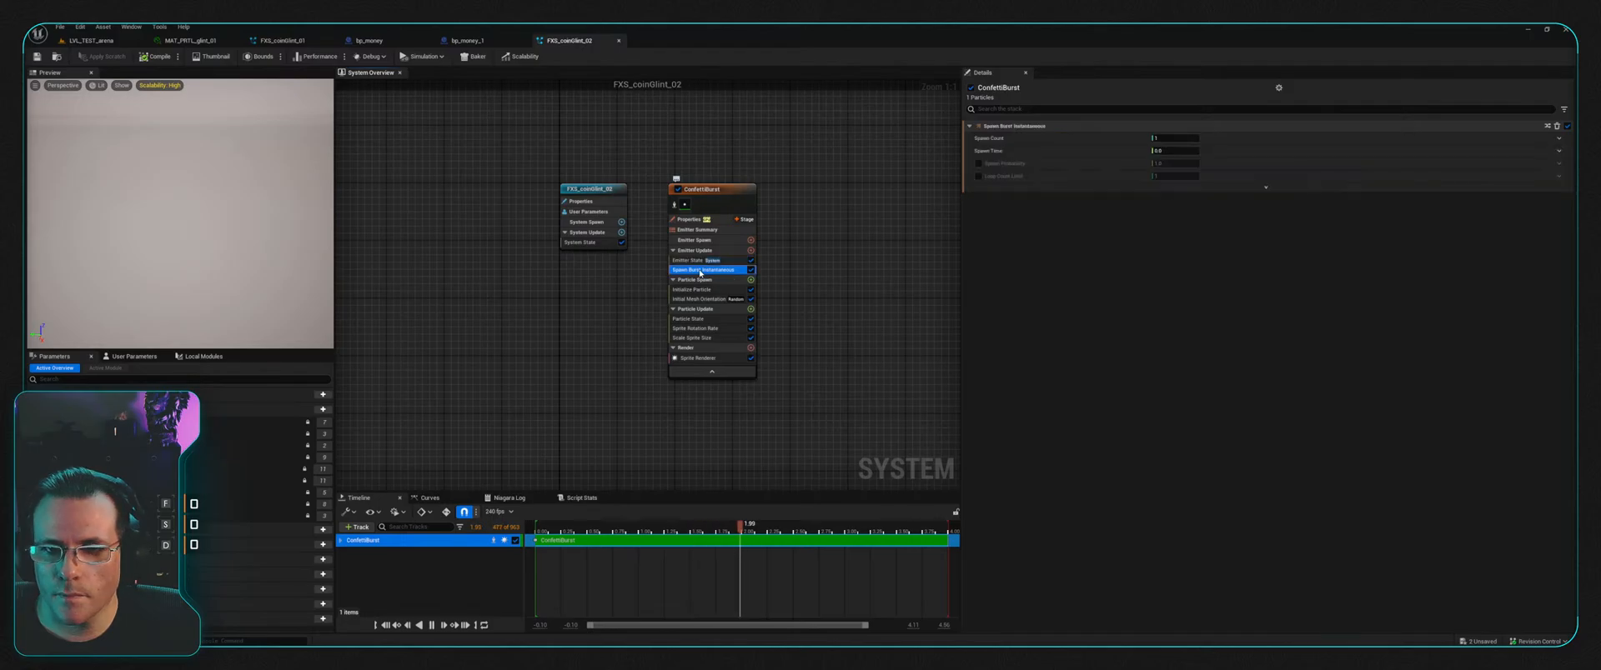
click(704, 290)
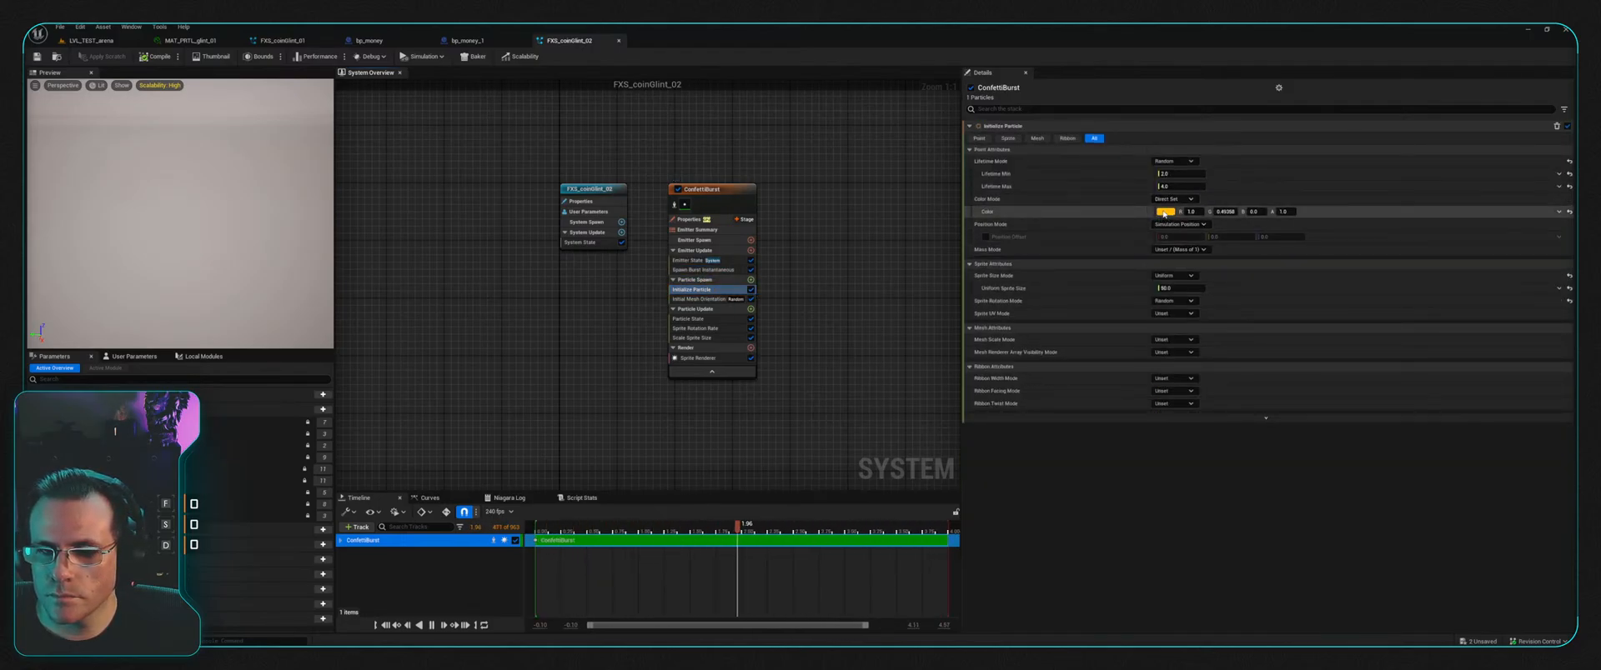
key(ctrl+z)
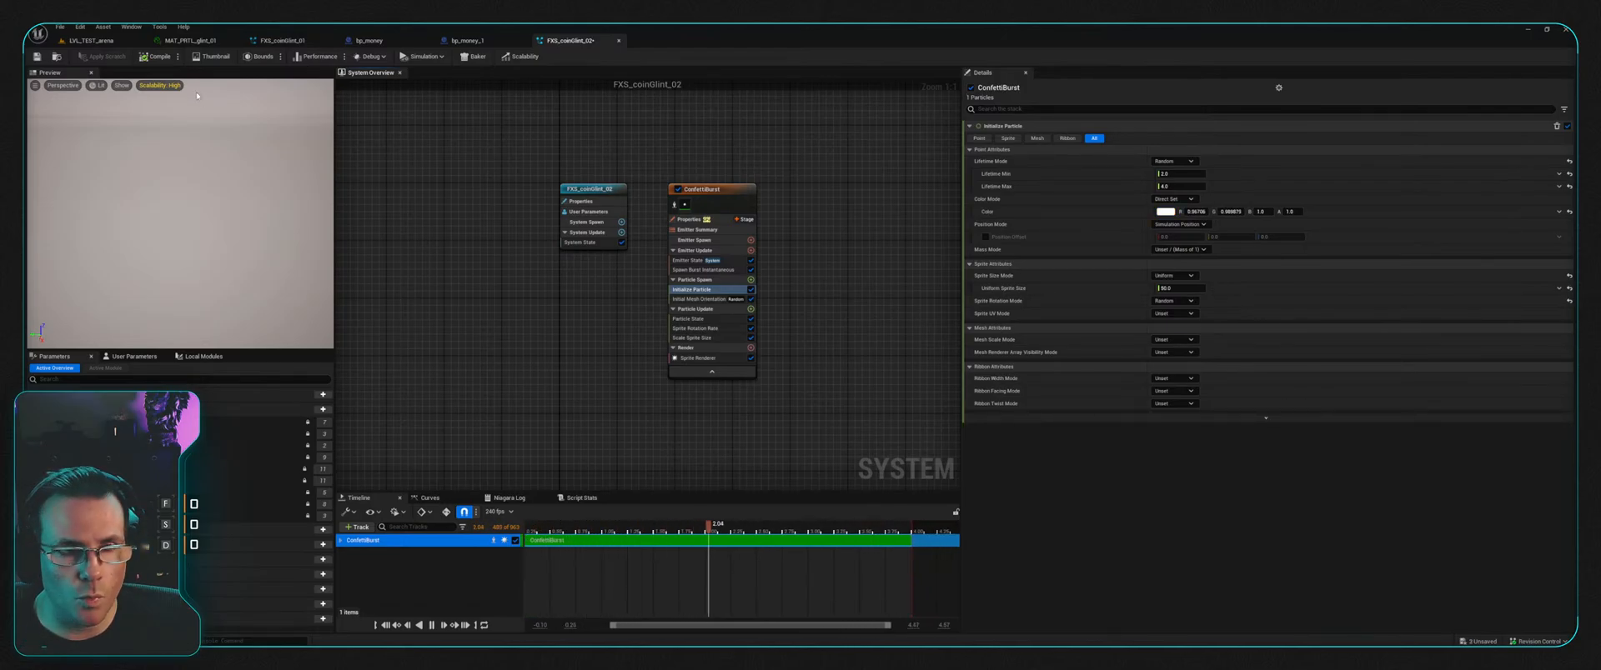
key(ctrl+s)
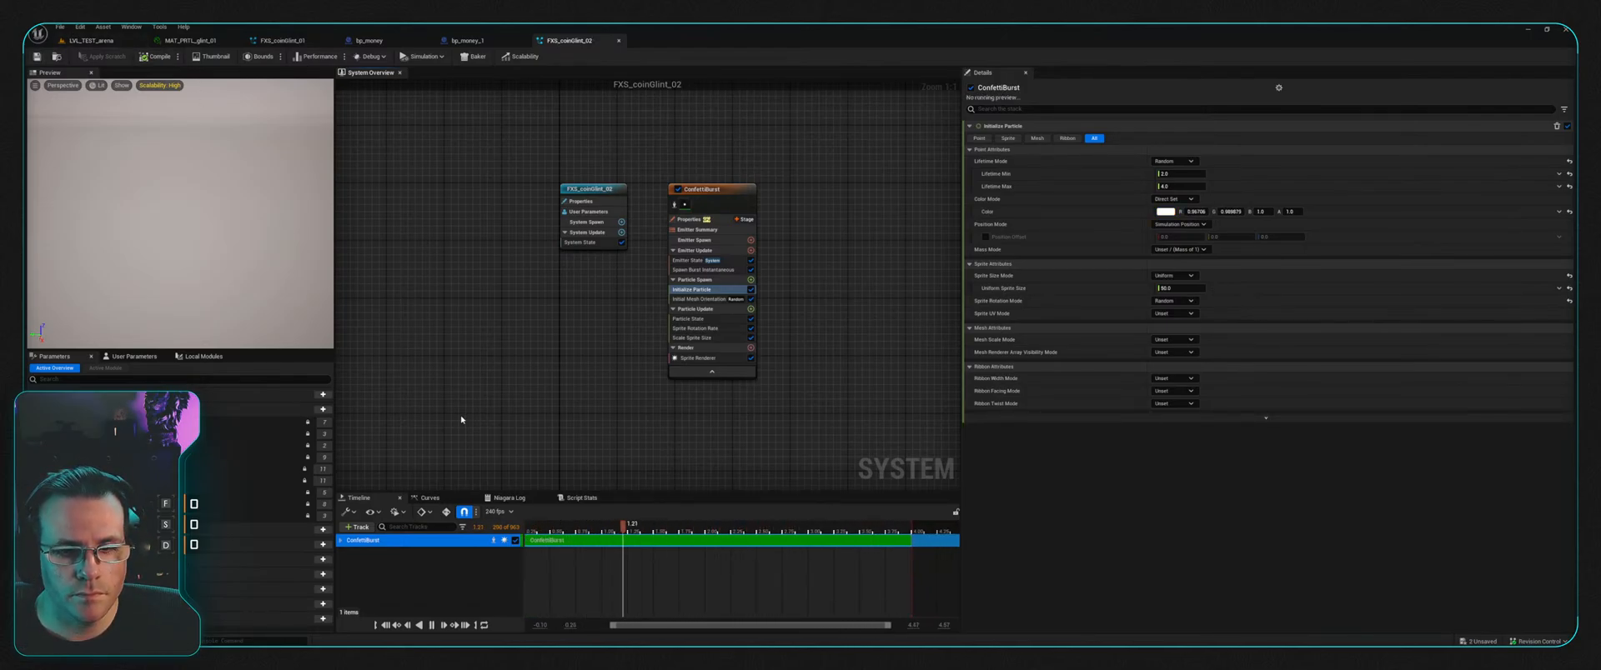
Step: Reopen FXS_coinGlint_01, change its Initialize Particle color to a copper orange, and save the system
click(67, 641)
double_click(368, 483)
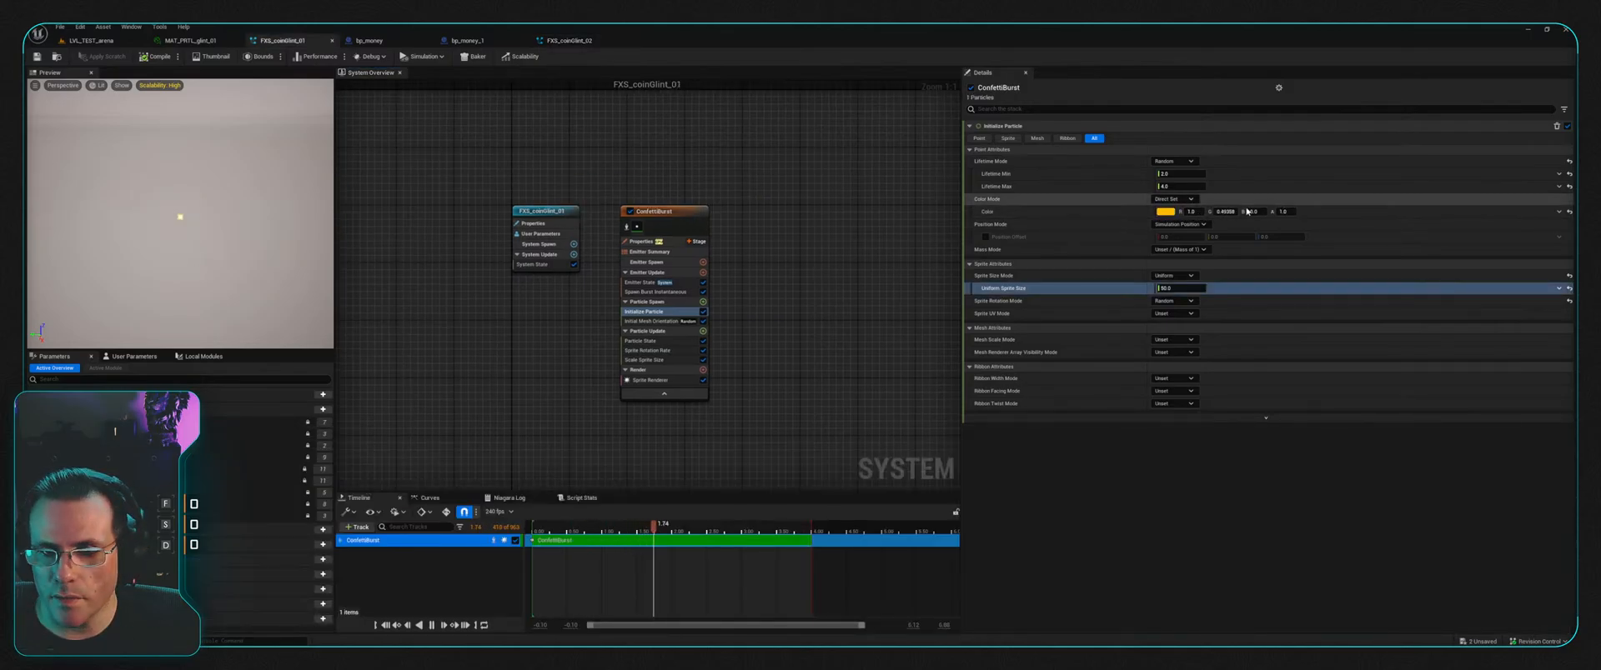
click(1166, 212)
click(1264, 307)
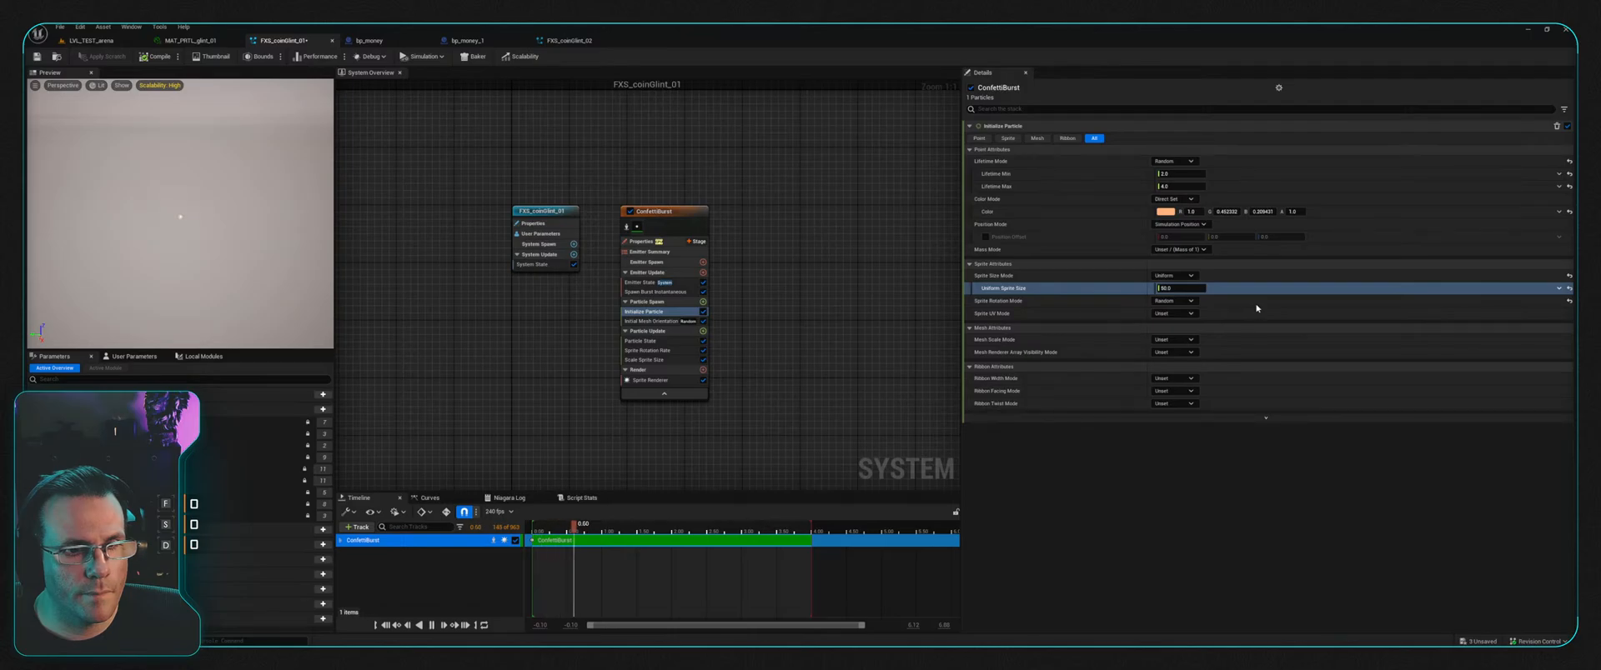
drag(1257, 309, 1266, 305)
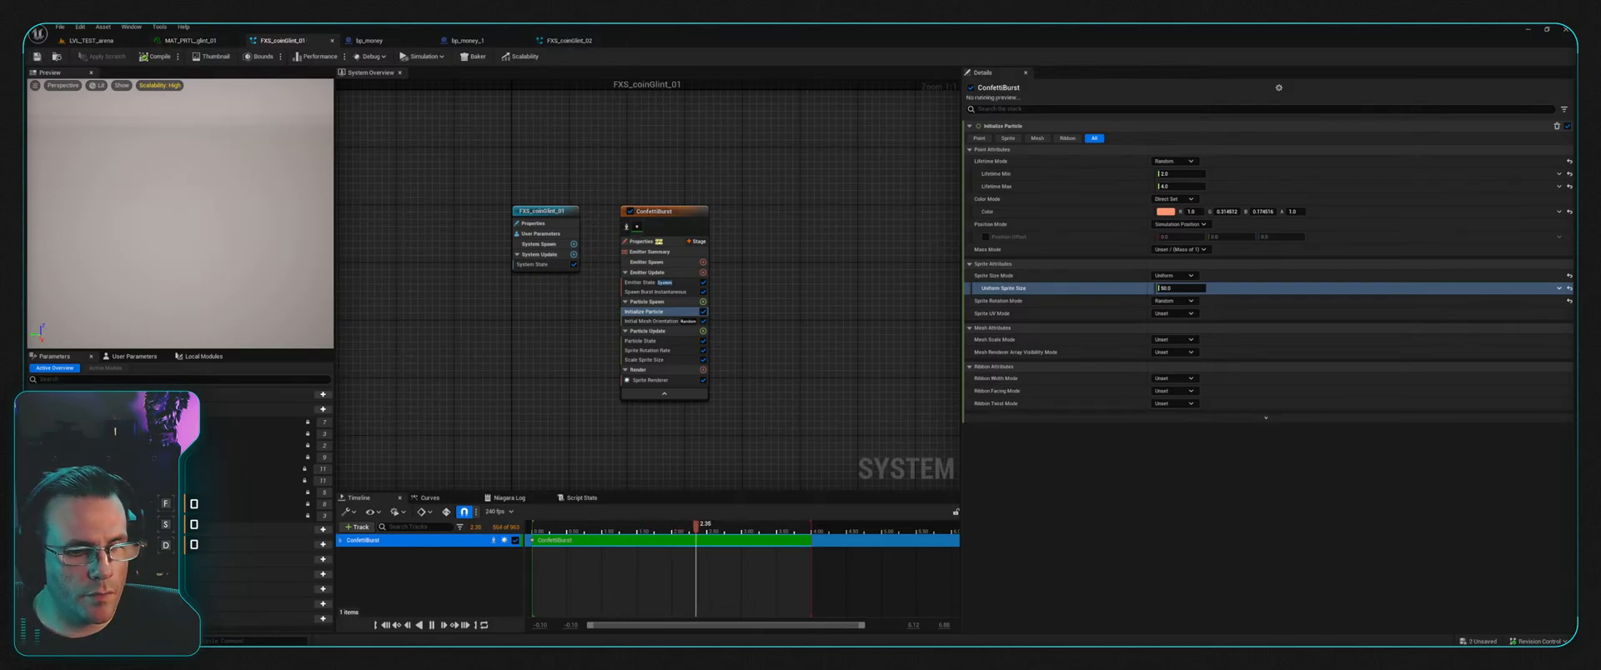
Step: Return to bp_money_1 from the Money folder and check the Niagara system assigned to its FXS component
key(ctrl+space)
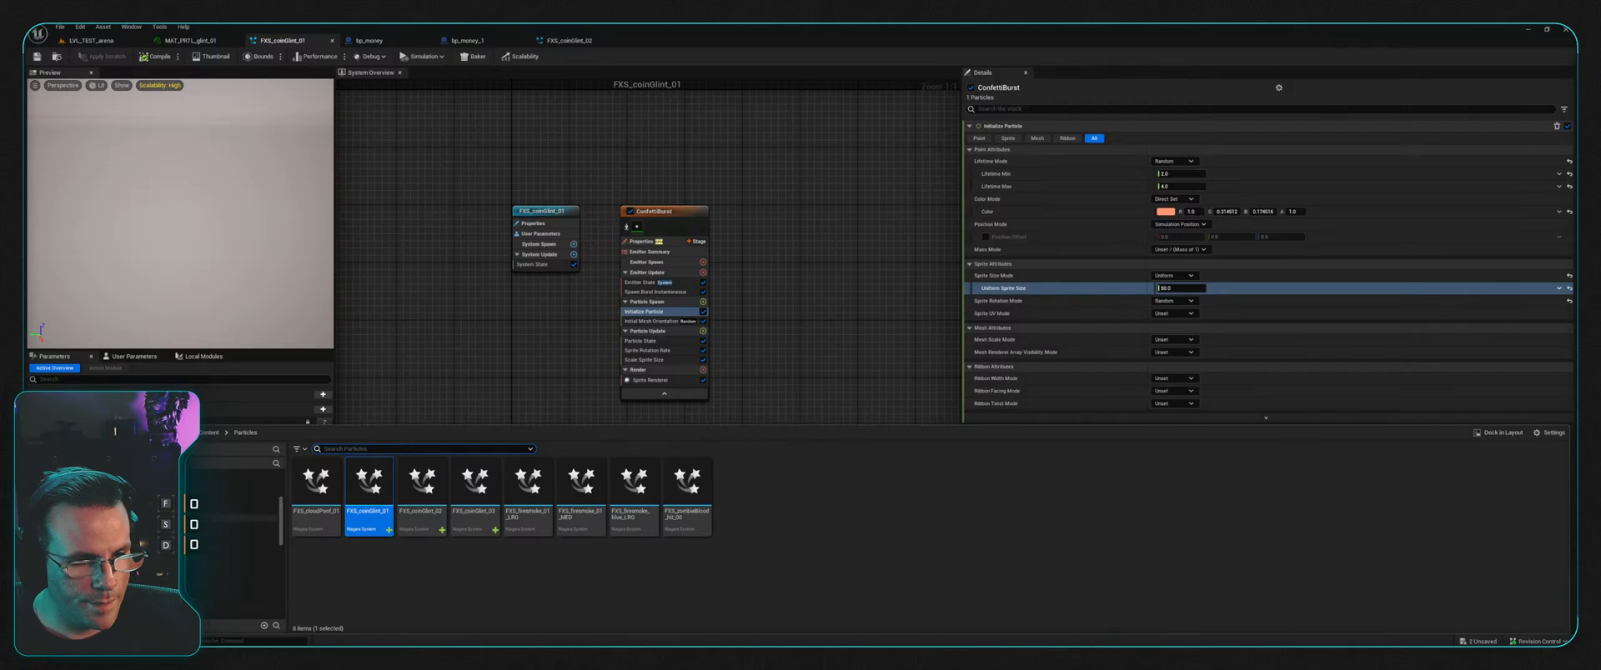
click(166, 504)
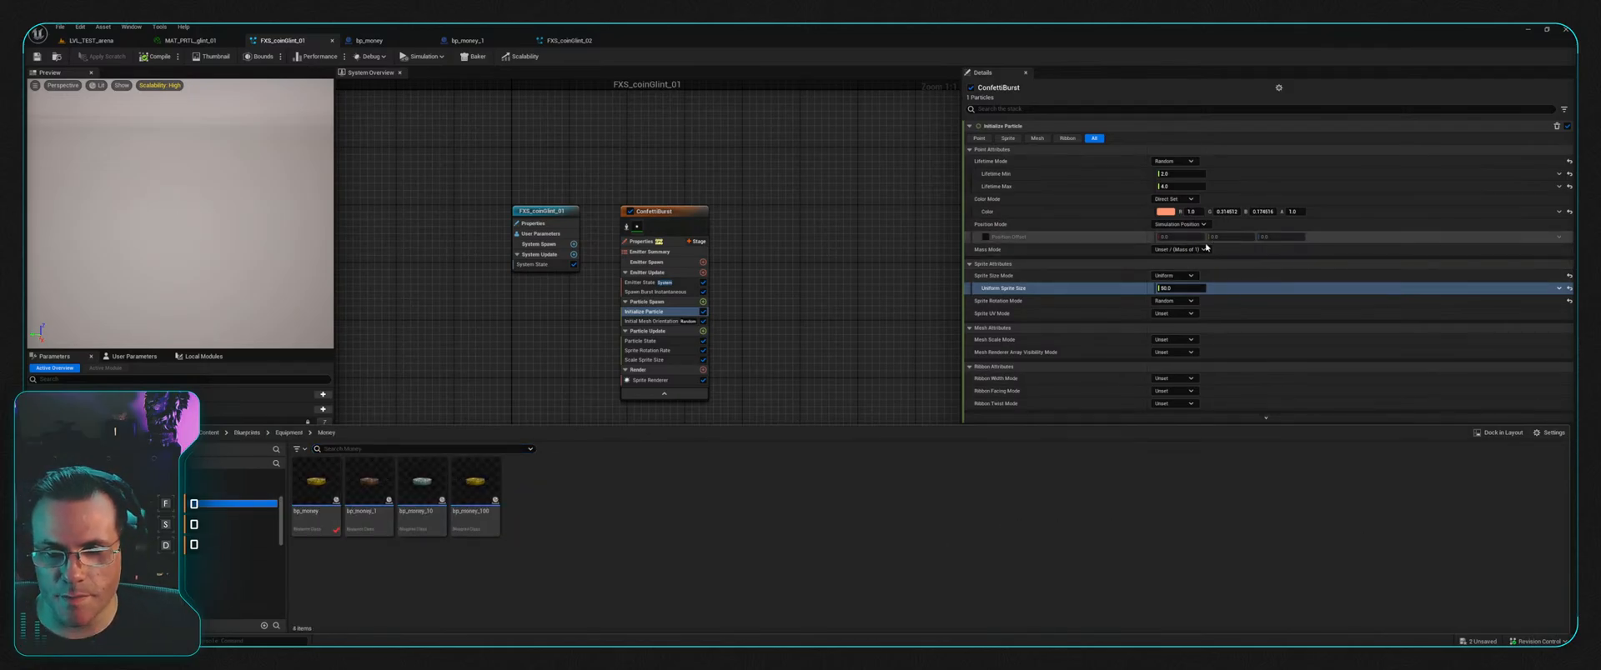
double_click(369, 492)
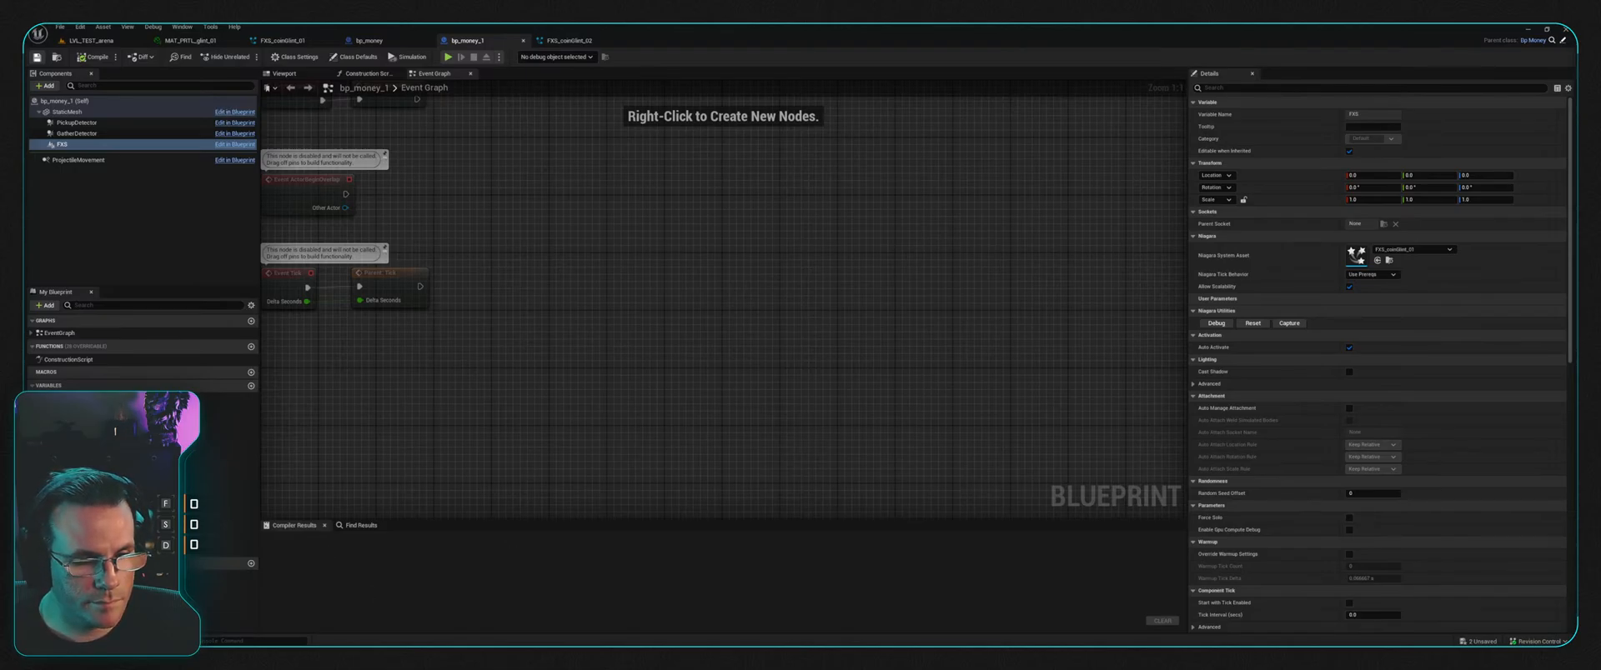
Step: Open bp_money_10 in the full Blueprint editor, assign FXS_coinGlint_02 to its FXS component, then compile and save it
key(ctrl+space)
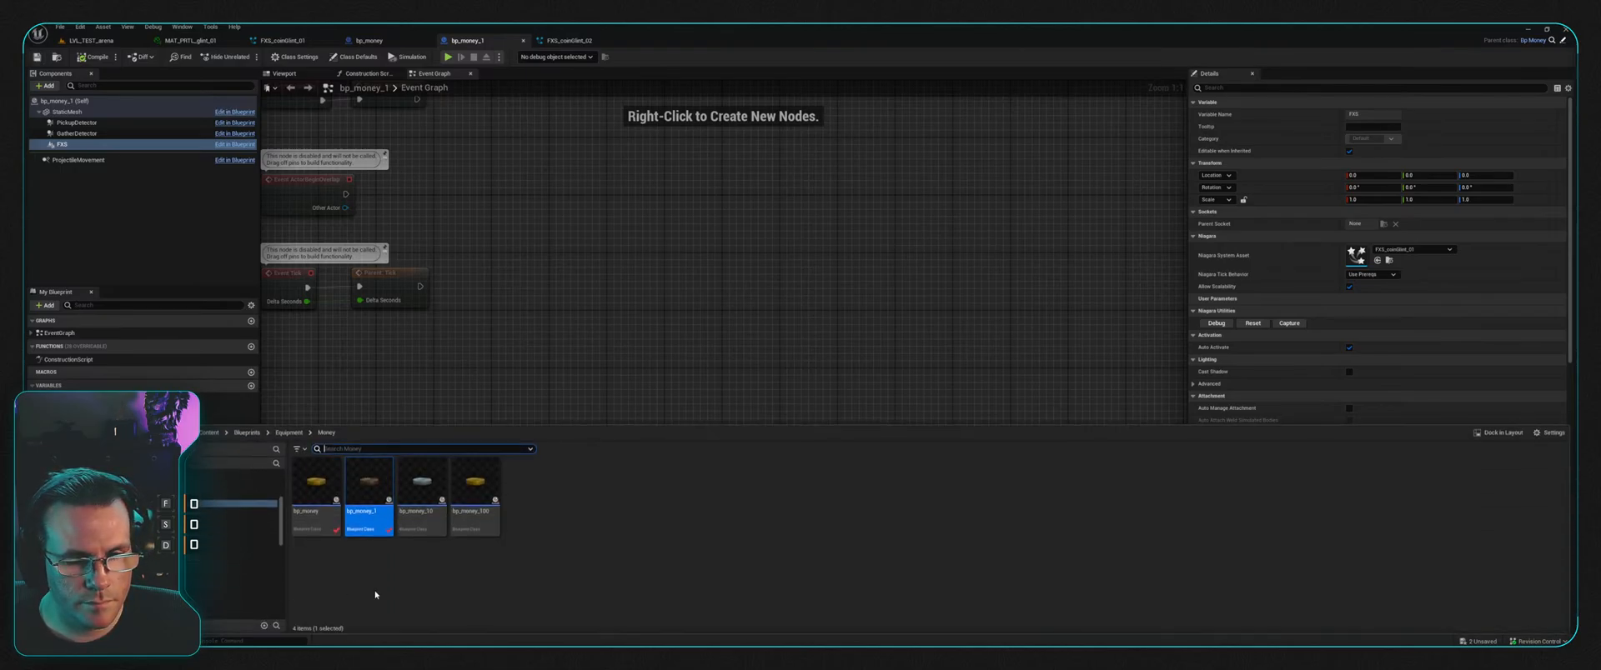
double_click(438, 477)
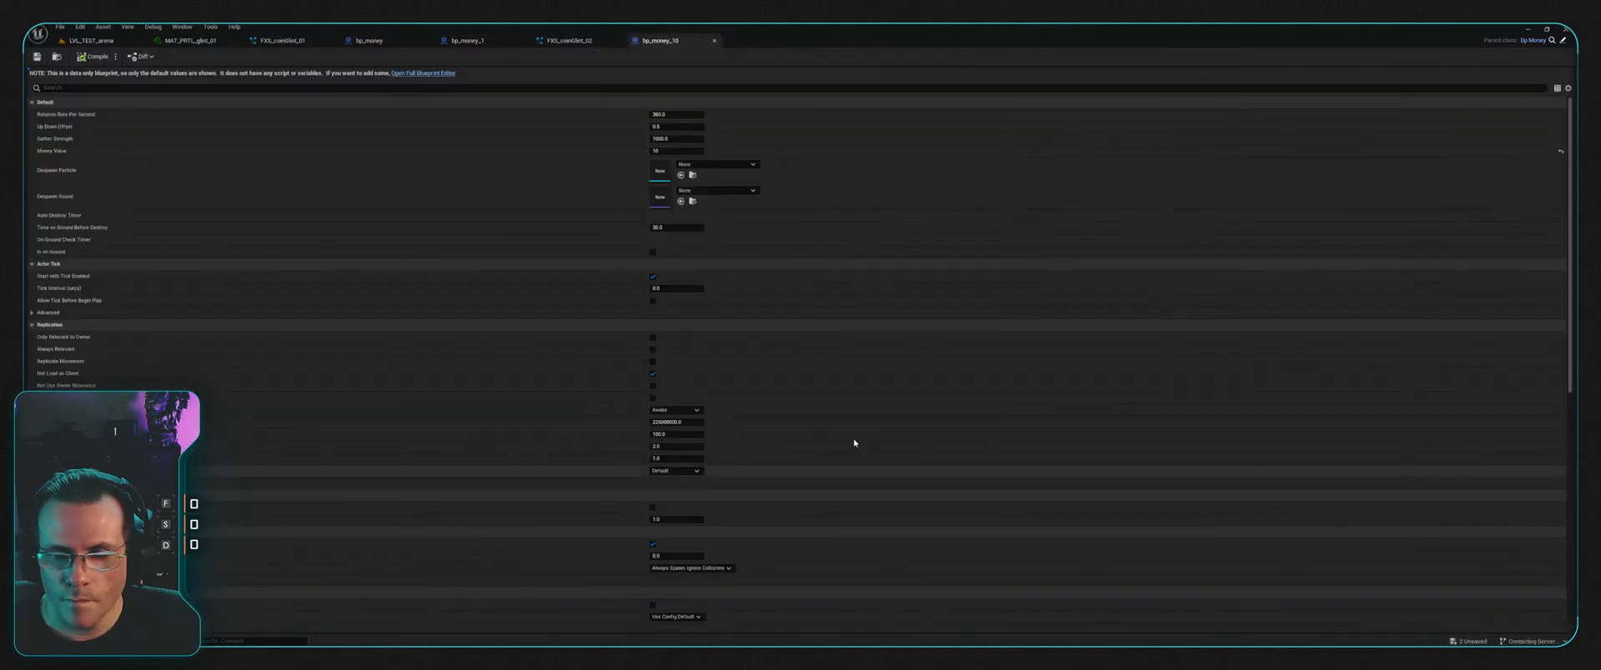
click(423, 73)
click(63, 144)
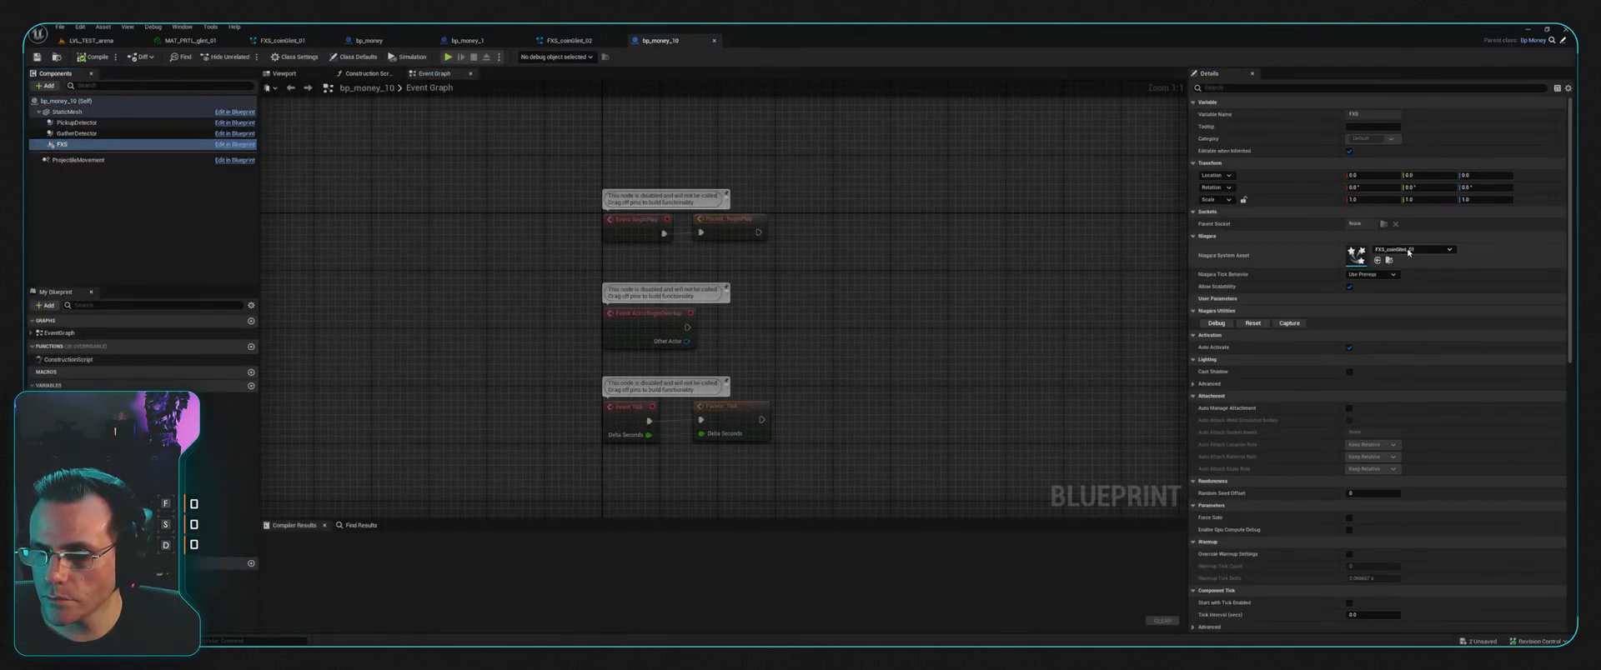
click(93, 57)
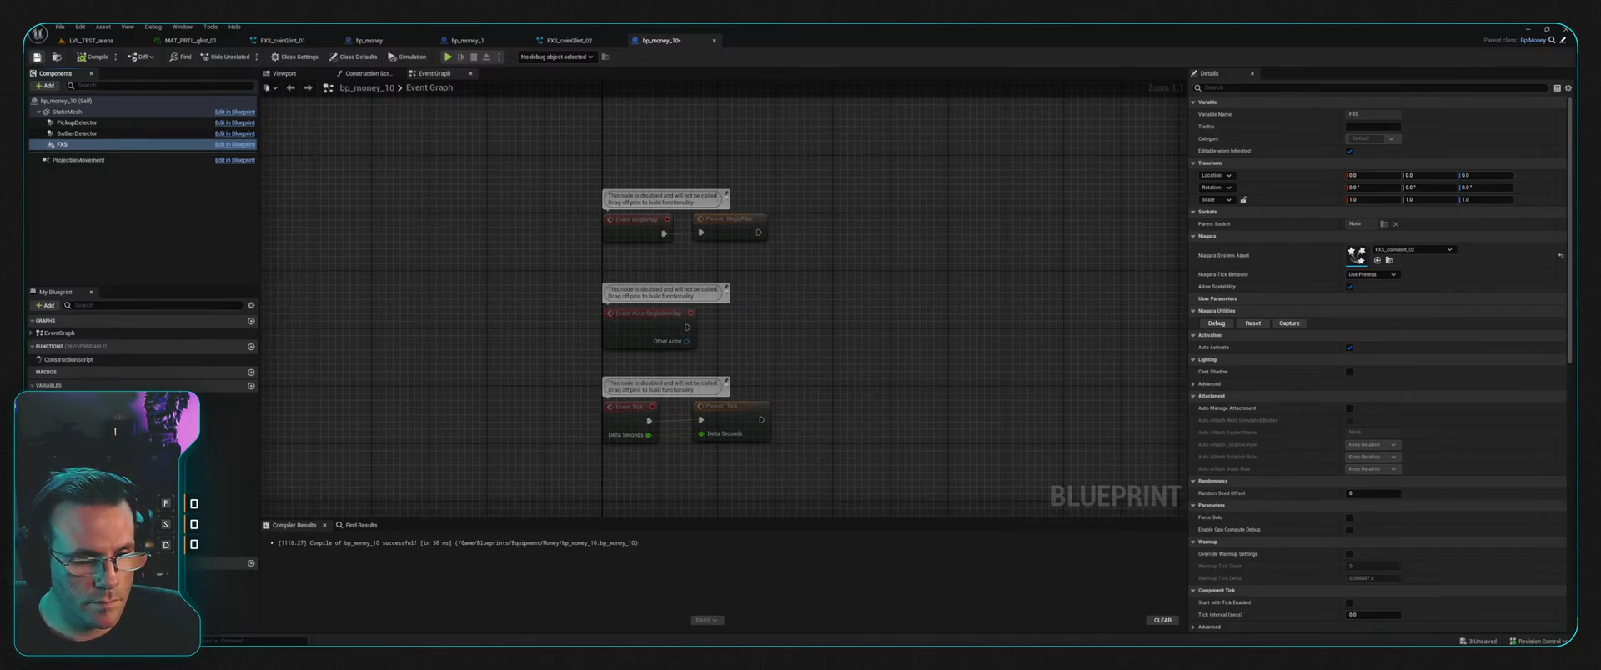
click(37, 57)
key(ctrl+space)
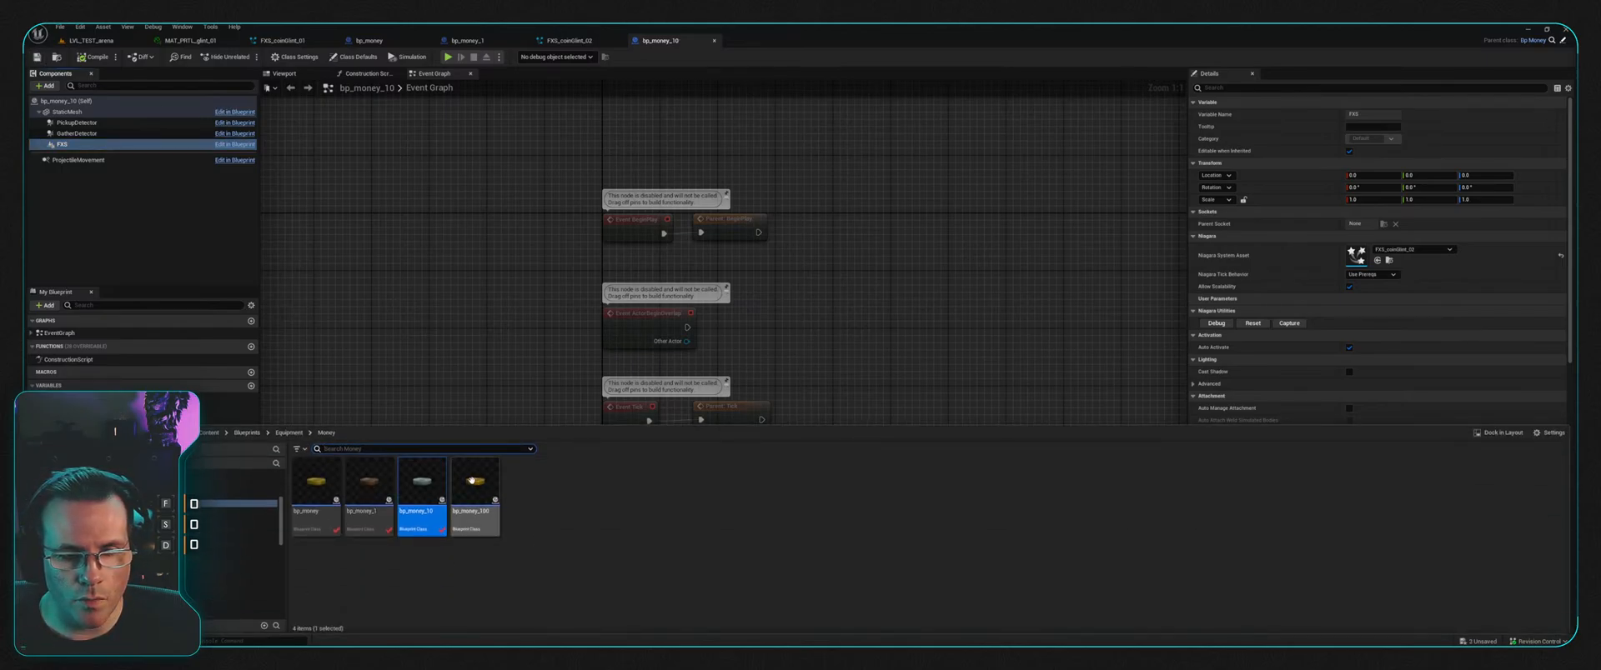
key(ctrl+s)
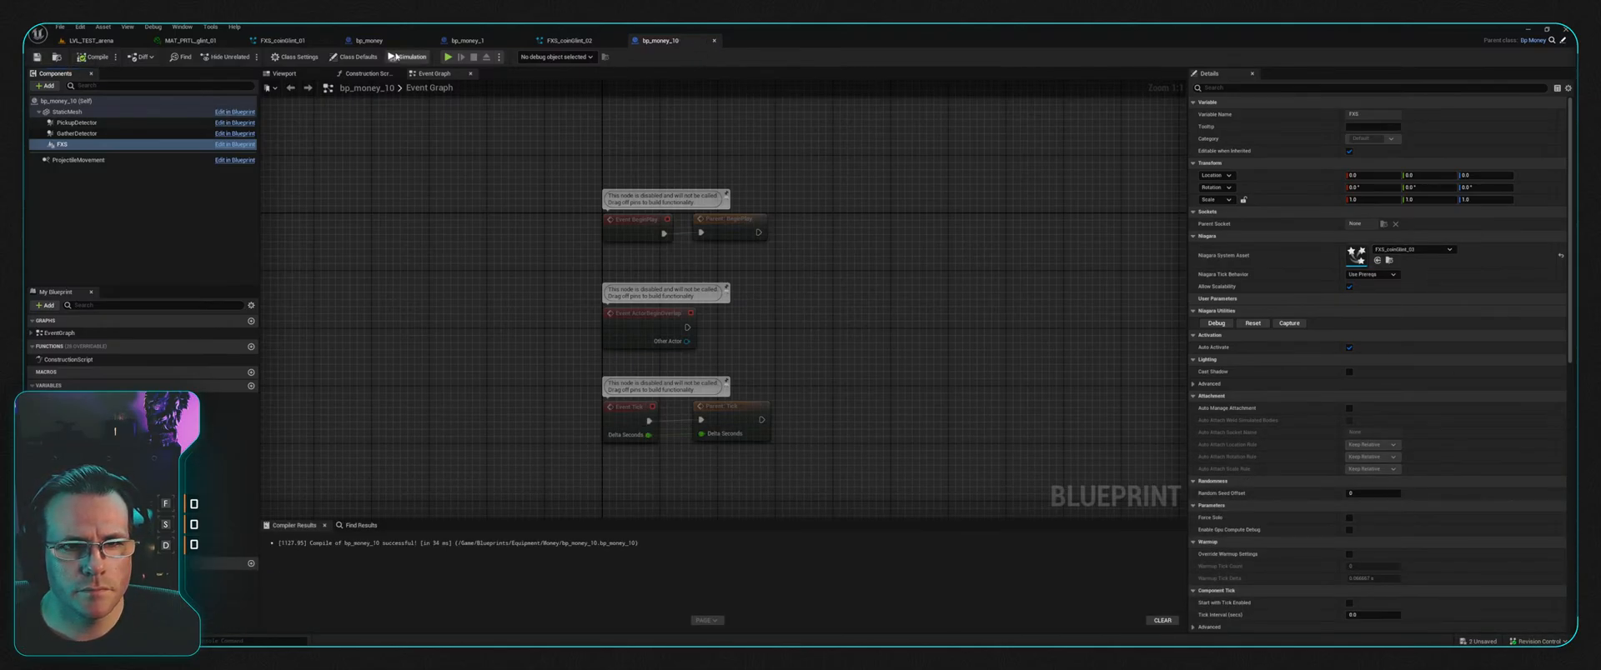
Step: Select bp_simpleMoneySpawner in LVL_TEST_arena and expand its item array settings
click(203, 41)
click(107, 41)
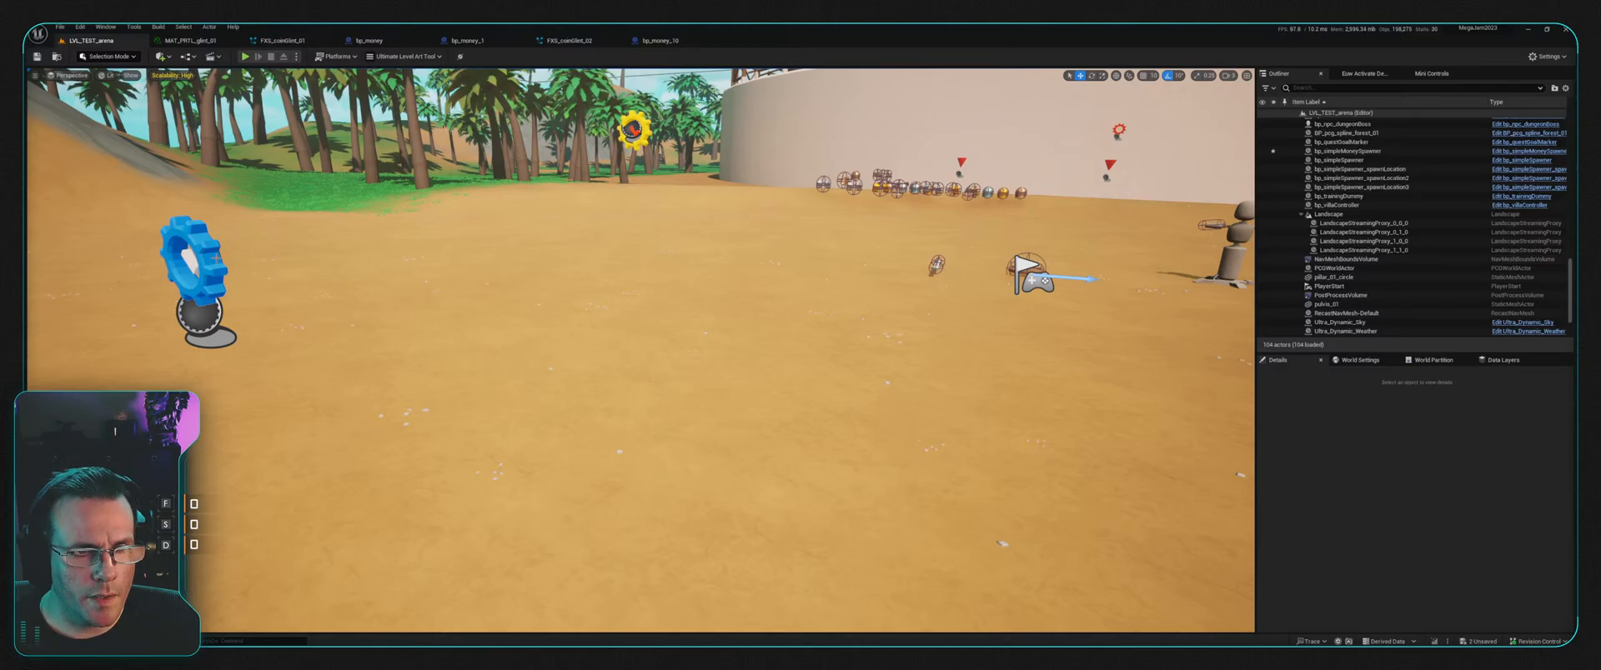
click(1346, 151)
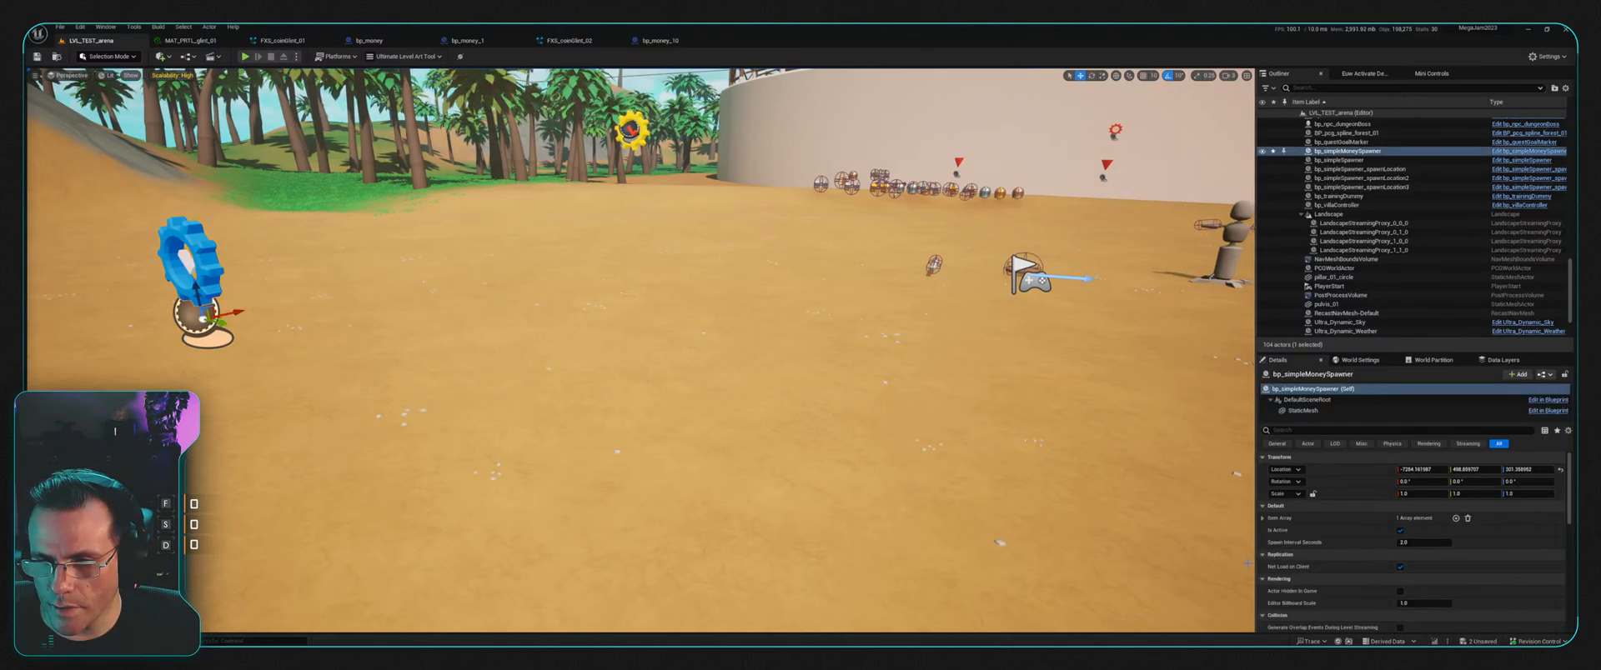
scroll(1384, 576, down, 4)
scroll(1353, 586, down, 1)
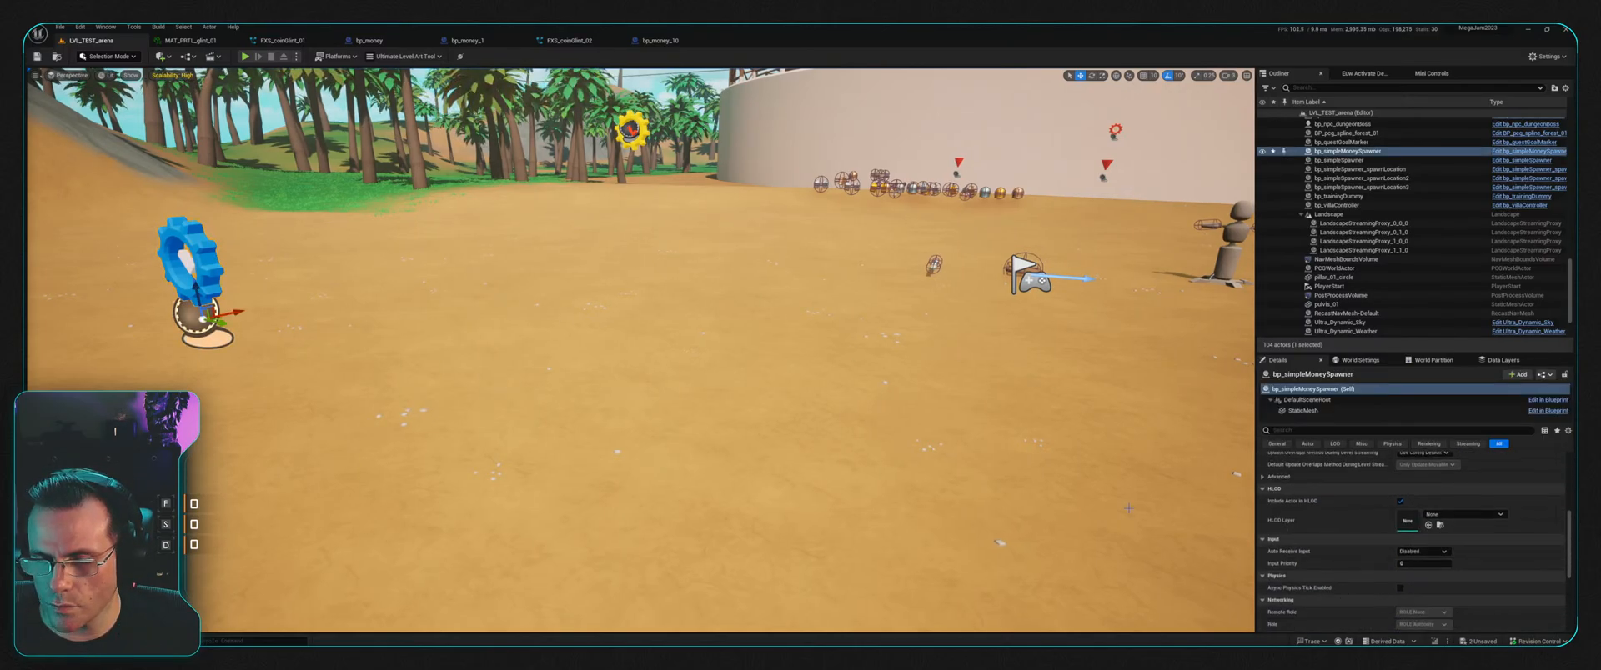
right_drag(1205, 501, 1043, 463)
scroll(1340, 524, up, 5)
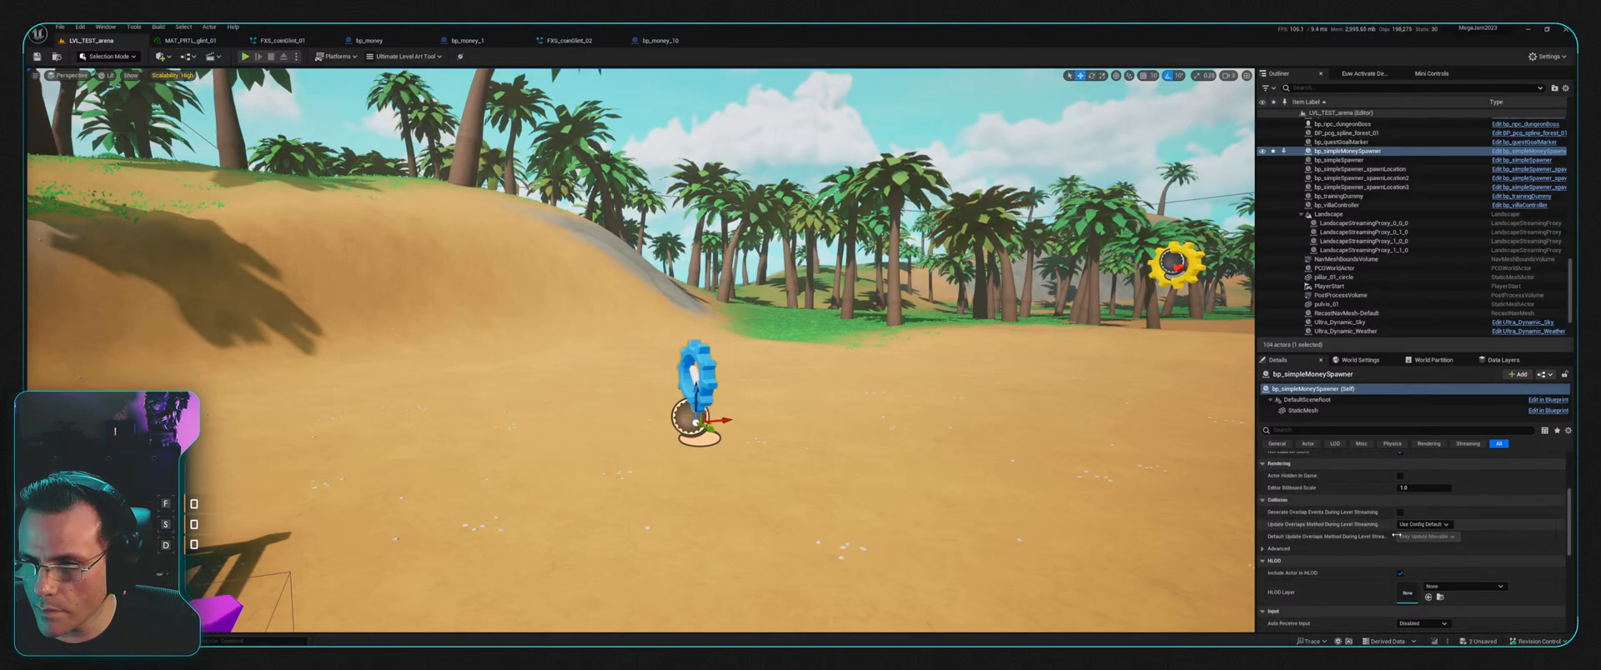
click(1266, 520)
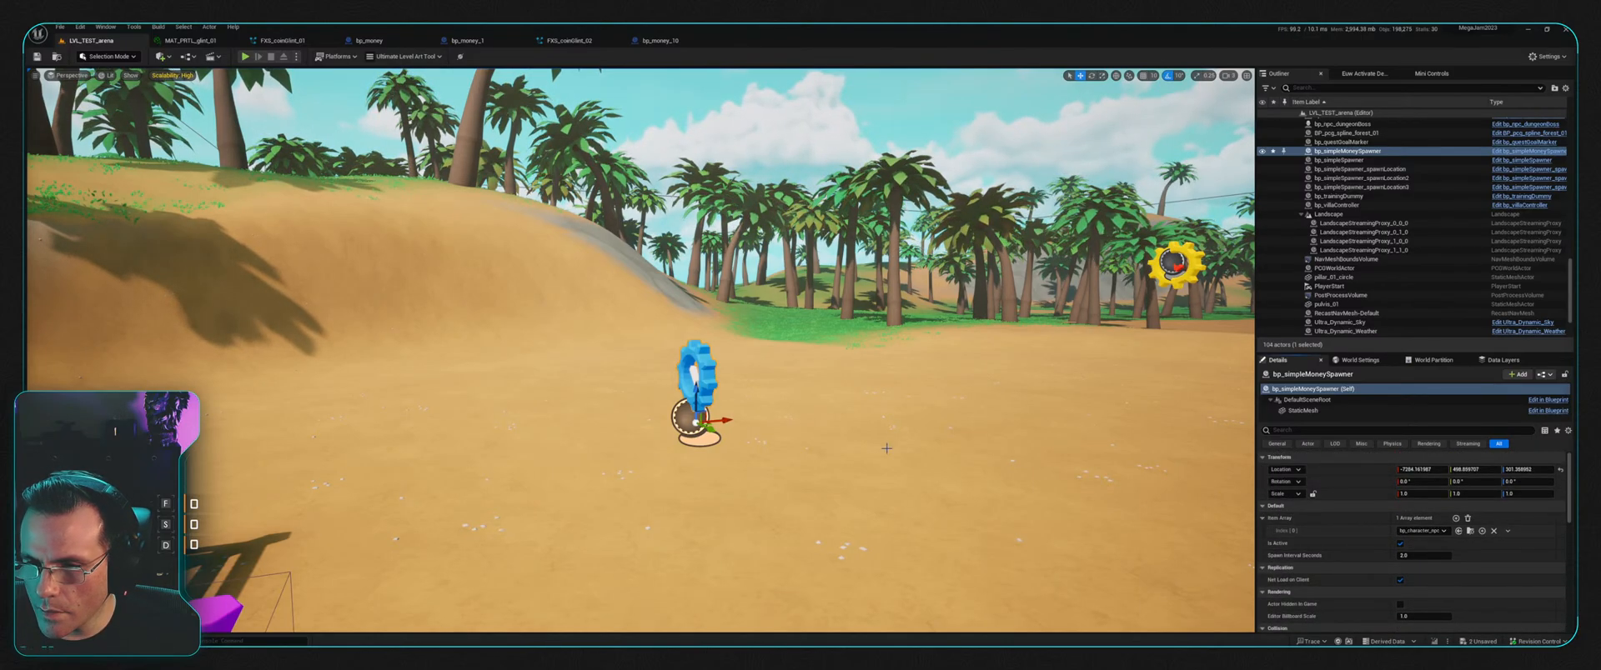
Step: Set the entry in bp_simpleMoneySpawner's item array to None and look through its other settings
key(s)
mouse_move(1000, 417)
right_down()
mouse_move(1017, 459)
mouse_move(1117, 409)
mouse_move(1000, 417)
right_up()
key(f)
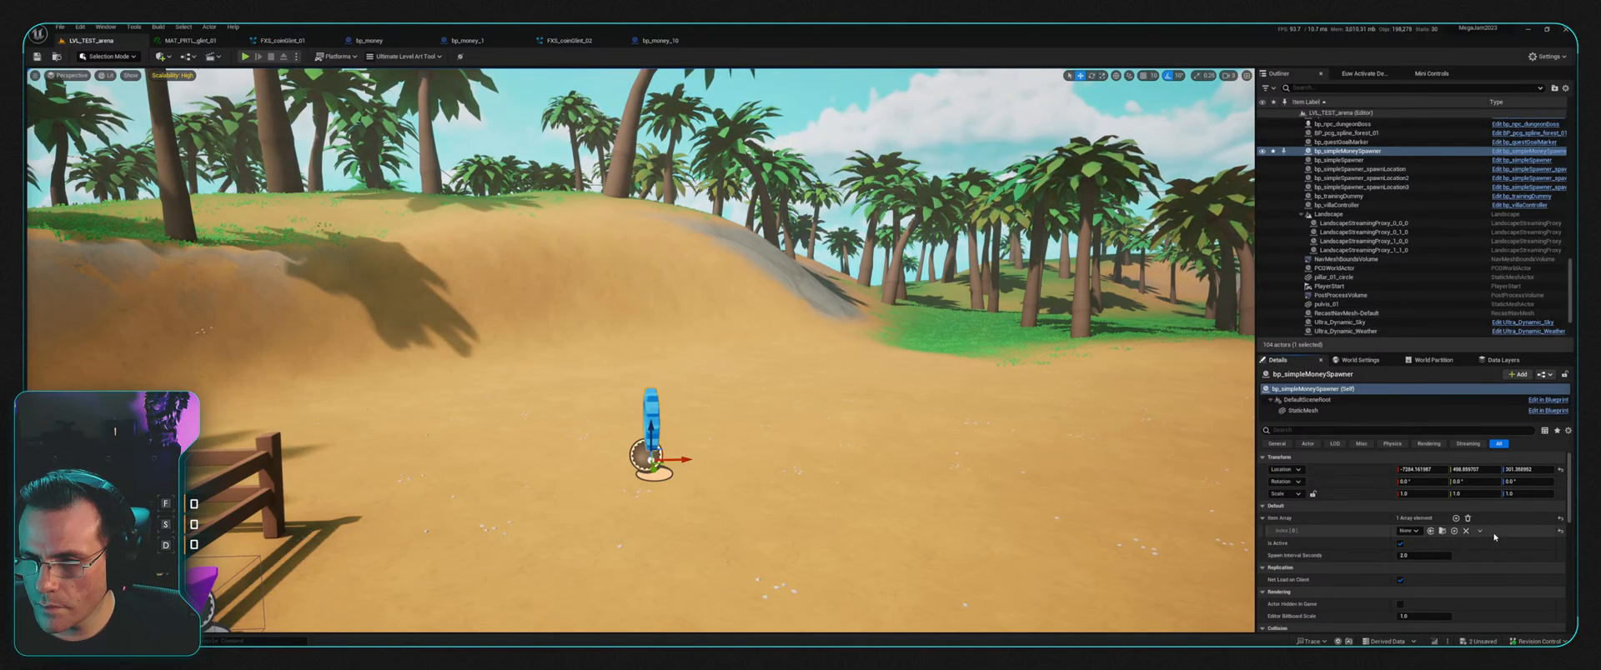
scroll(1334, 594, down, 3)
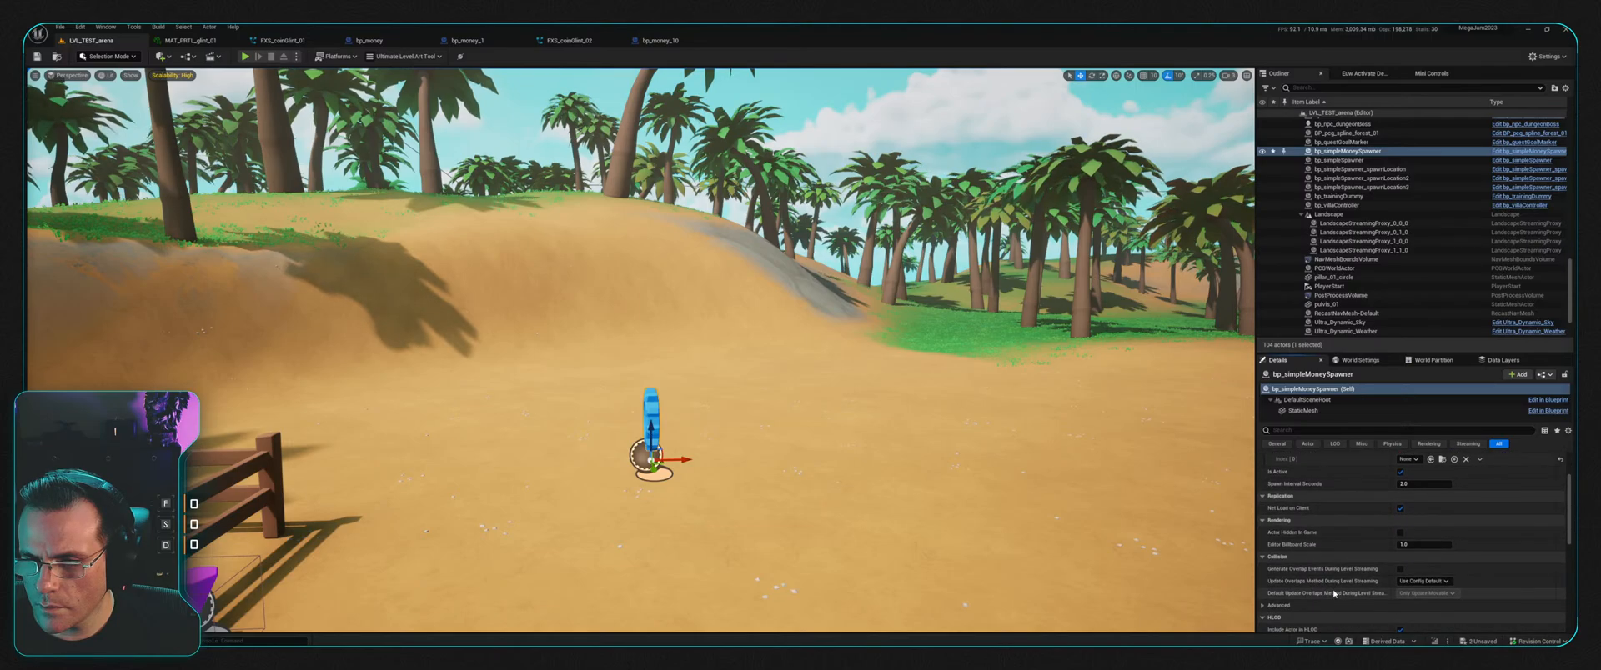
scroll(1338, 592, down, 5)
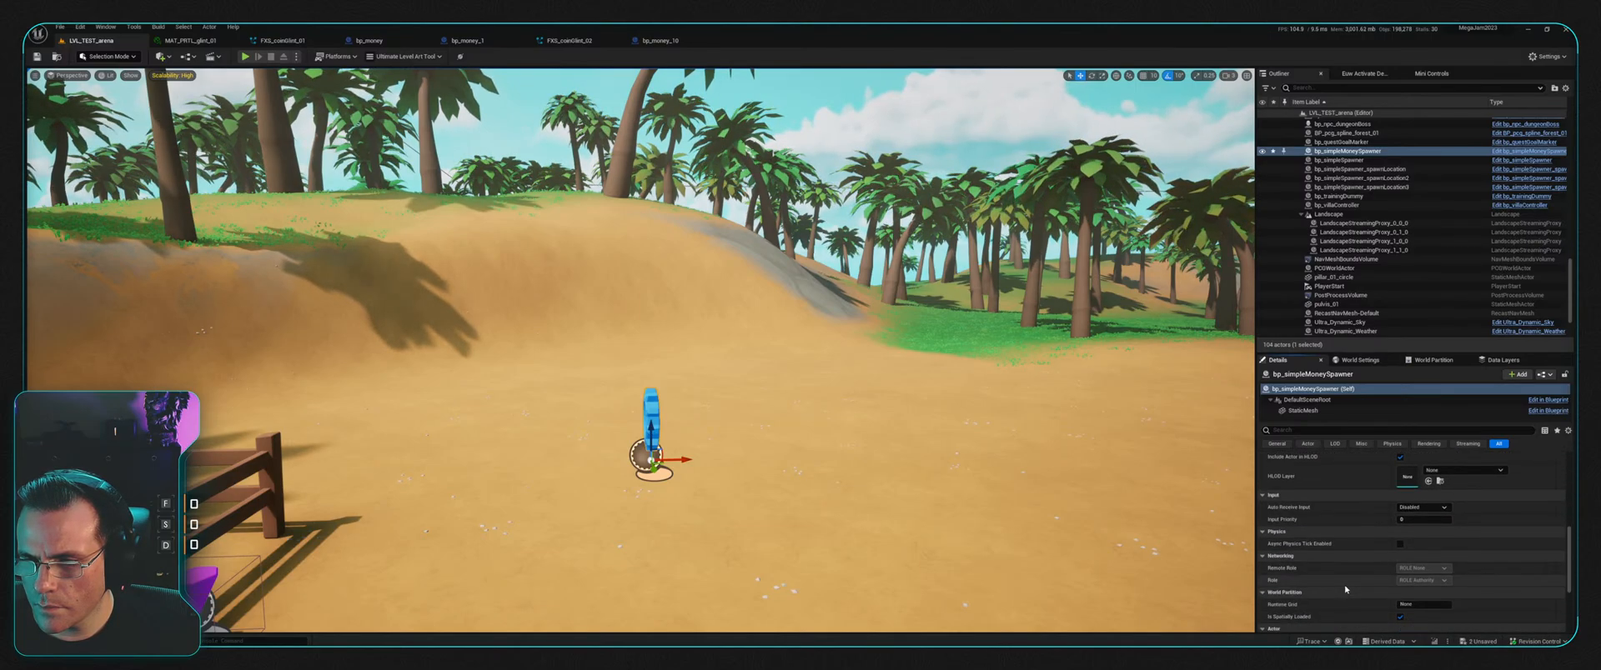
scroll(1346, 580, up, 6)
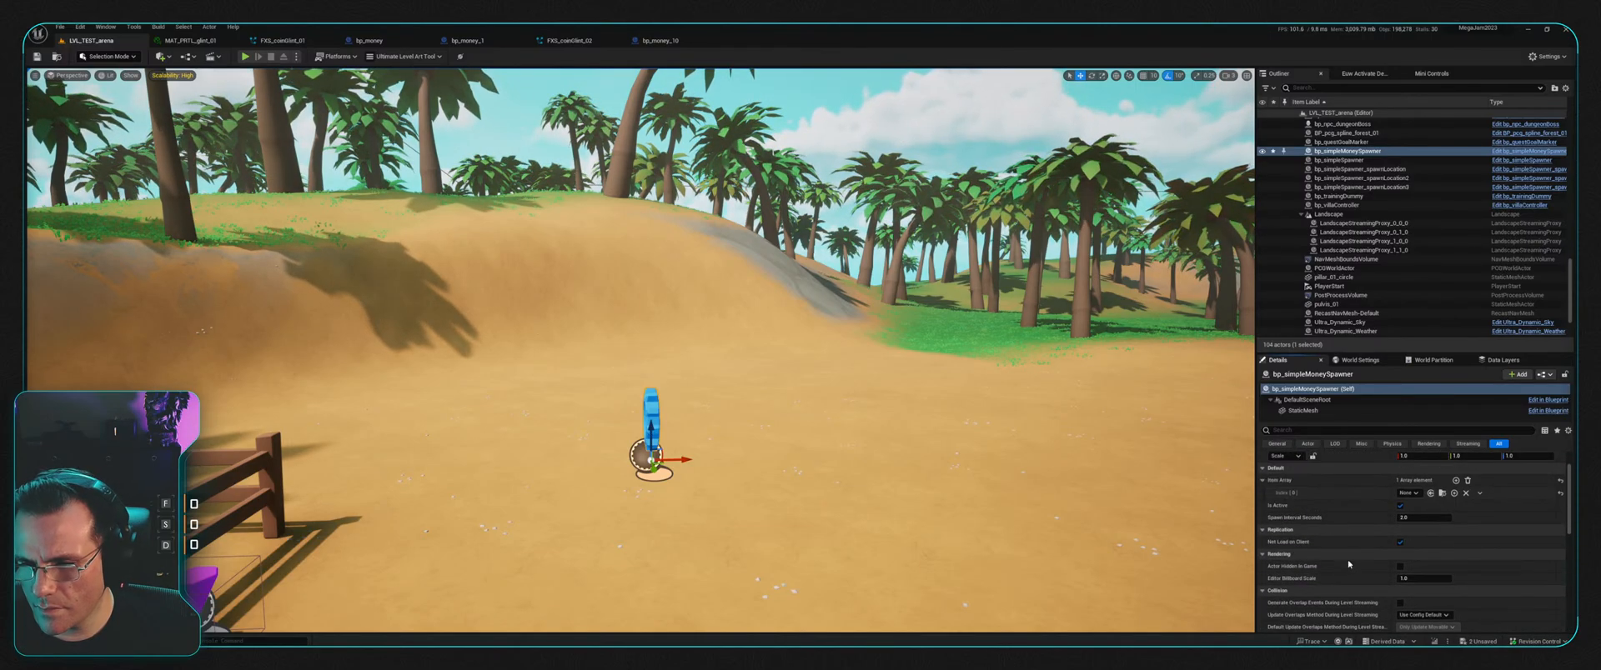
scroll(1348, 564, up, 2)
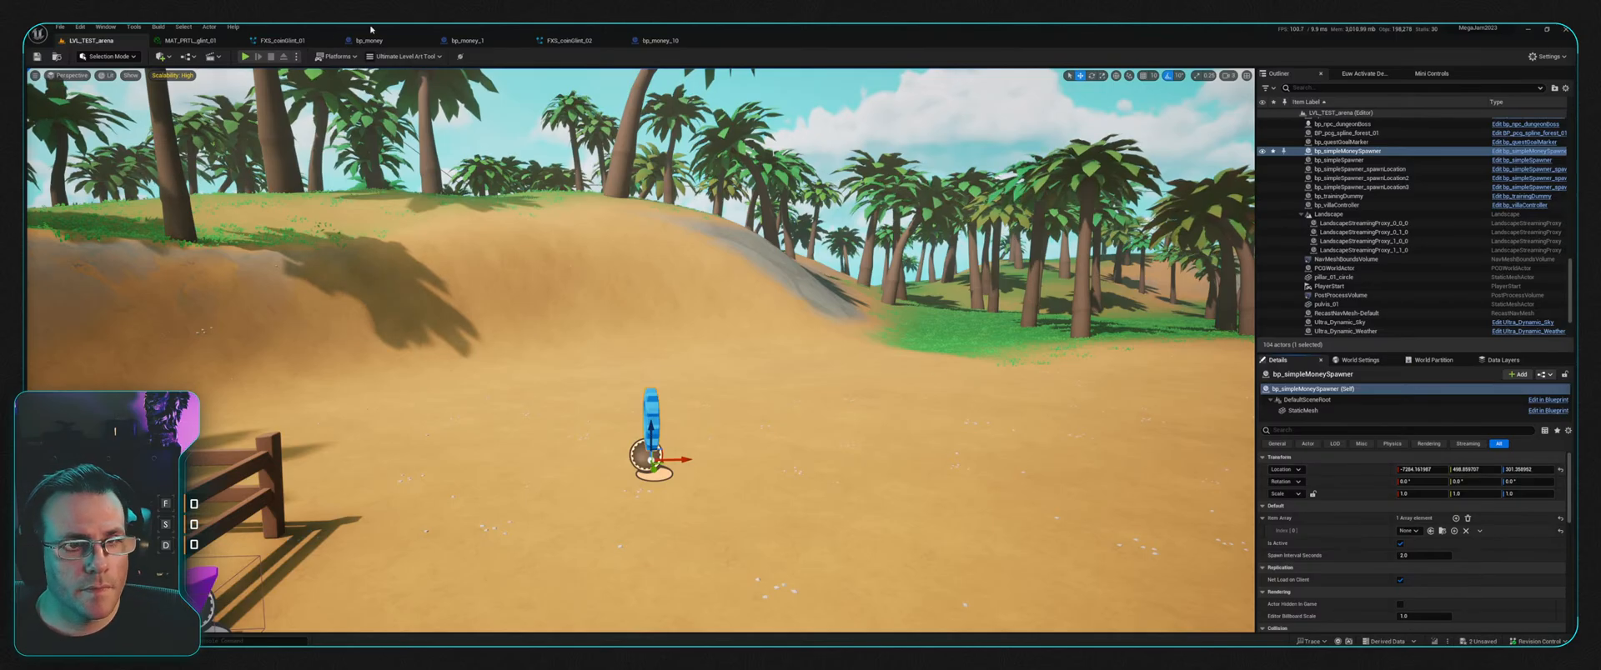
Step: Play-test LVL_TEST_arena, running the character around the spawner to check the coins and their glints, then stop the session
click(245, 56)
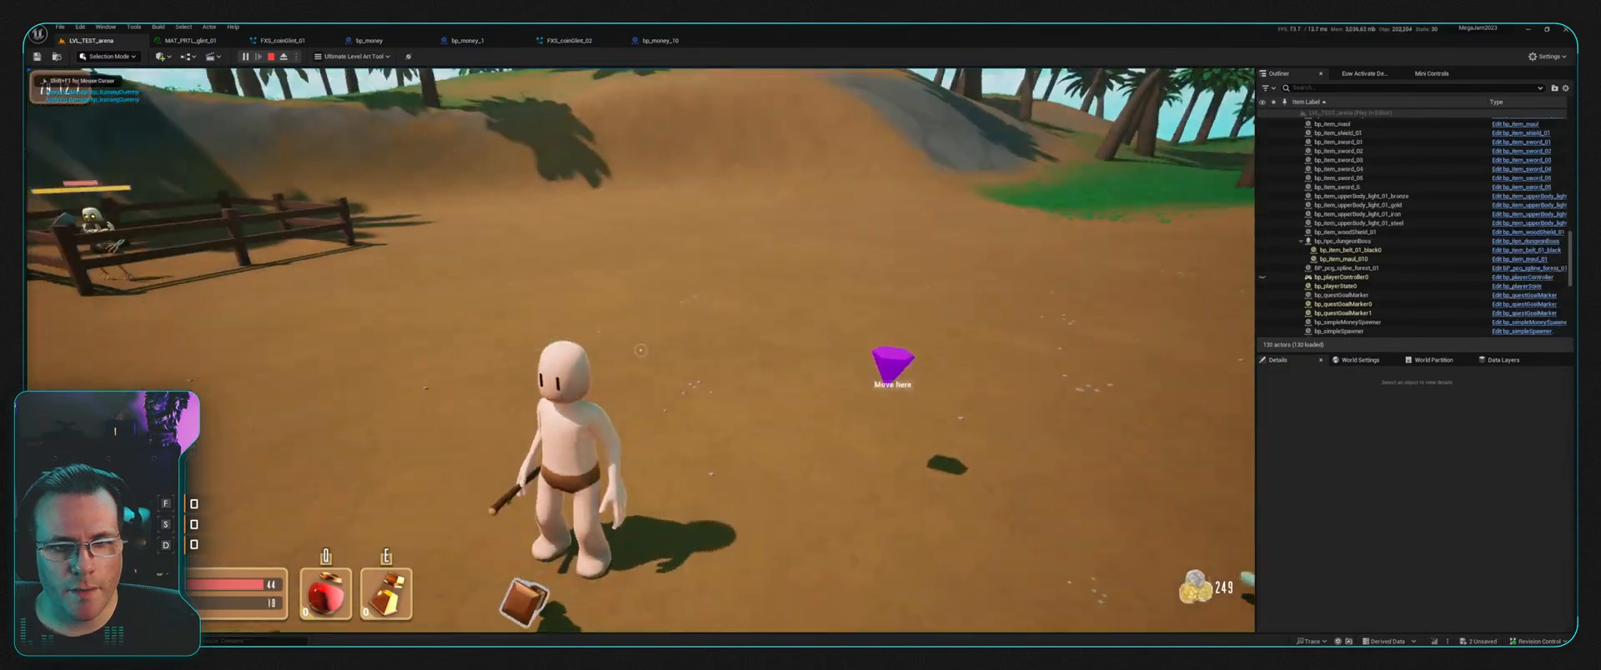
key(w)
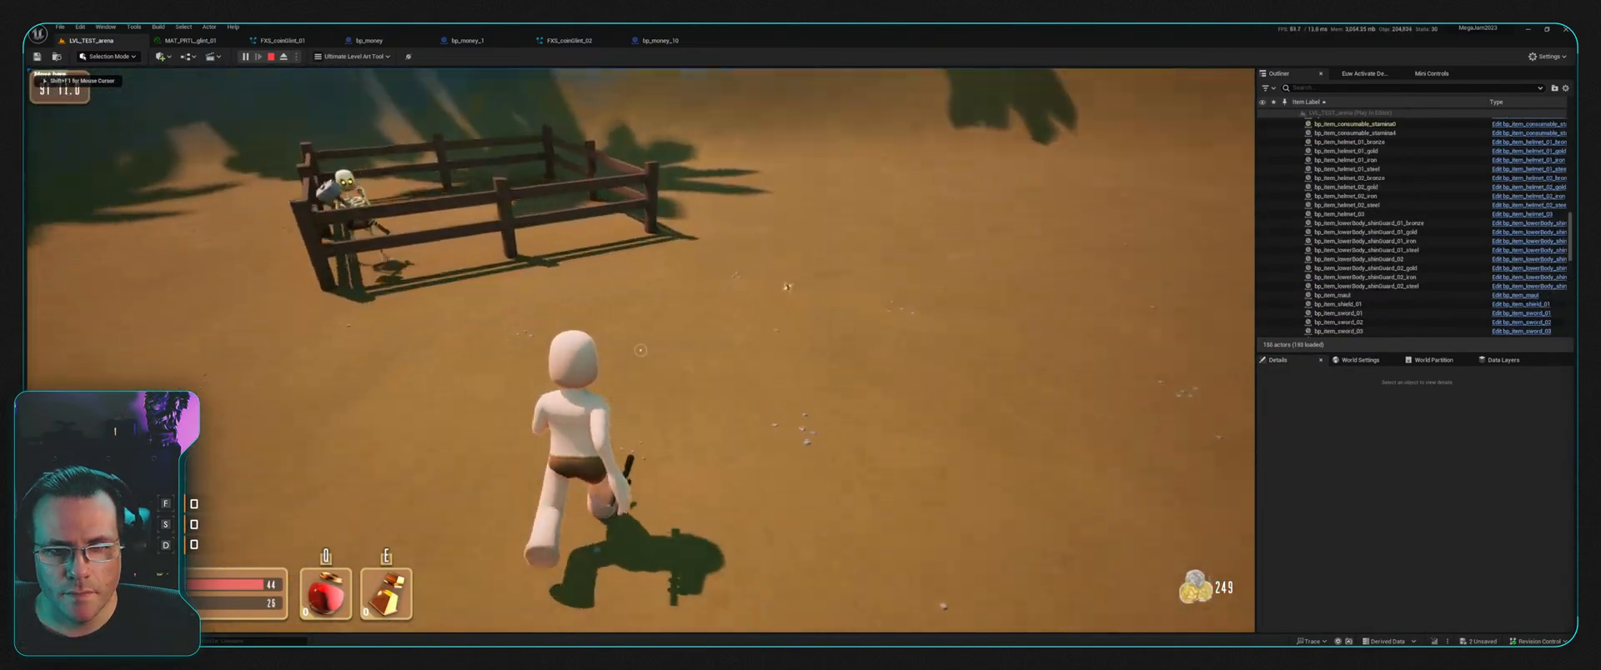
key(a)
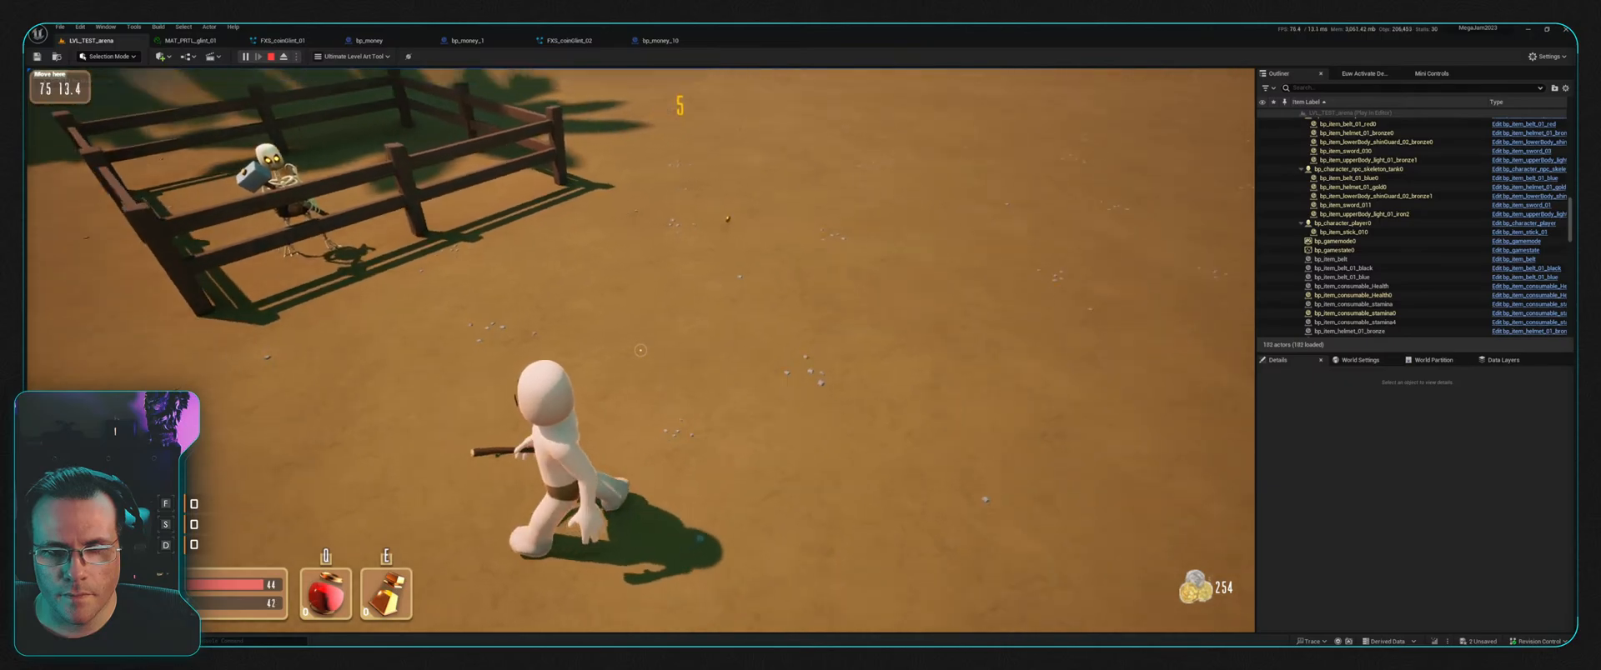
key(w)
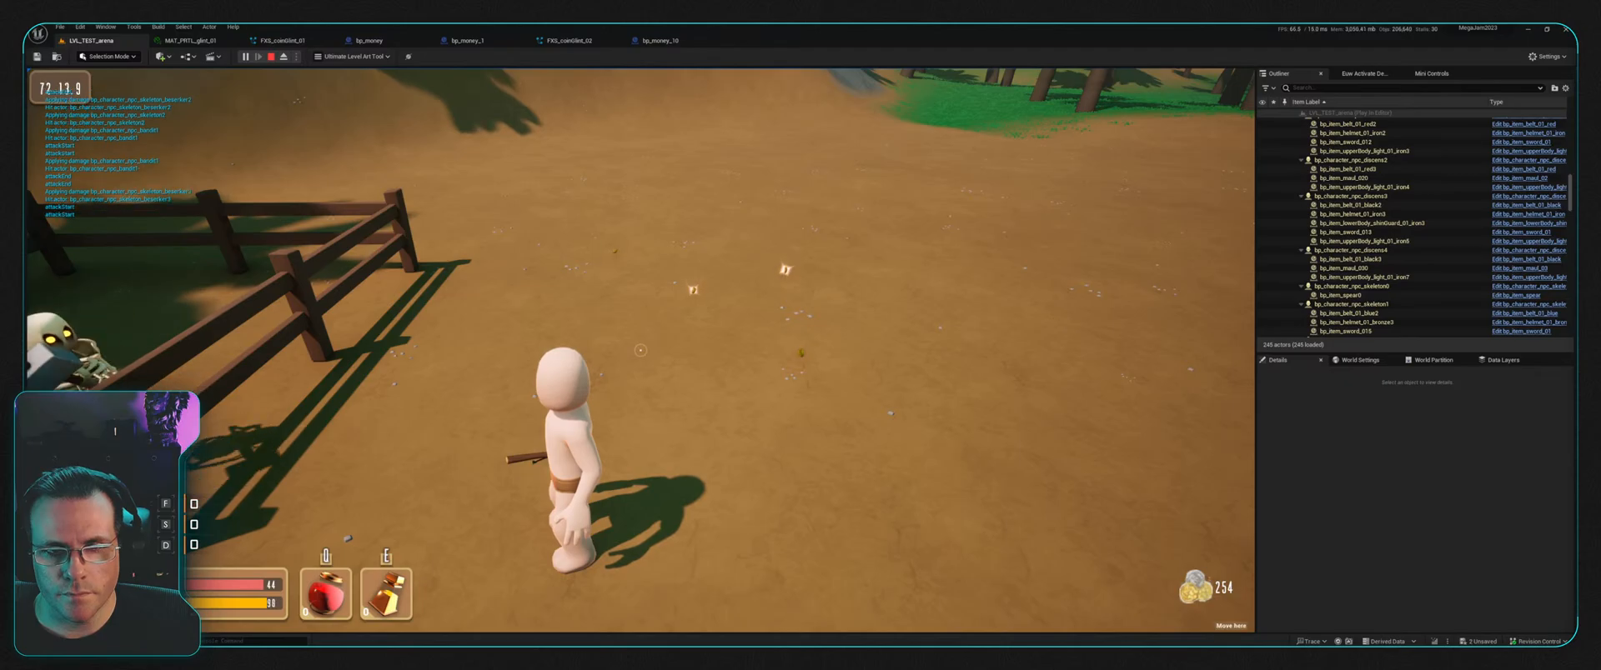
key(Escape)
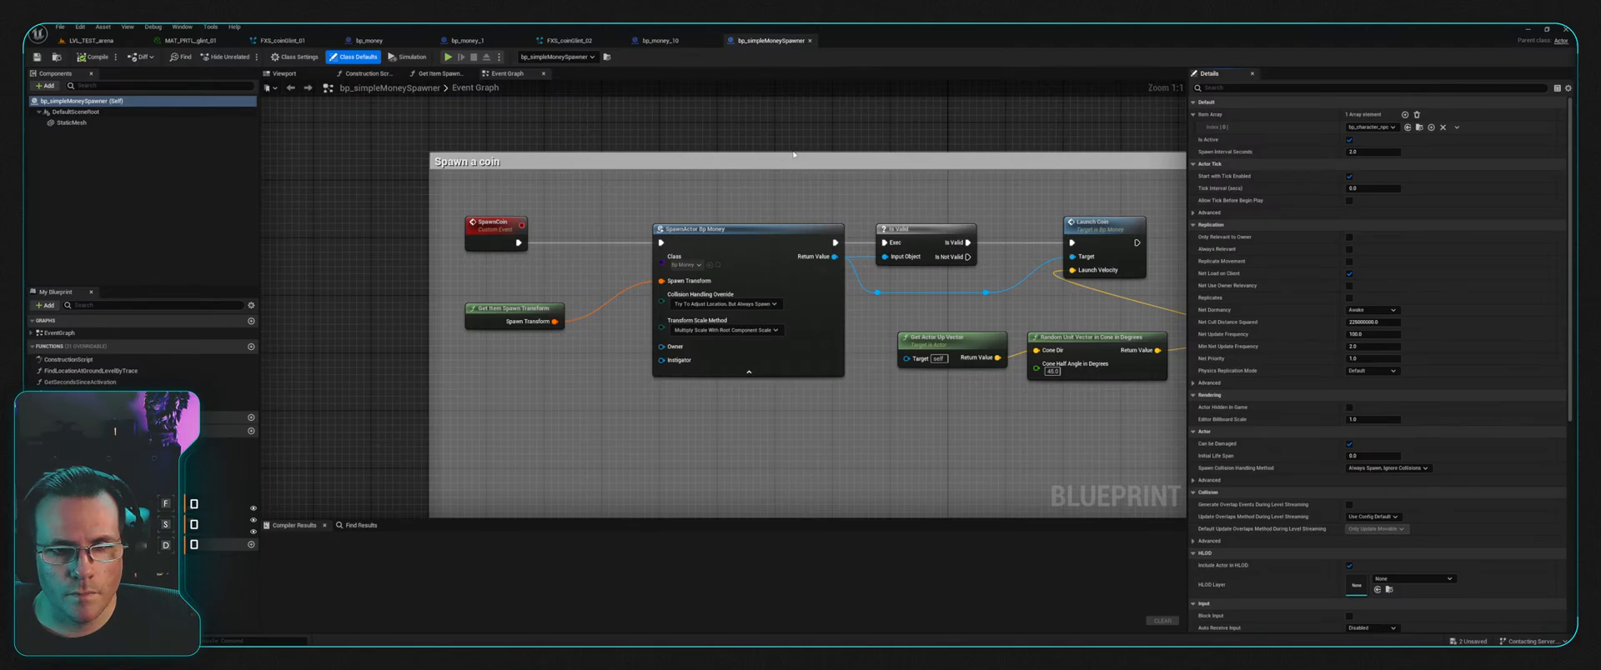
Step: Set the default entry of the item array variable in bp_simpleMoneySpawner to bp_item_belt_01_black, then compile and save the Blueprint
right_drag(605, 220, 419, 227)
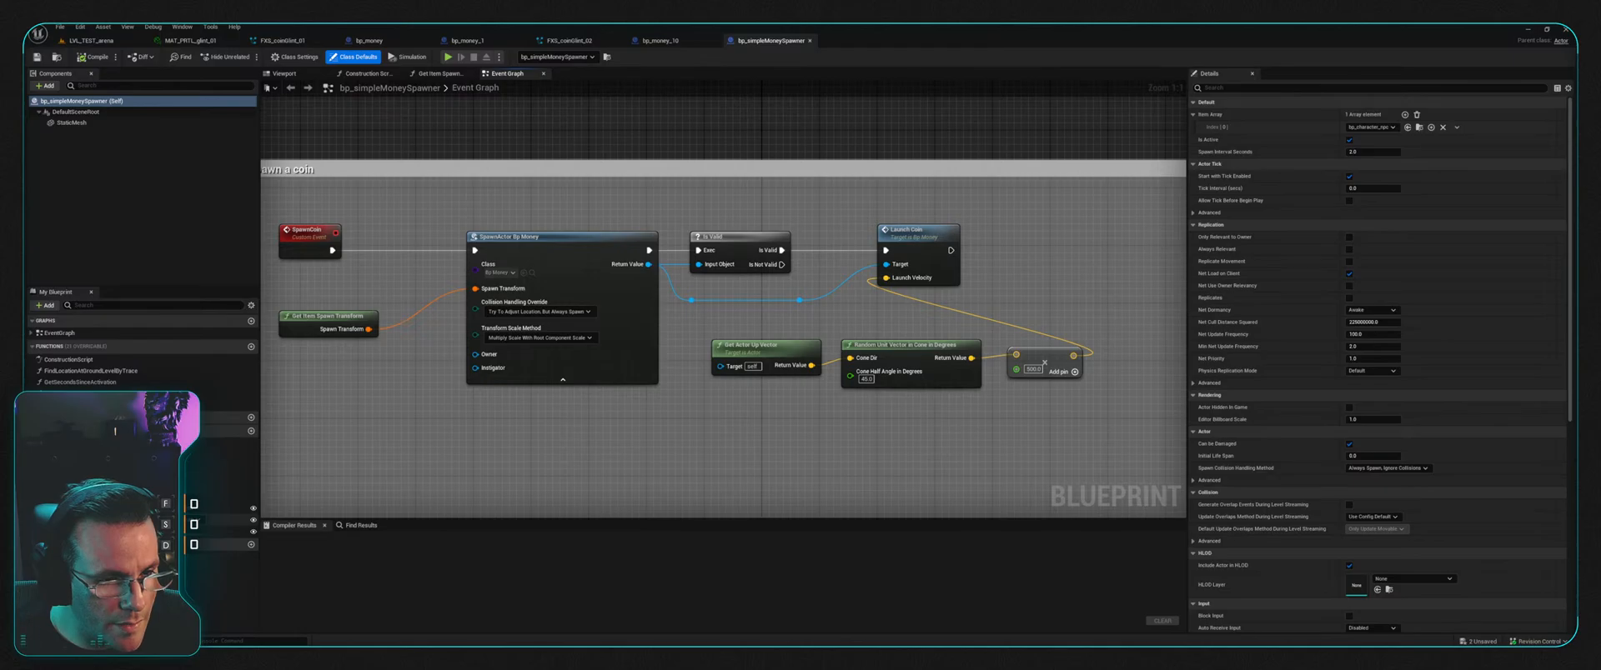
click(225, 504)
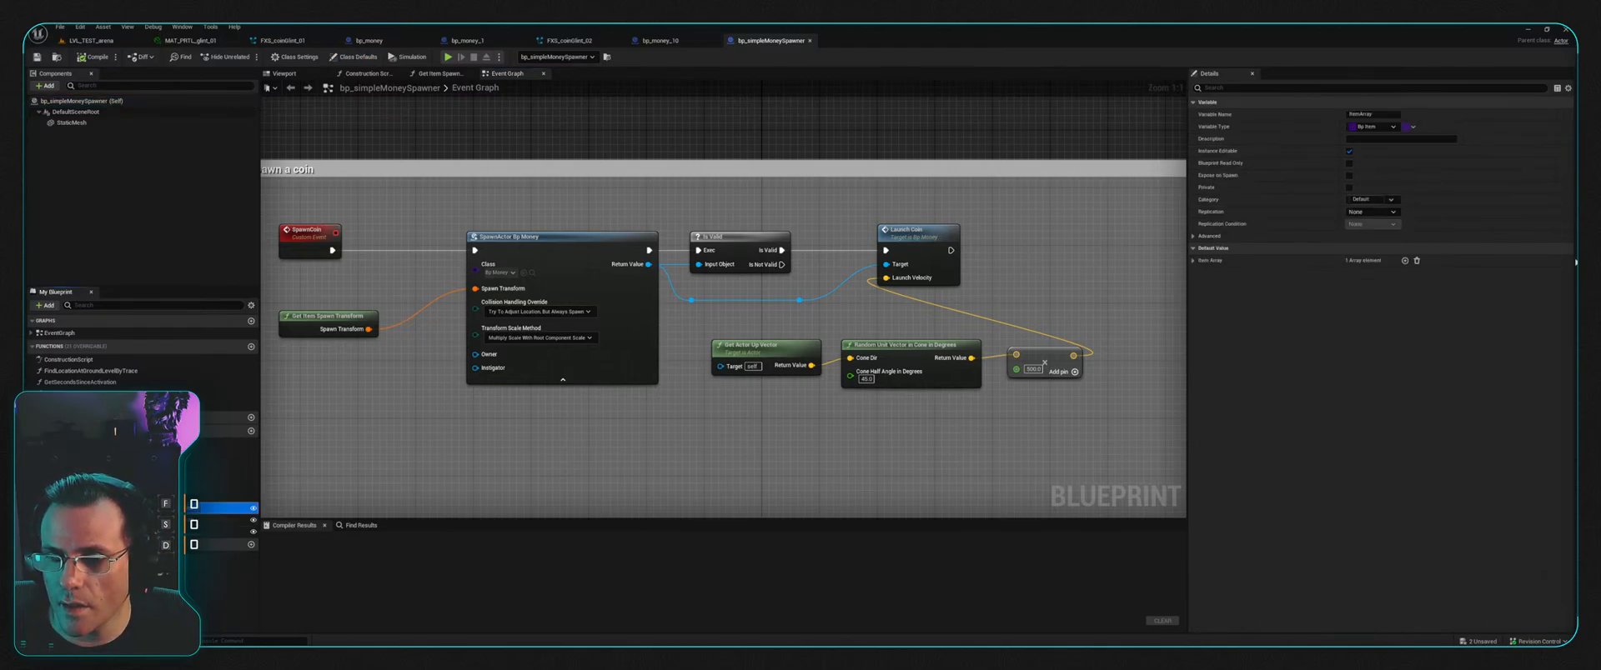
click(1351, 261)
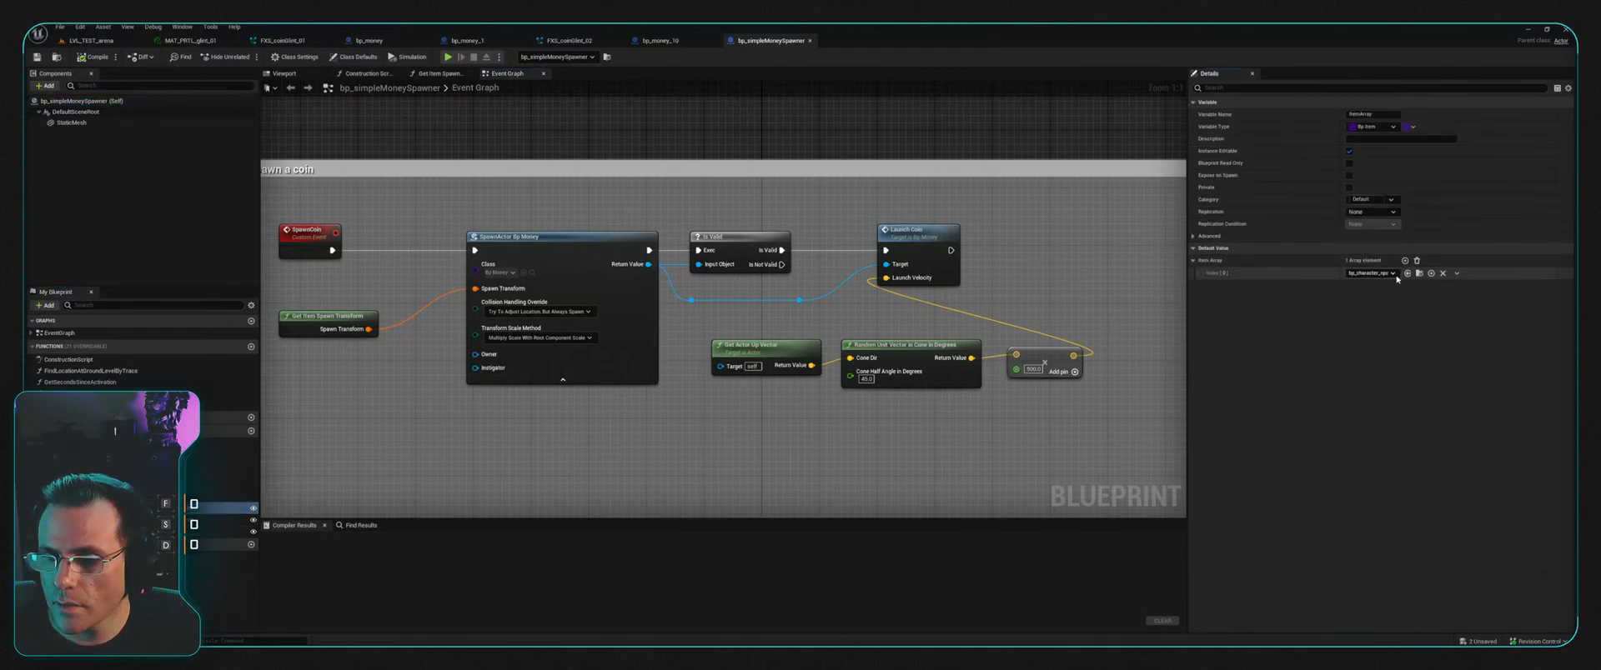
click(1442, 274)
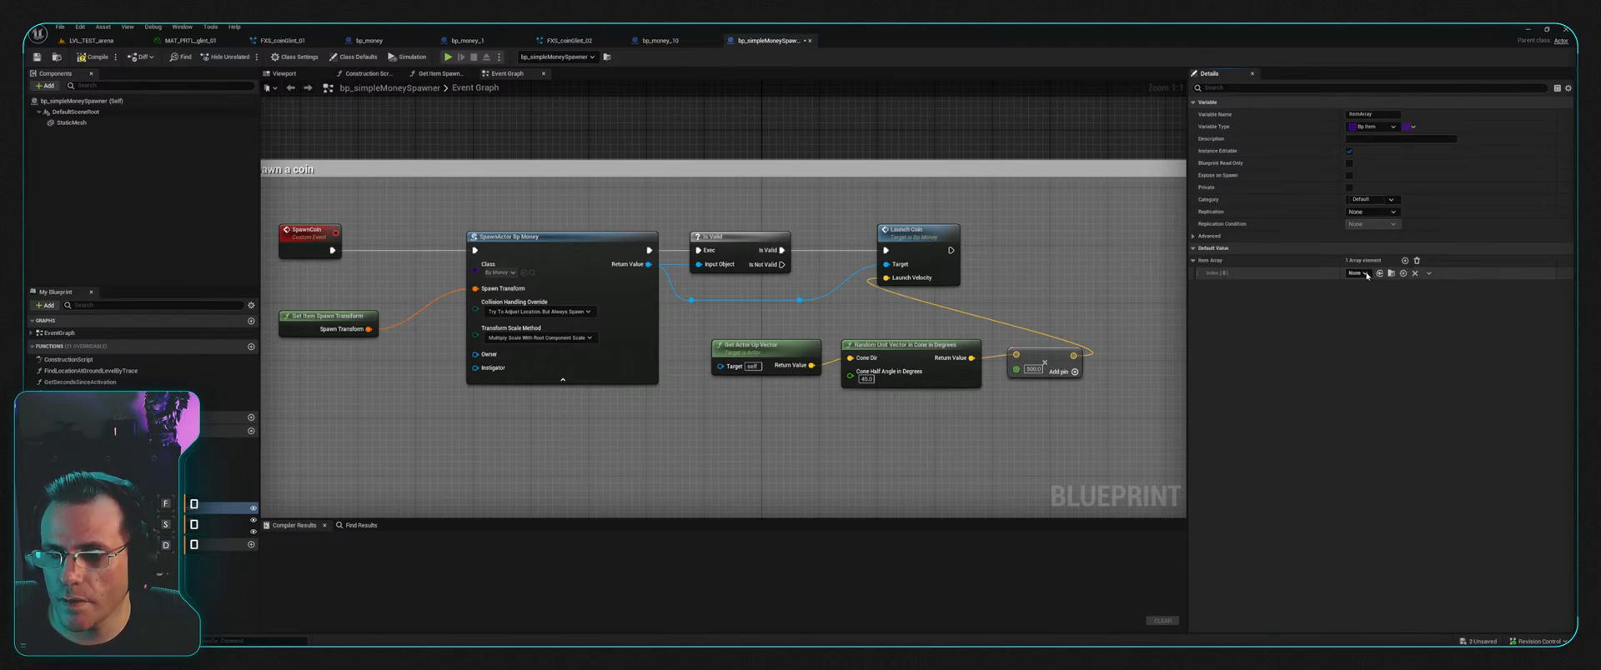
click(1445, 340)
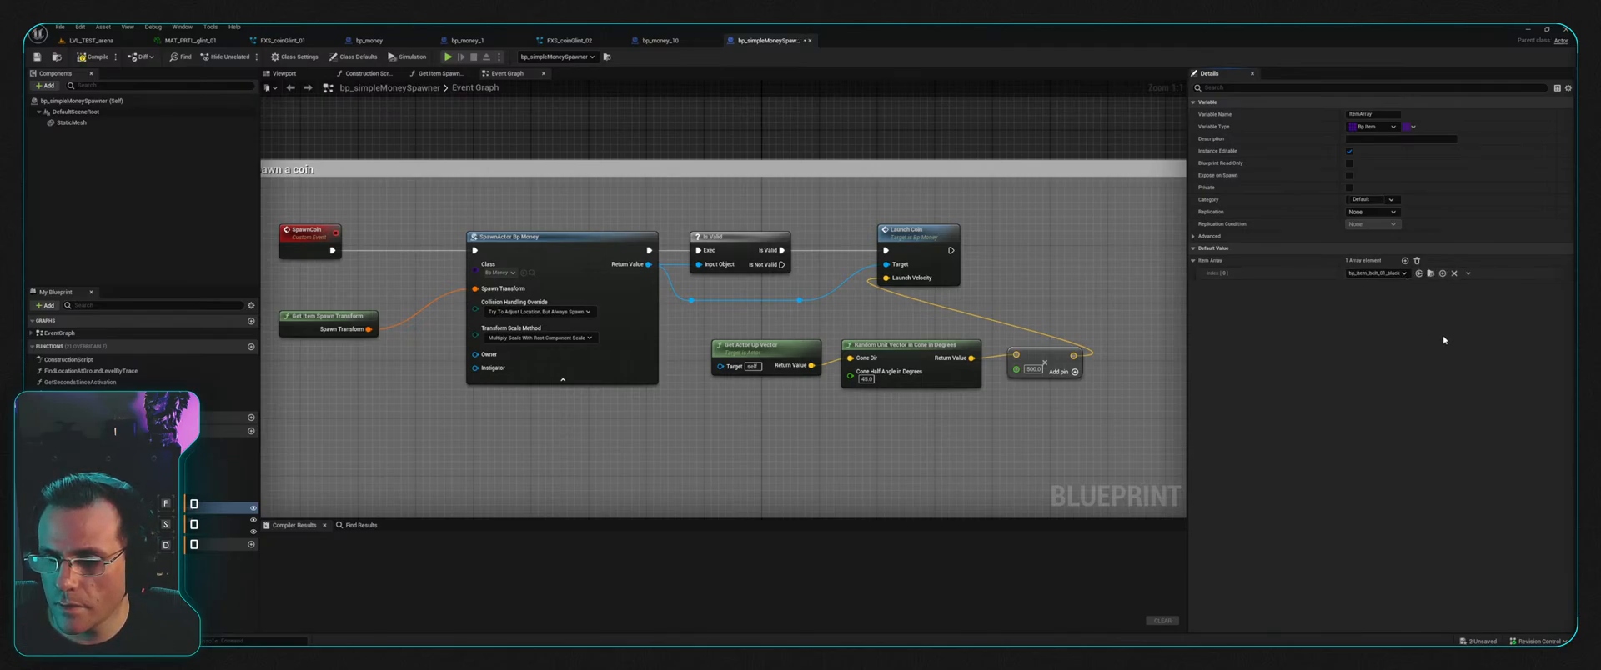
click(93, 56)
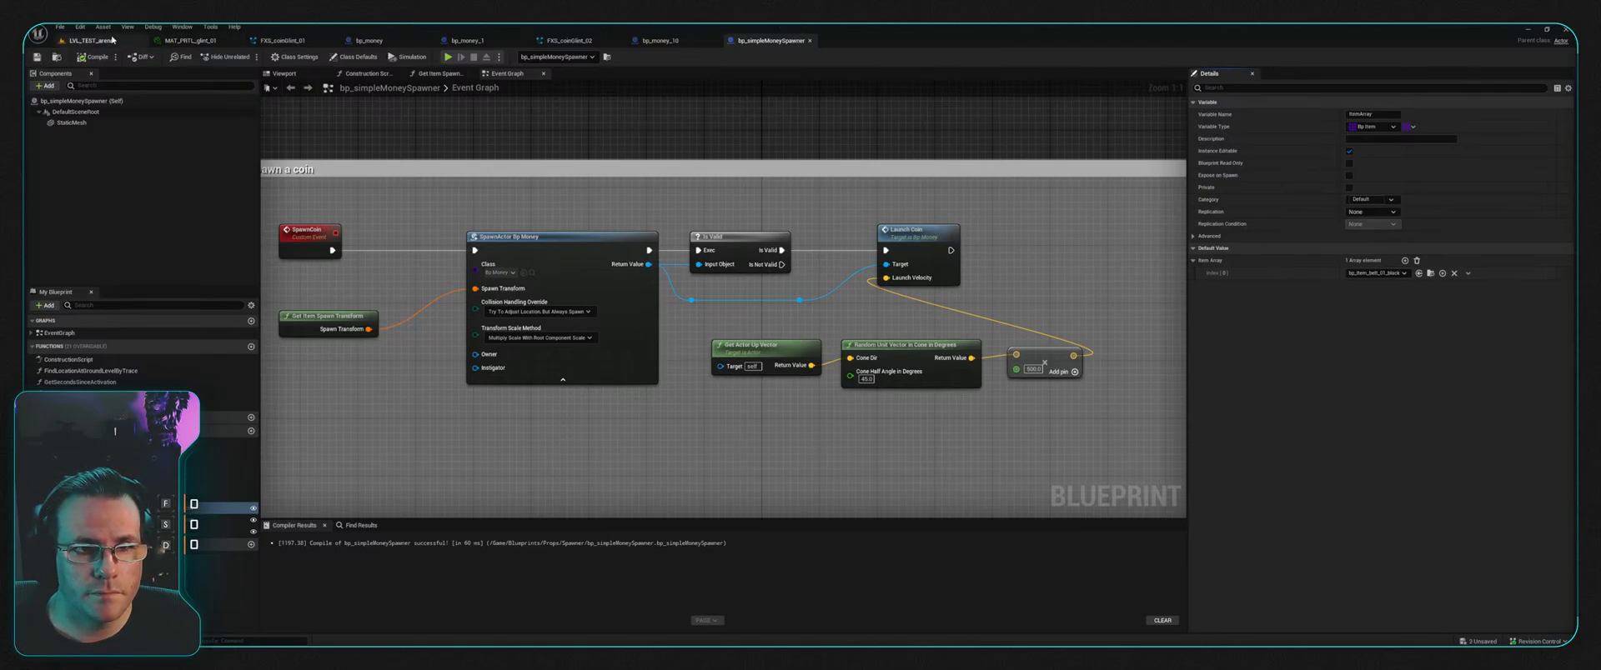
key(ctrl+s)
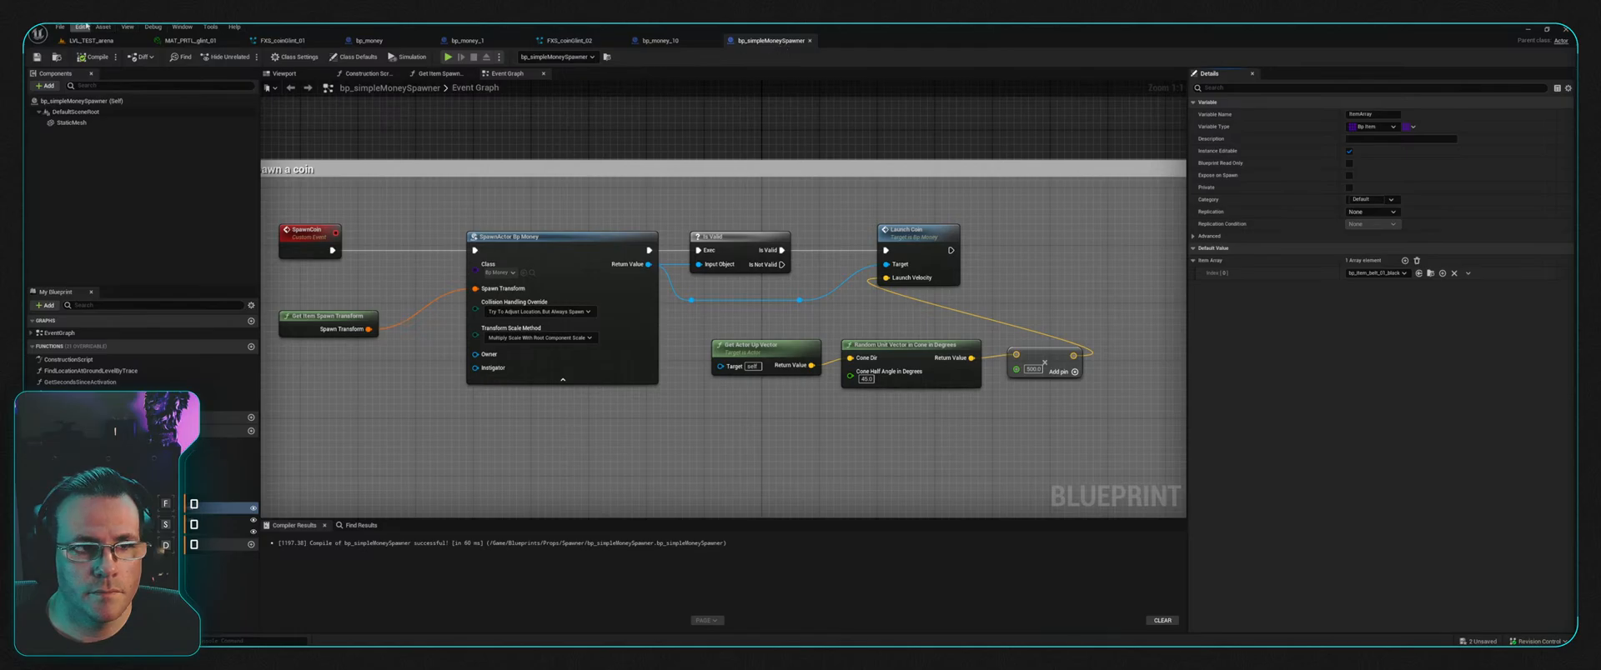
Step: Play-test LVL_TEST_arena again with the changed spawner default, then end the session
click(100, 40)
click(248, 57)
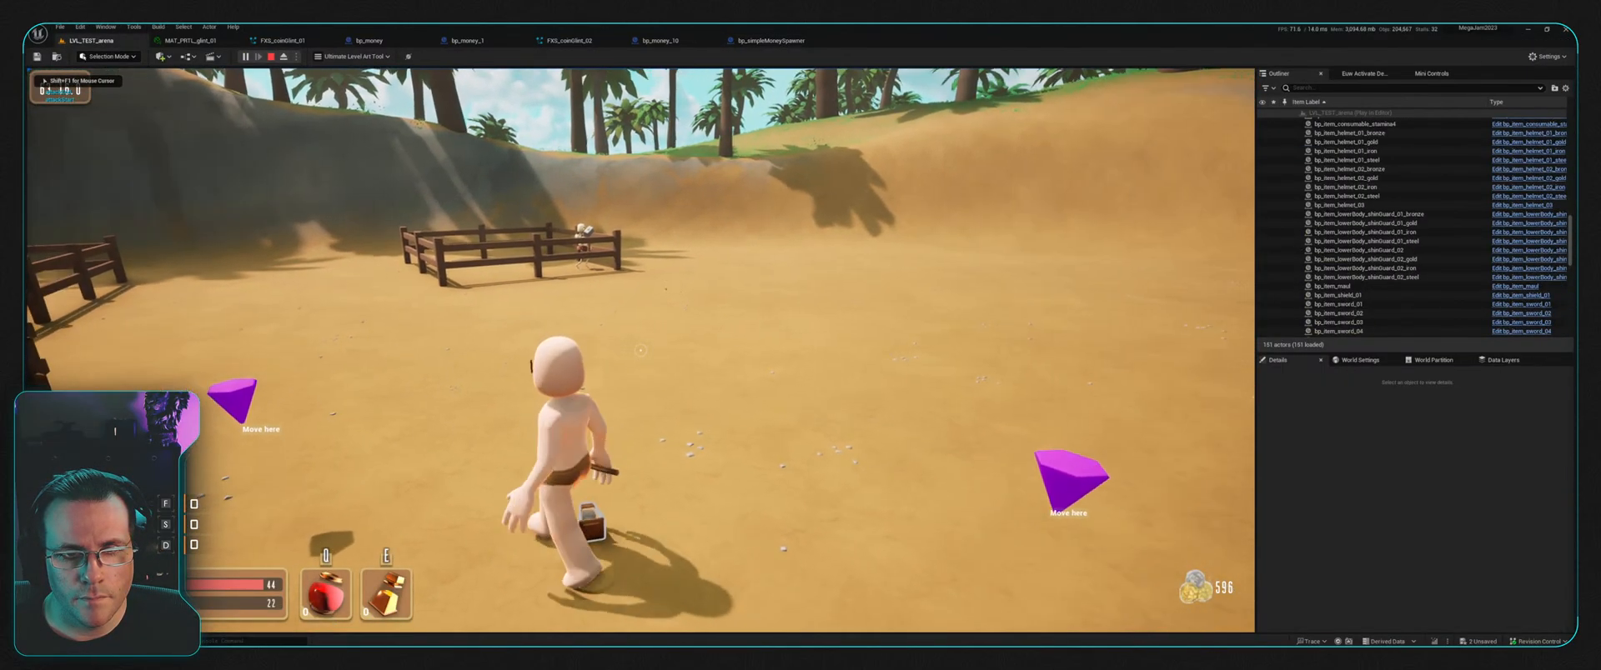
key(Escape)
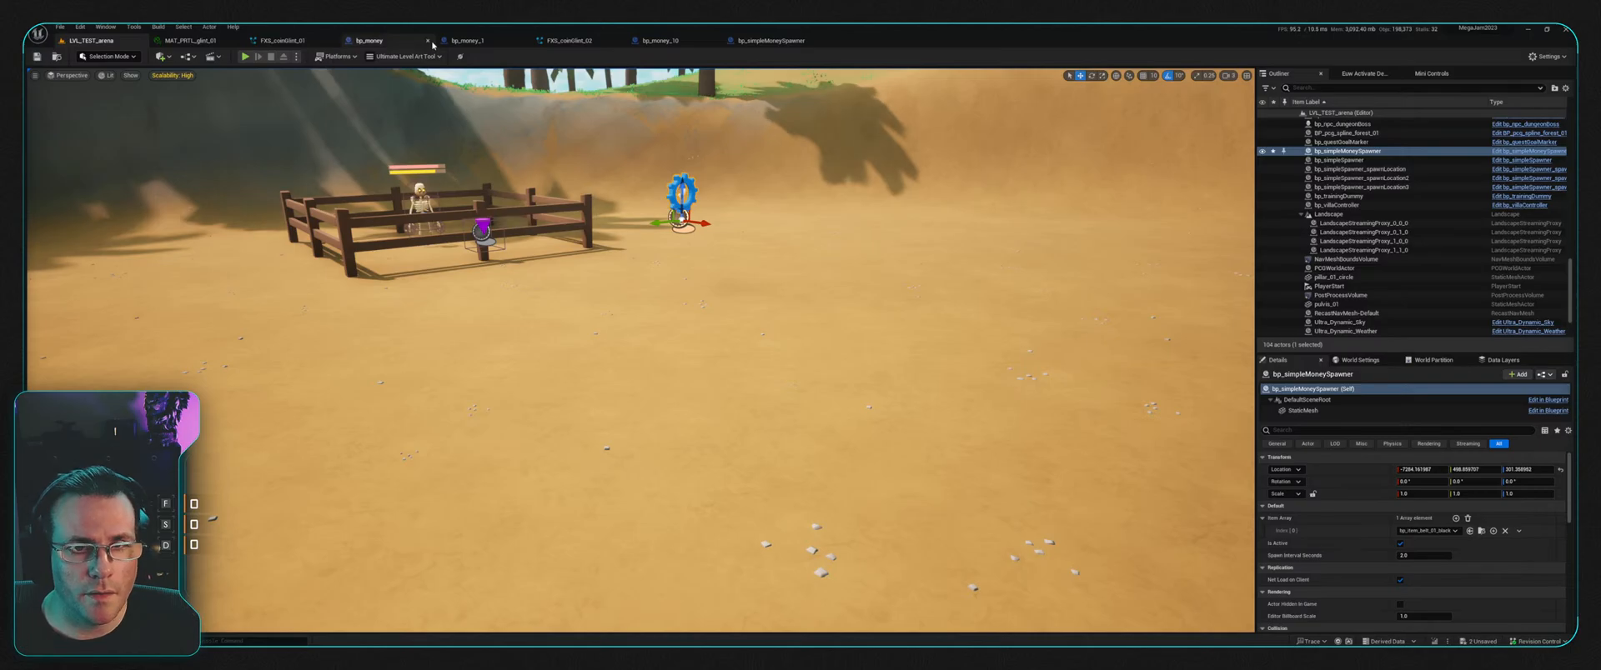
Step: Try to feed an Item Array getter into the Class input of SpawnActor Bp Money in bp_simpleMoneySpawner, then delete the getter
click(766, 40)
right_drag(503, 179, 658, 189)
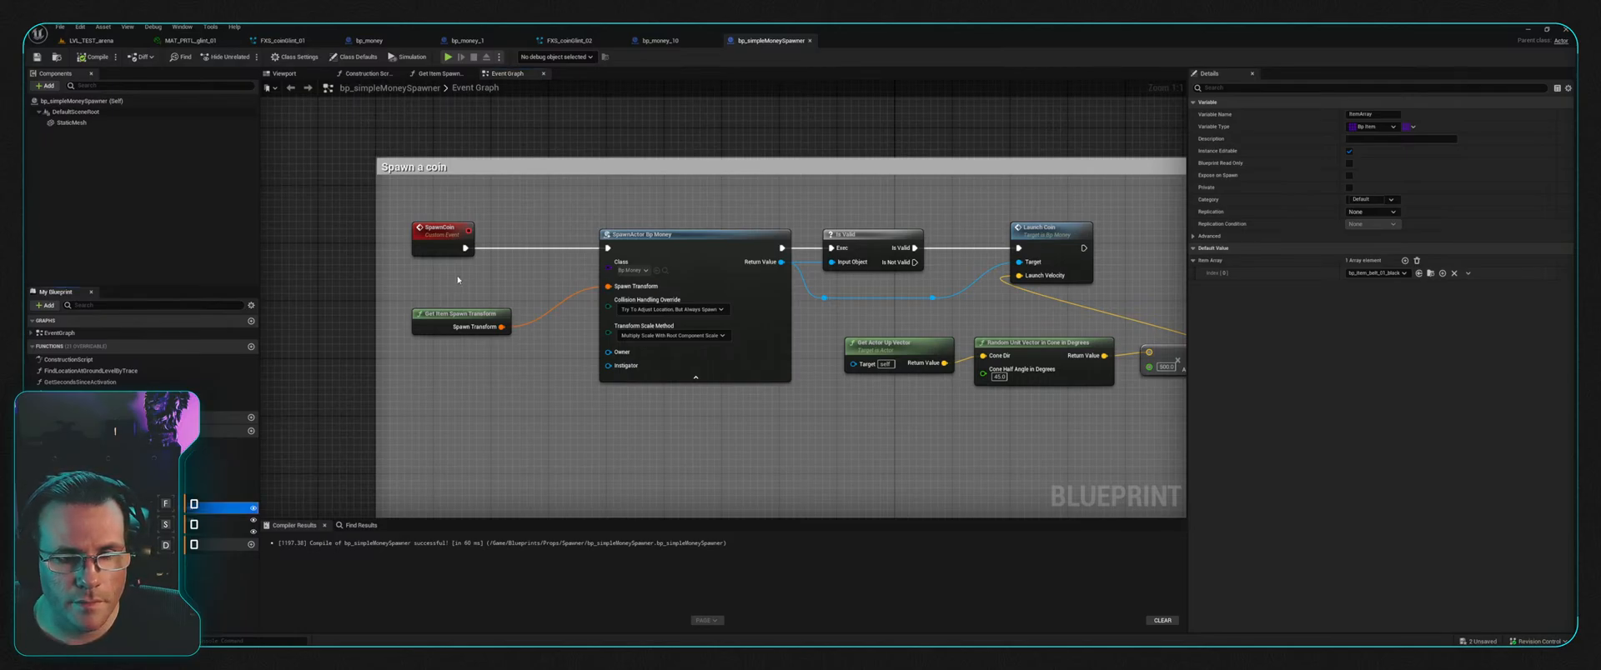
key(ctrl+v)
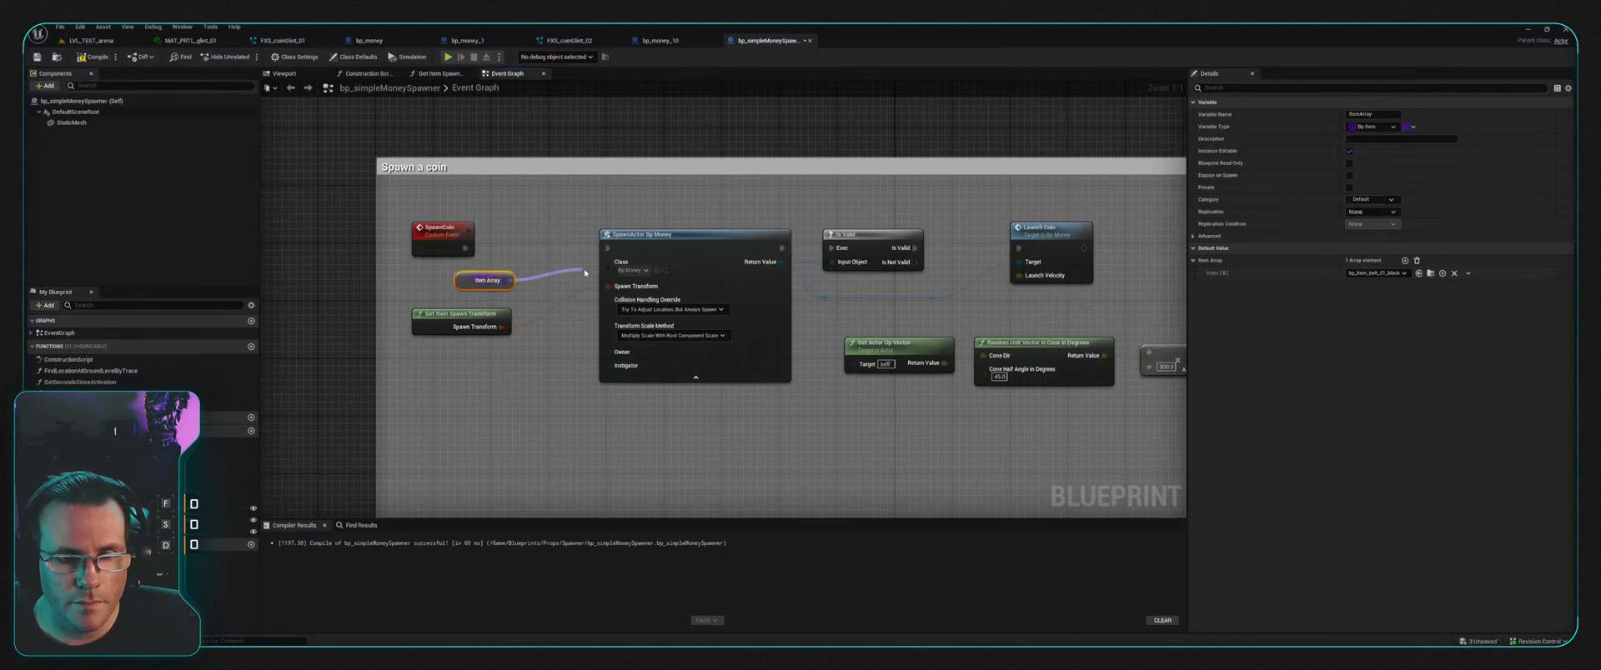
key(Delete)
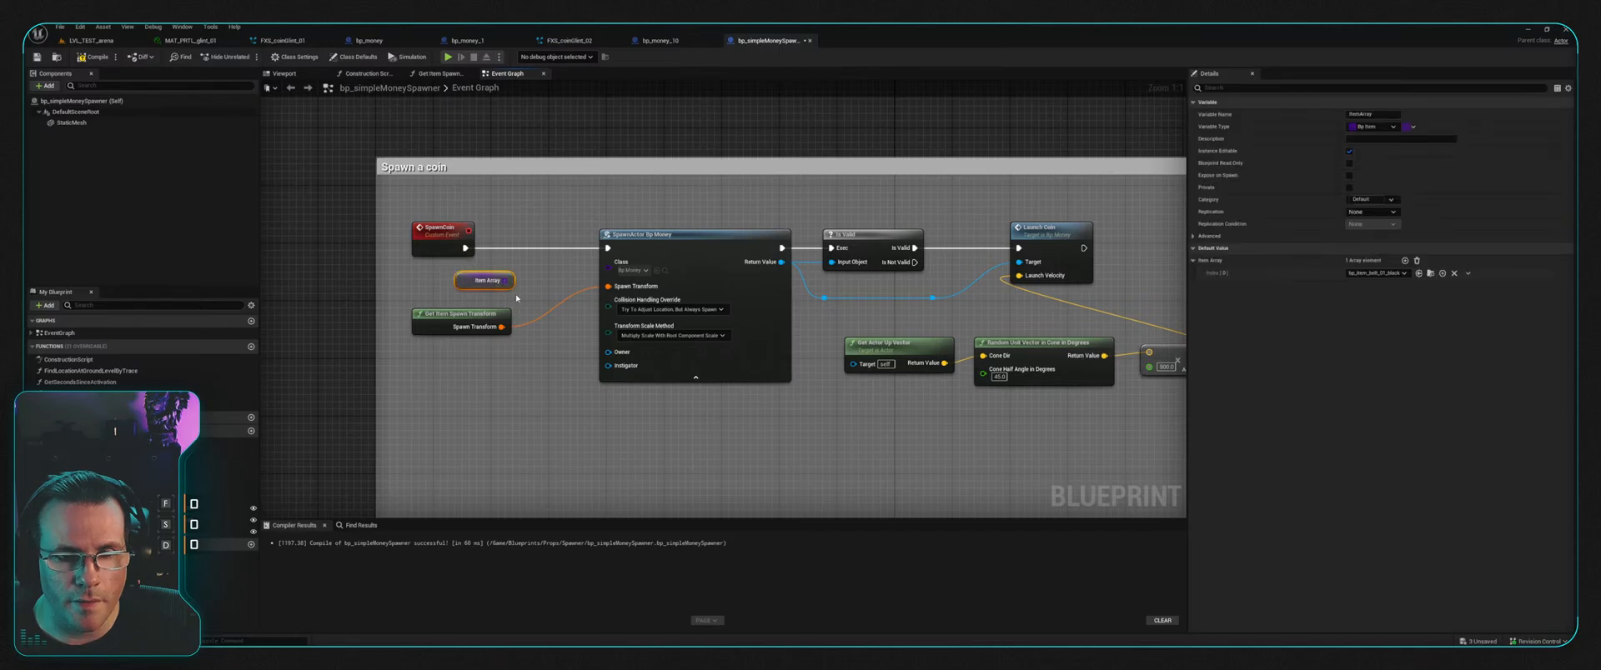
Step: Select the SpawnActor Bp Money node and examine its inputs and connections in the Spawn a coin section
click(678, 242)
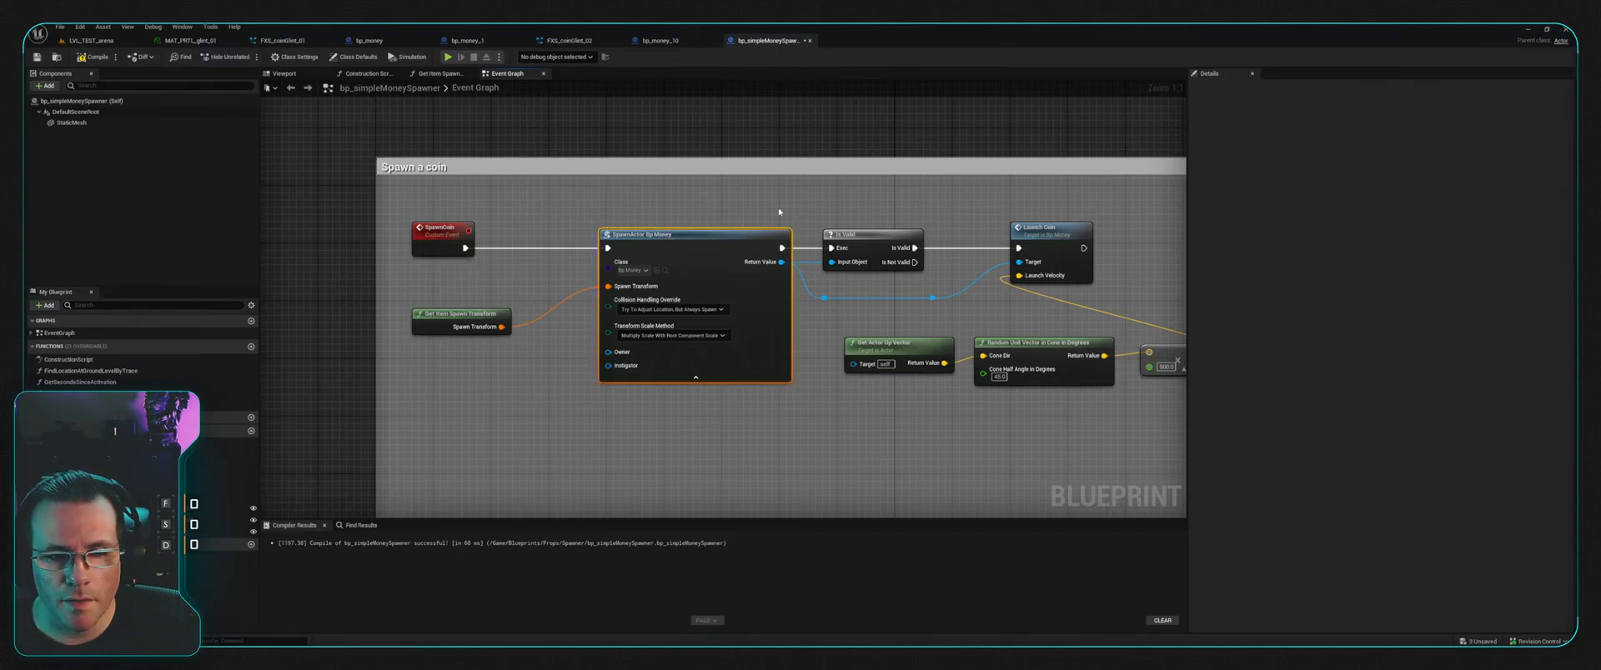
right_drag(682, 211, 600, 205)
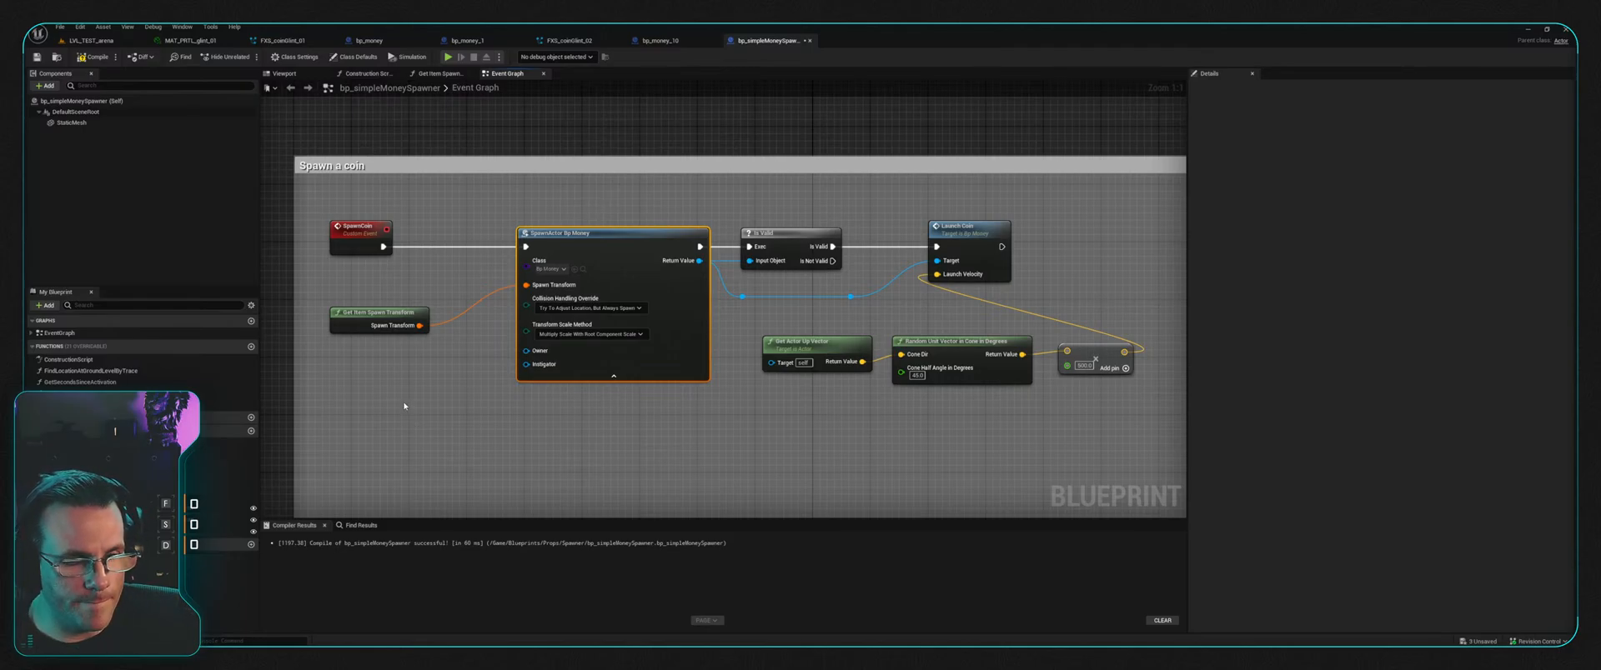
right_drag(523, 191, 552, 213)
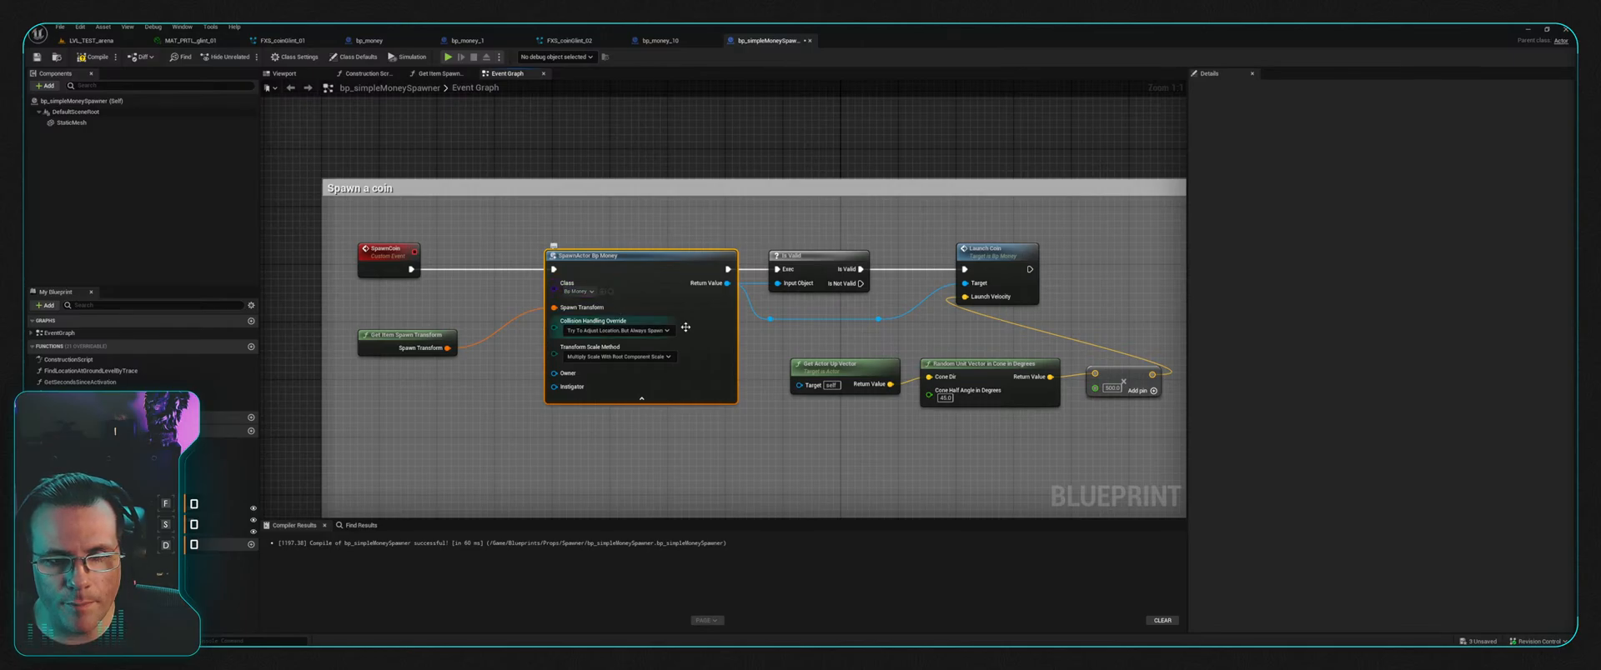
Step: Close the bp_money_10 blueprint and return to the bp_simpleMoneySpawner event graph
right_drag(594, 296, 527, 282)
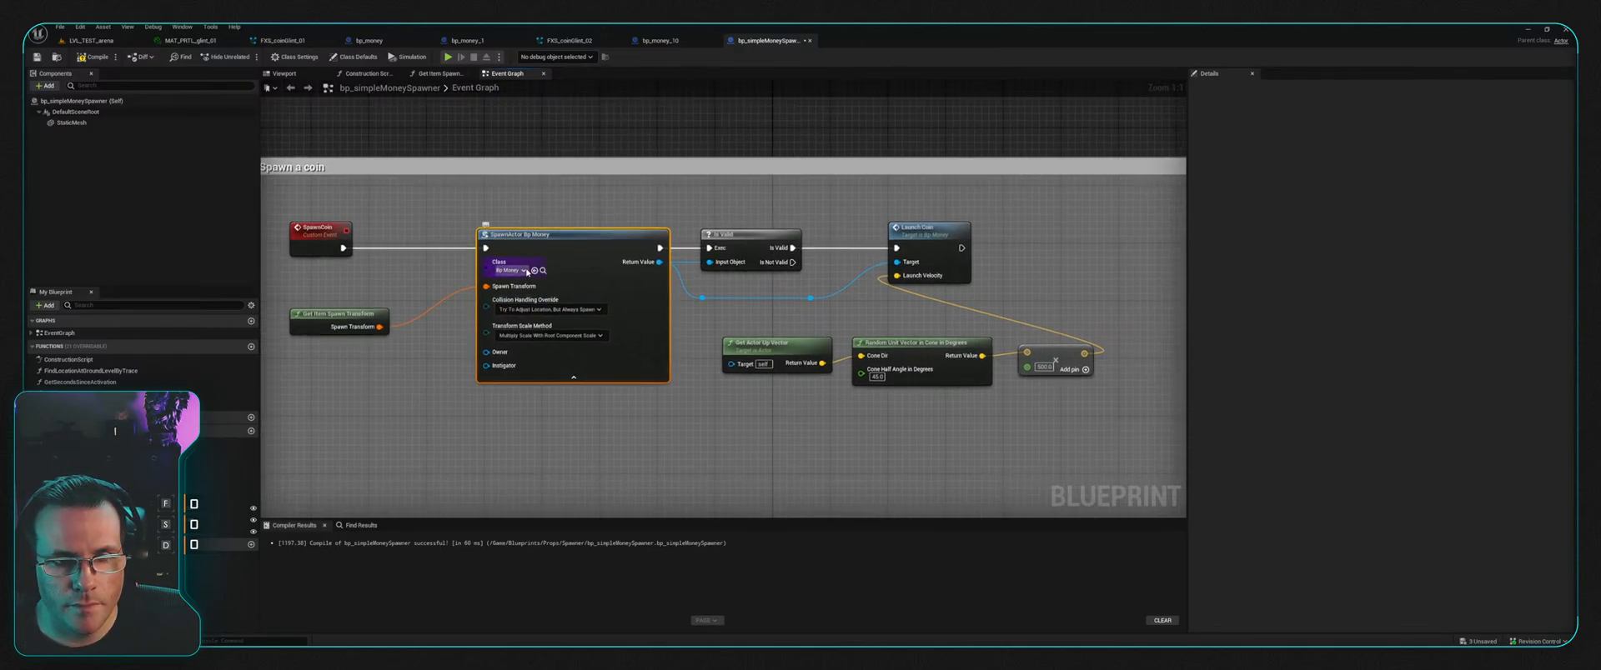
right_drag(698, 444, 632, 439)
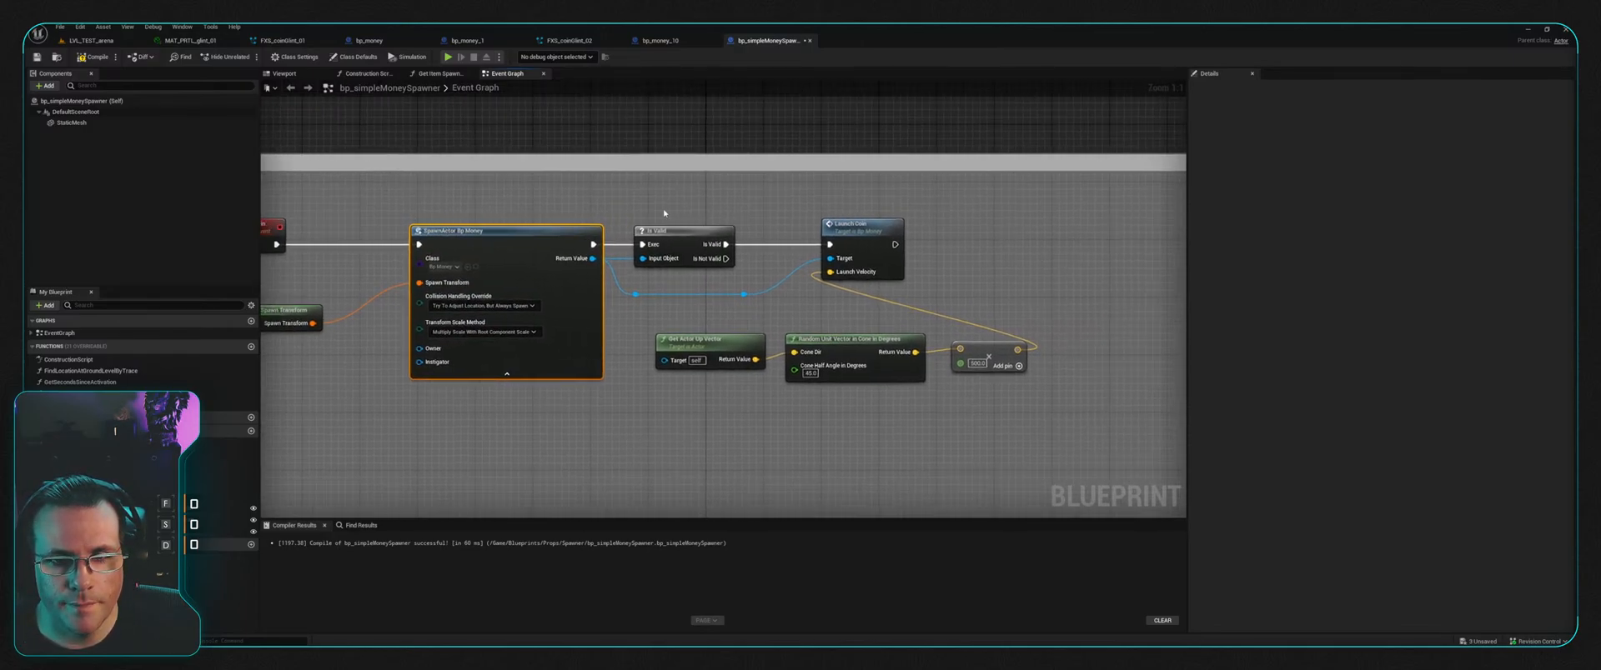
right_drag(562, 189, 683, 196)
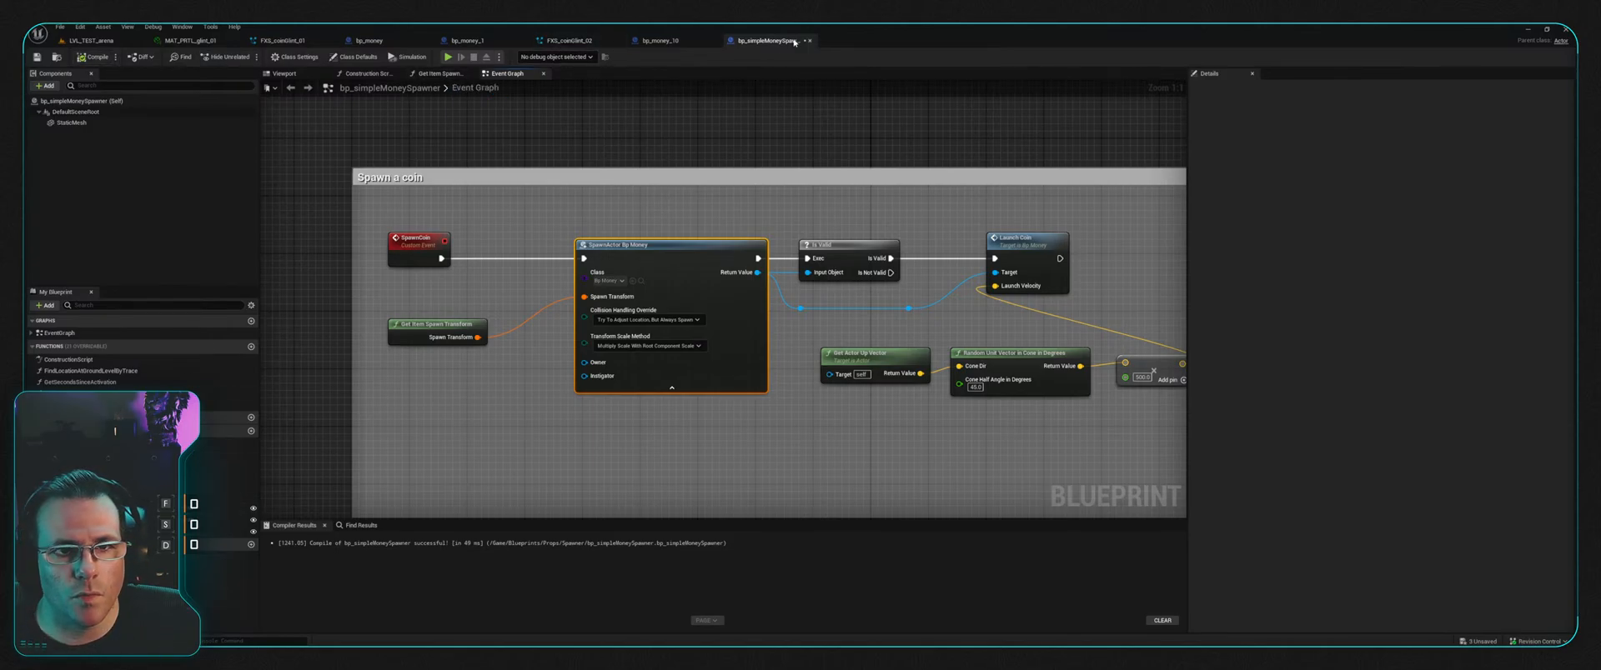
click(665, 42)
click(749, 42)
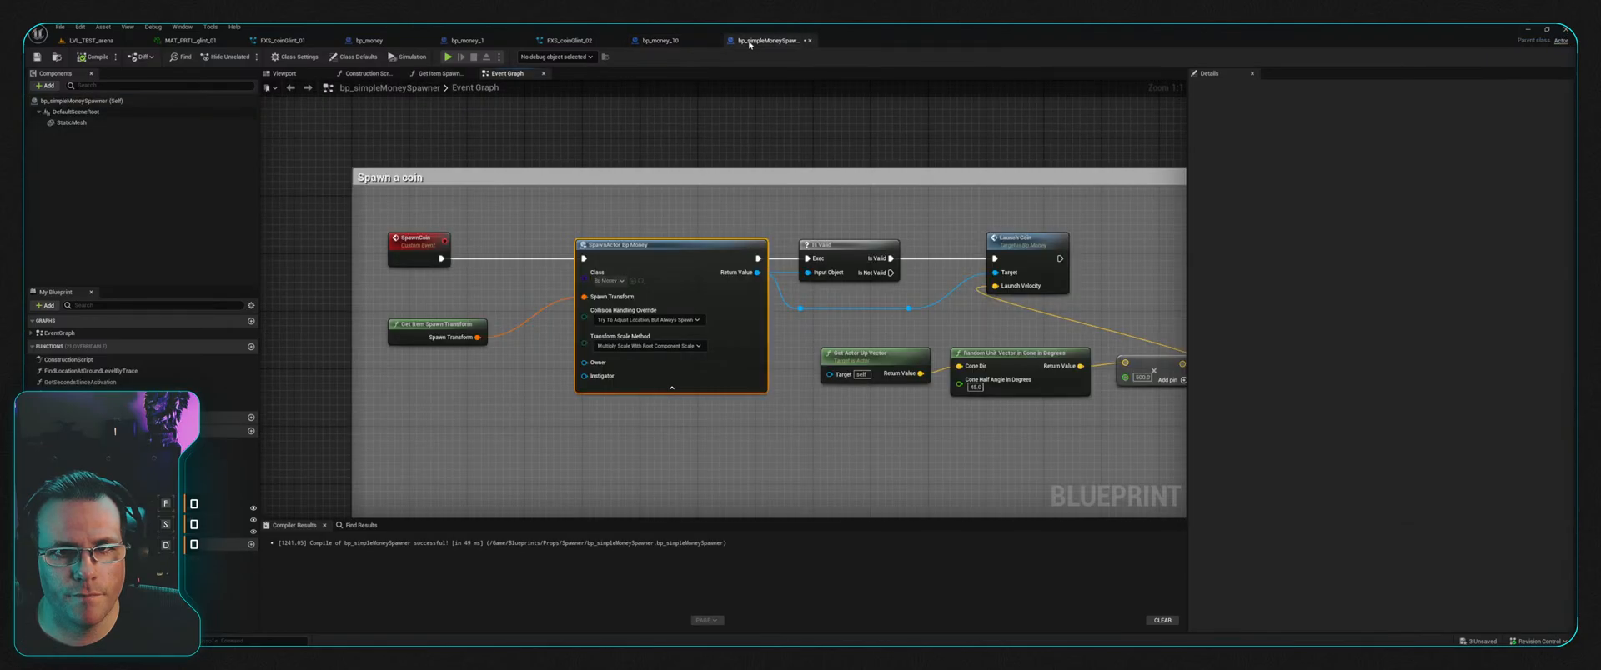
click(680, 44)
click(715, 42)
click(571, 41)
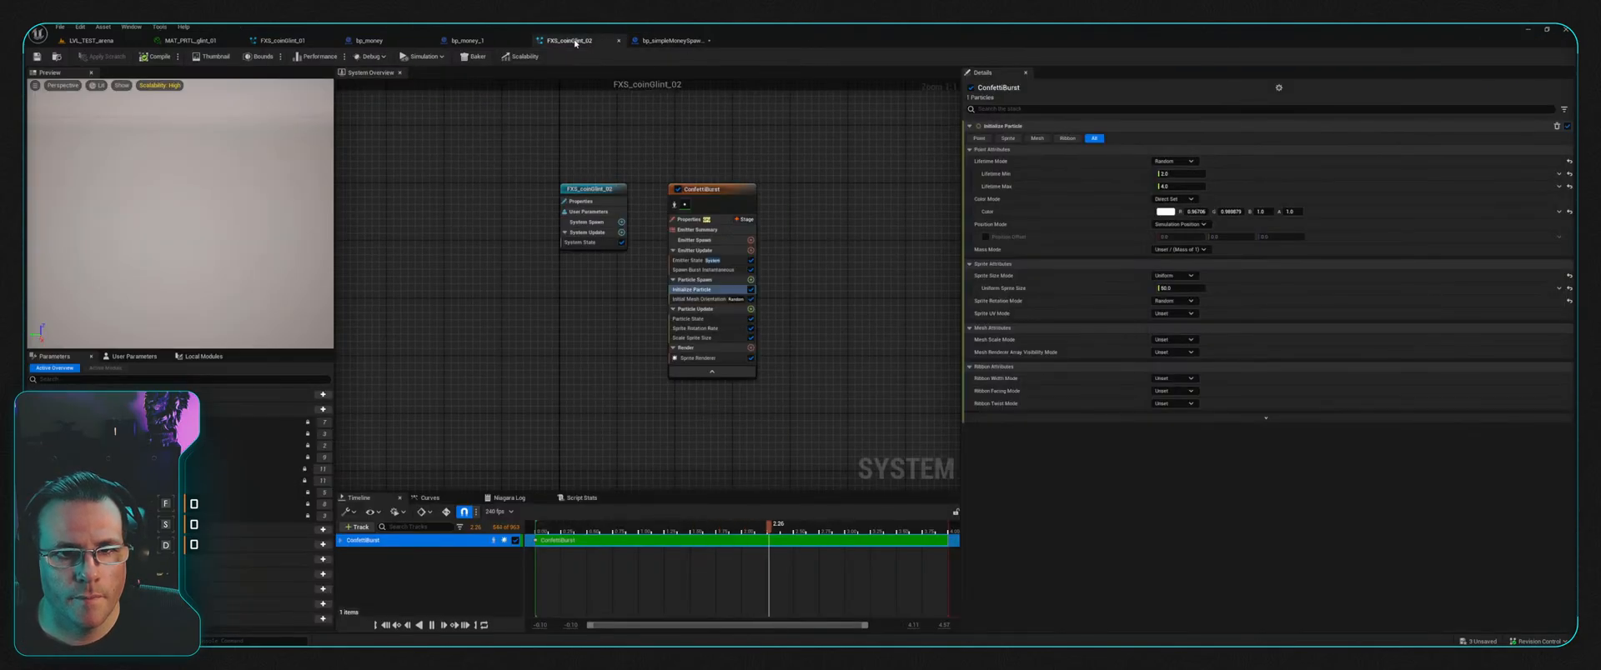
click(707, 44)
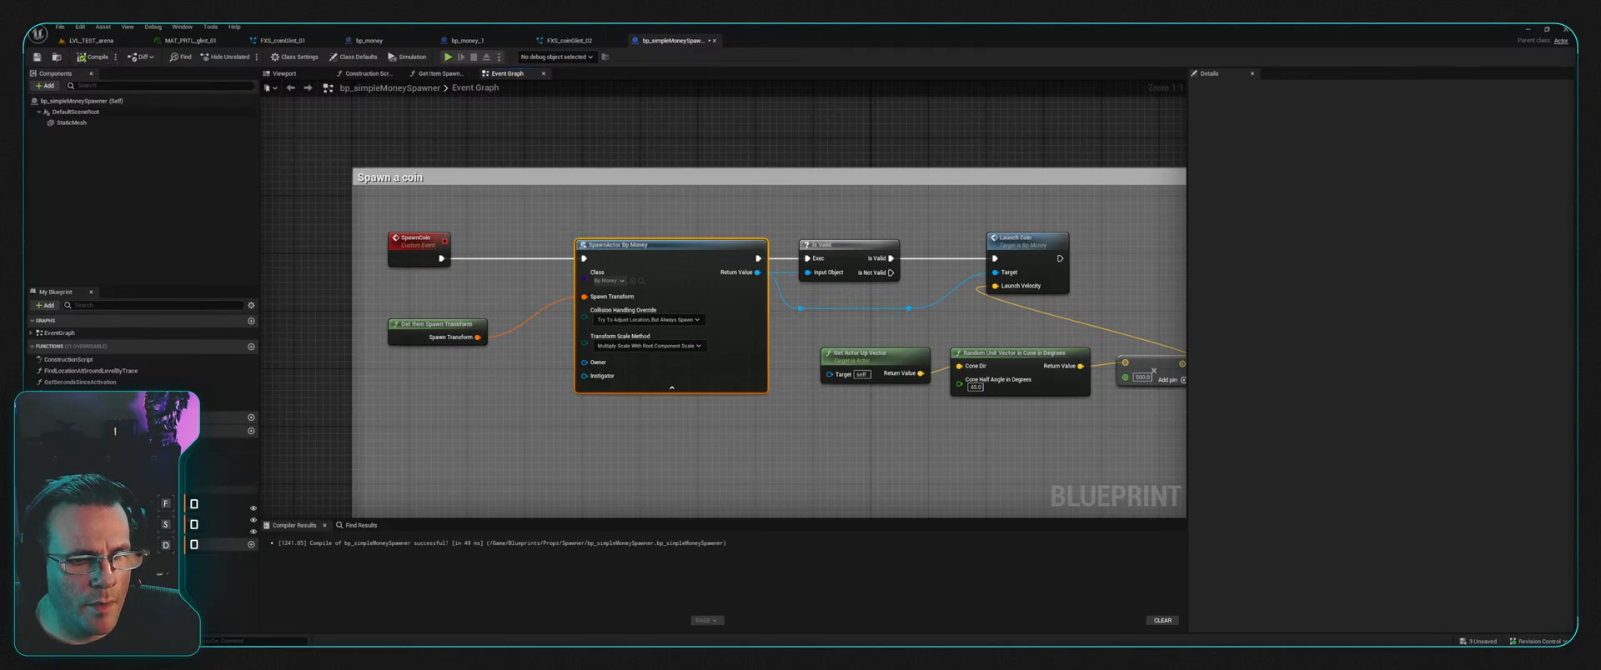
Step: Find the references to the Item Array variable and open its use in the Get Random Item Class function
click(221, 506)
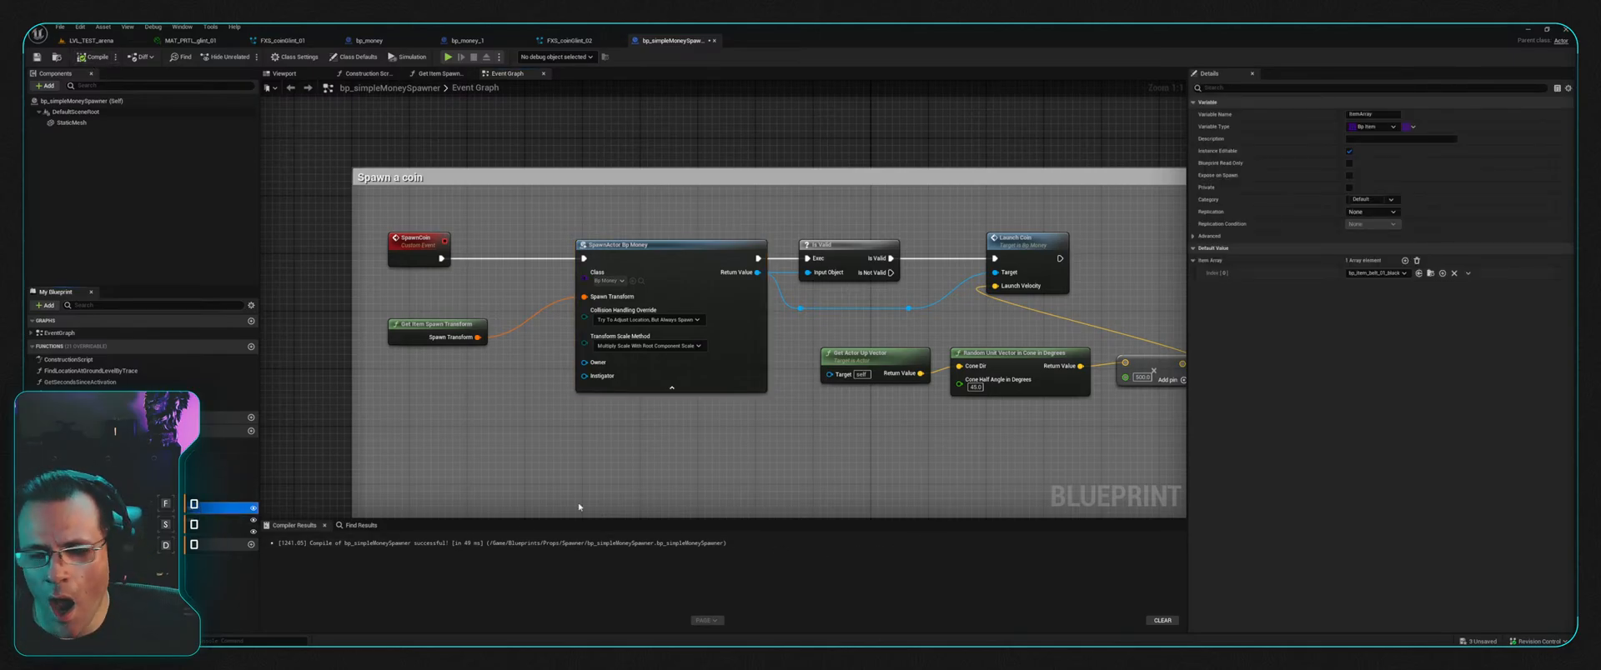
click(209, 491)
click(197, 508)
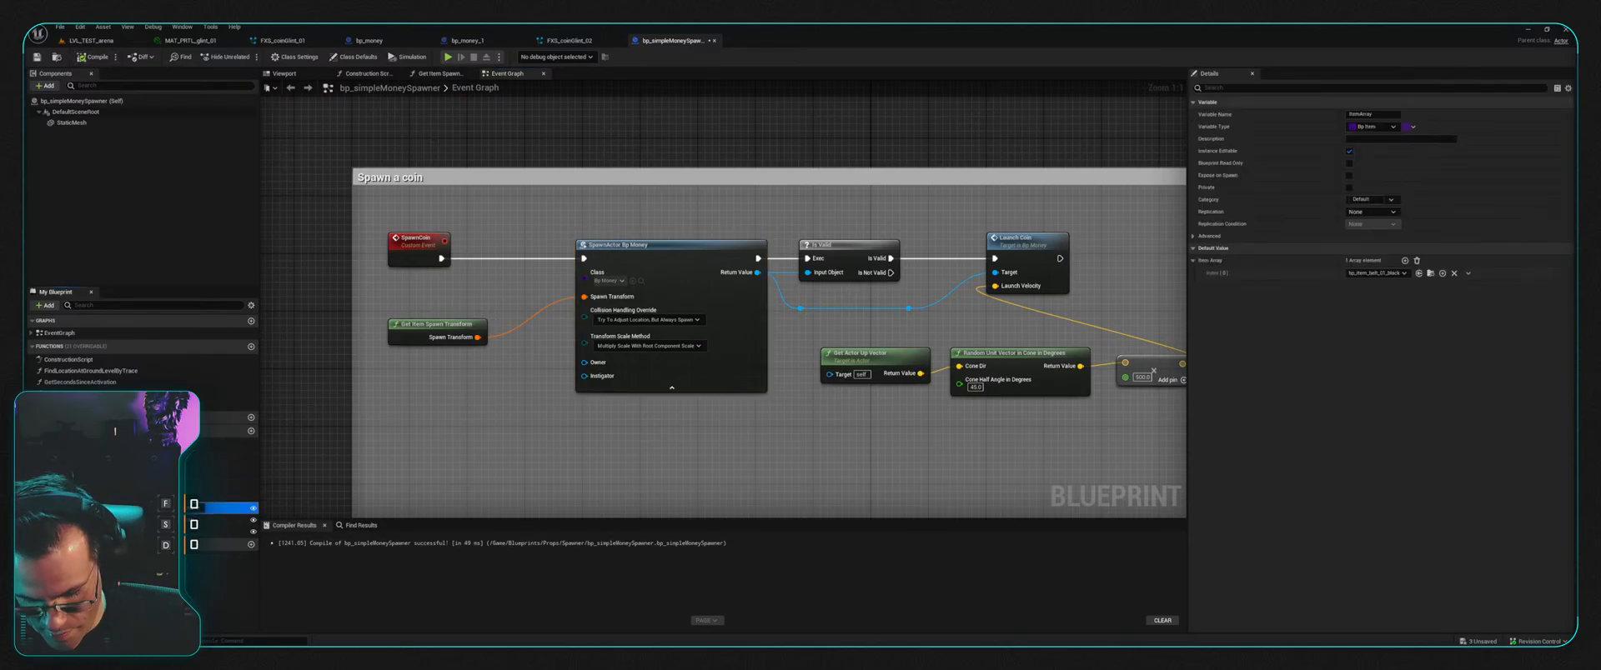
click(878, 358)
click(209, 507)
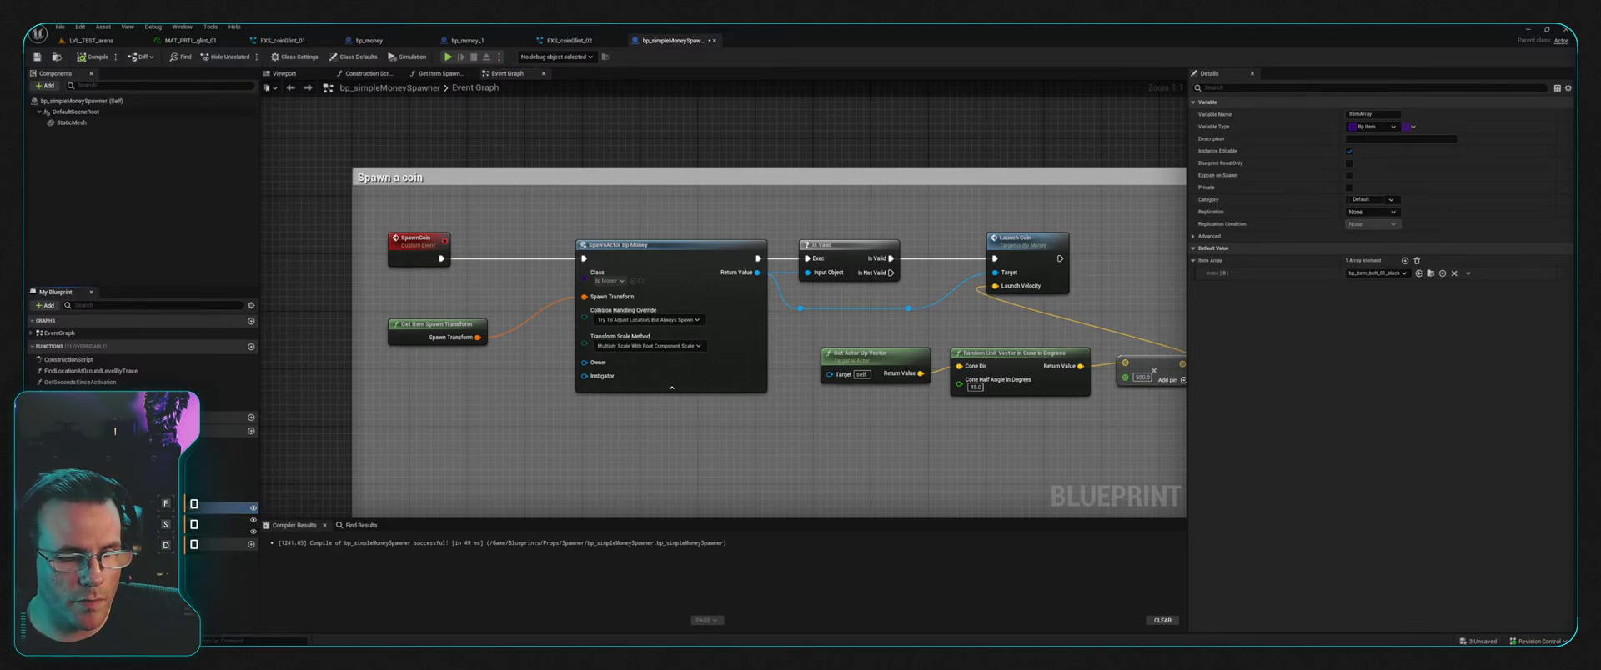
key(shift+alt+f)
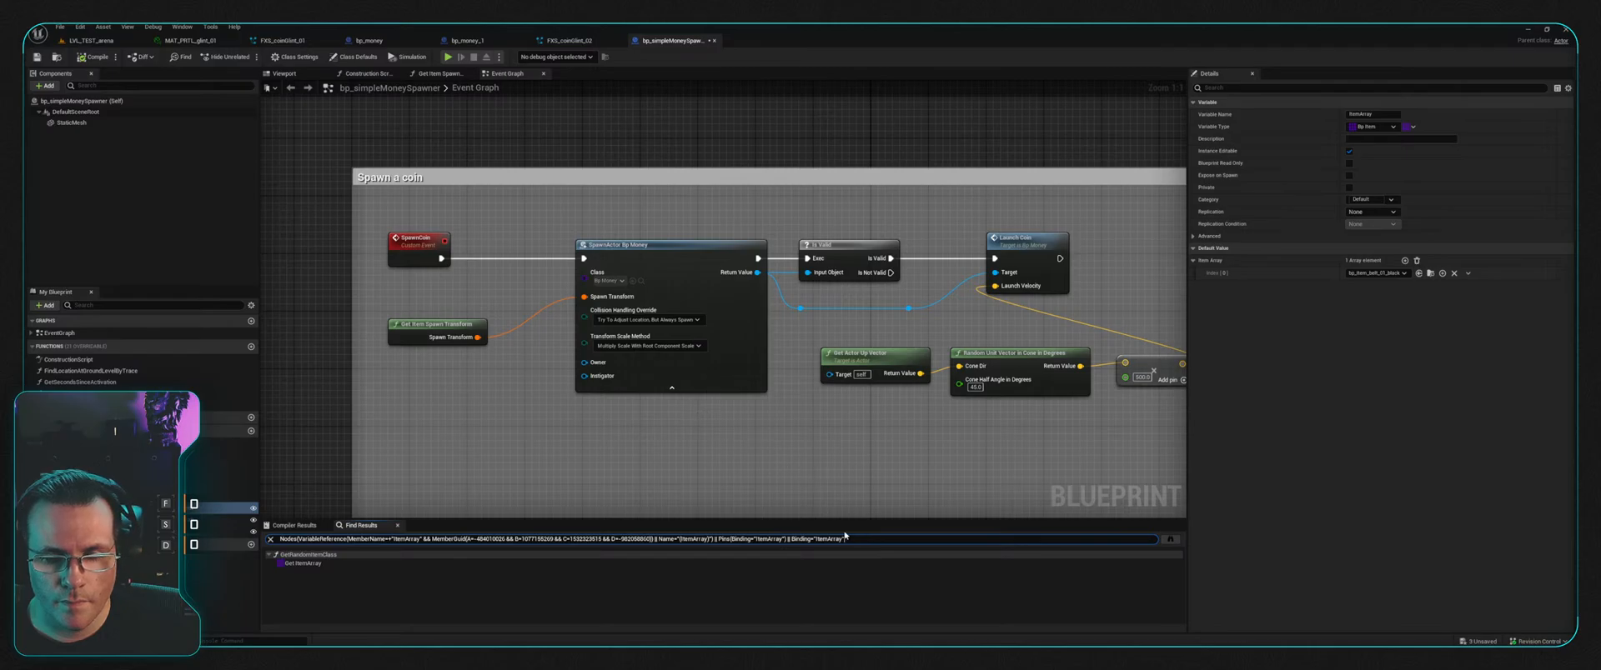
double_click(310, 564)
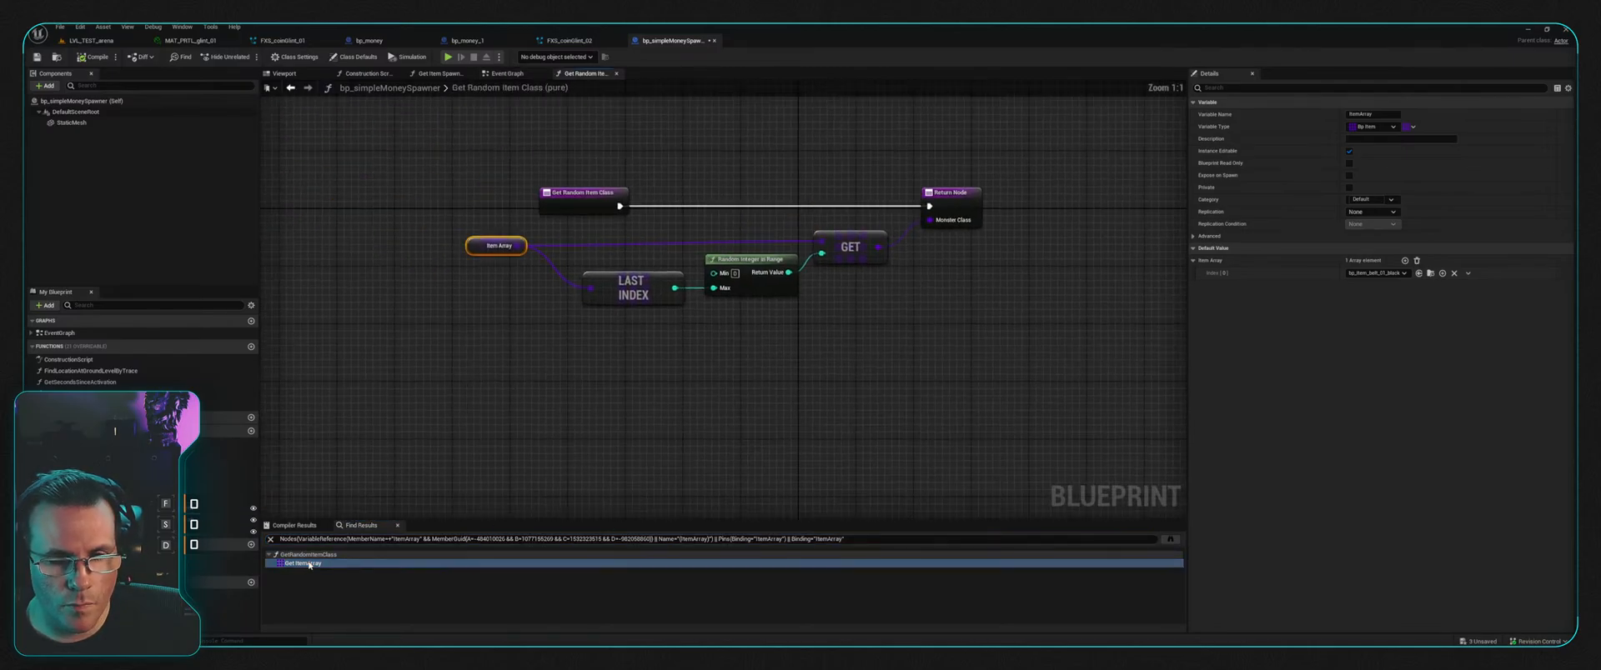
right_drag(580, 395, 556, 394)
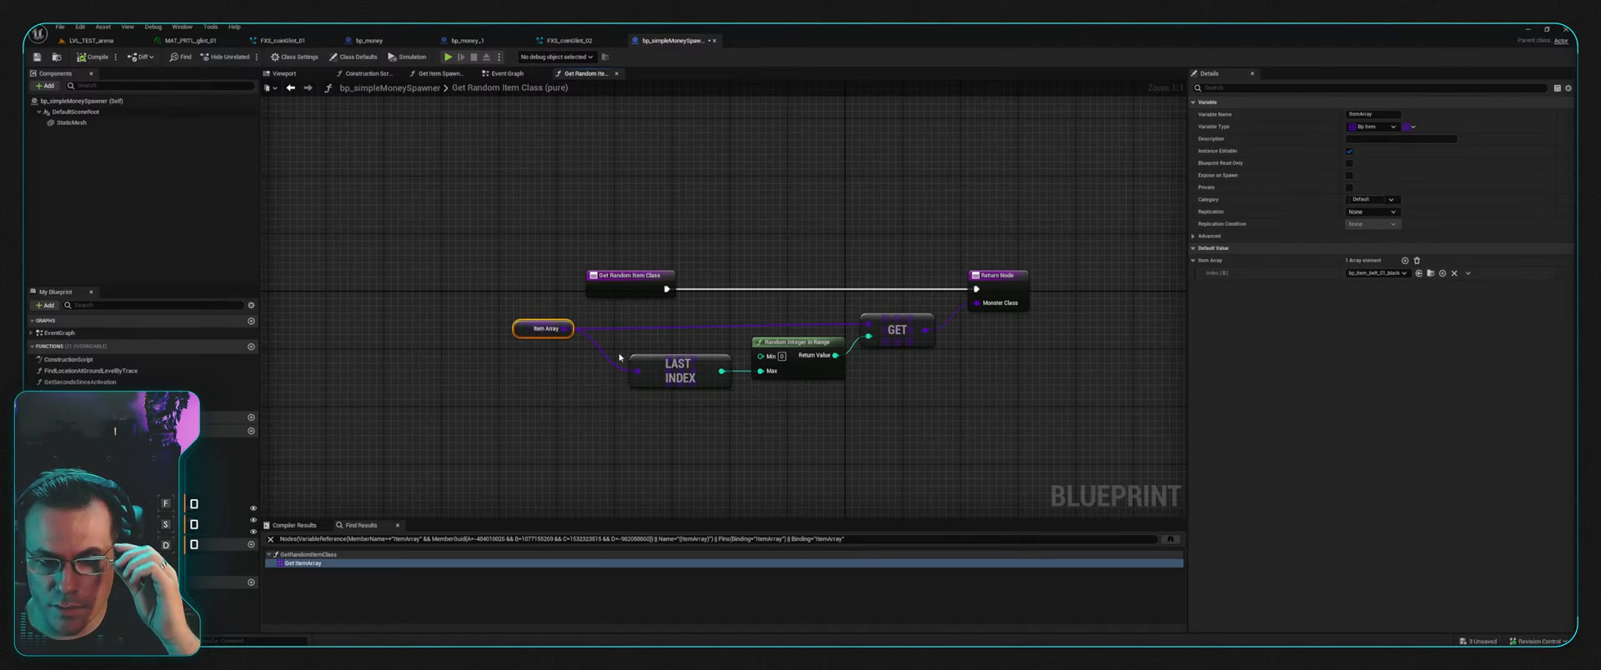
right_drag(841, 224, 693, 244)
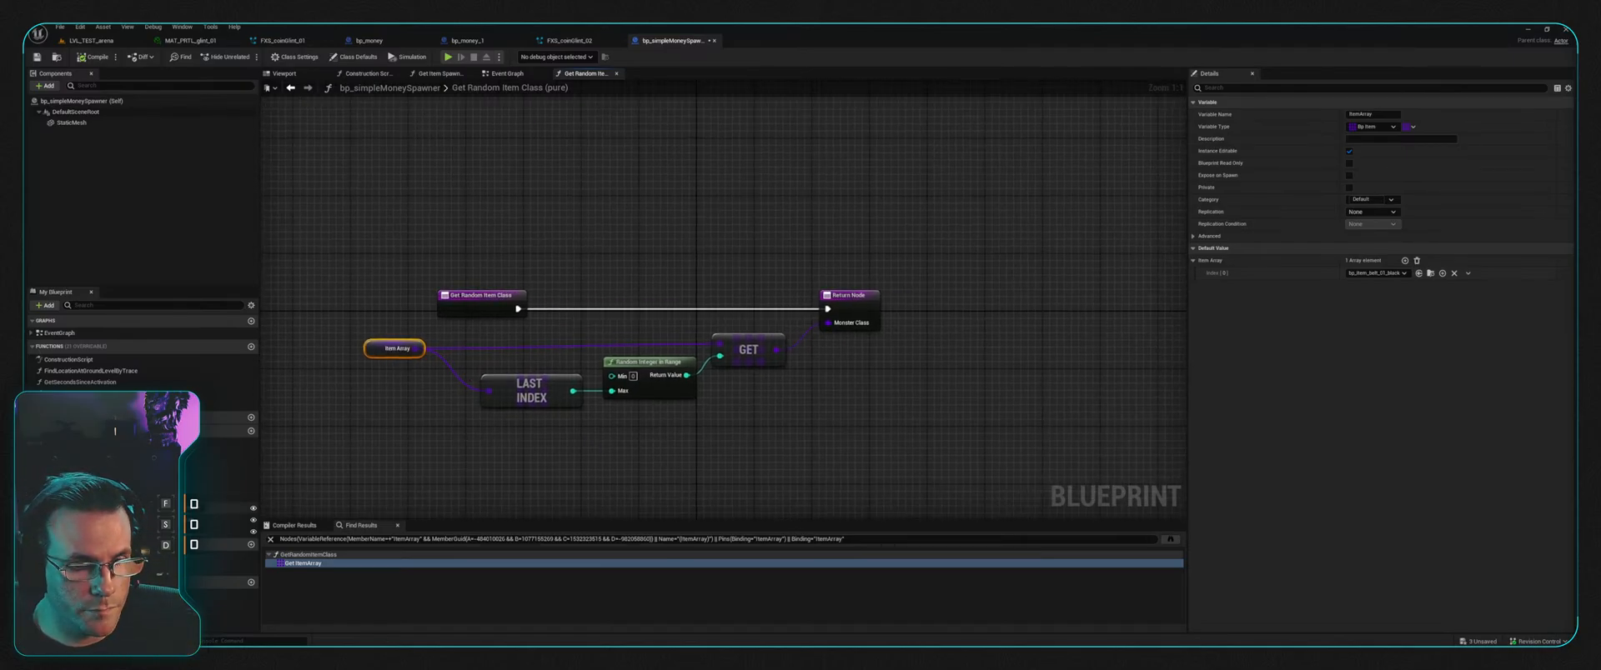
Step: Compare the Get Random Item Class function with the coin-spawning logic in the Event Graph
click(507, 74)
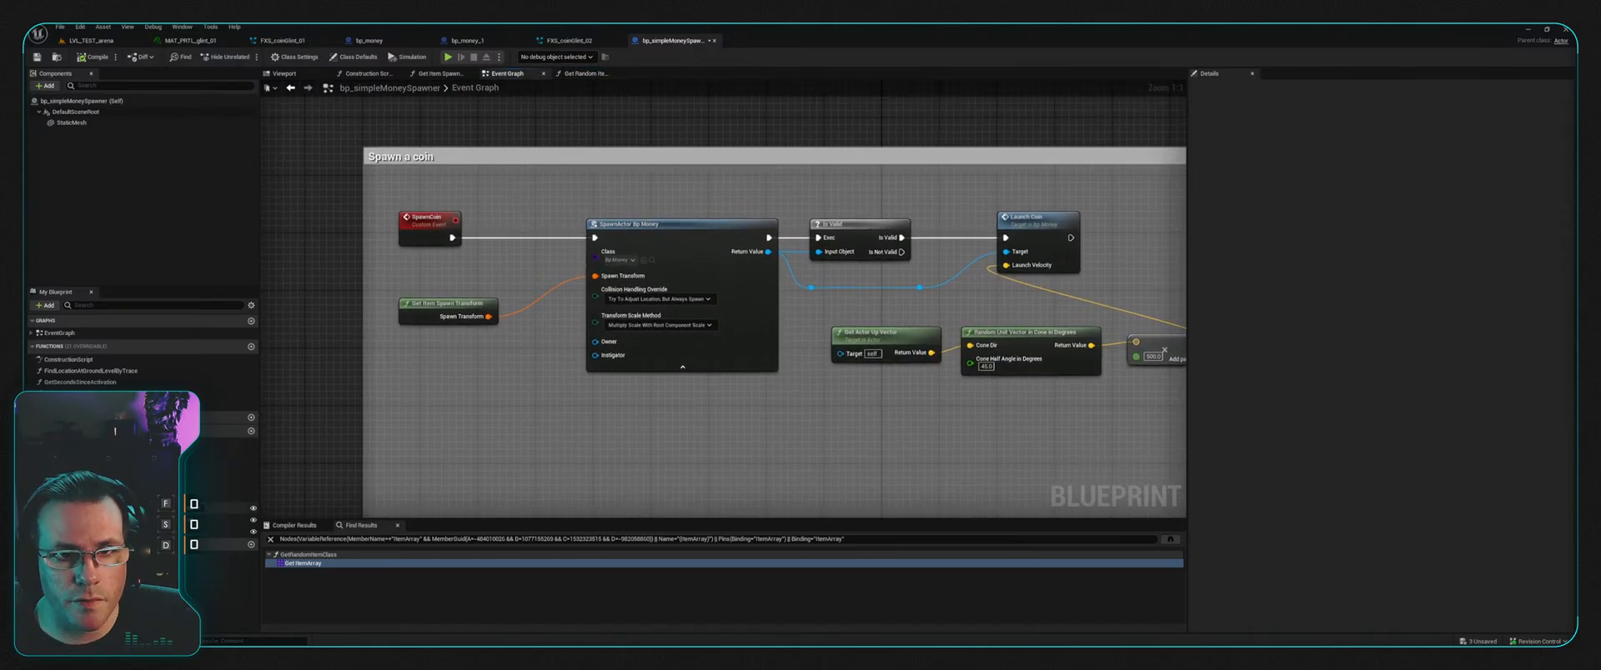
click(584, 73)
click(507, 74)
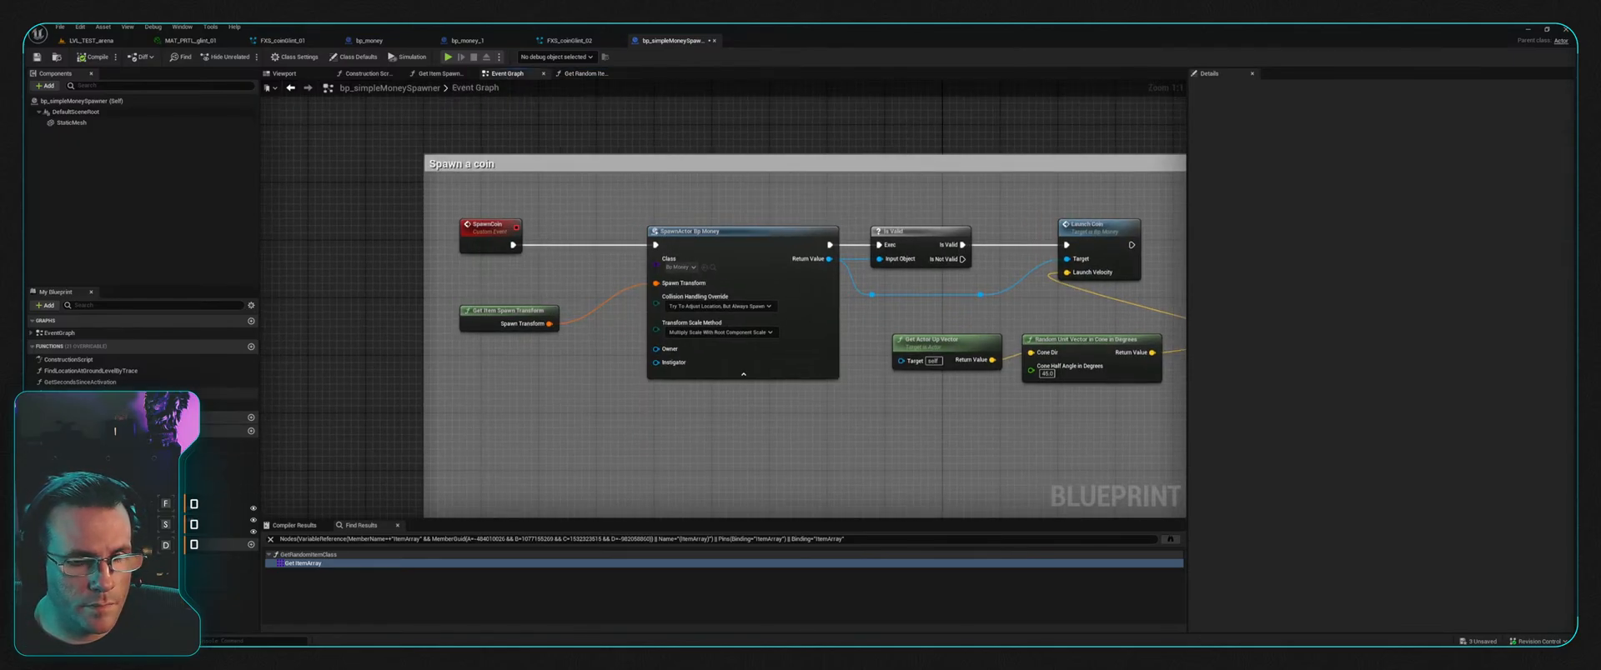
double_click(84, 393)
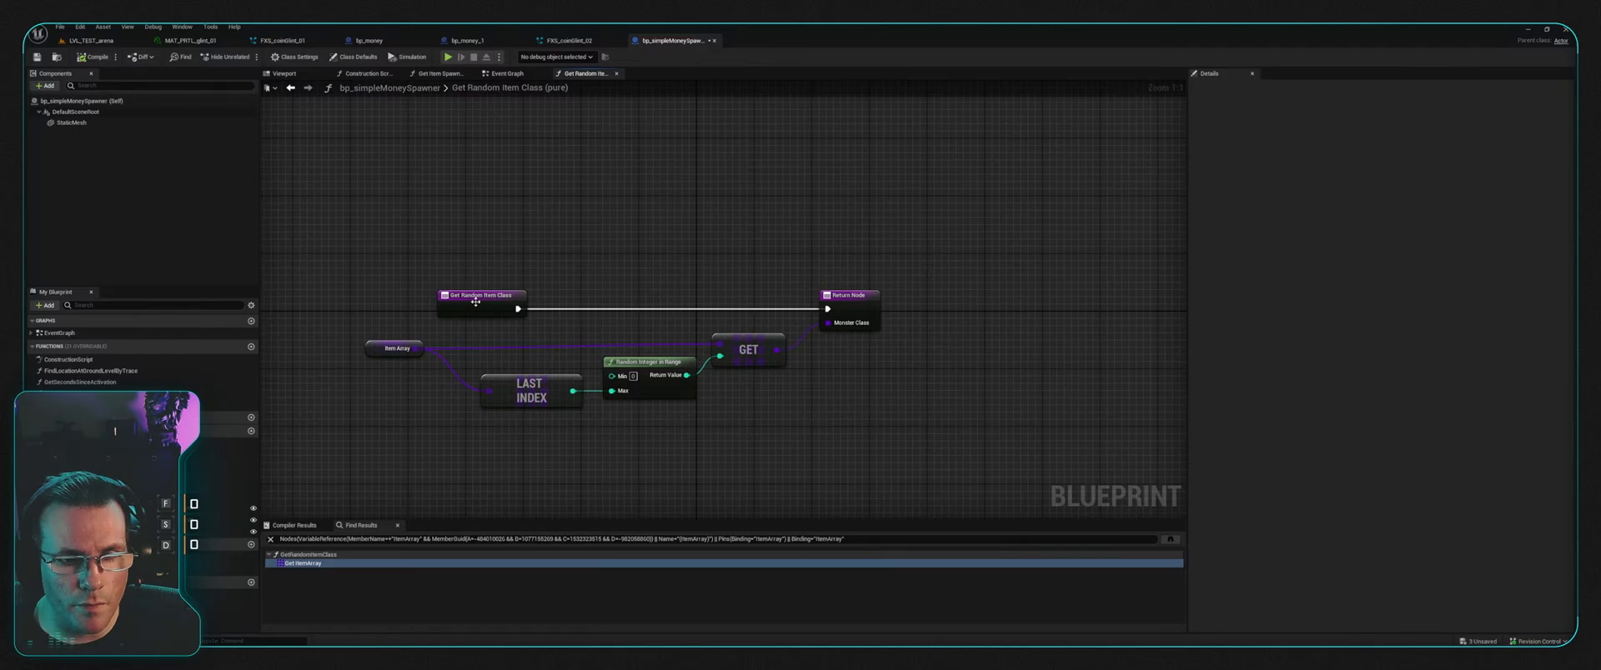
click(567, 41)
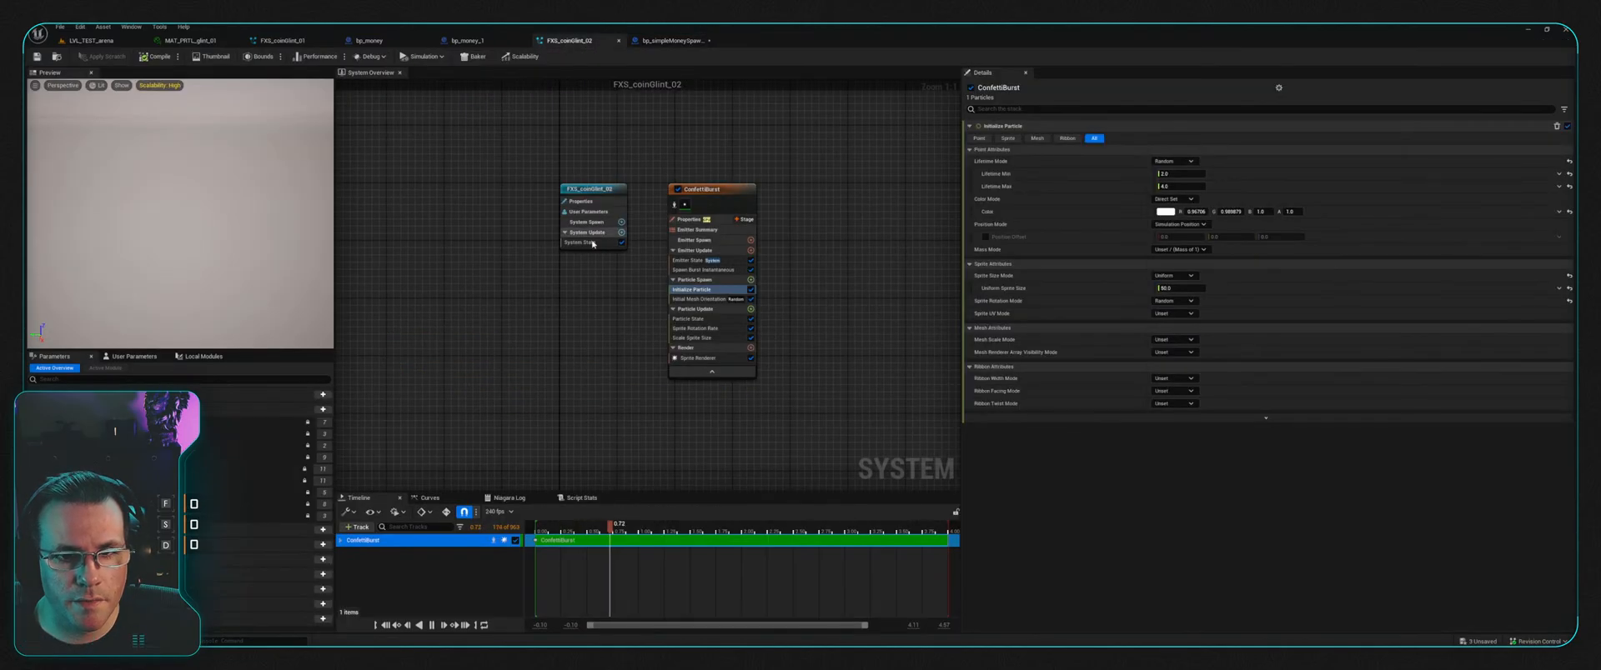
click(671, 40)
click(506, 73)
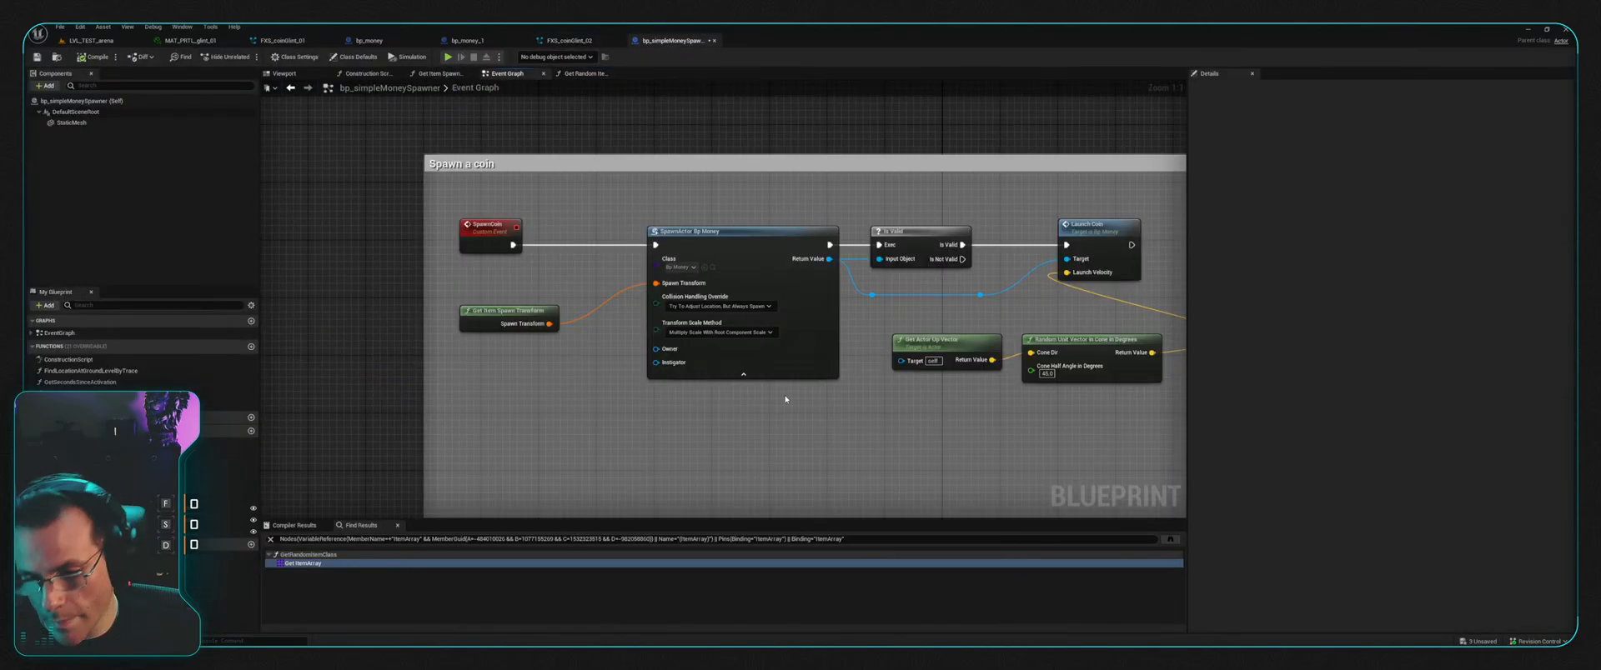
Step: Place a Get Random Item Class call in the empty lower area of the Spawn a coin comment
scroll(743, 421, down, 2)
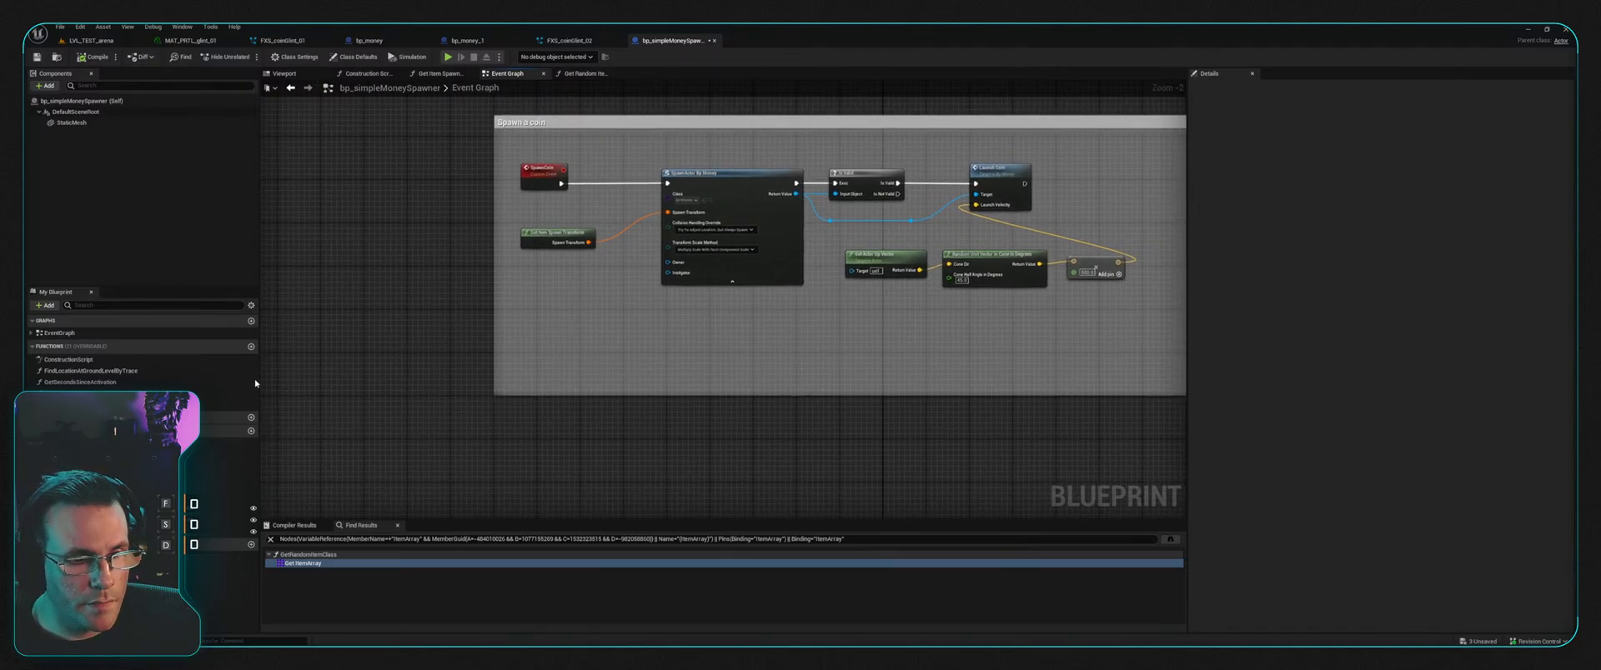
click(237, 393)
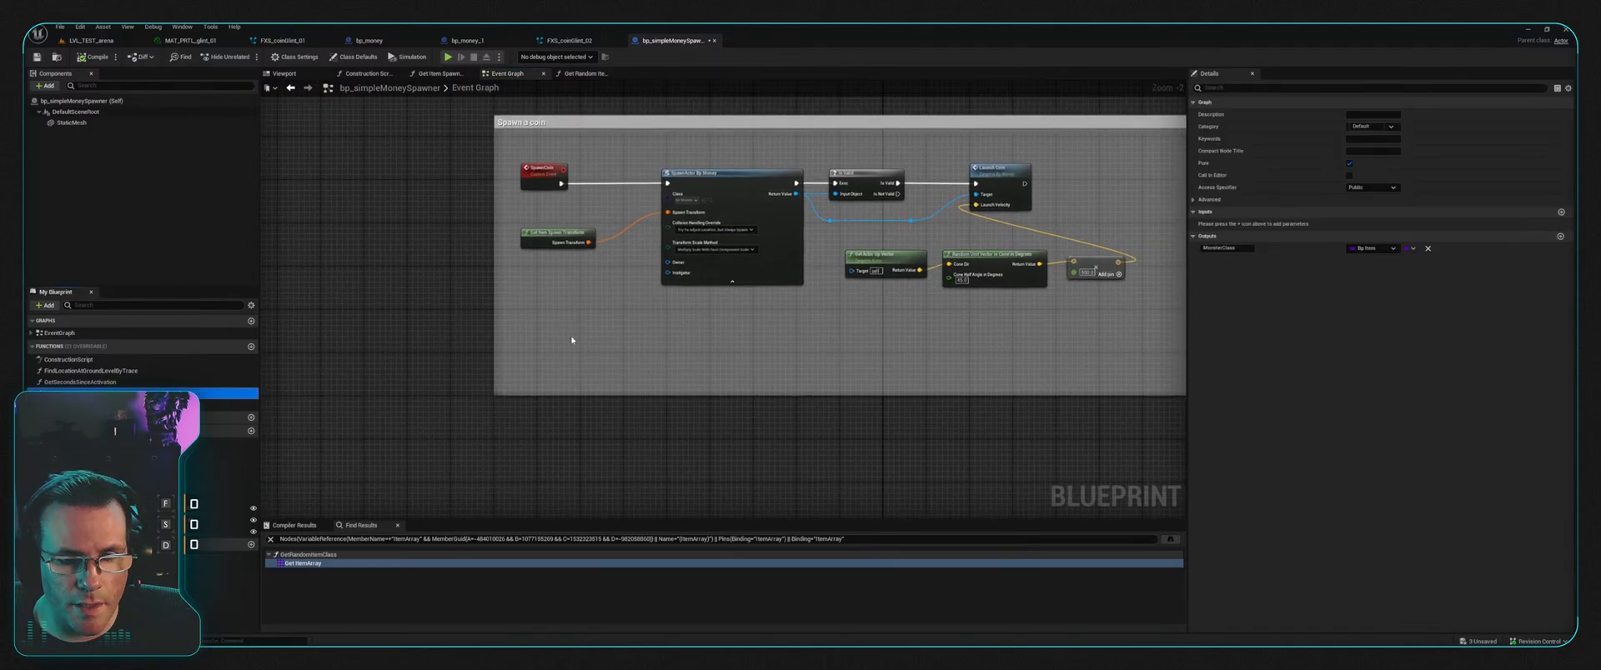
drag(572, 340, 572, 340)
scroll(715, 331, up, 3)
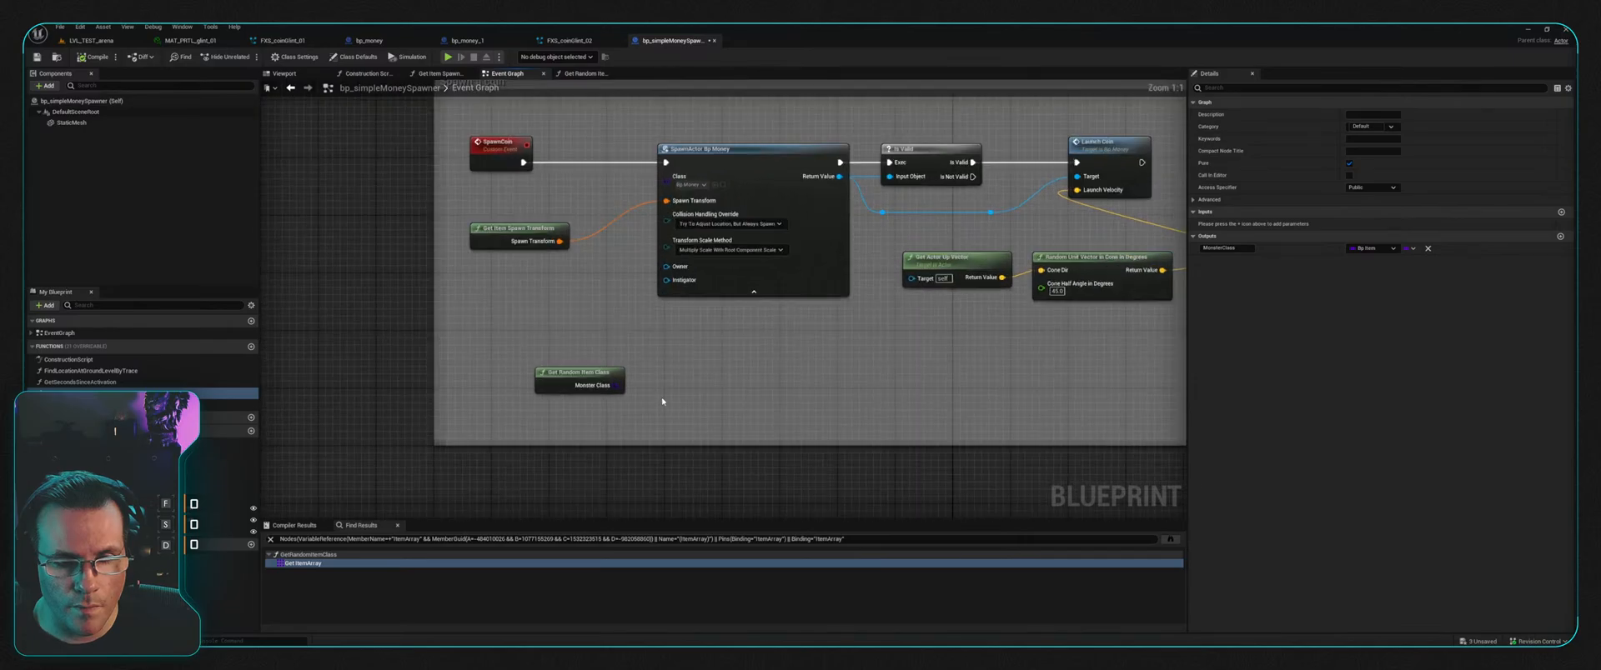
Step: Create a SpawnActor node from the Monster Class output, fed by Get Item Spawn Transform, with collision handling Try To Adjust Location, But Always Spawn
drag(649, 412, 737, 407)
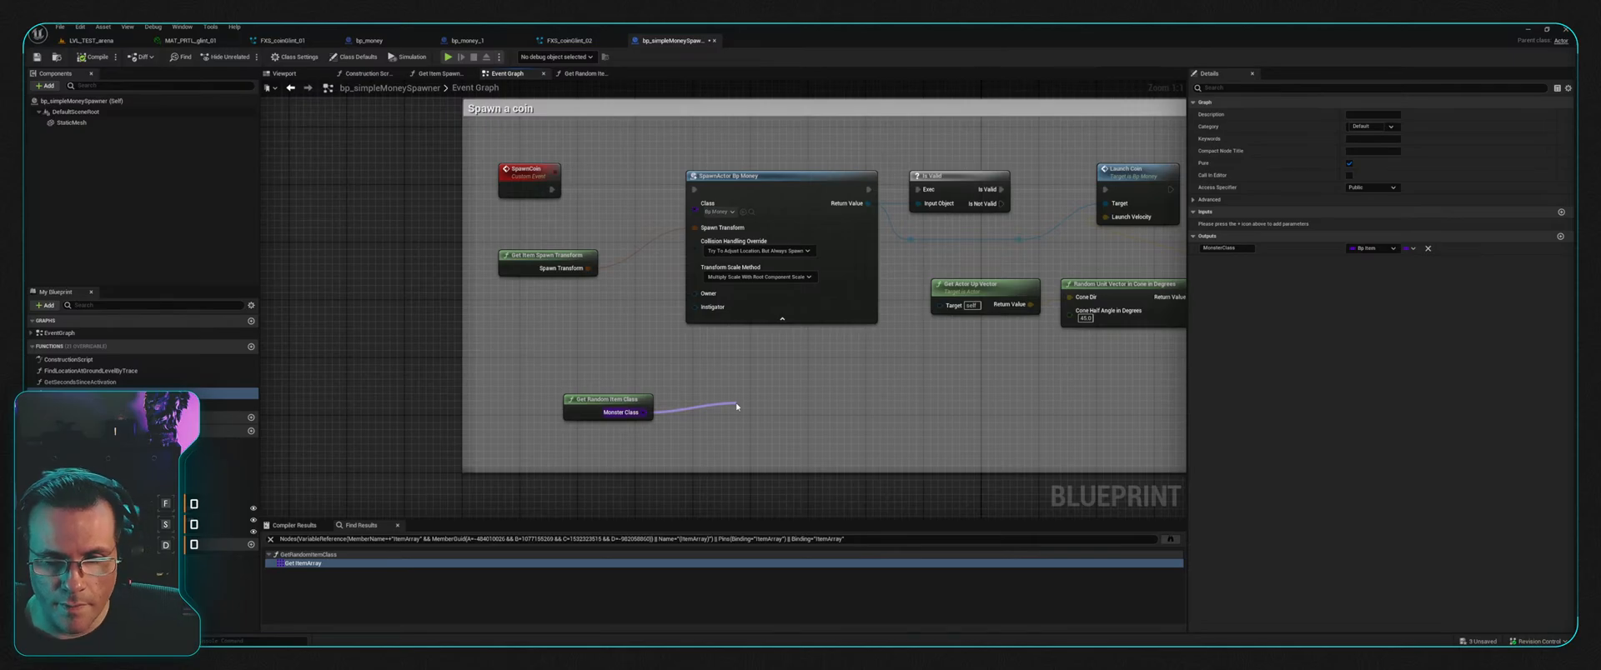
click(815, 454)
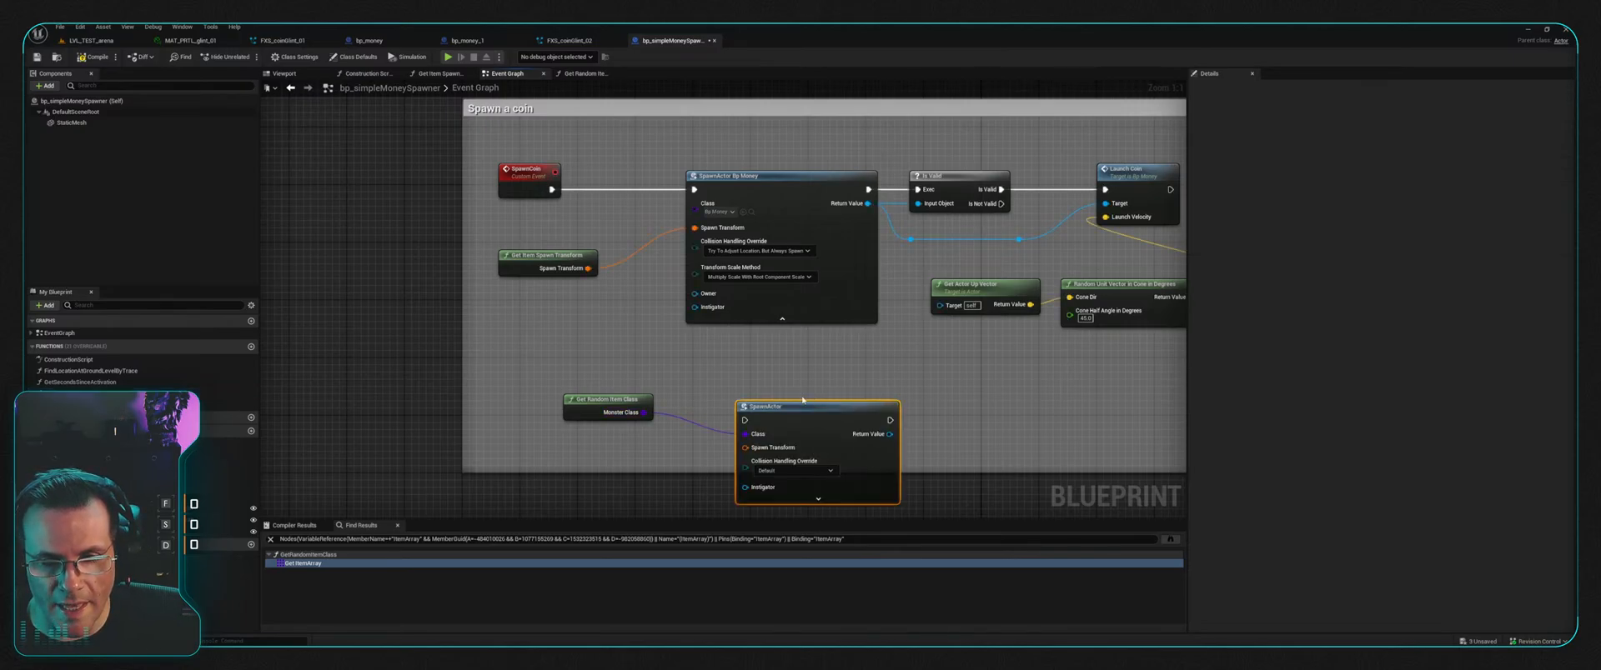
right_drag(747, 393, 771, 400)
drag(822, 416, 807, 387)
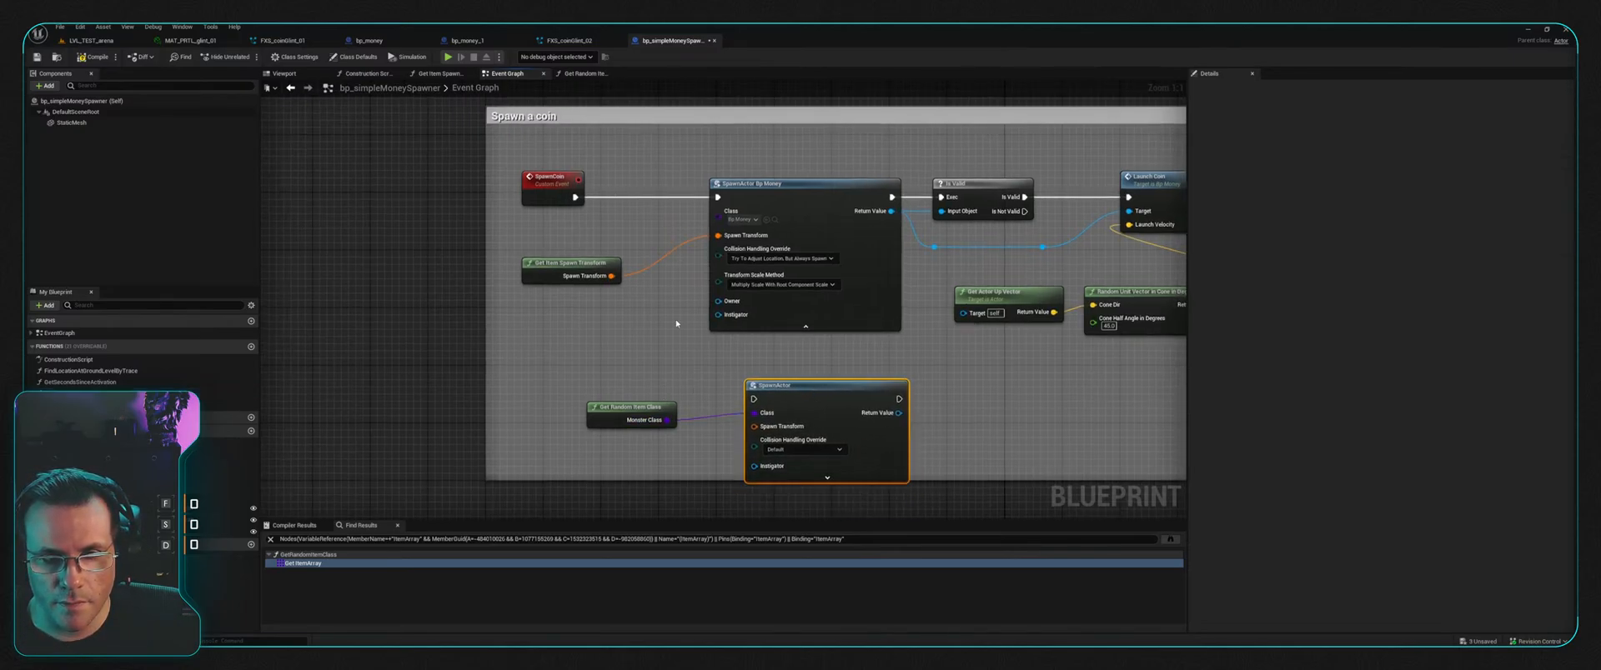
drag(612, 275, 745, 427)
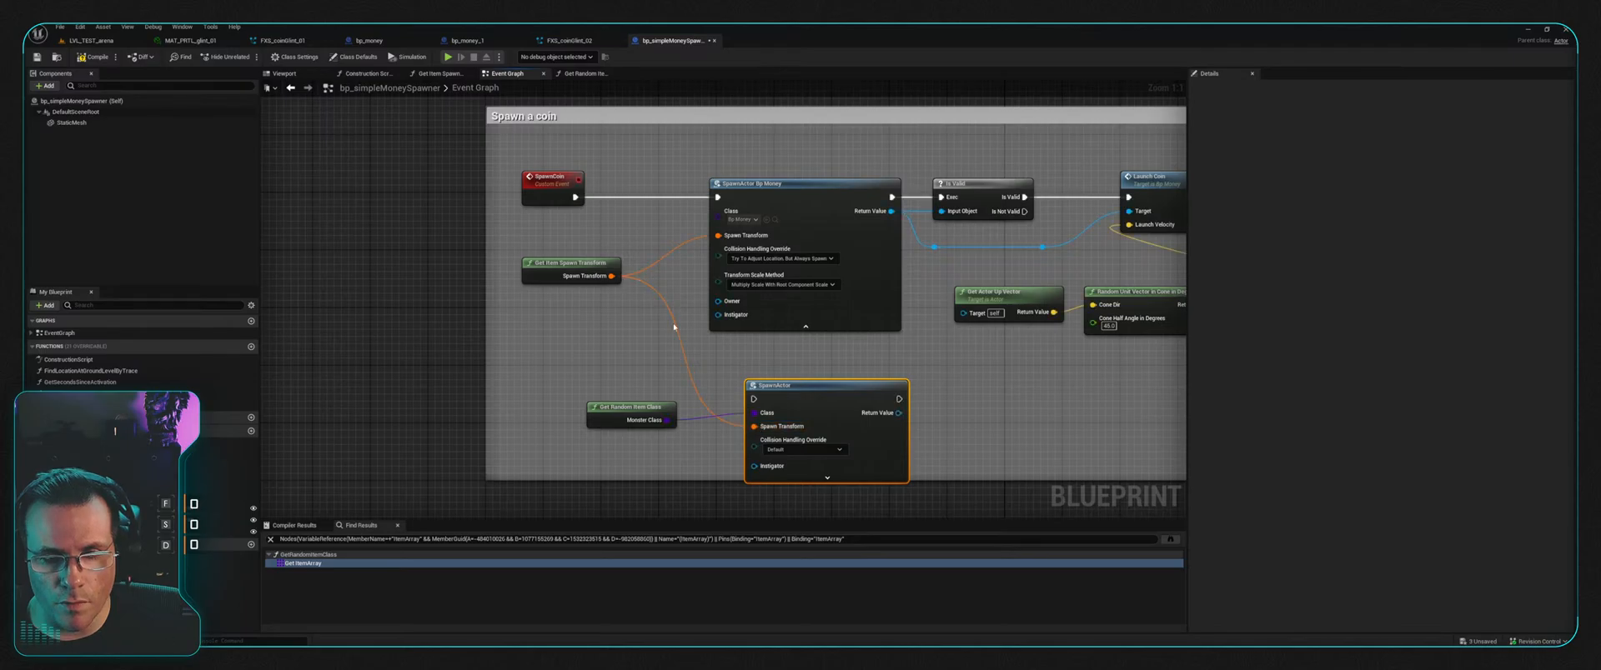
click(855, 471)
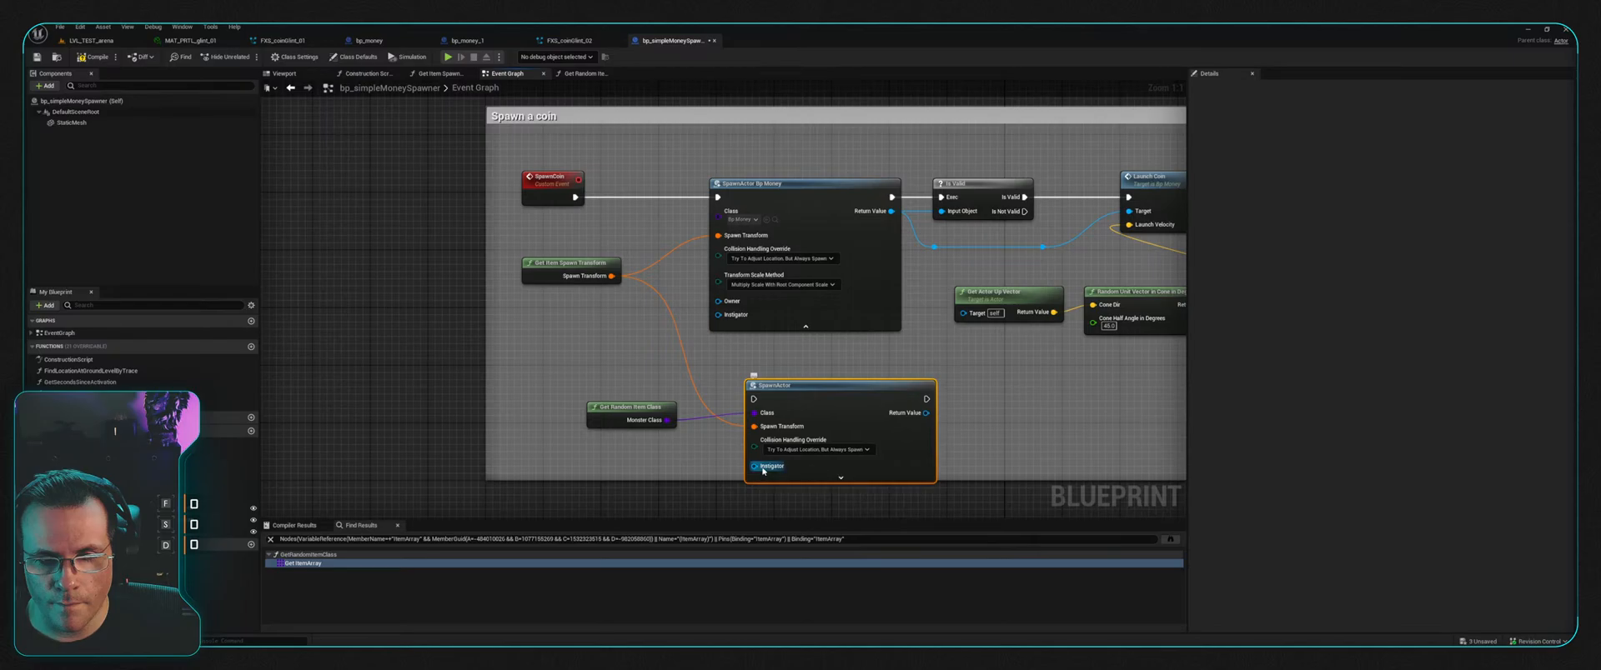
Step: Route the SpawnCoin event's execution into the new lower SpawnActor node
right_drag(734, 328, 704, 325)
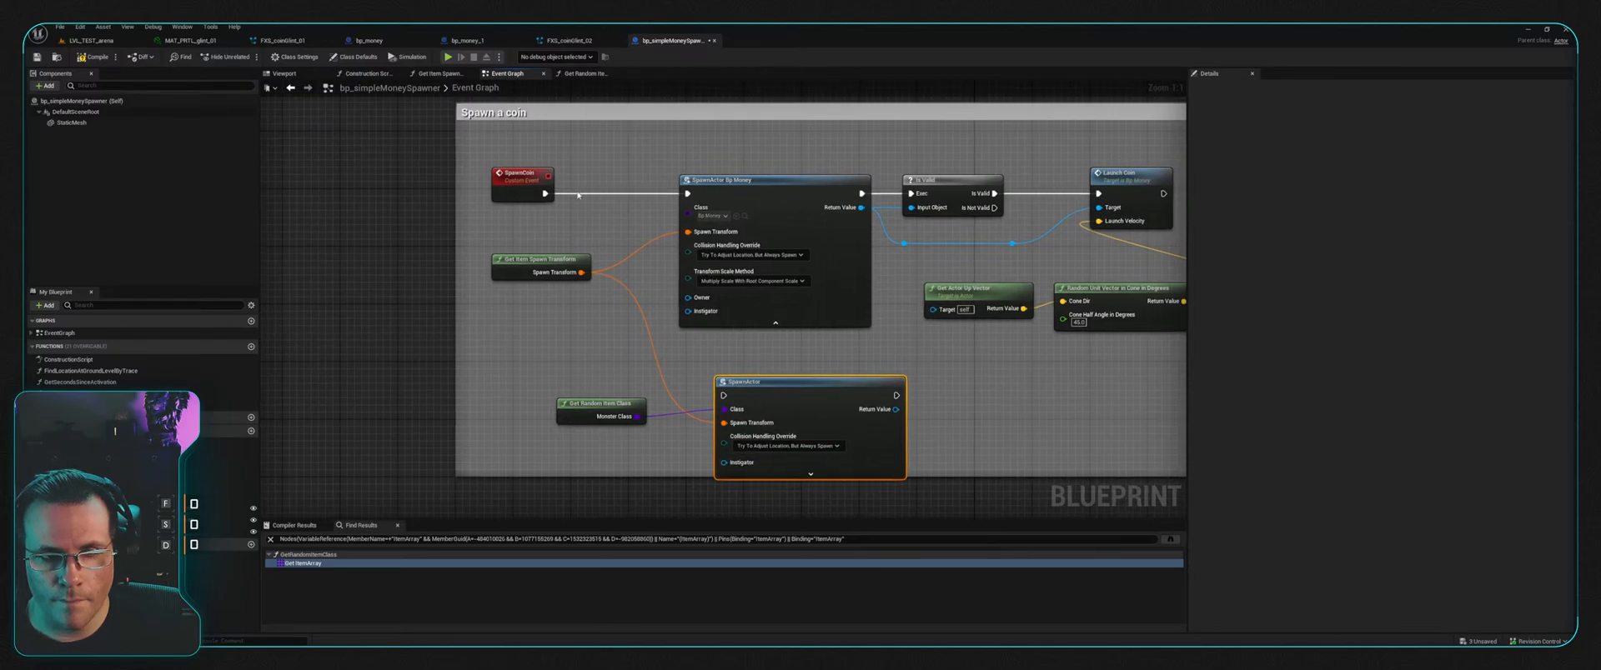
drag(545, 193, 724, 396)
drag(896, 395, 900, 345)
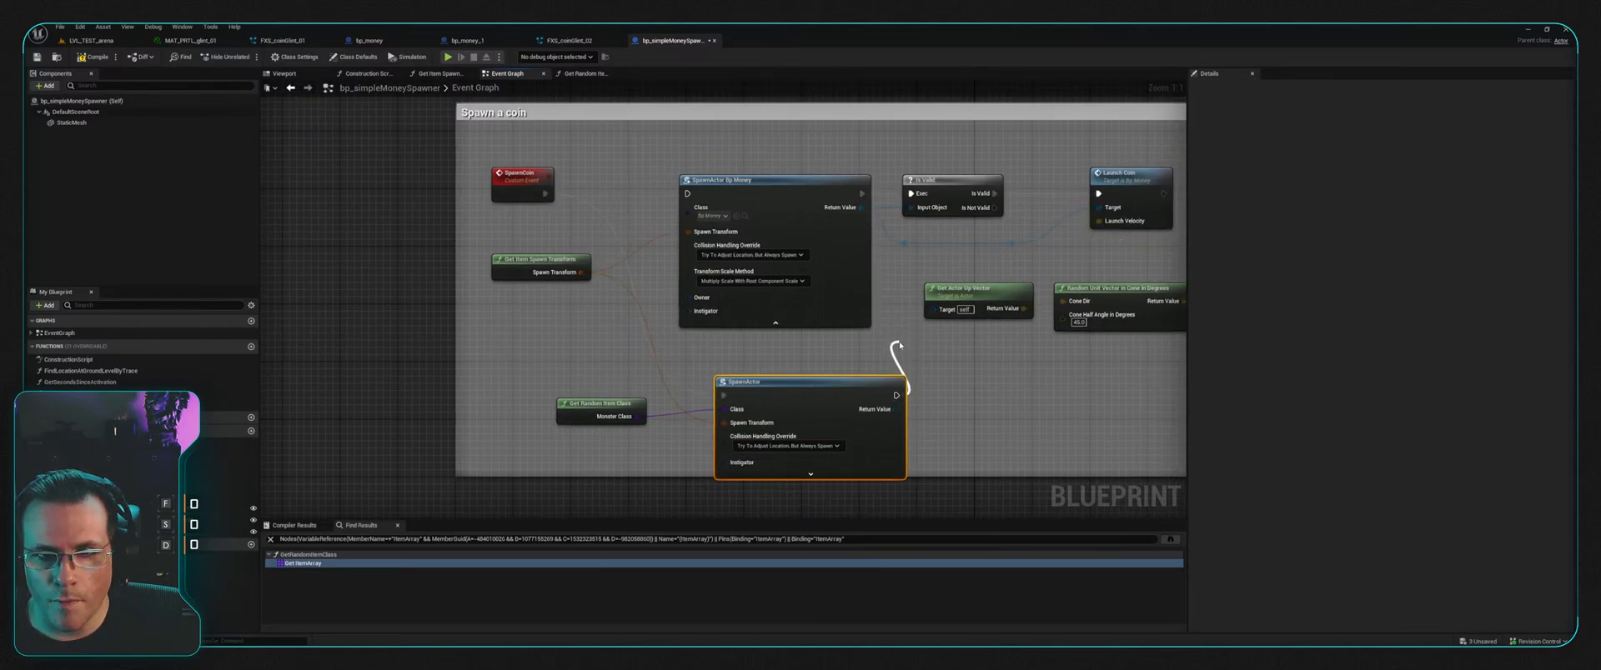
click(857, 353)
Step: Delete the lower SpawnActor node and reconnect the SpawnCoin event to the SpawnActor Bp Money node
right_drag(967, 365, 838, 361)
click(687, 393)
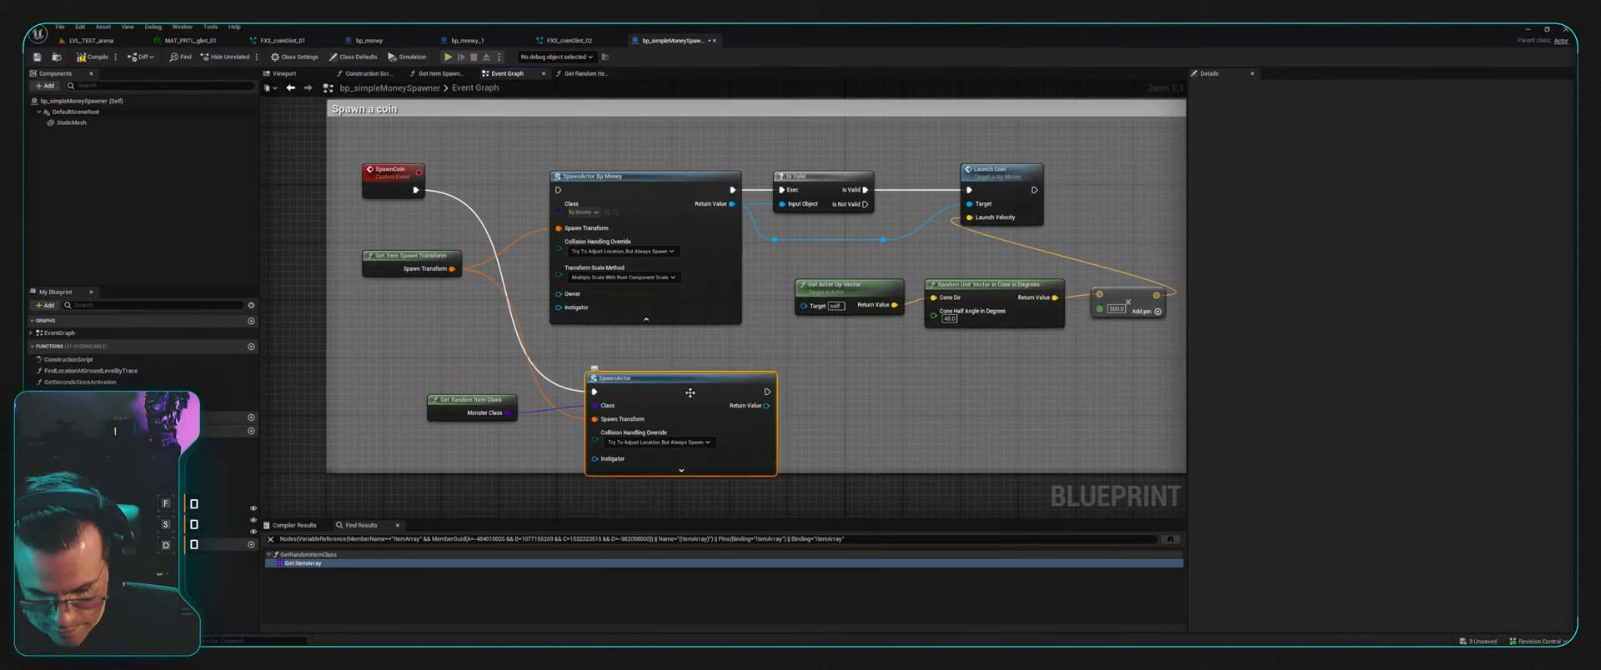
key(Delete)
right_drag(589, 400, 645, 414)
drag(471, 203, 613, 203)
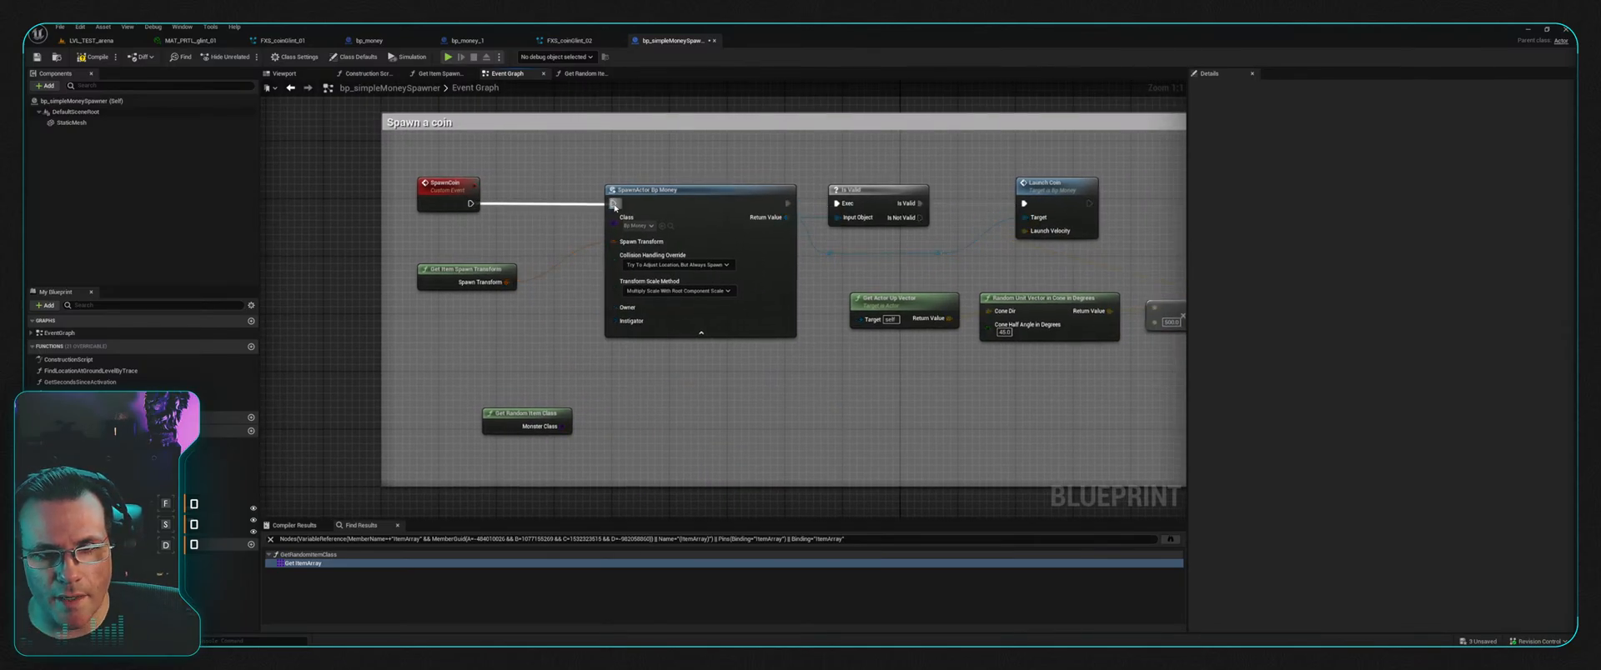
Step: Try feeding Get Random Item Class into the remaining SpawnActor node's Class input, and delete the function call
click(544, 410)
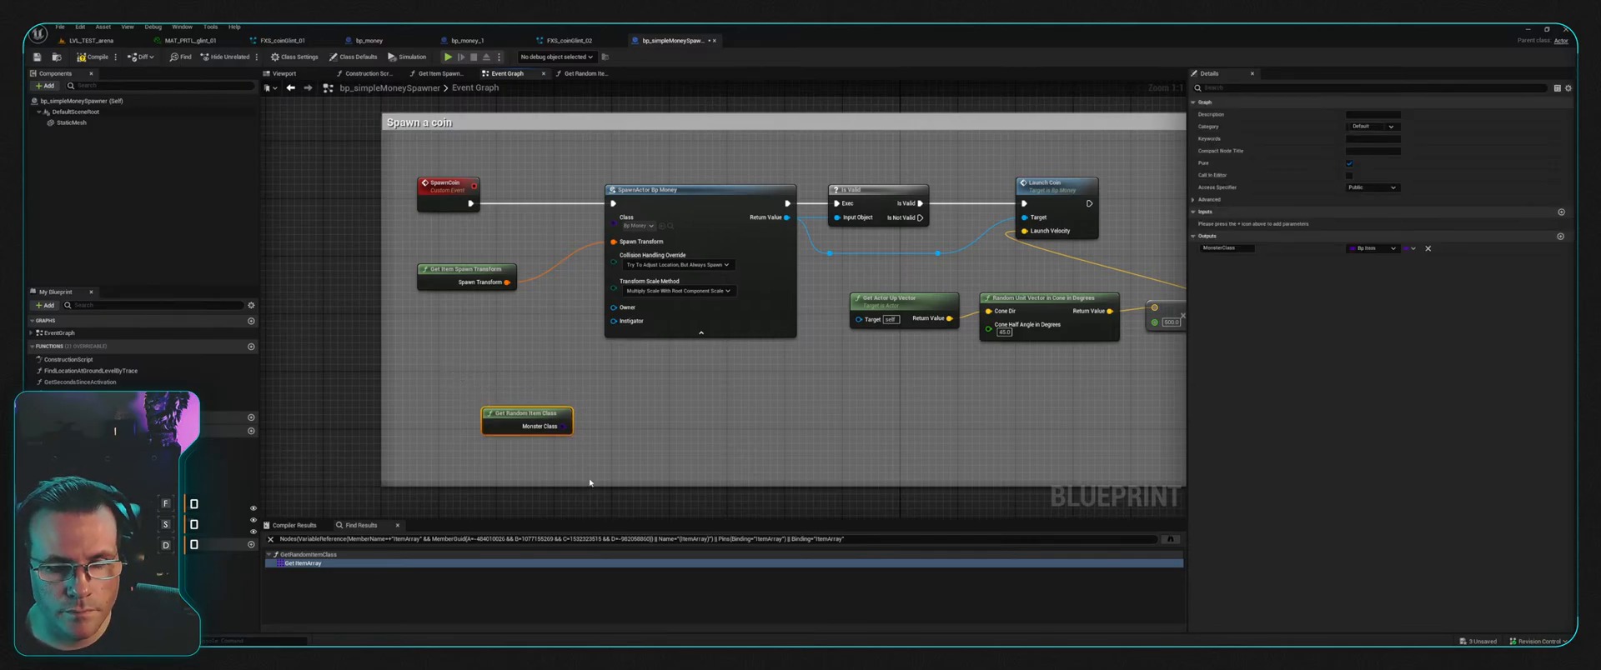
drag(563, 427, 618, 224)
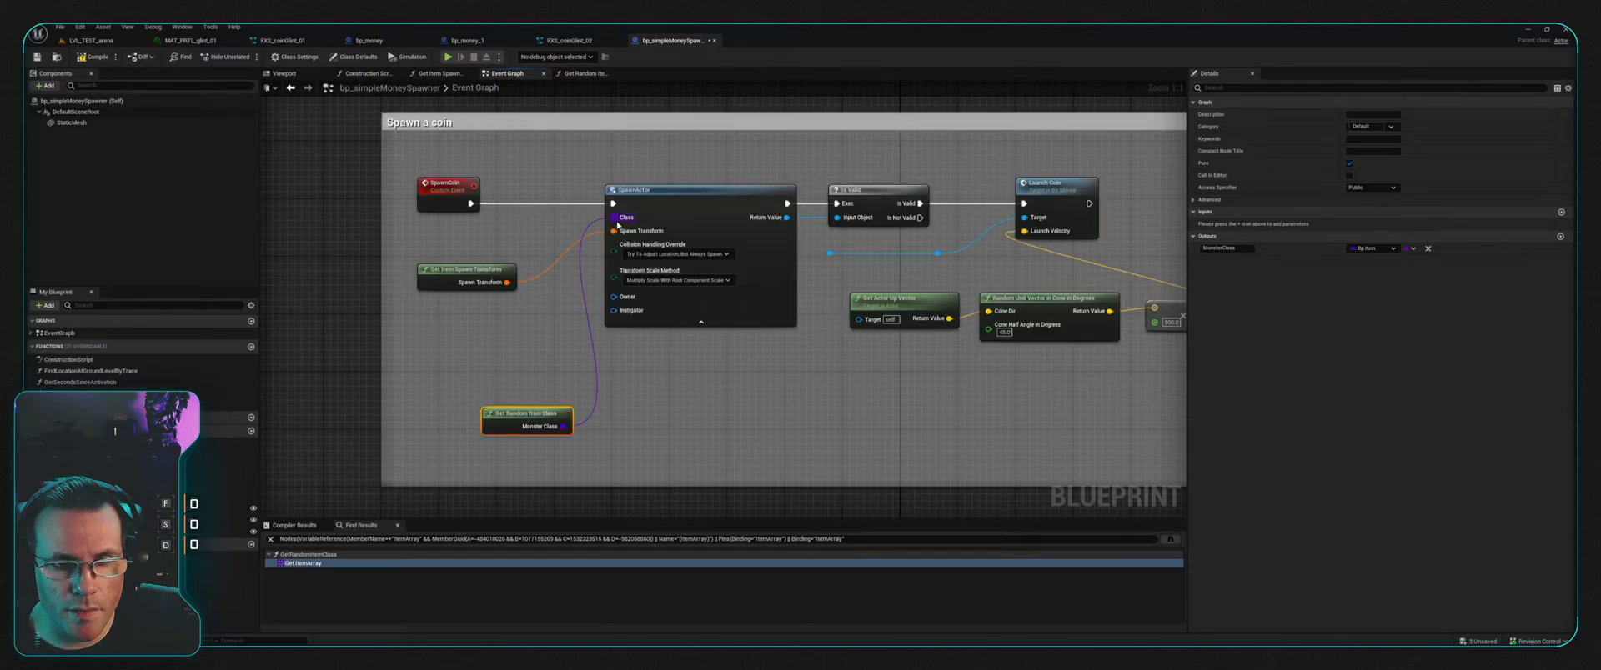
drag(535, 432, 484, 248)
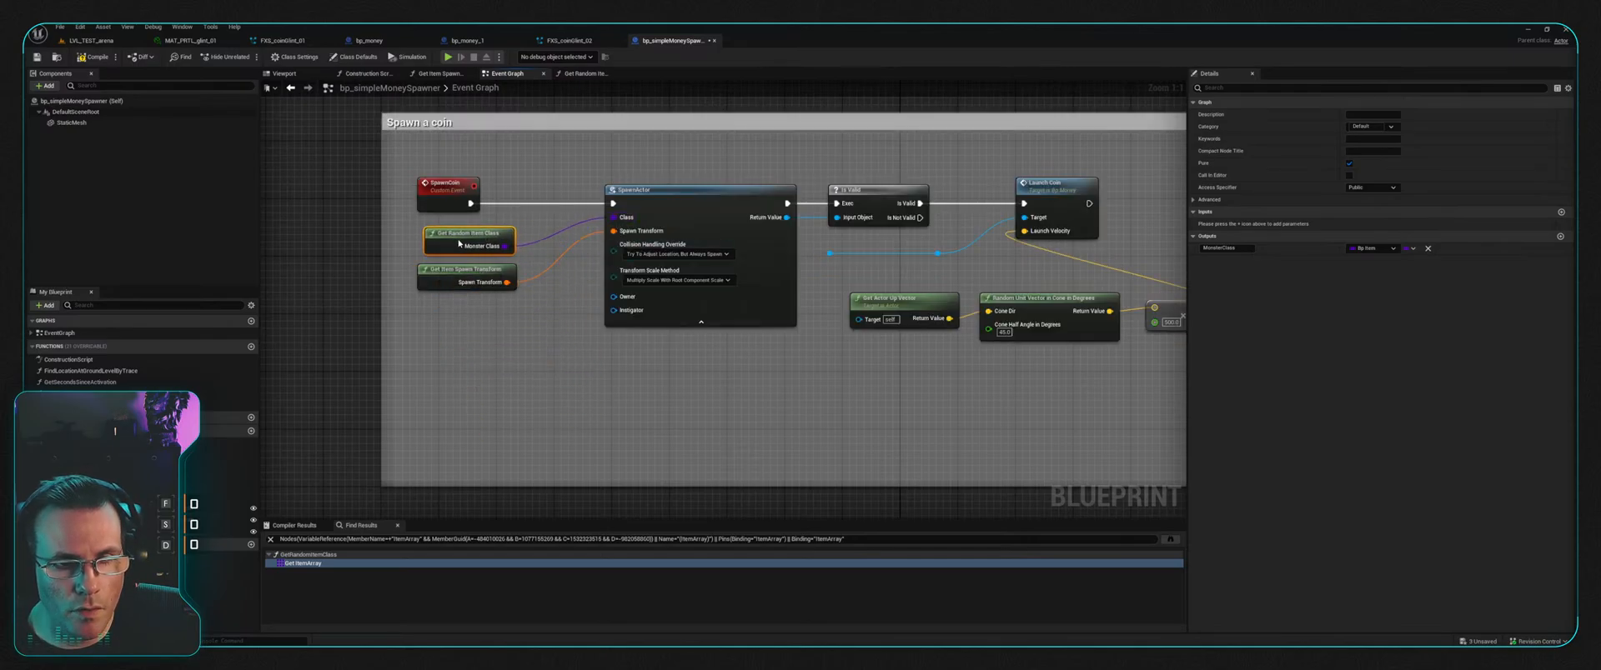
right_drag(564, 333, 561, 399)
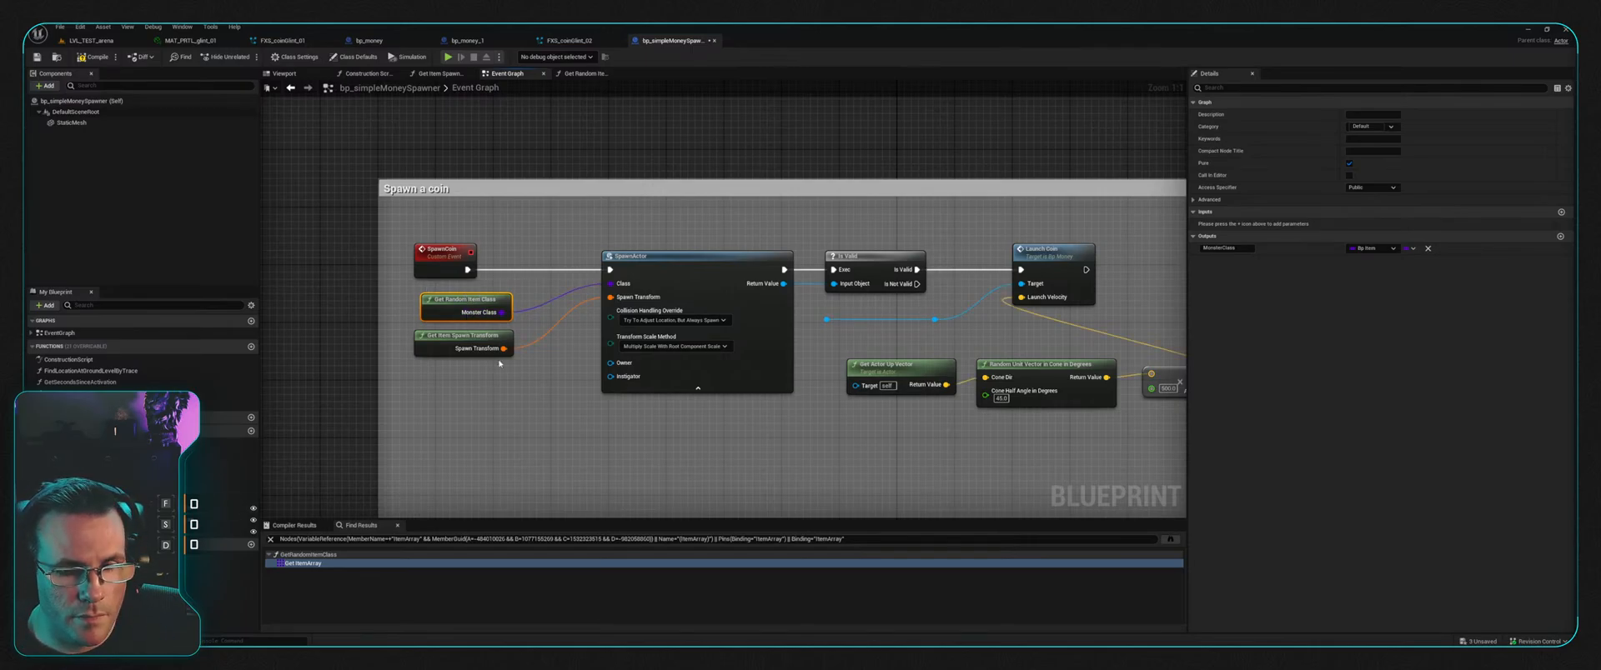
key(Delete)
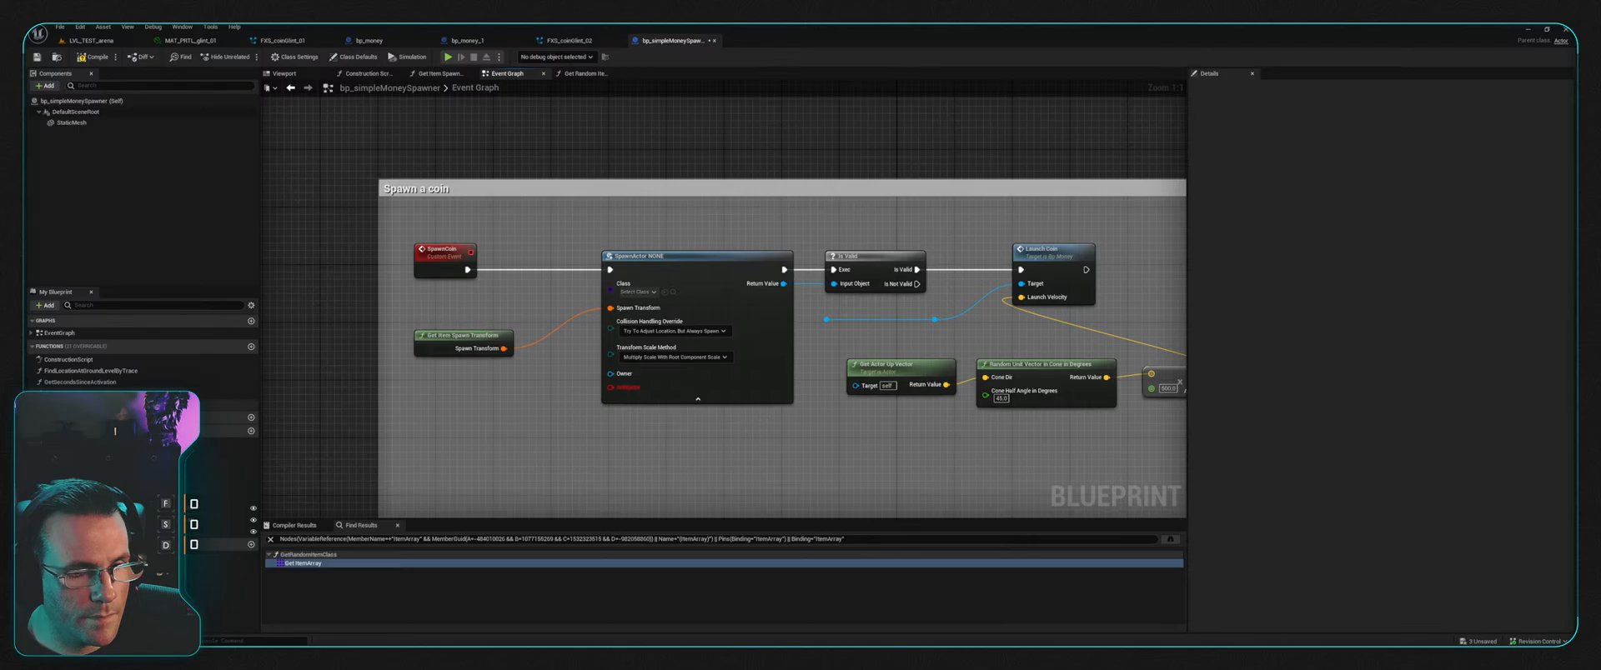
Step: Open the Get Random Item Class function, set the Item Array variable's default entry to bp_item, and compile the blueprint
double_click(100, 393)
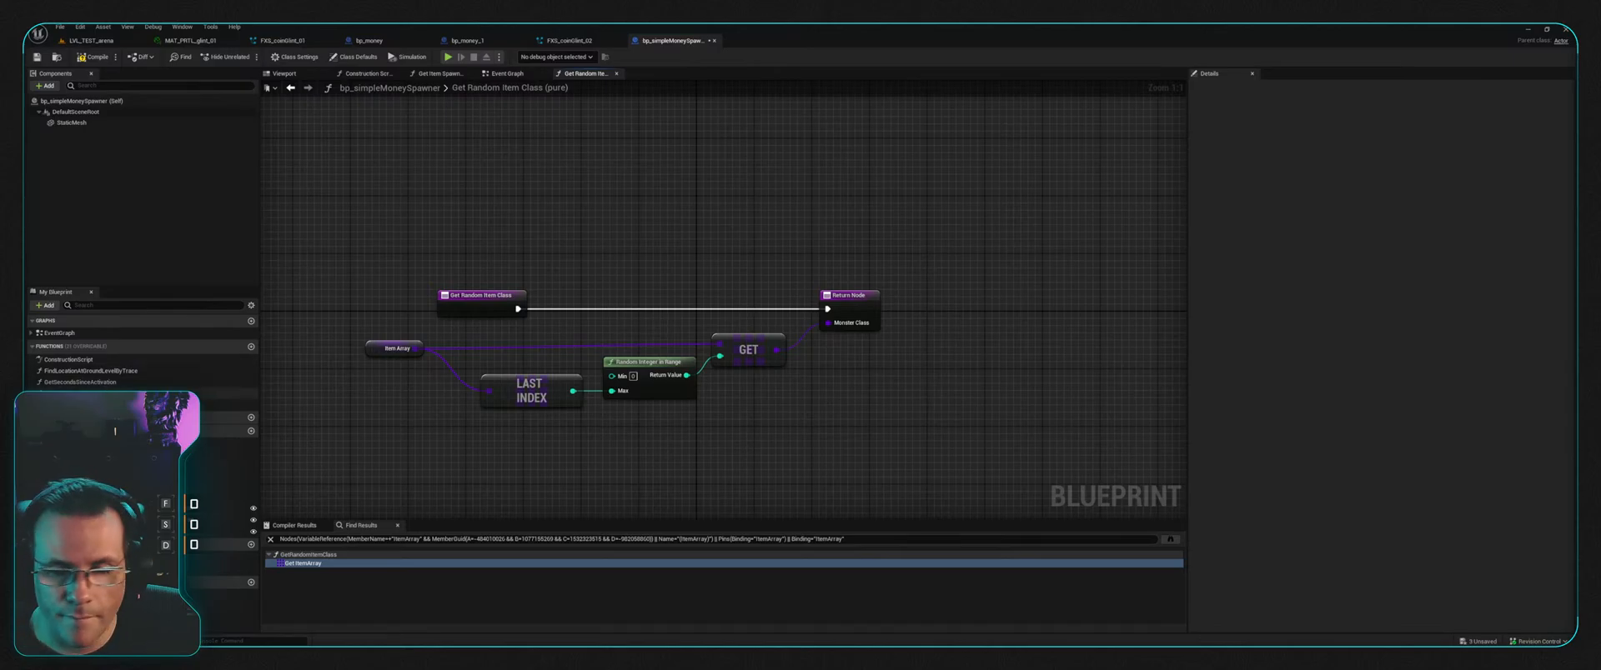
click(373, 350)
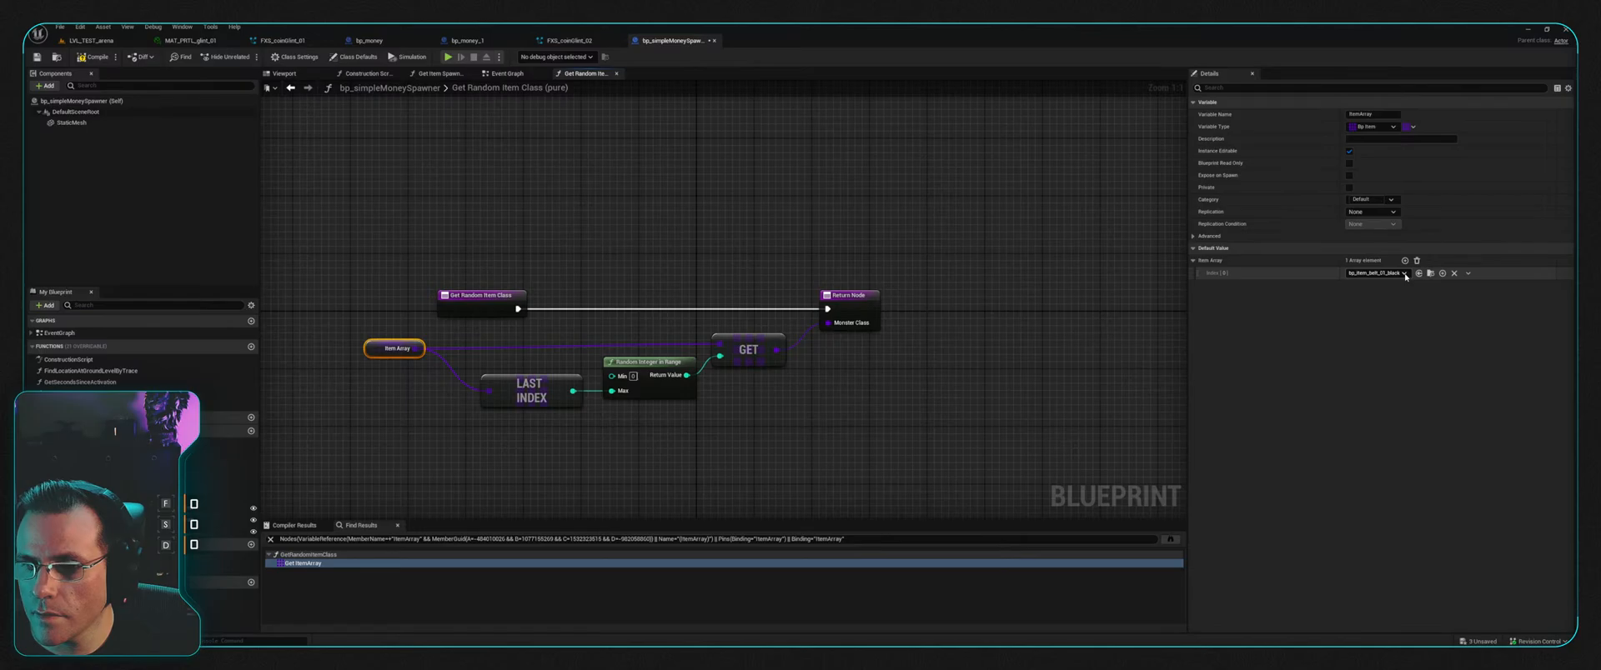
click(1454, 274)
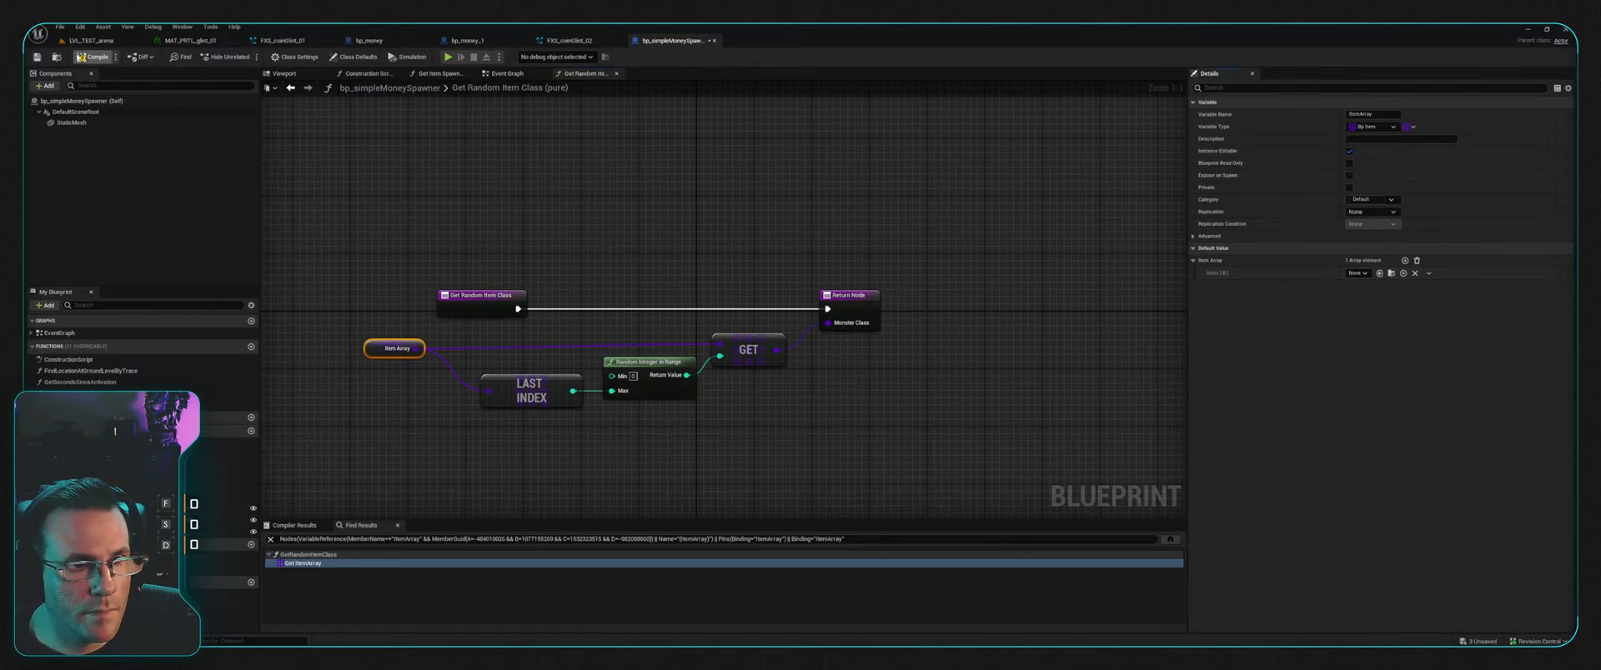
click(90, 59)
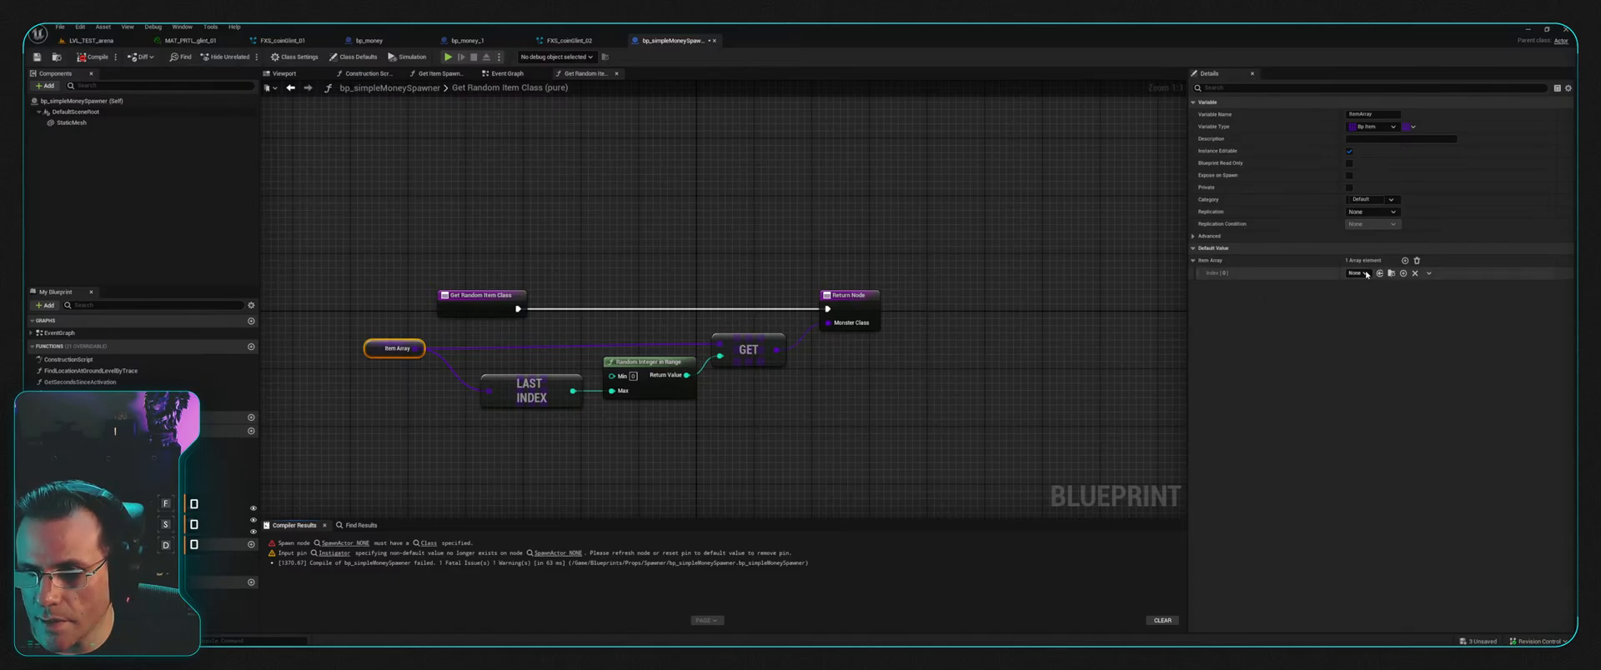
click(1418, 309)
click(93, 56)
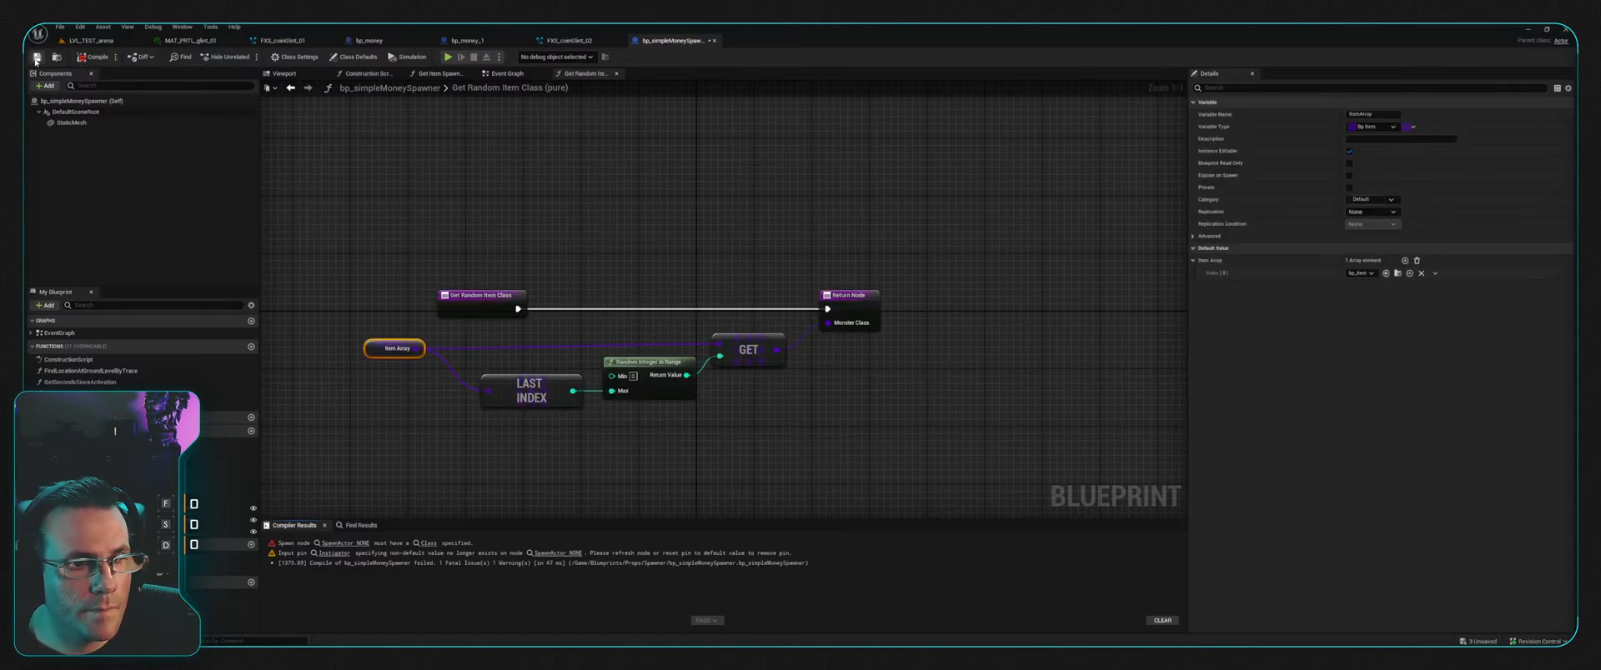
click(410, 461)
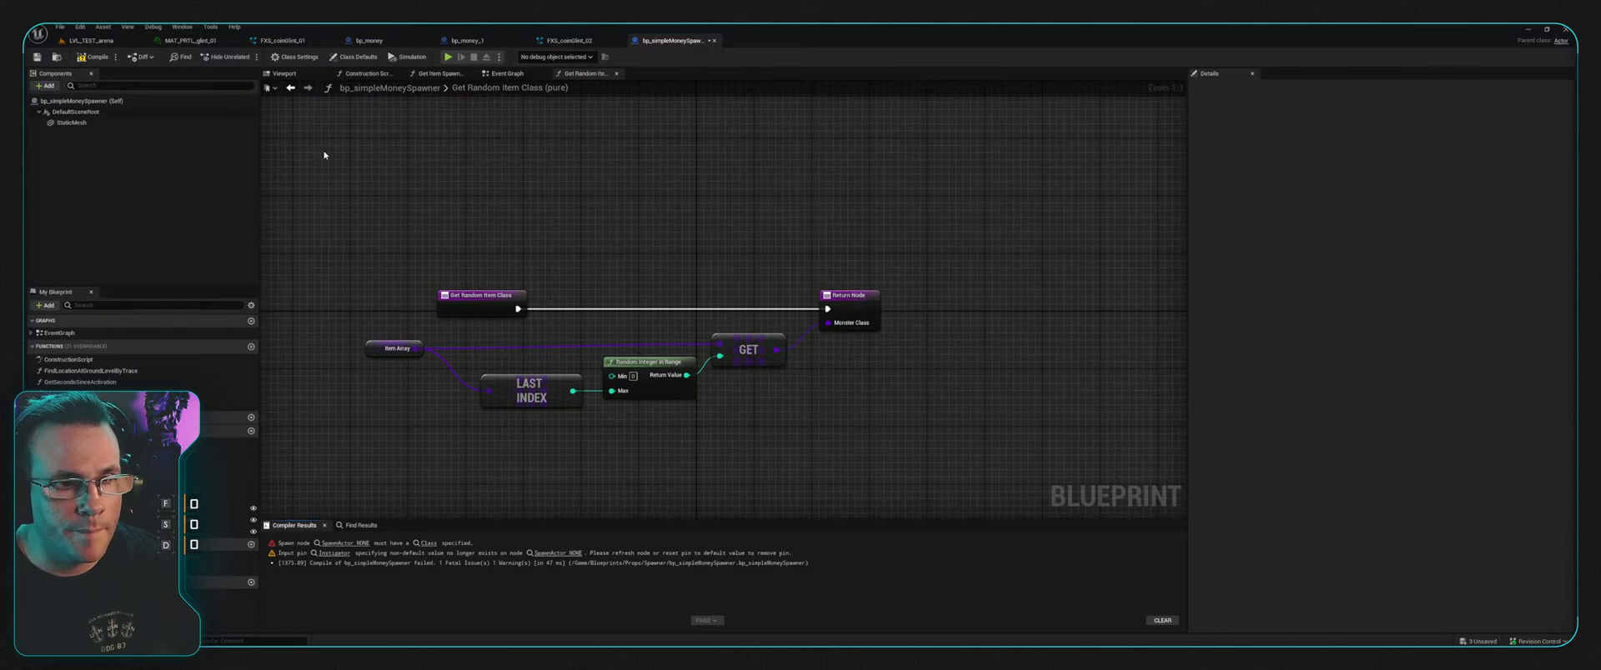
key(F7)
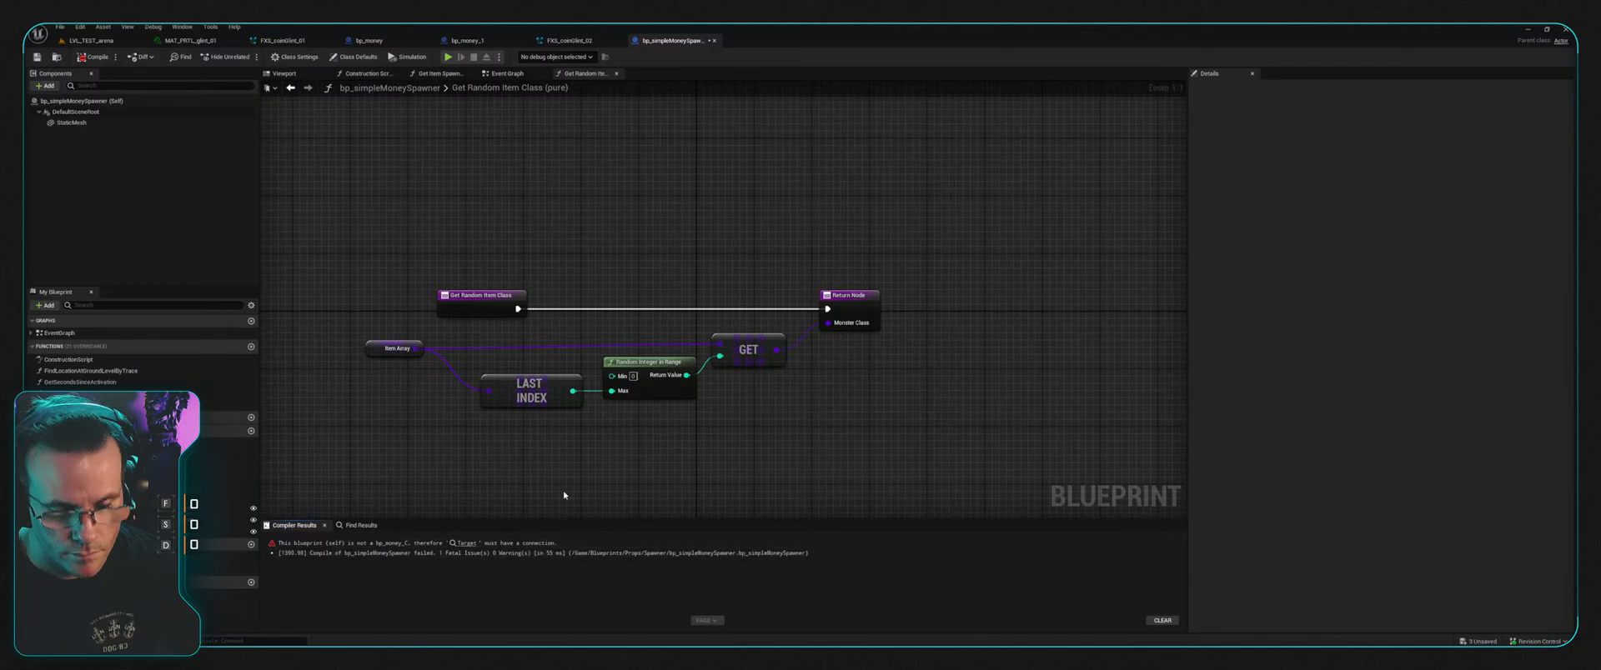
click(93, 57)
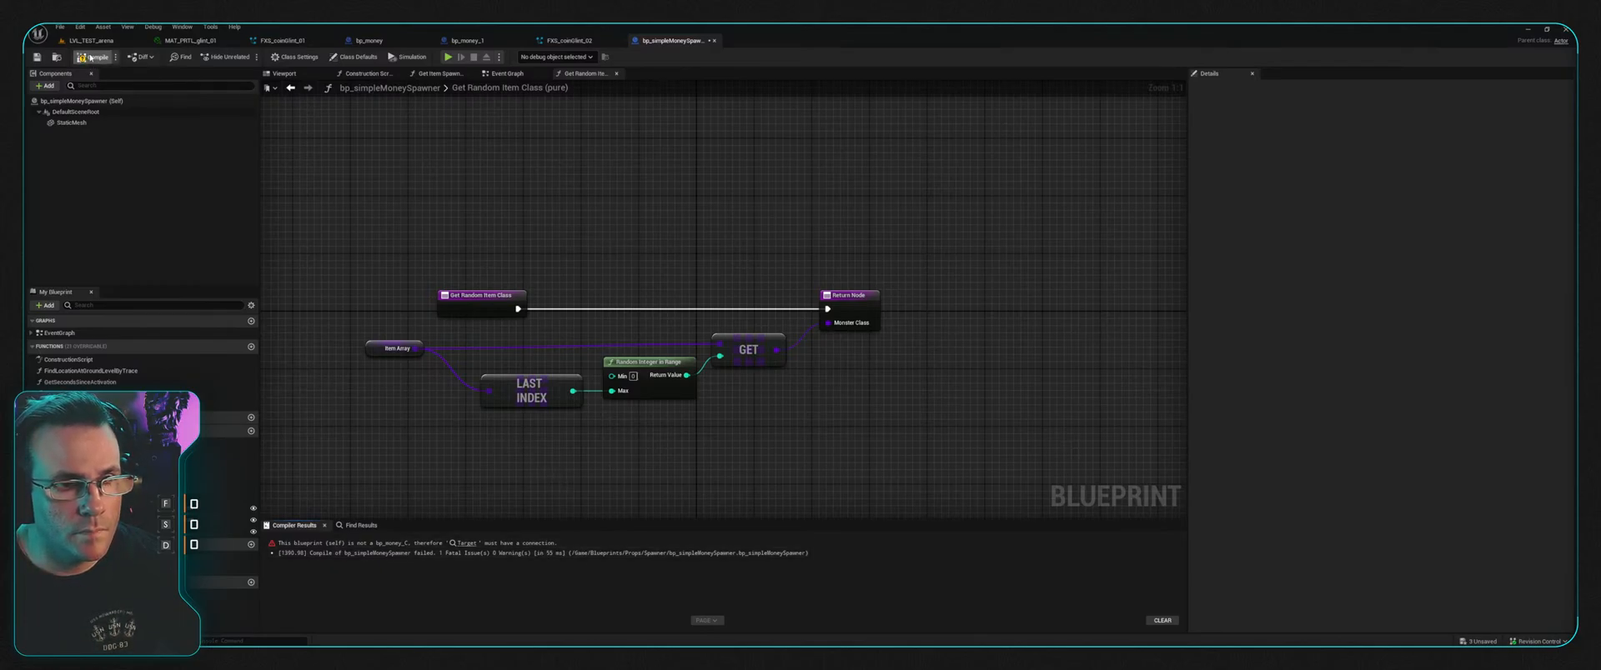
click(383, 353)
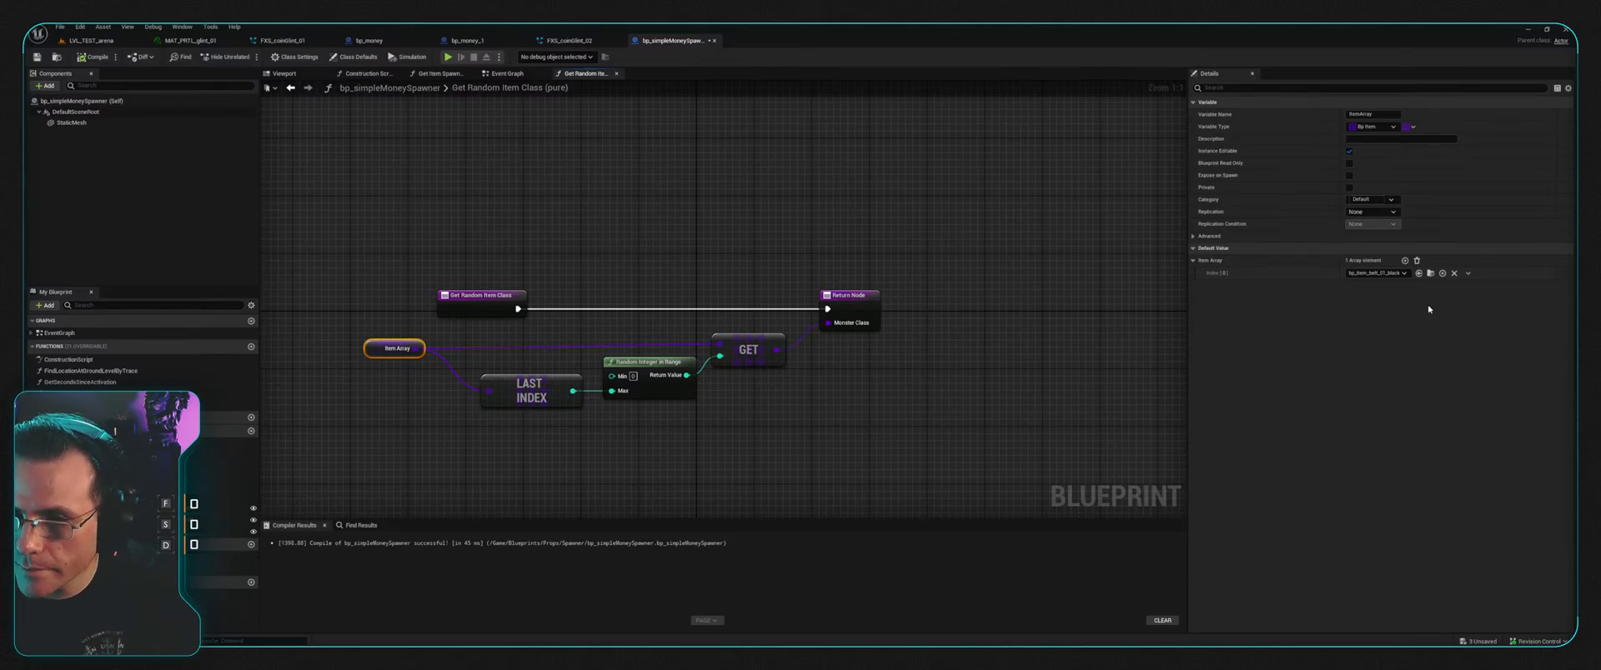
click(840, 207)
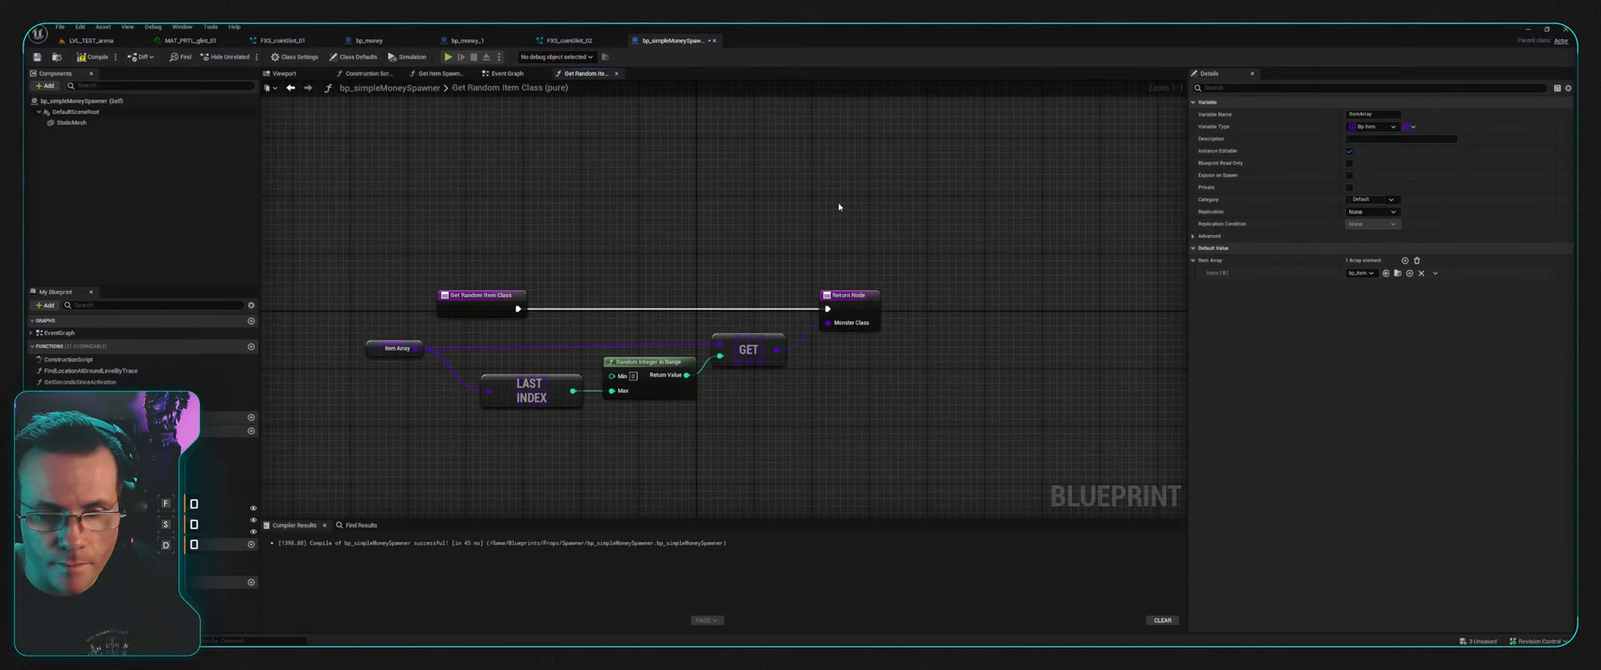
click(95, 59)
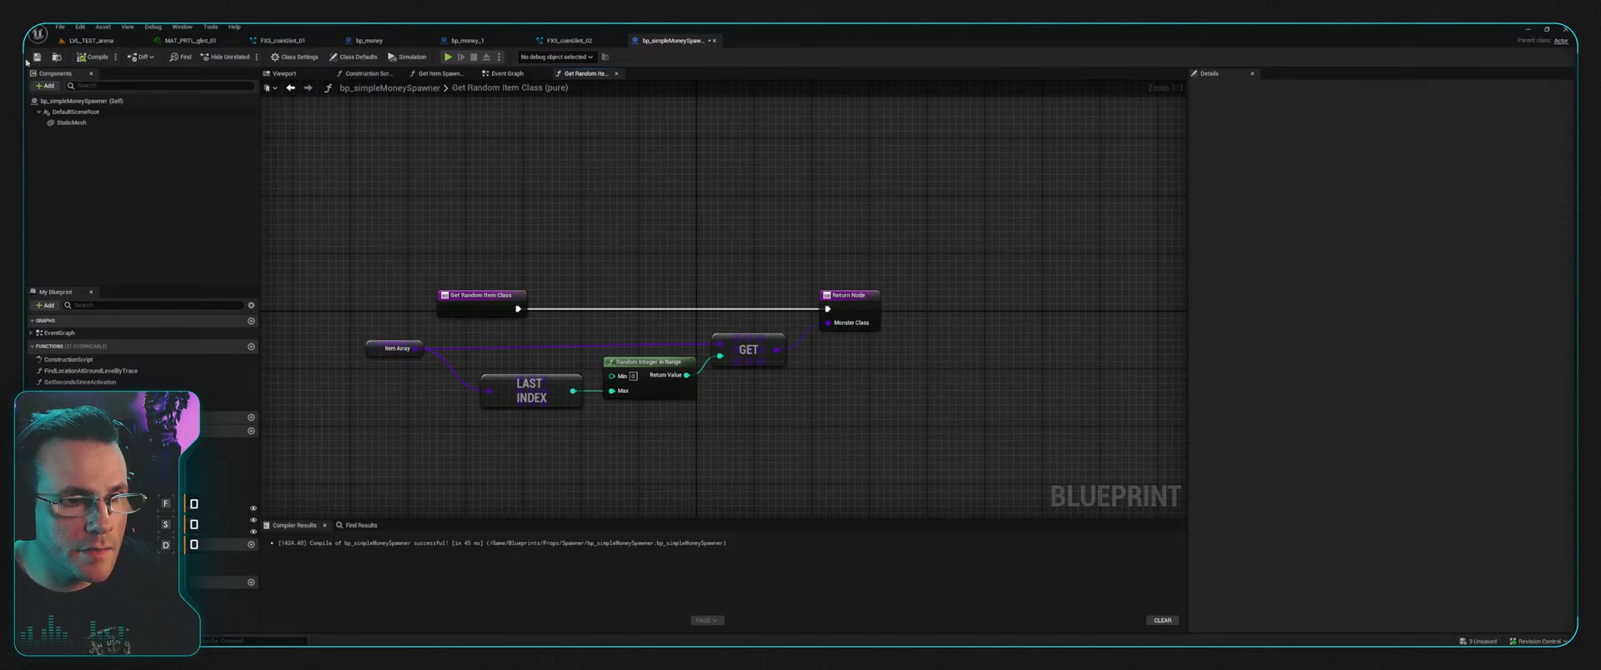
Step: Return to the Event Graph and inspect the Item Array variable and the SpawnActor Bp Money node
click(518, 75)
right_drag(678, 243, 722, 160)
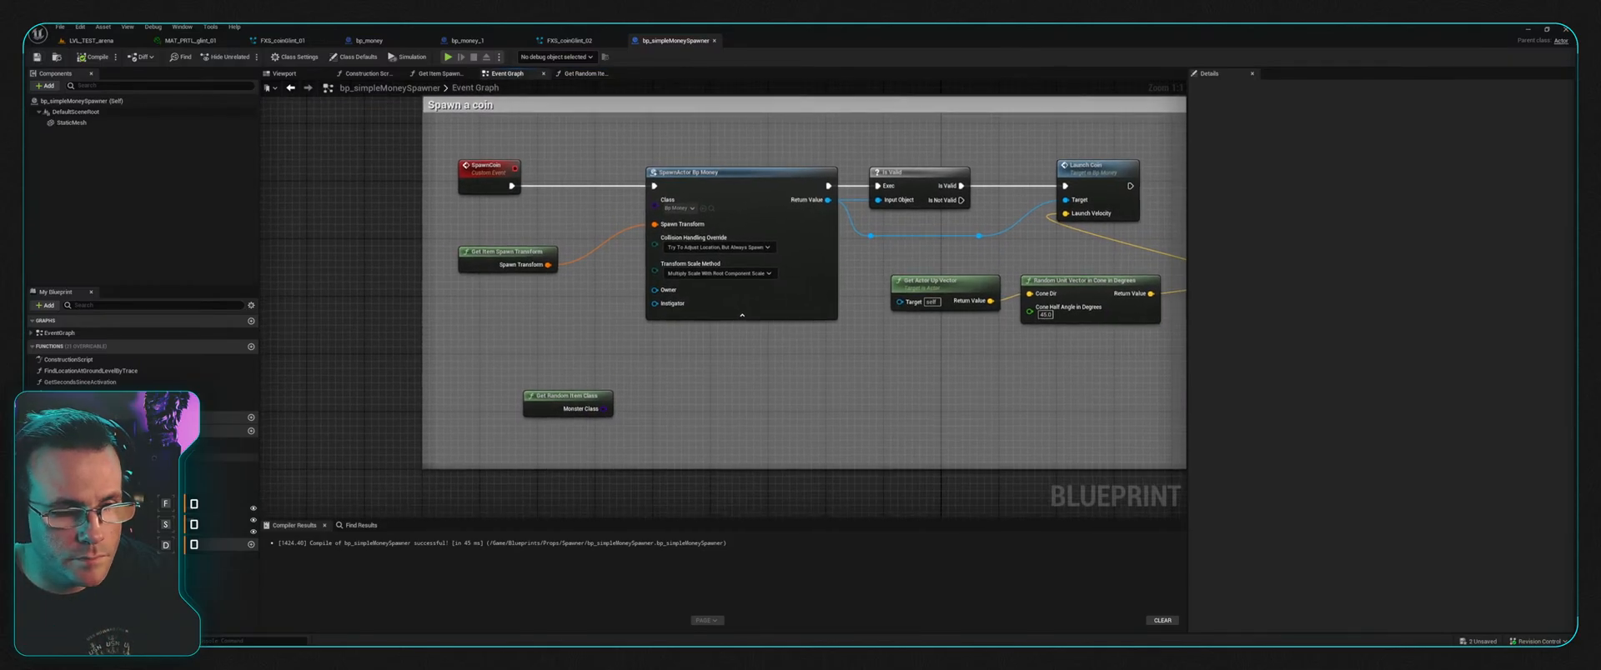
click(221, 508)
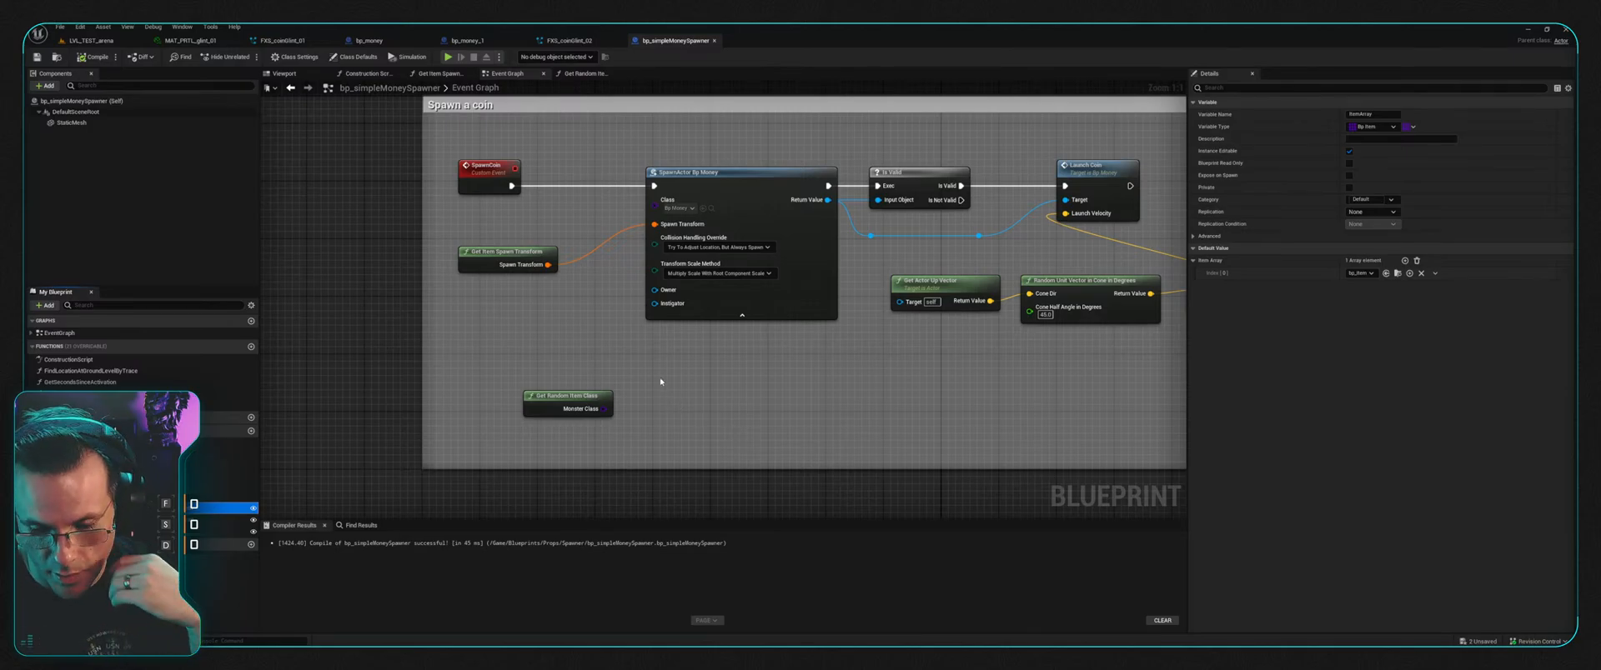
click(688, 172)
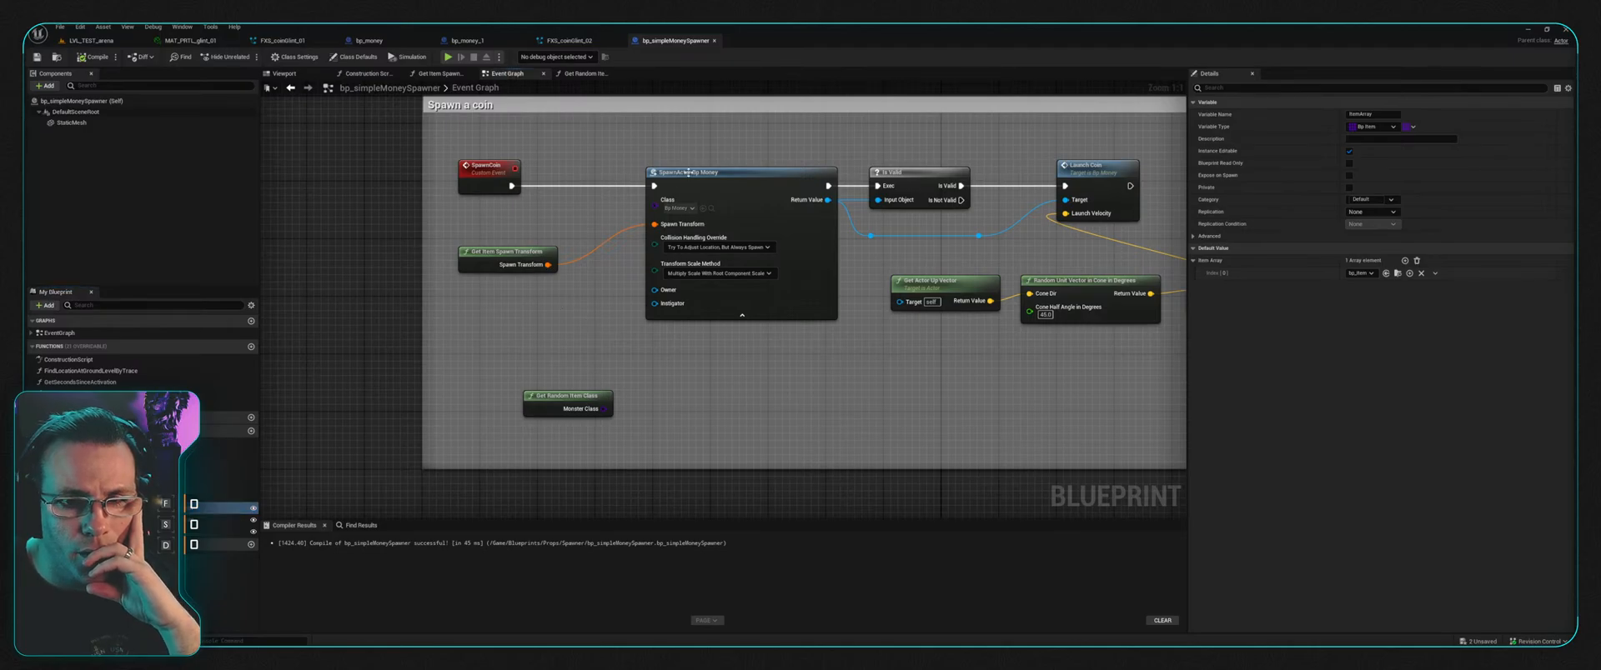
click(645, 176)
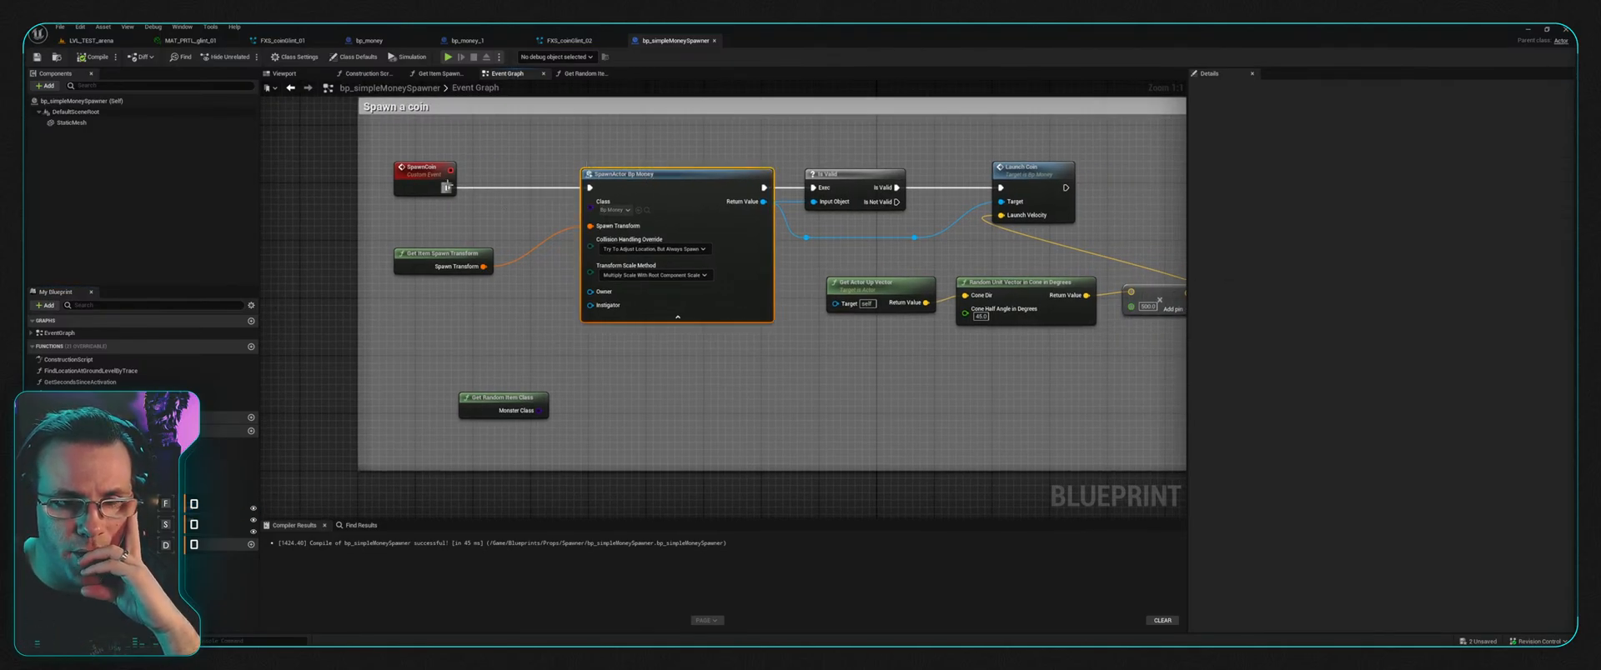
Step: Try switching the SpawnActor Bp Money node's Class to AIController, and undo the change
drag(447, 187, 556, 333)
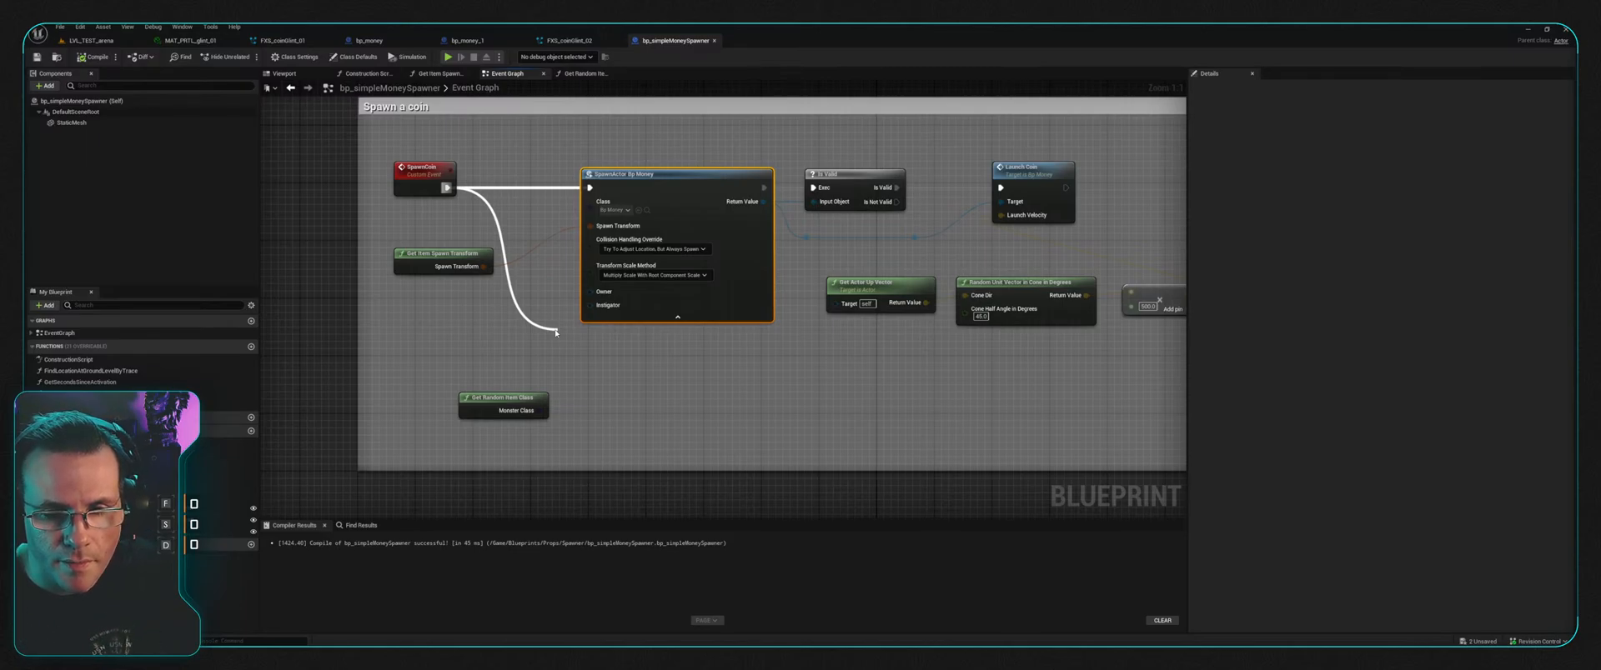
drag(643, 169, 639, 213)
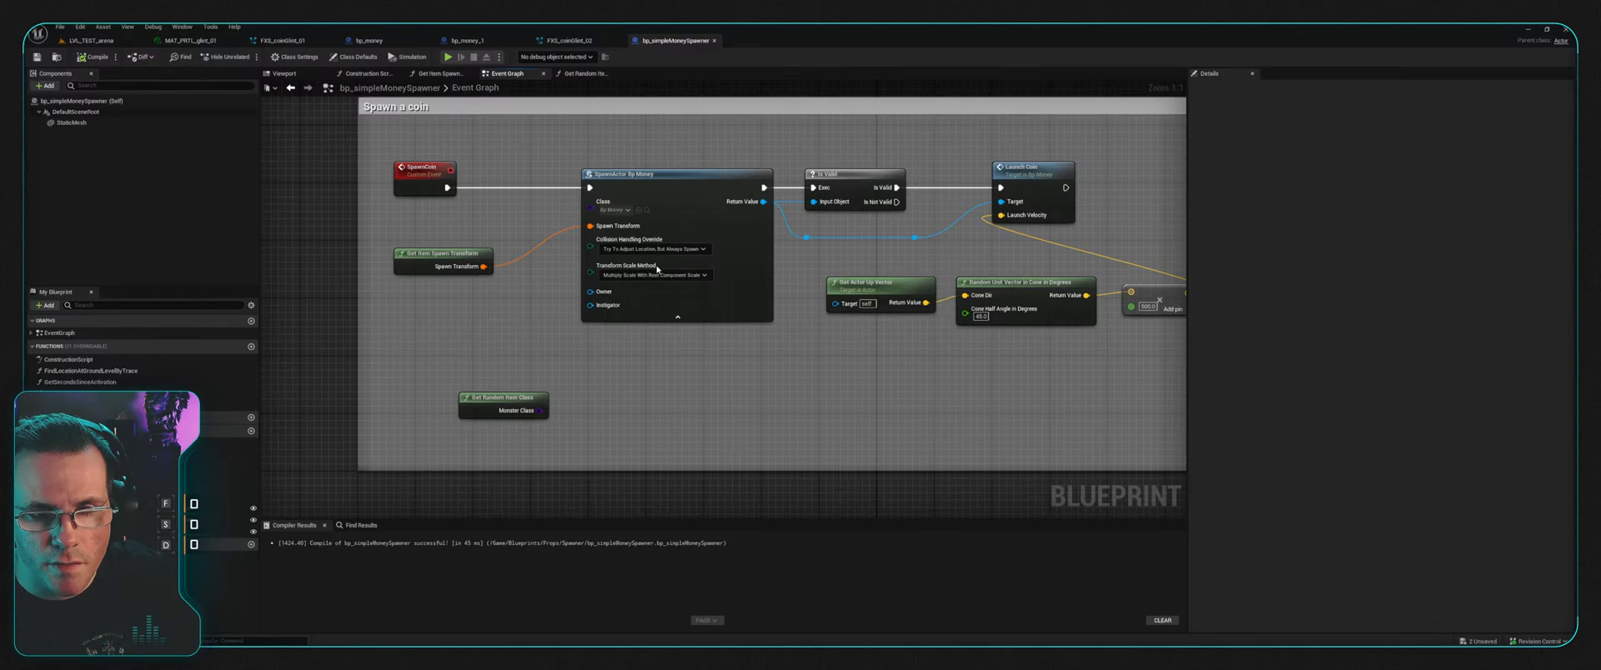
click(641, 210)
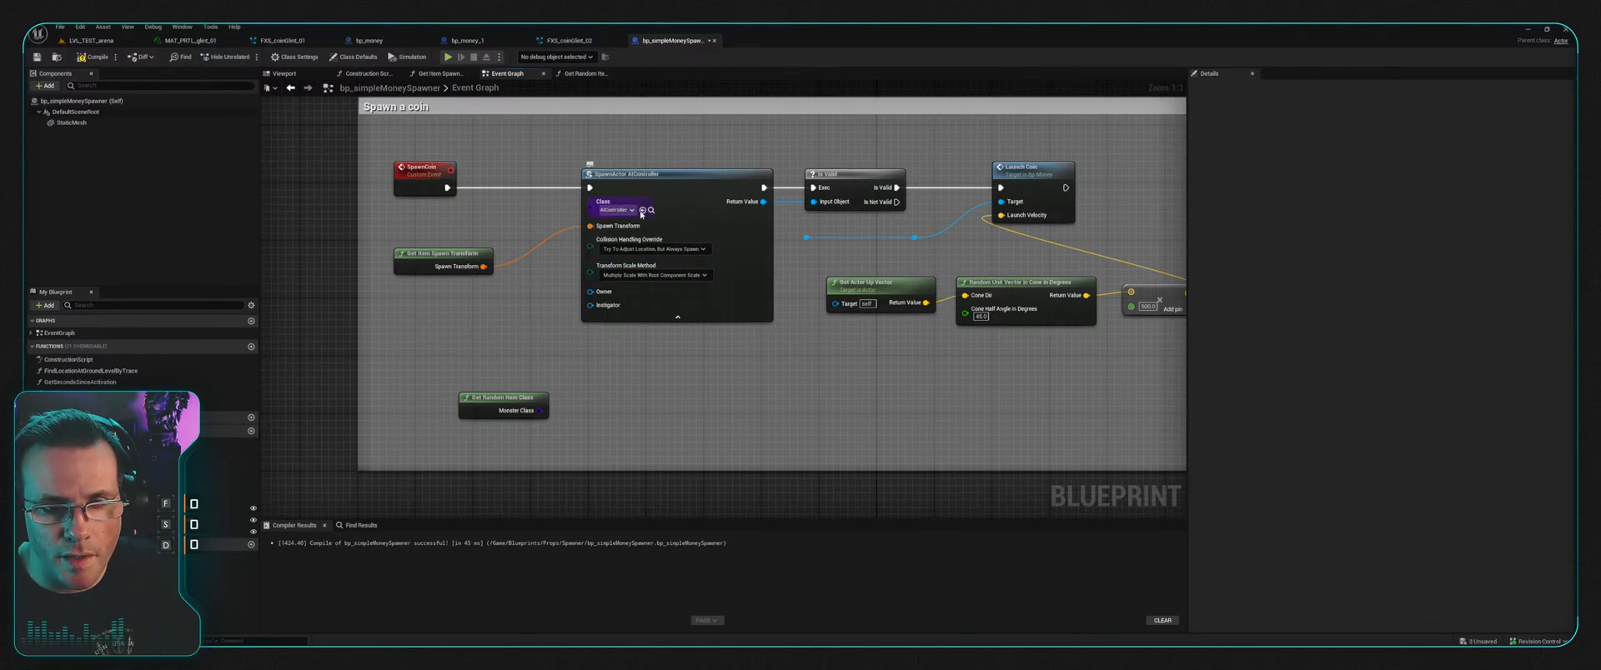
key(ctrl+z)
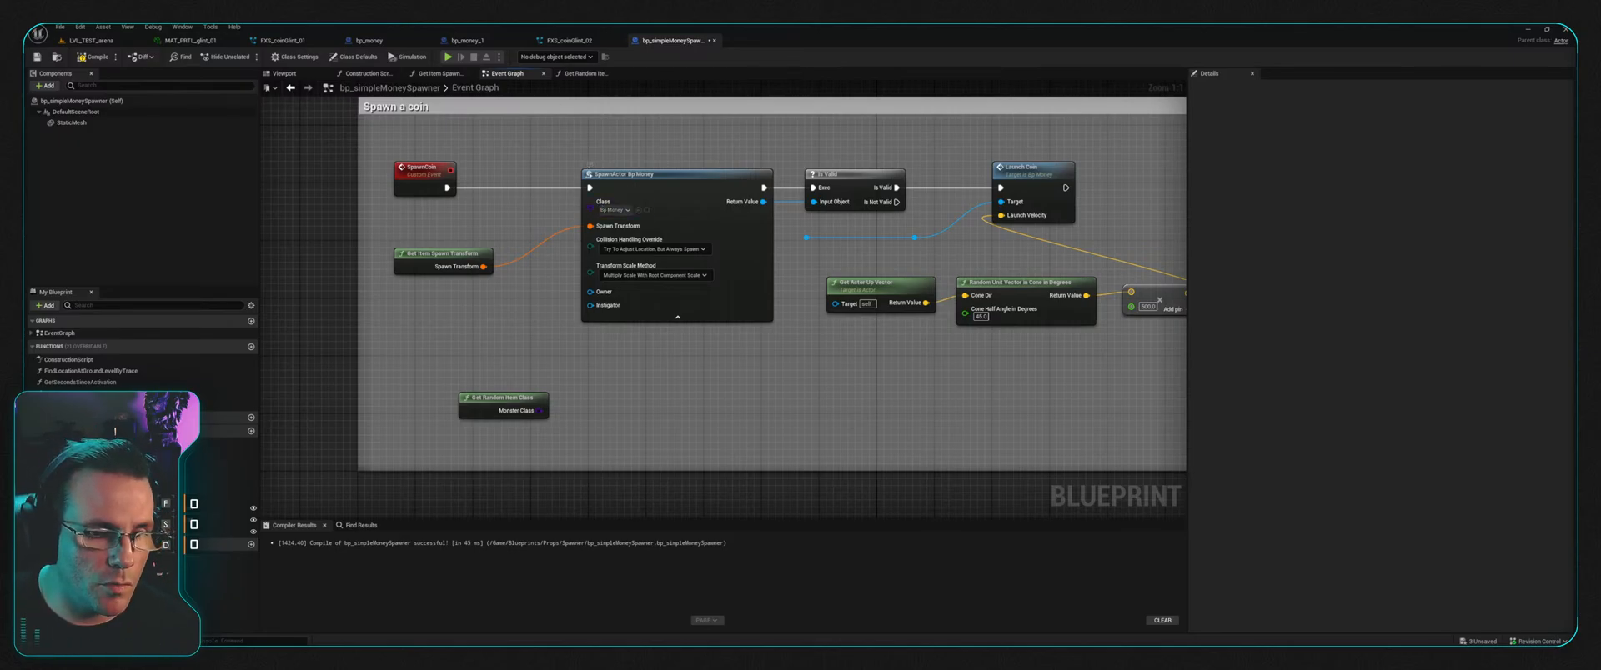
Step: Add an Item Array getter below the SpawnCoin event and try wiring it into the SpawnActor node's Class input
click(223, 507)
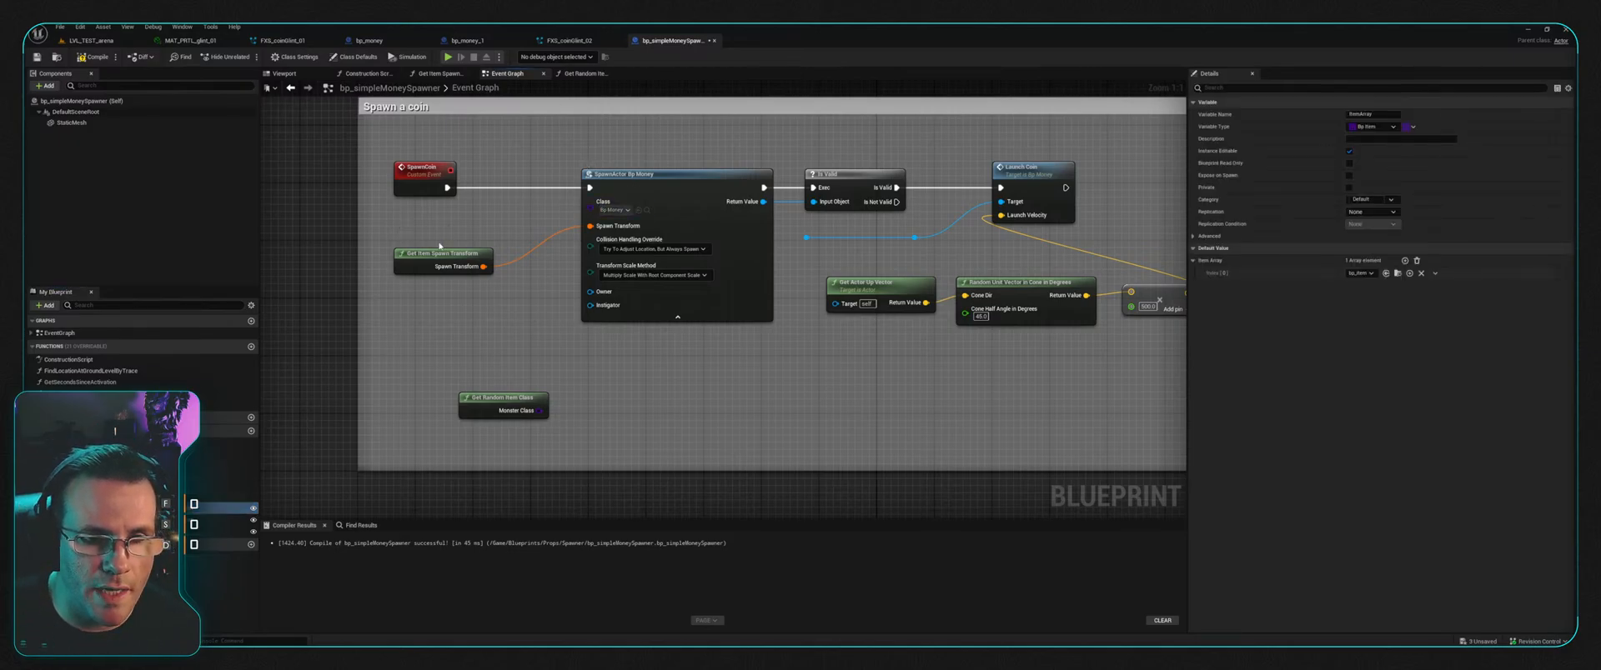
click(438, 245)
drag(452, 227, 589, 206)
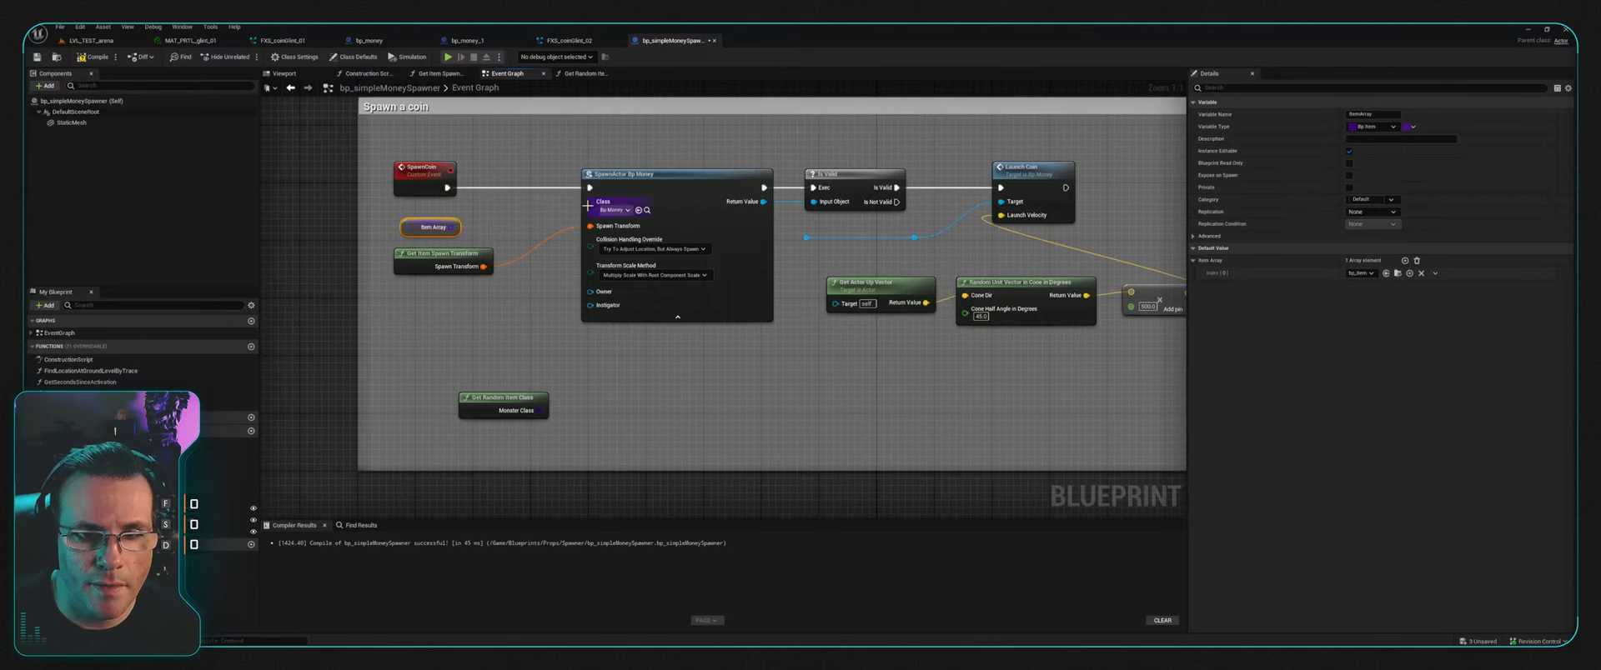
drag(451, 227, 596, 210)
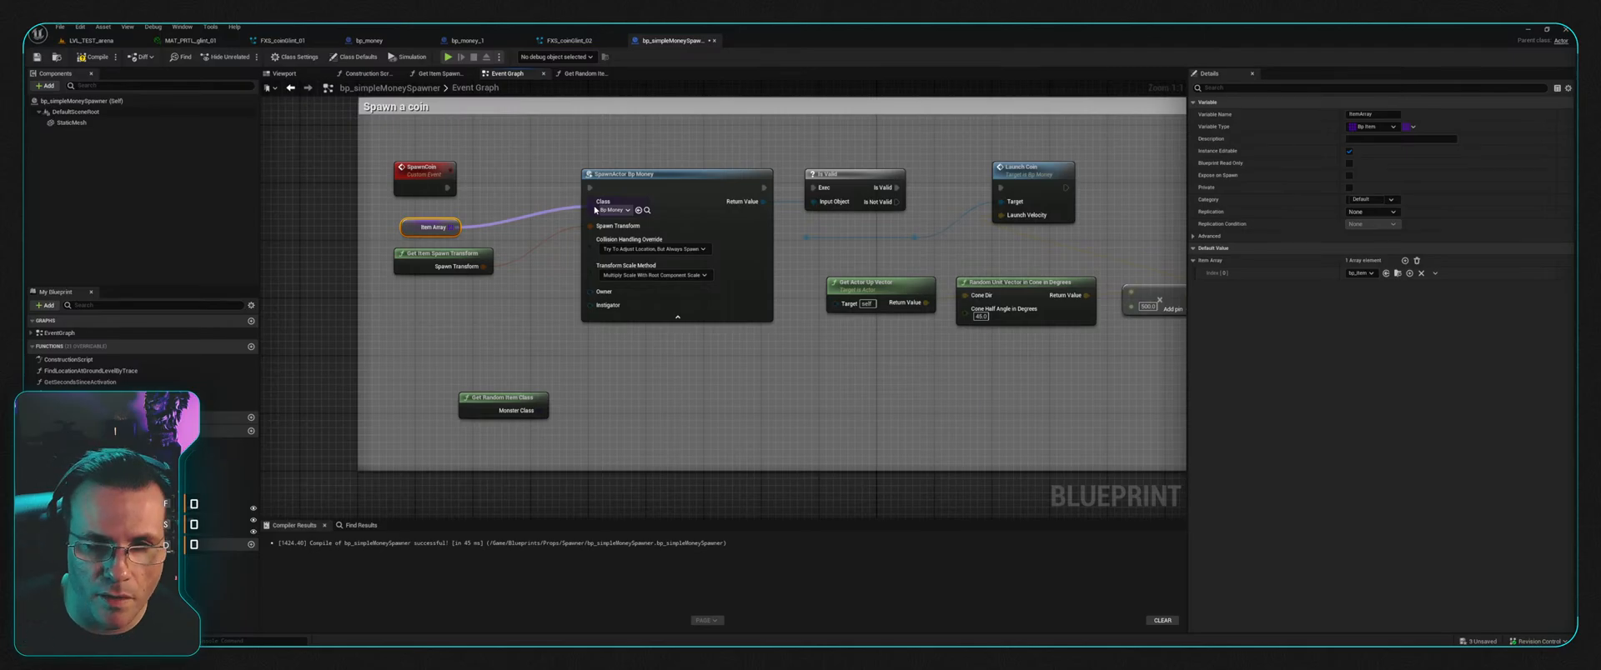
drag(595, 211, 454, 227)
click(350, 309)
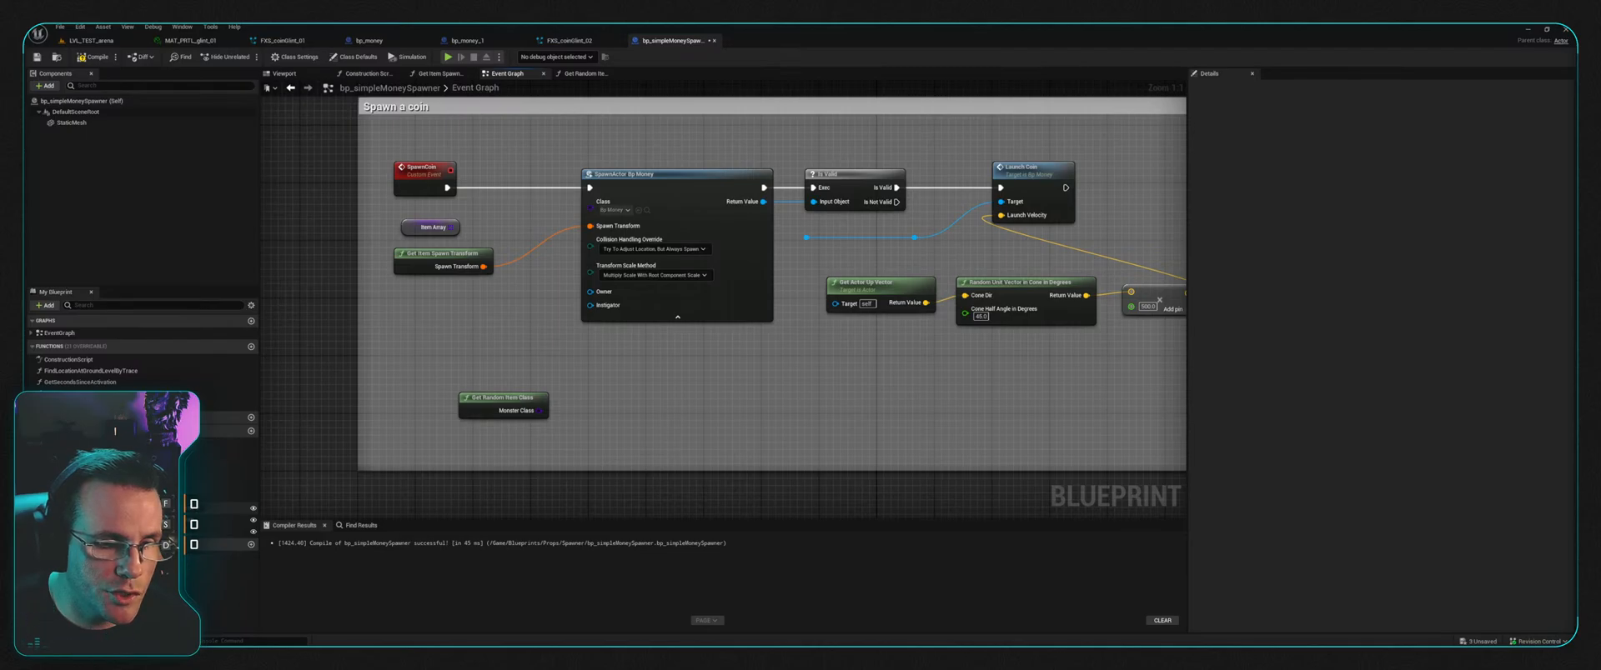
Step: Set the Item Array variable's type to Actor and try connecting its getter to the SpawnActor node's Class input
click(226, 507)
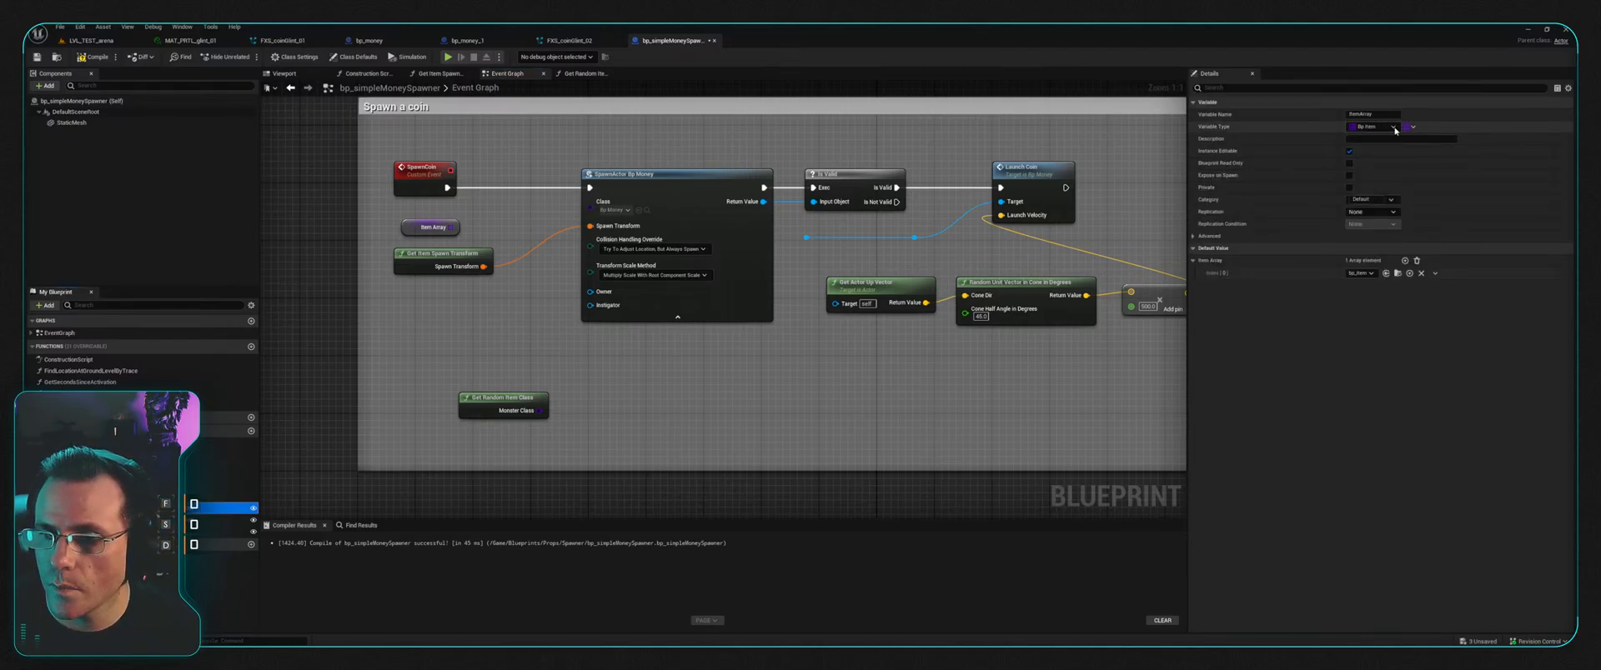
click(1394, 130)
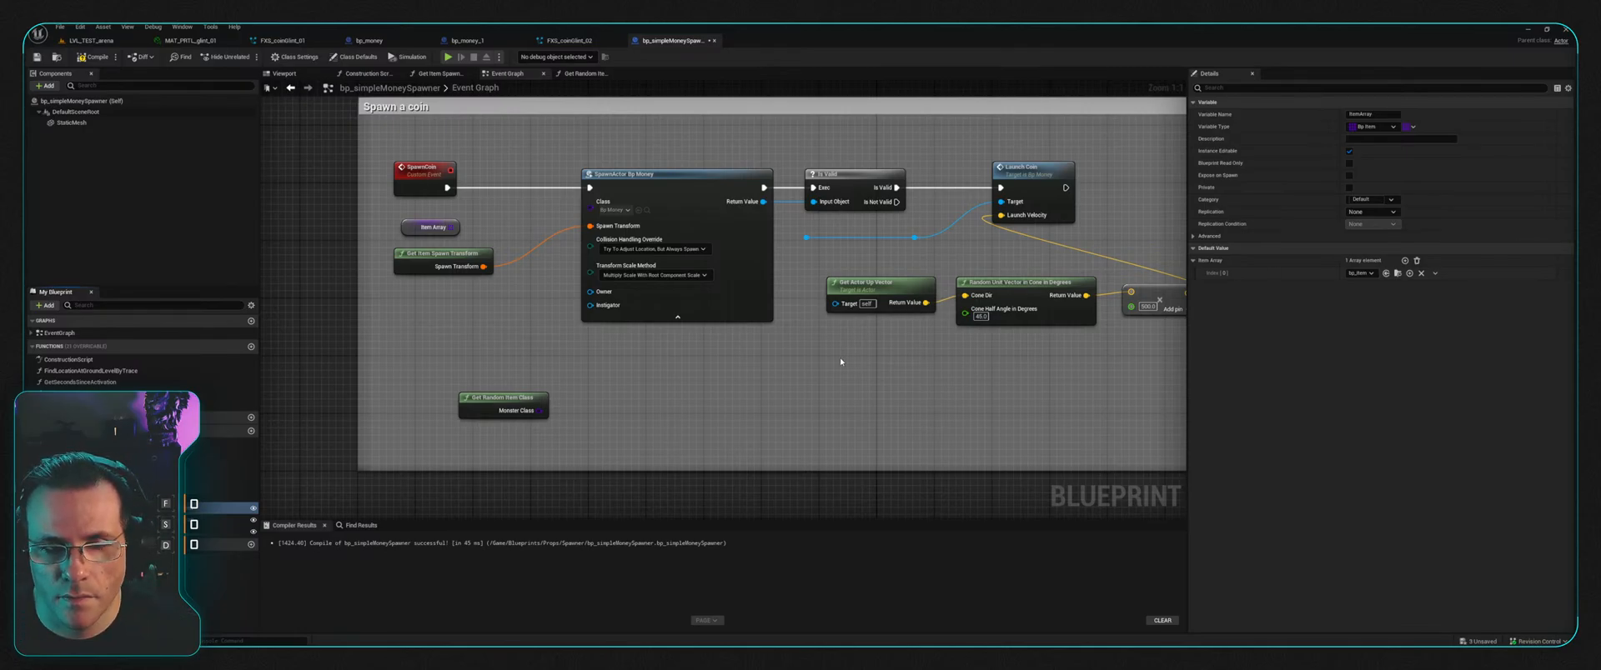
key(ctrl+z)
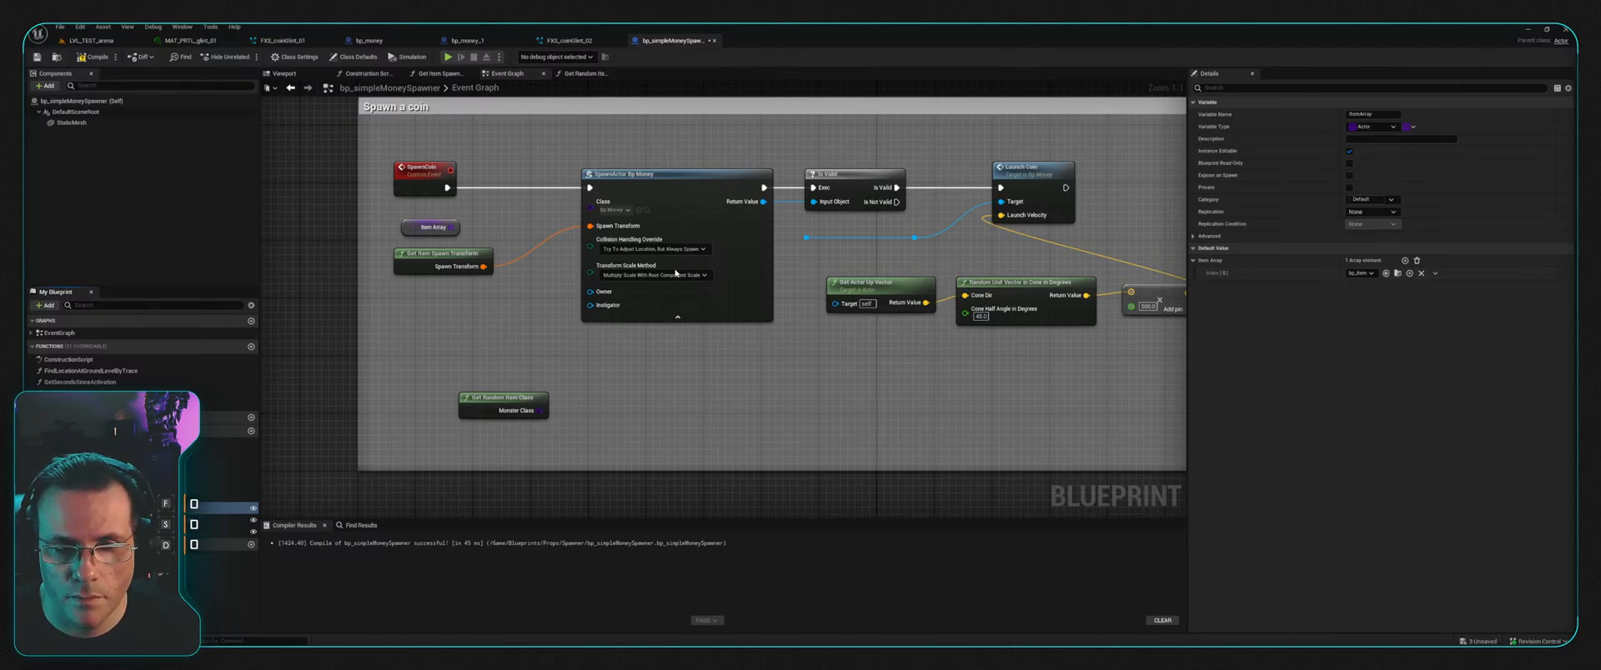
click(219, 507)
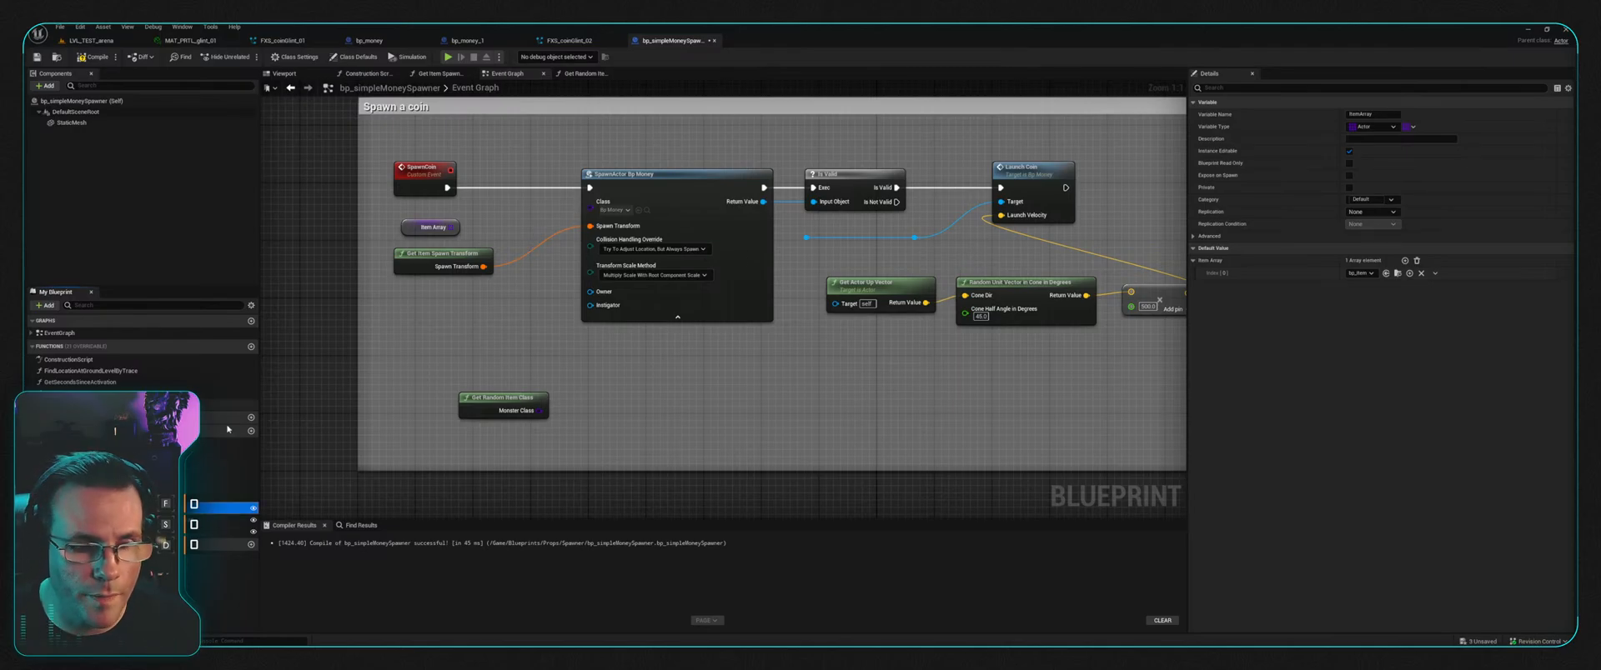
drag(443, 227, 591, 208)
click(514, 209)
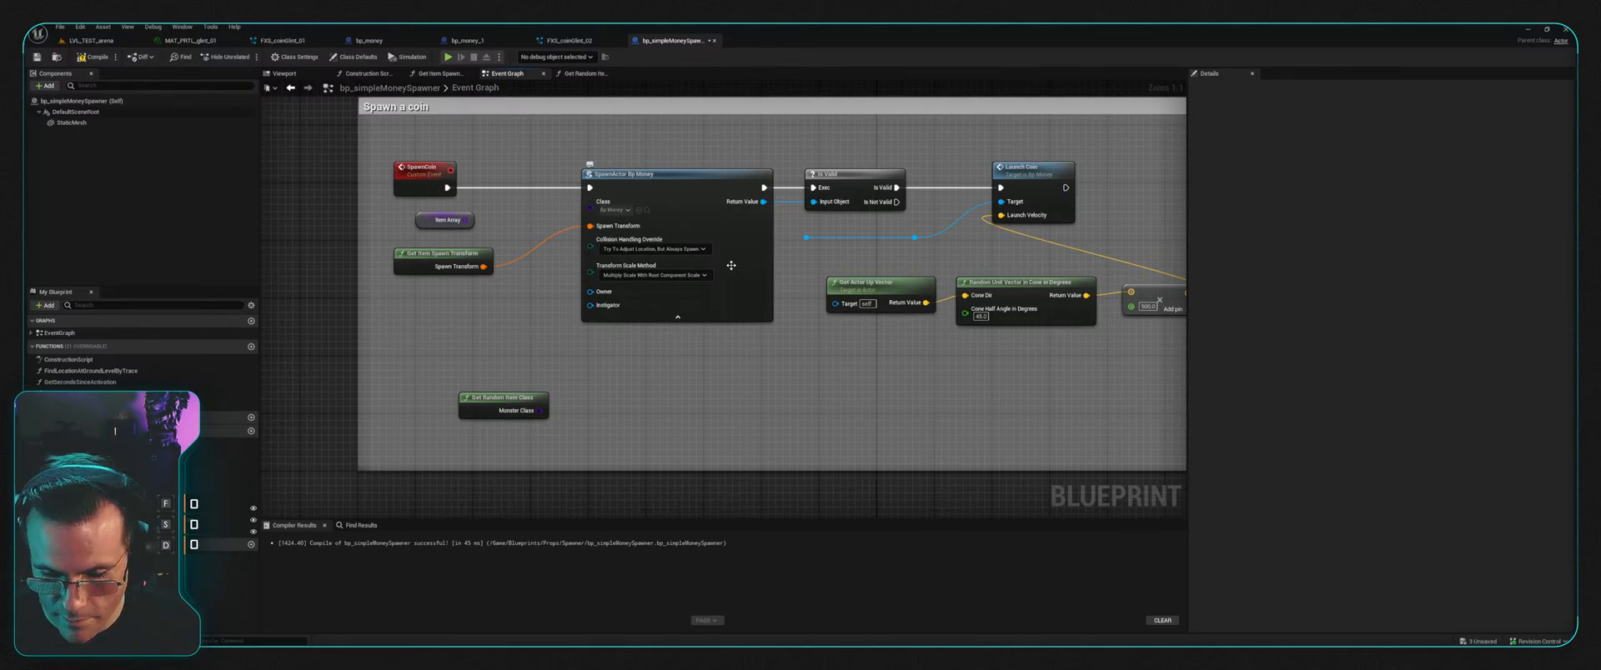
Step: Clear the default class entry of the Item Array variable
click(421, 219)
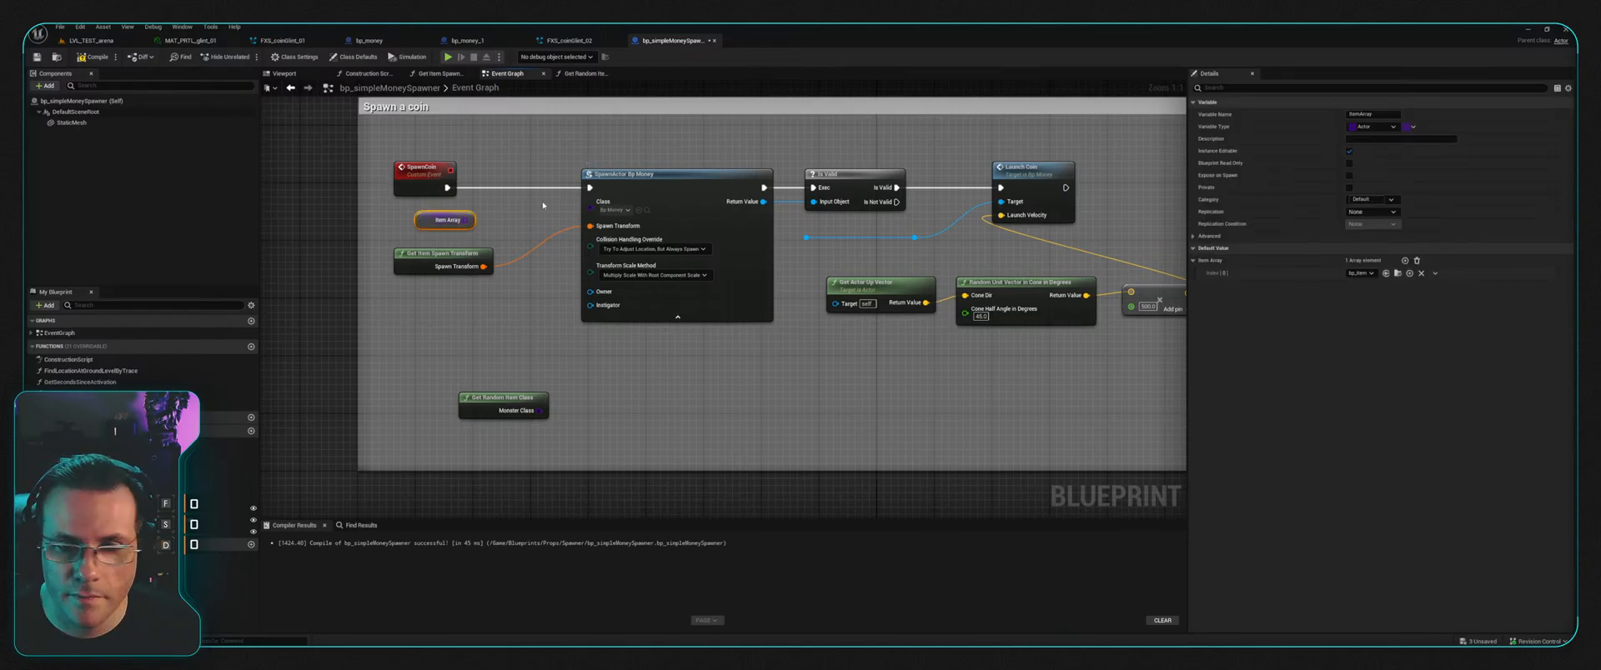
right_drag(545, 201, 532, 227)
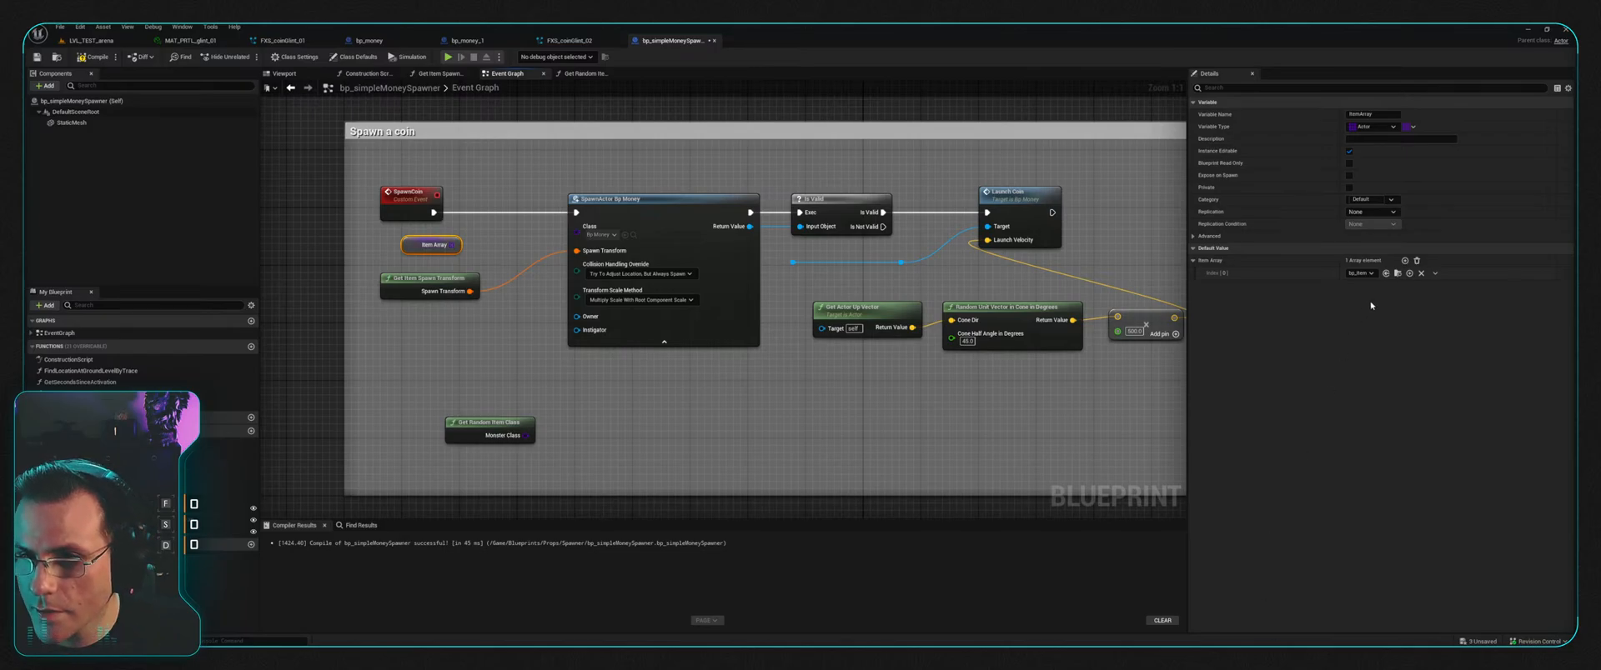
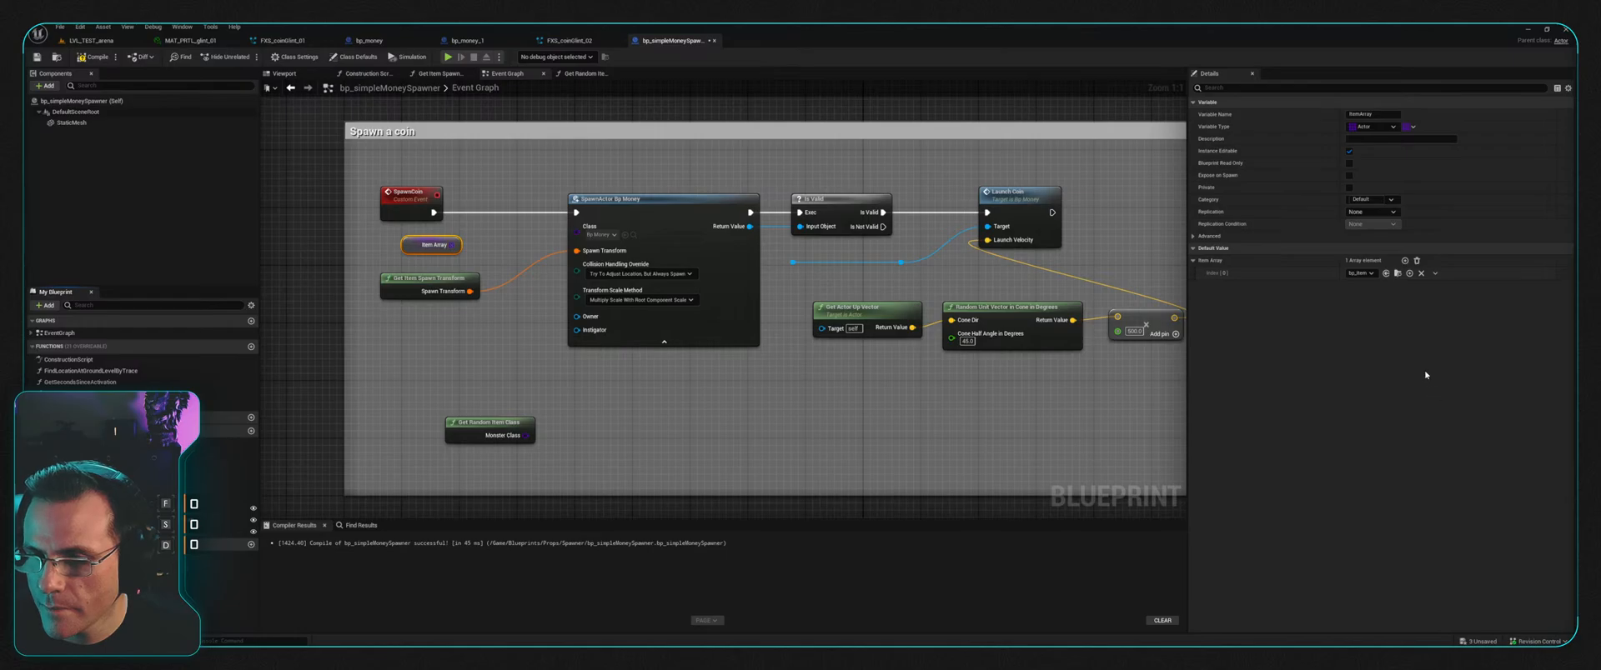
click(1422, 274)
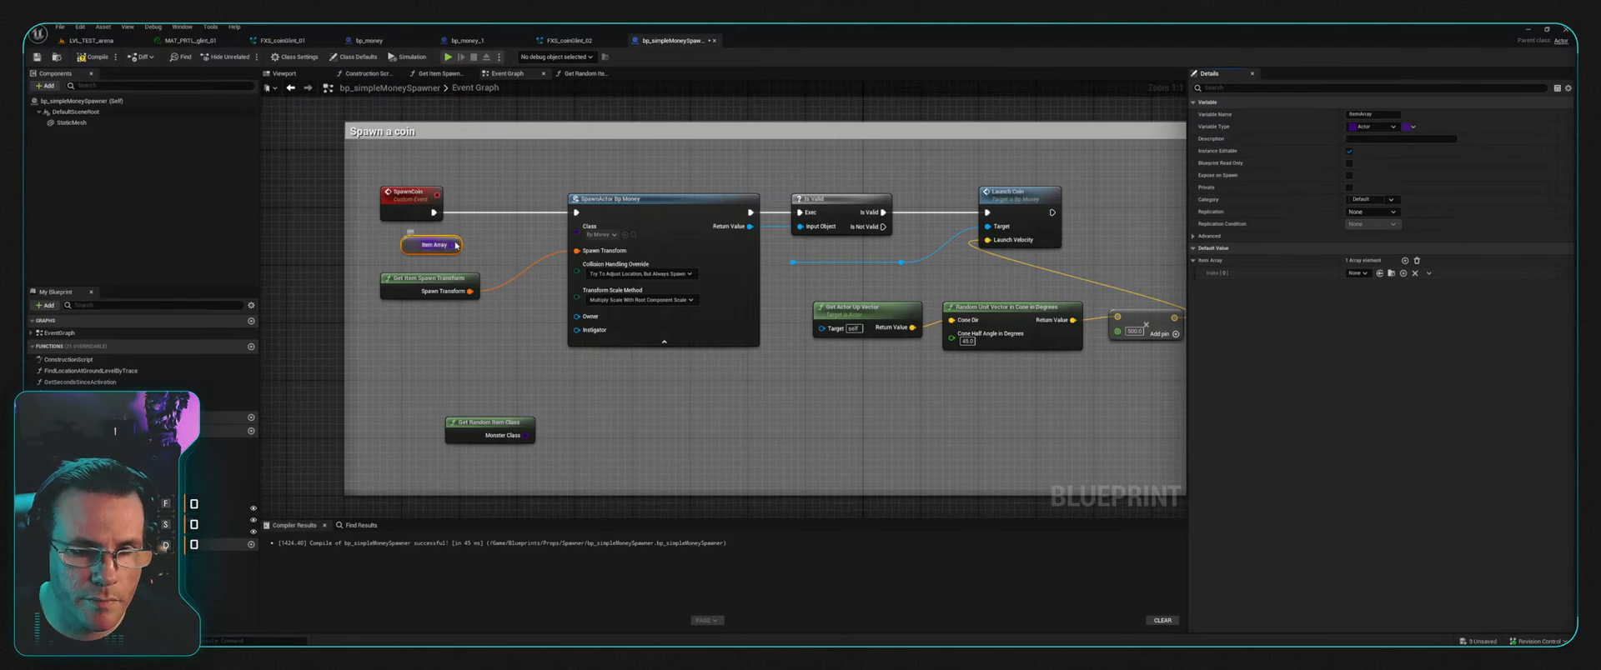
Step: Add a Random array item node feeding the SpawnActor node's Class input, and connect the Item Array getter to its array input
drag(457, 245, 593, 412)
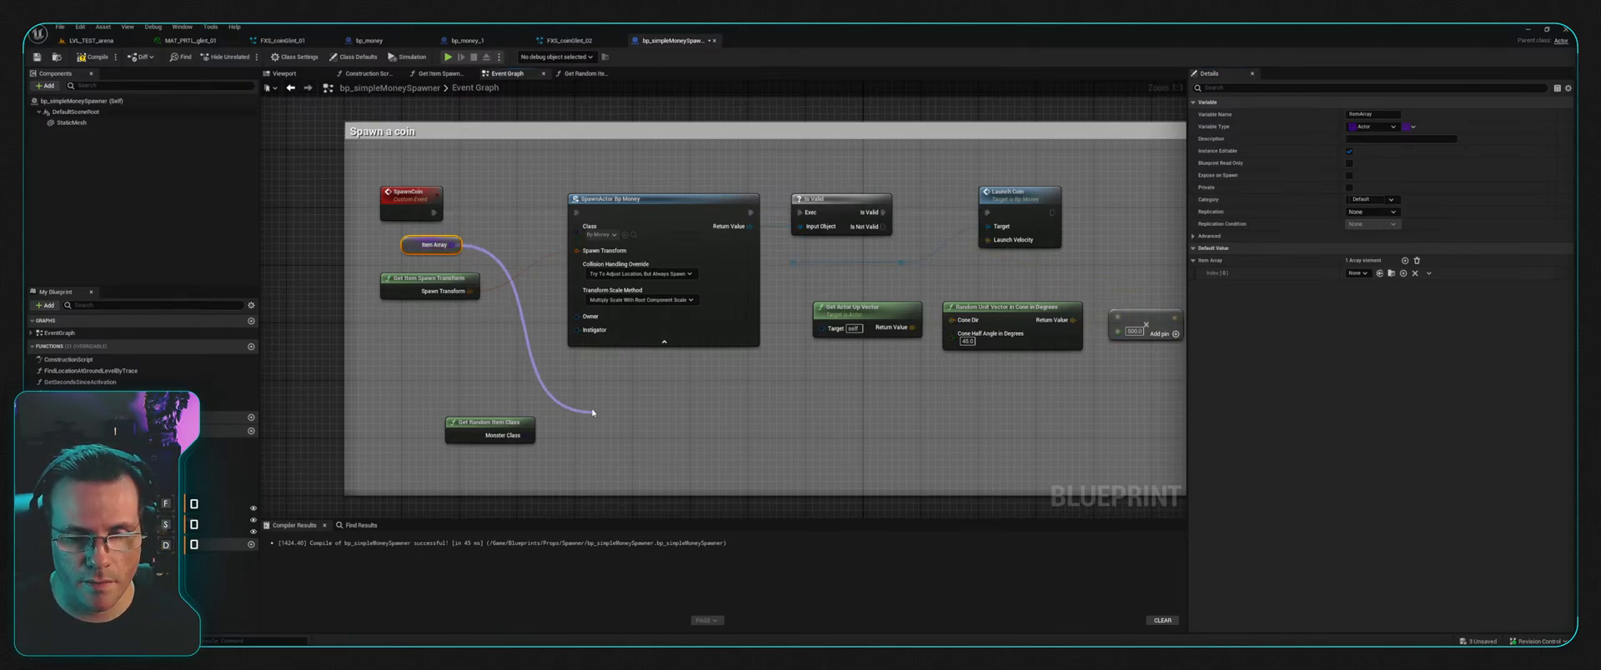
click(572, 400)
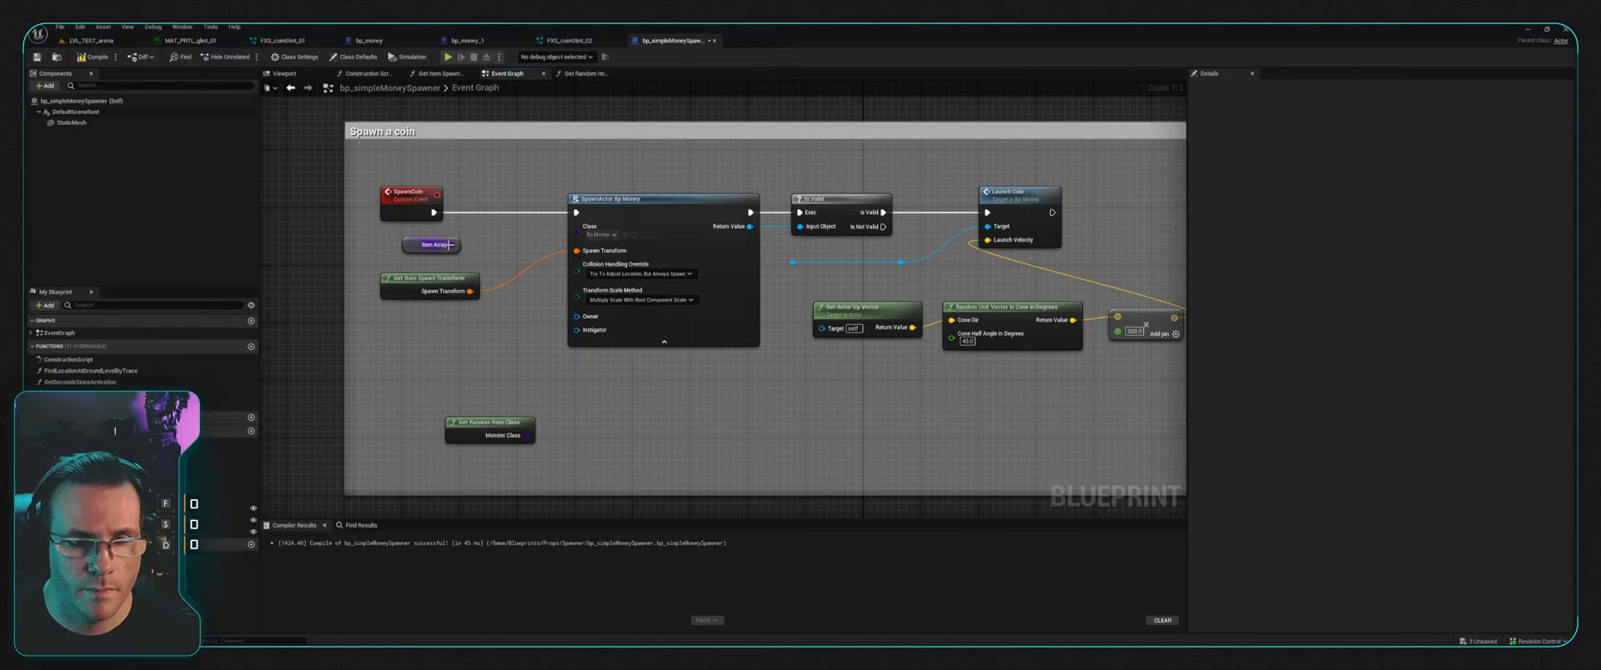
drag(447, 244, 484, 356)
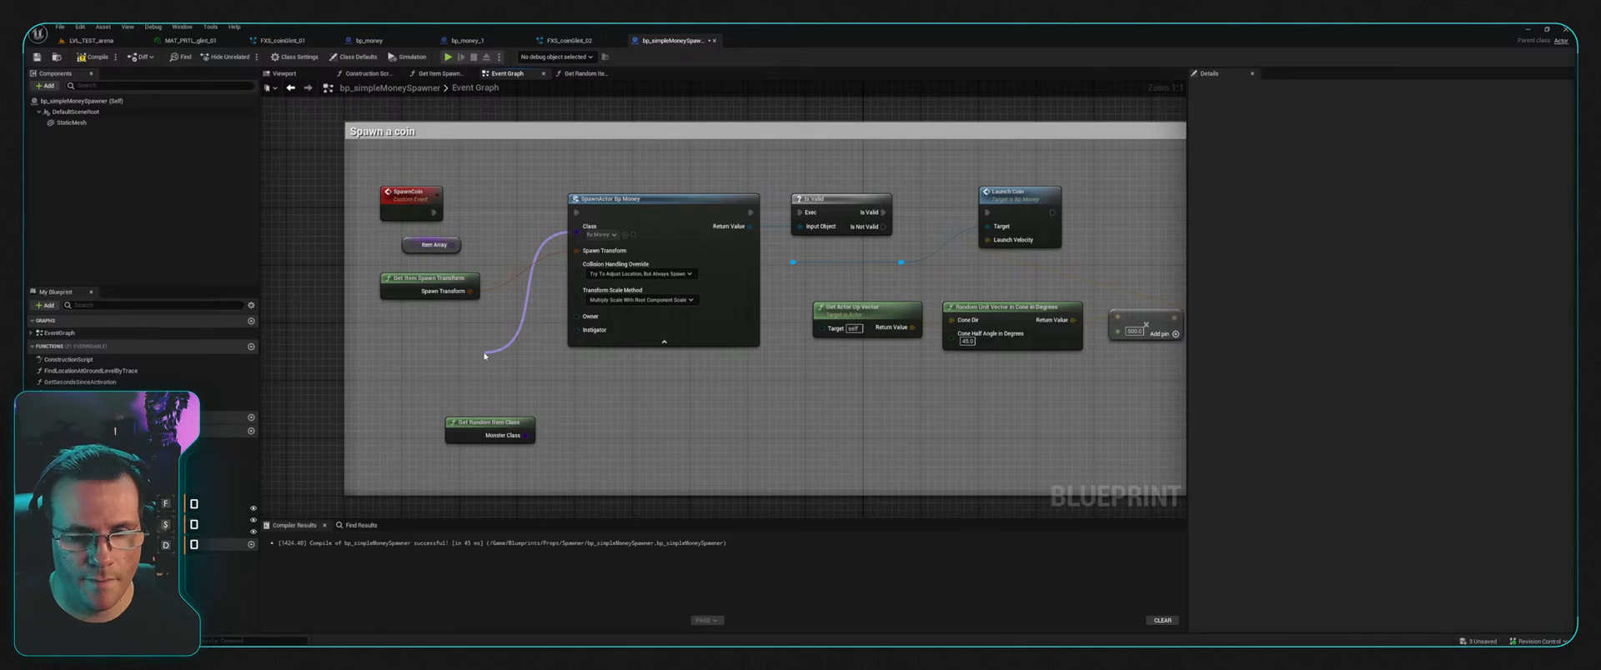
click(554, 442)
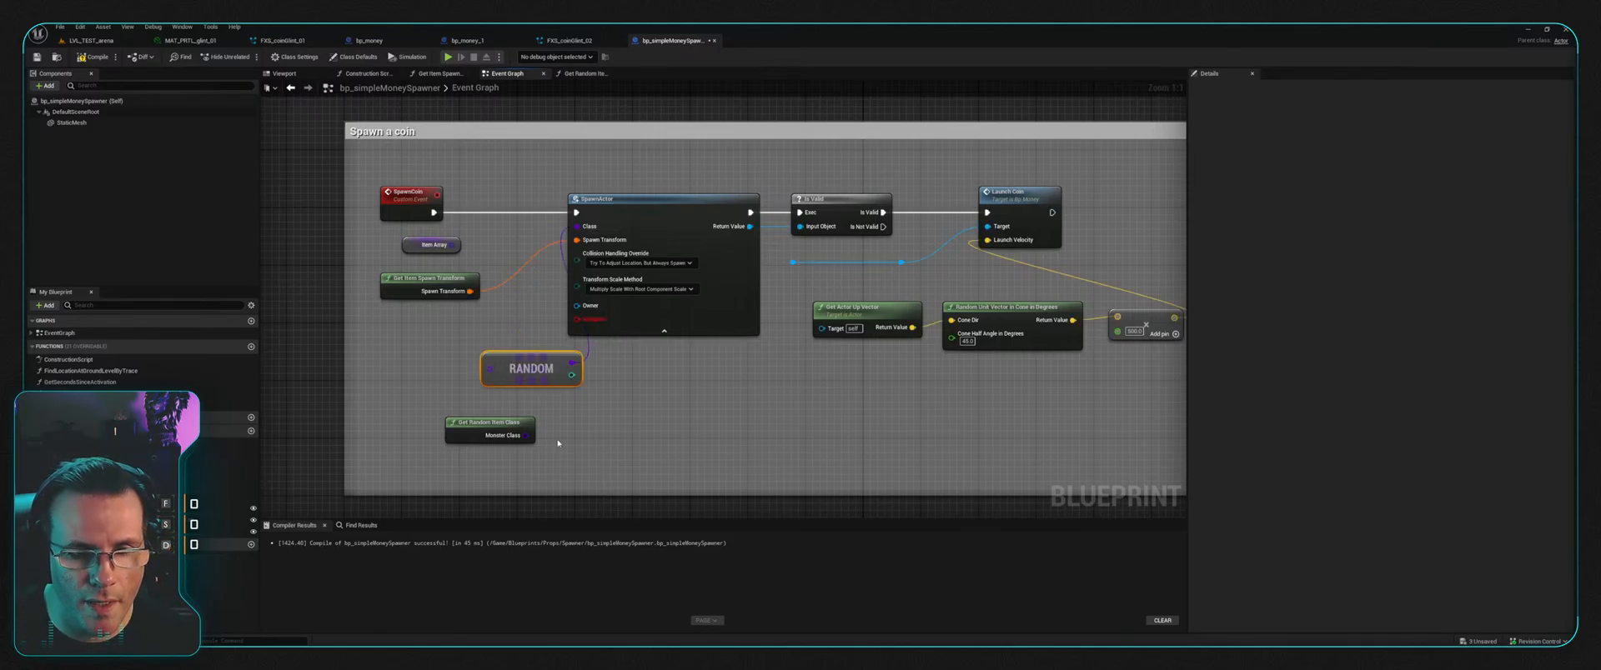
drag(532, 365, 447, 359)
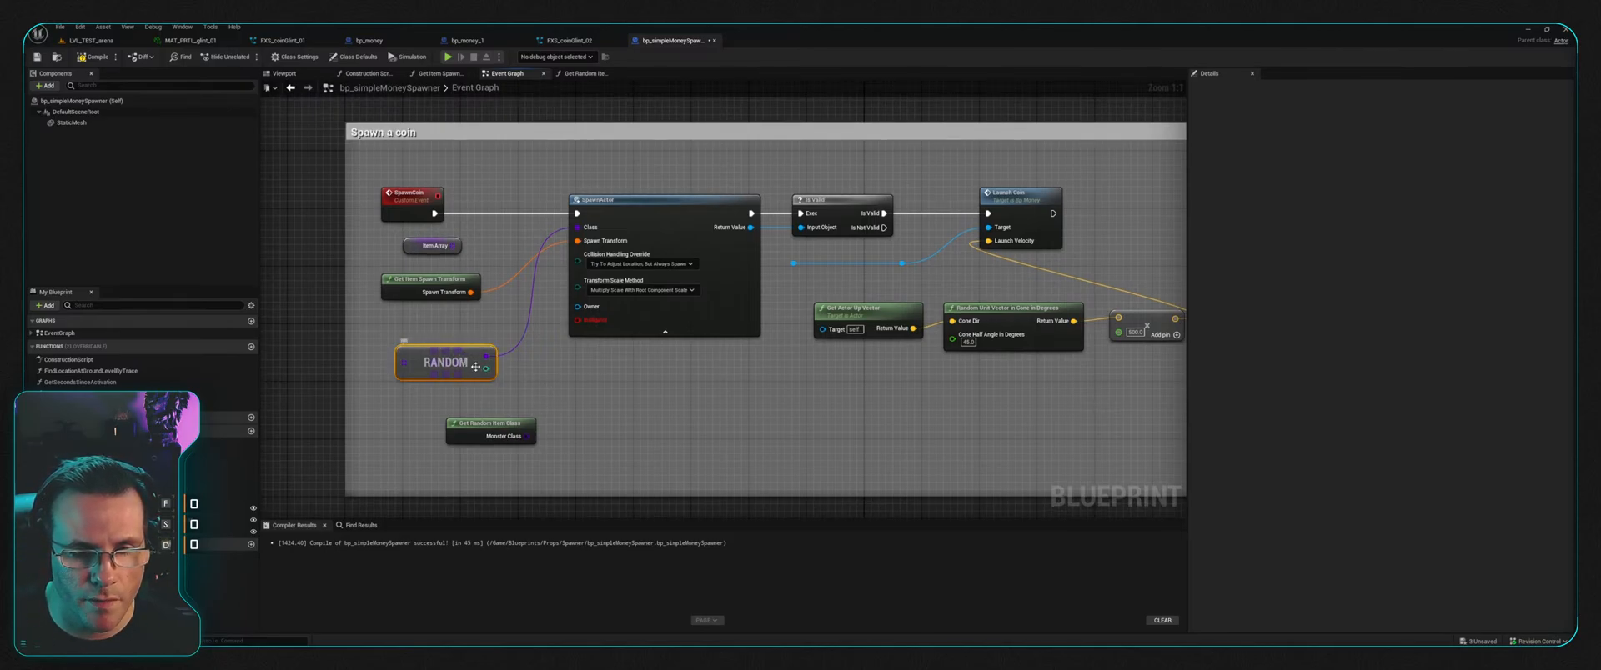
drag(457, 246, 404, 361)
drag(410, 248, 325, 371)
Step: Widen the Spawn a coin comment box around the Item Array getter, nudge the getter and Random node upward, and compile the blueprint
right_drag(356, 309, 414, 332)
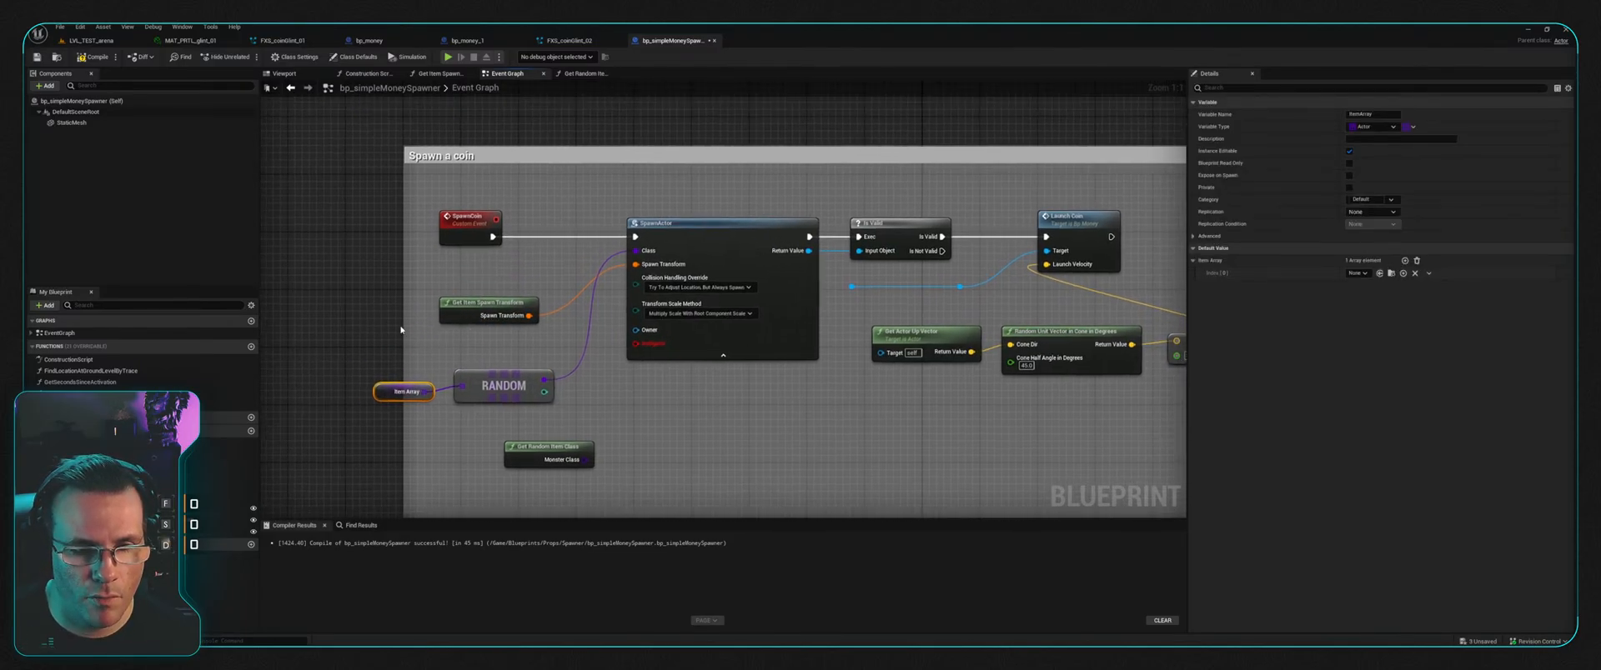
drag(406, 325, 340, 325)
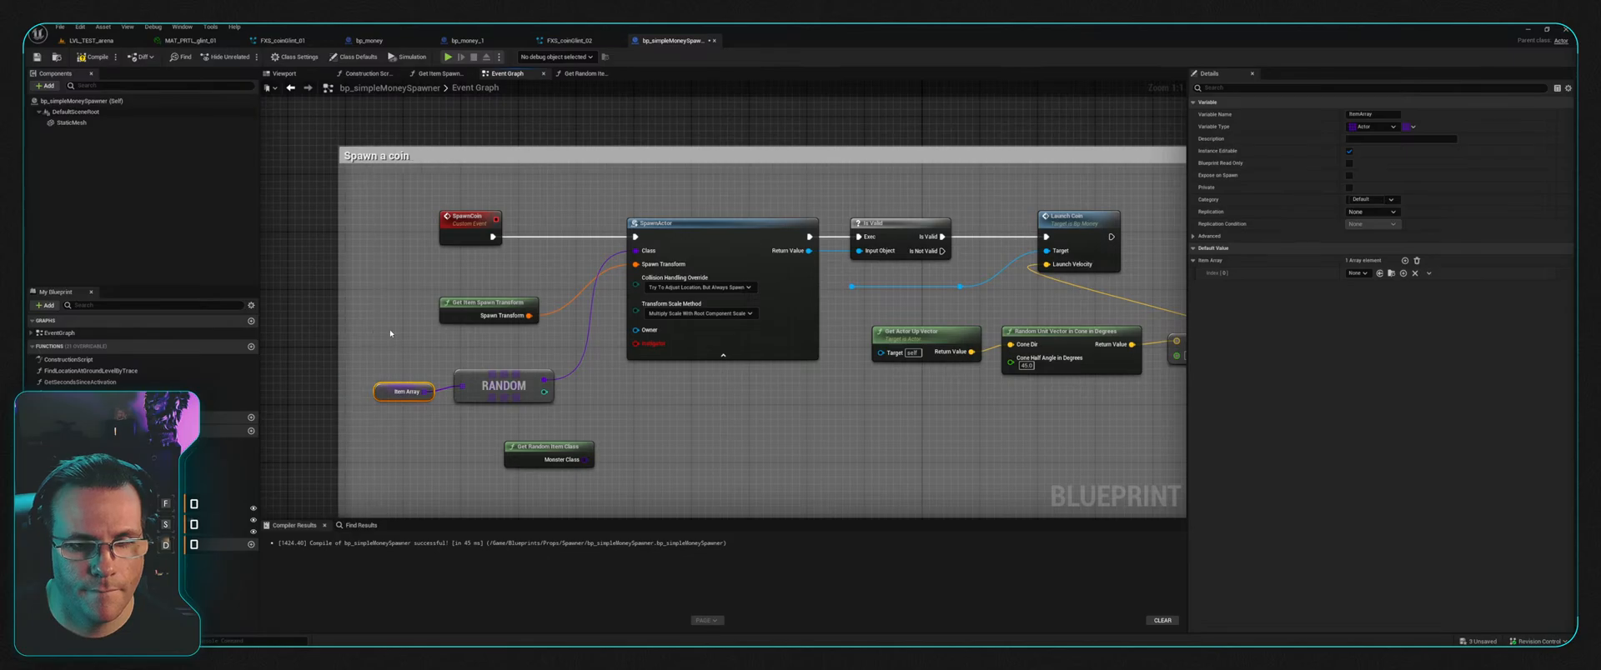
click(487, 385)
drag(487, 384, 487, 370)
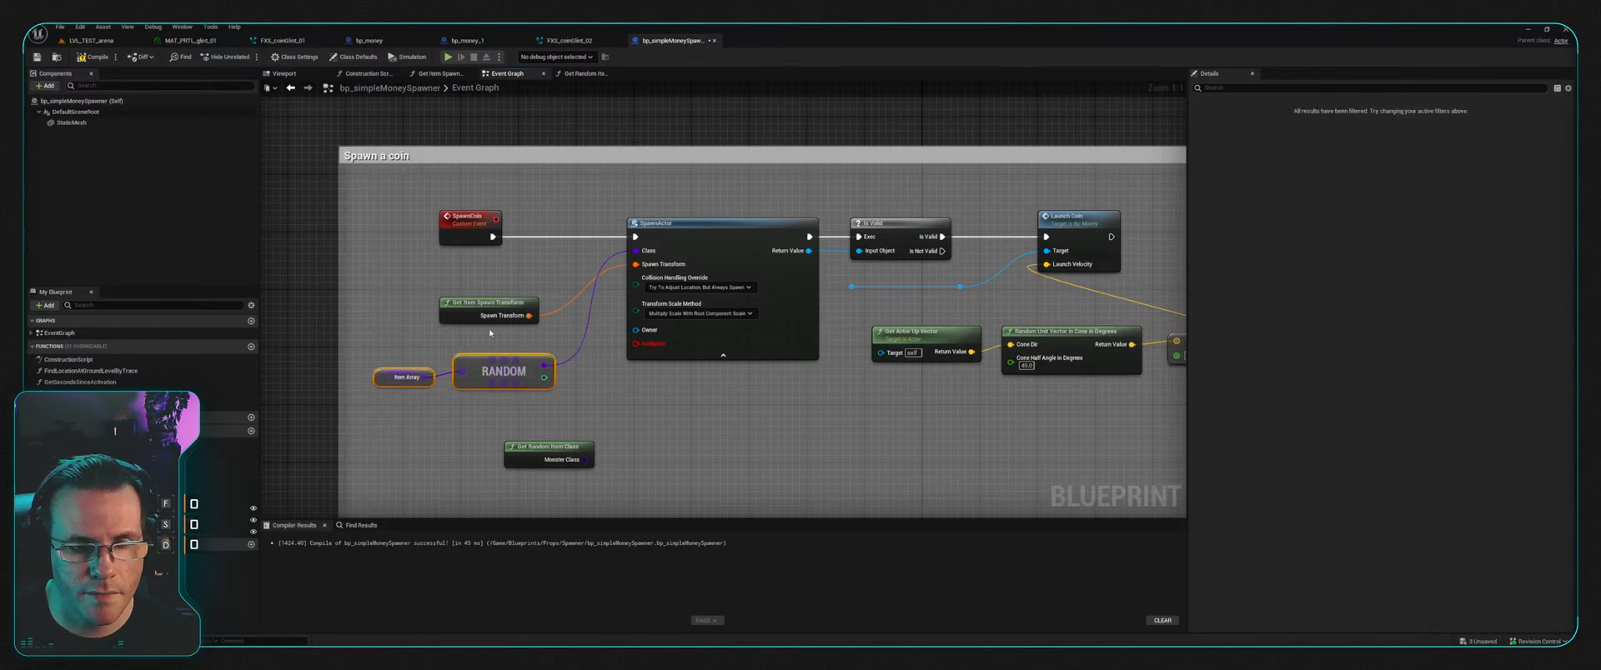
click(95, 57)
right_drag(560, 251, 503, 224)
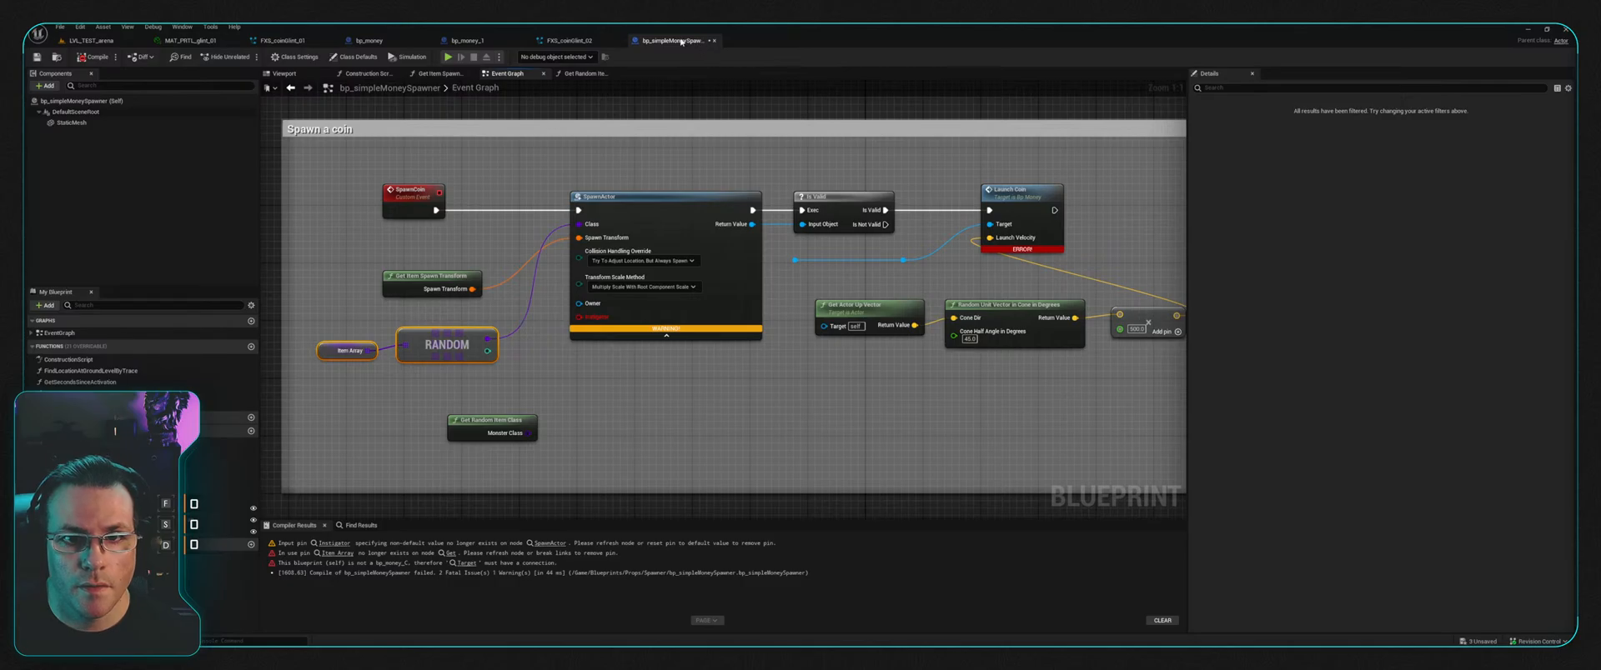
Step: Close the bp_simpleMoneySpawner blueprint and locate its asset in the Blueprints > Props > Spawner folder
click(712, 40)
key(ctrl+space)
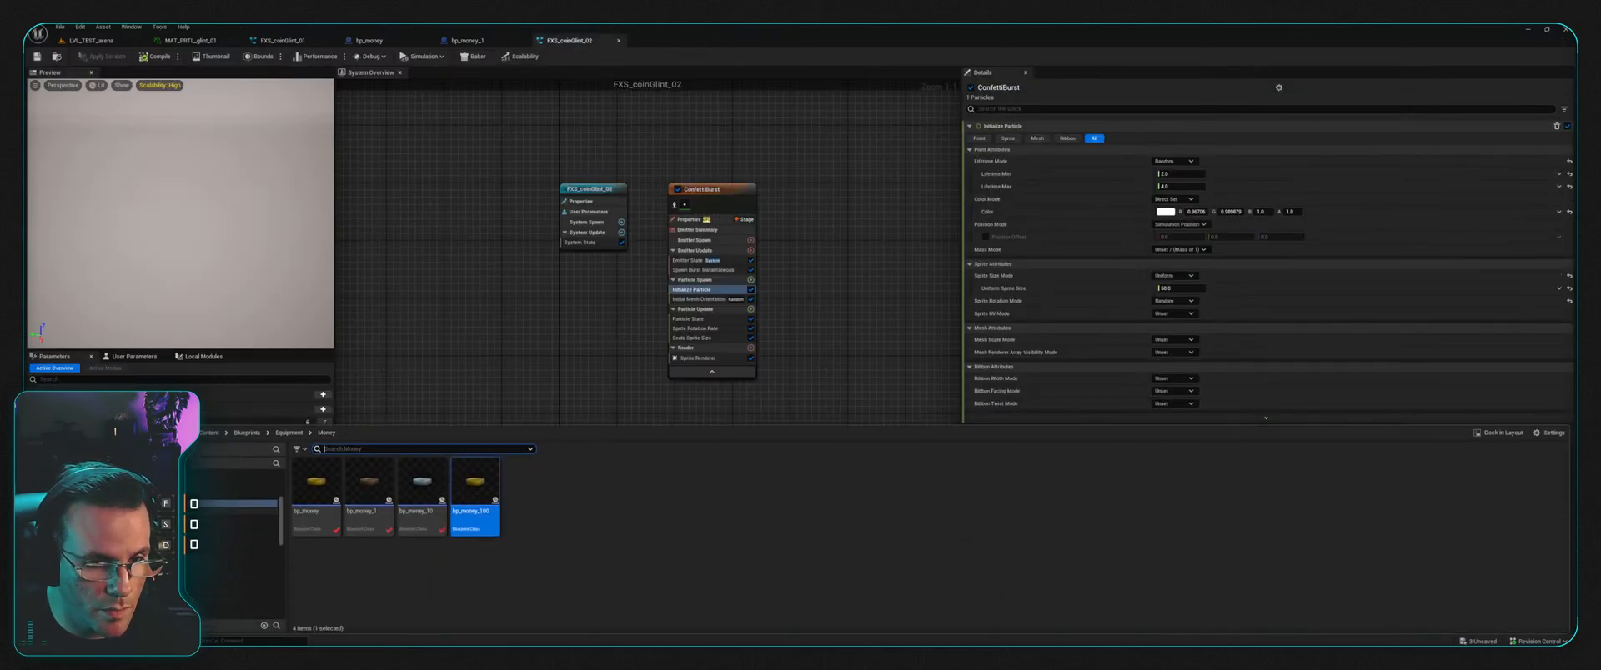
scroll(237, 533, down, 2)
click(250, 558)
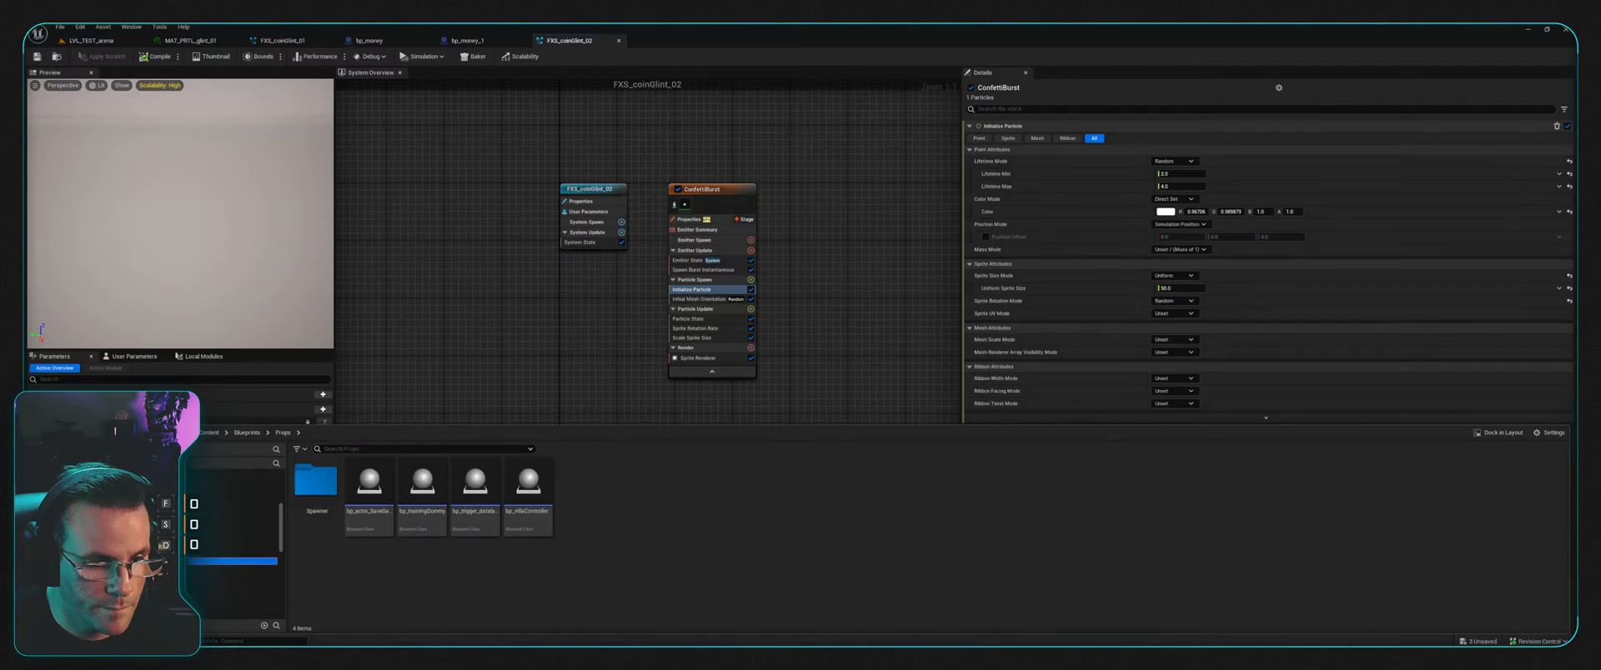
click(250, 568)
click(422, 488)
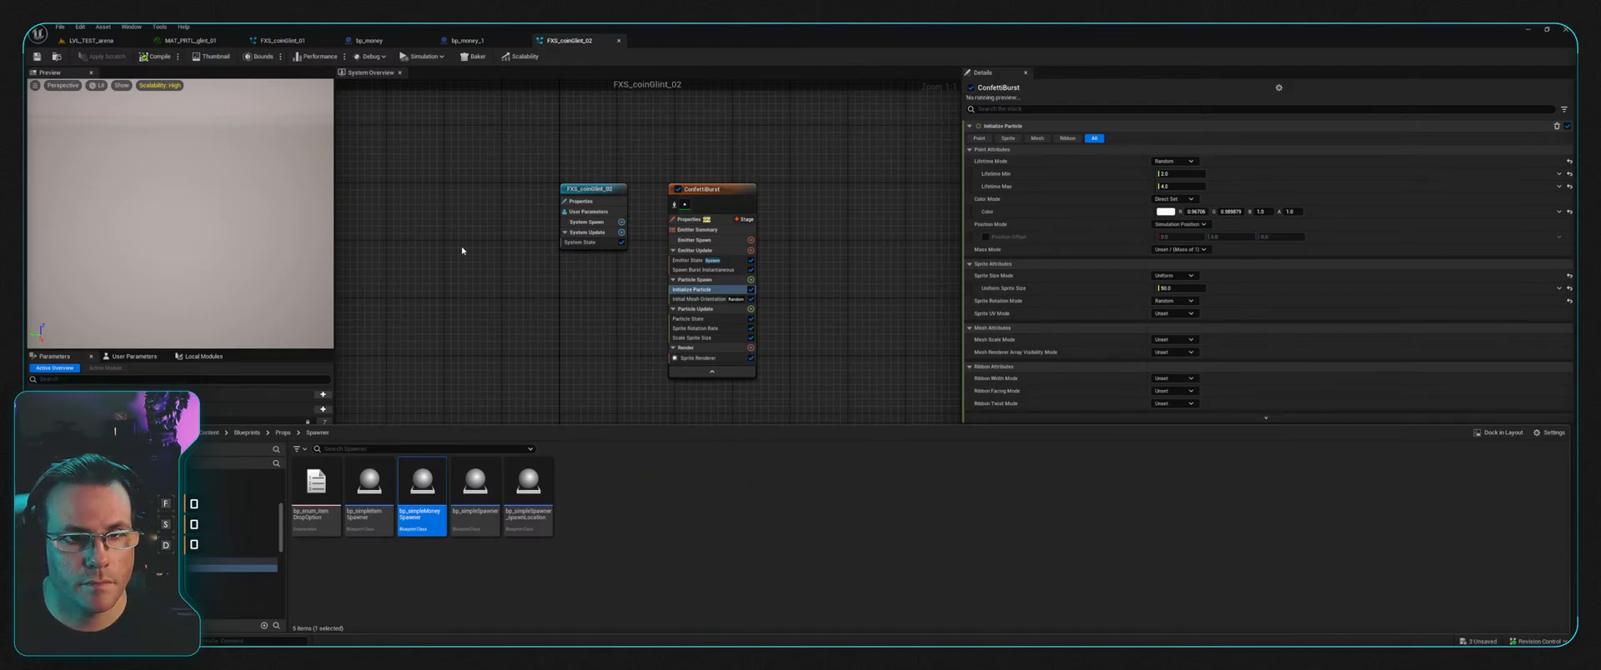
Step: Review the open glint material, the FXS_coinGlint_01 particle system and the FXS component of the bp_money blueprint
click(467, 40)
click(369, 40)
click(282, 40)
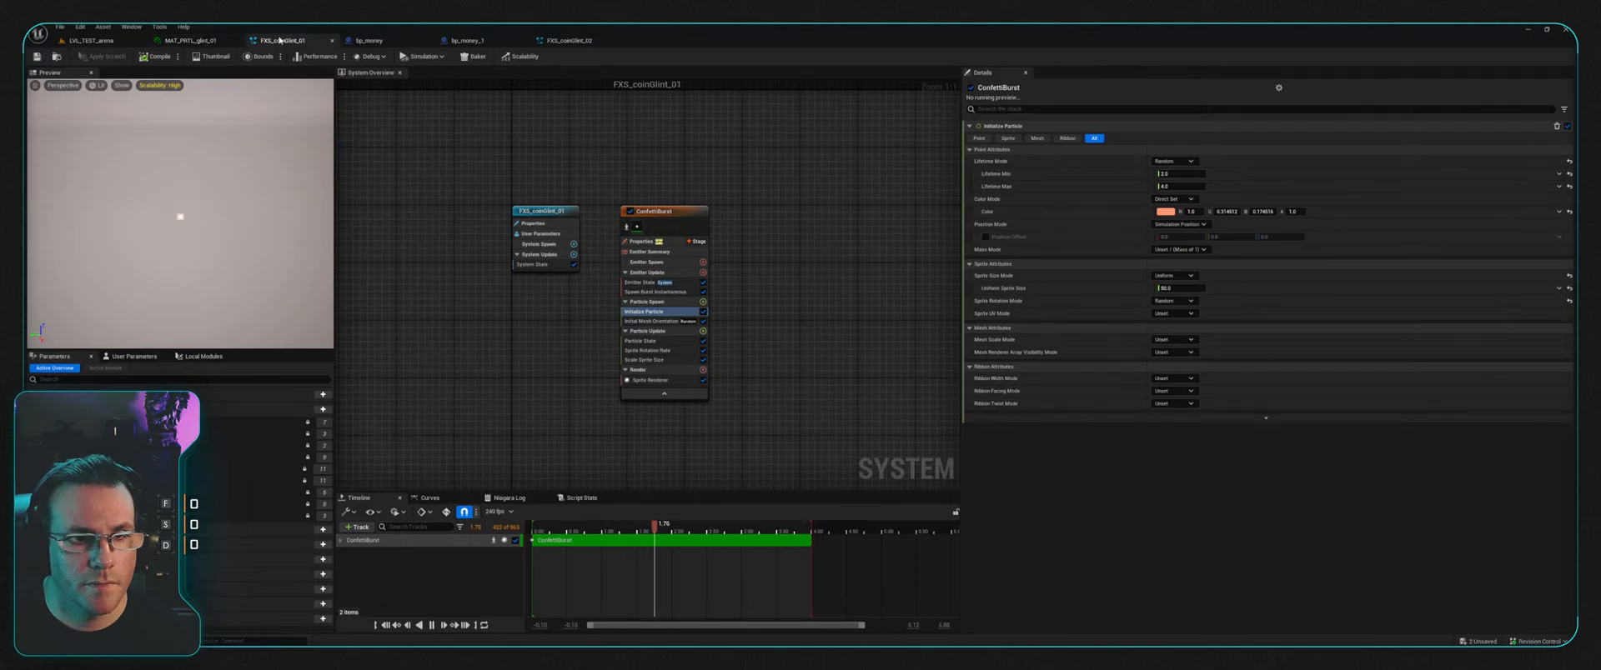
click(204, 40)
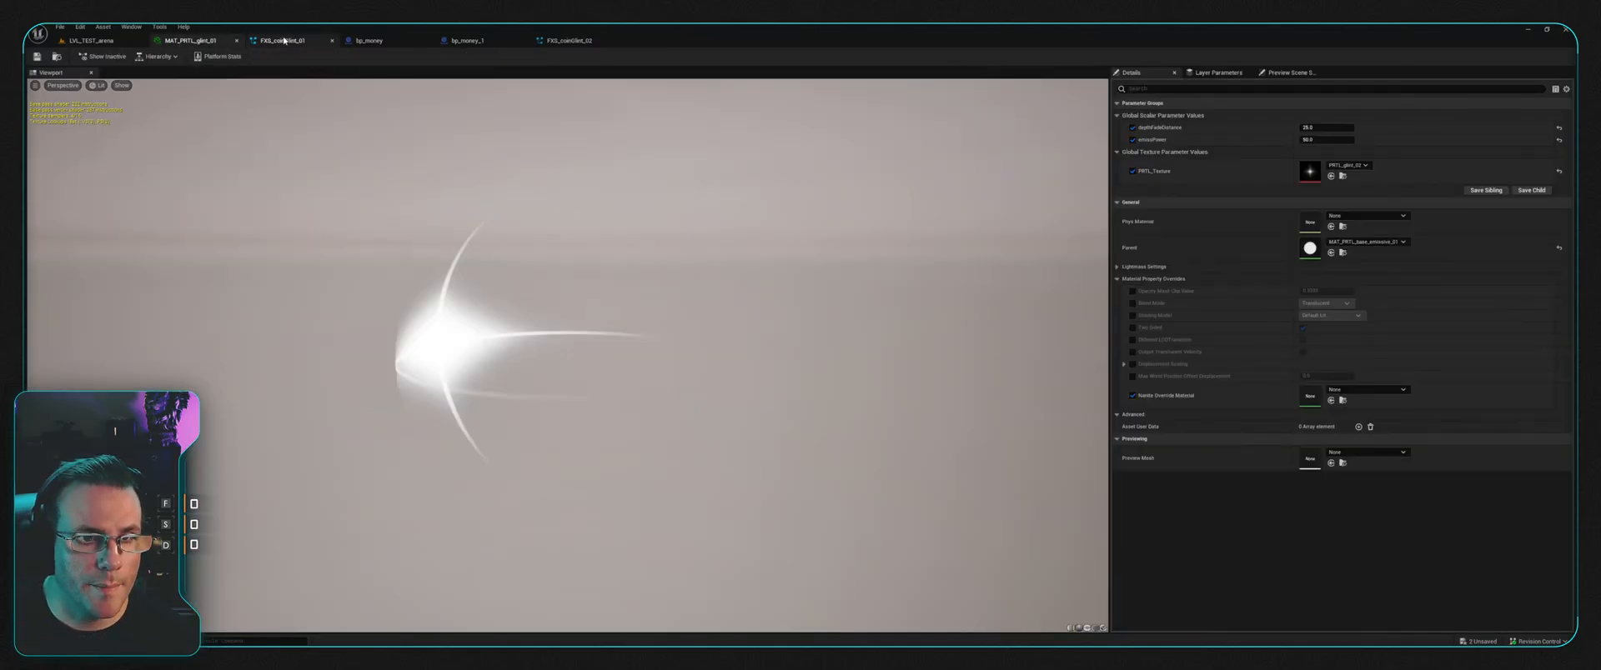
click(284, 40)
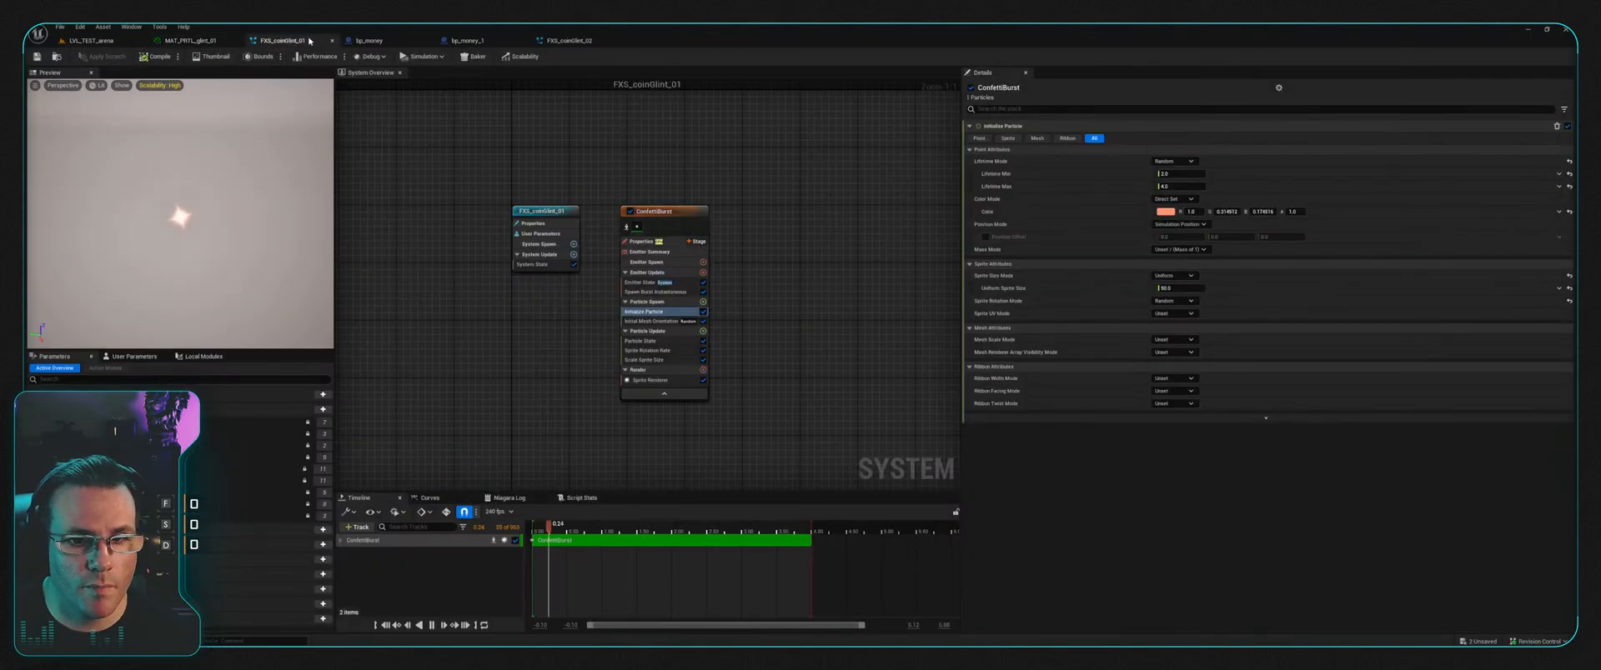
click(373, 41)
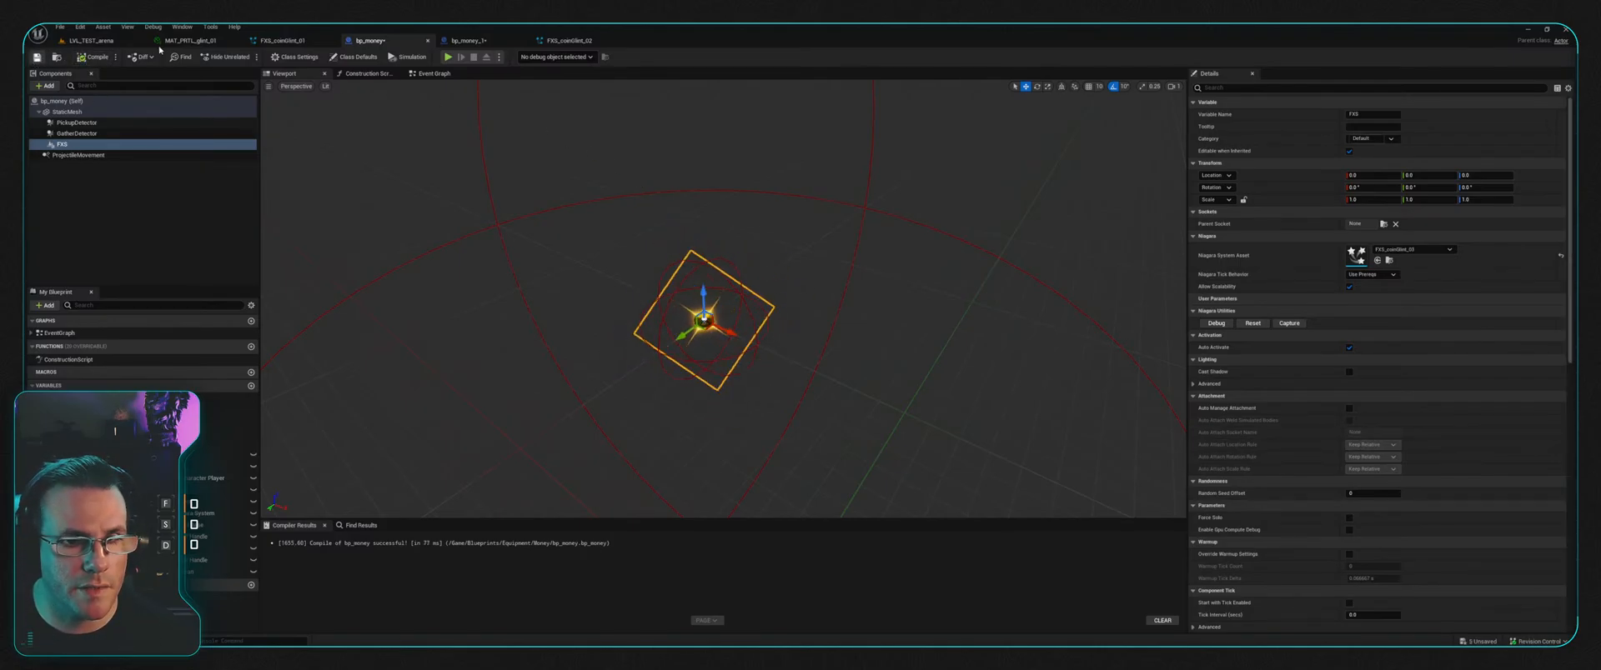
Step: Set the Niagara System Asset of bp_money_1's FXS component to FXS_coinGlint_01 and compile the blueprint
click(472, 40)
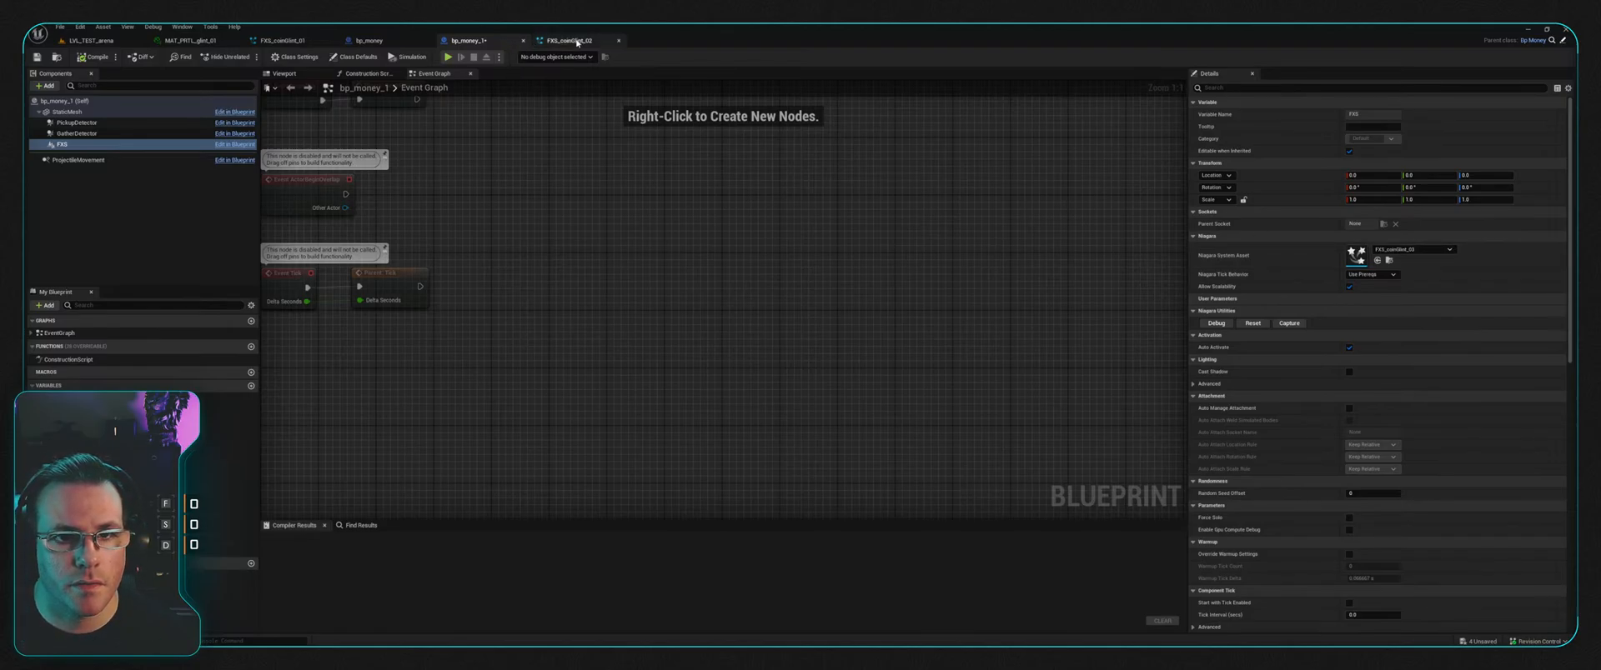
key(ctrl+space)
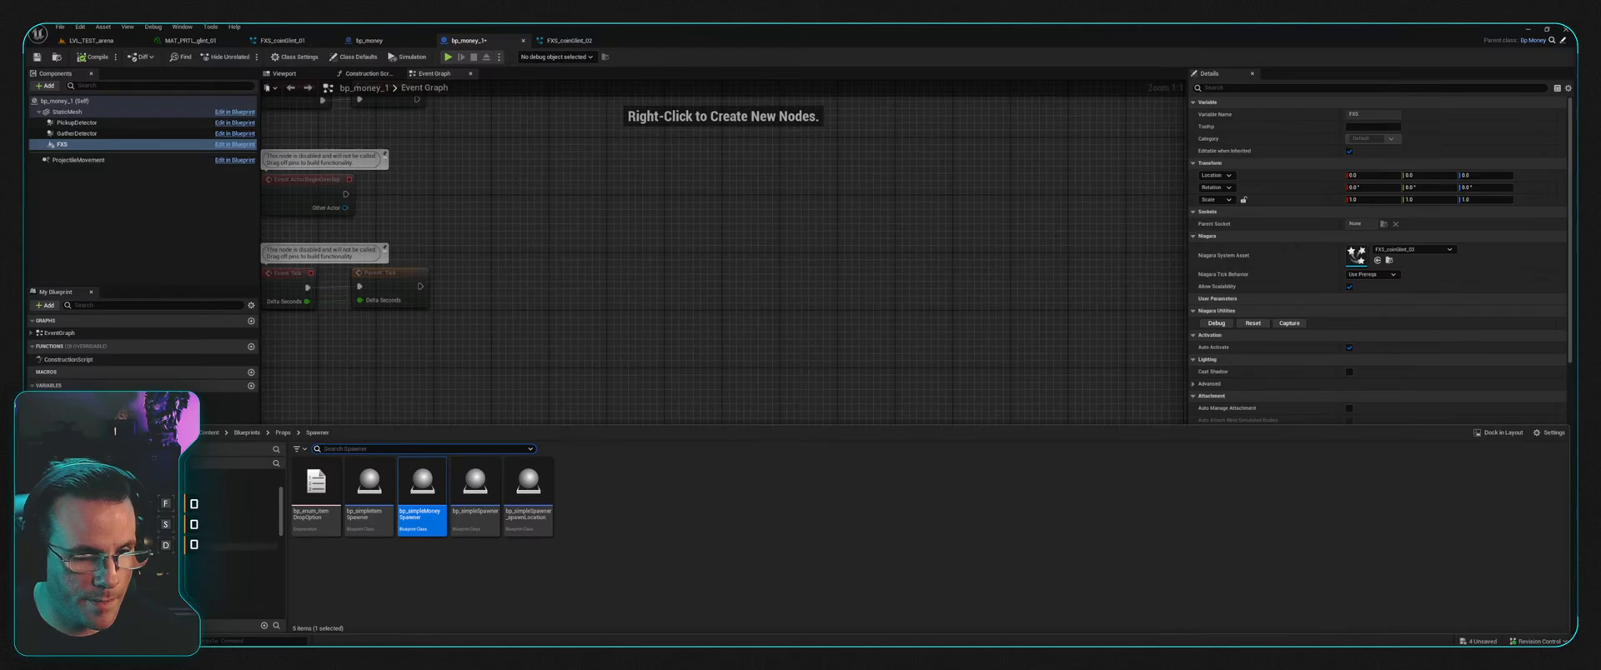
click(233, 546)
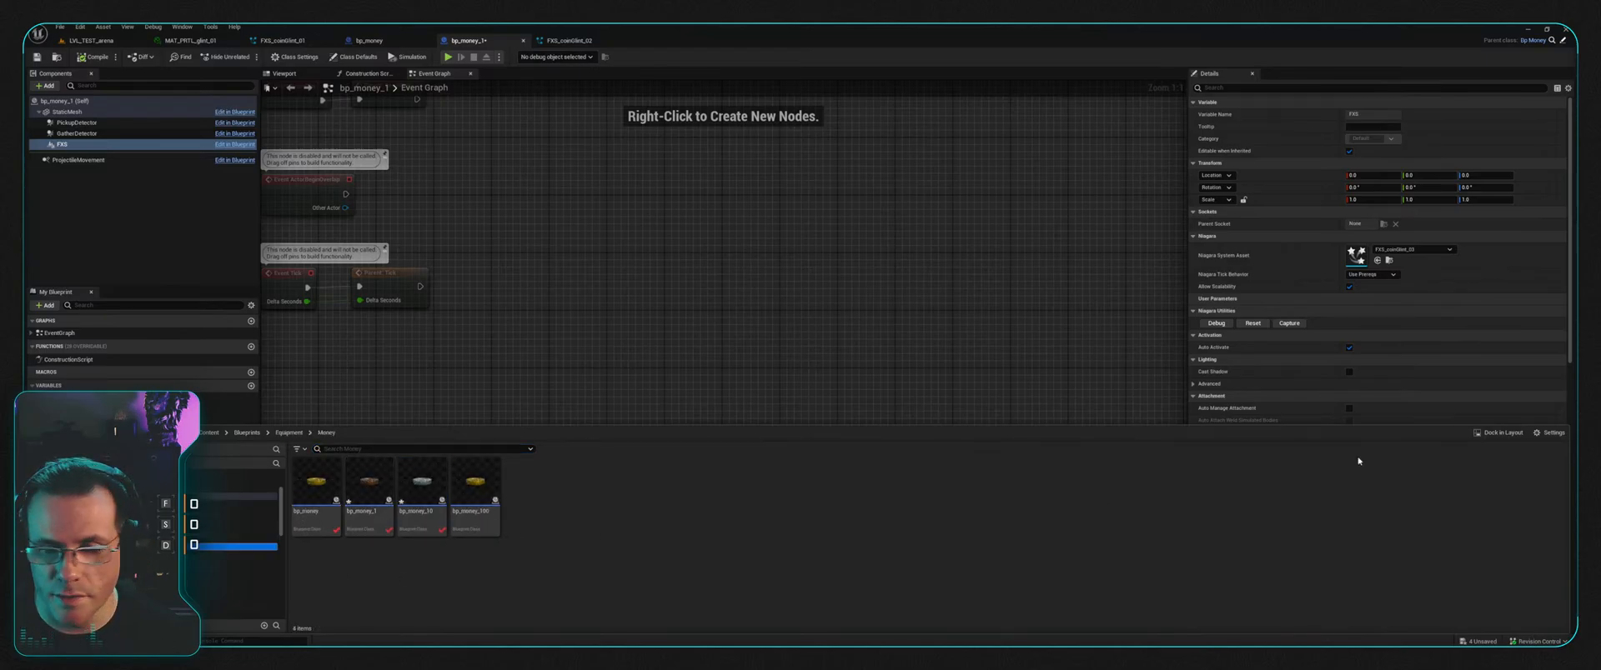
shift+click(1425, 255)
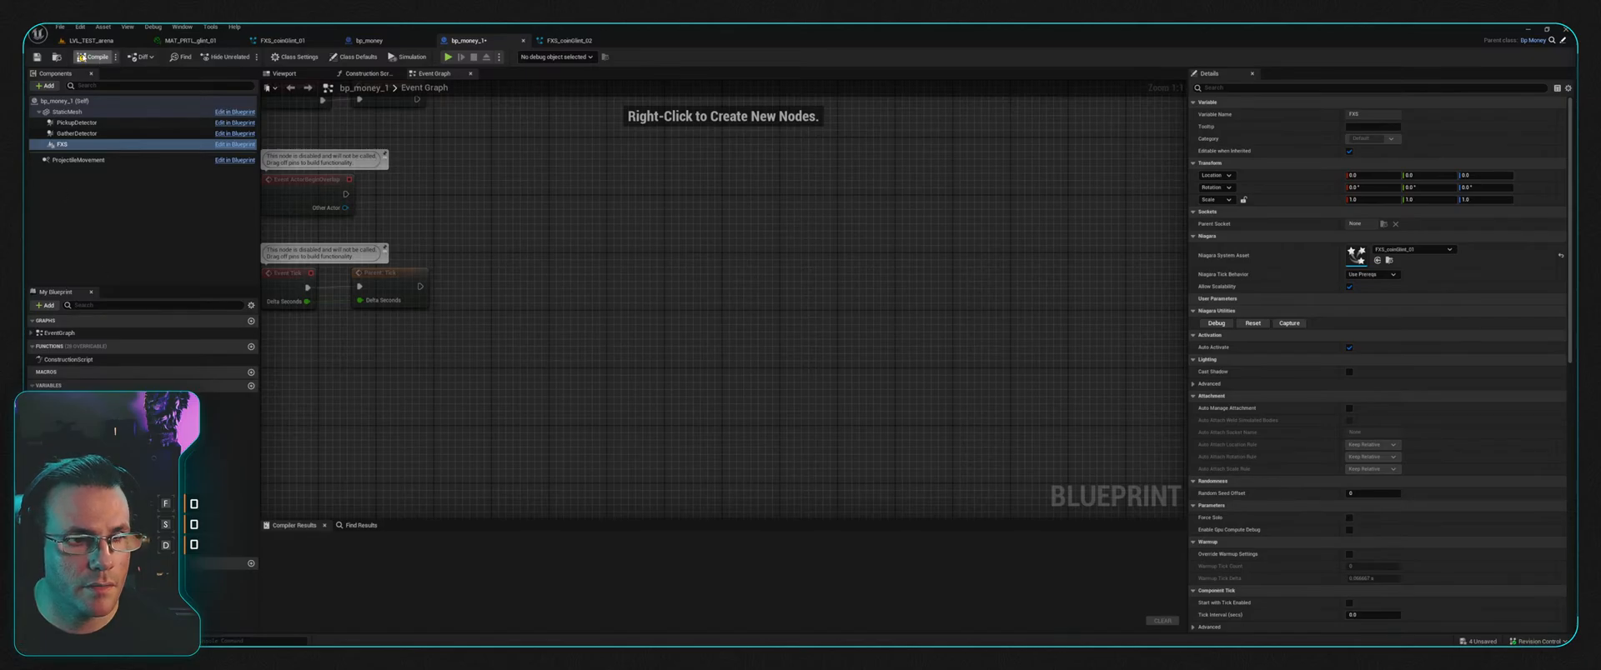
click(93, 57)
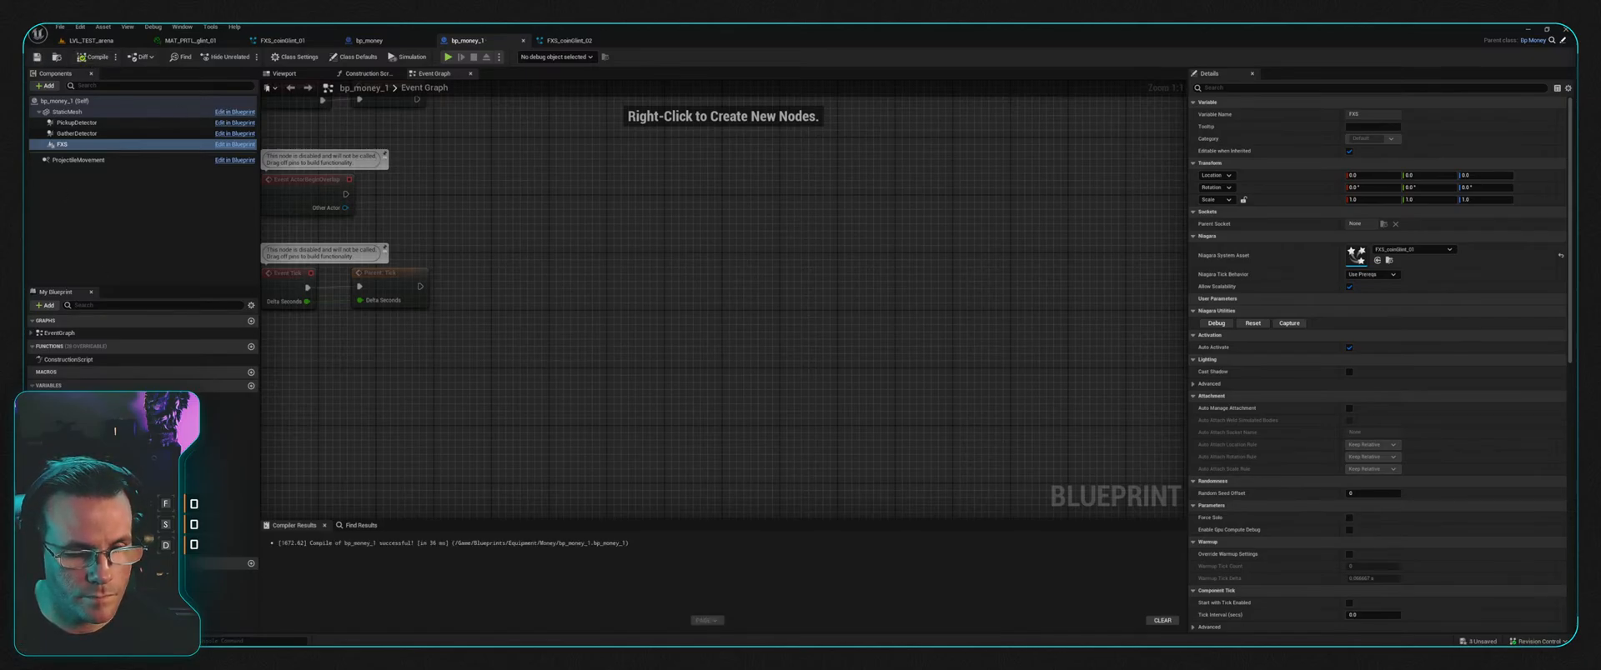
Step: Open bp_money_10 from the Money folder, set its FXS component's Niagara System Asset to FXS_coinGlint_02, and compile the blueprint
key(ctrl+space)
double_click(422, 517)
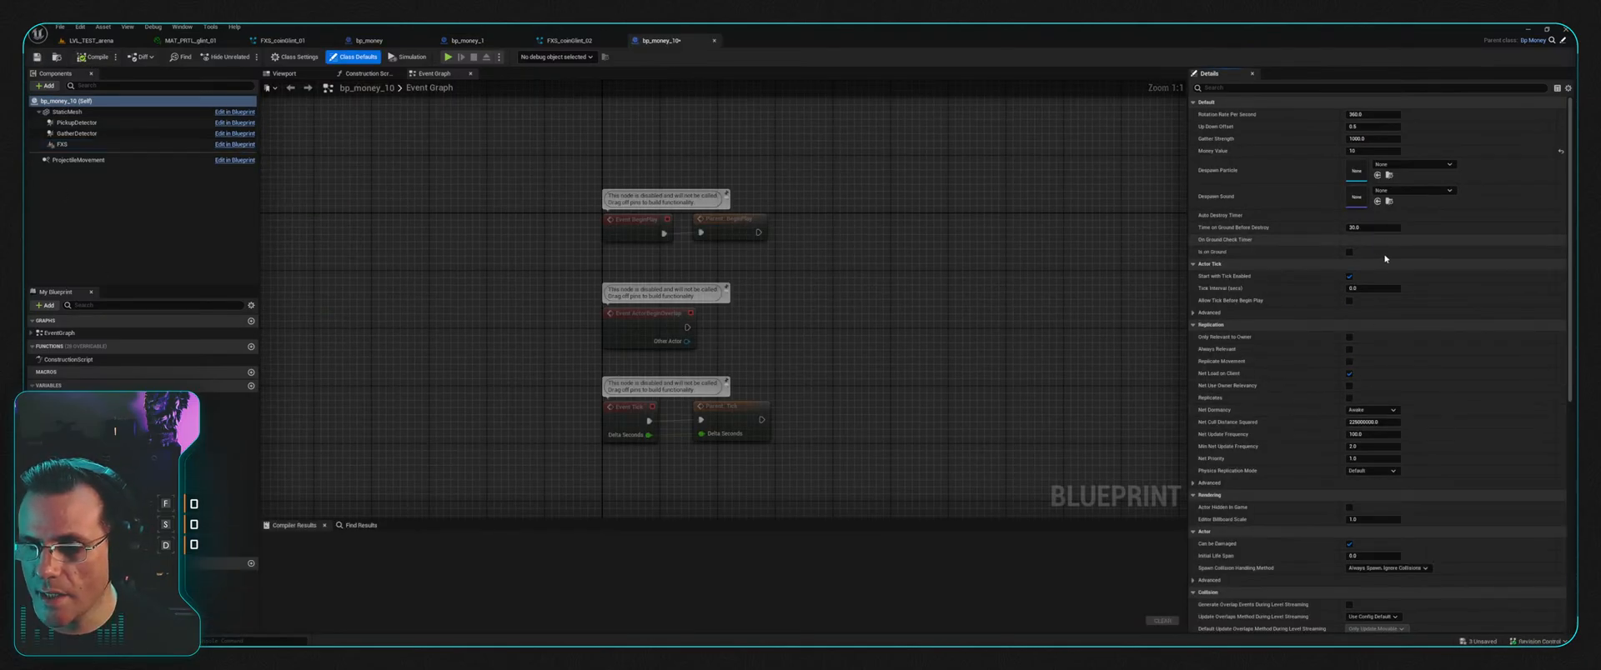
scroll(1385, 259, down, 2)
click(62, 144)
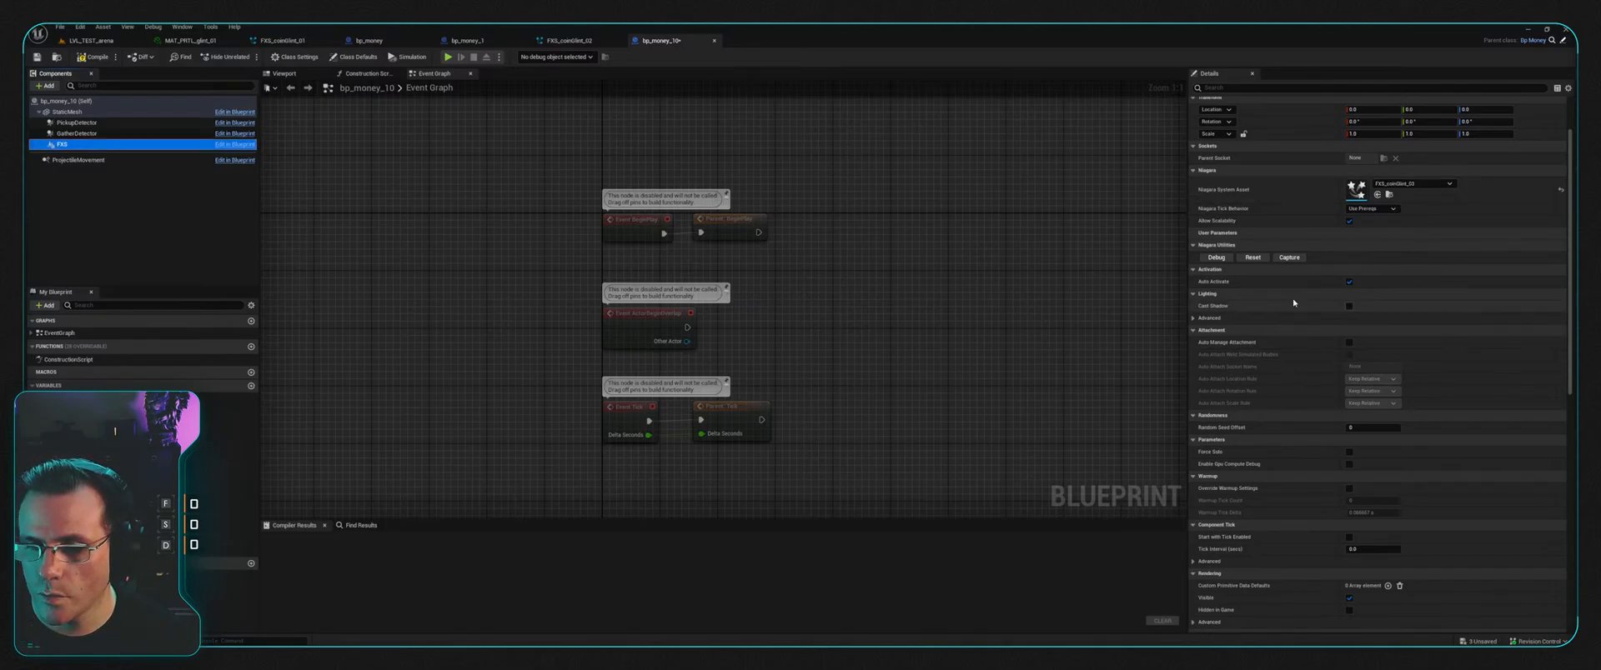
click(92, 56)
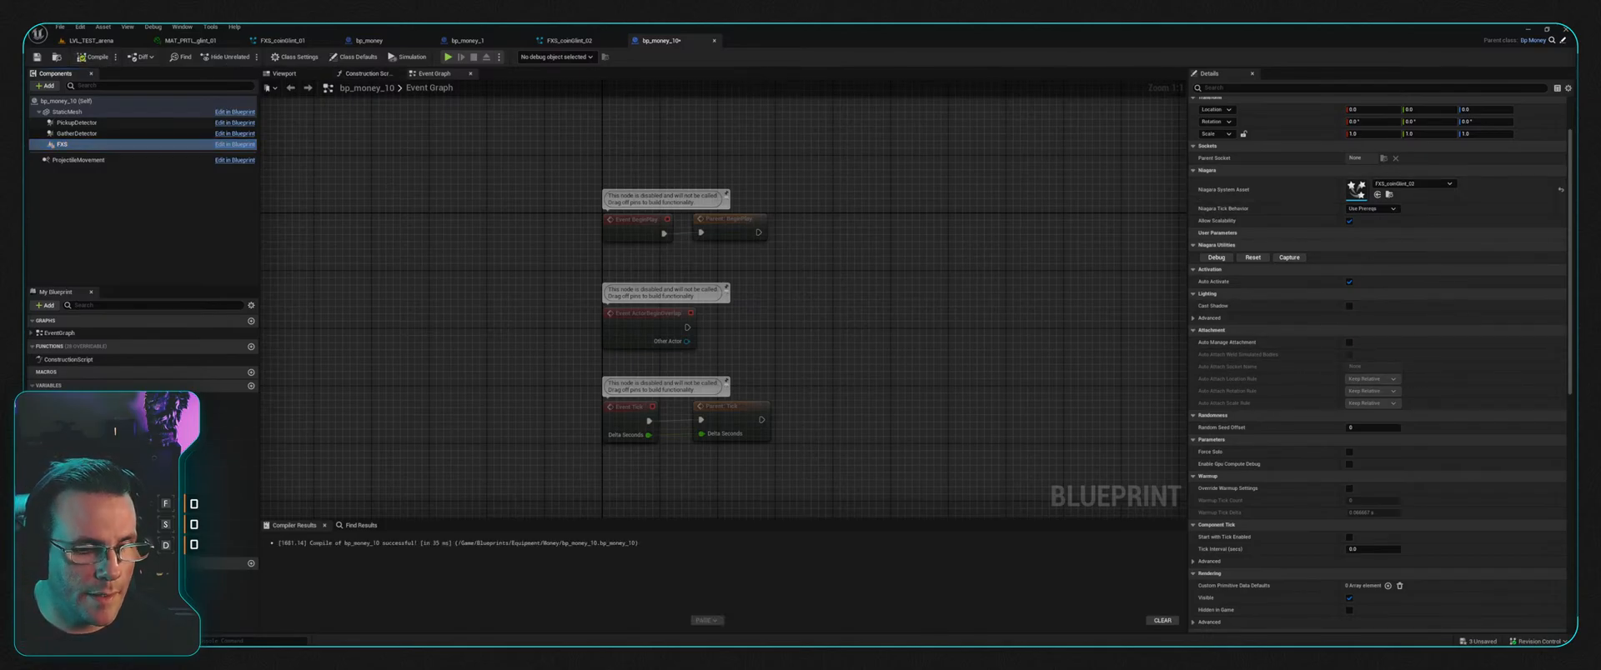
key(ctrl+space)
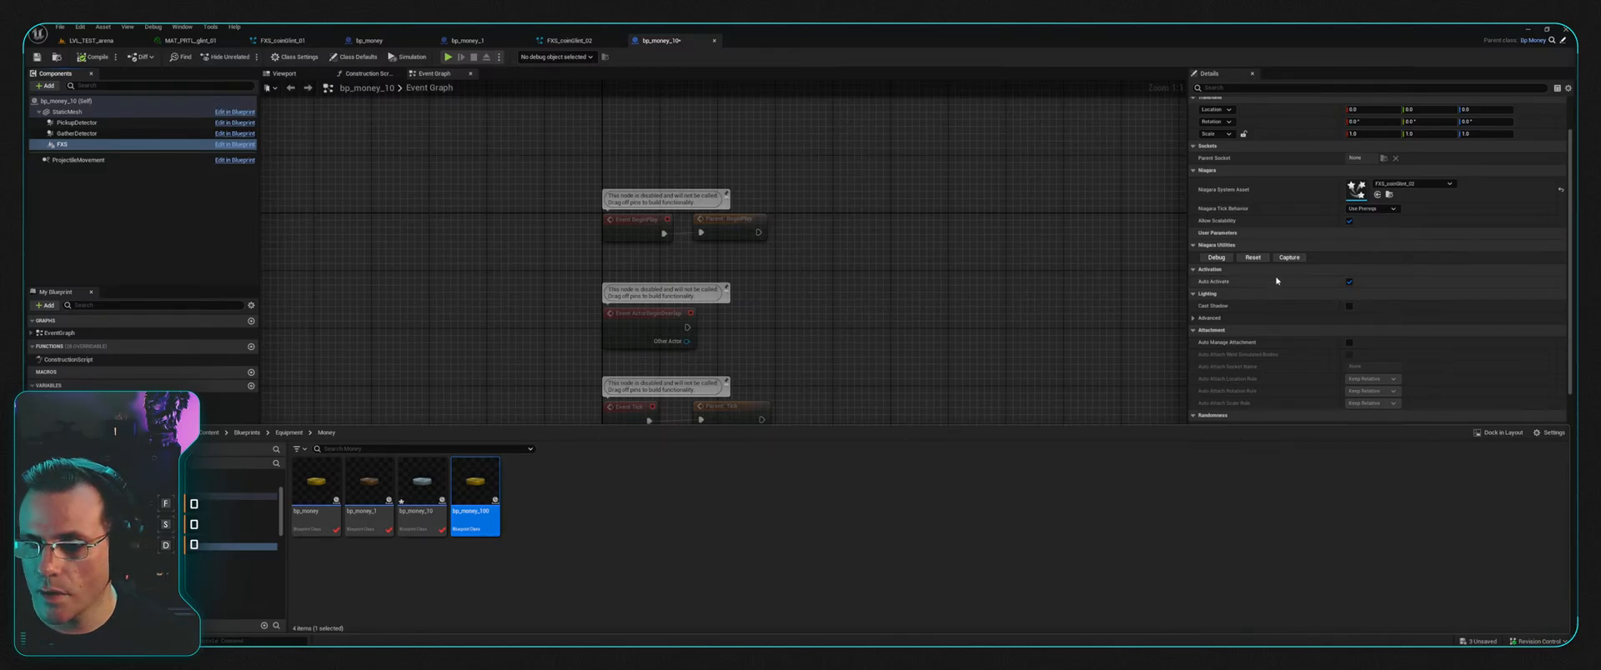
click(1422, 184)
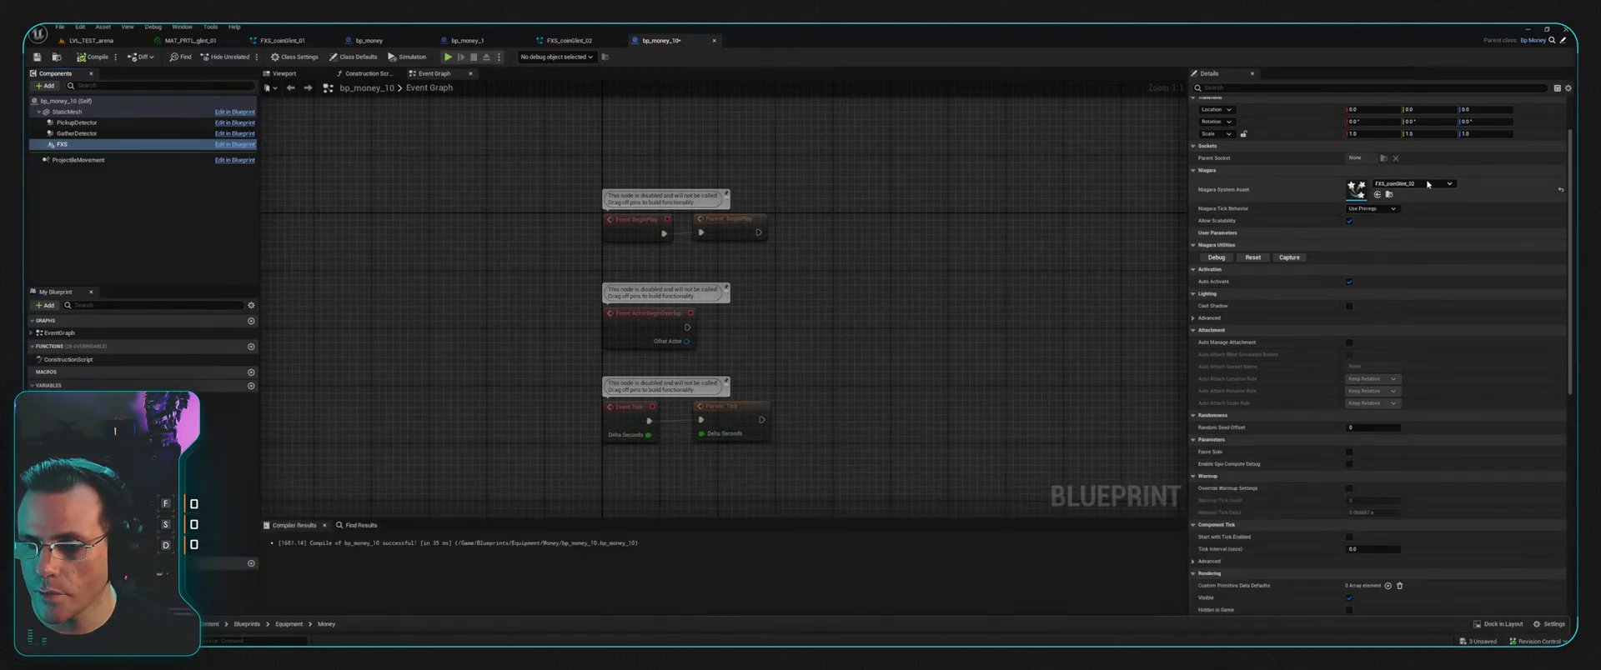
click(1469, 383)
click(93, 57)
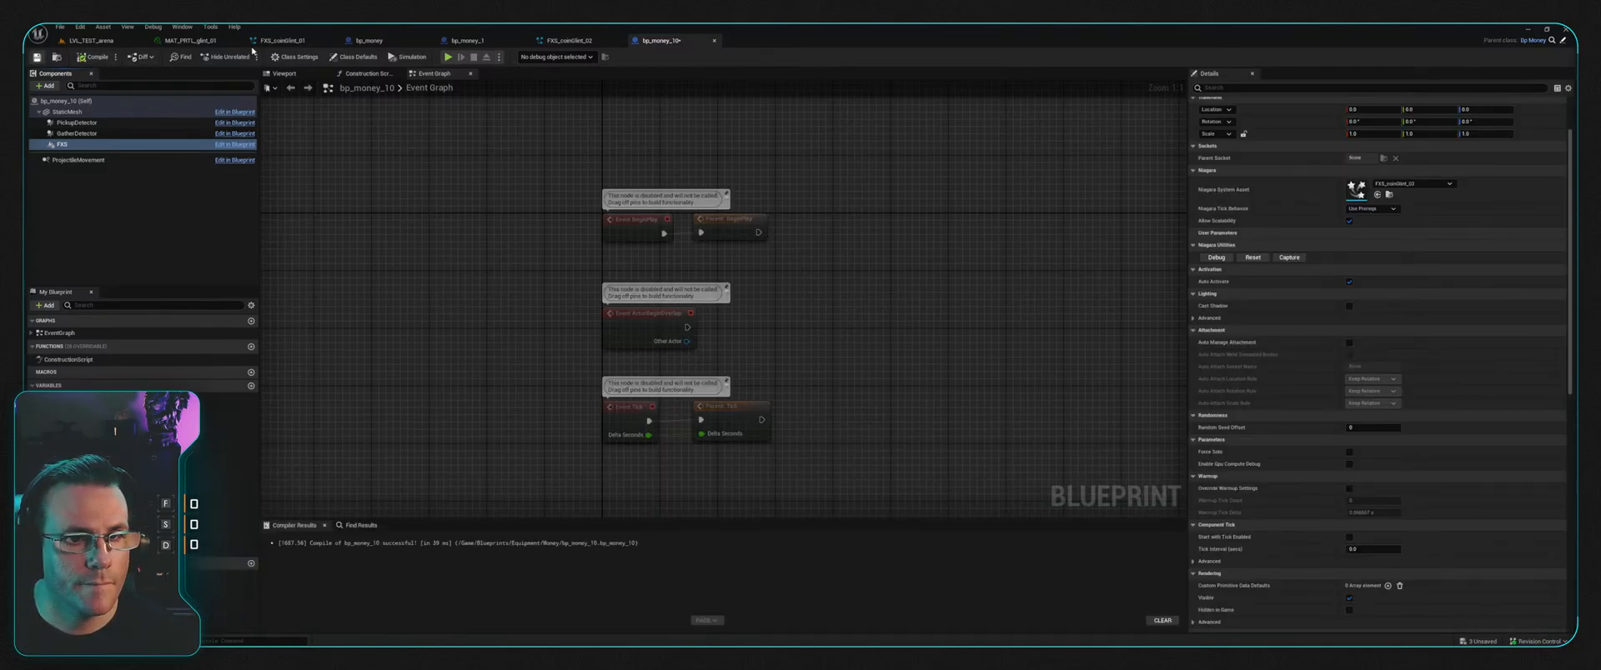
Step: Check the FXS_coinGlint_02 system, and reorder the open assets so bp_money_10 sits directly after bp_money_1
click(570, 40)
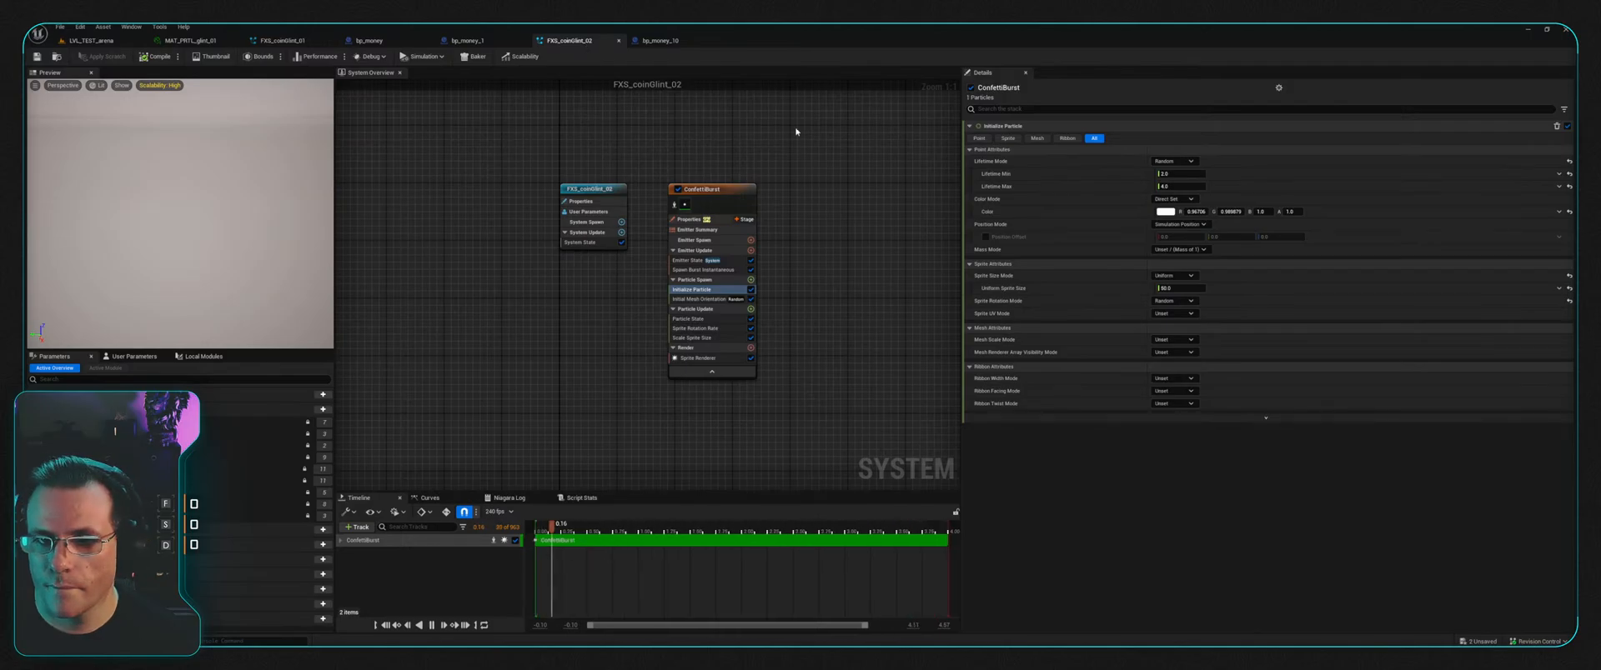
click(692, 40)
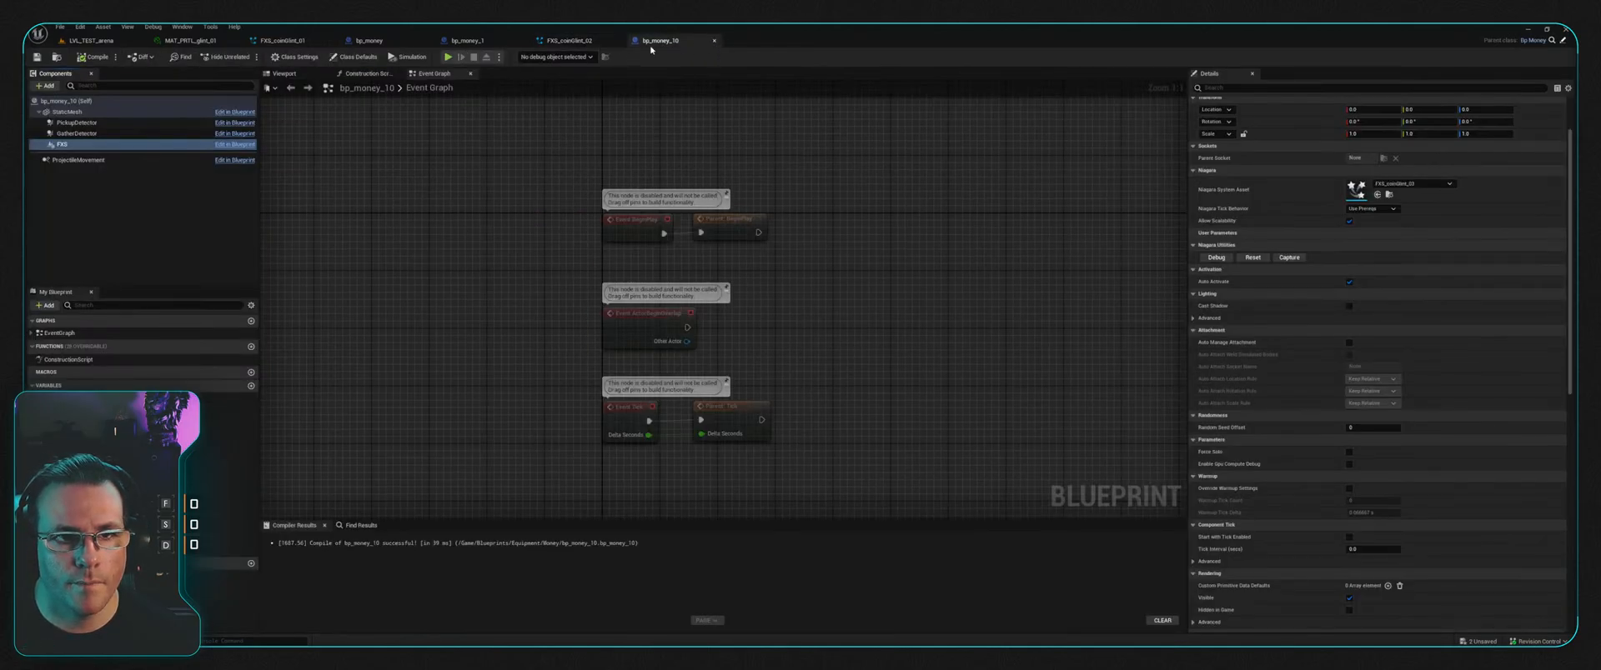
drag(652, 42, 560, 40)
click(473, 39)
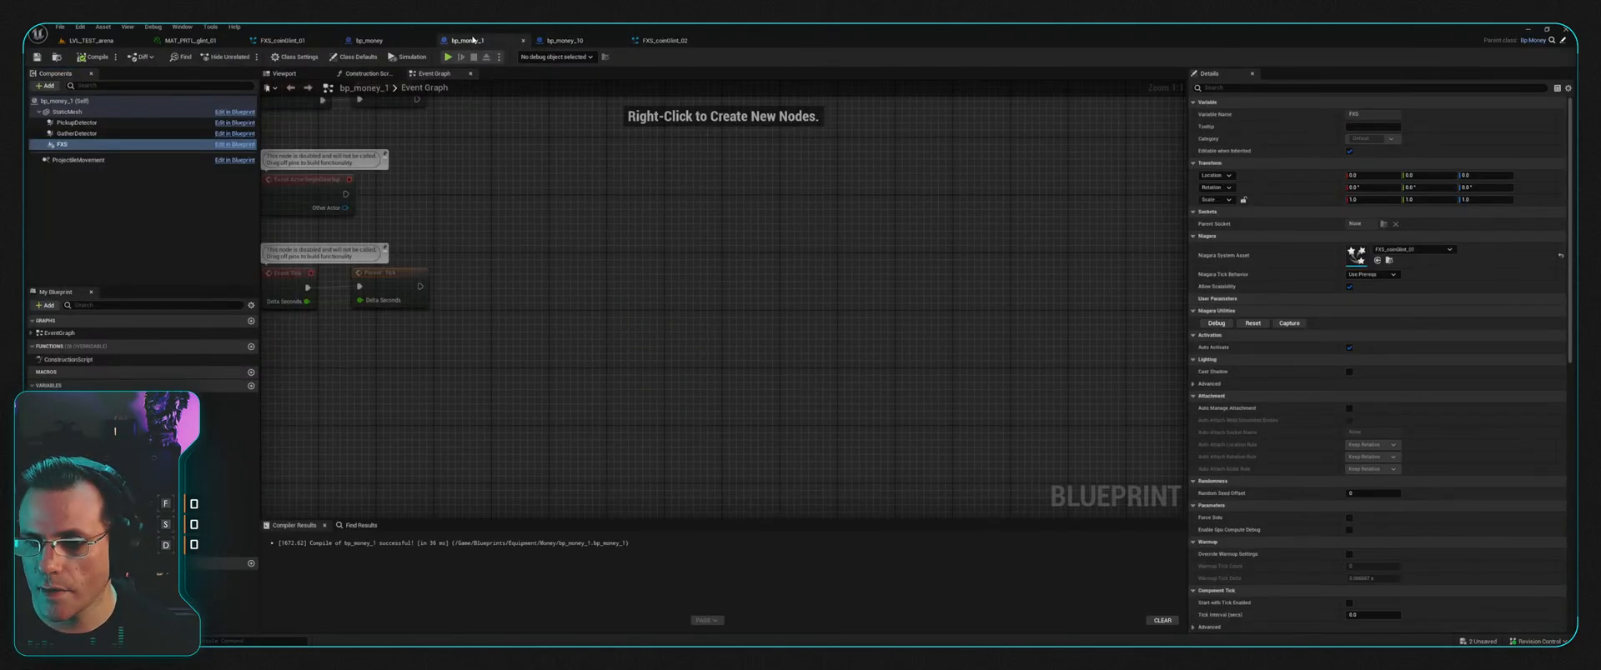
click(562, 40)
Step: Open the bp_money_100 blueprint from the Money folder and place it directly after bp_money_10 among the open assets
key(ctrl+space)
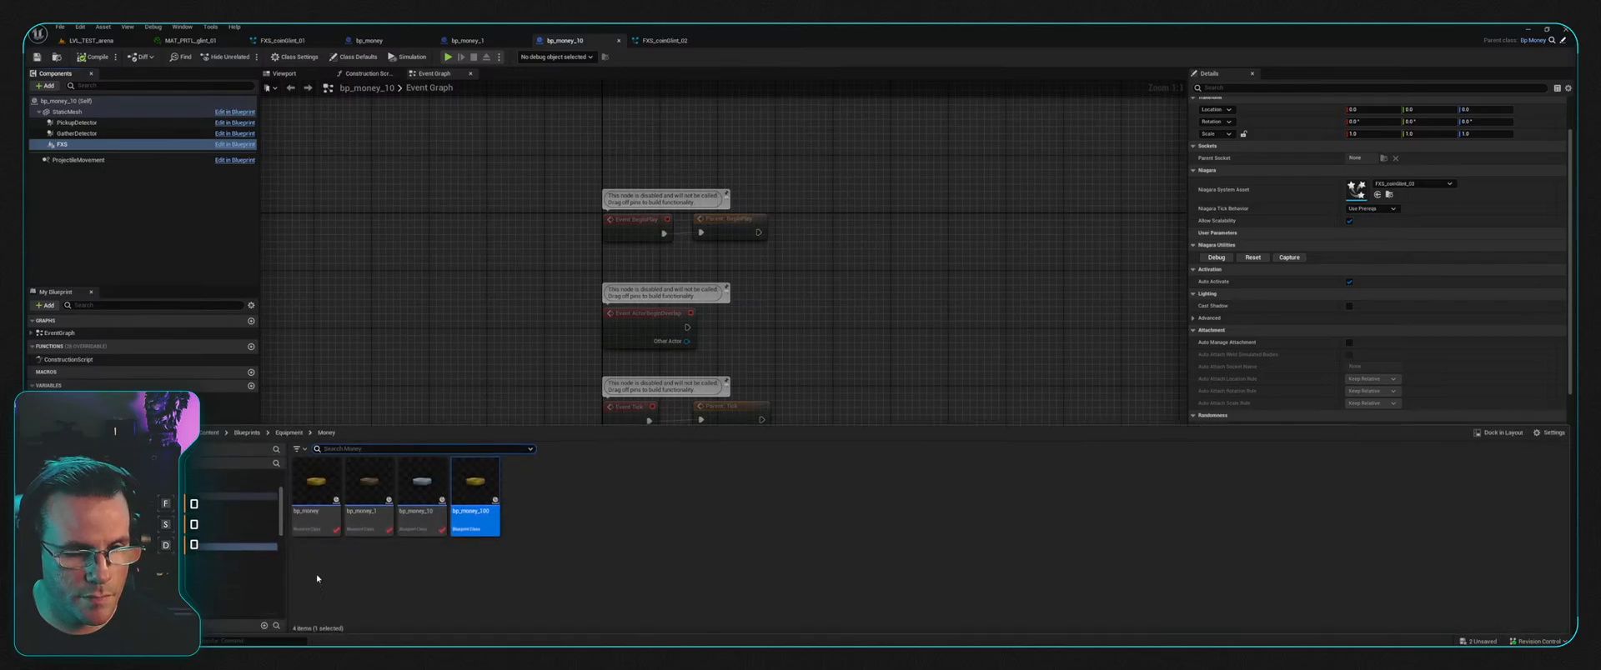
click(420, 500)
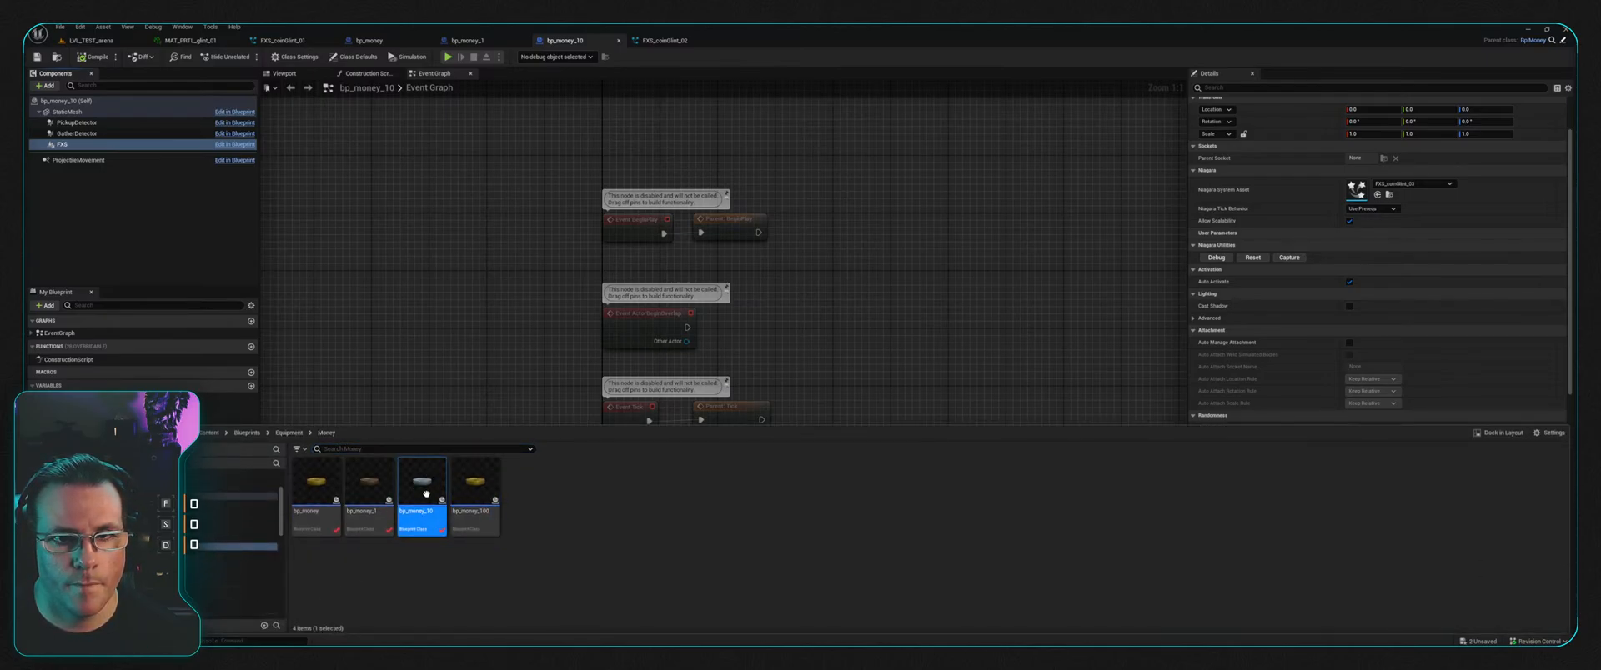
click(622, 521)
double_click(475, 492)
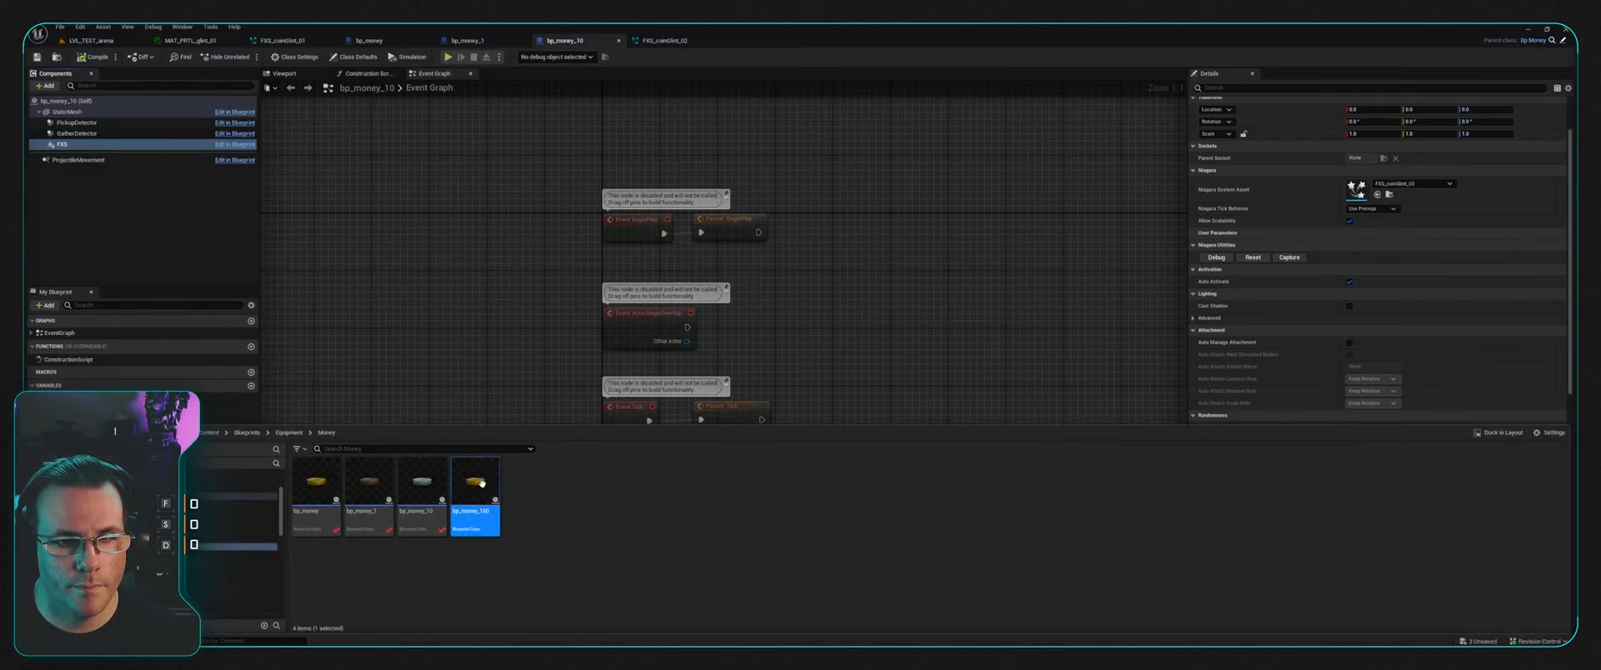
drag(755, 40, 660, 40)
click(564, 40)
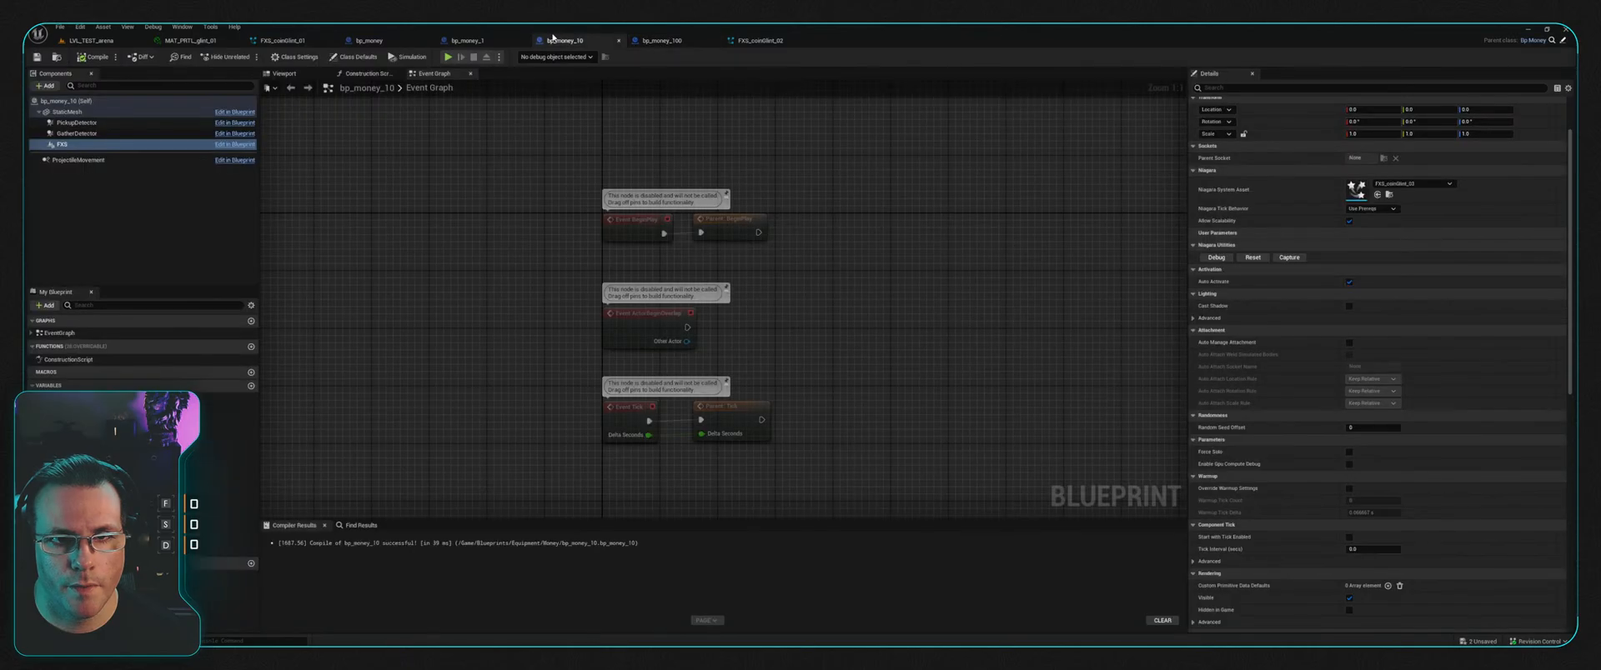
click(658, 40)
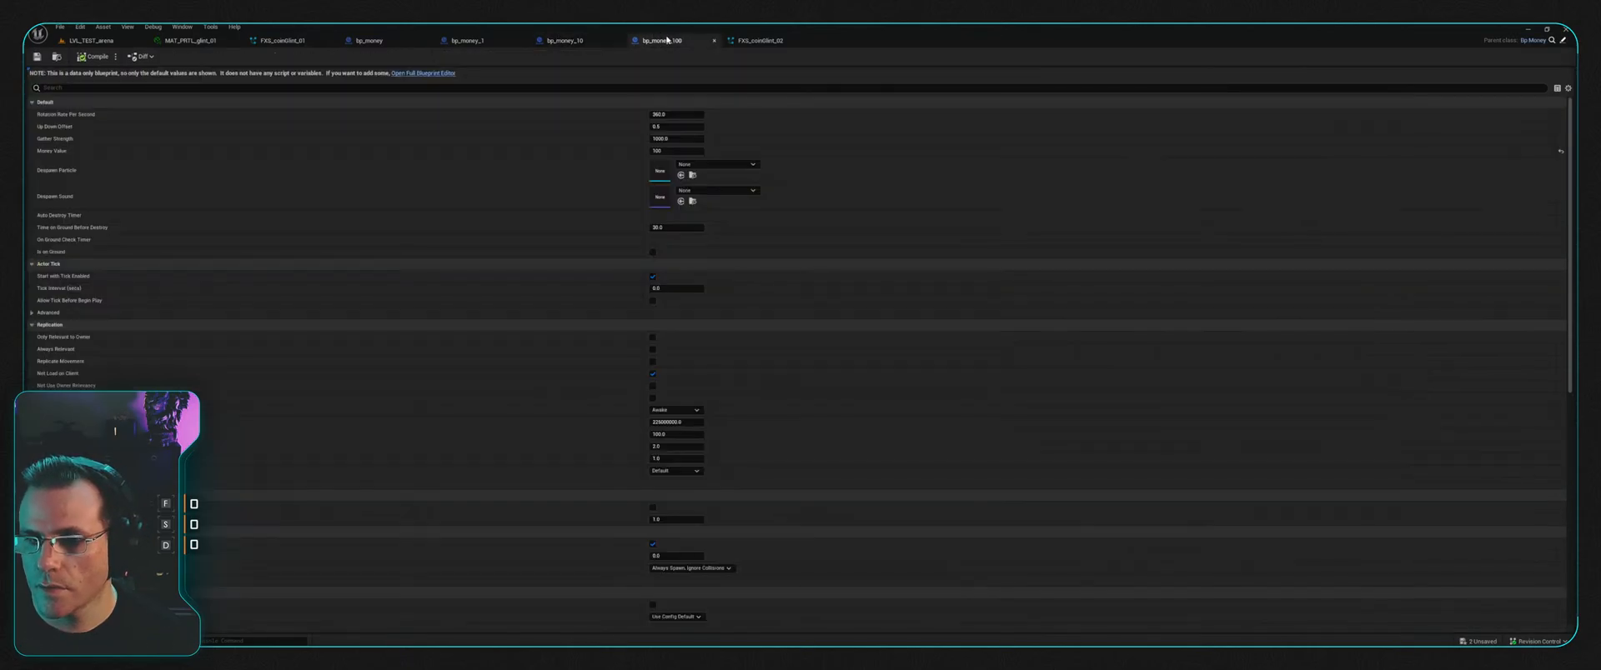
Step: Recompile bp_money_10, then open bp_money_100 in the full blueprint editor and check its FXS component's Niagara System Asset
click(564, 40)
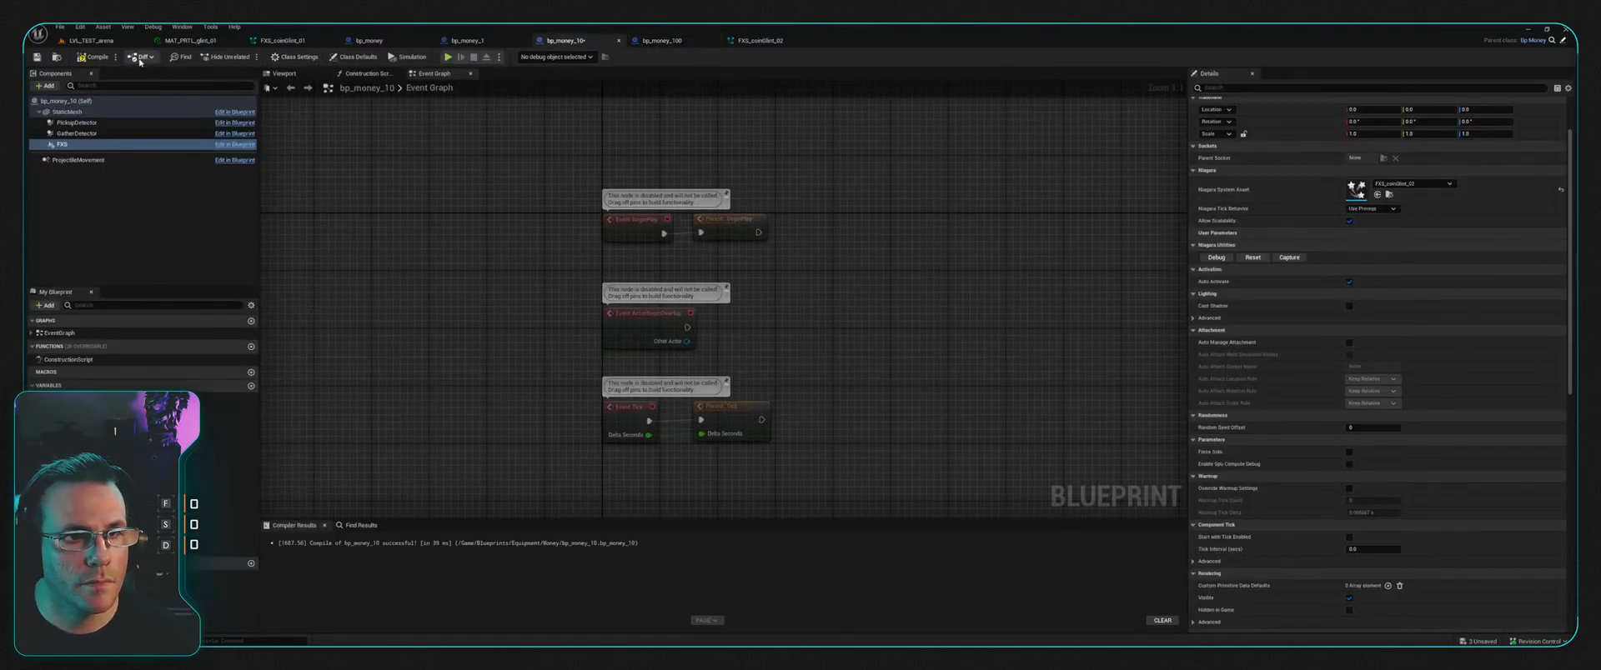
click(94, 56)
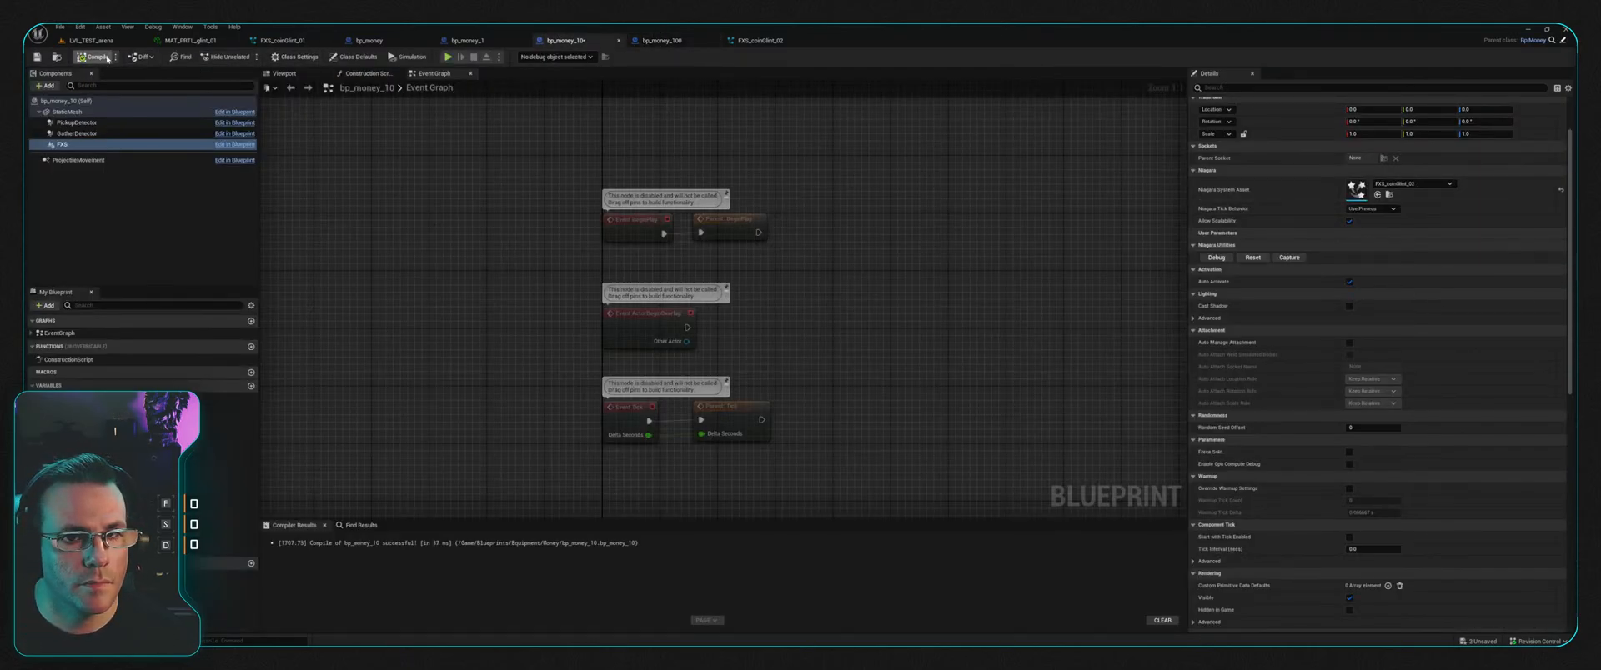
click(637, 42)
click(422, 80)
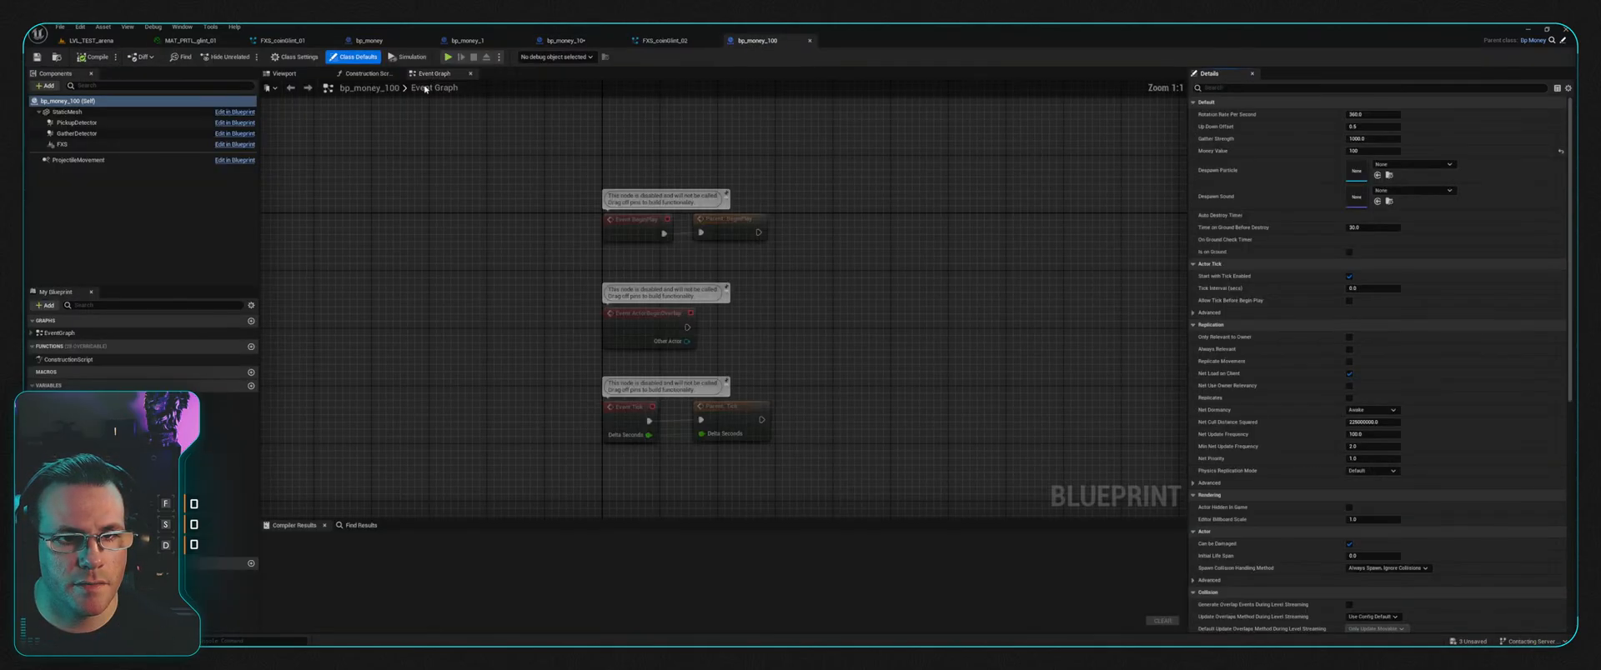
click(62, 144)
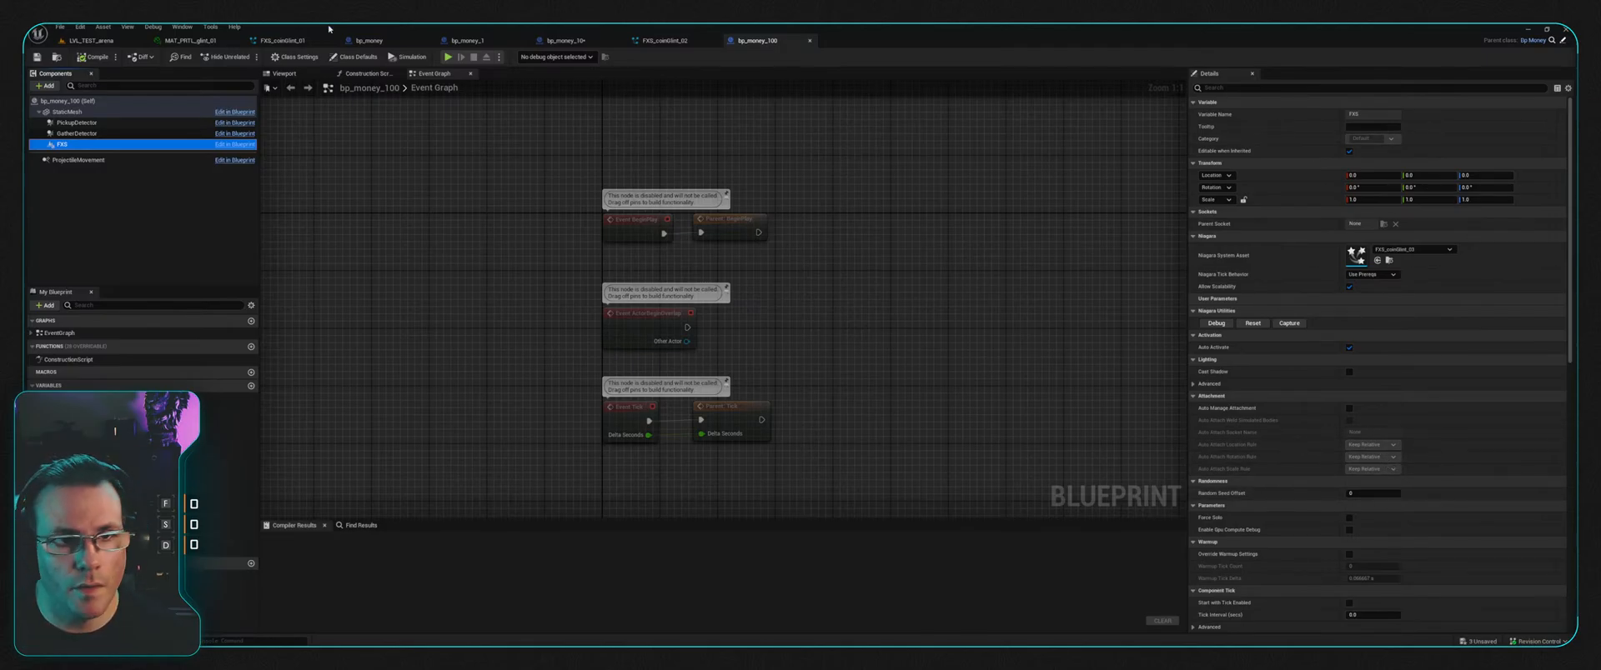
Step: Save the bp_money_10 blueprint and return to the LVL_TEST_arena level
click(544, 42)
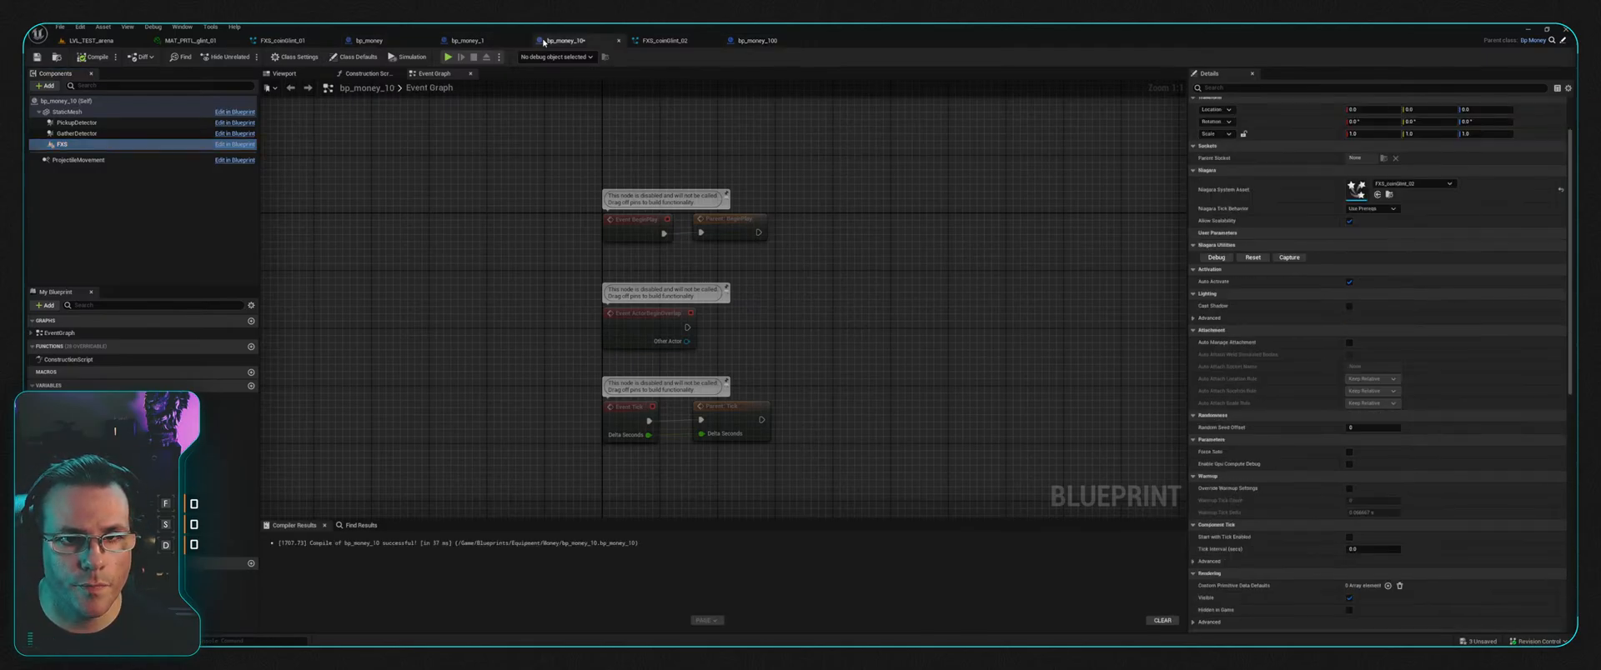
click(36, 58)
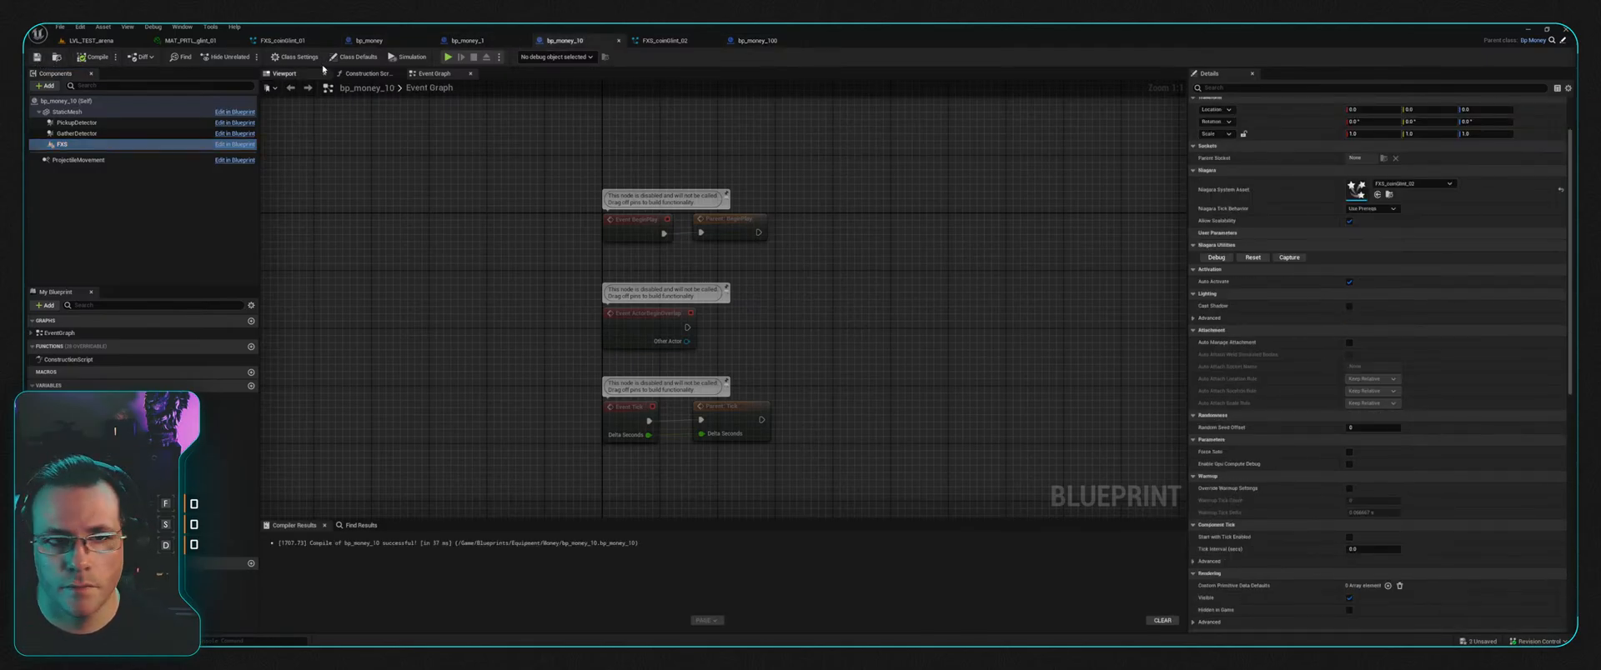
click(494, 43)
click(369, 40)
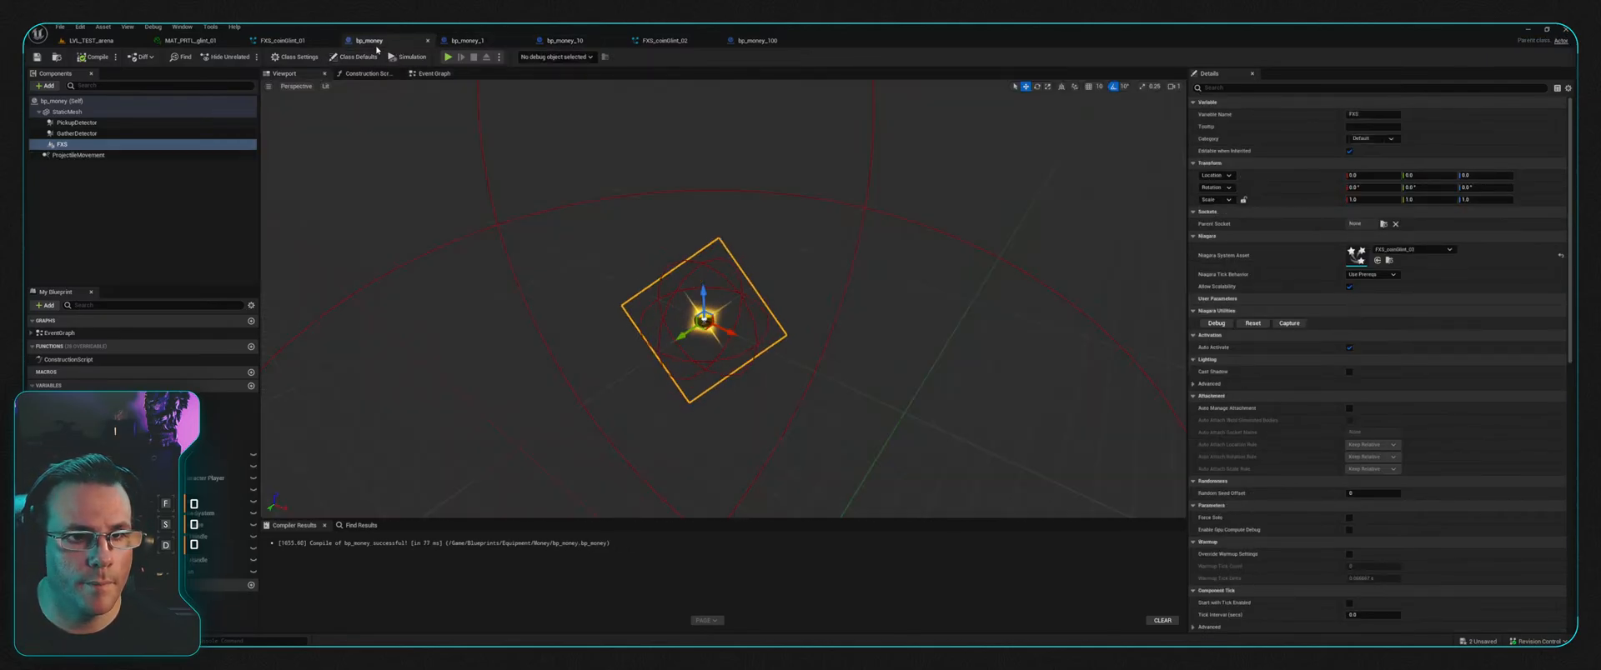
click(282, 40)
click(192, 40)
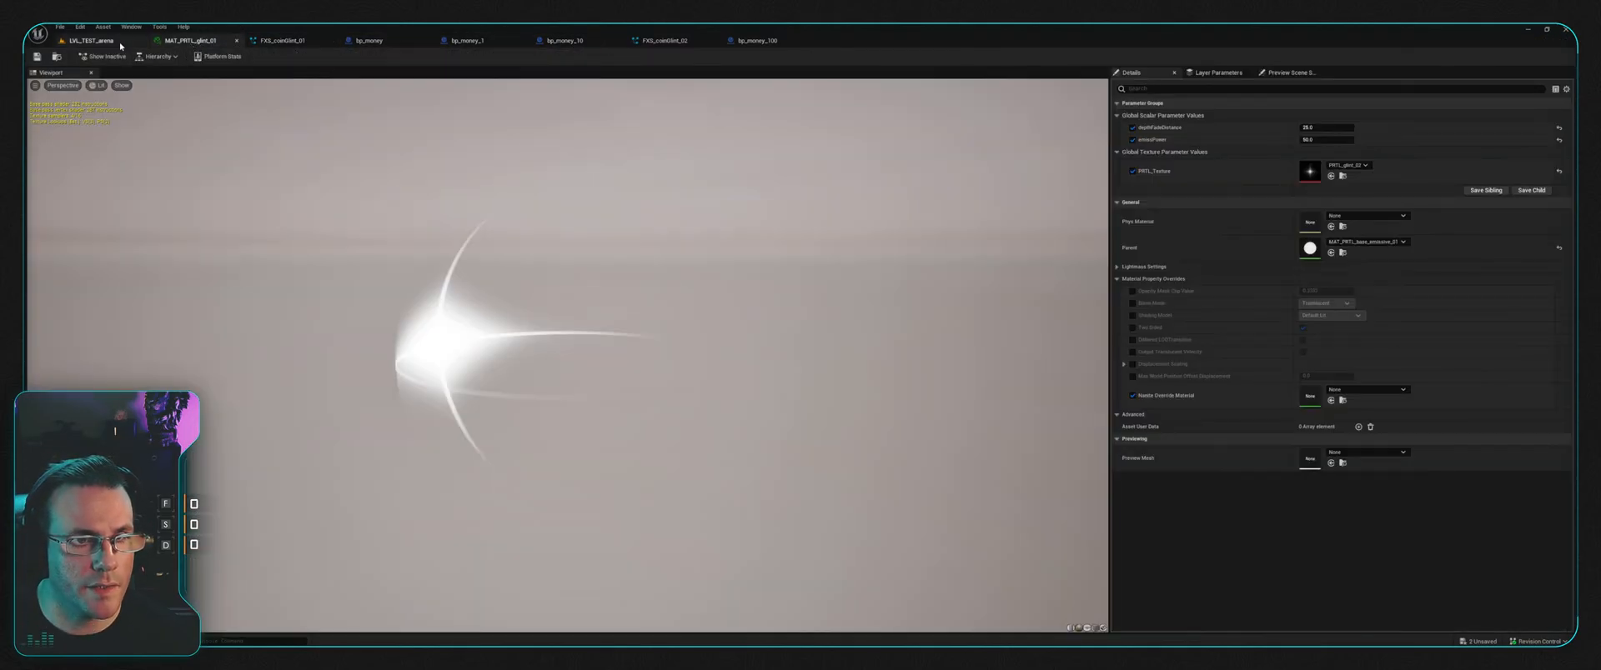
click(94, 40)
Step: Select the bp_simpleMoneySpawner actor near the fenced pen and run a brief play test of the arena level
right_drag(706, 307, 589, 355)
click(705, 307)
right_drag(751, 375, 737, 374)
right_drag(863, 334, 869, 337)
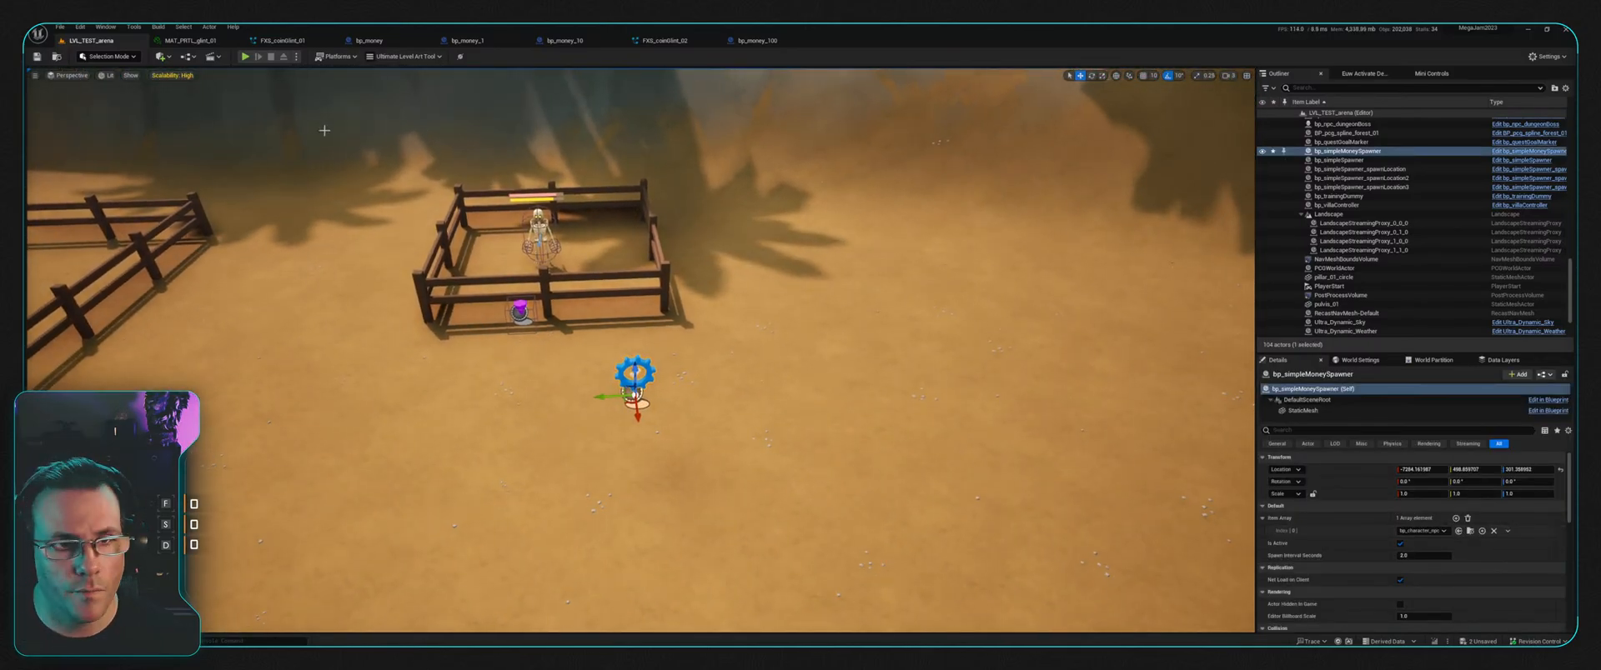
click(246, 56)
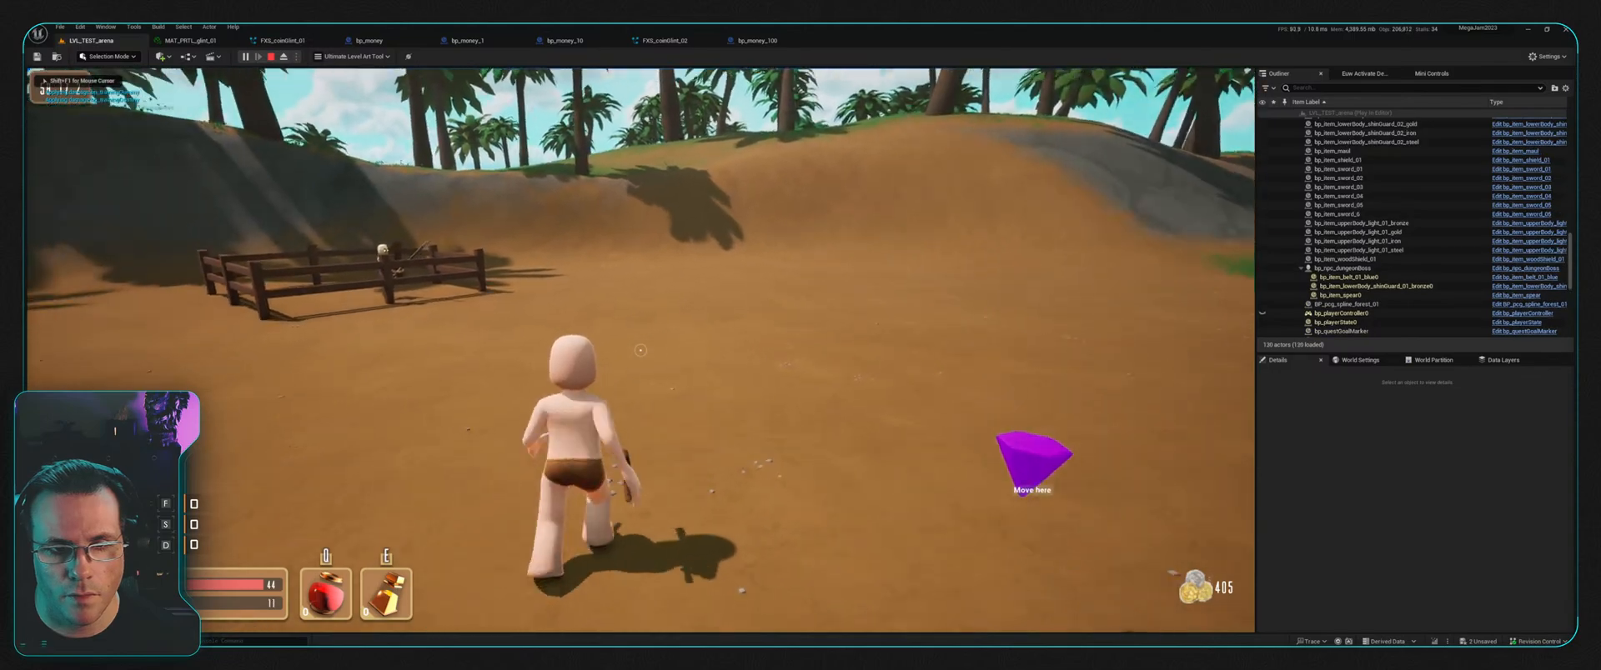
key(Escape)
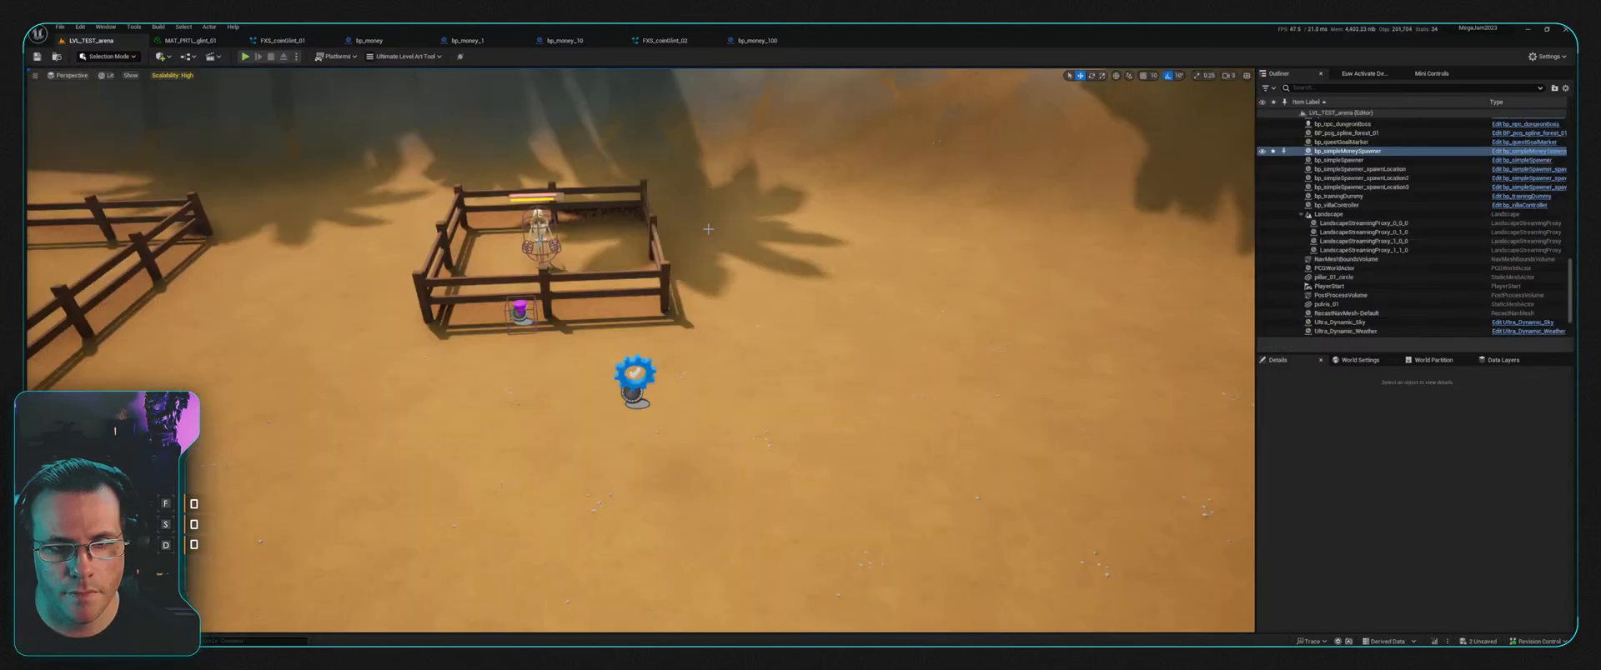
Step: Delete the bp_simpleMoneySpawner actor from the arena level, including a trial duplicate of it
key(f)
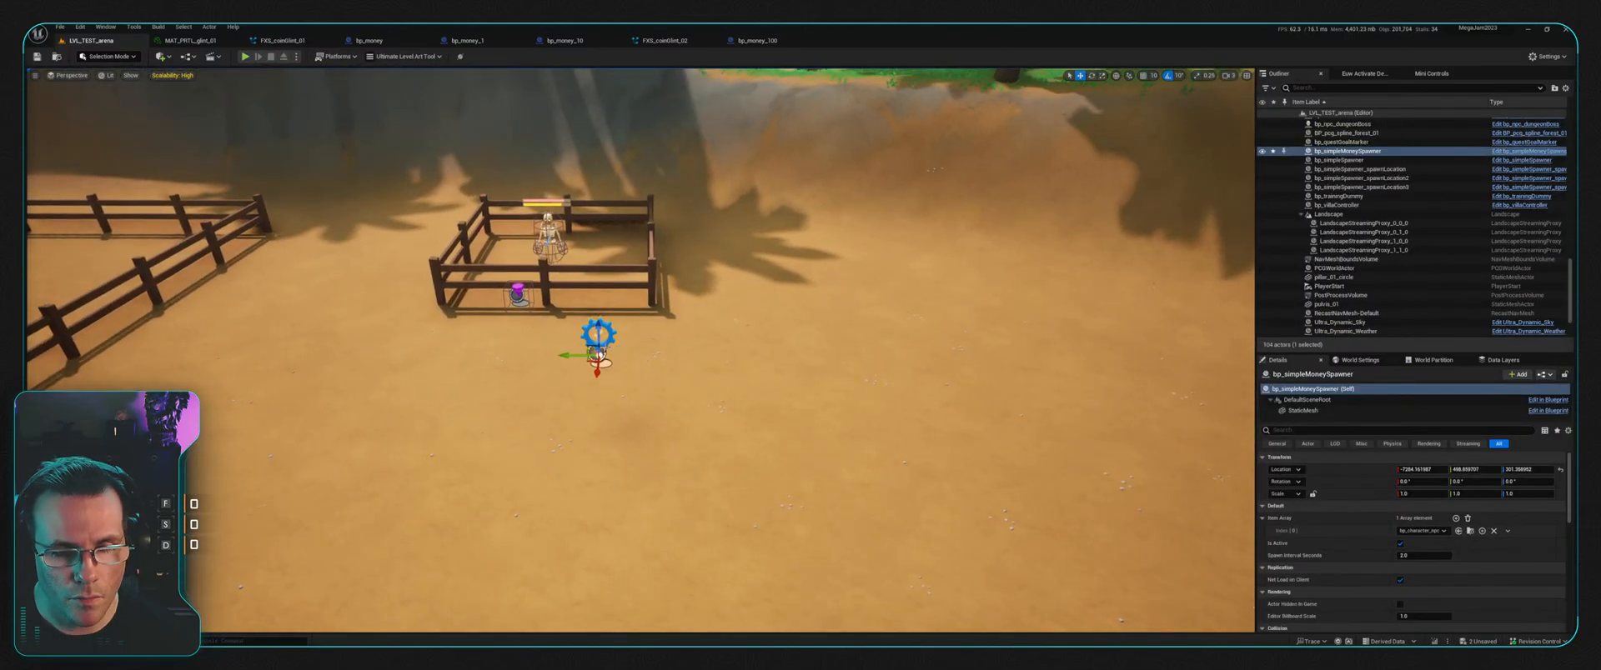
key(ctrl+d)
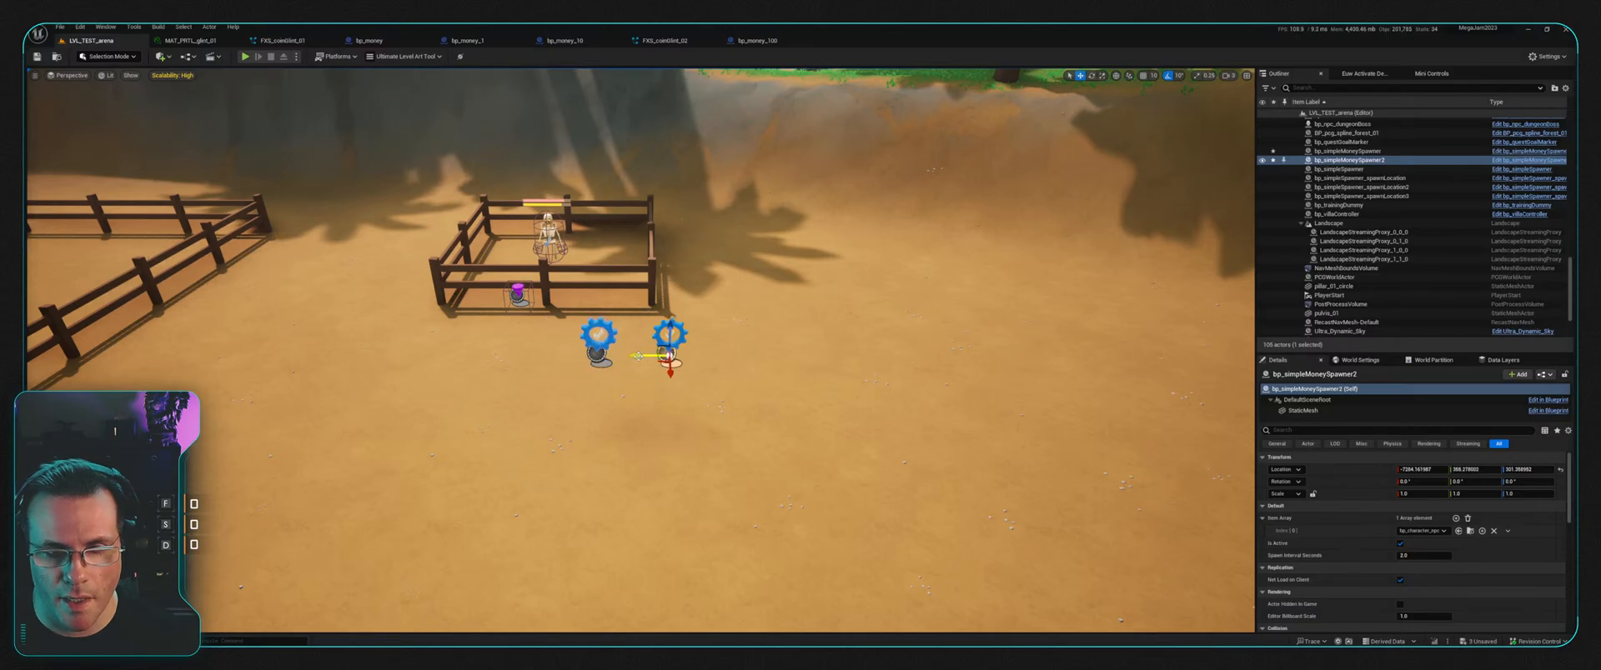
key(Delete)
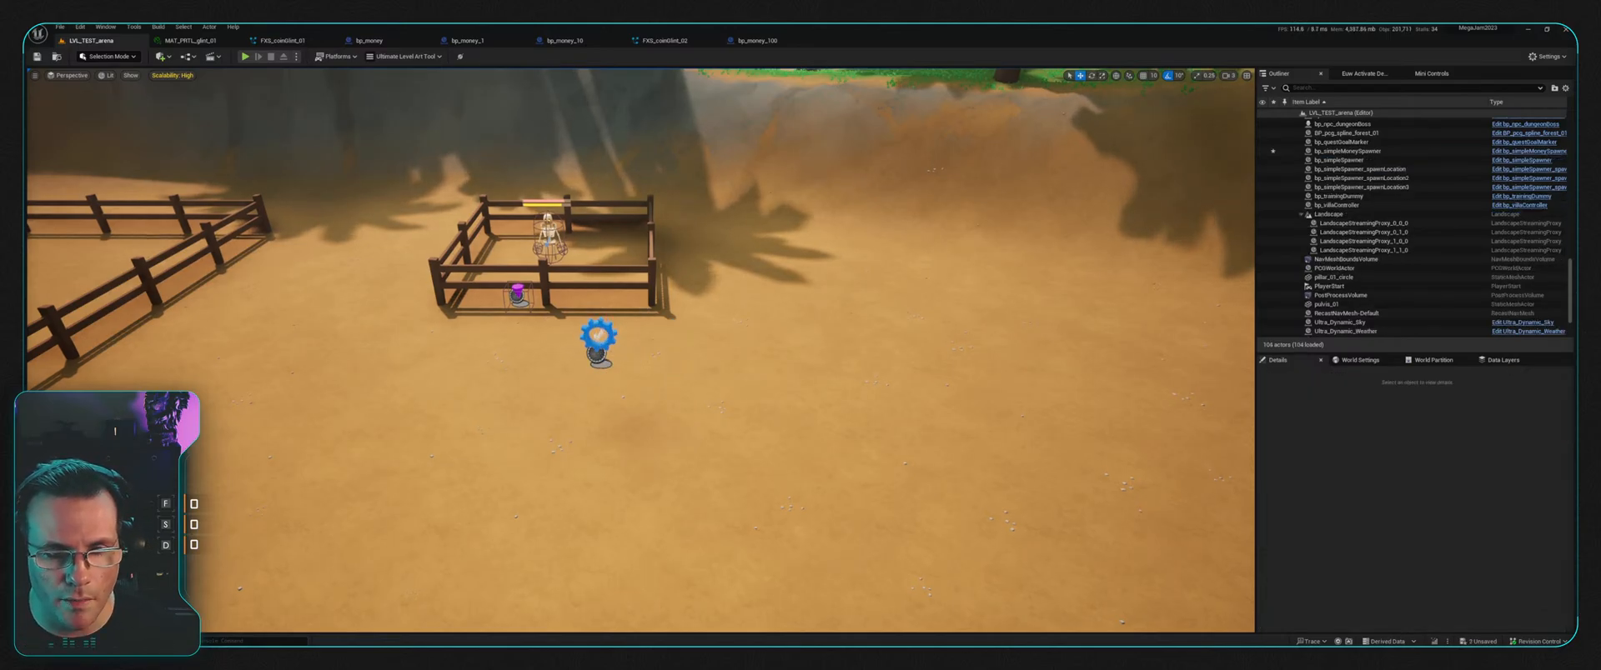
click(597, 344)
key(Delete)
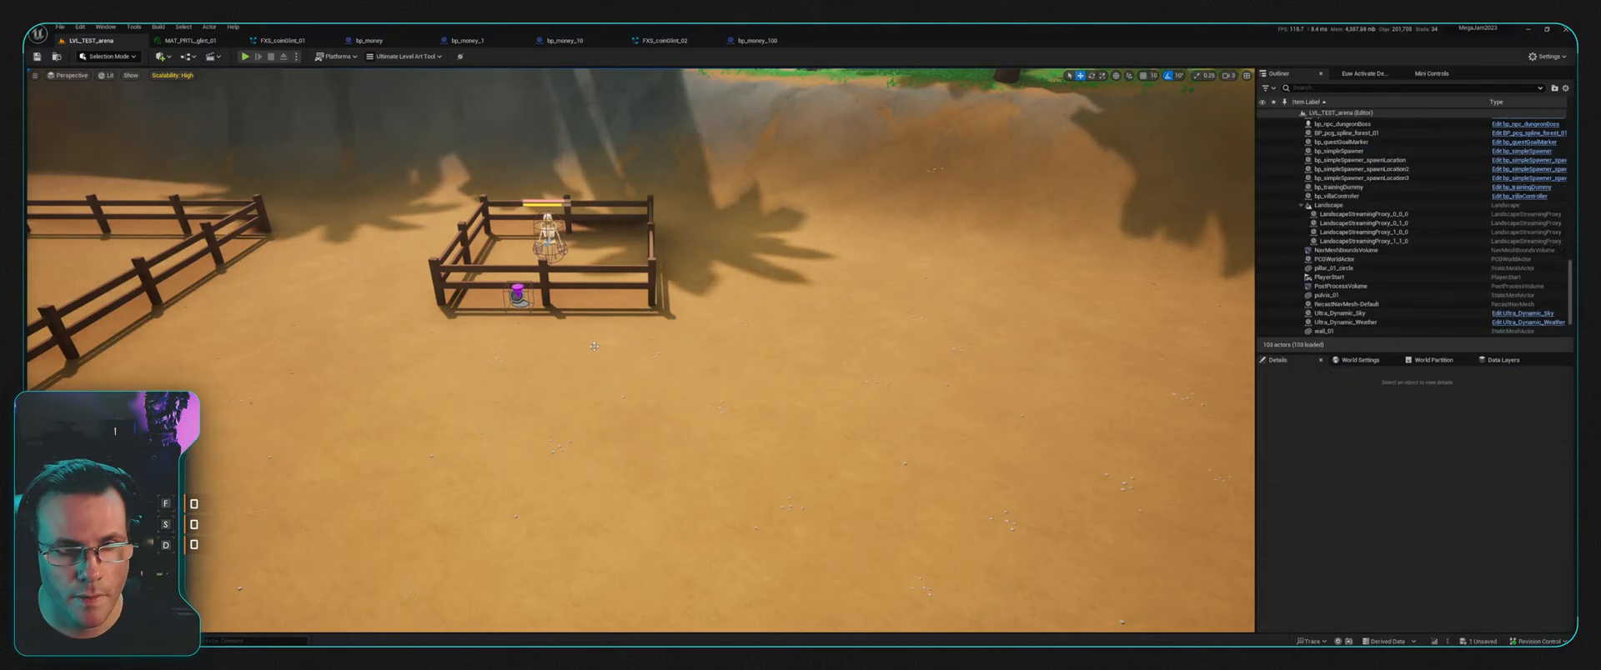
Step: Start a play test of the arena level, pick up the glowing blue sword, and run to the displayed armour
click(244, 57)
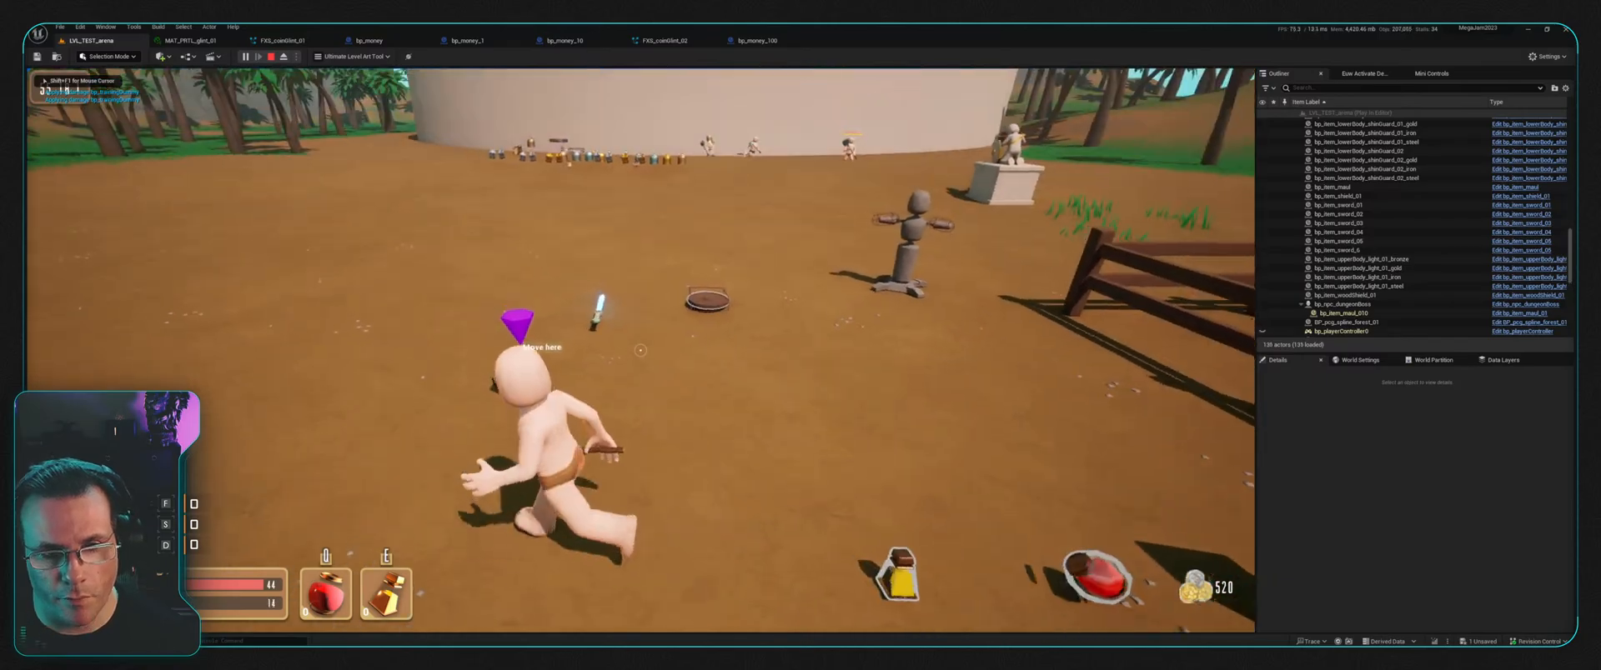
key(w)
key(f)
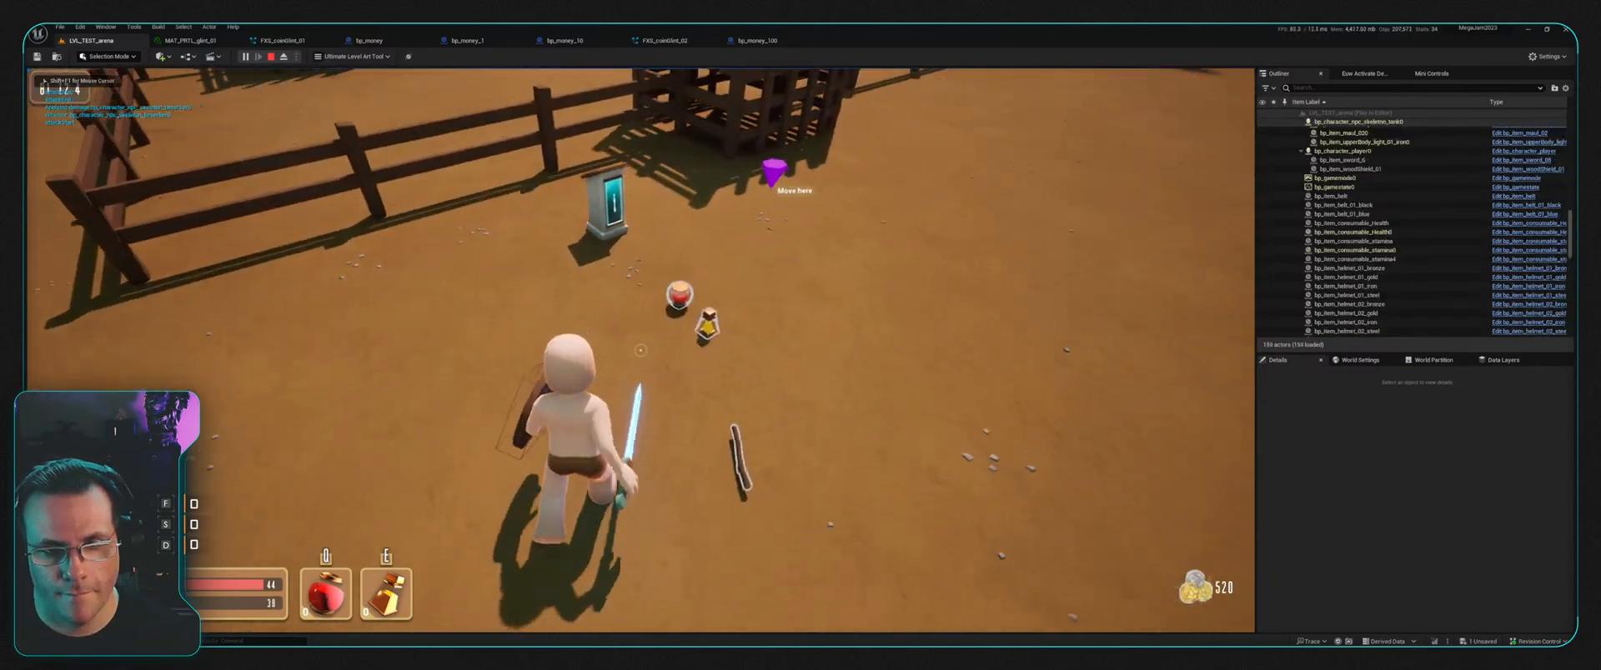
key(f)
key(w)
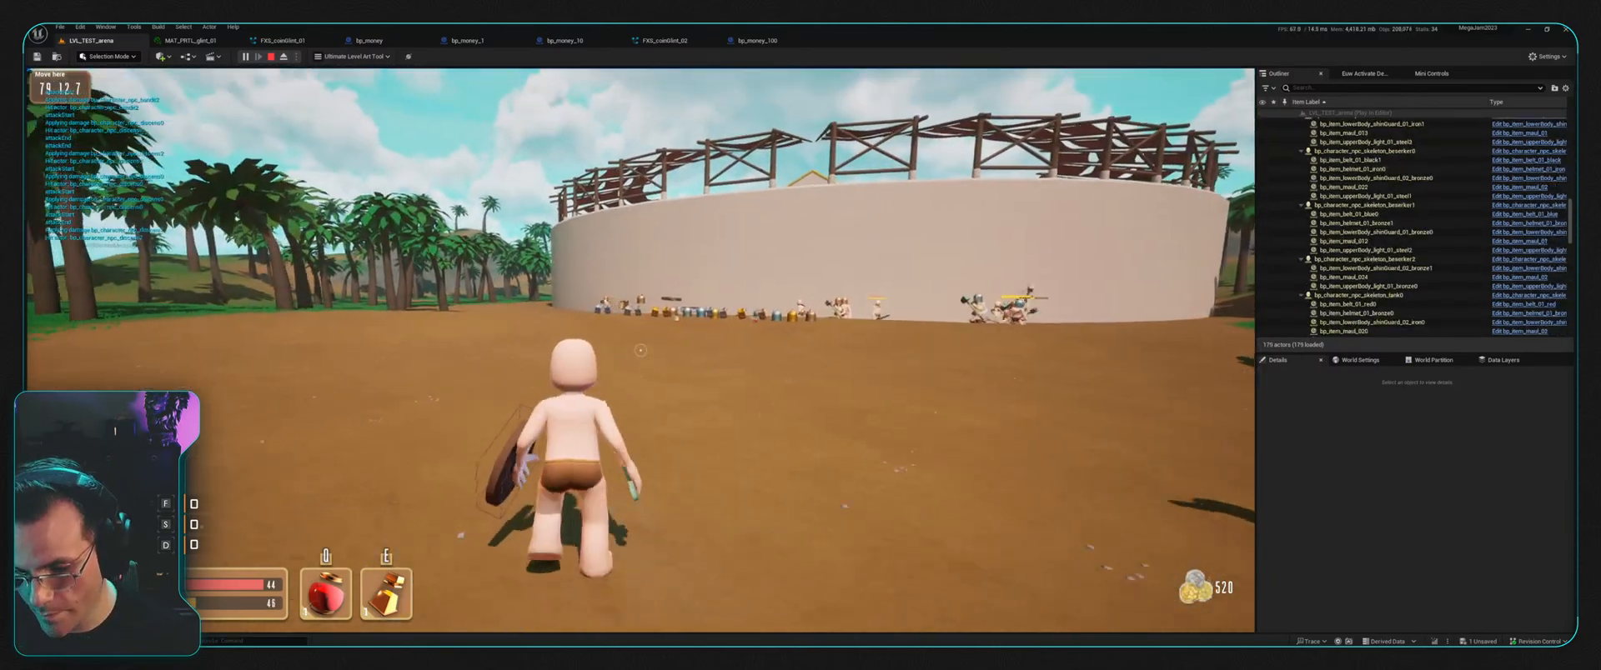
key(w)
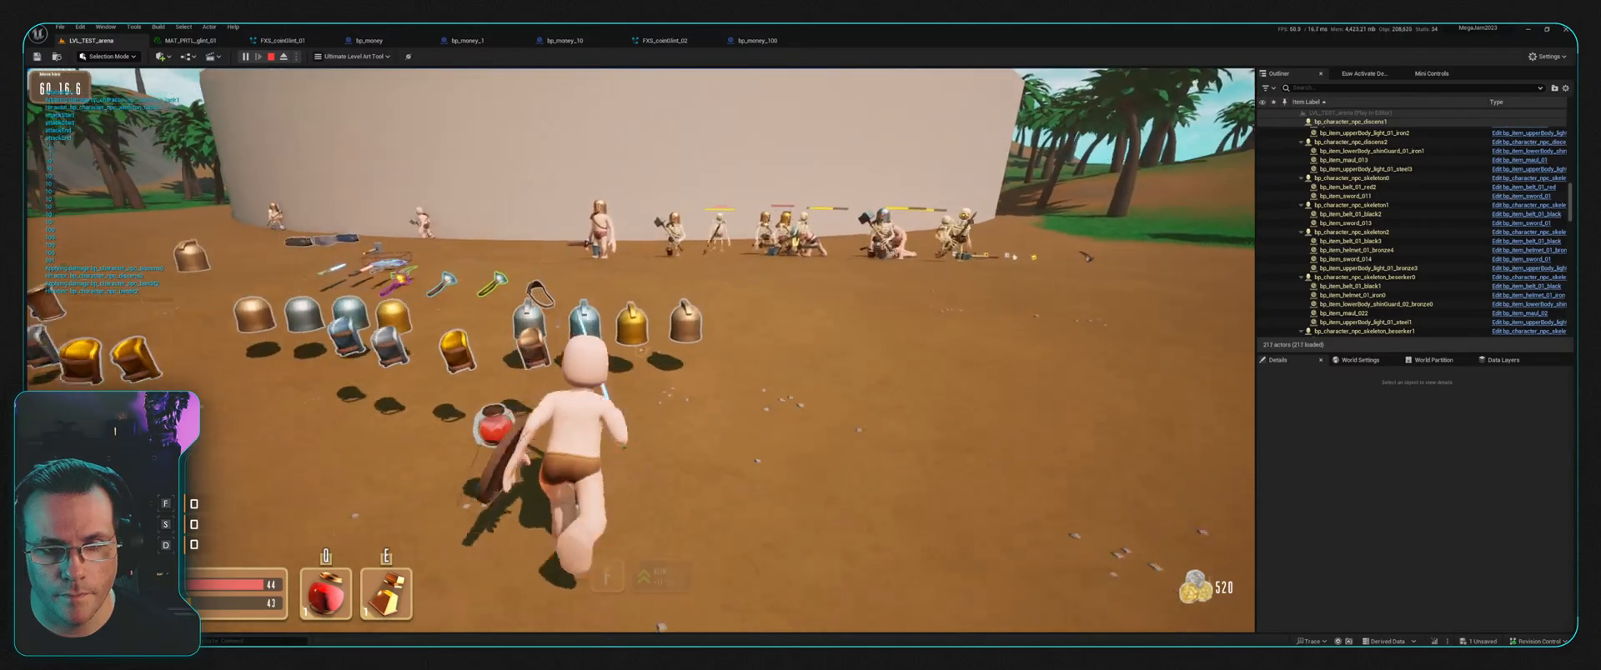
Step: Equip the character with the gold helmet and other armour pieces from the items displayed near the arena wall
key(f)
key(a)
key(f)
key(w)
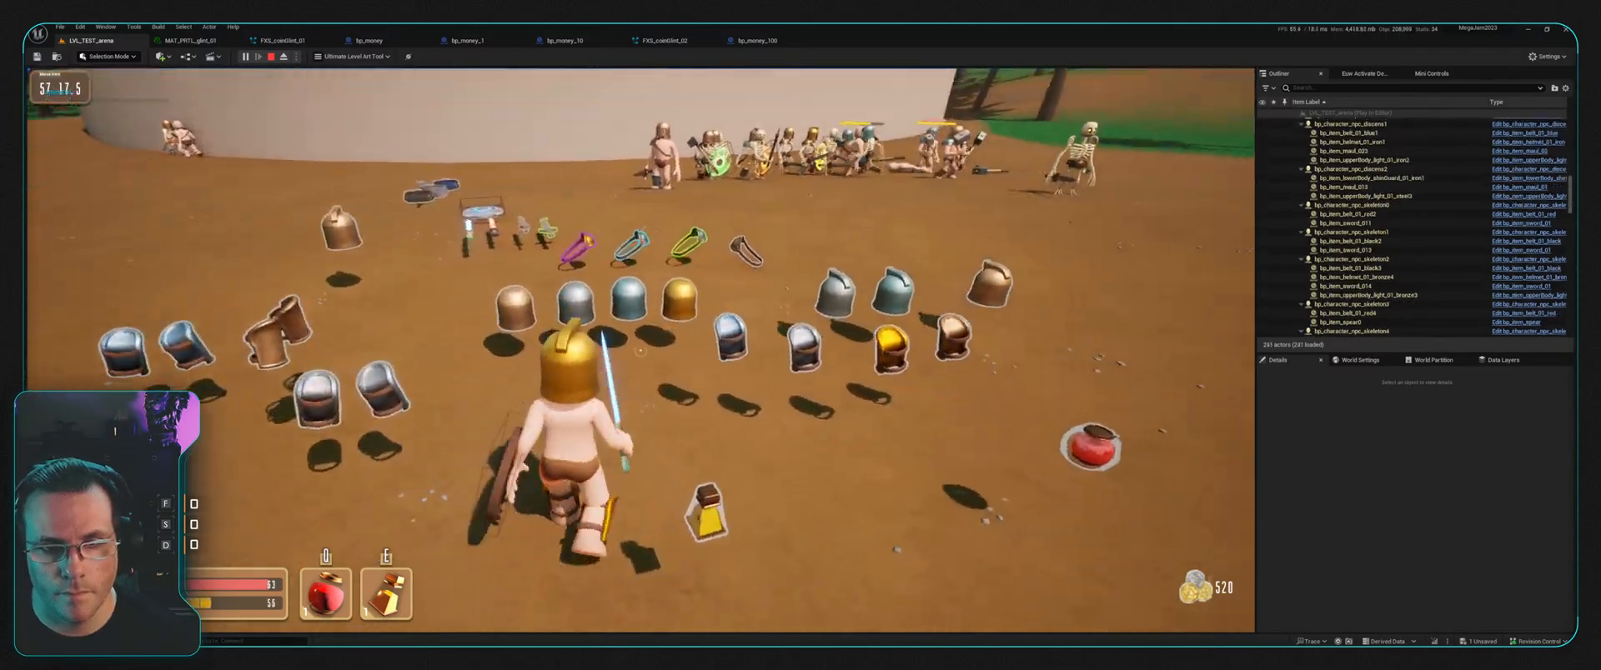
key(w)
key(f)
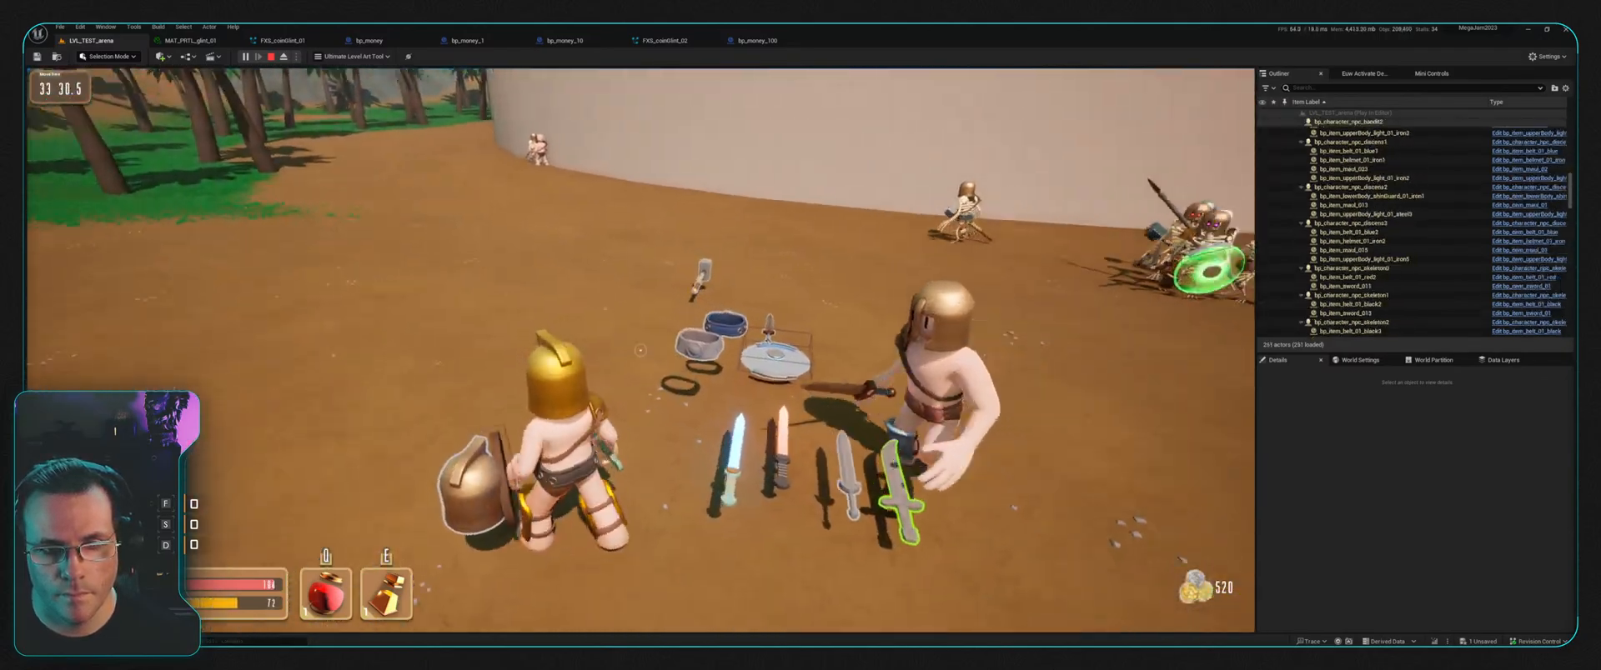
Step: Fight the helmeted bandit with the sword until it drops its coins and gear
key(a)
key(s)
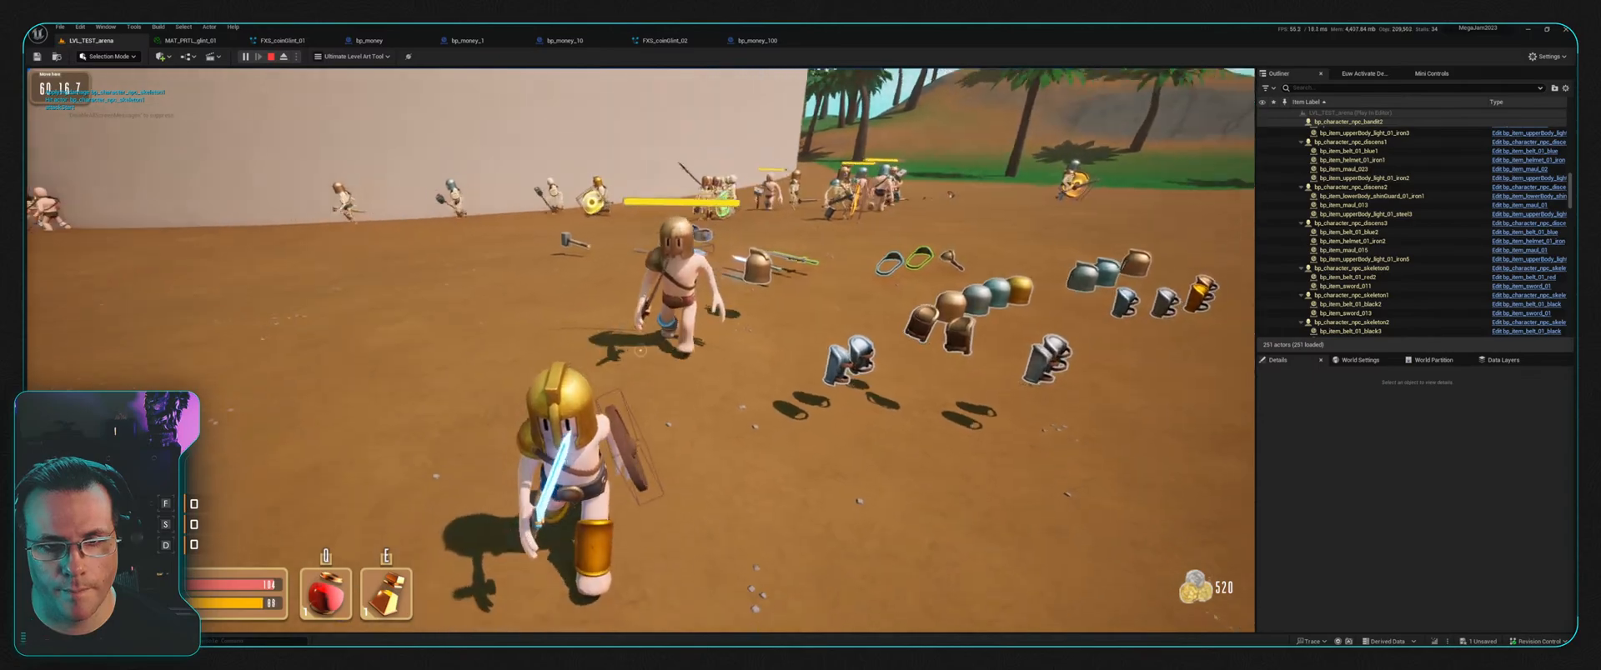
key(w)
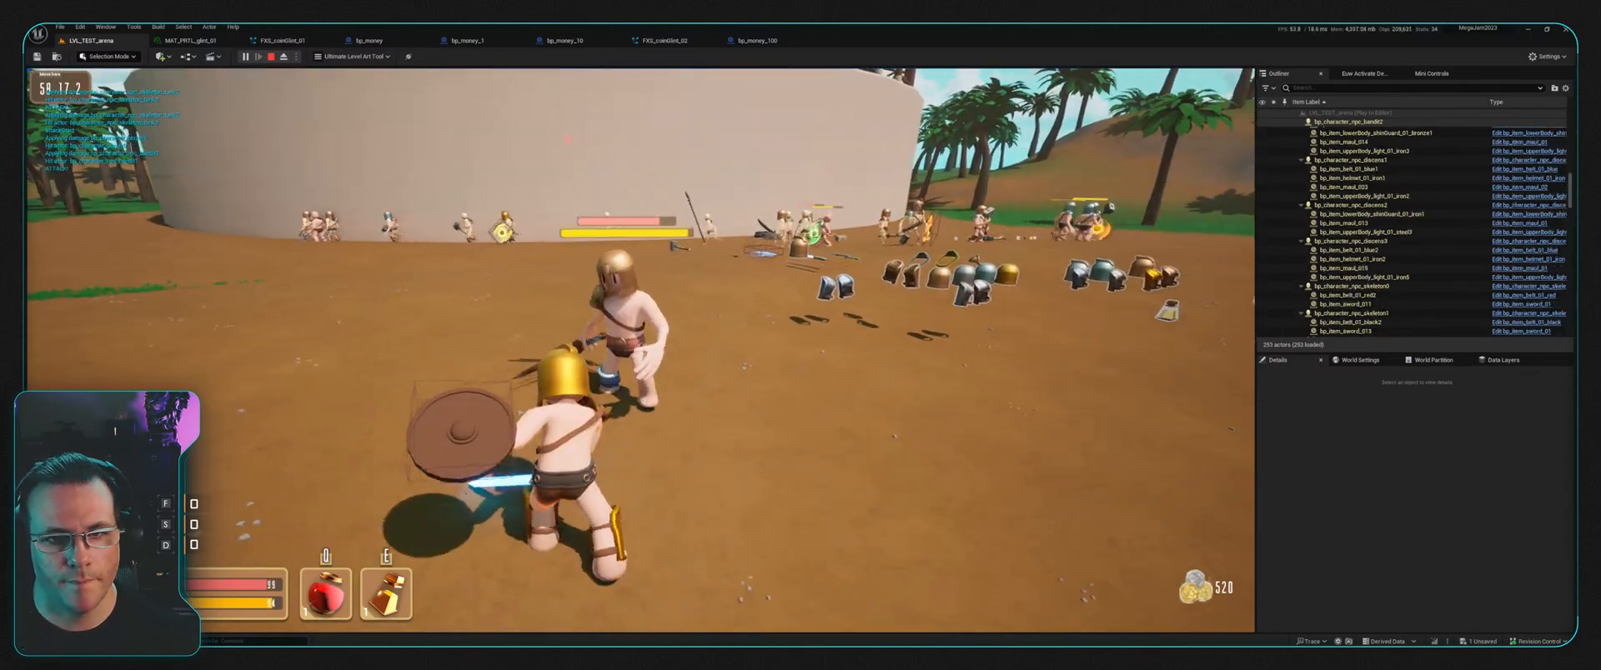
key(s)
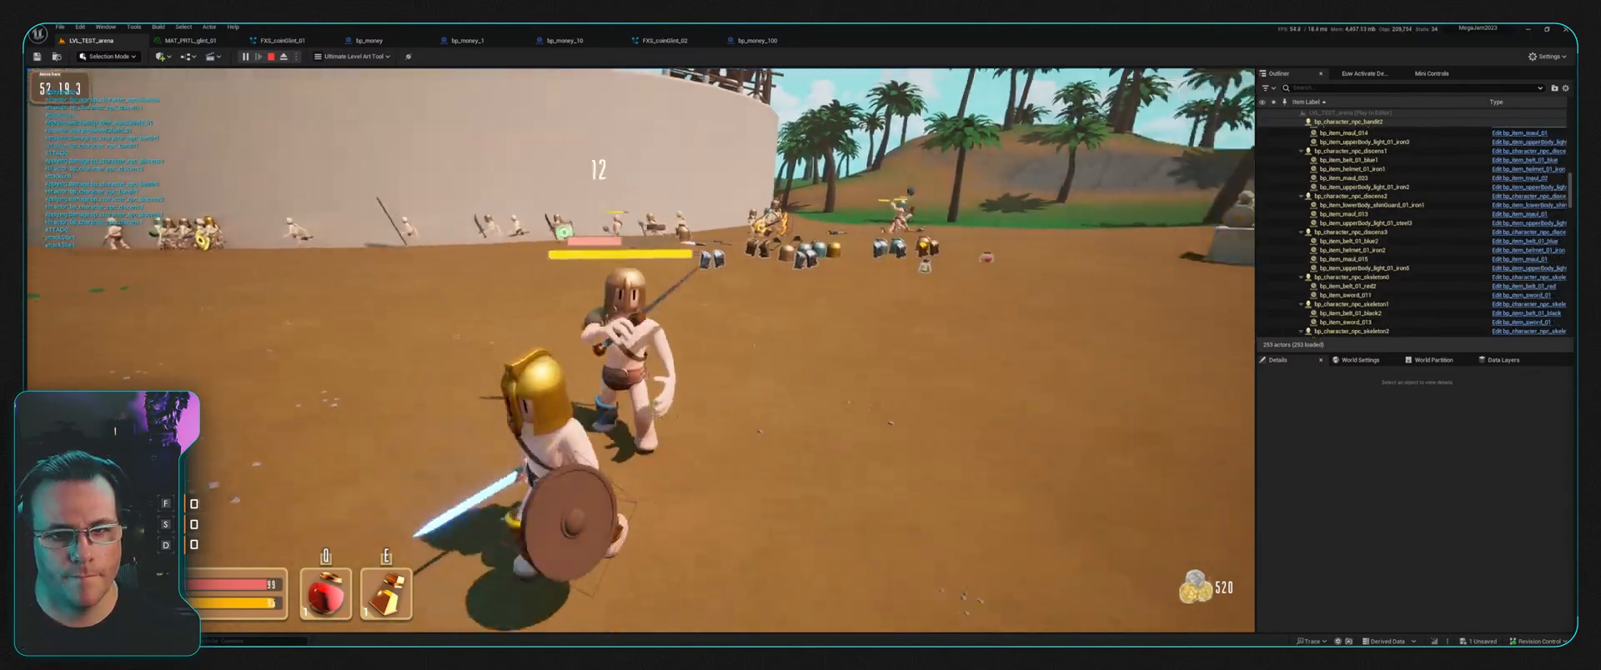
key(s)
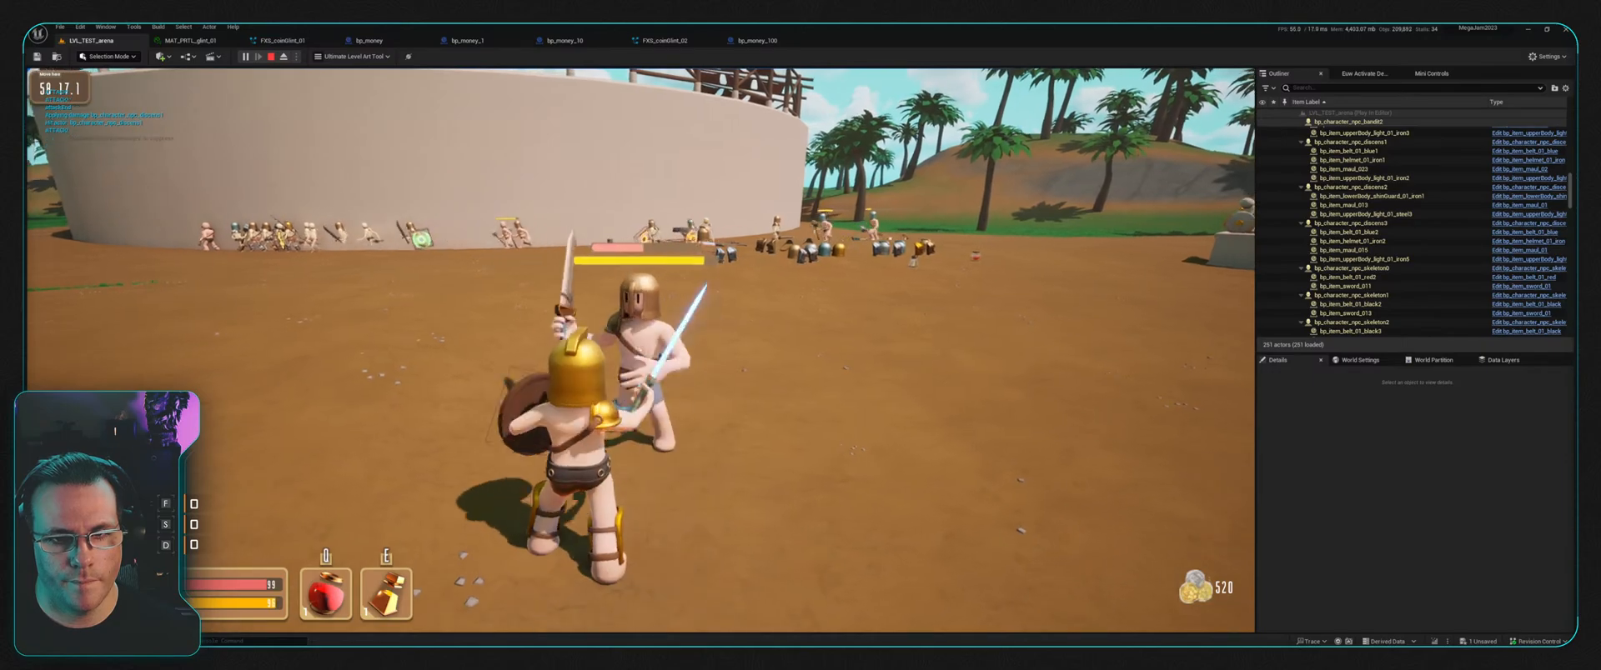
key(w)
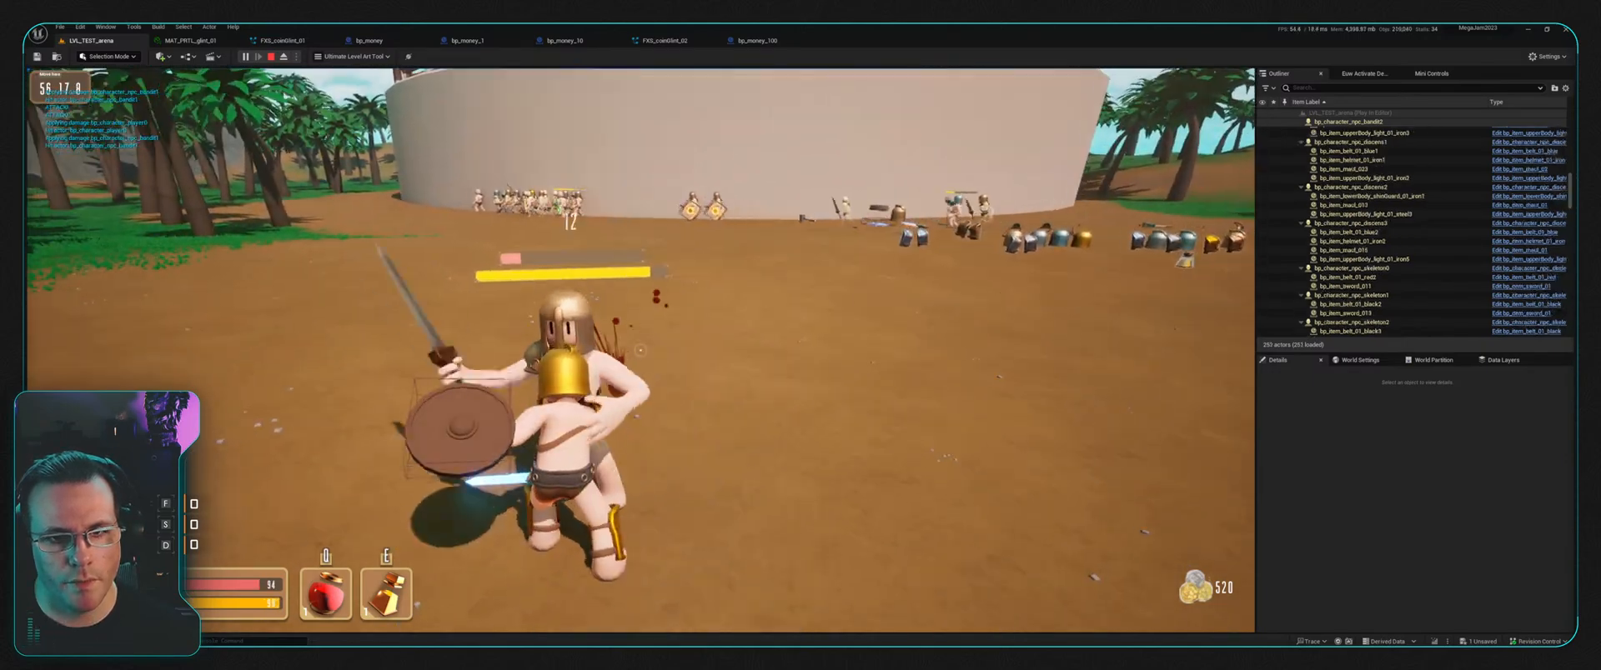
key(s)
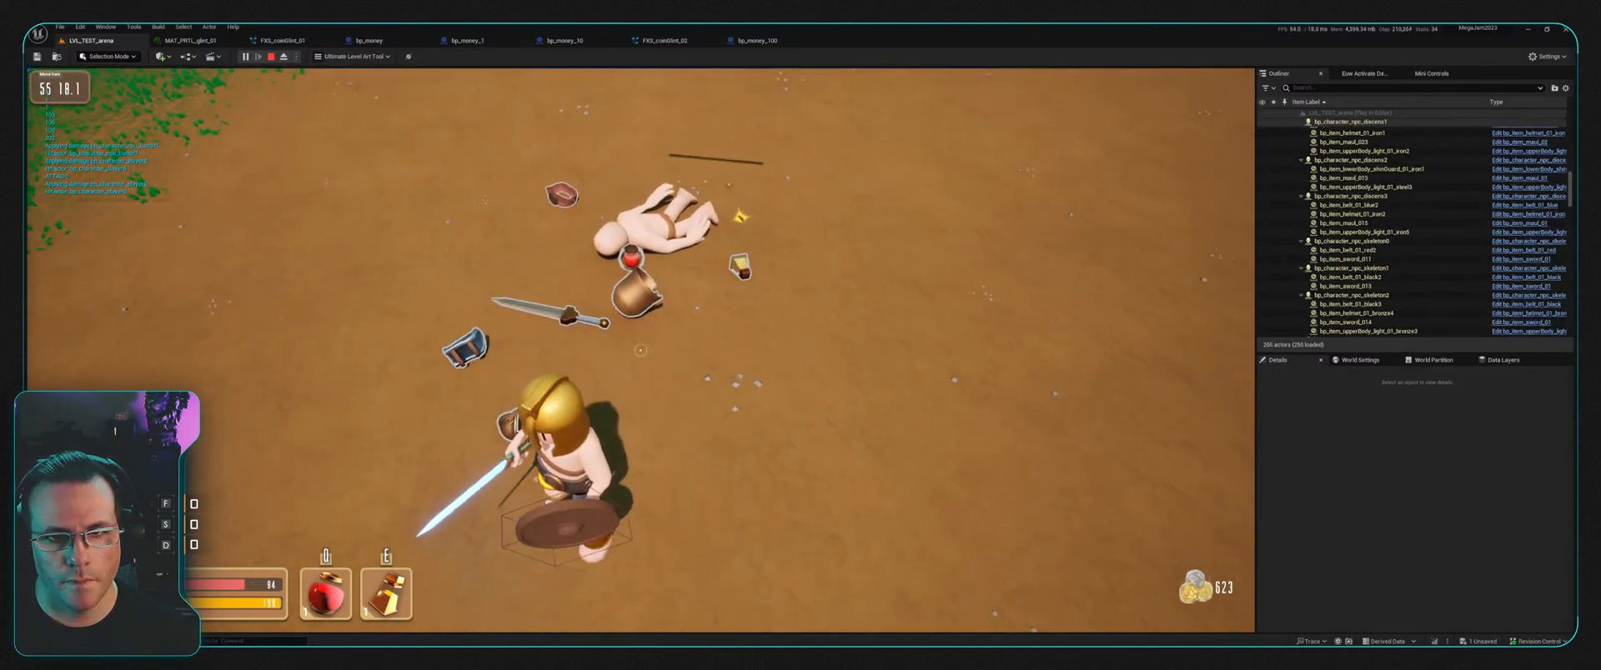
Step: Collect the coins and health potion dropped by the bandit to check the money pickups
key(w)
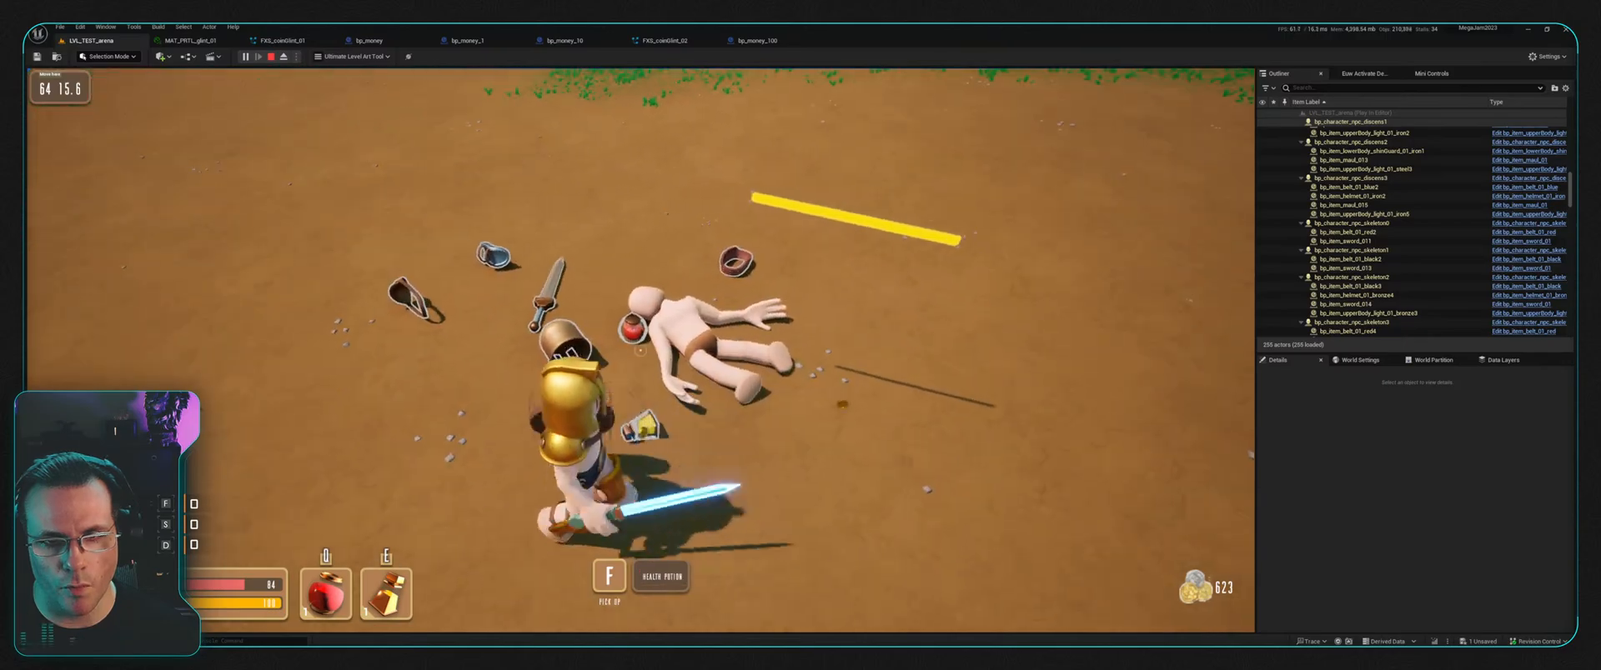
key(f)
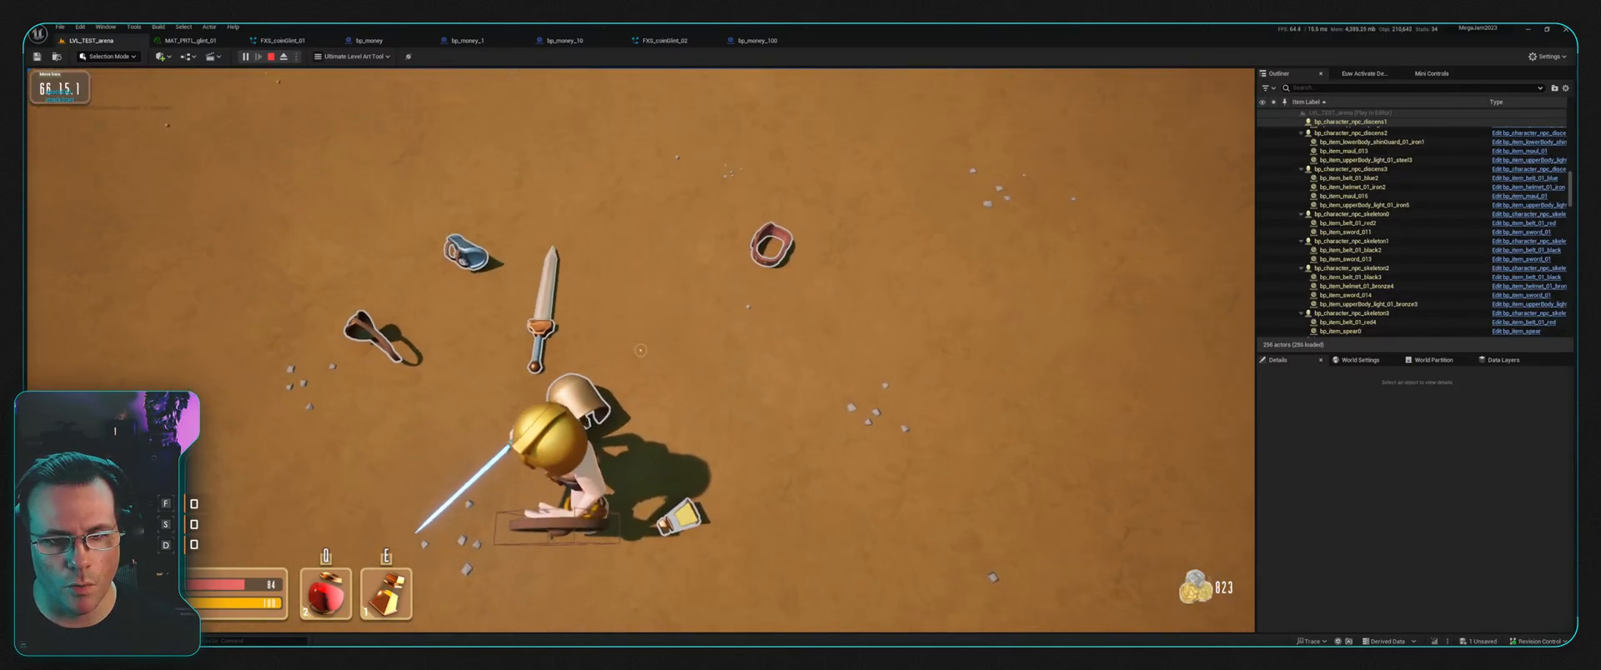
key(f)
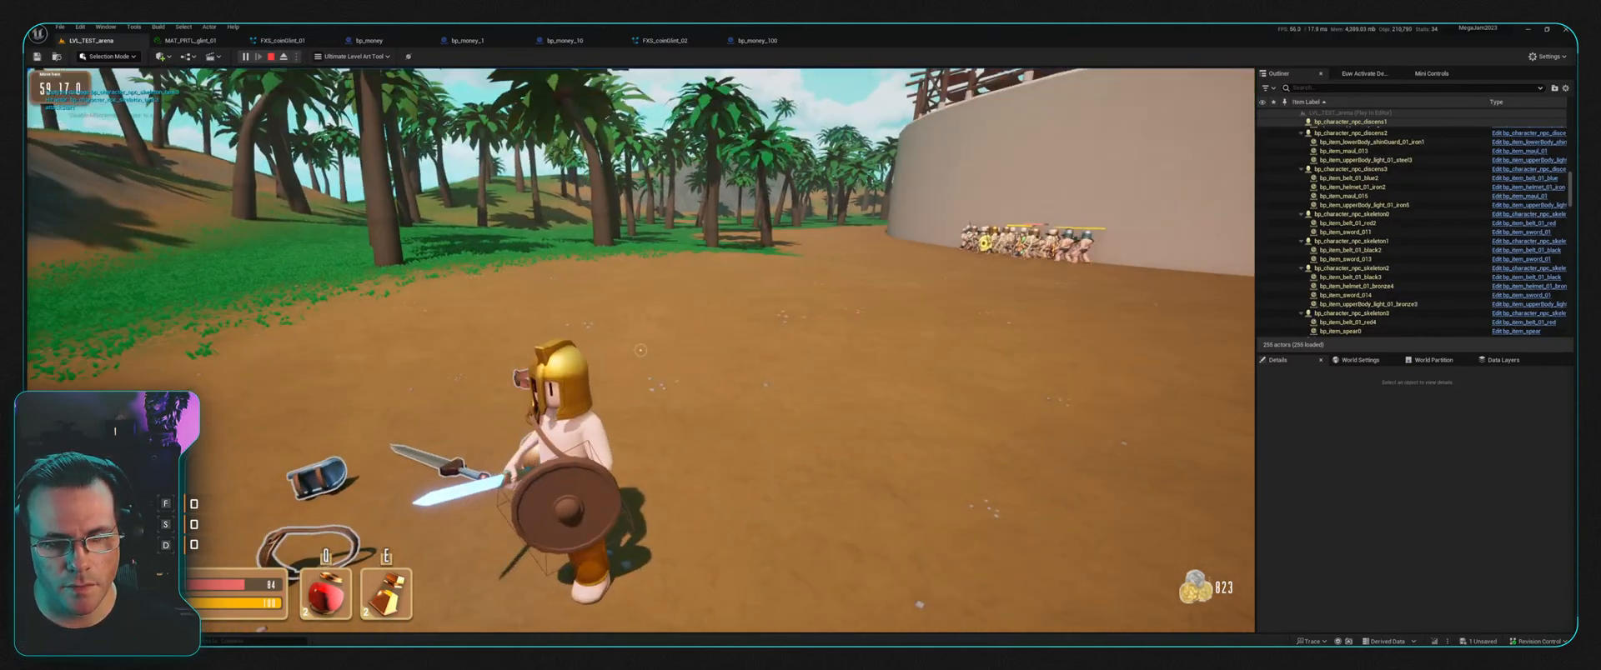
Step: Fight the hammer-wielding skeleton near the arena wall and examine the glint effects on the dropped coins
key(w)
key(w)
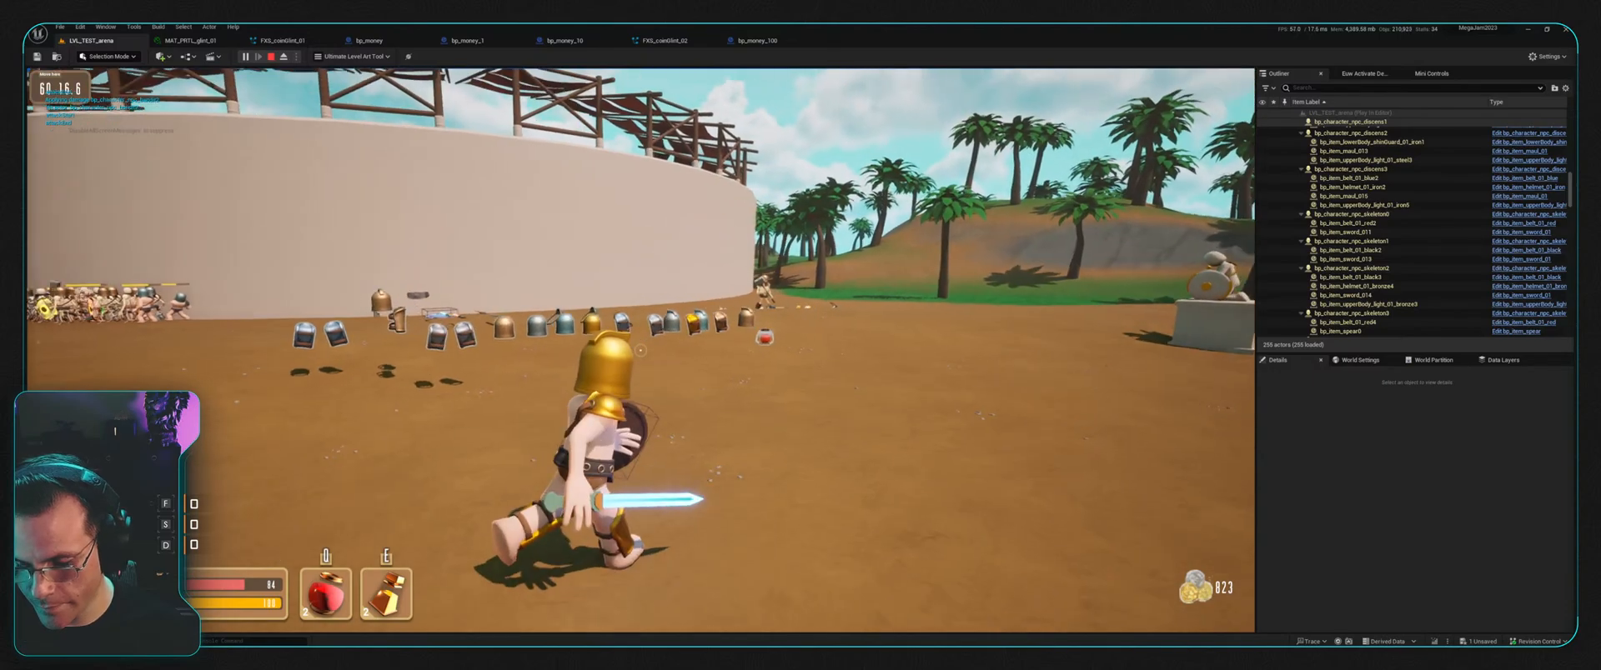
key(w)
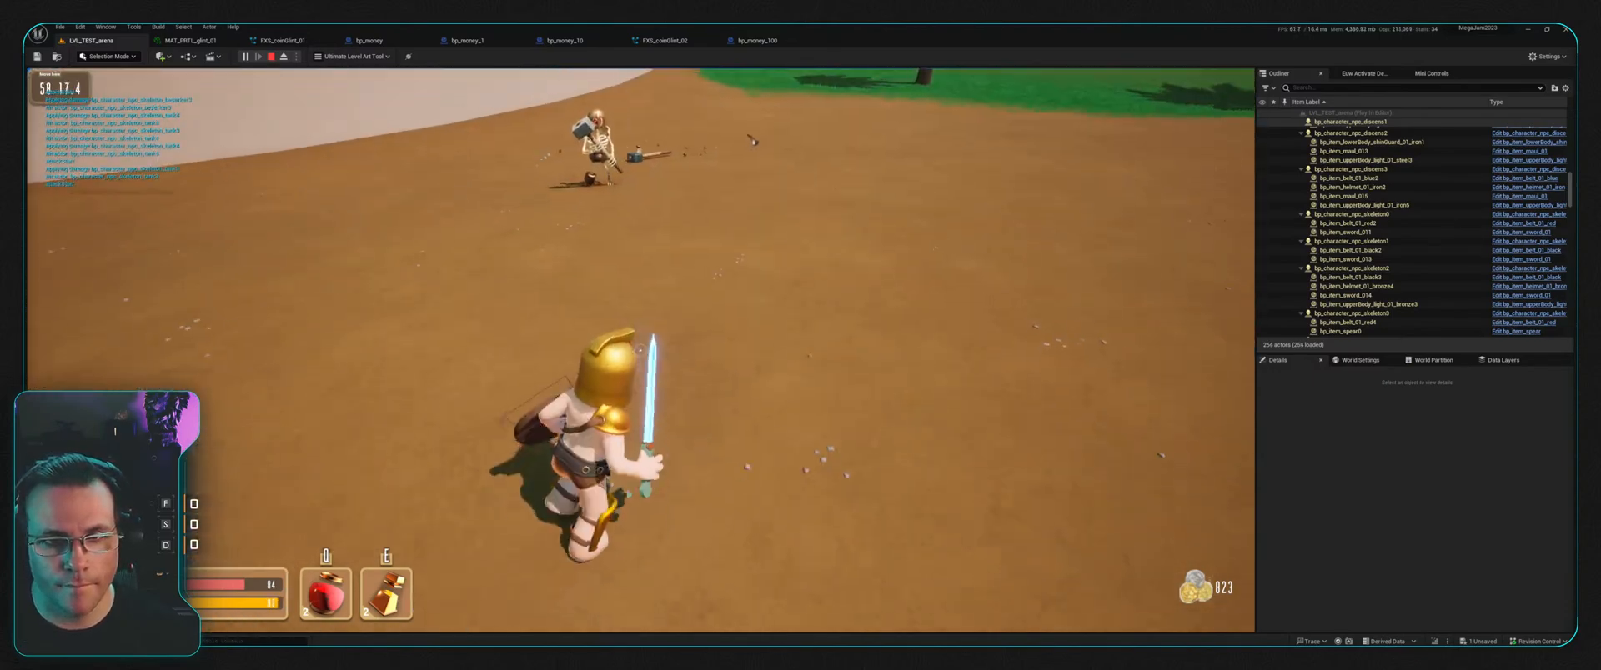
key(w)
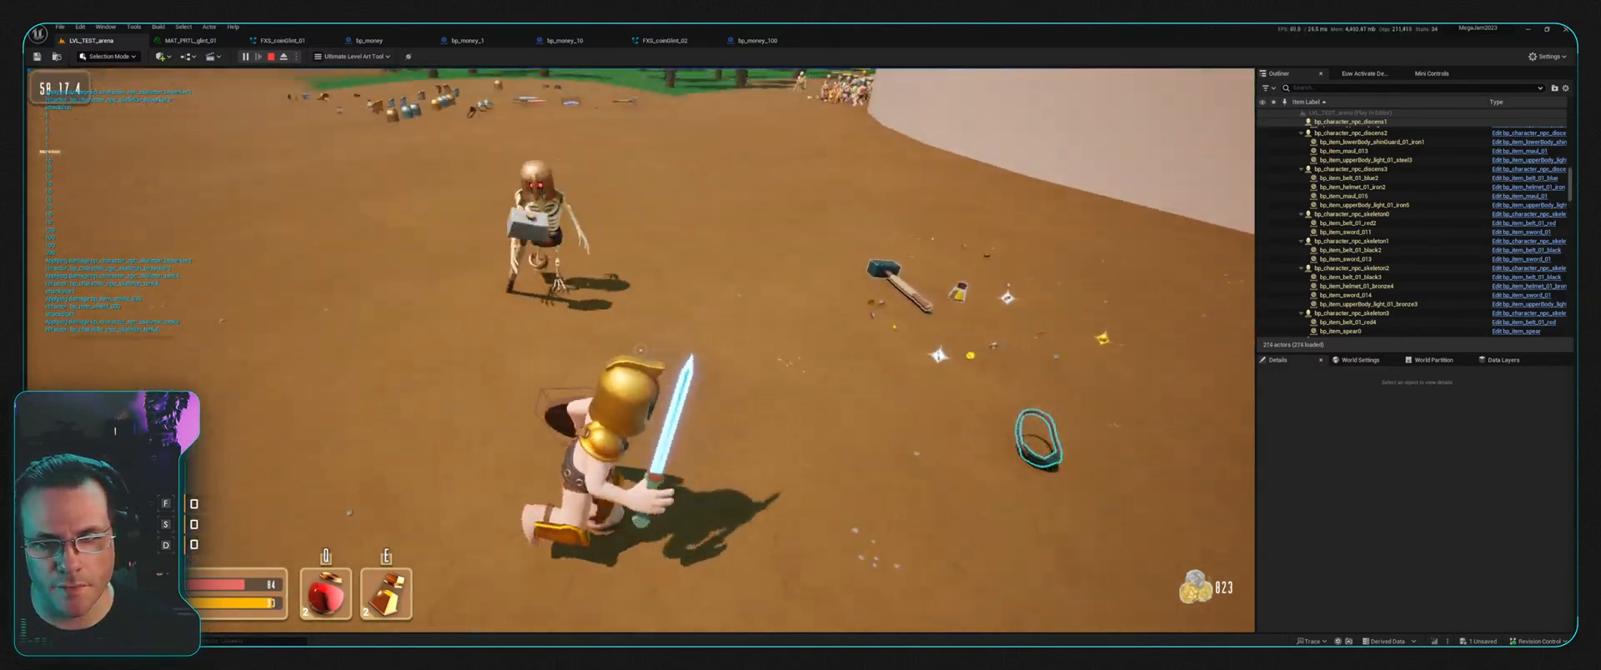
key(s)
click(640, 350)
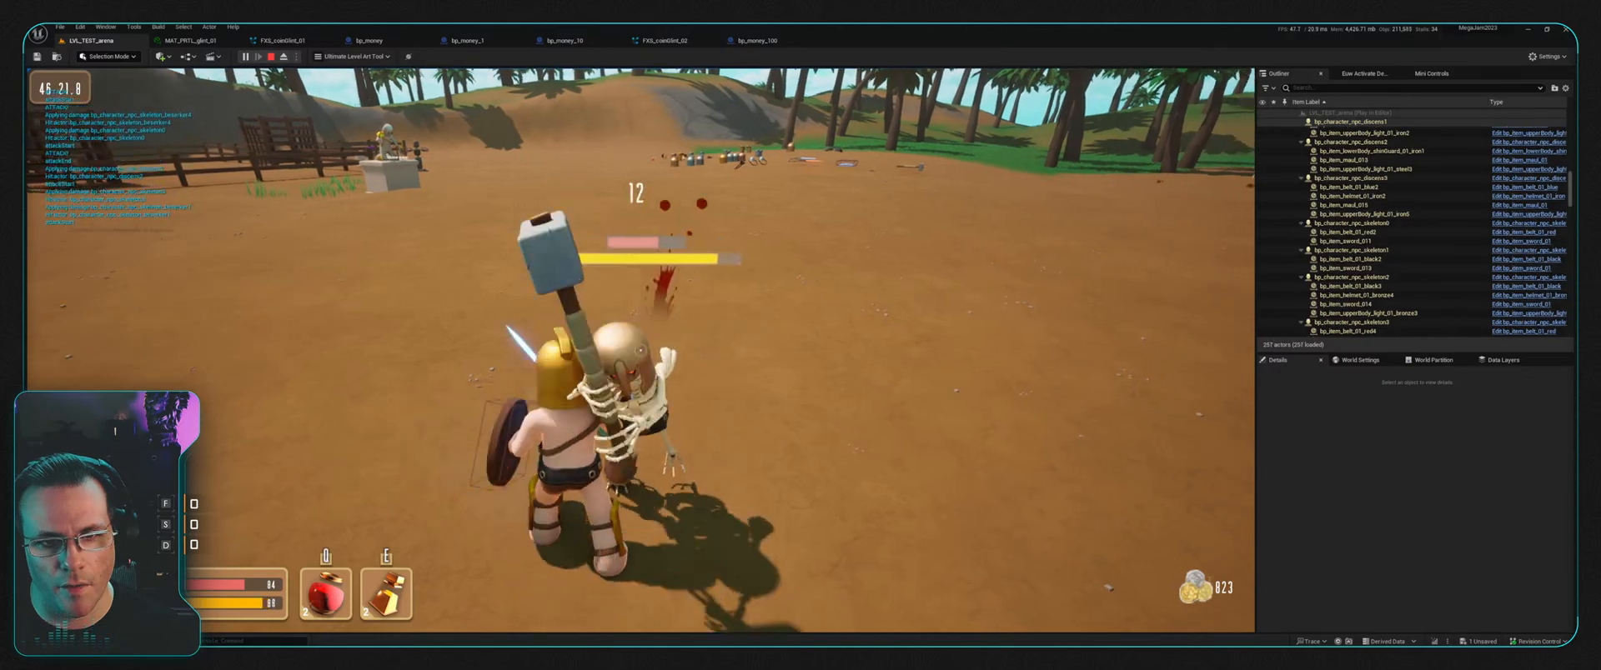
click(641, 350)
key(s)
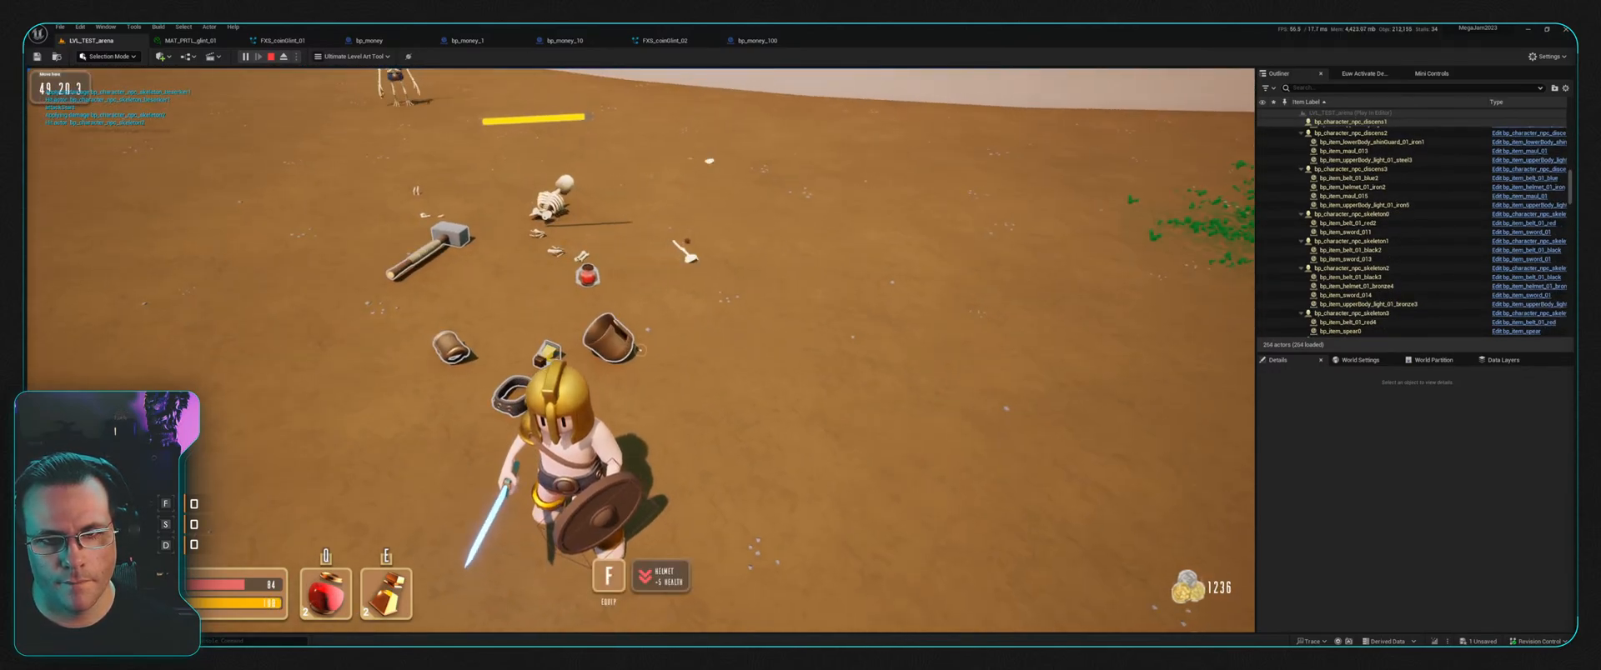
Step: Fight the bareheaded bandit with the sword until it drops its gear, collect its coins and pick up the health potion
key(d)
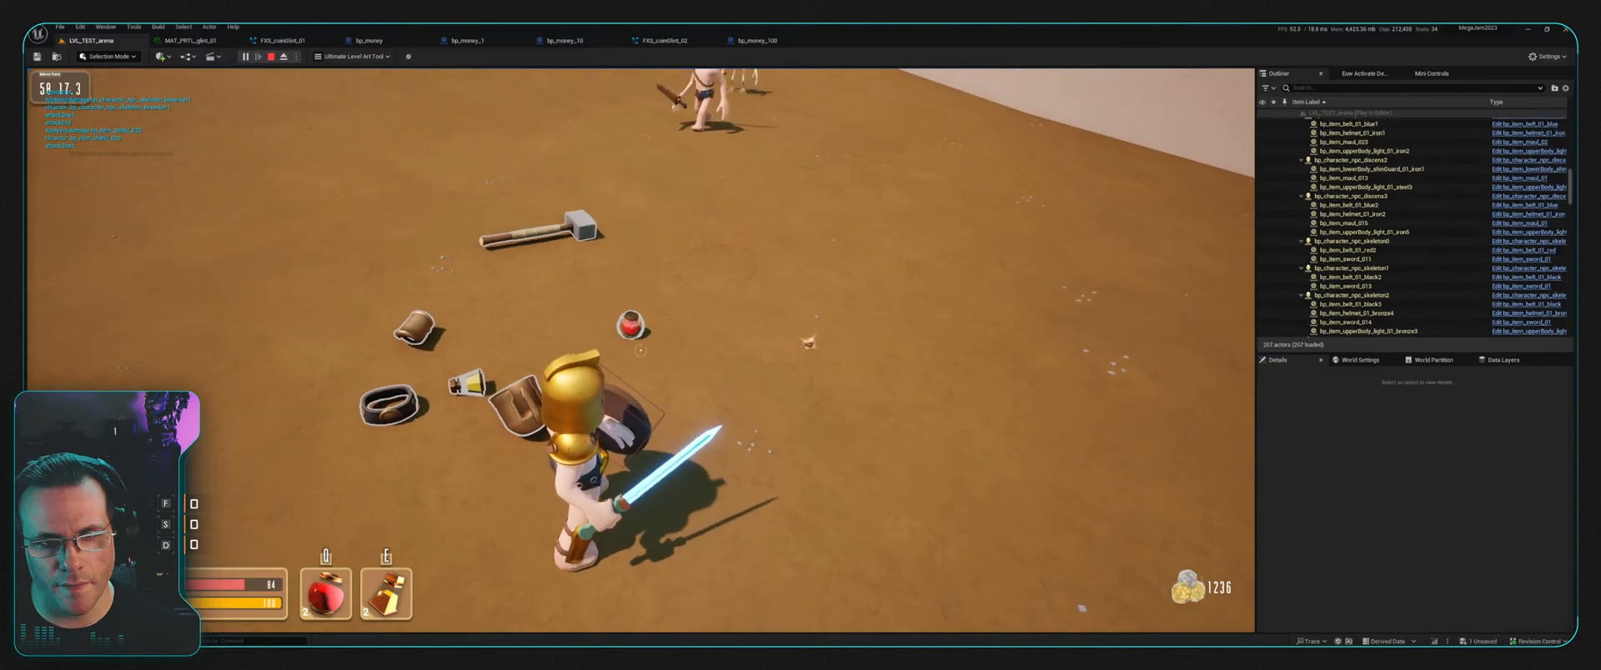
key(w)
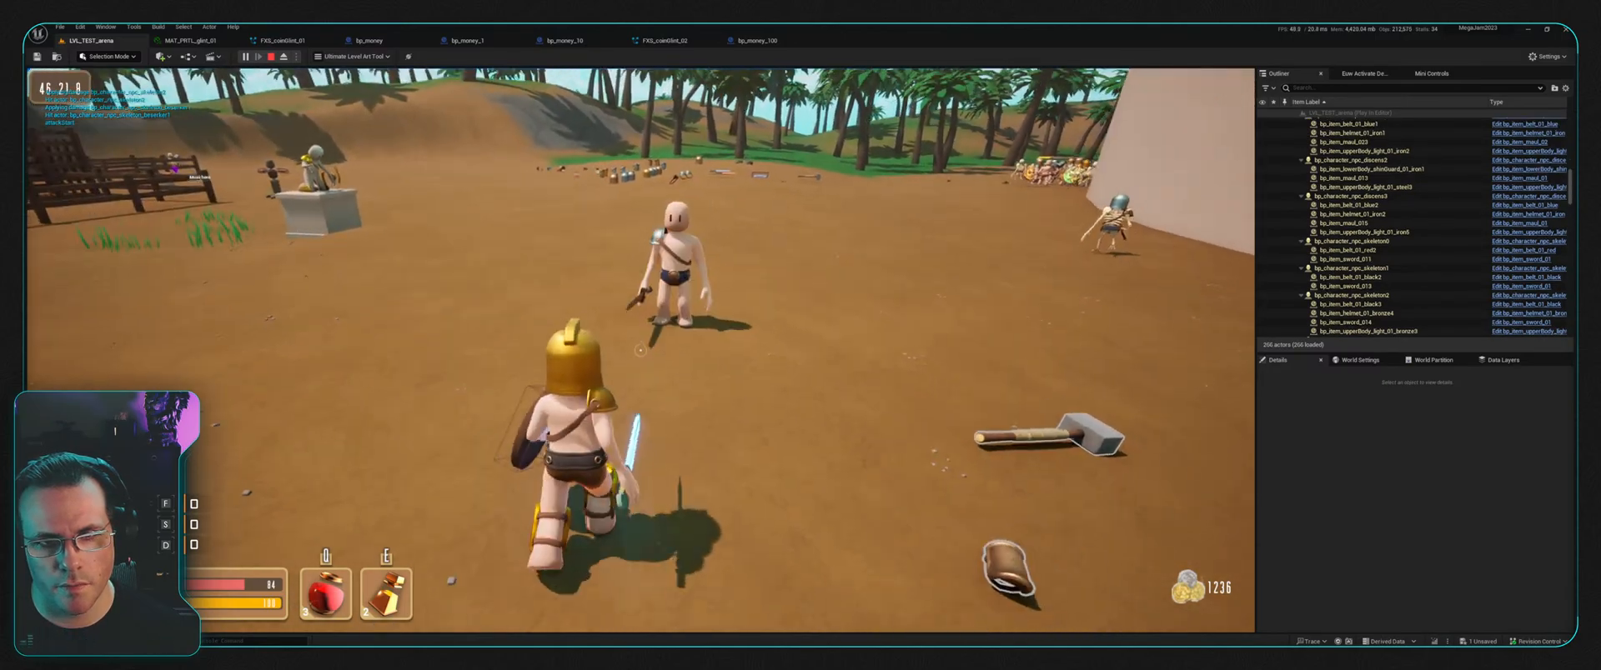
click(641, 350)
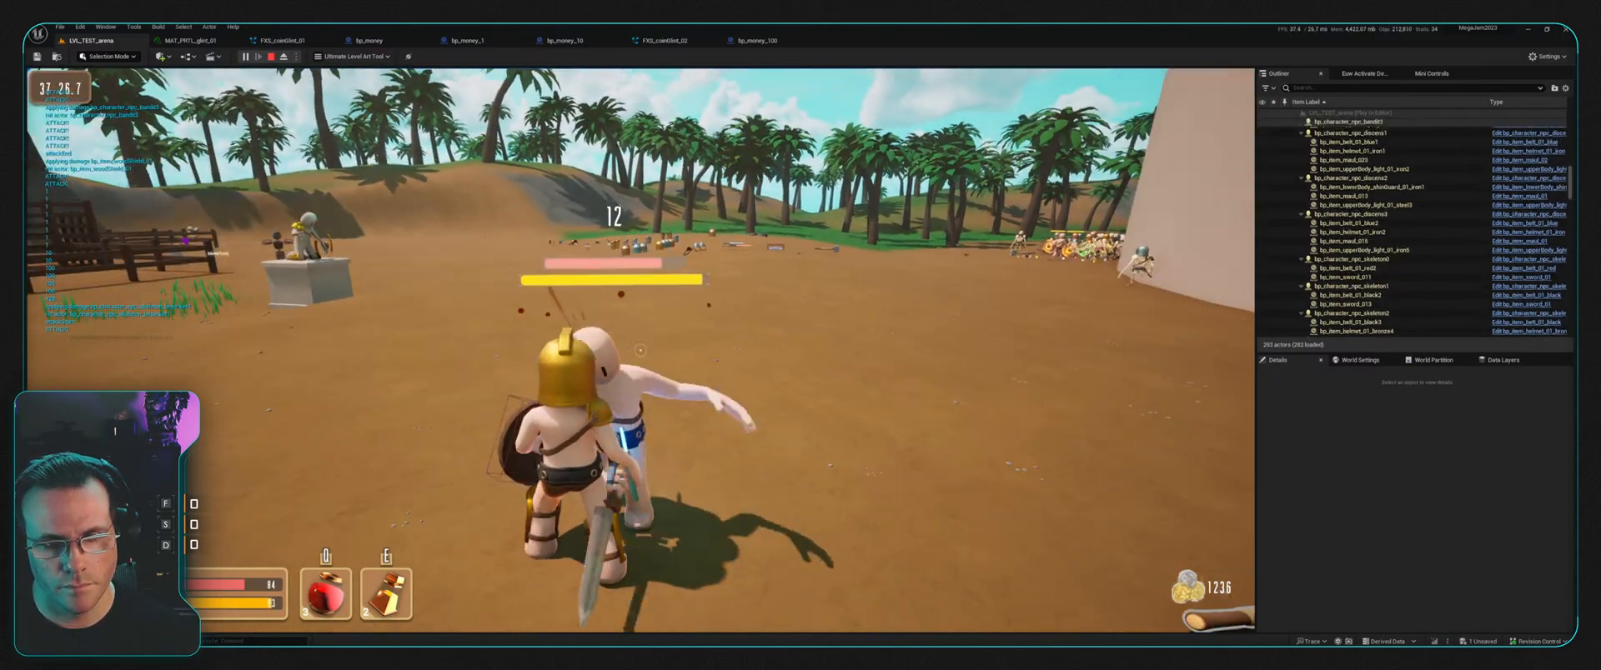
click(641, 351)
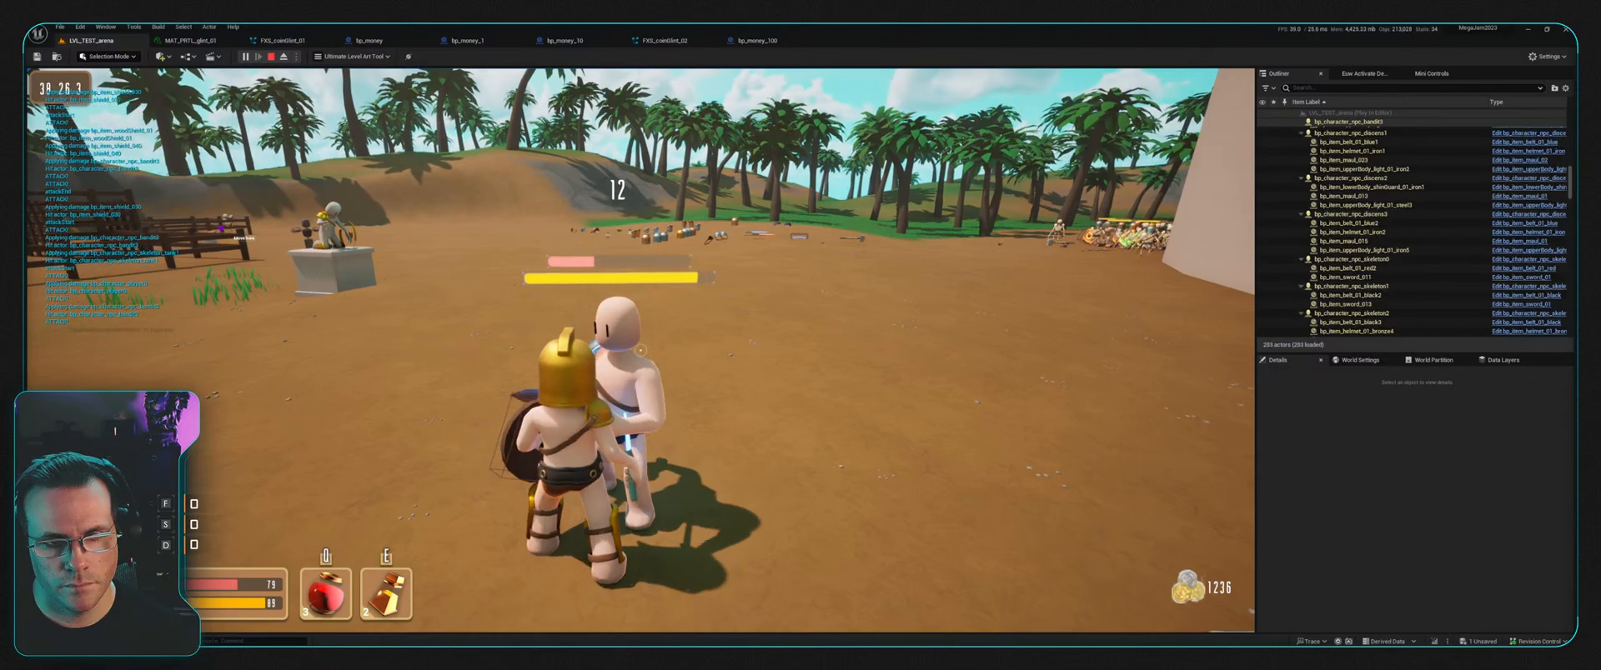
click(640, 350)
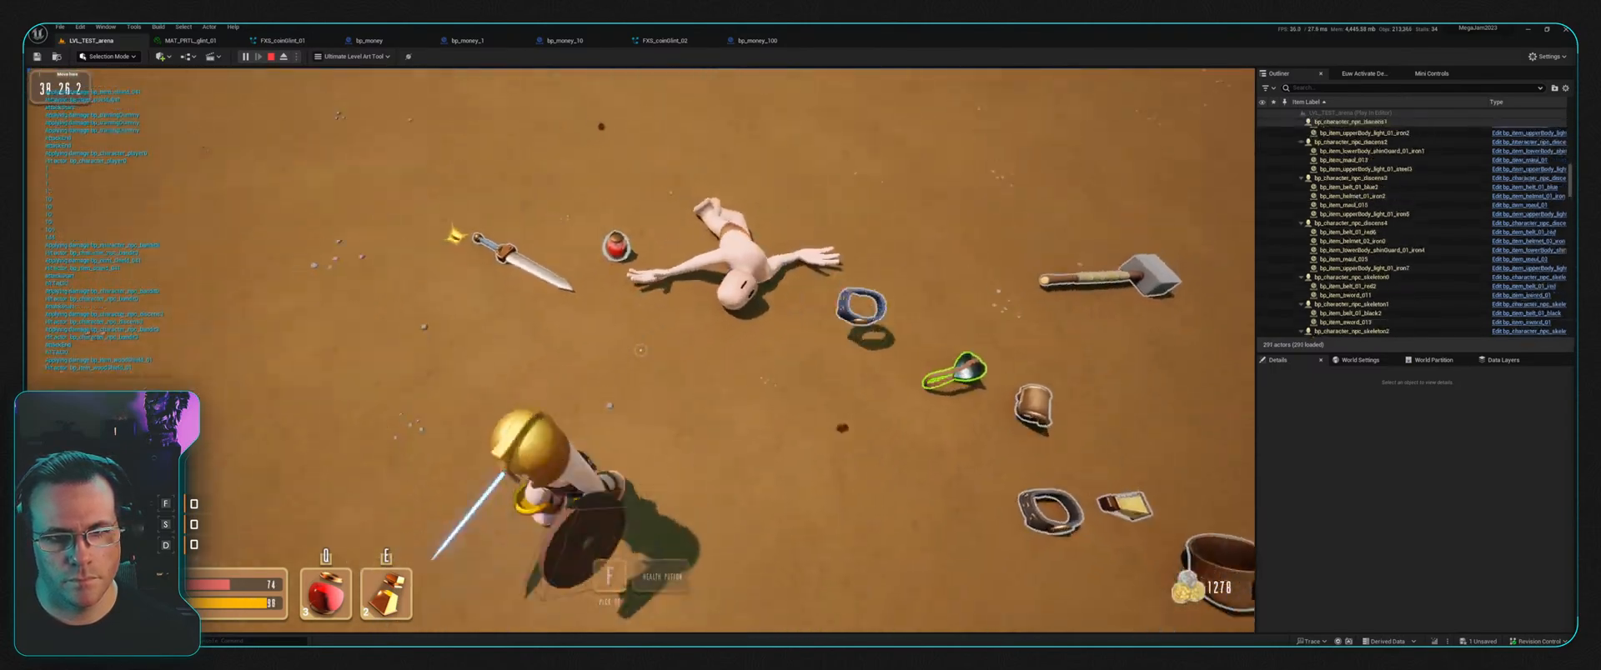
key(f)
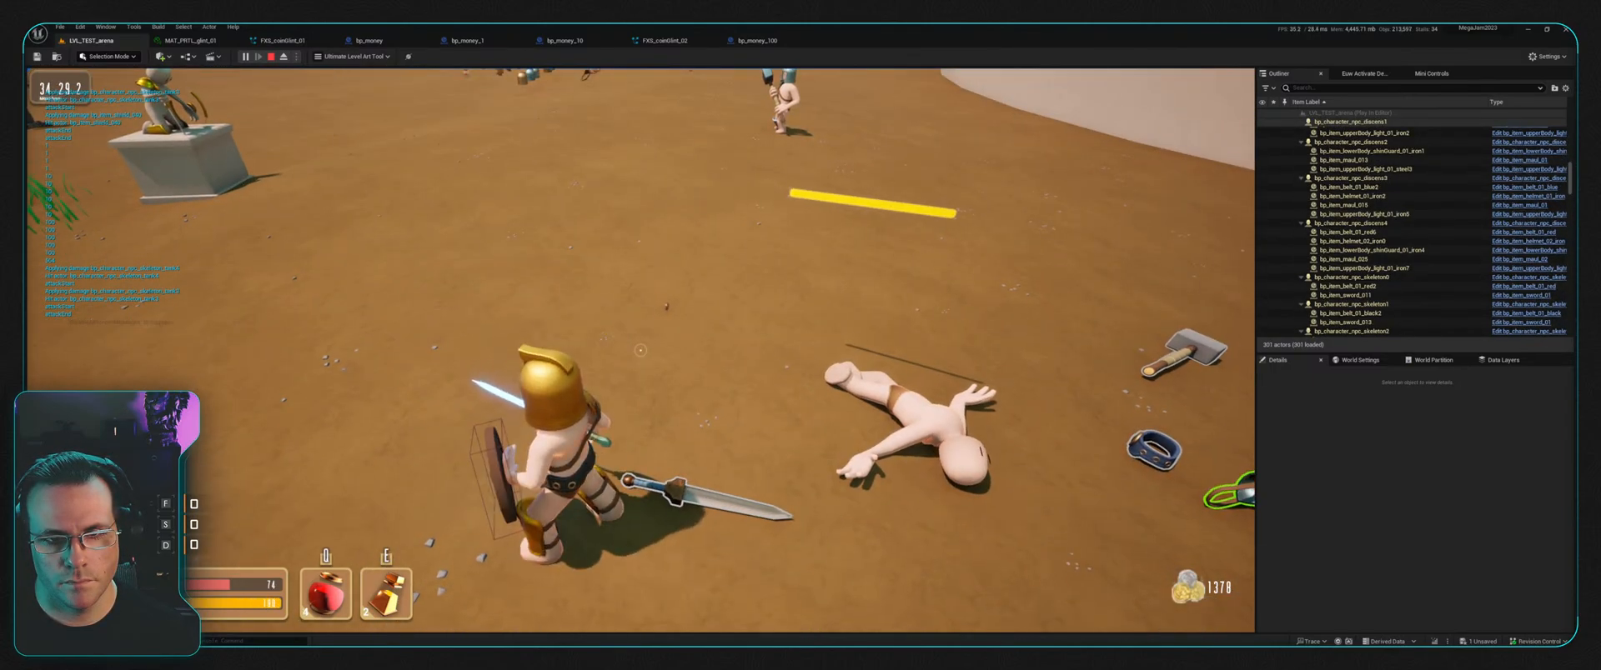
Step: Run along the arena wall to the crowd of skeletons and bandits to see the coins dropped around them
key(w)
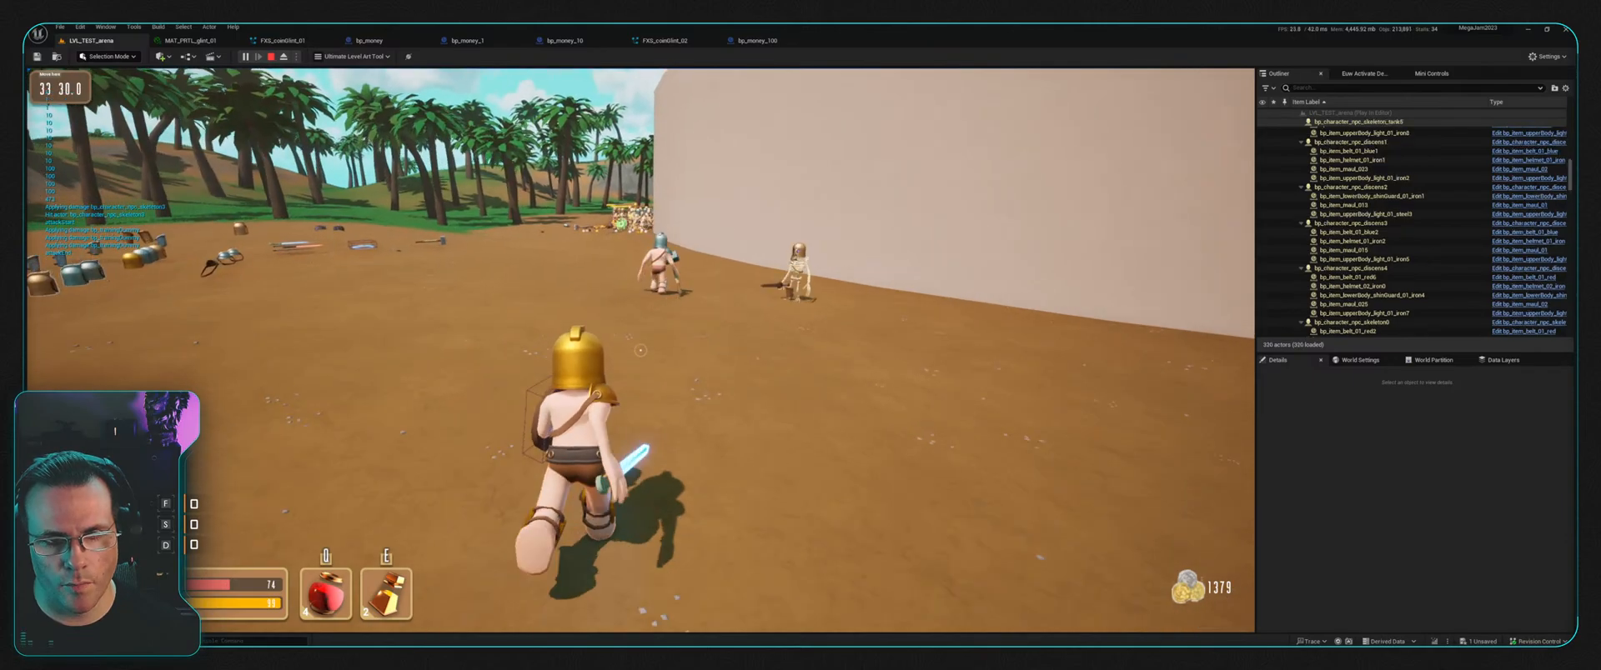
key(w)
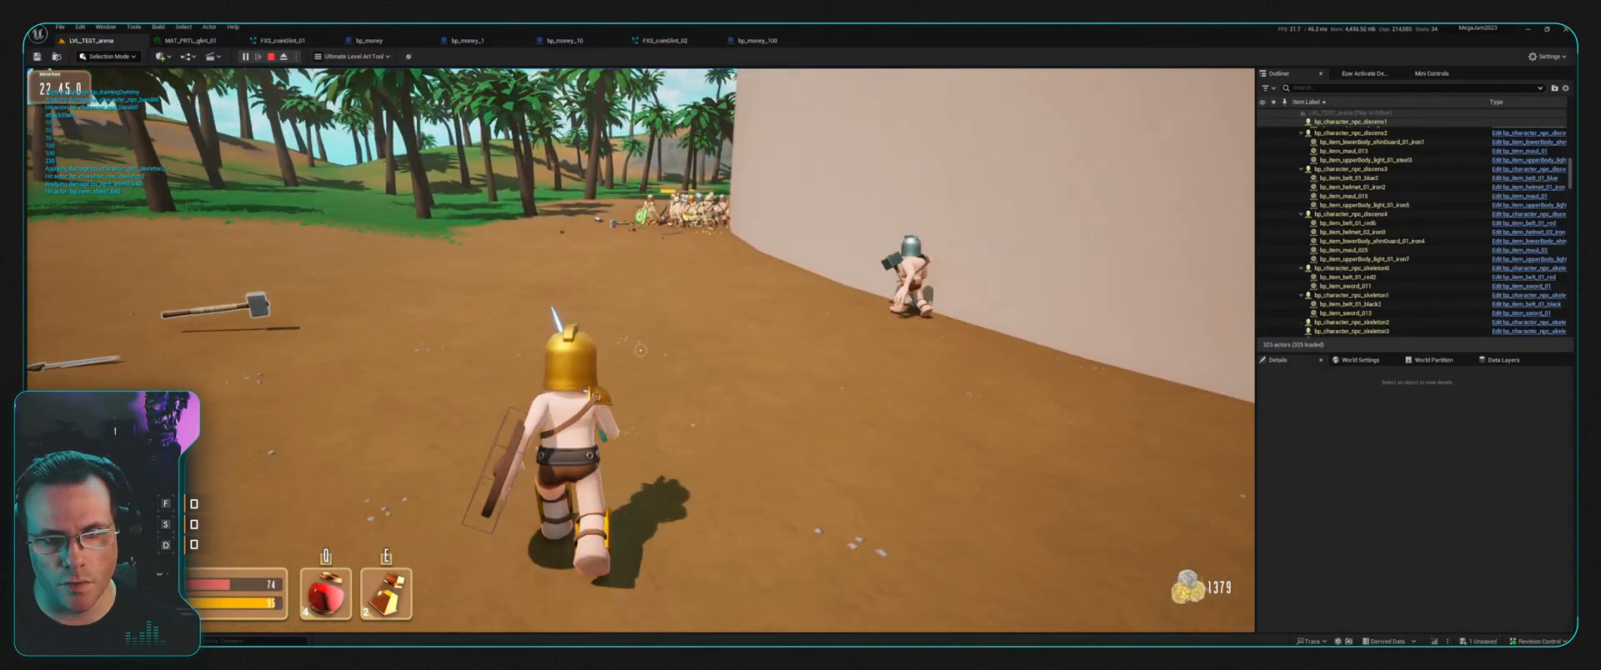
key(w)
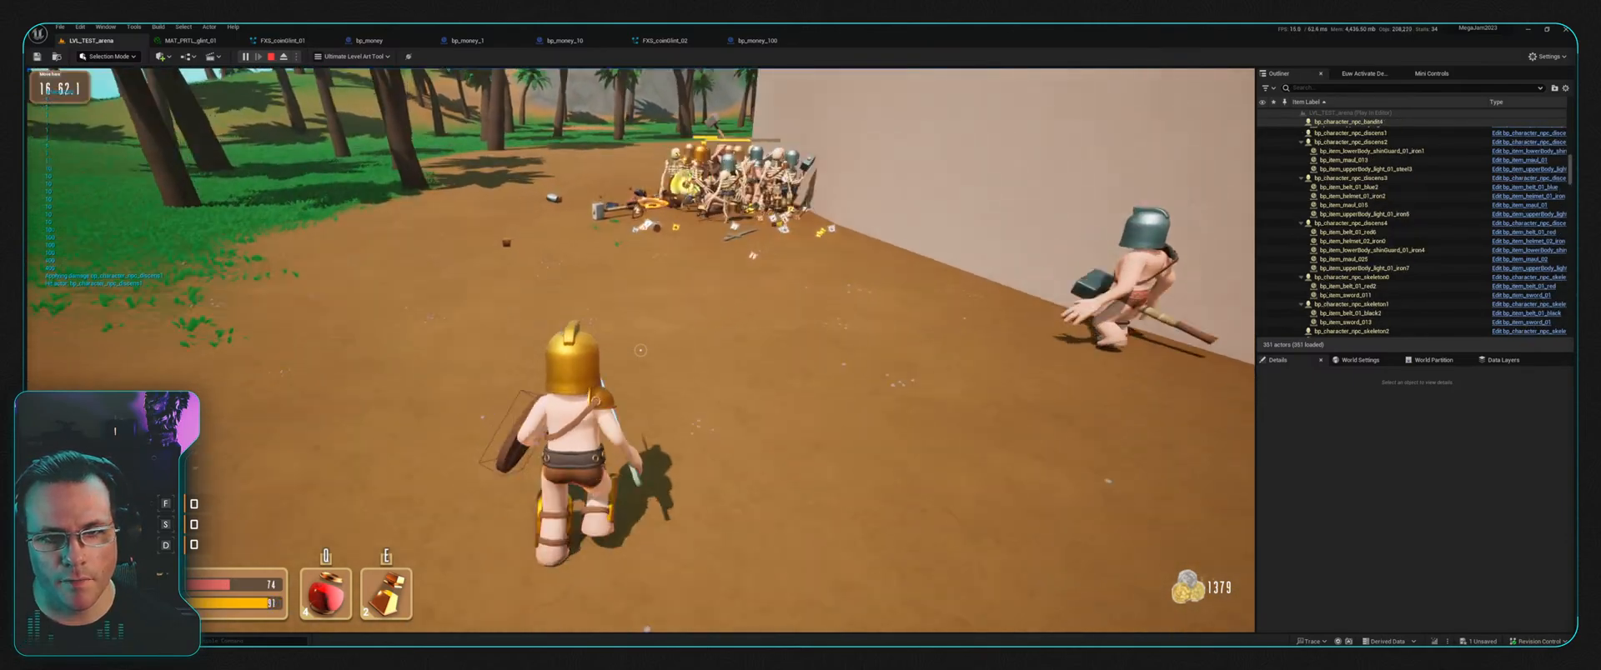
key(w)
key(w)
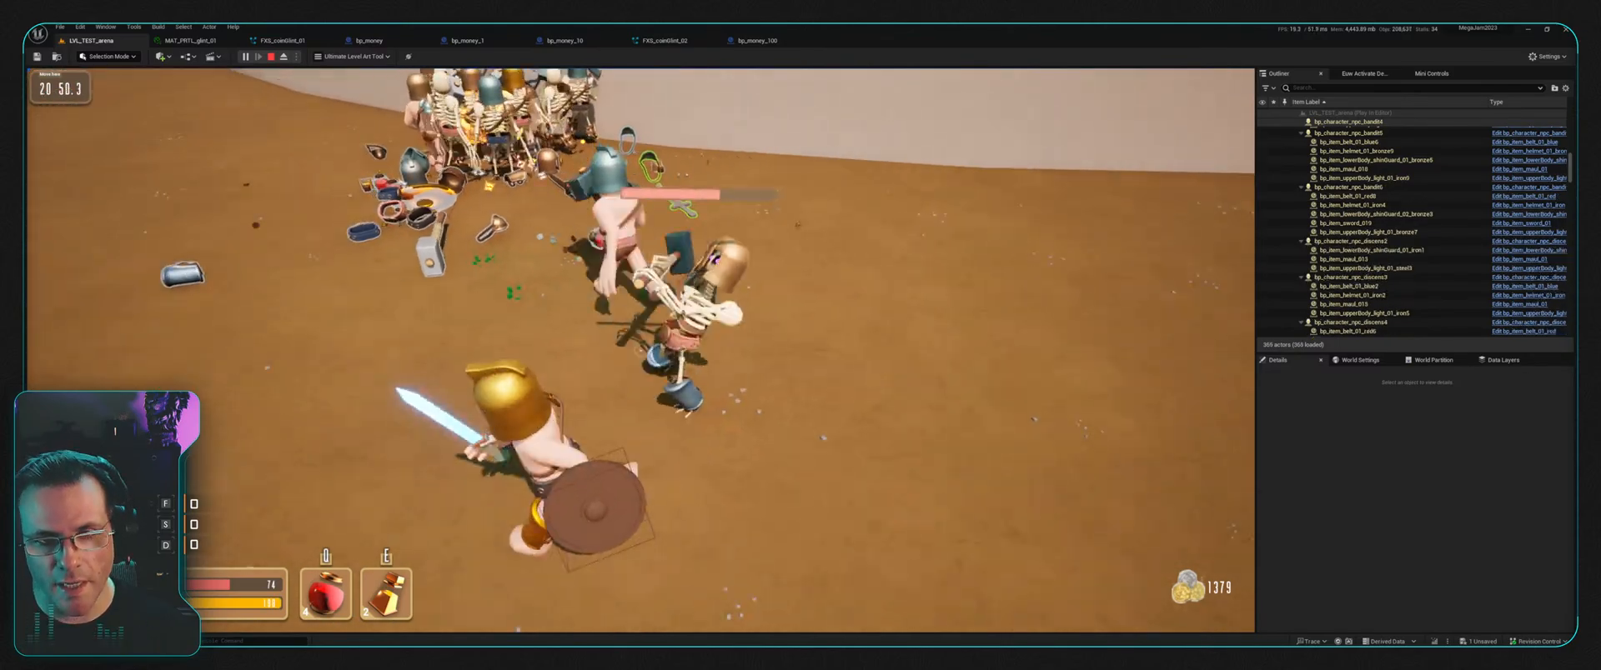
key(w)
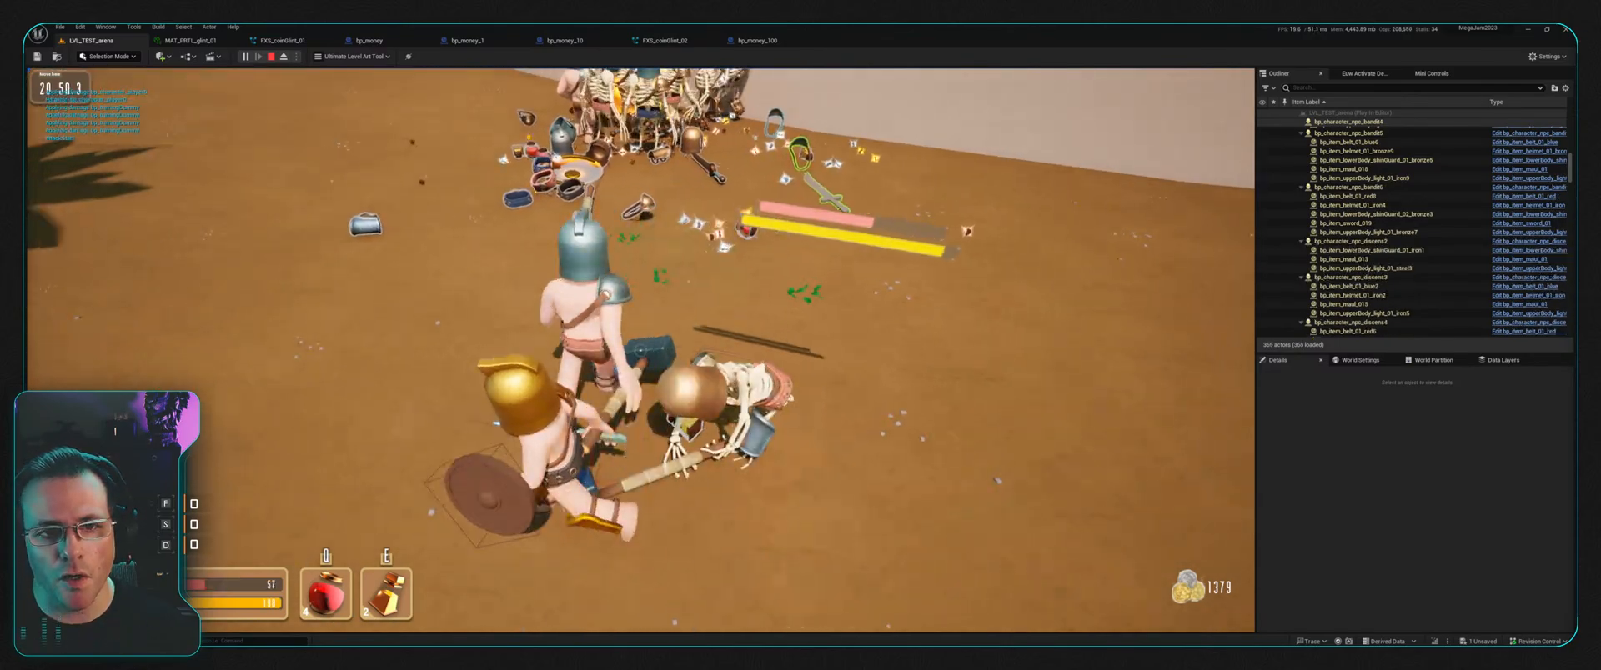
Step: Move through the brawl beside the arena wall, collecting the coins dropped among the fighting skeletons and bandits
key(w)
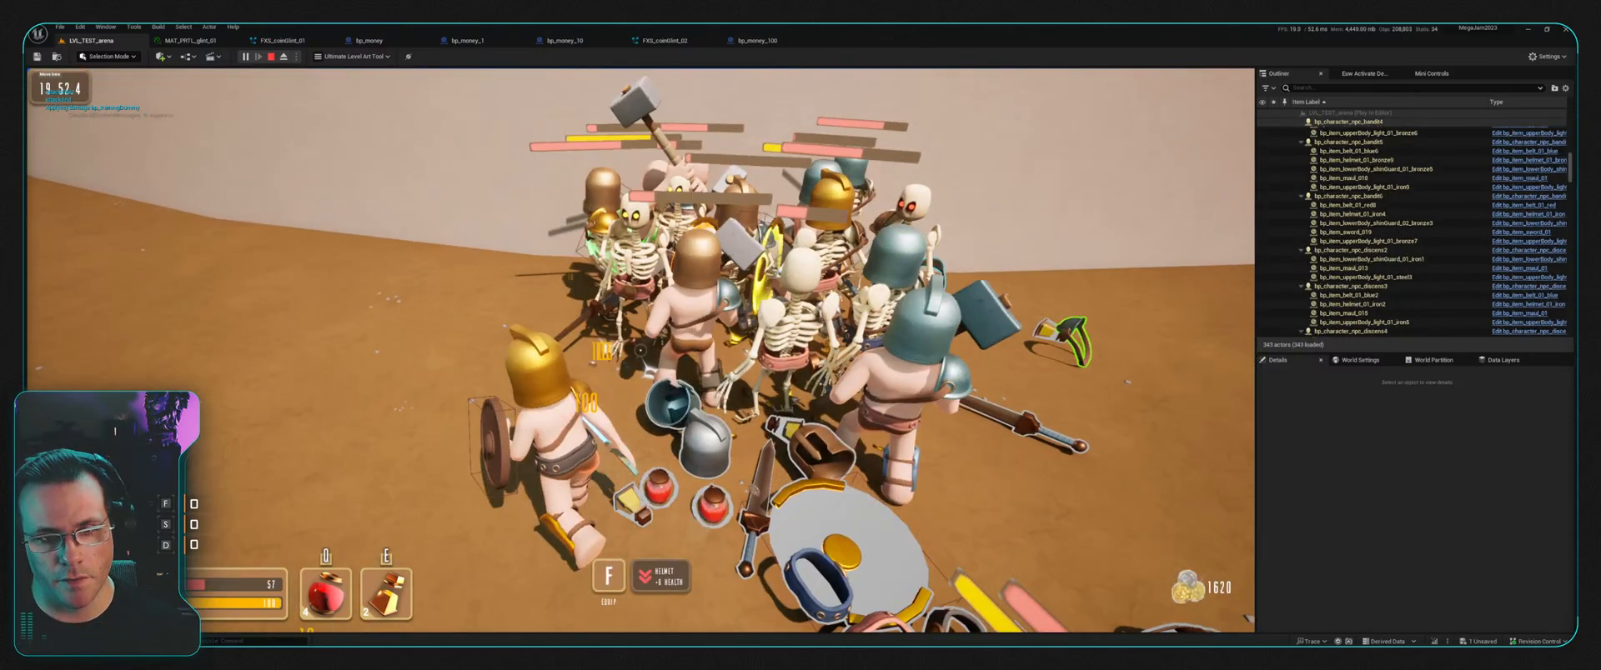
key(a)
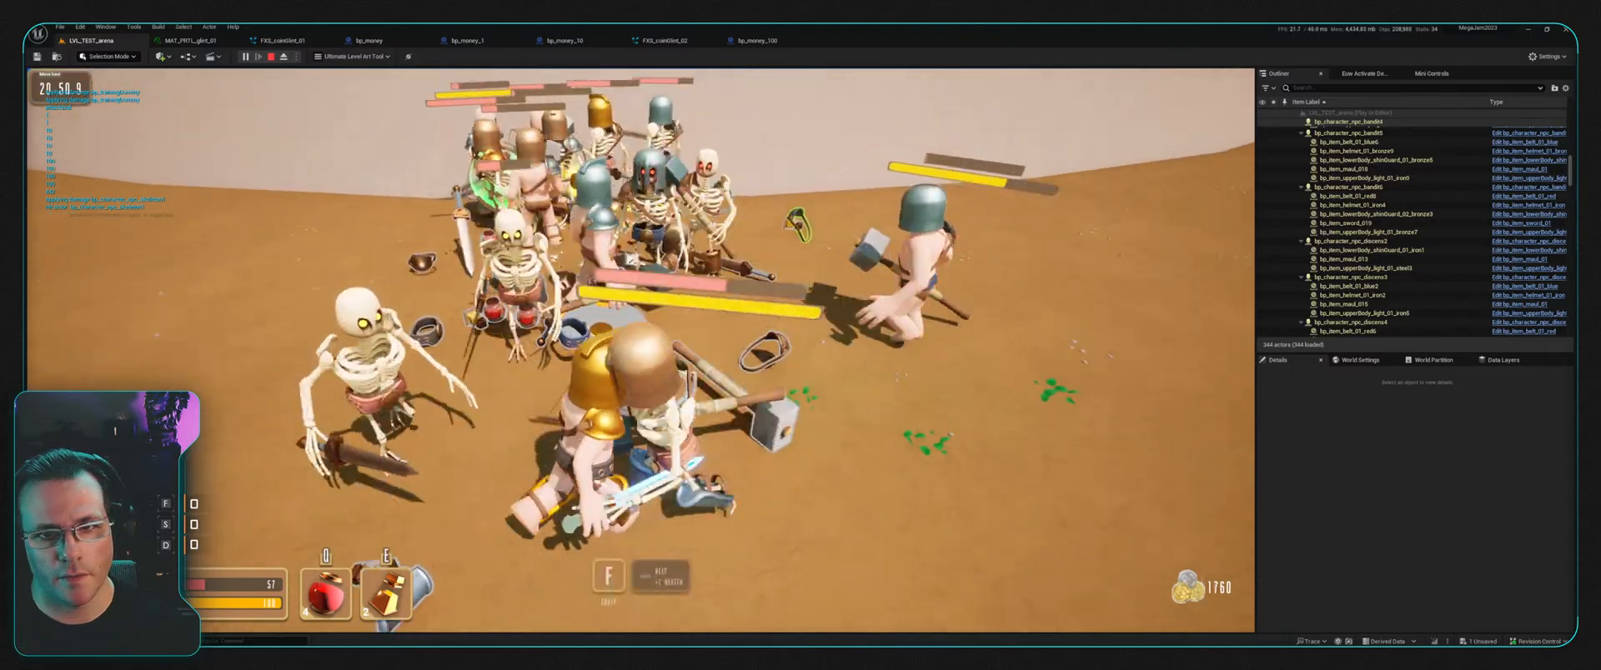
key(w)
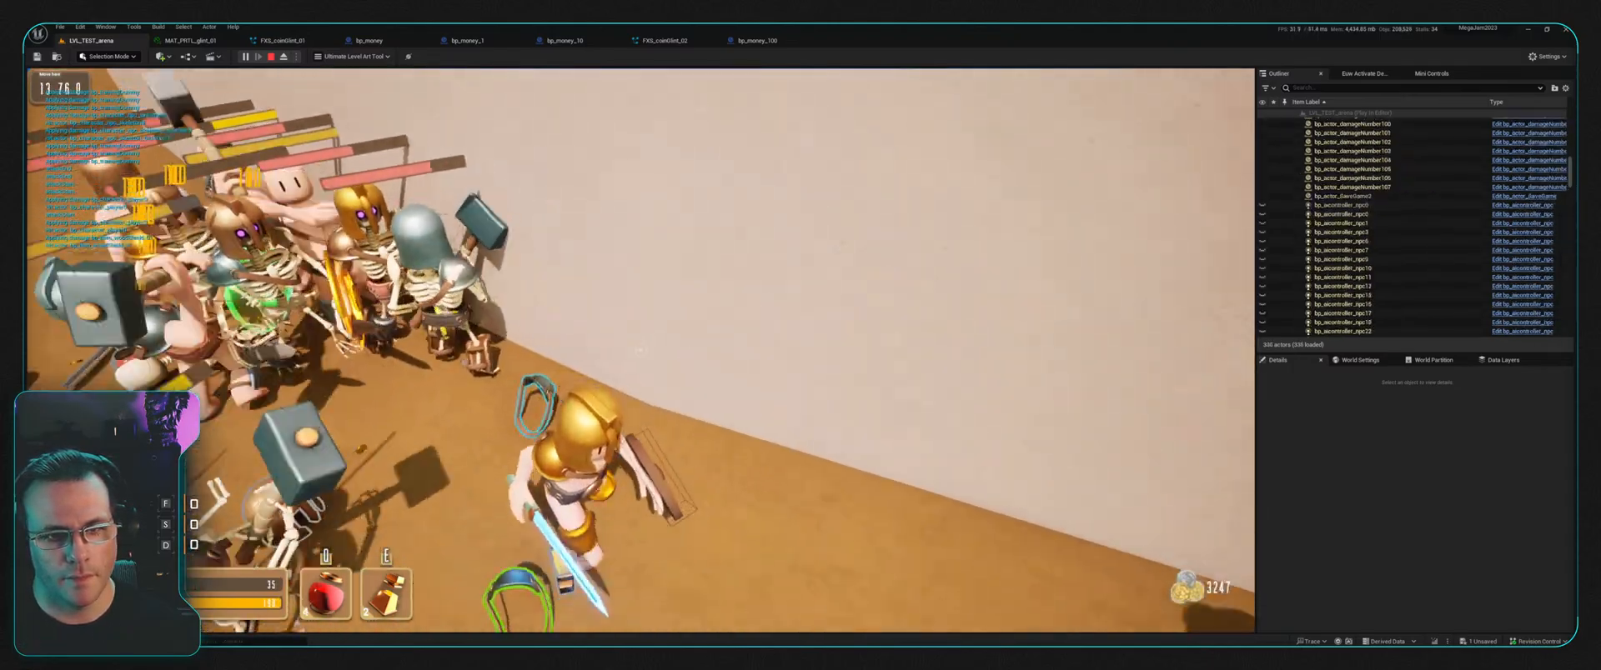
key(w)
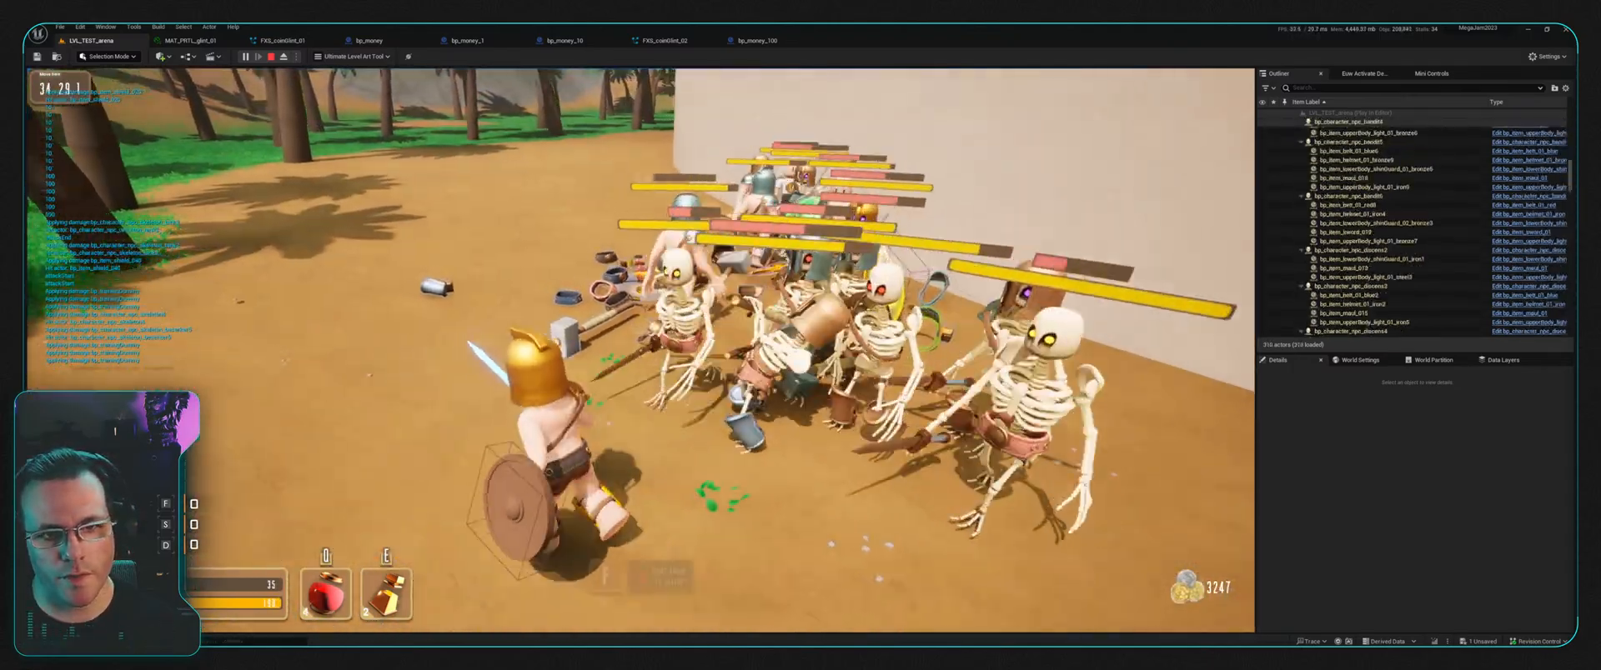
key(w)
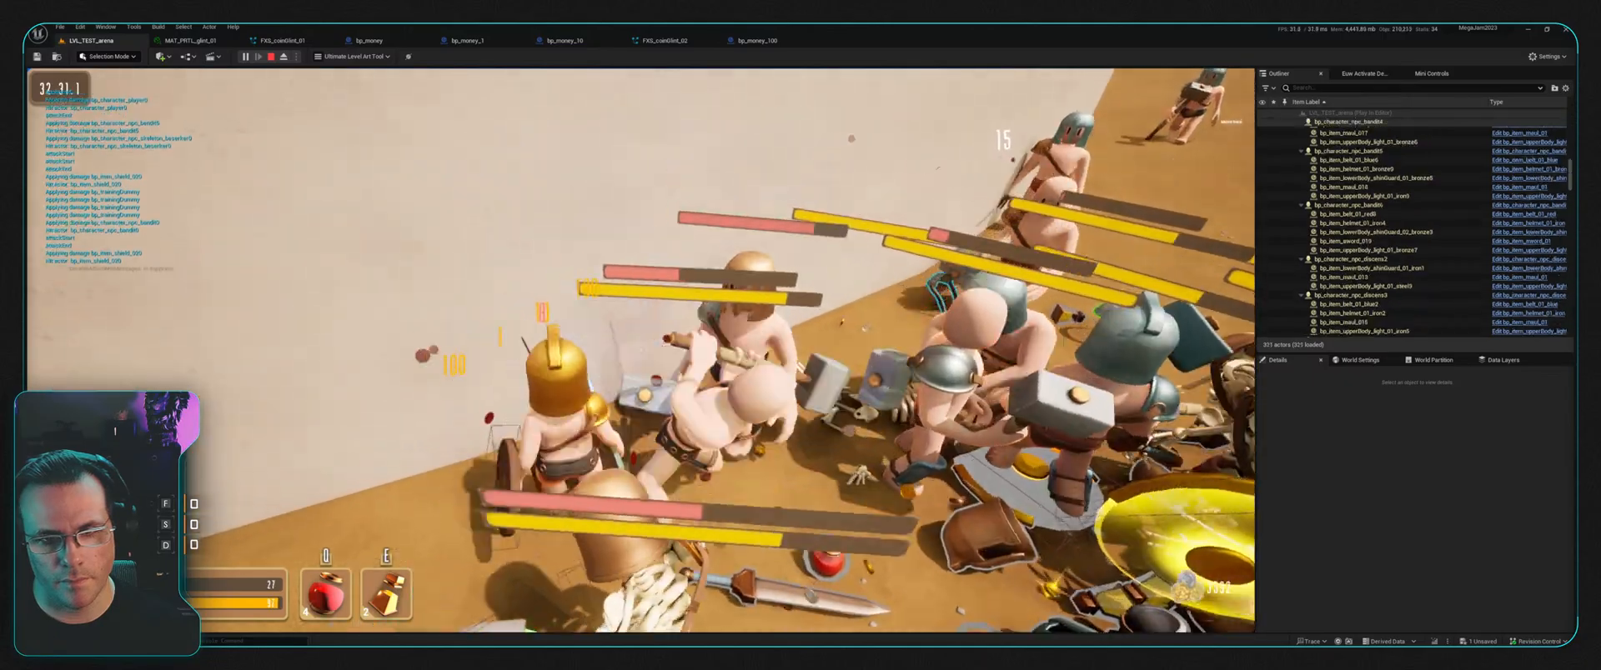
Step: Circle the fighting crowd while gathering scattered coins and watching their glints, and end the play session
key(w)
key(d)
key(w)
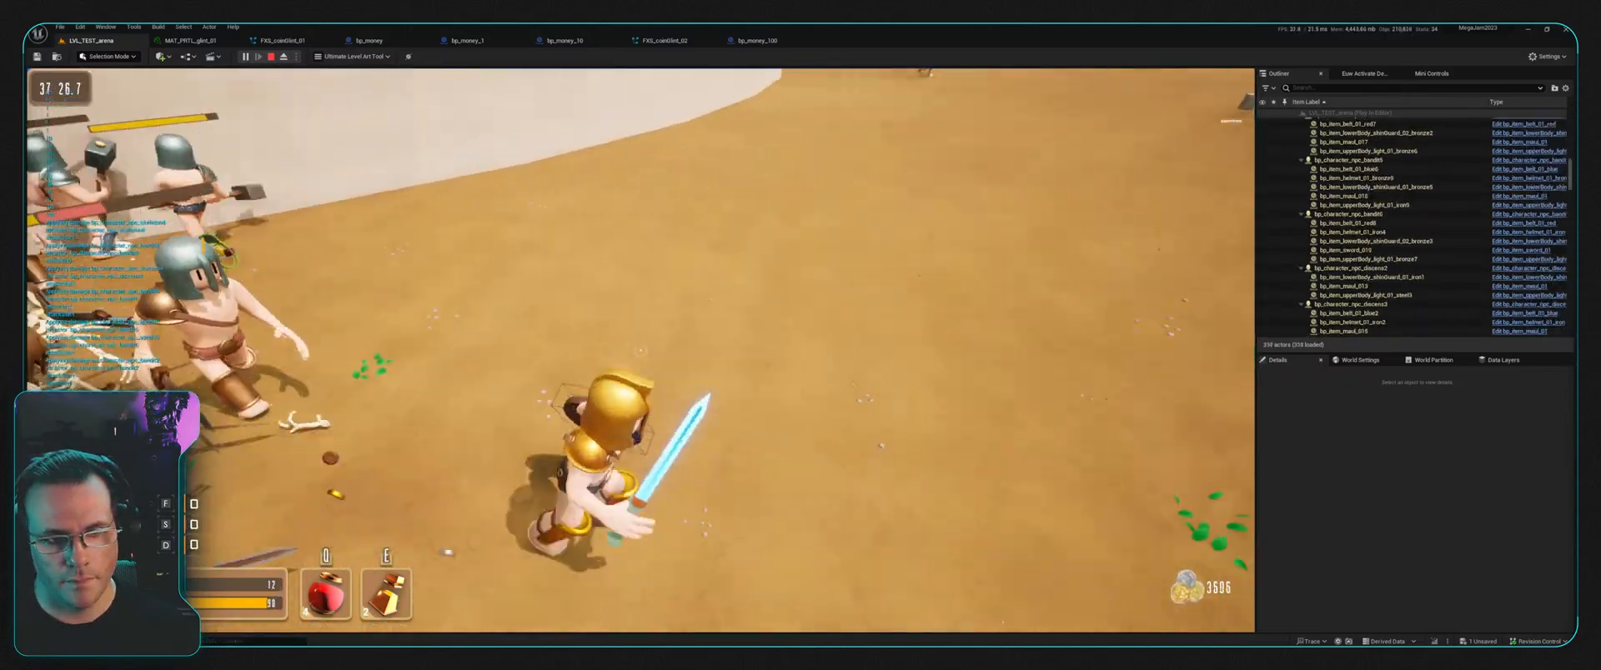
key(w)
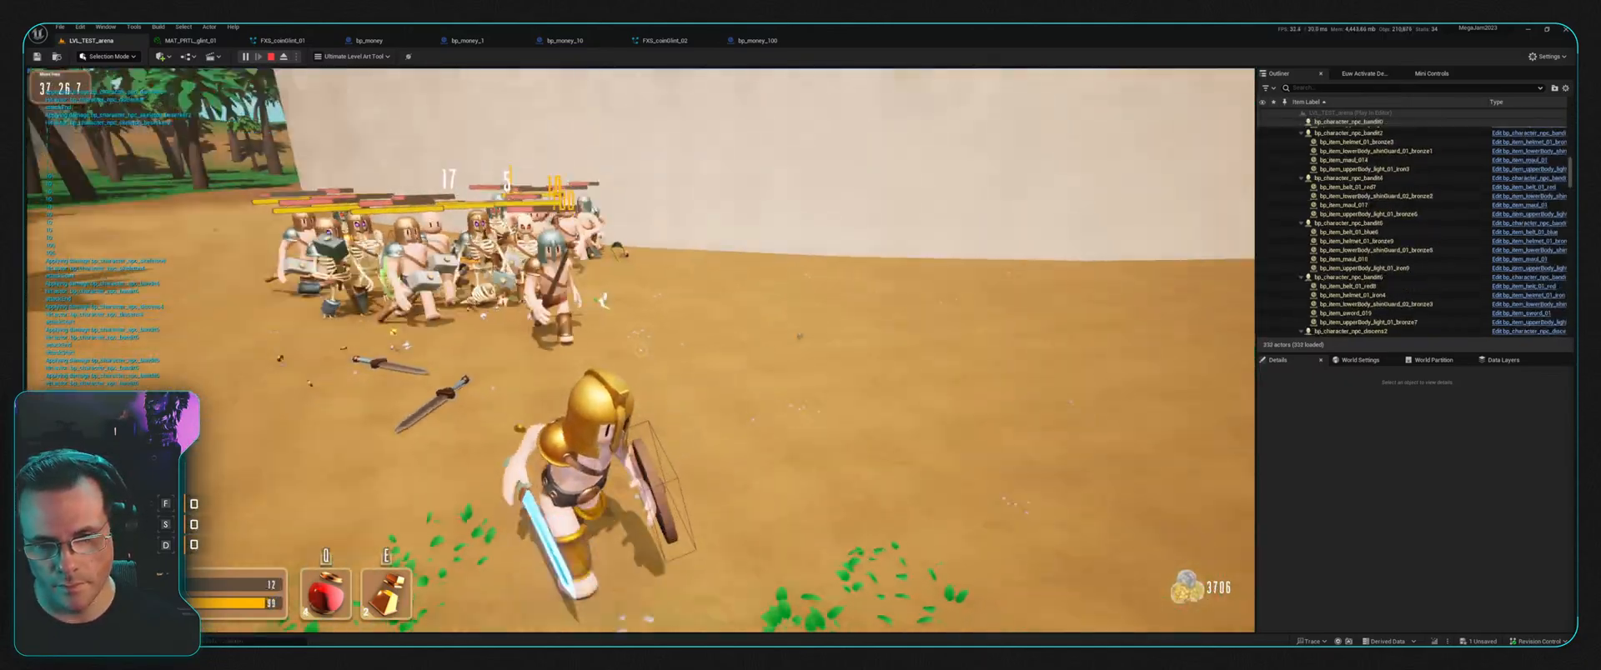
key(w)
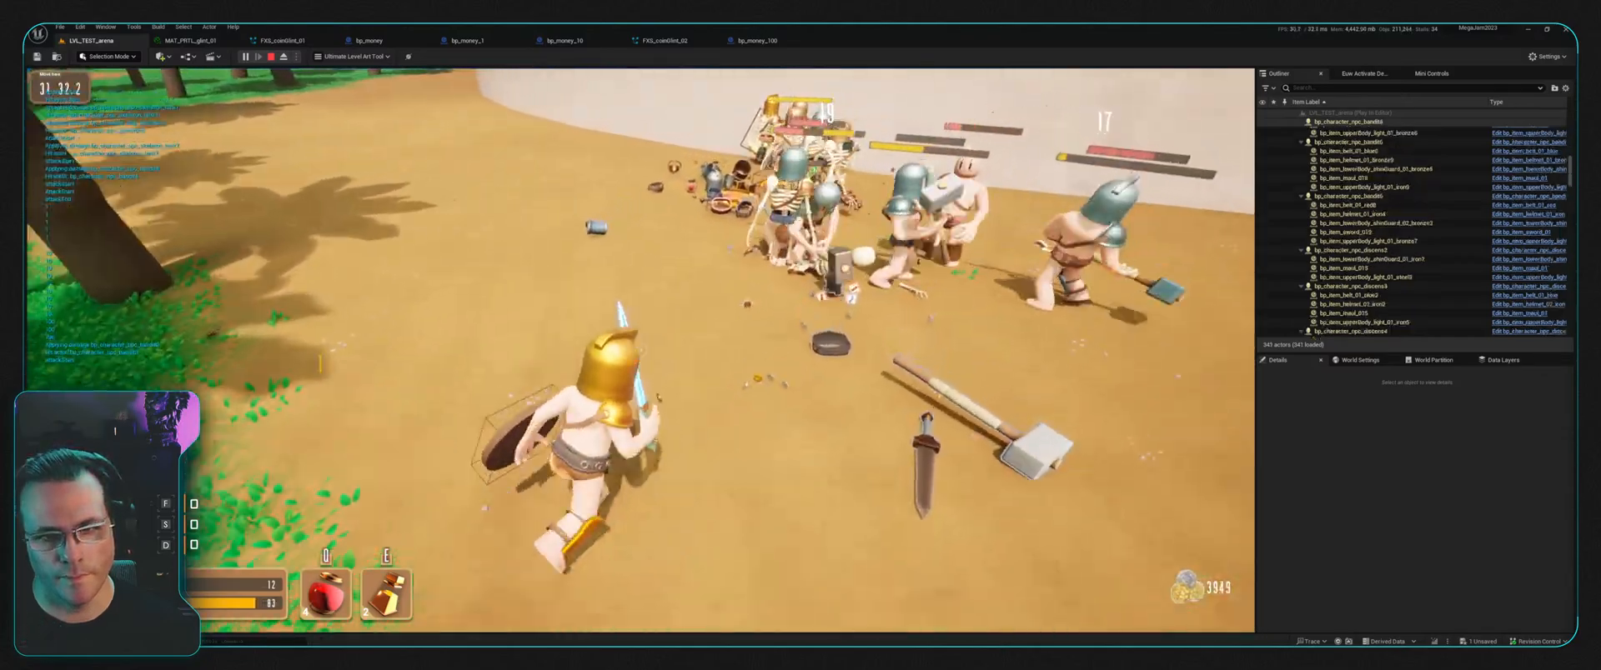
key(w)
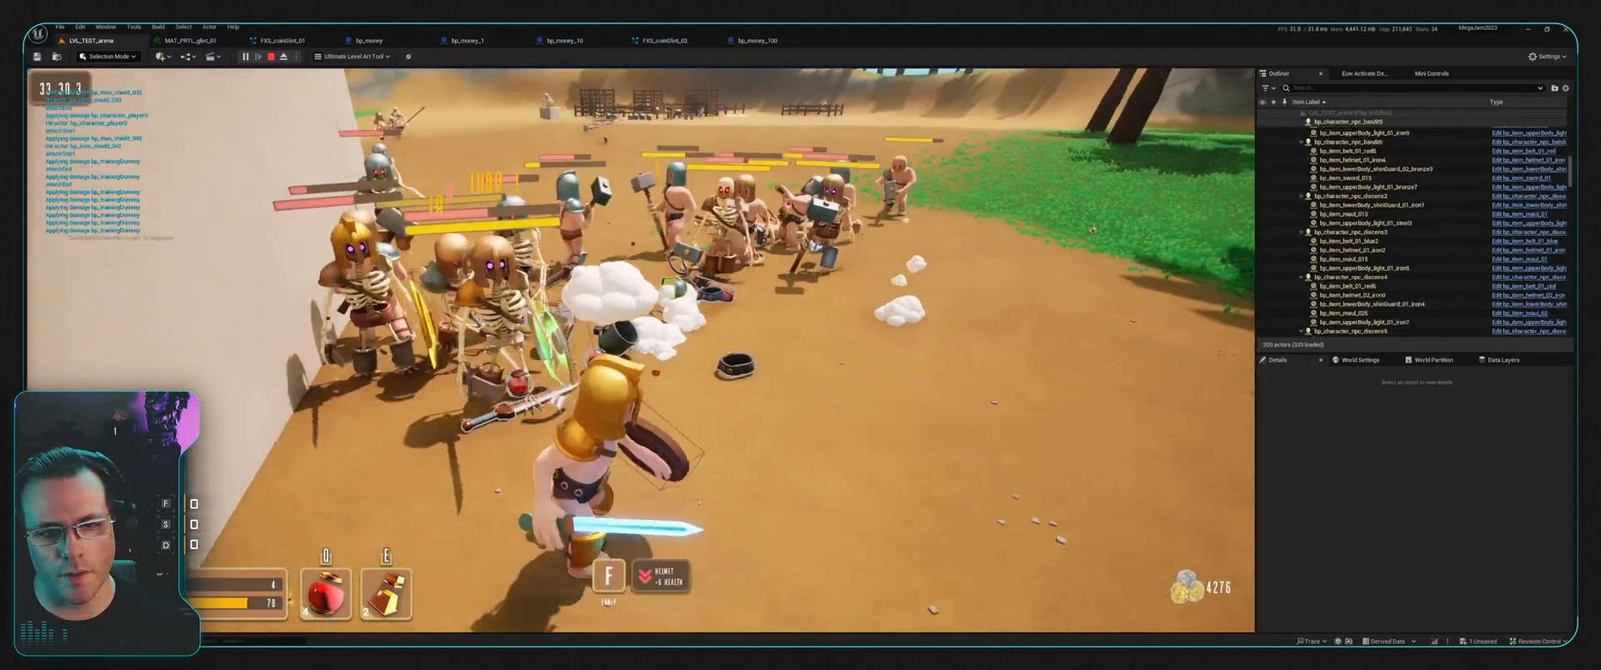
key(w)
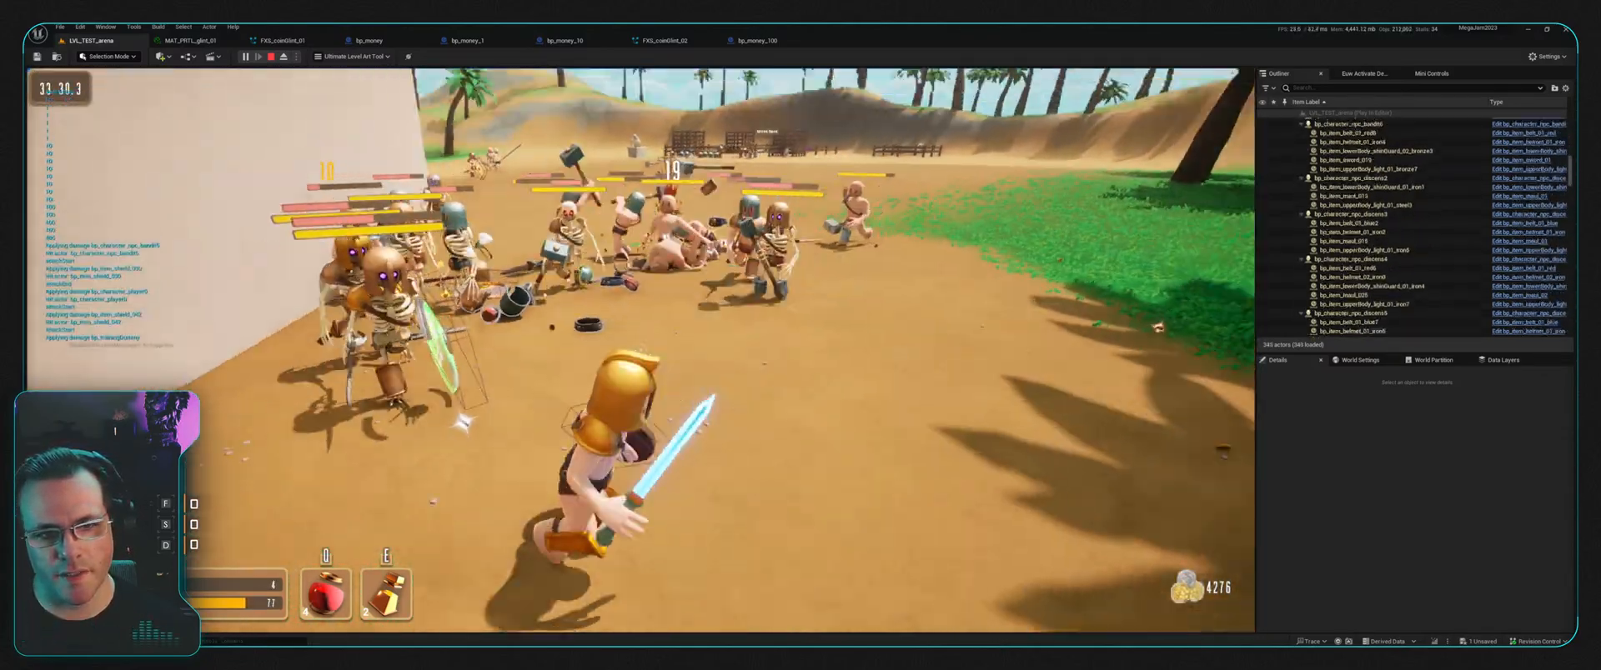
key(w)
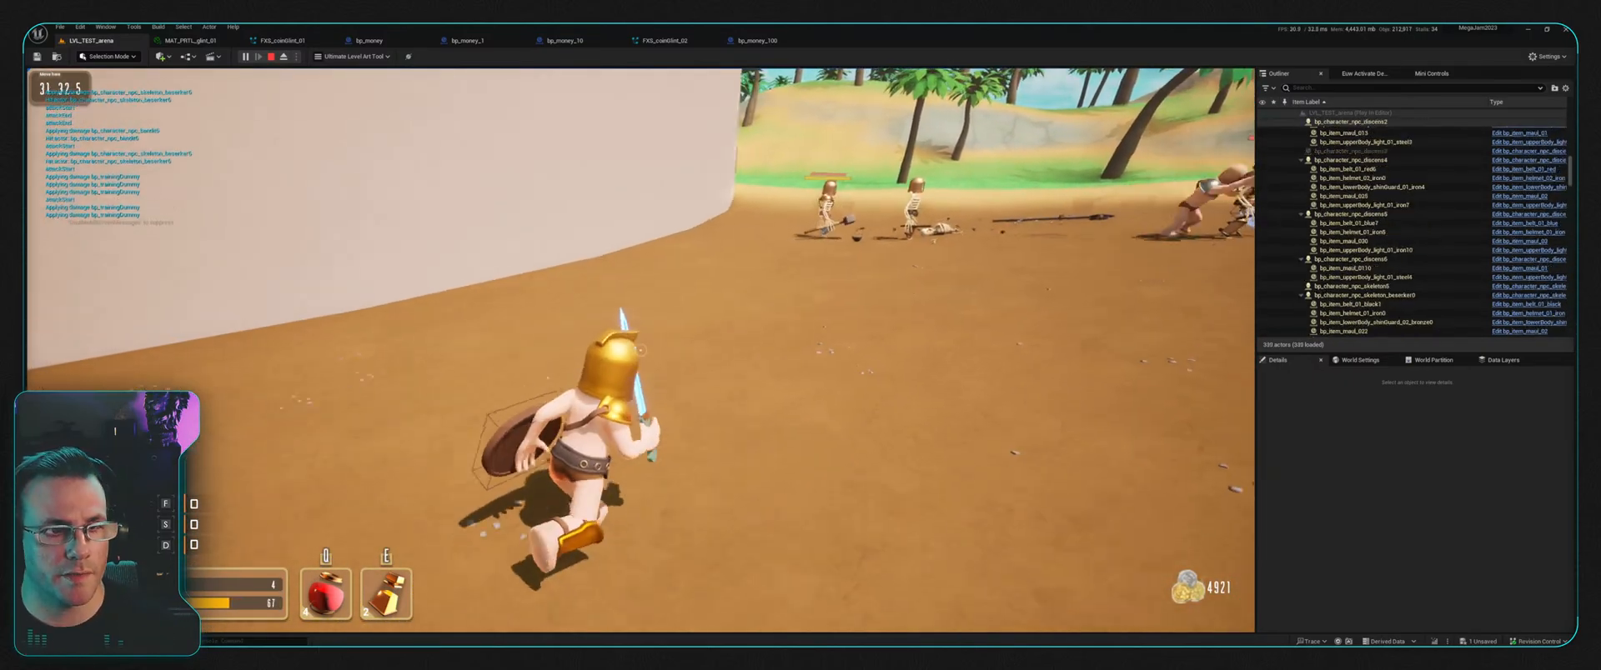
key(w)
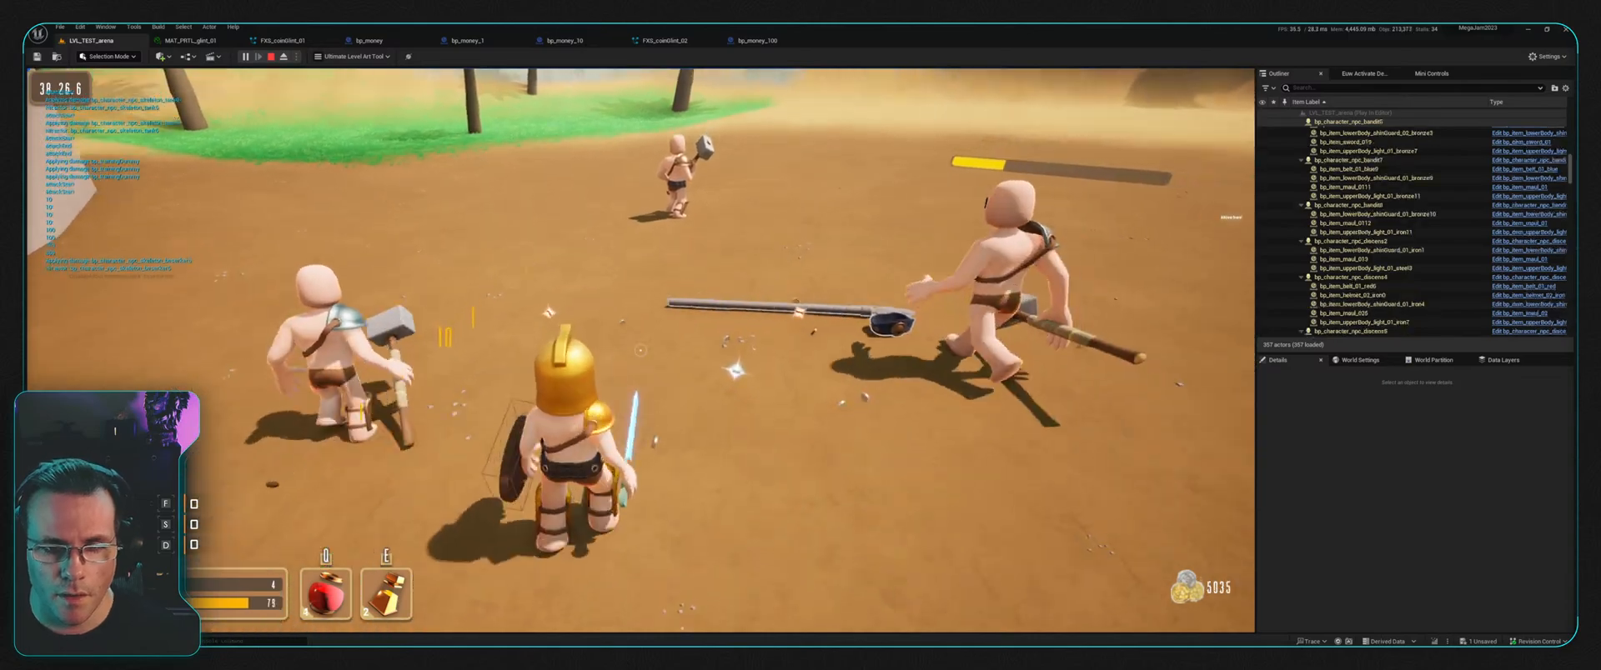
key(Escape)
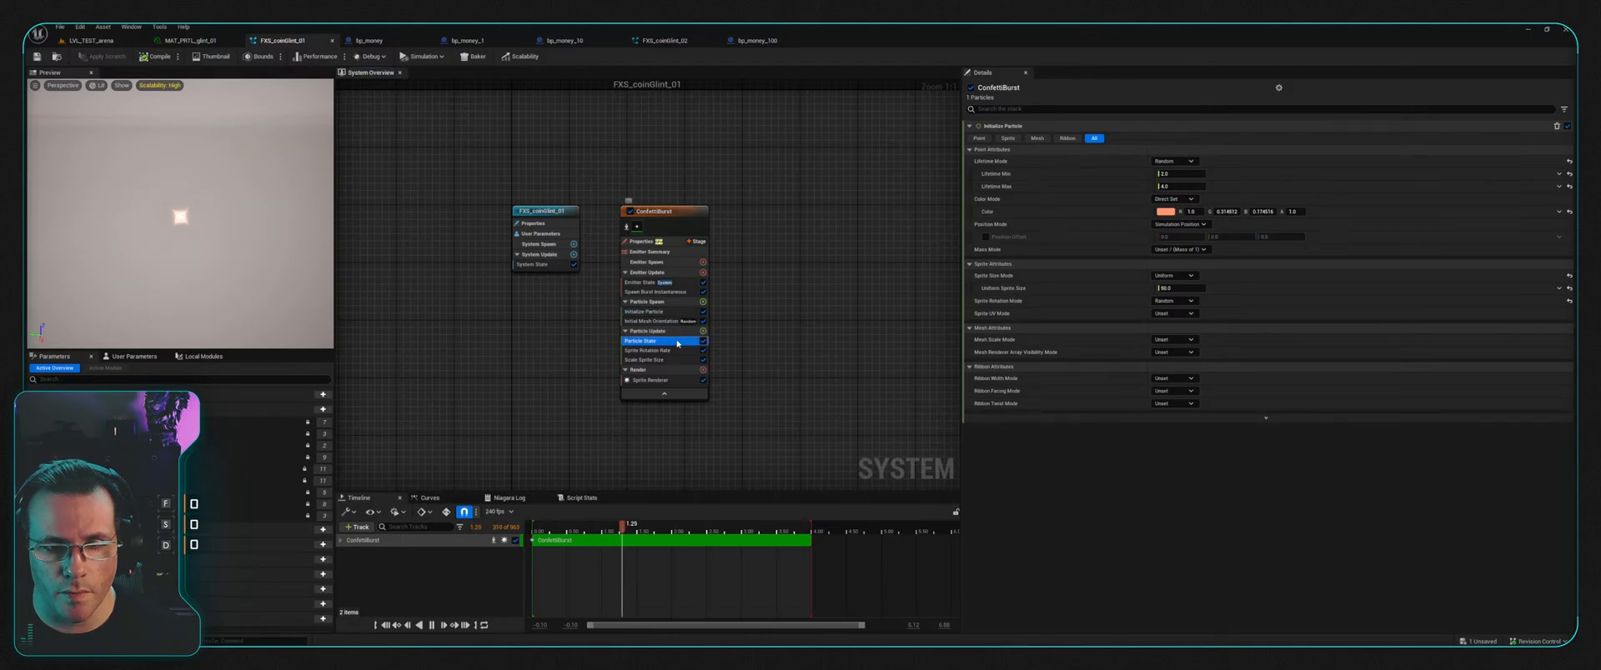
Step: Adjust the random range of the ConfettiBurst emitter's Sprite Rotation Rate in FXS_coinGlint_01, with a minimum of -180
click(650, 350)
click(1186, 151)
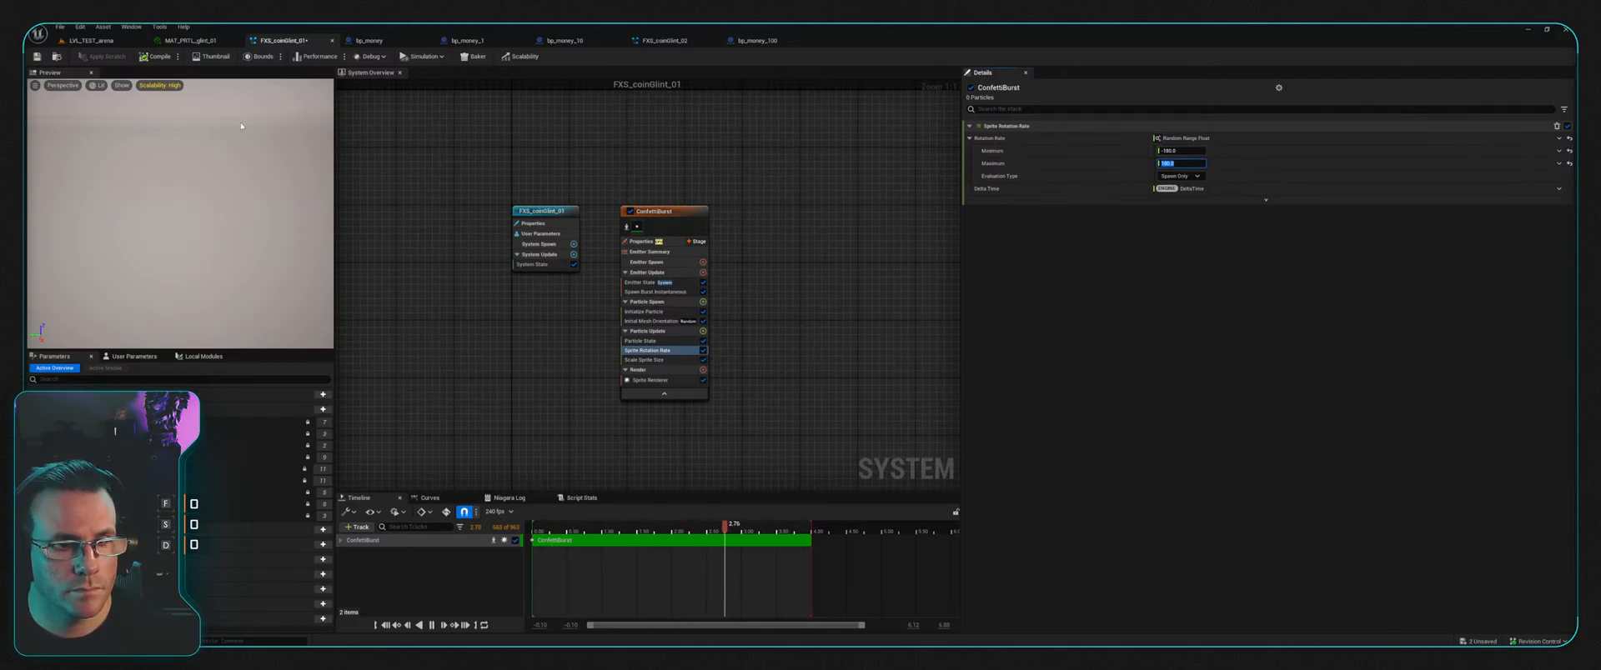
Step: Play-test LVL_TEST_arena again by running to the enemies near the arena wall to check the coin glints, and stop the session
click(90, 40)
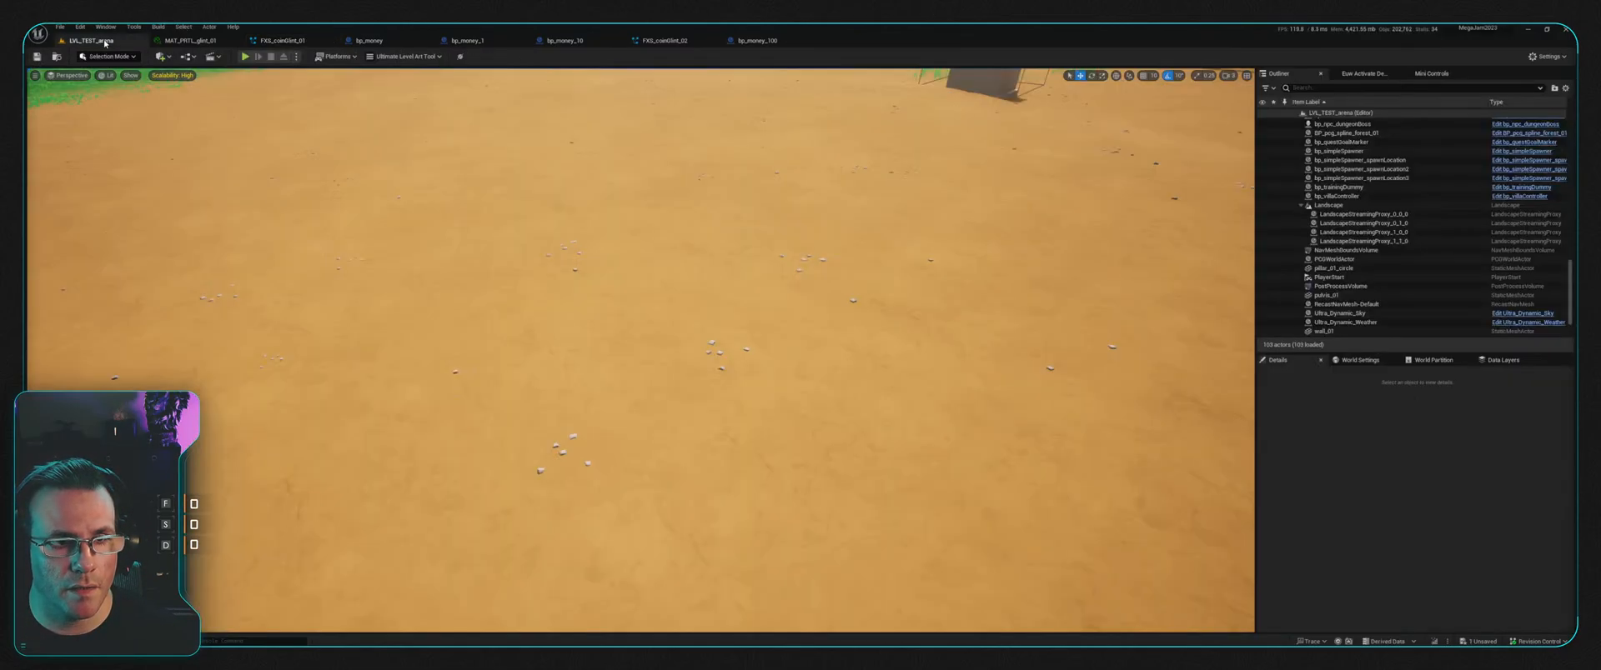
click(245, 55)
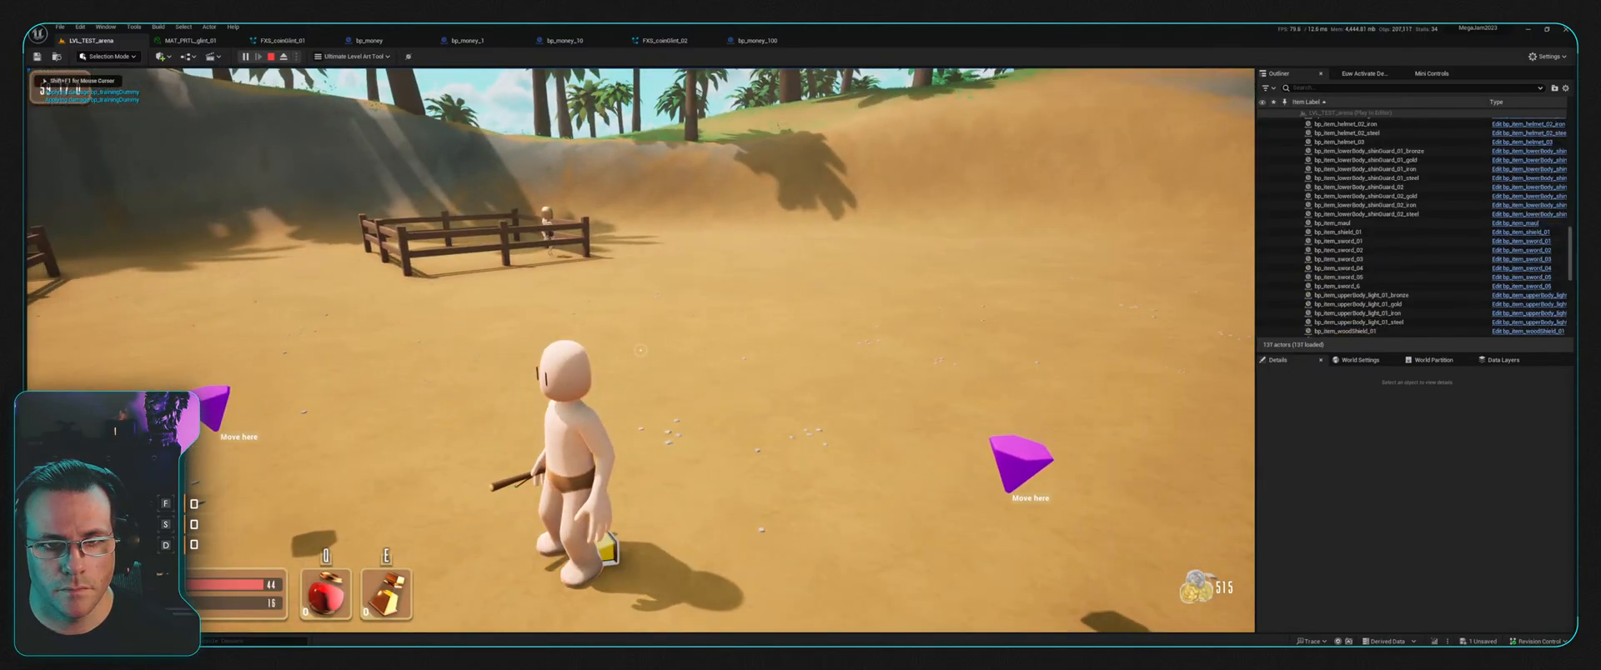
key(w)
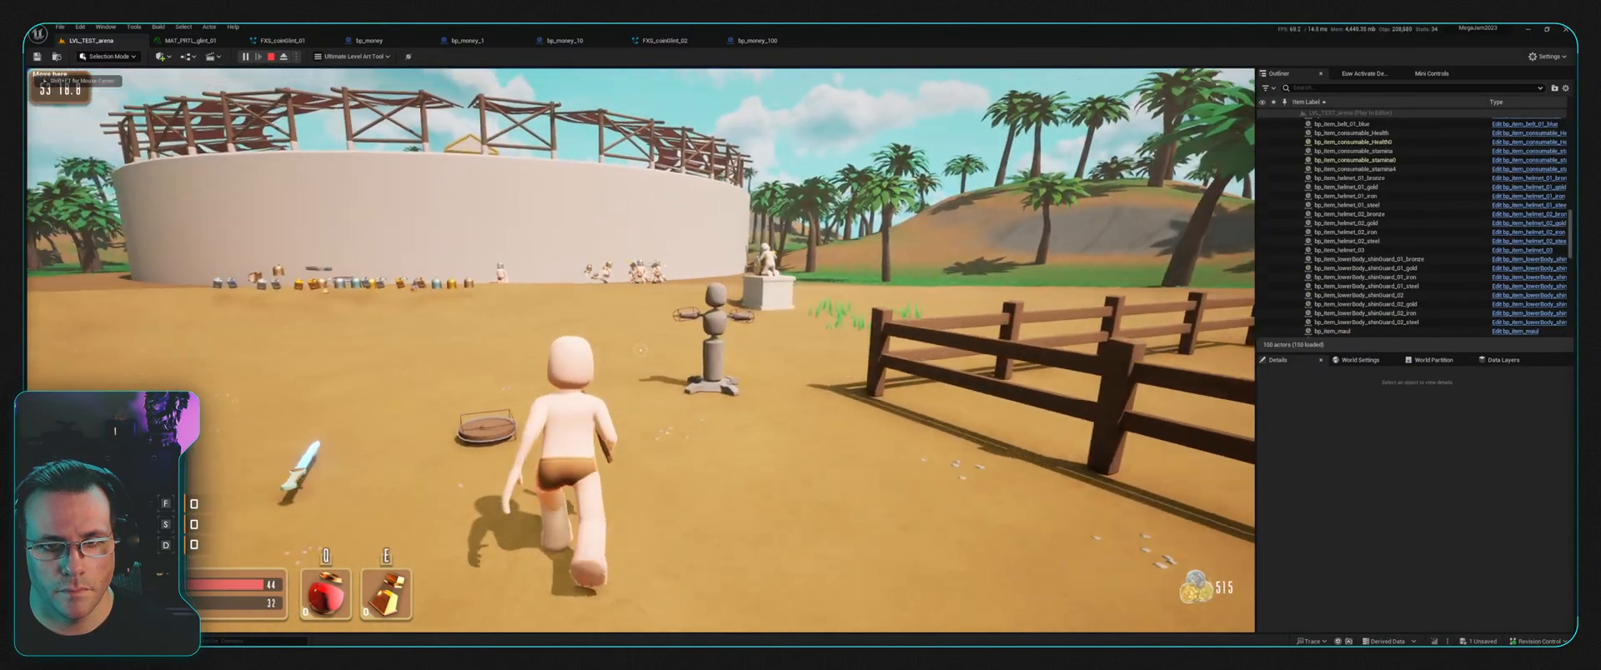
key(w)
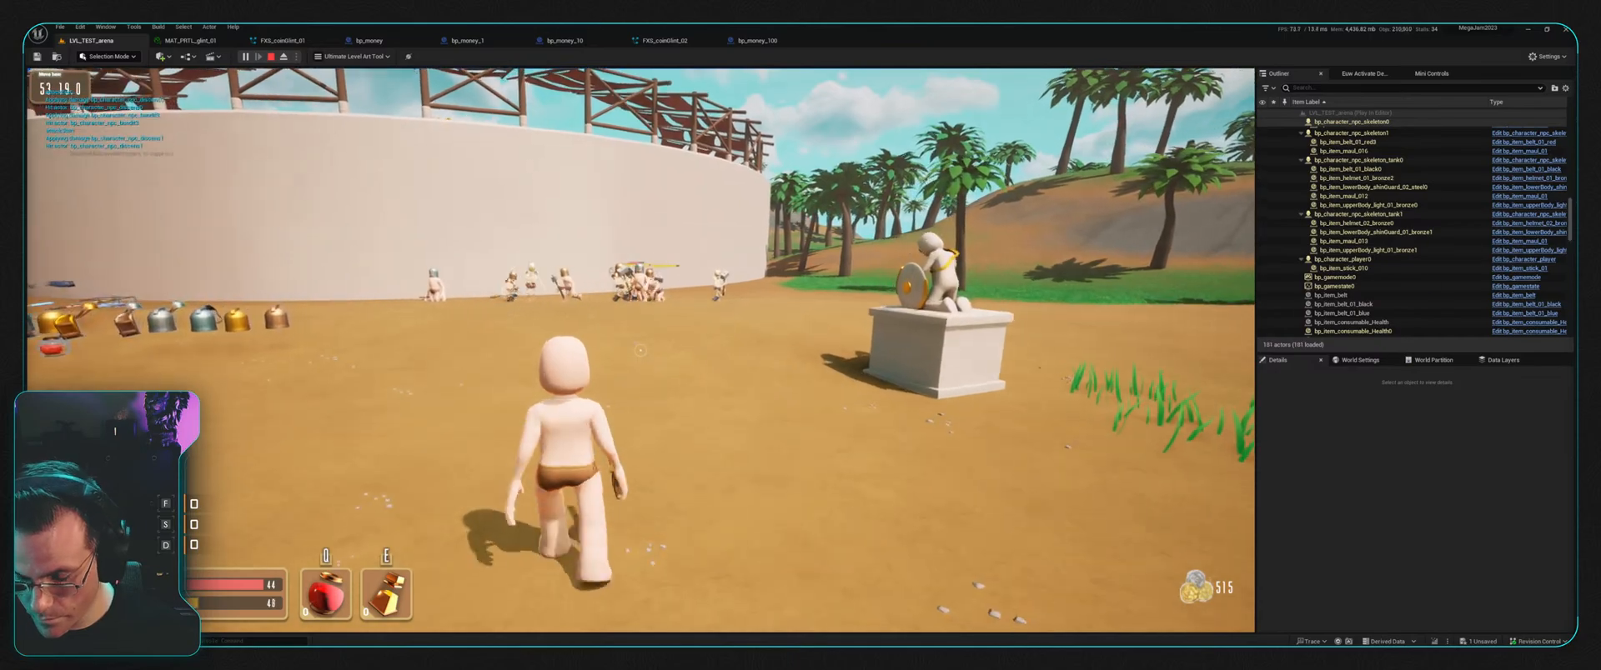
key(w)
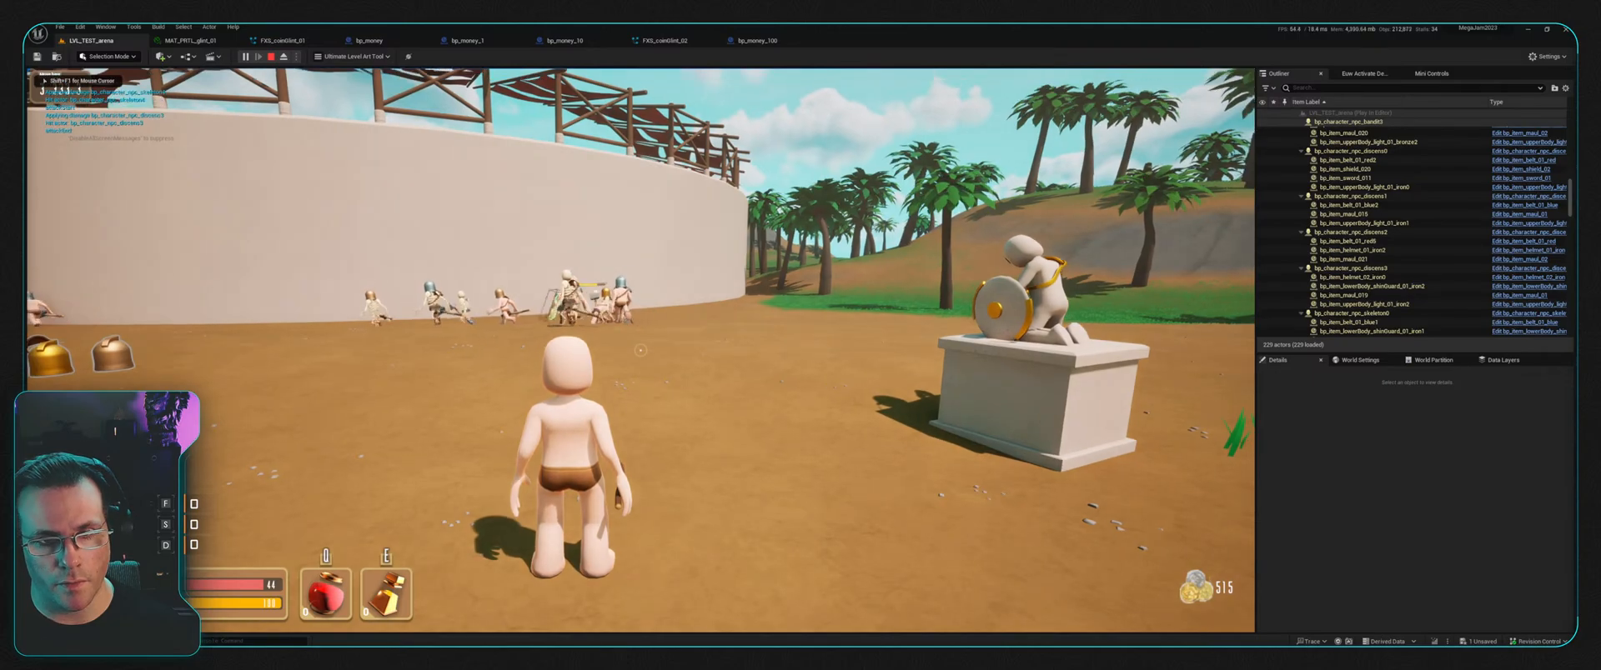
key(w)
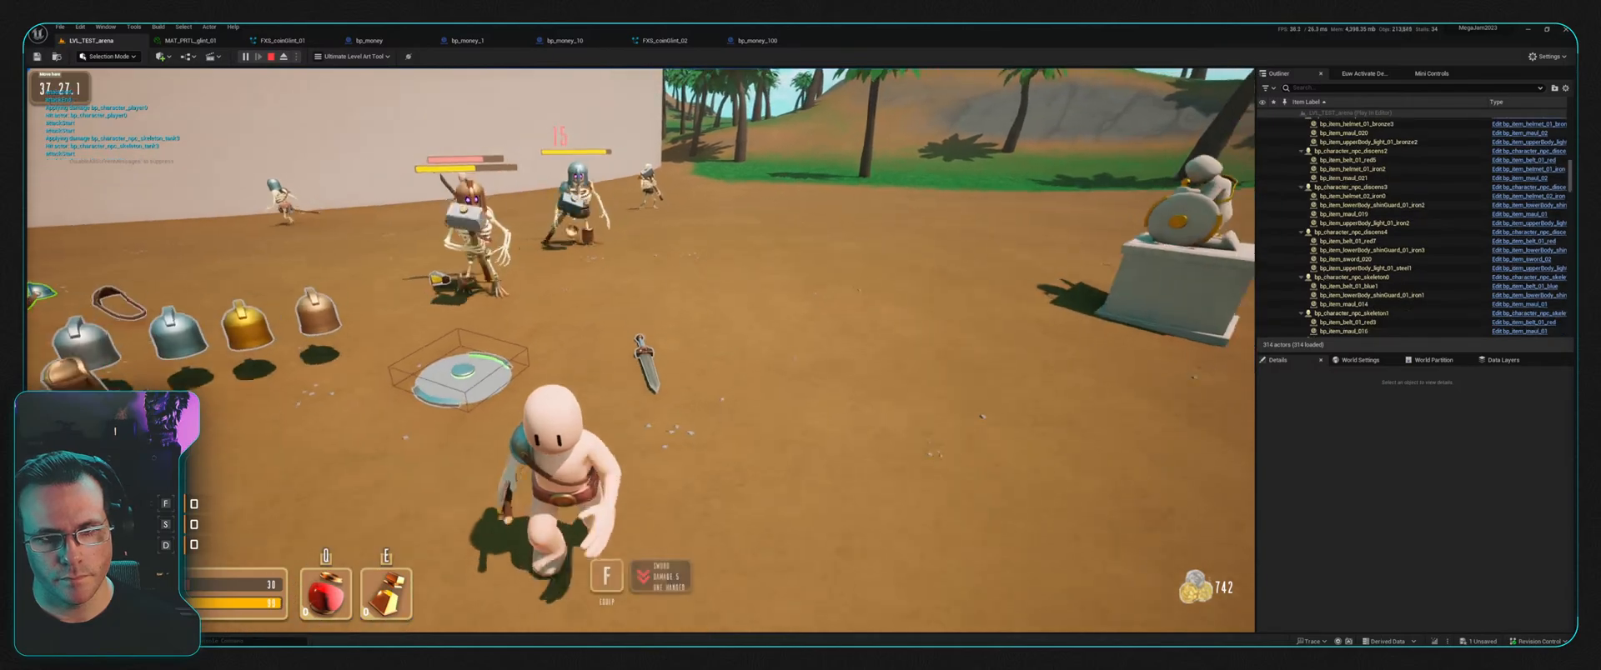
key(Escape)
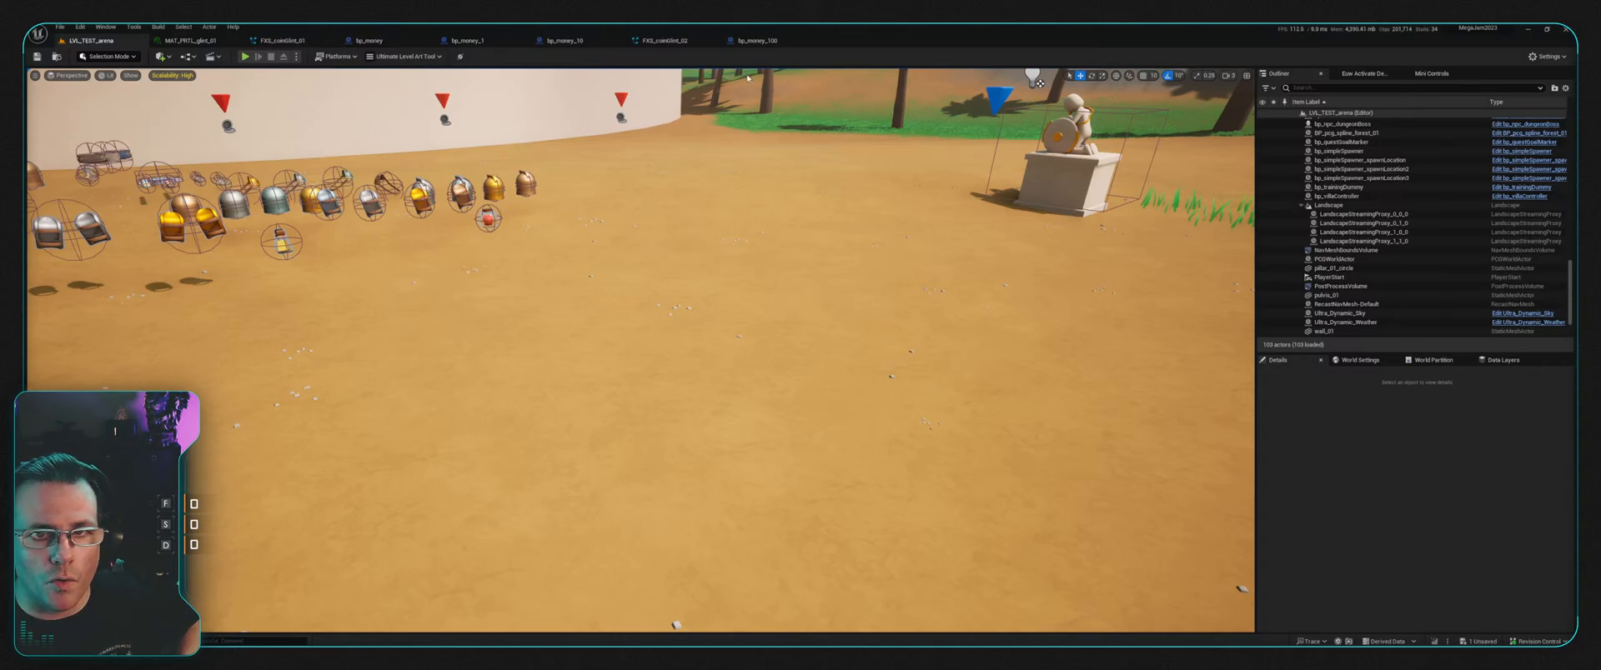
Step: Review the ConfettiBurst emitter settings in FXS_coinGlint_02 and the bp_money_100 blueprint
click(671, 40)
right_drag(832, 175, 705, 241)
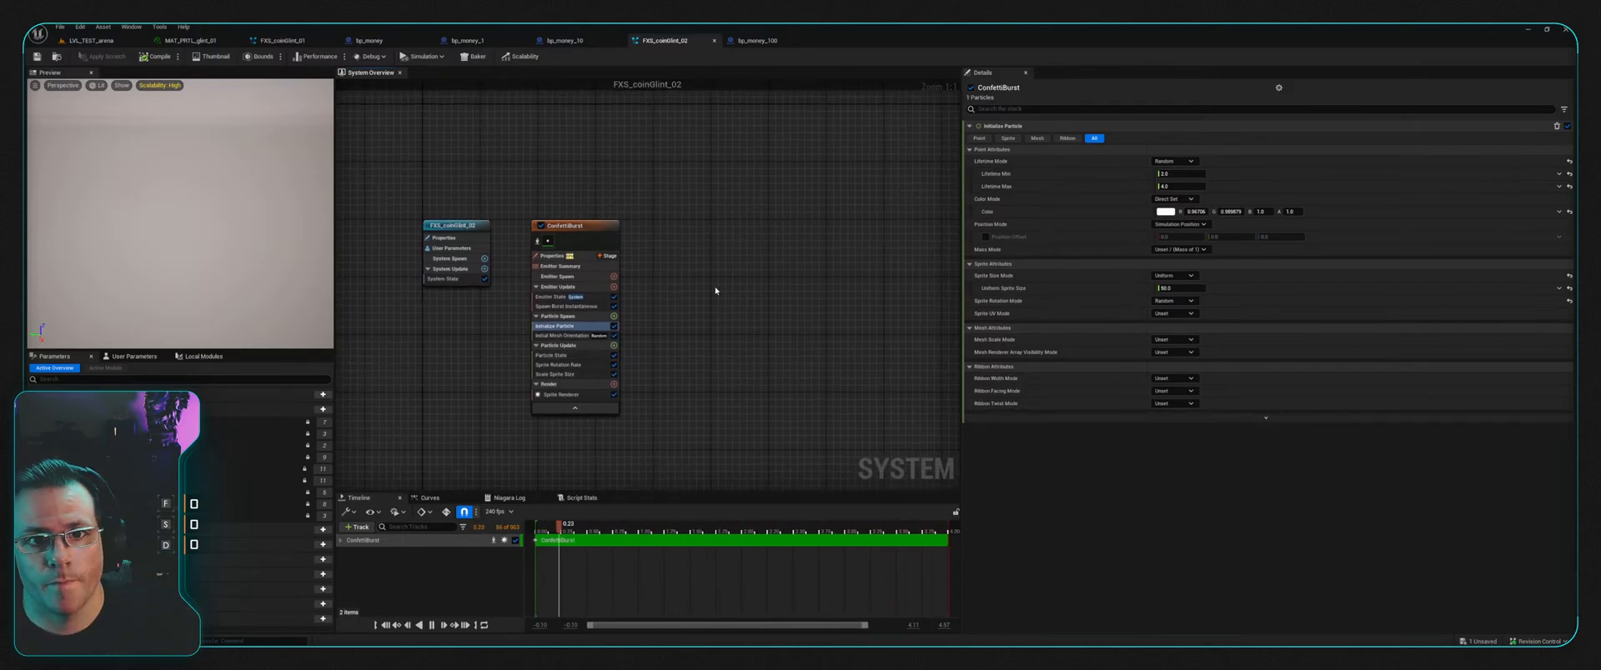
click(579, 220)
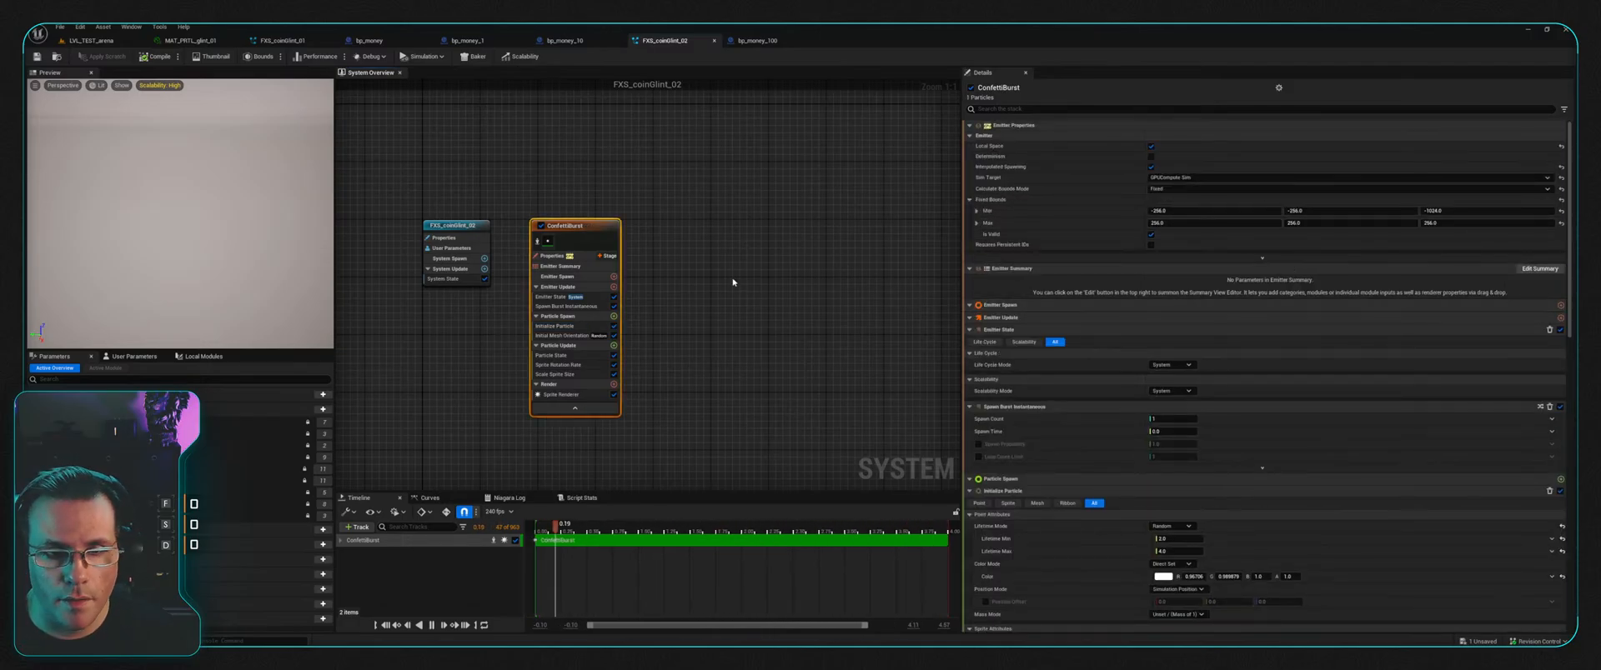
click(757, 41)
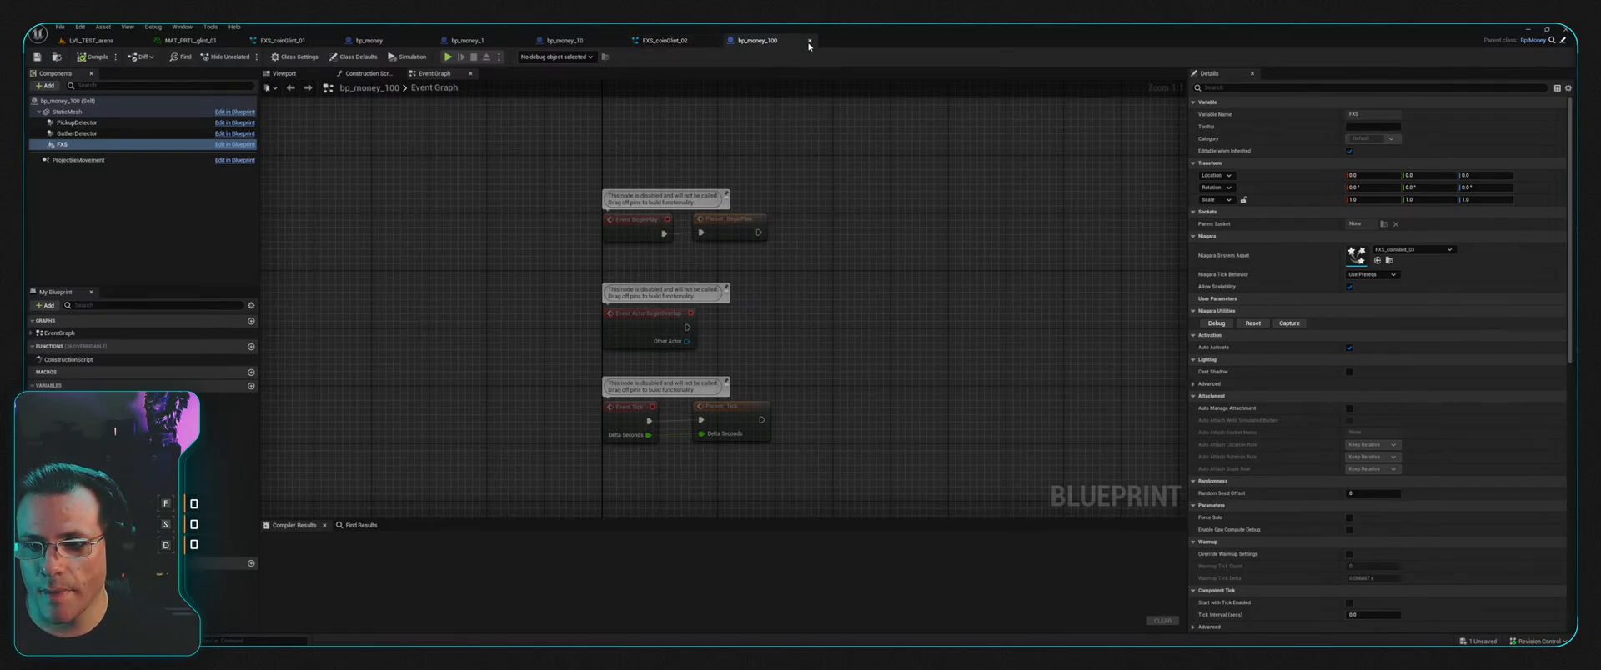
Step: Close the open money blueprint, coin glint effect and glint material editors so only the LVL_TEST_arena level remains
click(679, 41)
click(777, 42)
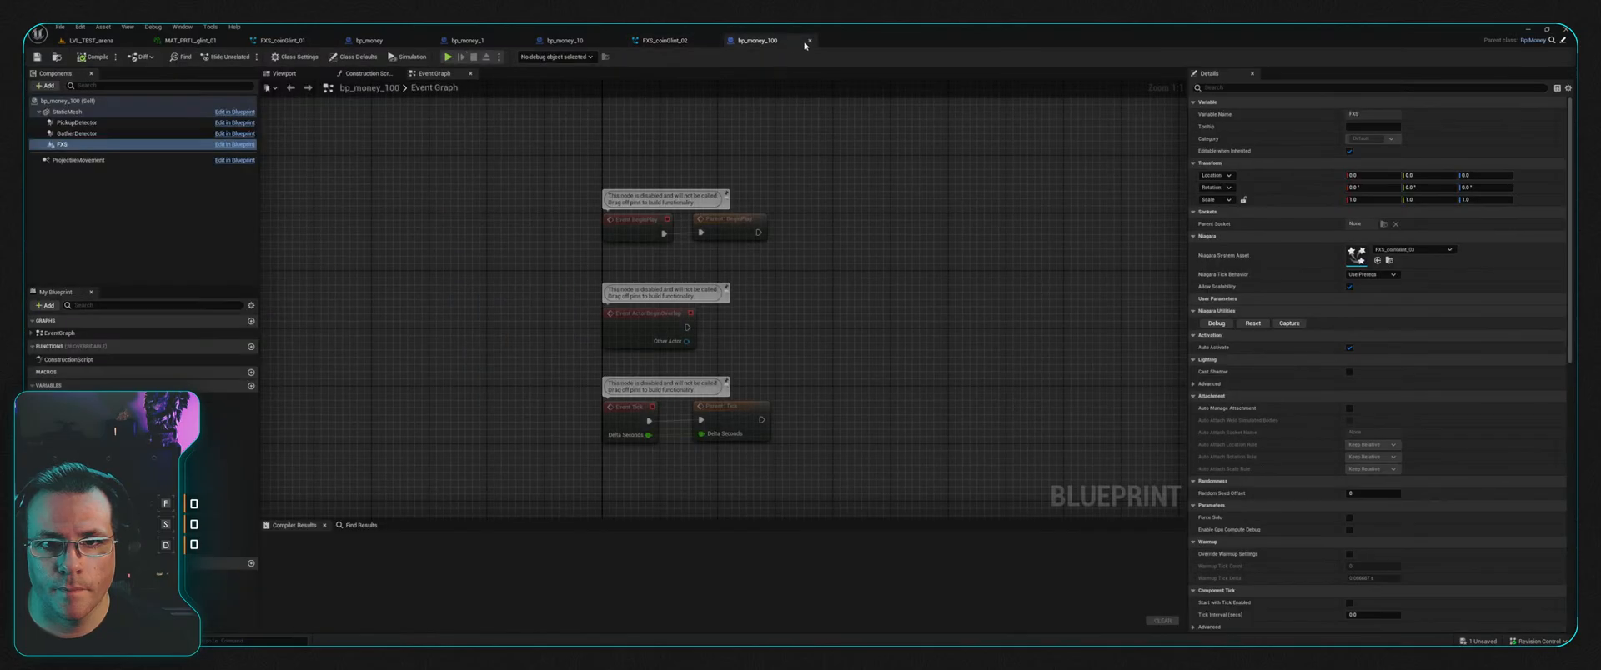
click(810, 41)
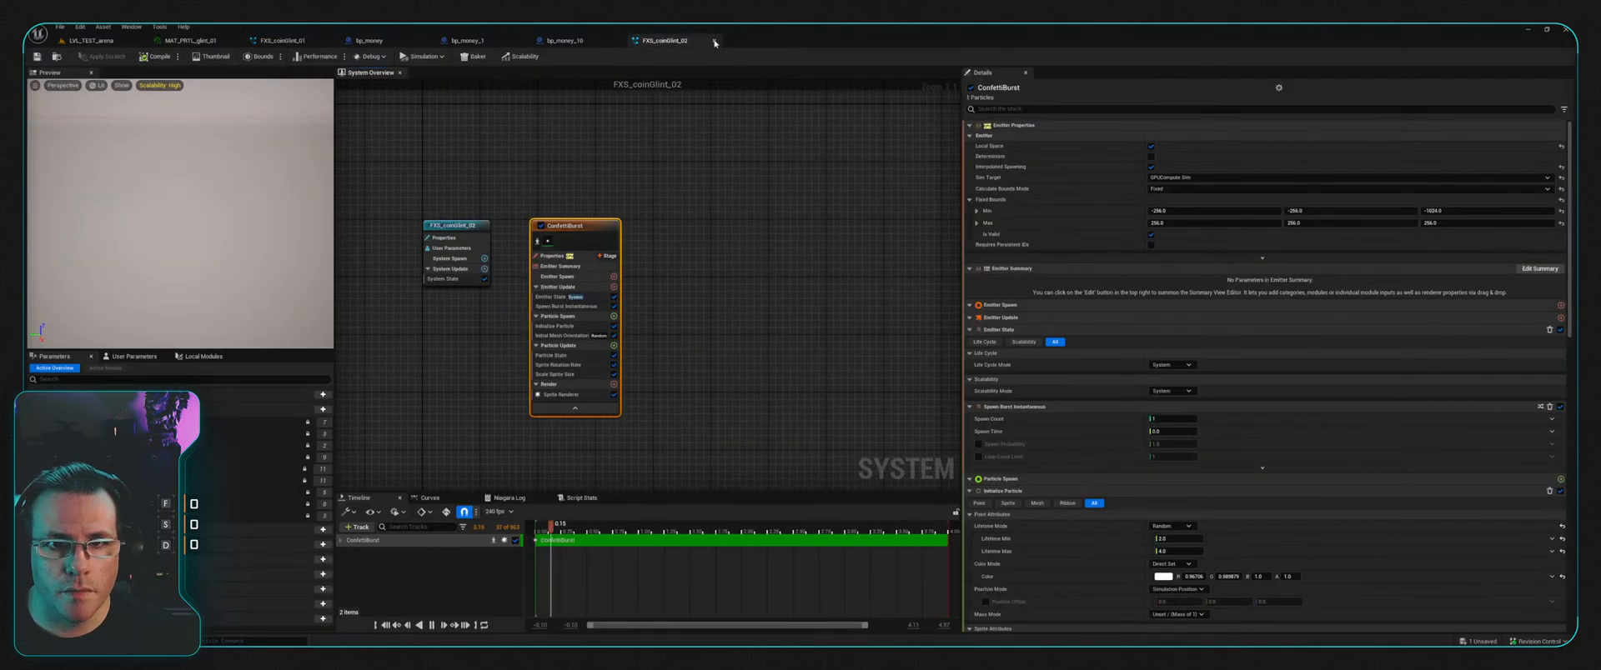
click(714, 40)
click(619, 41)
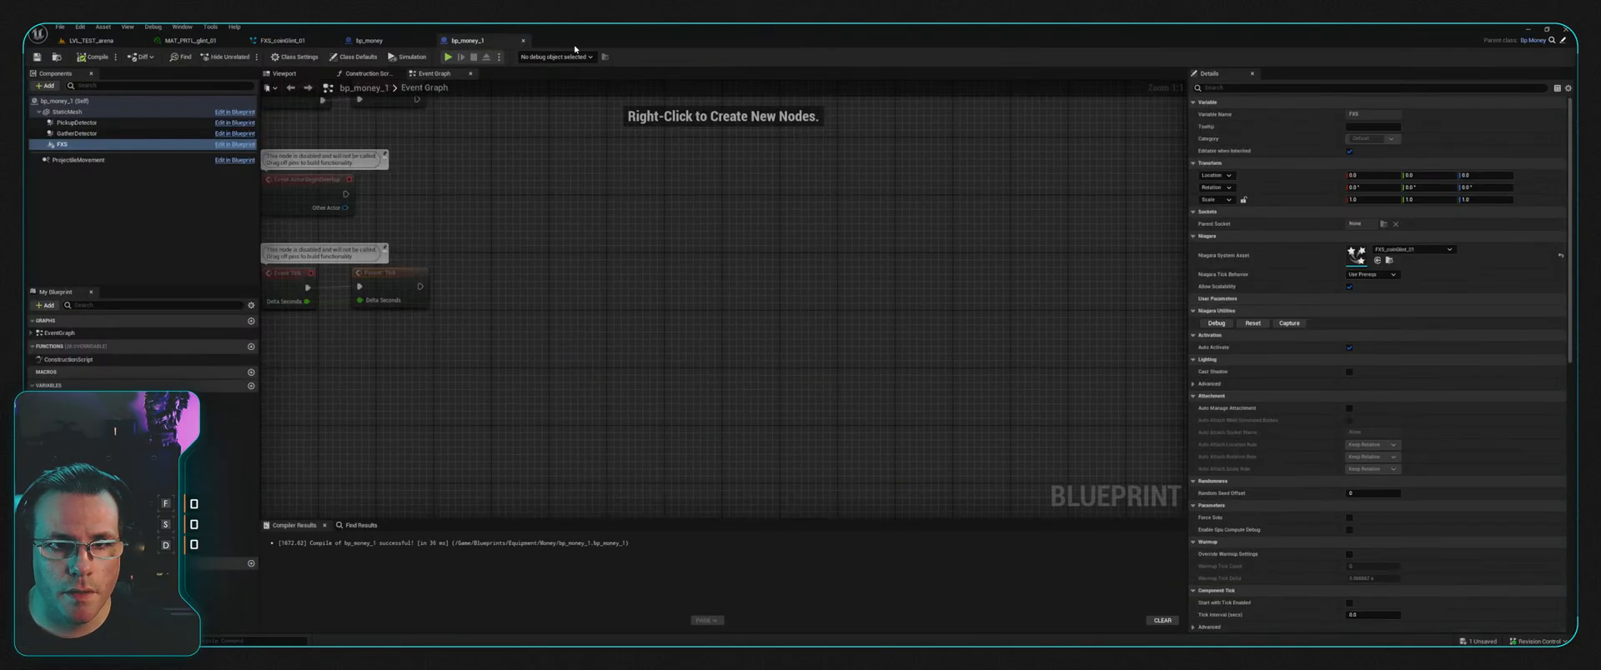
click(523, 41)
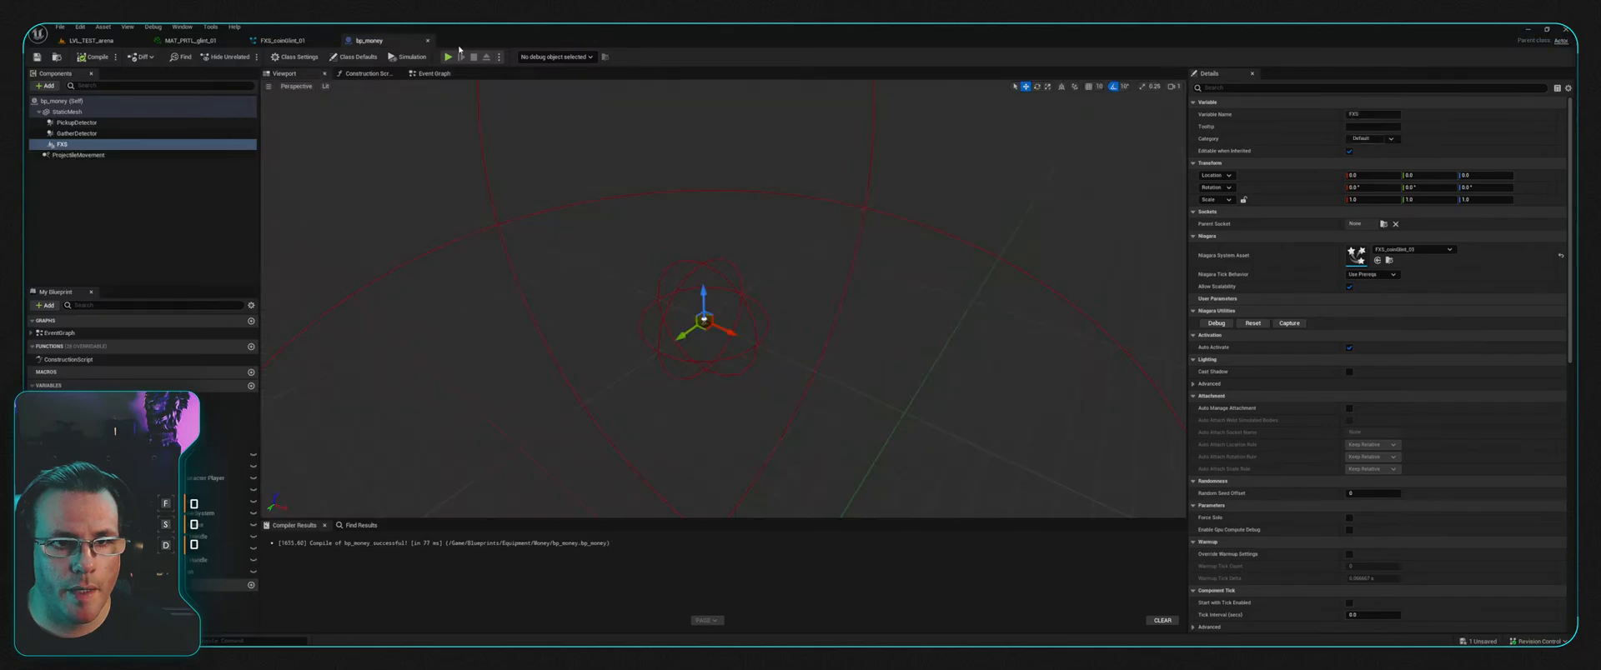
click(427, 41)
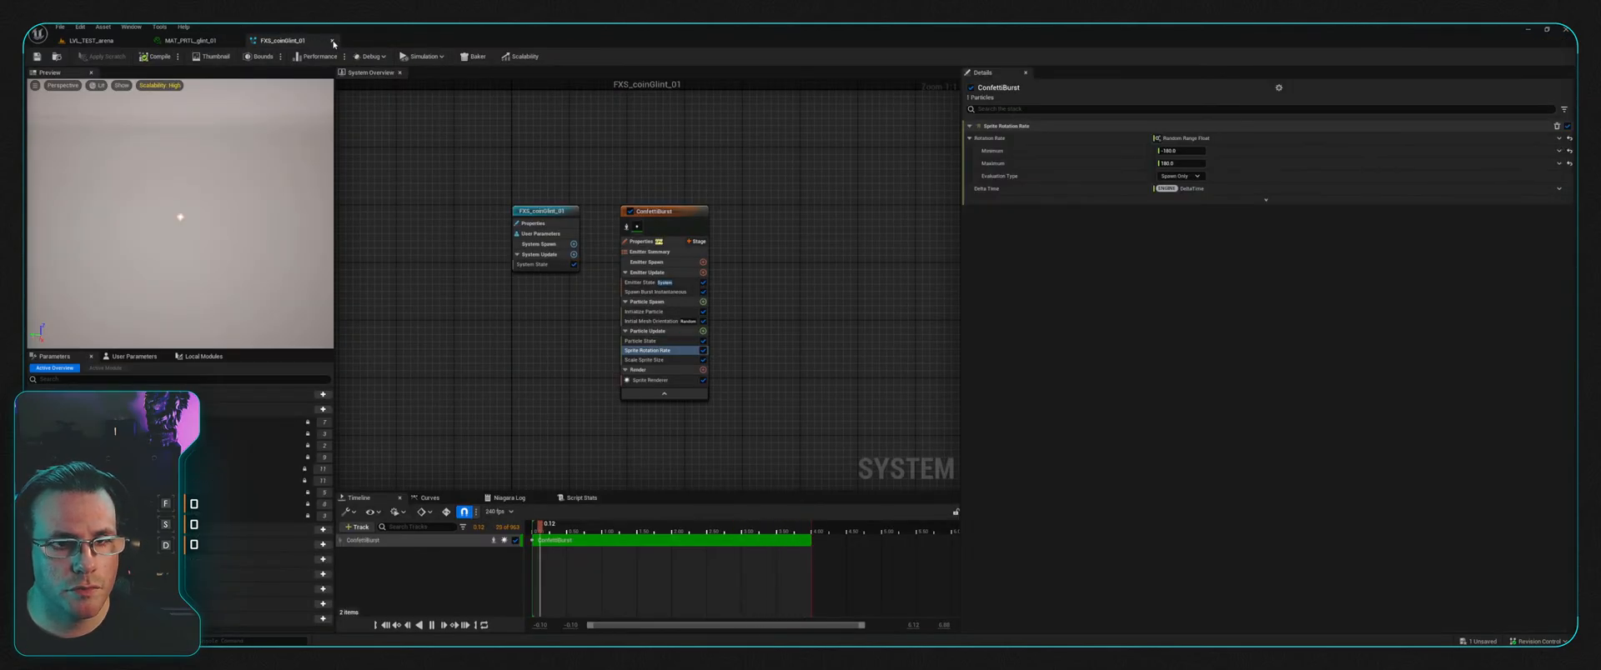
click(331, 41)
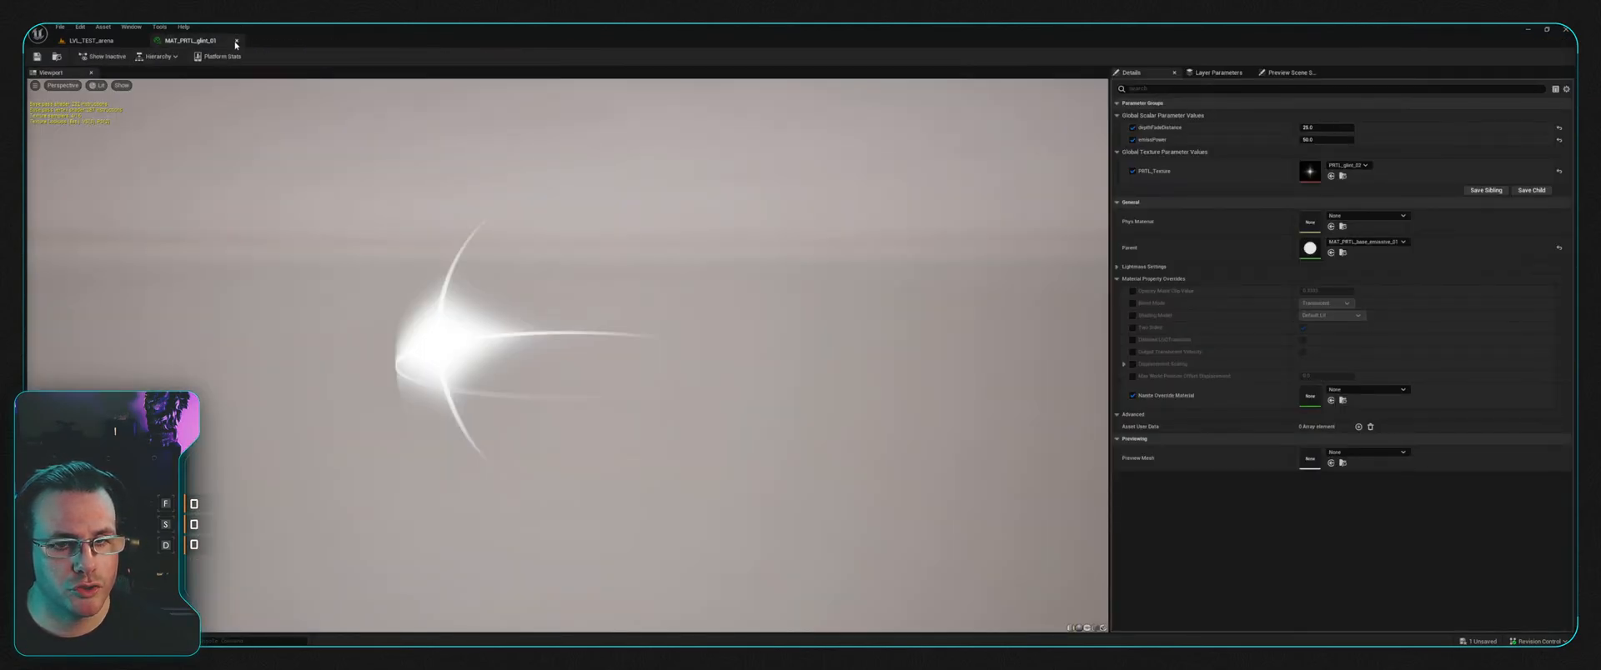
click(237, 41)
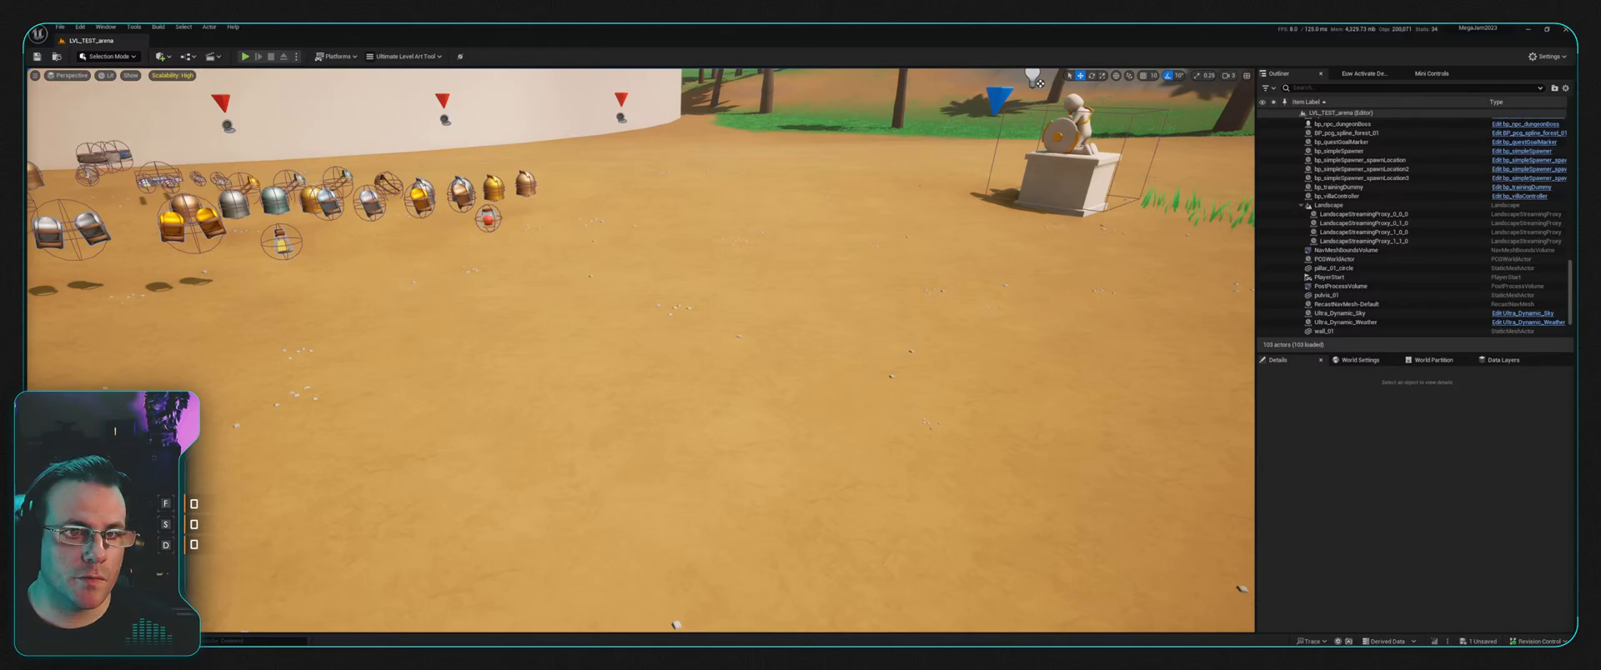
Step: Run a brief play-test of LVL_TEST_arena beside the wooden fence and stop the session
key(alt+p)
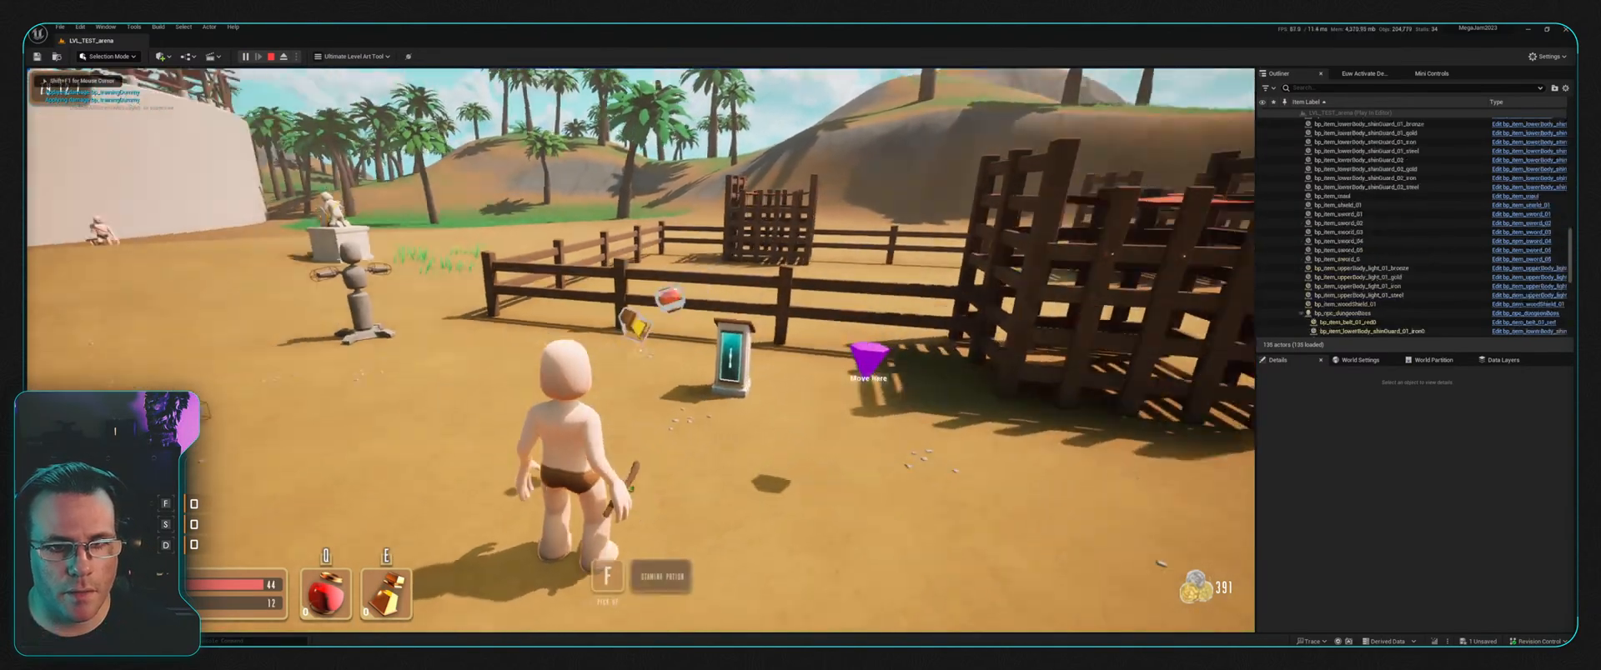
key(Escape)
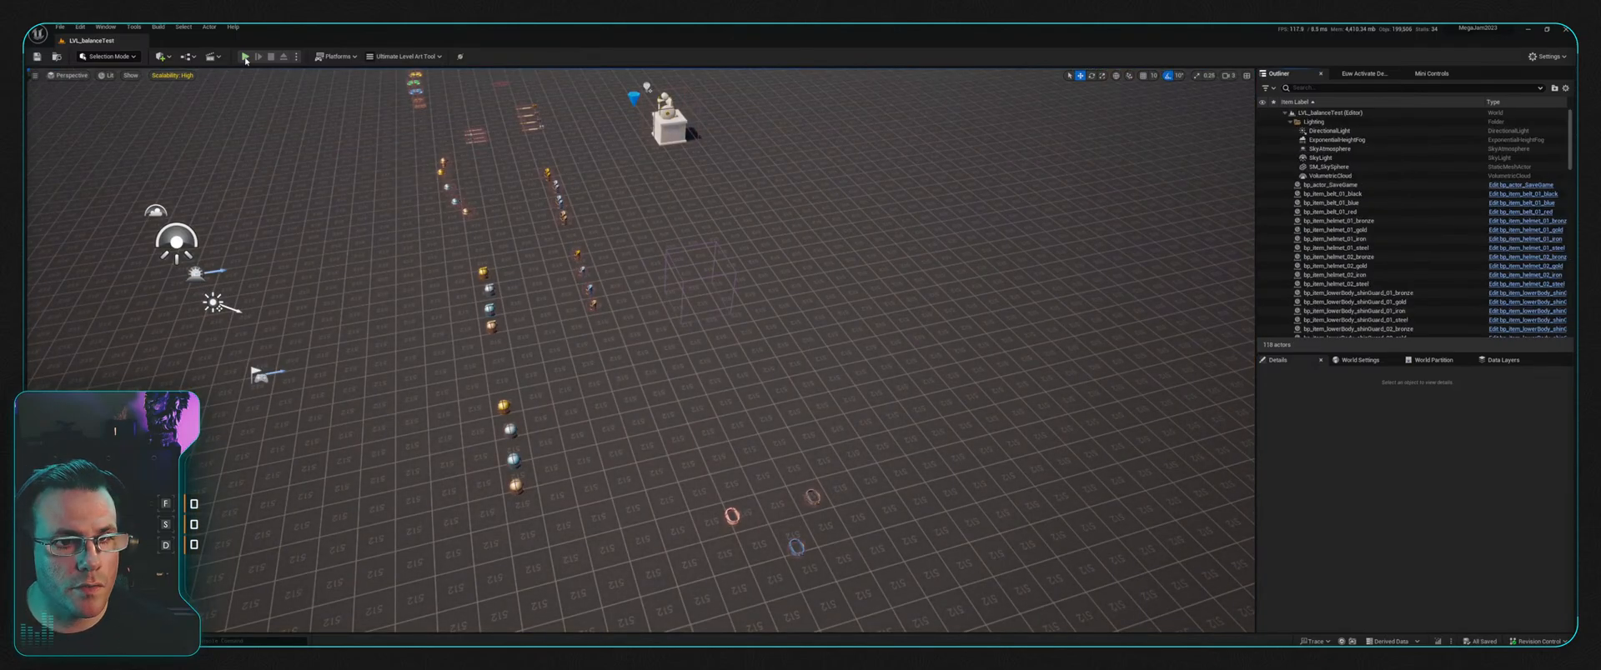
Step: Start a play session in LVL_balanceTest, run across the open floor, and spawn golden helmets, shields and glowing swords around the character
click(245, 57)
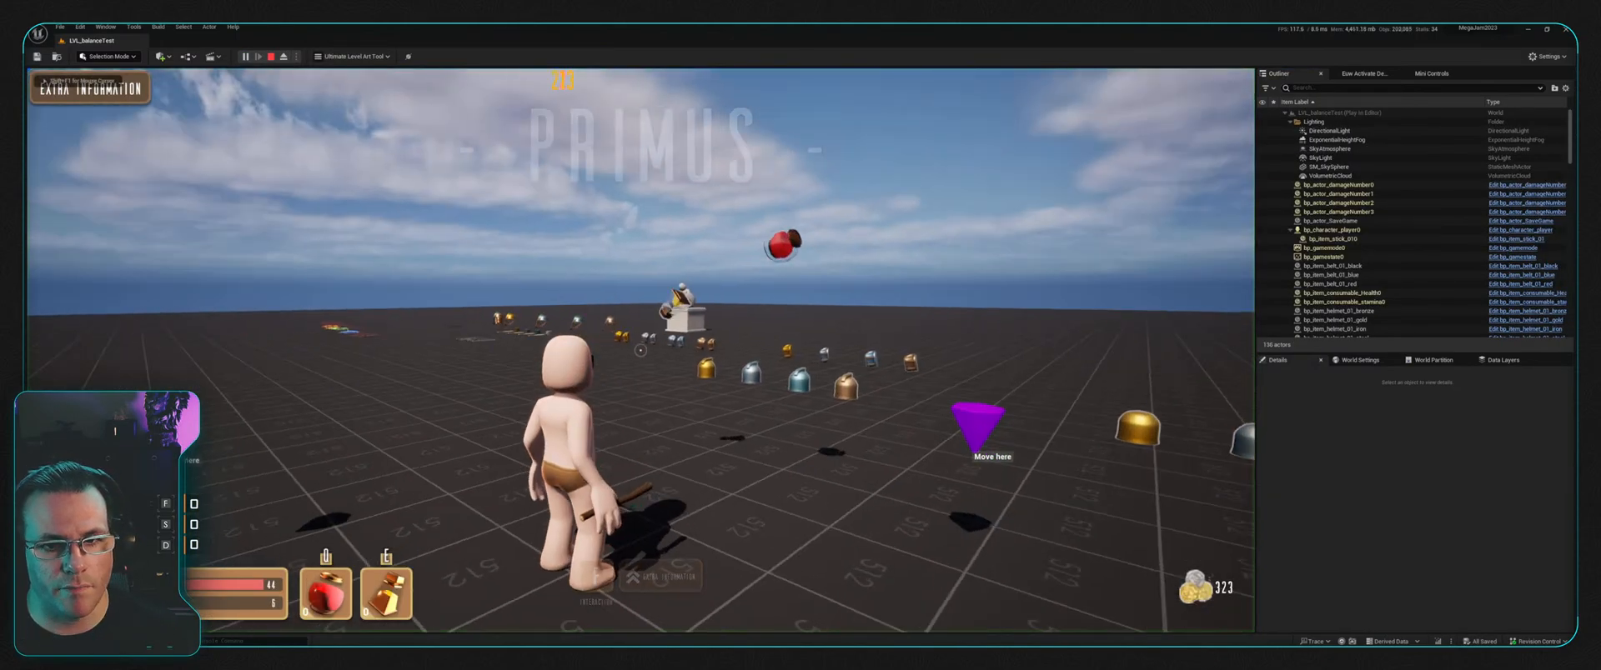
key(w)
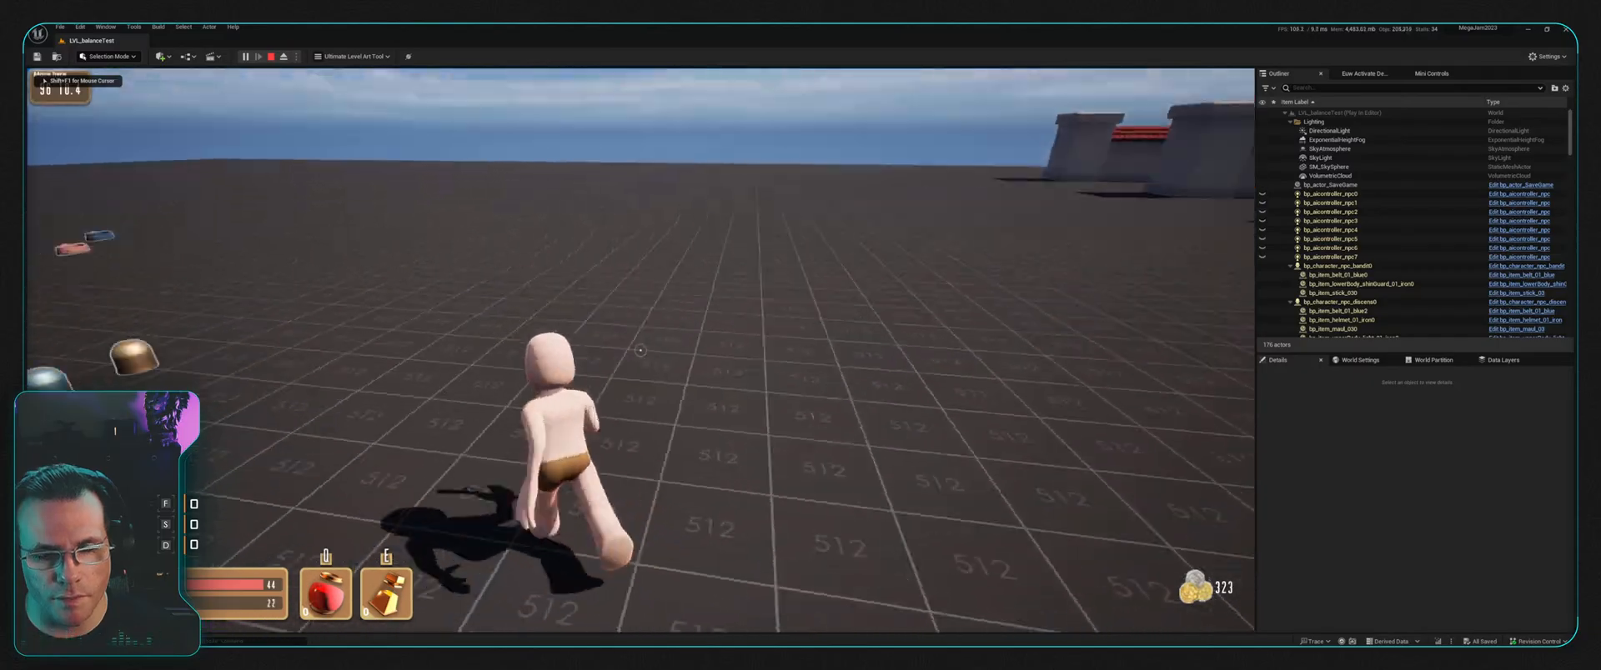
key(w)
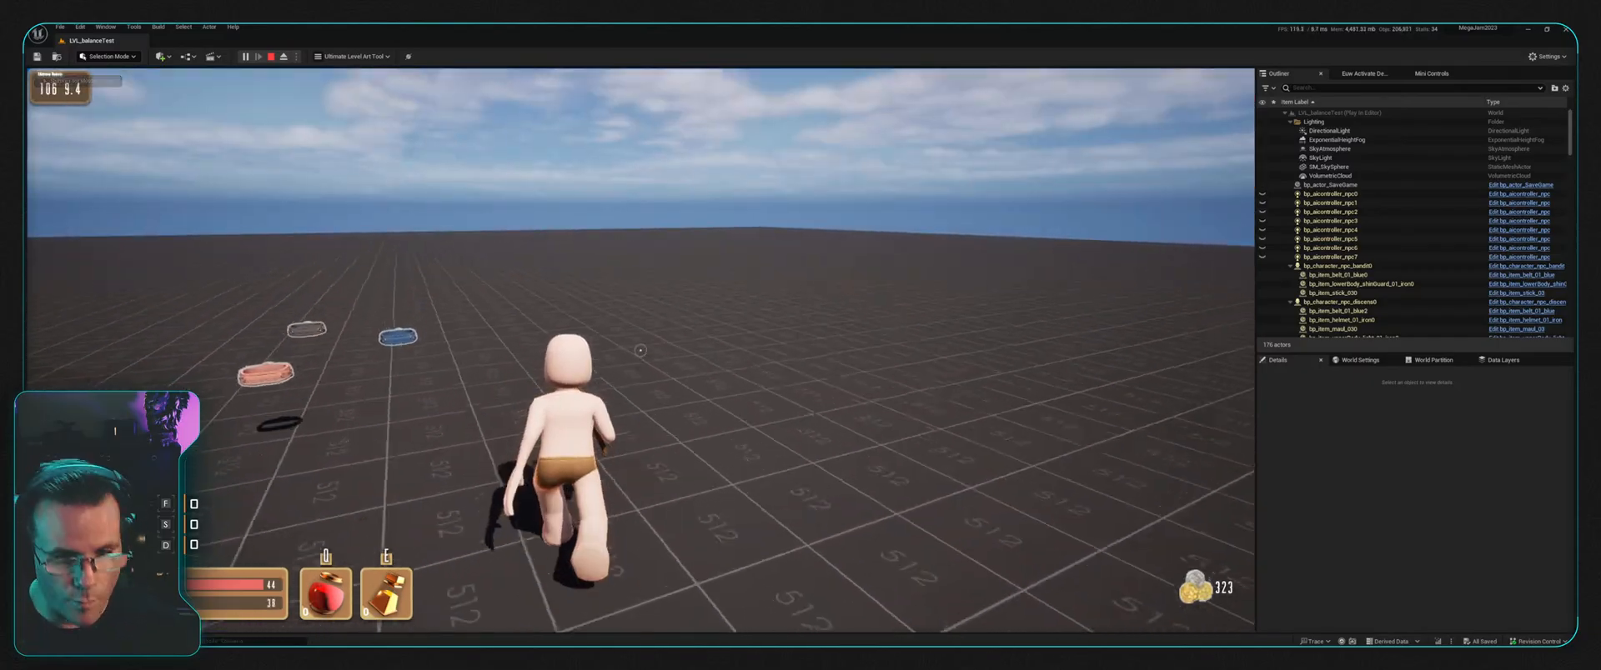
key(1)
key(w)
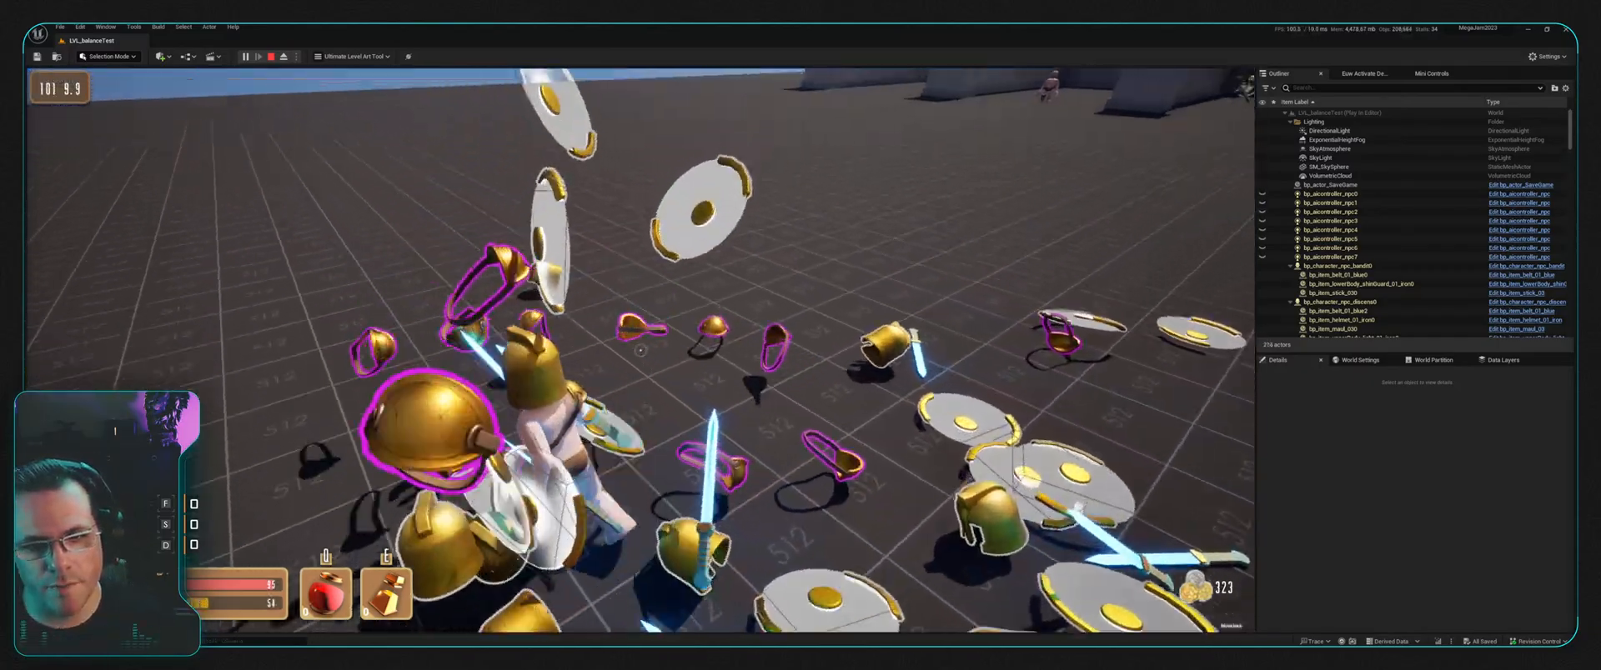
Step: Run through and around the scattered gear, viewing the dropped items from several sides to check performance
key(w)
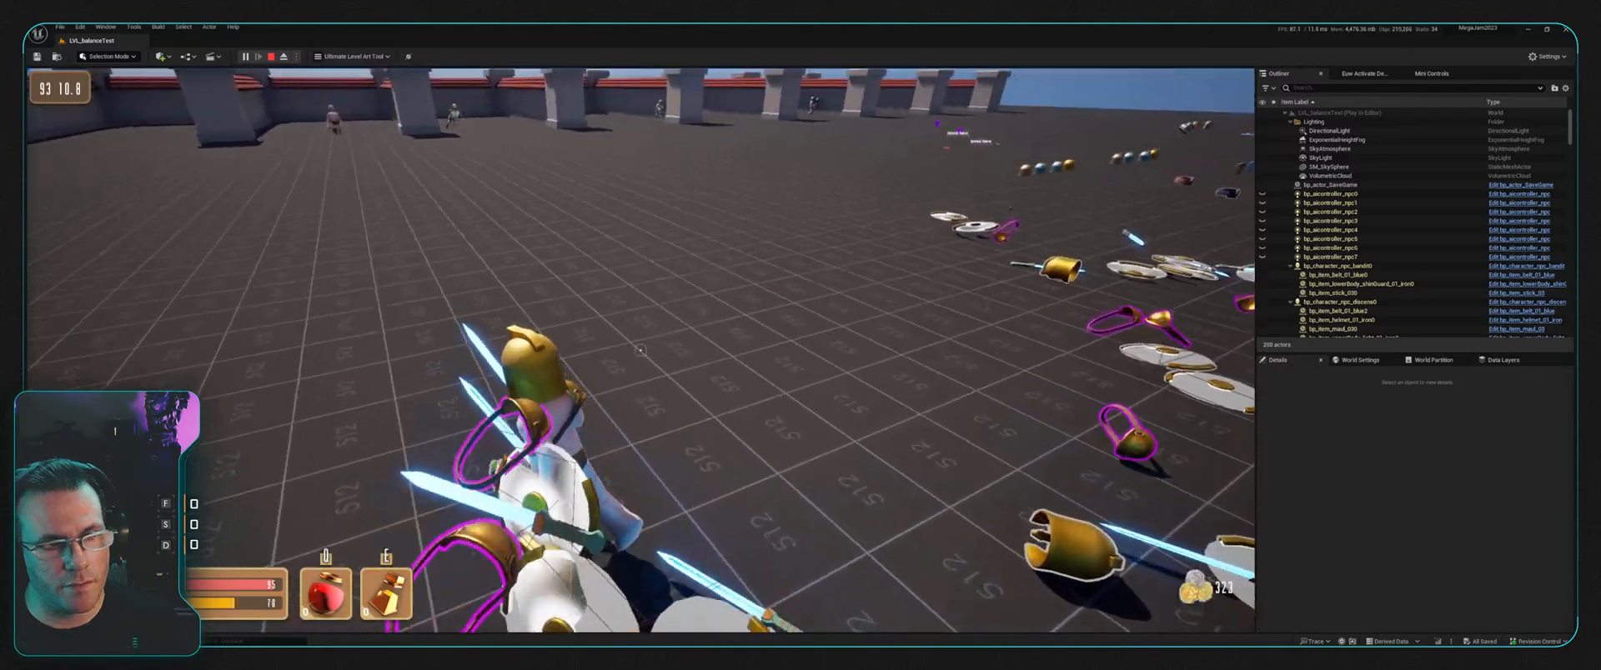
key(d)
key(s)
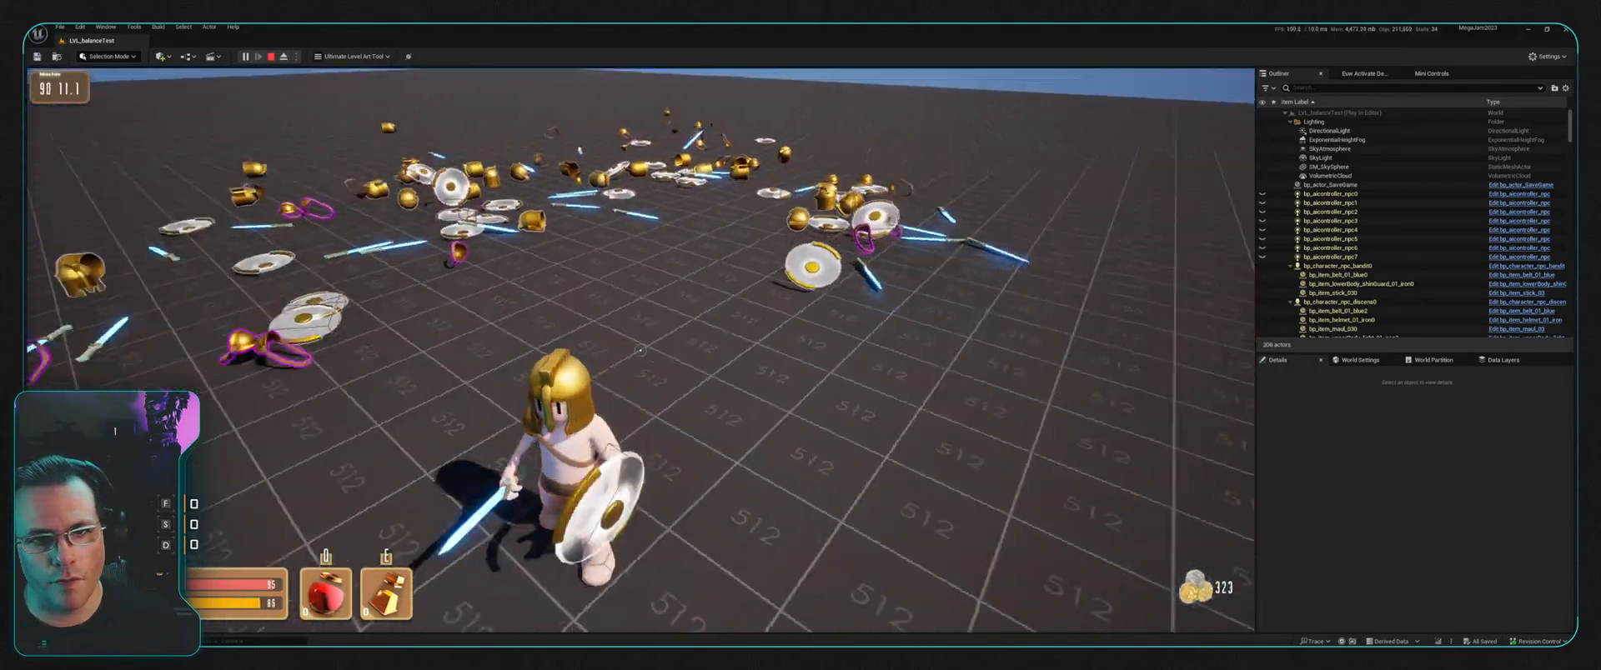
key(s)
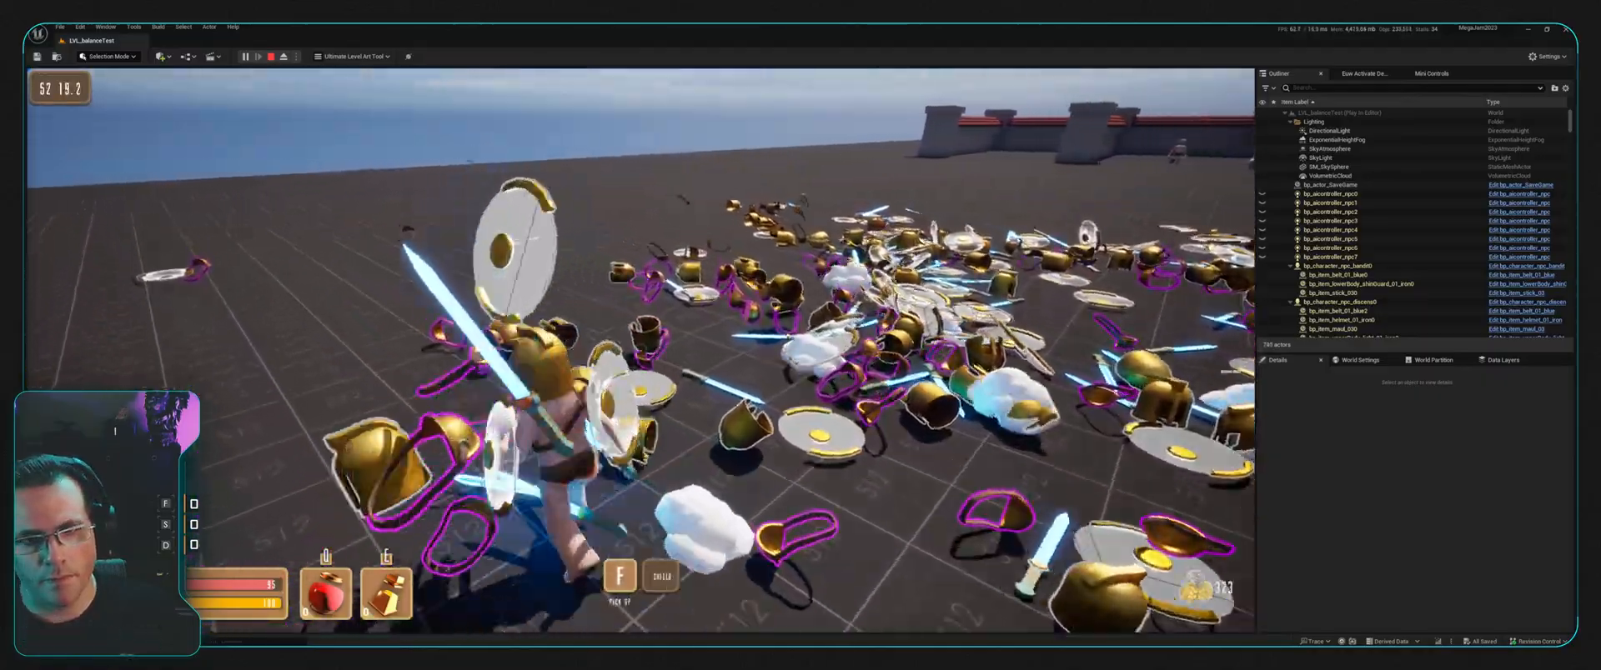
key(w)
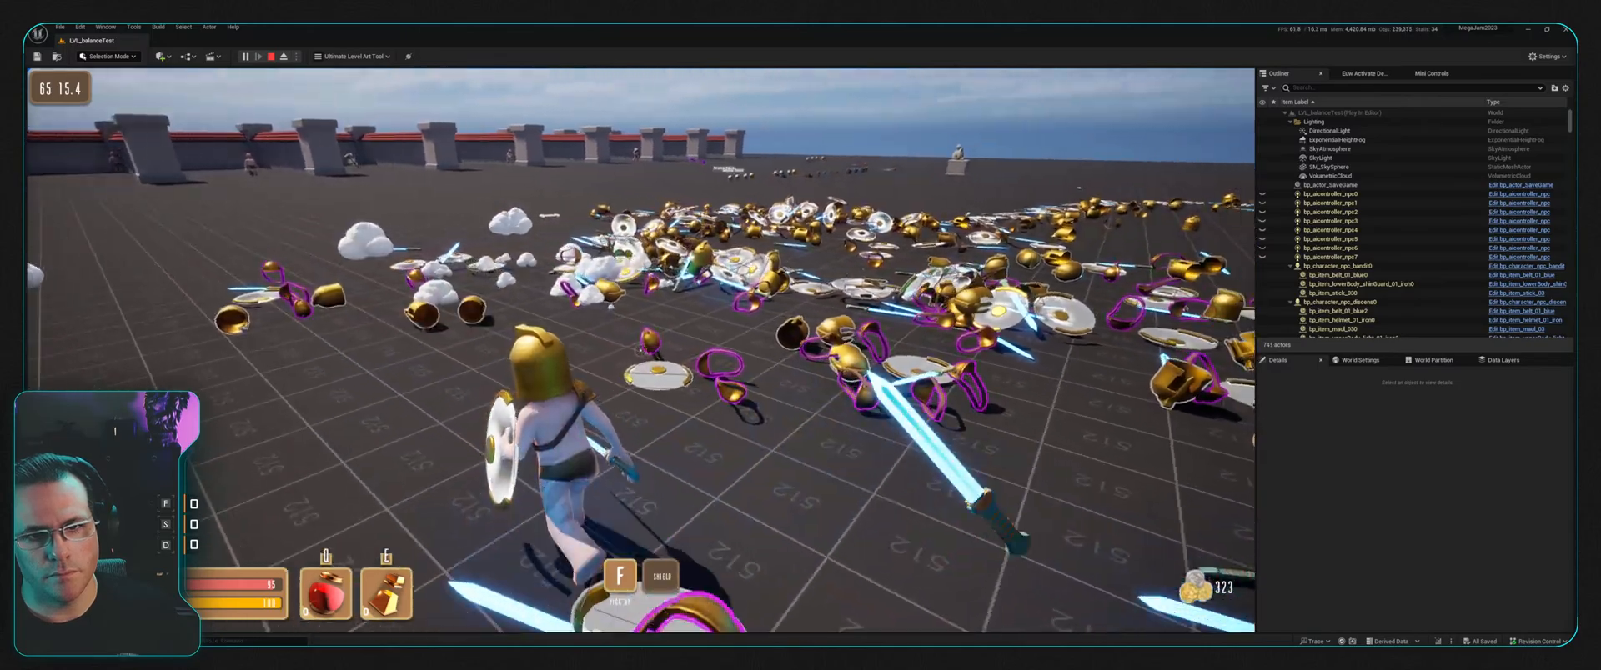
key(w)
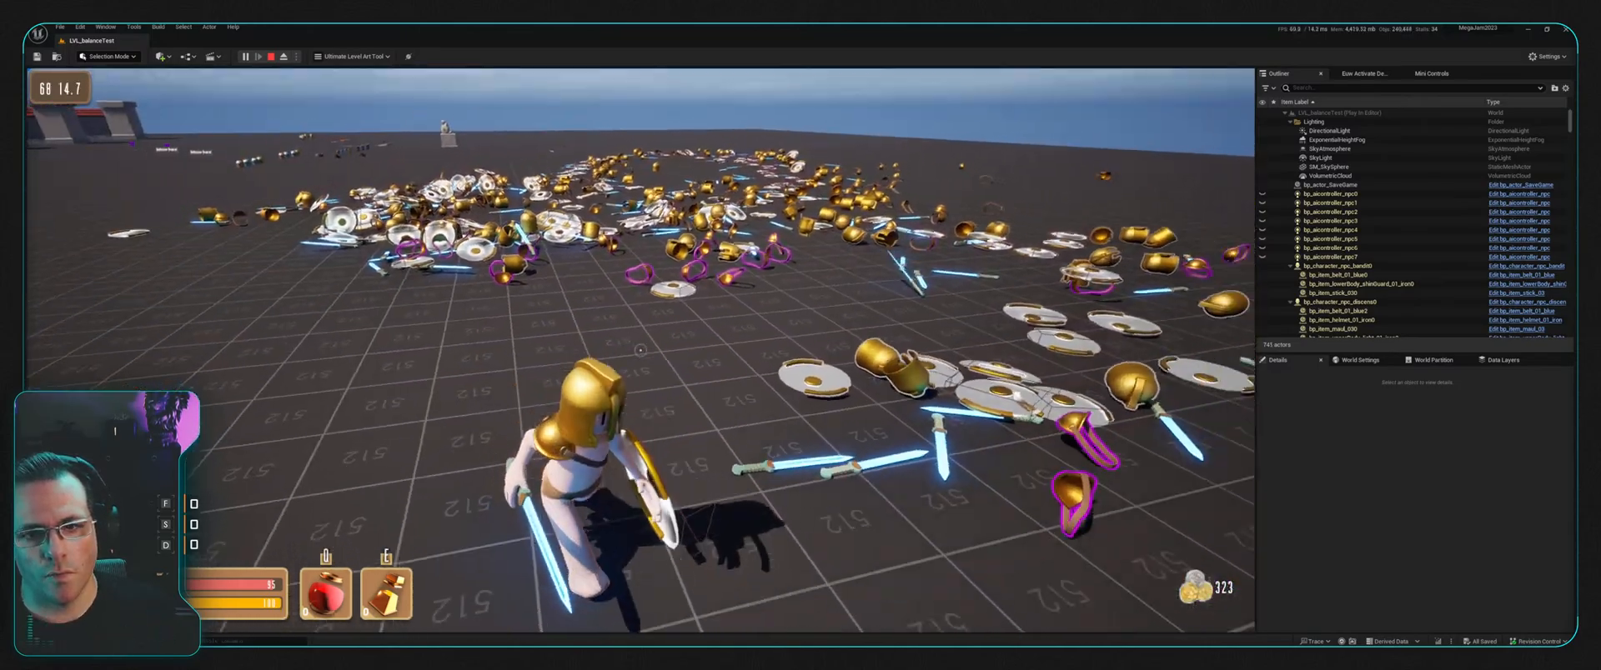
key(s)
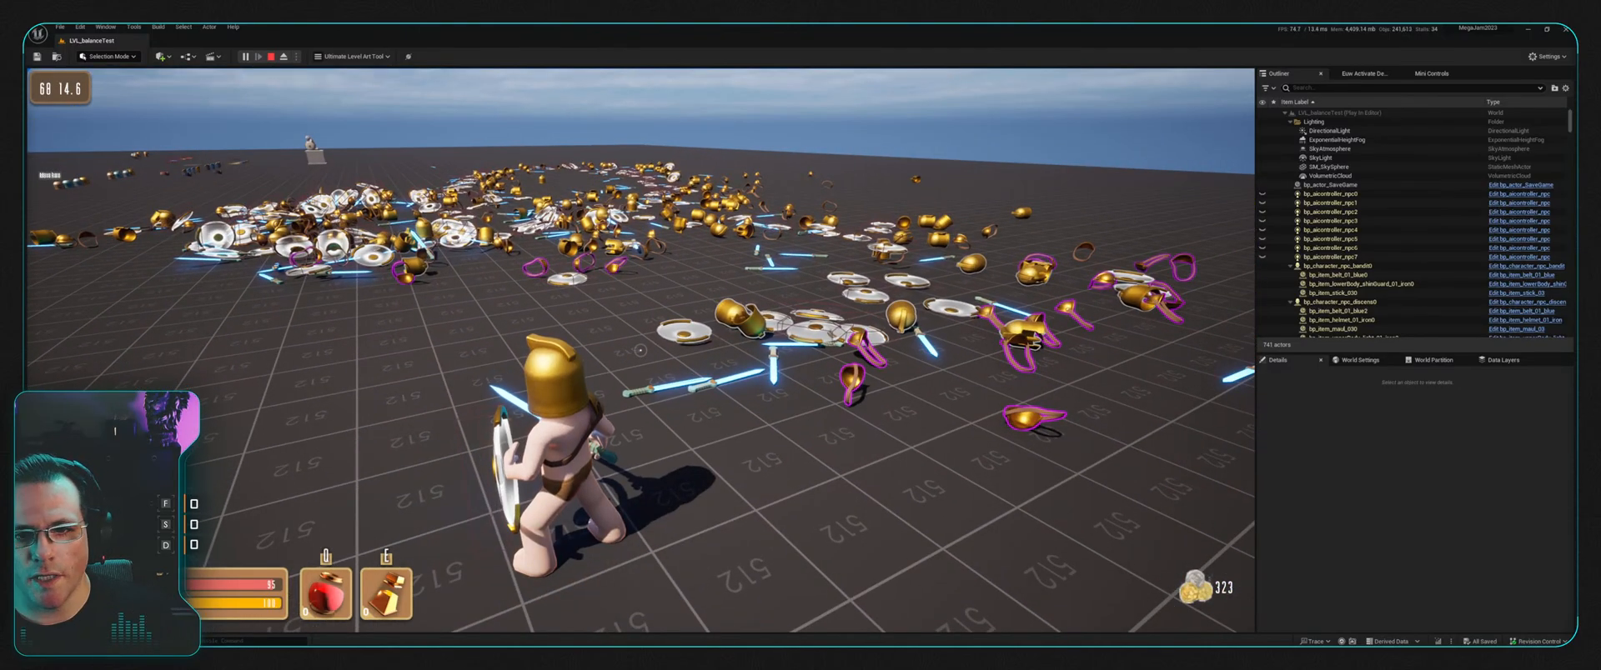
key(a)
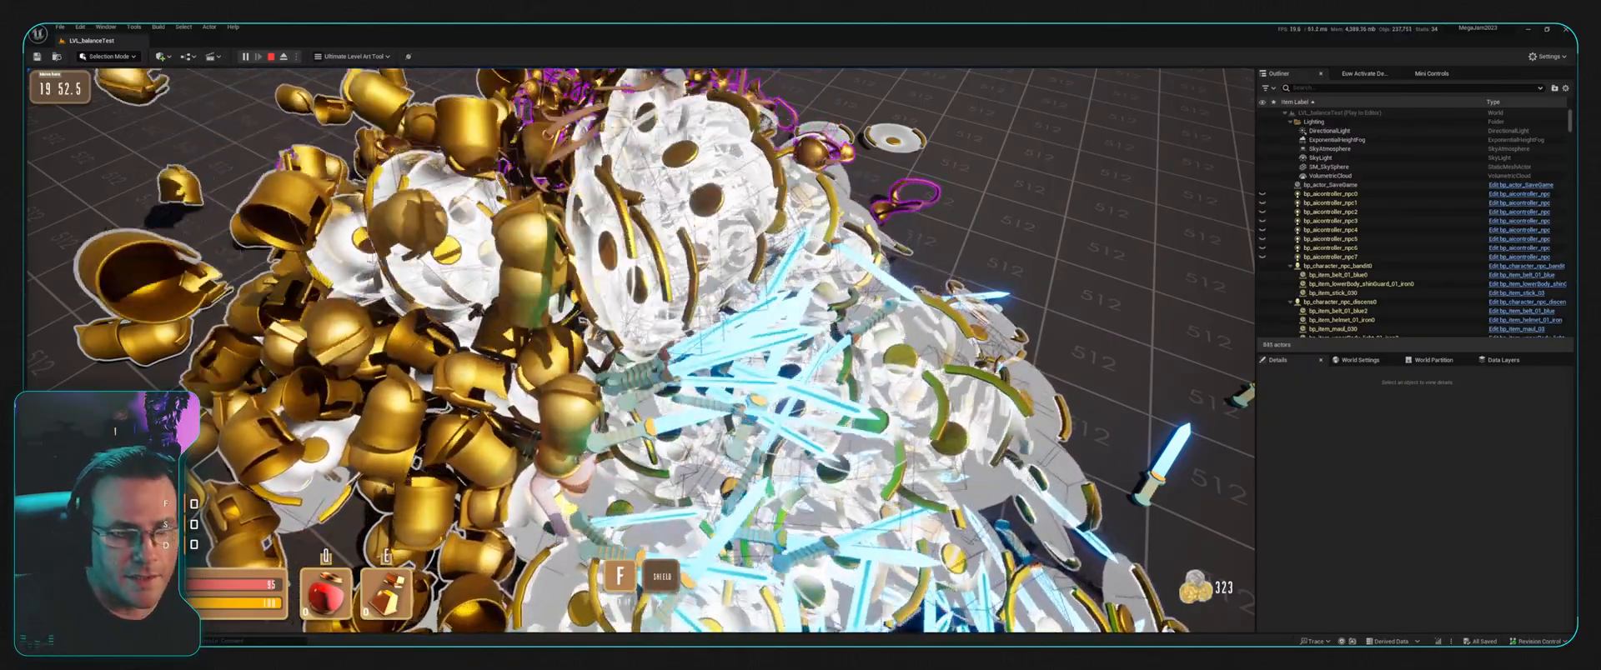
Step: Back away from the large gear pile, circle it to check the frame rate, and end the play session
key(s)
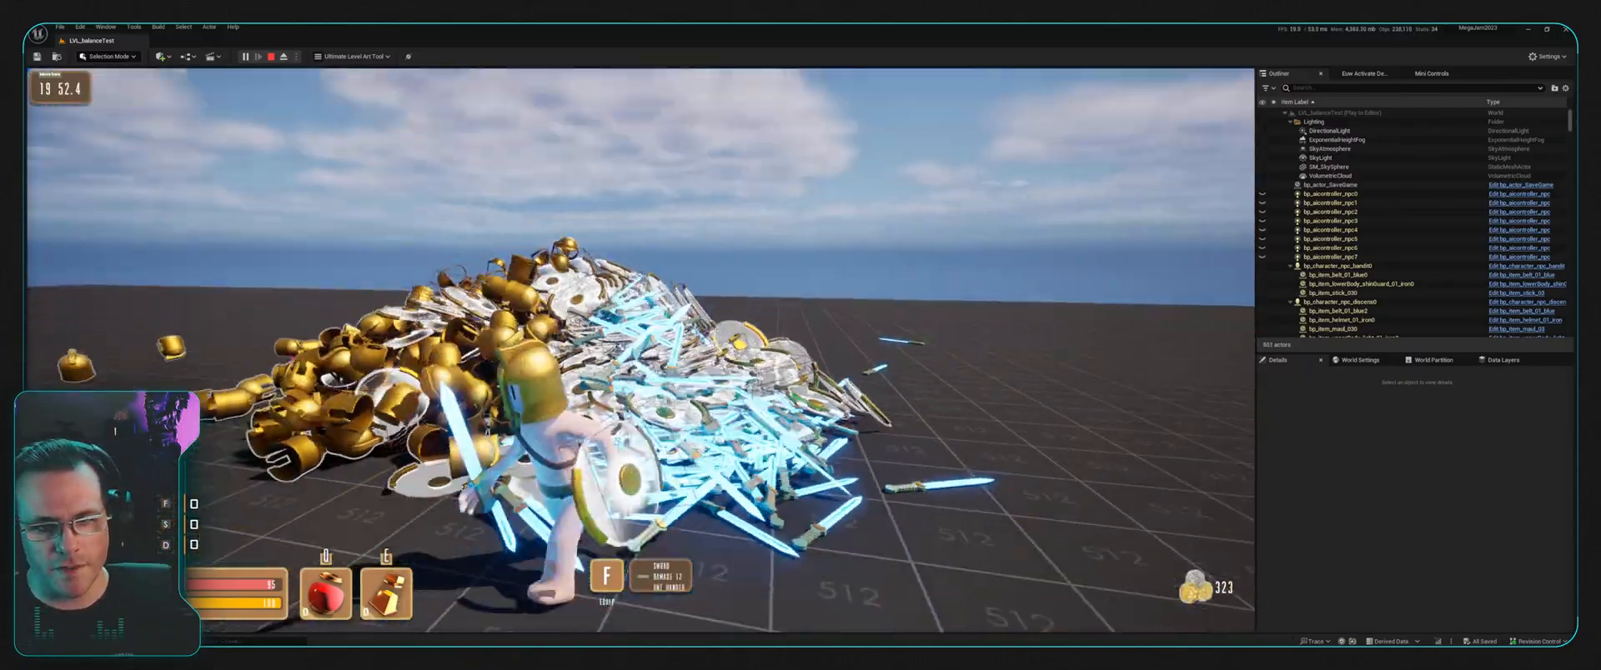
key(s)
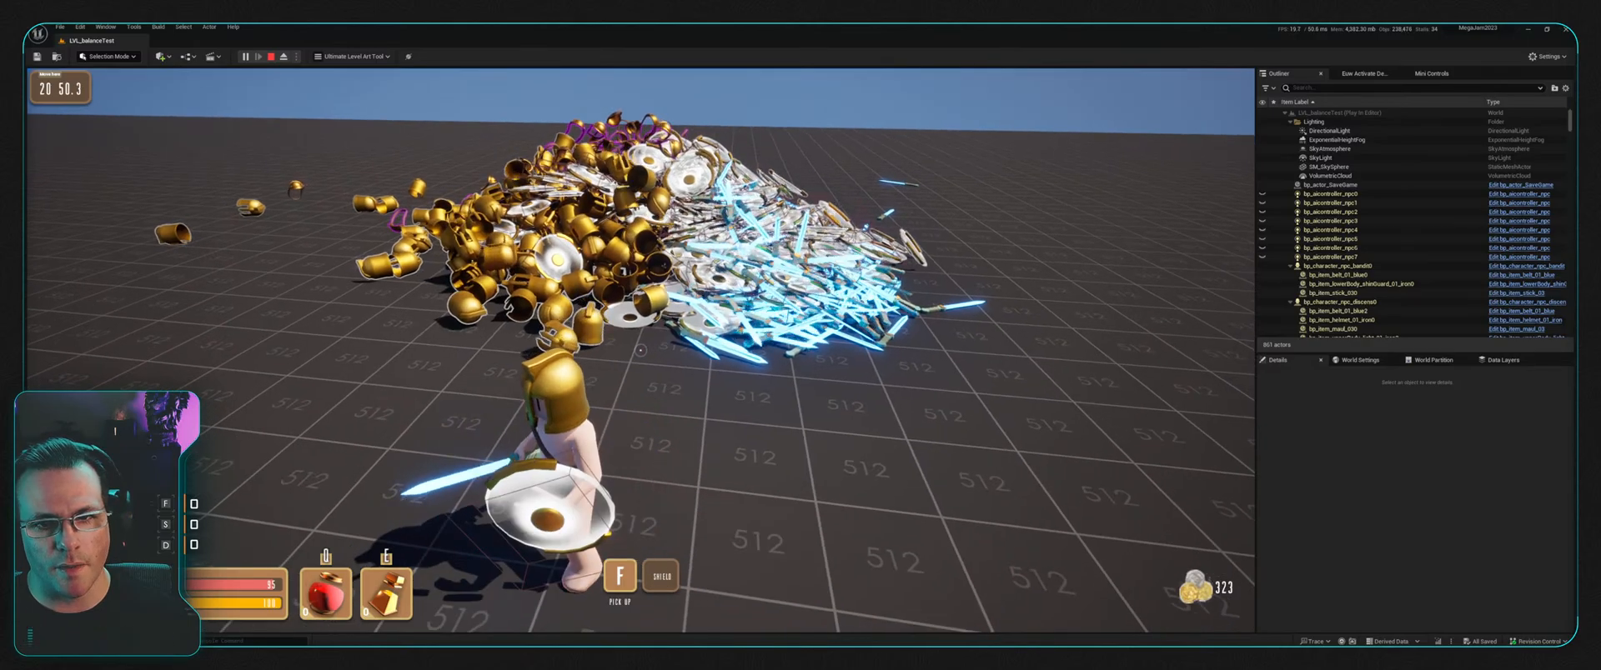
key(a)
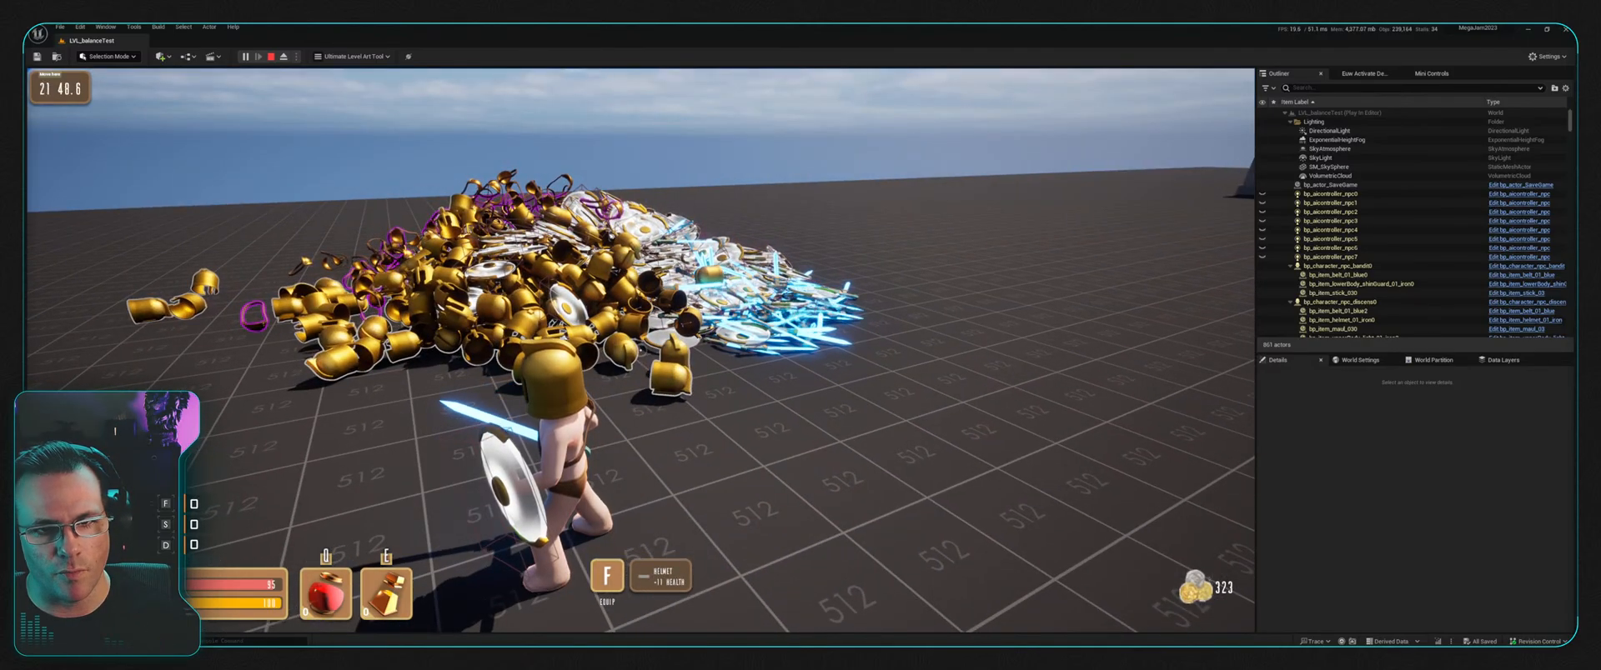
key(a)
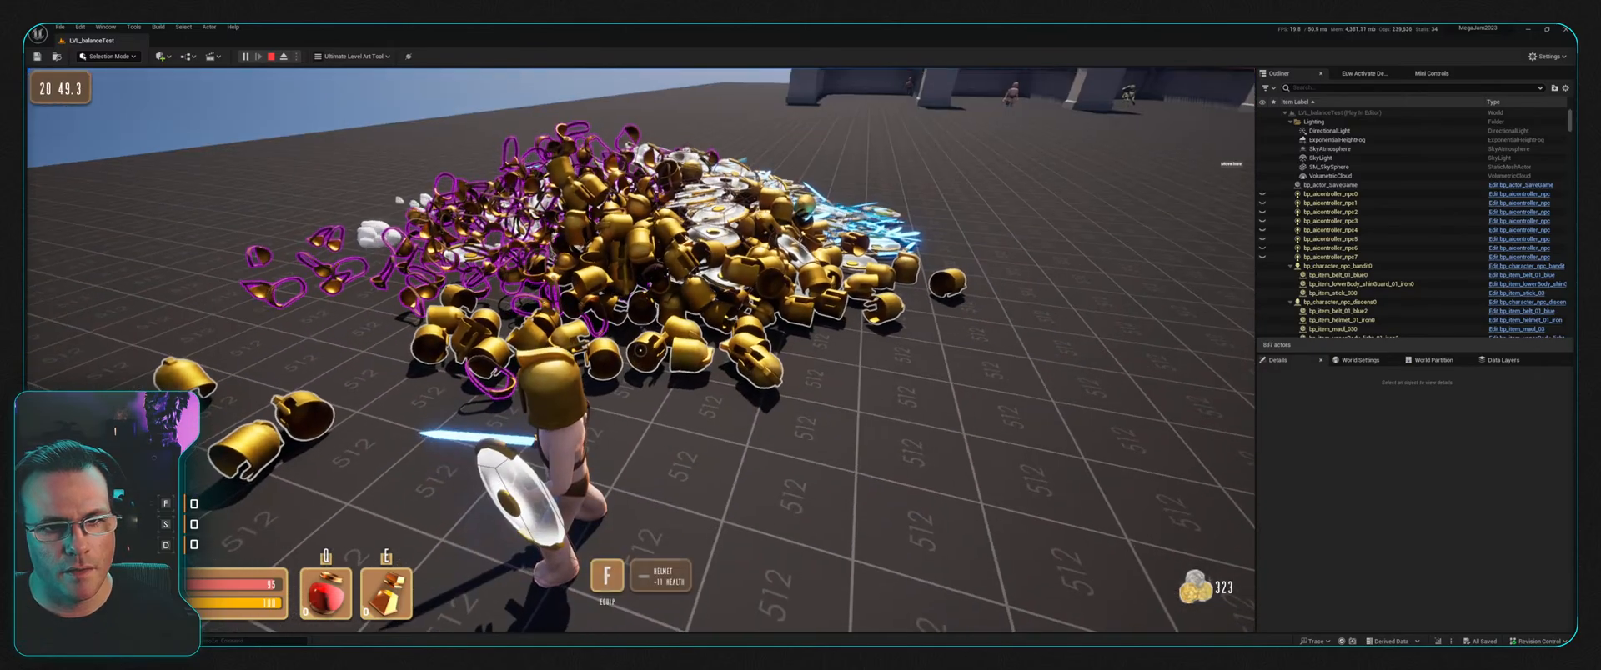
key(a)
key(s)
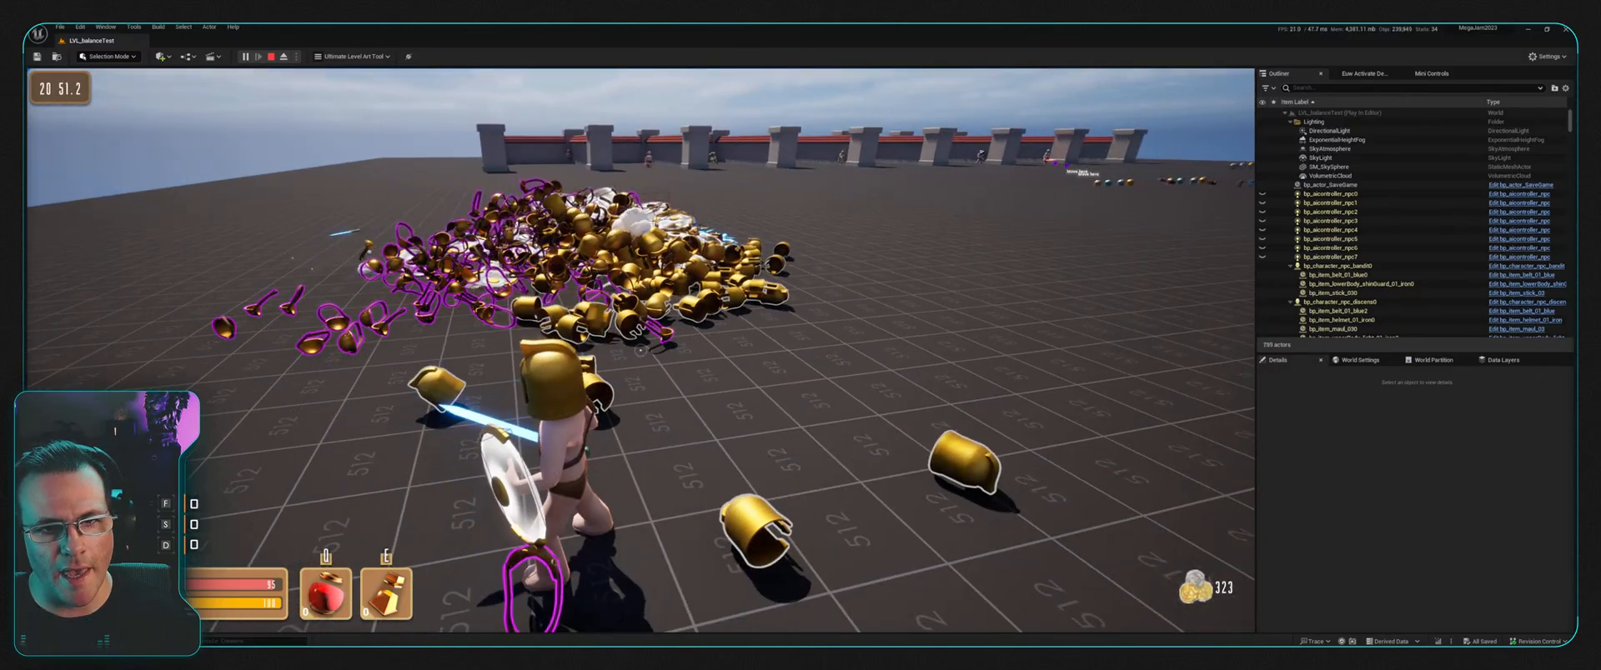
key(a)
key(a)
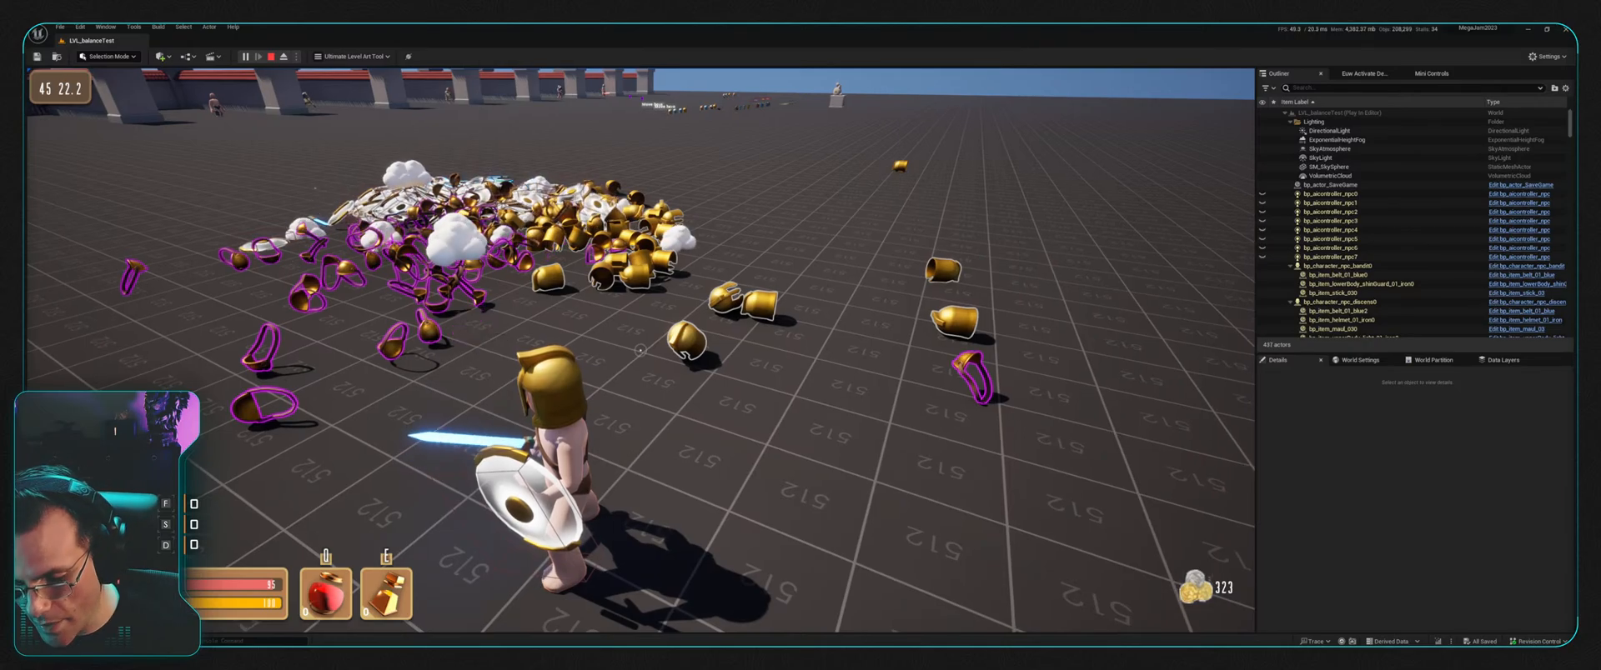
key(Escape)
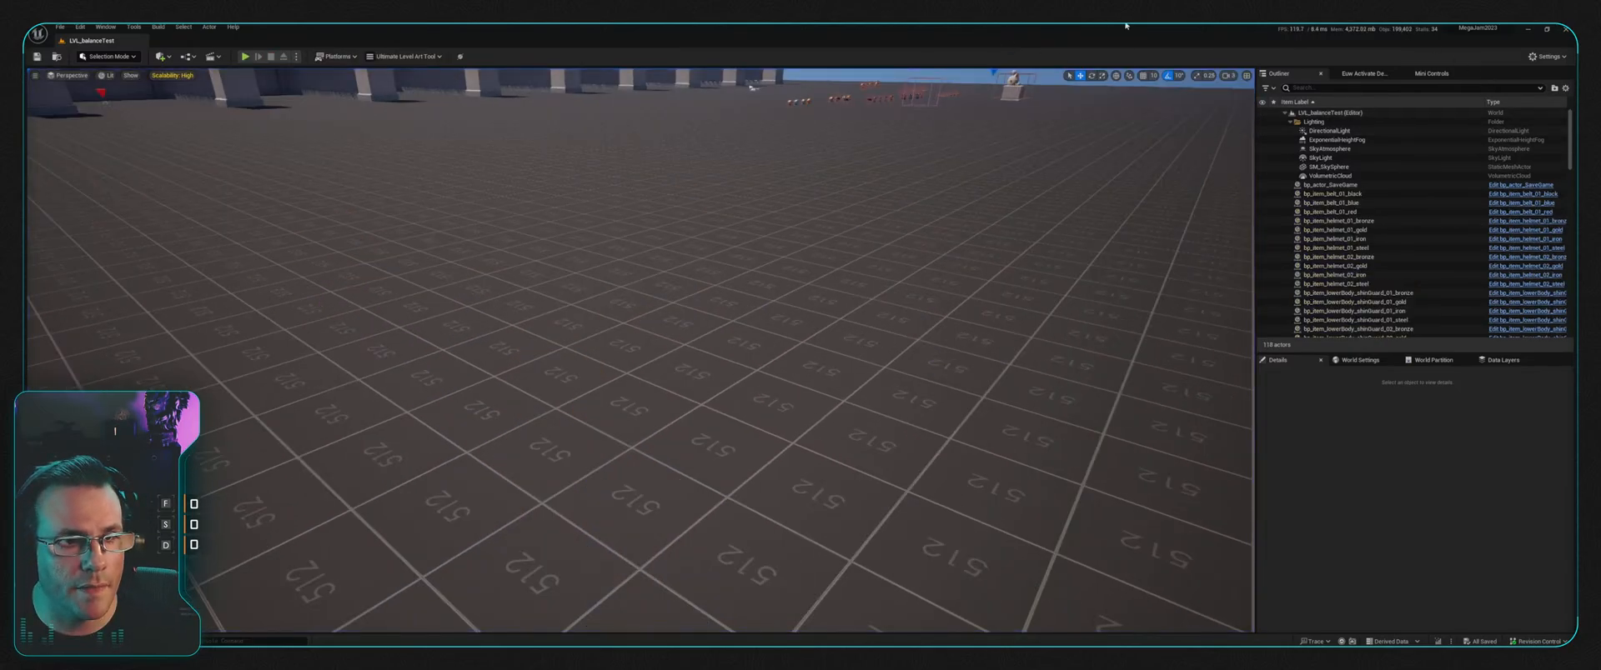
Step: Open the bp_money blueprint and examine its event graph, from the gather detector to the auto-destroy and despawn logic
key(ctrl+space)
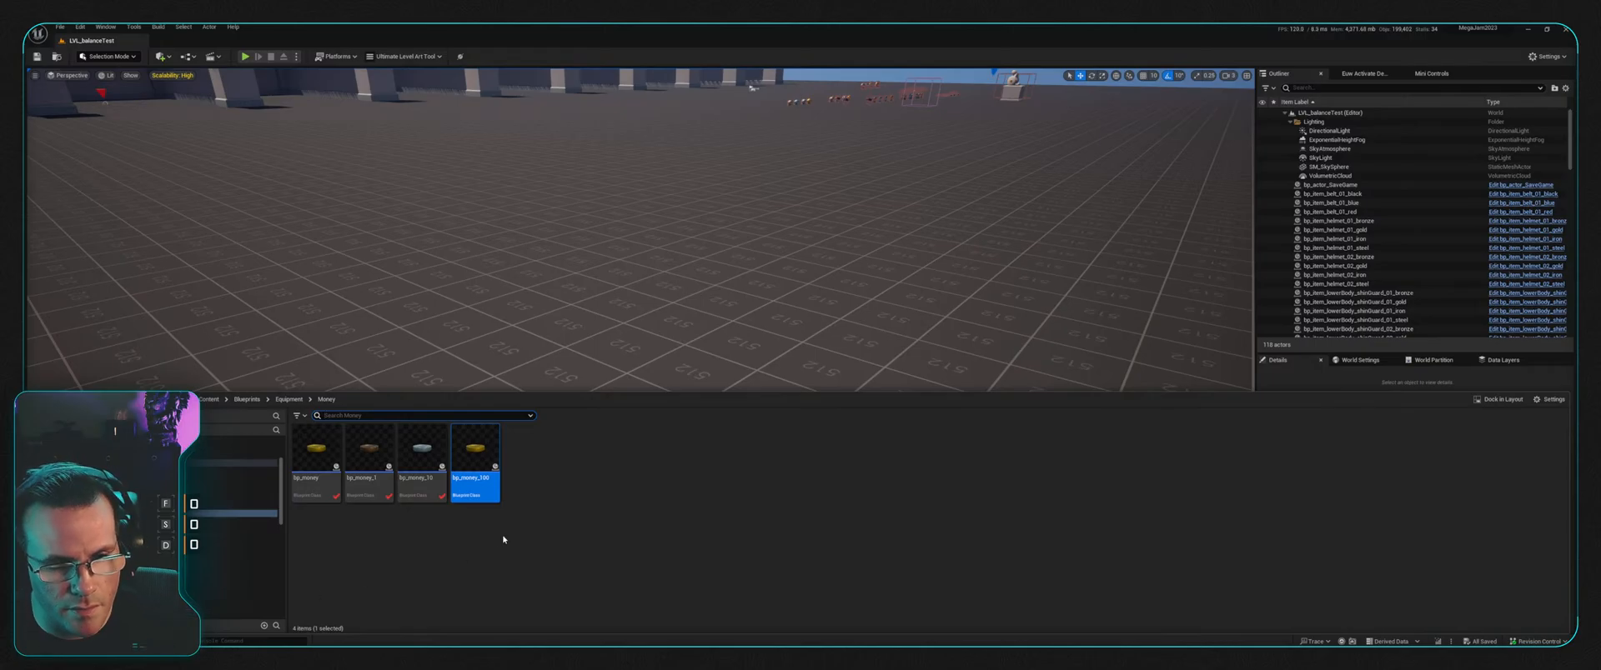
double_click(316, 455)
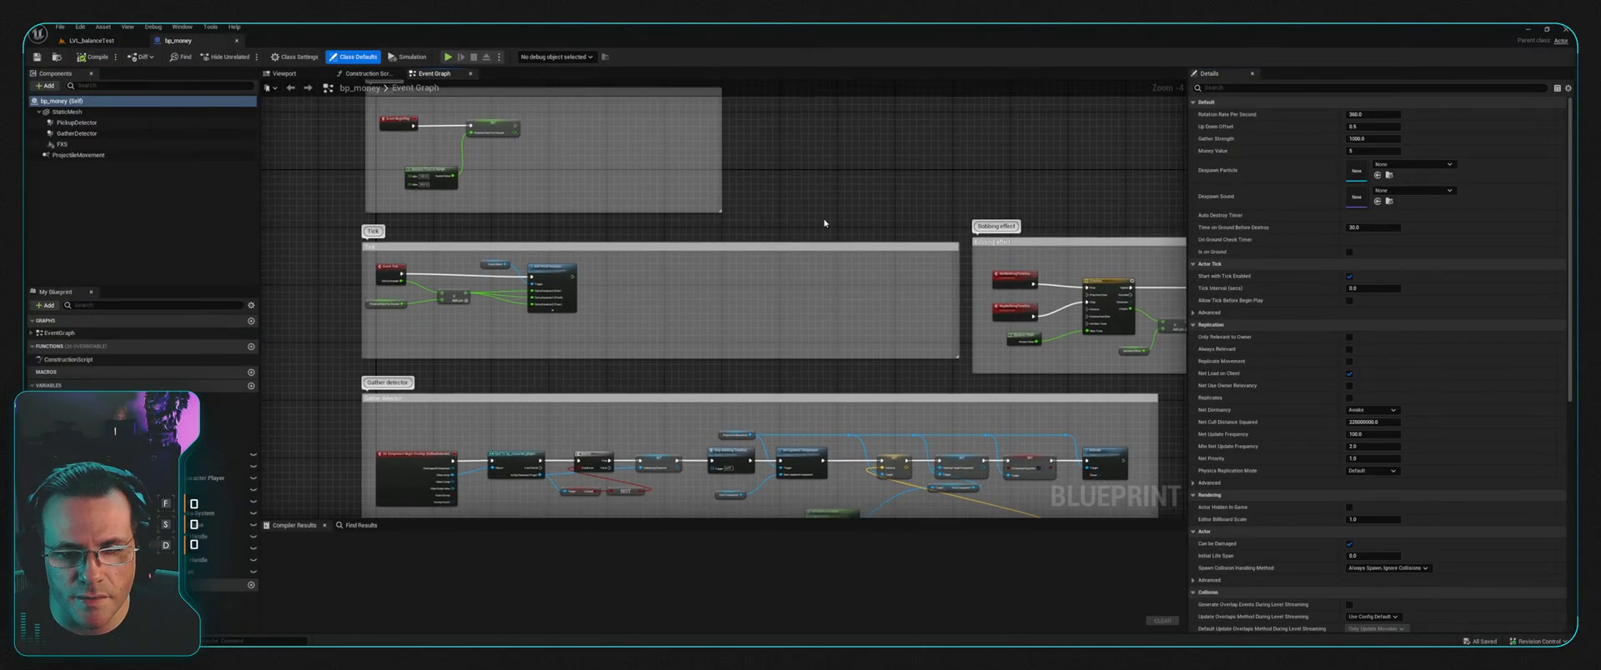
right_drag(529, 426, 618, 283)
scroll(558, 273, up, 3)
scroll(633, 267, down, 4)
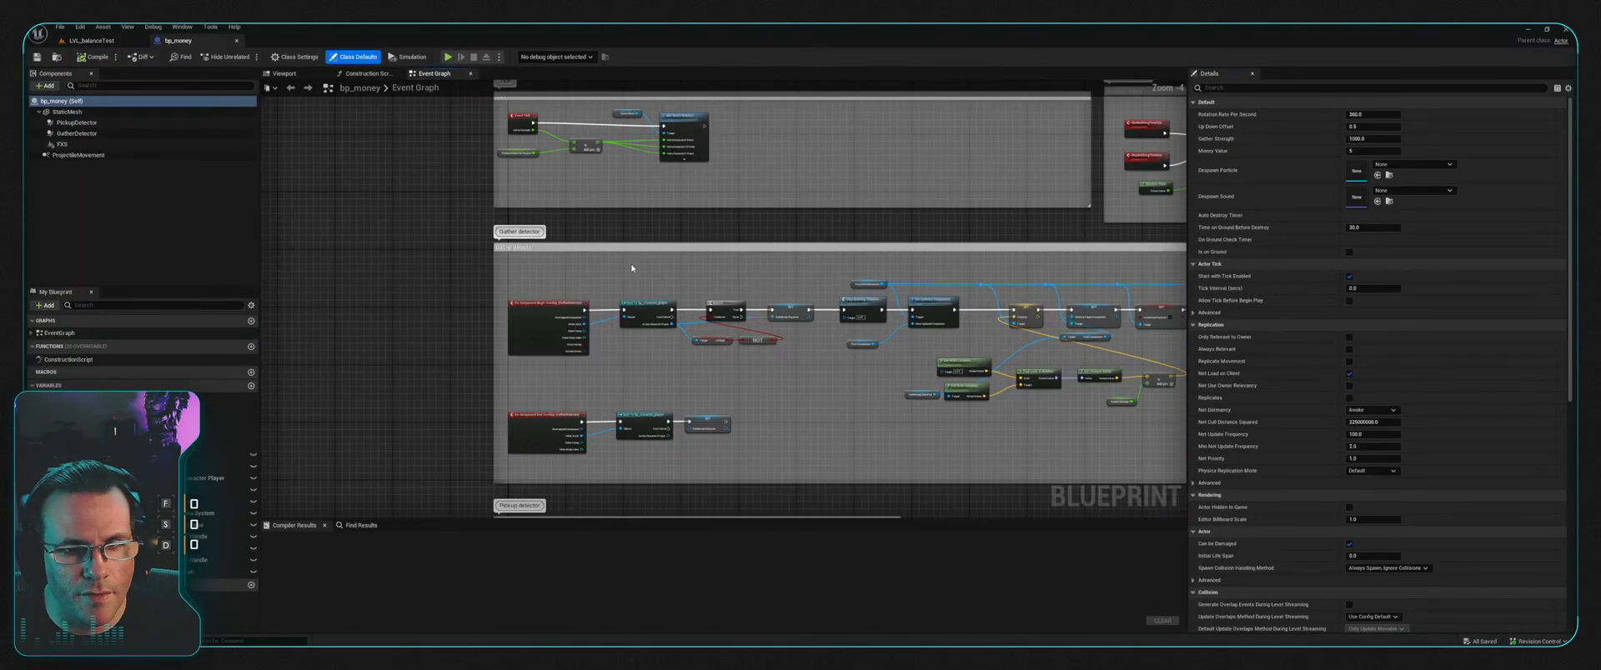
scroll(797, 324, down, 5)
right_drag(819, 414, 871, 97)
scroll(800, 290, up, 6)
scroll(871, 97, up, 1)
right_drag(816, 386, 704, 315)
scroll(704, 315, up, 3)
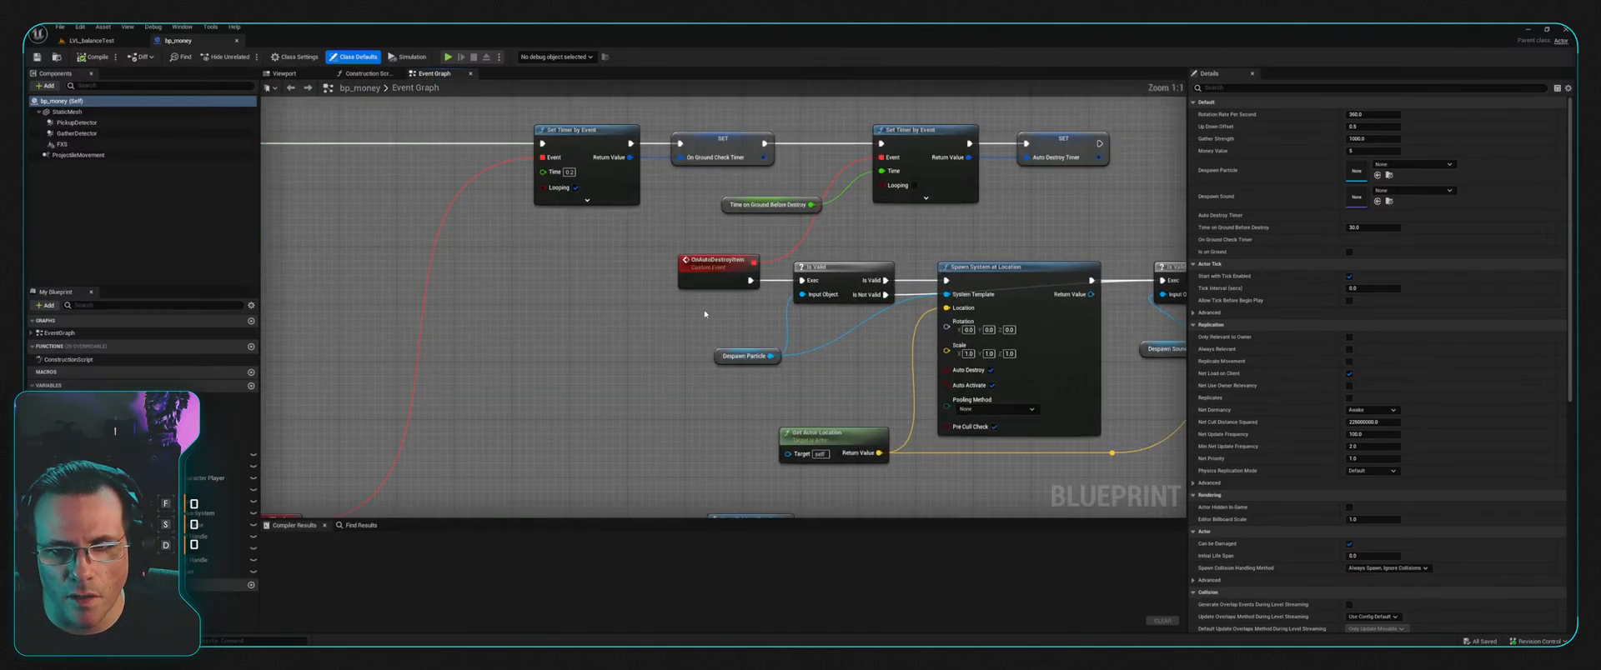
Step: Disconnect the StartBobbingTimeline event from the Timeline's Play input in the Bobbing effect section
right_drag(862, 355, 704, 366)
right_drag(814, 247, 686, 509)
scroll(912, 381, down, 7)
scroll(855, 321, down, 3)
scroll(684, 376, up, 4)
right_drag(928, 433, 755, 300)
scroll(755, 300, up, 4)
scroll(703, 296, up, 2)
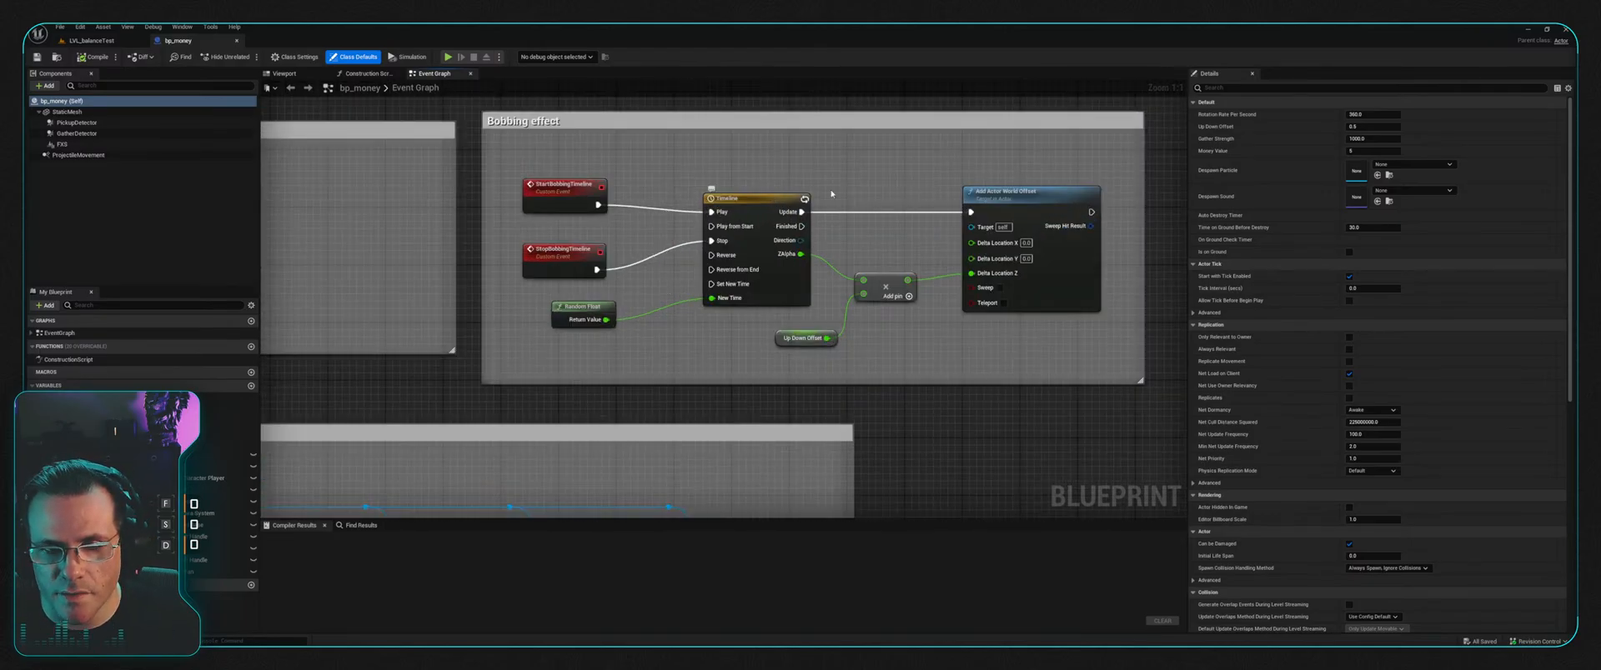
right_drag(831, 193, 946, 218)
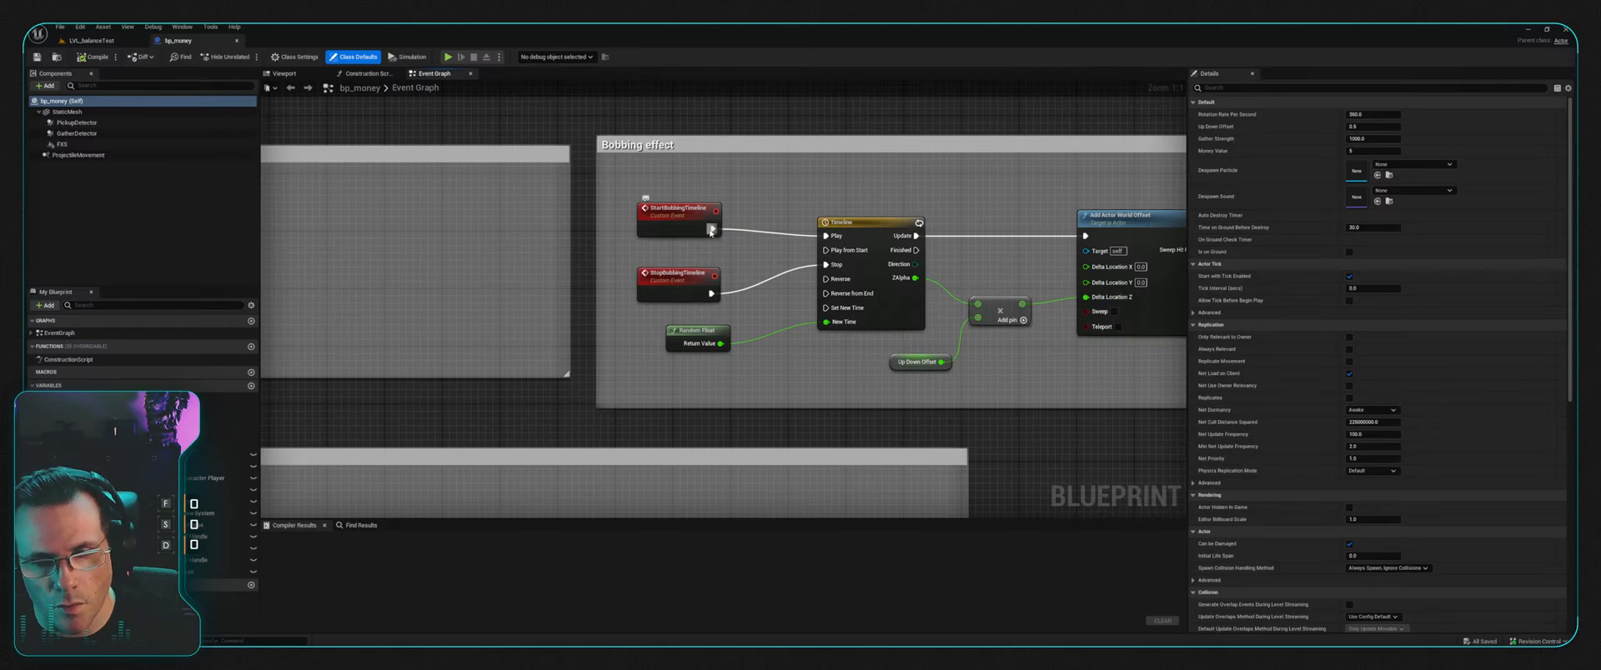
ctrl+drag(711, 230, 749, 261)
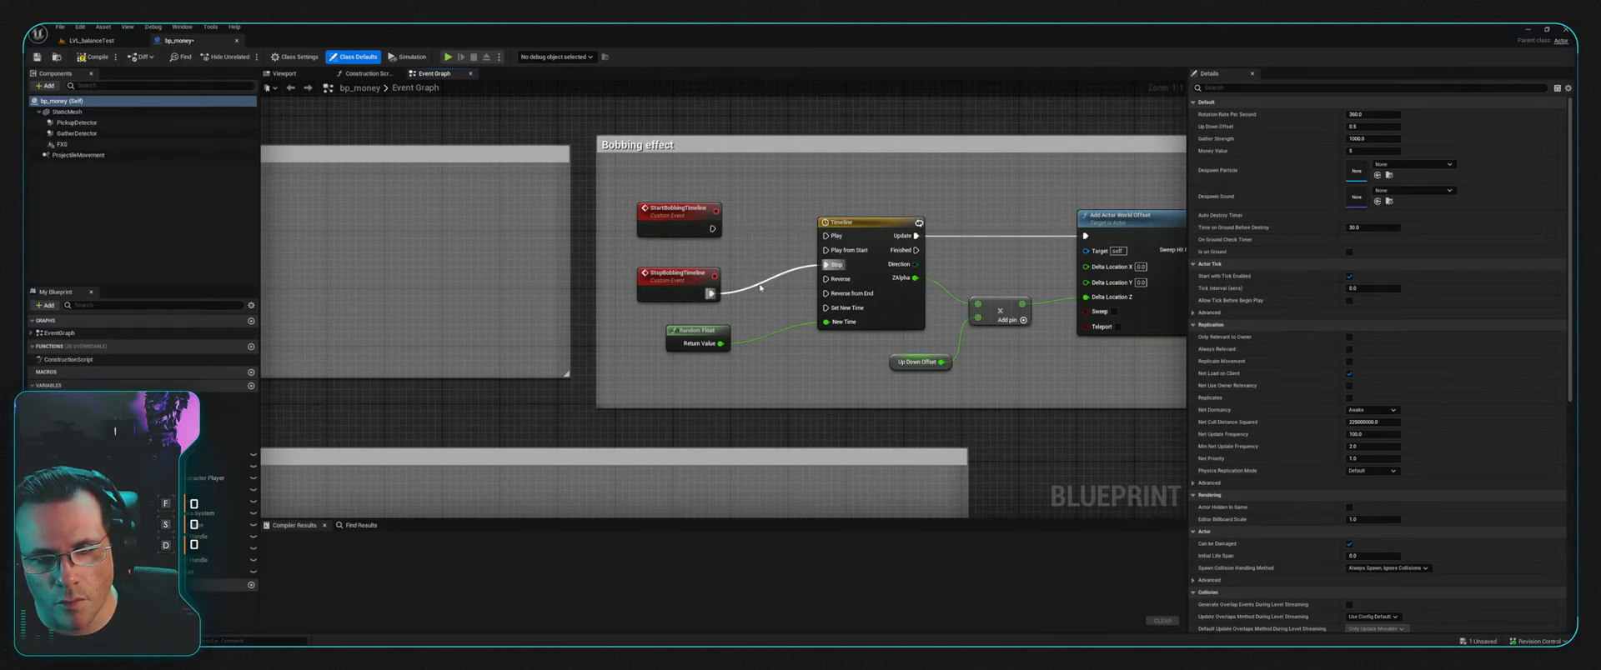
Step: Disconnect Event Tick from the Add World Rotation node in bp_money's Tick section, then compile and save the blueprint
right_drag(501, 246, 1064, 302)
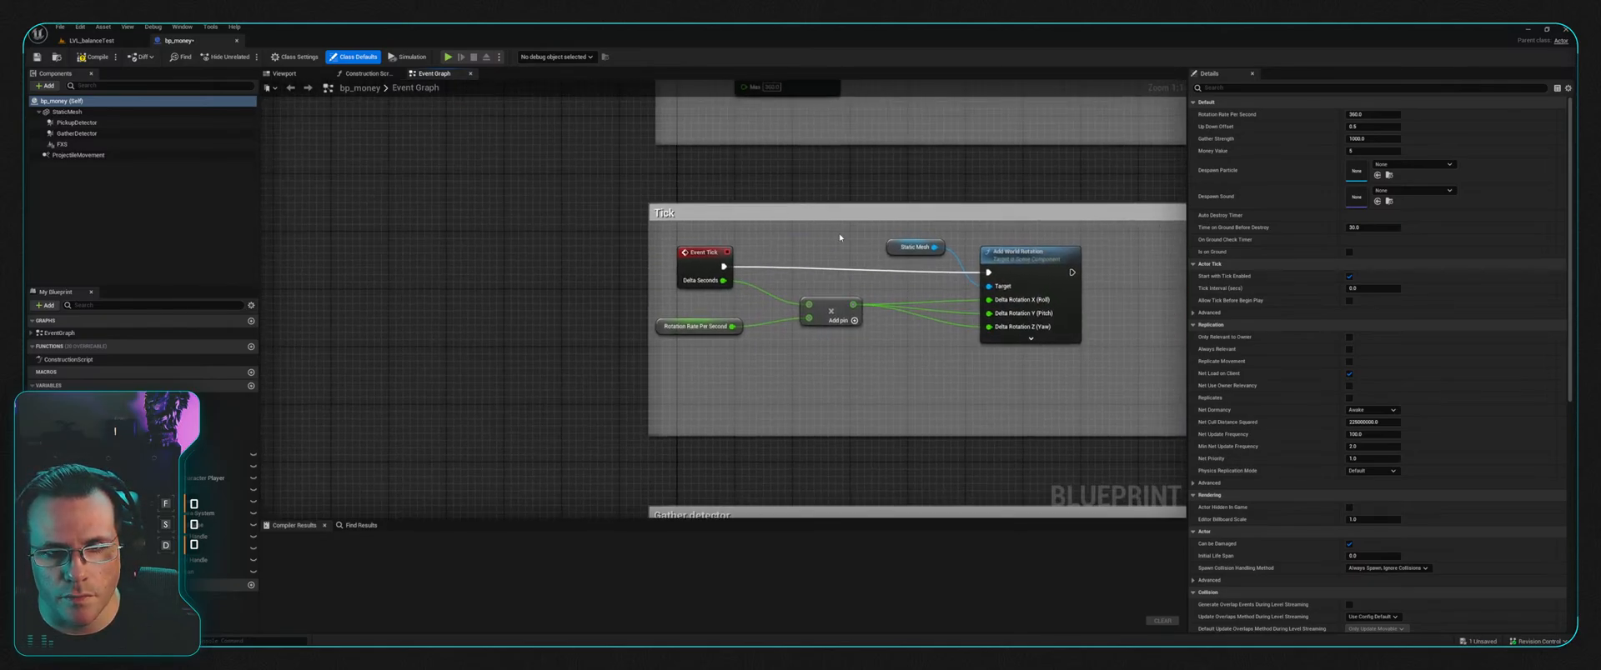
right_drag(738, 263, 699, 291)
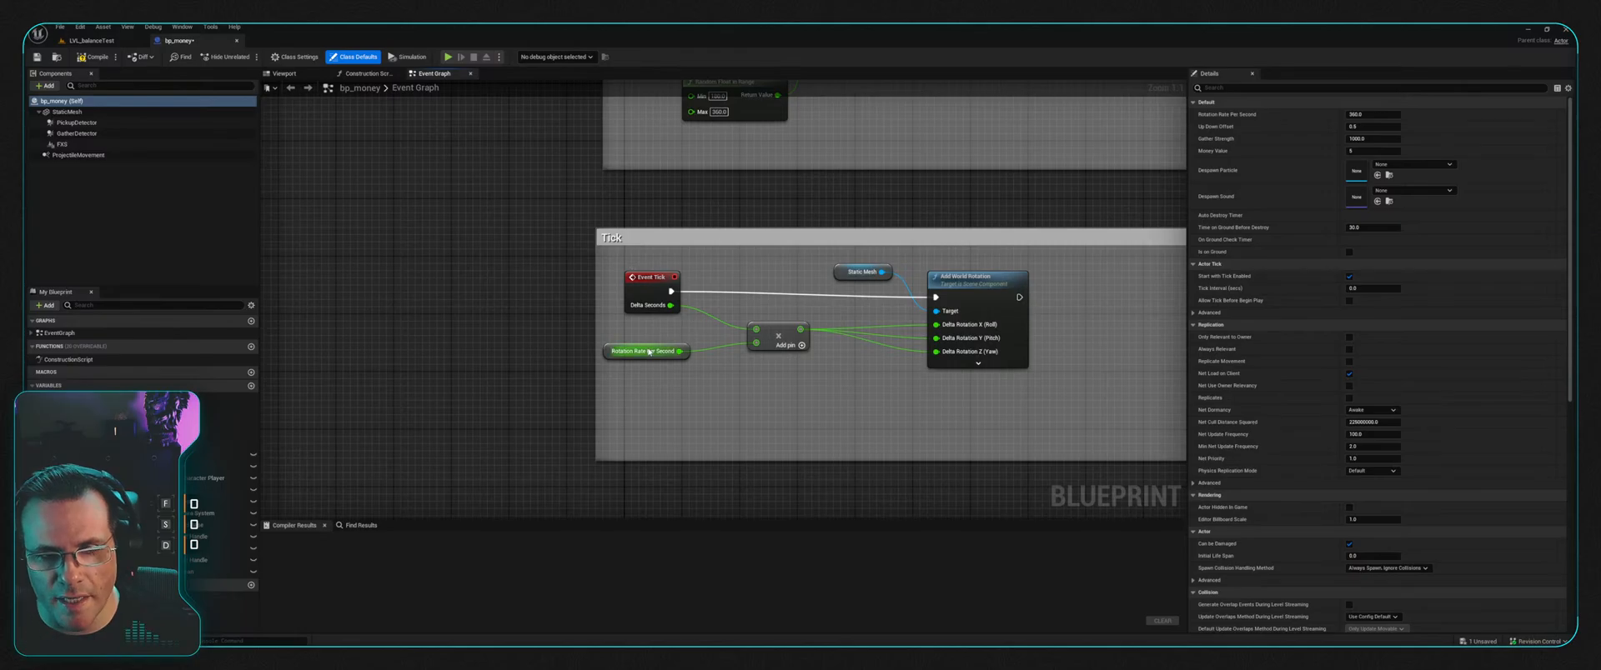
alt+click(728, 294)
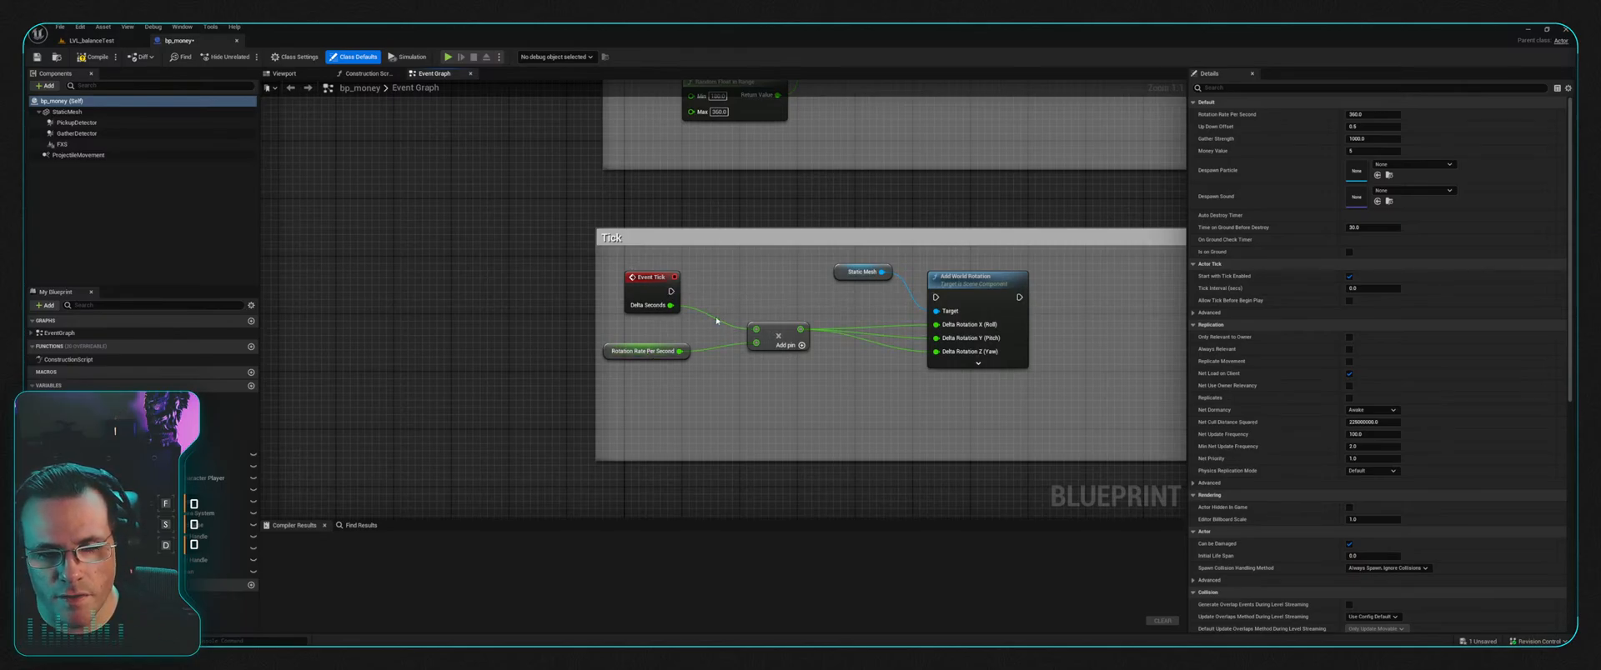
click(89, 60)
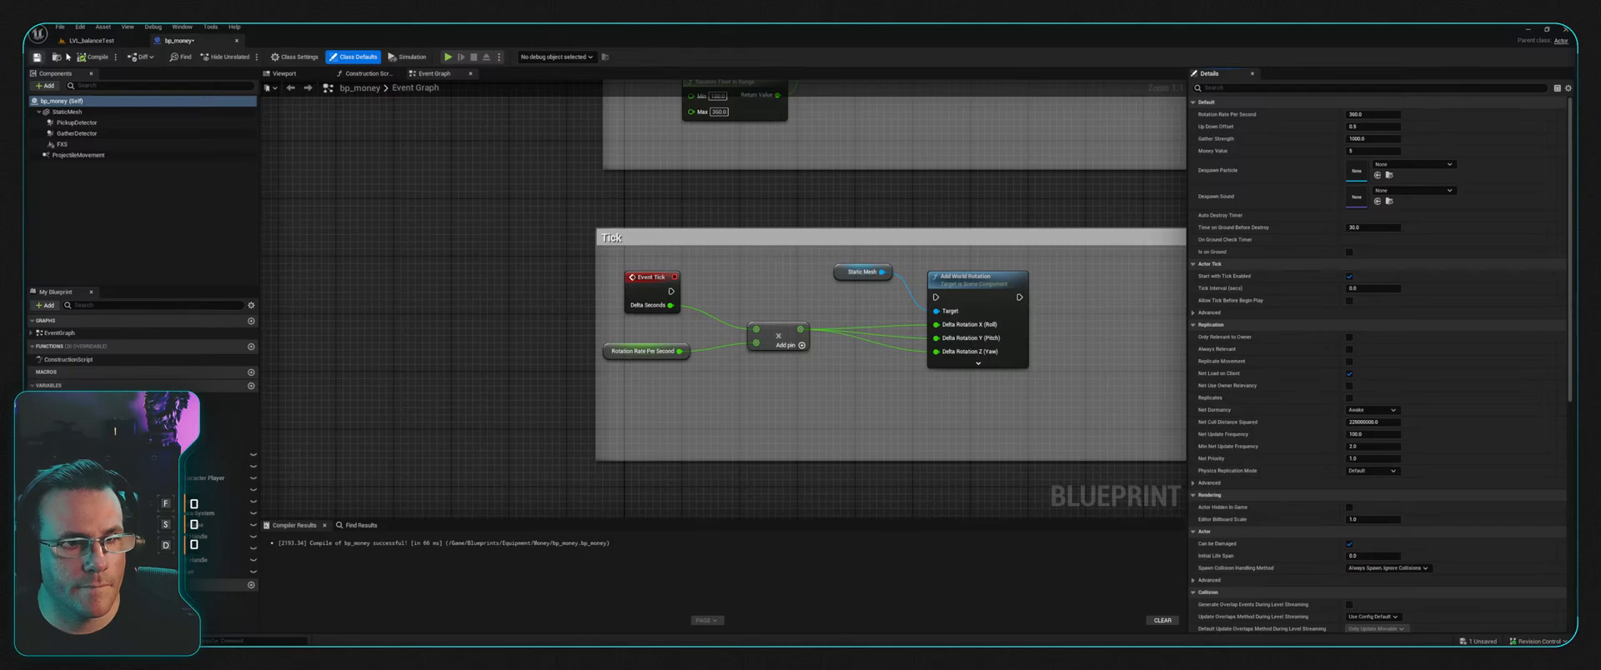
key(ctrl+s)
right_drag(815, 197, 654, 336)
scroll(797, 344, down, 3)
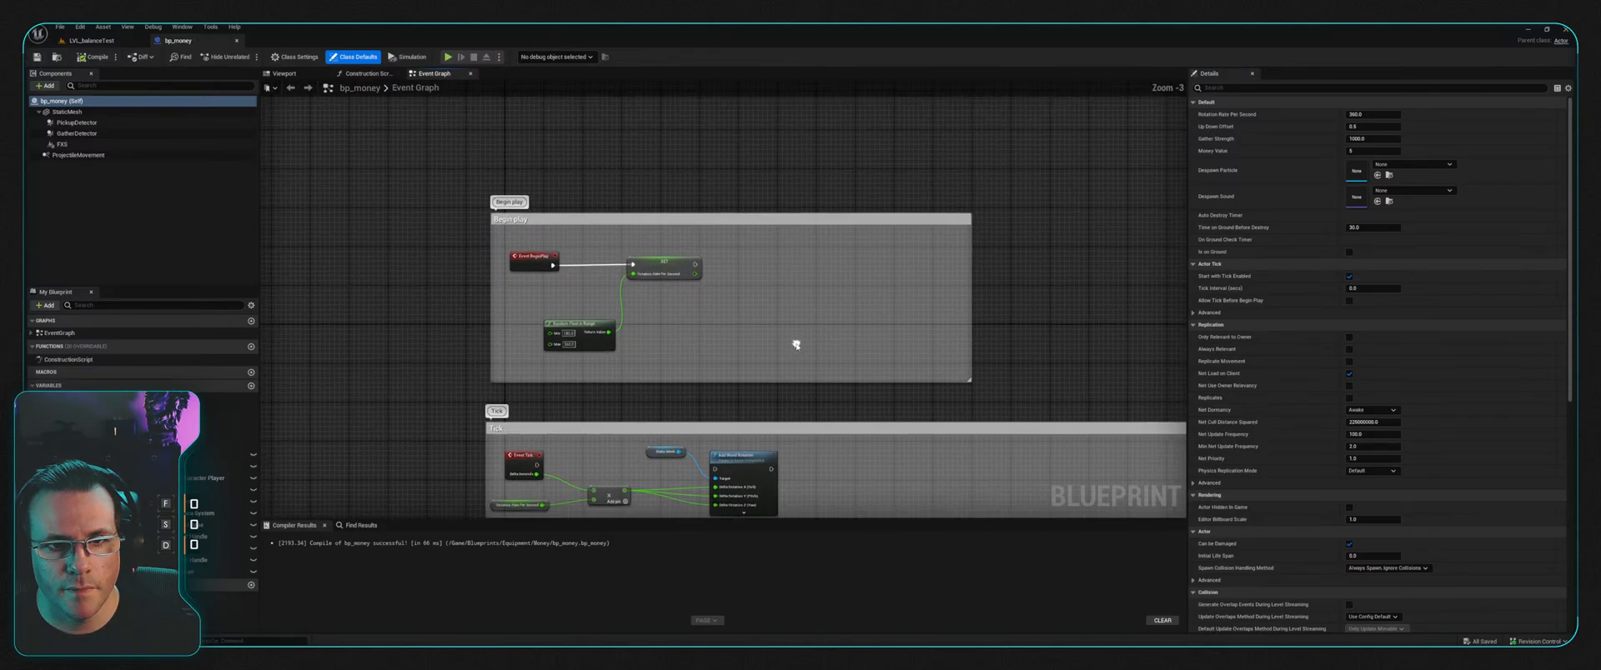
Step: Place a bp_simpleMoneySpawner on the open floor near the belts in LVL_balanceTest and shorten its Spawn Interval Seconds
click(119, 41)
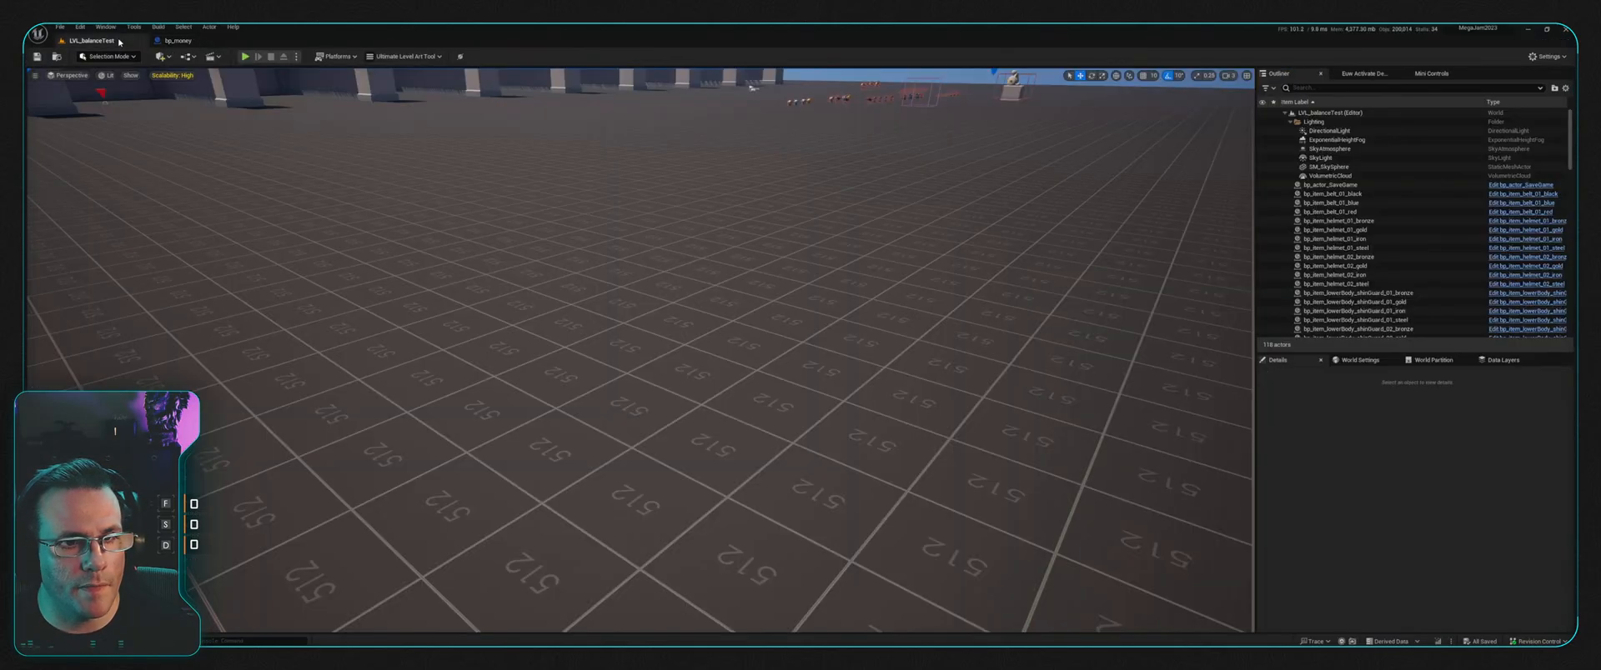
right_drag(605, 288, 776, 267)
key(ctrl+space)
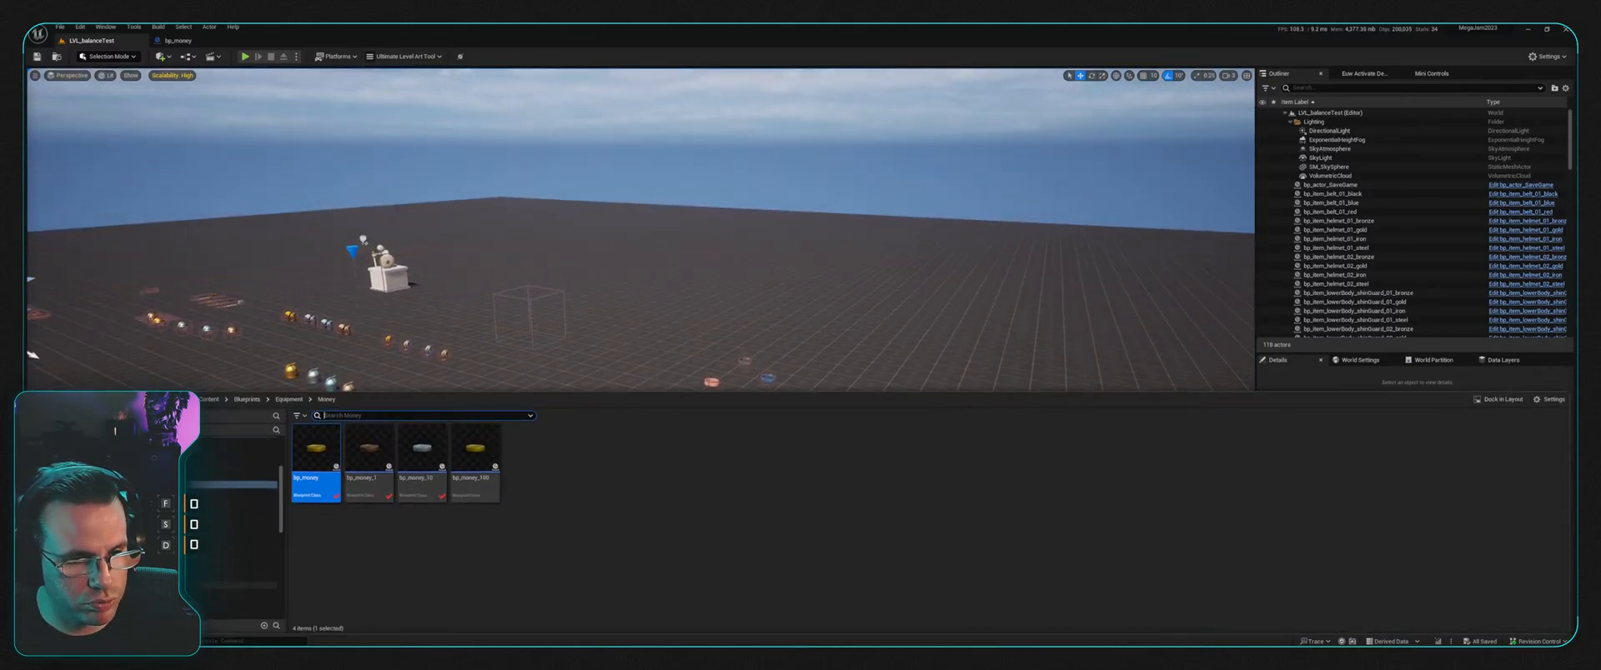
click(242, 578)
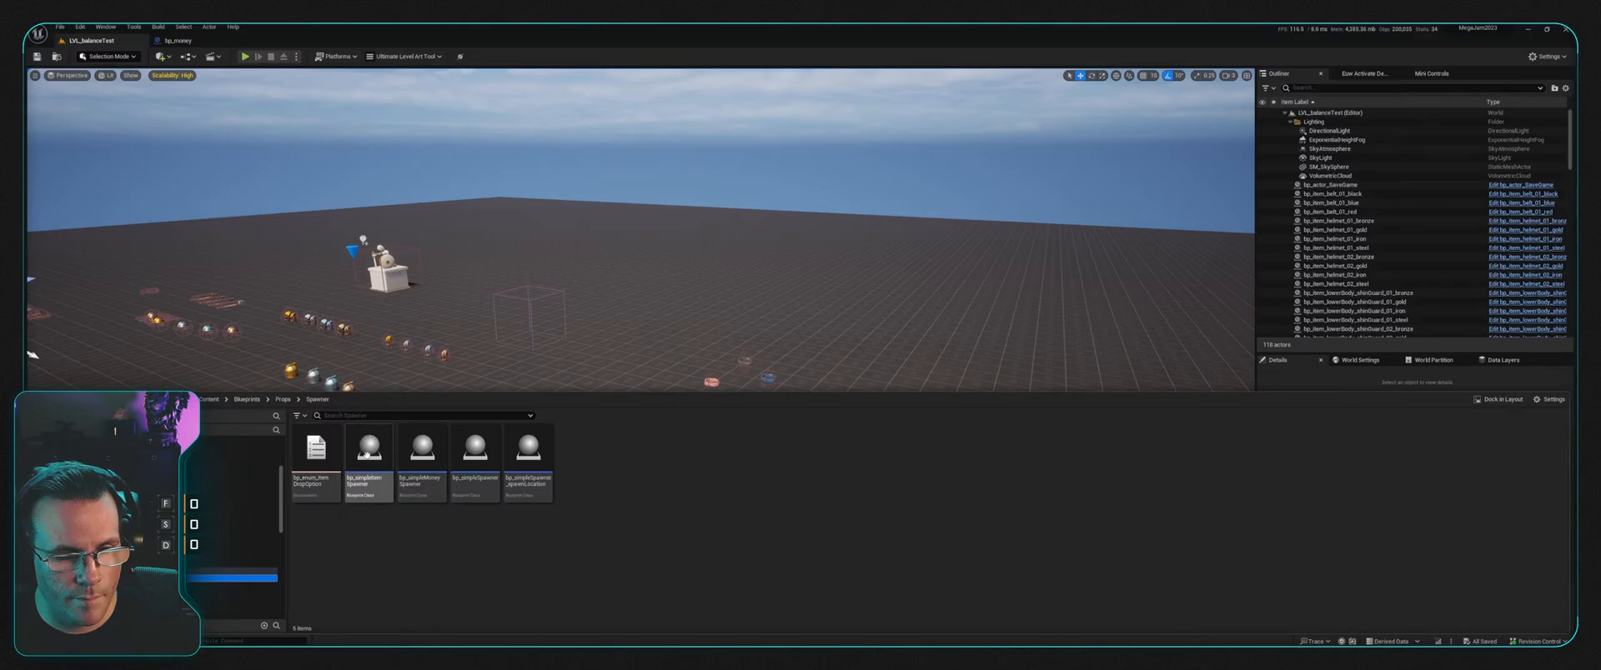
drag(399, 498, 762, 400)
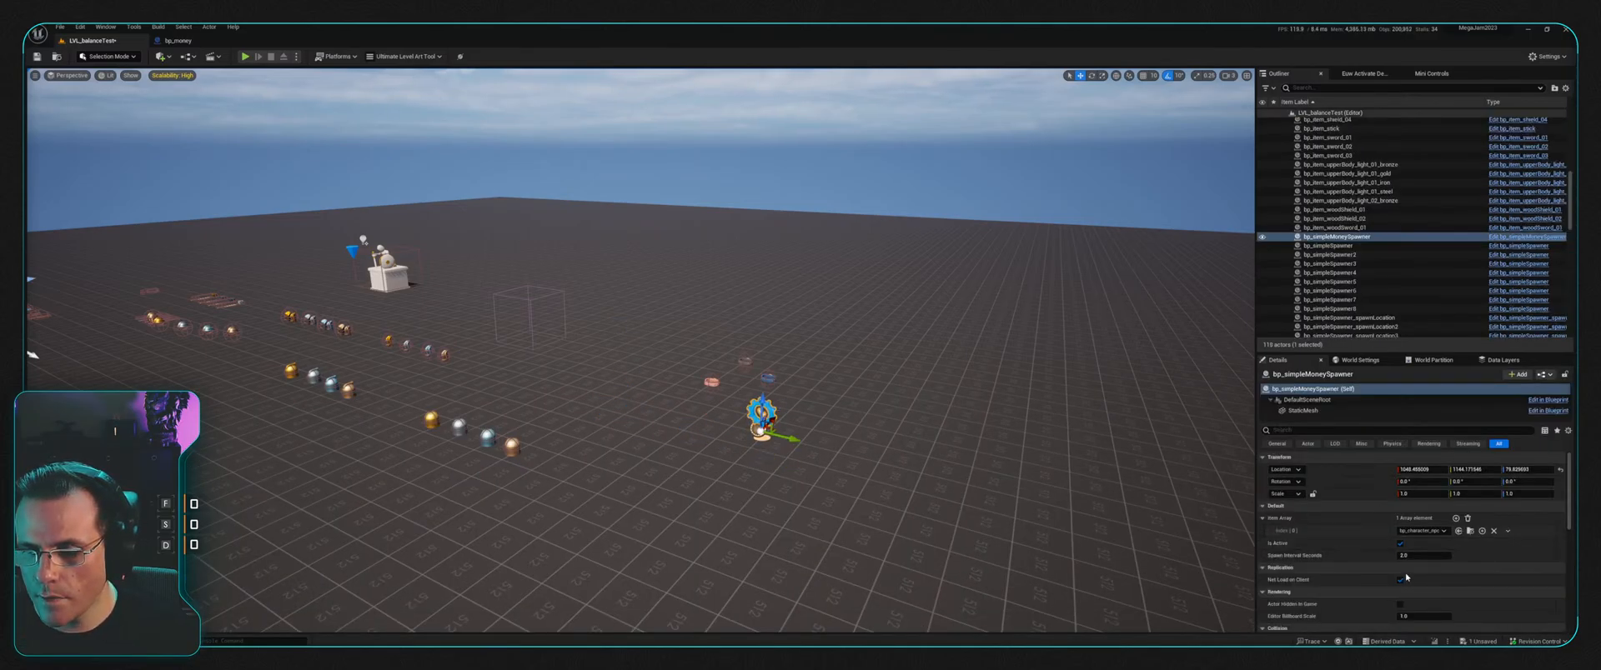
click(1432, 558)
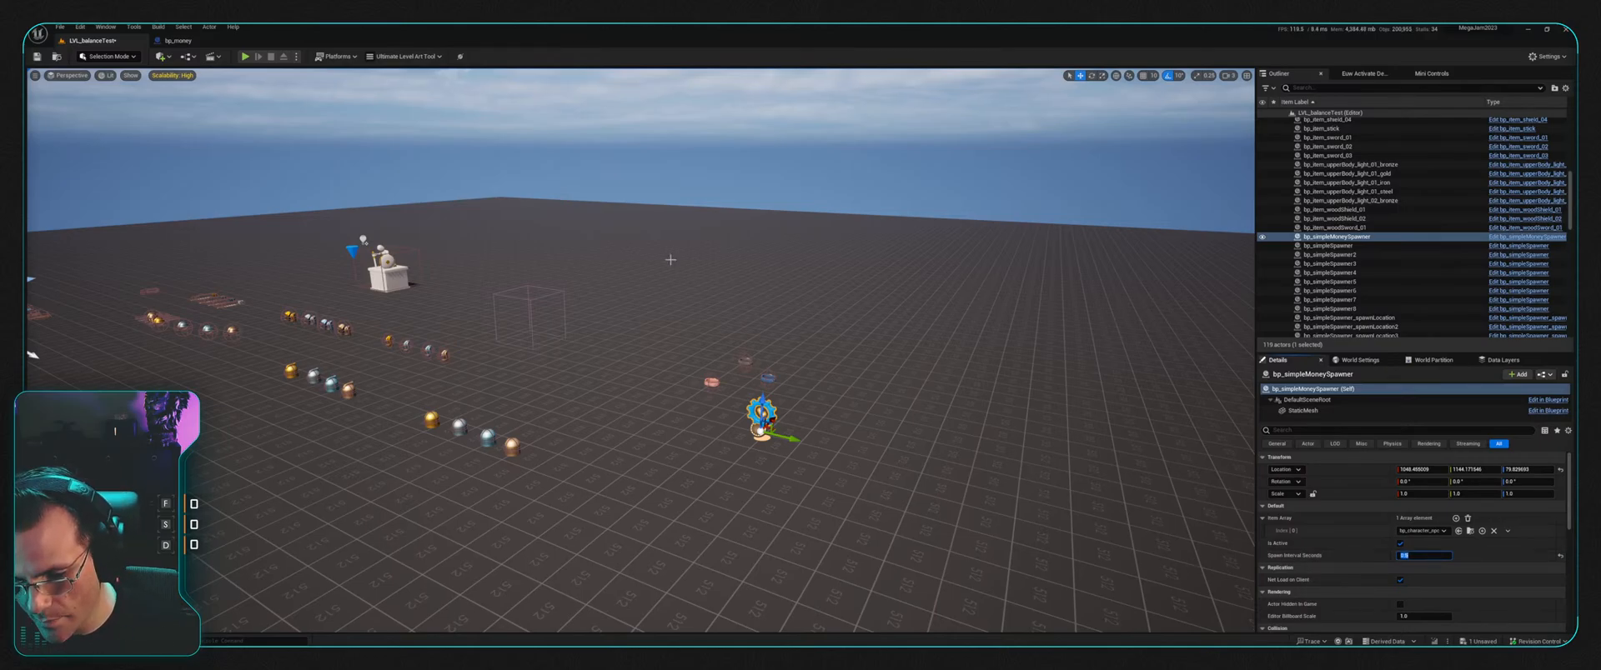
Step: Start a play session and run over to the money spawner to check the frame rate with the spawned coins
click(247, 57)
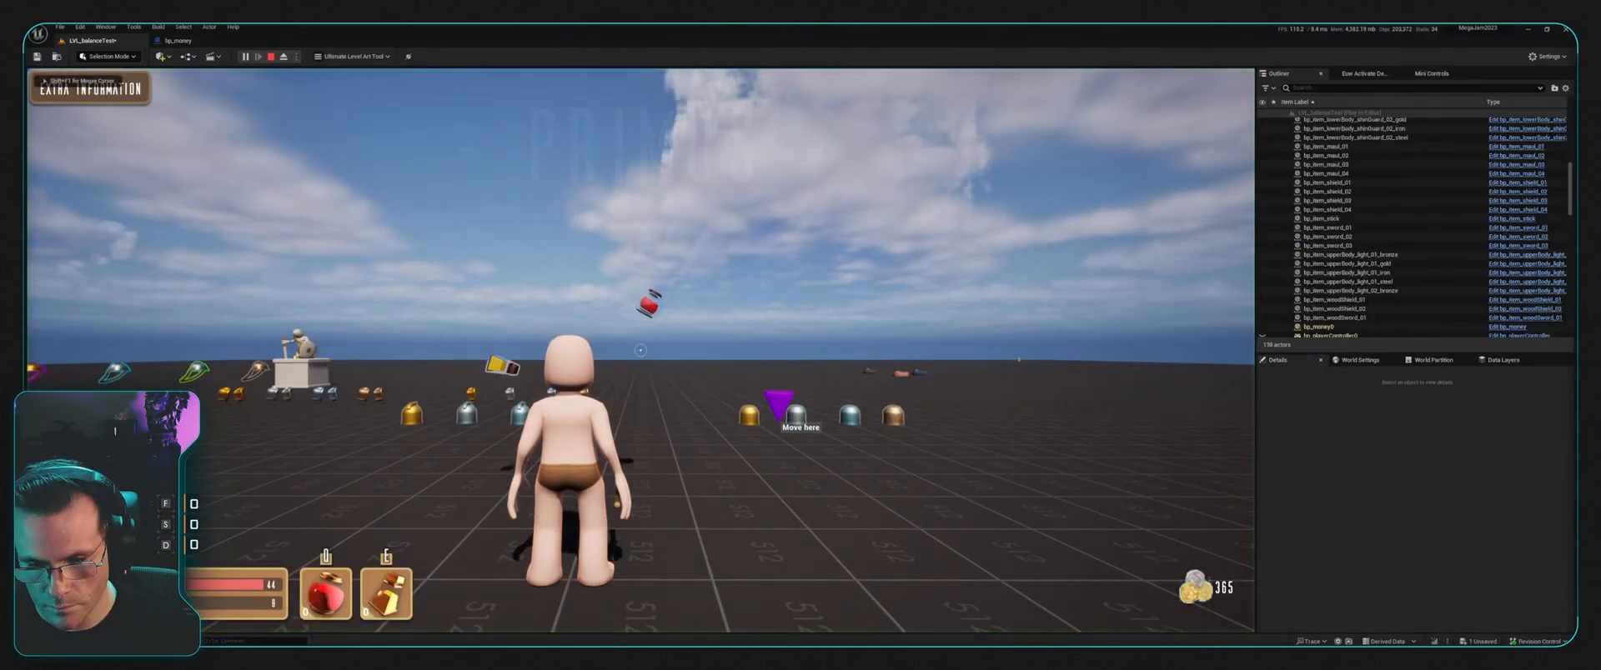
key(w)
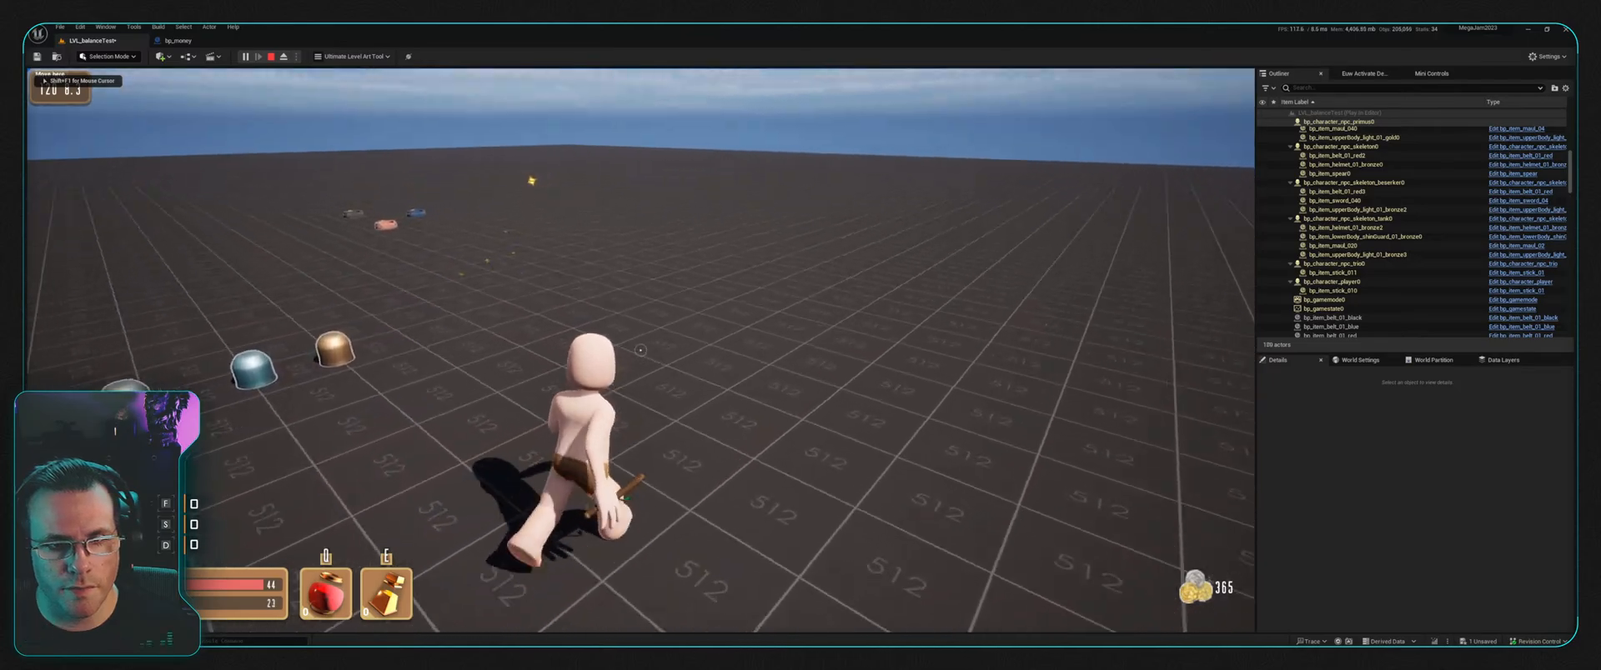
key(d)
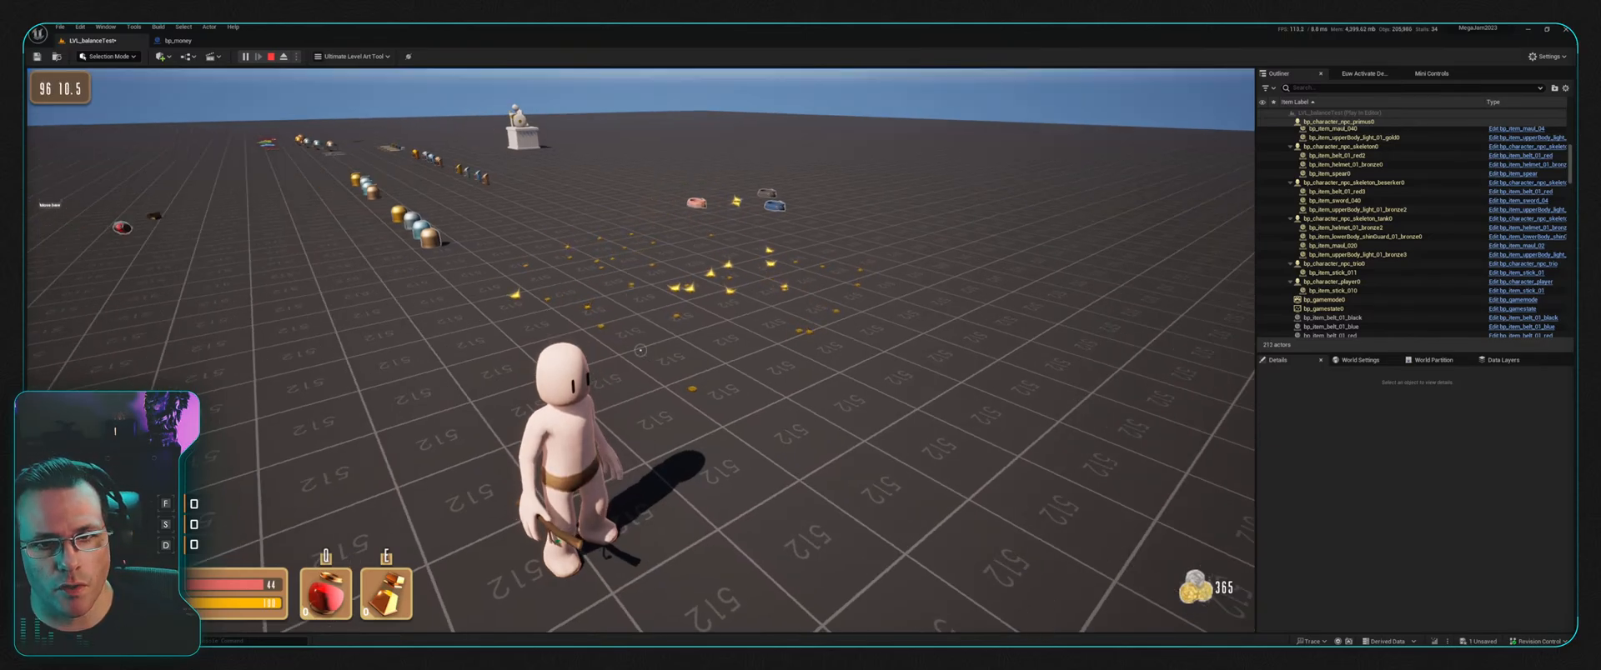
key(w)
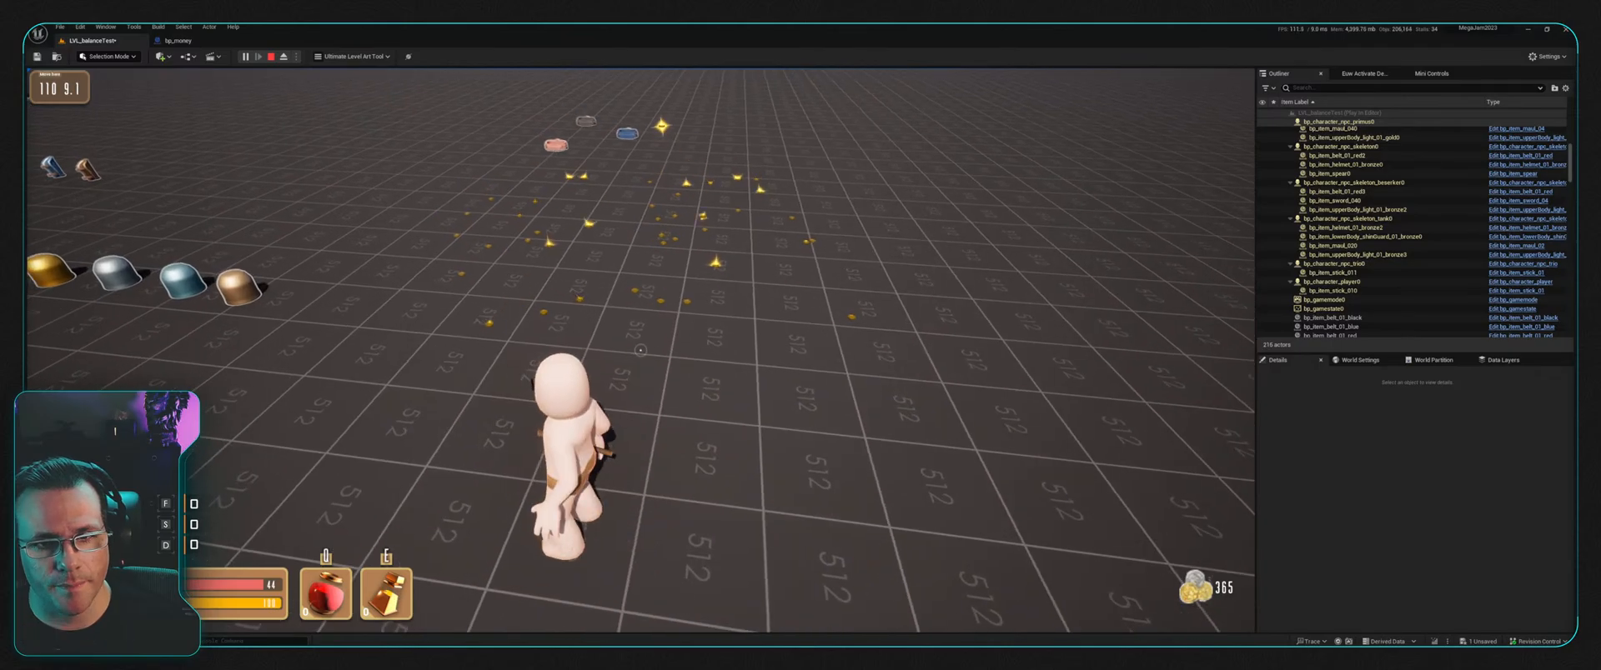
key(a)
key(w)
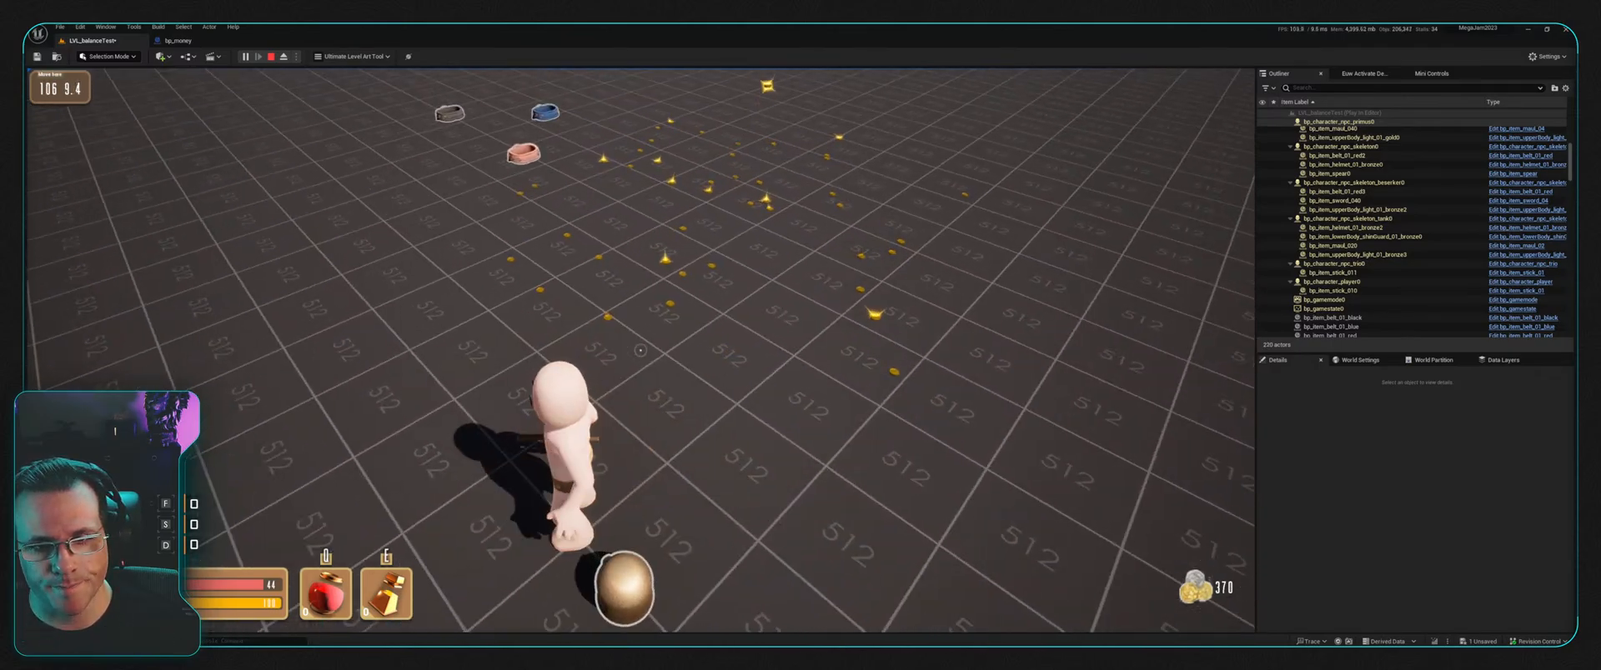
Step: Circle the scattered coins to check performance from several sides and end the play session
key(a)
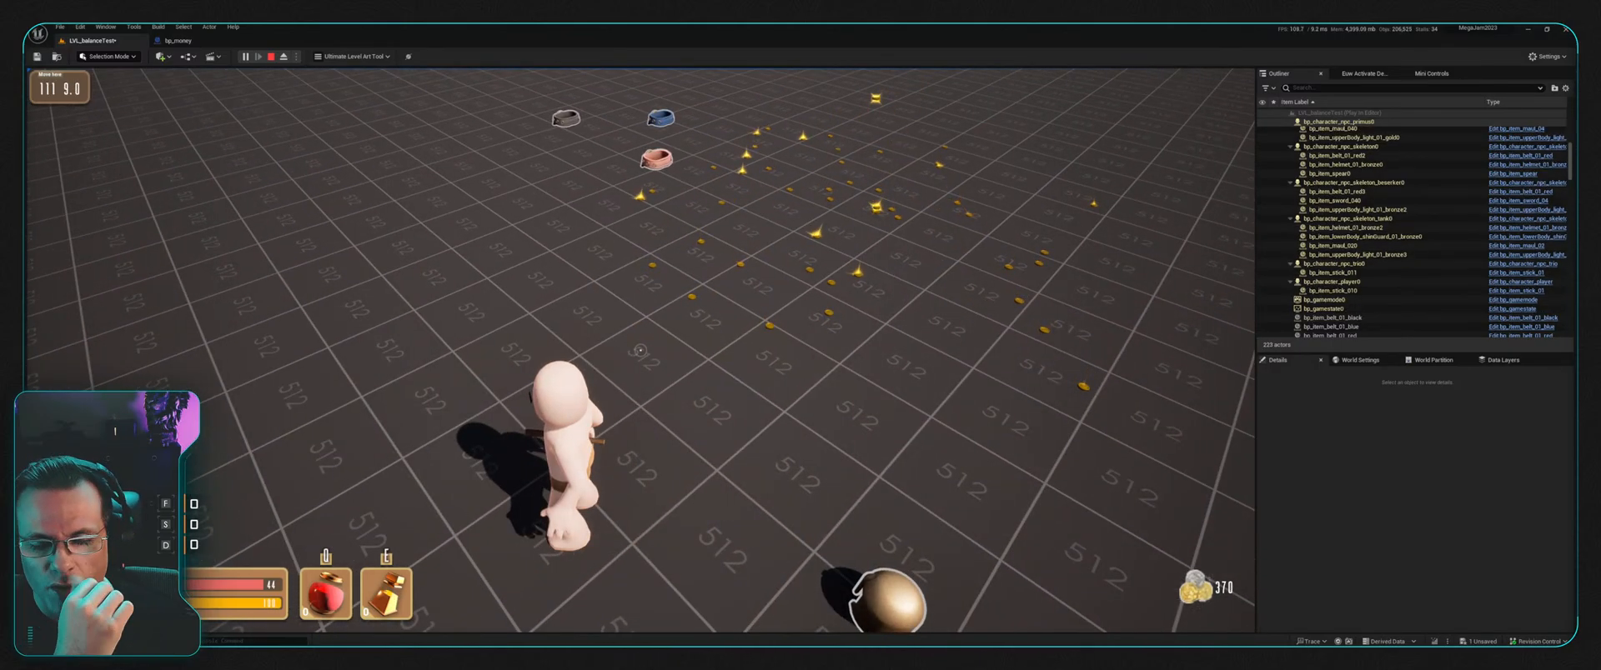
key(w)
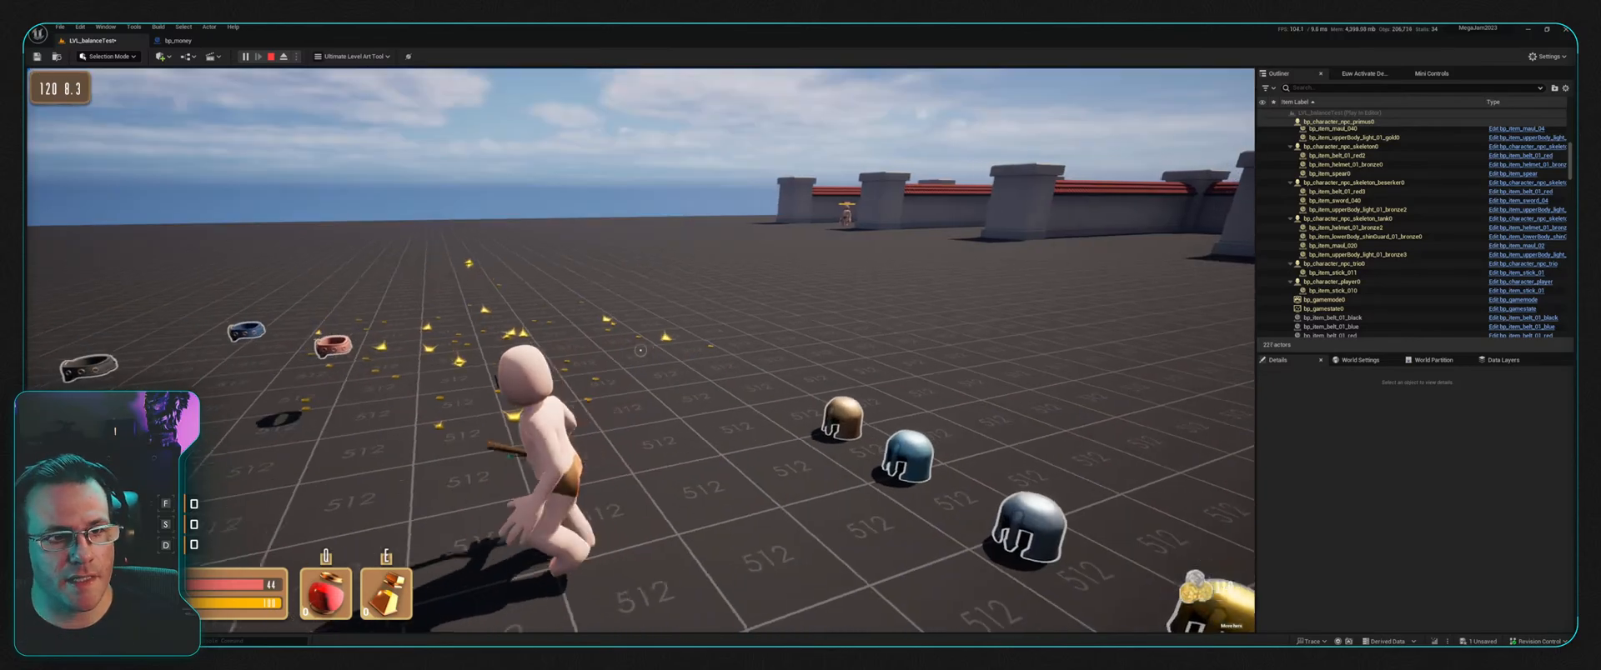
key(w)
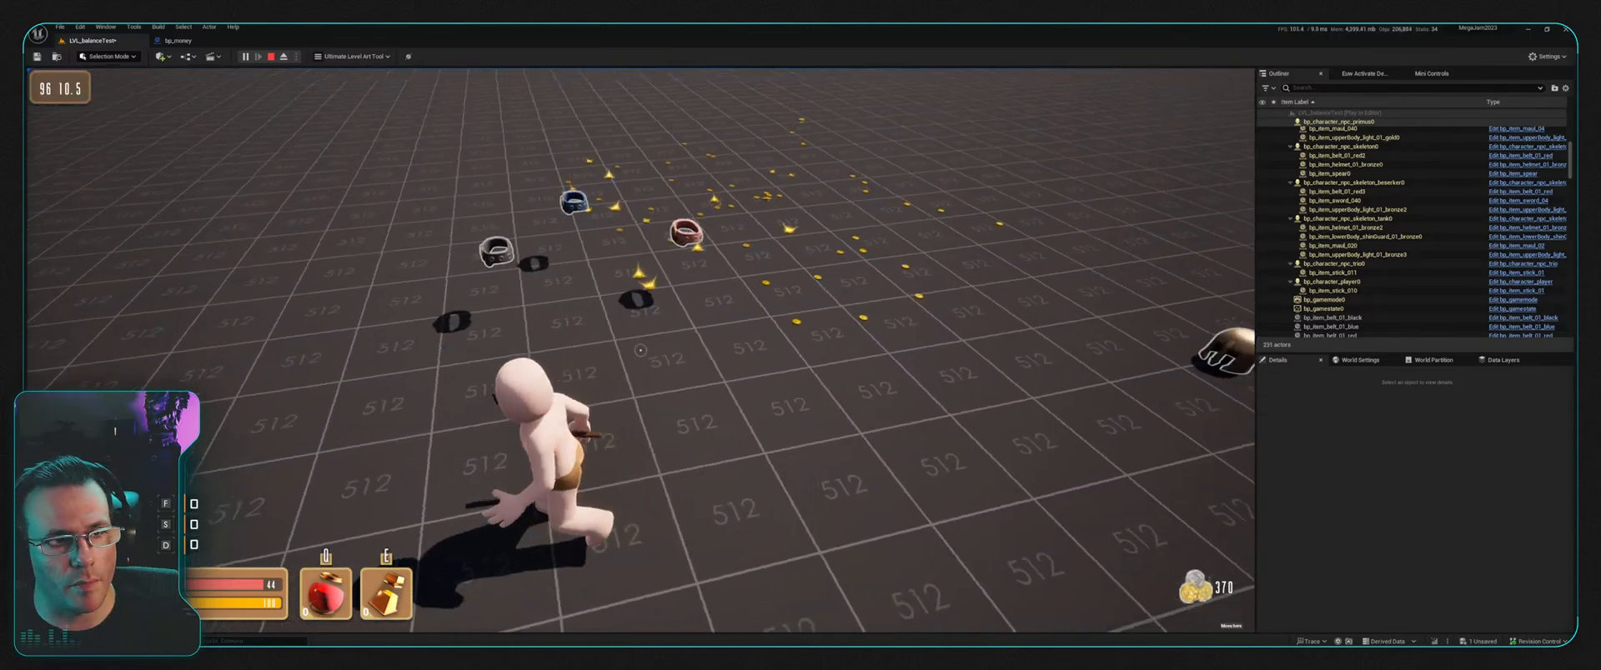
key(w)
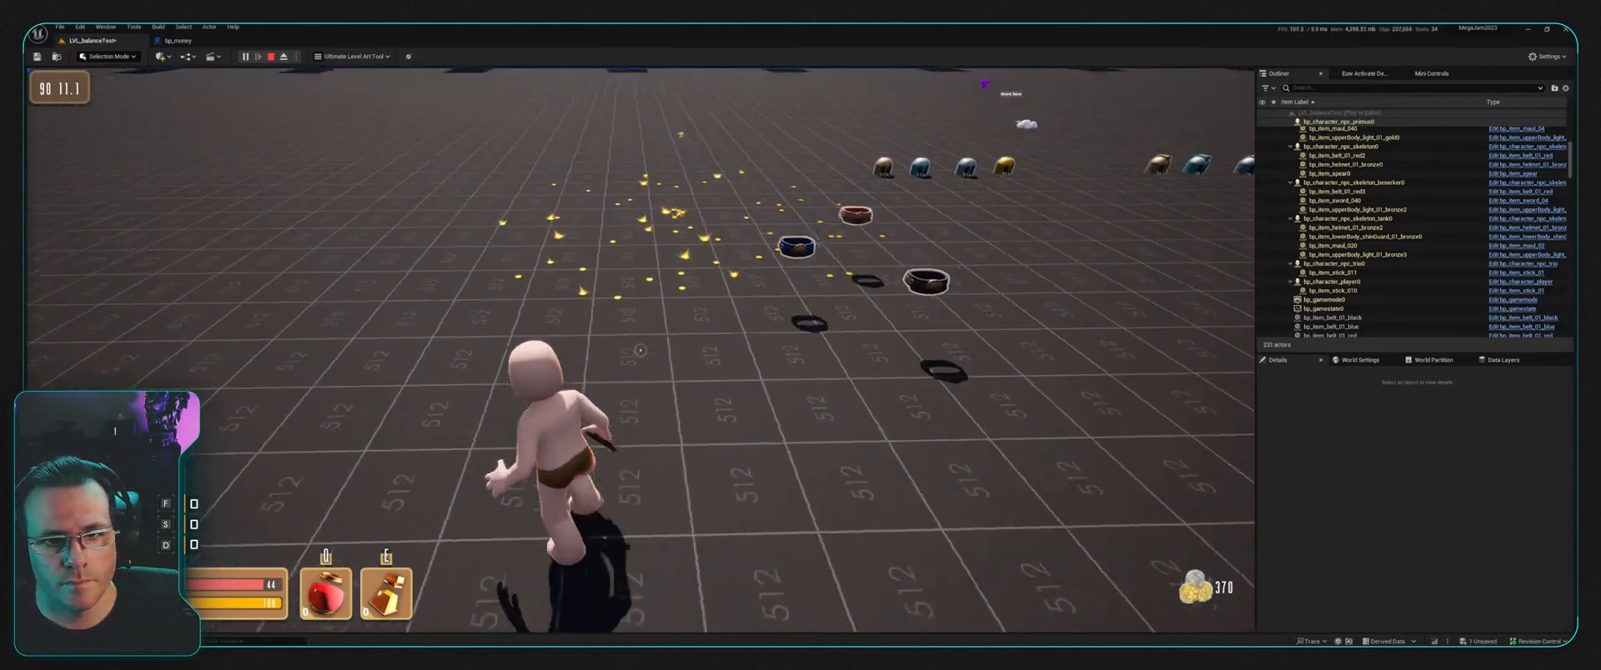
key(a)
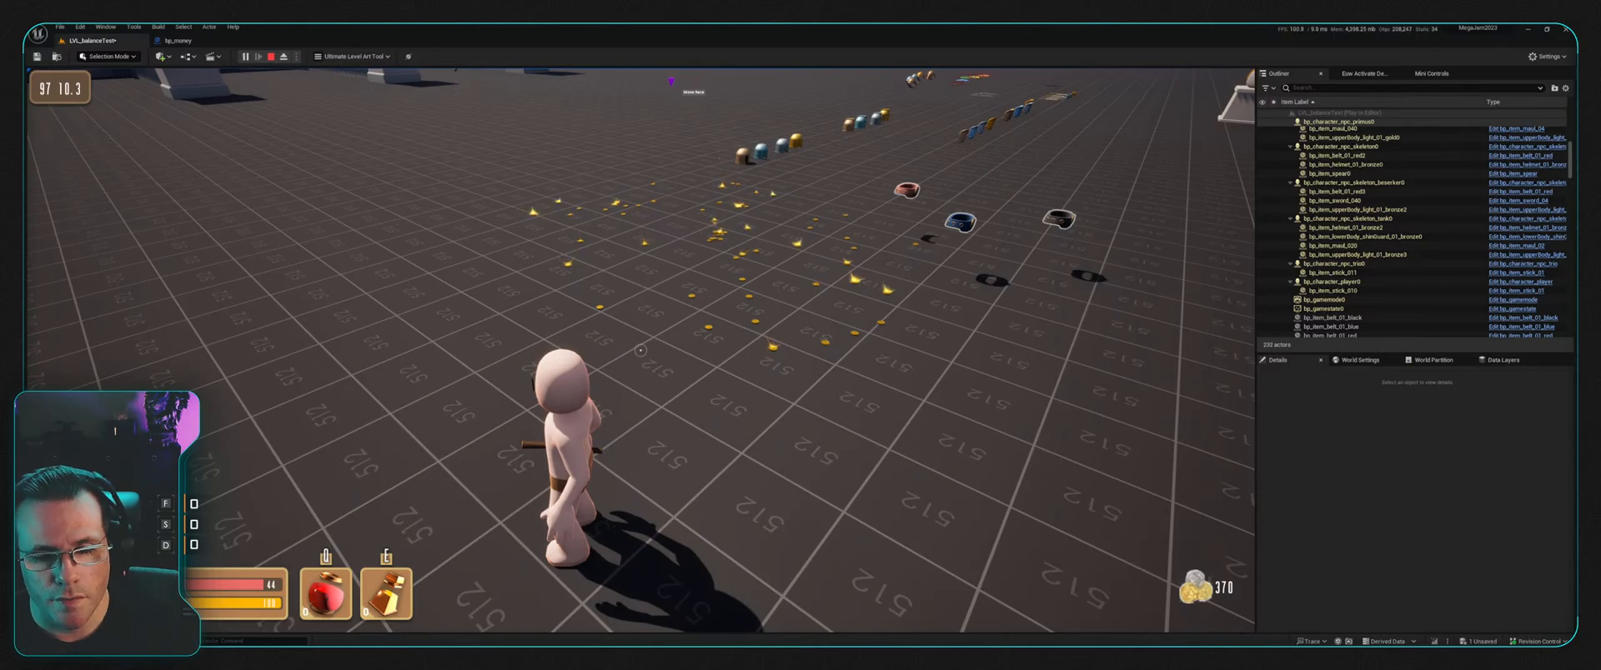
key(Escape)
Step: Shorten the money spawner's Spawn Interval Seconds further, start a new play session, and run toward the coins
click(1416, 556)
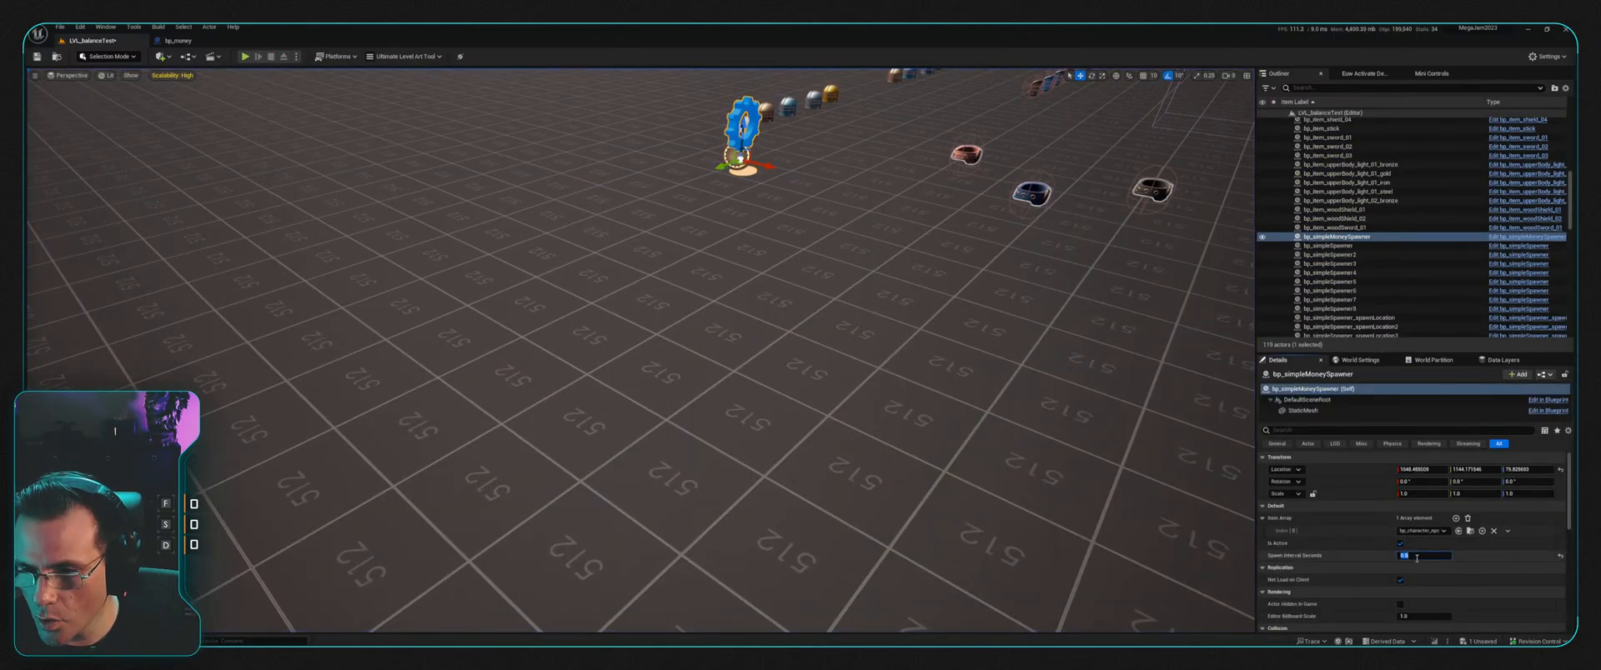
click(245, 57)
key(w)
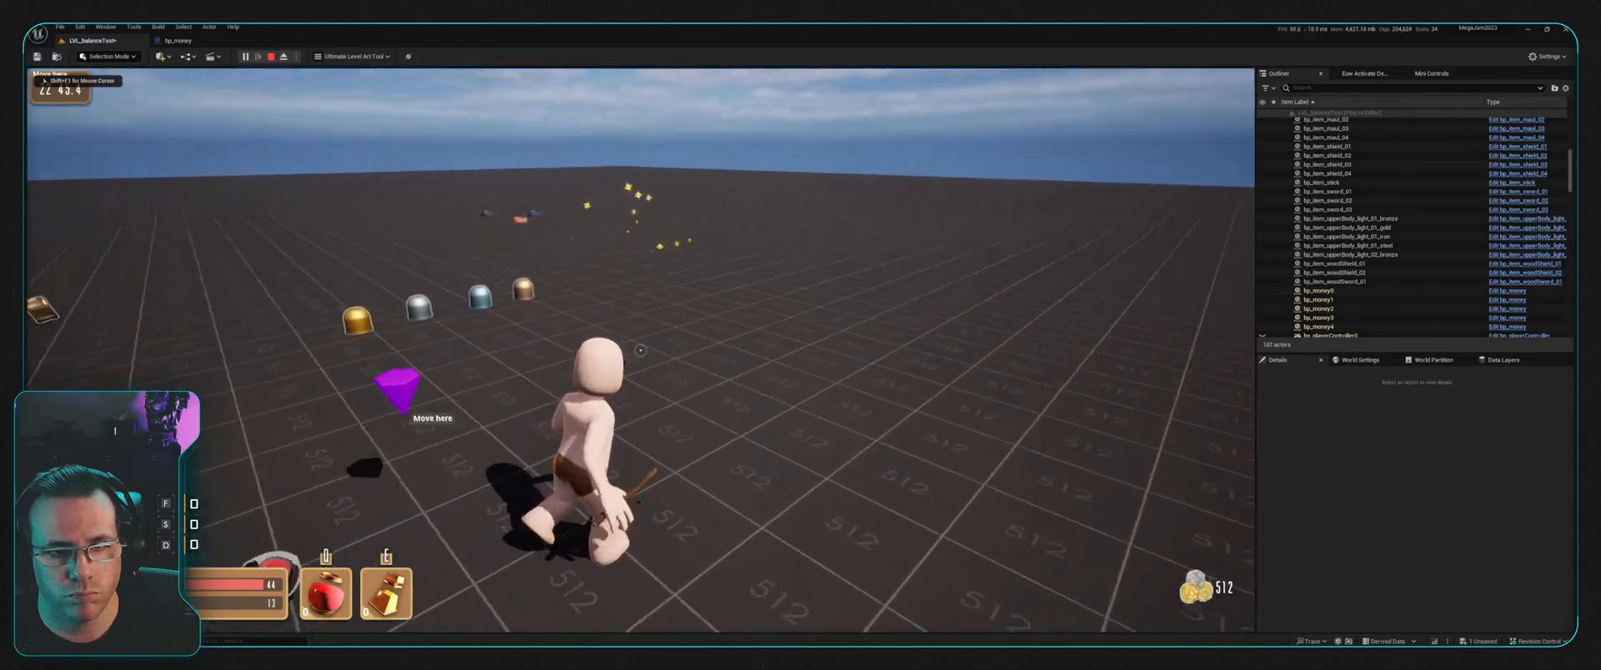
key(d)
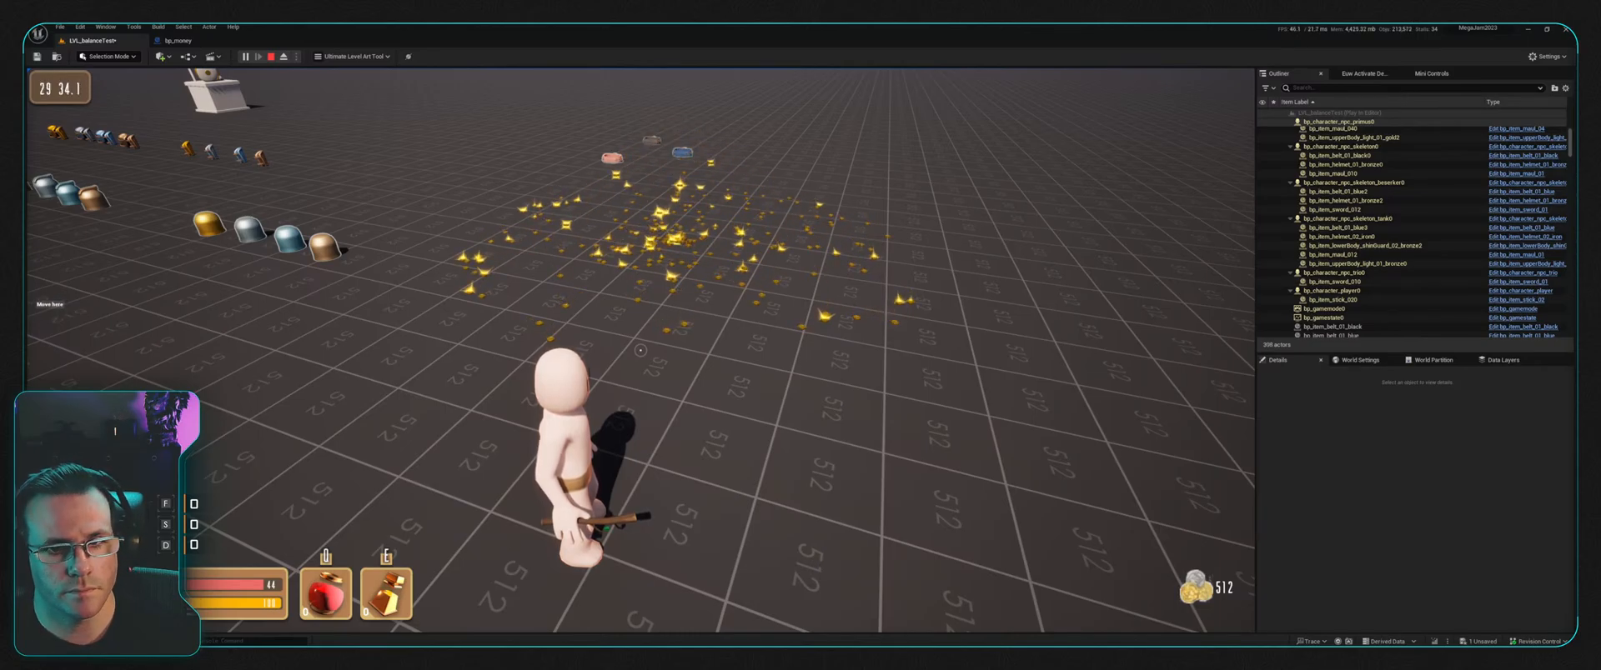
Step: Approach the growing coin pile, back away, and move around it to compare the frame rate
key(w)
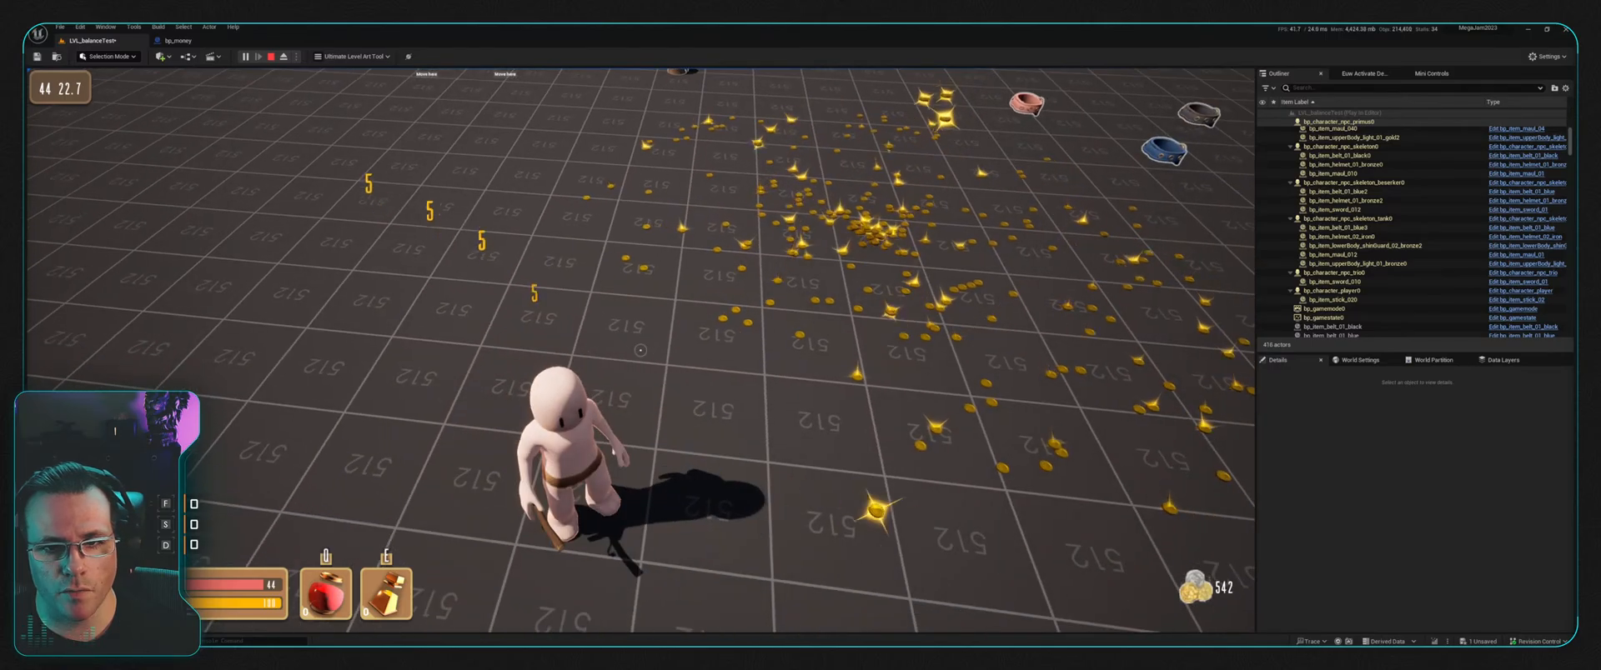
key(s)
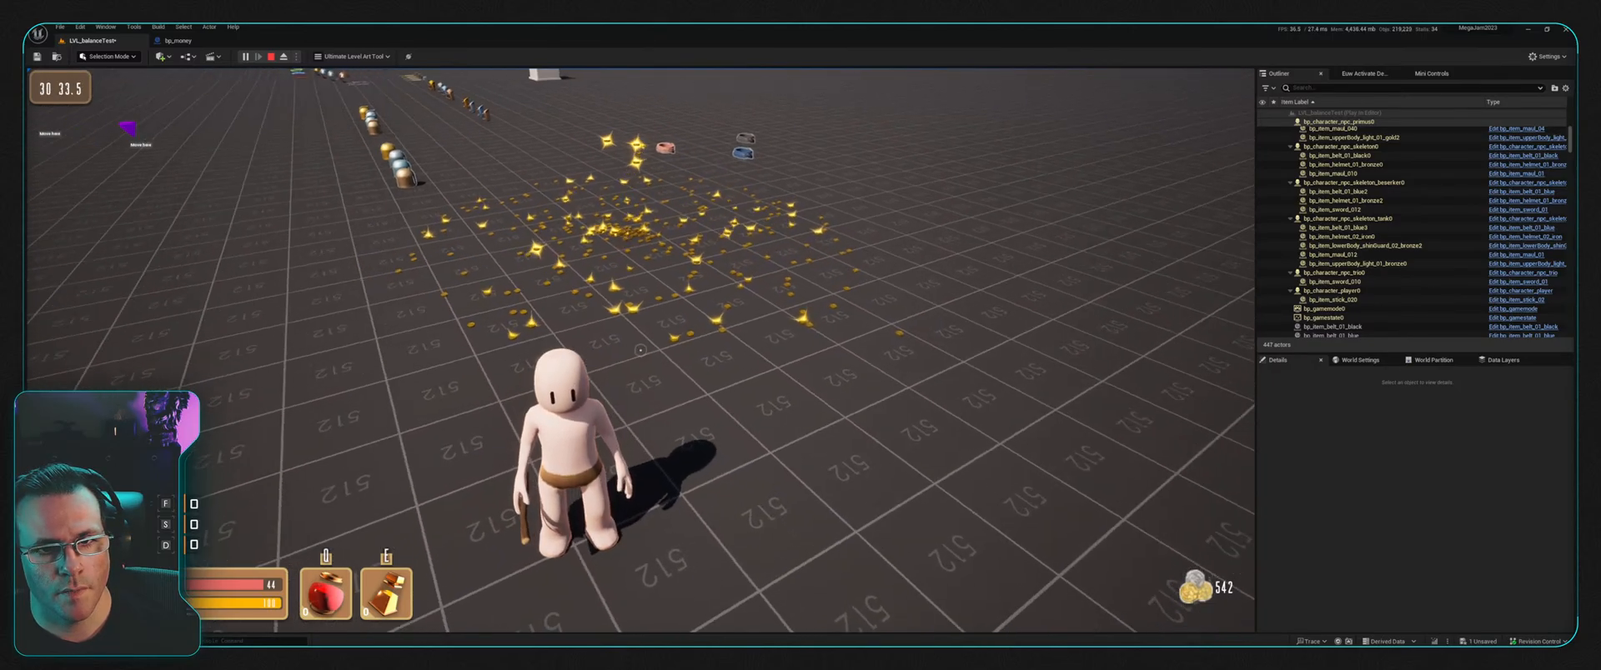
key(w)
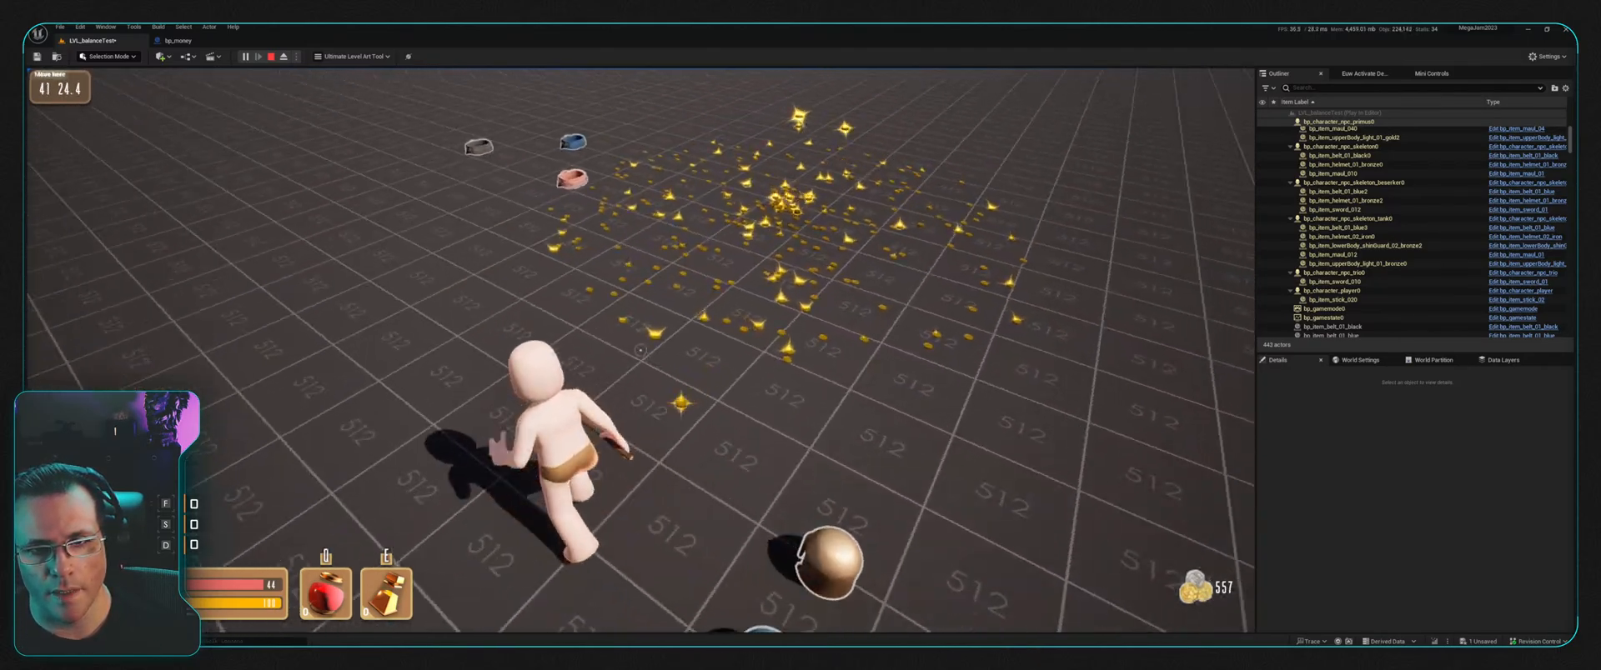
Step: Run through the middle of the coin pile and past the belts, collecting coins to test how gathering performs
key(w)
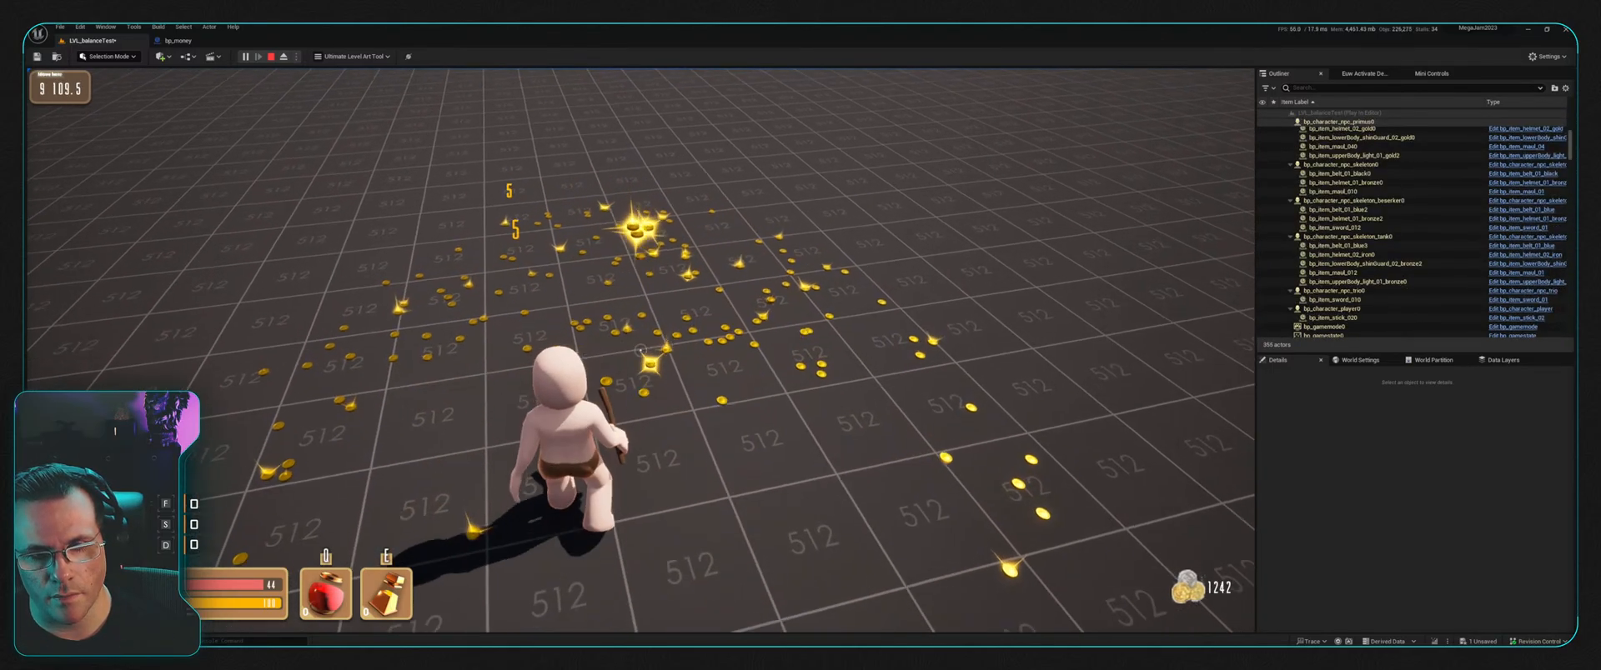
key(w)
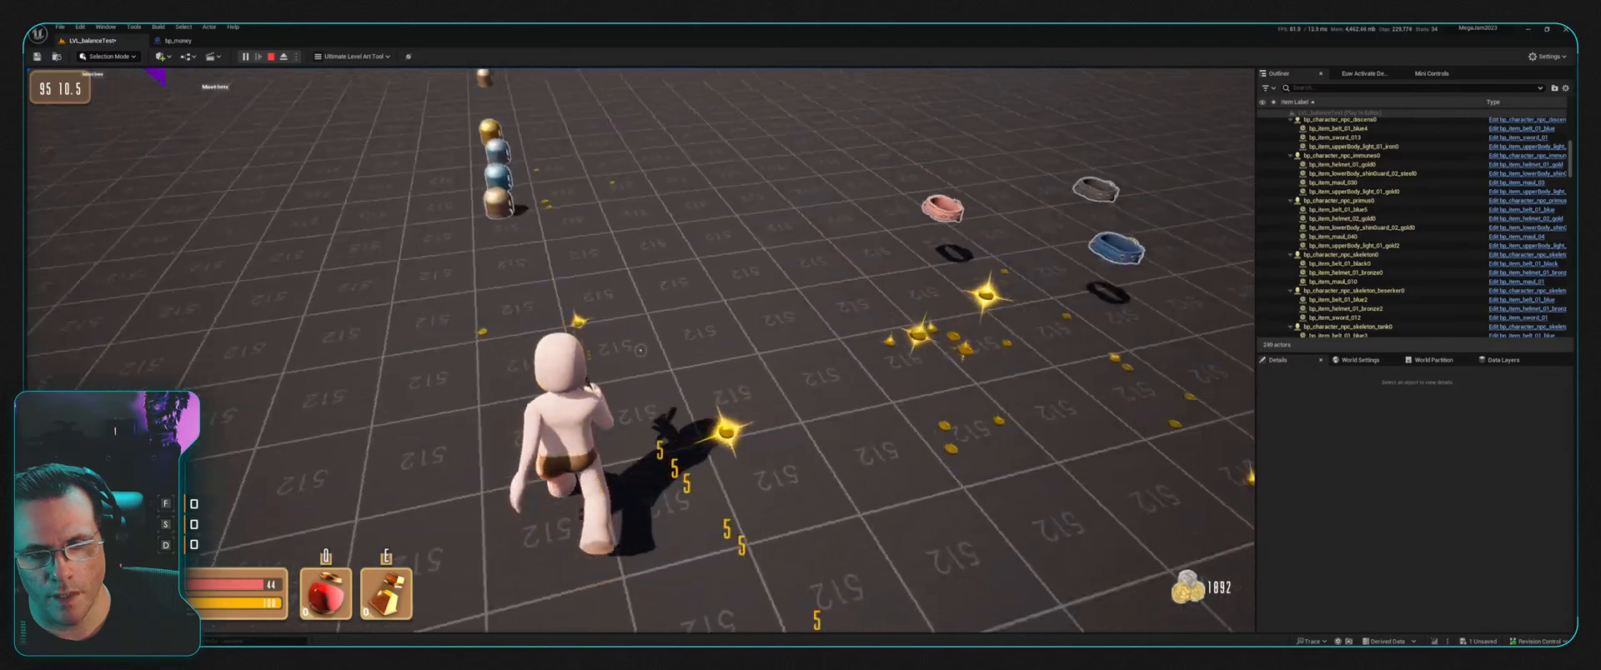
key(w)
key(d)
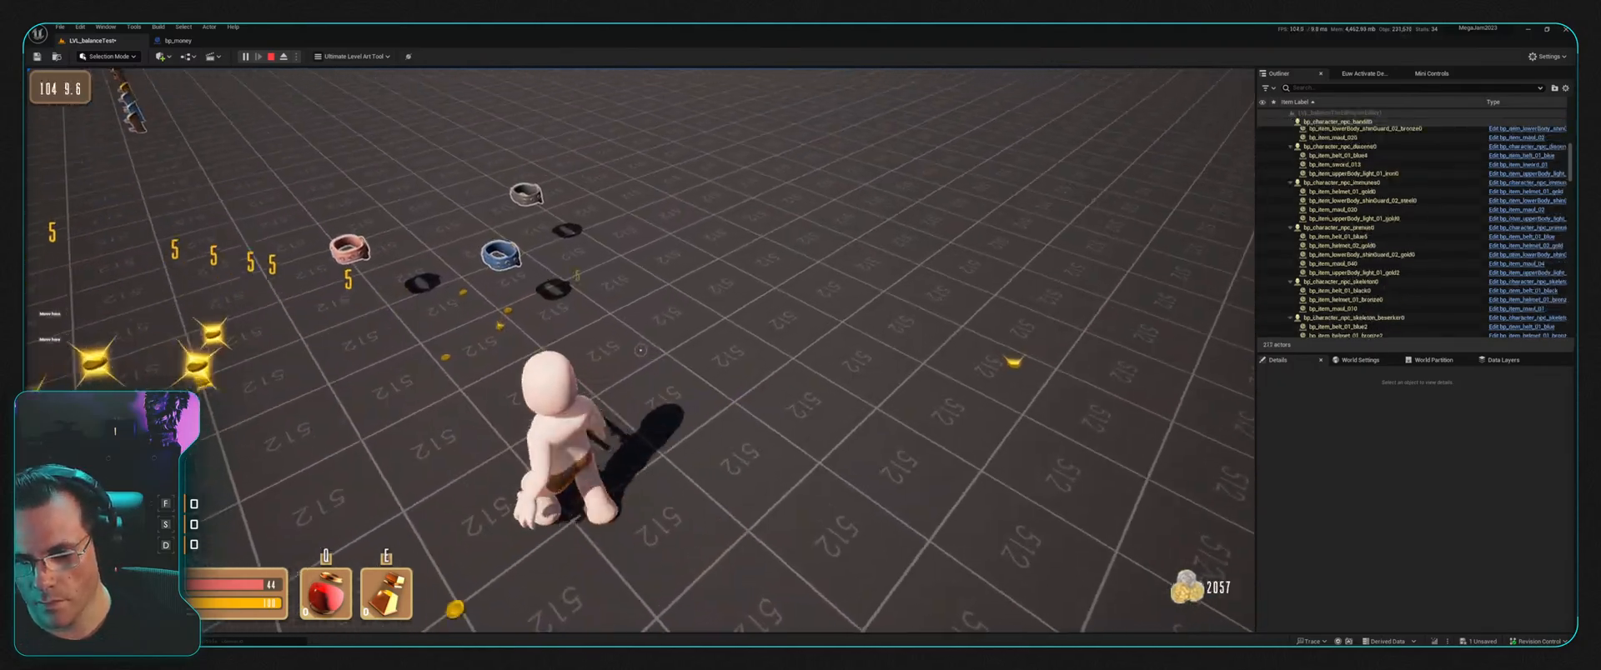
key(a)
key(d)
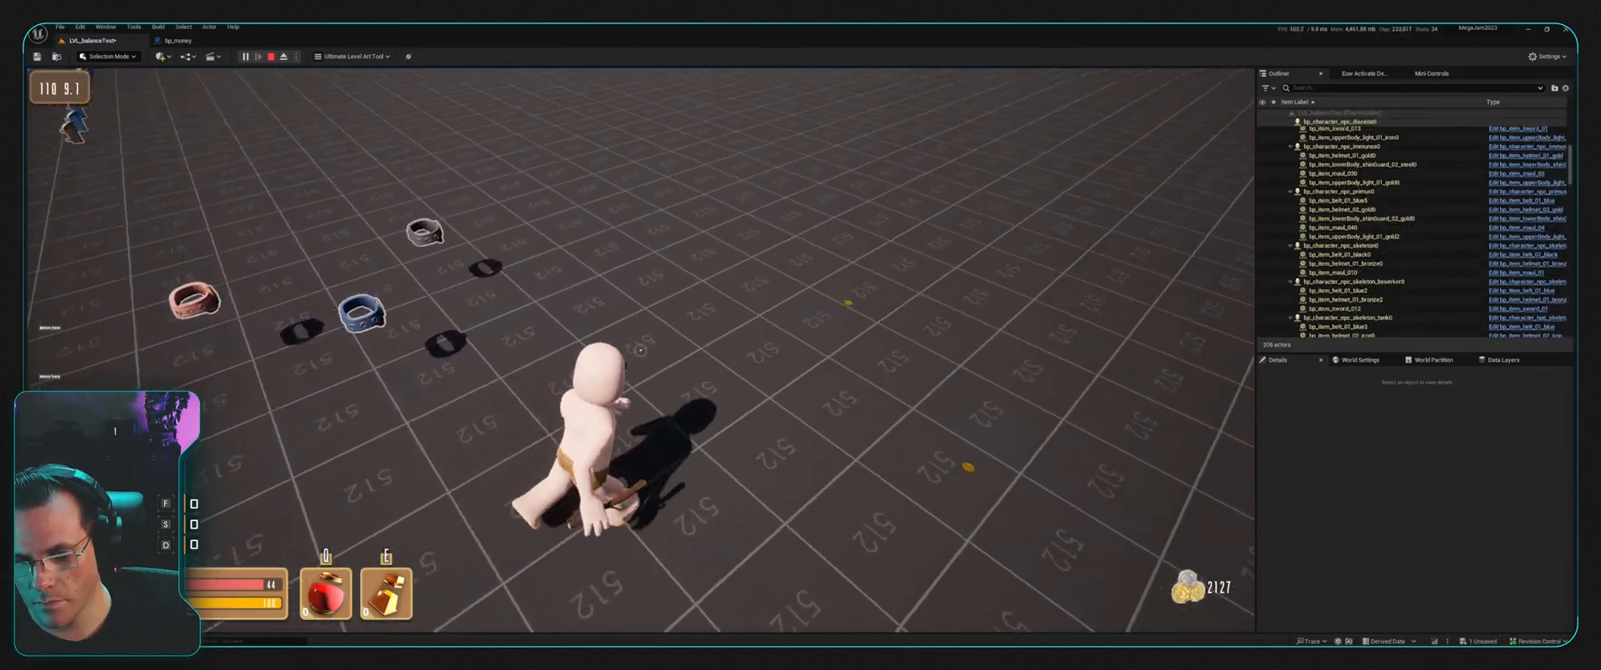
key(d)
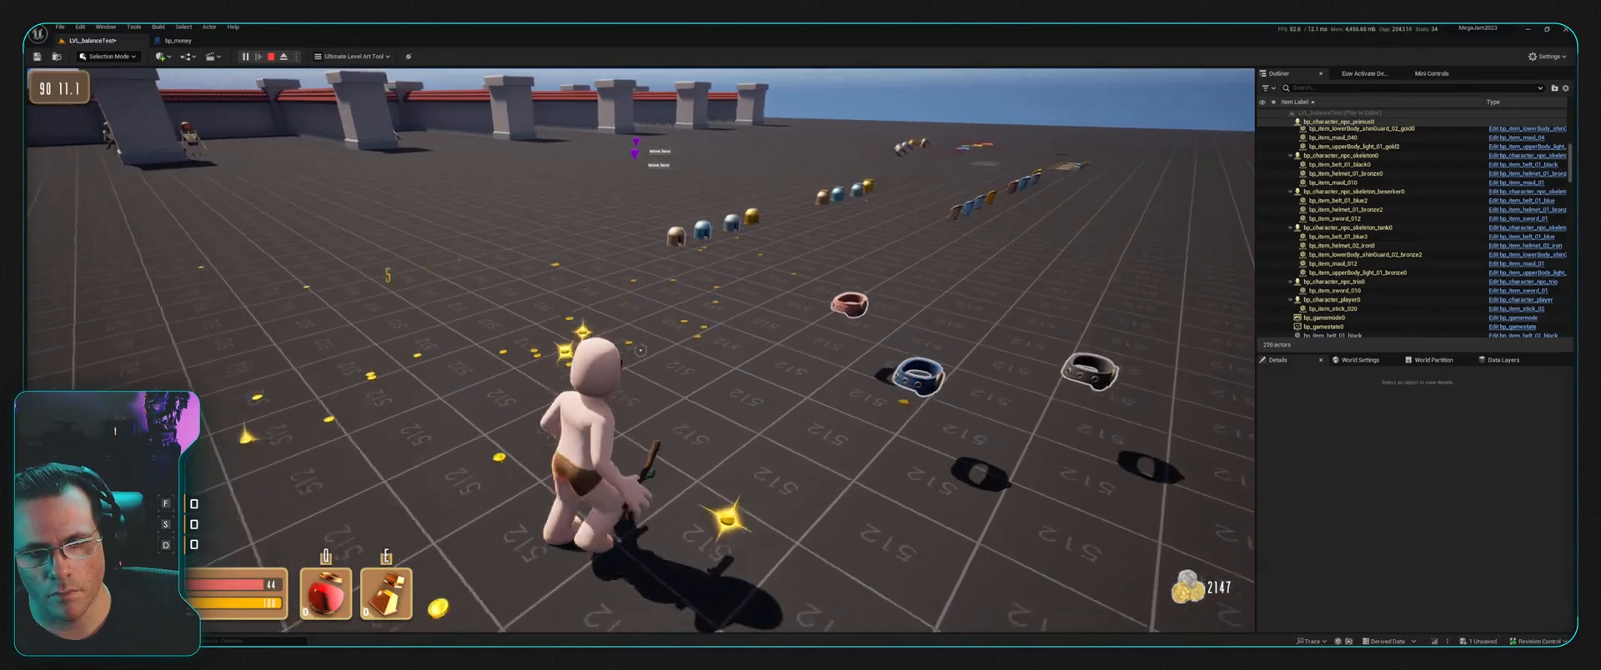
Step: Run out toward the helmets, then circle back to view the money spawner from a distance
key(w)
key(w)
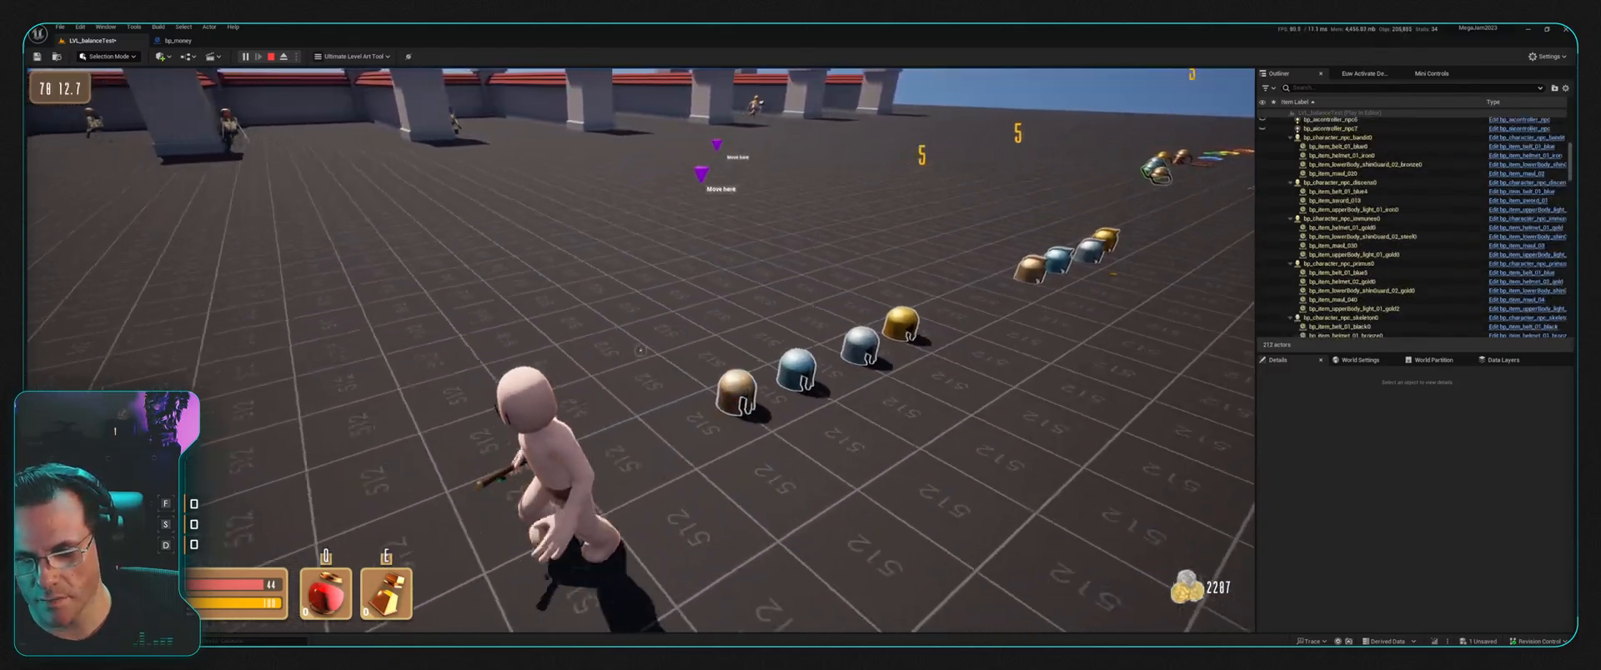
key(s)
key(a)
key(a)
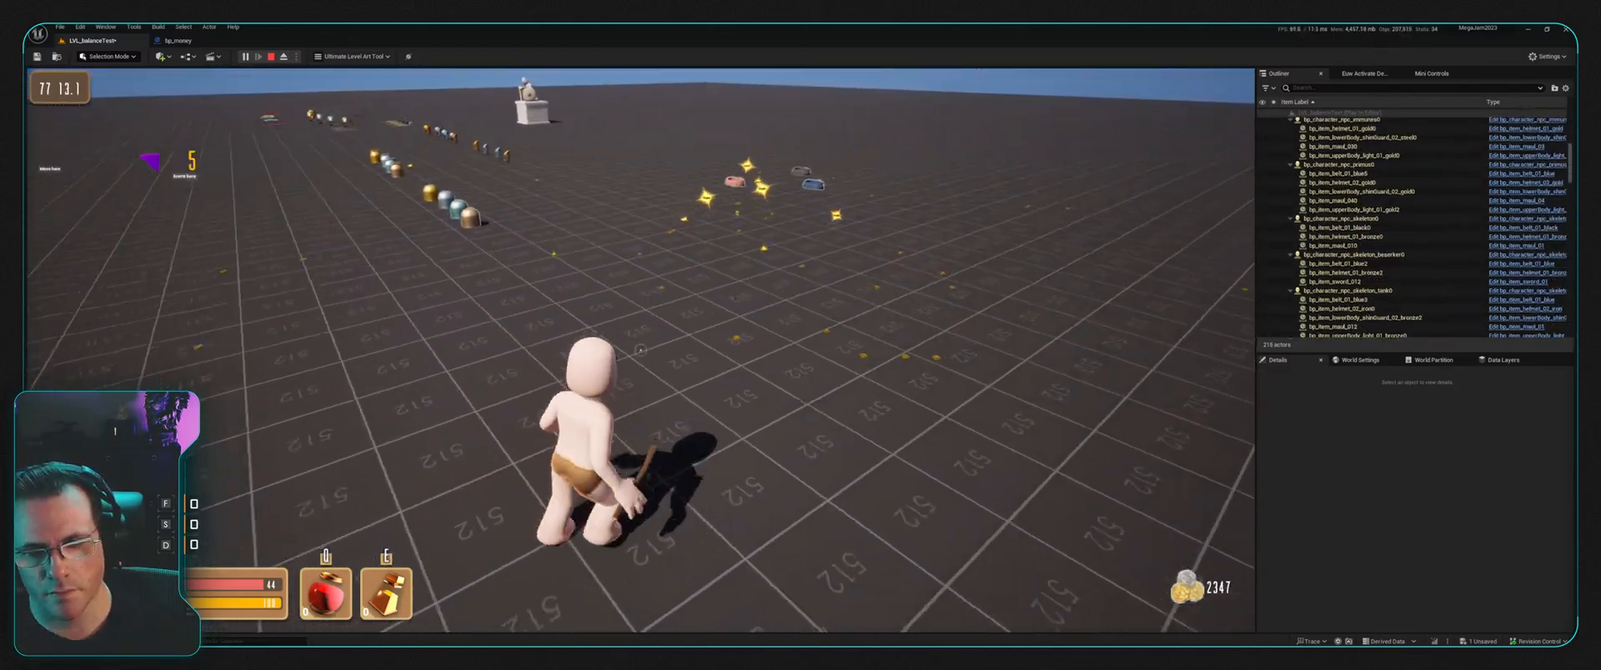
Step: Run back past the belts to gather the newly spawned coins, then retreat from the spawner to check performance
key(w)
key(d)
key(w)
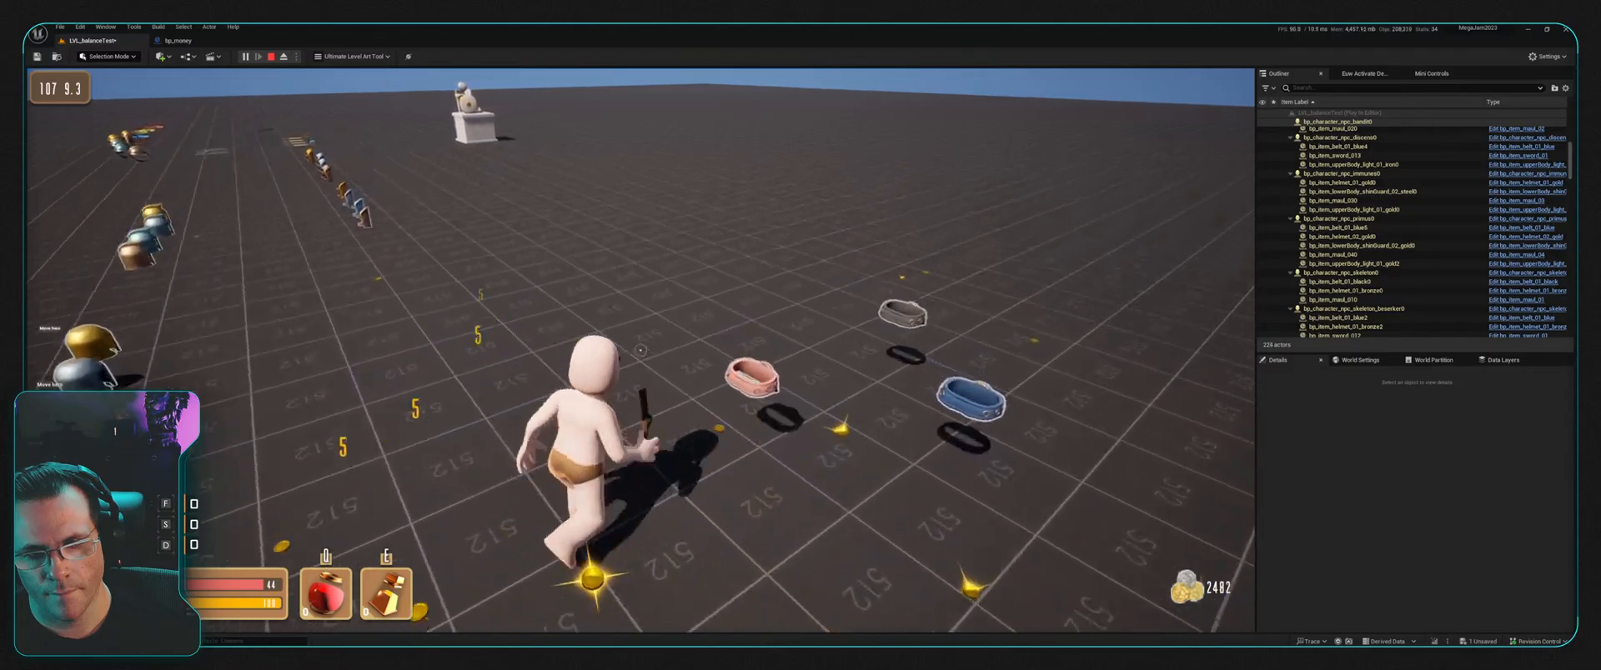
key(d)
key(s)
key(s)
key(d)
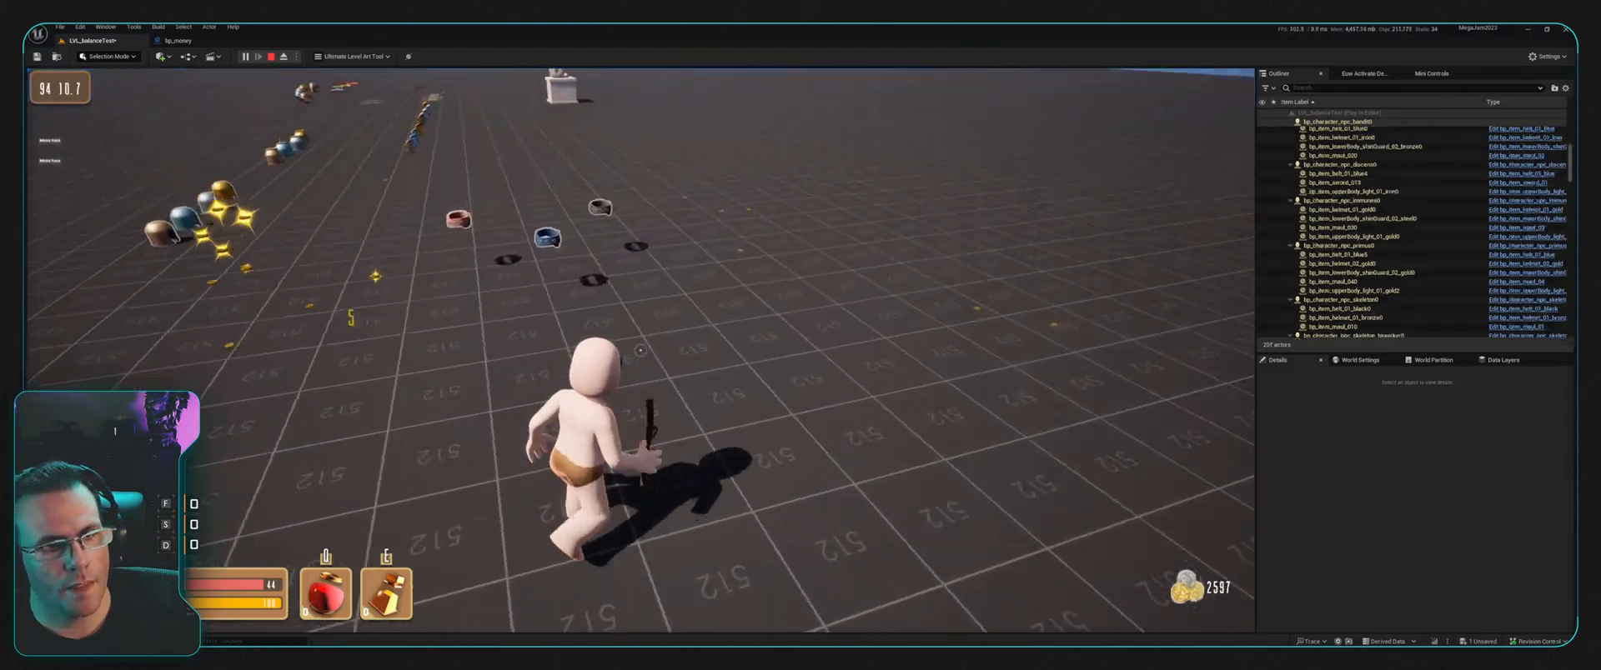
Step: Circle around the belts and run toward the scattered coins to test gathering performance once more
key(d)
key(w)
key(a)
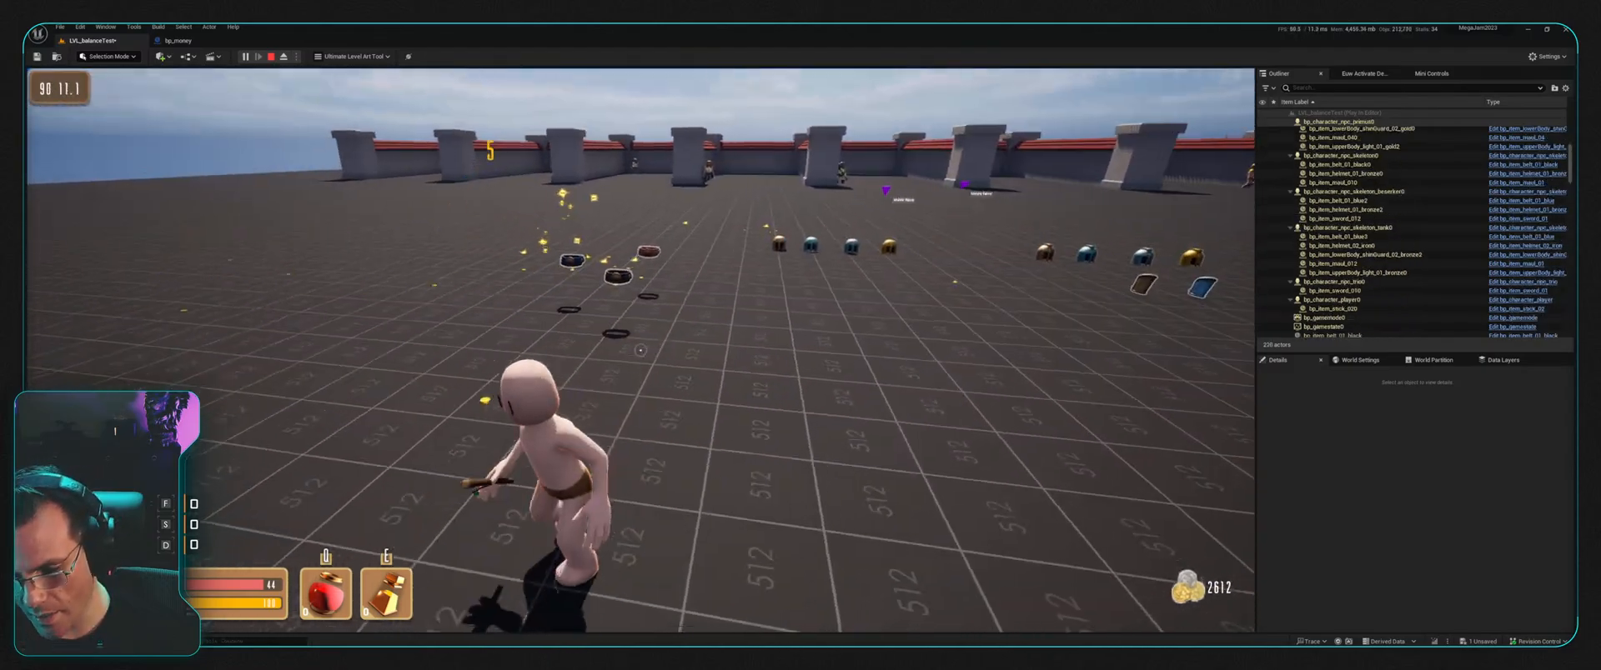
key(a)
key(w)
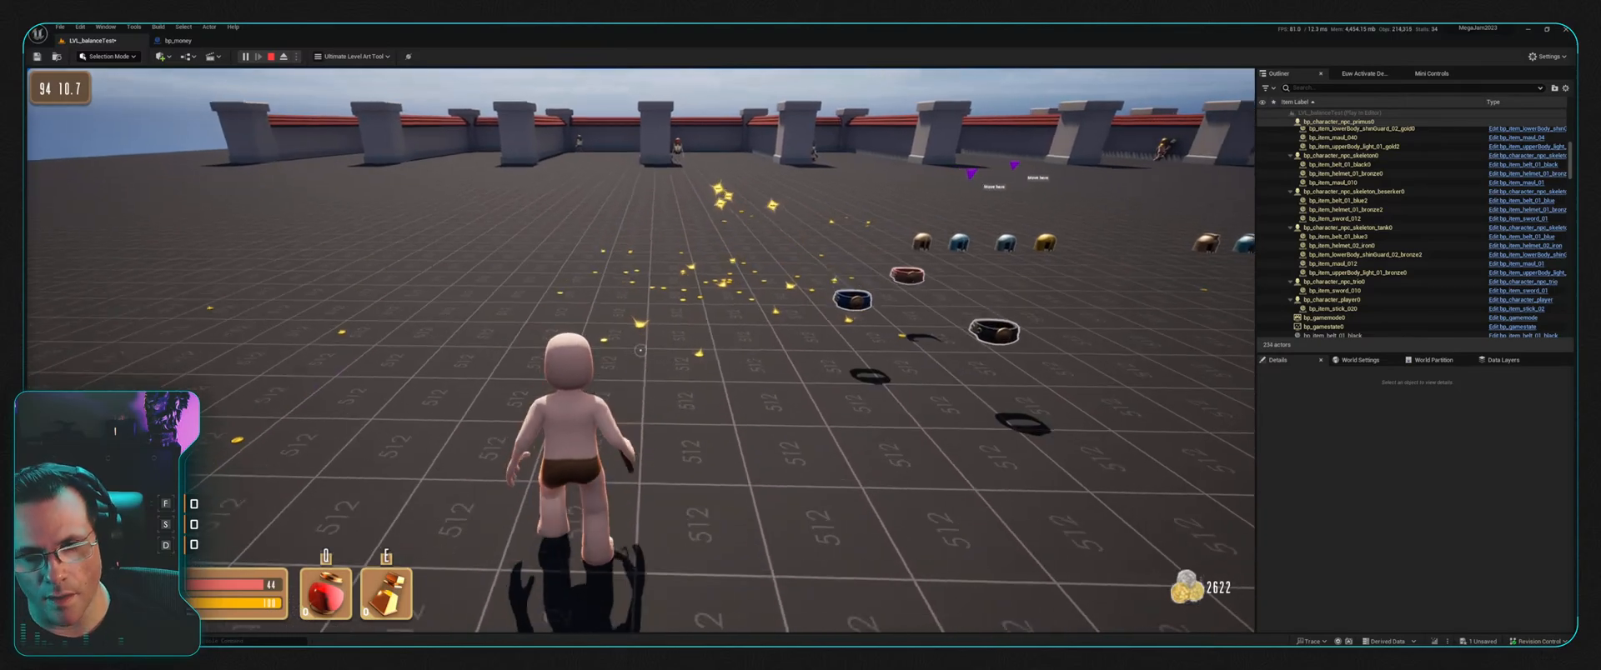
key(w)
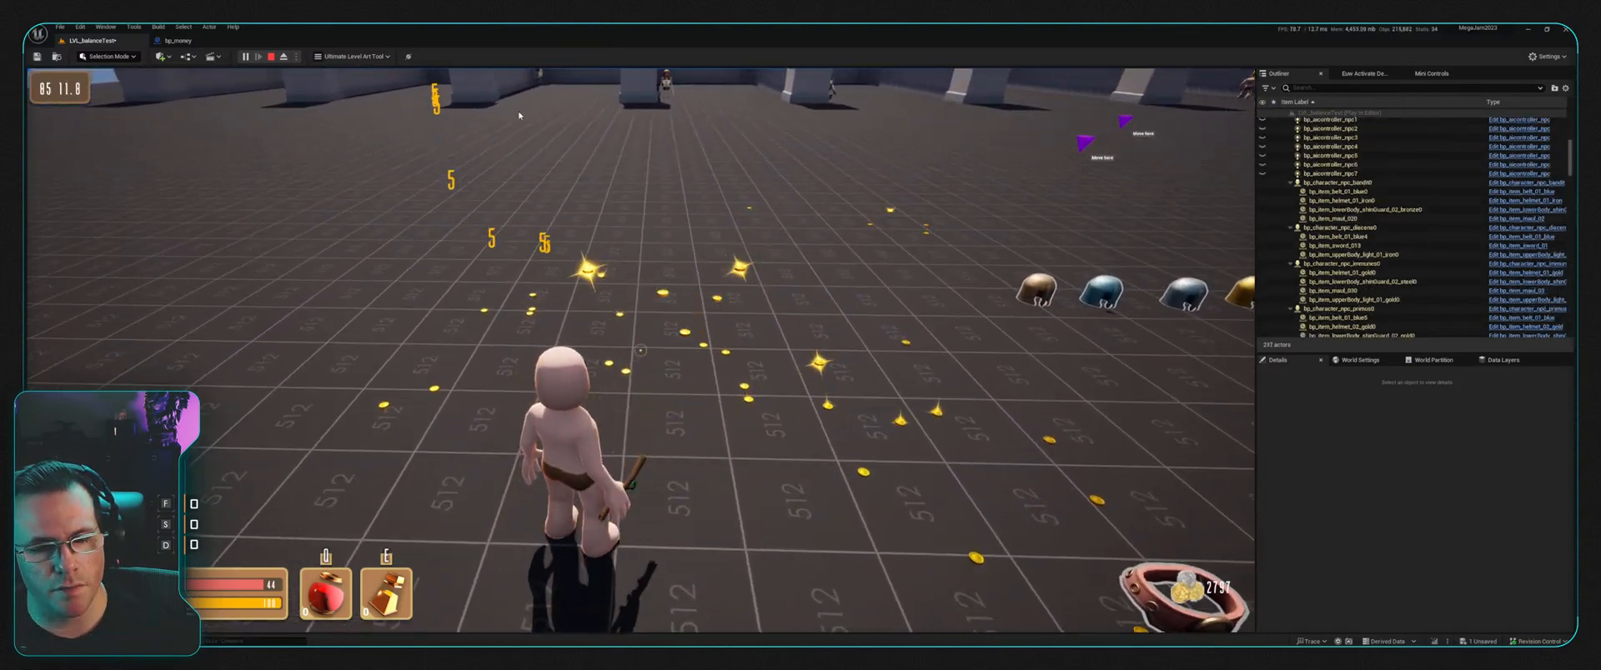
Step: Stop the play session and delete the bp_simpleMoneySpawner actor from the level
key(Escape)
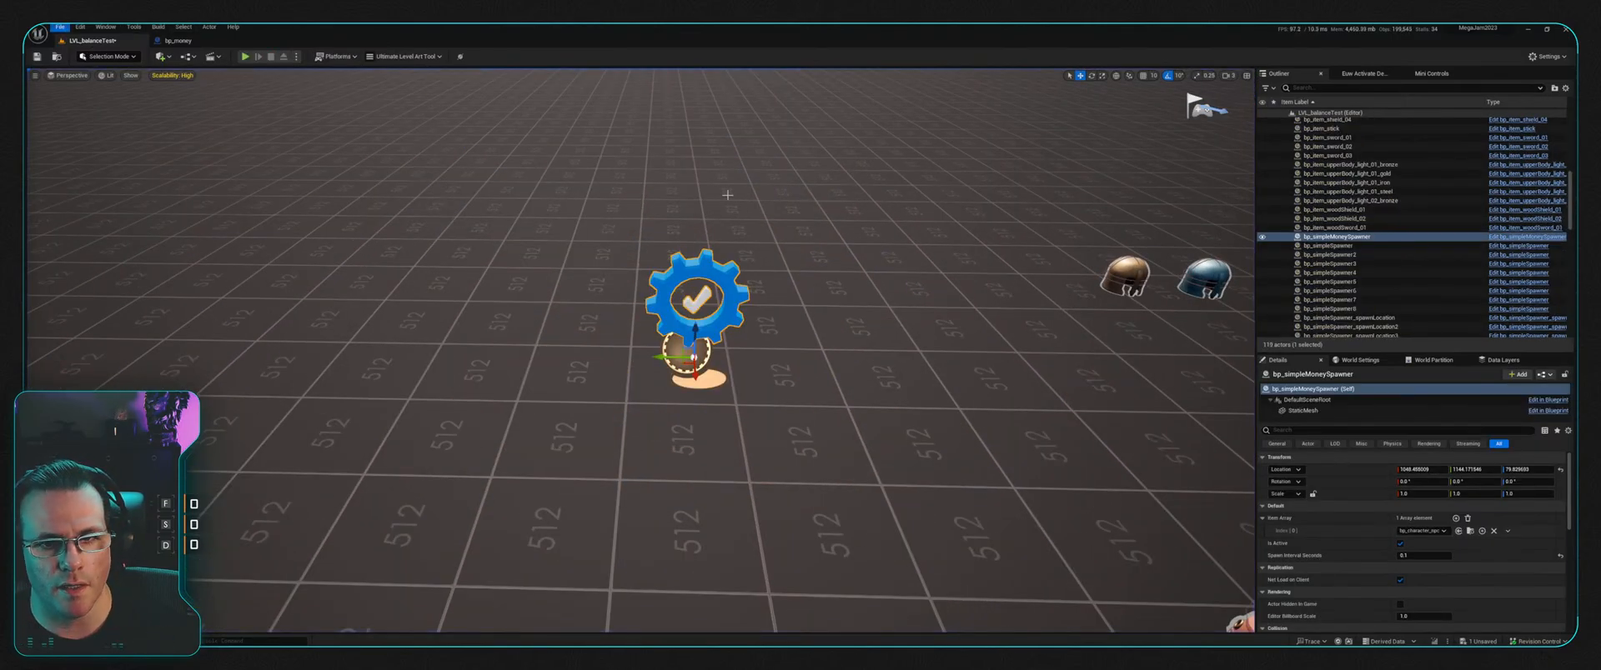
right_drag(727, 195, 798, 210)
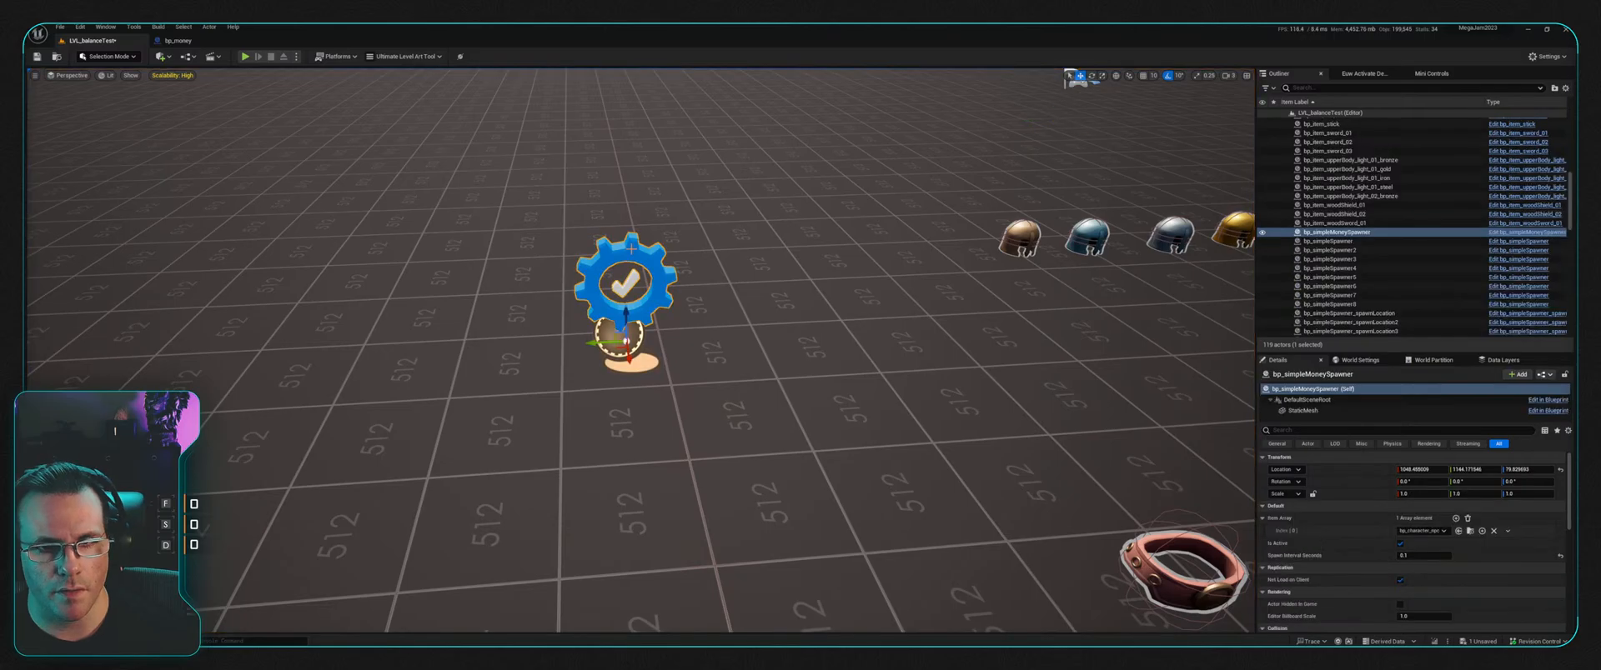
key(Delete)
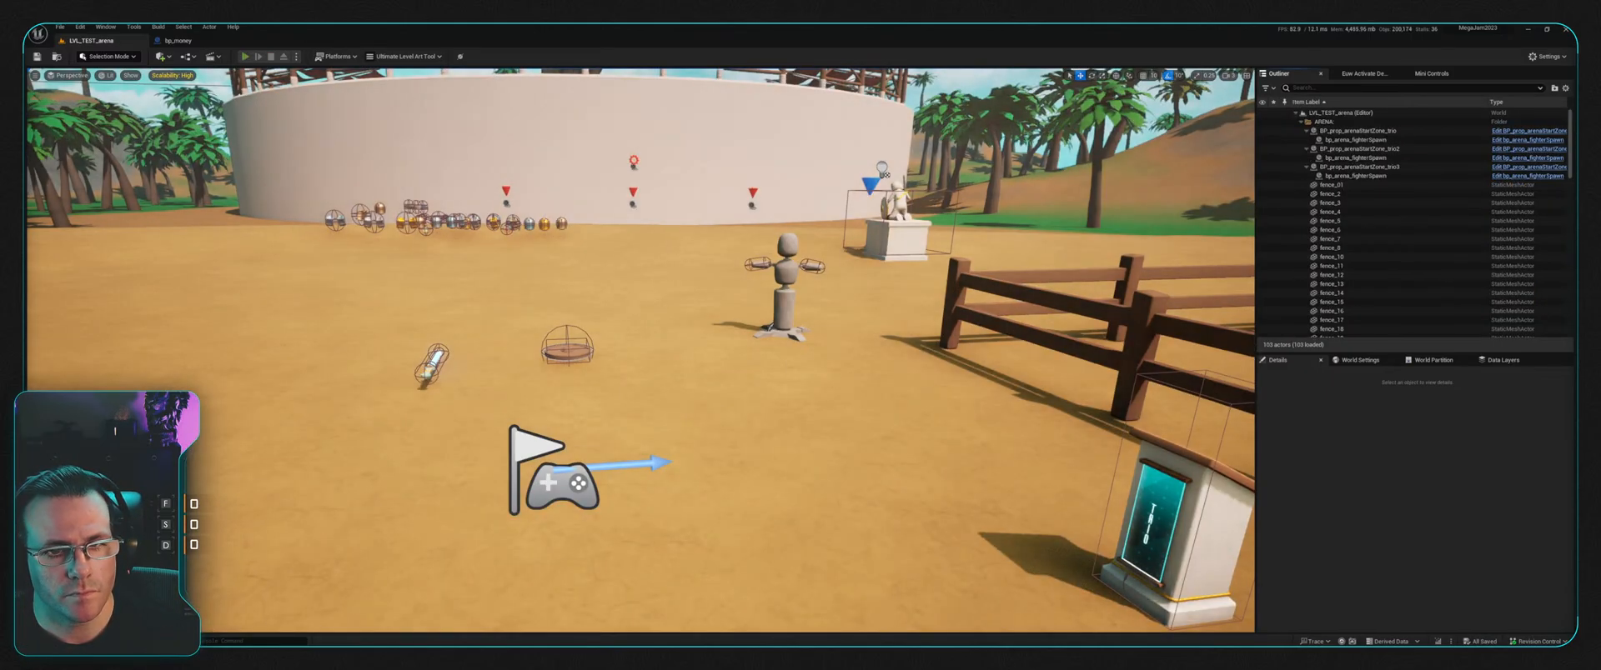
Step: Start a play session in LVL_TEST_arena and use the stand's prompt to sign up and start the event
key(alt+p)
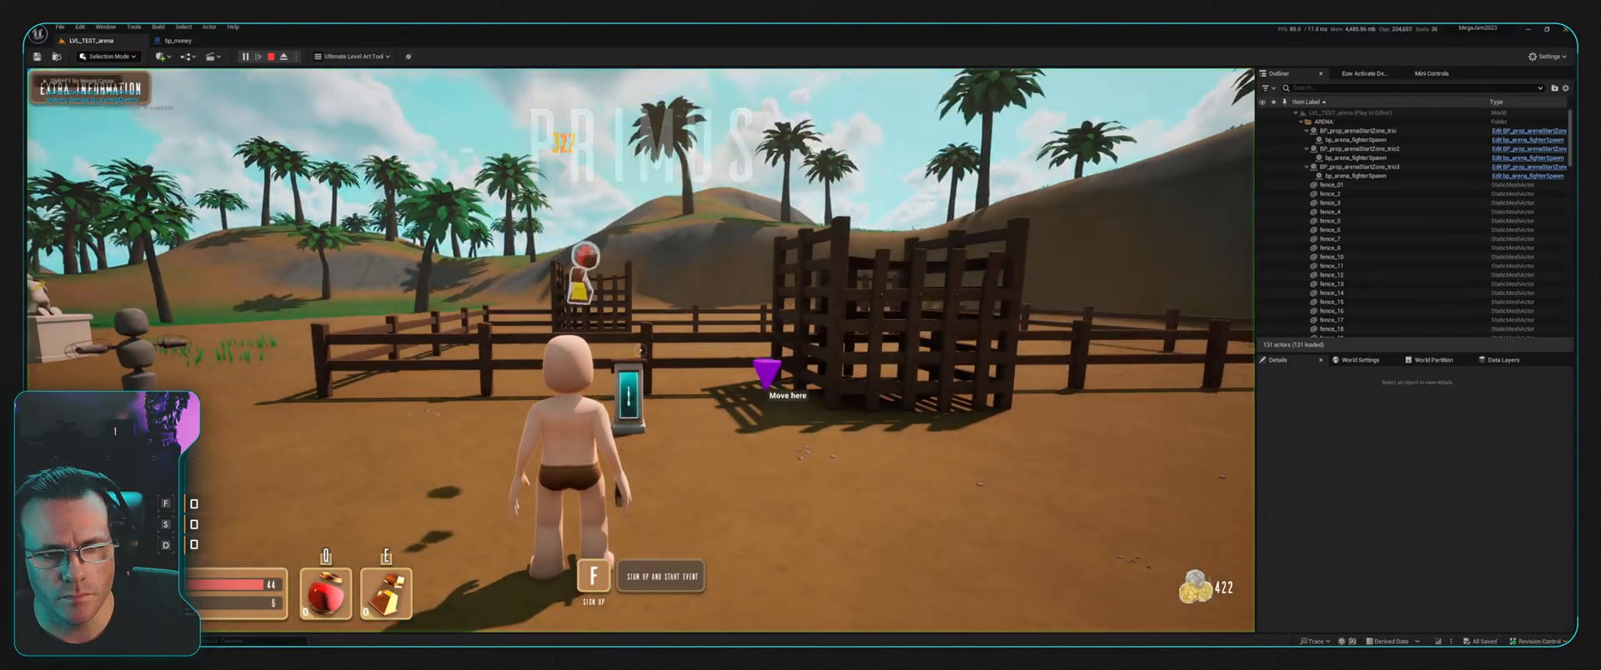
key(w)
key(f)
key(f)
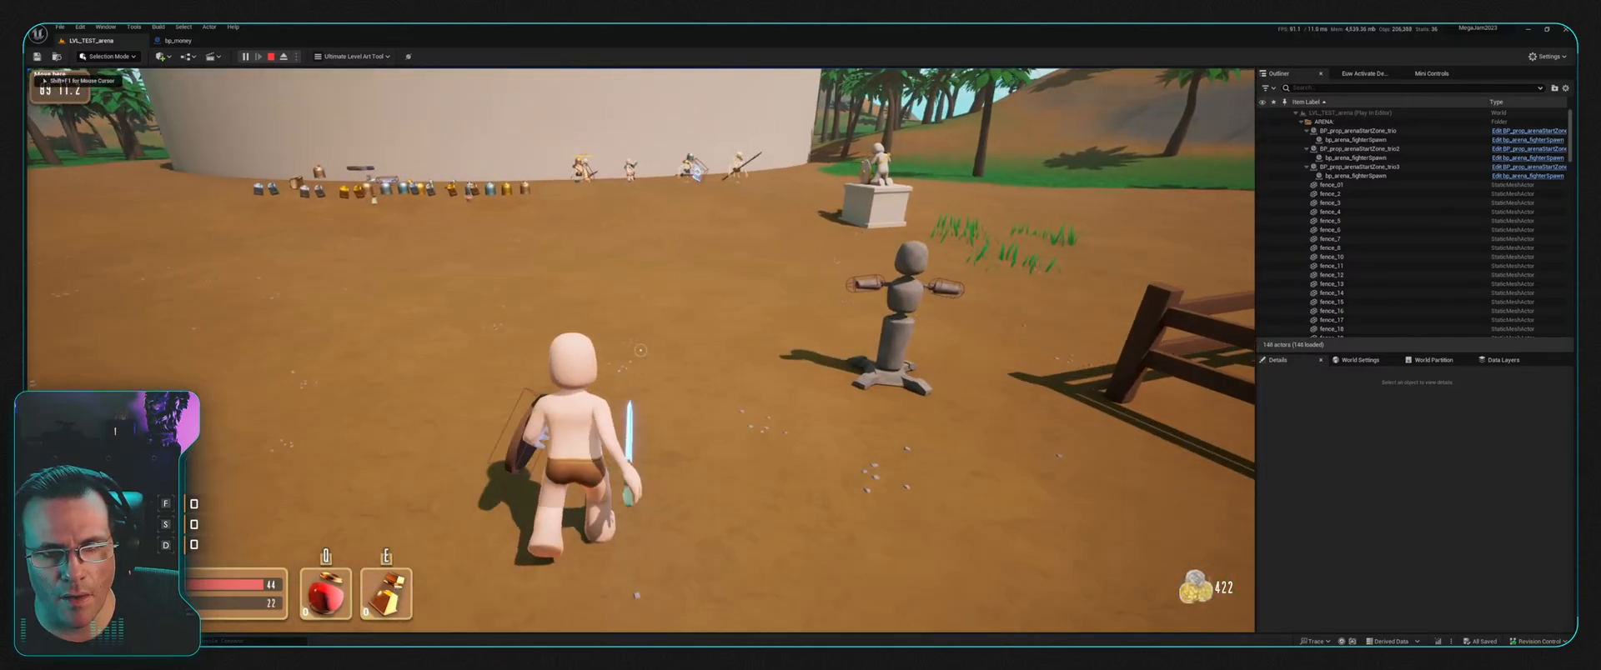
Step: Sprint to the fighters by the arena wall and run around the growing crowd to check the frame rate
key(shift+w)
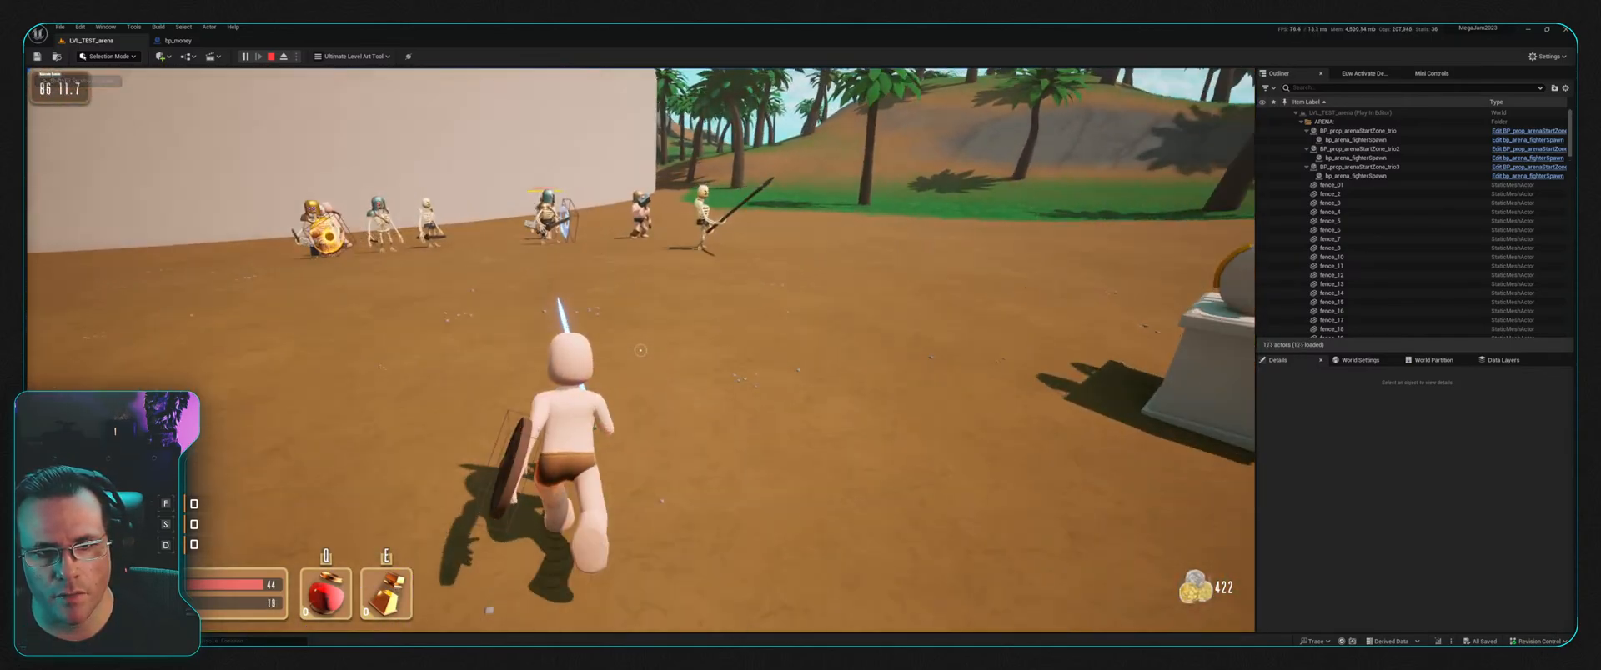
key(shift+w)
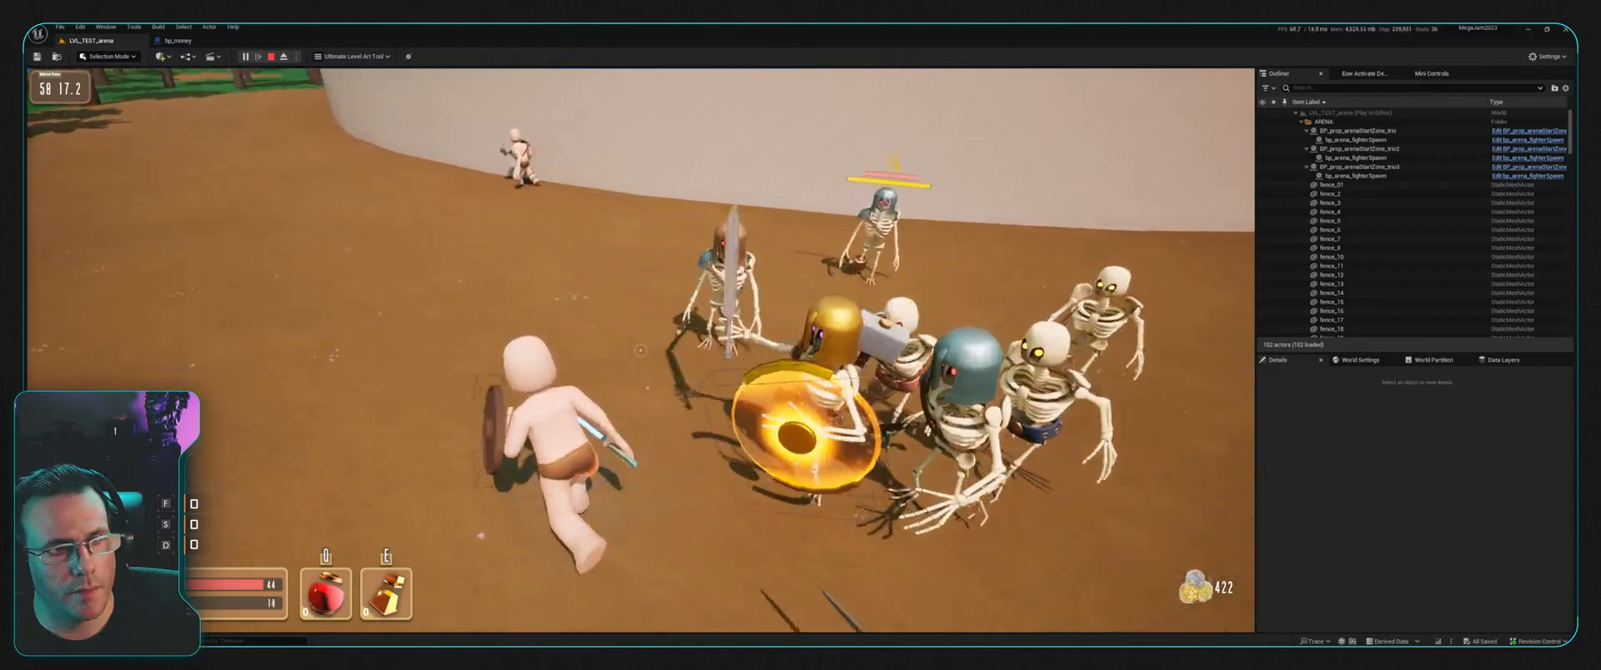
key(shift+w)
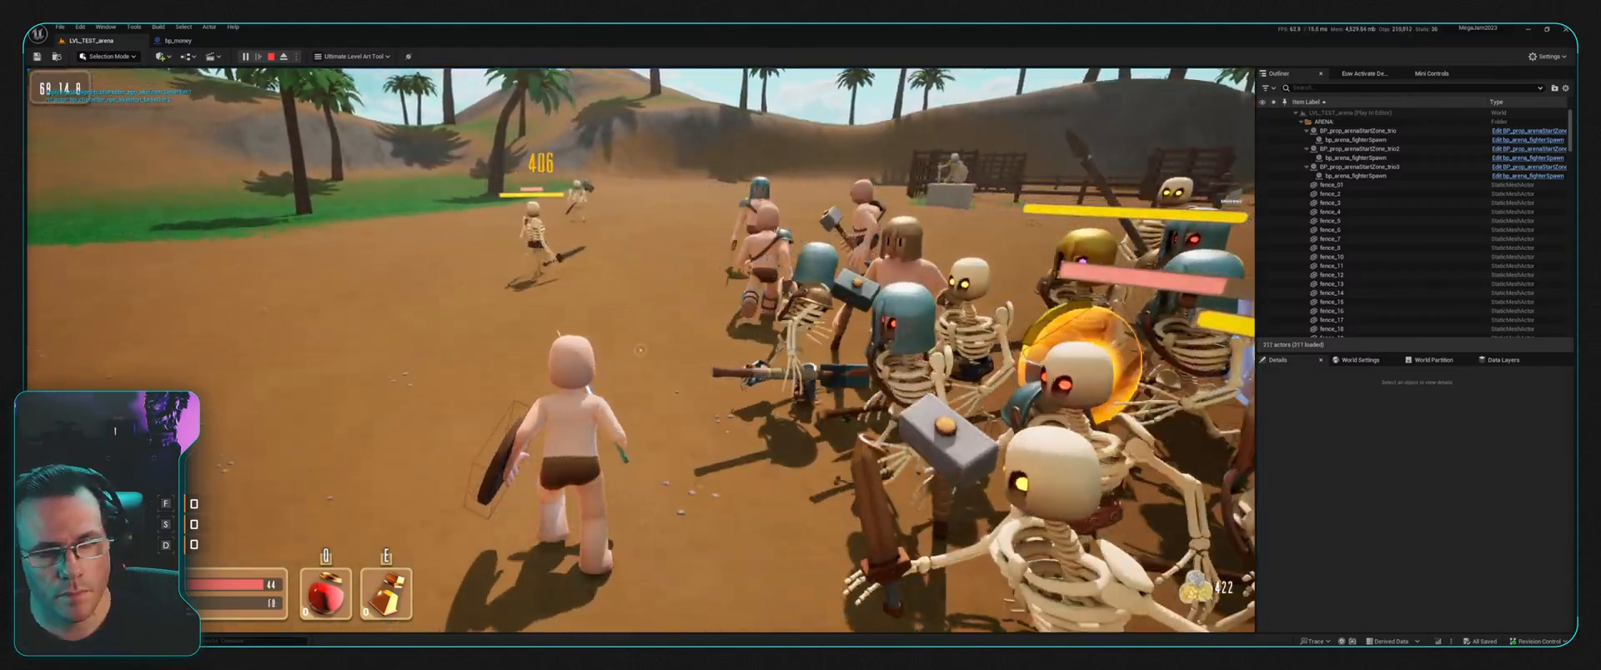
key(shift+w)
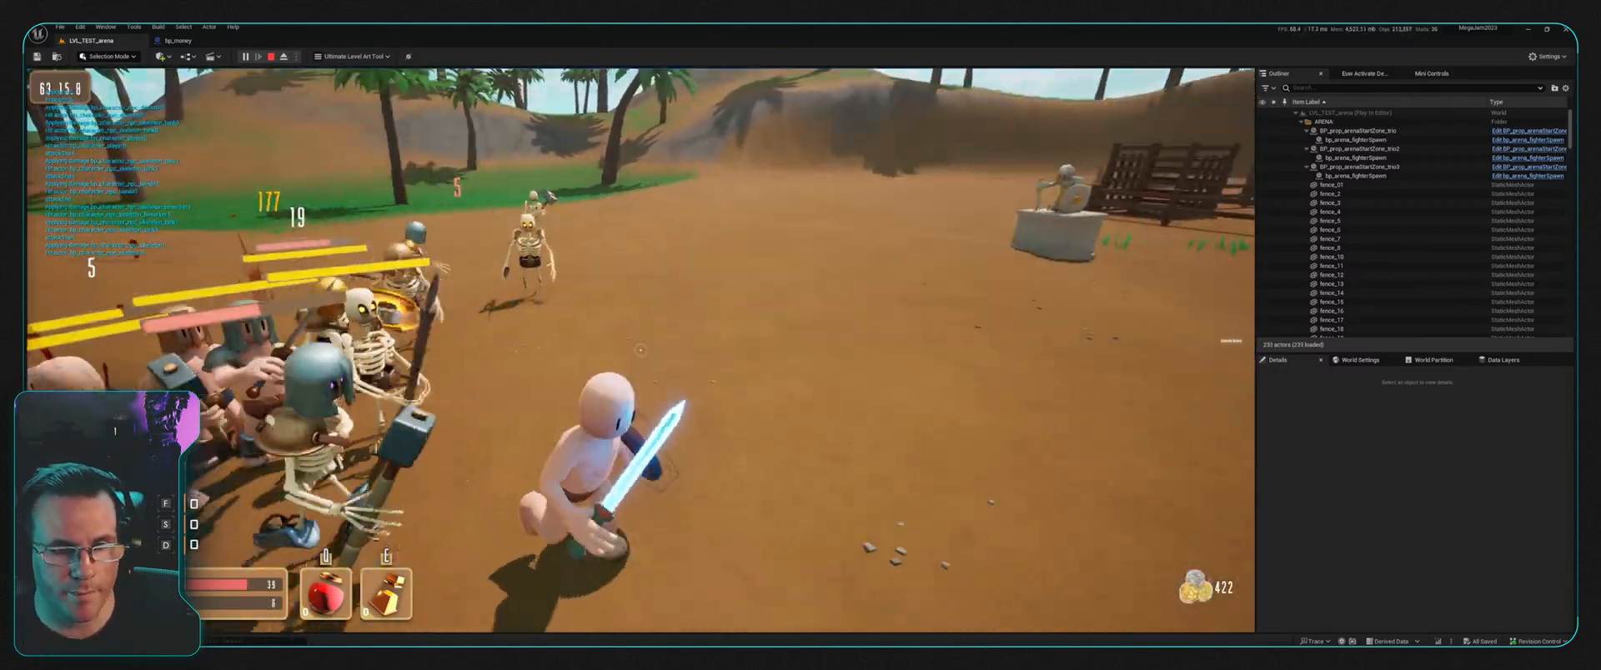
key(shift+w)
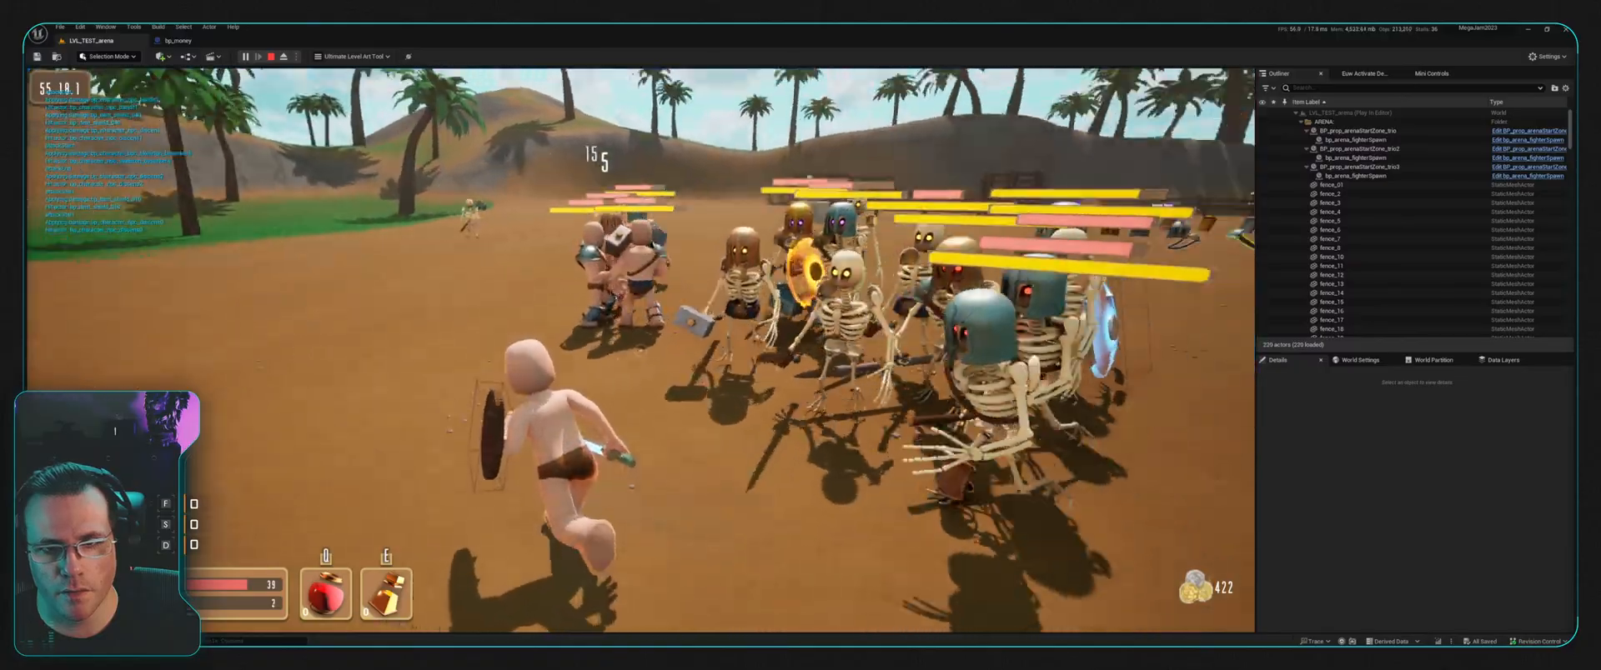
Step: Circle the battling skeletons close to the wall and past the first dropped sword to compare performance near the fight
key(w)
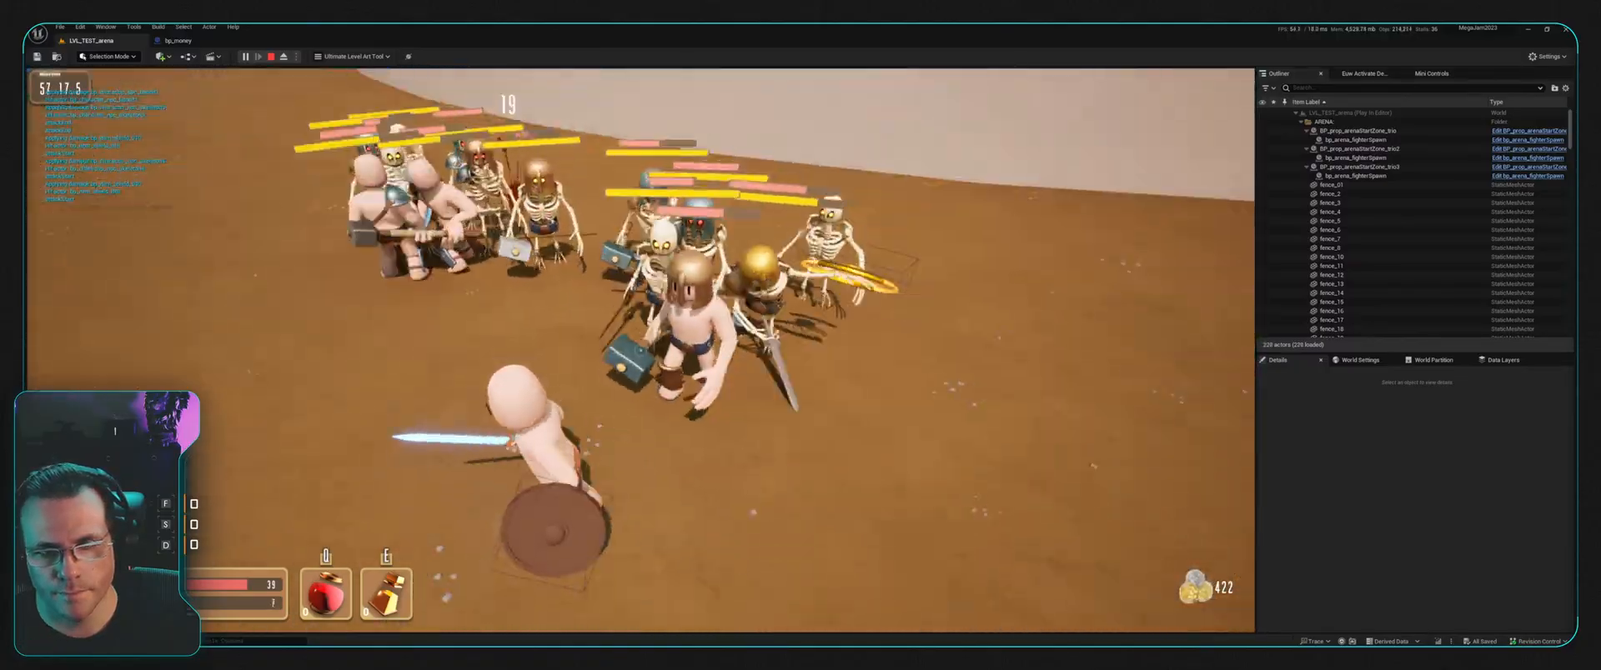
key(a)
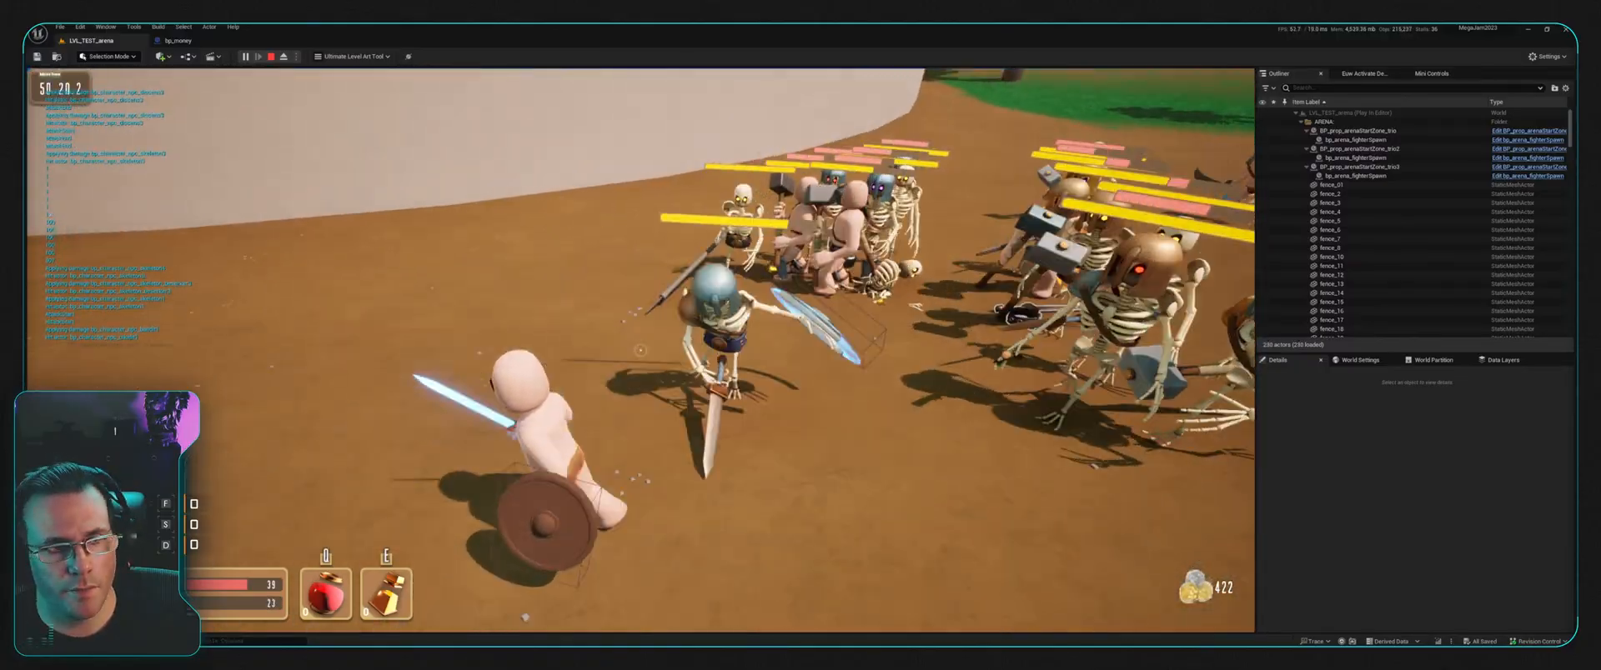
key(w)
key(a)
key(w)
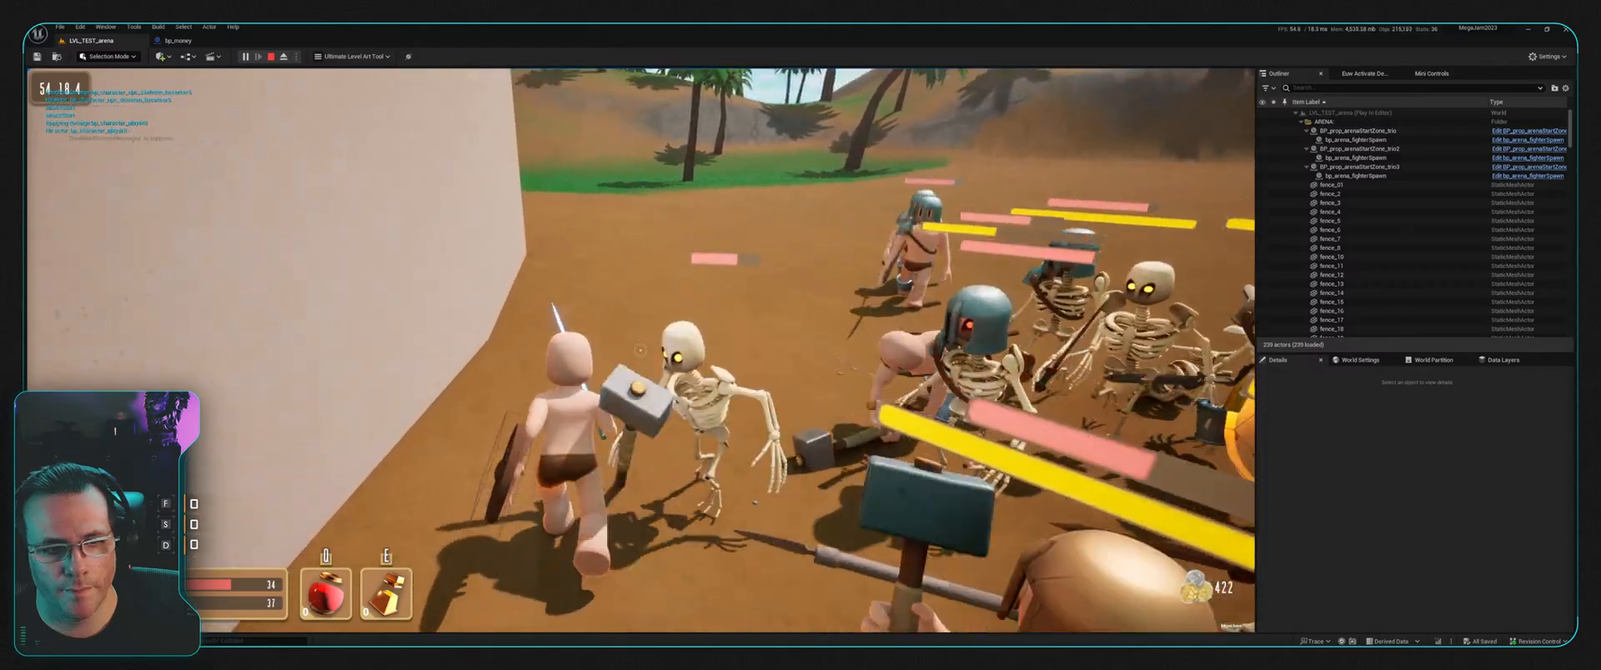
key(w)
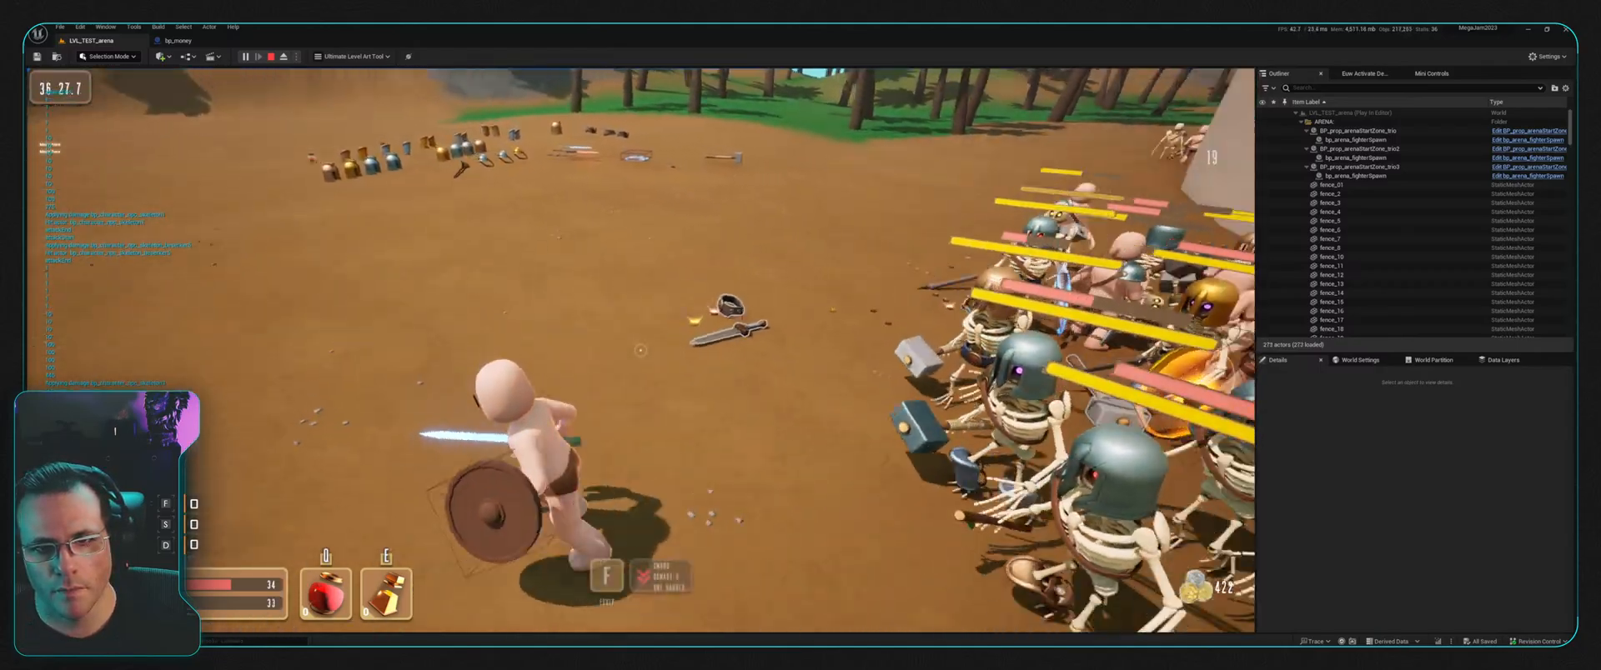
key(w)
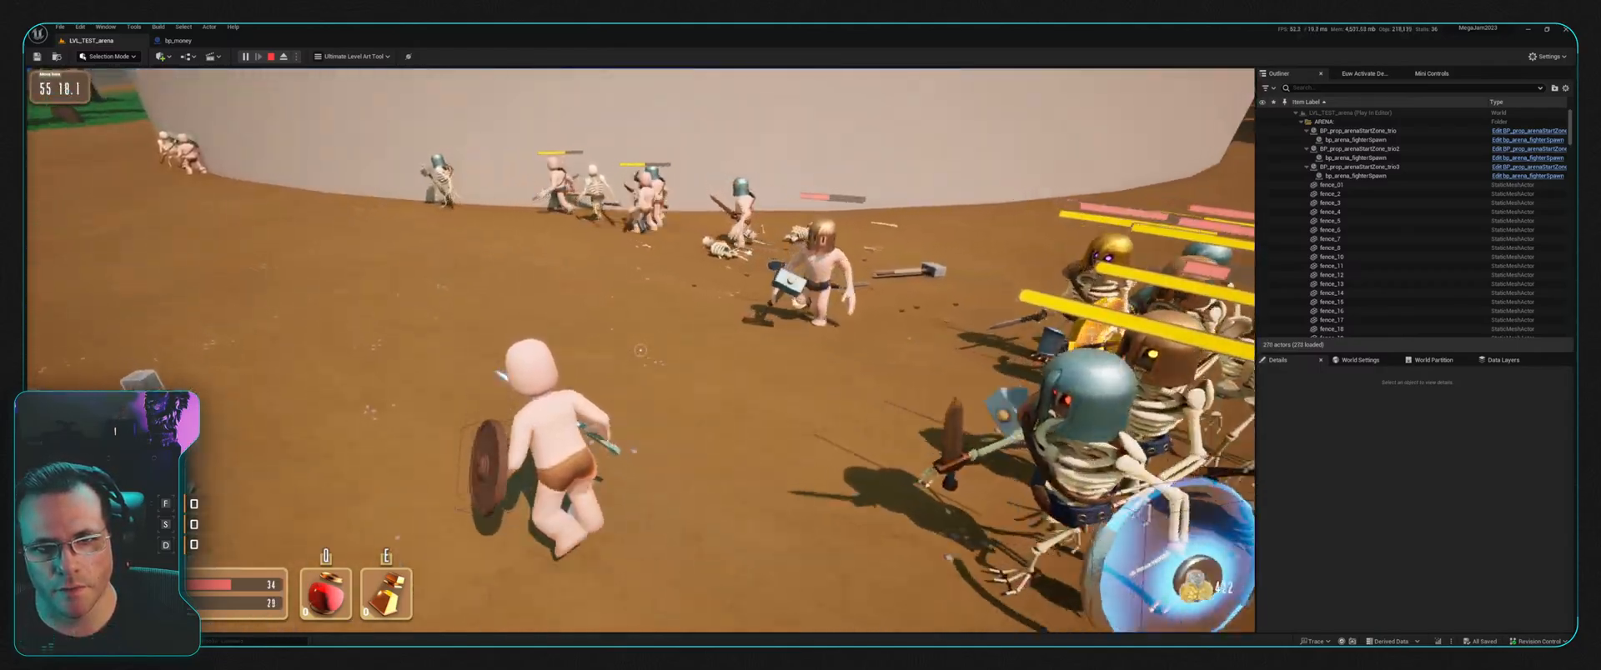
Step: Retreat from the pursuing skeletons past the laid-out weapons and dropped coins, watching the frame rate with the crowd in view
key(s)
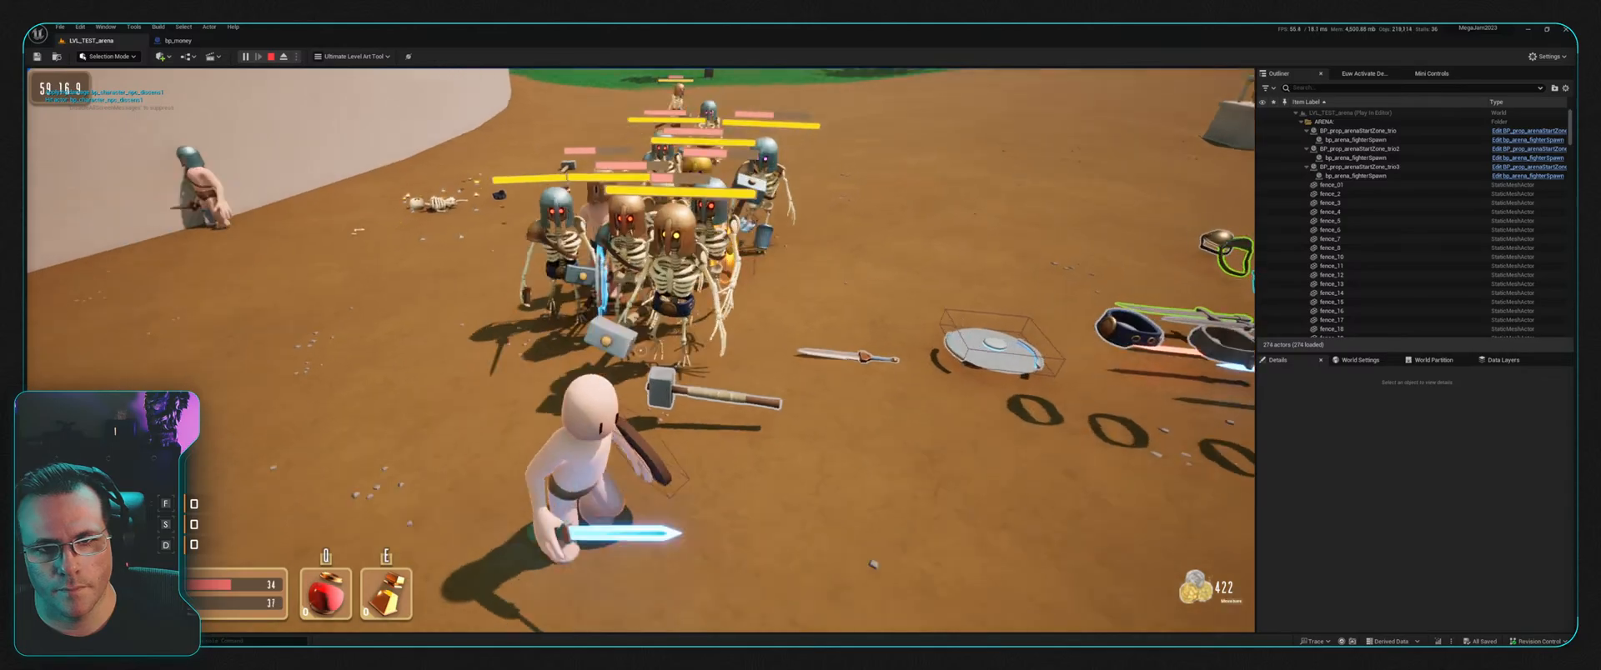
key(d)
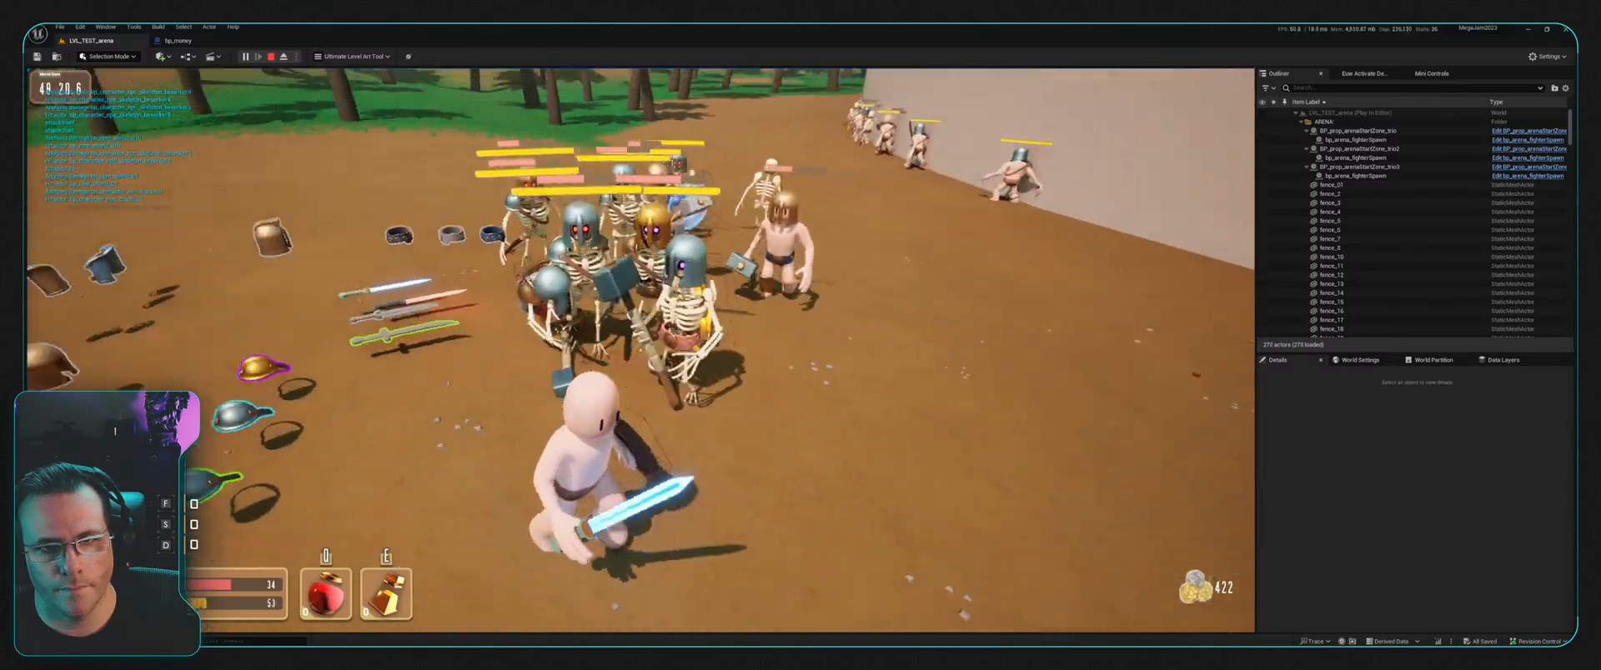
key(d)
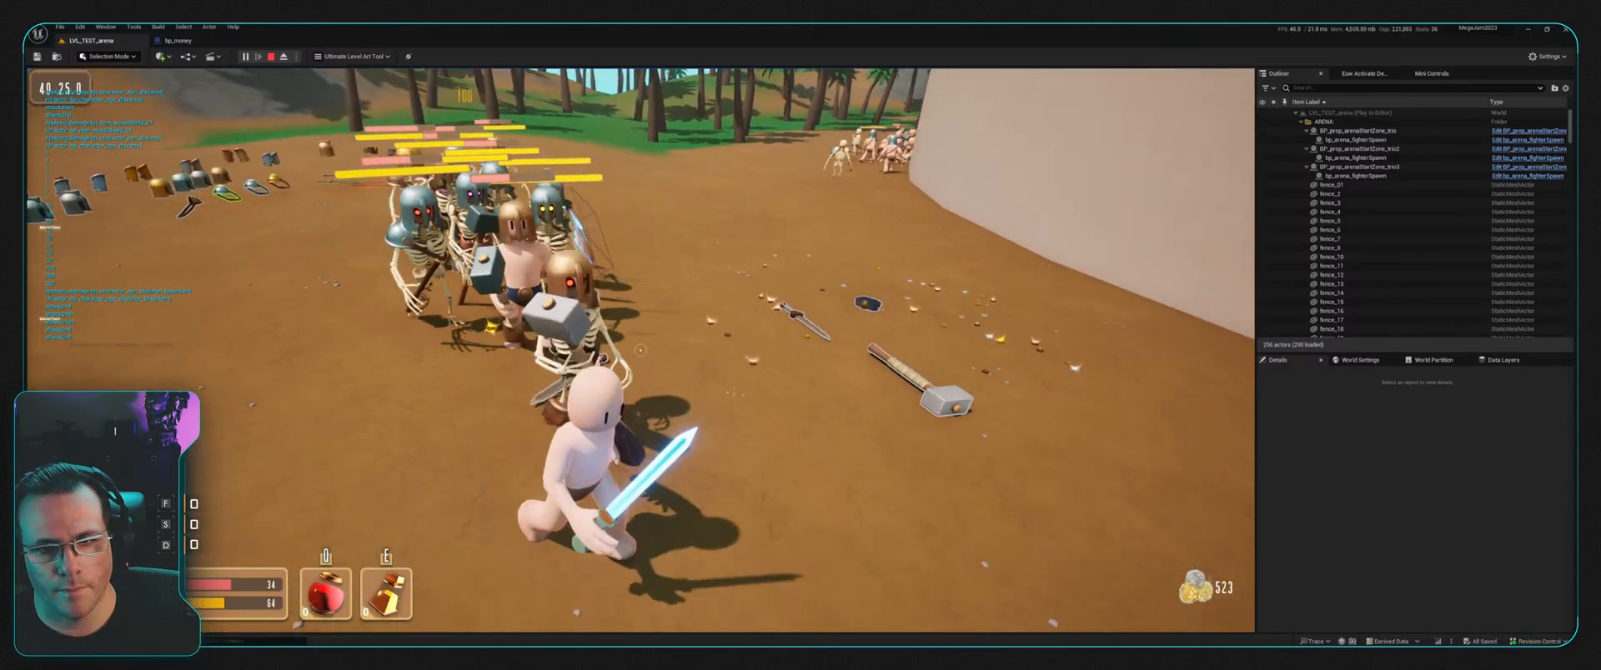
key(d)
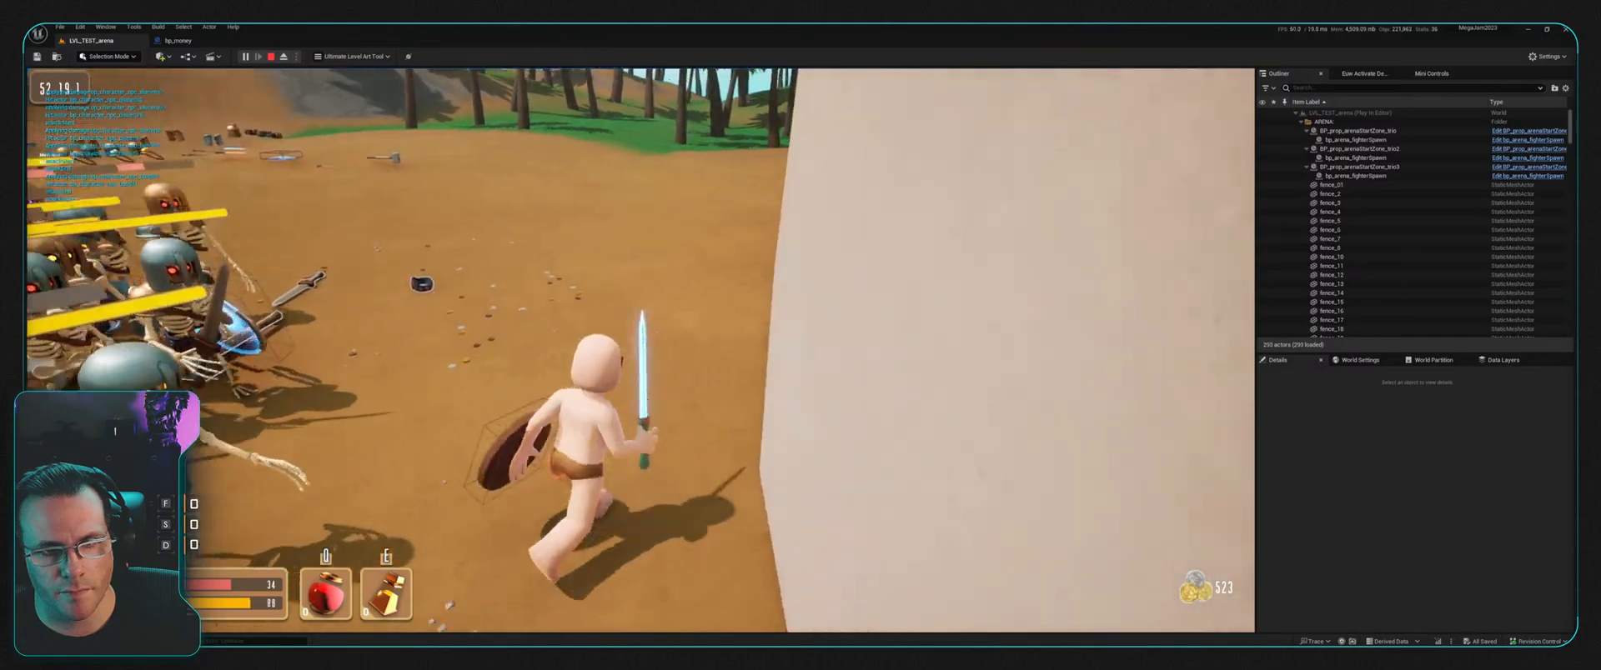
key(s)
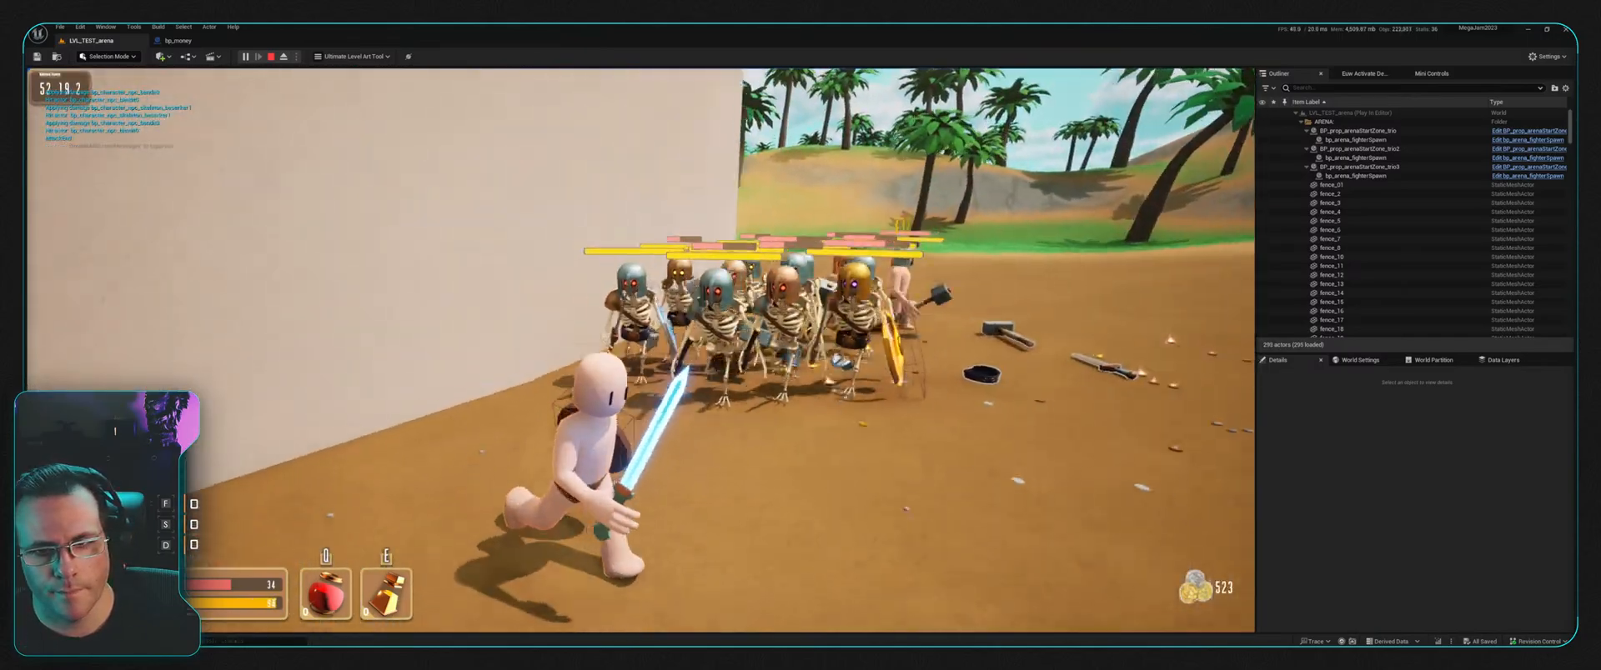
key(d)
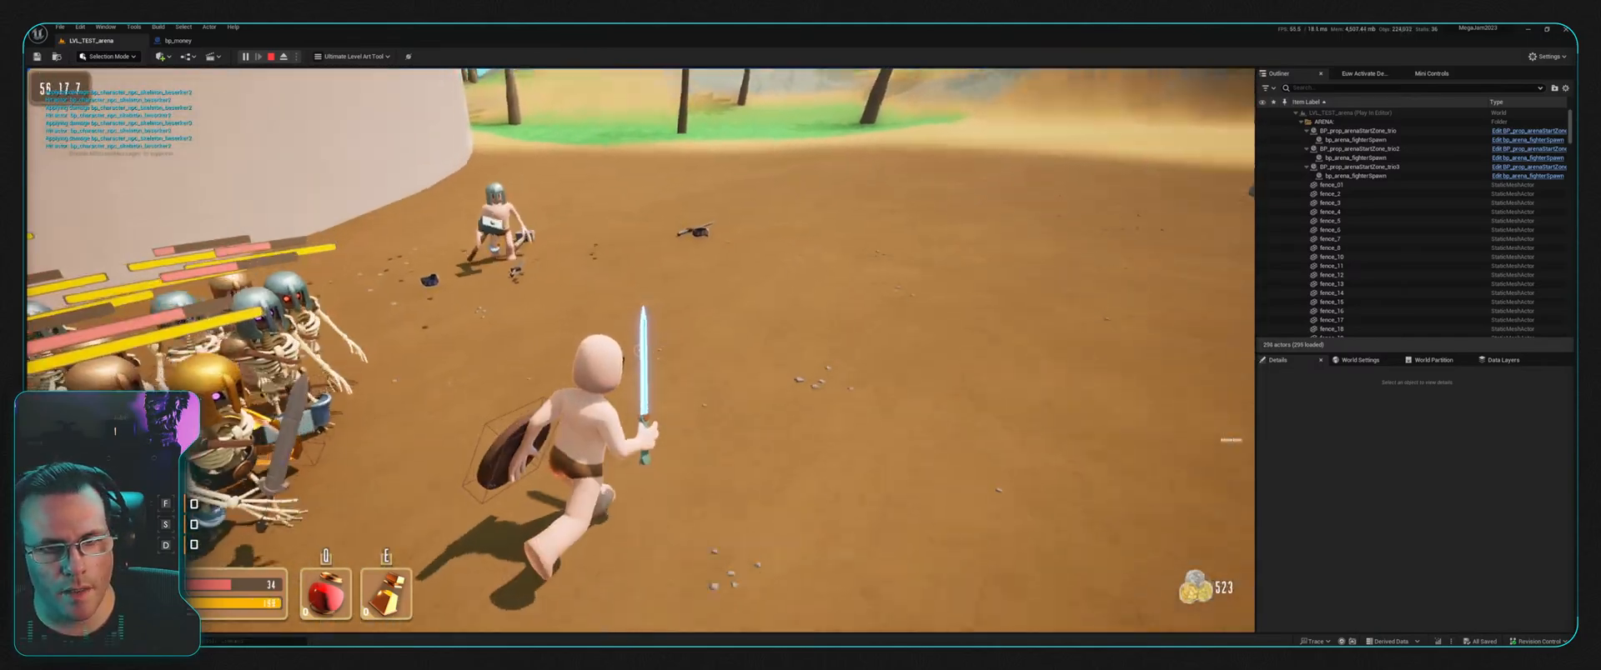
key(d)
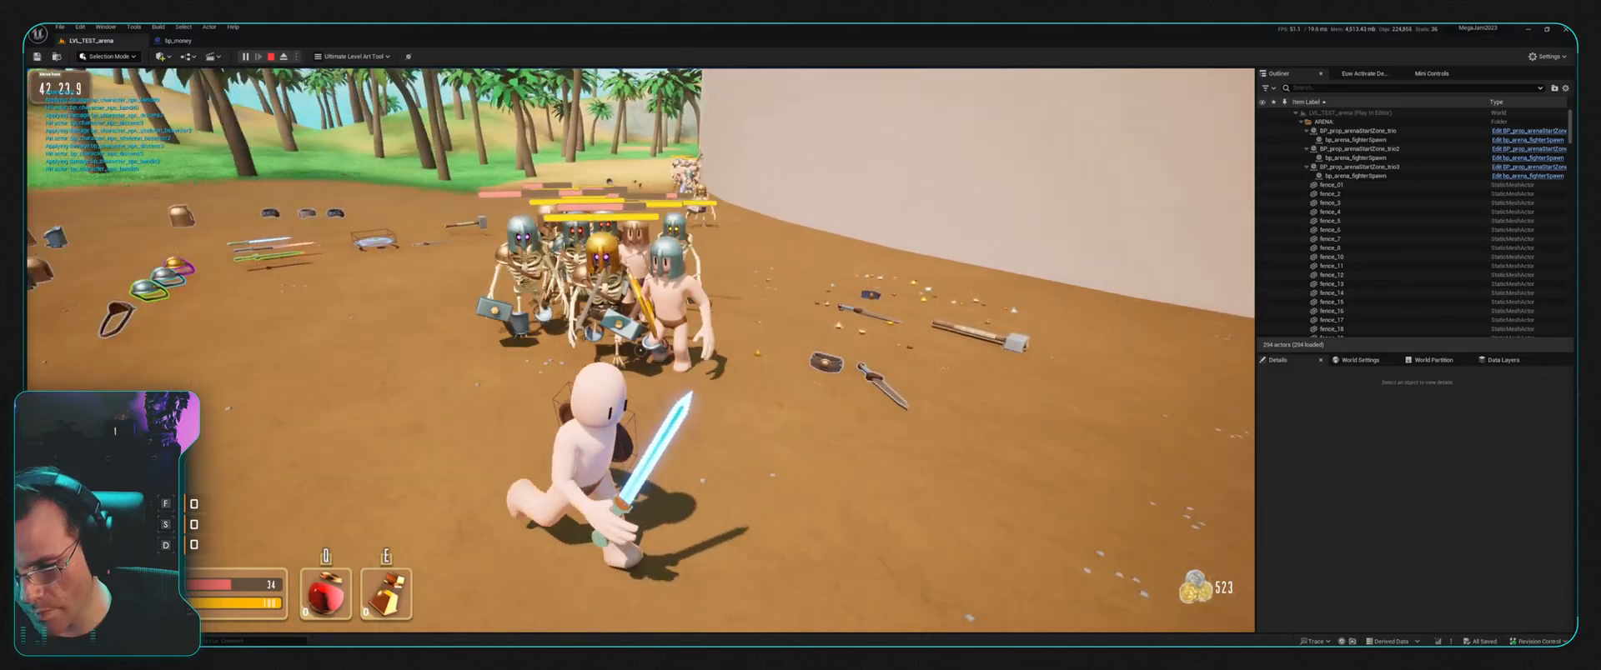
Step: Turn back toward the skeleton group, dodge around it, and break away to test performance at close range
key(w)
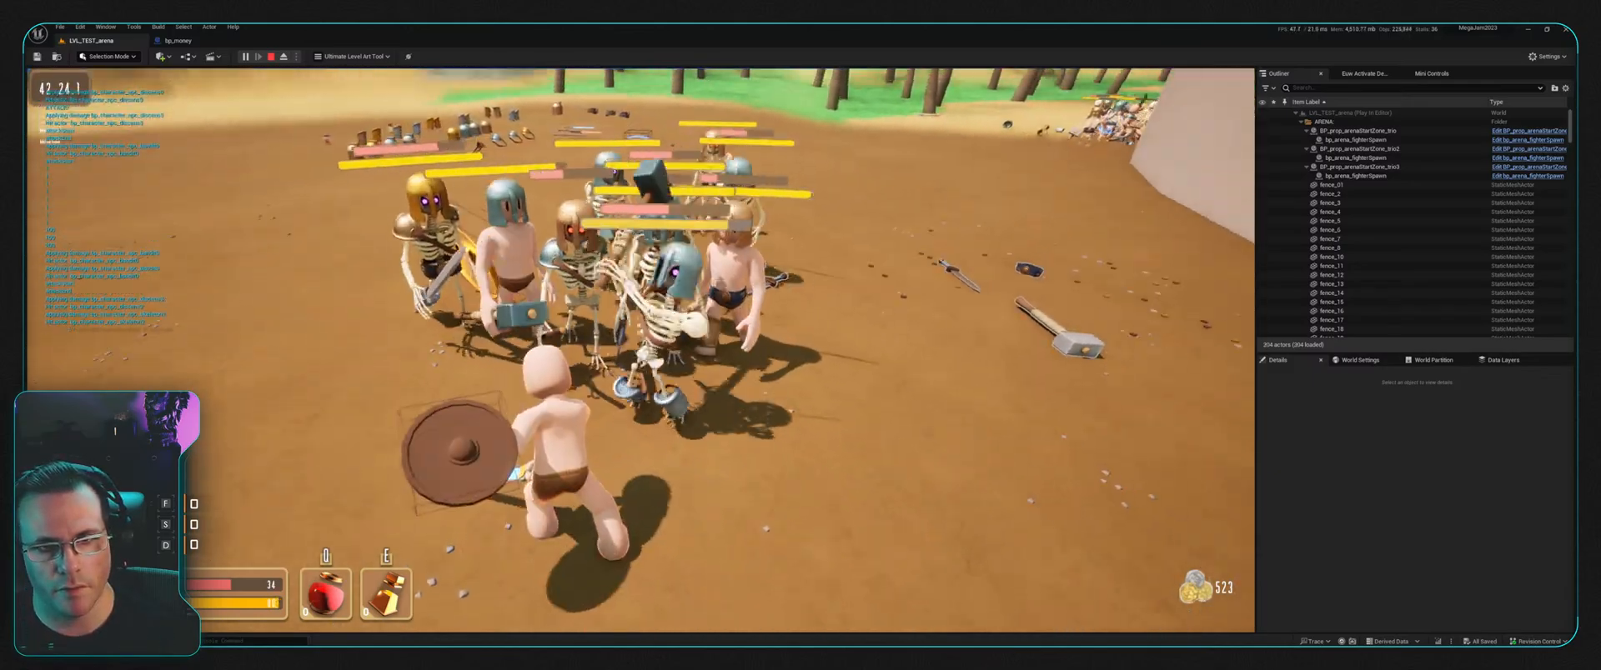
key(s)
key(w)
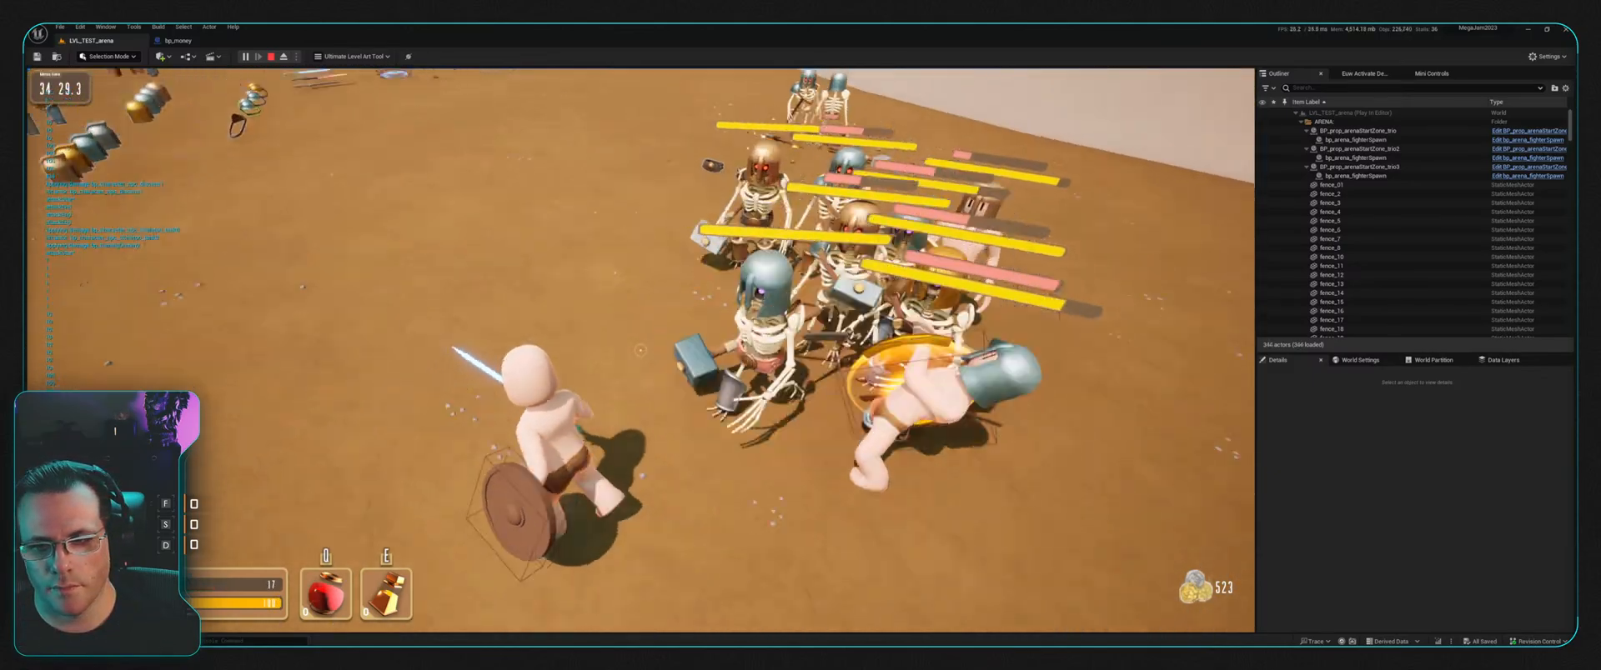
key(a)
key(s)
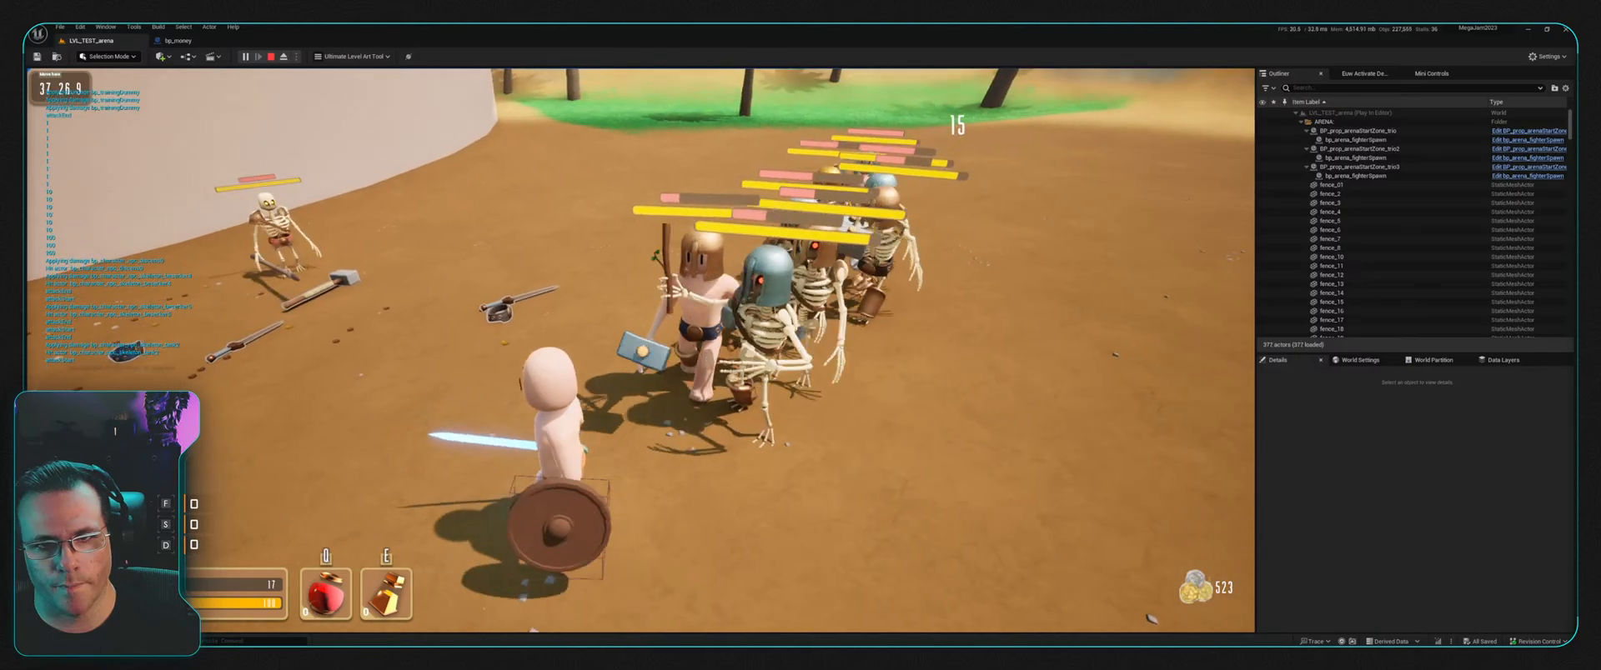
key(s)
key(a)
key(w)
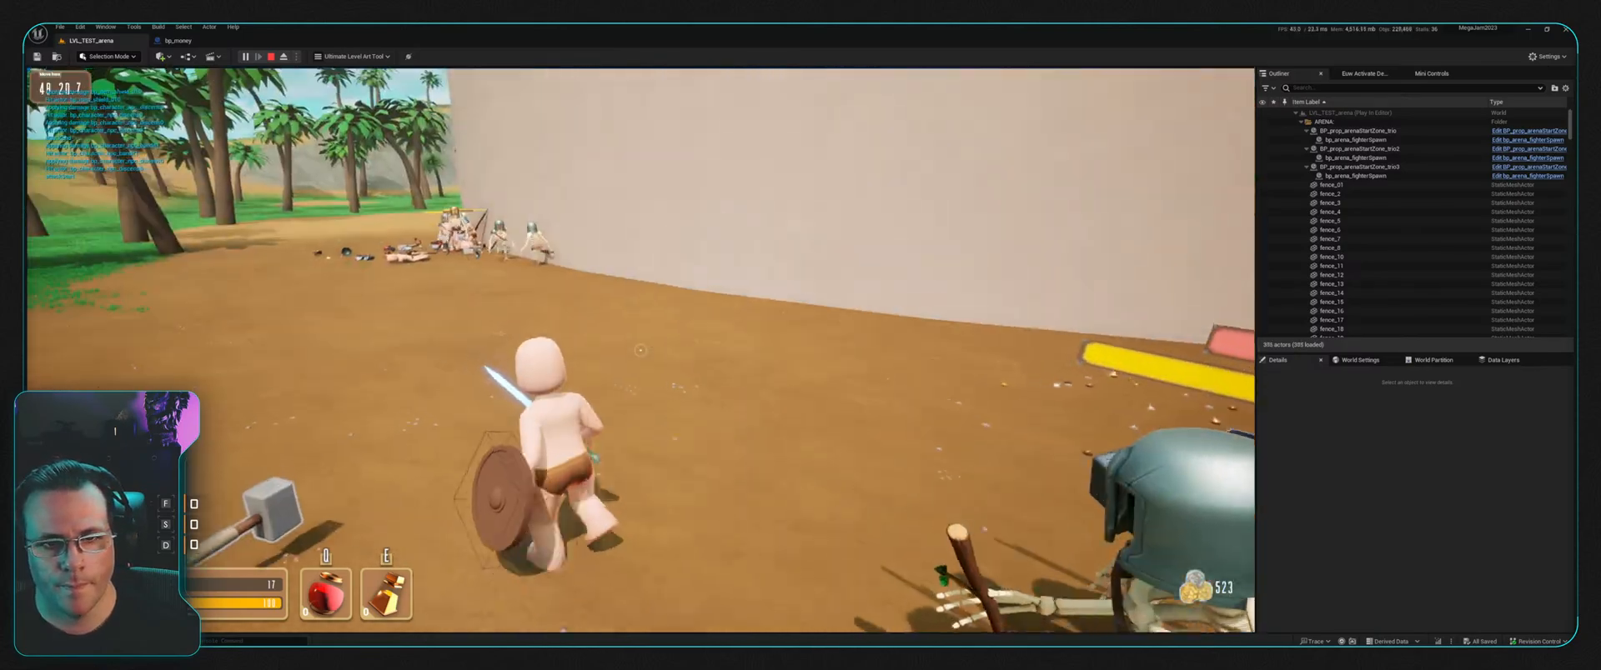
Step: Run to the dropped items at the far wall fight, lead the skeletons past the grass, and stop the play session
key(w)
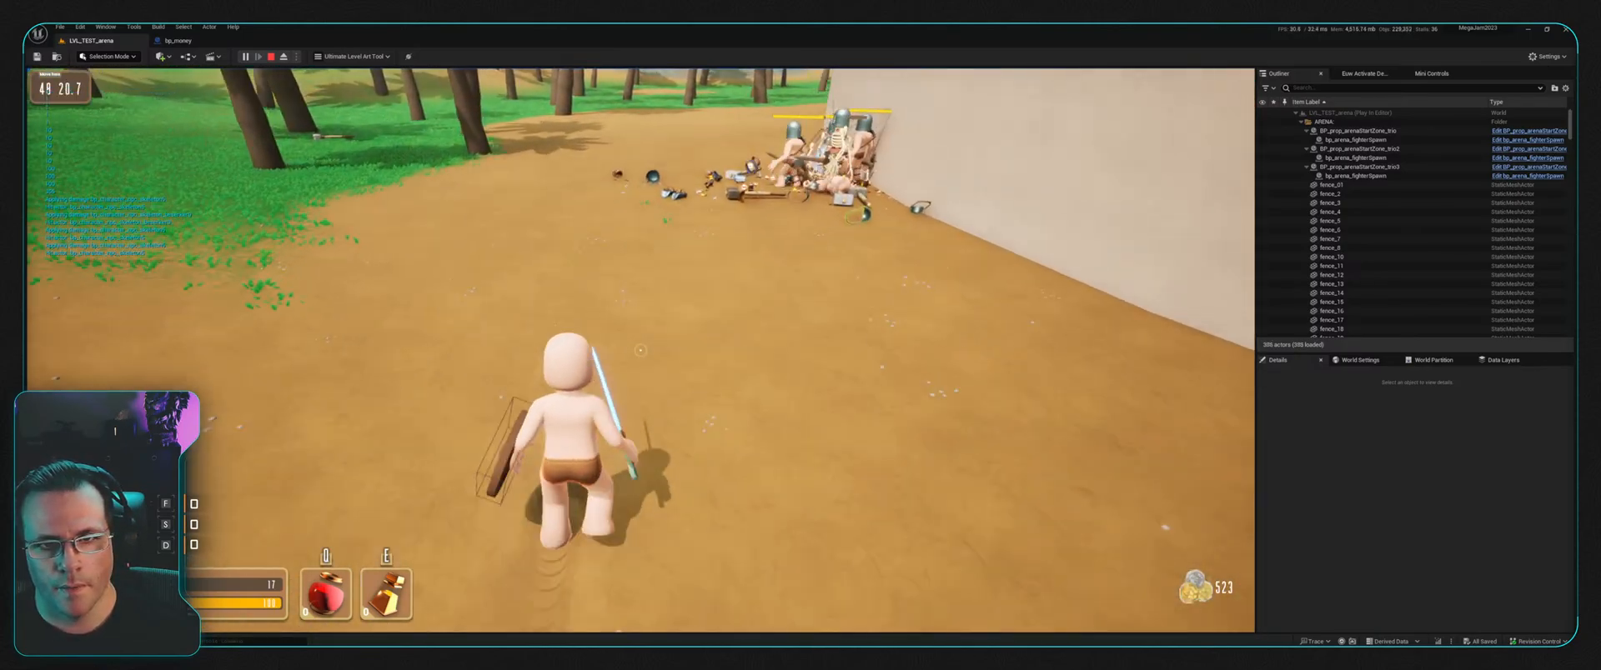
key(w)
key(d)
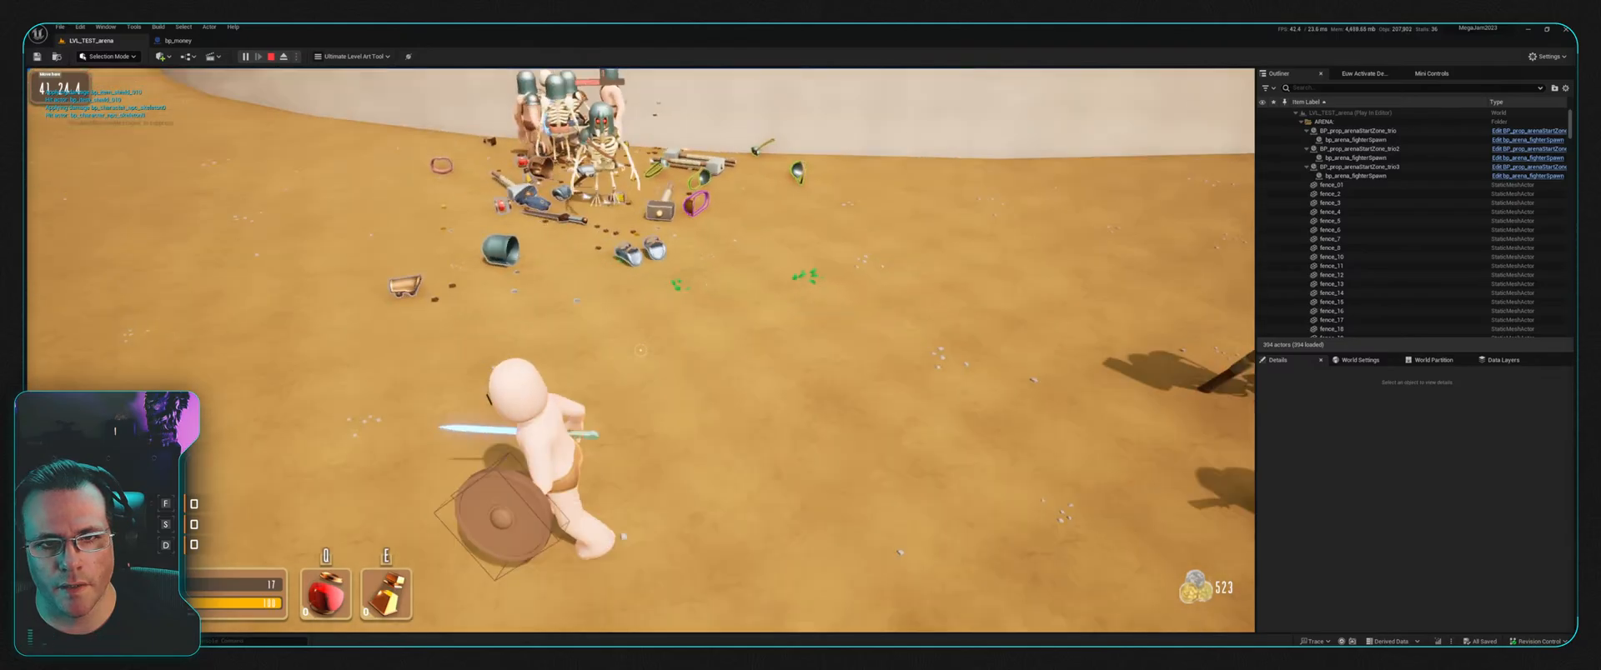
key(w)
key(d)
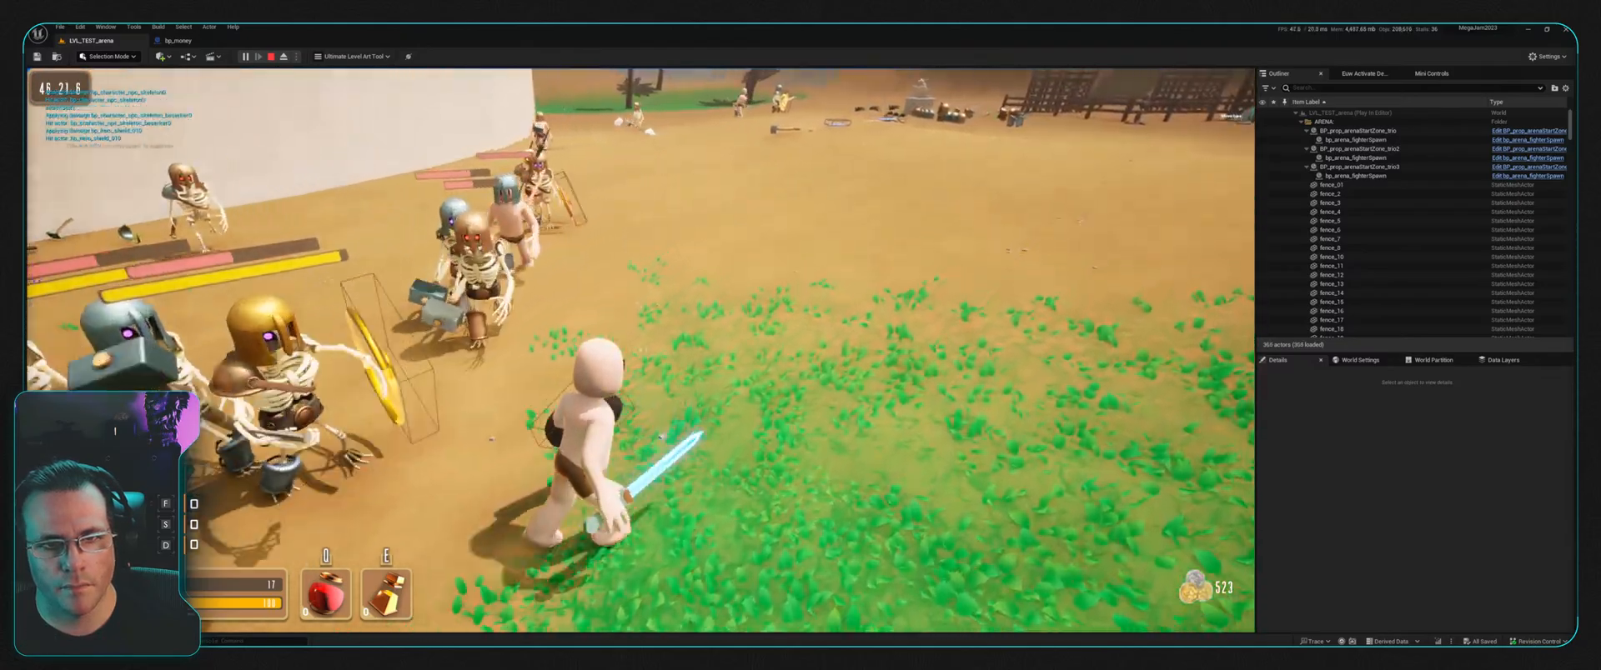
key(w)
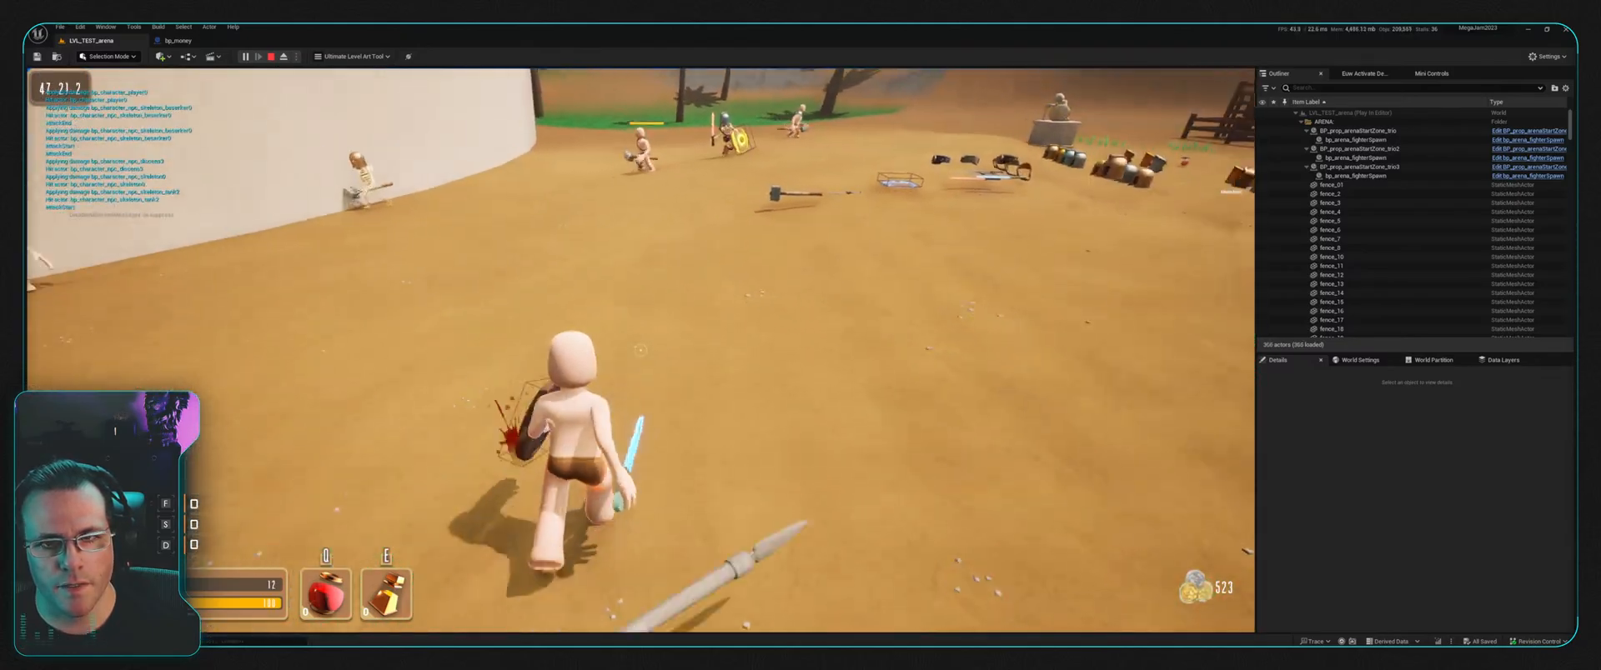
key(w)
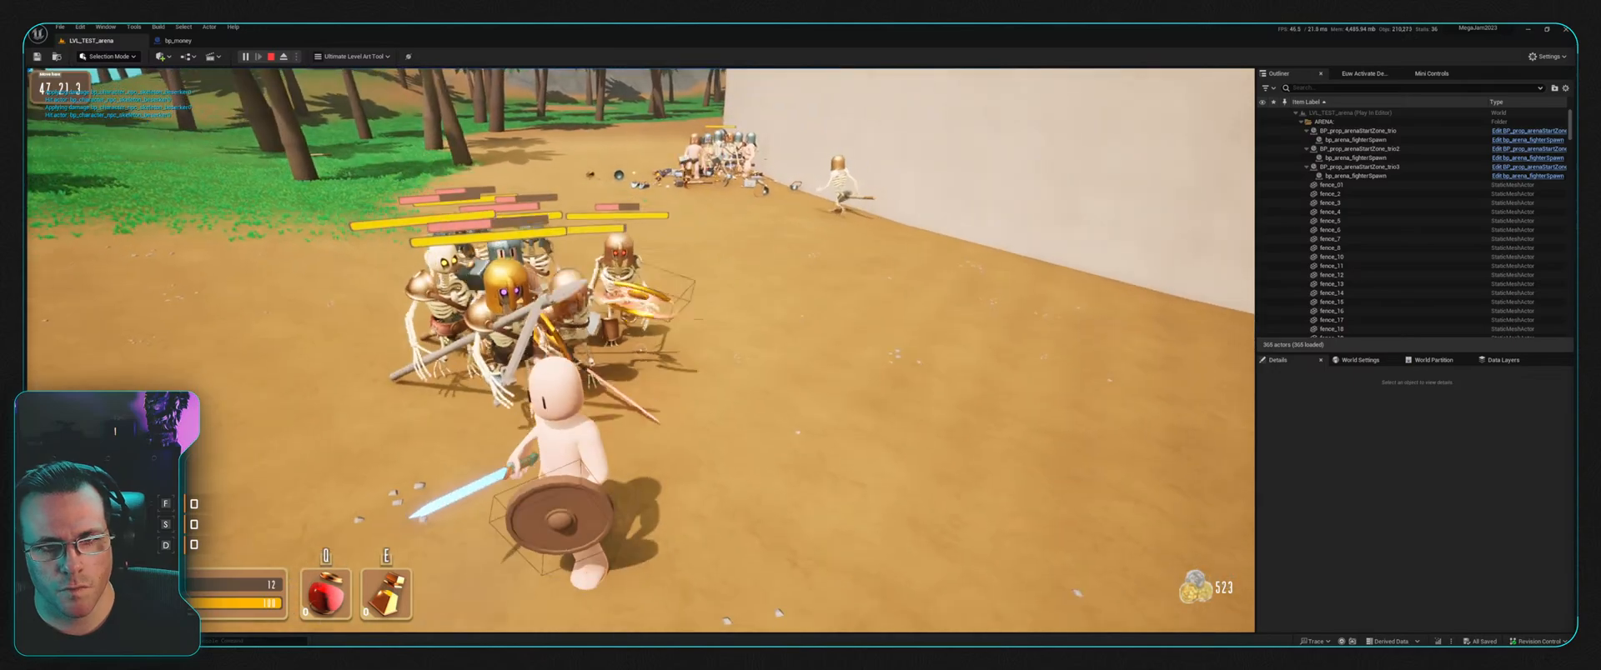
key(Escape)
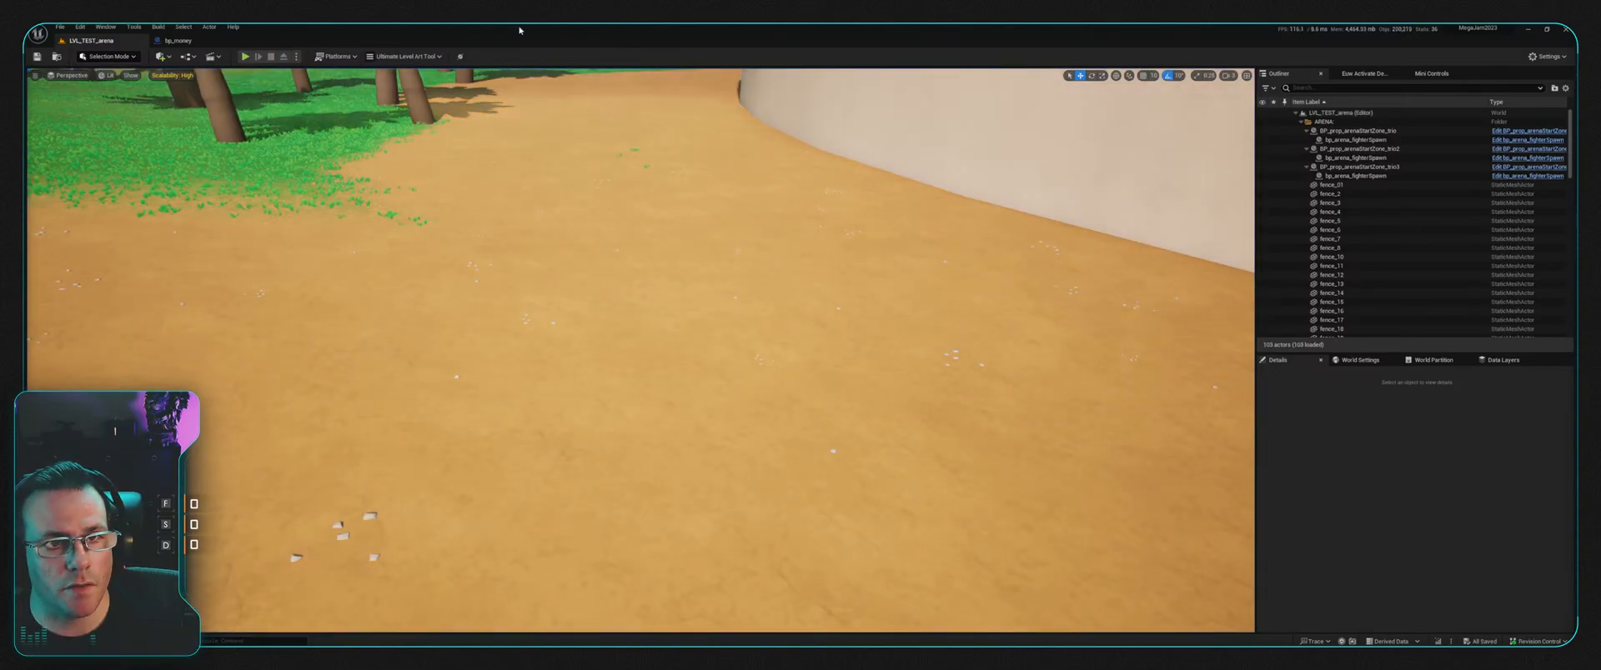
Step: In bp_money's Begin Play graph, set the minimum of the random rotation rate range to 1.0
click(178, 40)
scroll(667, 364, up, 1)
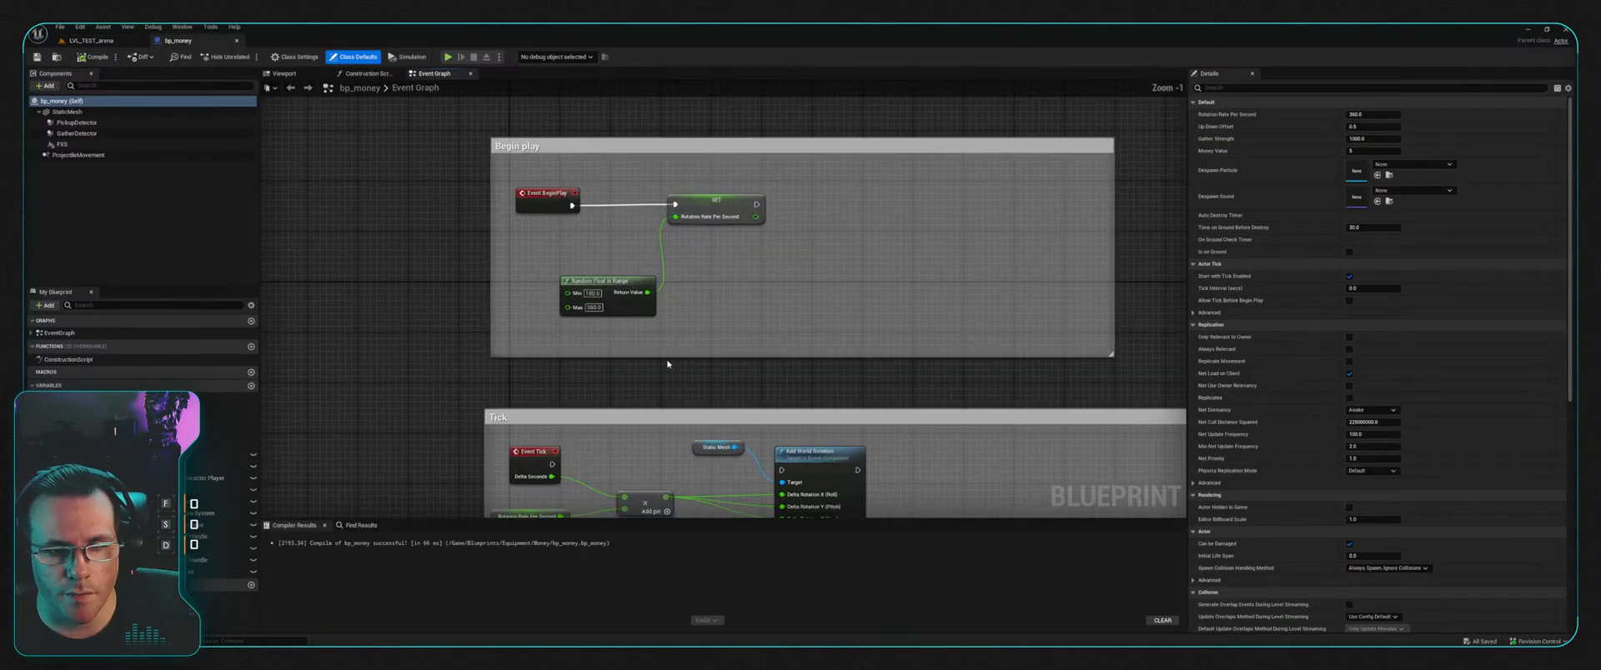
right_drag(667, 364, 818, 313)
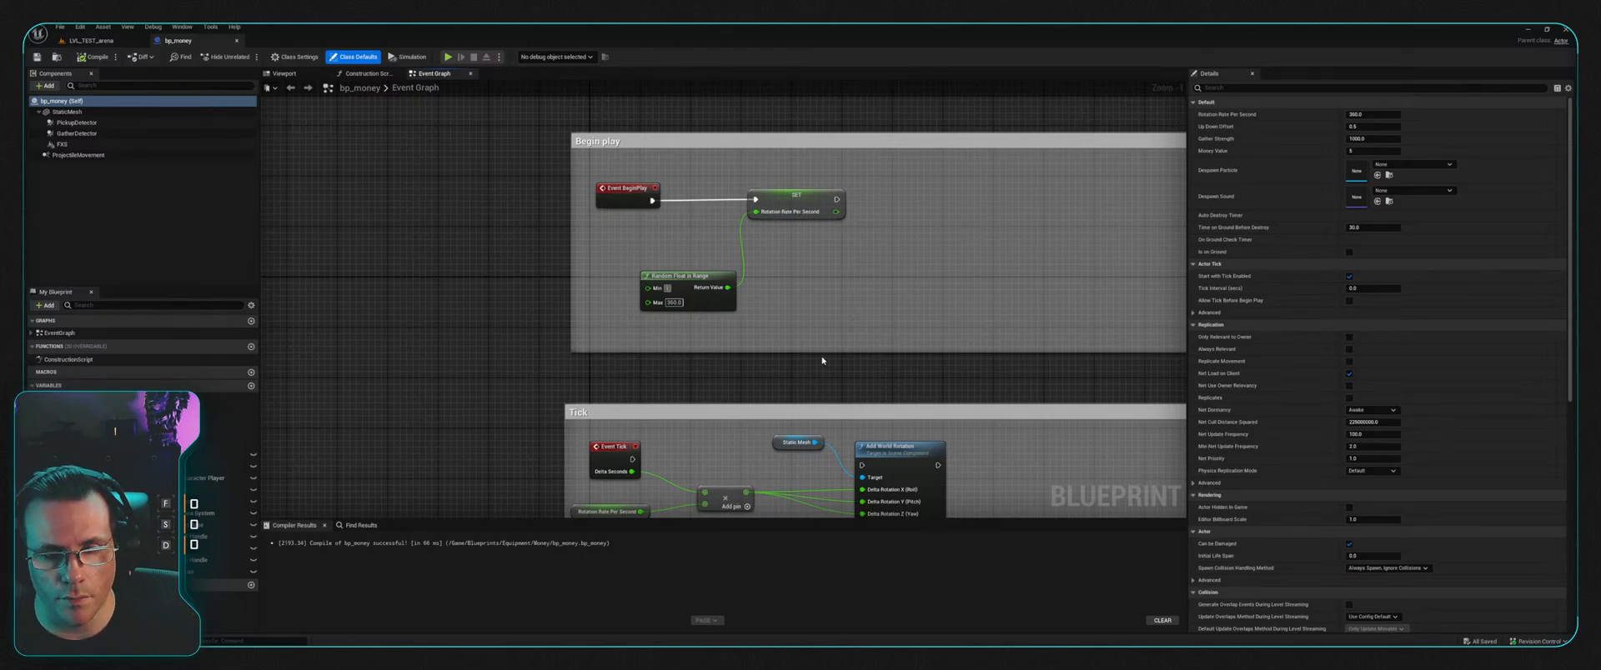
right_drag(800, 335, 803, 221)
right_drag(689, 271, 706, 213)
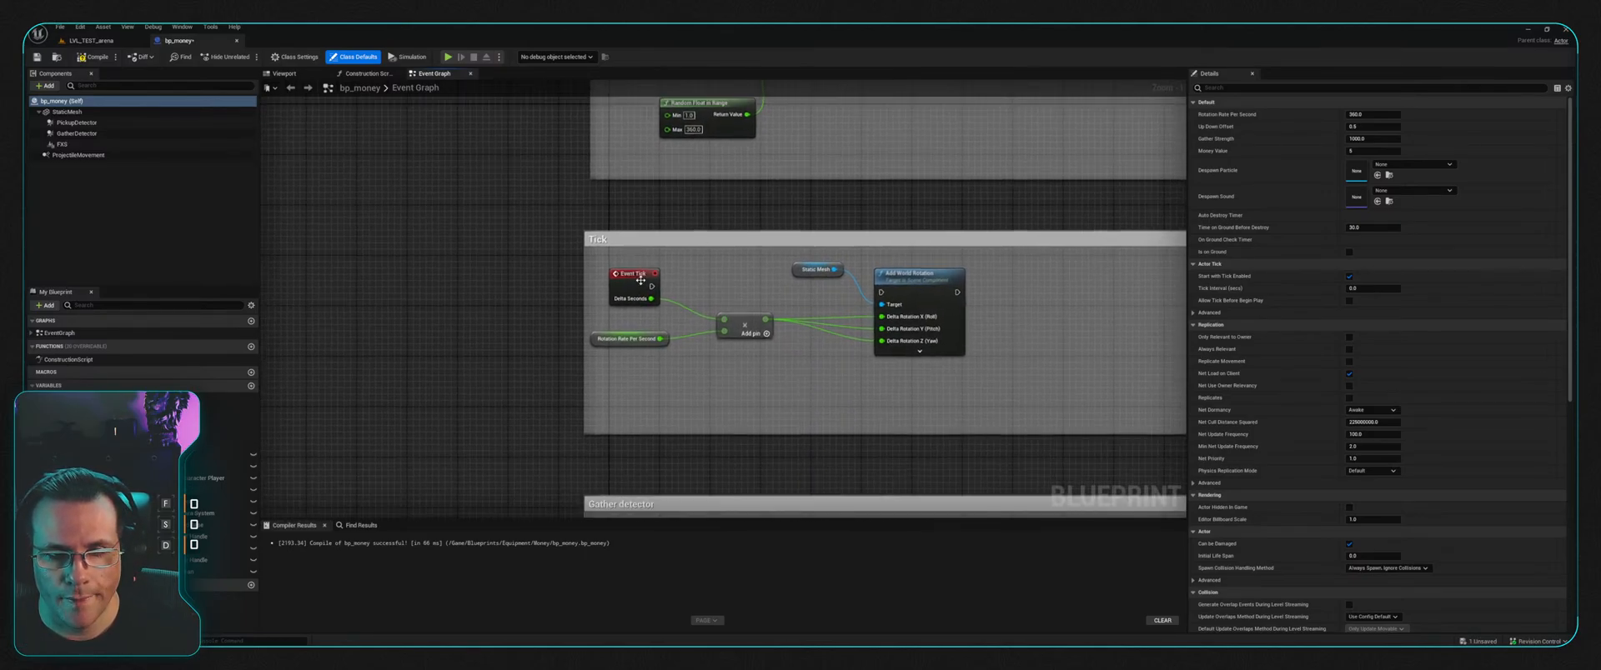
Step: In the Tick graph, disconnect Delta Seconds from the rotation multiply node and shift the Rotation Rate Per Second node slightly toward it
right_drag(704, 315, 606, 266)
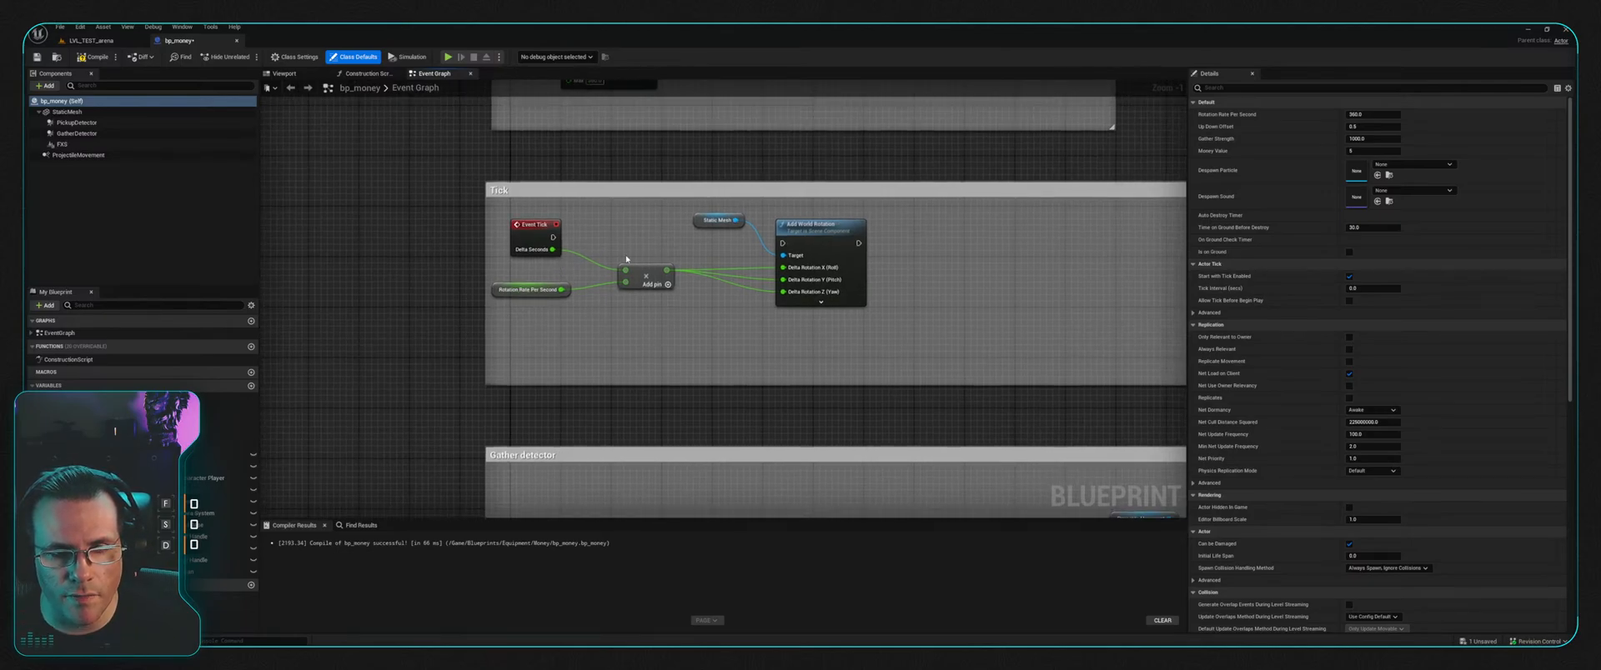
right_drag(743, 320, 697, 334)
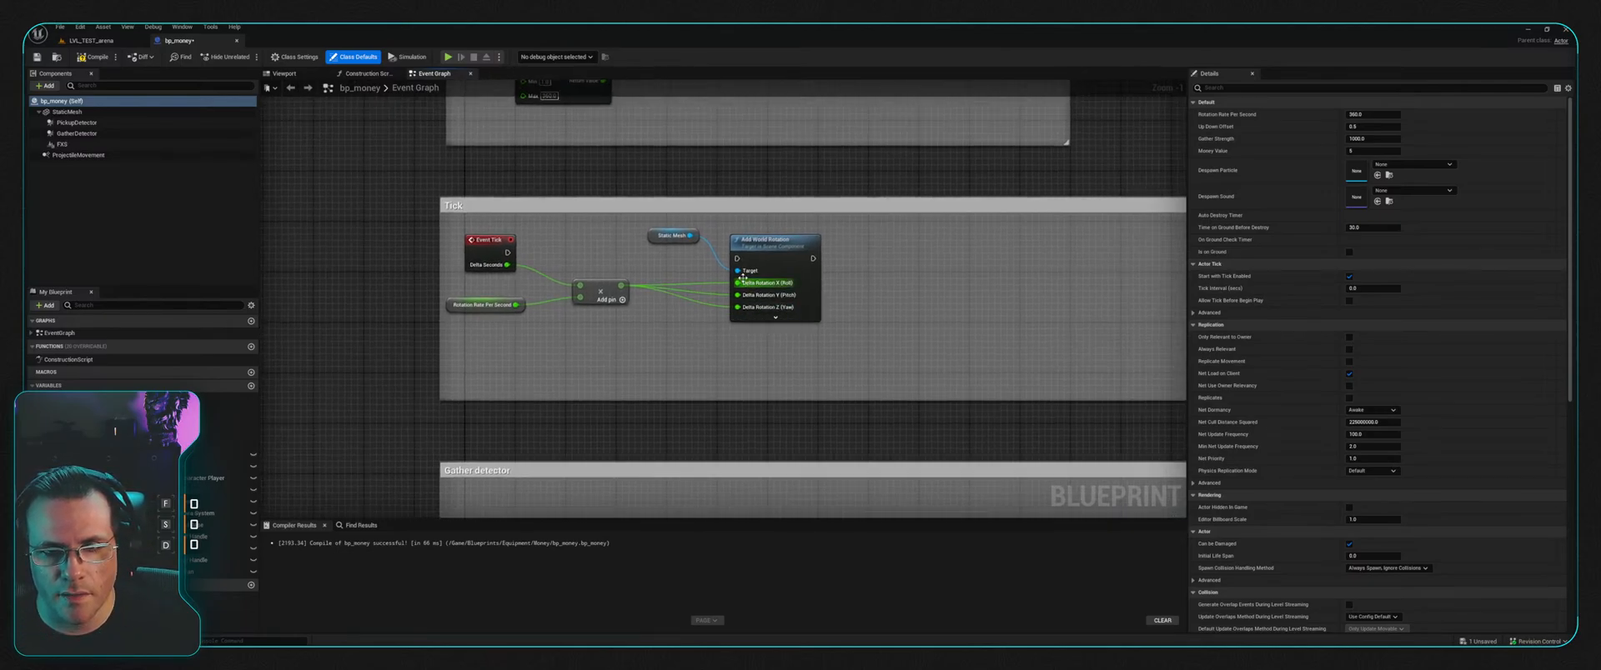
alt+click(546, 279)
right_drag(550, 328, 597, 335)
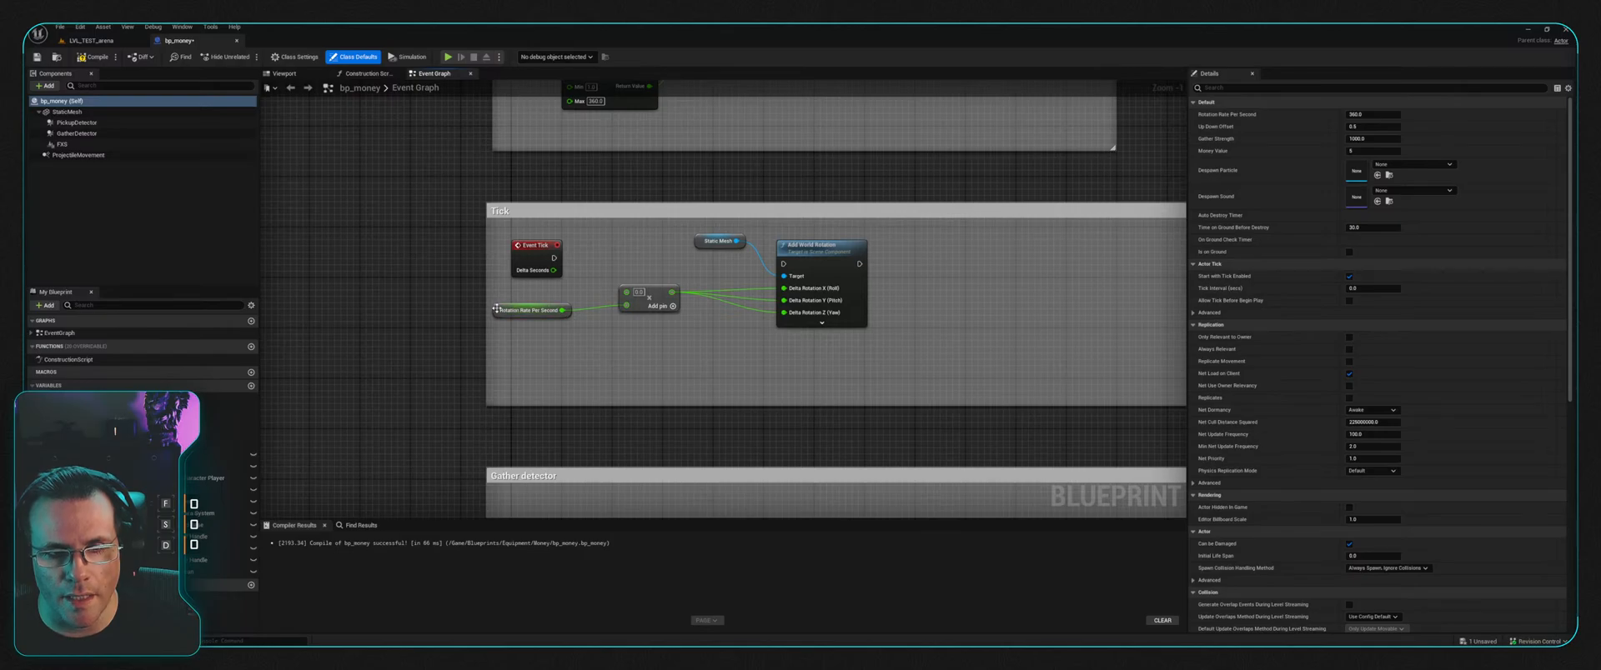
drag(497, 310, 529, 310)
Step: In the Bobbing effect graph, connect StartBobbingTimeline to the Timeline's Play input and StopBobbingTimeline to its Stop input
right_drag(743, 415, 691, 290)
scroll(691, 290, down, 3)
right_drag(1038, 249, 700, 353)
right_drag(836, 335, 602, 292)
scroll(602, 293, up, 4)
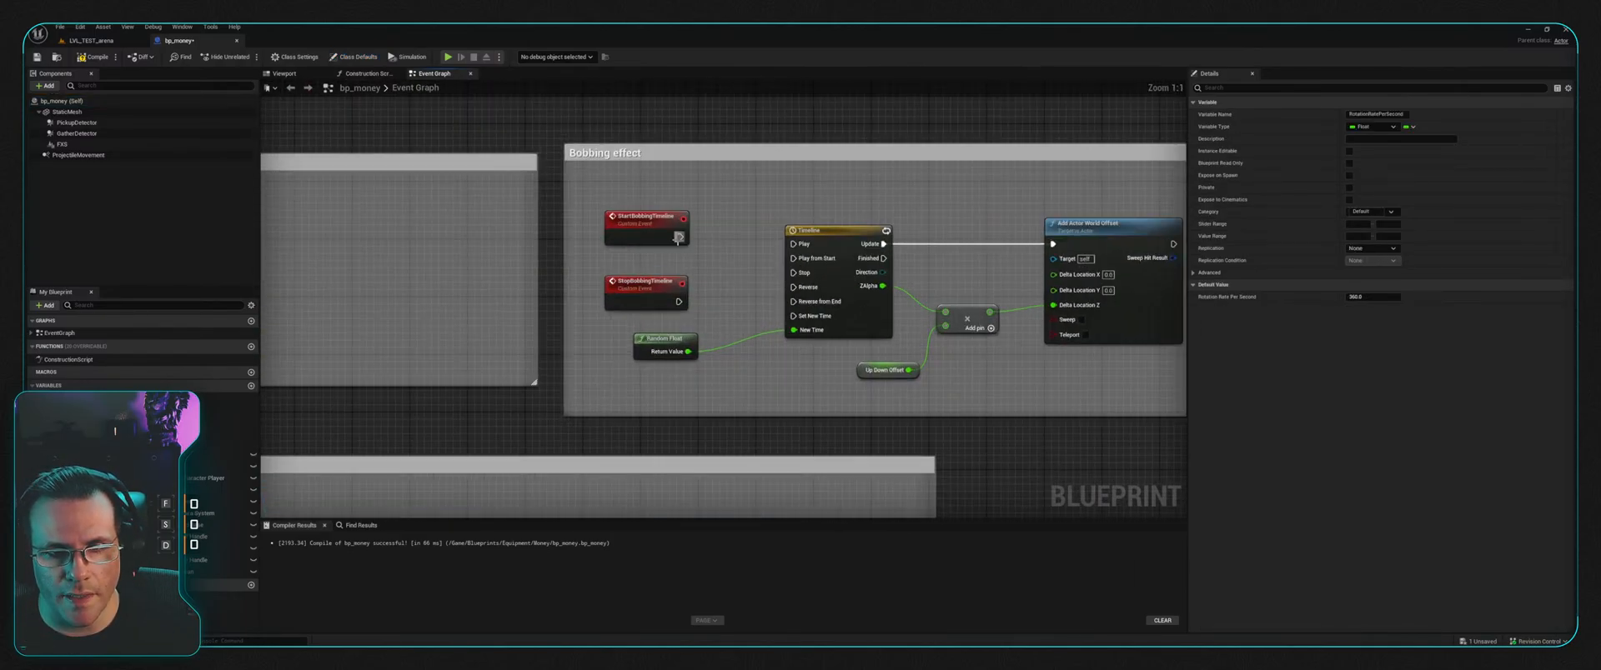
drag(678, 239, 796, 245)
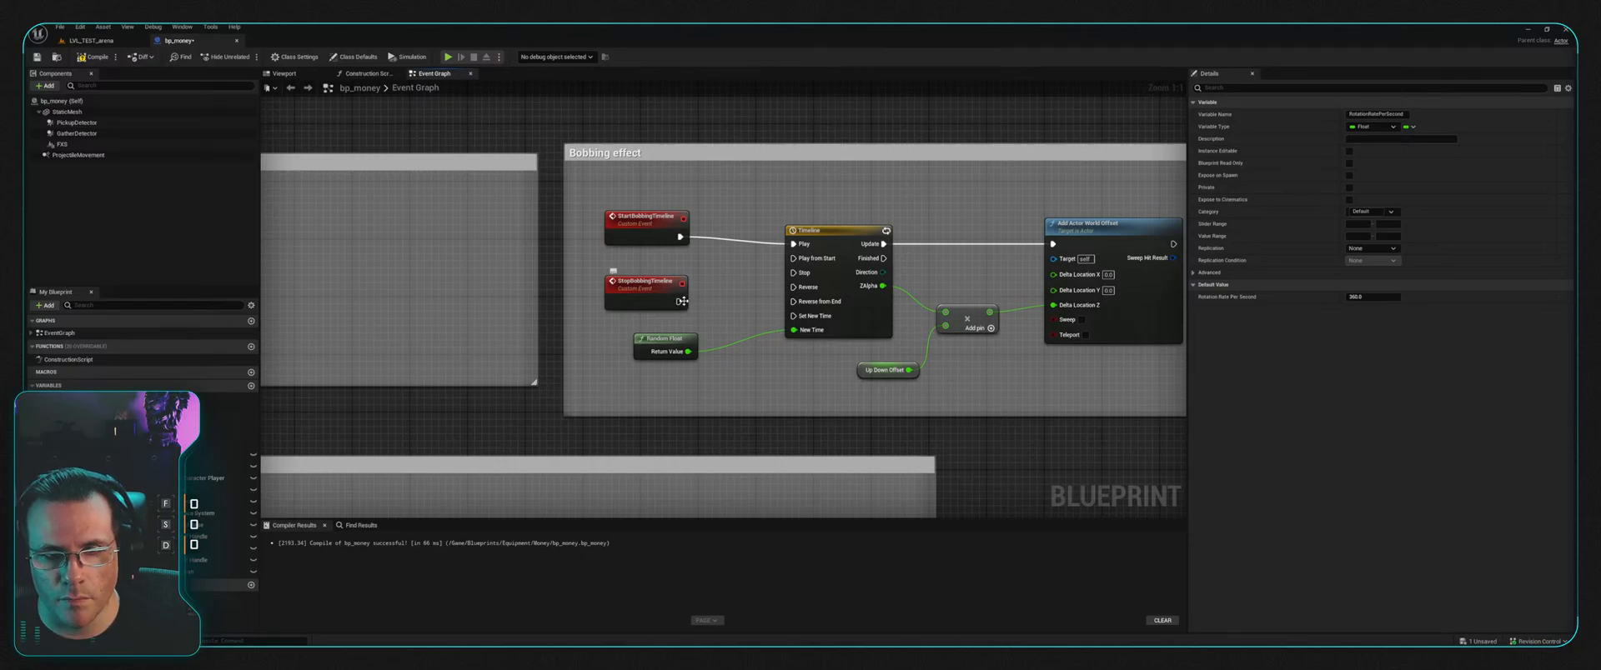
drag(678, 301, 794, 272)
Step: Examine the Gather detector graph's begin and end overlap logic, following it through to its last nodes
right_drag(710, 262, 741, 270)
right_drag(574, 266, 669, 269)
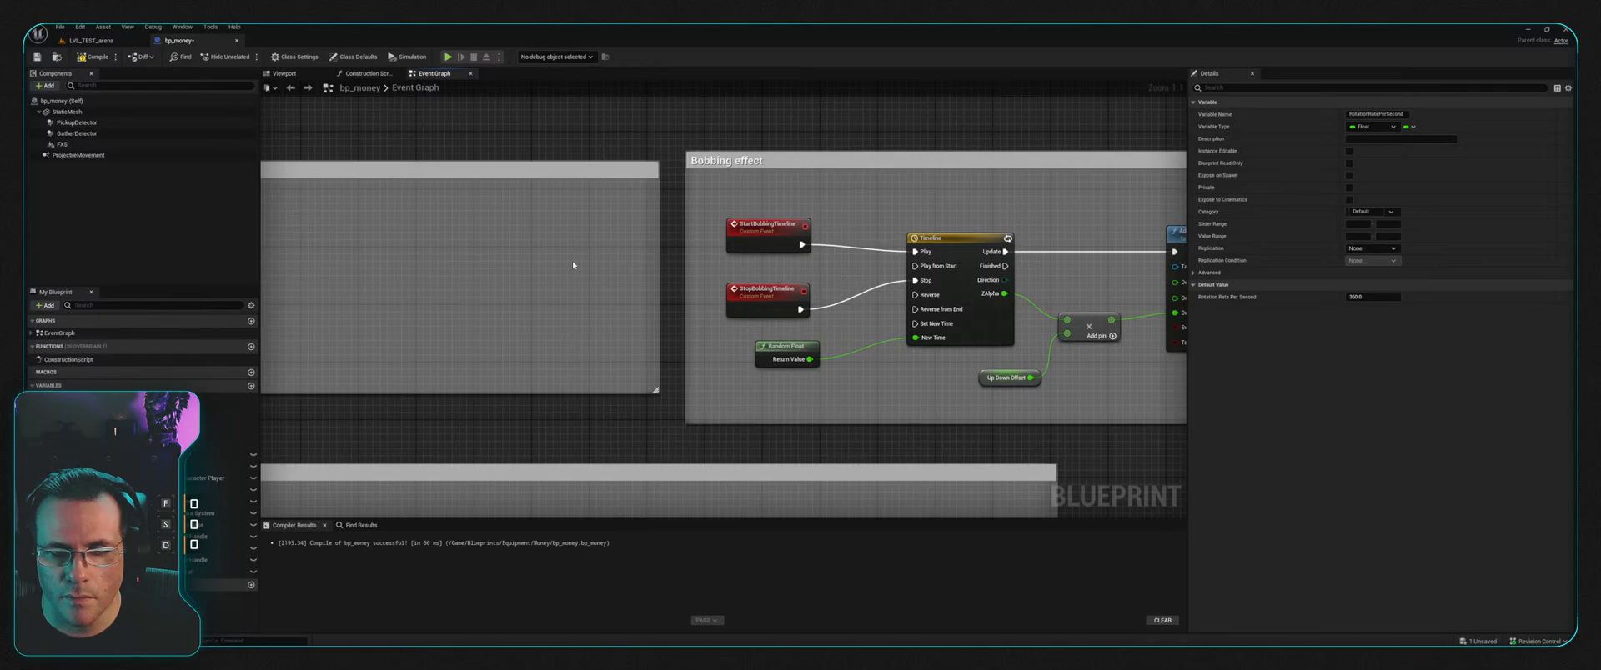
right_drag(484, 263, 636, 261)
scroll(685, 279, down, 4)
right_drag(461, 332, 824, 183)
scroll(729, 237, up, 3)
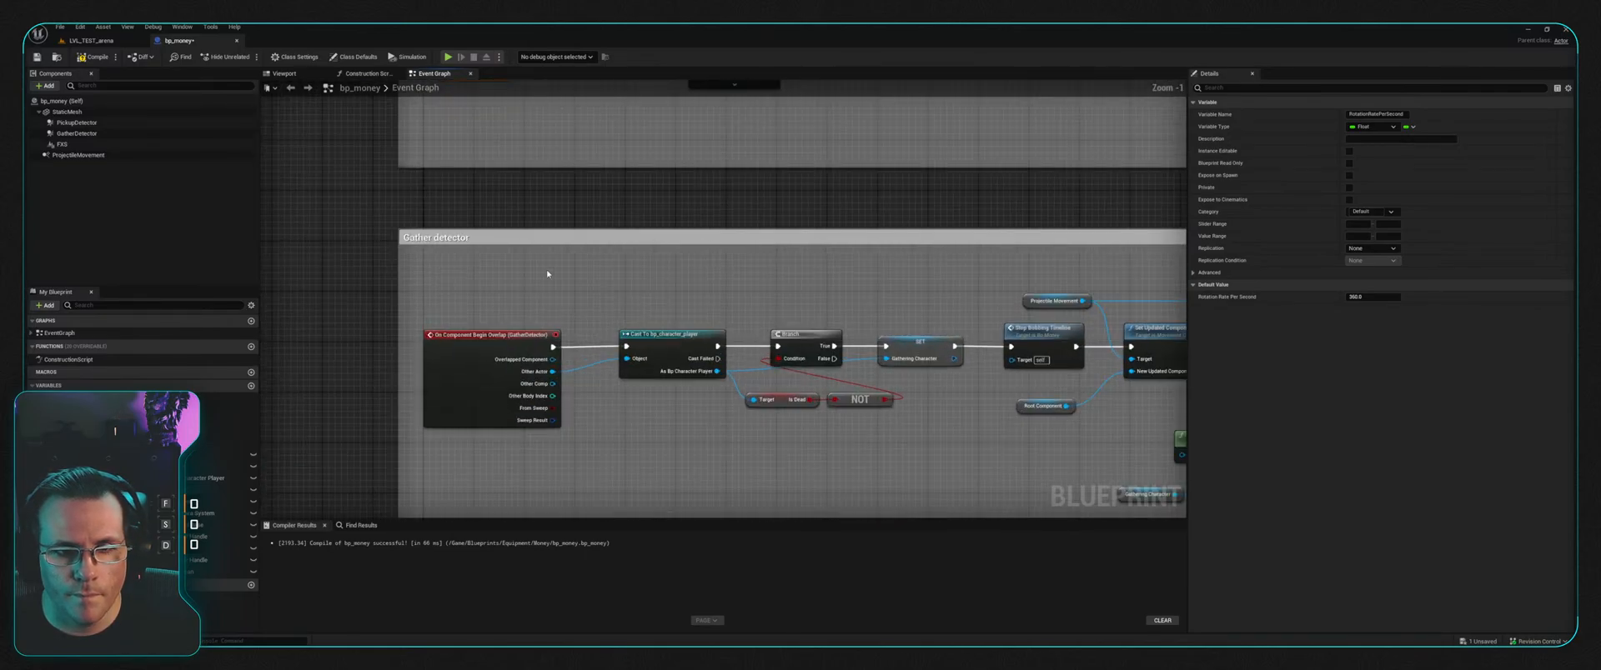
right_drag(581, 293, 591, 186)
right_drag(732, 350, 687, 241)
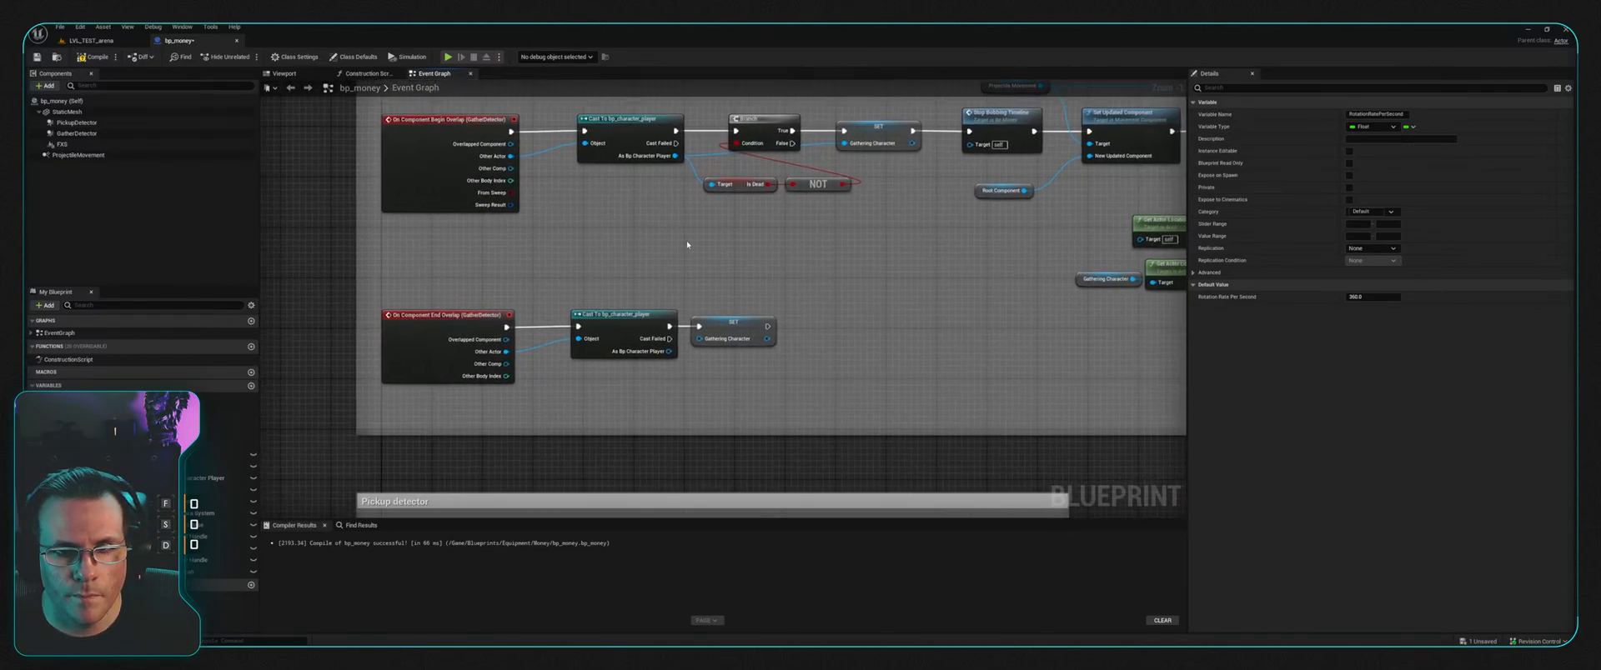
right_drag(943, 374, 593, 308)
scroll(815, 223, down, 3)
right_drag(747, 303, 675, 325)
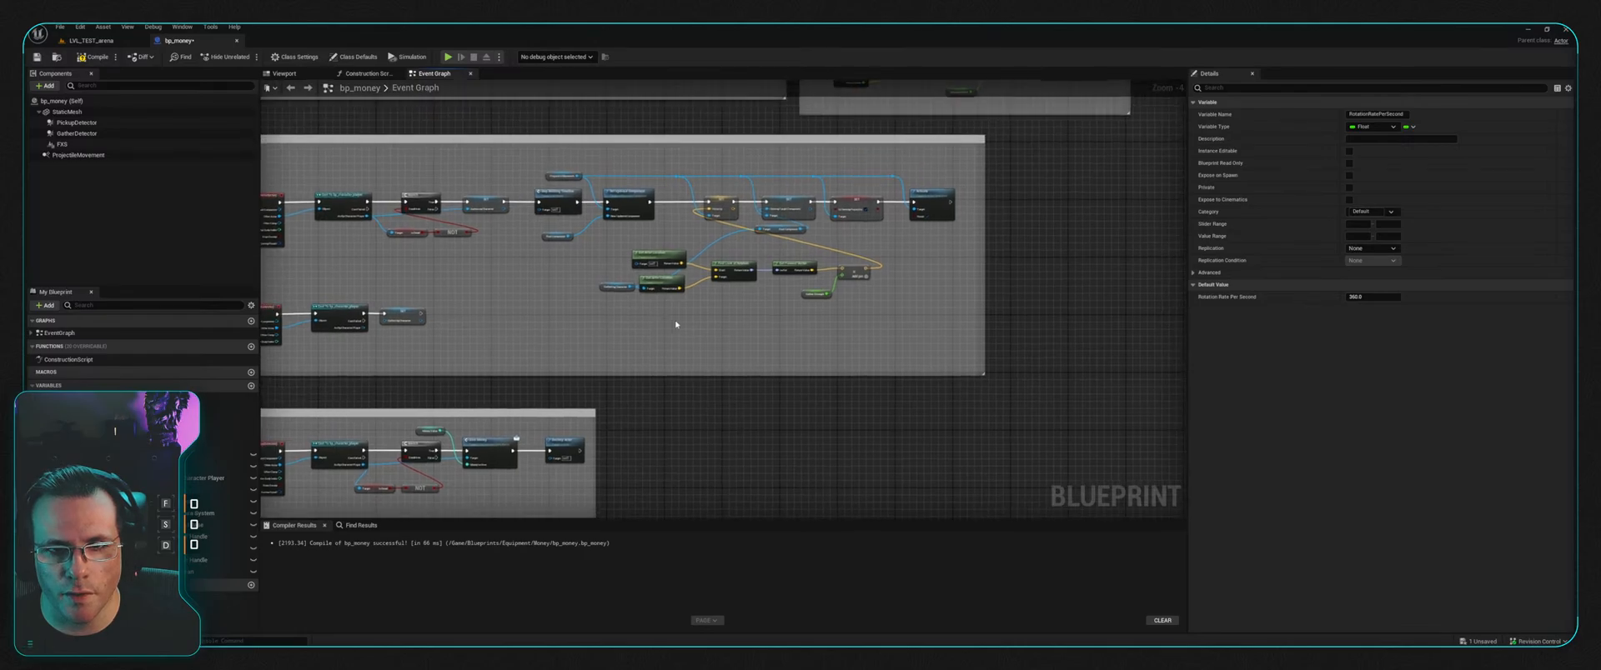
Step: Check the Pickup detector and item launch graphs, and compile and save bp_money
right_drag(558, 327, 765, 179)
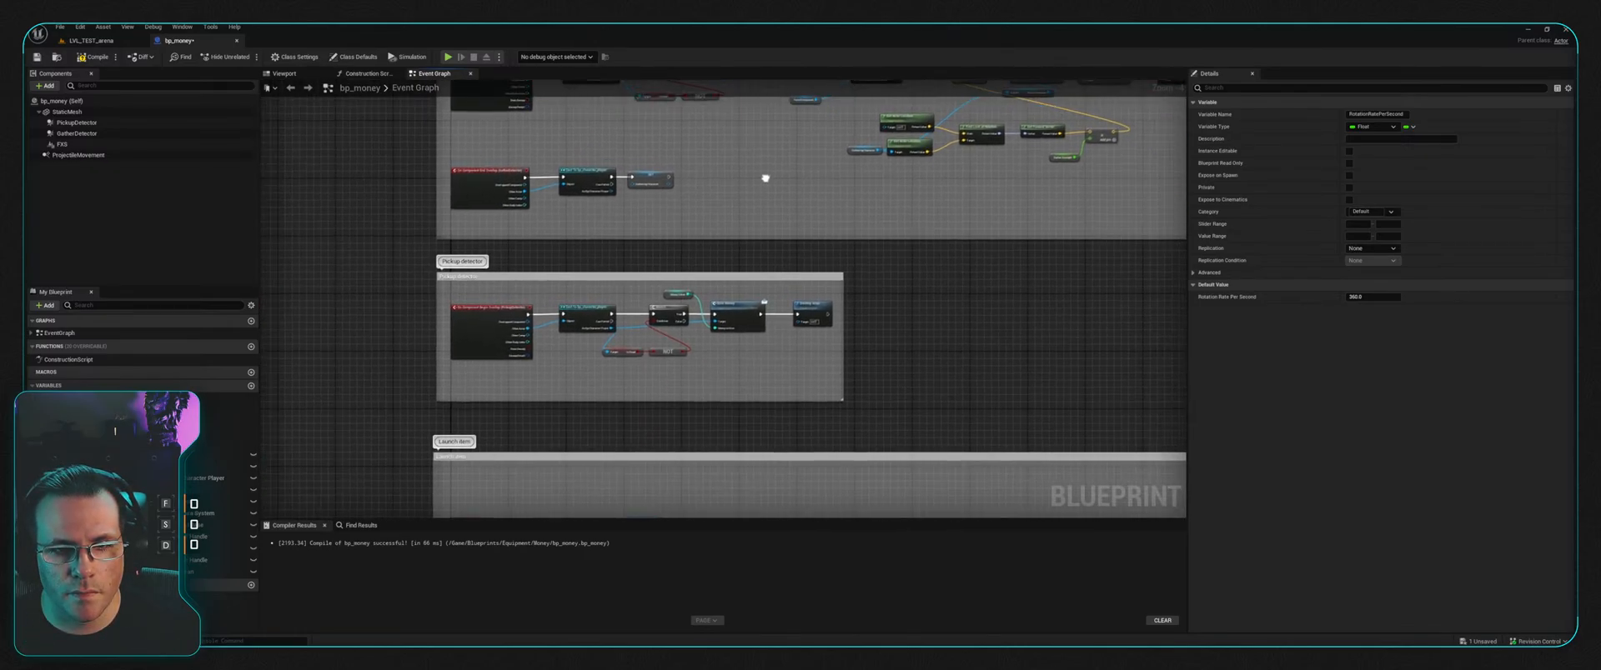
right_drag(850, 246, 776, 100)
right_drag(847, 250, 862, 164)
right_drag(538, 249, 556, 138)
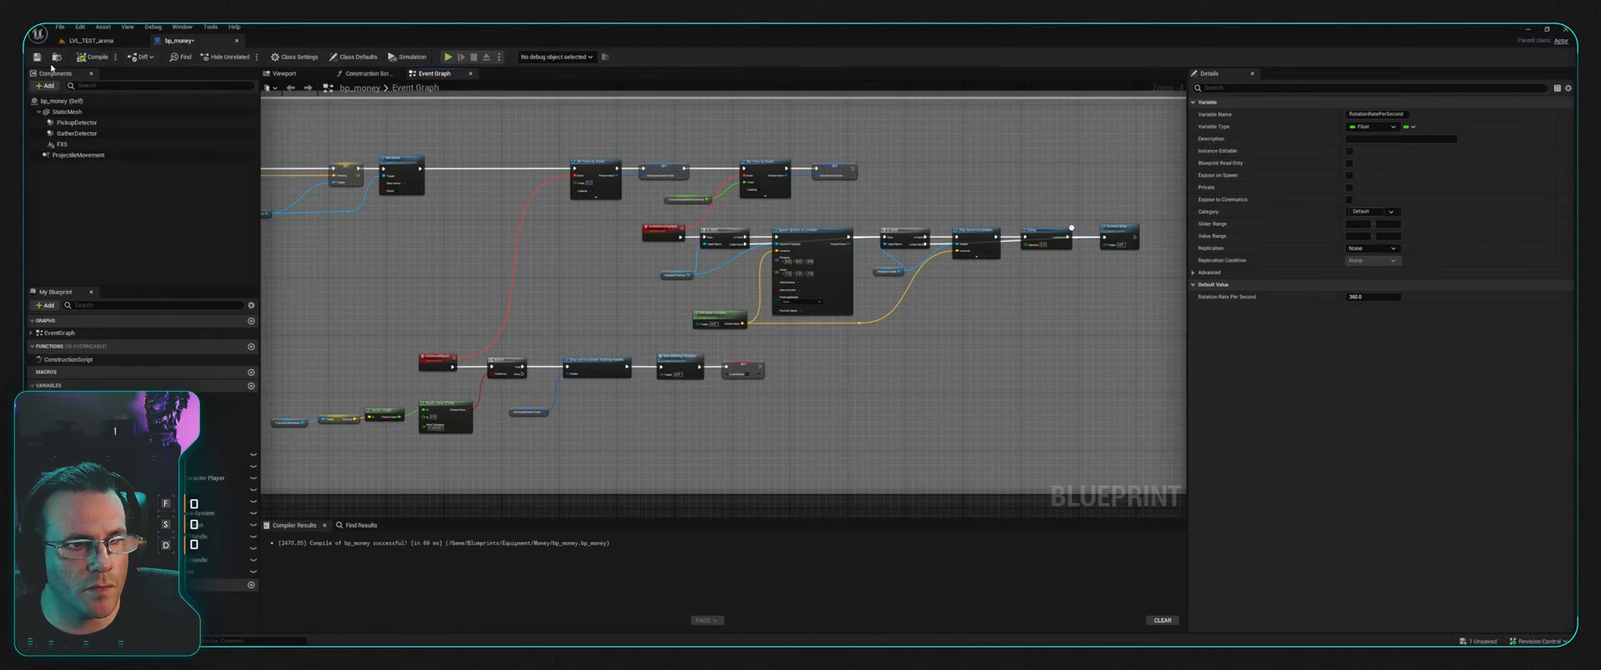
key(ctrl+s)
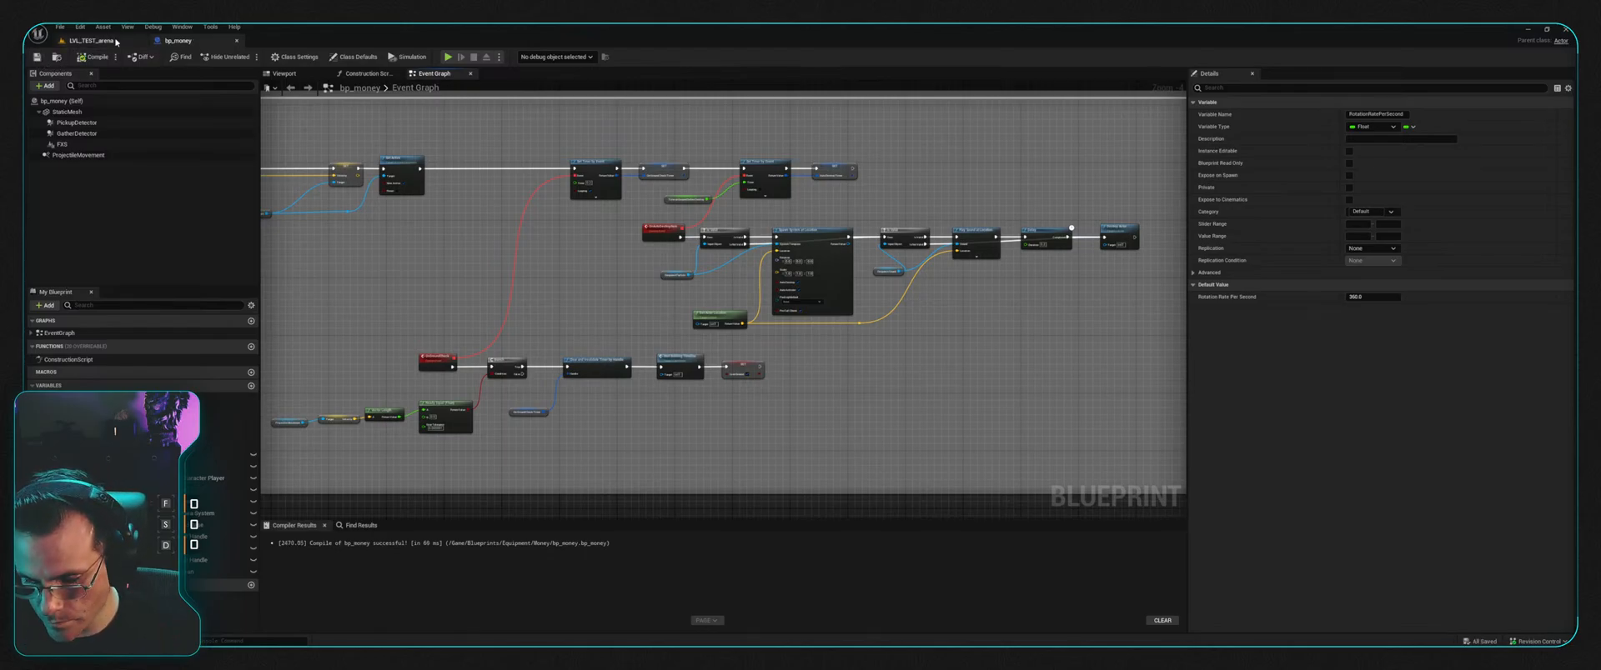
Step: Place a bp_simpleMoneySpawner beside the fenced skeleton in LVL_TEST_arena and adjust its Spawn Interval Seconds
click(108, 41)
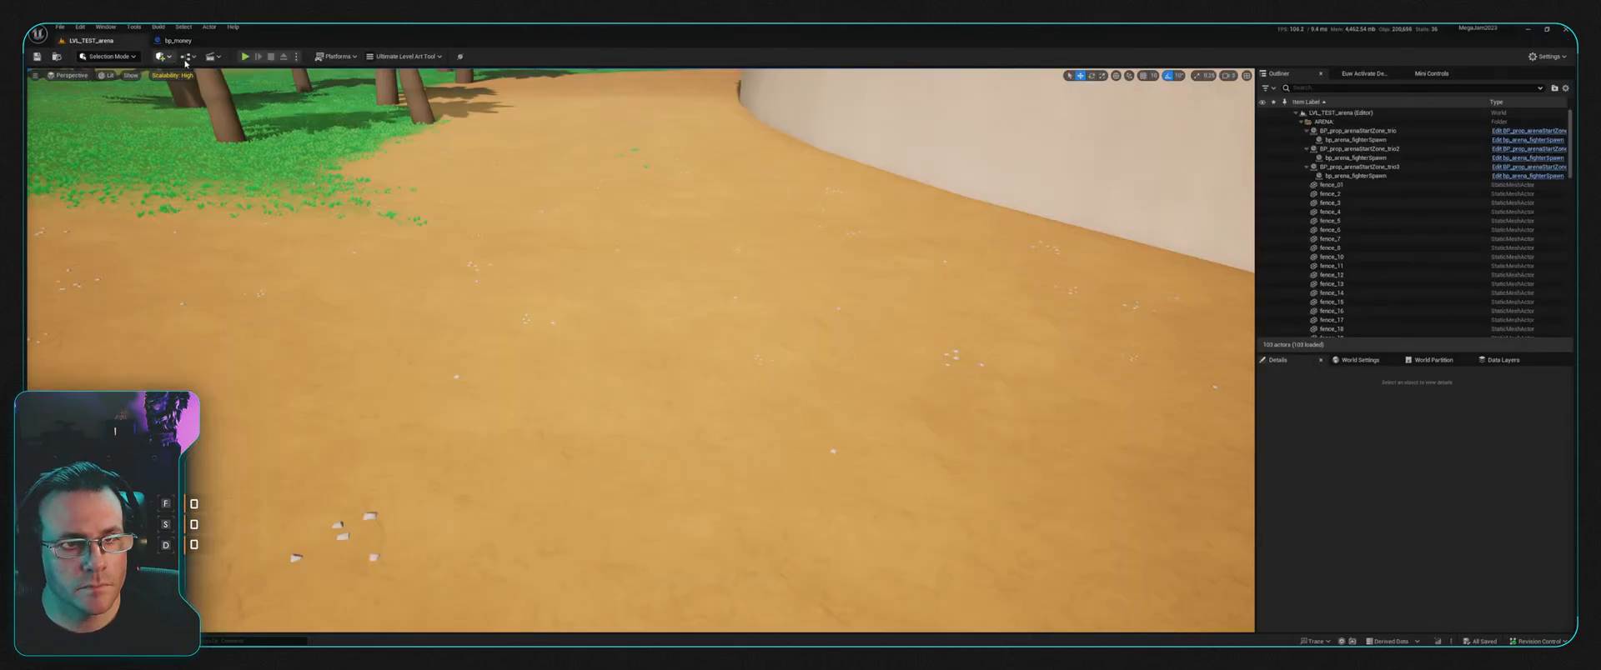
click(244, 56)
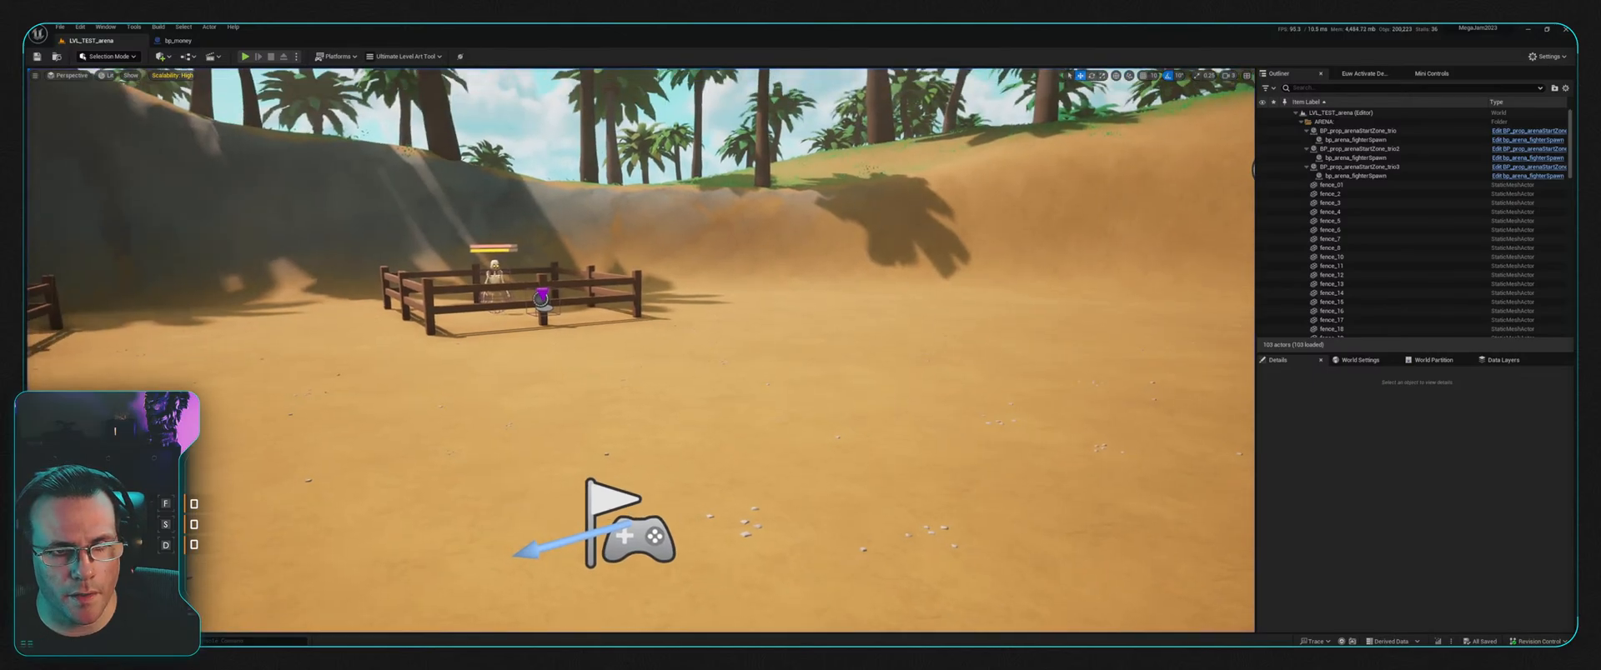
right_drag(640, 350, 717, 417)
key(ctrl+space)
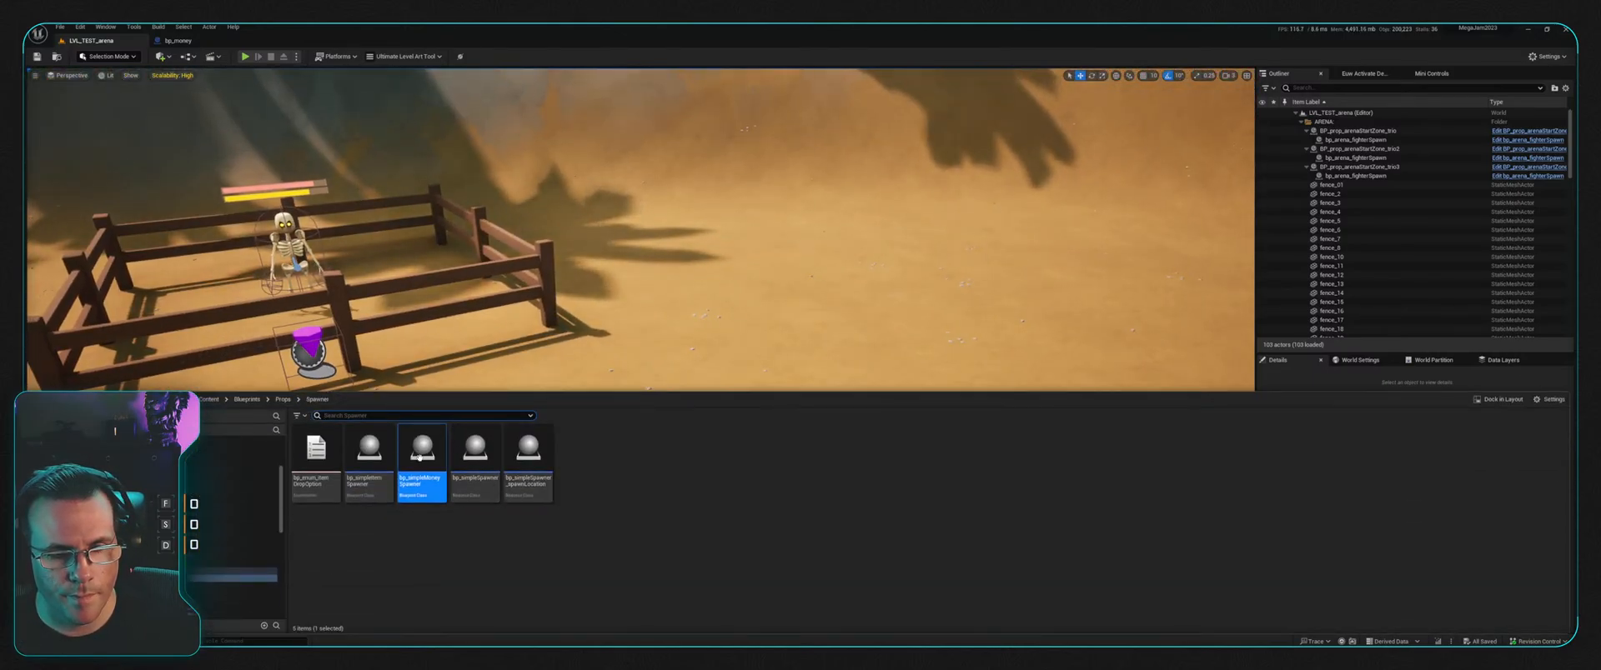
drag(419, 456, 654, 360)
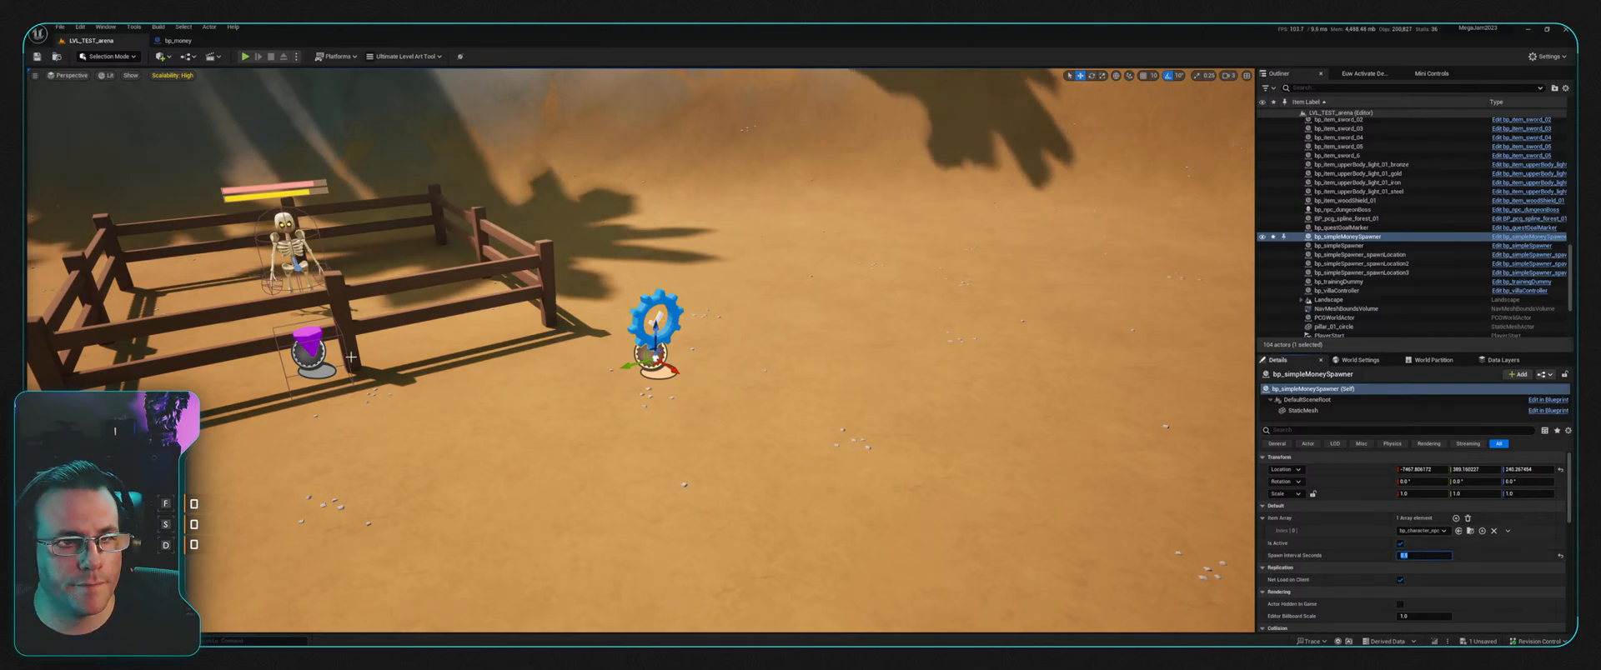
Step: Start a play session, run to the money spawner, and compare the frame rate facing toward and away from the spawning coins
click(245, 55)
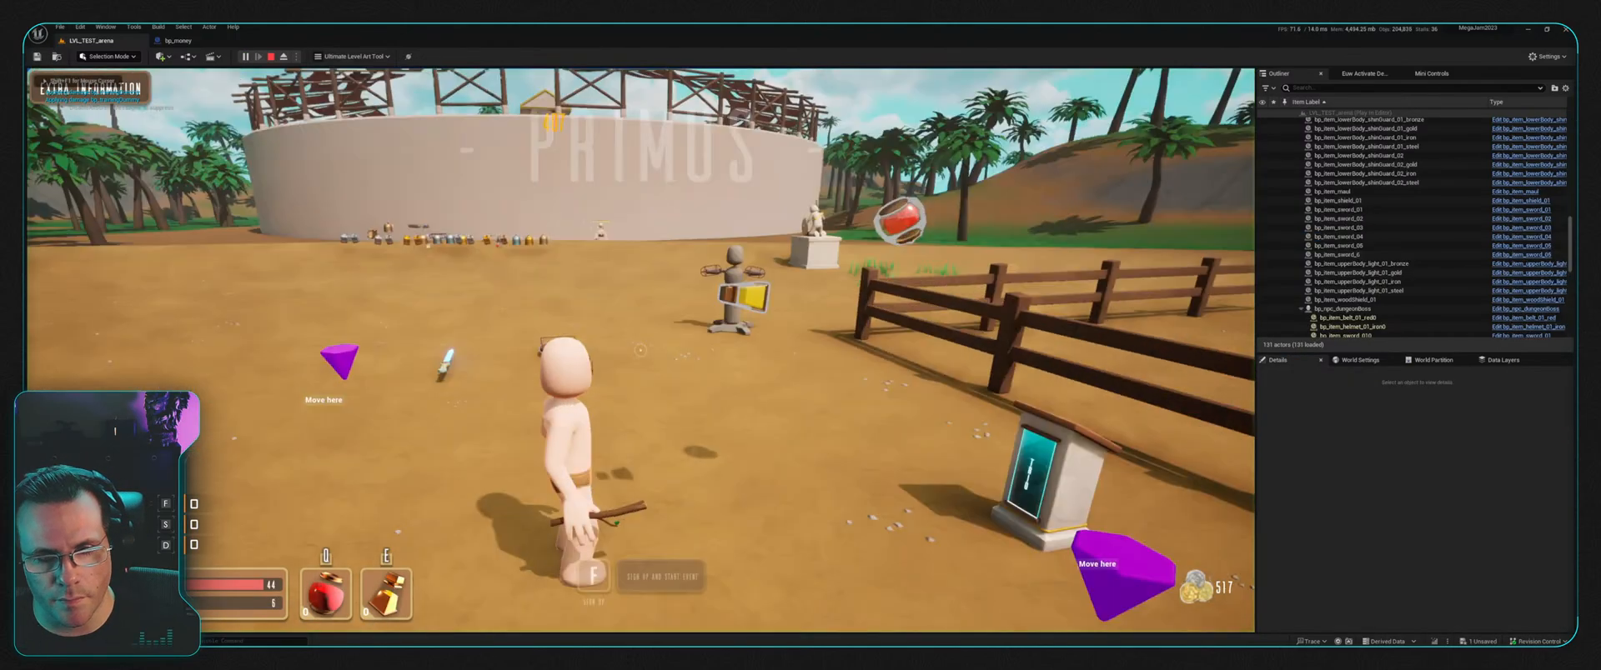
key(w)
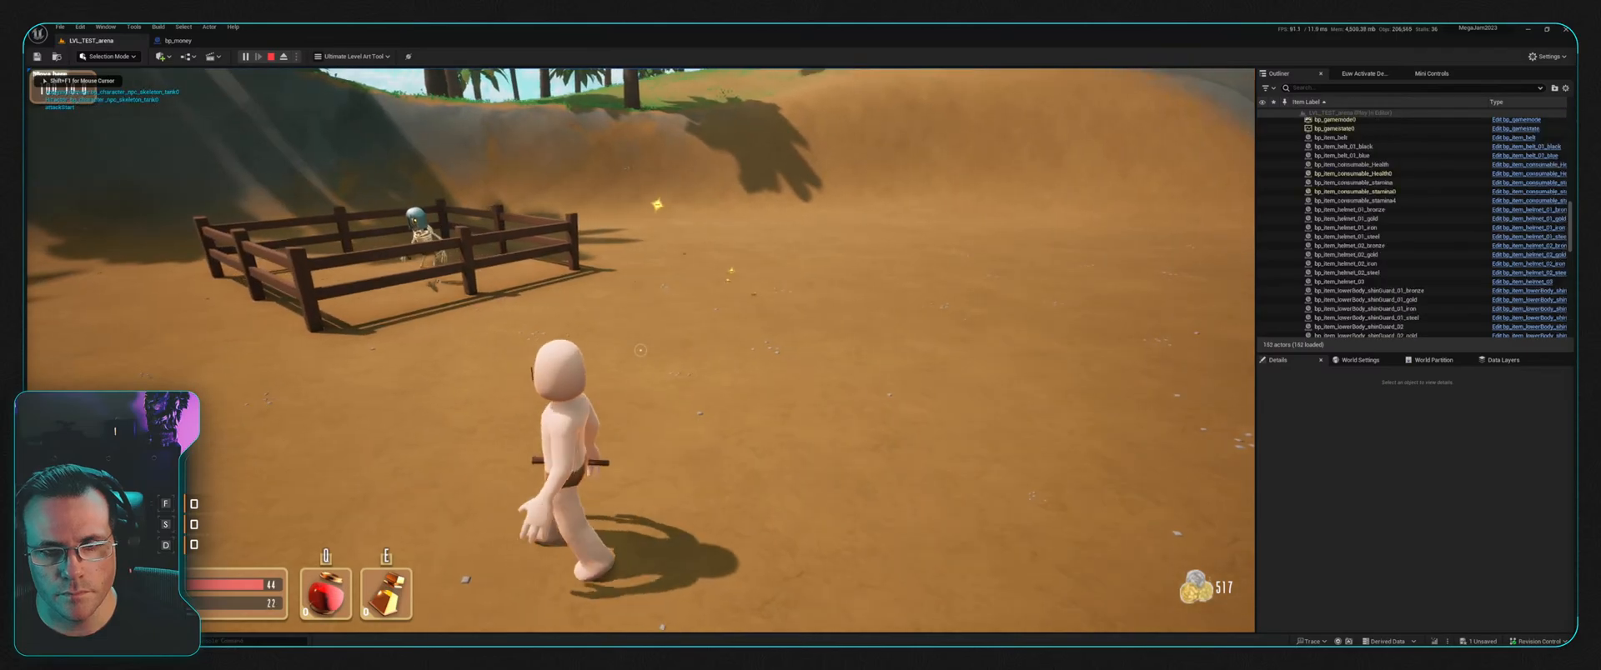
key(w)
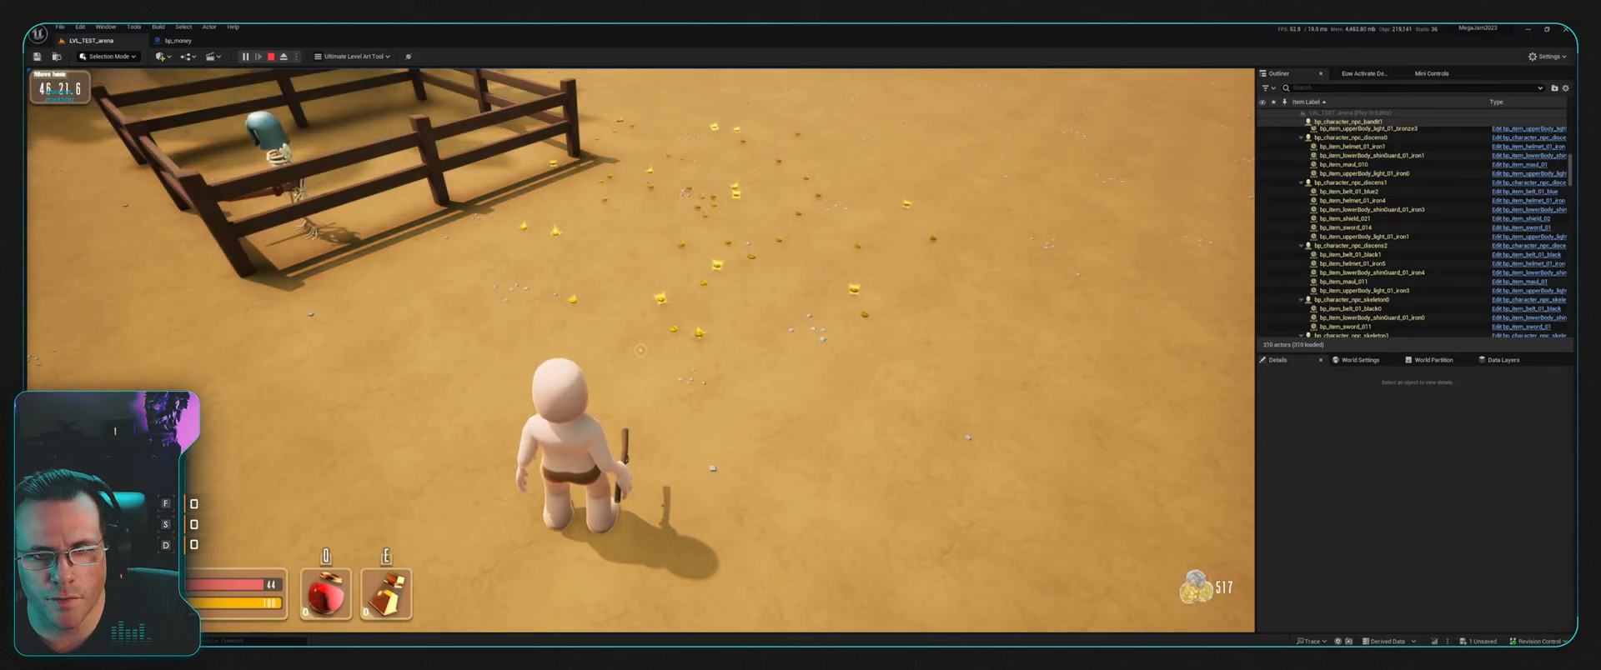
key(w)
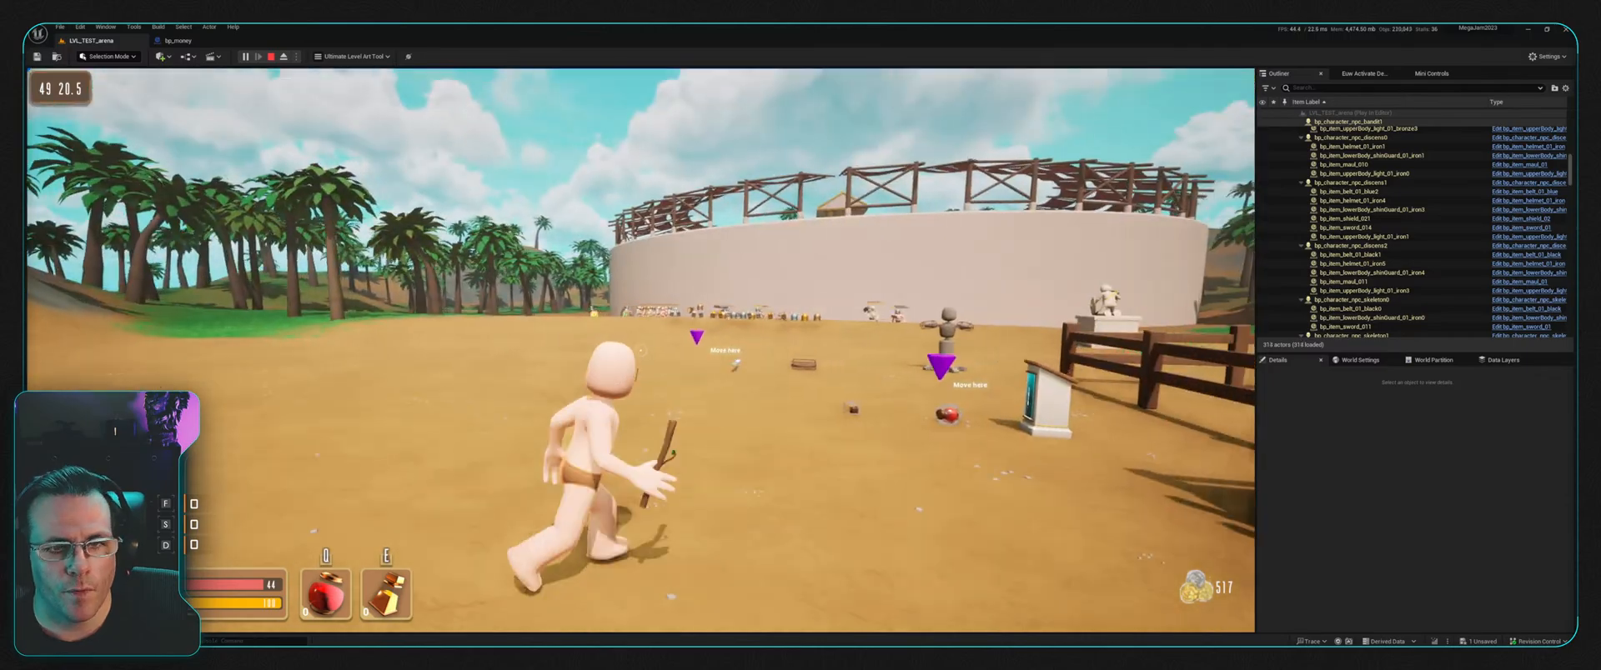
key(d)
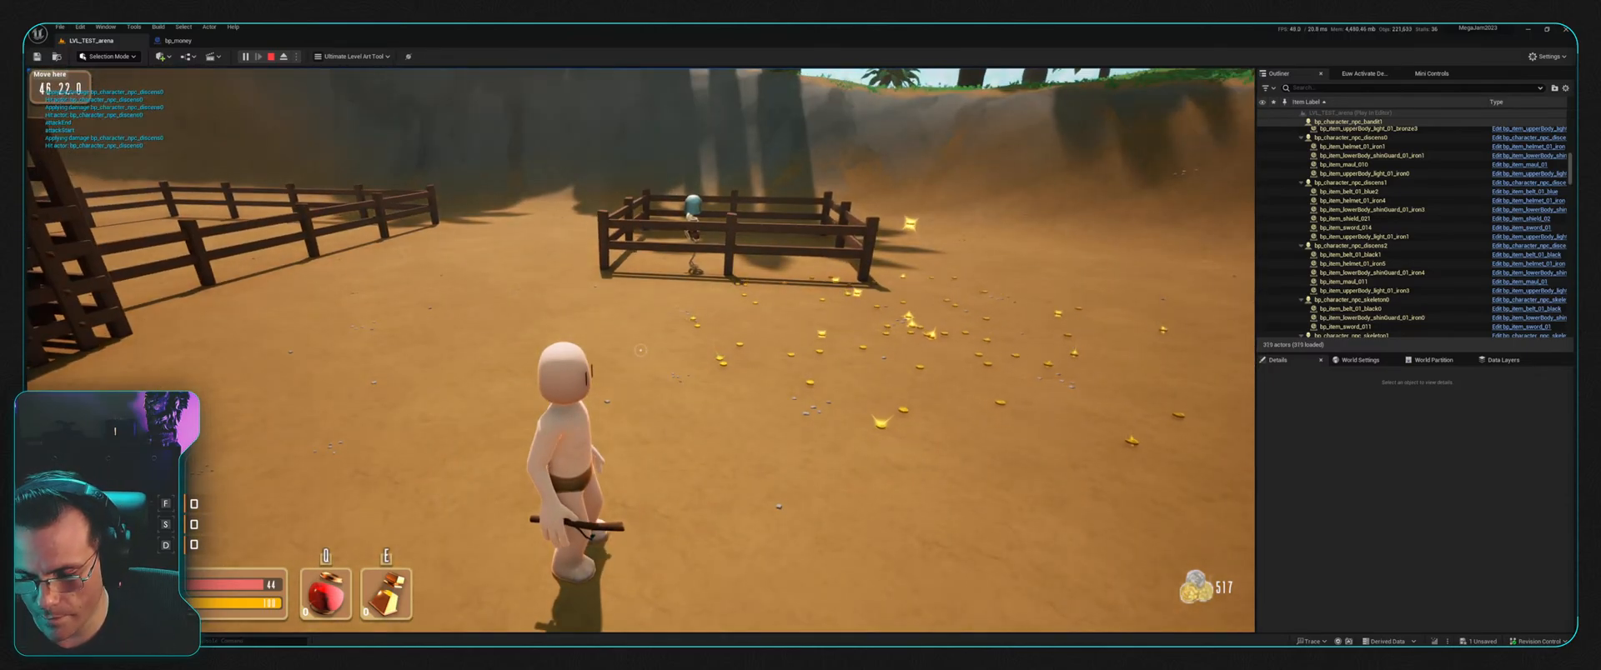
Step: Walk through the piled coins around the skeleton's pen to test their glint and gathering
key(w)
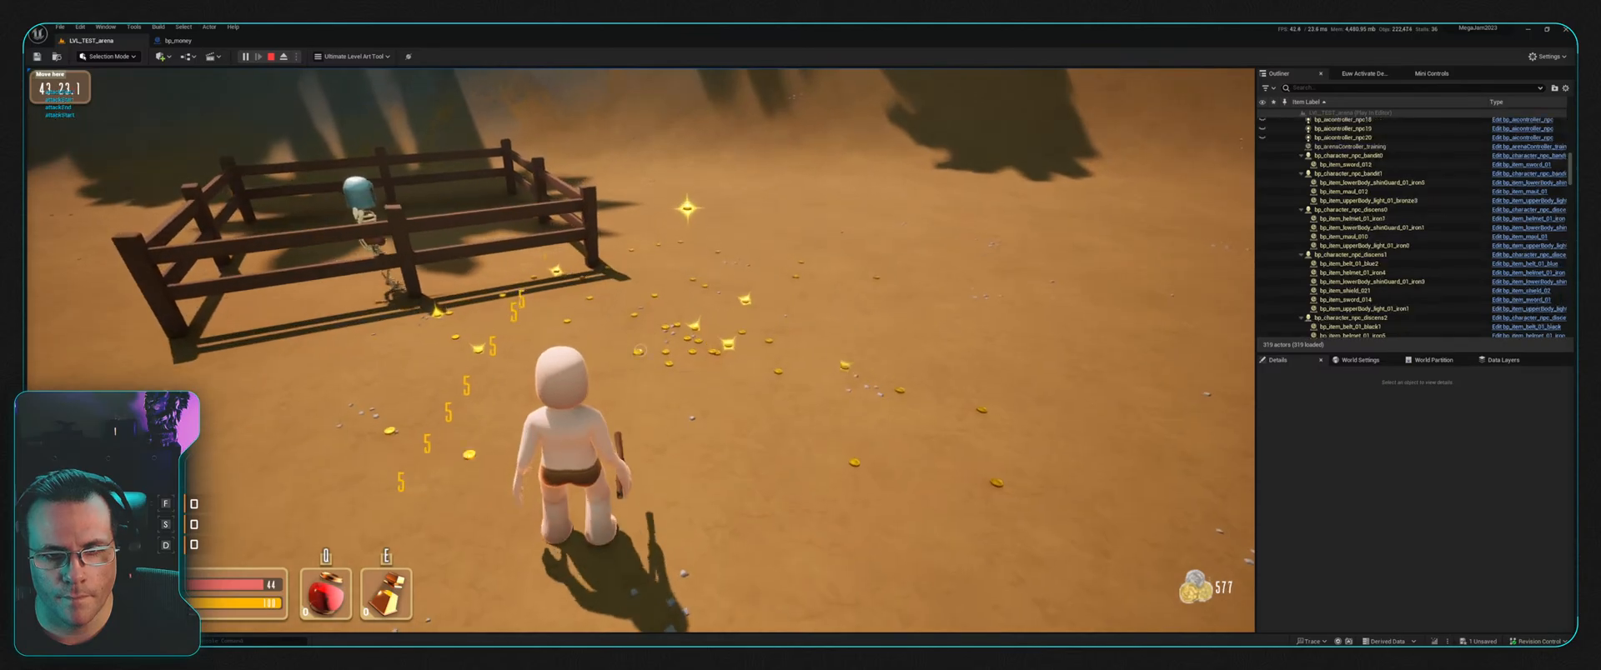
key(d)
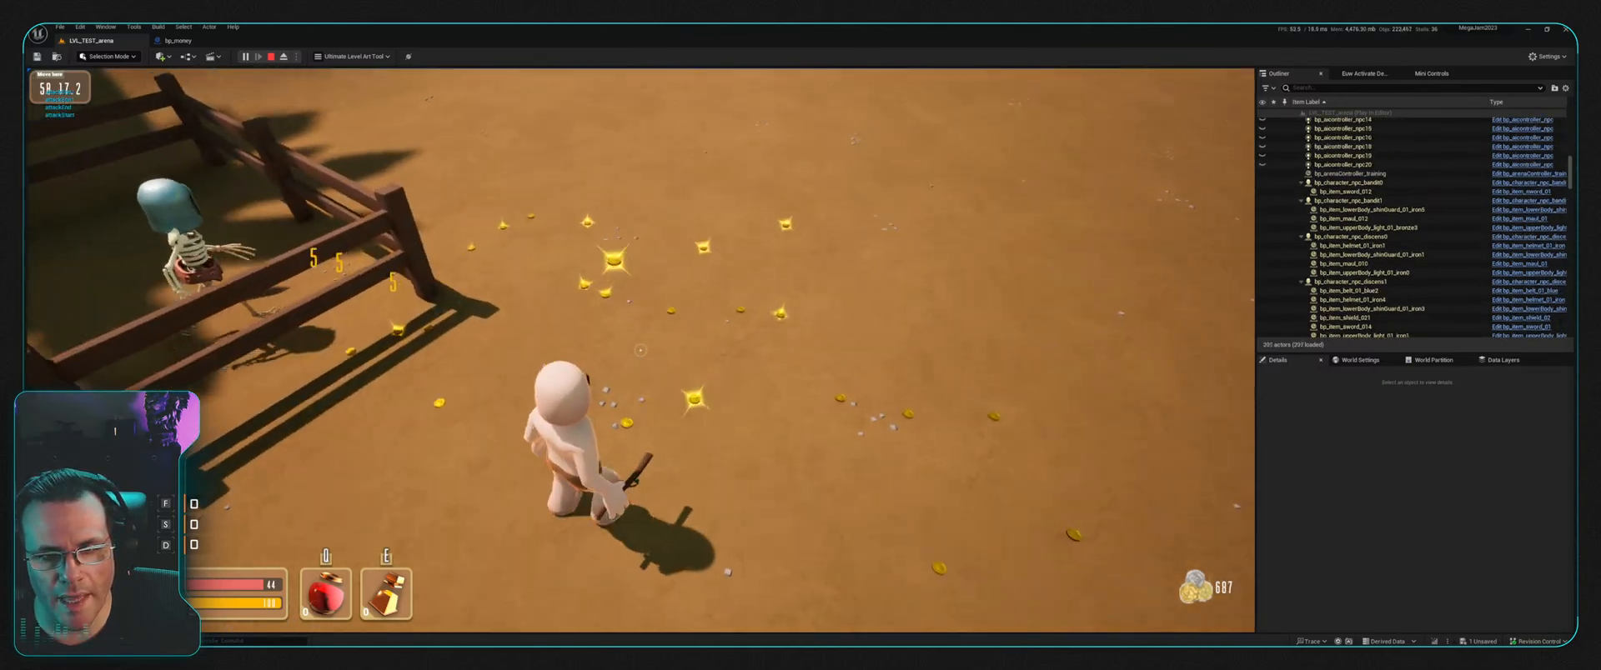
key(w)
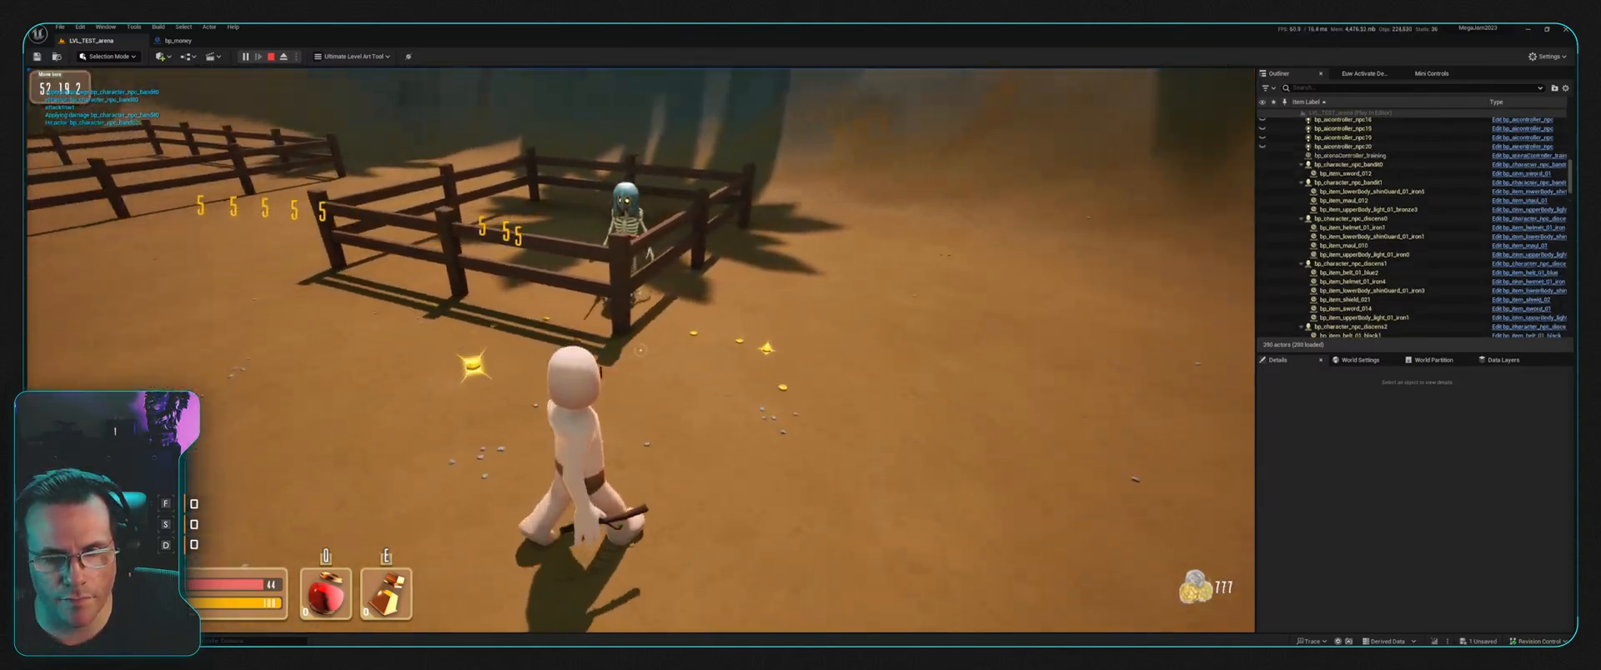
key(d)
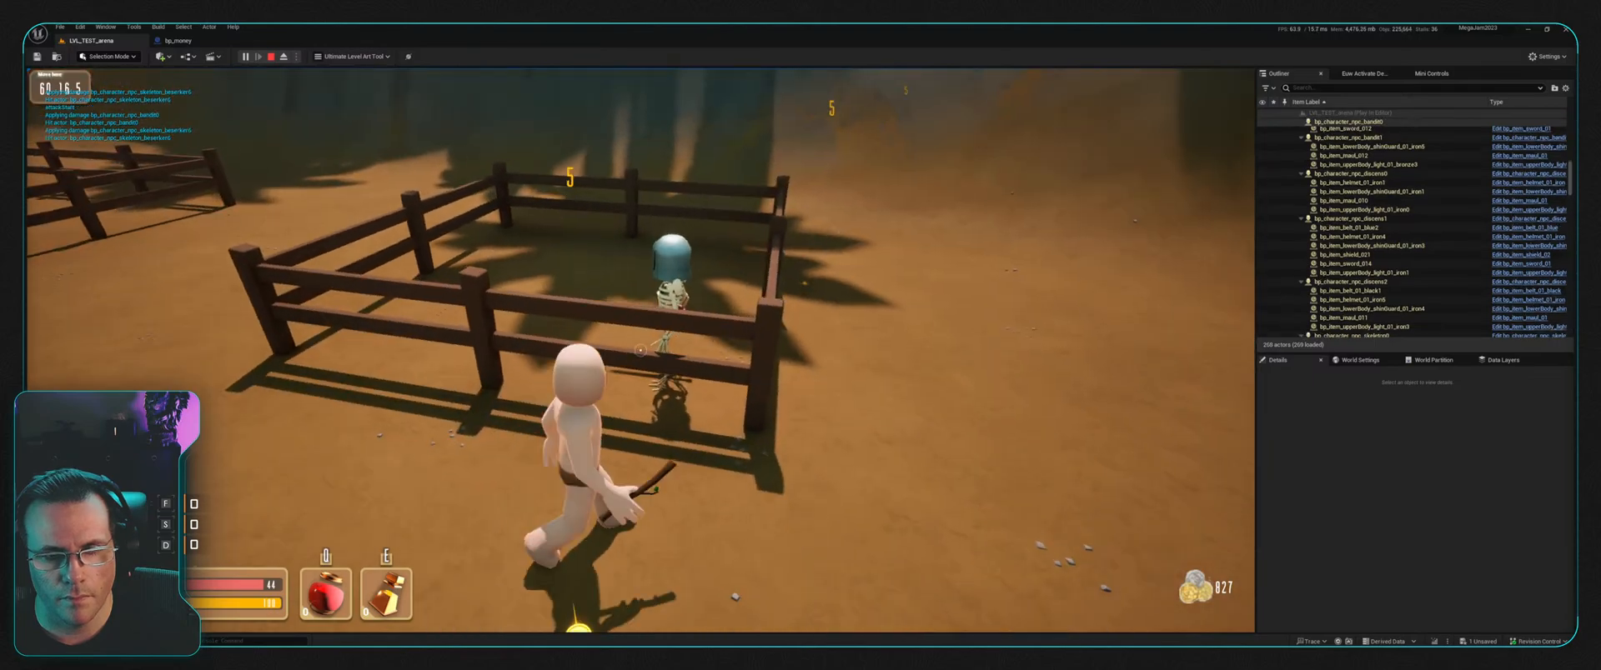
Step: Attack the fenced skeleton over the rails until it is defeated, while spawned coins keep being gathered
click(640, 350)
key(w)
click(641, 350)
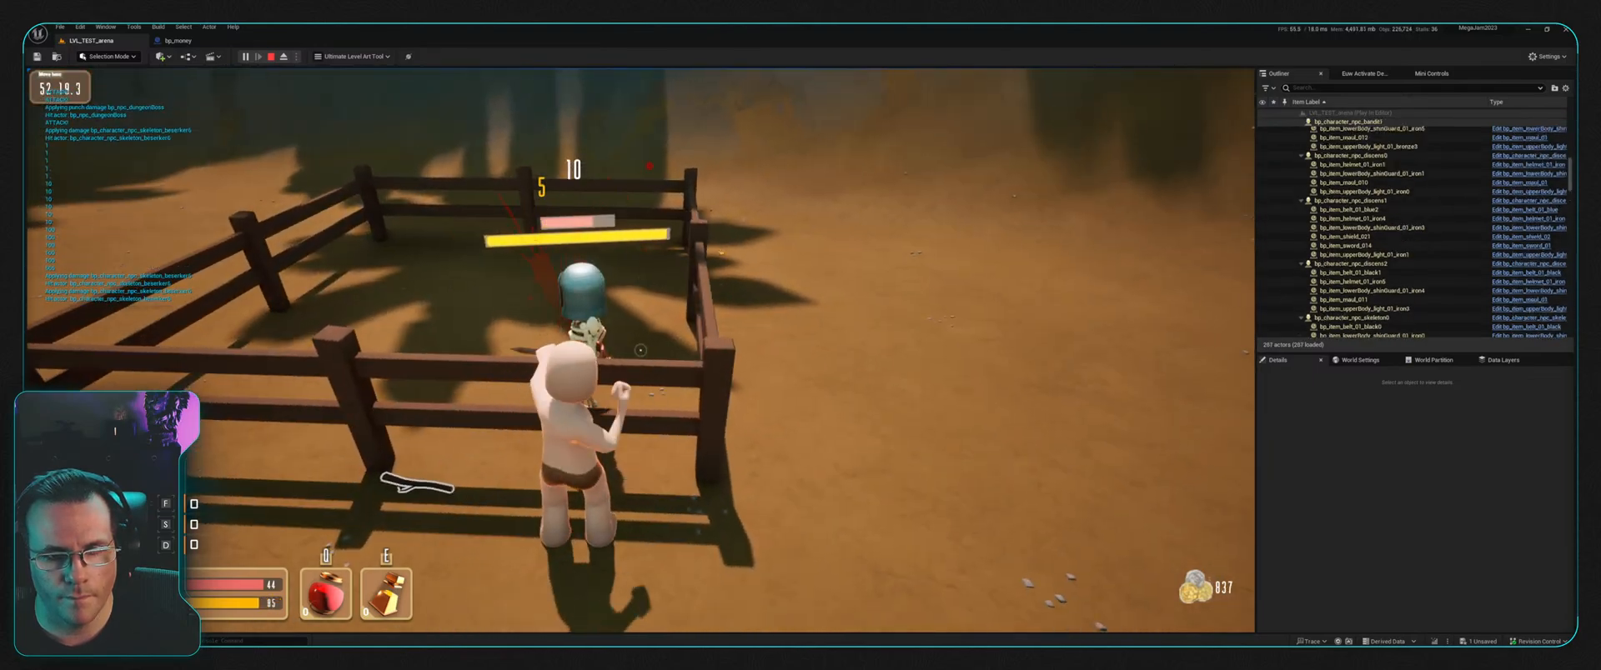
click(640, 350)
click(640, 350)
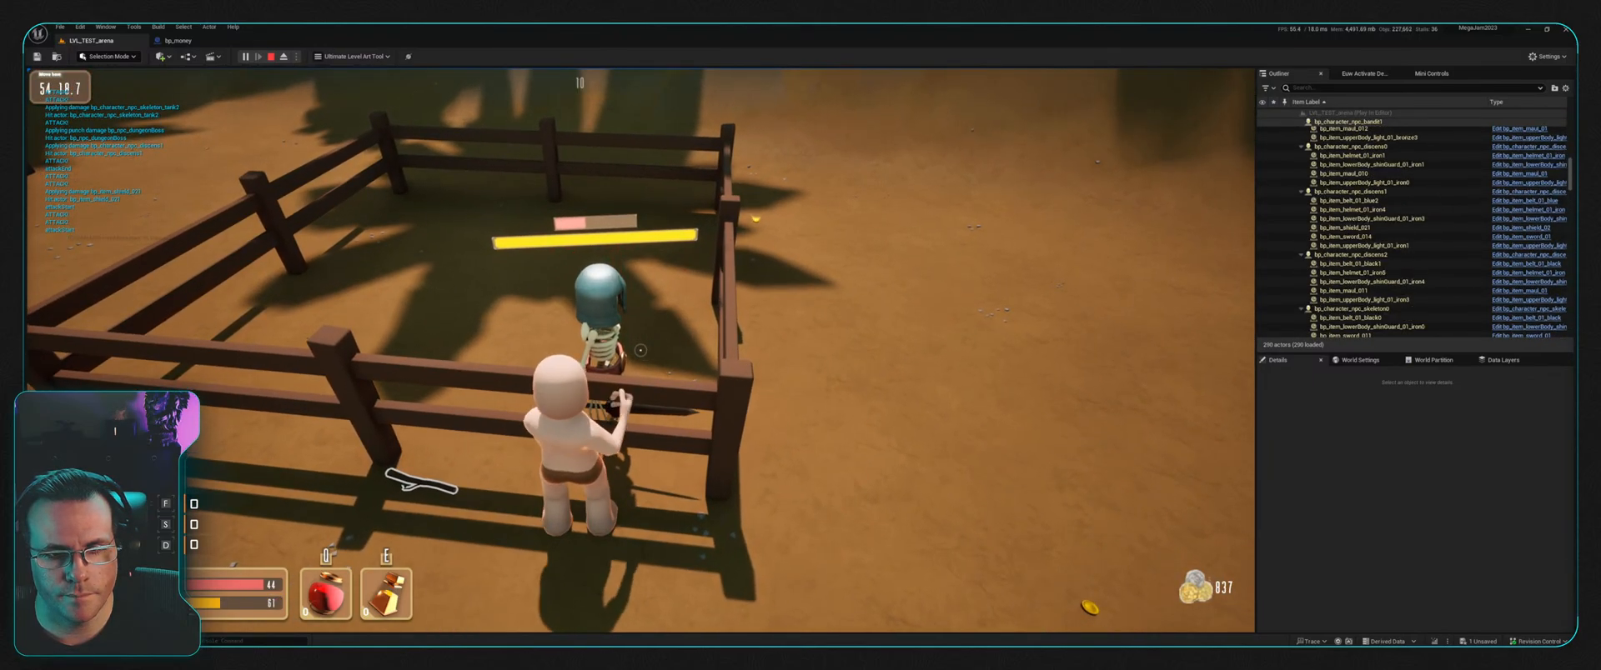
click(640, 350)
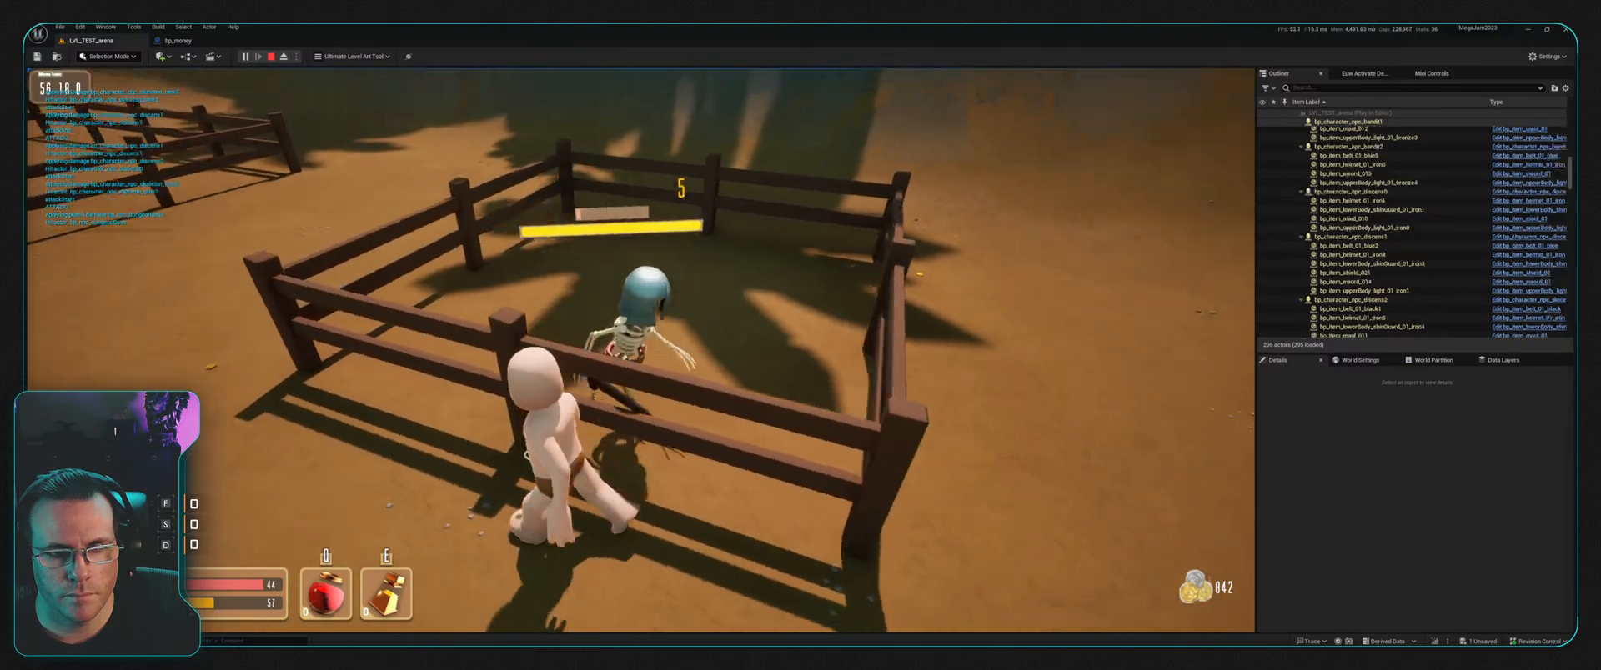
click(641, 350)
Step: Jump over the pen's fence past the skeleton's dropped items, leave the pen, and run through the spawned coins outside
key(w)
key(space)
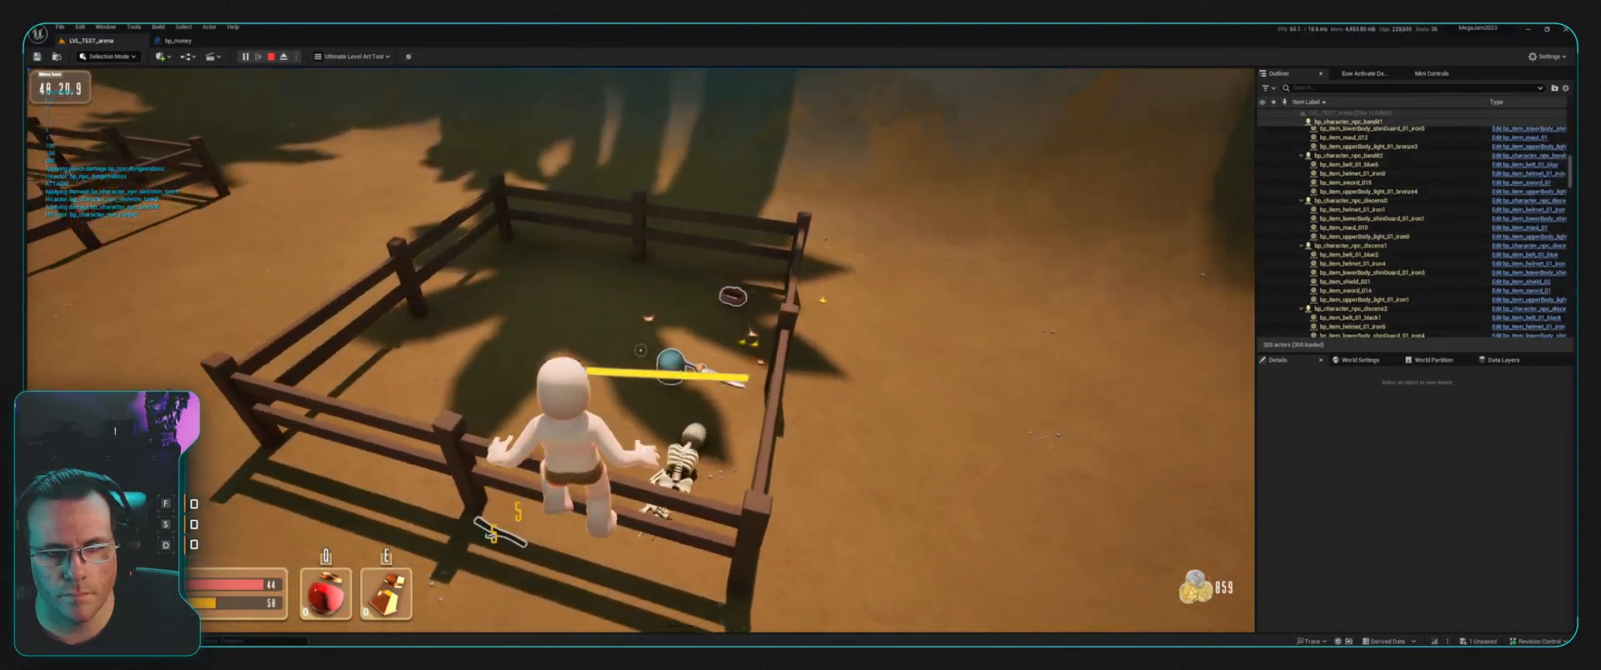
key(w)
key(space)
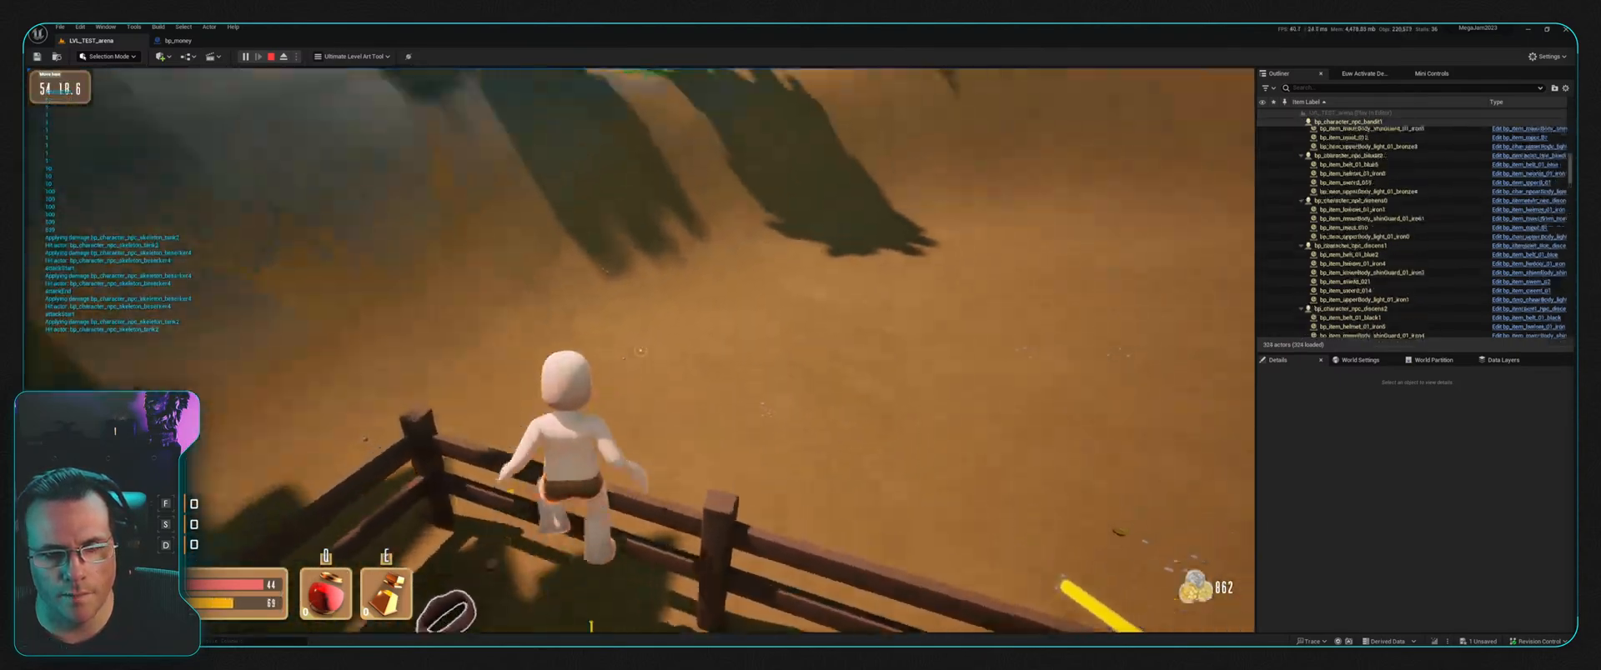
key(w)
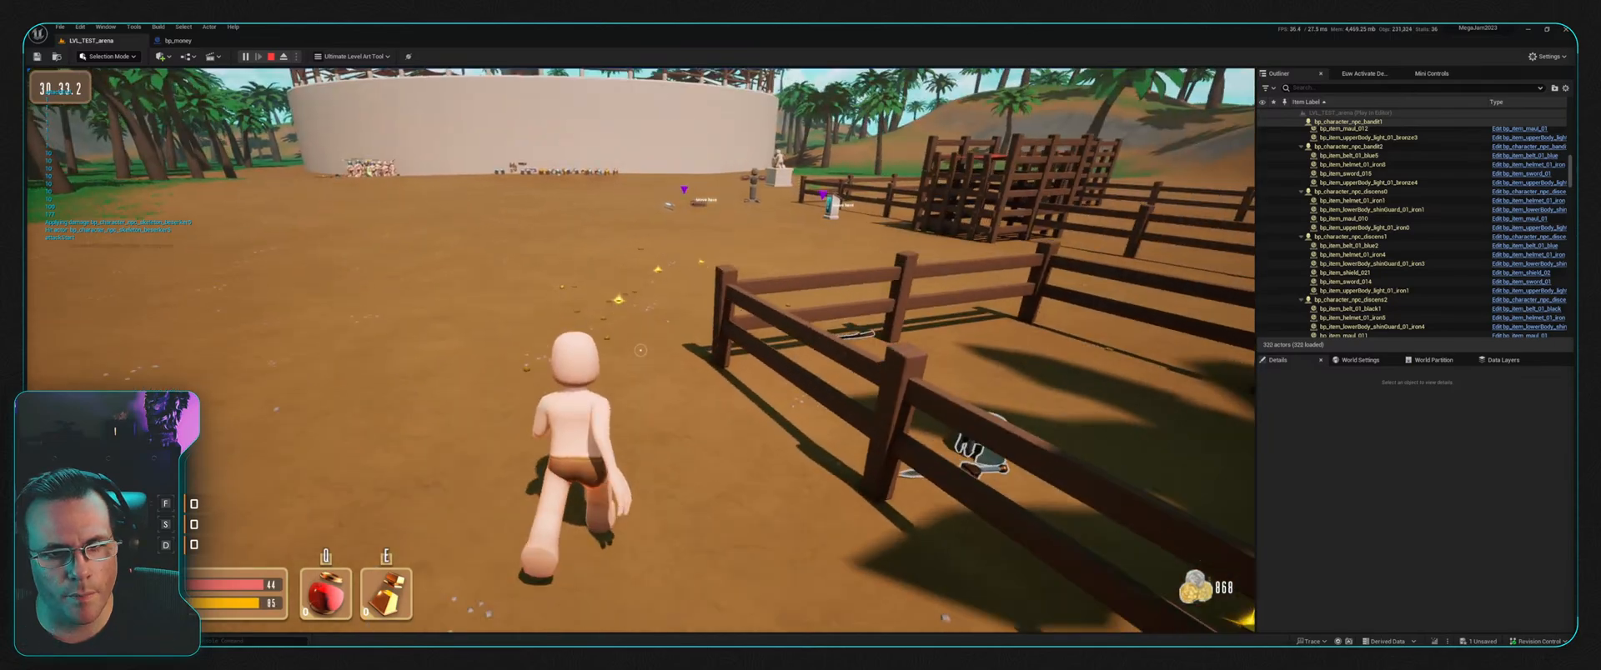
key(w)
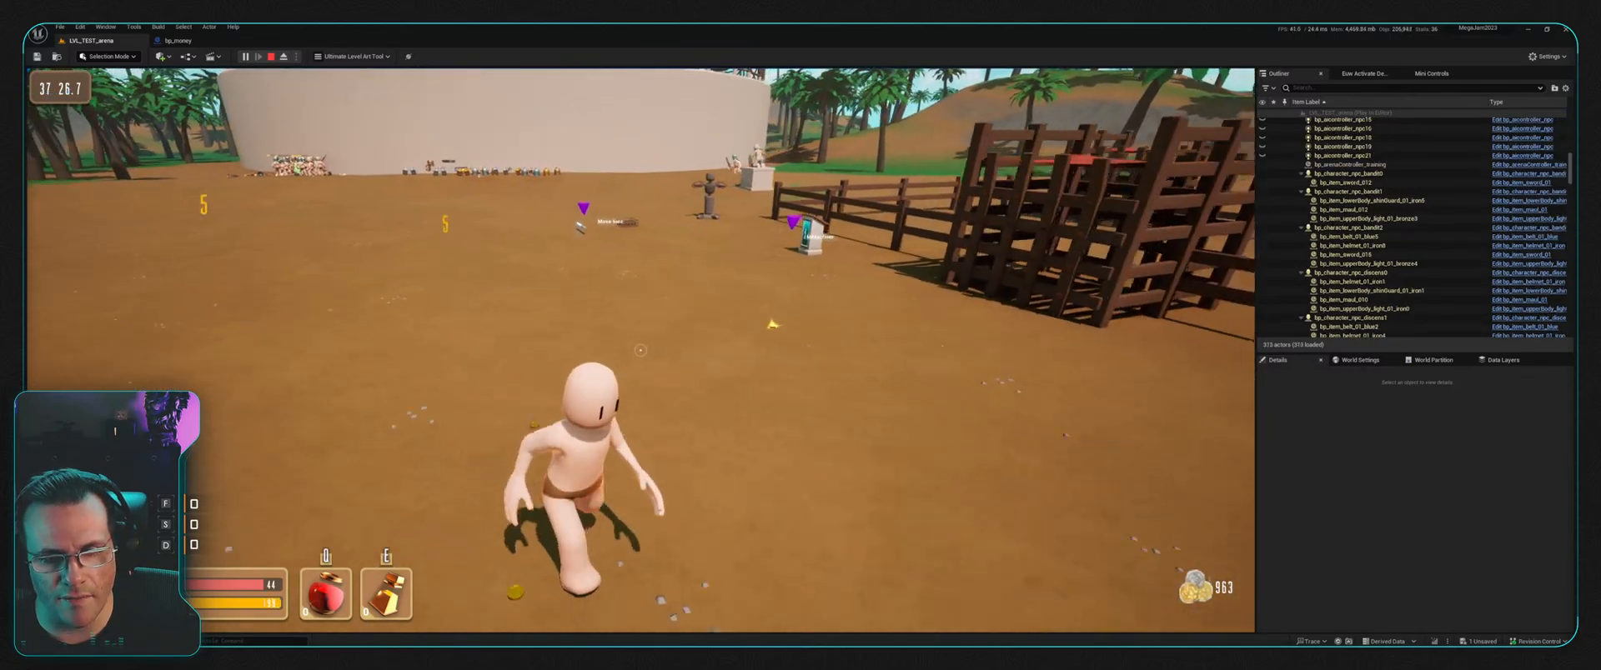
Step: Stop the play session and open the Timeline of the Bobbing effect in bp_money's event graph
key(Escape)
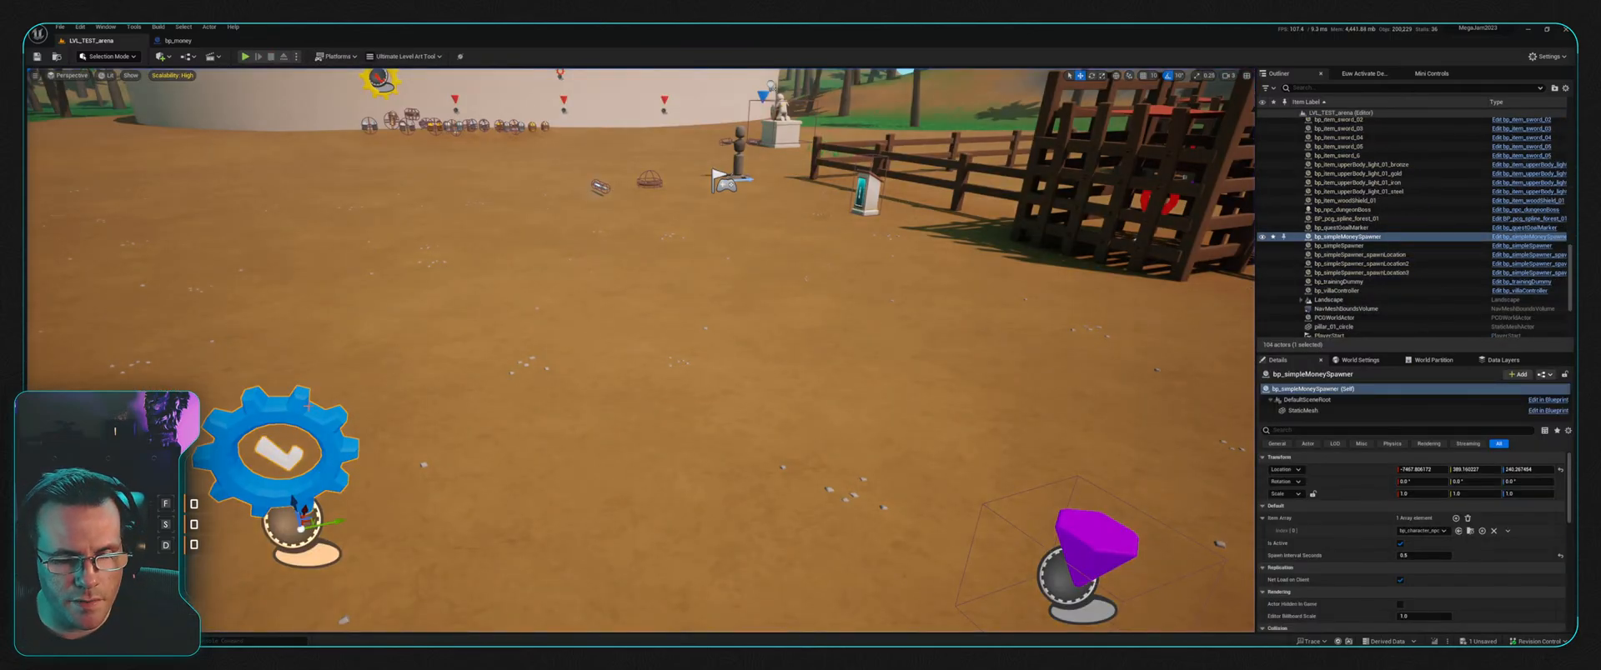
click(177, 40)
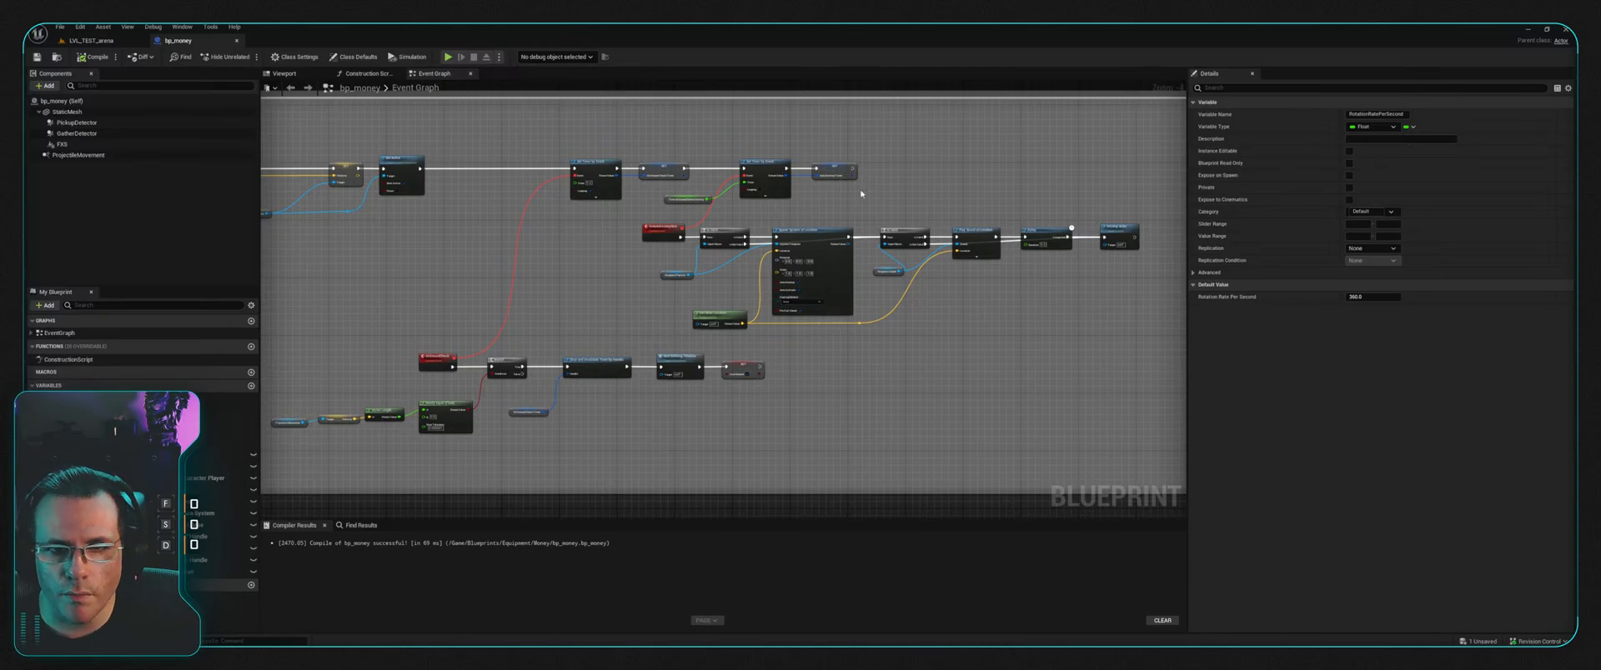
right_drag(861, 193, 675, 386)
scroll(846, 184, down, 4)
scroll(725, 156, up, 3)
right_drag(725, 156, 752, 429)
scroll(728, 362, up, 5)
double_click(789, 250)
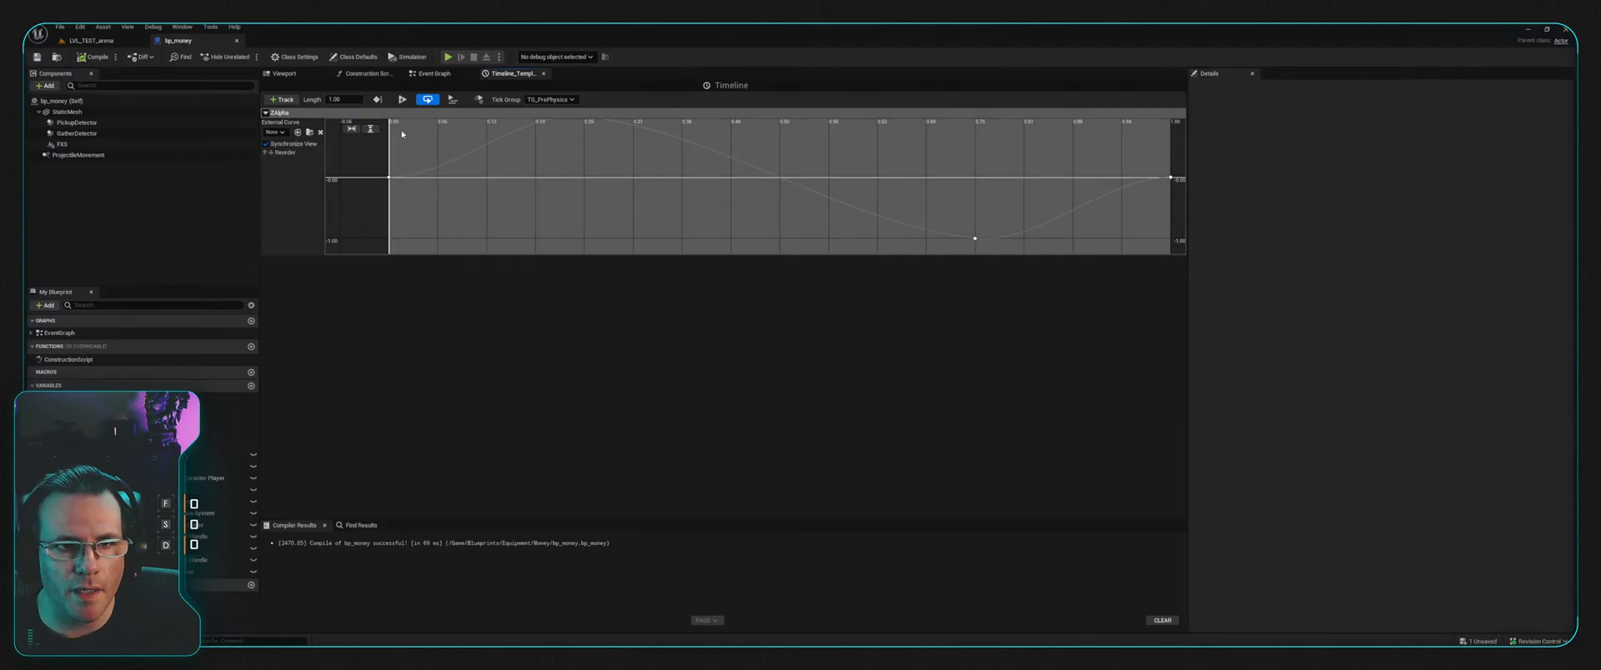
Step: Examine the ZAlpha curve, the Timeline's settings and tick group, and its node in the Bobbing effect
scroll(770, 193, down, 1)
right_drag(876, 157, 776, 195)
scroll(830, 171, down, 3)
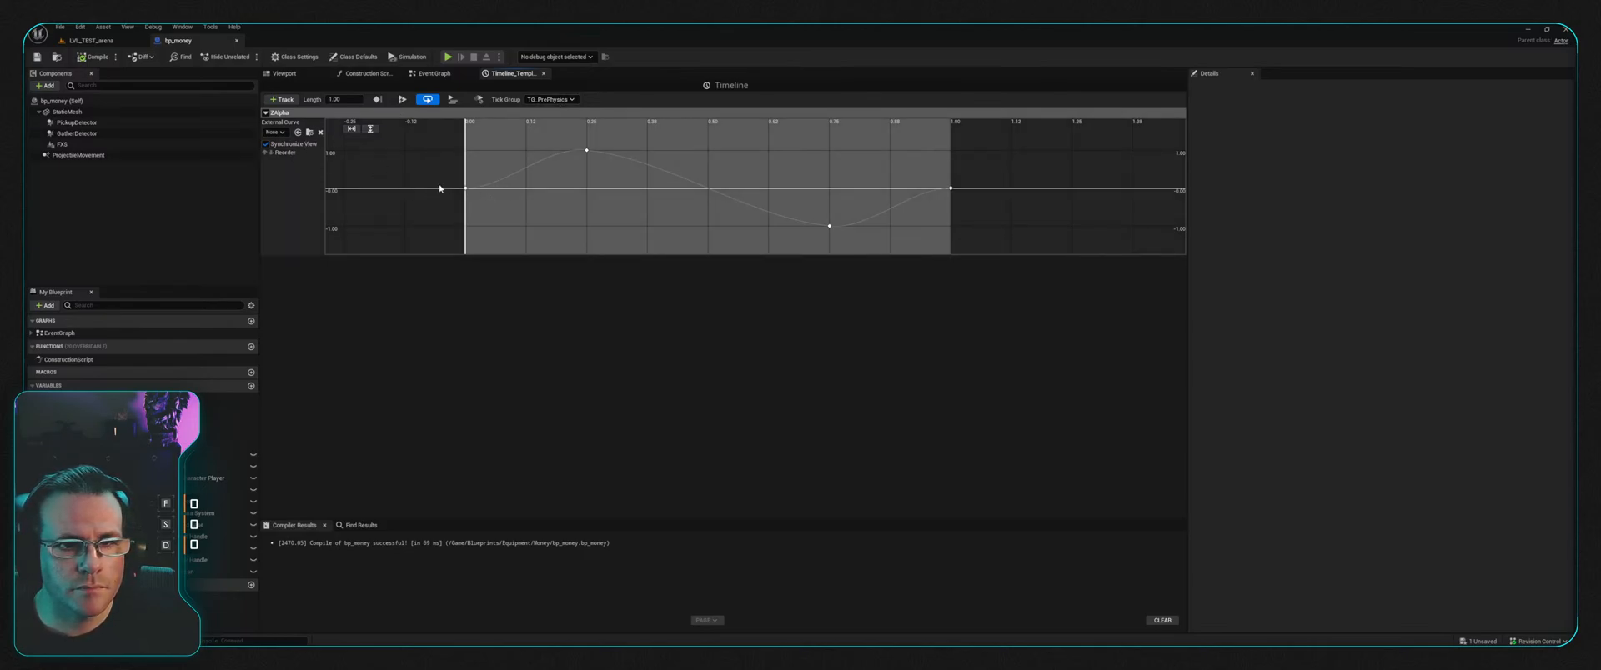
click(266, 113)
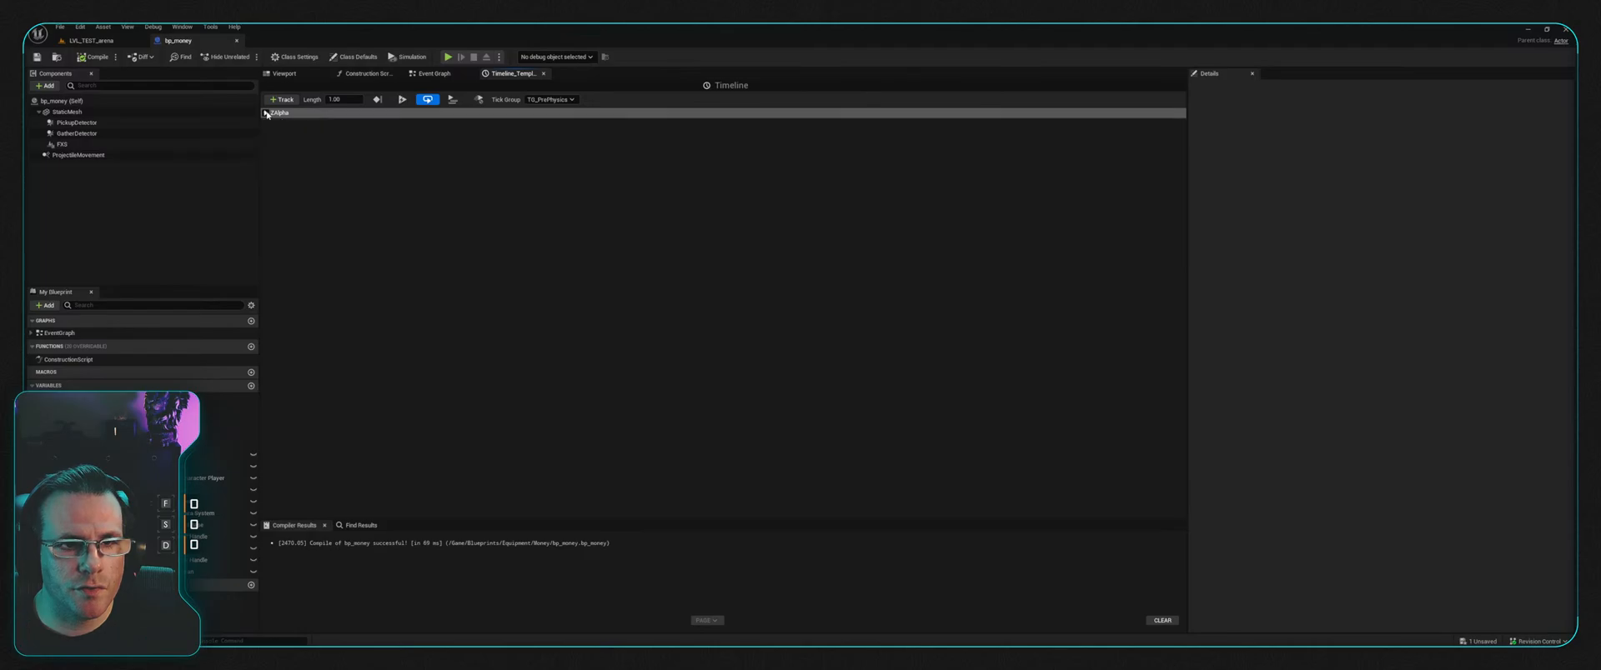
click(266, 114)
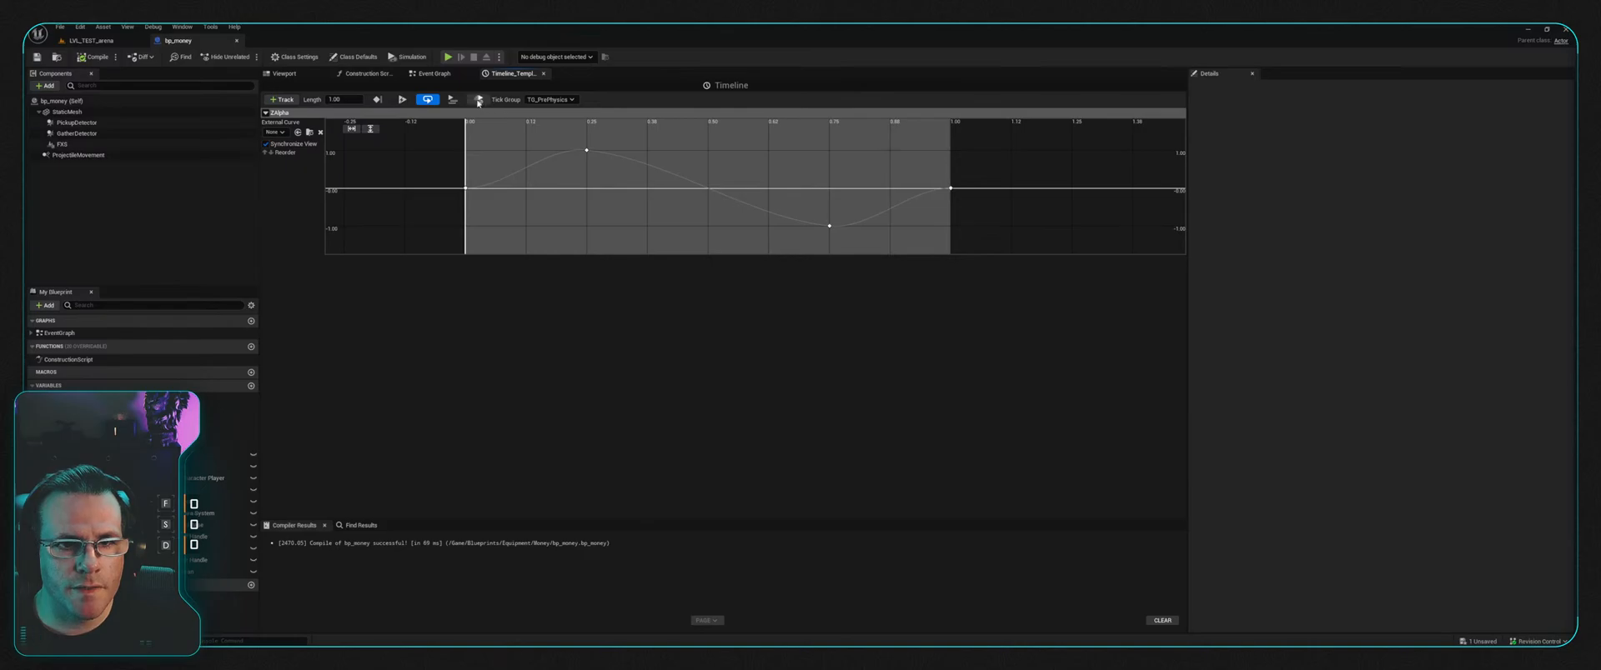
click(434, 74)
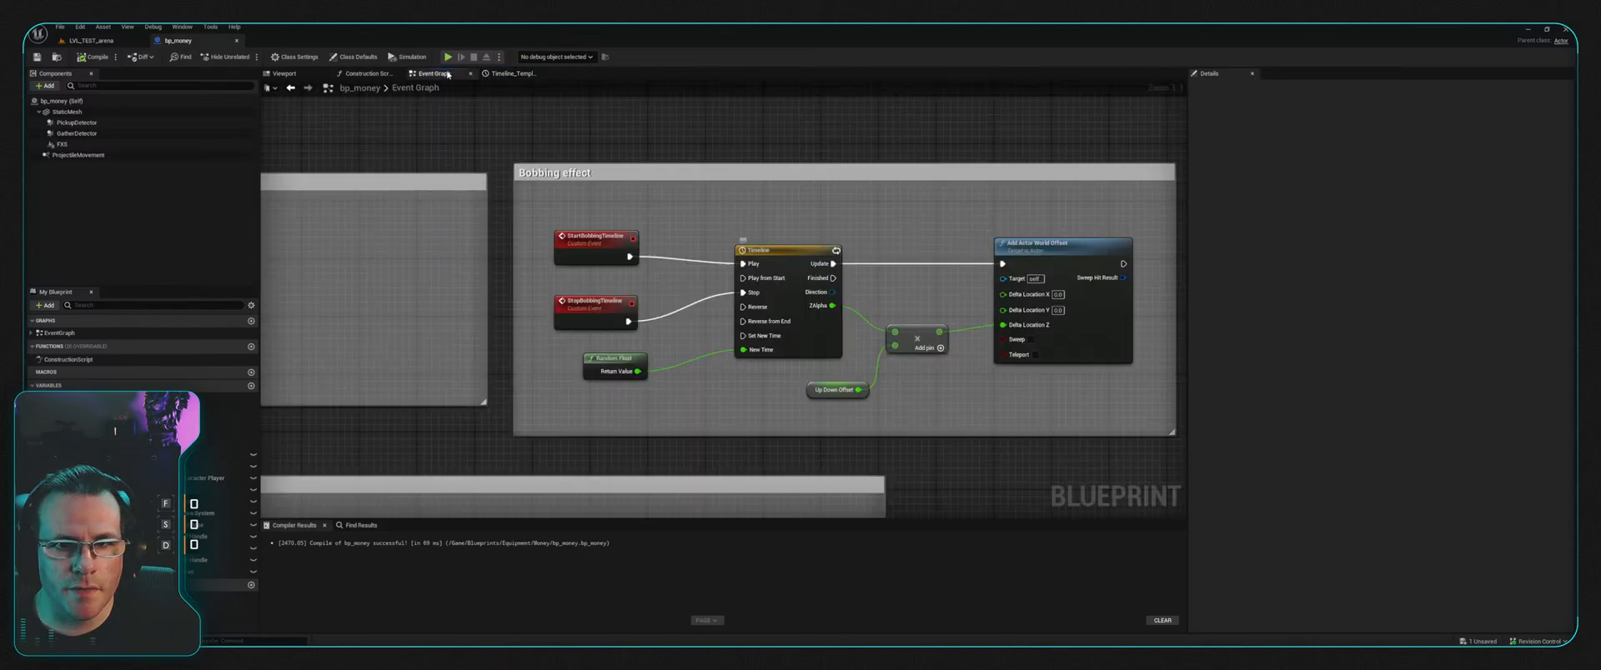
click(784, 251)
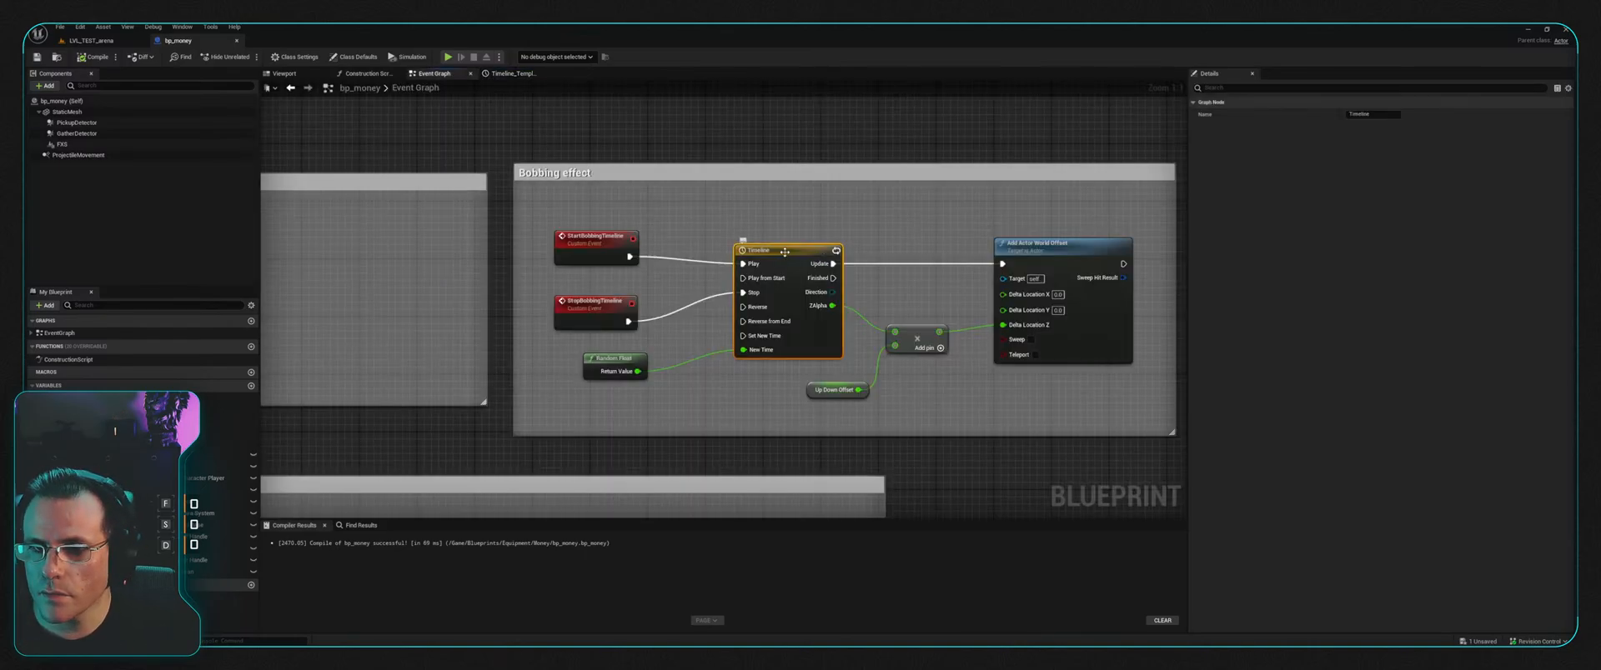
click(511, 74)
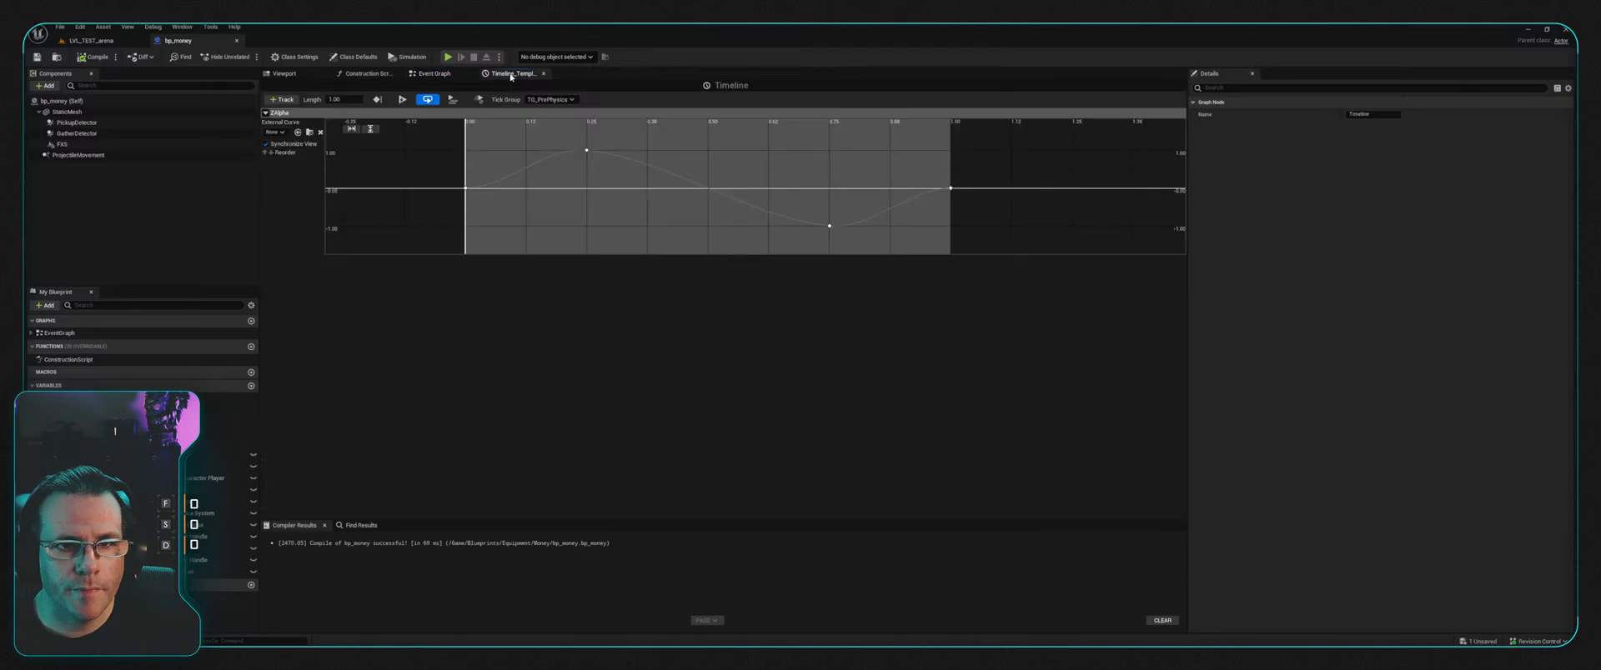
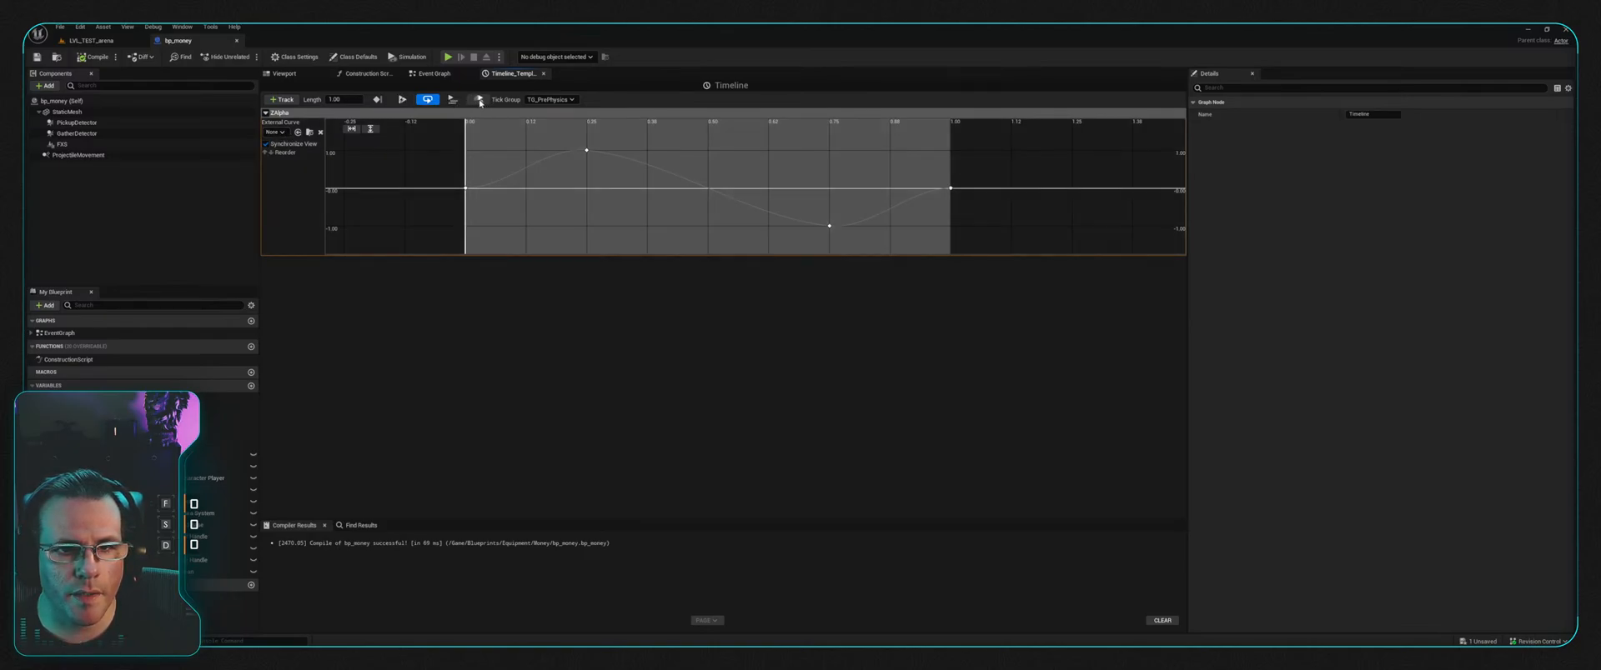
click(555, 100)
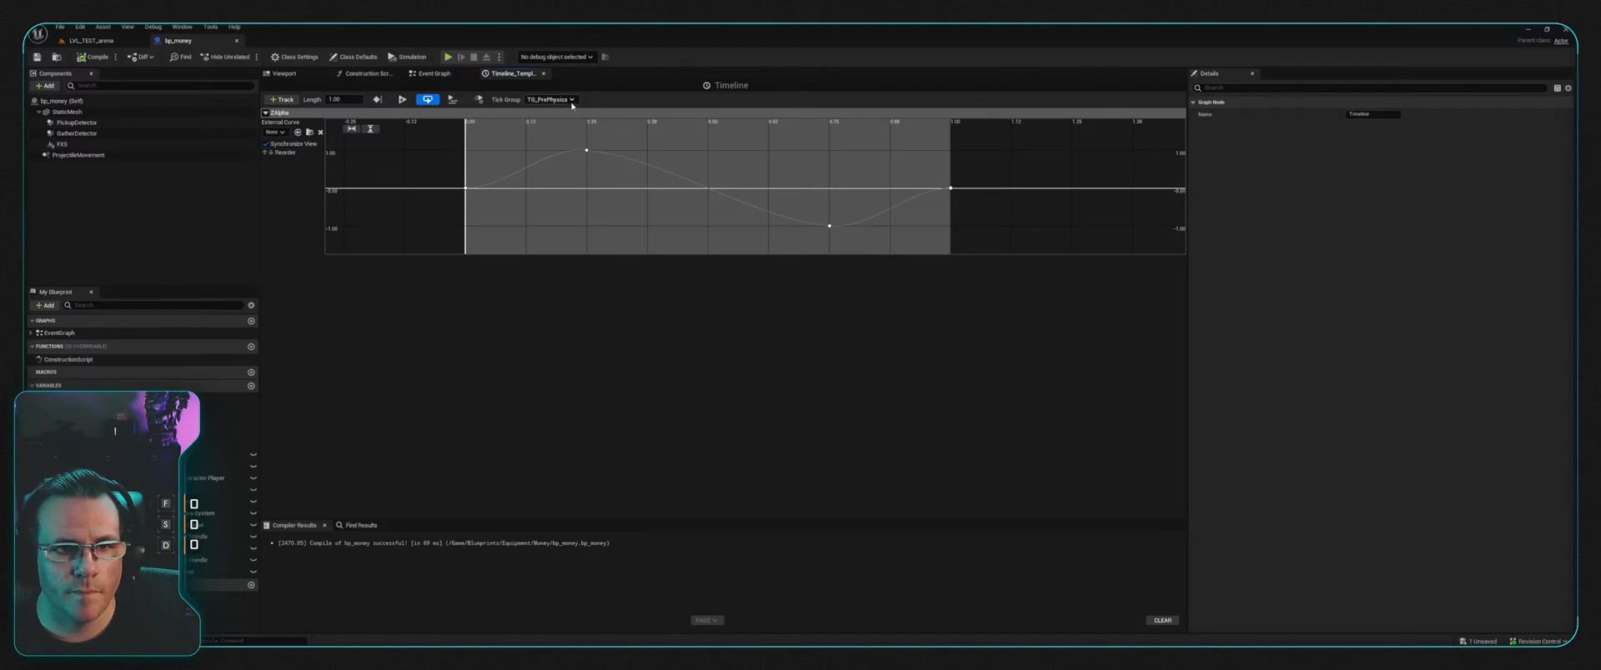
Step: Add a vector track to the Timeline and place four Z-curve keys at about 0.04, 0.24, 0.75 and 0.98 s
click(339, 124)
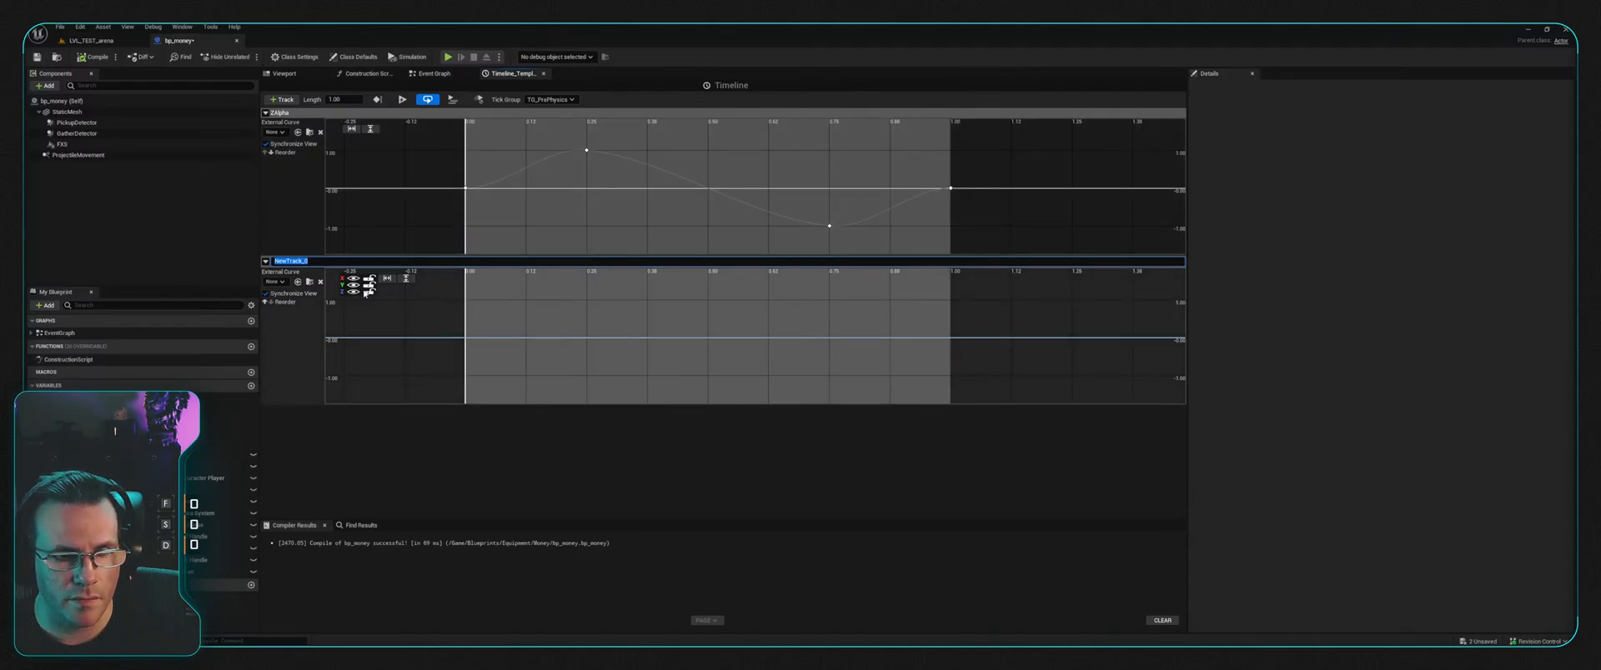
click(366, 292)
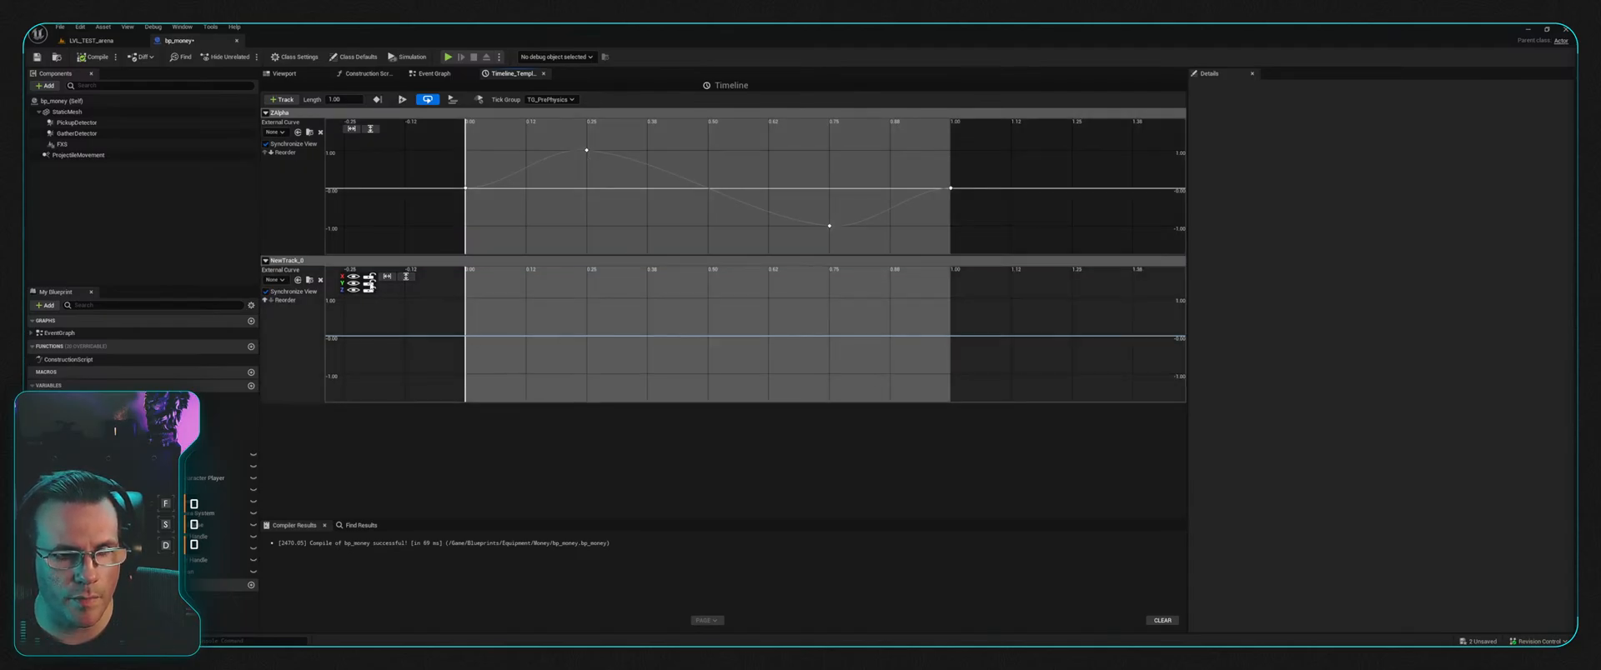
shift+click(508, 318)
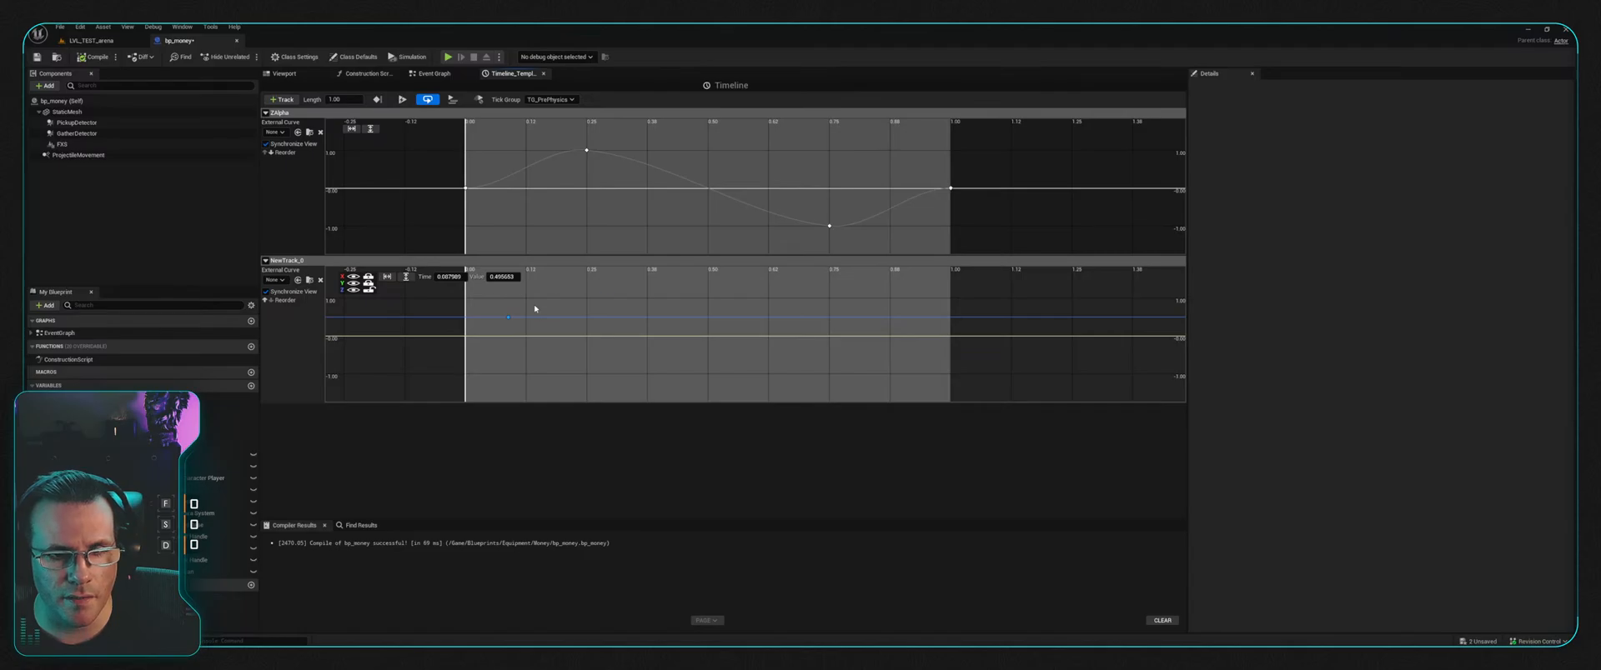
drag(507, 319, 492, 330)
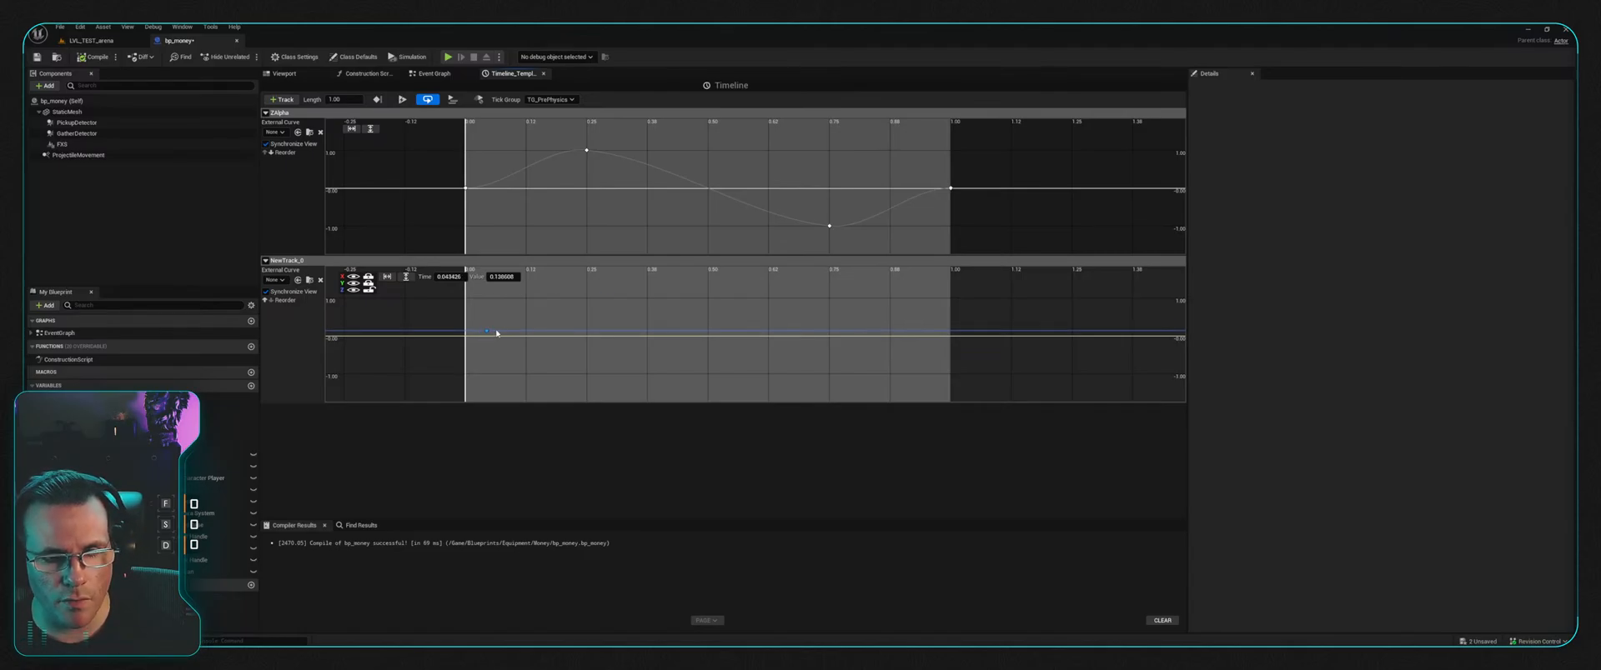
shift+click(583, 311)
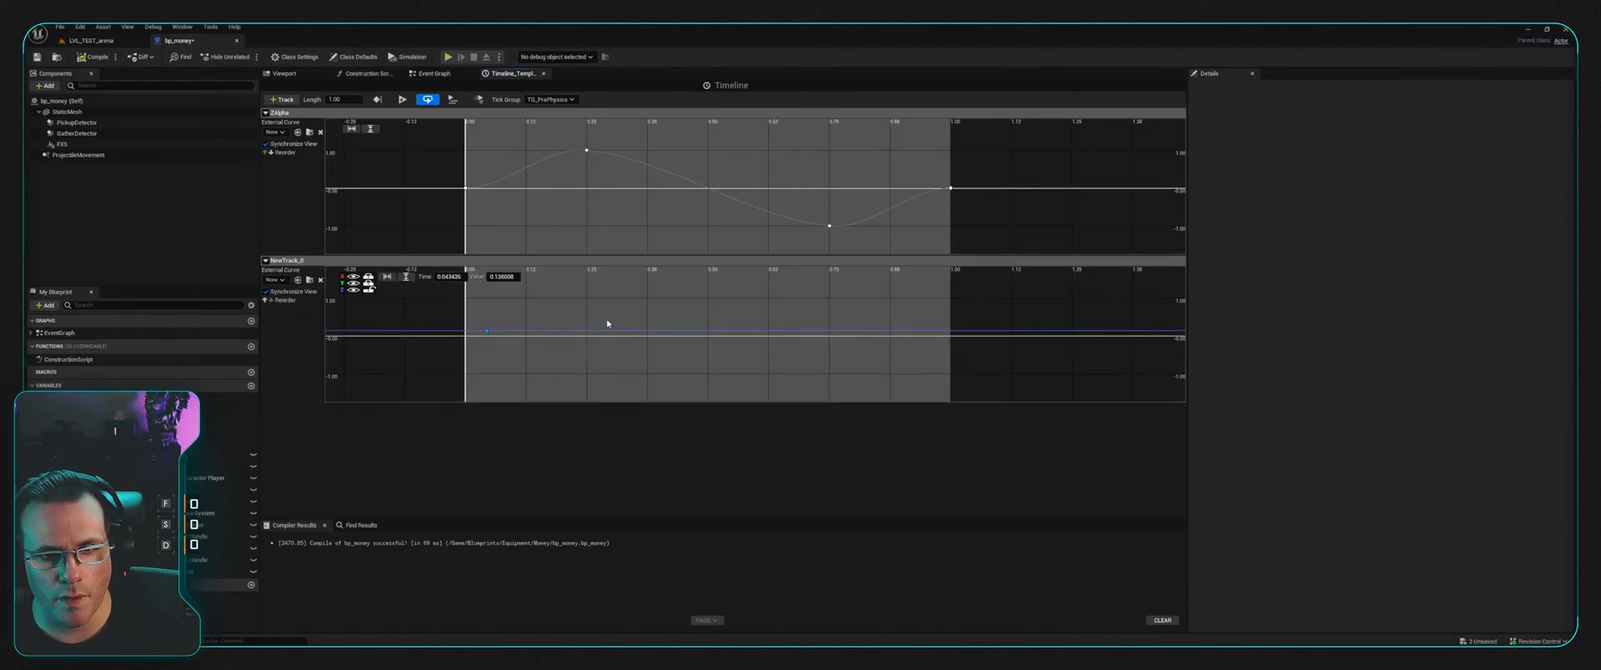
shift+click(829, 372)
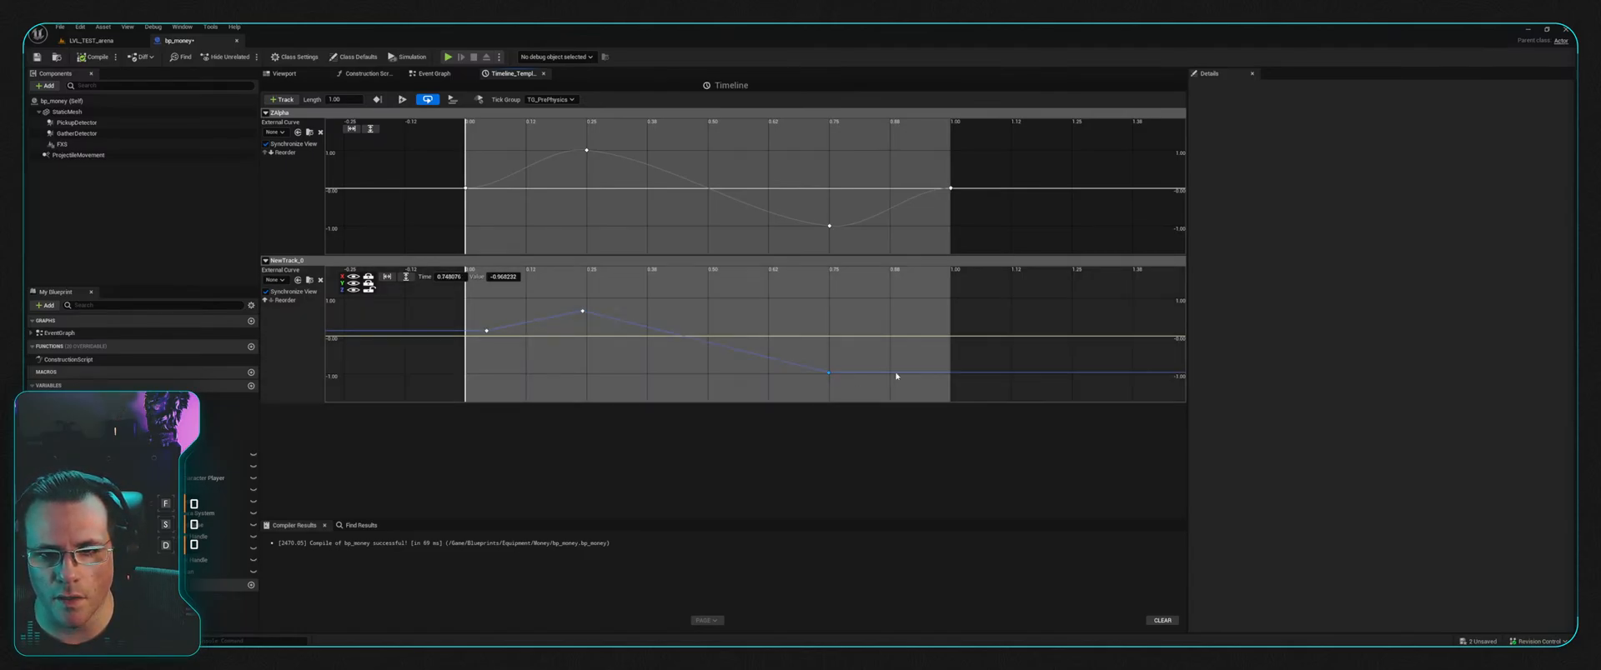
shift+click(940, 316)
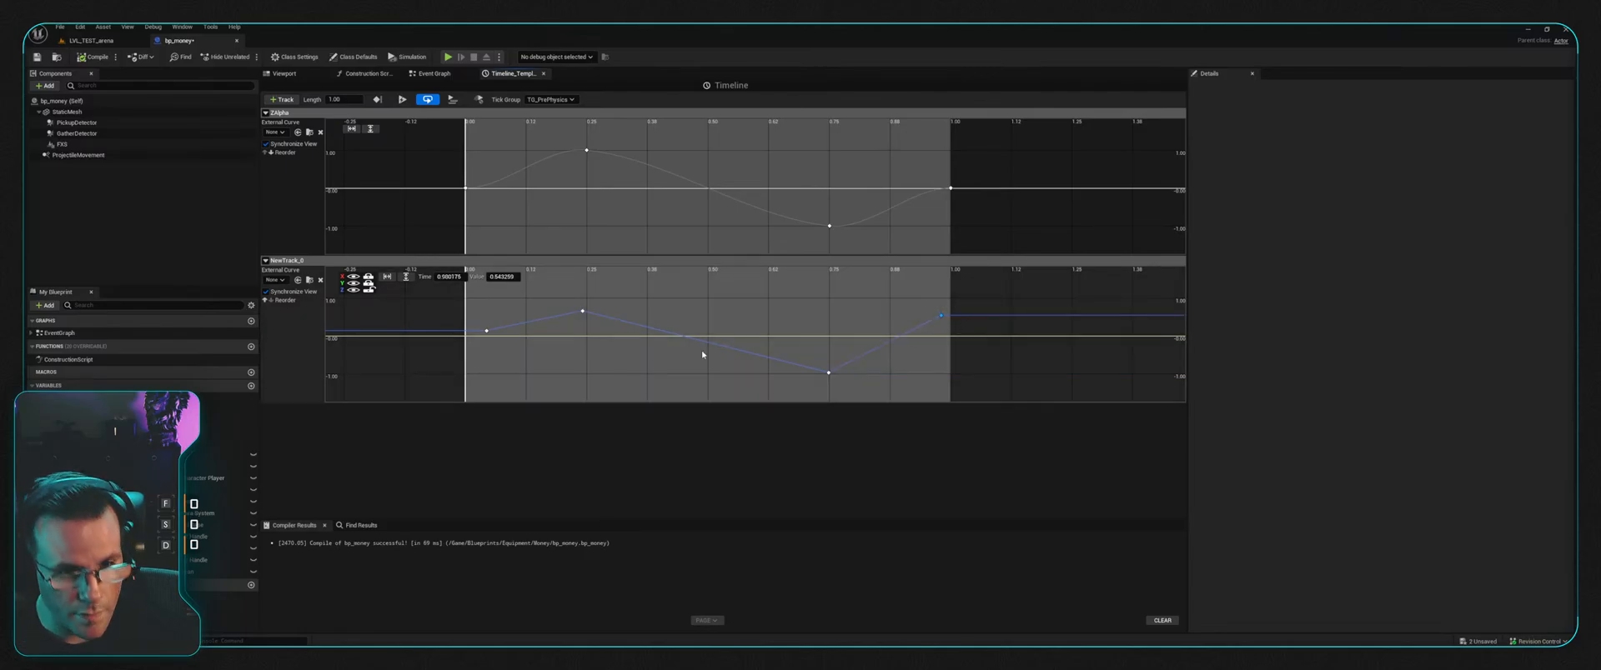
Step: Set the new track's last Z key to time 1.0 and value 0, and its first key to time 0
click(449, 277)
text(1.0)
key(Tab)
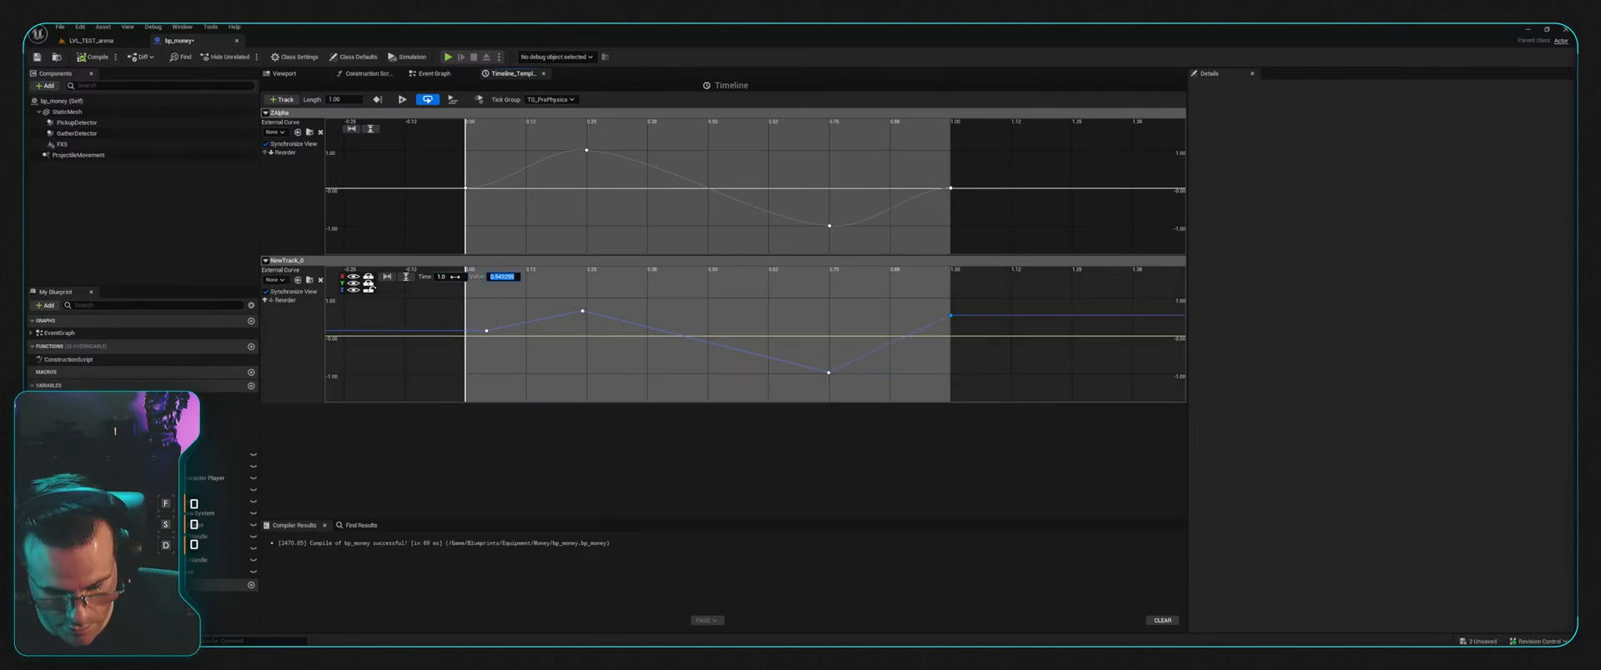
text(0)
key(Return)
click(488, 331)
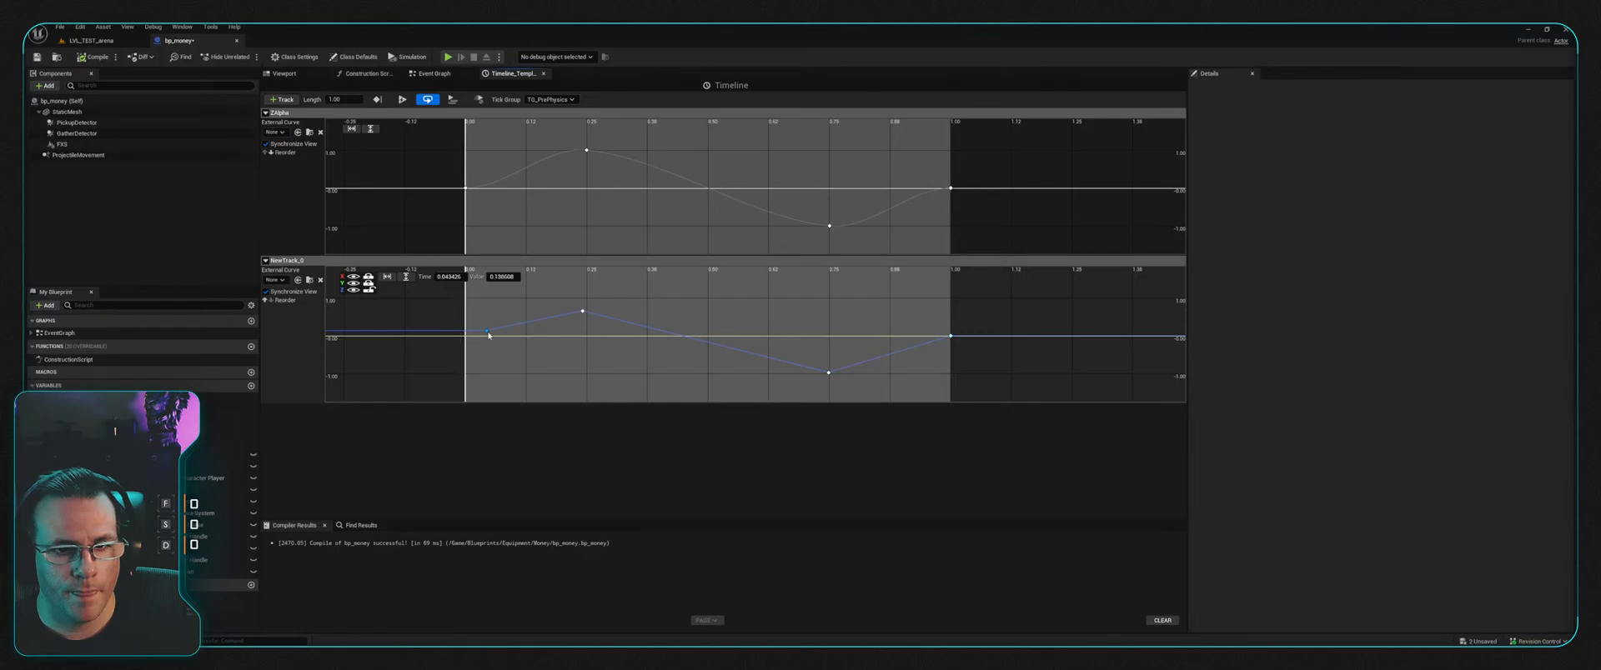
click(454, 277)
text(0)
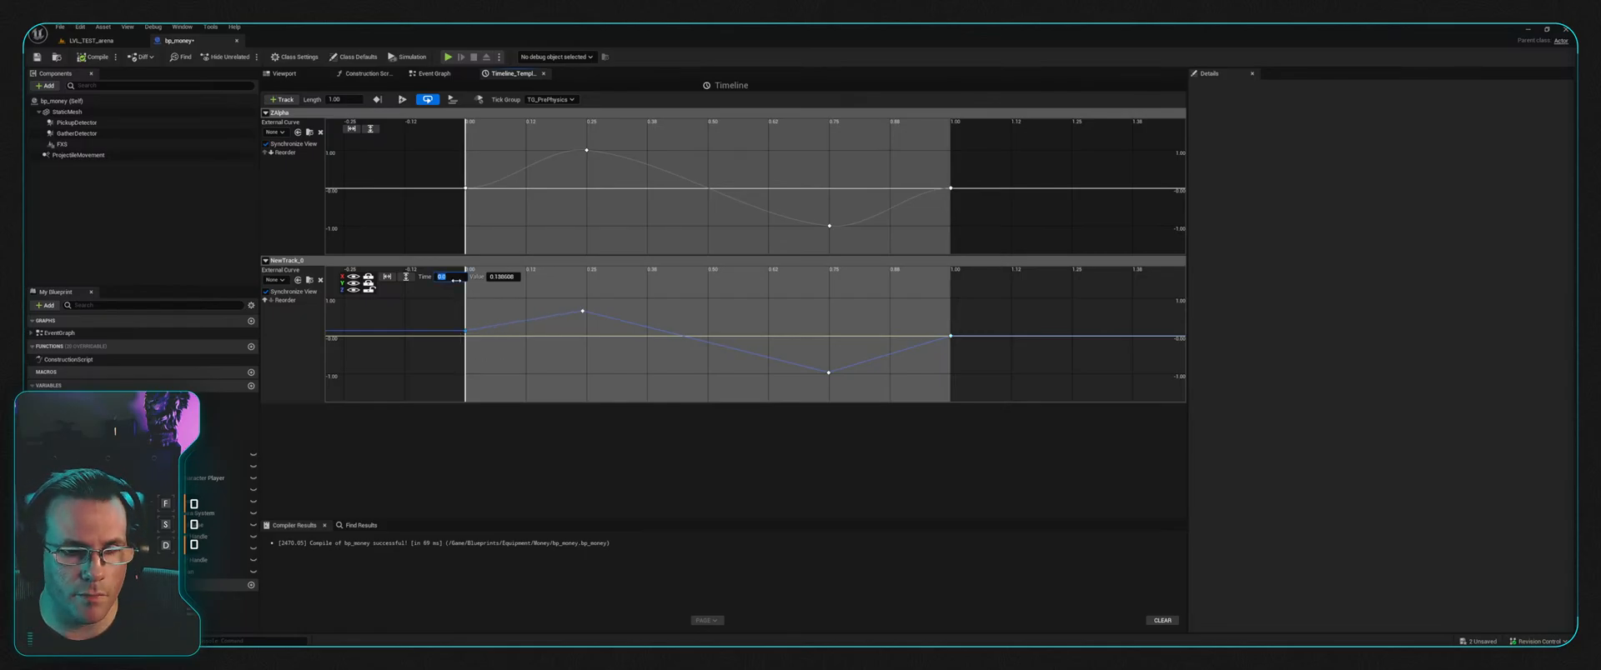
Step: Match the new track's peak Z key to ZAlpha by setting its time to 0.25 and value to 1
click(582, 311)
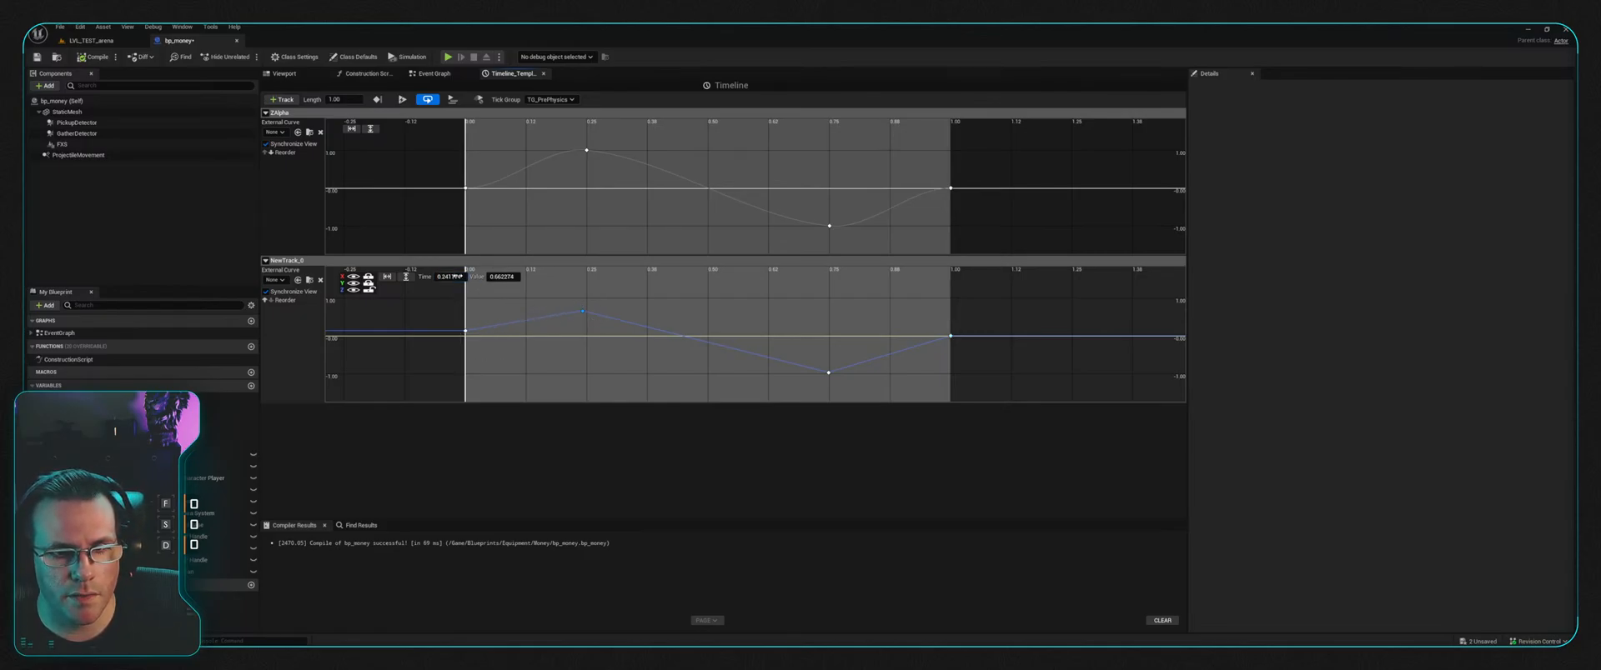
click(586, 150)
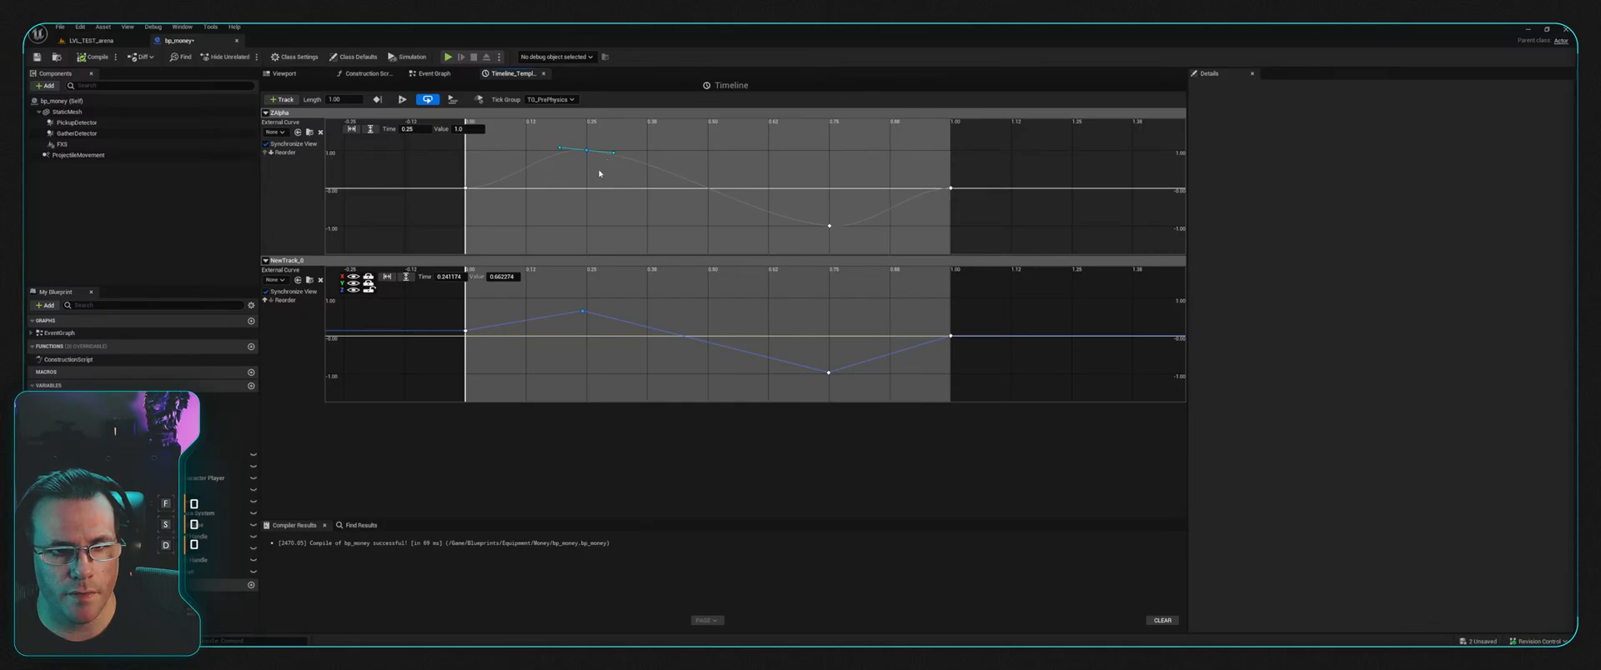
click(451, 277)
text(.25)
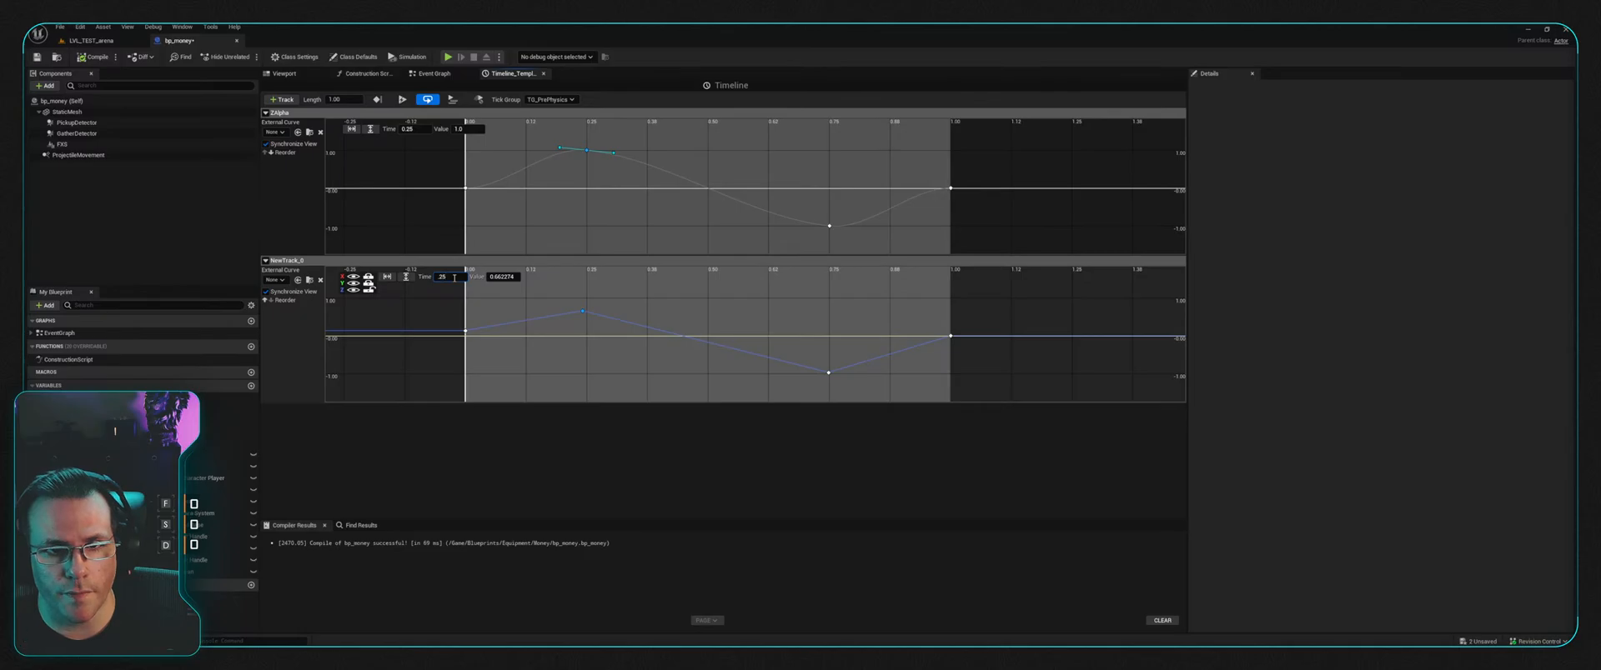
key(Tab)
text(1)
key(Return)
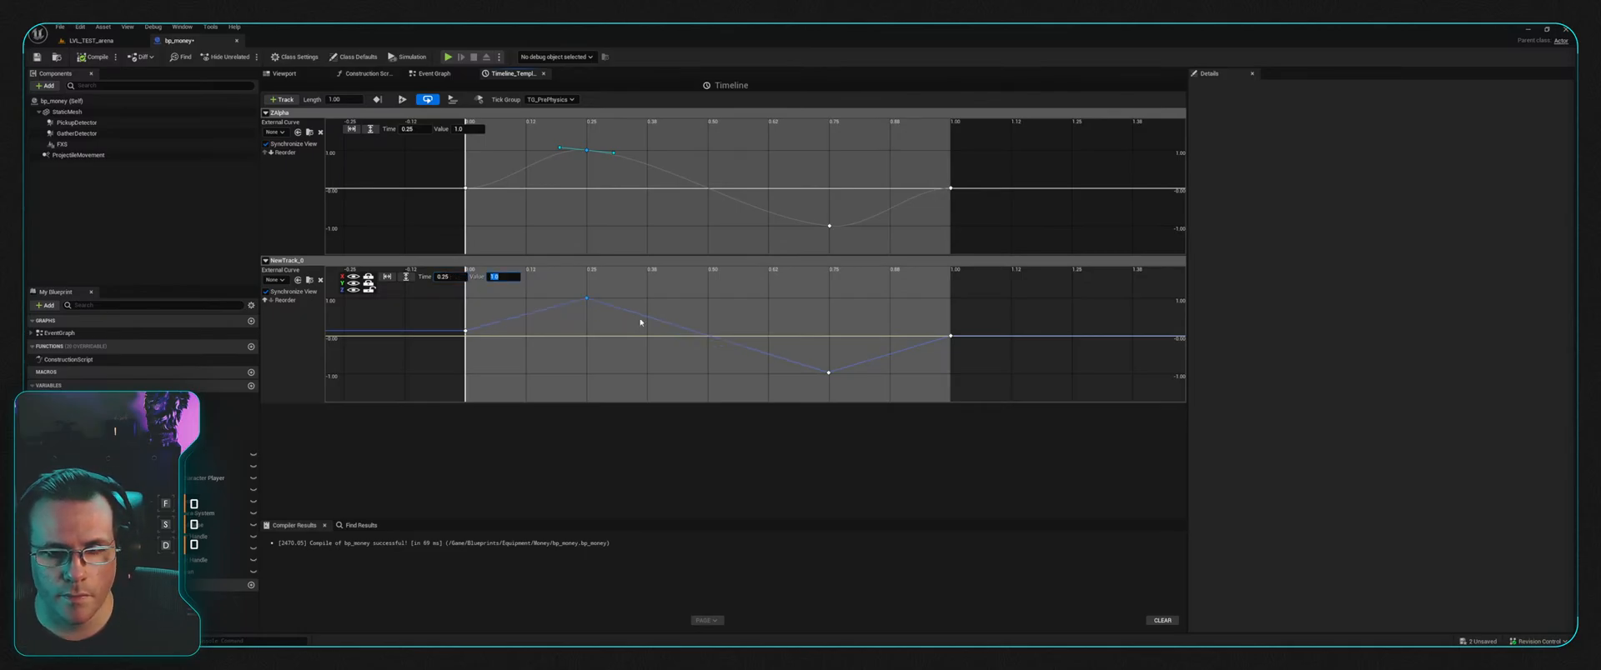
Step: Set the new track's lowest Z key to time 0.75 and value -1
click(827, 372)
click(451, 277)
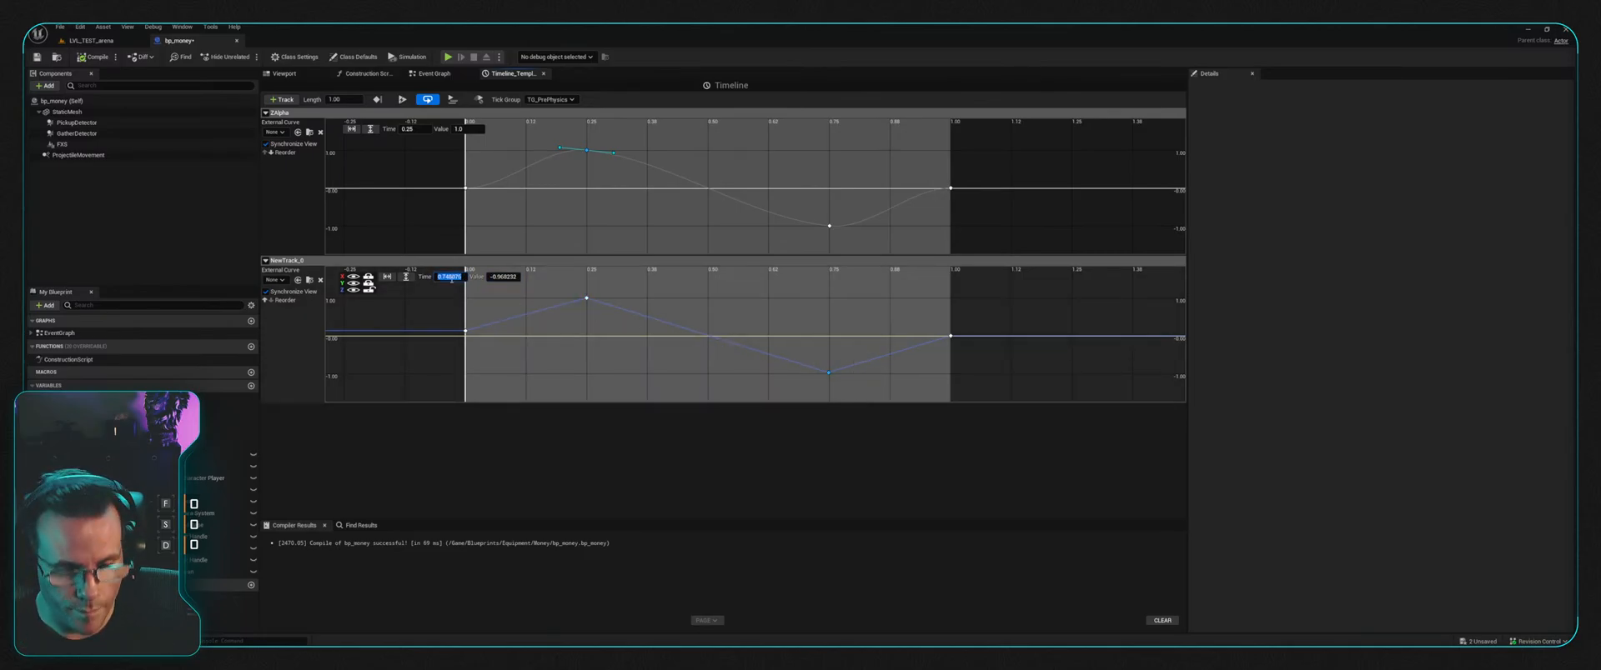
key(BackSpace)
key(Tab)
text(-1)
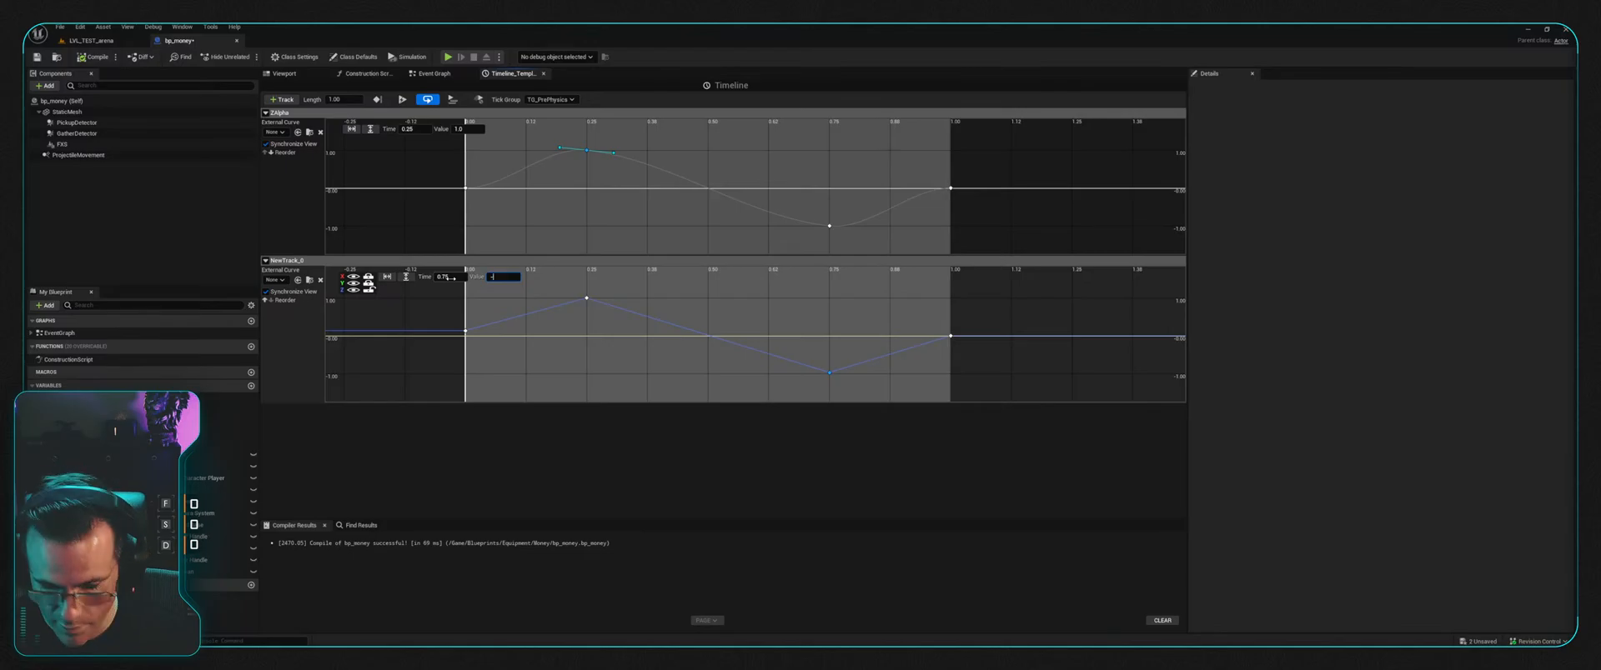
key(Return)
Step: Switch the new track's Z keys to smooth automatic interpolation so the curve follows a wave like ZAlpha
drag(558, 292, 614, 315)
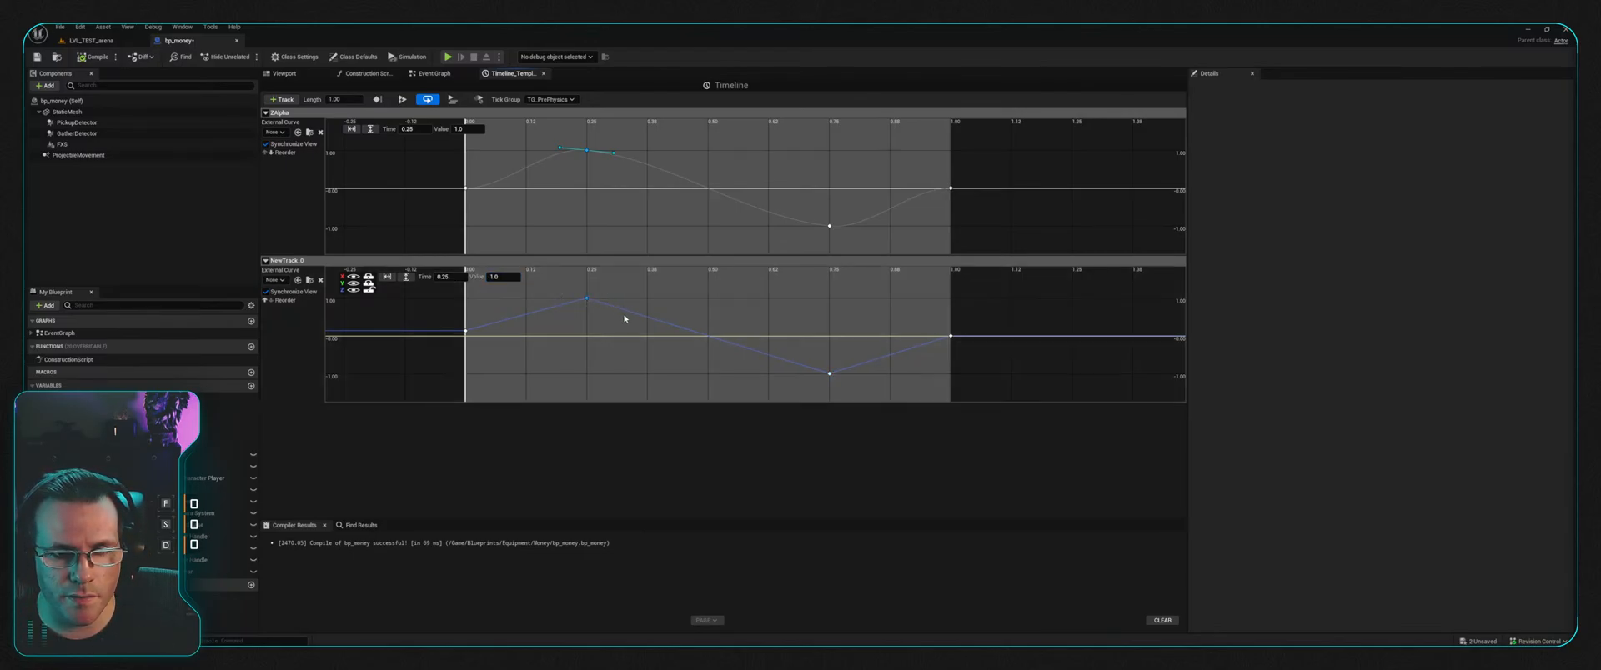
click(829, 374)
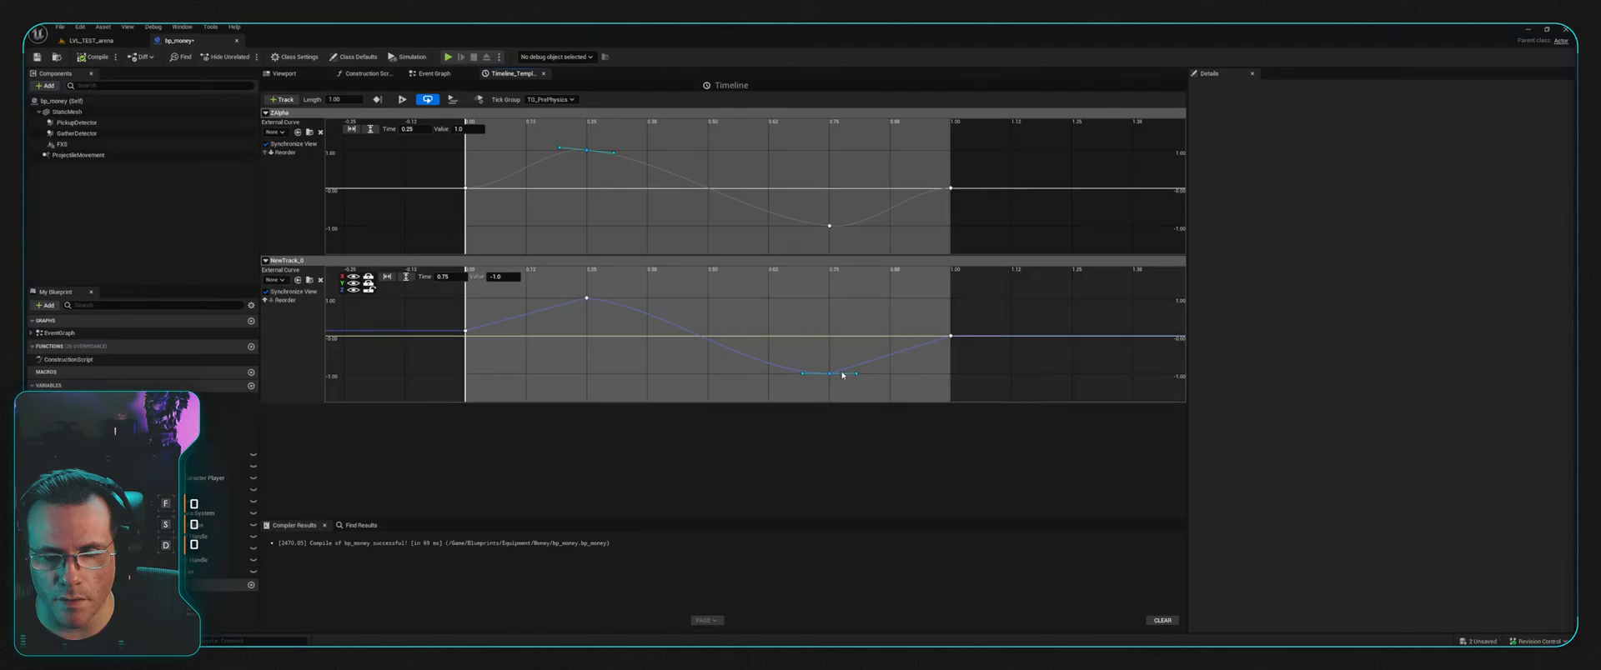
click(798, 352)
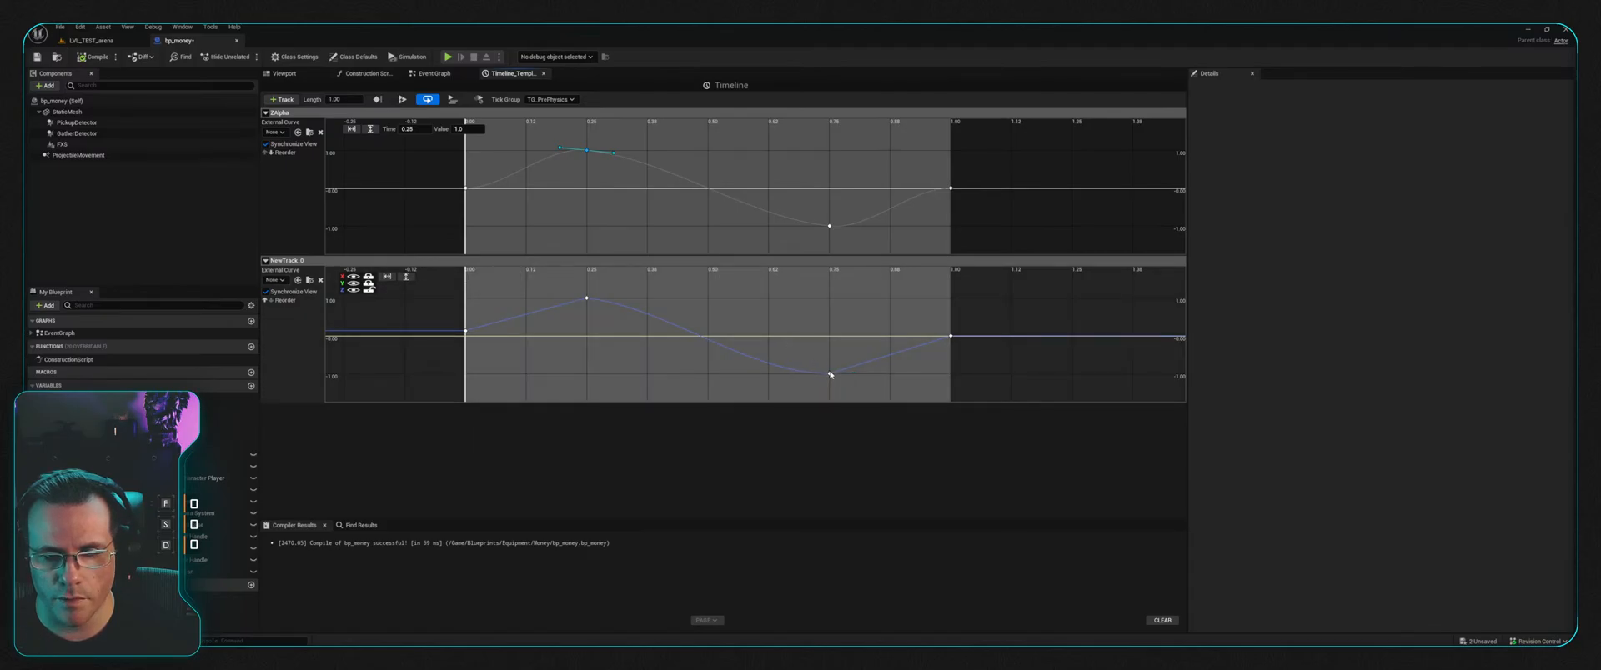
click(830, 374)
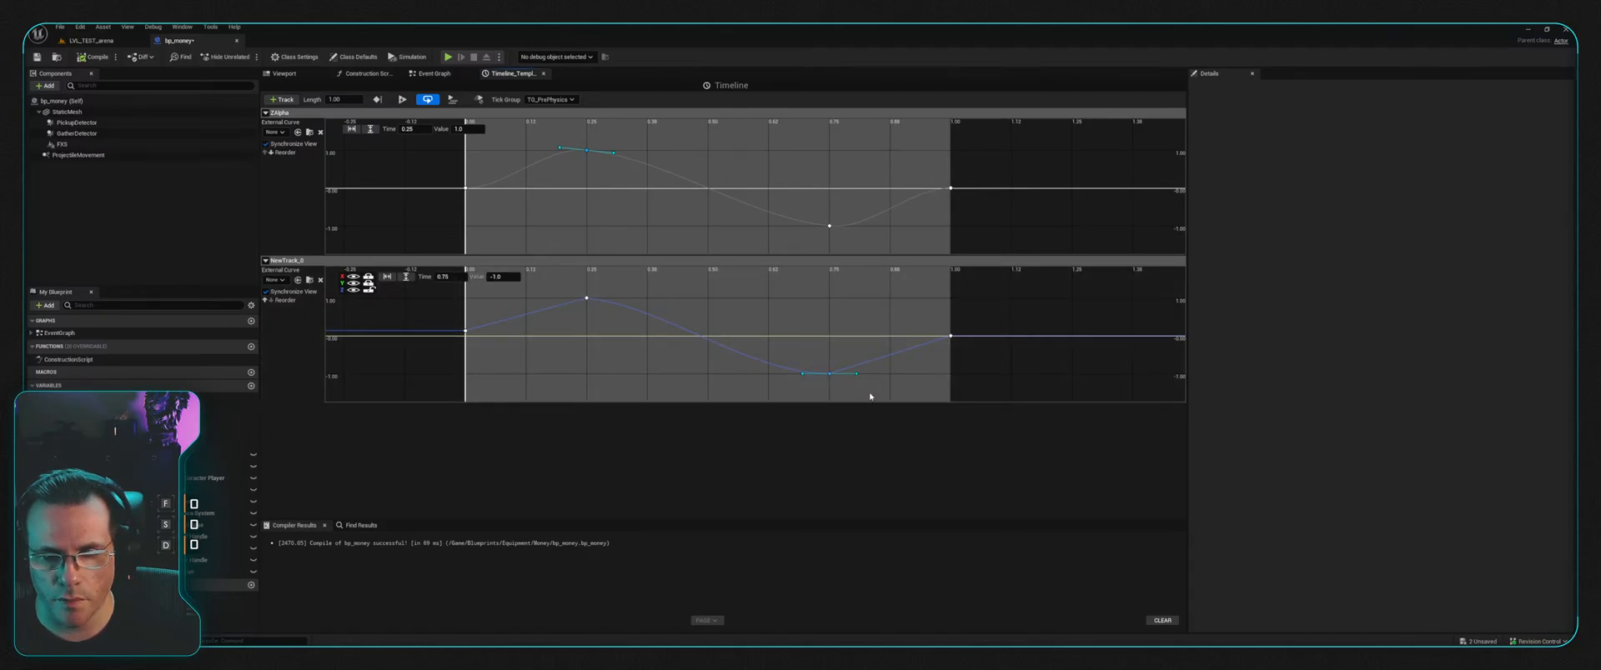
key(1)
click(599, 313)
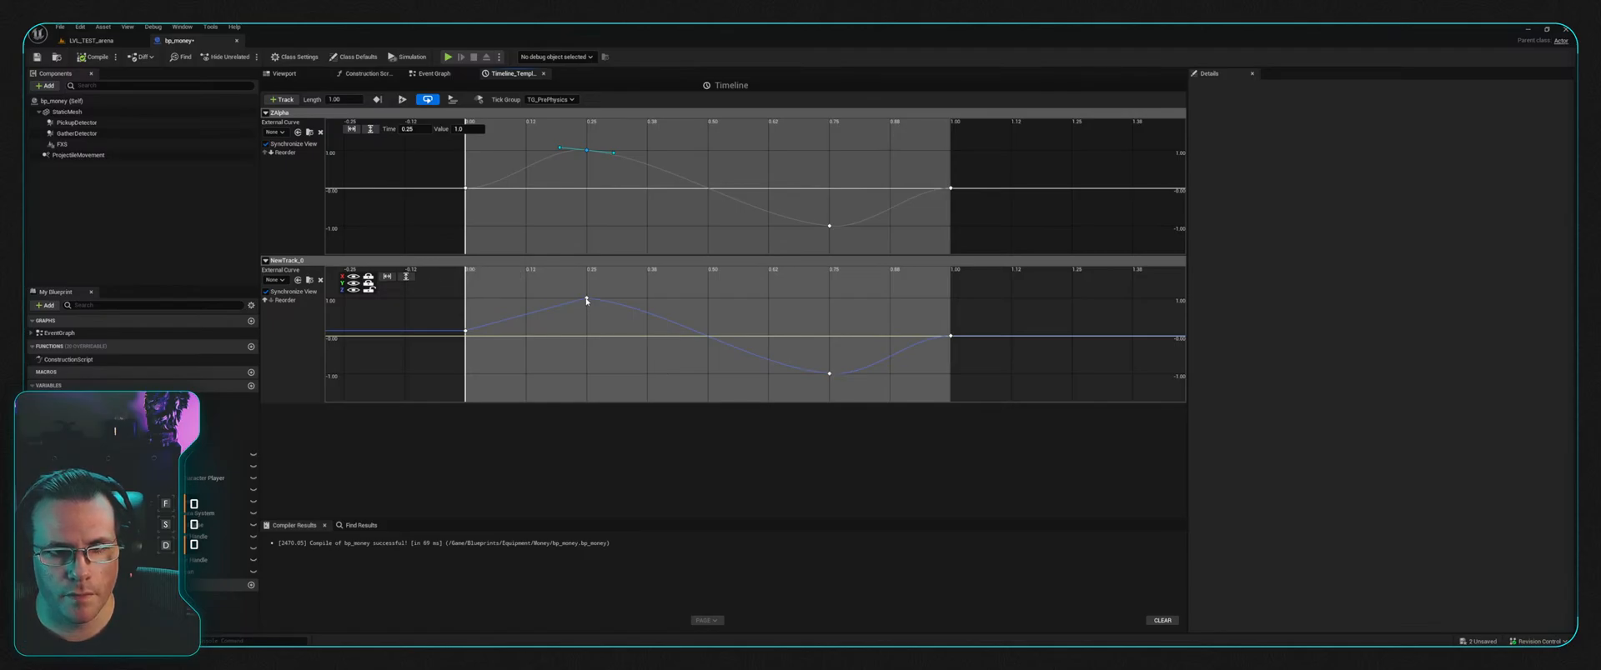
click(586, 299)
click(548, 334)
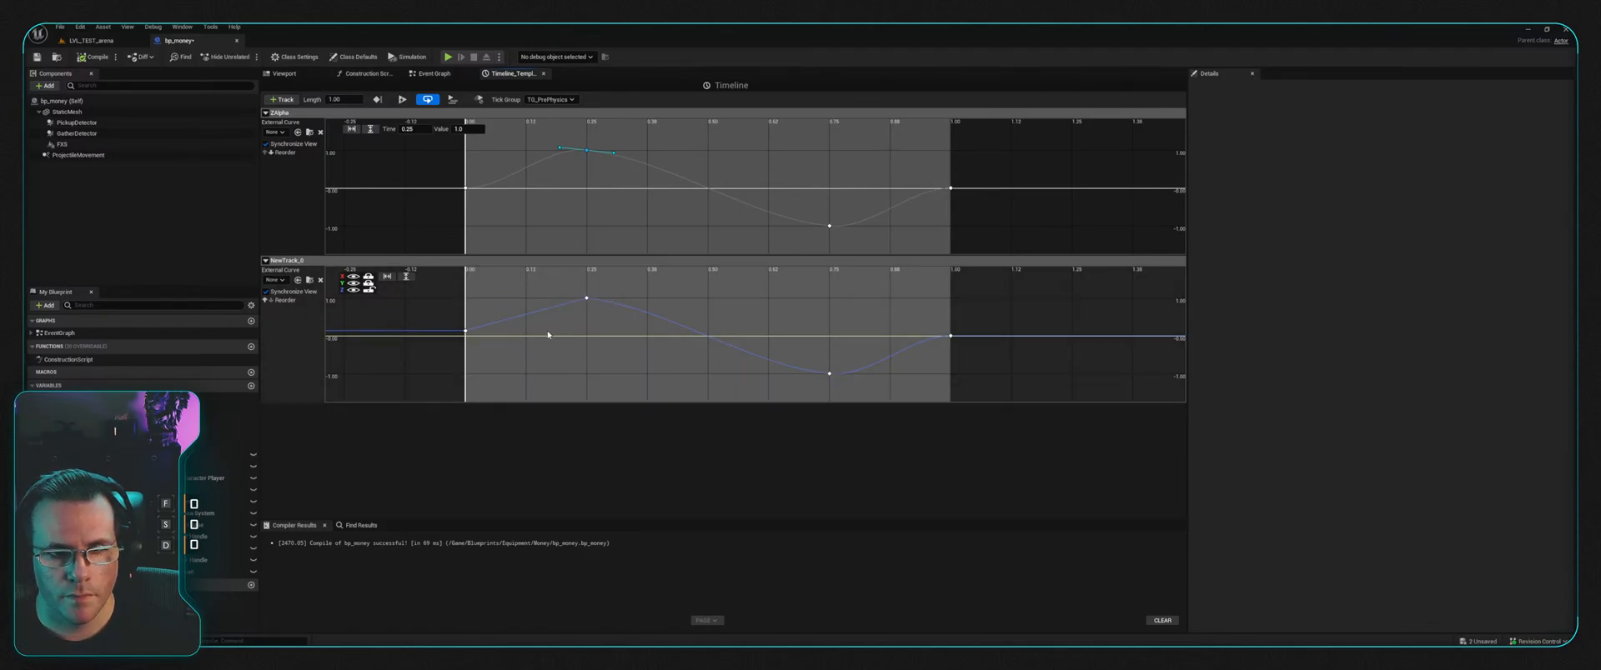
click(466, 331)
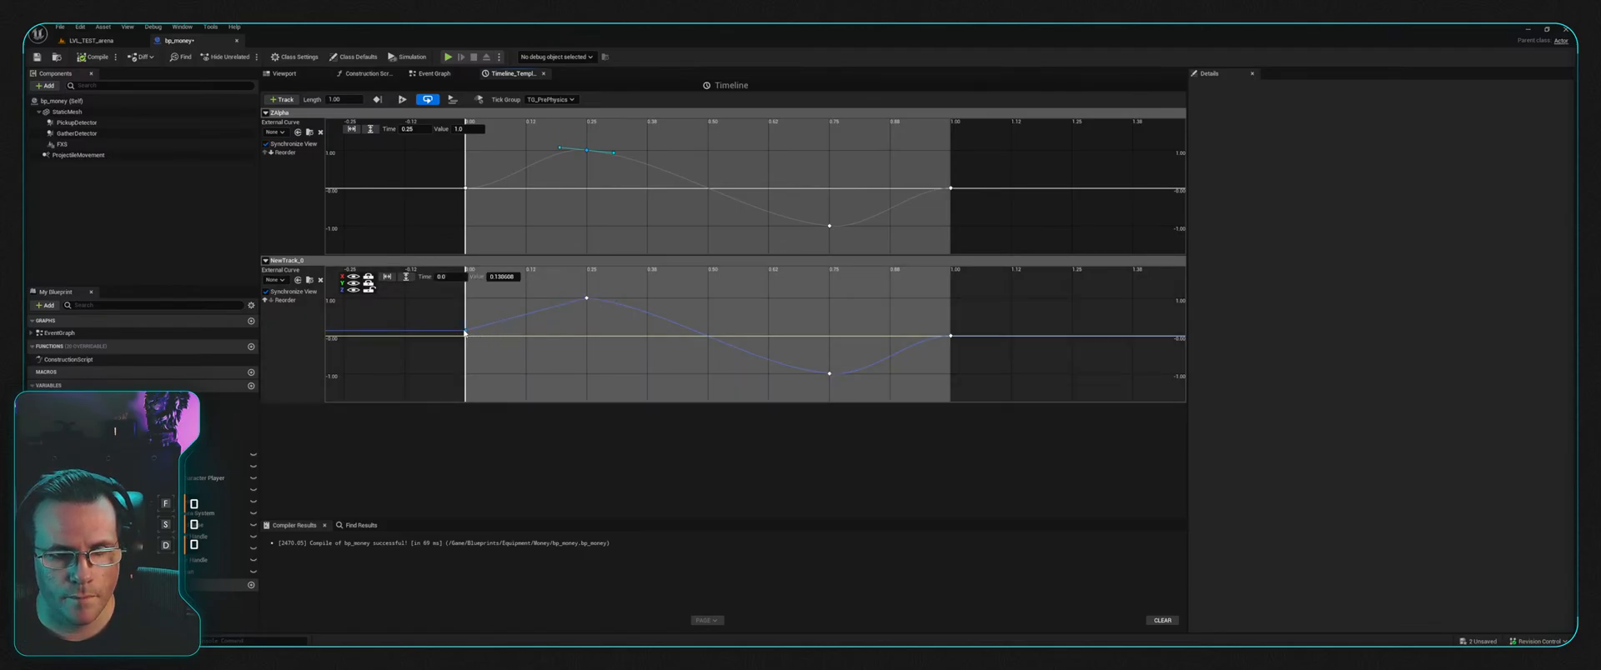
click(807, 326)
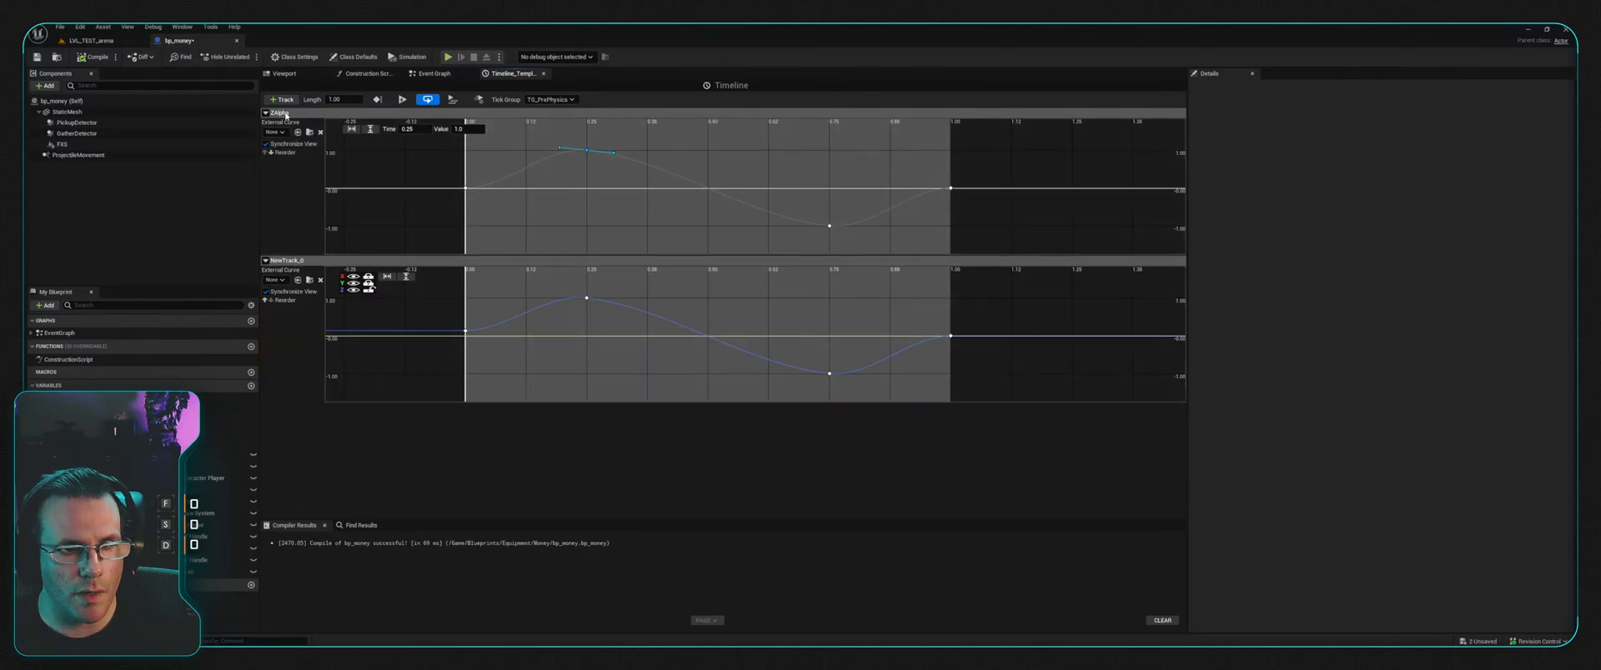
Step: Delete the ZAlpha track from the Timeline and rename the remaining vector track to Rotation
key(Delete)
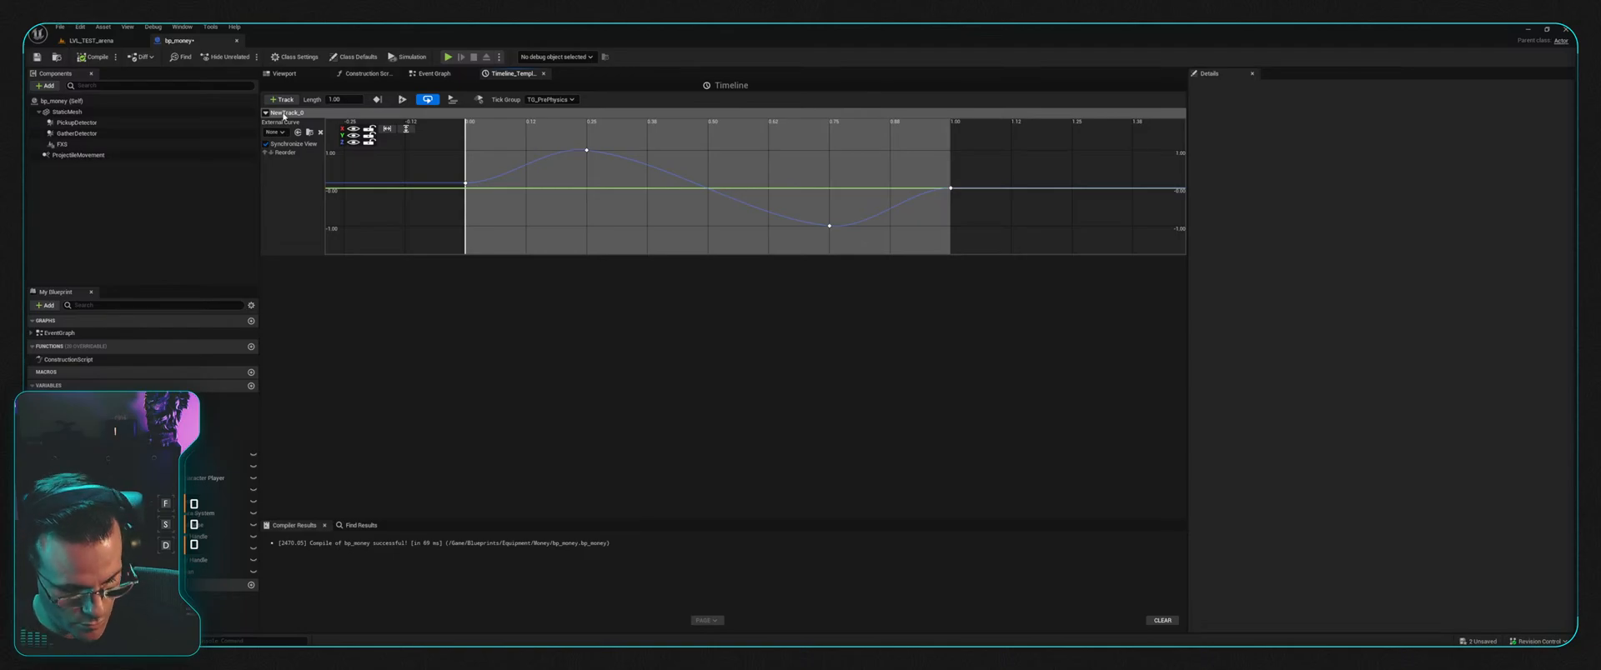
double_click(289, 114)
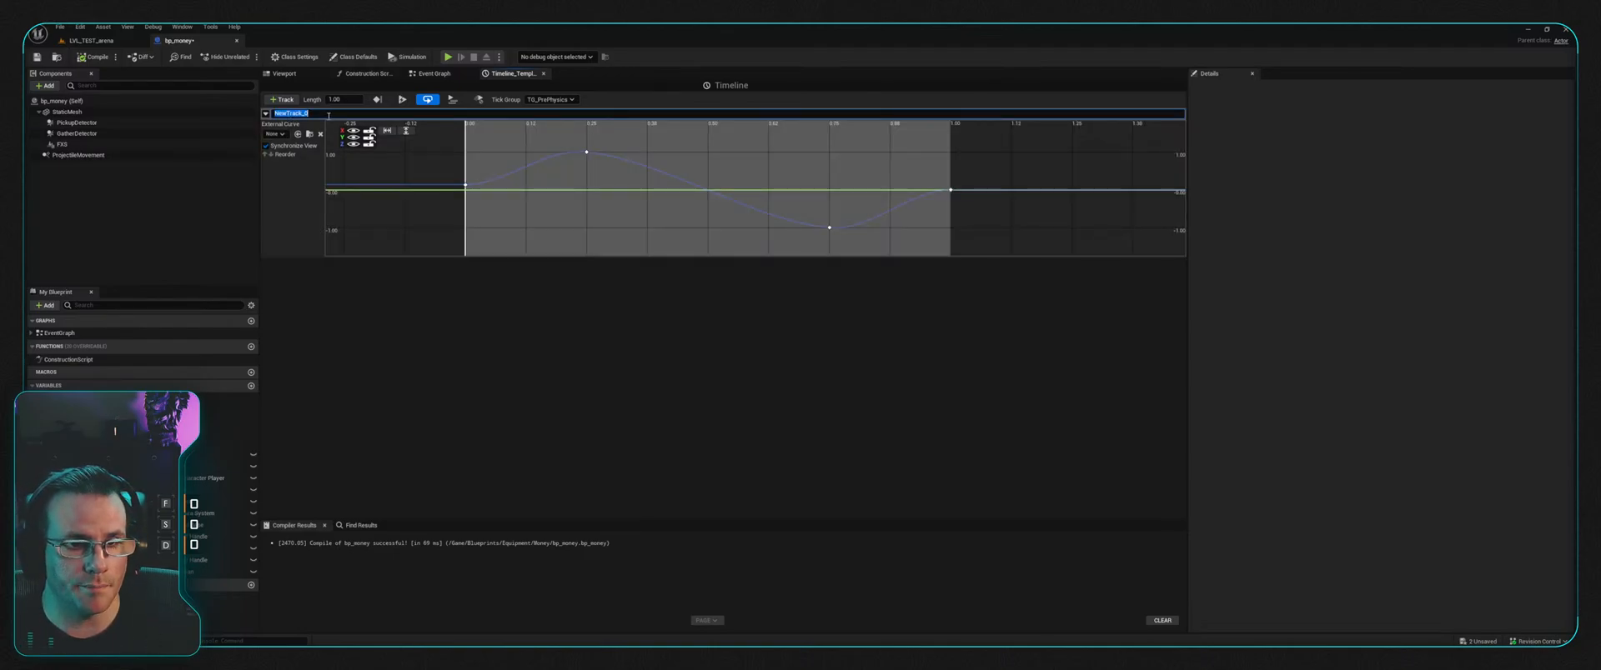
text(Rotation)
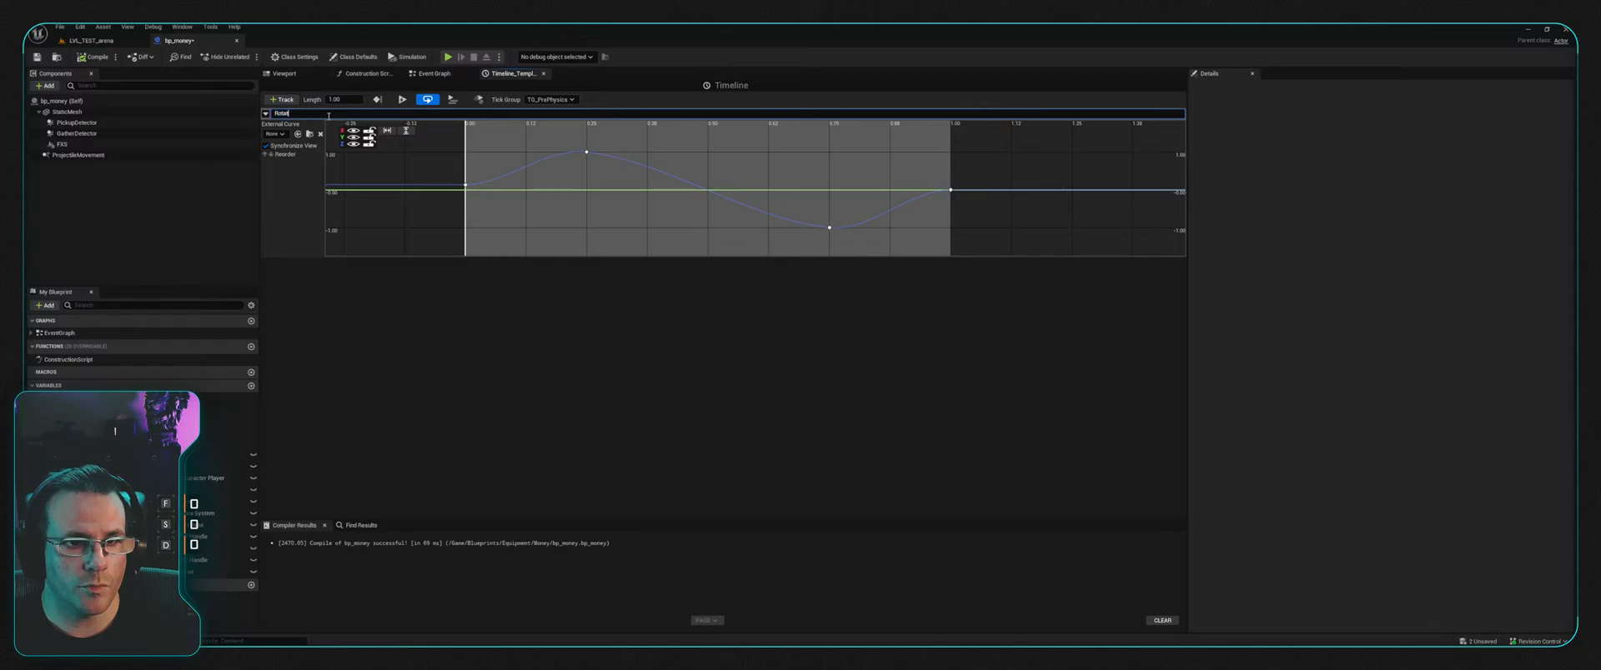
key(Return)
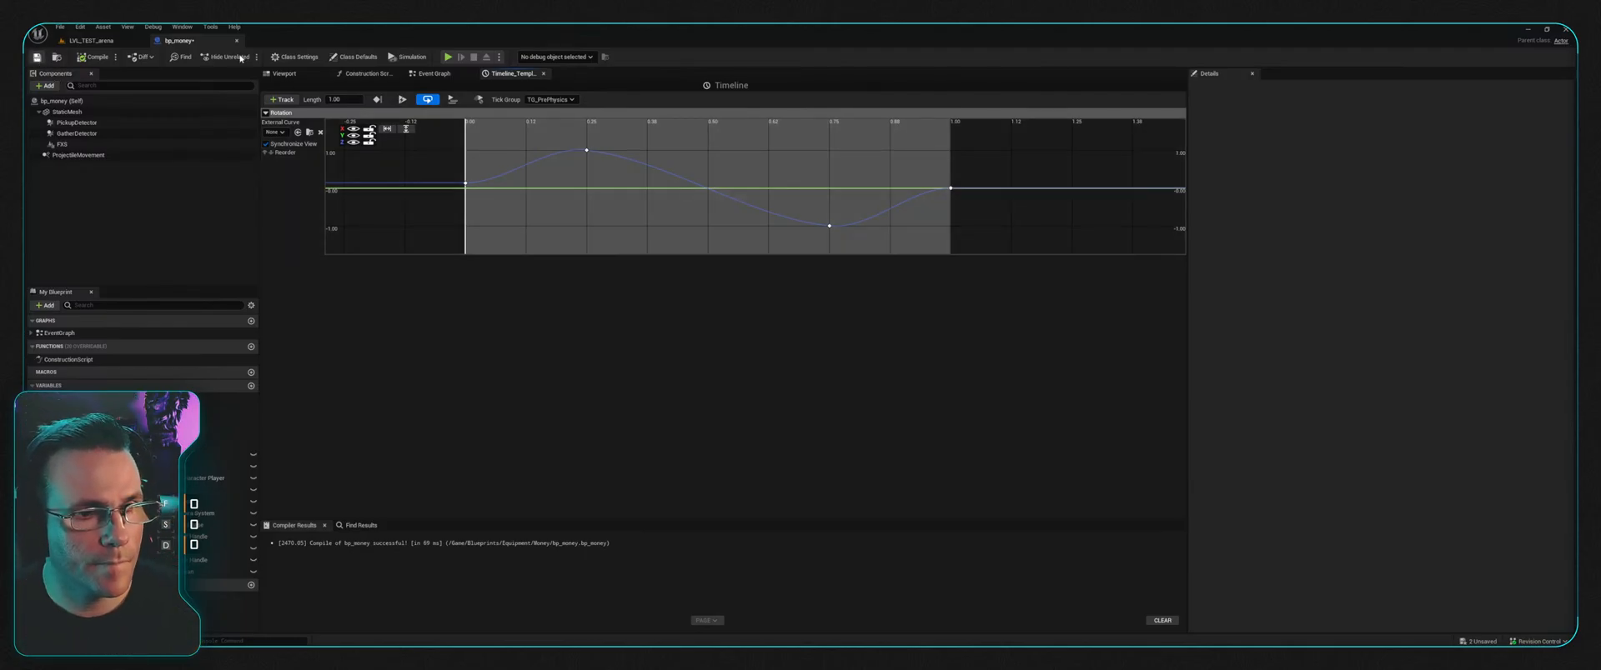
Step: Save the bp_money blueprint, play-test the coins in LVL_TEST_arena, and return to bp_money
key(ctrl+s)
click(91, 40)
click(245, 55)
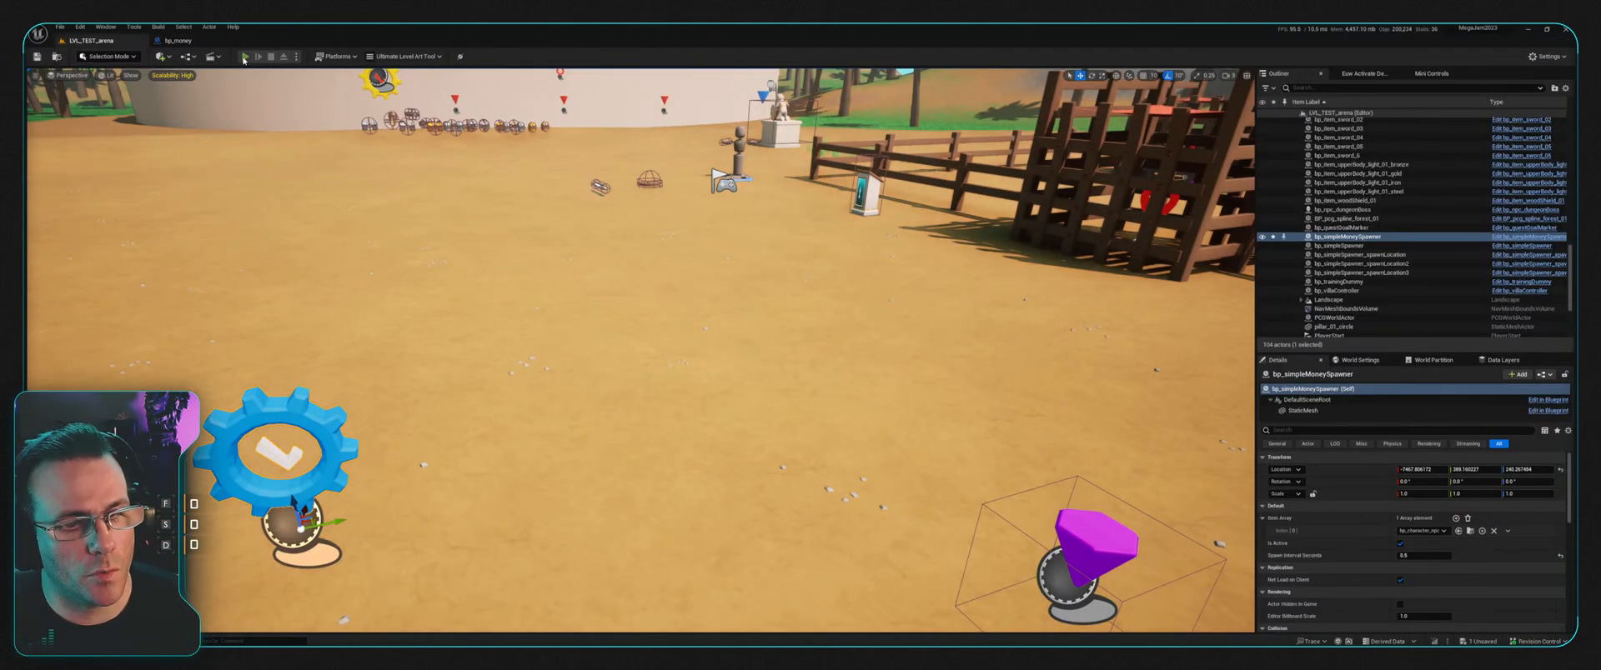
key(w)
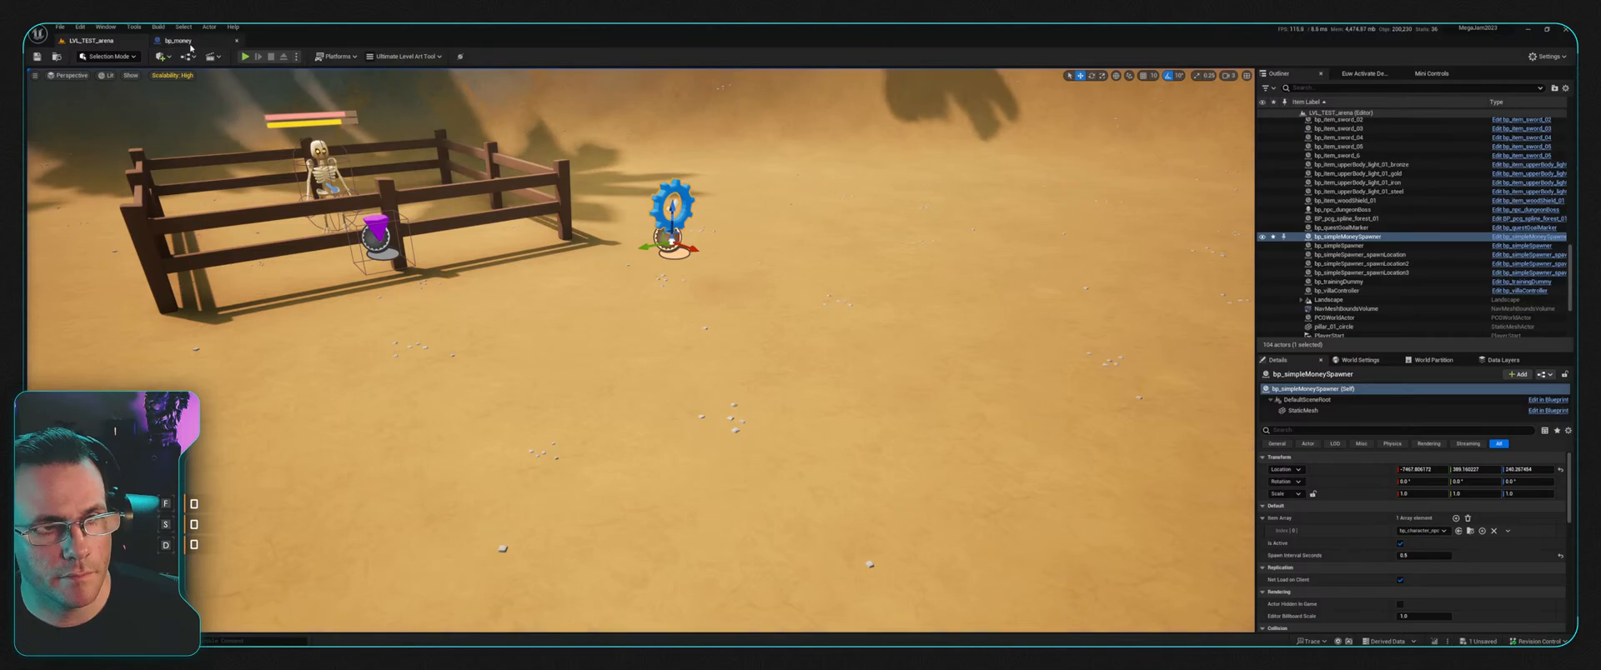
click(177, 40)
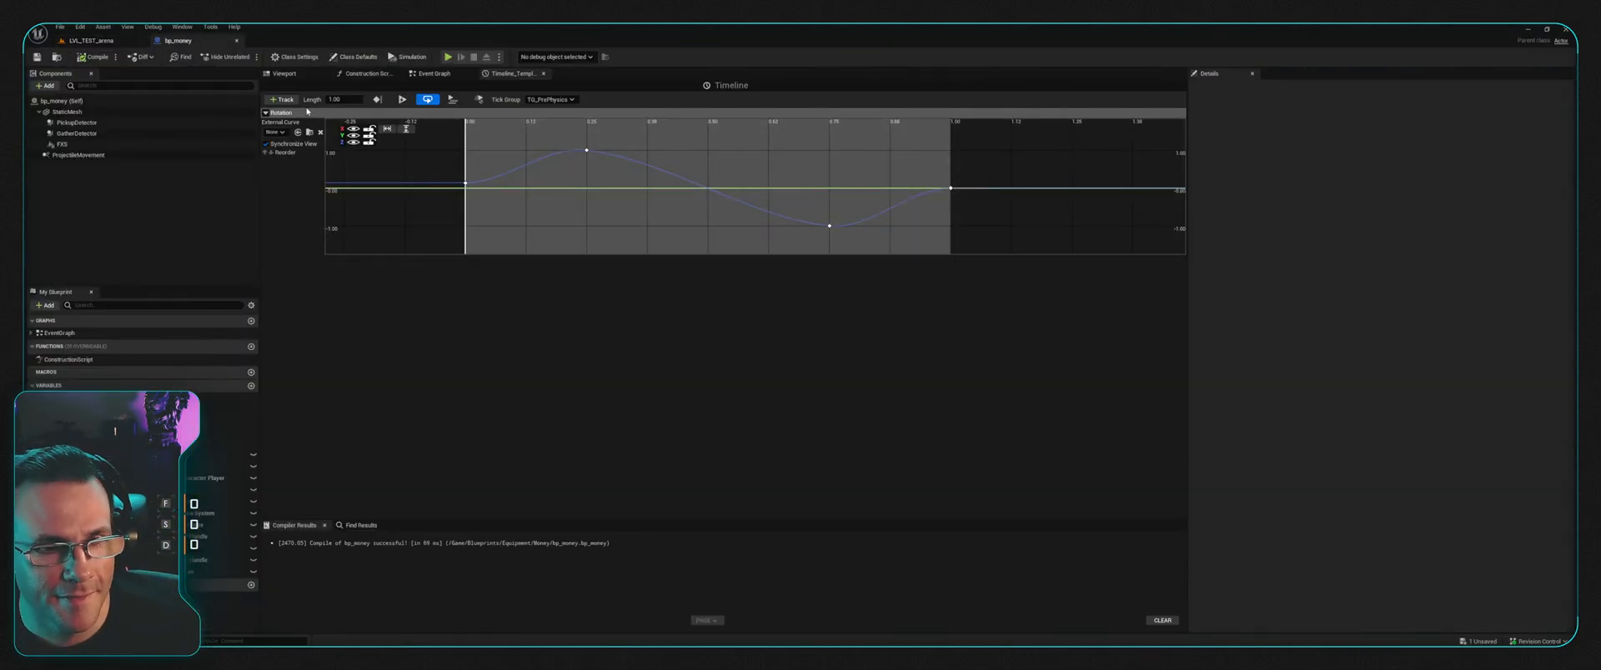
Step: In the Event Graph's Bobbing effect section, move the Up Down Offset node farther from the multiply node, beneath the Timeline
click(432, 74)
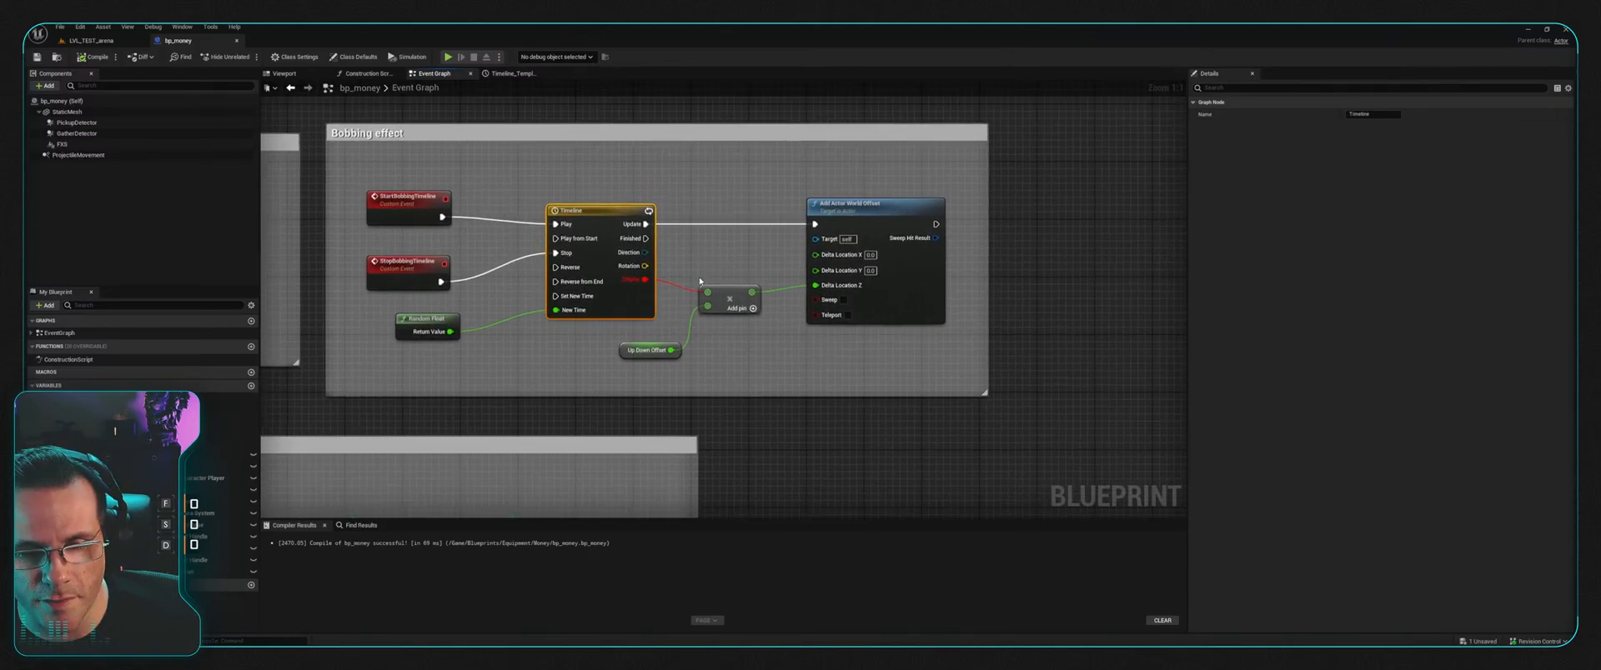
click(707, 294)
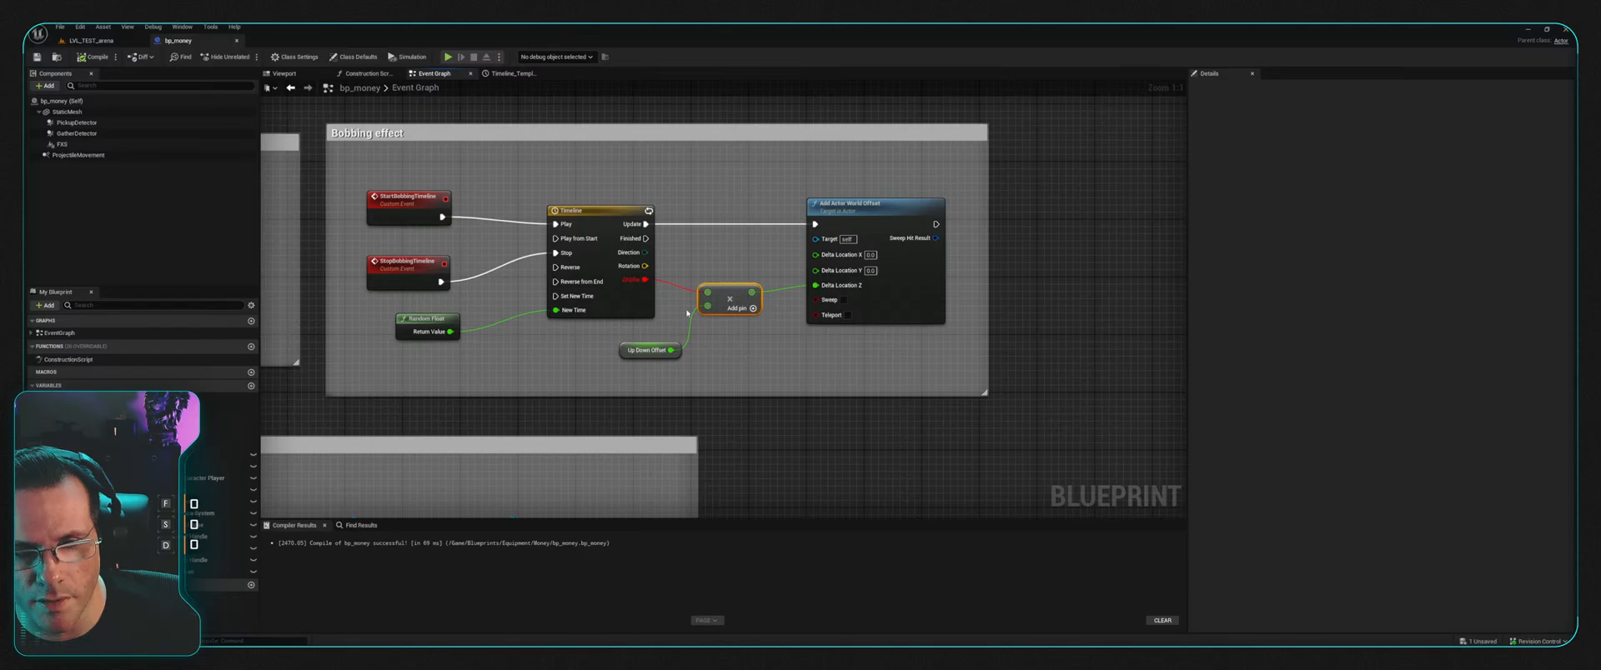
click(604, 218)
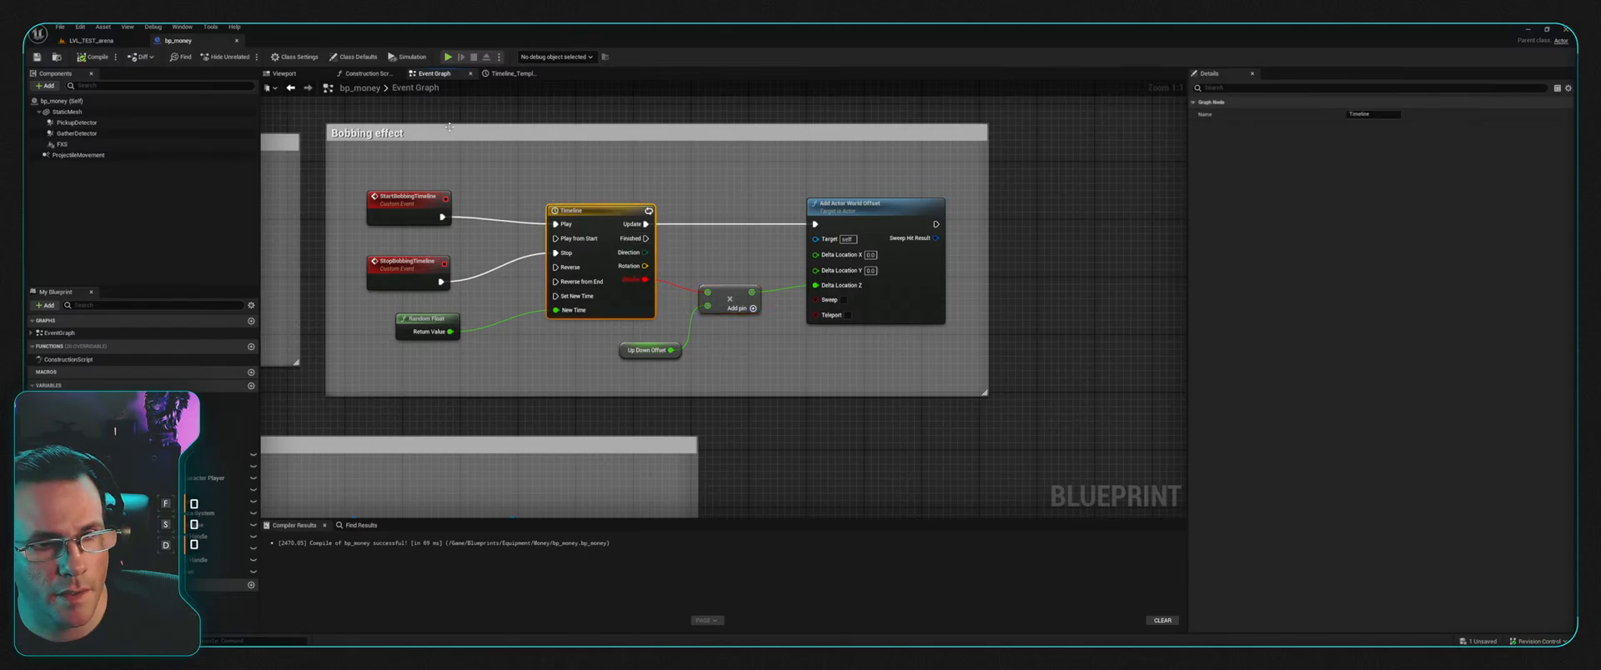
click(724, 190)
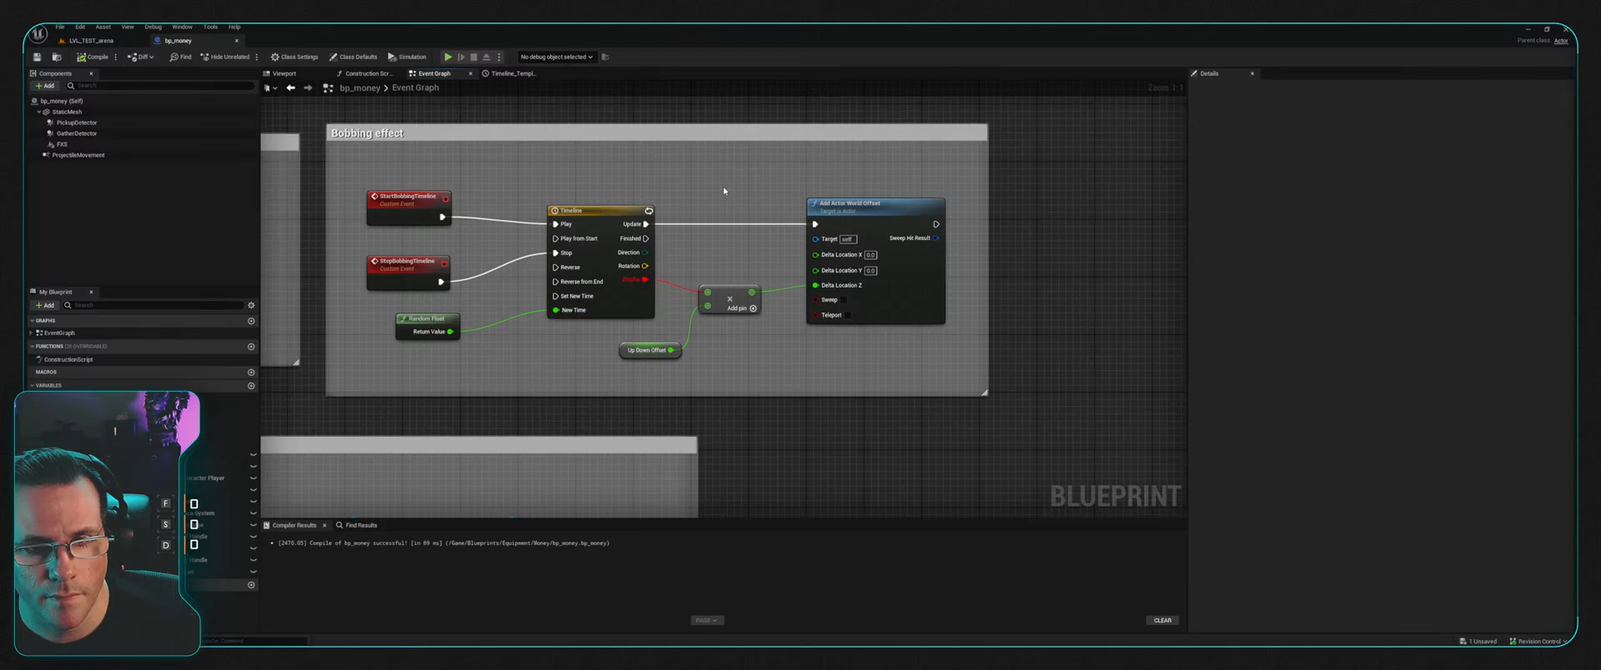
drag(621, 353, 569, 367)
click(718, 361)
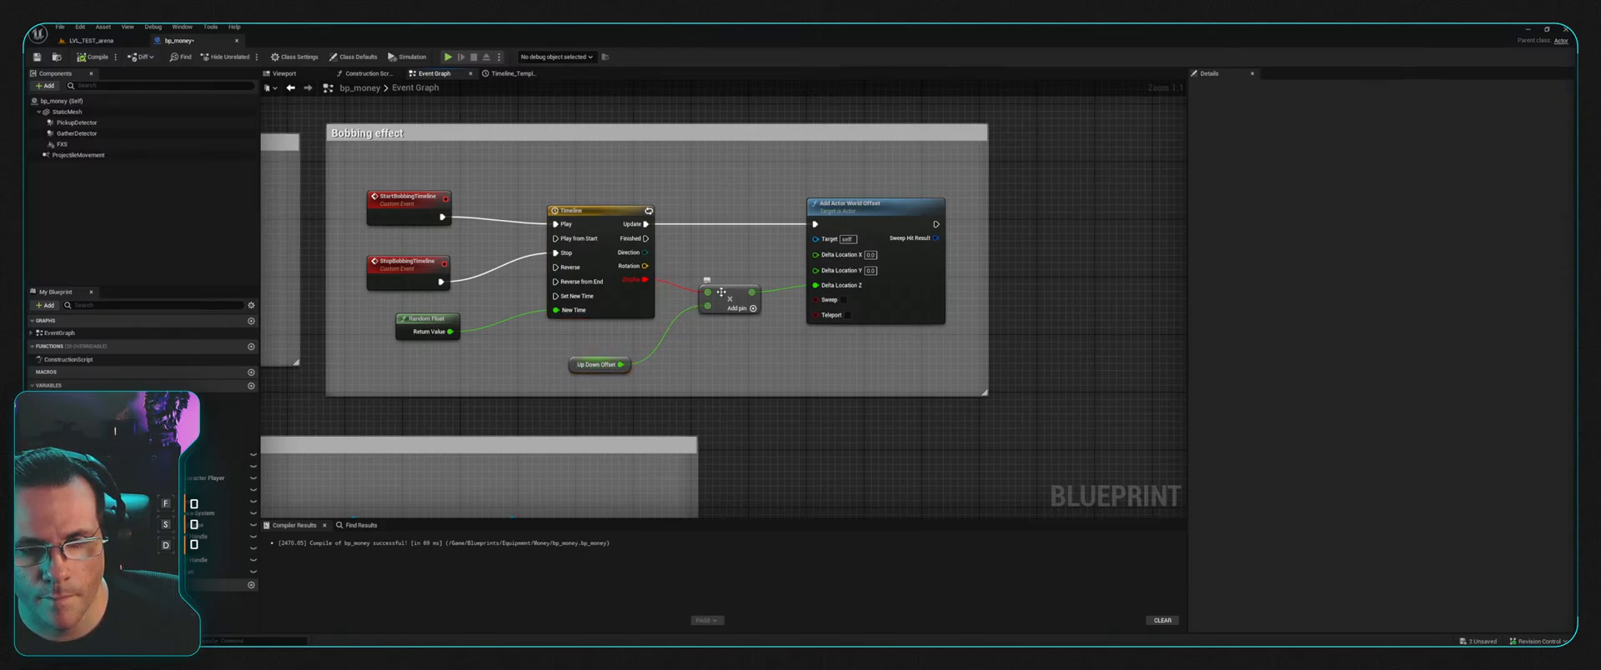
Step: Review the Rotation curve inside the Timeline and the Timeline node's connections in the bobbing effect graph
click(644, 309)
double_click(642, 310)
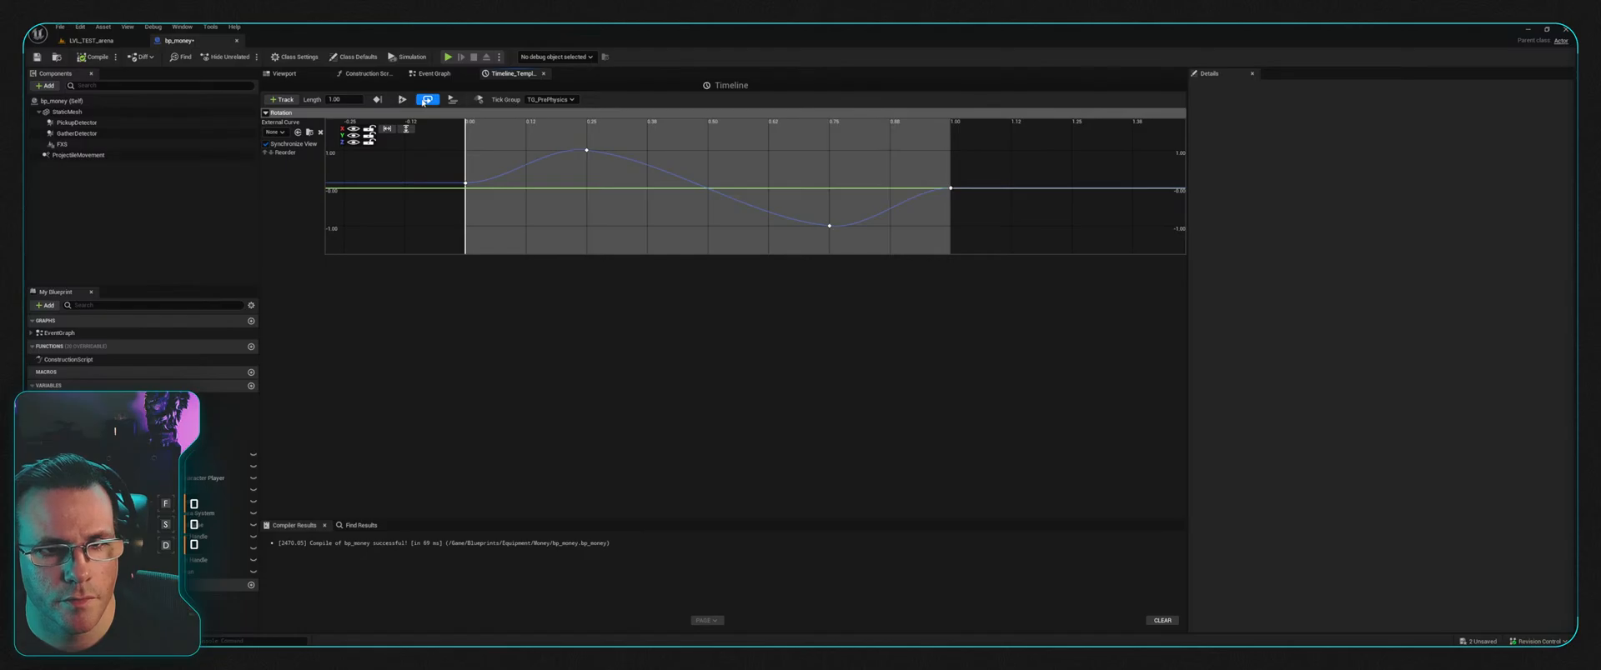
click(431, 74)
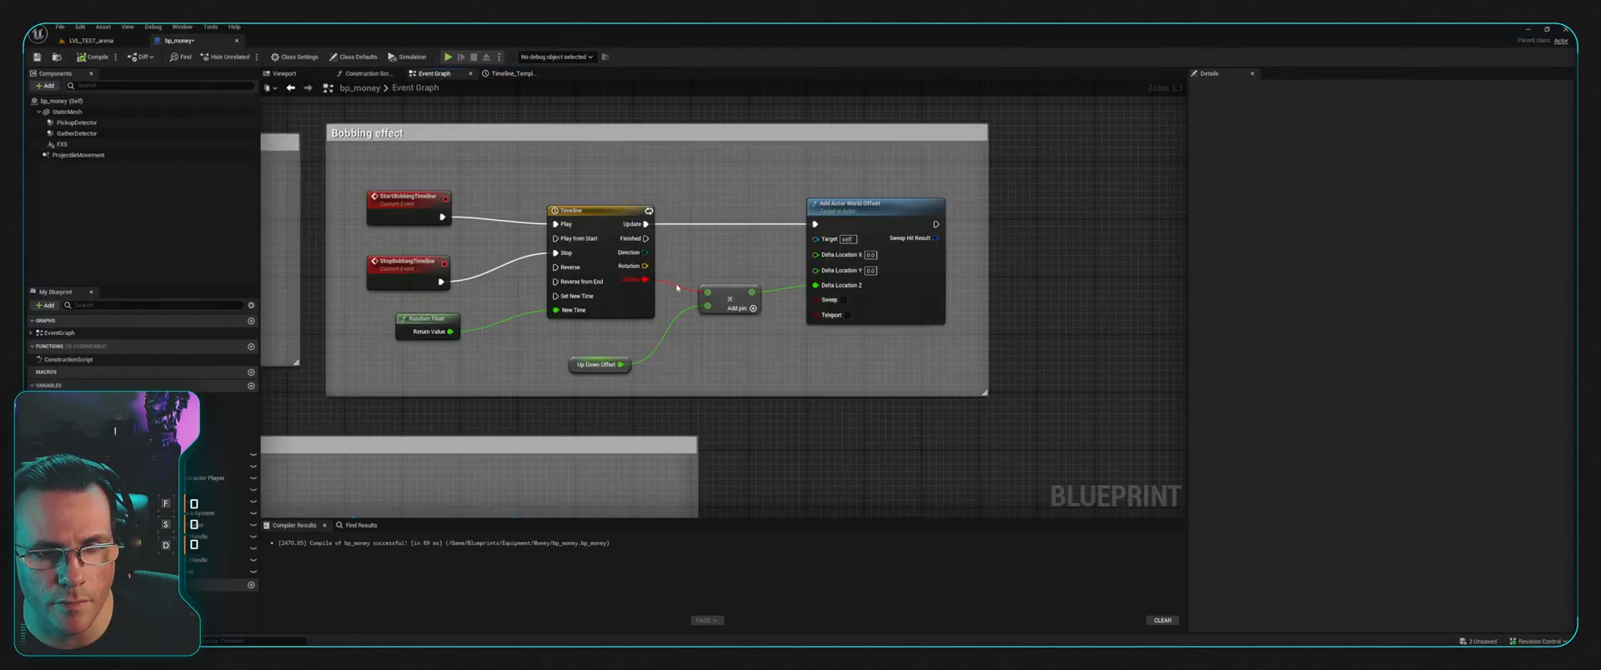
click(596, 213)
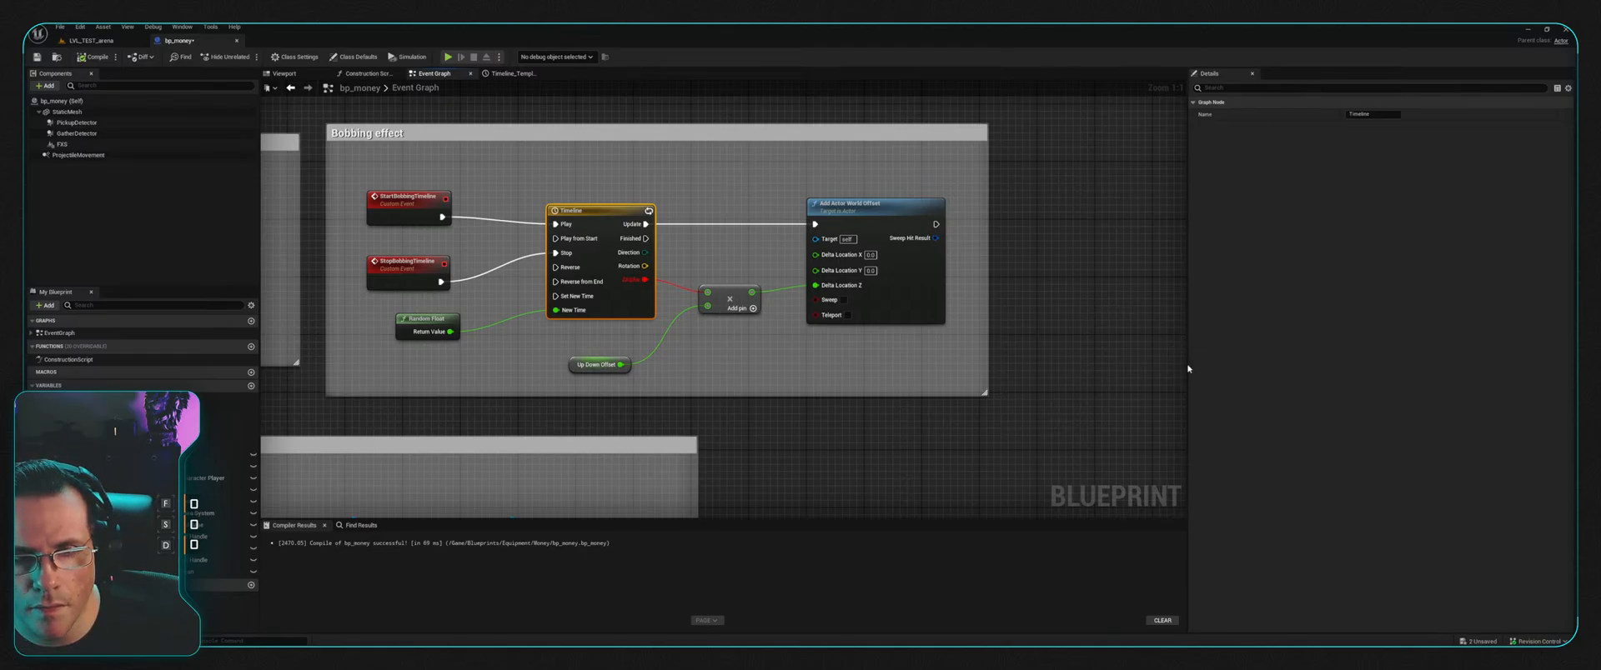
click(1158, 413)
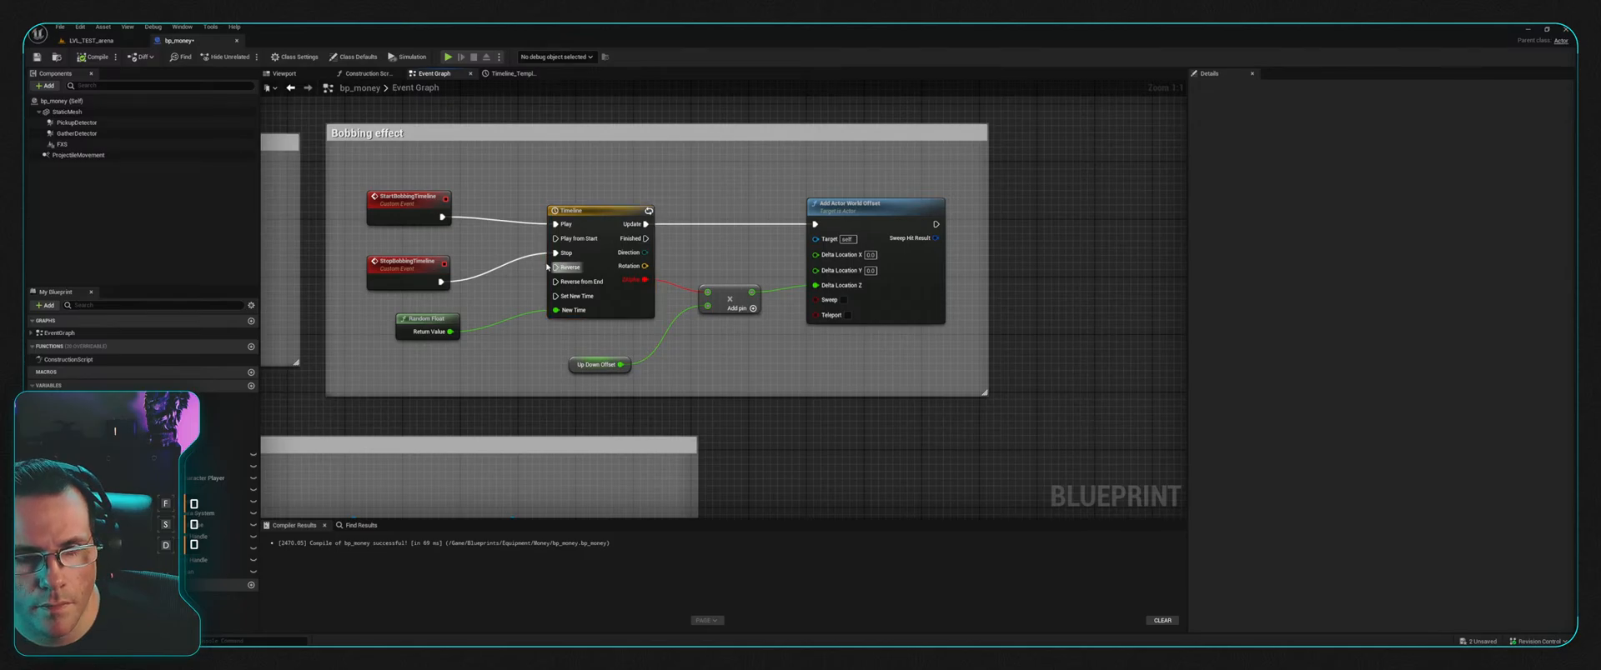
Step: Undo the stray Timeline update node and reconnect the StartBobbingTimeline event to the Timeline's Play input
drag(441, 217, 809, 453)
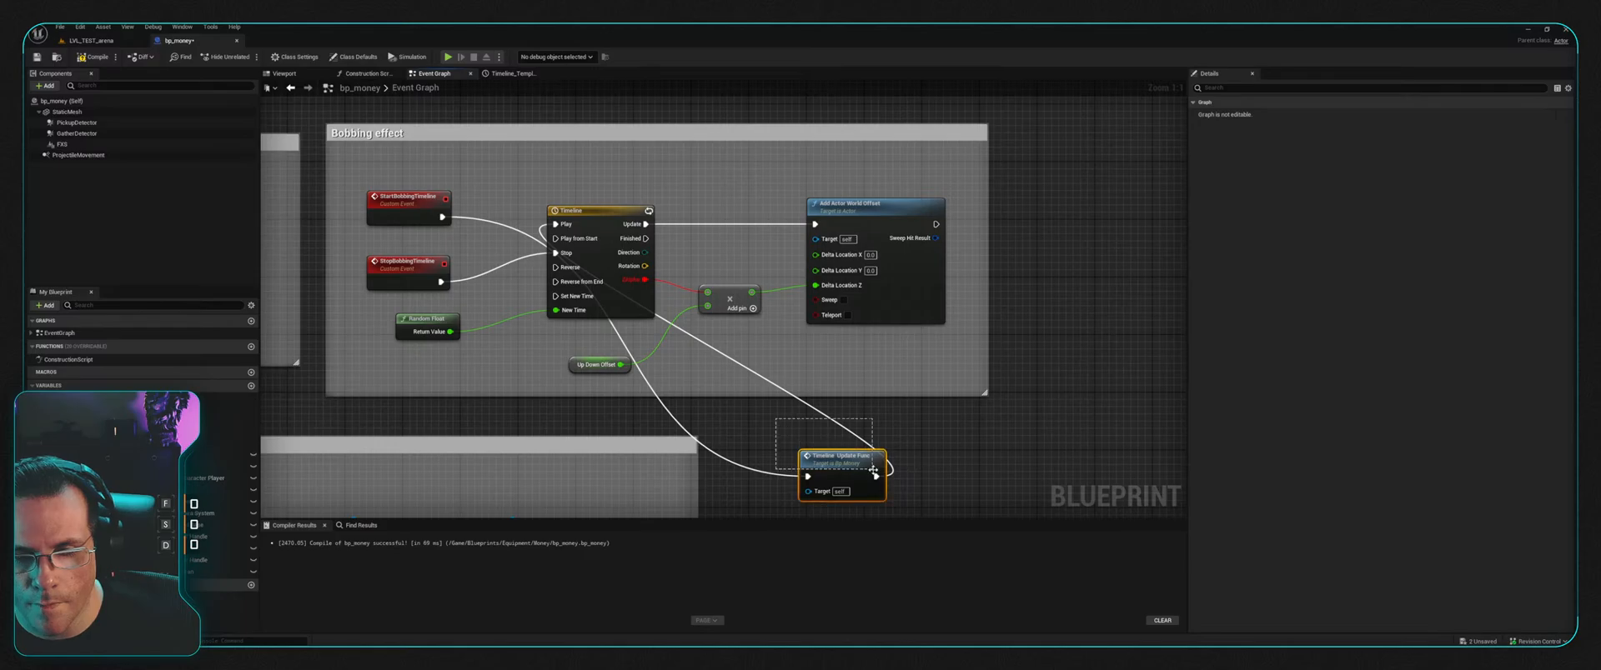
key(ctrl+z)
click(420, 199)
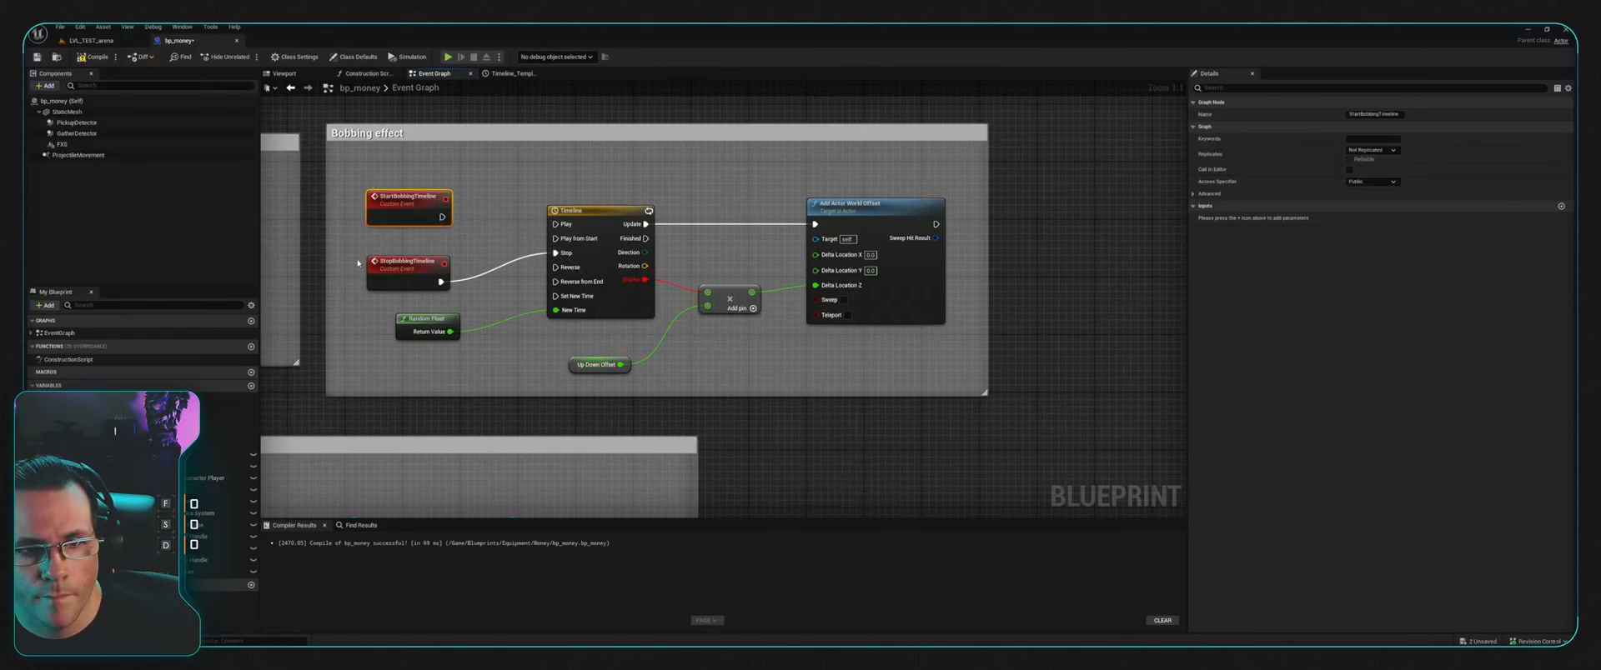
click(408, 271)
drag(442, 217, 557, 225)
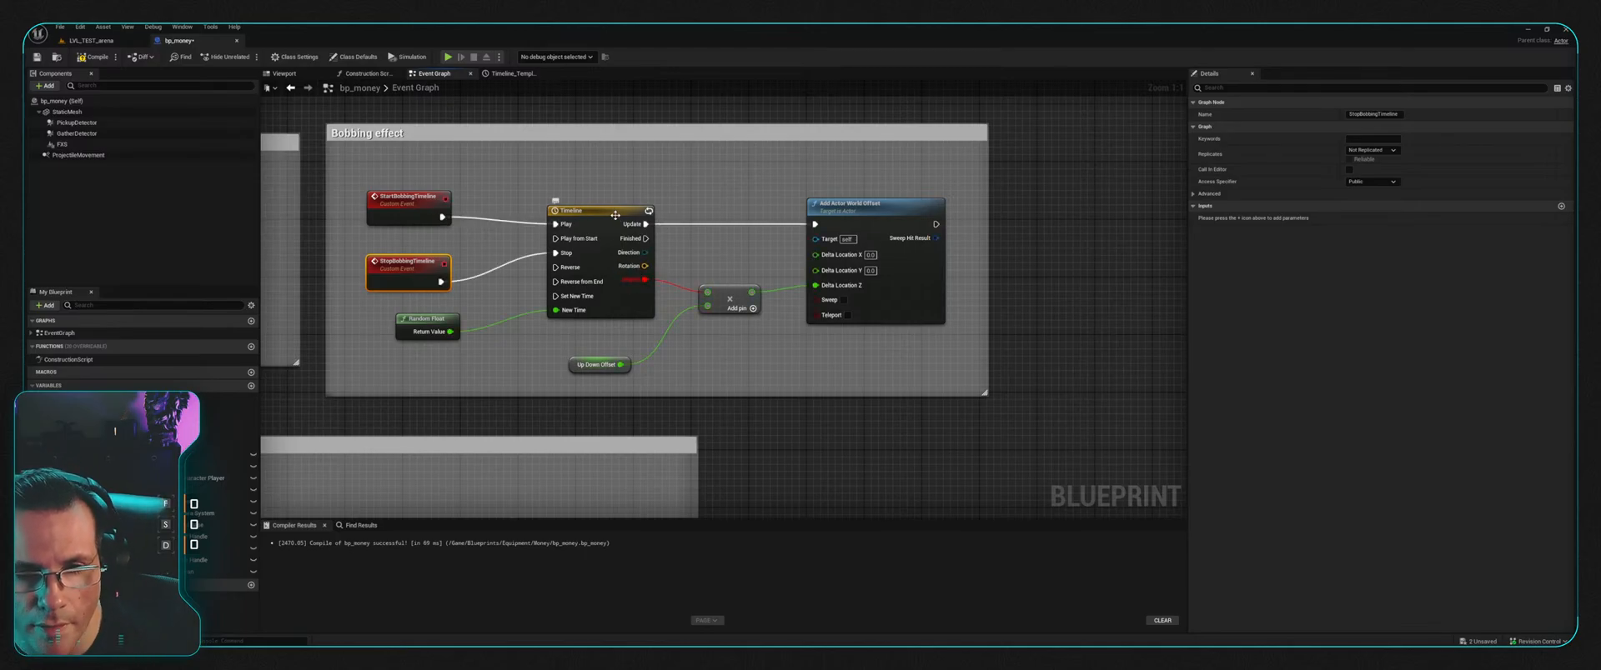
double_click(630, 281)
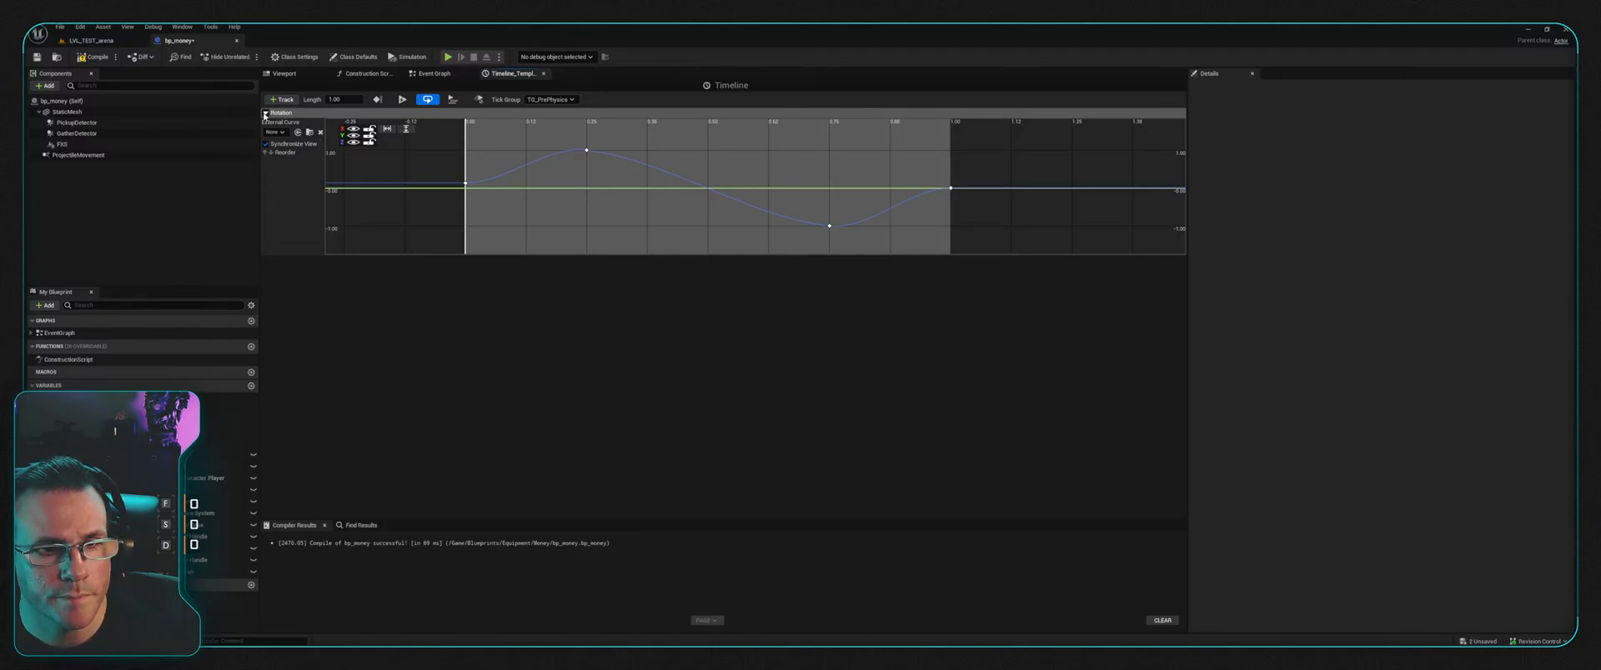
click(265, 113)
click(265, 112)
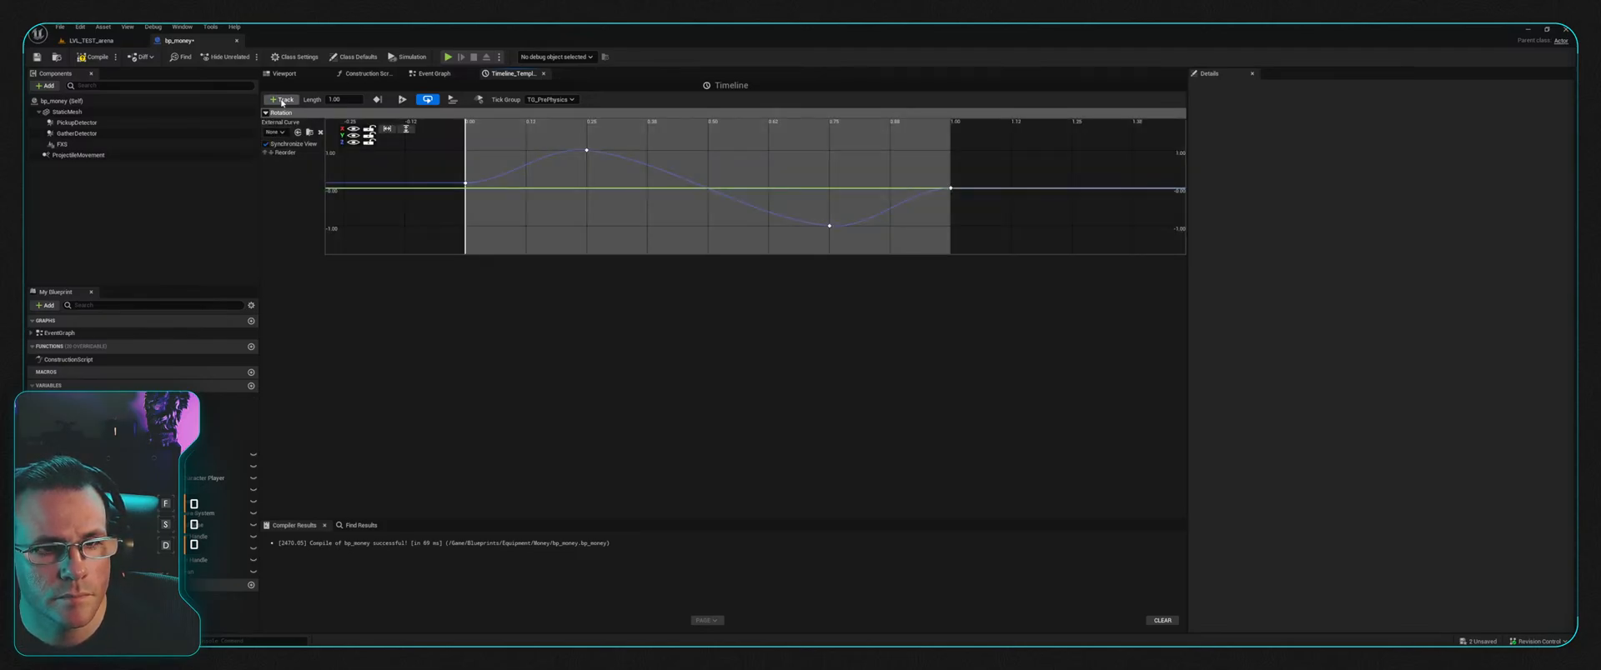
click(339, 115)
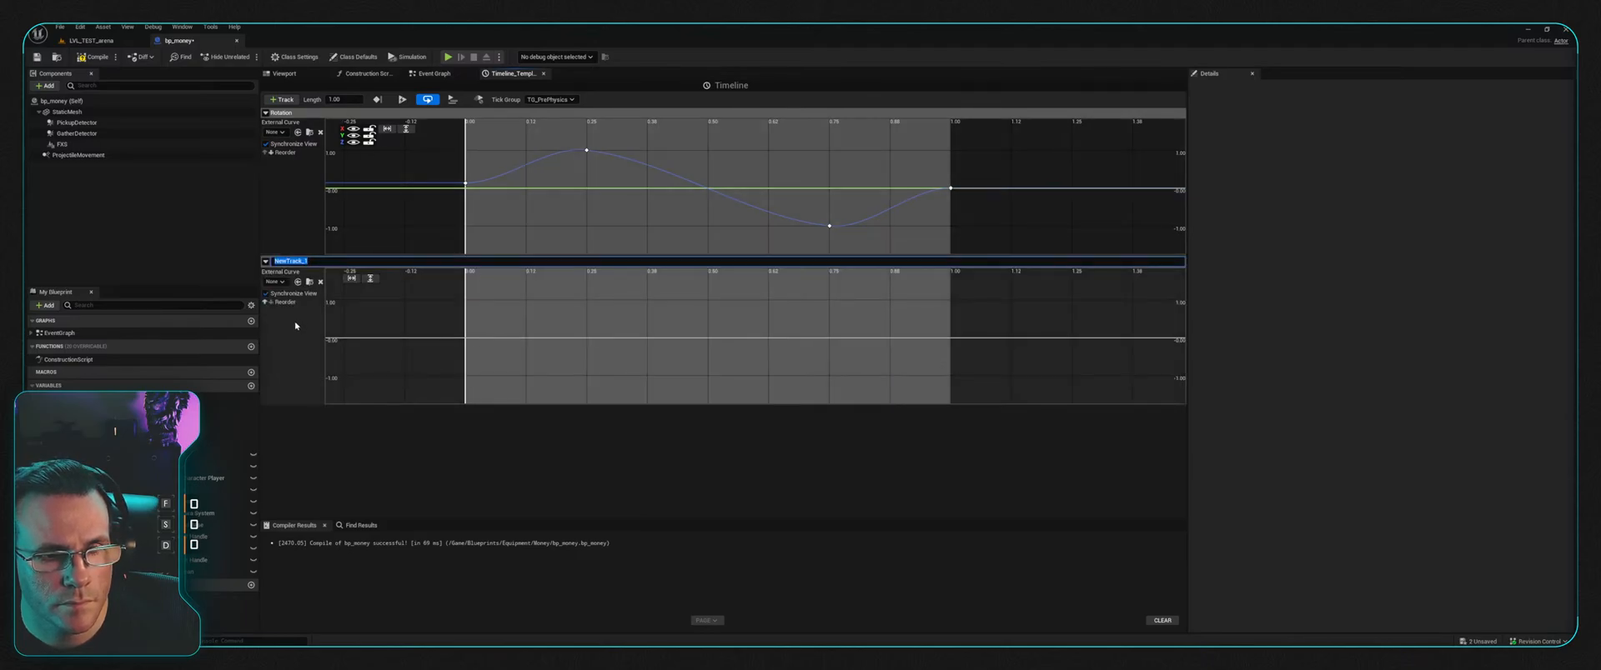
key(Return)
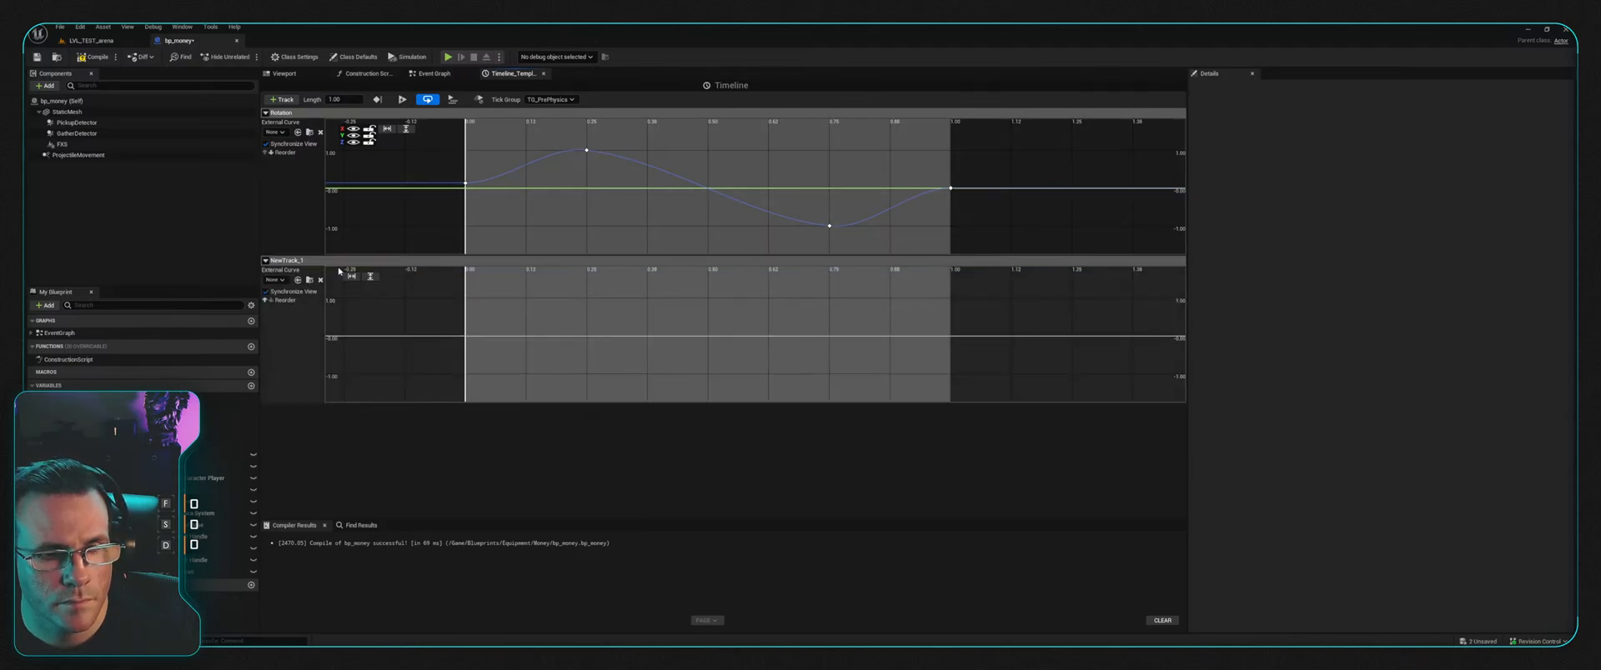
click(280, 261)
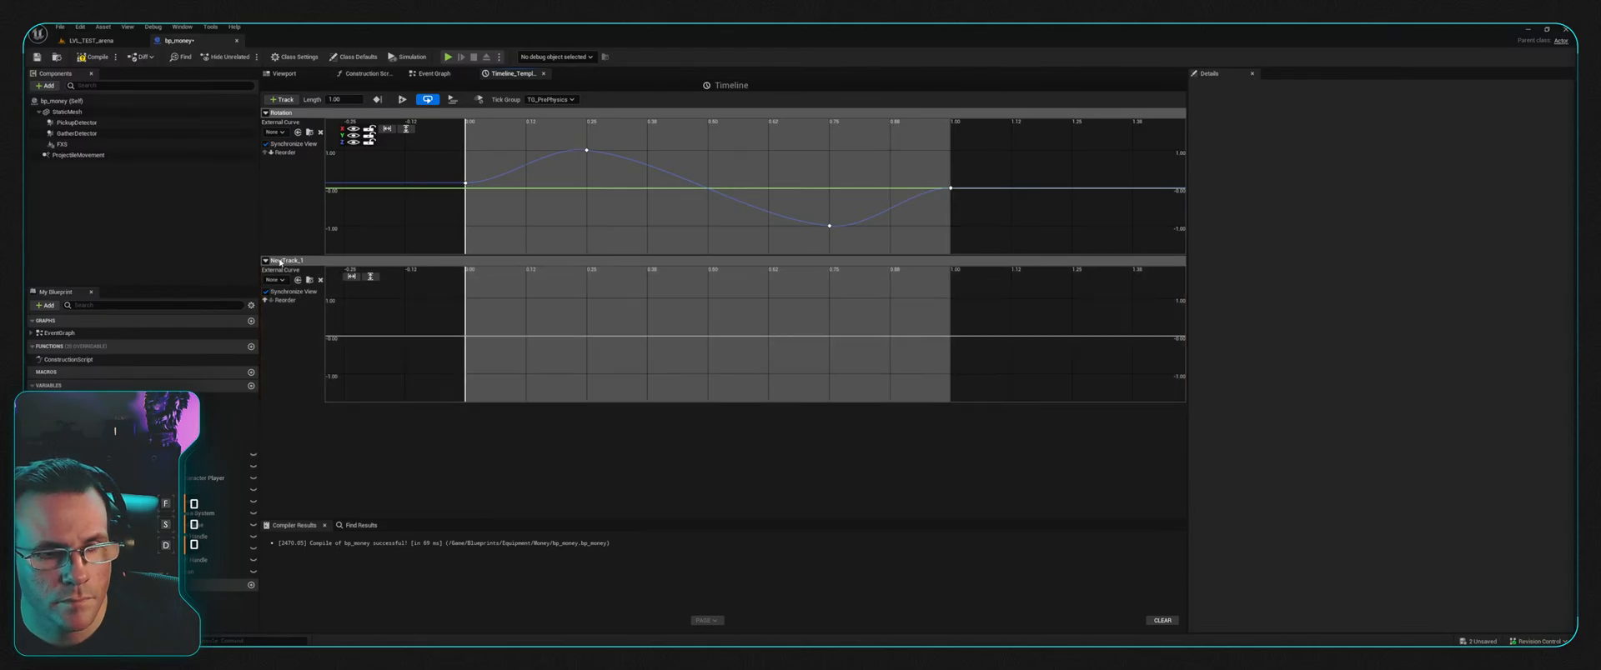
key(Delete)
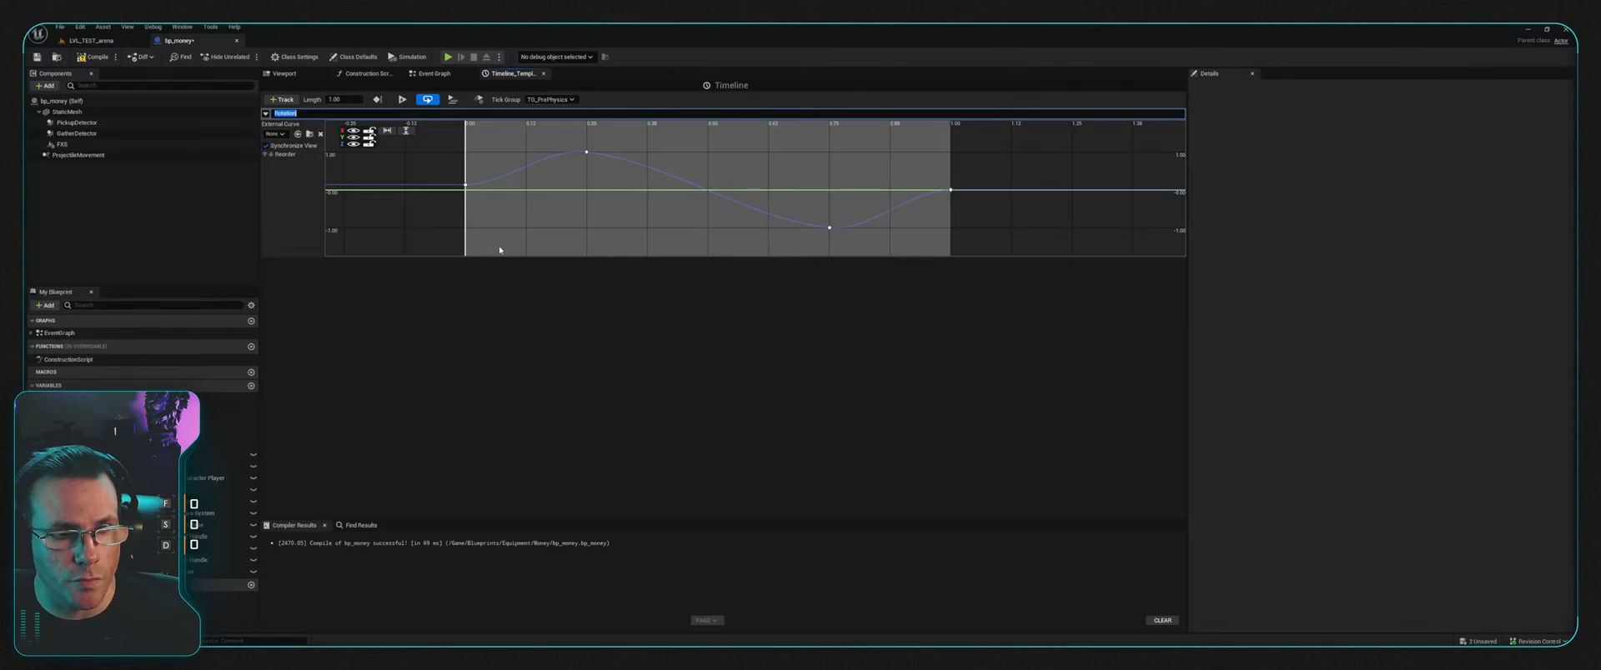
Step: Rename the Timeline's Rotation track to Motion and compile the blueprint
text(Z)
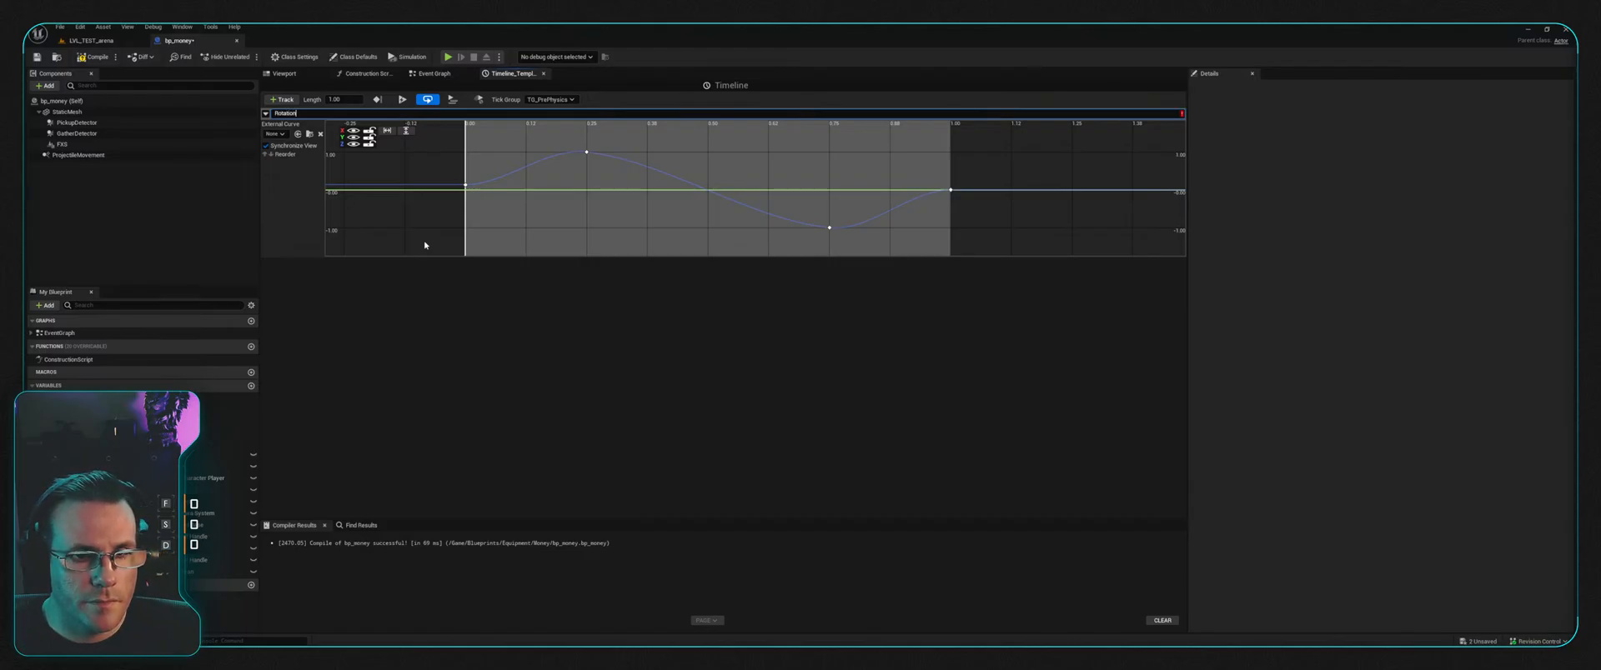
drag(322, 113, 250, 109)
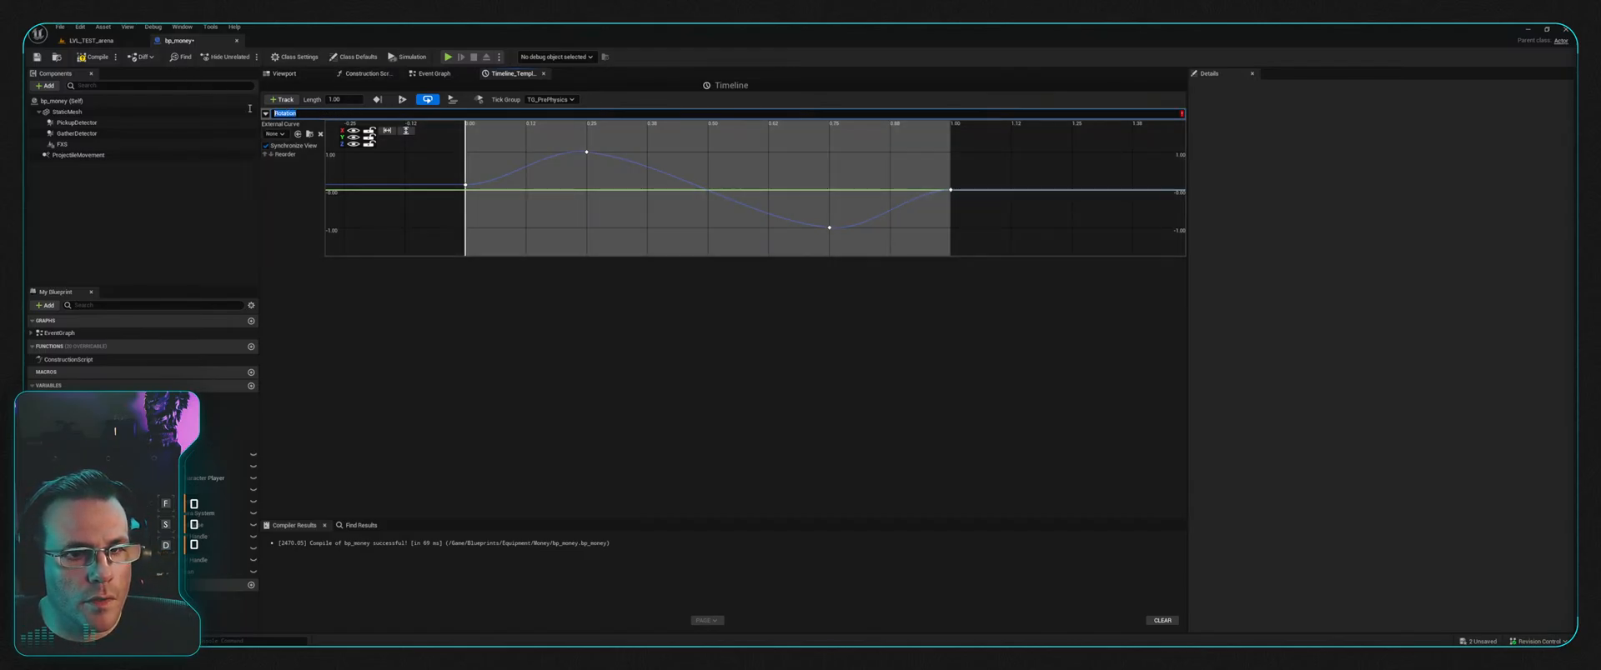
text(Motion)
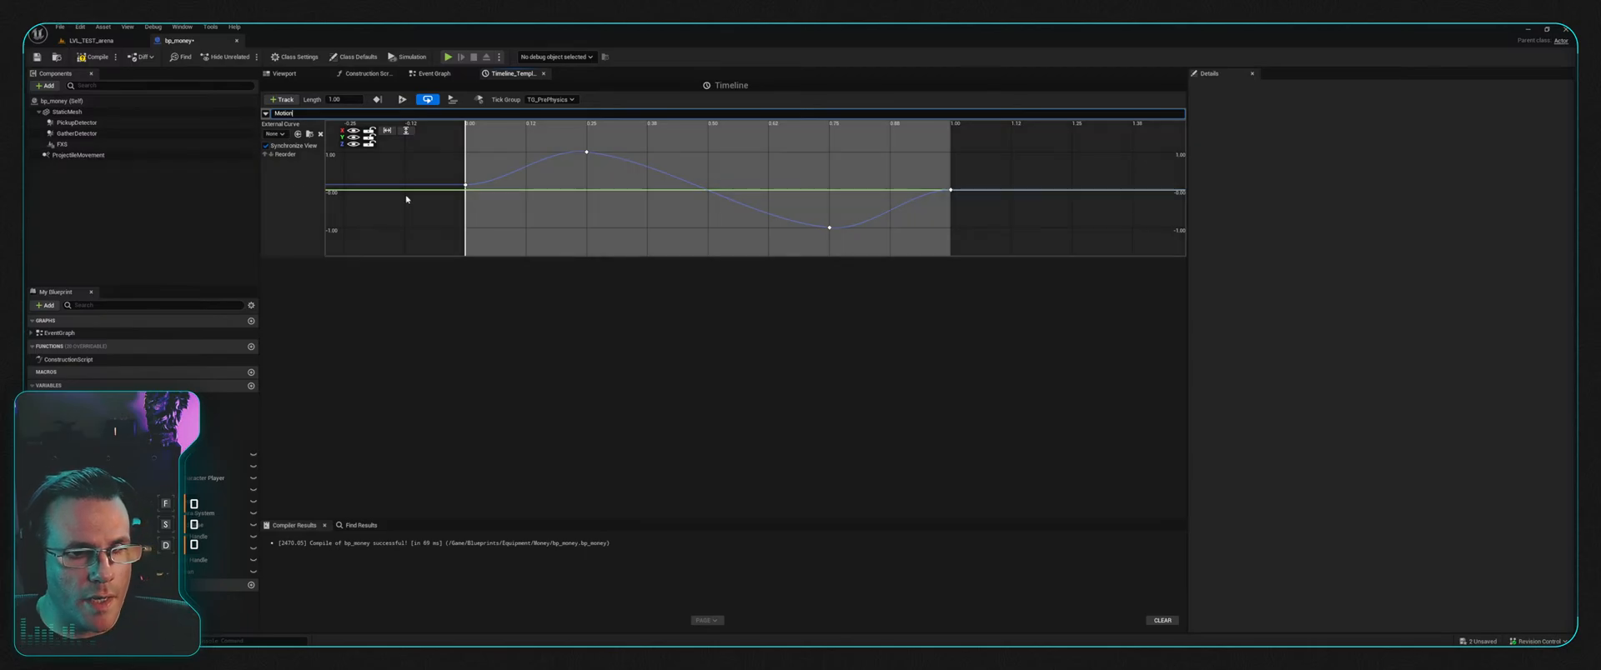
key(Return)
click(93, 57)
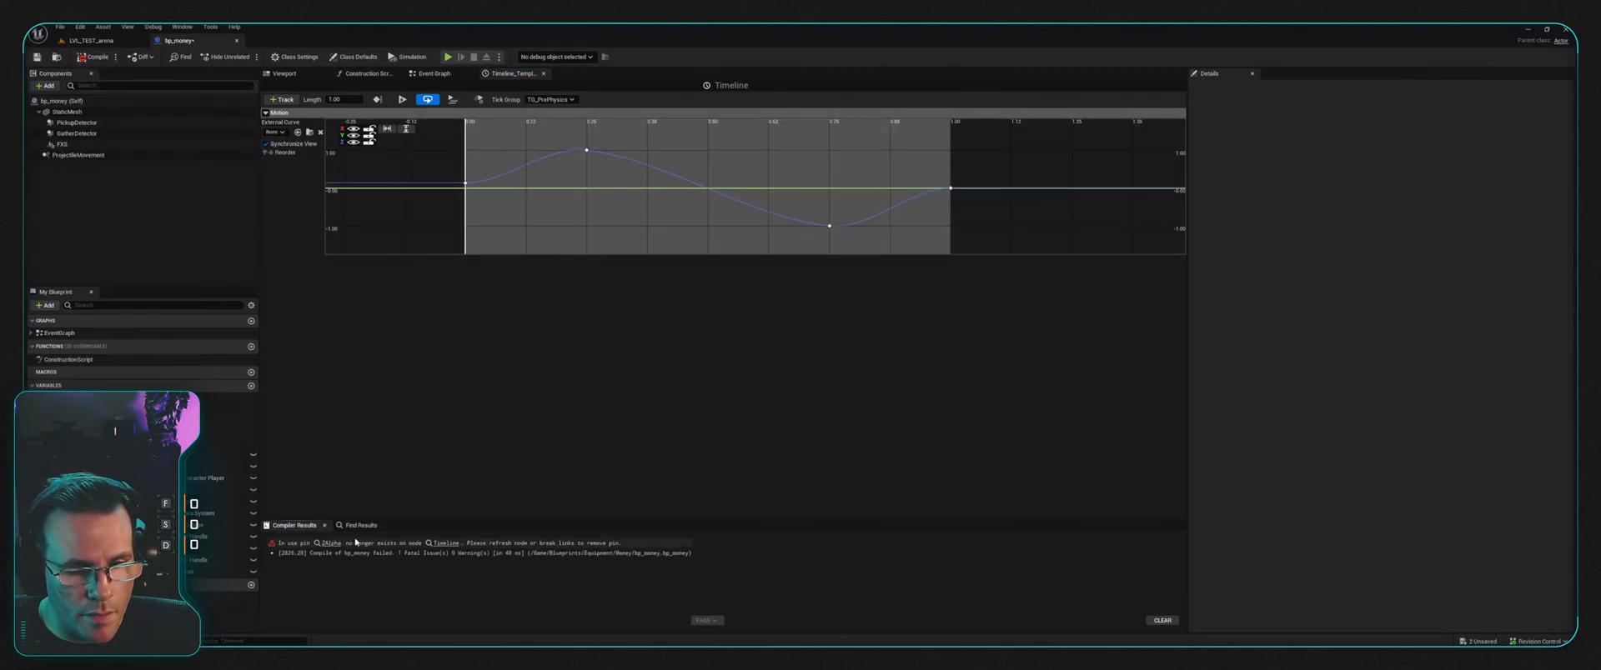
Step: Remove the obsolete ZAlpha link to the multiply node and feed the Timeline's Motion output into a new Break Vector node
click(431, 74)
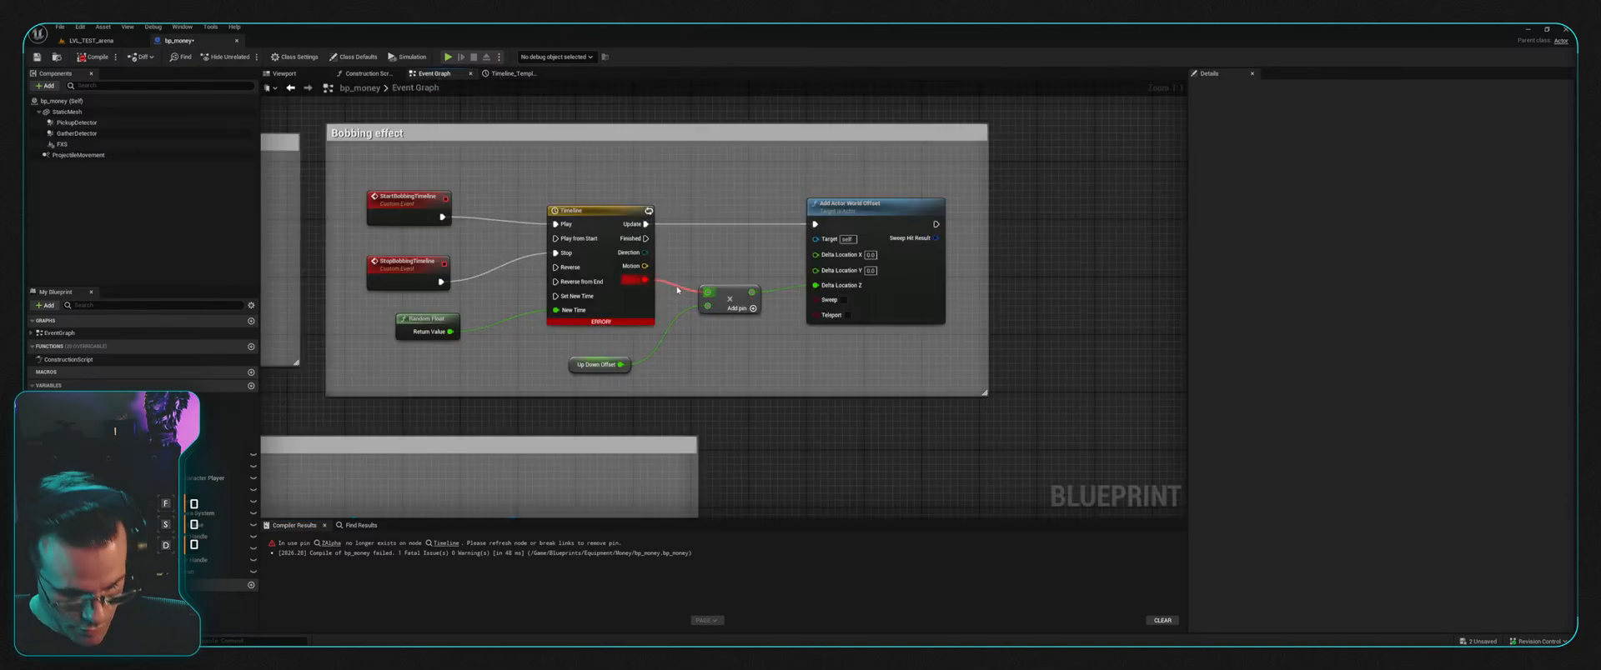
alt+click(677, 289)
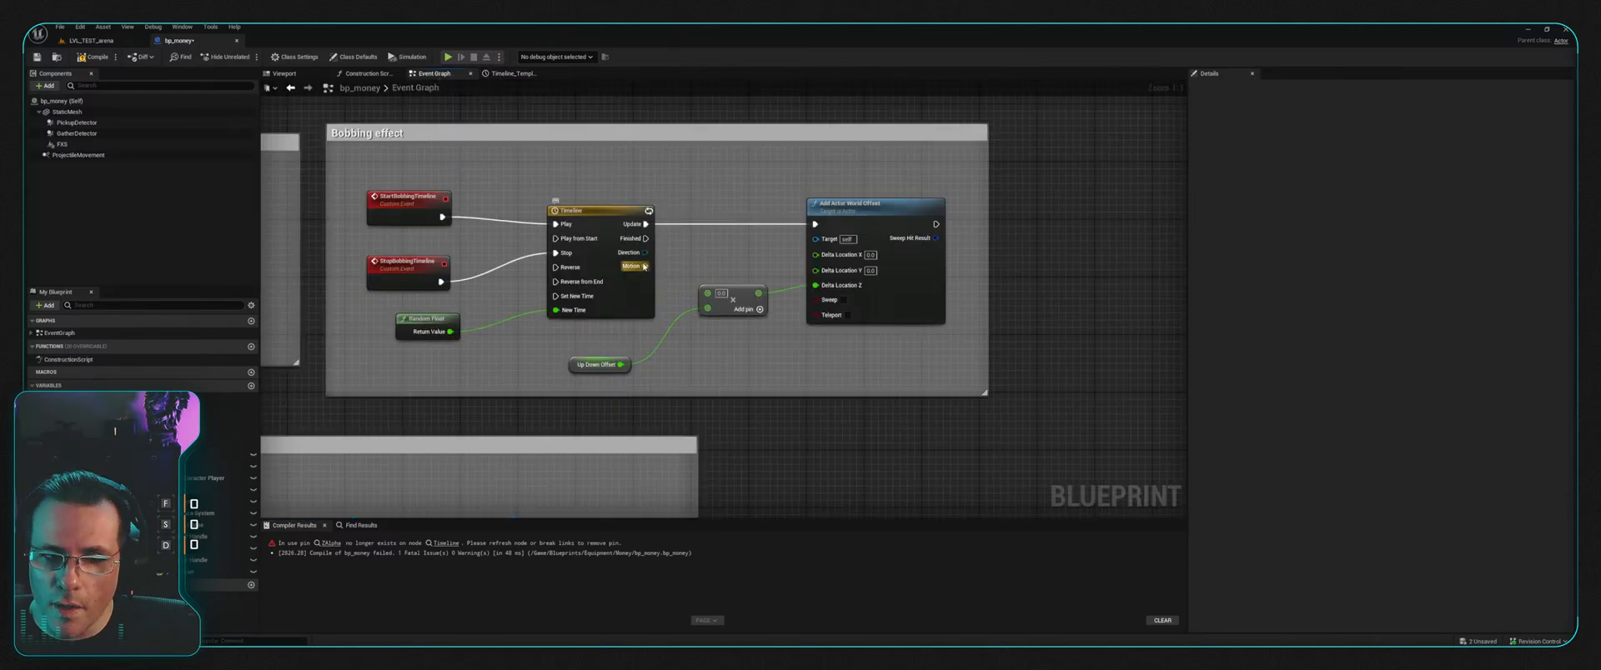
right_drag(646, 264, 589, 265)
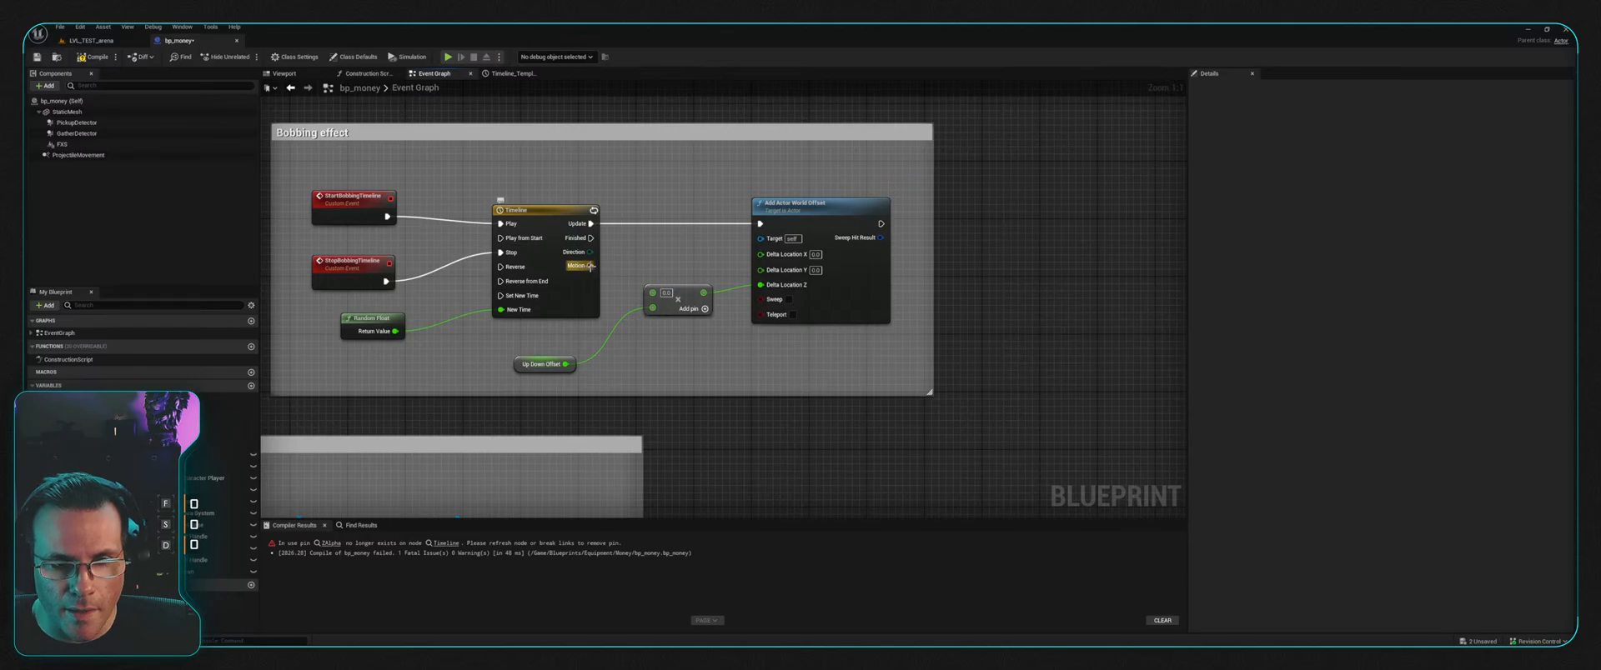
drag(590, 266, 664, 373)
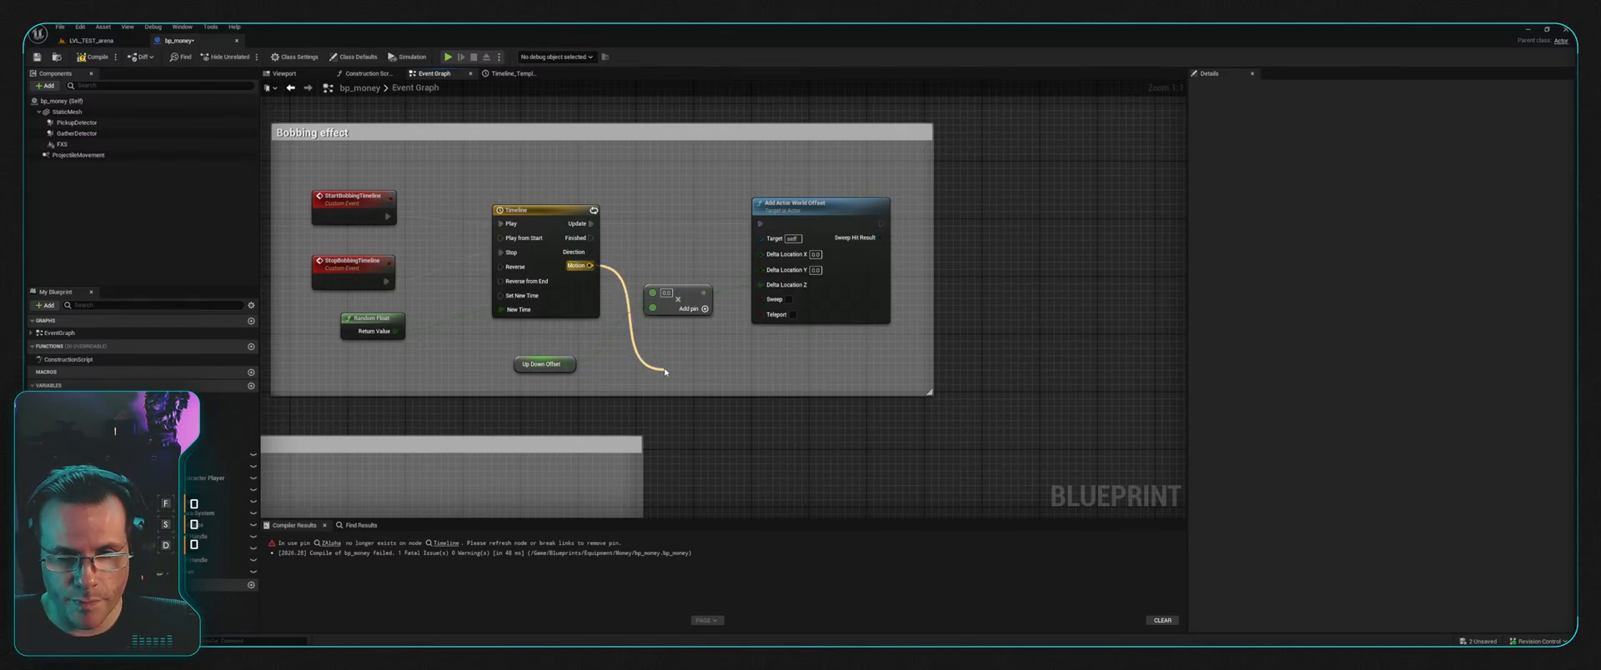
click(732, 418)
right_drag(736, 347, 767, 383)
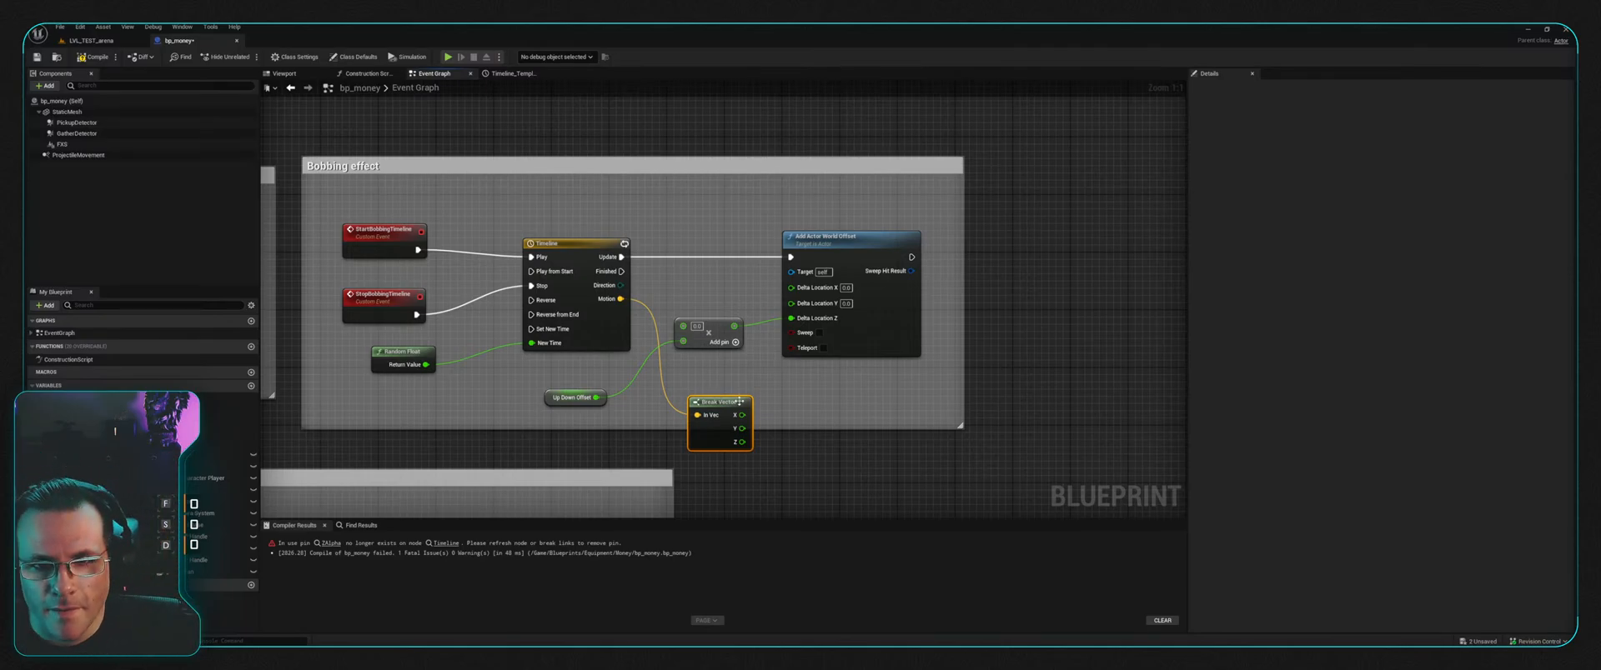
drag(733, 404, 719, 276)
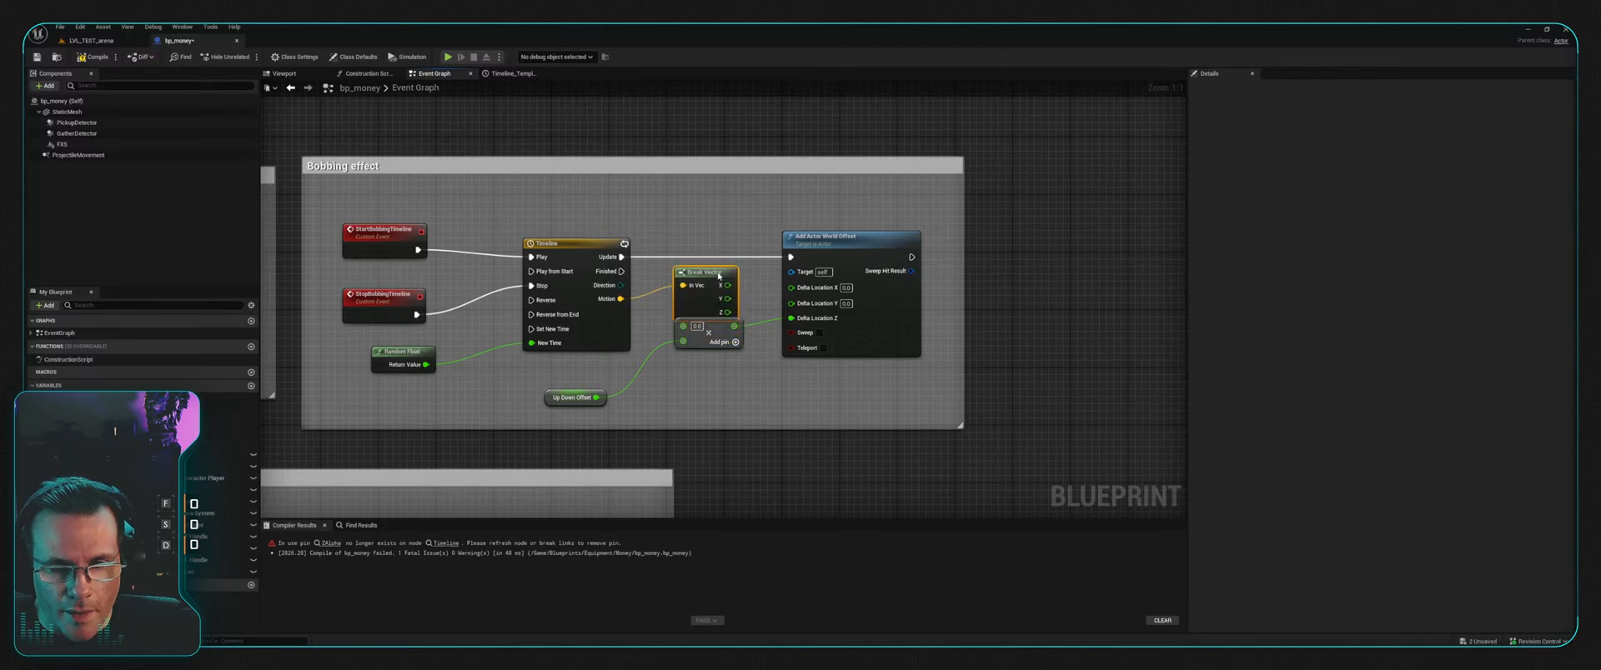
Step: Feed Break Vector's Z output into the multiply node's first input, space both nodes apart, and compile the blueprint
drag(717, 334, 724, 392)
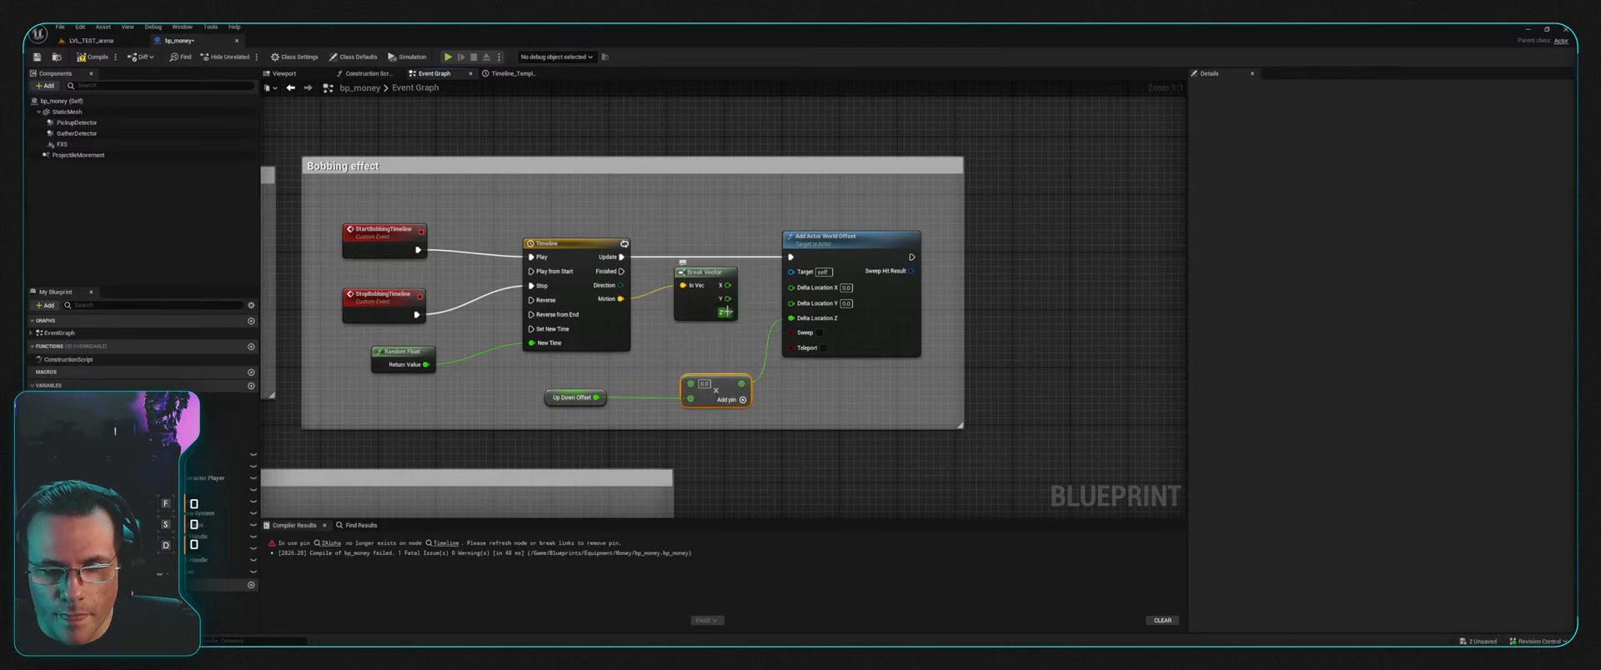
drag(728, 312, 691, 383)
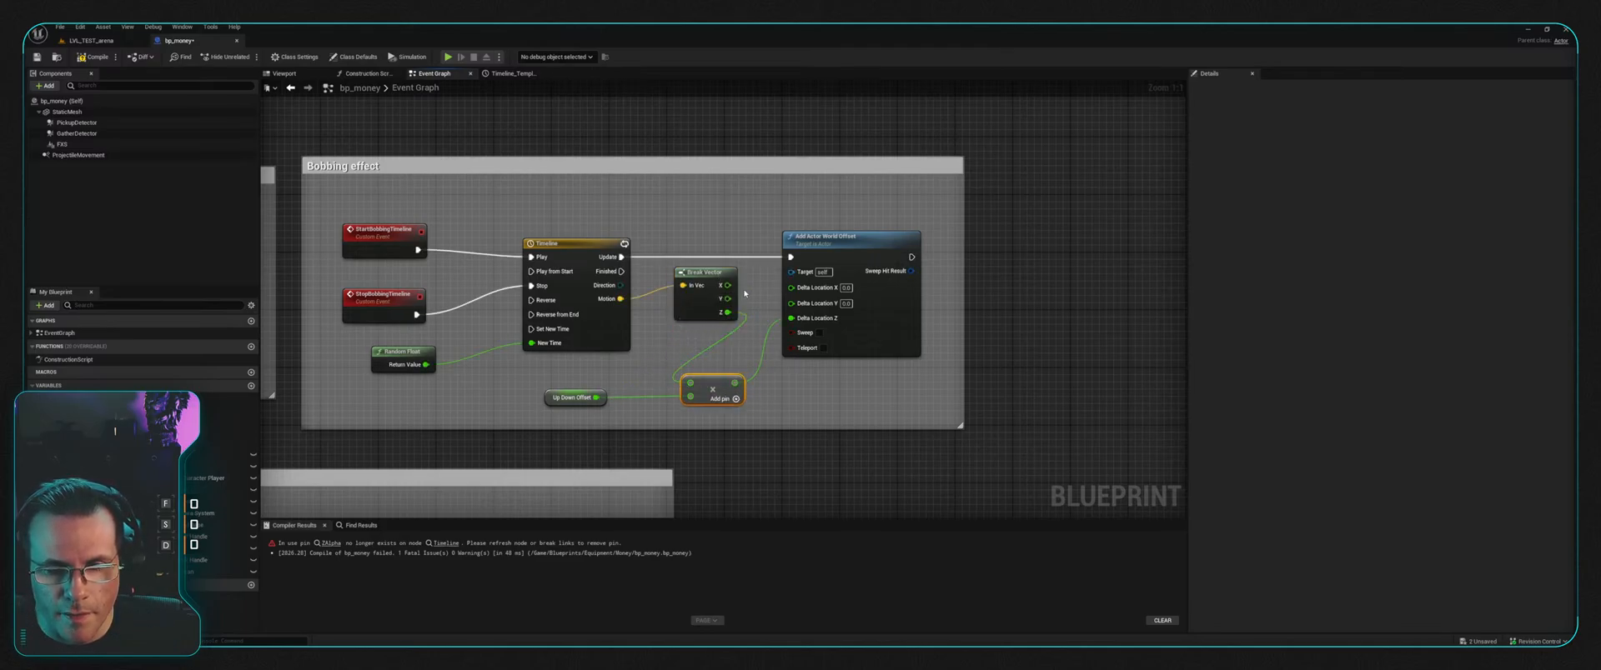
drag(707, 274, 699, 295)
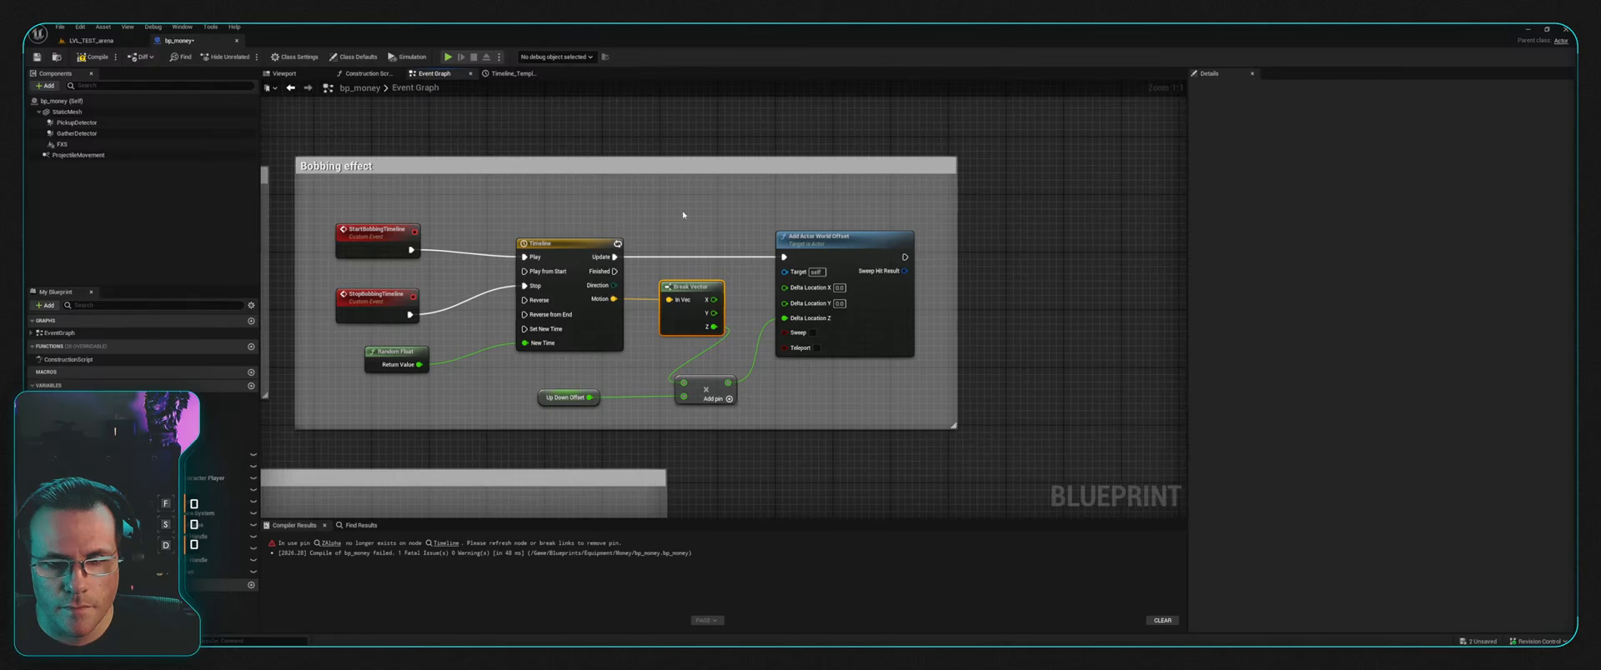
click(95, 58)
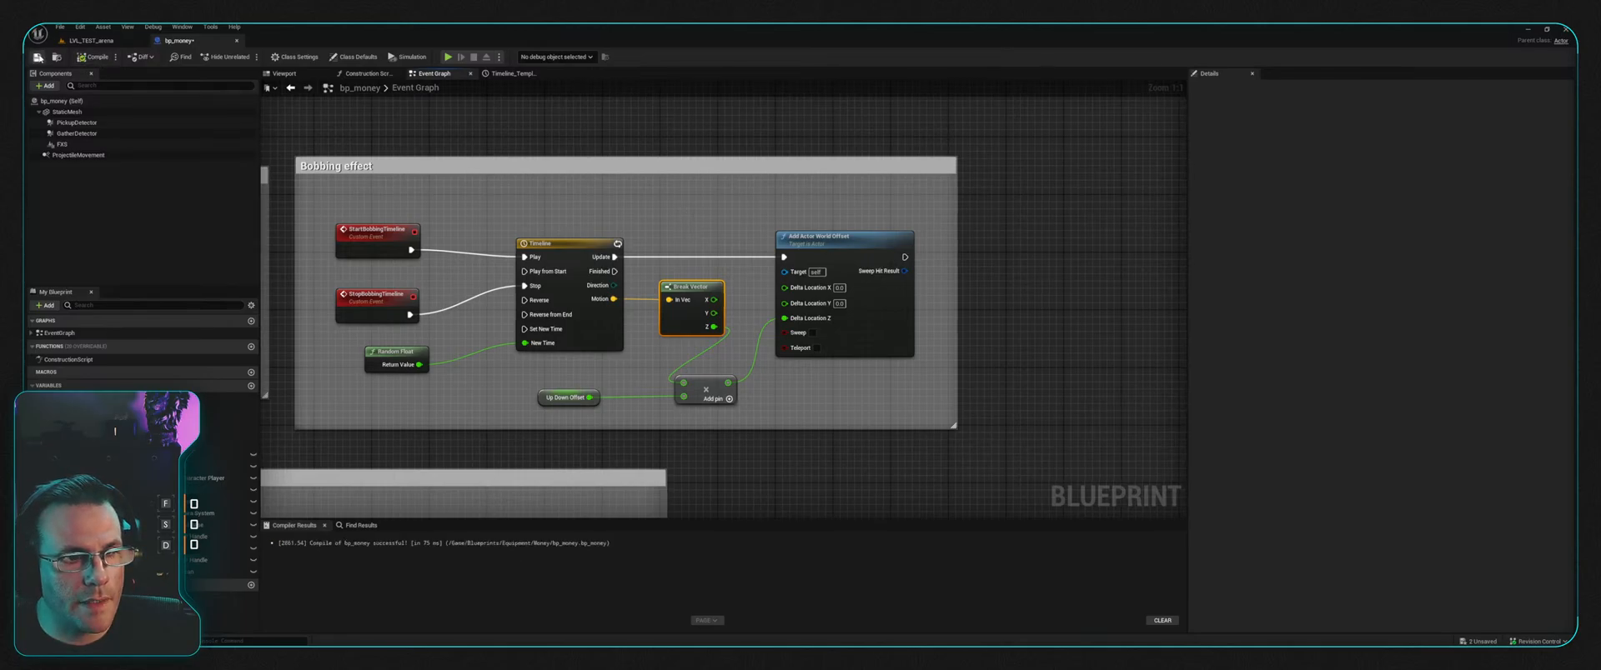
Step: Play-test the LVL_TEST_arena level and walk the character forward to check the money's bobbing motion
click(98, 40)
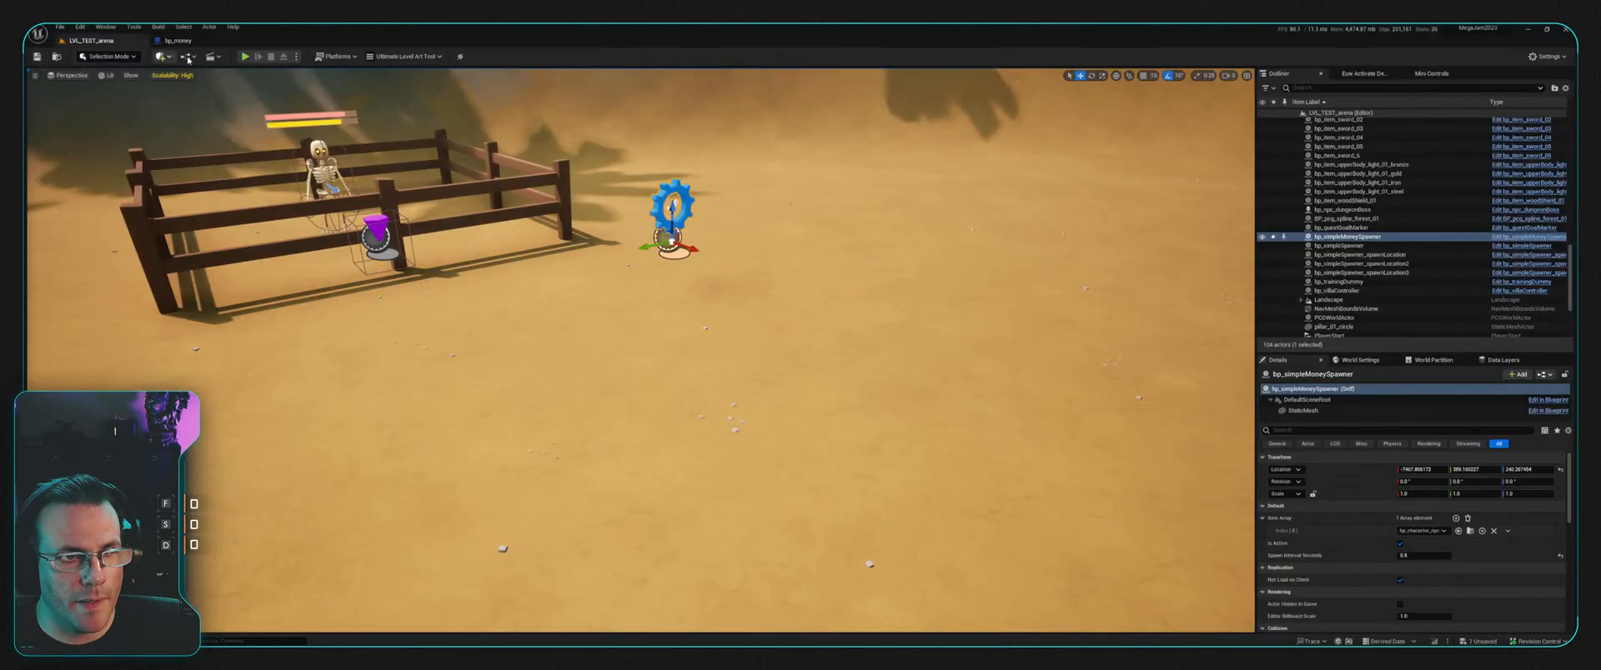
click(243, 57)
key(w)
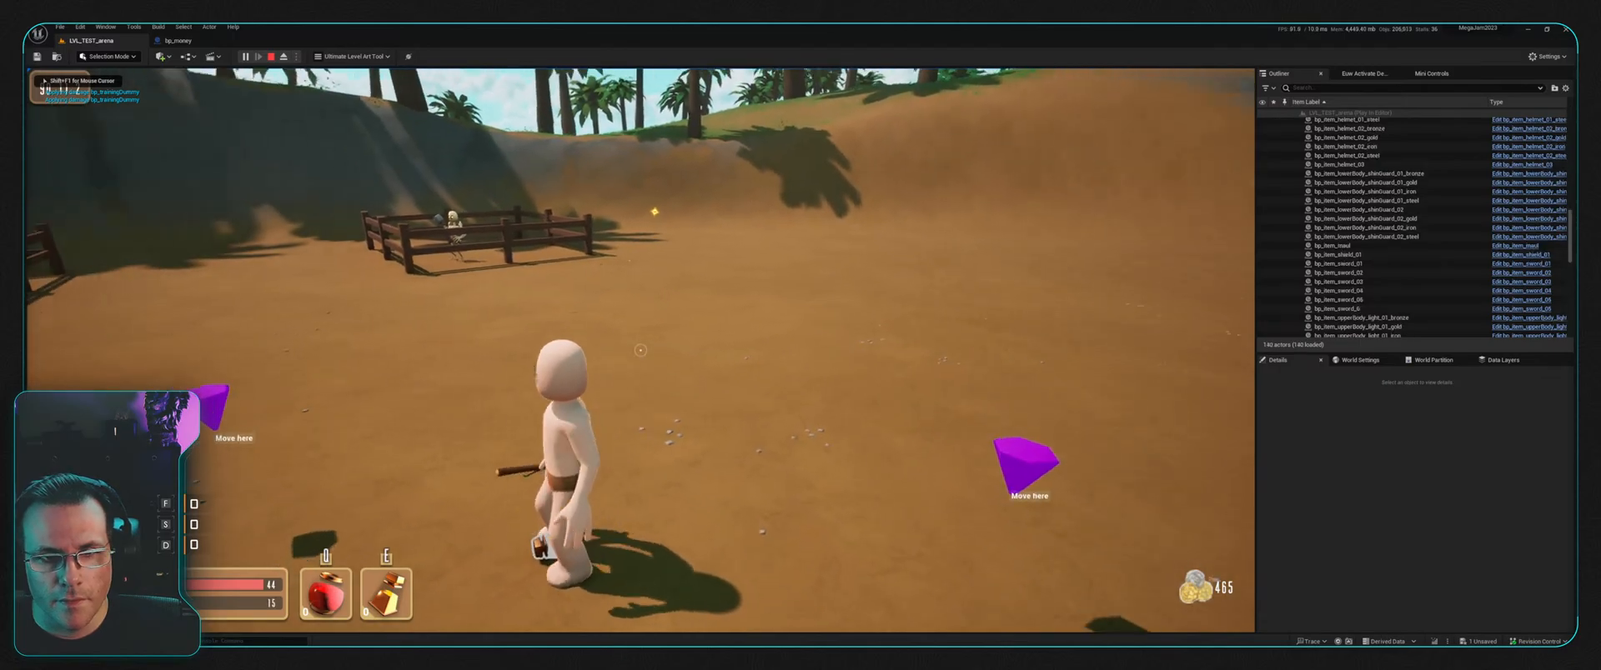
Step: Walk the character around the arena in play mode to check how the spawned coins bob, and end the play session
key(w)
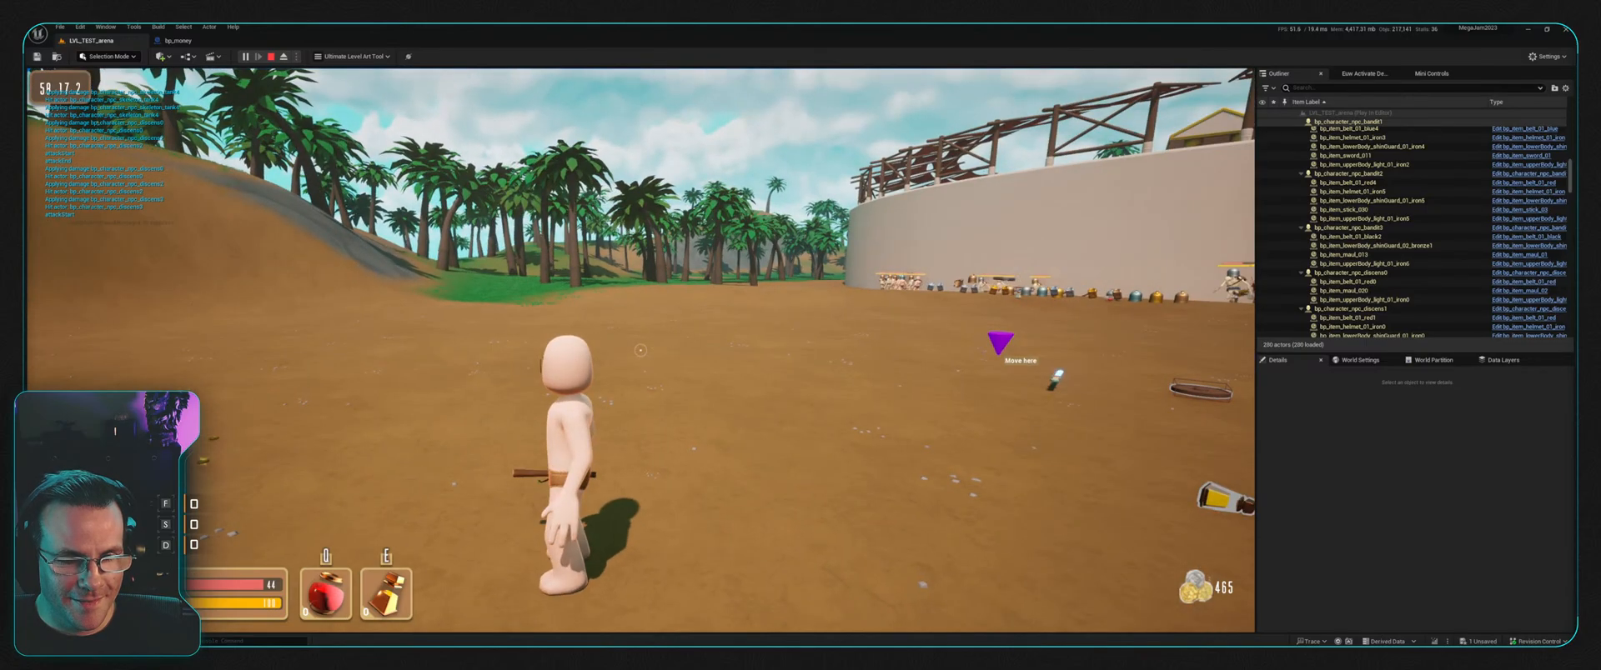
key(w)
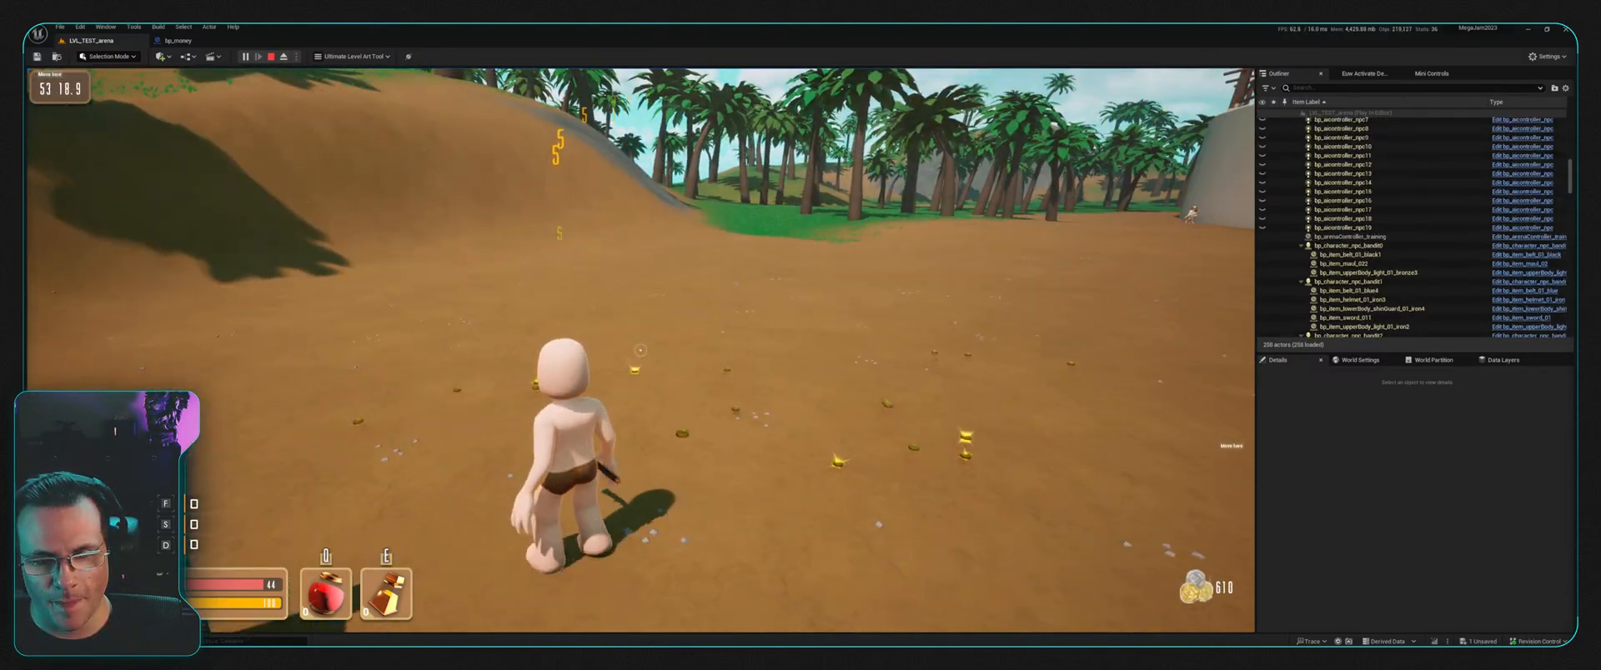
key(w)
key(Escape)
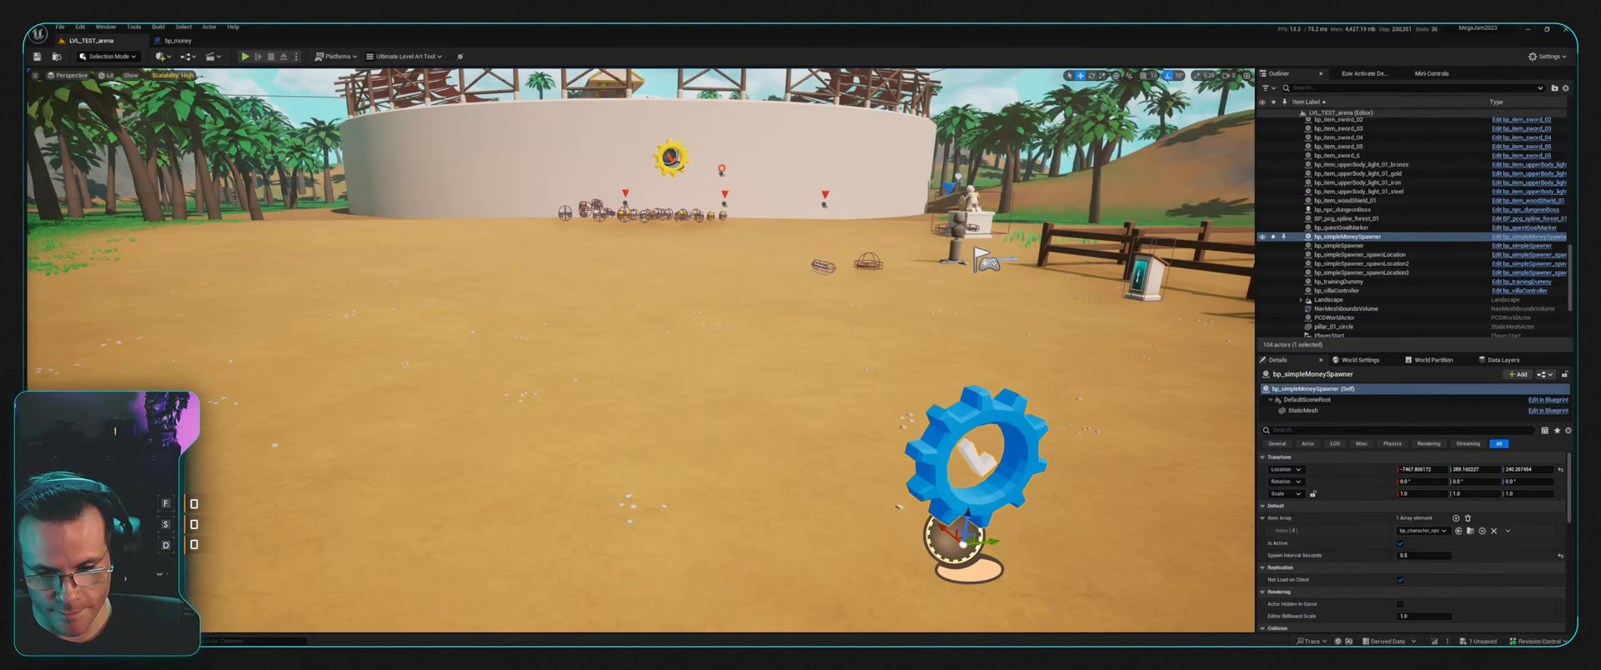
right_drag(640, 350, 801, 350)
Step: Open the bobbing effect's Timeline in bp_money and lock the Motion track's Z and Y curves
click(185, 40)
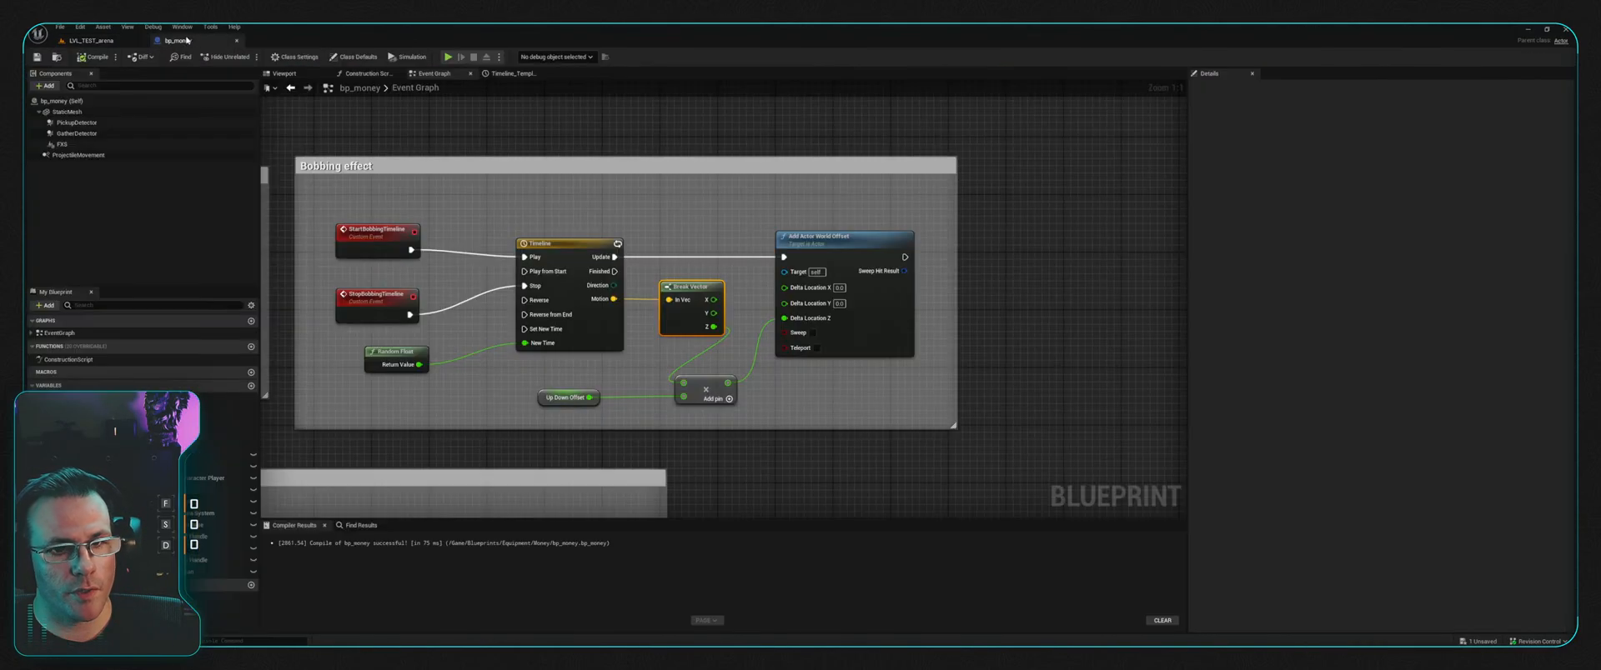
double_click(597, 240)
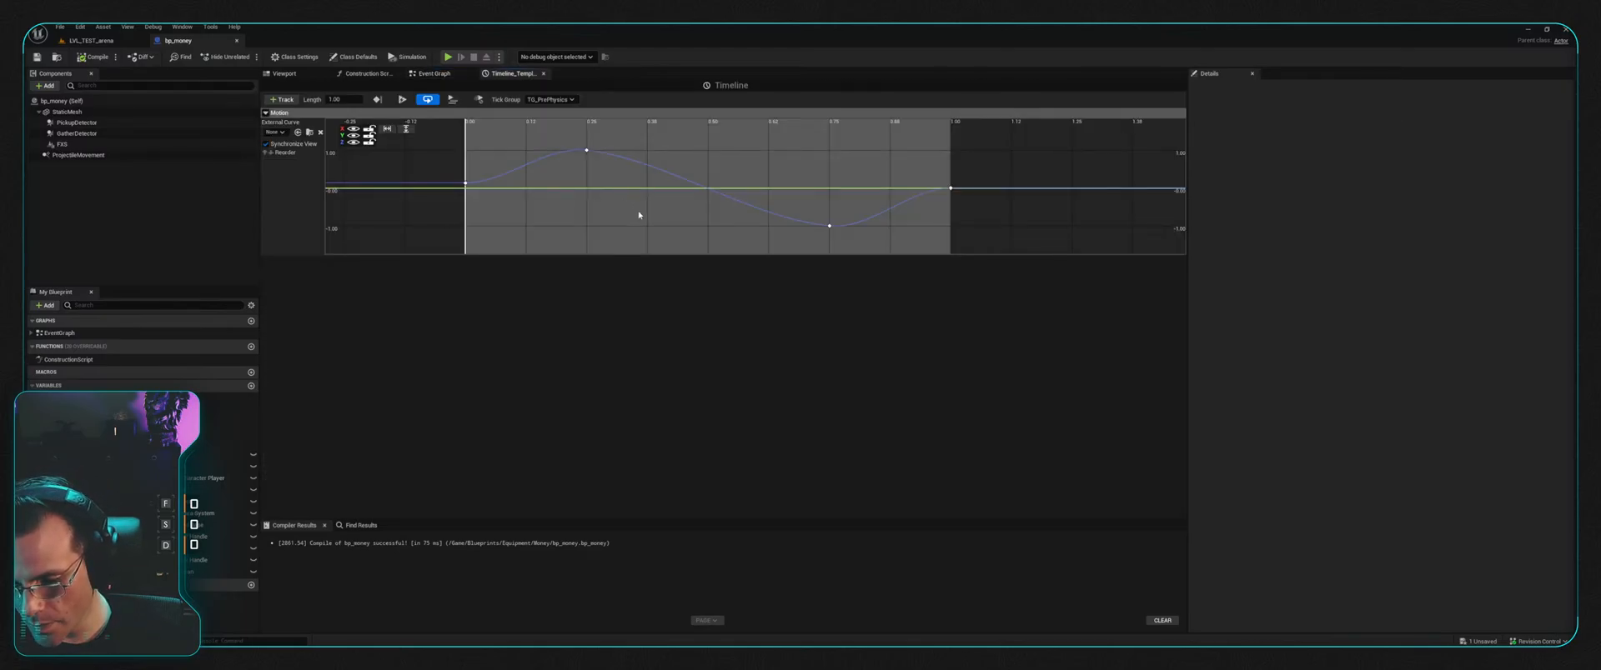
mouse_move(642, 212)
right_down()
mouse_move(657, 285)
mouse_move(656, 236)
mouse_move(667, 254)
mouse_move(605, 241)
mouse_move(651, 227)
mouse_move(621, 223)
right_up()
click(370, 143)
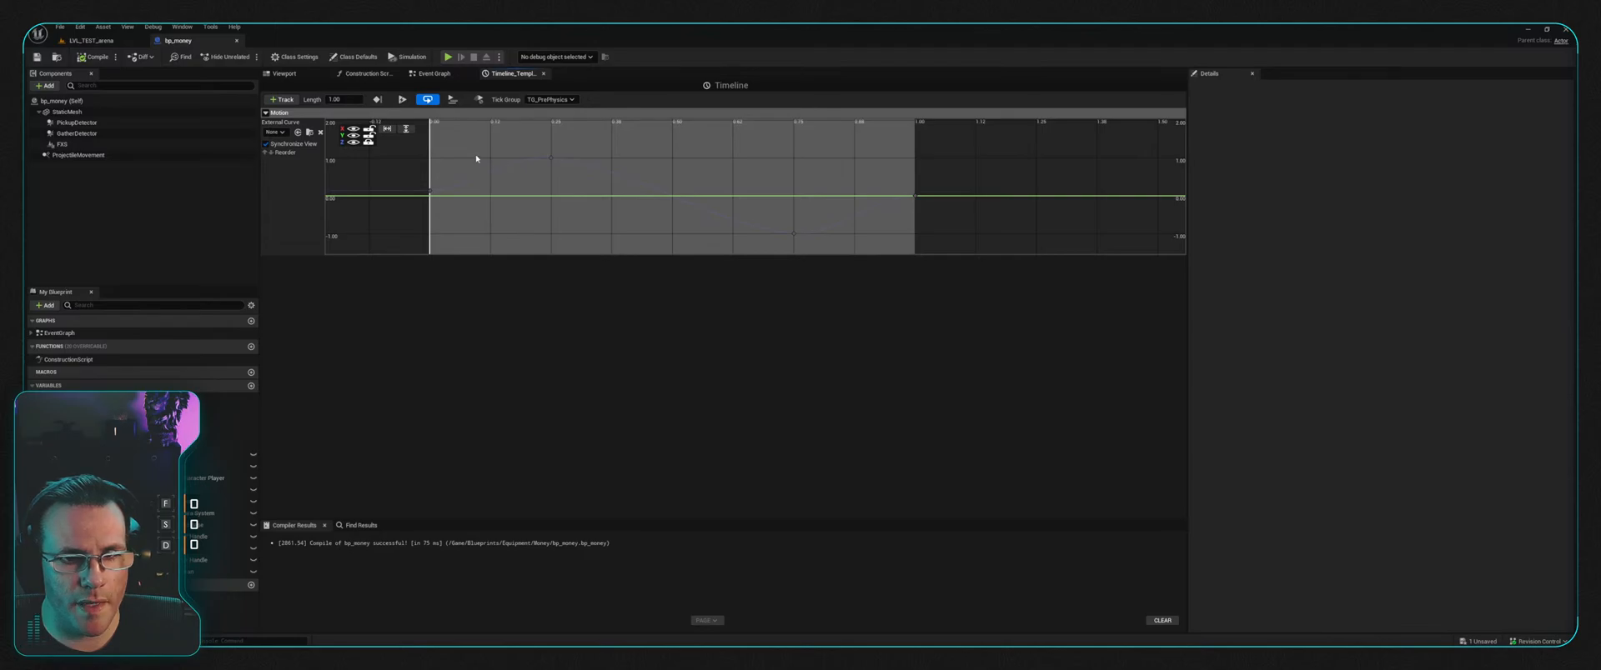
click(369, 135)
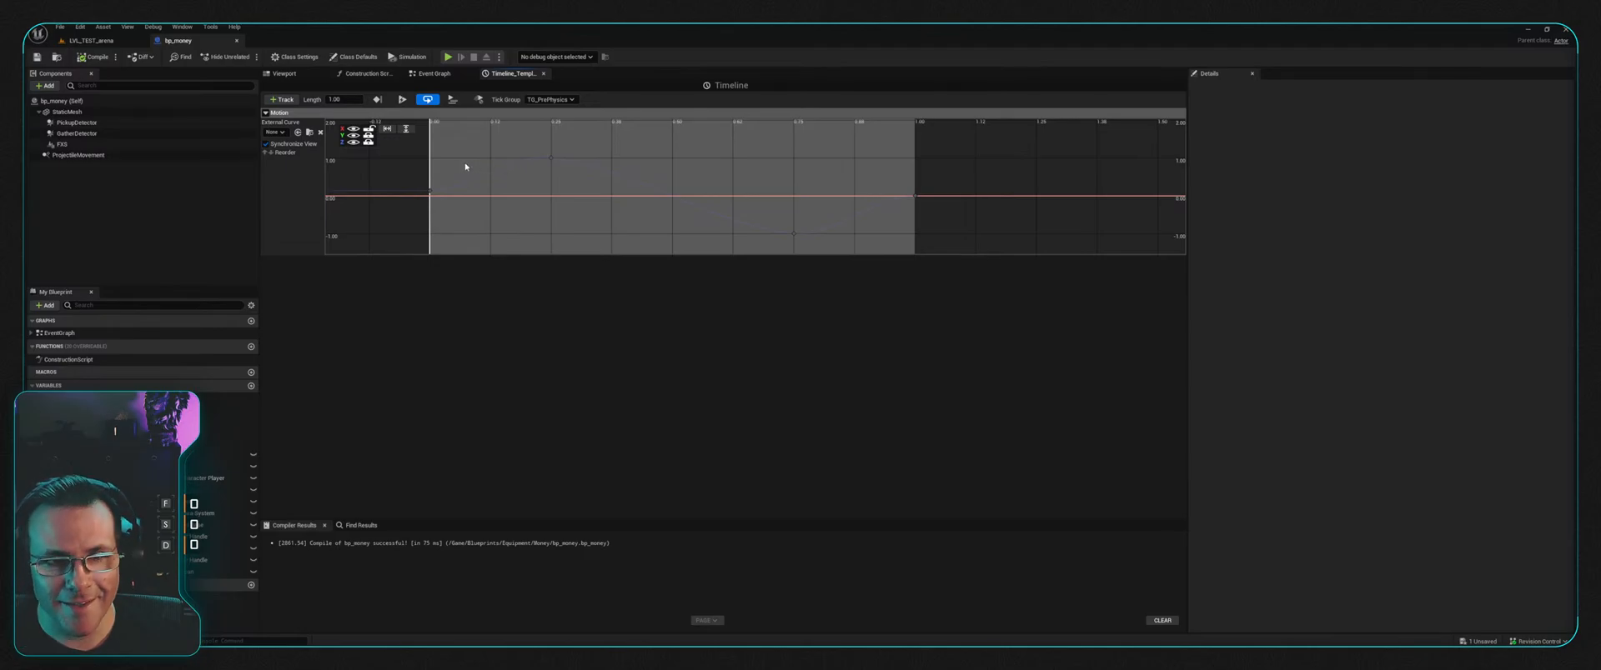
Step: Add three keys to the Motion track's X curve and set the last one to time 1 and value 0
click(502, 181)
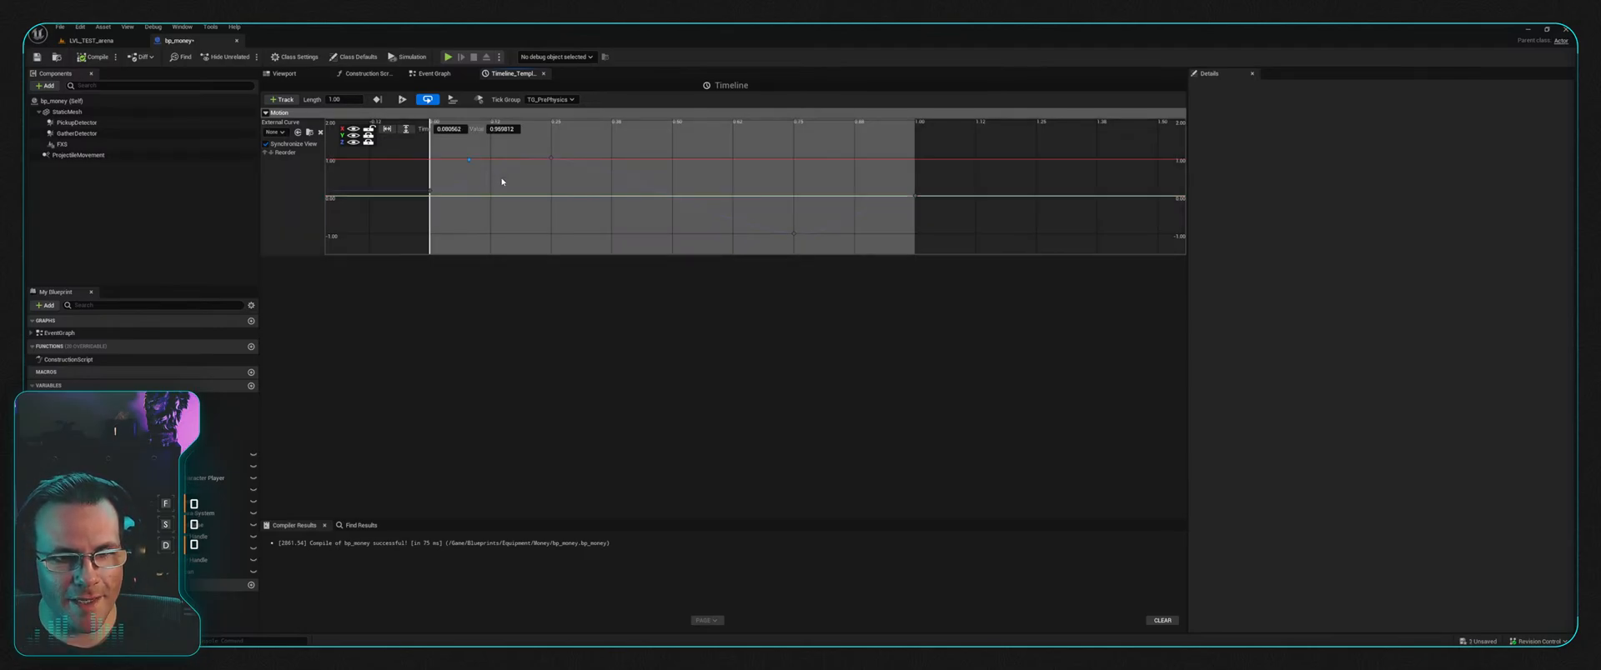
shift+click(629, 160)
shift+click(771, 175)
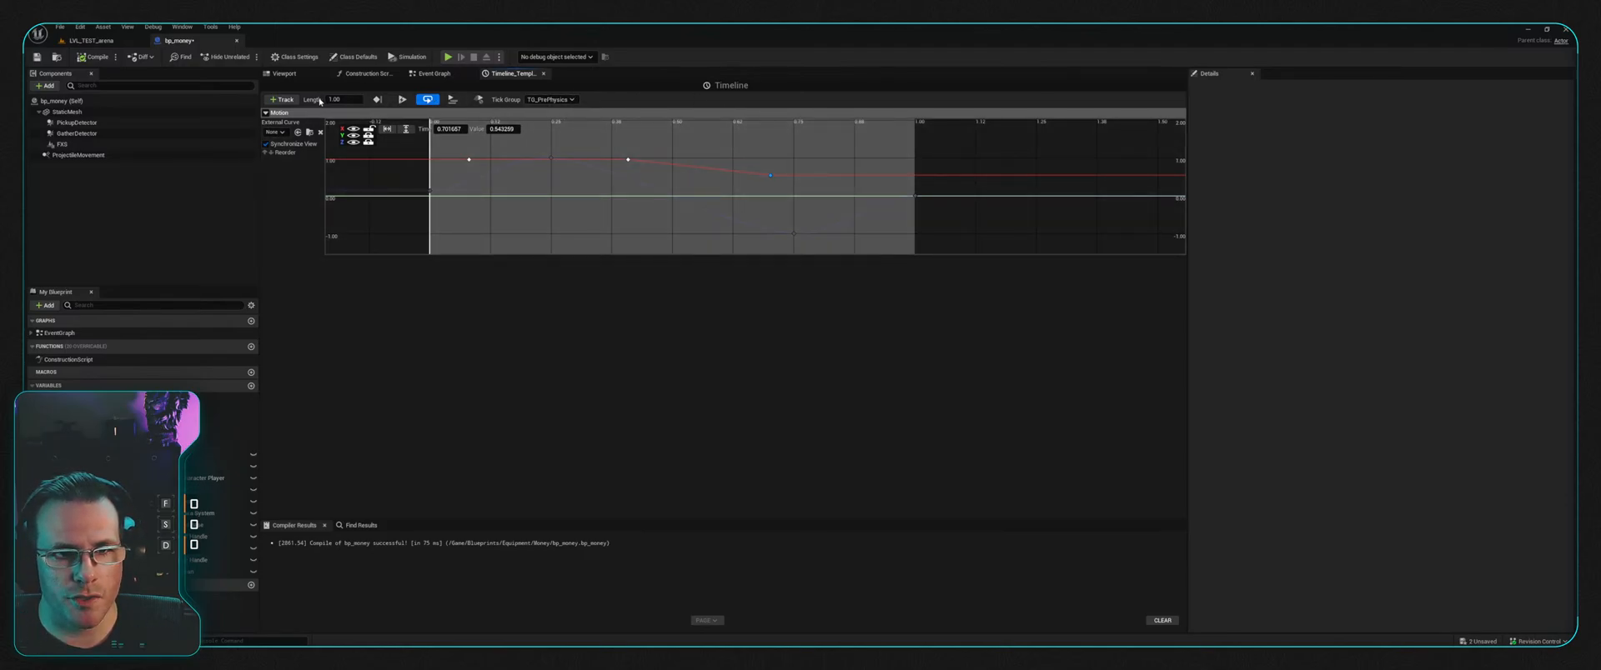
click(504, 129)
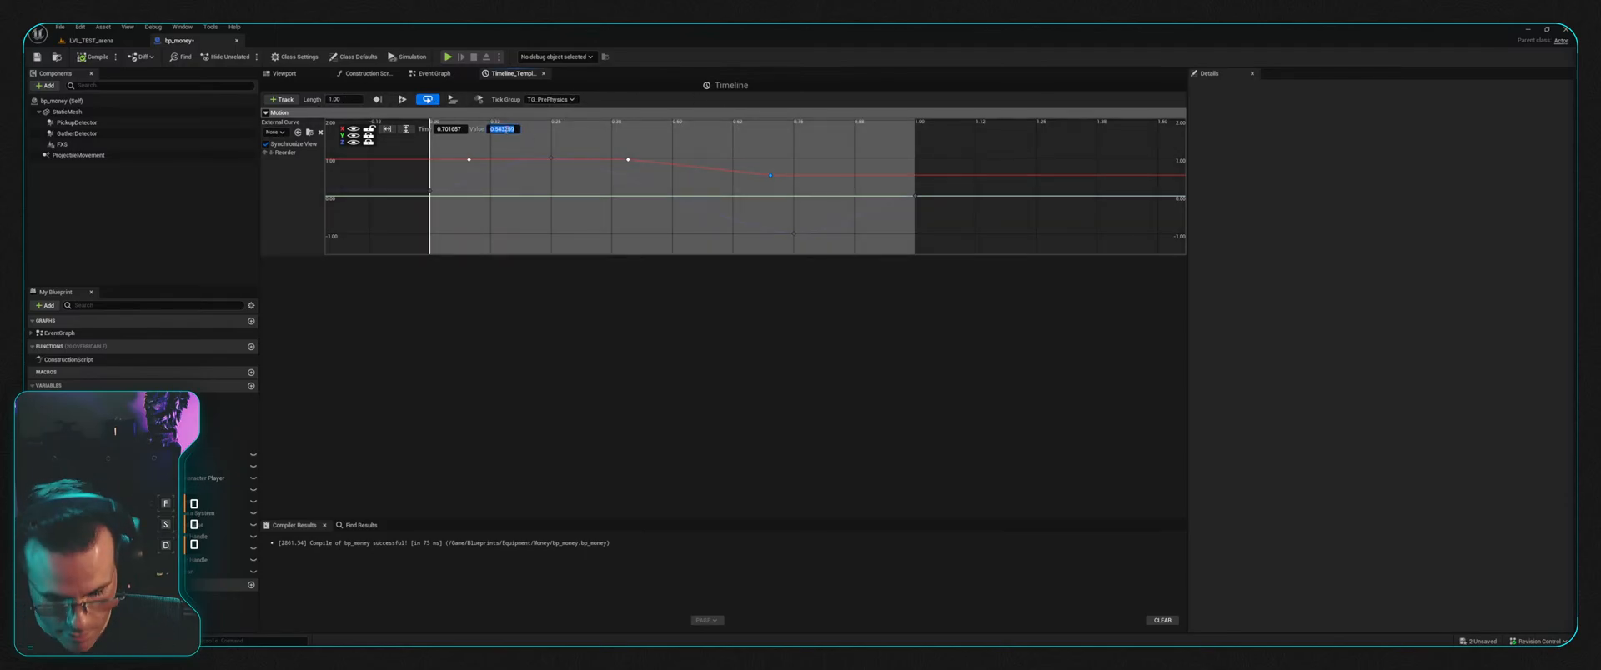
text(0)
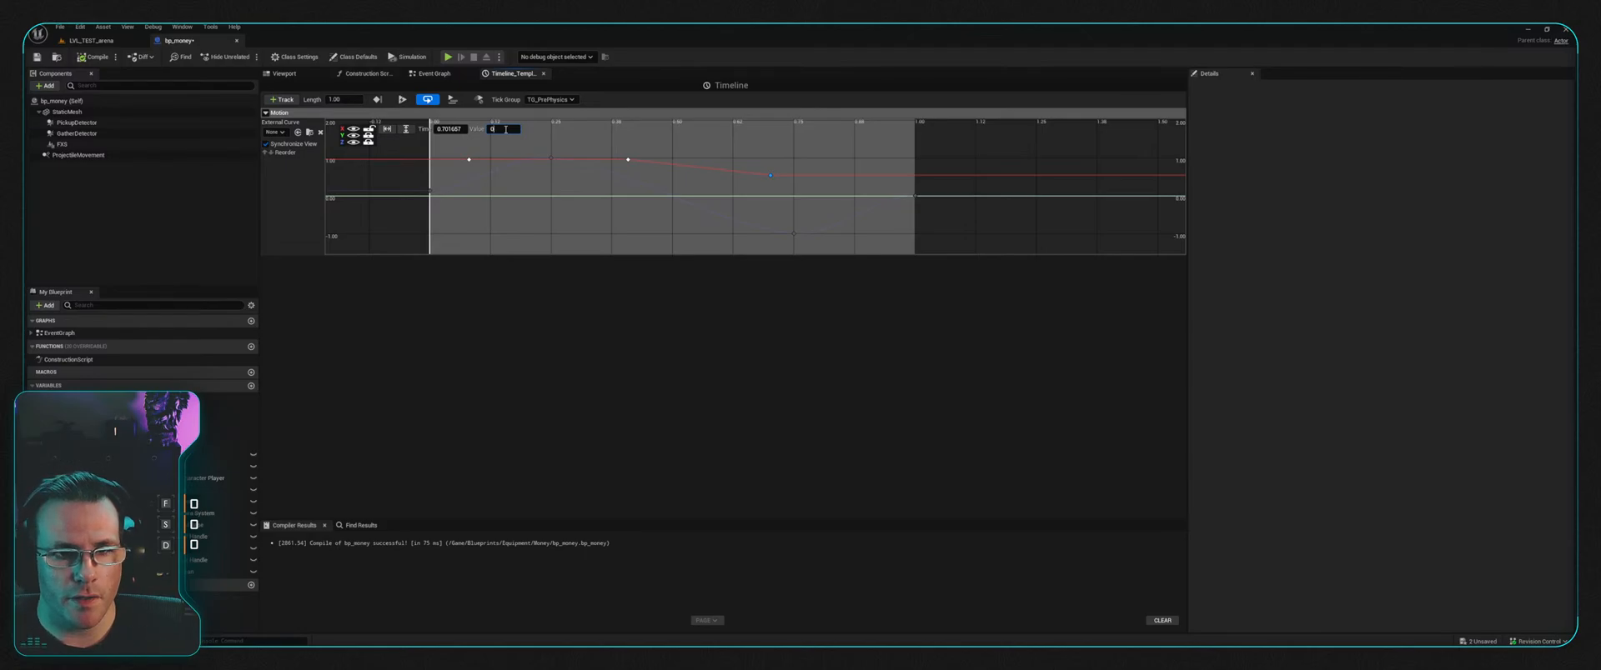
click(454, 129)
text(1)
key(Return)
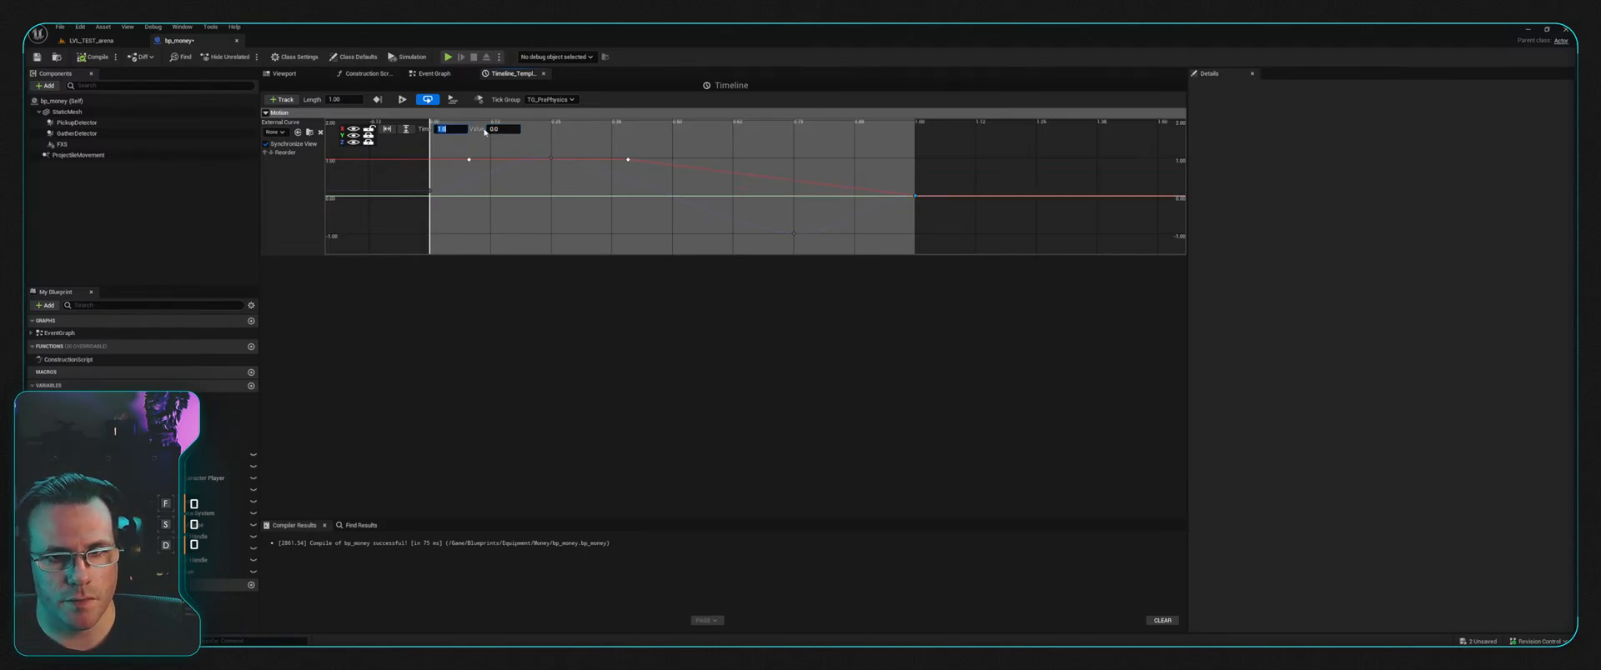
Step: Set the first key of the X curve to time 0 and value 0
click(469, 159)
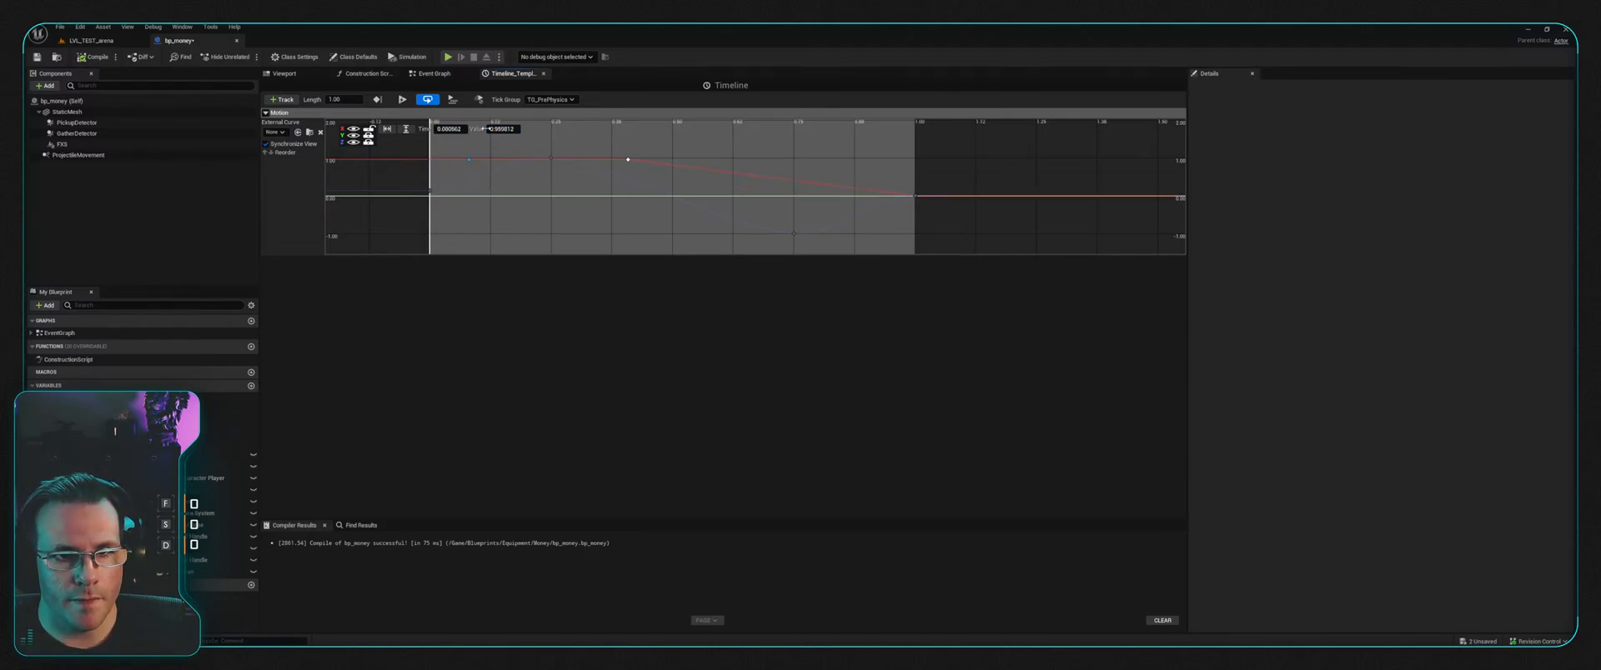
click(451, 129)
text(0)
key(Tab)
text(0)
key(Return)
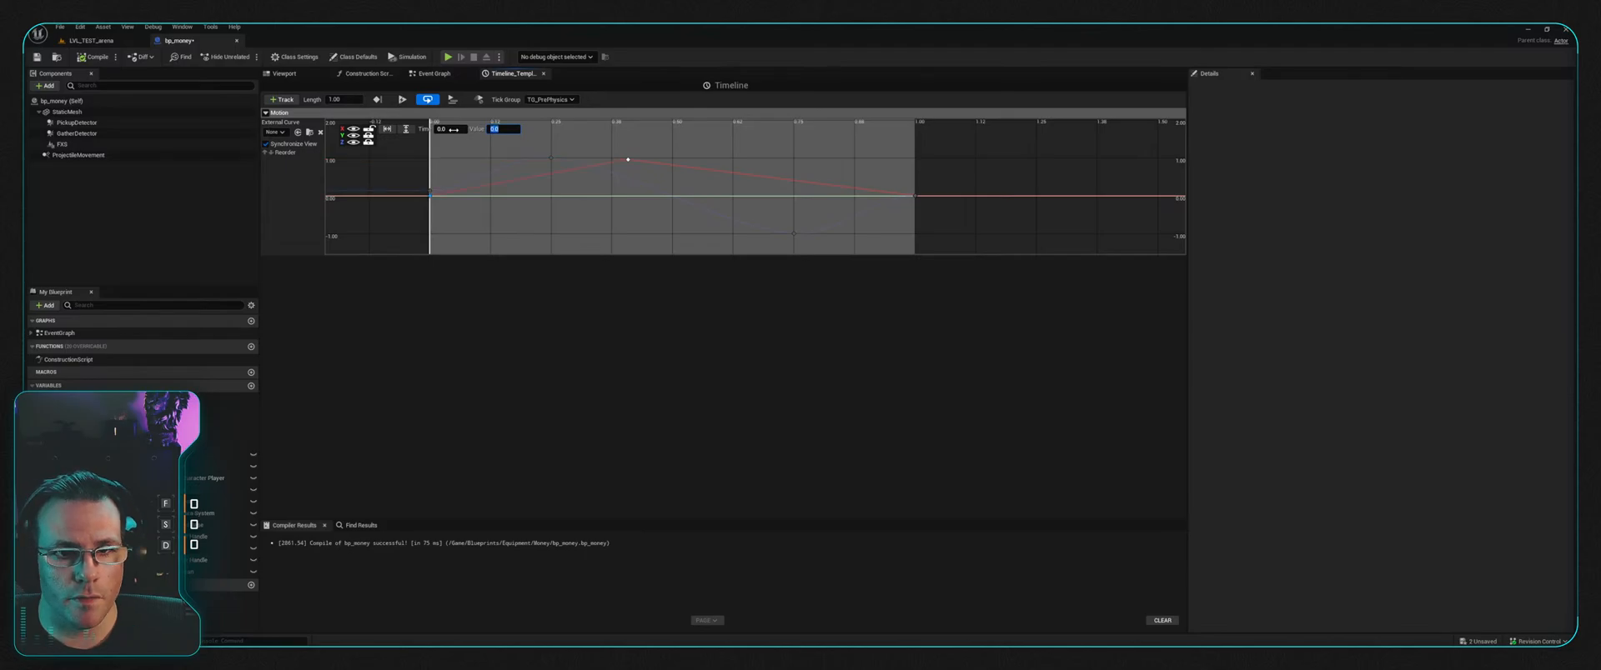
Step: Set the middle key of the X curve to time 0.5 and value 2
click(627, 159)
click(456, 128)
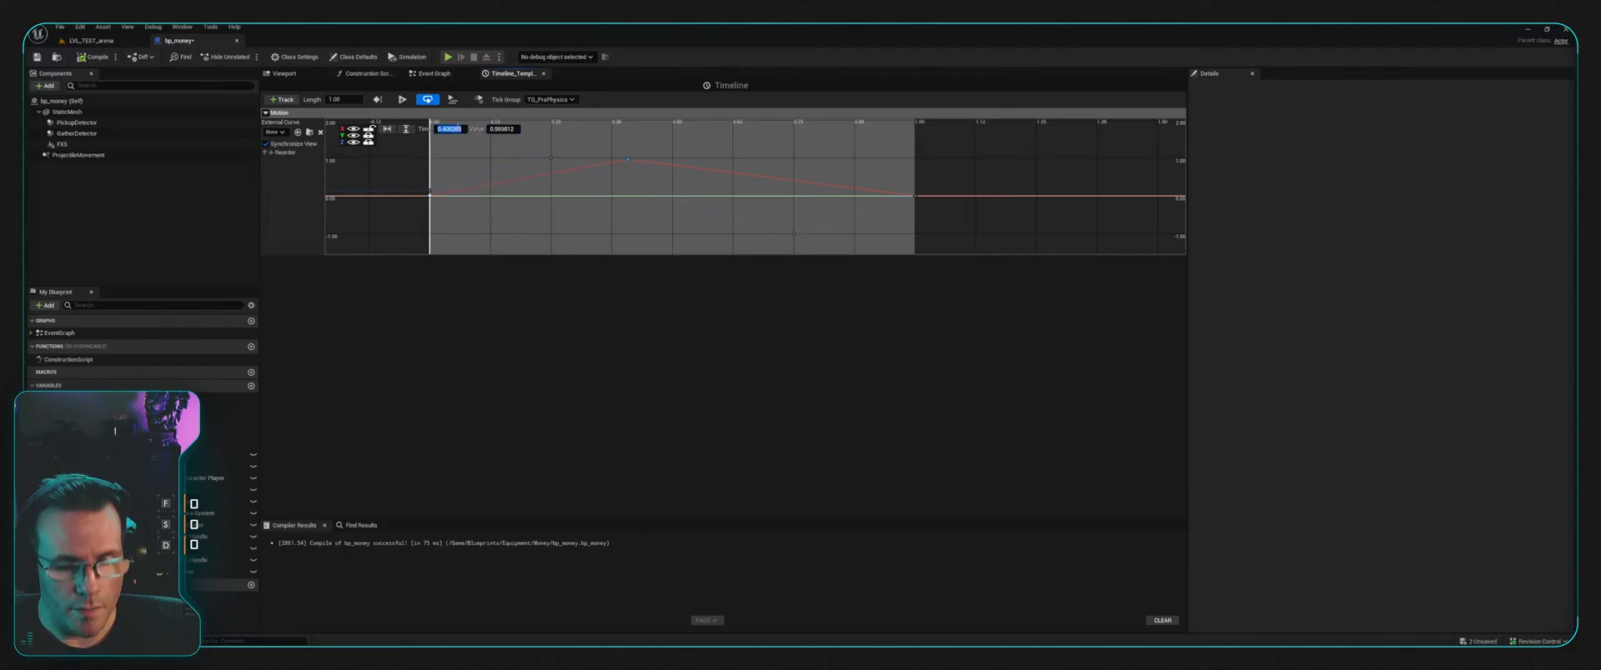
text(0.5)
key(Tab)
text(1)
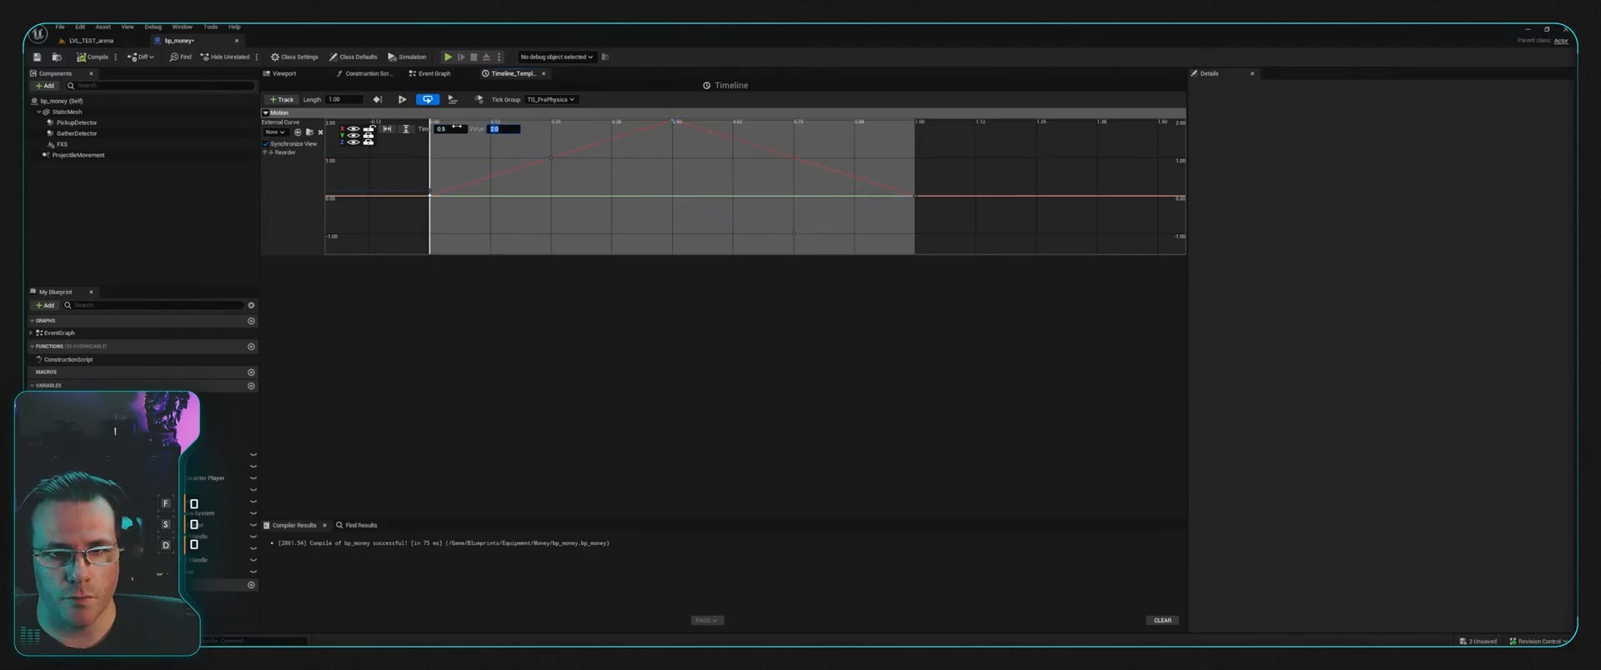
Step: Give the X curve's middle and first keys smooth curved interpolation and compile the blueprint
right_click(673, 124)
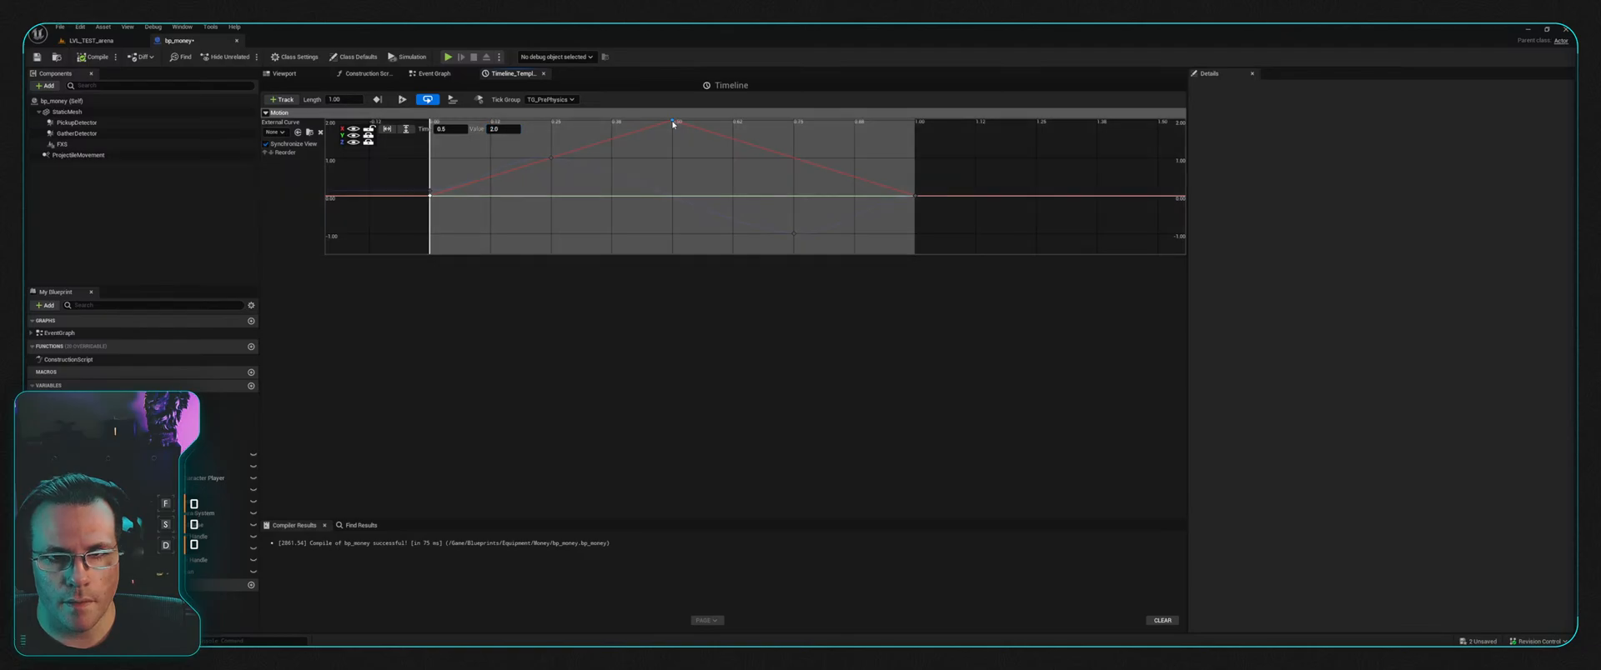
click(692, 152)
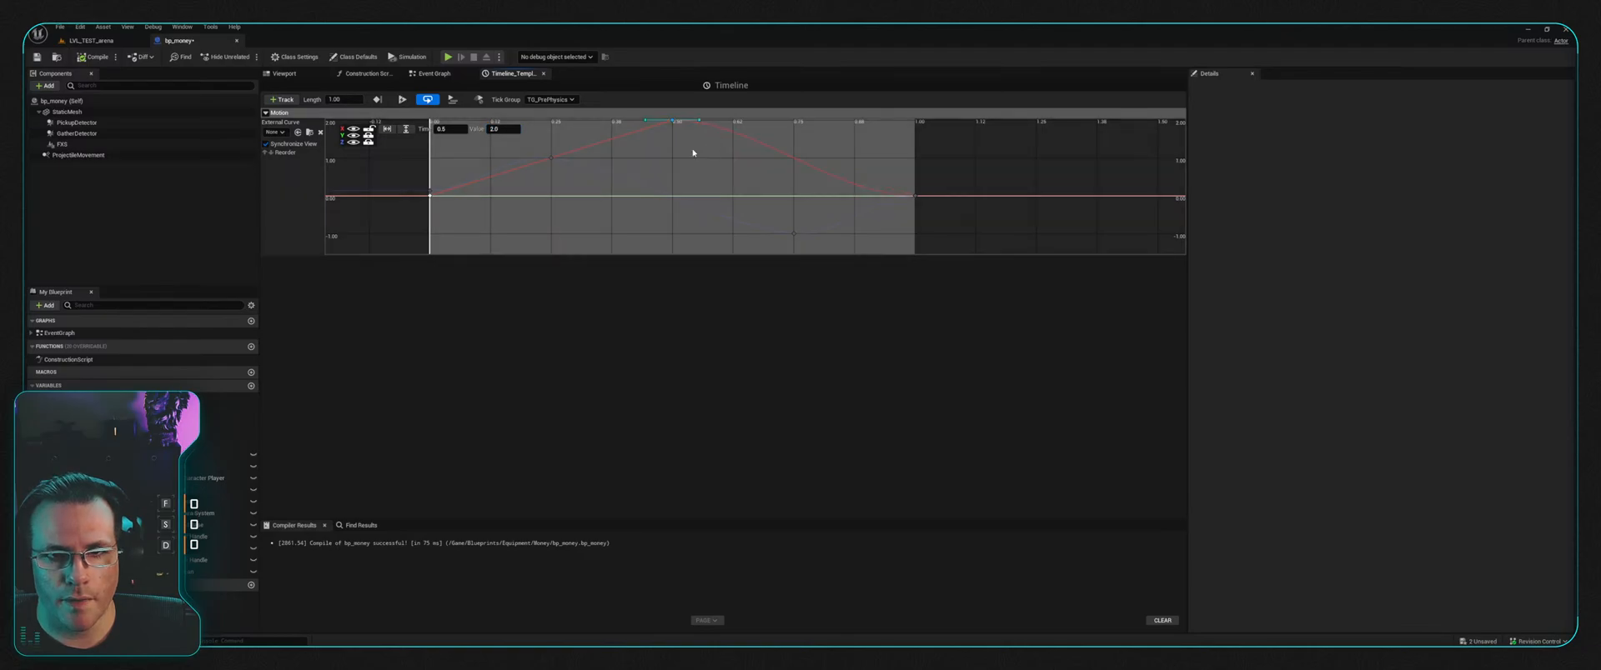
right_click(431, 196)
click(481, 221)
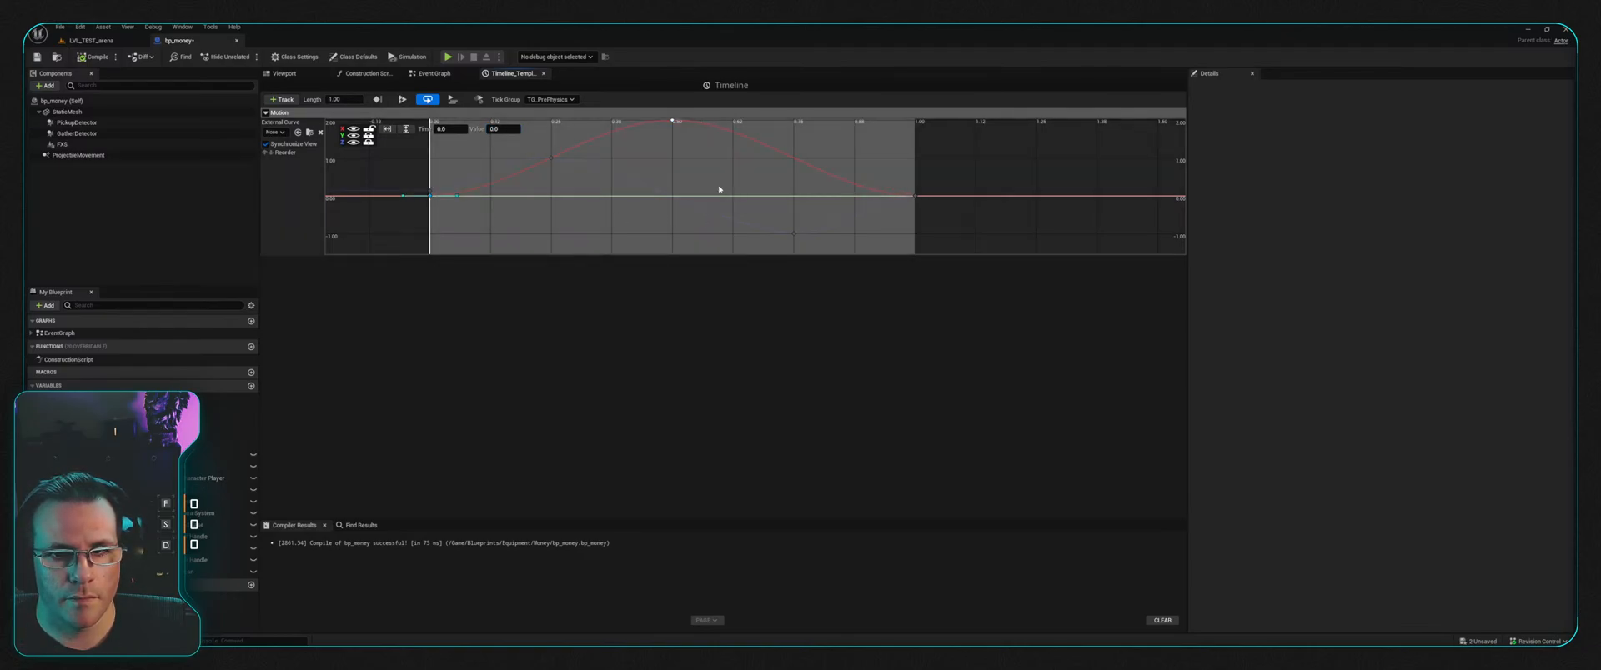
click(720, 189)
click(92, 58)
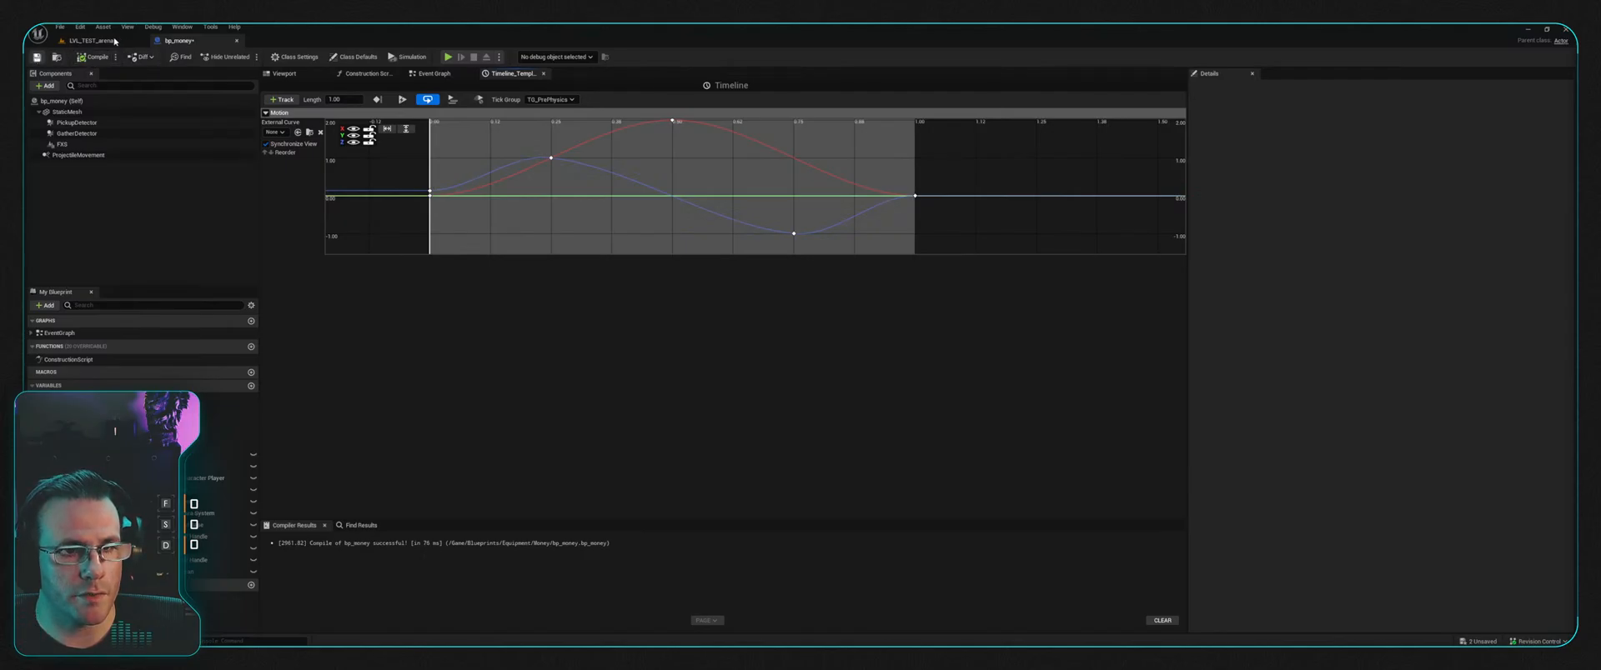
Step: Play the LVL_TEST_arena level, walk toward the coins near the fence to check their motion, and end the session
click(114, 41)
click(244, 56)
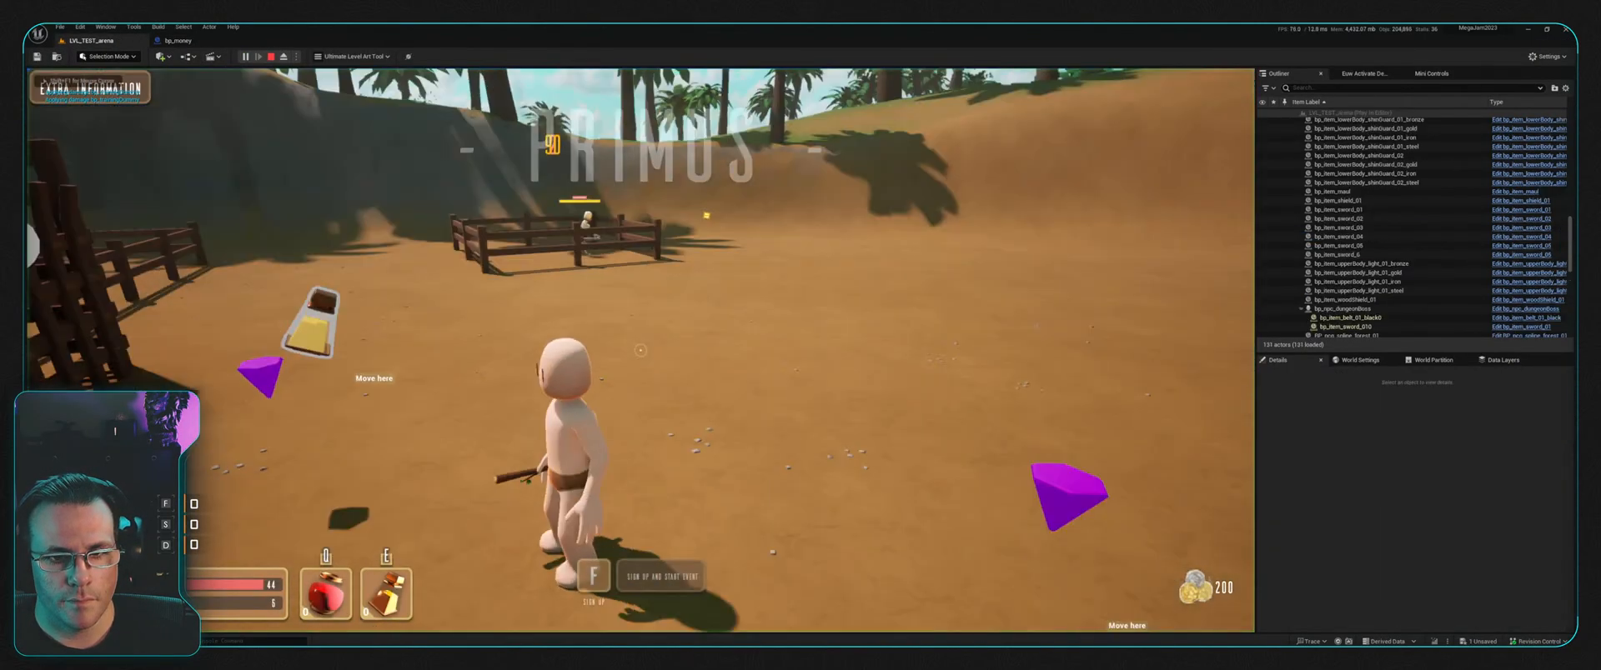
key(w)
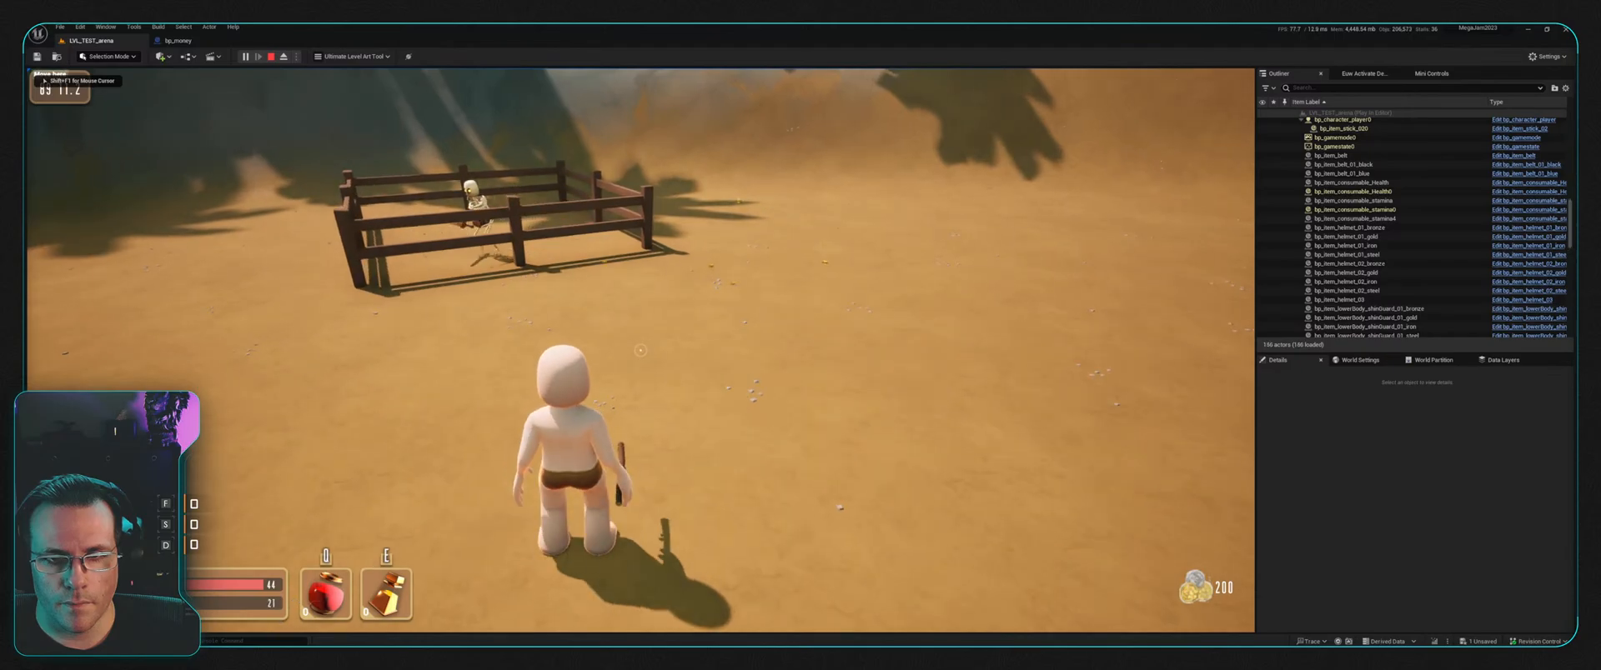
key(w)
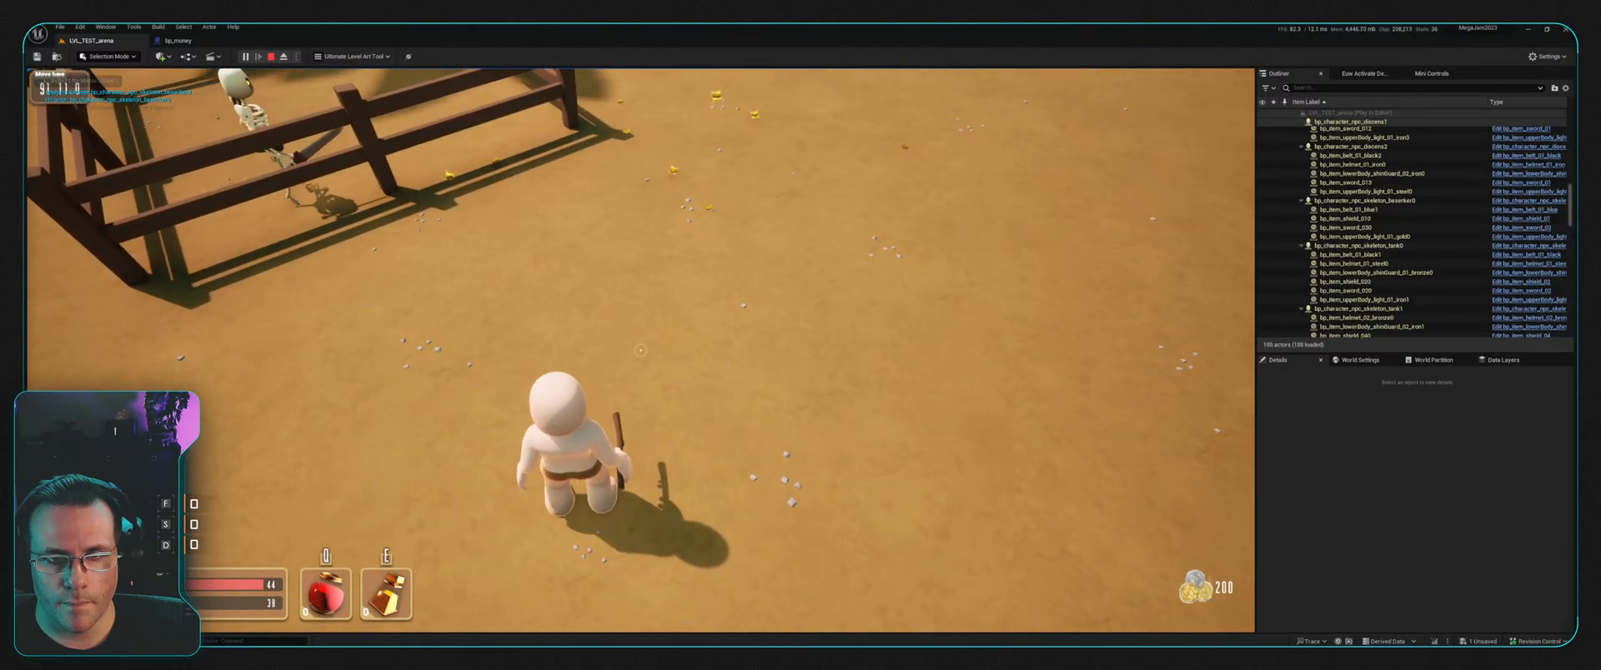
key(Escape)
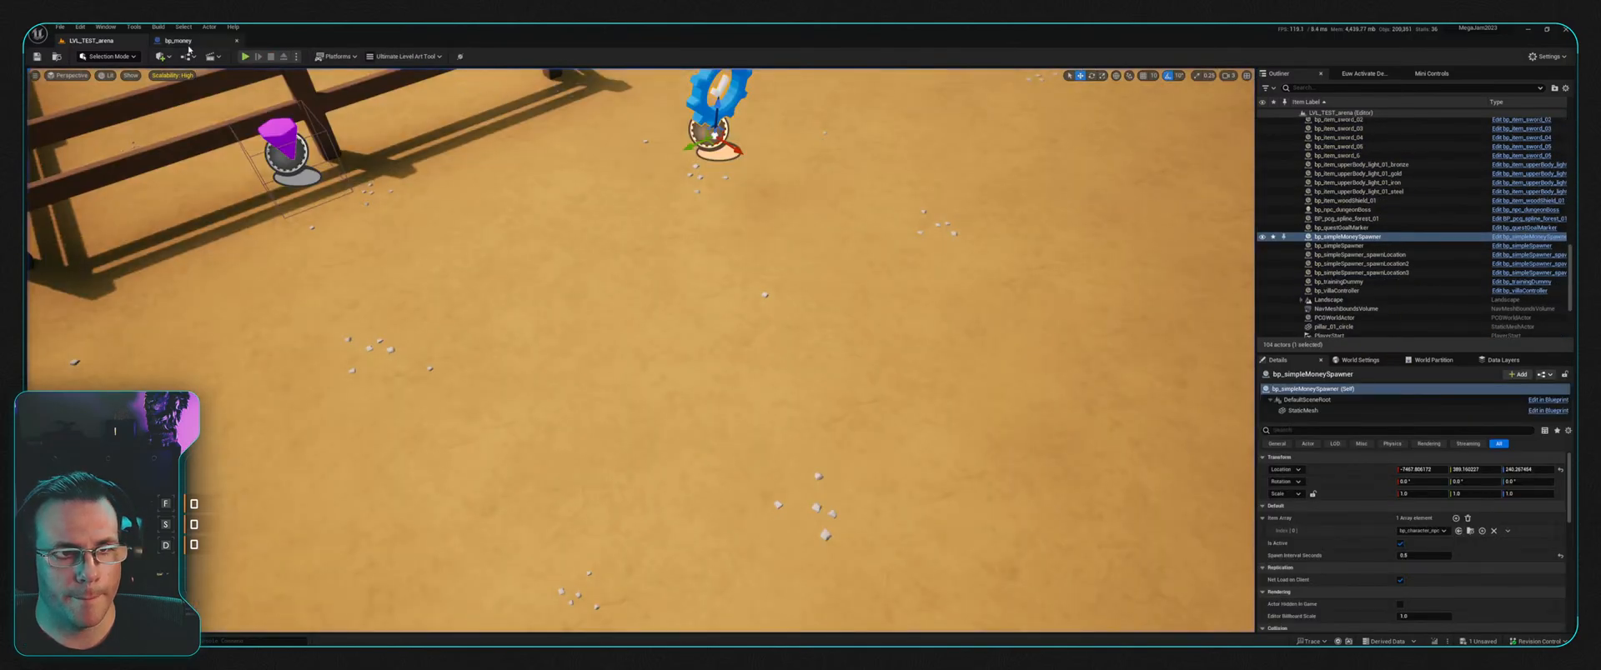
Step: In bp_money's Event Graph, wire the Break Vector X and Y outputs to Add Actor World Offset's Delta Location X and Y
click(185, 42)
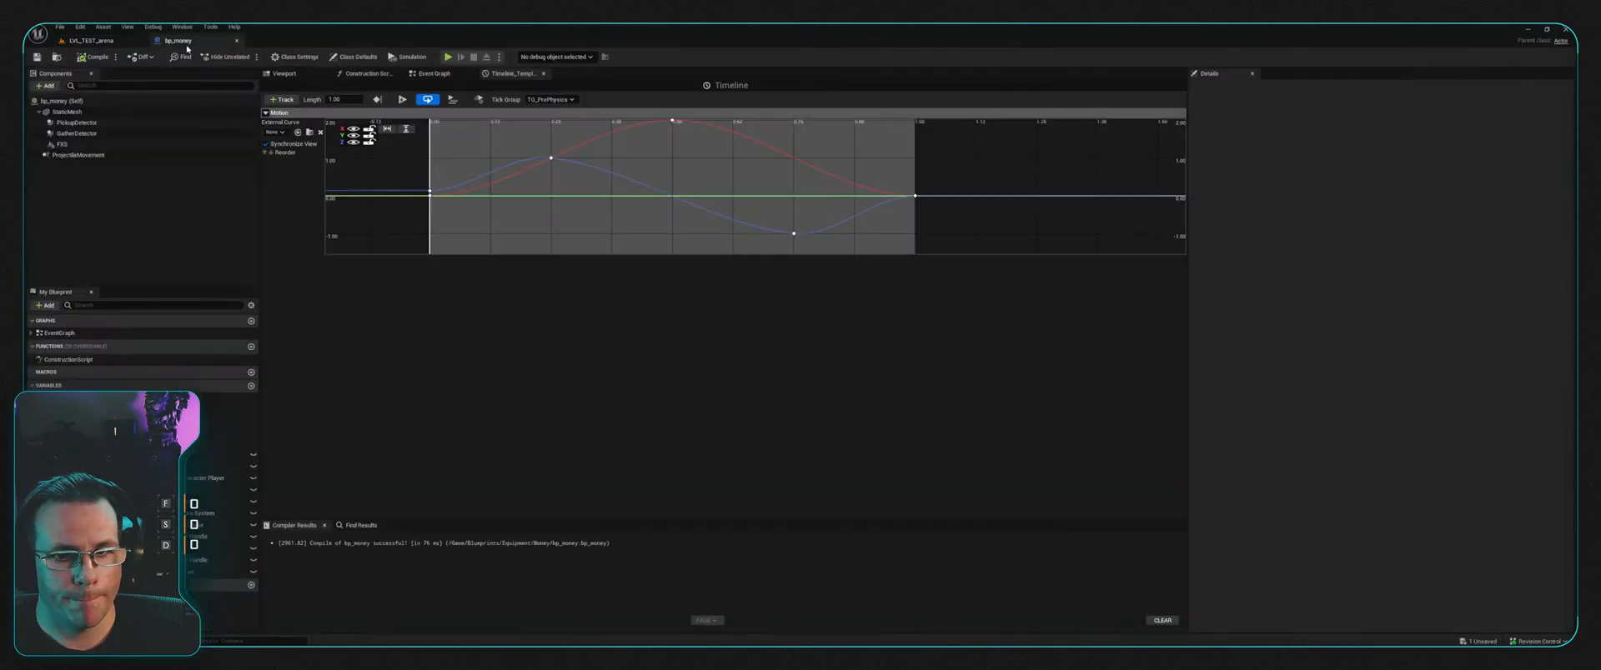
click(427, 75)
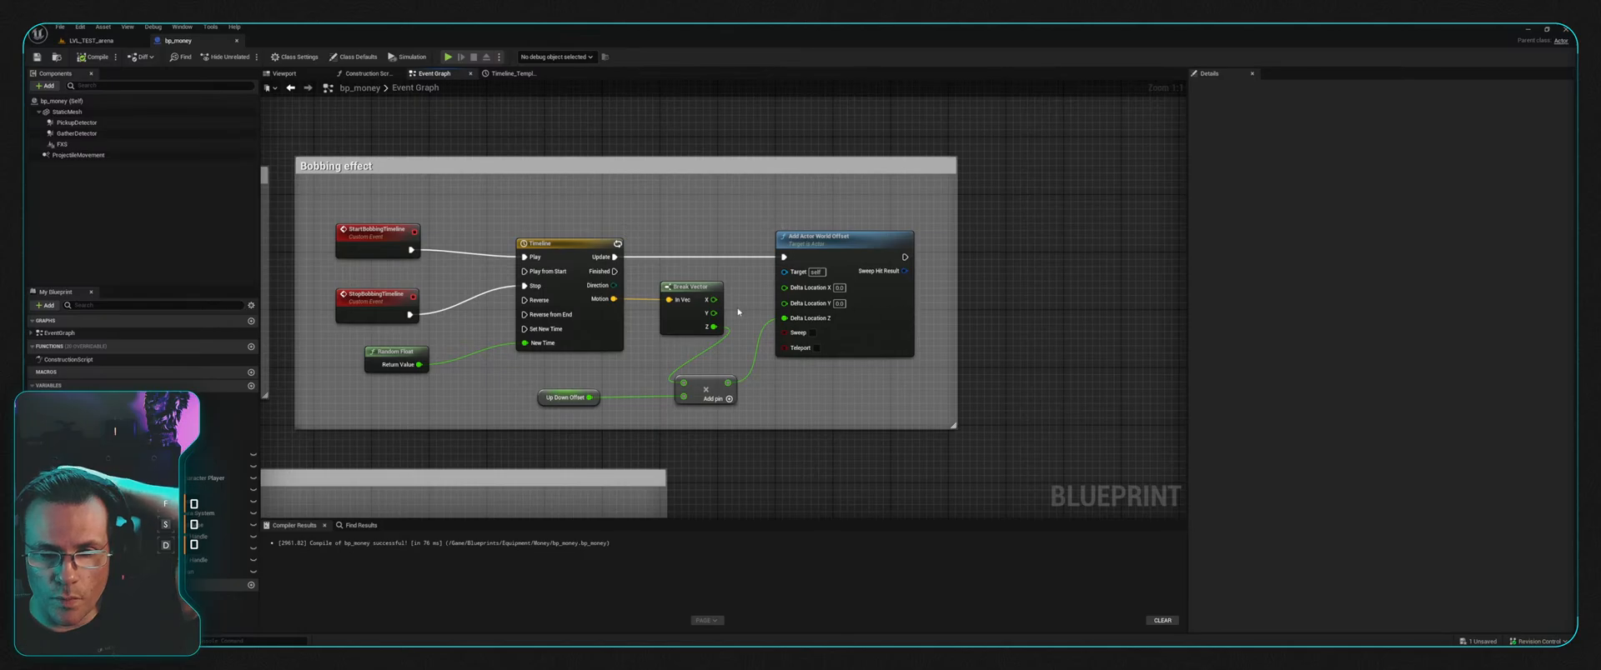
drag(714, 300, 785, 304)
right_drag(975, 327, 962, 333)
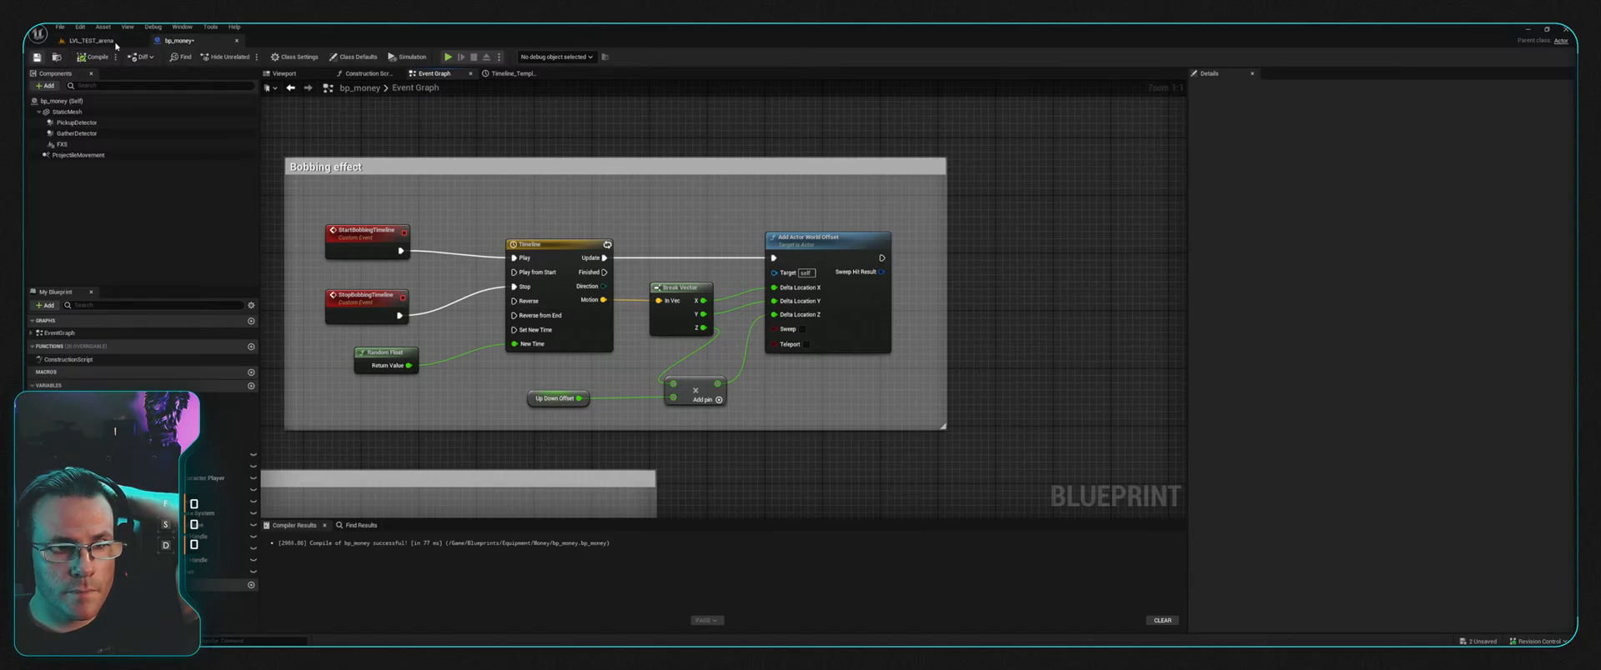
Step: Play the arena level again and walk around the spawned coins to examine their sideways and vertical movement
click(94, 40)
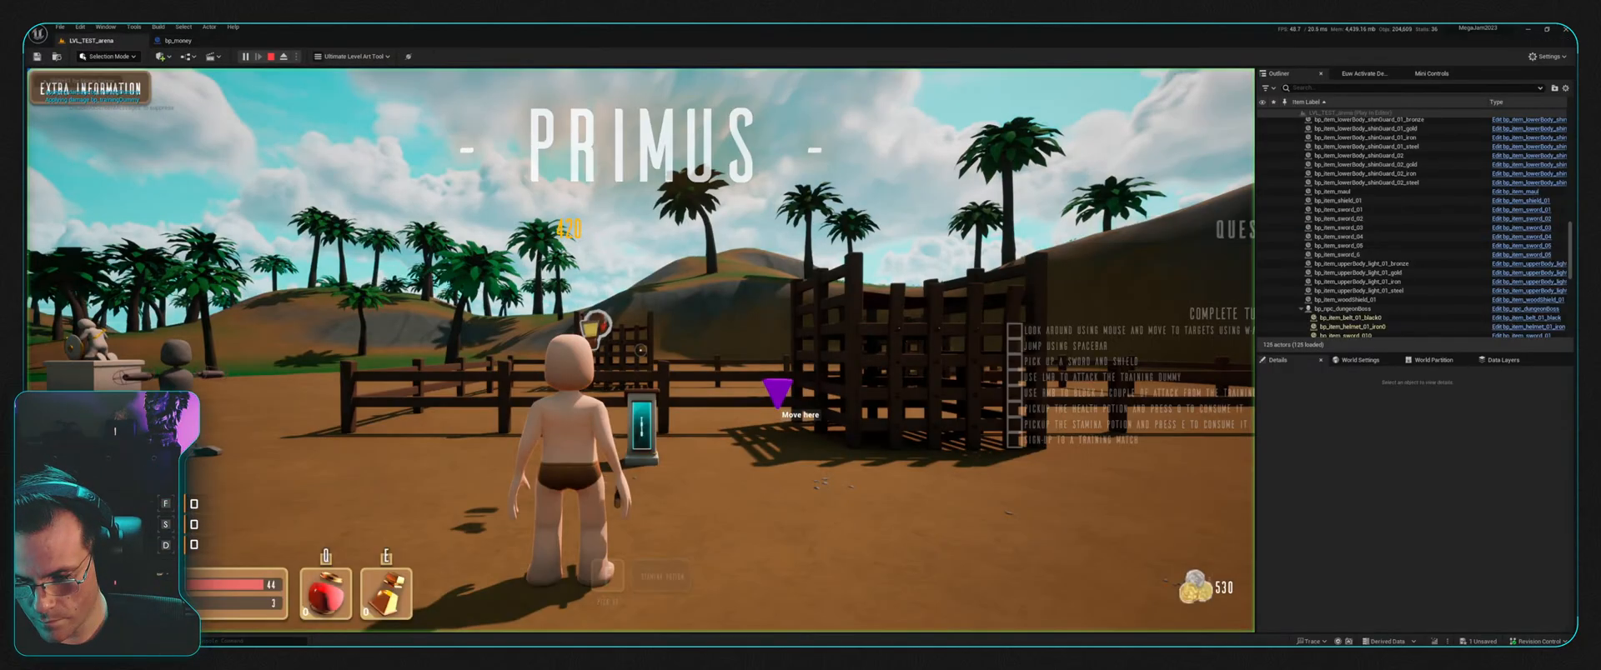
key(w)
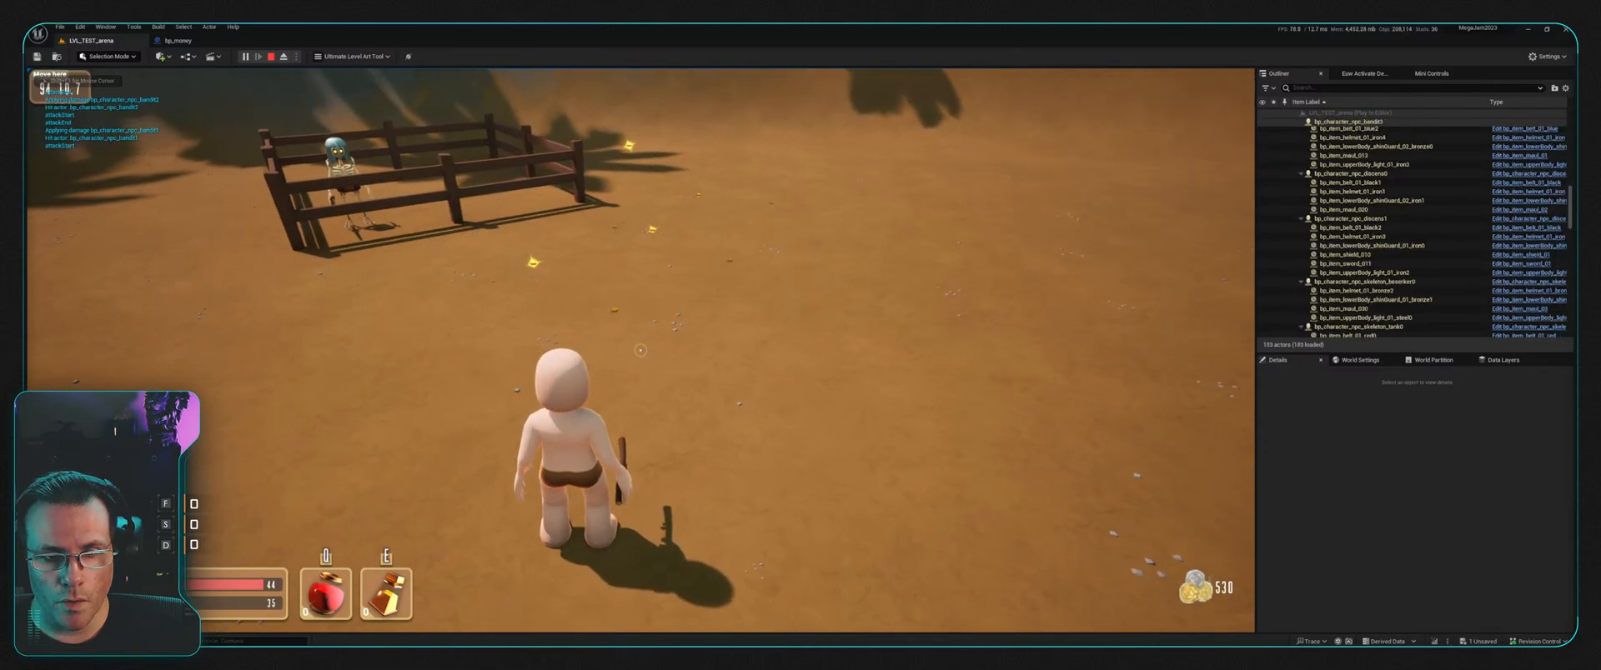
key(s)
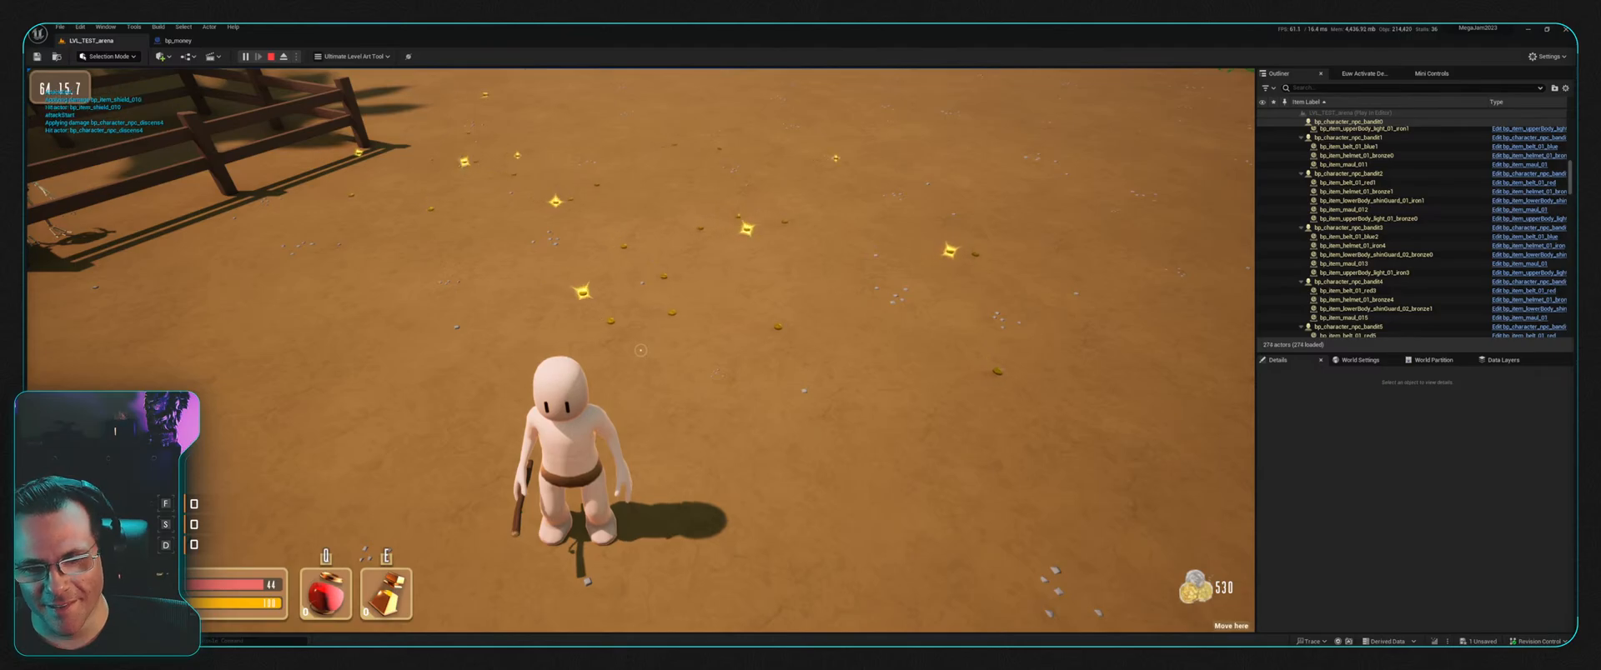
key(s)
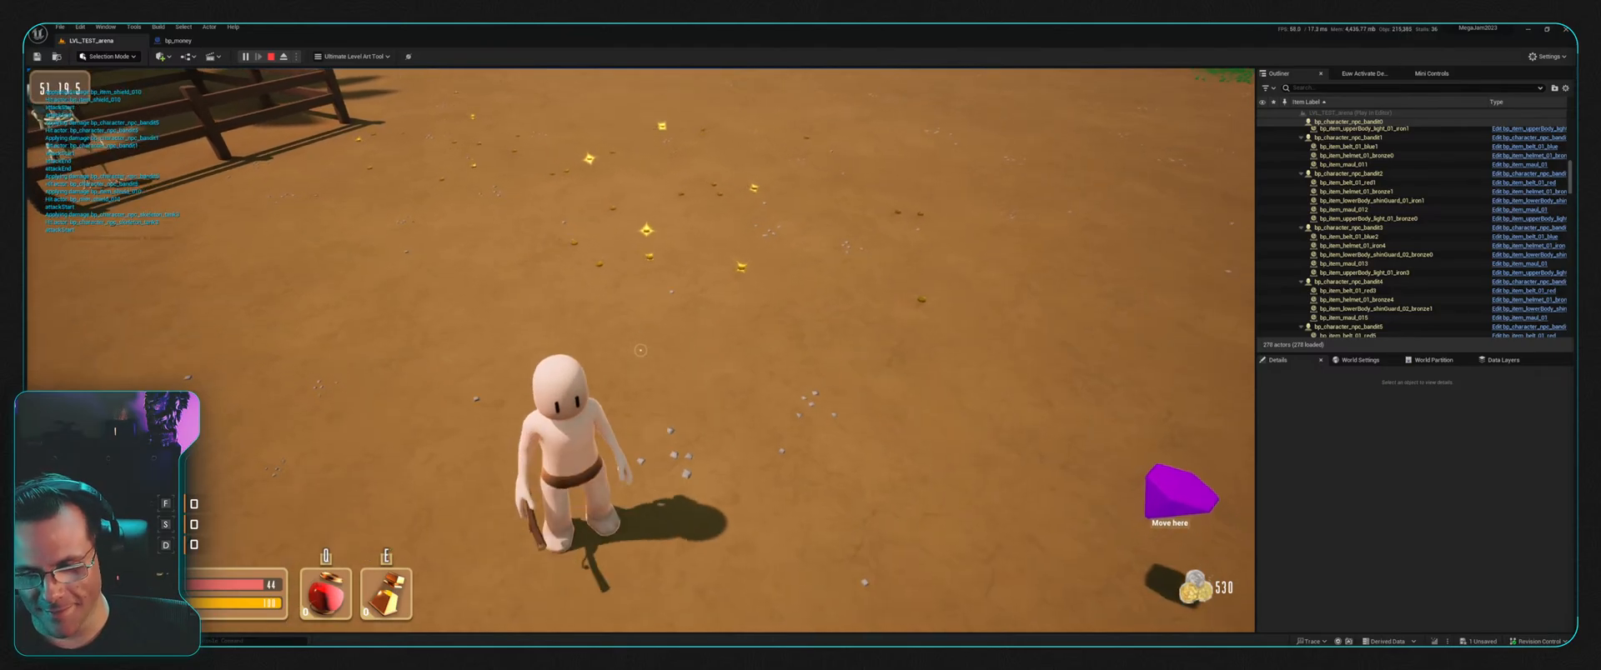
key(d)
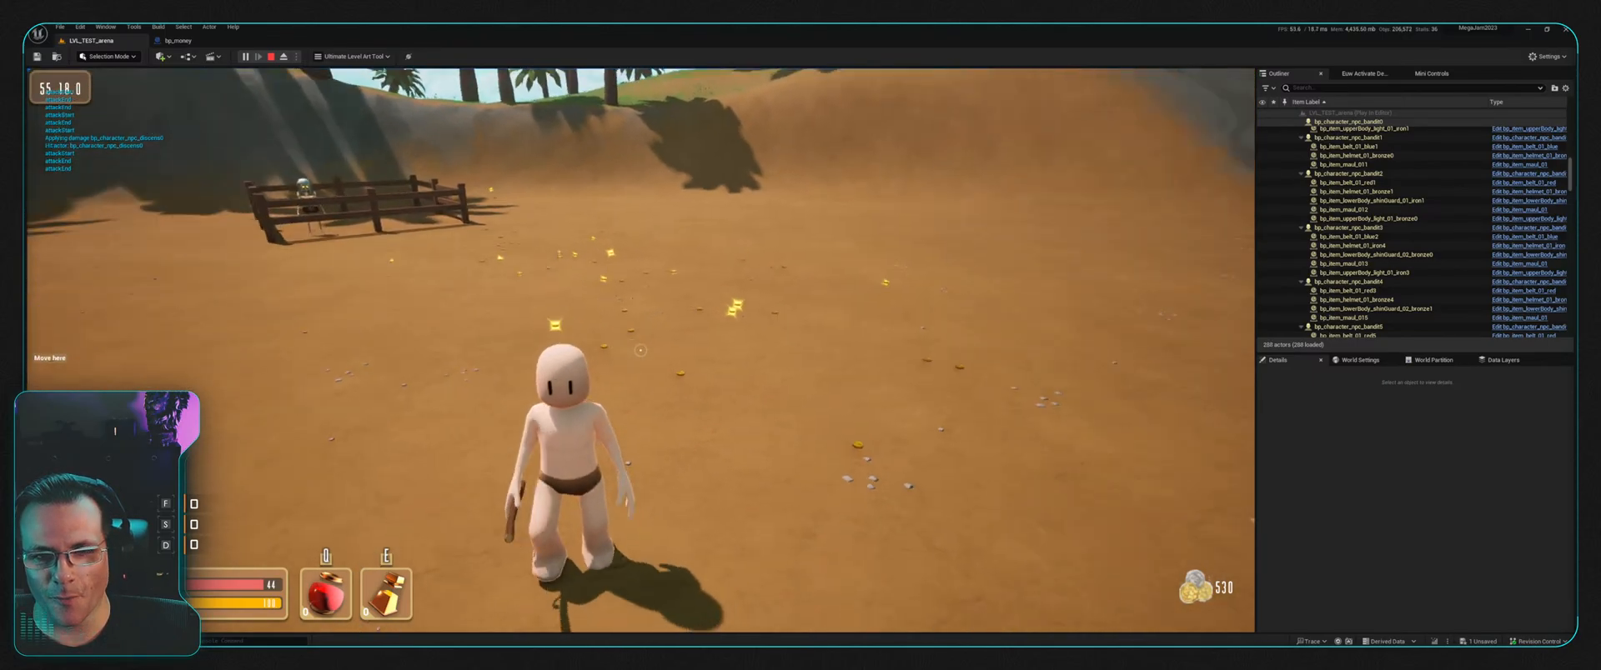
key(s)
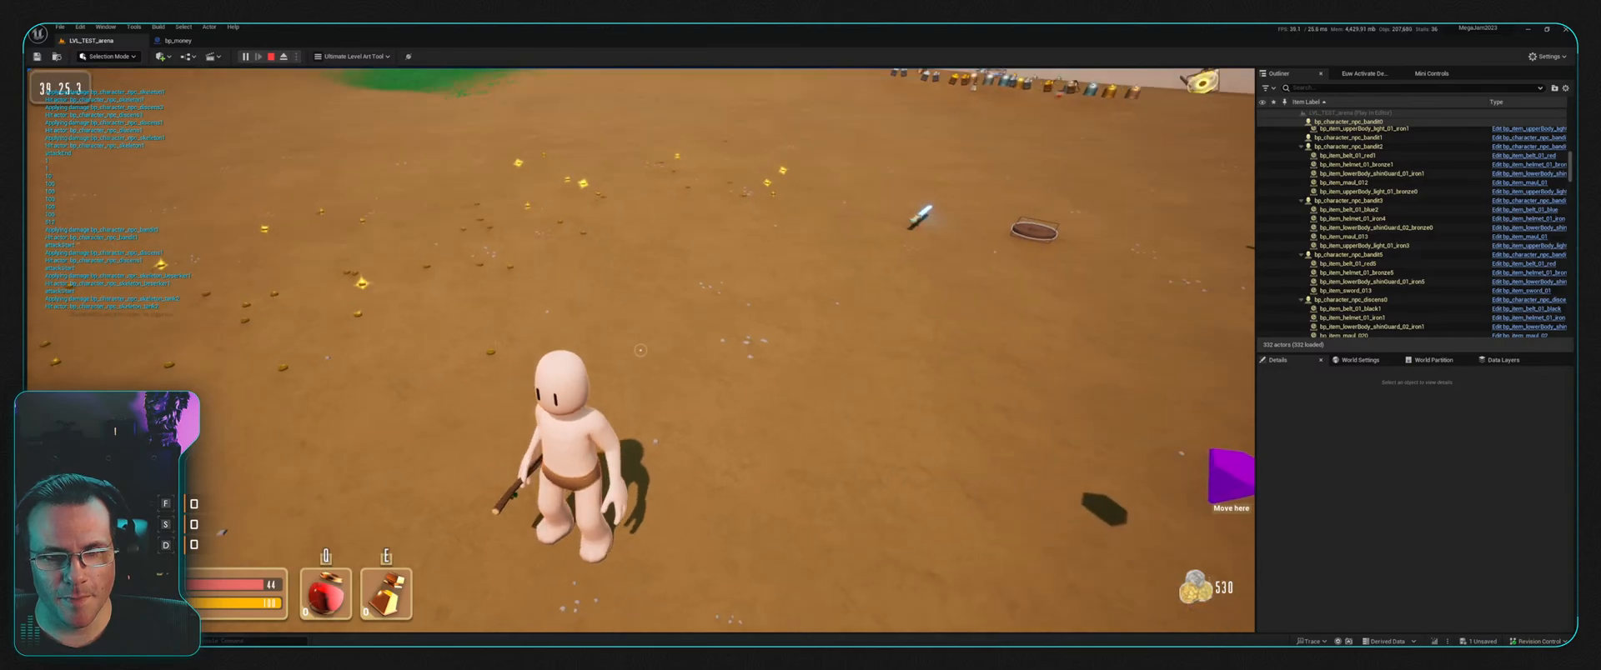
key(w)
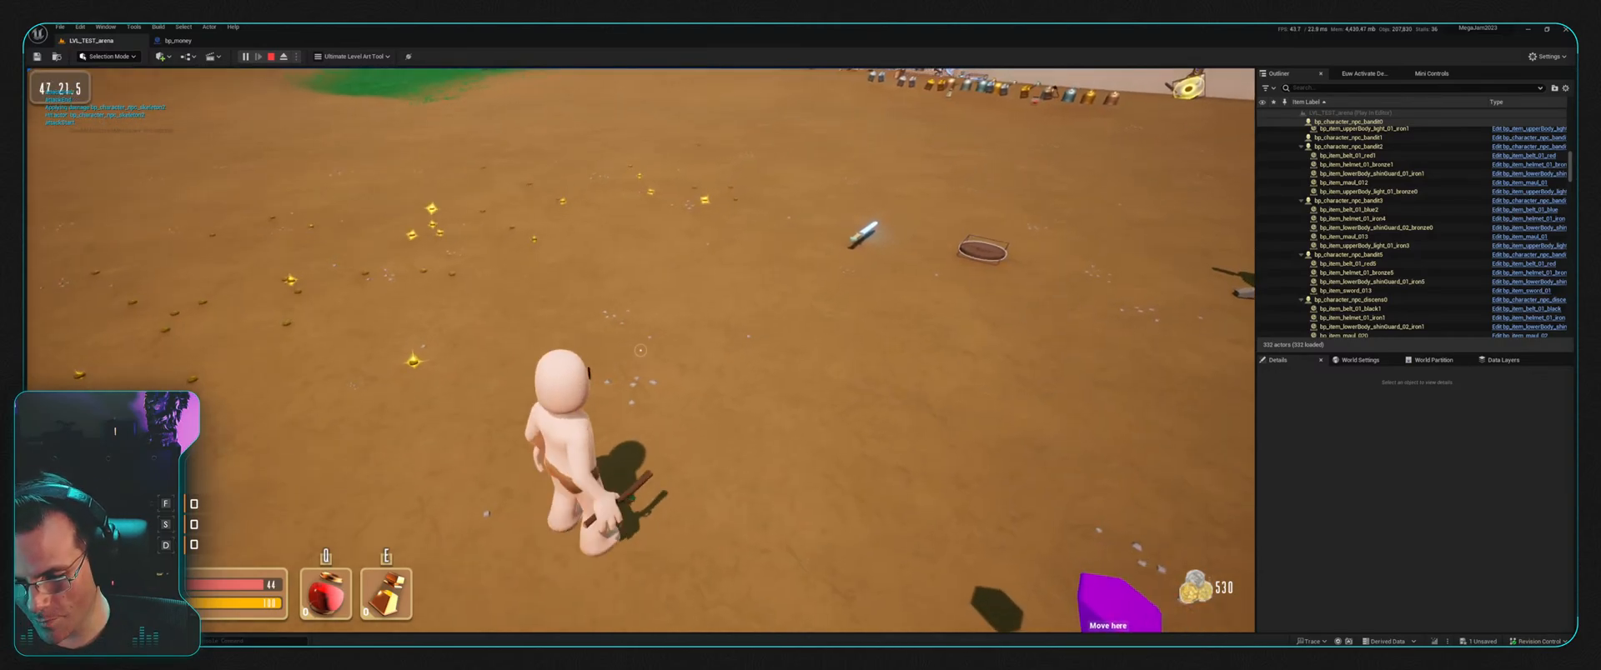
key(w)
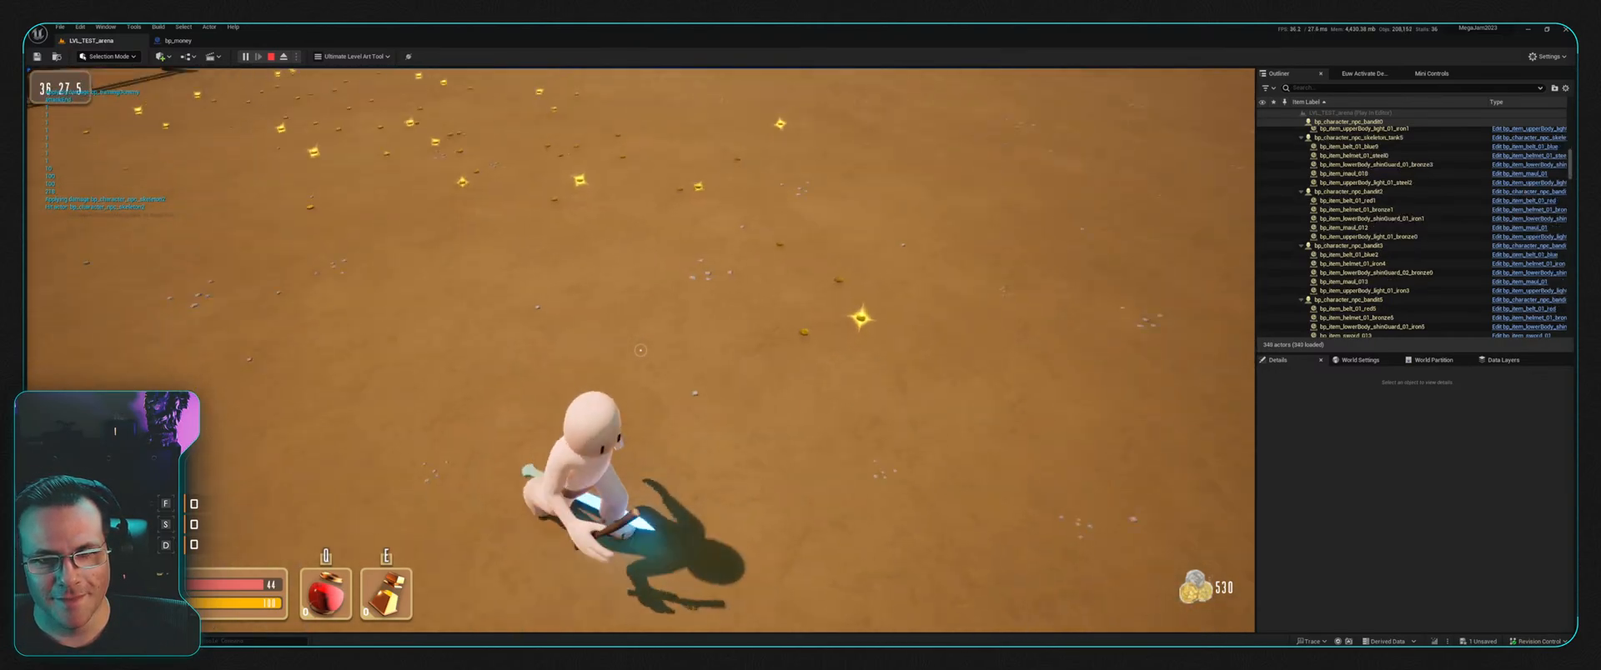
Step: Walk through the spawned coins in the arena to watch their motion while collecting some, and end the play session
key(w)
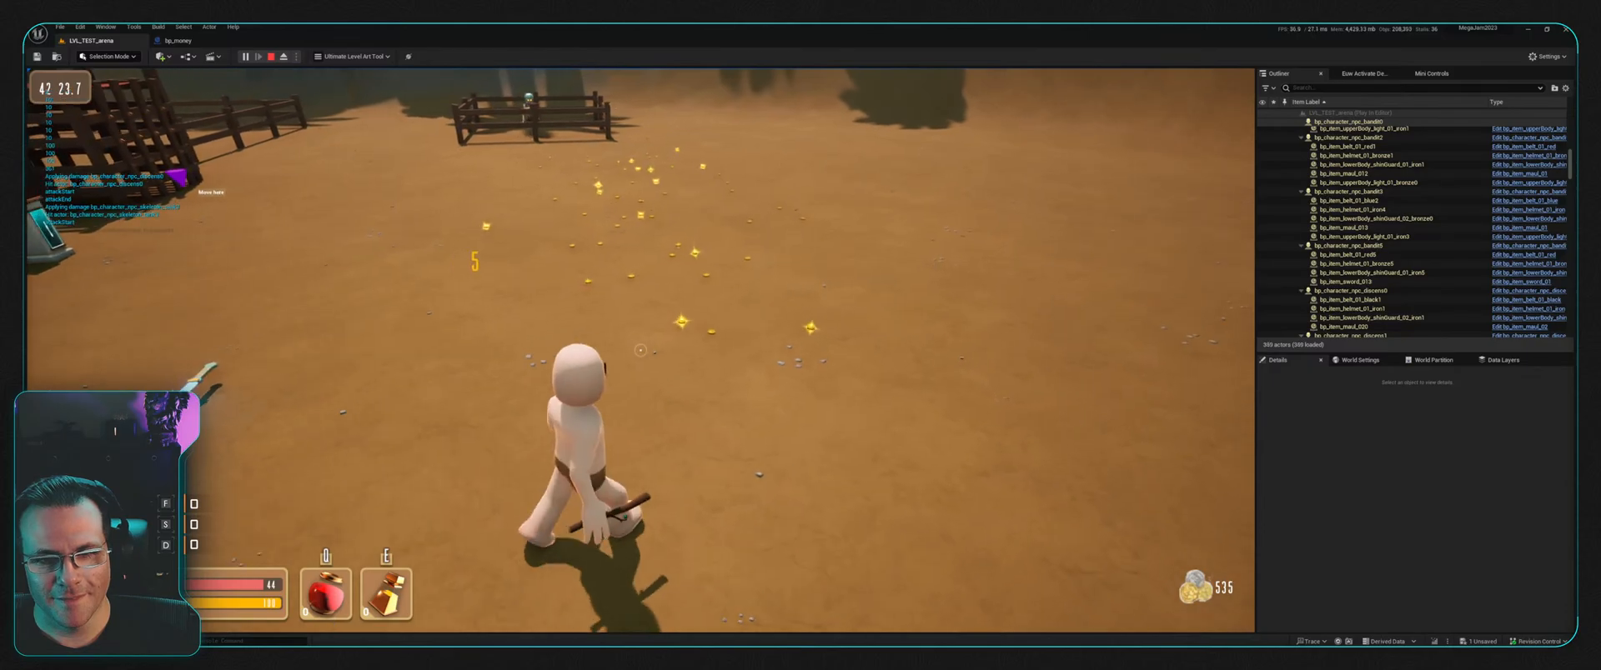
key(w)
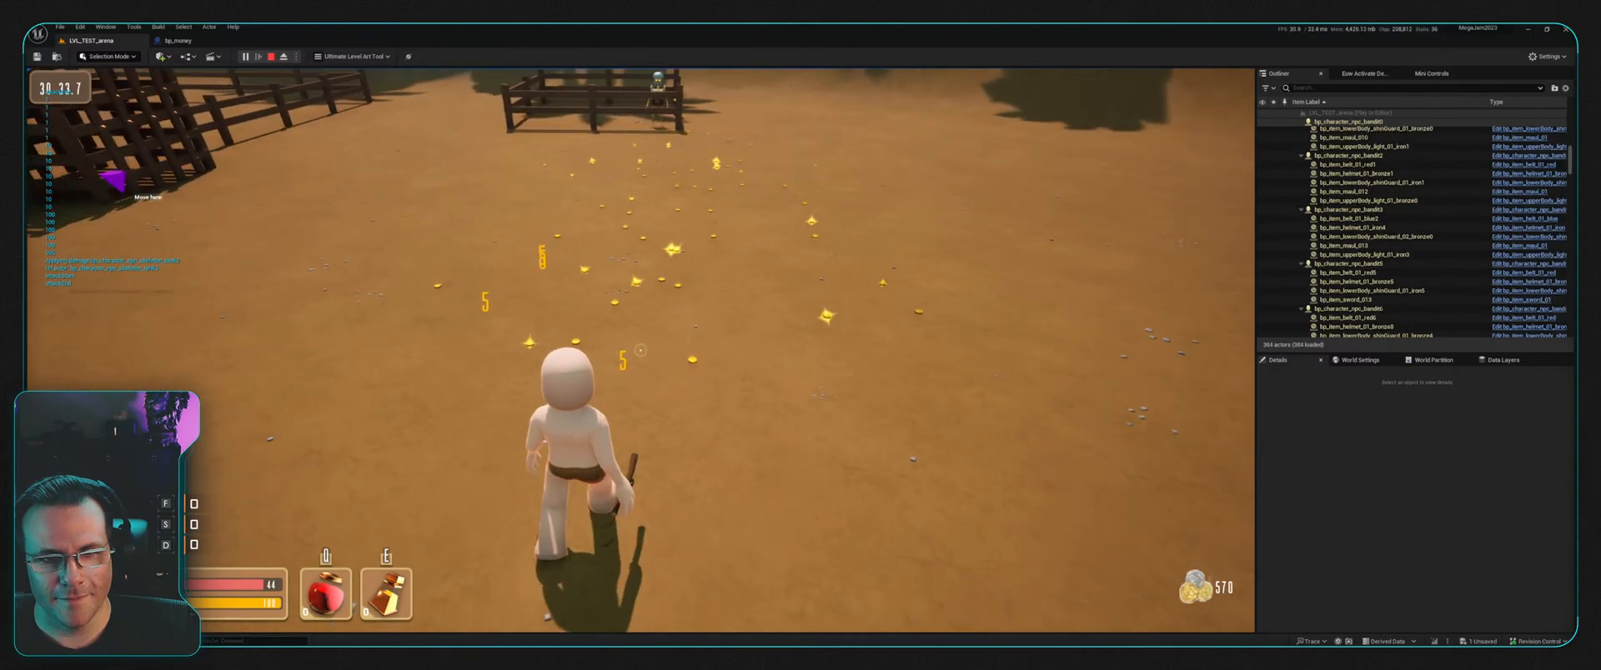
key(w)
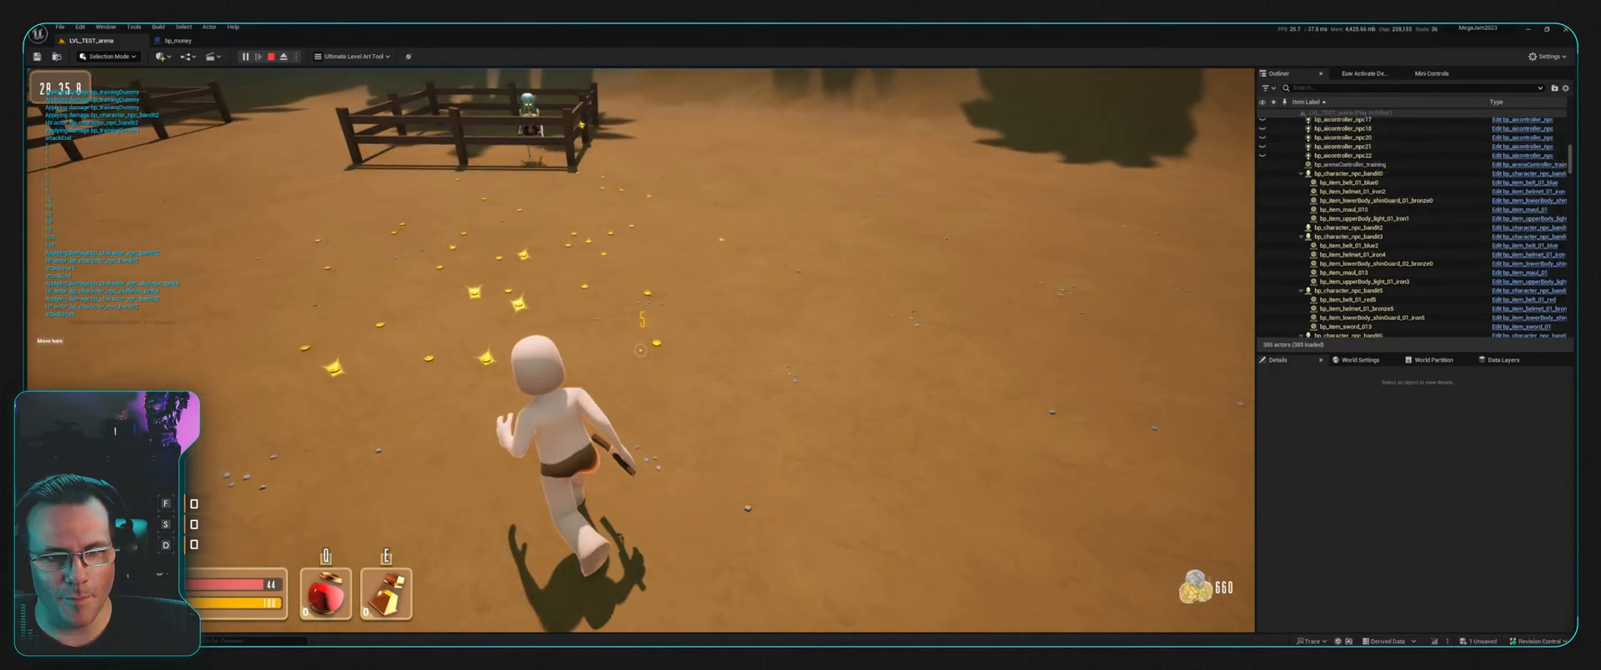
key(w)
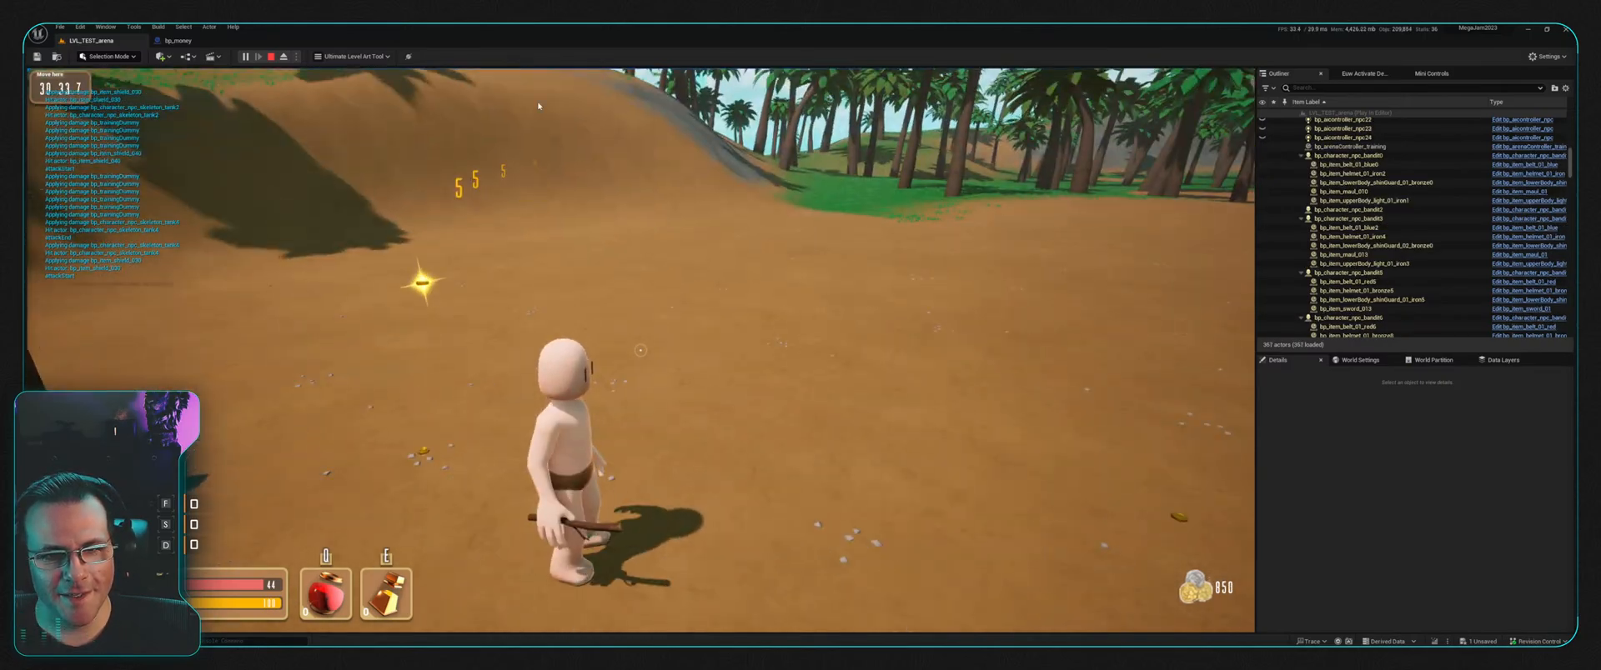
key(Escape)
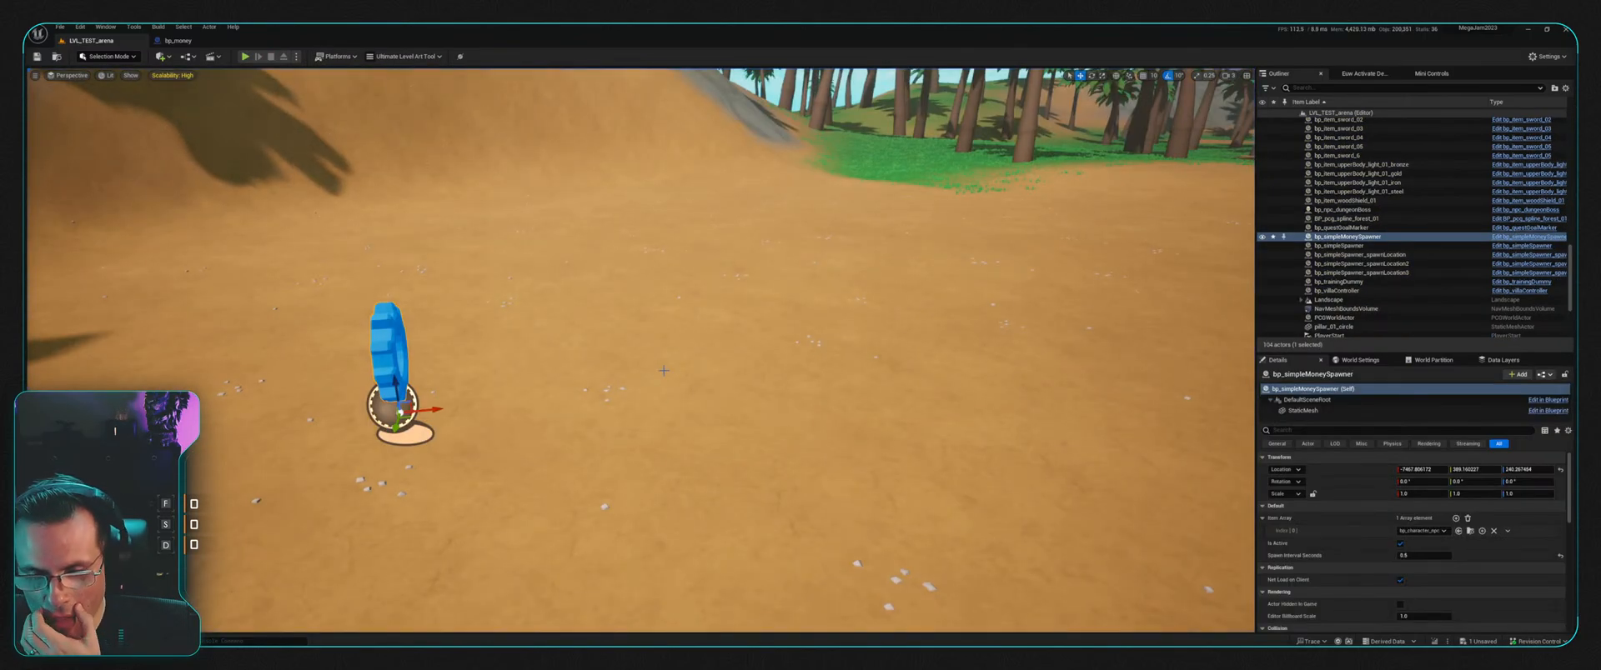
Step: In bp_money's Event Graph, add an Add Actor World Rotation node and chain its execution after Add Actor World Offset
click(190, 39)
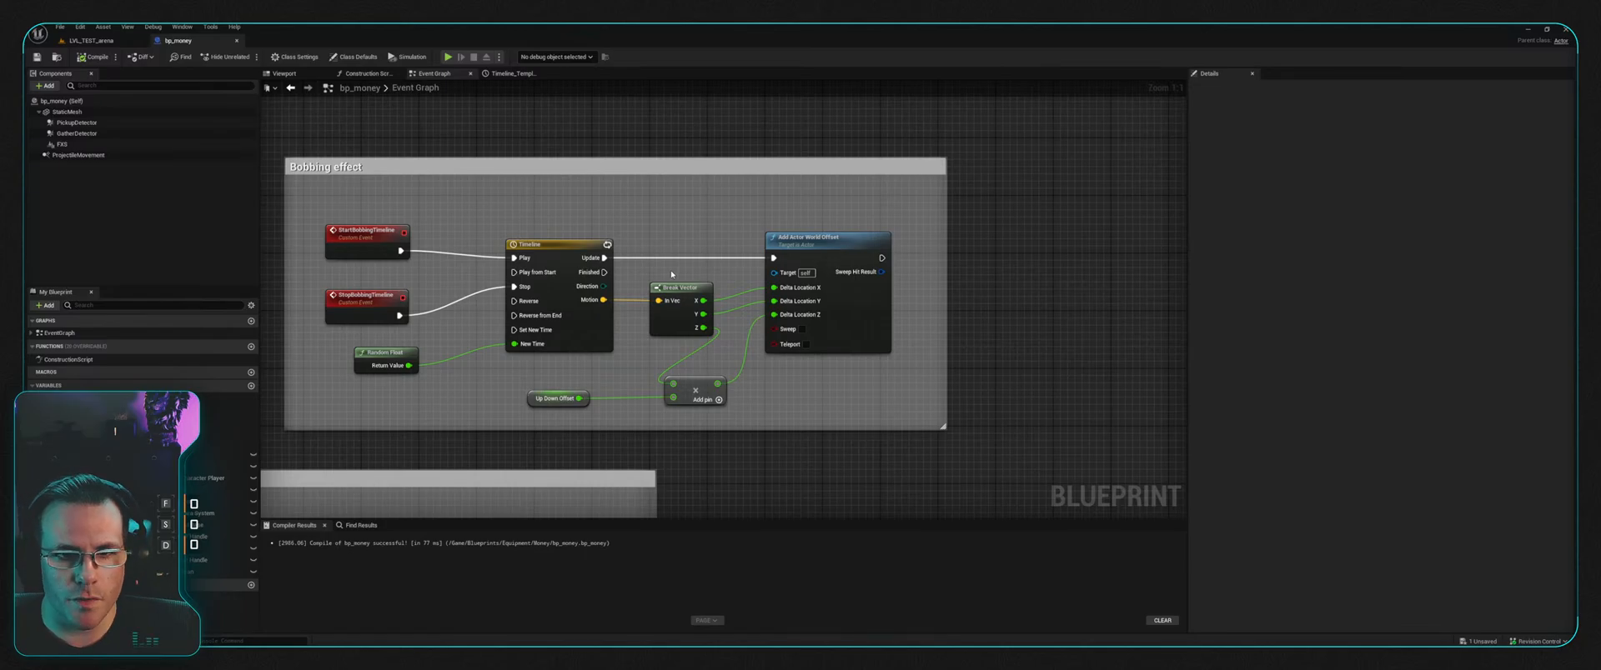
drag(605, 258, 986, 195)
key(Return)
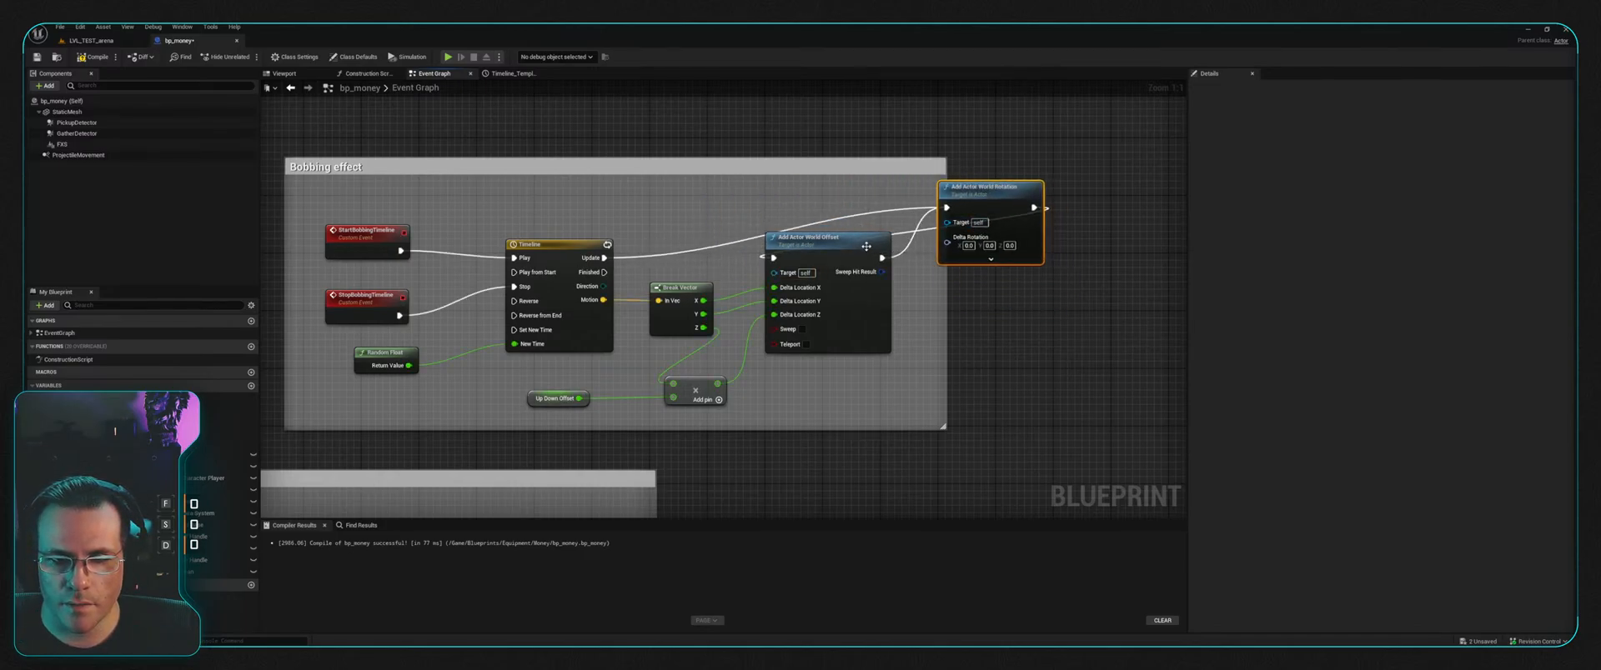
ctrl+drag(604, 258, 774, 258)
click(907, 235)
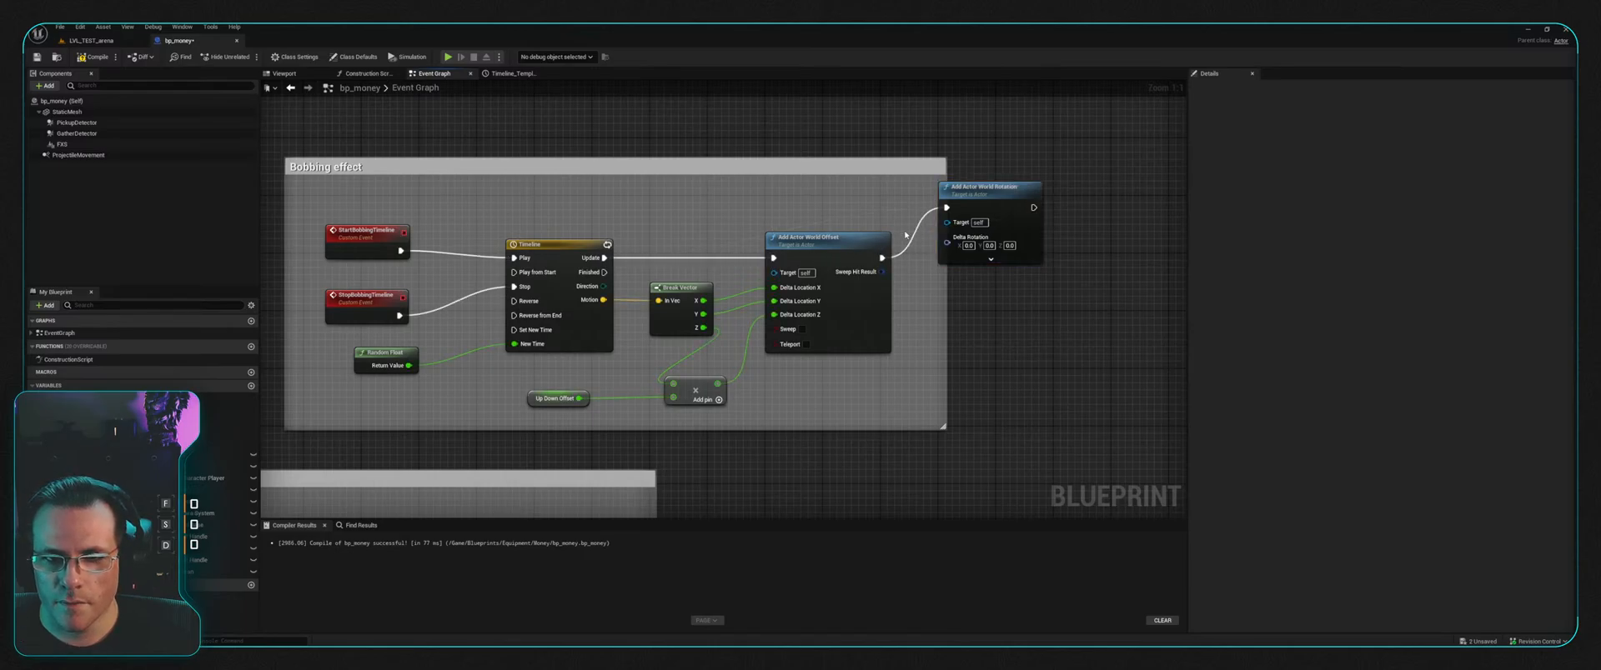
Step: Align the rotation node with the offset node, widen the Bobbing effect comment around it, and split its Delta Rotation pin
drag(997, 195, 990, 237)
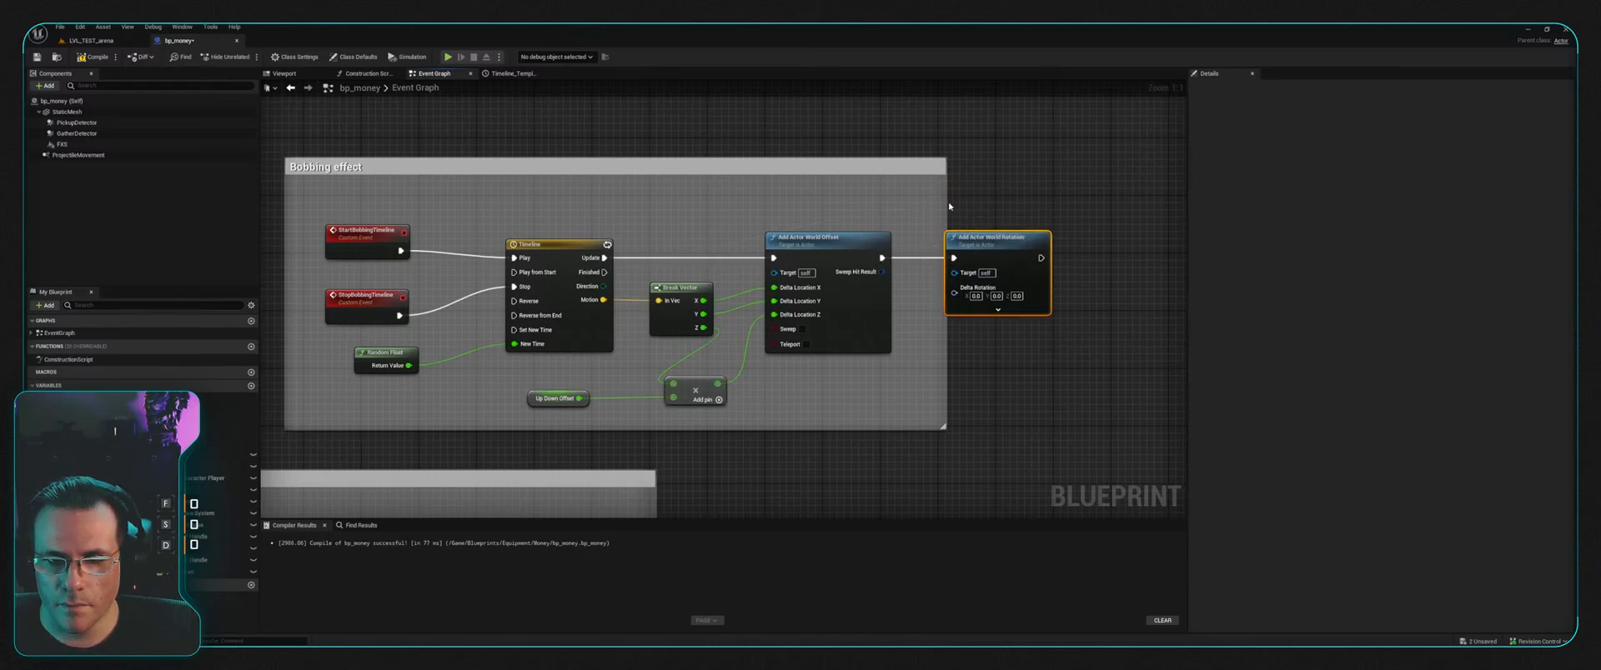
drag(946, 201, 1091, 201)
right_drag(966, 205, 883, 182)
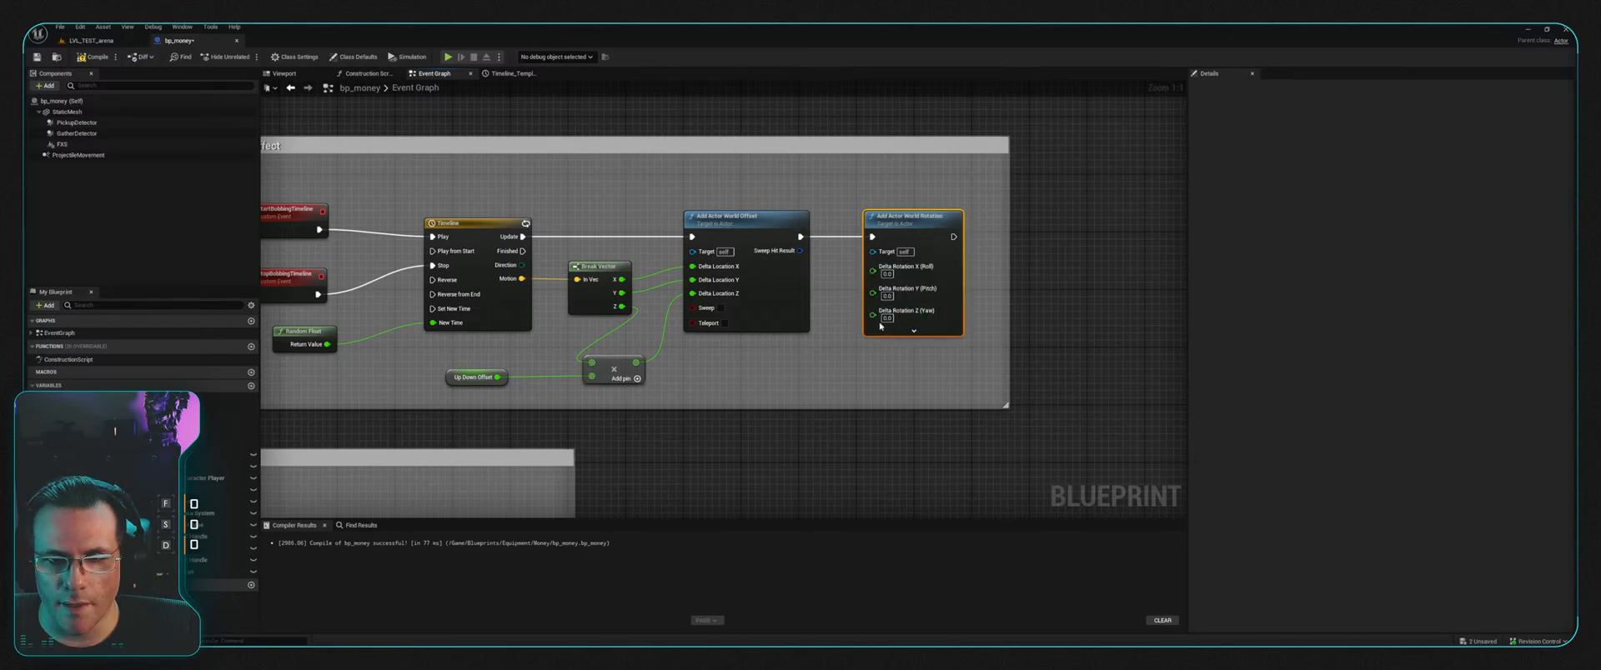
Step: Disconnect Break Vector's X and Y from Delta Location, wire them to Delta Rotation X (Roll) and Y (Pitch), and compile
alt+click(654, 274)
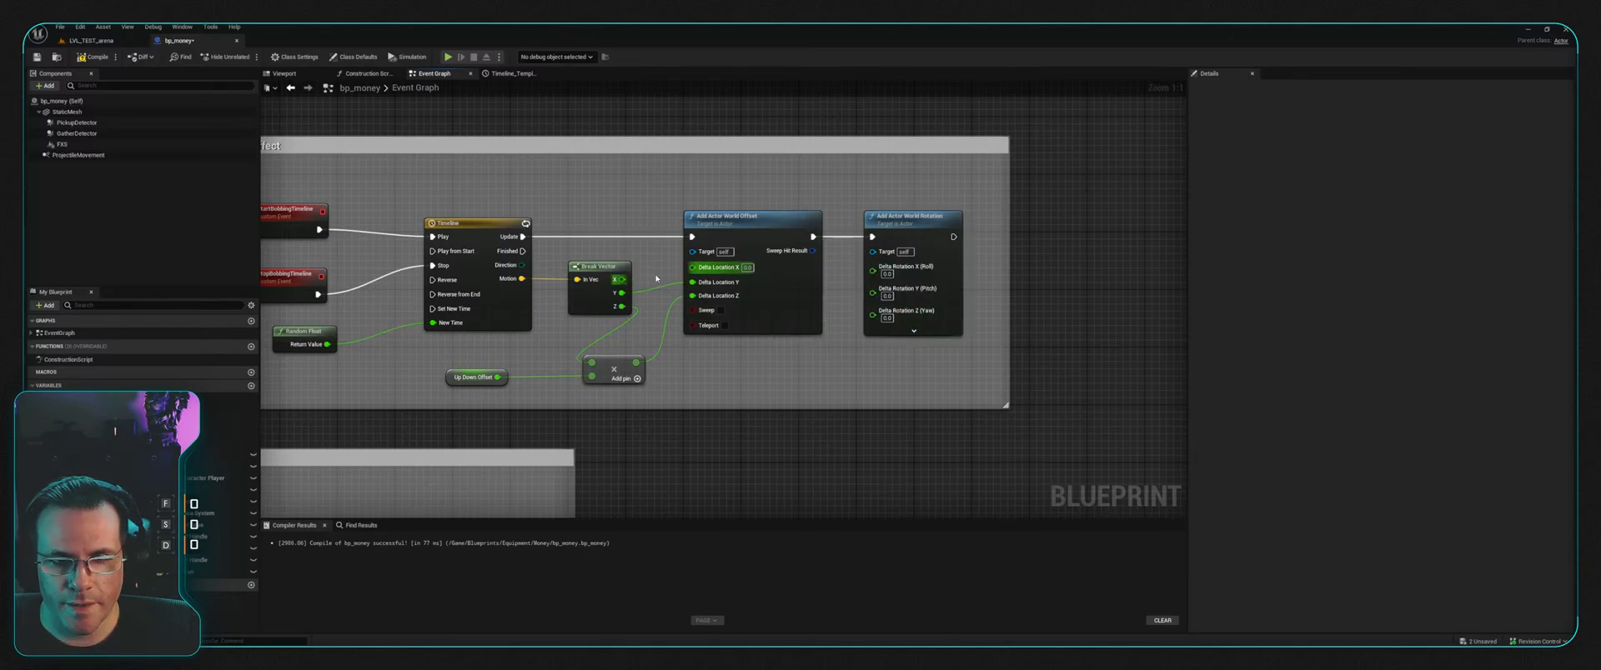
alt+click(662, 285)
drag(622, 279, 873, 266)
drag(623, 294, 873, 284)
right_drag(998, 266, 1030, 268)
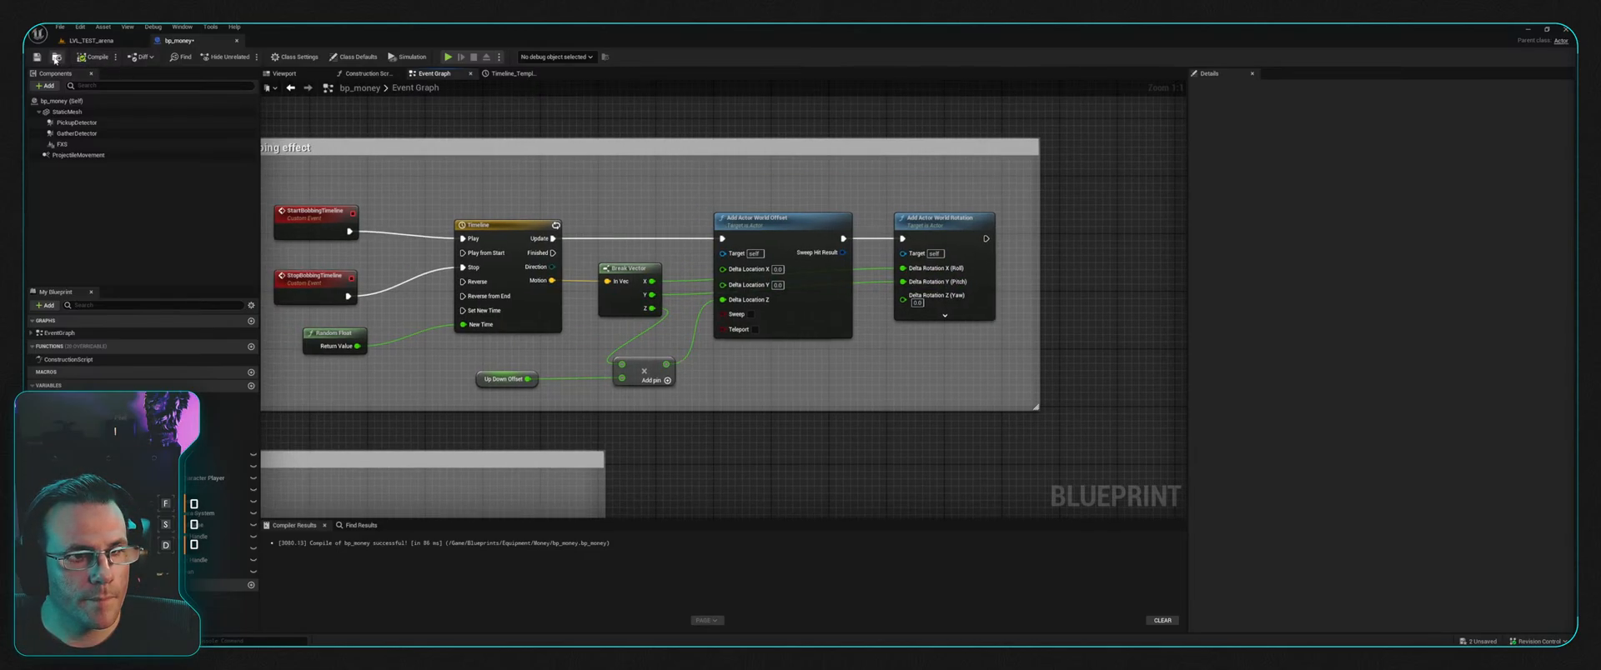
Step: Play the LVL_TEST_arena level, examine how the spawned coins rotate near the fence, and end the session
click(105, 41)
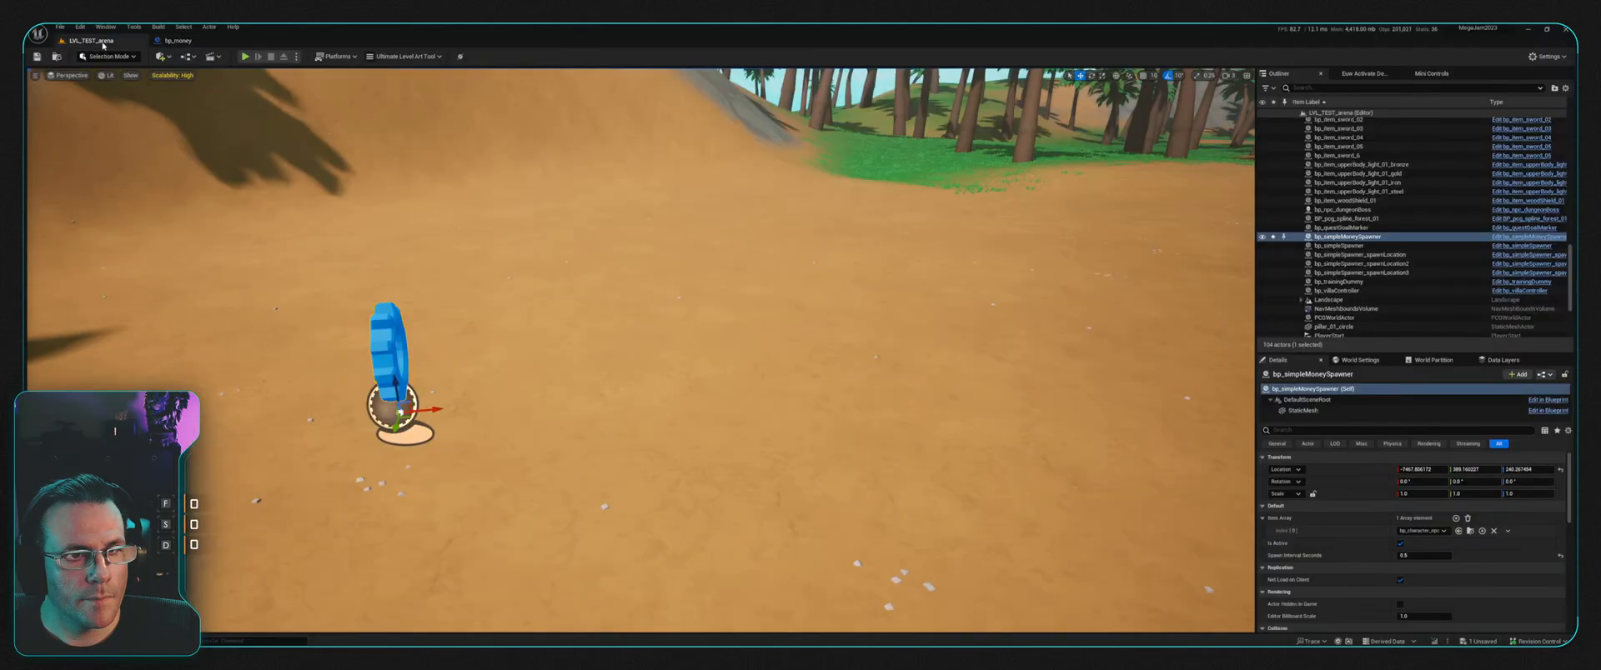
click(245, 57)
key(f)
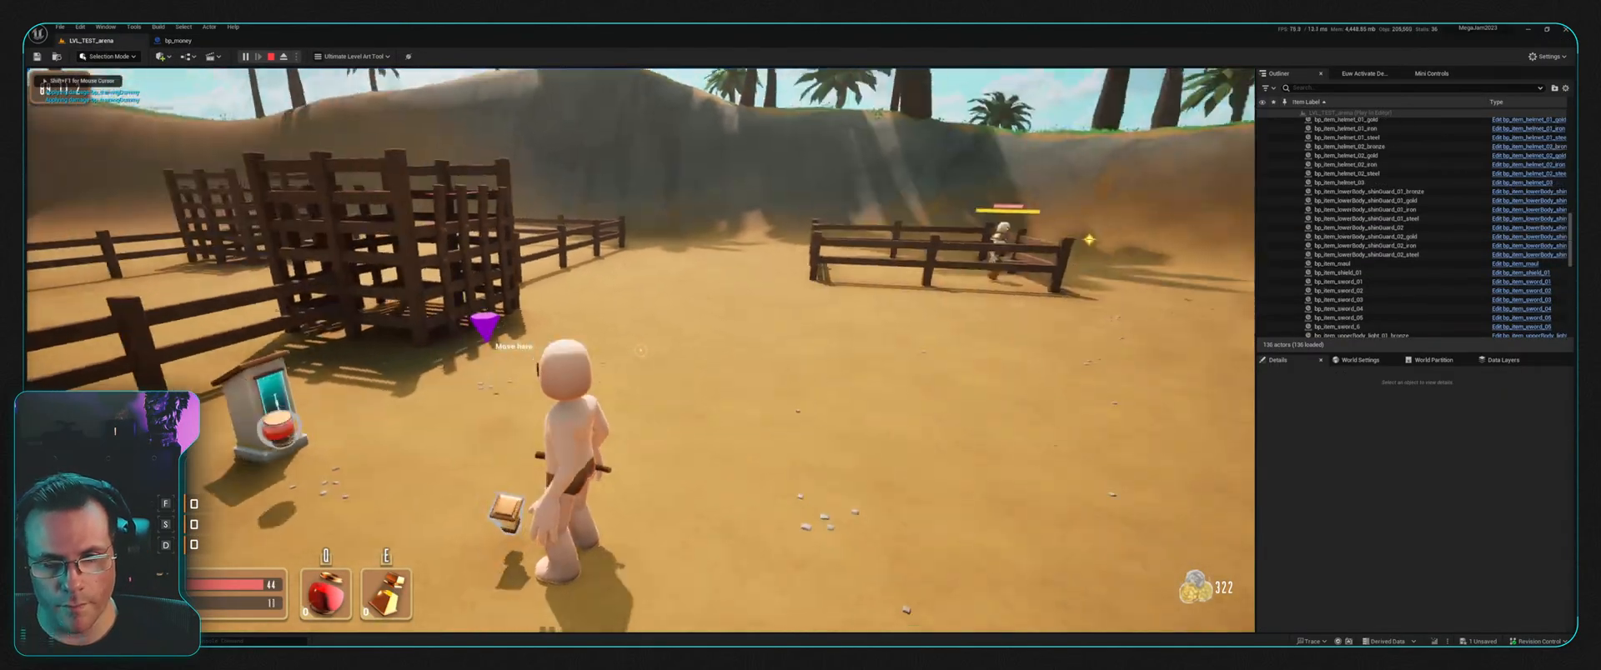
key(w)
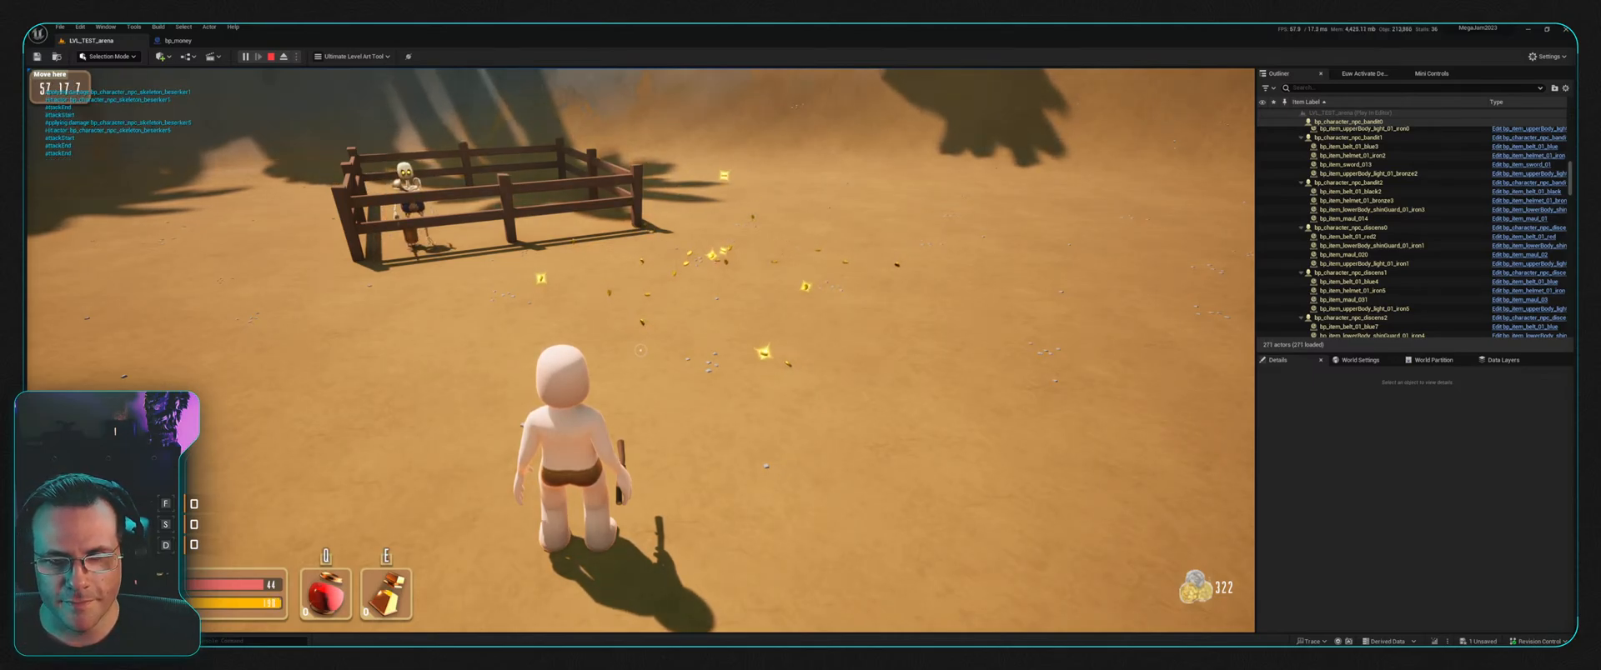
key(Escape)
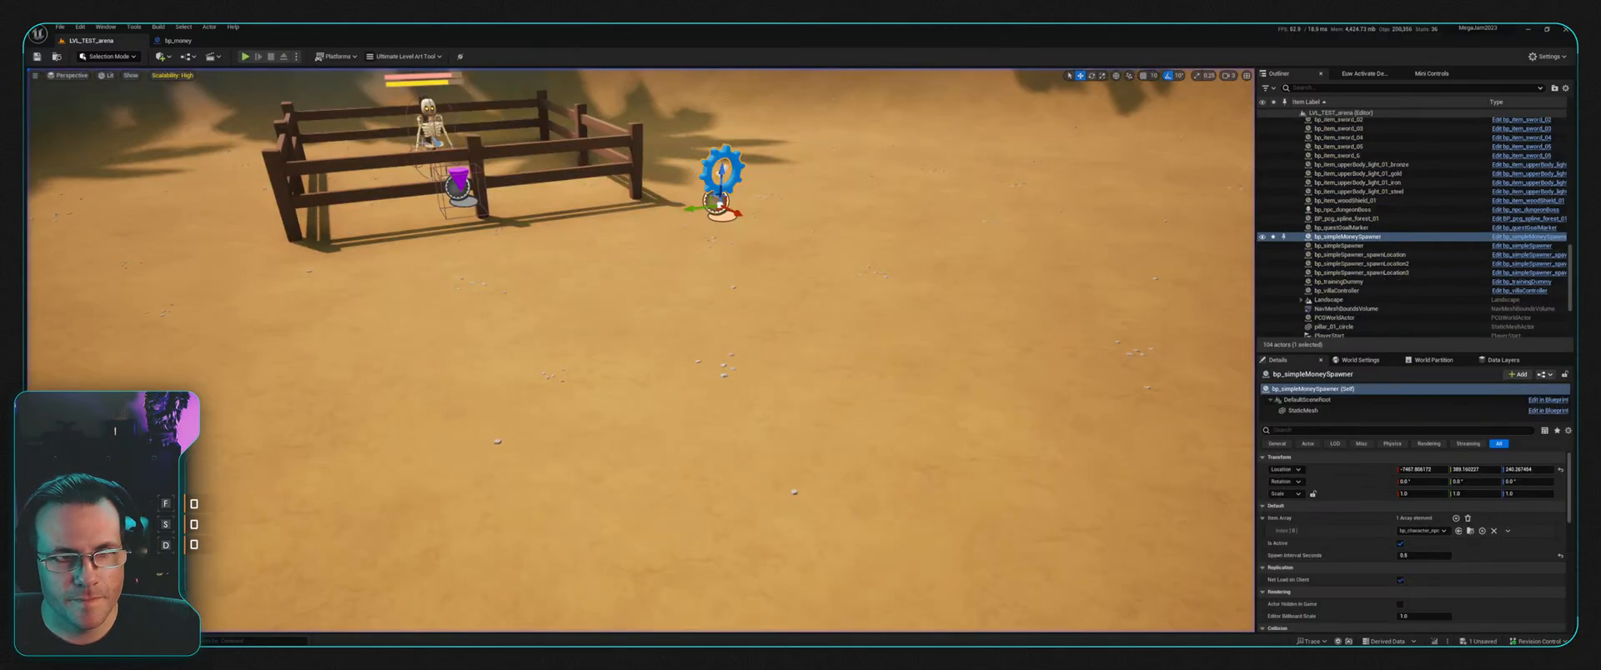
Step: Open bp_money's bobbing Timeline and add three keys to the Motion track's Y curve, with the first at time 0, value 0
click(178, 41)
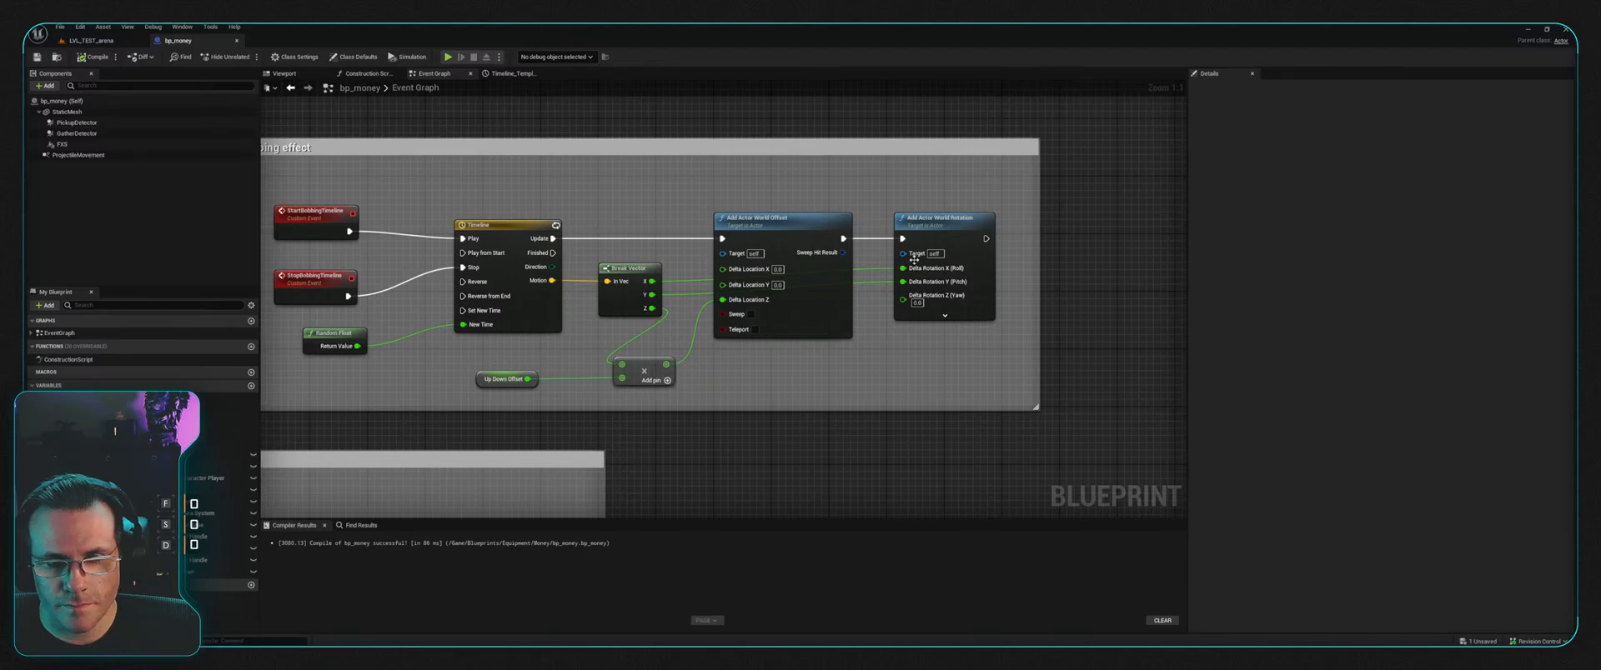
right_drag(590, 254, 632, 255)
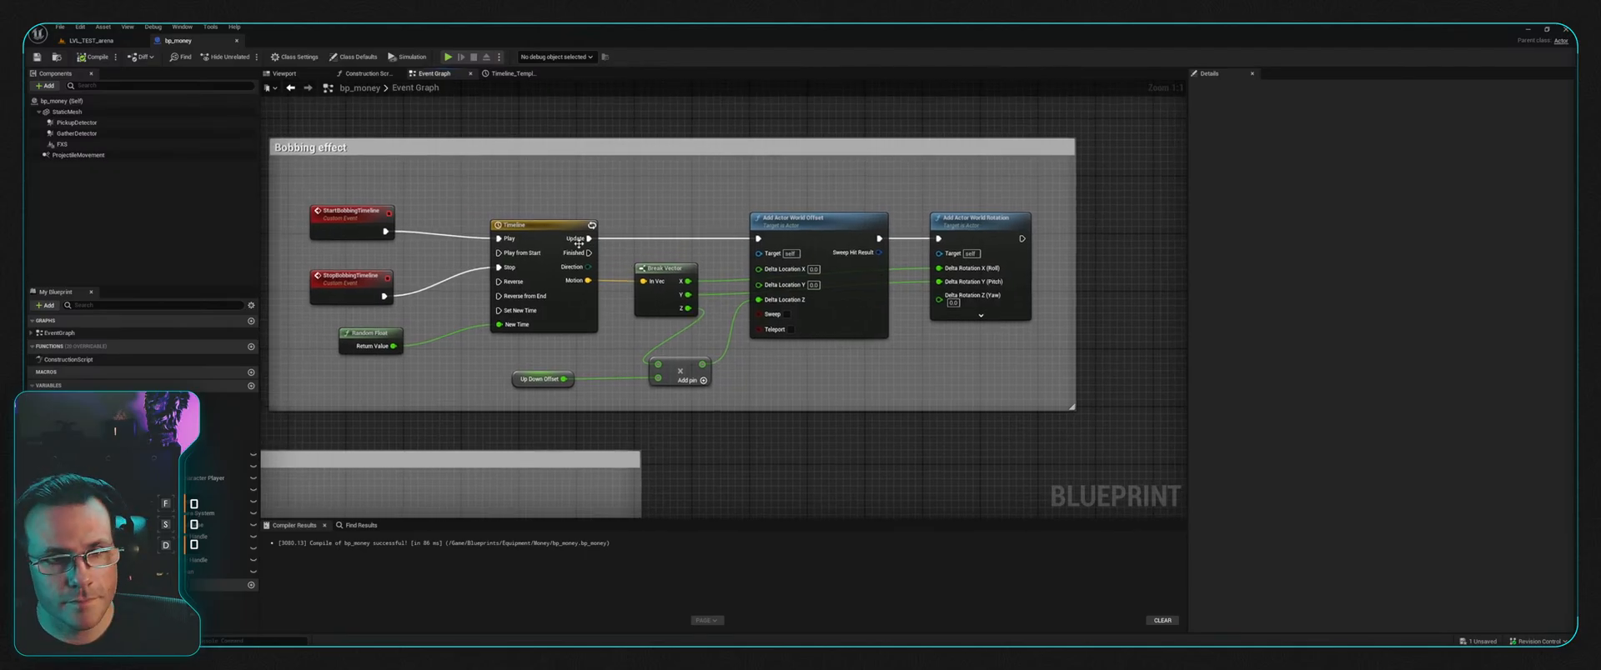
double_click(517, 225)
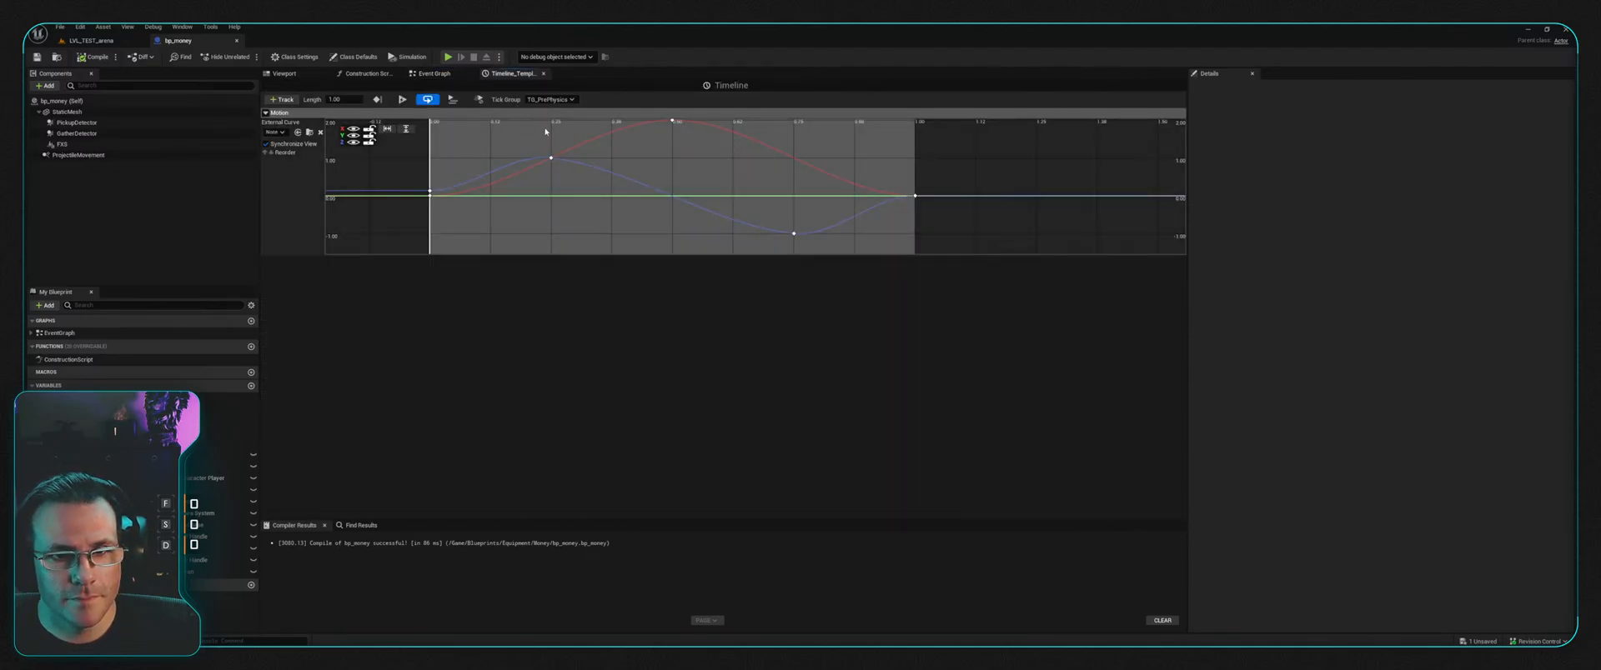
right_drag(594, 143, 621, 167)
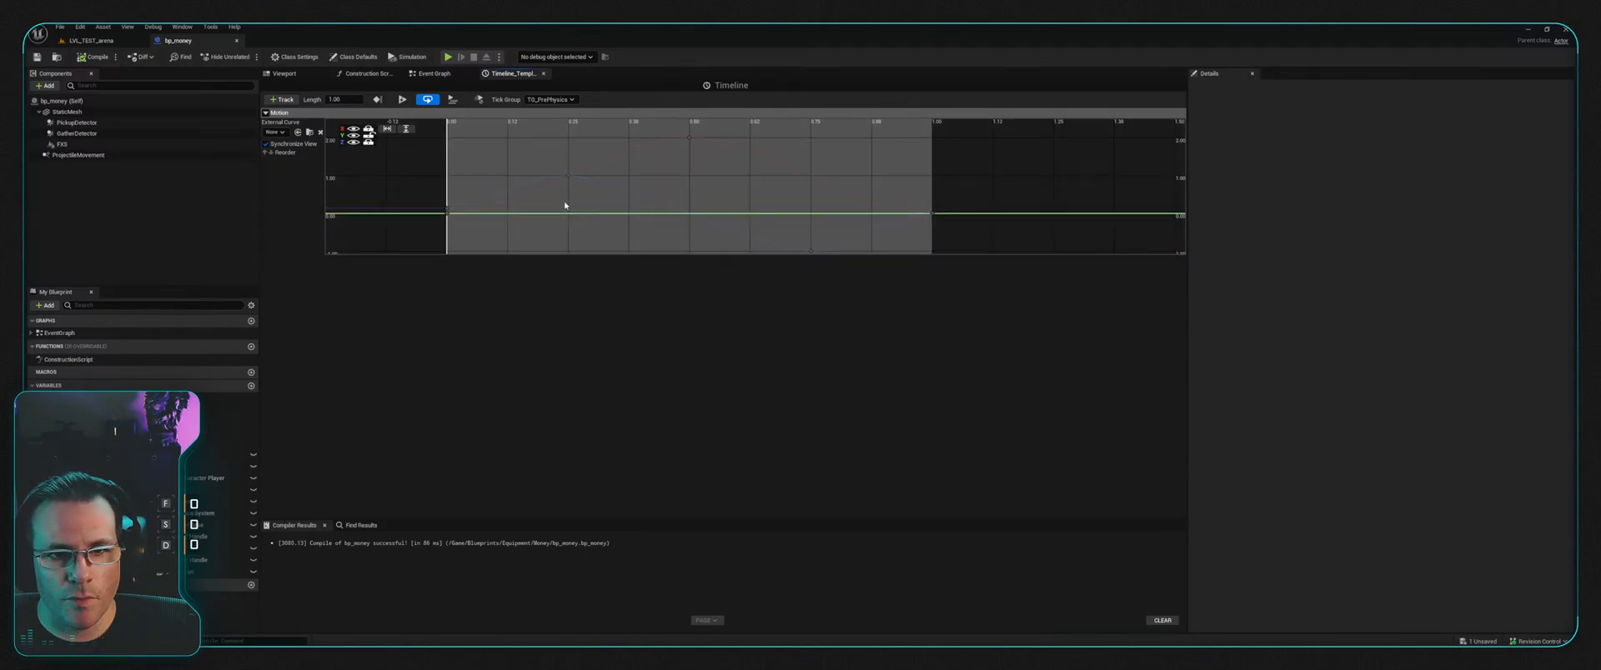
click(615, 221)
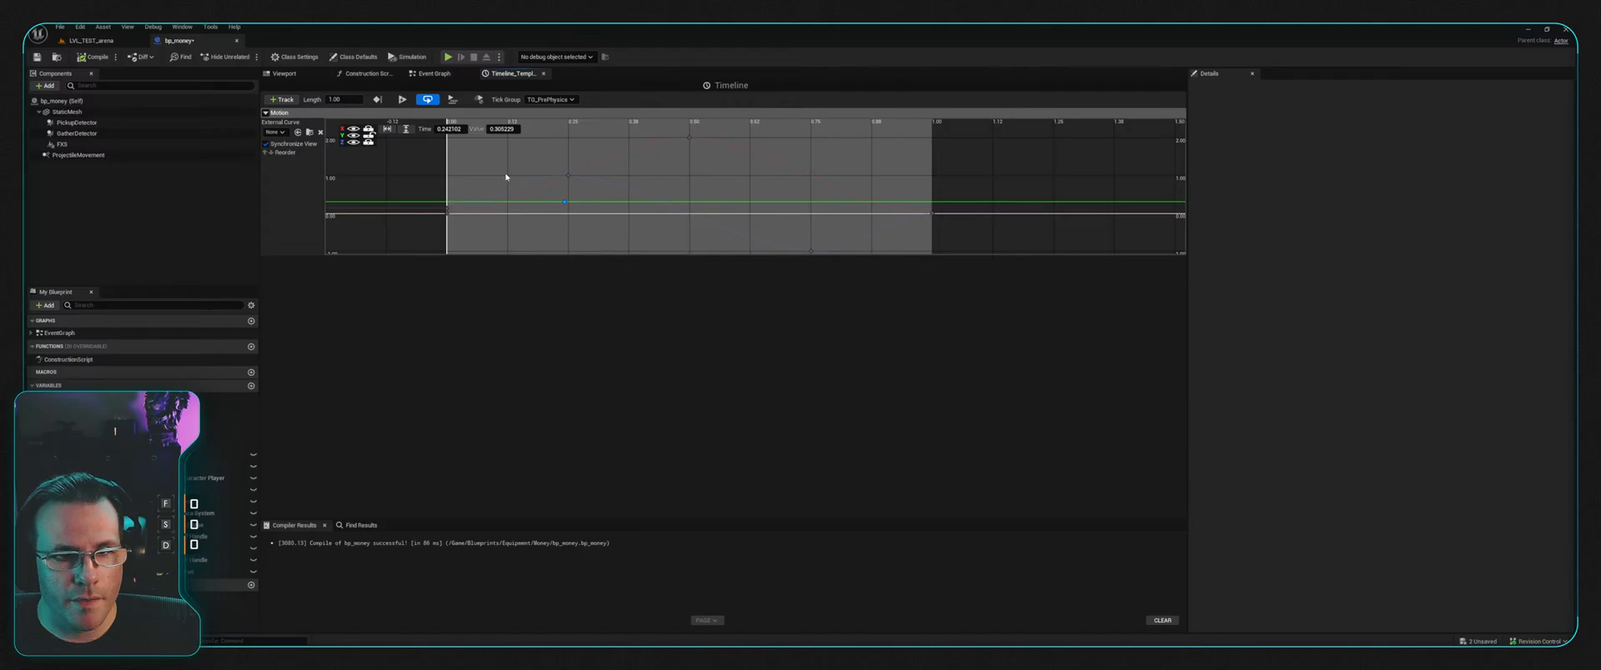
click(658, 207)
right_click(757, 195)
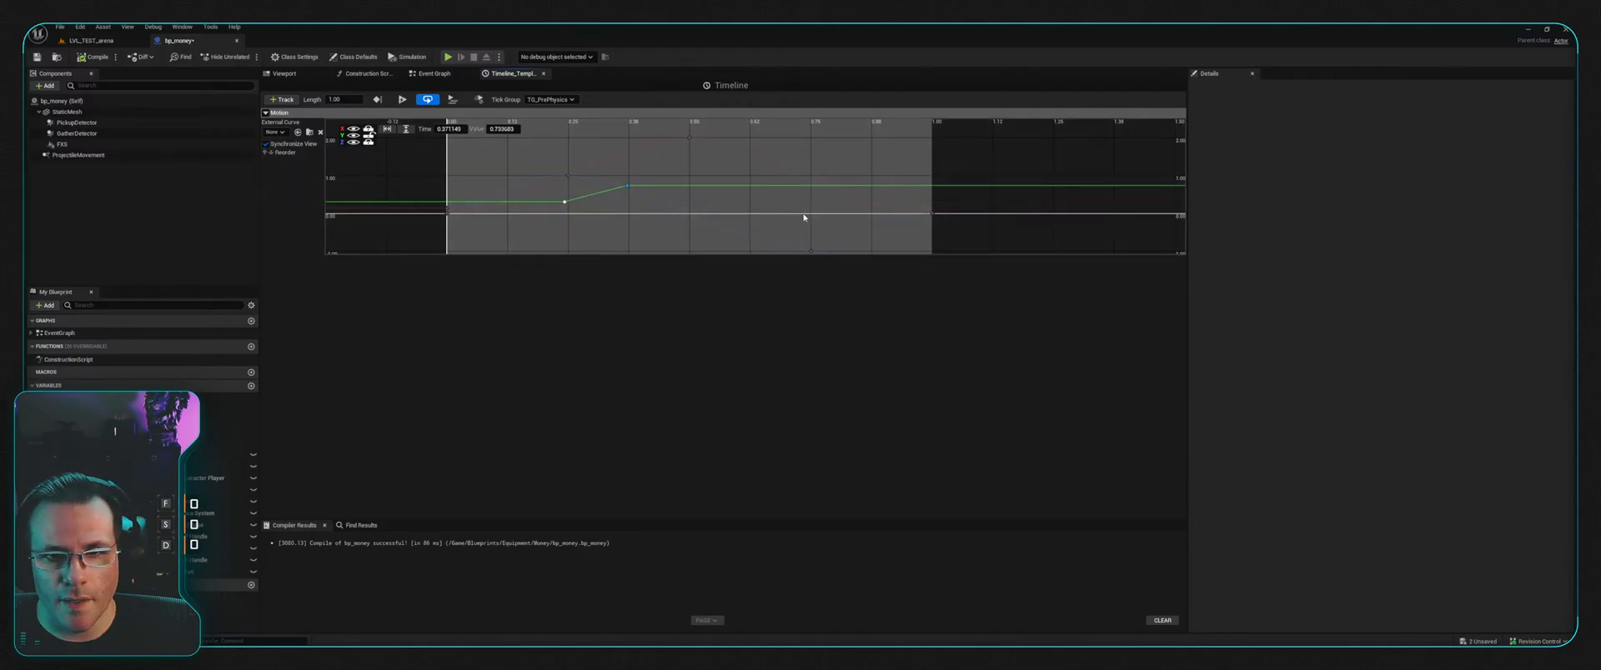
click(802, 216)
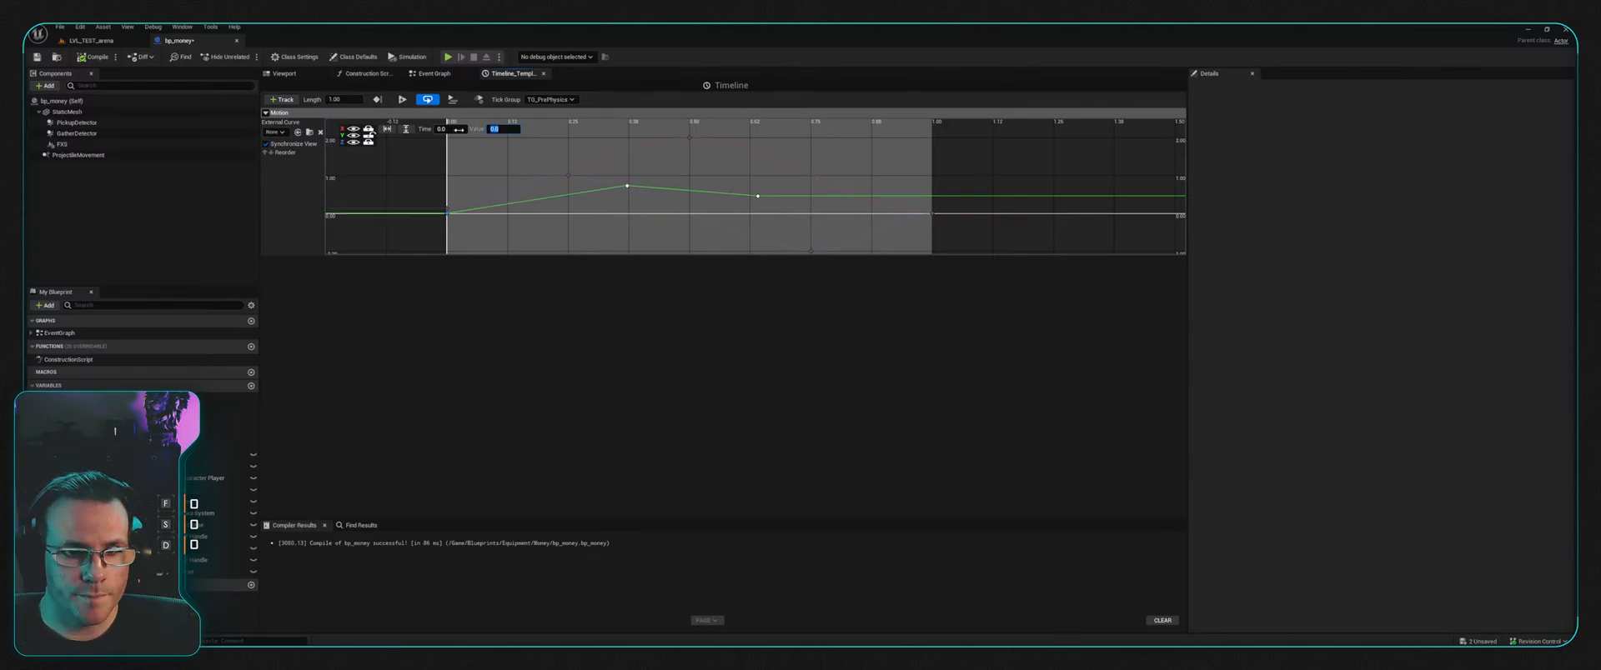
Step: Smooth the Y curve's keys, setting the middle one to time 0.5, value -2.0 and the last to time 1.0, value 0
right_click(448, 214)
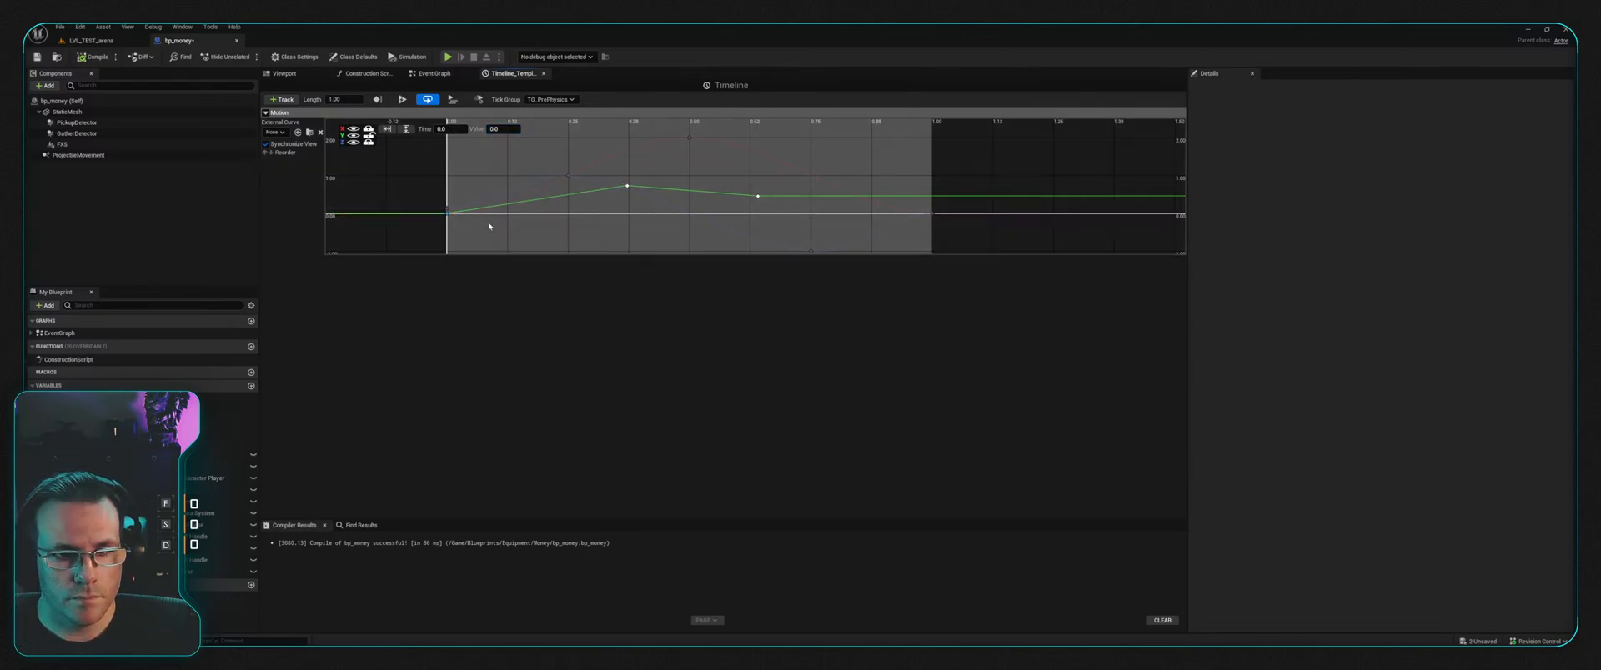
click(491, 231)
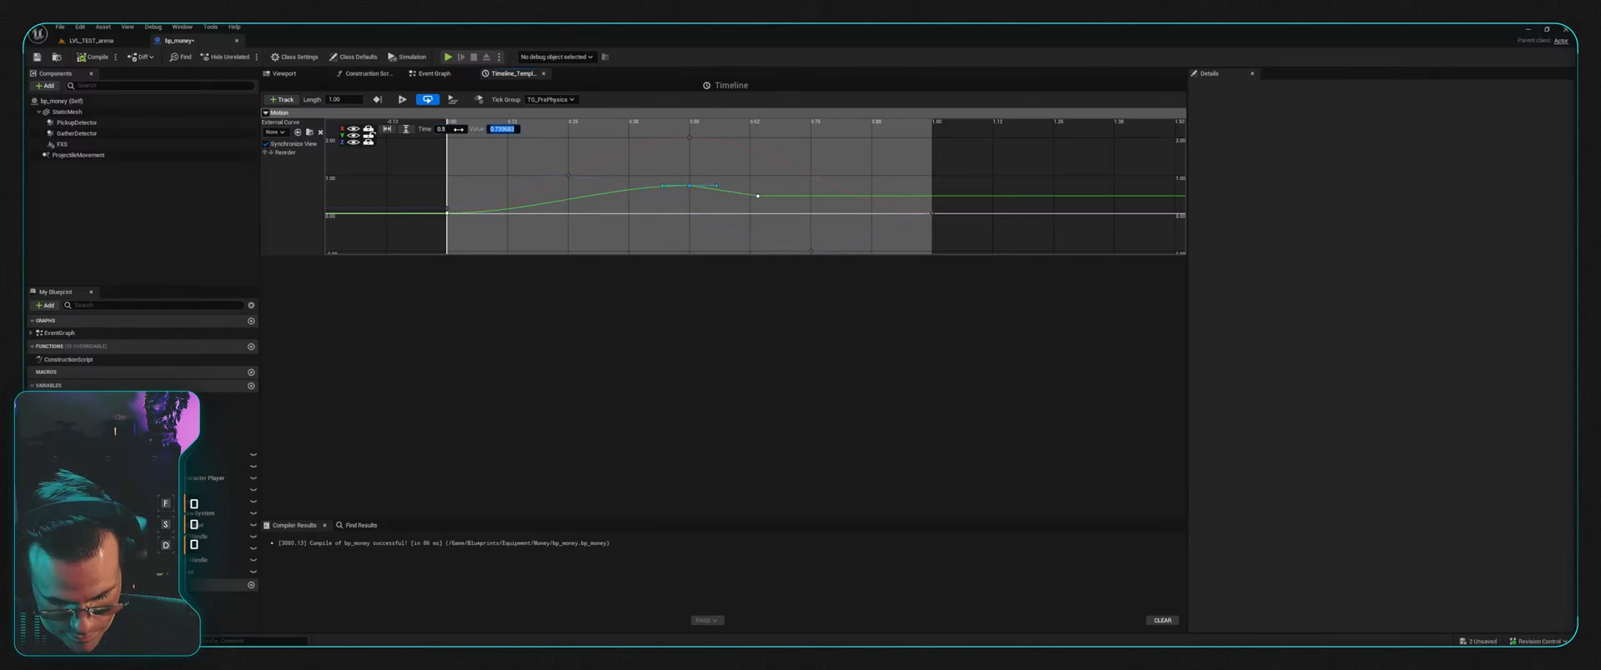
scroll(818, 184, down, 4)
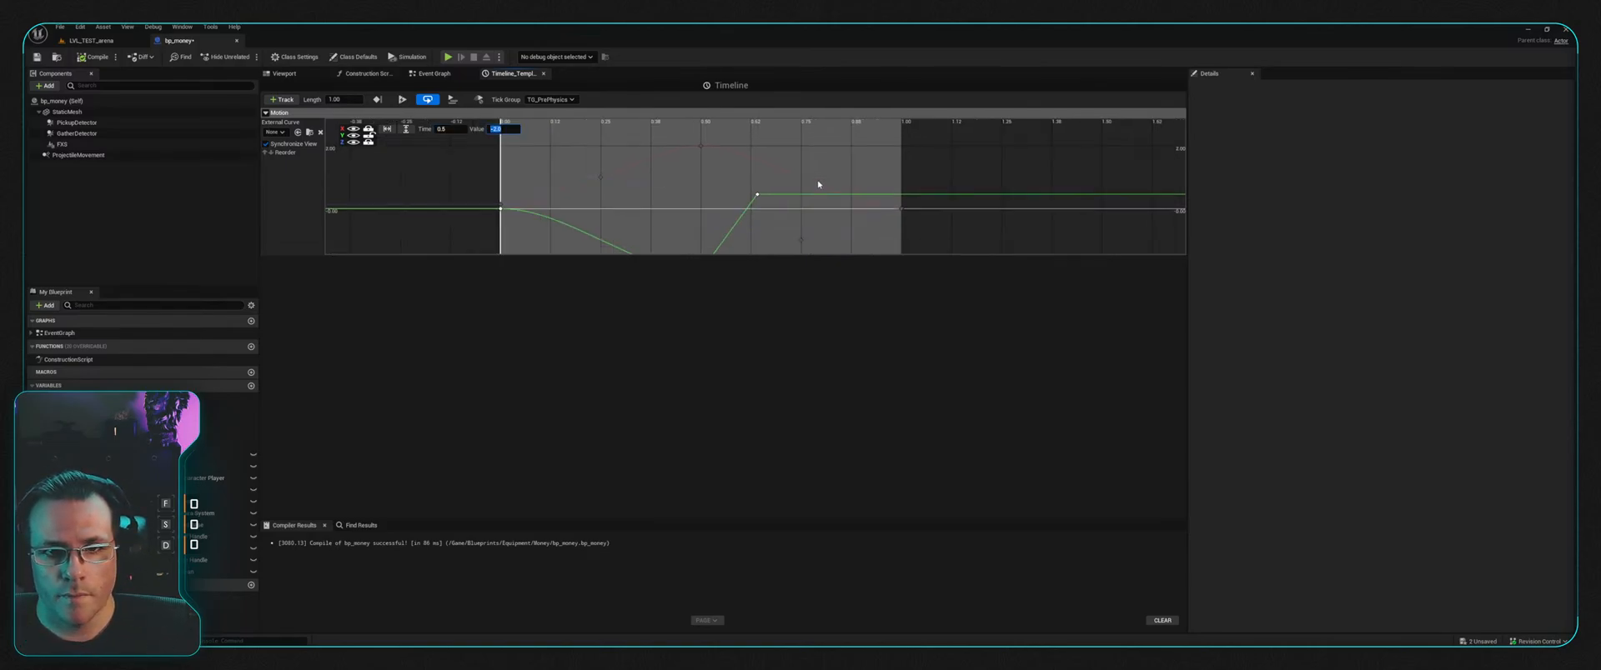
right_drag(810, 172, 809, 146)
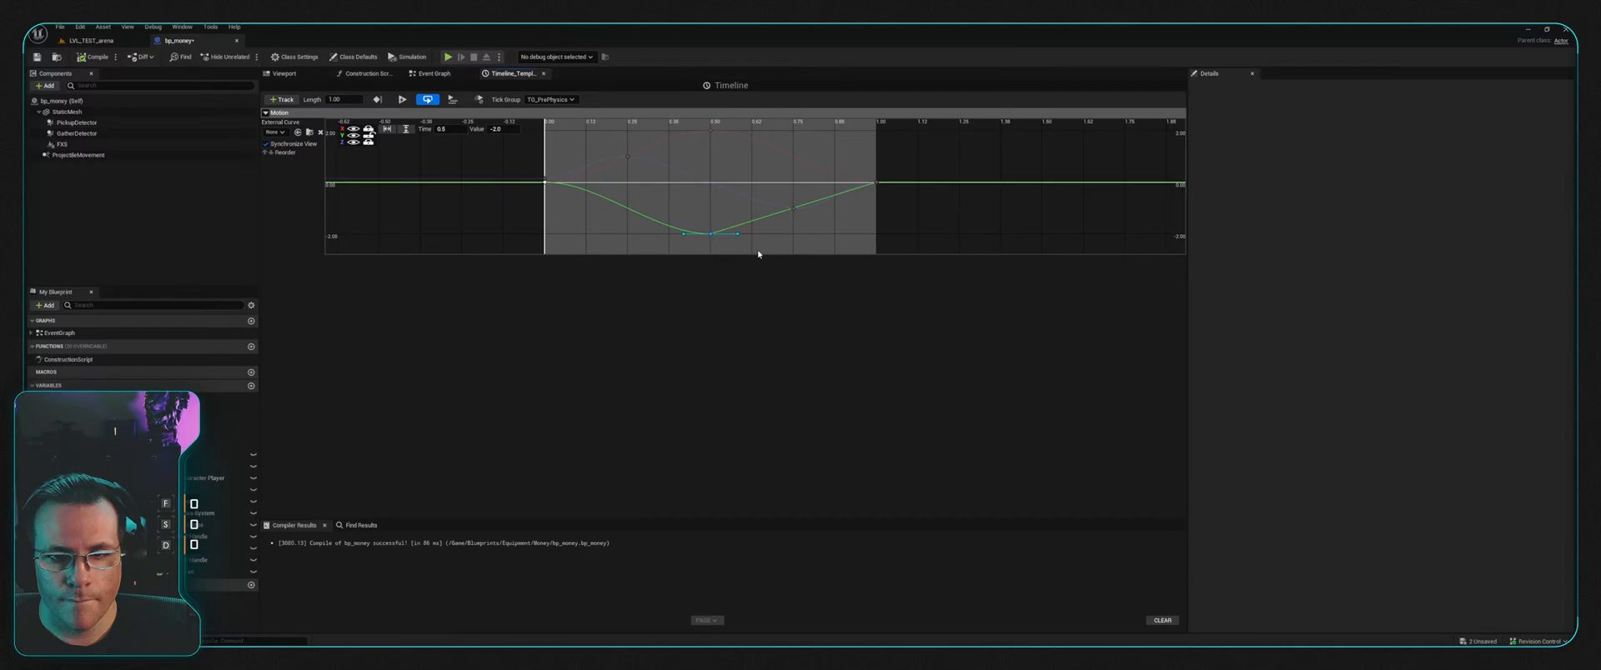
key(1)
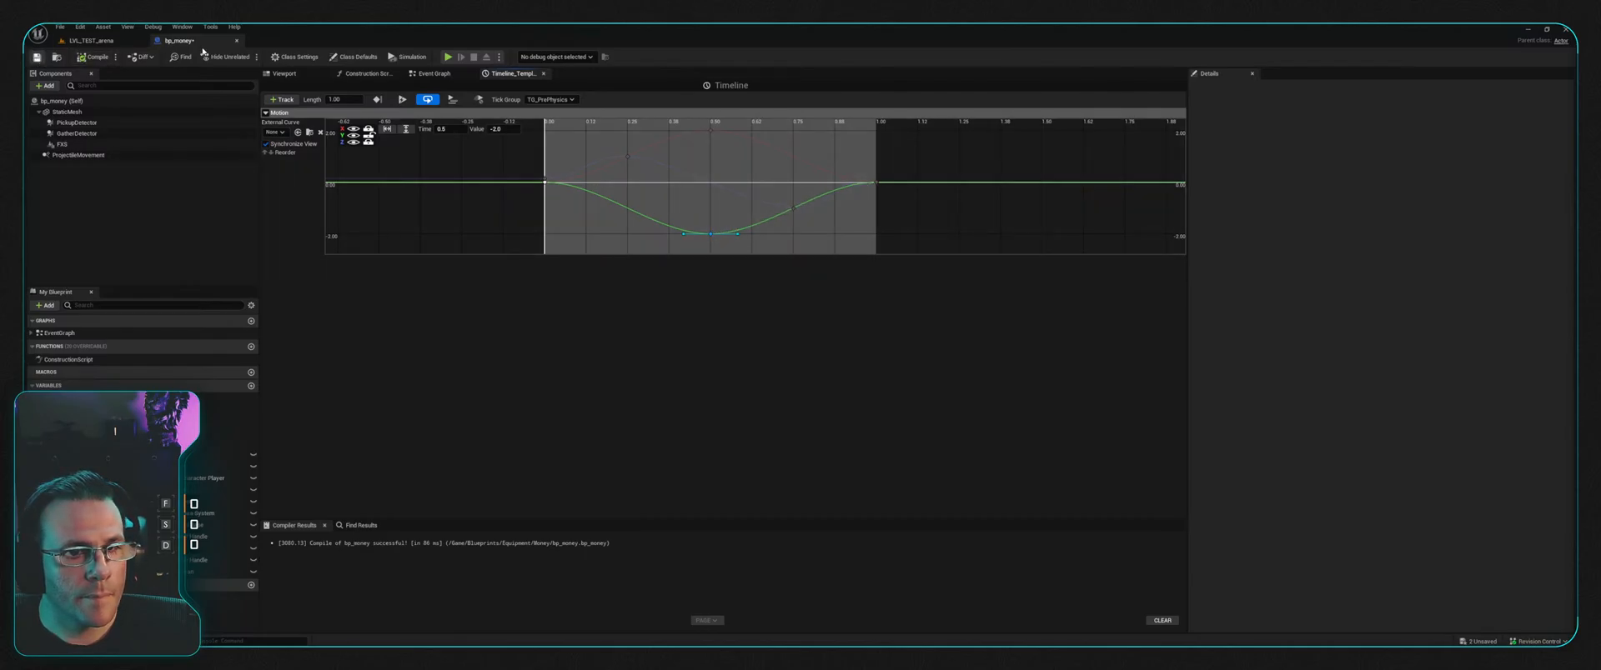
Step: Play the arena level again, walk around the coins to examine their motion with the new Y curve, and end the session
click(92, 40)
click(245, 57)
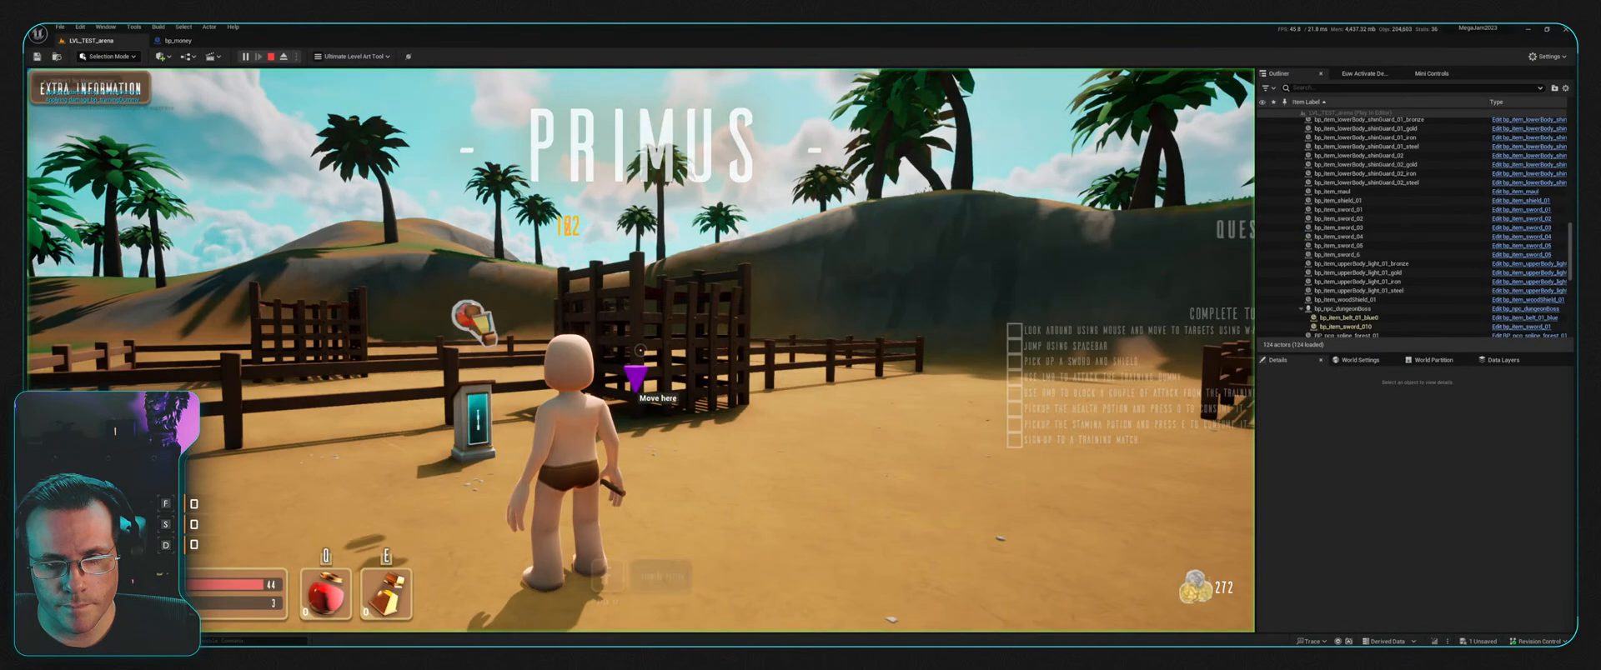
key(w)
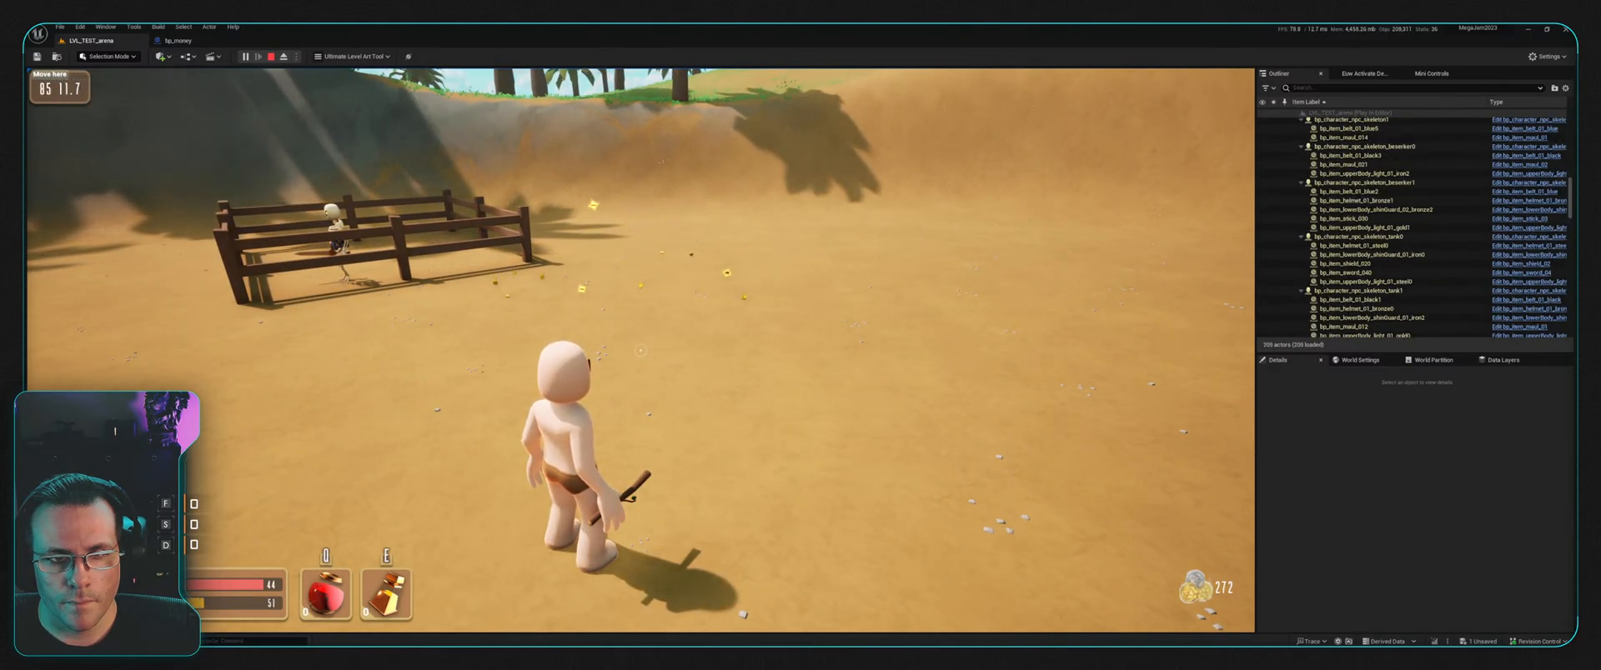
key(w)
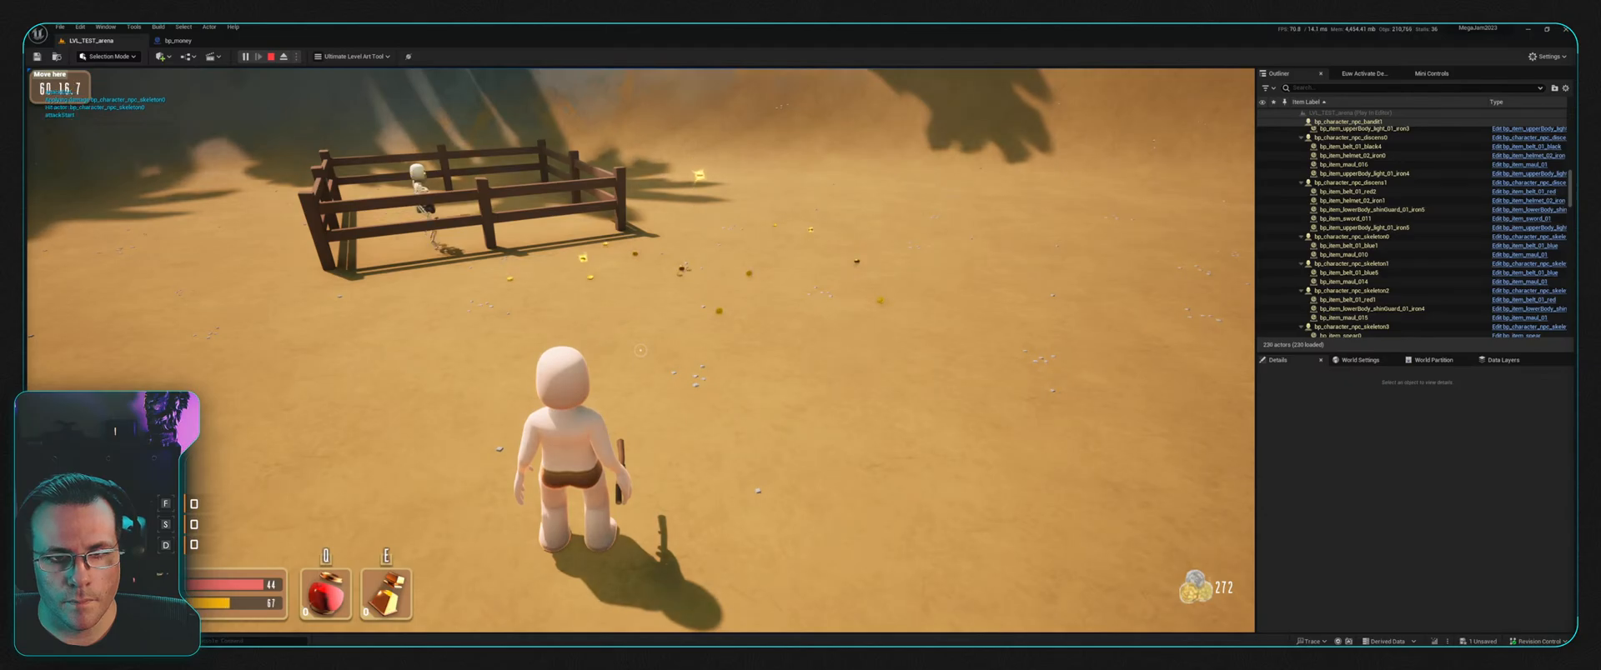
key(a)
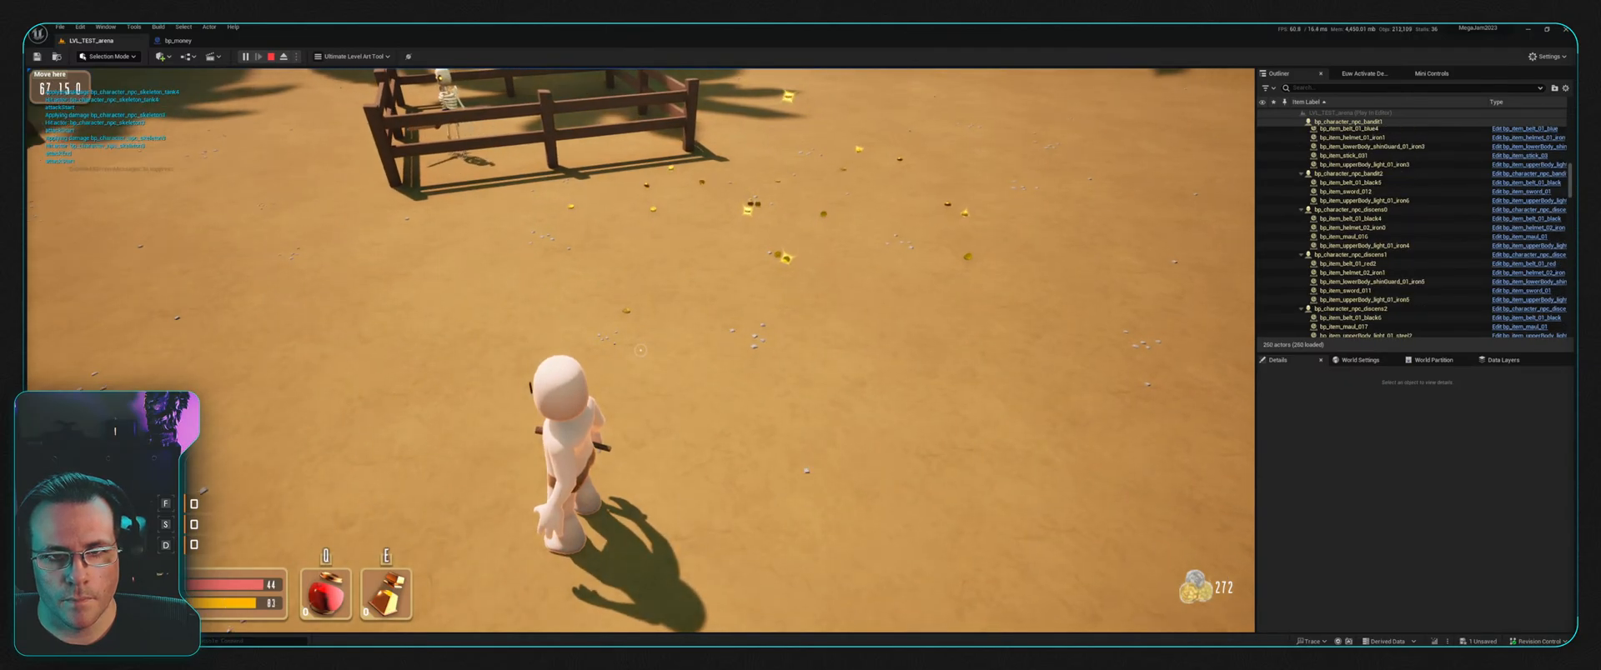
key(a)
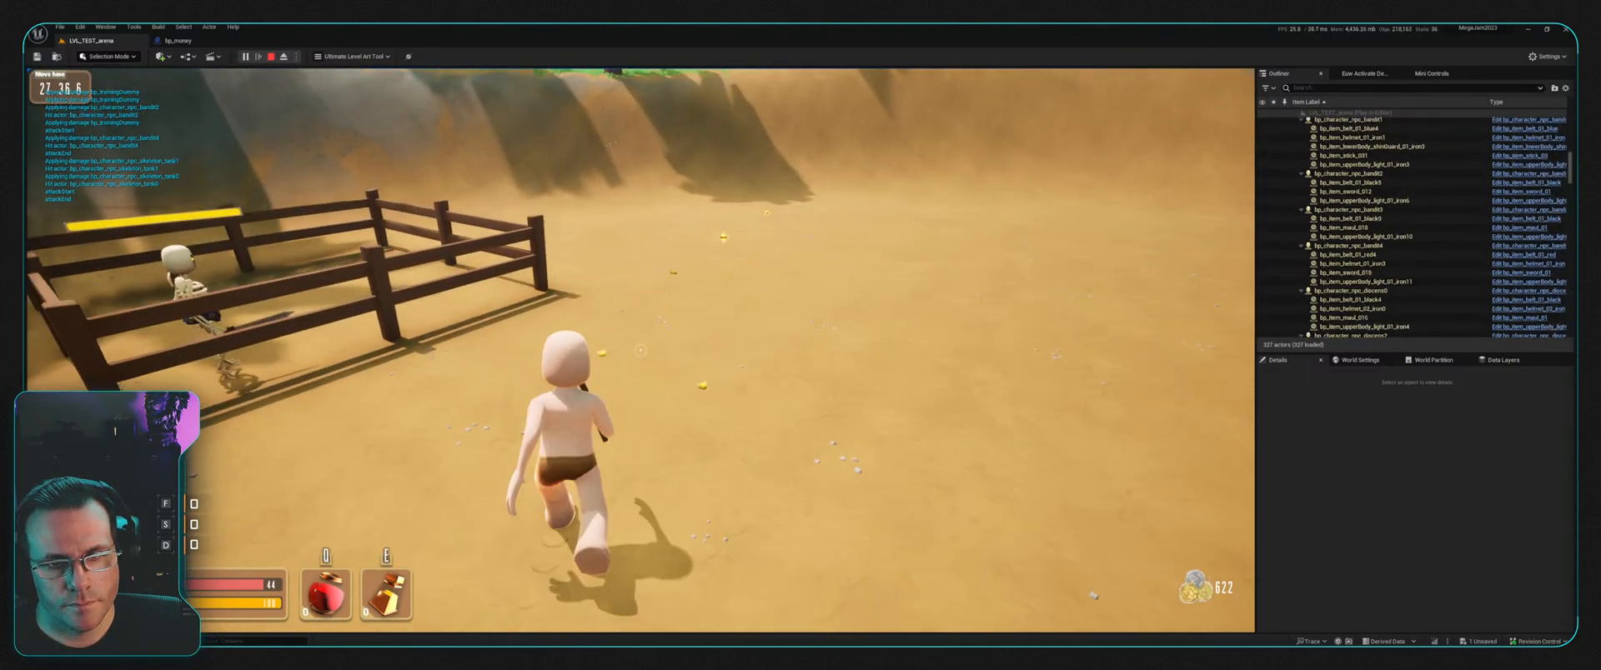
key(w)
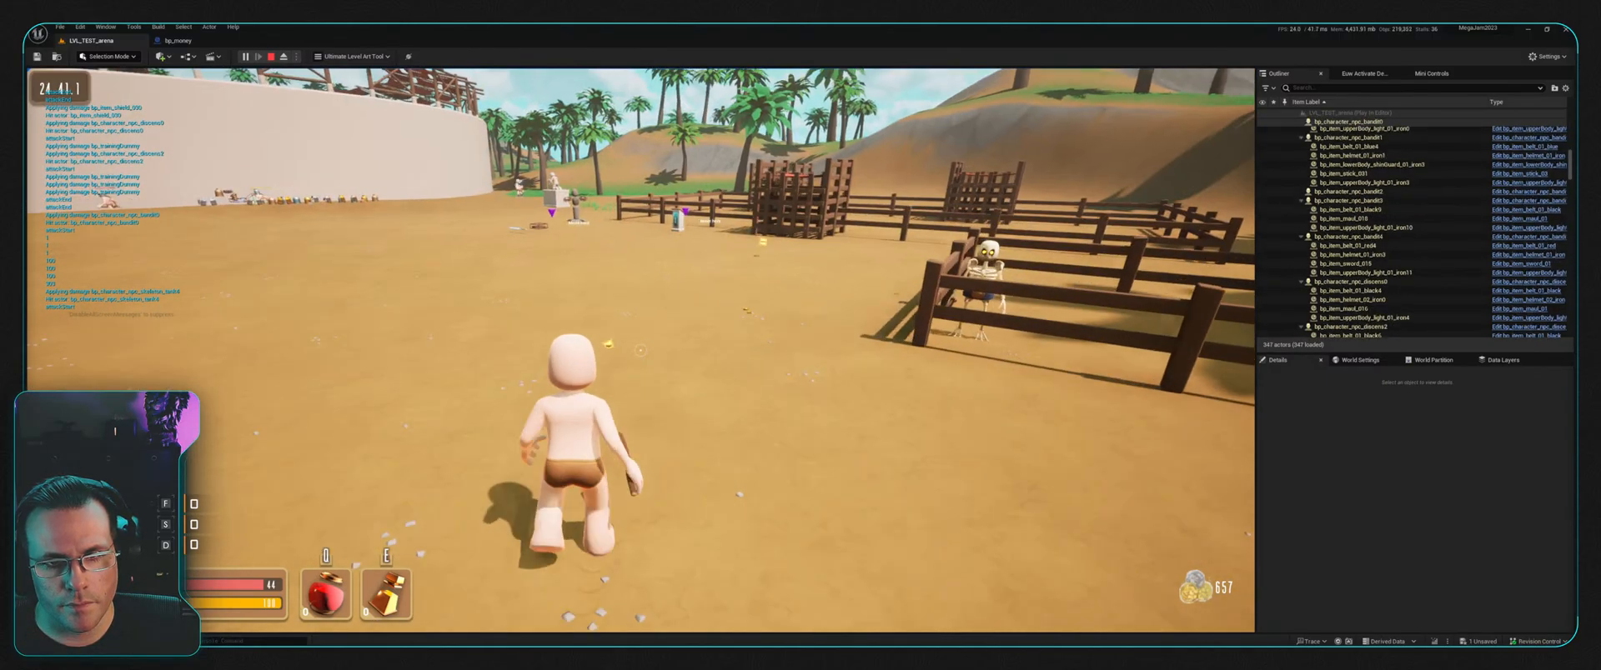
key(Escape)
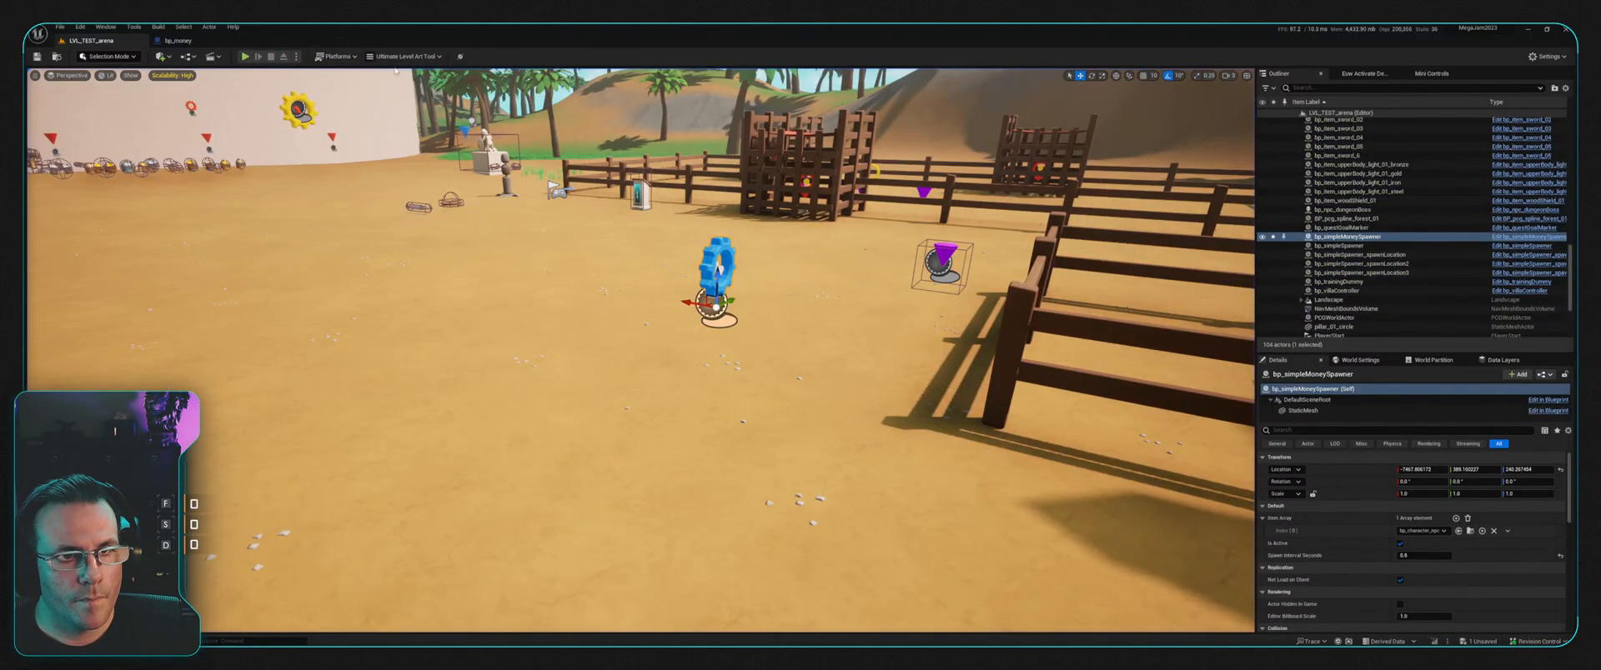
Step: In bp_money's bobbing Timeline, add a float track named ZOffset and delete the Motion vector track
click(178, 40)
mouse_move(702, 177)
right_down()
mouse_move(697, 207)
mouse_move(687, 163)
right_up()
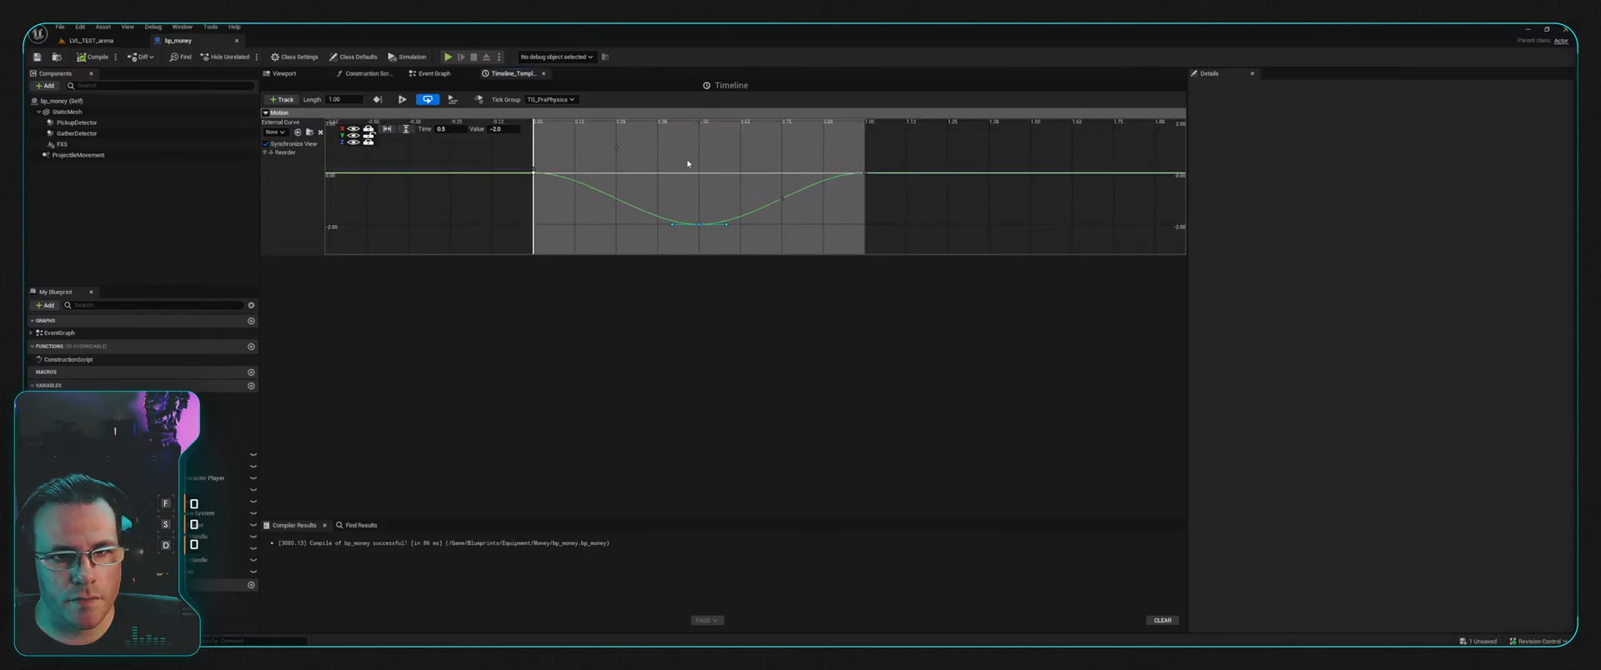
click(283, 114)
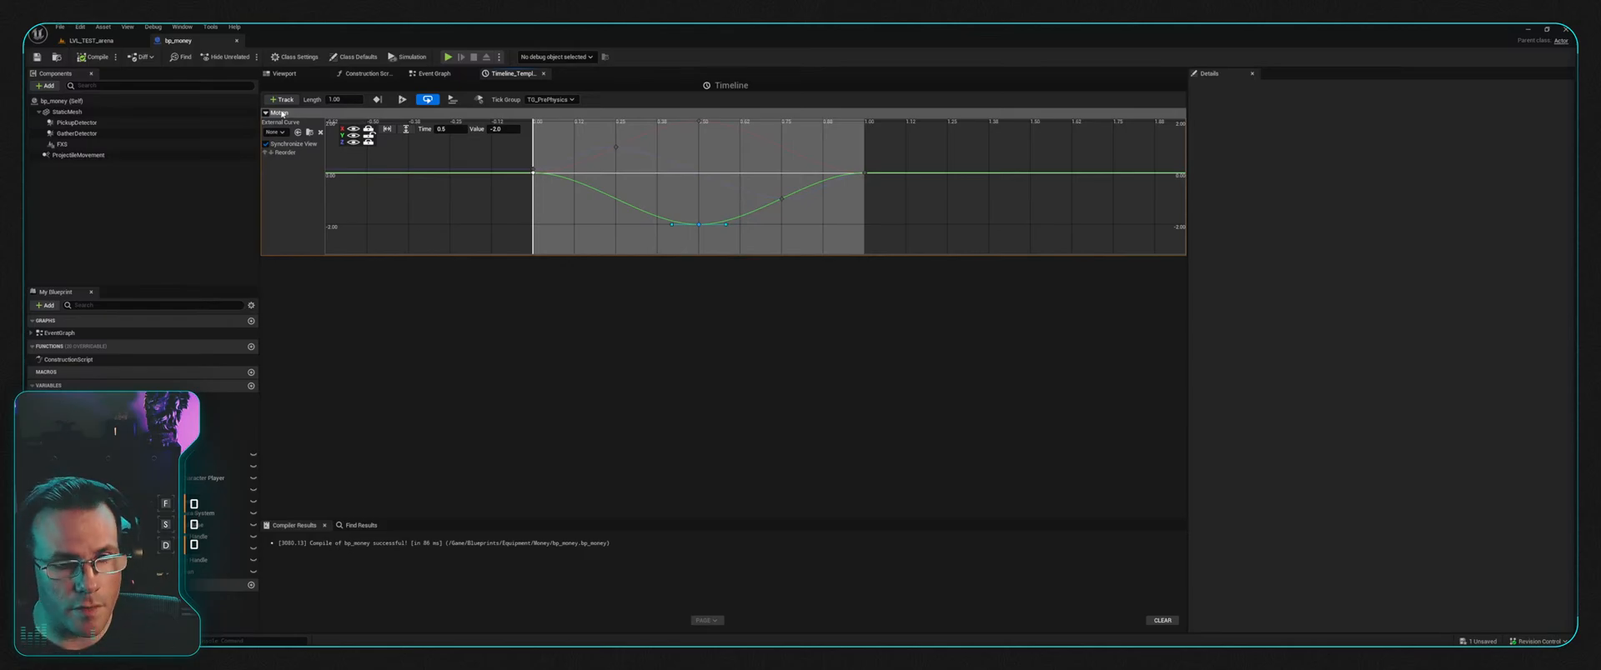
click(327, 118)
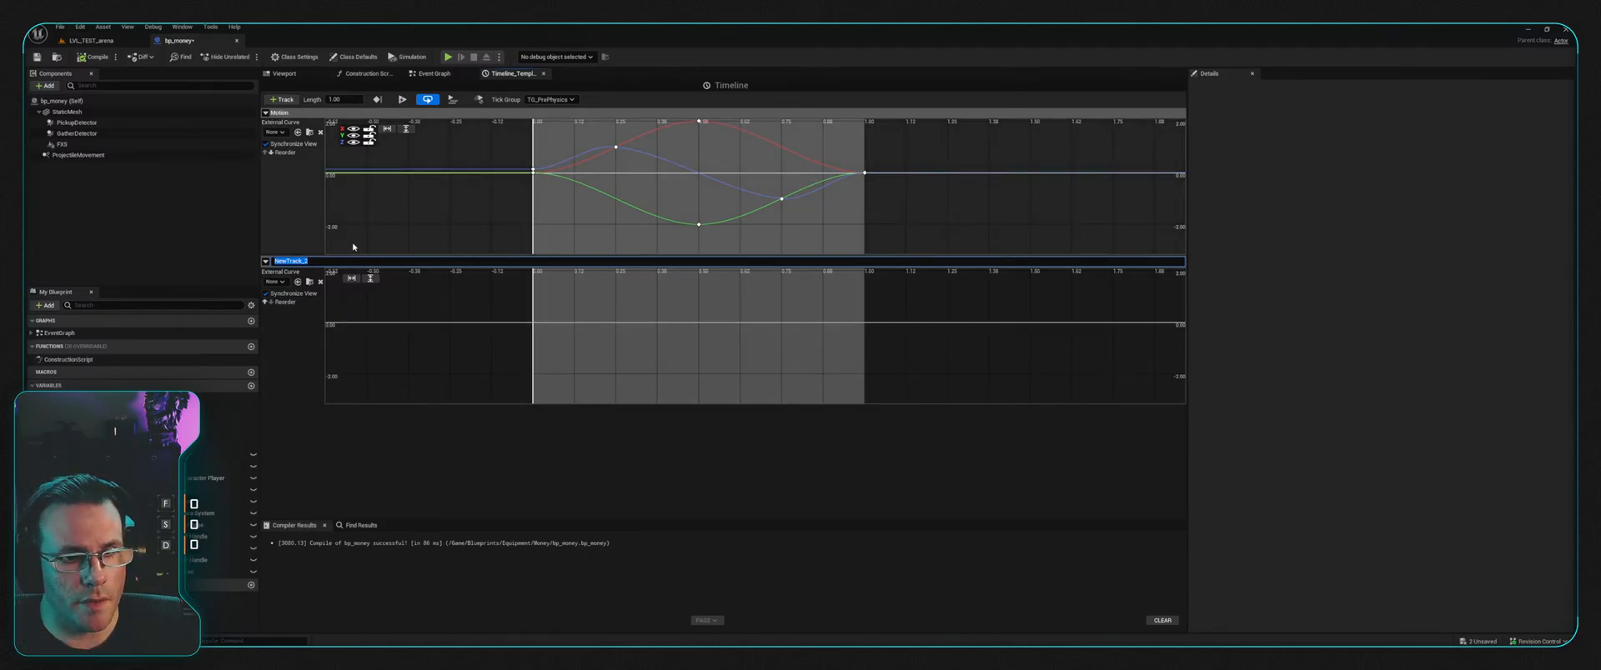
text(ZOf)
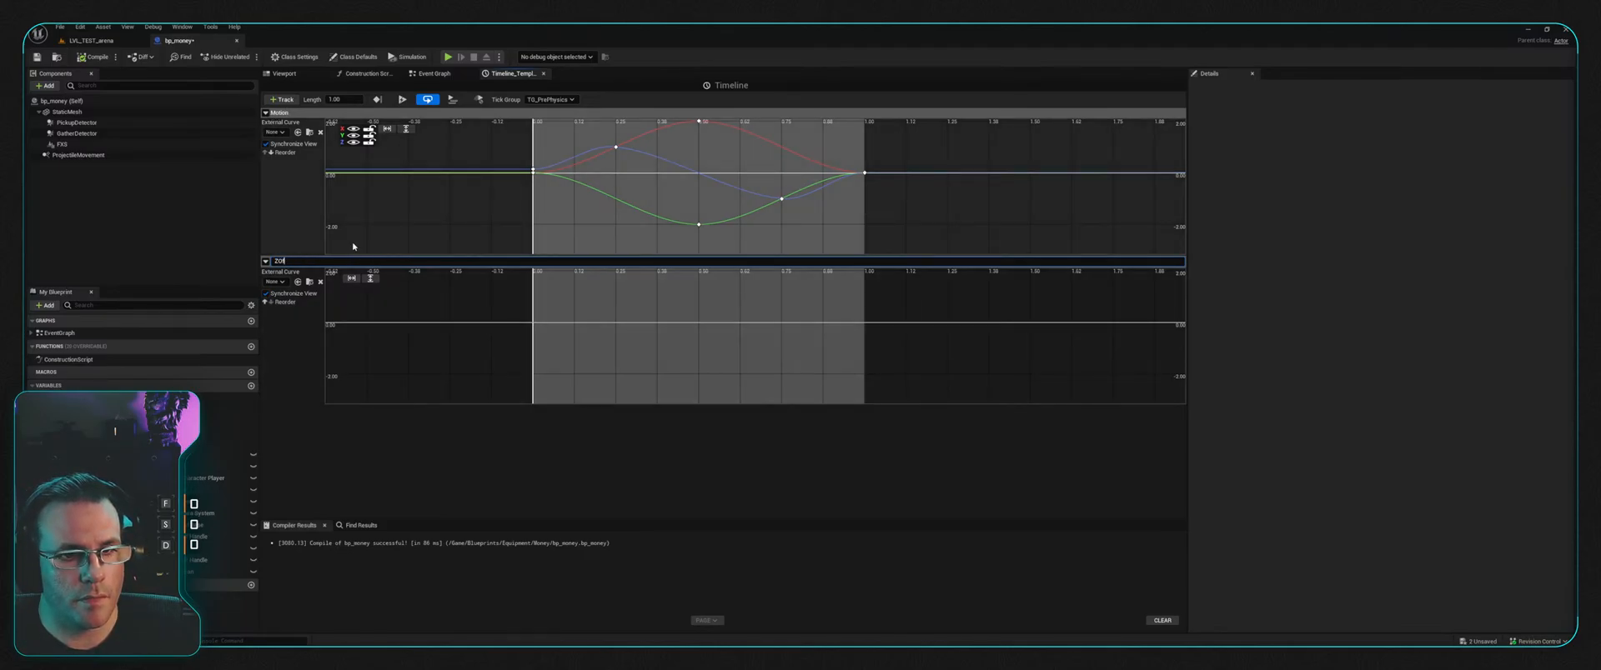
text(fset)
key(Return)
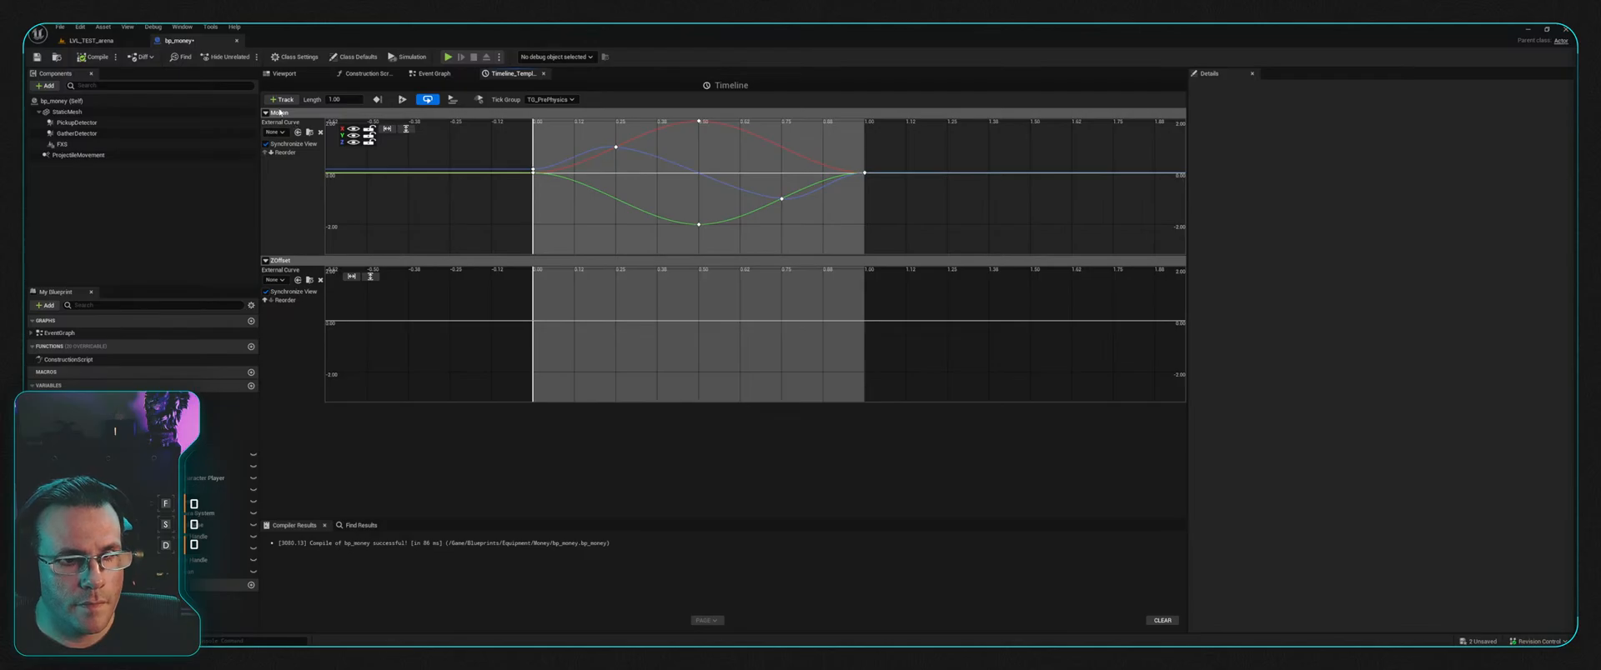
key(Delete)
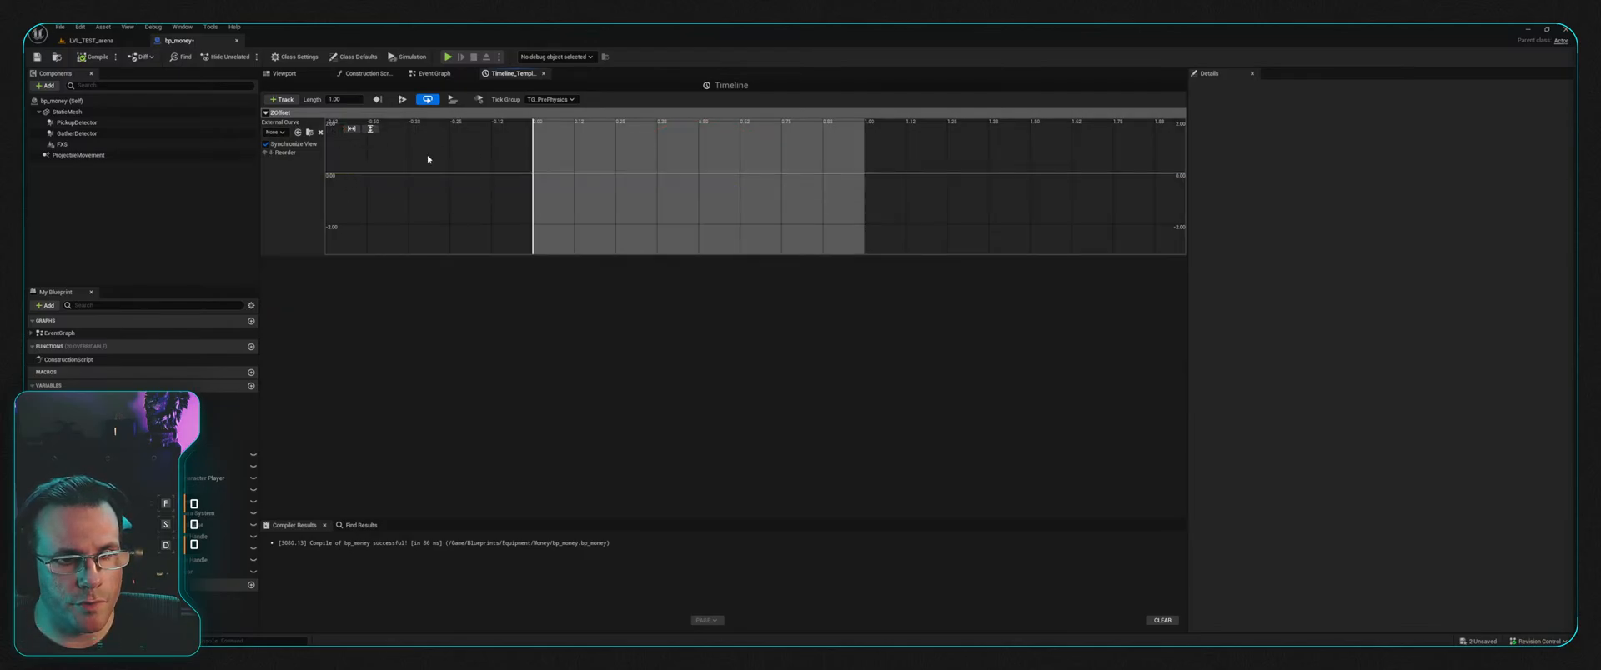
Step: Add four keys to the ZOffset curve and set the first to time 0, value 0
right_drag(657, 193, 655, 213)
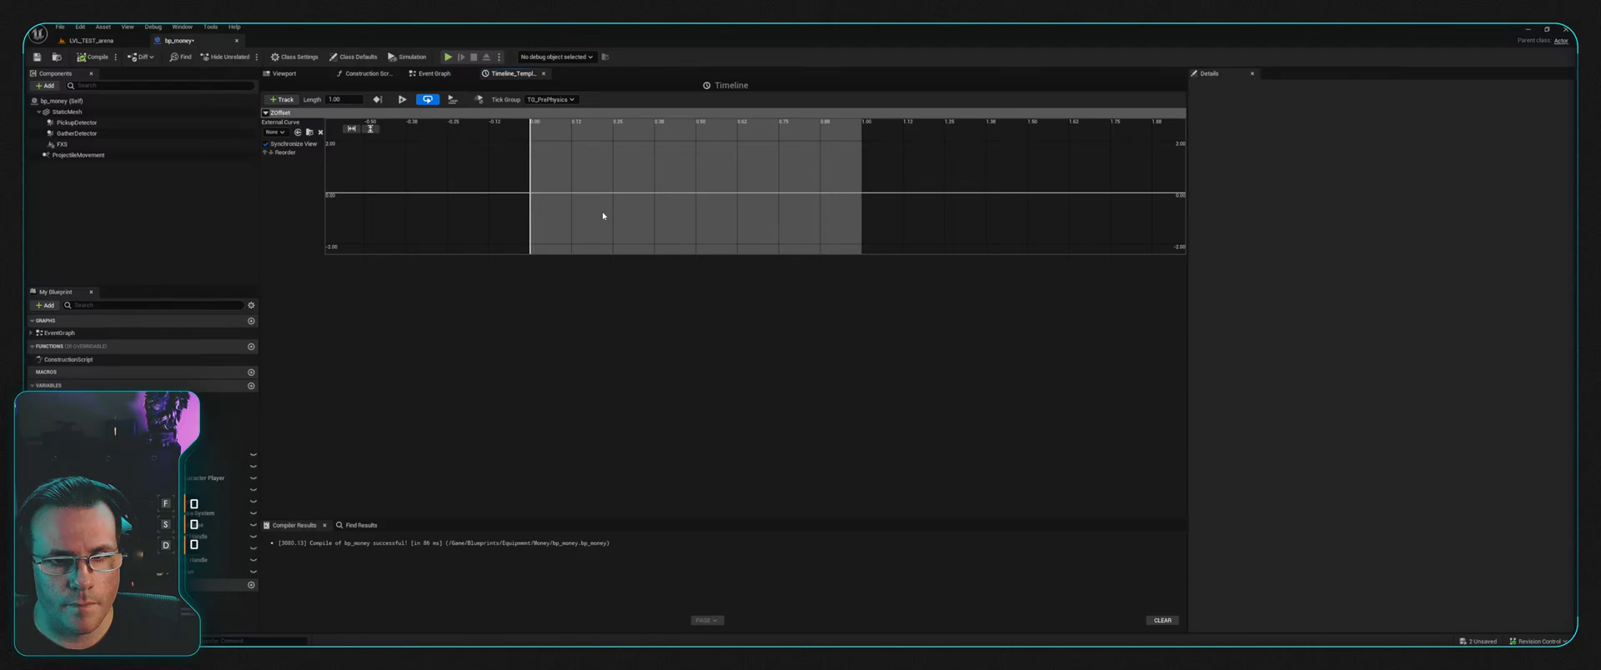
shift+click(563, 192)
shift+click(626, 191)
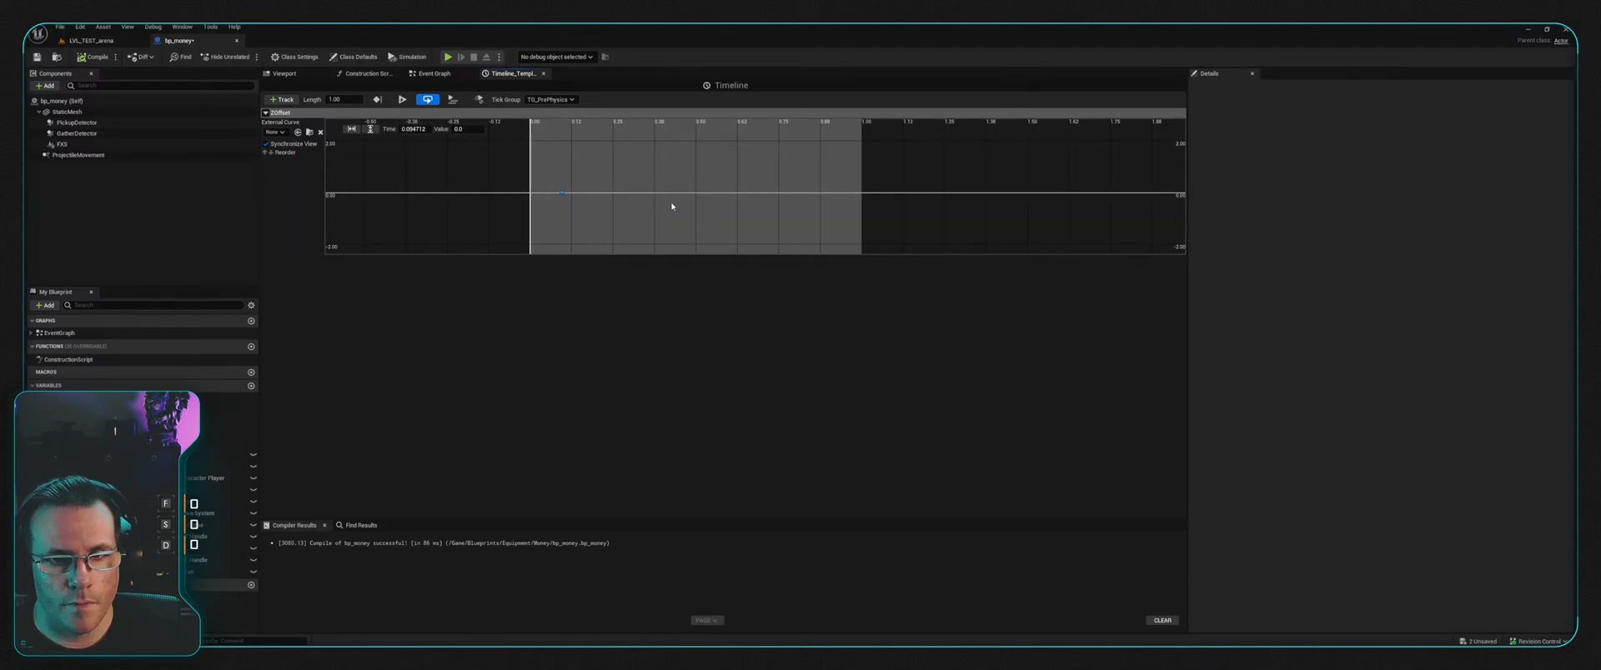
shift+click(716, 192)
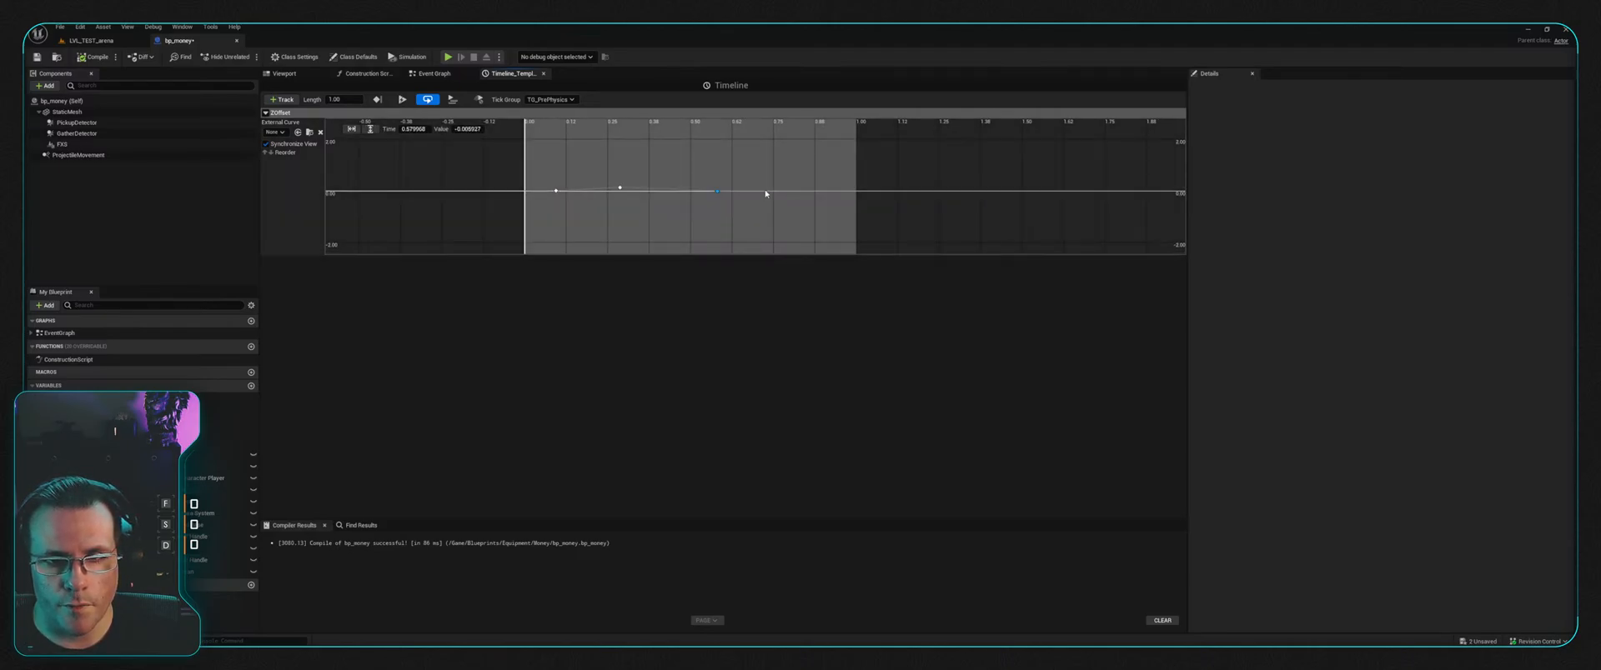
shift+click(765, 193)
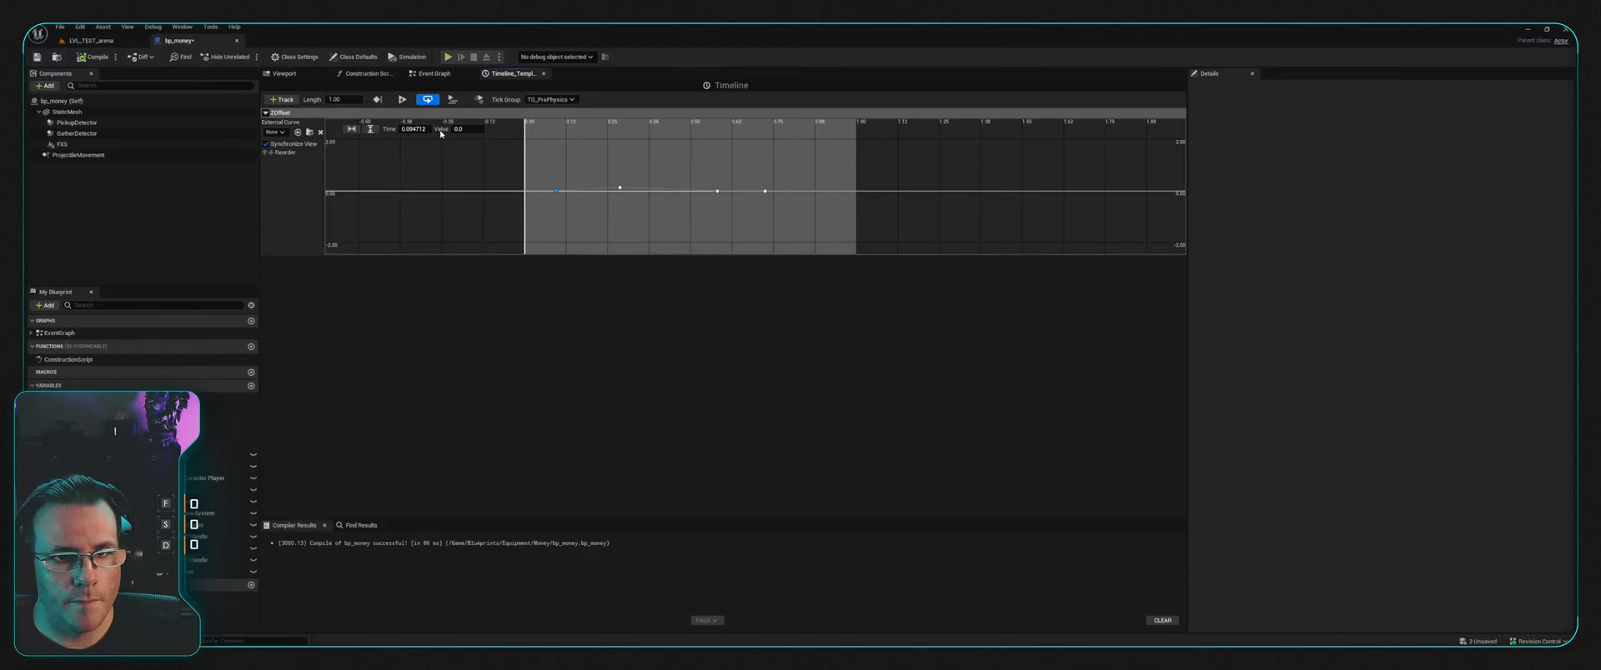
text(0)
key(Tab)
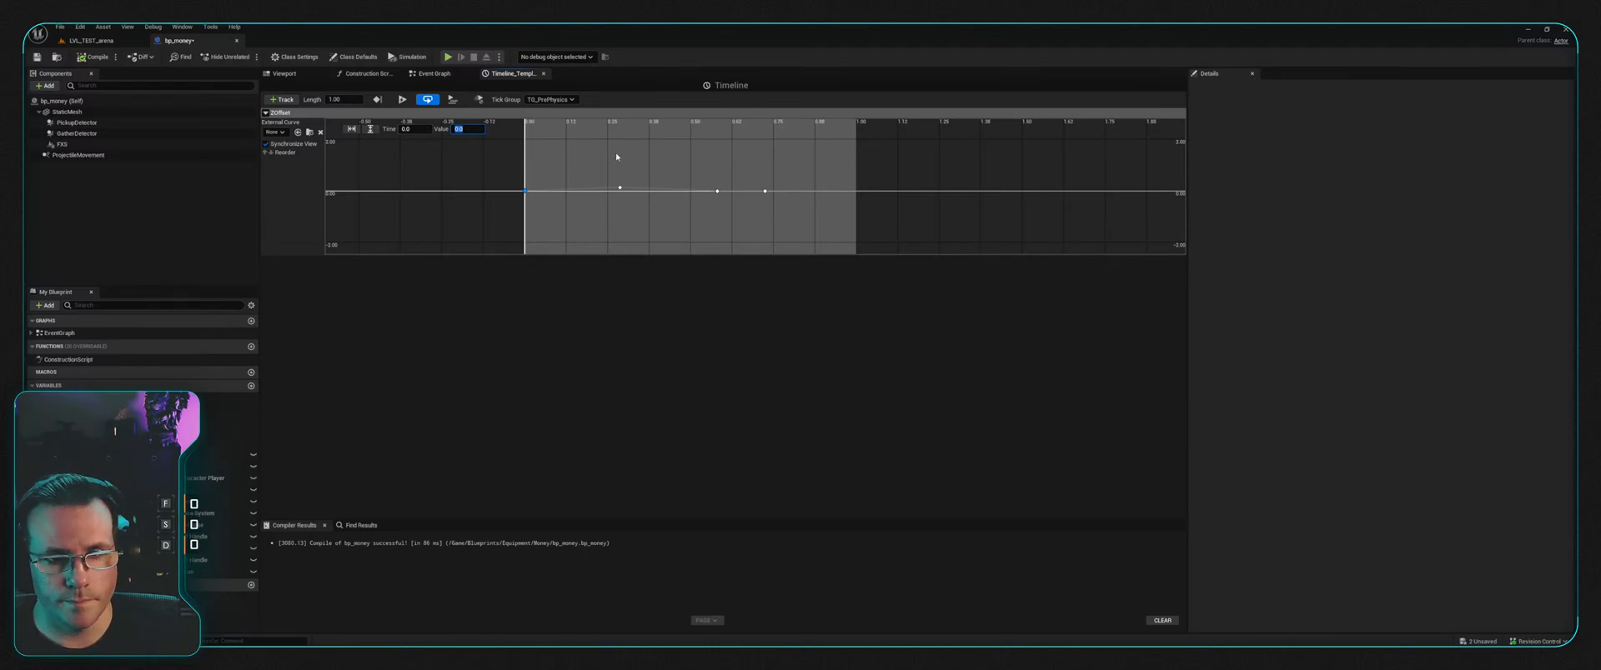
Step: Set the second ZOffset key to time 0.25, value 2 and the third to time 0.5, value -2
click(413, 128)
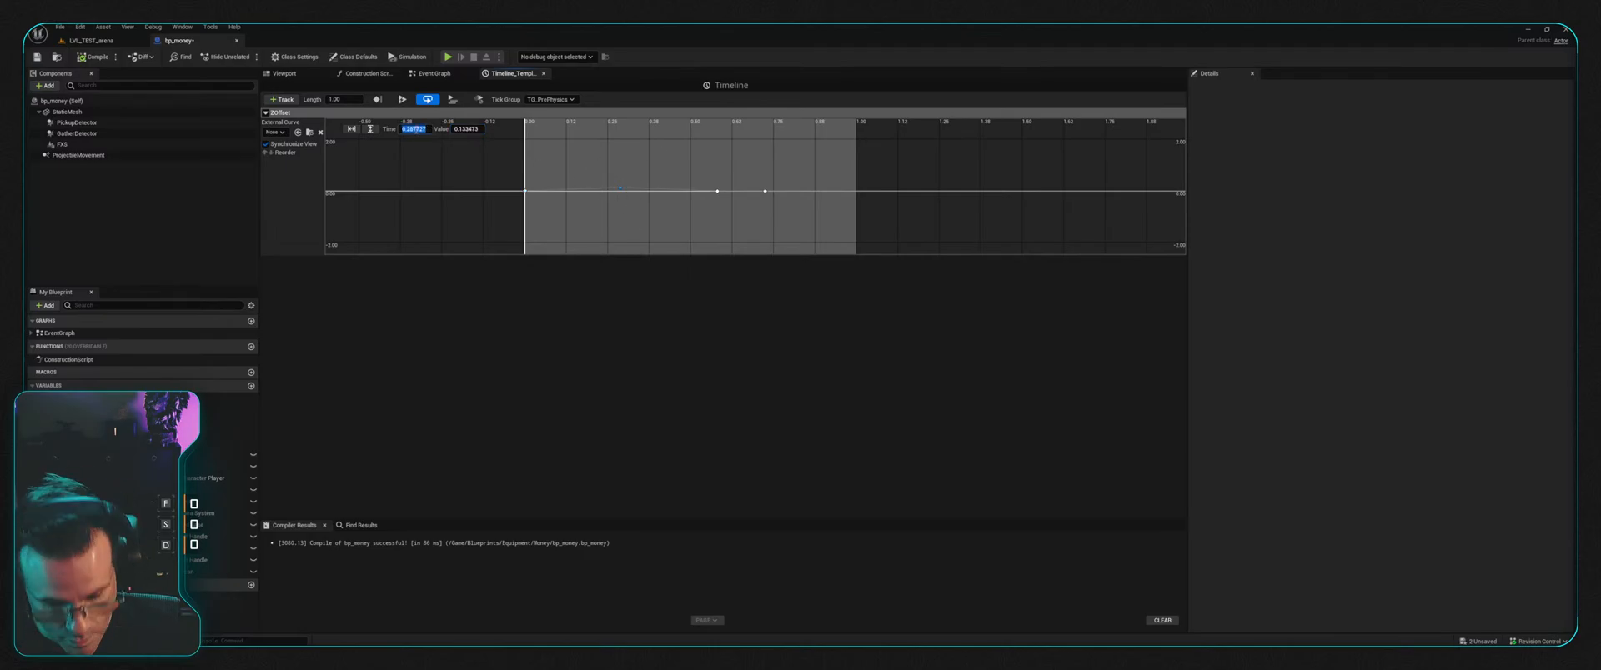
text(0.25)
key(Tab)
text(2)
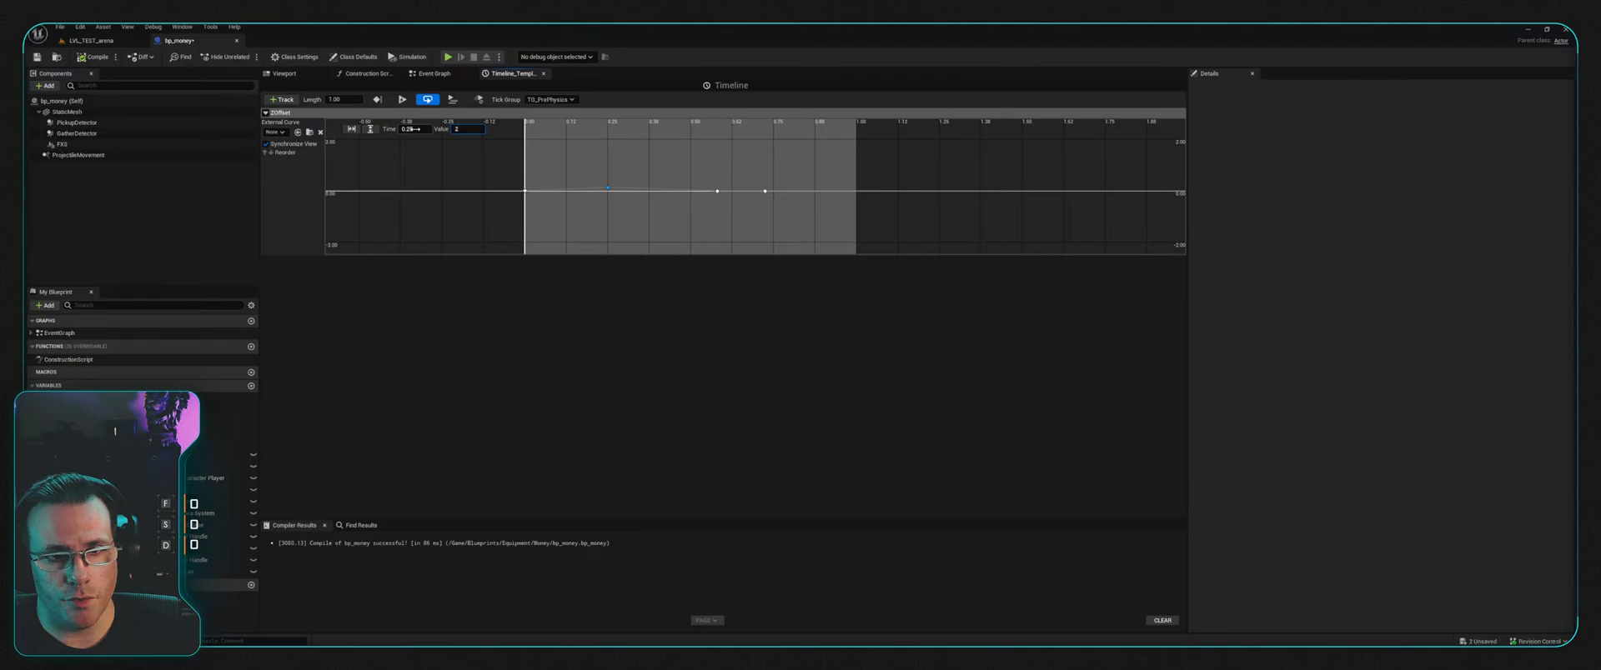
click(717, 191)
click(415, 128)
text(0.5)
key(Tab)
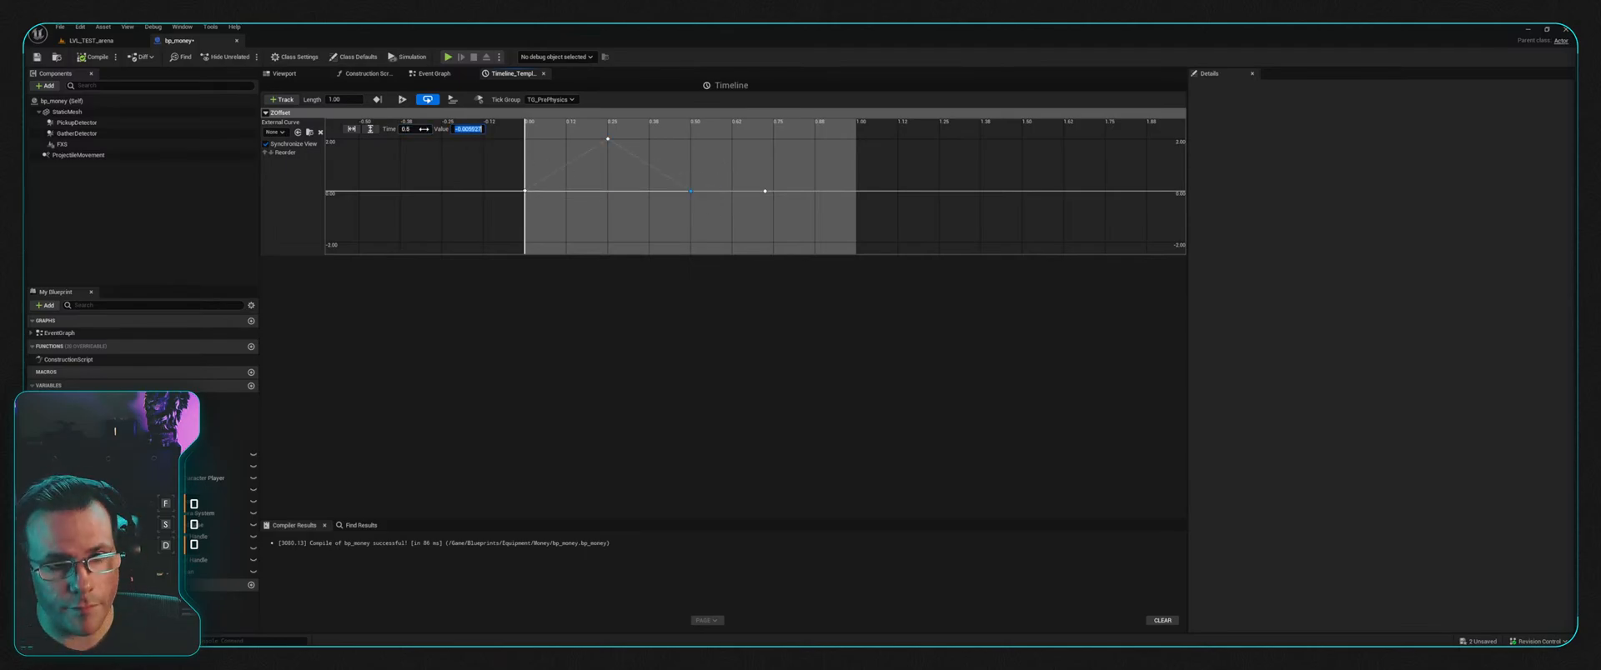
text(-2)
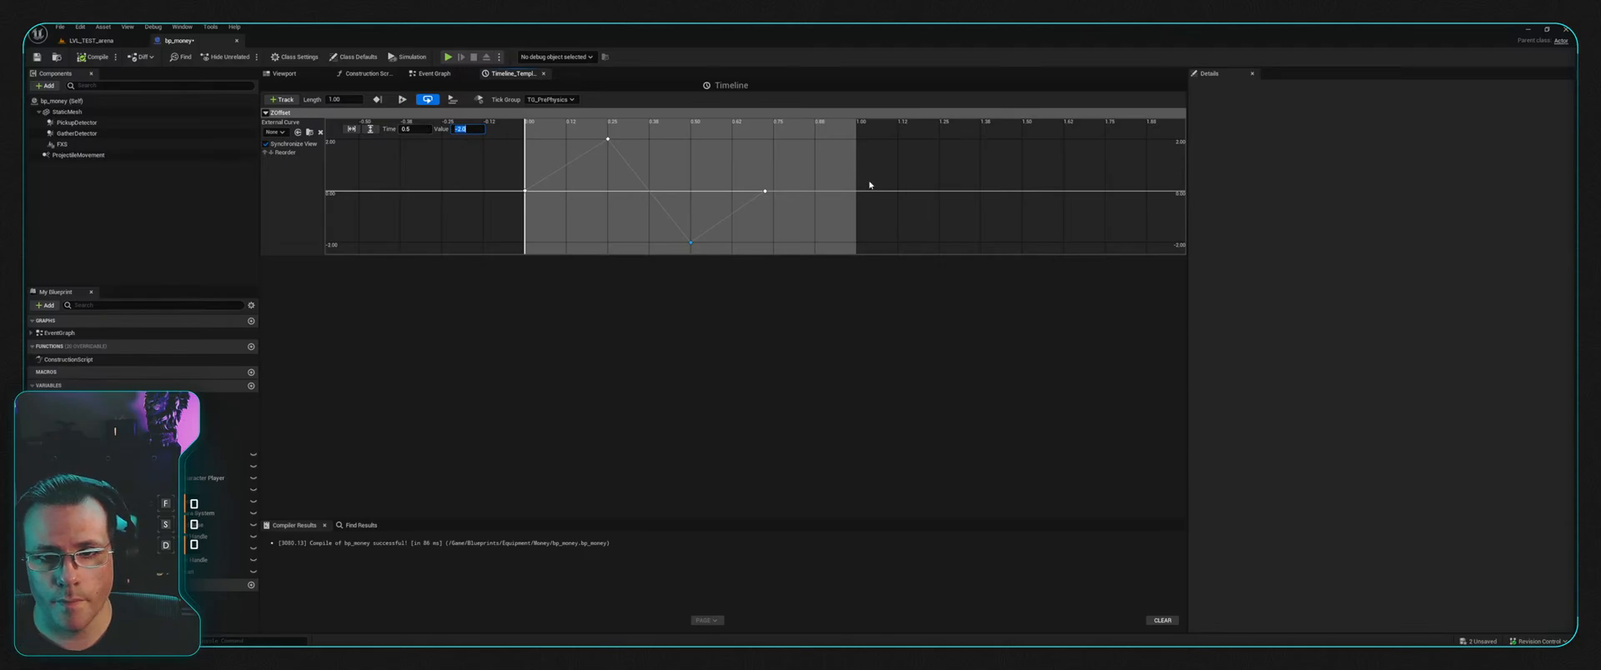
Step: Add a fifth key to the ZOffset curve between the fourth key and time 1.0
click(765, 190)
right_click(820, 195)
click(858, 214)
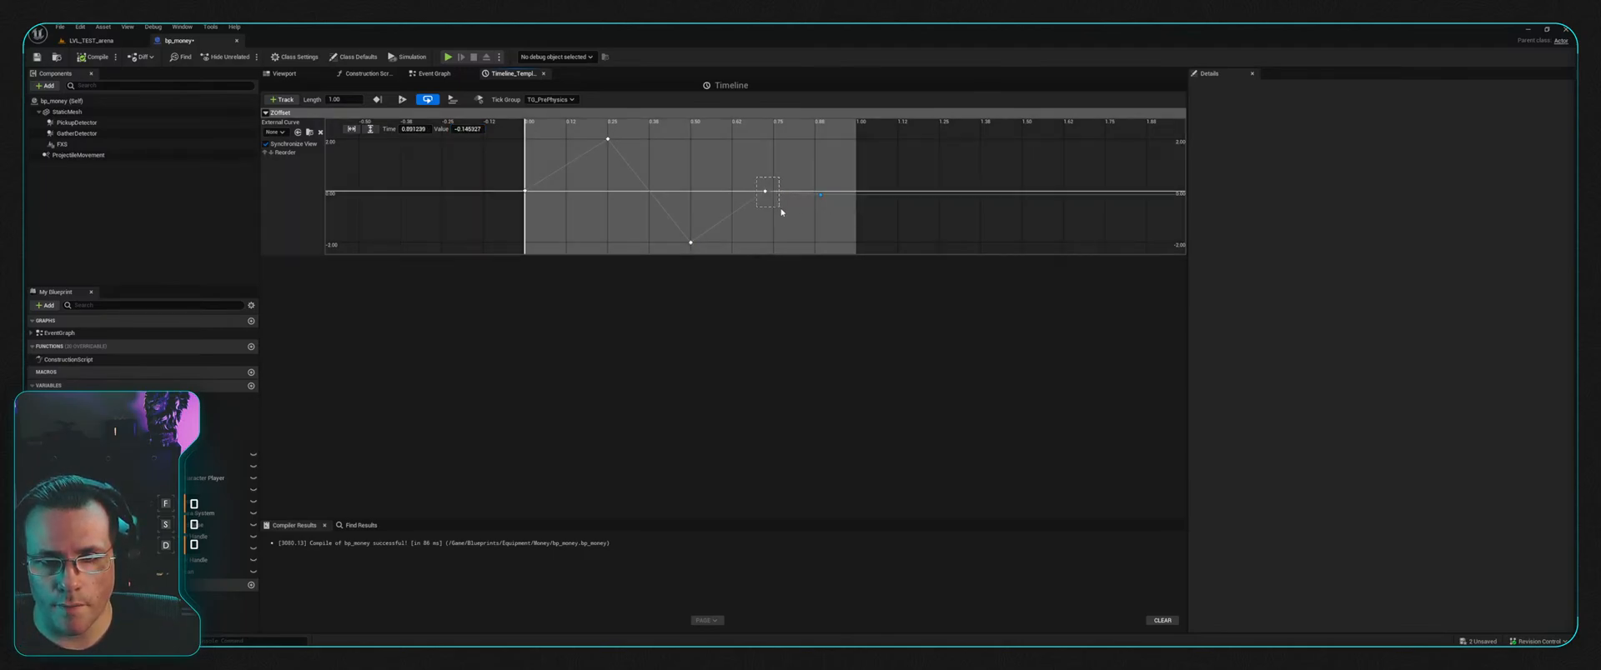
Step: Try a Timeline length of 0.75
click(345, 98)
text(.7)
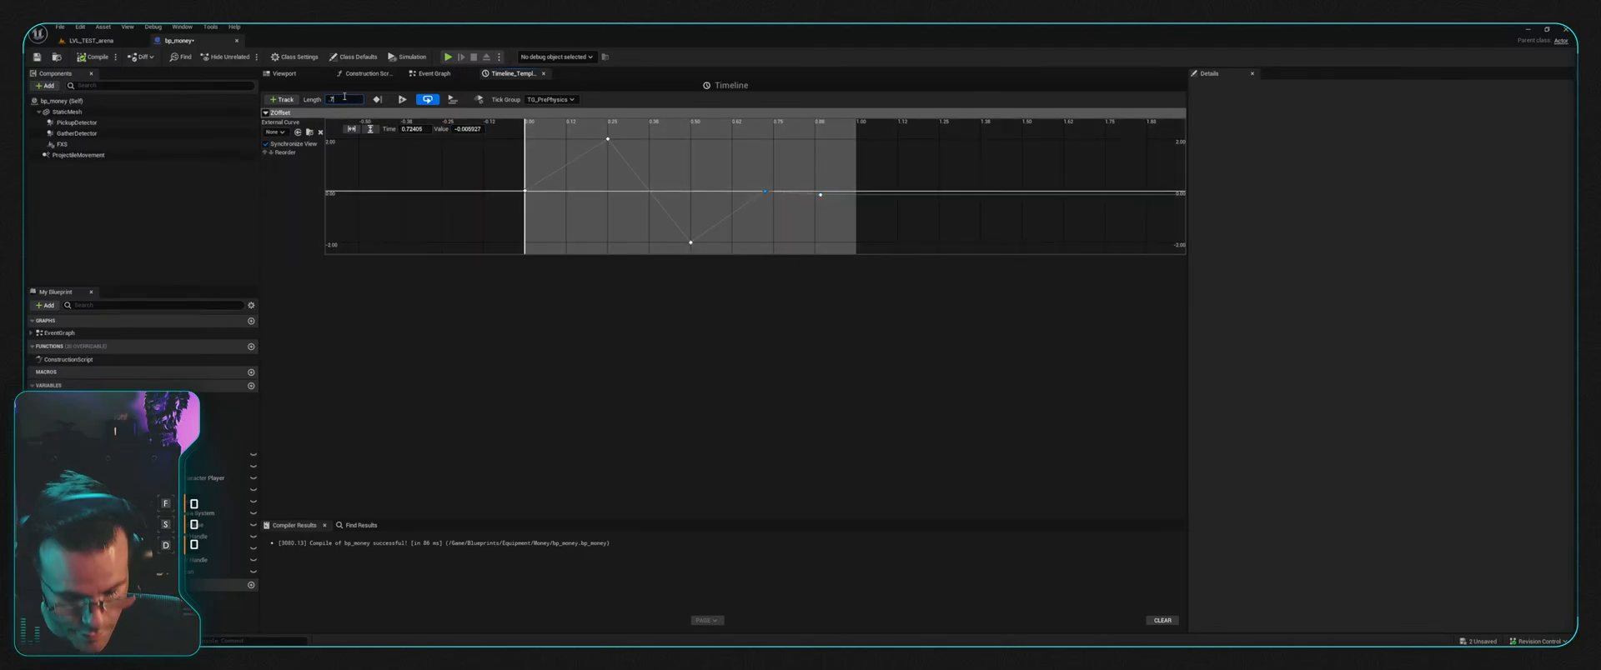
text(5)
key(Return)
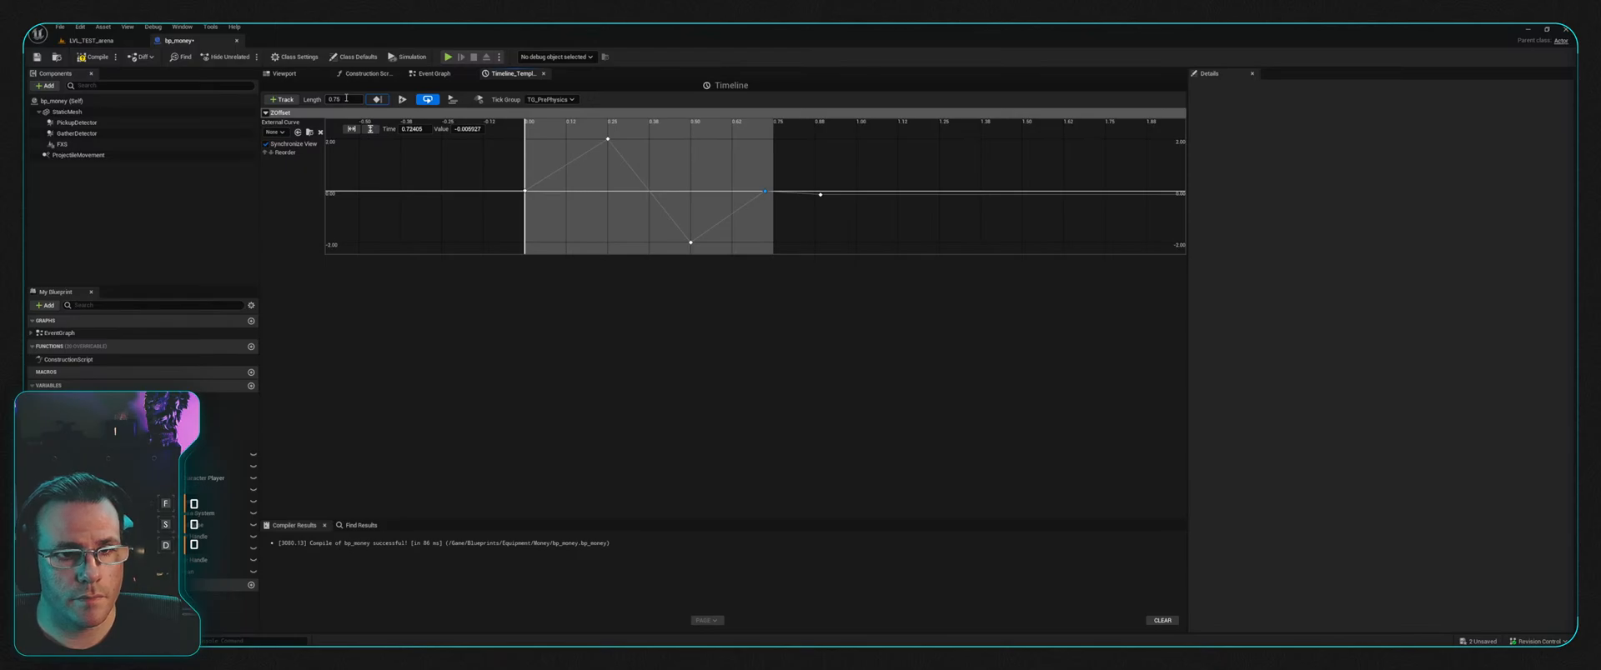
Step: Restore the Timeline length to 1.00 and smooth ZOffset's keys, with the last two at time 0.75, value 2 and time 1.0, value 0
key(Return)
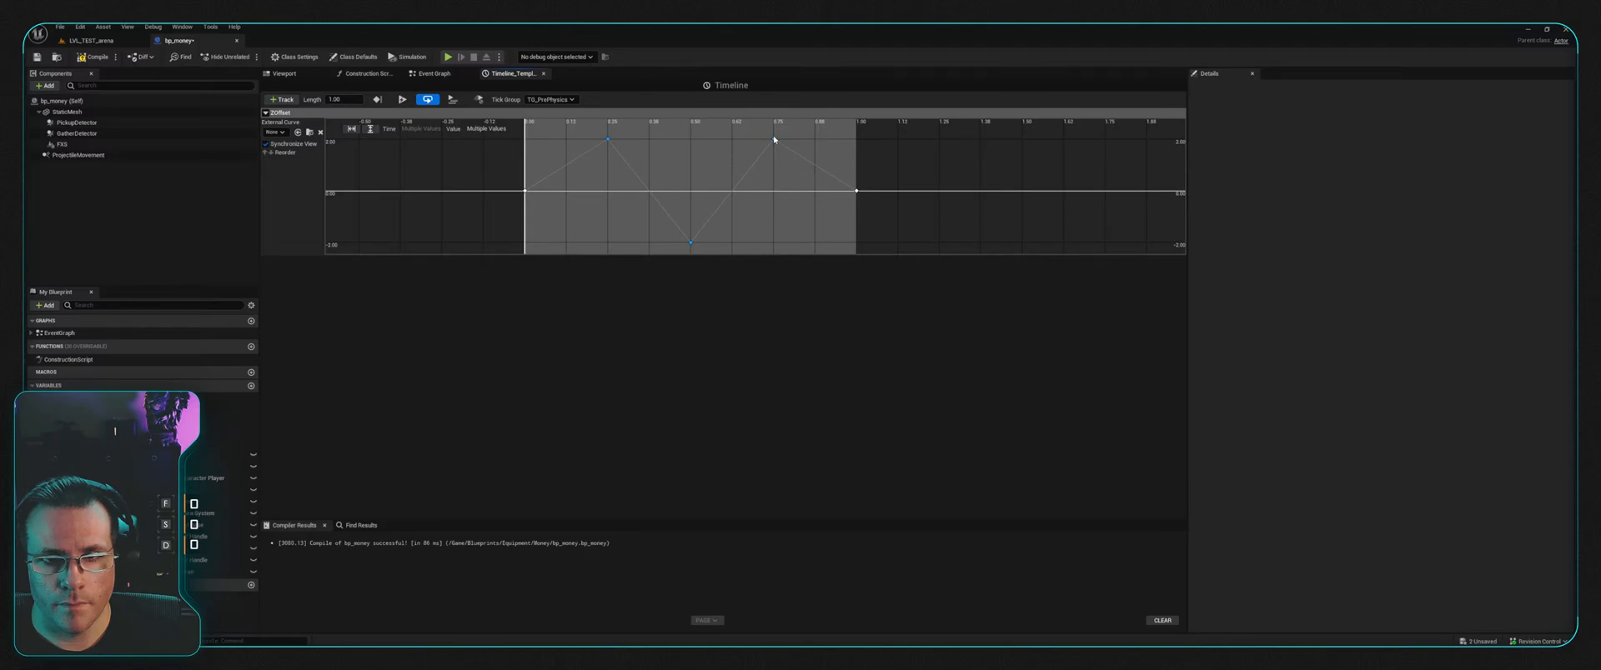
key(1)
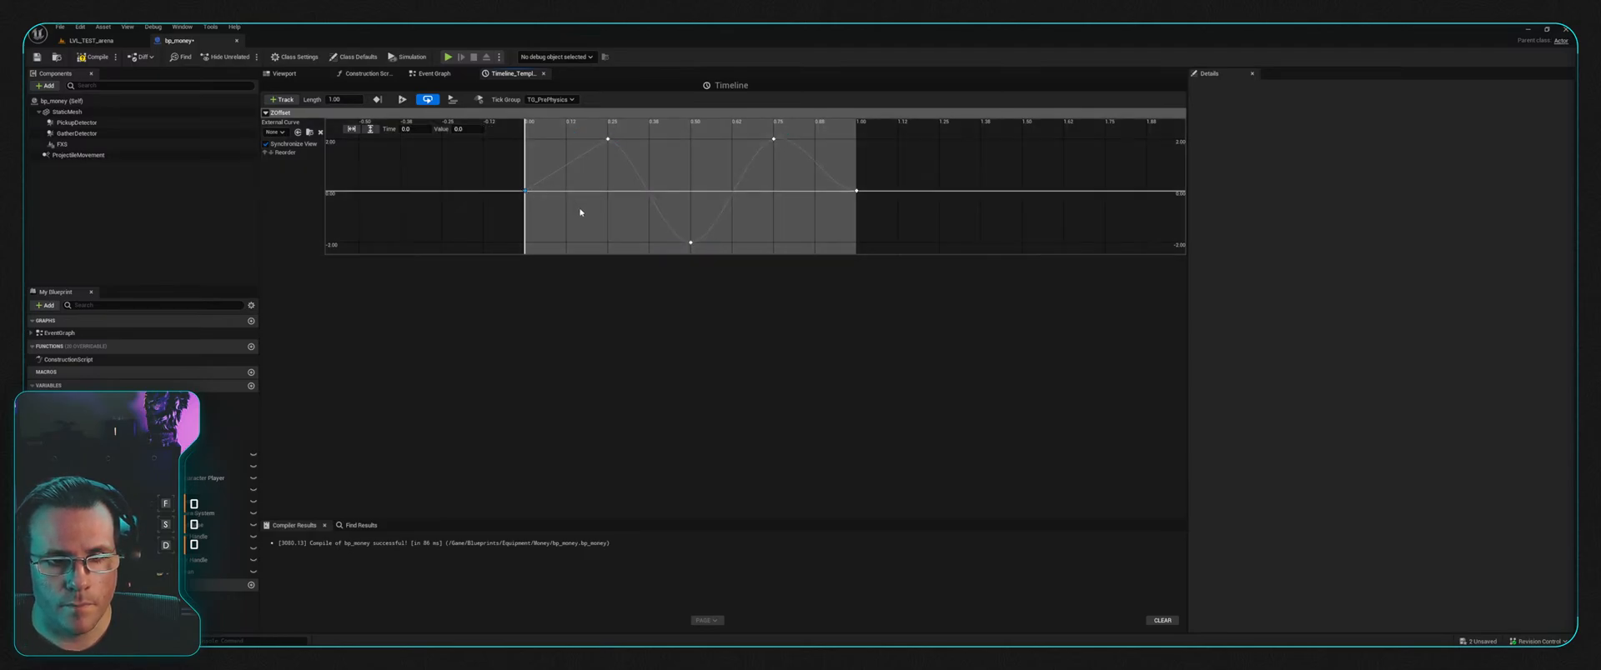
key(1)
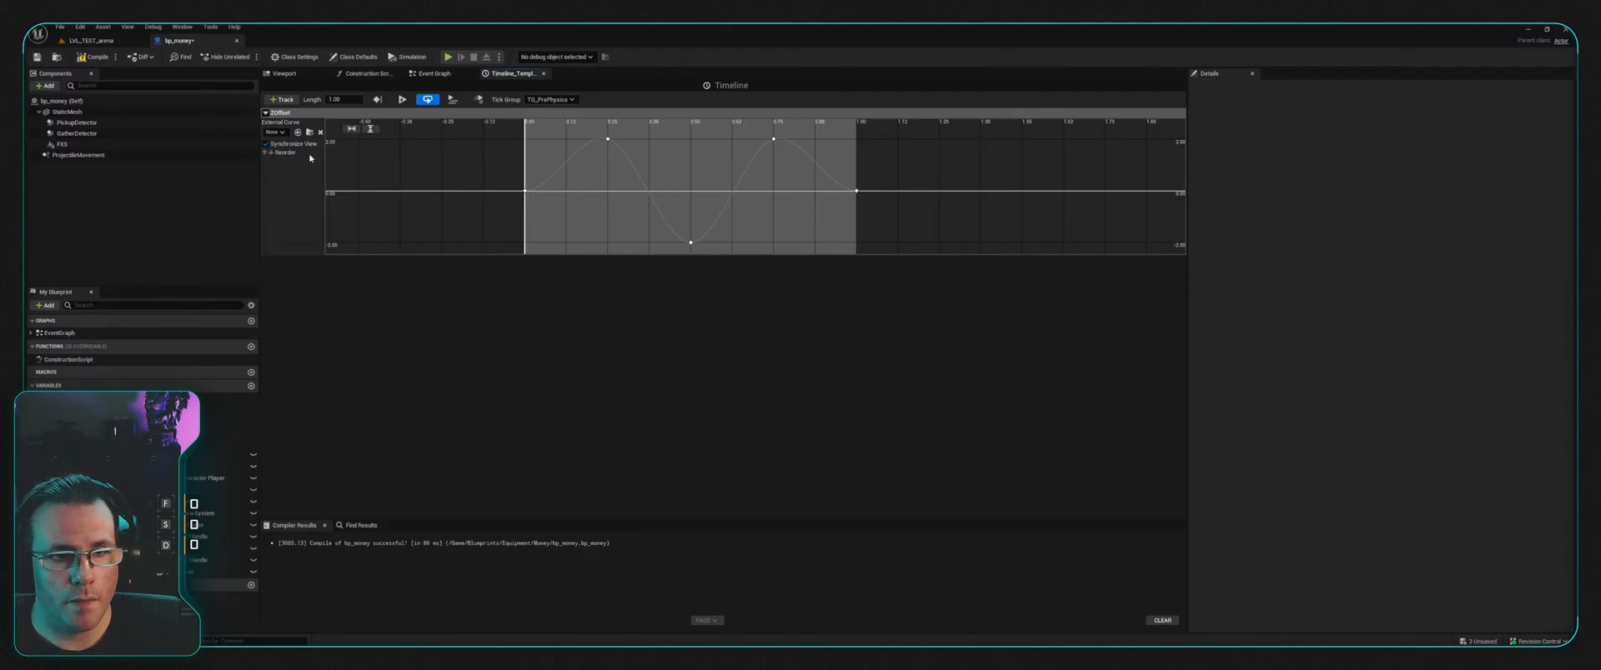
Step: Compile bp_money and connect the Timeline's ZOffset output to the Multiply node in the Bobbing effect graph
click(94, 57)
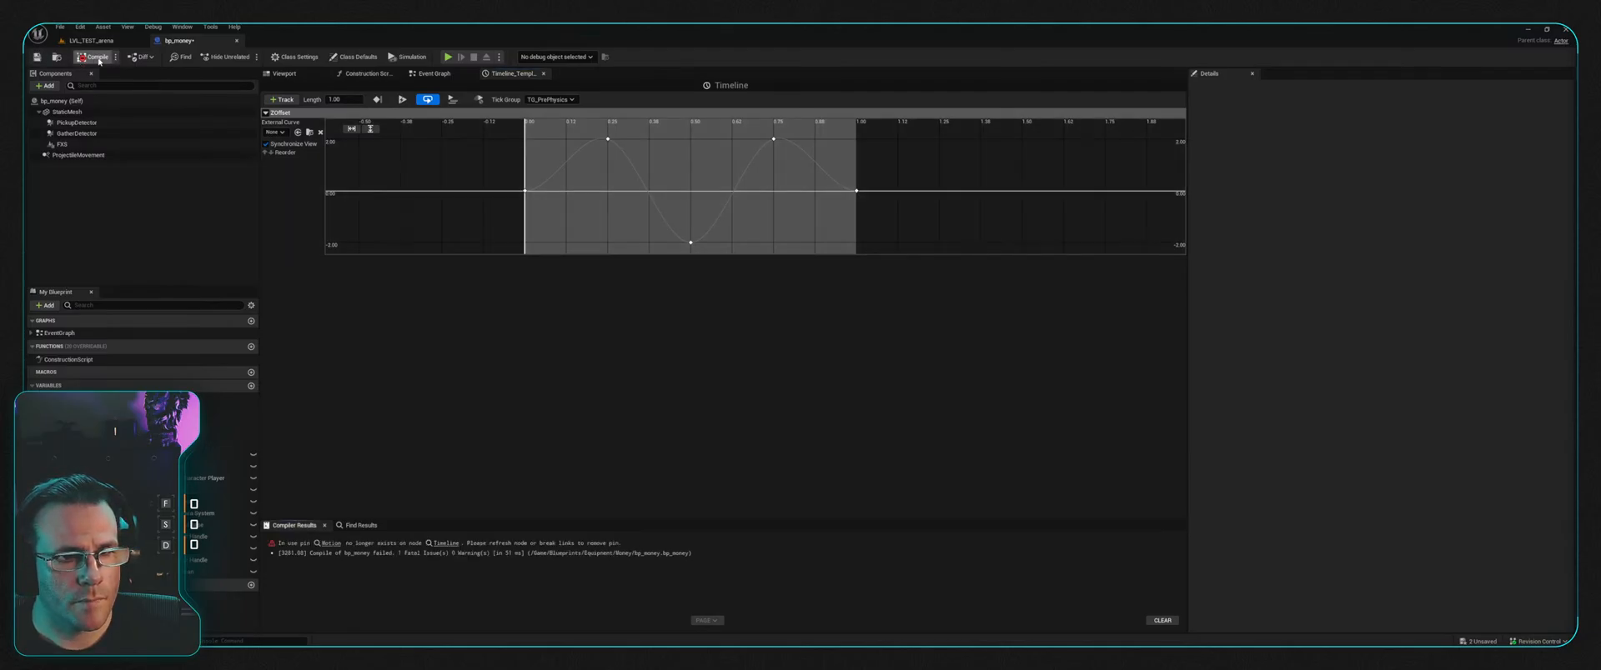
click(436, 74)
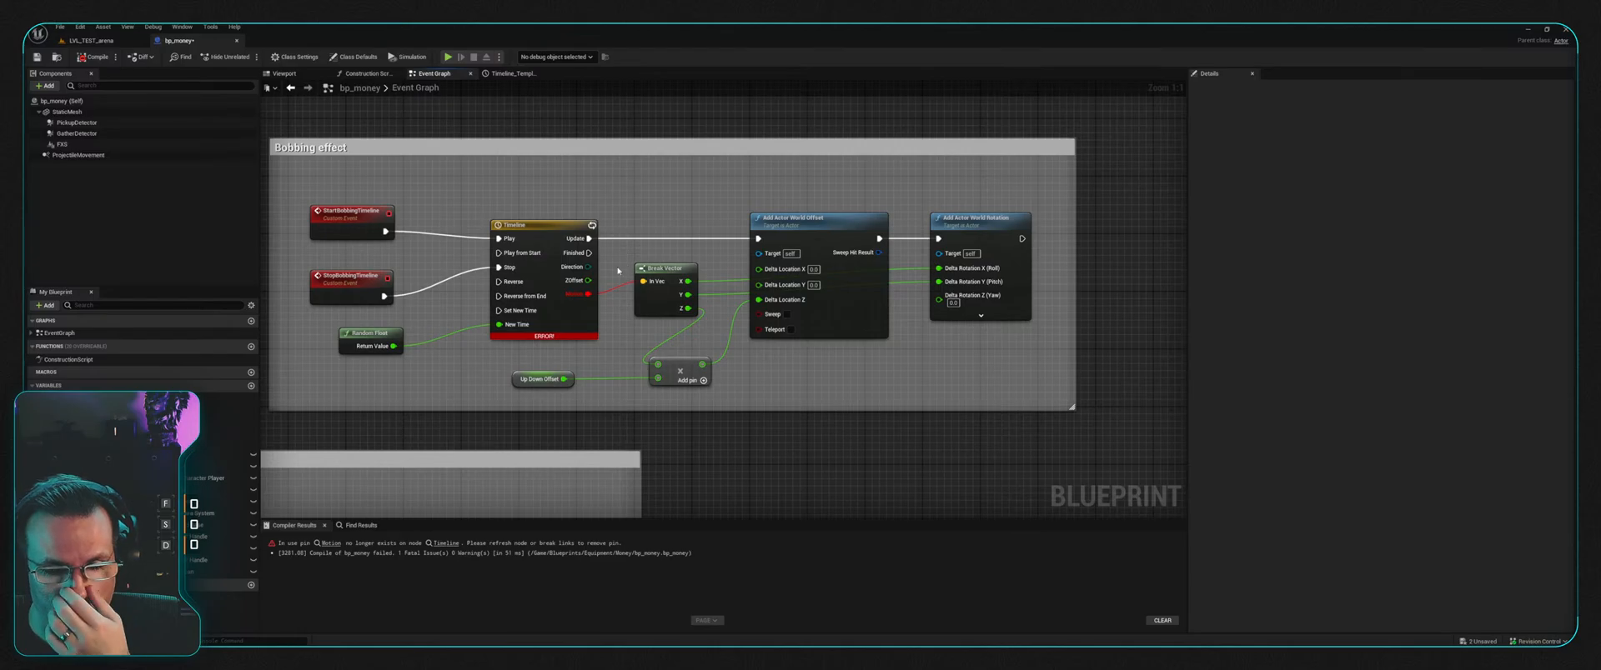
drag(652, 265, 673, 256)
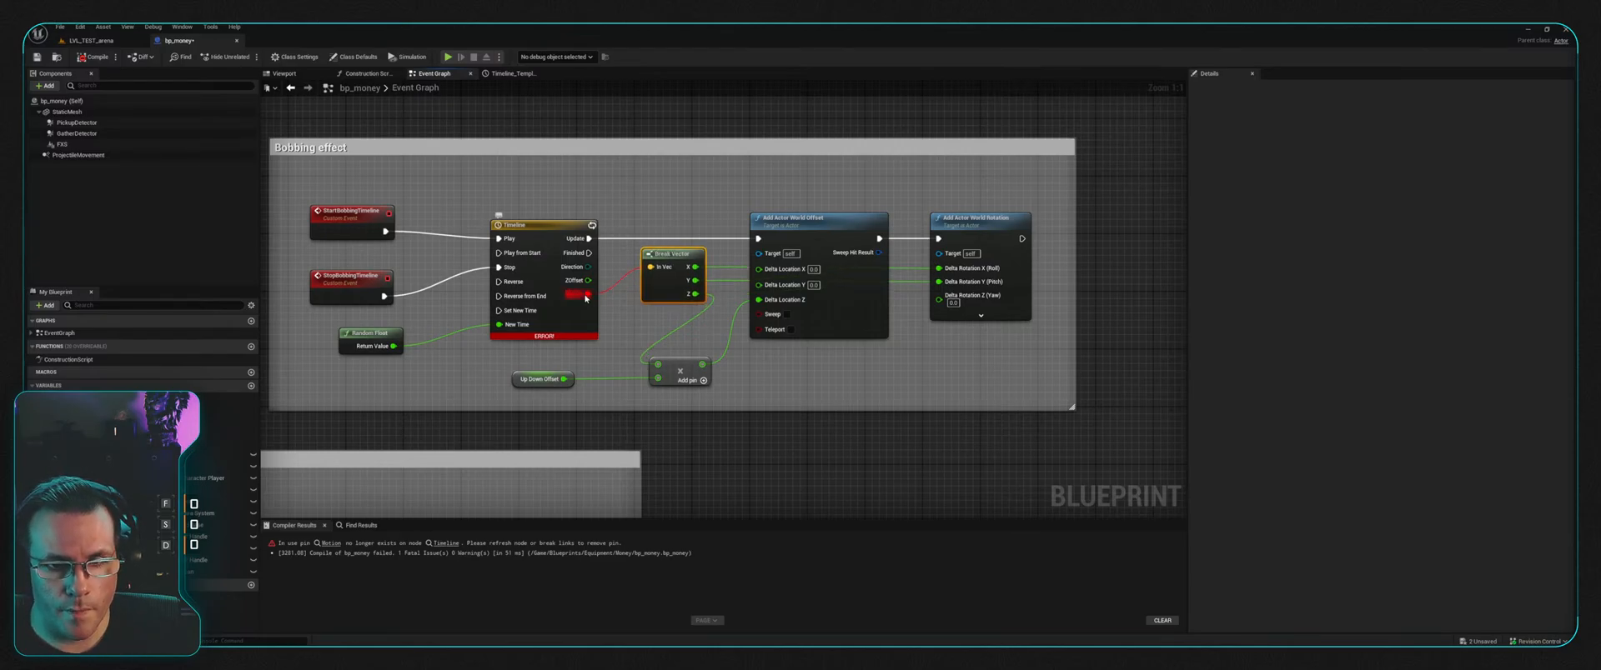
drag(588, 280, 649, 360)
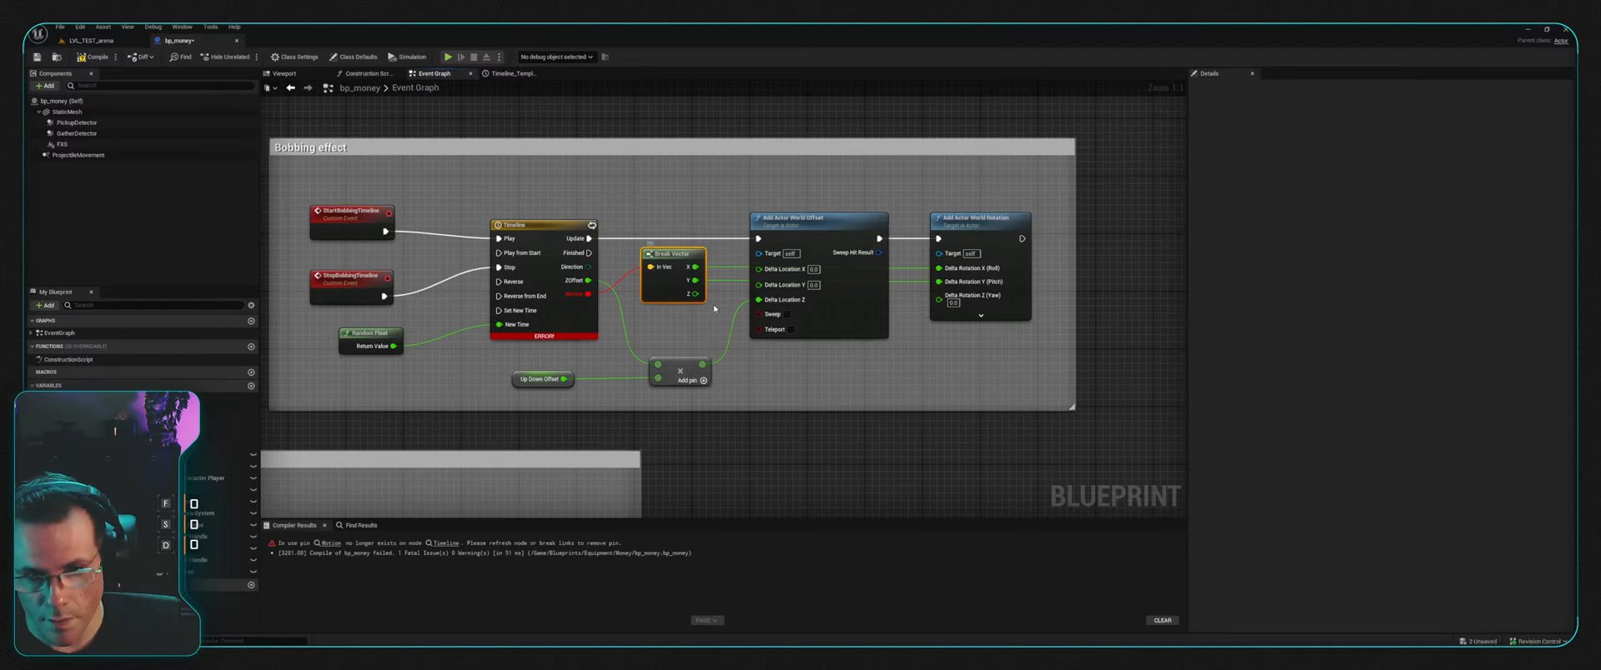
Step: Delete the Break Vector and Add Actor World Rotation nodes from the Bobbing effect graph
key(Delete)
click(952, 248)
key(Delete)
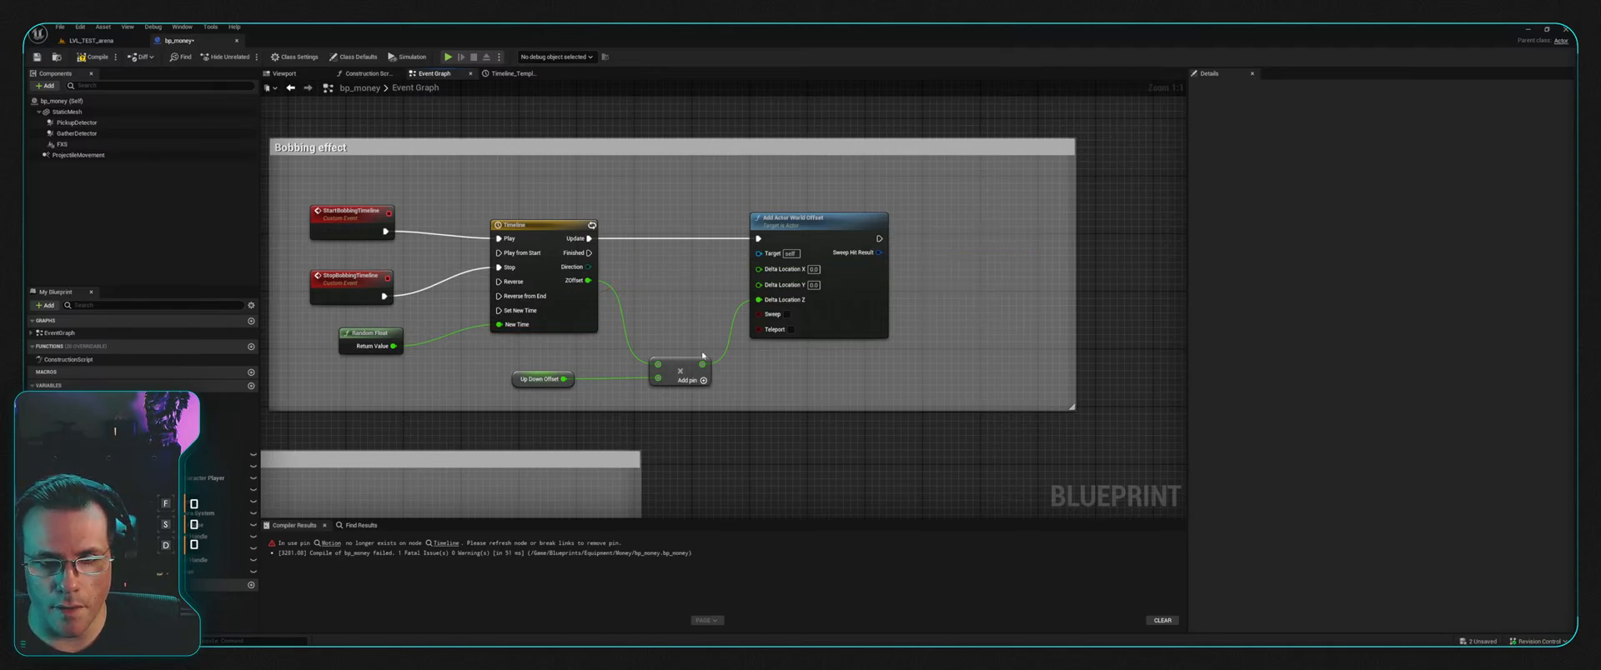
Step: Move the Multiply node up in line with the Timeline's ZOffset output, straighten their connection, and compile and save bp_money
drag(673, 362, 673, 282)
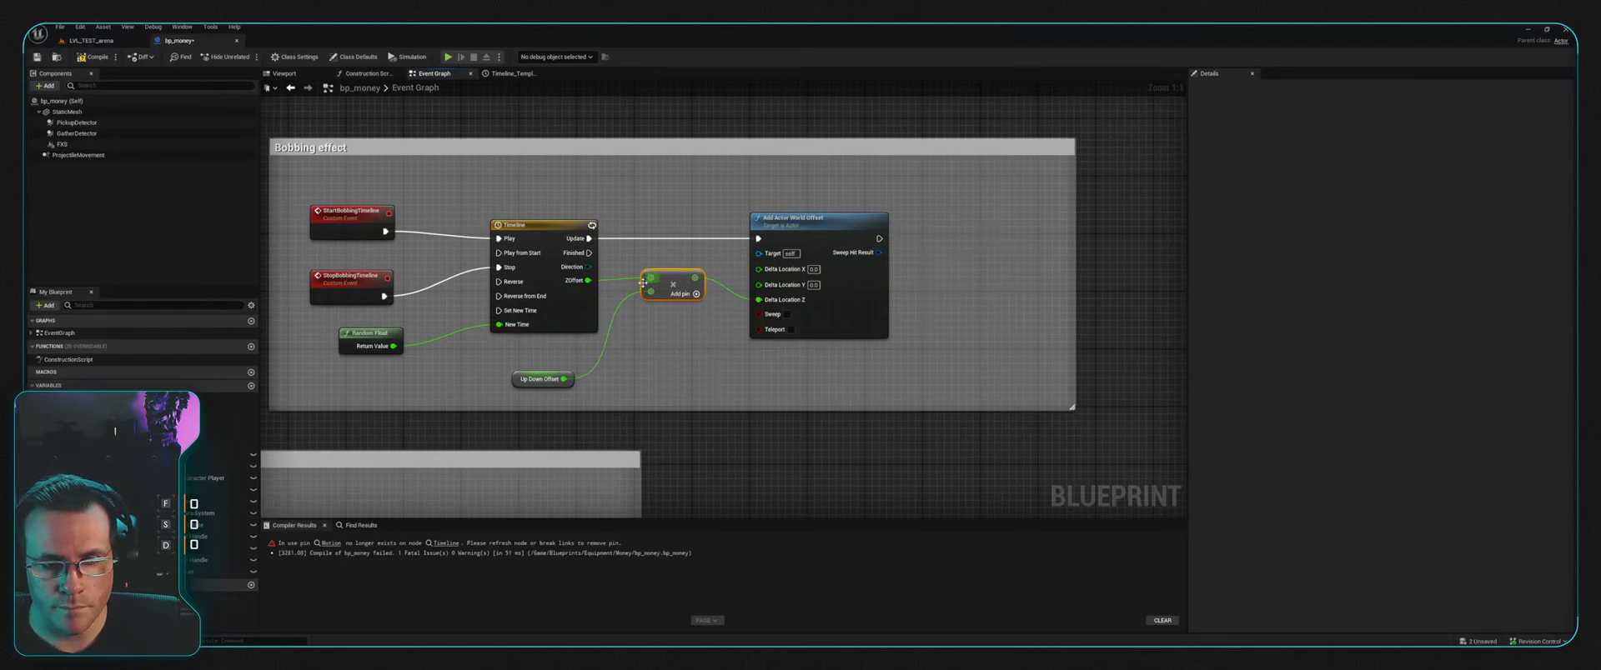
shift+click(553, 295)
key(q)
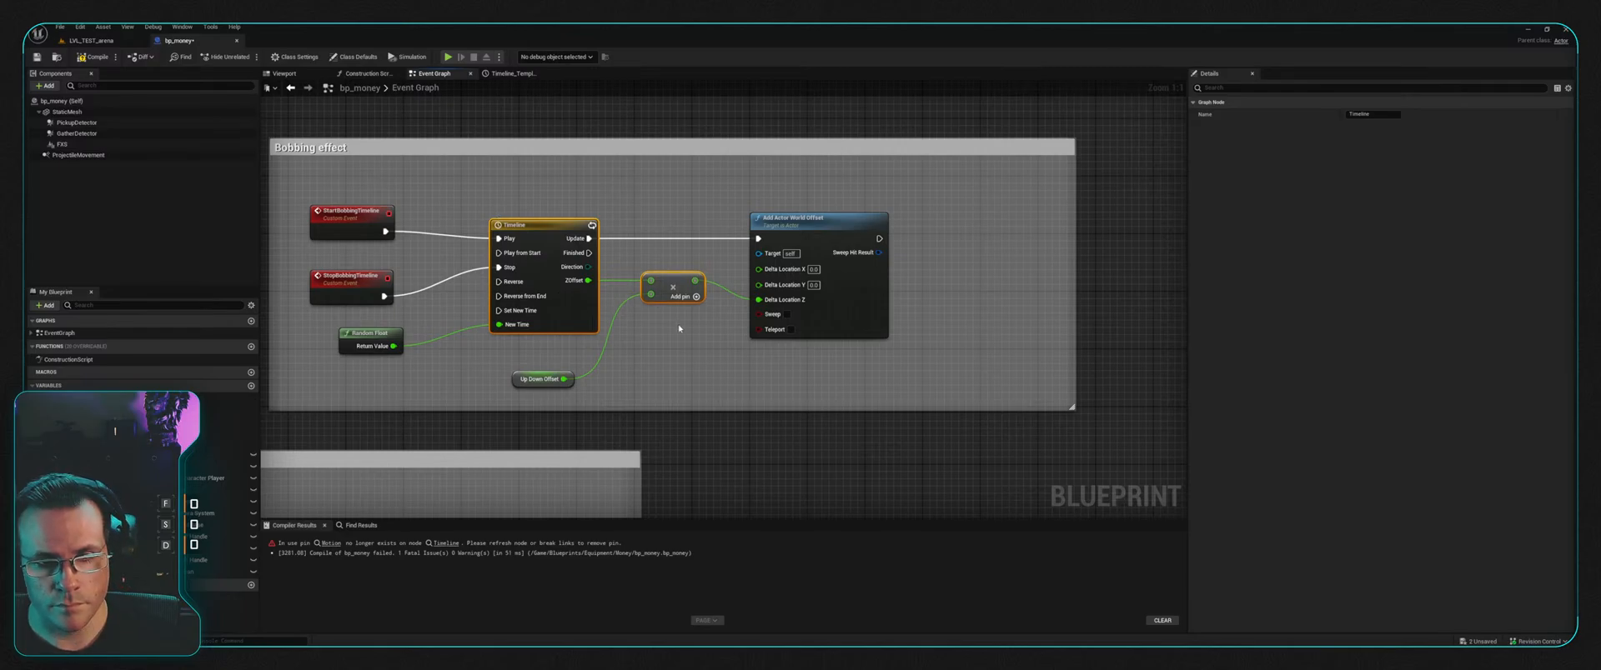
click(694, 354)
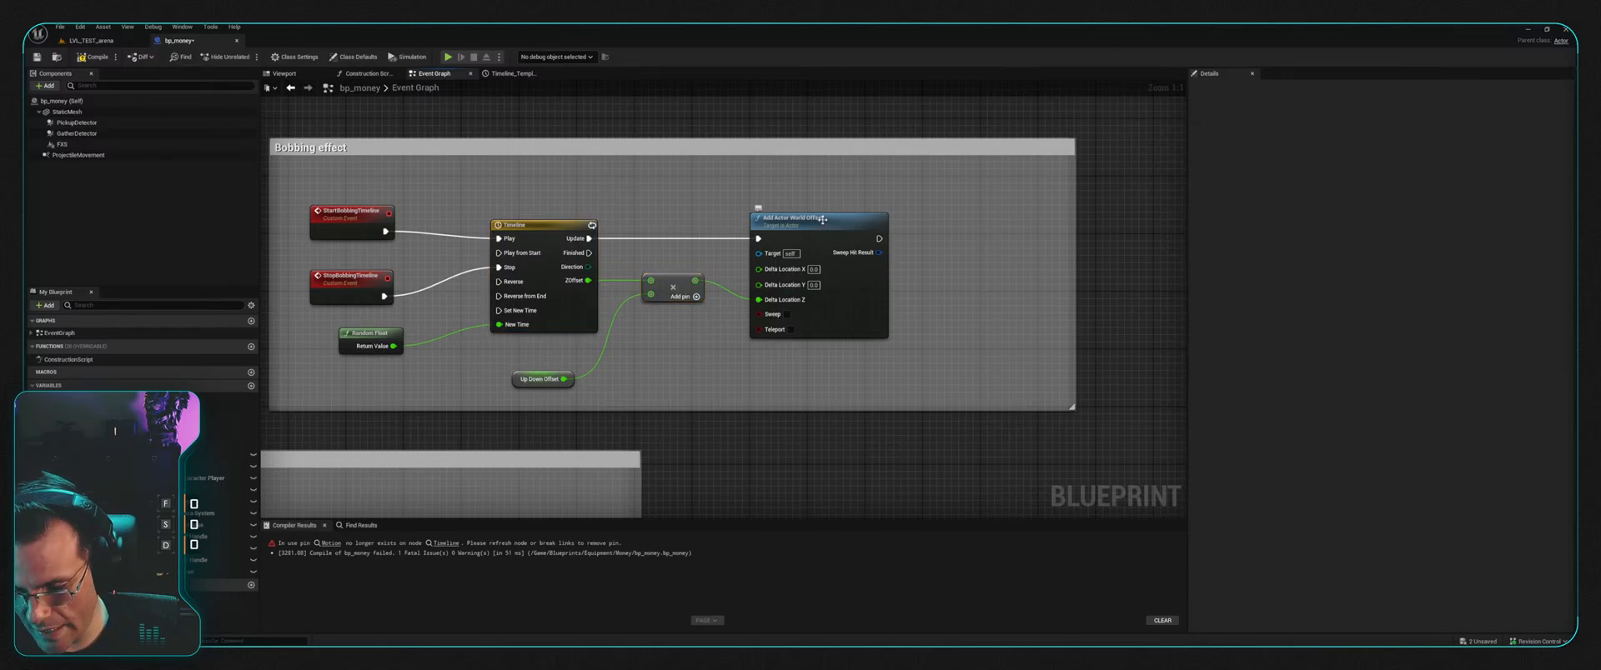
click(94, 56)
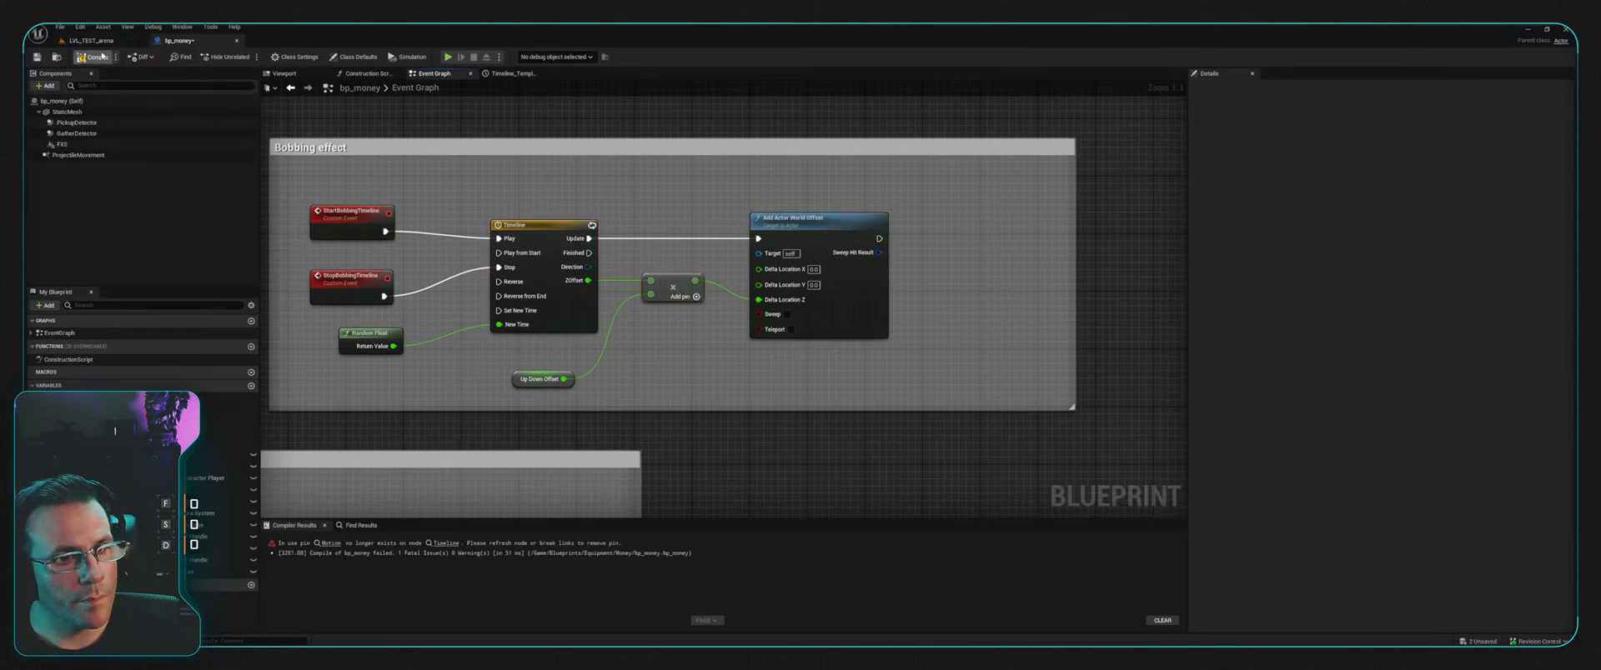
click(37, 57)
Step: Play-test the arena level and walk among the scattered coins to observe their vertical bobbing
click(125, 41)
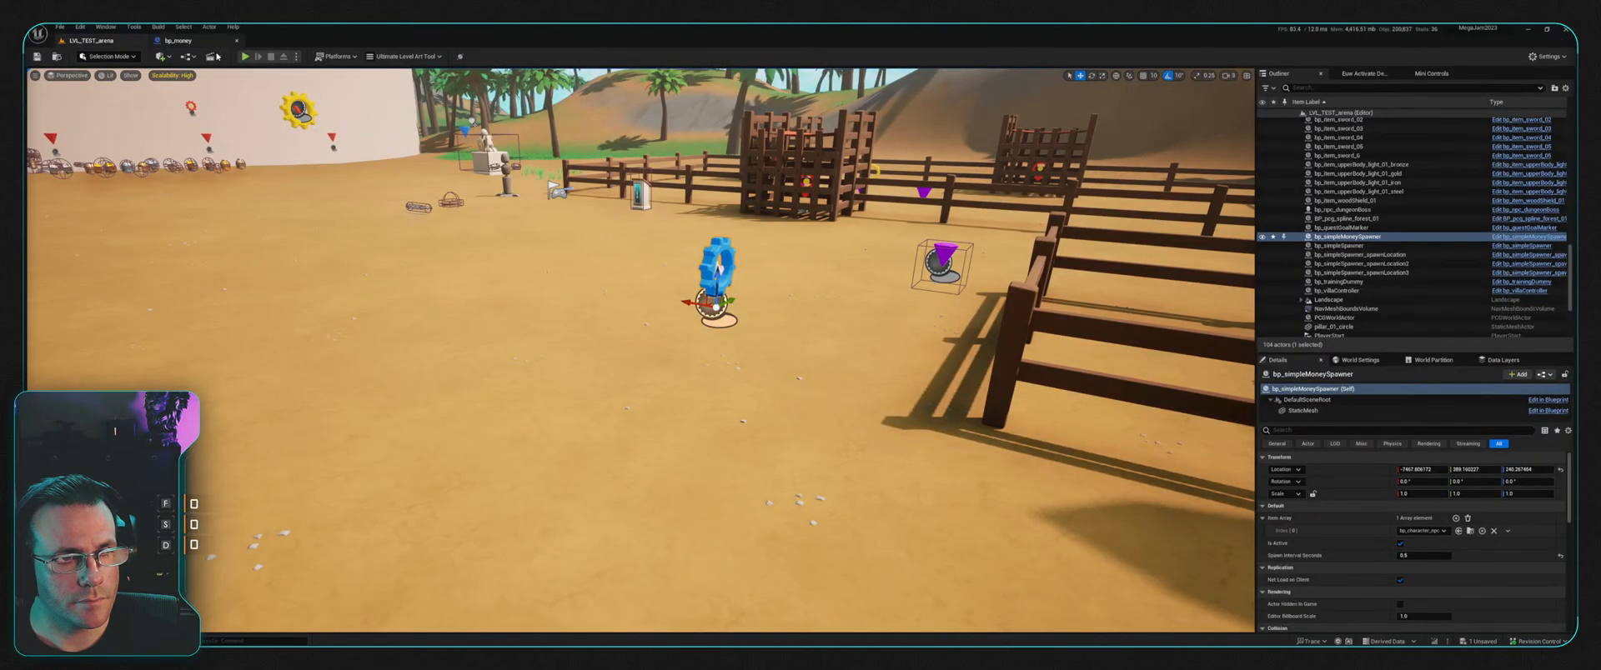
click(244, 57)
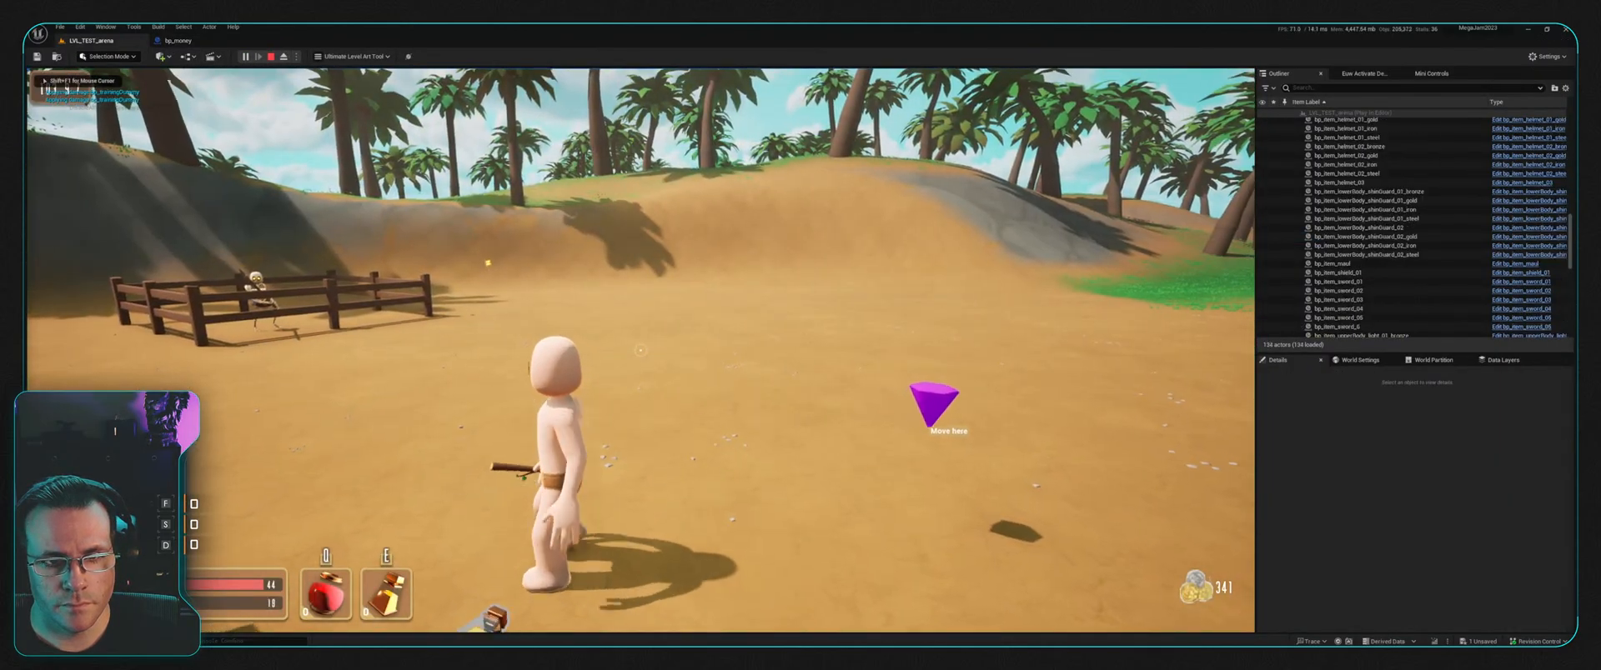
key(w)
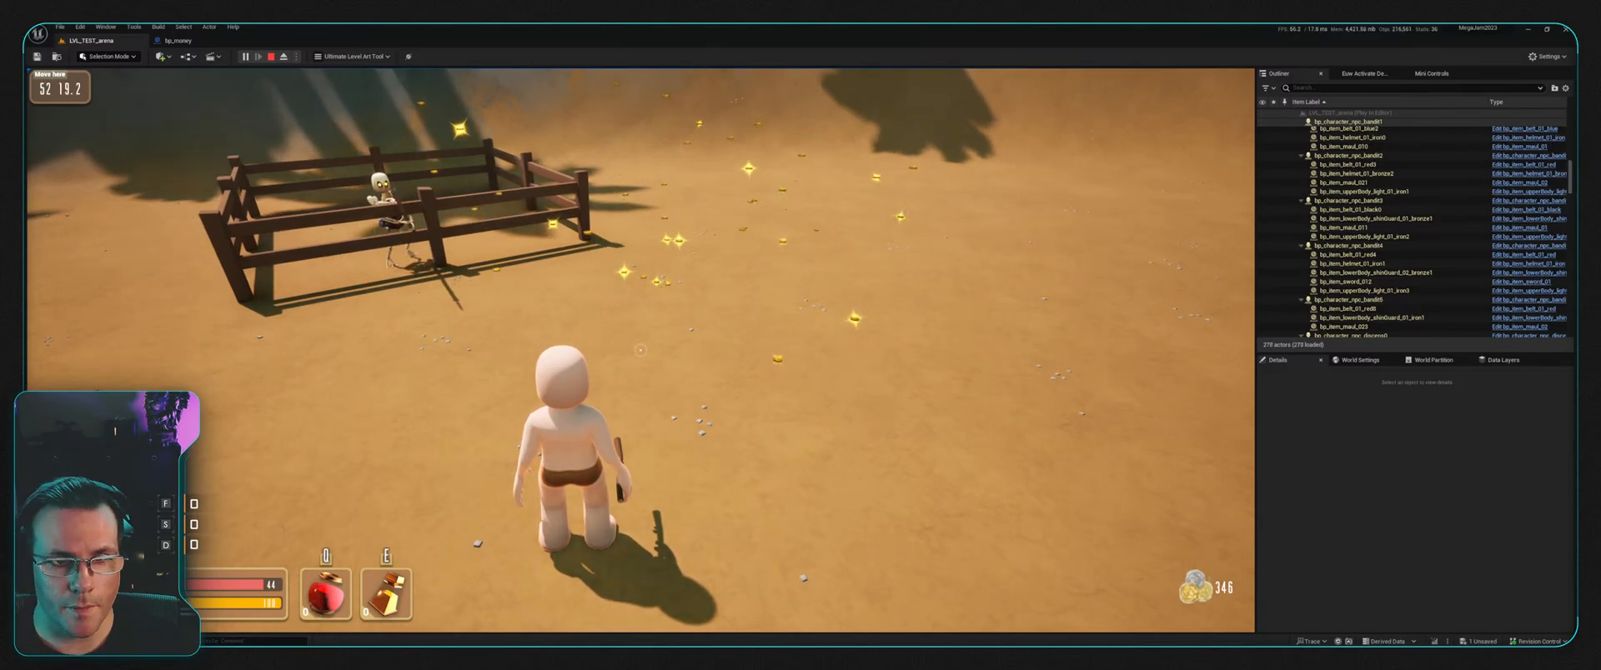
key(w)
key(w)
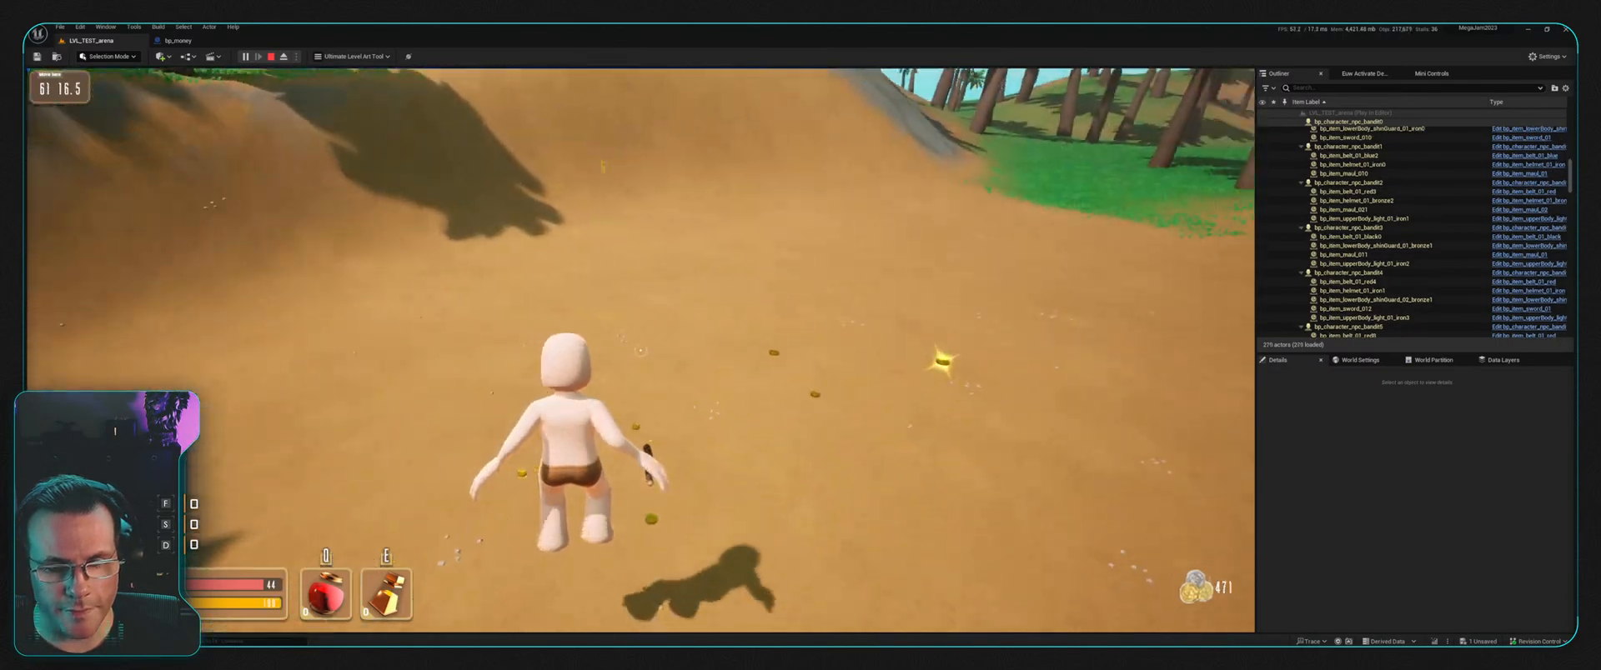
key(d)
key(w)
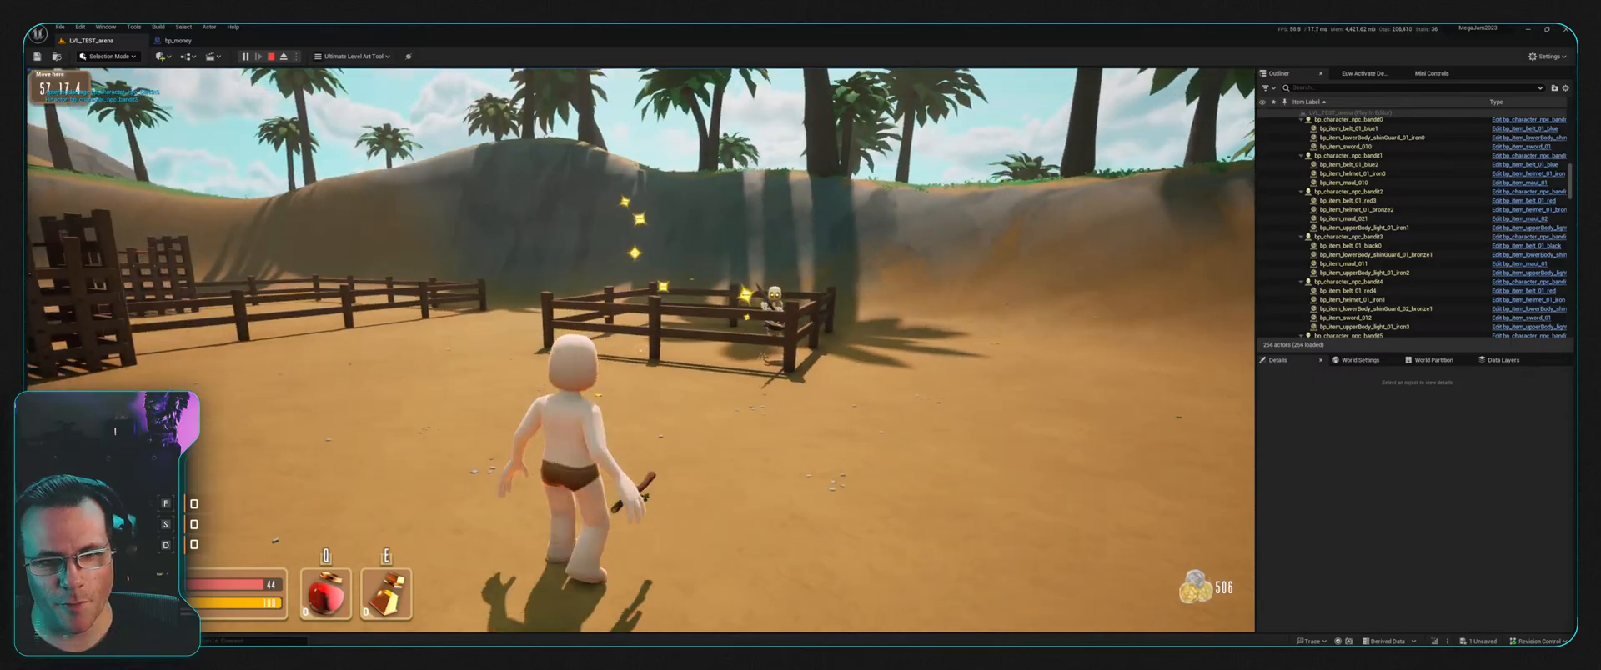
Step: Continue the play-test at the fenced pen by attacking the skeleton inside and picking up the dropped polearm
key(space)
key(d)
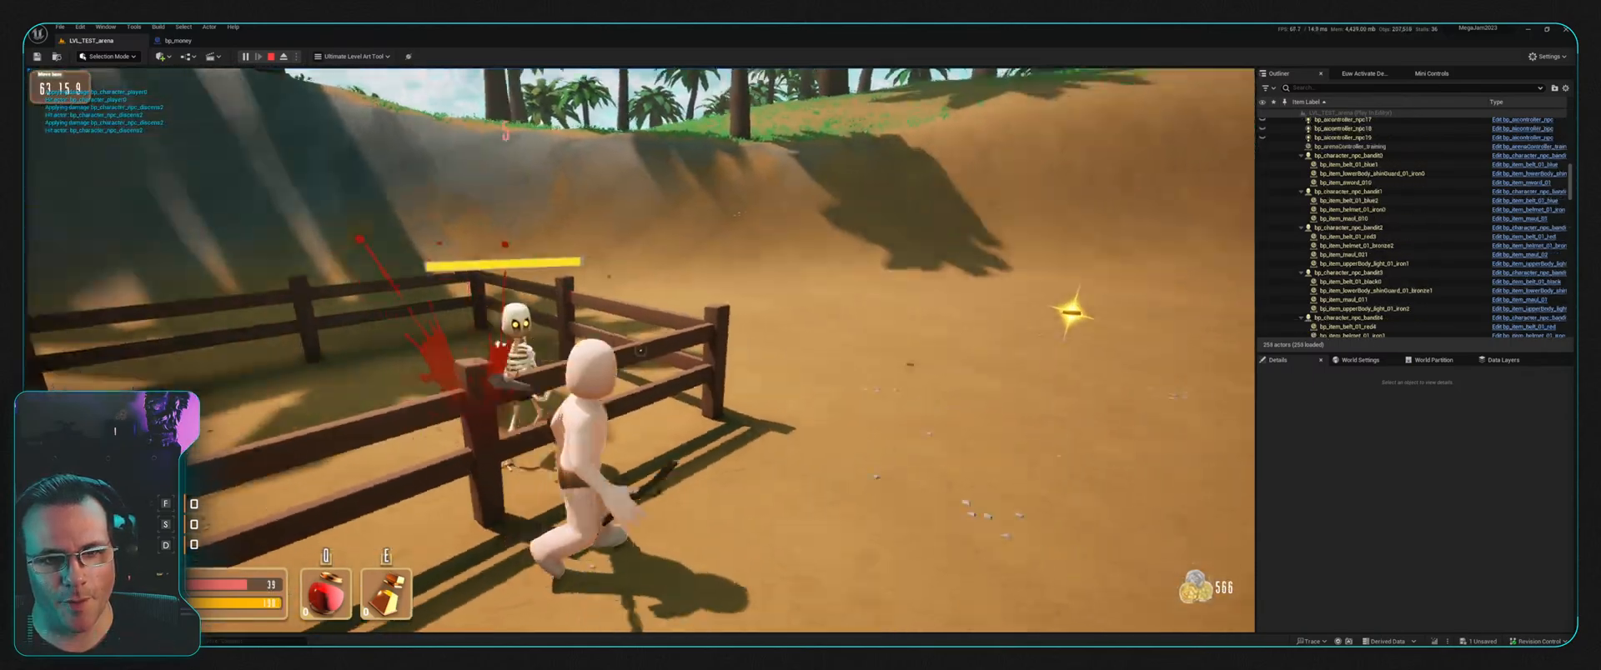
key(w)
click(640, 351)
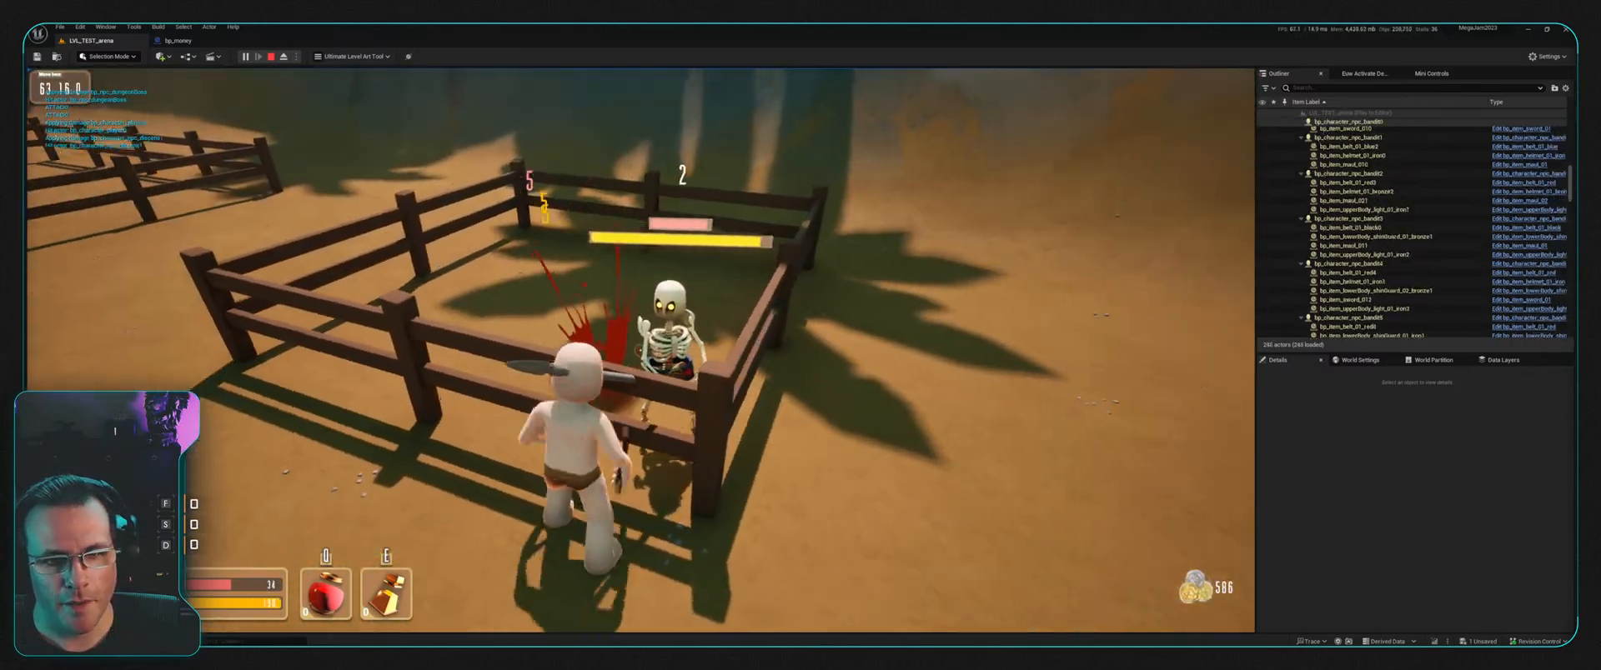
key(s)
key(w)
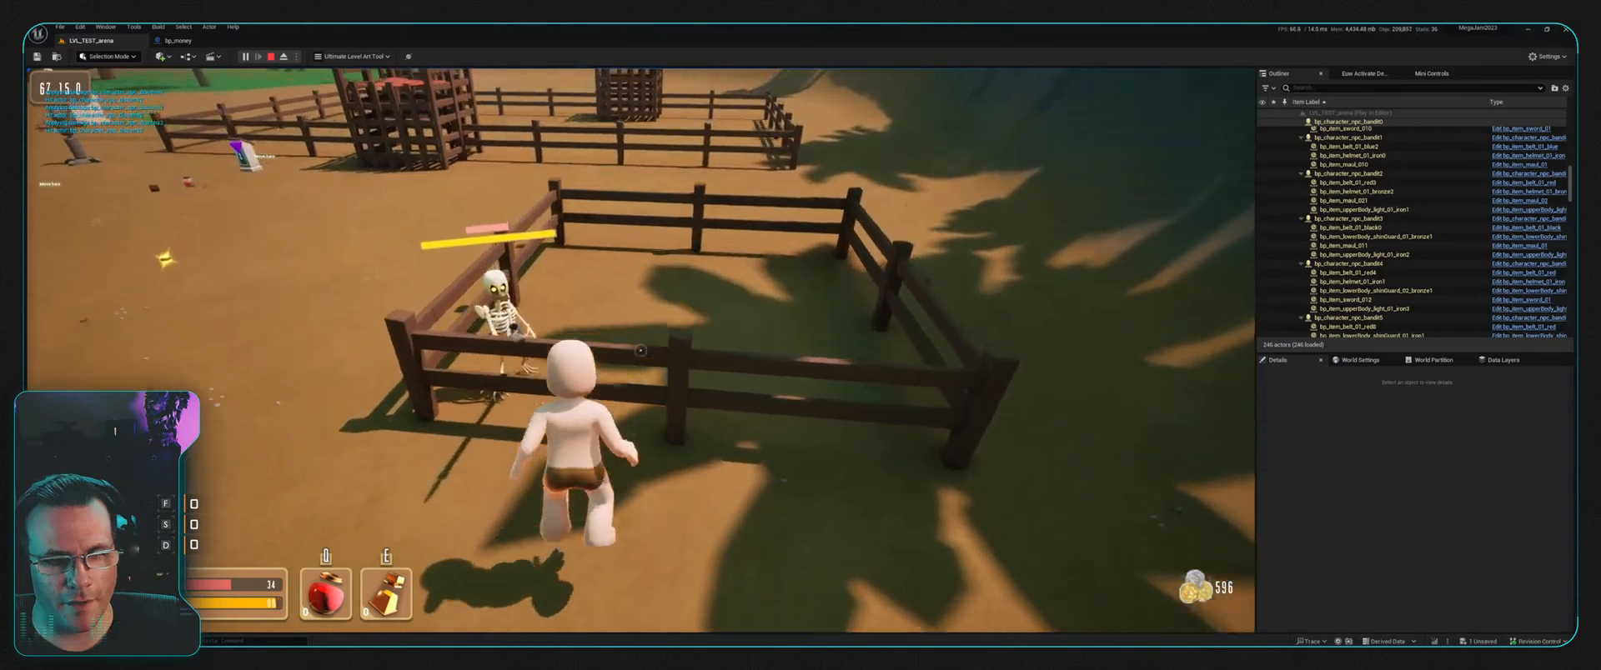
key(space)
click(641, 350)
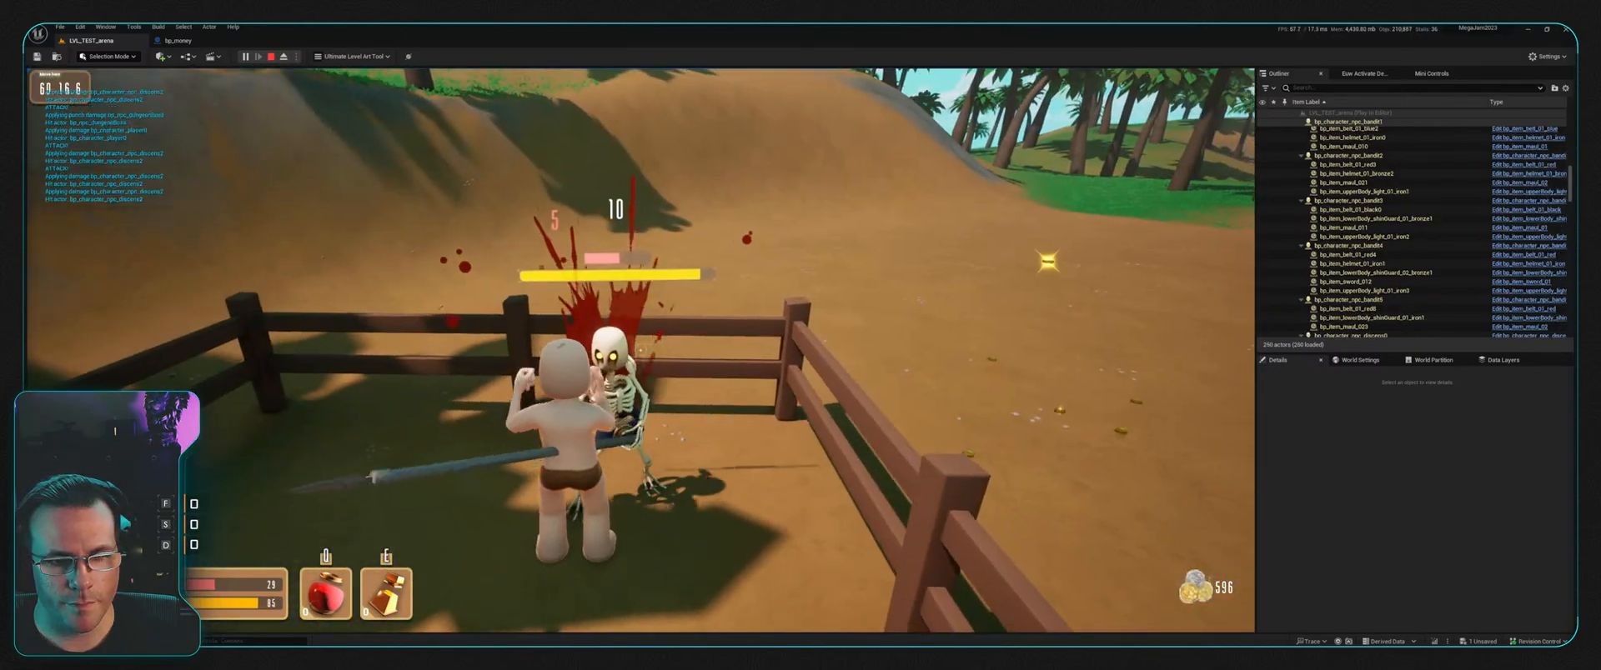
click(640, 350)
click(641, 350)
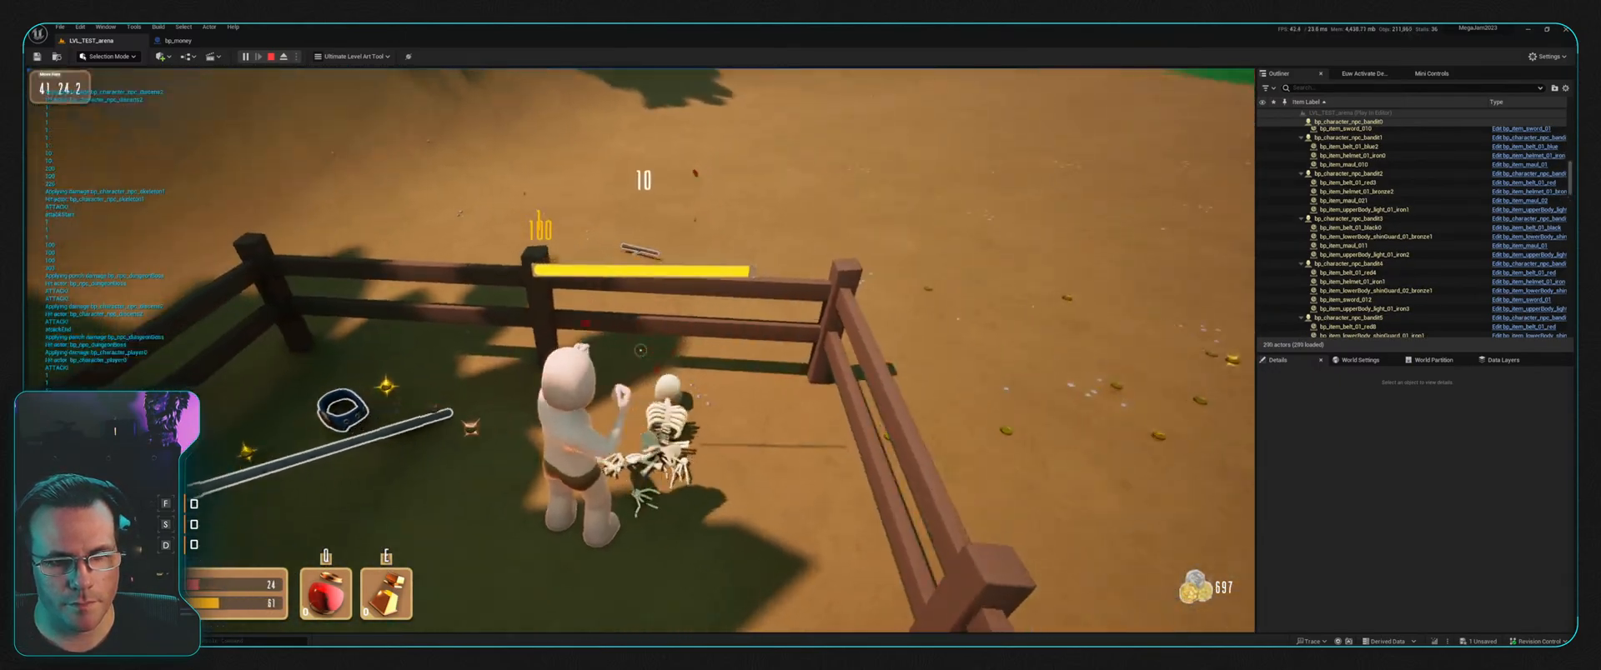
key(w)
key(f)
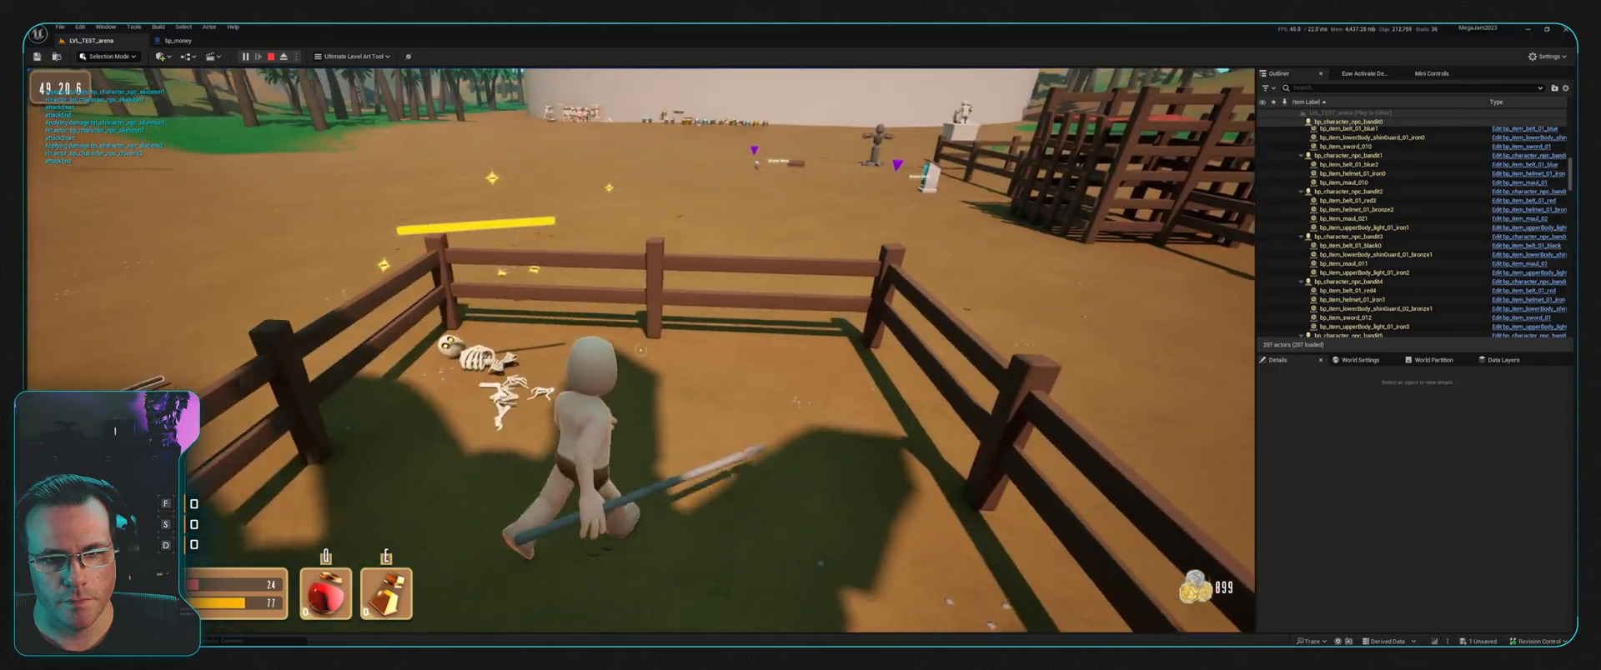
Step: Walk past the coins outside the pen to check their bobbing, and stop the play session
key(w)
key(w)
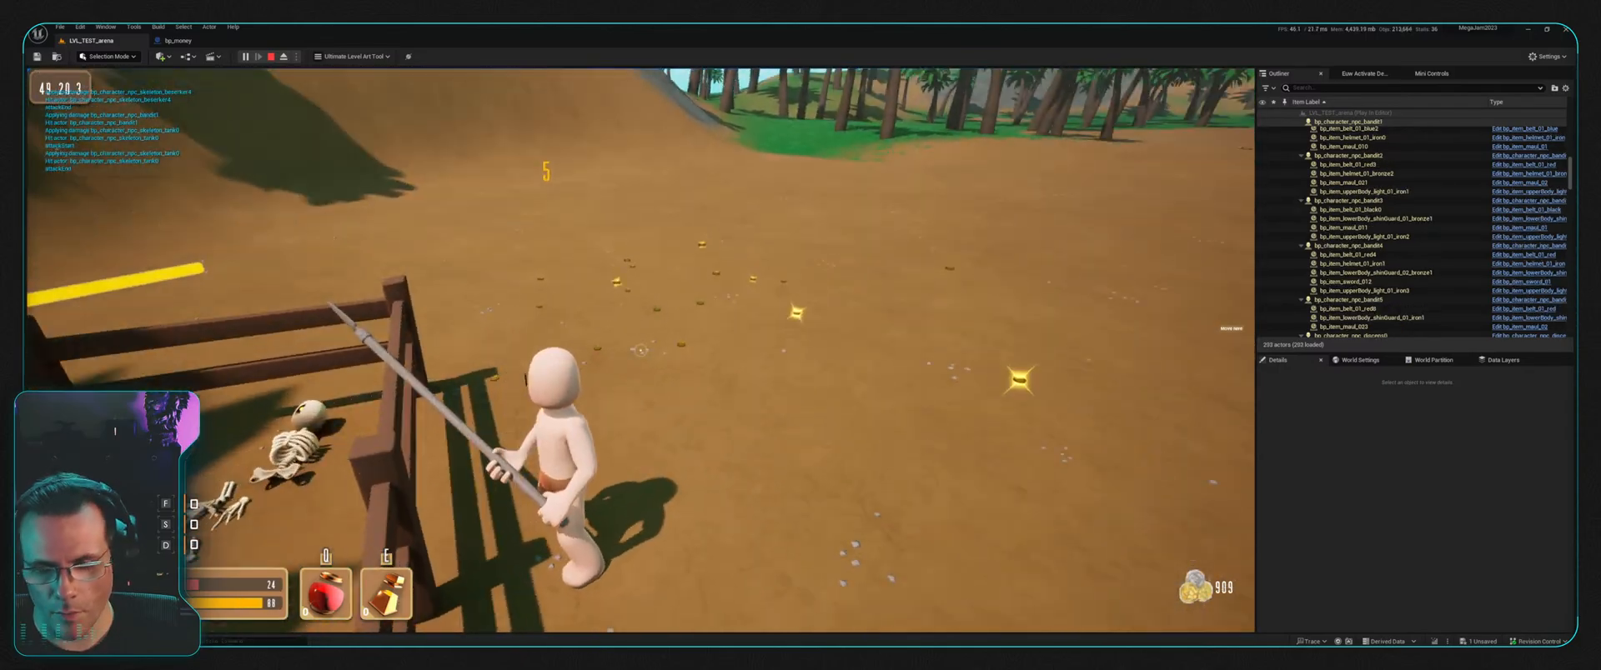
key(w)
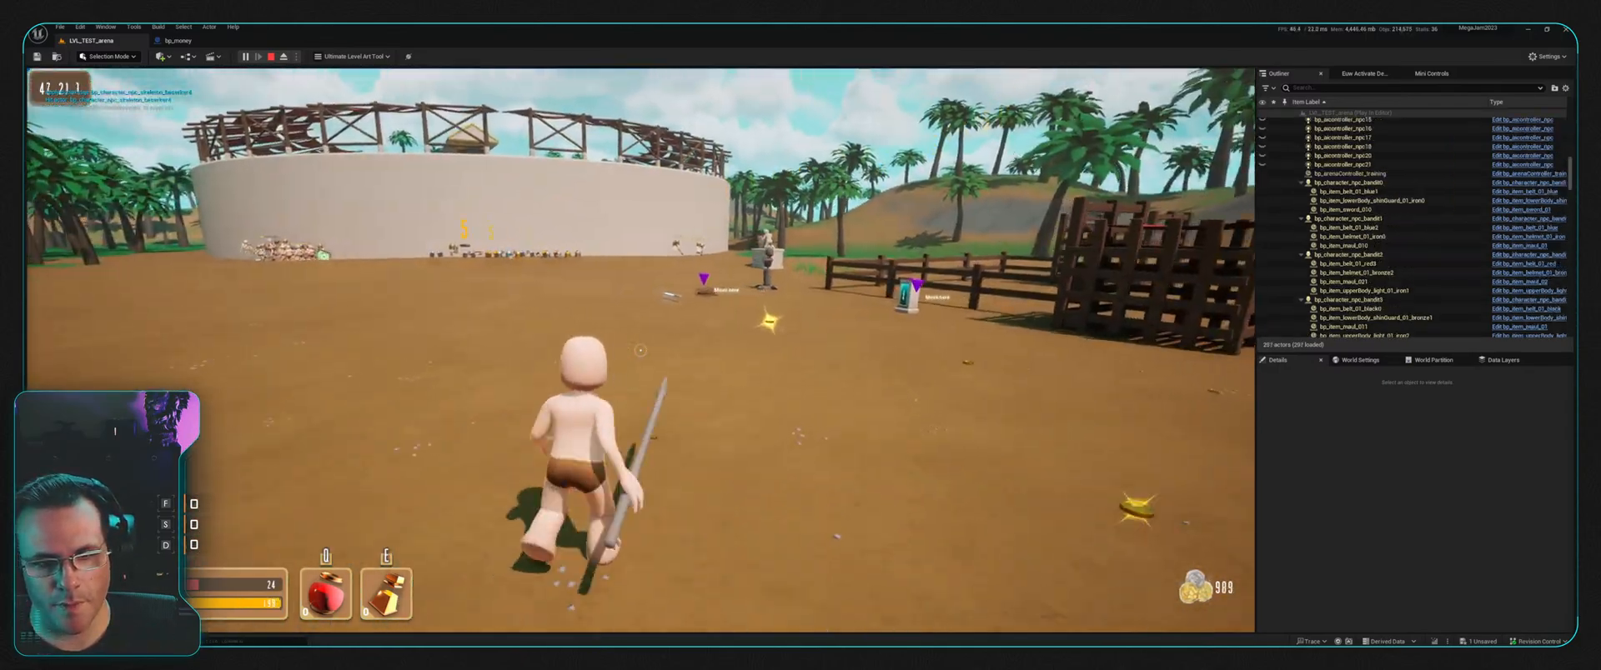
key(w)
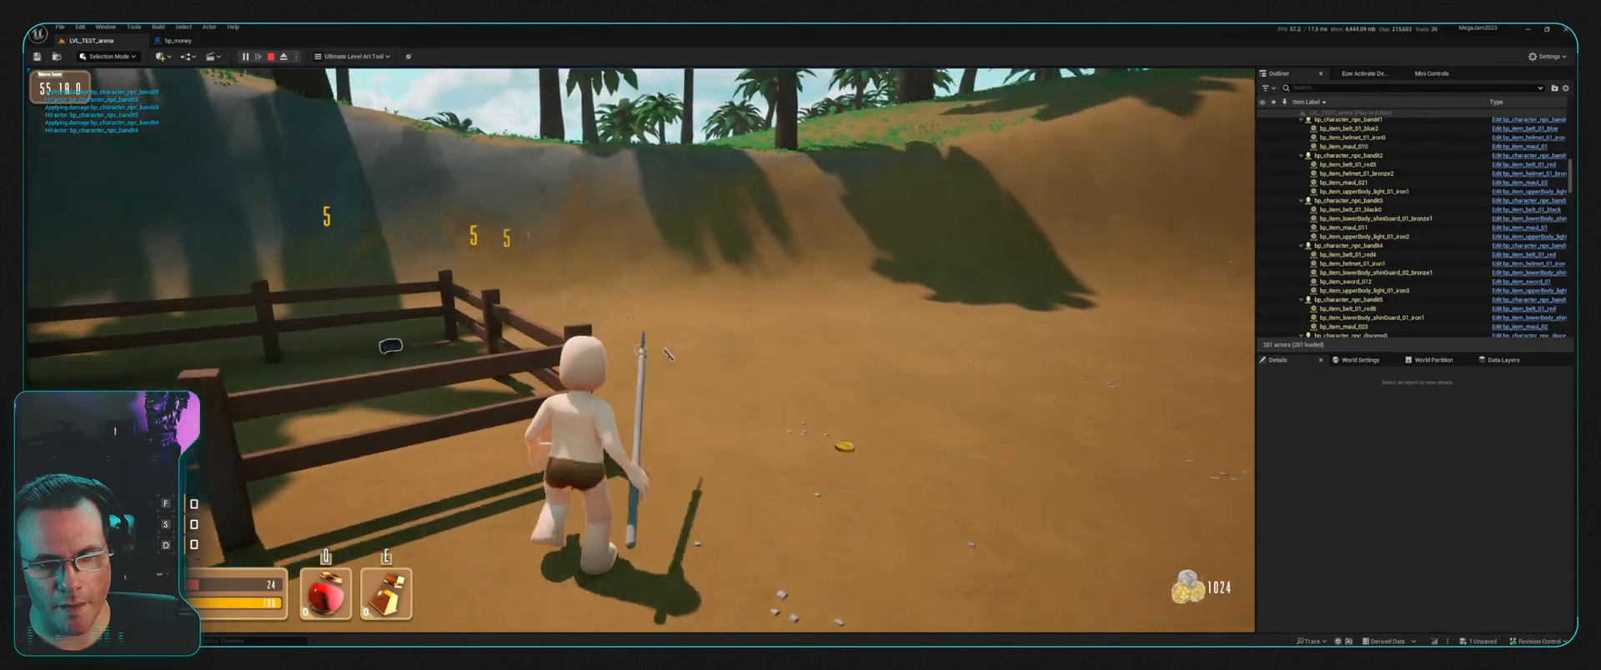
key(Escape)
Step: Set the ZOffset key at time 0.5 to value 0 in bp_money's Timeline and save the blueprint
click(188, 41)
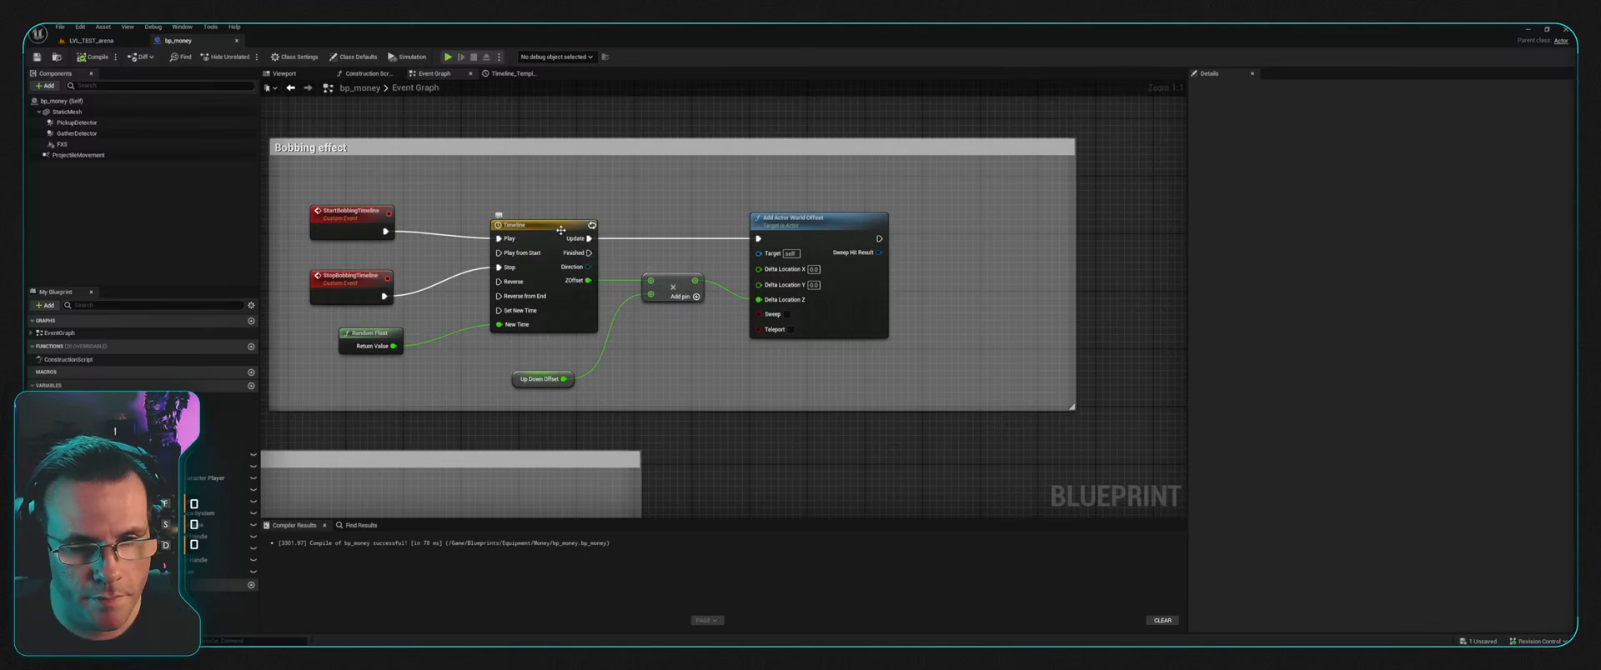
click(510, 74)
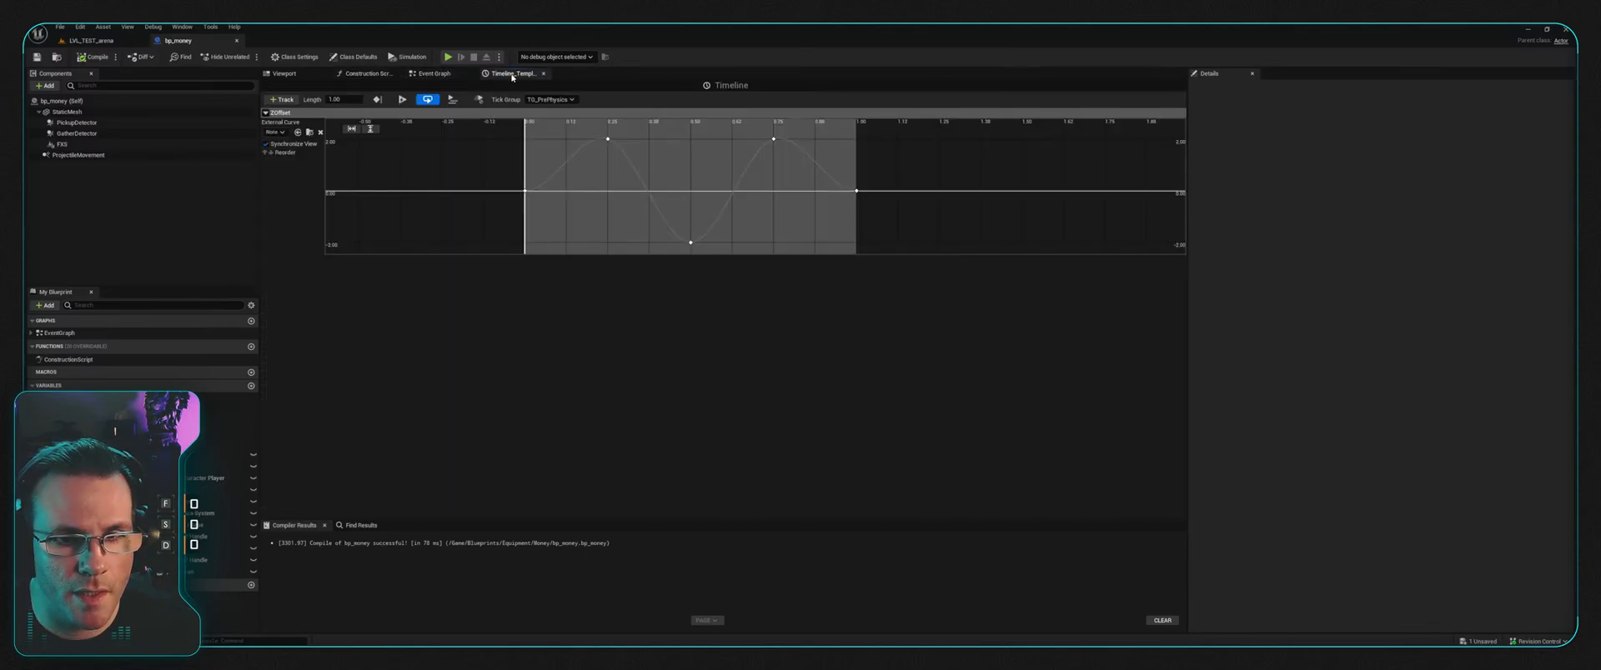
drag(602, 243, 632, 223)
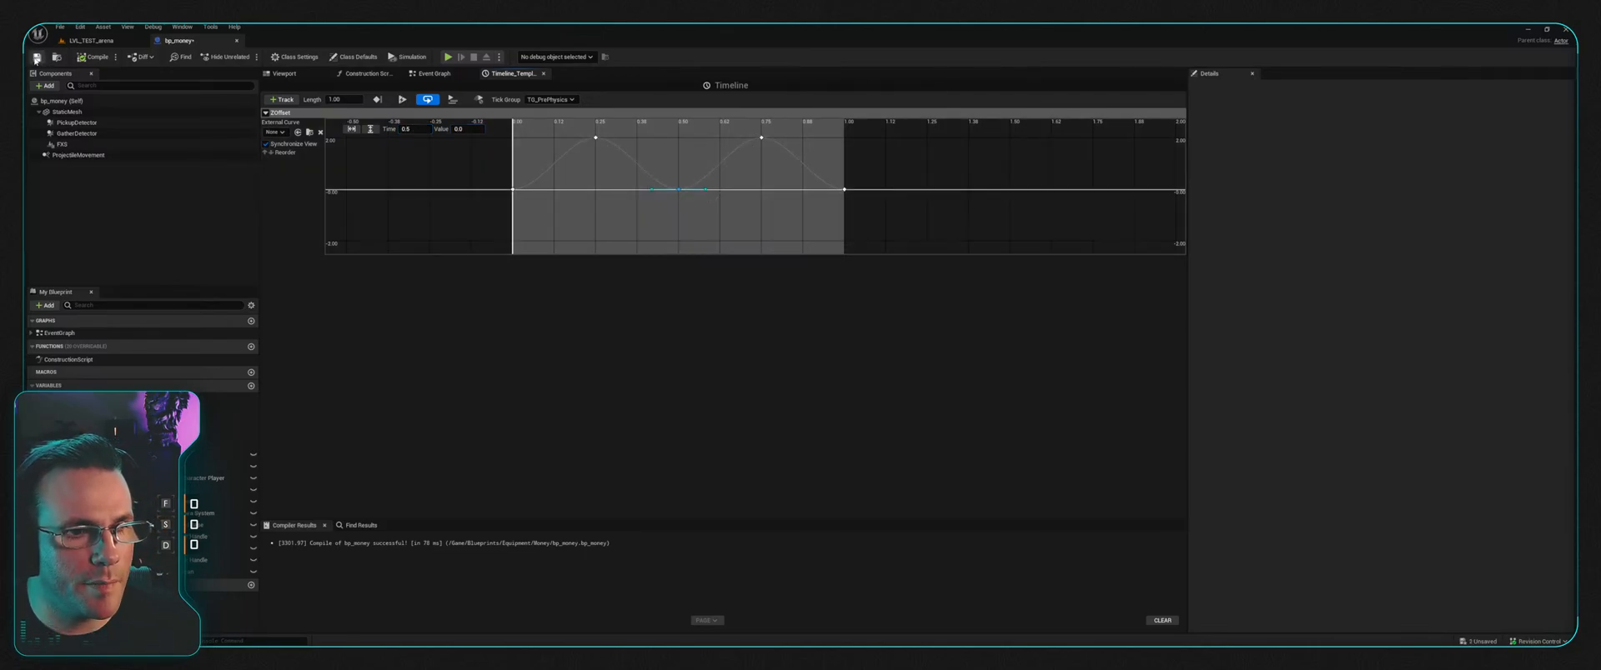
Step: Play-test the coin bobbing again in the arena level, stop the session and return to bp_money's Timeline
click(94, 44)
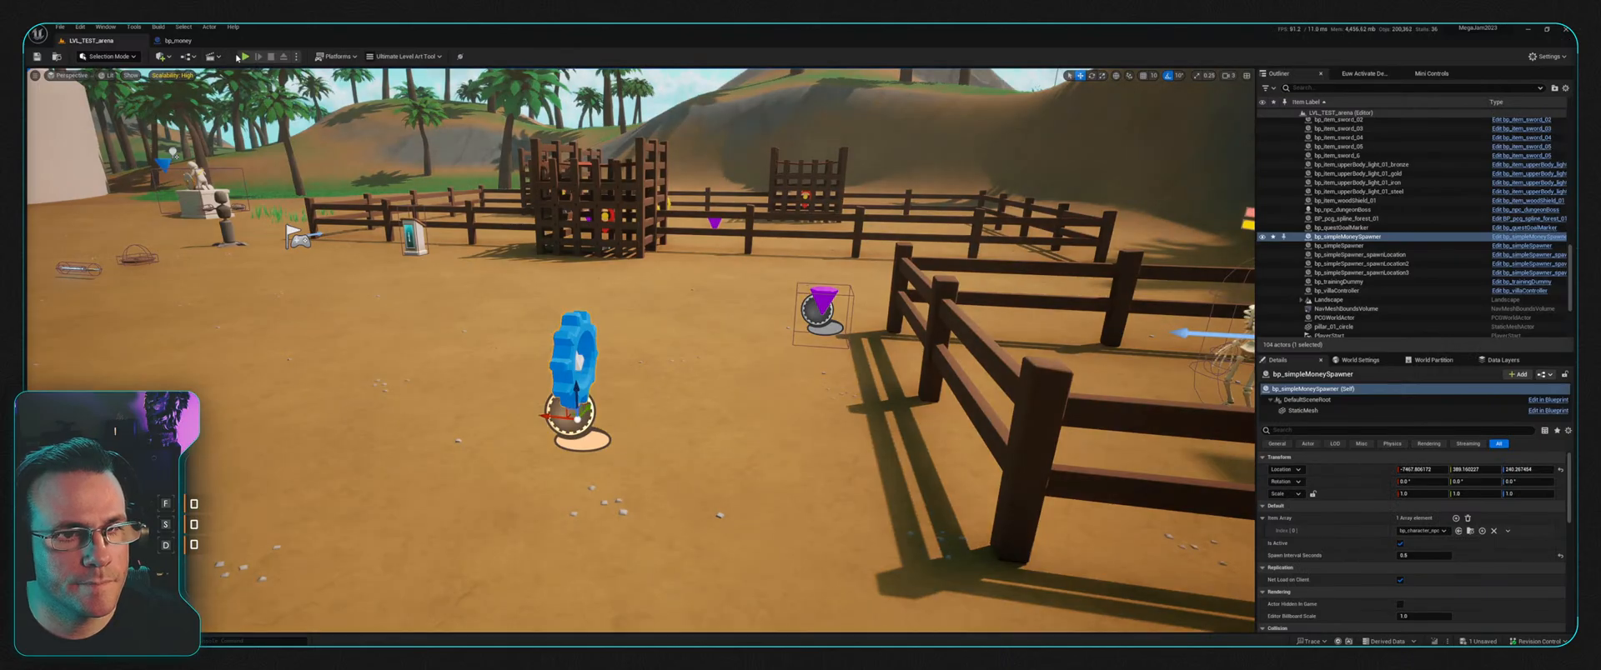
click(243, 56)
key(w)
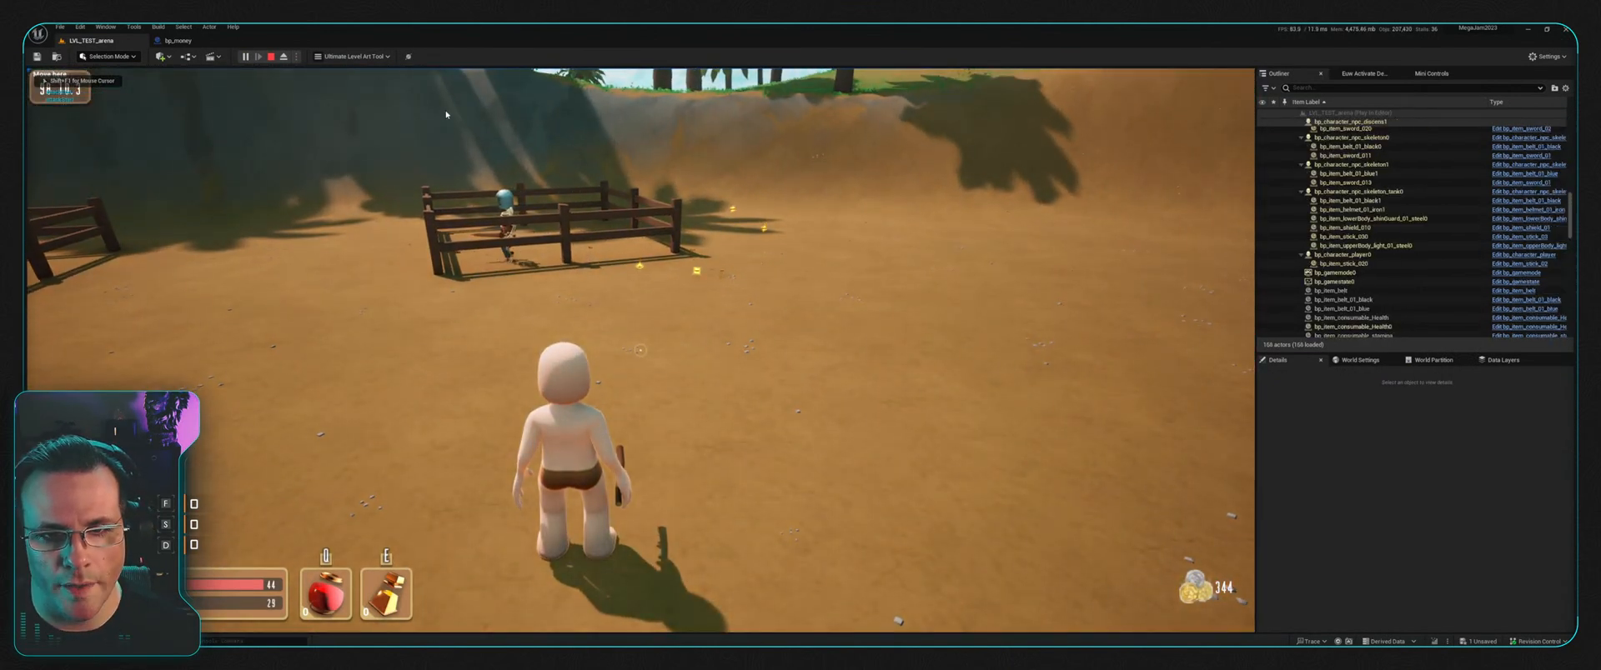
key(Escape)
click(178, 40)
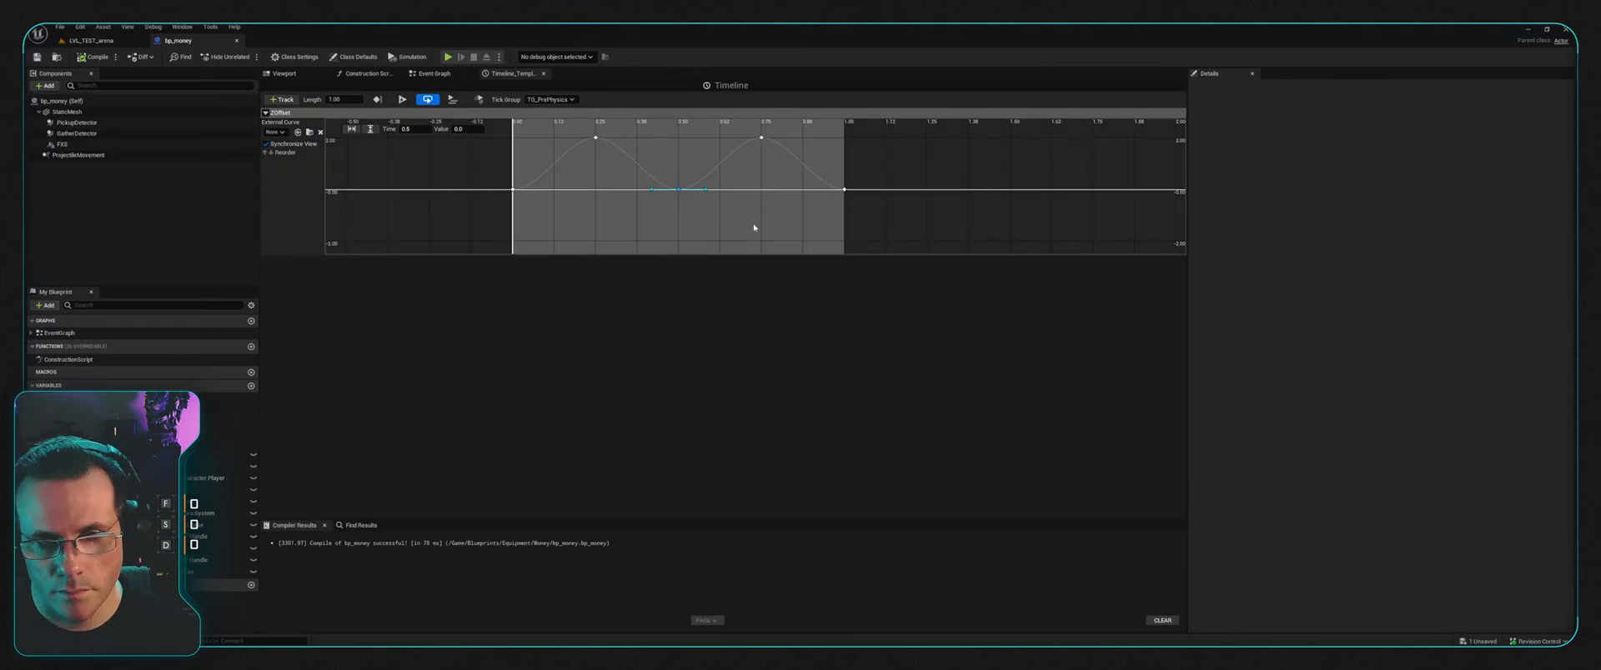
right_drag(753, 229, 743, 225)
scroll(739, 209, down, 1)
scroll(740, 209, down, 1)
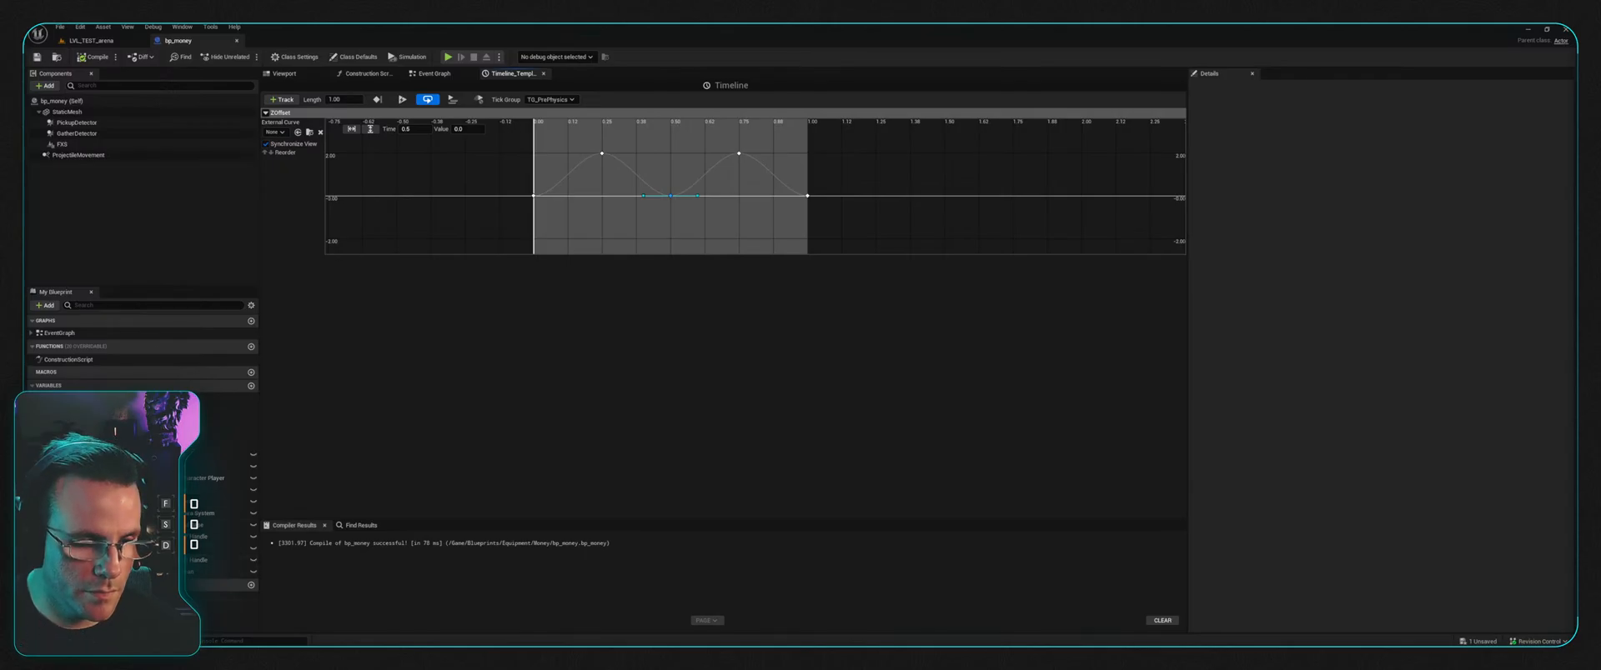
key(ctrl+space)
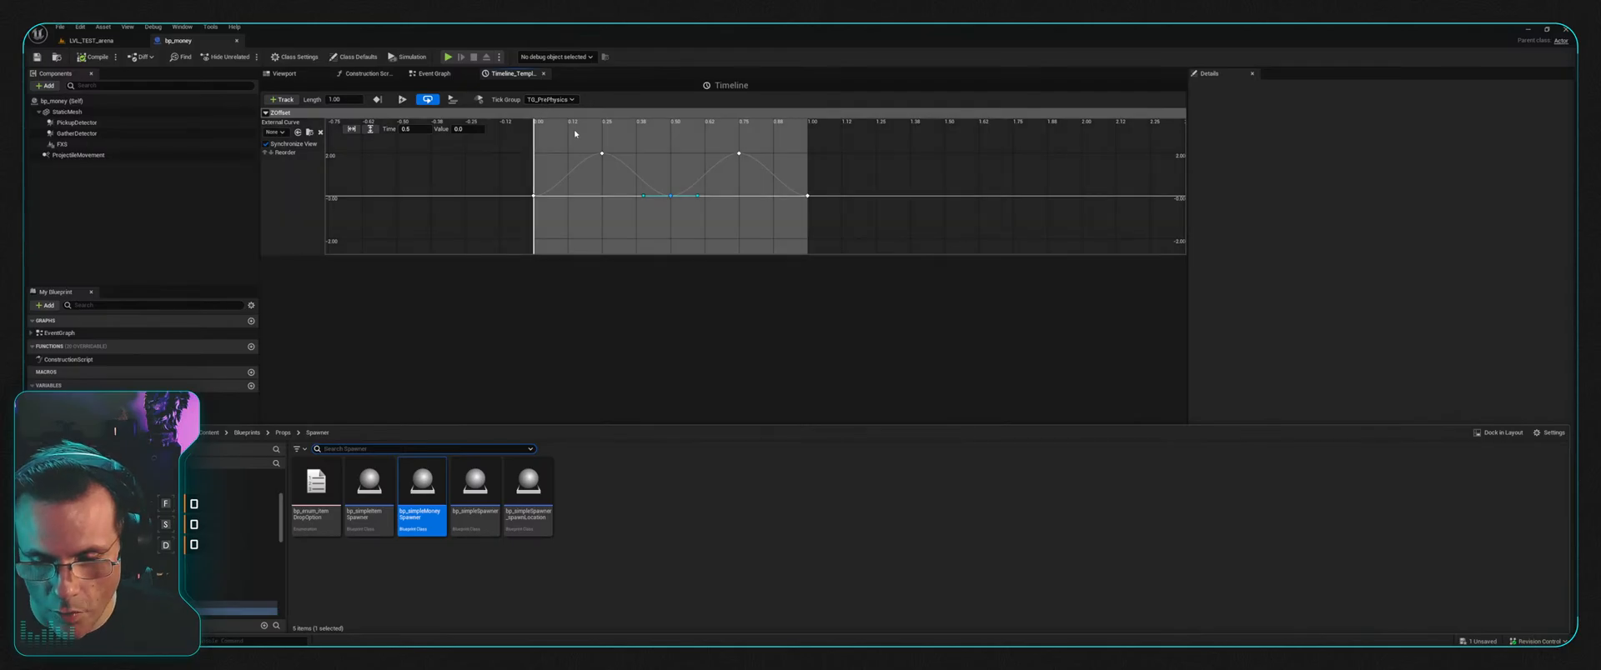
Step: Undo the Bobbing effect graph and Timeline changes back to the ZAlpha track feeding the Multiply node
click(442, 74)
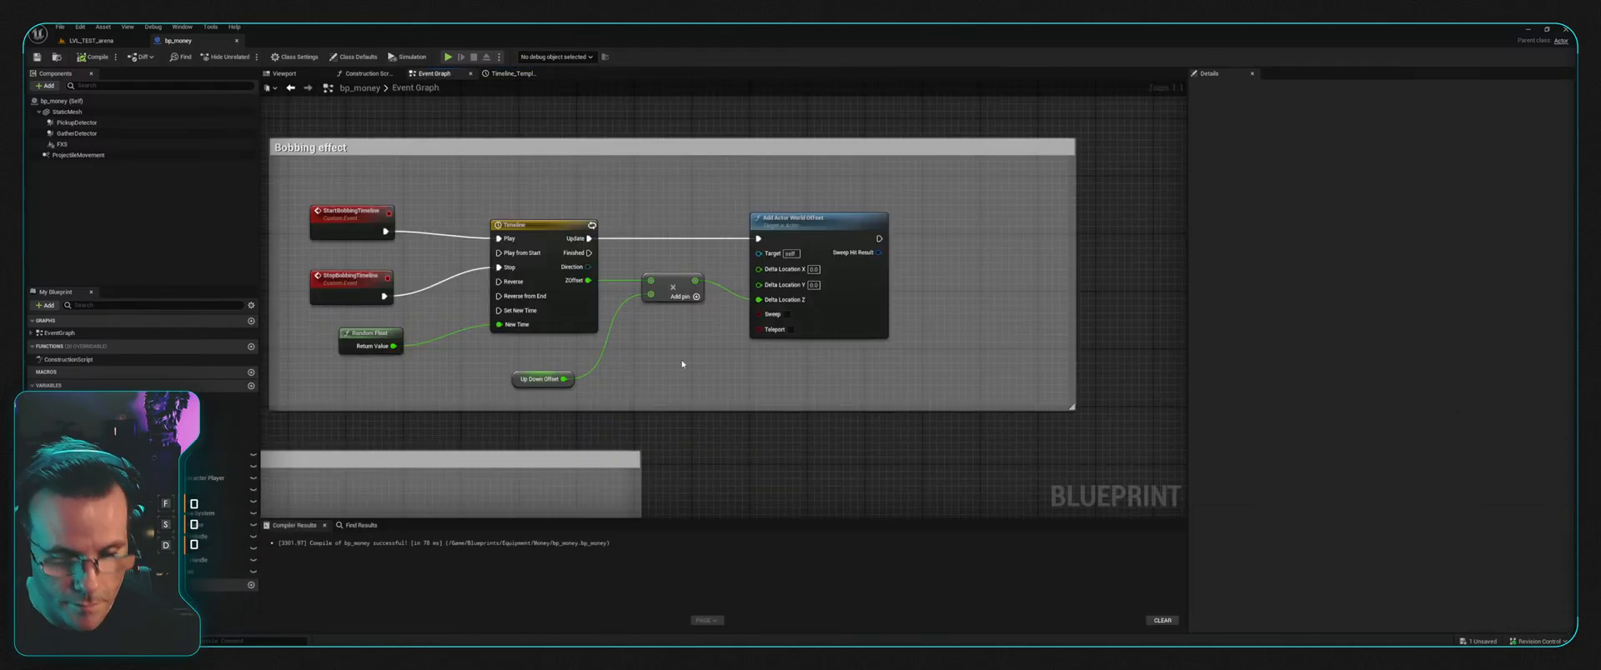
key(ctrl+z)
key(ctrl+z)
key(ctrl+z)
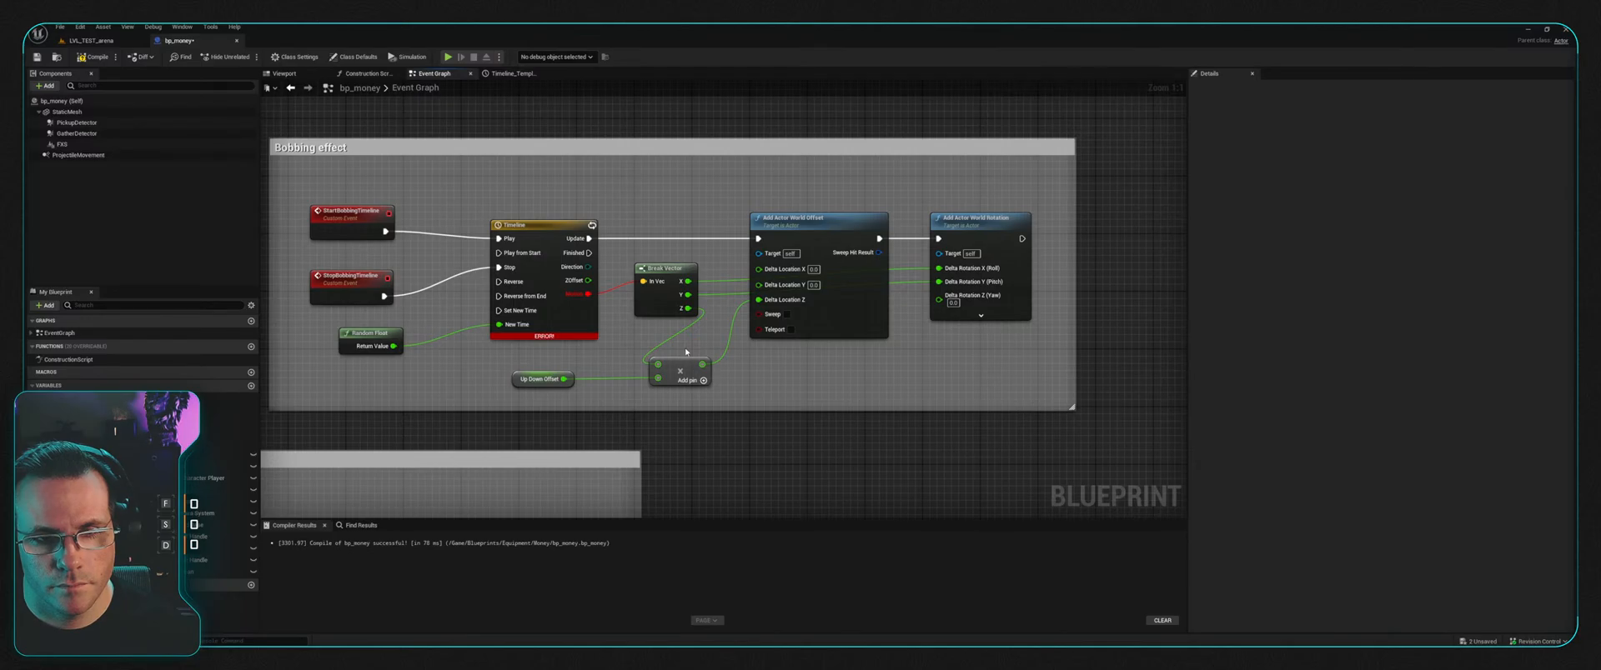
key(ctrl+z)
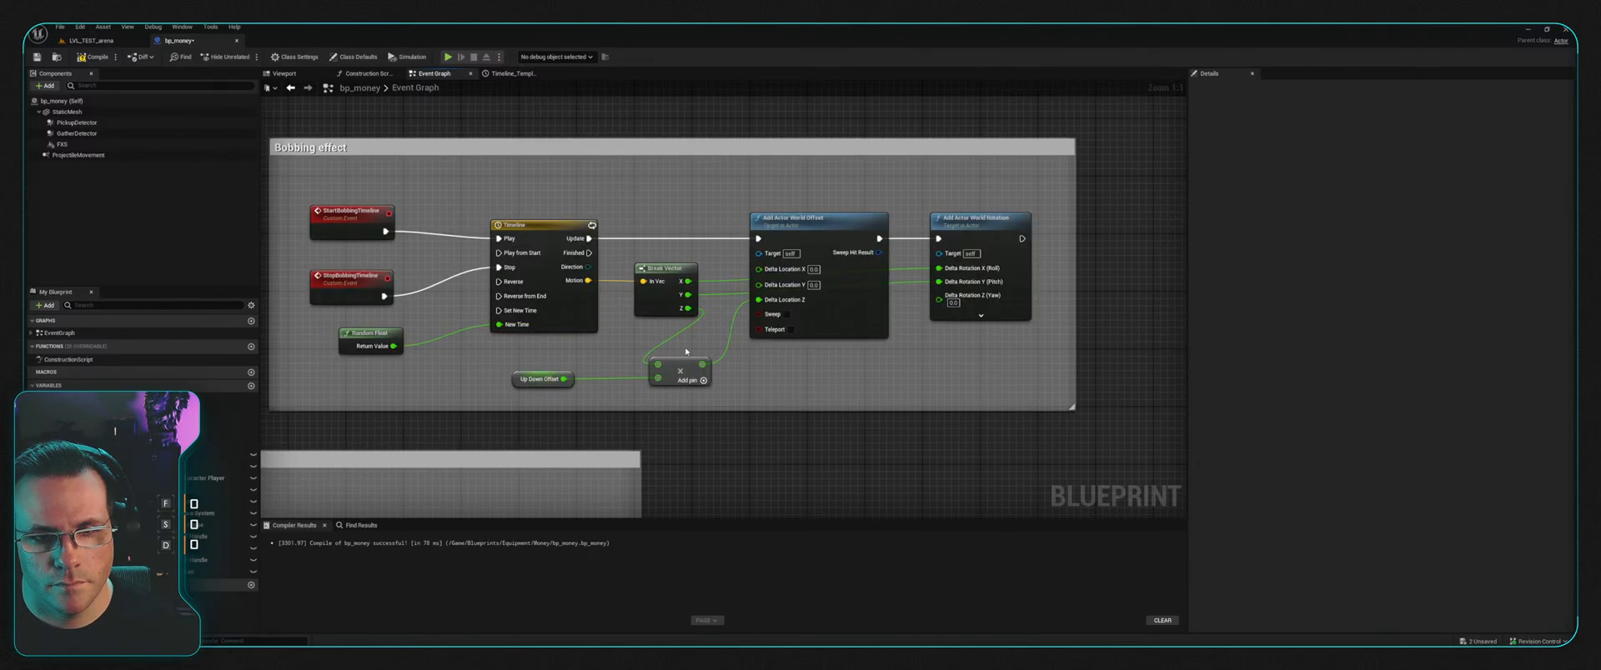
key(ctrl+z)
key(ctrl+z)
key(ctrl+z)
key(ctrl+z)
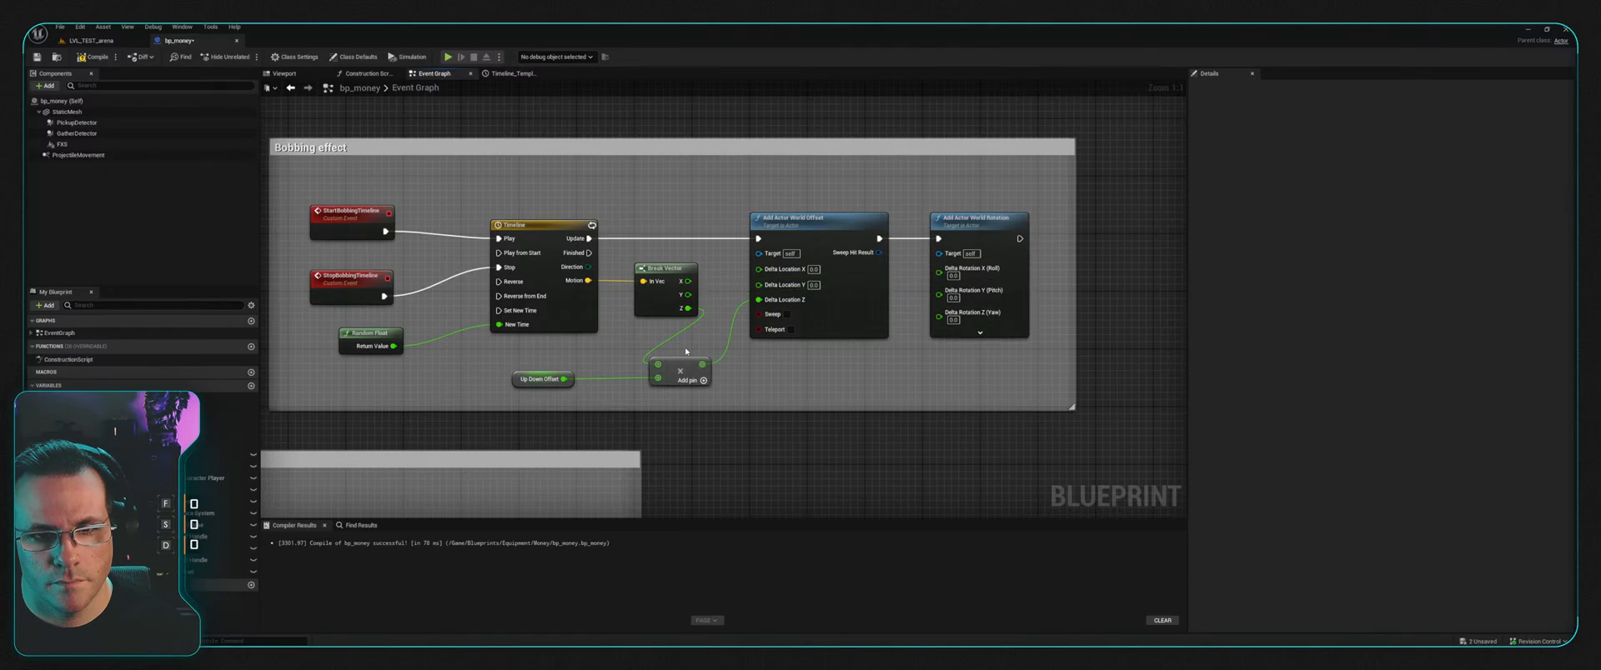
key(ctrl+z)
key(ctrl+z)
key(ctrl+z)
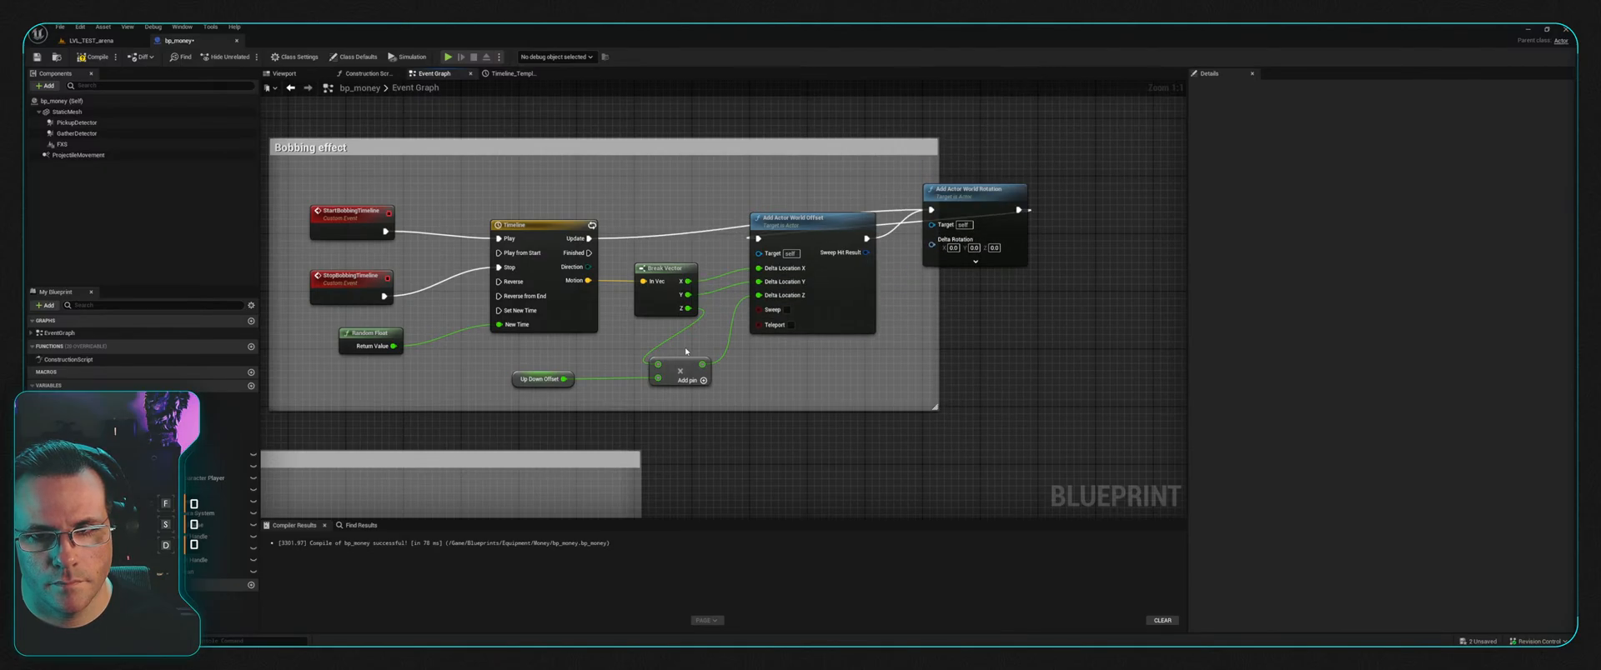
key(ctrl+z)
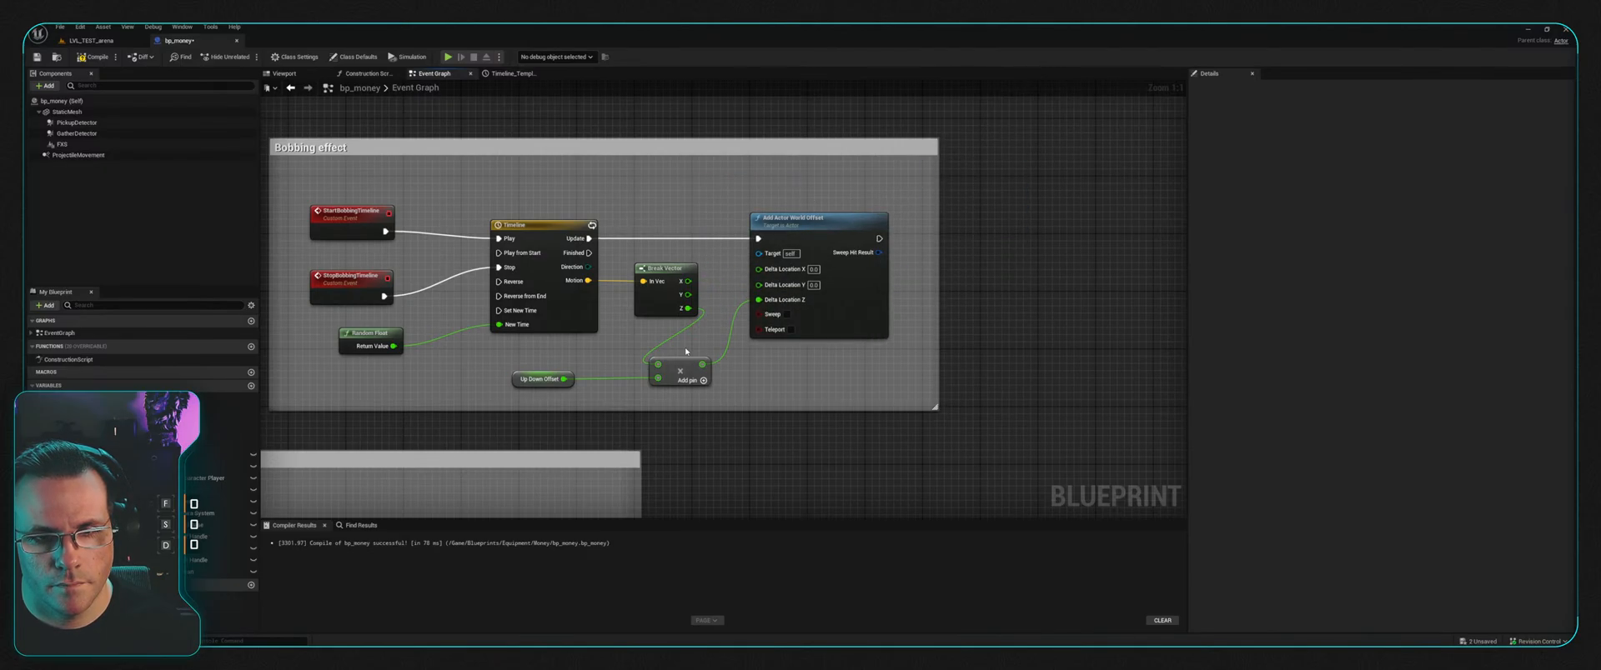
key(ctrl+z)
key(ctrl+z)
key(ctrl+z)
key(ctrl+z)
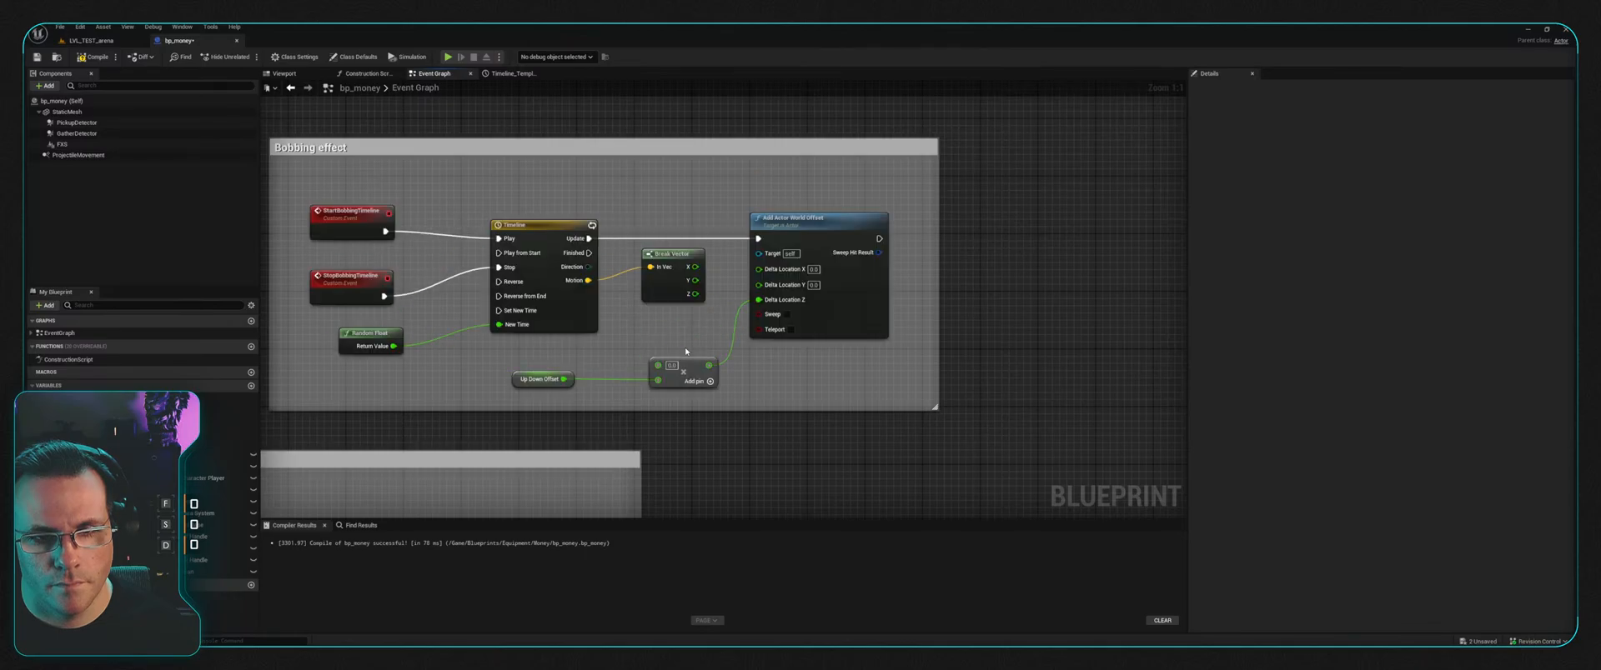
key(ctrl+z)
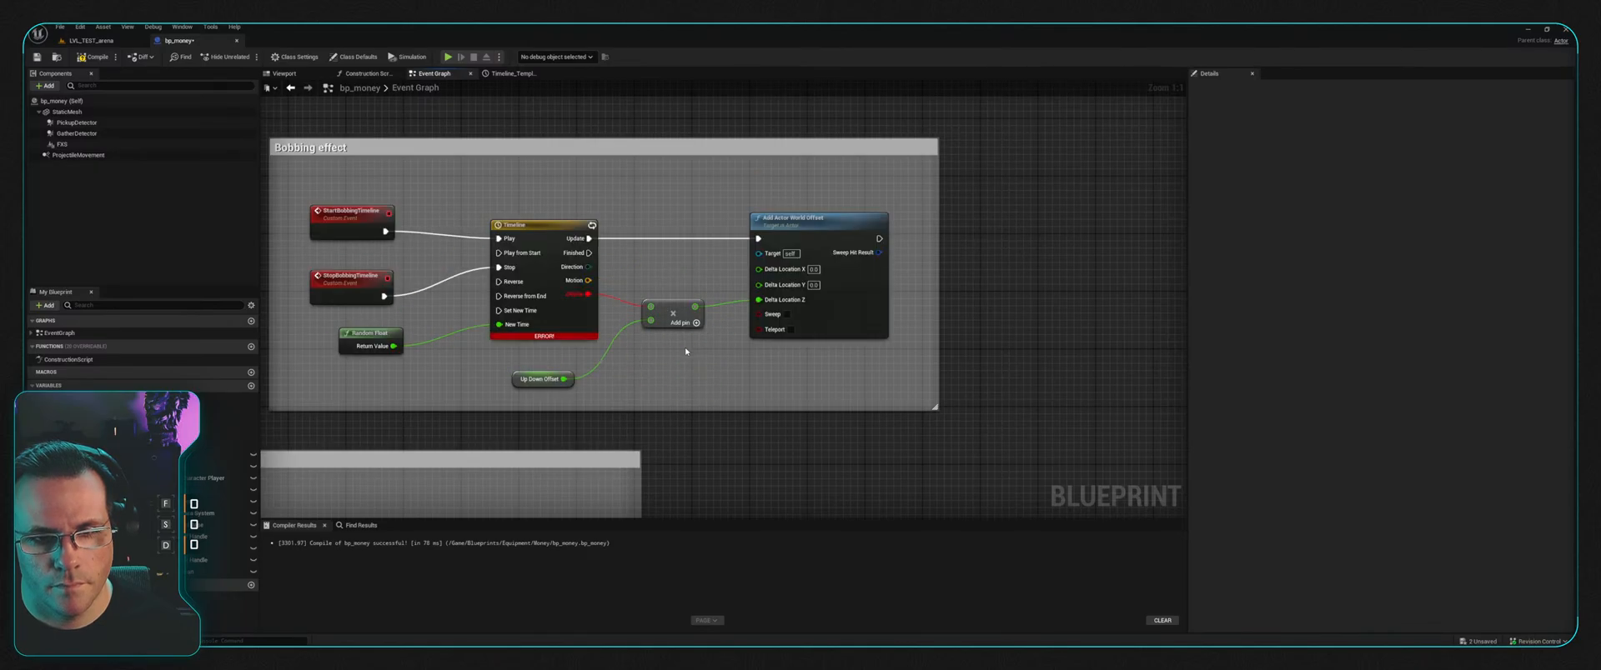
key(ctrl+z)
key(ctrl+z)
key(ctrl+z)
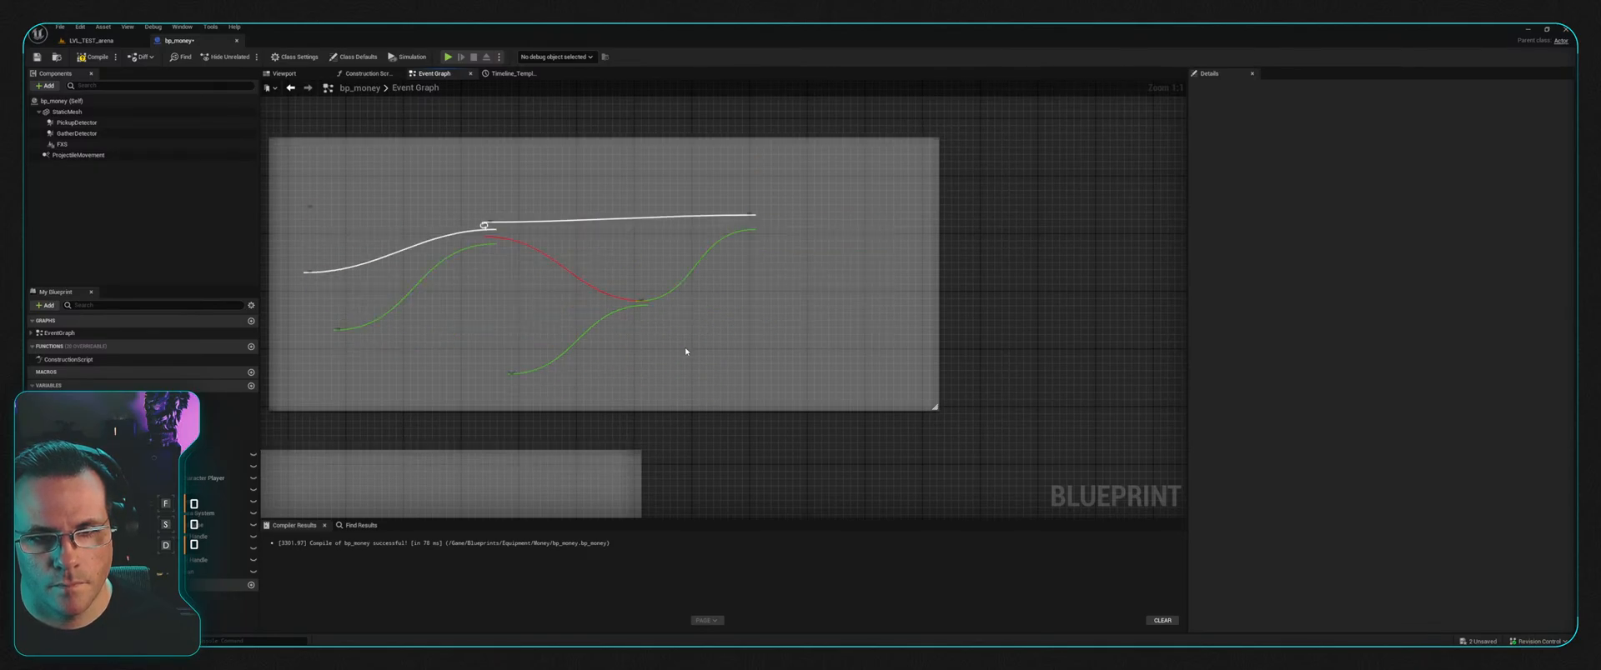
key(ctrl+z)
key(ctrl+z)
key(ctrl+z)
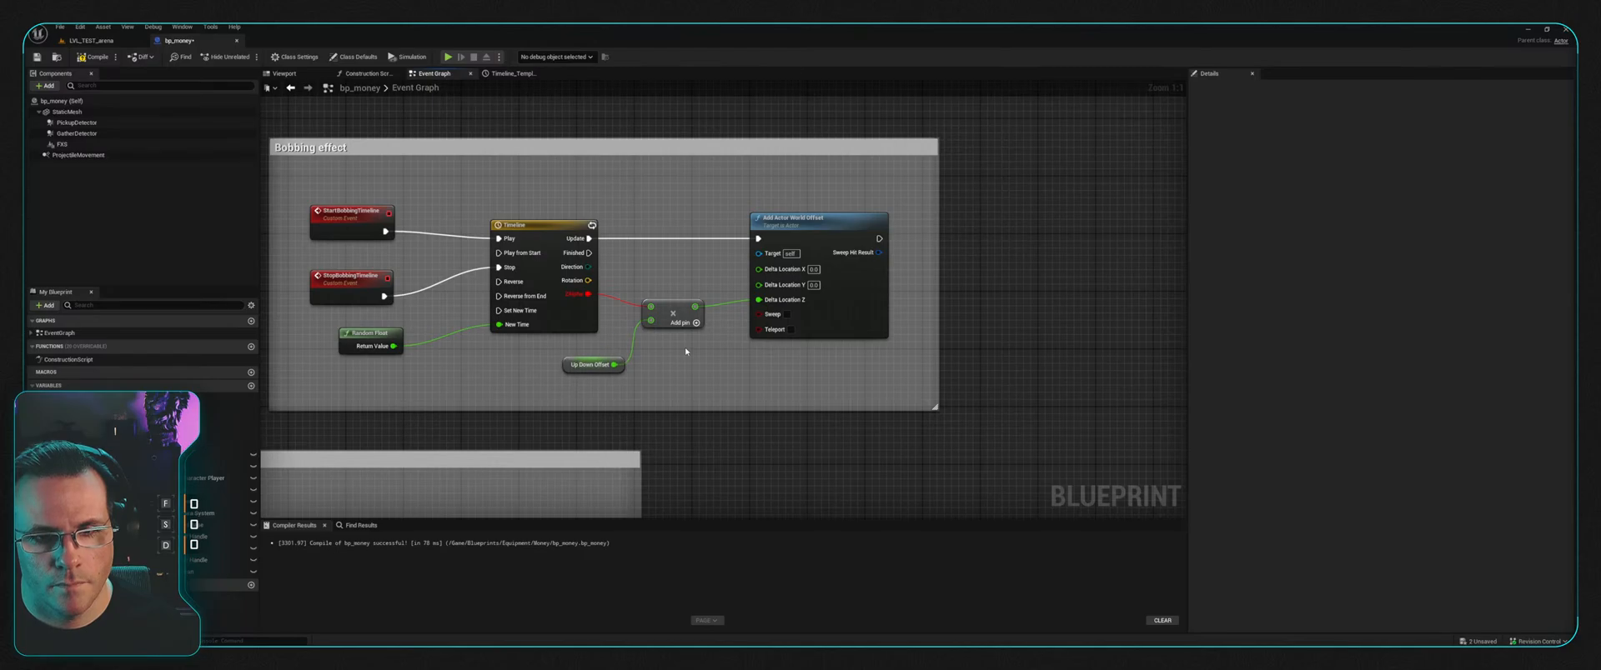
key(ctrl+z)
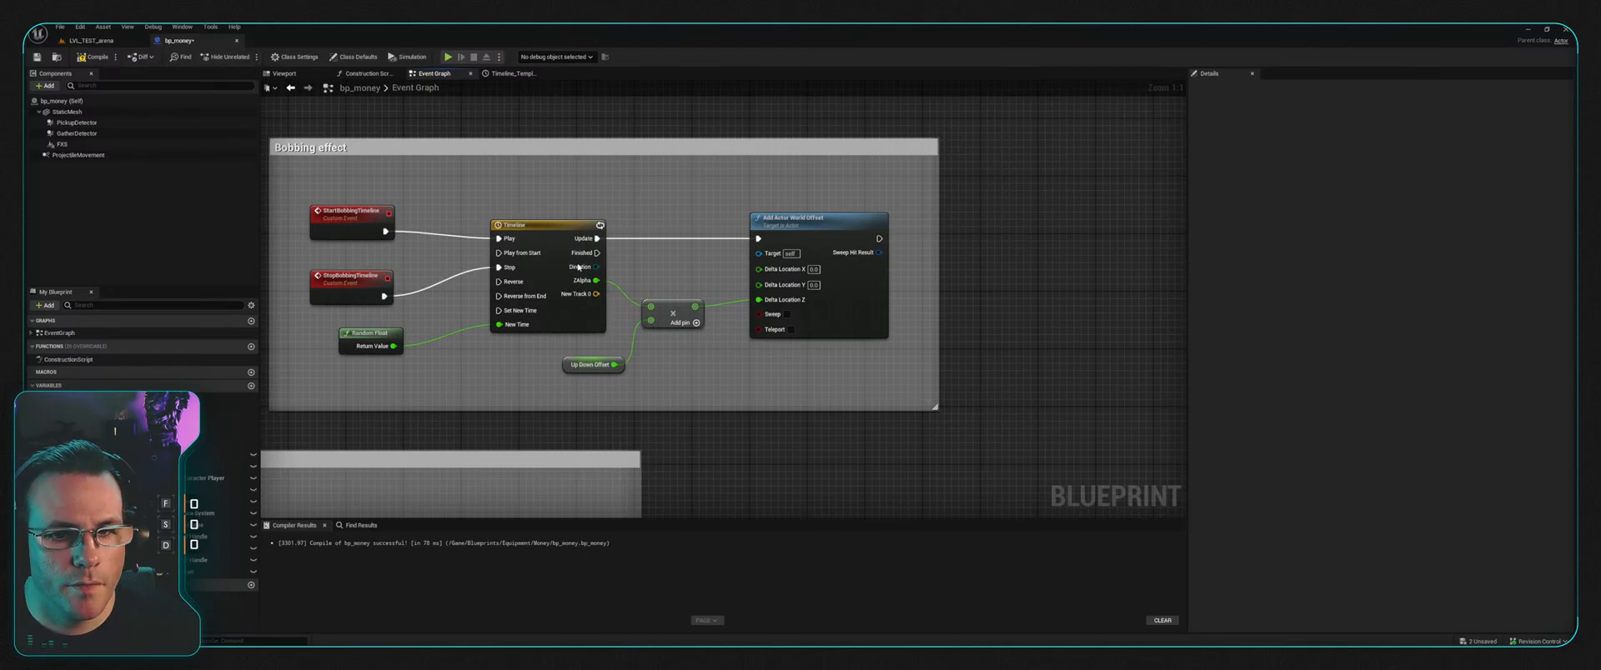
Step: Delete the NewTrack_0 vector track from bp_money's Timeline, keeping only the ZAlpha track
double_click(538, 225)
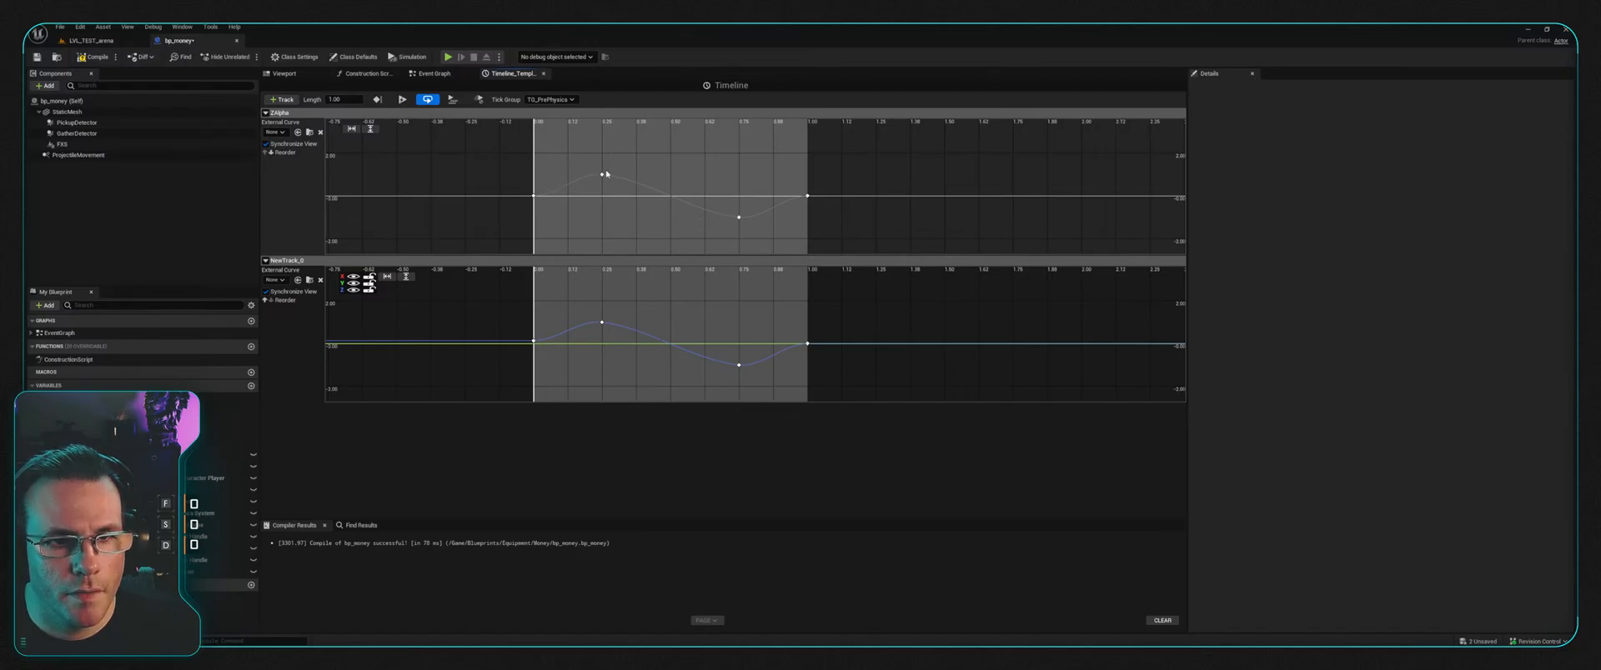
click(302, 262)
key(Delete)
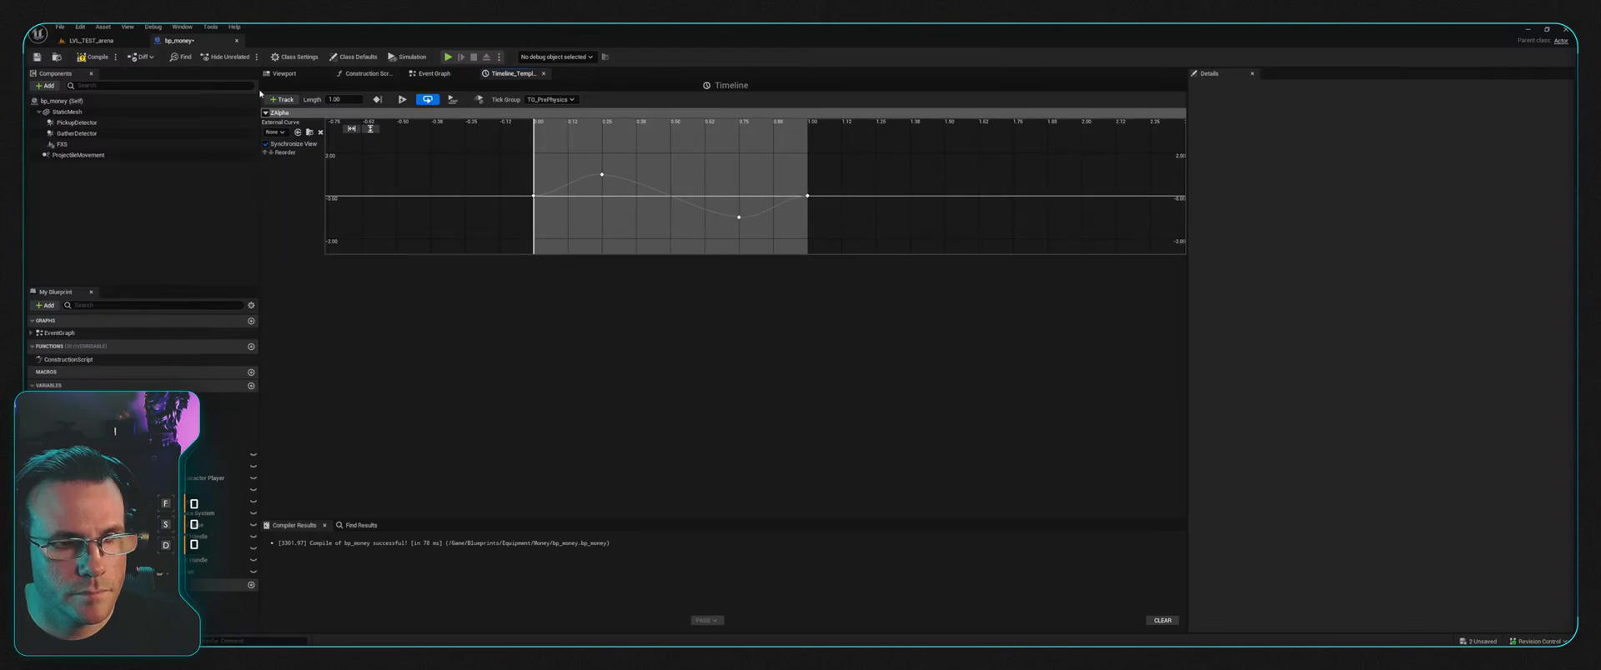
Step: Compile and save bp_money, play-test the restored coin bobbing in the arena level, and return to the blueprint
click(96, 58)
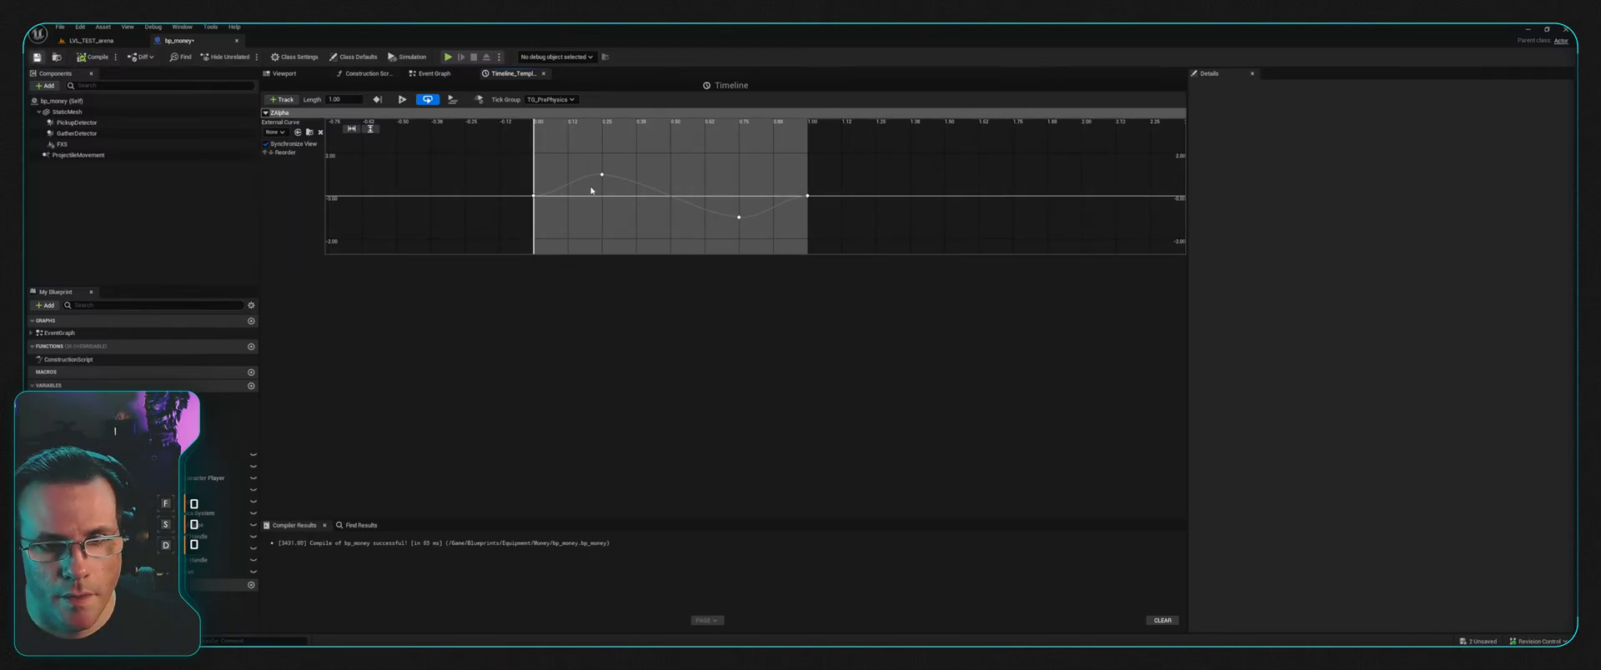
key(ctrl+s)
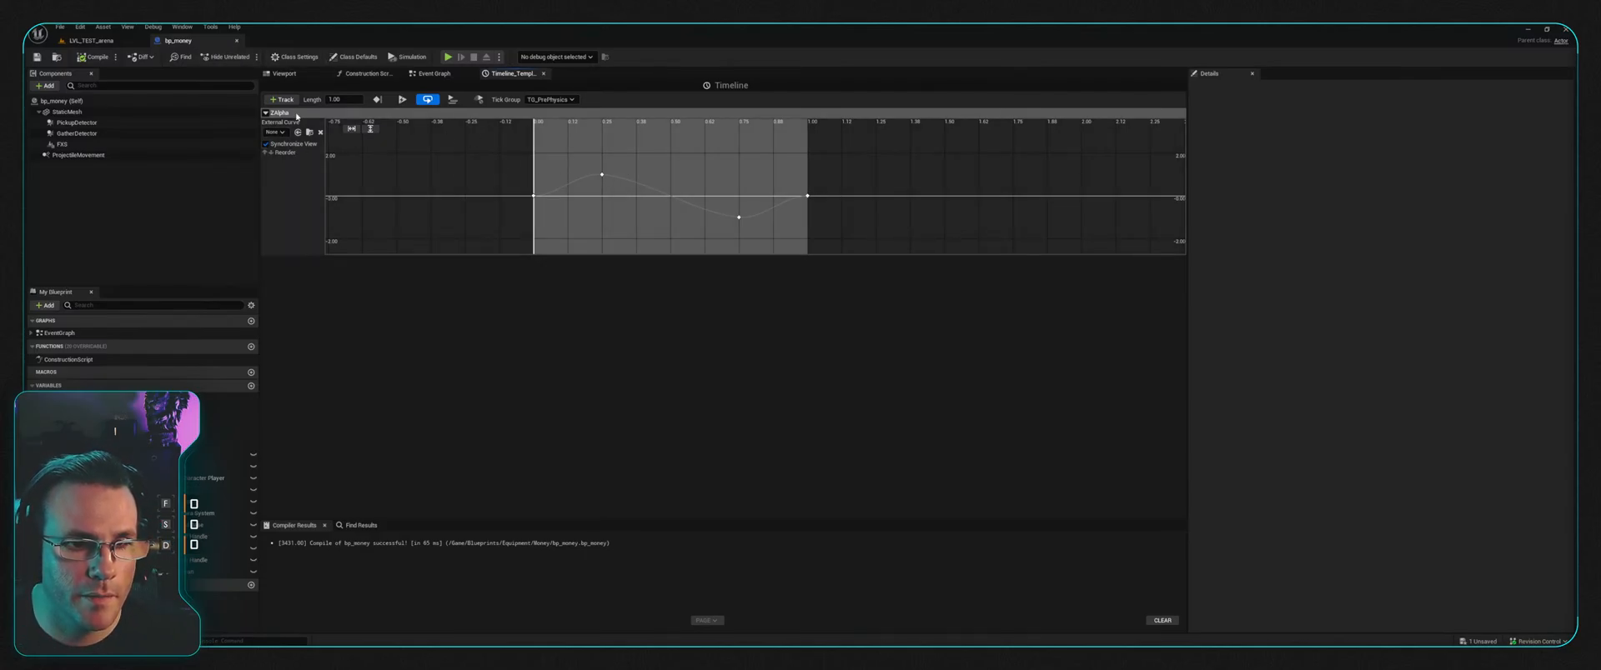
click(91, 40)
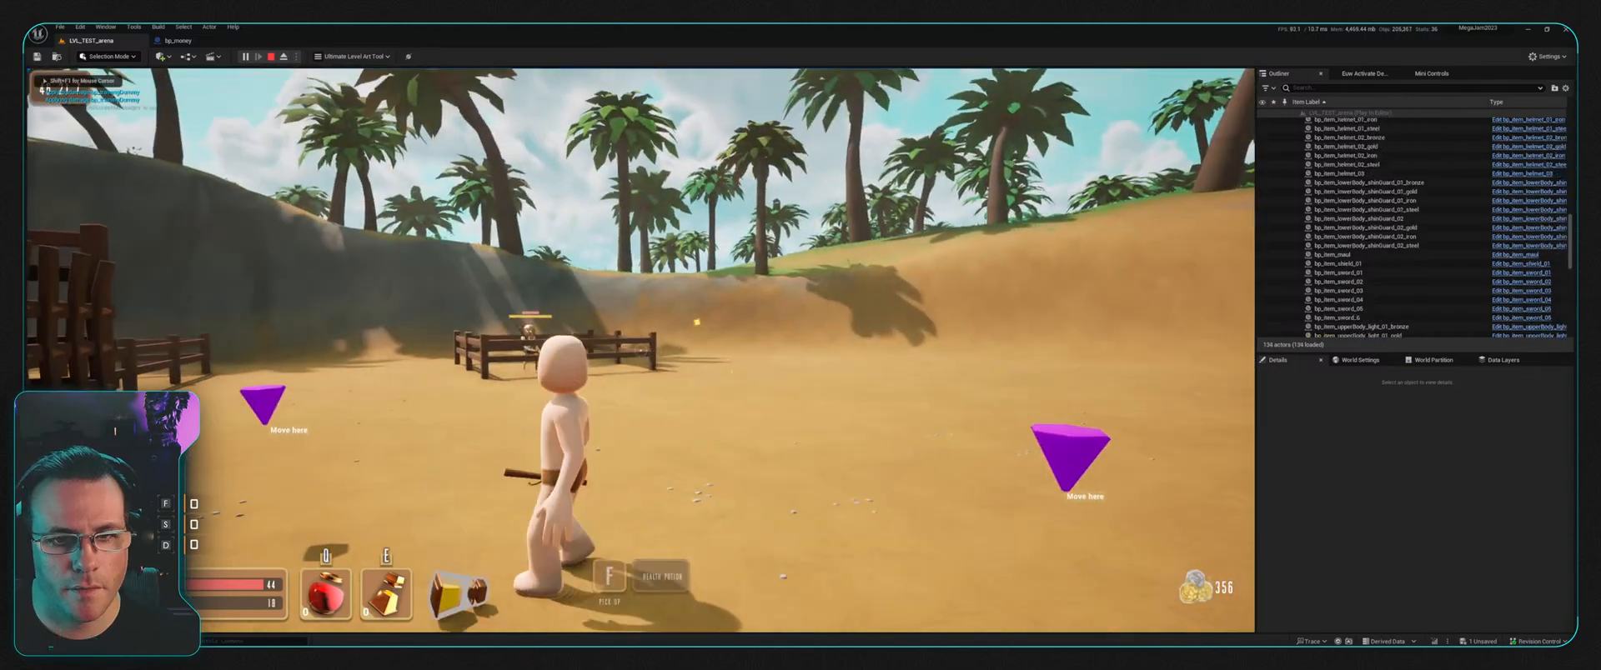
key(w)
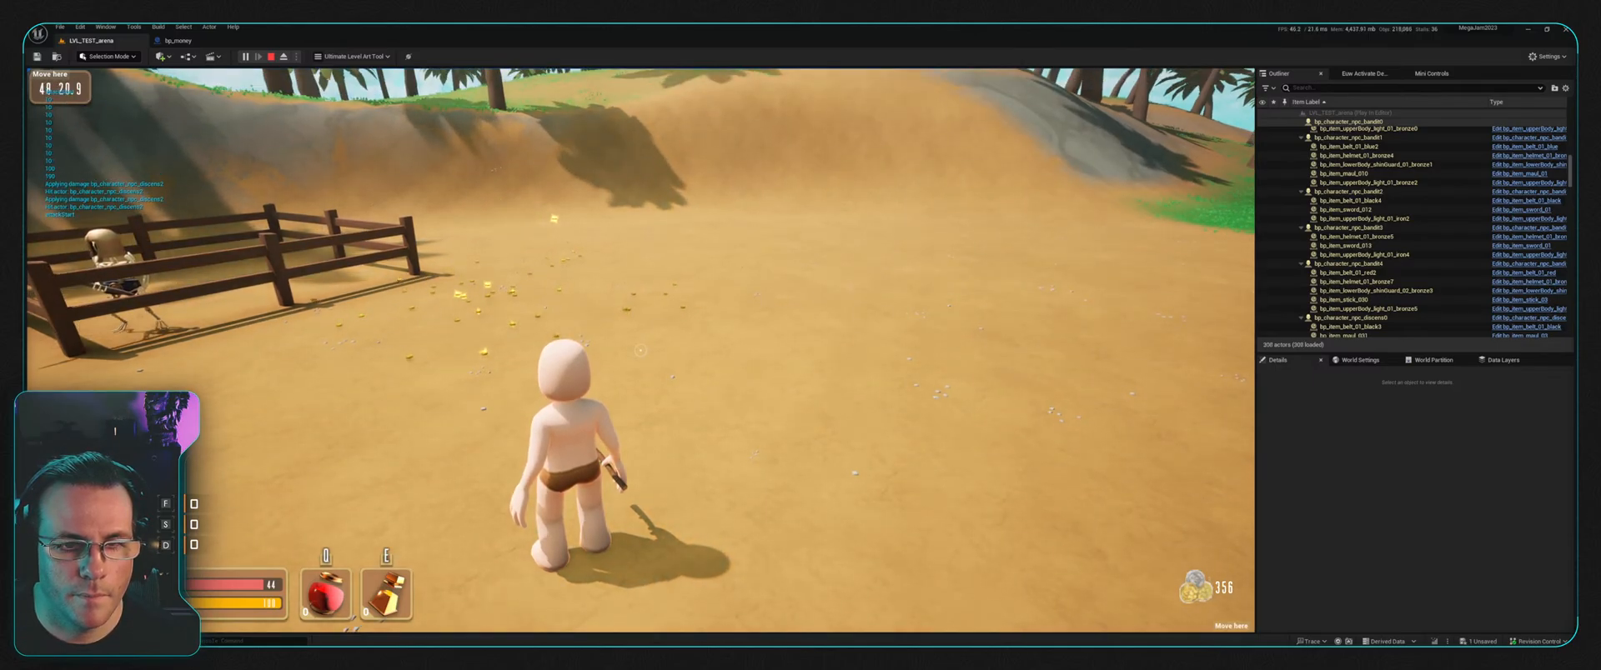
key(Escape)
click(177, 40)
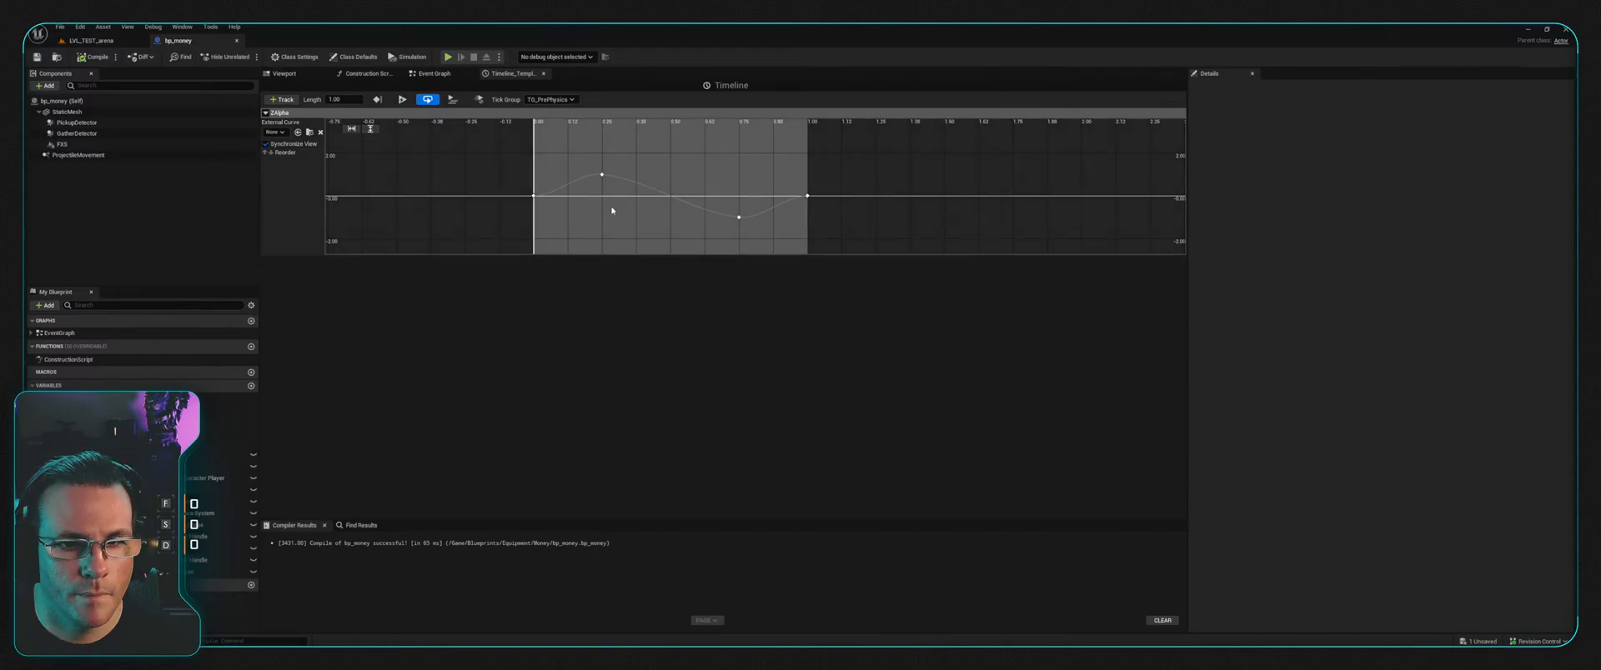
Step: Review the ZAlpha curve and the Bobbing effect nodes in bp_money's Event Graph, including the Random Float feeding New Time
right_drag(669, 182, 622, 209)
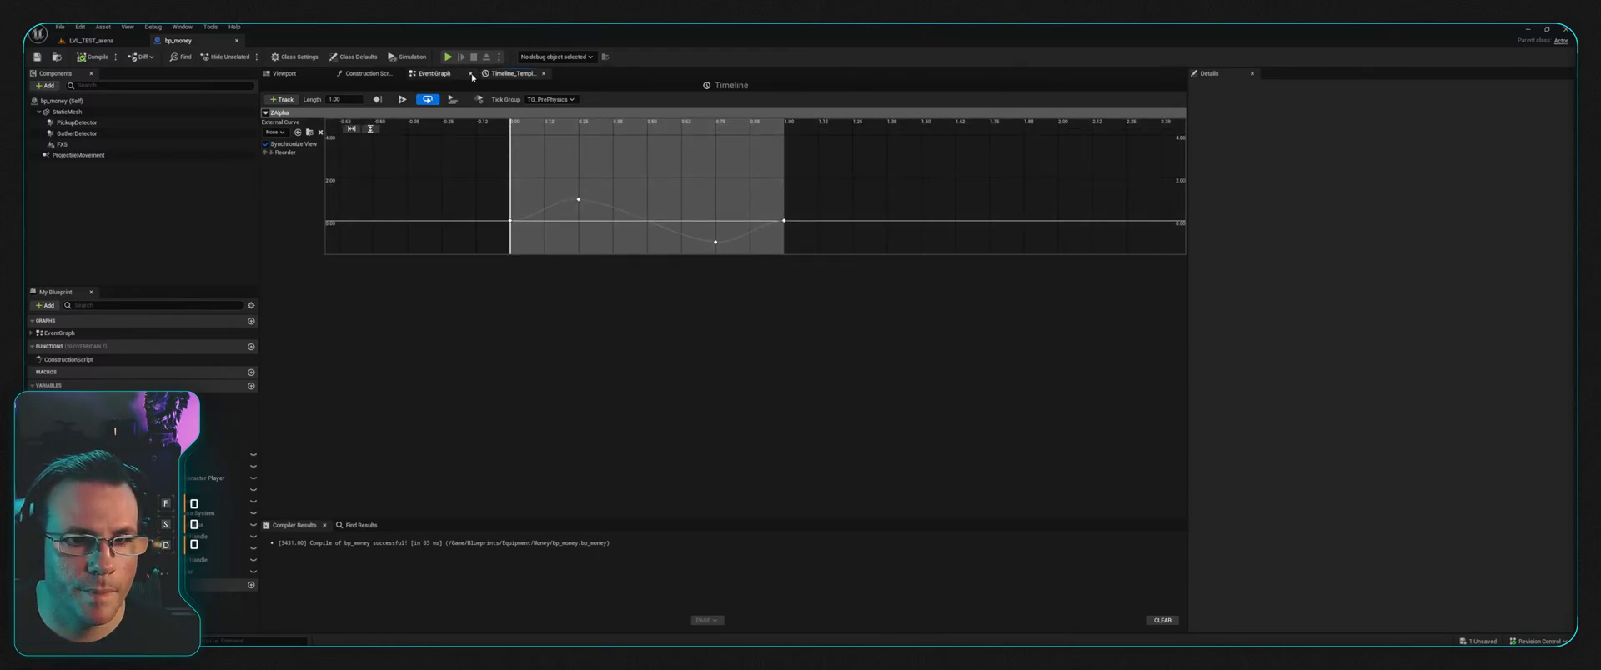
click(432, 74)
right_drag(440, 258, 526, 265)
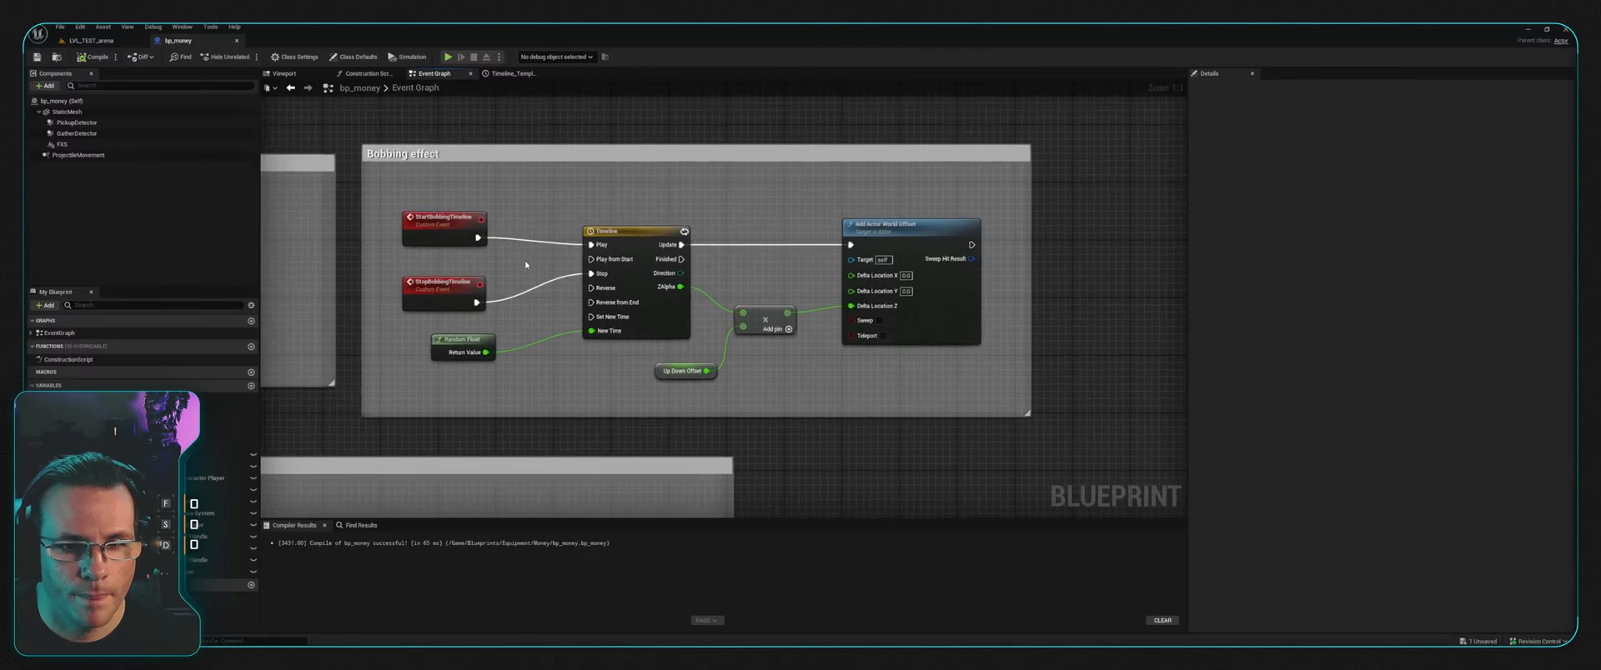
click(484, 342)
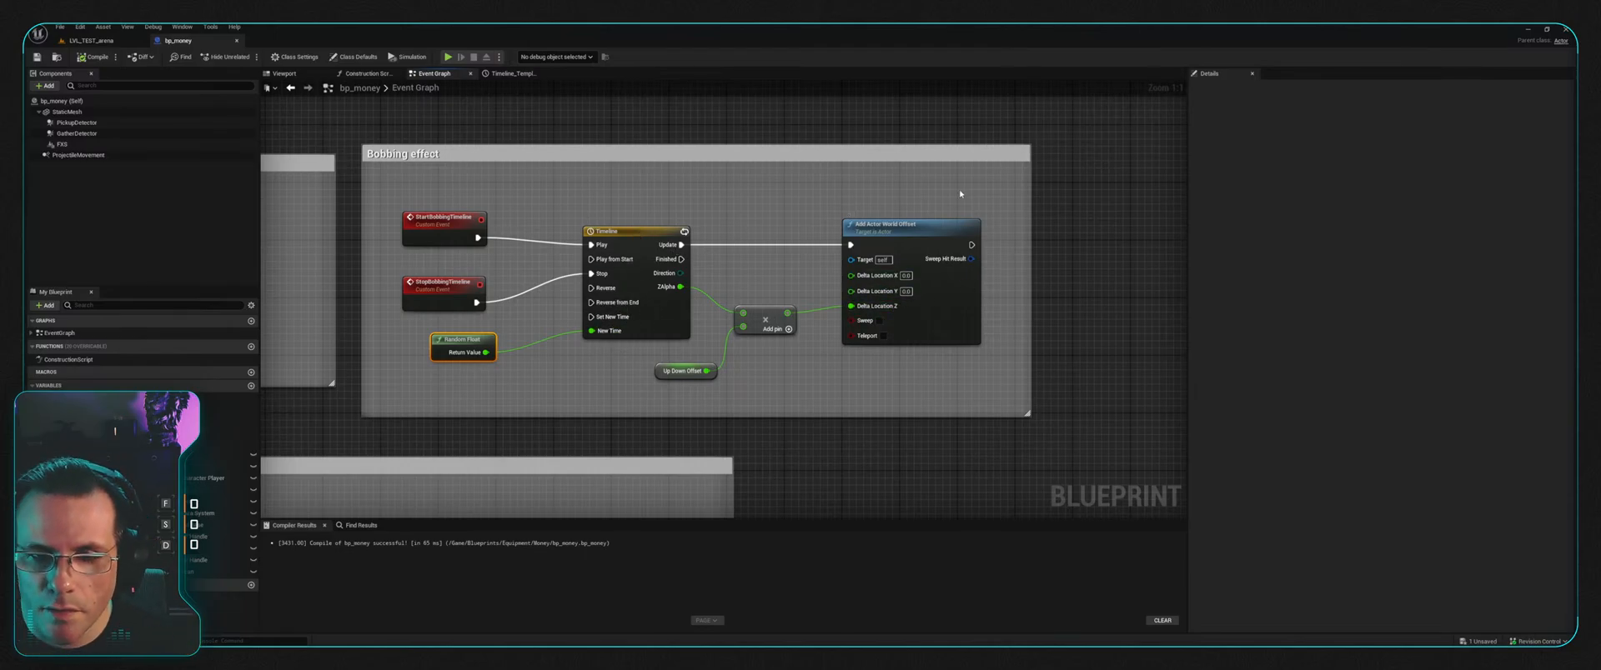
right_drag(914, 190, 802, 231)
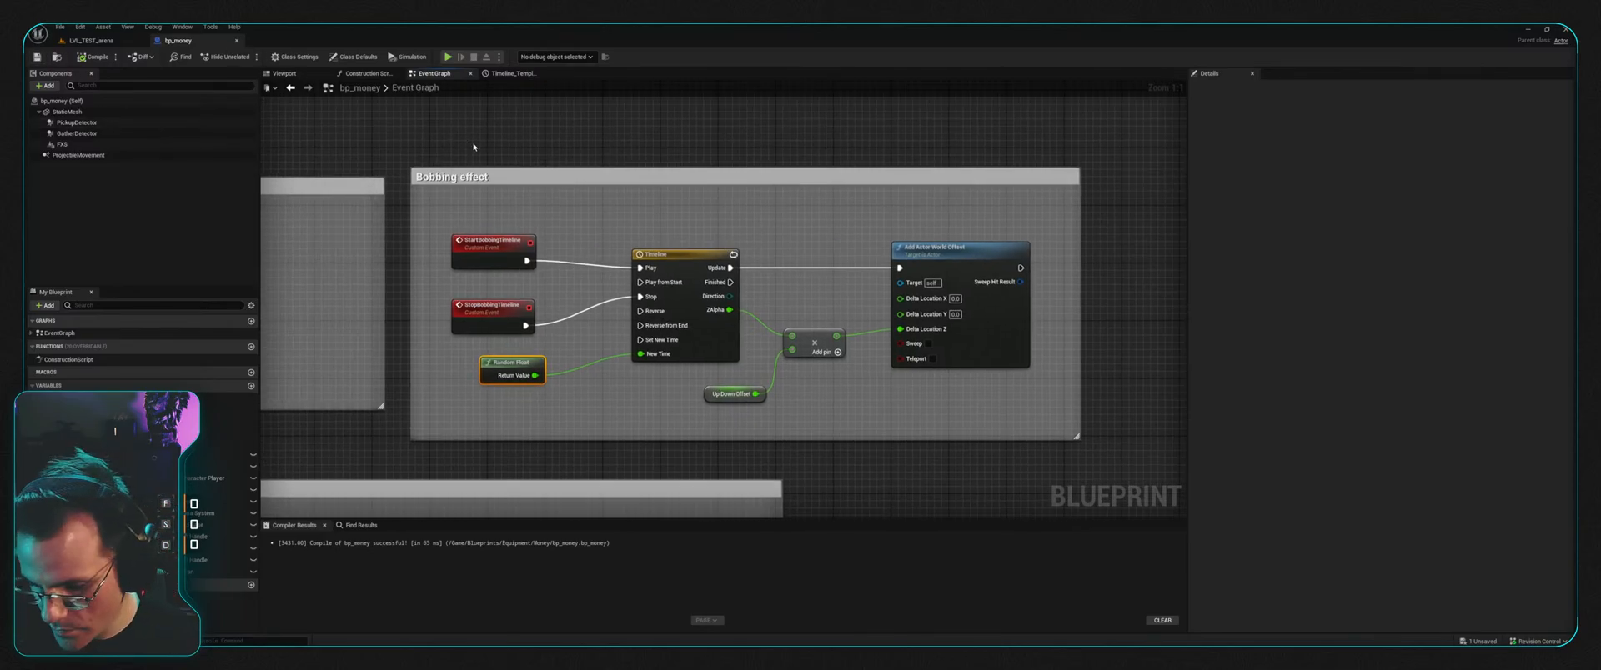
Step: Move the Random Float in Range node up beneath Event BeginPlay in the Begin play group and save bp_money
right_drag(473, 147, 735, 200)
scroll(567, 305, down, 6)
right_drag(392, 275, 762, 311)
scroll(738, 287, up, 5)
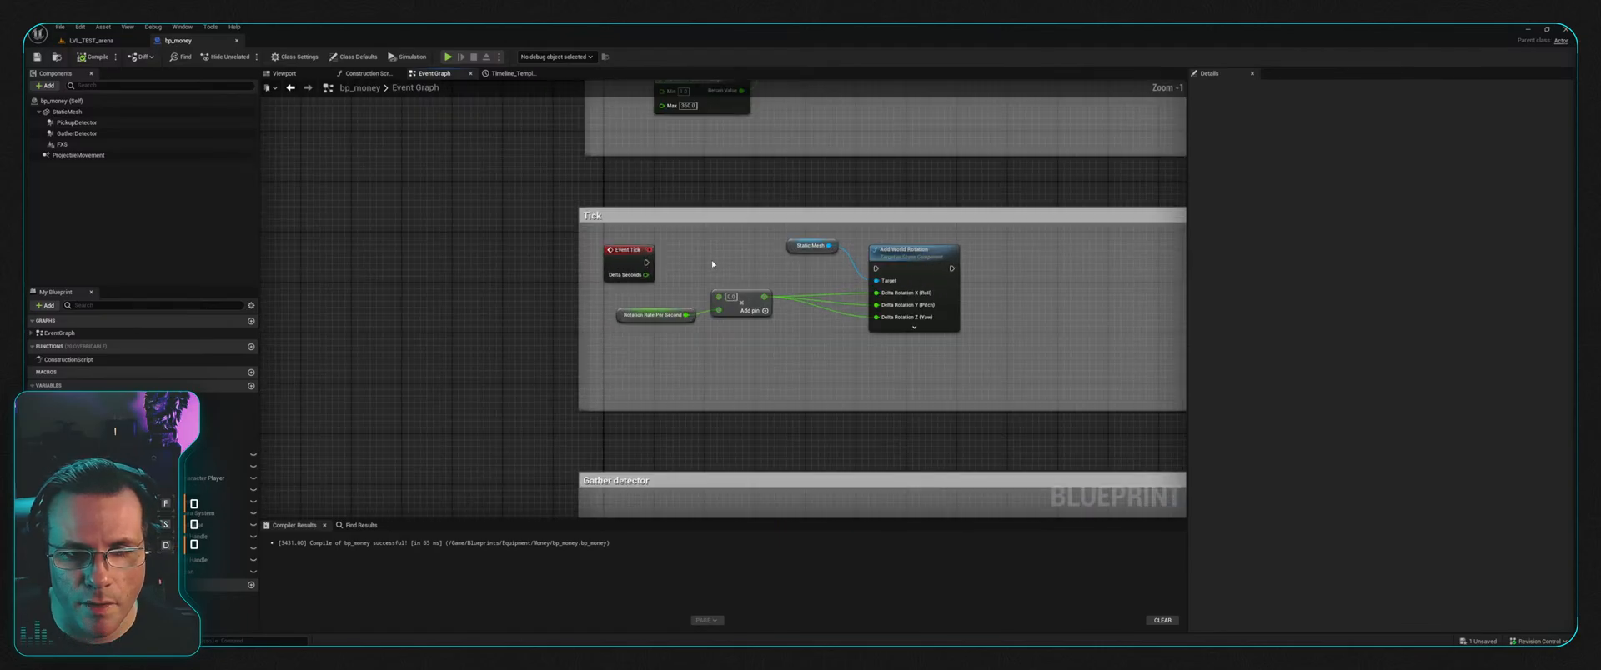
right_drag(712, 264, 567, 402)
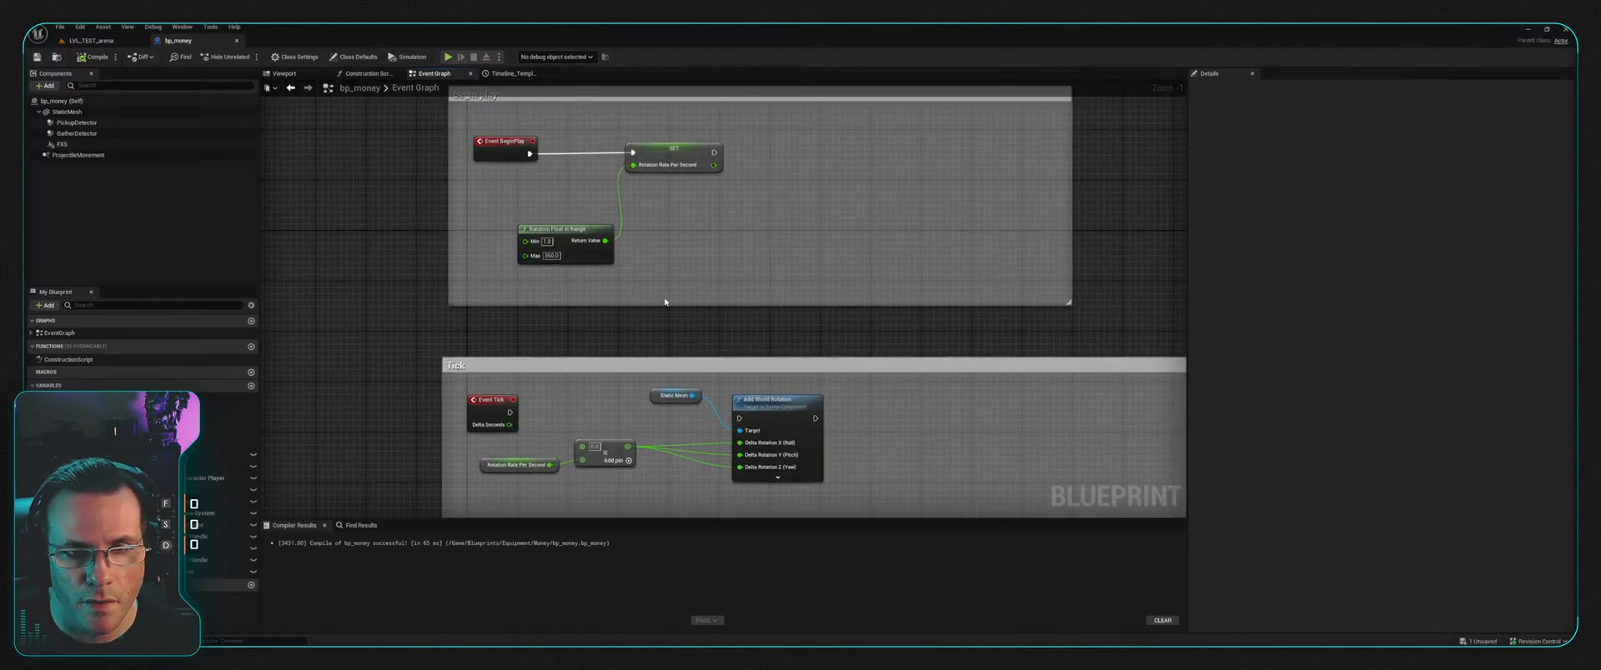
right_drag(665, 301, 679, 338)
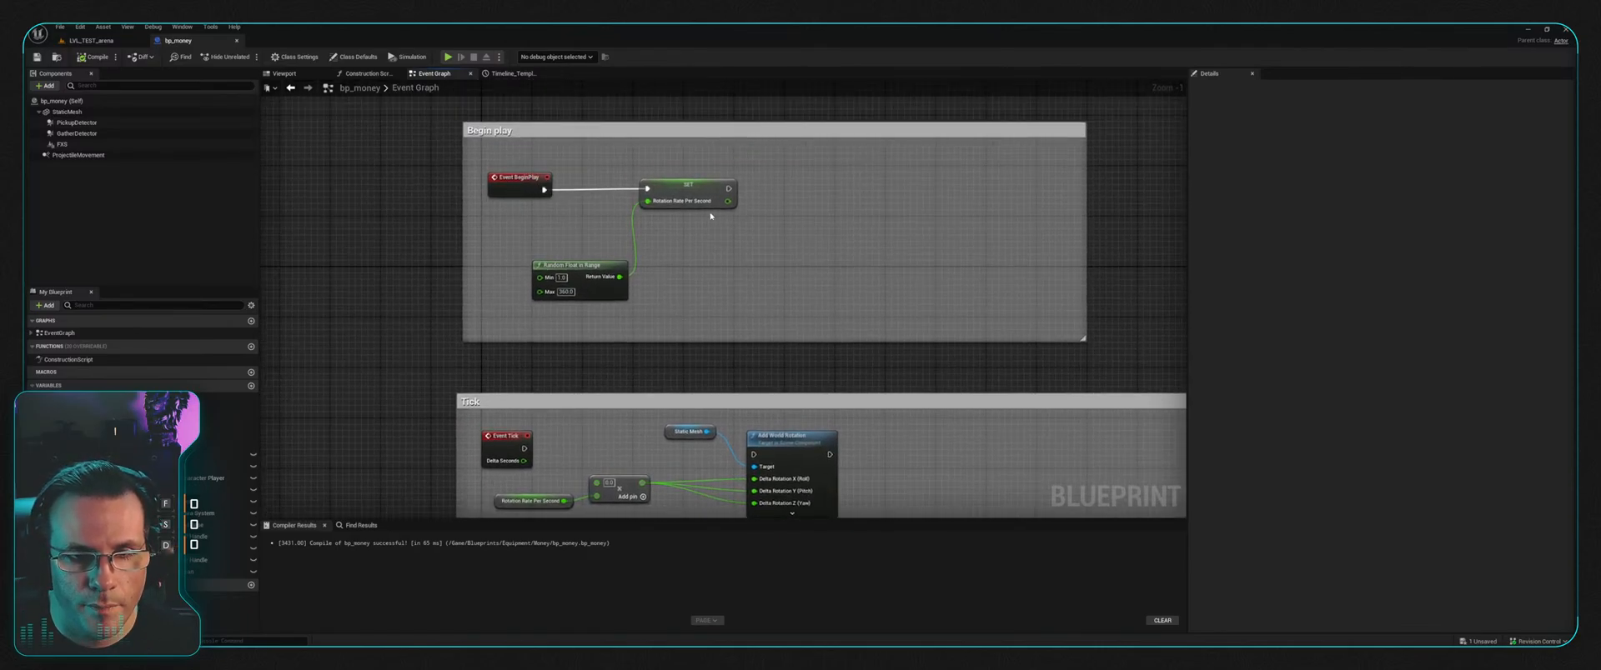
drag(601, 265, 575, 221)
right_drag(744, 291, 686, 296)
scroll(686, 296, down, 1)
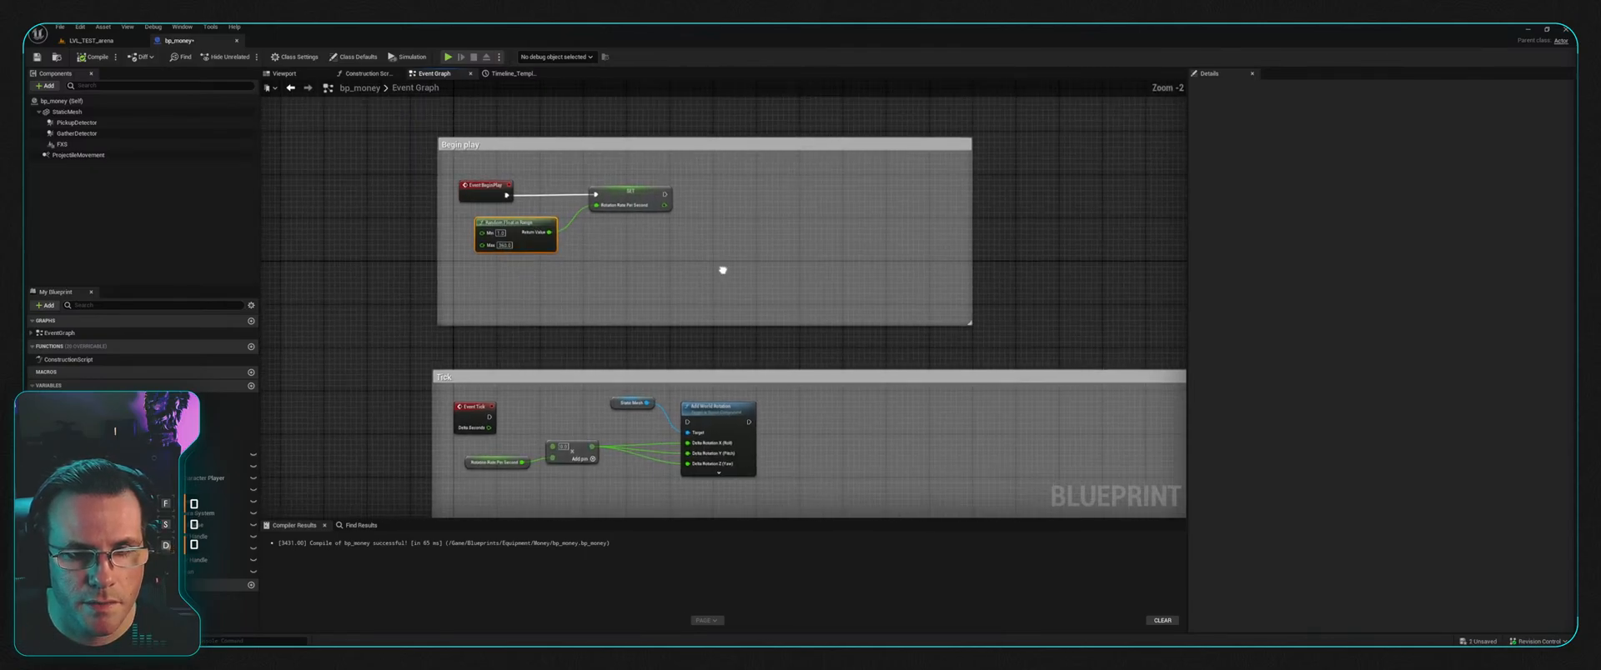
right_drag(768, 252, 684, 155)
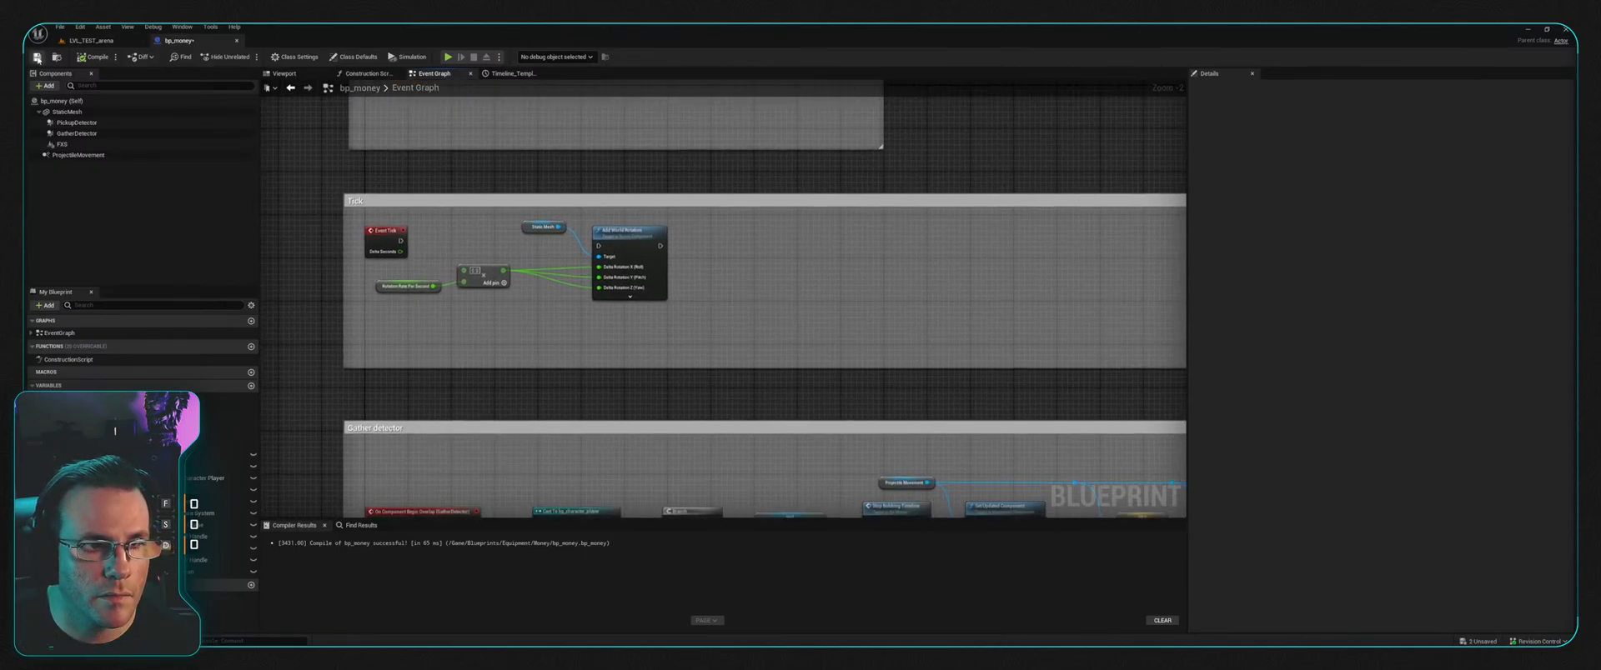
key(ctrl+s)
Step: Look over the Gather detector and Pickup detector node groups in bp_money's Event Graph
right_drag(767, 357, 750, 190)
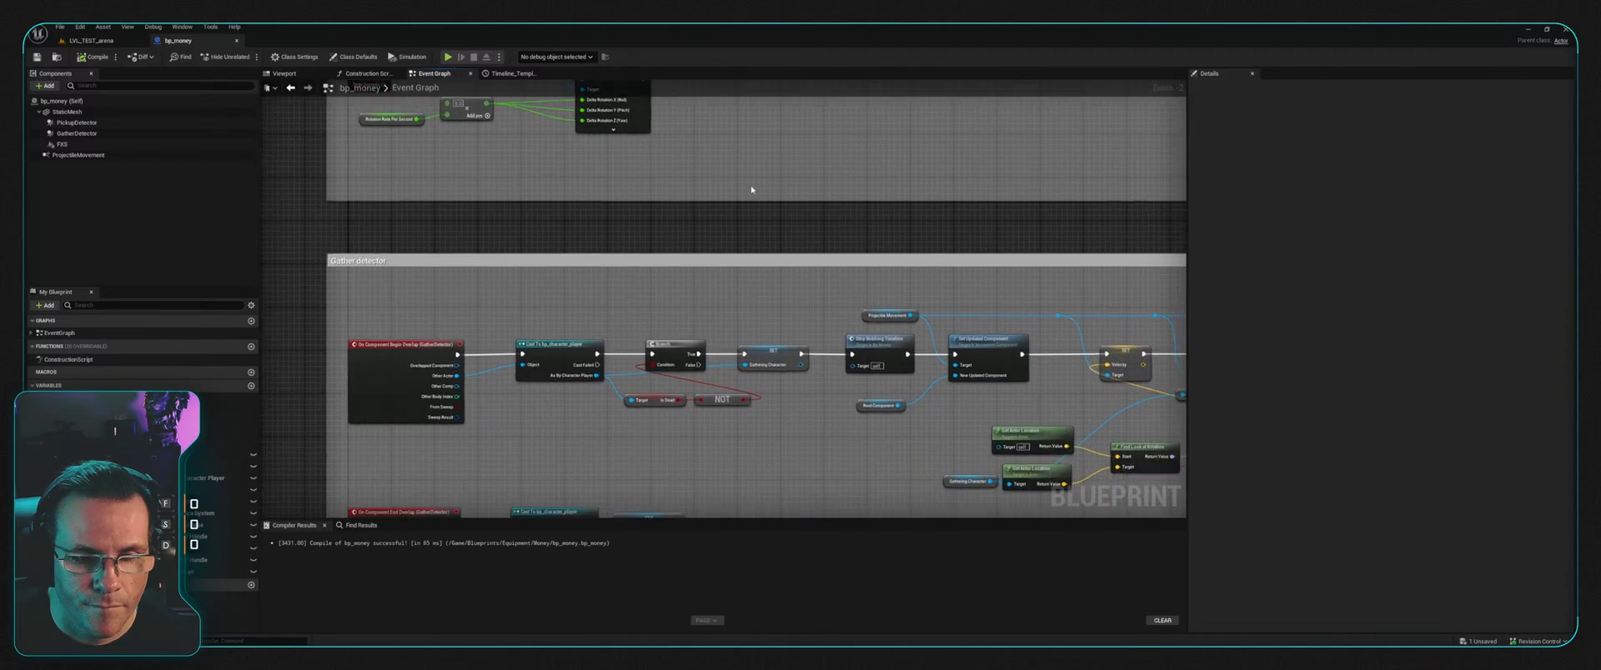
right_drag(642, 259, 727, 306)
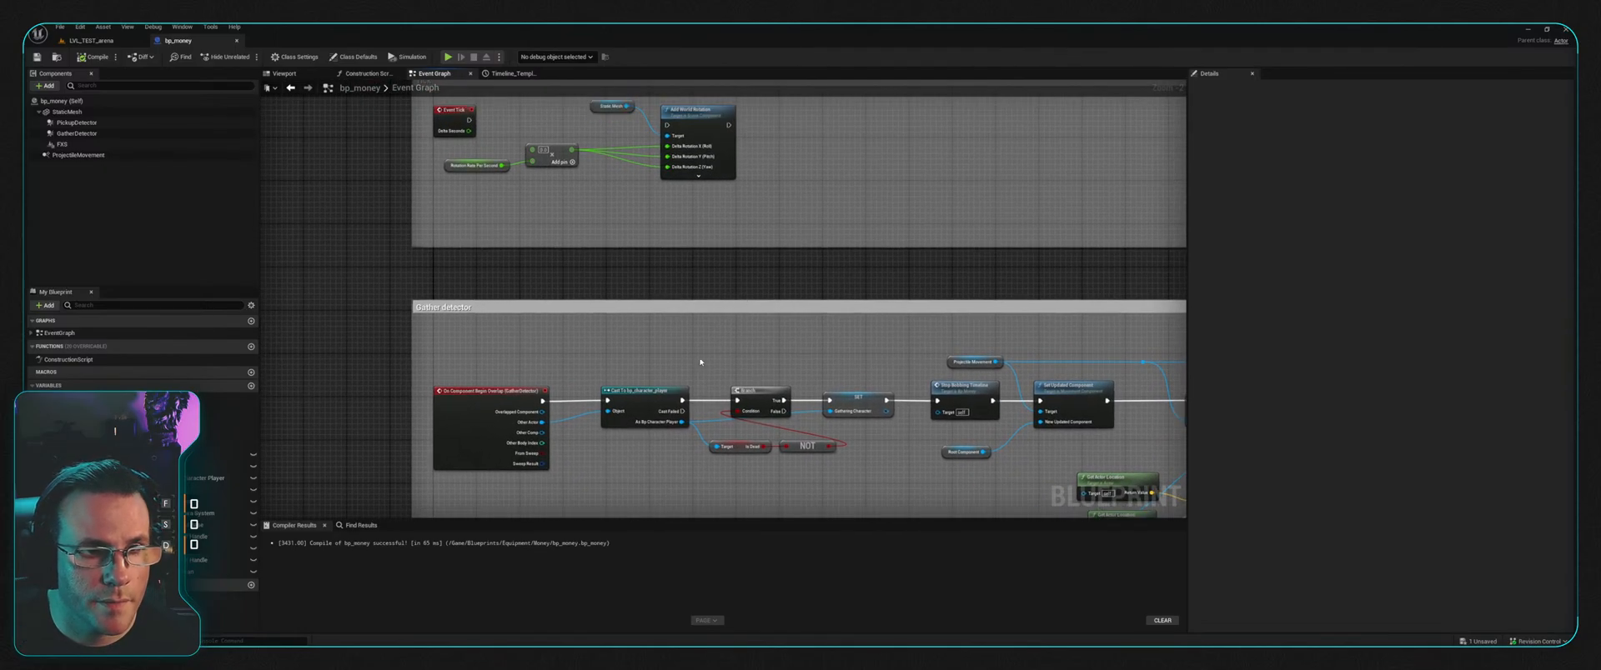
scroll(673, 345, down, 3)
right_drag(760, 347, 715, 225)
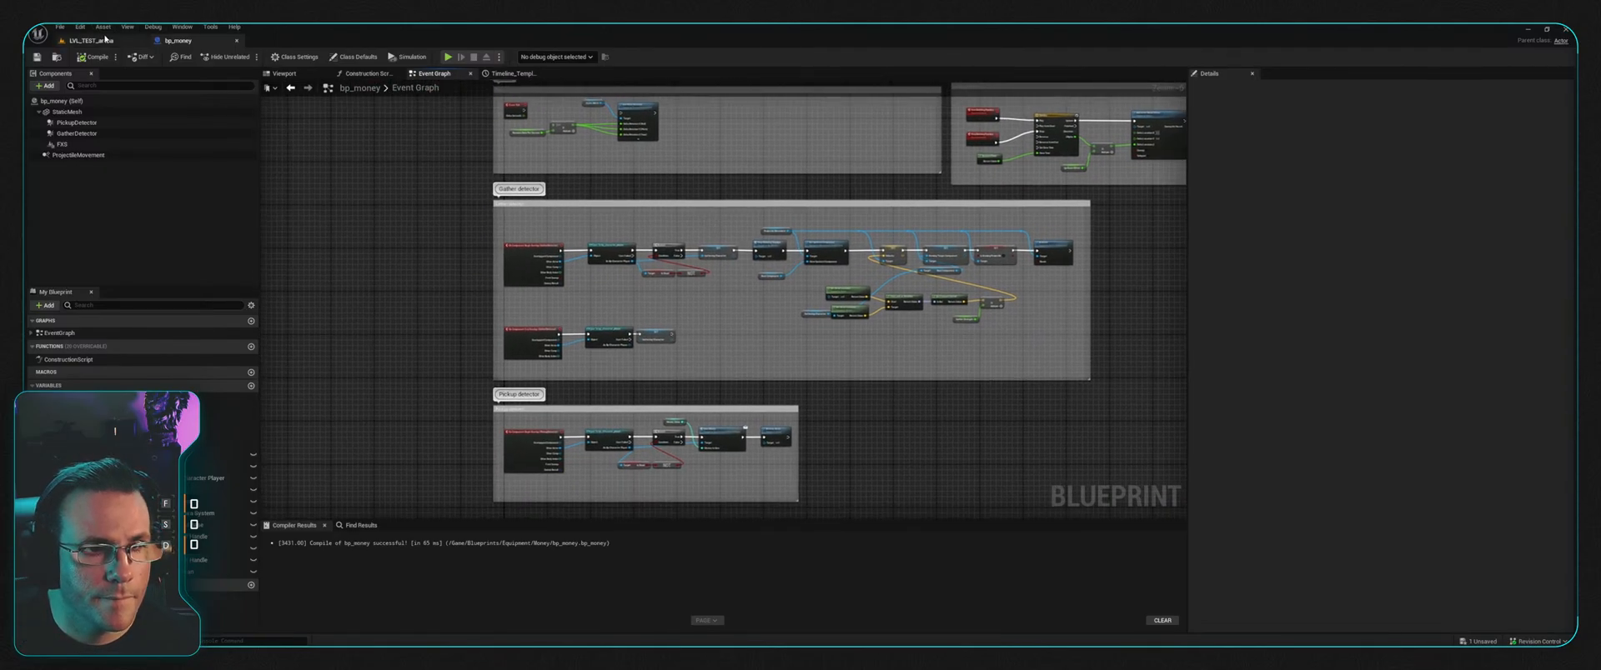
scroll(704, 338, up, 5)
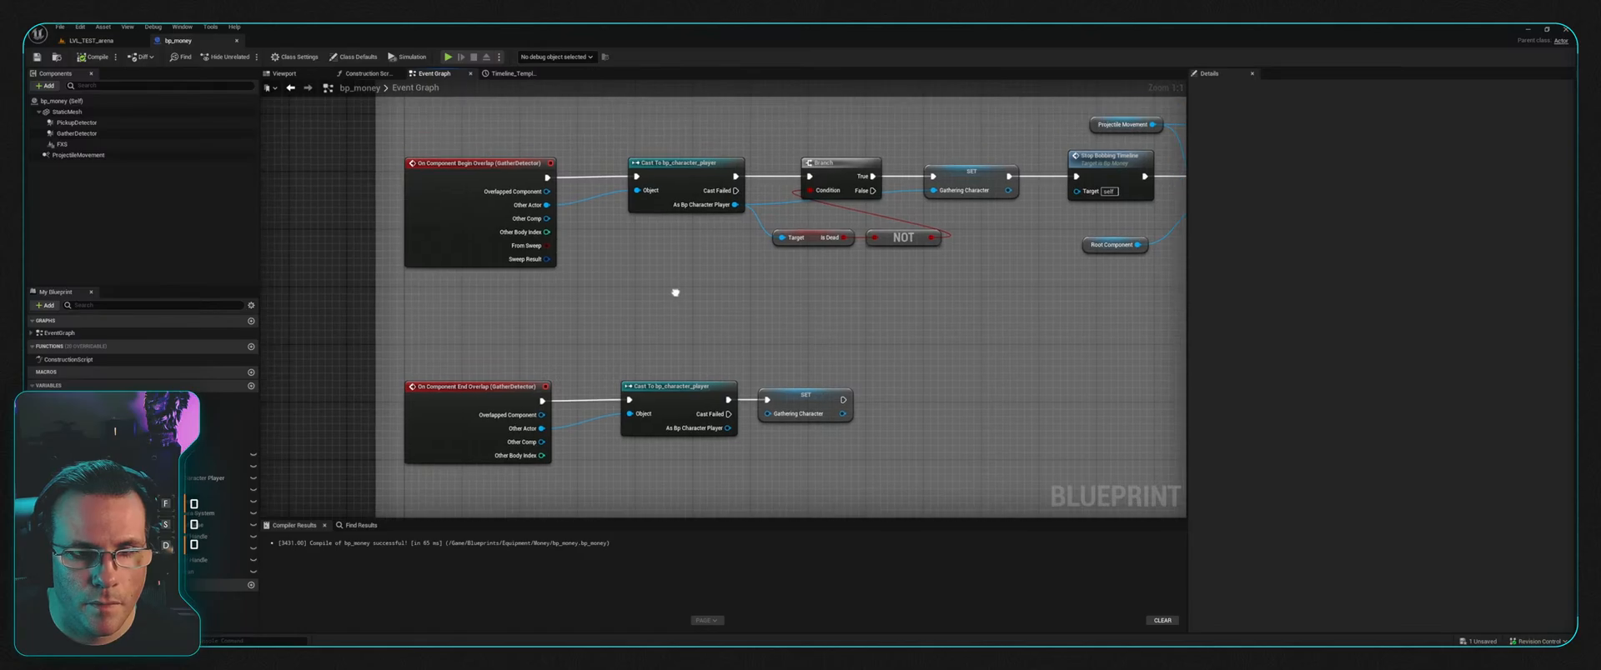
right_drag(675, 292, 737, 342)
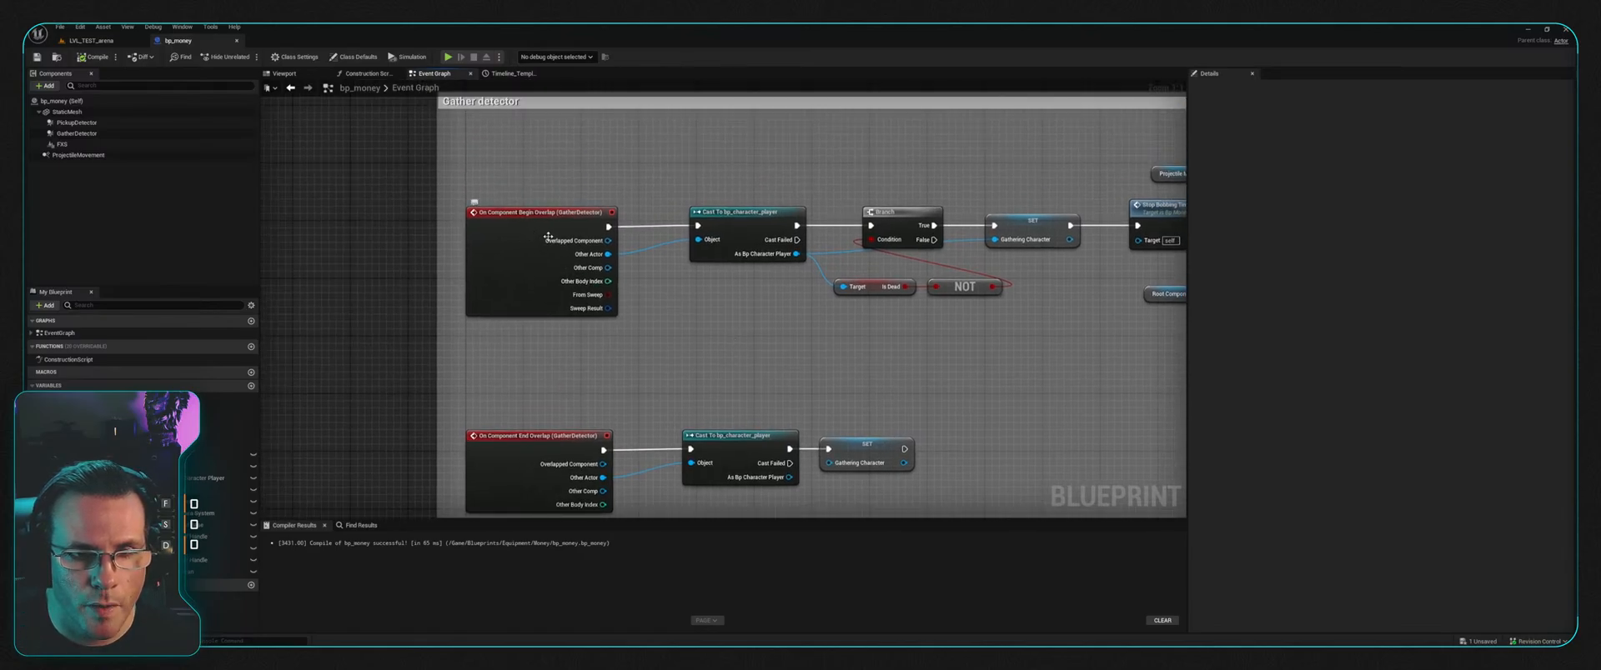
scroll(804, 324, down, 4)
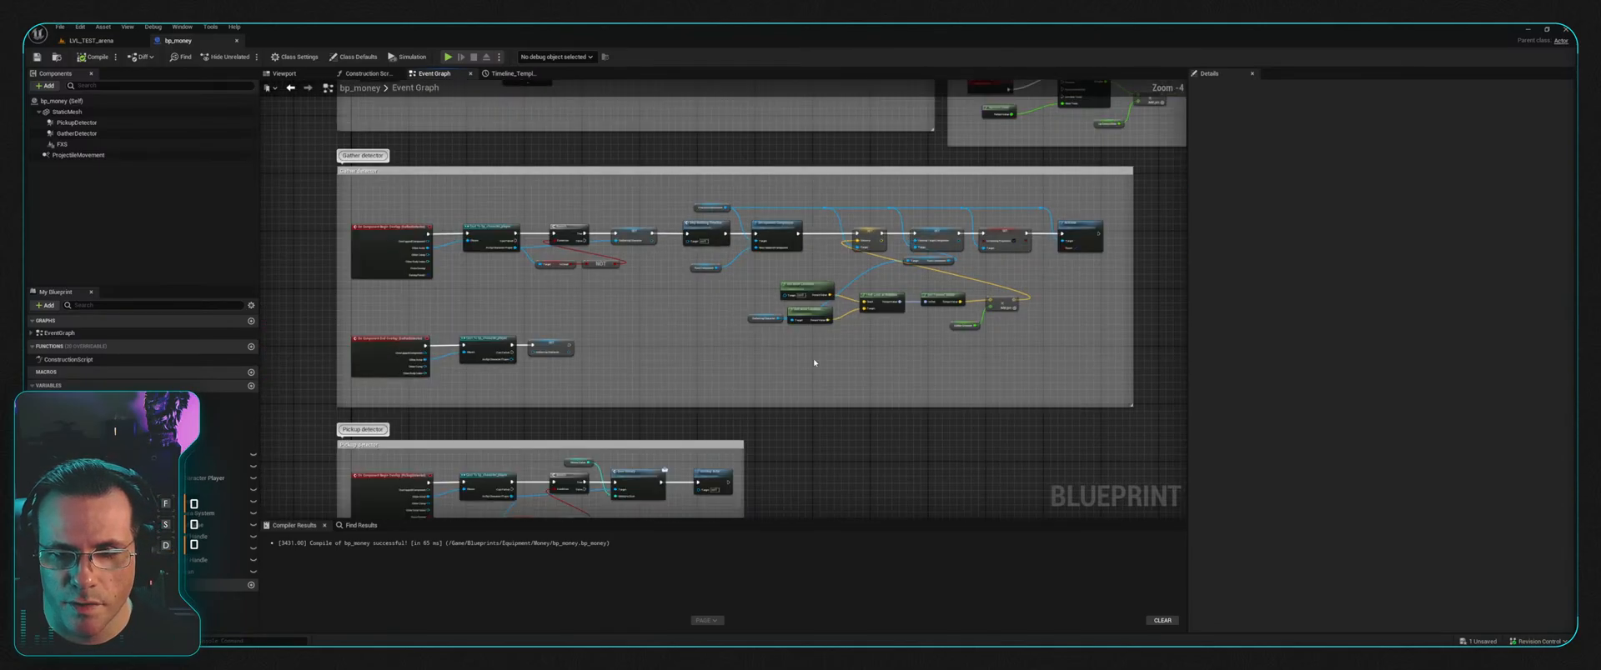
right_drag(815, 362, 1141, 125)
scroll(559, 375, up, 1)
right_drag(960, 223, 877, 149)
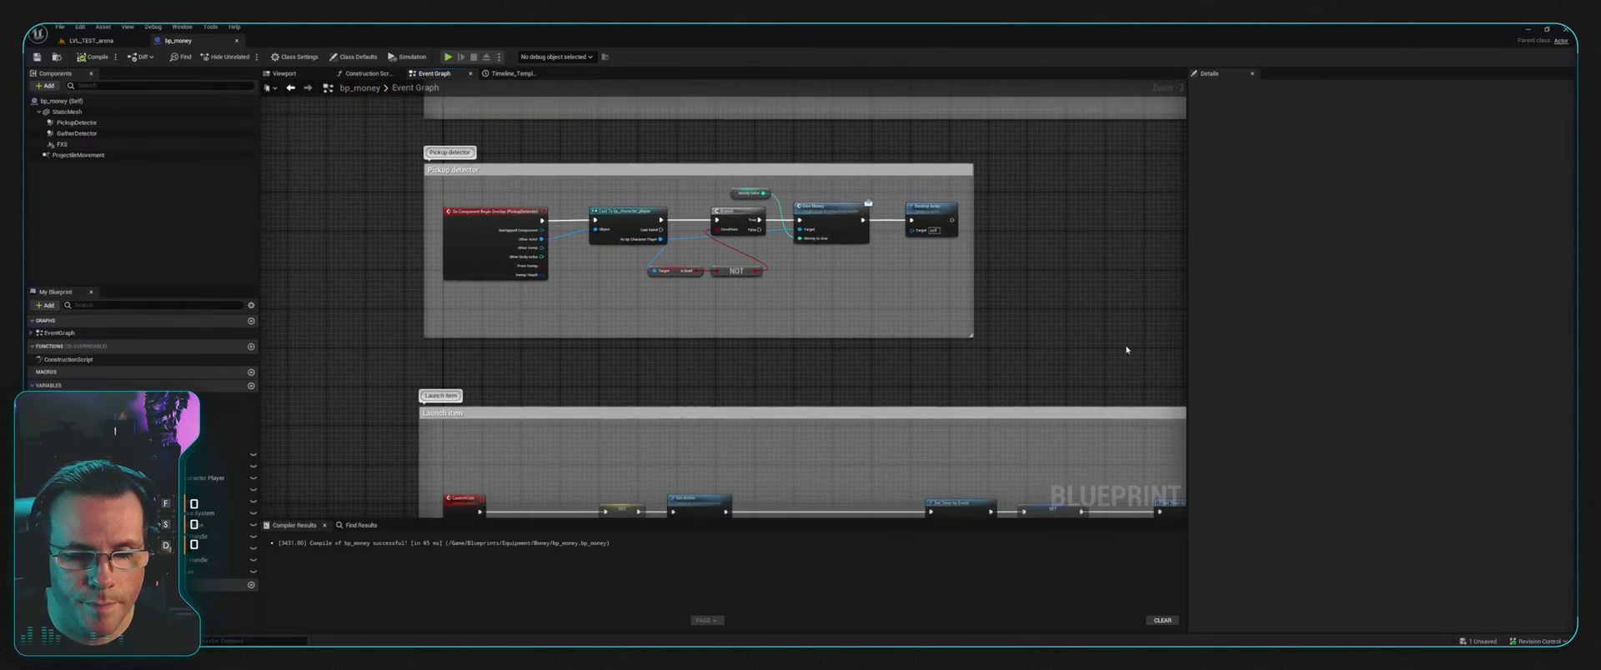
Step: Examine the Launch item group, from the auto-destroy particle and sound nodes back to the launch custom event's details
right_drag(1126, 350, 963, 197)
right_drag(684, 299, 453, 165)
right_drag(768, 301, 708, 309)
scroll(708, 309, up, 3)
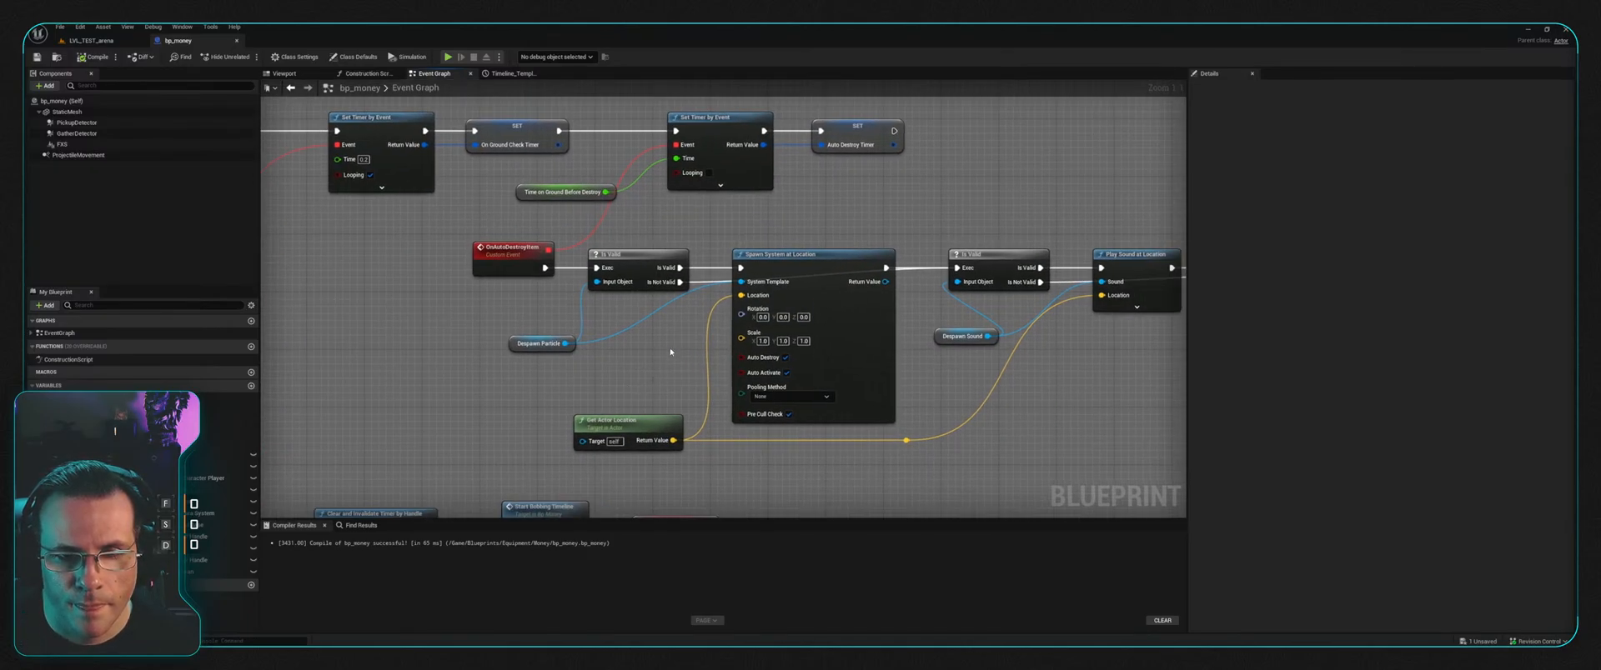
right_drag(674, 351, 625, 380)
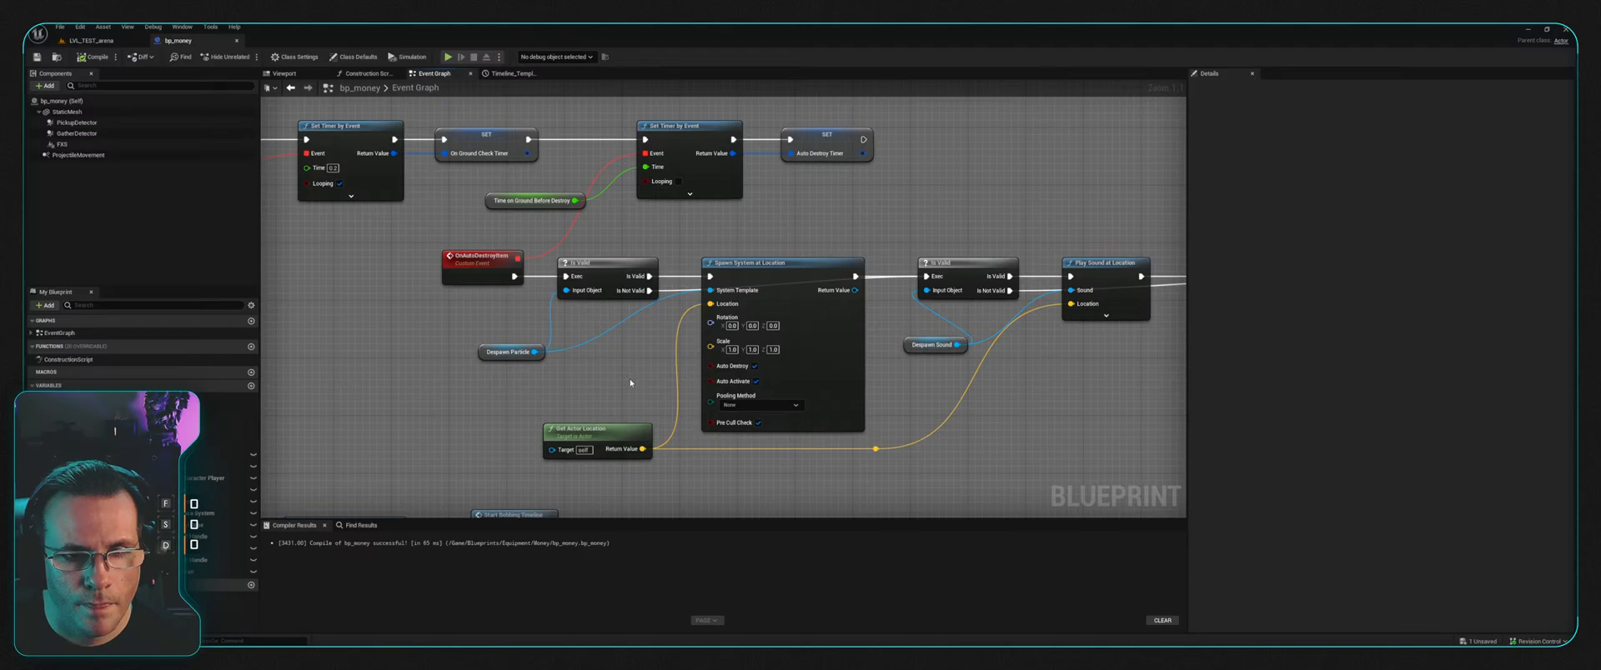
scroll(734, 265, down, 2)
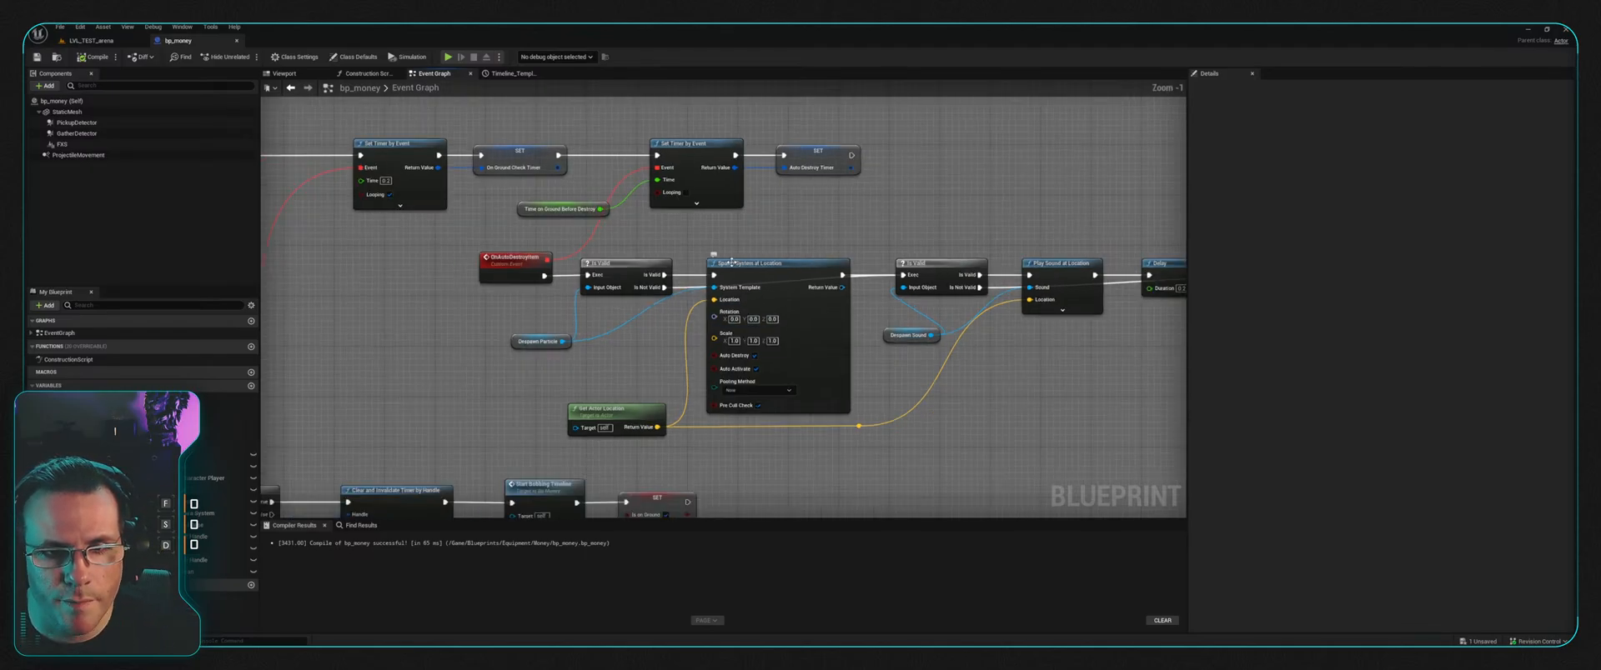
right_drag(675, 257, 838, 381)
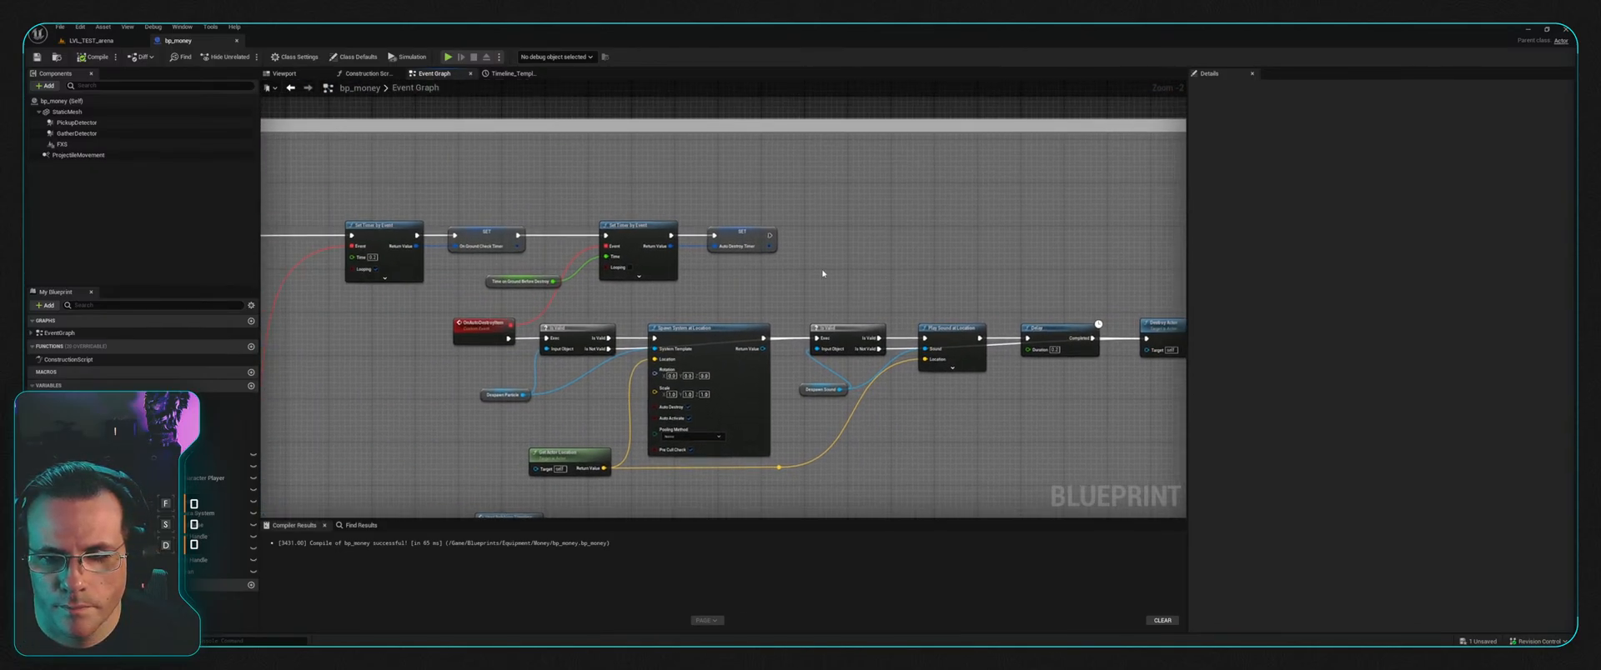
right_drag(877, 277, 808, 232)
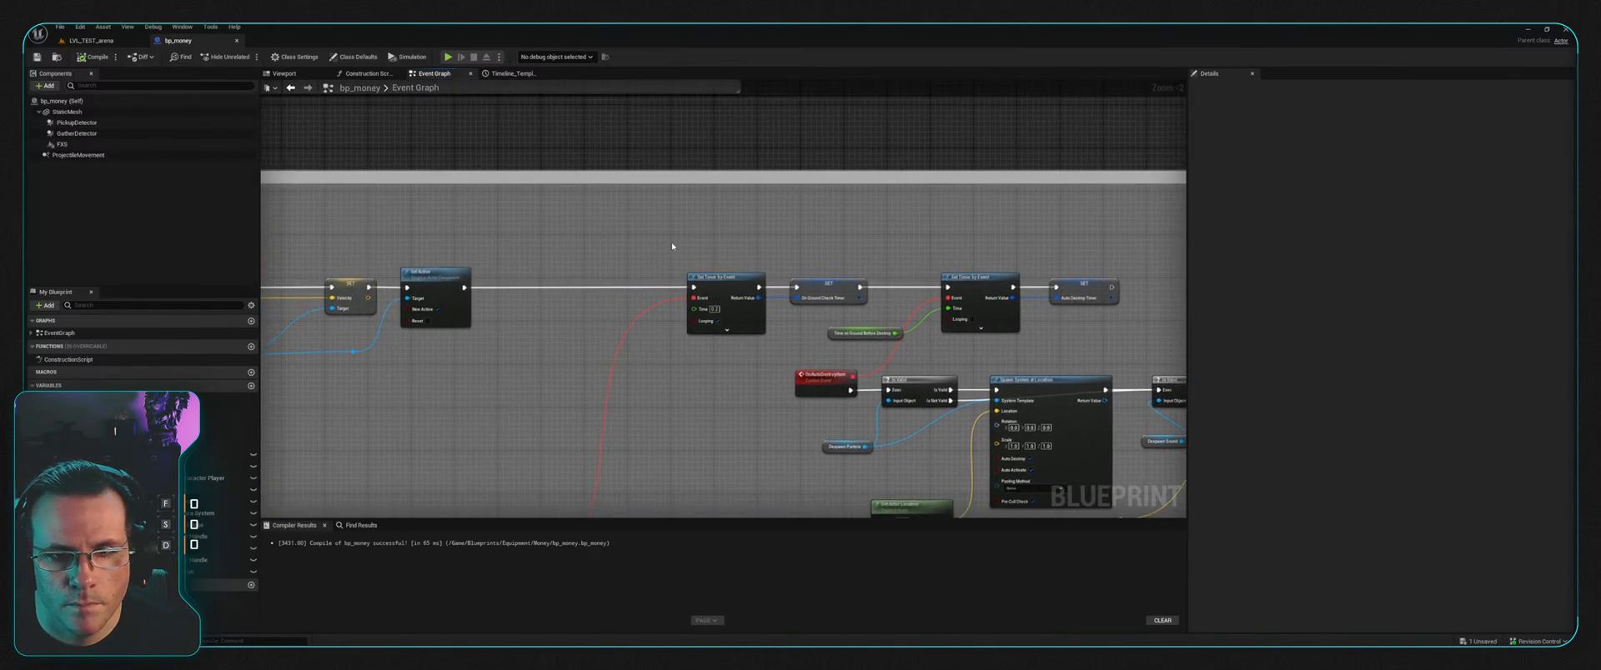
right_drag(672, 246, 775, 256)
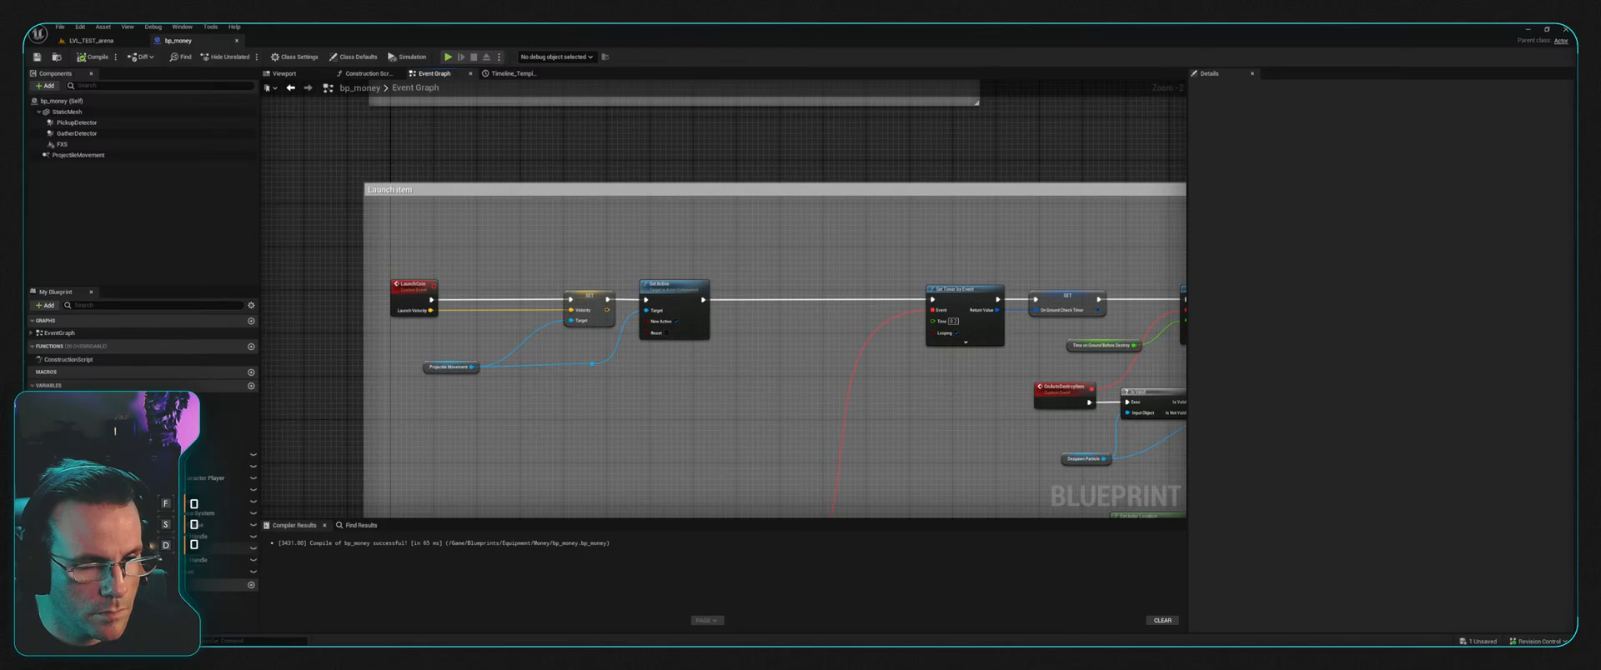
click(407, 305)
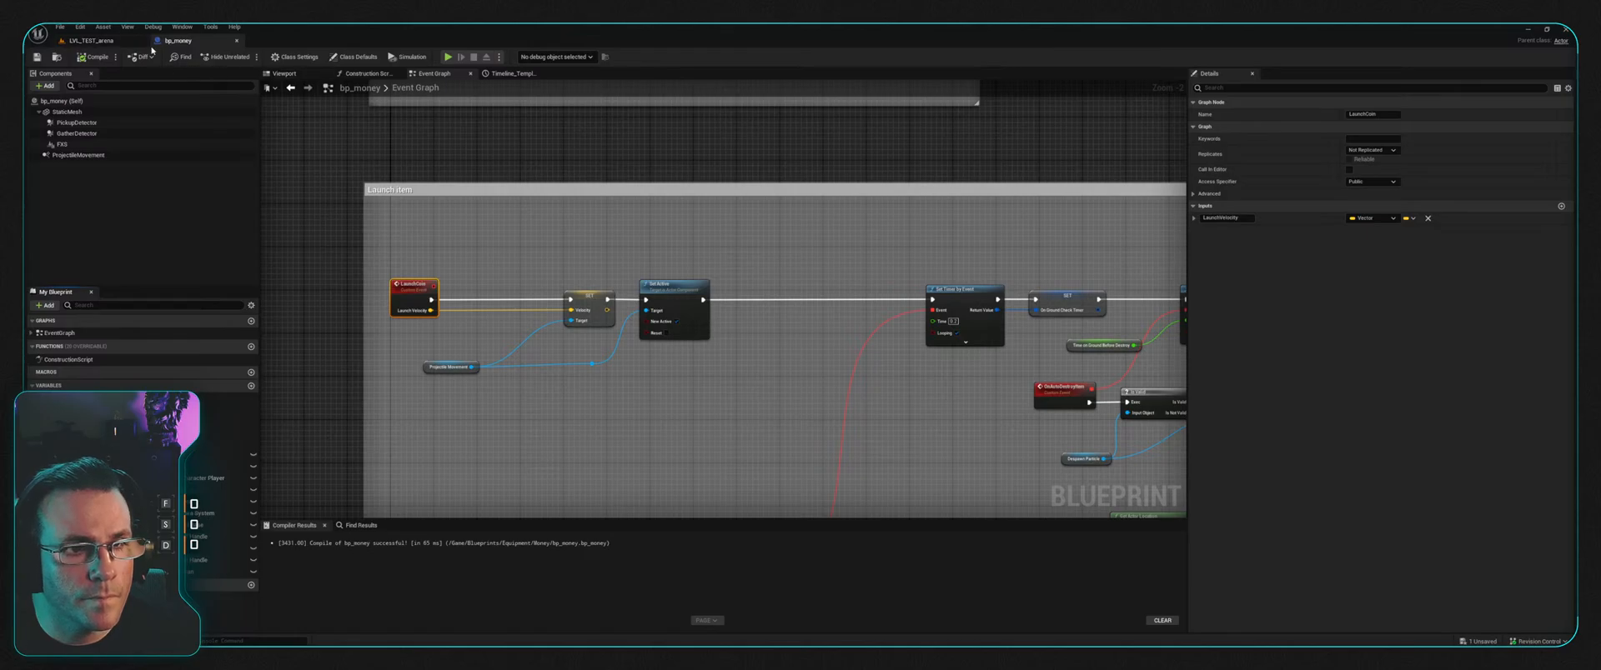
Step: Play-test the coins again in the arena level, stop the session and close bp_money
click(91, 40)
click(247, 56)
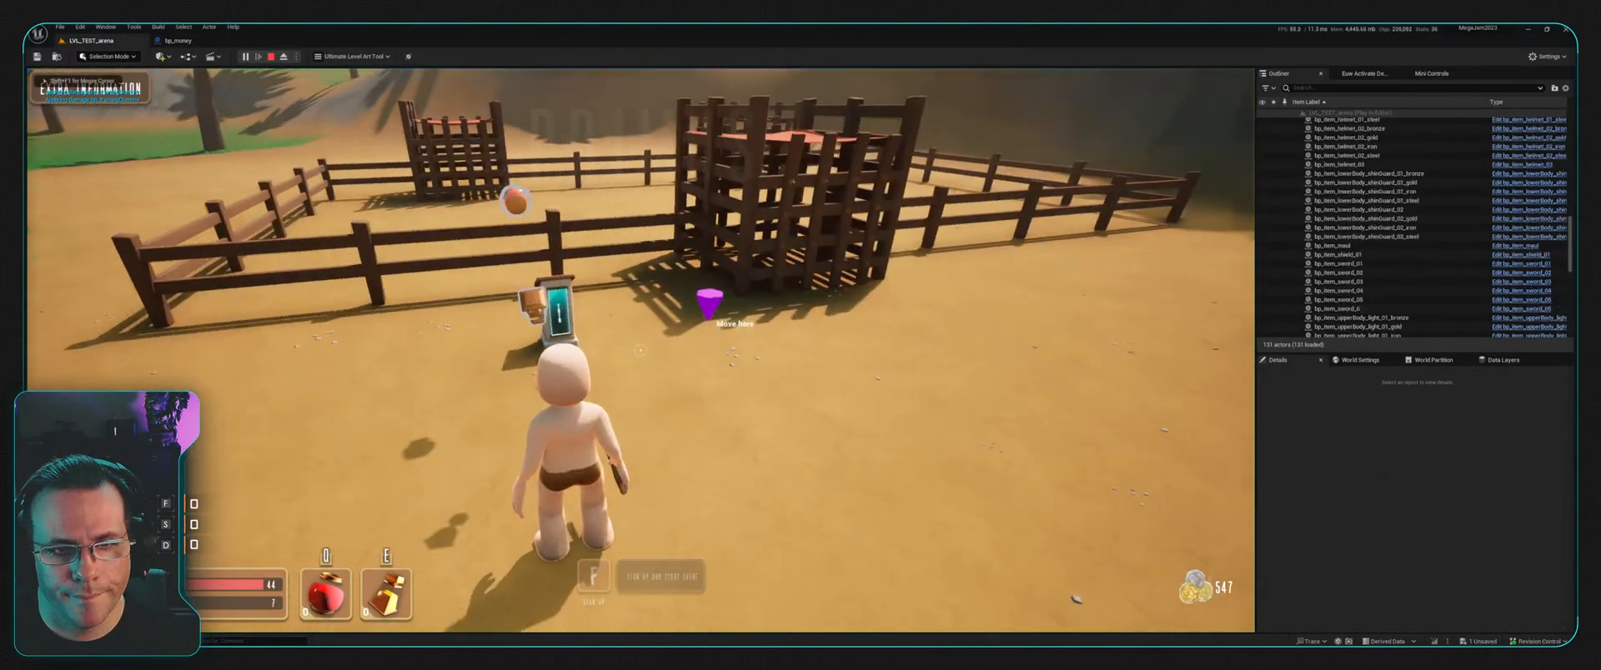
key(w)
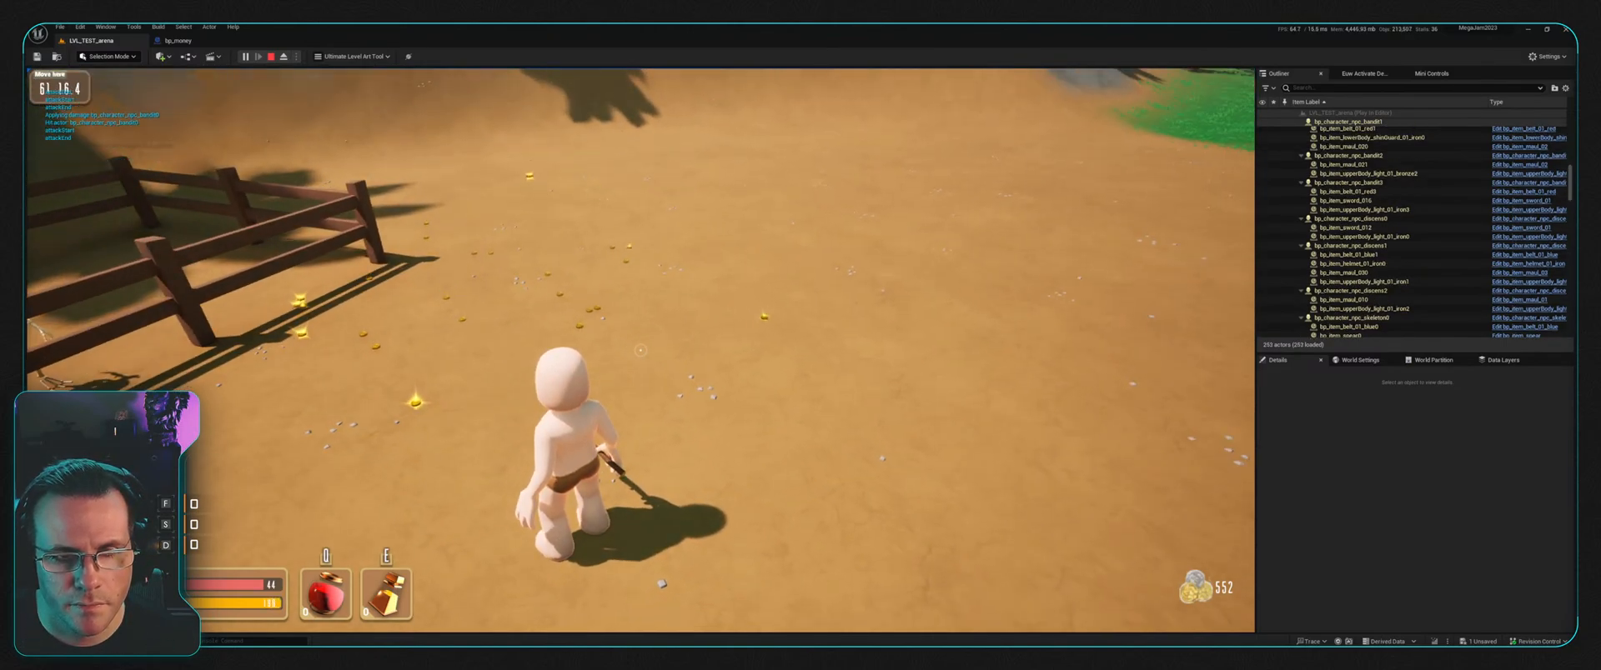
key(Escape)
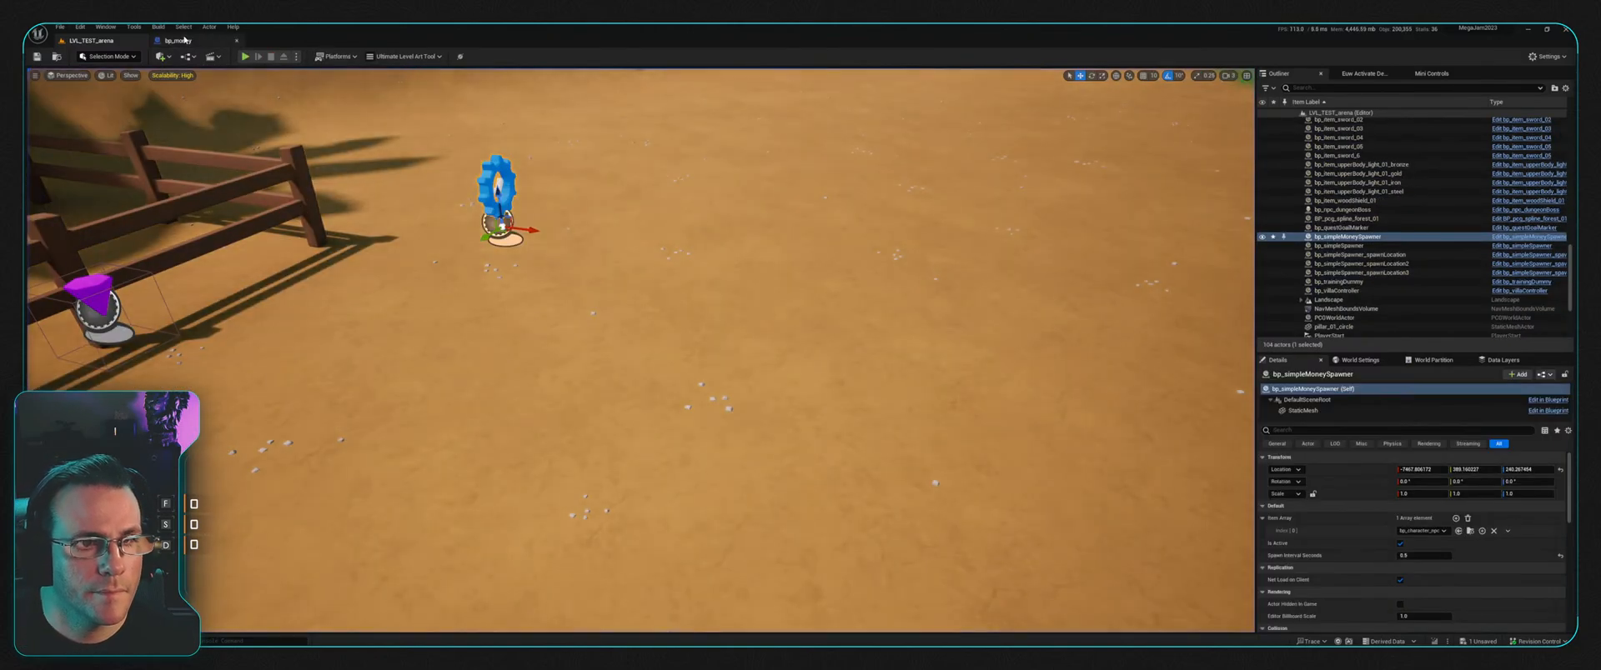
click(225, 40)
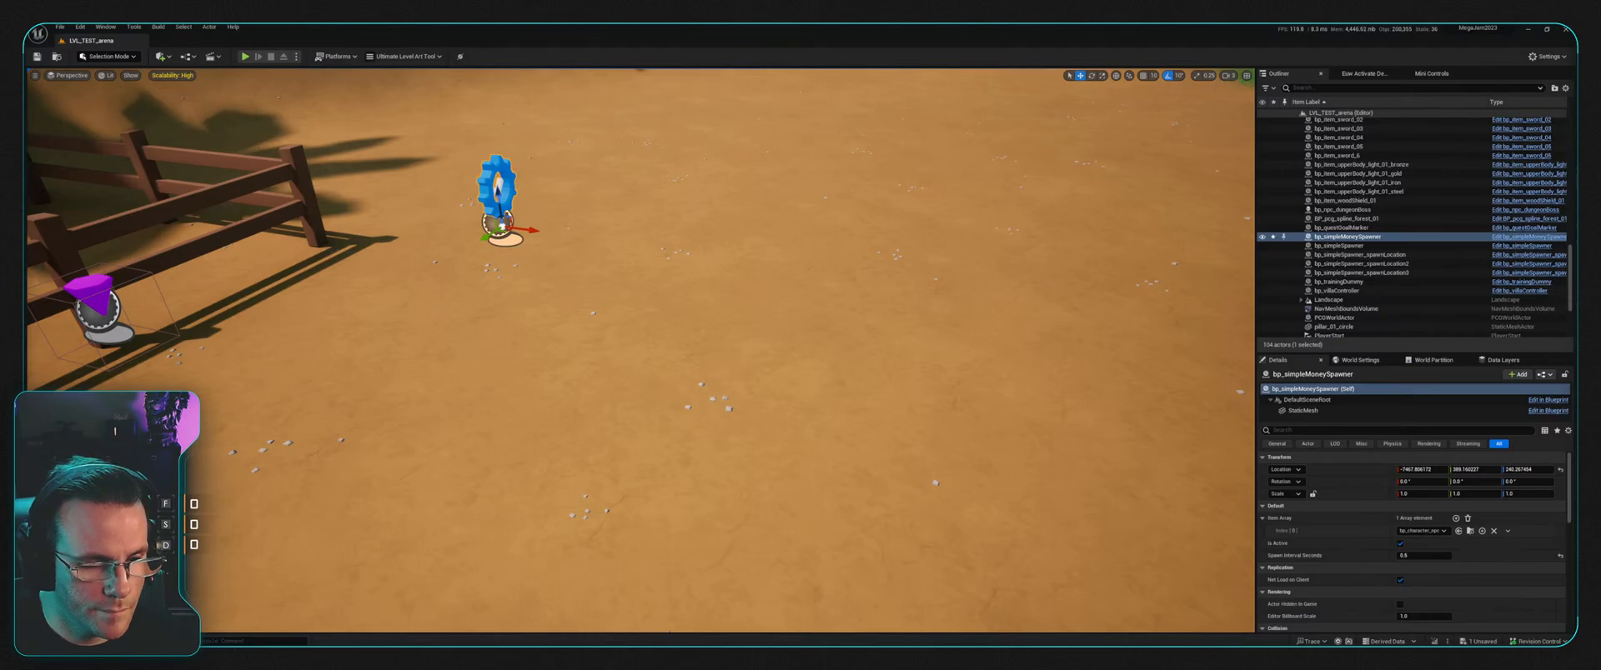
Step: Open the FXS_coinGlint_01 particle system from the Particles folder and show the ConfettiBurst emitter's Sprite Rotation Rate settings
key(ctrl+space)
scroll(195, 558, down, 4)
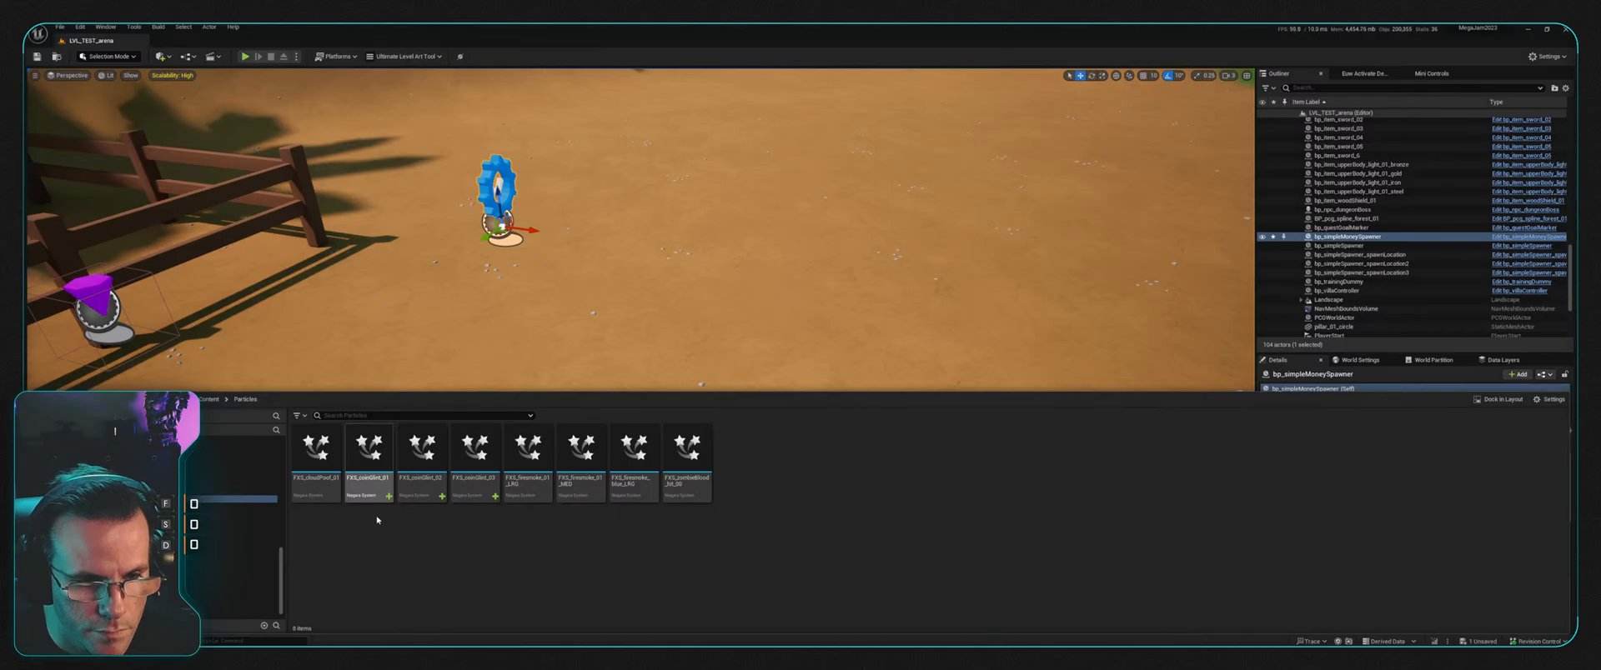
double_click(387, 483)
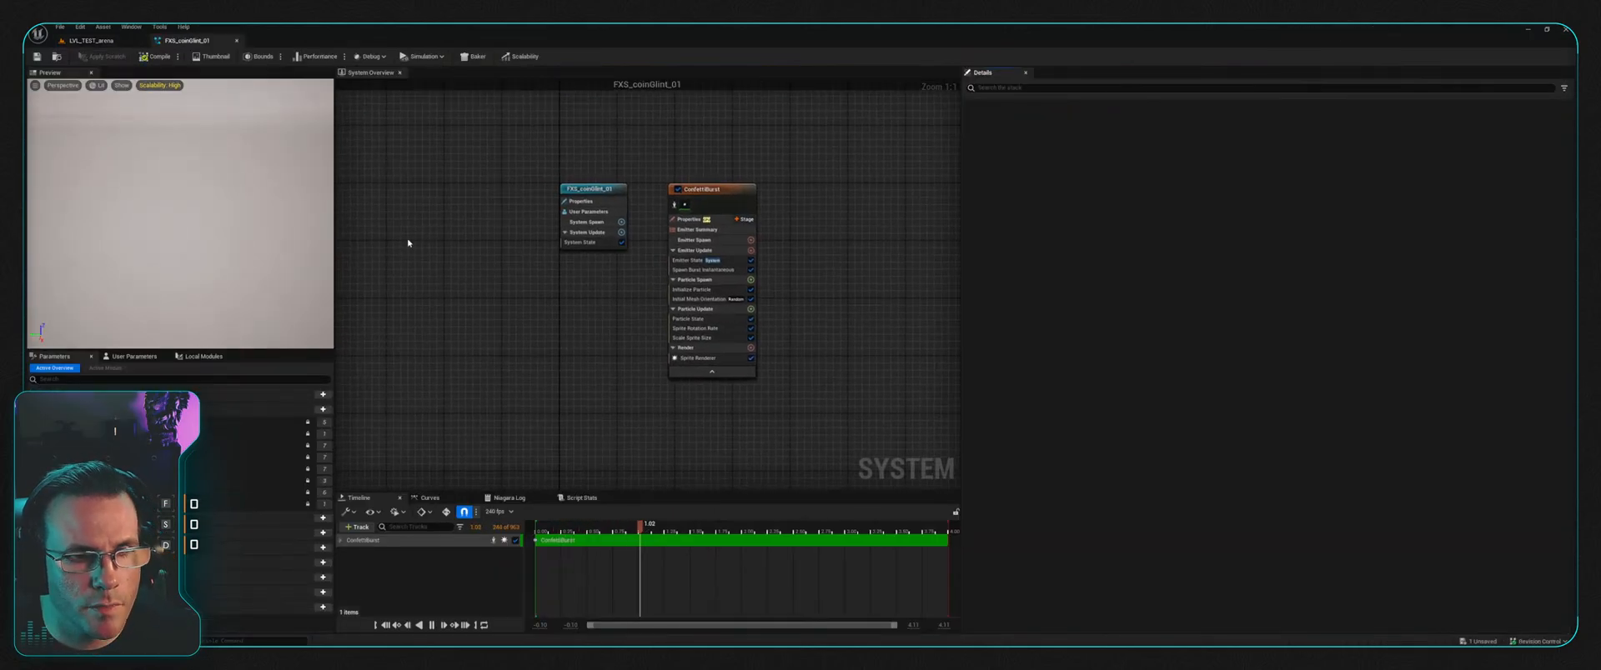
click(722, 329)
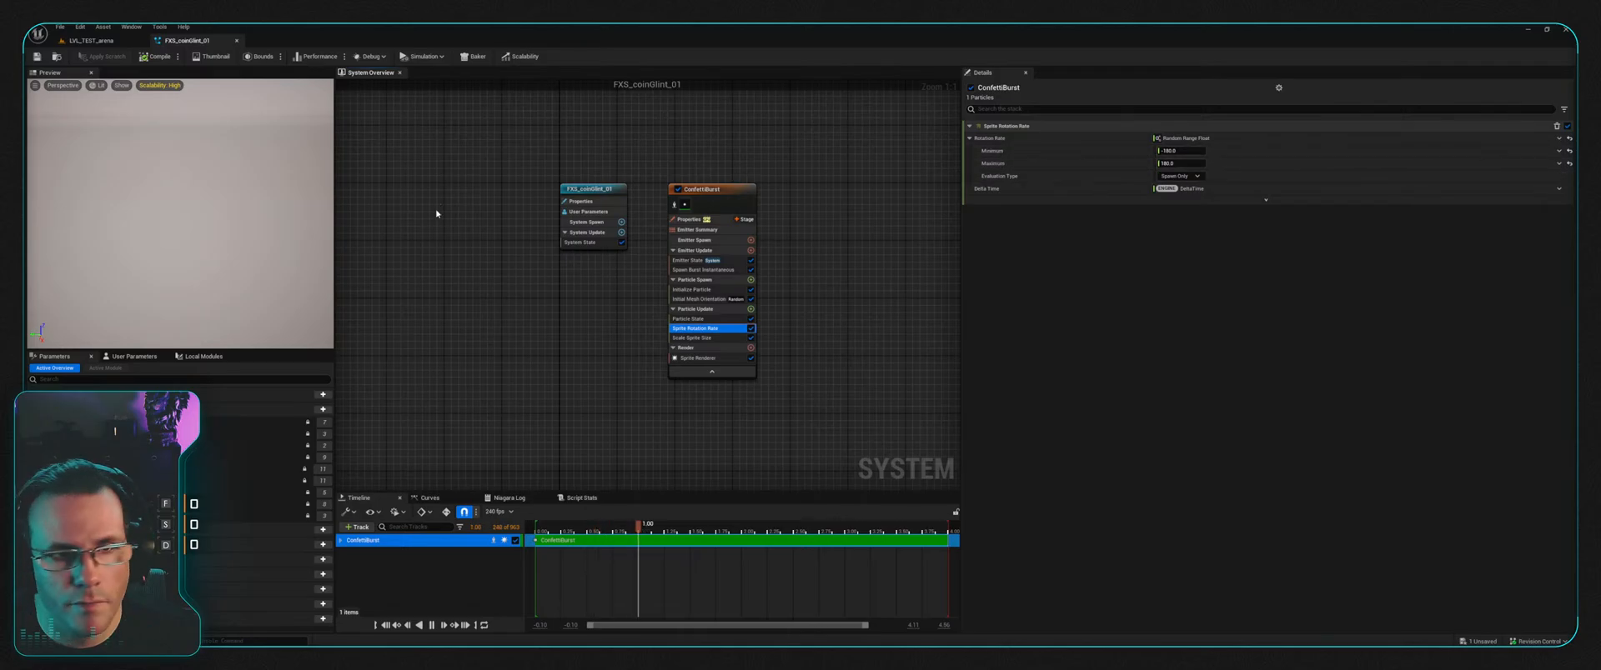
Step: Open FXS_coinGlint_02, set ConfettiBurst's Sprite Rotation Rate to minimum -180 and maximum 180, and save the particle system
key(ctrl+space)
double_click(429, 483)
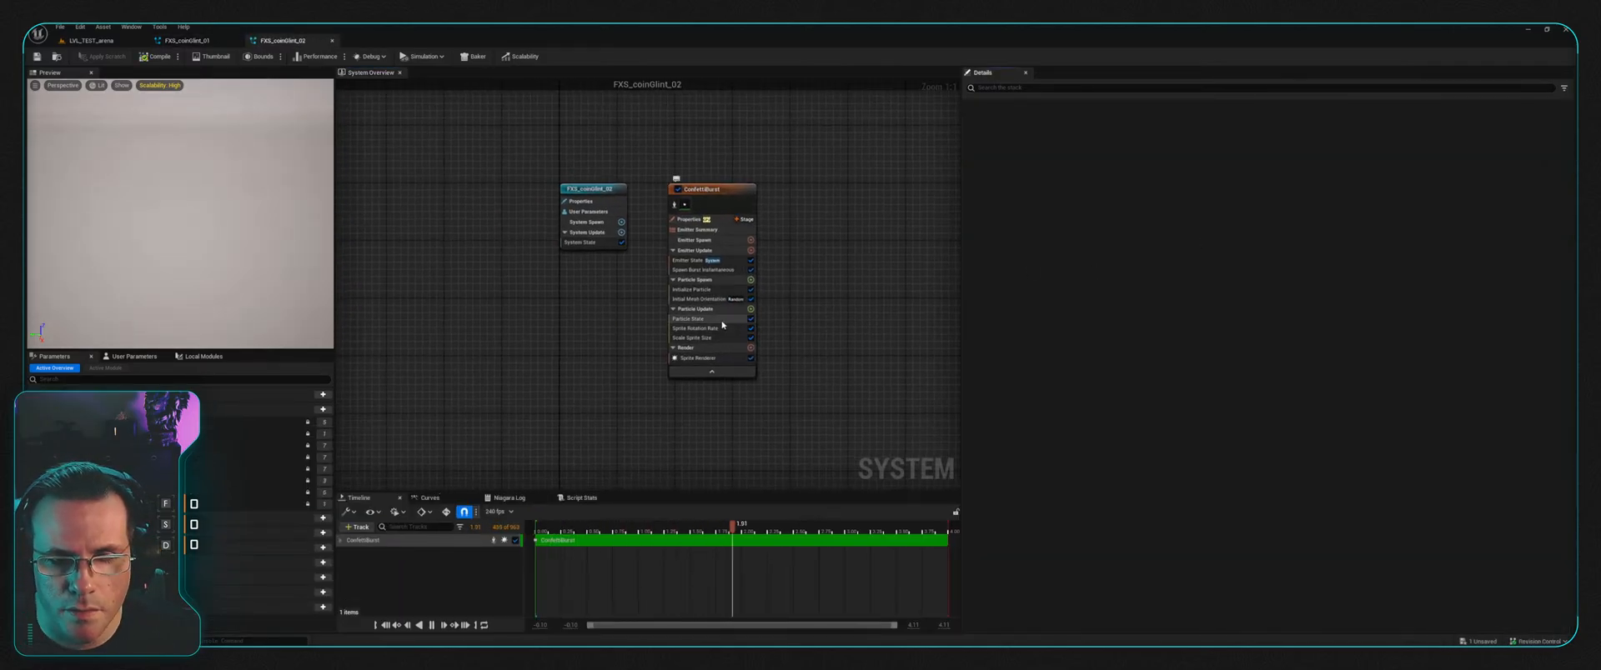
click(722, 329)
click(1183, 151)
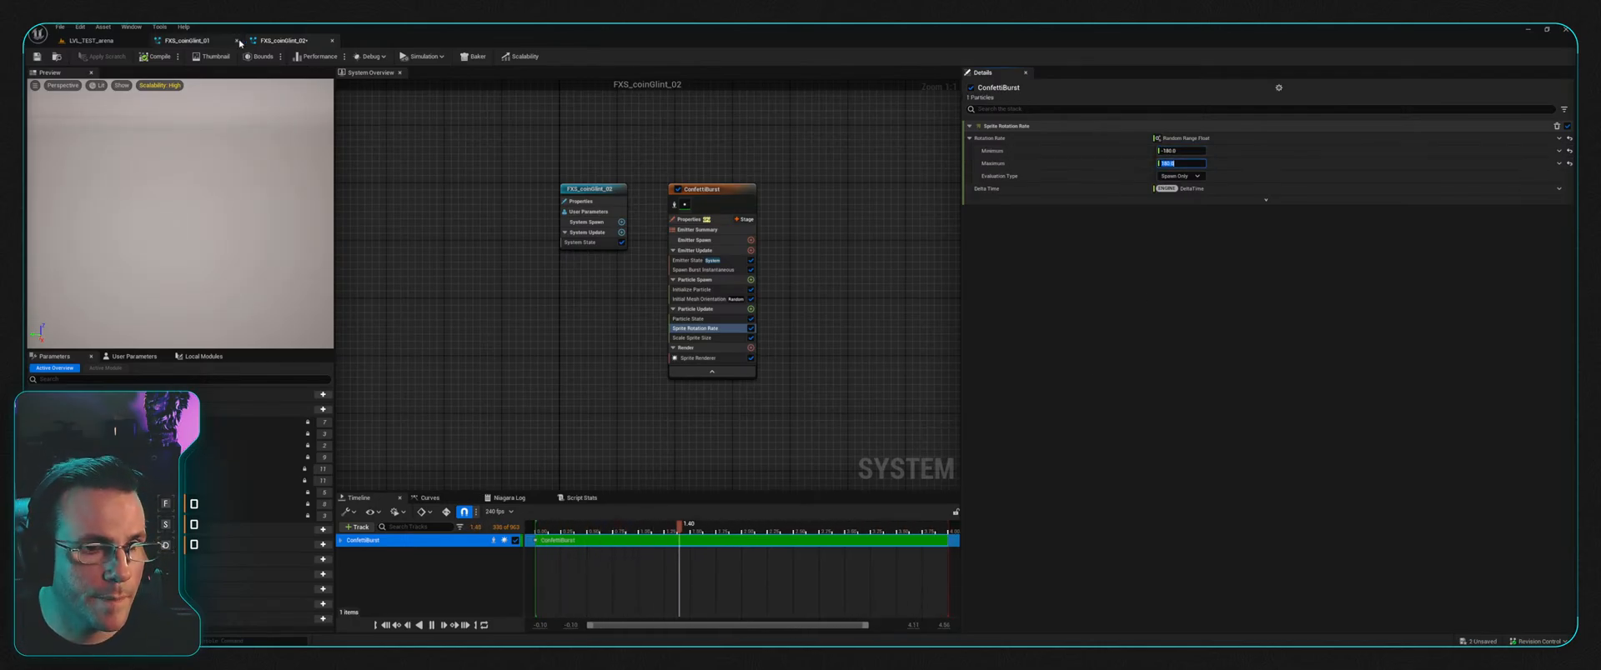
click(58, 57)
key(ctrl+s)
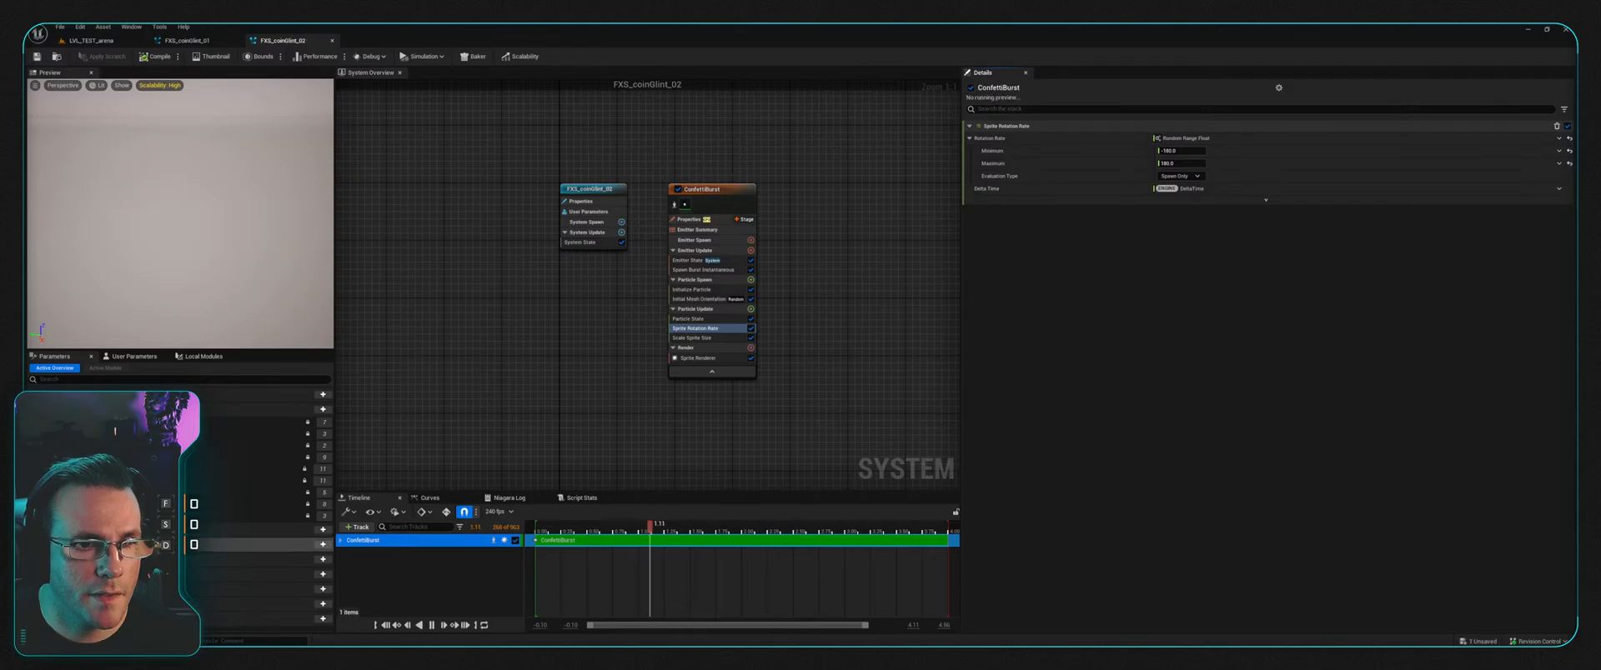
Step: Open FXS_coinGlint_03, set ConfettiBurst's Sprite Rotation Rate to minimum -180 and maximum 180, and save the system
key(ctrl+space)
double_click(475, 488)
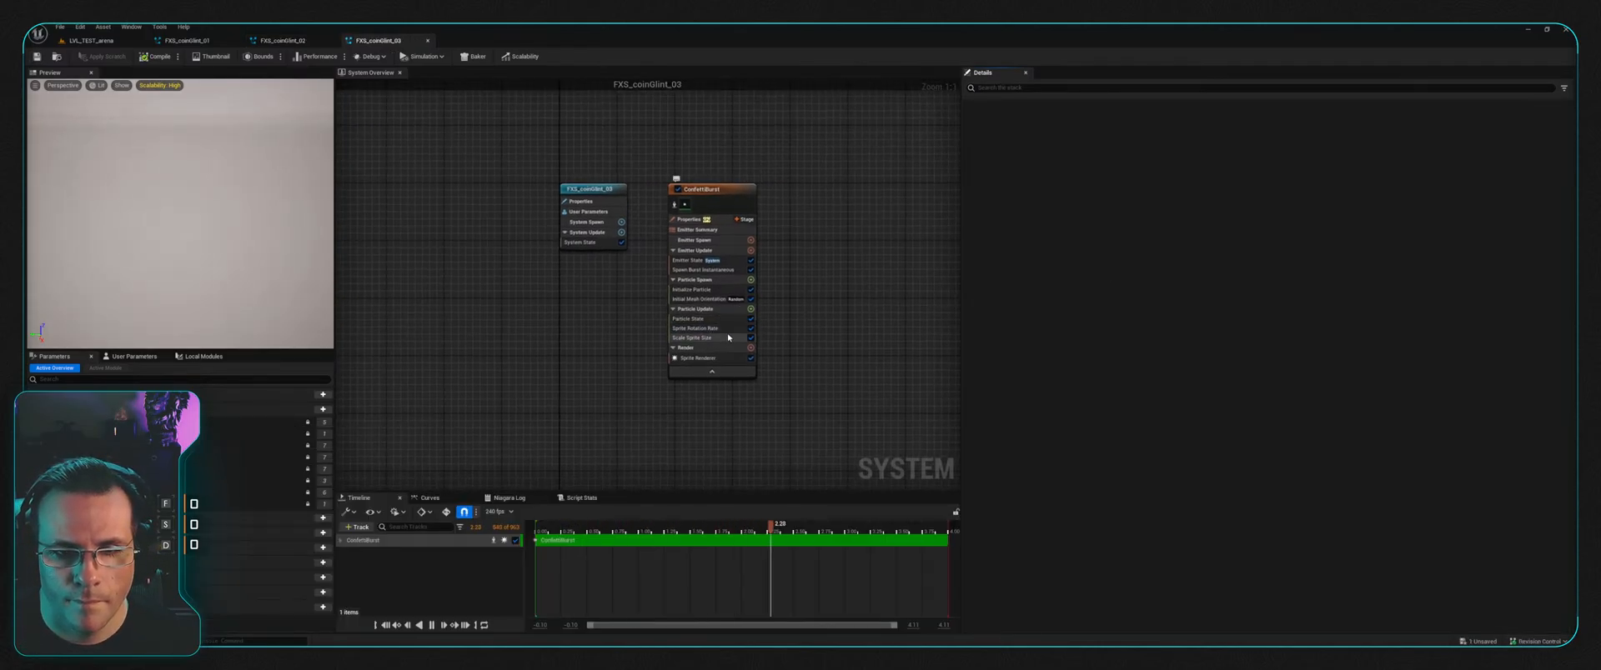
click(726, 329)
click(1192, 151)
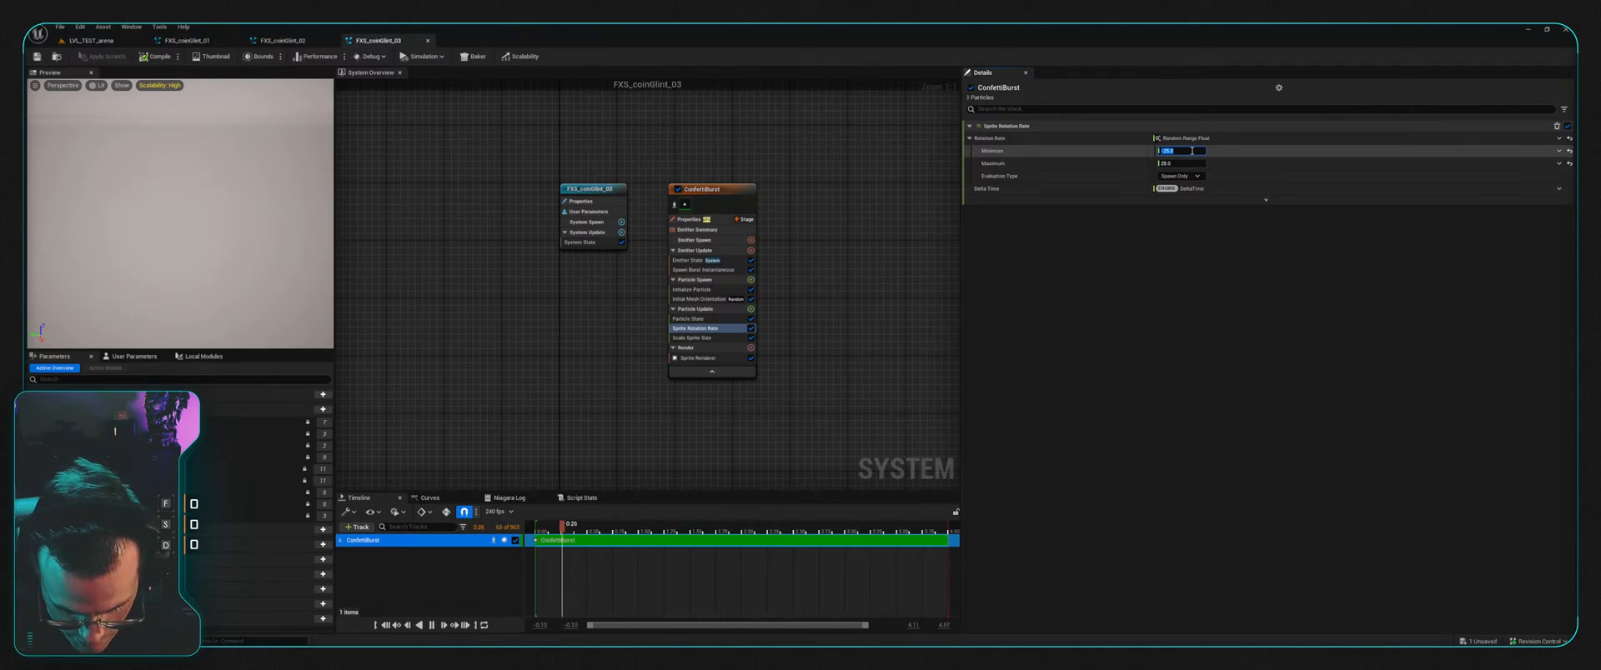
text(-)
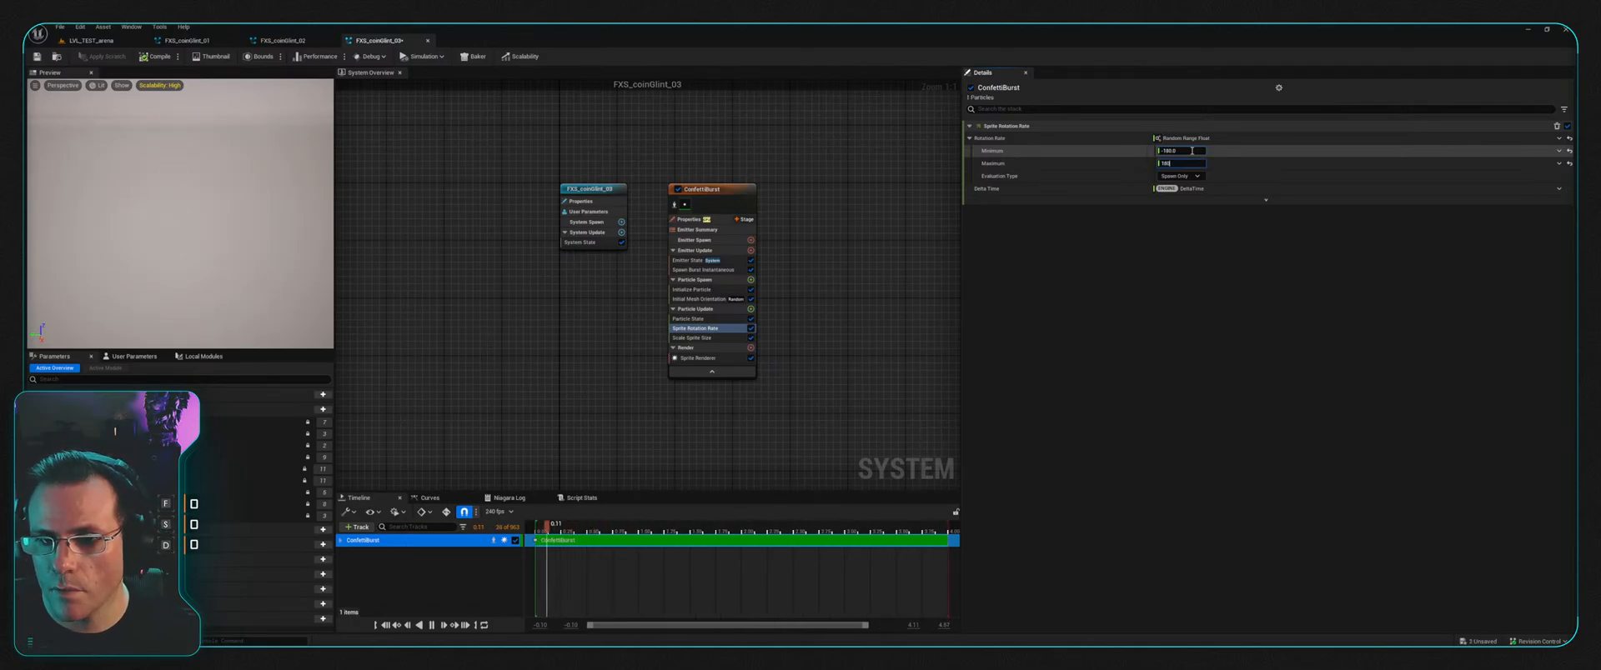
click(37, 55)
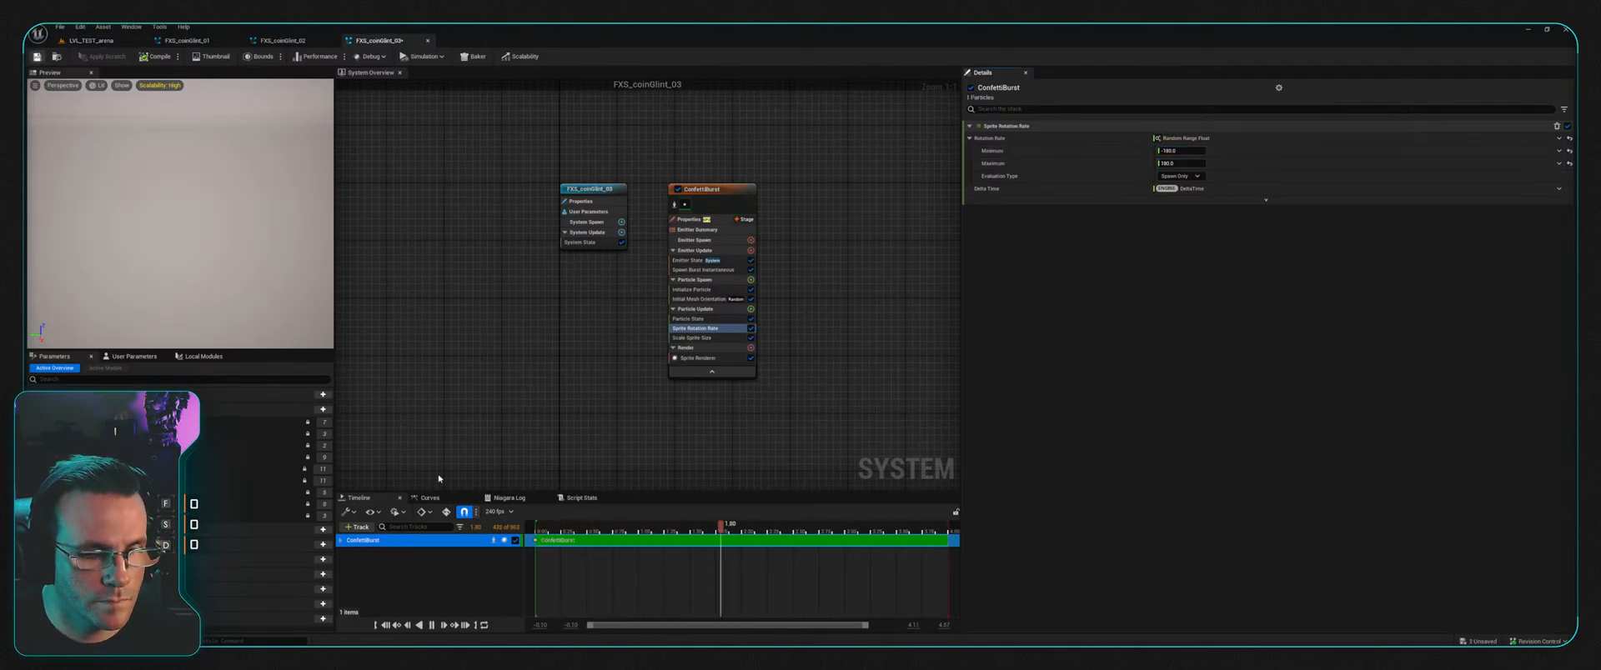
Step: Start a play session in LVL_TEST_arena, view the glinting coins by the fence and drop the held club
key(ctrl+space)
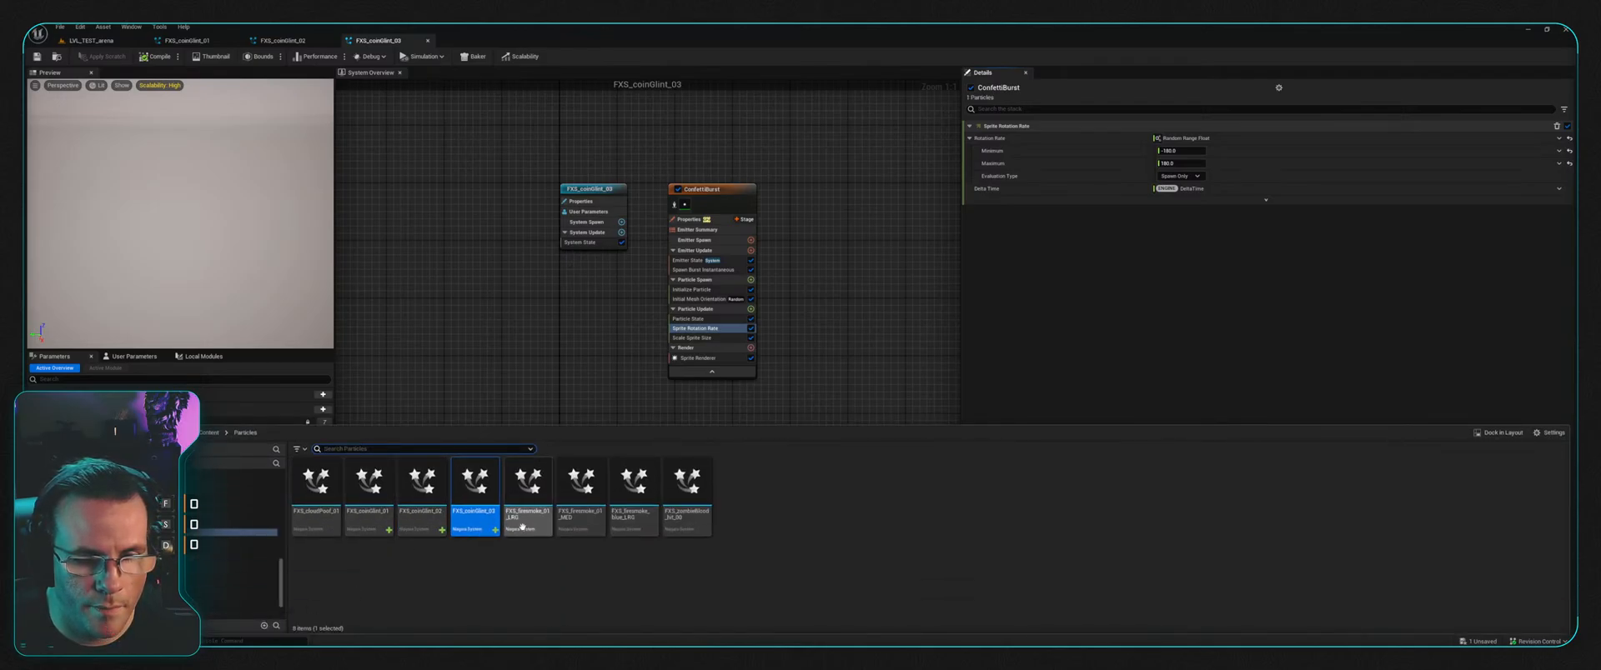
click(92, 40)
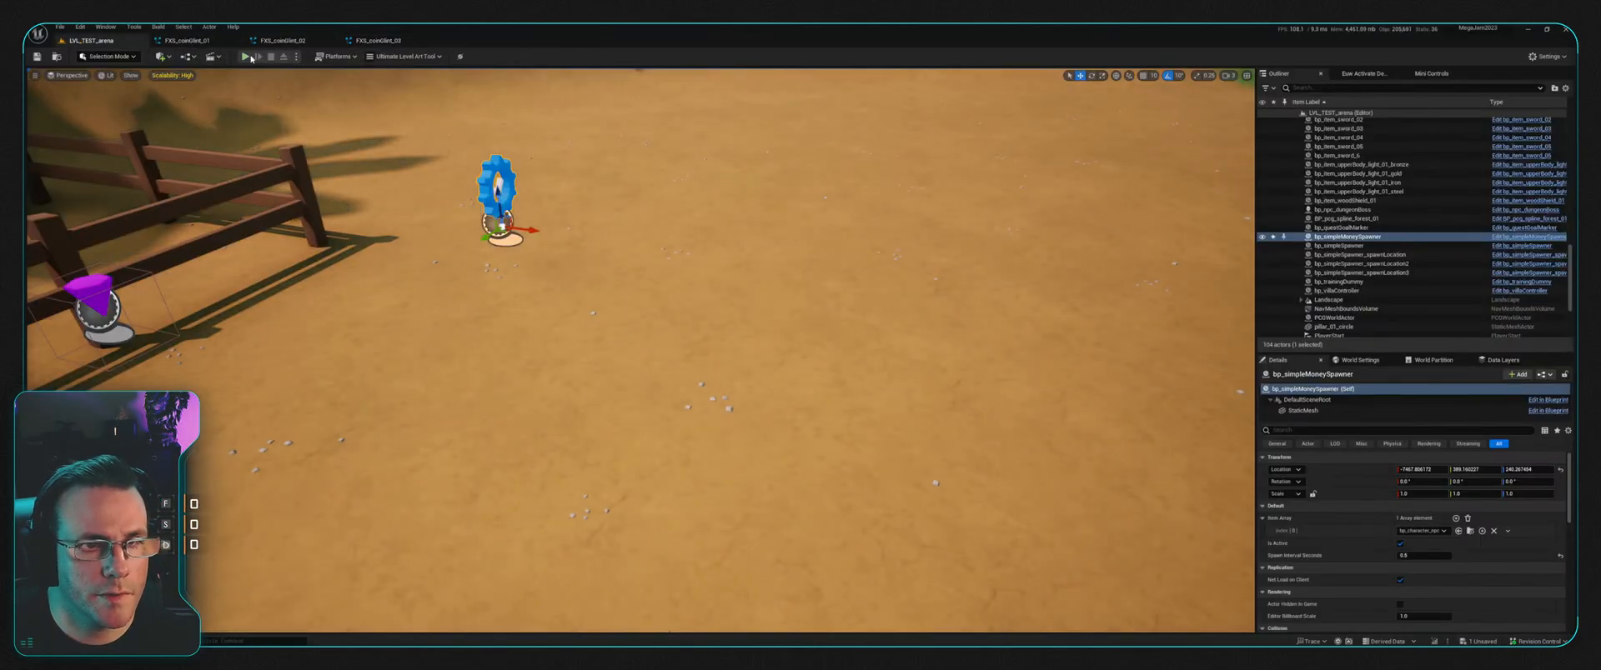
click(244, 56)
key(w)
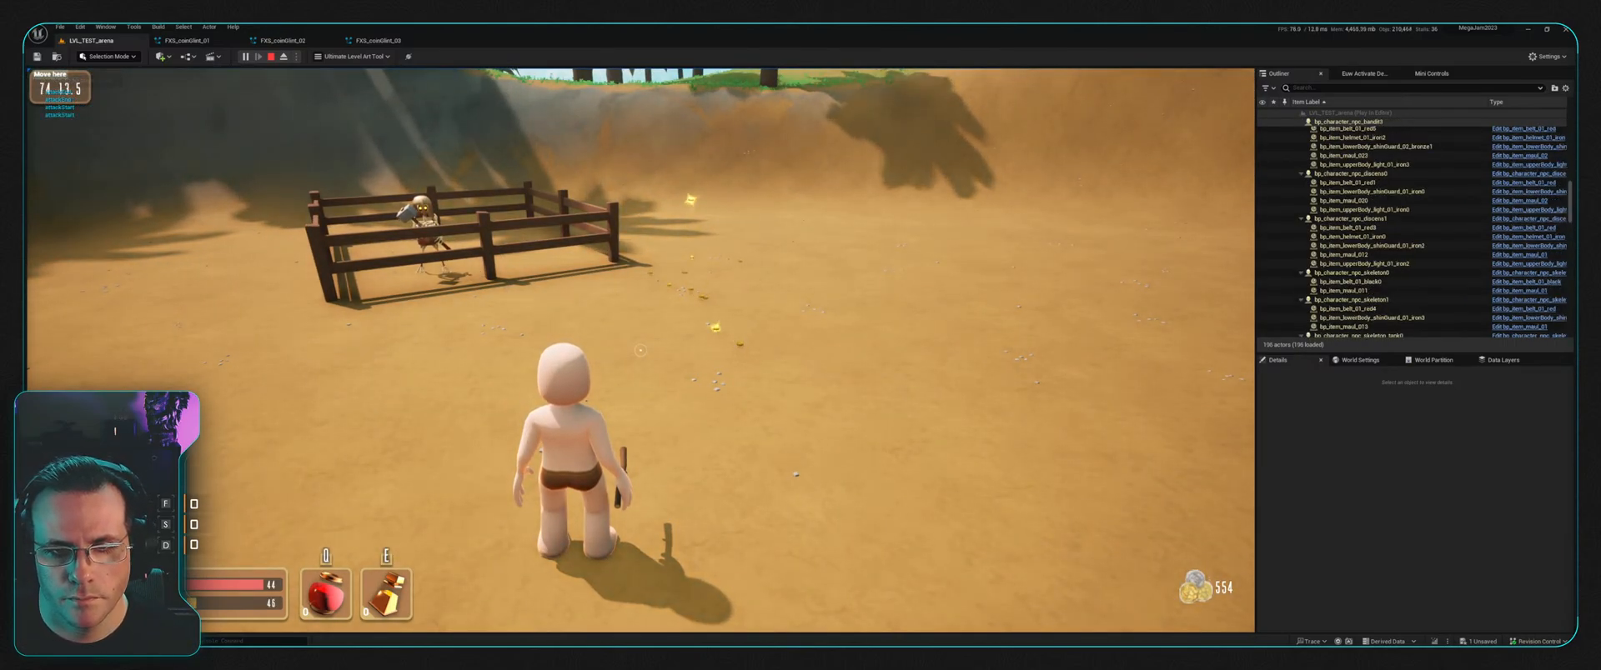
key(a)
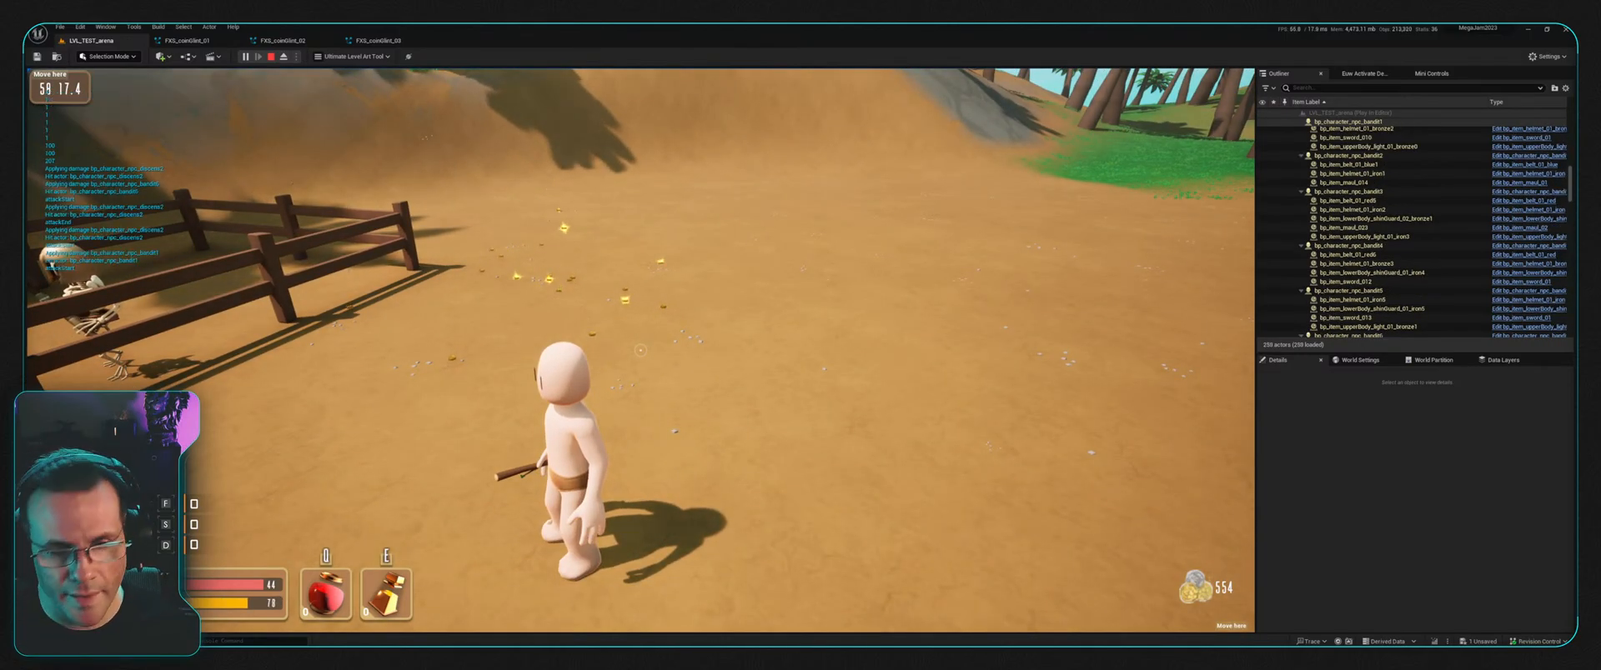
key(d)
key(g)
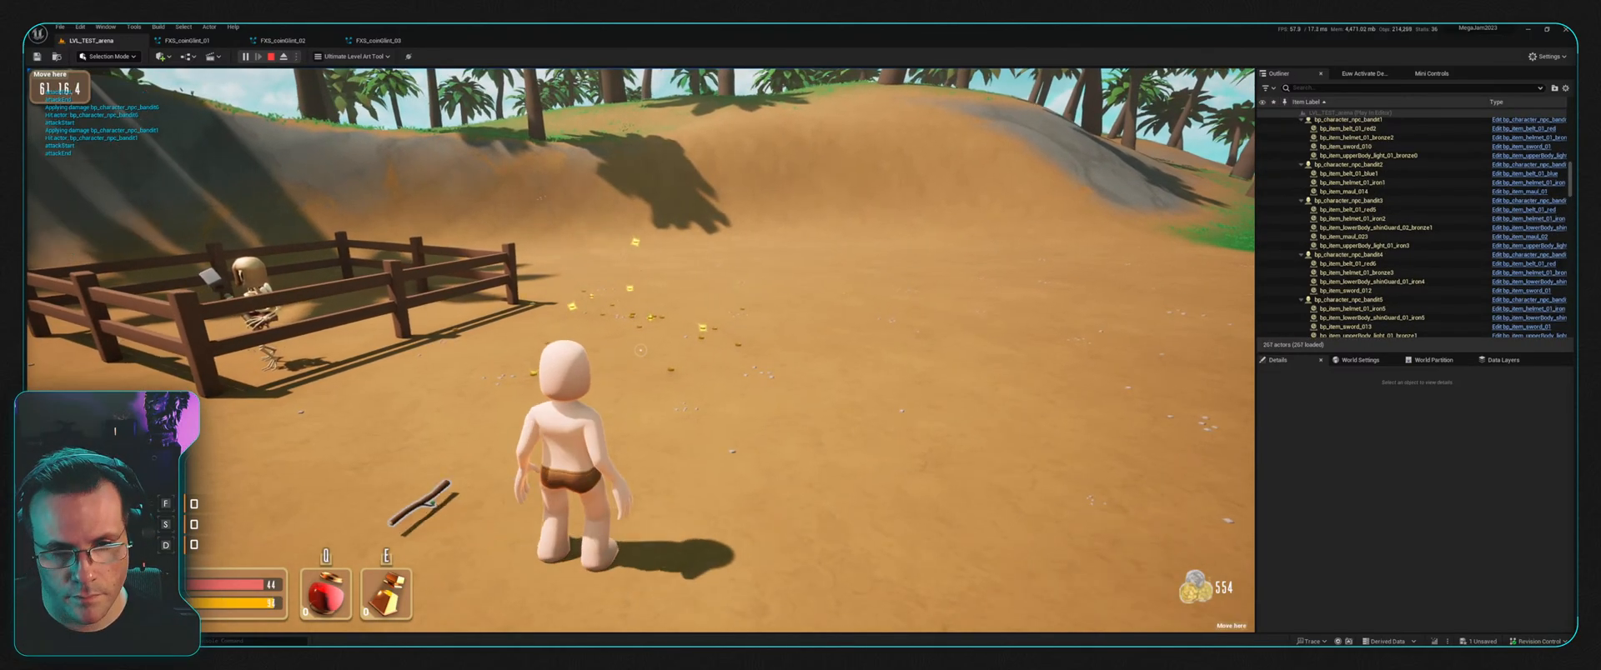
key(d)
Step: Throw punches near the coins, run around the arena collecting them while watching their glints, and stop the play session
click(640, 350)
click(640, 350)
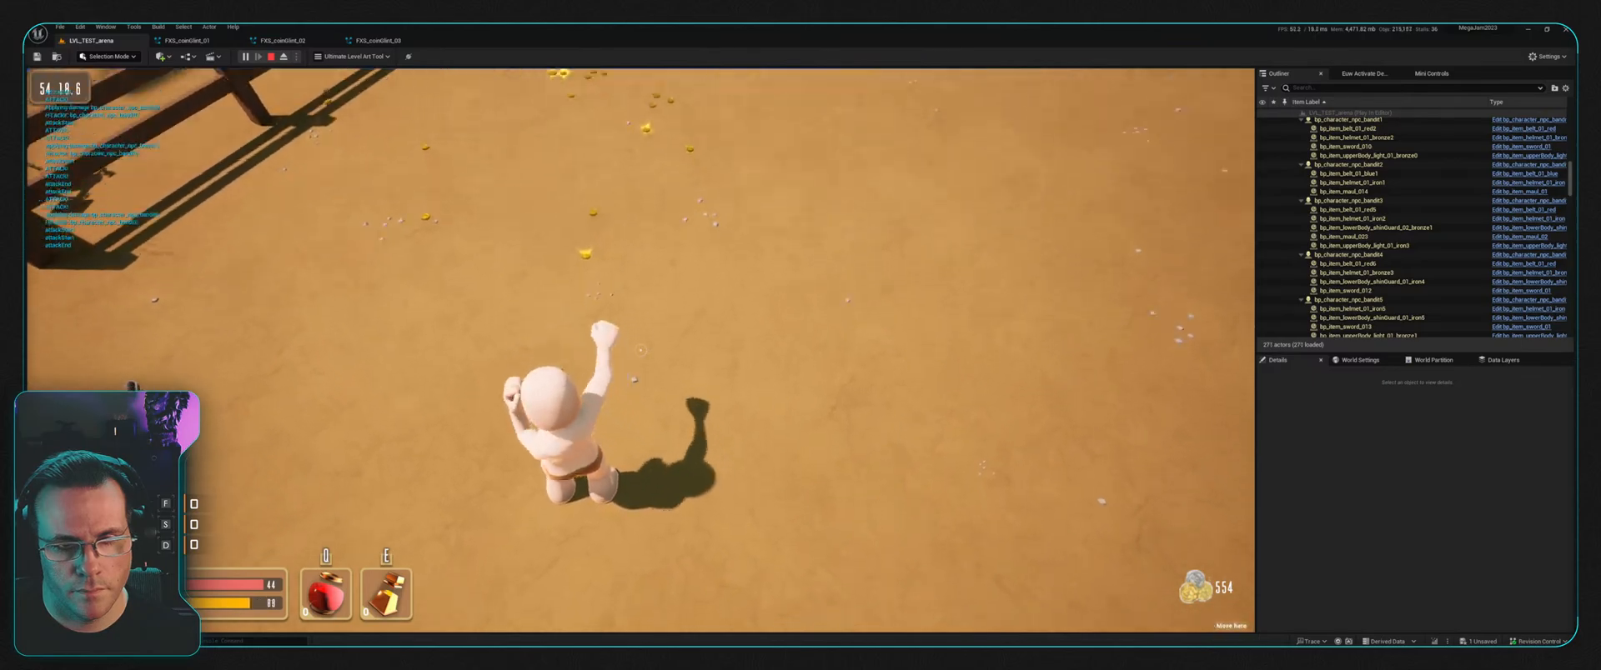
click(640, 350)
click(640, 350)
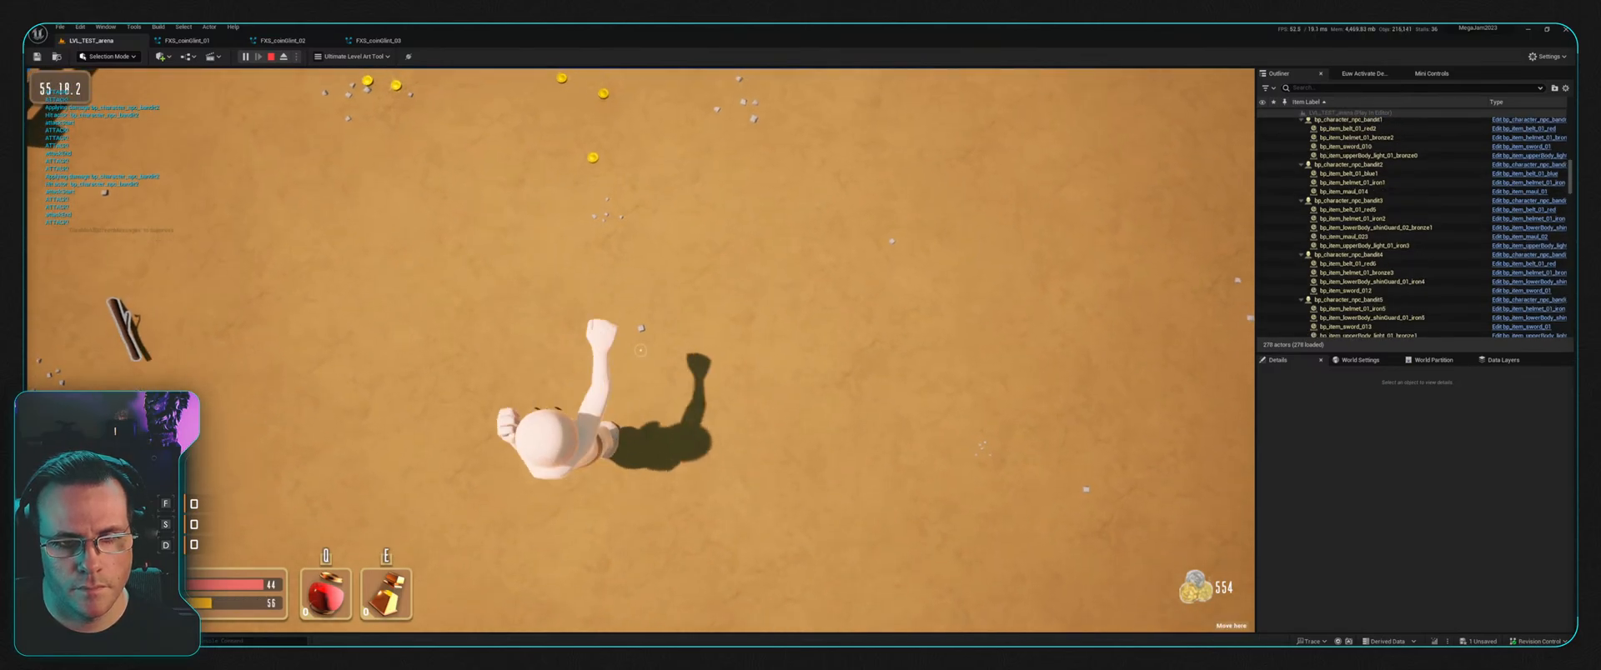
key(w)
key(w)
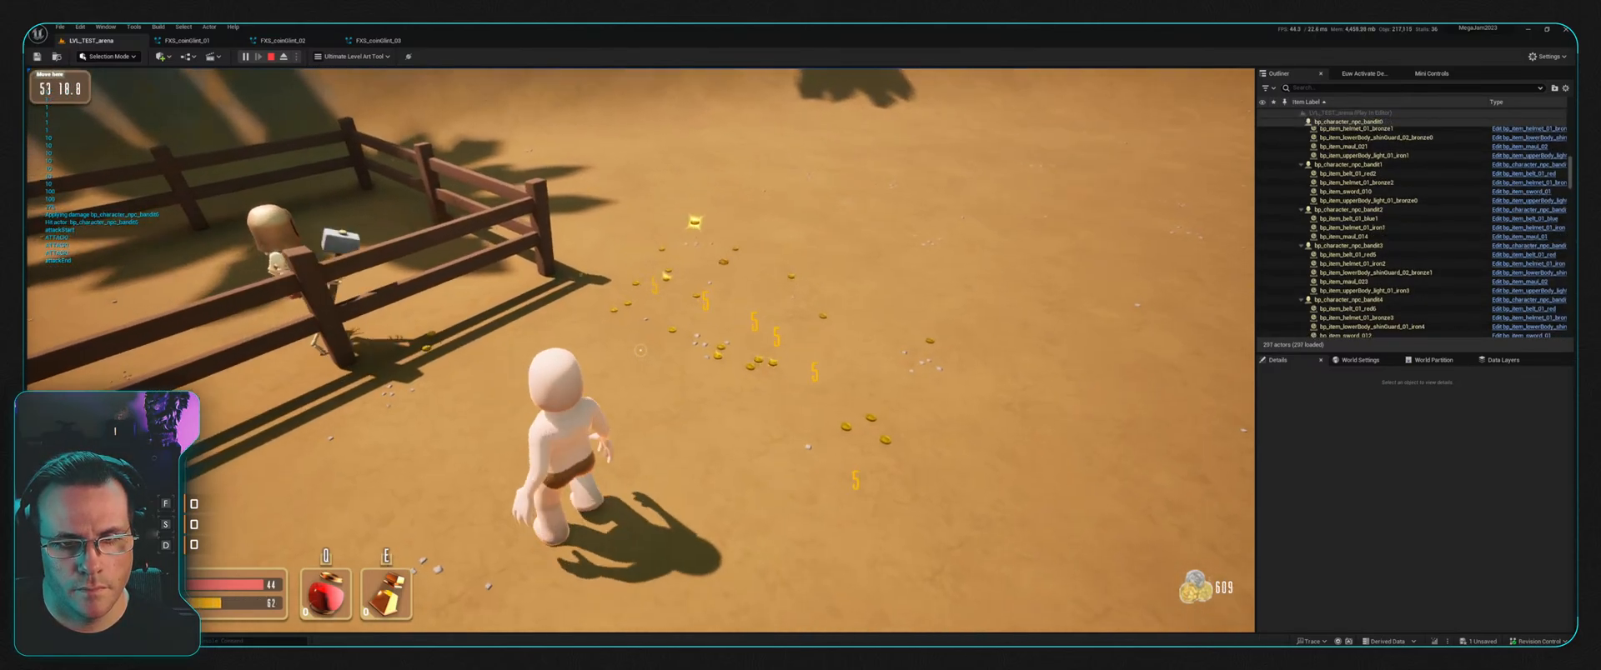
key(w)
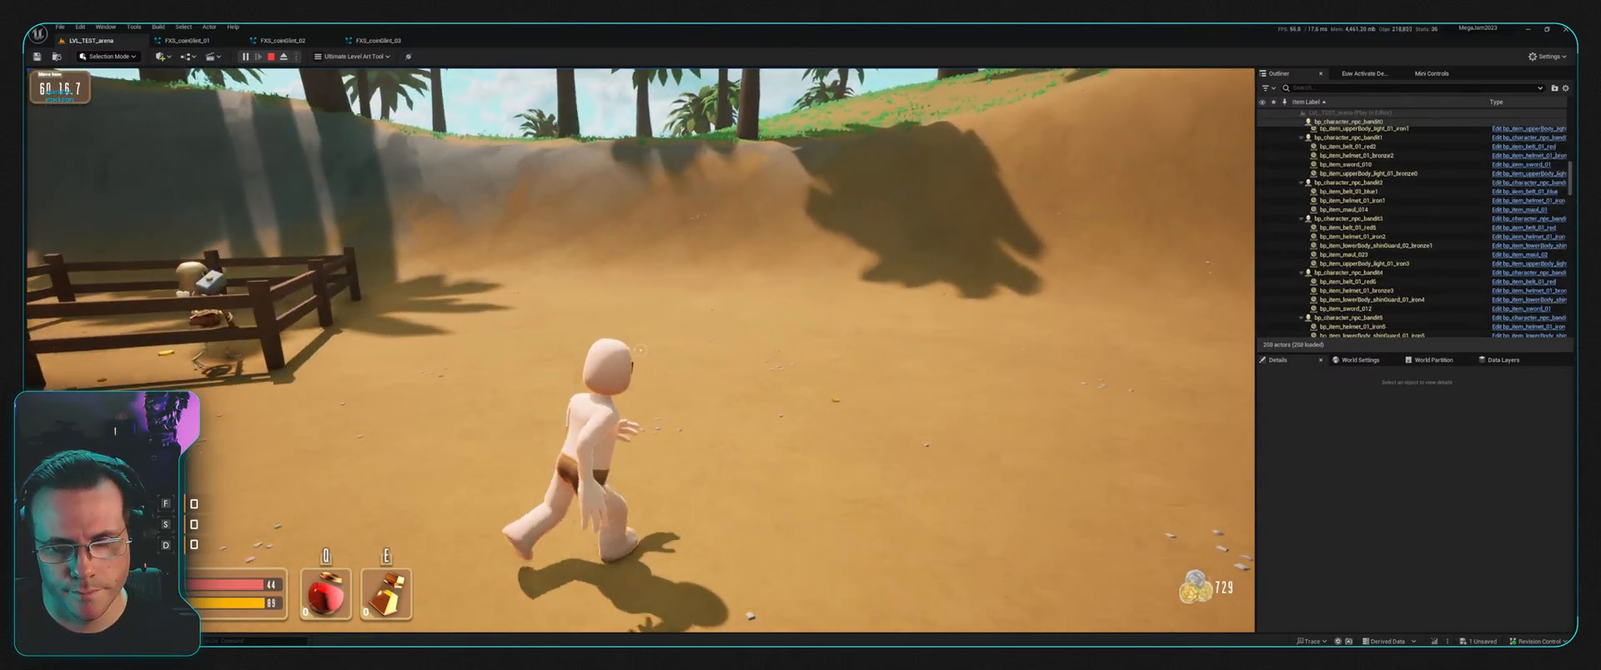
key(w)
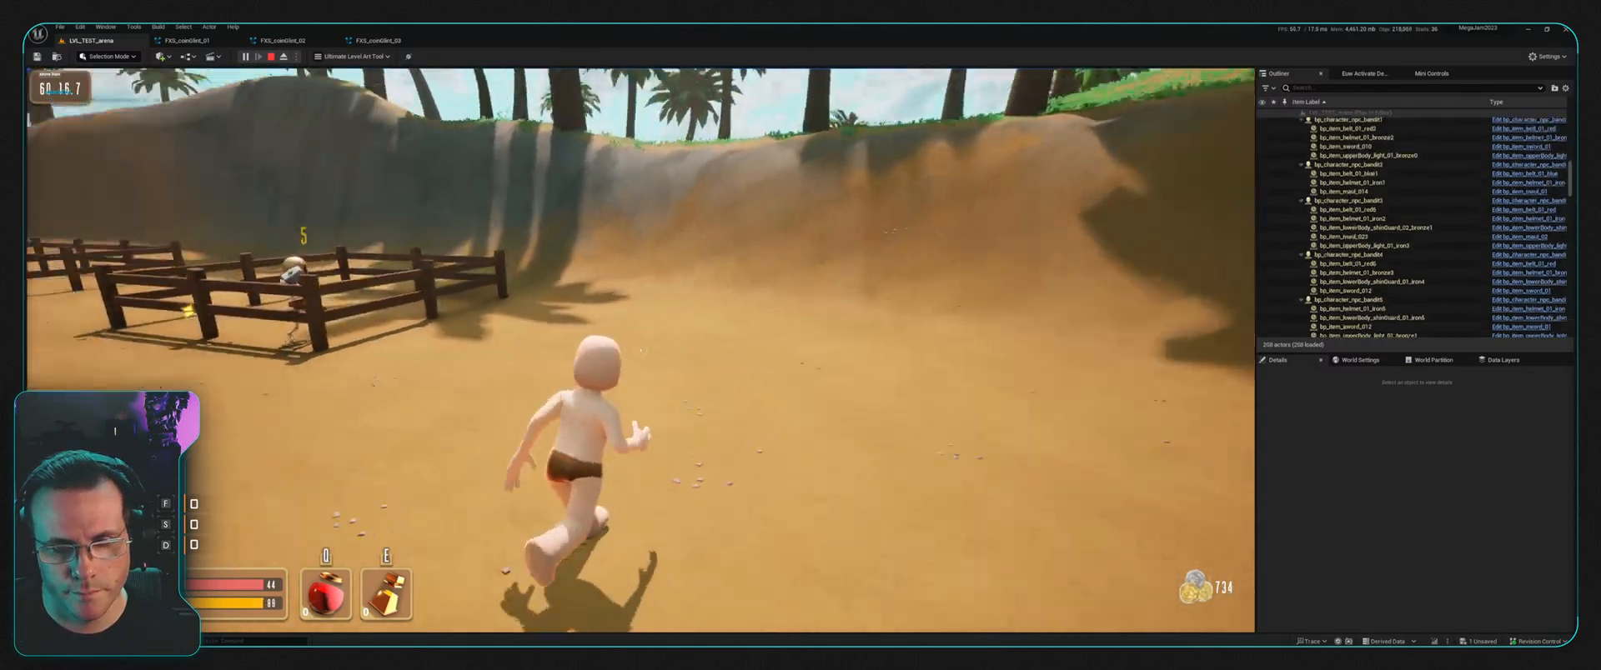
key(w)
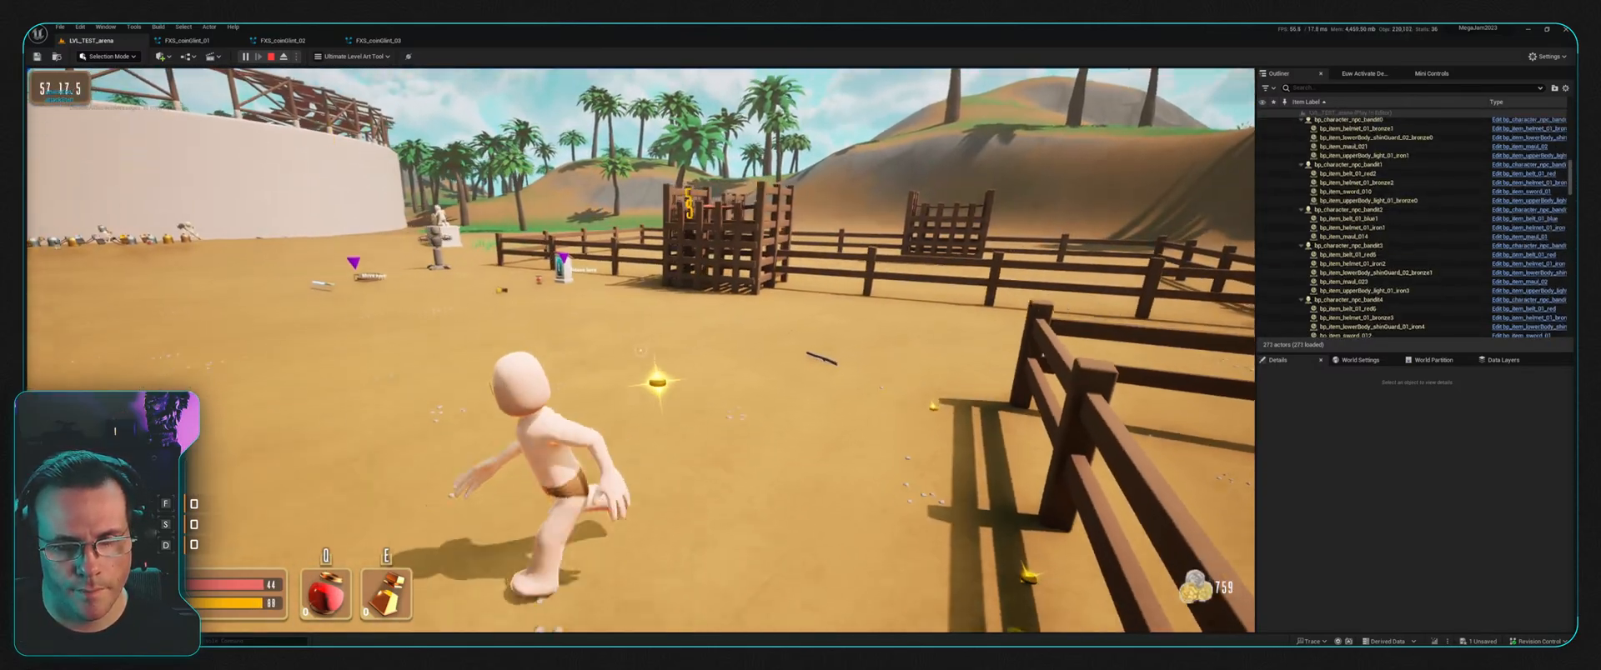
key(Escape)
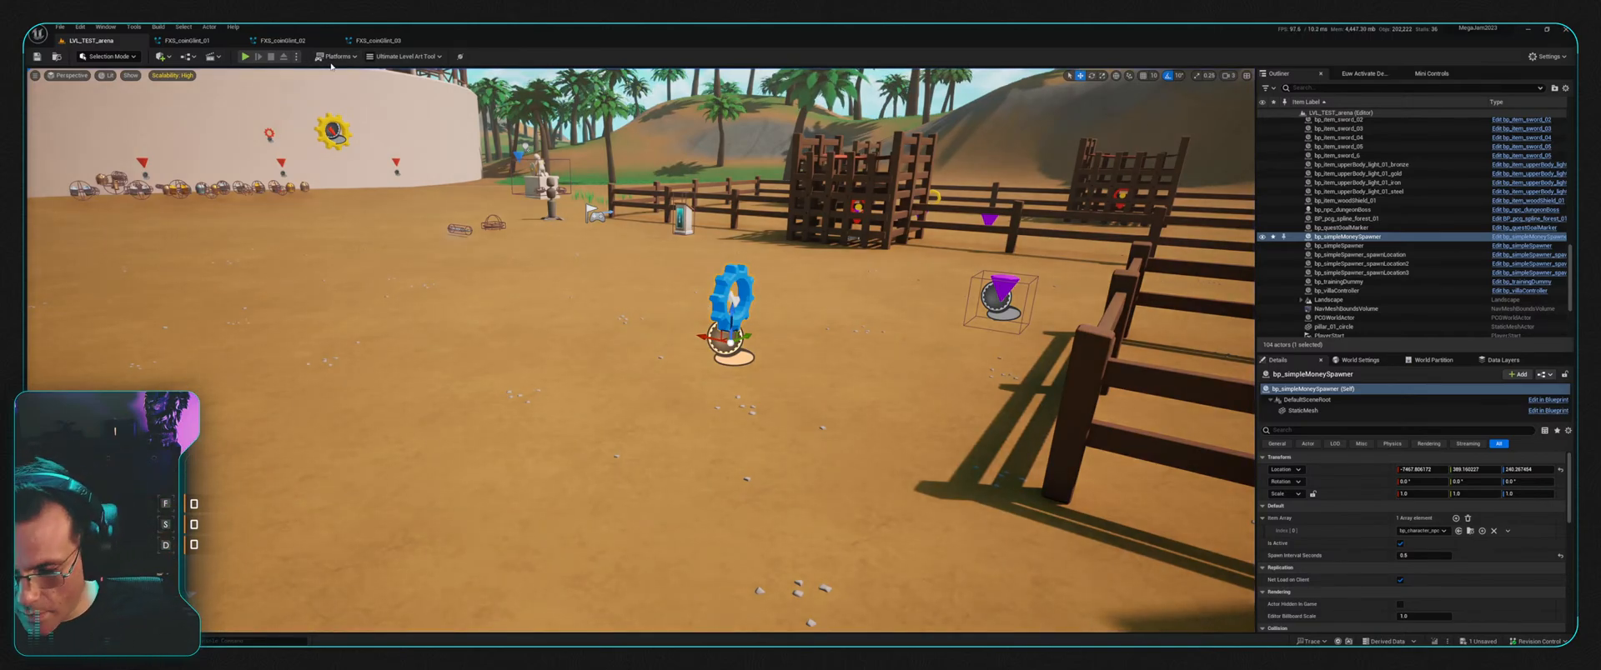
Step: Duplicate the ConfettiBurst emitter in FXS_coinGlint_02, place the copy before the original and rename it coin
click(277, 40)
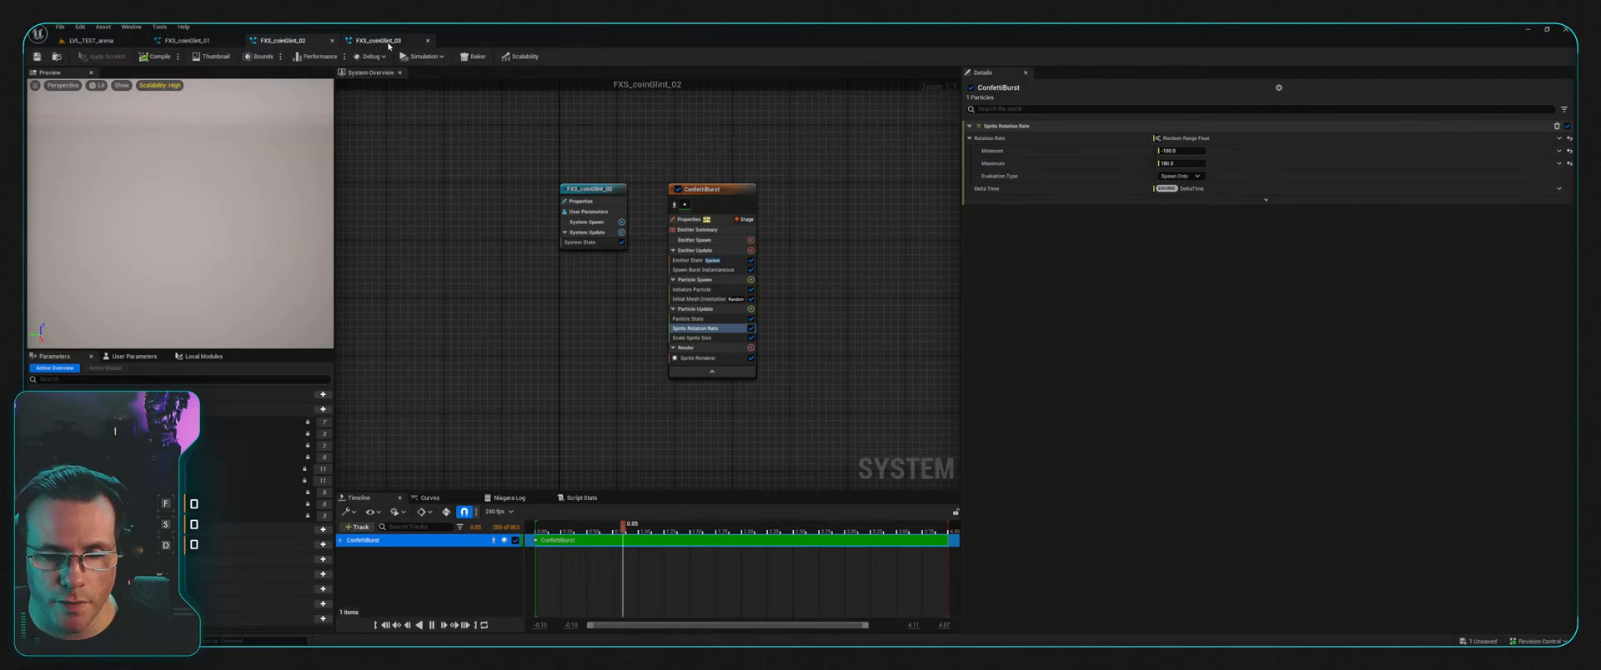
right_drag(772, 139, 709, 143)
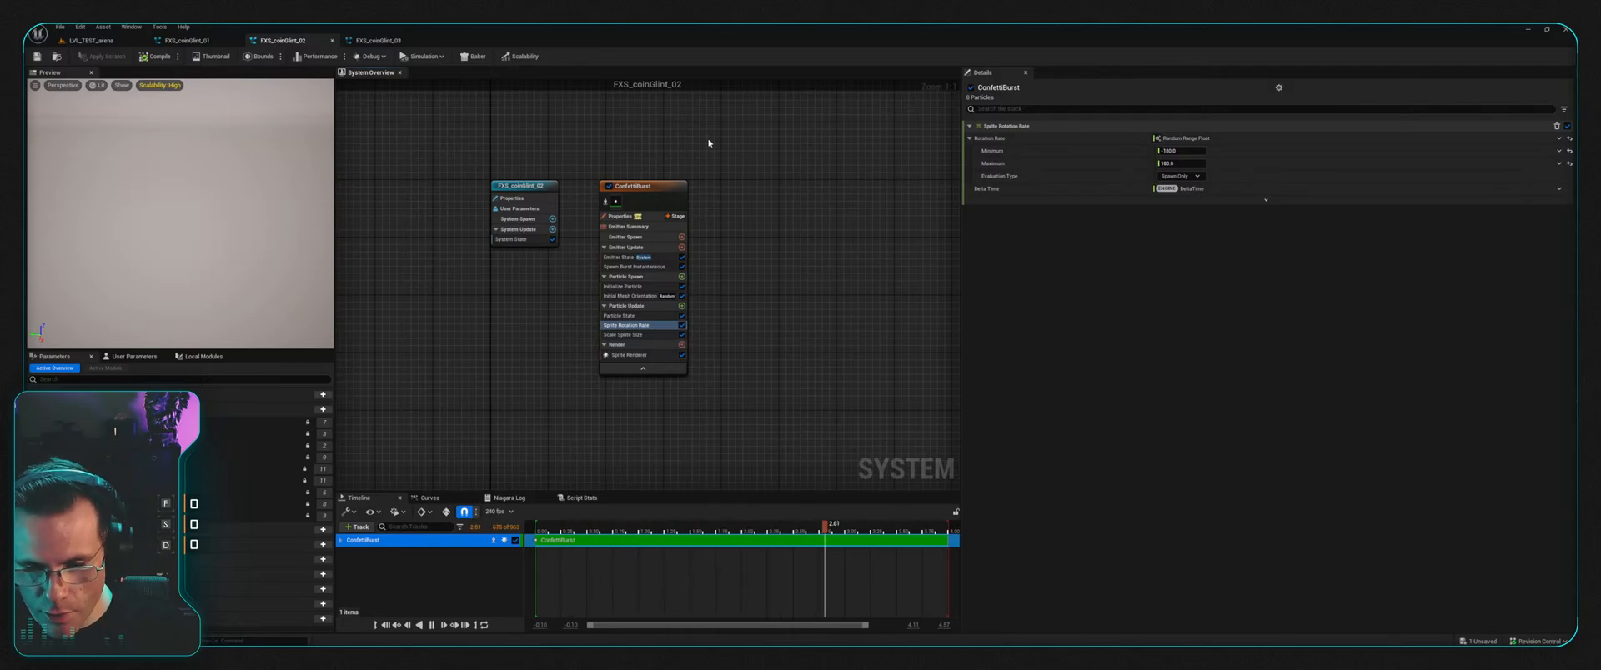
right_drag(708, 142, 747, 153)
drag(675, 200, 801, 198)
right_drag(776, 161, 656, 214)
key(ctrl+d)
drag(682, 255, 658, 239)
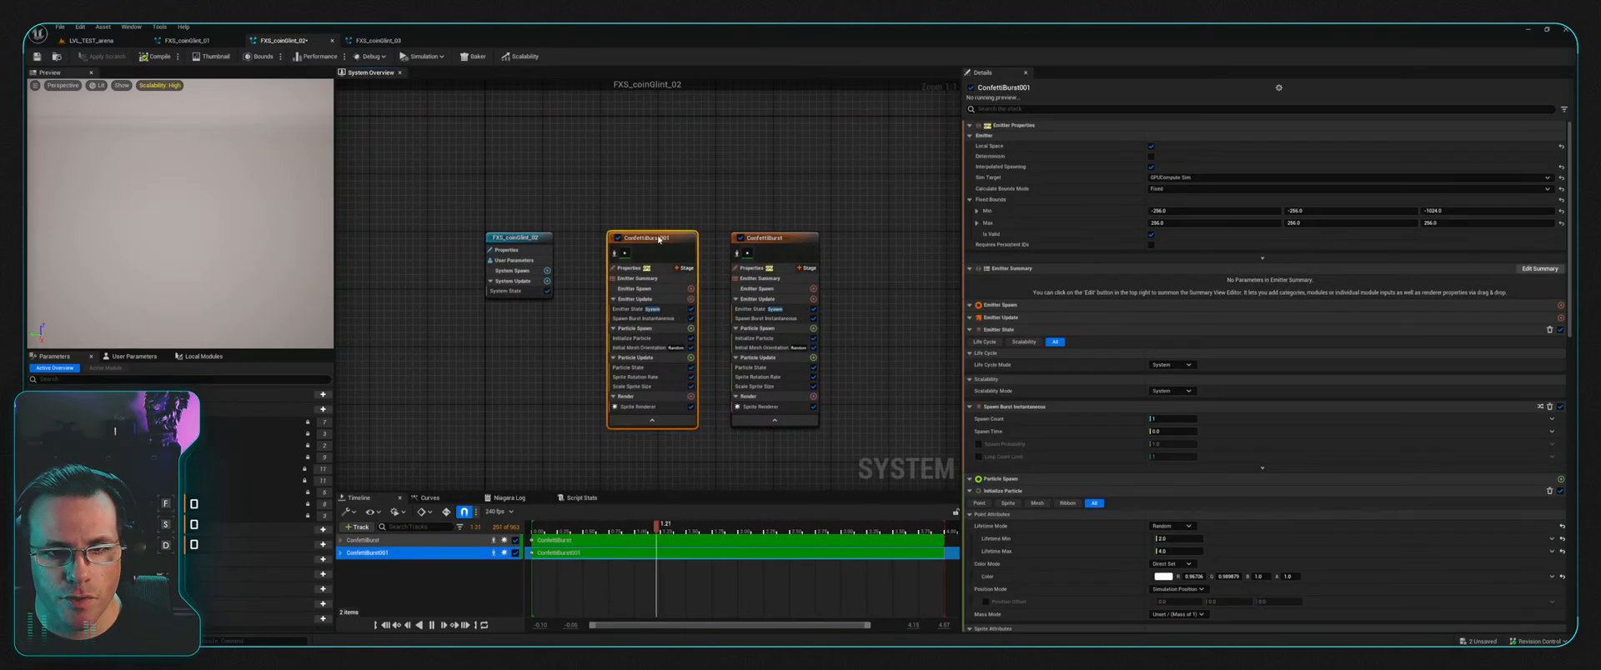
double_click(662, 239)
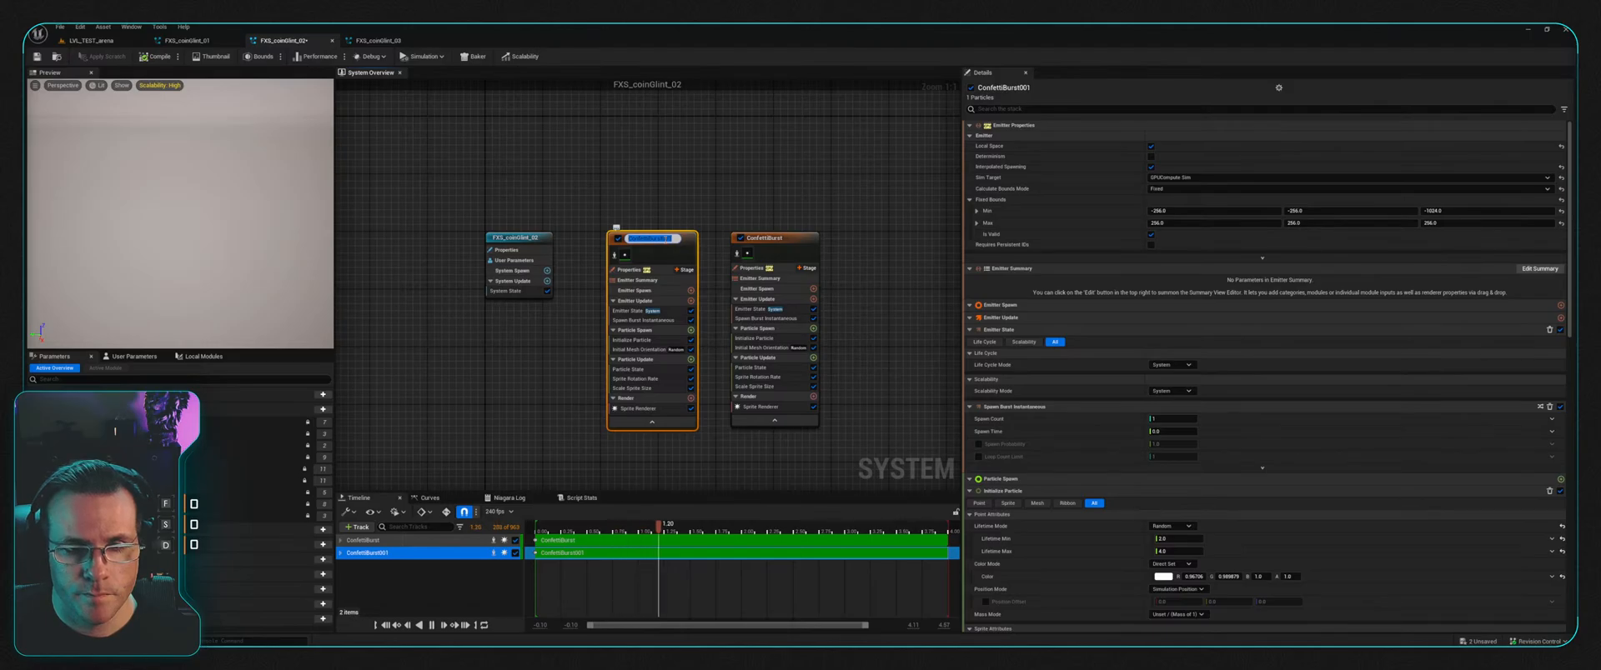
text(coin)
key(Return)
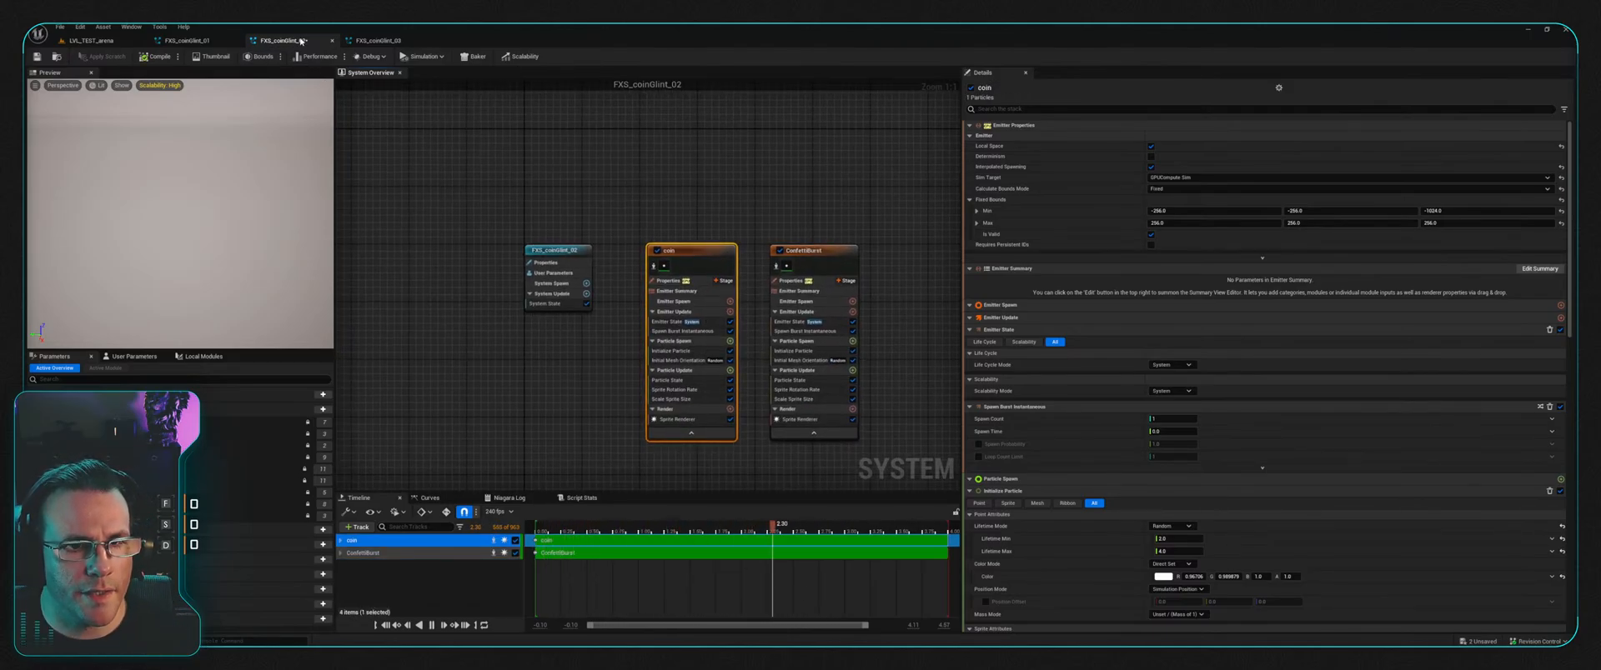
Step: Delete the coin emitter from FXS_coinGlint_02
click(583, 180)
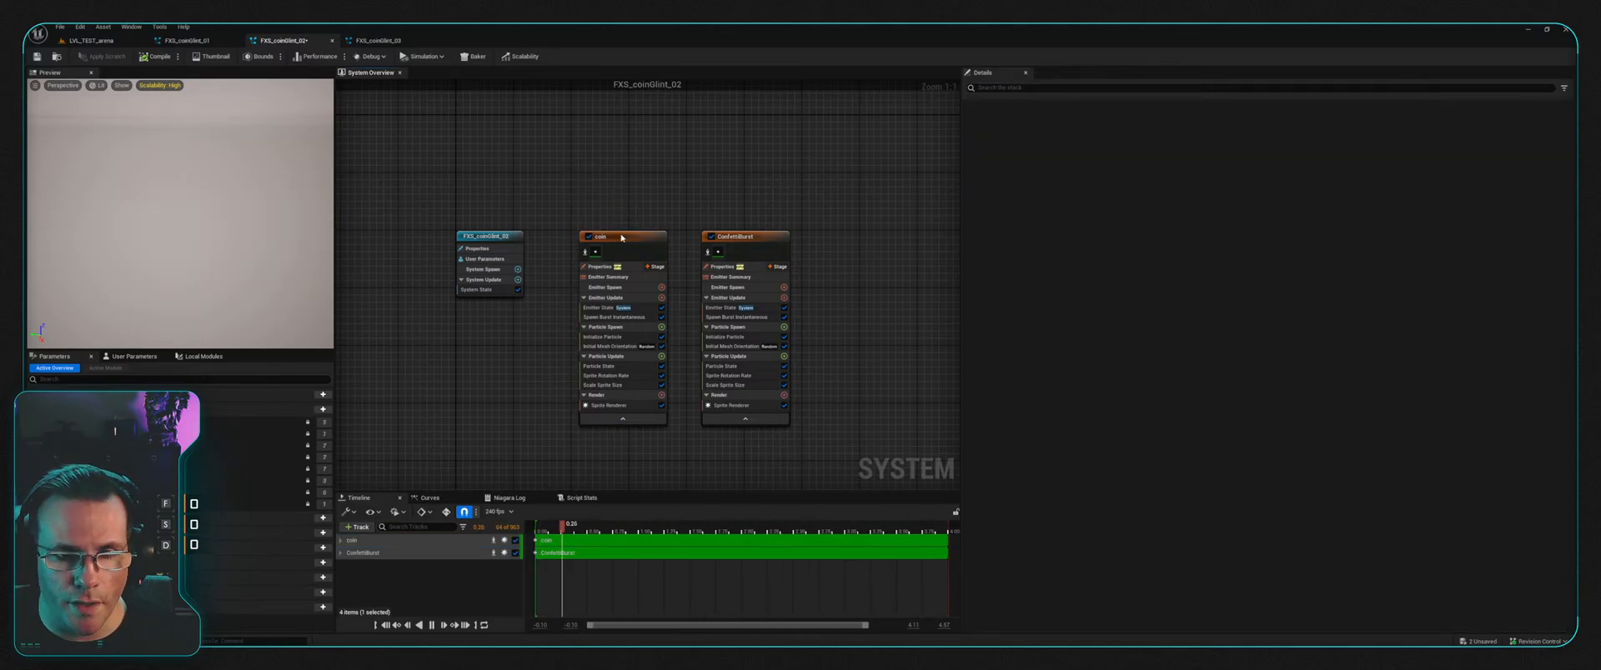
click(618, 242)
key(Delete)
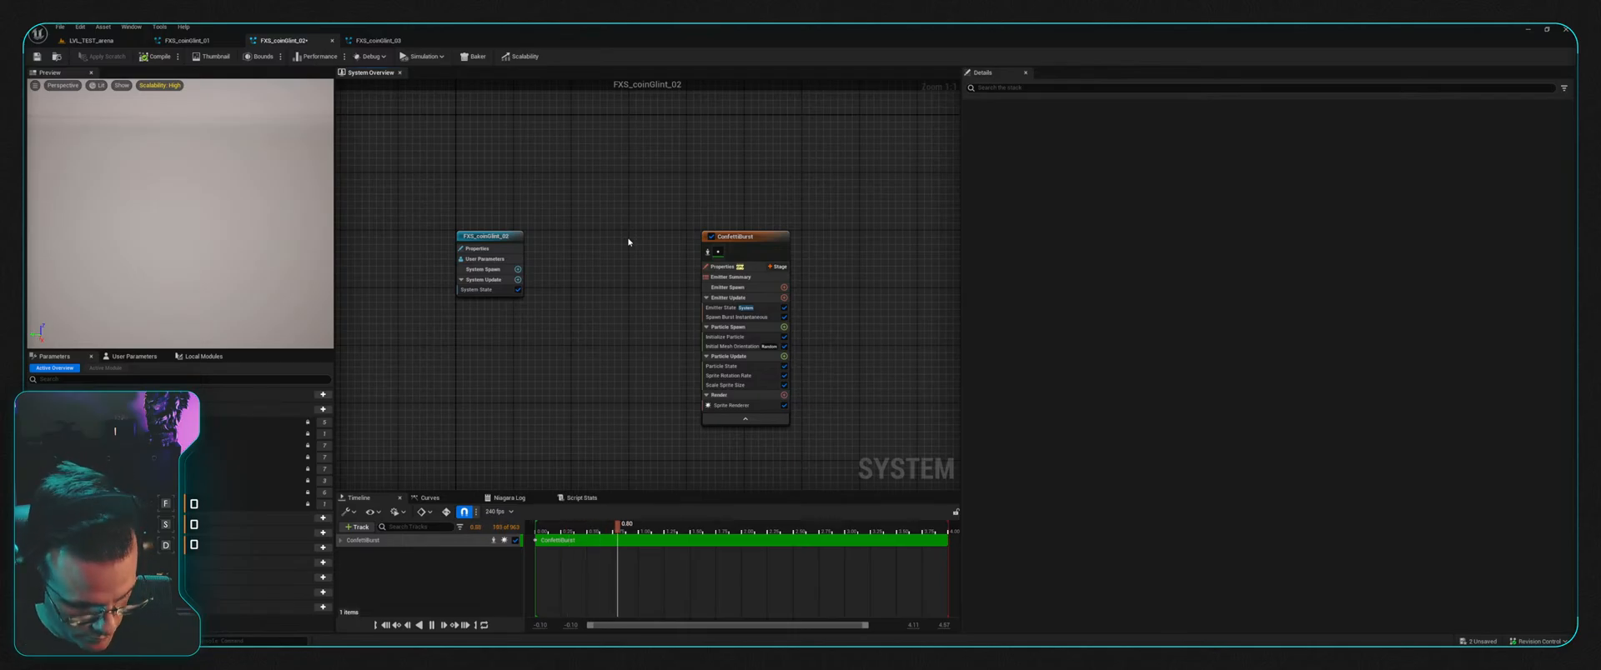
Step: Duplicate ConfettiBurst in FXS_coinGlint_03, rename the copy coinBurst and arrange it between the system node and ConfettiBurst
click(375, 40)
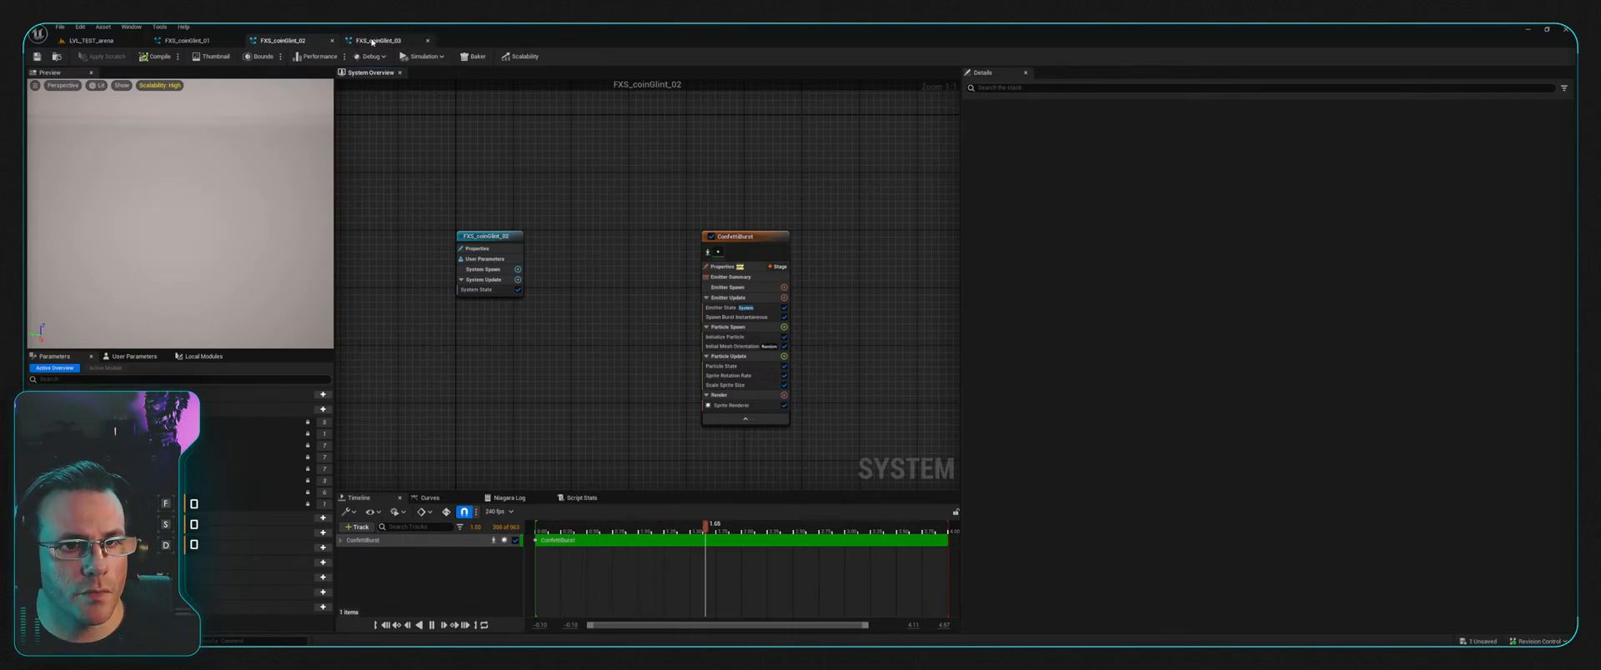
click(511, 211)
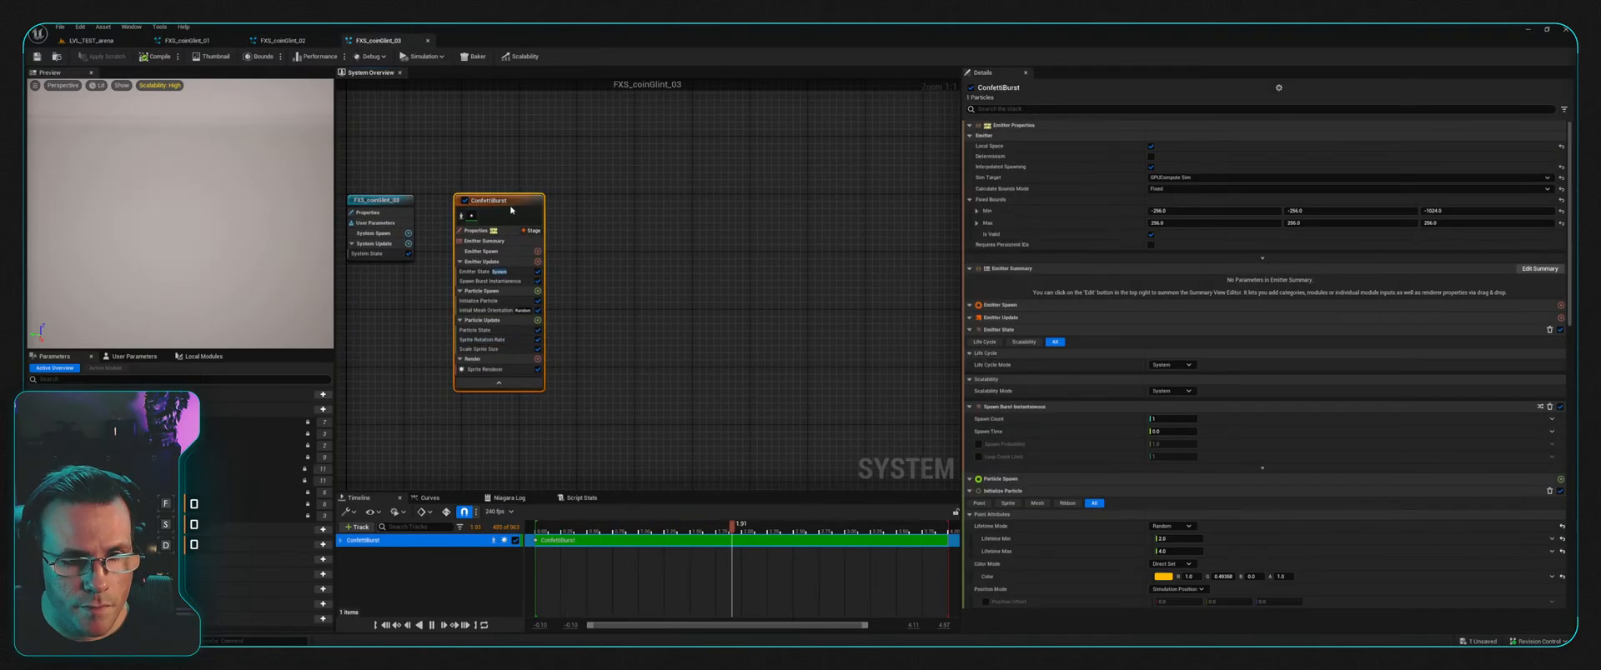
key(ctrl+d)
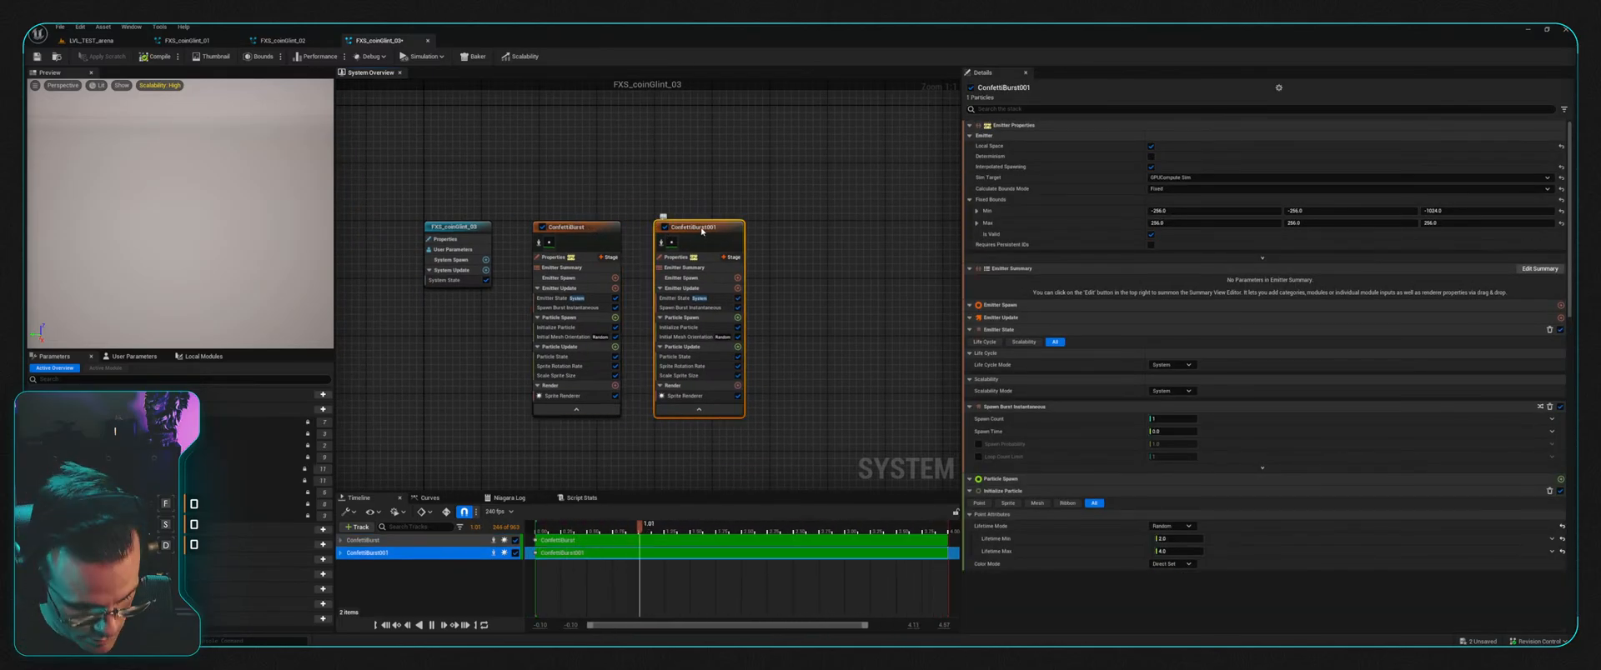
double_click(702, 227)
text(coin)
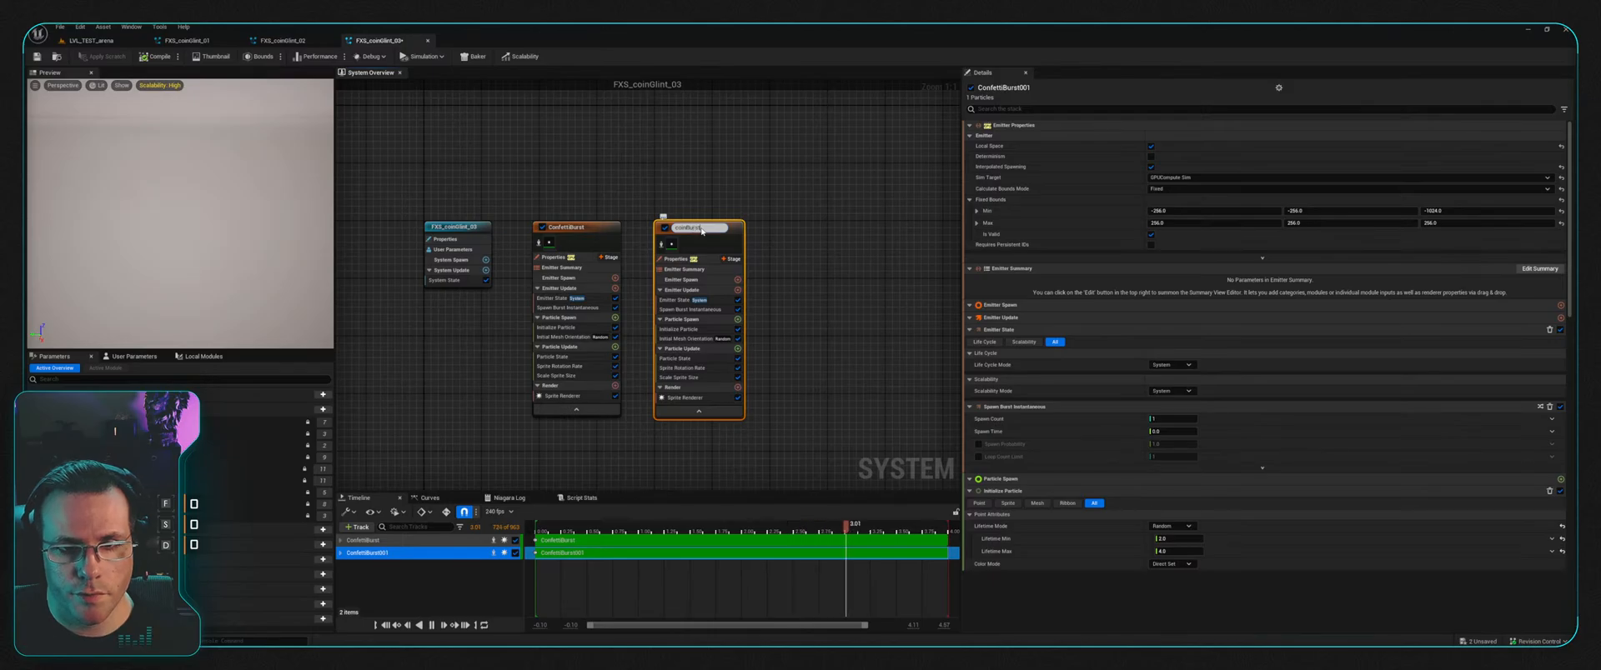
text(Burst)
key(Return)
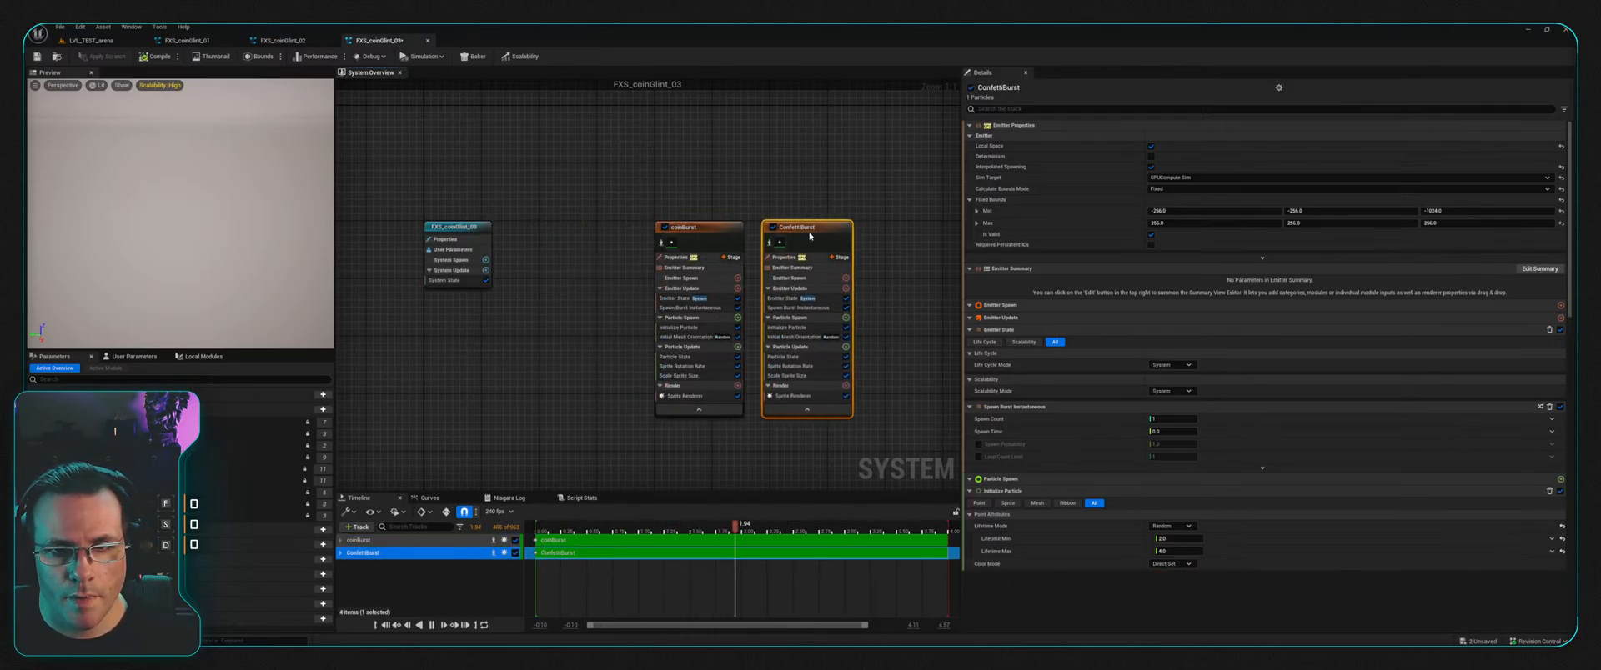
right_drag(705, 203, 643, 200)
drag(630, 224, 614, 224)
right_drag(672, 191, 647, 188)
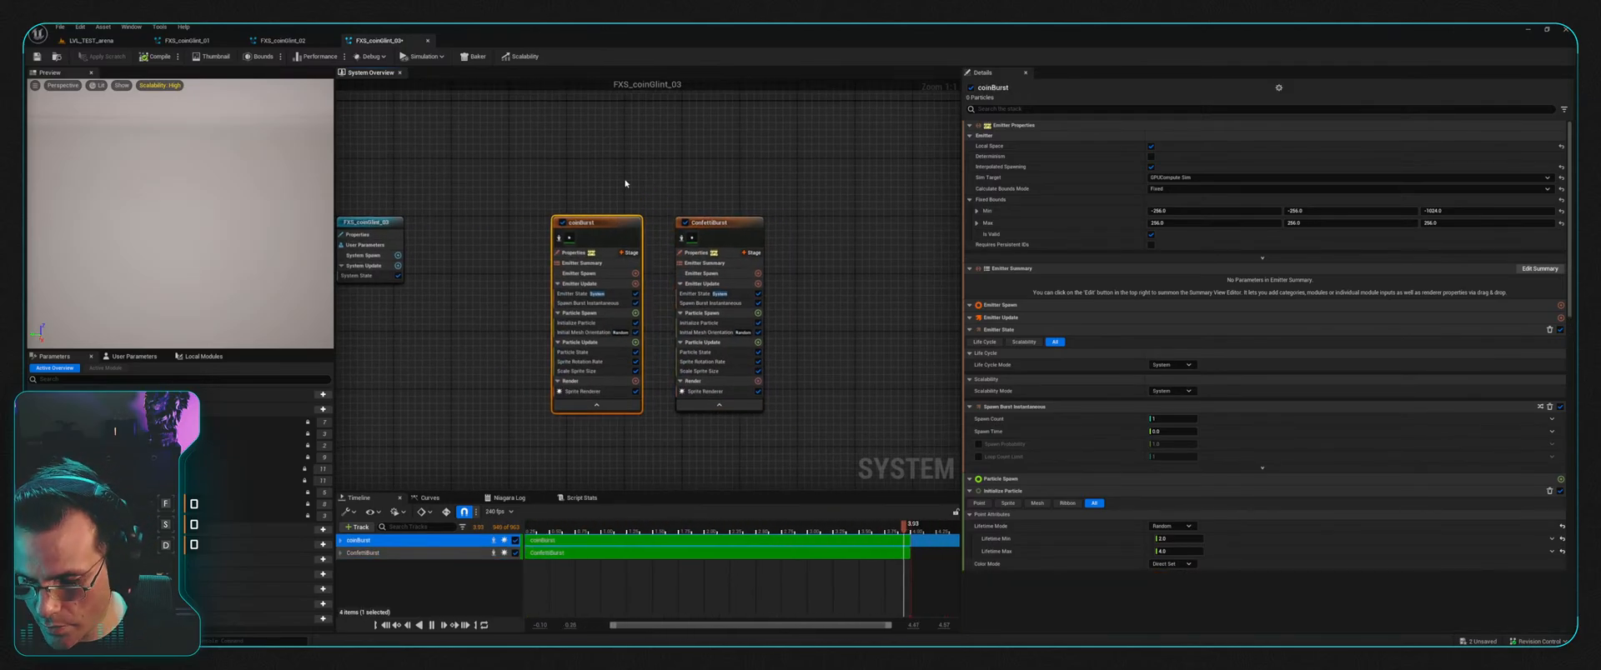
Step: Add a Mesh Renderer to the Render group of the coinBurst emitter
click(624, 183)
click(607, 222)
right_drag(682, 281, 639, 274)
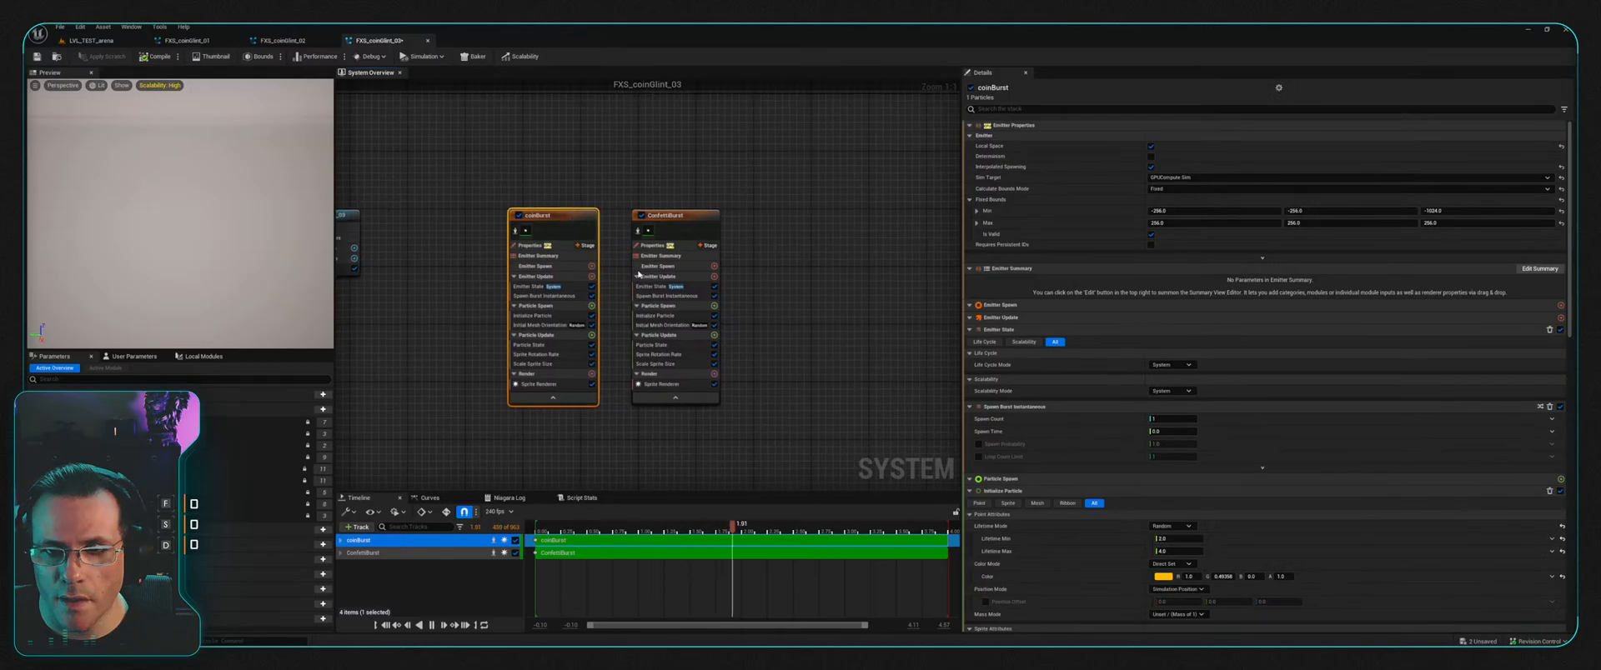
click(579, 385)
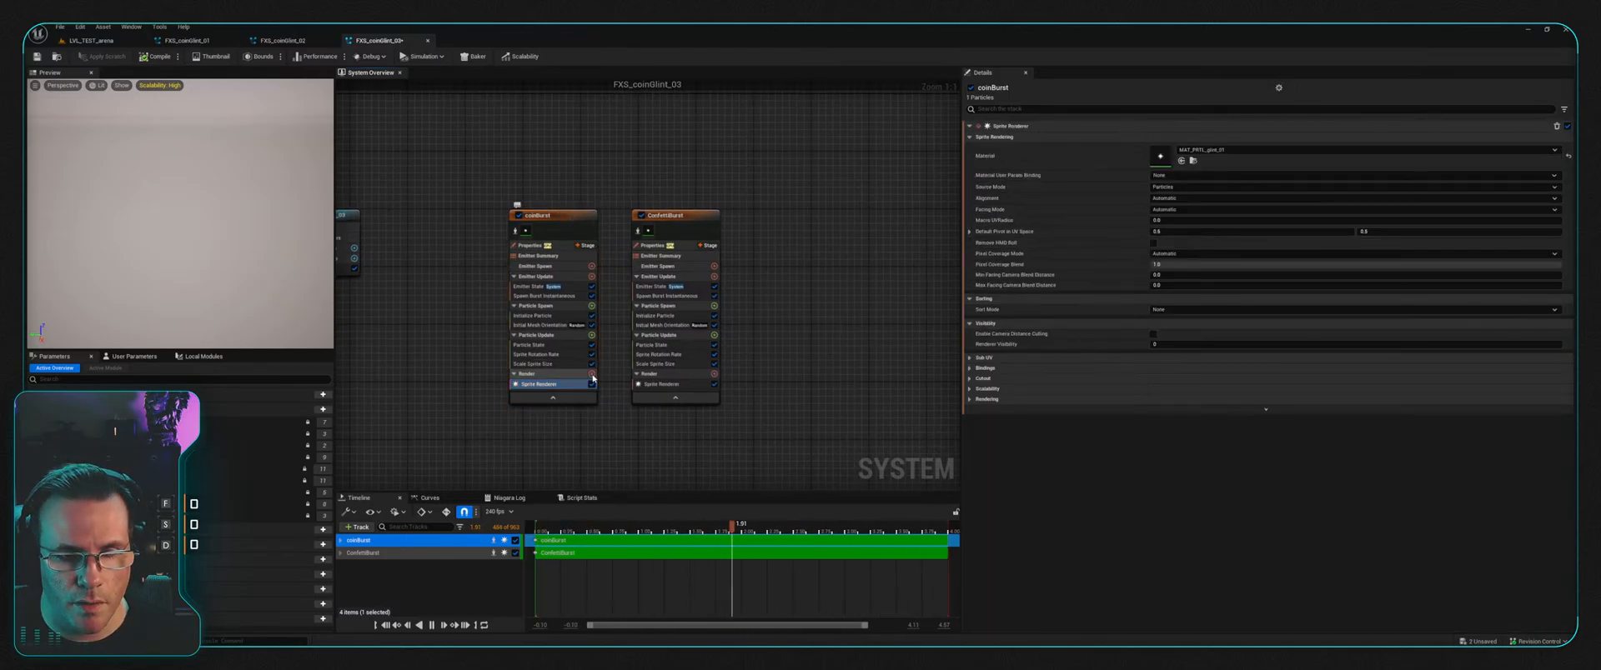
key(ctrl+v)
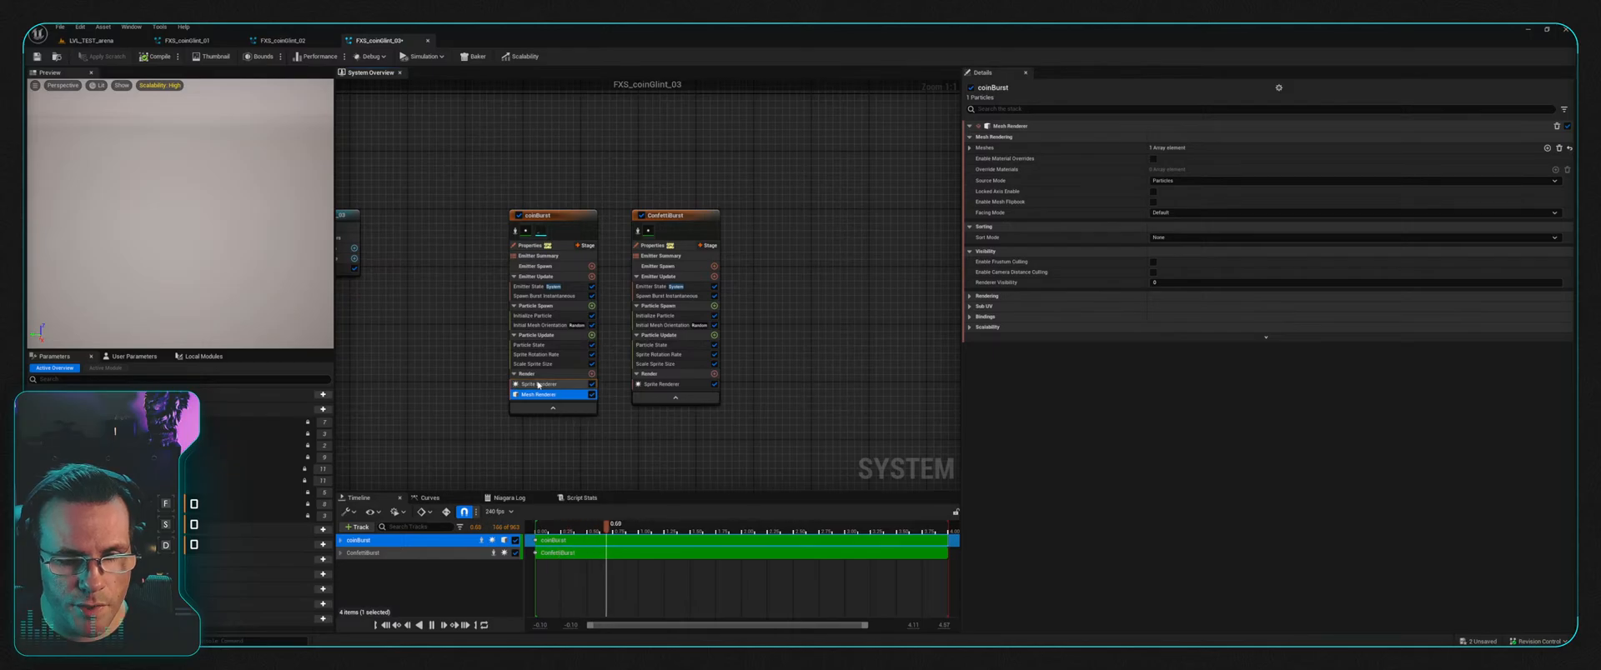
Step: Delete the Sprite Renderer from coinBurst and assign the coin mesh to its Mesh Renderer
click(538, 384)
key(Delete)
click(538, 384)
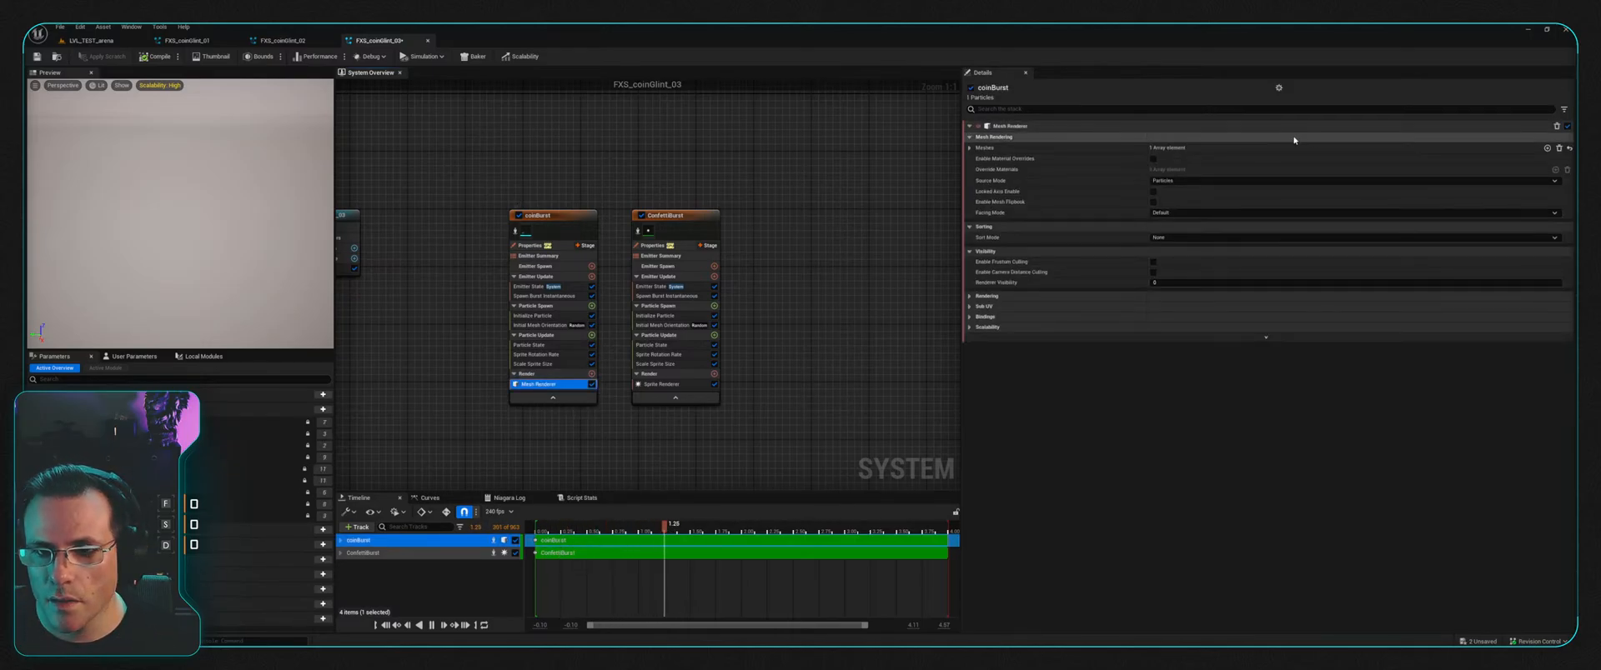
click(970, 148)
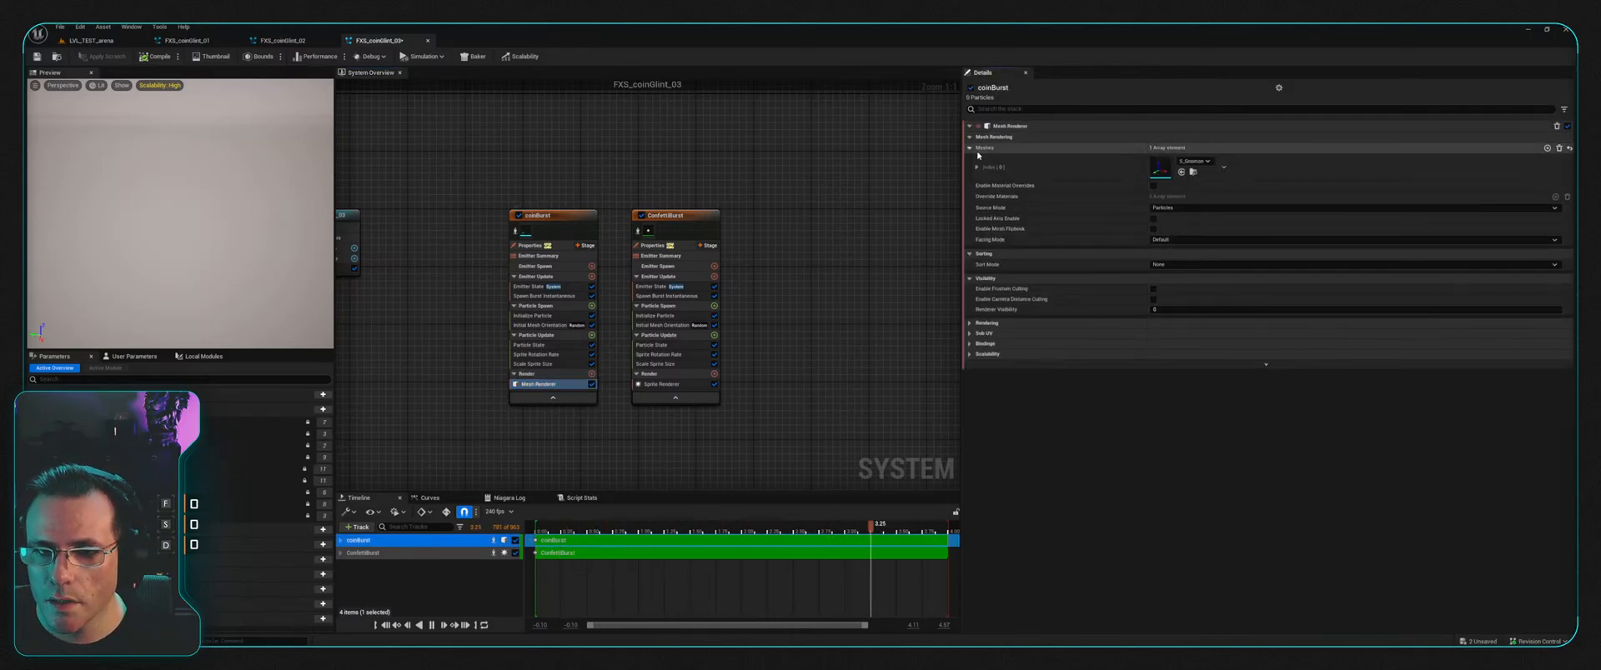
click(1181, 172)
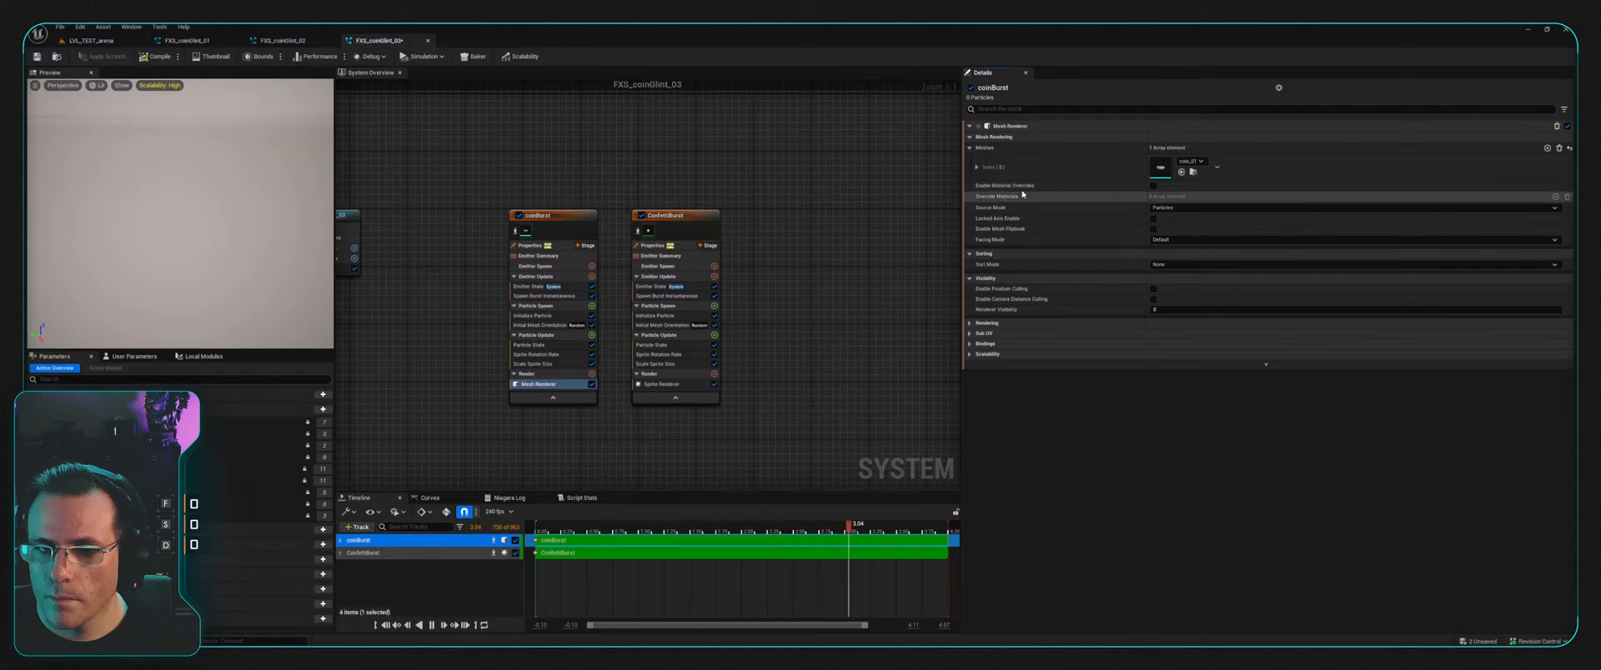
Step: Enable material overrides on coinBurst's Mesh Renderer and add one override entry using the gold material as its explicit material
click(1153, 186)
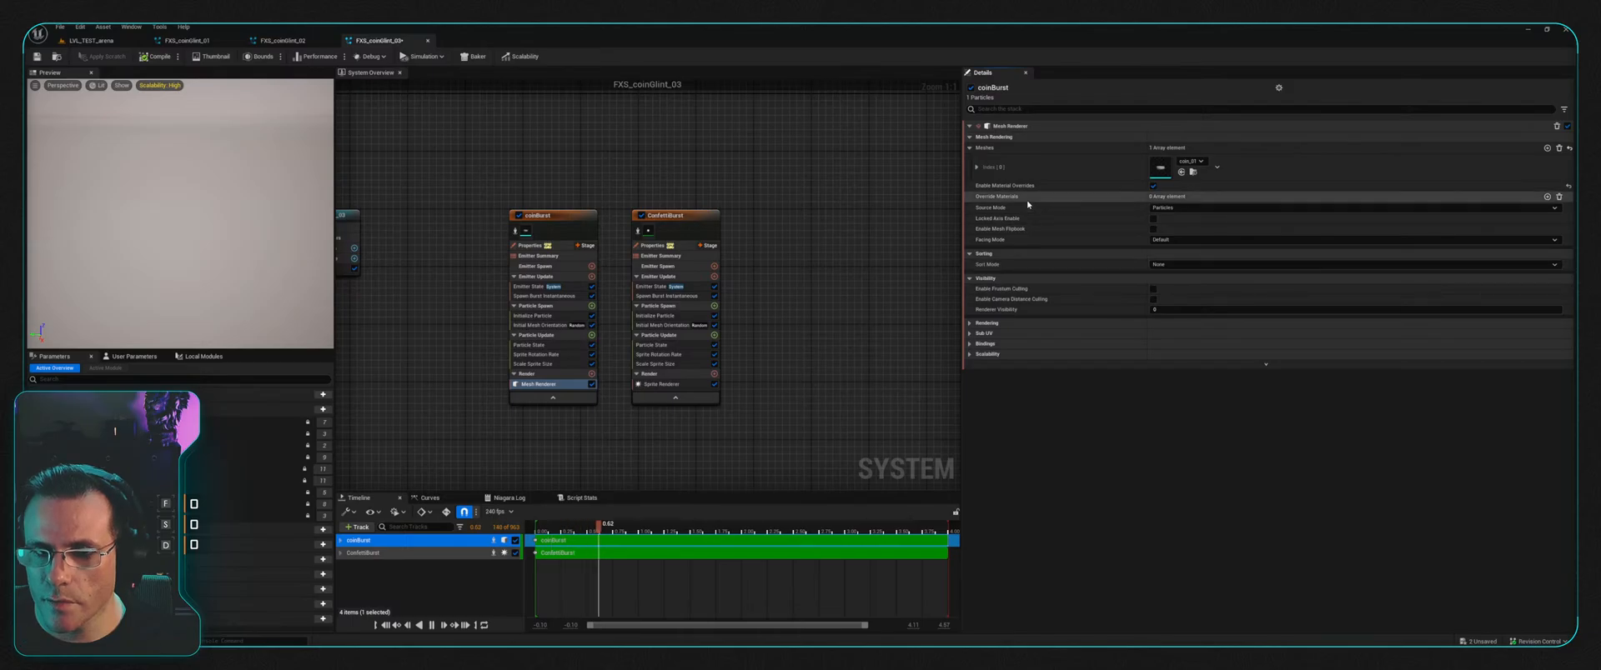
click(977, 168)
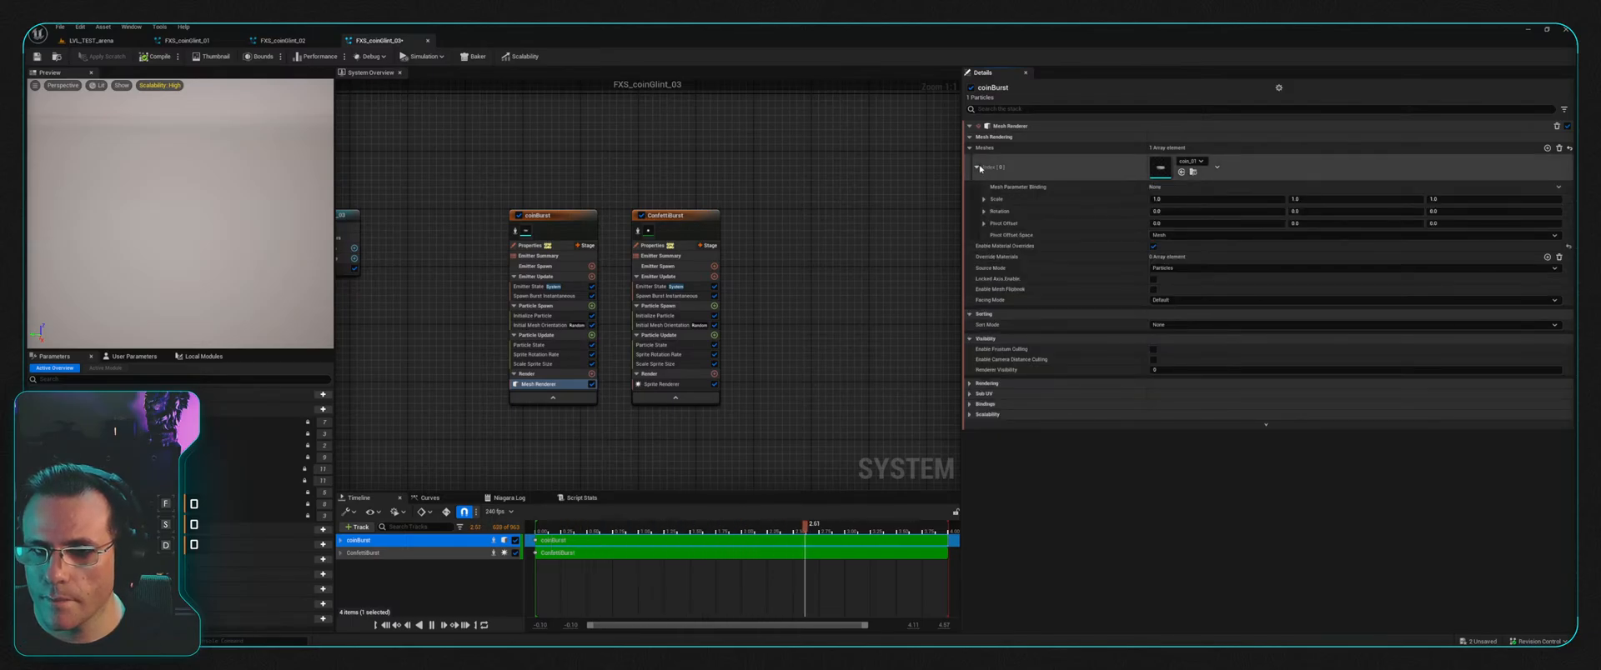
click(977, 167)
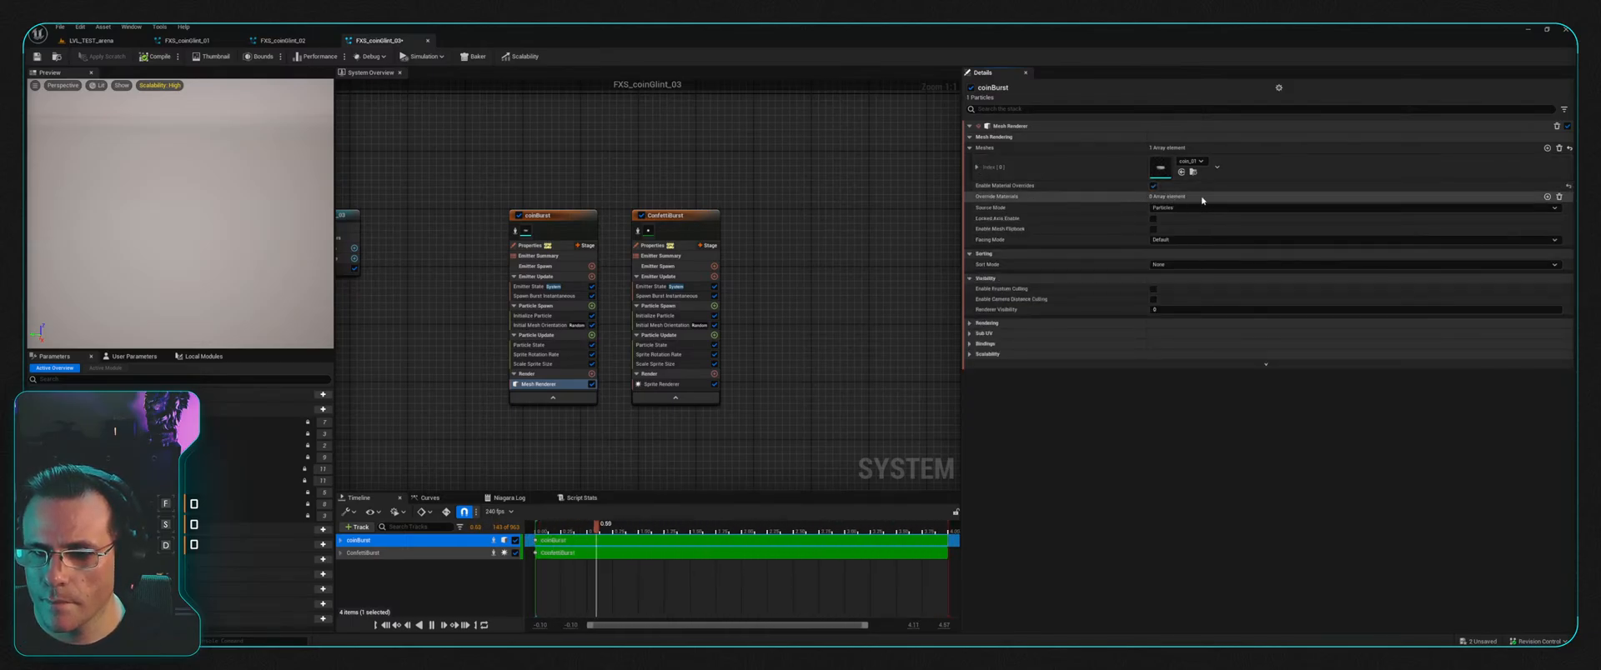
click(1548, 197)
click(978, 211)
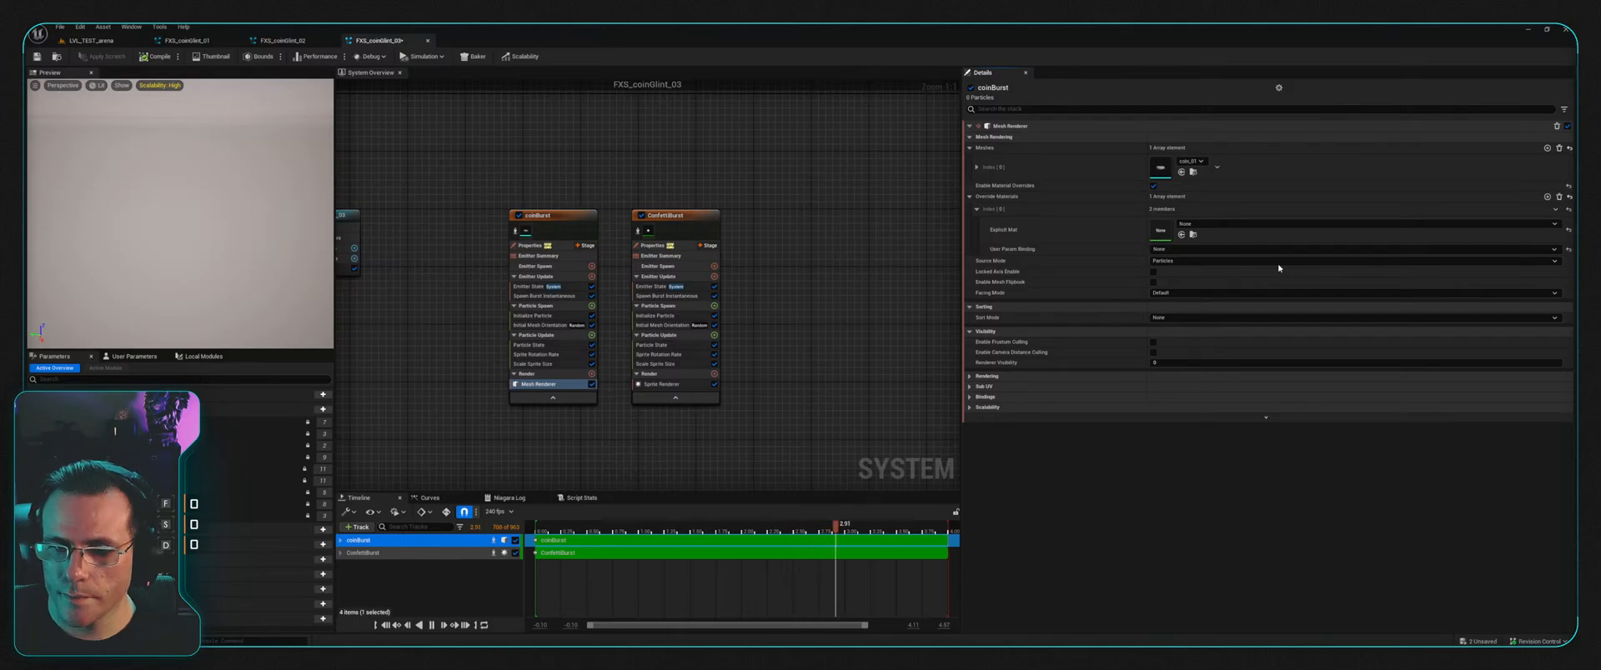
click(1274, 376)
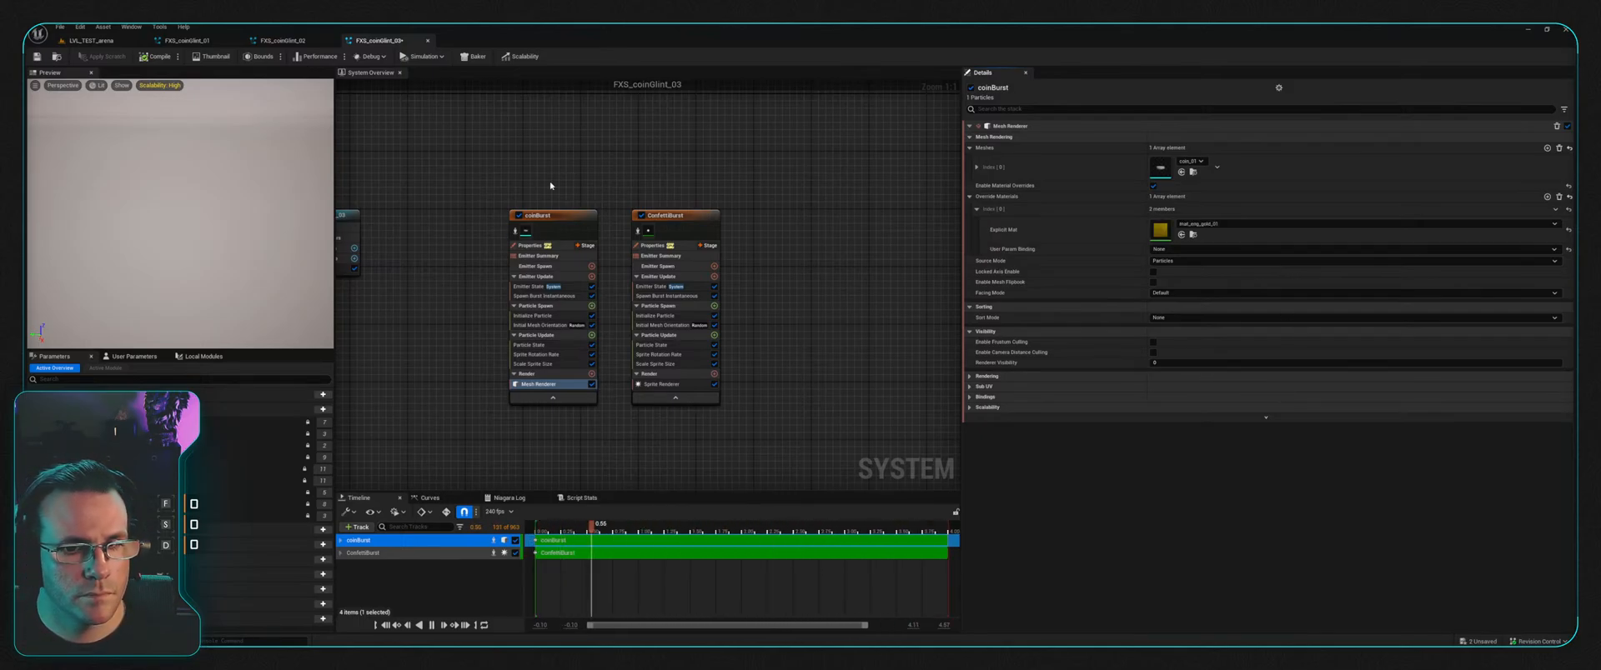
Step: Set coinBurst's Mesh Scale Mode to Uniform in its Particle Spawn settings, with a Mesh Uniform Scale of 10
right_drag(514, 162, 510, 156)
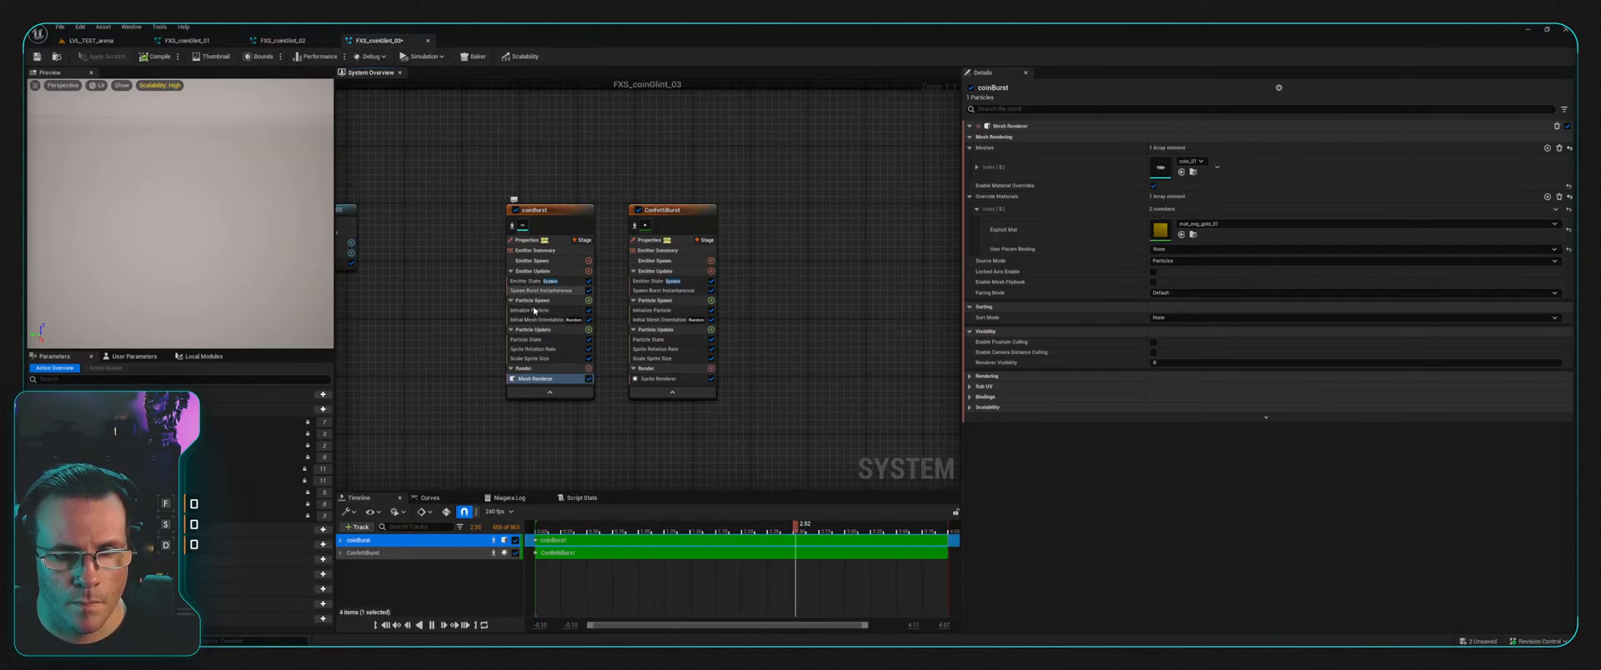
right_drag(532, 283, 581, 286)
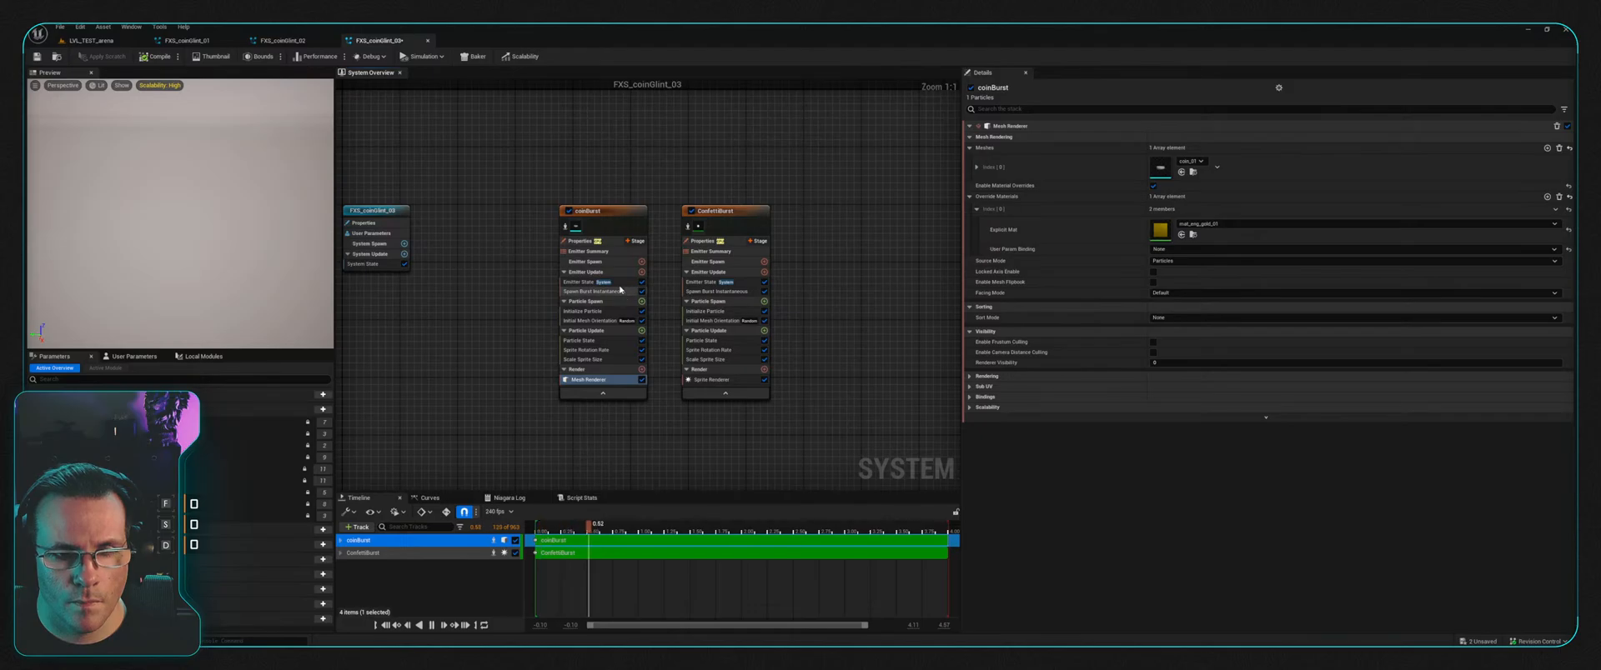
click(581, 283)
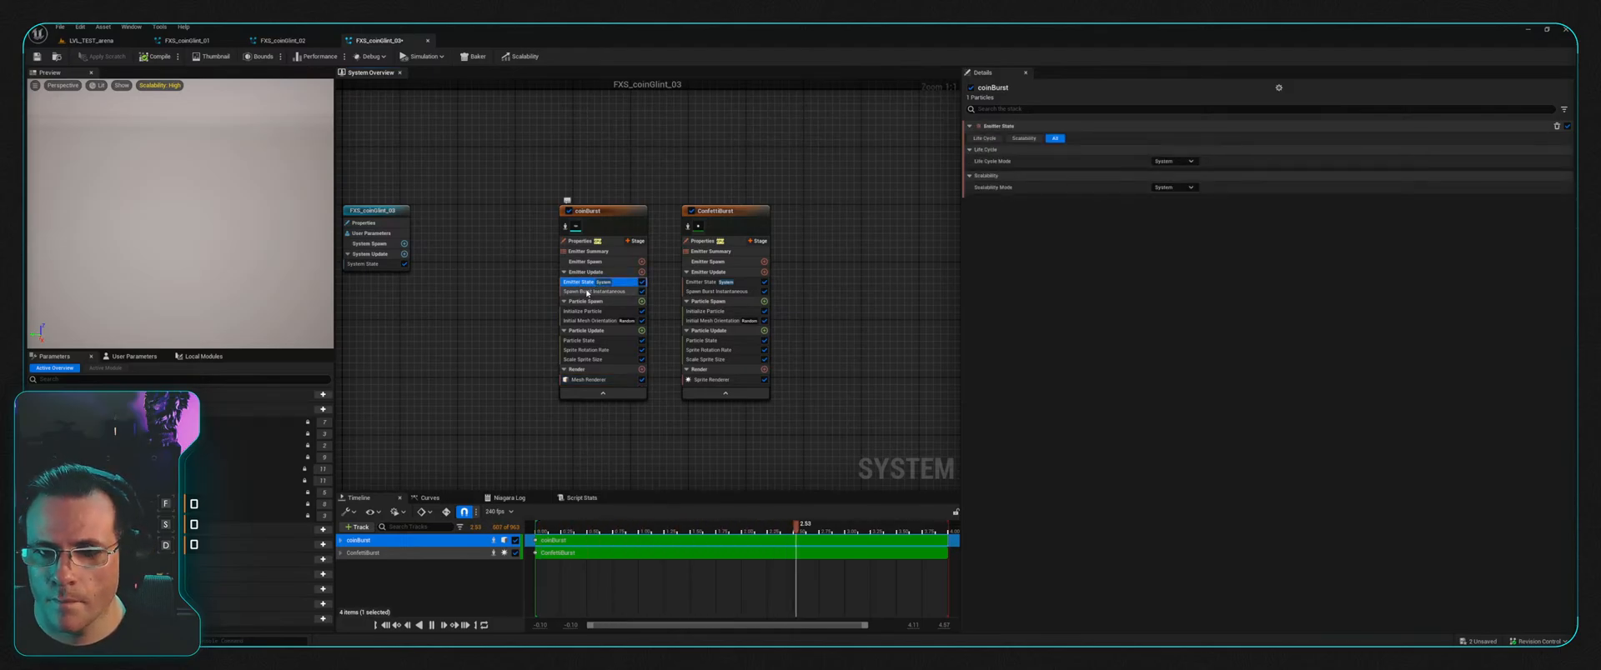
click(584, 301)
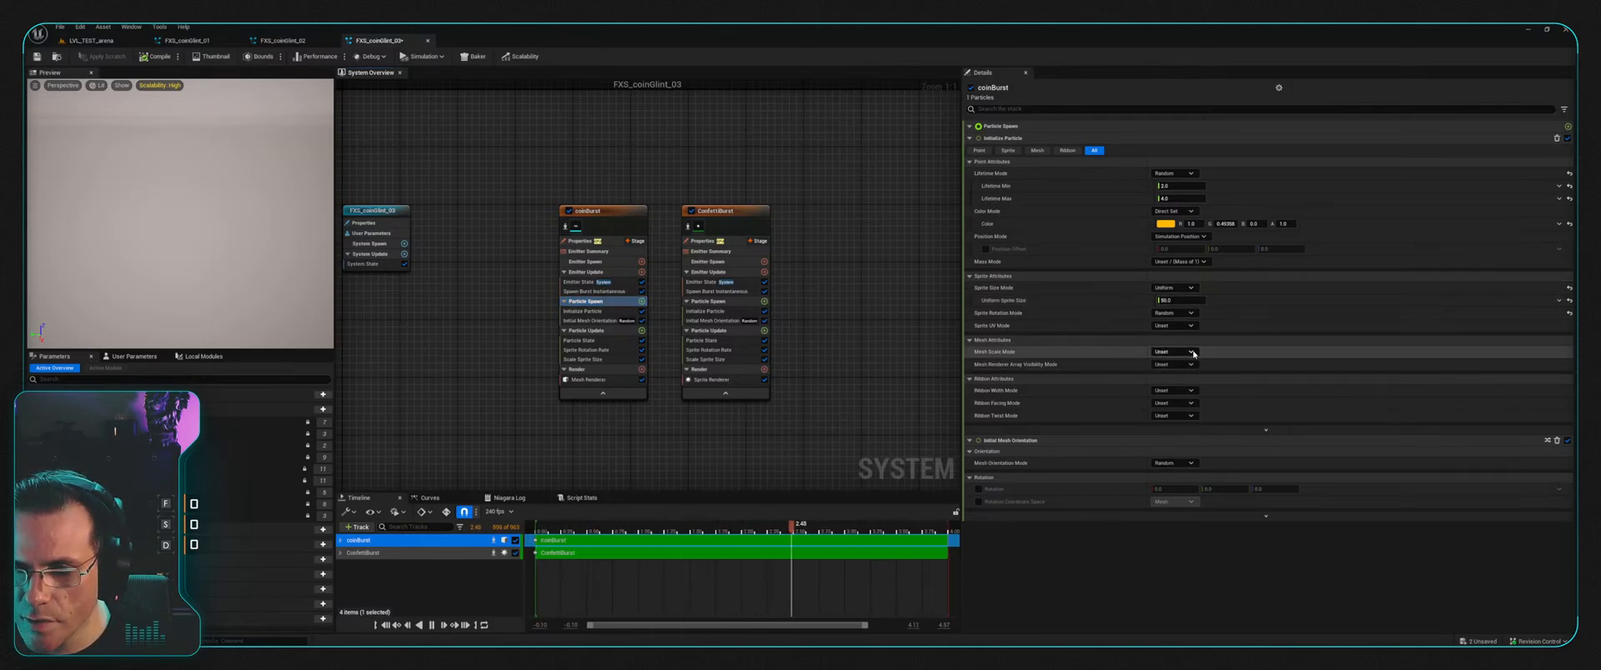
click(1184, 375)
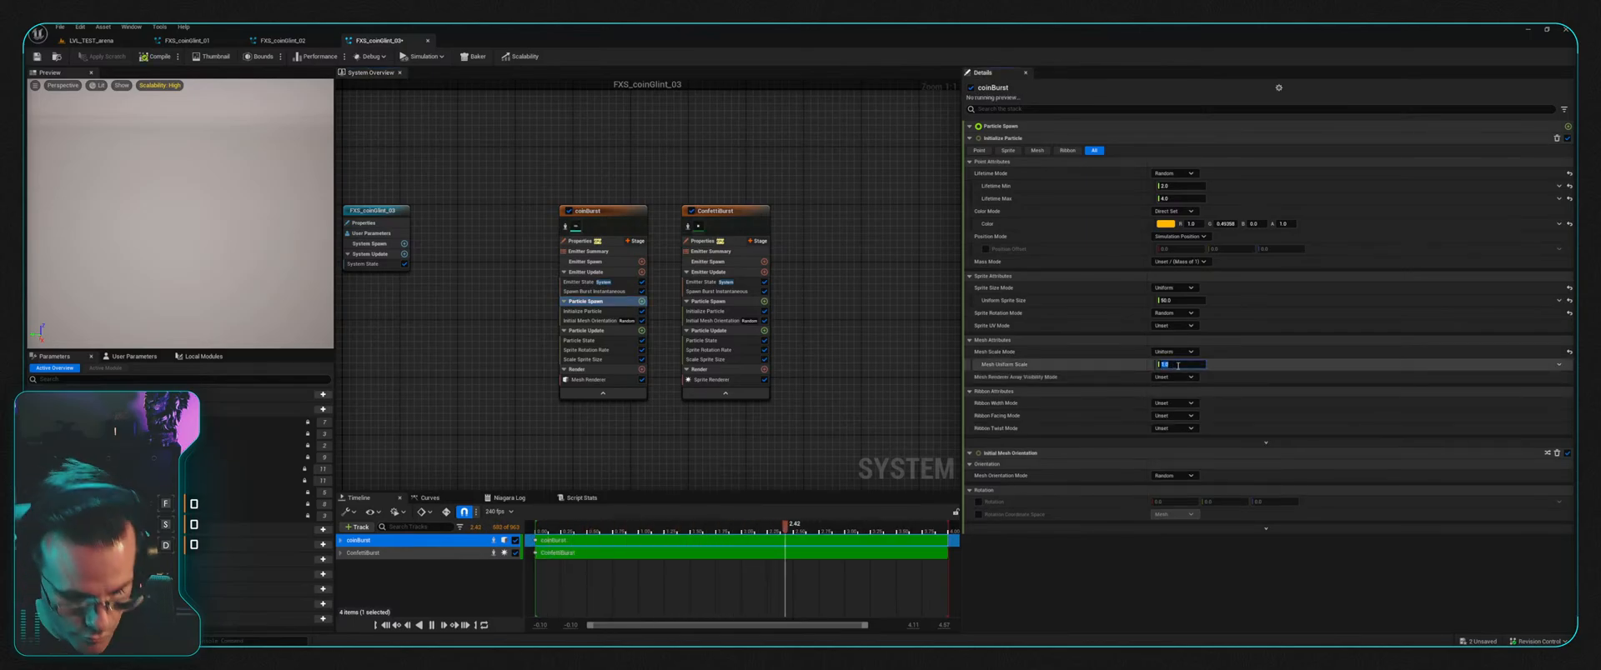
text(1)
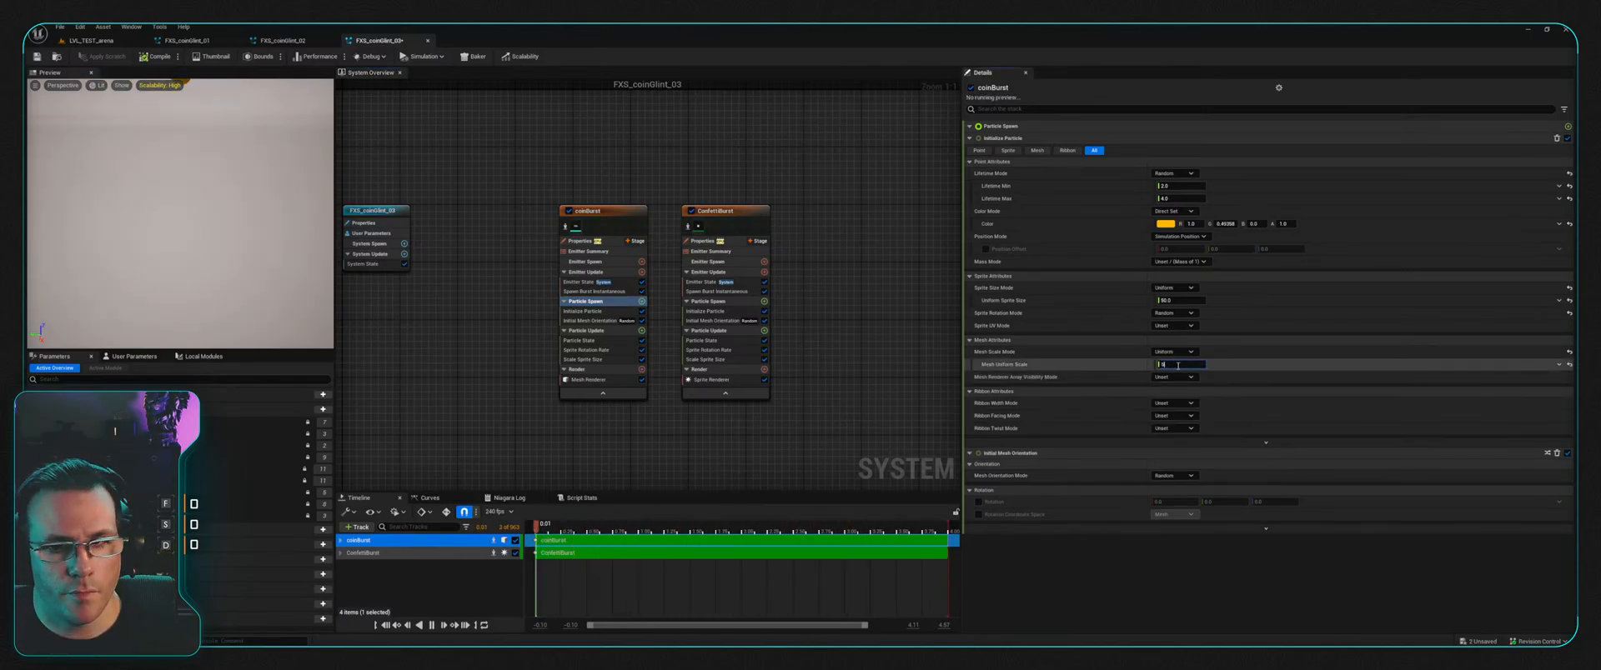
key(Return)
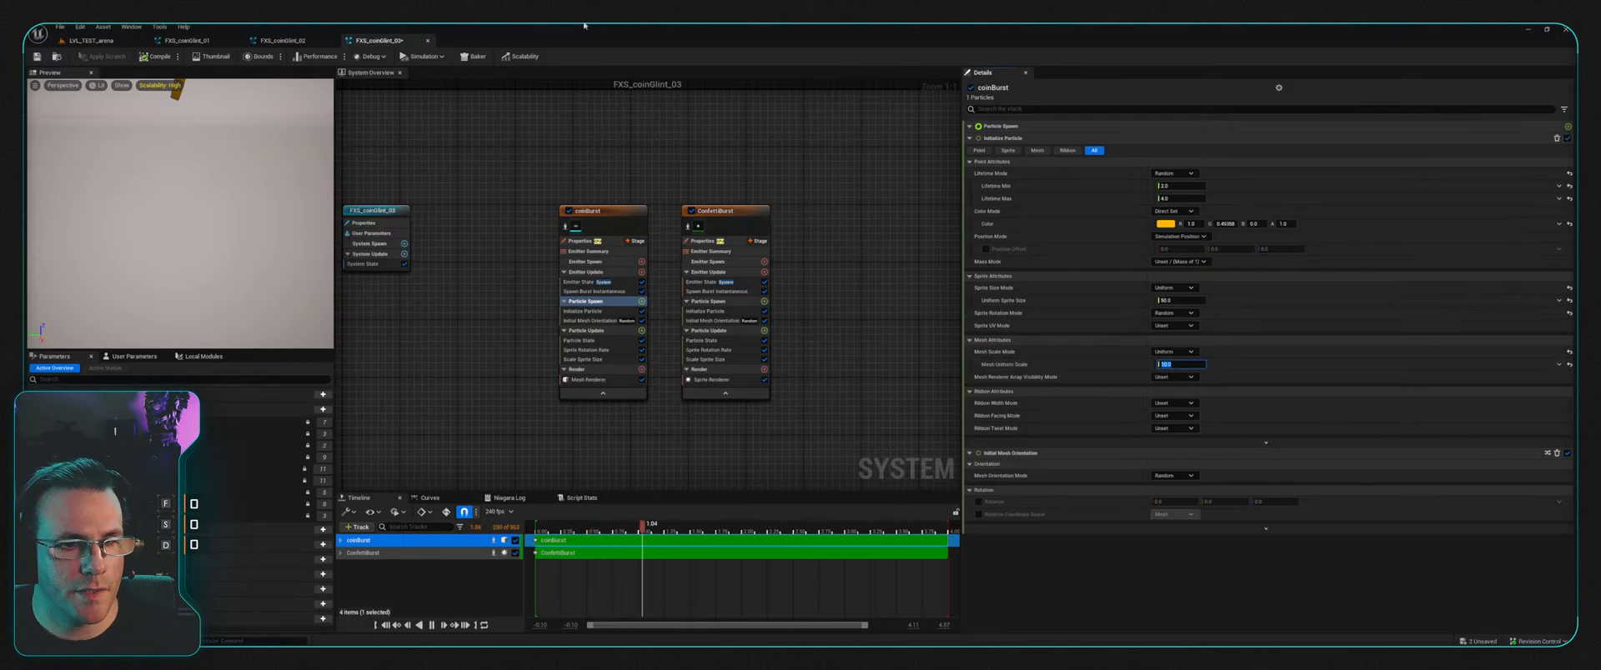
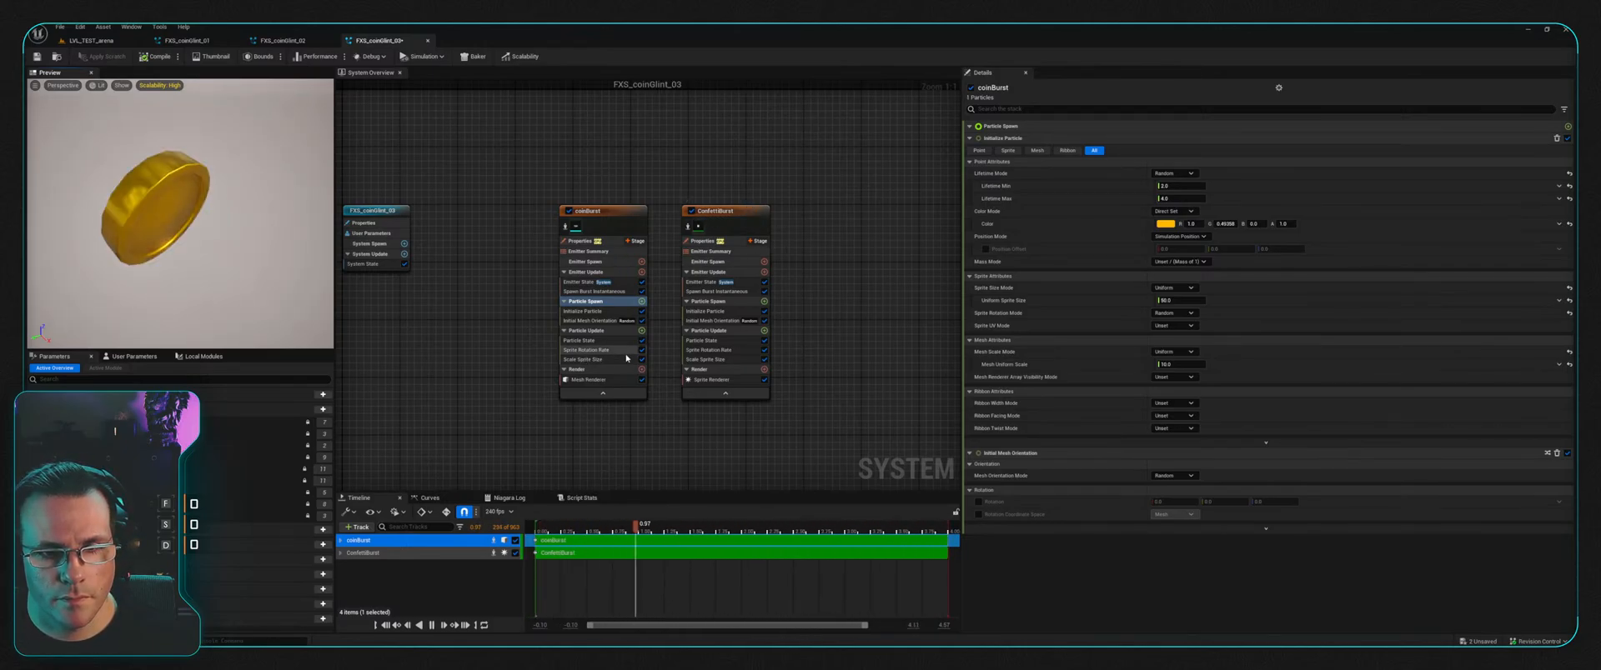
Step: Delete the Sprite Rotation Rate and Scale Sprite Size modules from coinBurst's Particle Update group
click(605, 351)
key(Delete)
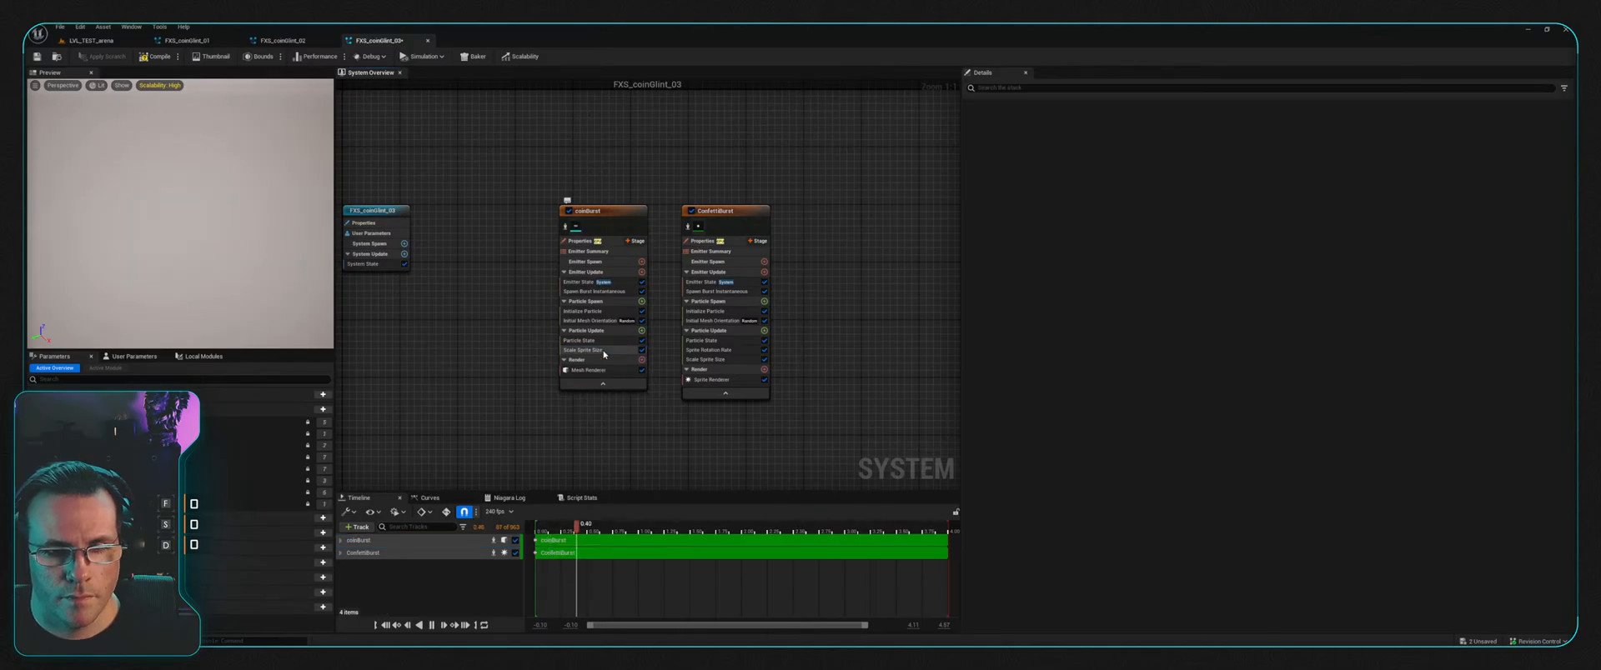
click(605, 351)
key(Delete)
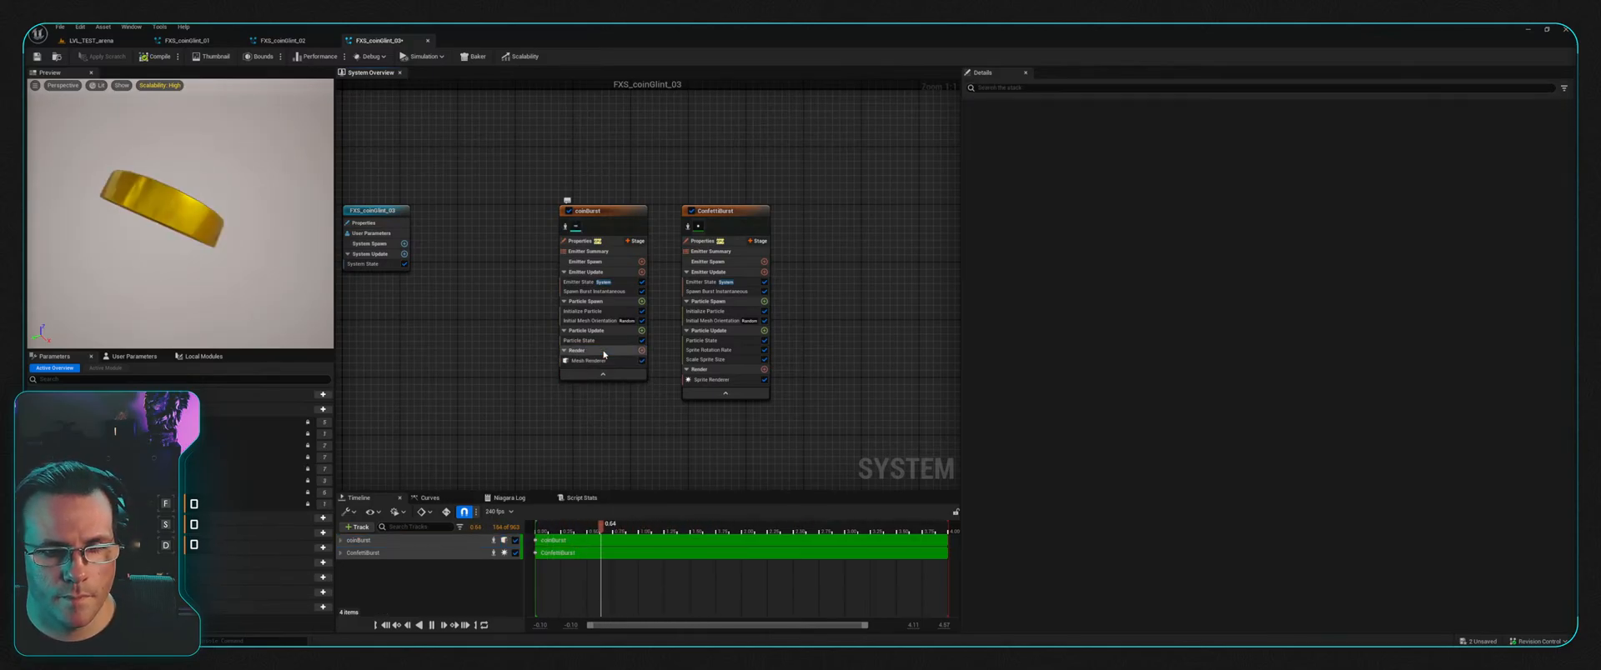
click(594, 360)
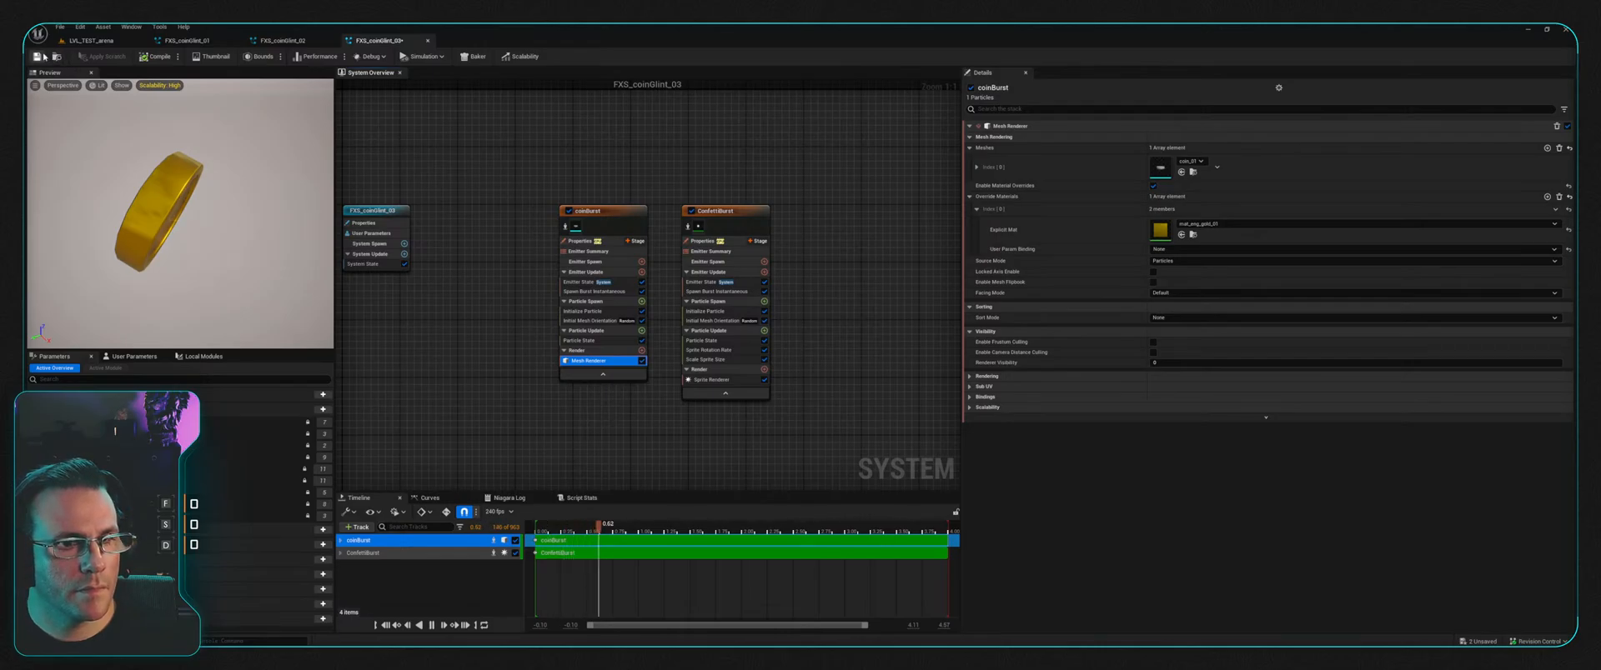
Step: Set coinBurst's Mesh Uniform Scale to 1 in Initialize Particle and save FXS_coinGlint_03
click(583, 311)
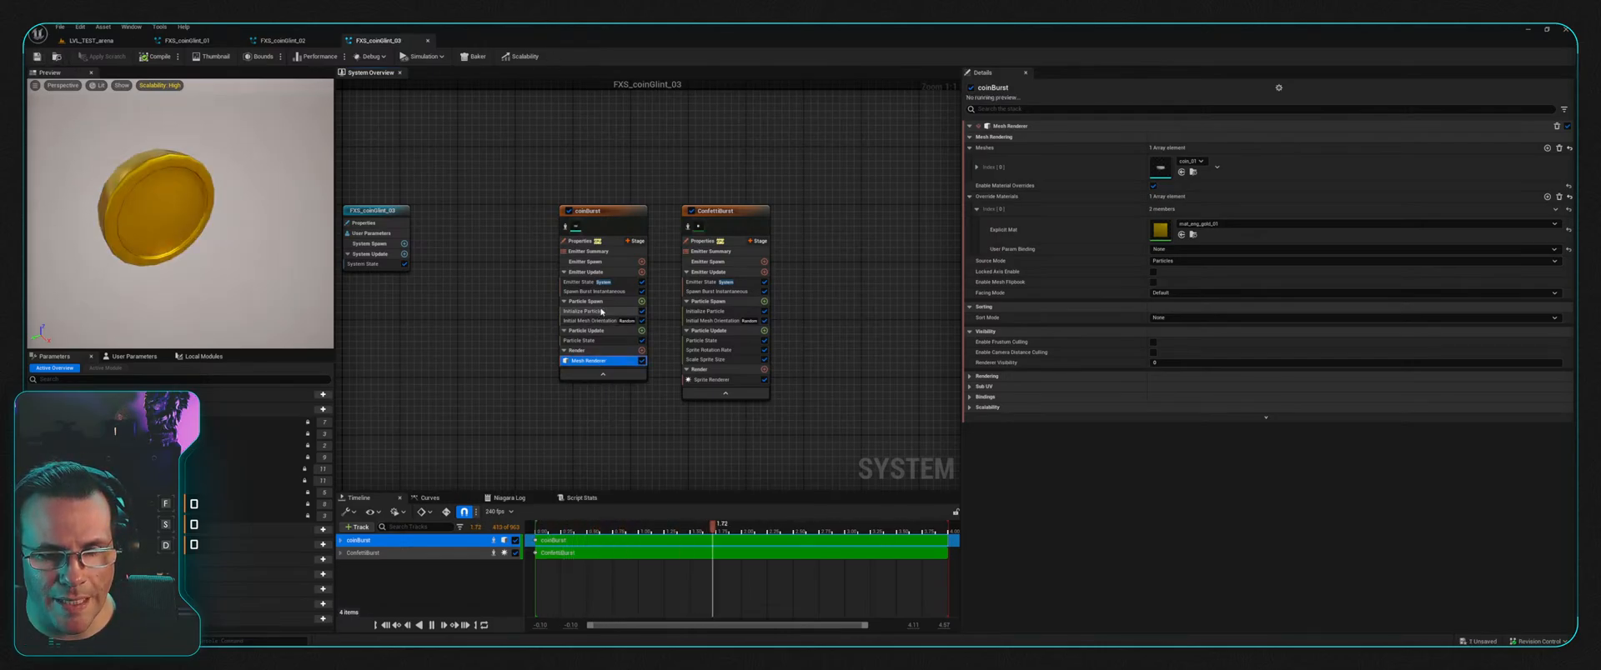
key(ctrl+s)
click(1188, 352)
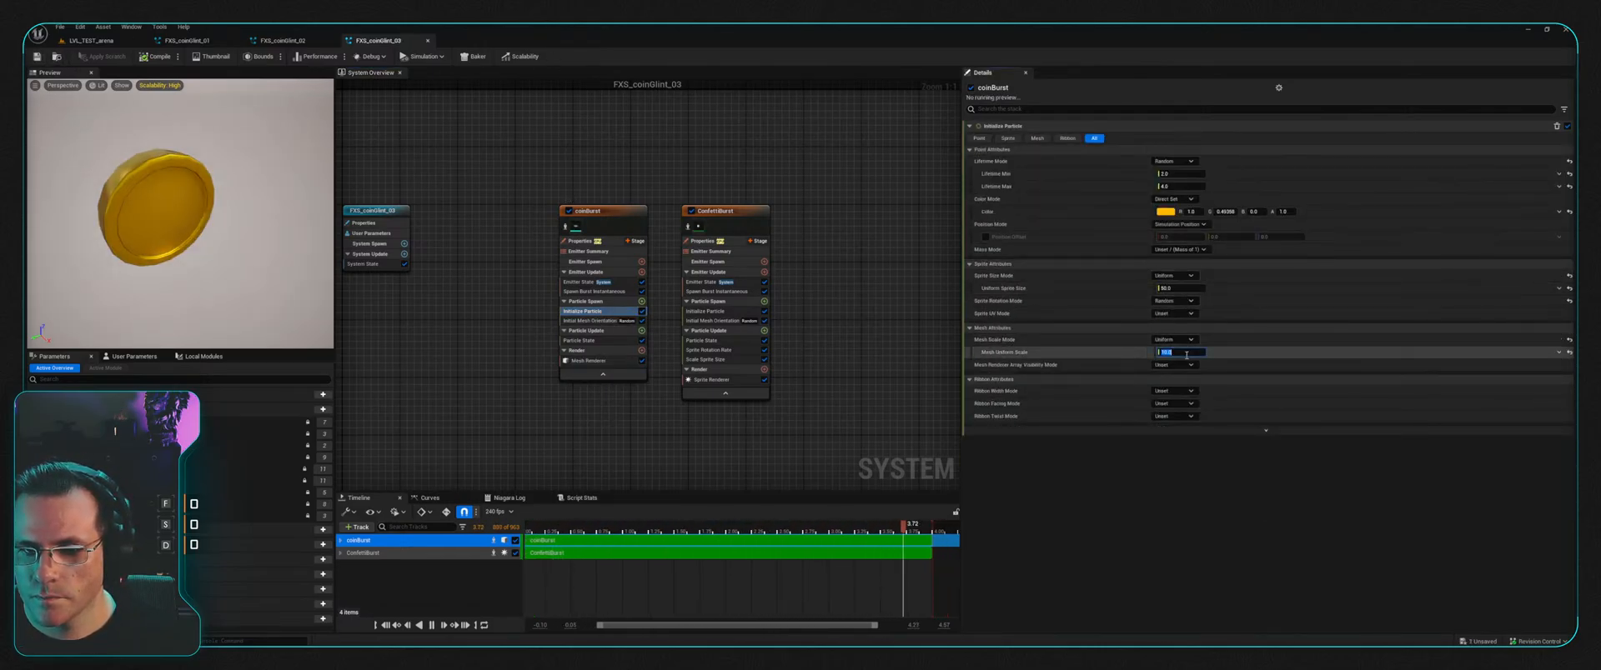
text(1)
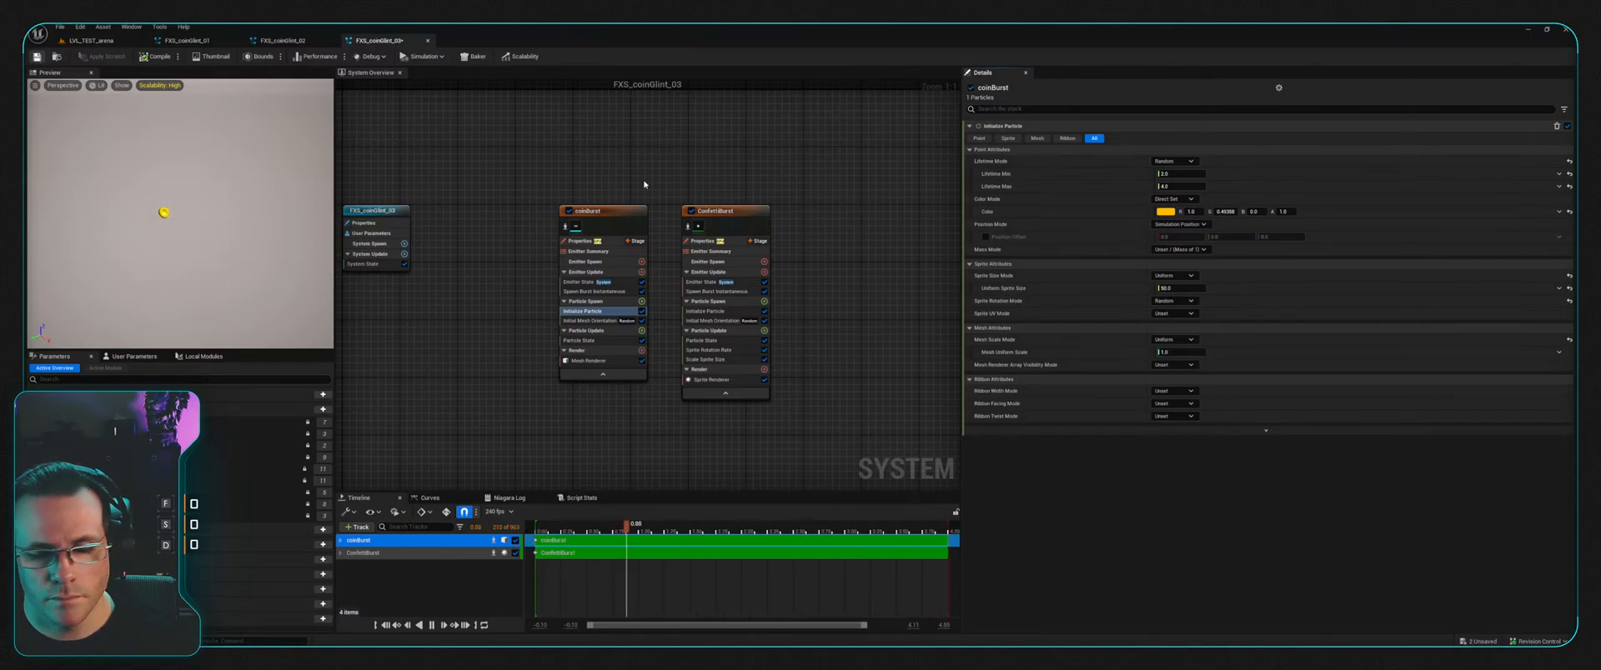
key(ctrl+s)
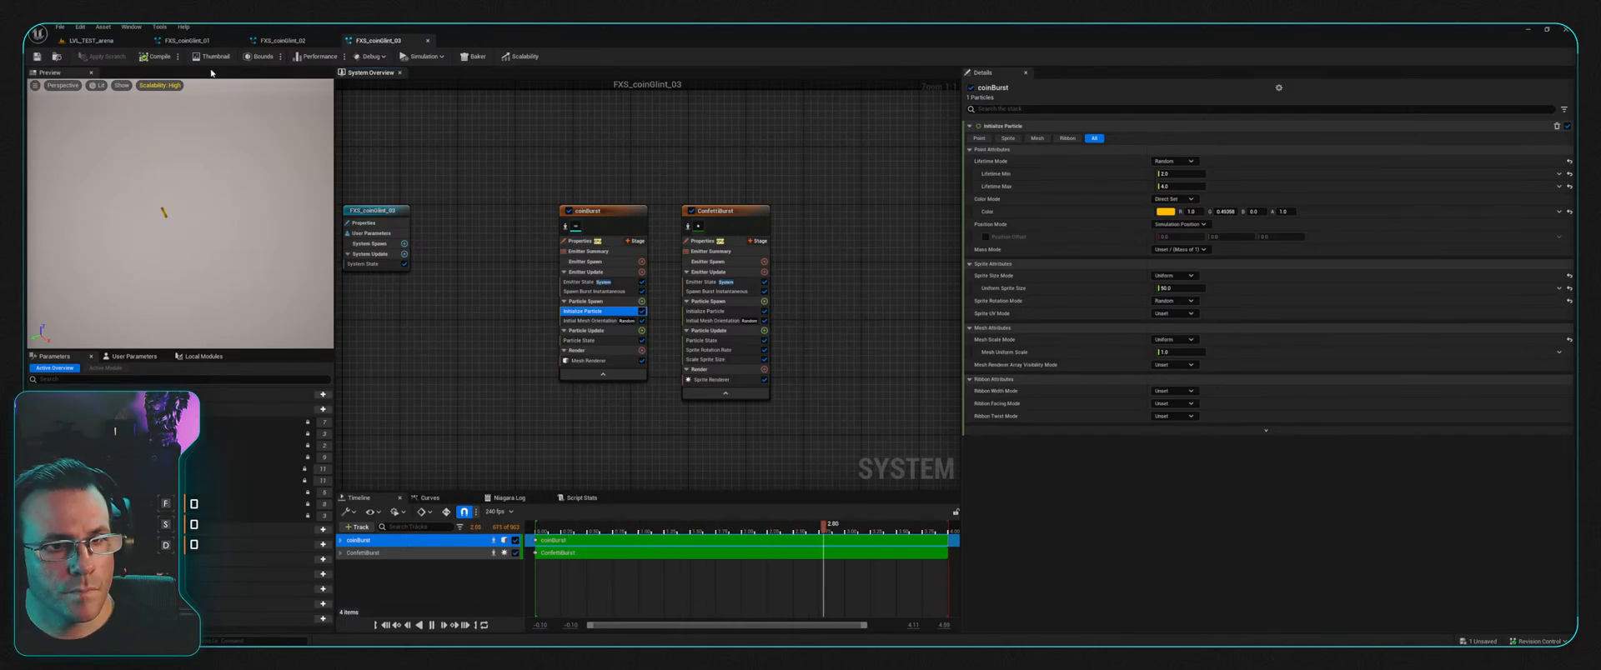
Step: Place FXS_coinGlint_03 in LVL_TEST_arena on the ground near the money spawner and inspect the effect up close in game view
click(93, 40)
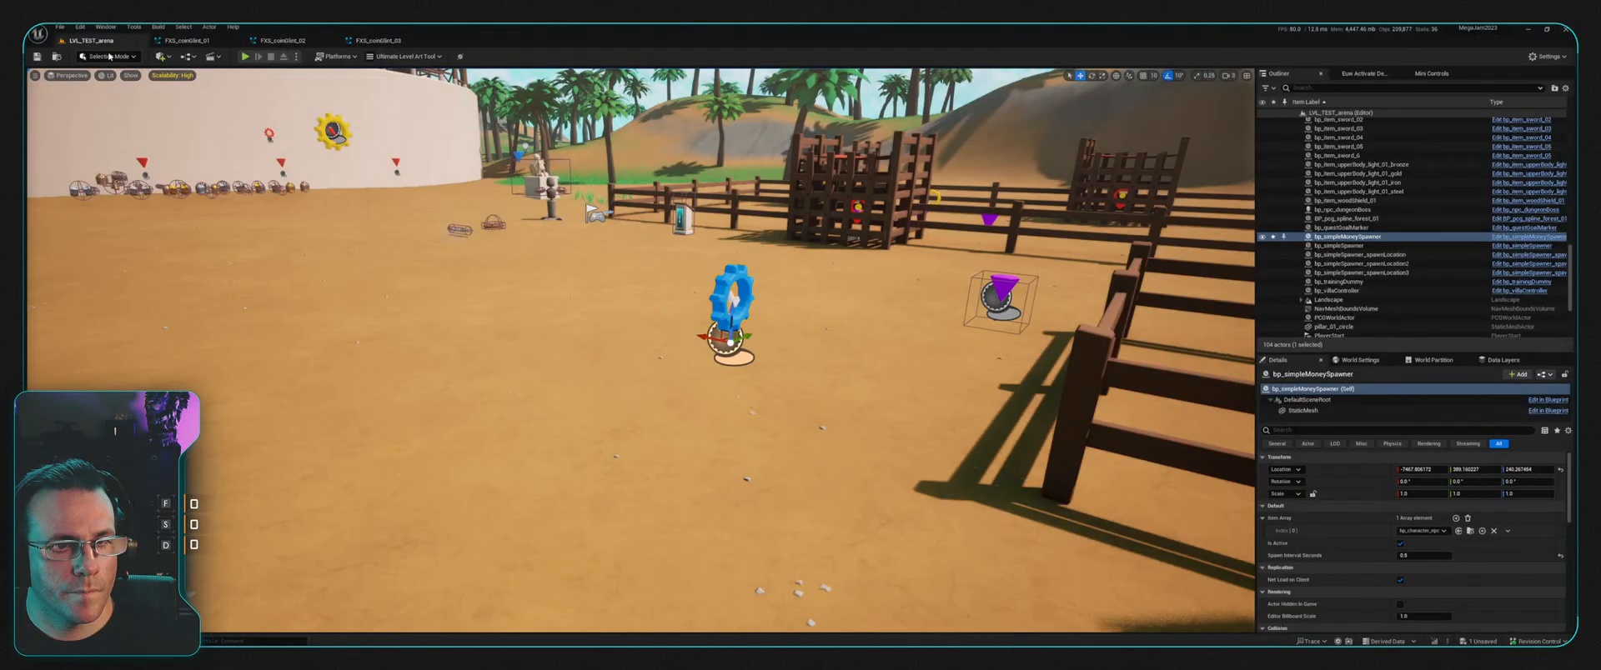
key(ctrl+space)
drag(475, 473, 494, 361)
right_drag(494, 361, 416, 343)
drag(572, 349, 569, 308)
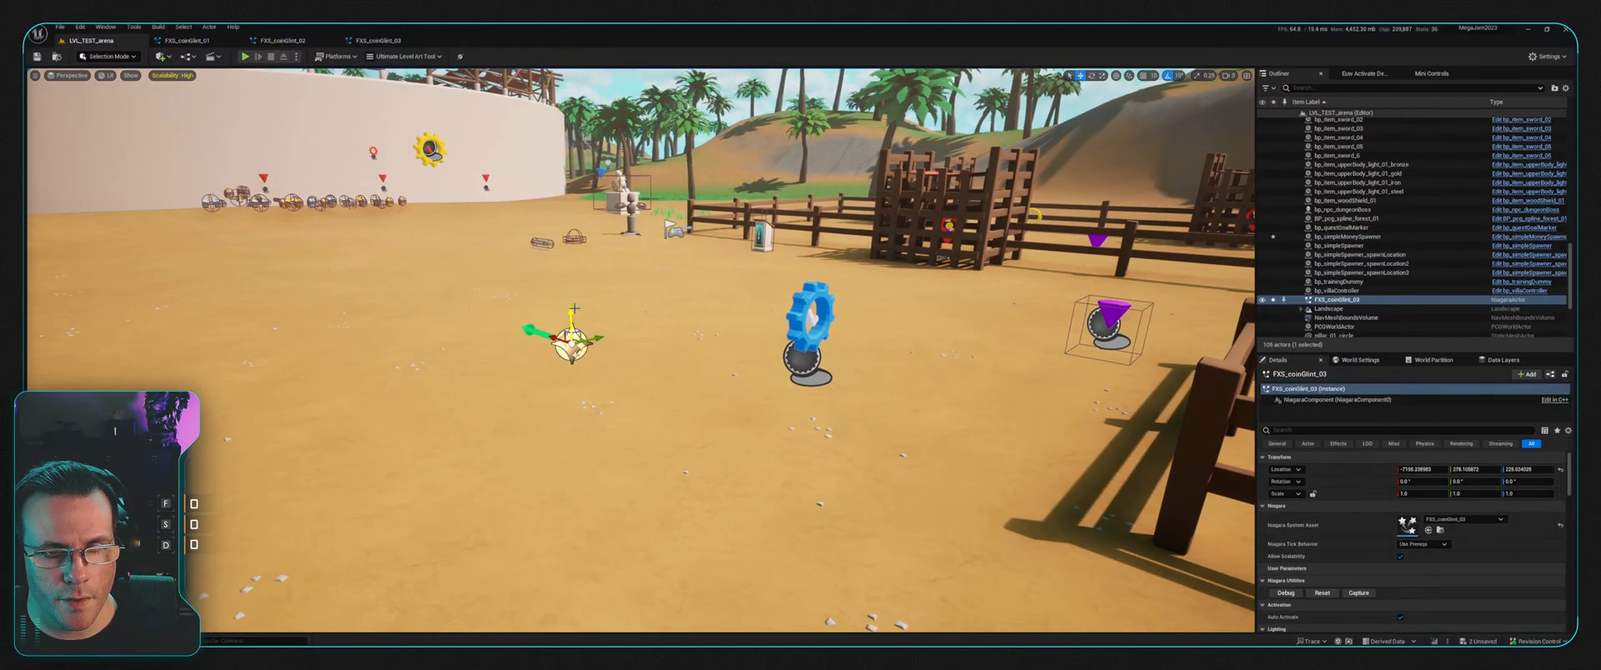
key(g)
key(w)
right_drag(569, 308, 534, 317)
key(s)
mouse_move(679, 306)
right_down()
mouse_move(616, 310)
mouse_move(680, 306)
right_up()
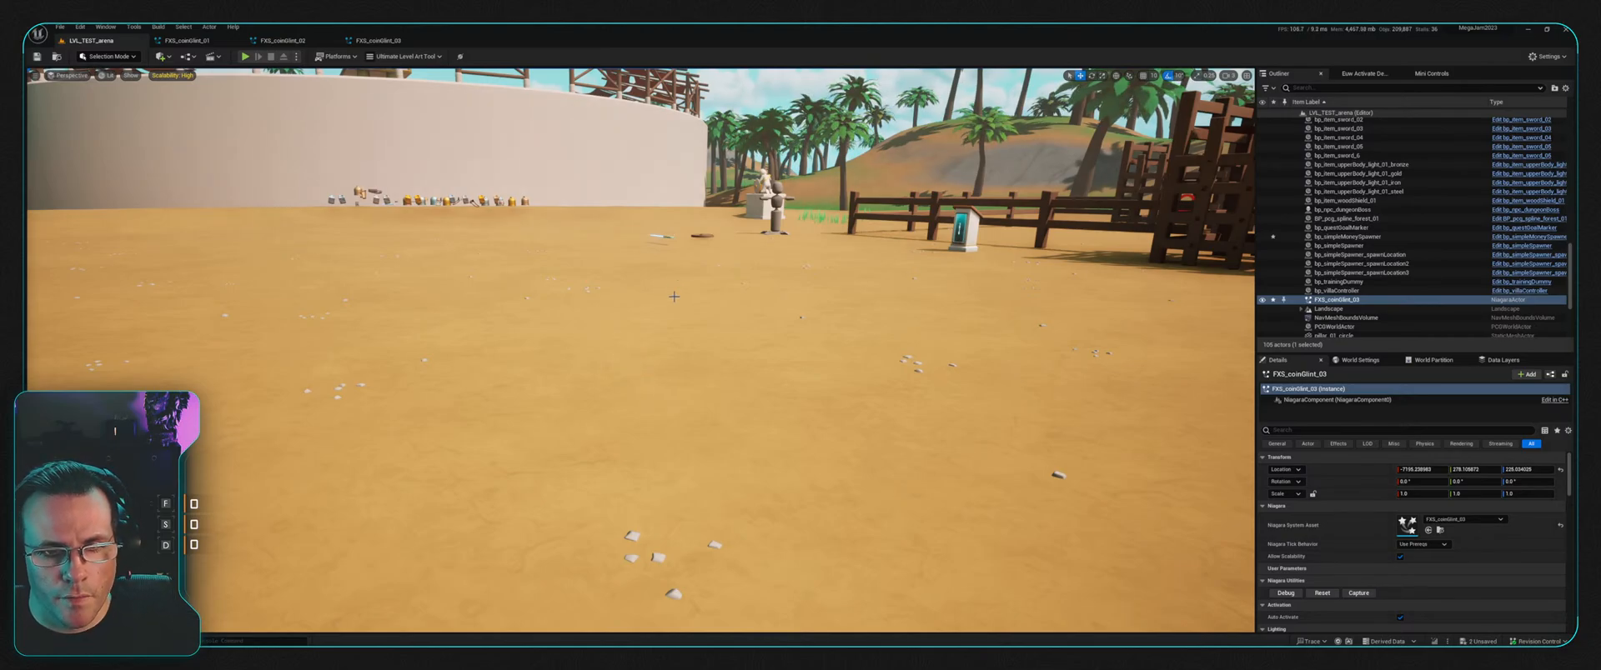
Step: Set coinBurst's Lifetime Mode to Direct Set with a Lifetime of 4, and reset its particle color to the default white
click(378, 40)
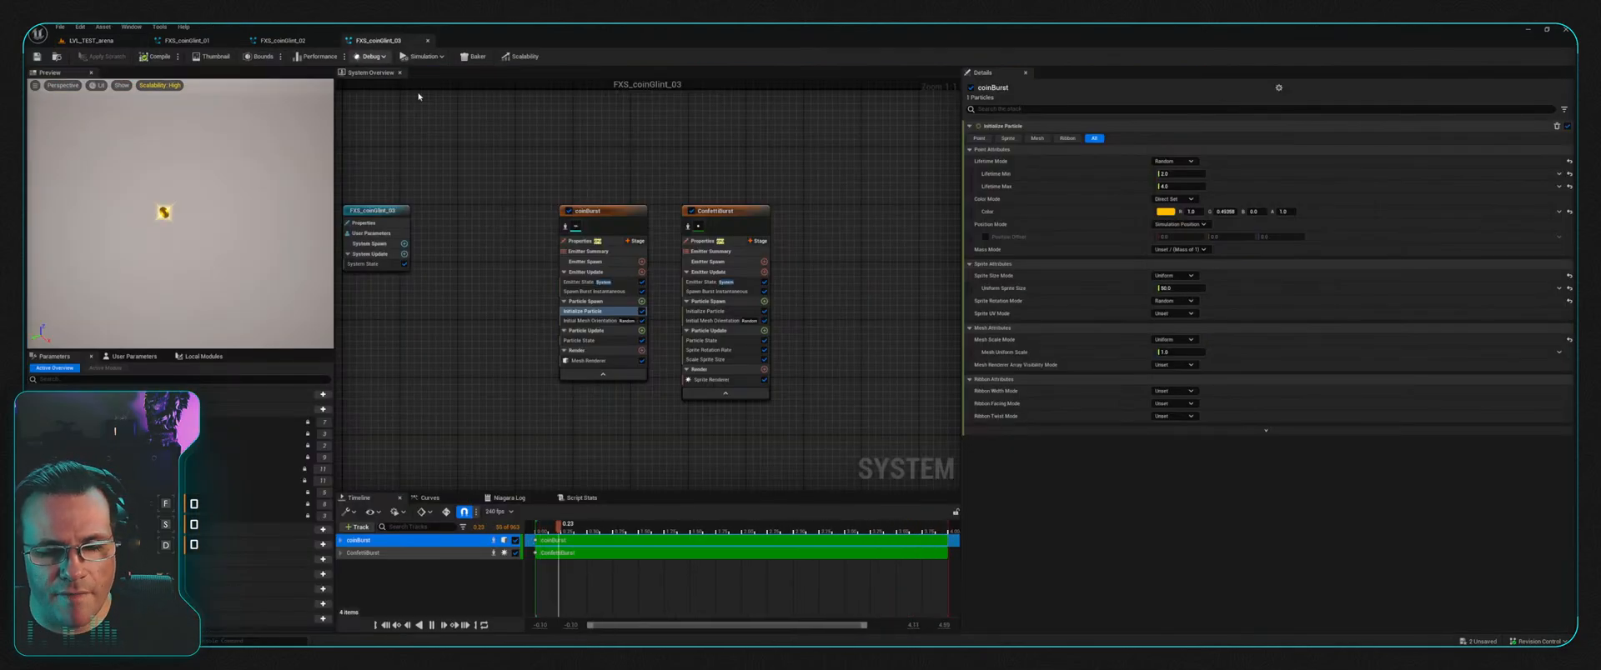
click(584, 210)
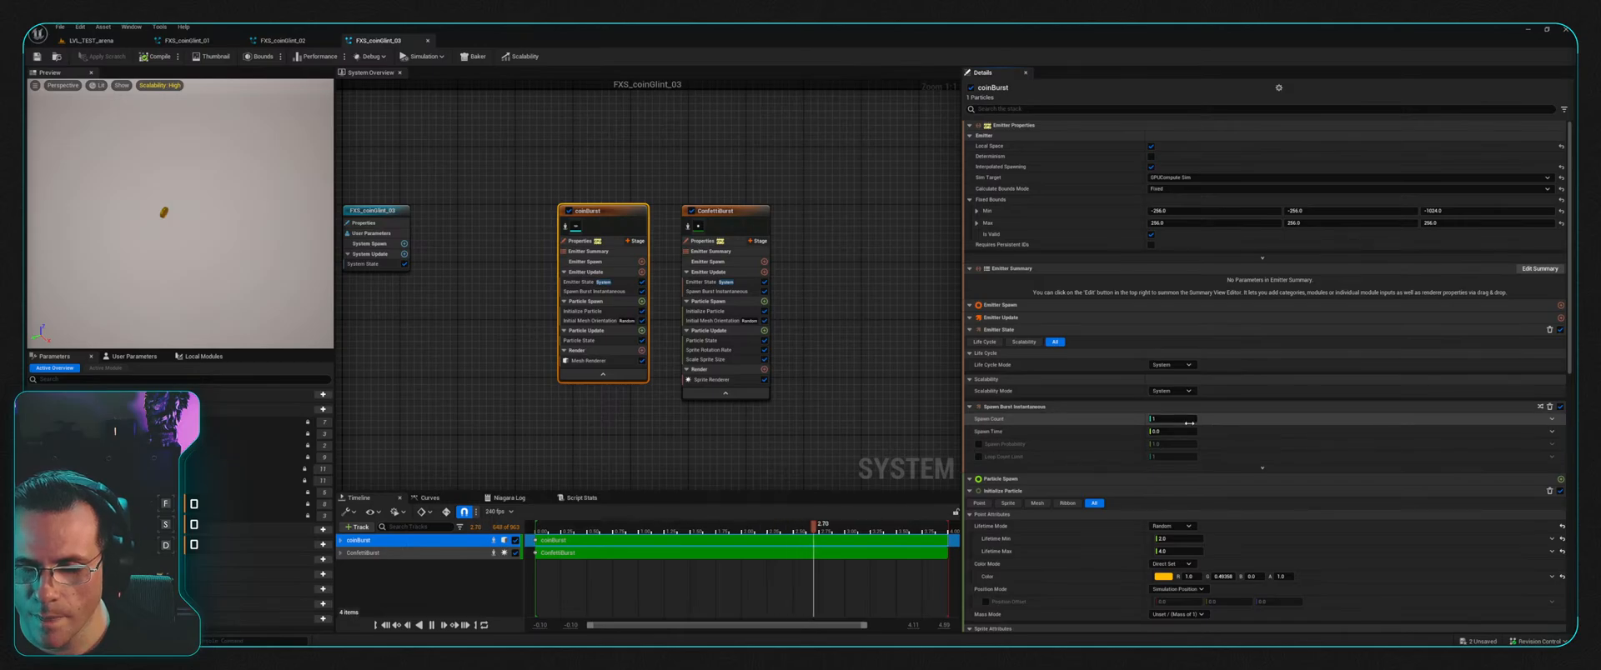
click(1185, 538)
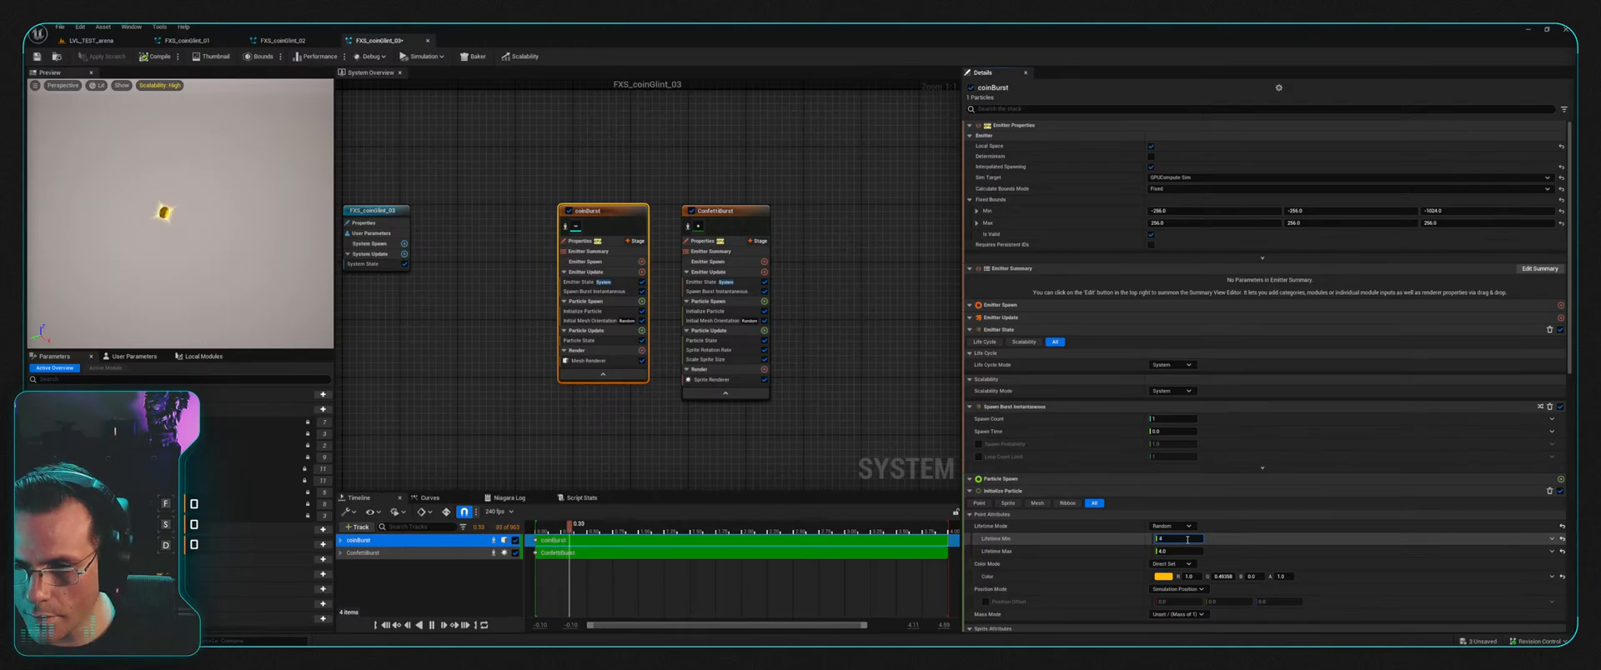
key(Tab)
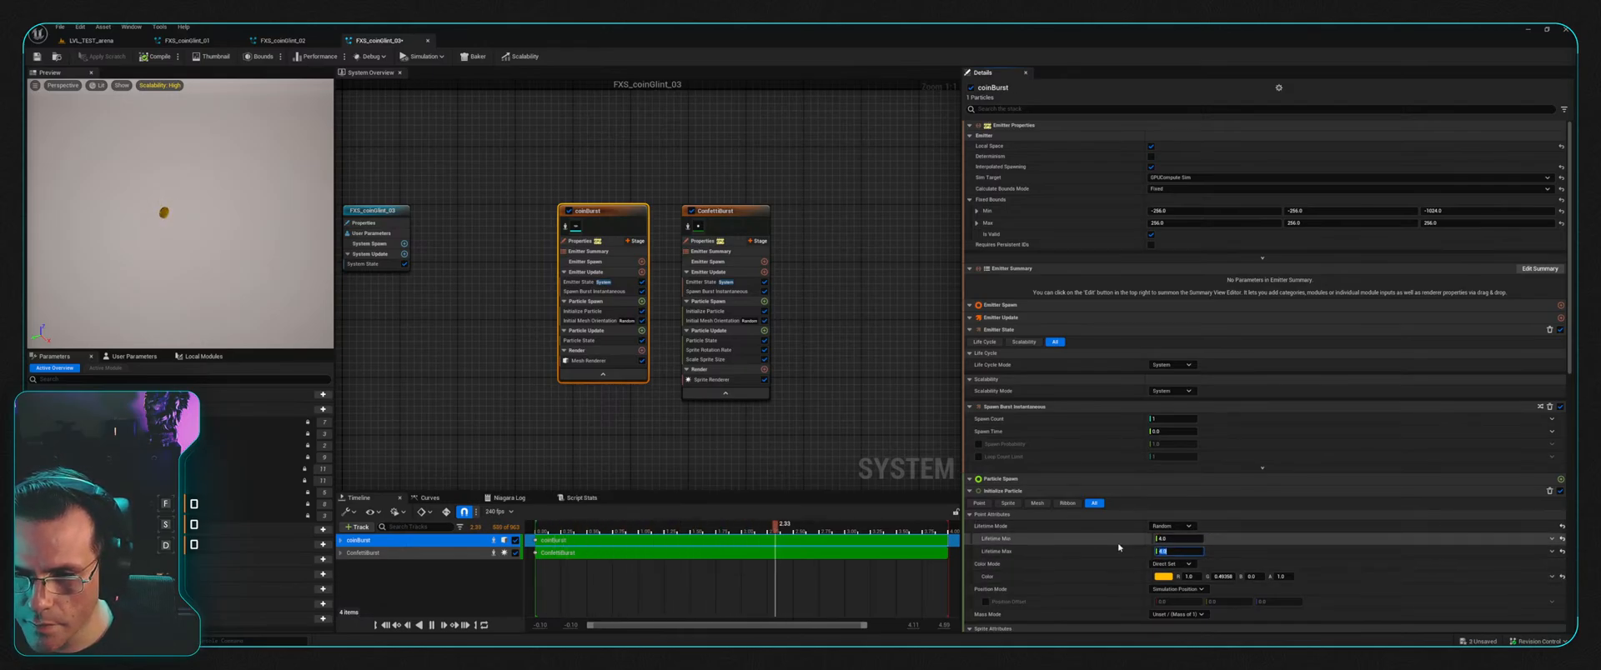
click(1171, 526)
click(1172, 538)
click(1178, 539)
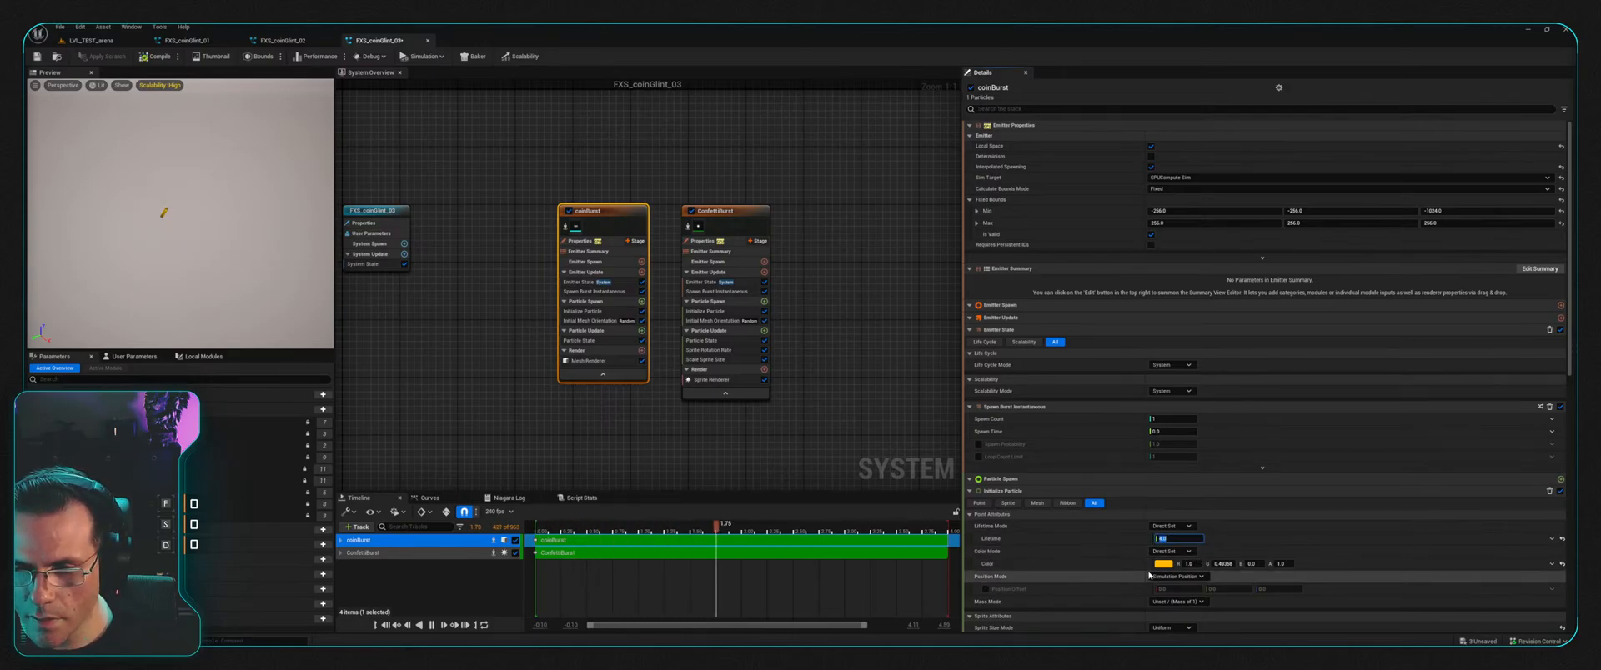
click(1561, 564)
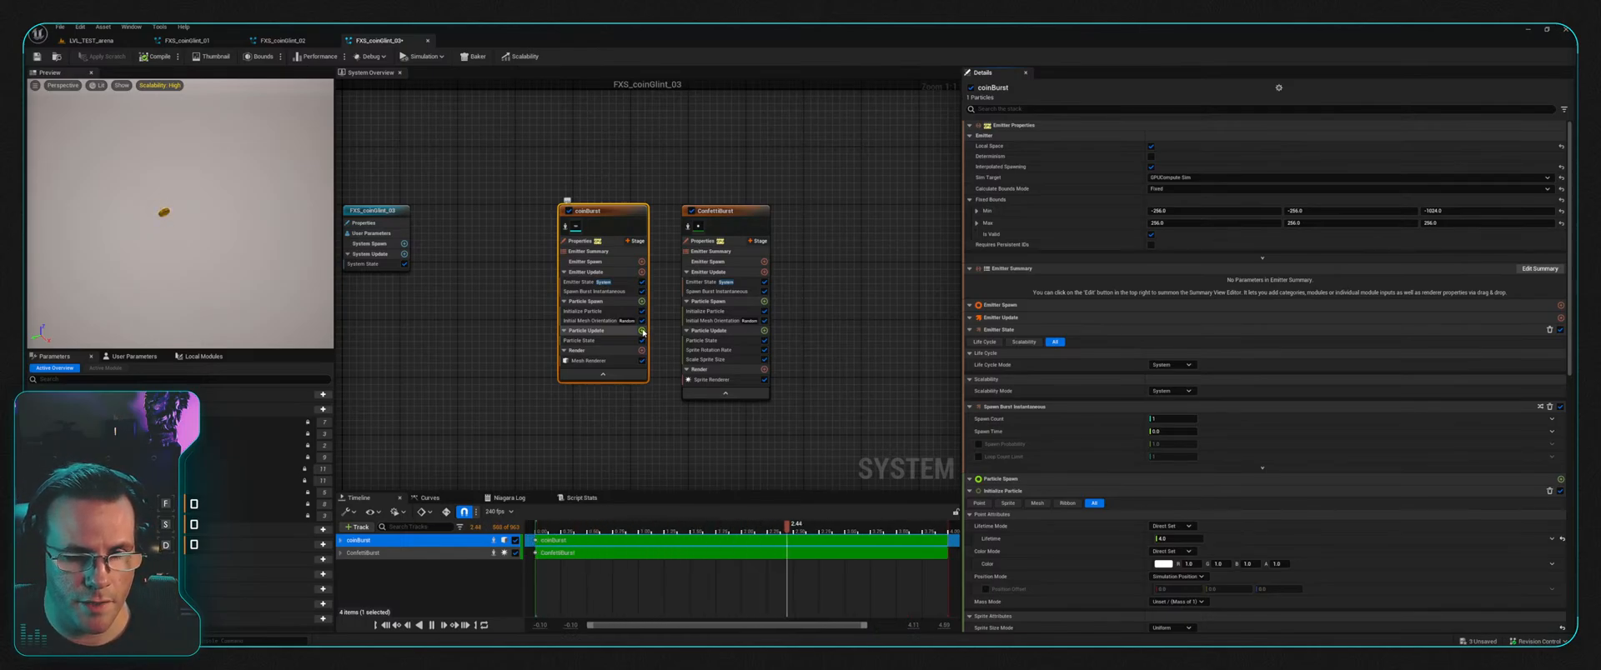
Step: Add a Mesh Rotation Force module to coinBurst's Particle Update and resolve its missing dependency with Solve Forces and Velocity
click(517, 427)
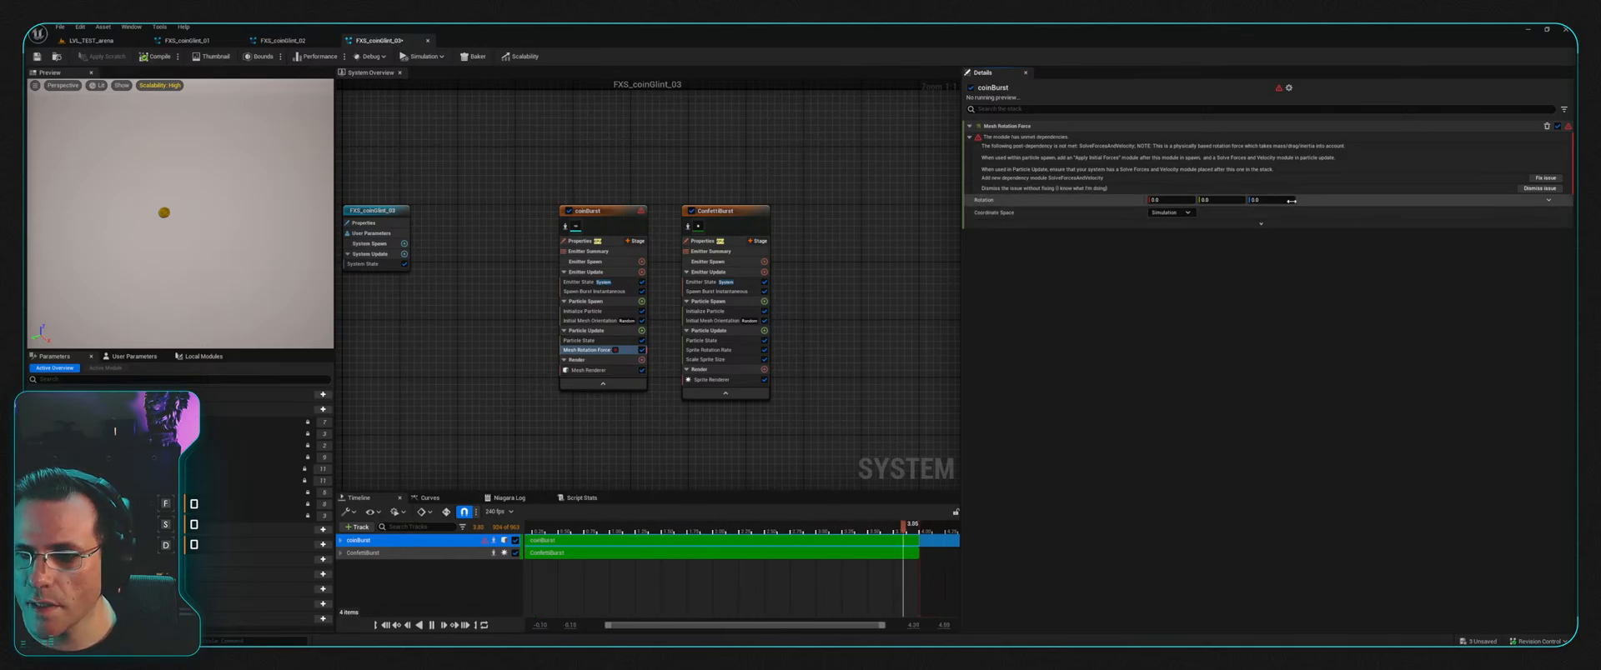
click(1545, 178)
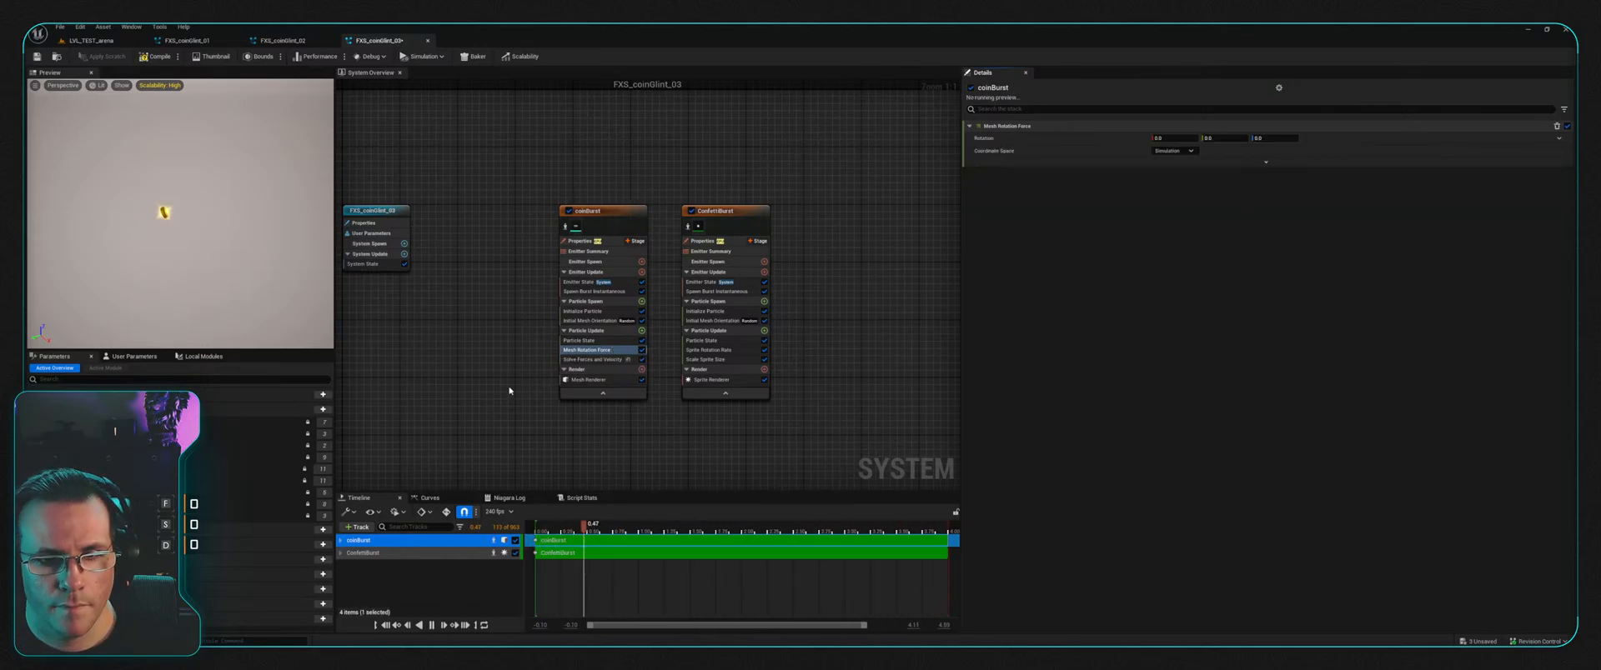
click(602, 359)
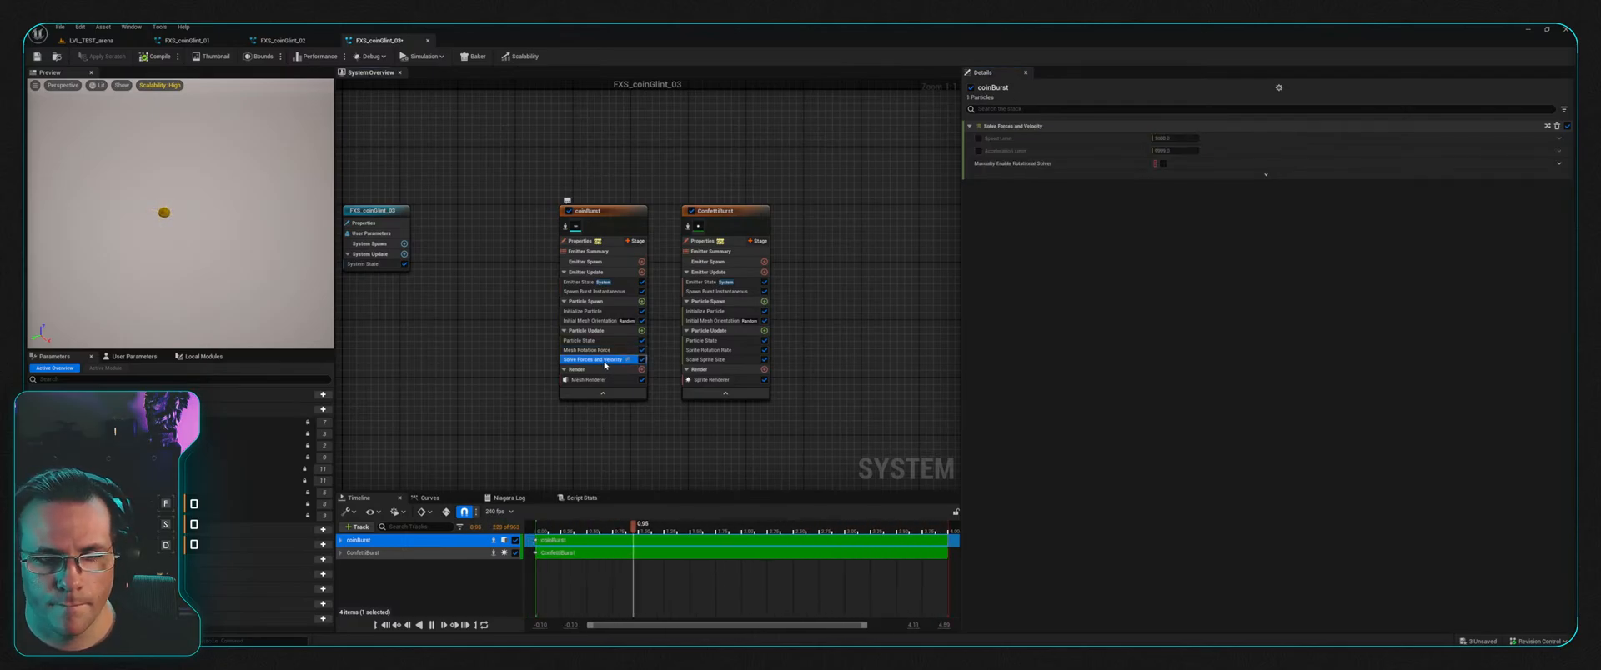
Step: Switch the Rotation input of coinBurst's Mesh Rotation Force module to Random Range Vector
click(600, 350)
click(1182, 138)
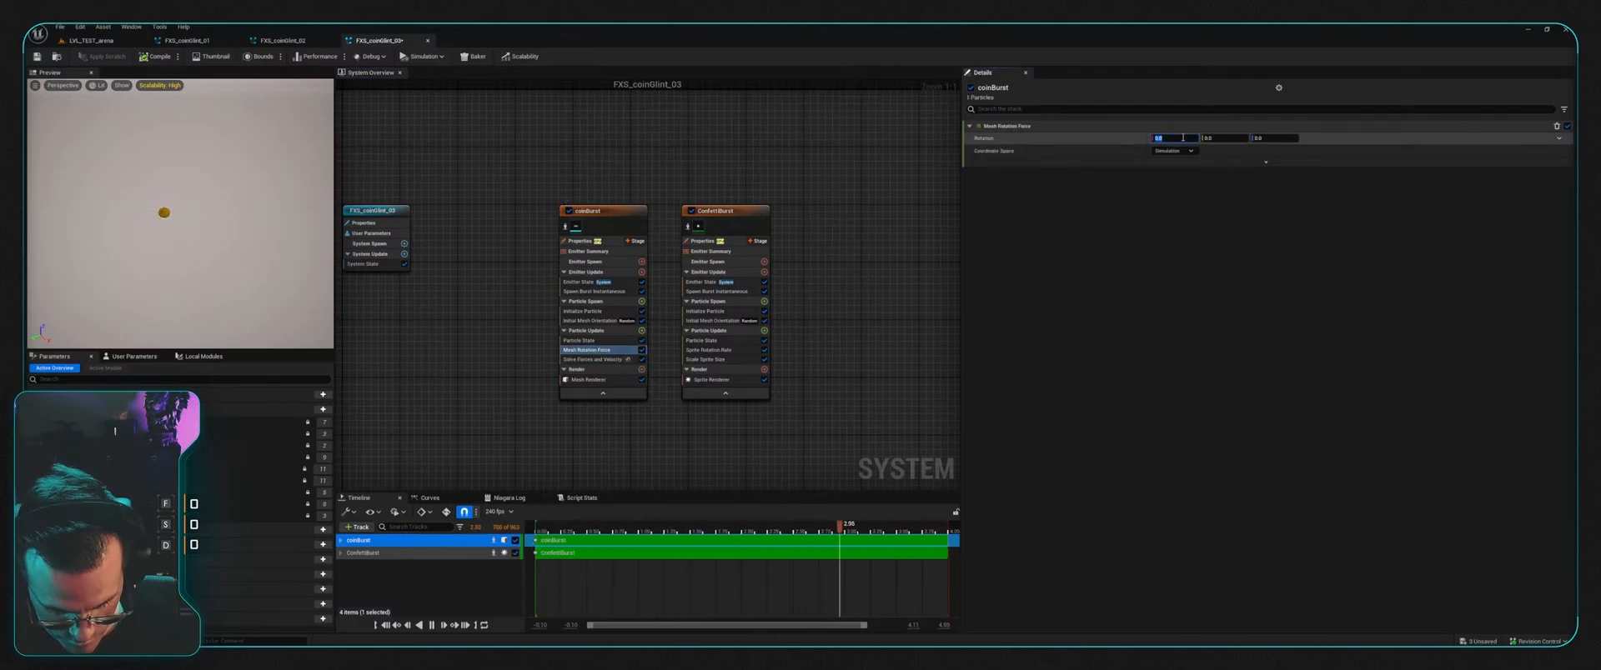
click(1558, 138)
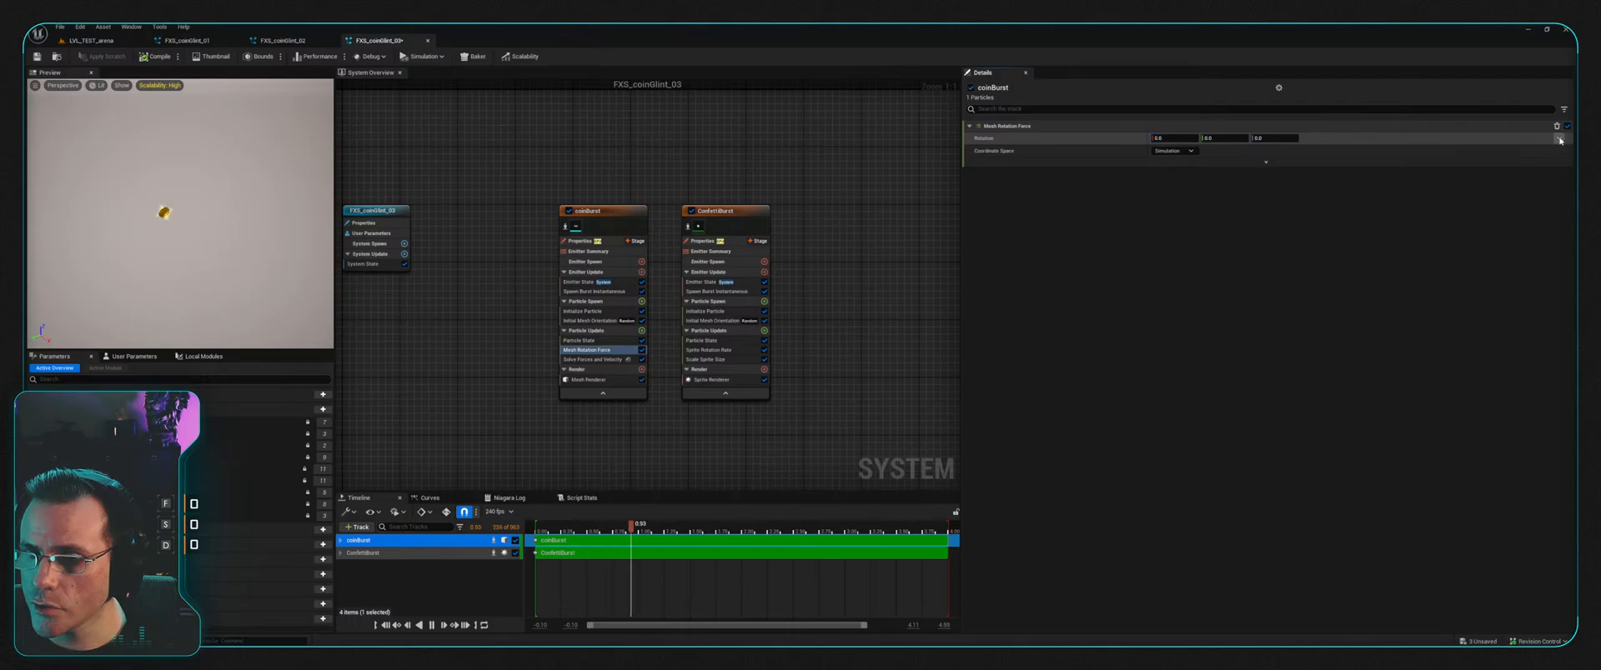
click(1424, 229)
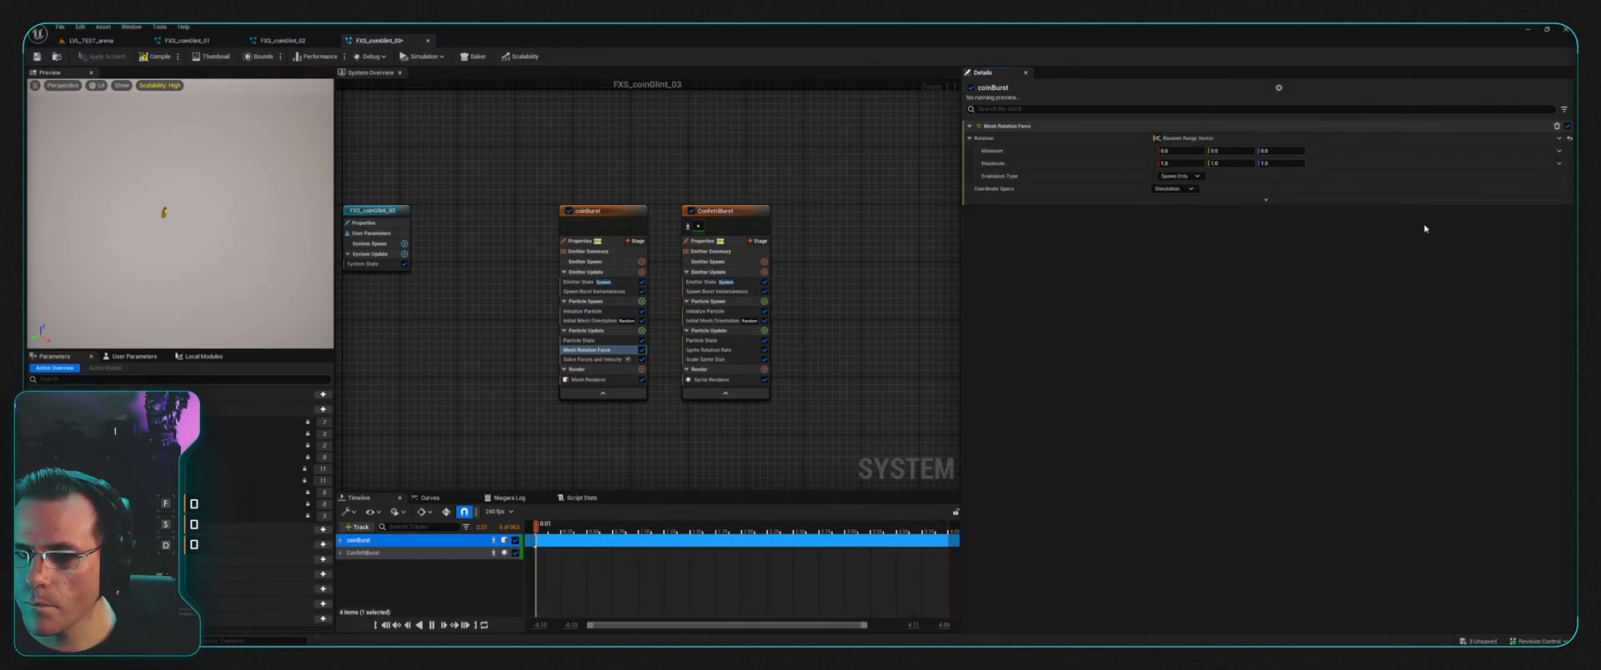
Step: Set the Mesh Rotation Force range to a minimum of -10 and a maximum of 10 in X and Y
click(1187, 151)
text(-1)
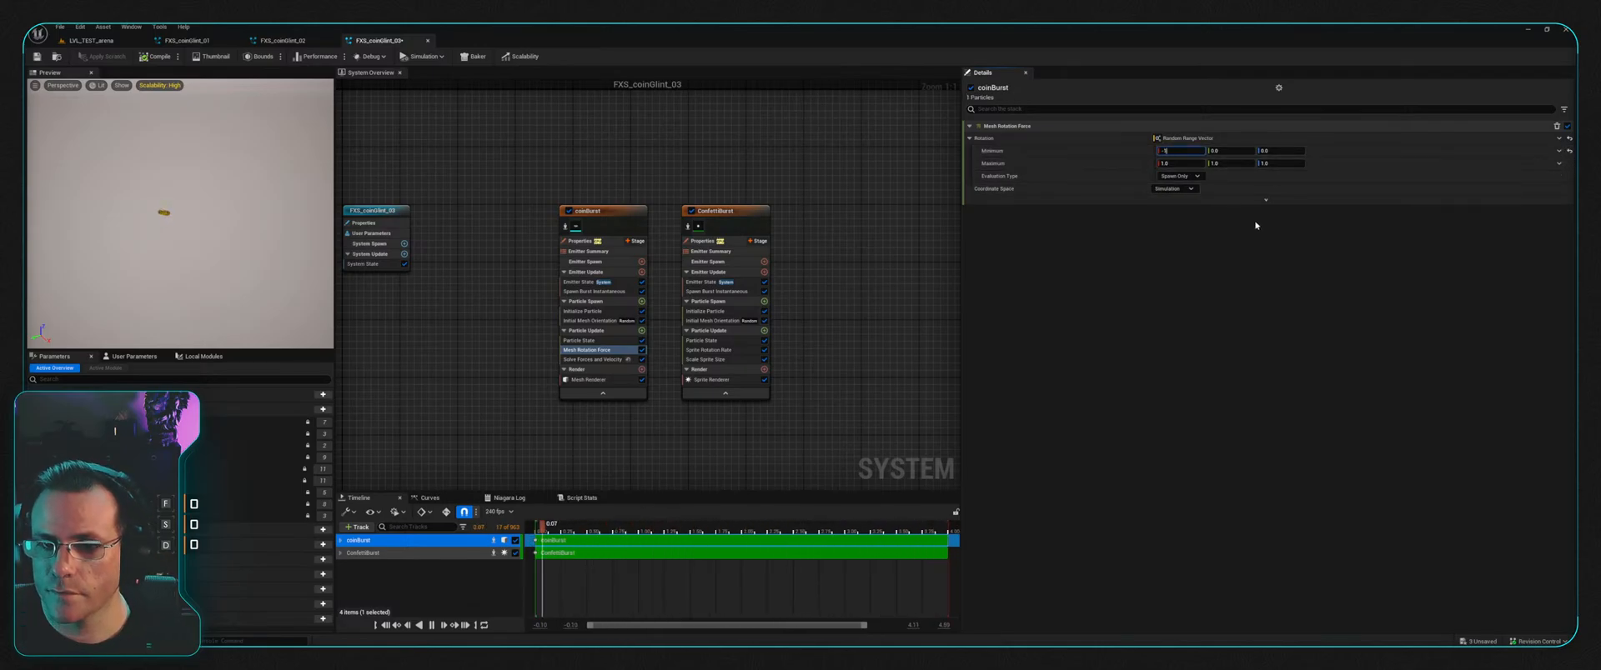
text(0)
key(Tab)
text(-10)
key(Tab)
key(Tab)
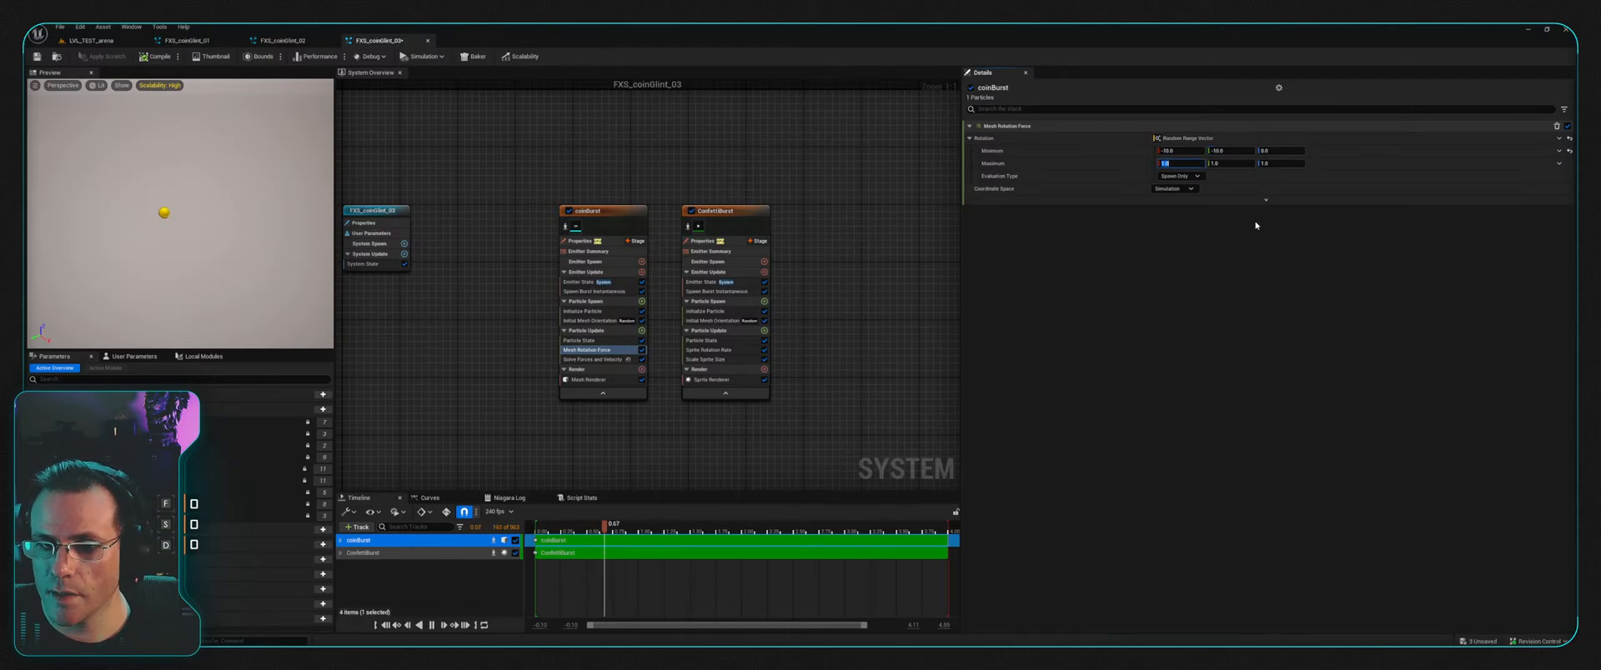
text(10)
key(Tab)
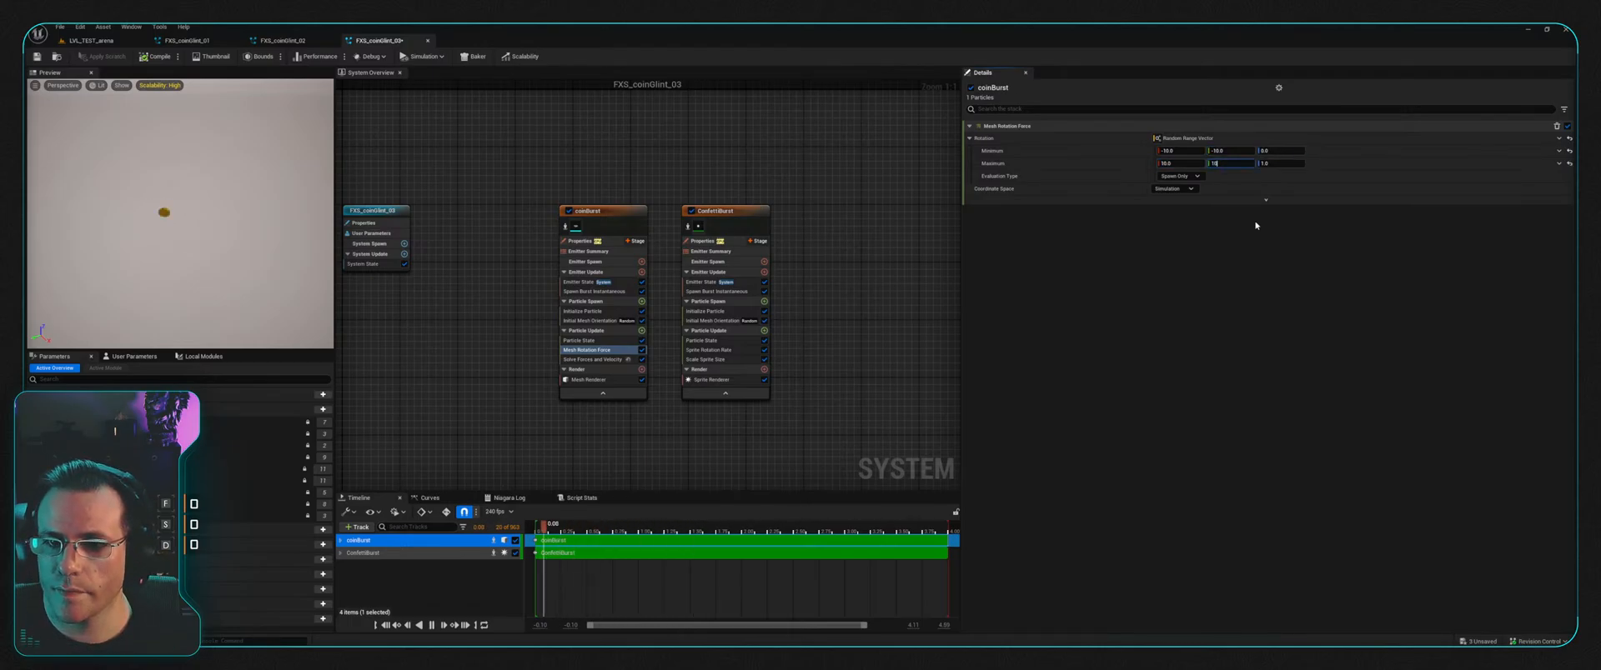
text(10)
key(Return)
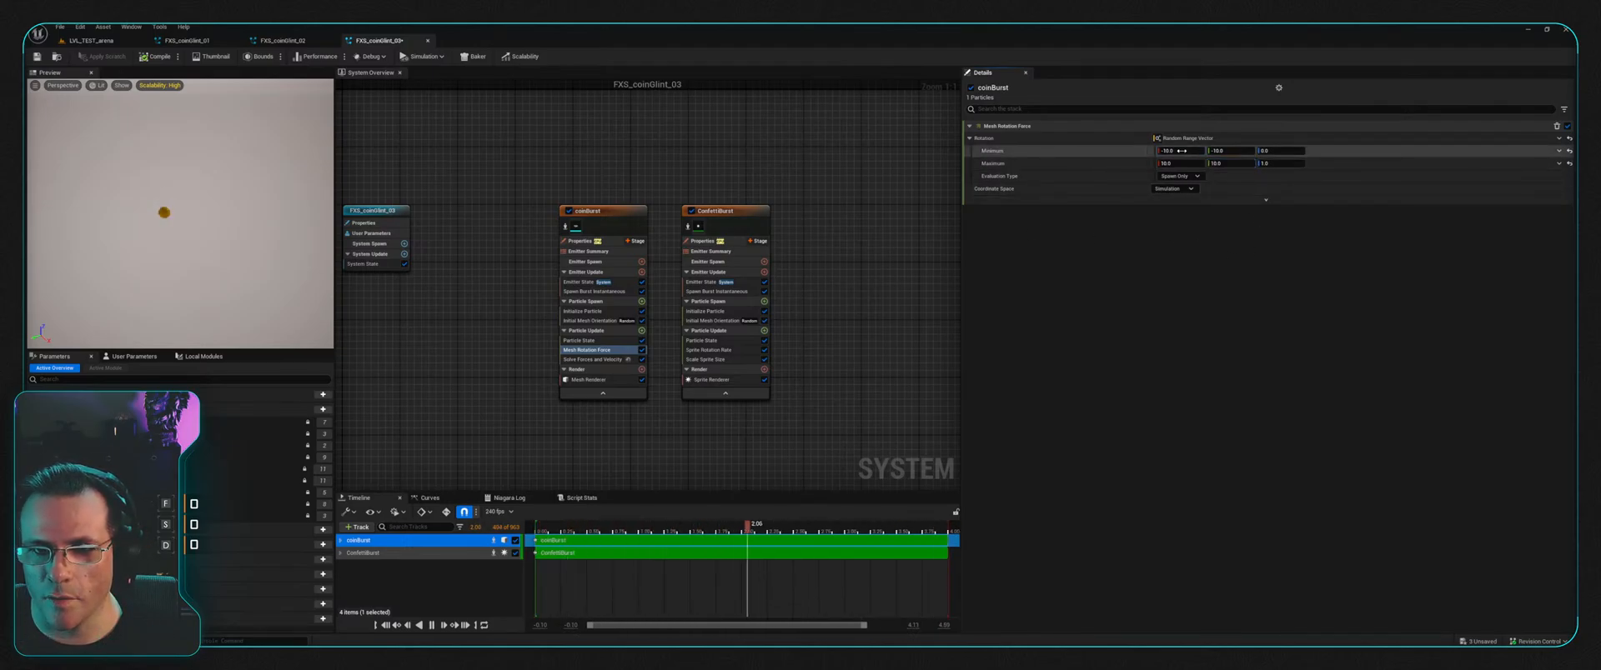
Step: Set the Mesh Rotation Force minimum to -1 and maximum to 1 in X and Y, and save FXS_coinGlint_03
text(-1)
key(Tab)
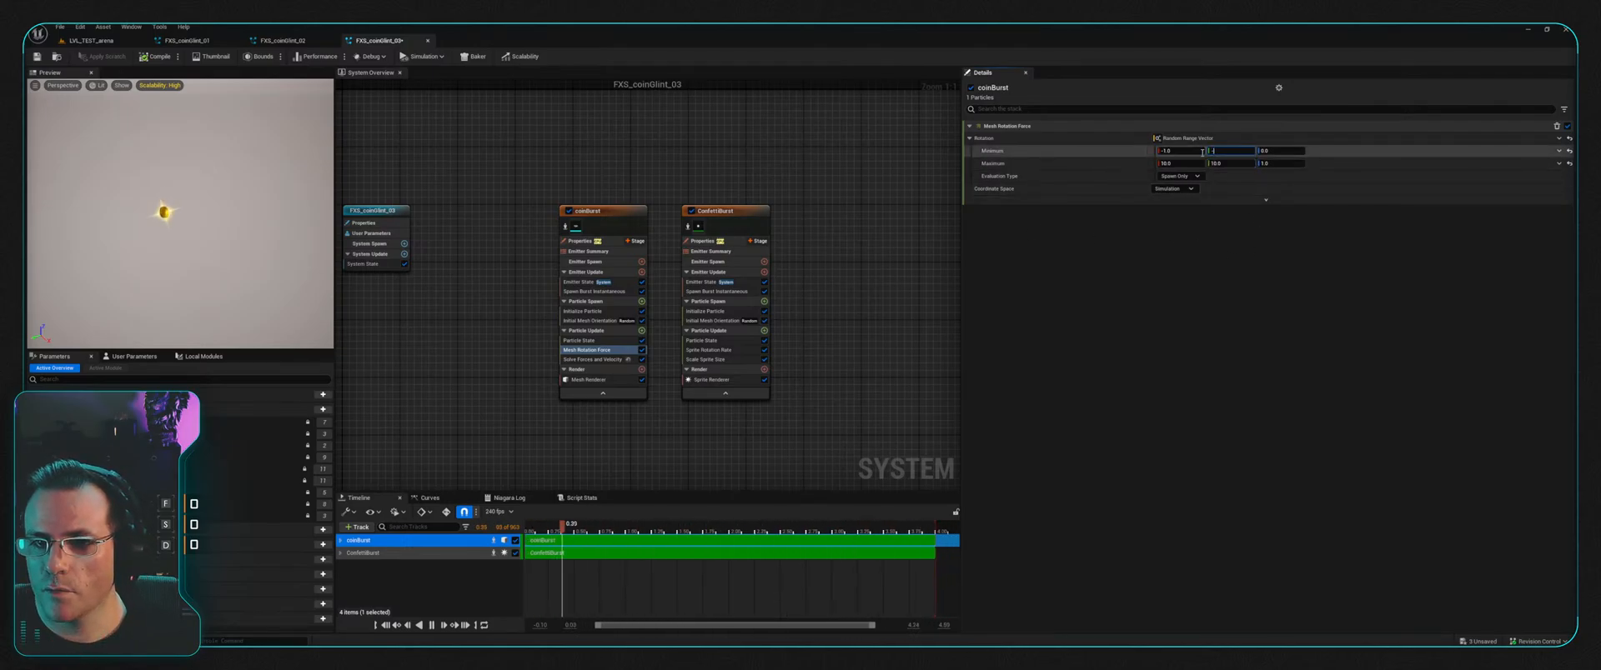
text(-1)
key(Tab)
key(Tab)
text(1)
key(Tab)
text(1)
key(Return)
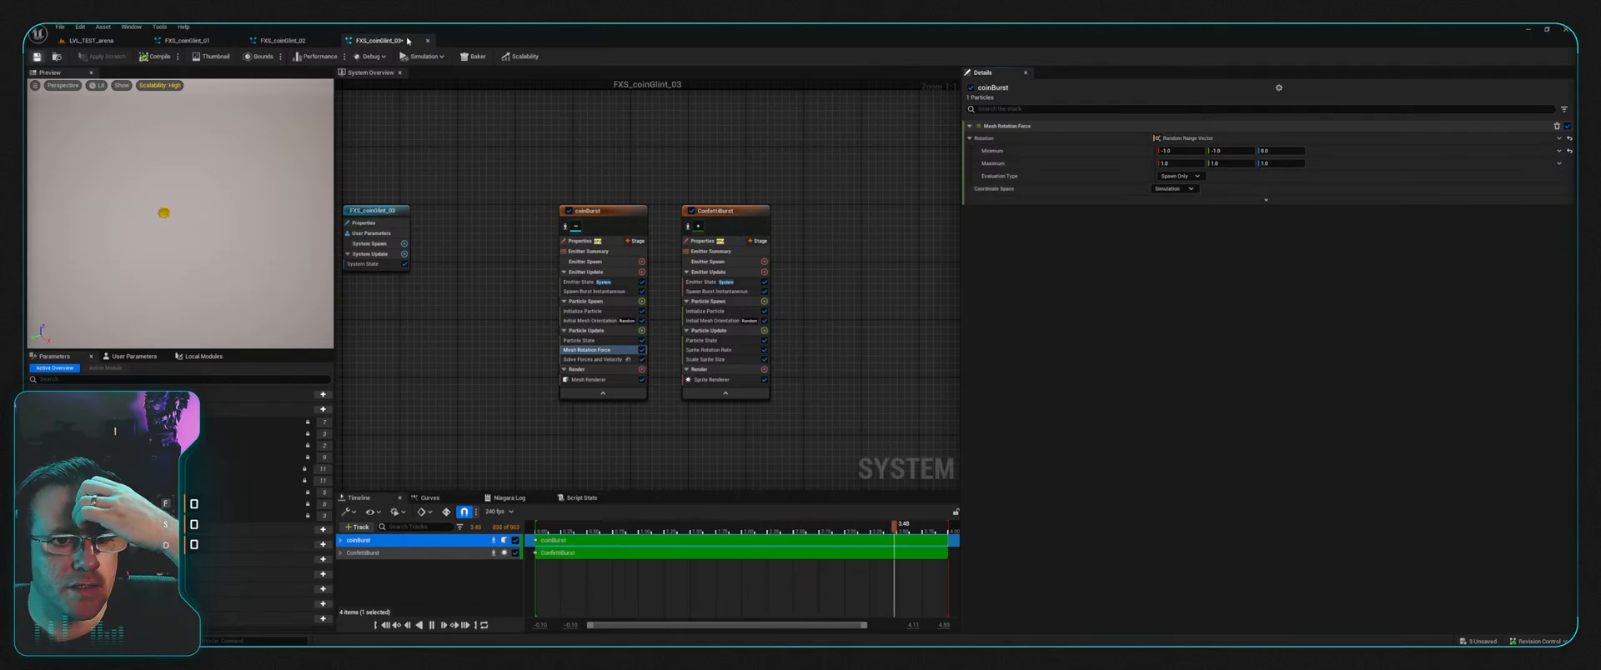
key(ctrl+s)
Step: Inspect the rotating coin effect placed on the ground in LVL_TEST_arena
click(90, 40)
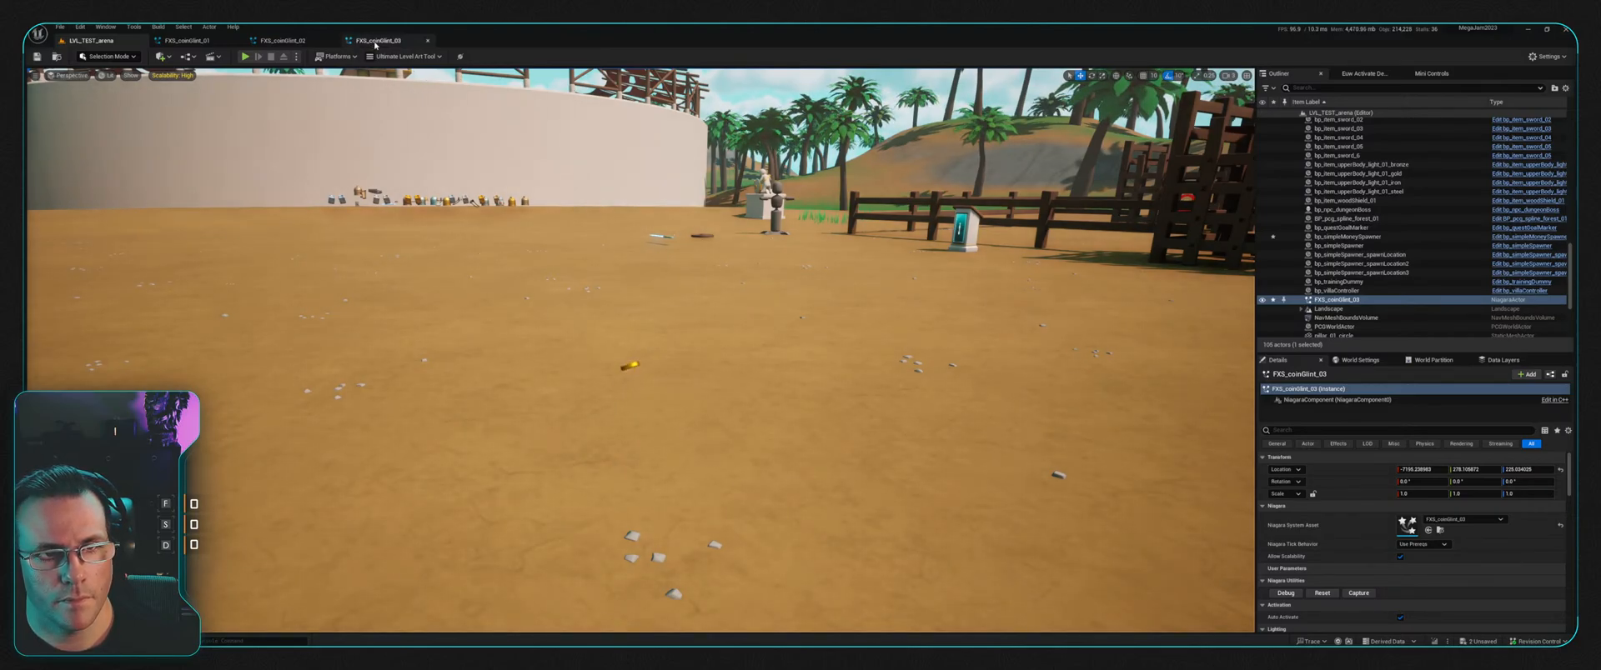
right_drag(683, 260, 751, 317)
right_drag(454, 390, 589, 421)
click(197, 40)
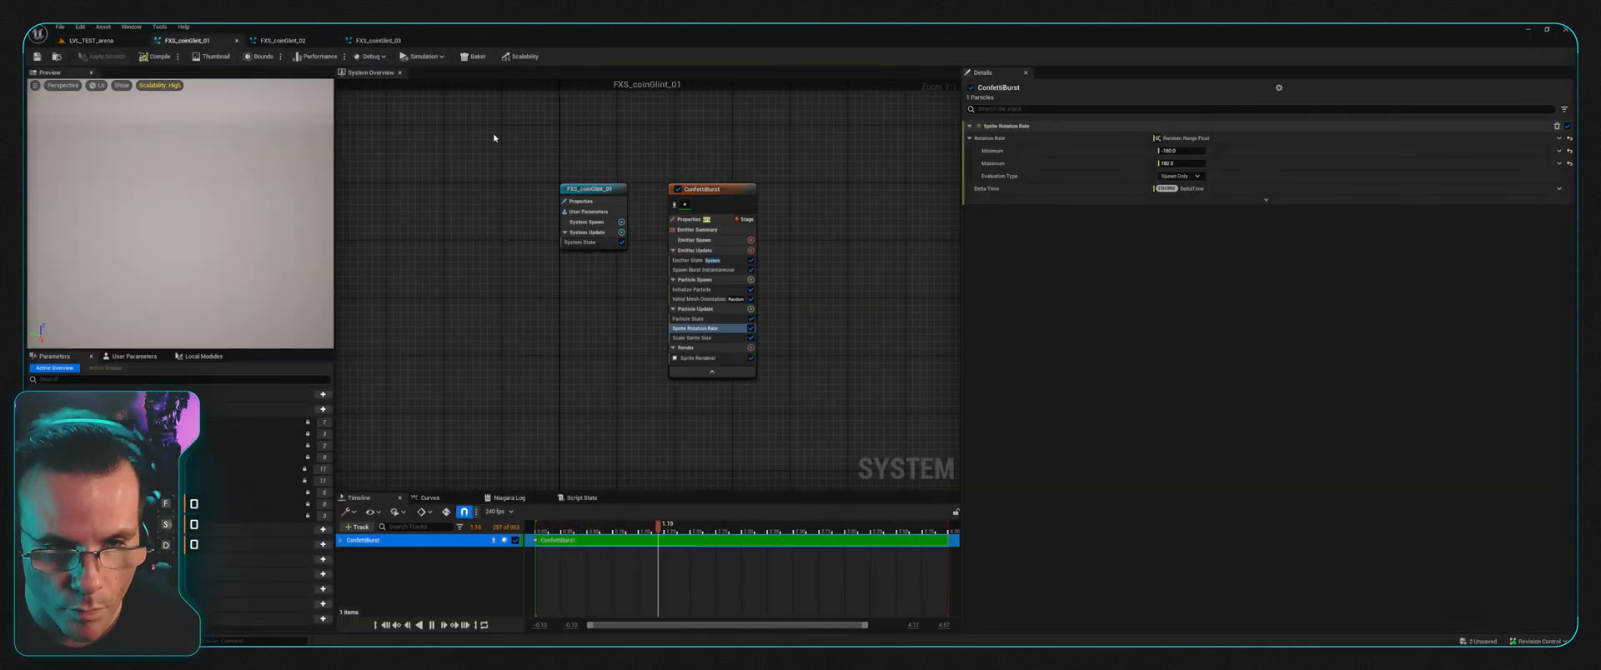
click(106, 43)
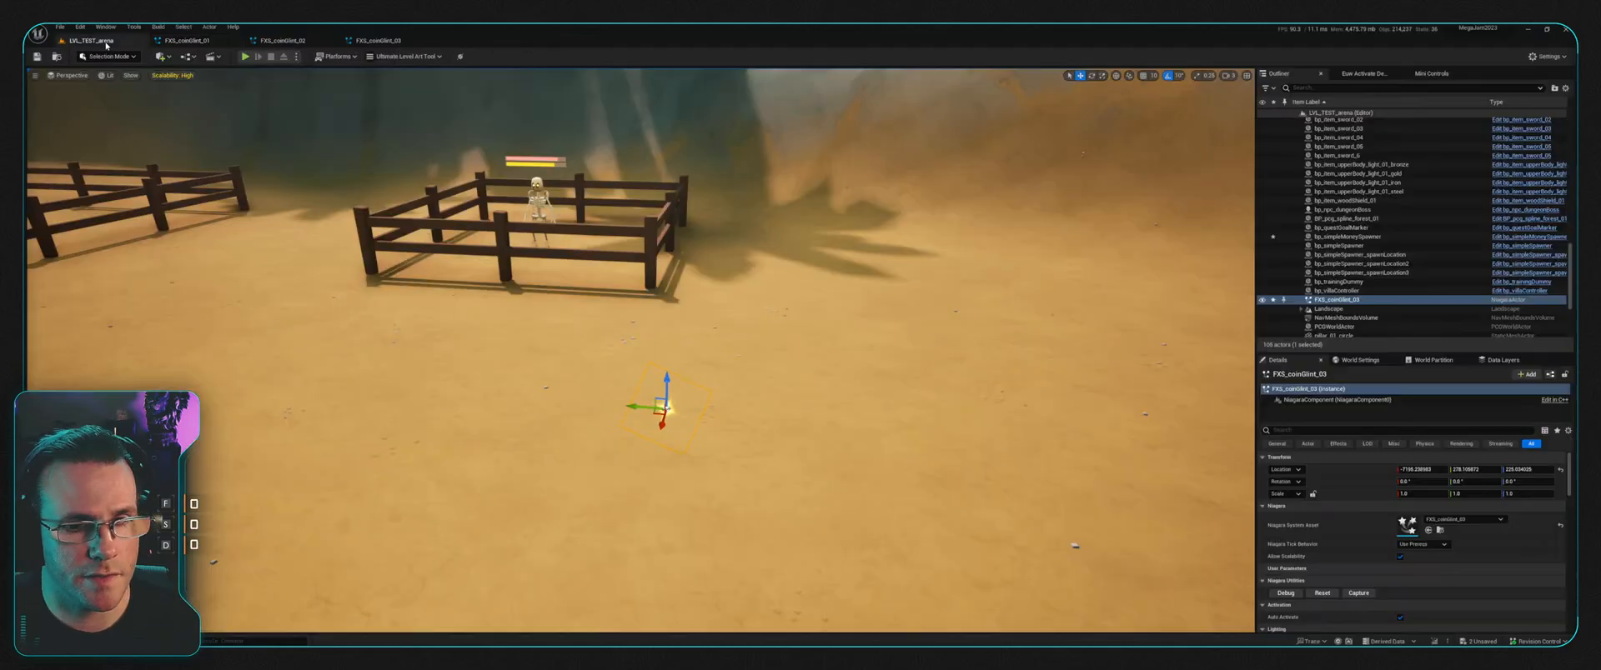
Step: Open the bp_money blueprint from the Blueprints/Equipment/Money folder
key(ctrl+space)
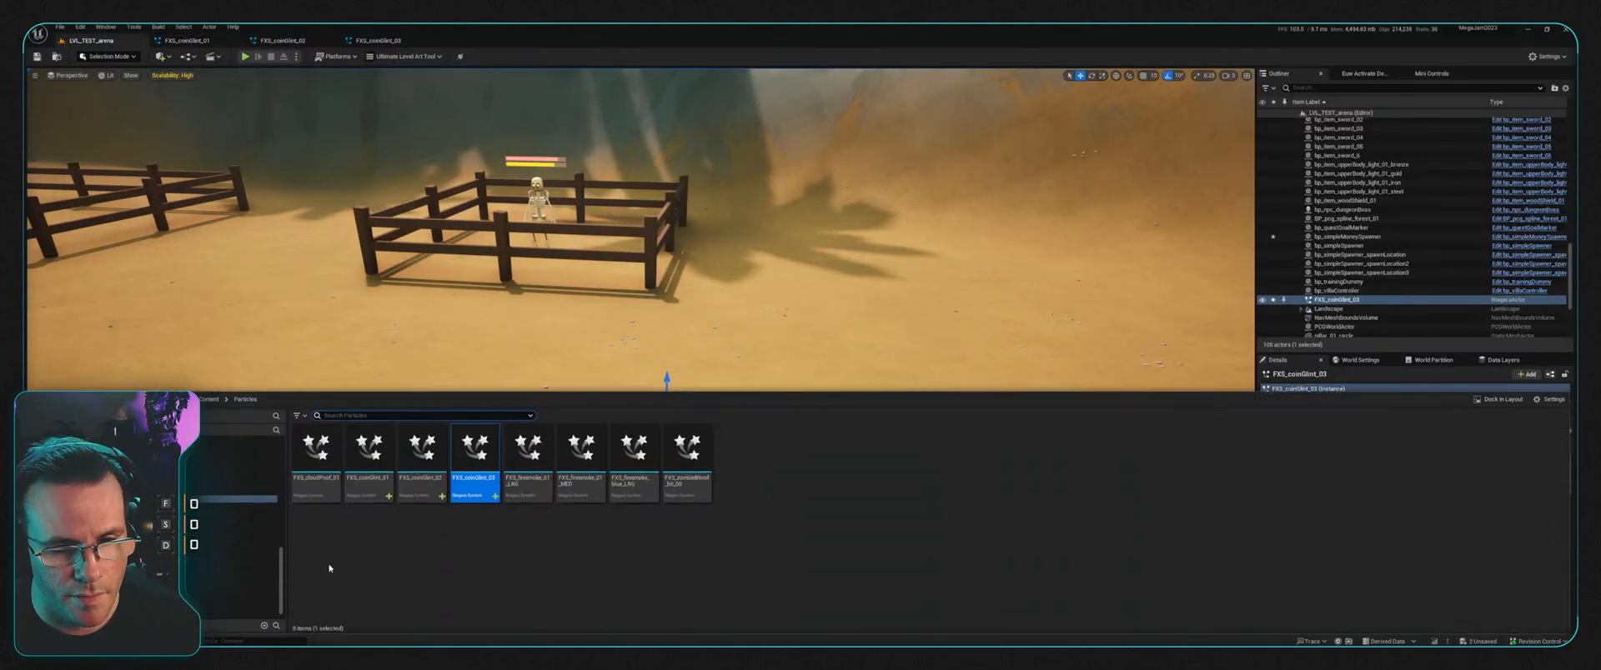
scroll(241, 525, up, 5)
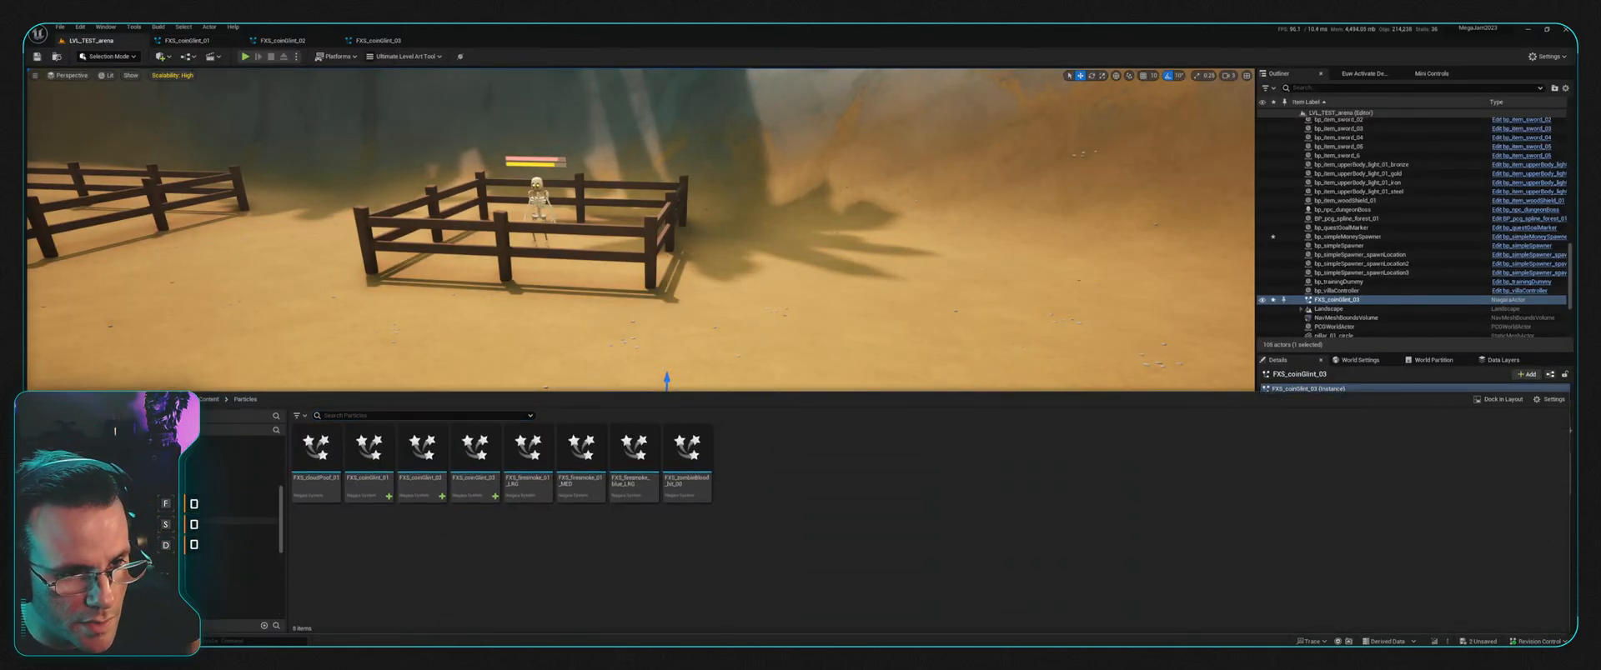
click(238, 484)
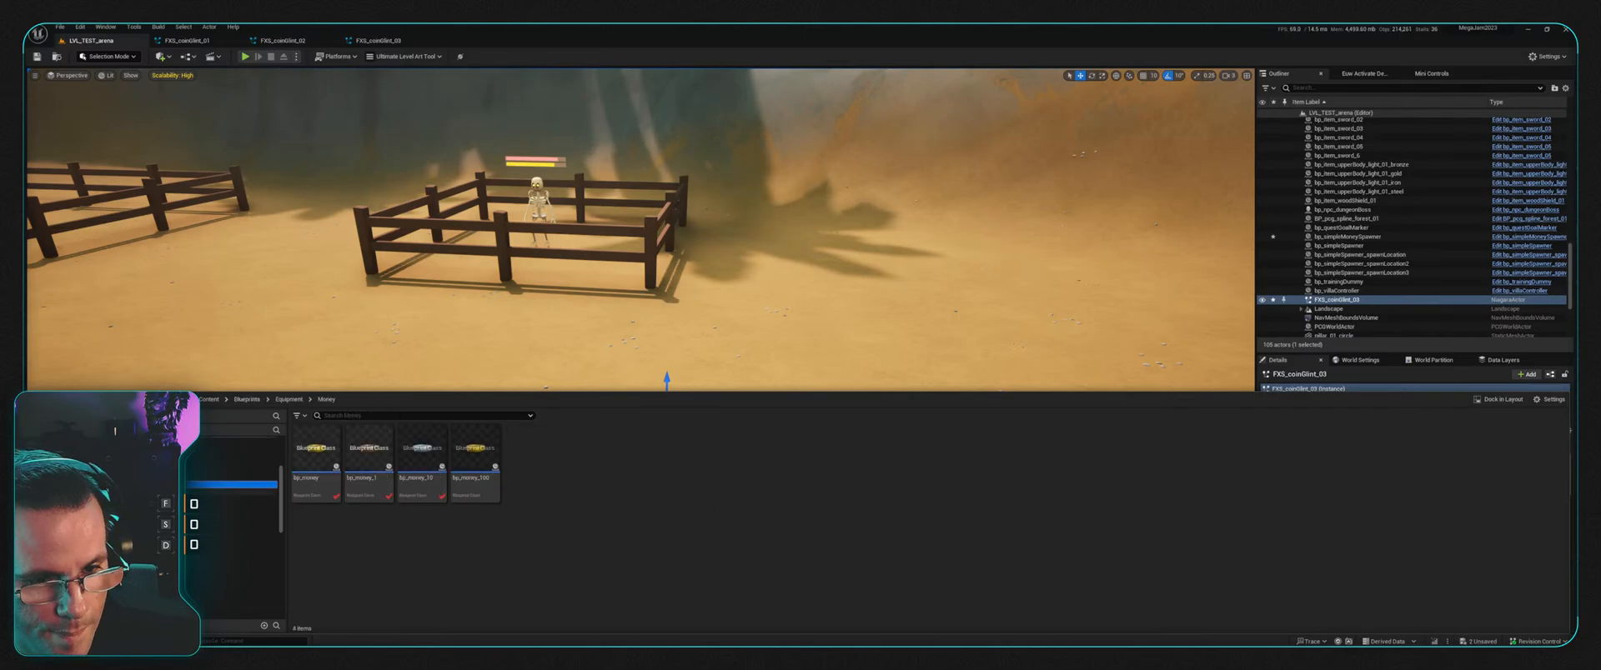
double_click(322, 437)
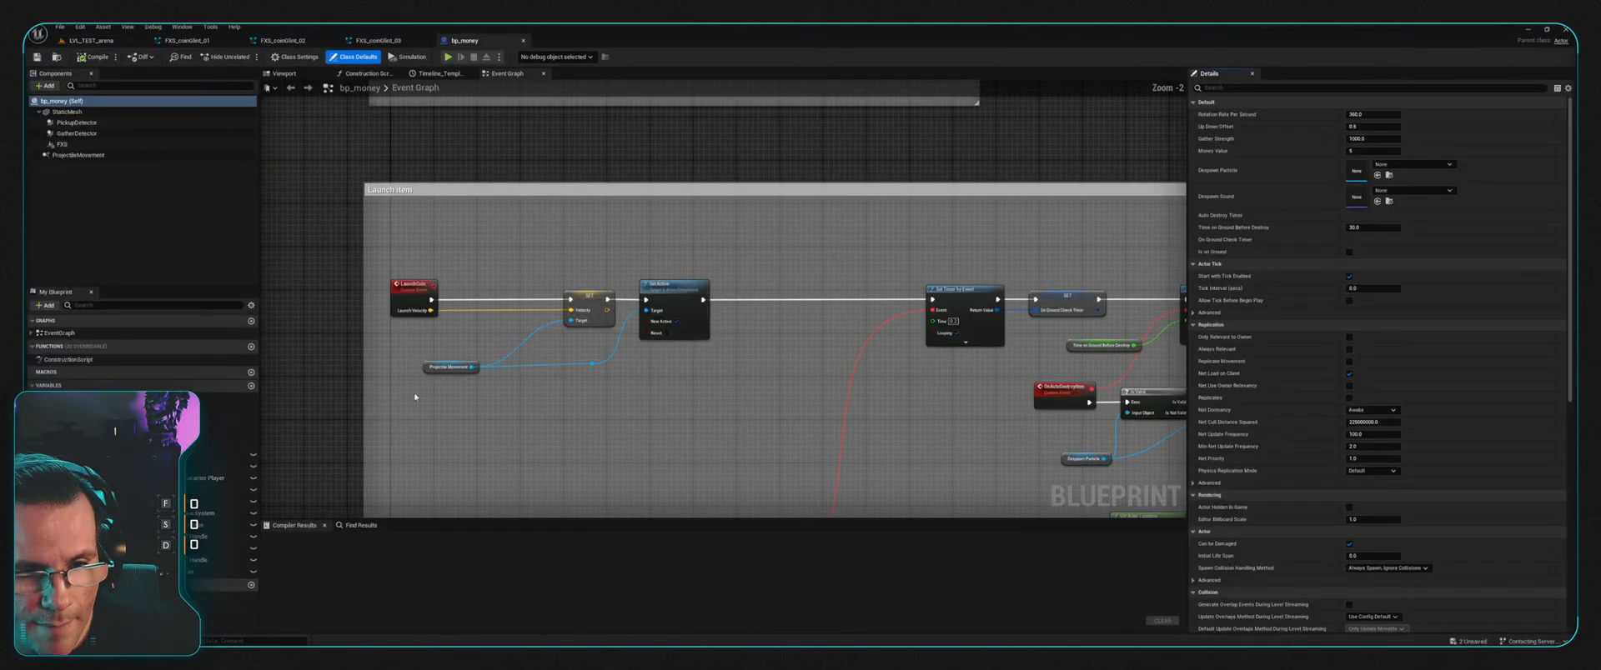
Step: Disconnect the start and stop bobbing events from the Bobbing effect timeline in bp_money's Event Graph, and compile the blueprint
right_drag(594, 220, 663, 260)
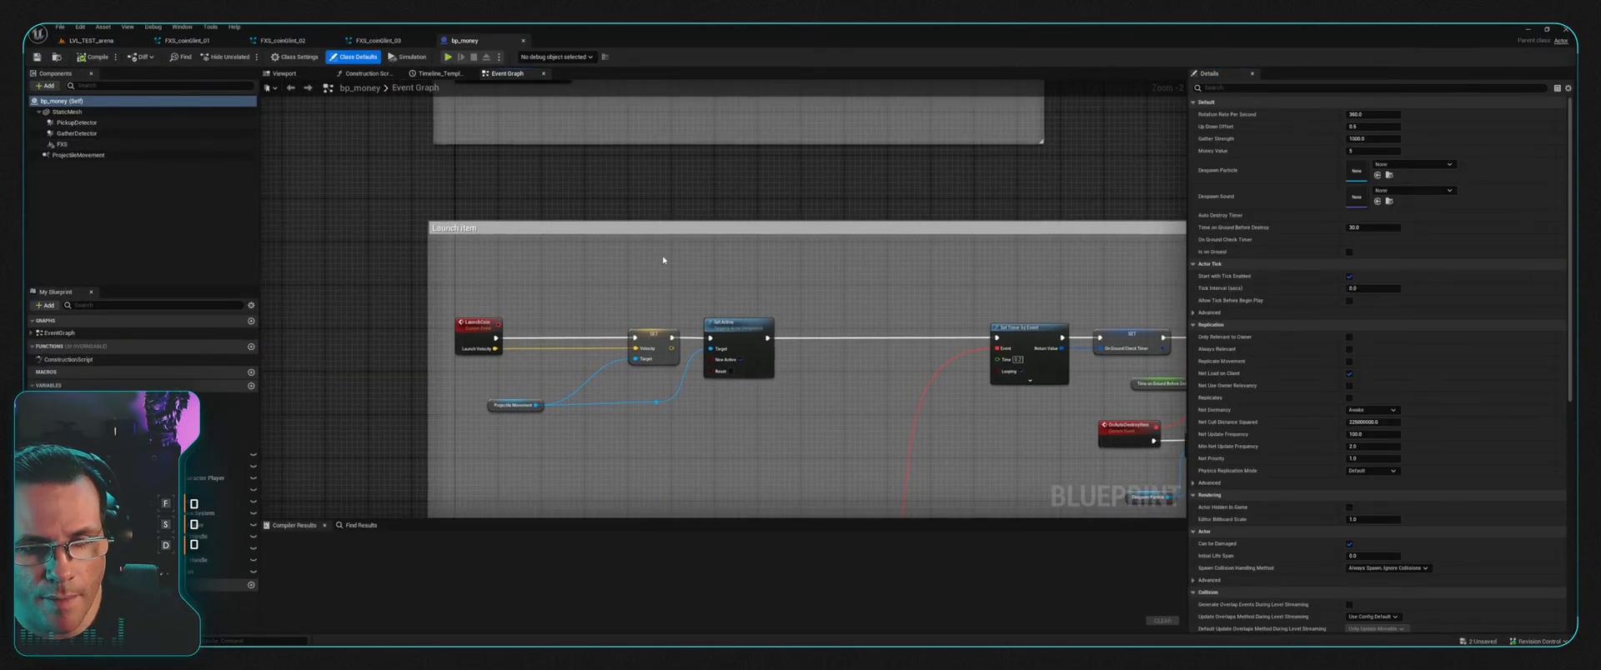
scroll(661, 296, down, 3)
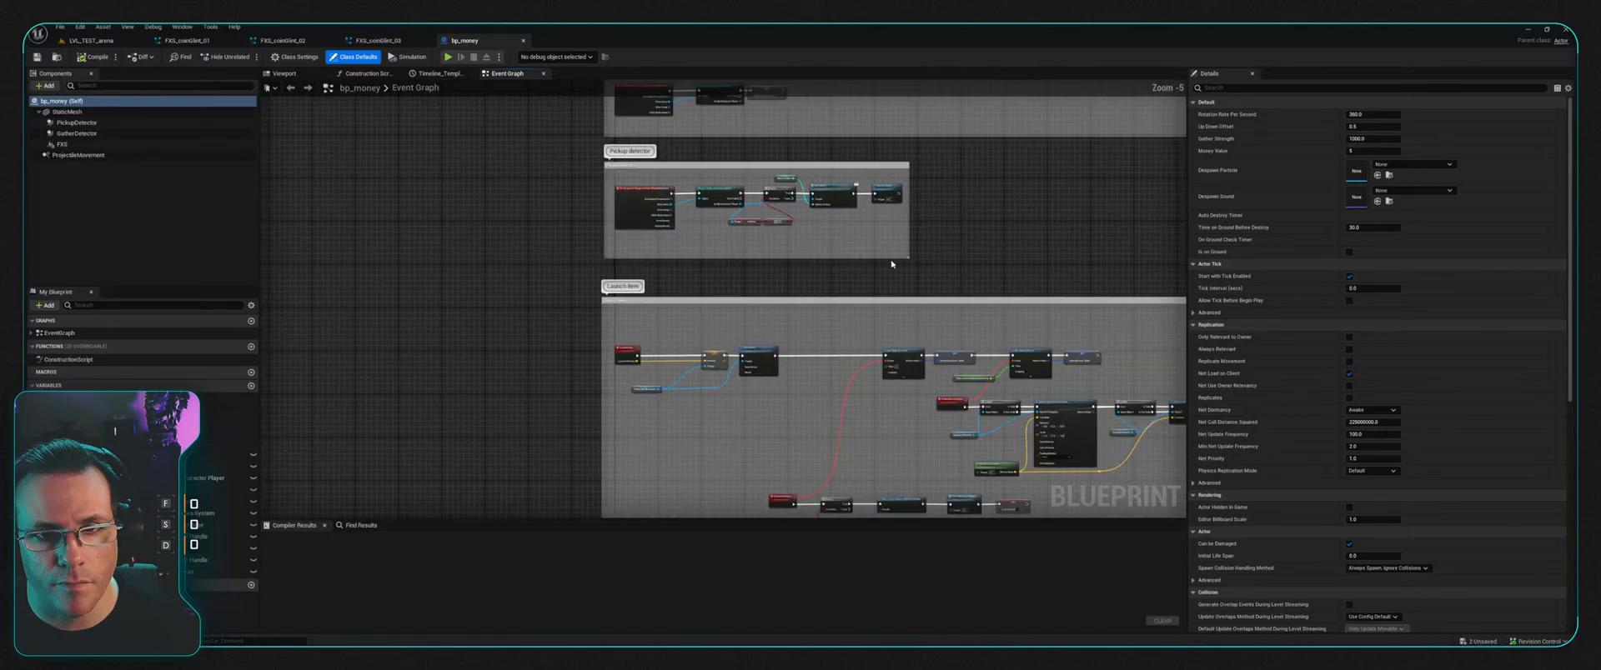
scroll(835, 275, up, 2)
right_drag(840, 264, 960, 376)
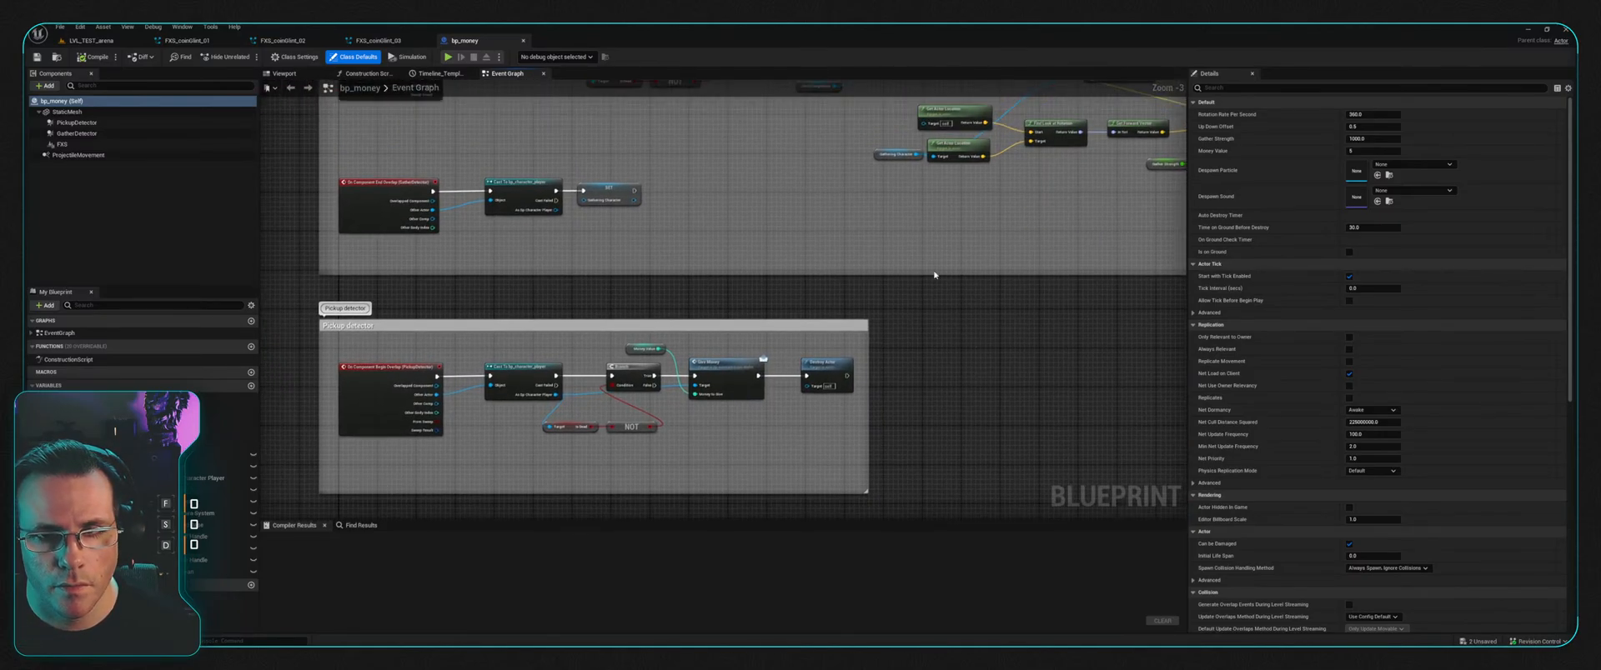
right_drag(933, 274, 829, 401)
right_drag(648, 285, 573, 360)
right_drag(667, 315, 296, 515)
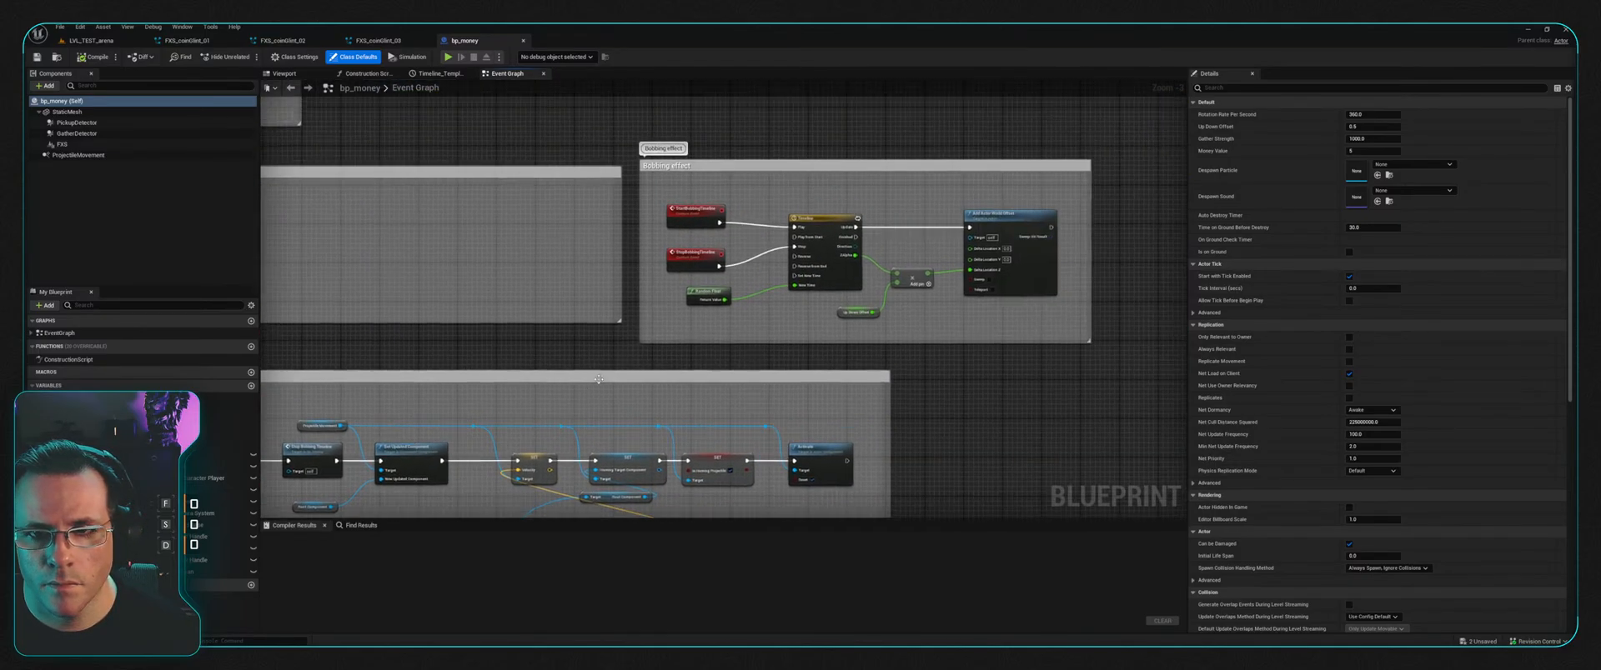
right_drag(764, 301, 811, 346)
alt+click(765, 269)
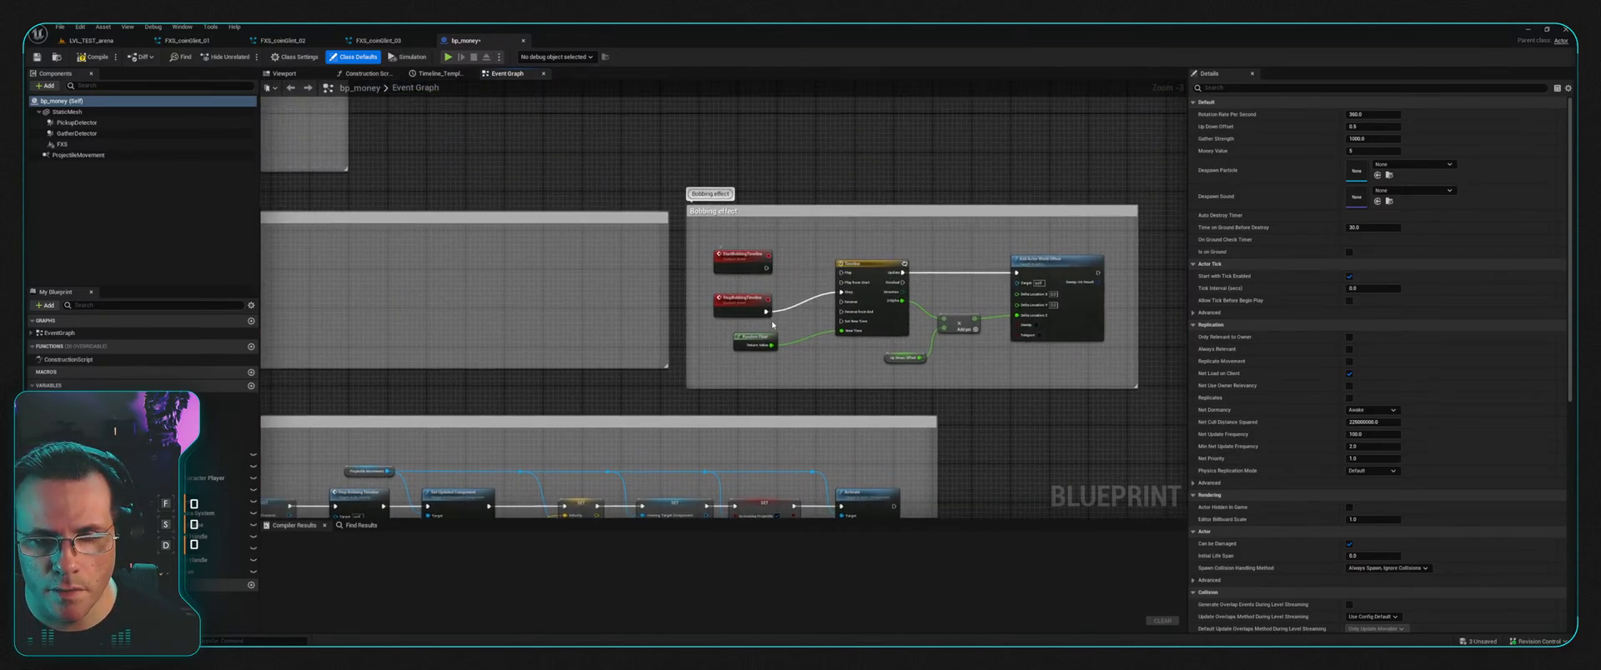
alt+click(766, 312)
right_drag(472, 308, 1171, 347)
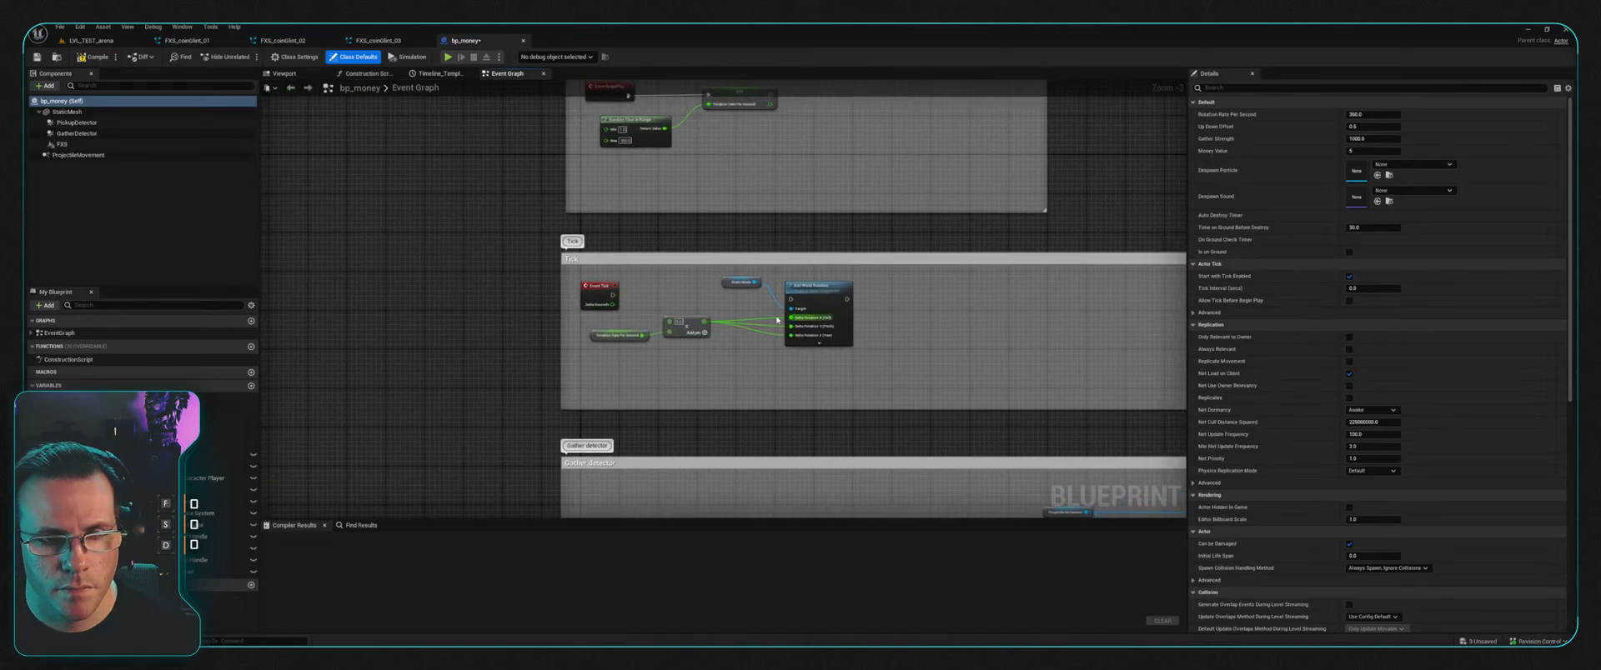
right_drag(666, 264, 702, 396)
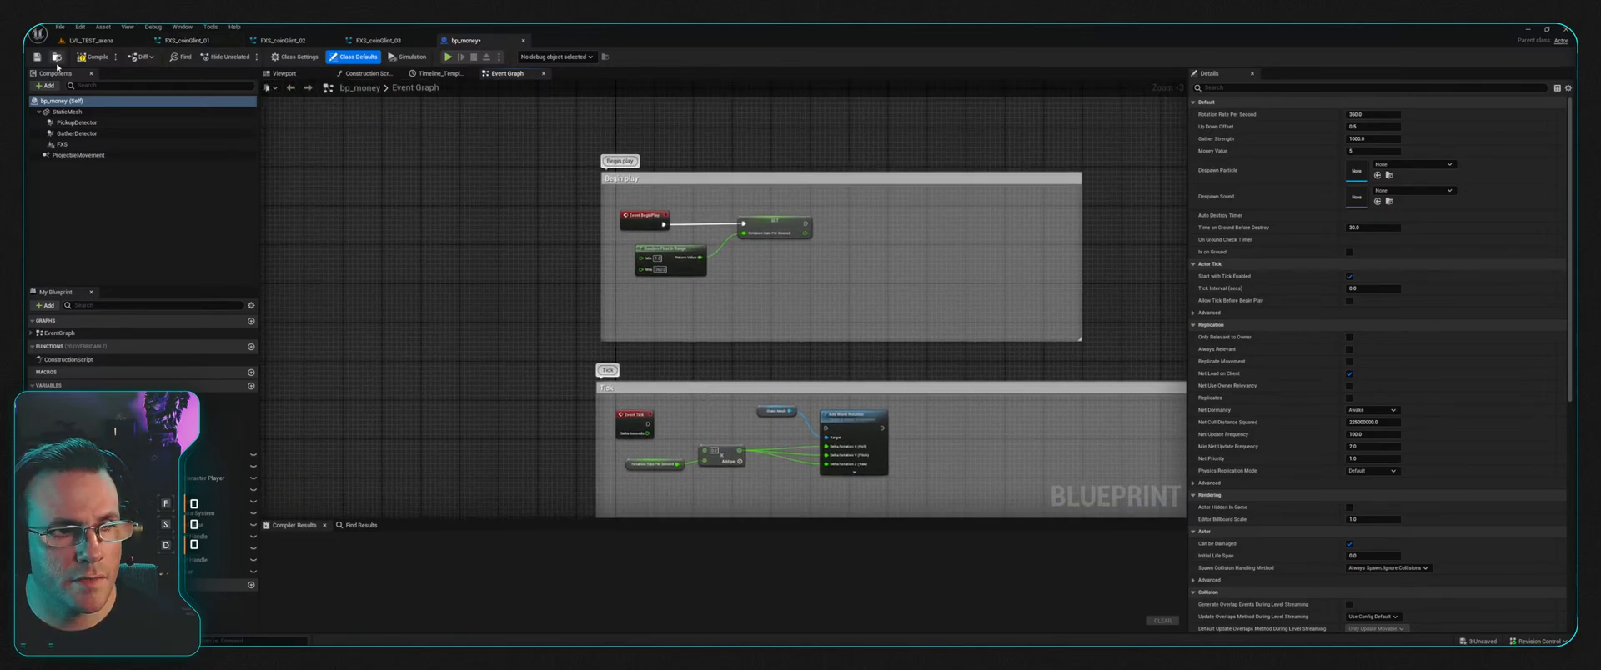
click(94, 57)
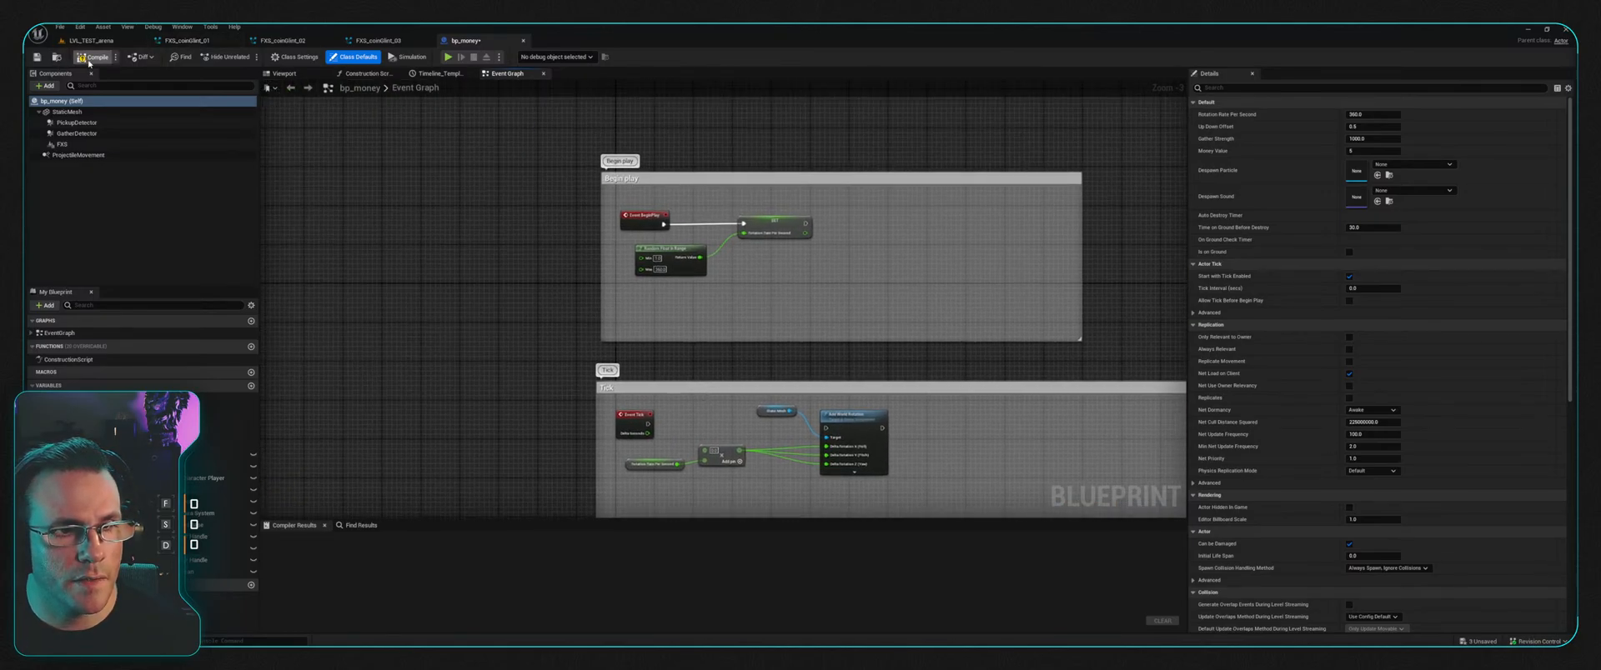
Step: Clear the Static Mesh assigned to bp_money's StaticMesh component and recompile the blueprint
click(92, 113)
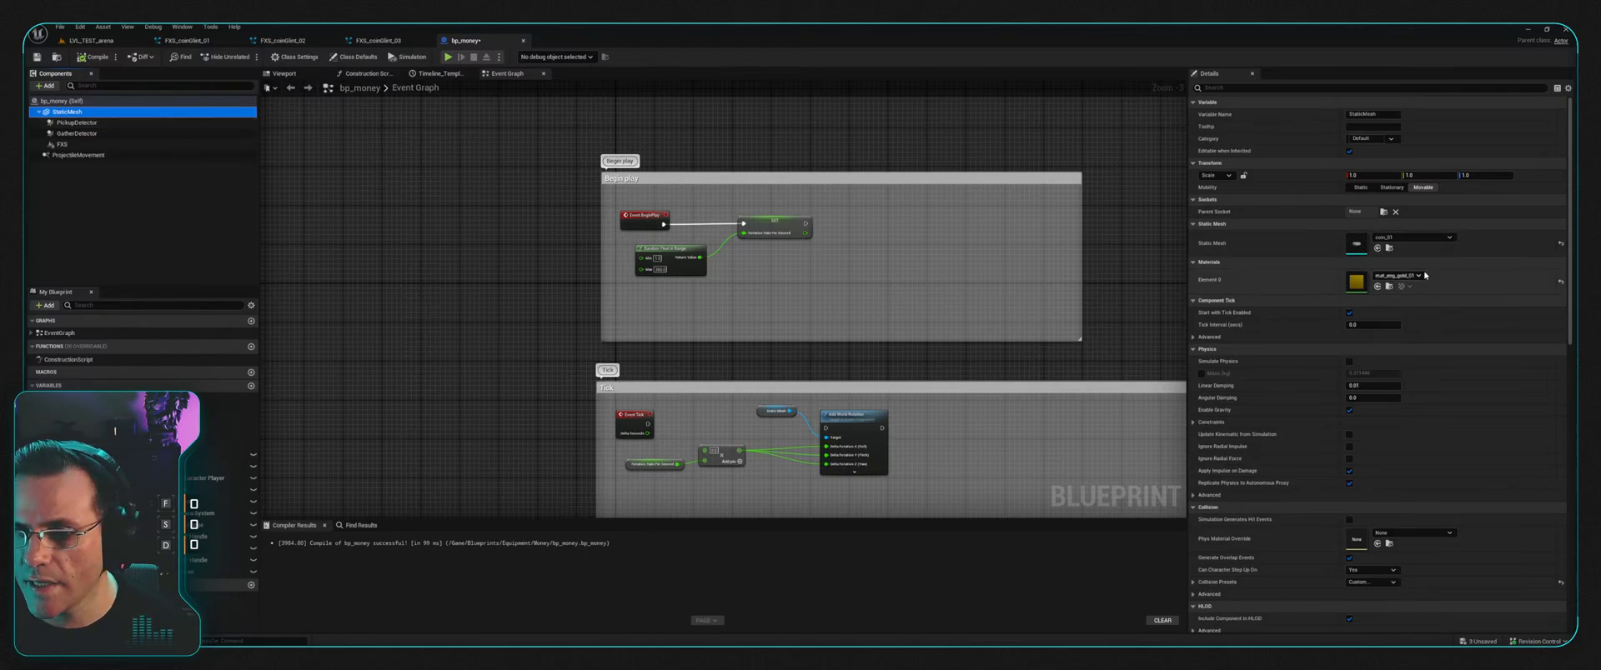
click(1560, 244)
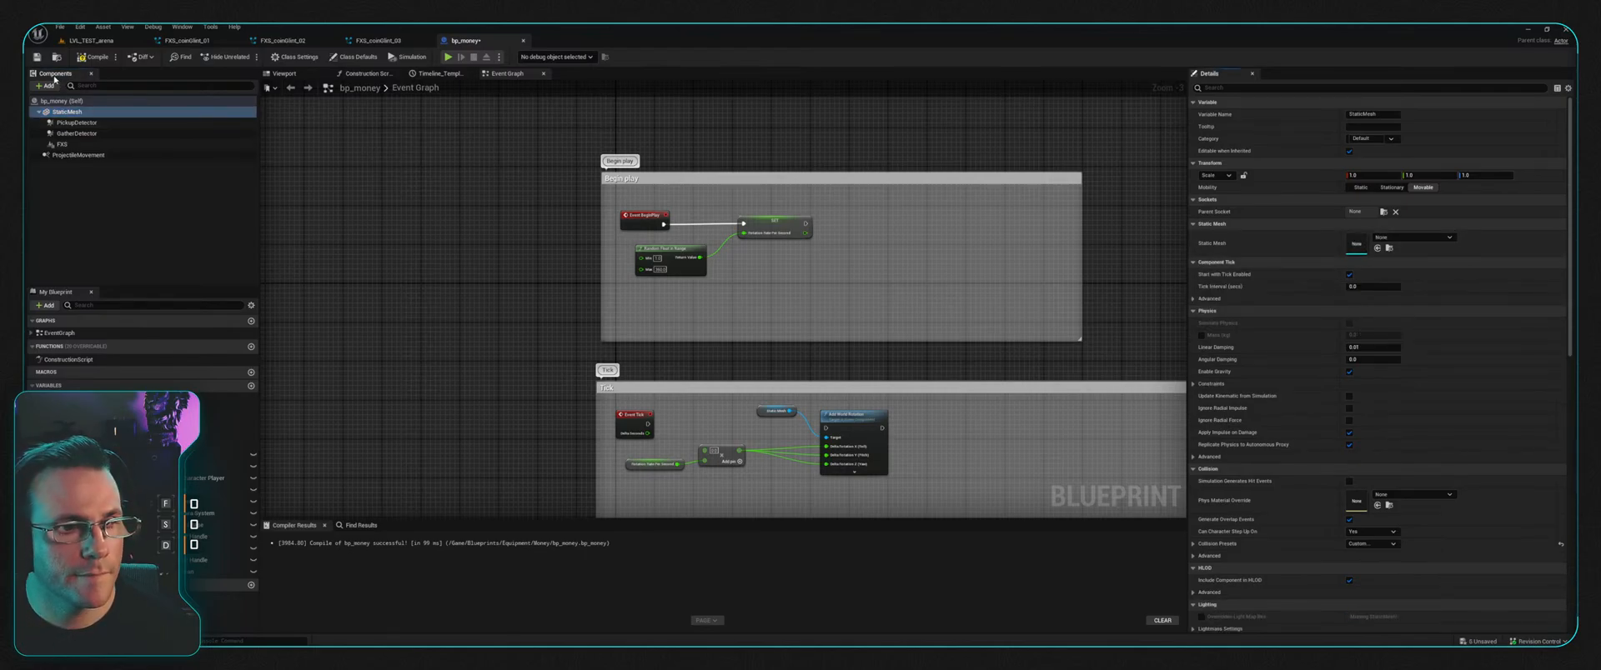
click(93, 57)
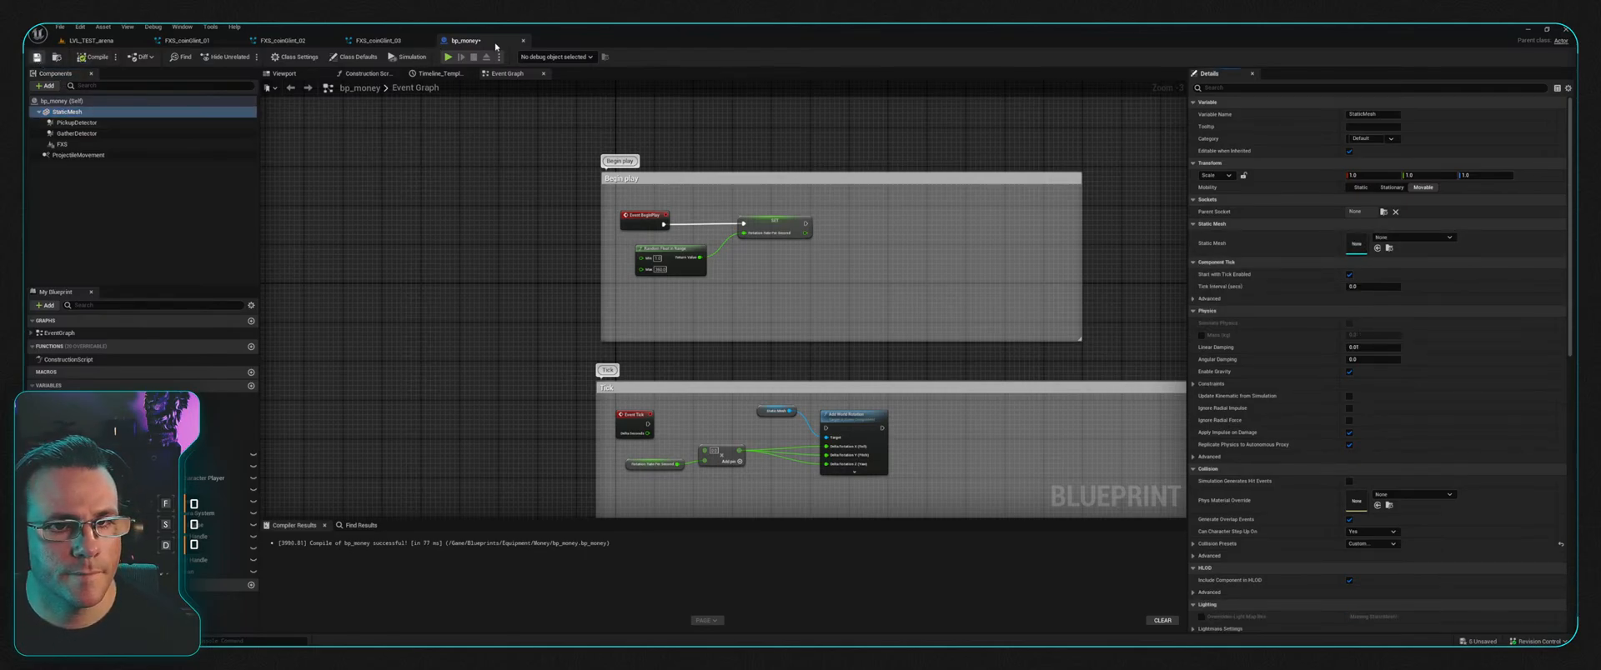
Step: Playtest LVL_TEST_arena to check how the spawned money coins look and behave, and end the session
click(109, 42)
click(245, 57)
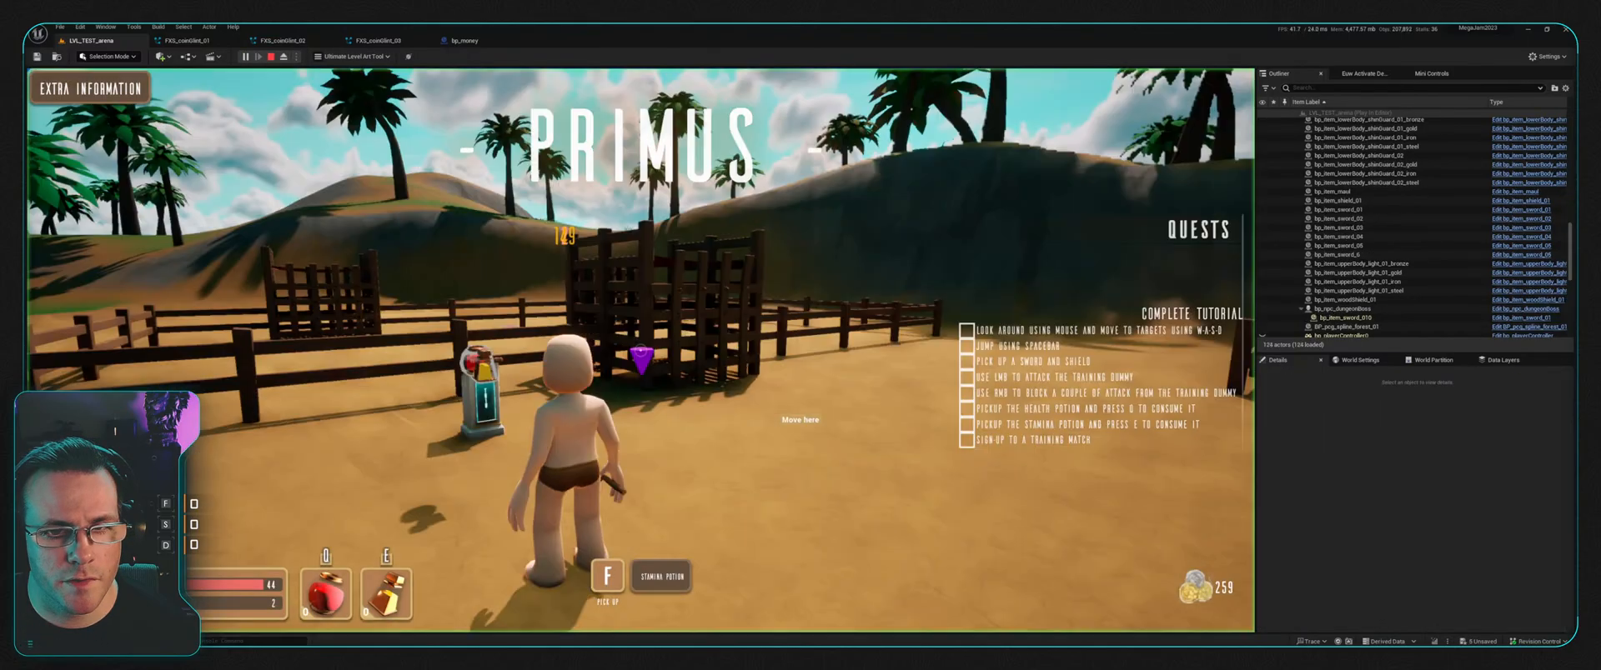
key(w)
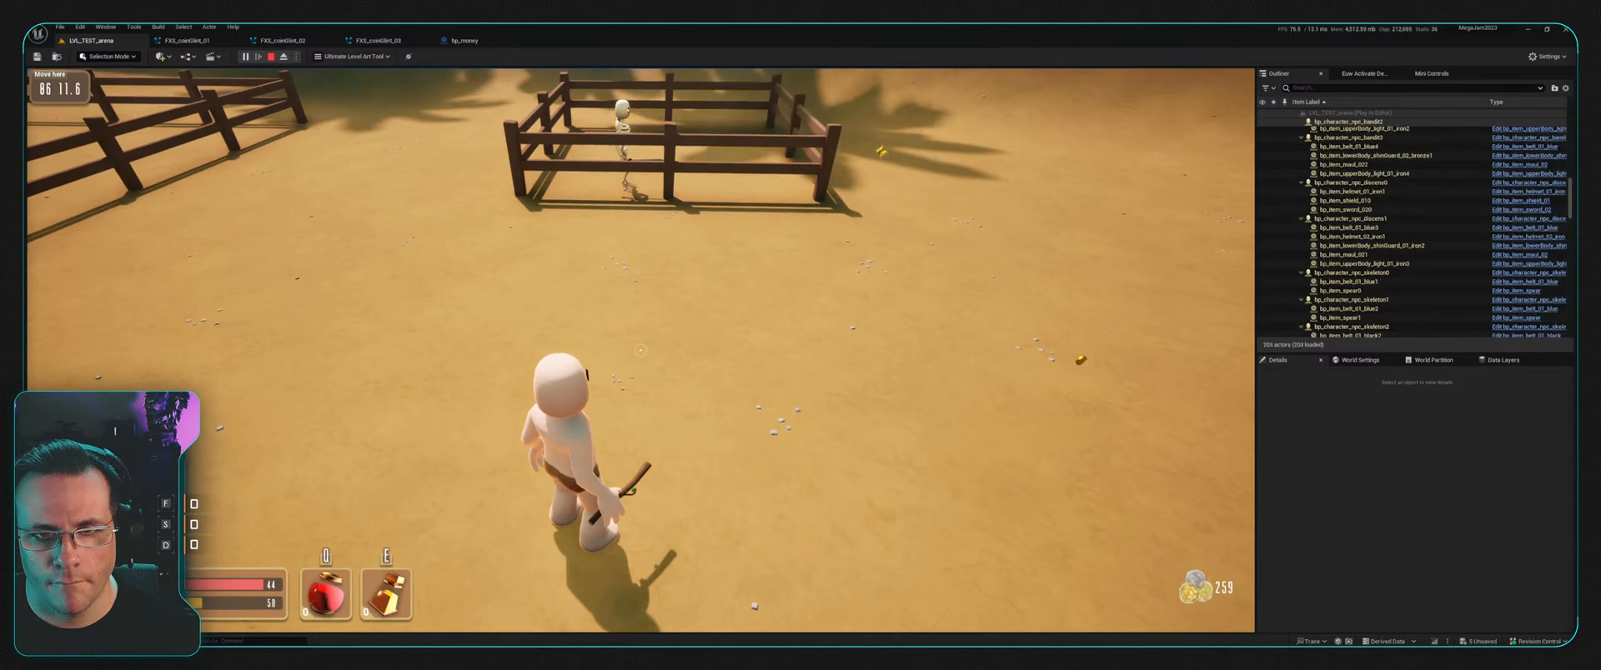
key(Escape)
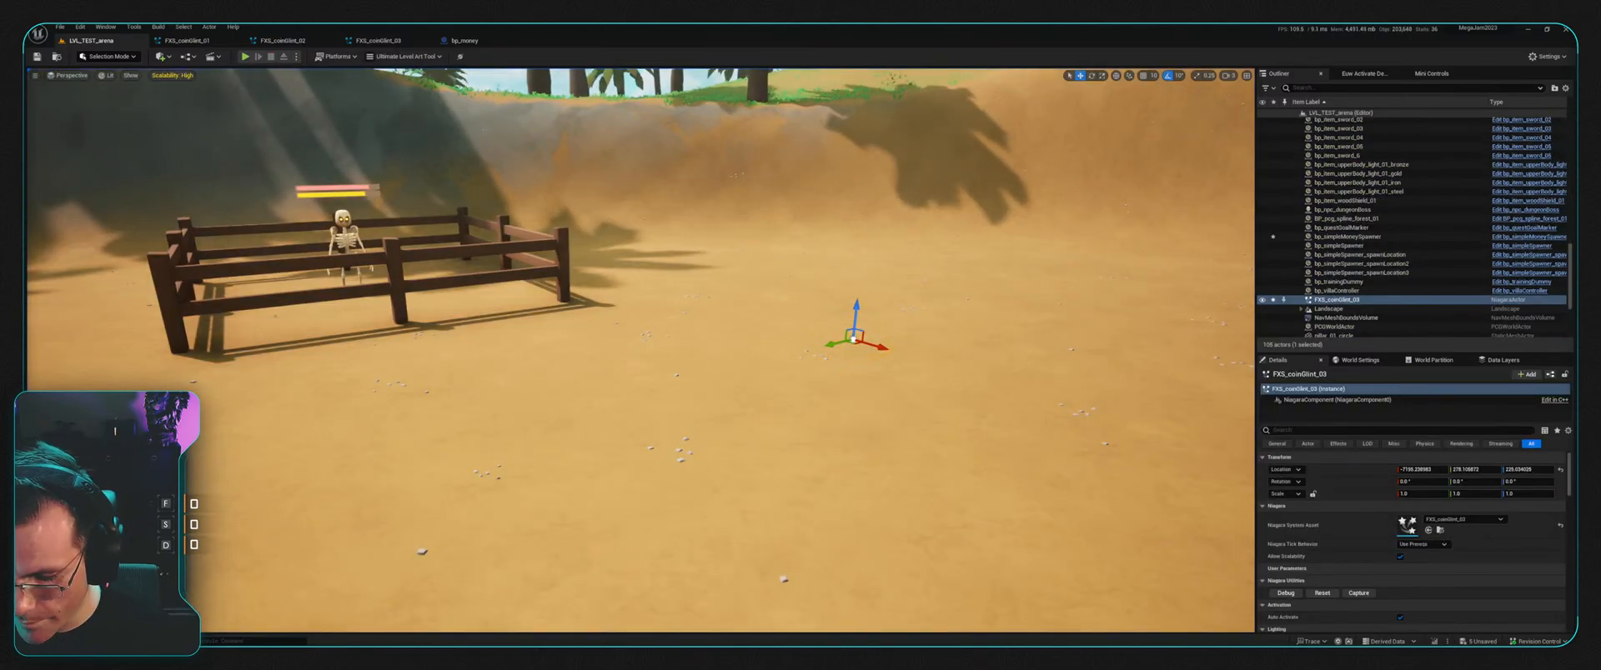
Step: Examine bp_money's coin effect and detector volumes in the blueprint's viewport
click(187, 40)
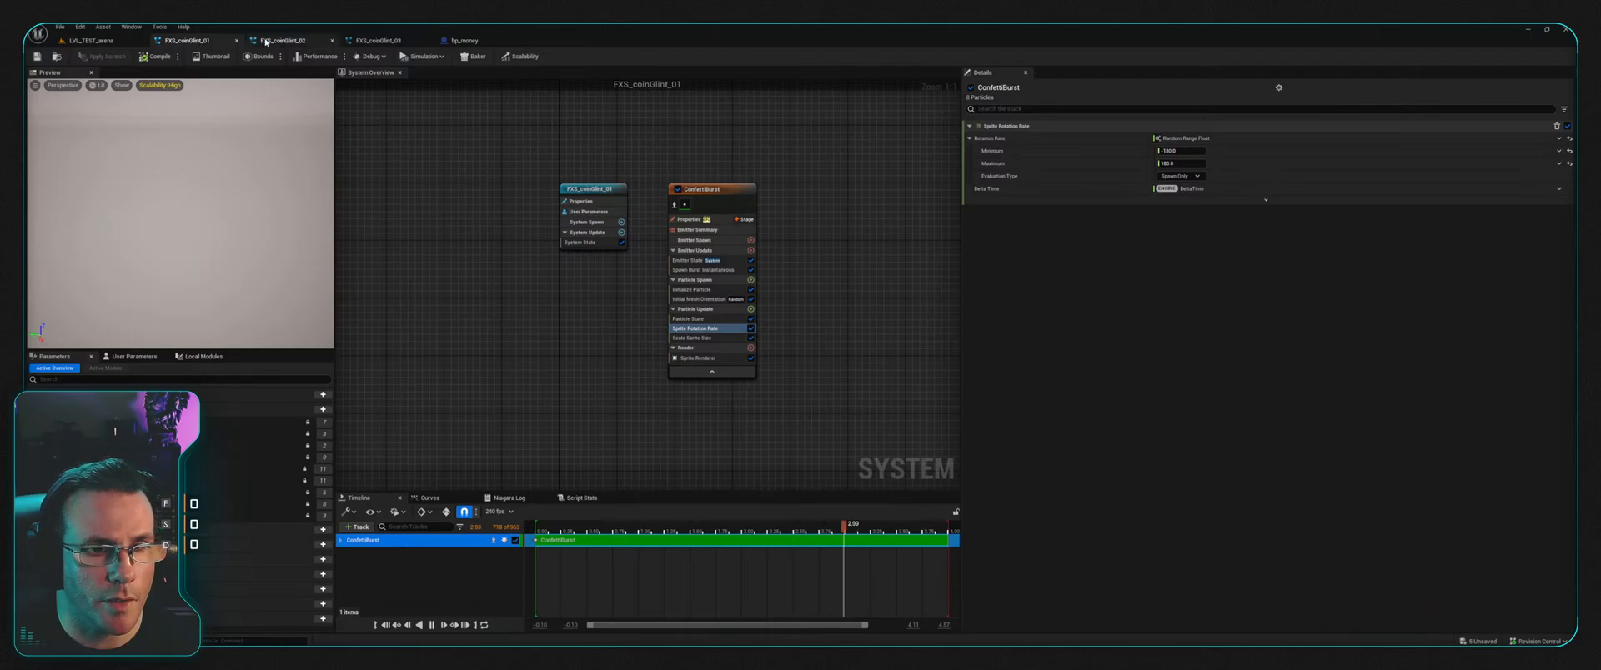
click(265, 42)
click(465, 40)
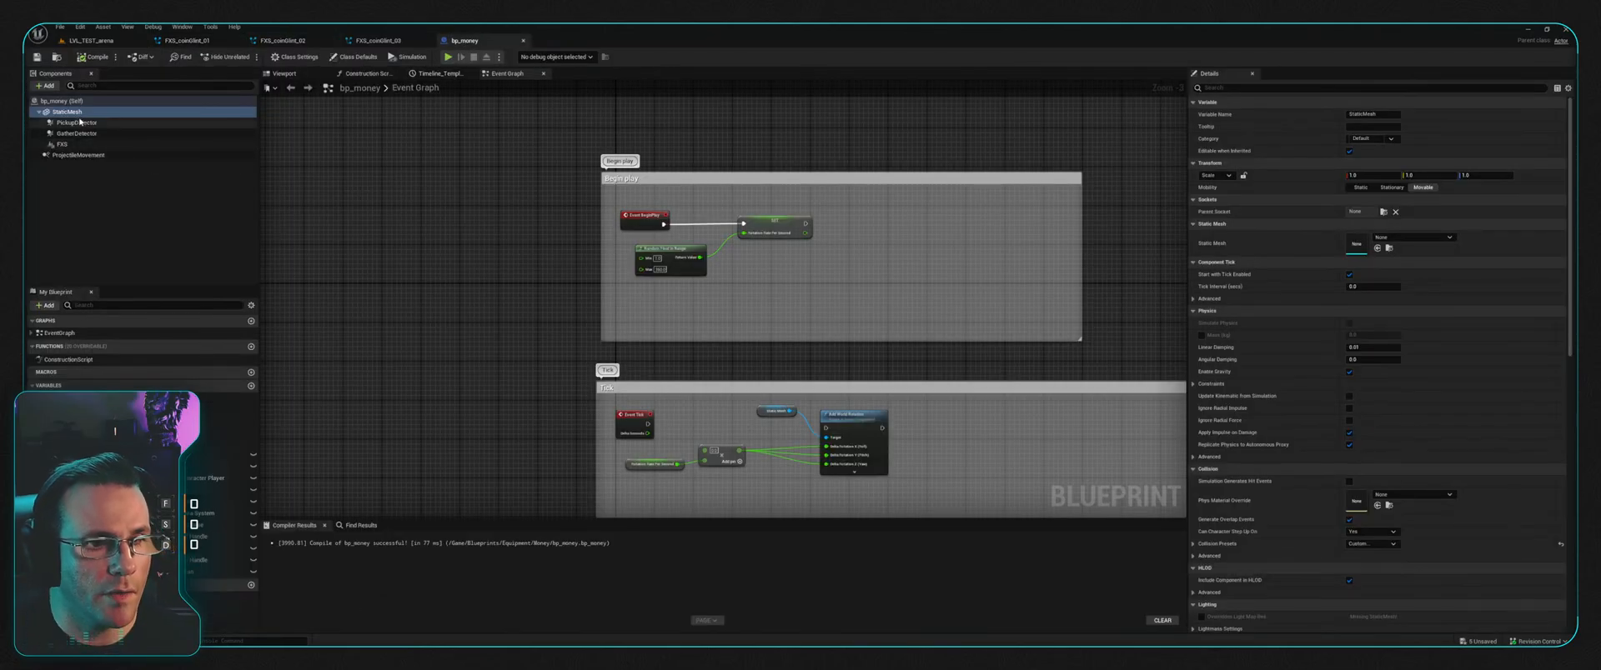
click(440, 74)
click(284, 74)
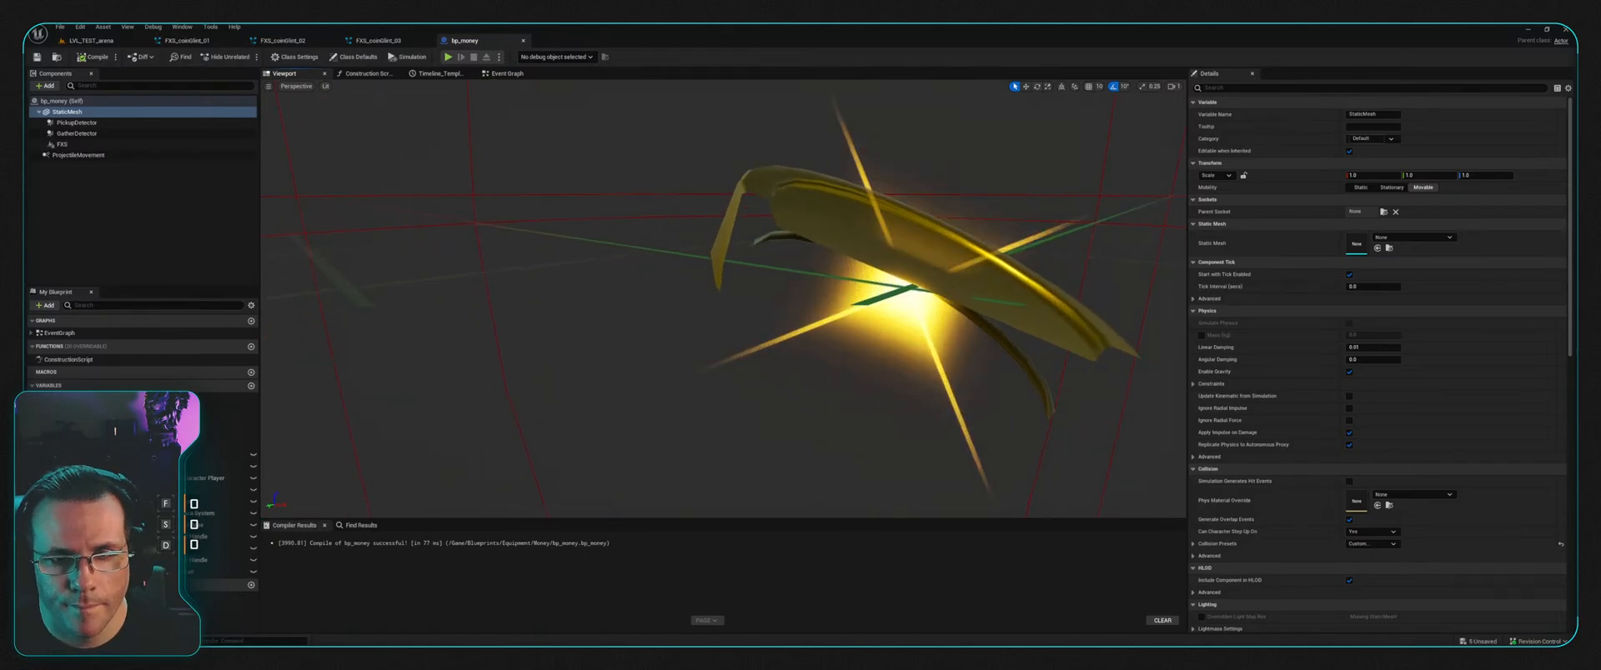
key(s)
right_drag(723, 298, 847, 250)
key(w)
Step: Add a sphere collision component under StaticMesh and name it GroundCollision
click(773, 320)
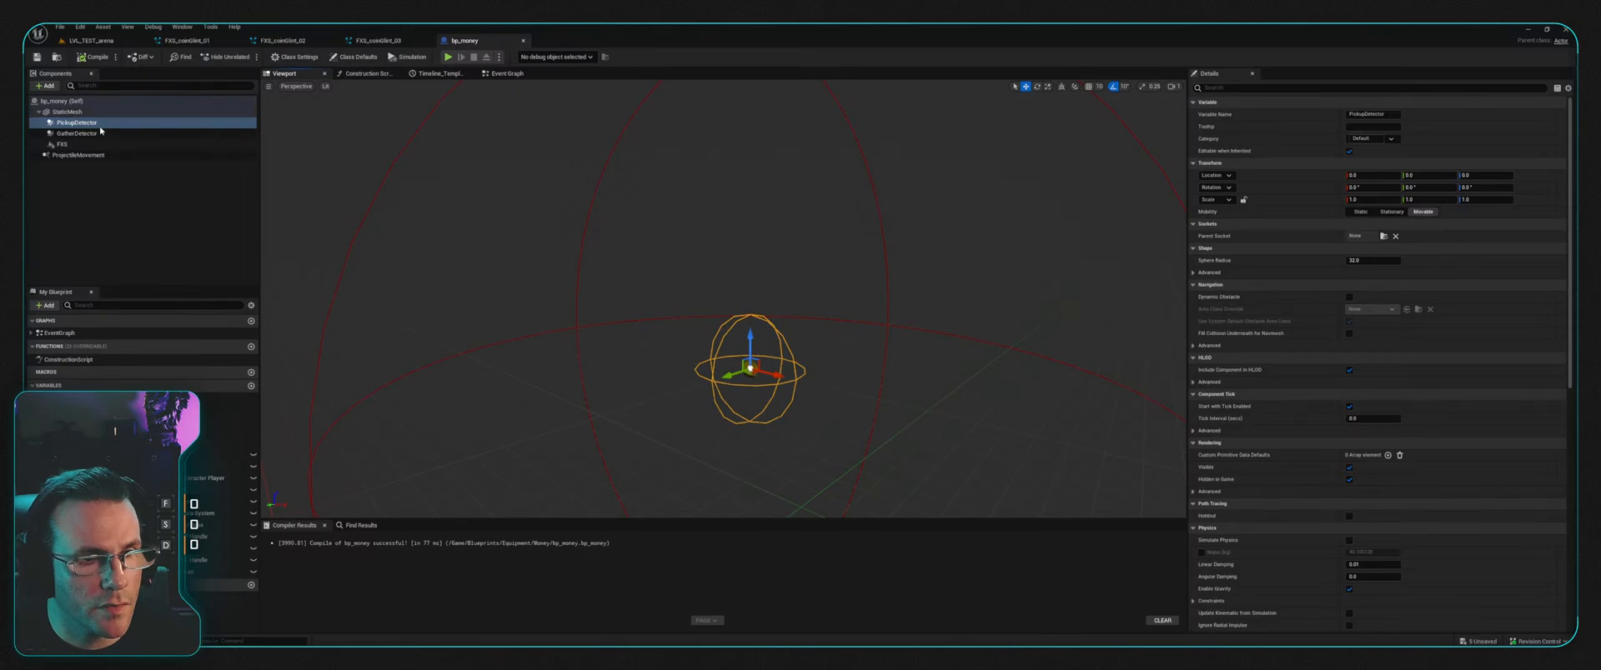
click(67, 113)
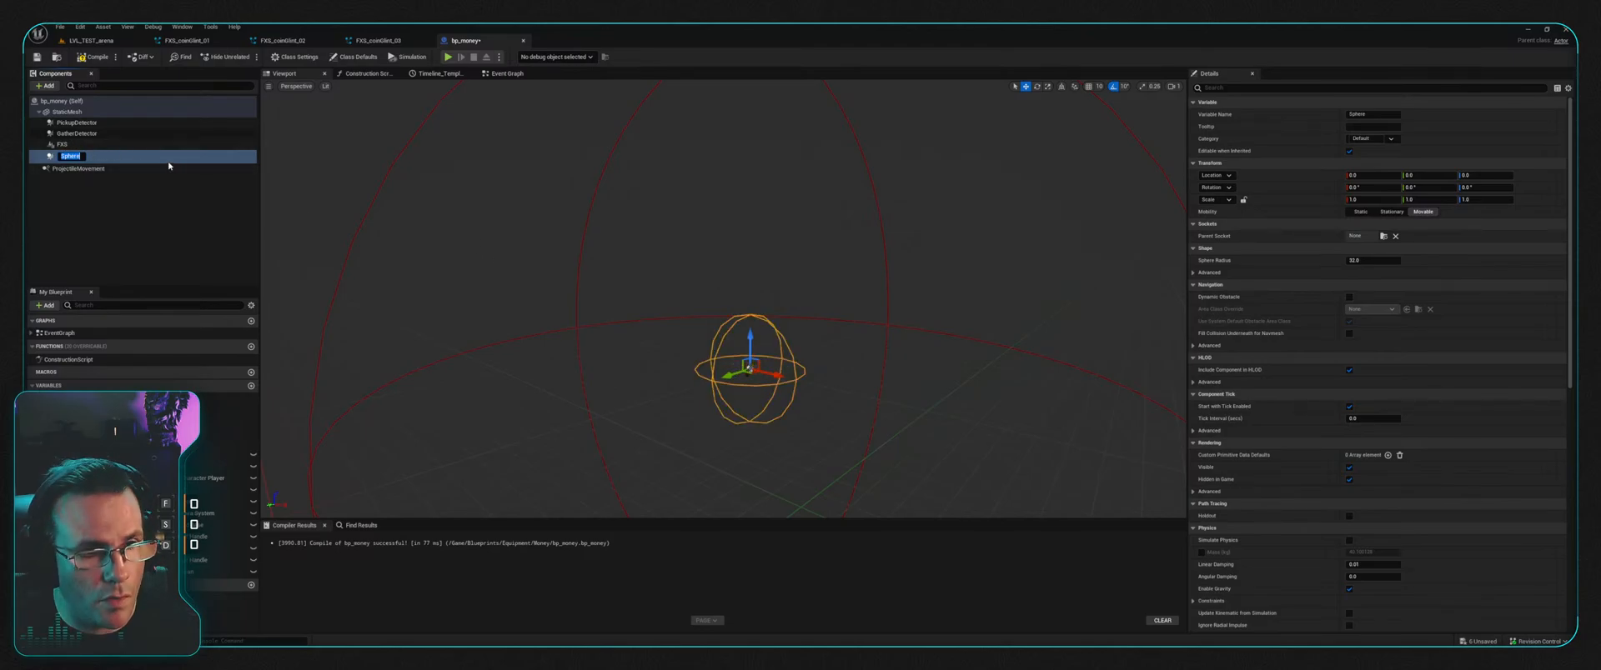
text(GROUND)
key(BackSpace)
key(BackSpace)
key(BackSpace)
key(BackSpace)
key(BackSpace)
key(BackSpace)
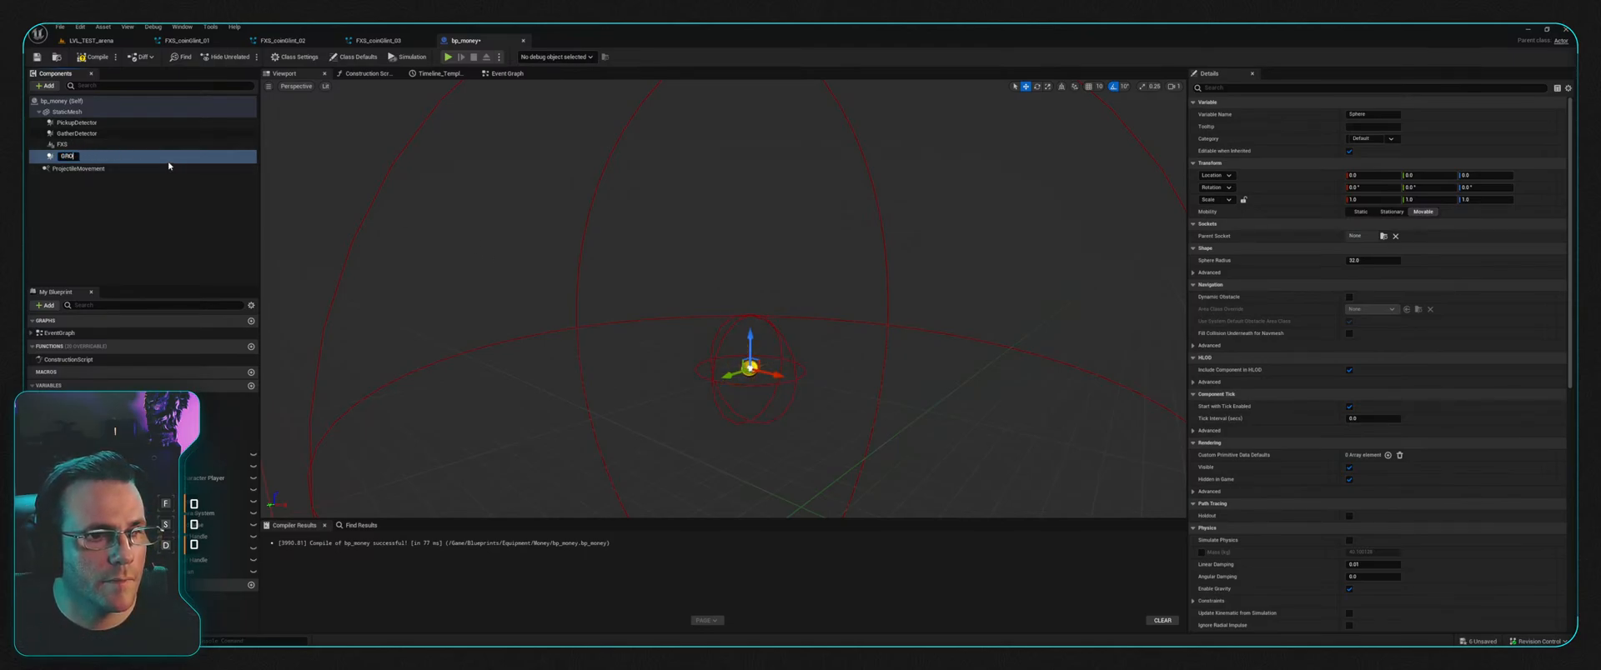
text(GroundCollision)
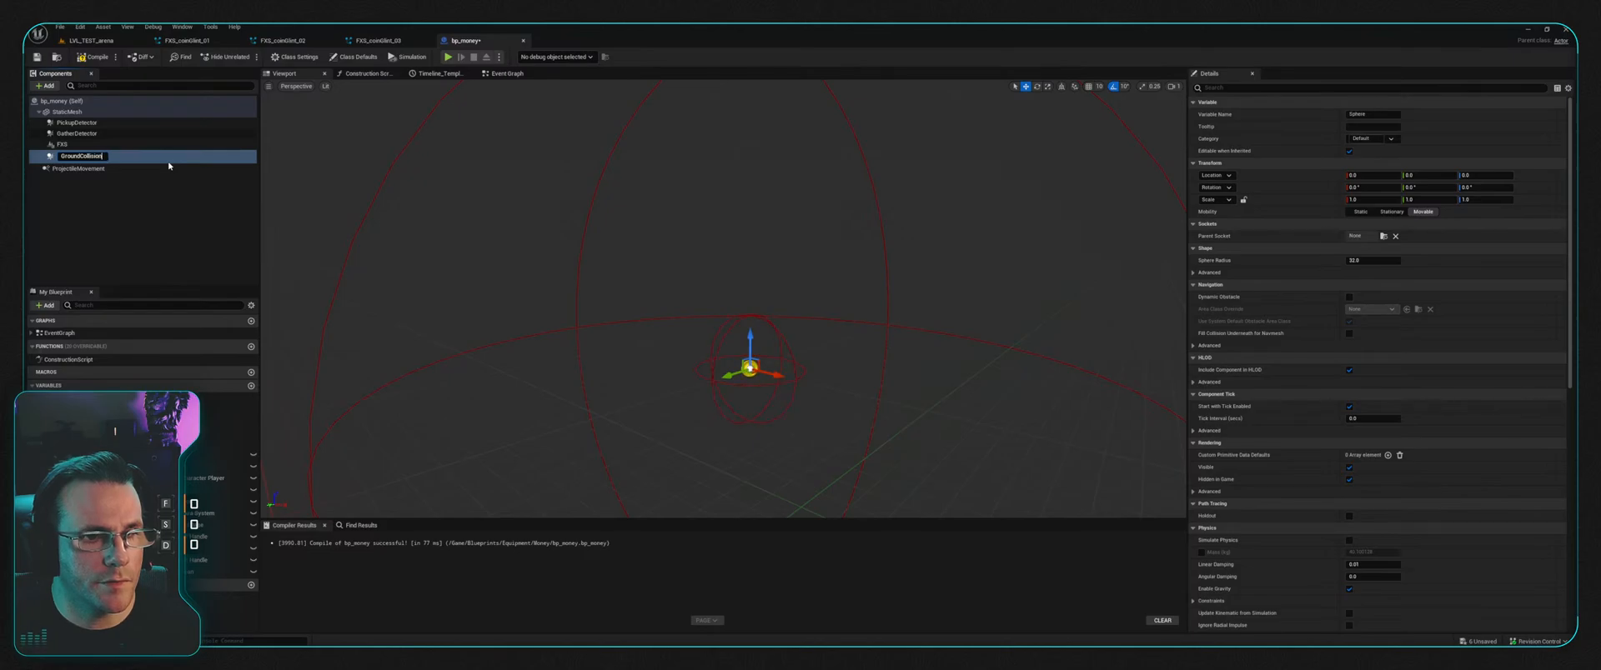
key(Return)
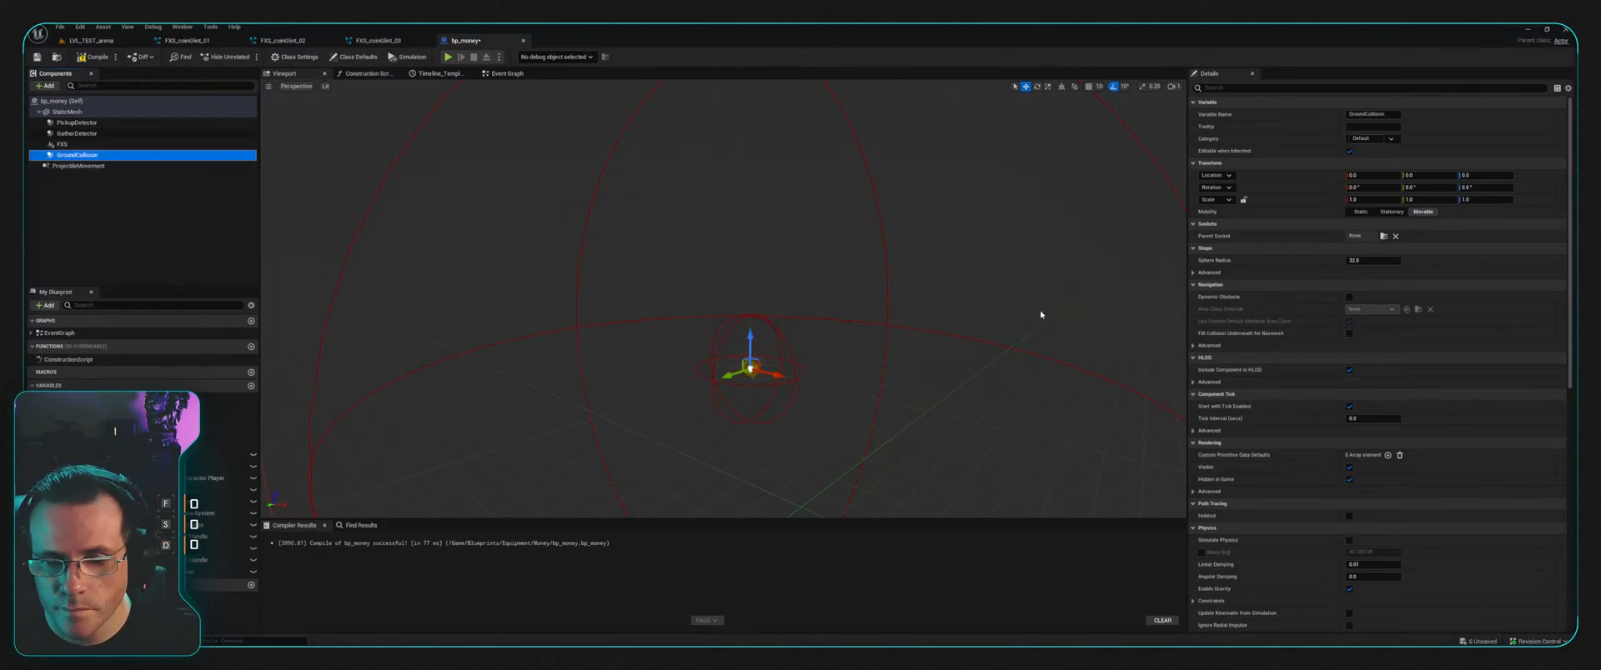
Step: Set GroundCollision's sphere radius to 10 and its collision preset to BlockAll, and compile the blueprint
click(1368, 260)
text(10)
key(Return)
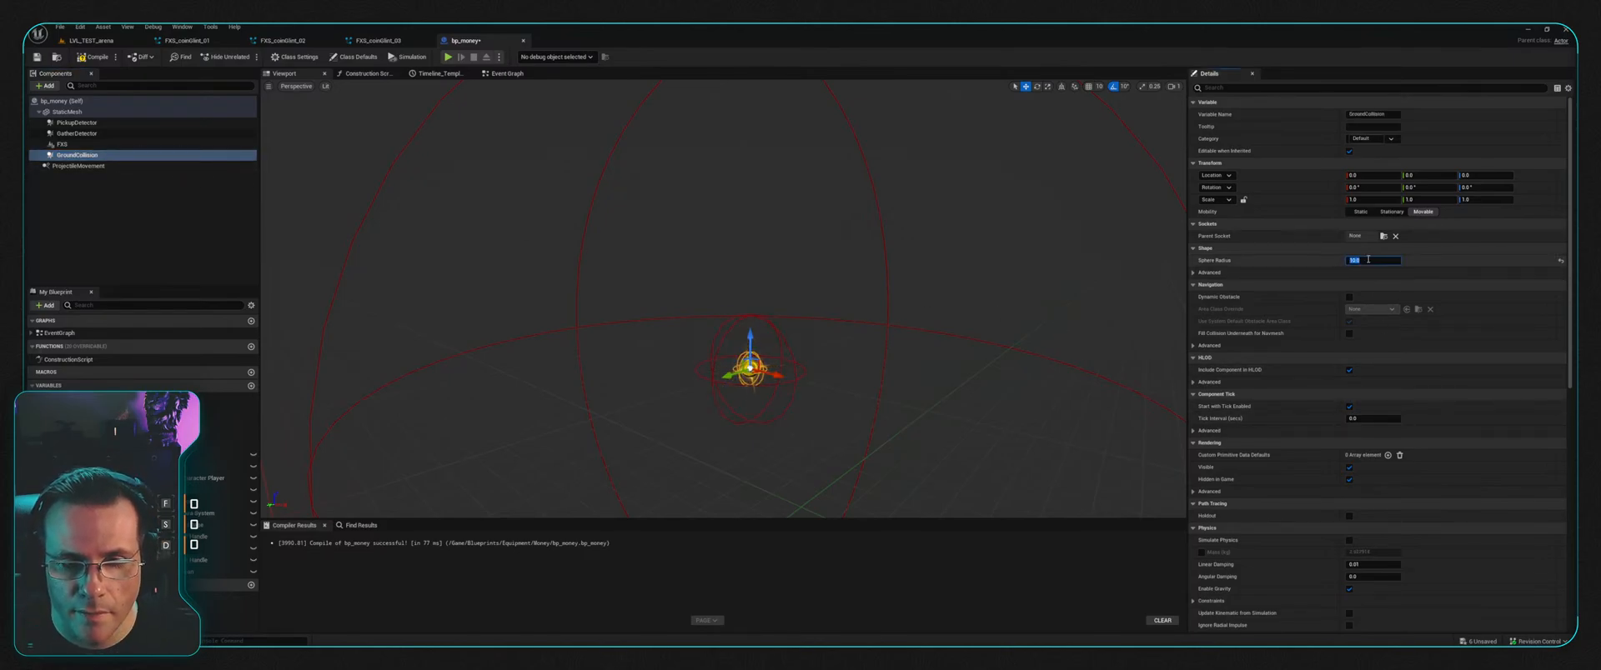
scroll(1381, 383, down, 7)
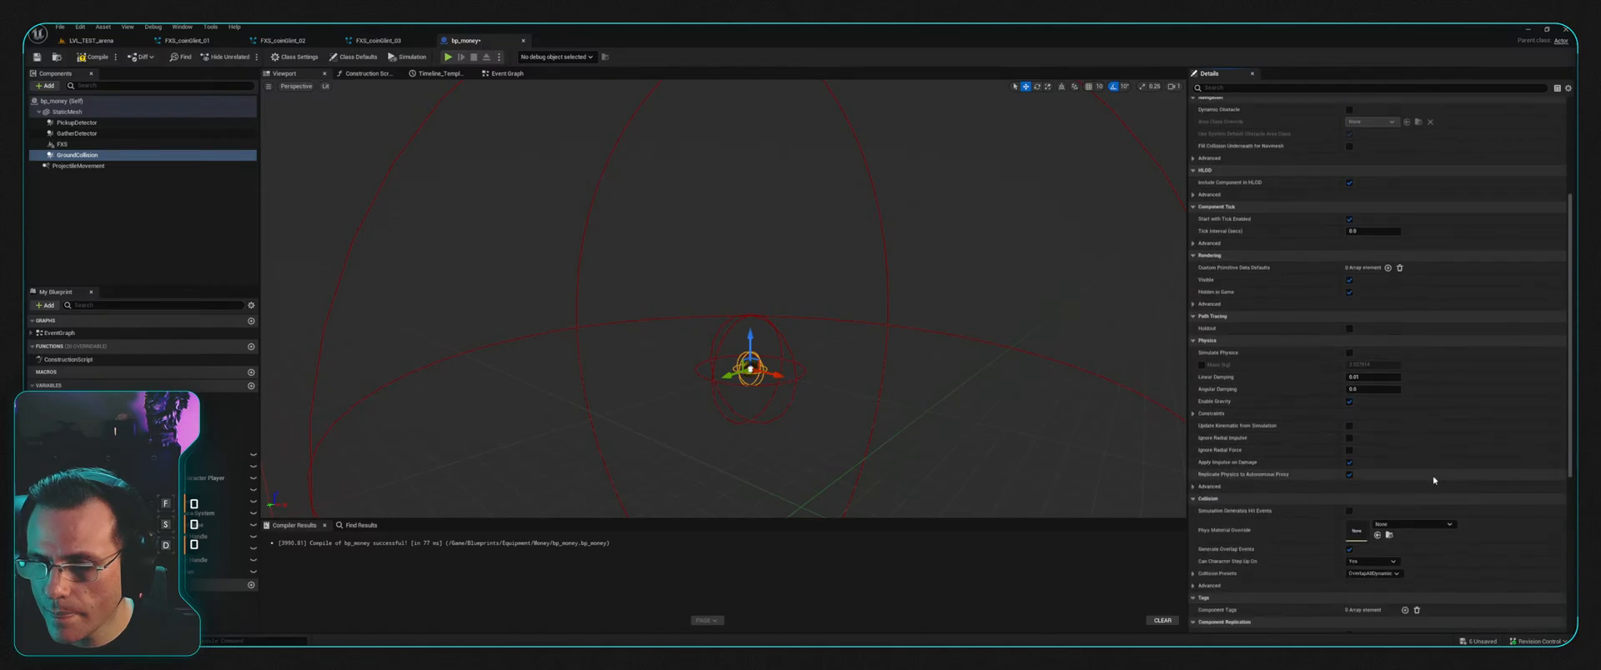
scroll(1406, 411, down, 2)
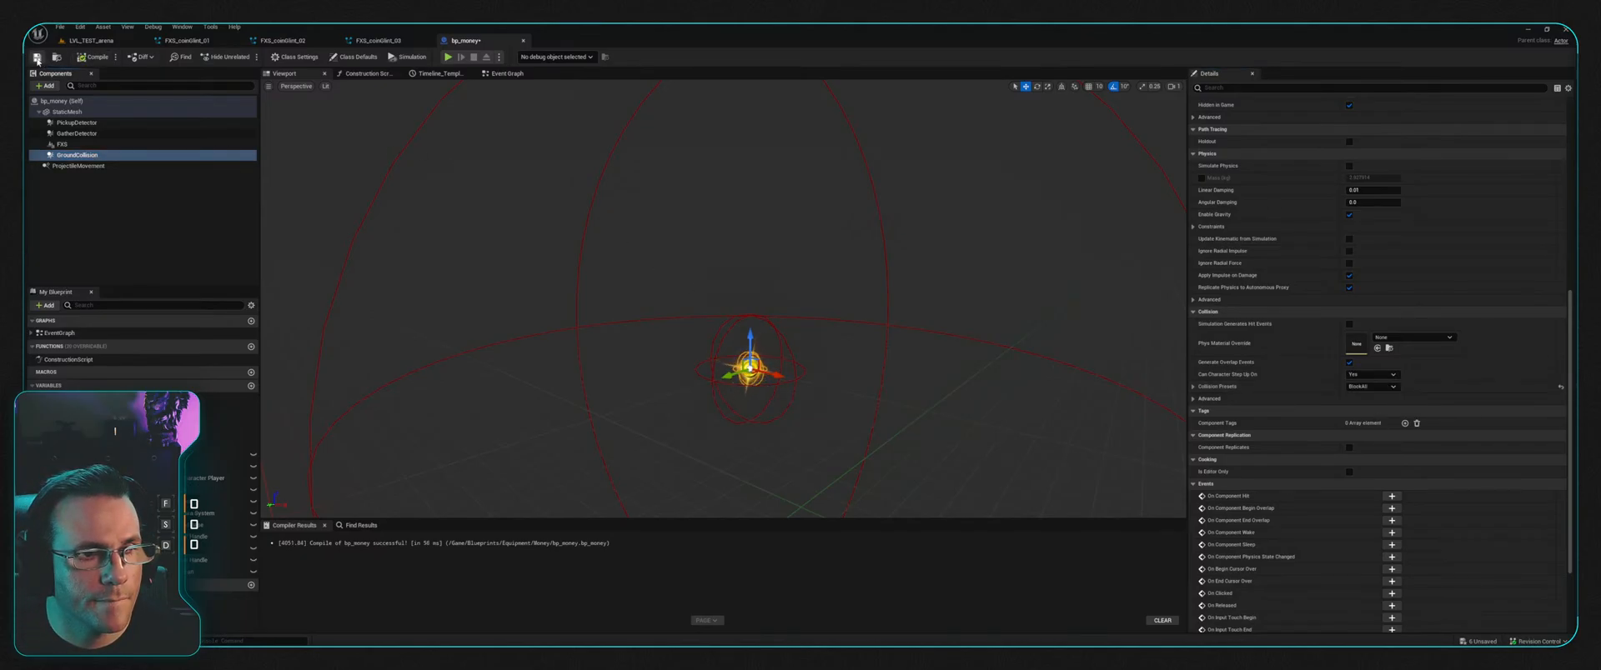
Step: Playtest LVL_TEST_arena to check how the money coins behave with the GroundCollision sphere, and end the session
click(91, 40)
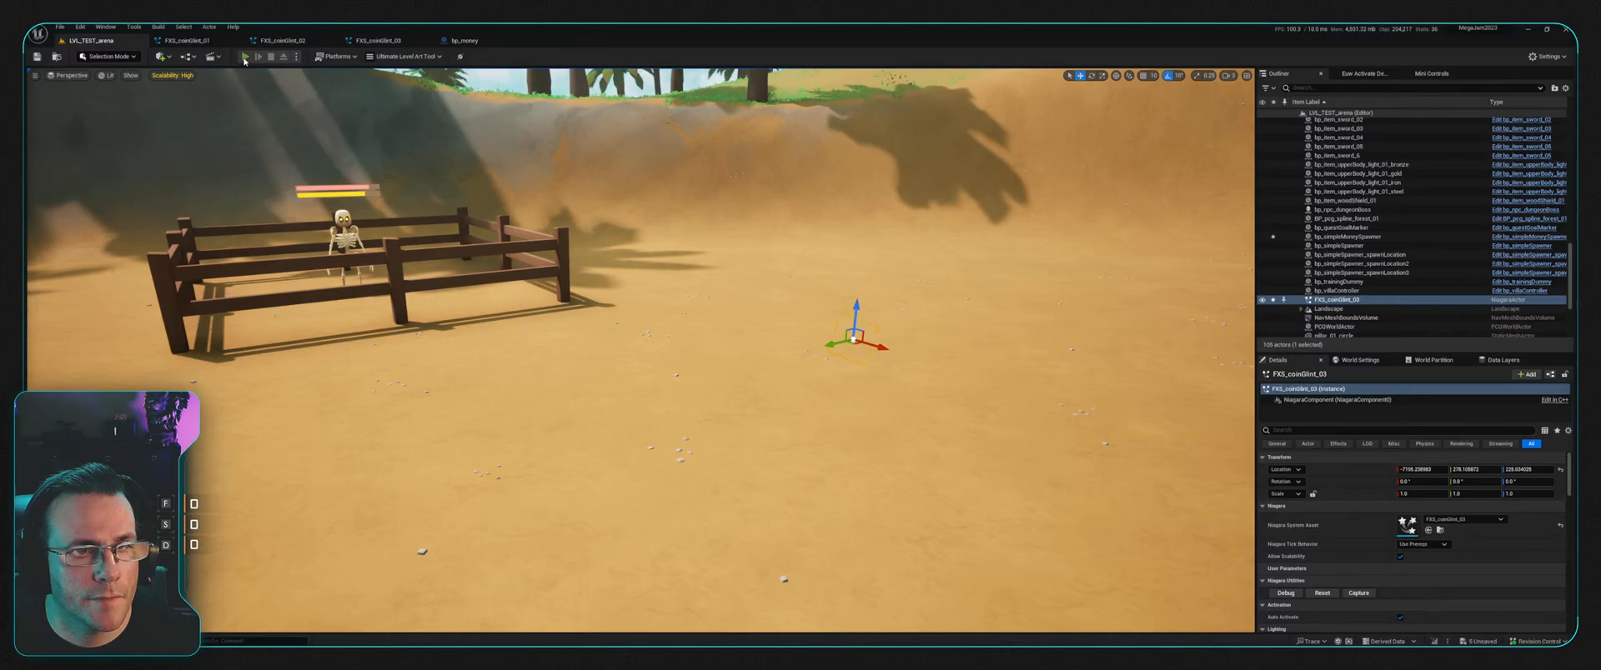
key(w)
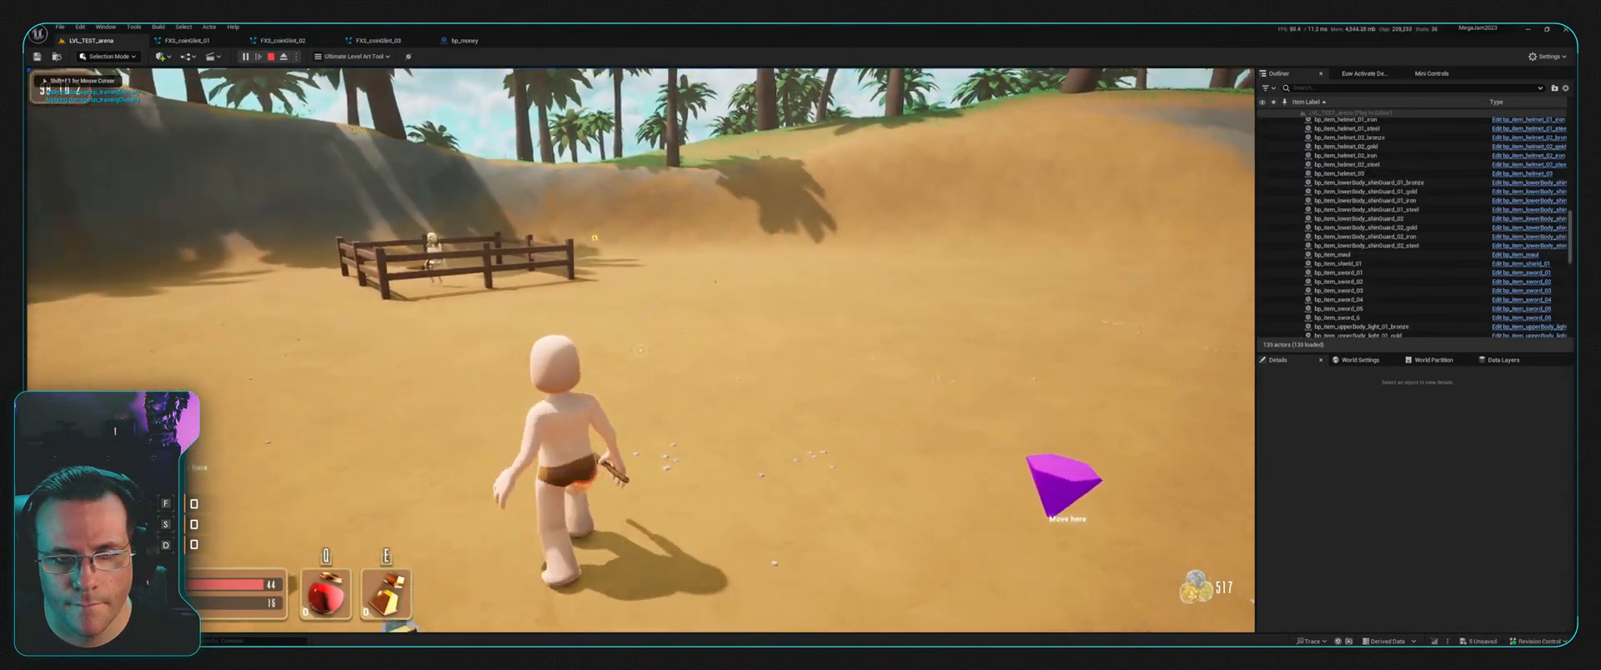
key(w)
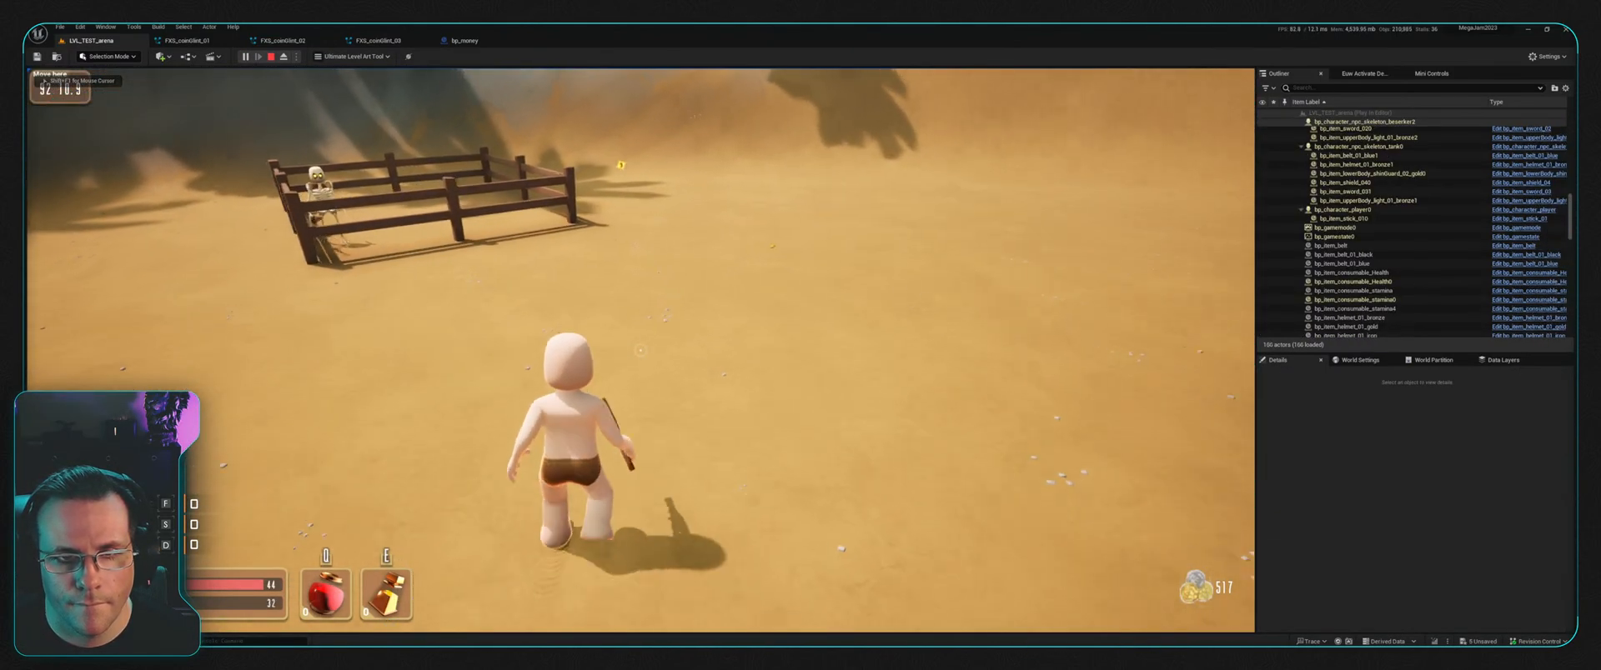
key(Escape)
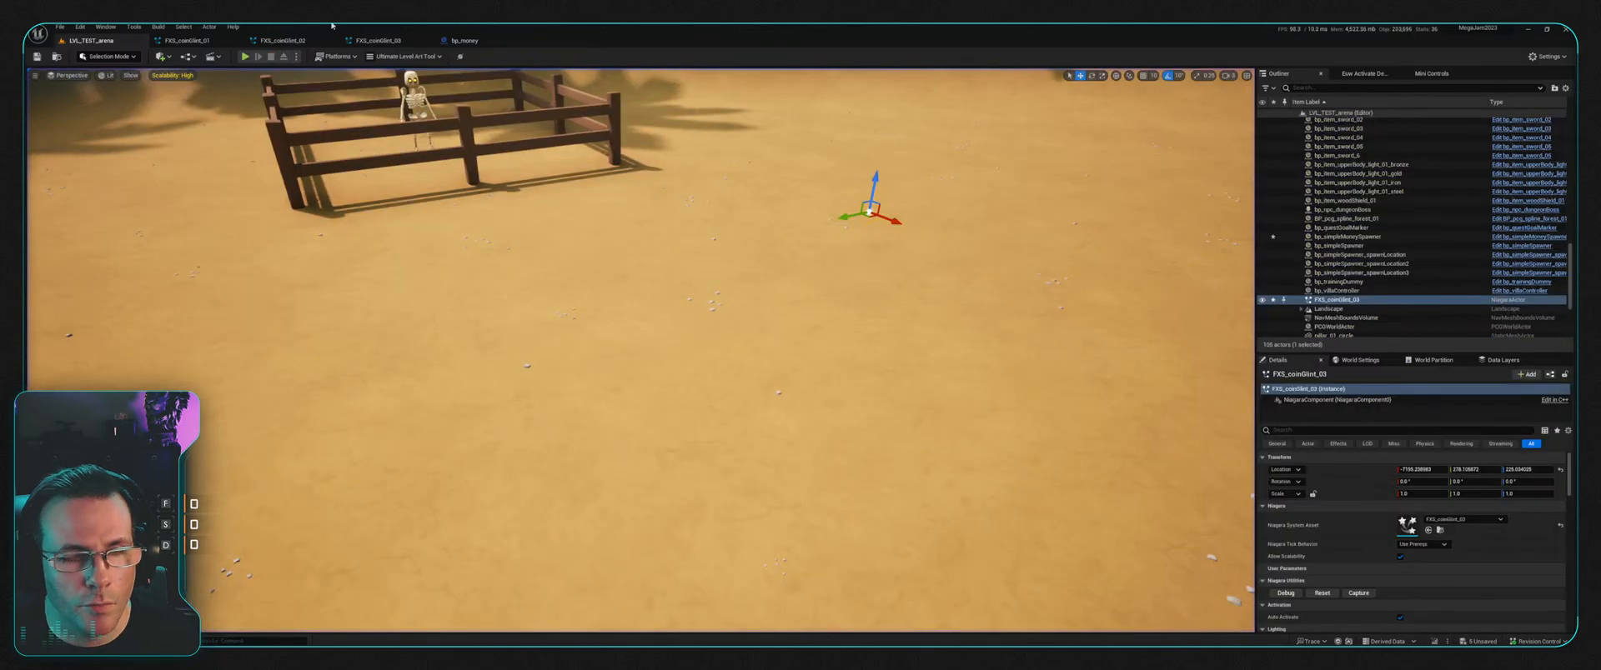
Step: Change bp_money's GroundCollision preset to PhysicsActor, compile and save the blueprint, and run a short playtest
click(463, 40)
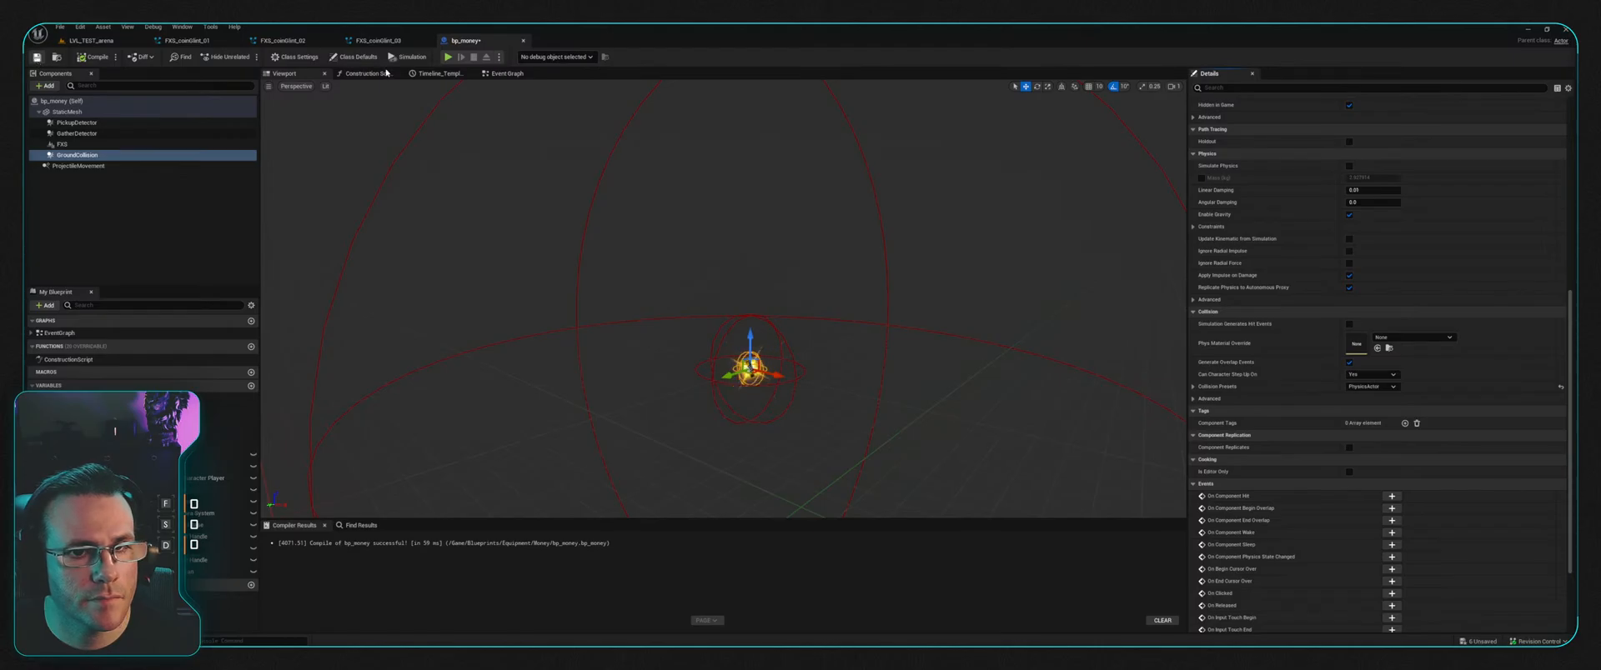
click(448, 57)
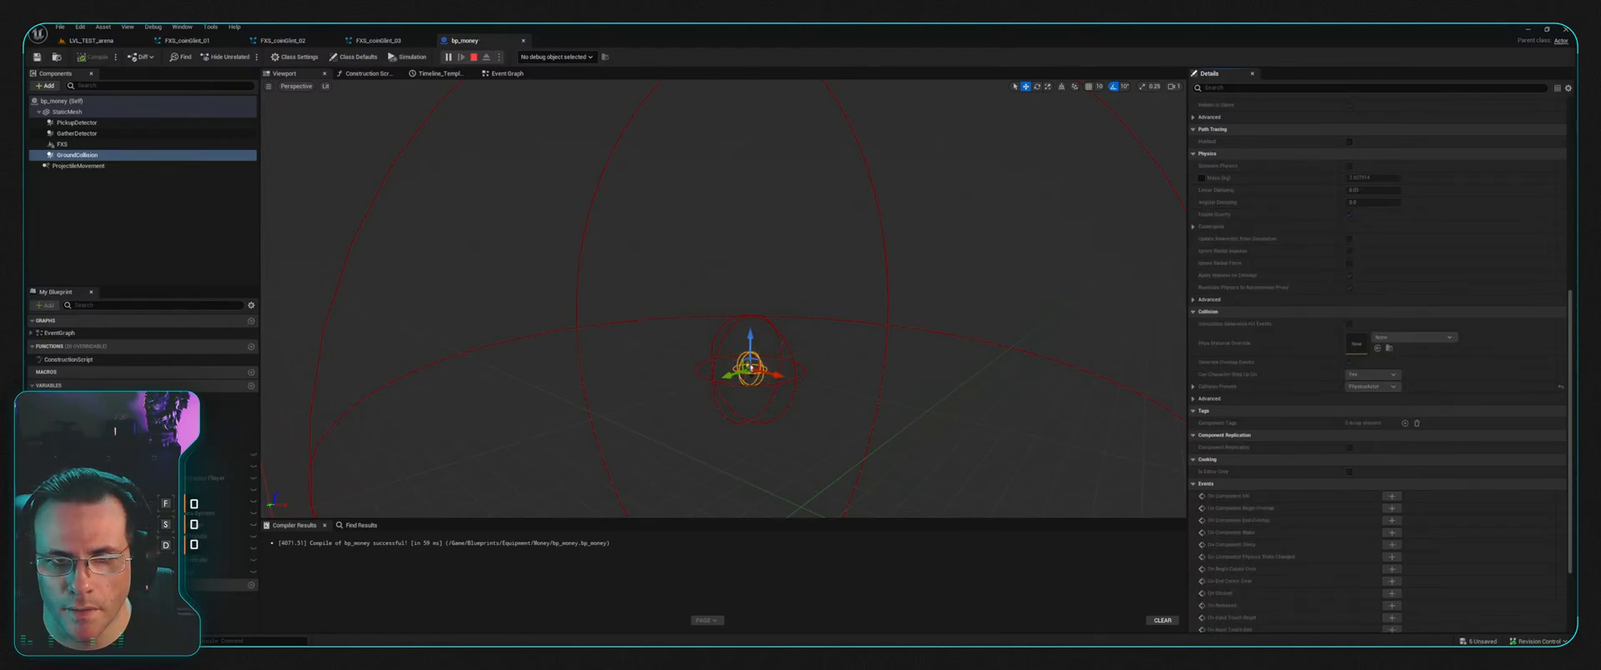
key(Escape)
key(ctrl+s)
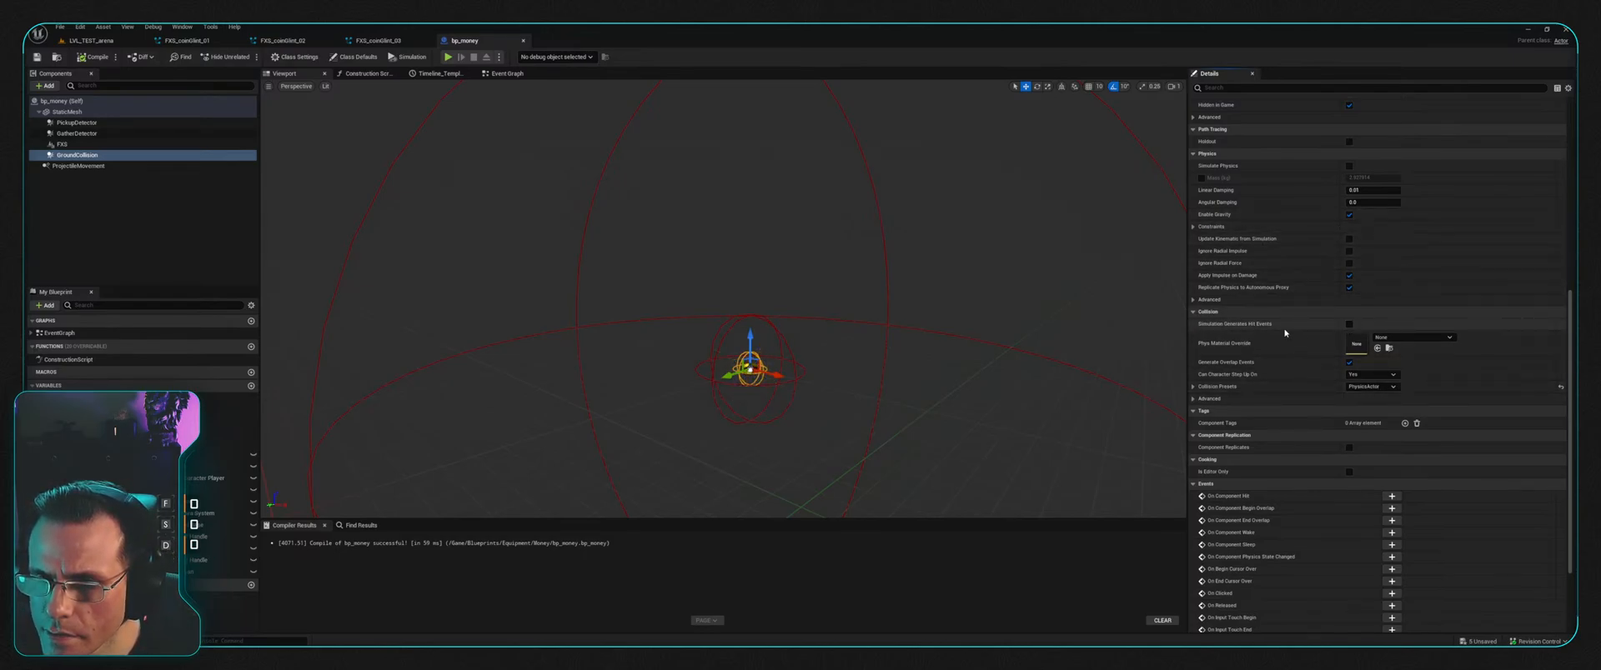
Step: Enable Simulate Physics on GroundCollision, compile the blueprint, and test it in a play session
click(1349, 166)
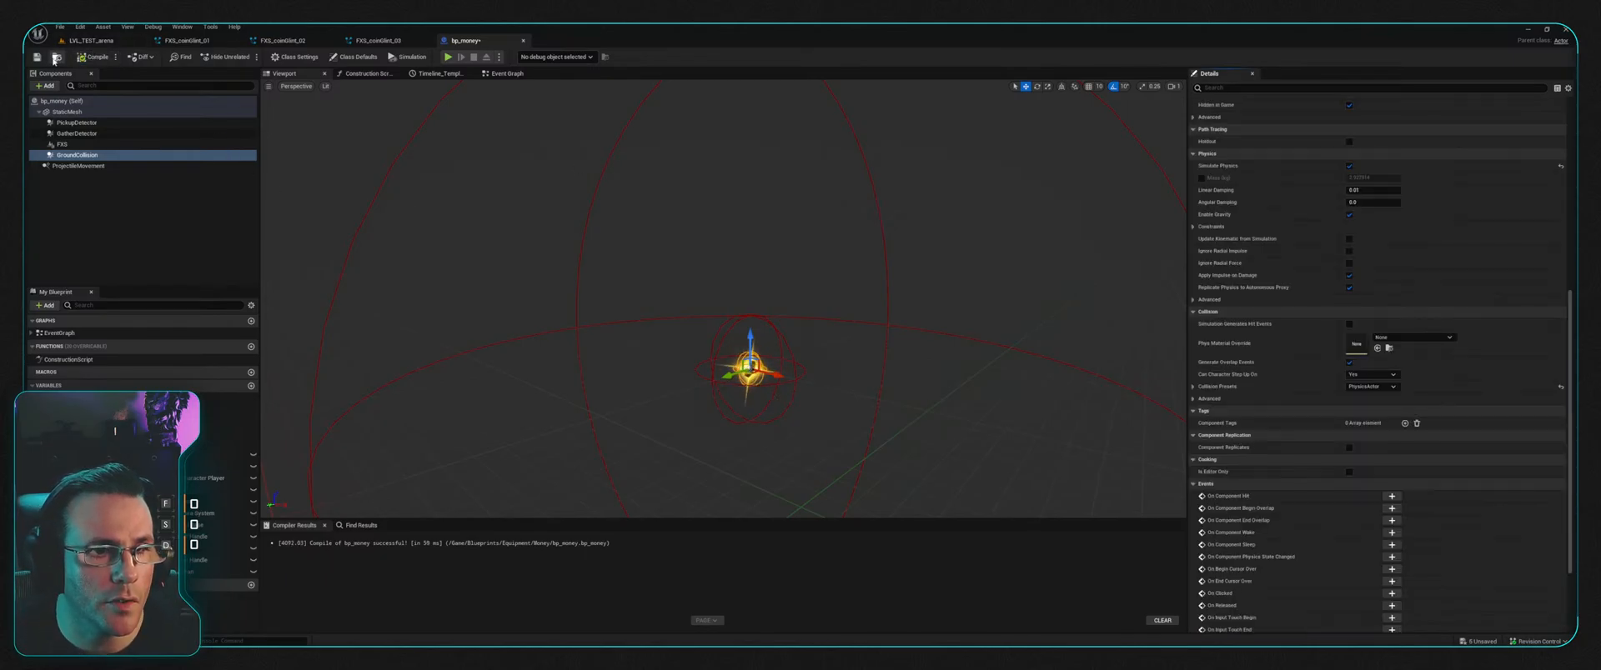
click(447, 58)
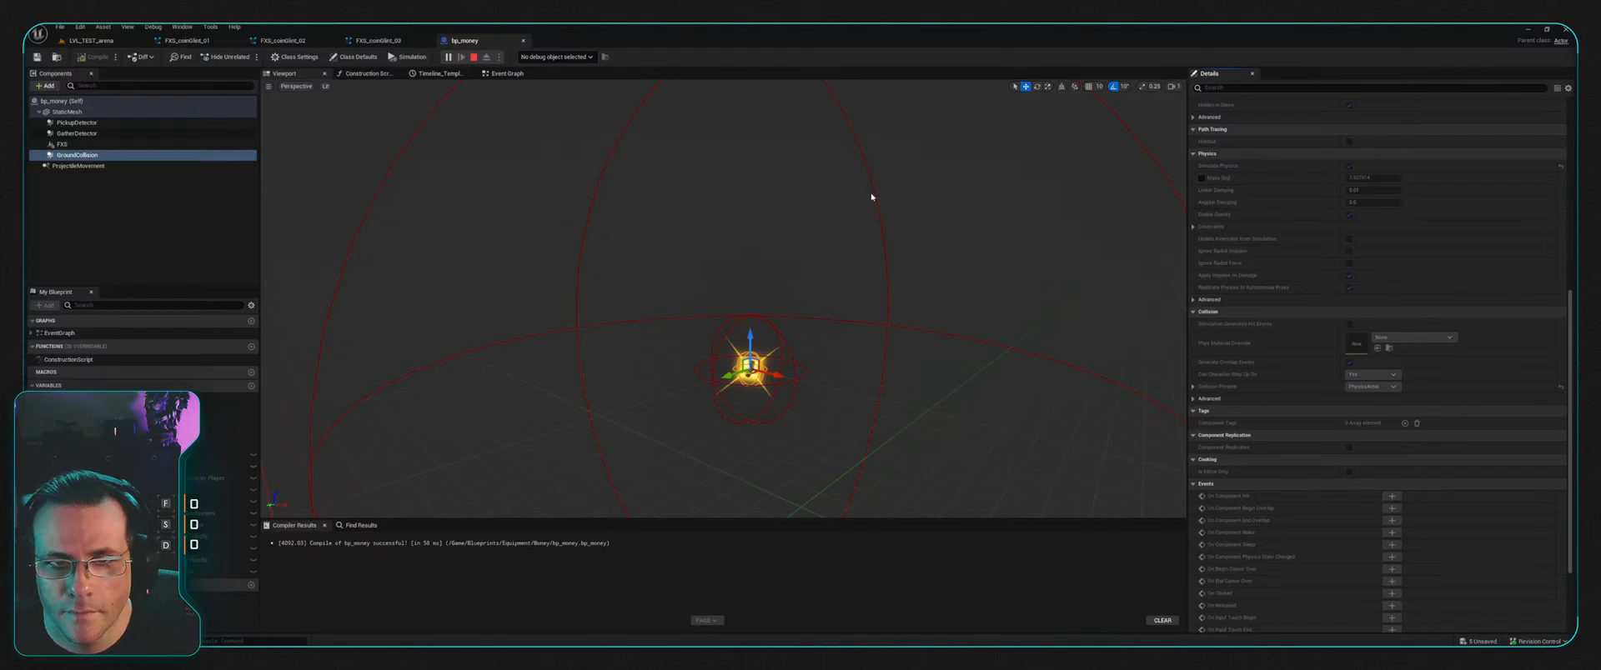
key(Escape)
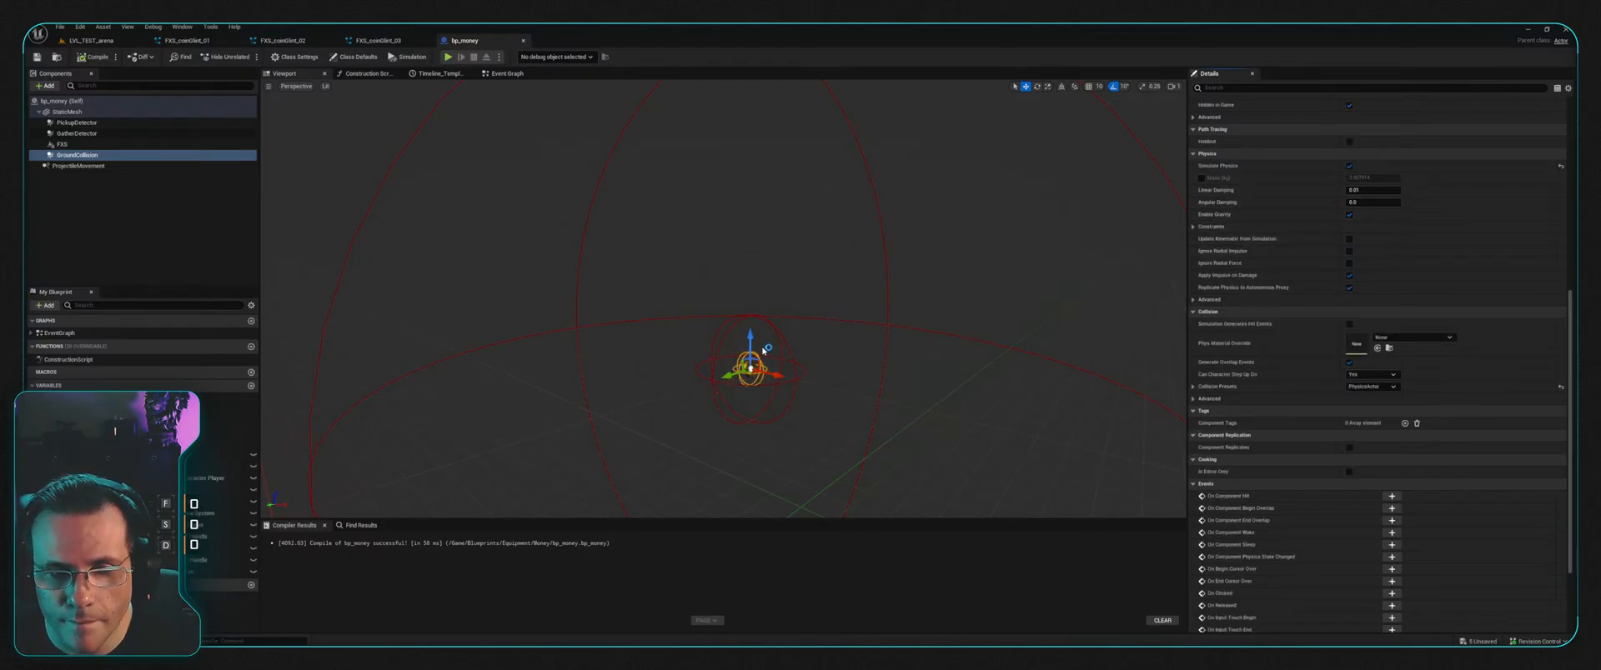
Step: Make GroundCollision the root component of bp_money, with StaticMesh parented beneath it
click(79, 148)
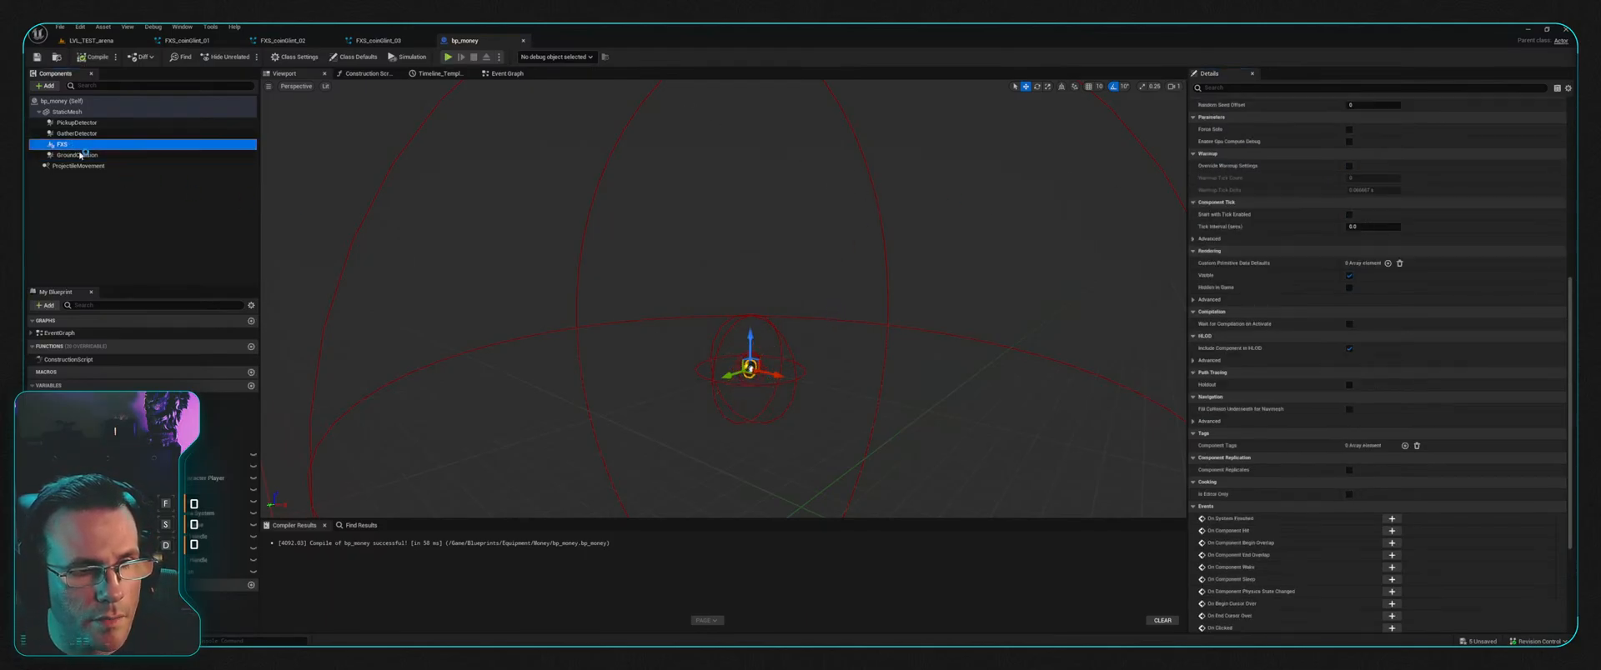
click(80, 154)
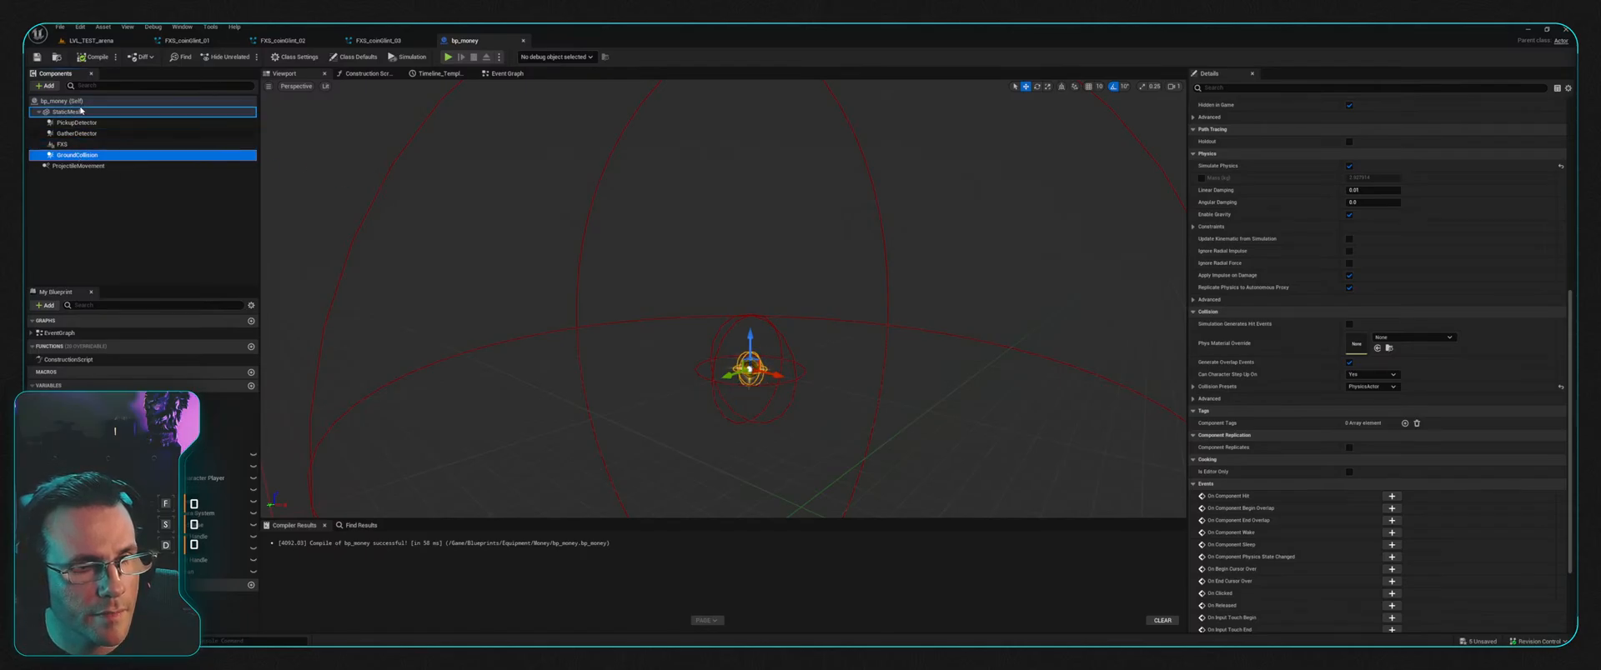
drag(81, 109, 82, 110)
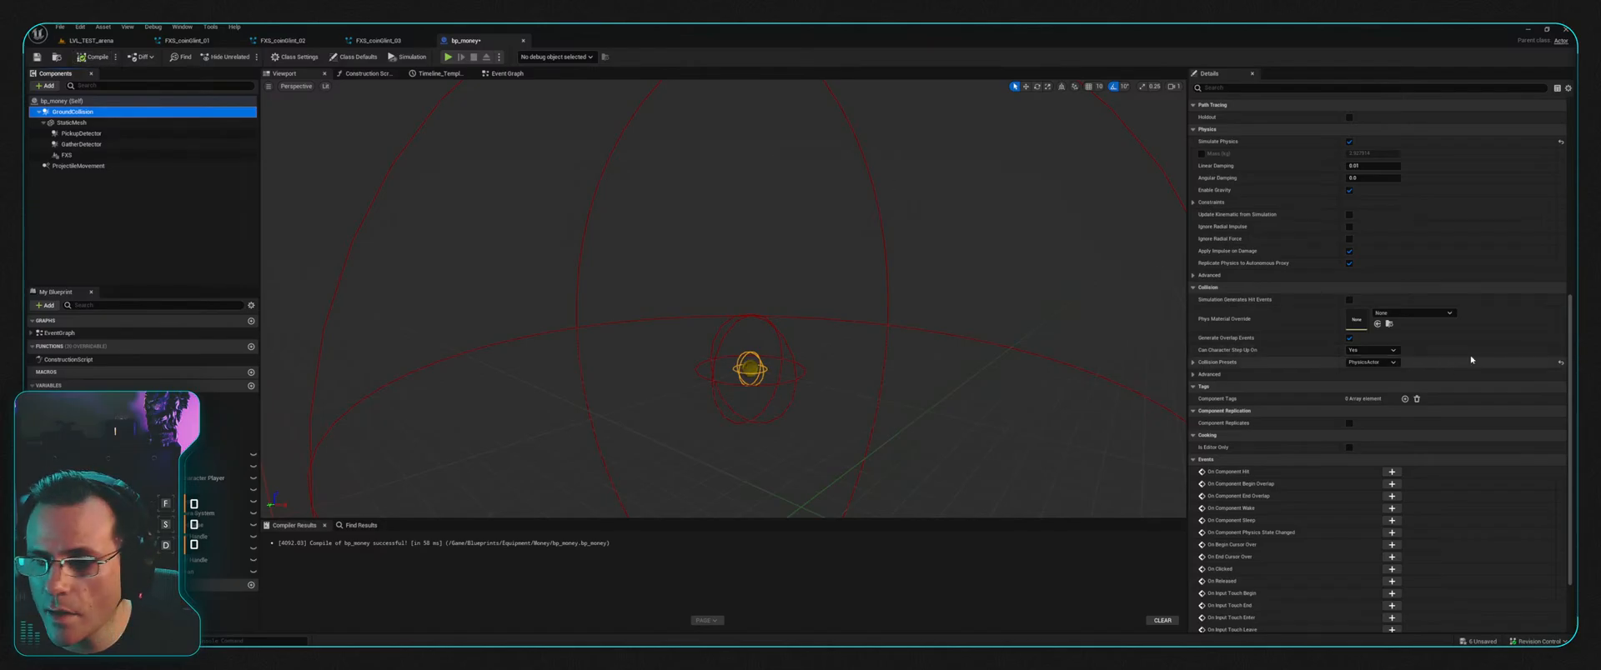
Step: Set the root GroundCollision's collision preset to BlockAll, compile the blueprint, and playtest it
click(1379, 363)
click(1379, 392)
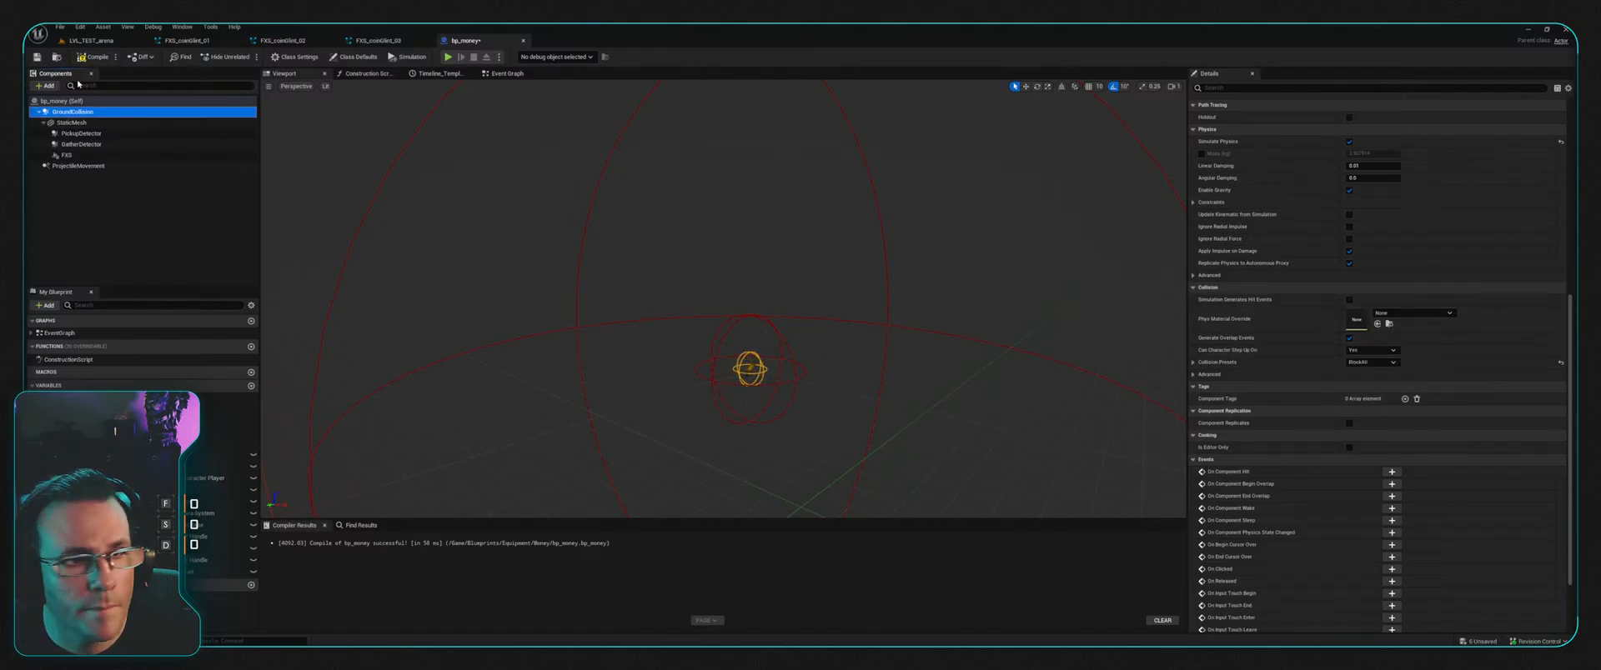
click(94, 57)
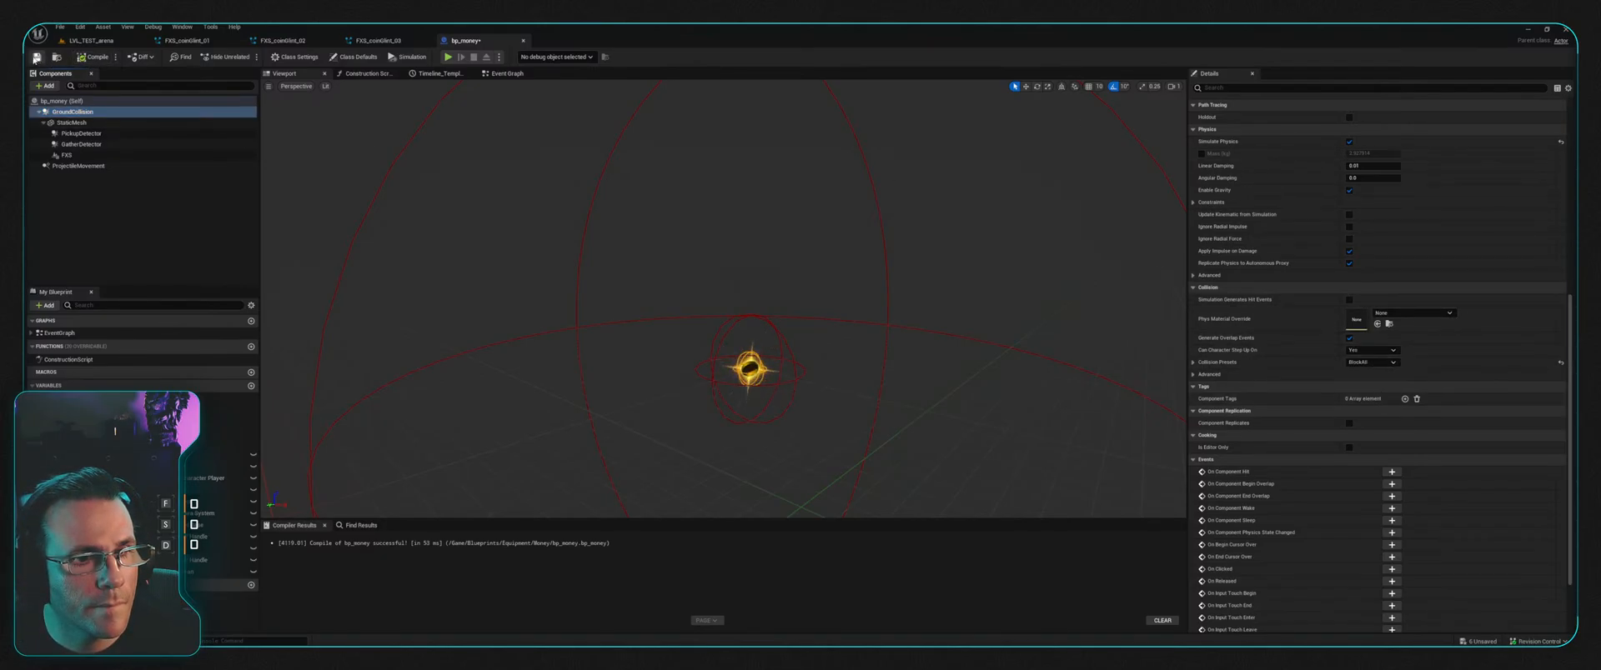
click(448, 57)
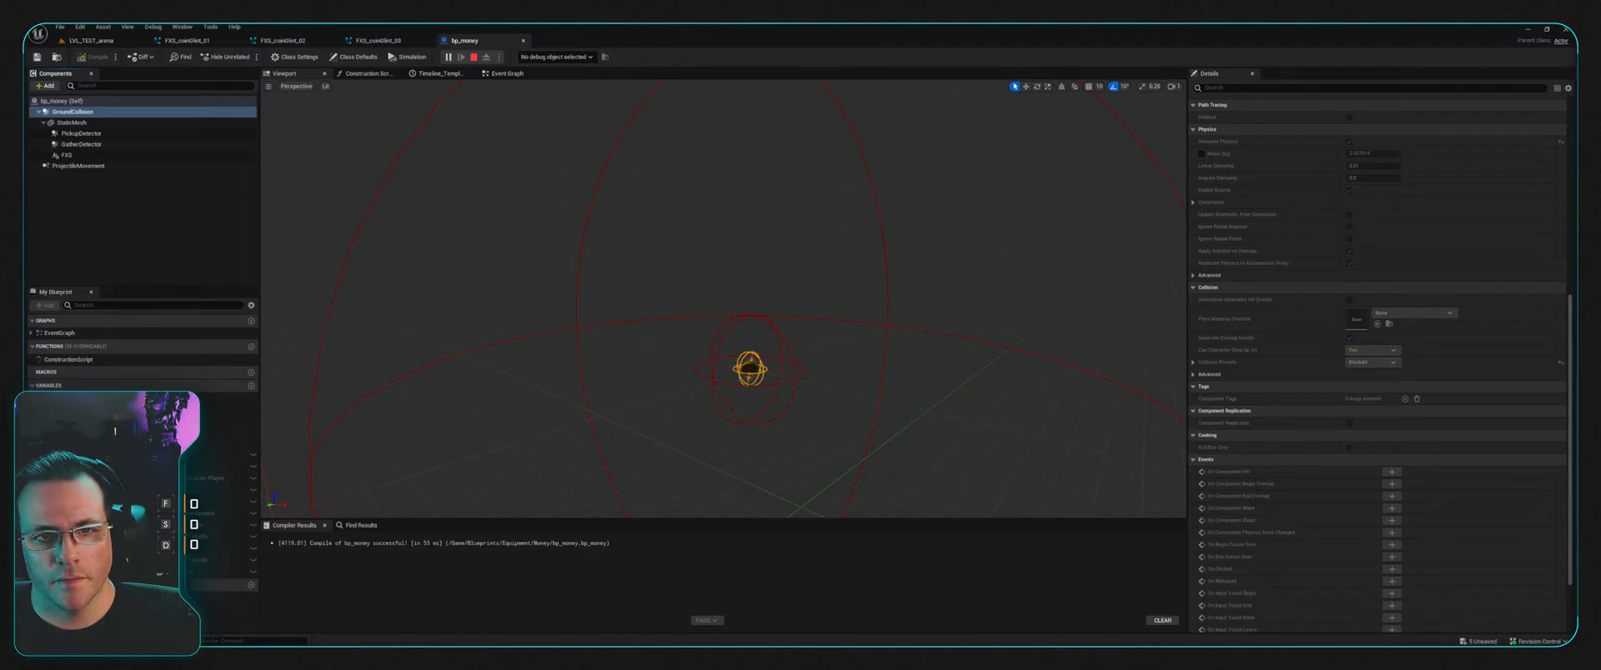
key(Escape)
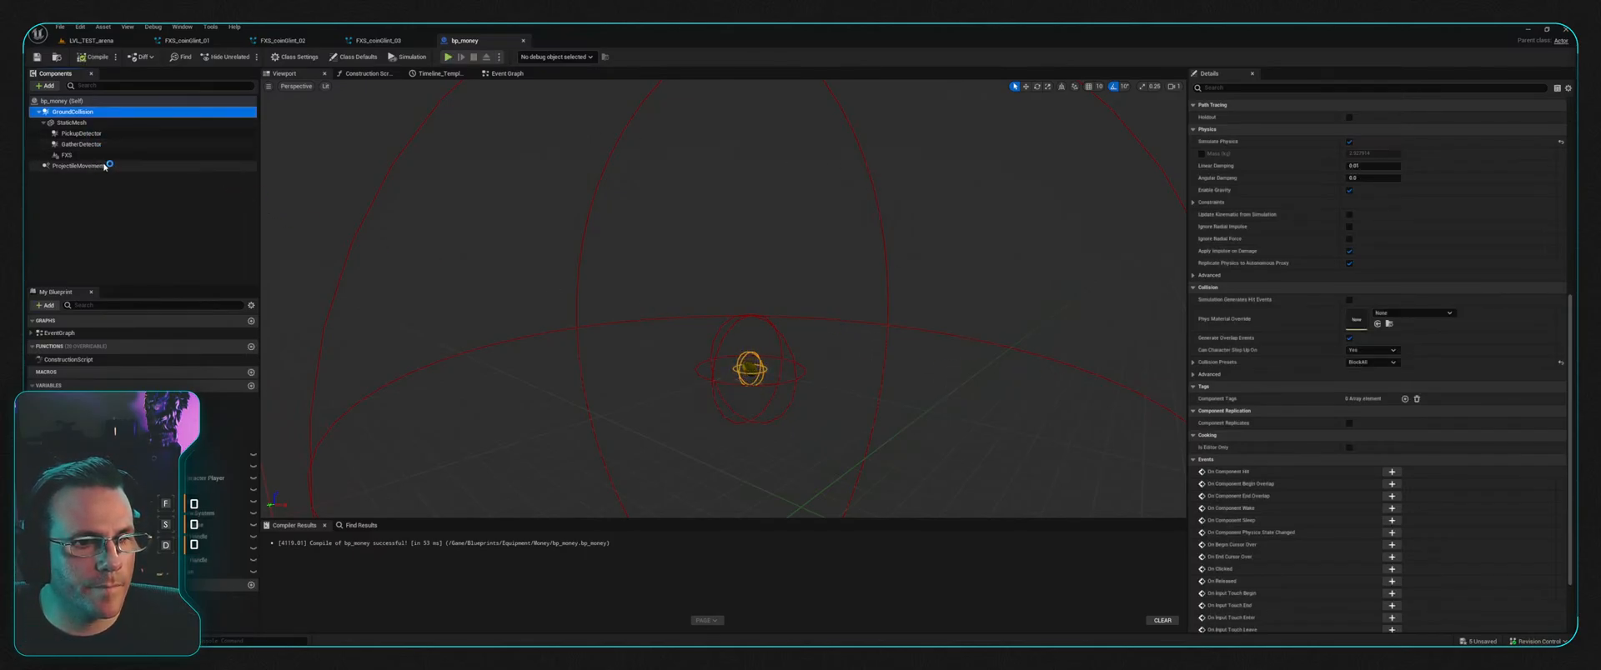
Step: Delete the GroundCollision component from bp_money
click(82, 122)
click(92, 112)
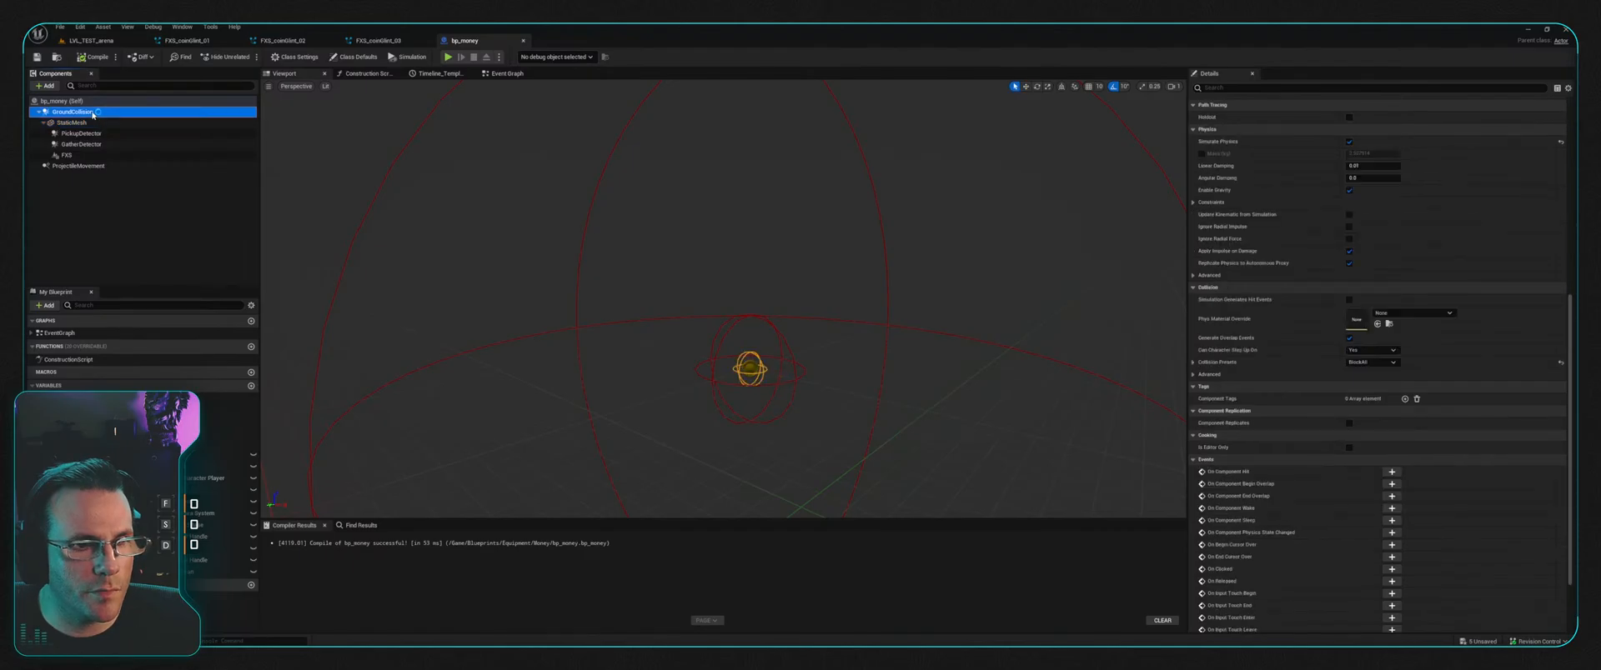
key(Delete)
Step: Add a box collision component under StaticMesh in bp_money, keeping the default name Box
click(72, 114)
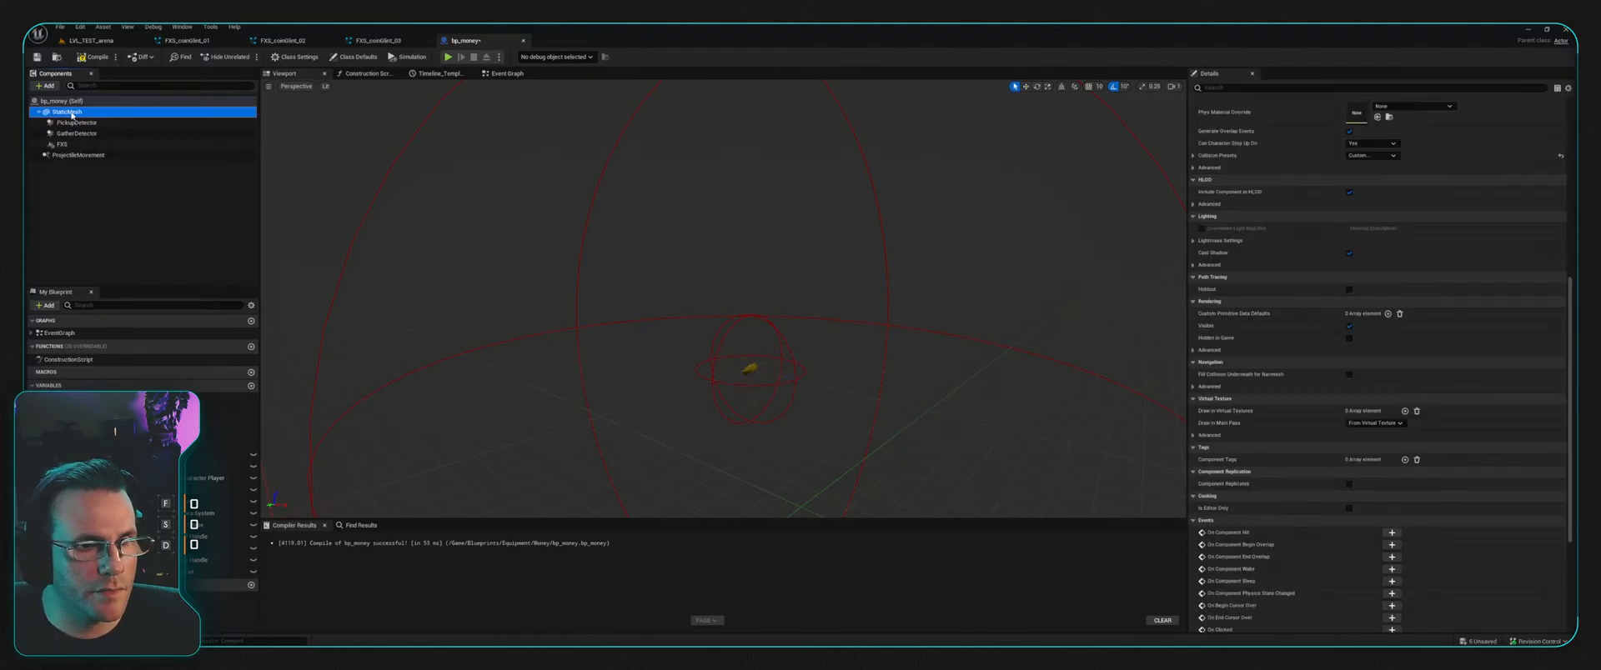
click(57, 100)
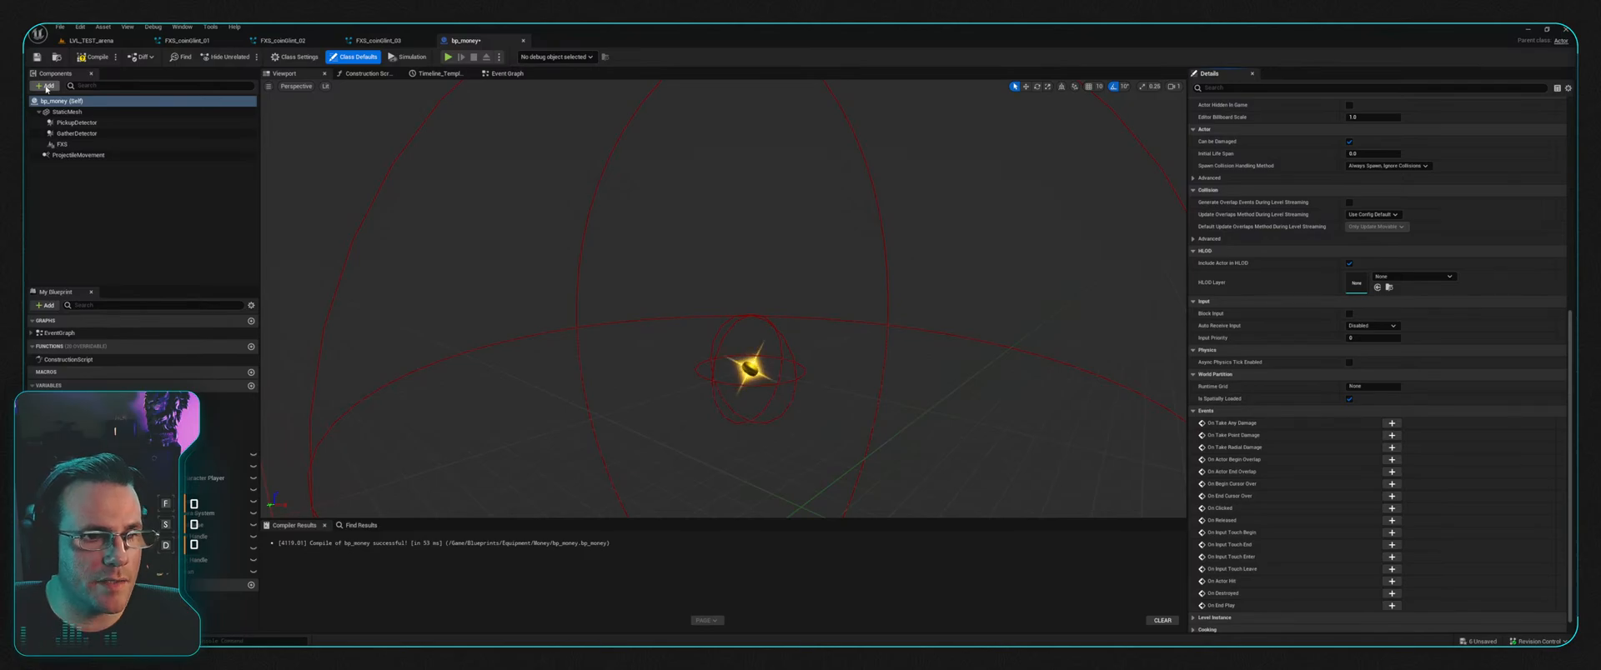
click(46, 87)
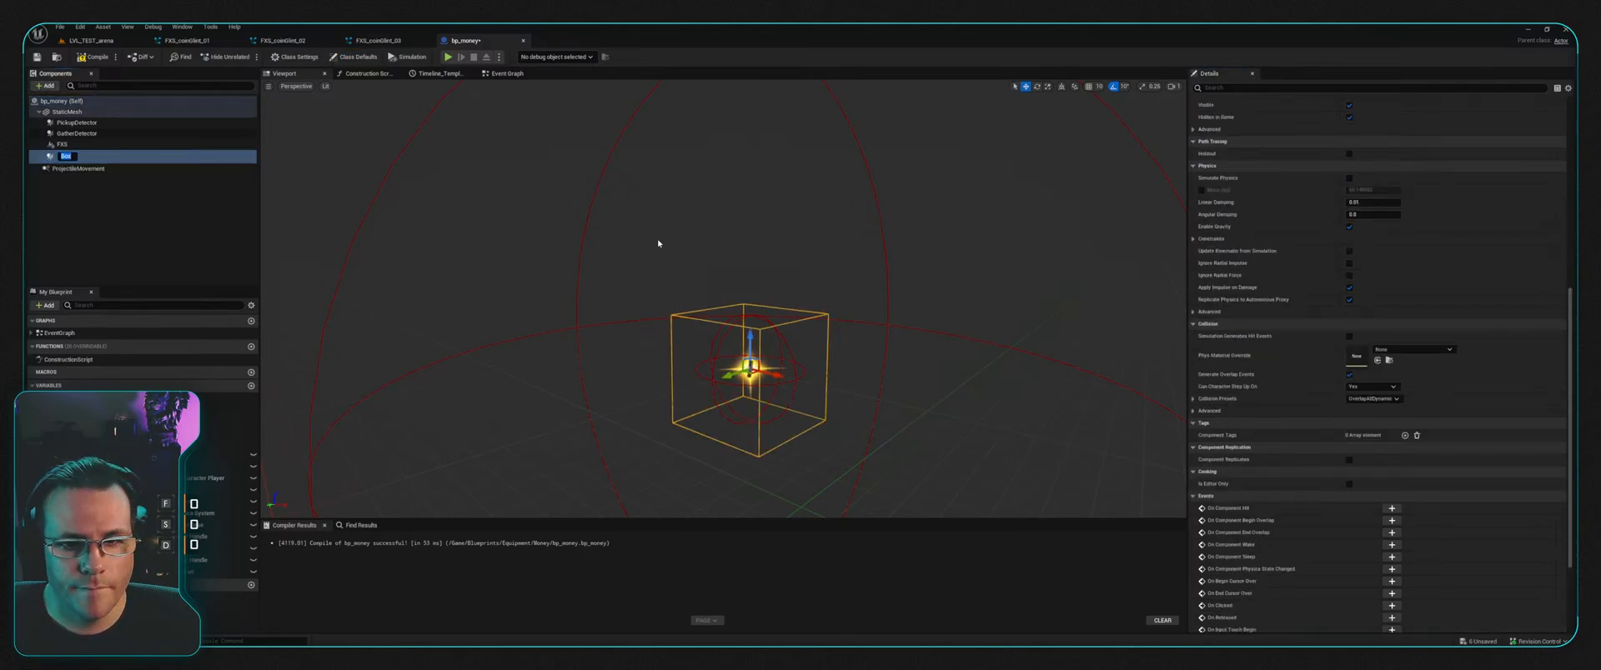
key(Return)
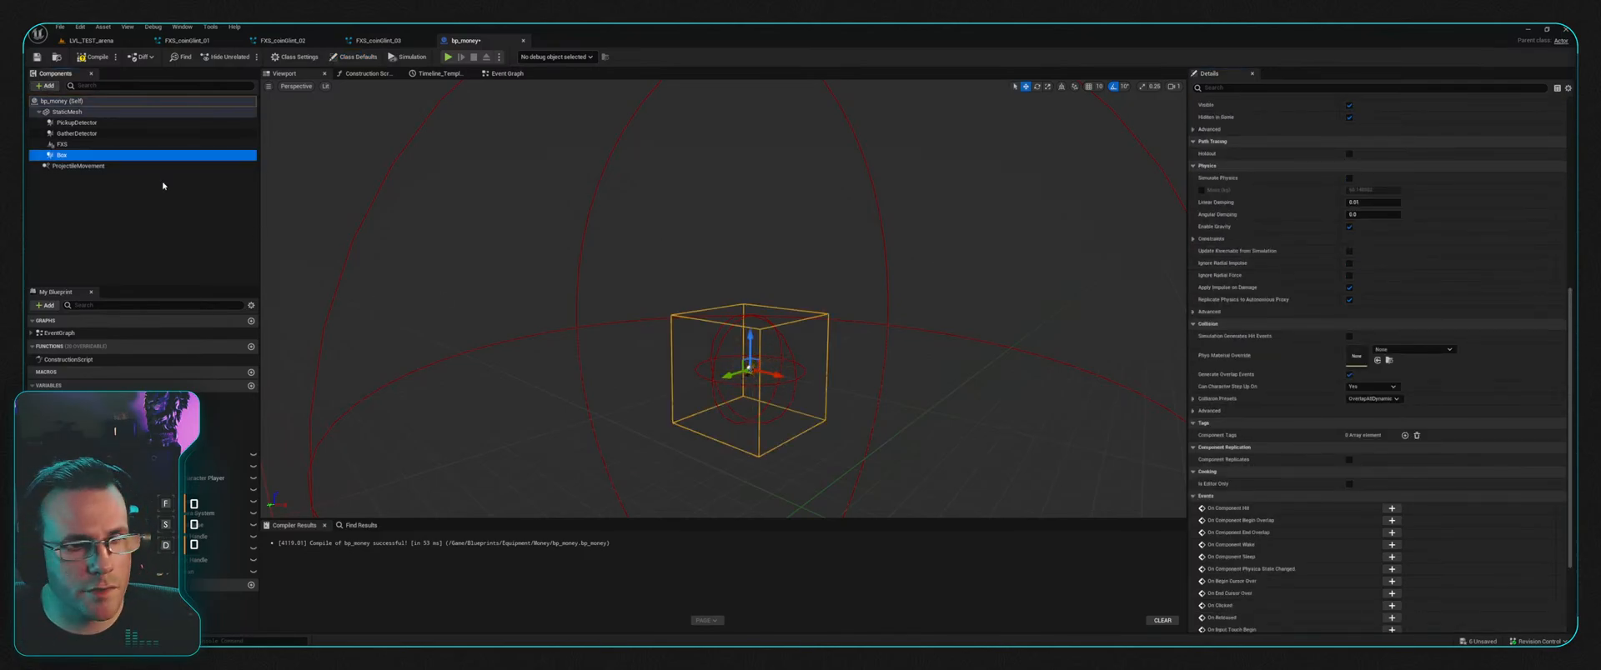
click(63, 144)
click(67, 155)
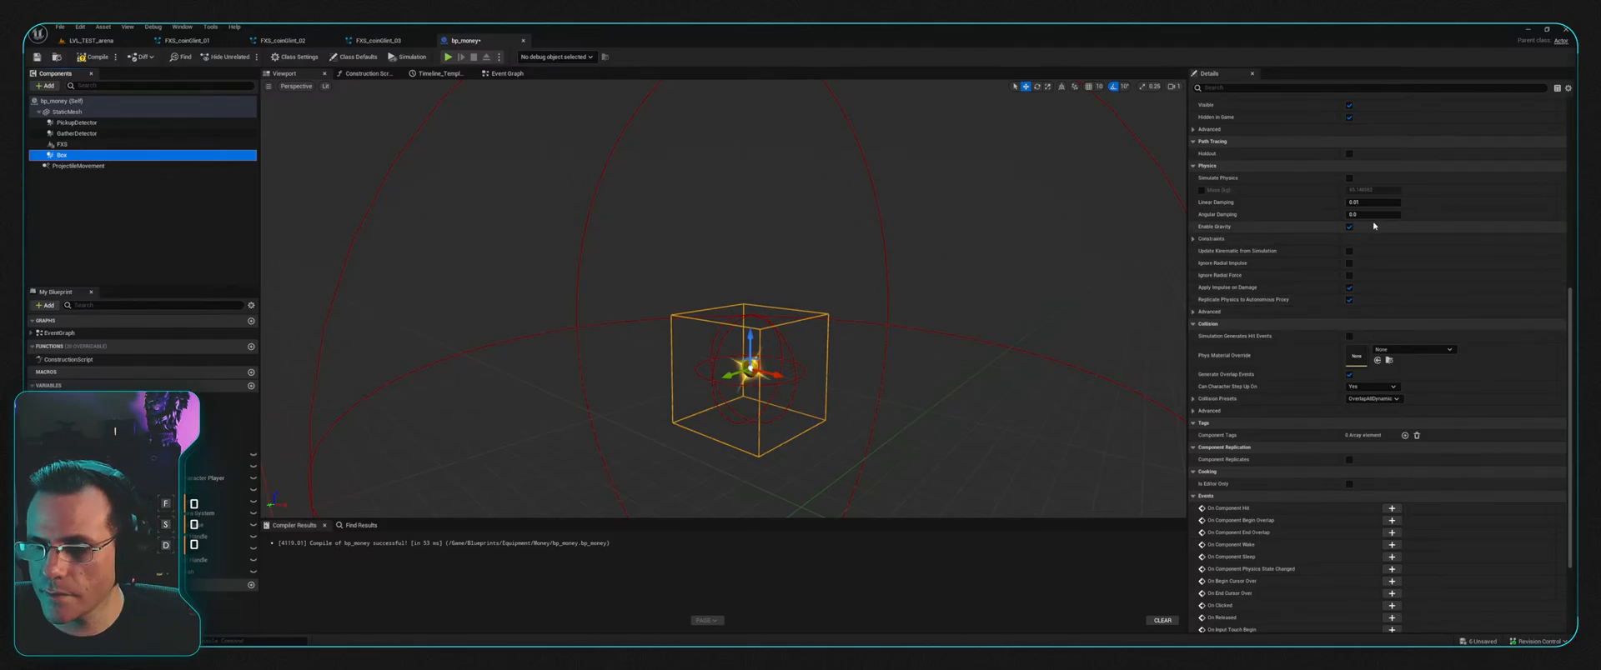
Step: Shrink the Box collision component of bp_money to a box extent of 5 × 5 × 2
scroll(1382, 331, up, 10)
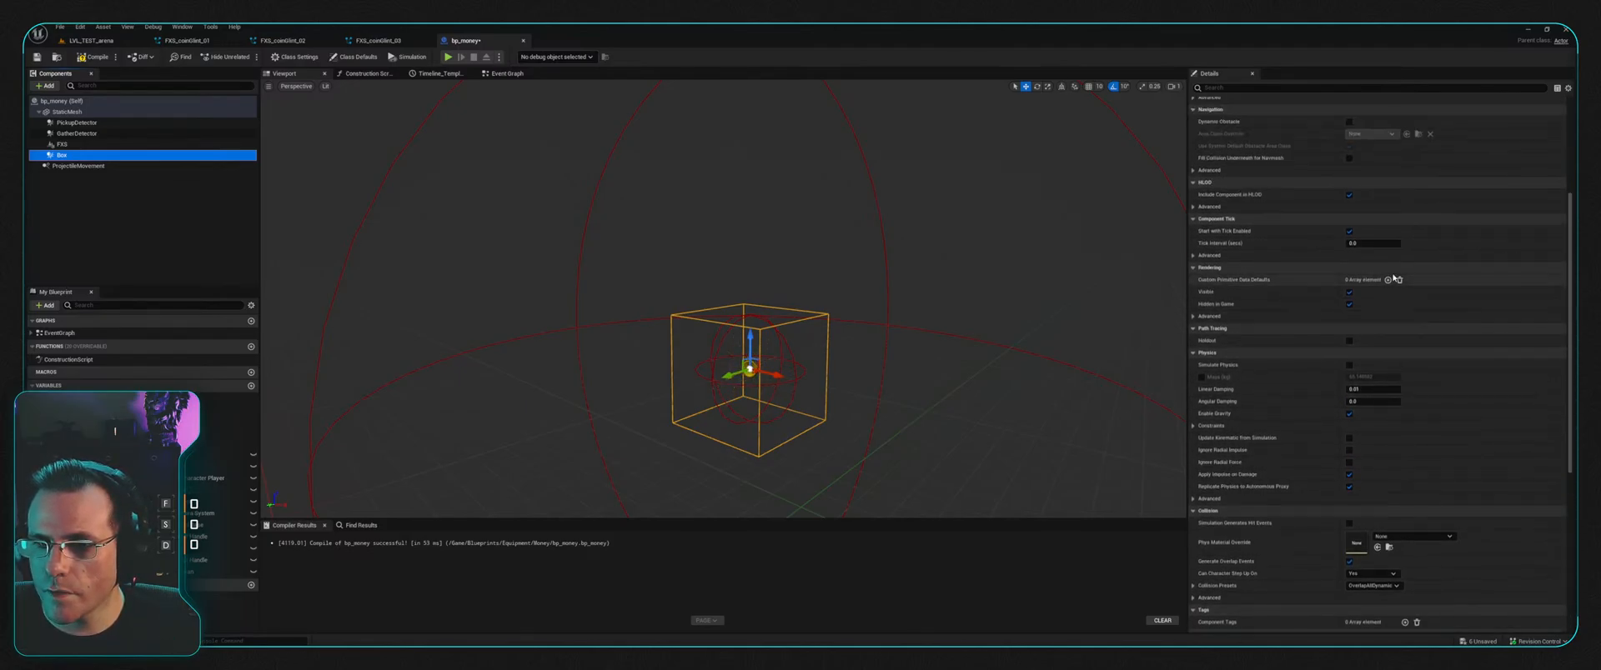
drag(1373, 231, 1363, 231)
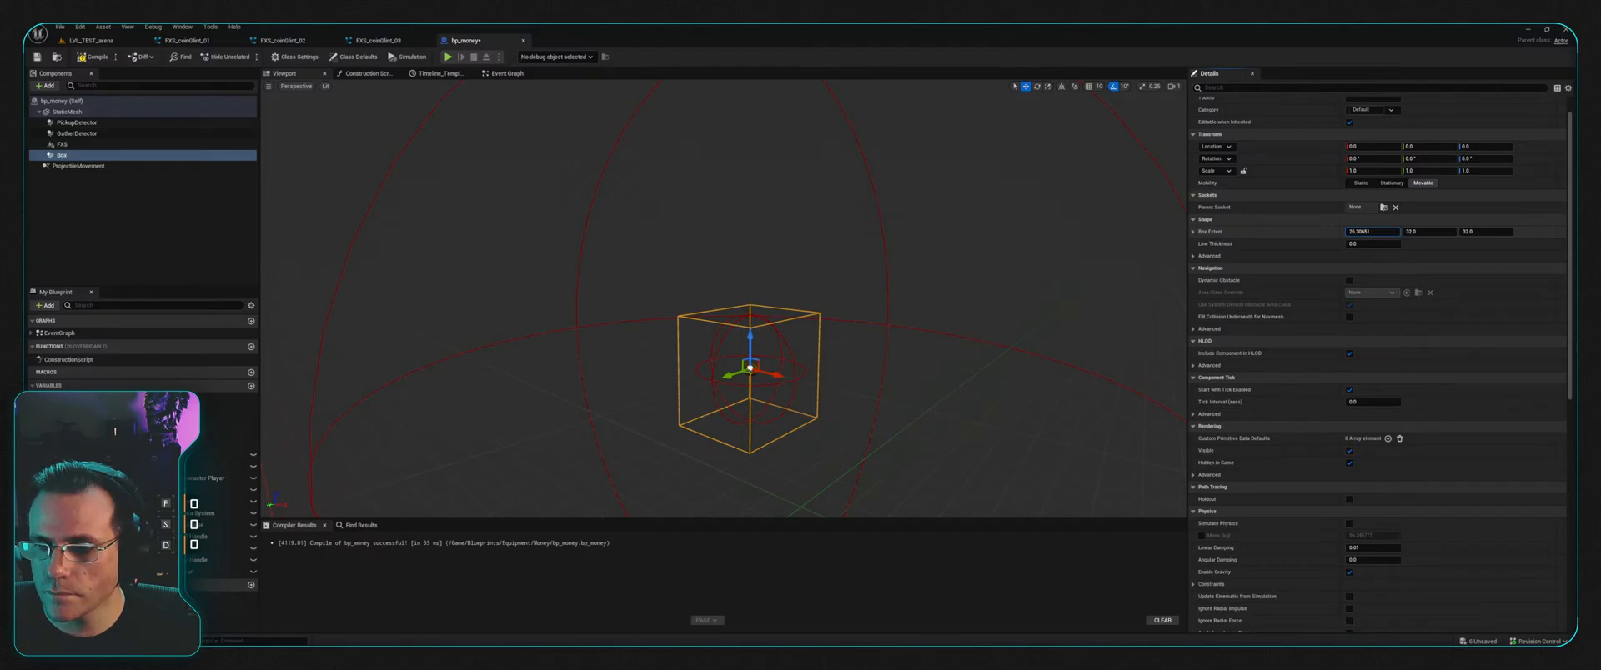
drag(1373, 231, 1359, 231)
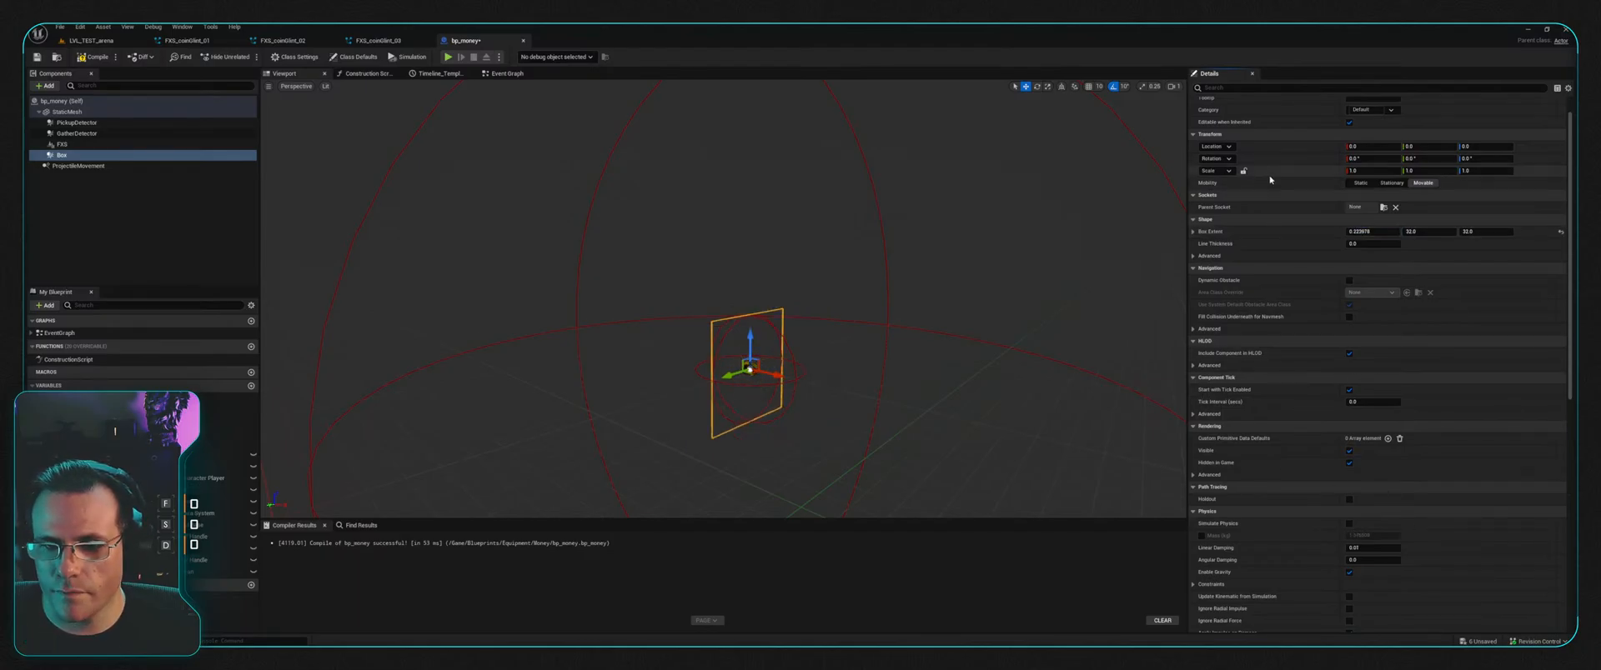
click(1379, 231)
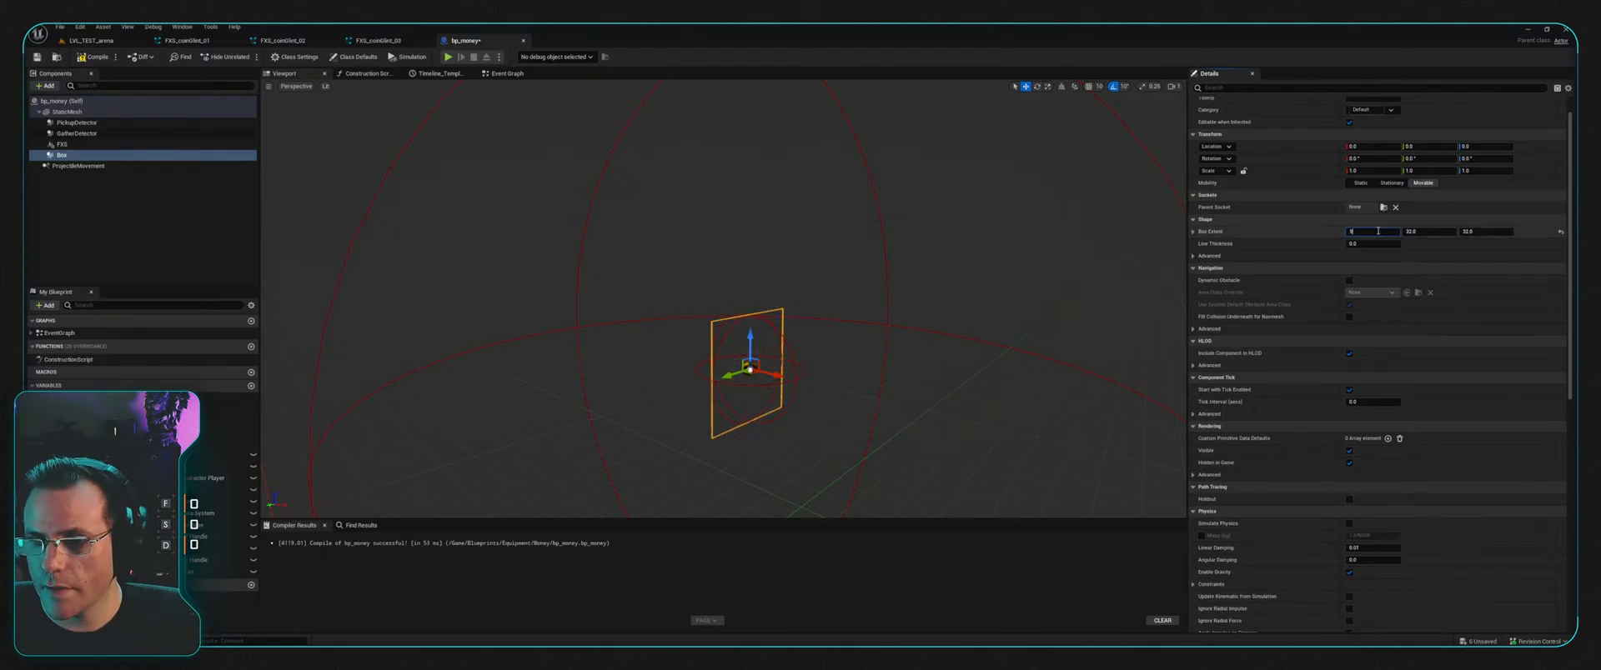
text(5)
key(Tab)
text(5)
key(Tab)
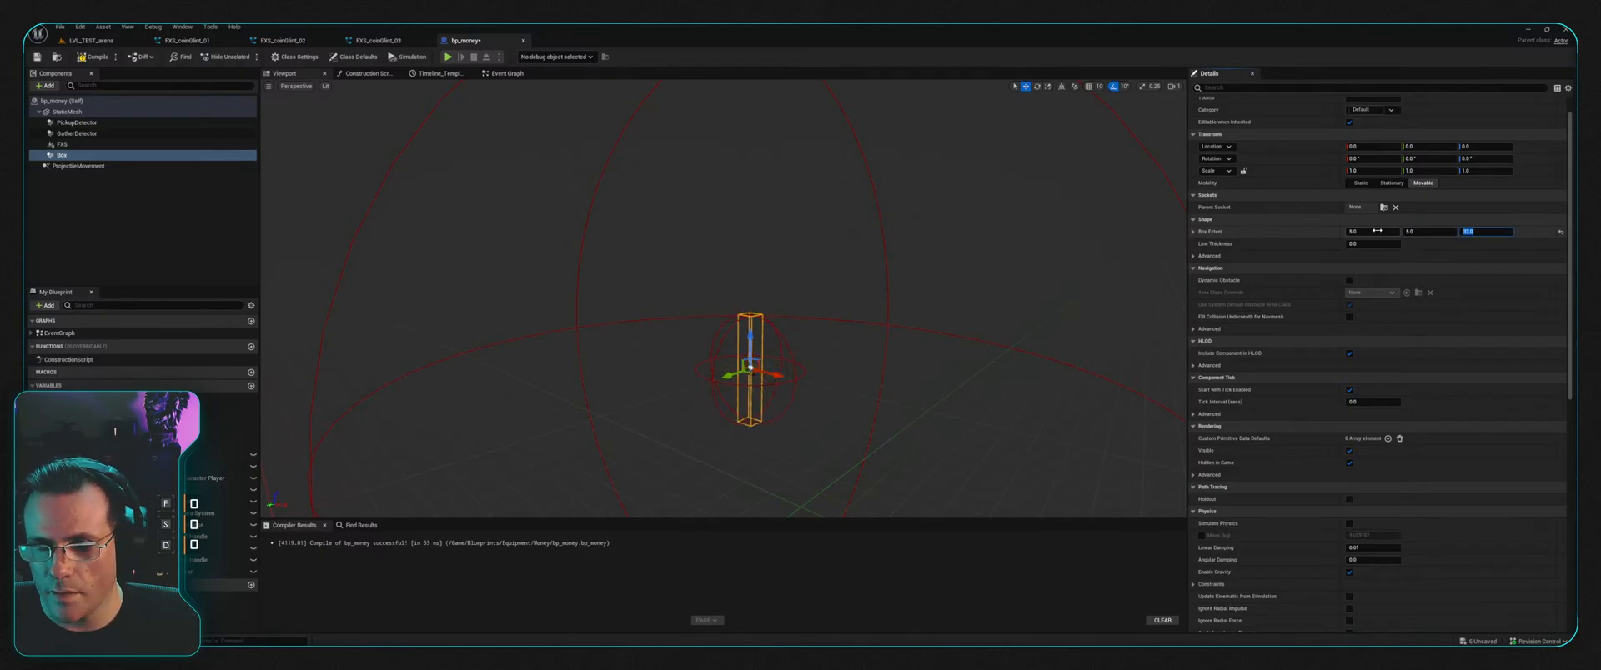
text(2)
key(Return)
Step: Set the Box component's Z extent to 5 to make it a cube, and compile the blueprint
scroll(857, 328, up, 2)
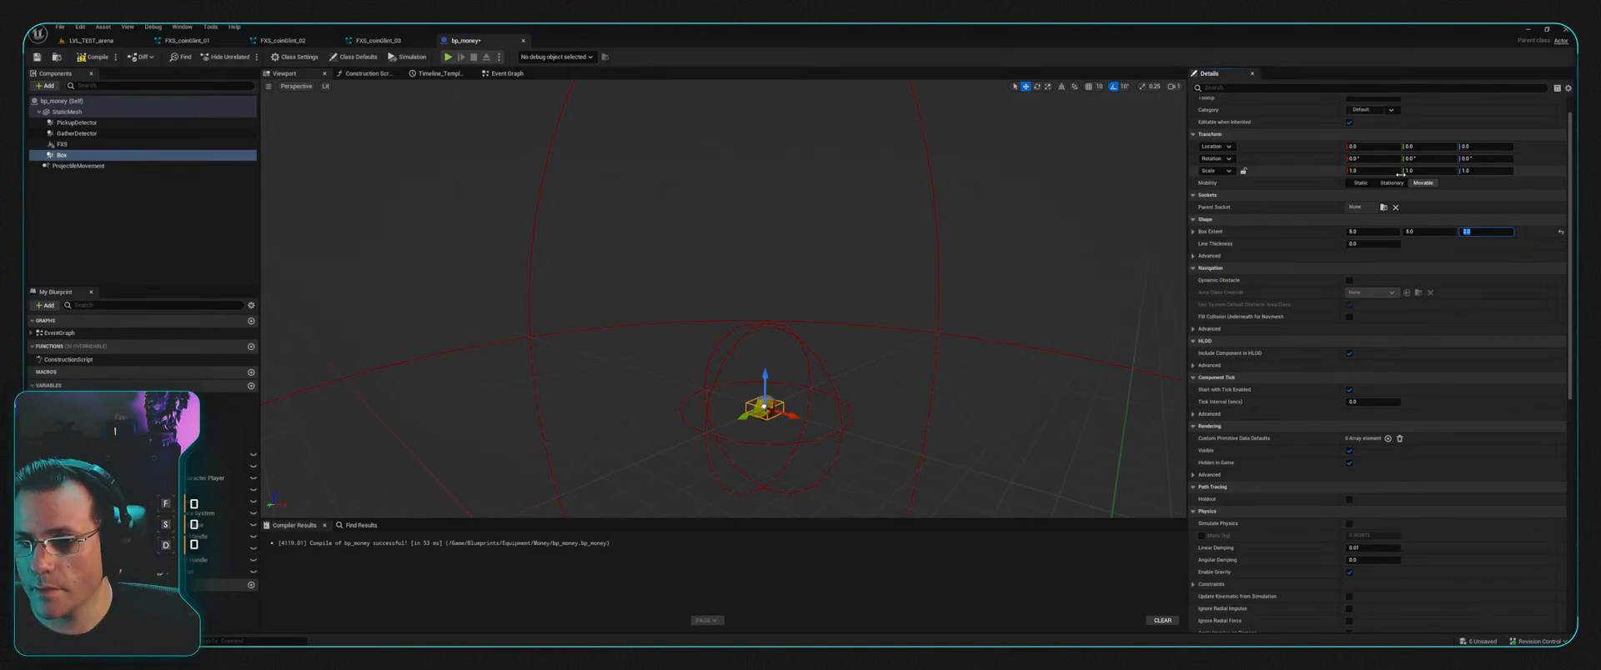
click(1372, 231)
text(5)
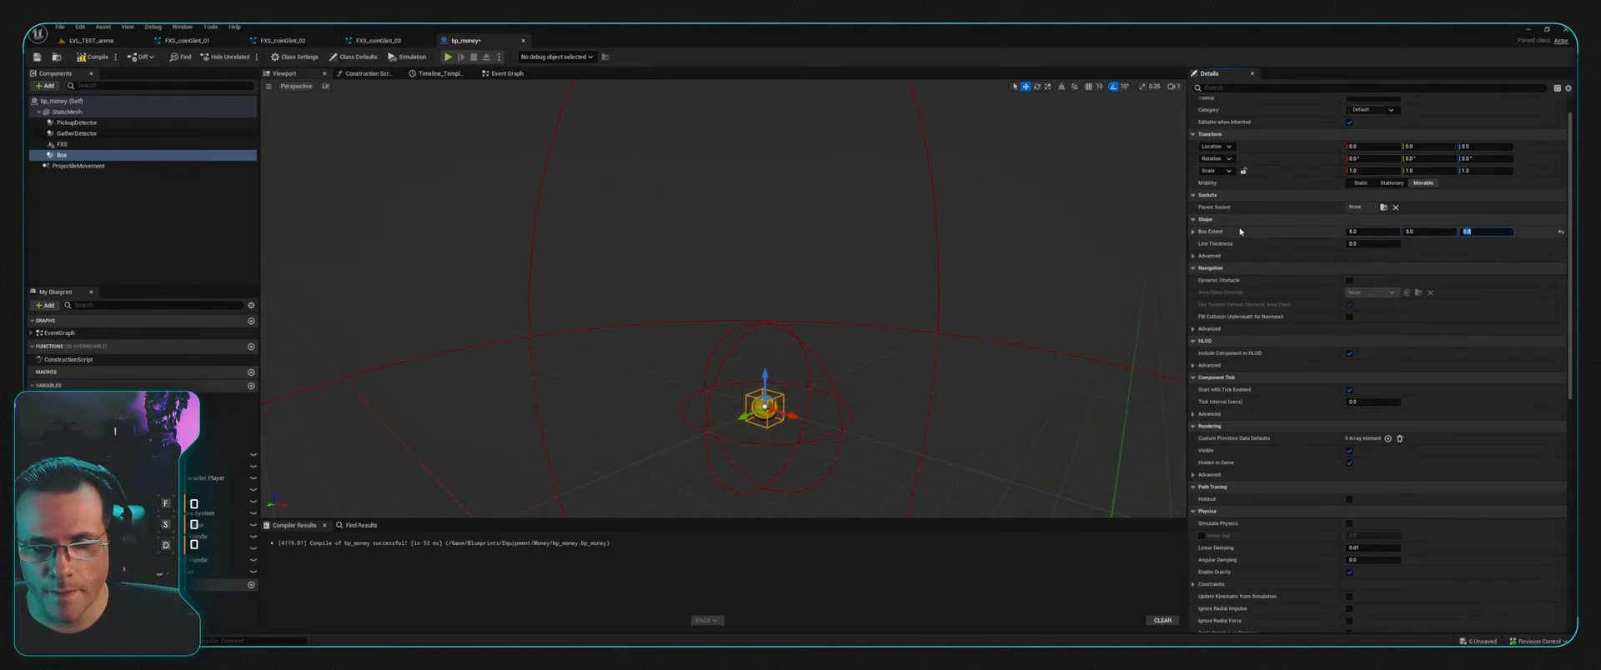
key(Return)
click(94, 57)
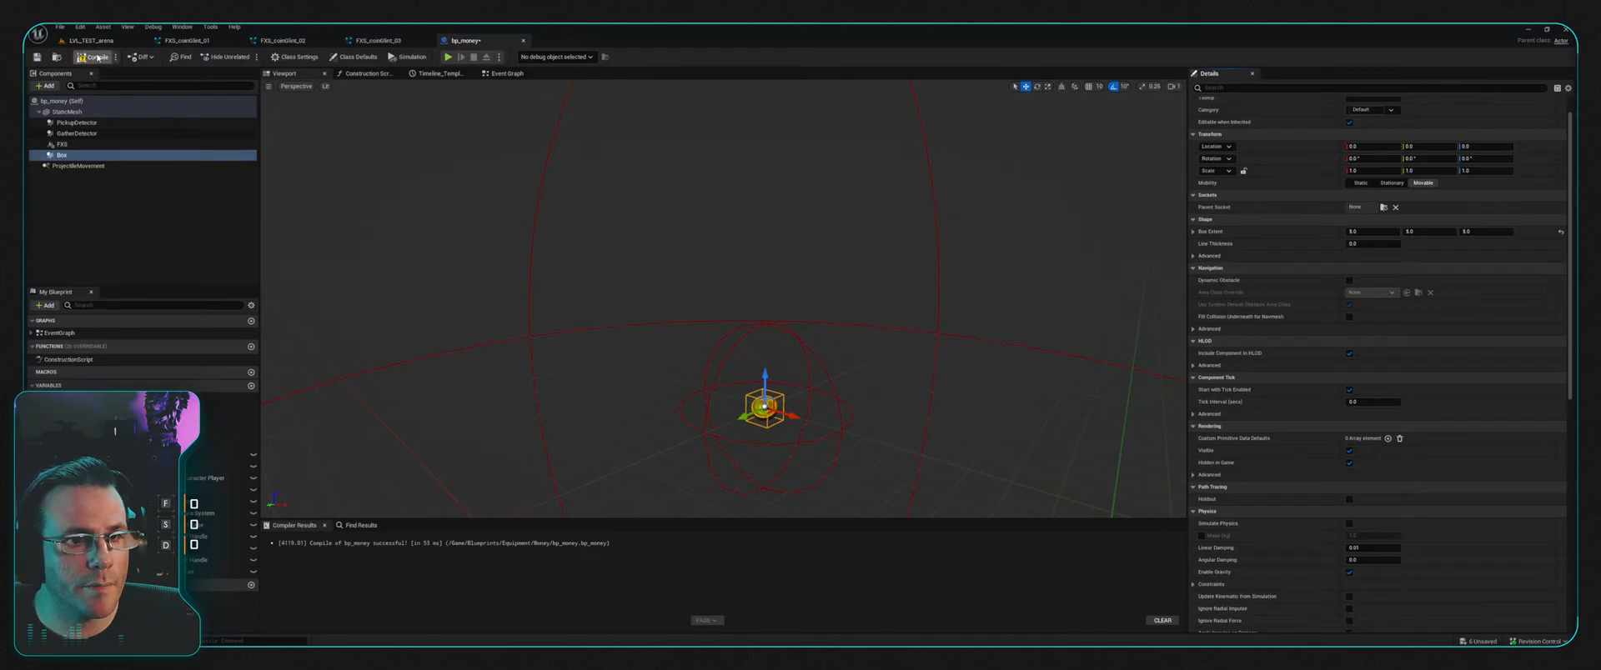
Step: Set the Box component's collision preset to BlockAll, compile bp_money, and playtest it
scroll(1383, 416, down, 5)
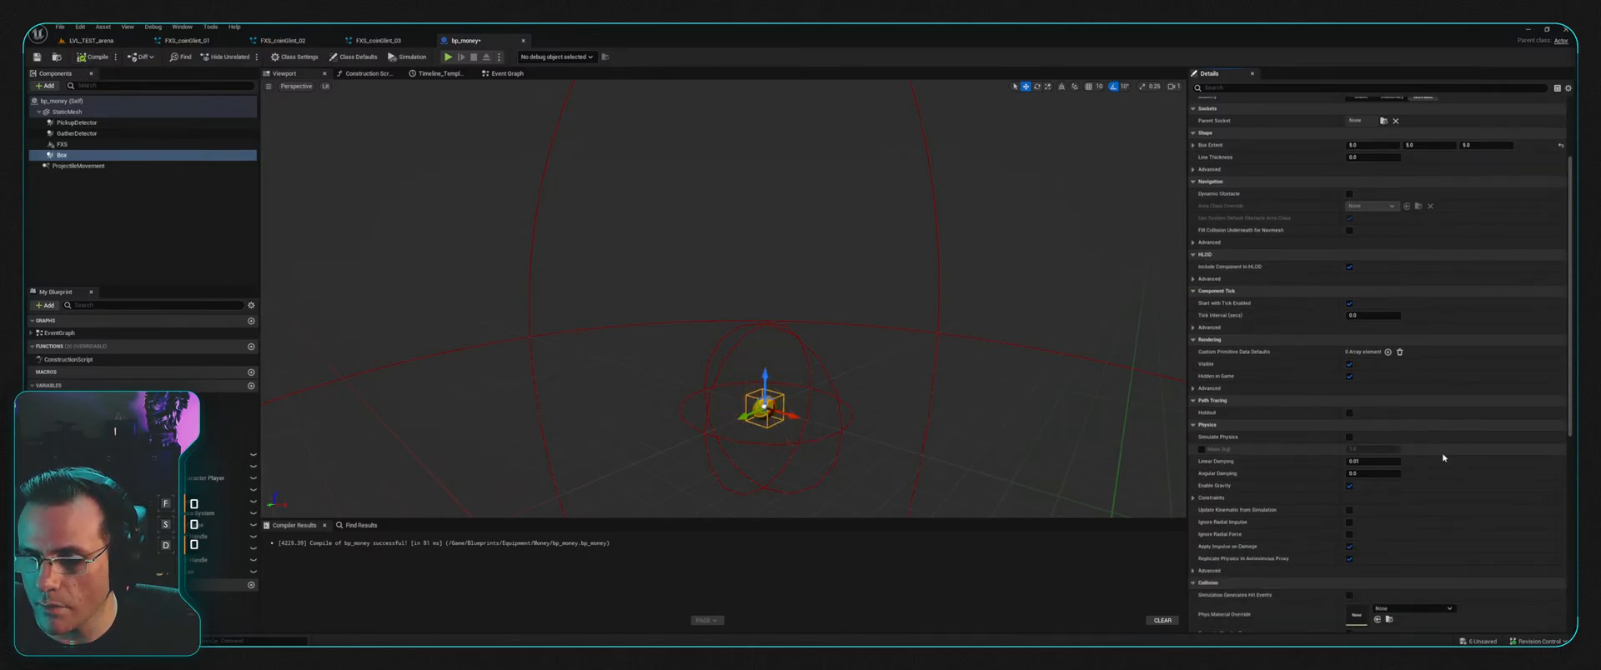
click(1386, 573)
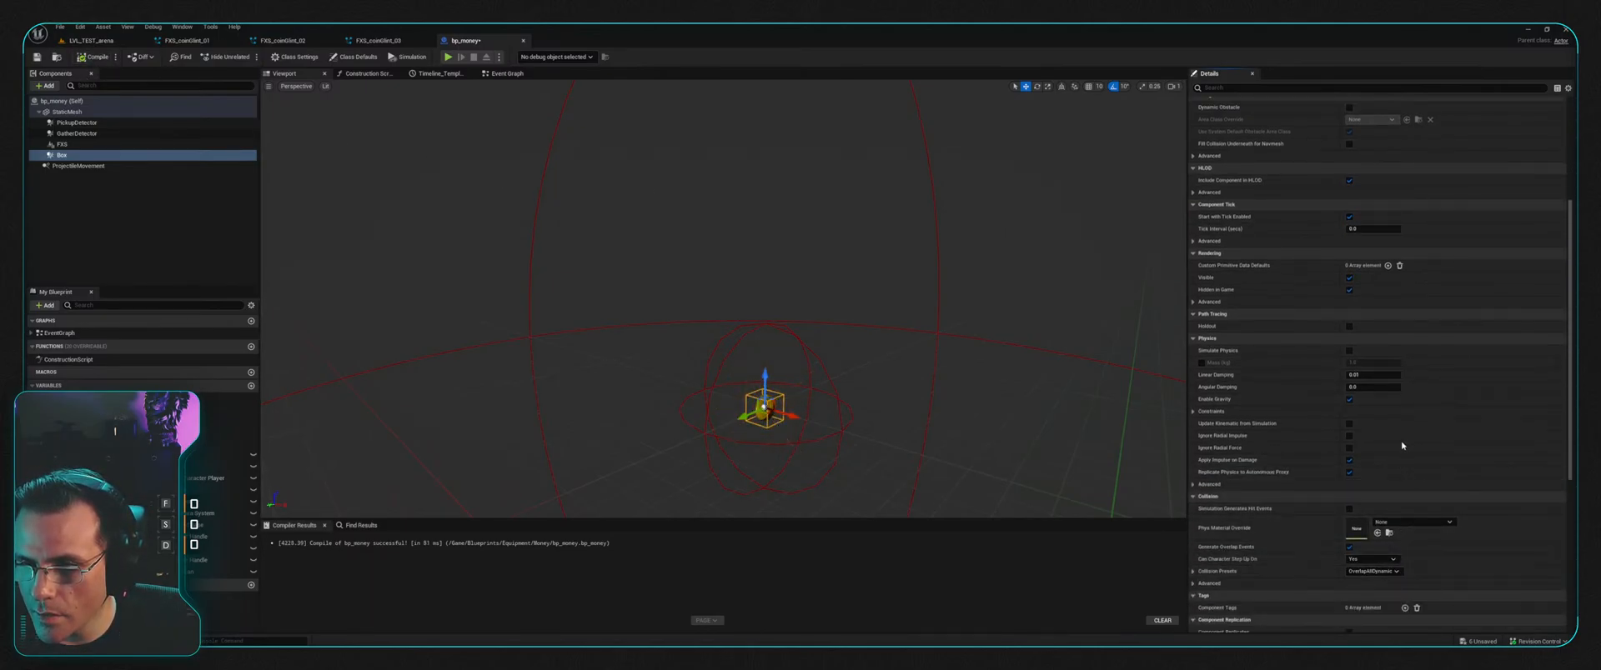
click(1365, 132)
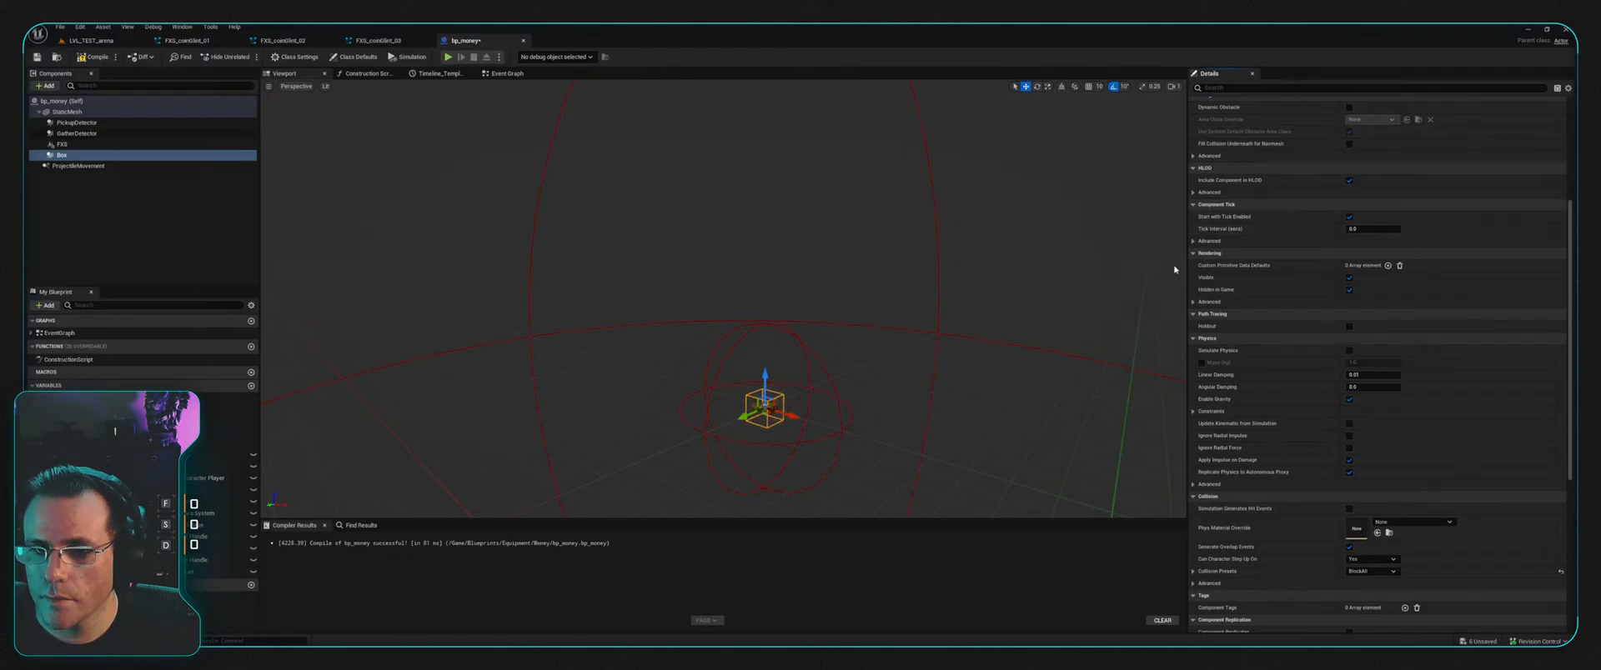
scroll(1331, 377, up, 2)
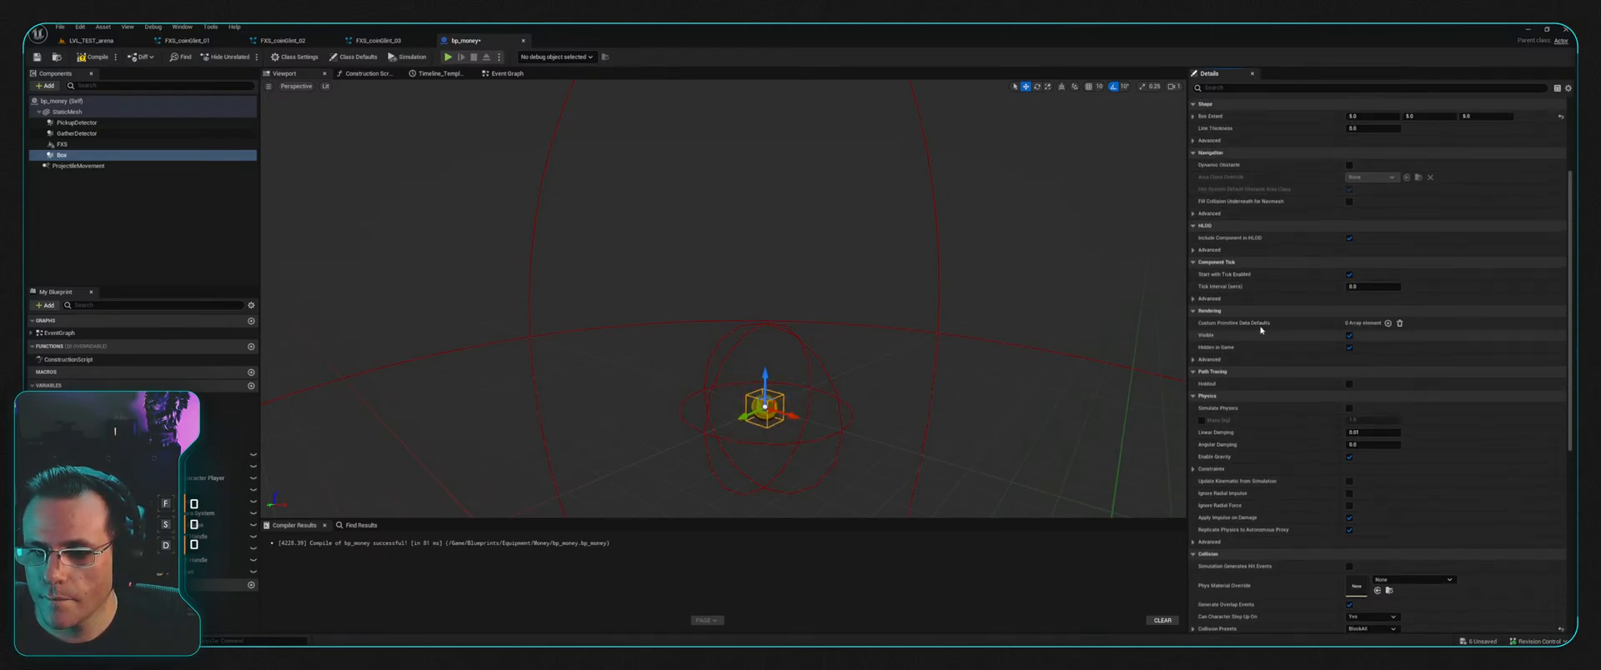
click(93, 56)
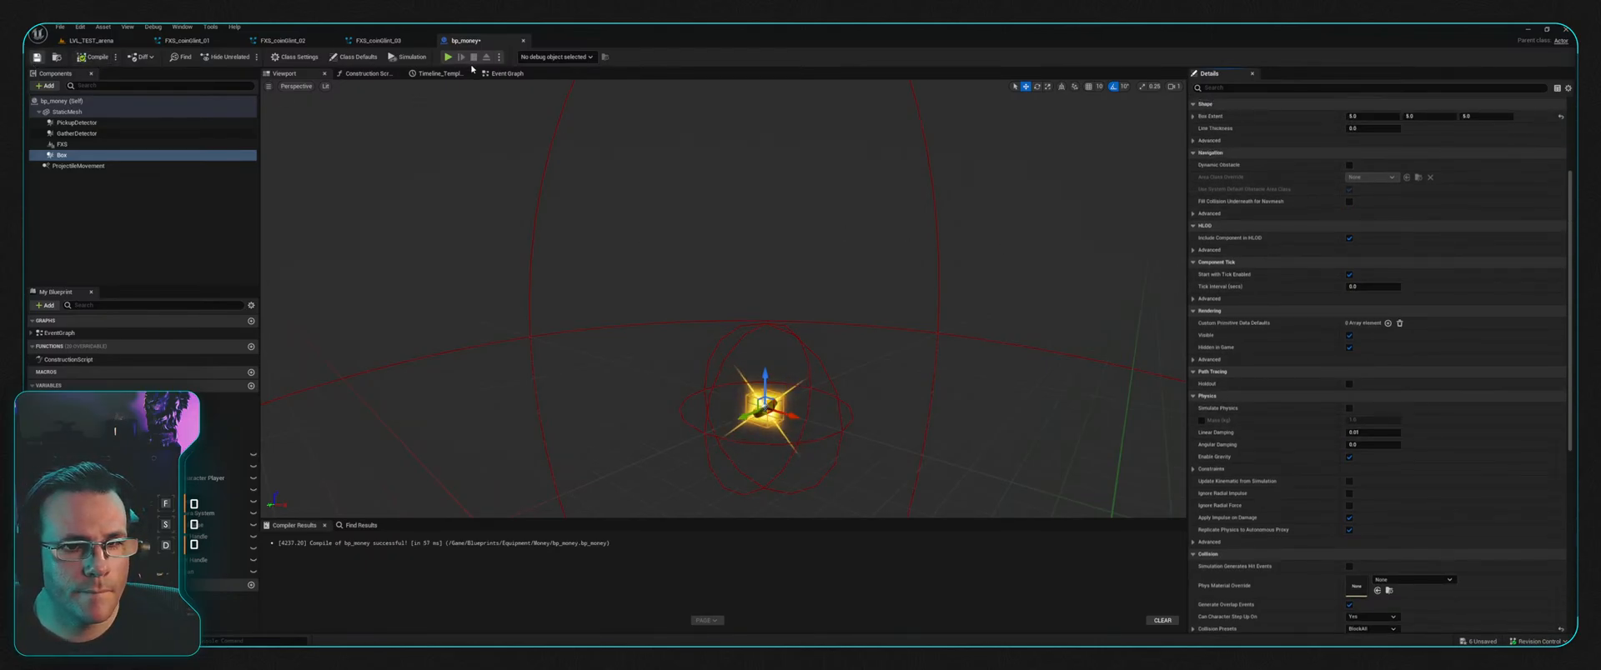
click(448, 56)
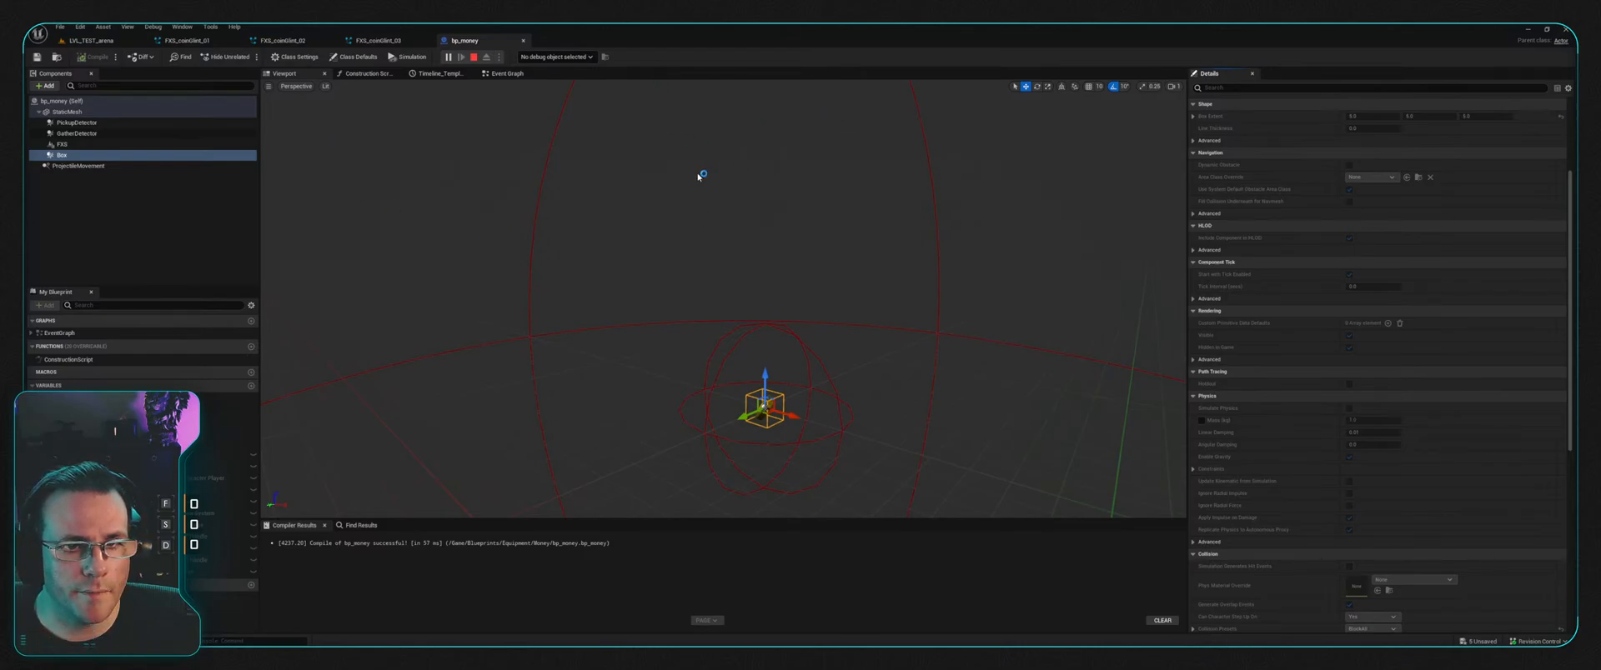
key(Escape)
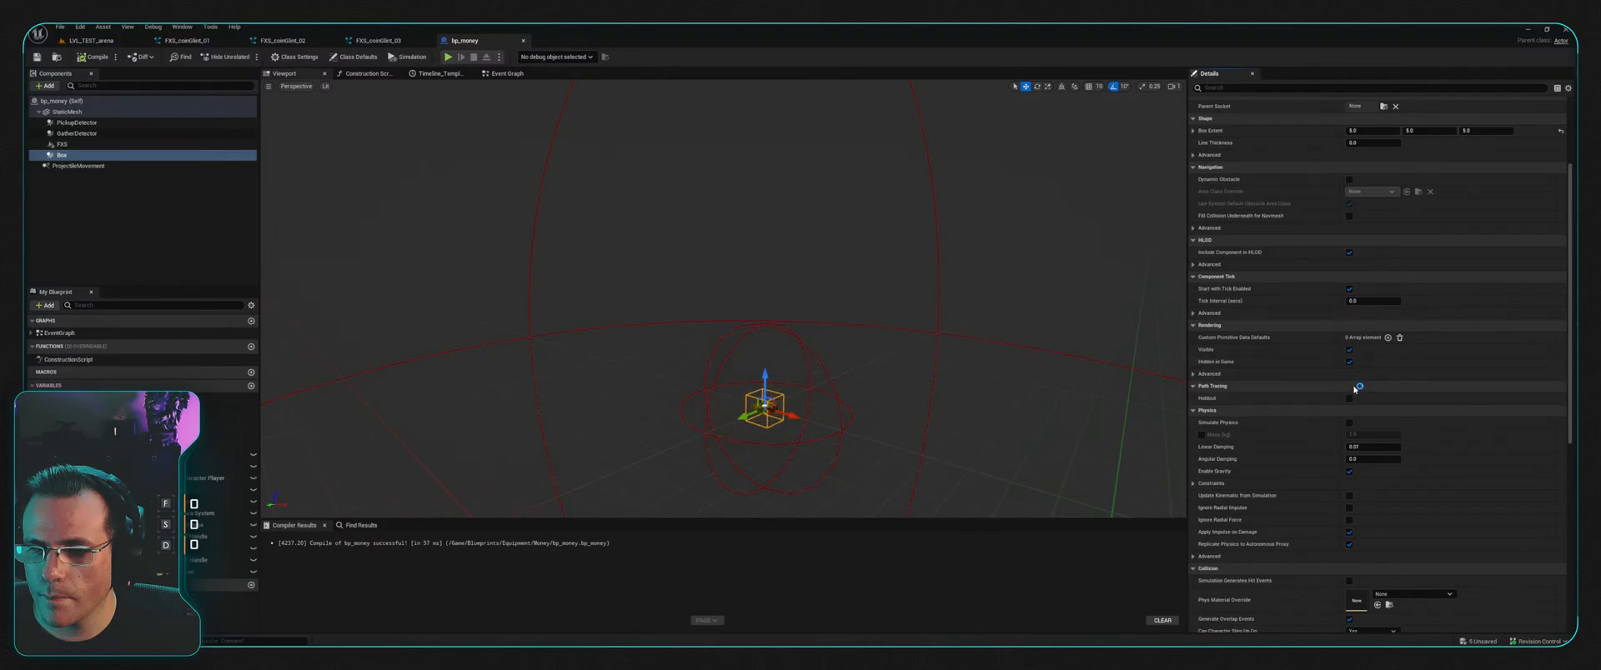
Step: Try enabling Simulate Physics on the Box component, then compile, save and playtest bp_money
click(1349, 422)
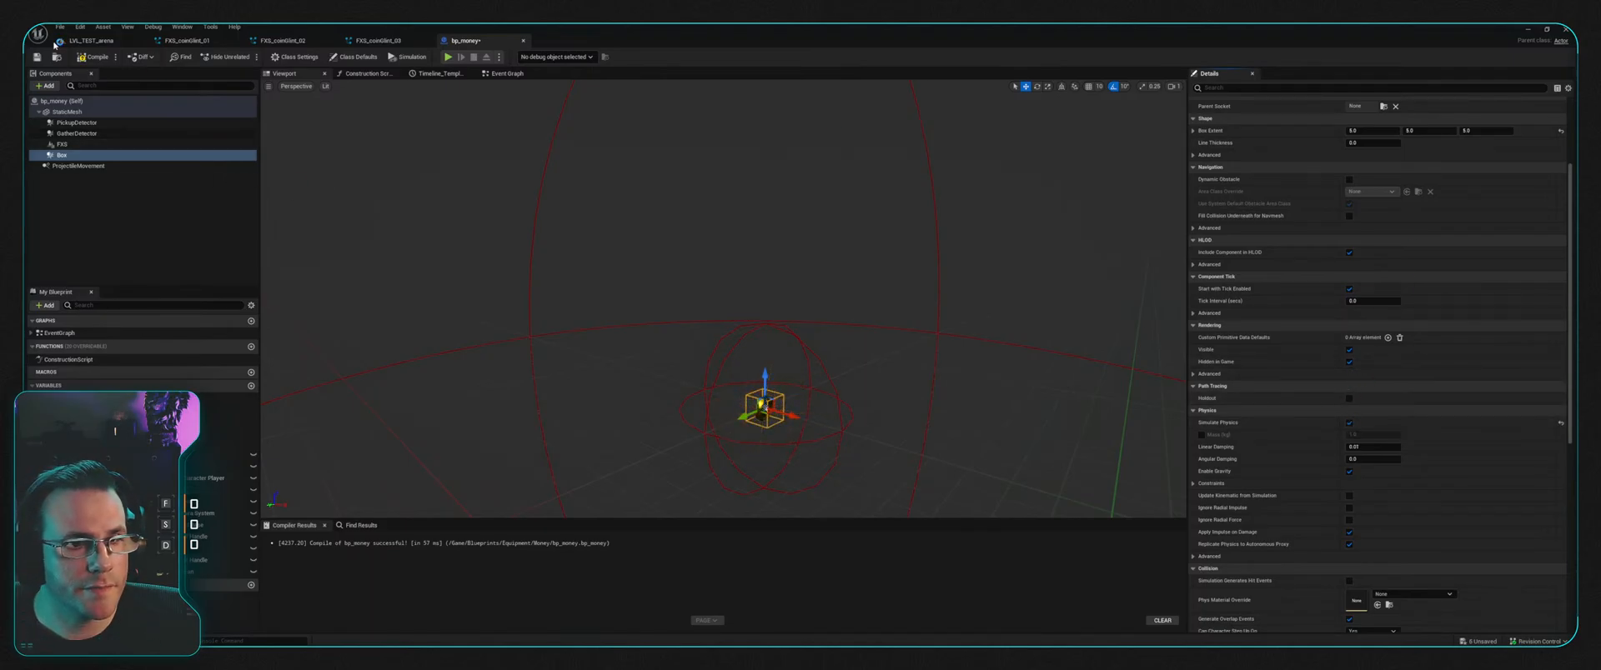
click(87, 56)
key(ctrl+s)
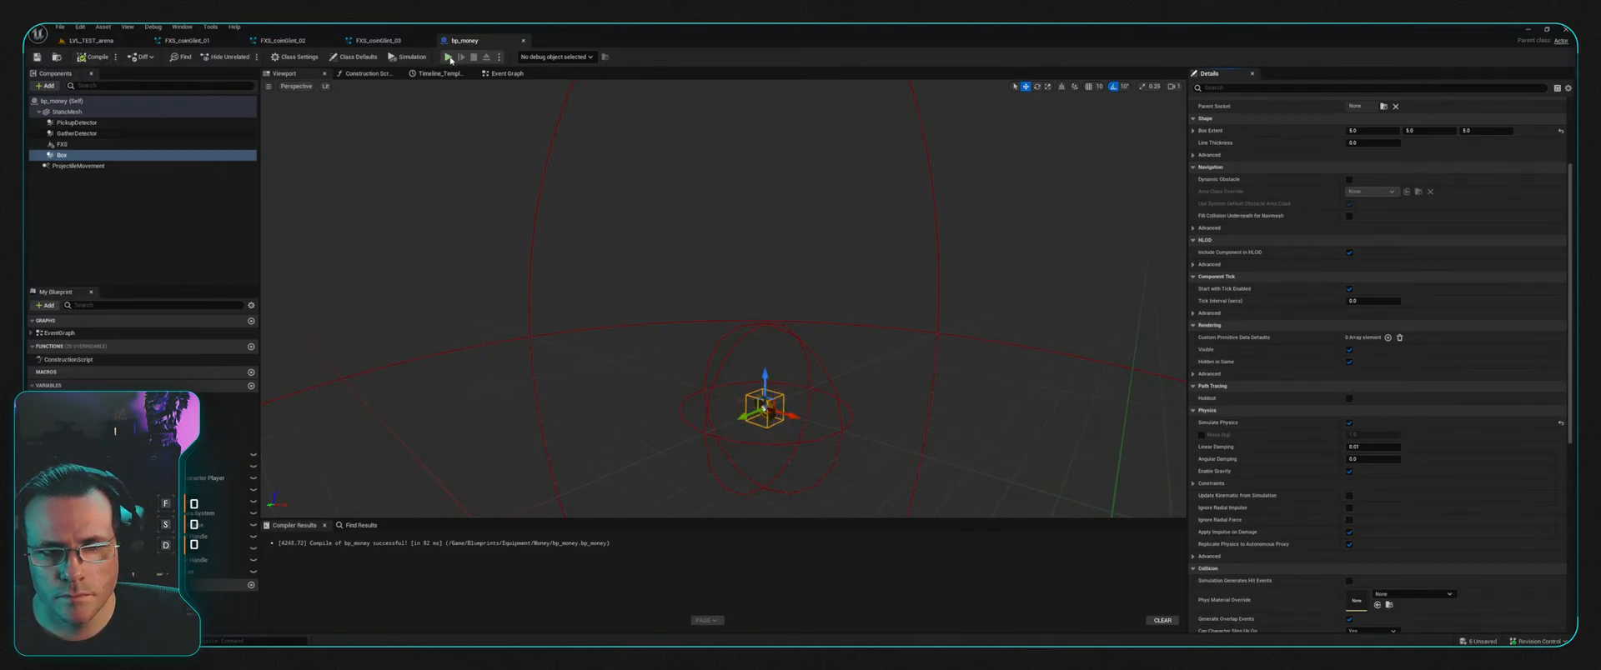
click(449, 57)
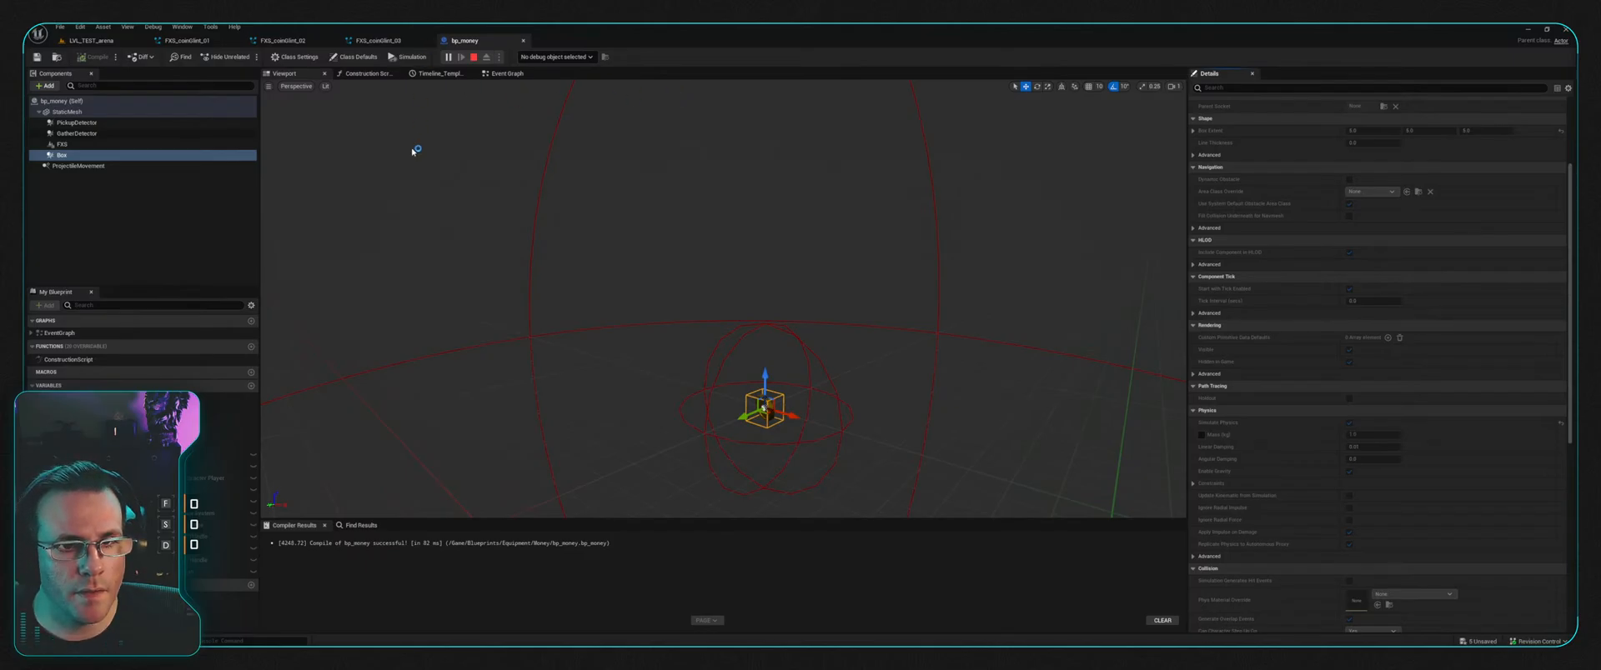
key(Escape)
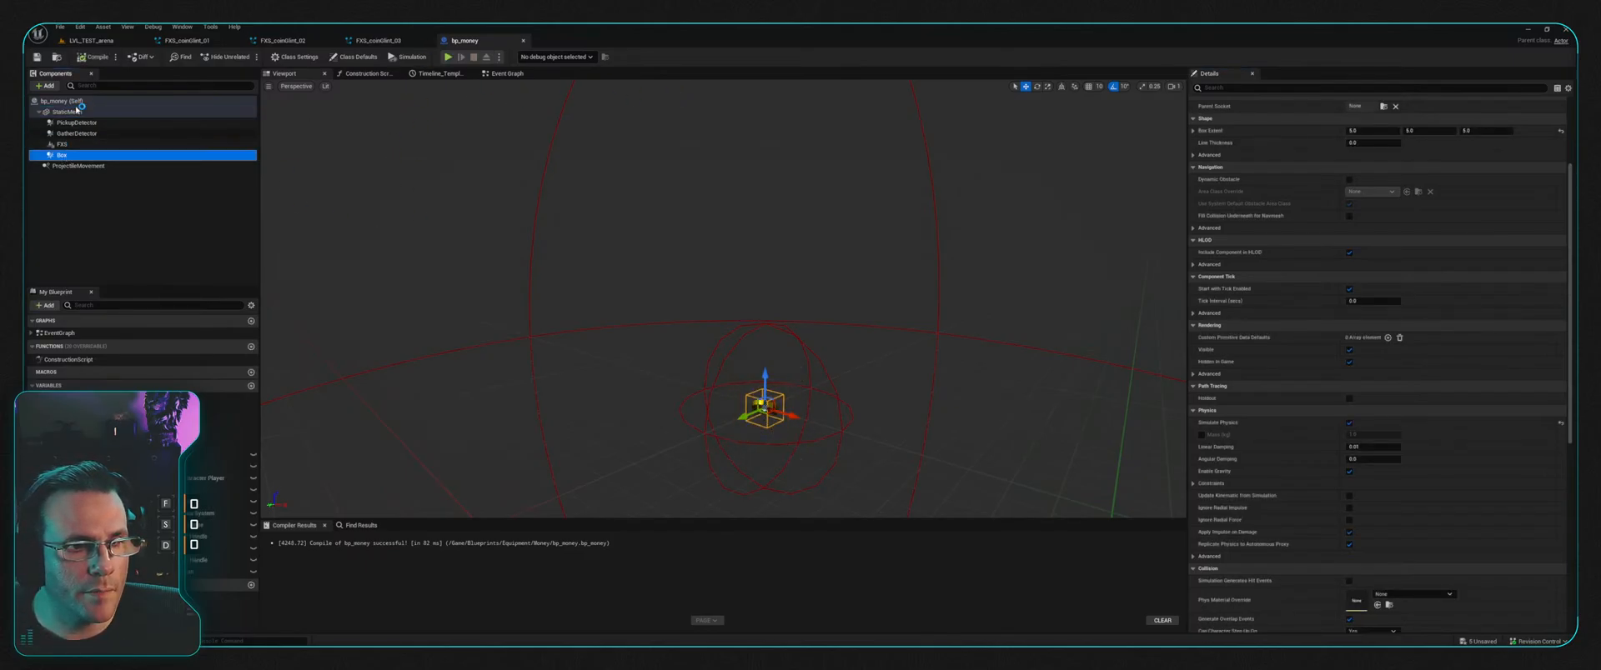
Step: Make Box the root component of bp_money and turn off its Simulate Physics option
drag(77, 108, 75, 103)
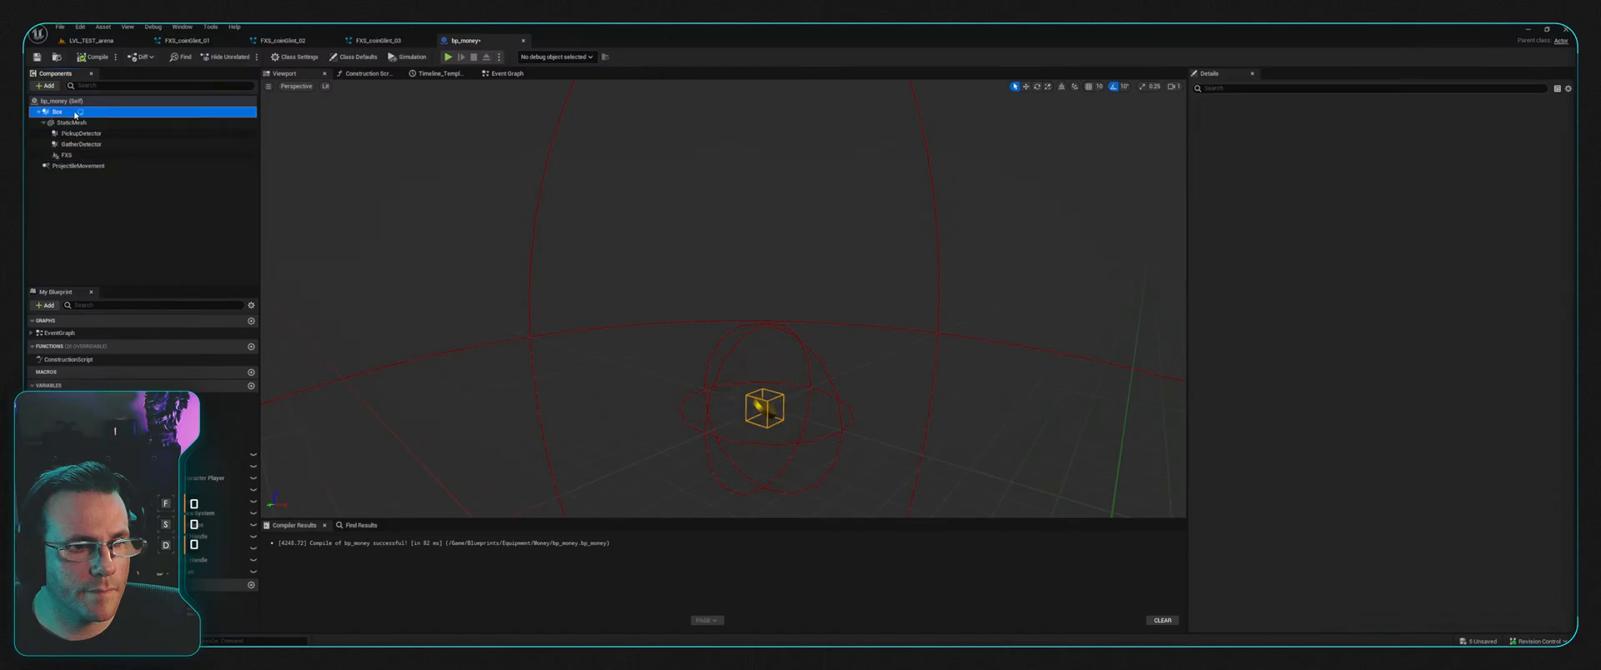
click(75, 112)
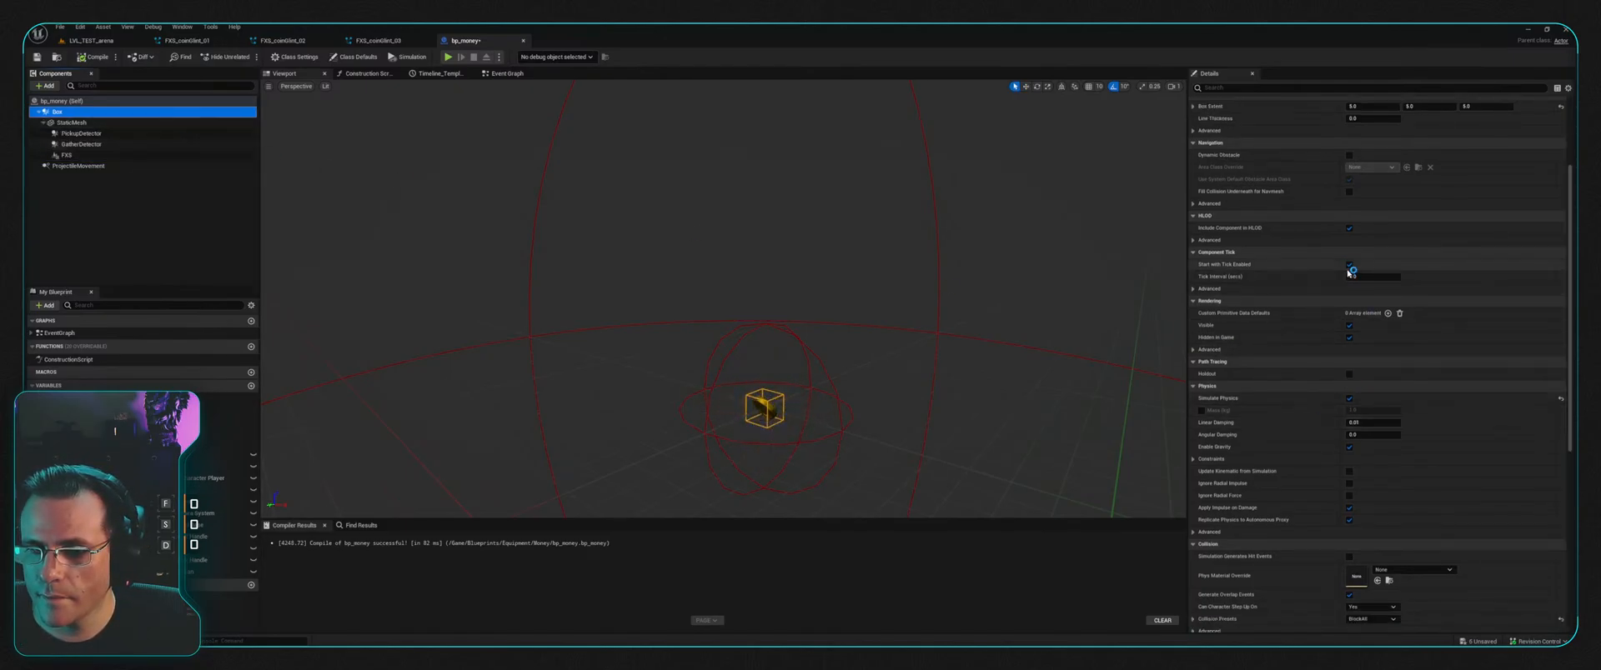
click(1349, 399)
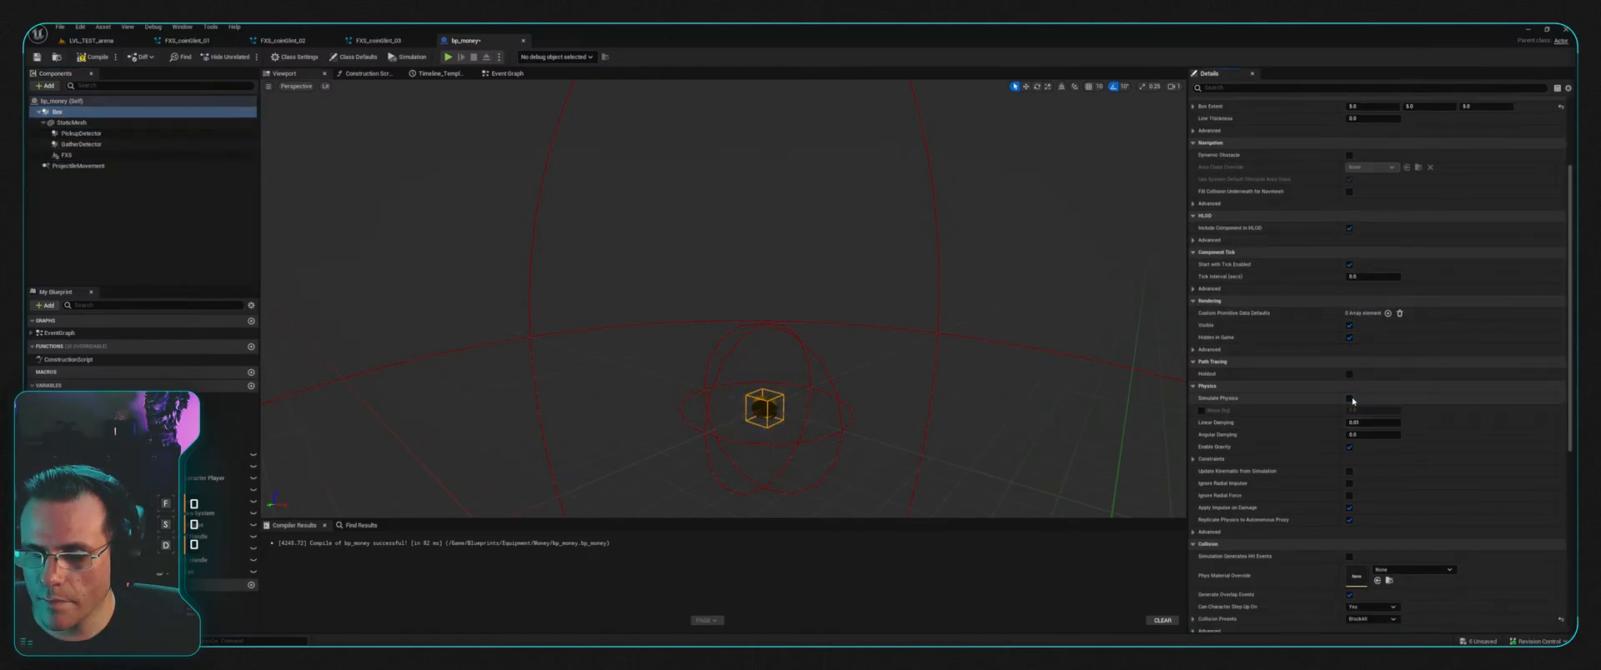
Step: Compile bp_money and playtest it with Box as the root component
click(93, 57)
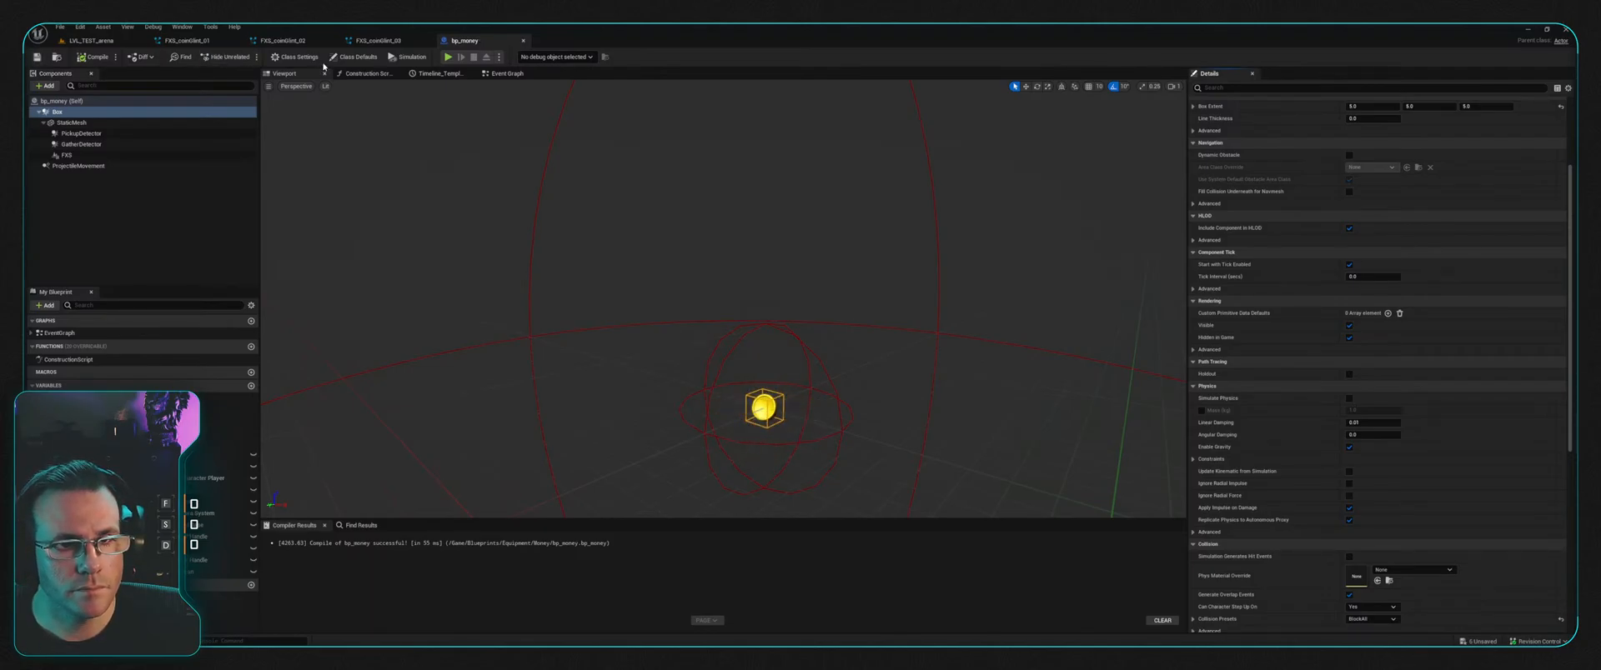
click(448, 56)
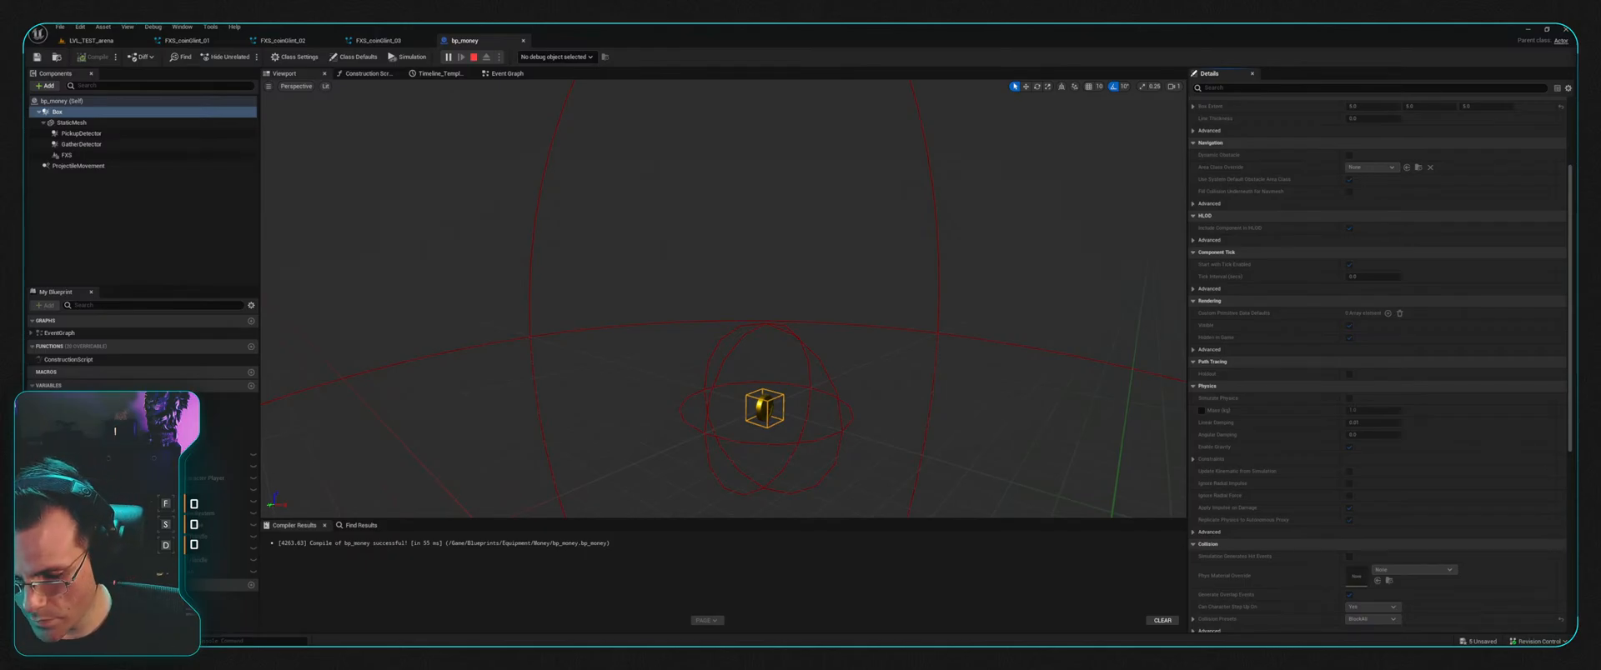
key(Escape)
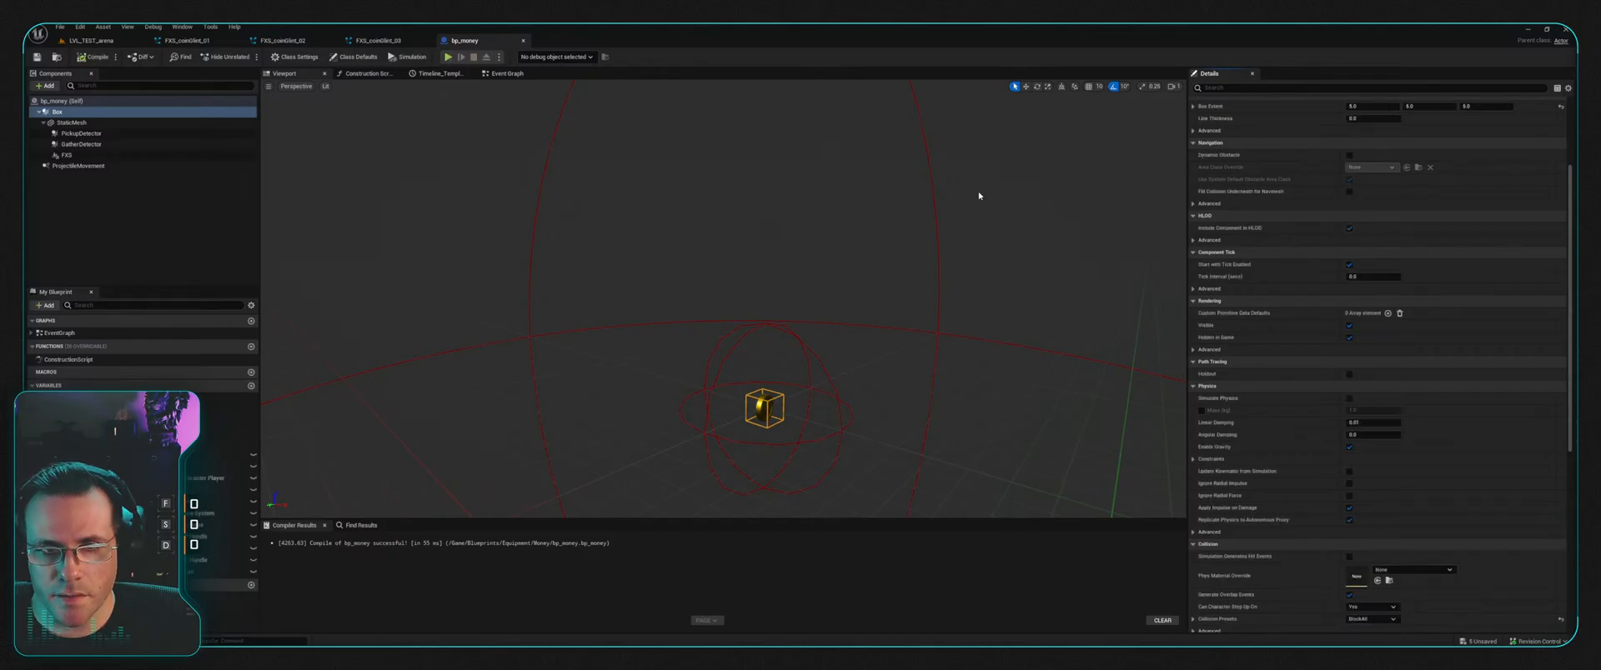
Step: Delete the FXS_coinGlint_03 effect placed near the money spawner in the LVL_TEST_arena level
click(111, 42)
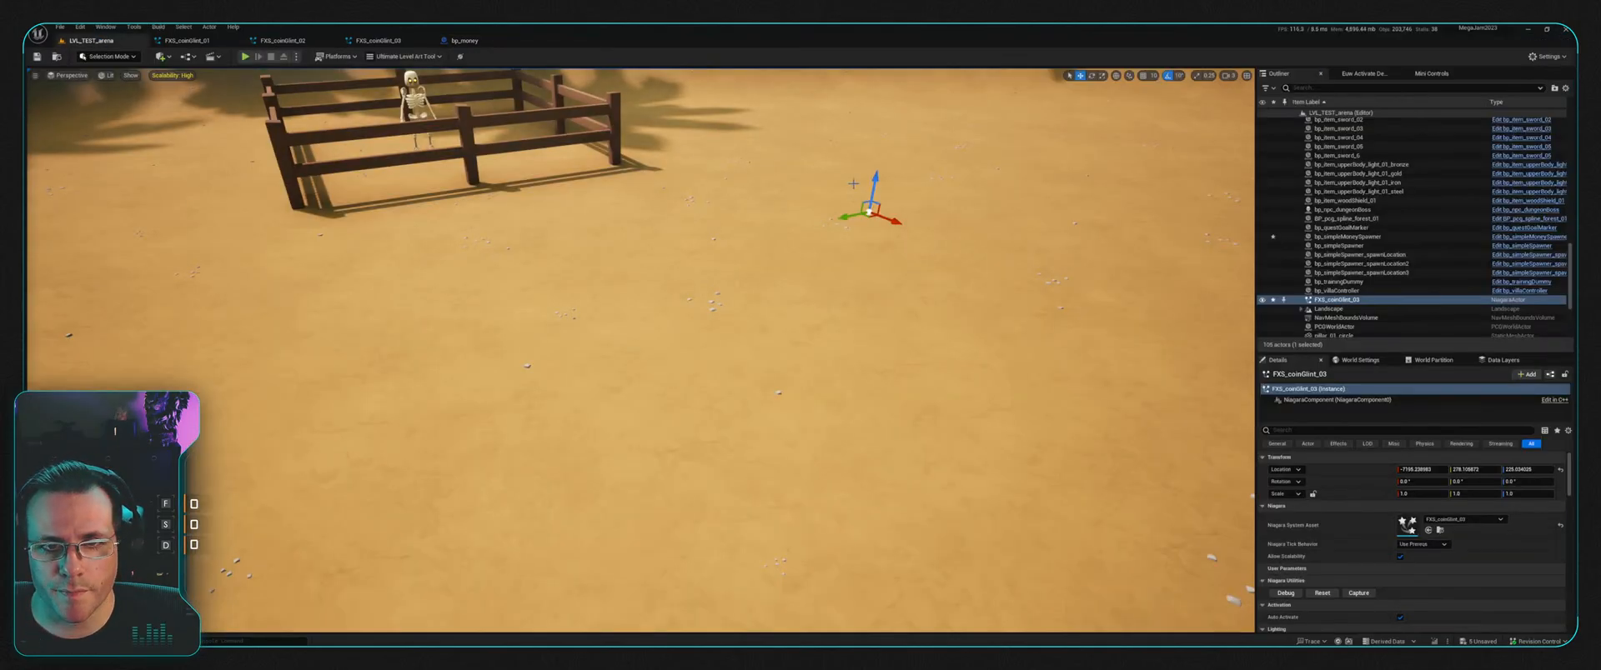
right_drag(853, 183, 871, 100)
key(g)
click(637, 396)
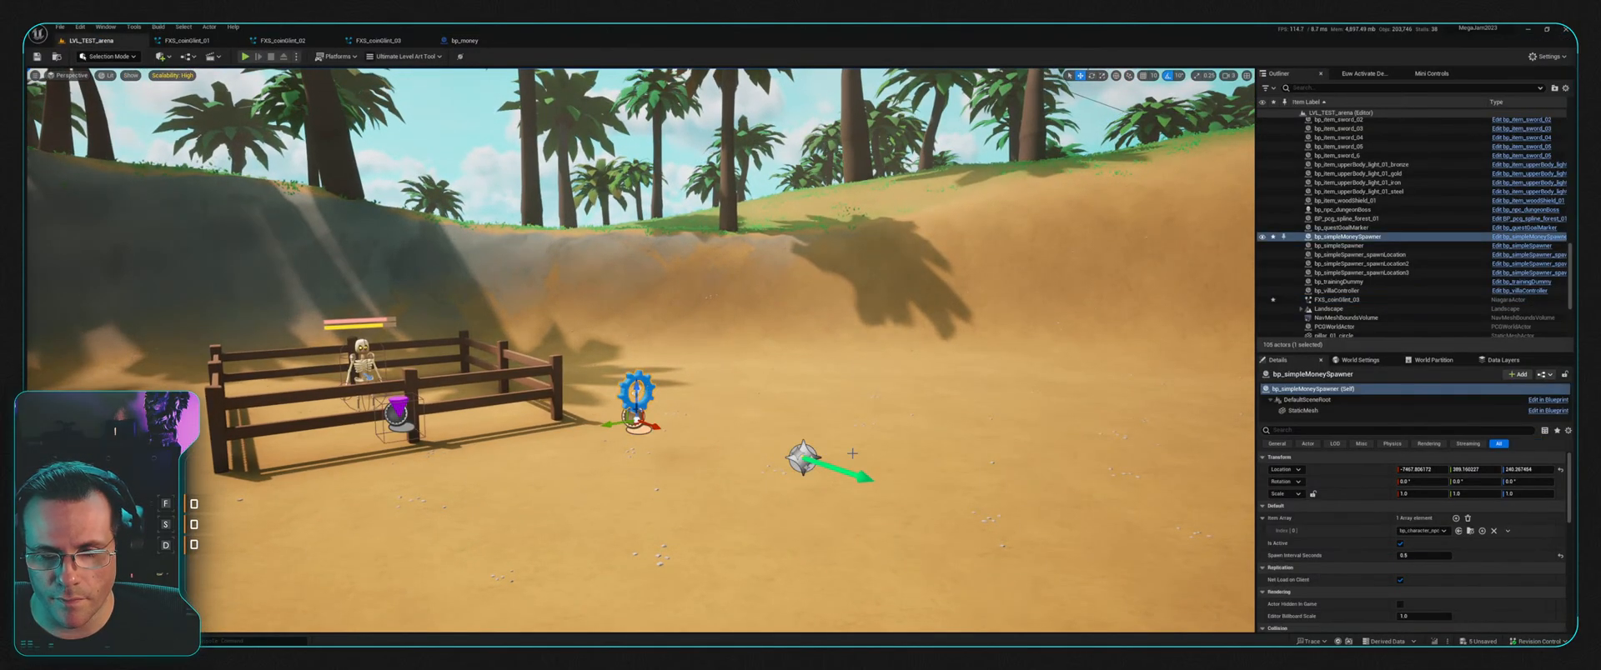
click(803, 456)
key(Delete)
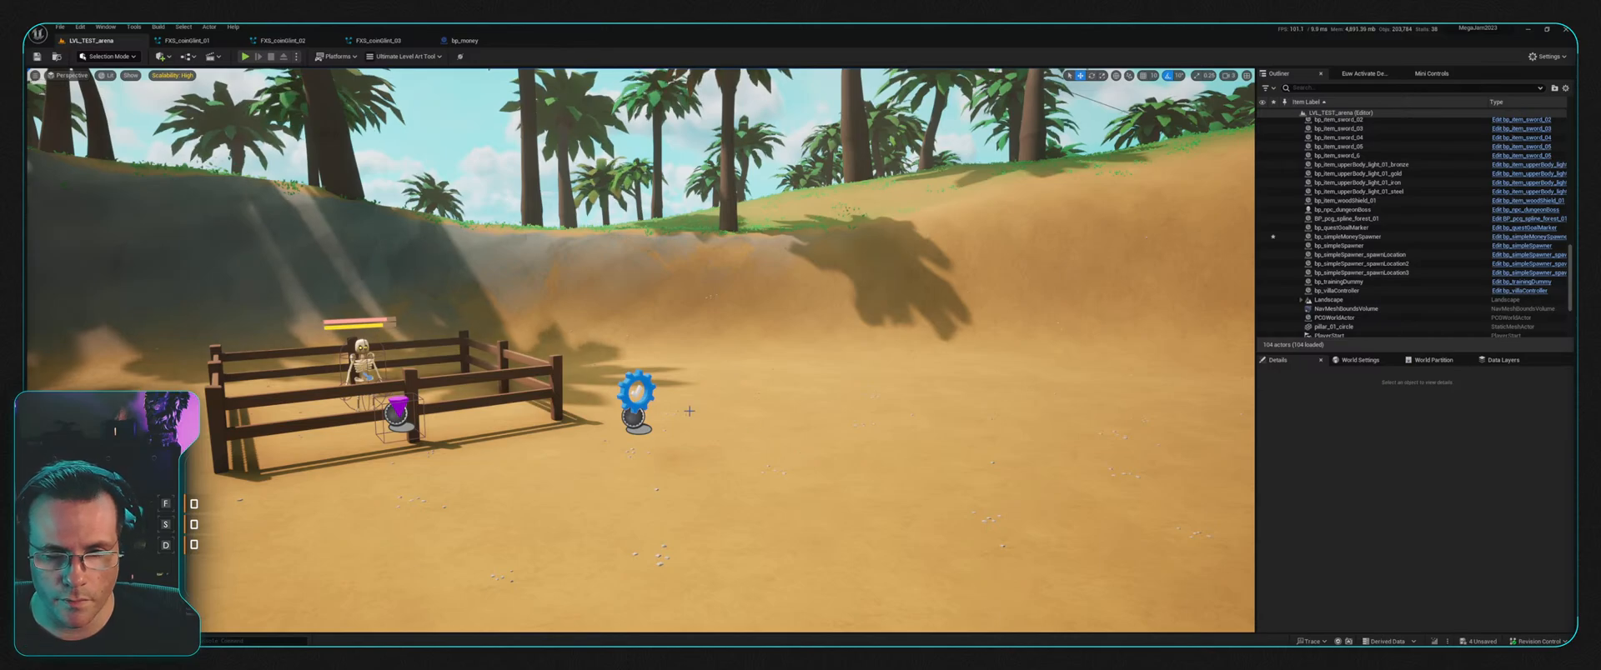
Step: Set the Editor Billboard Scale of bp_simpleMoneySpawner to 0.1 and playtest the arena
click(637, 392)
click(1417, 616)
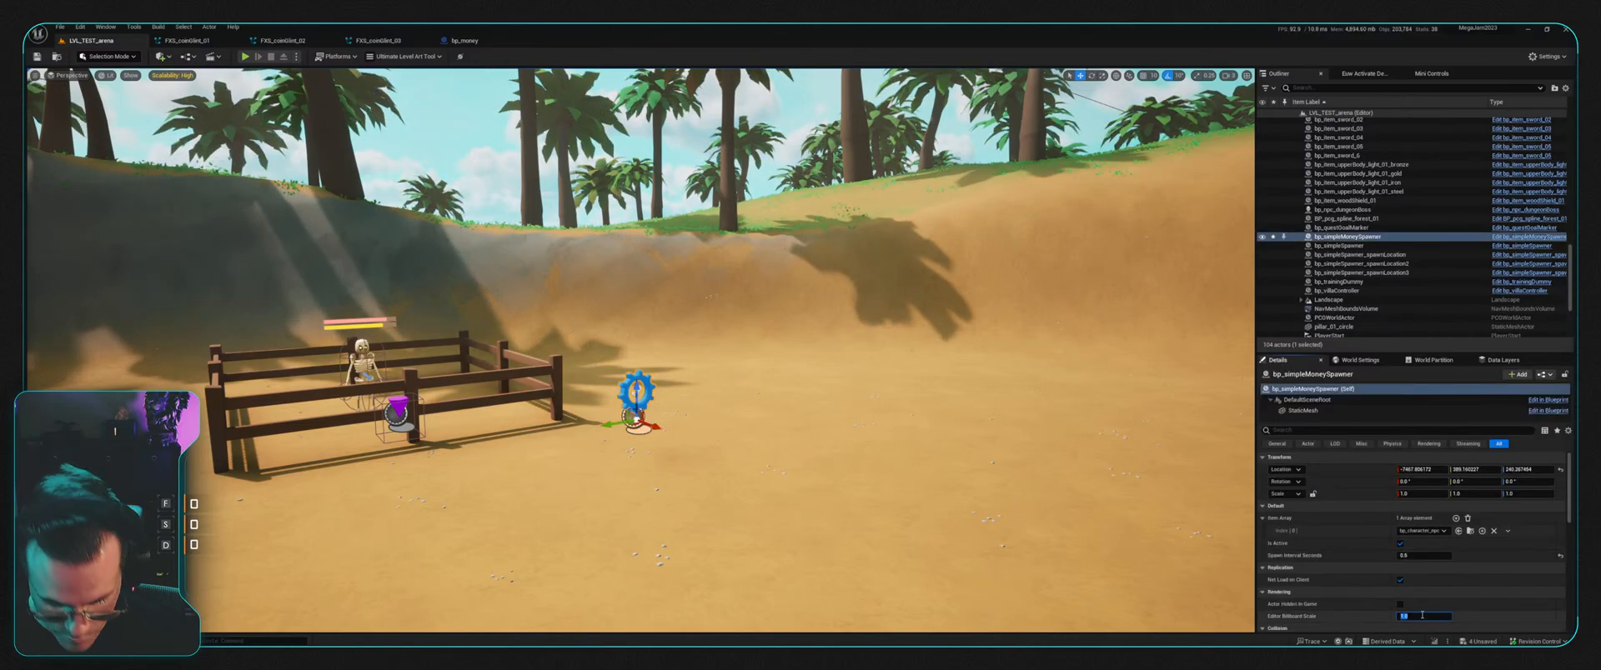
text(0.1)
key(Return)
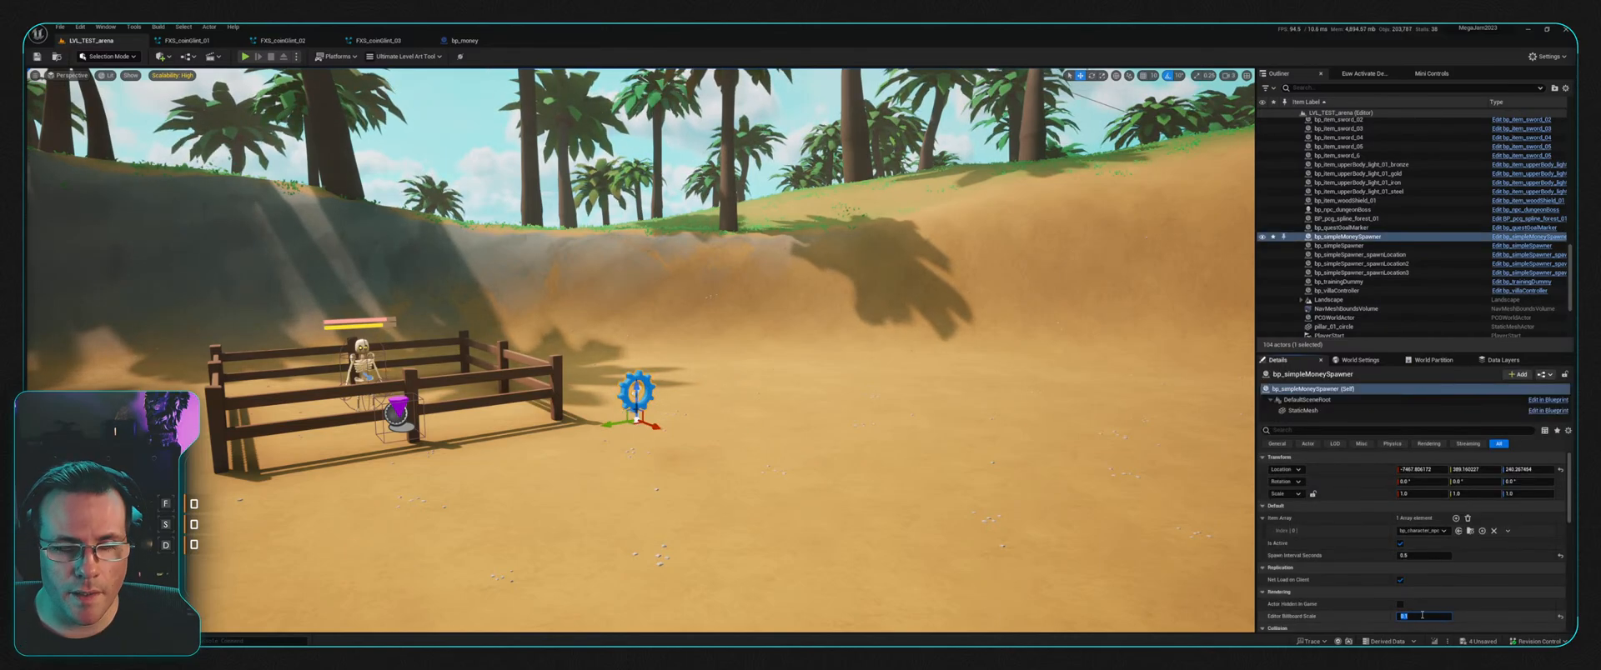
click(245, 57)
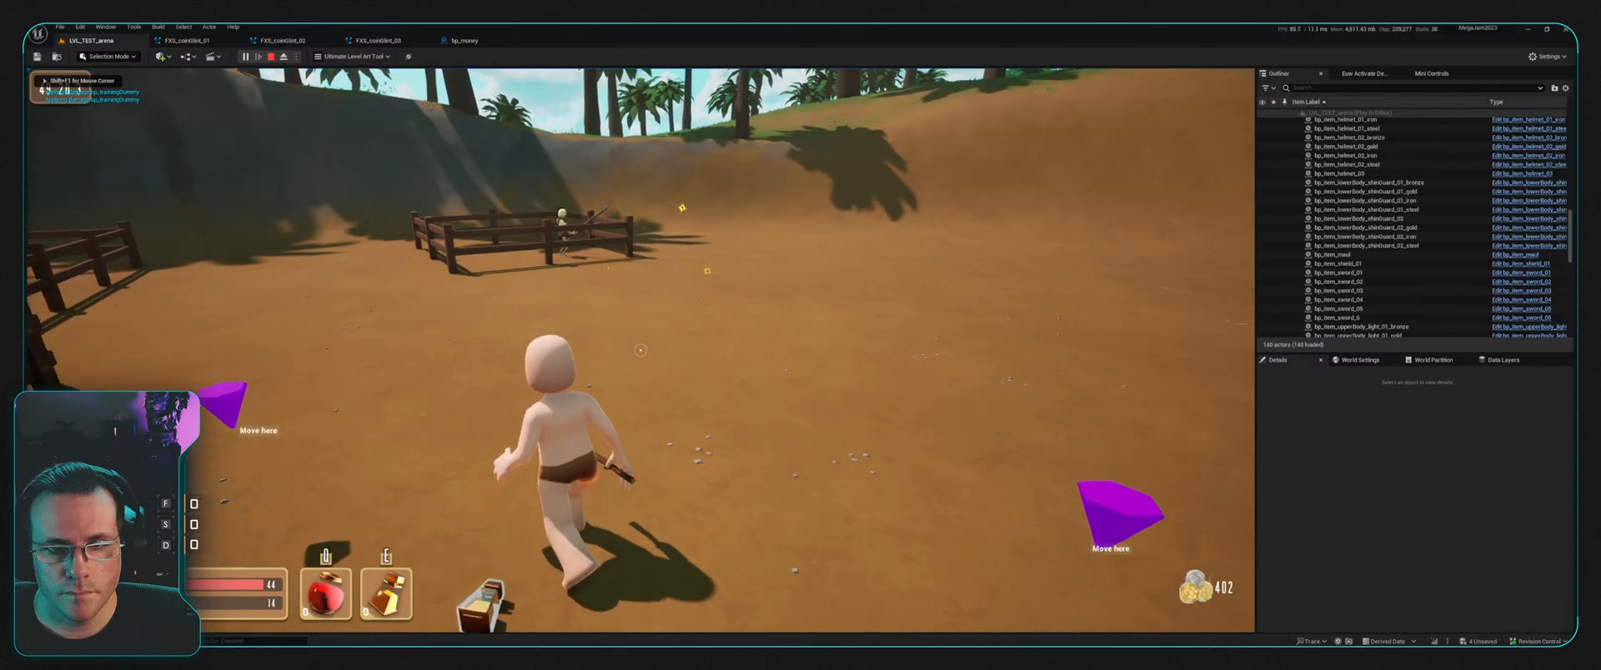
key(Escape)
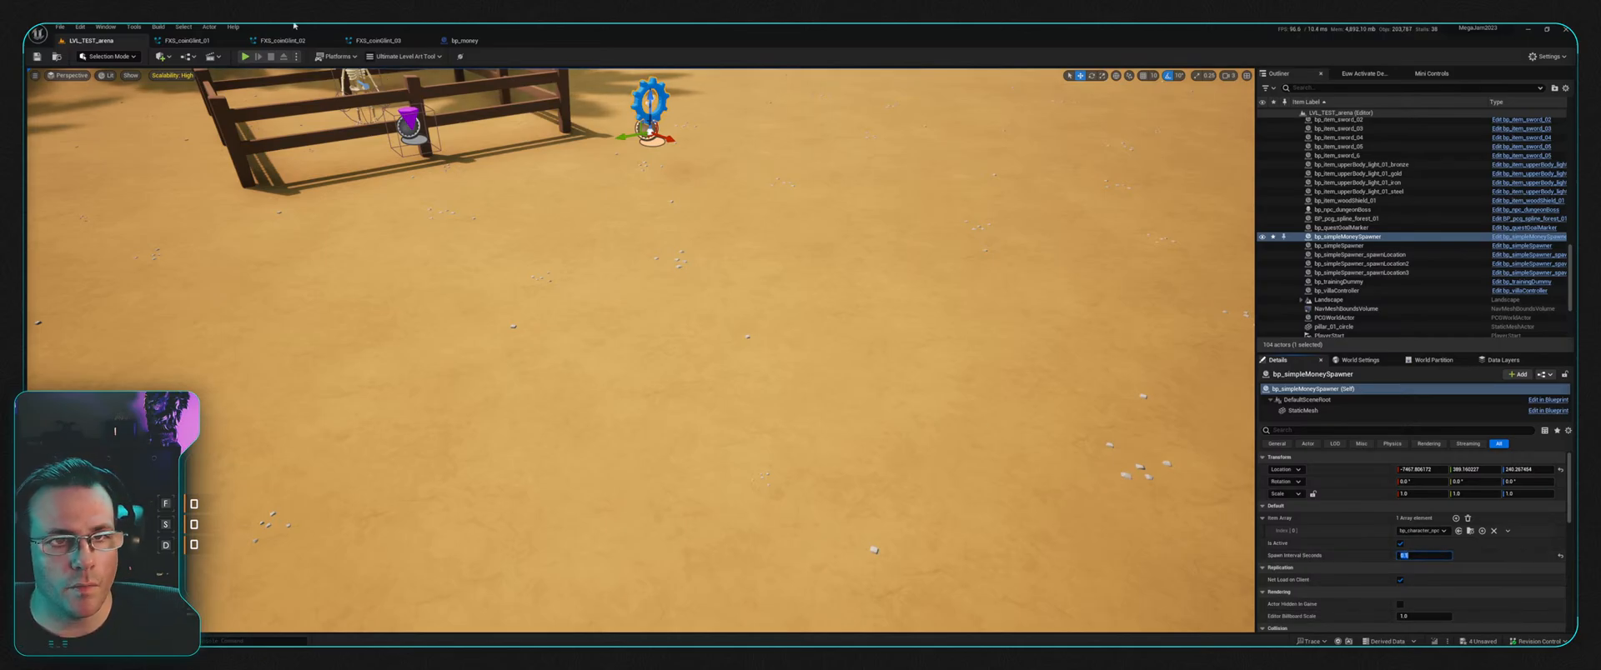
Step: Playtest the arena and walk up to the money spawner to watch the spawned coins scatter and land
click(245, 57)
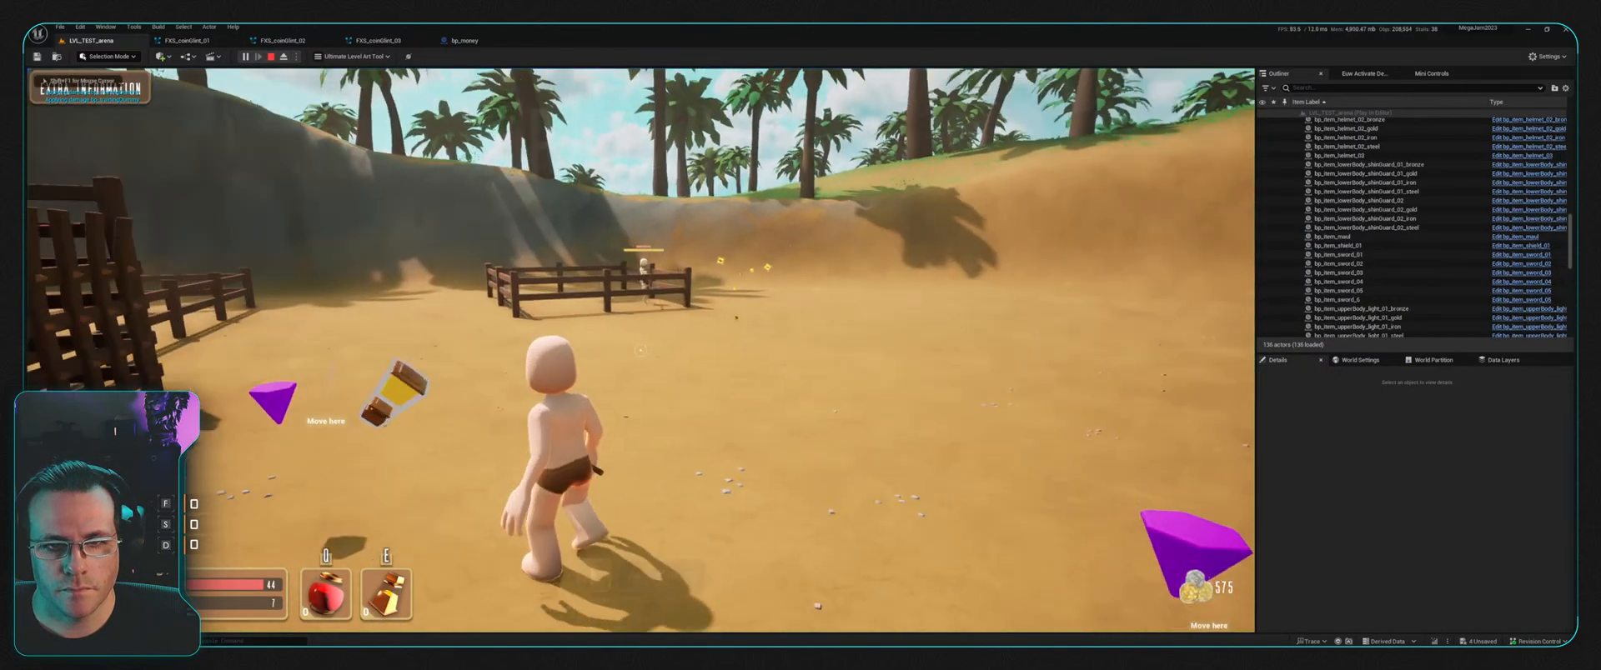
key(w)
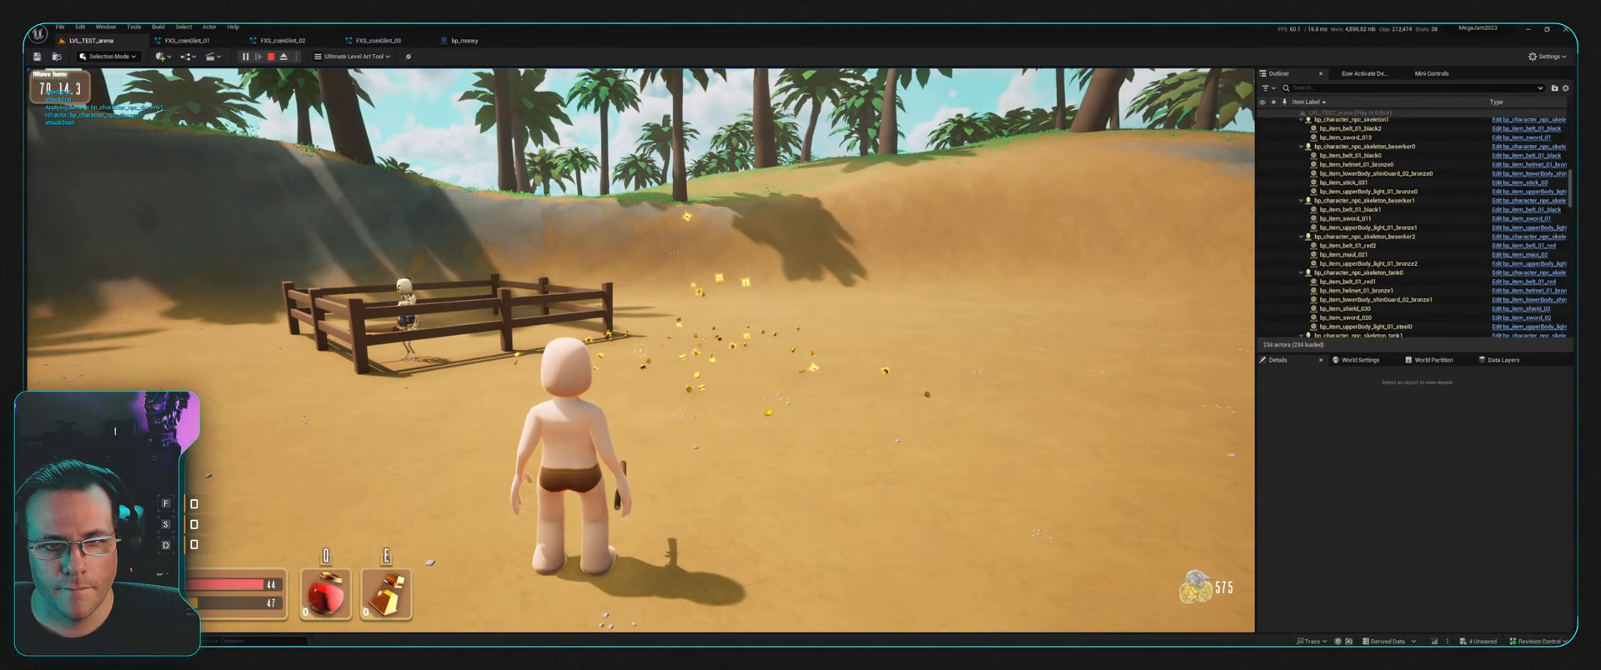
key(a)
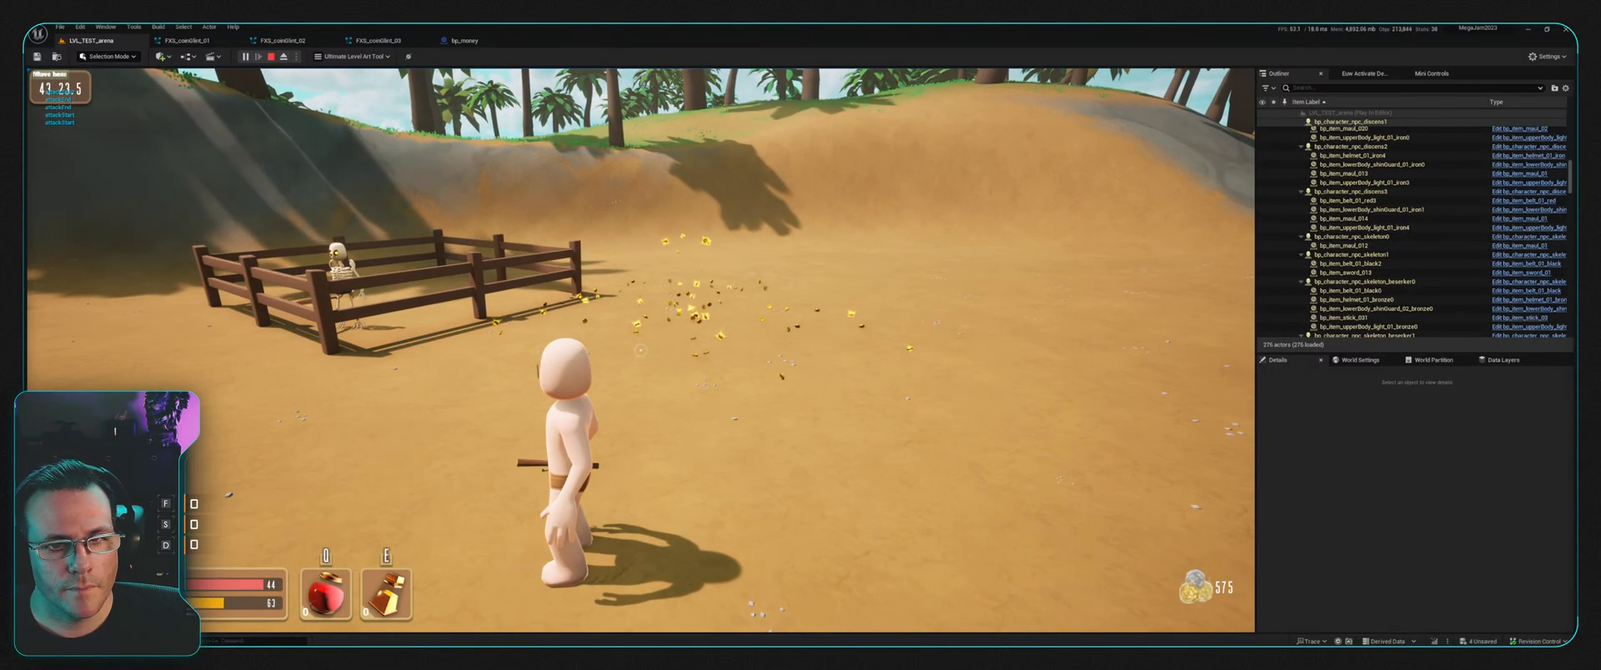
key(a)
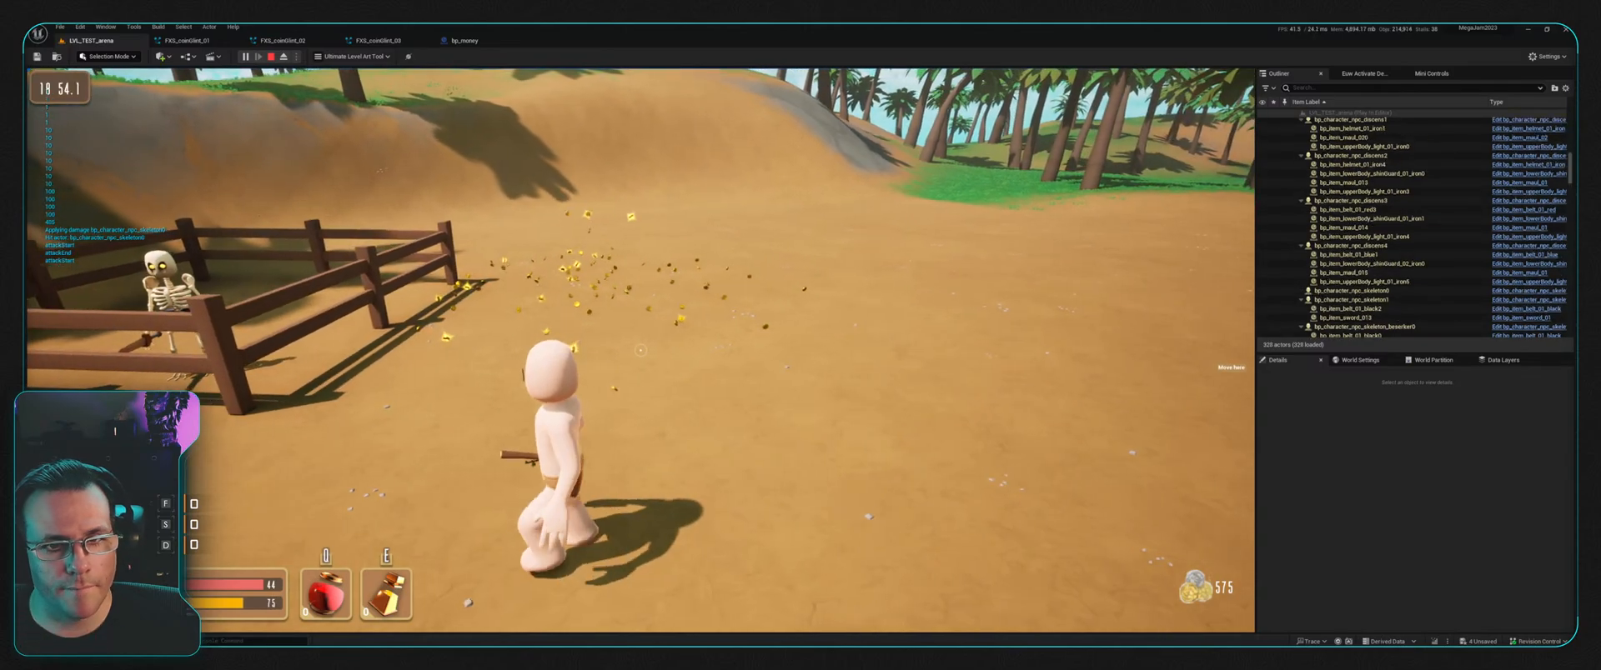
key(a)
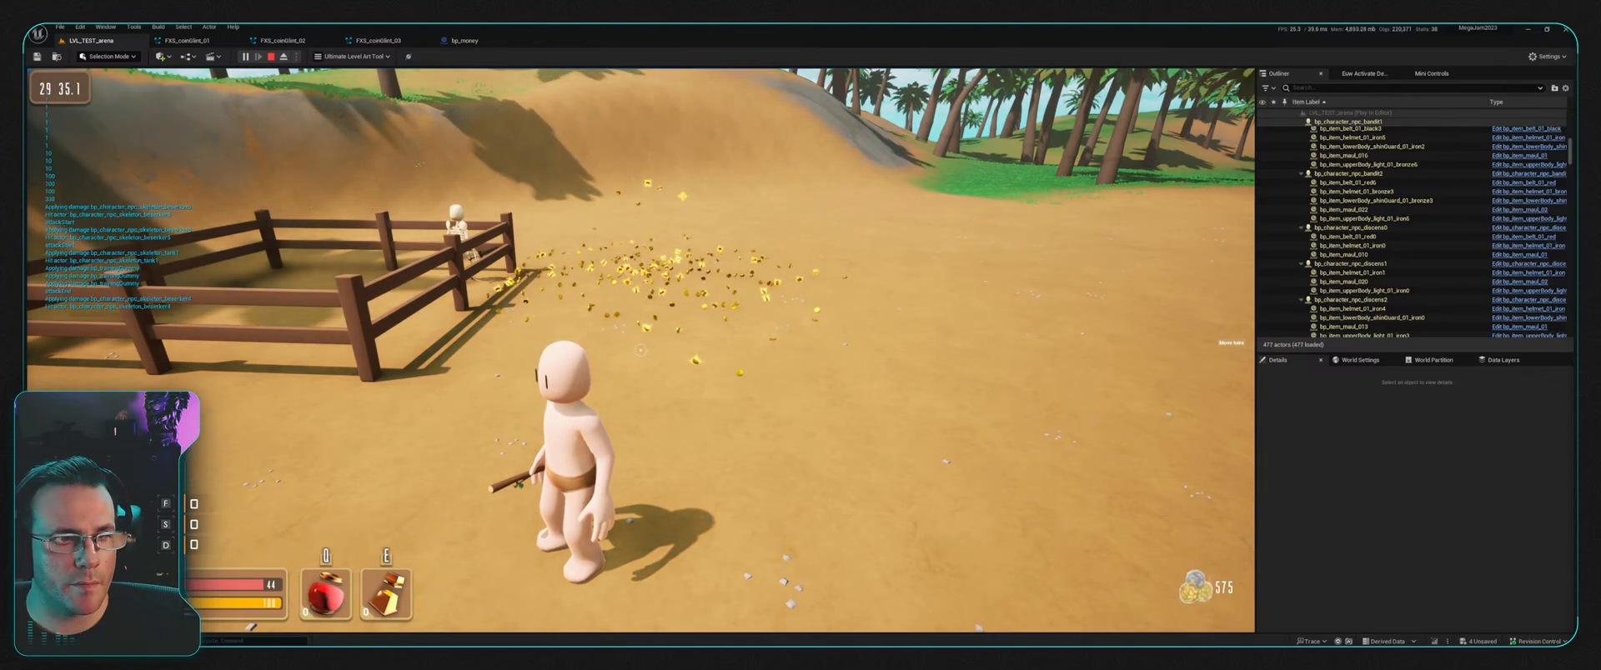
key(w)
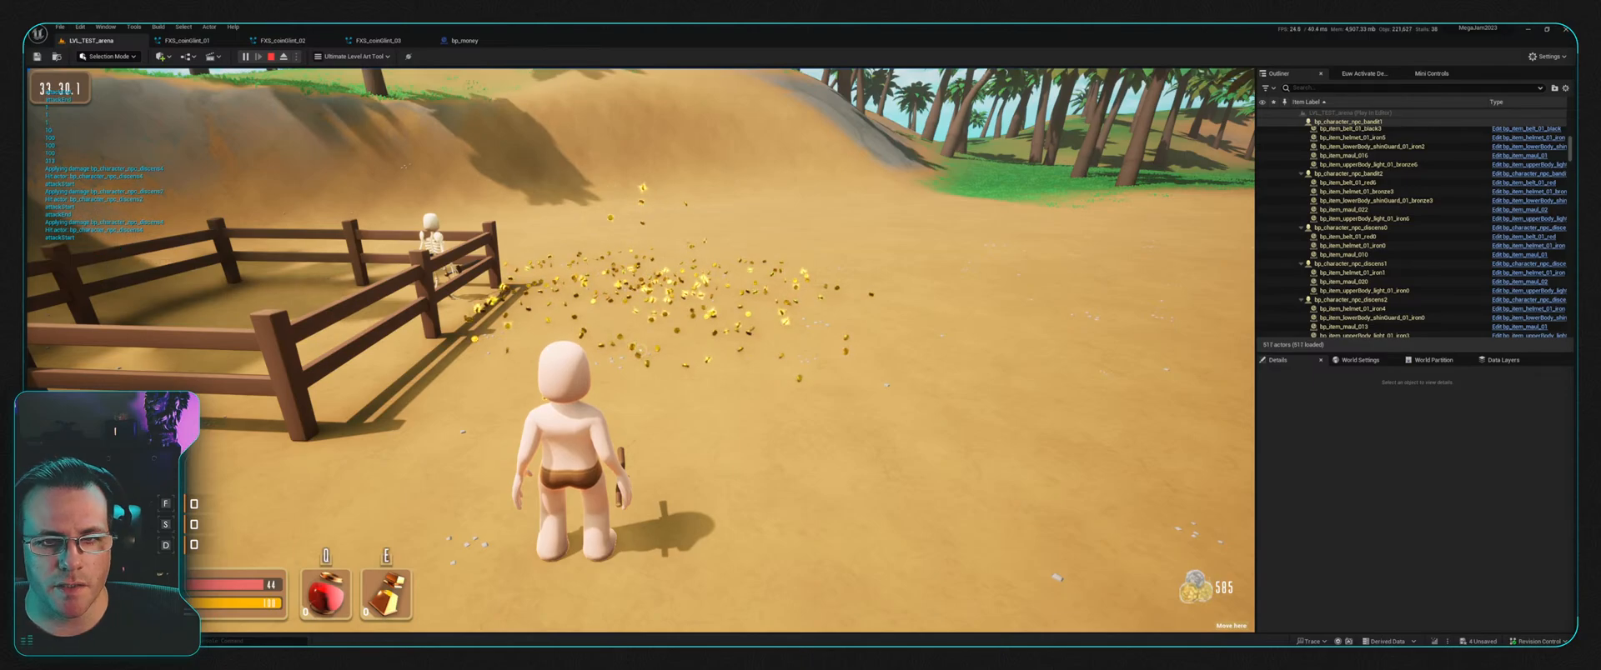
key(s)
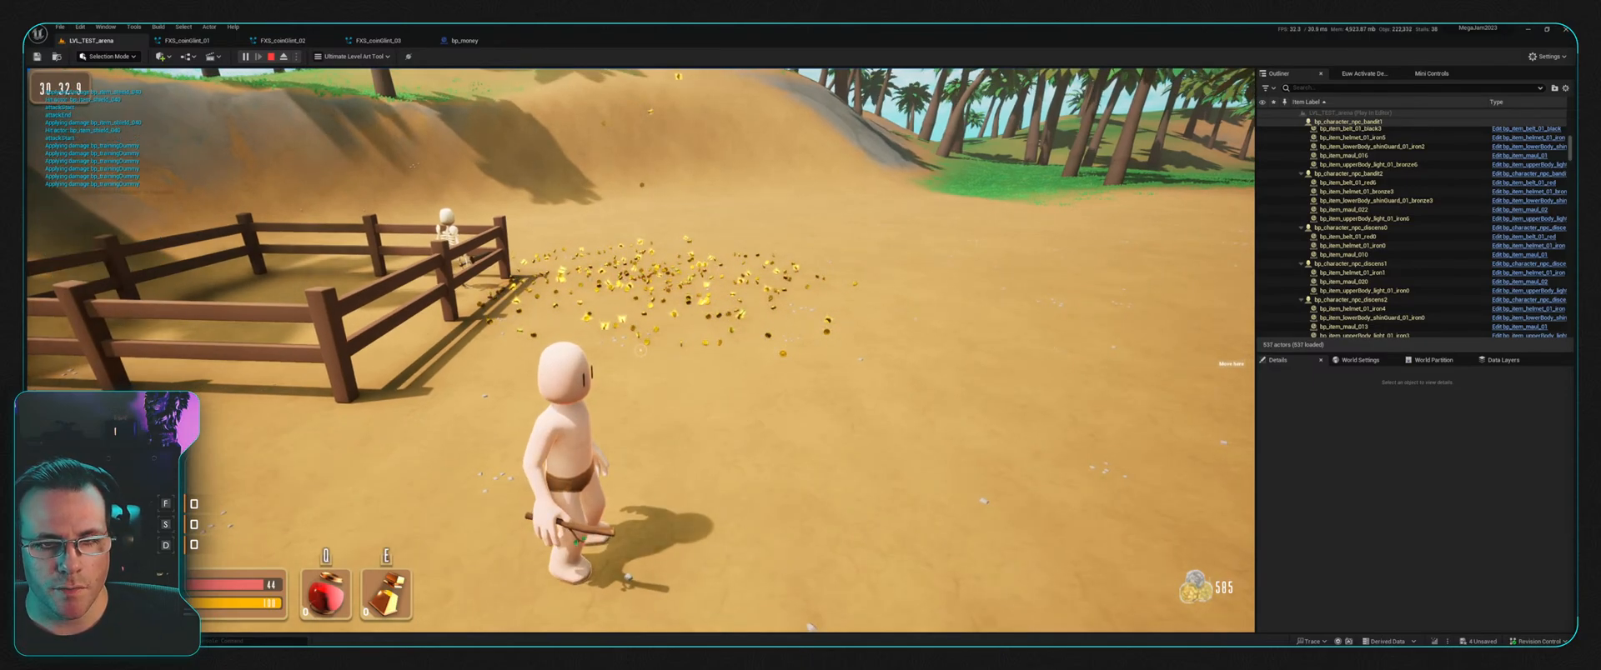
Step: Walk into the coin pile to test picking up coins, back away from it, and end the playtest
key(w)
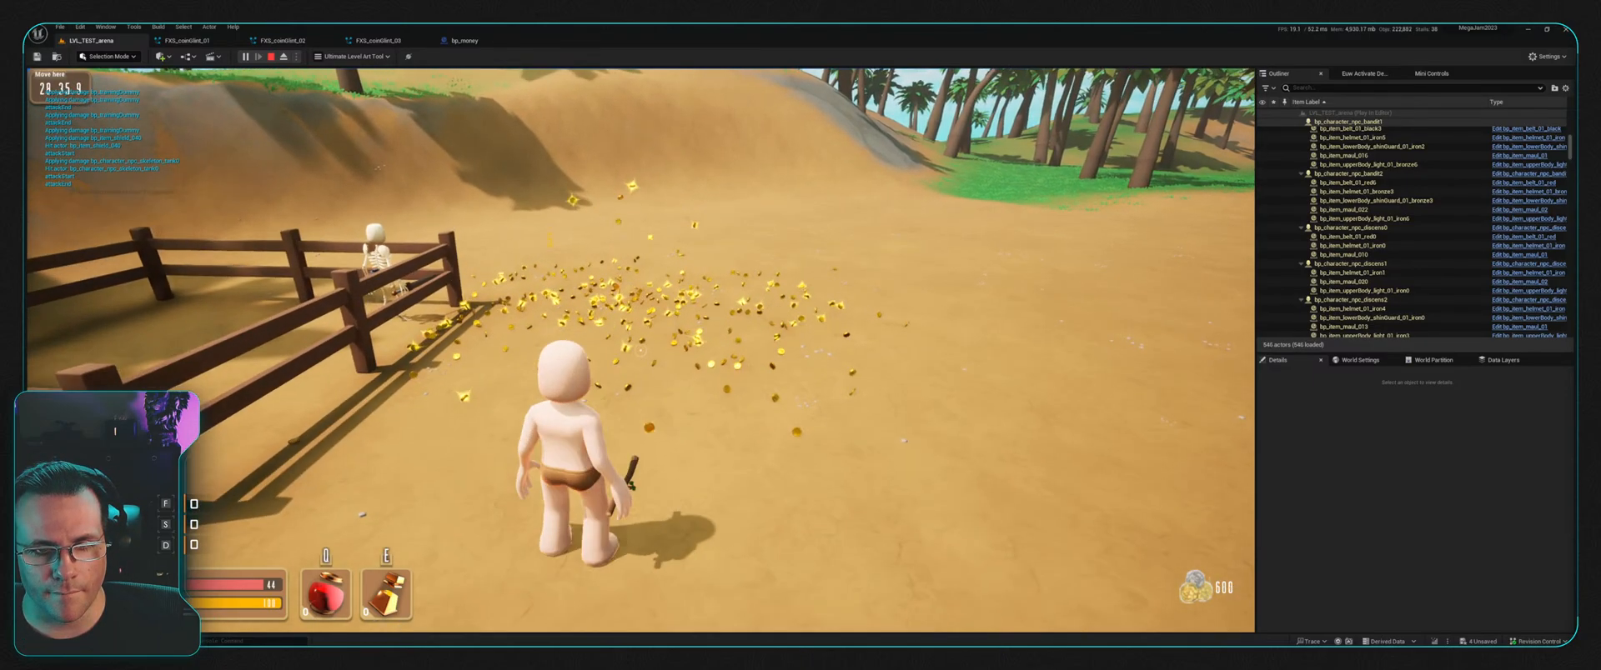
key(w)
key(w)
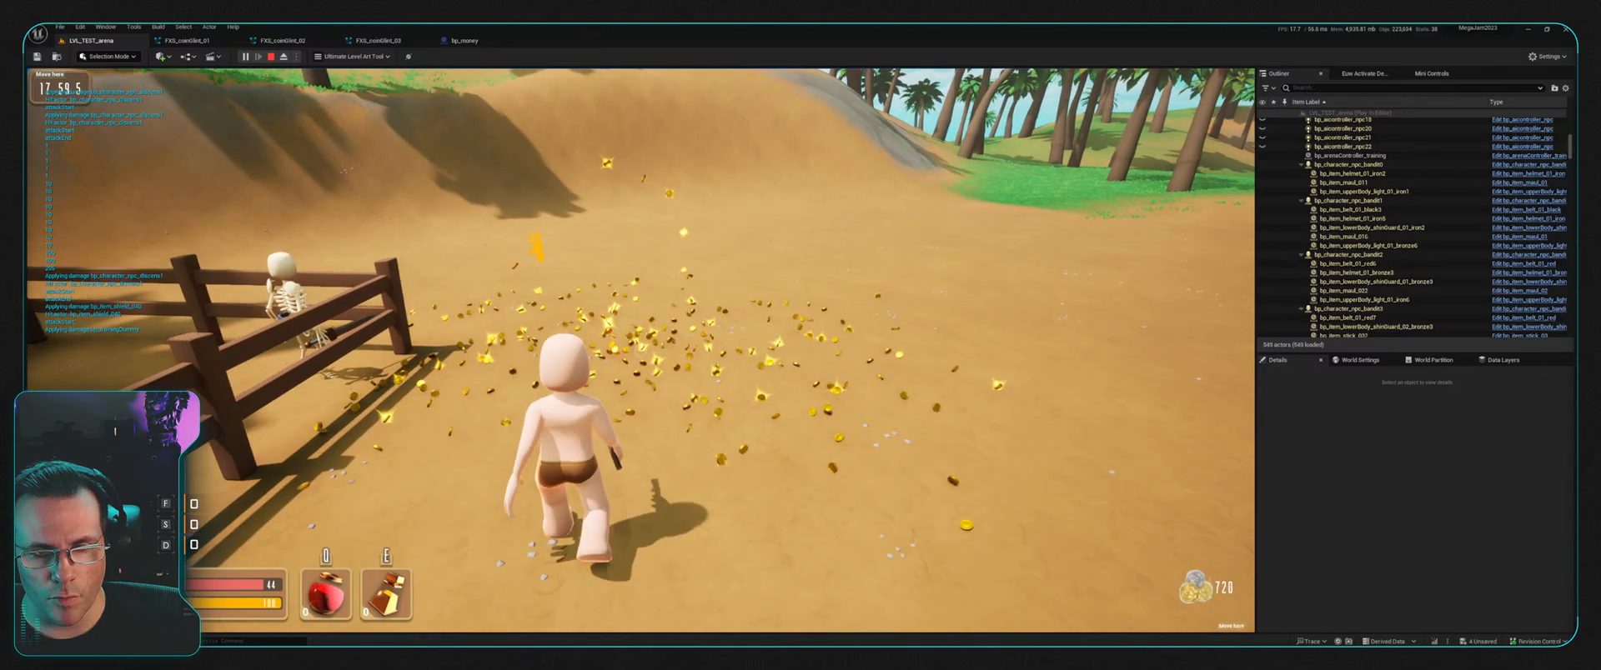
key(s)
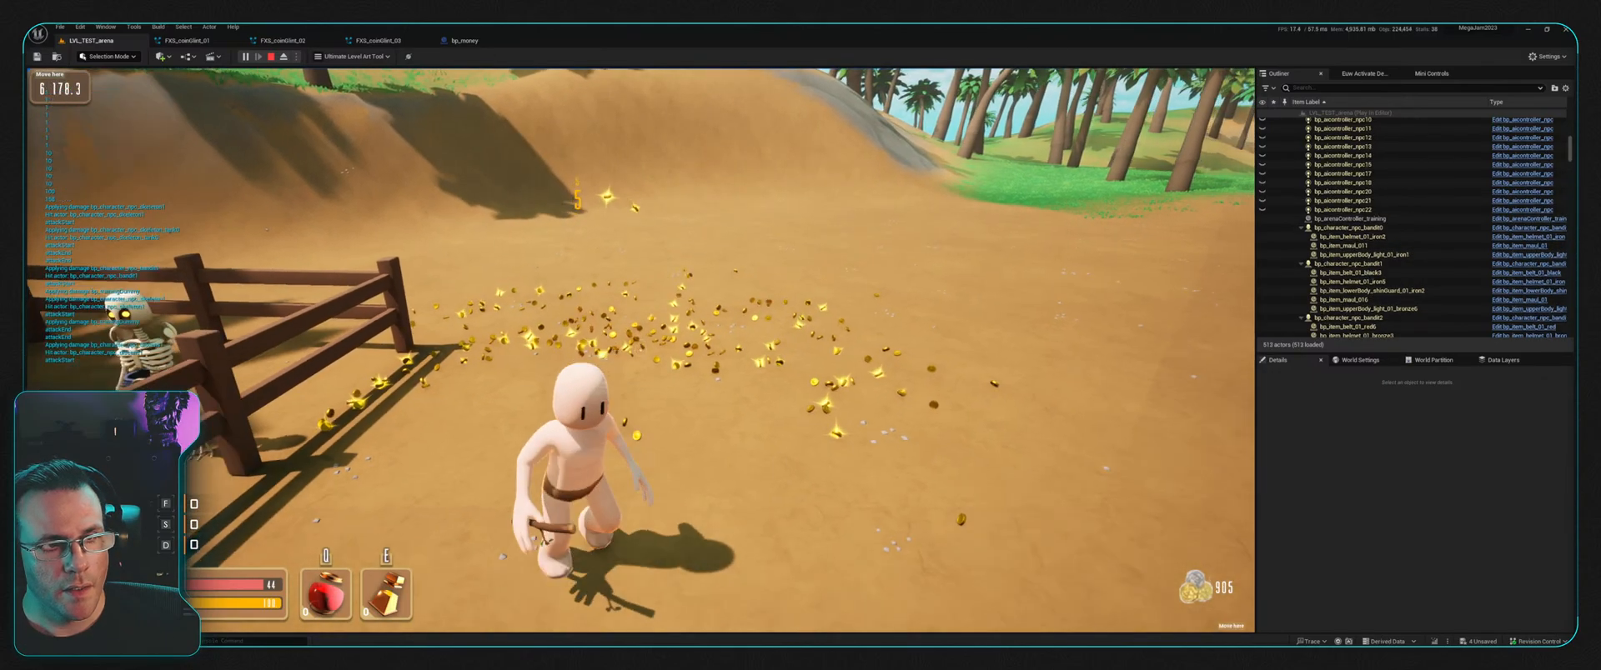
key(s)
key(s)
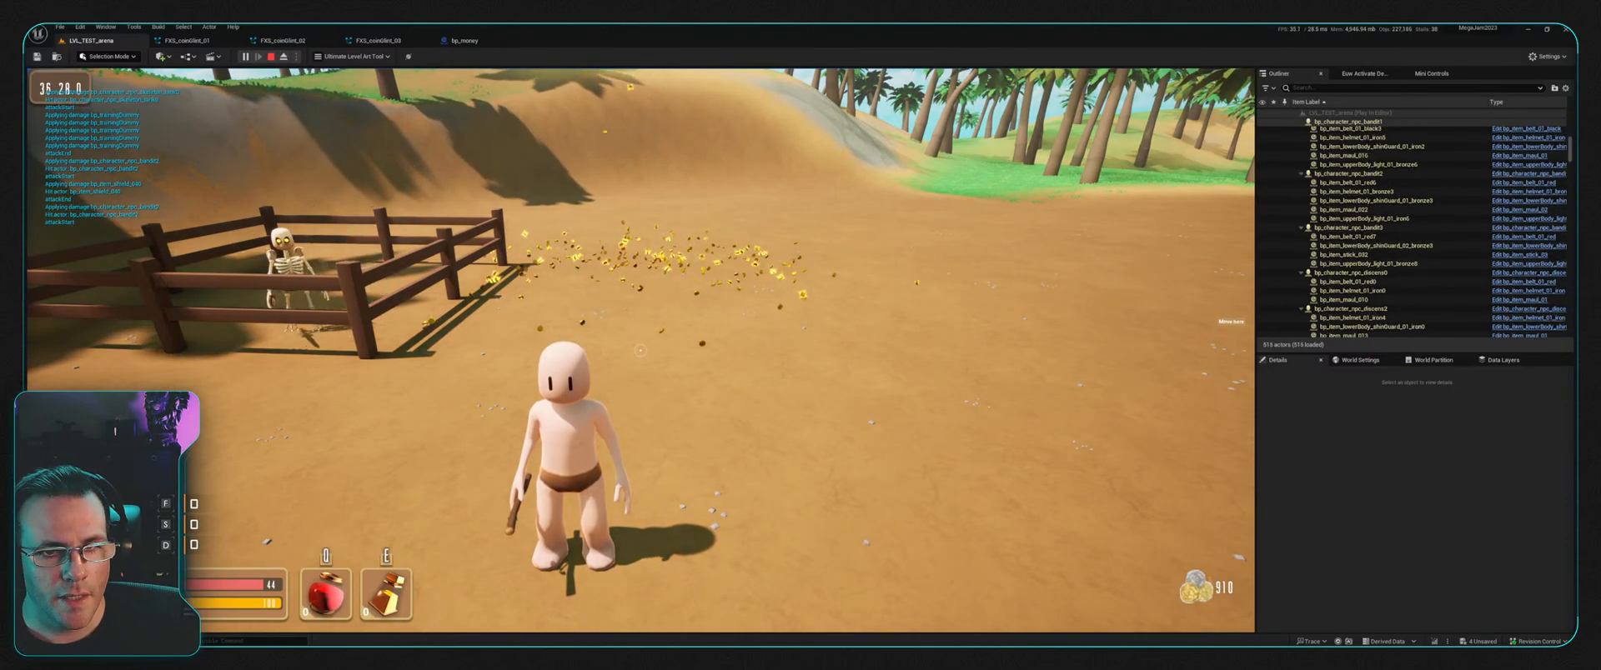
key(Escape)
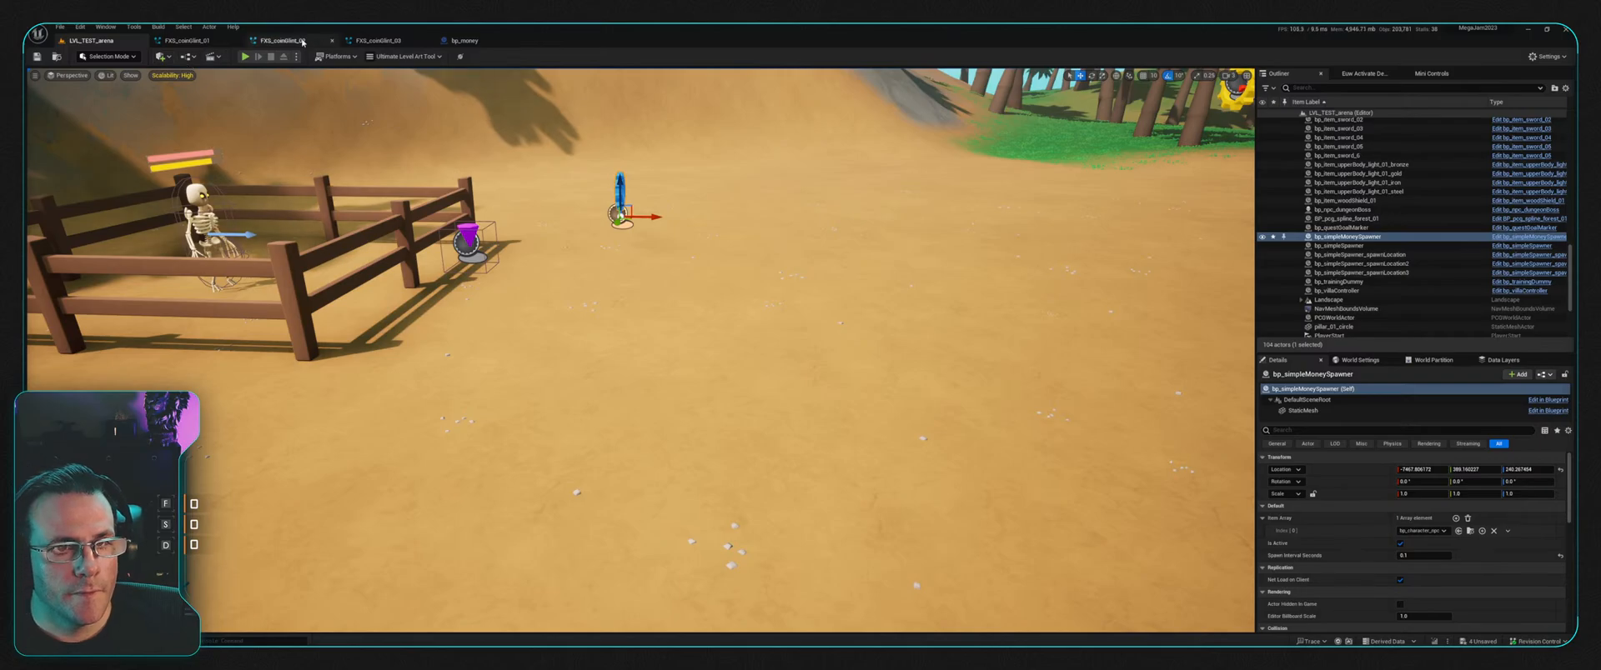
Step: Open the bp_money blueprint, run a playtest from it, and stop the playtest
click(464, 40)
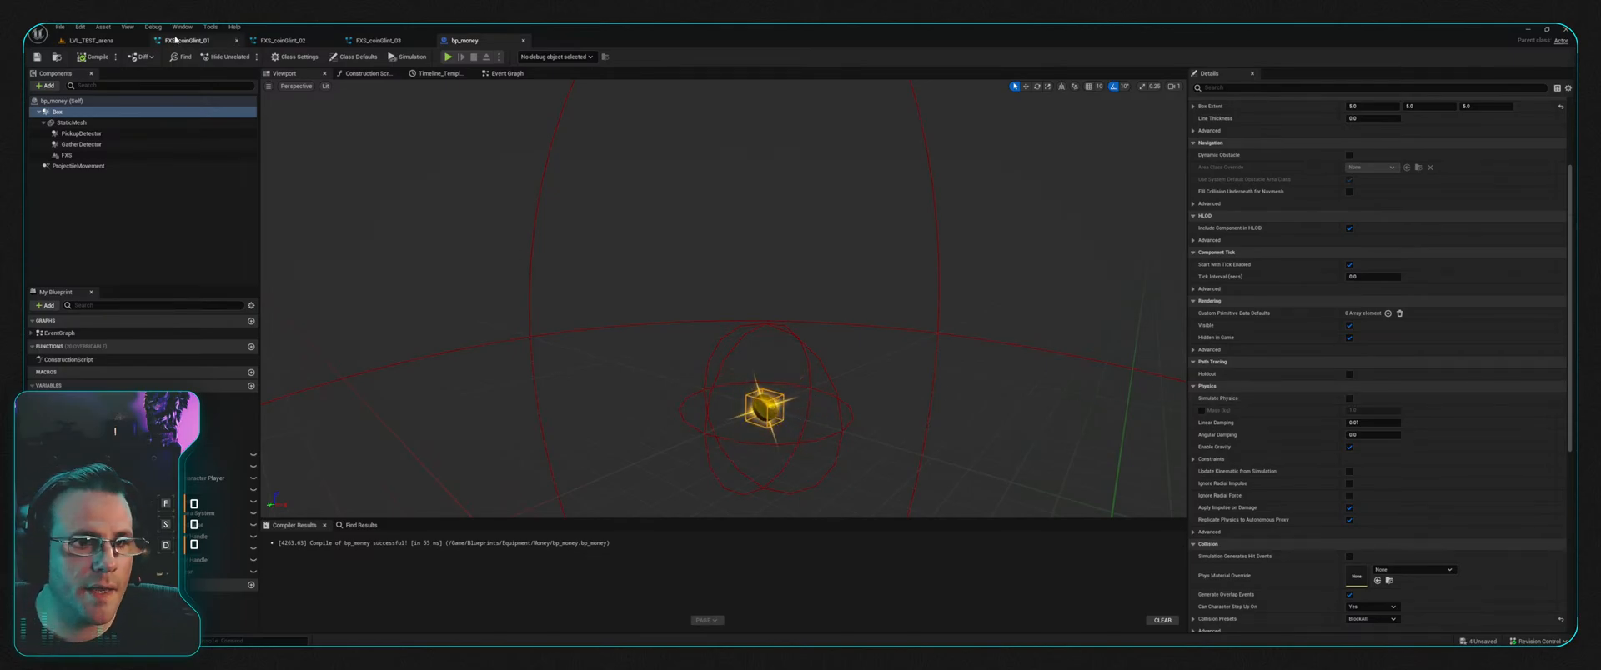
click(447, 56)
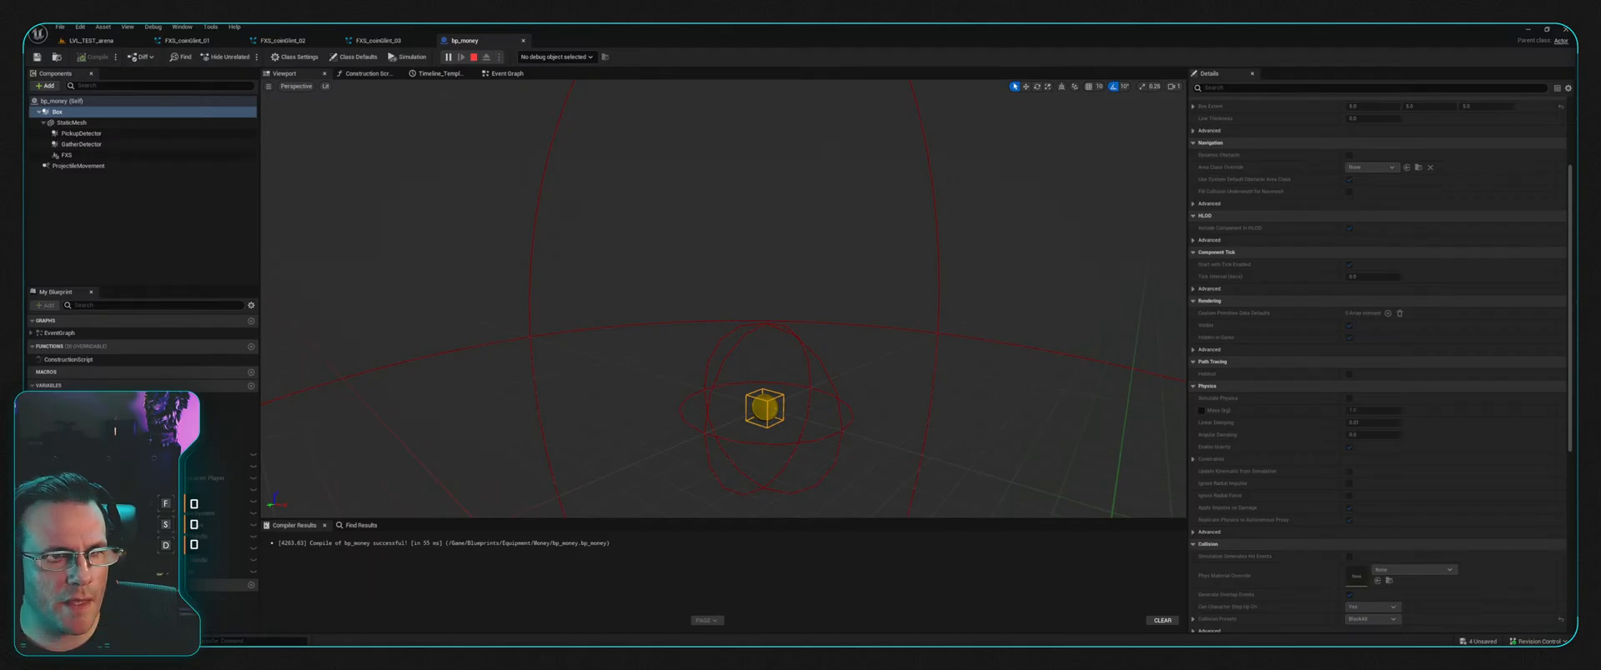
click(473, 57)
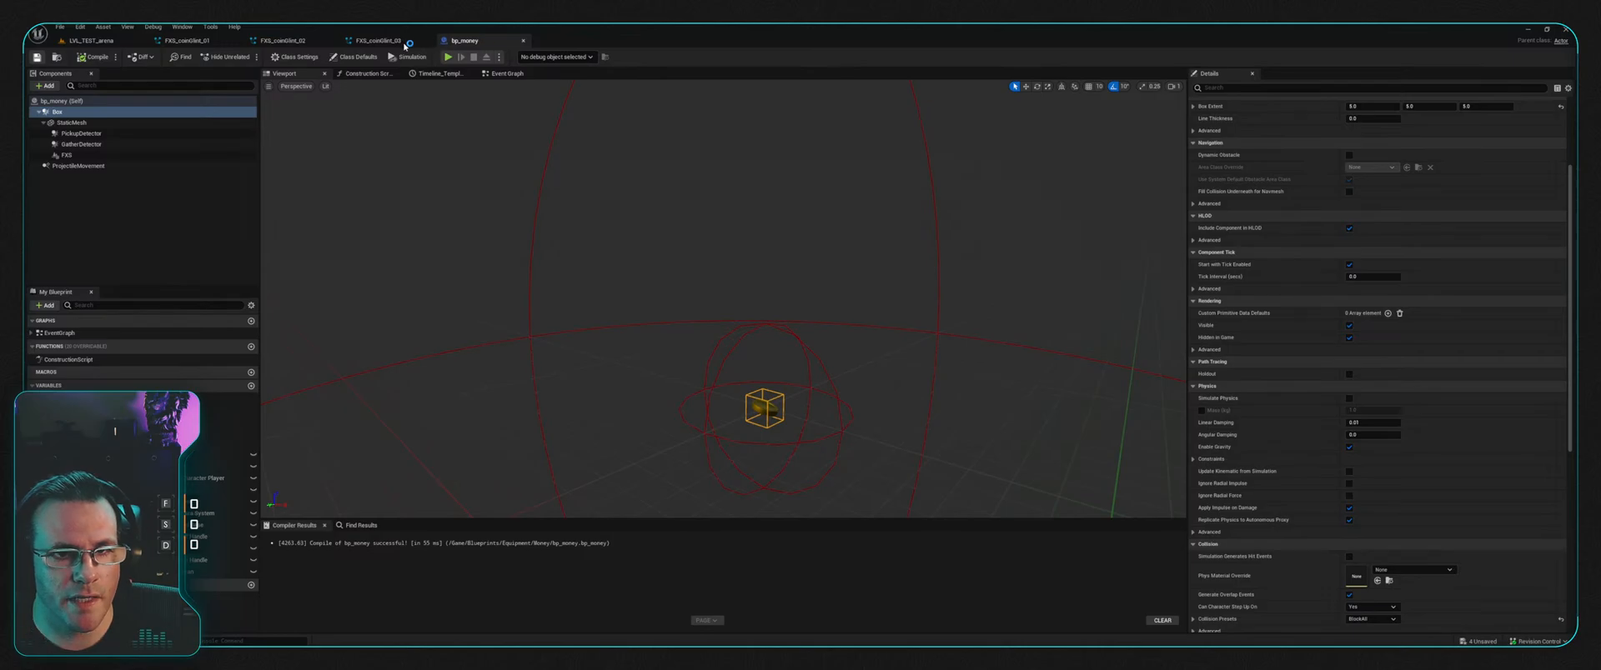
Step: Open the child blueprint bp_money_1 and inspect its inherited coin effect and box collision in the 3D view
key(ctrl+space)
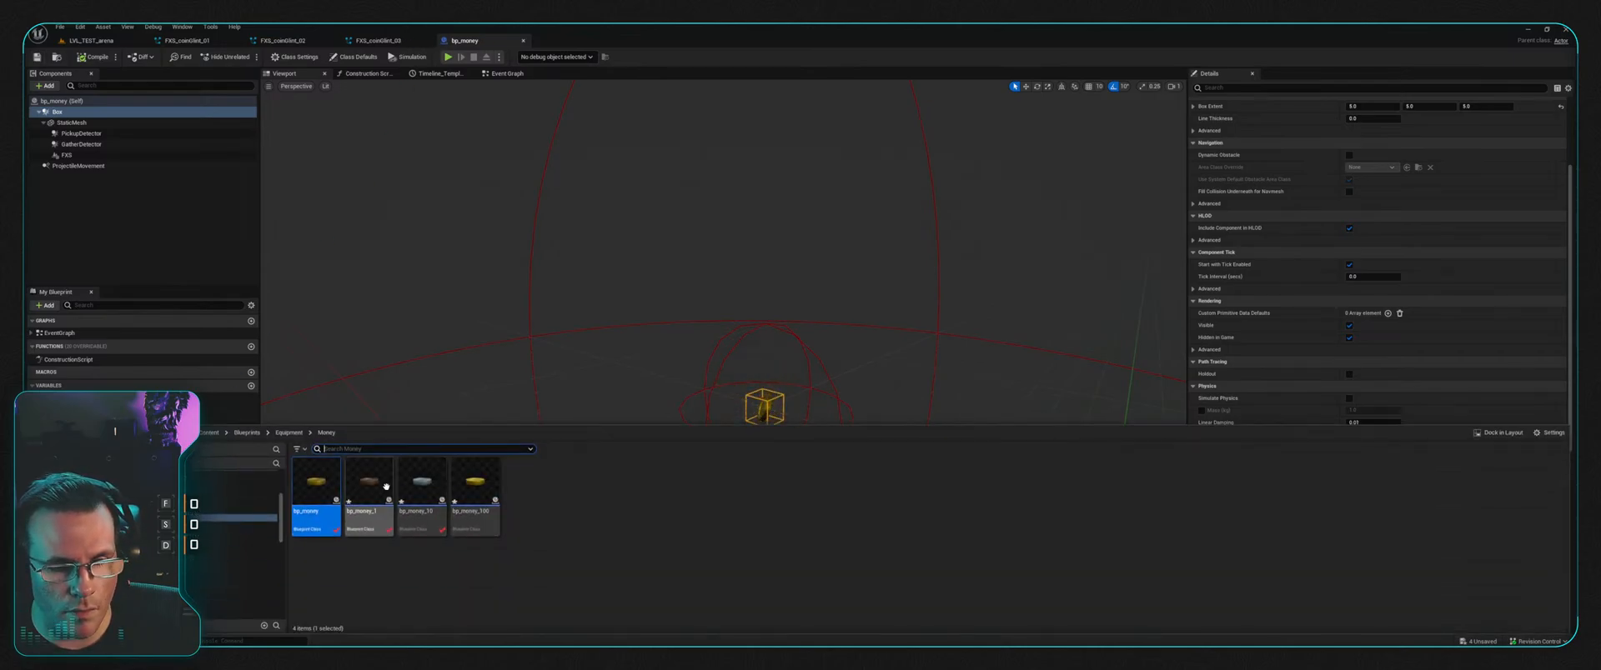
double_click(375, 493)
right_drag(521, 192, 694, 283)
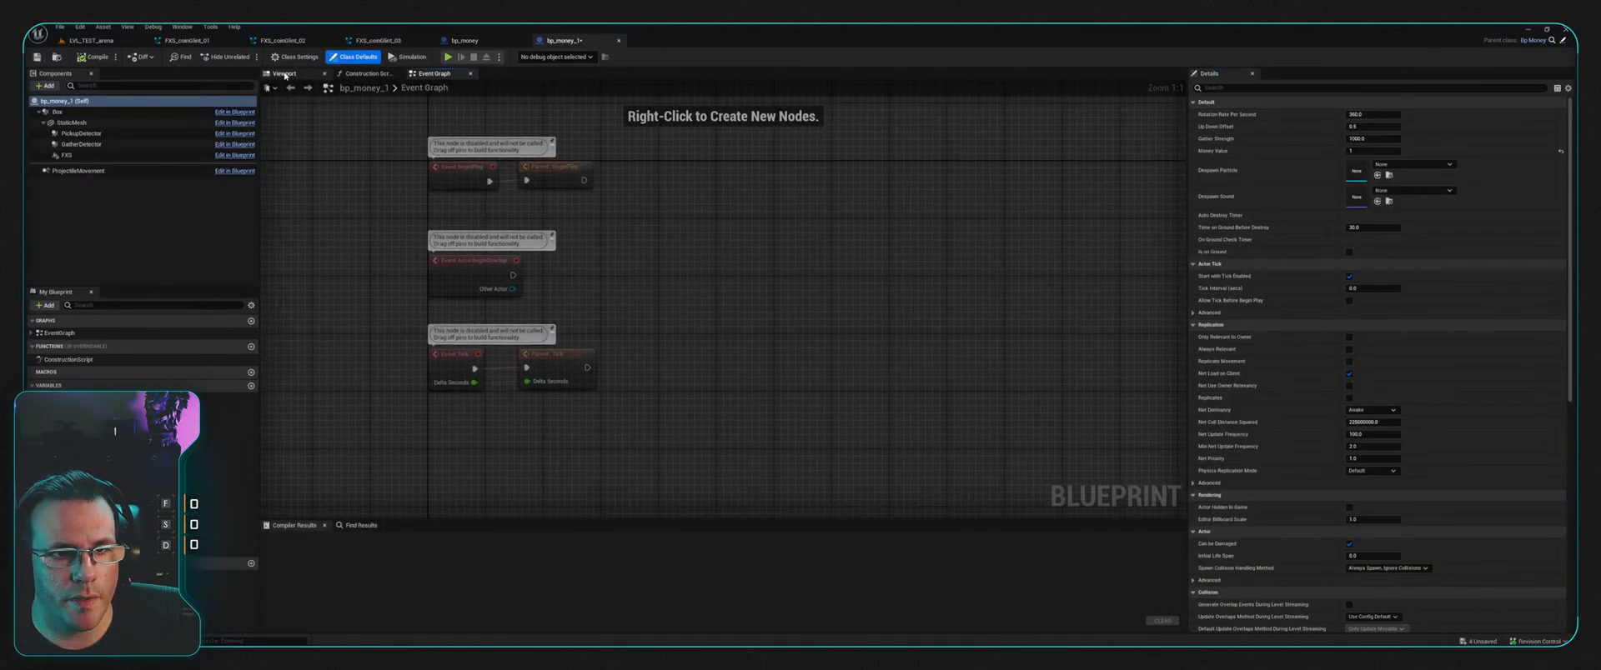
click(285, 74)
right_drag(599, 195, 599, 275)
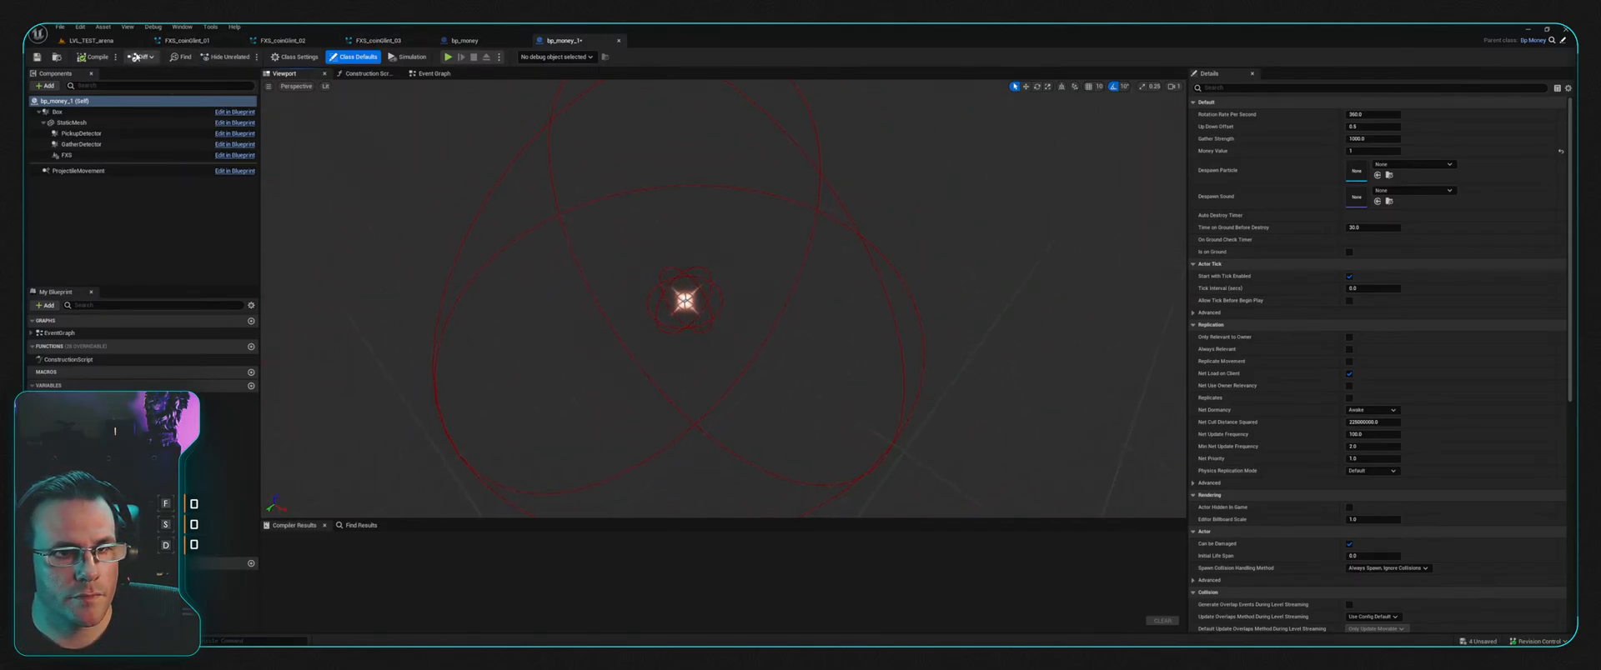
scroll(722, 298, up, 2)
right_drag(800, 301, 775, 319)
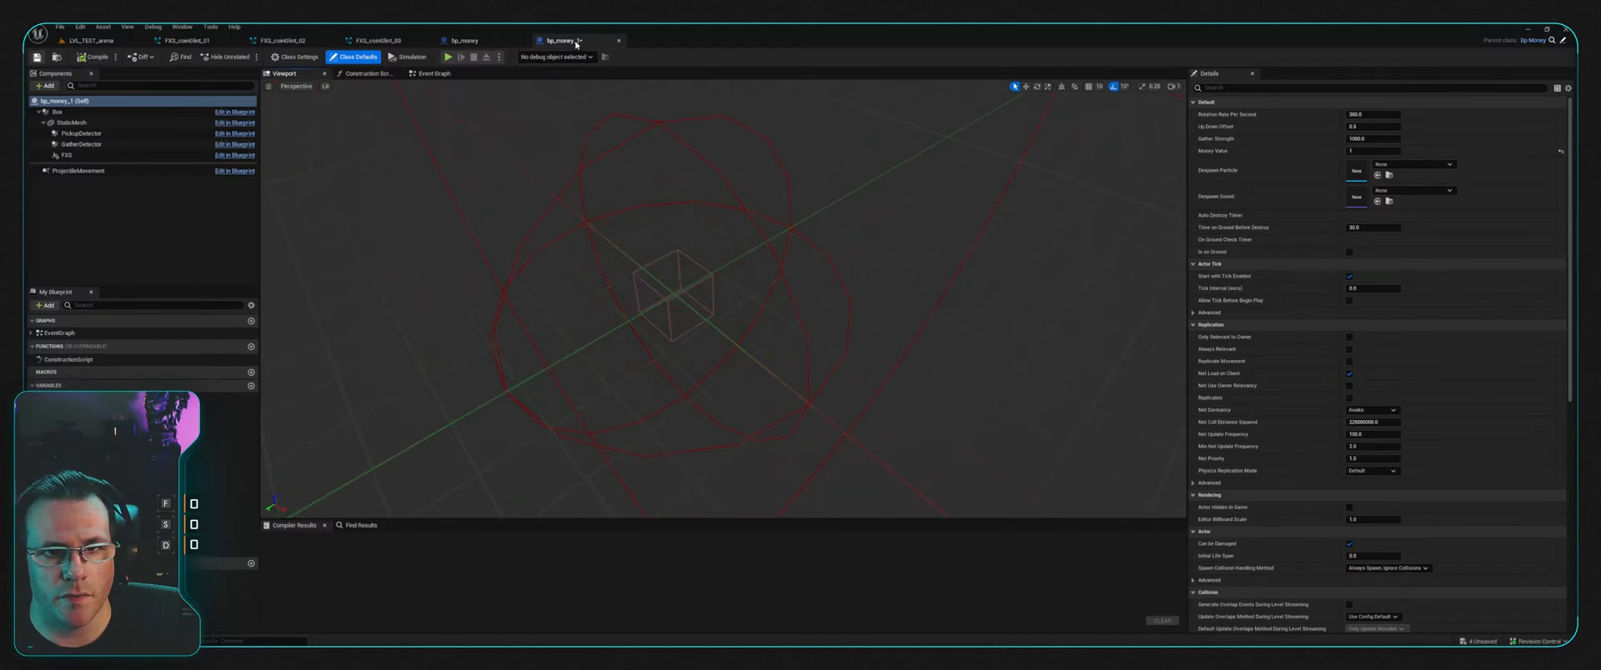
Step: Delete the bp_simpleMoneySpawner actor from the LVL_TEST_arena level
click(171, 41)
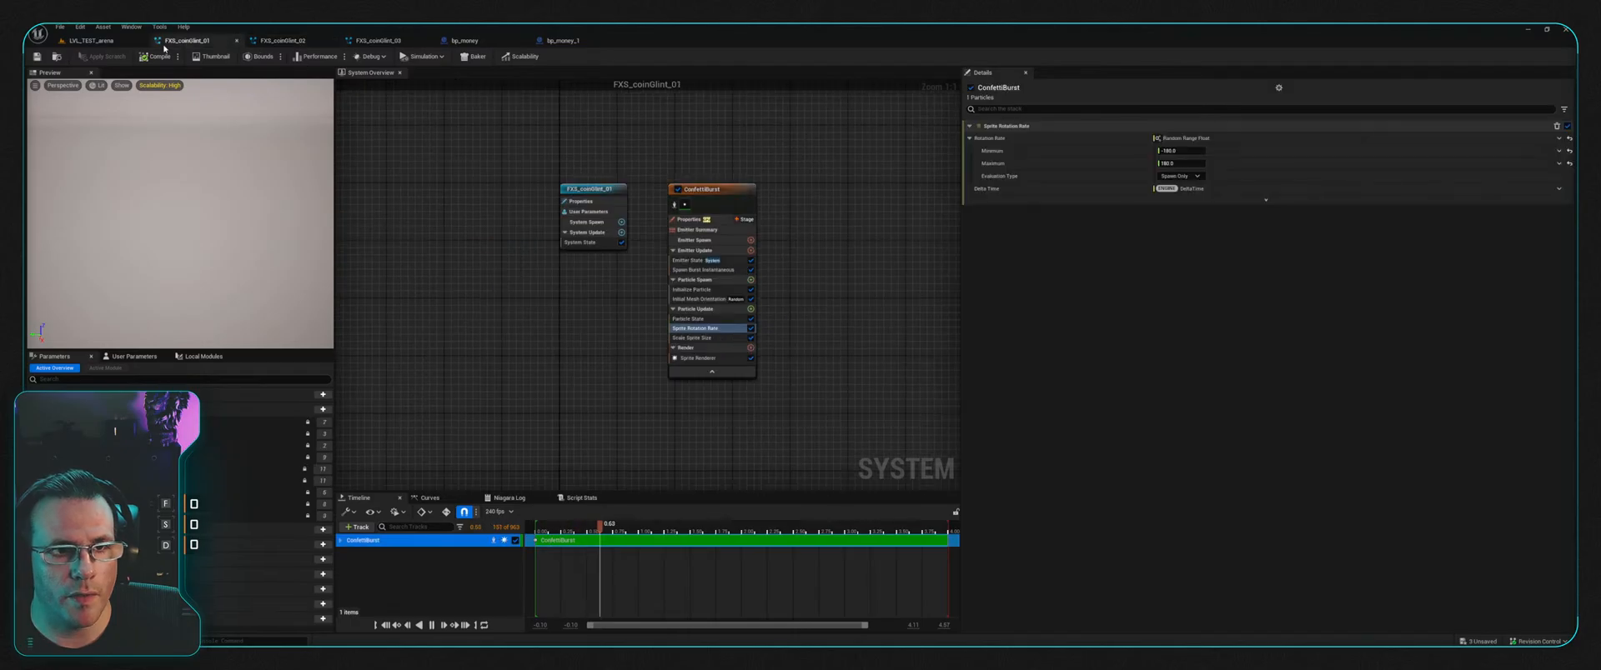
click(93, 41)
mouse_move(727, 183)
right_down()
mouse_move(771, 142)
mouse_move(717, 133)
mouse_move(727, 182)
mouse_move(709, 185)
right_up()
key(Delete)
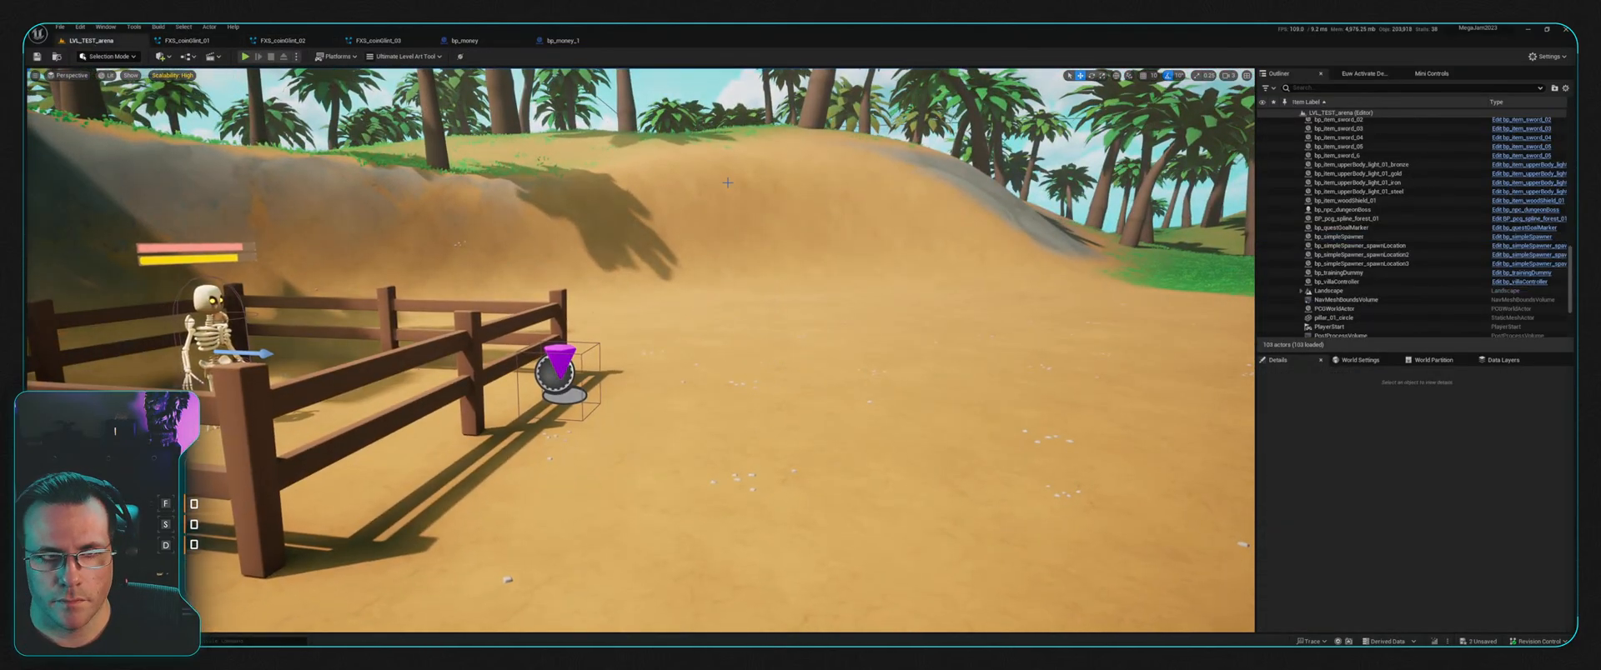
Step: Start a playtest of the arena without the money spawner and equip the glowing sword and a shield
click(245, 57)
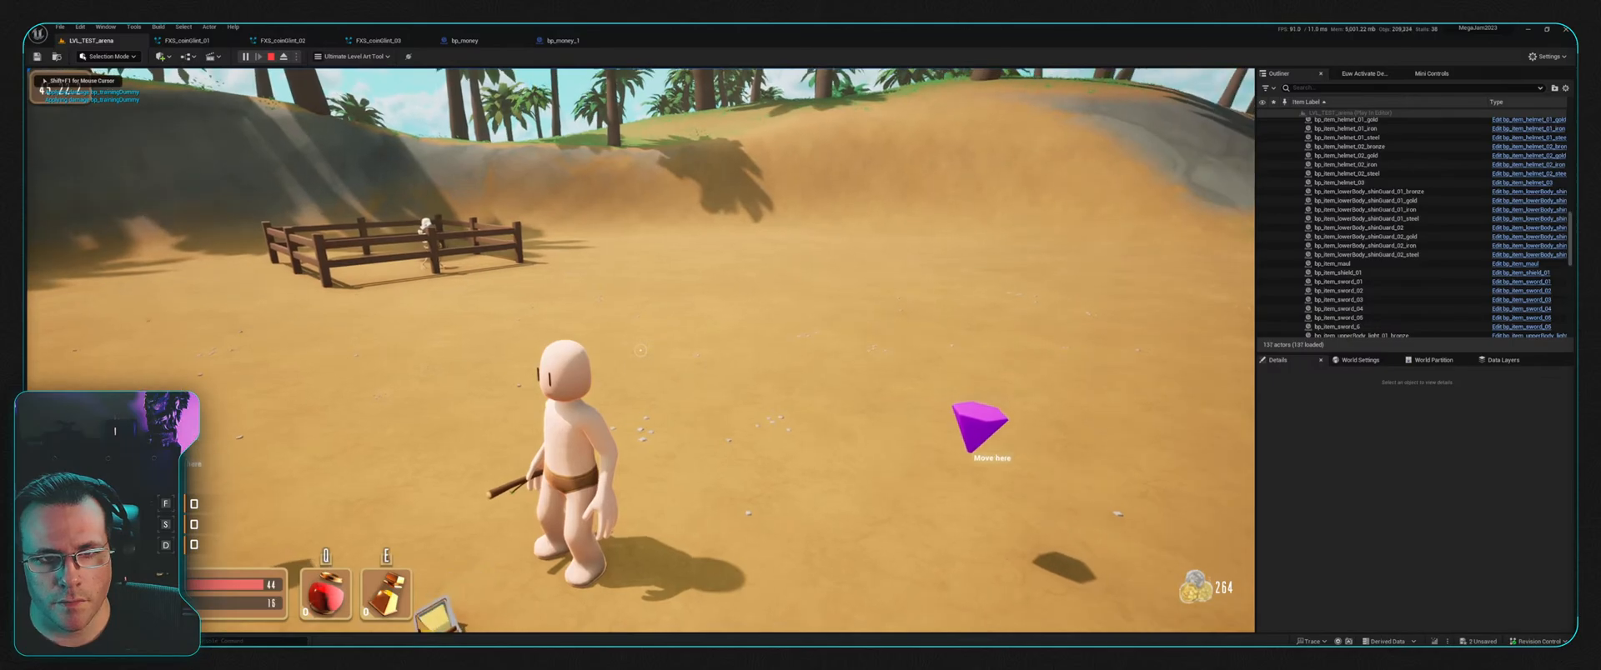
key(w)
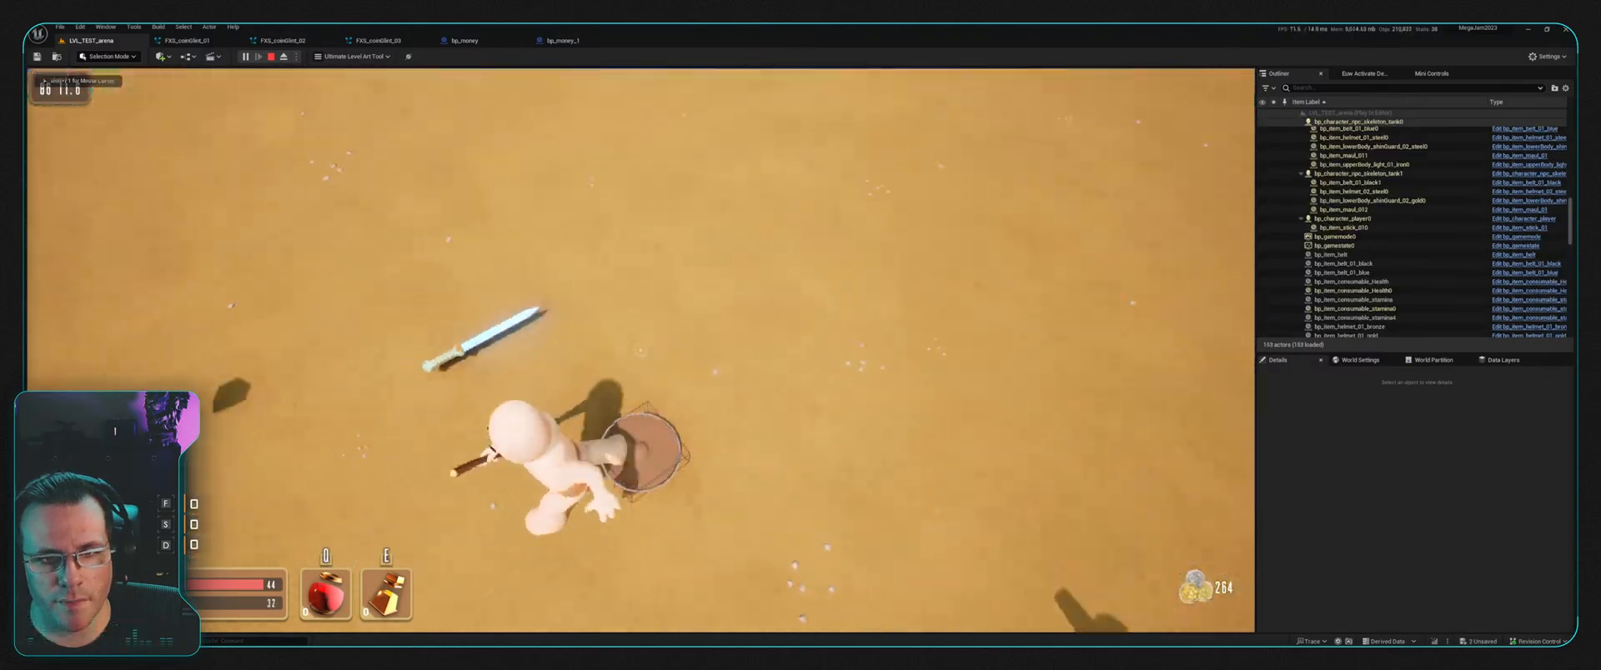
key(w)
key(f)
key(f)
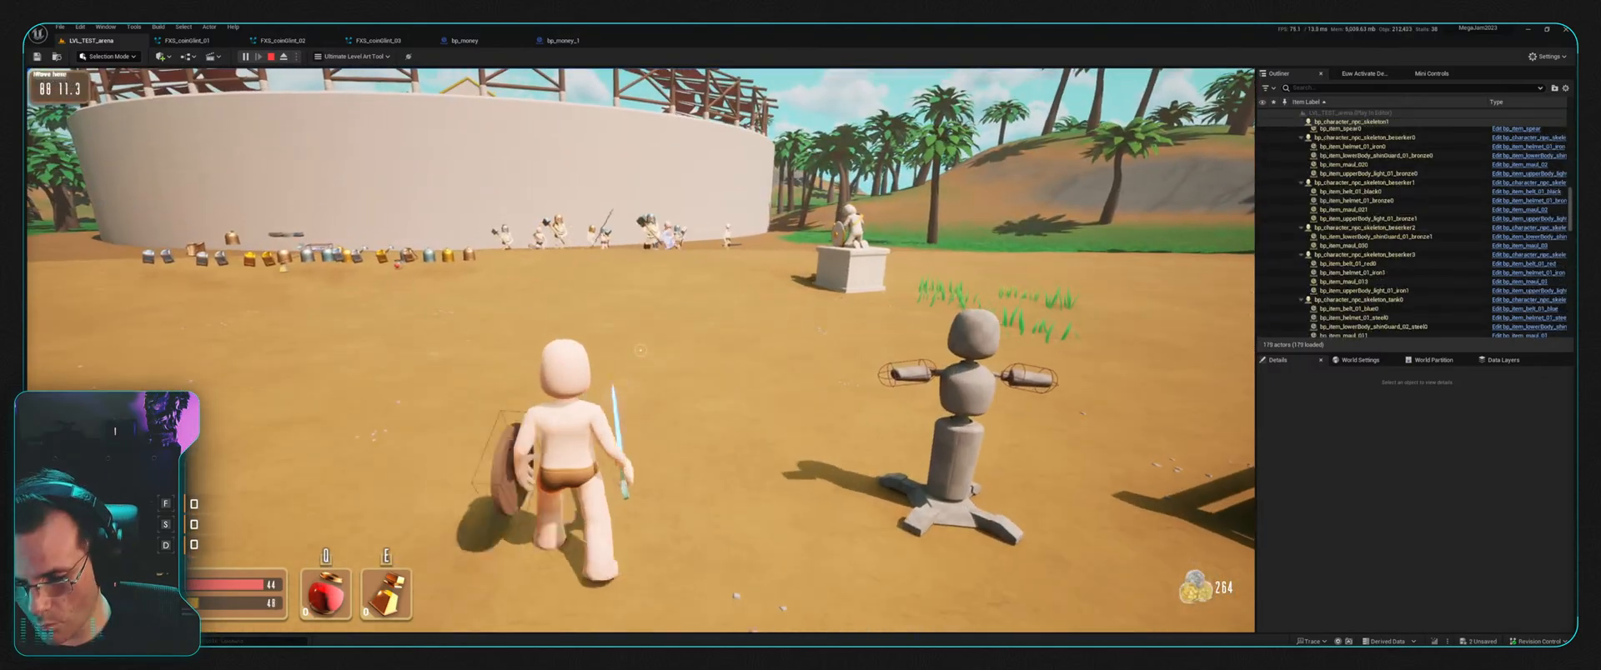
Step: Run towards the fighting characters near the arena wall, retreat, and equip the golden helmet and white-and-gold shield
key(w)
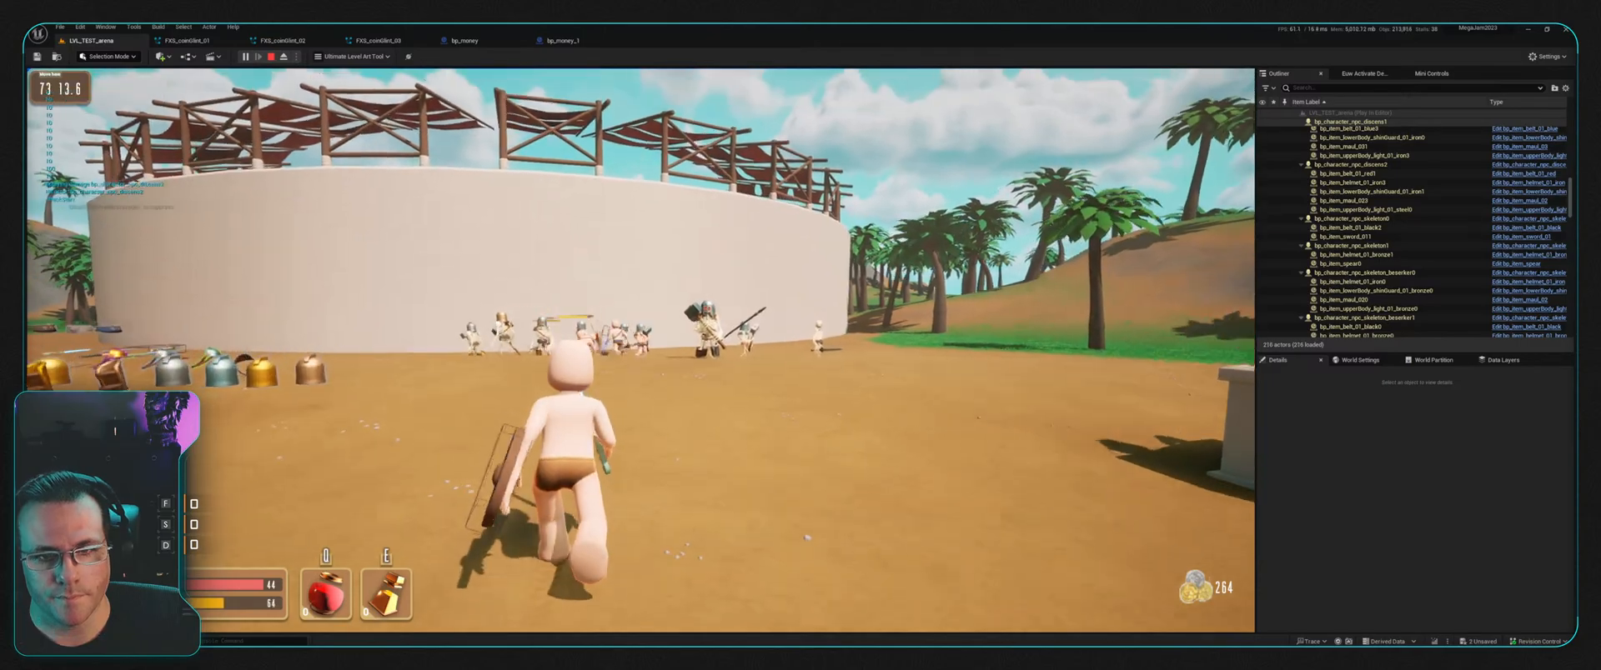
key(s)
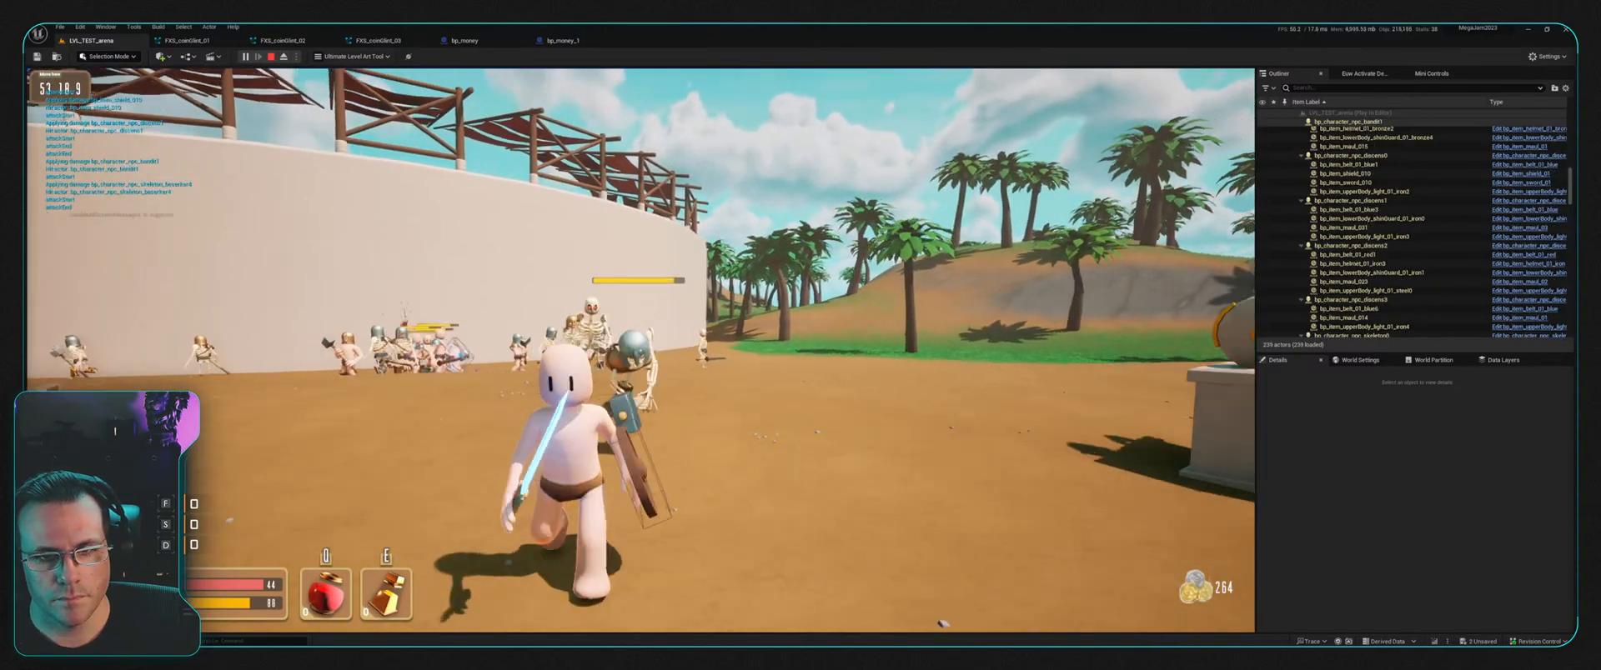
key(s)
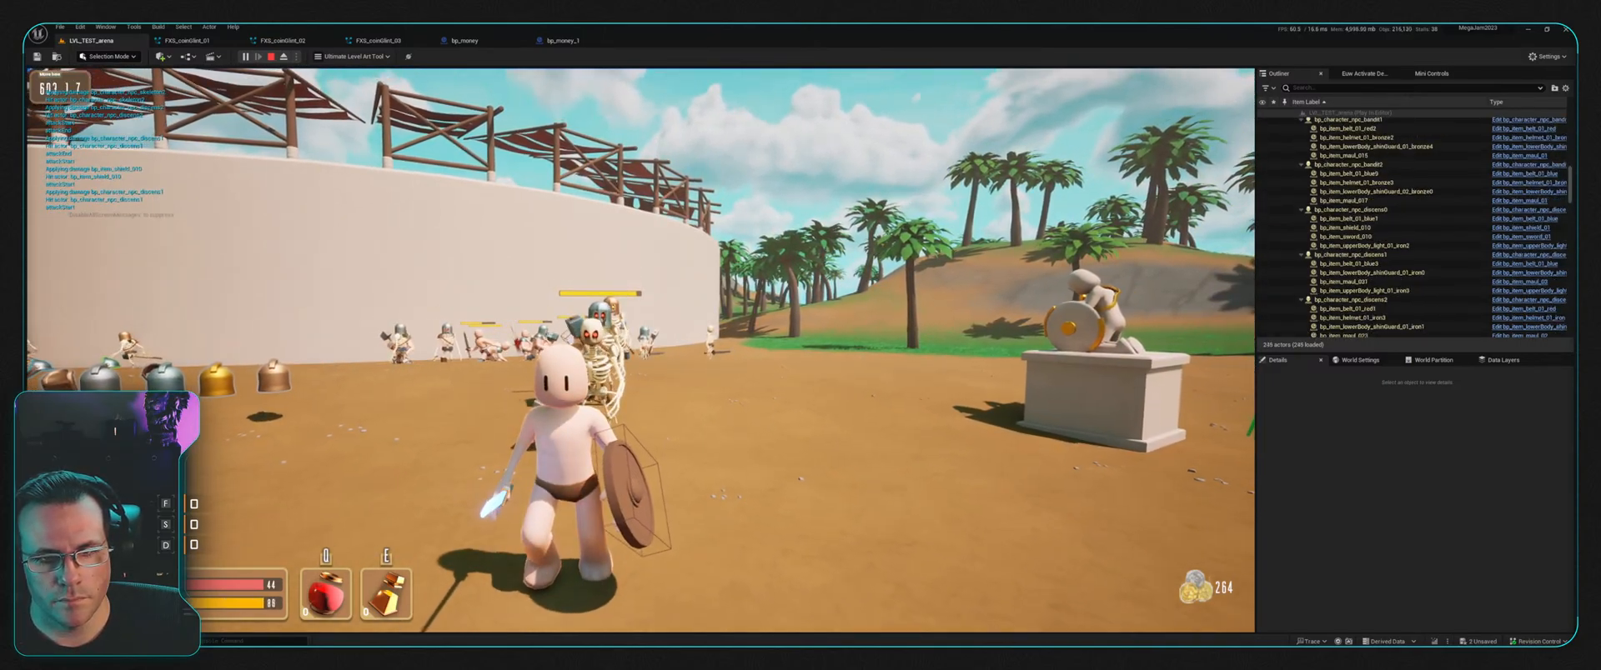
key(s)
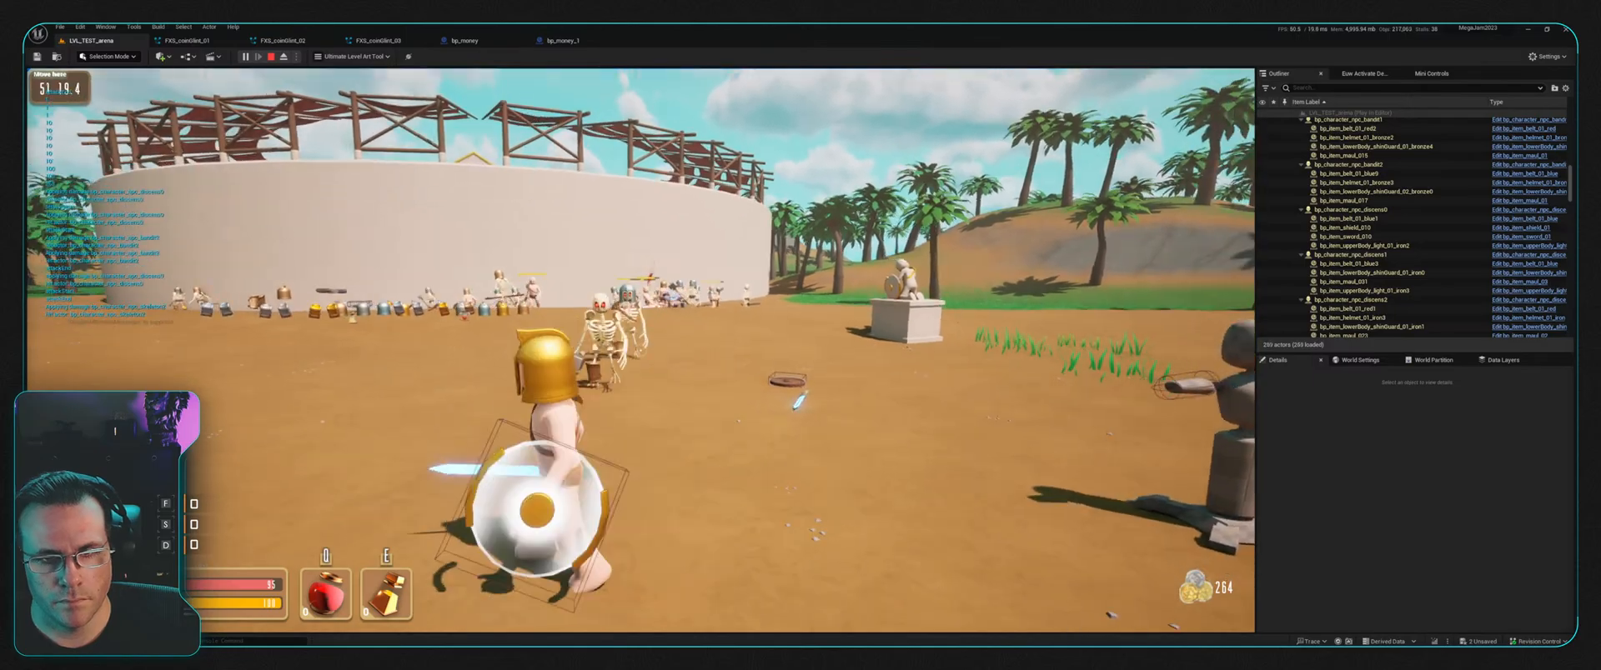
Step: Run through the brawls beside the arena wall and collect coins dropped by the fallen fighters
key(w)
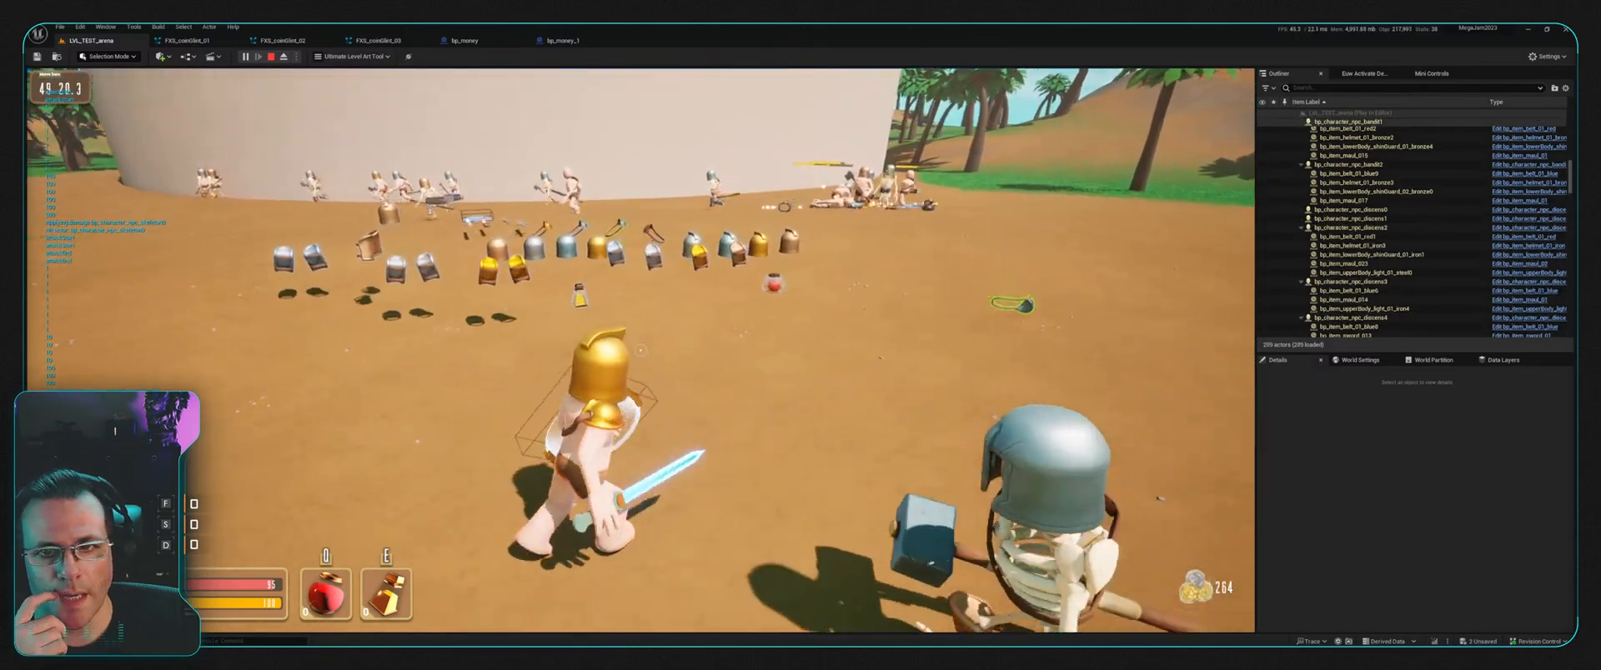
key(w)
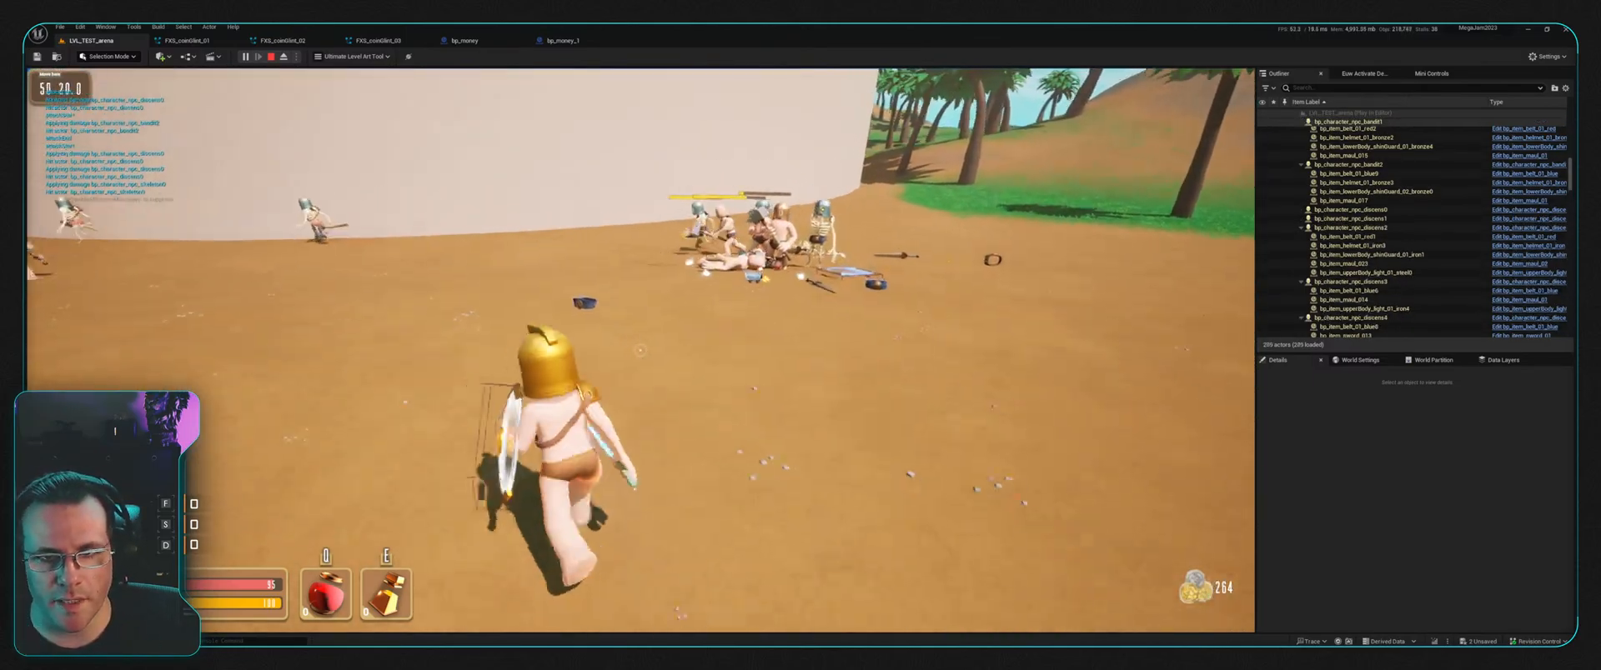
key(w)
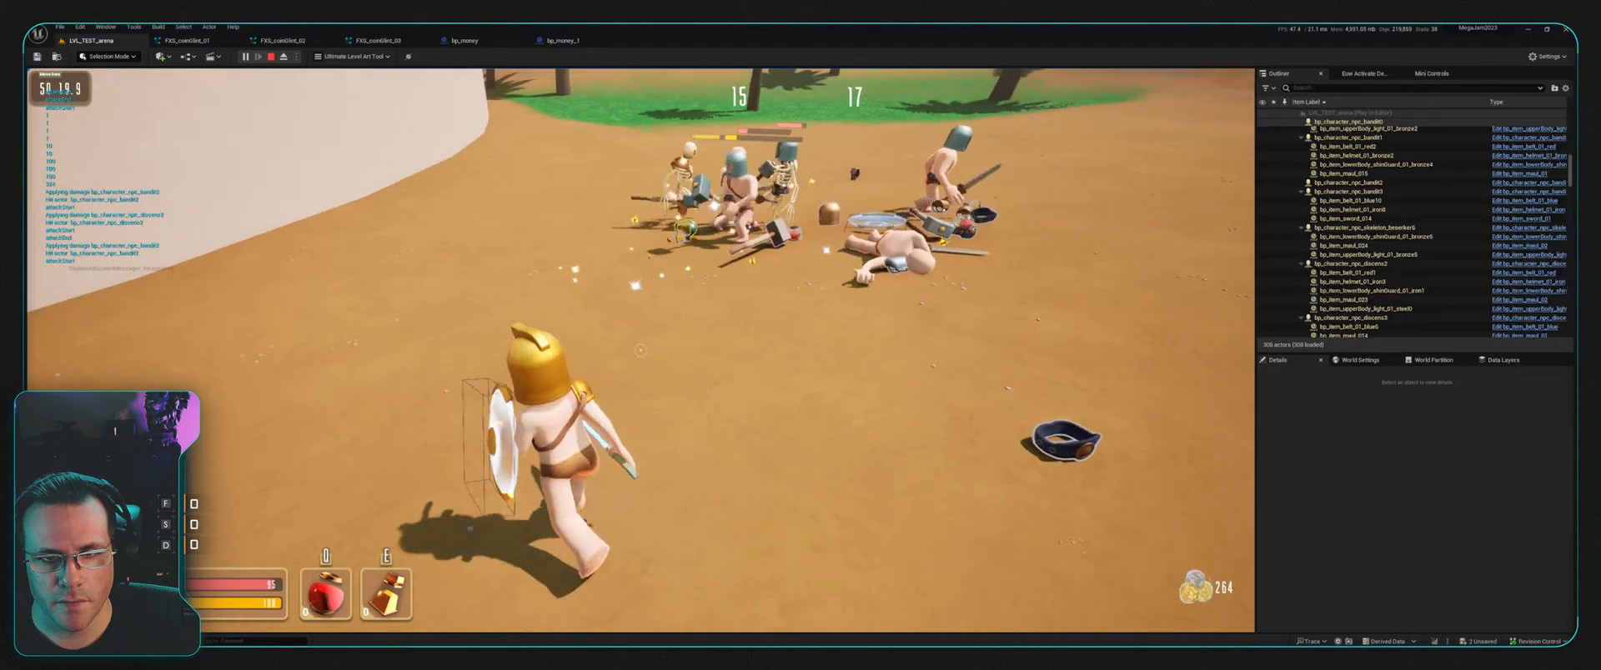
key(w)
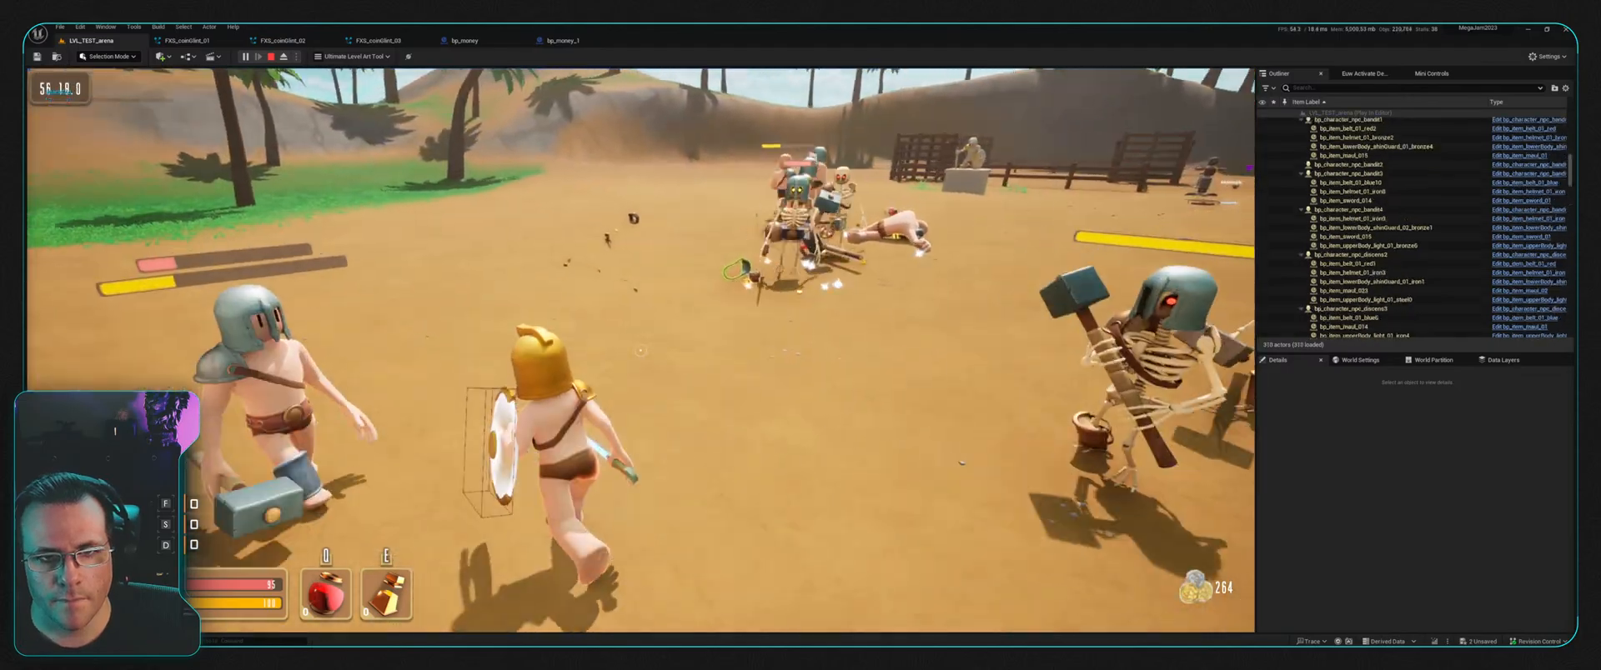
key(w)
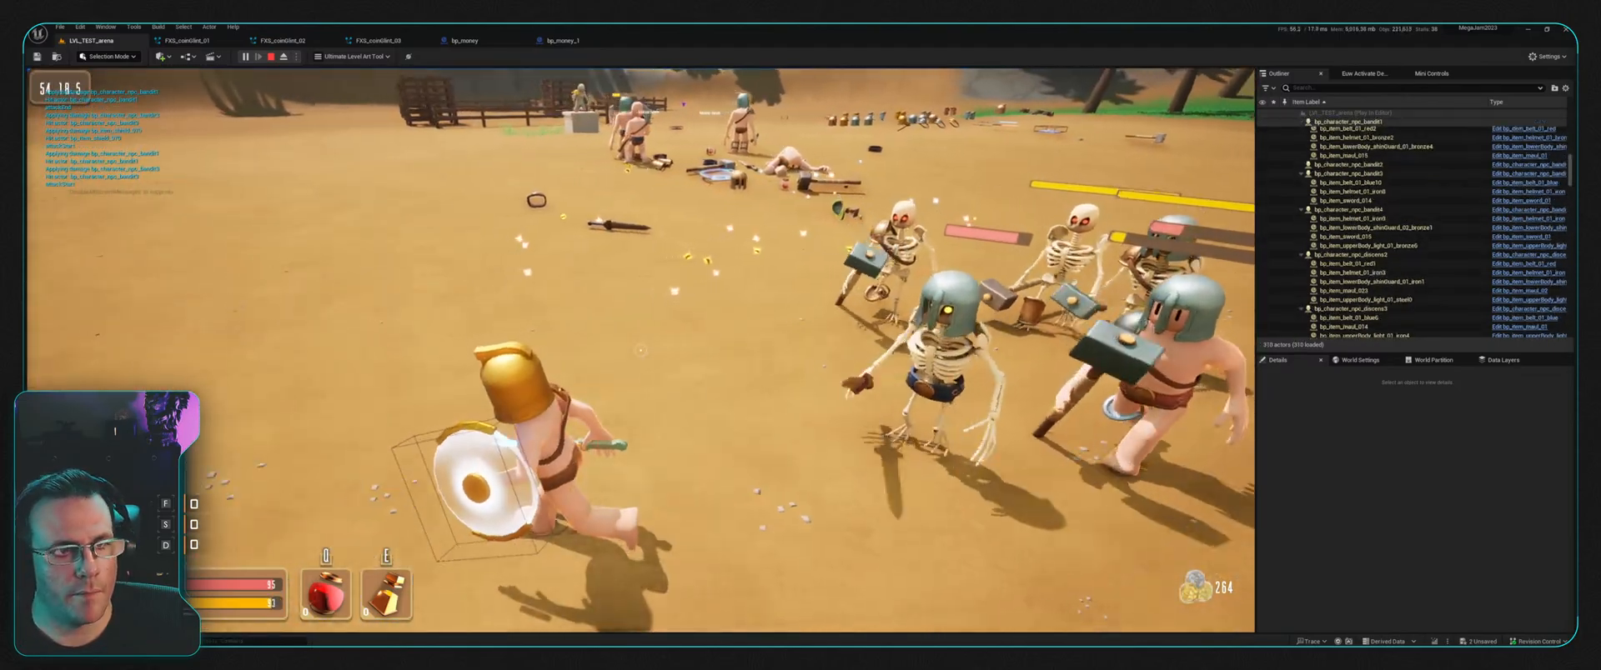
key(w)
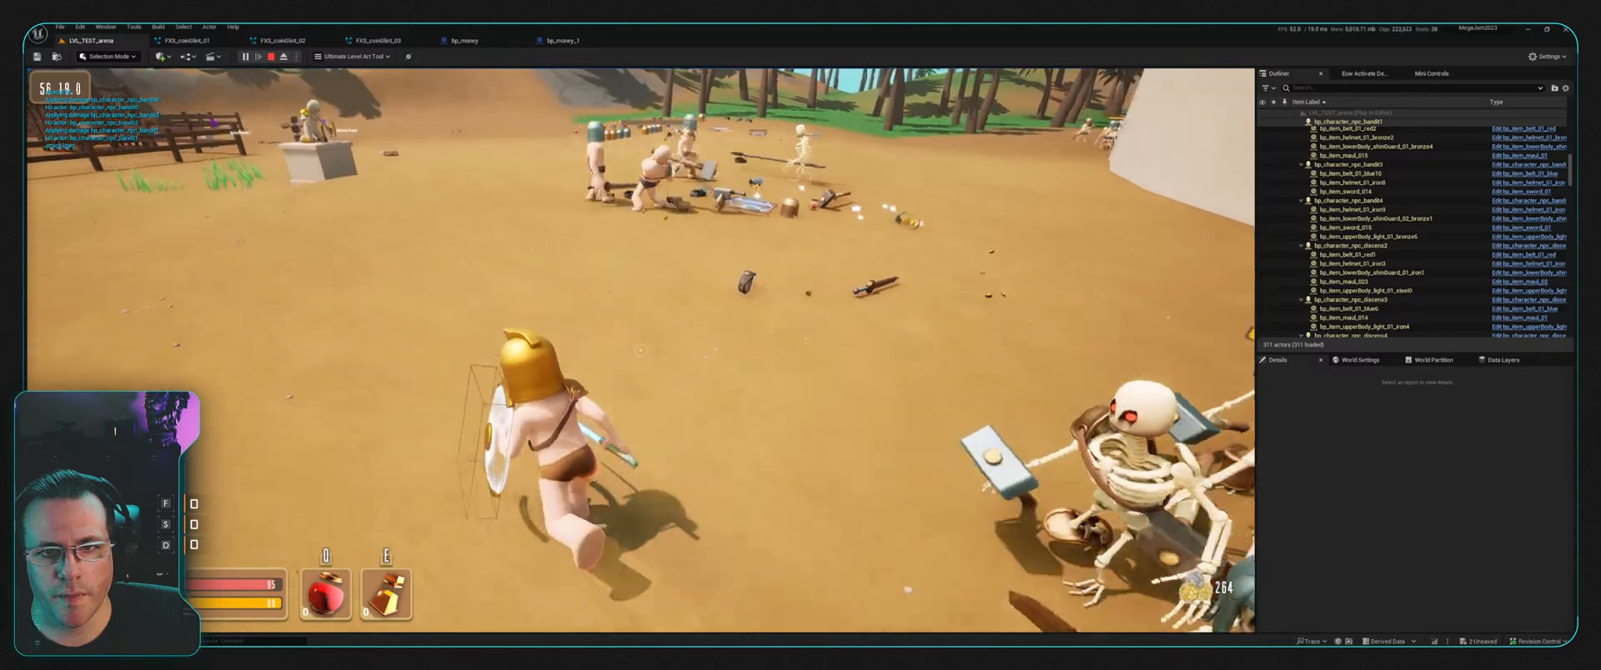
Step: Run past the armed skeletons and follow the curved arena wall to the crowd fighting beside it
key(w)
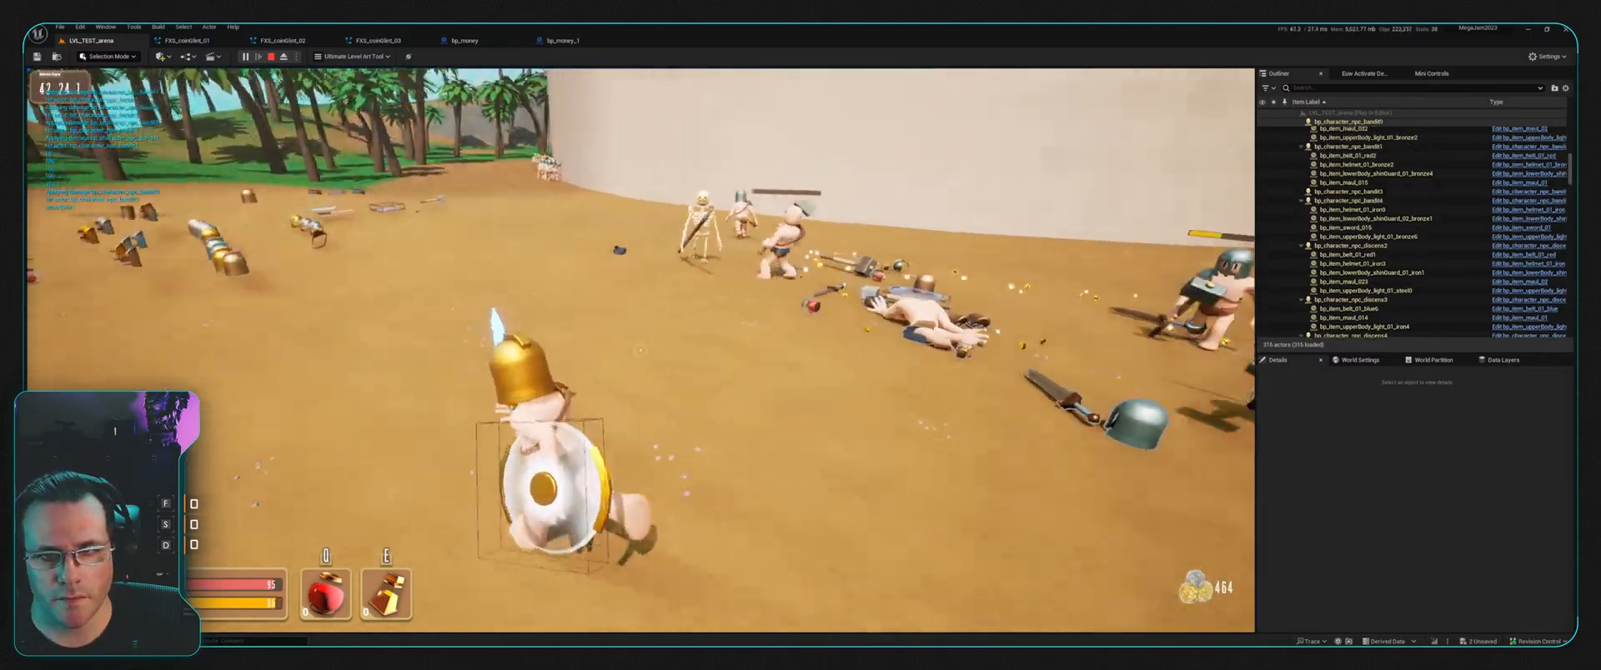
key(w)
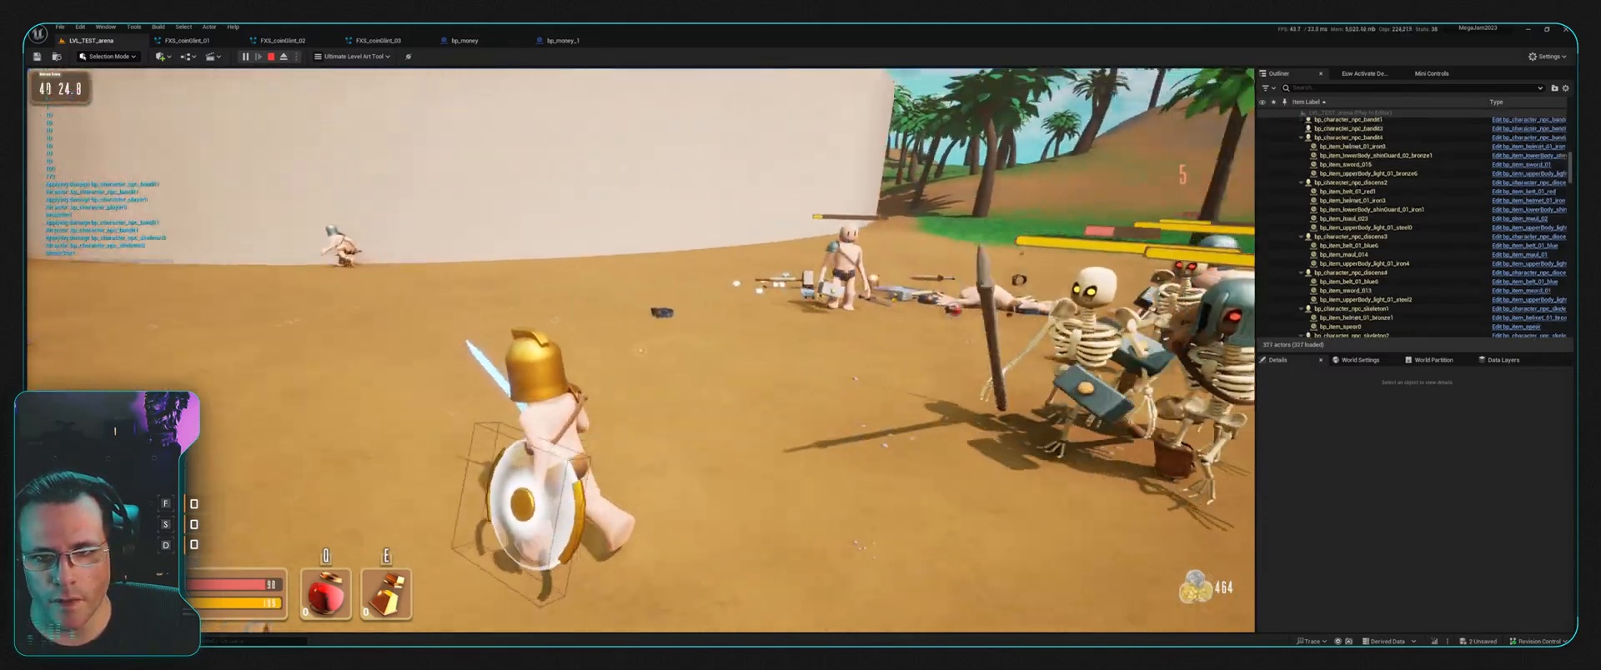
key(w)
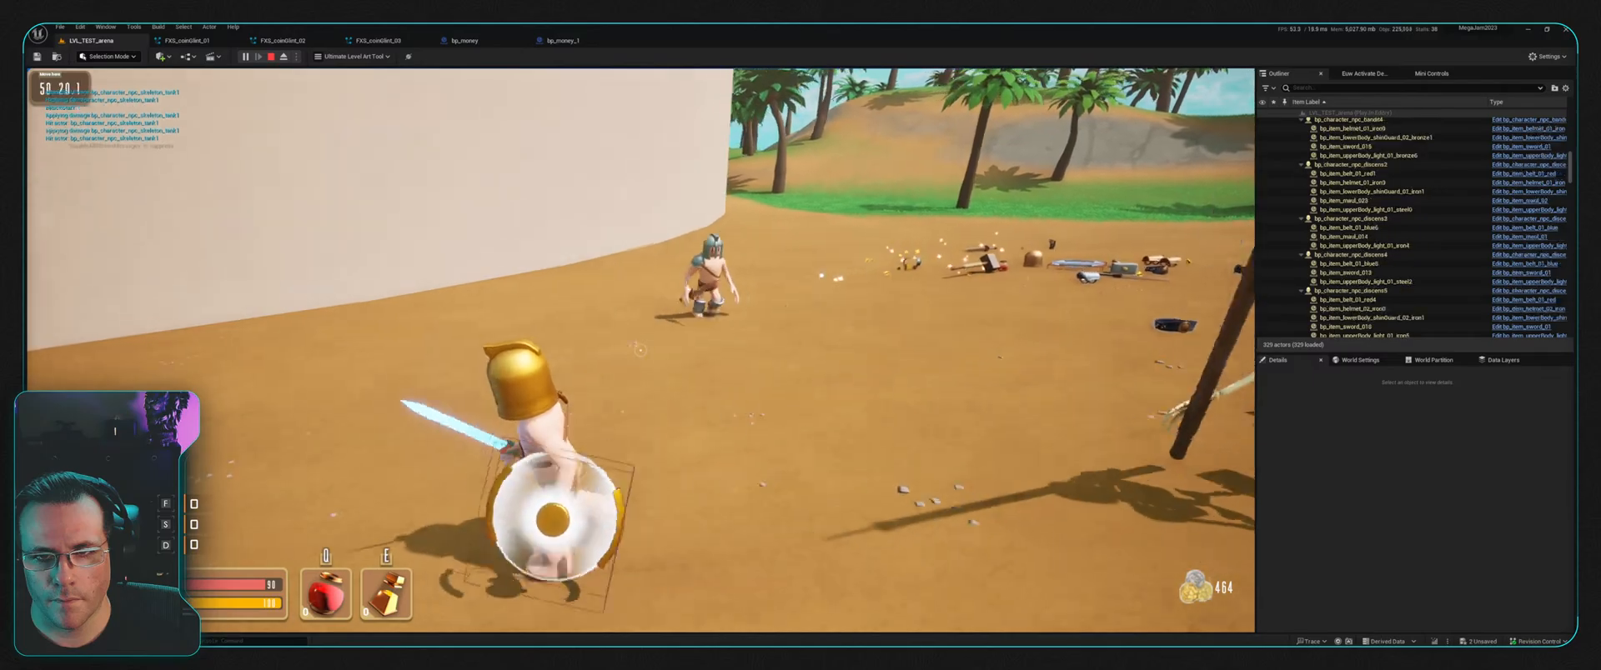
key(w)
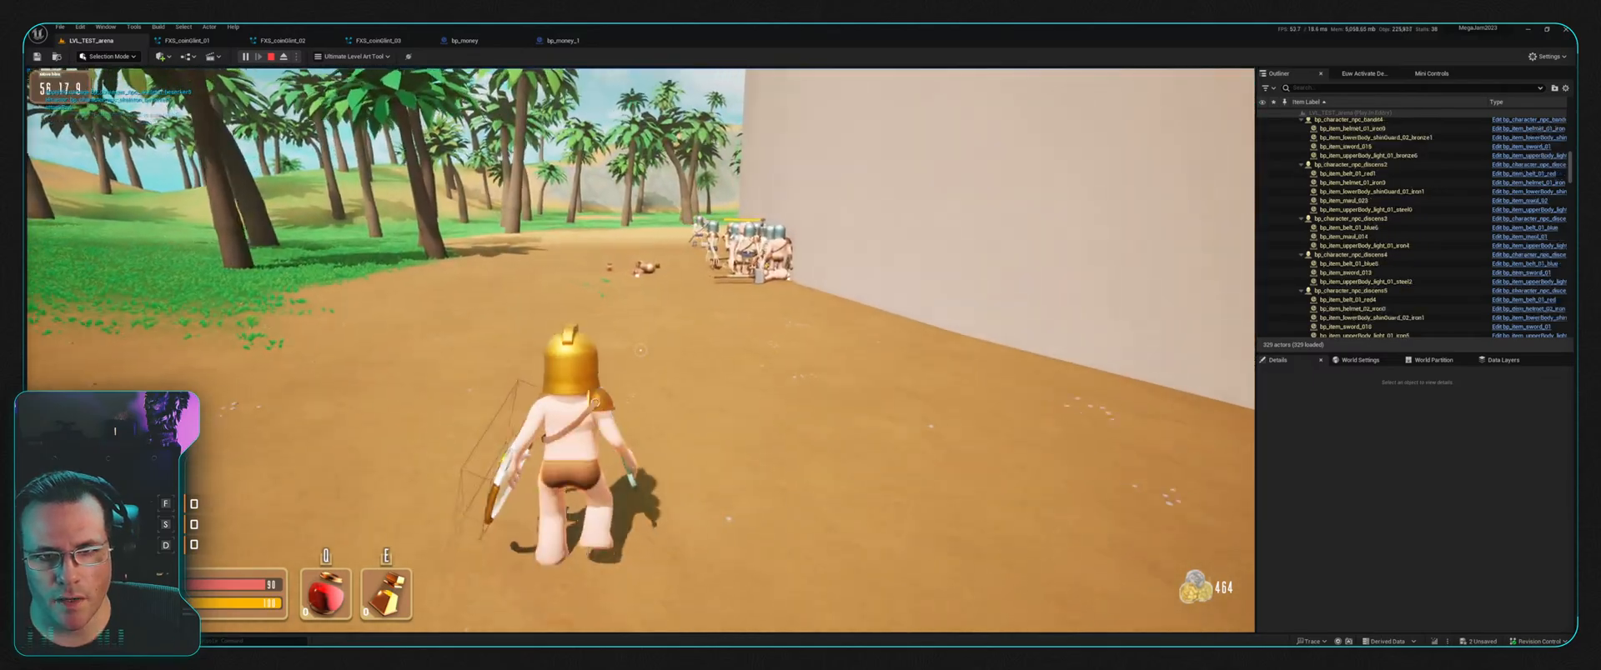
key(w)
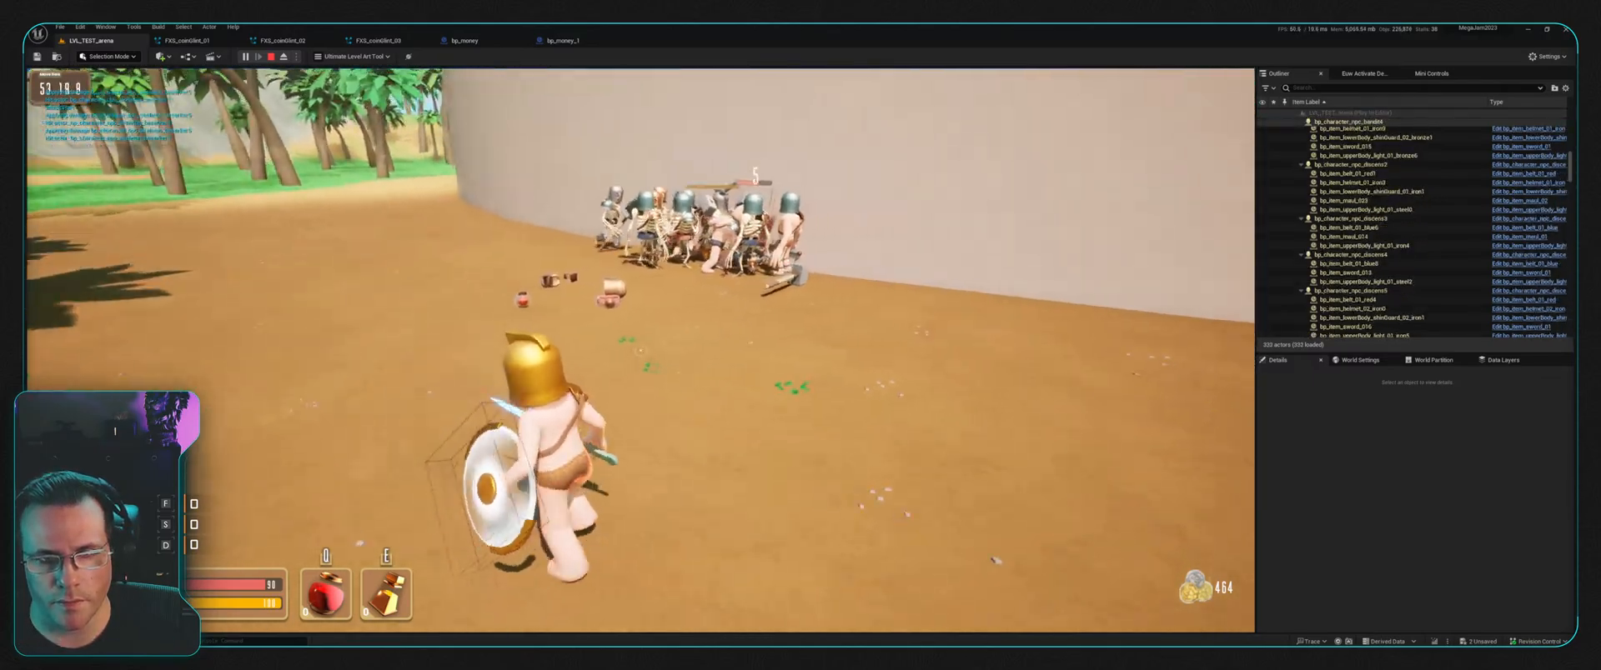
Step: Circle and back away from the skeletons and bandits closing in, keeping the fight in view
key(a)
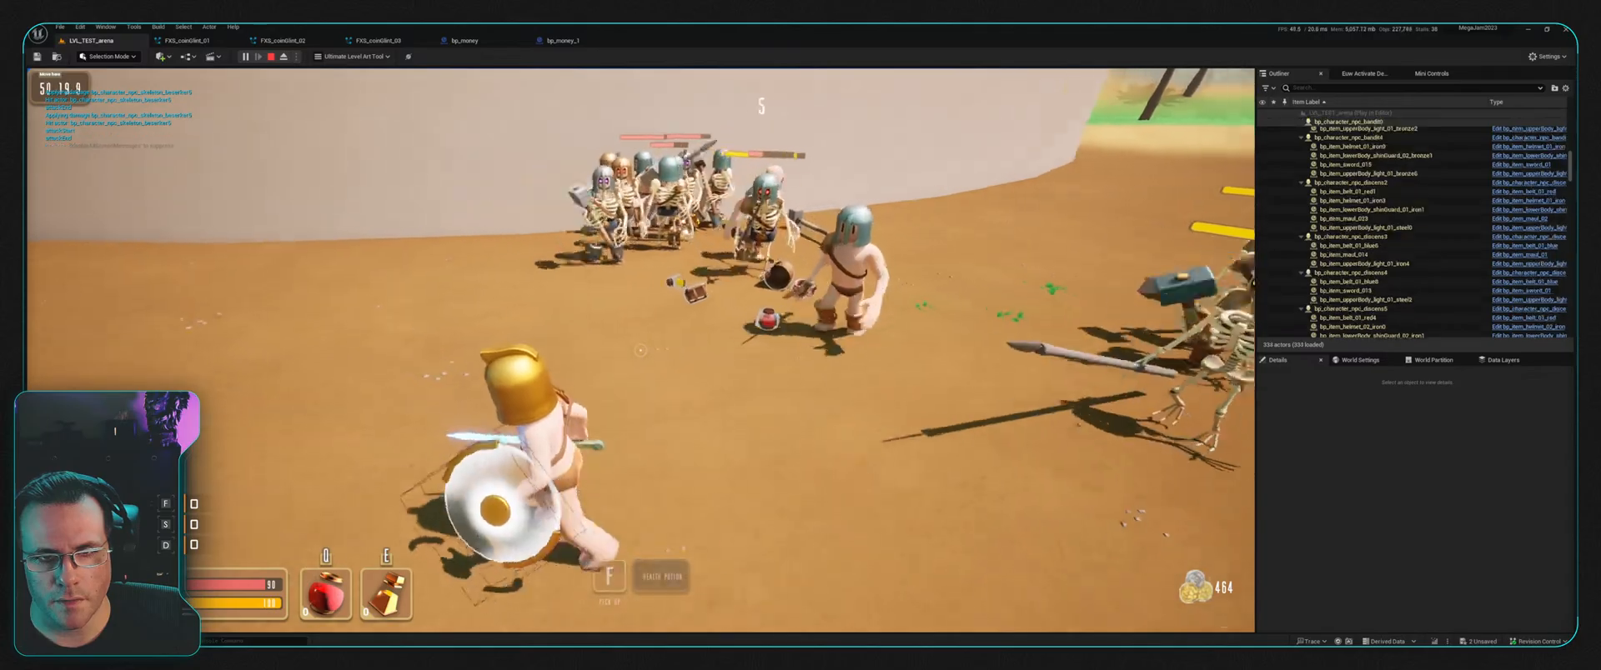
key(s)
key(d)
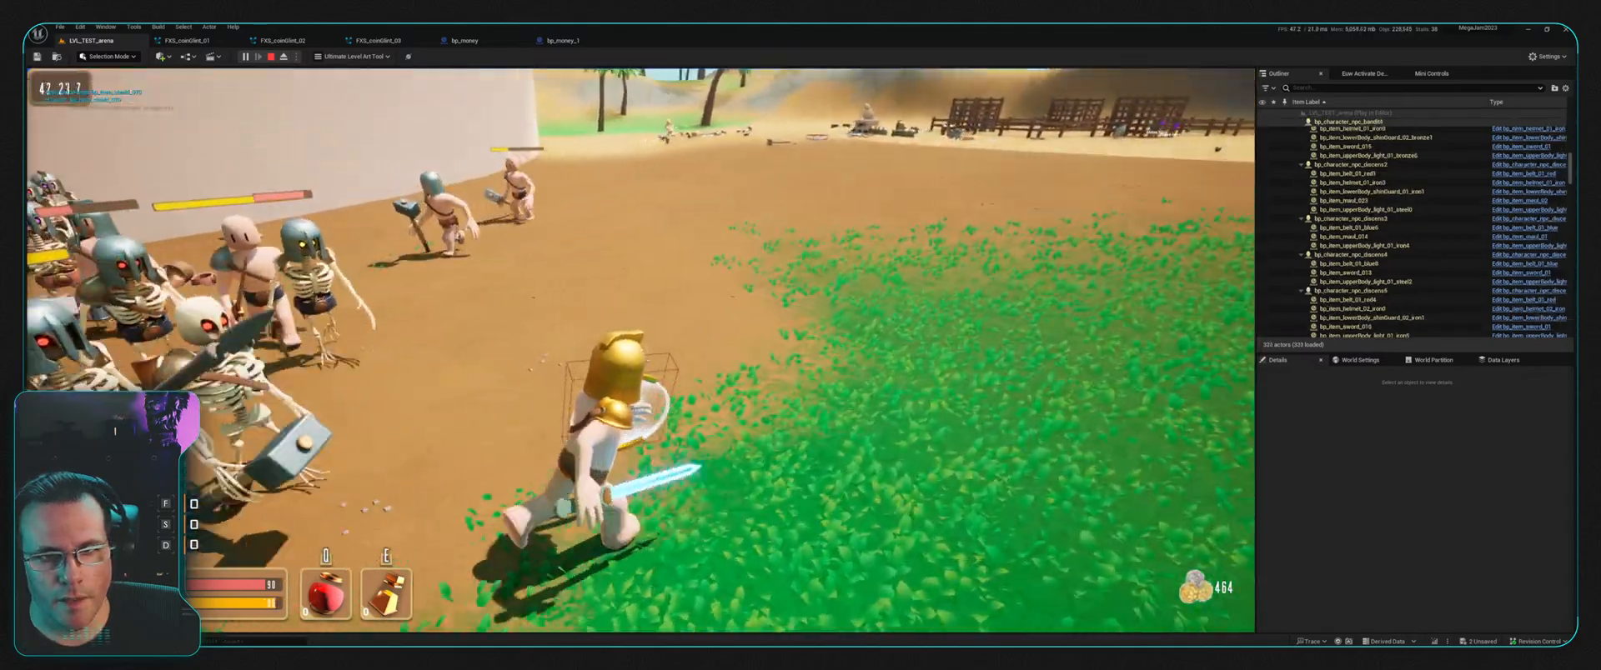
key(w)
key(d)
key(s)
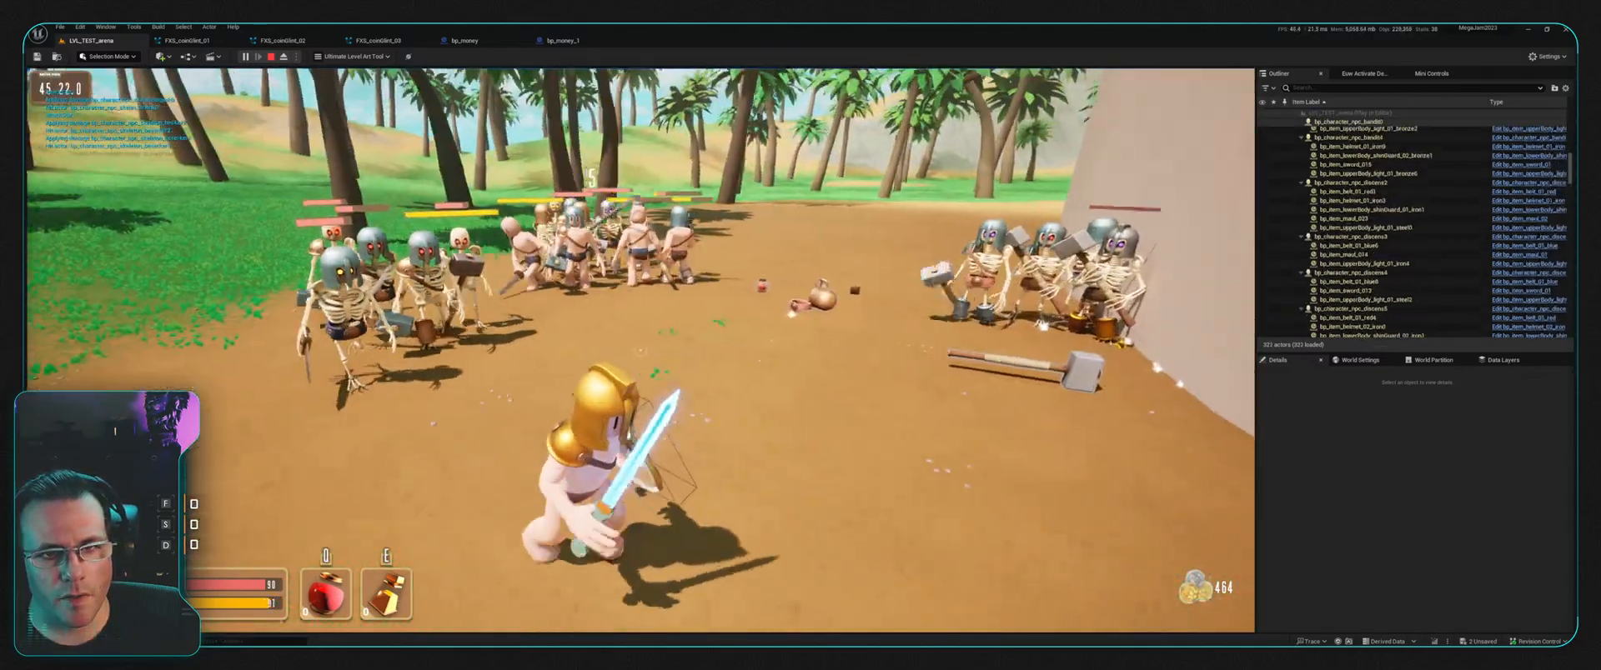
Step: Swing the glowing sword, run to the dropped items on the open sand, and pick up the coins there
click(640, 350)
click(640, 350)
key(w)
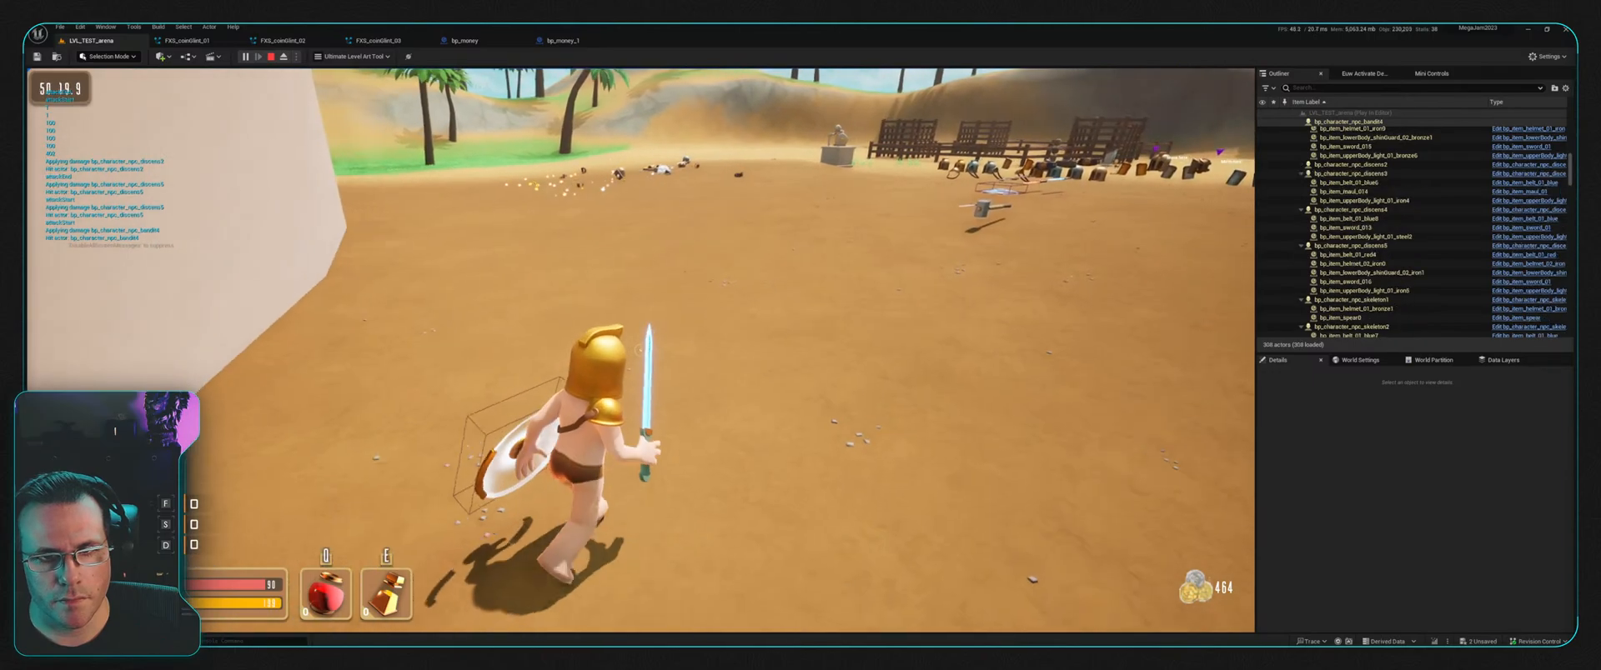
key(w)
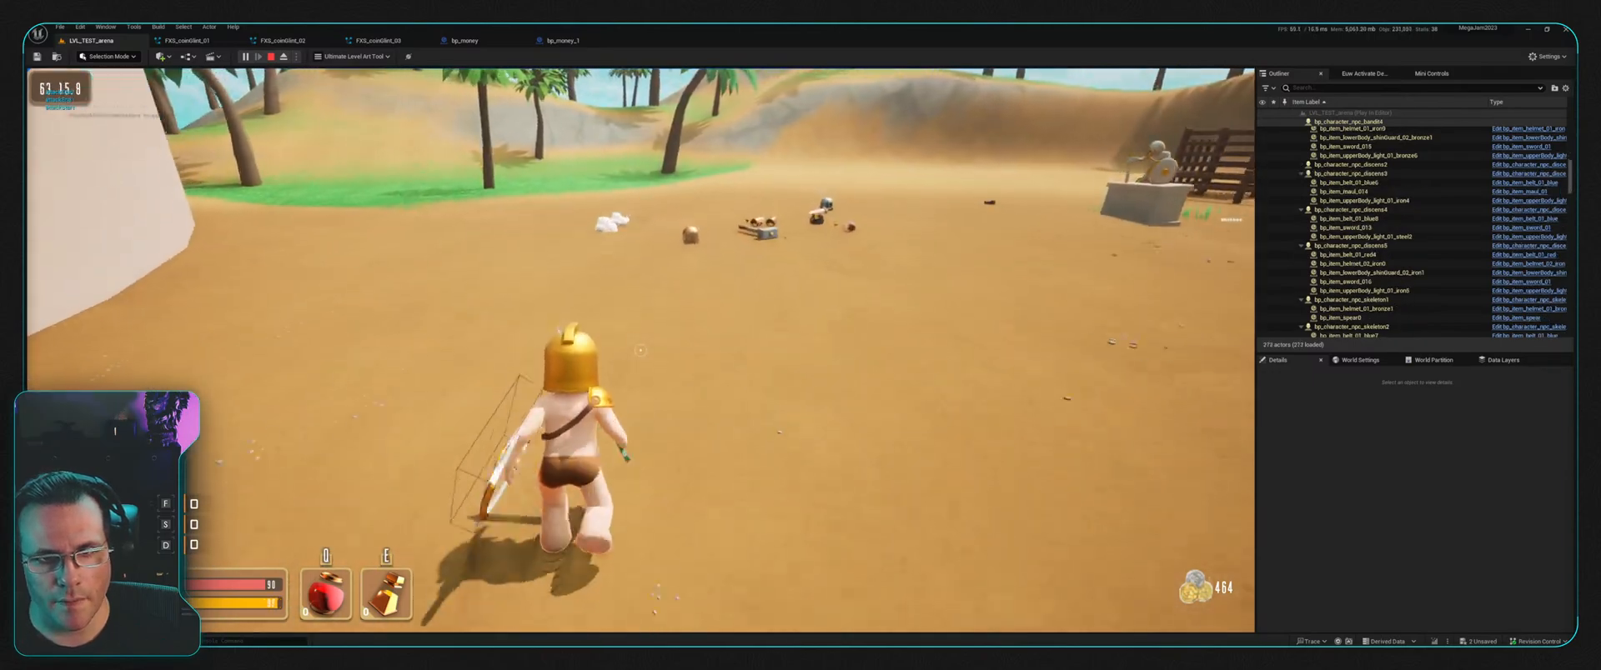
key(w)
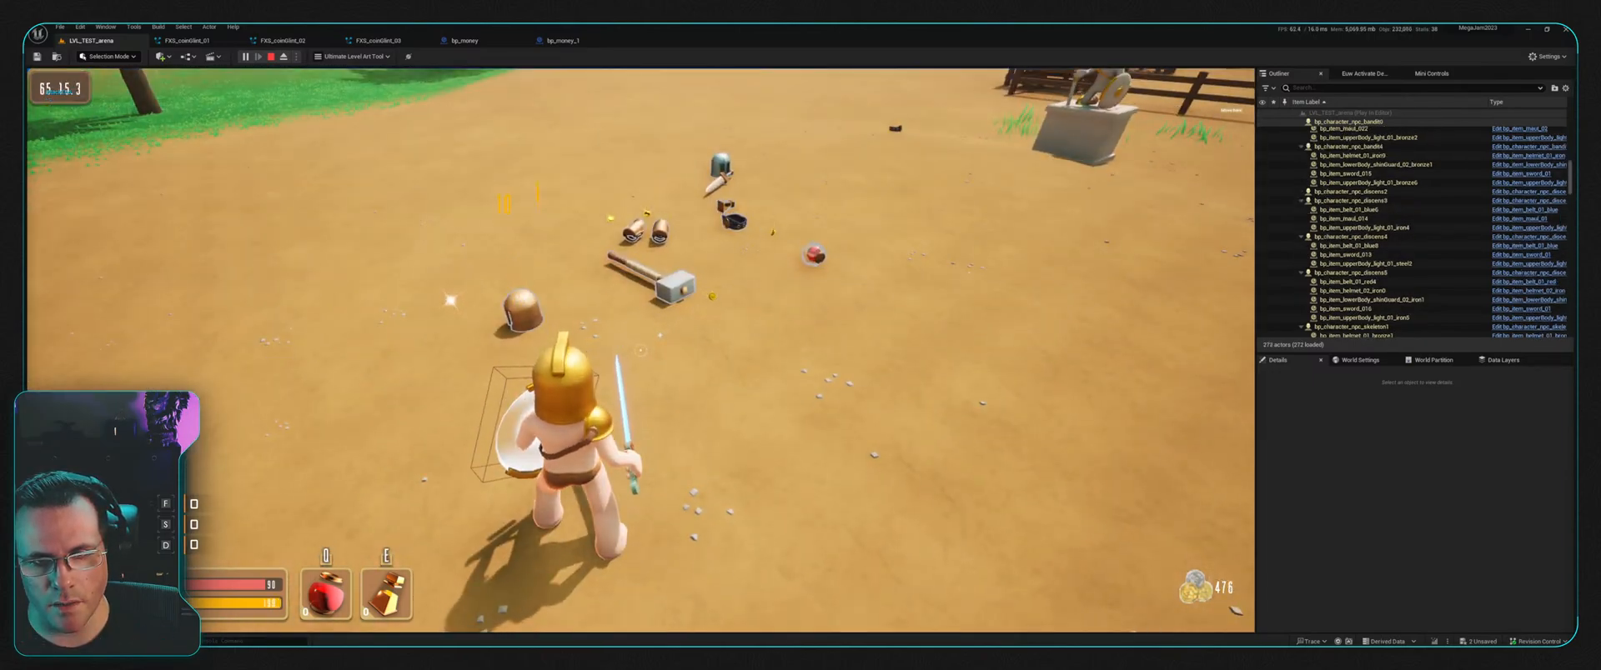
key(w)
click(640, 350)
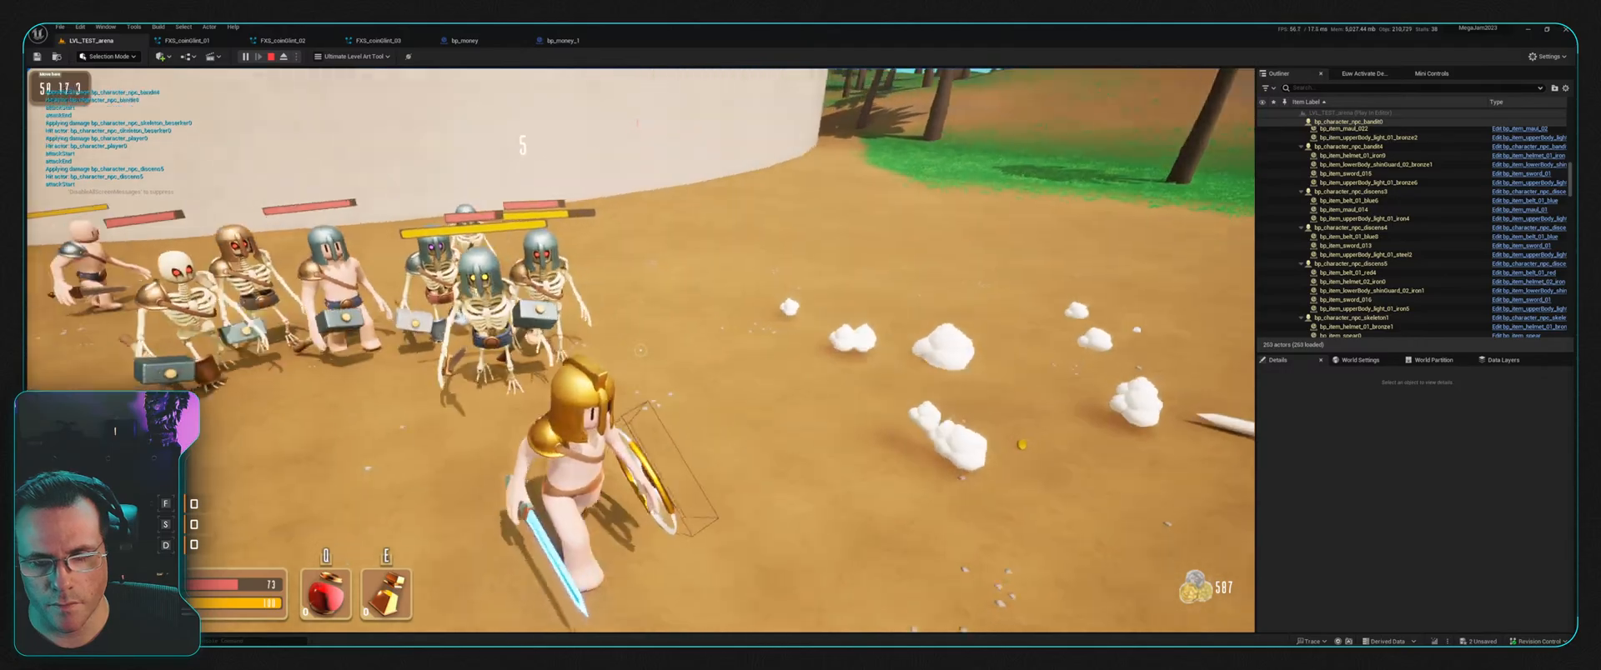
Step: Attack the pursuing skeletons with the sword and run along the arena wall towards the next crowd of fighters
click(641, 350)
key(w)
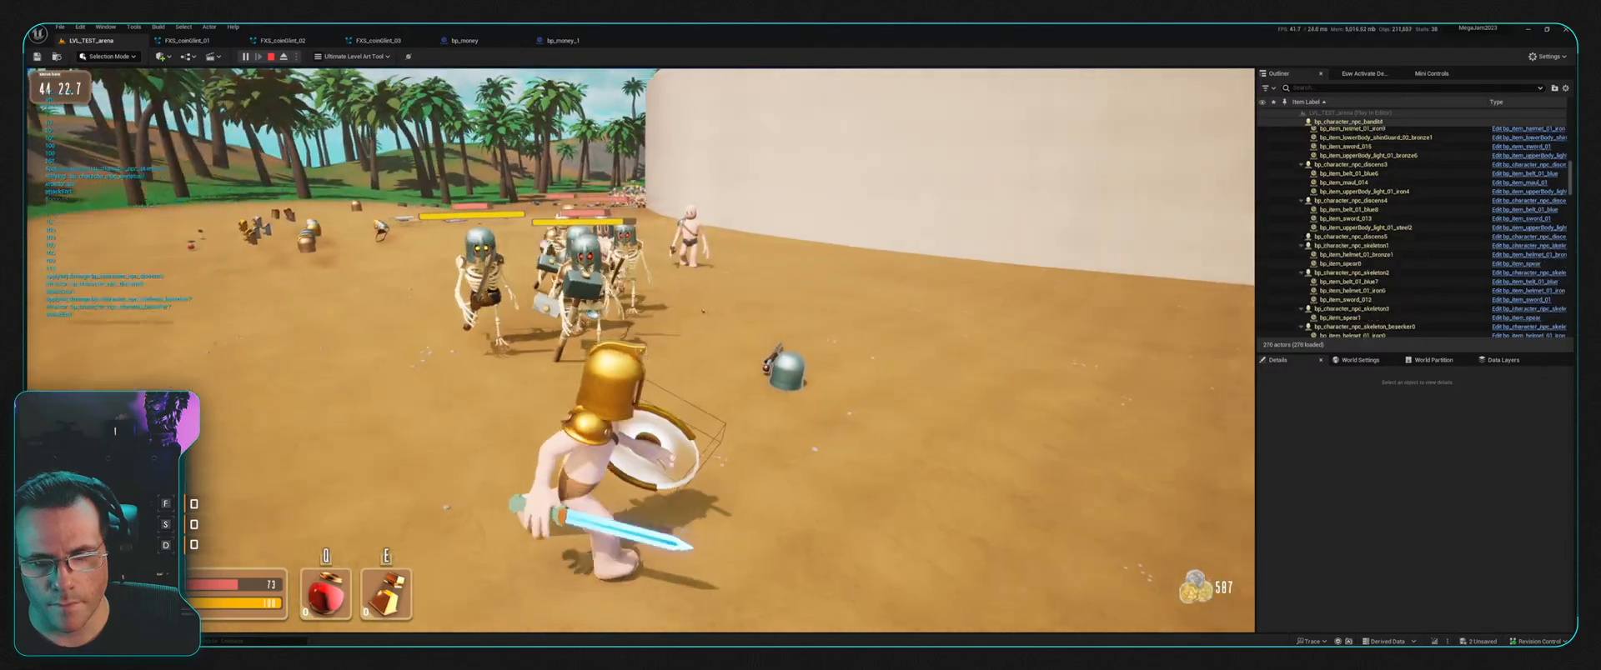
key(w)
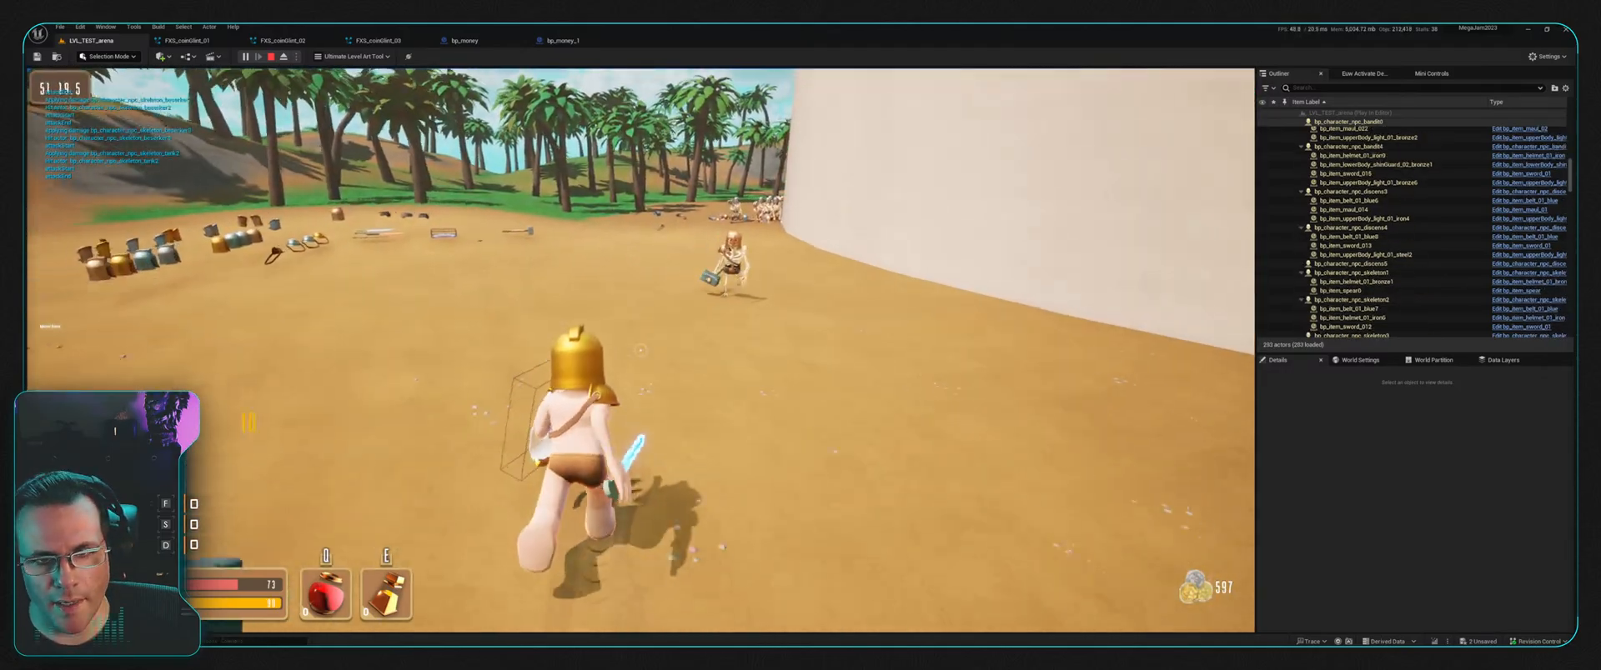
key(w)
click(640, 351)
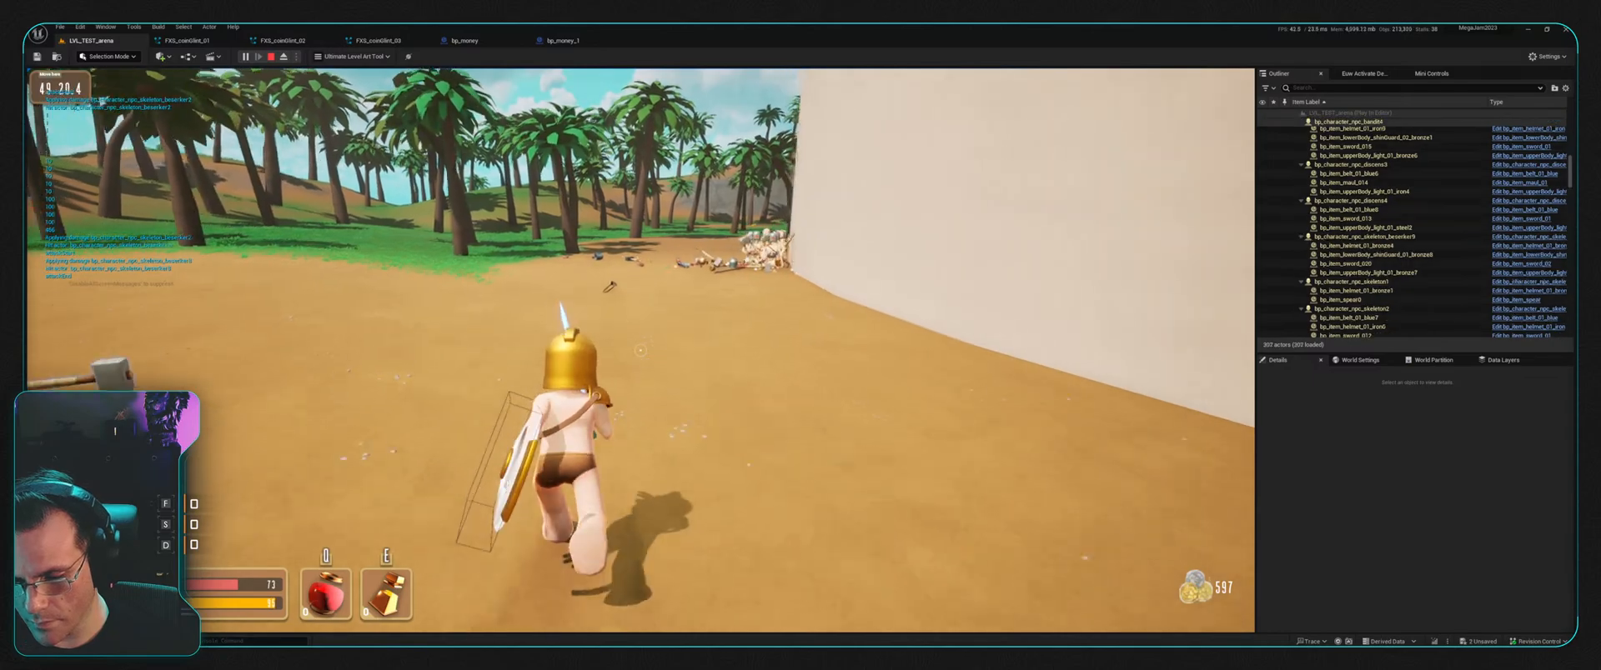
key(w)
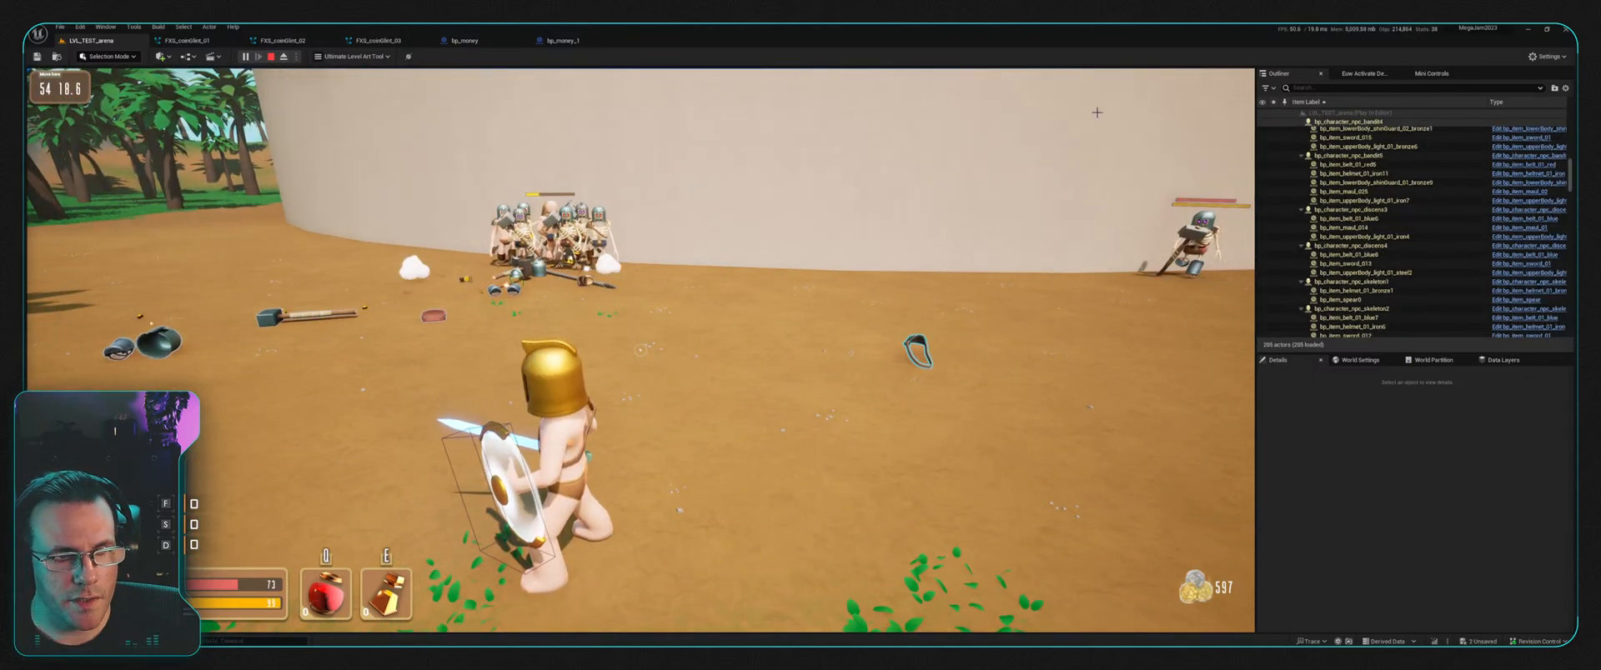
Step: Stop the play test and open the FXS_coinGlint_03 particle system
key(Escape)
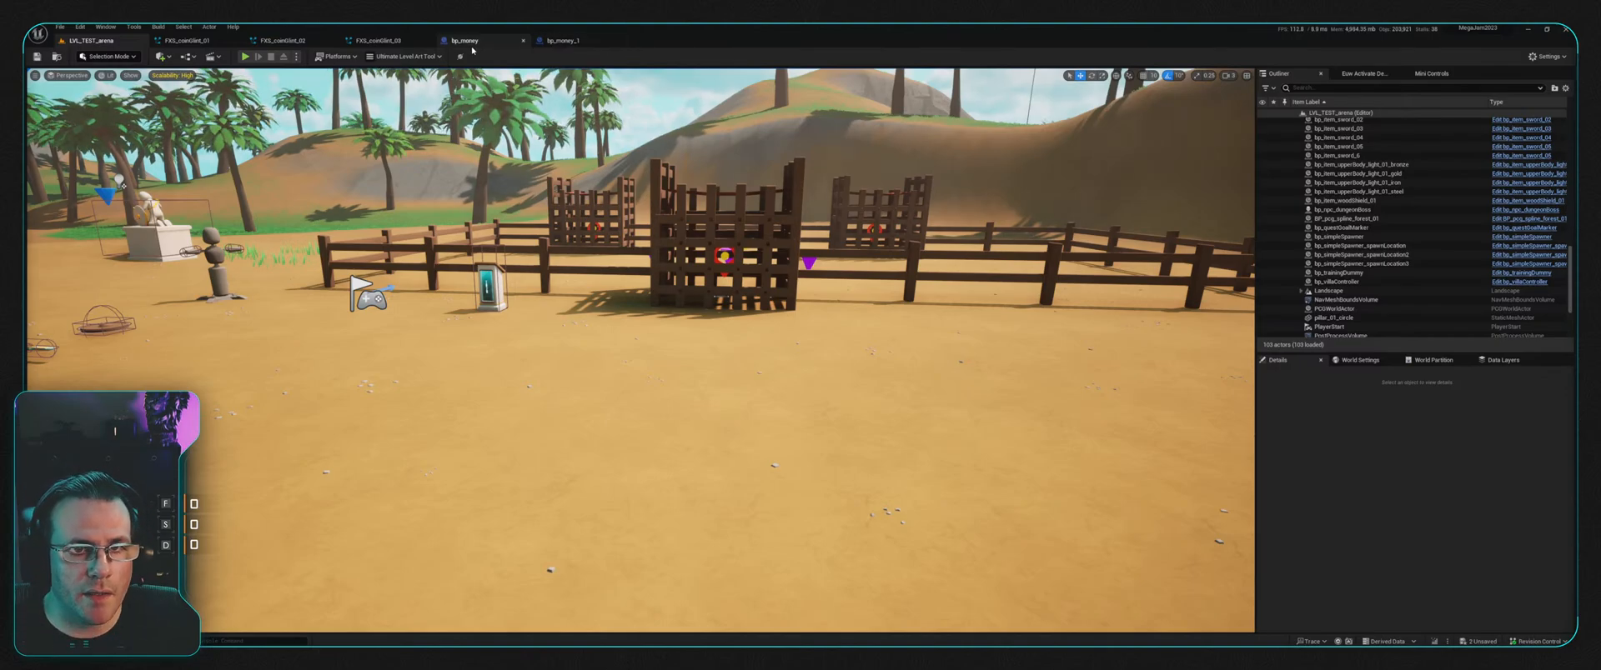
click(557, 40)
click(377, 40)
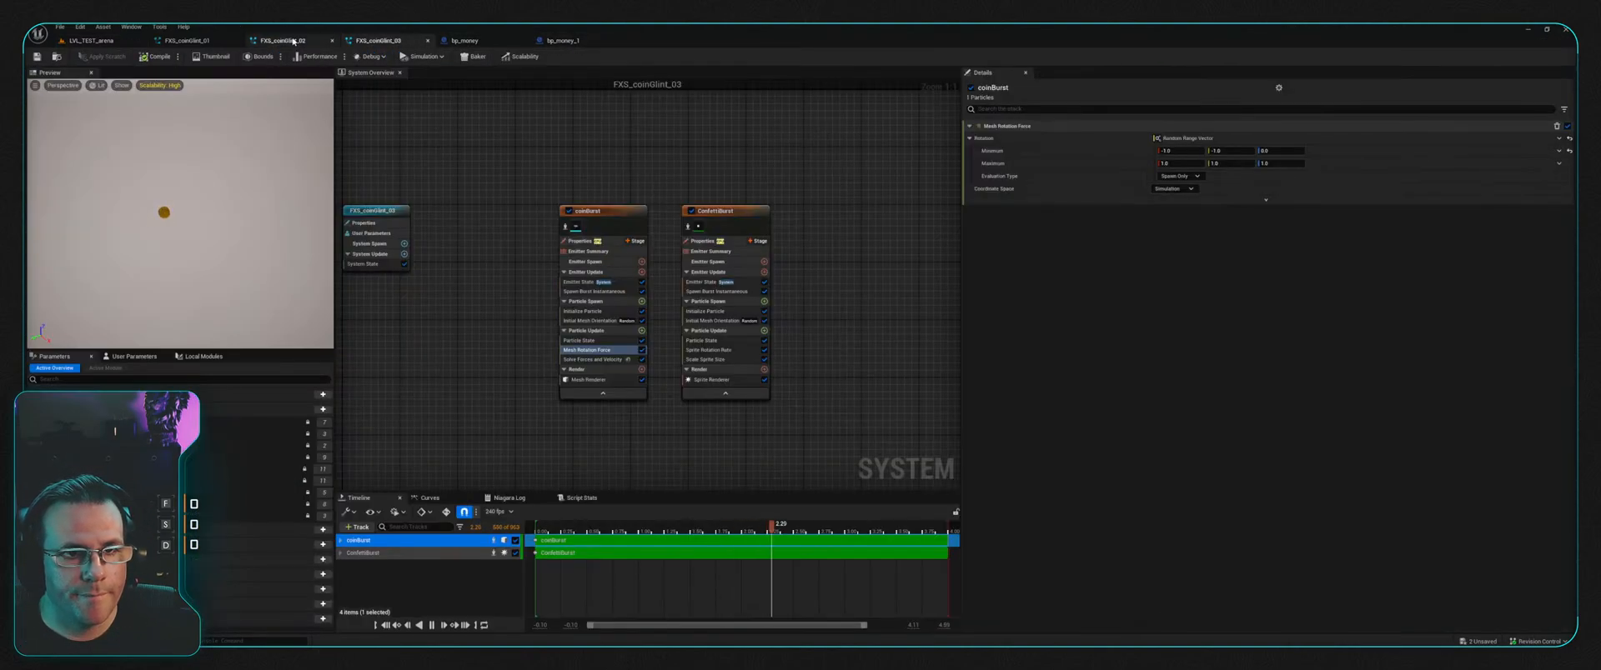
click(191, 40)
click(377, 40)
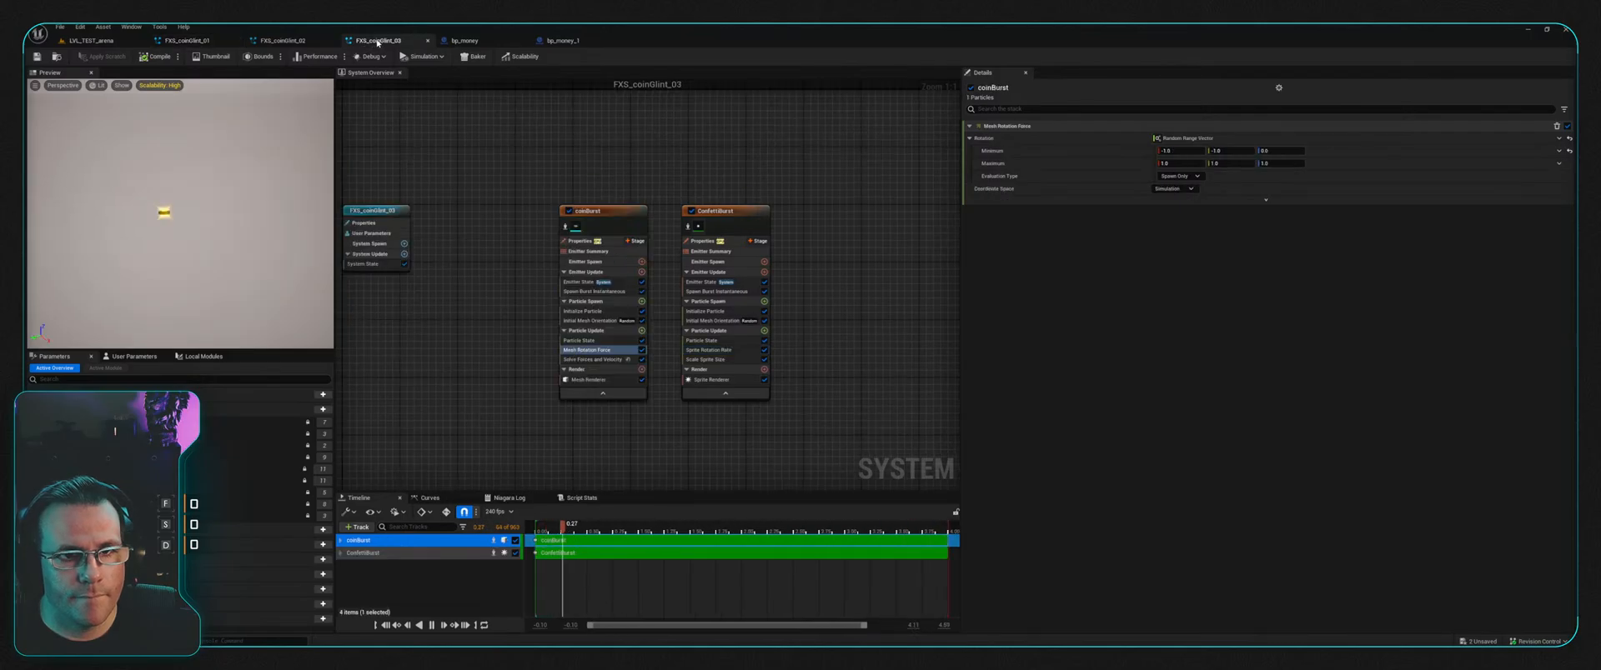
Step: Try a different particle lifetime in coinBurst's Initialize Particle module and restore it to 4.0
click(603, 212)
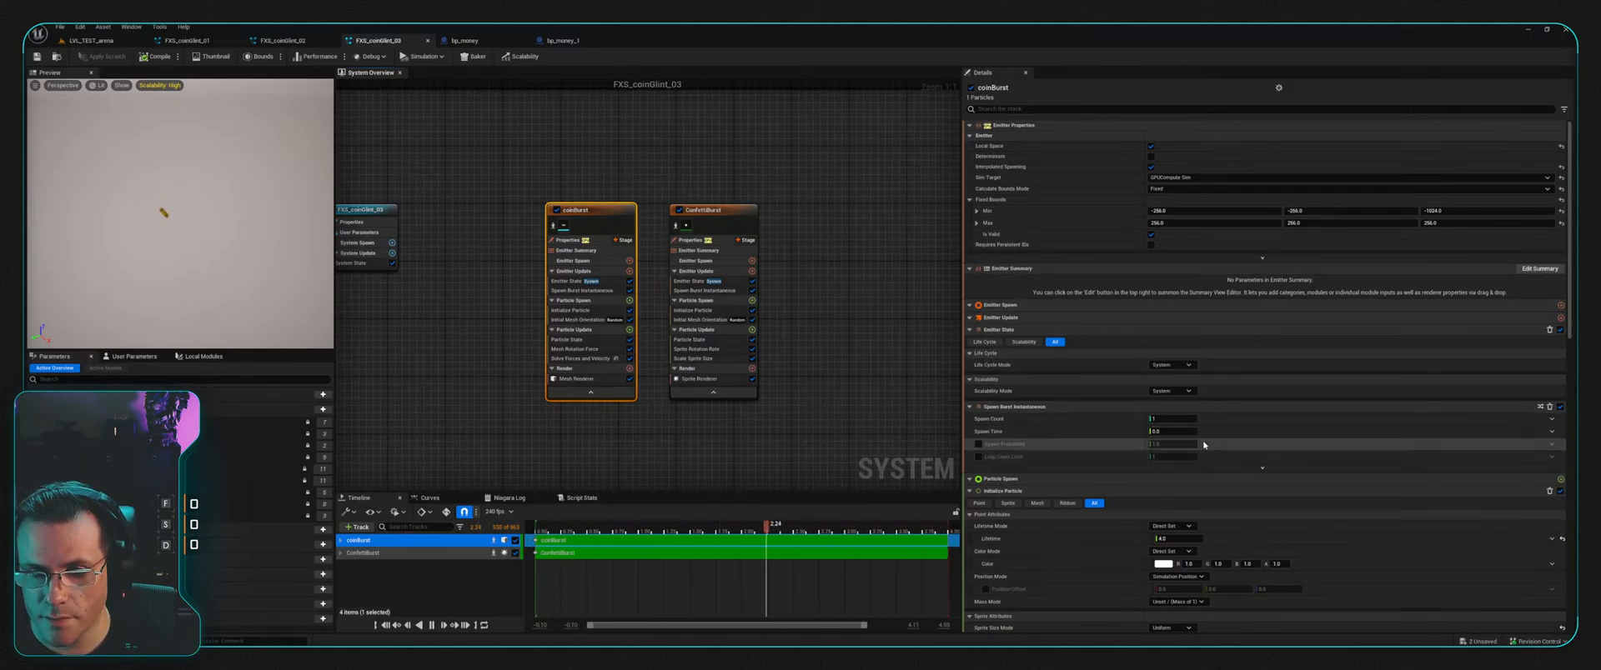
click(576, 281)
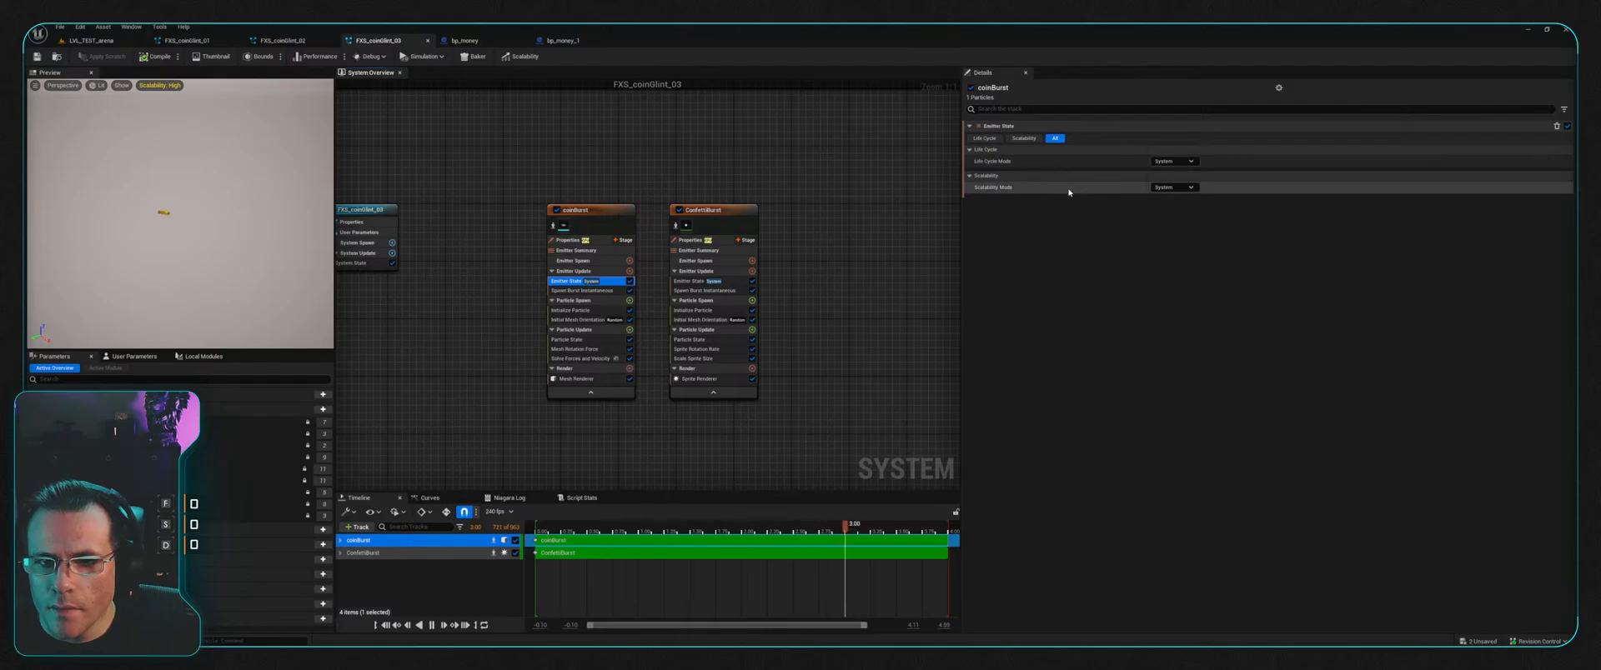
click(583, 290)
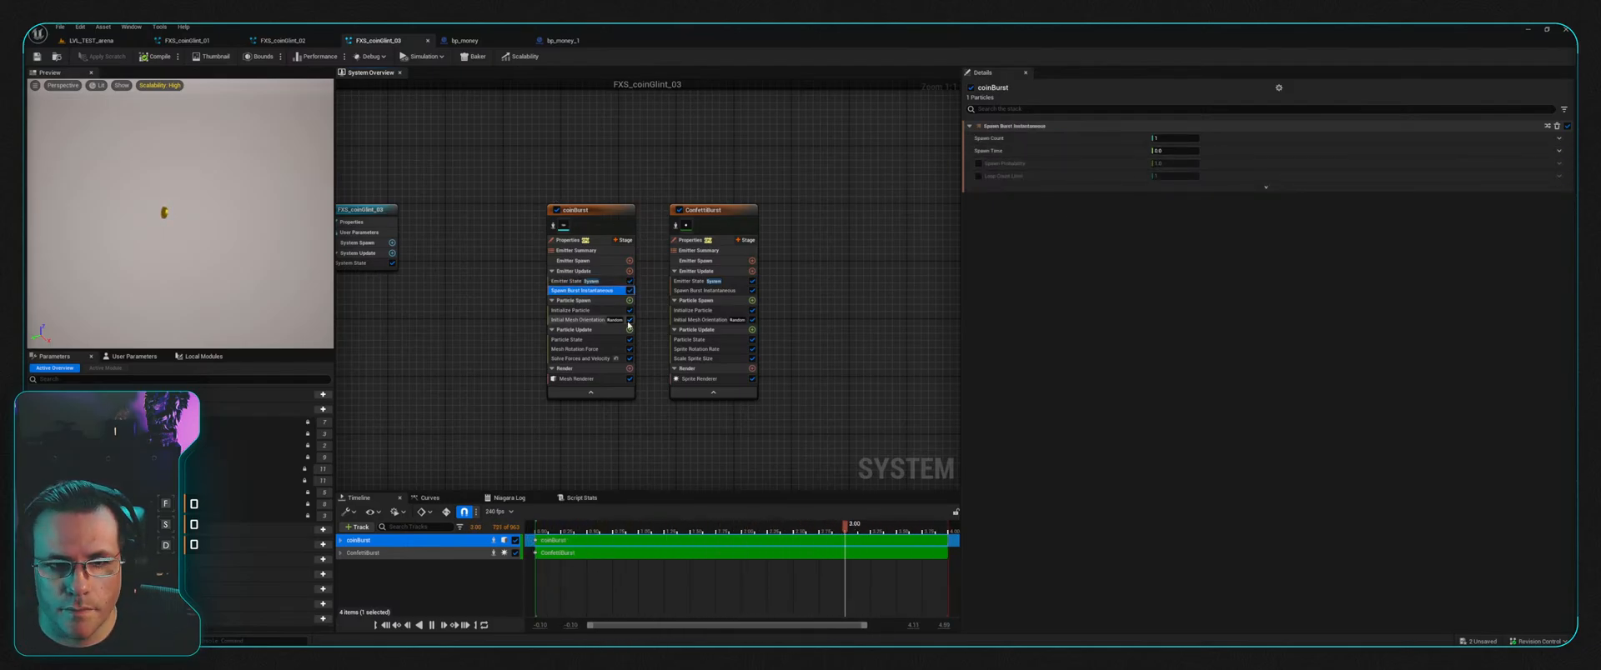
click(580, 310)
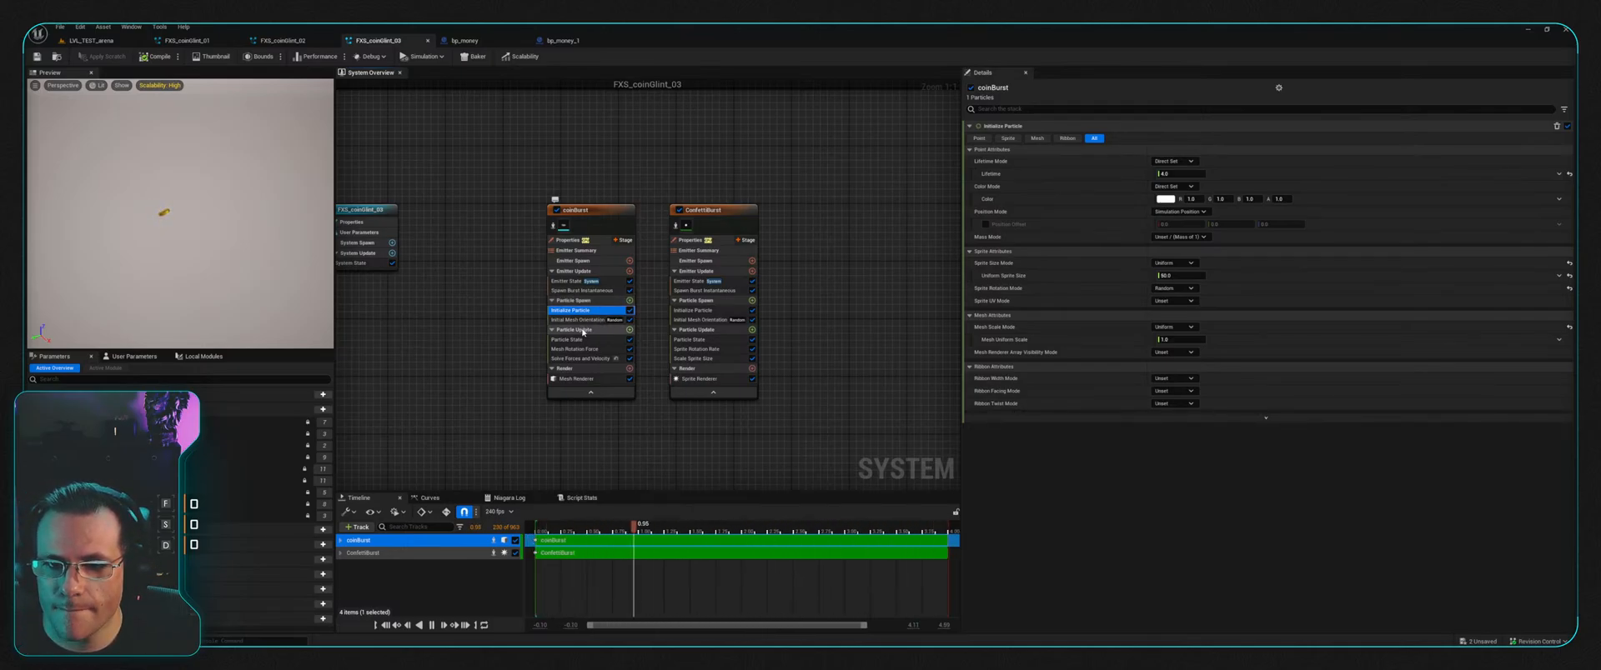
click(1187, 174)
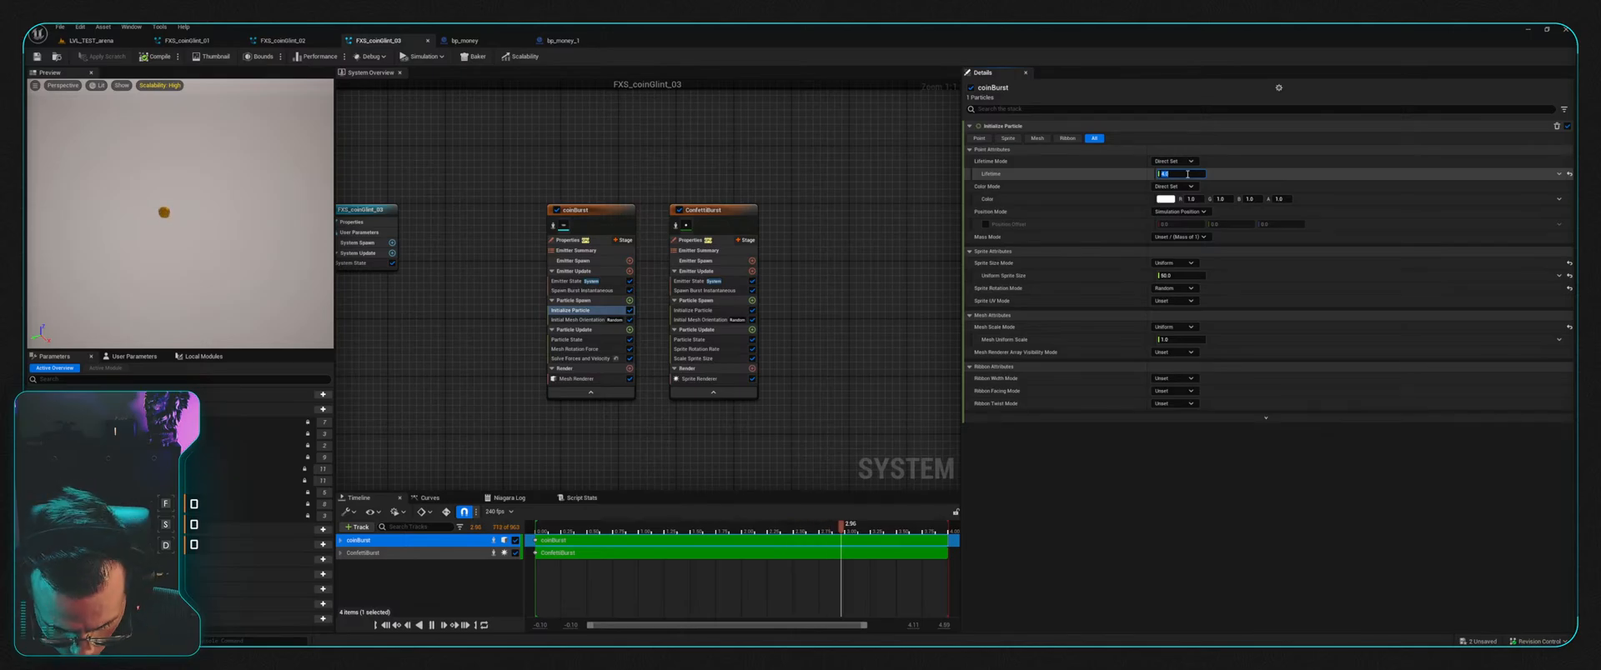
text(1.0)
key(Return)
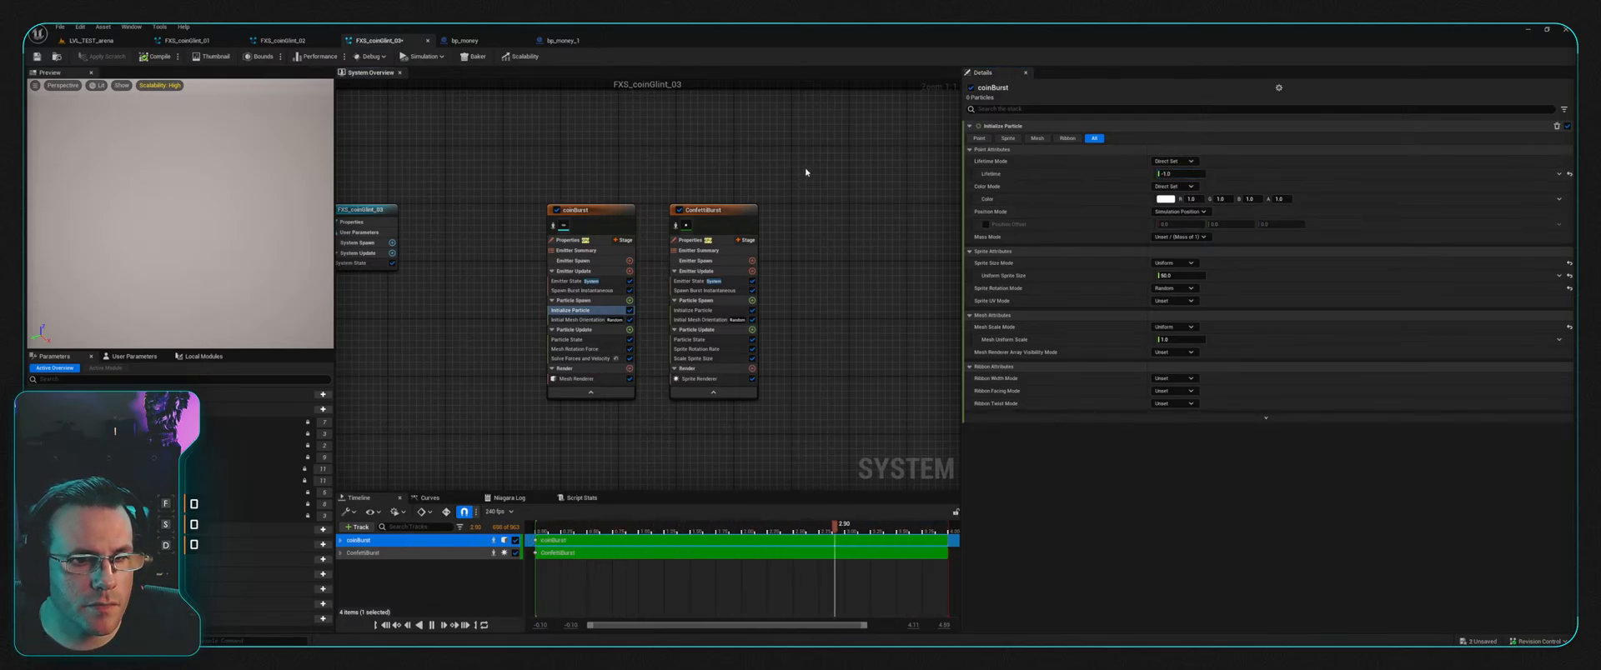
click(1177, 174)
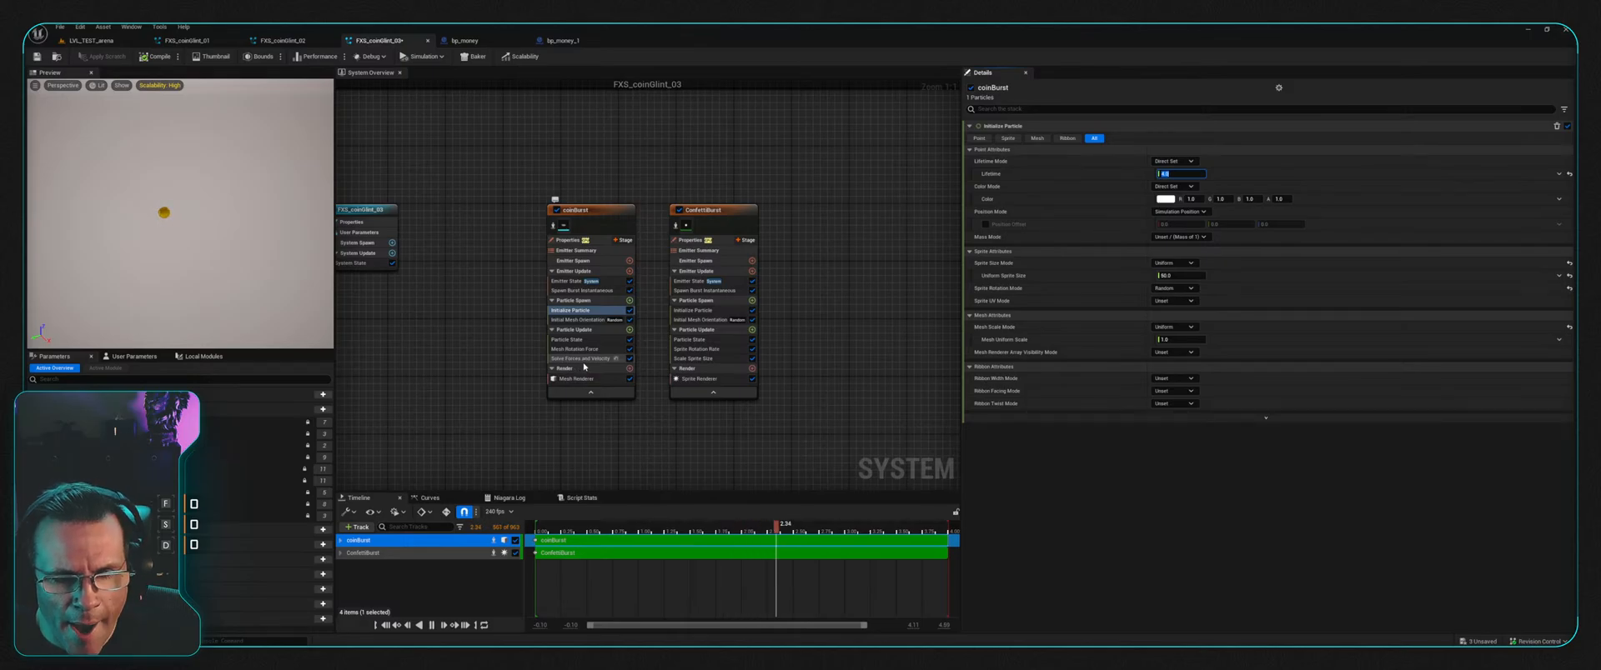
Step: Set the maximum Z rotation of coinBurst's Mesh Rotation Force to 0.0 and save the system
click(575, 349)
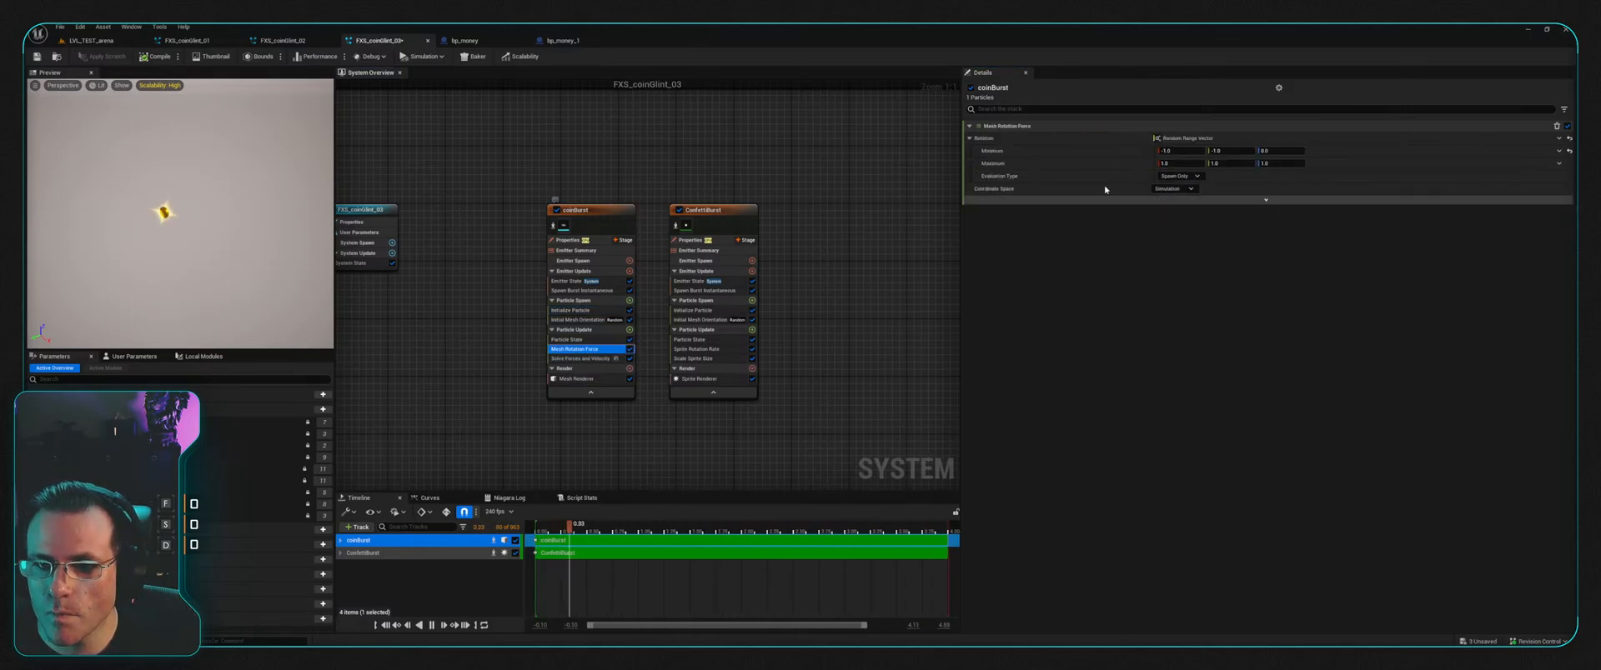
click(1151, 177)
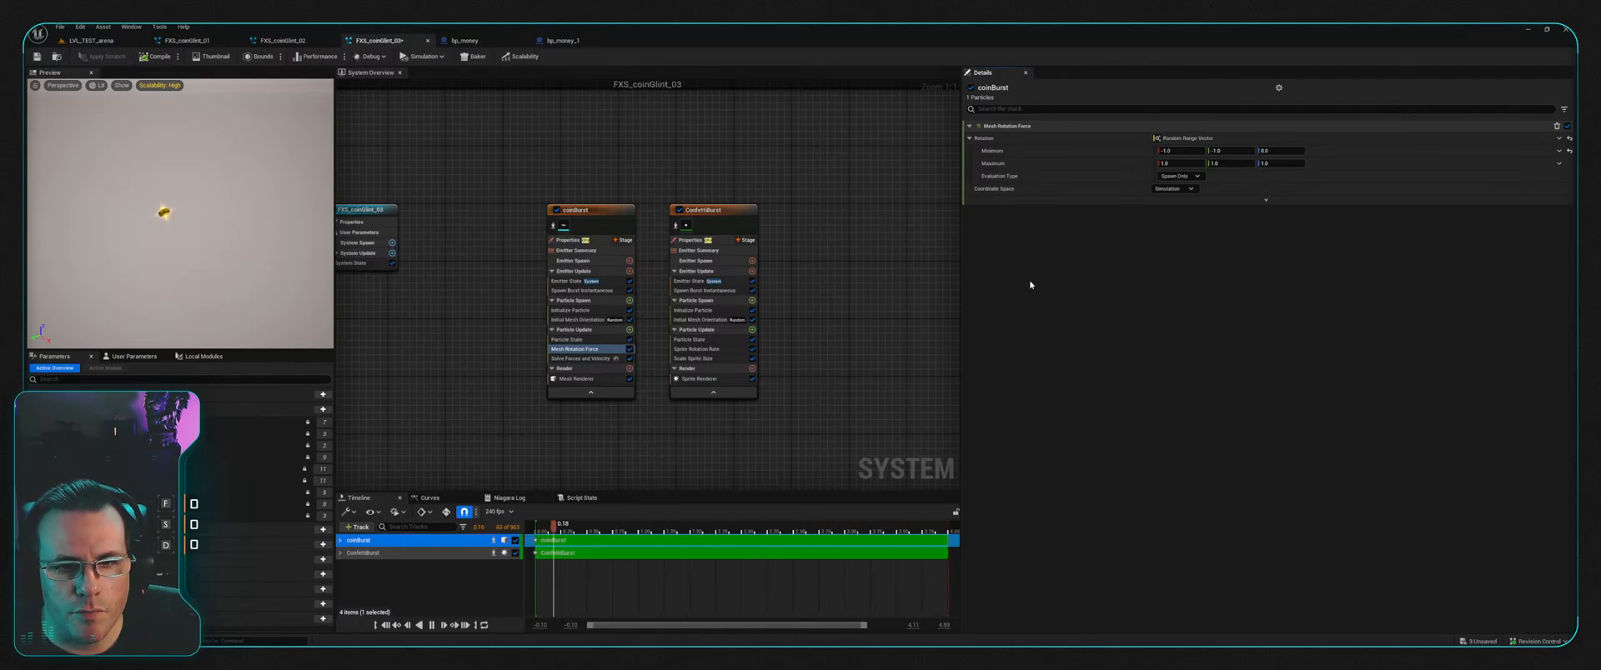
click(578, 340)
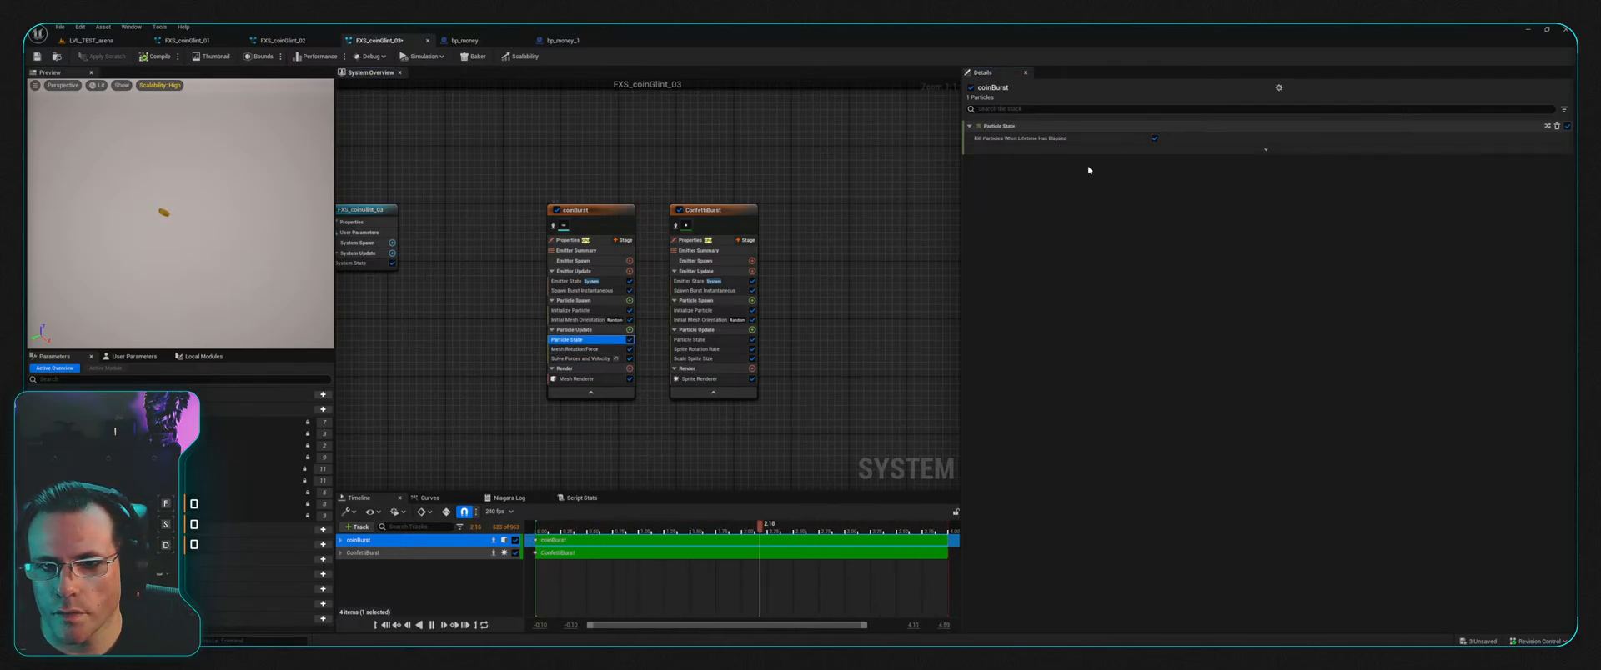
click(581, 349)
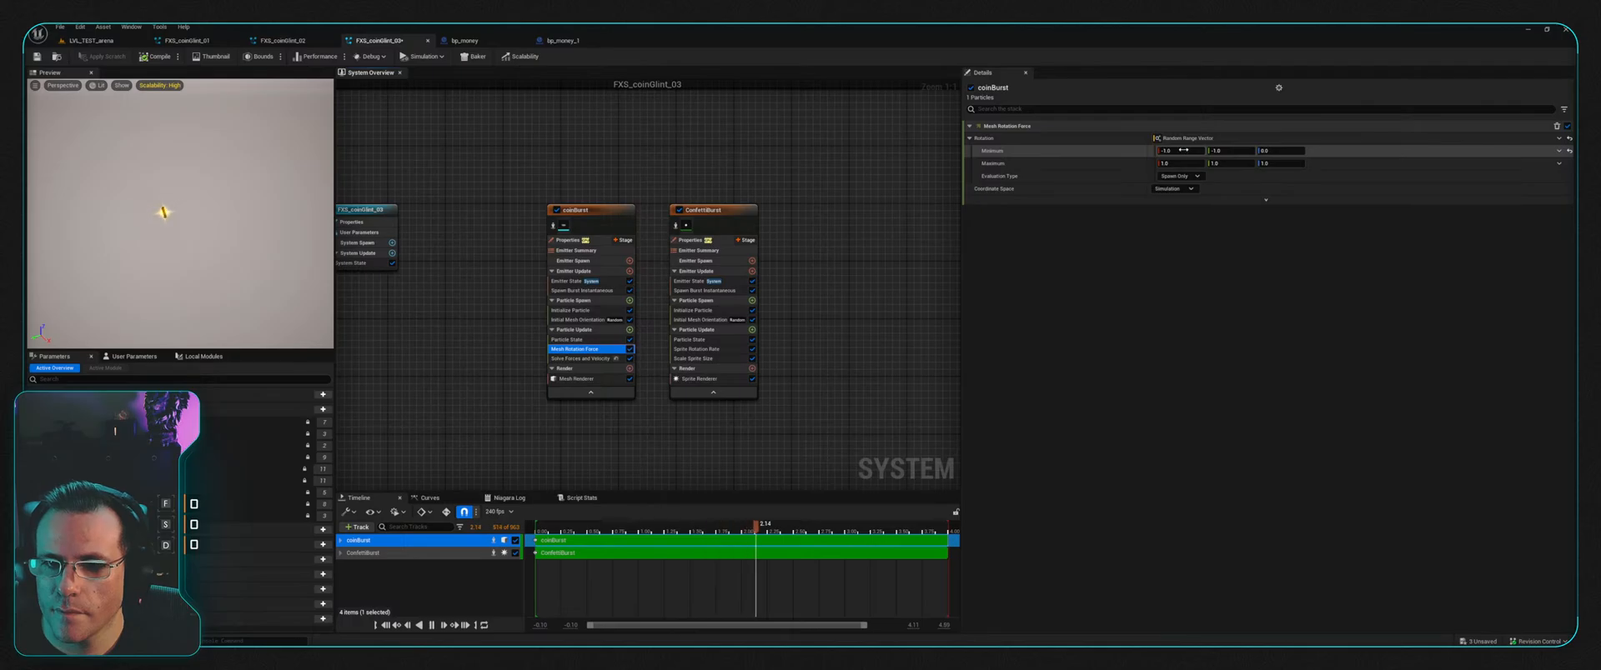
click(1278, 165)
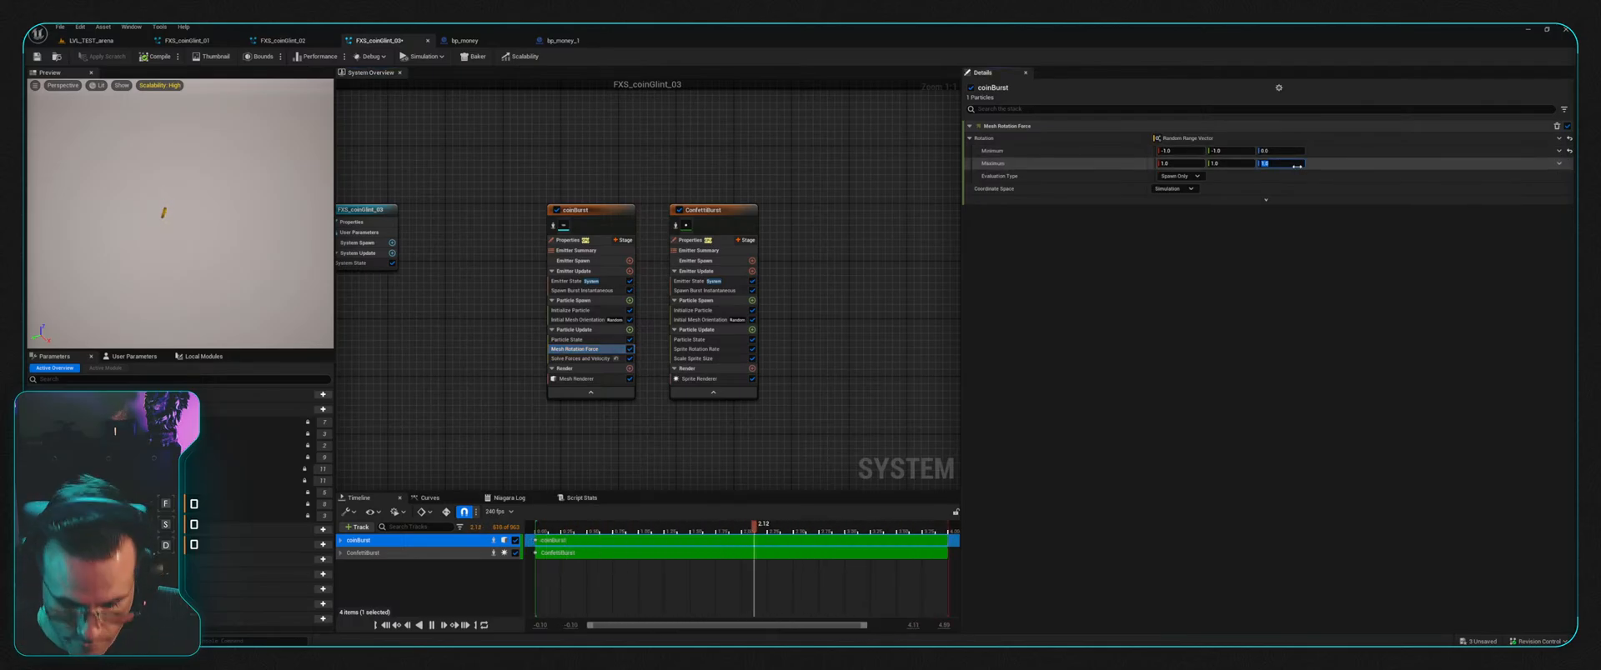
key(Return)
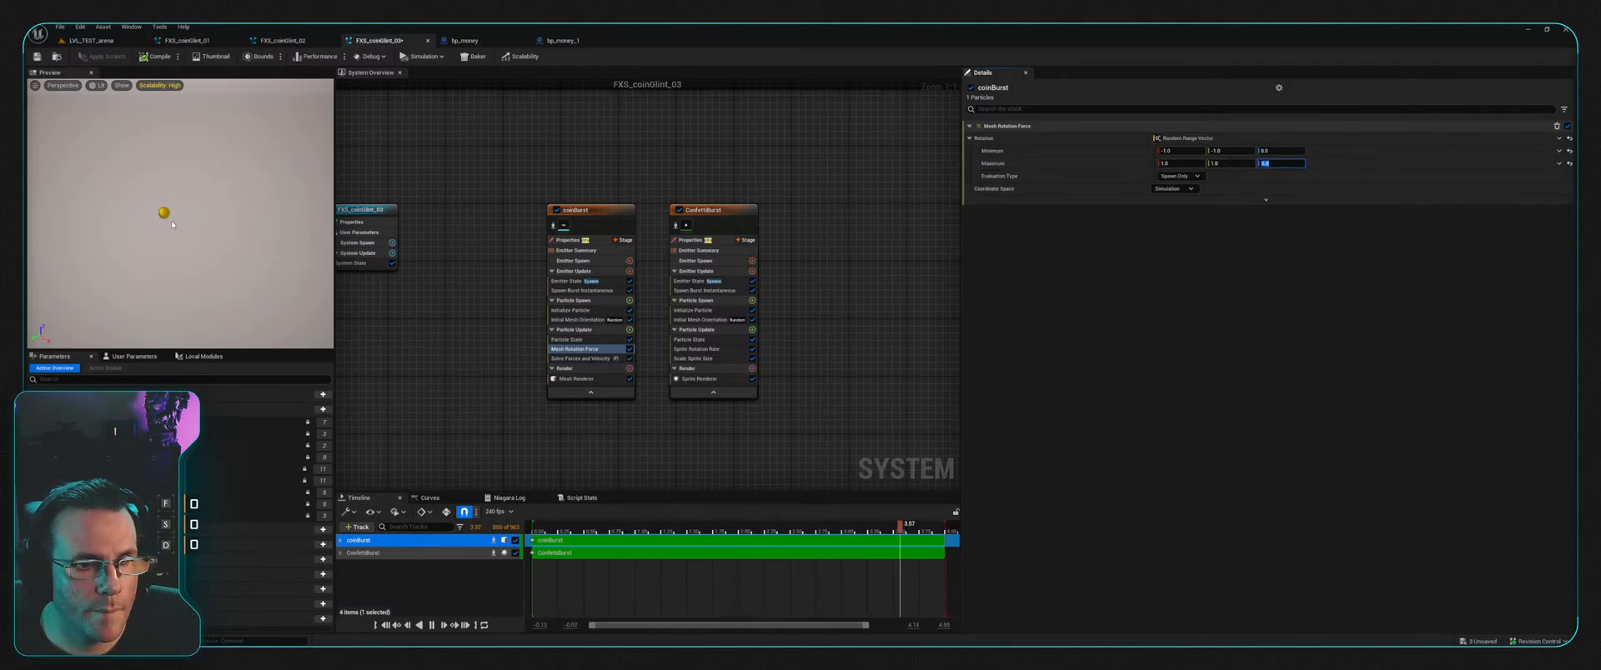
click(36, 56)
Step: Set coinBurst's Initial Mesh Orientation mode to None and enable its Rotation option
click(573, 309)
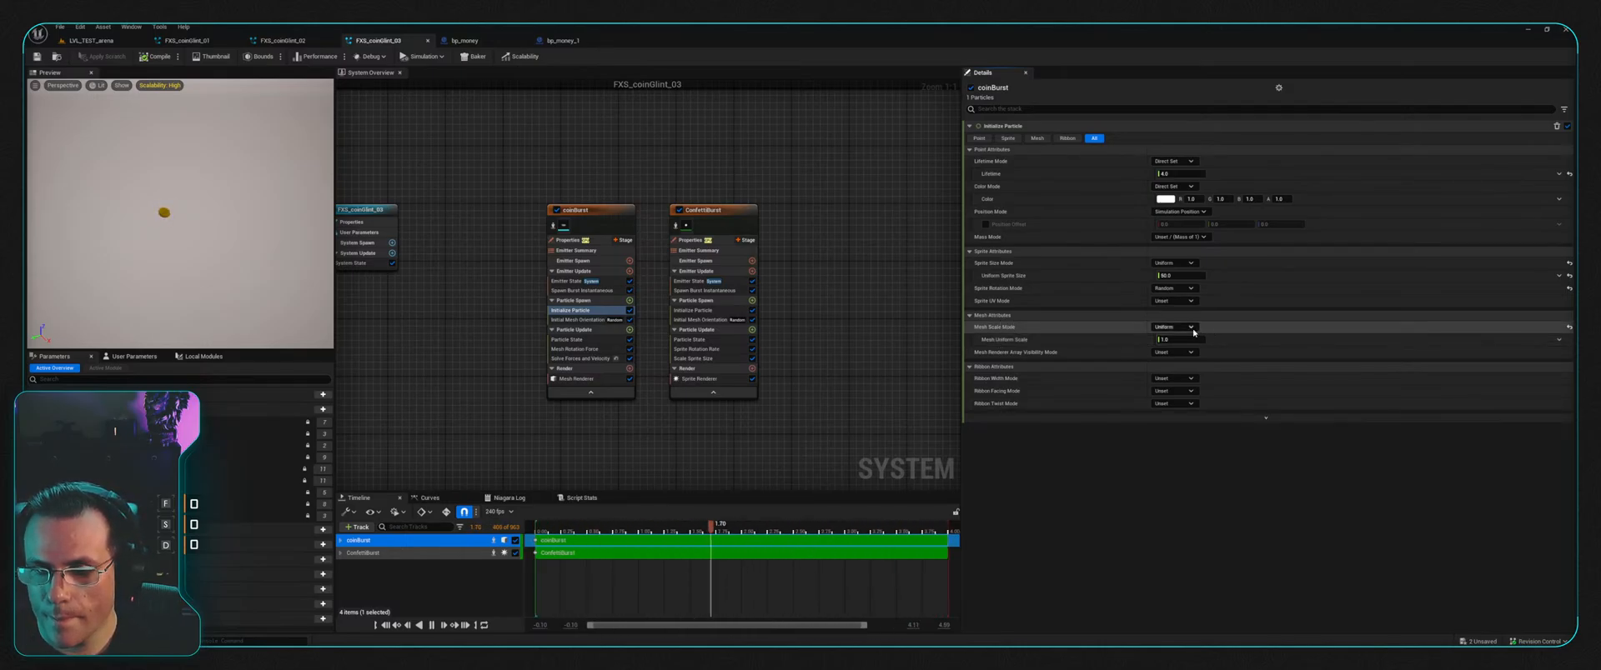
click(968, 252)
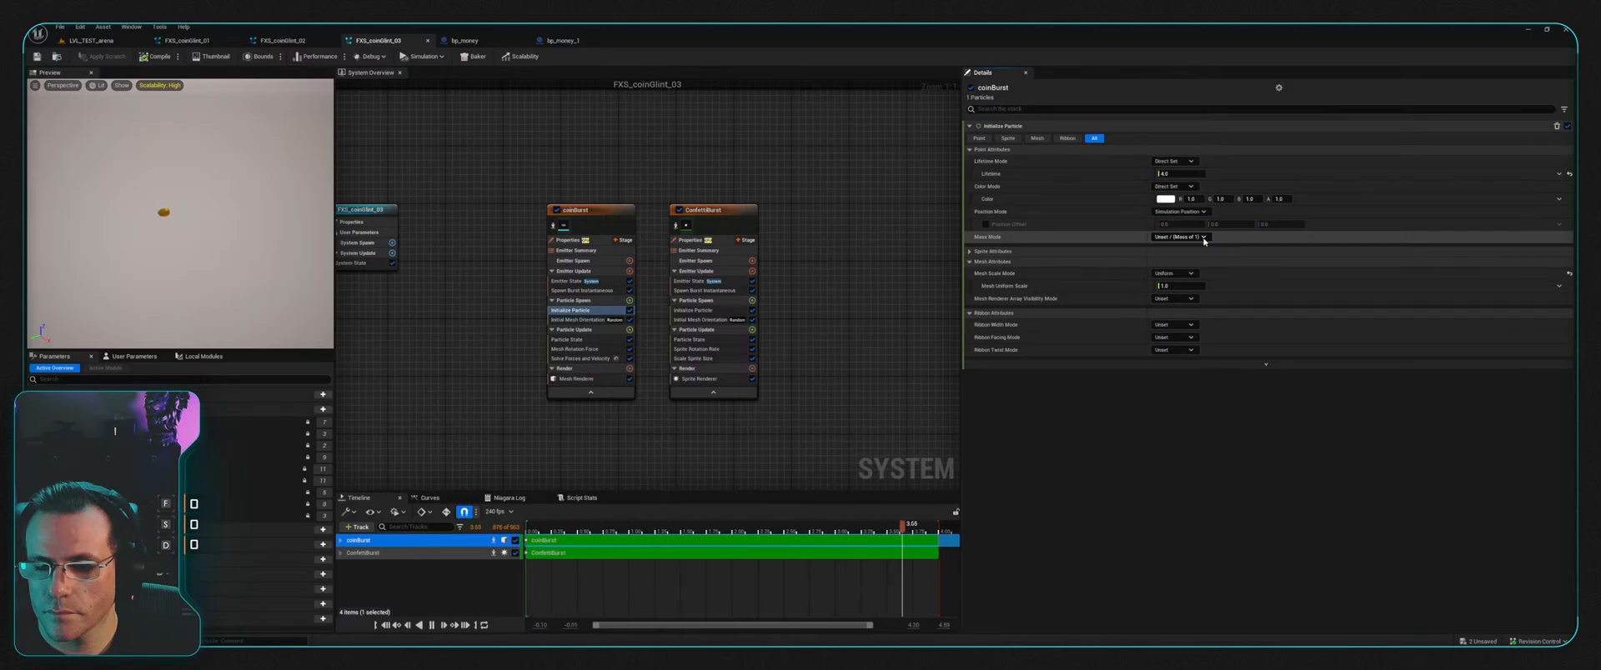
click(593, 322)
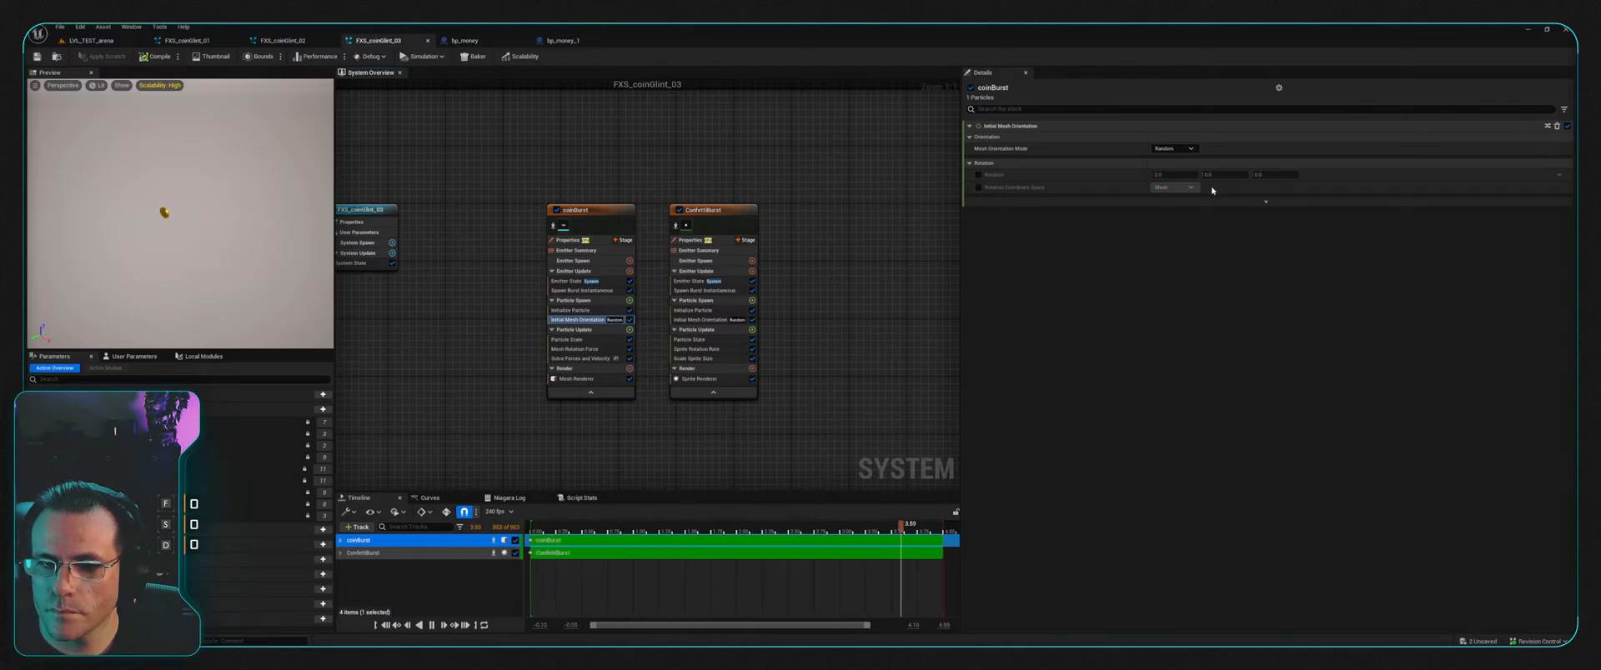
key(ctrl+z)
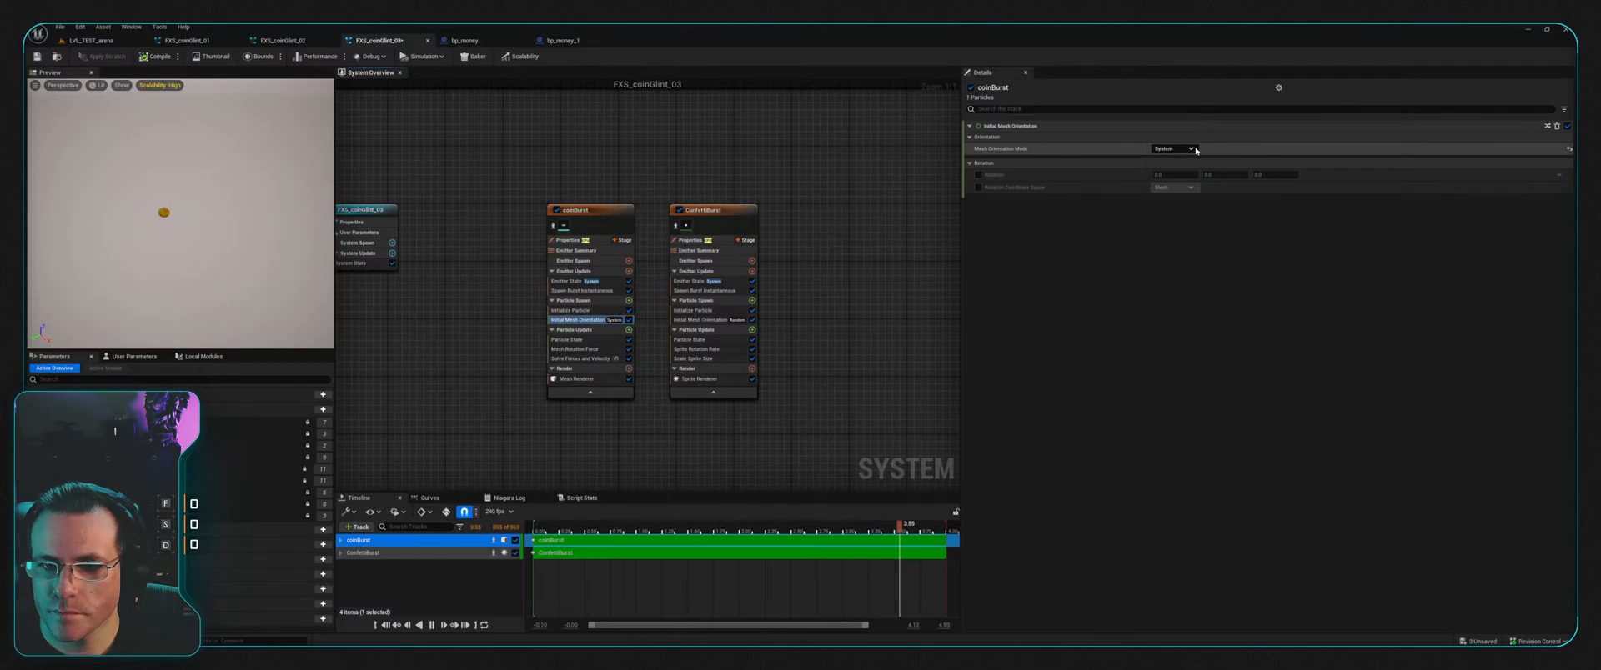
key(ctrl+z)
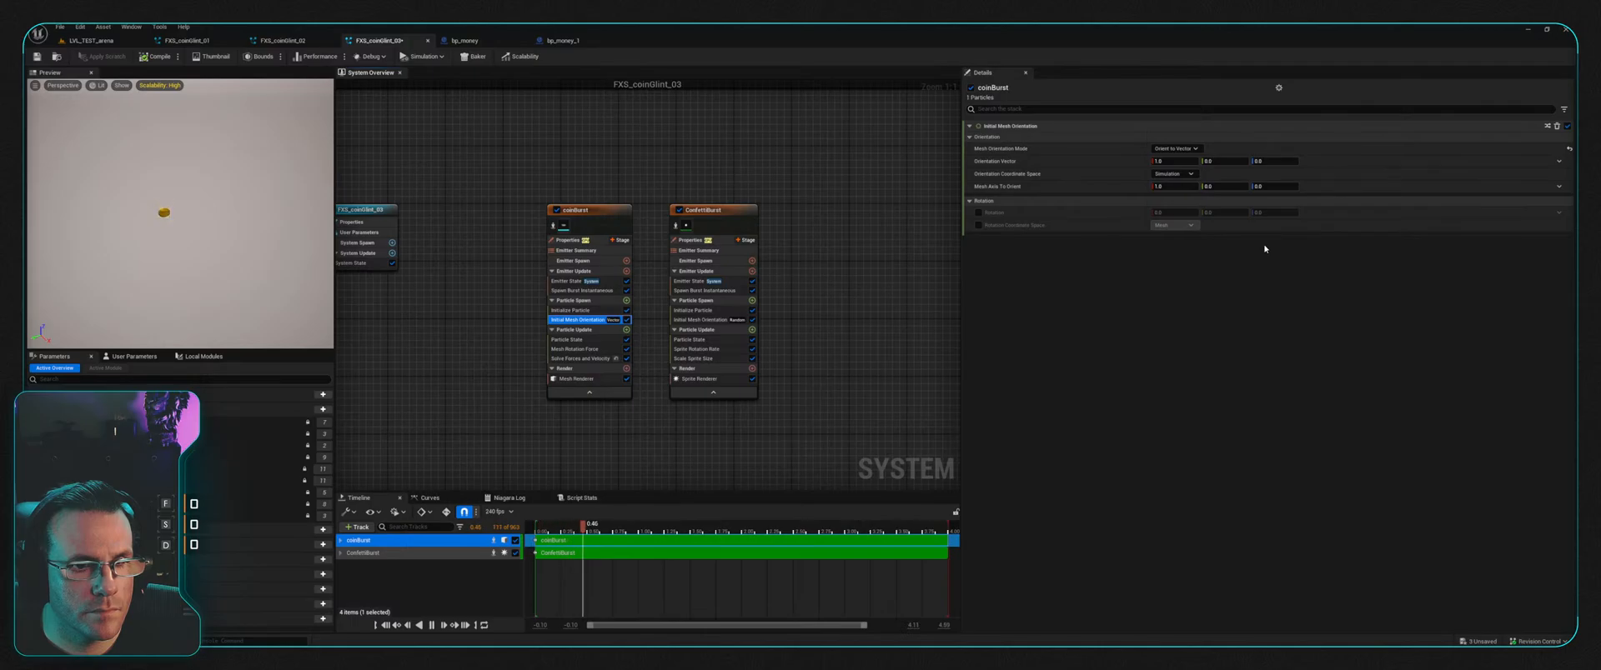
click(1195, 149)
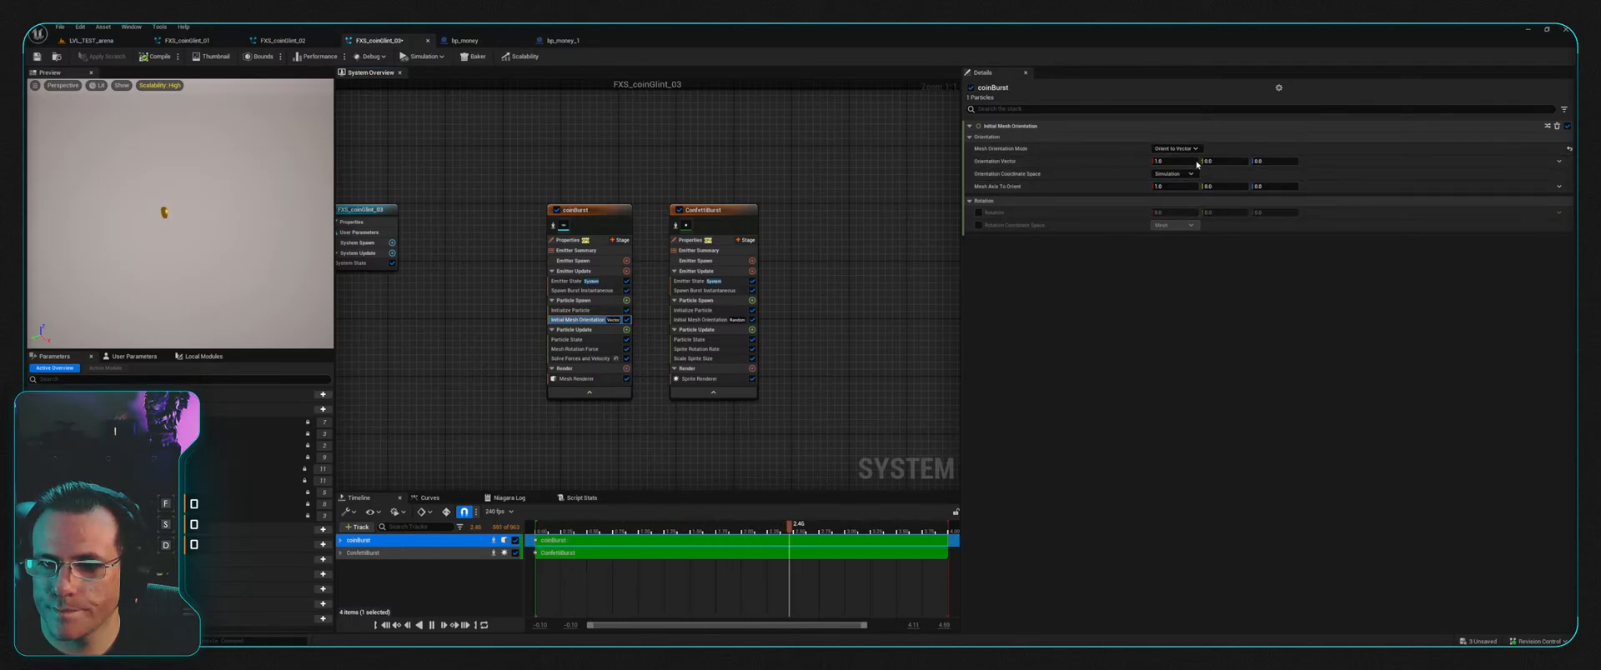
click(1197, 163)
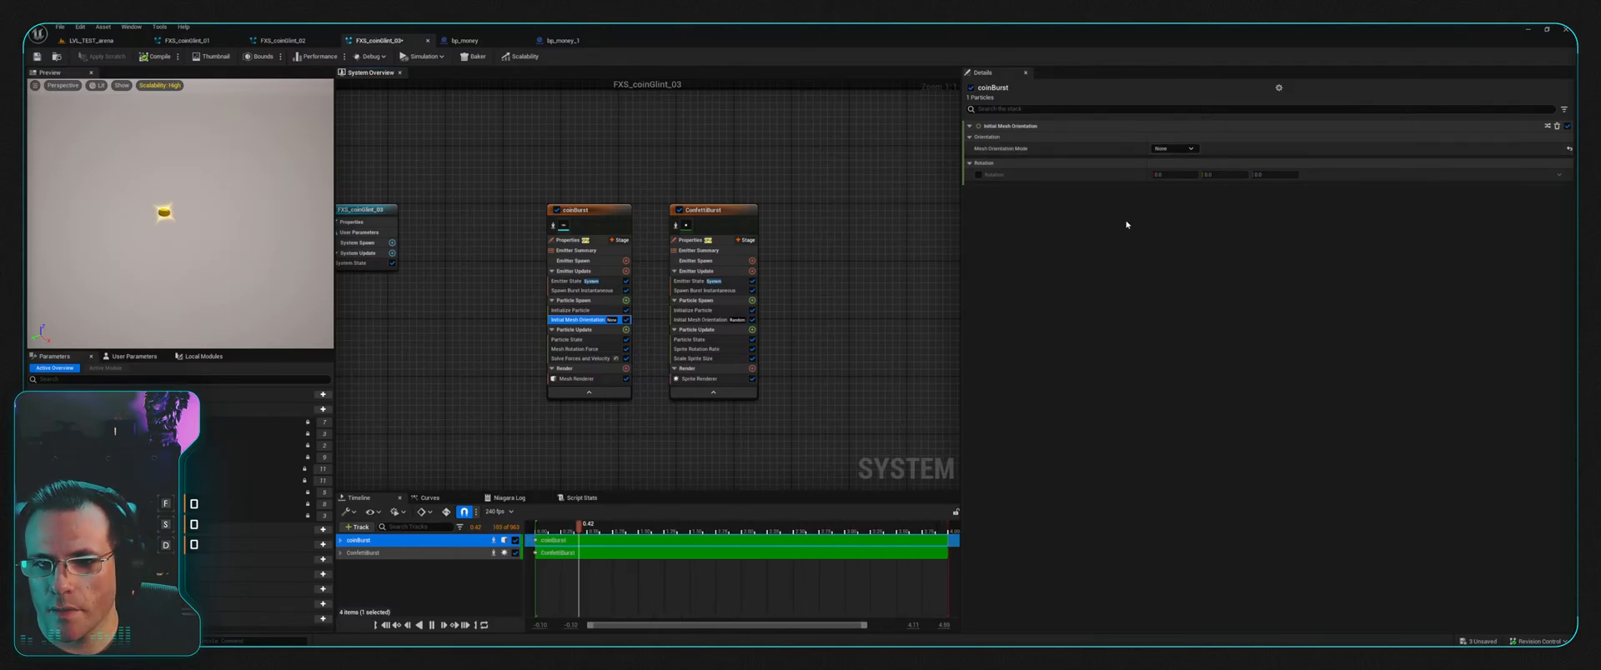
click(979, 175)
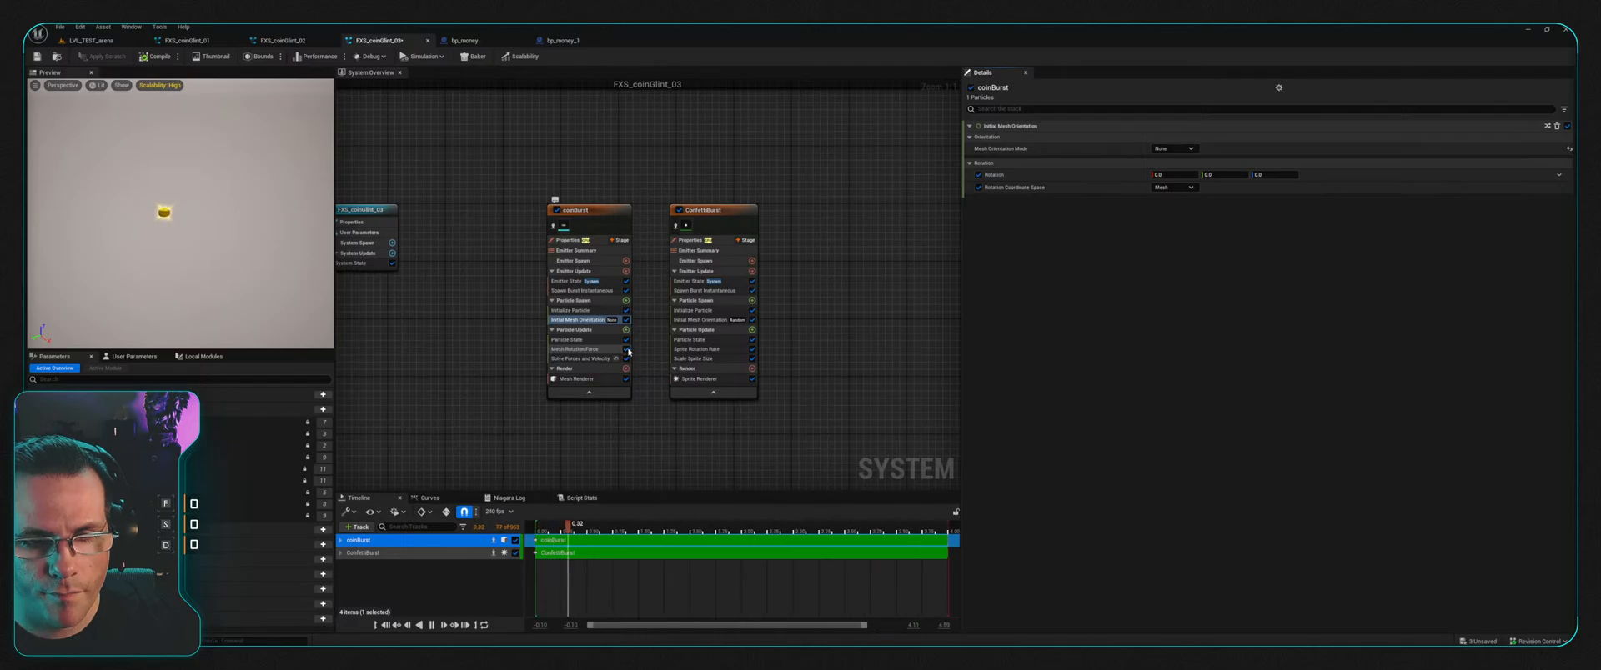
Step: Disable coinBurst's Mesh Rotation Force and give the initial rotation a Random Range Vector from -360 to 360 in X and Y
click(627, 349)
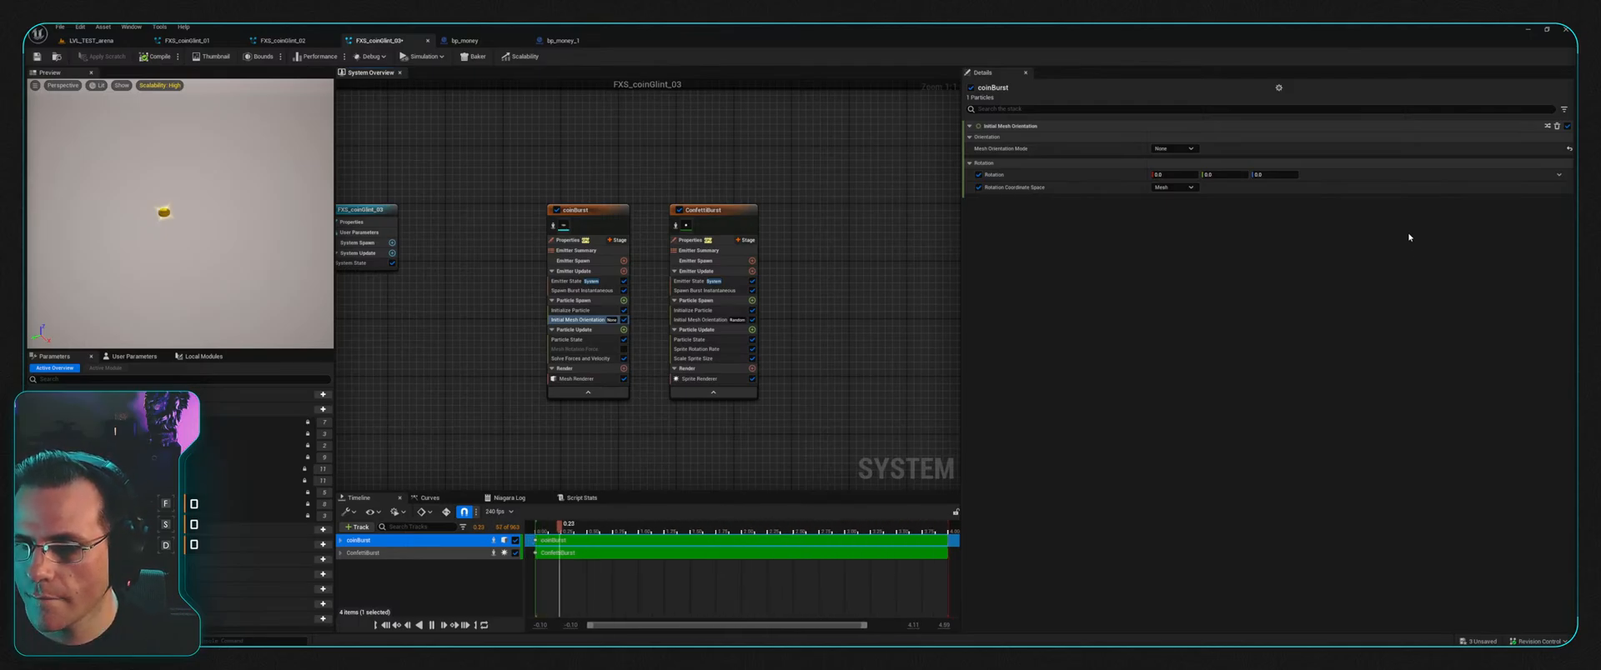
key(ctrl+z)
click(1185, 190)
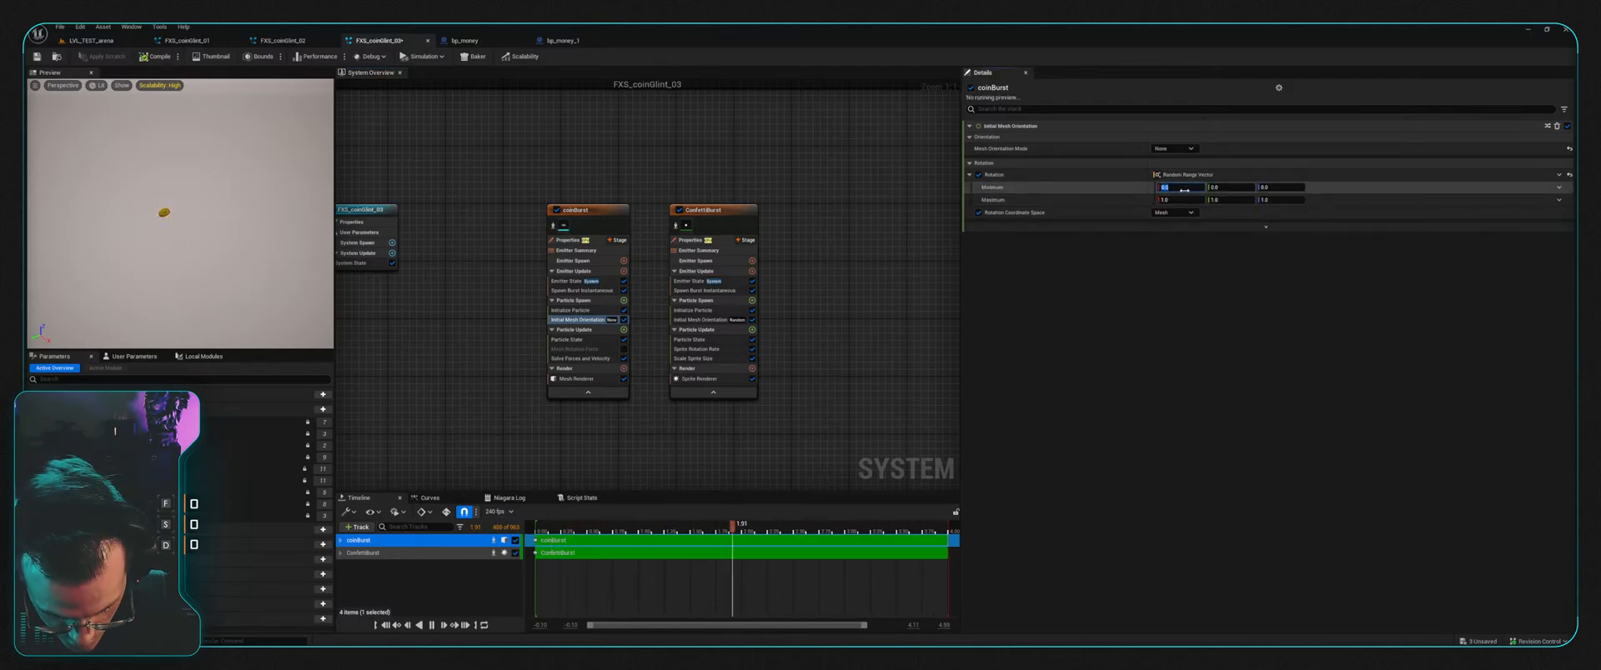
text(-36)
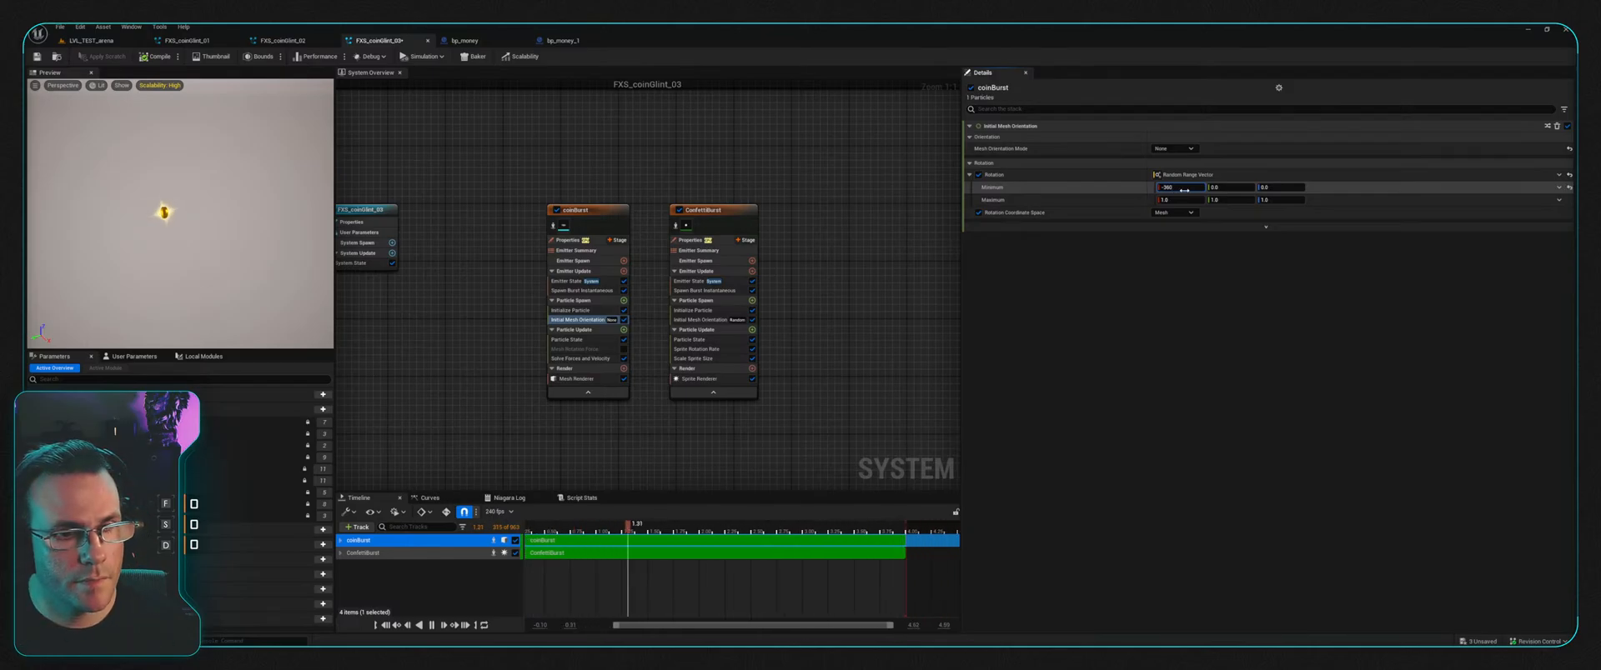
text(0)
key(Tab)
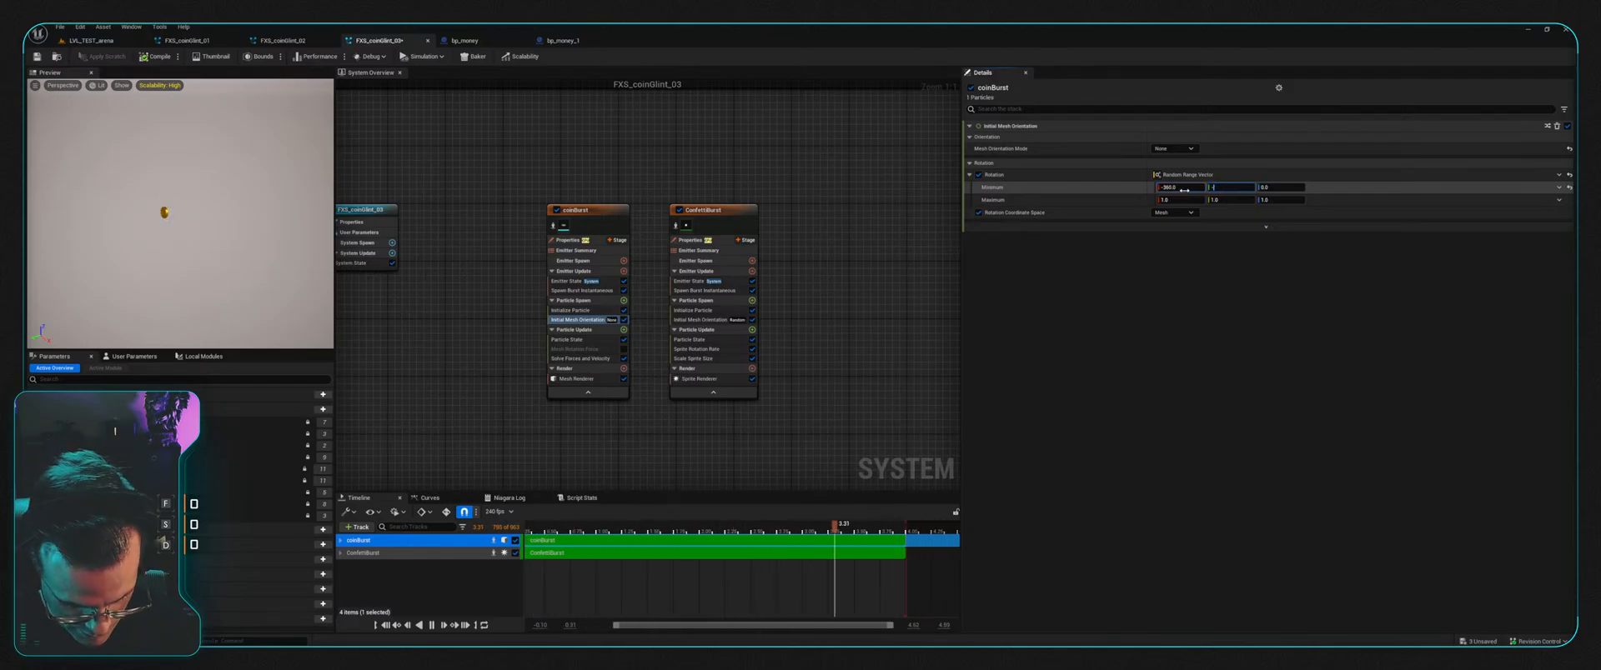
key(Tab)
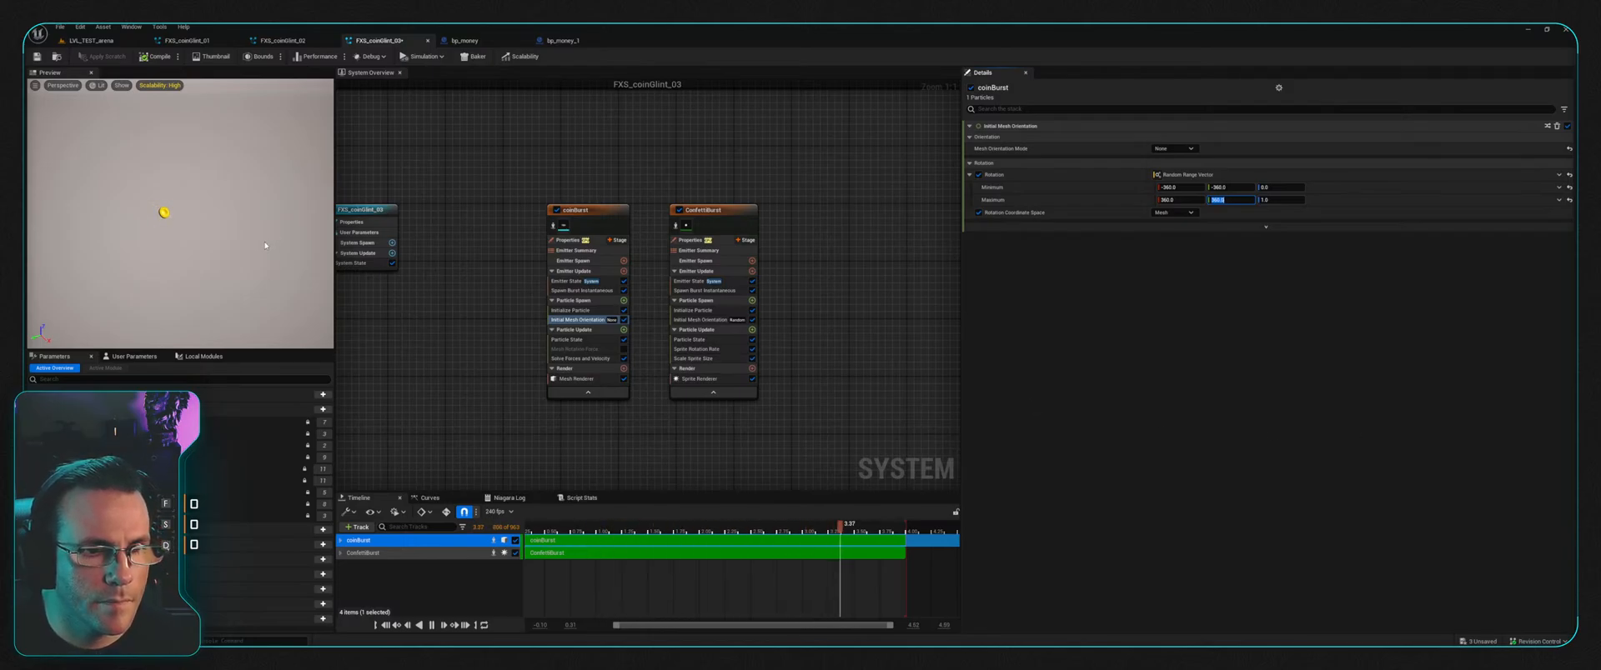
Step: Set the Rotation Coordinate Space of coinBurst's Initial Mesh Orientation to Simulation
click(194, 232)
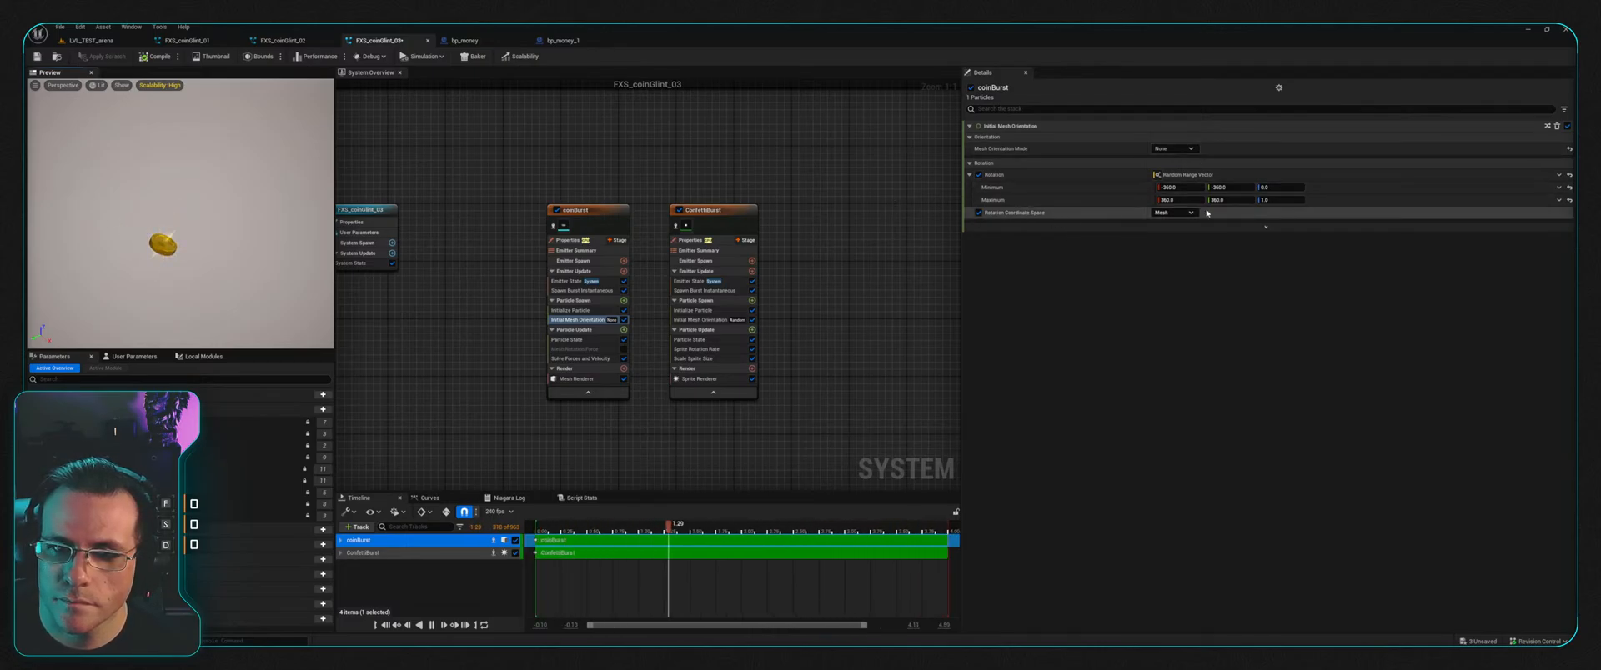
key(ctrl+z)
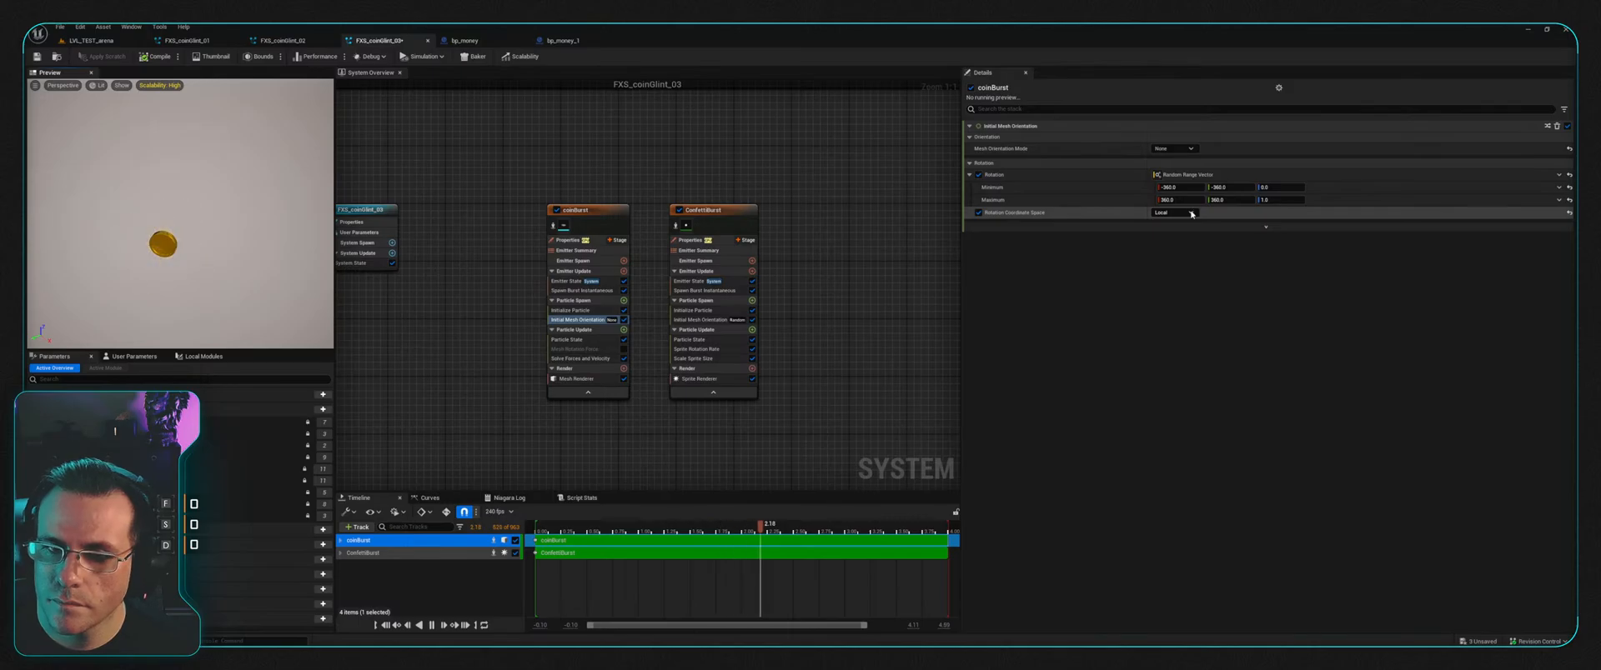
key(ctrl+z)
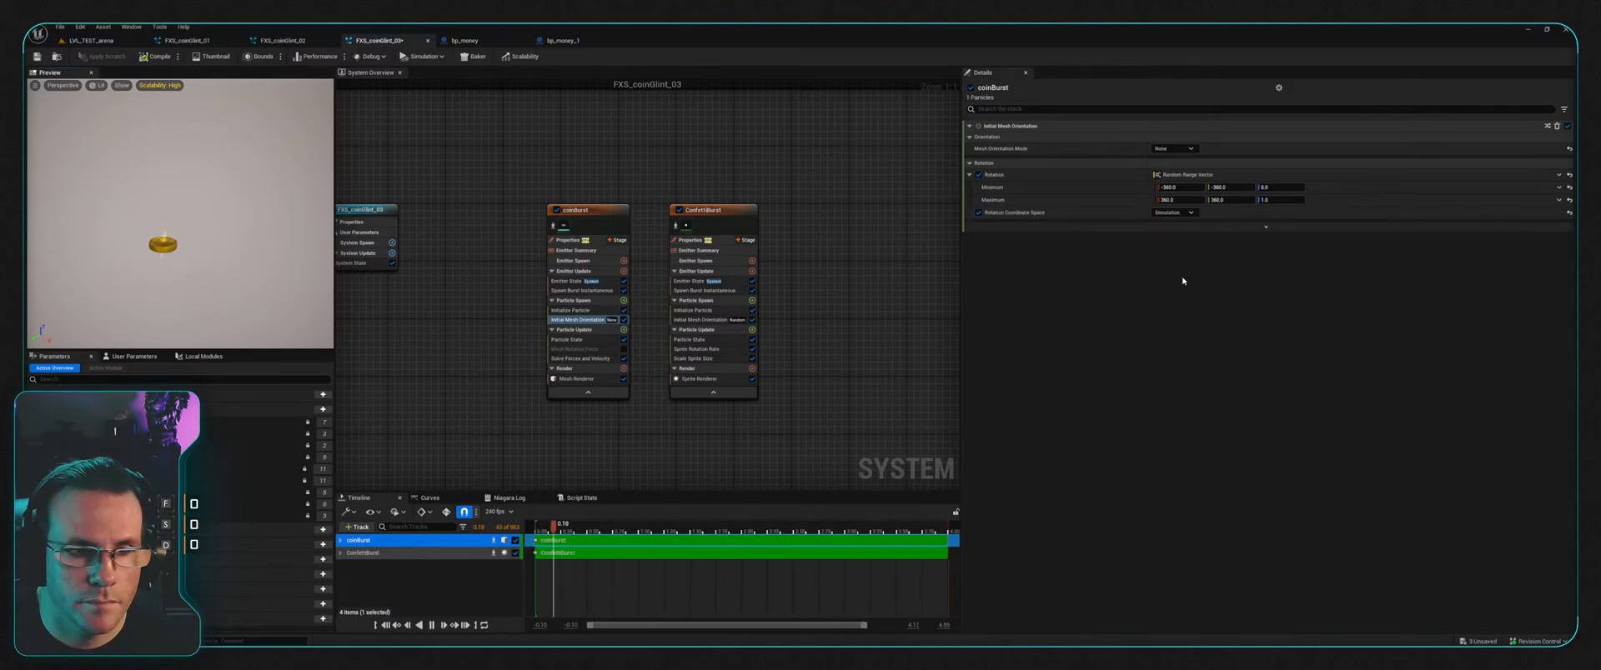
Step: Check the coin in the bp_money blueprint and return to the FXS_coinGlint_03 particle system
click(520, 38)
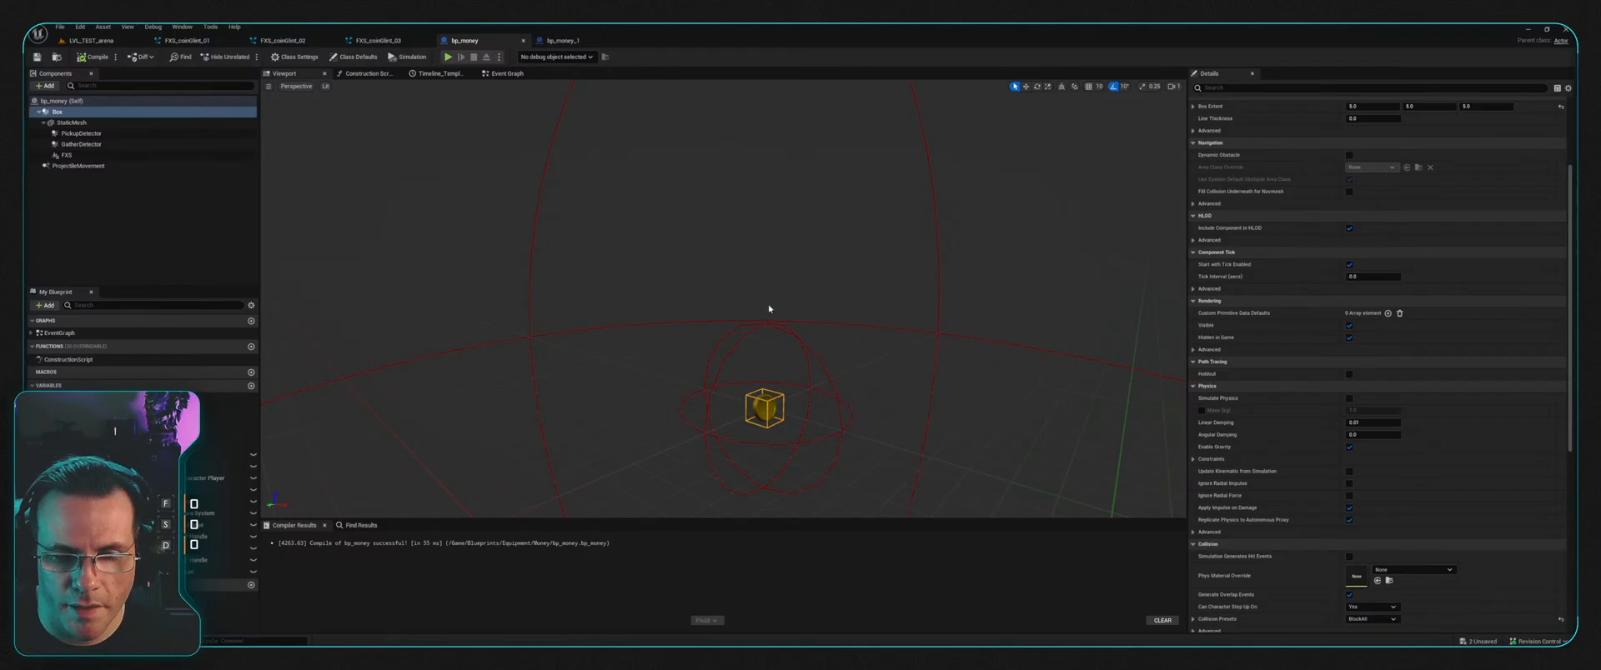
click(560, 39)
click(465, 40)
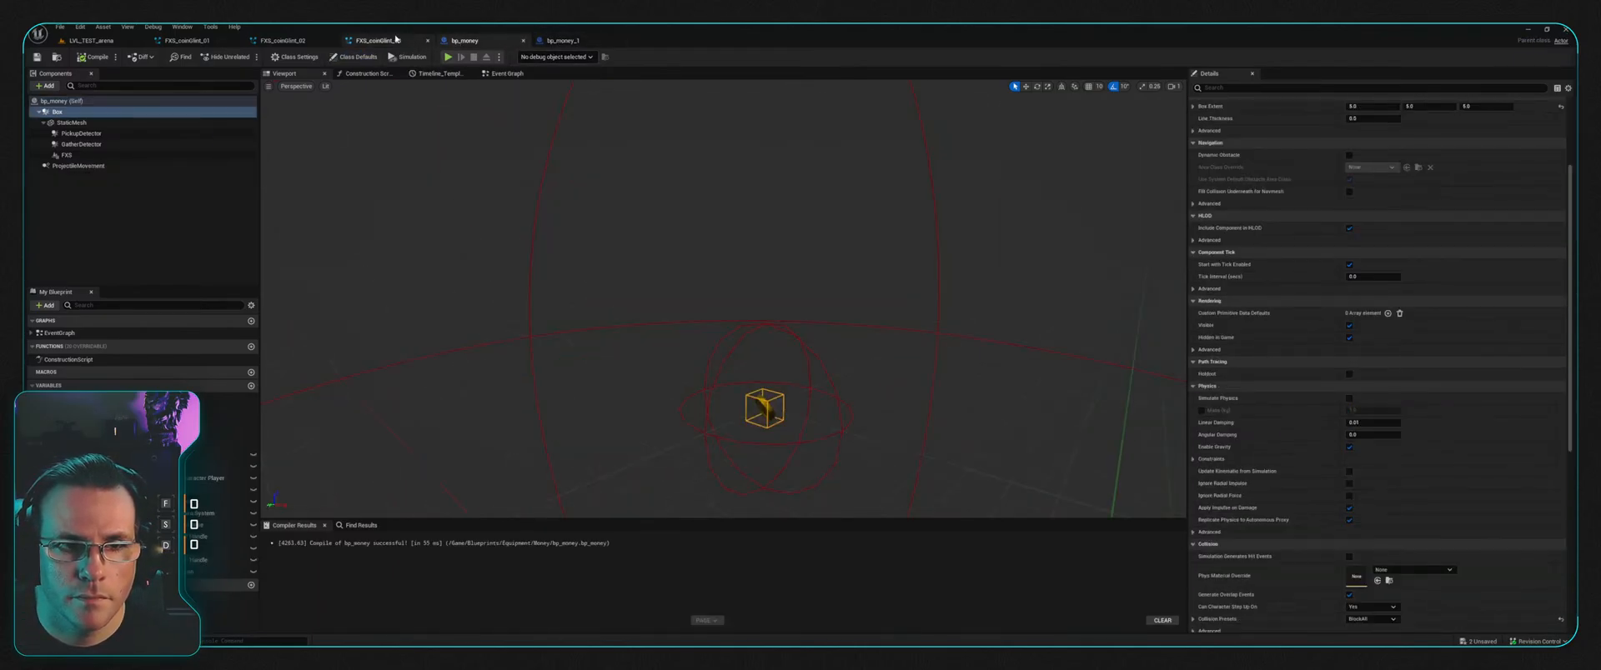
click(388, 41)
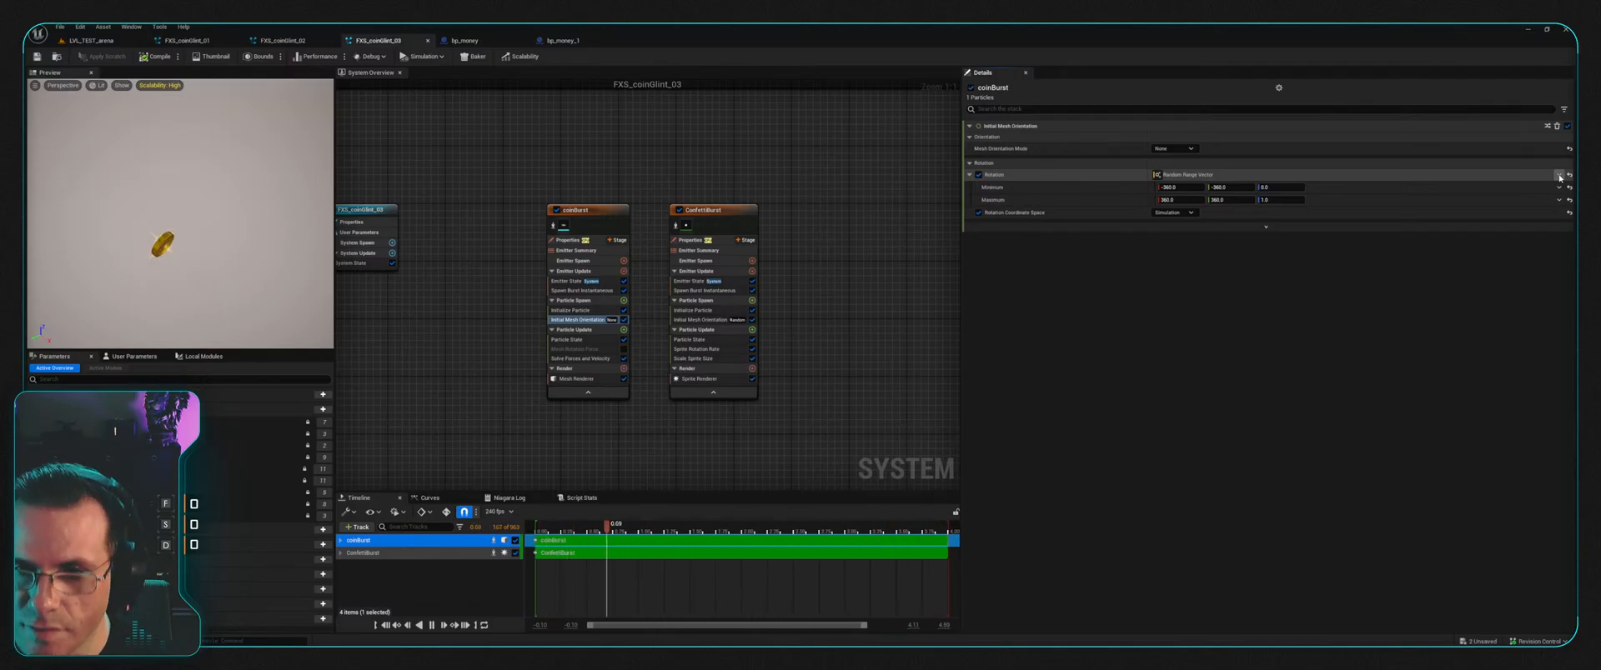
Step: Re-enable coinBurst's Mesh Rotation Force and reset its Rotation input to the default
click(623, 349)
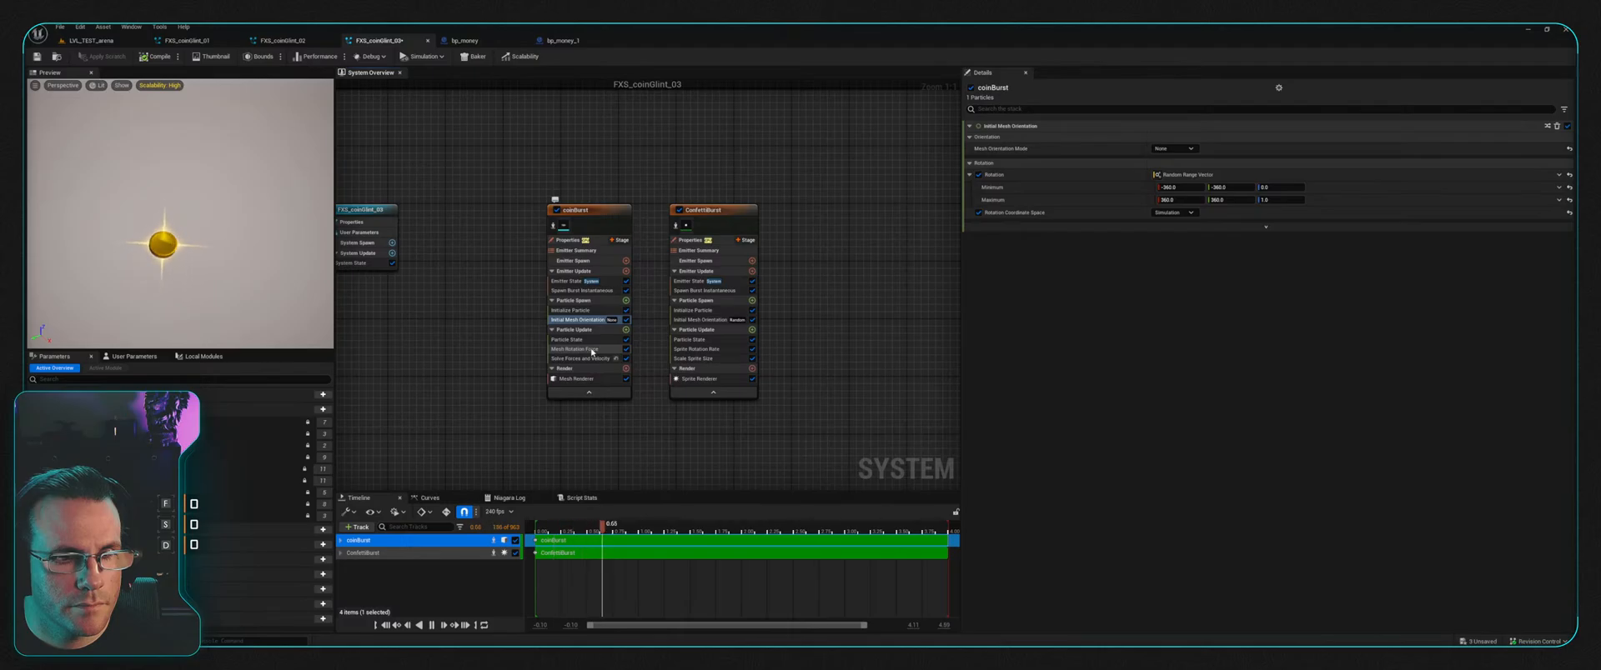
click(576, 349)
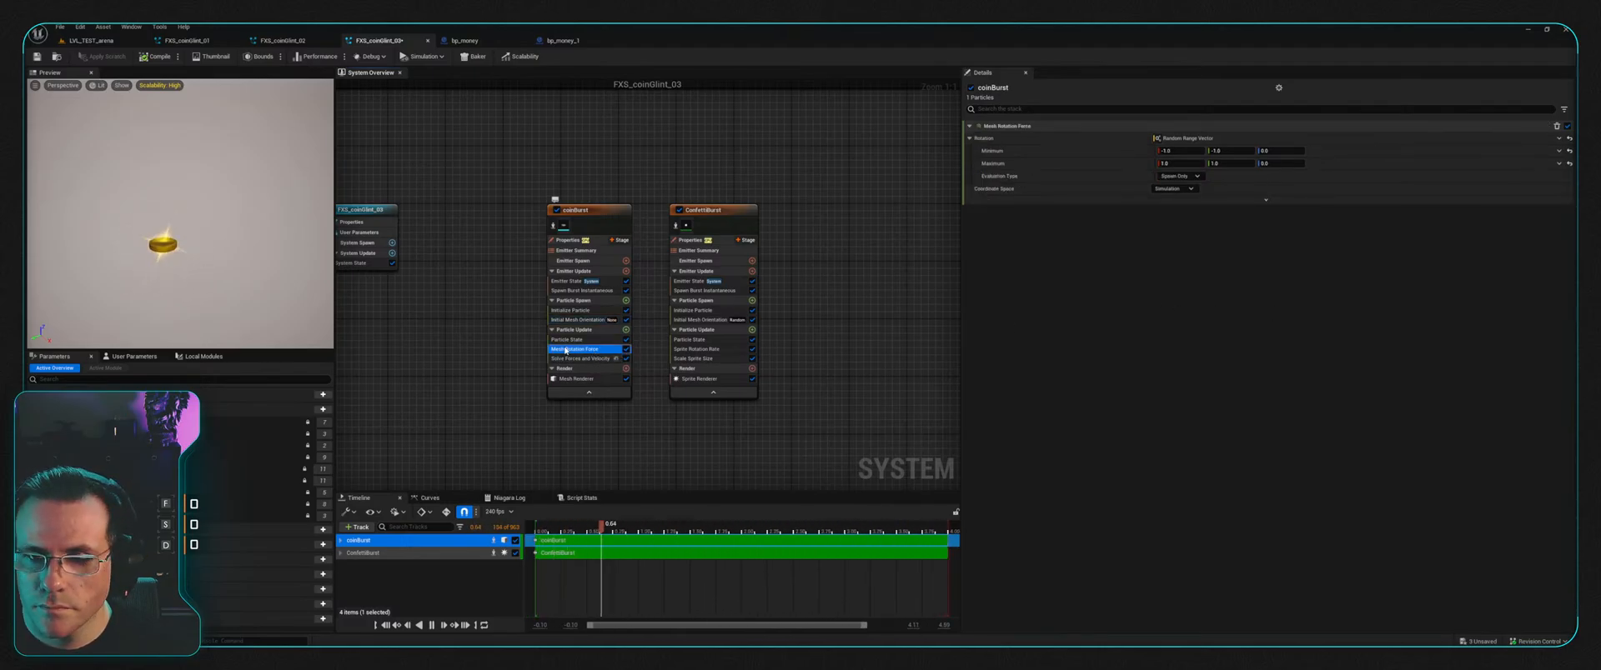
click(1569, 139)
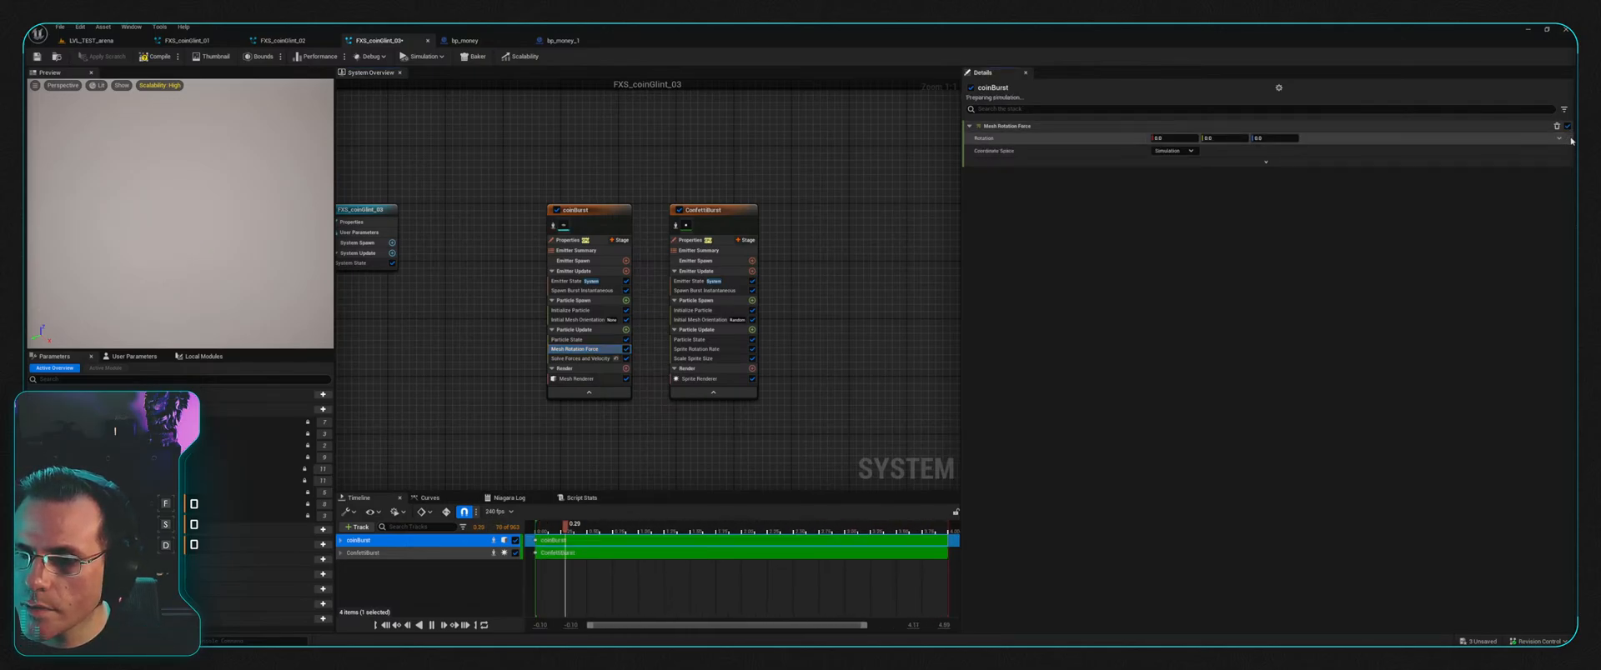
Step: Try fixed Mesh Rotation Force values on coinBurst, starting with 90 in X and ending with 1 in X and Y
click(1175, 138)
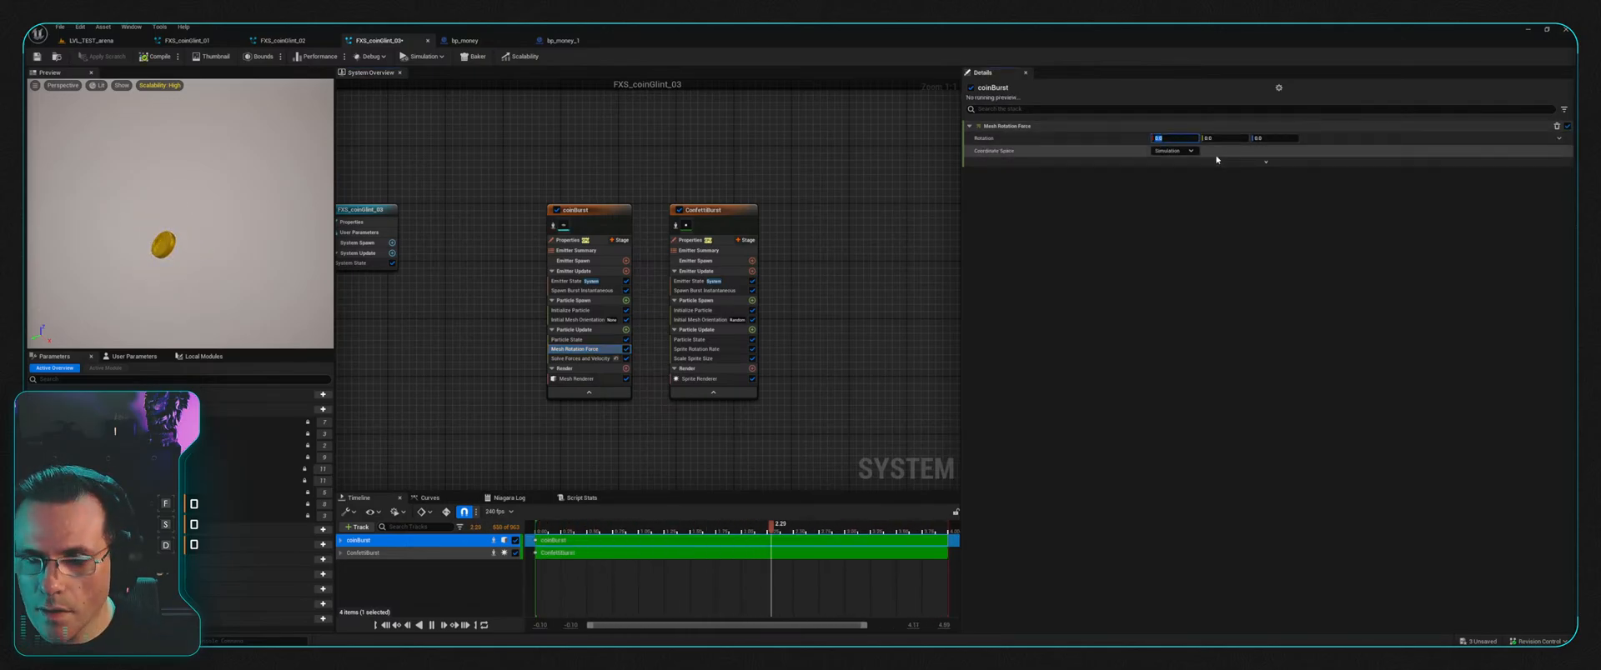
text(90)
key(Tab)
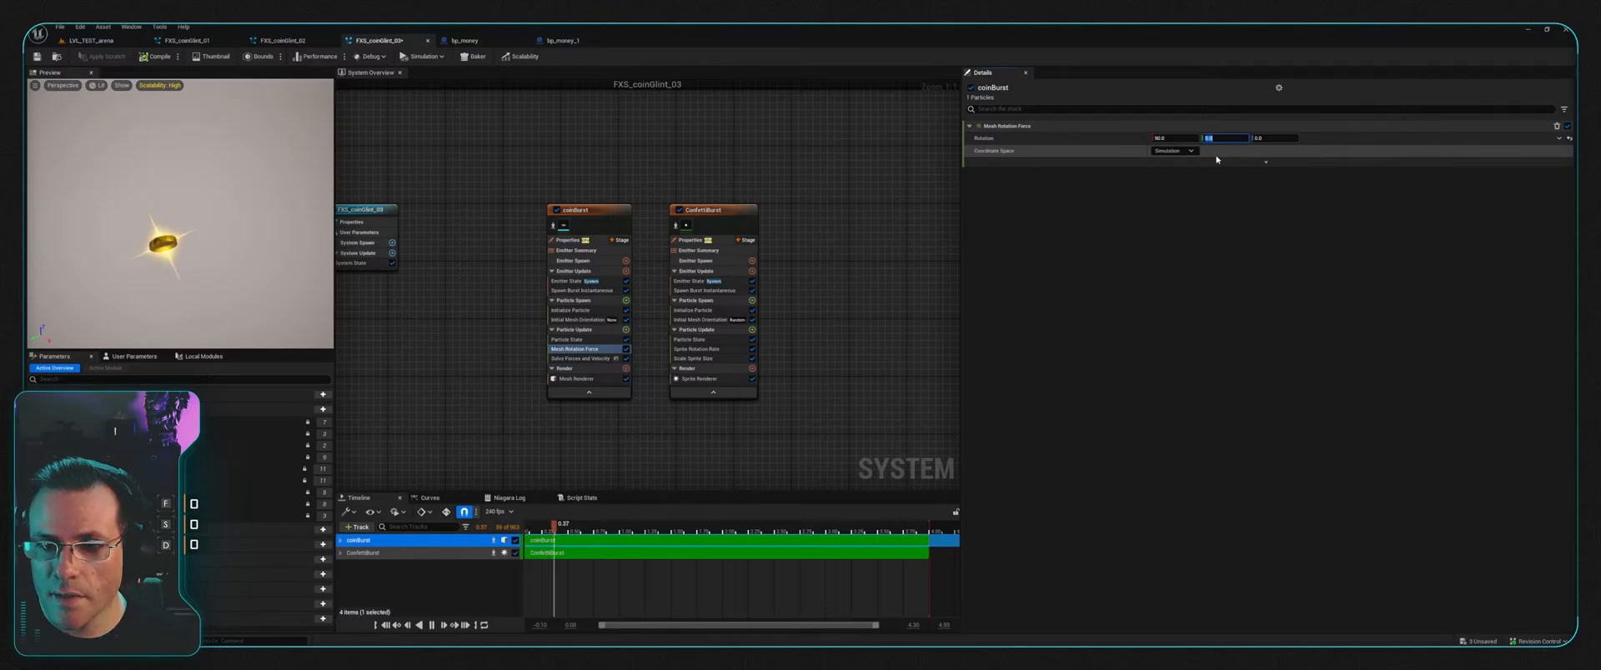
click(1173, 137)
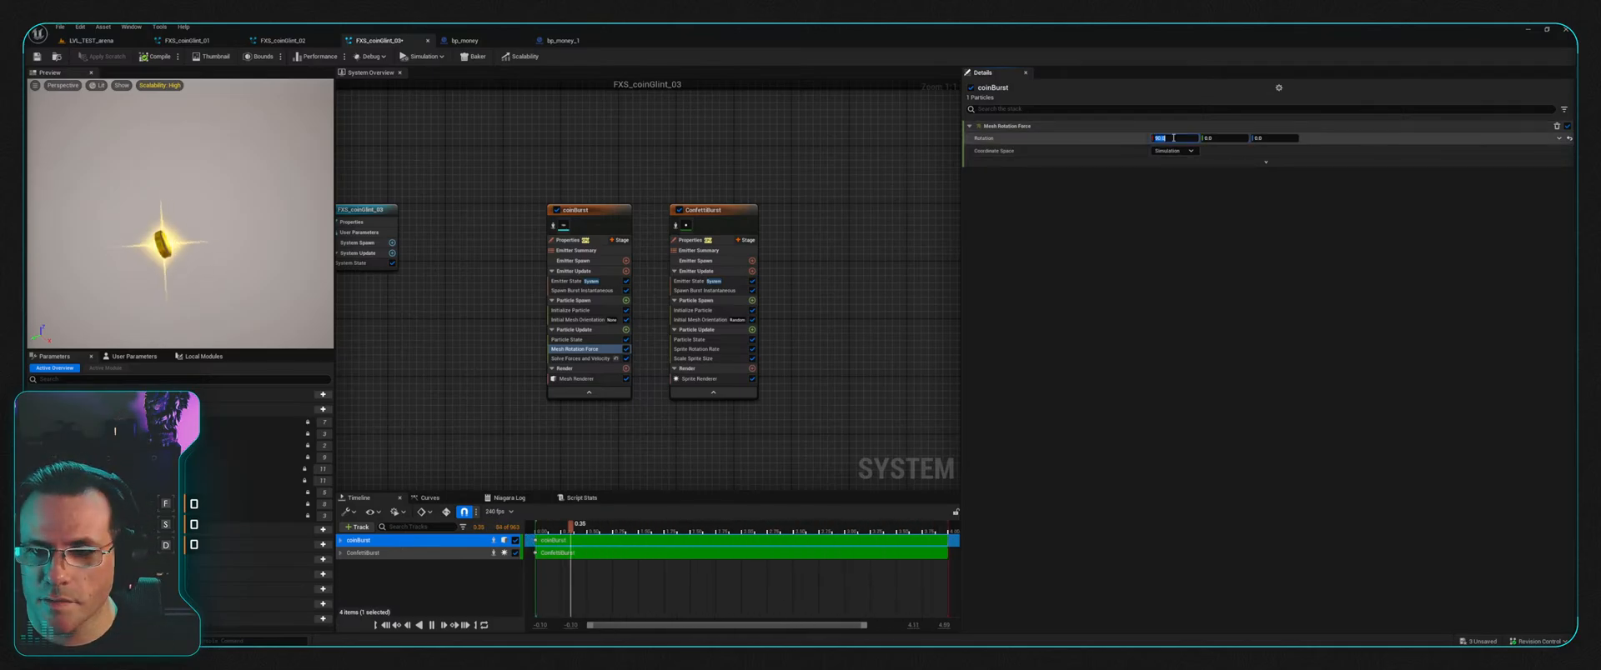
text(10)
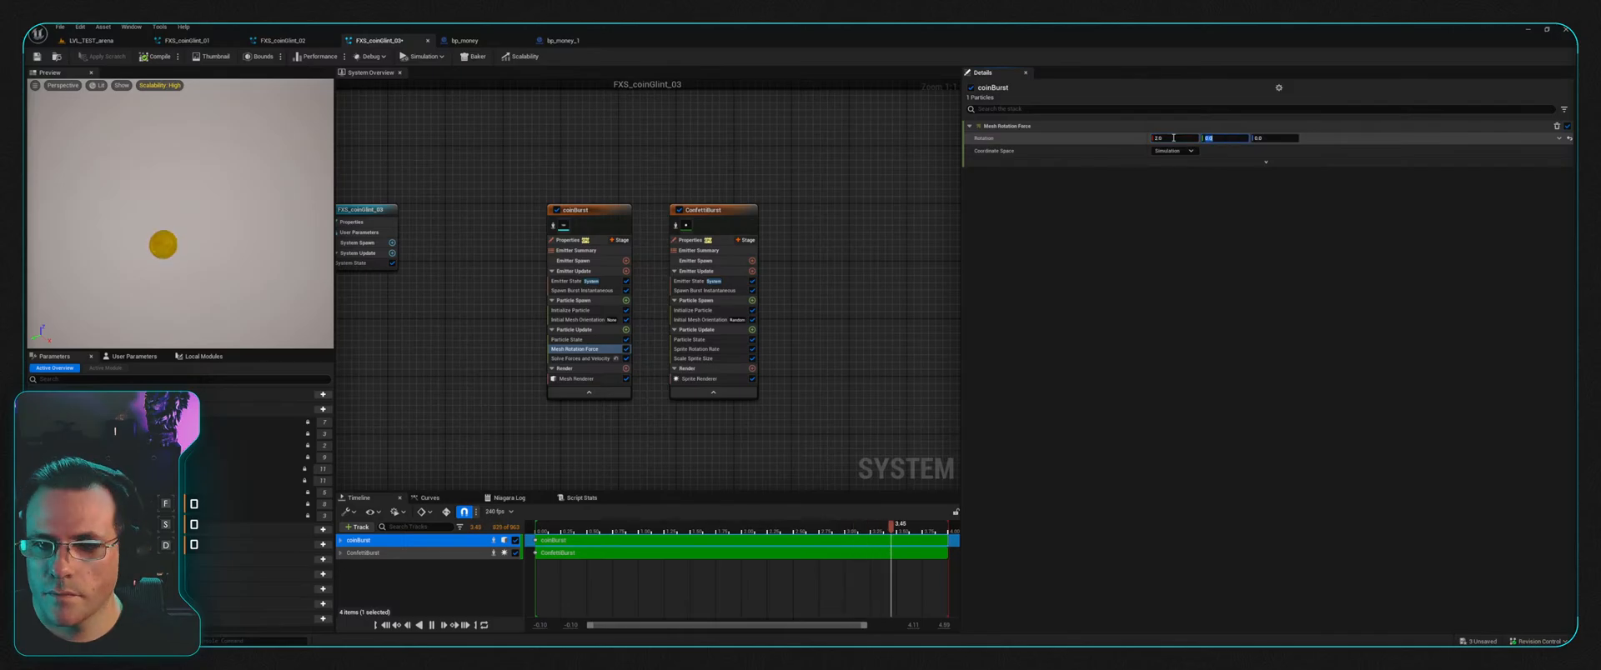
key(Tab)
text(2)
key(Tab)
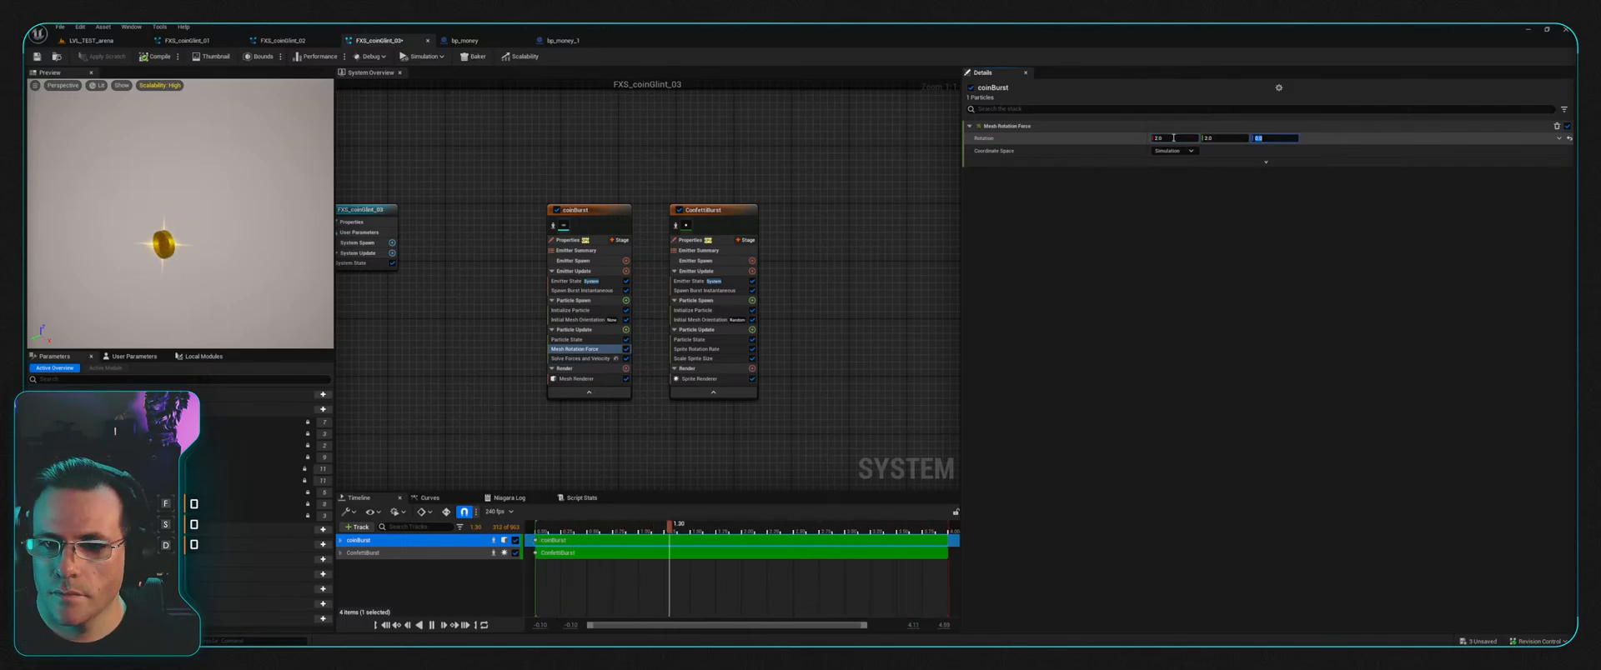
key(Return)
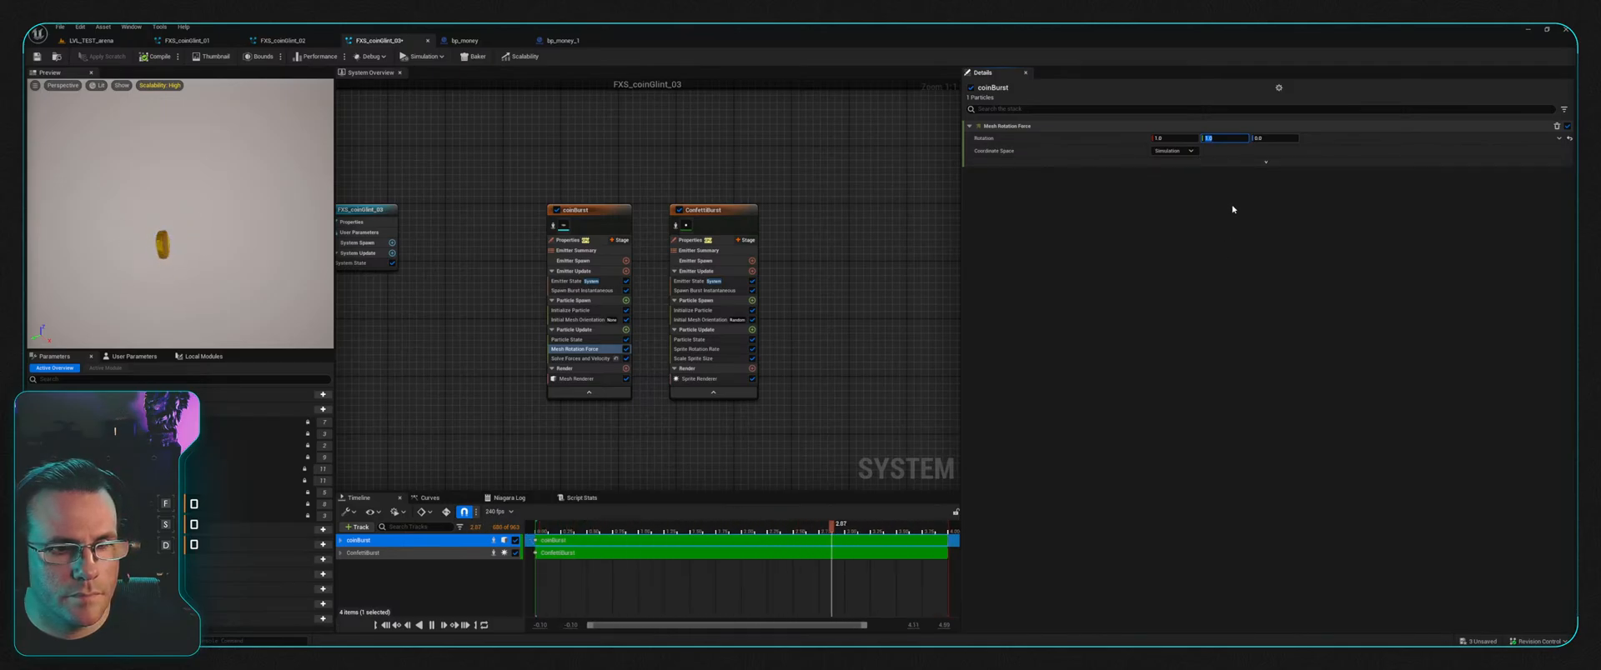
key(Return)
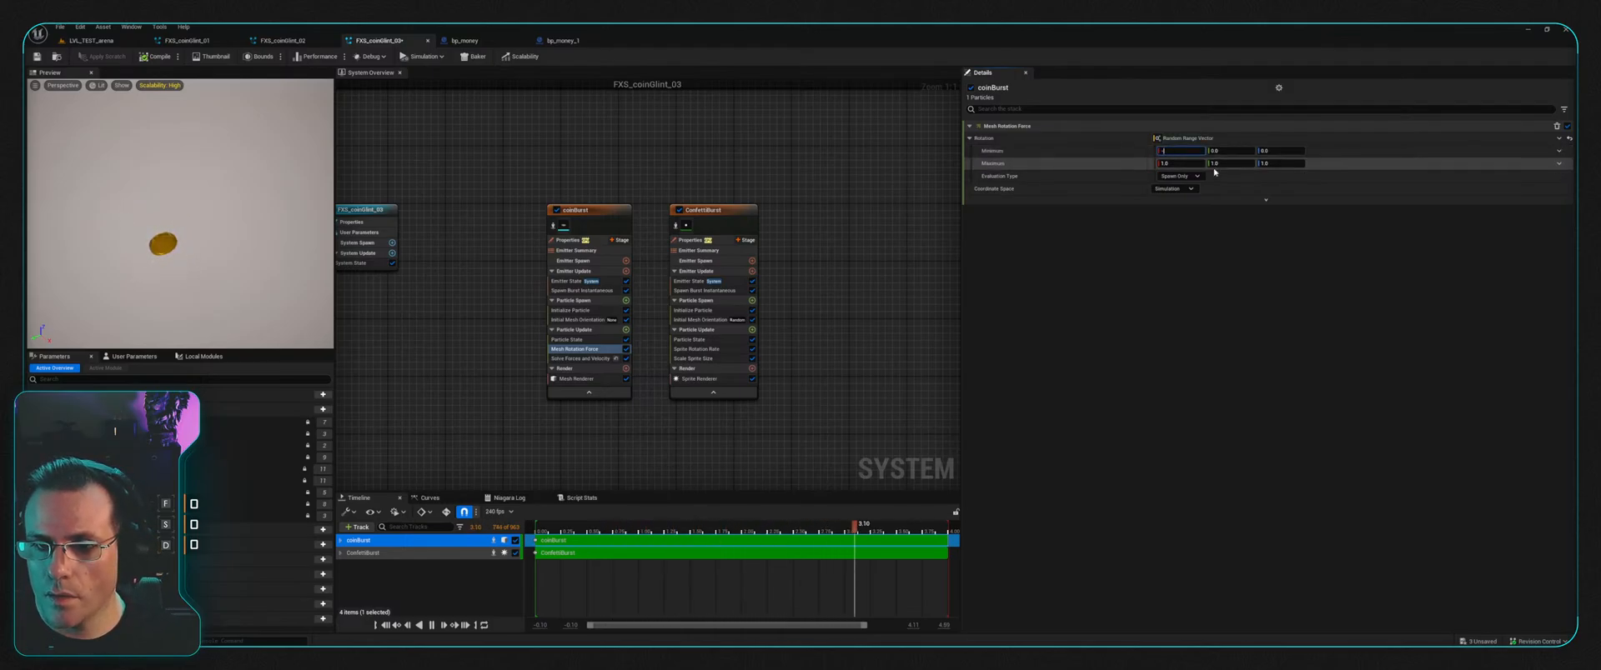
Step: Give coinBurst's Mesh Rotation Force a Random Range Vector from -1 to 1 on all axes, with Spawn Only evaluation
text(1)
key(Tab)
text(-1)
key(Tab)
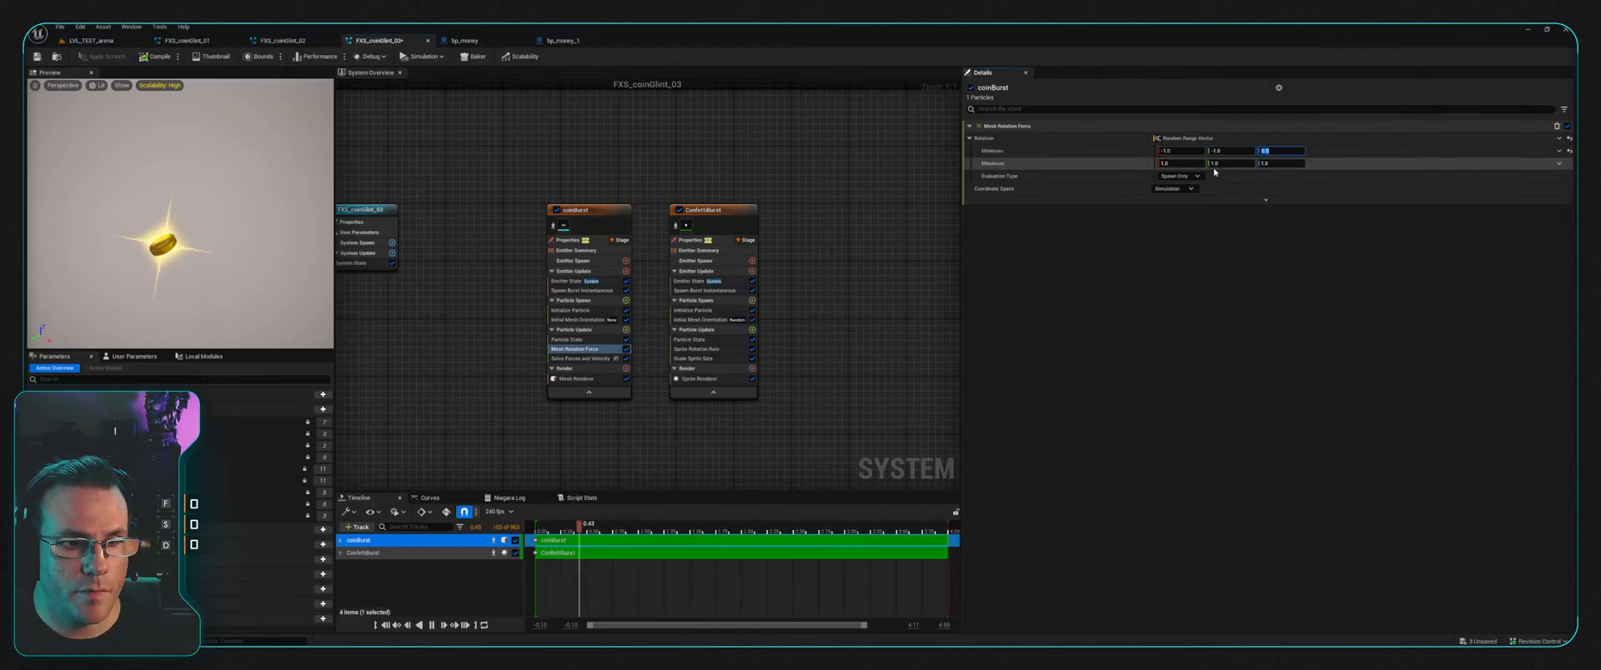
text(-1)
key(Tab)
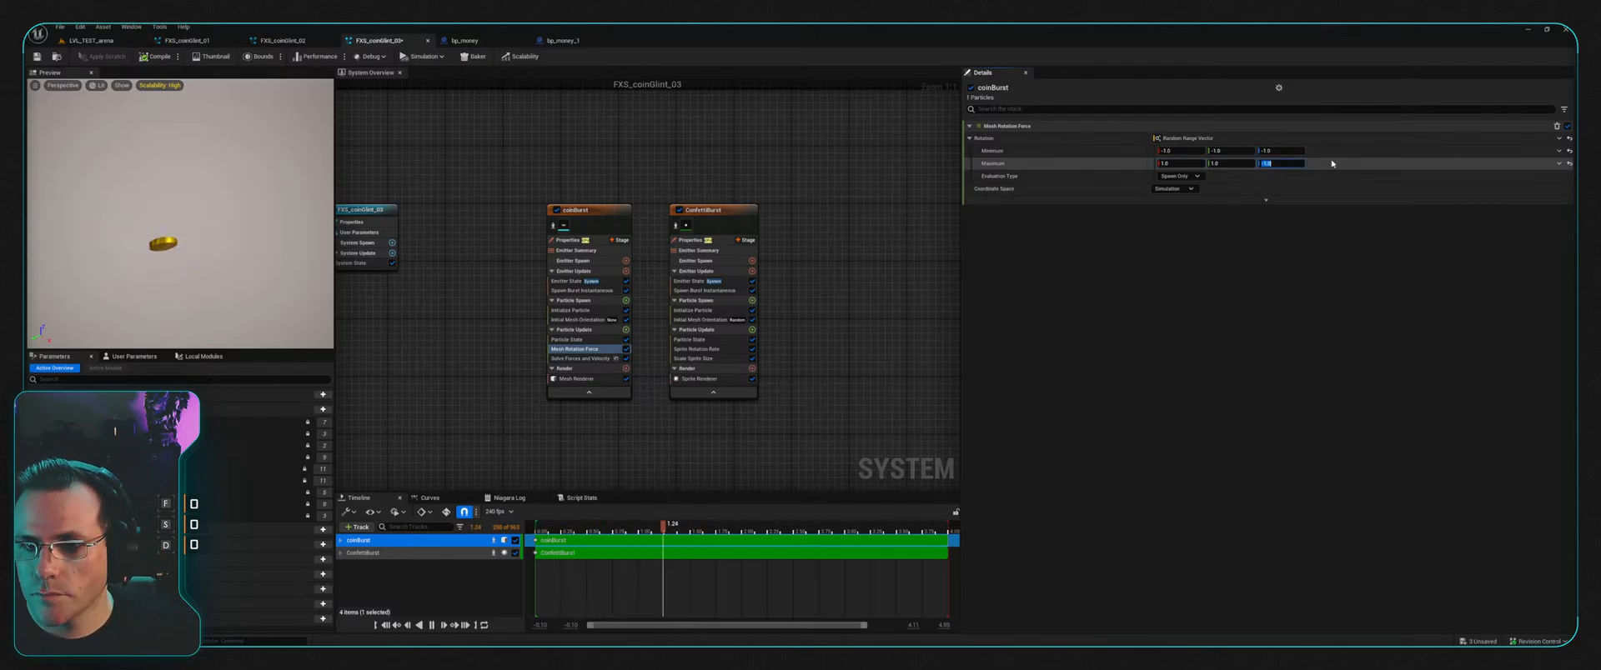
click(1289, 164)
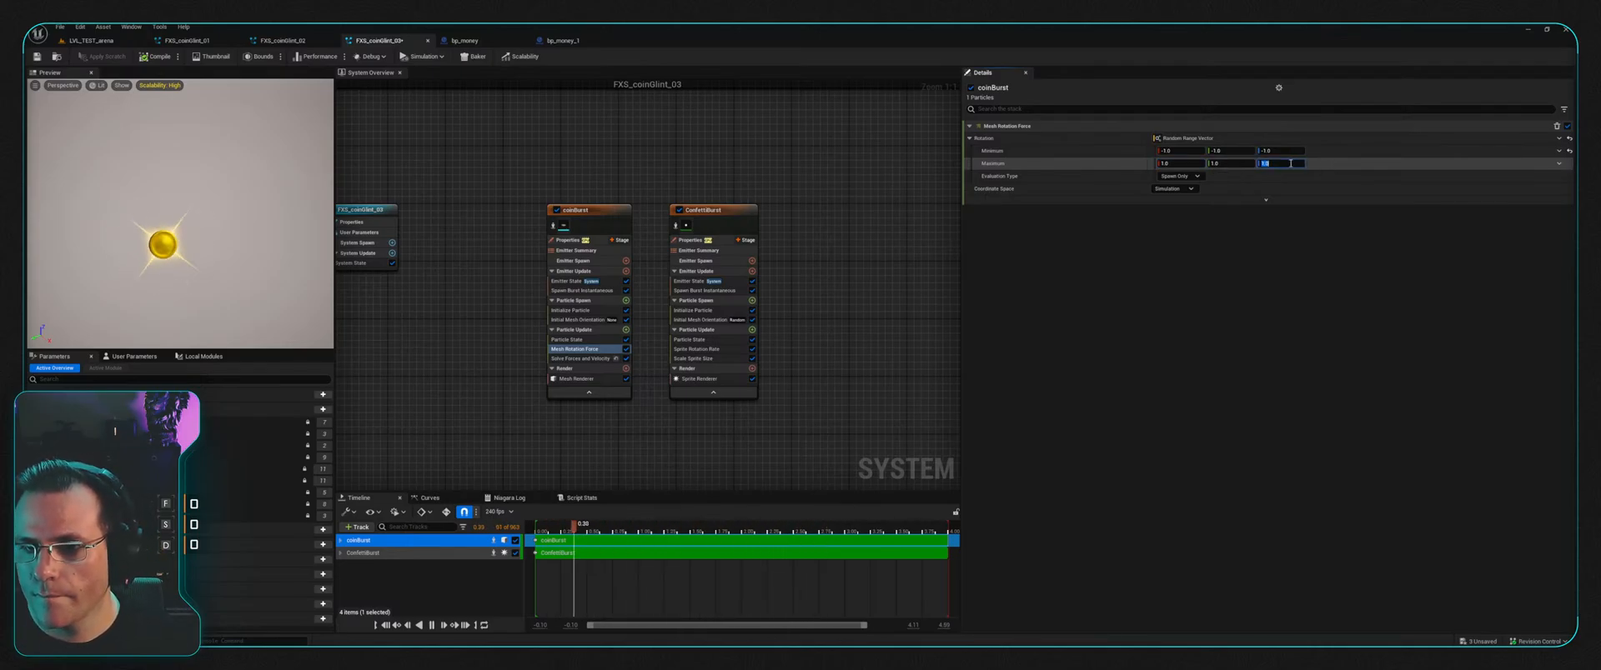
click(1301, 312)
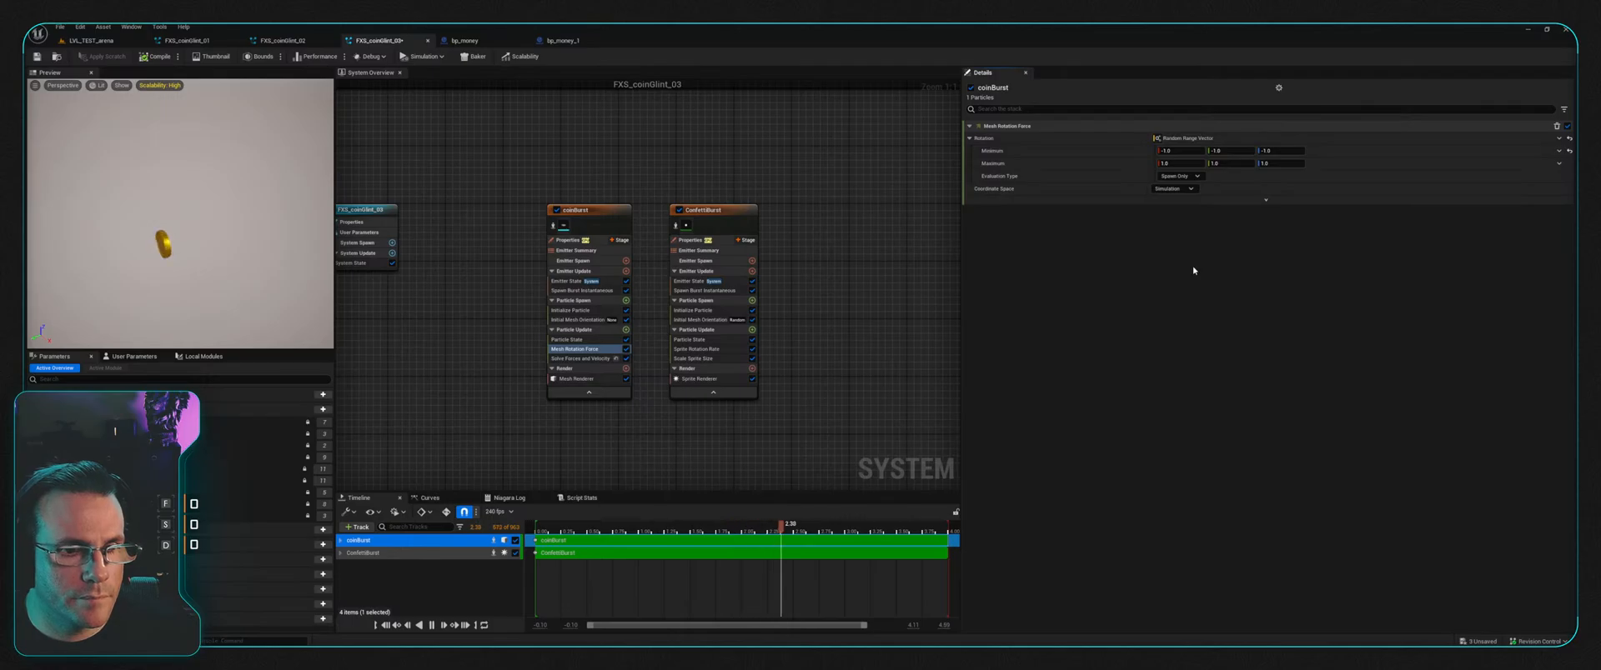
click(1179, 176)
click(1175, 195)
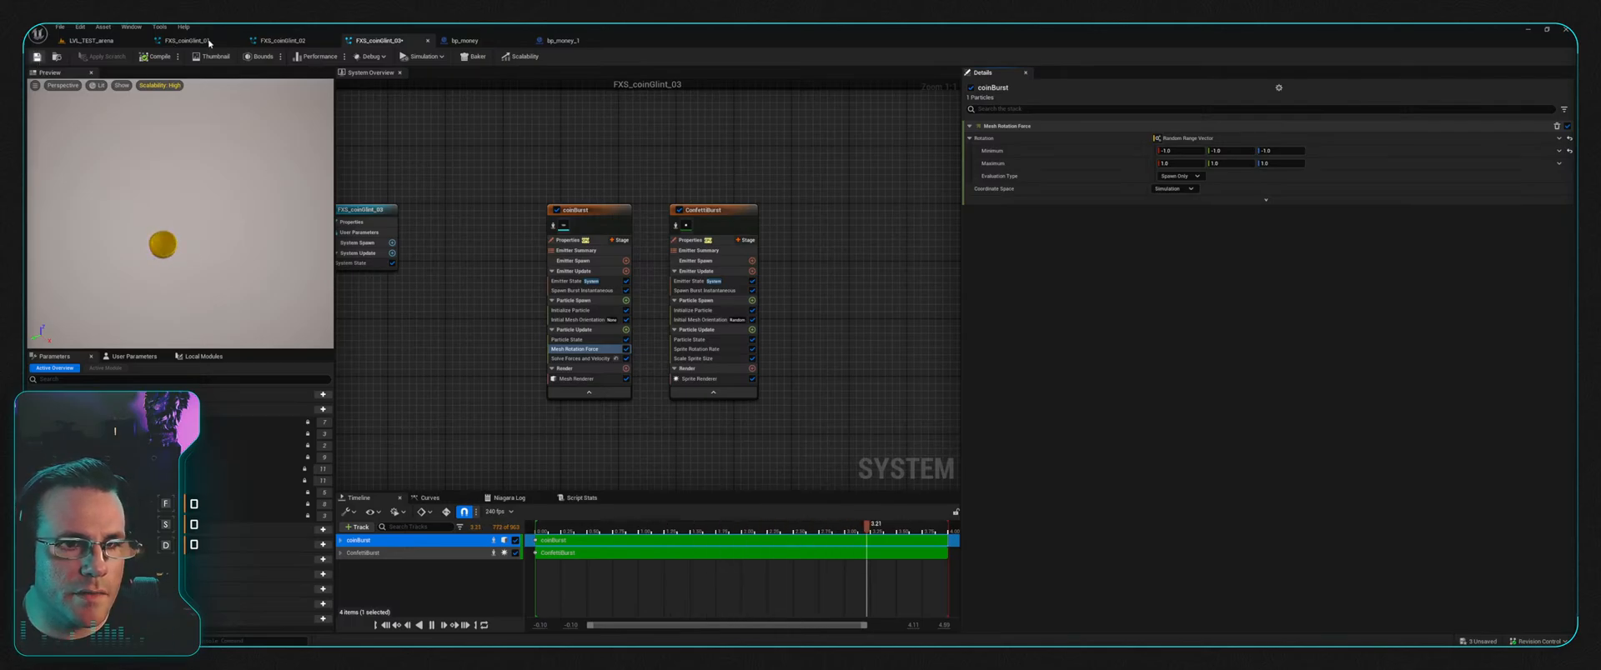
Step: Playtest the LVL_TEST_arena level and run the character over to the fighting enemies
click(102, 40)
click(174, 40)
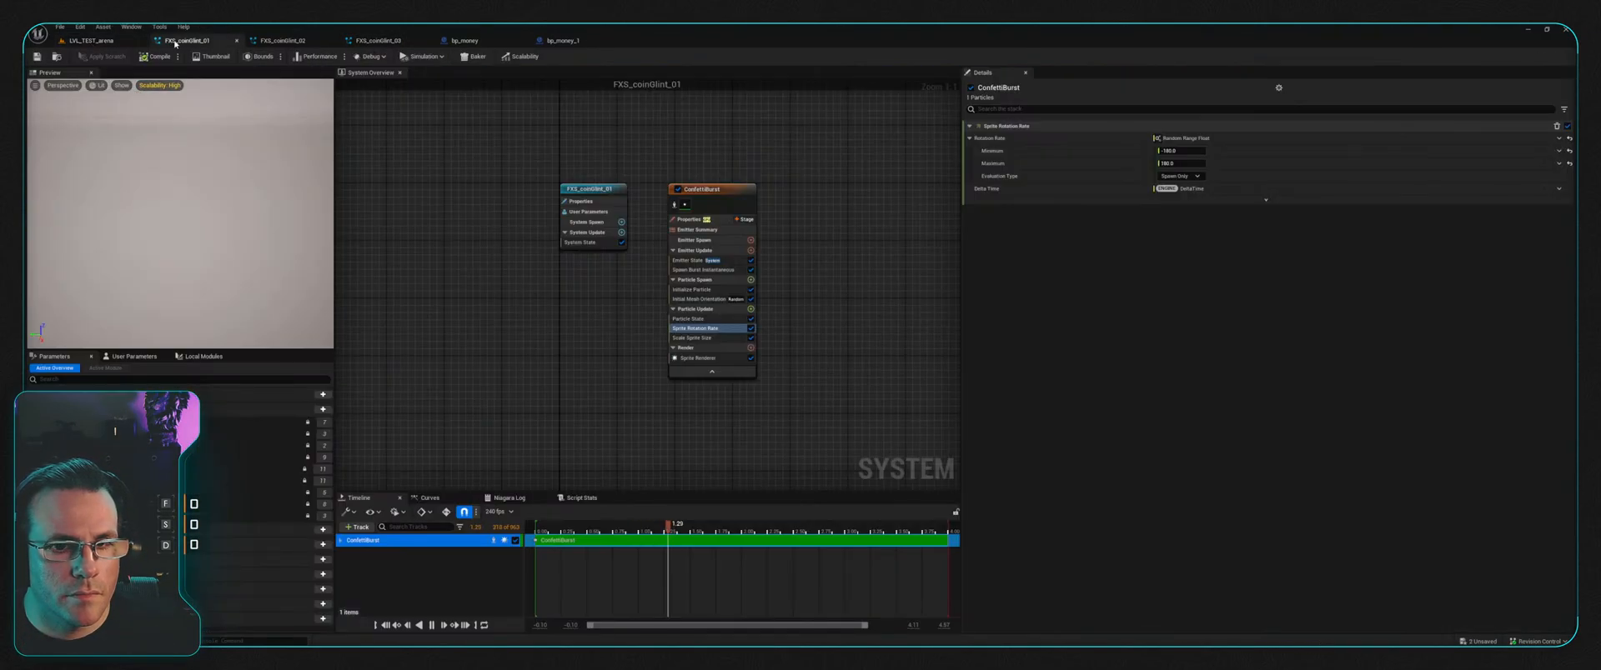
click(102, 41)
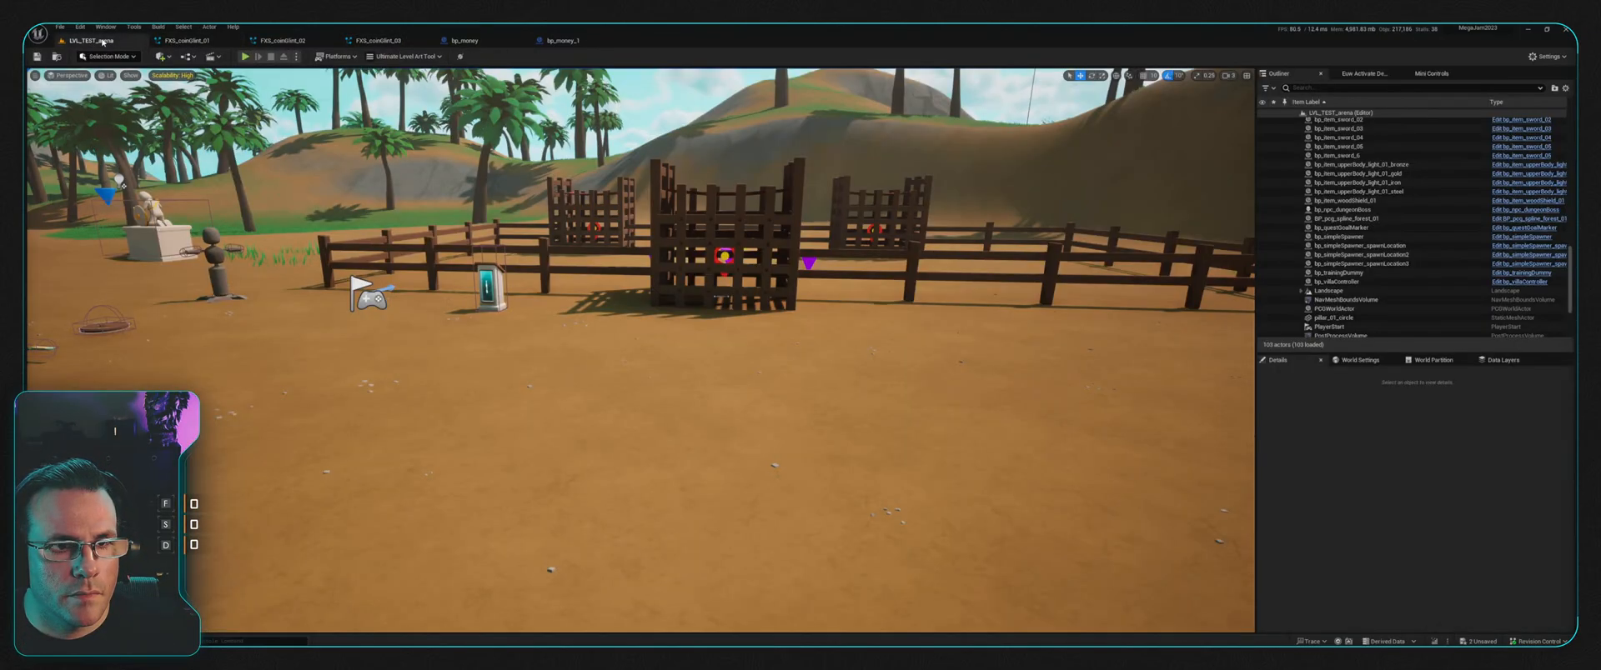
click(245, 56)
key(w)
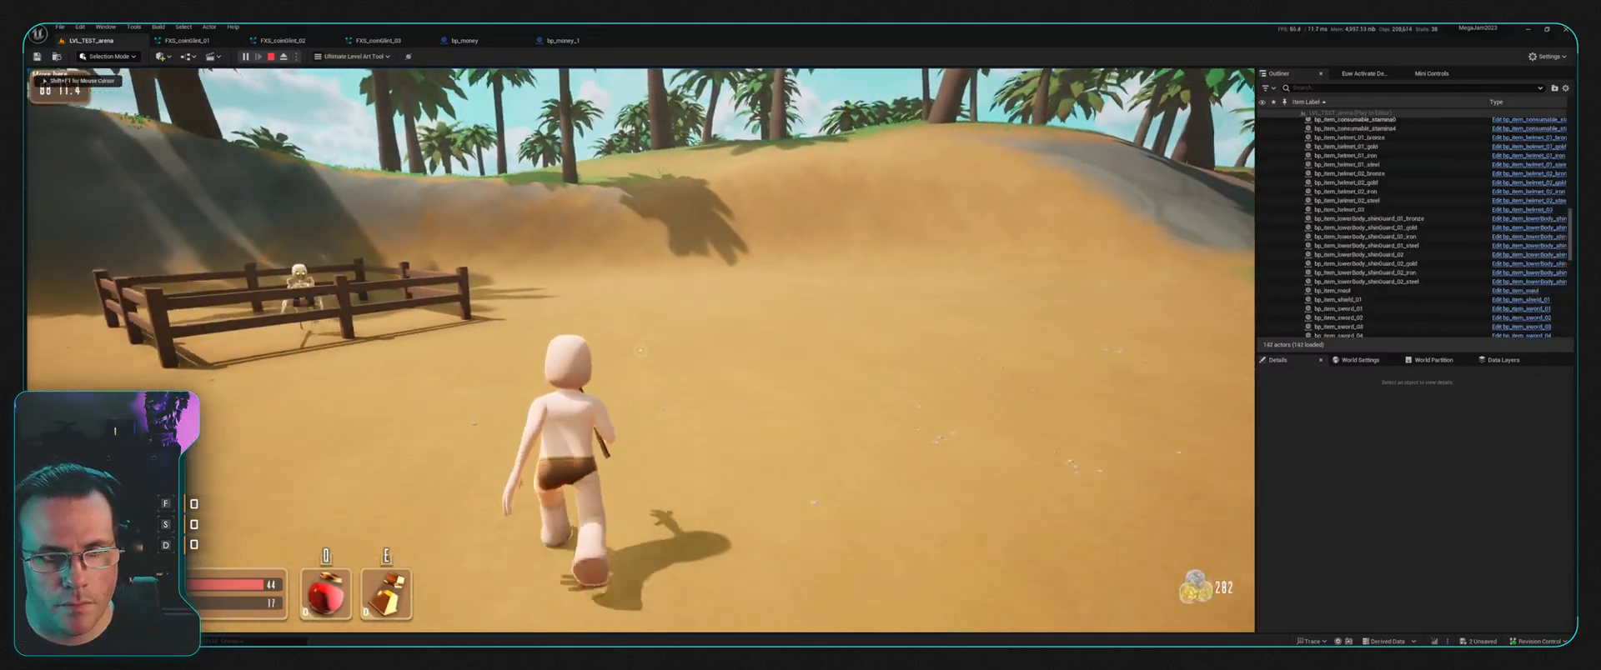
key(w)
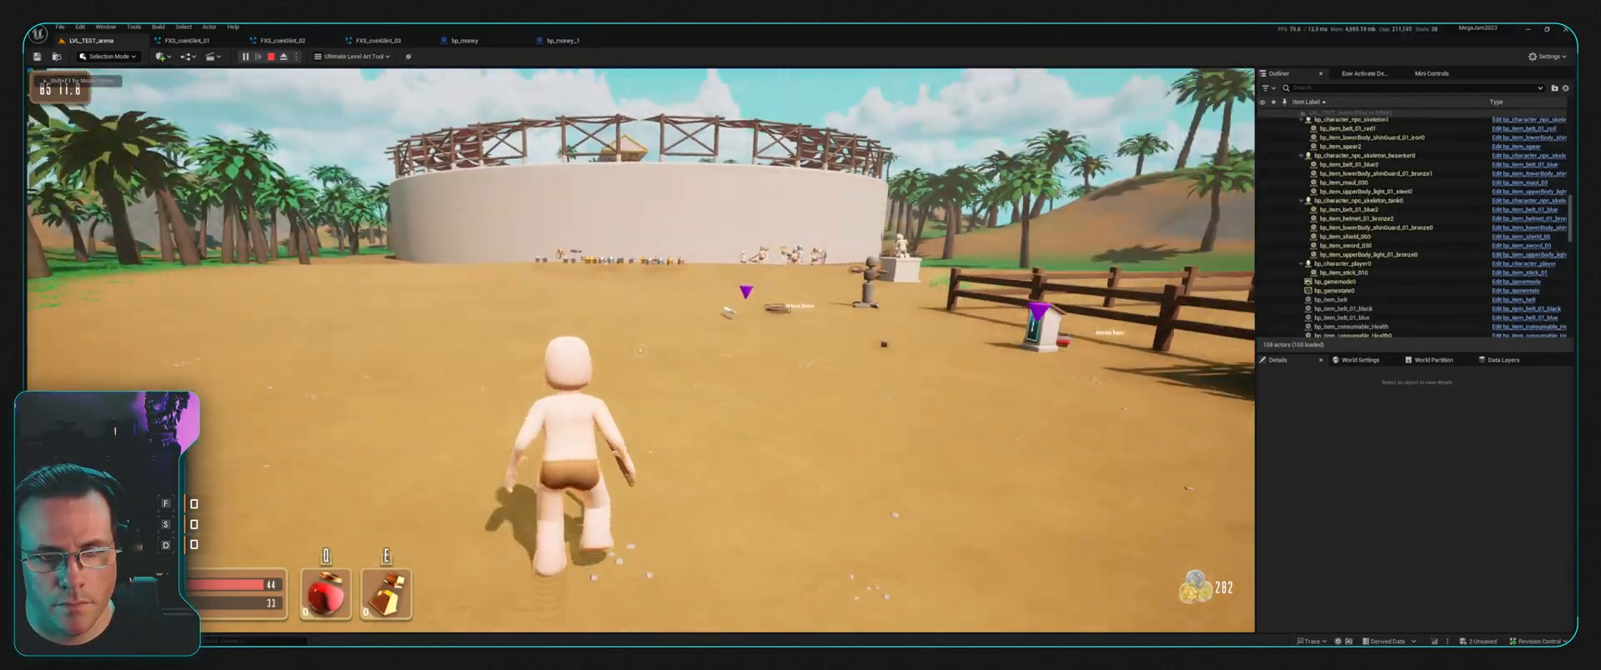
key(w)
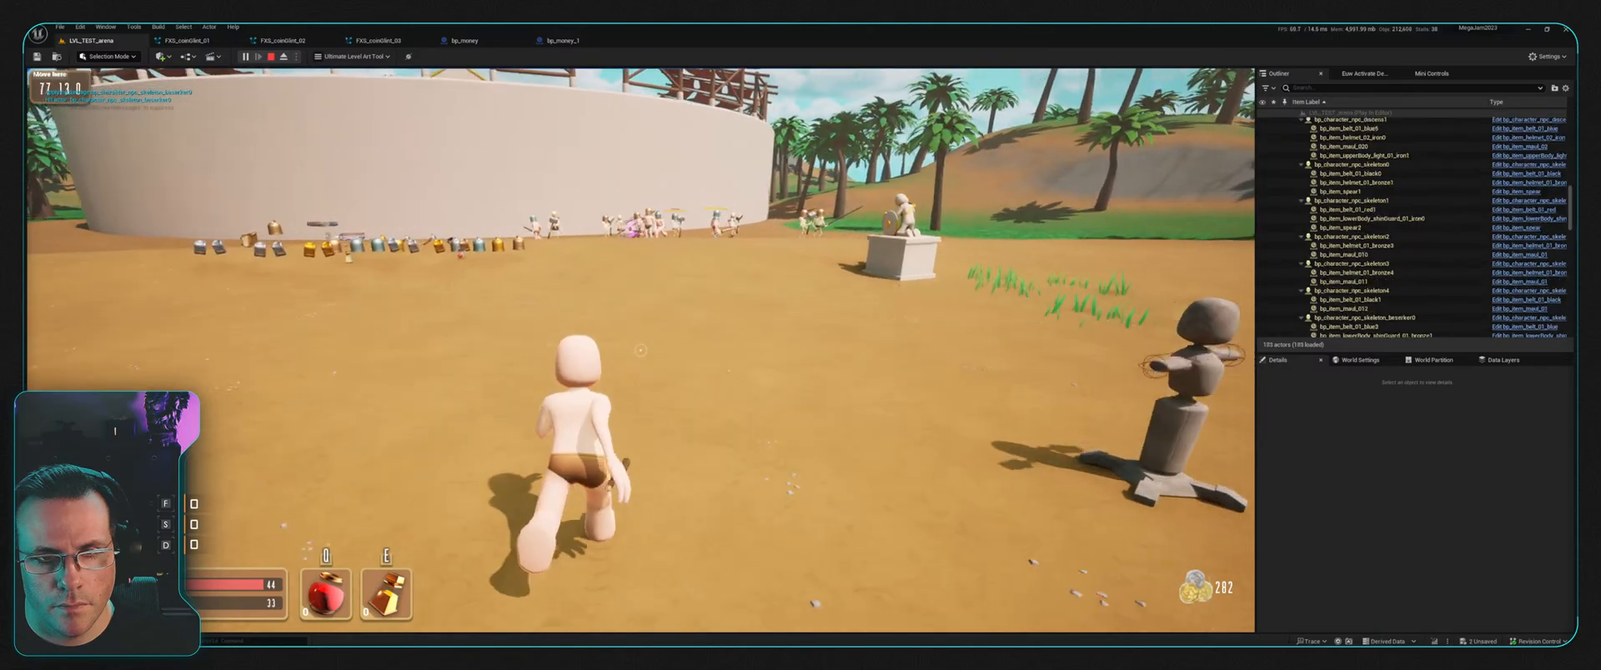
key(w)
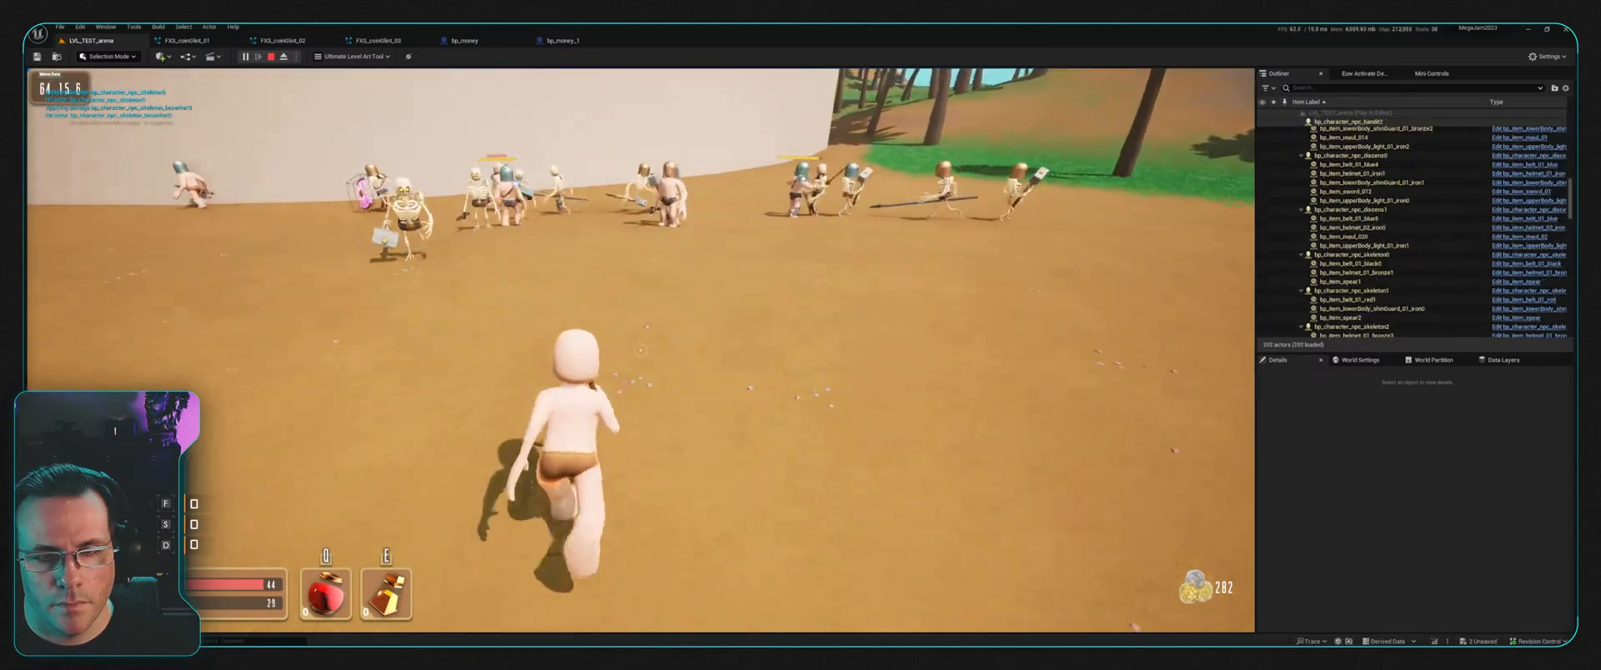
key(w)
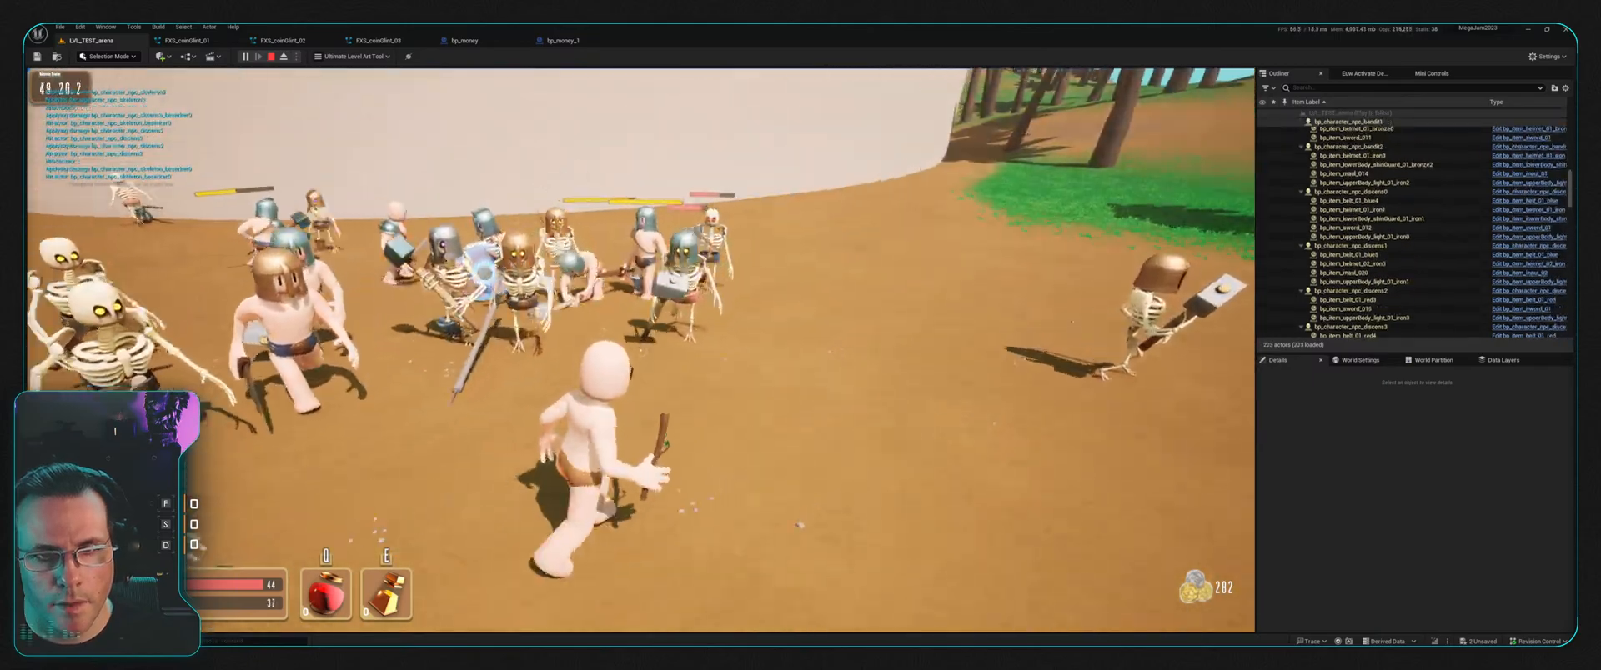
Step: Circle the character around the enemy crowd during the fight and equip the golden helmet, sword and shield
key(d)
key(s)
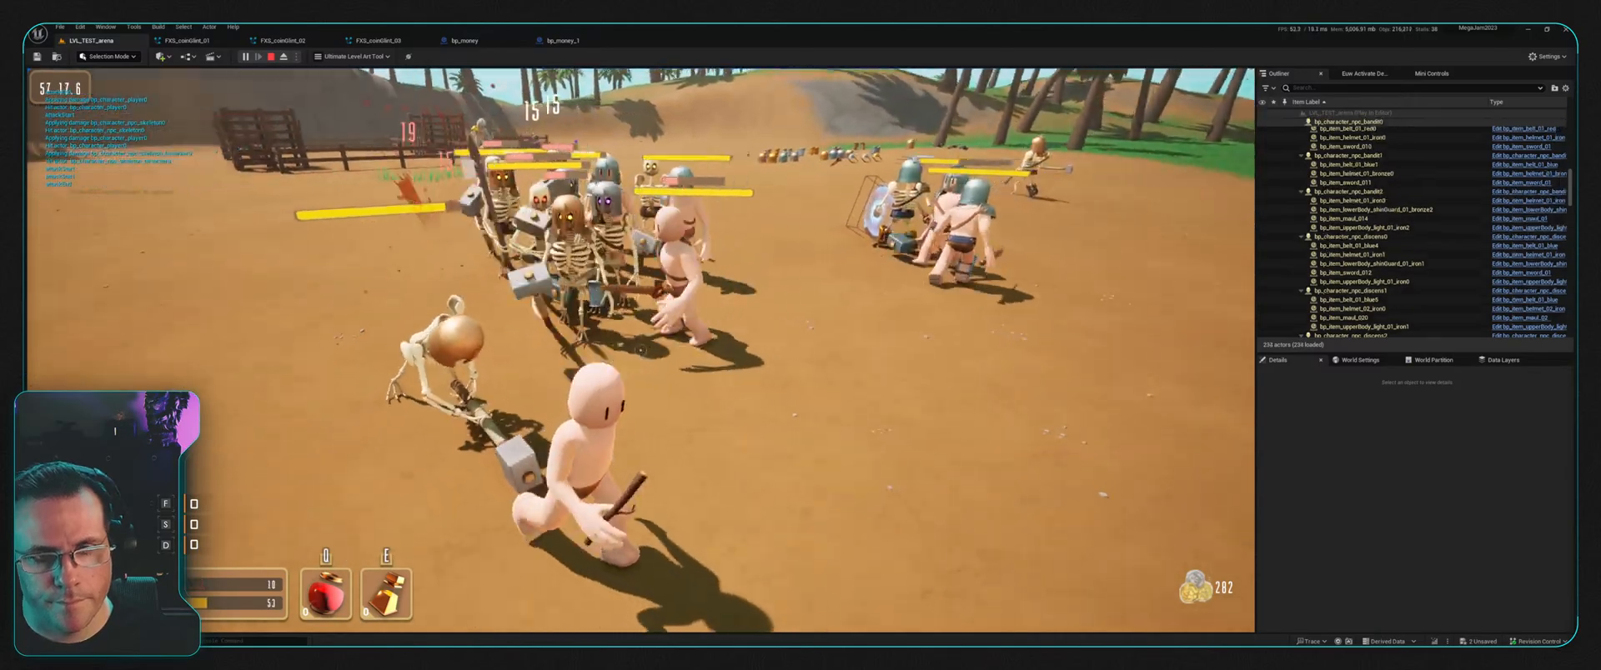
key(d)
key(w)
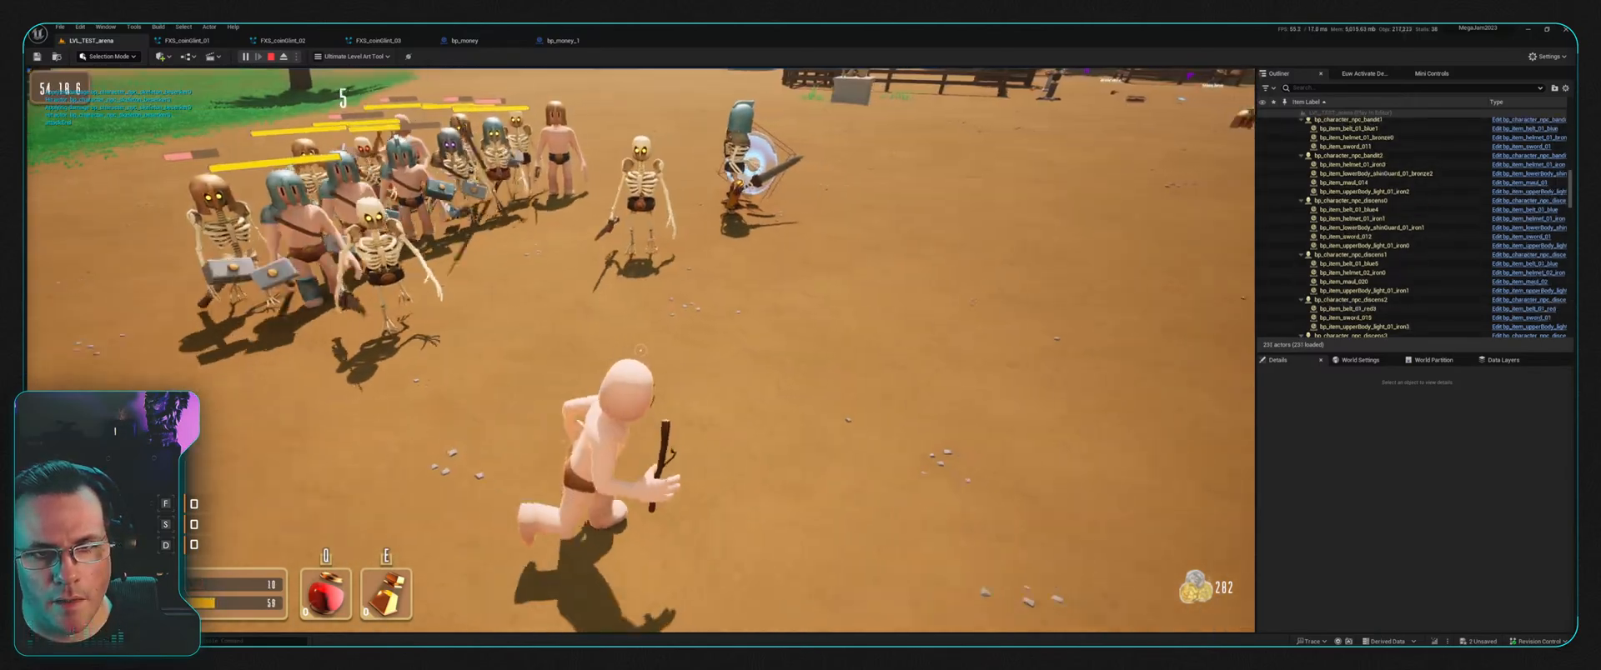
key(d)
key(s)
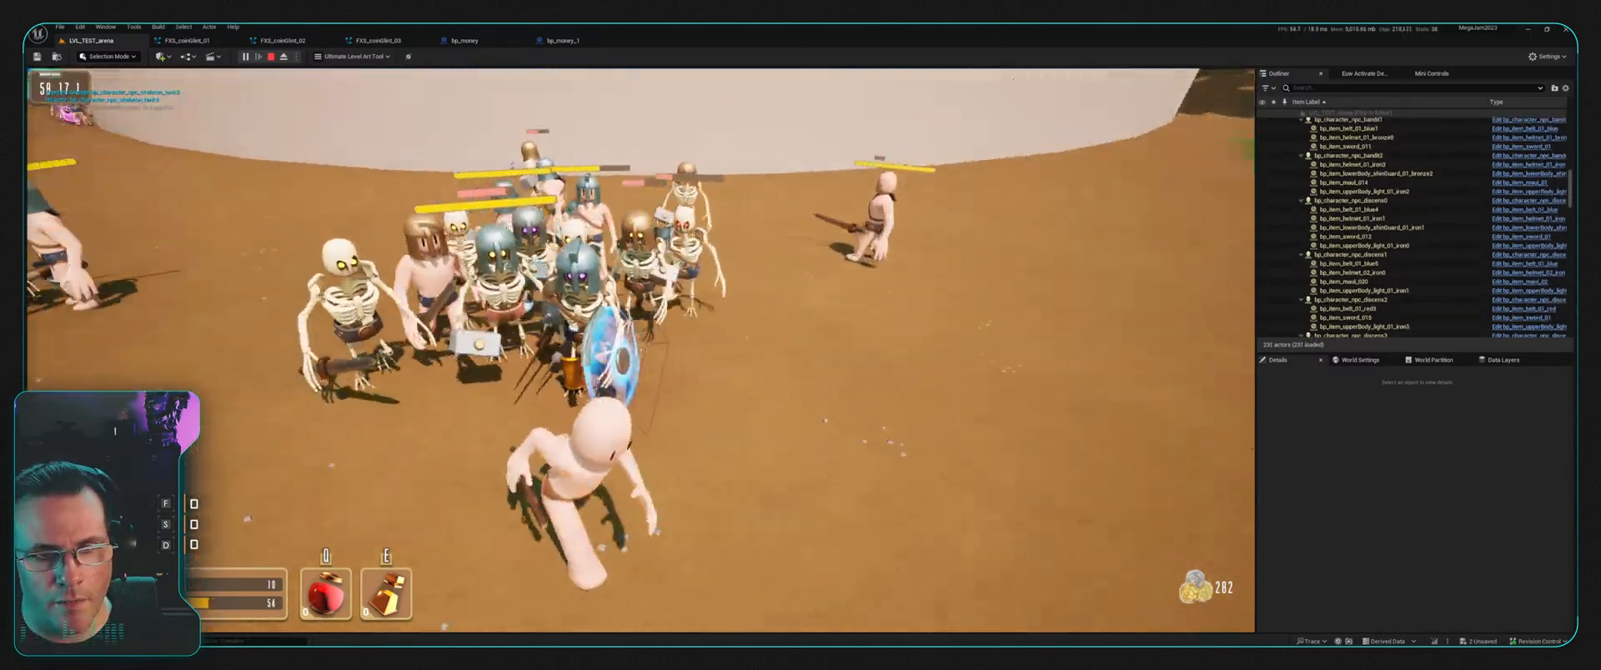
key(d)
key(s)
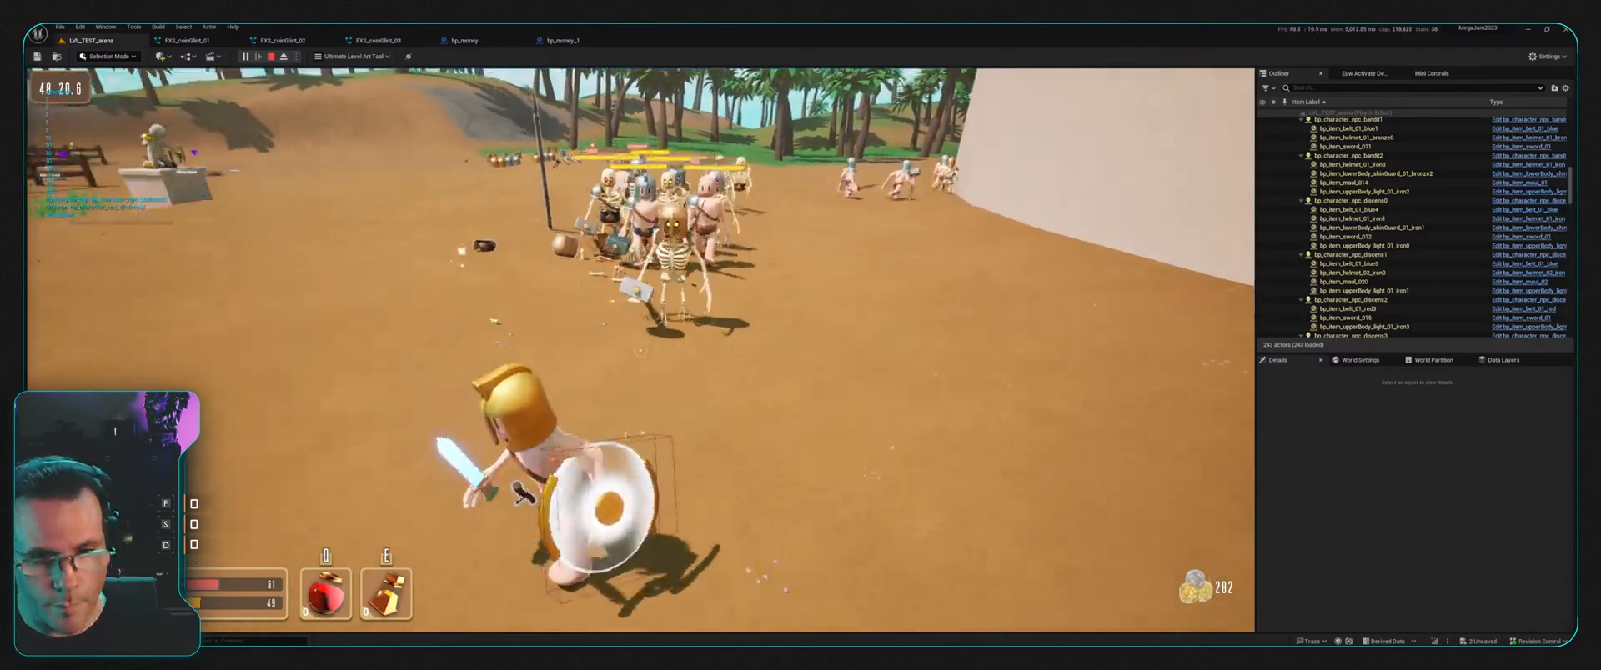
Step: Run the character across the battlefield to examine the dropped coins' rotation and glint and collect some of them
key(w)
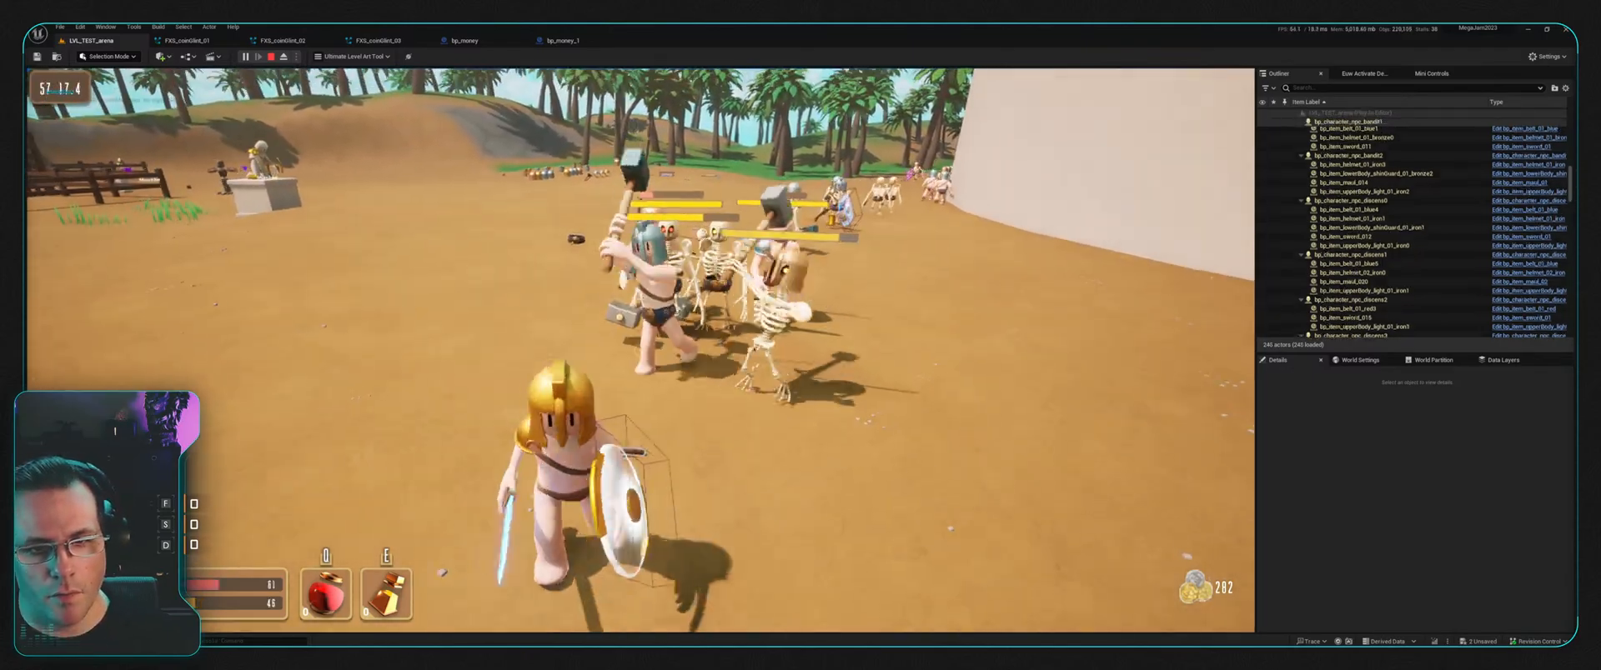
key(w)
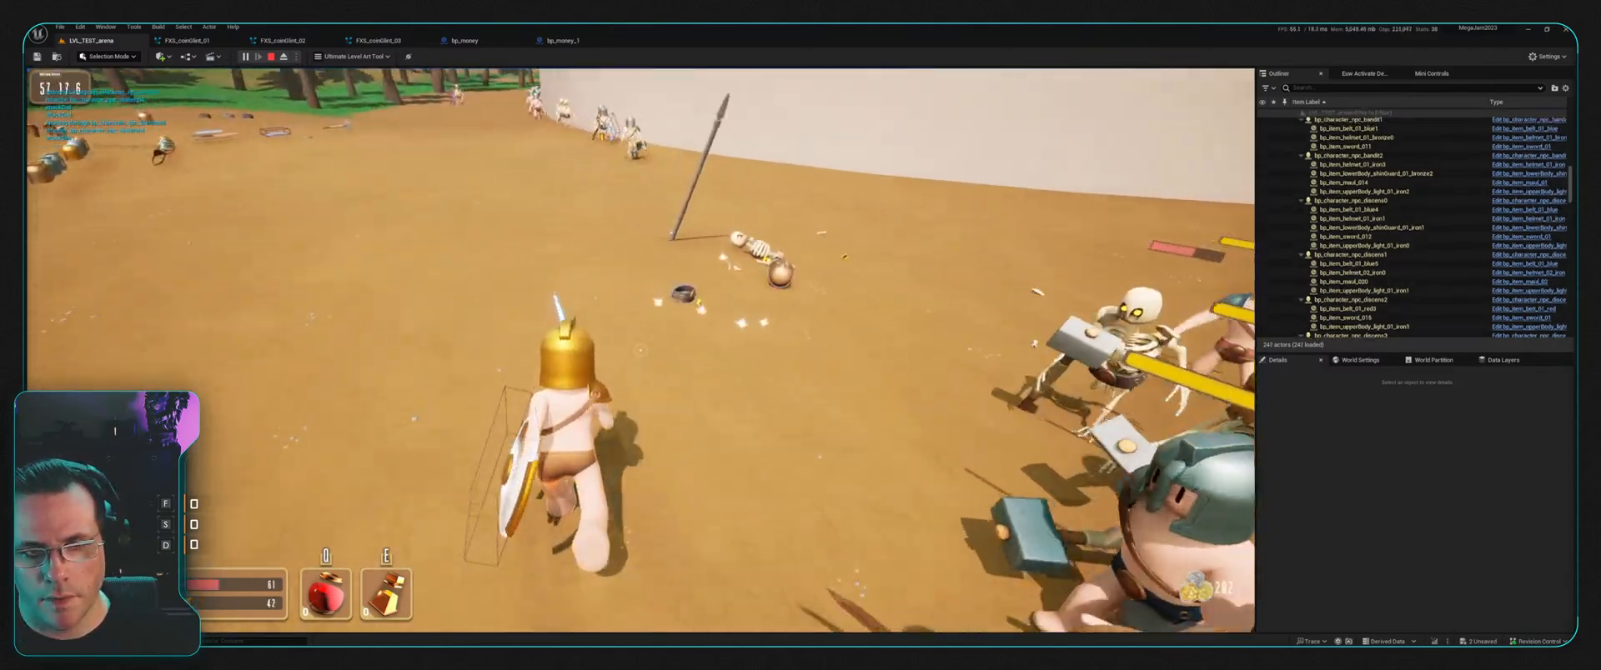
key(w)
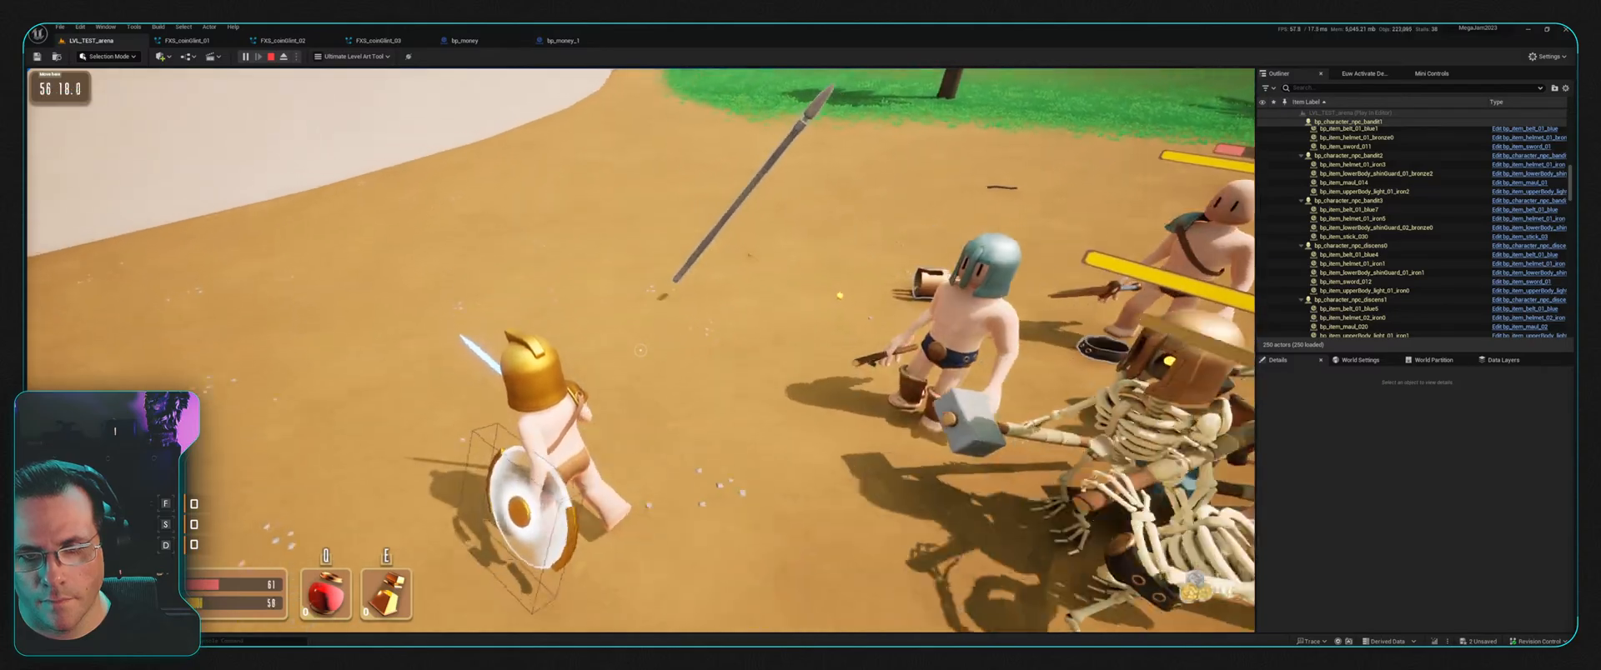
key(w)
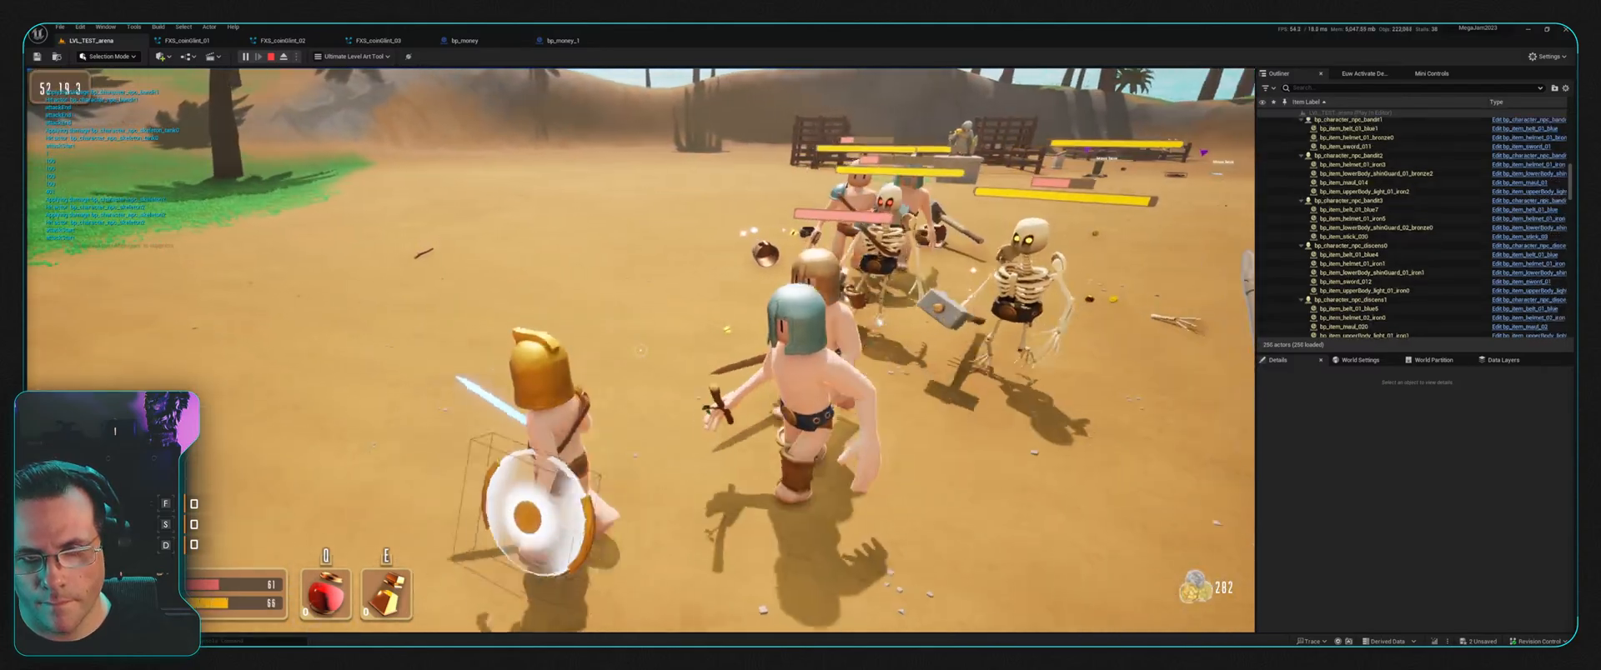
key(w)
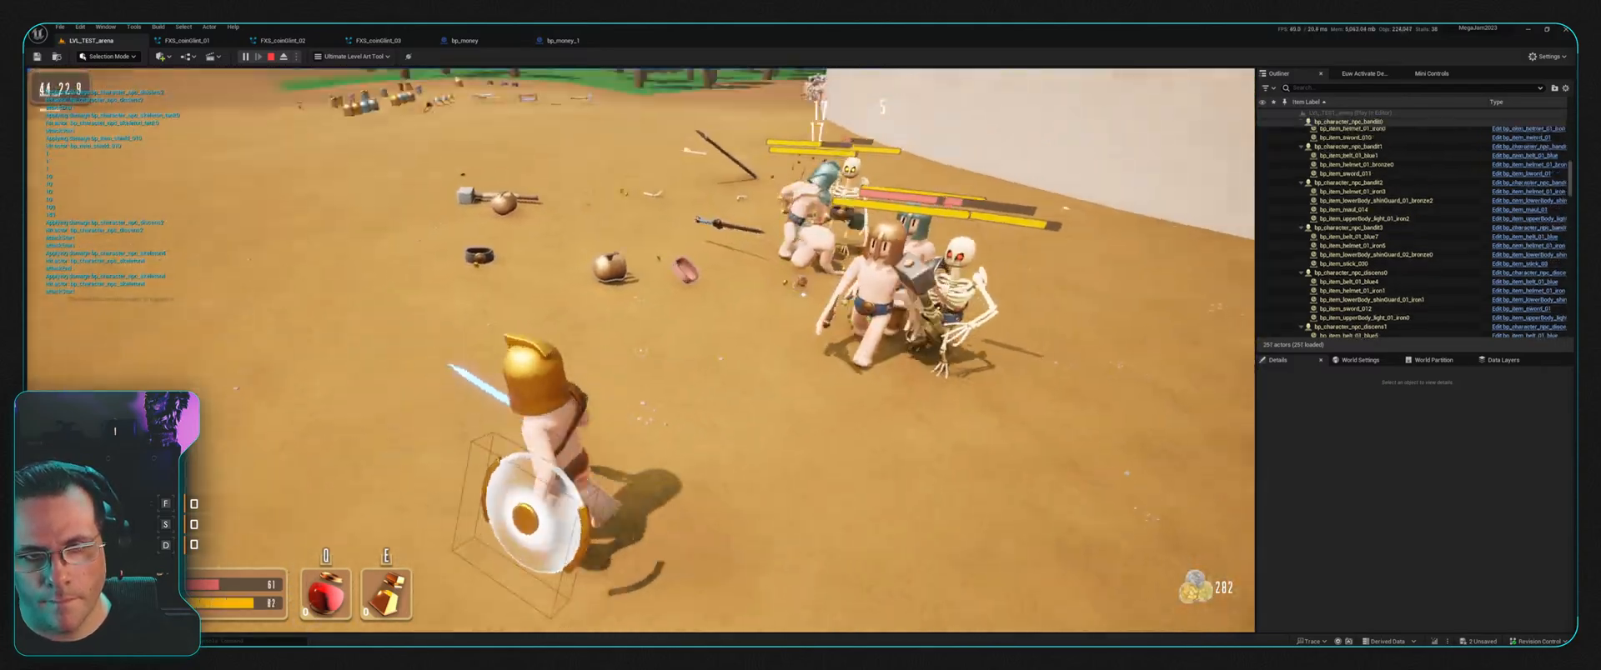
key(s)
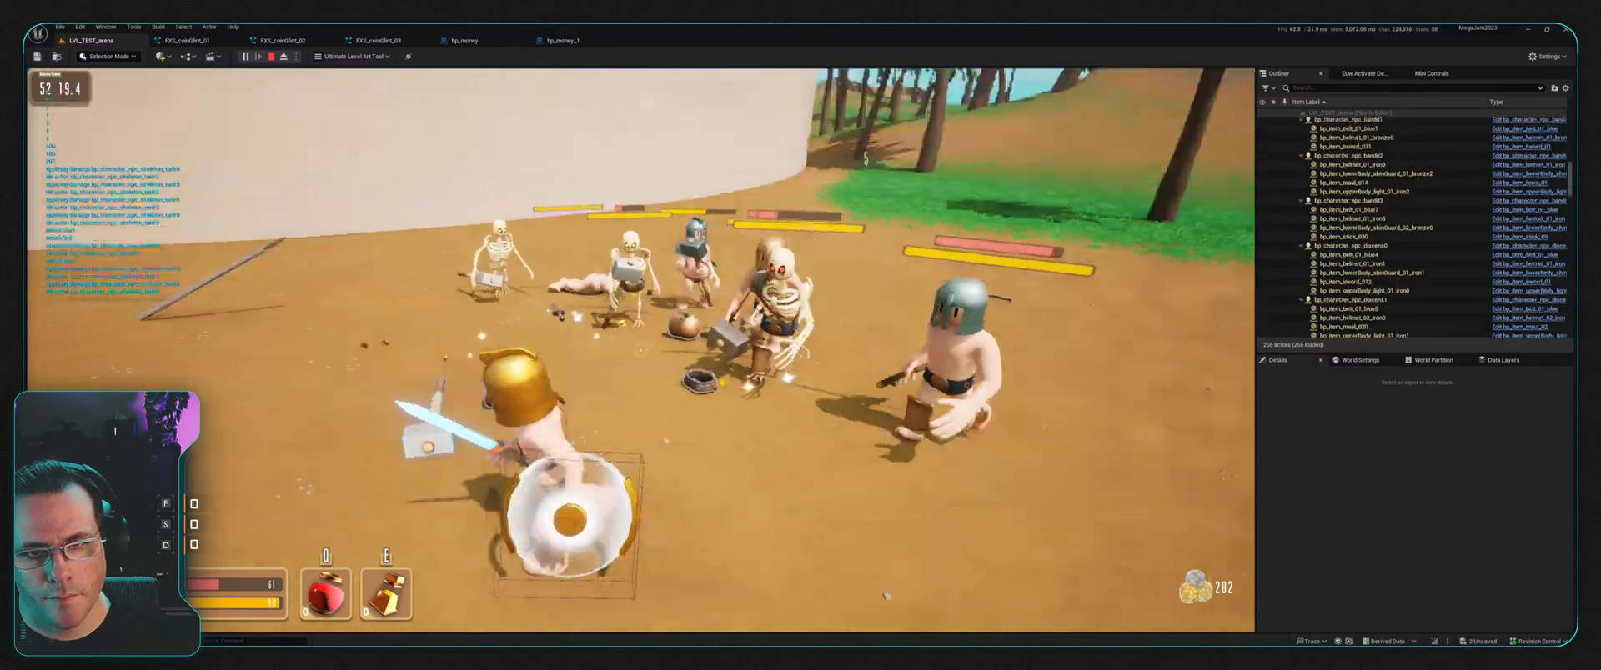
key(w)
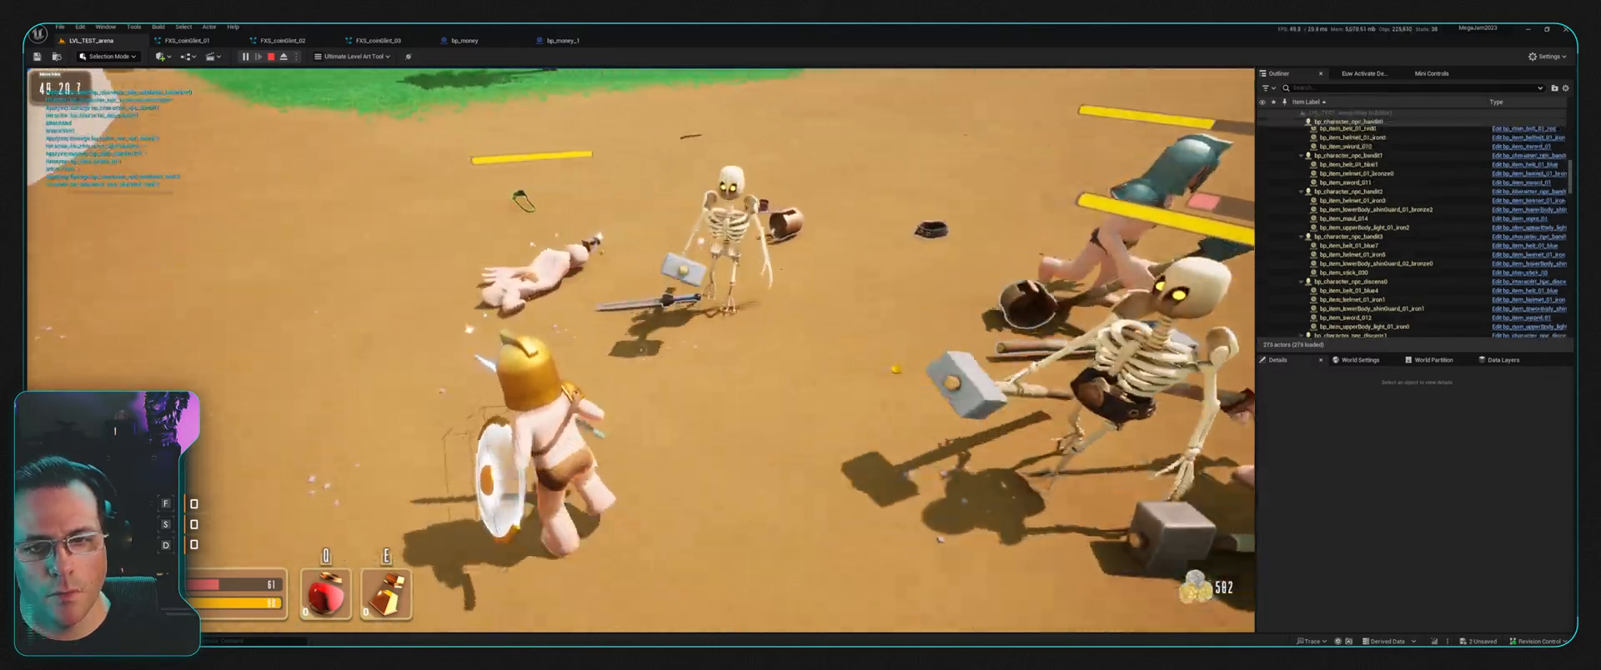
key(w)
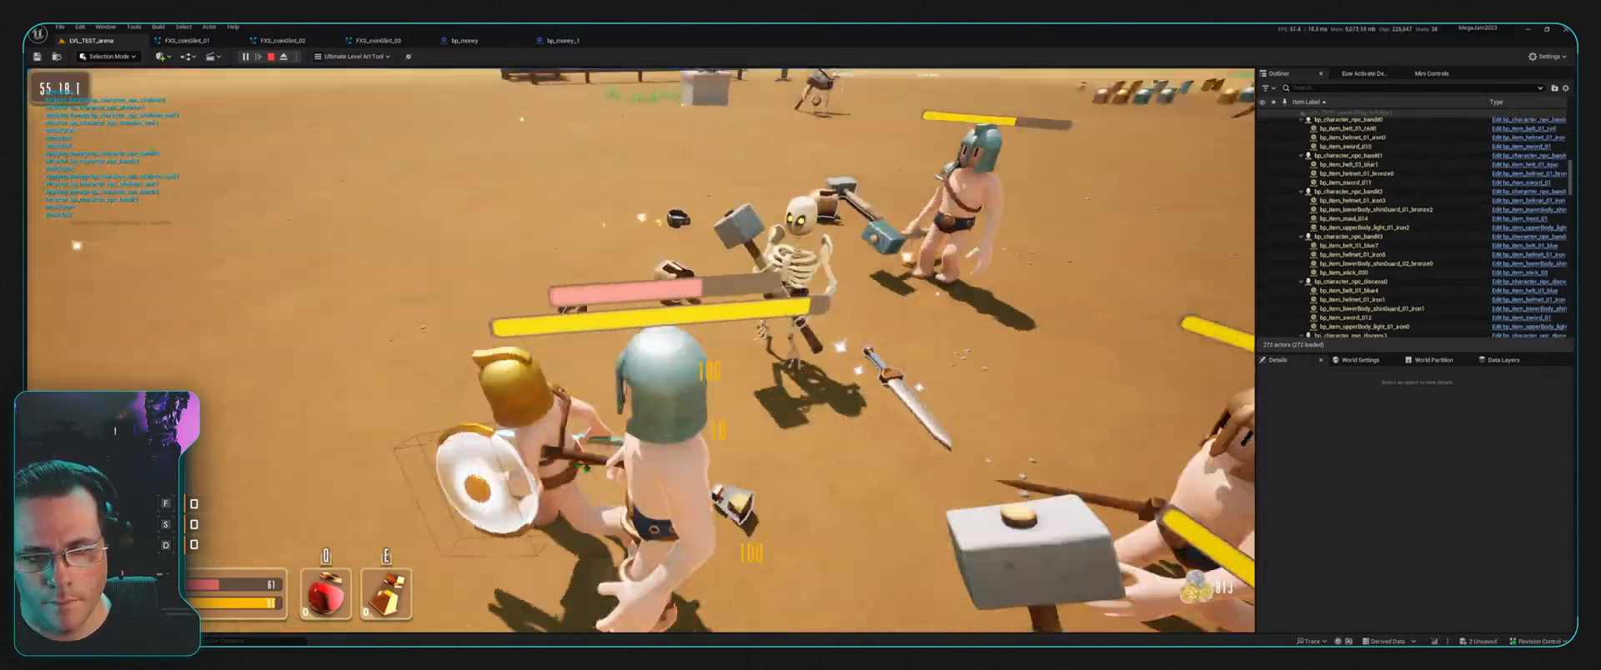
key(w)
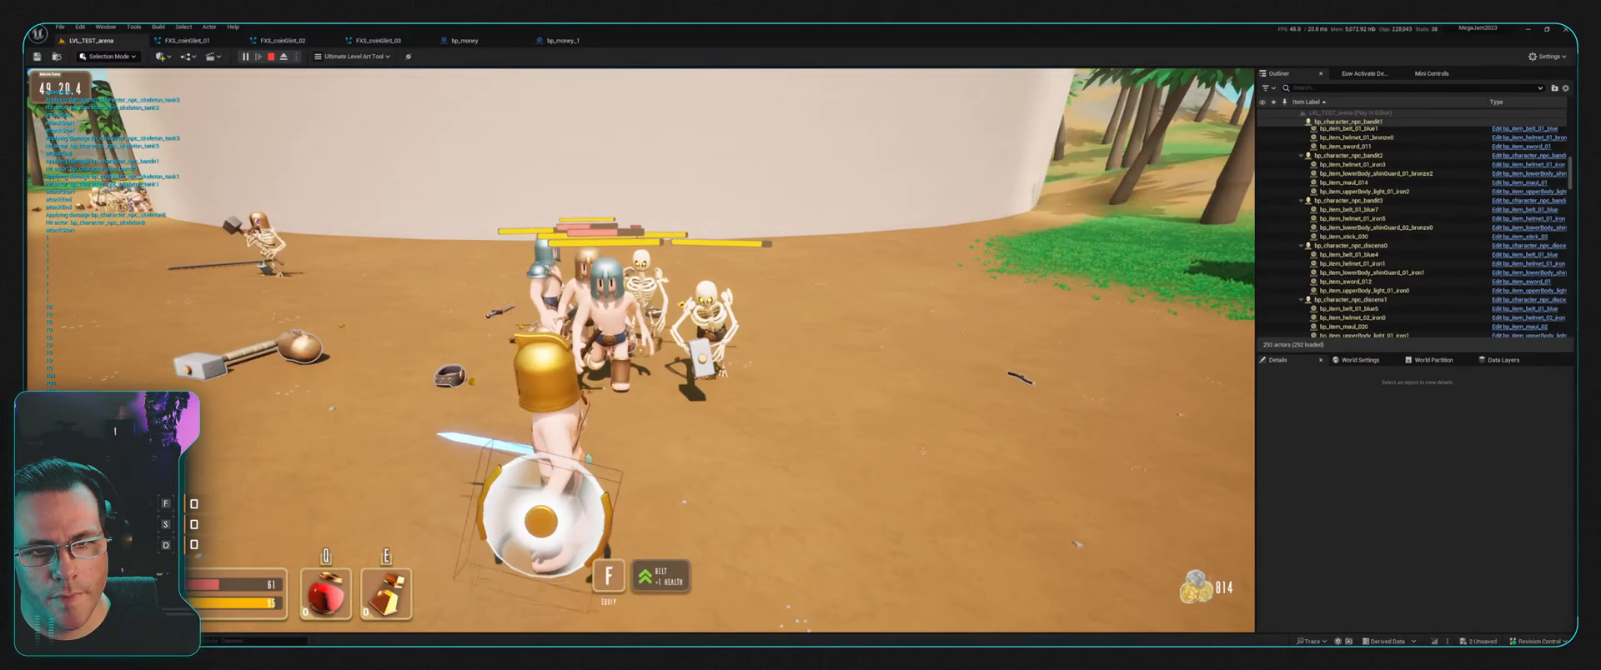
Step: Run the character through the enemy fight to collect more dropped coins, and end the playtest
key(w)
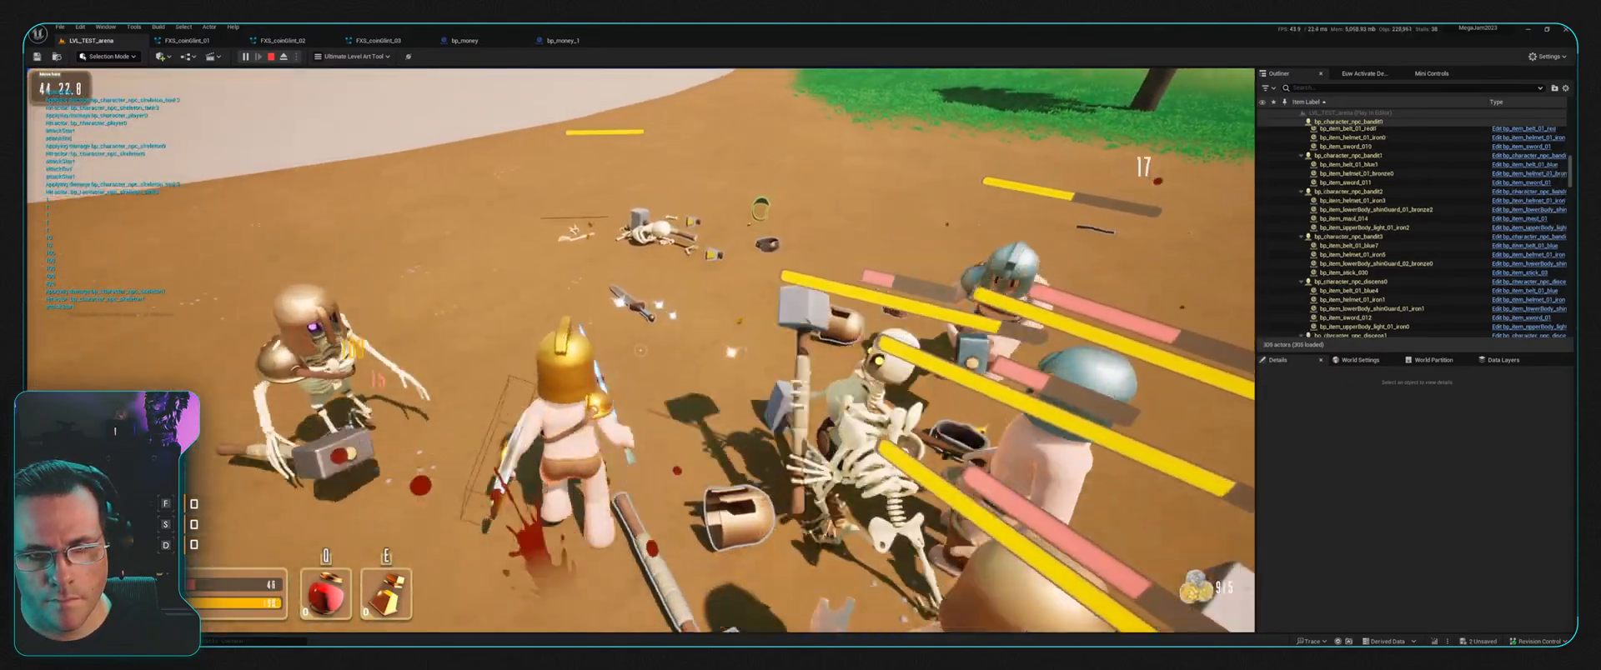
key(w)
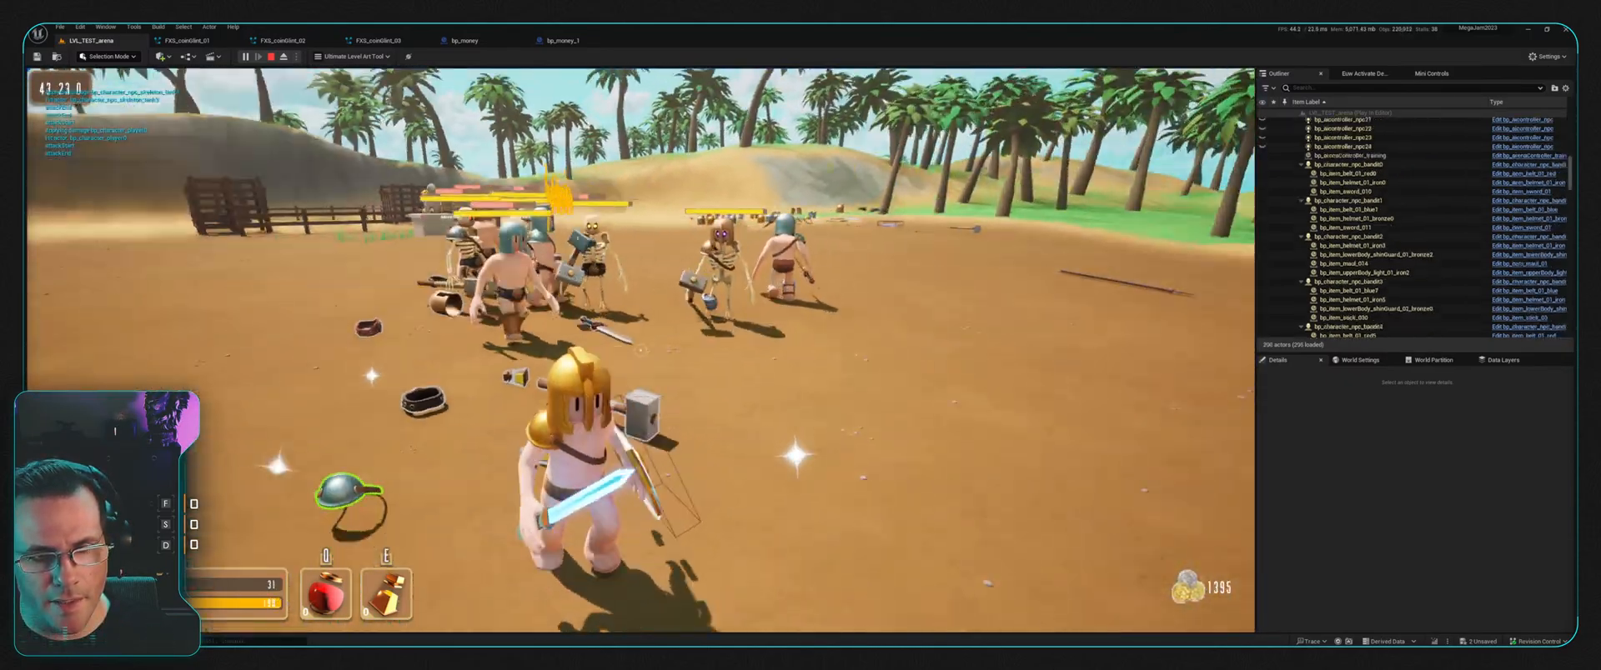
key(Escape)
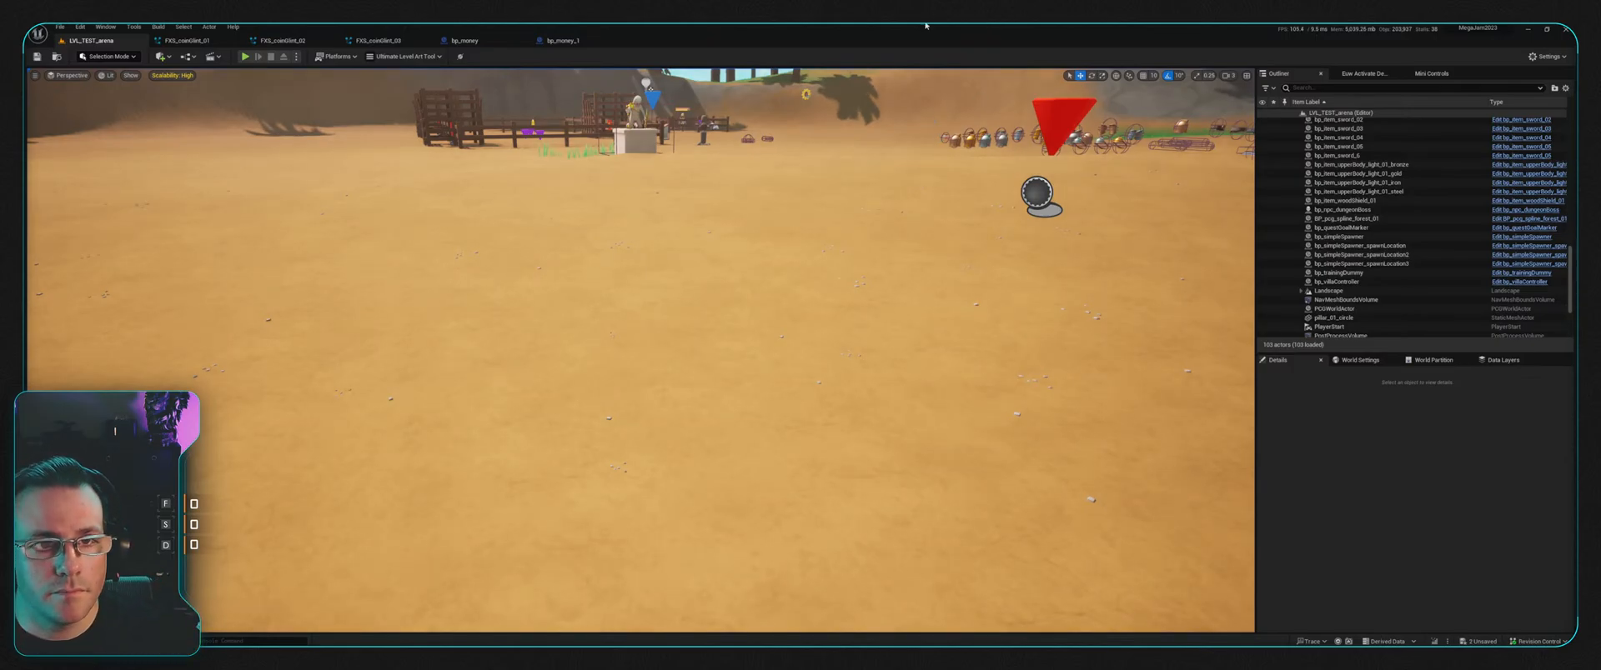
Step: Delete the coinBurst emitter from the FXS_coinGlint_03 system and save the asset
click(282, 40)
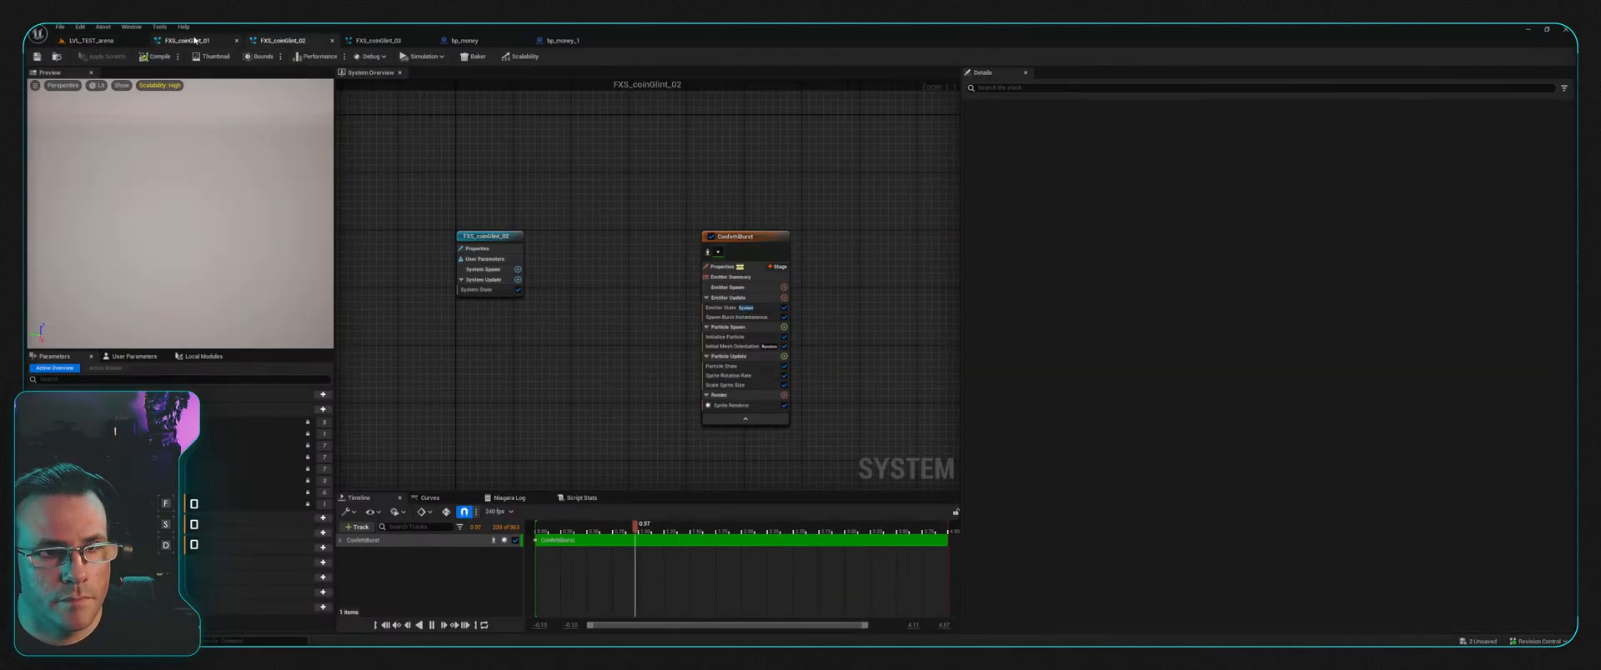
click(194, 40)
click(282, 40)
click(380, 40)
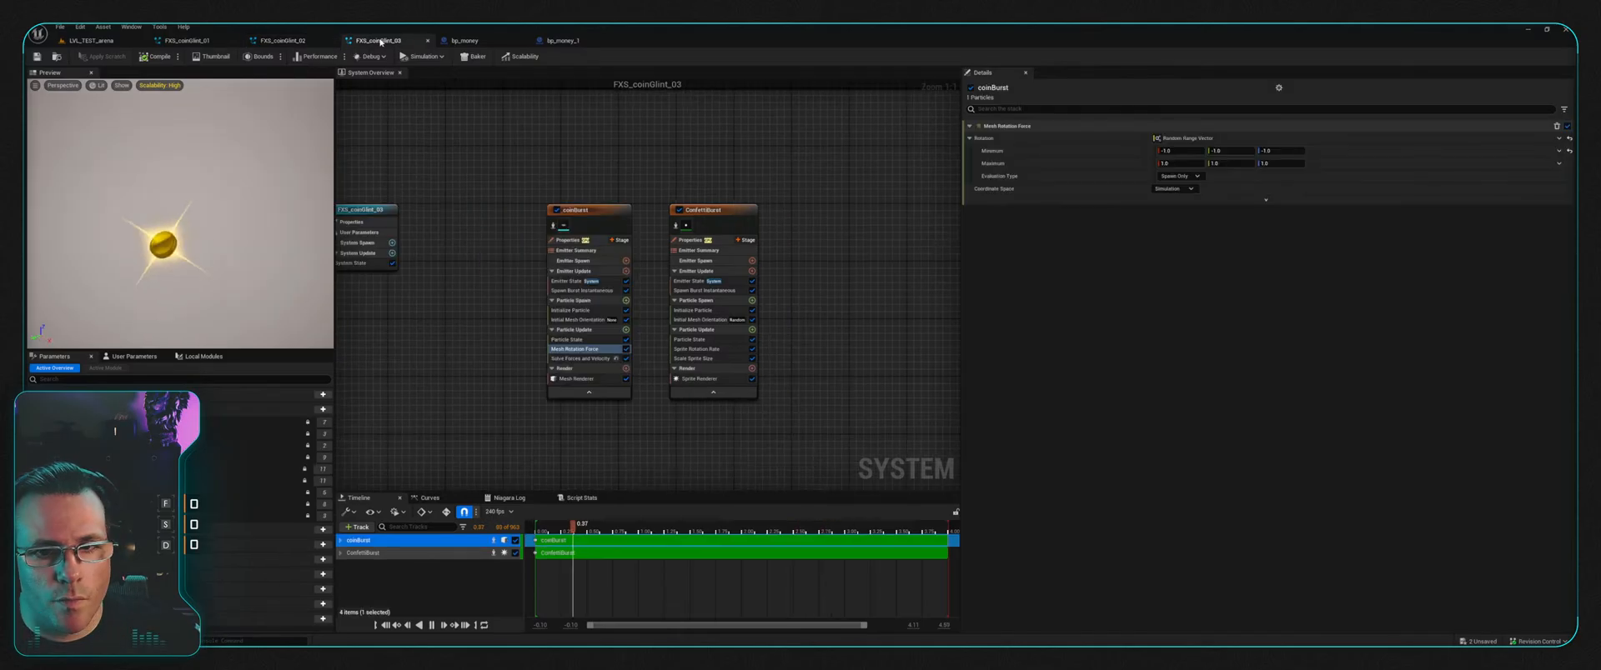
right_drag(653, 172, 795, 150)
drag(648, 151, 769, 368)
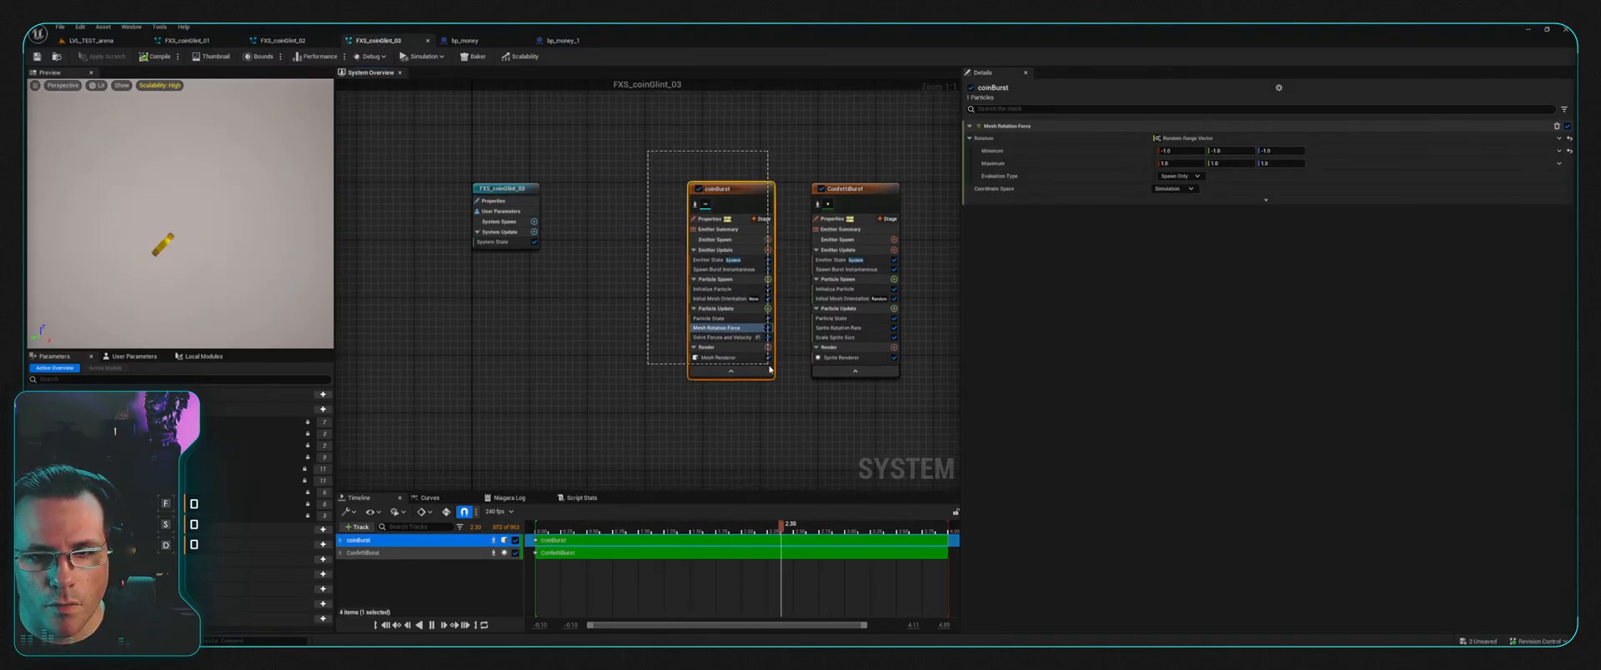
key(Delete)
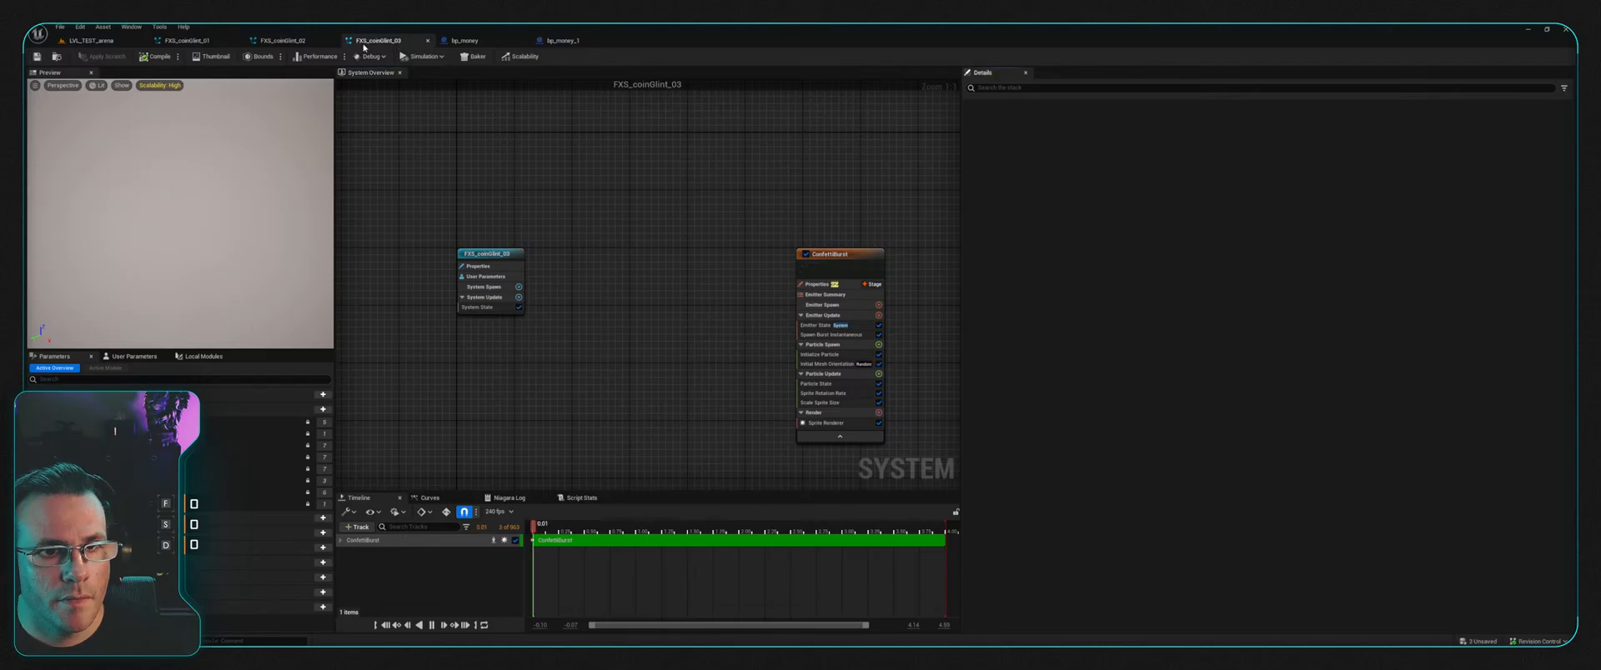
key(ctrl+s)
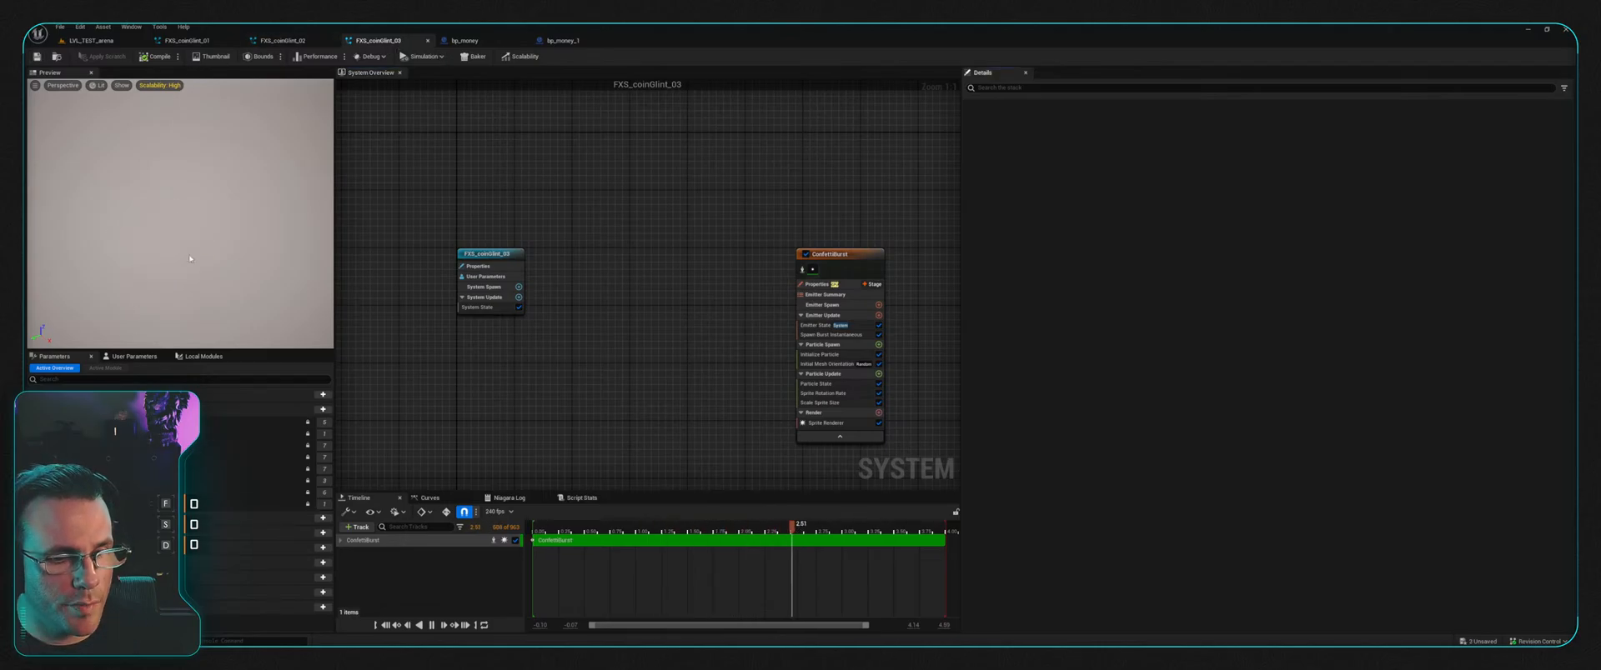
Step: Create a new Niagara emitter named FXE_coinMesh_01 in the Particles folder
click(91, 40)
key(ctrl+space)
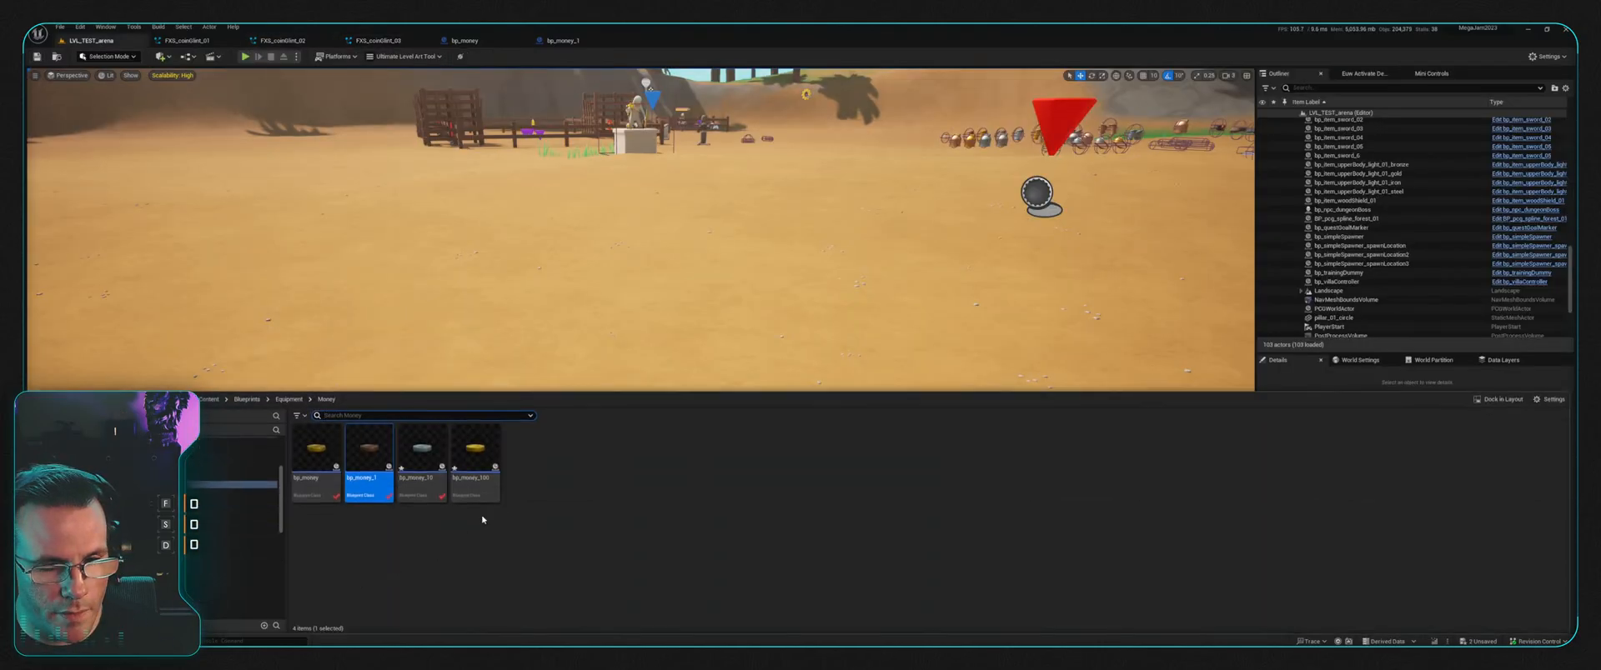
click(480, 547)
scroll(242, 542, down, 5)
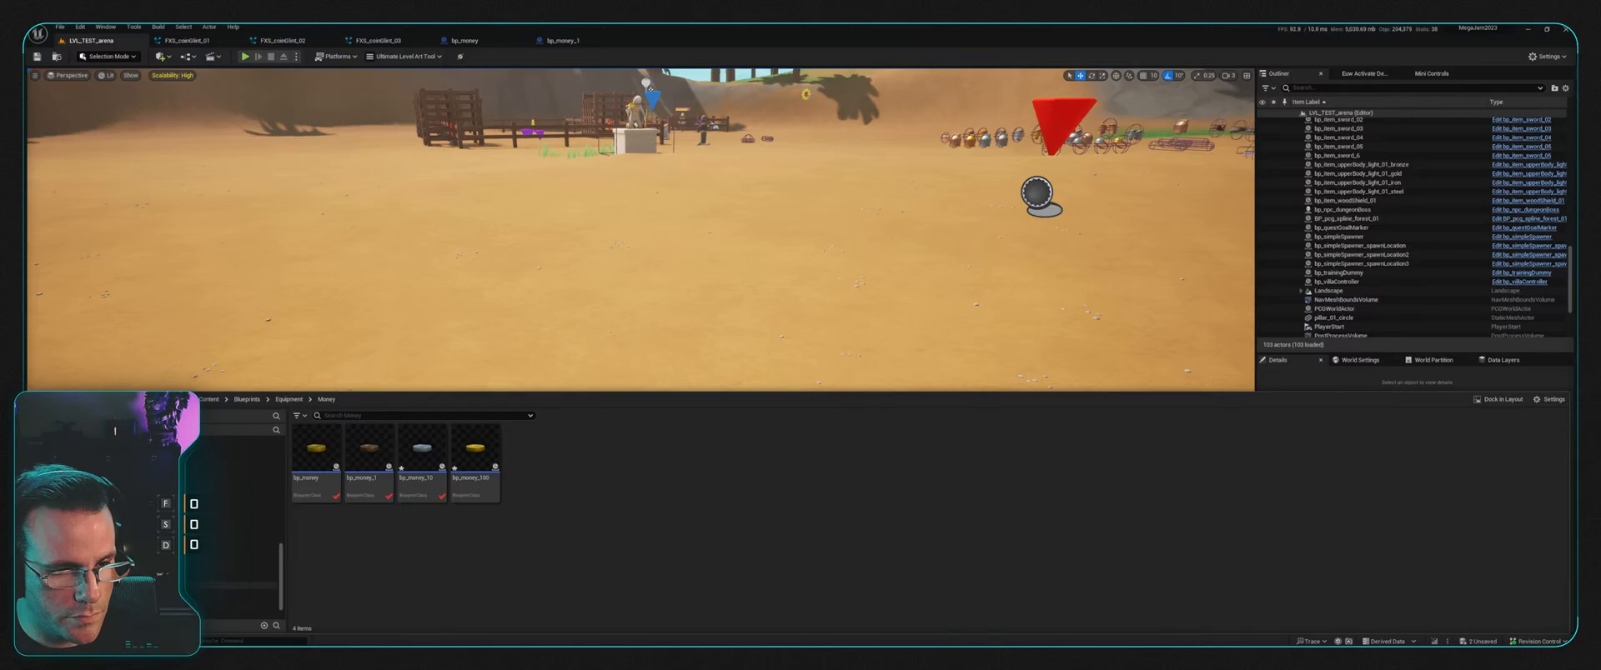
click(240, 513)
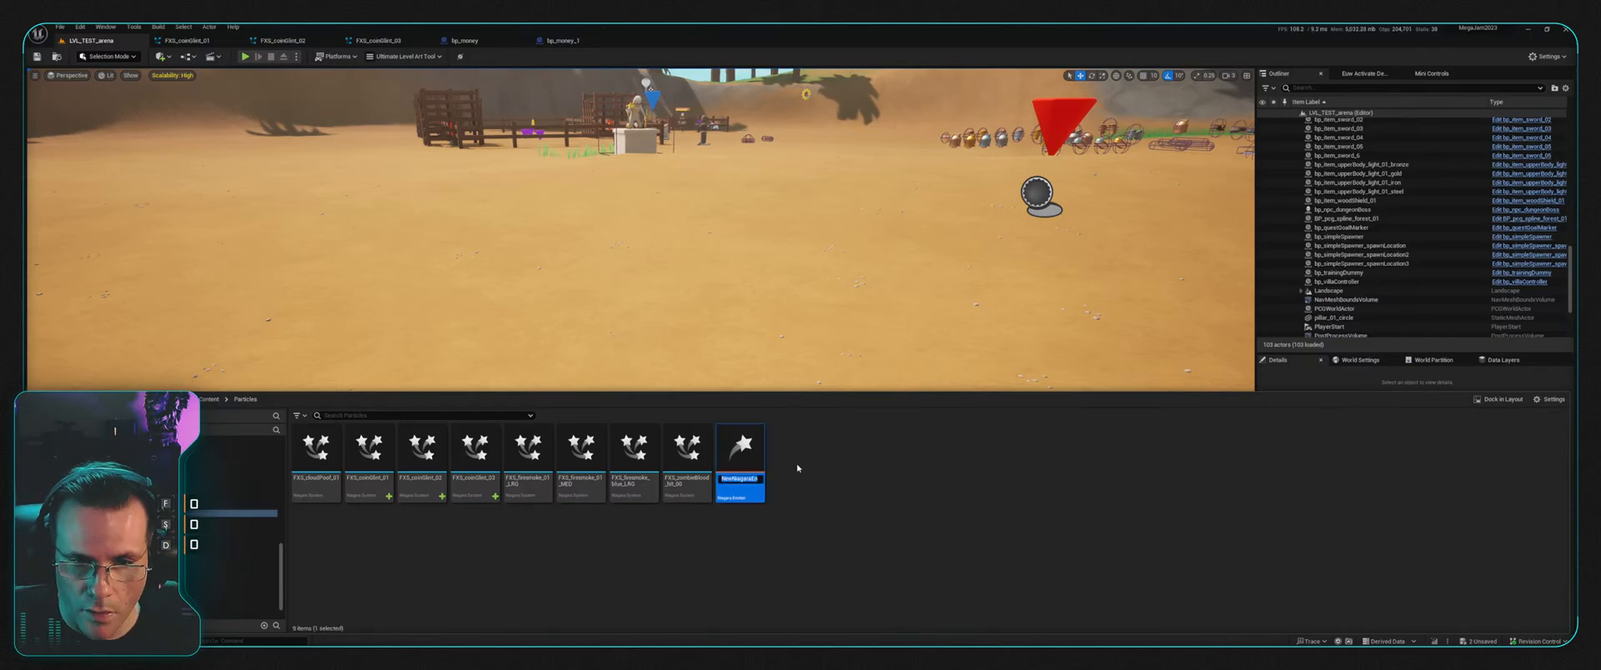
text(FXS_)
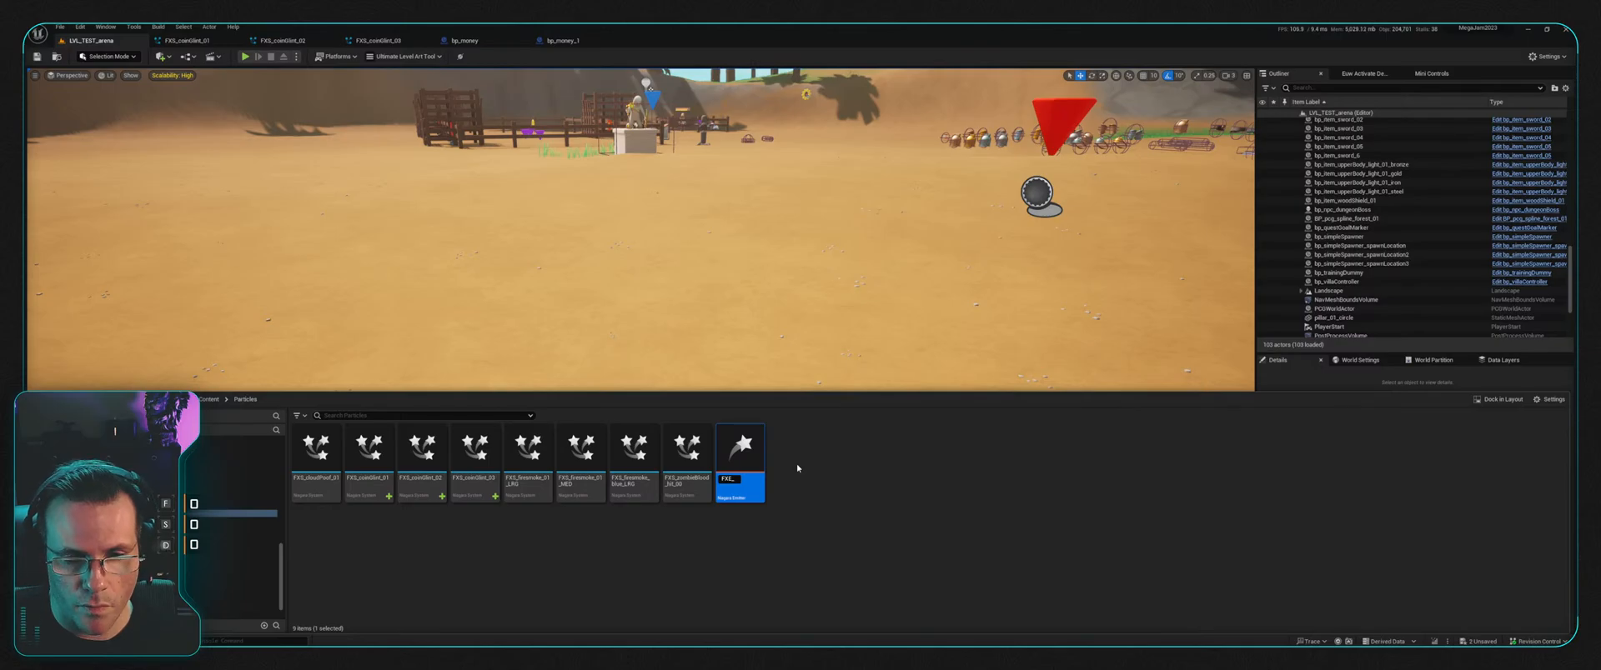
text(coin)
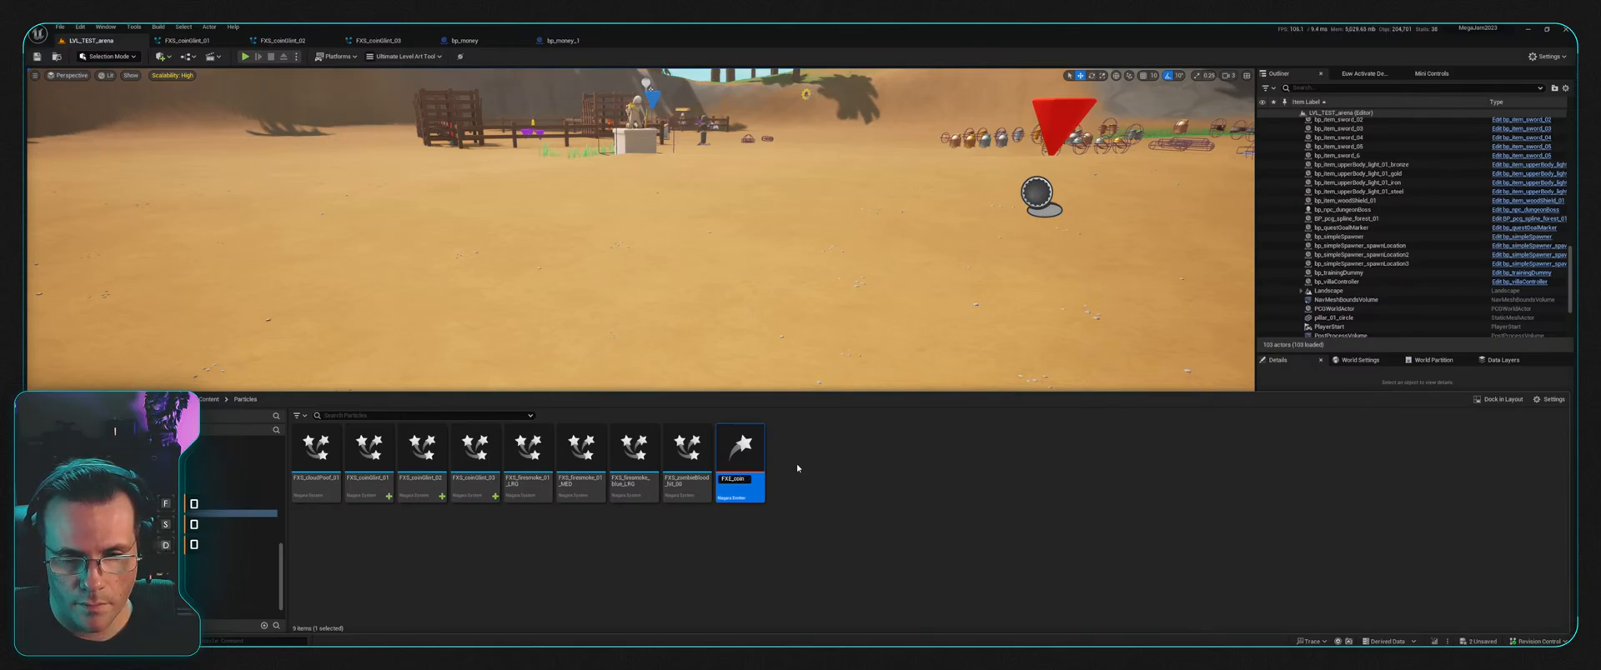
text(Mesh)
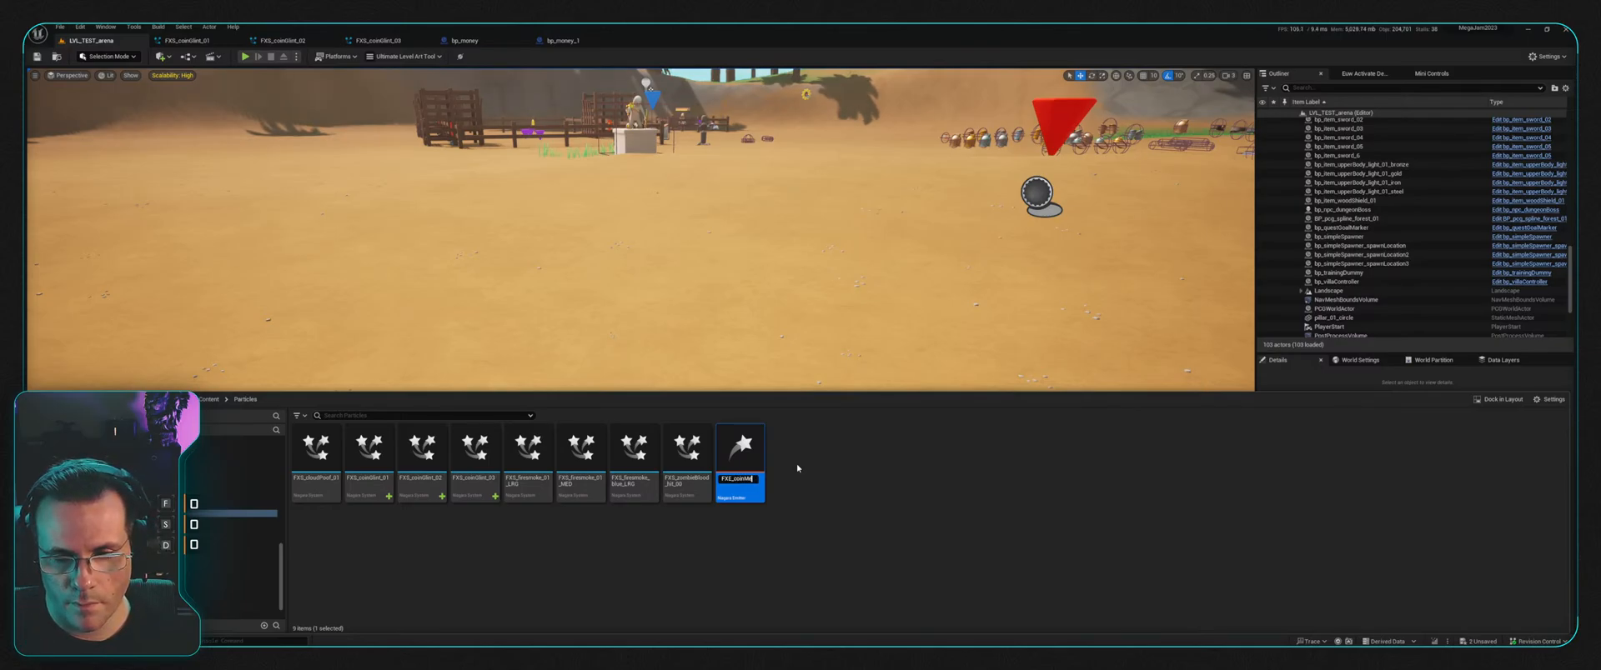
text(_01)
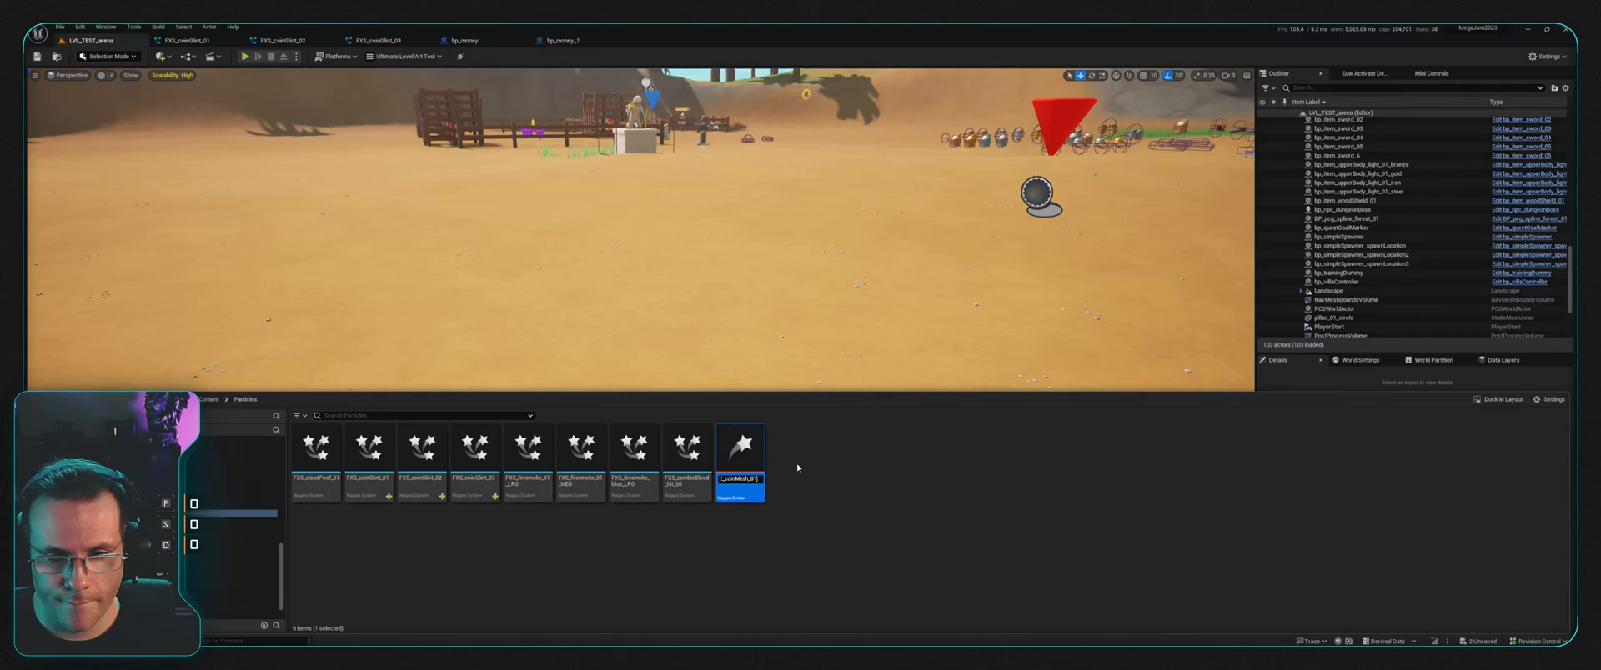
key(Return)
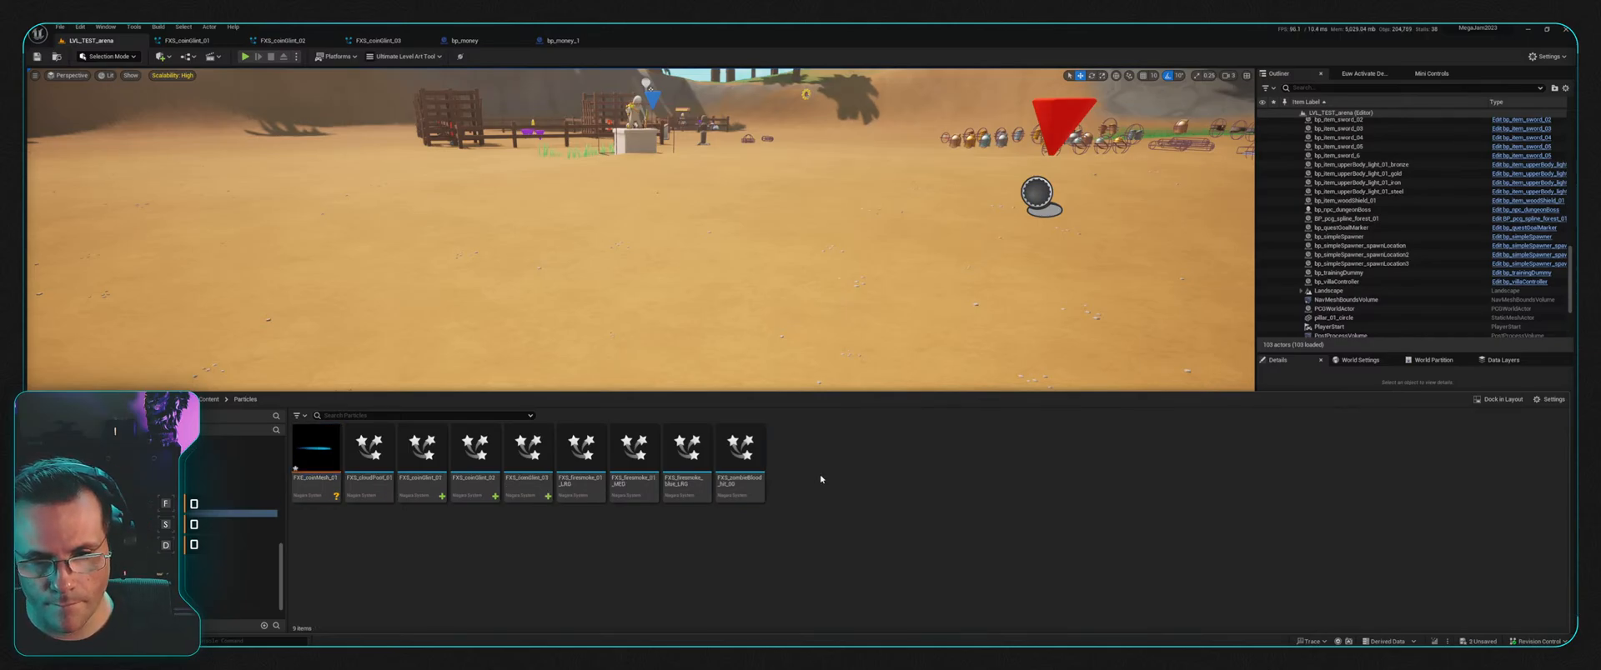
Step: Open FXE_coinMesh_01 to examine its emitter modules, and return to the FXS_coinGlint_03 system
double_click(319, 450)
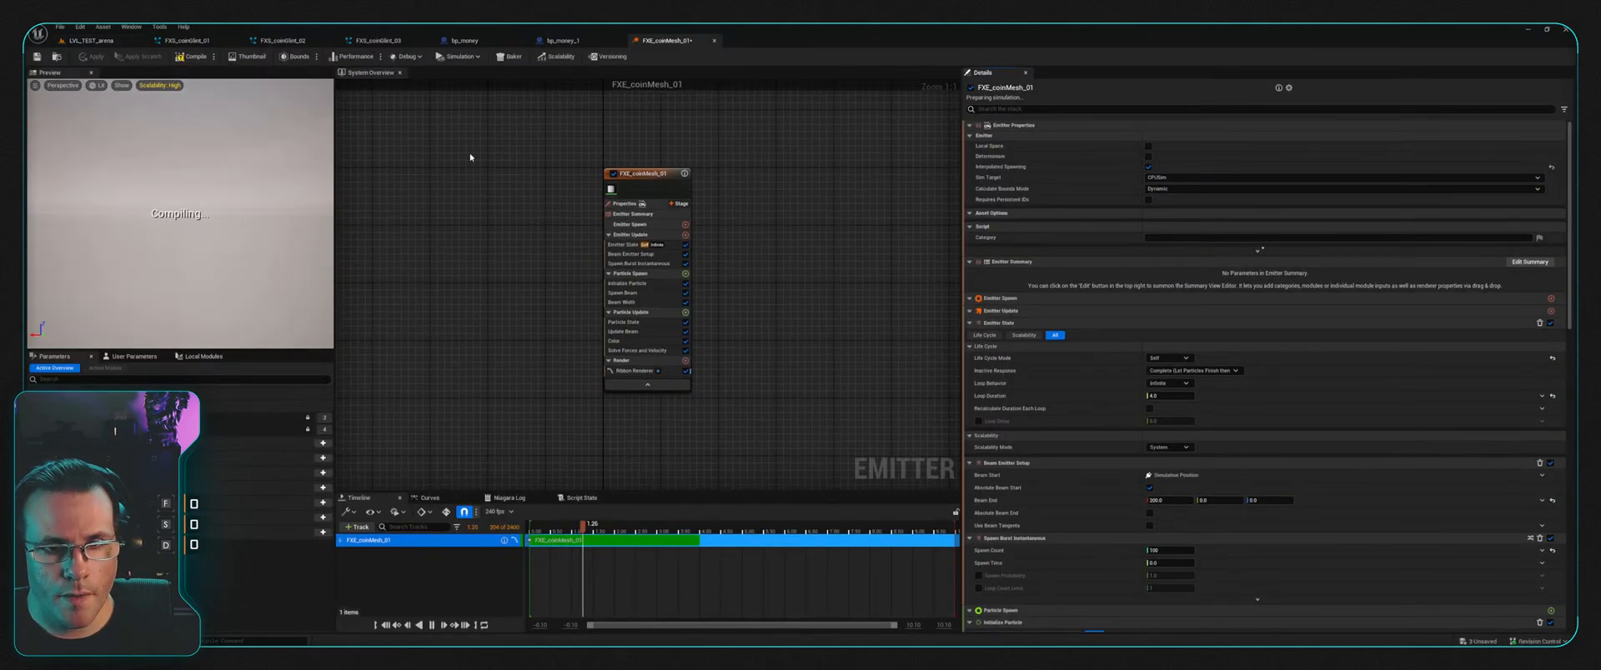
right_drag(520, 187, 578, 232)
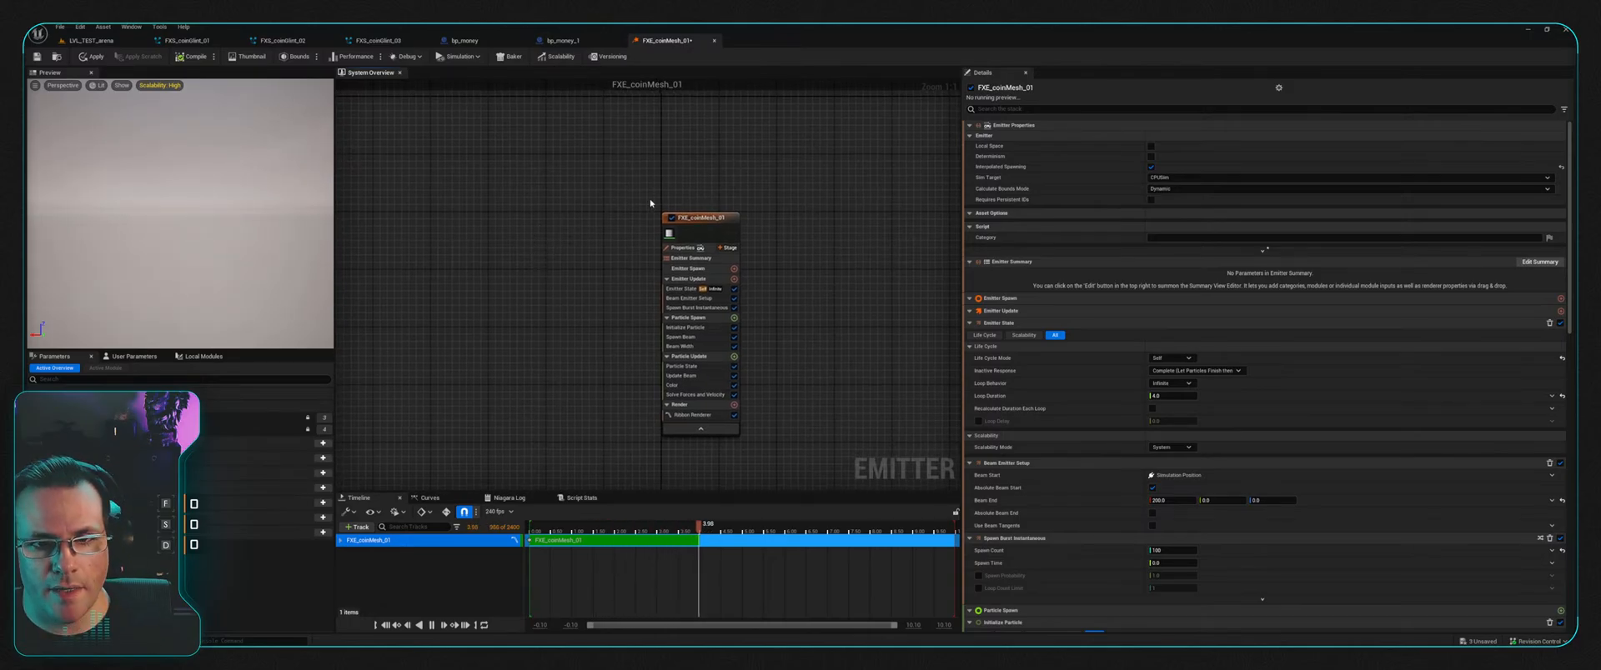
click(739, 232)
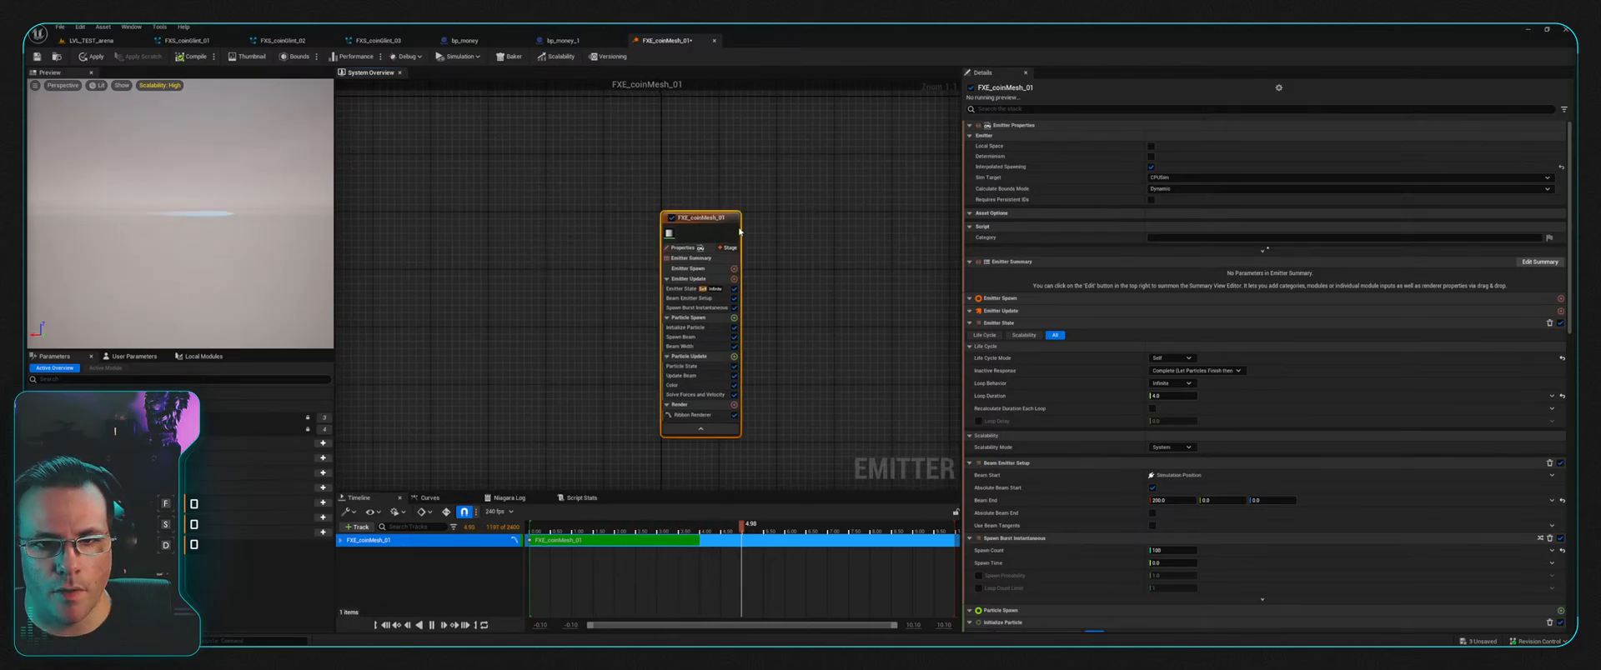
click(775, 258)
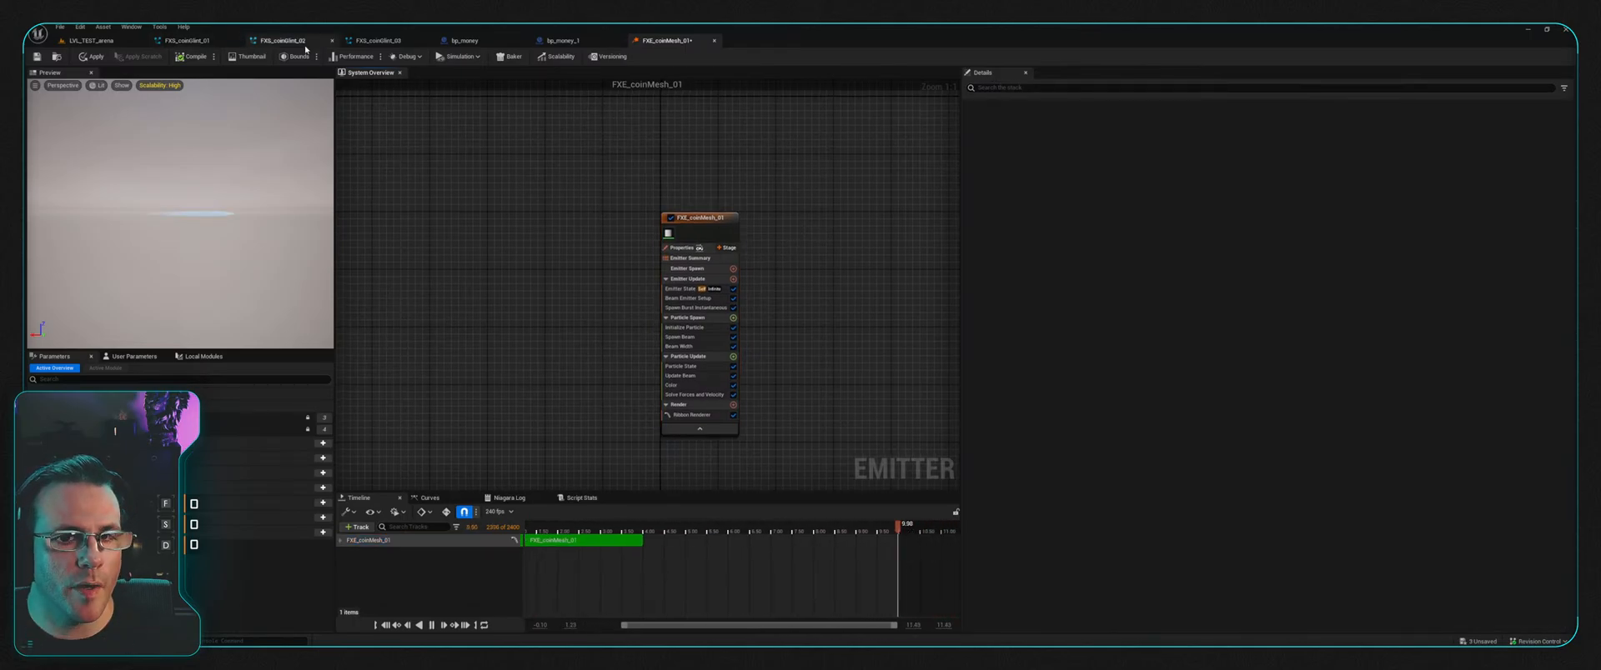
click(378, 40)
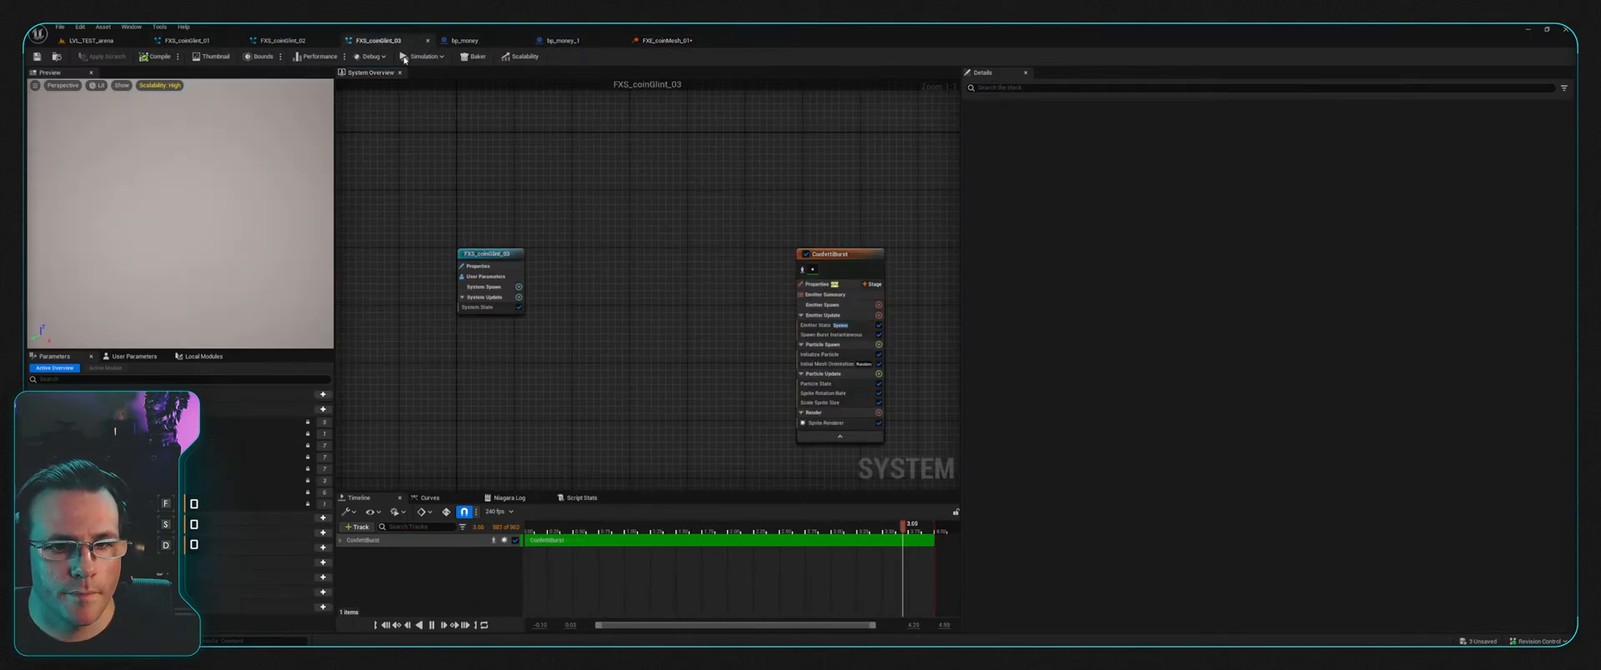
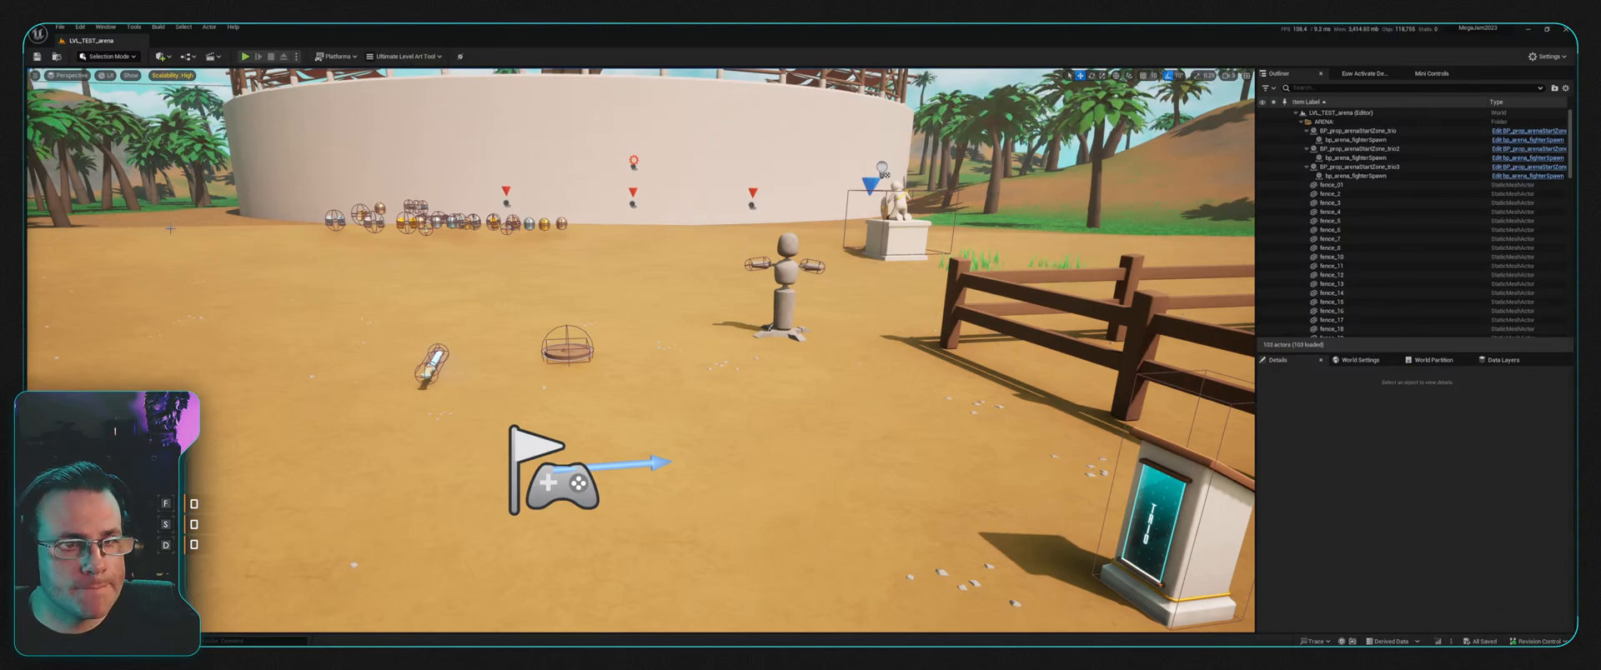
Step: Open the FXS_coinGlint_03, FXS_coinGlint_02 and FXS_coinGlint_01 systems from the Particles folder
key(ctrl+space)
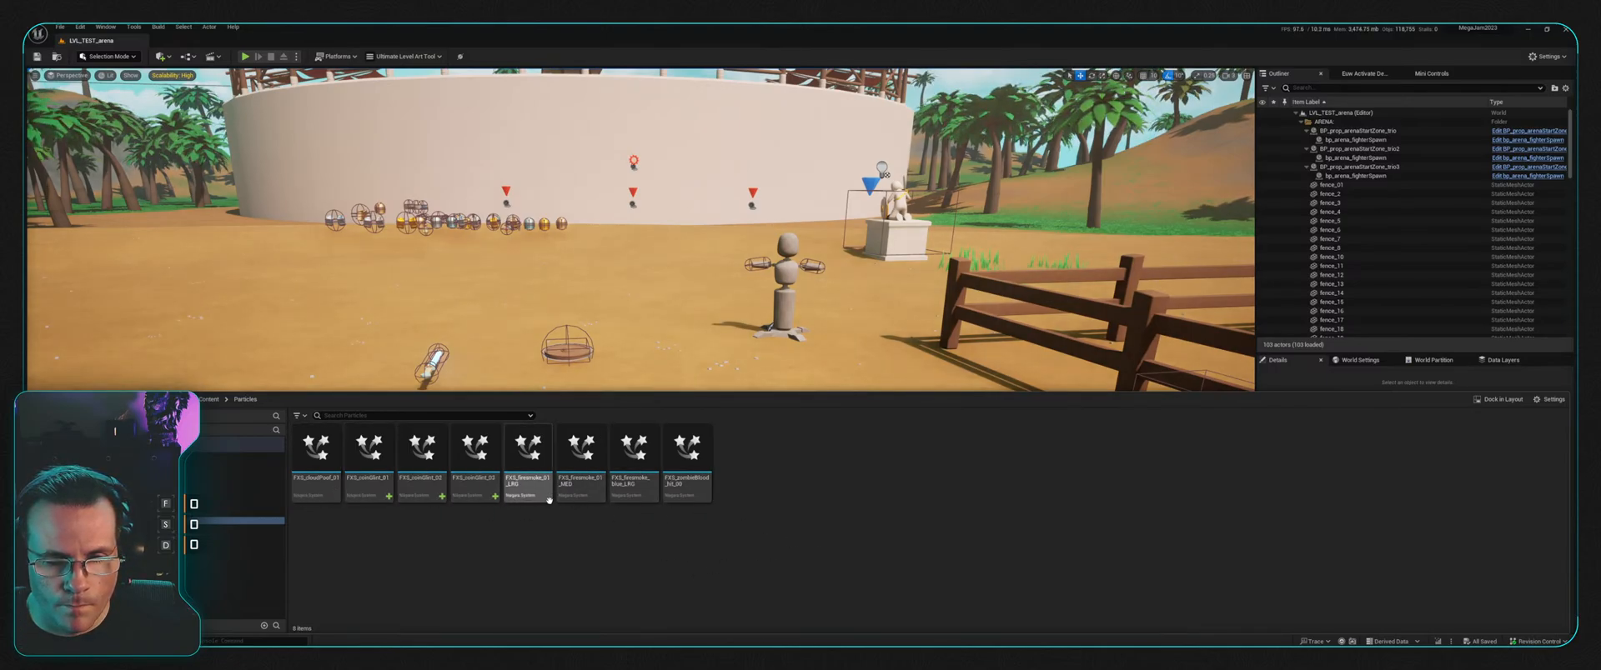
double_click(452, 481)
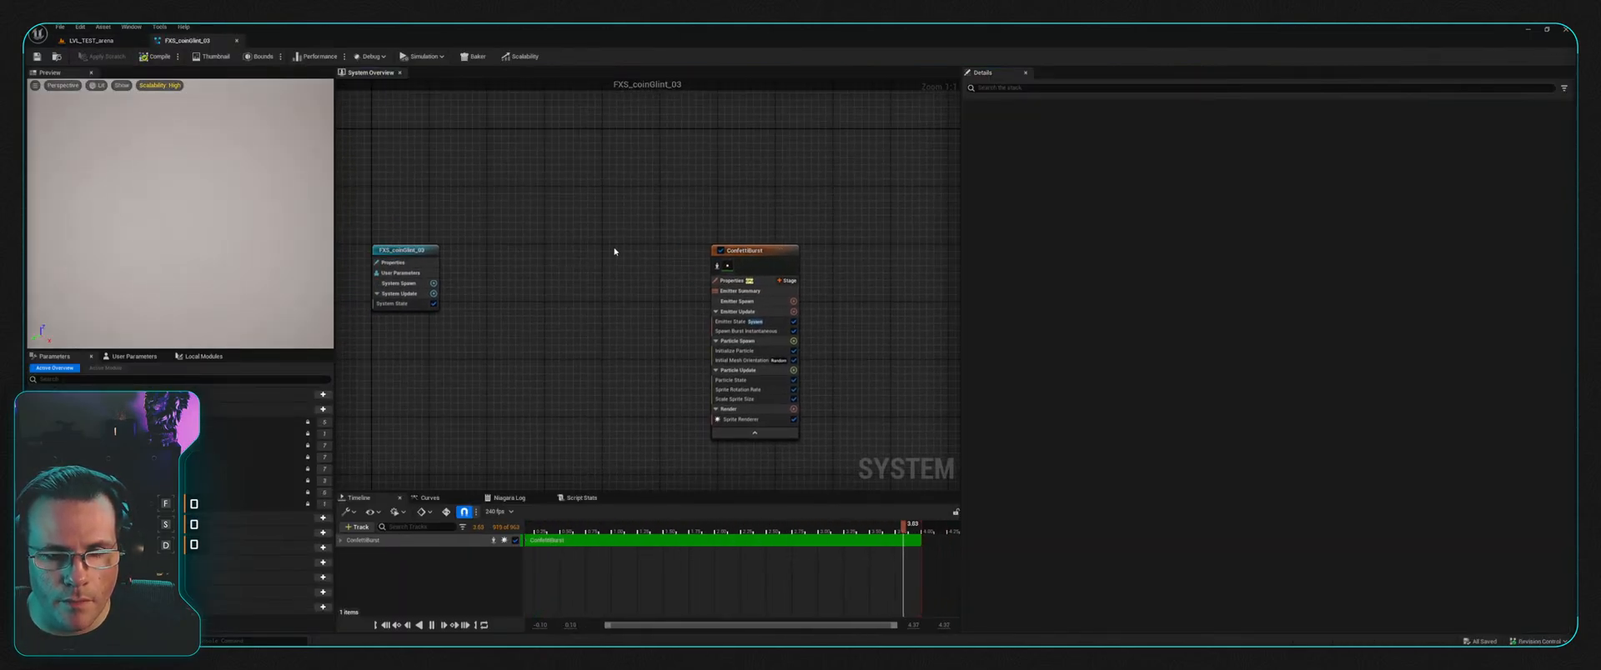
key(ctrl+space)
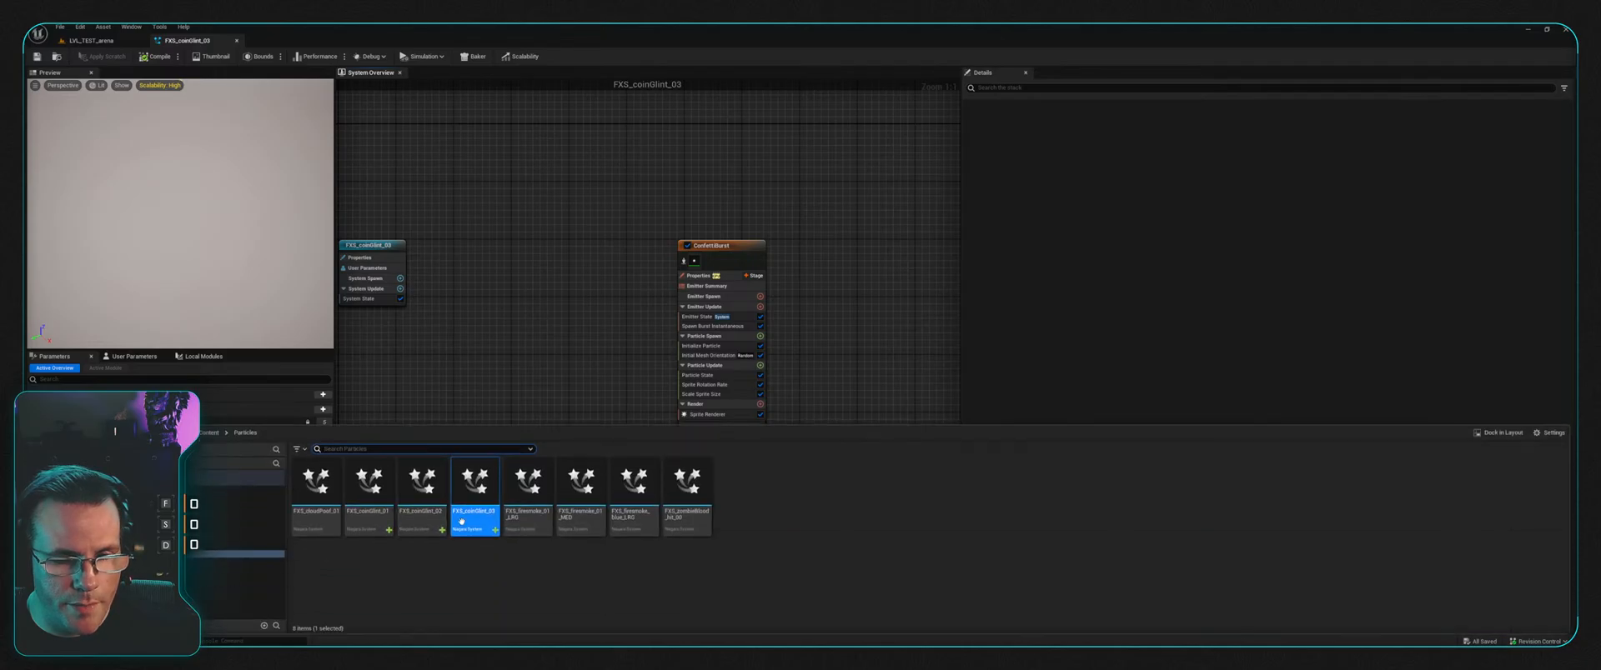
double_click(422, 504)
key(ctrl+space)
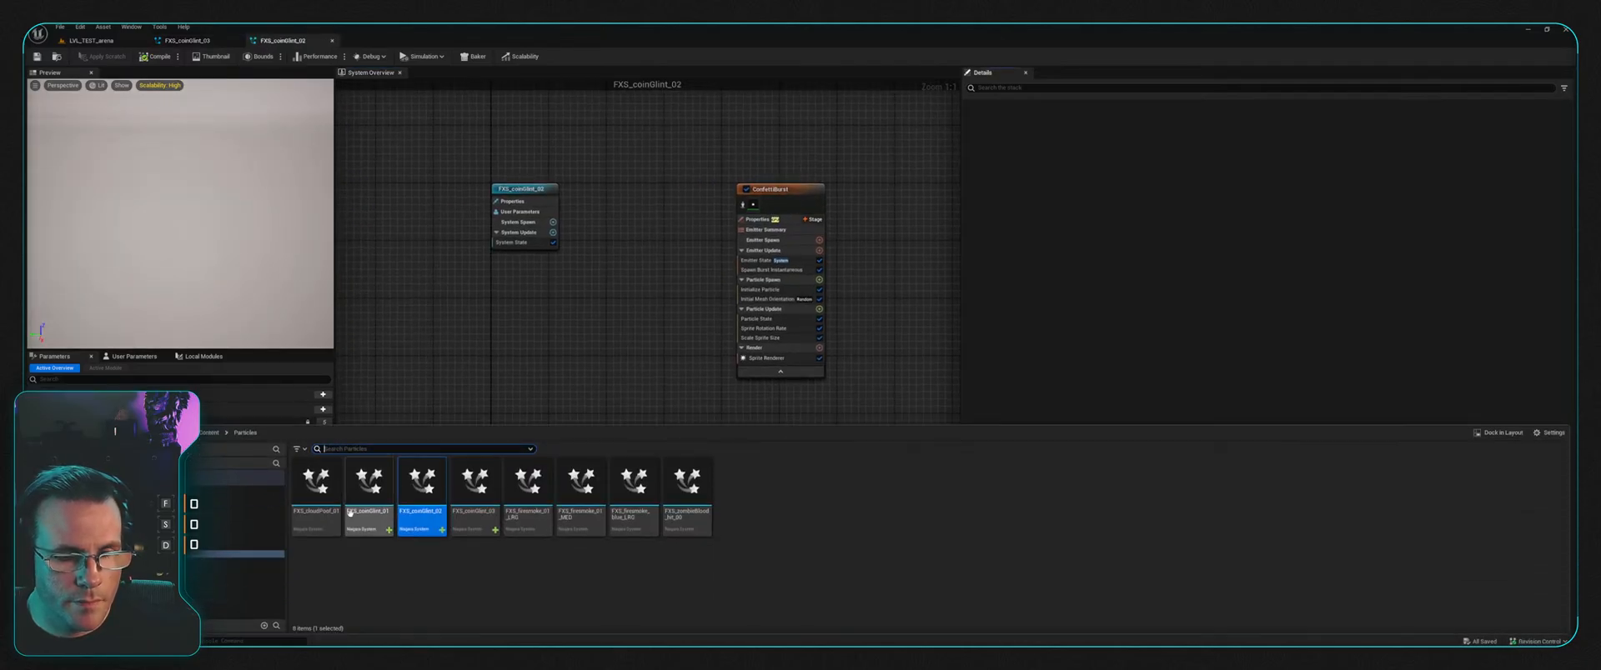
click(363, 504)
double_click(364, 504)
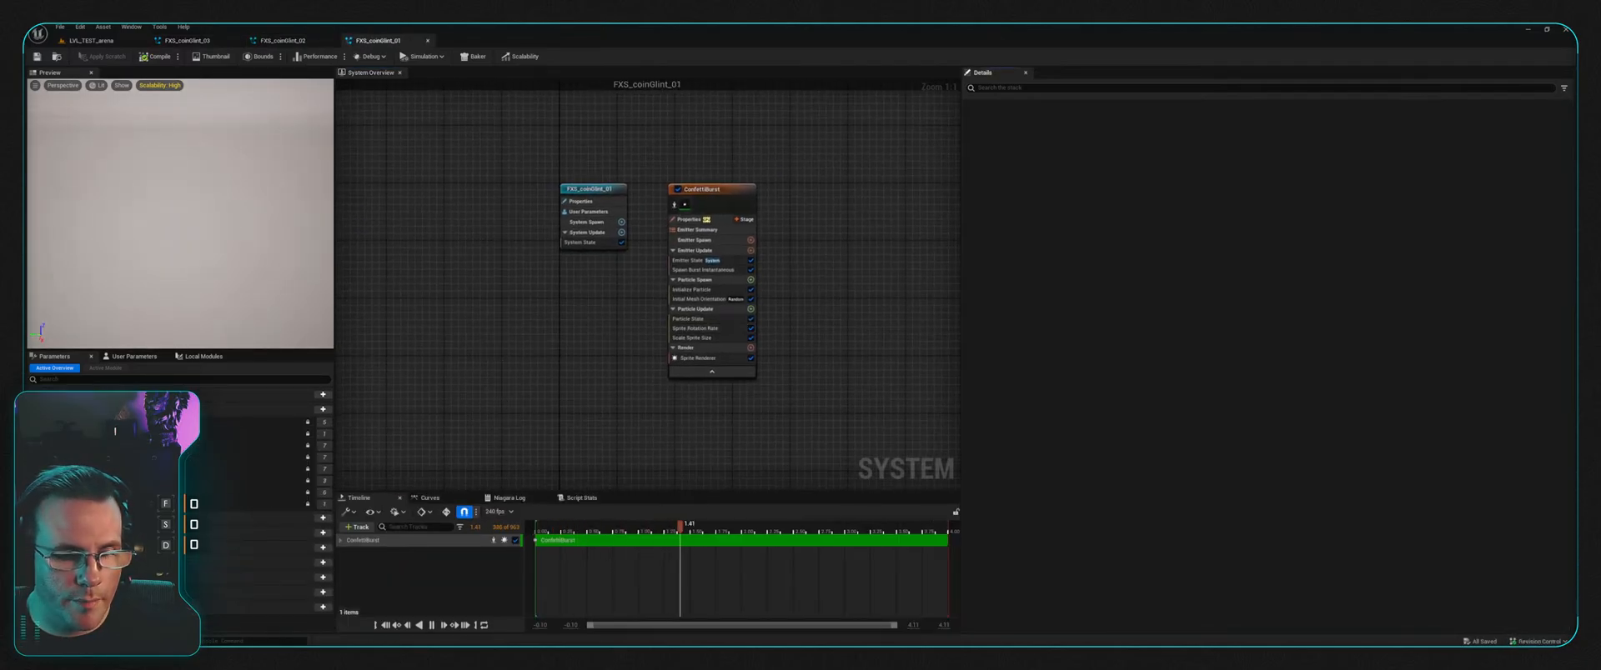
key(ctrl+space)
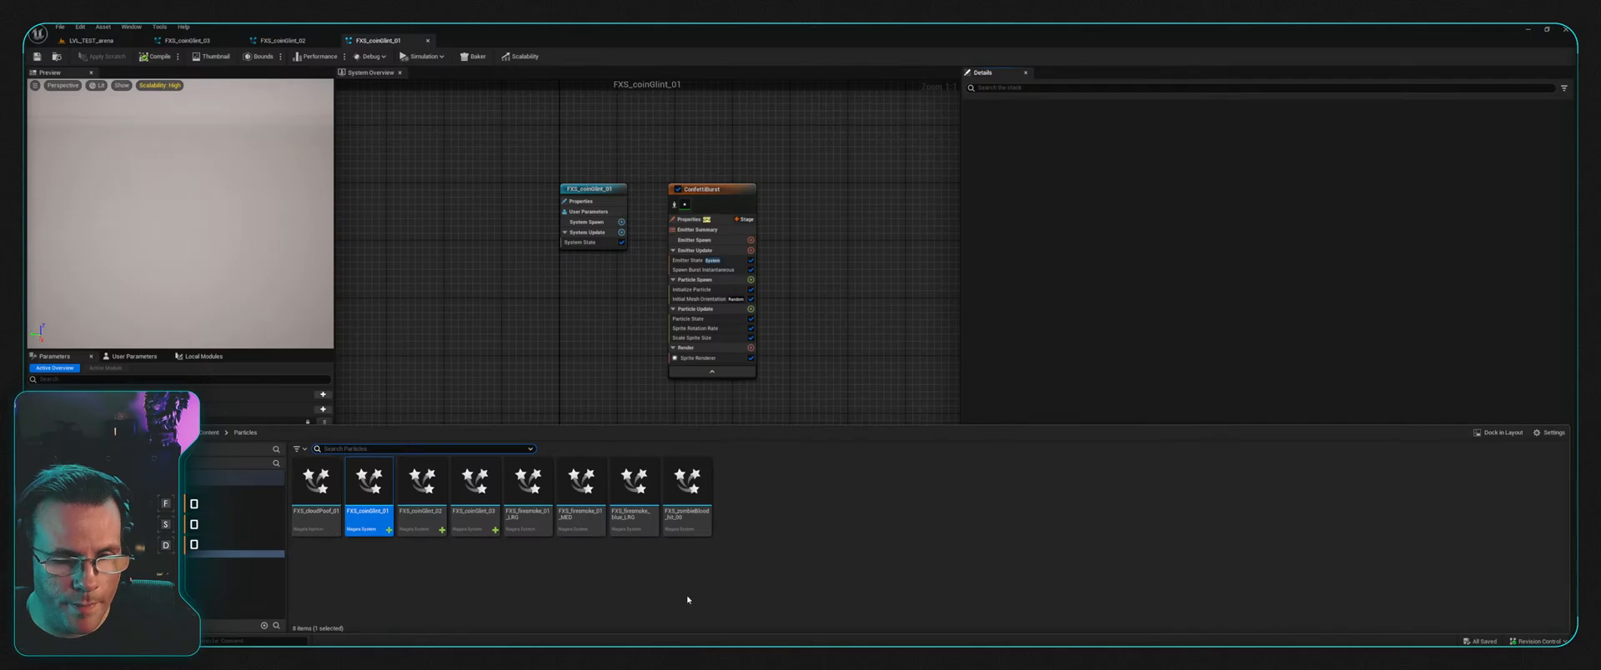
click(770, 518)
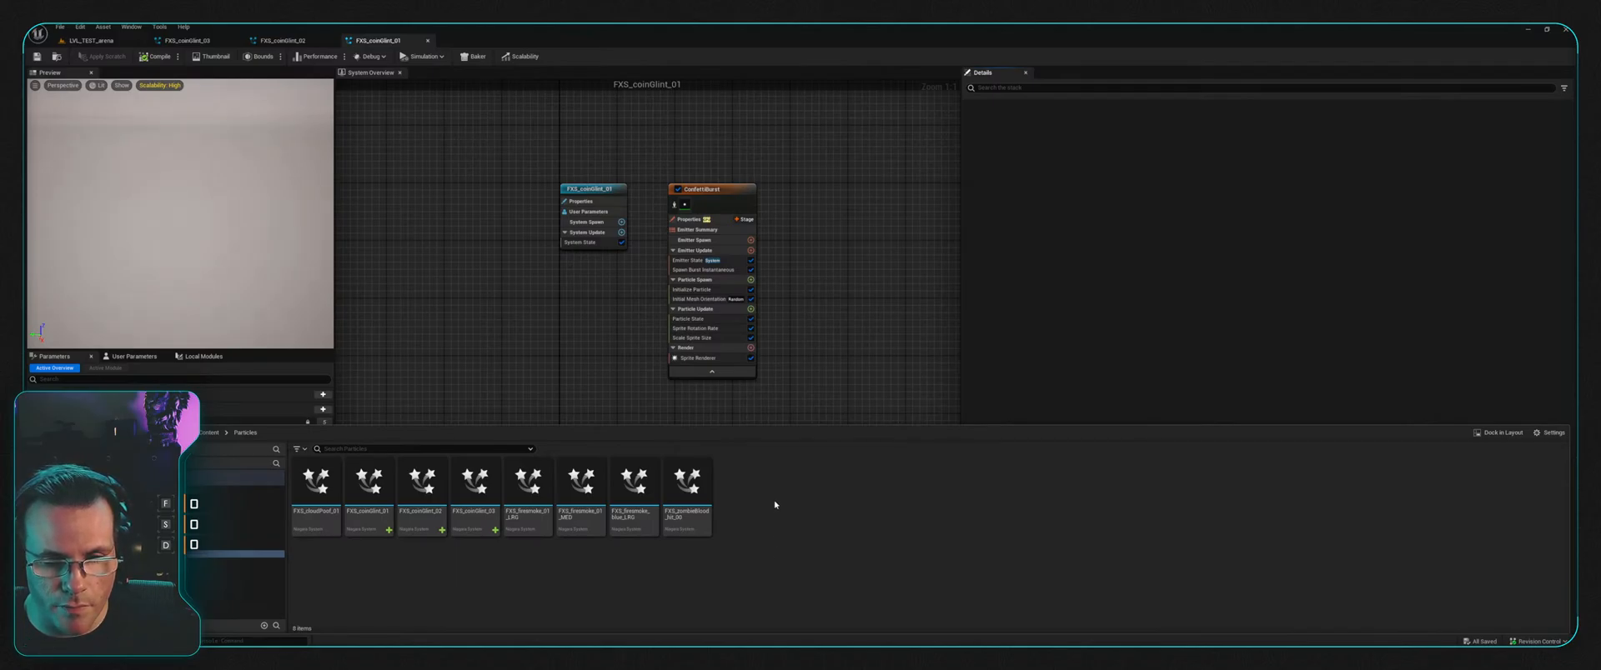
click(833, 225)
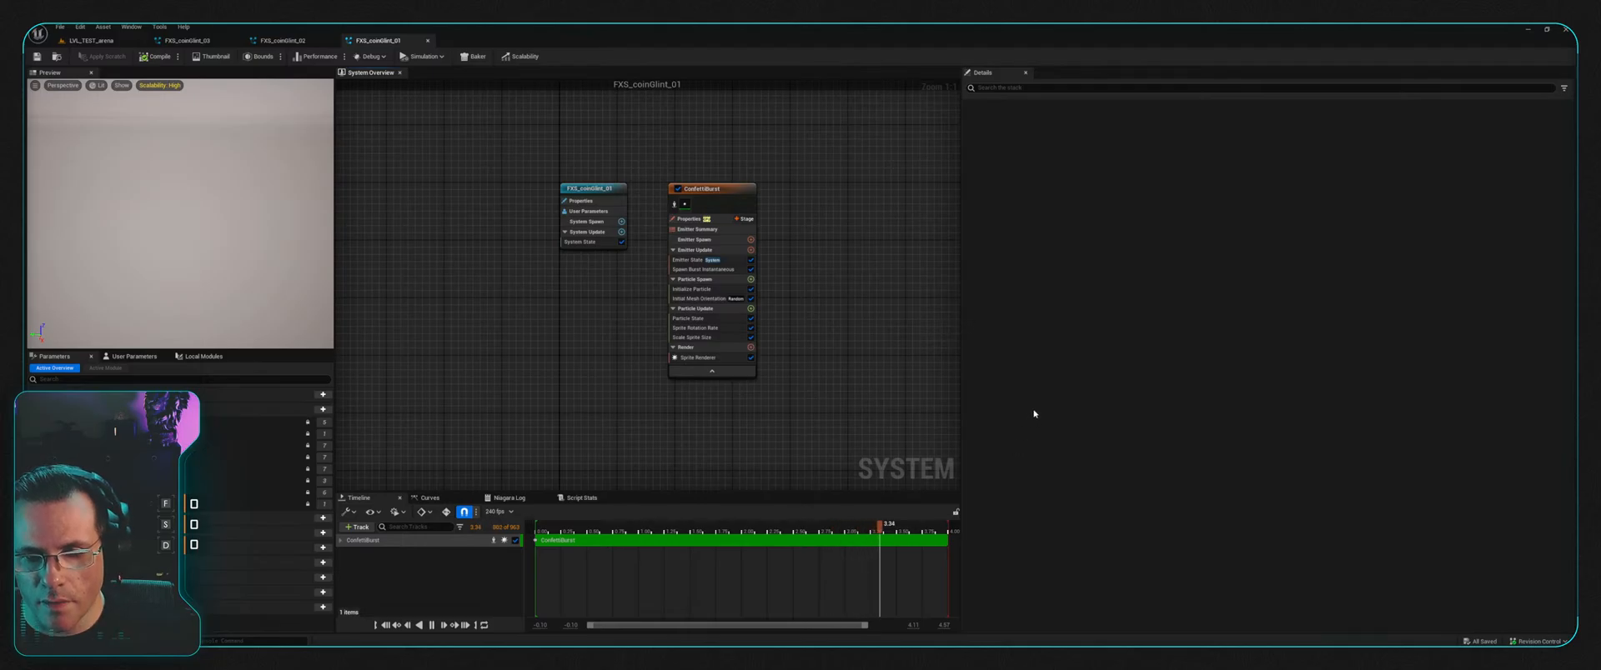
right_drag(837, 185, 756, 190)
key(ctrl+space)
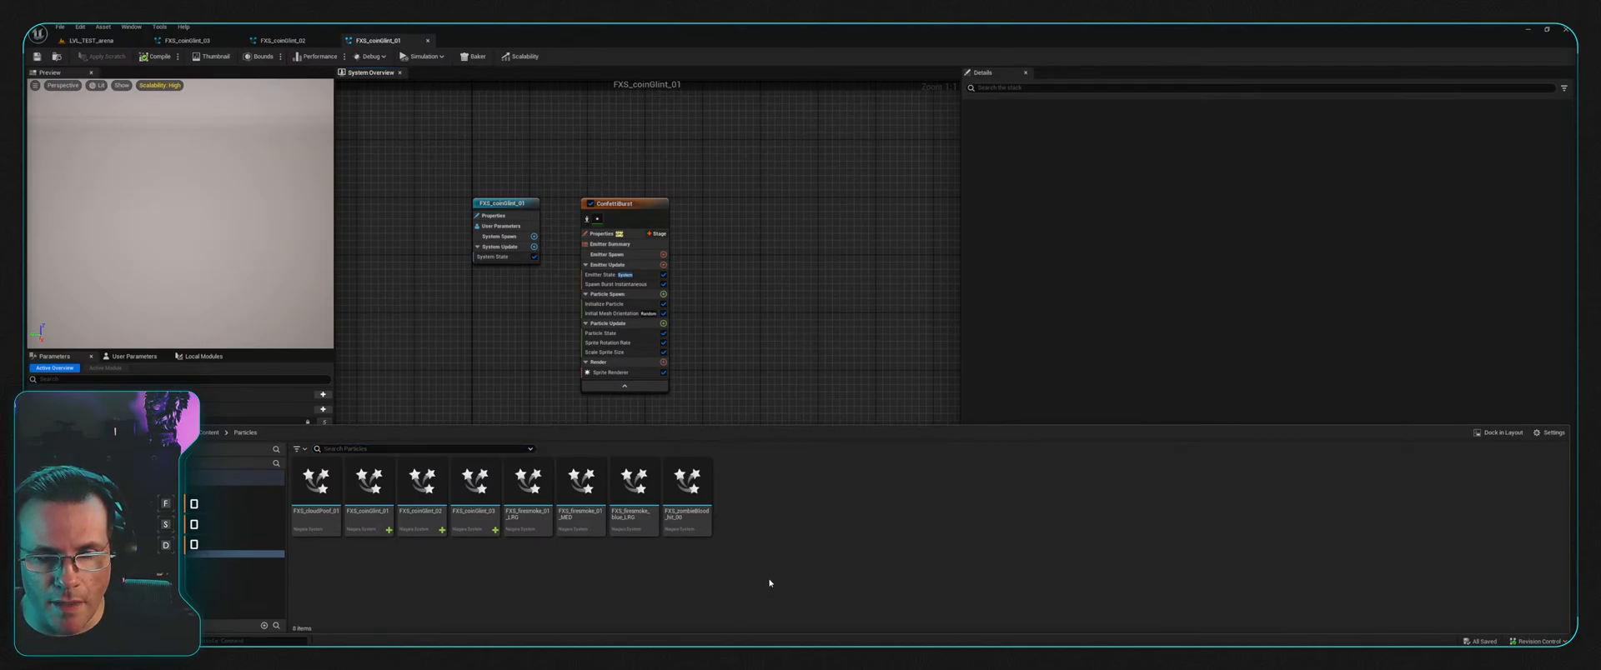
Step: Rename the ConfettiBurst emitter in FXS_coinGlint_01 to coinGlint
click(624, 201)
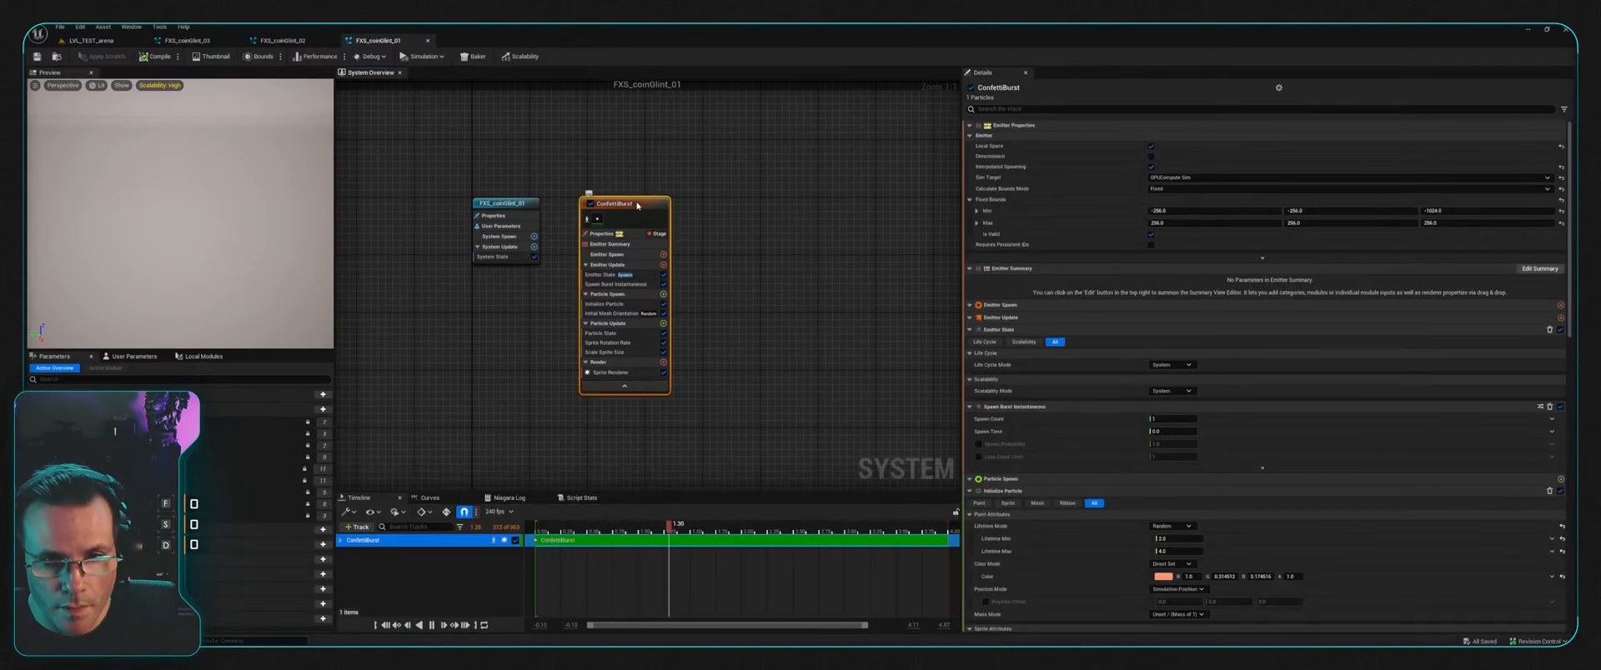
double_click(638, 205)
text(coni)
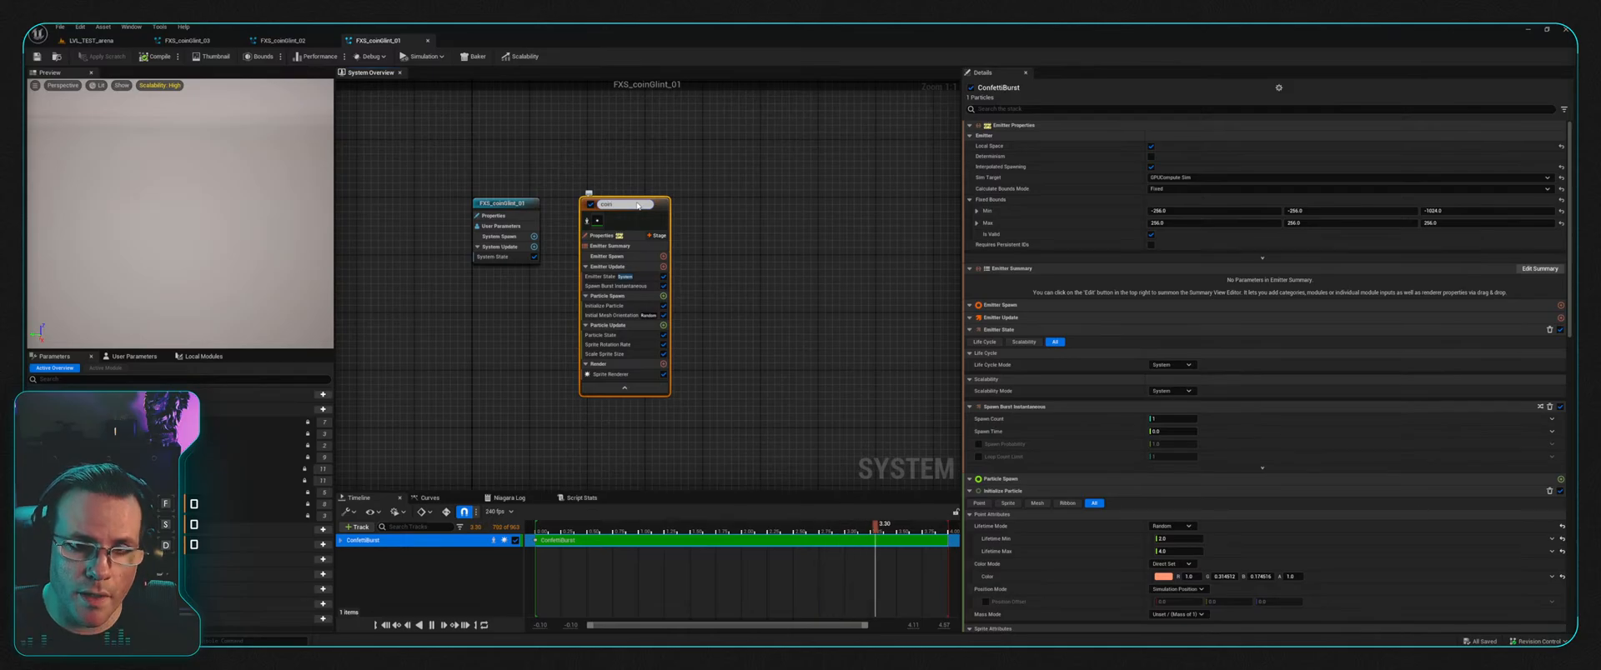
text(Glint)
key(Return)
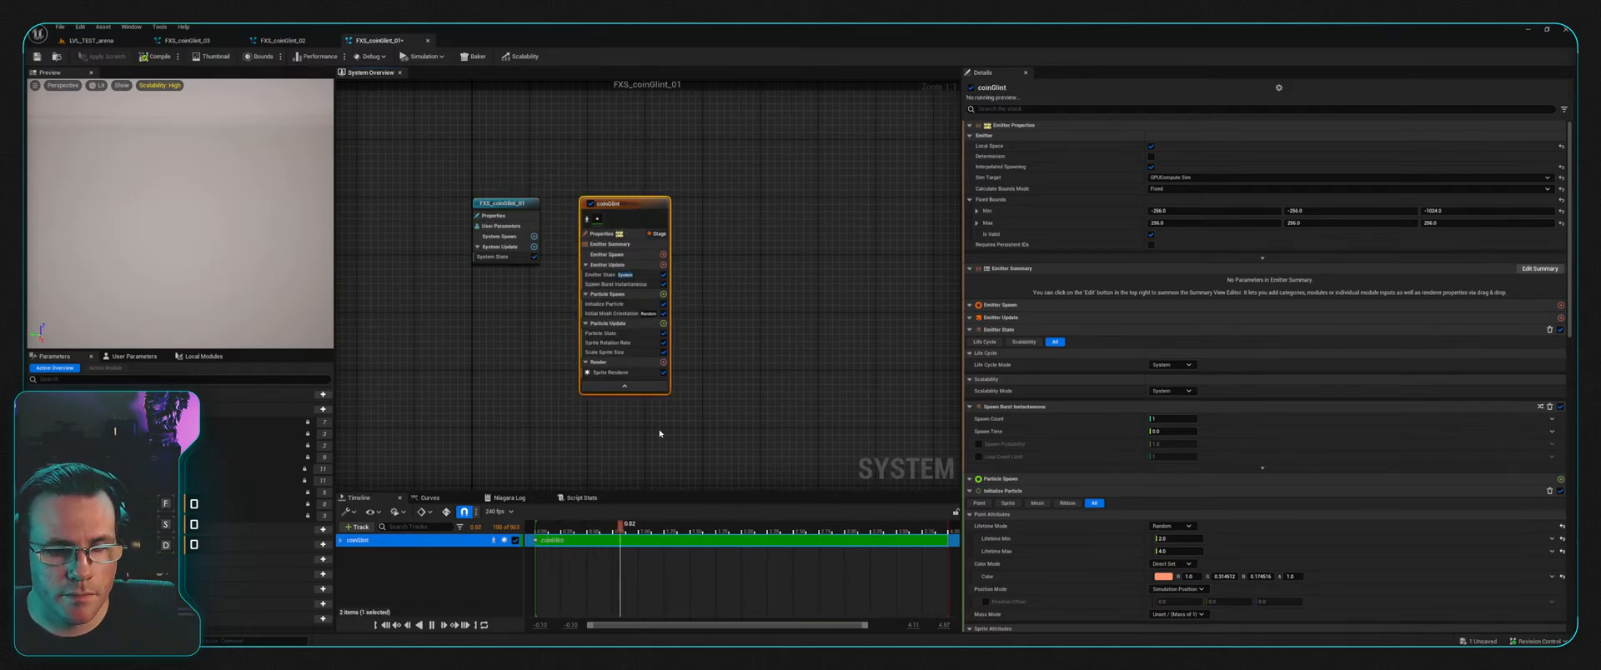
right_drag(801, 308, 764, 322)
click(744, 237)
right_drag(744, 237, 786, 229)
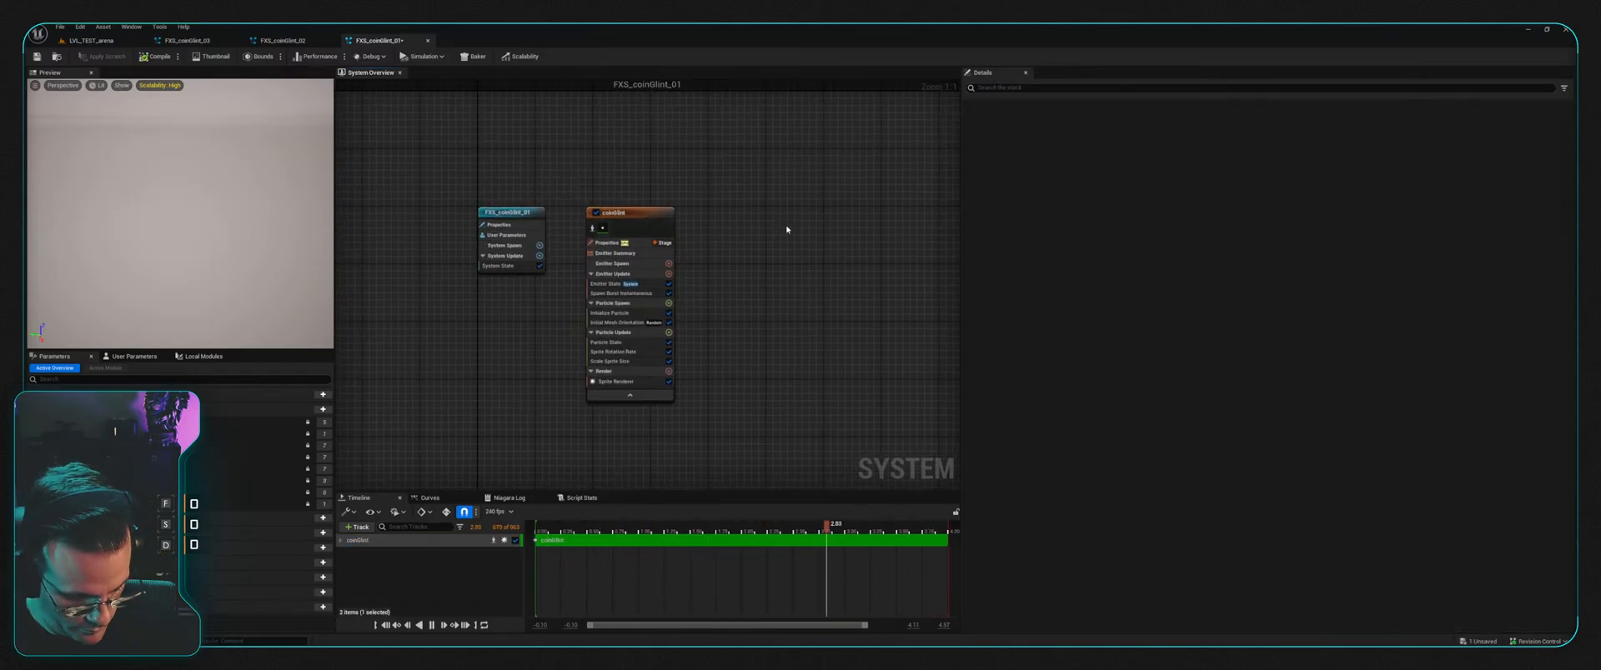
Step: Save FXS_coinGlint_01 and create a reusable emitter asset named FXE_coinGlint_01 from its coinGlint emitter
key(ctrl+s)
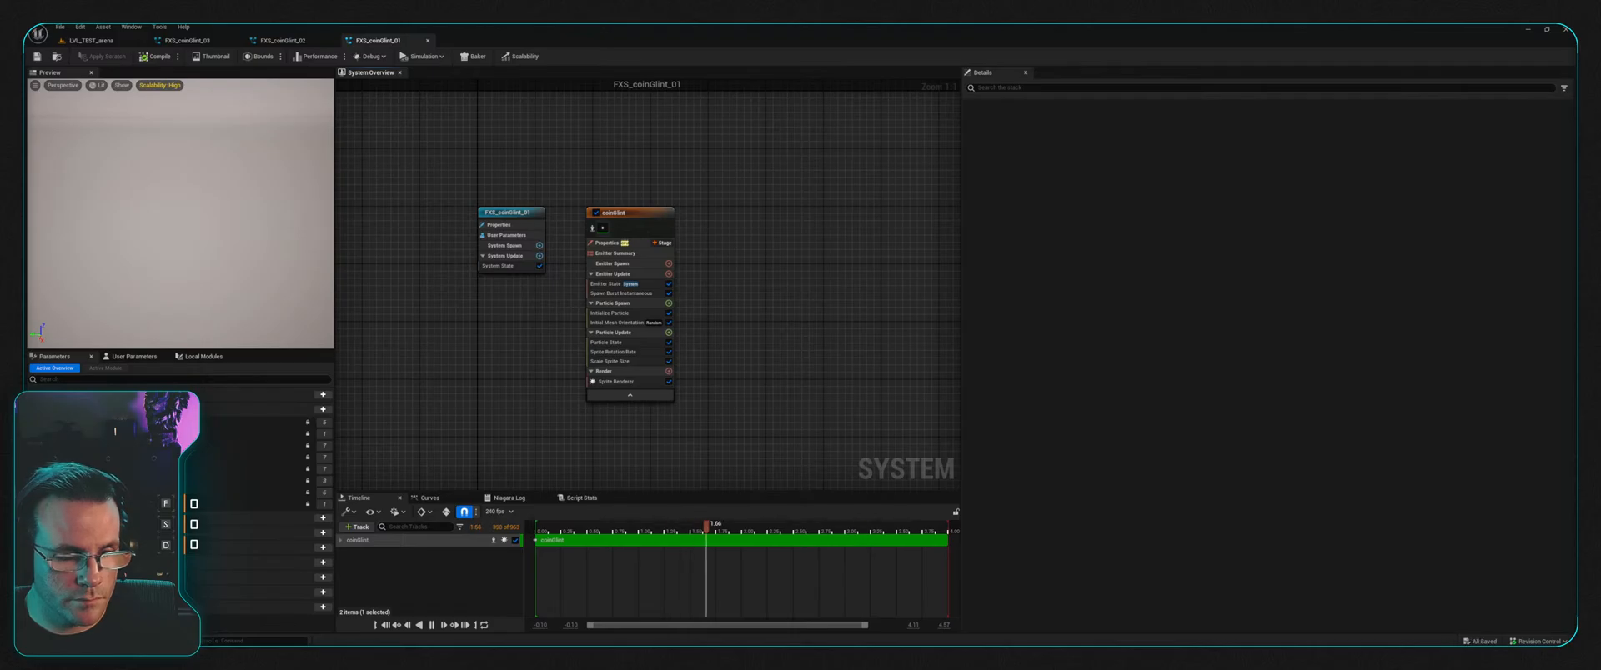
key(ctrl+space)
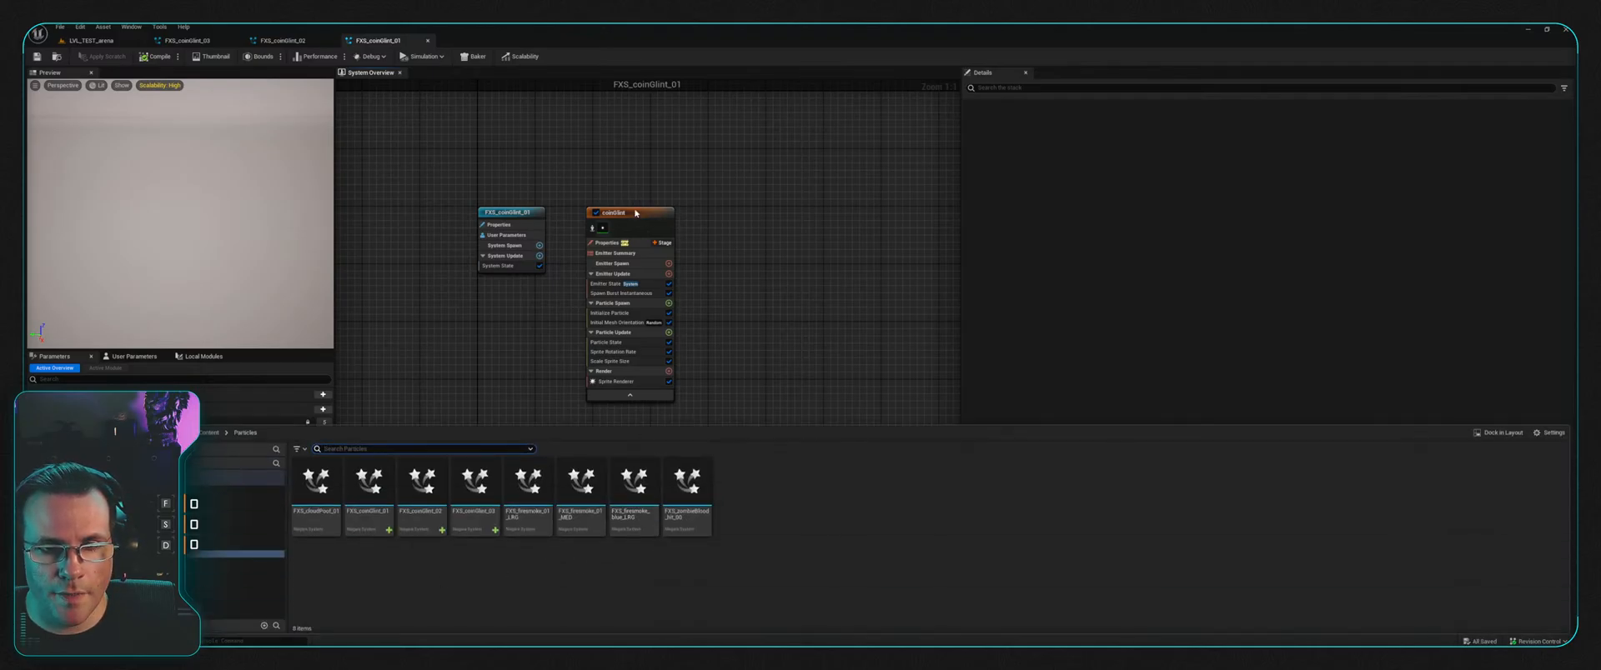
click(635, 213)
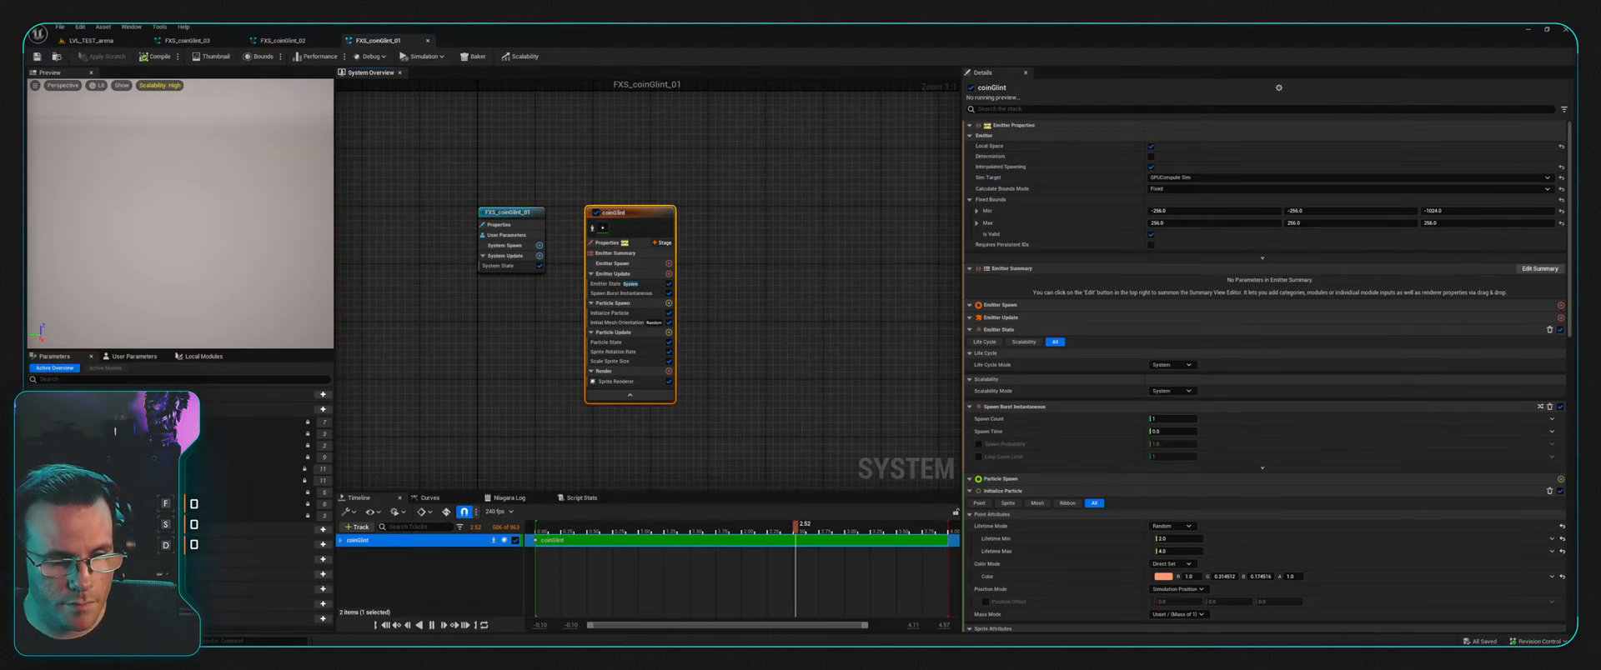
key(ctrl+space)
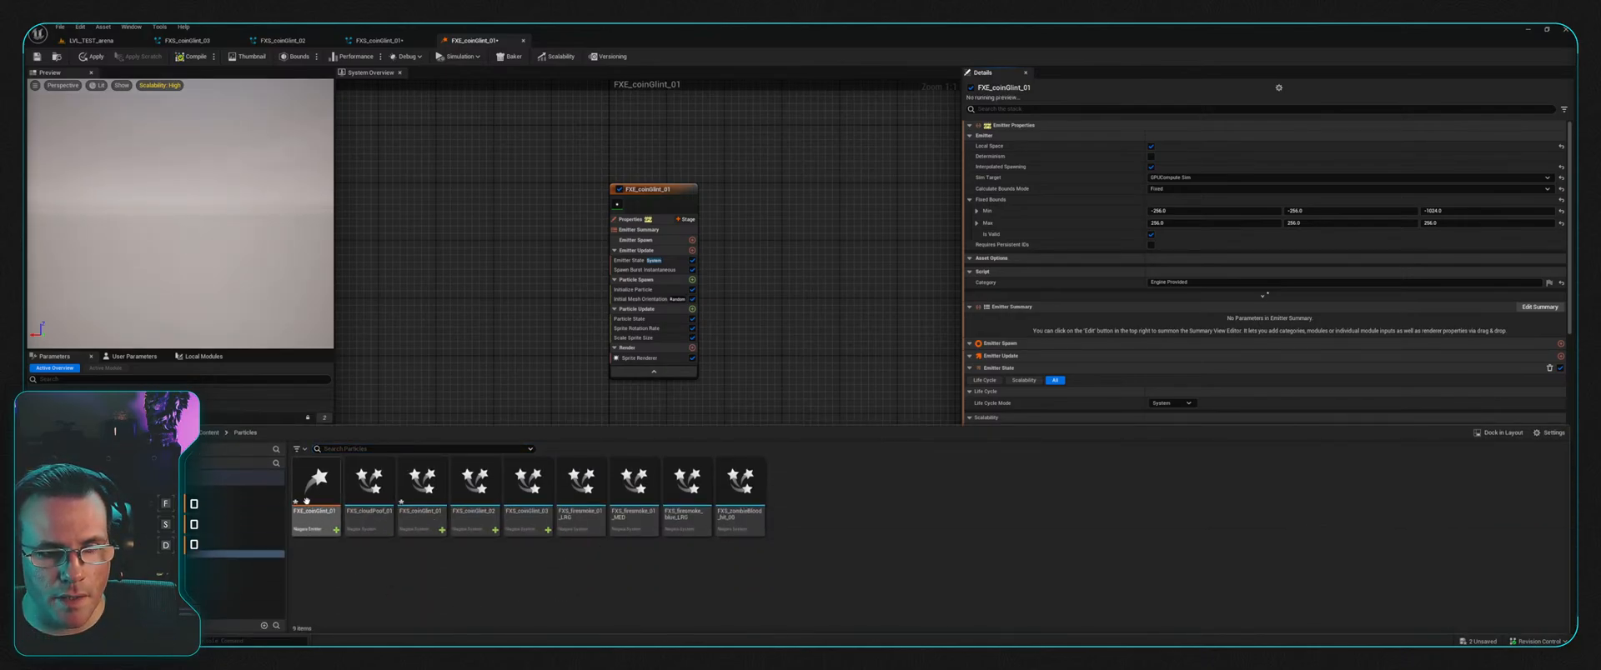
right_drag(570, 231, 599, 245)
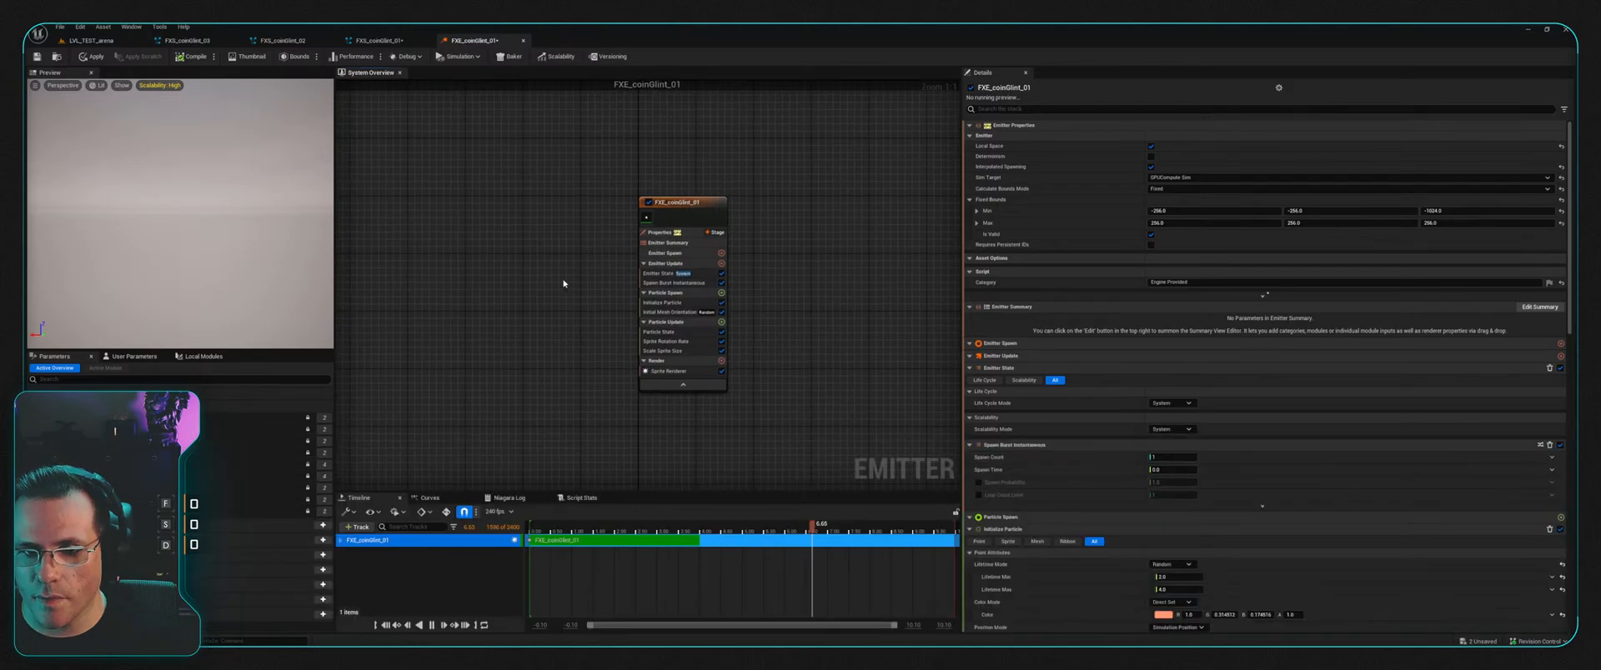
key(ctrl+space)
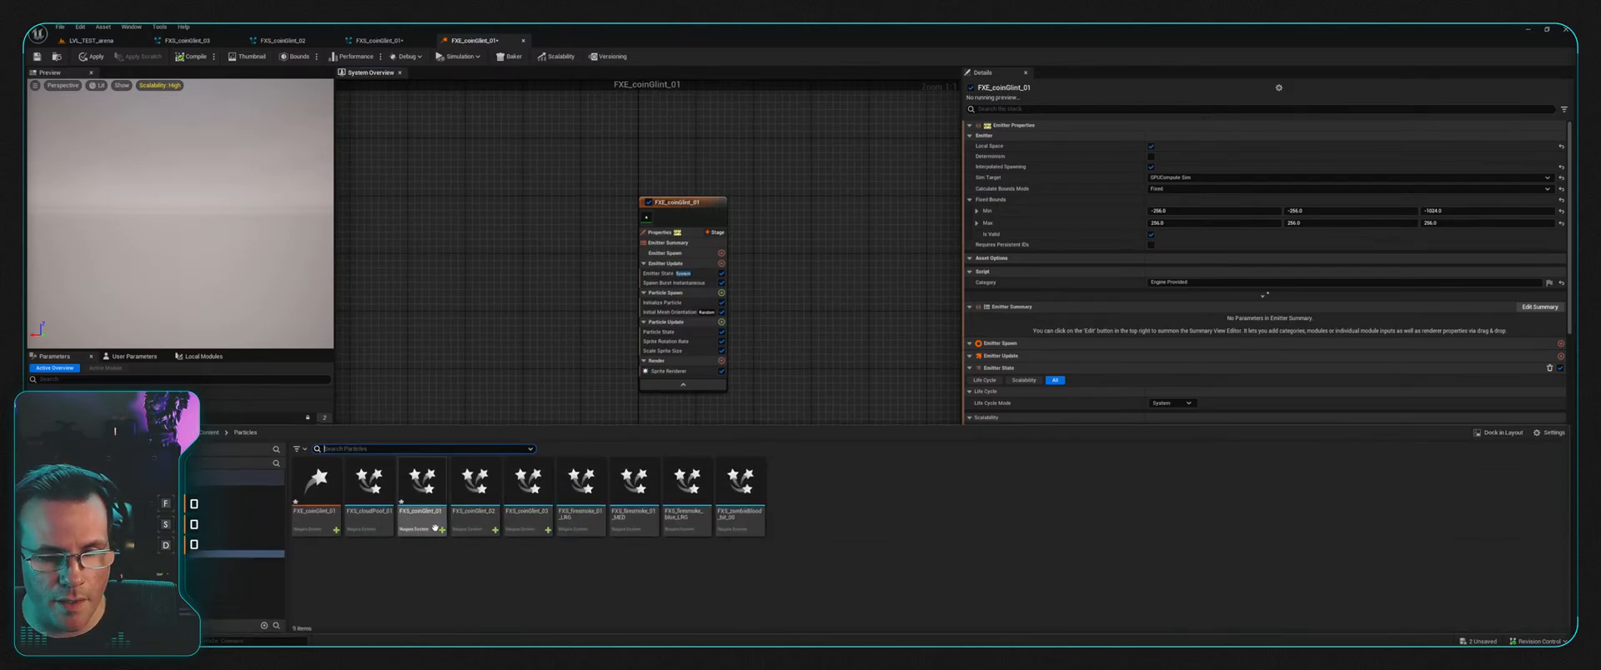
Step: Return to the FXS_coinGlint_01 system and delete its coinGlint_0 emitter
double_click(436, 525)
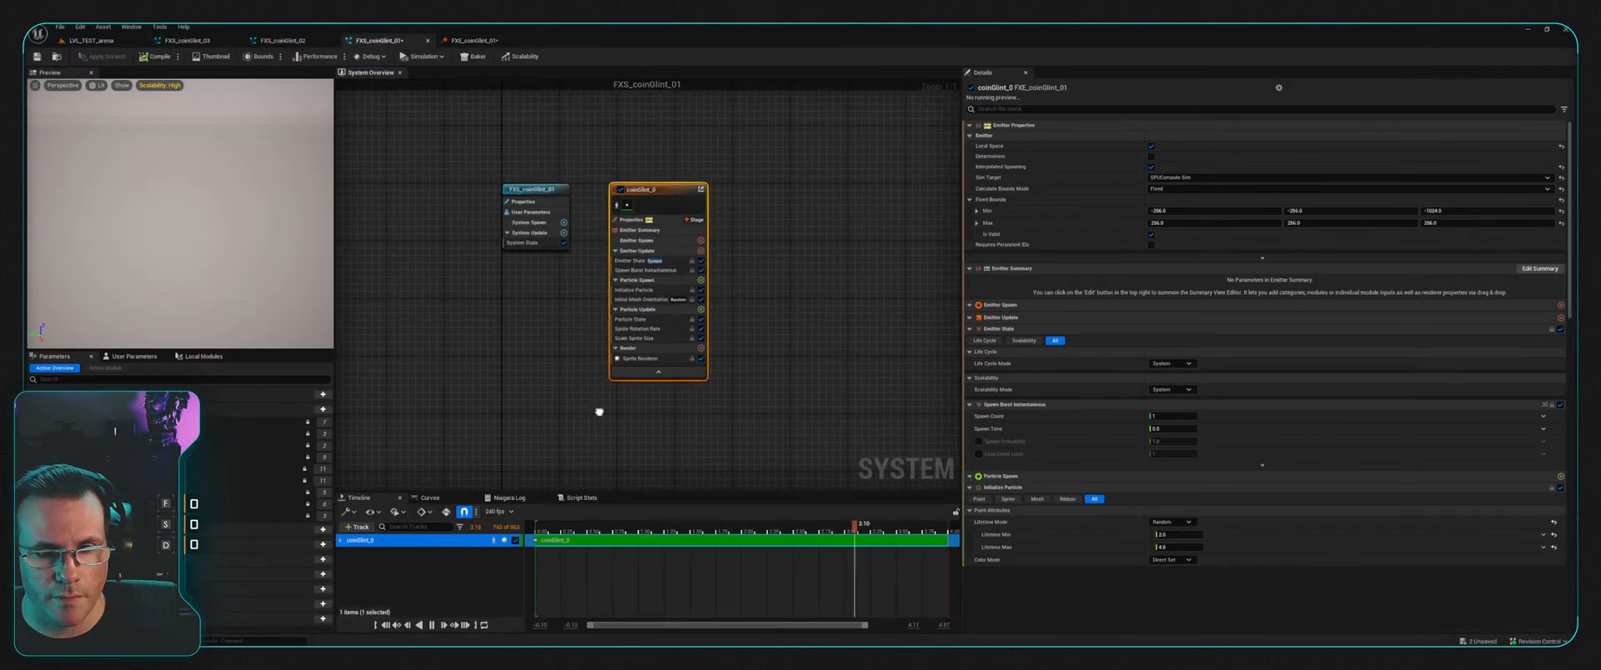
drag(798, 157, 650, 385)
key(Delete)
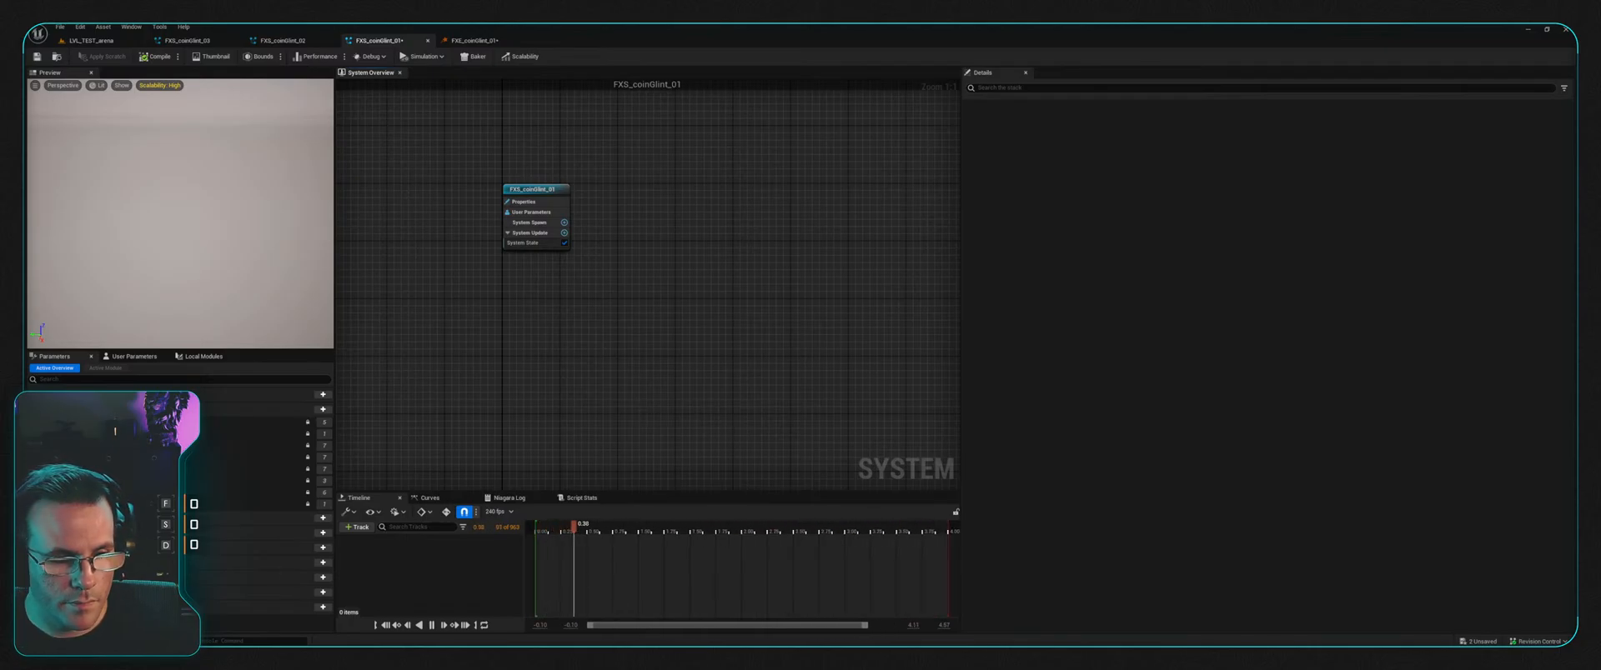
Step: Add the FXE_coinGlint_01 emitter to FXS_coinGlint_01, place it beside the system node and save the system
key(ctrl+space)
click(316, 492)
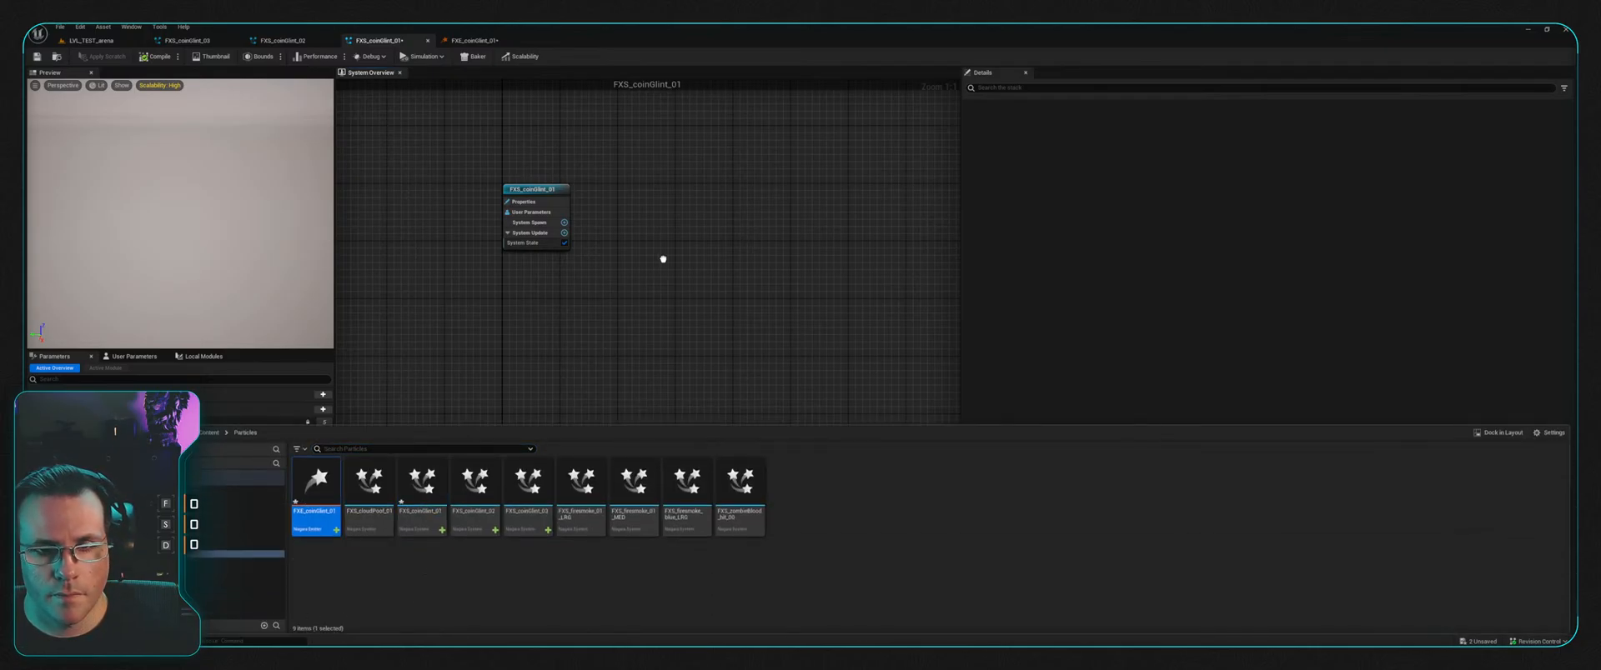
drag(663, 259, 664, 260)
right_drag(686, 163, 734, 271)
drag(711, 299, 678, 222)
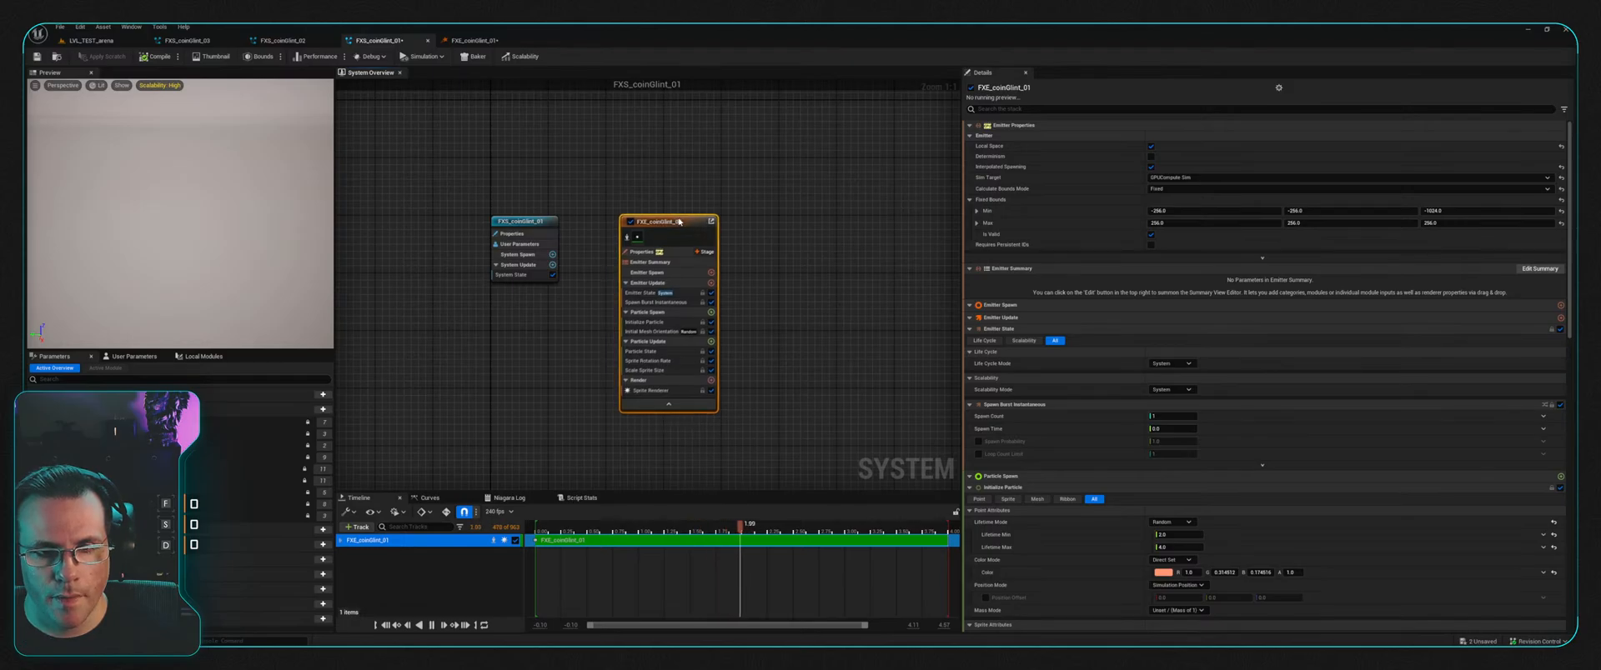
click(708, 196)
right_drag(815, 210, 772, 204)
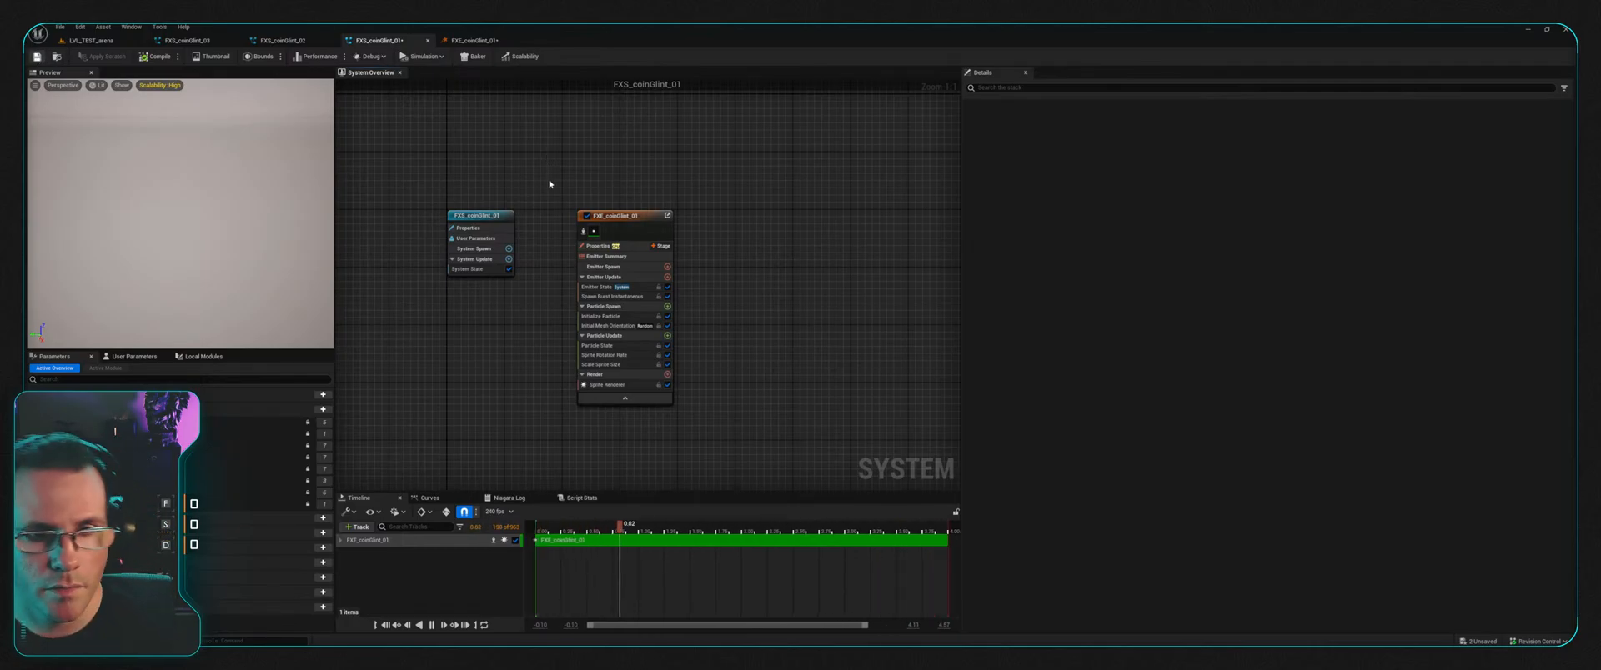
key(ctrl+s)
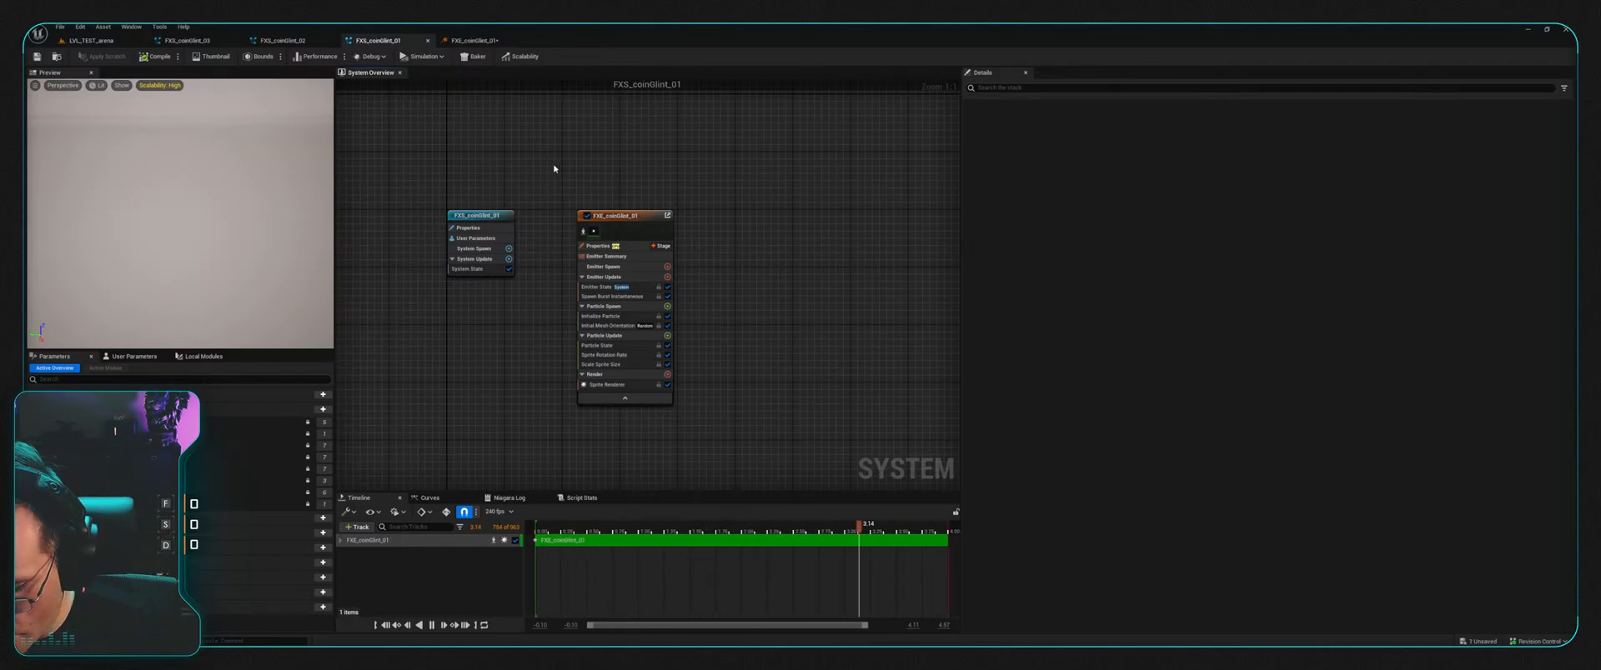
Step: Open the FXS_coinGlint_02 system from the Particles folder and delete its existing emitter
key(ctrl+space)
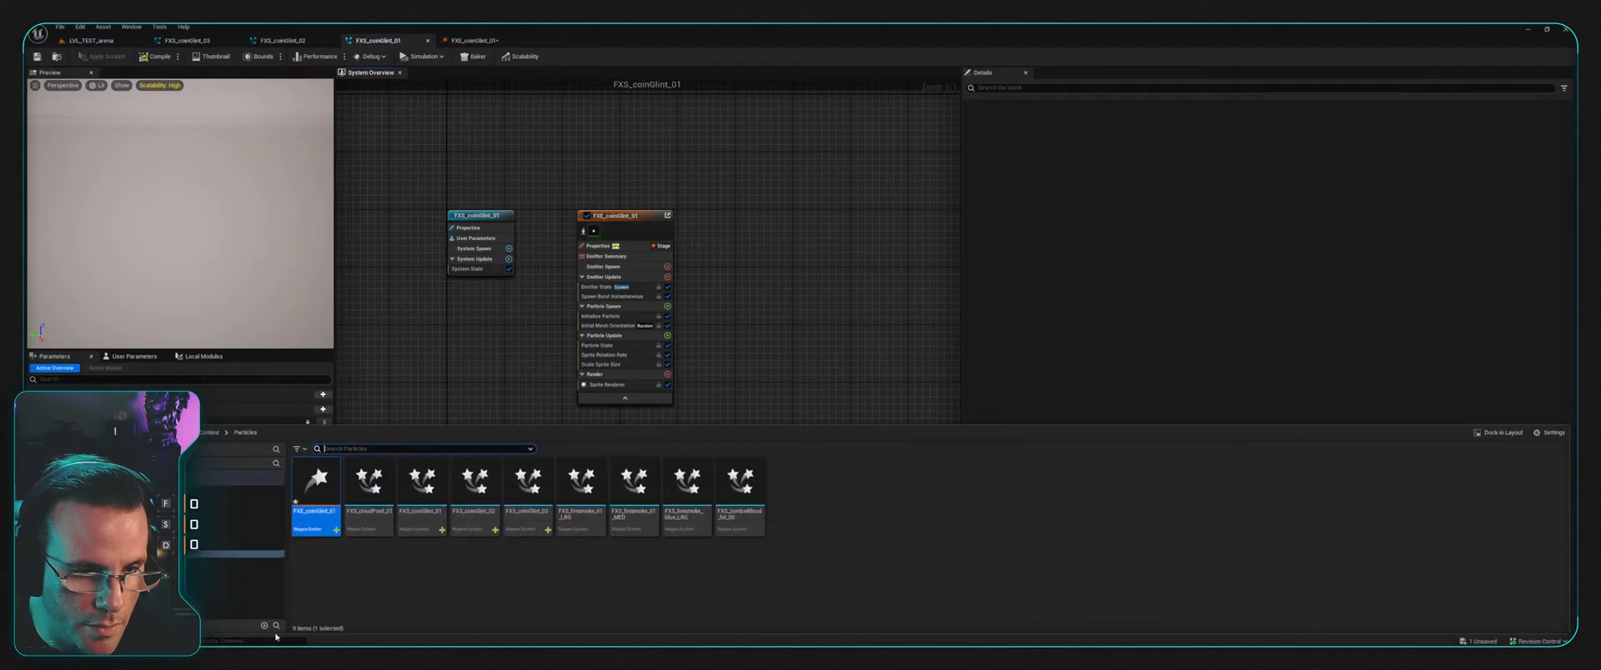
click(357, 576)
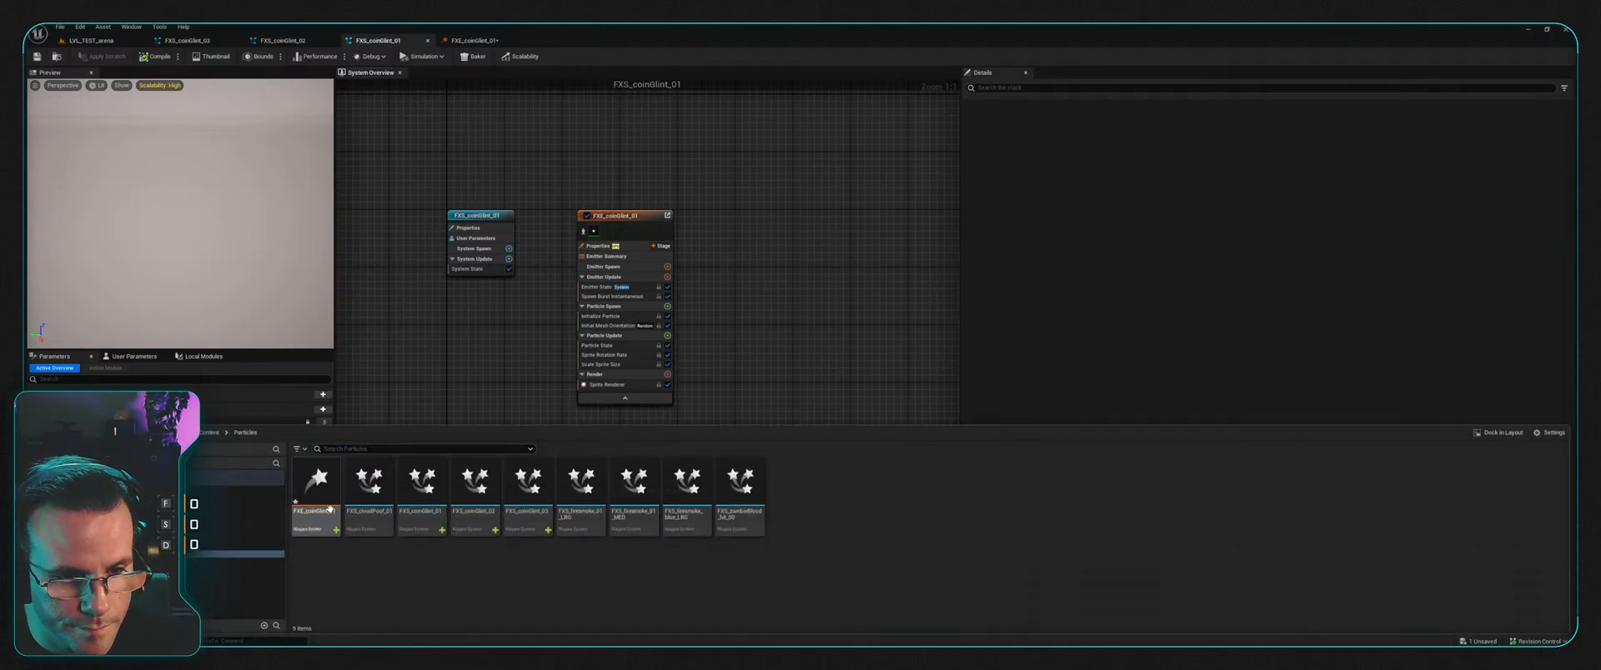
double_click(482, 519)
drag(614, 150, 805, 378)
key(Delete)
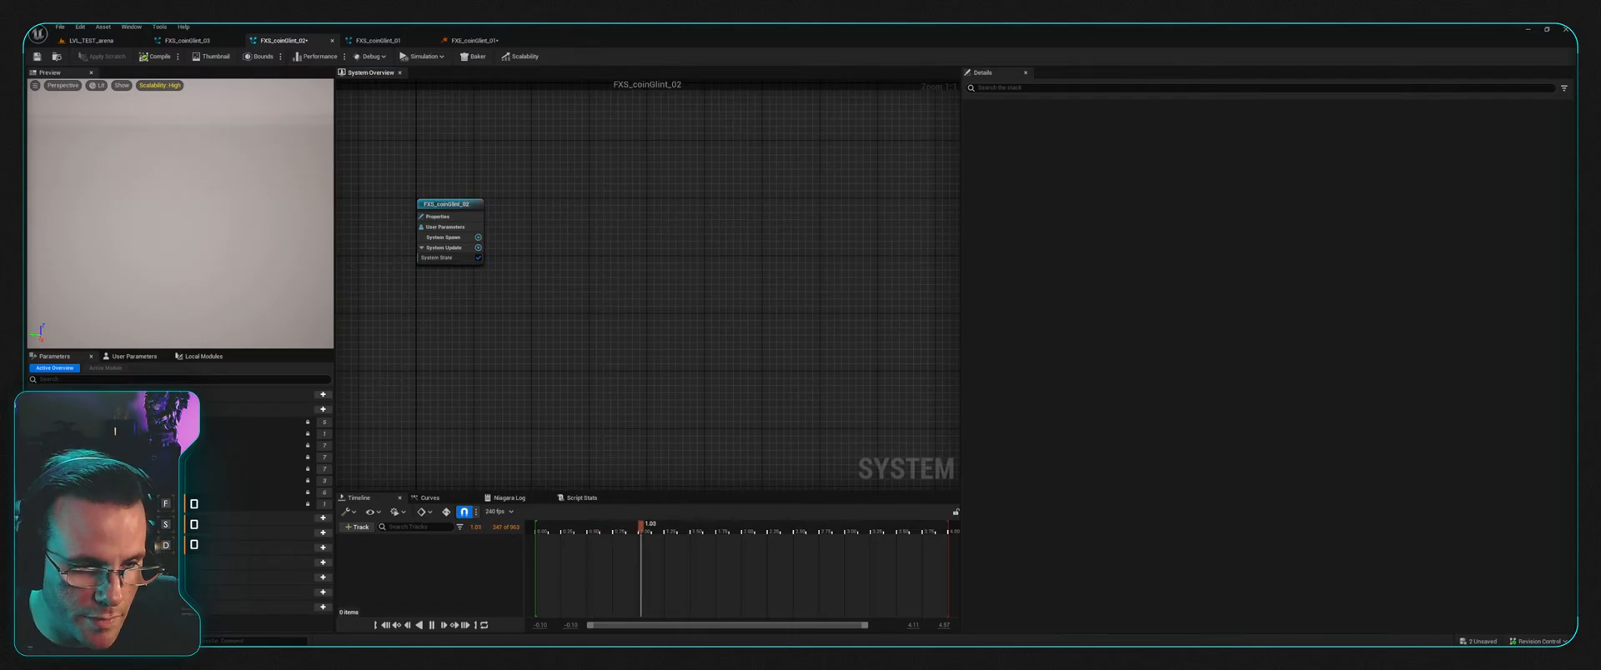
Step: Add the FXE_coinGlint_01 emitter to FXS_coinGlint_02 and place it beside the system node
key(ctrl+space)
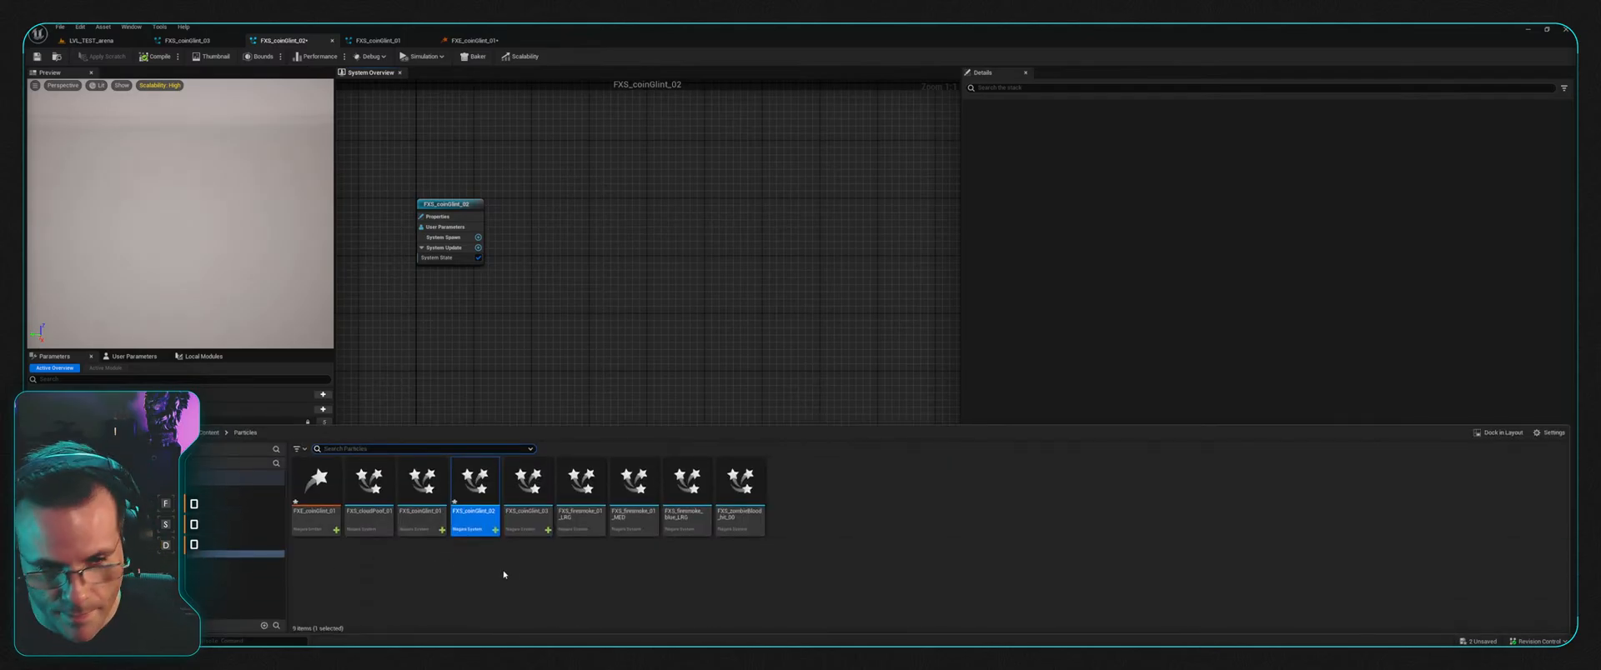
drag(315, 482, 628, 200)
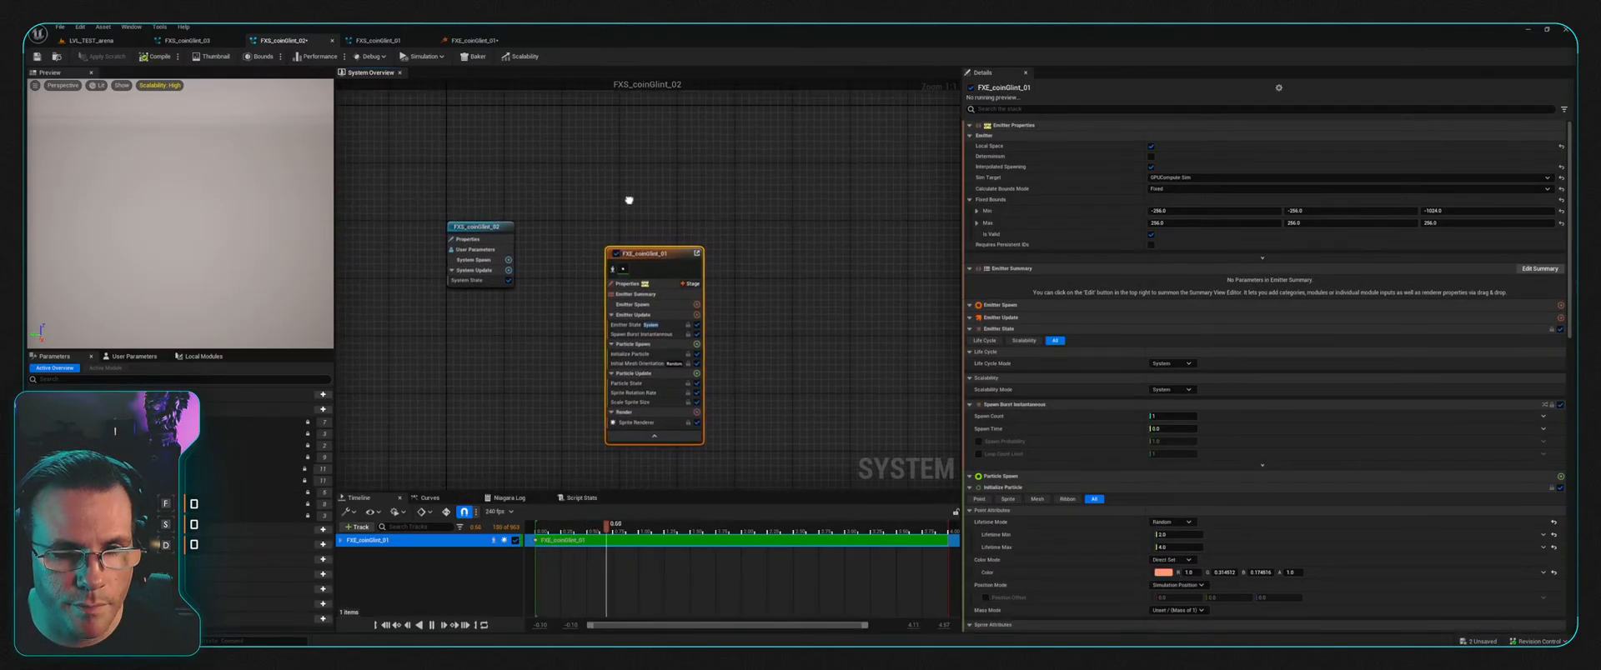
right_drag(629, 200, 629, 221)
drag(668, 274, 688, 248)
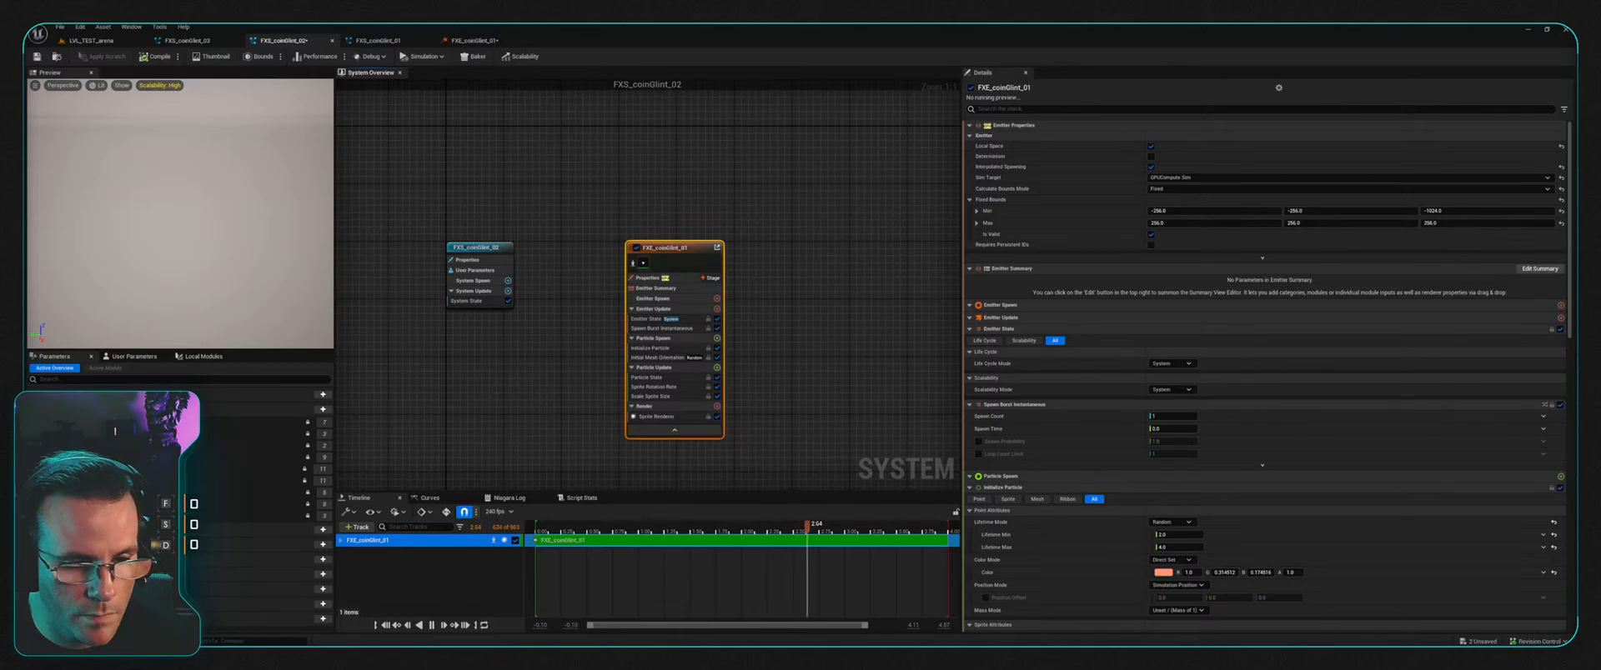
Step: Open the FXS_coinGlint_03 system from the Particles folder and delete its ConfettiBurst emitter
key(ctrl+space)
double_click(546, 517)
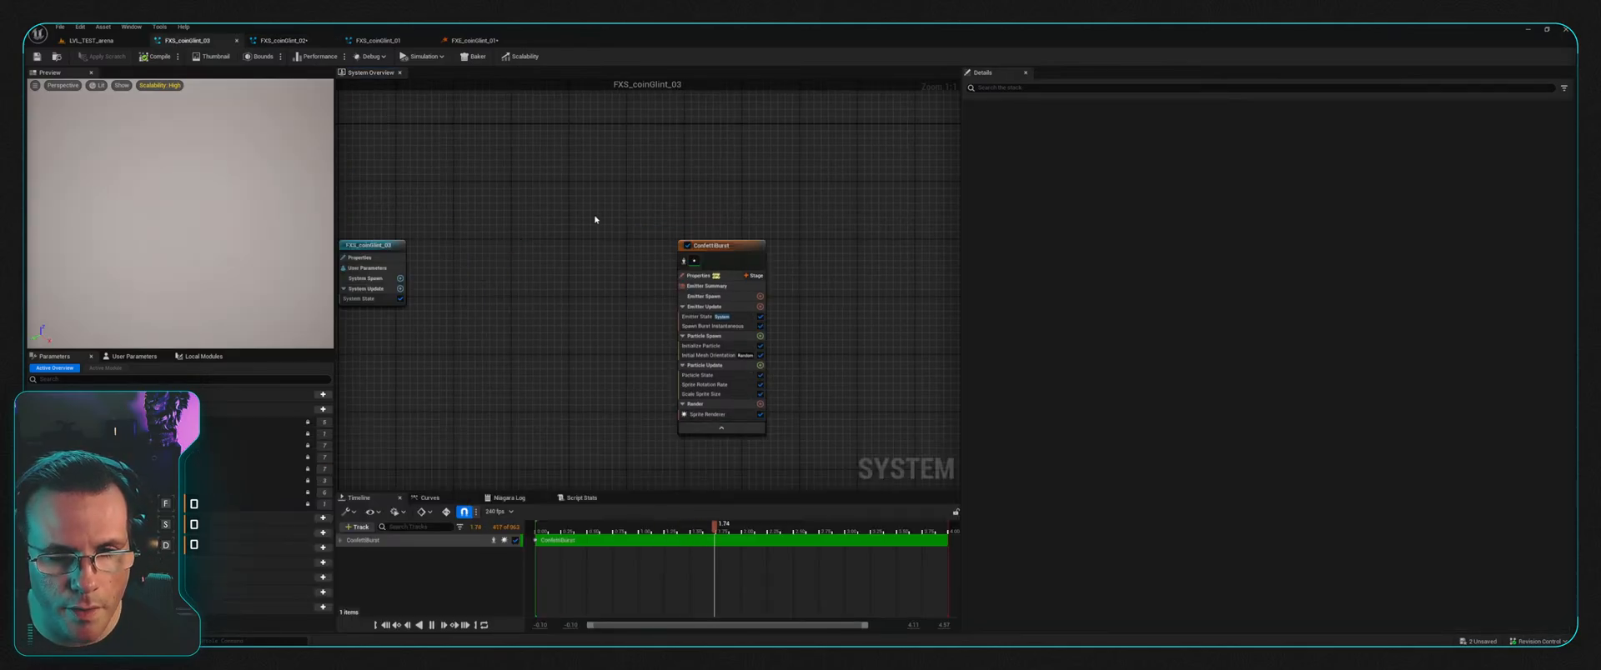
drag(583, 196, 839, 427)
key(Delete)
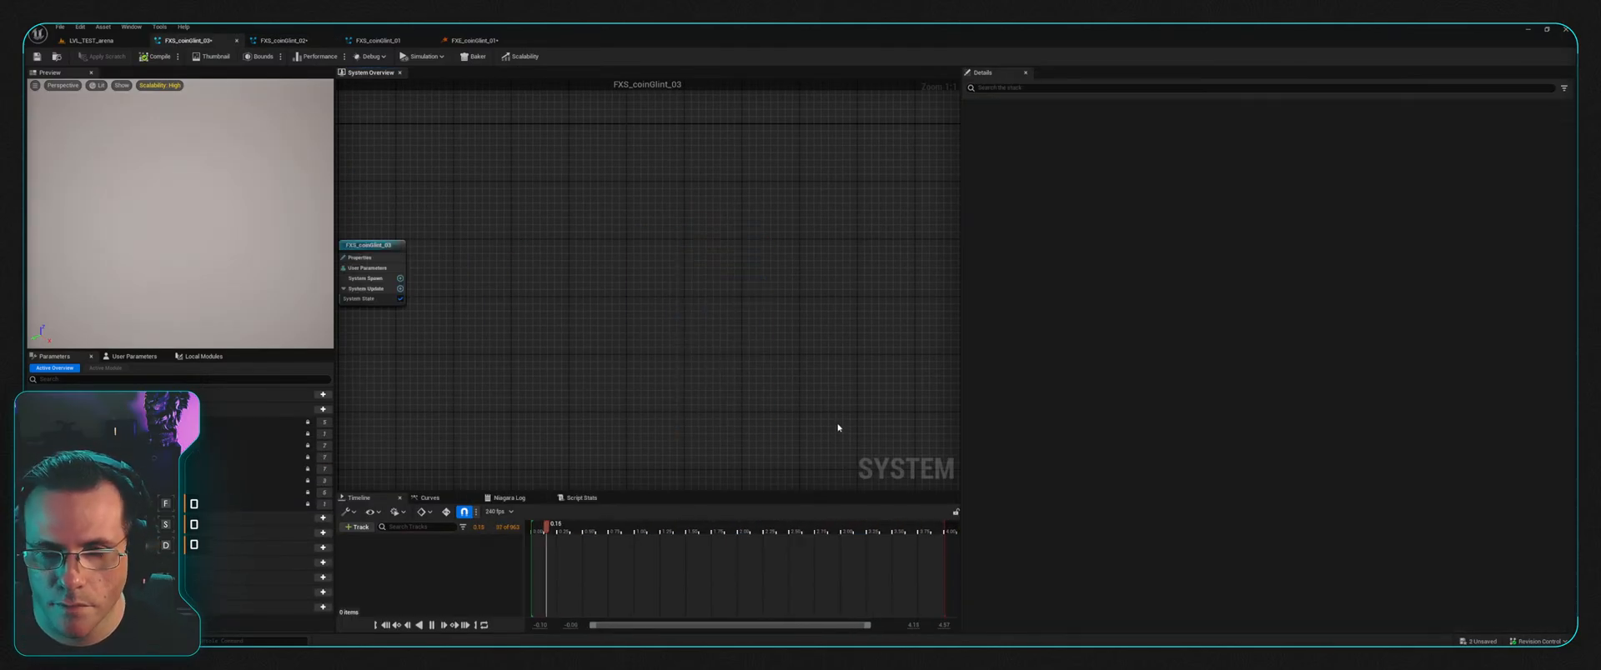
Step: Add the FXE_coinGlint_01 emitter to FXS_coinGlint_03, save the system and position the emitter closer to the system node
key(ctrl+space)
drag(315, 482, 561, 271)
drag(754, 235, 799, 201)
right_drag(633, 167, 644, 221)
click(36, 57)
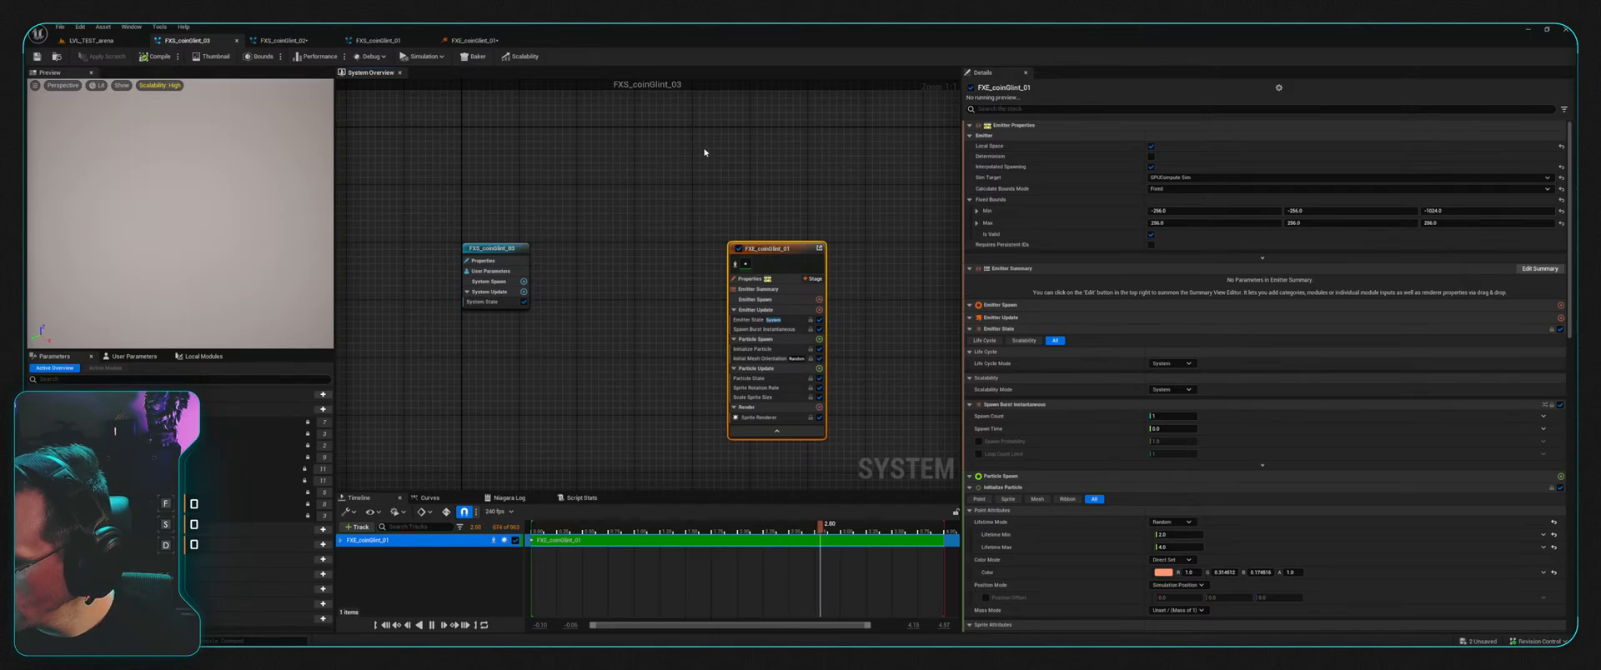
right_drag(773, 163, 744, 171)
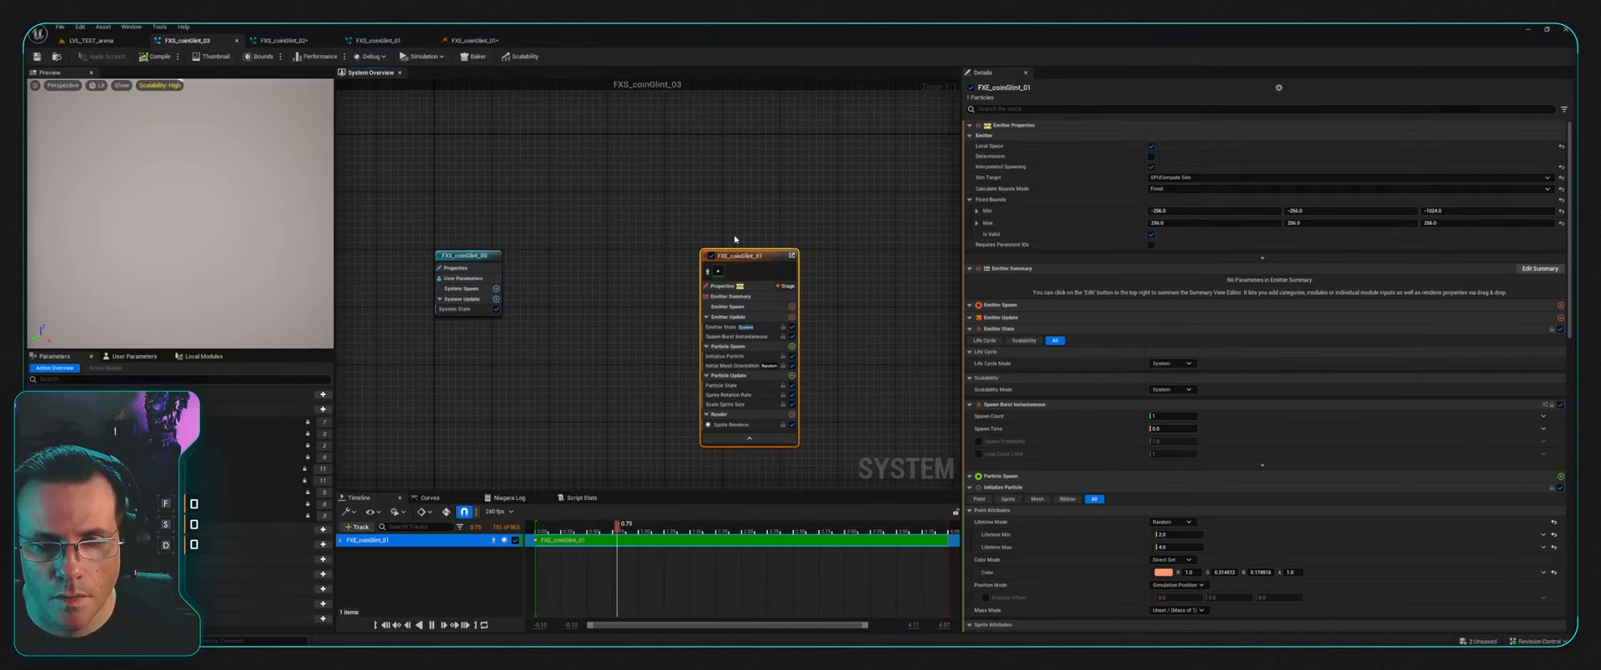
drag(735, 254, 686, 252)
right_drag(913, 390, 944, 403)
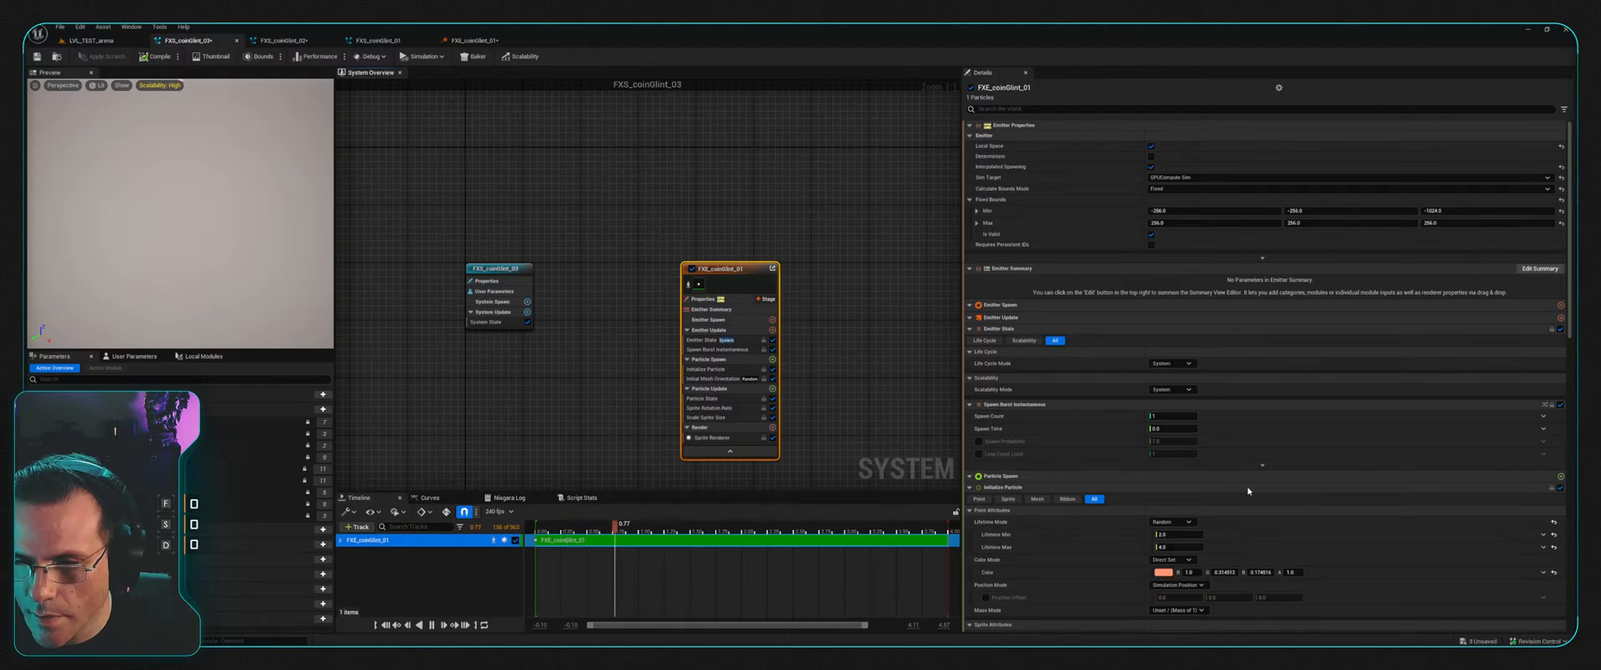
Step: Set the Initialize Particle color to orange in FXS_coinGlint_03 and to white (1.0, 1.0, 1.0) in FXS_coinGlint_02, saving FXS_coinGlint_02
drag(1247, 491, 1275, 509)
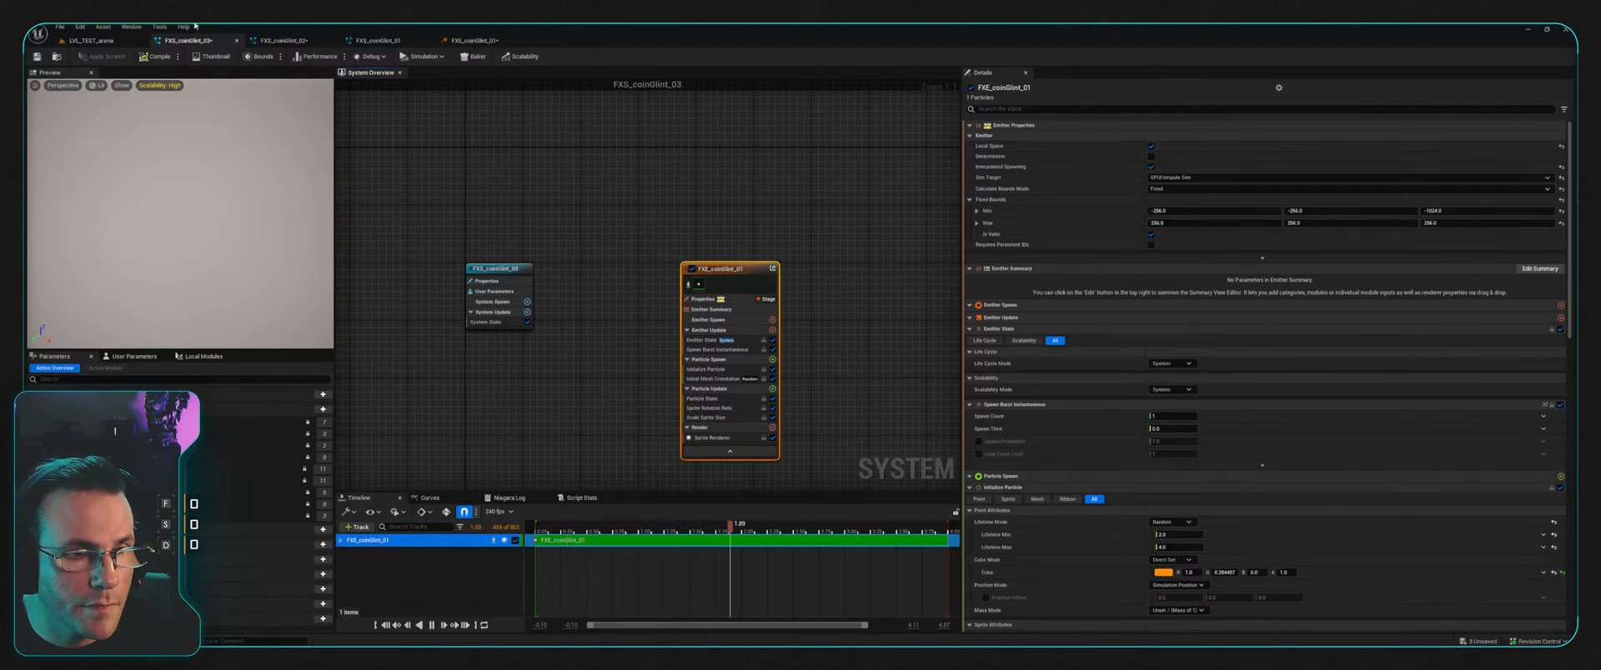
click(291, 40)
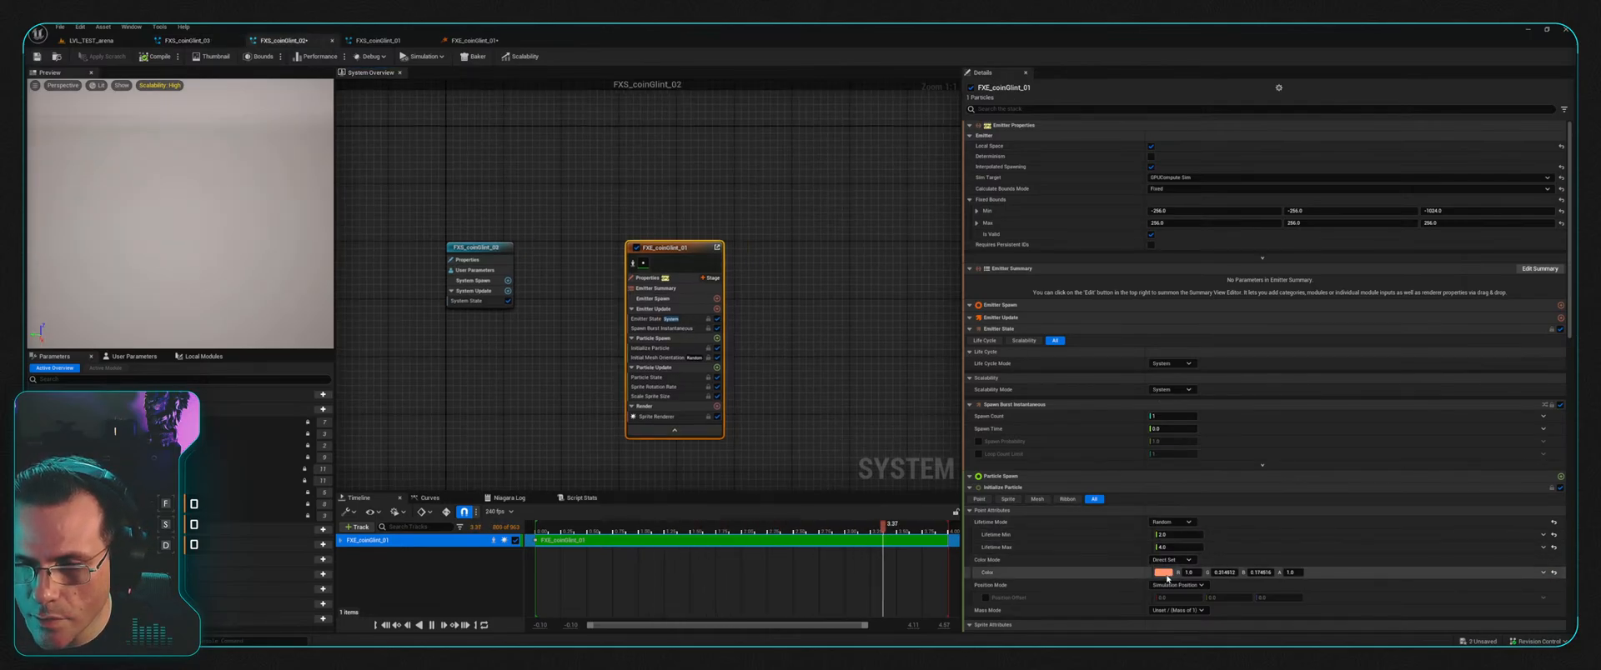
key(ctrl+z)
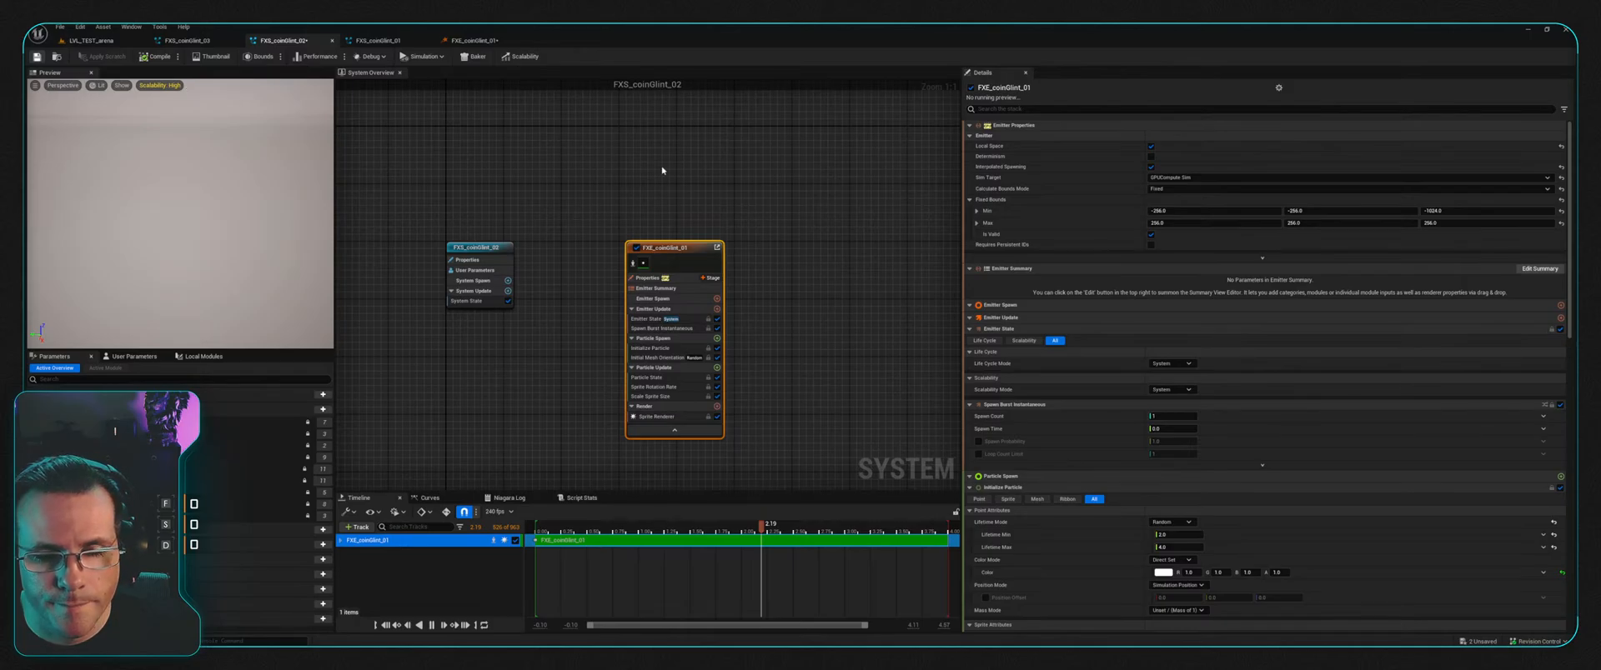
key(ctrl+s)
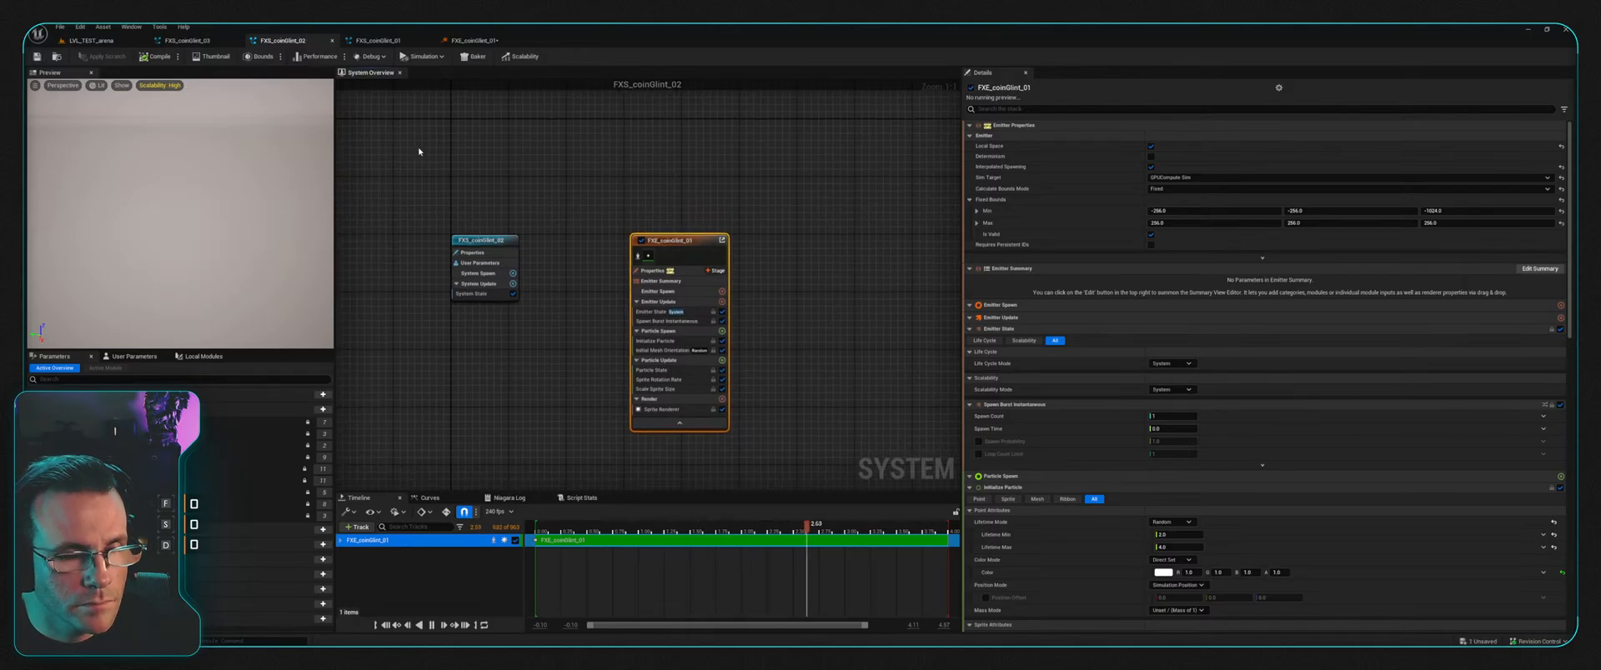
Step: Check the emitter color in FXS_coinGlint_01, and save the FXE_coinGlint_01 emitter asset
click(378, 40)
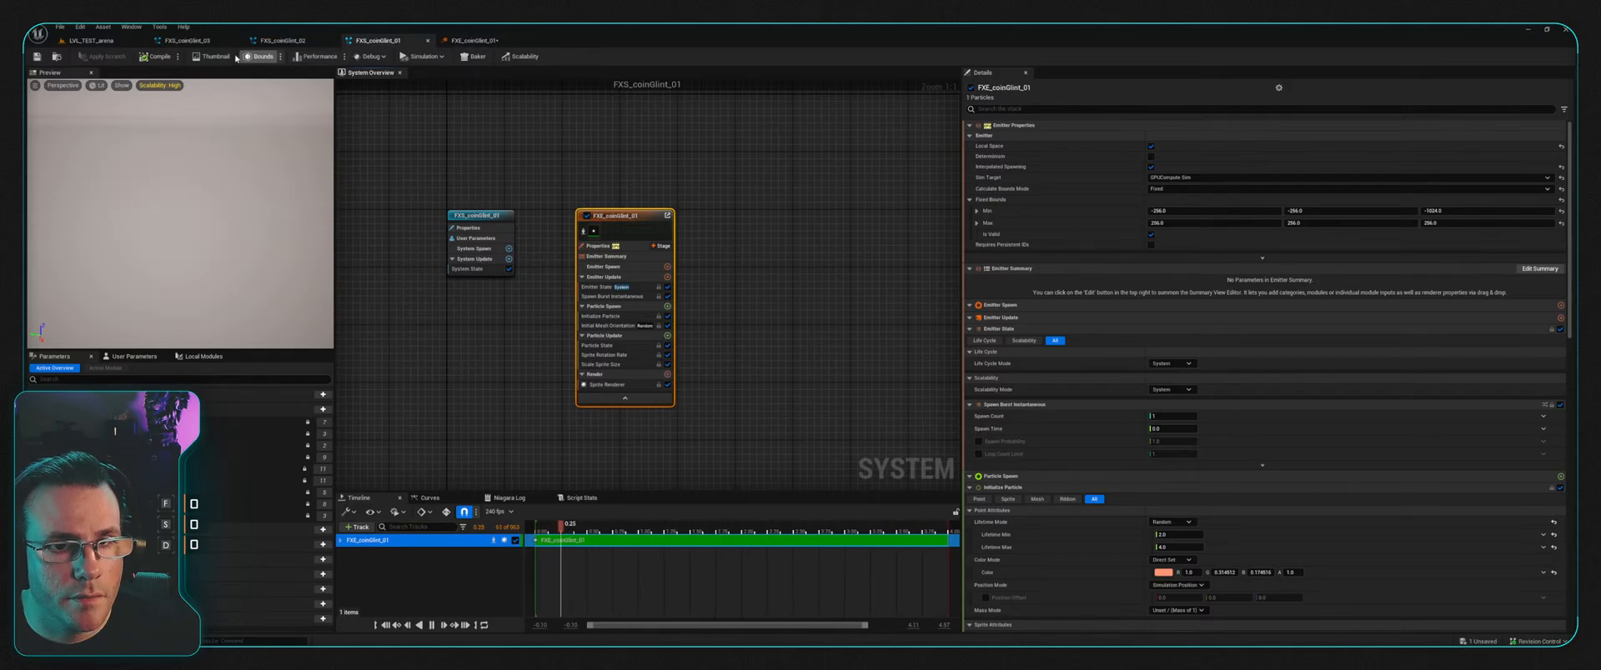
click(473, 40)
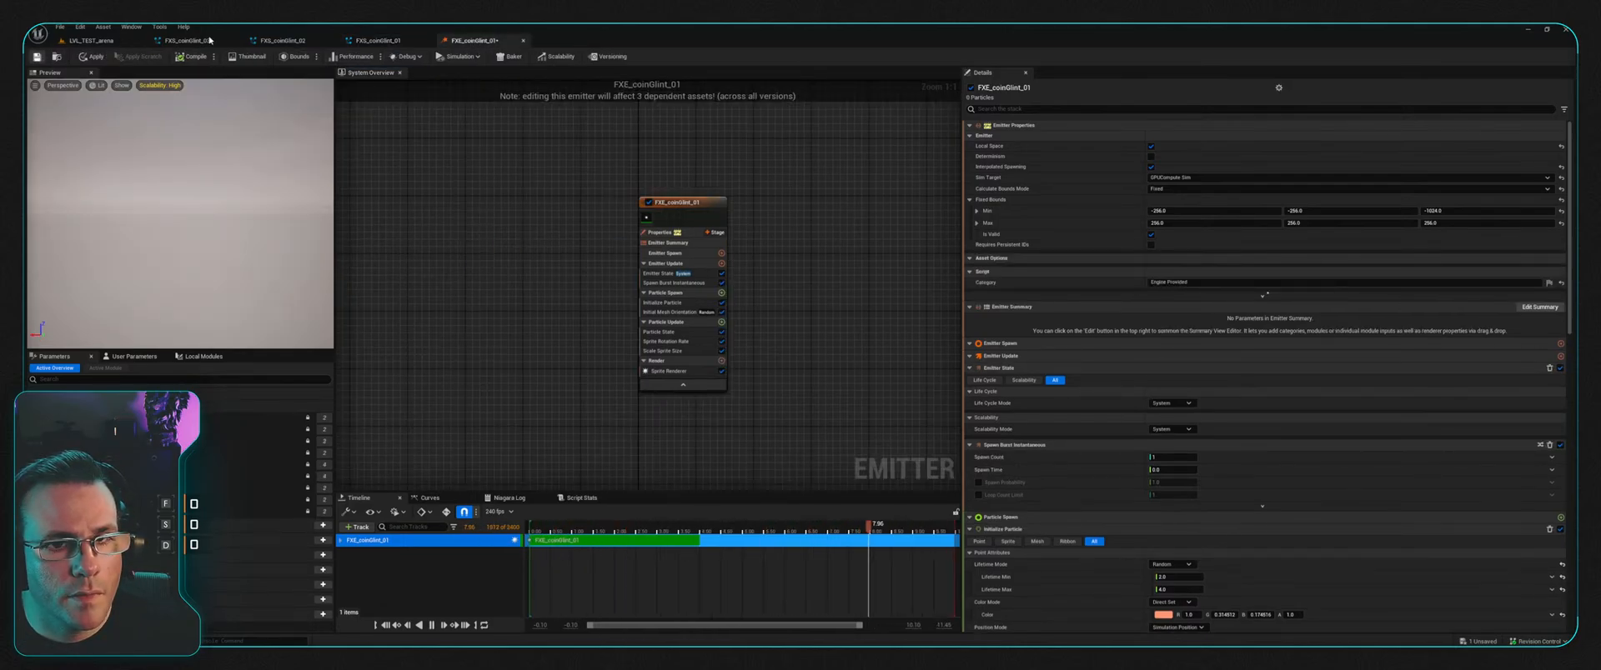
key(ctrl+s)
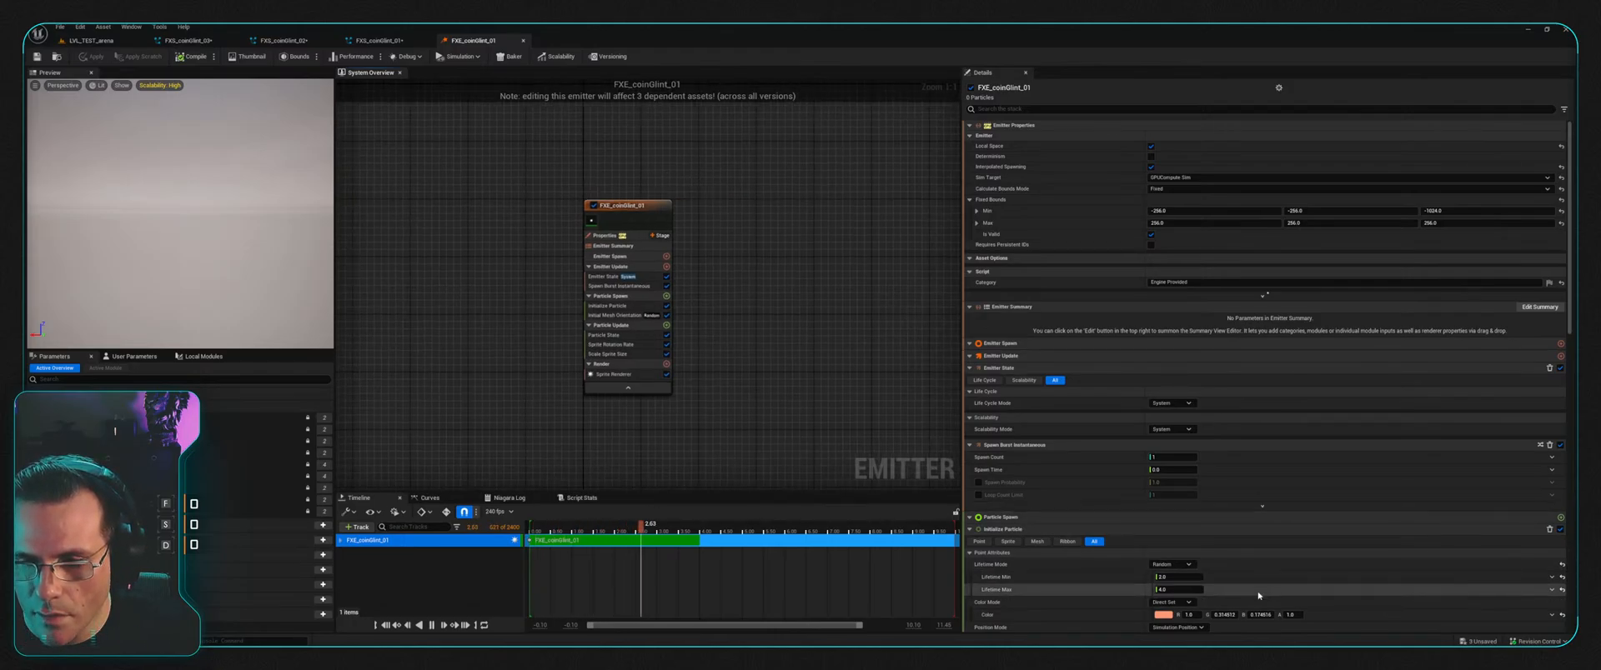
Step: Compare the FXE_coinGlint_01 parent emitter with its instances in the FXS_coinGlint_01, FXS_coinGlint_02 and FXS_coinGlint_03 systems
click(380, 40)
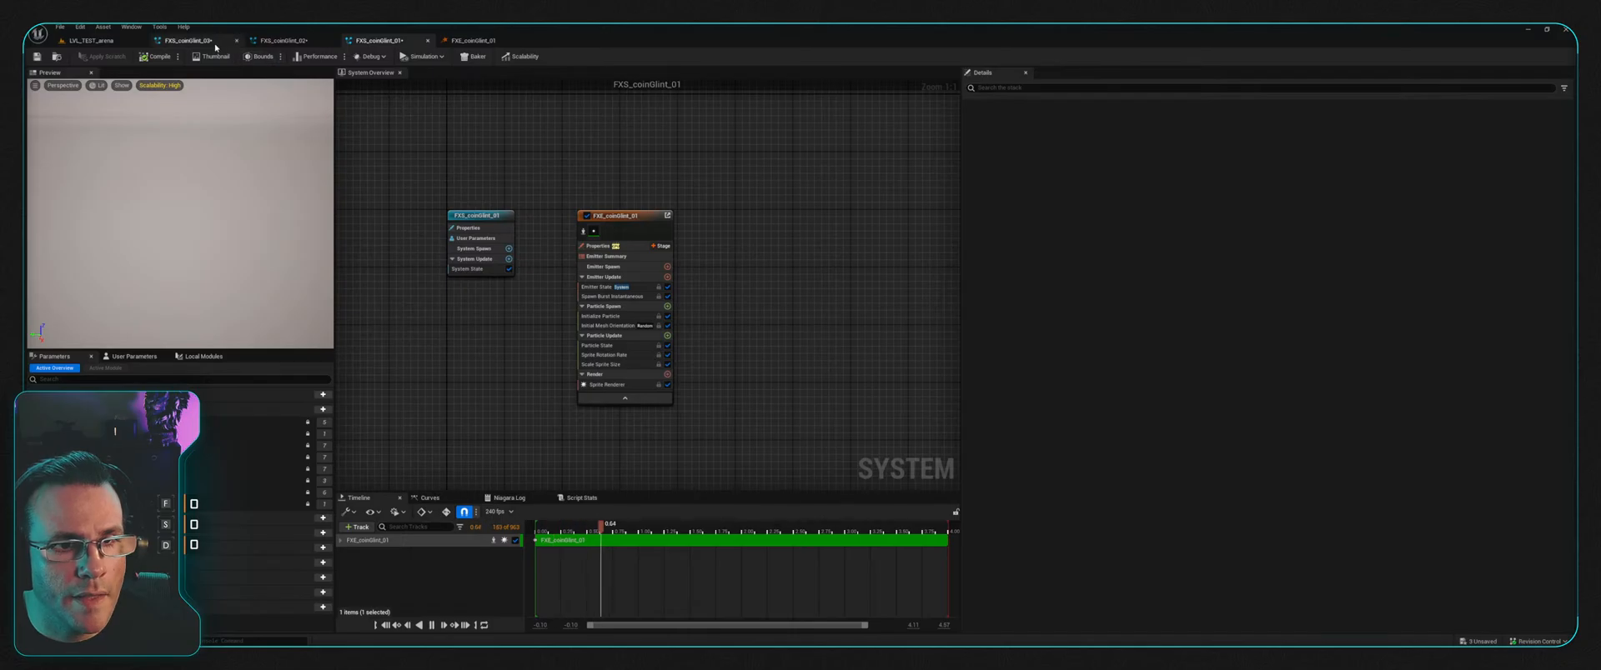
click(472, 40)
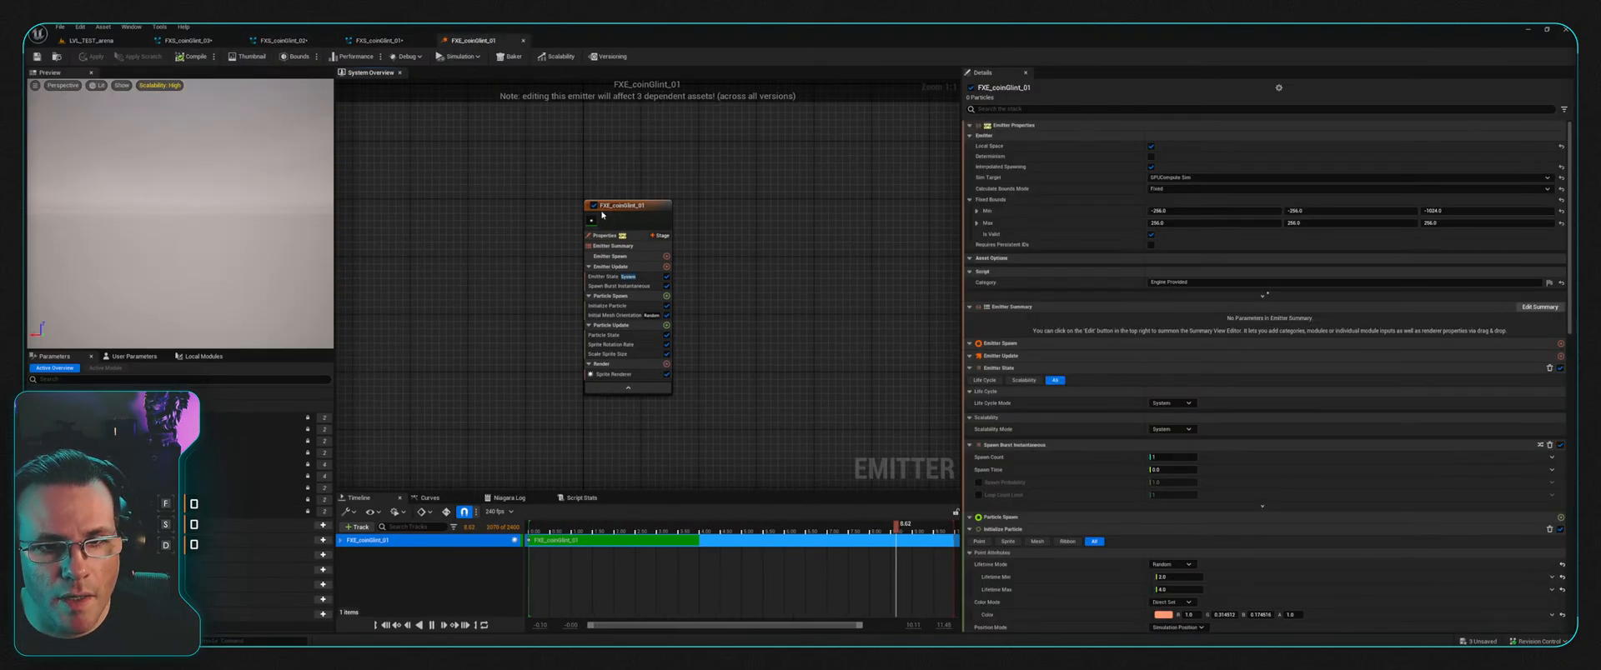
click(602, 215)
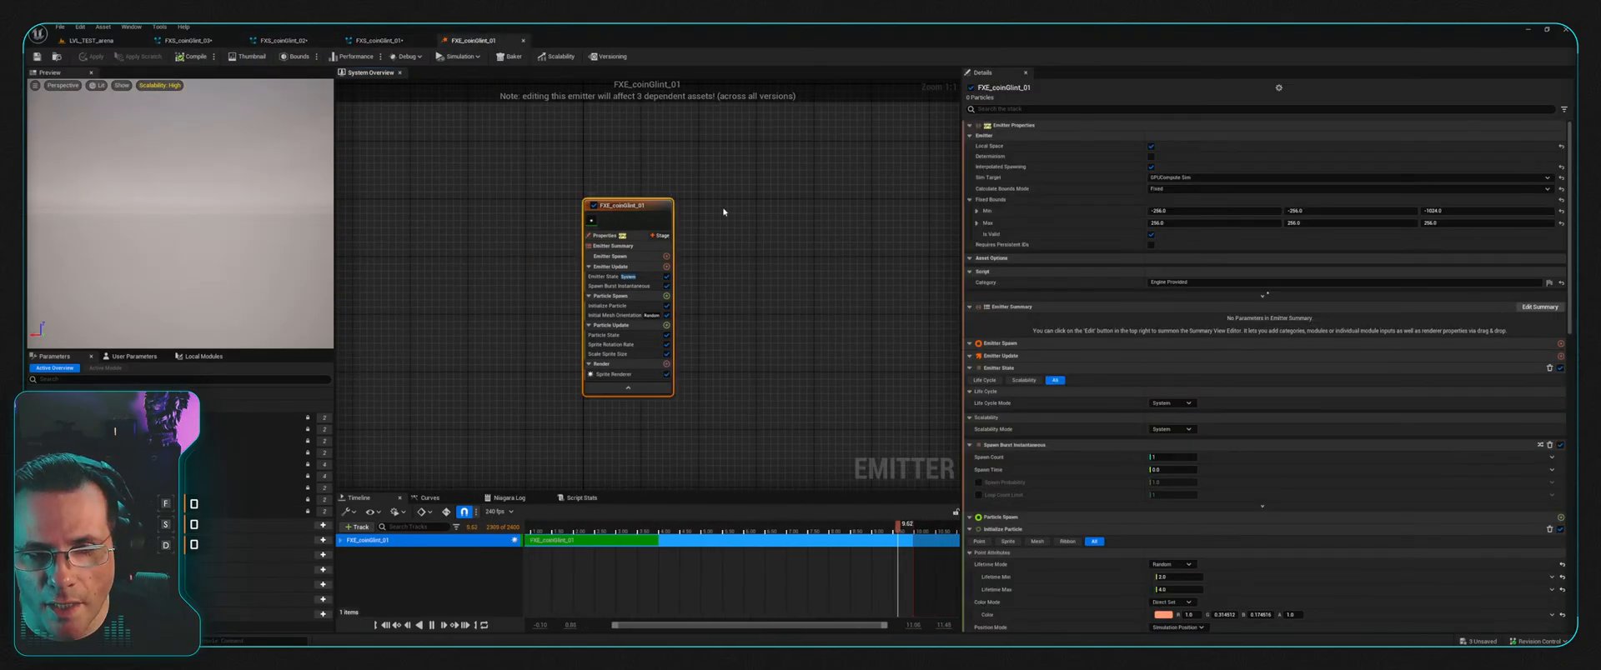
click(380, 41)
click(284, 40)
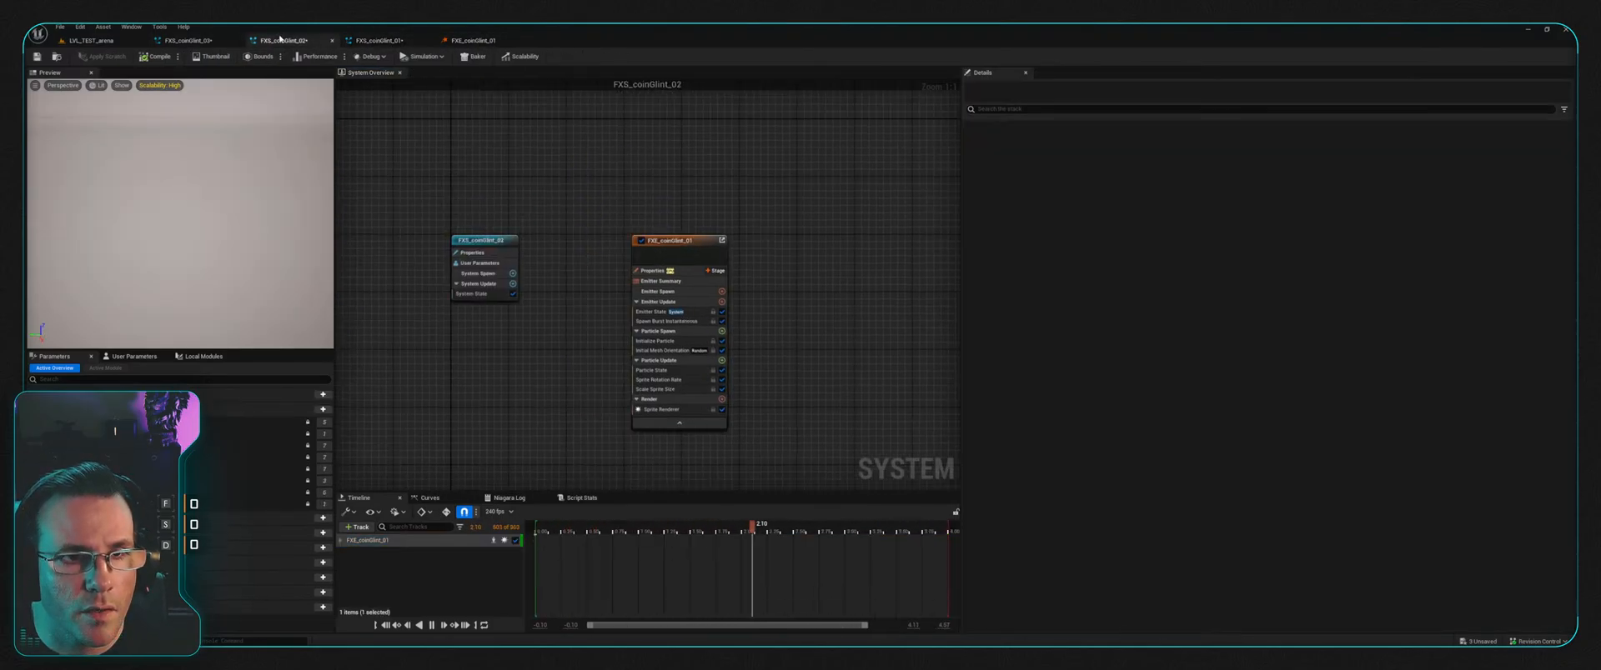
click(207, 41)
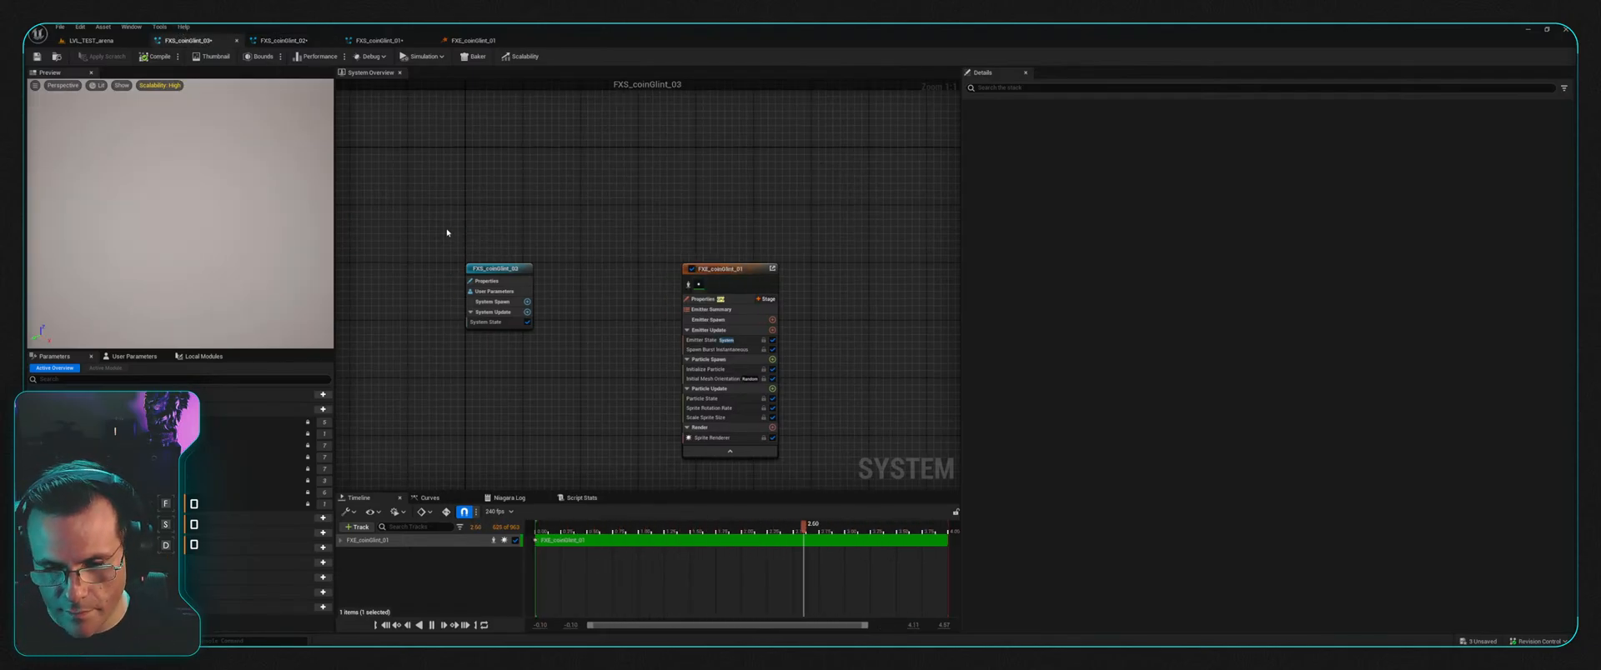
Step: Save the FXS_coinGlint_03, FXS_coinGlint_02 and FXS_coinGlint_01 systems
right_drag(447, 231, 375, 224)
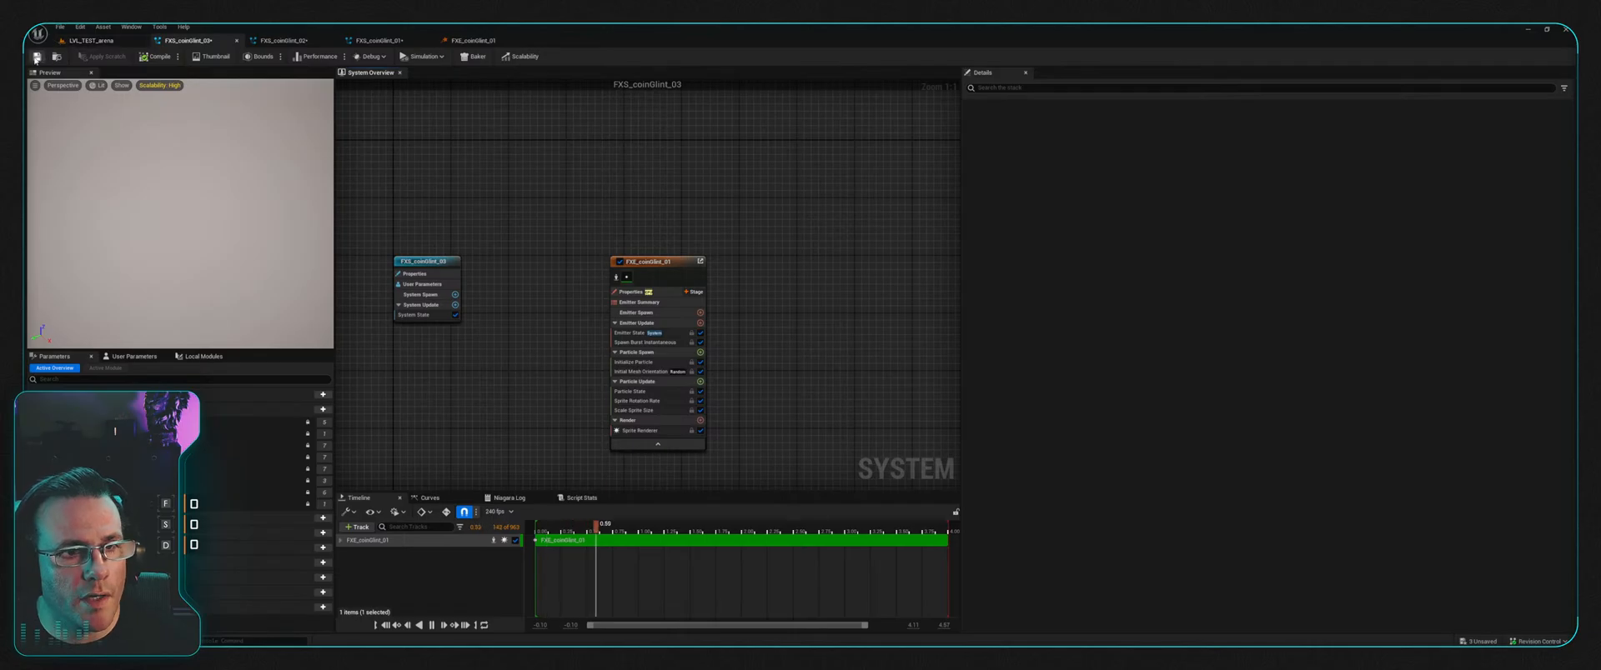
click(281, 40)
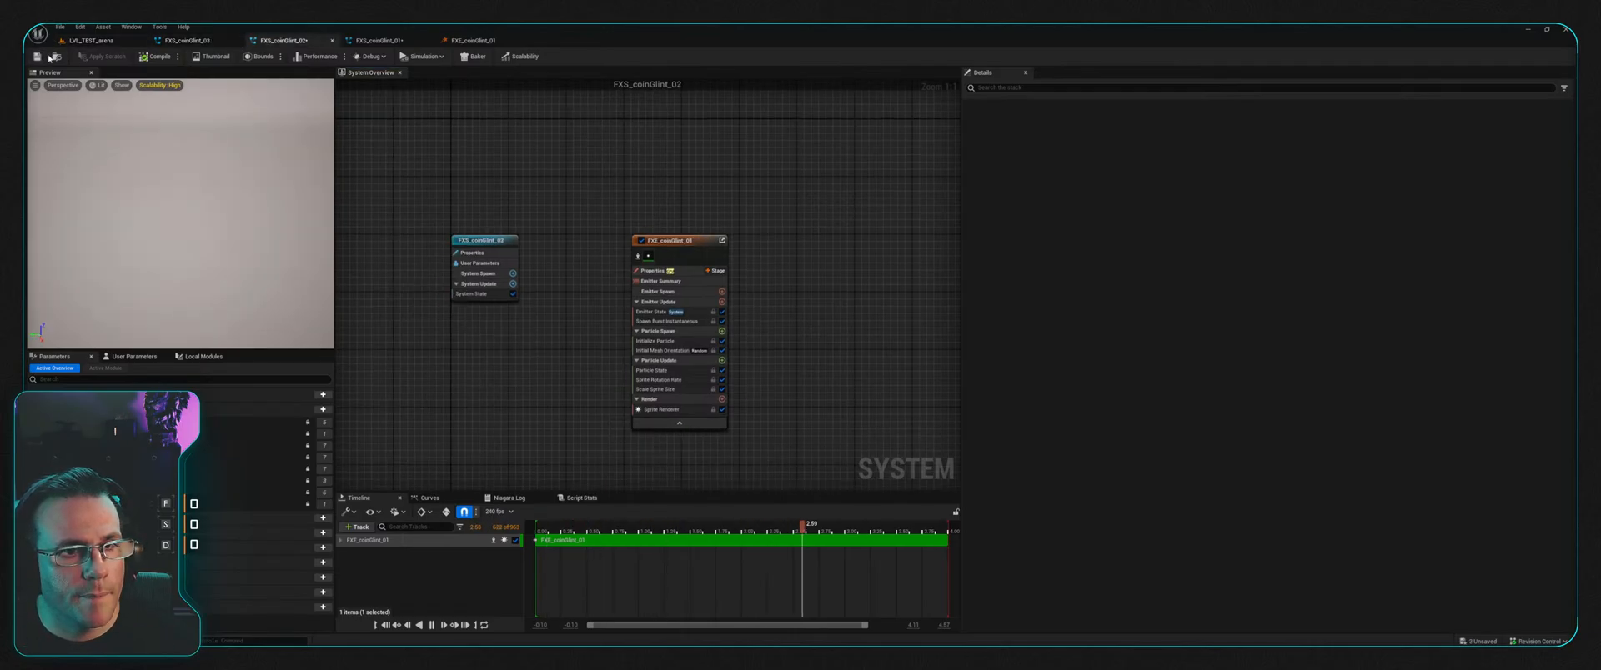
click(379, 40)
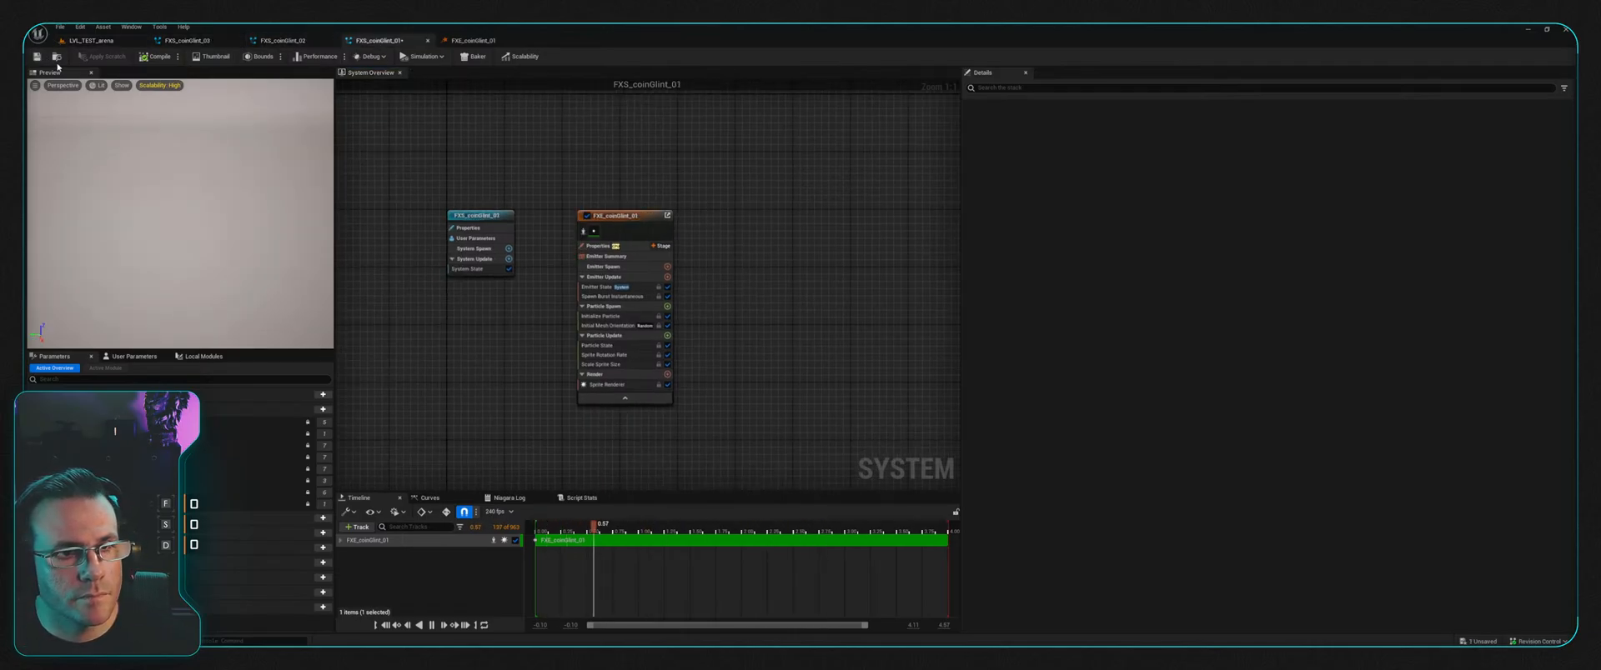
click(38, 59)
click(472, 42)
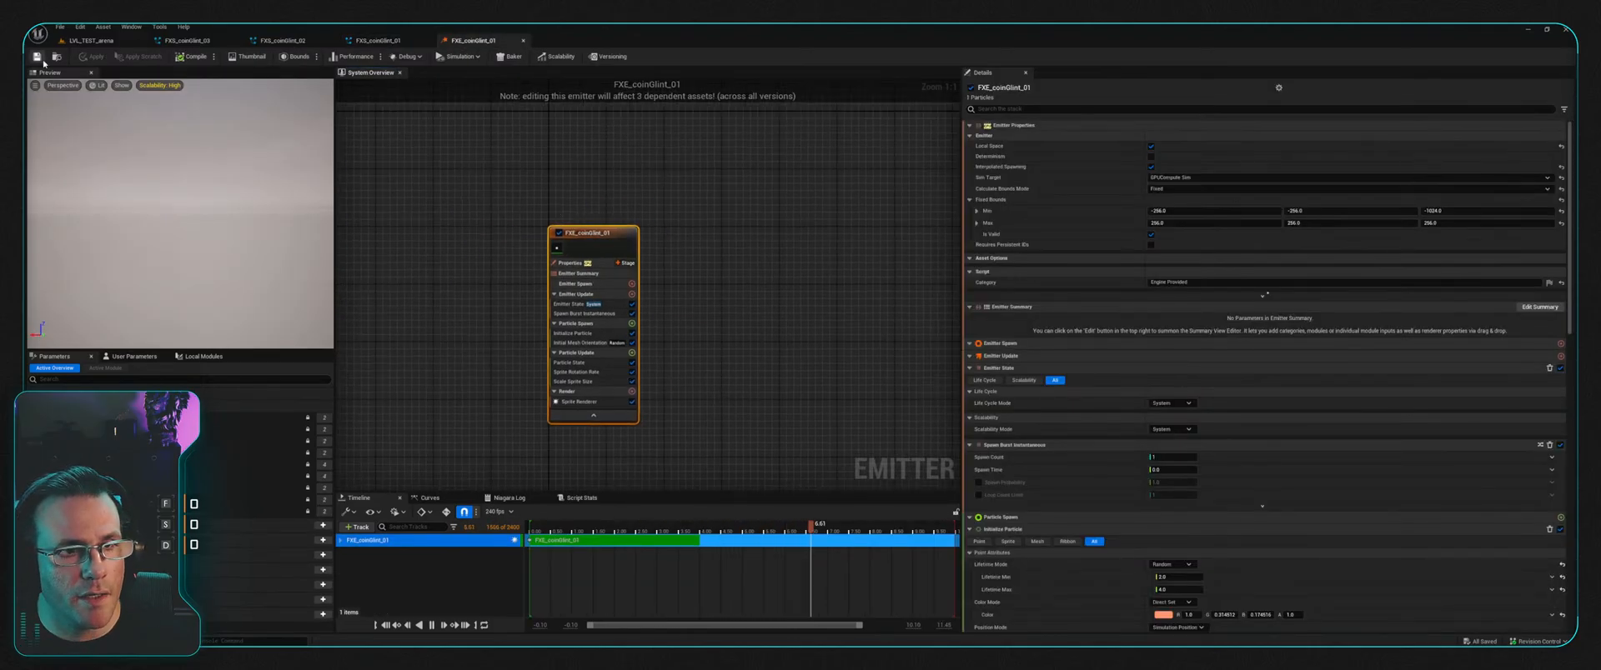
Step: Try the Self life cycle mode in FXE_coinGlint_01's Emitter State, apply it, and return the mode to System
click(380, 40)
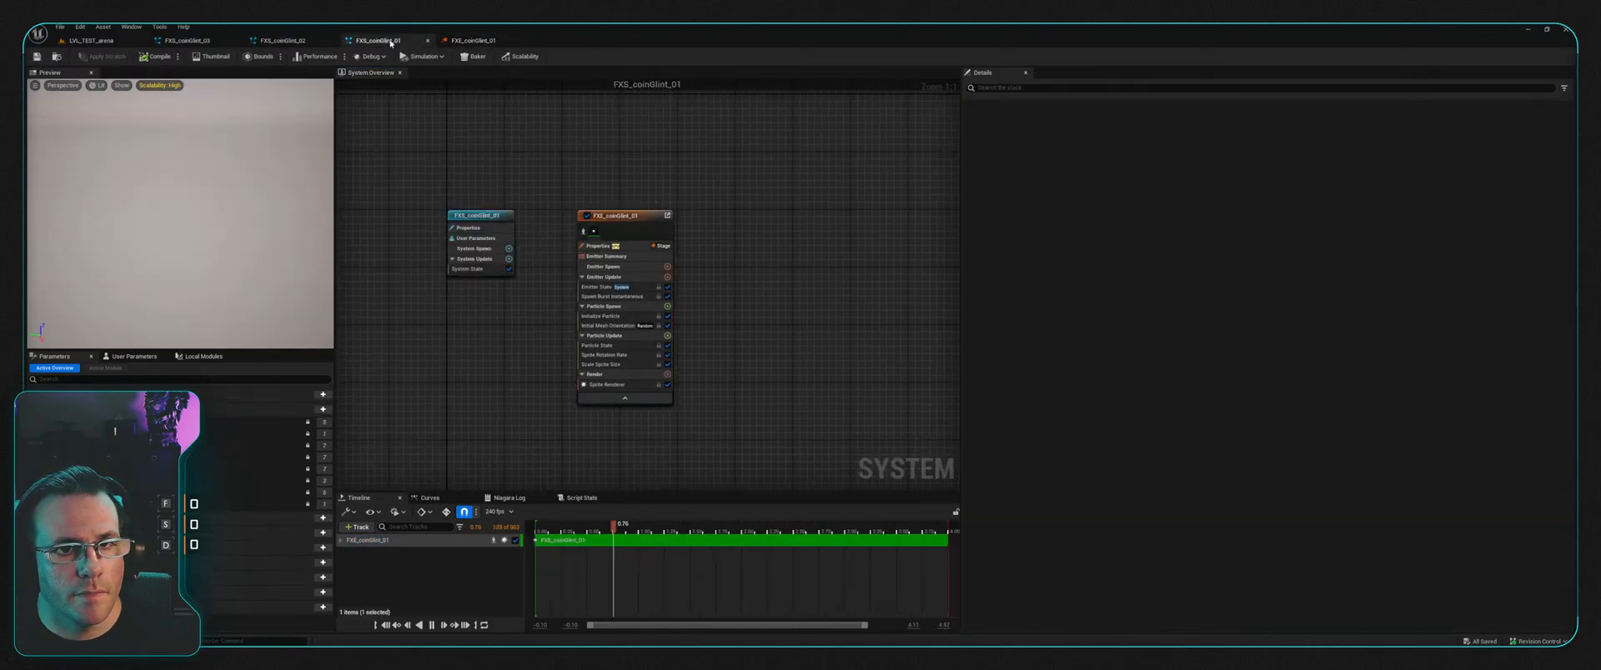
click(469, 41)
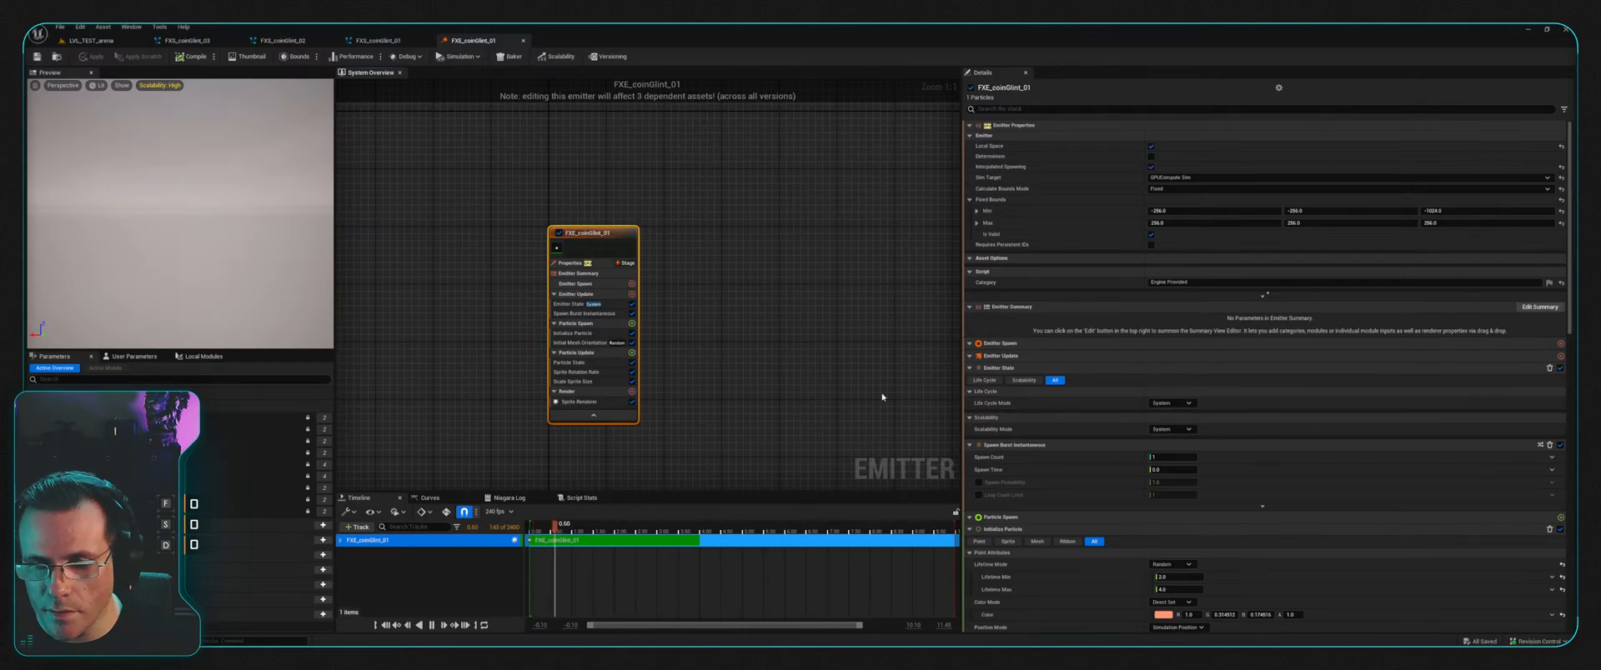
click(1172, 403)
click(1171, 427)
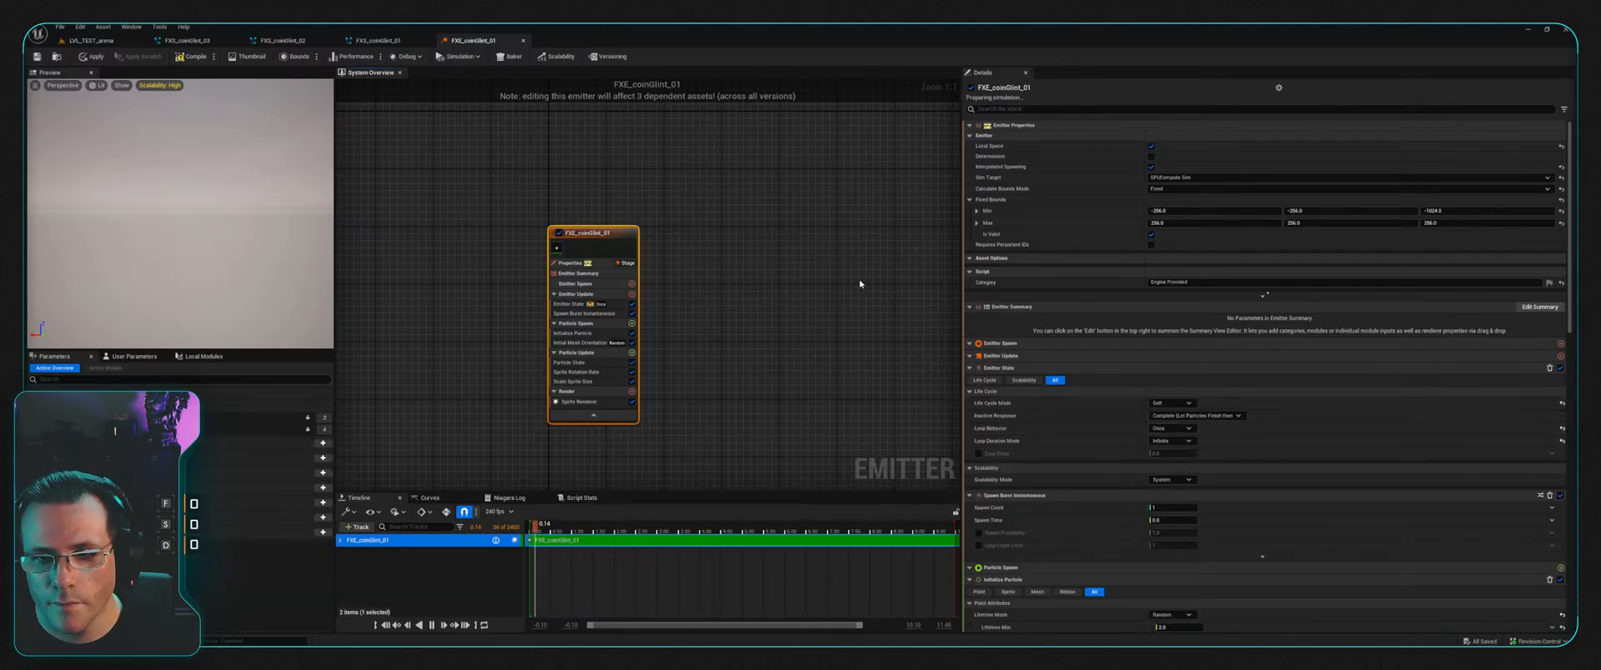
click(191, 59)
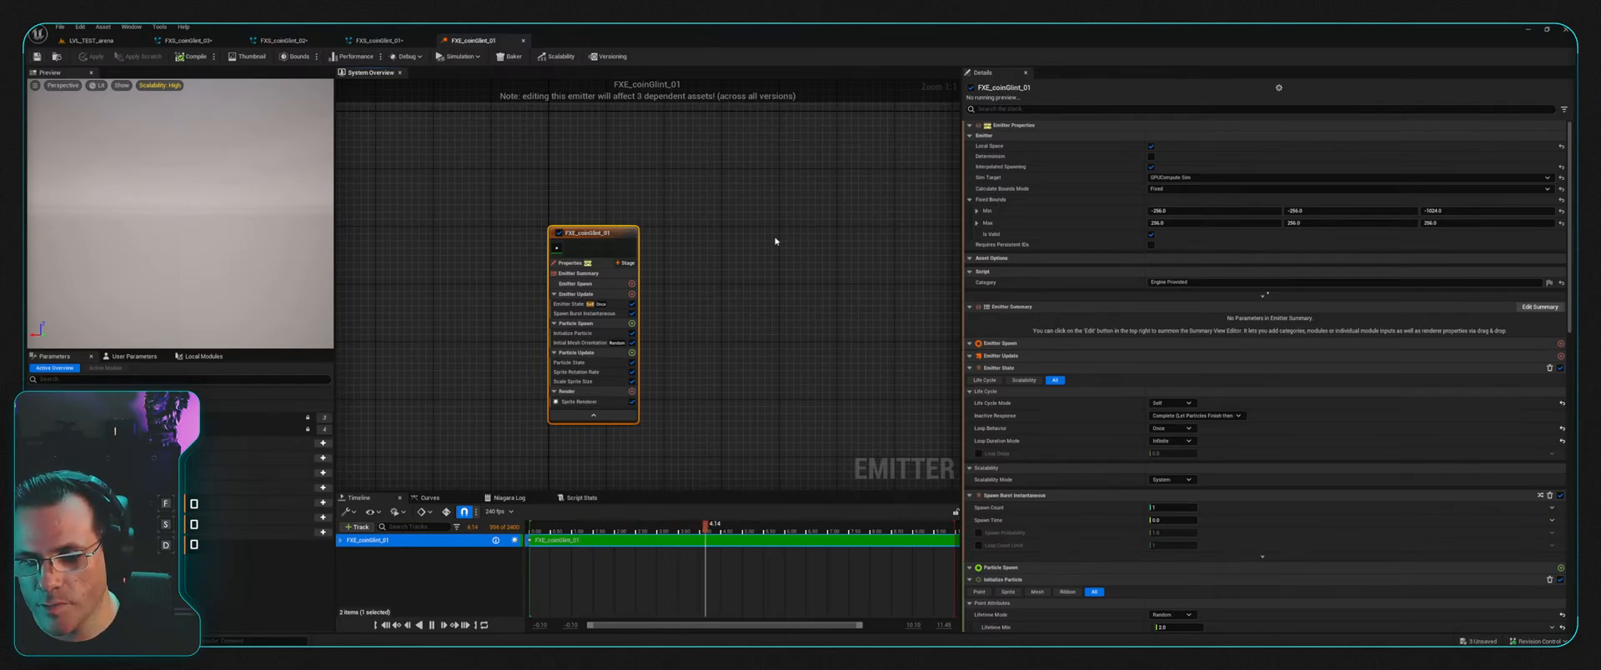
click(1189, 404)
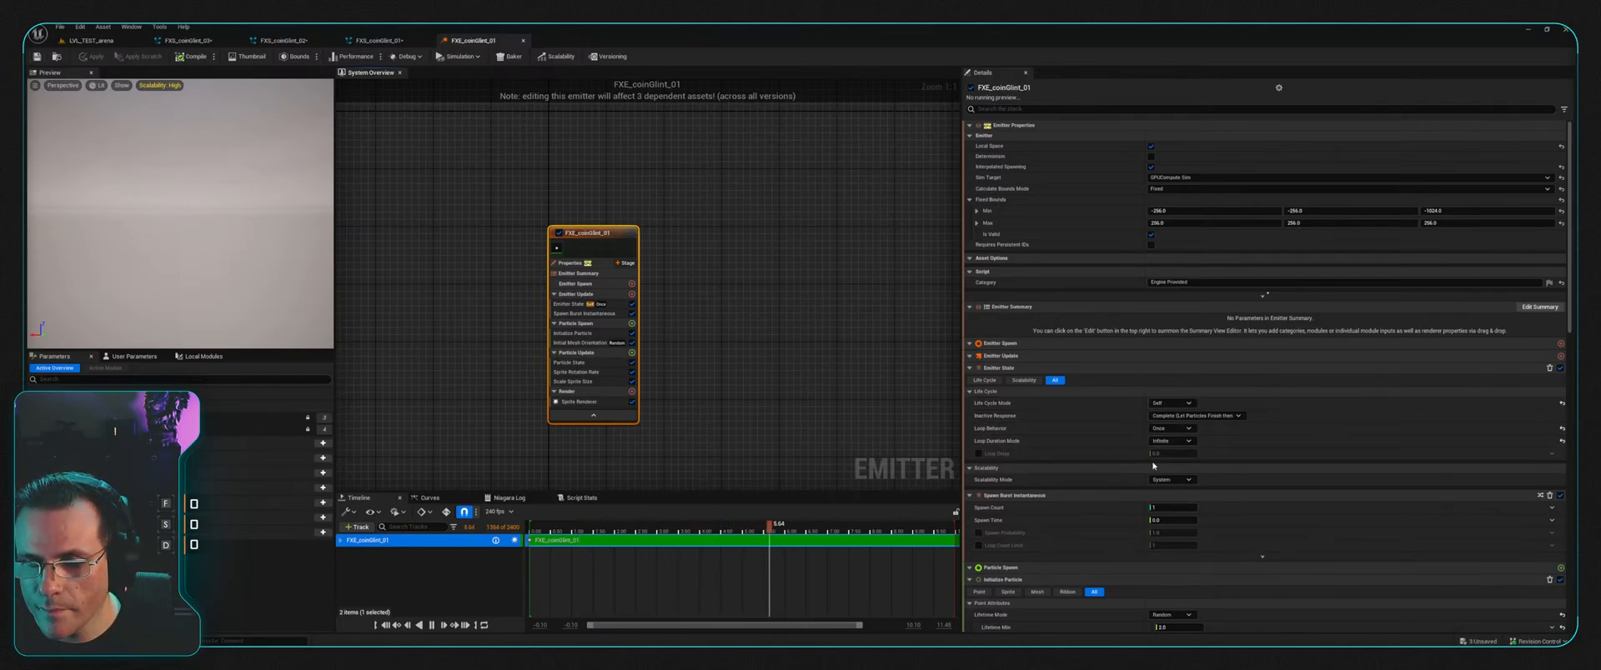
click(1186, 416)
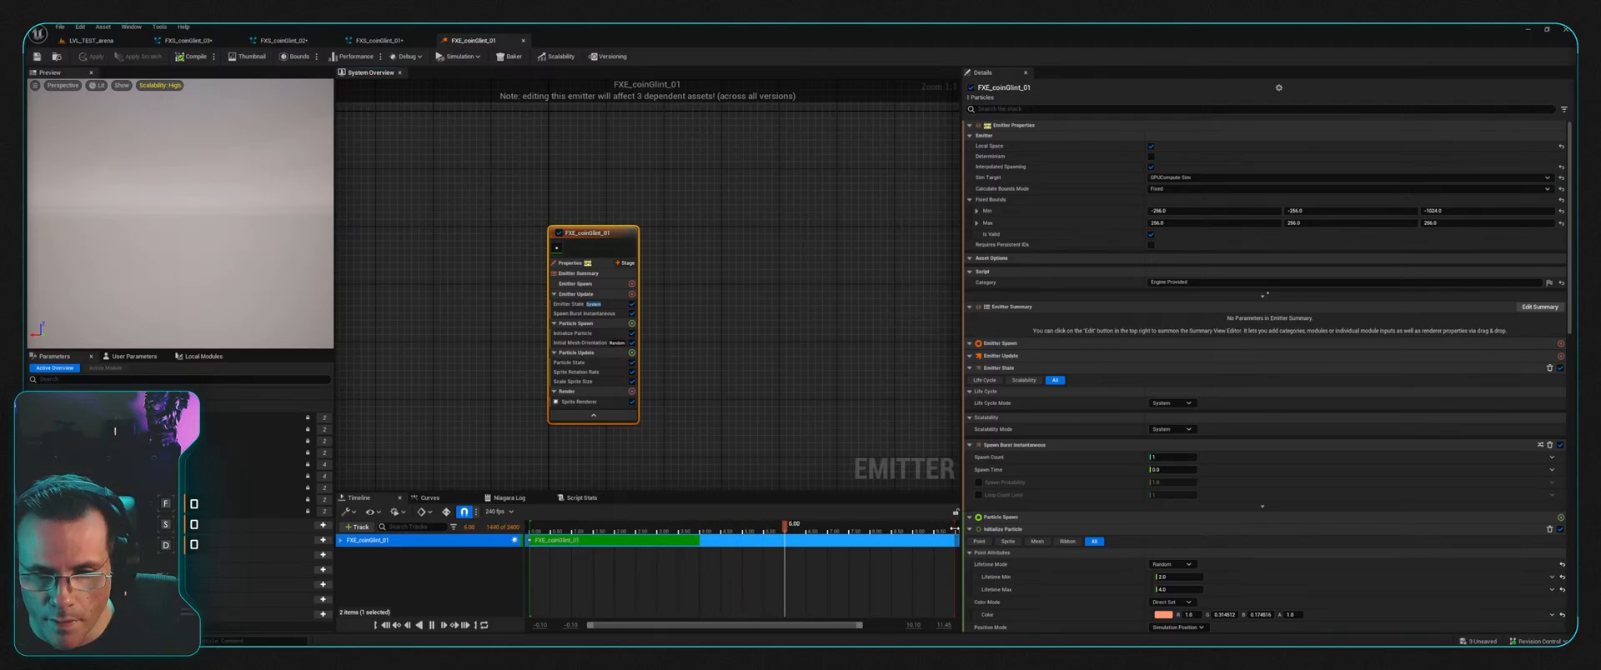
Step: Shorten the FXE_coinGlint_01 playback range to about 4 seconds and widen the visible timeline range
drag(954, 529, 701, 522)
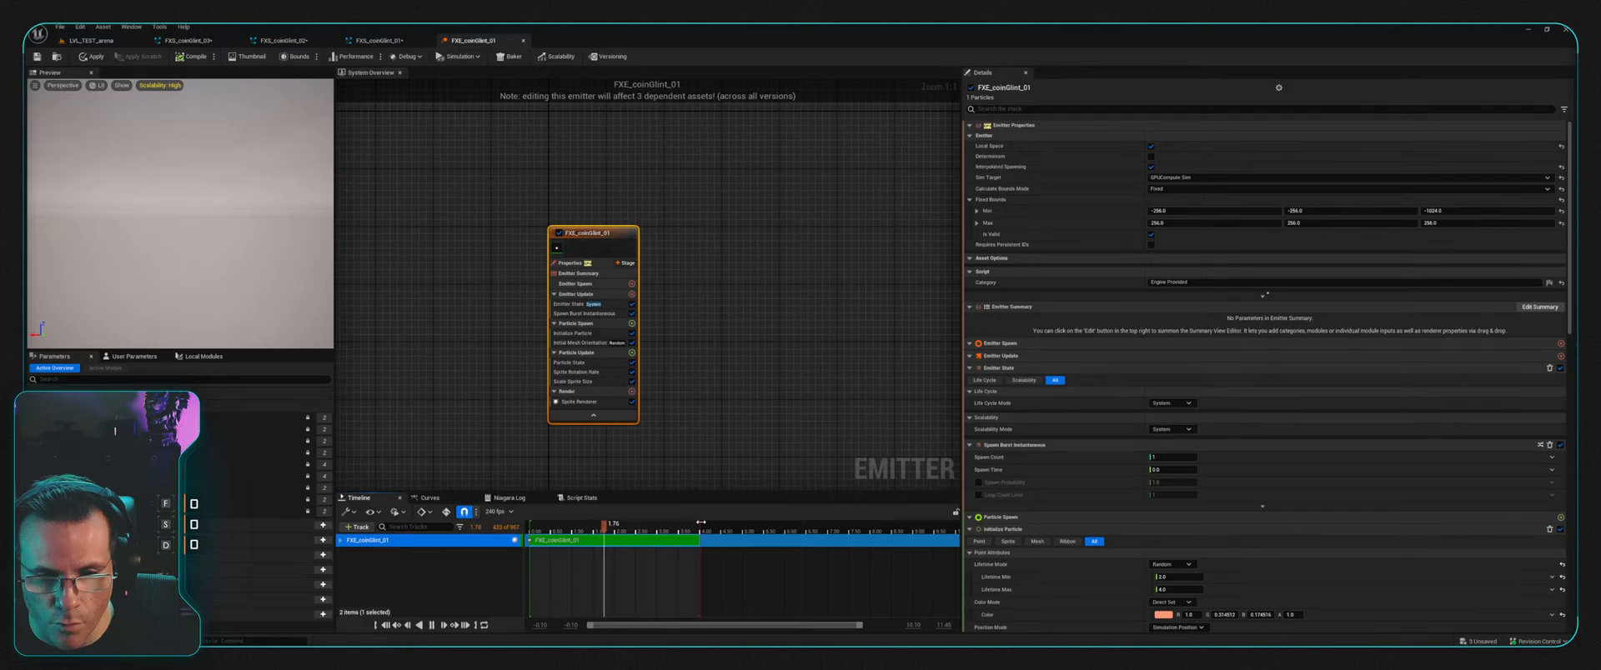
drag(783, 625, 826, 625)
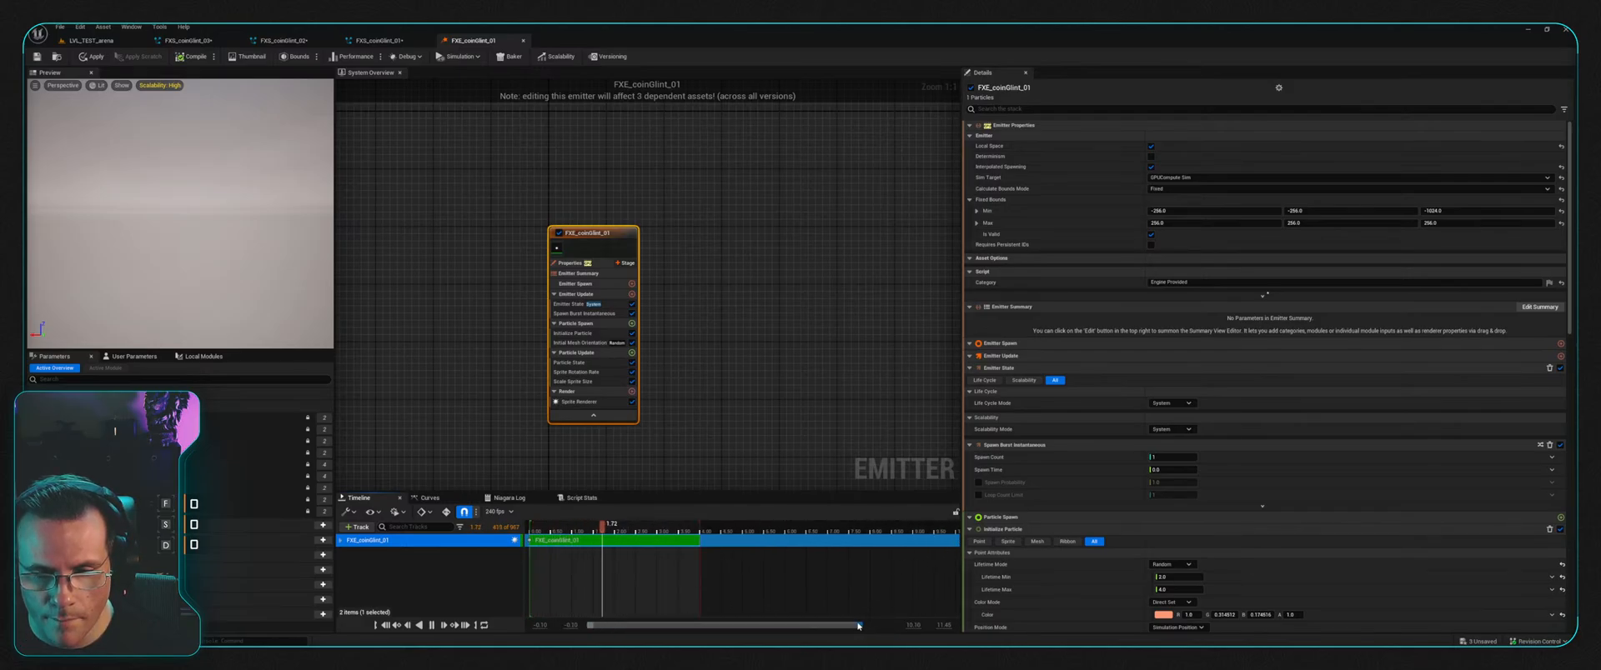
drag(859, 625, 893, 626)
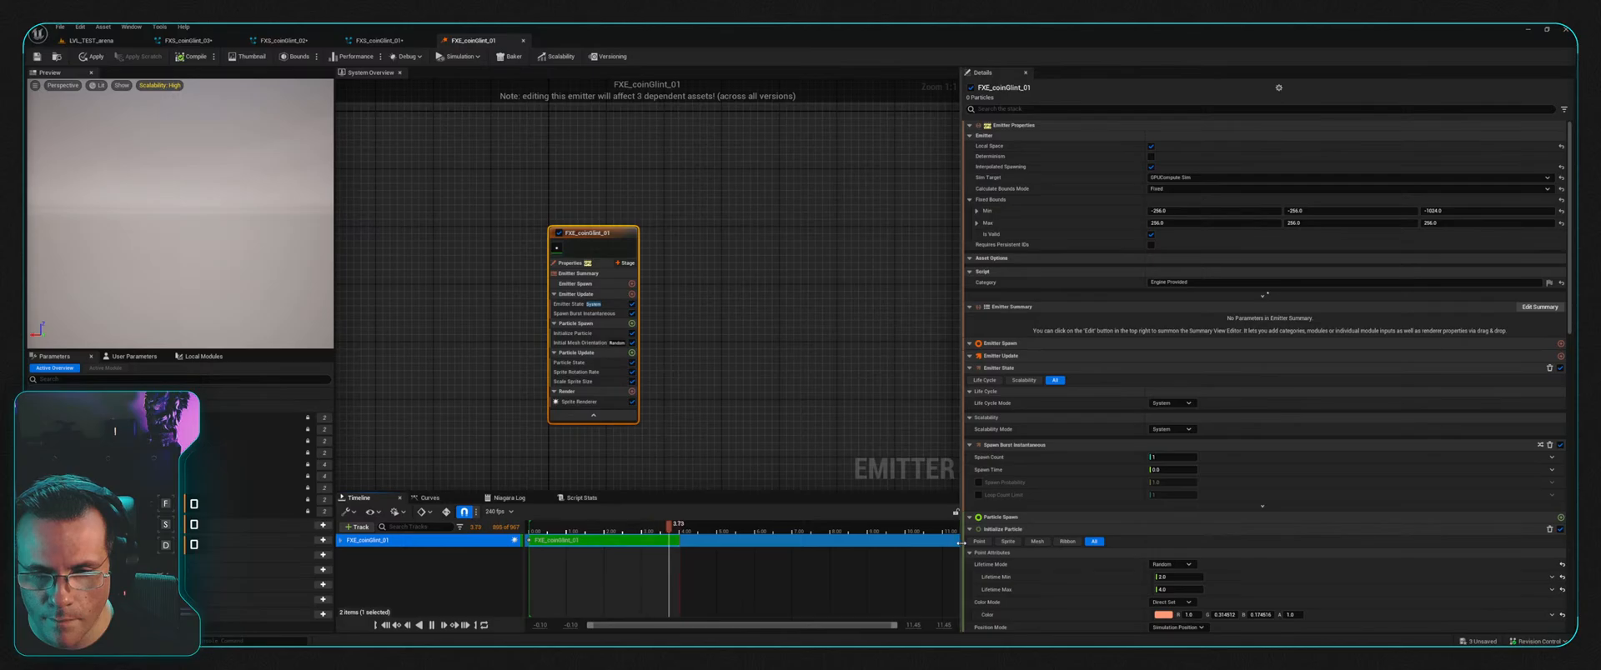
mouse_move(961, 548)
mouse_down()
mouse_move(893, 548)
mouse_move(958, 548)
mouse_move(904, 542)
mouse_move(943, 544)
mouse_up()
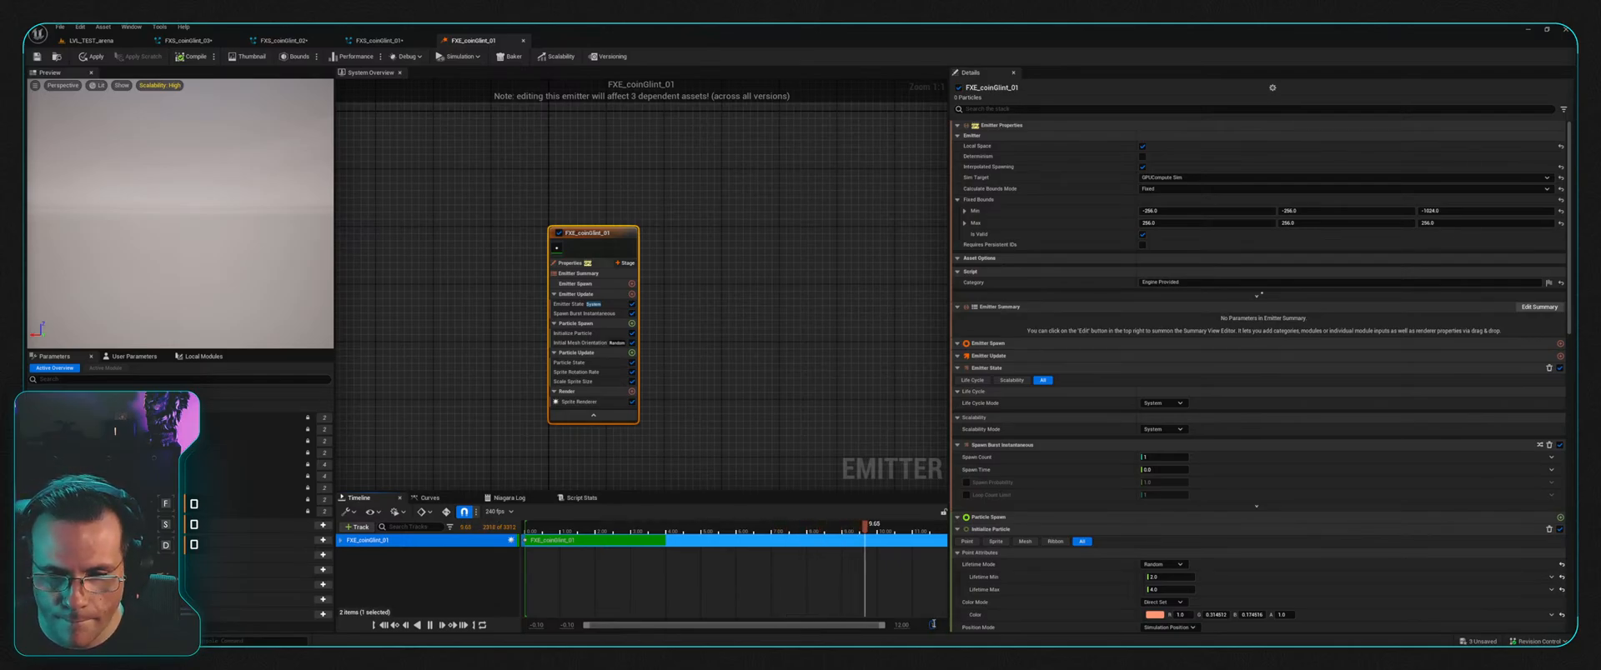
Step: Try to limit the FXE_coinGlint_01 timeline range by entering 4 for its end values
drag(587, 625, 844, 625)
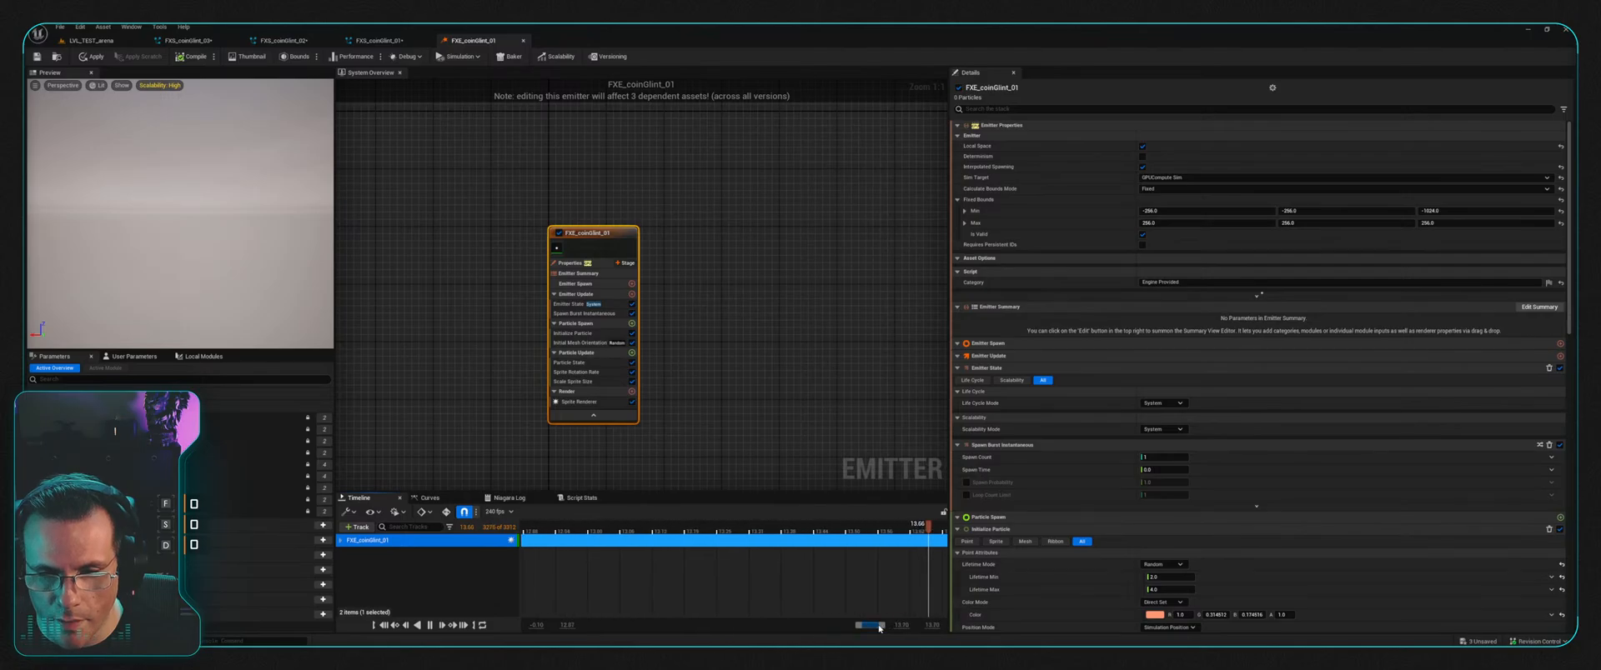
drag(880, 628, 678, 626)
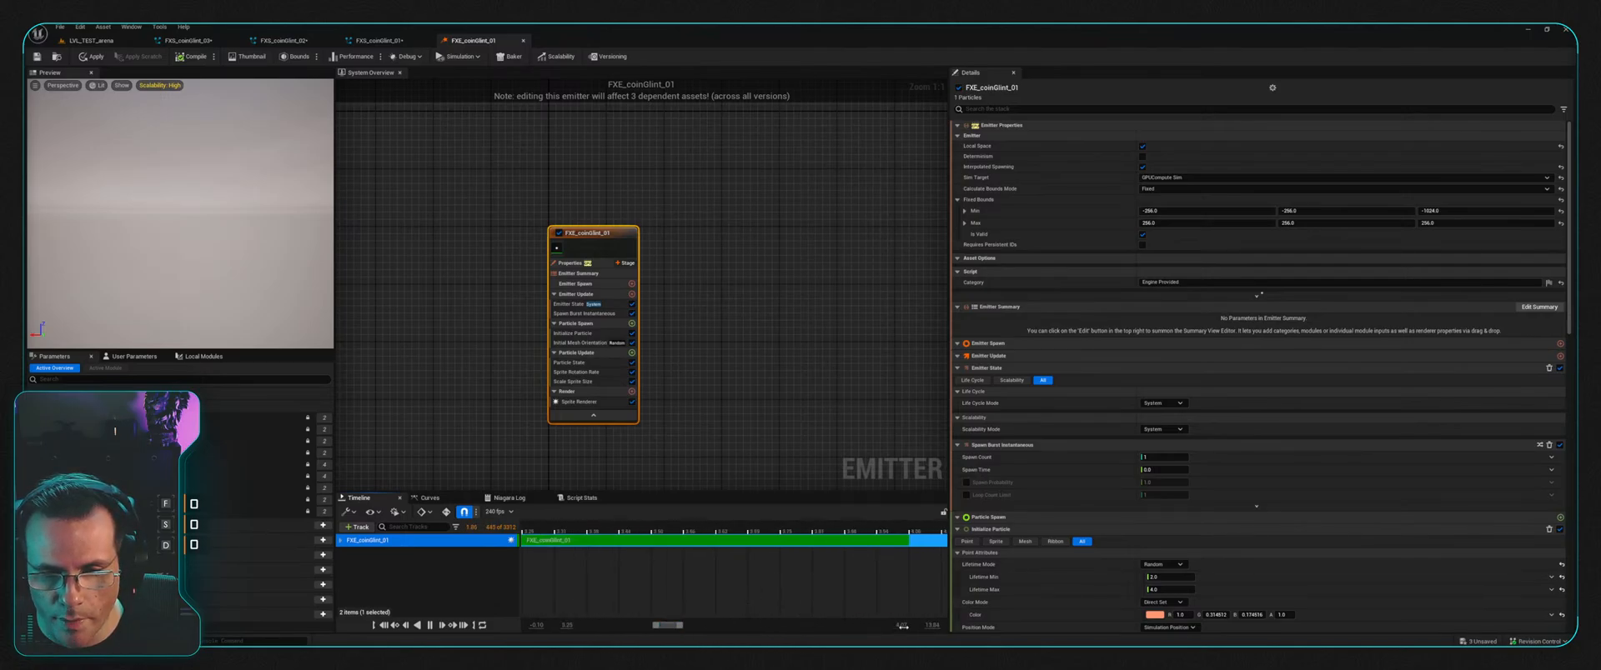
text(4)
key(Tab)
text(4)
key(Return)
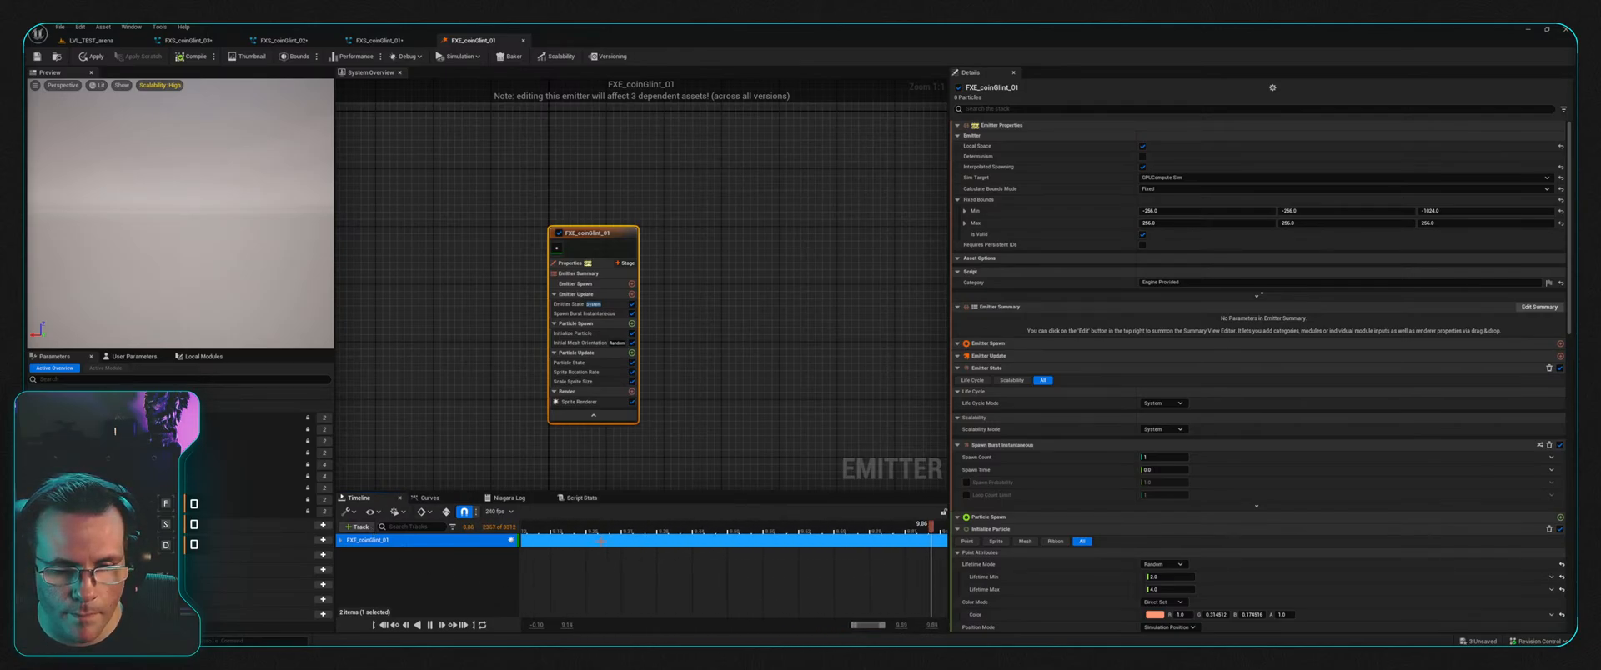
Step: Pause the preview, retry the value 4 for the timeline range limits, and close the FXE_coinGlint_01 emitter
click(429, 625)
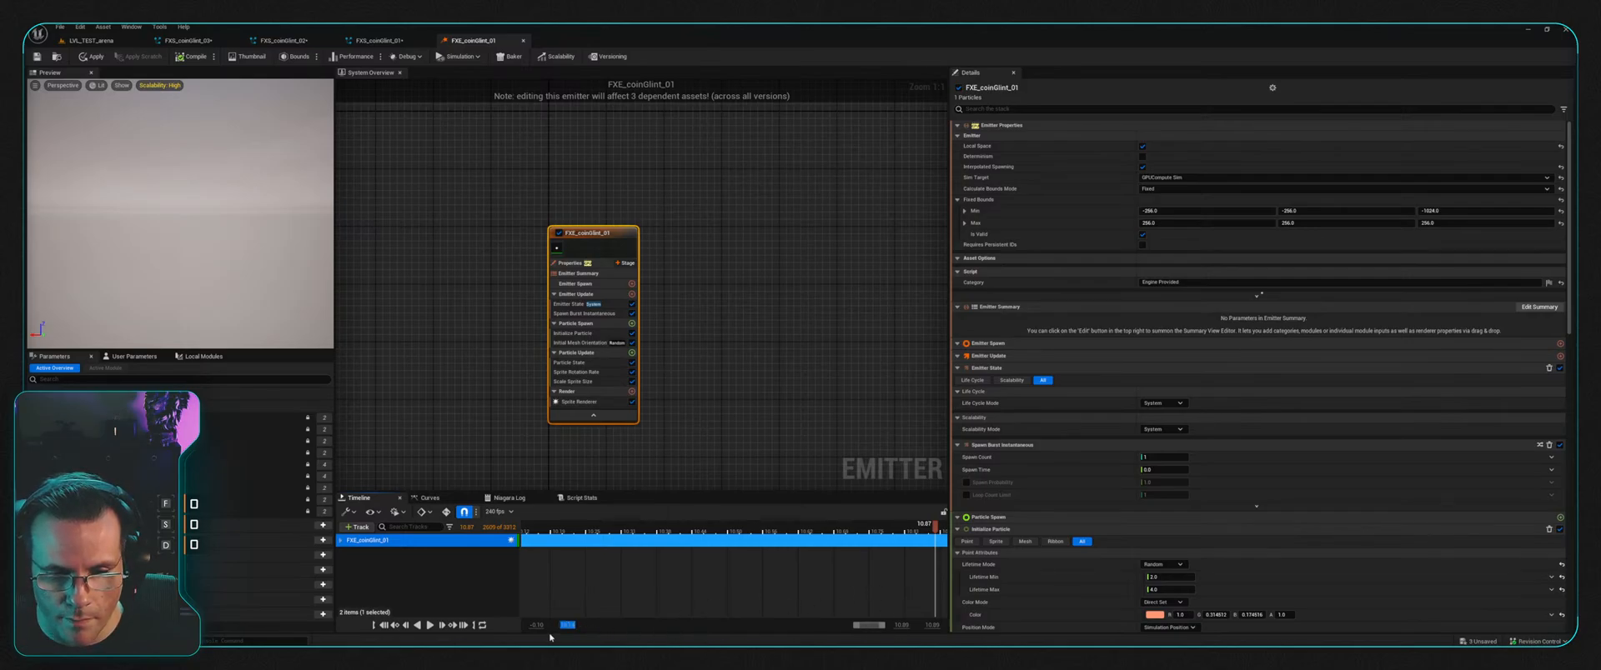
drag(863, 632, 584, 627)
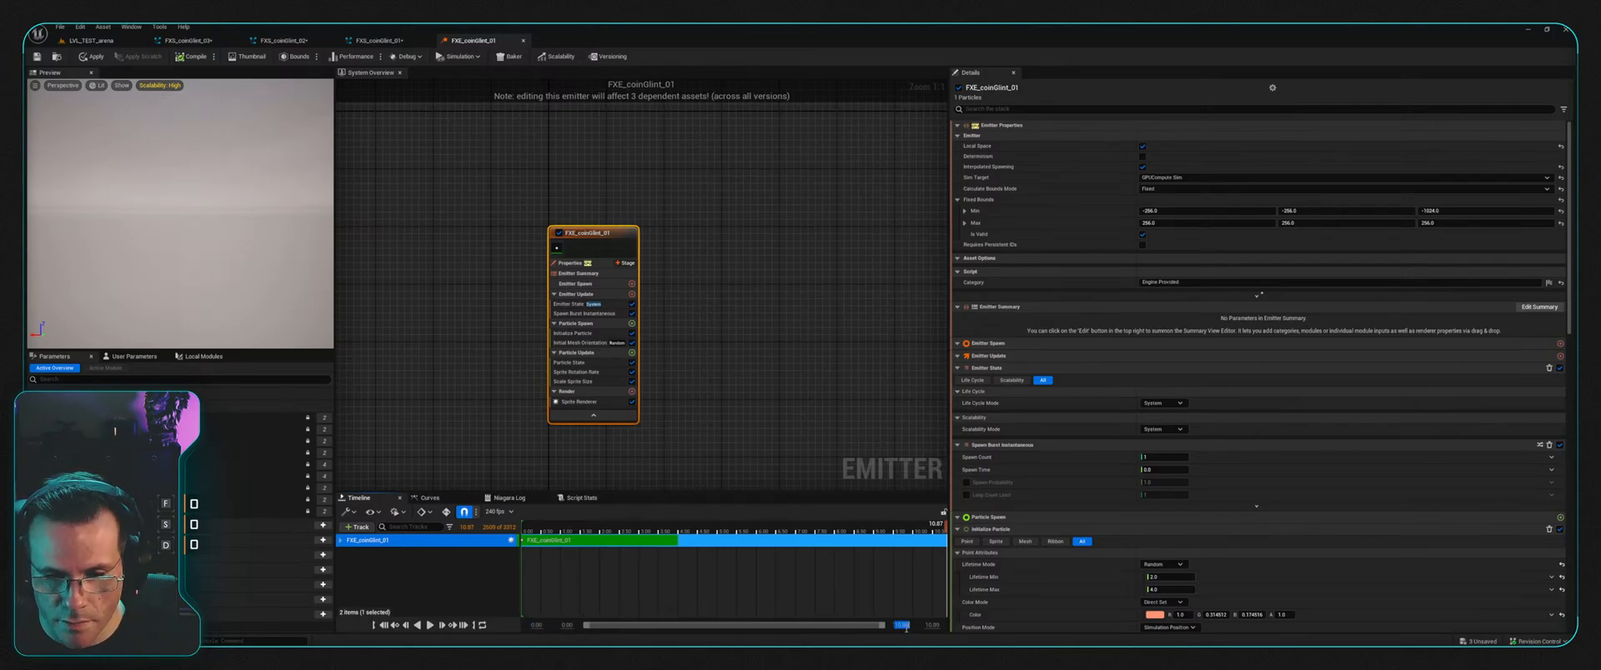
text(4)
key(Tab)
text(4)
key(Return)
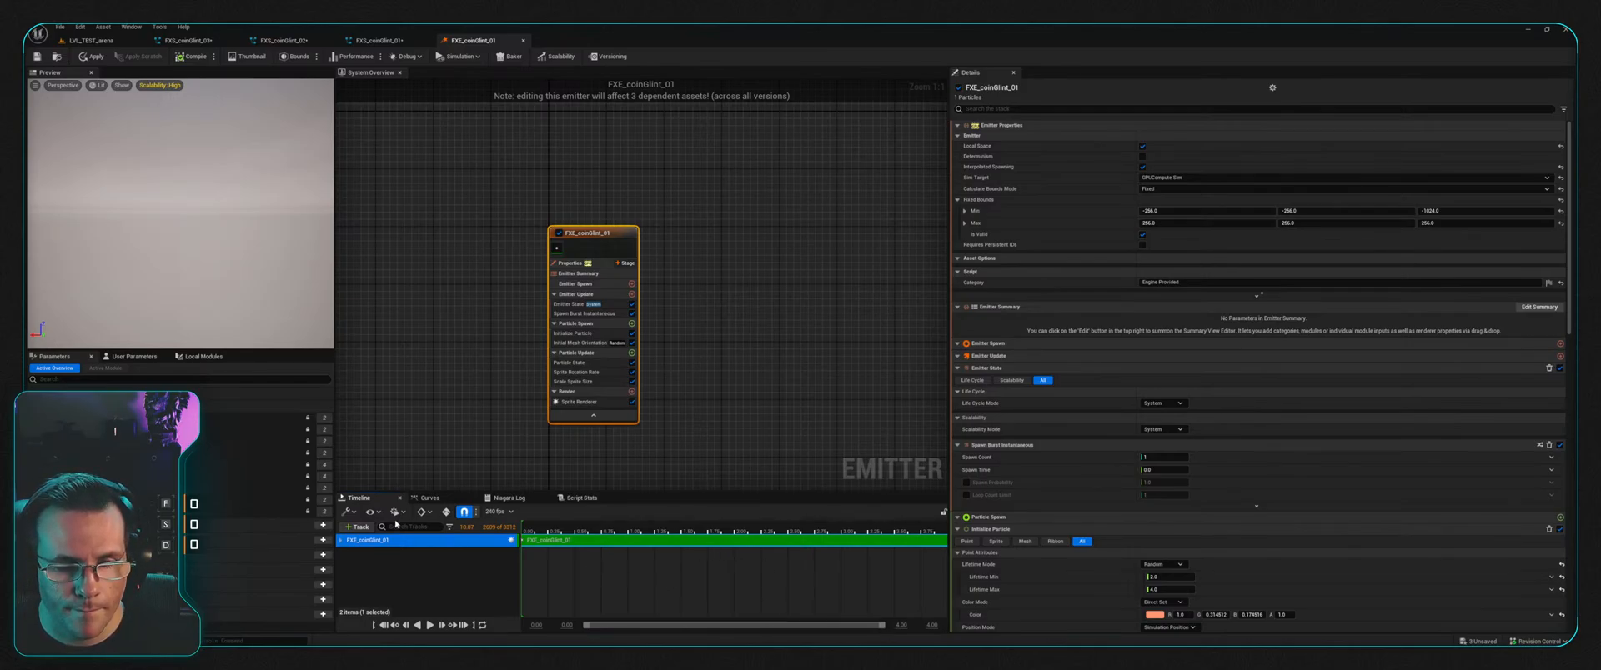
click(430, 625)
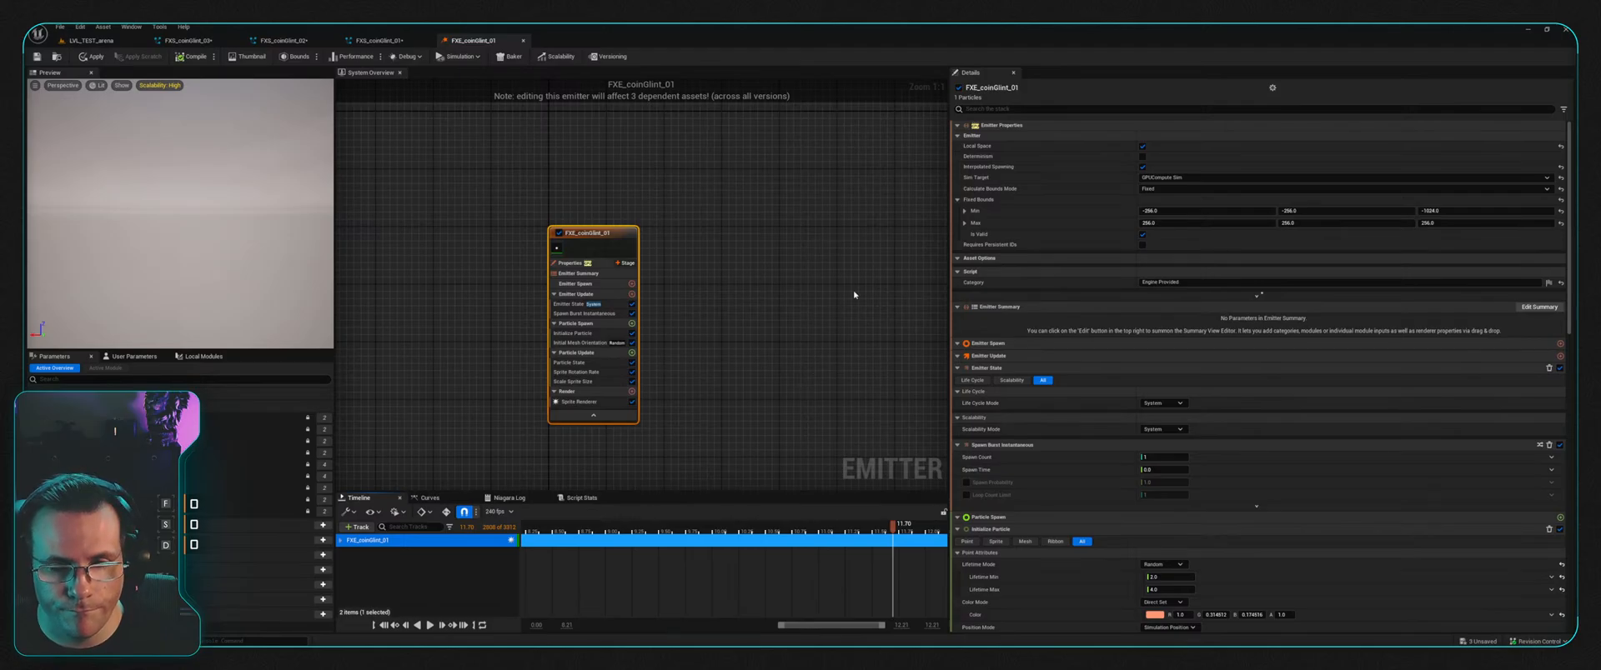
click(794, 273)
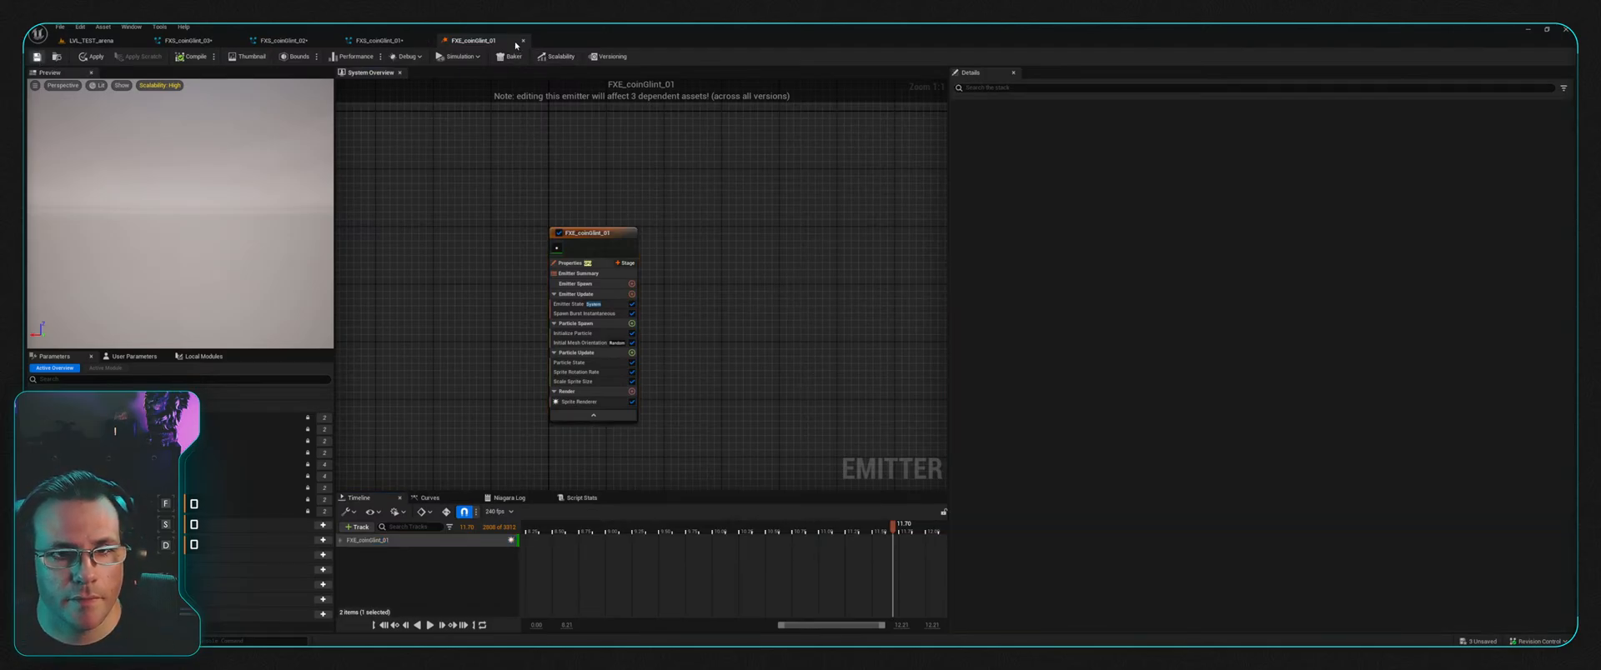
click(524, 40)
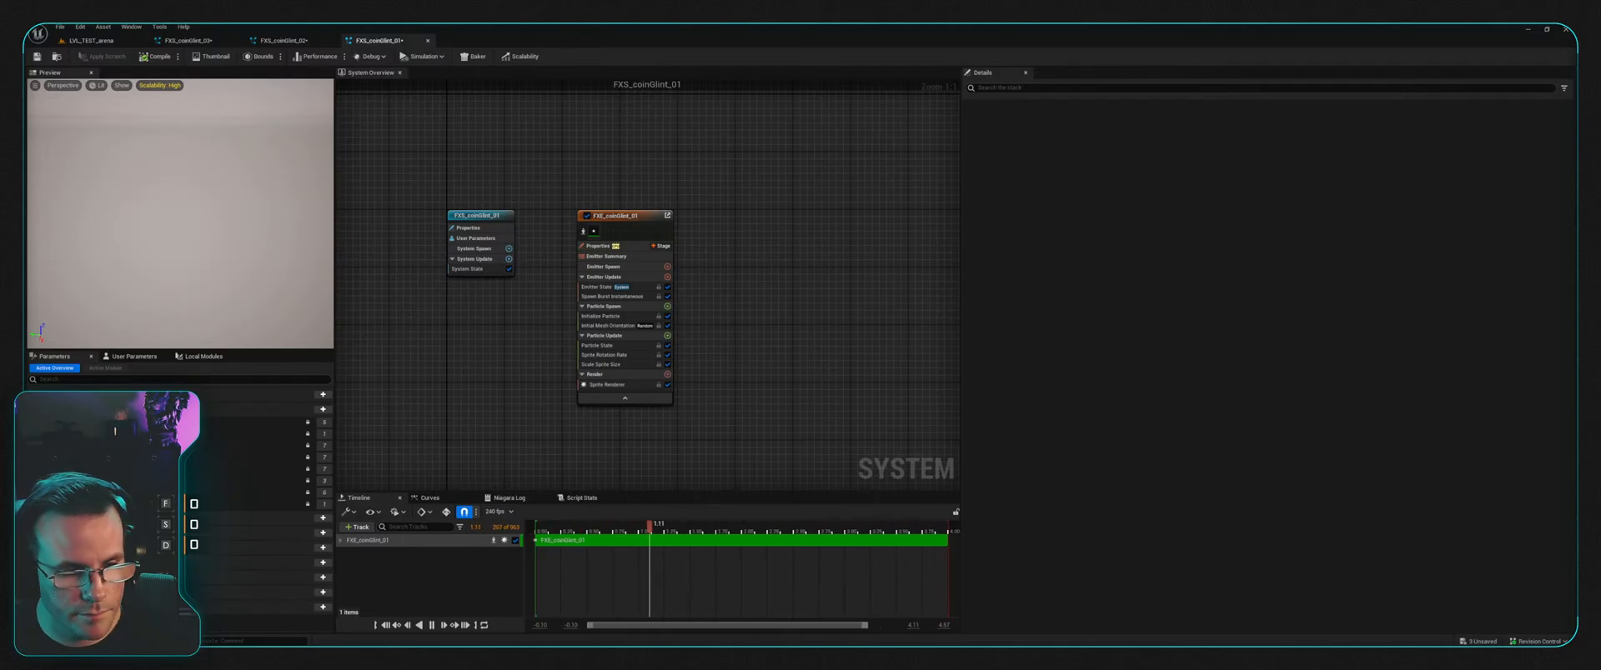
Step: Reopen the FXE_coinGlint_01 emitter from the Particles folder and pause its playback
key(ctrl+space)
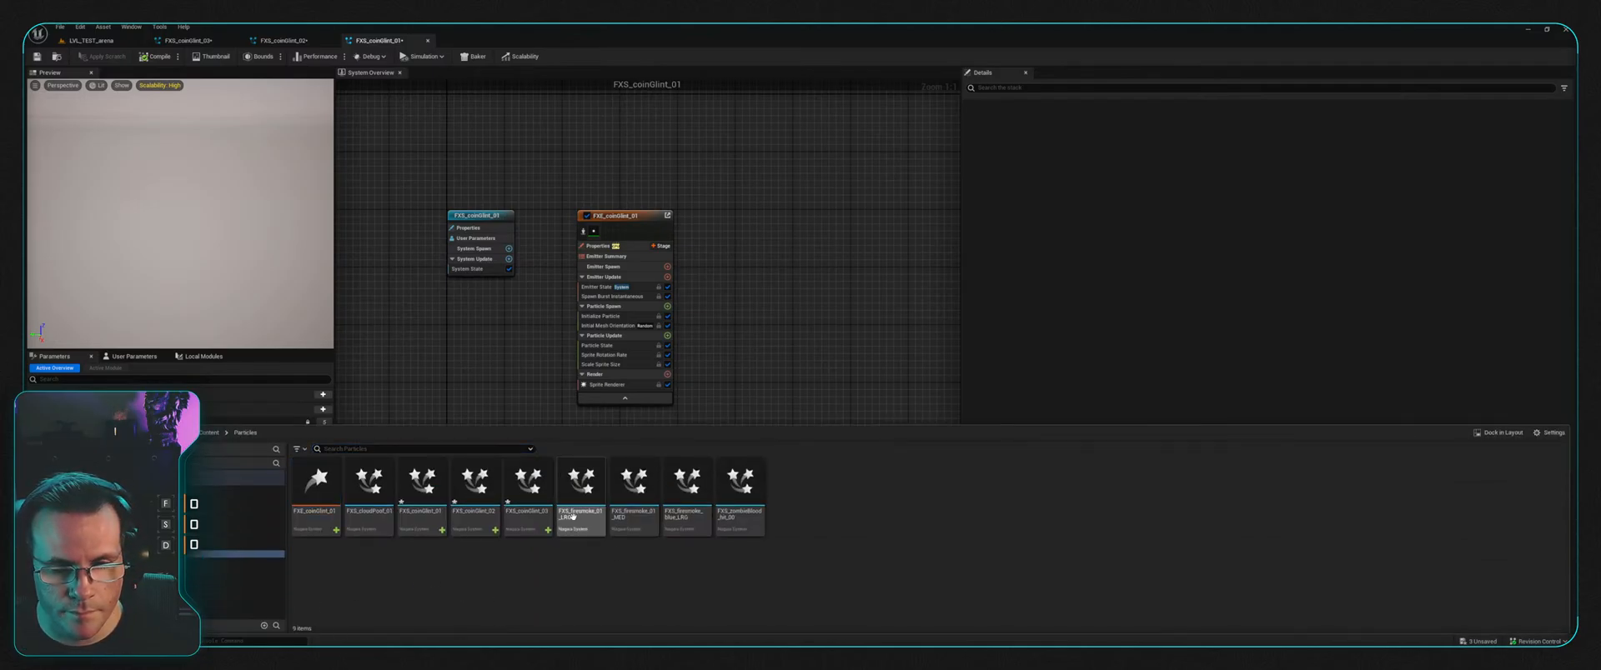
click(317, 515)
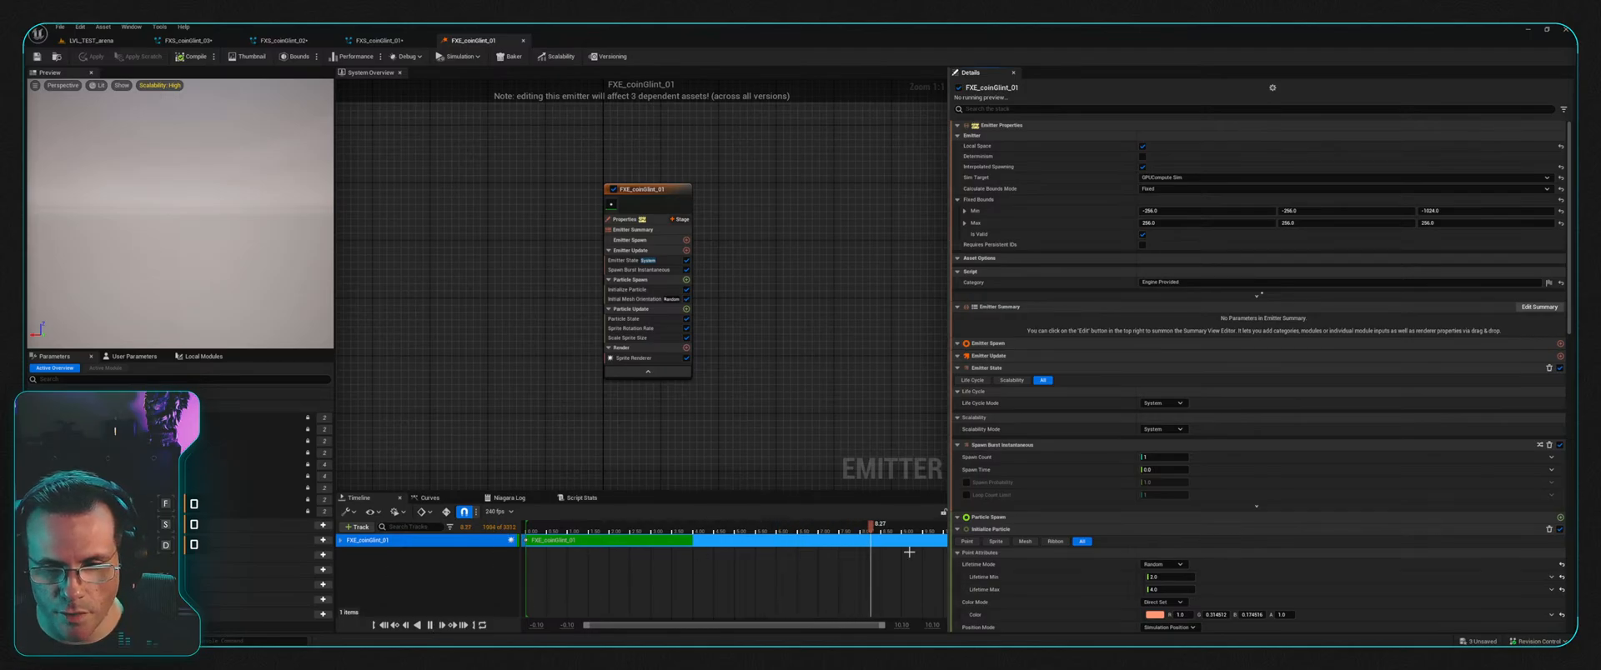
click(430, 625)
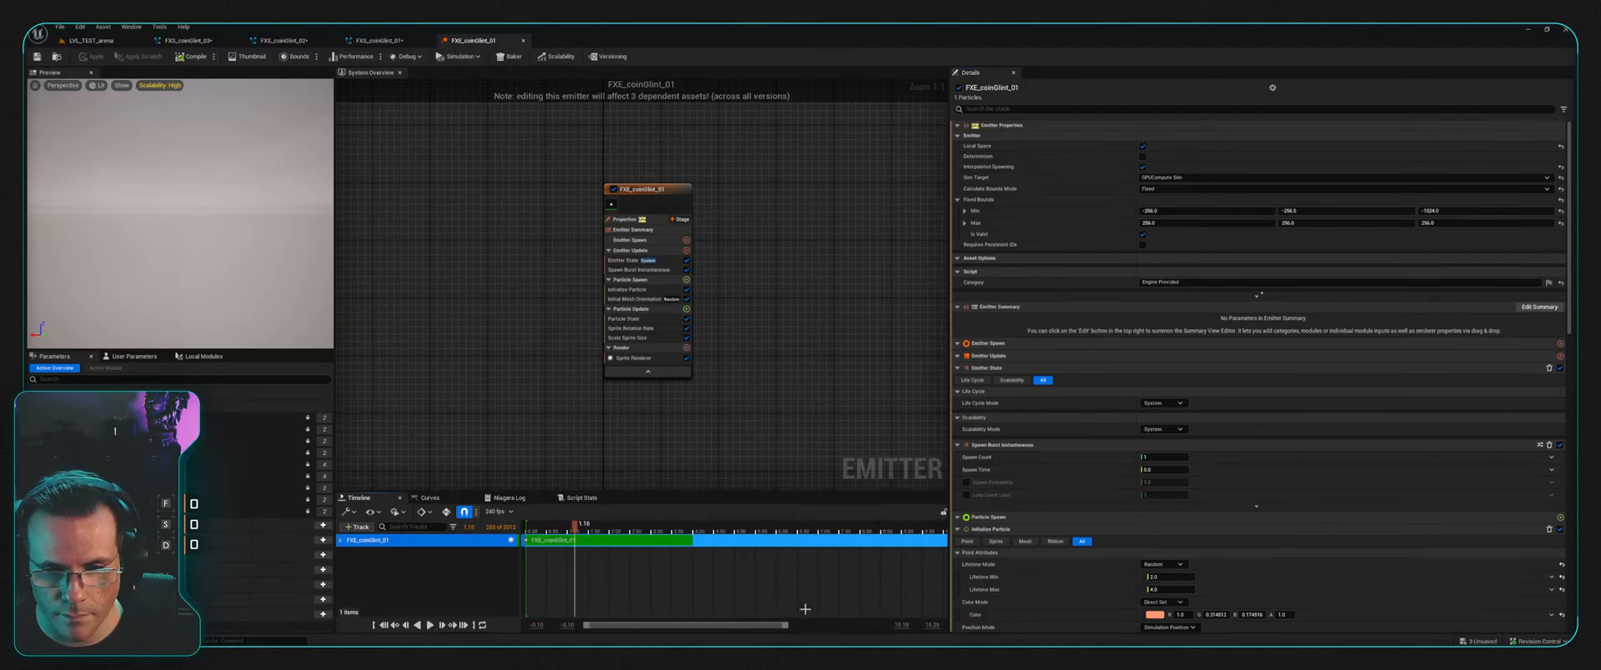
Step: Adjust the visible range of the FXE_coinGlint_01 timeline and set its start to 0
drag(775, 626, 872, 625)
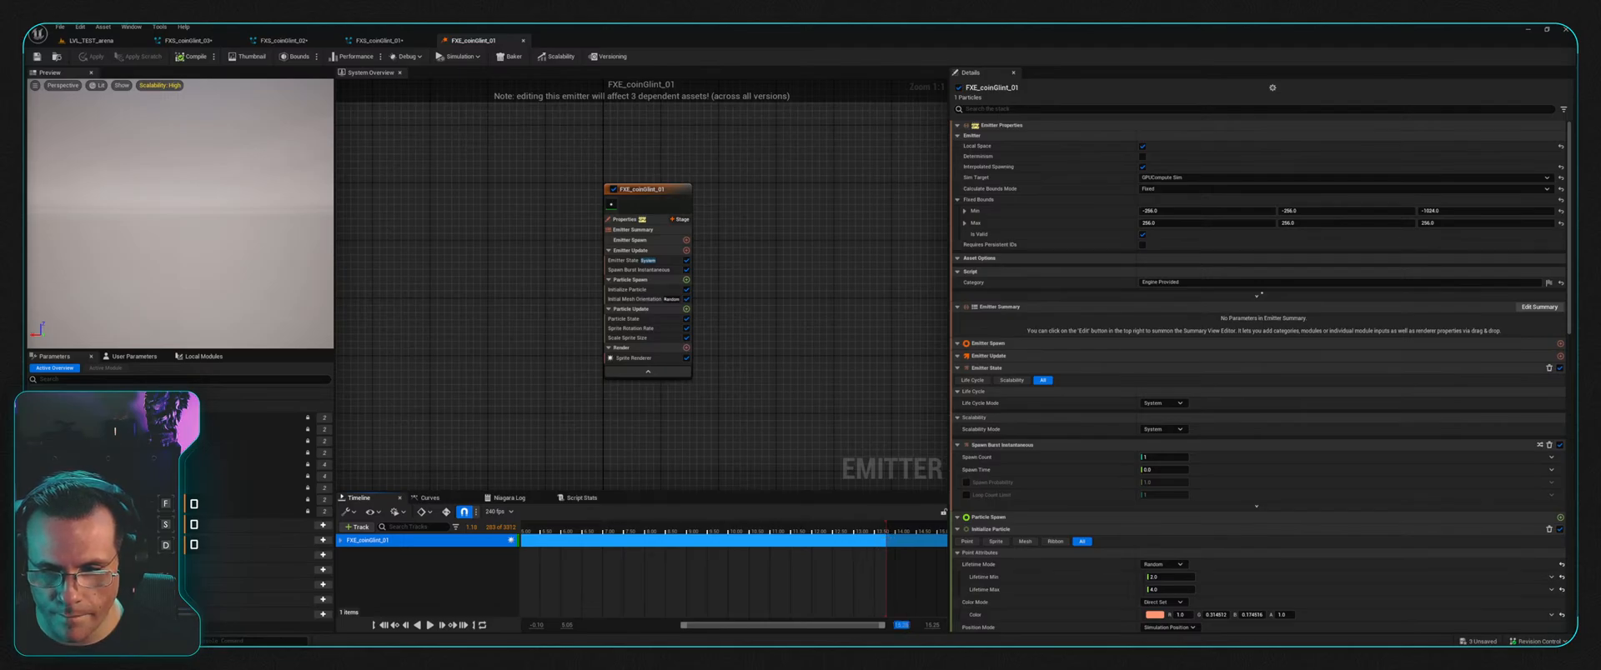
key(Return)
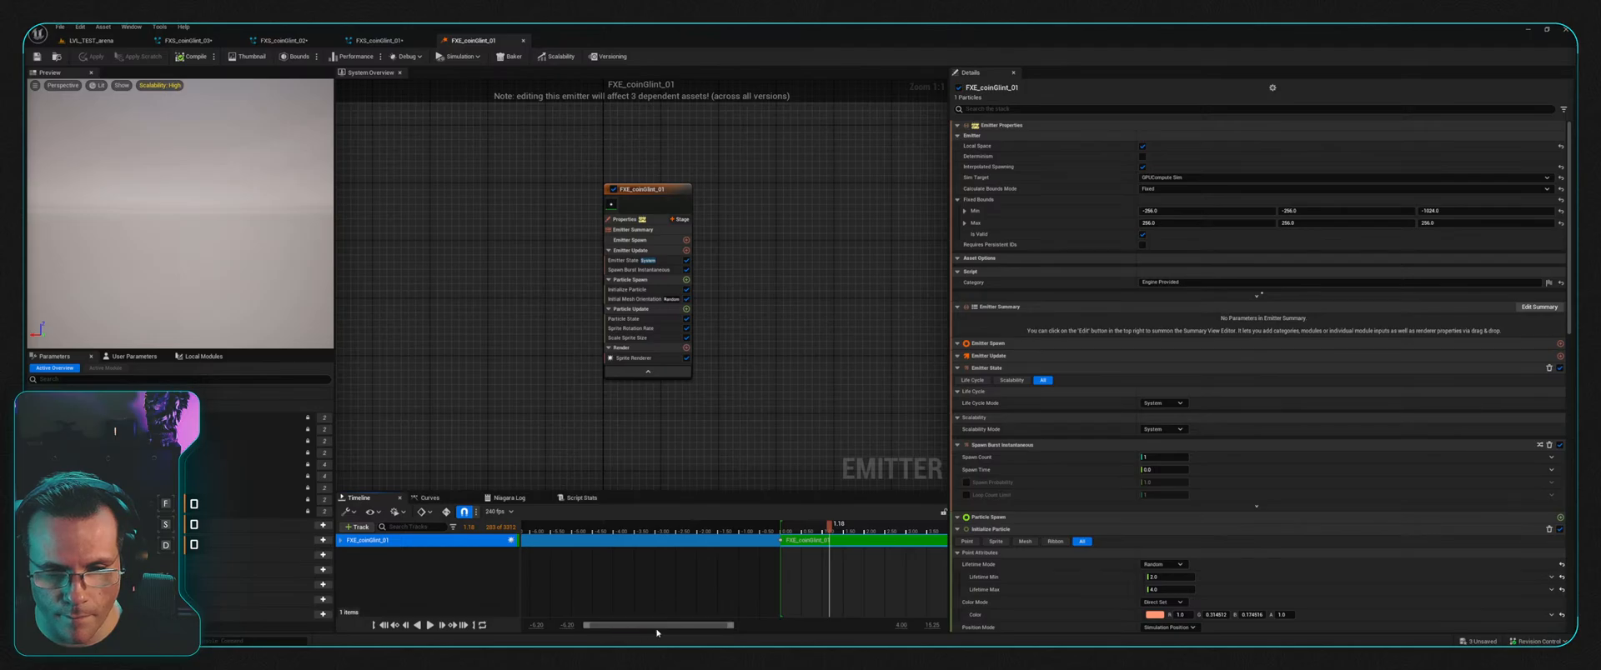
drag(684, 625, 634, 625)
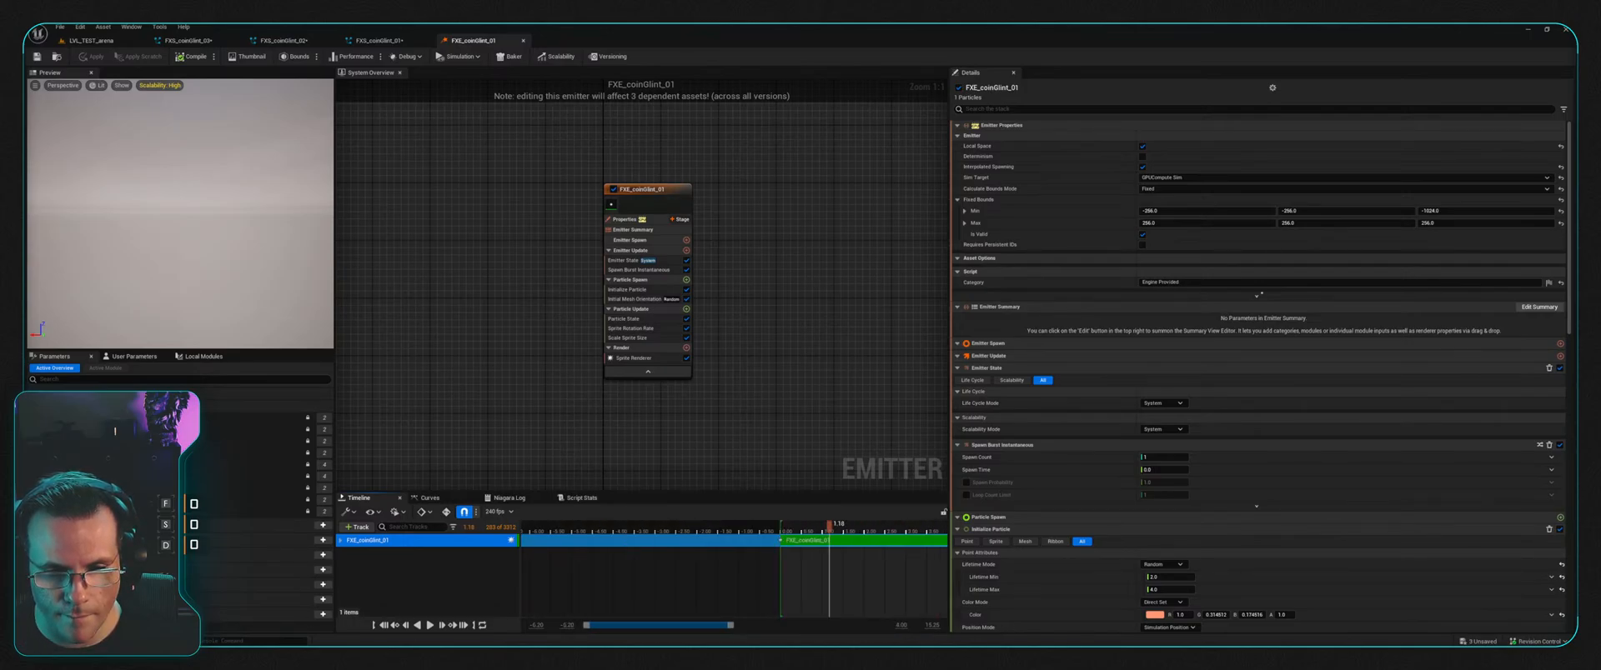
text(0)
key(Tab)
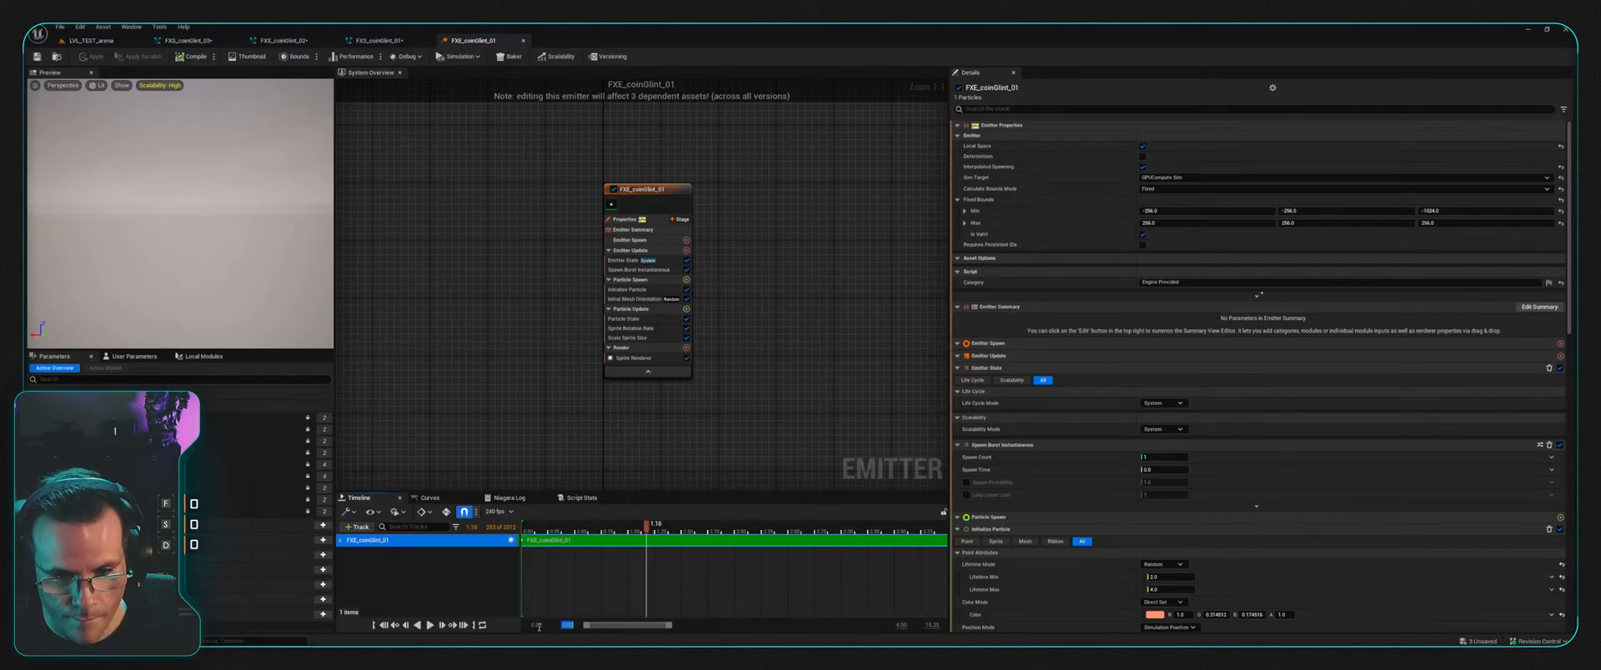
Step: Expand the emitter track, end the playback range at about 4 seconds with its green section, and close FXE_coinGlint_01
click(339, 540)
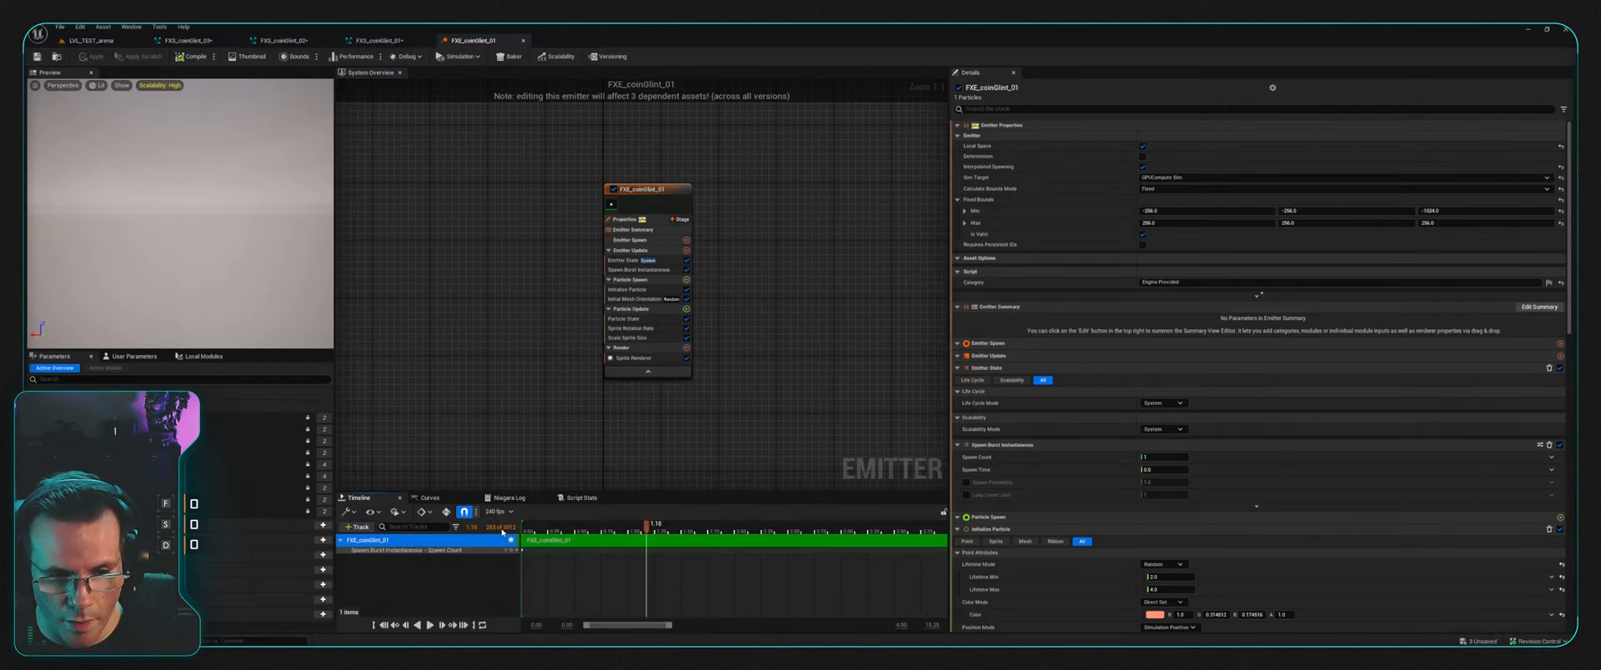
drag(672, 625, 877, 617)
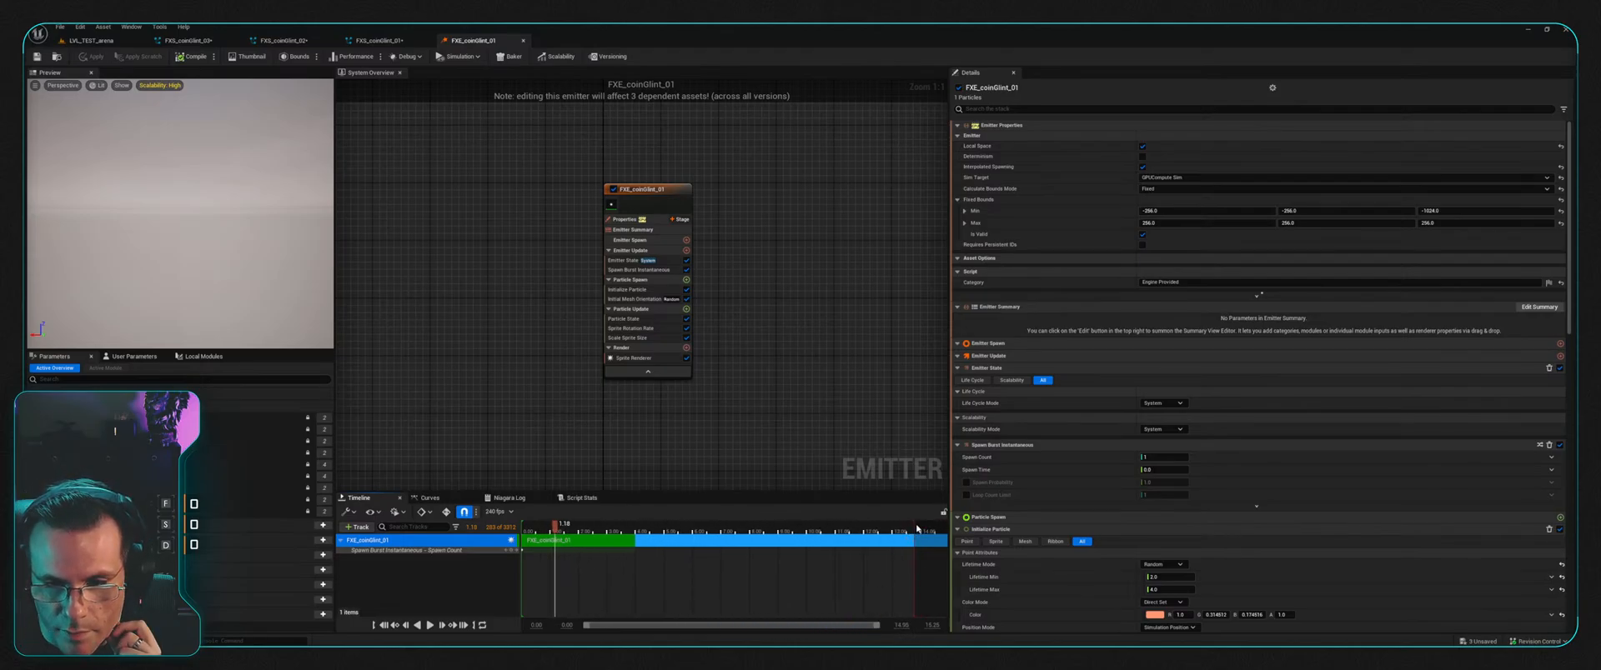
drag(917, 528, 644, 532)
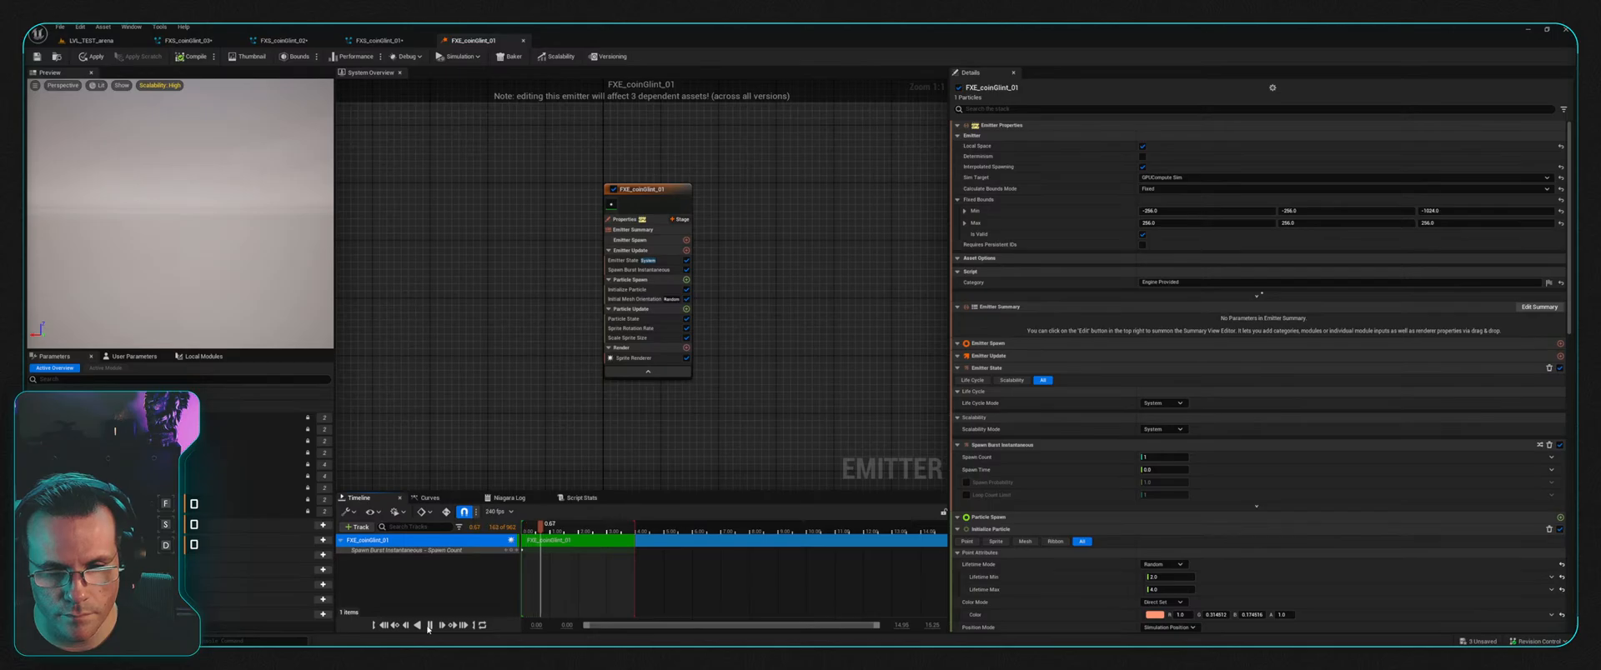
click(429, 625)
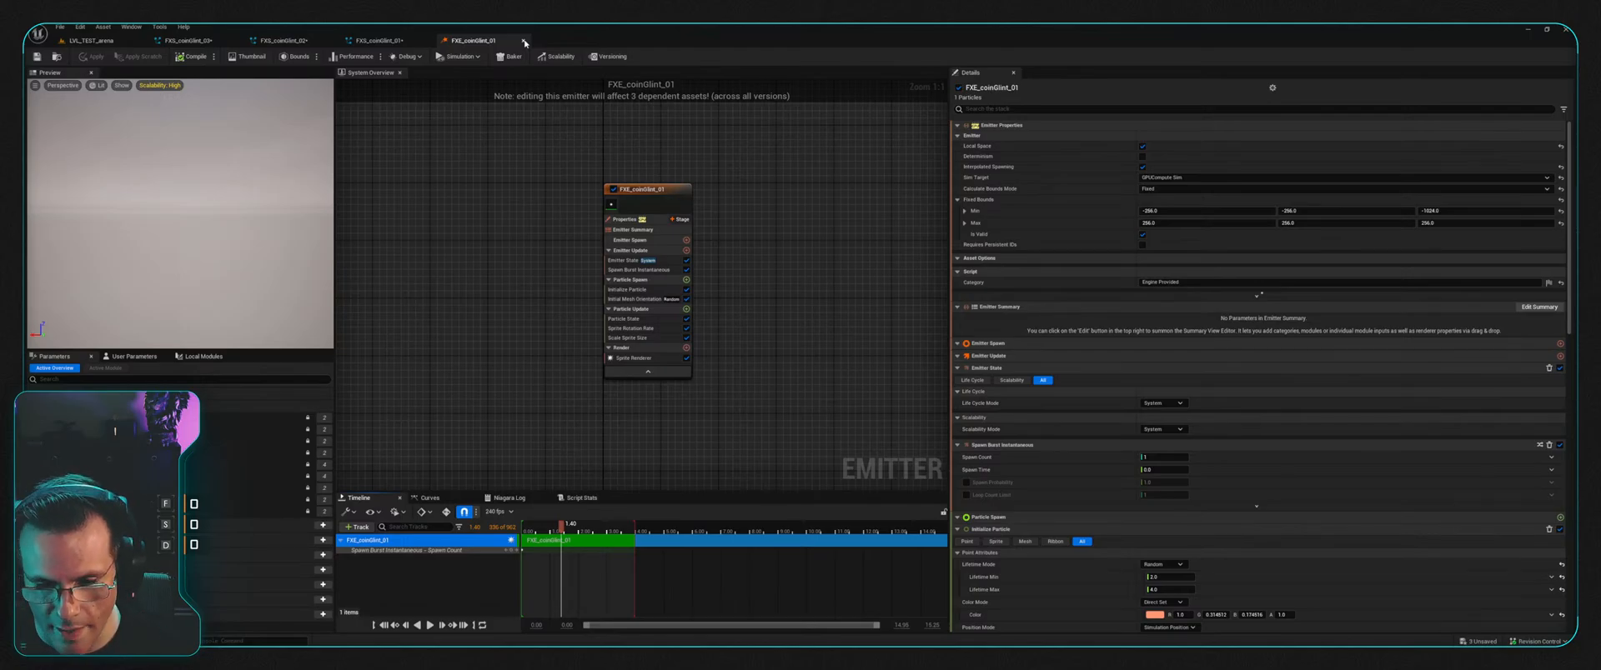
click(524, 41)
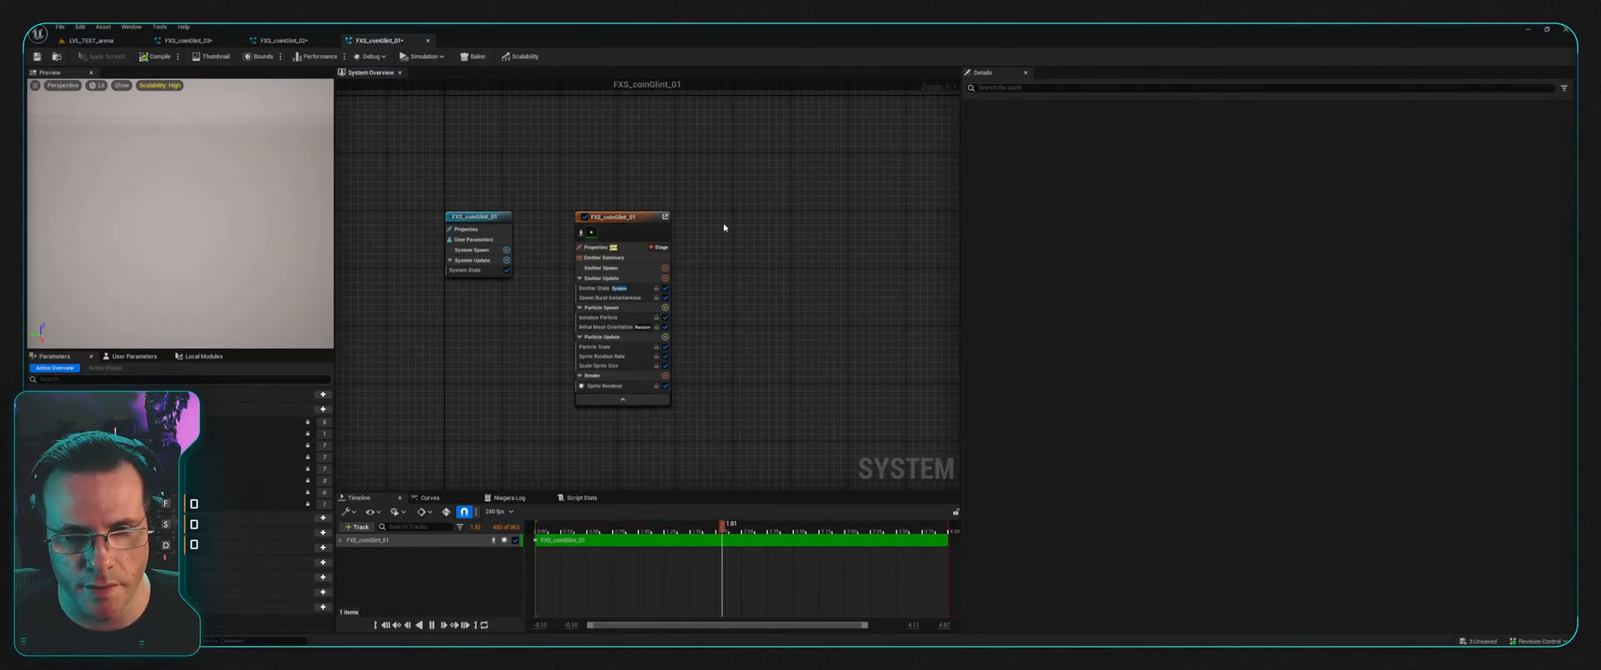
key(shift+e)
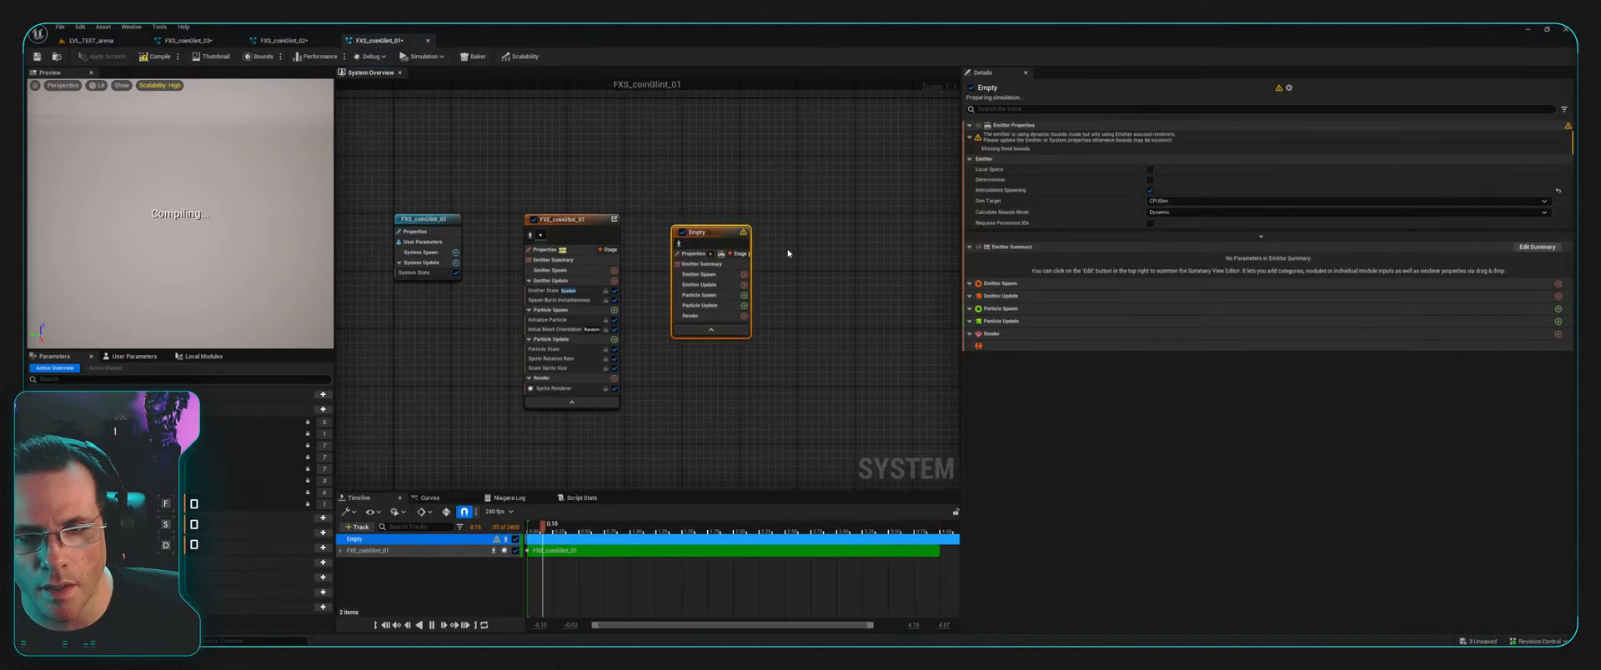
right_drag(717, 204, 792, 223)
drag(719, 260, 714, 248)
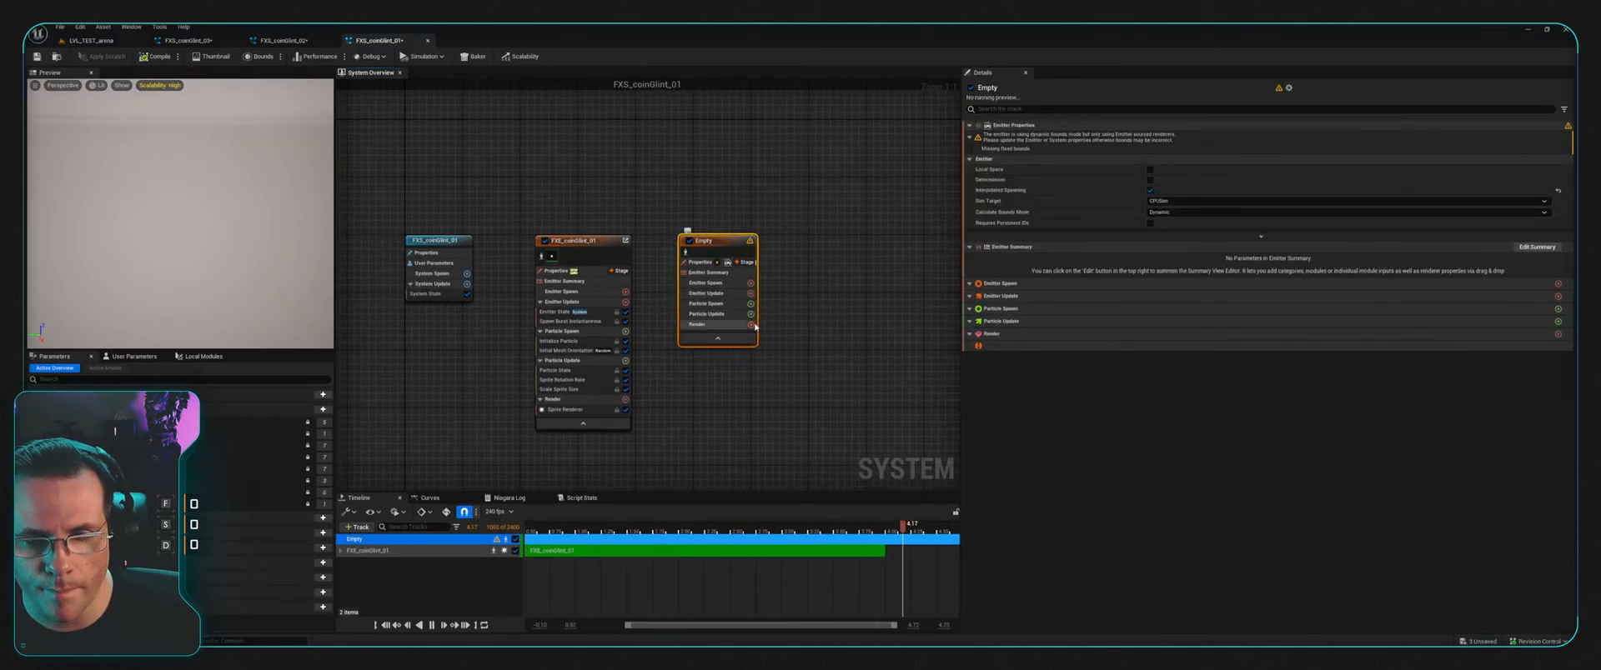
click(819, 318)
click(720, 248)
key(Delete)
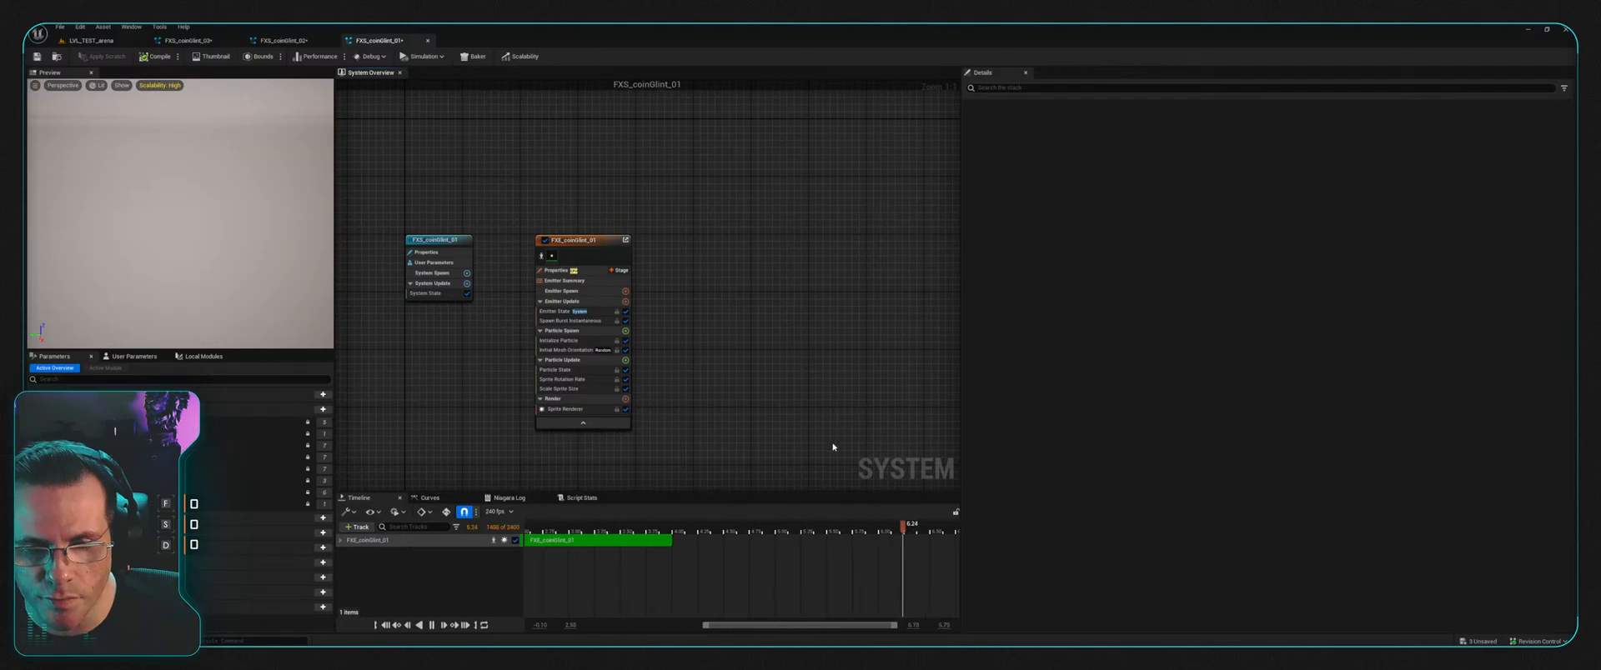
Step: Paste the copied UpwardMeshBurst emitter into FXS_coinGlint_01 and place it beside the glint emitter
key(ctrl+v)
right_drag(861, 252, 873, 227)
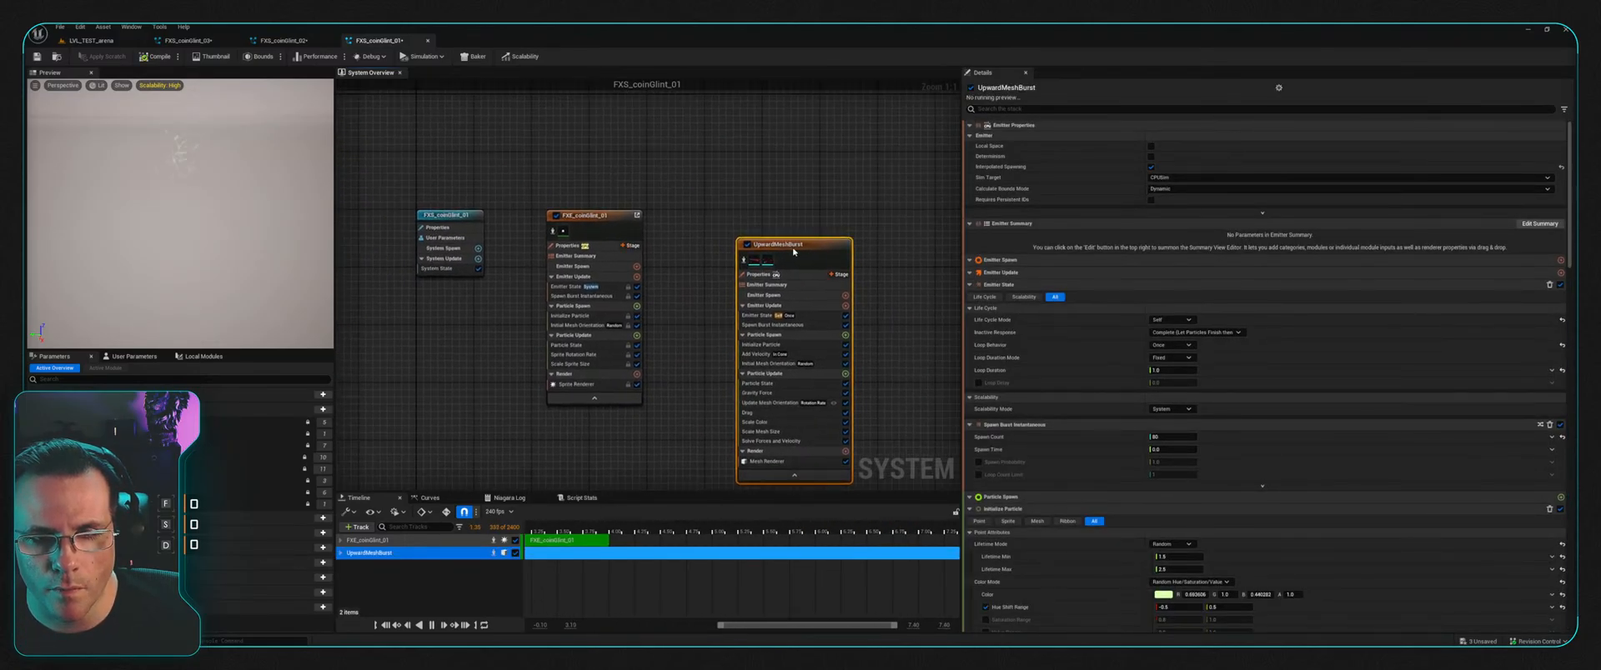
drag(793, 251, 746, 222)
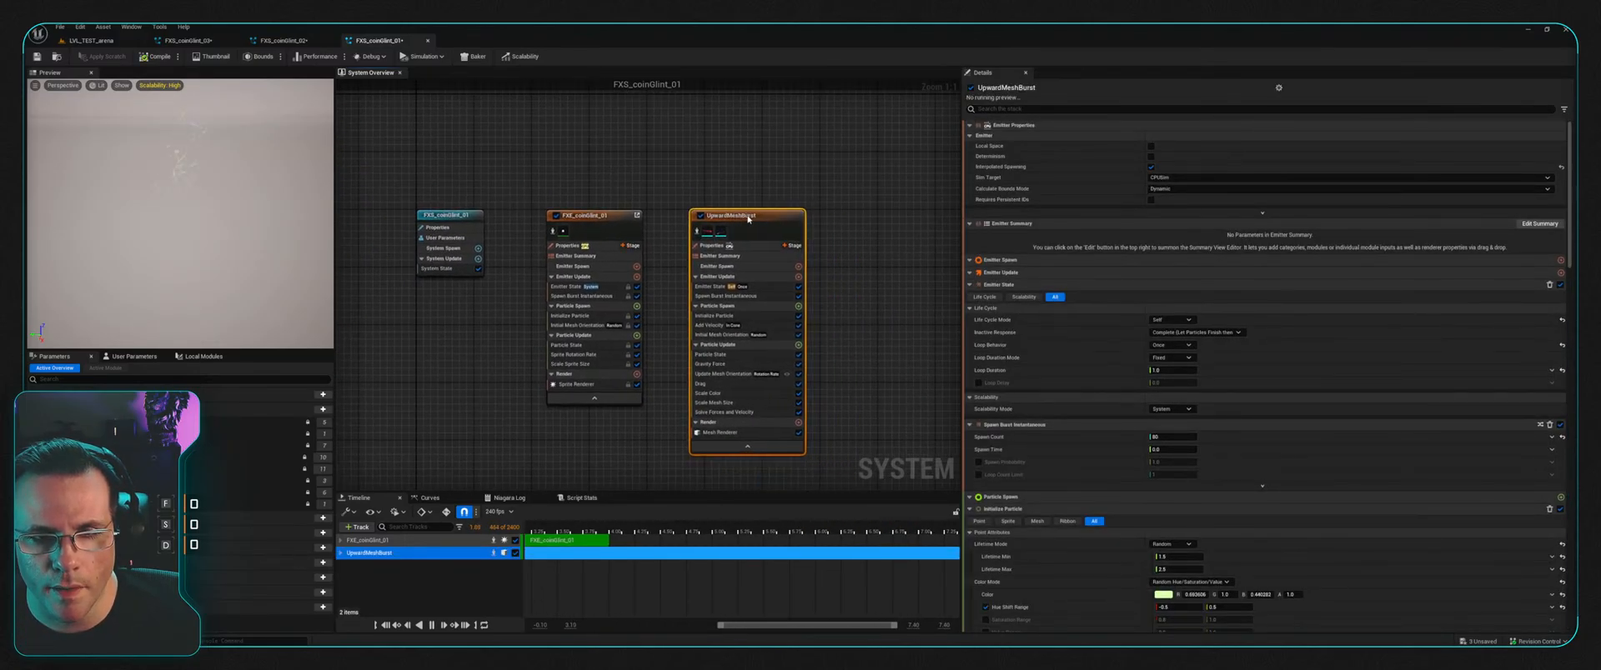
Step: Clear the Mesh Renderer's meshes in UpwardMeshBurst and add a single coin_01 mesh
click(739, 433)
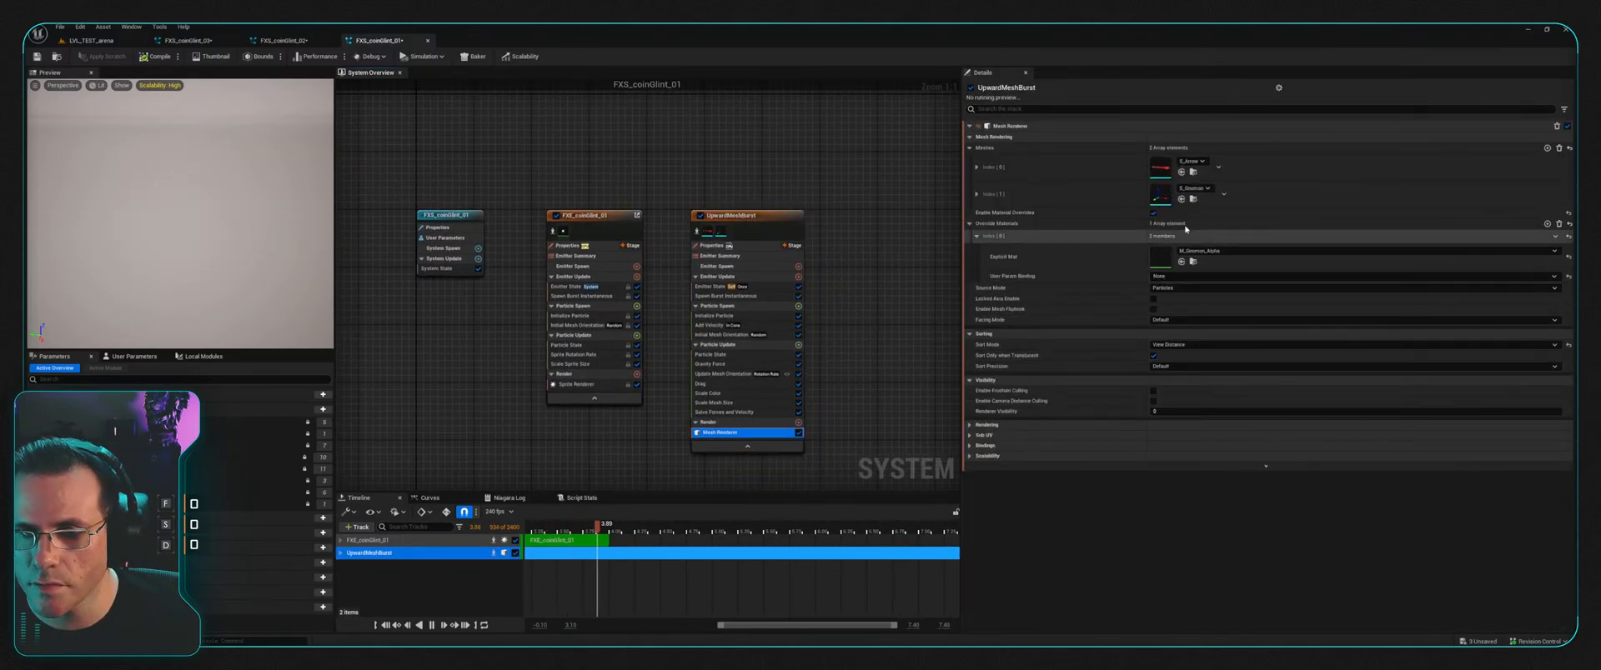
click(1558, 148)
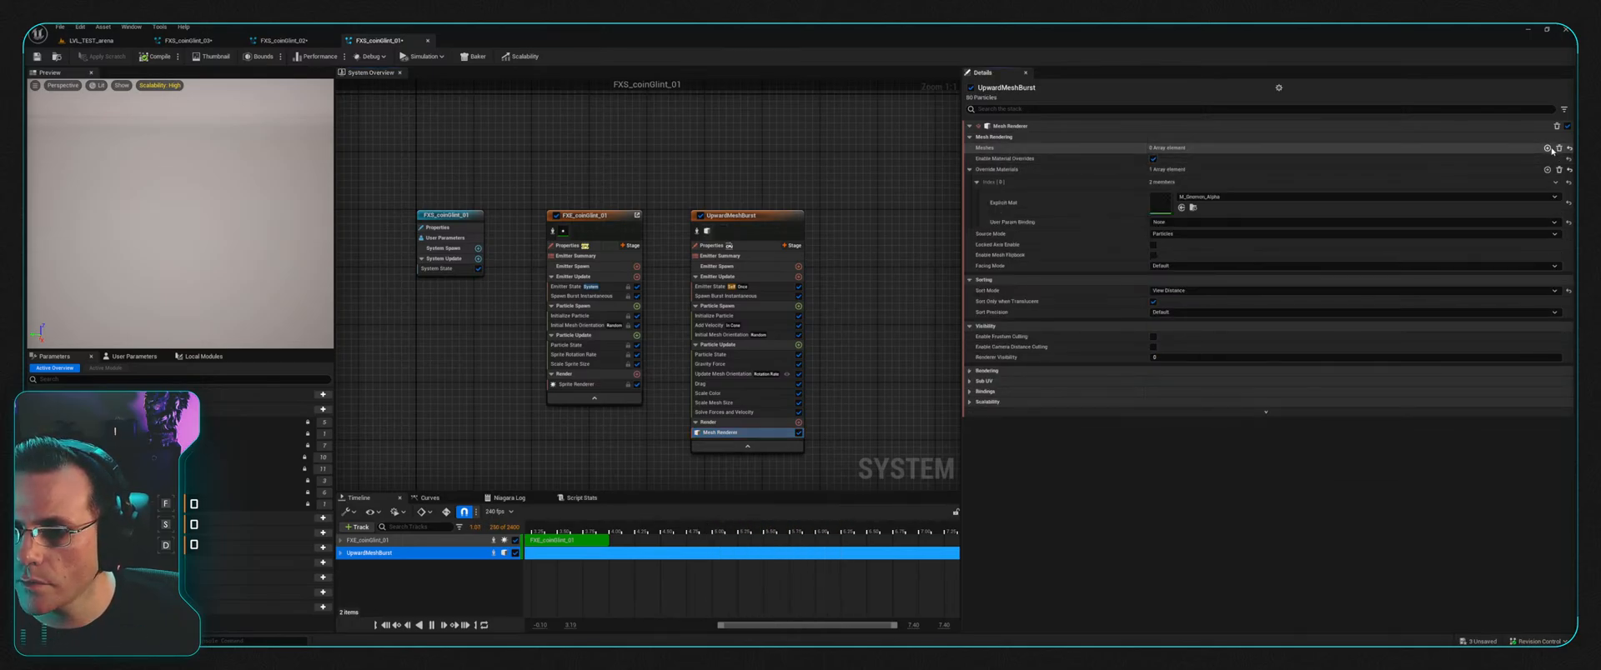
click(1548, 149)
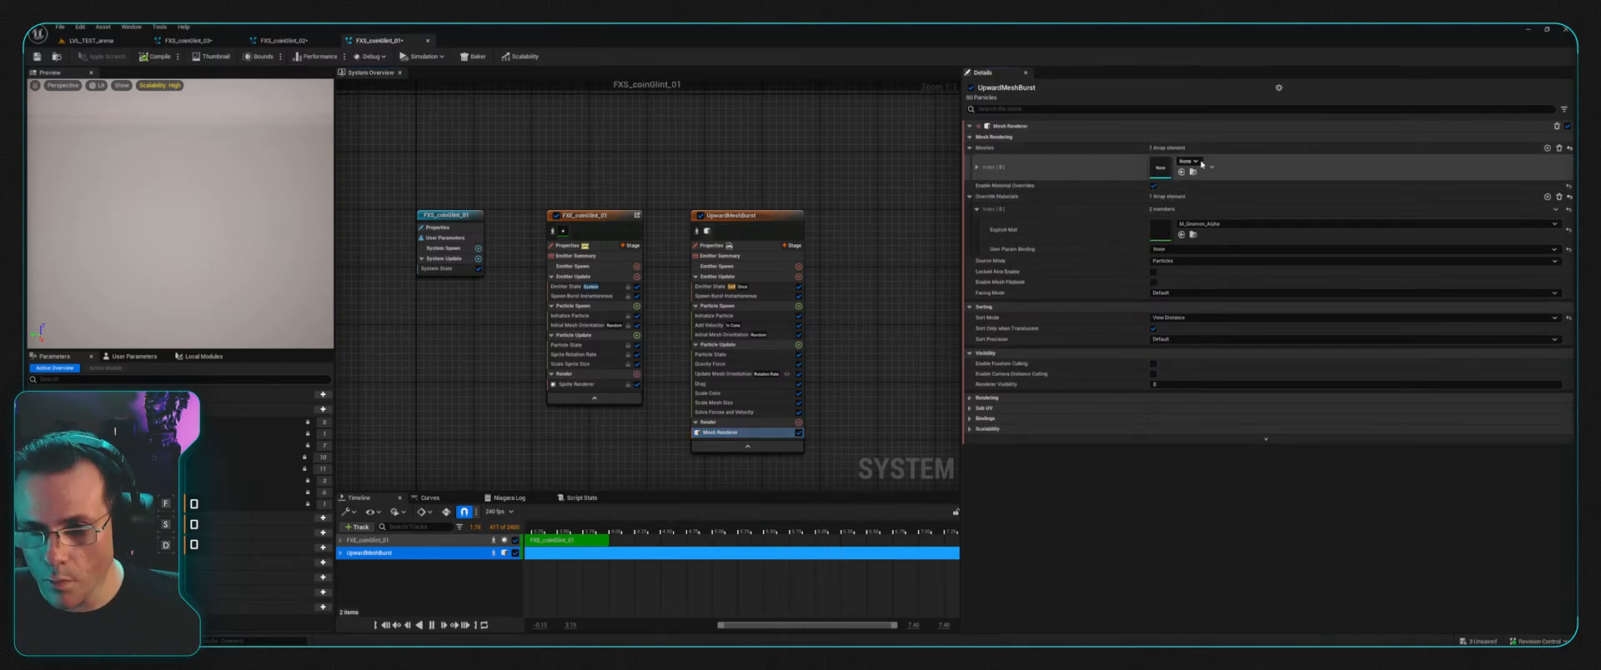
click(1197, 162)
click(1258, 265)
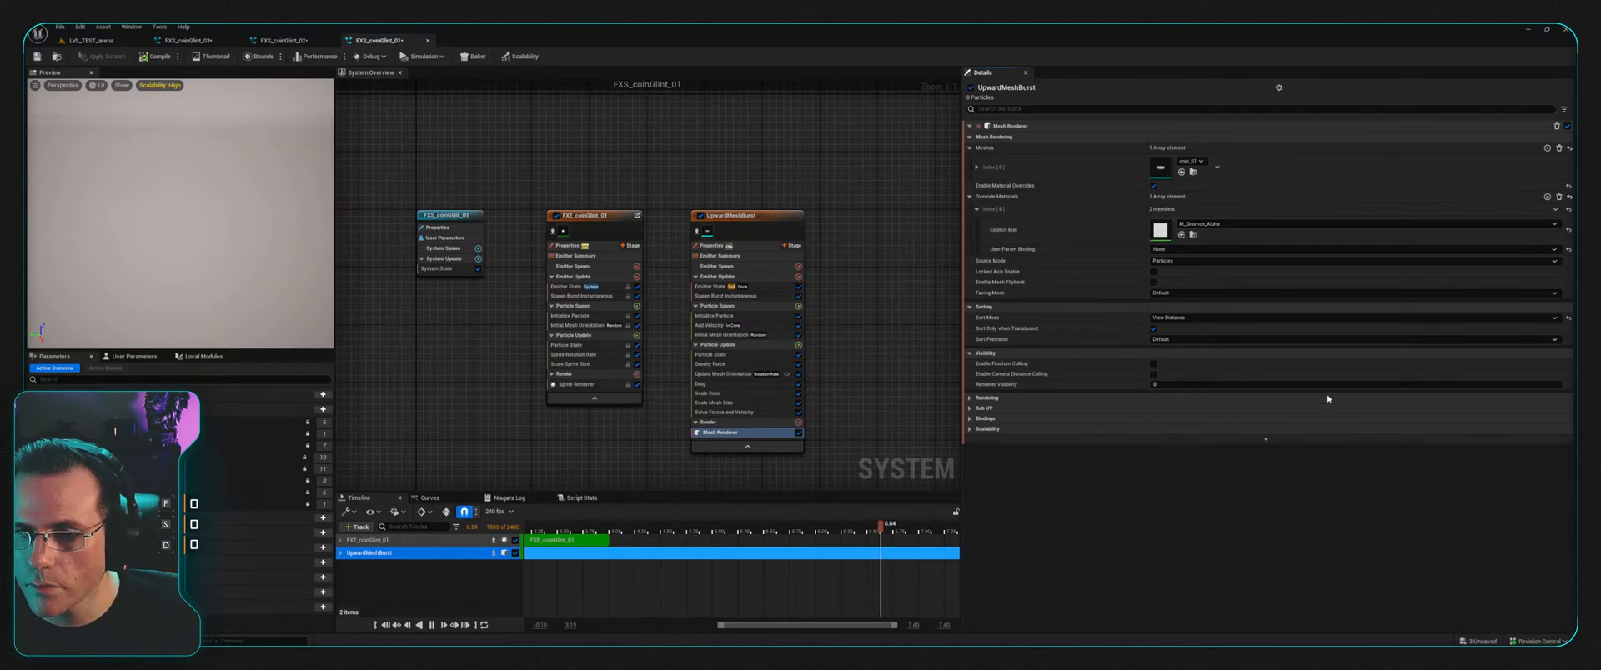
Step: Replace the Mesh Renderer's override material with the gold ring material
key(ctrl+z)
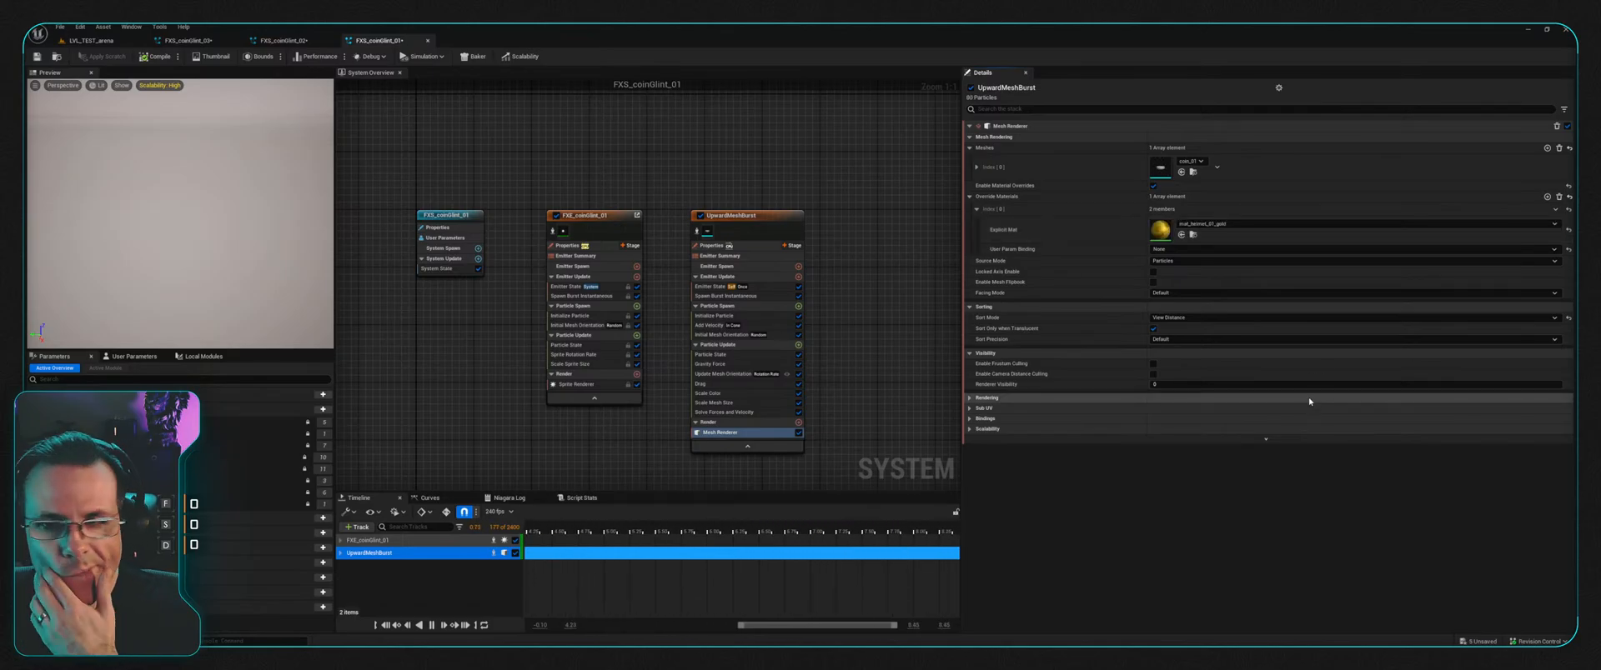
click(1247, 221)
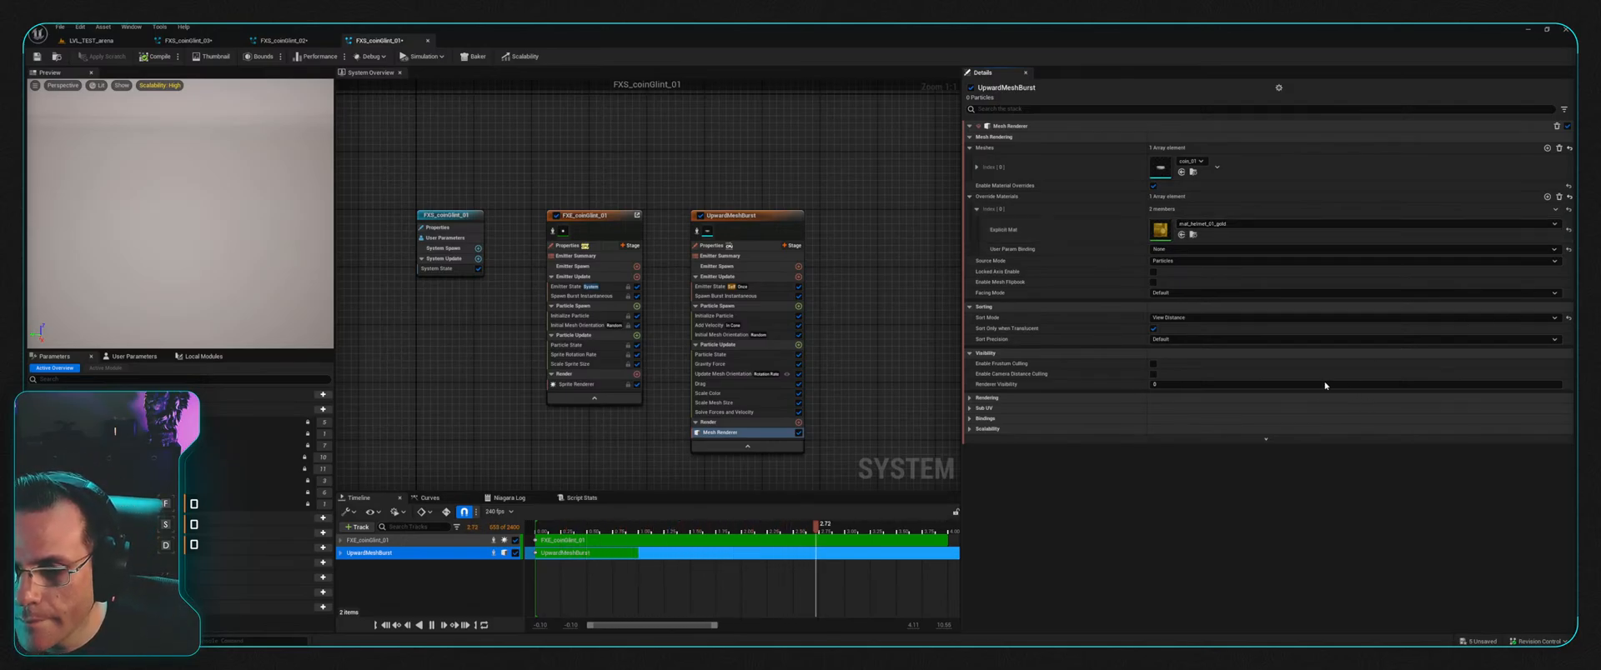
key(ctrl+z)
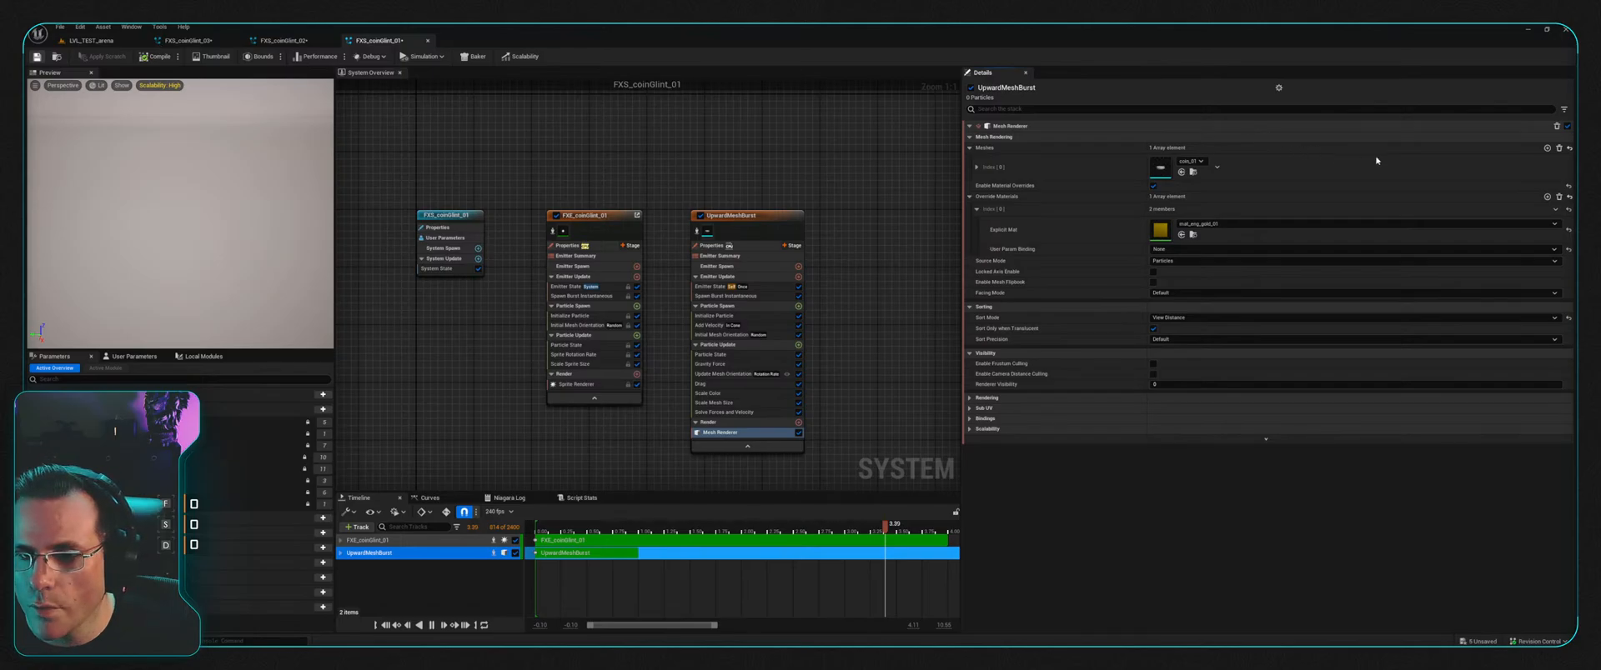
Step: Rename the UpwardMeshBurst emitter as FXE_coinMesh_01
click(730, 214)
double_click(731, 213)
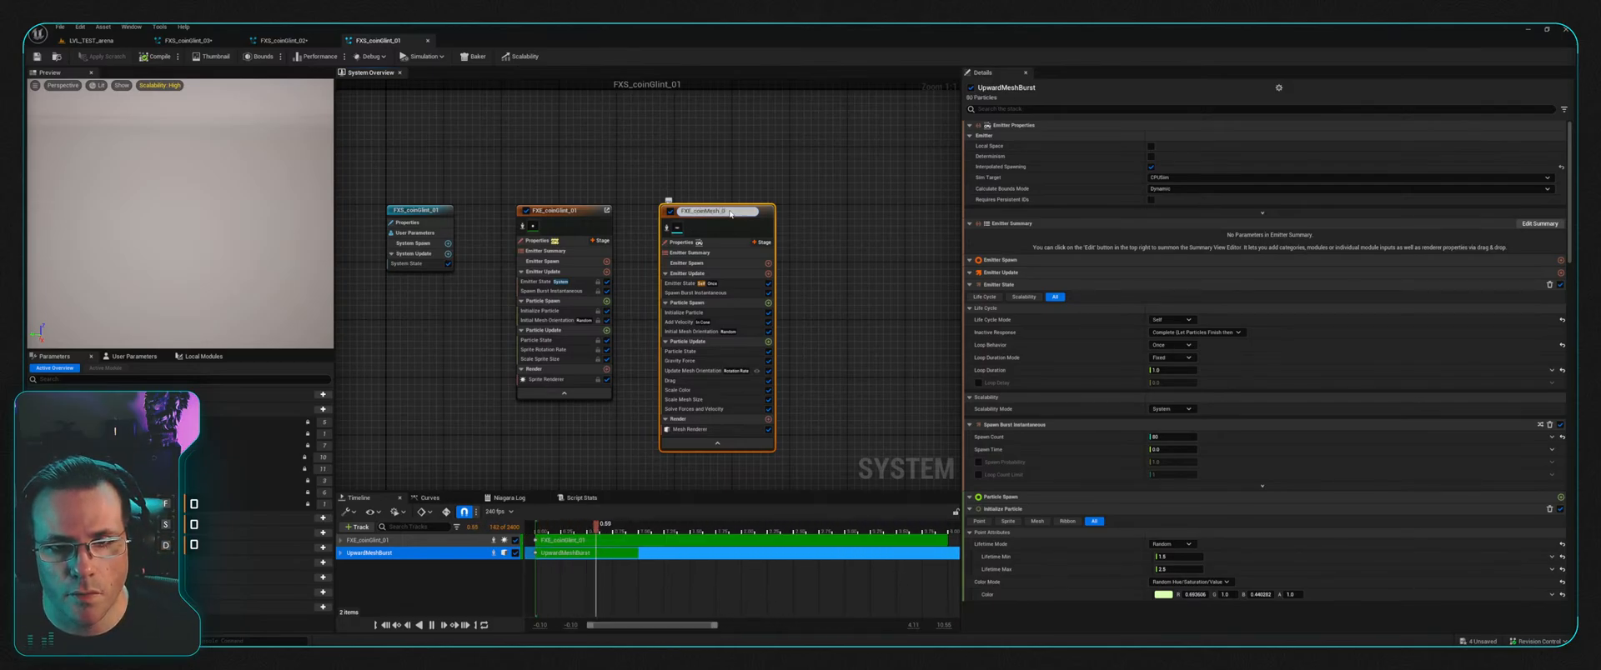
text(FXE_coinMesh_01)
key(Return)
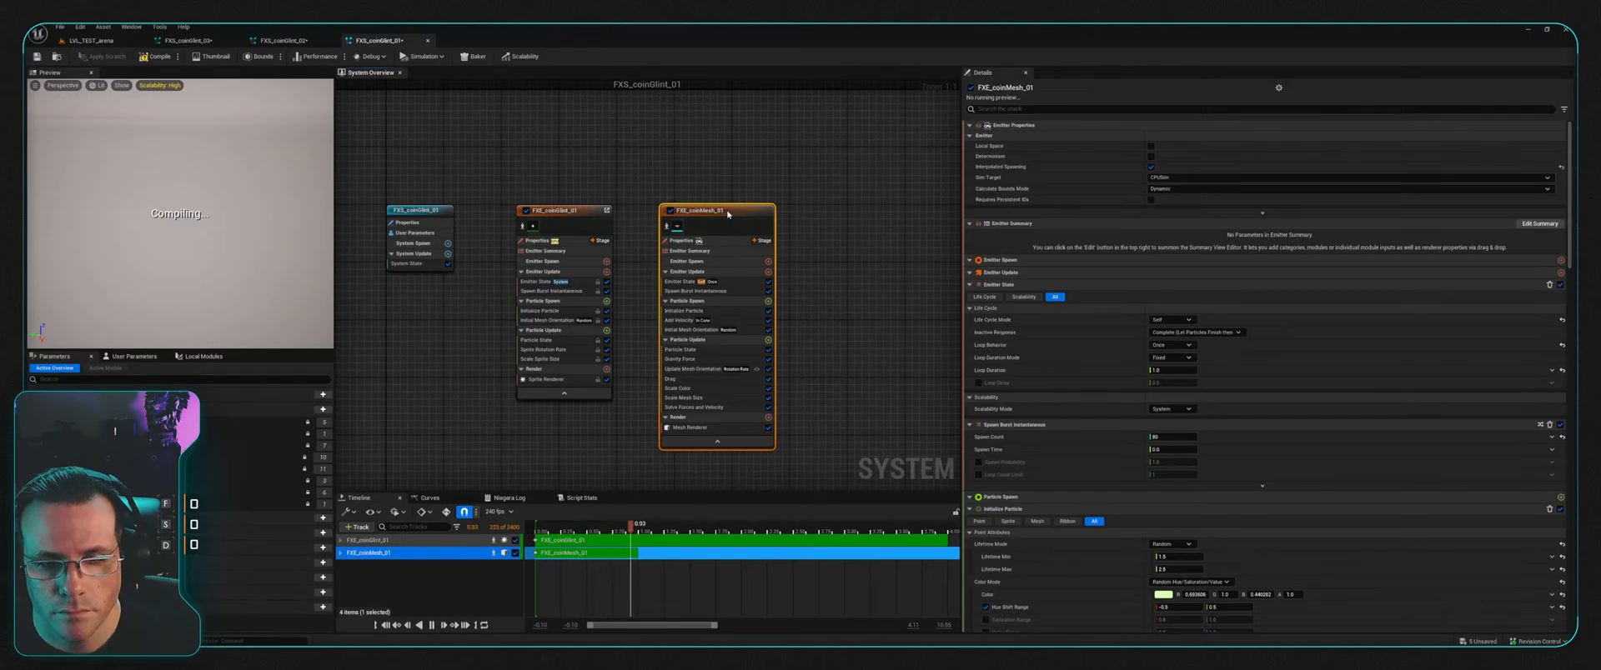
Step: Set the Loop Behavior of the FXE_coinMesh_01 emitter to Infinite
click(820, 244)
click(746, 225)
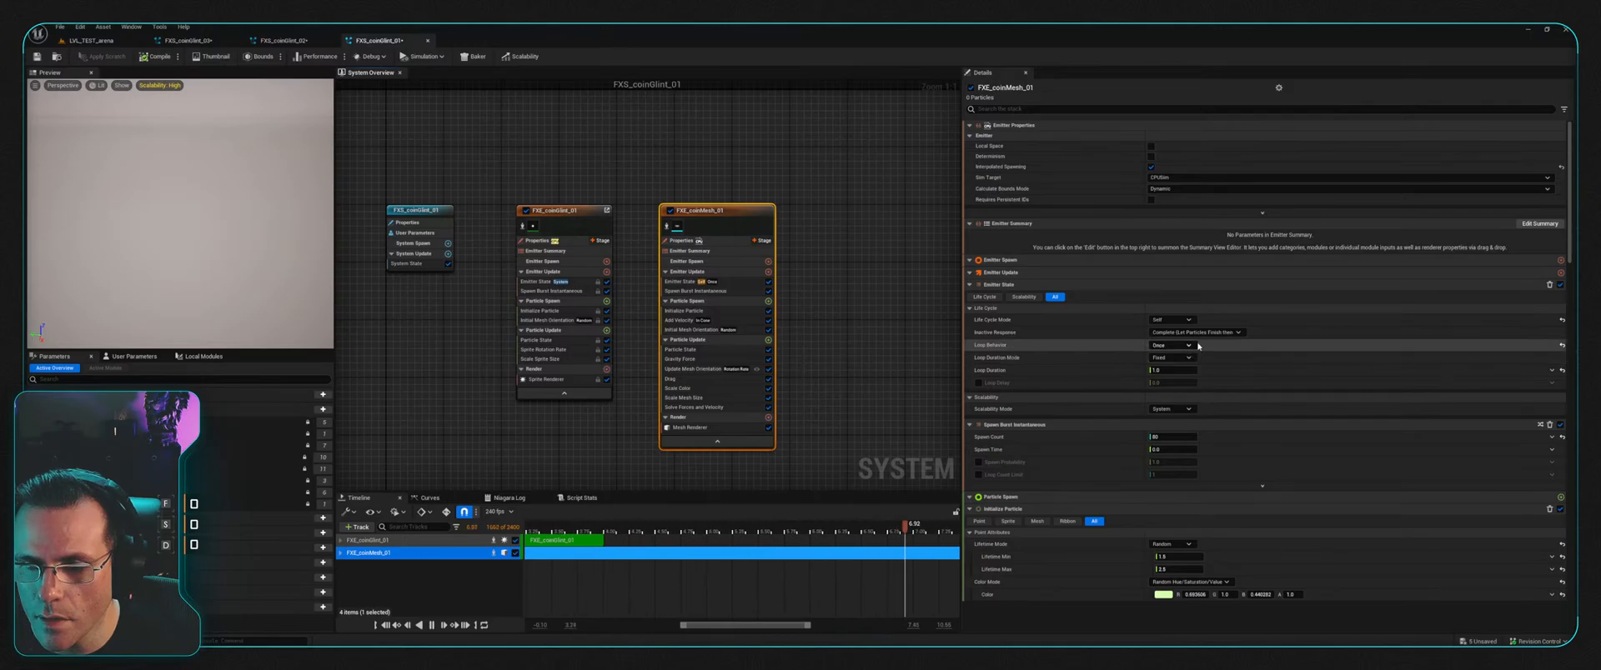
click(1181, 361)
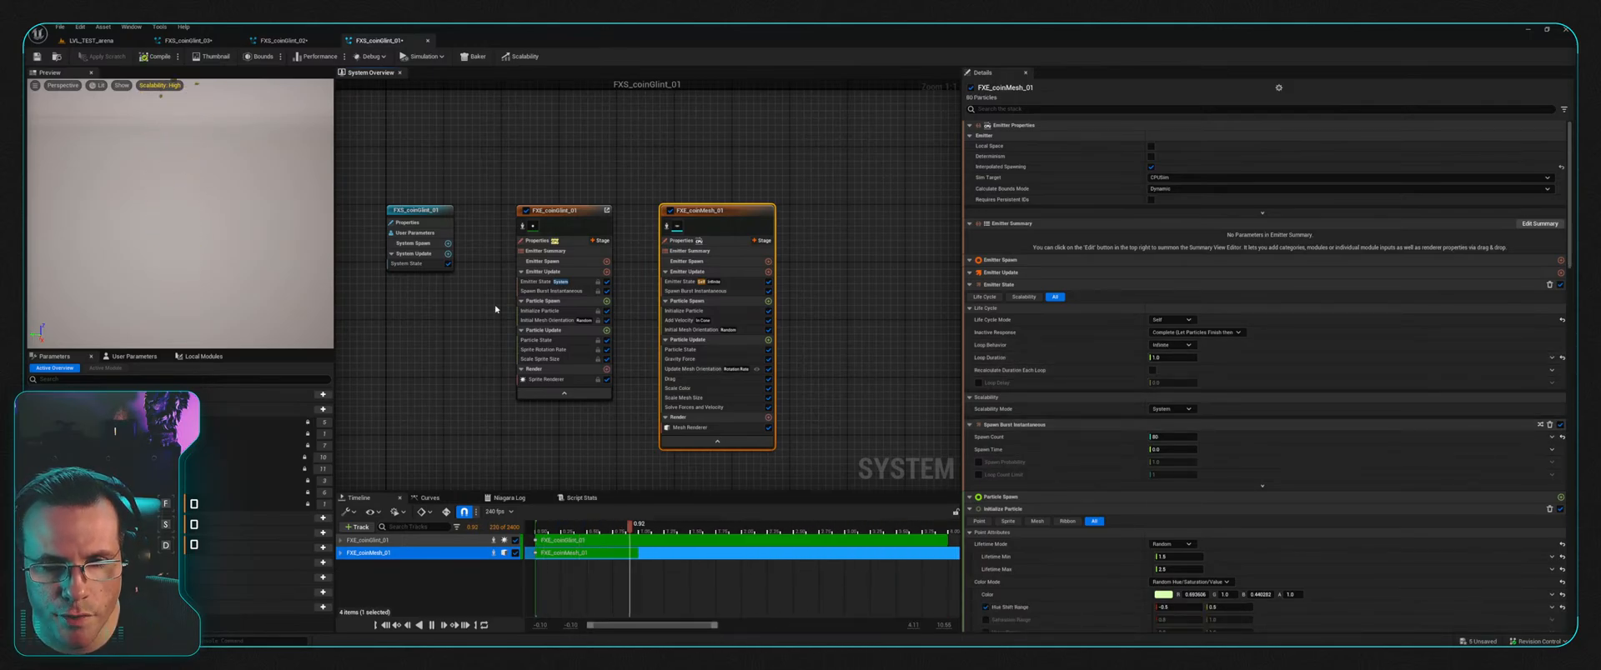
Step: Compare the glint emitter and system settings, set FXE_coinMesh_01's Loop Duration to 4.0, and enable Local Space
click(574, 212)
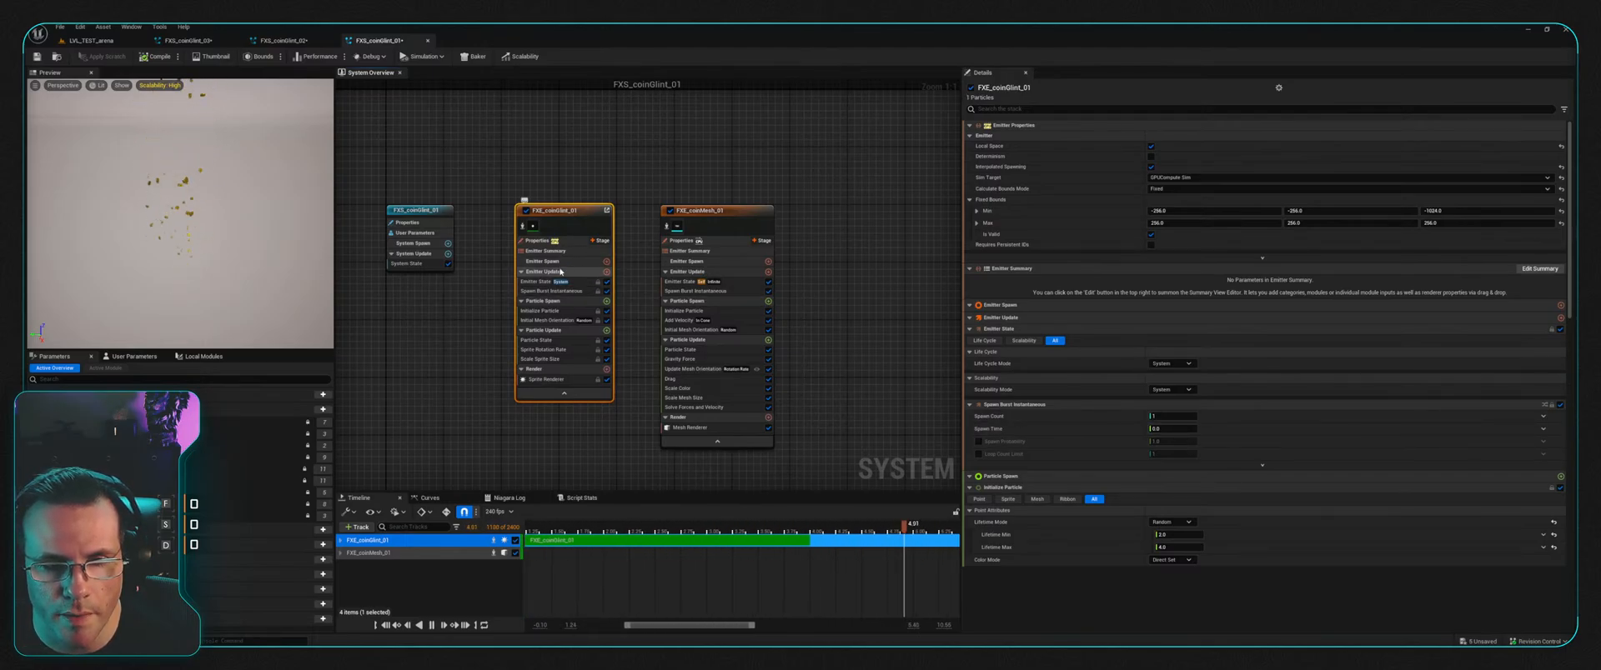
click(428, 214)
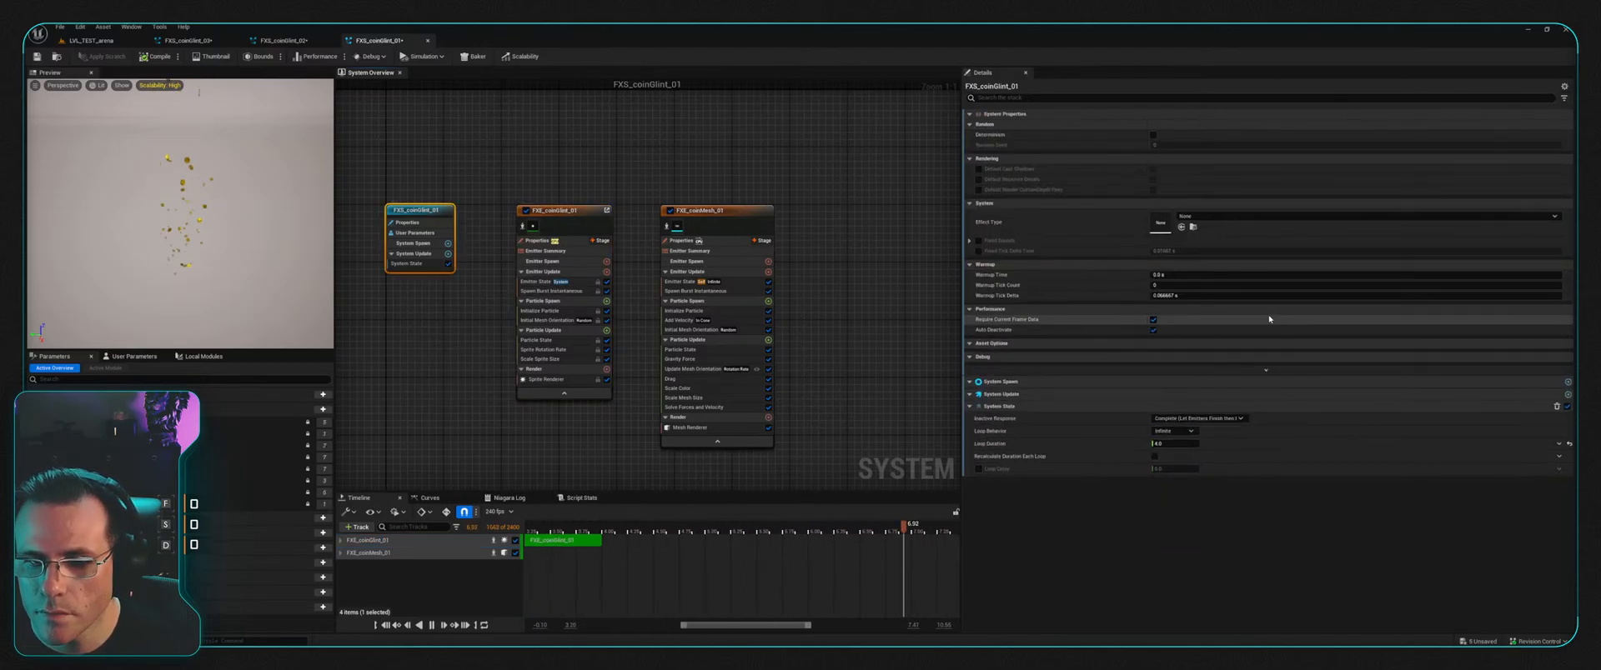
click(726, 211)
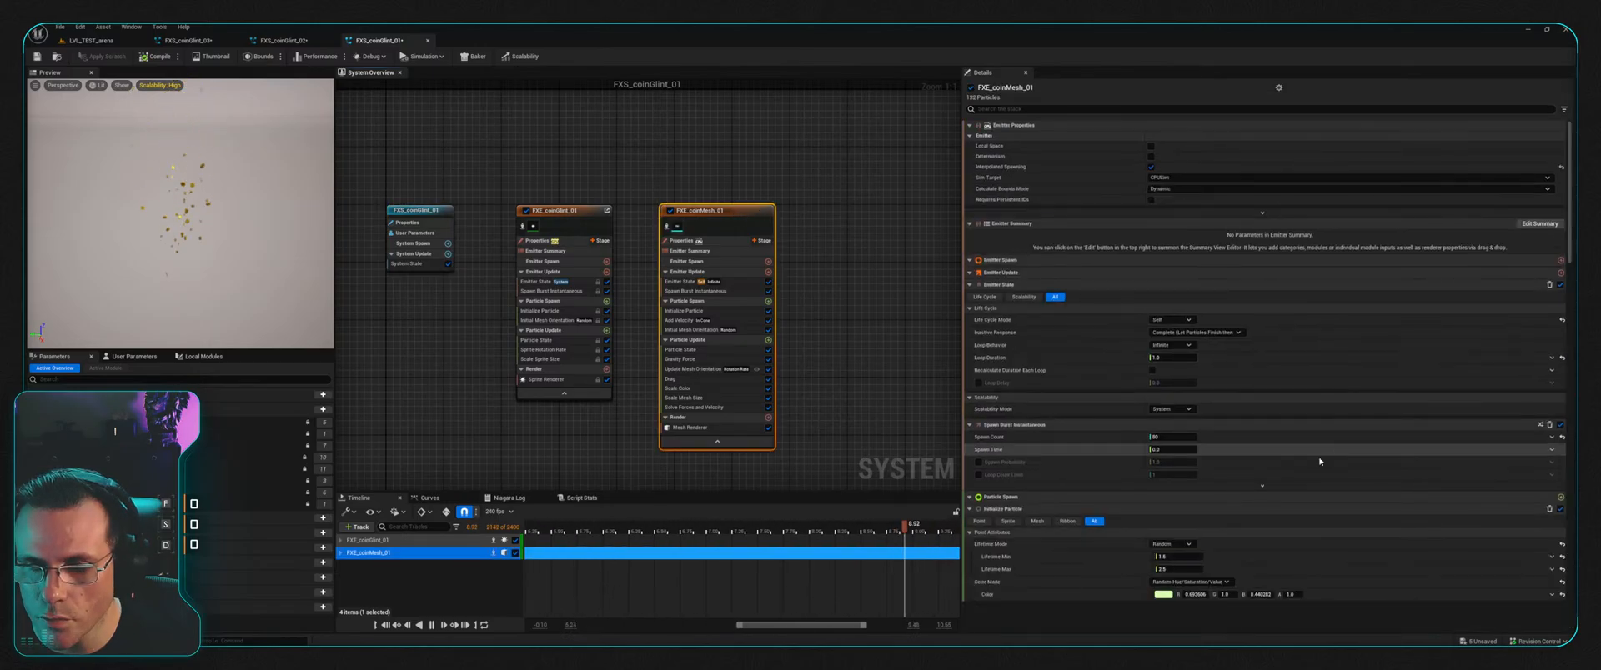
click(1170, 359)
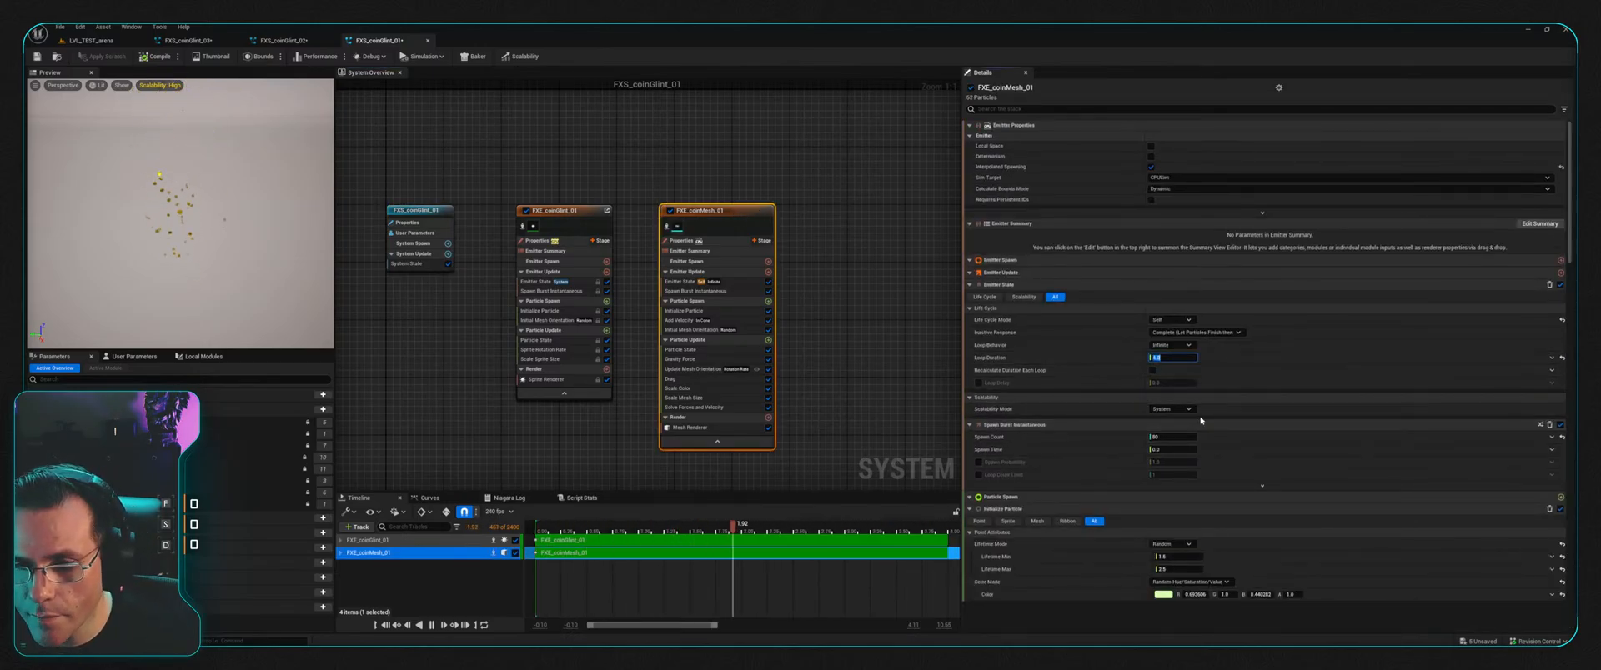
click(1152, 146)
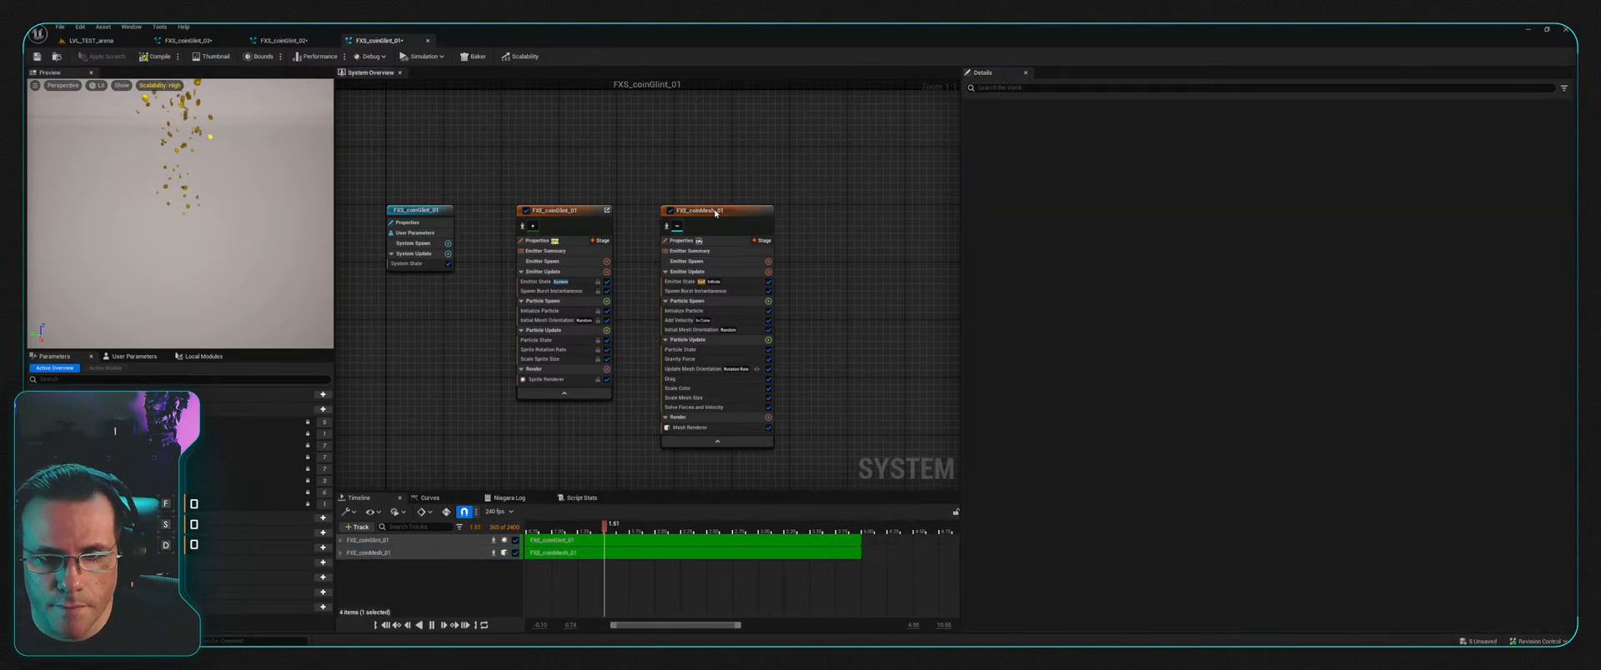
Step: Set the Spawn Burst Instantaneous count of FXE_coinMesh_01 to 1 and delete its Gravity Force module
click(716, 291)
click(1172, 138)
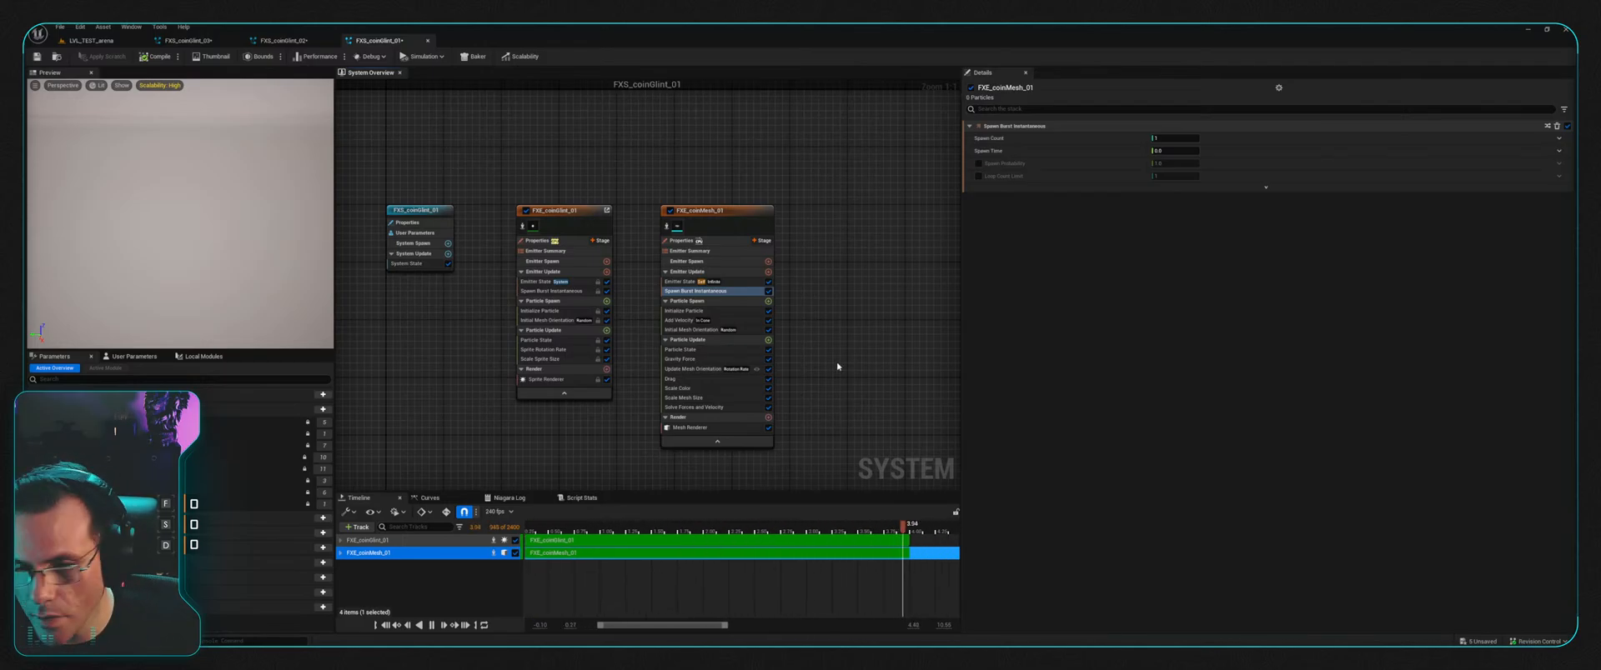
click(720, 359)
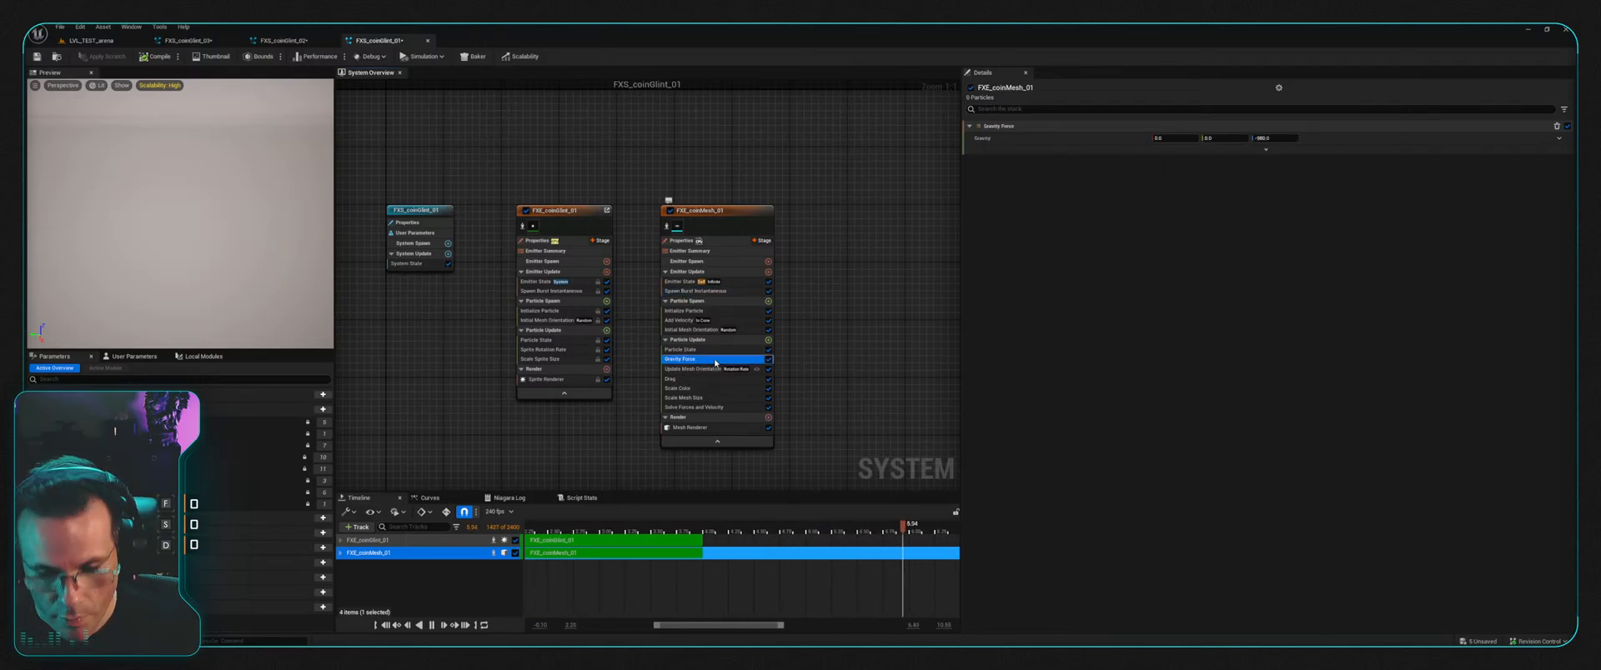
key(Delete)
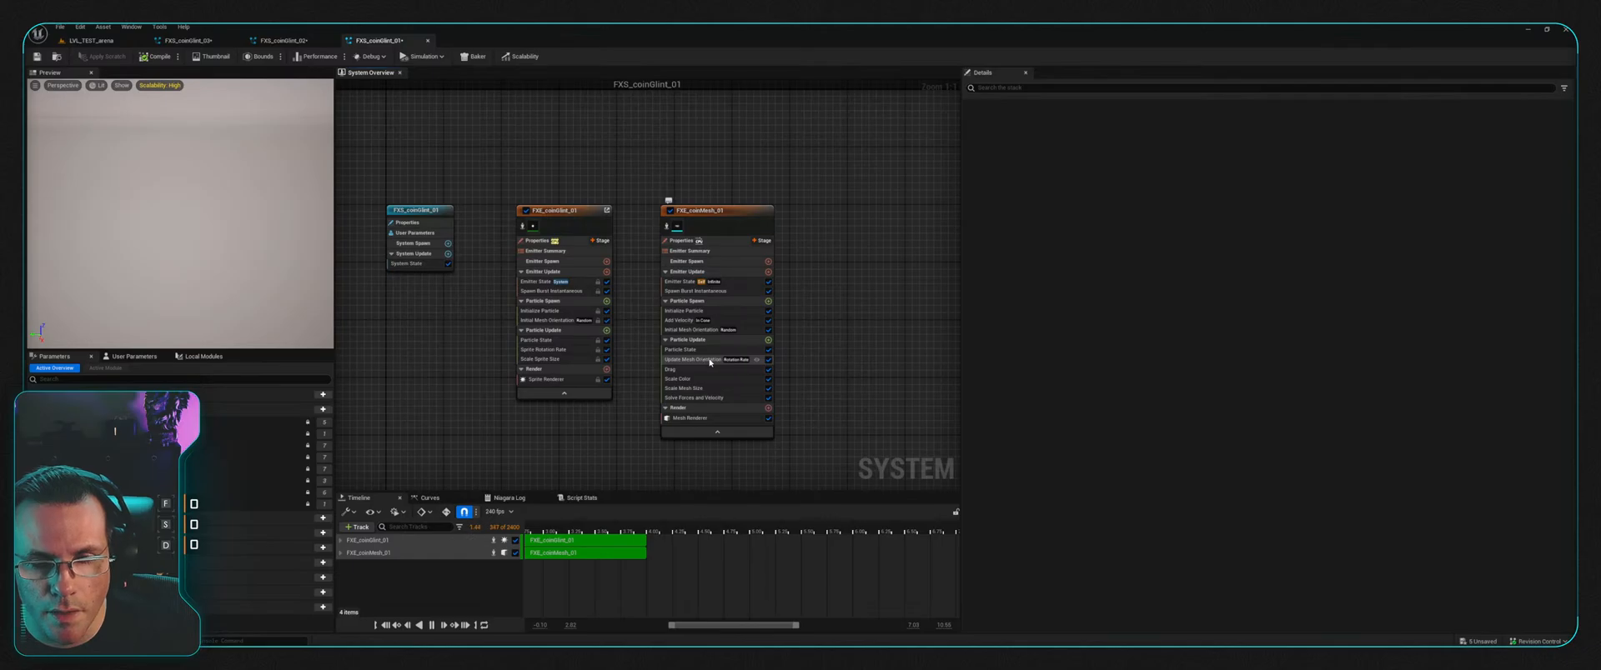
Step: Delete the Drag, Scale Color and Scale Mesh Size modules from FXE_coinMesh_01's Particle Update
click(711, 361)
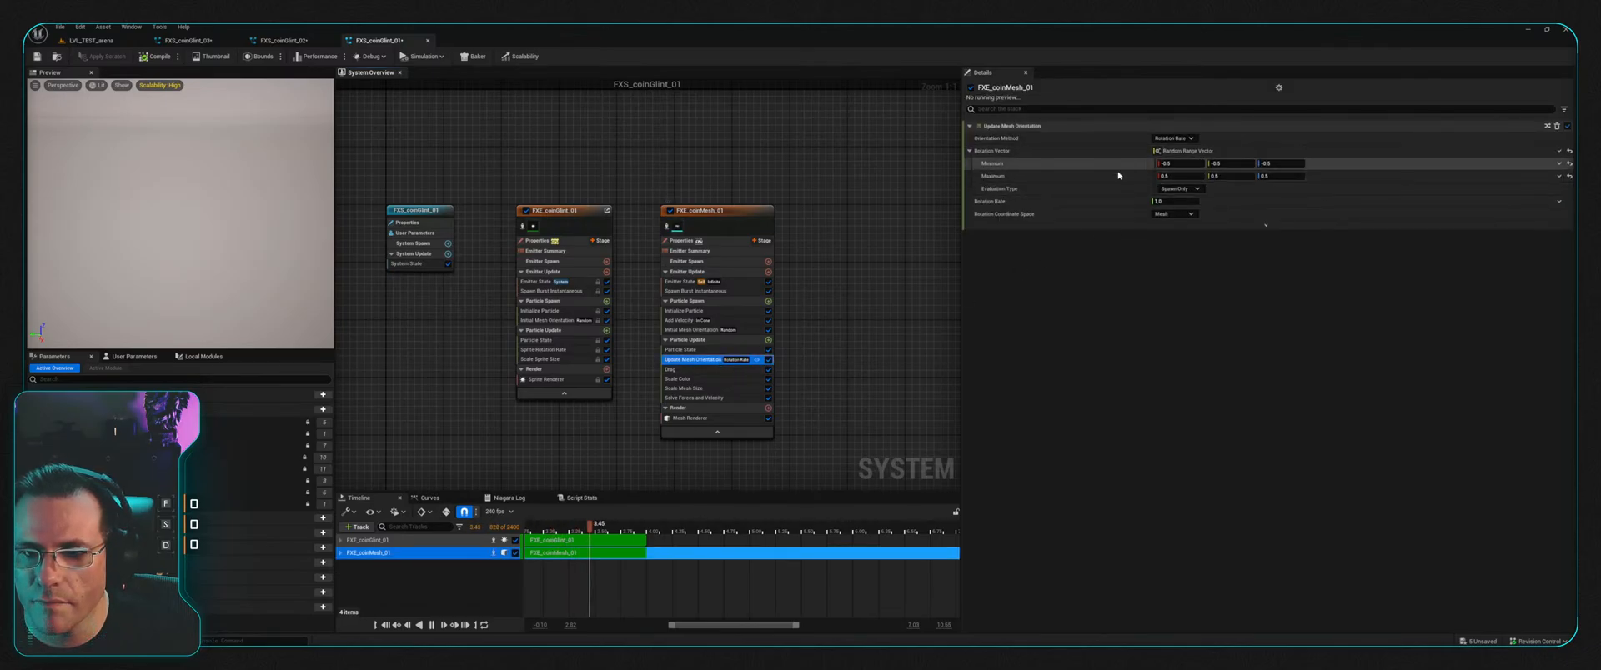
click(708, 369)
key(Delete)
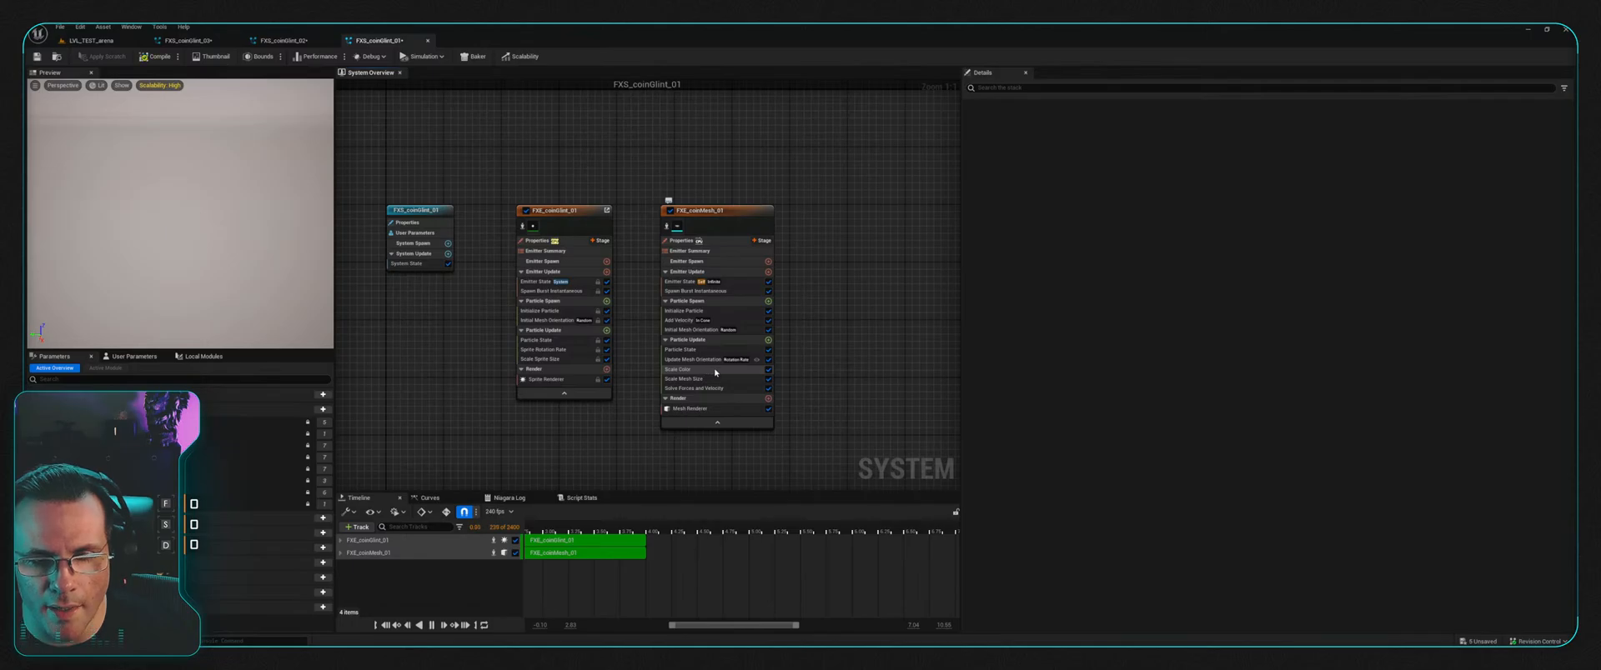
click(716, 370)
key(Delete)
click(719, 370)
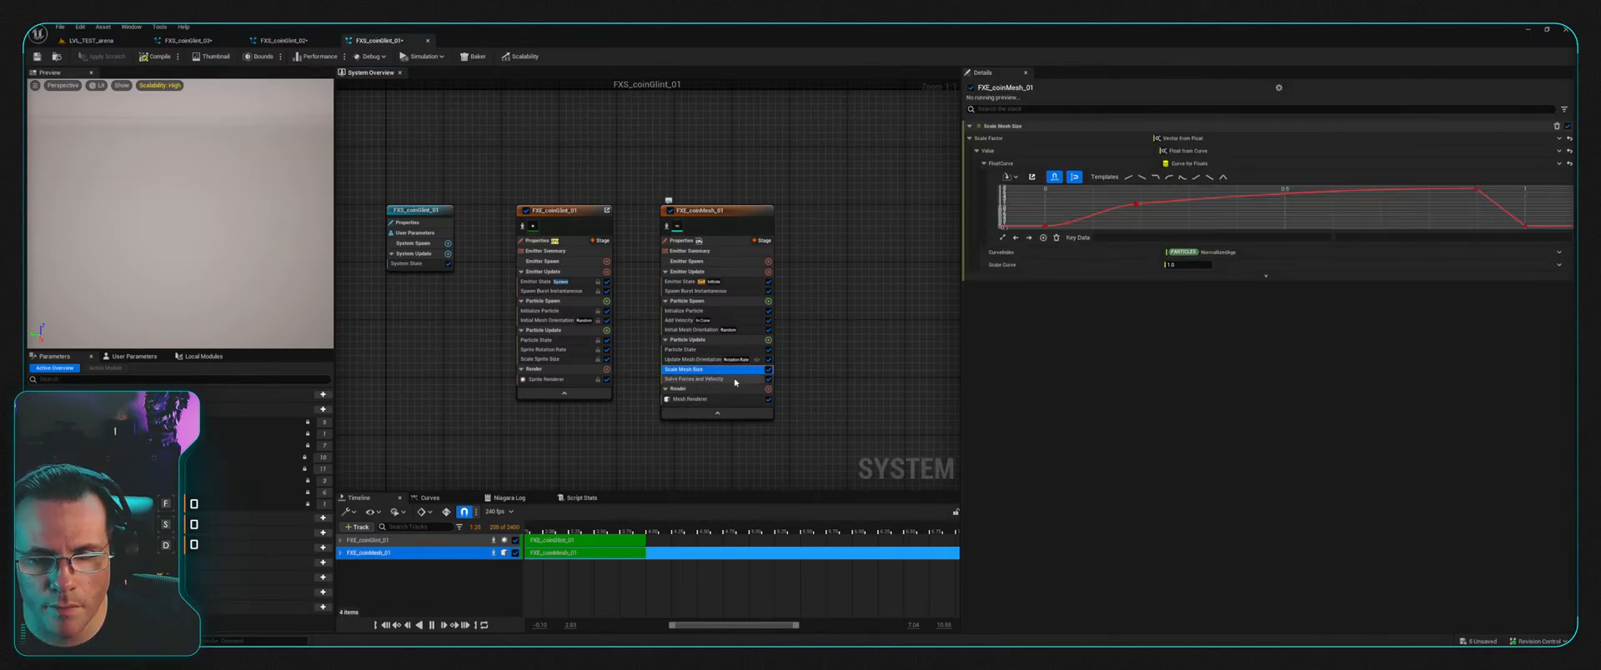
key(Delete)
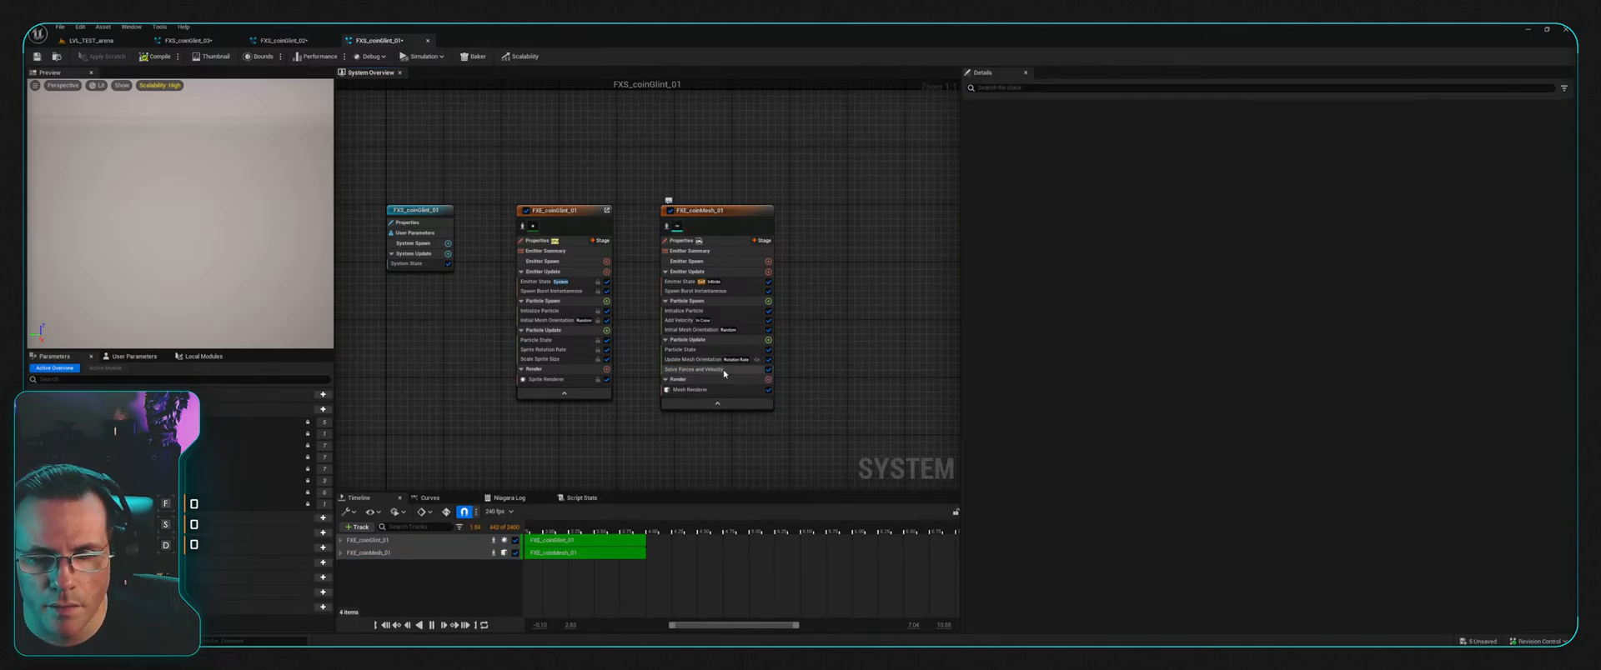
Step: Enable Rotation and Rotation Coordinate Space in FXE_coinMesh_01's Initial Mesh Orientation module
click(724, 370)
click(709, 389)
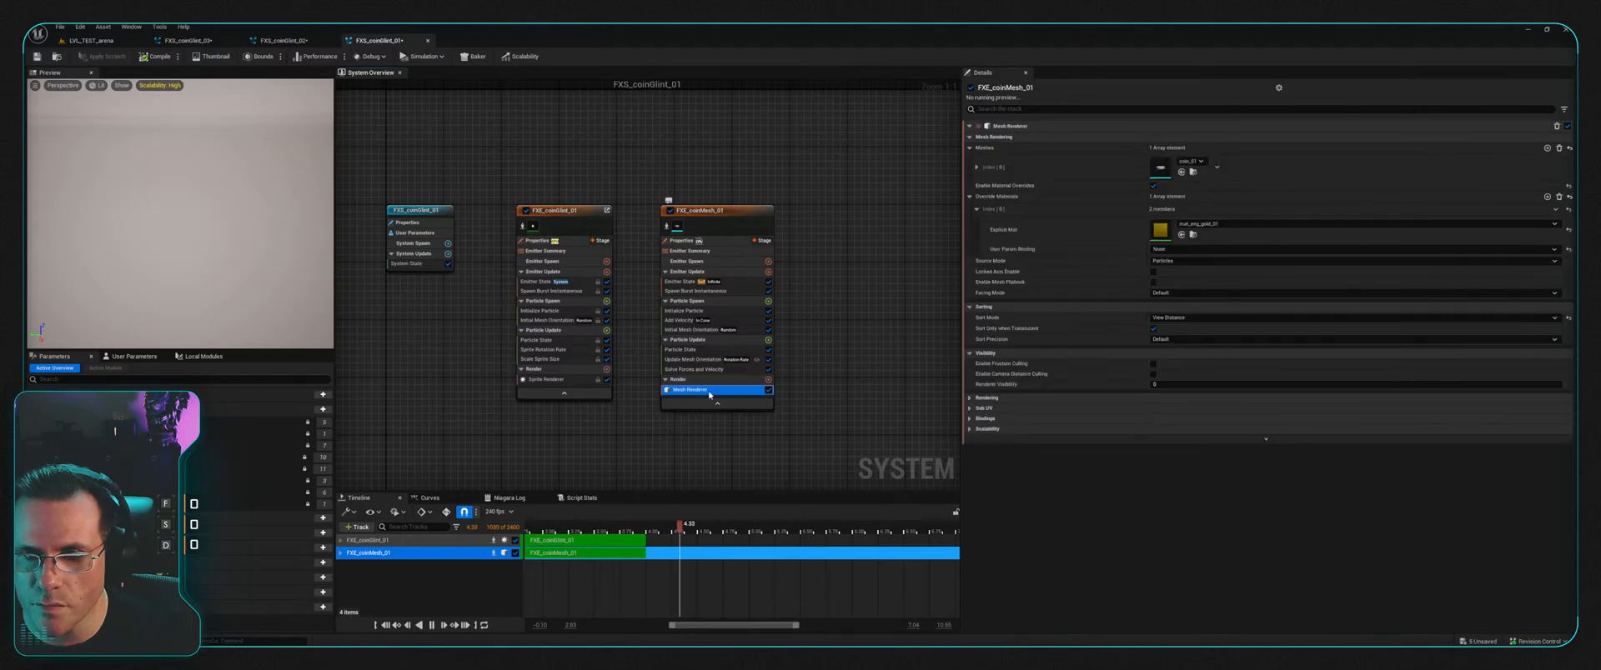
click(695, 330)
click(979, 174)
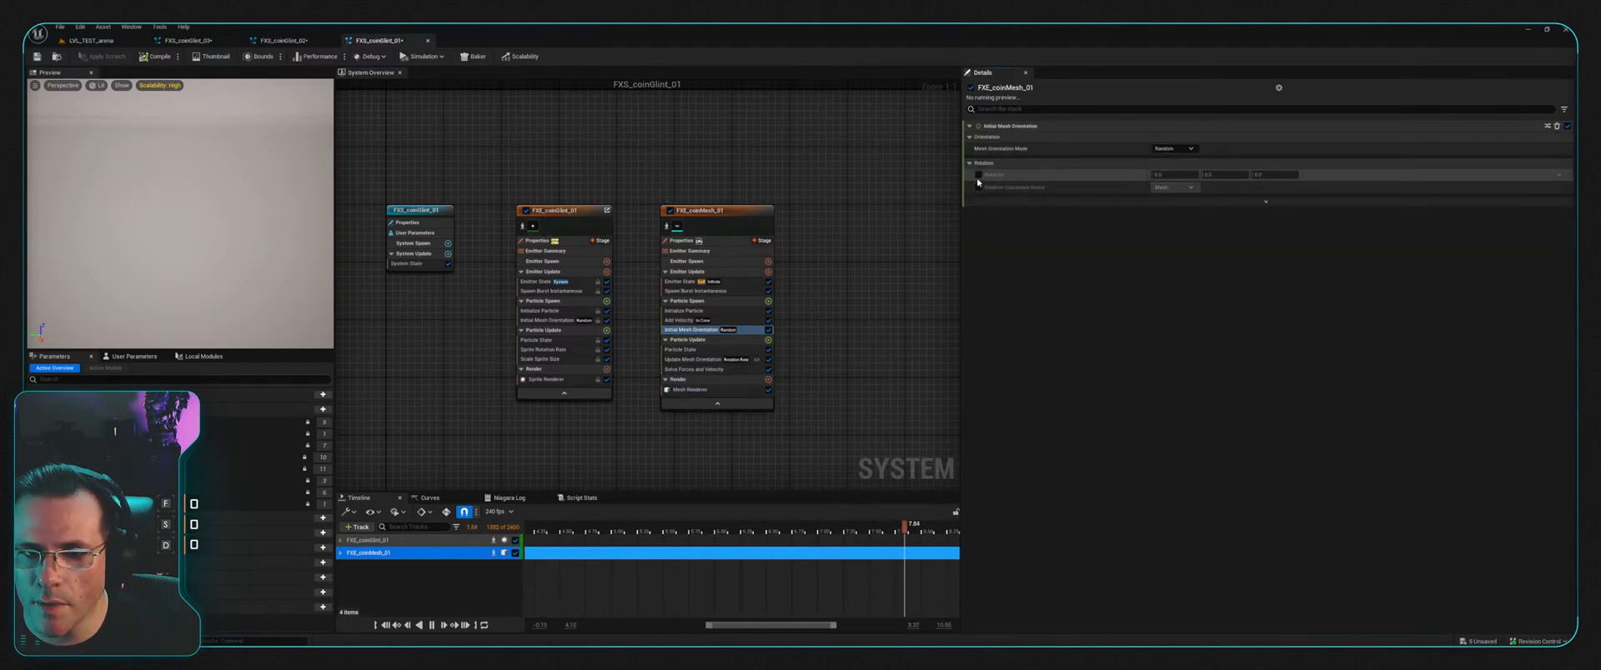
click(980, 188)
click(1169, 174)
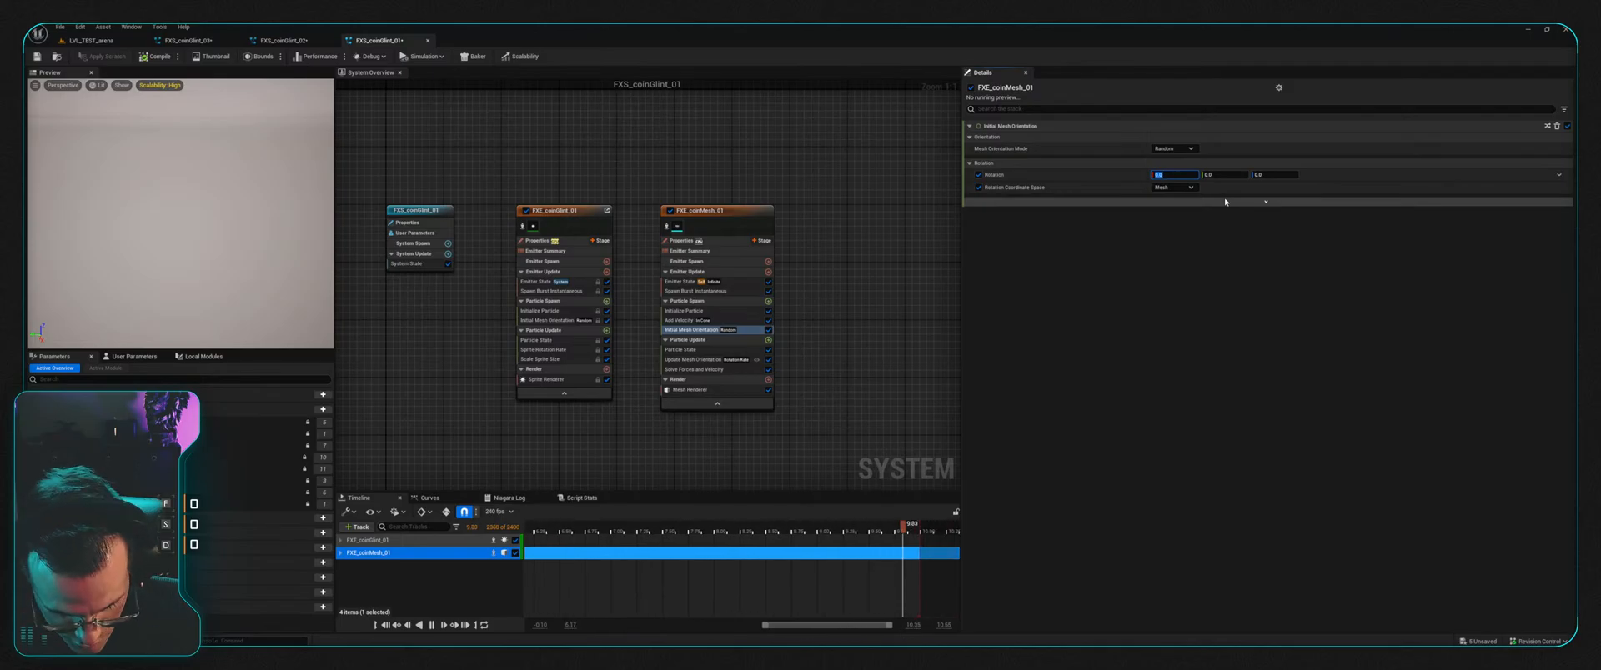
Step: Drive the initial Rotation with a Random Range Vector, minimum -360 and maximum 360 on all three axes
click(1558, 174)
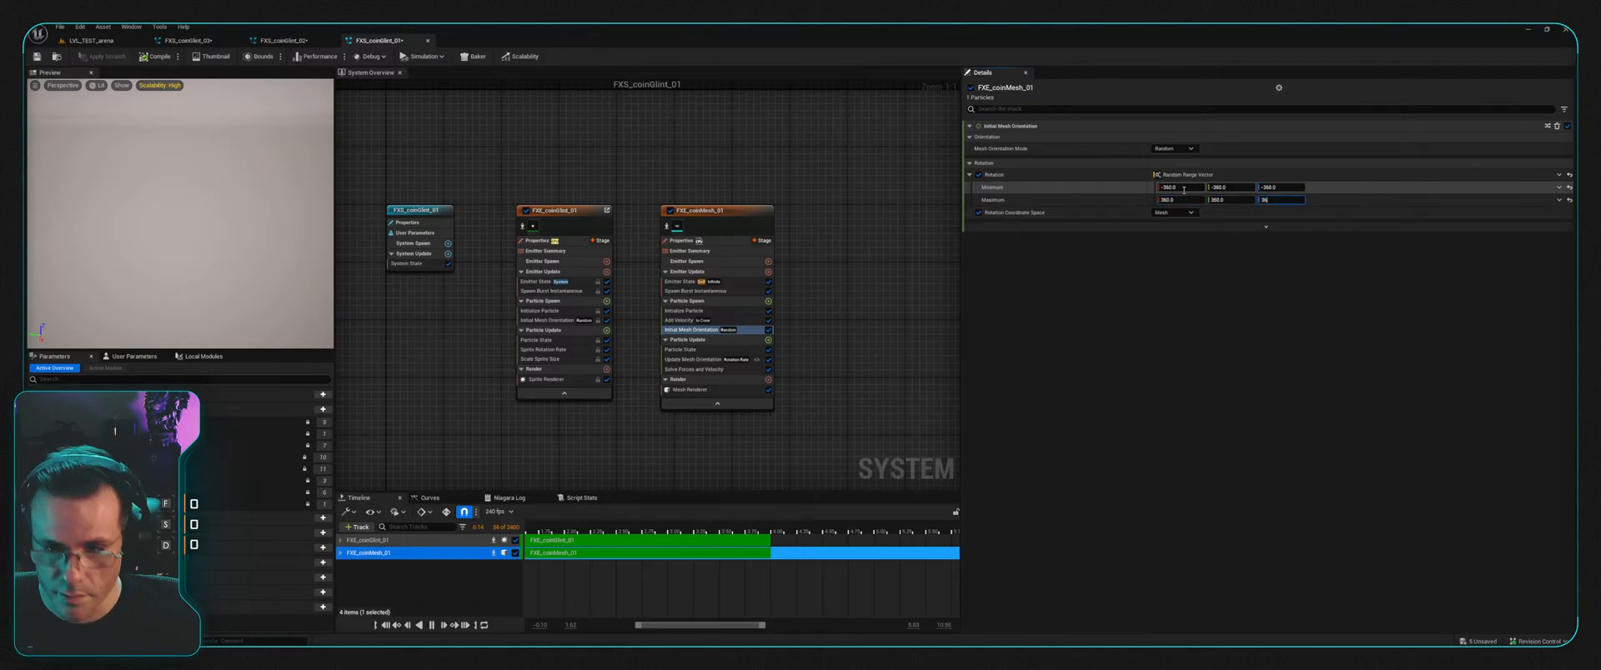
click(1208, 346)
click(1238, 201)
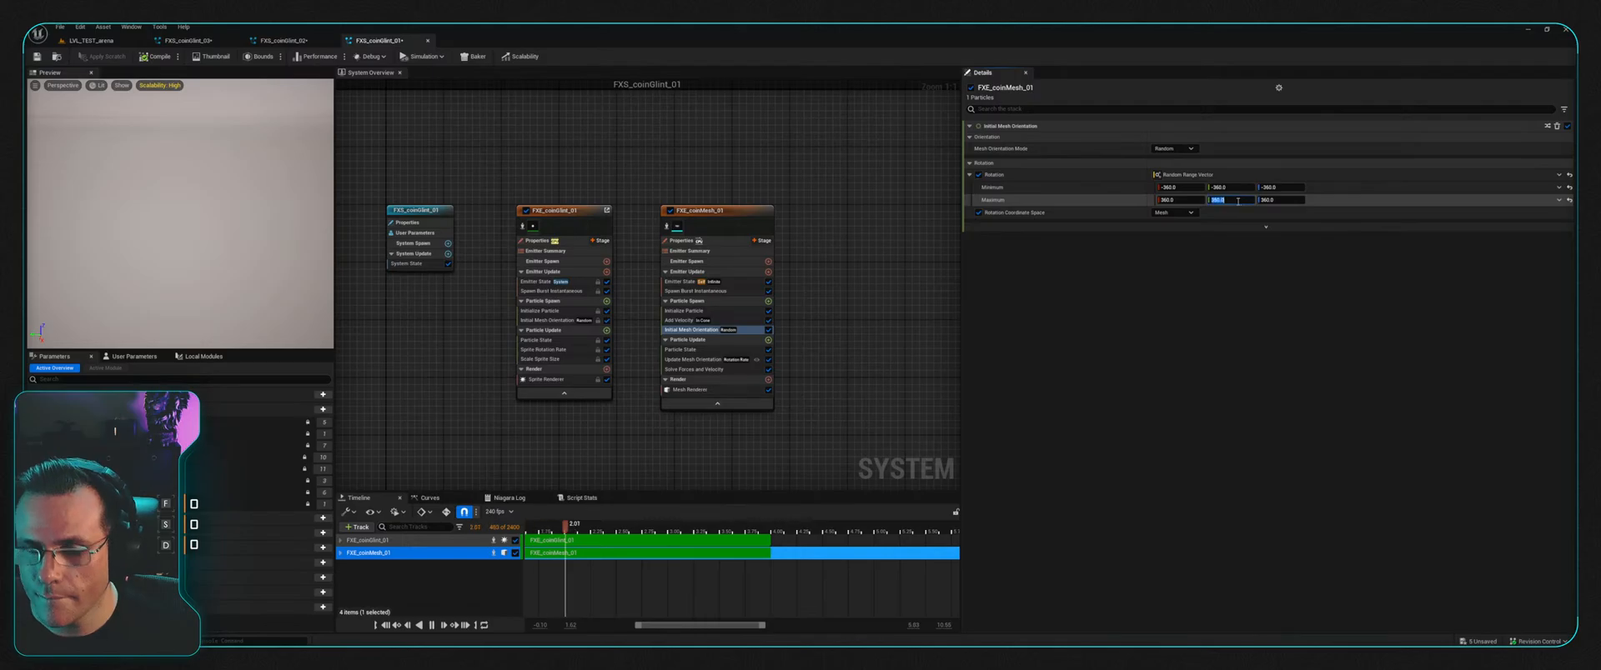
text(360)
key(Return)
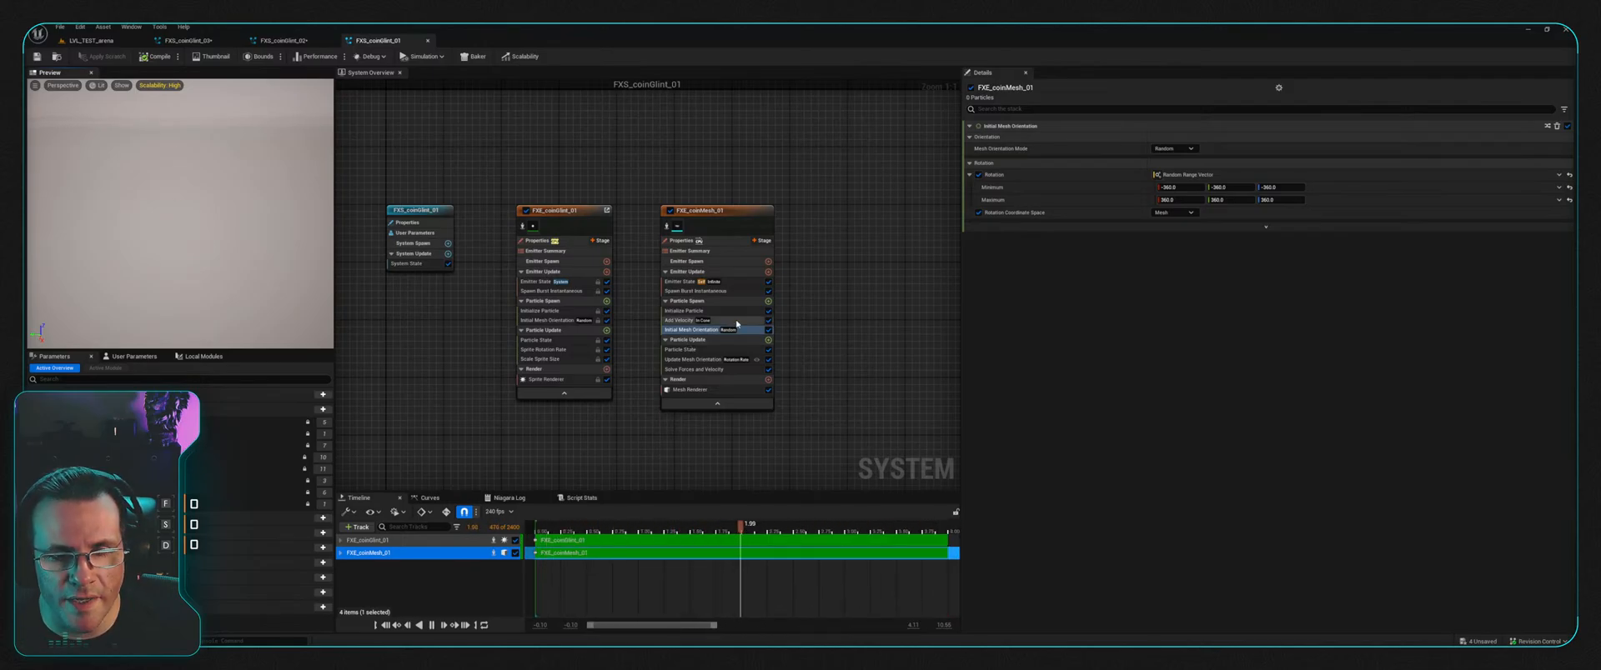
Step: Delete the Add Velocity module from FXE_coinMesh_01's Particle Spawn
click(677, 320)
key(Delete)
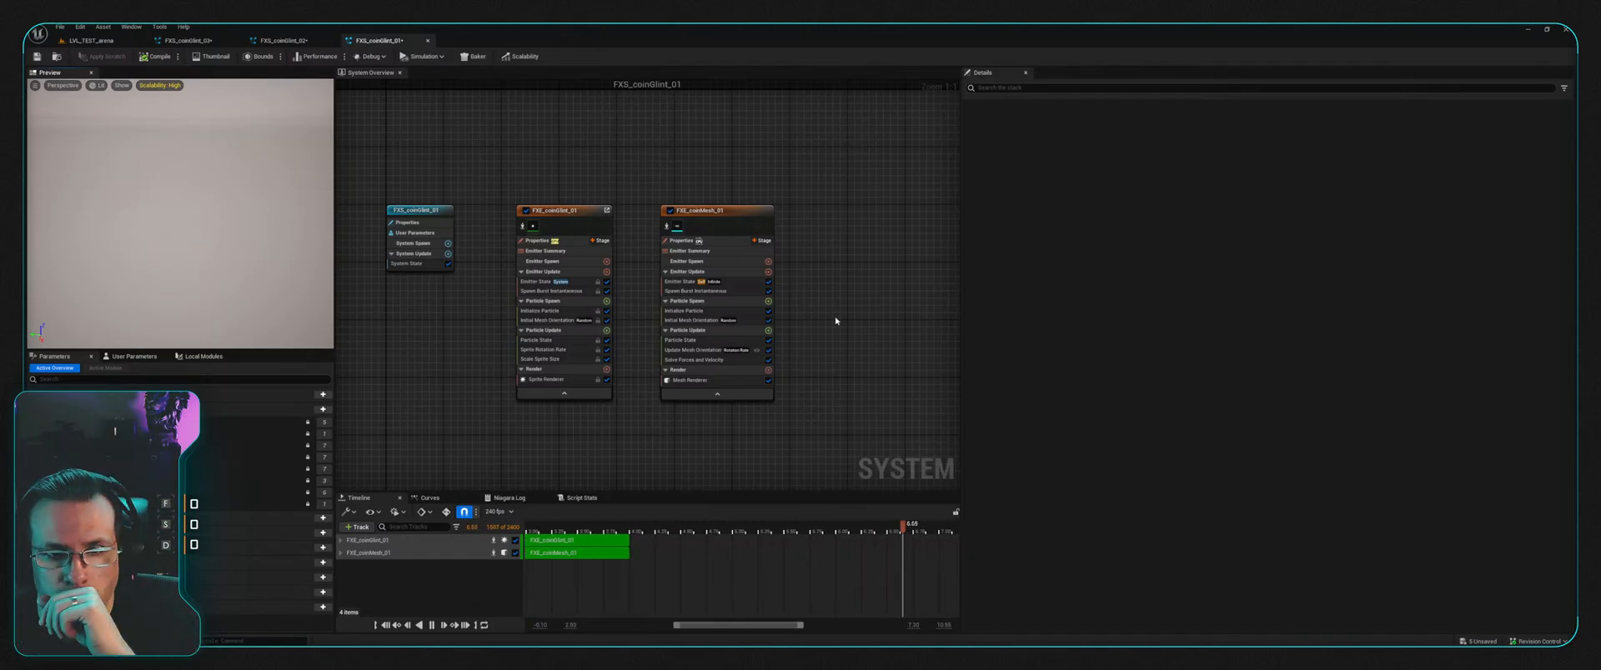
Step: In FXE_coinMesh_01's Initialize Particle module, set Lifetime to Direct Set with 4.0 and reset the Color Mode to its default
click(732, 272)
click(733, 283)
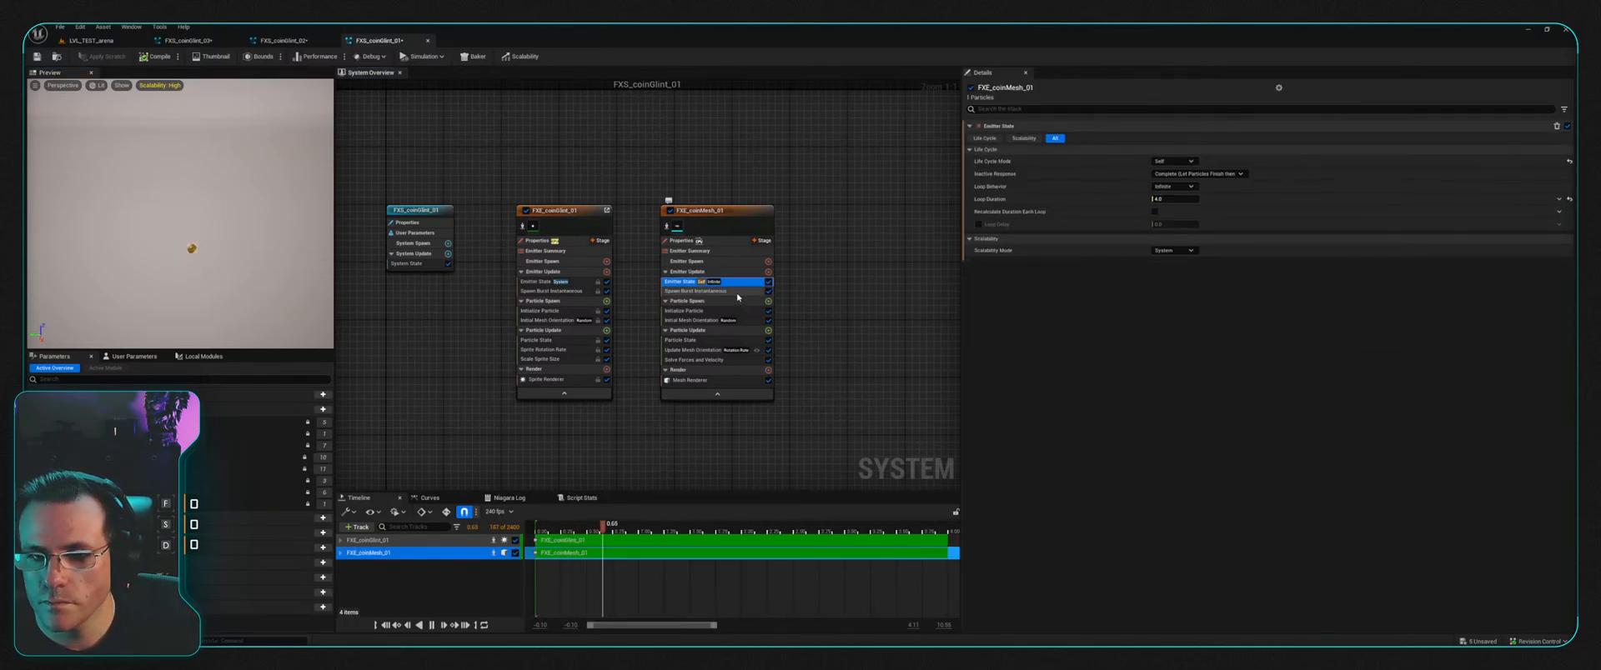
click(727, 291)
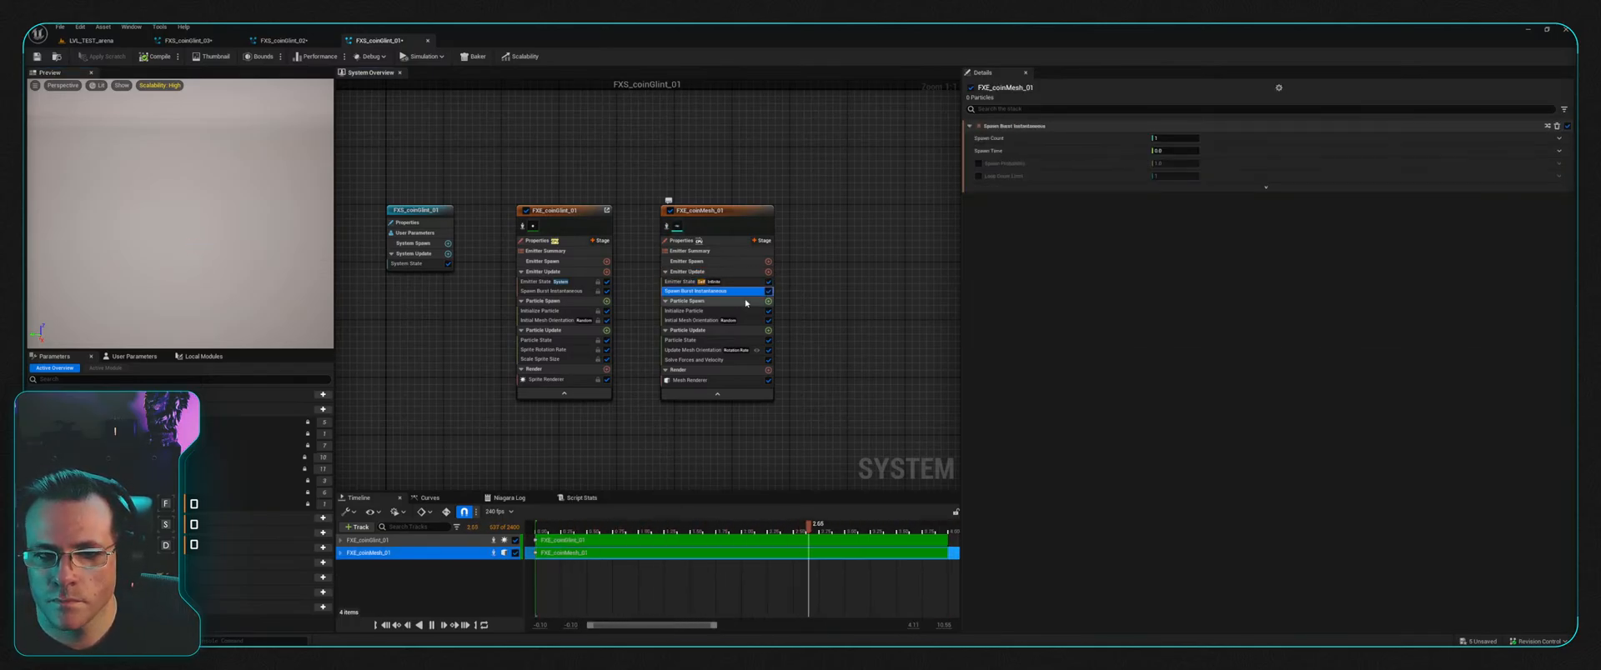
click(725, 310)
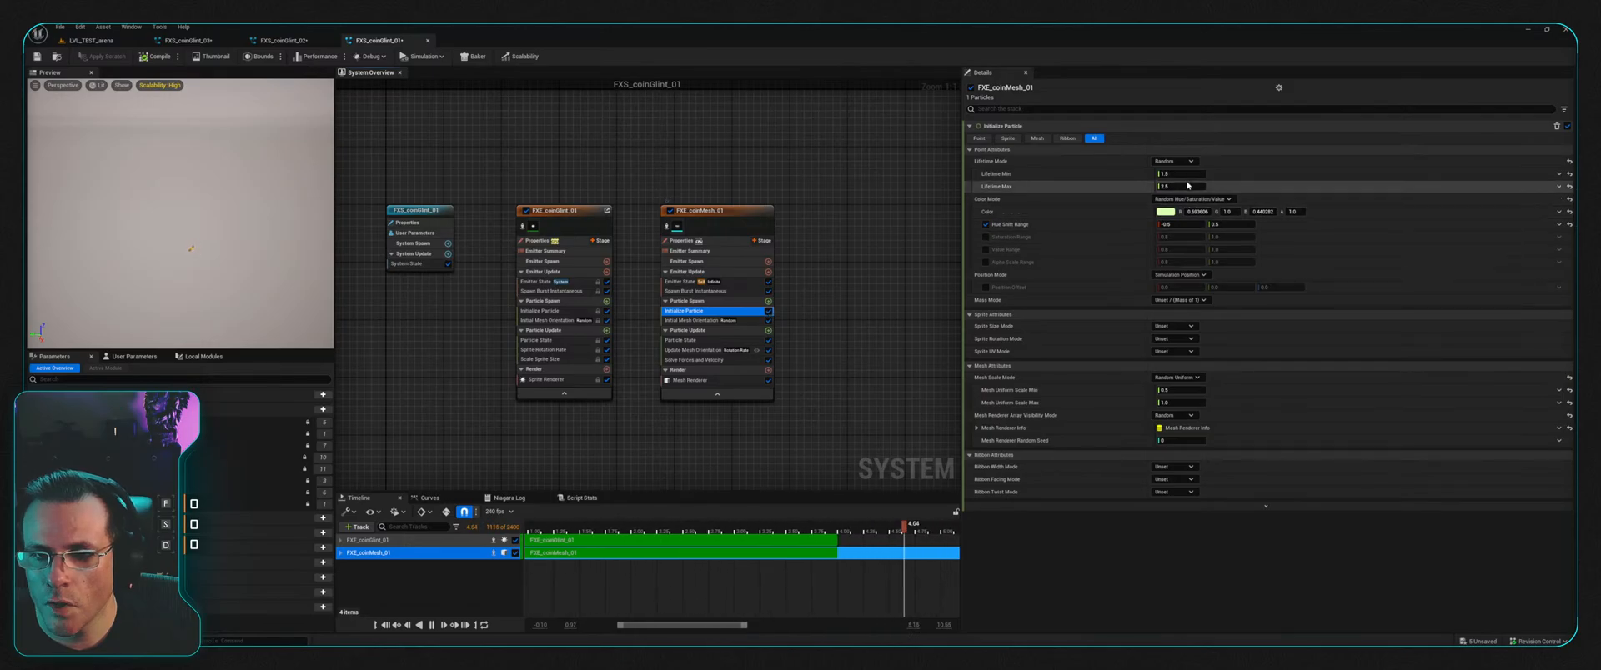
click(1177, 174)
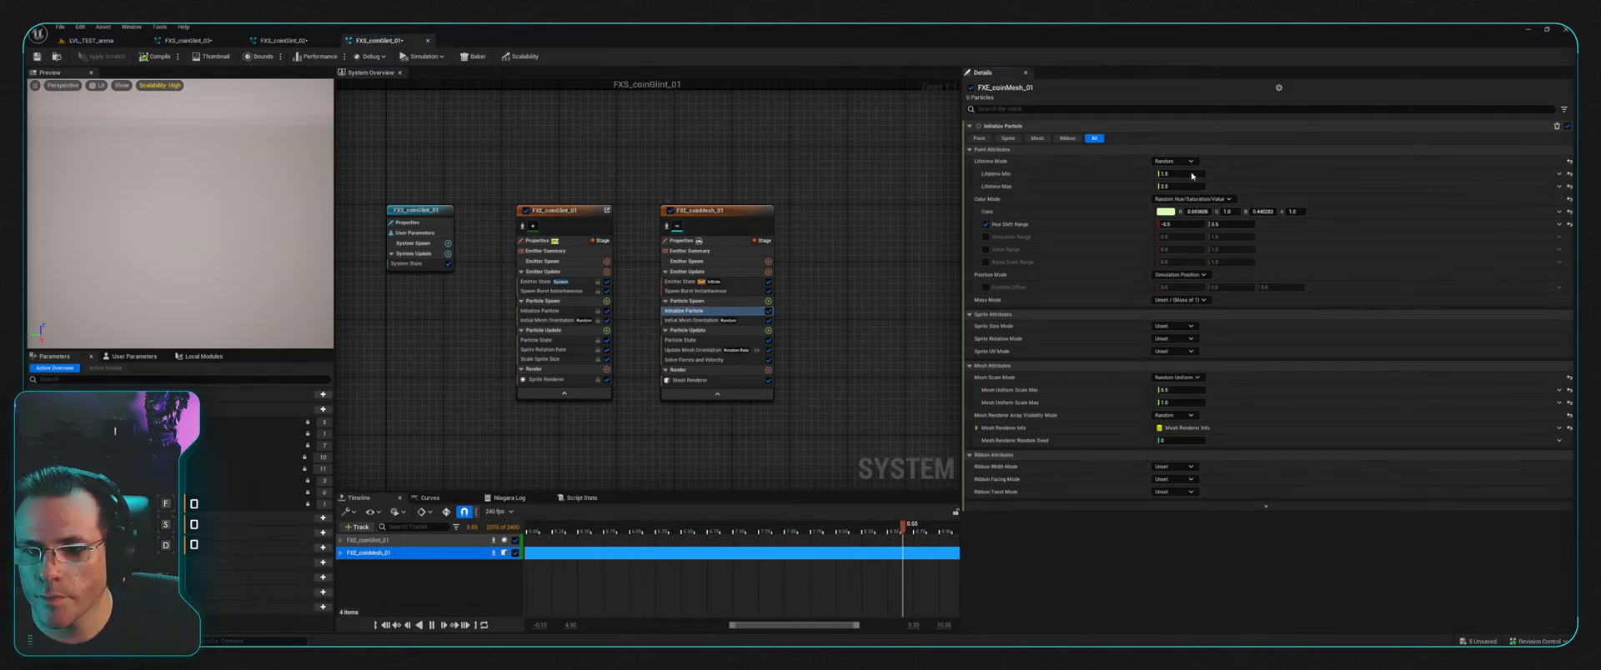
click(1191, 173)
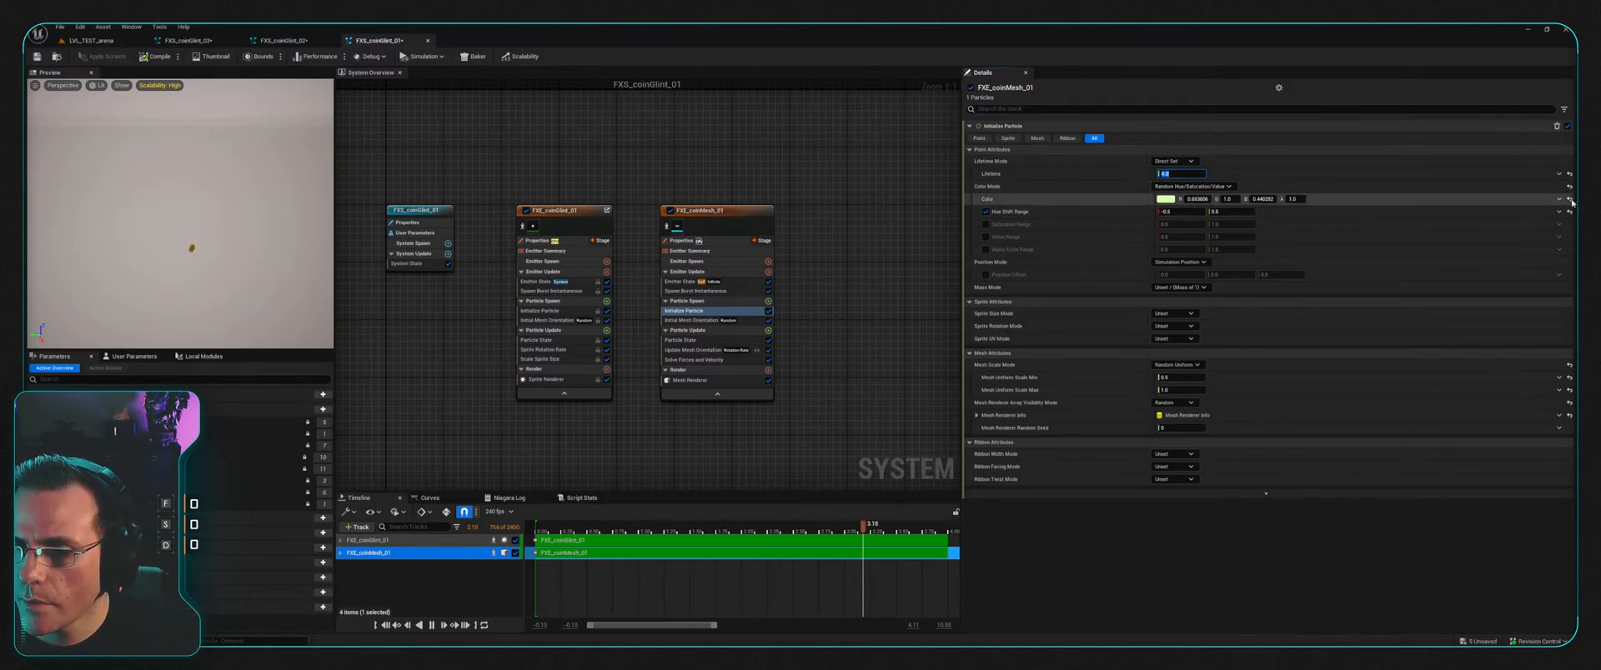
click(1568, 188)
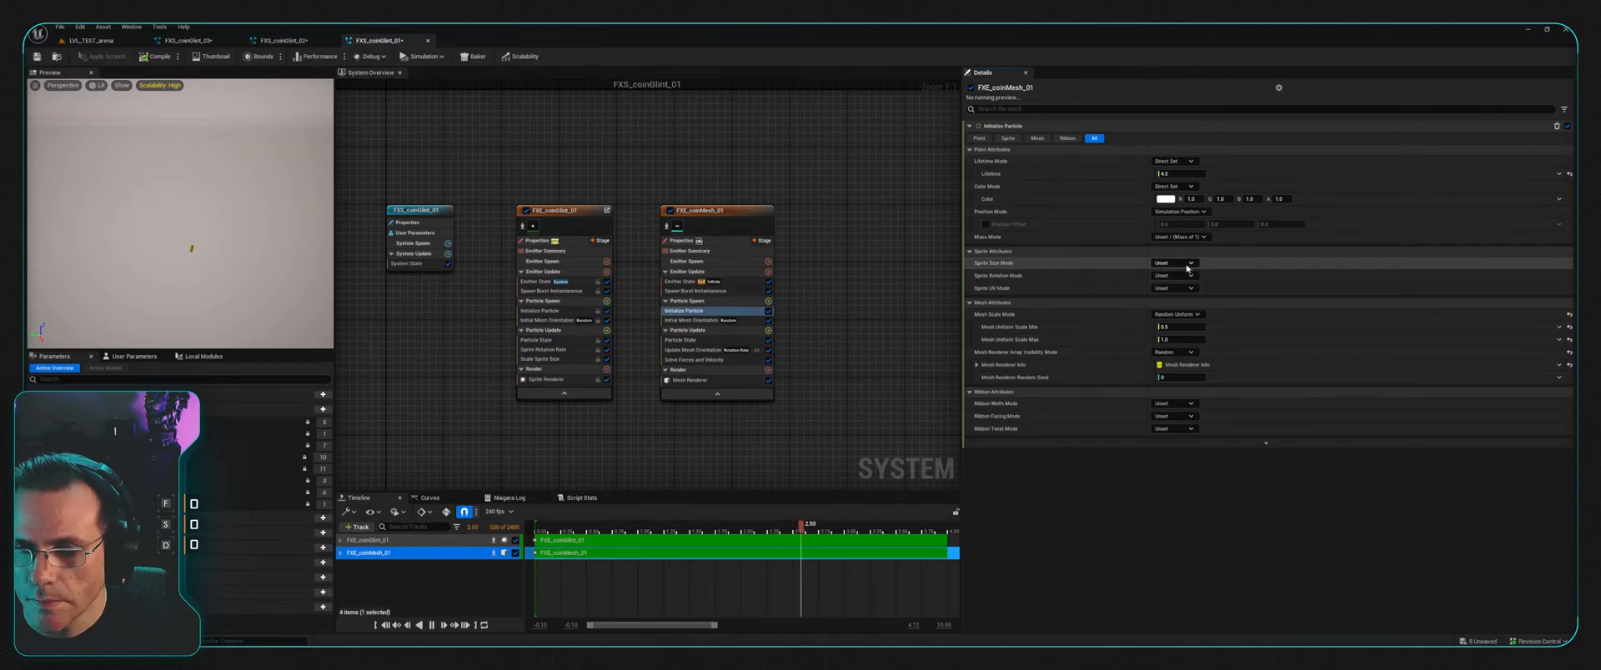
Step: Set Mesh Scale Mode to Uniform with a scale of 1.0 and Mesh Renderer Array Visibility Mode to Direct Set
click(1187, 326)
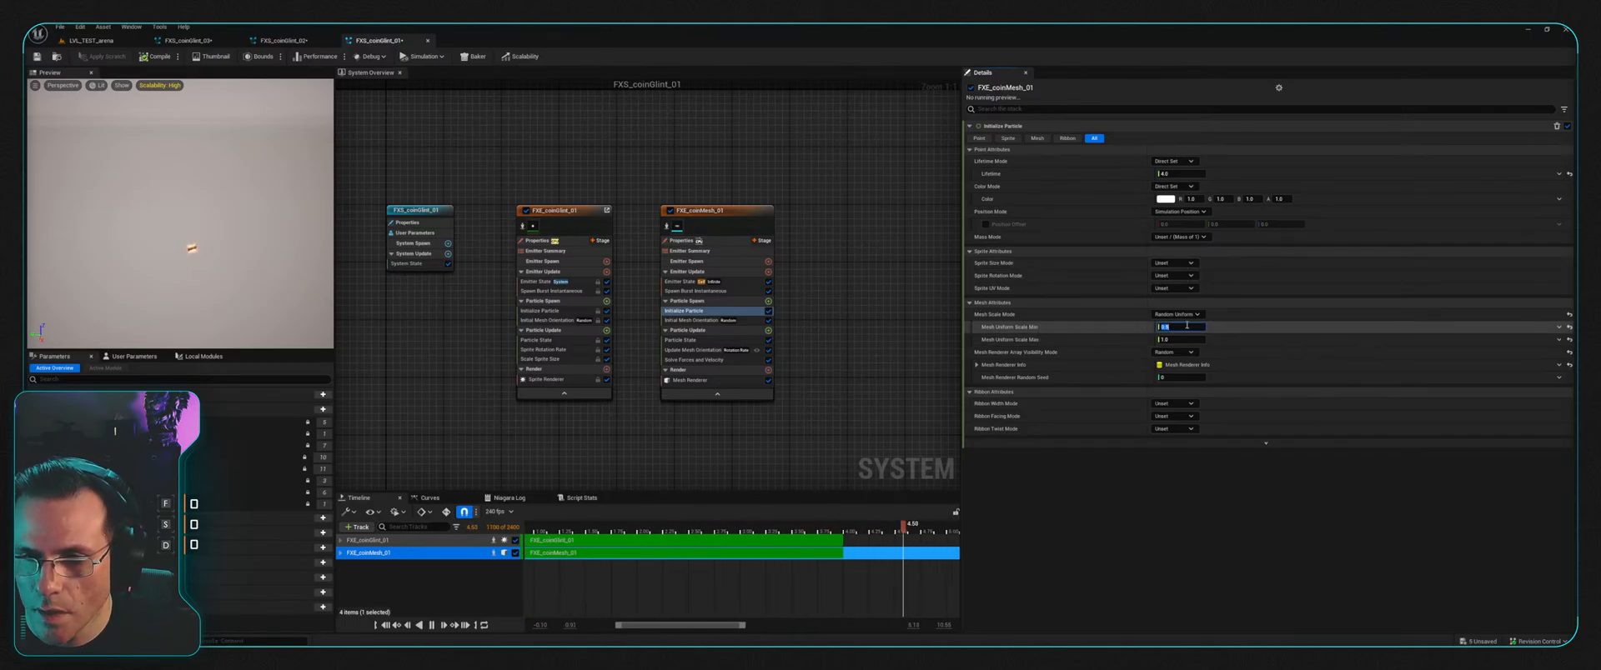
text(1)
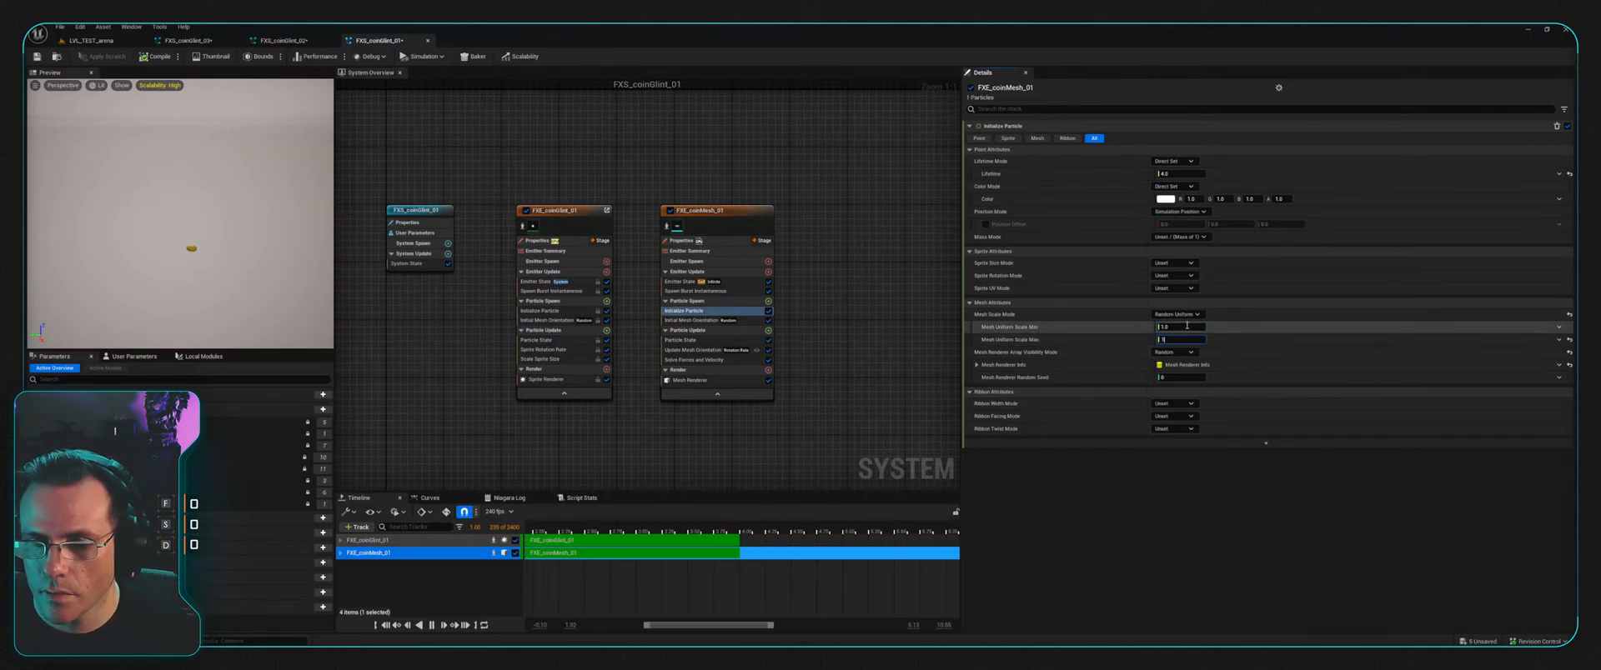
click(1198, 315)
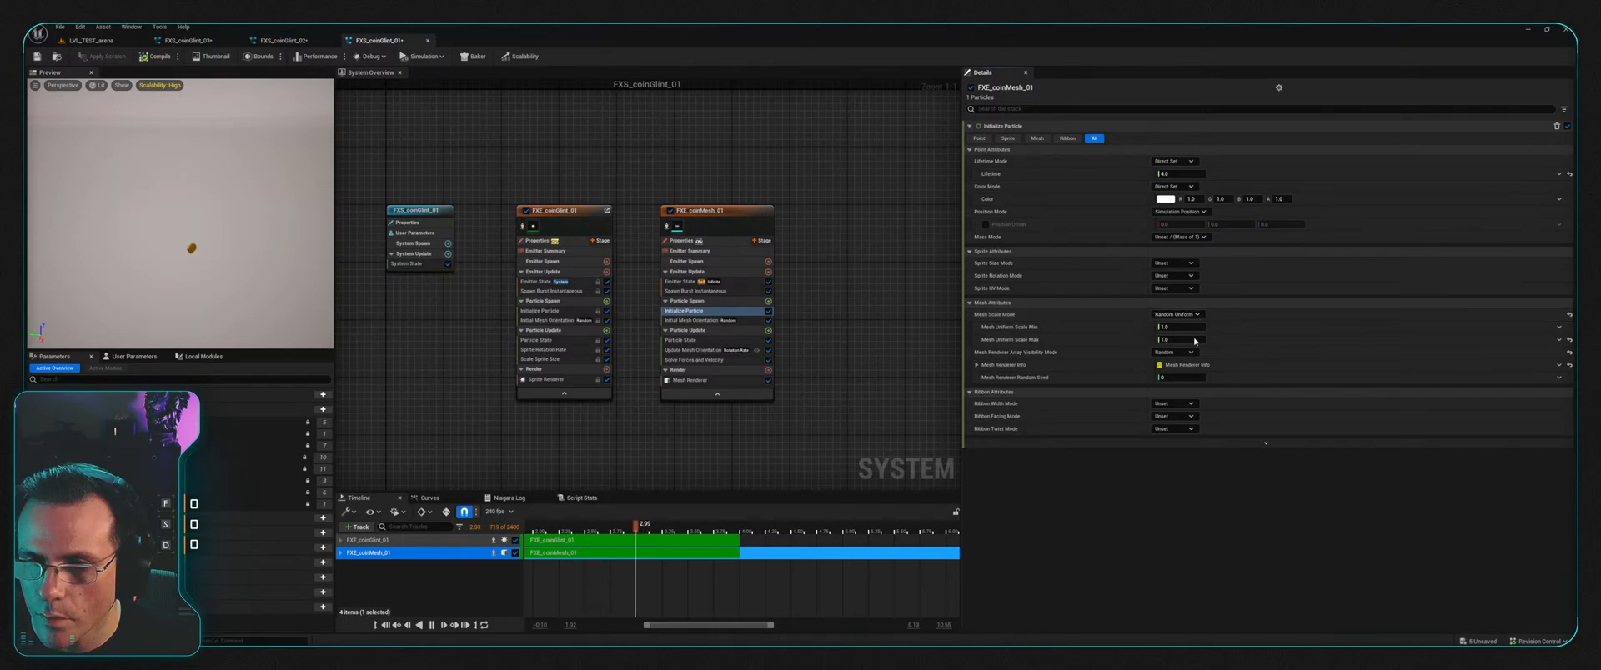
click(1198, 341)
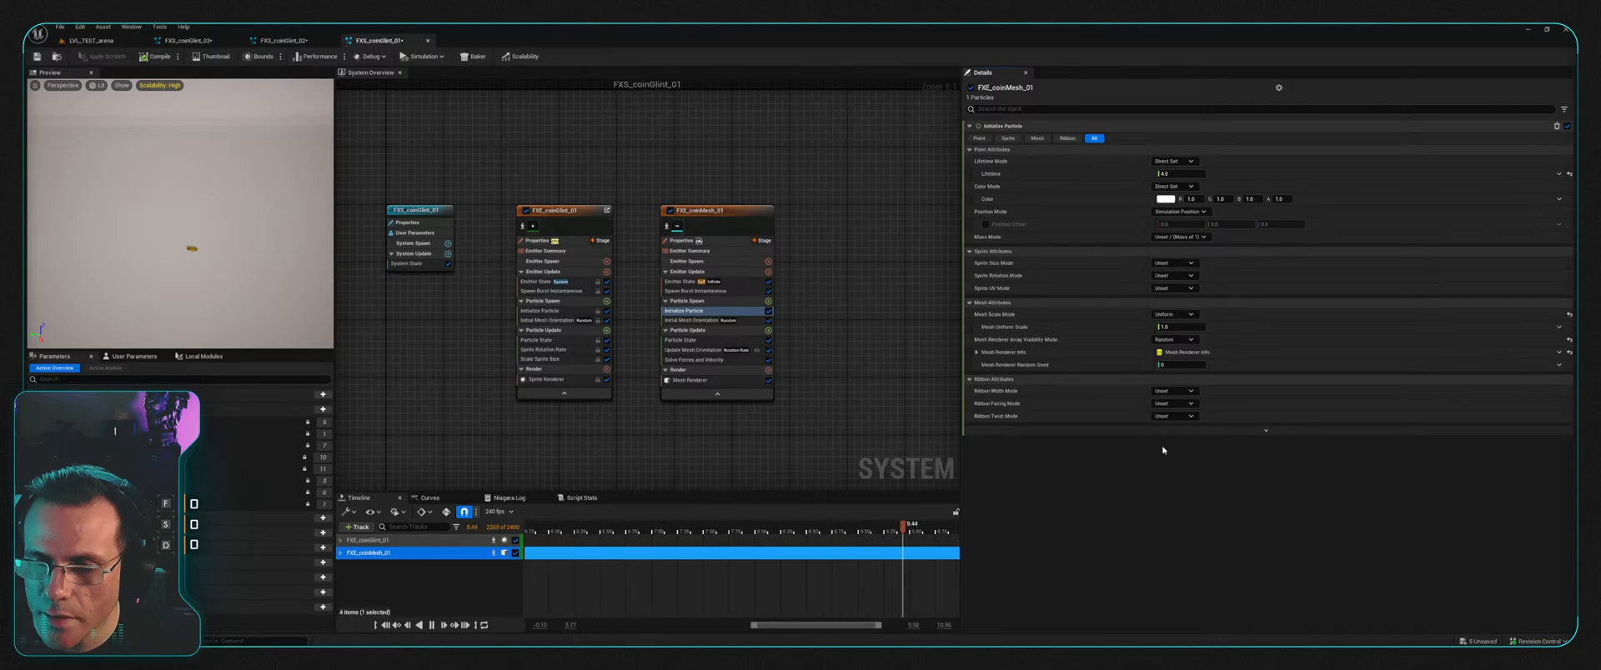
key(ctrl+z)
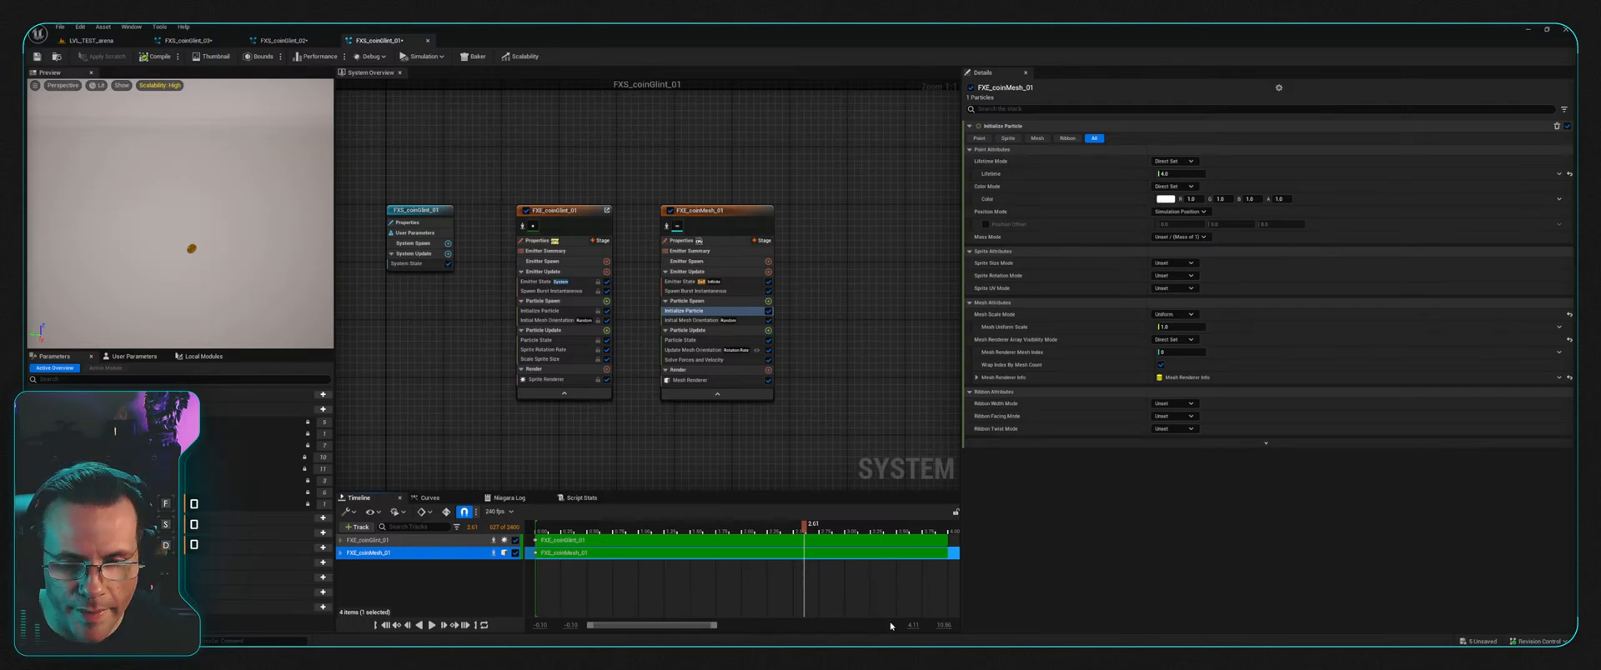
Step: Shorten the timeline's playback range so it ends at about 4 seconds
drag(716, 629, 896, 628)
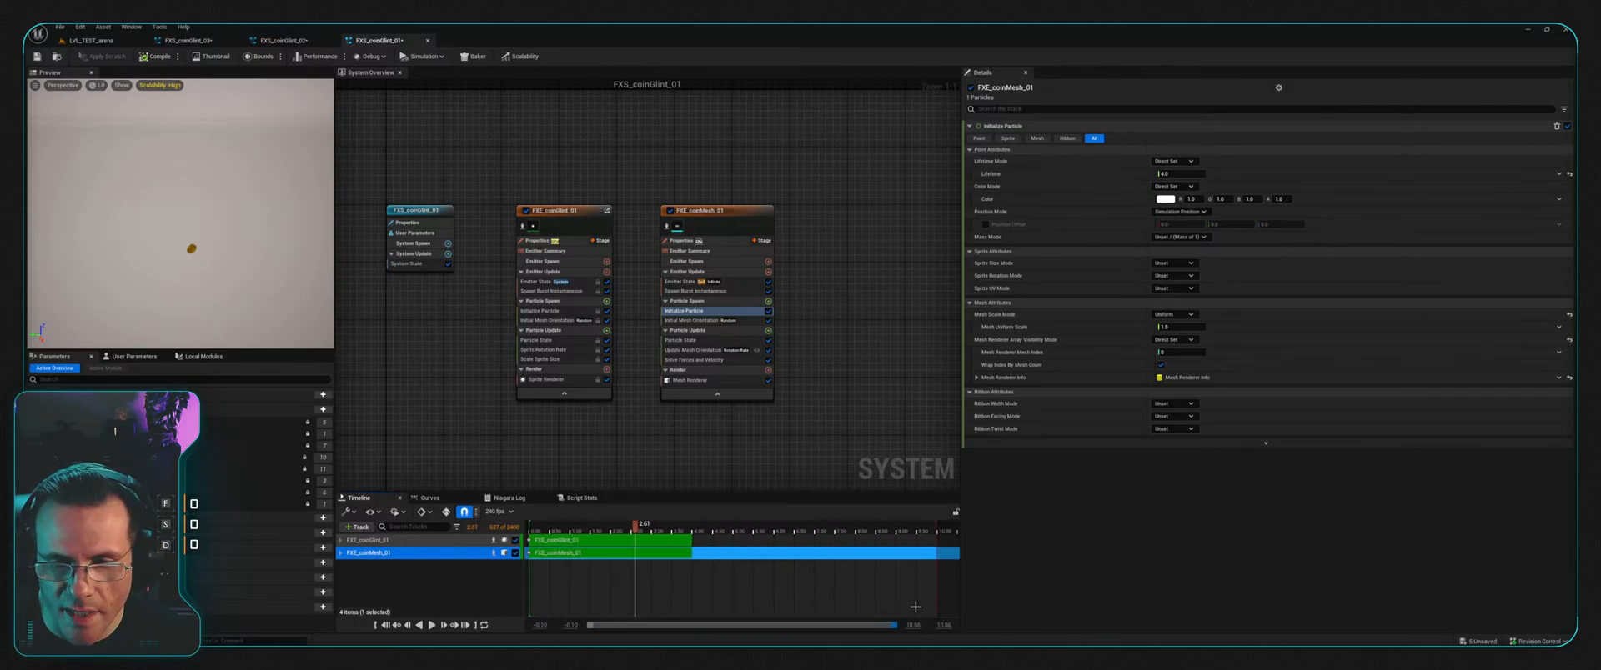
drag(937, 526, 696, 540)
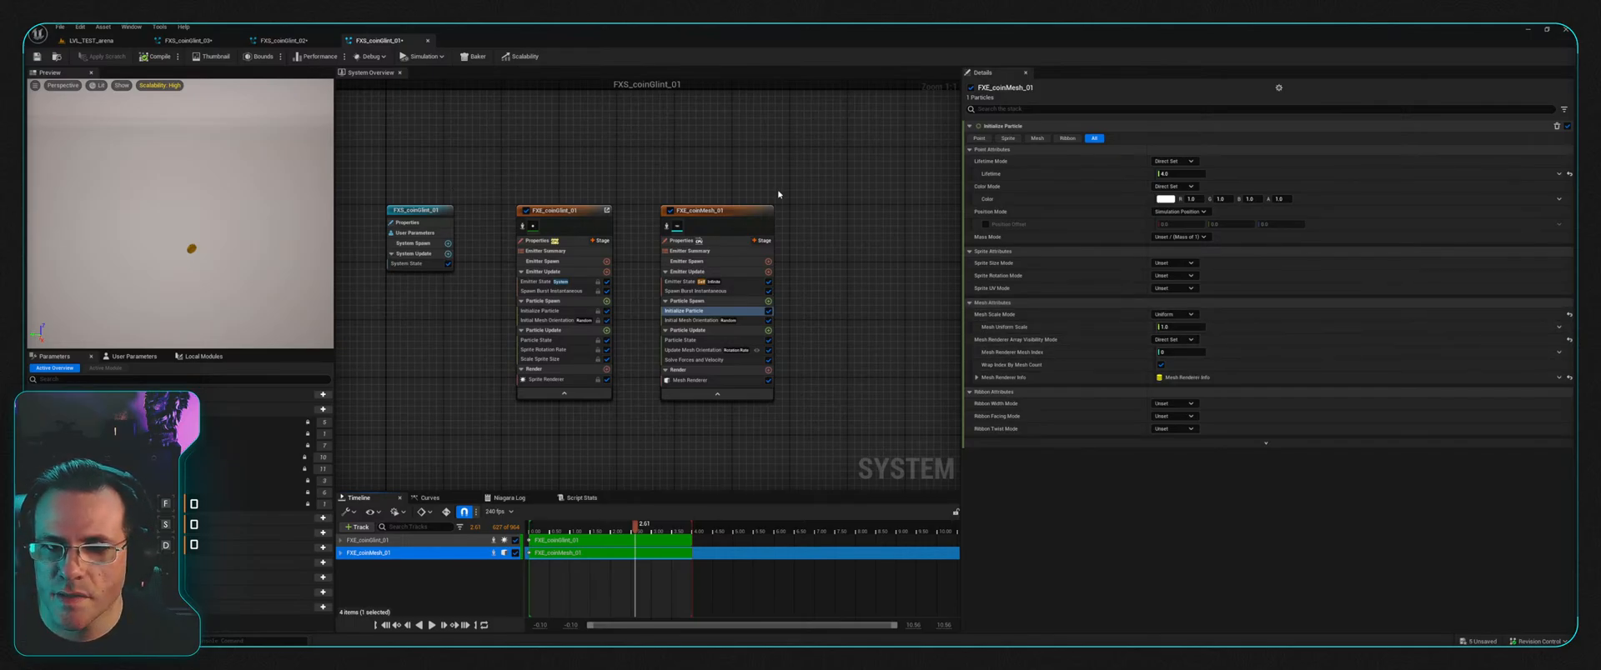
click(737, 213)
click(798, 177)
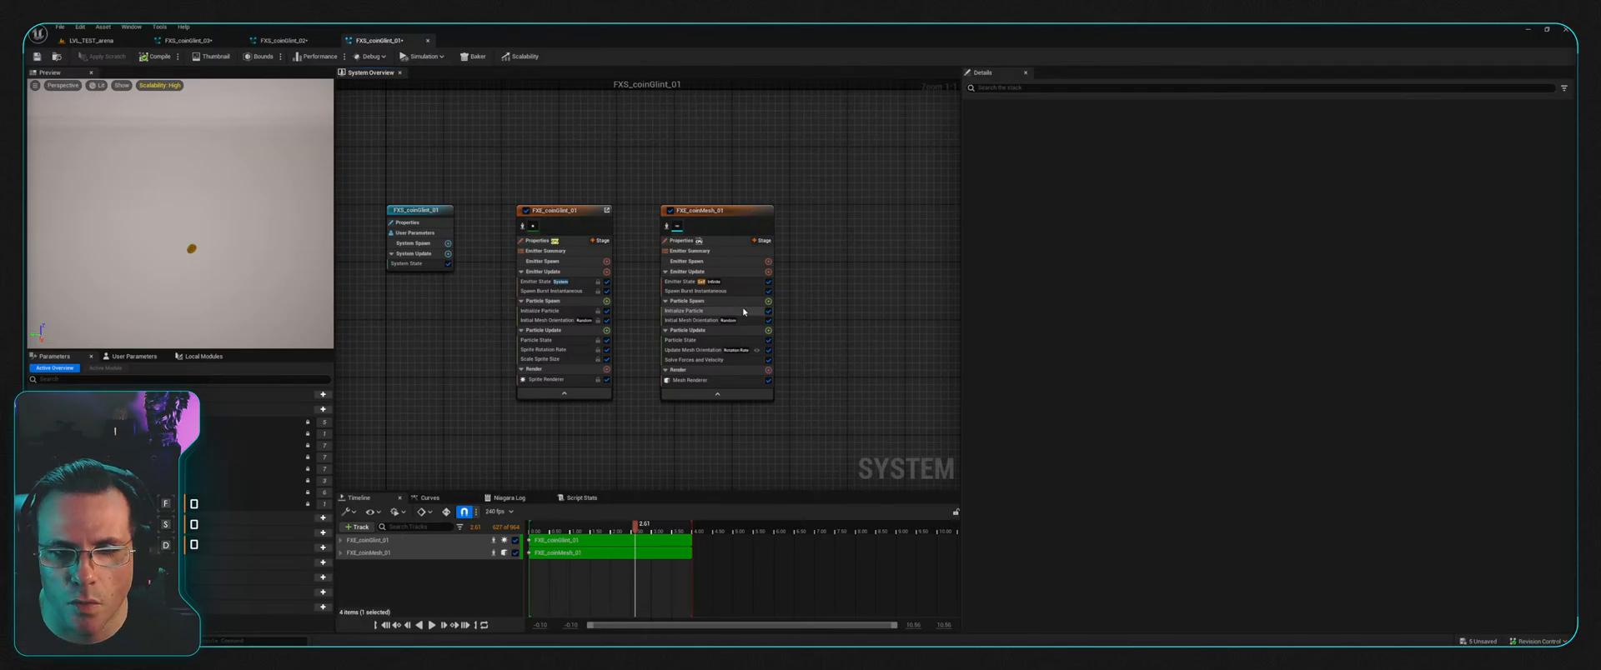
Step: Set FXE_coinMesh_01's Mesh Renderer Array Visibility Mode to Unset and resume the preview playback
click(705, 323)
click(692, 310)
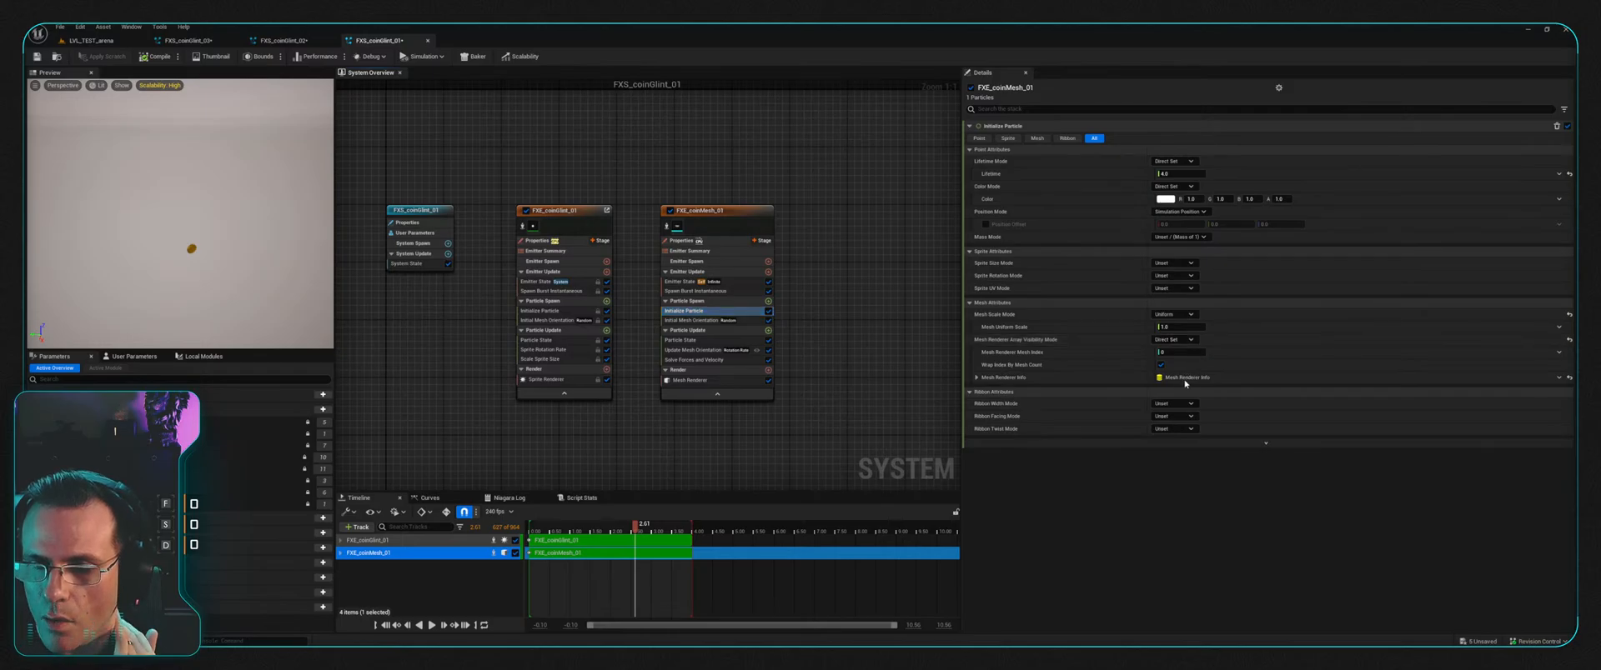
key(ctrl+z)
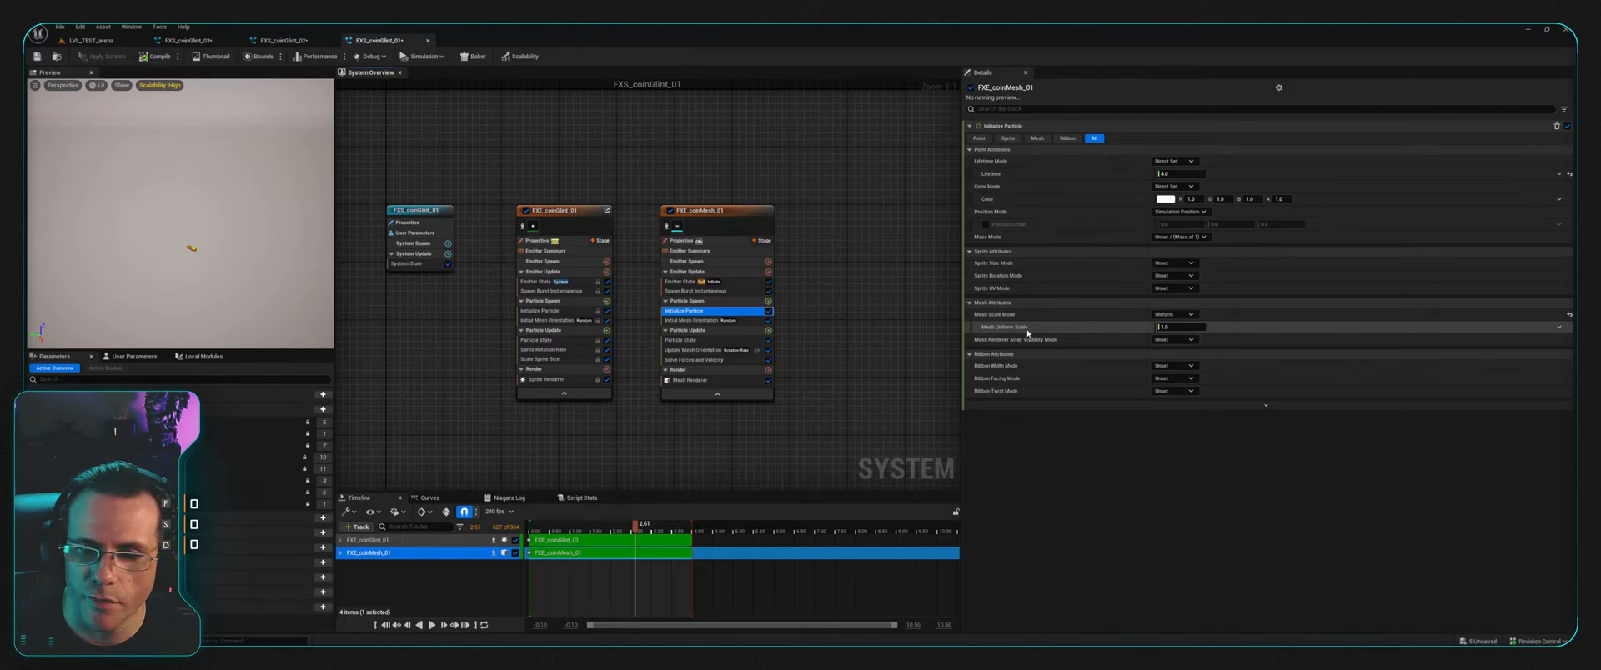
click(431, 625)
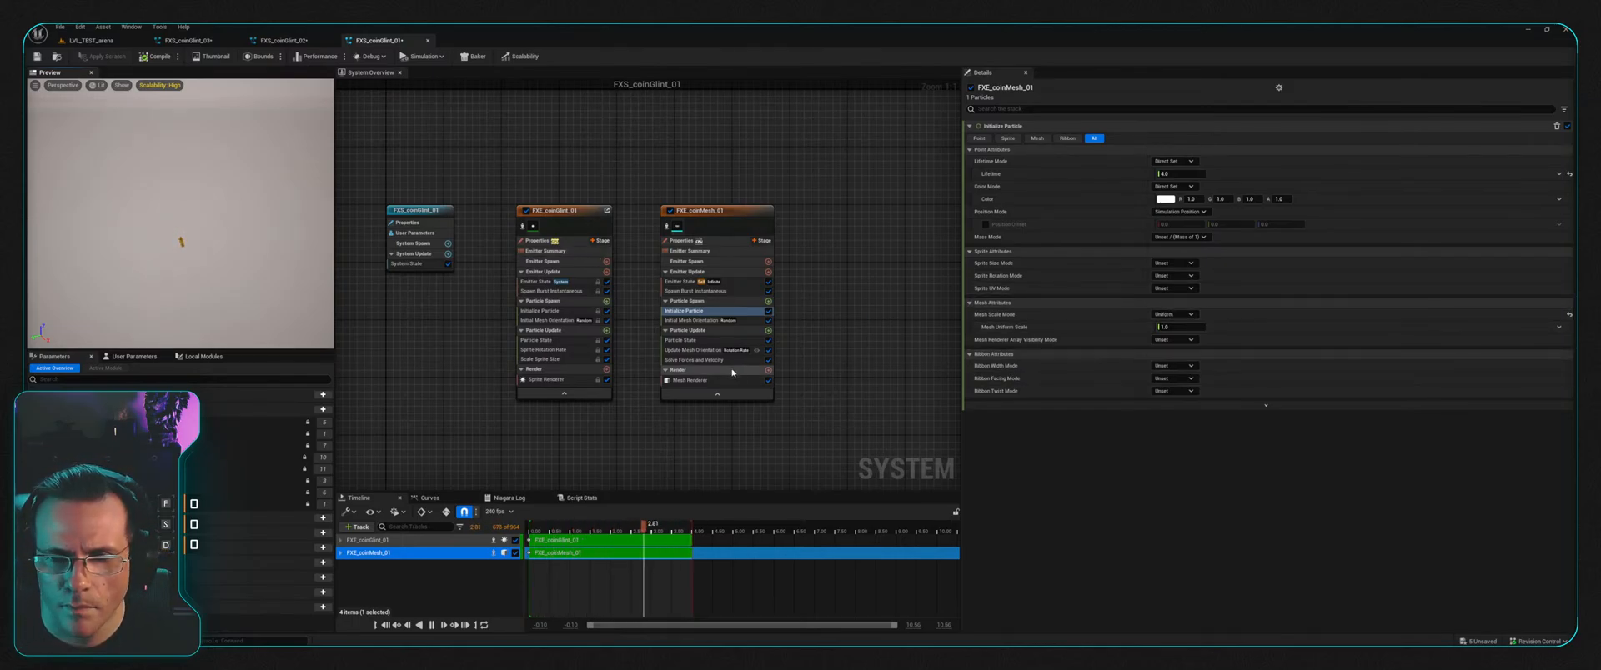
Step: Set the random Rotation Vector range in Update Mesh Orientation to minimum -1 and maximum 1 on all three axes
click(700, 321)
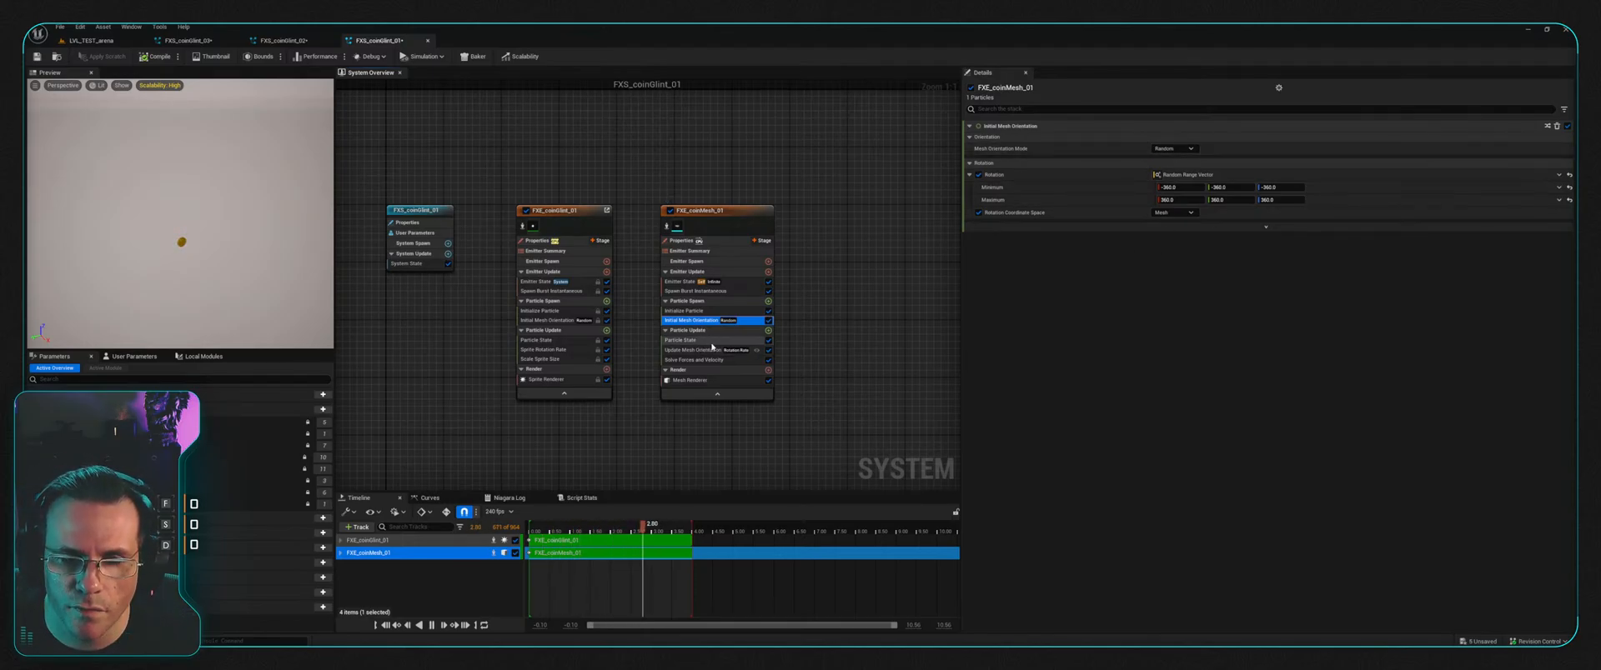
click(710, 341)
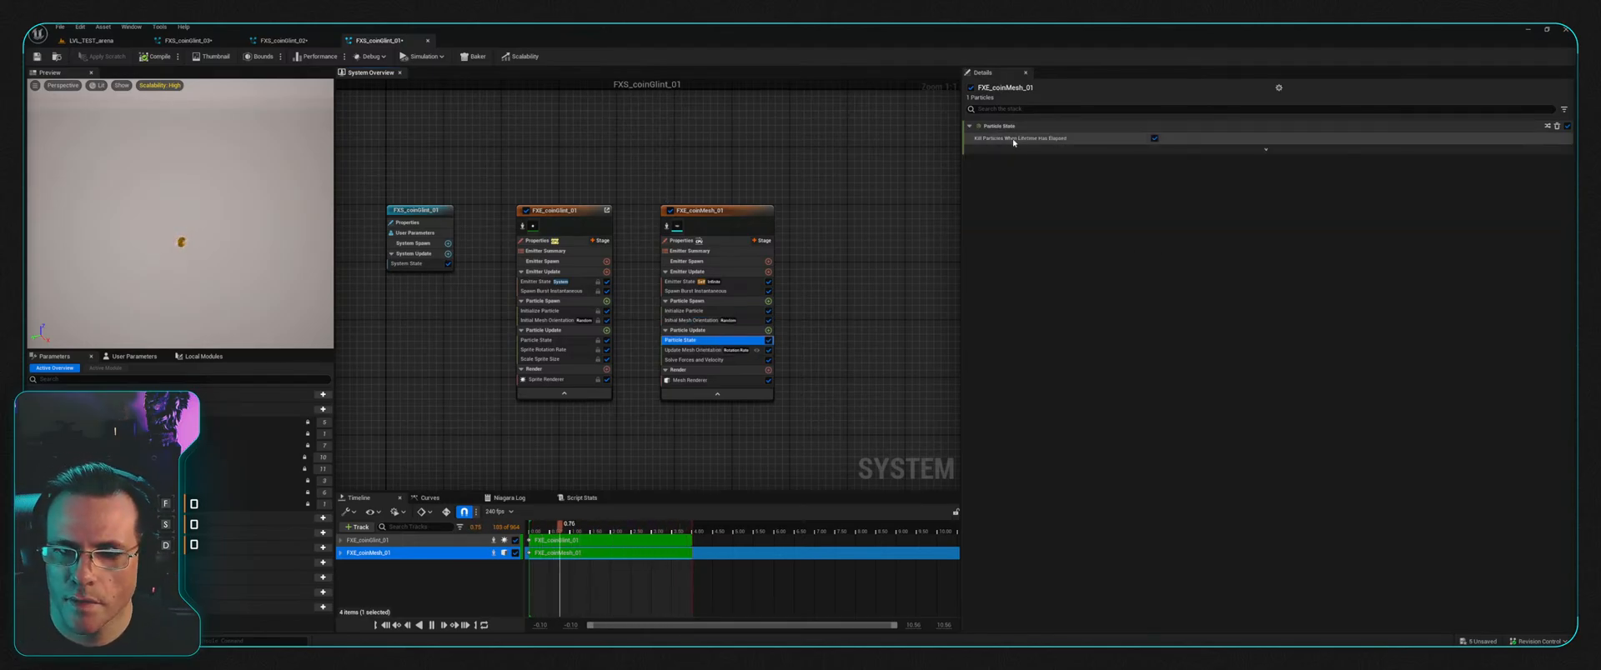
click(688, 351)
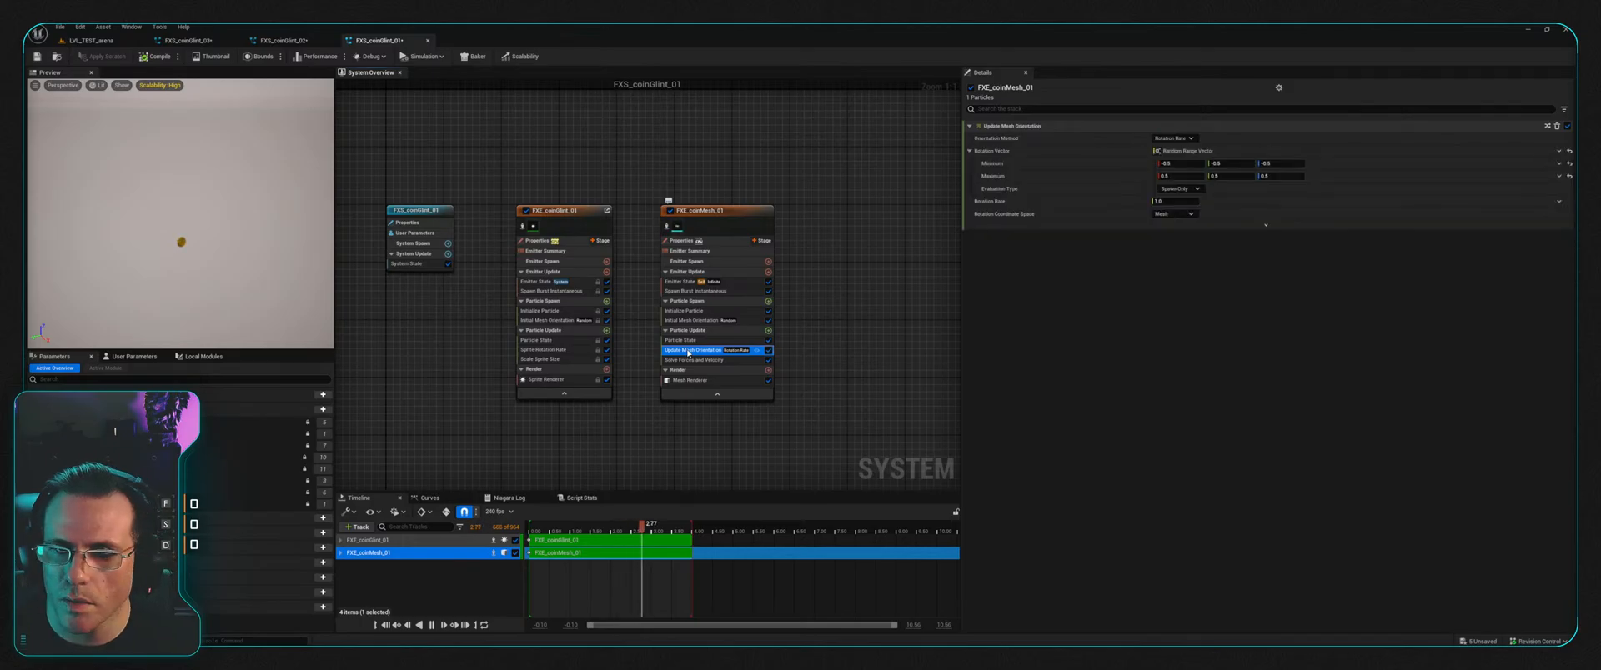
click(1186, 163)
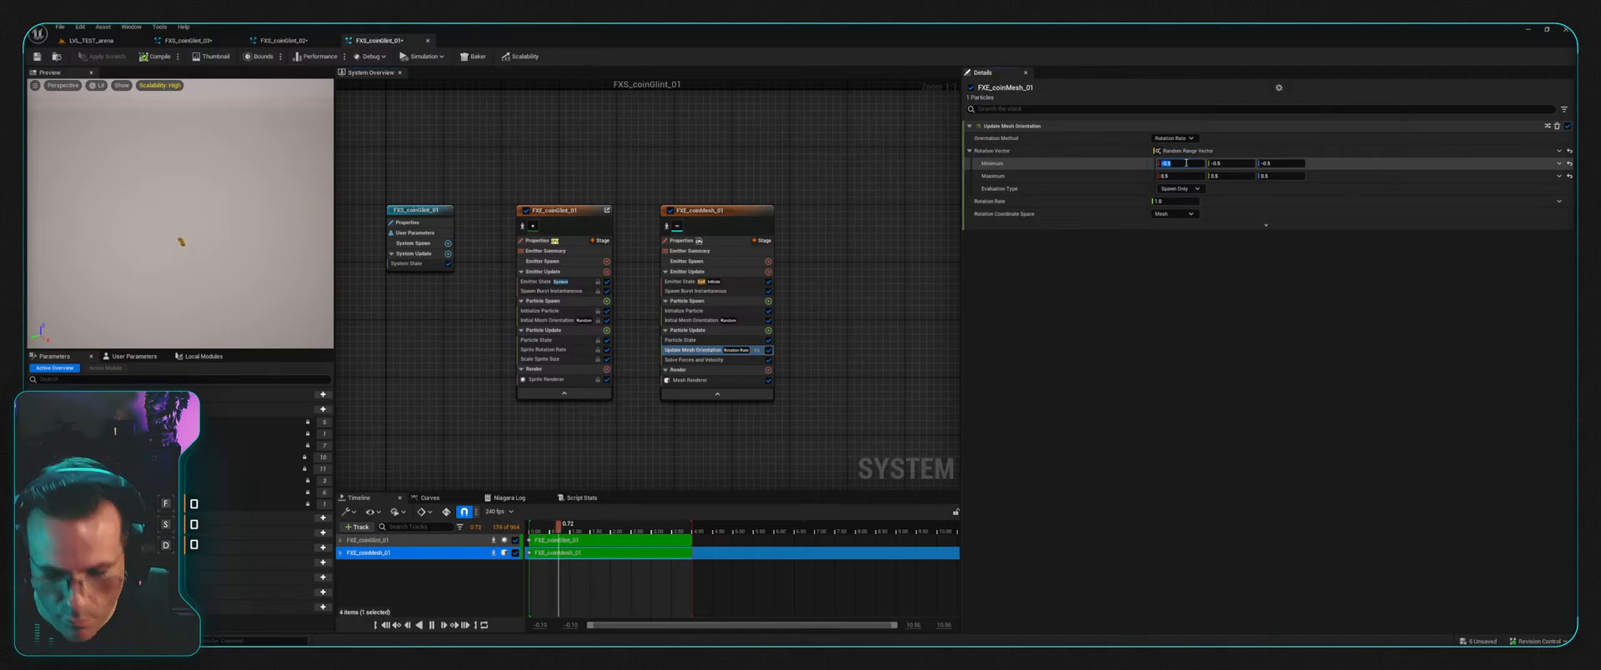
text(-1)
key(Tab)
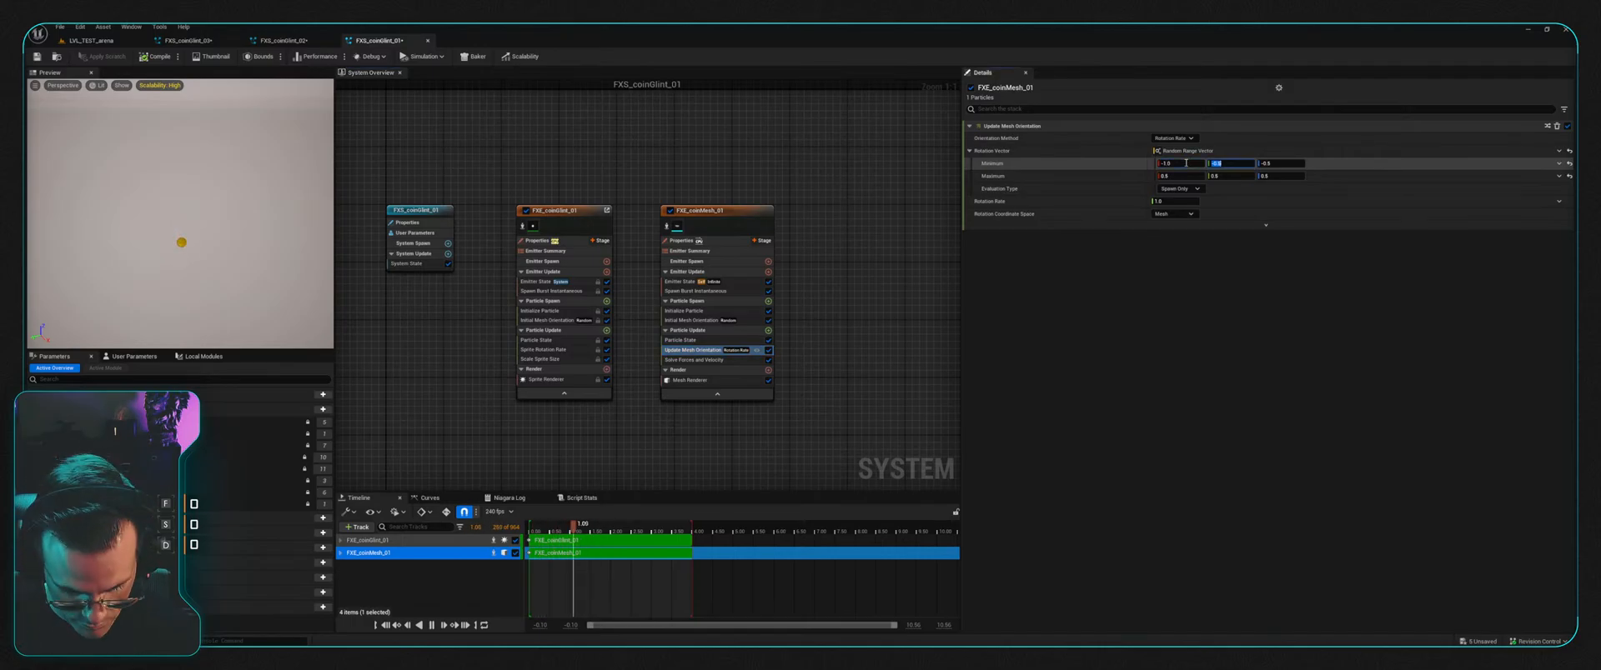
text(-1)
key(Tab)
text(-1)
key(Tab)
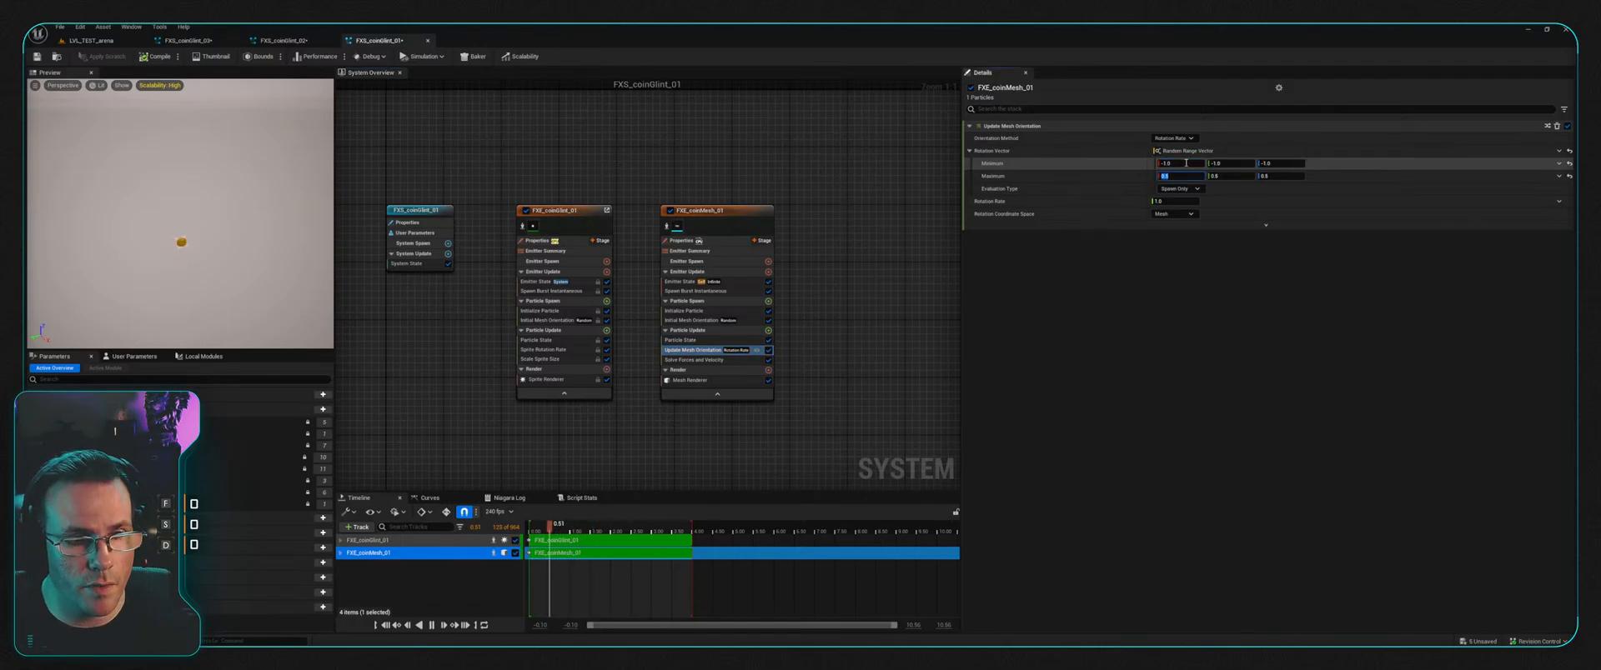
text(1)
key(Tab)
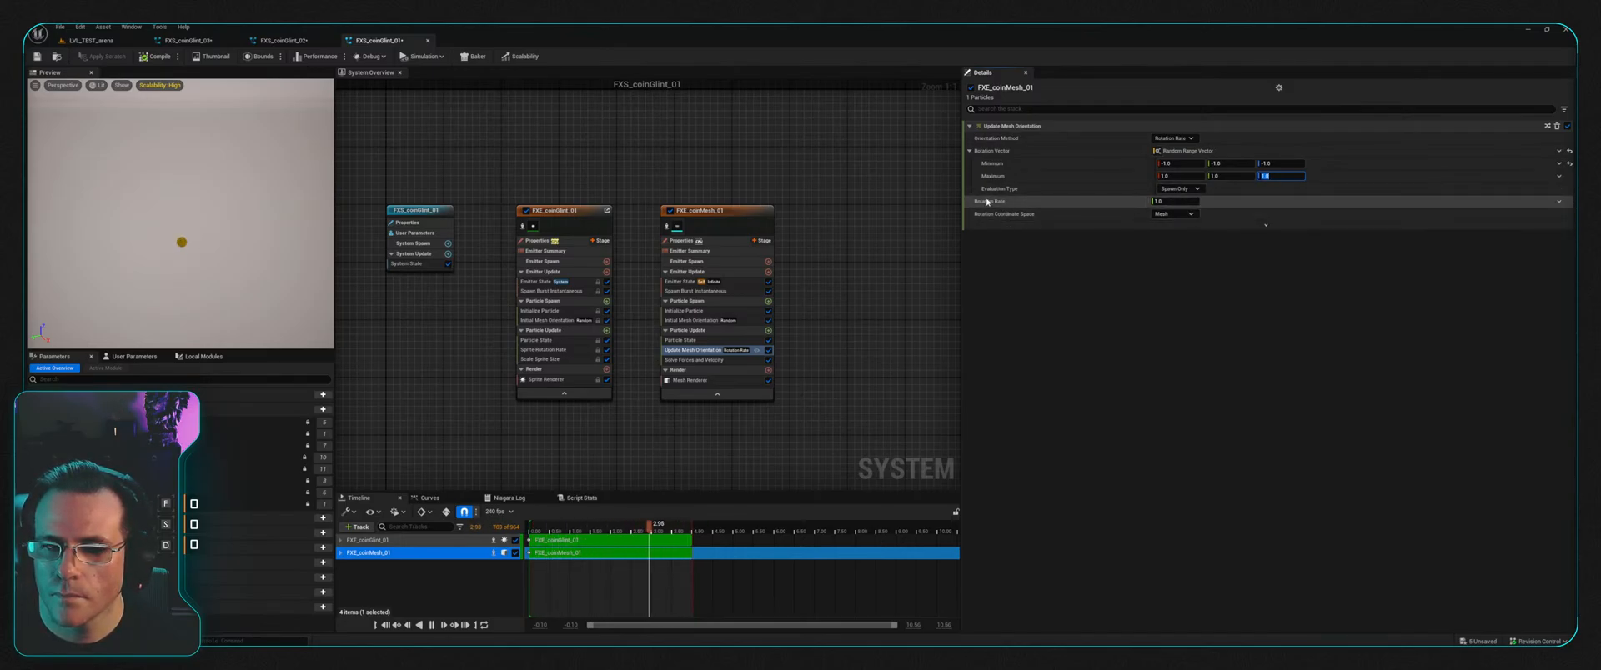
Step: Reset Update Mesh Orientation's Rotation Vector to a plain vector and set all three components to 0
click(1569, 152)
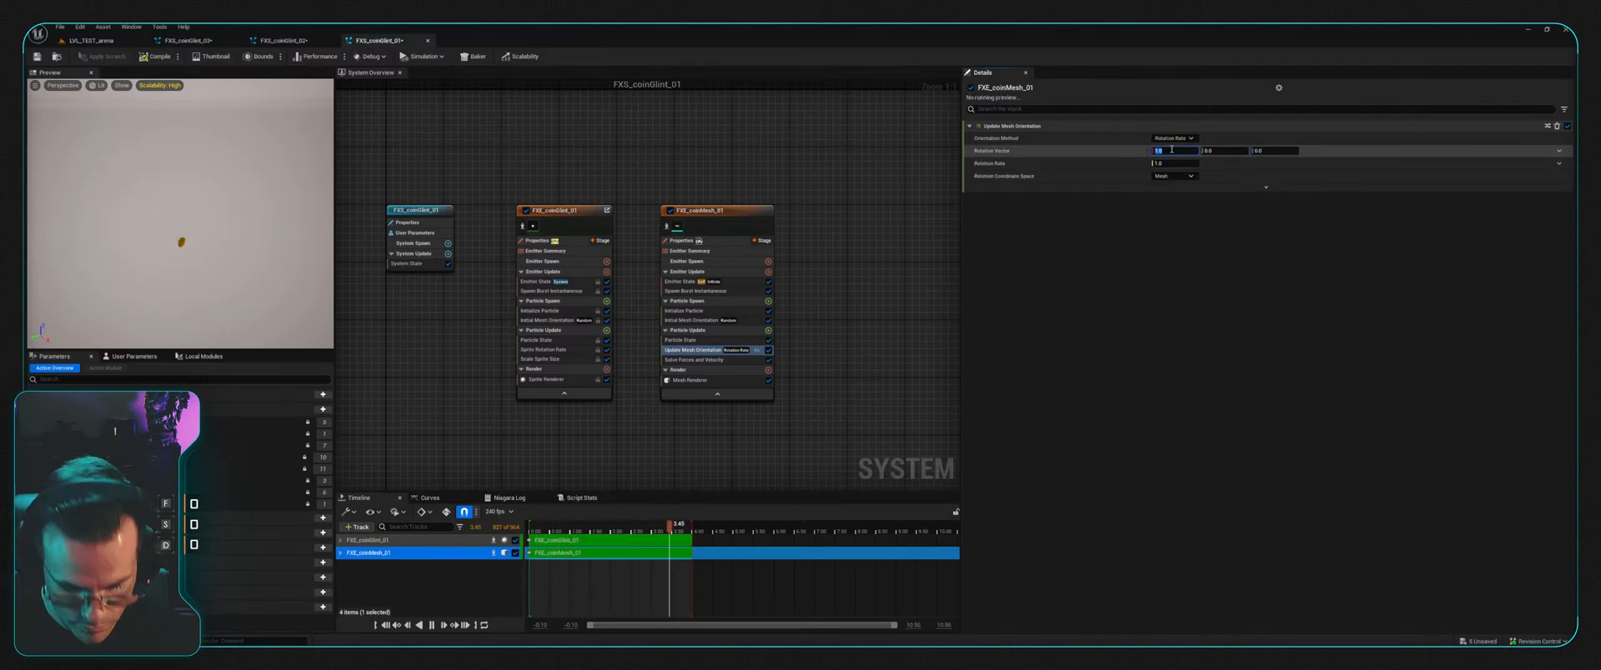
text(0)
key(Tab)
key(Tab)
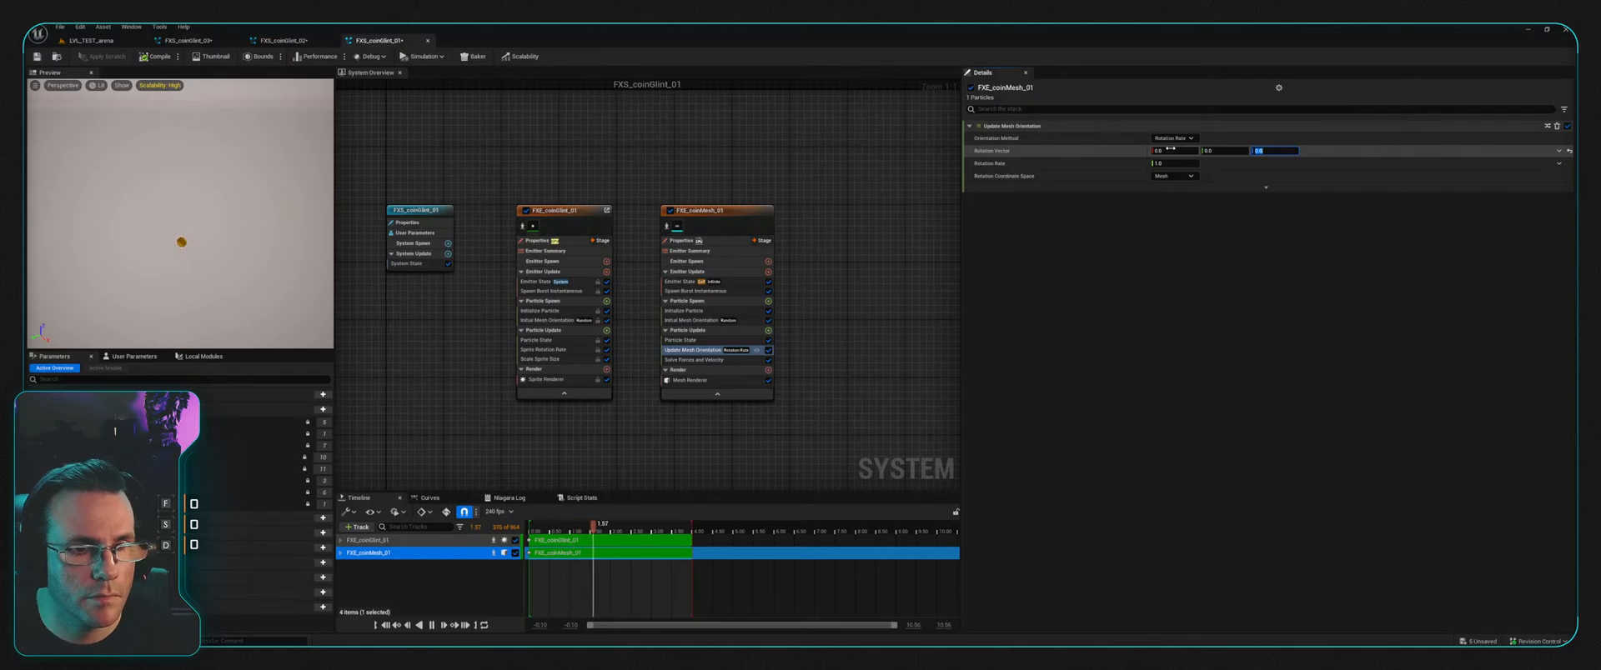
click(181, 242)
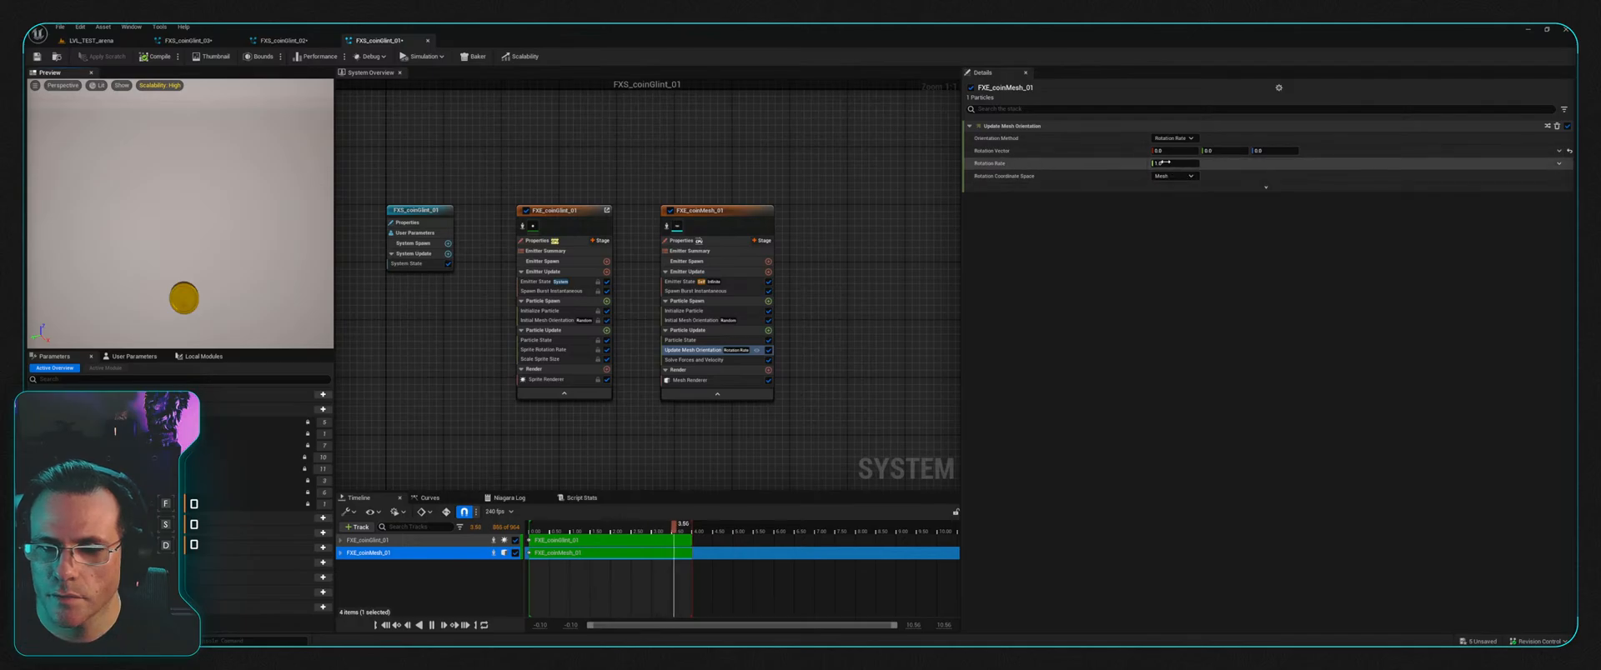
Step: Try a higher Rotation Rate in Update Mesh Orientation and return it to 1
drag(1165, 163, 1209, 162)
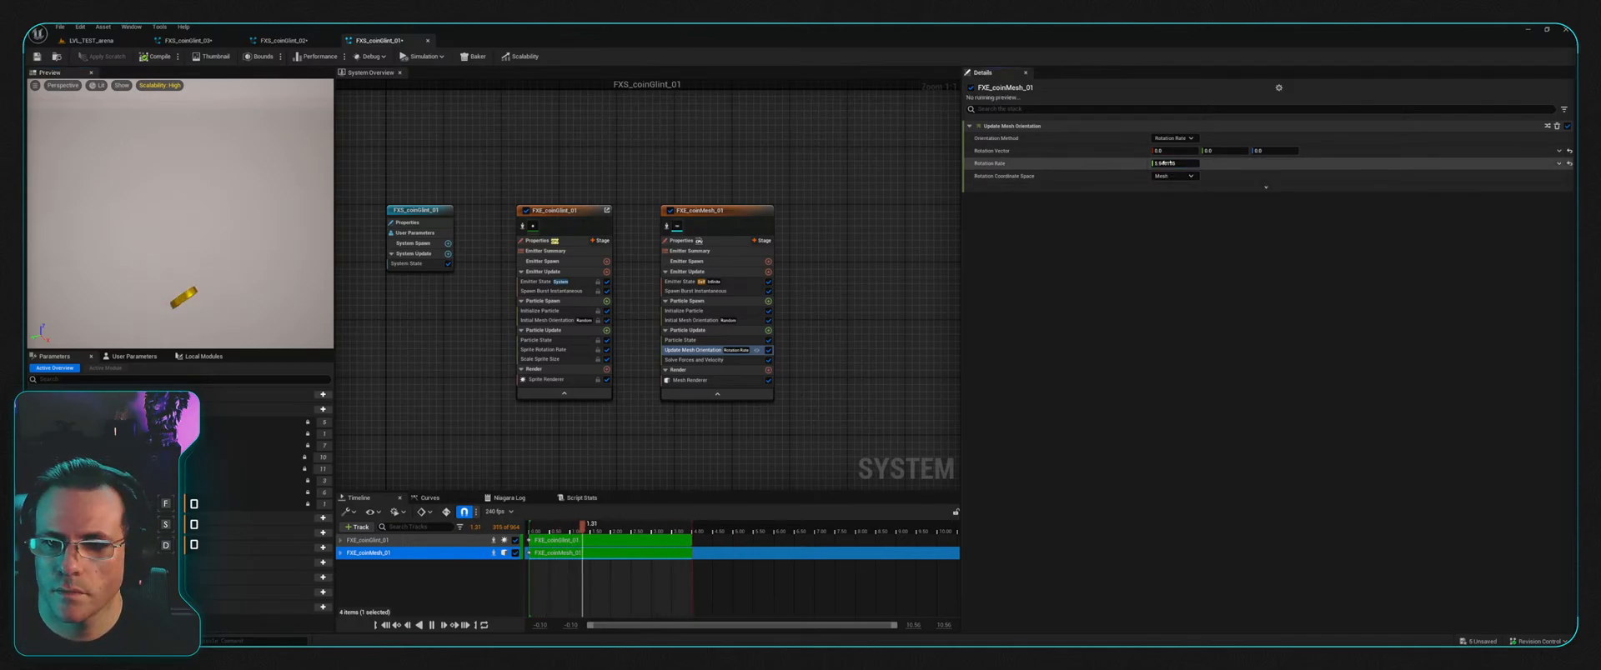
click(1167, 162)
text(1)
key(Return)
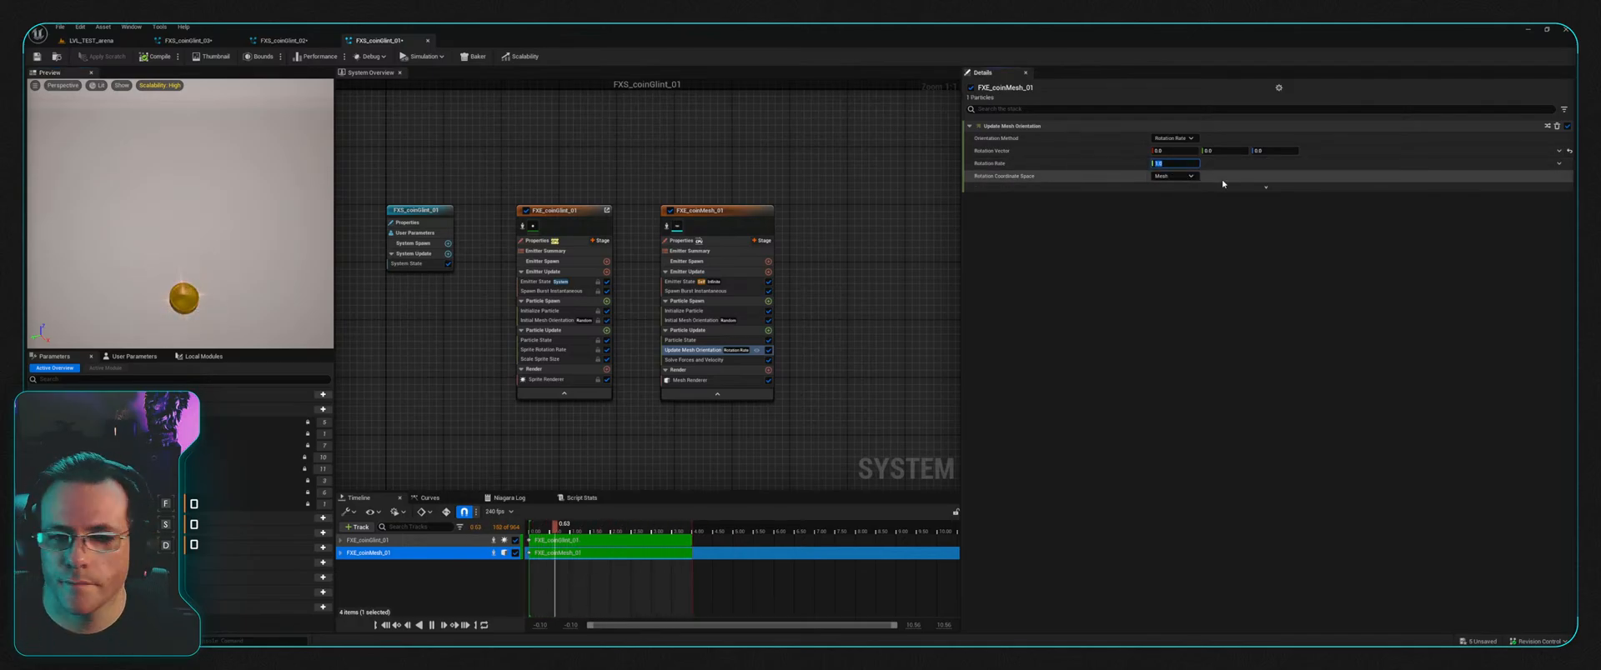
Step: Set the Rotation Vector in Update Mesh Orientation to 1 on all three axes
click(1175, 151)
text(1)
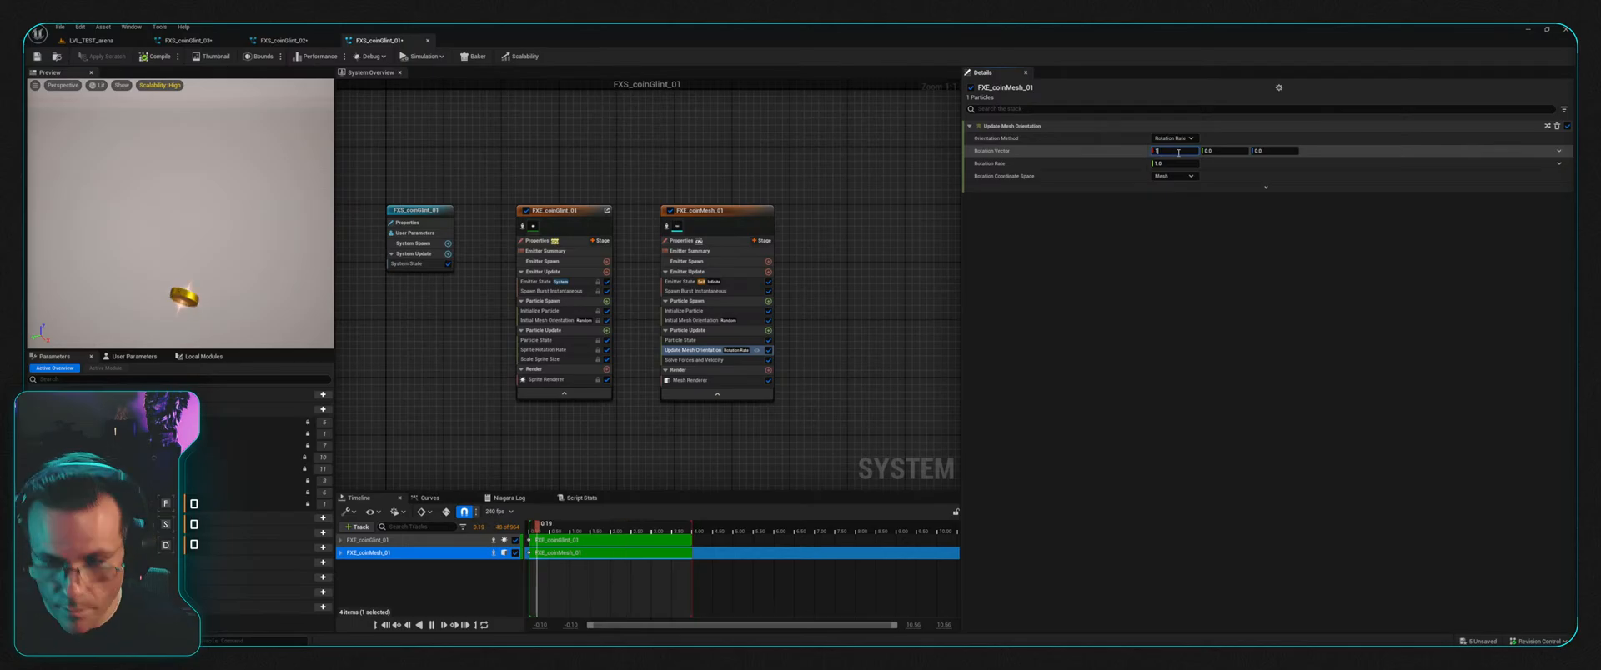
key(Tab)
text(1)
key(Tab)
text(1)
key(Return)
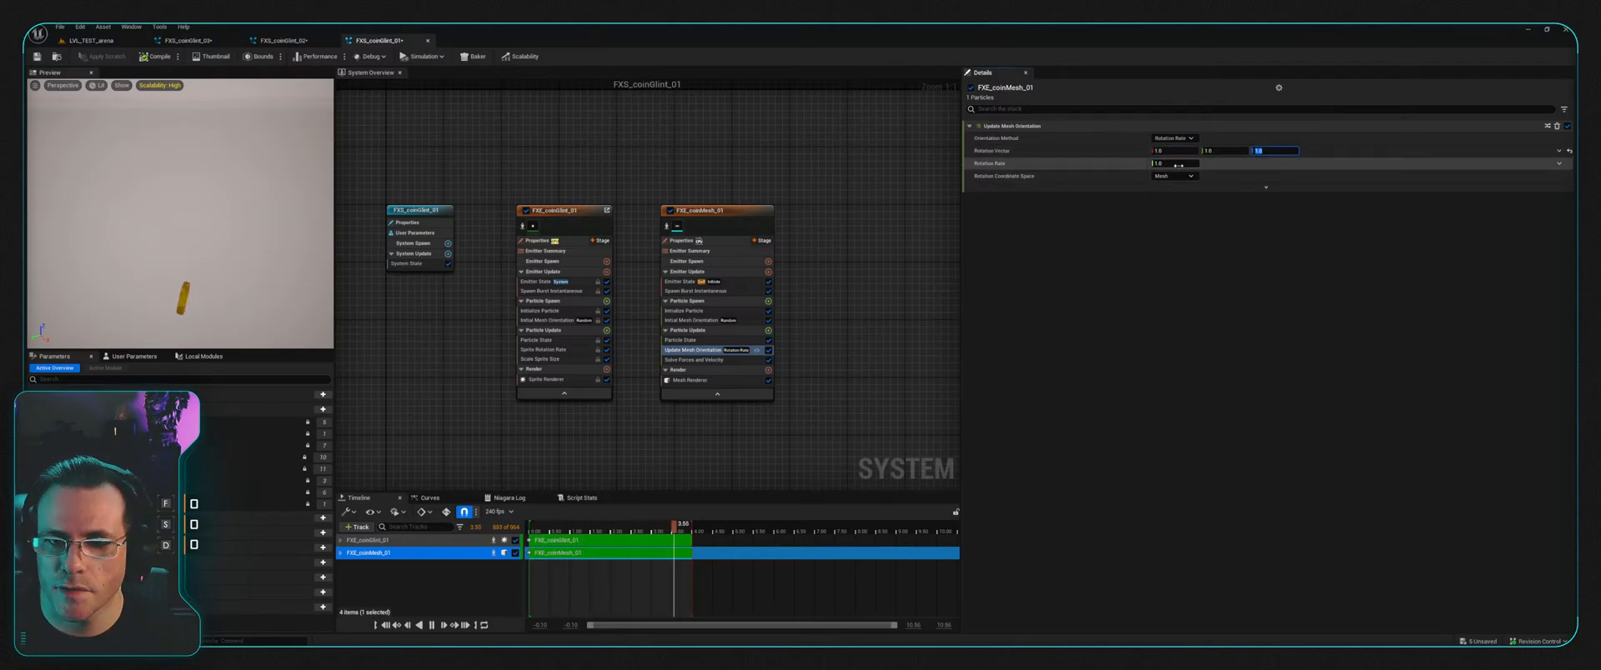
Step: Try a Rotation Rate of 10 for the coin mesh, and set it back to 1
click(1175, 163)
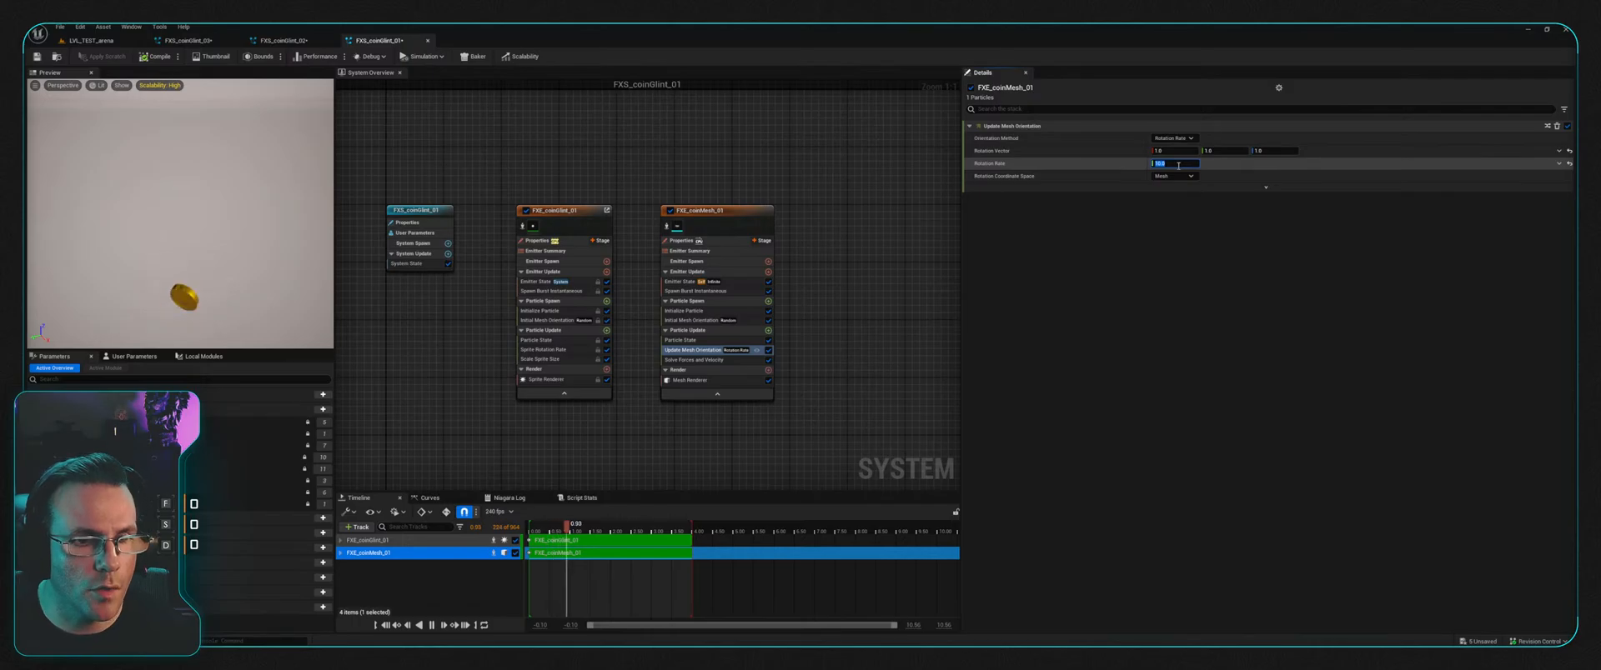
text(10)
key(BackSpace)
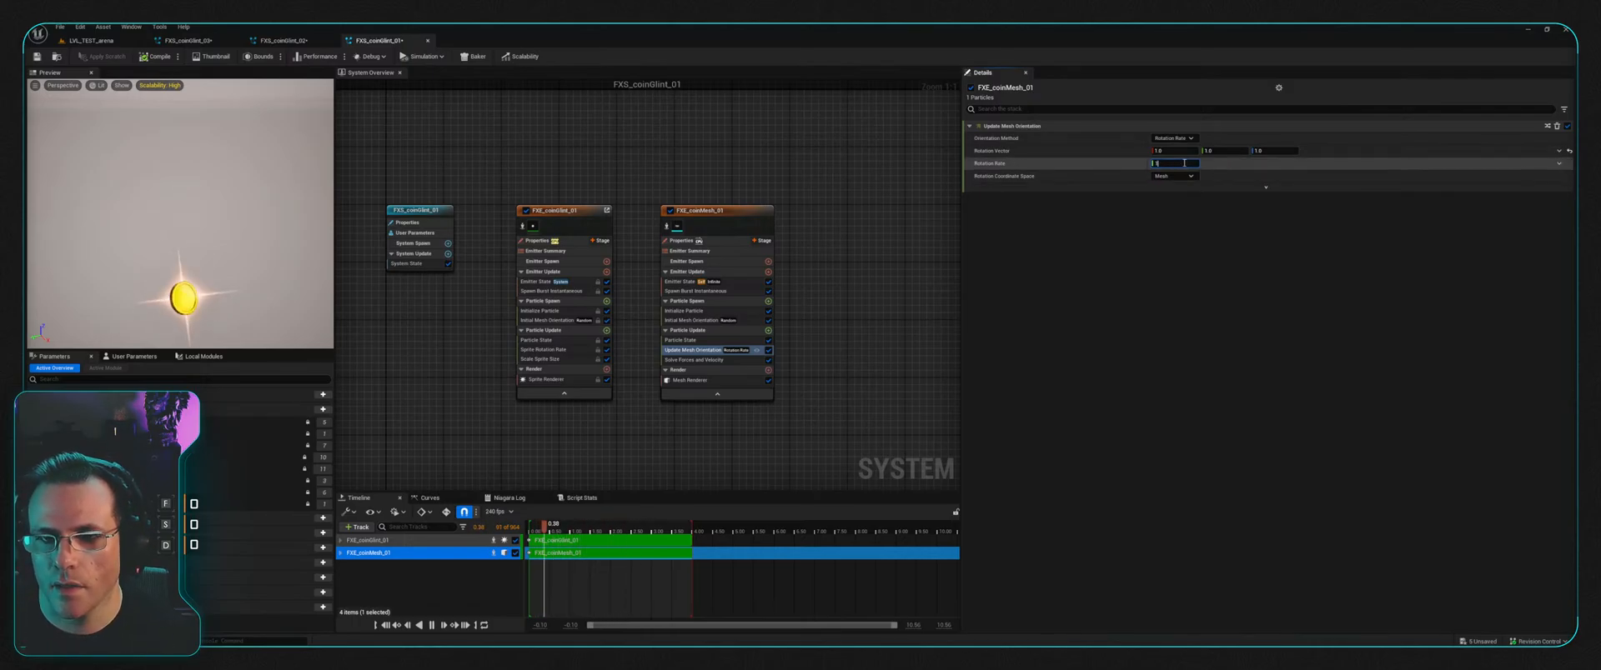
key(Return)
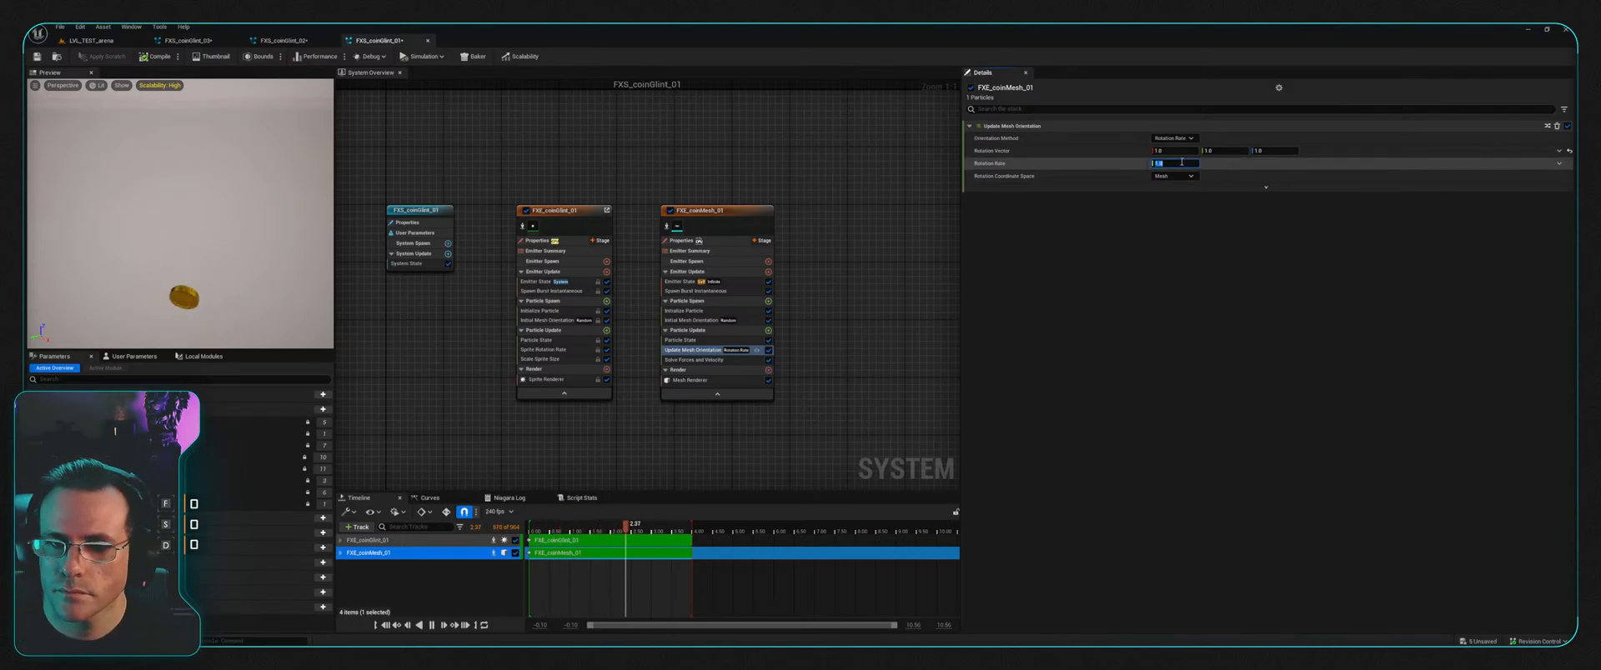
Step: Set the Rotation Vector in Update Mesh Orientation to 0.5 on all three axes, and save the system
click(1174, 152)
text(0.5)
key(Tab)
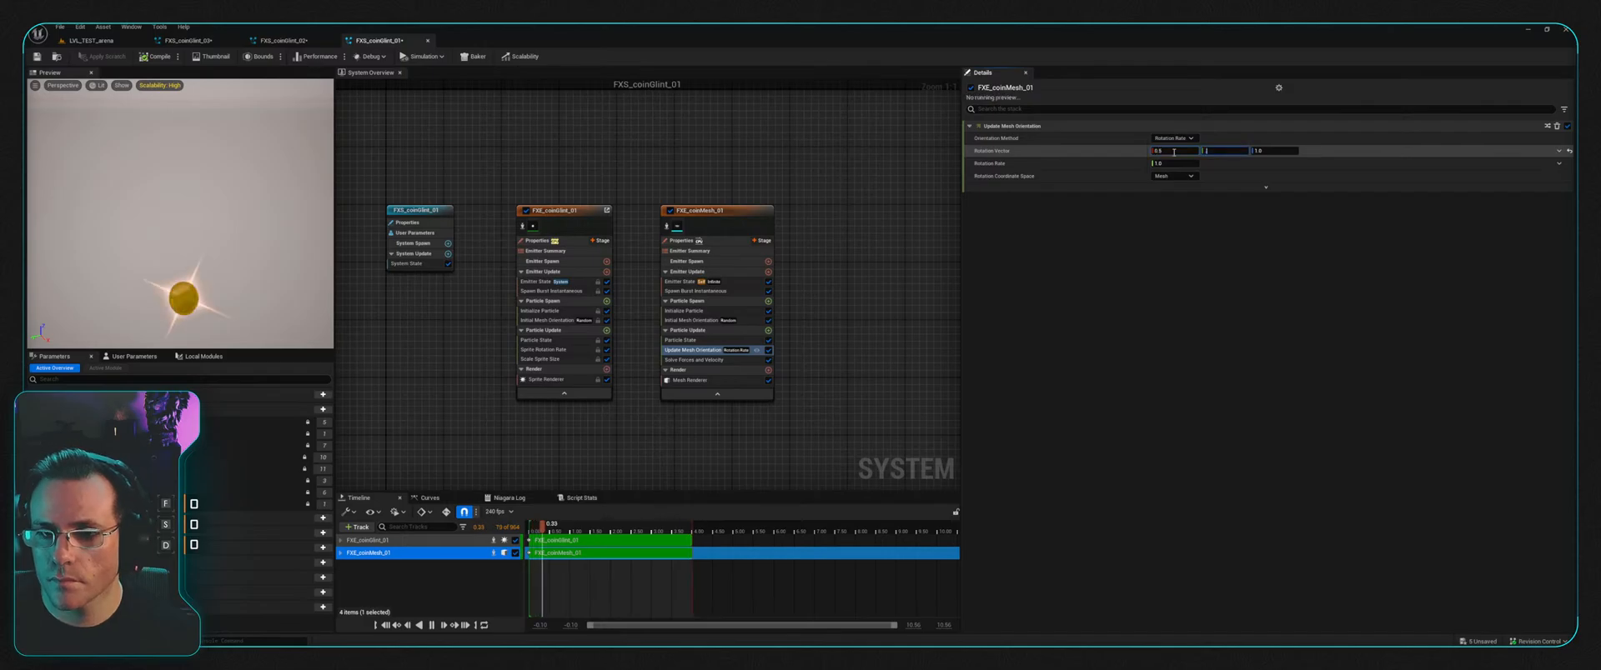
text(0.5)
key(Tab)
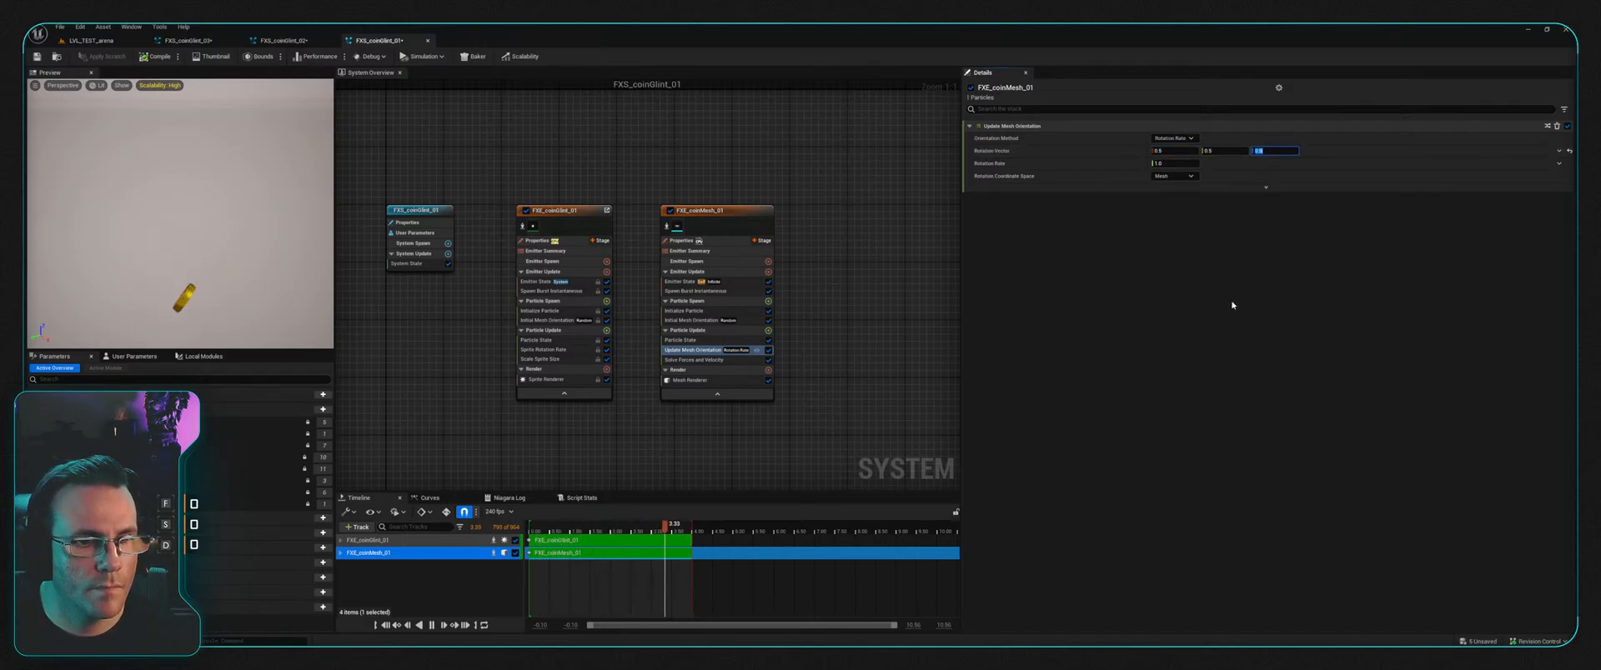
click(36, 57)
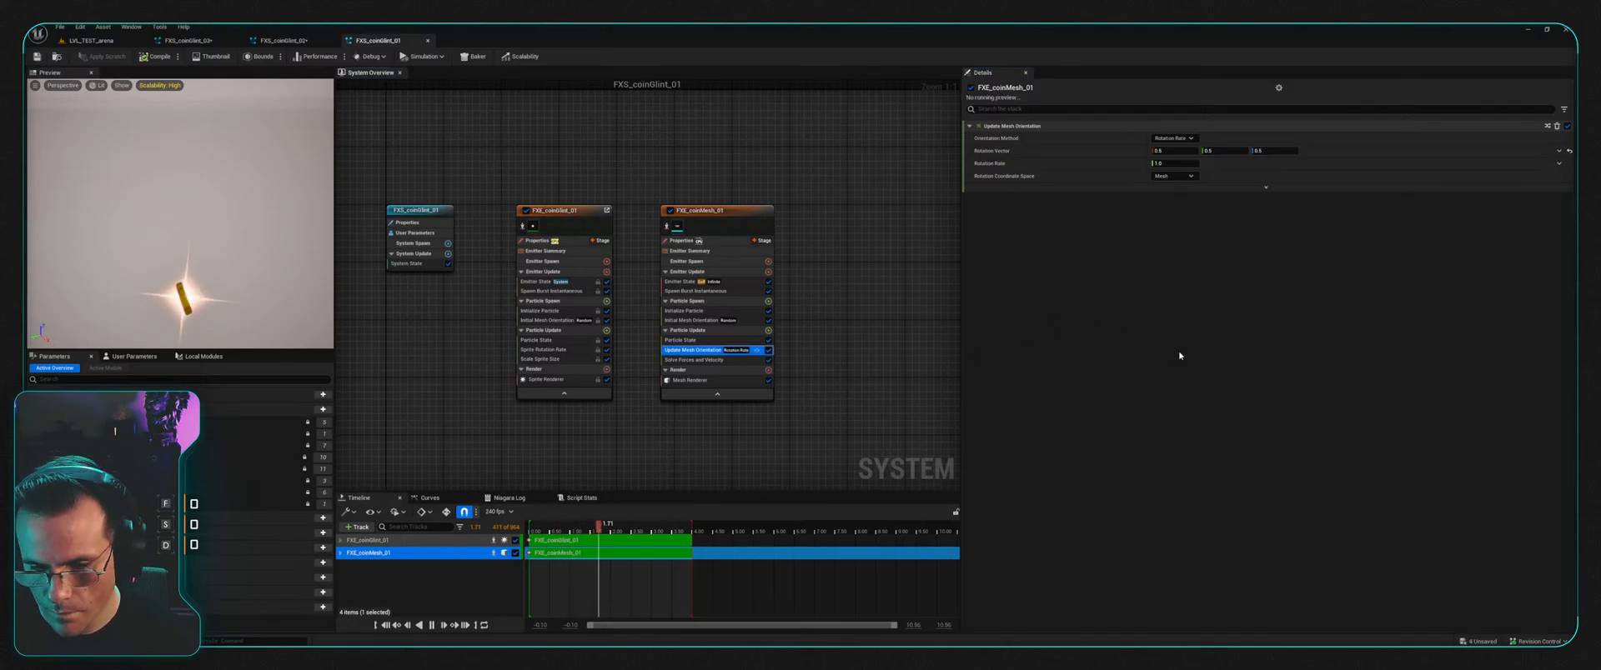
Step: Create a separate emitter asset from FXE_coinMesh_01 and open it for editing
scroll(792, 164, down, 1)
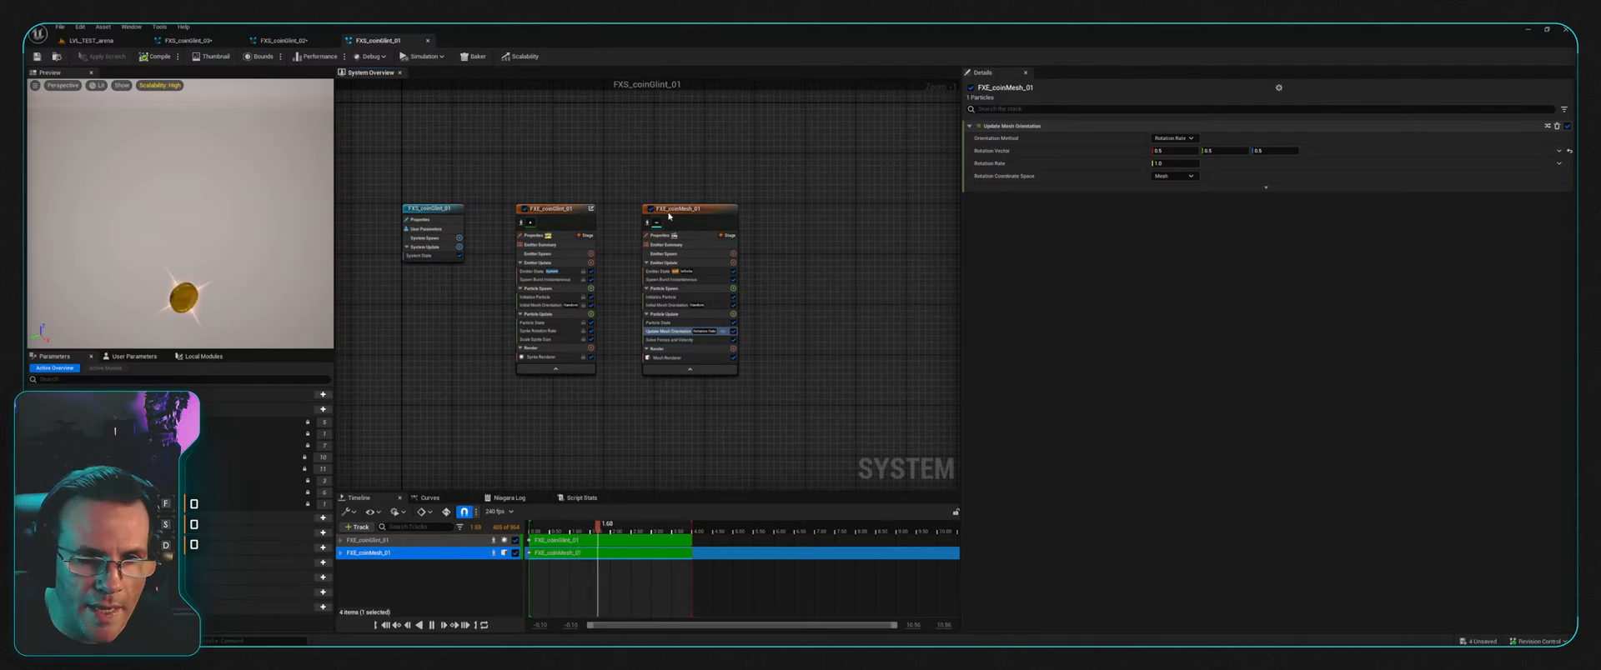
right_drag(692, 210, 740, 241)
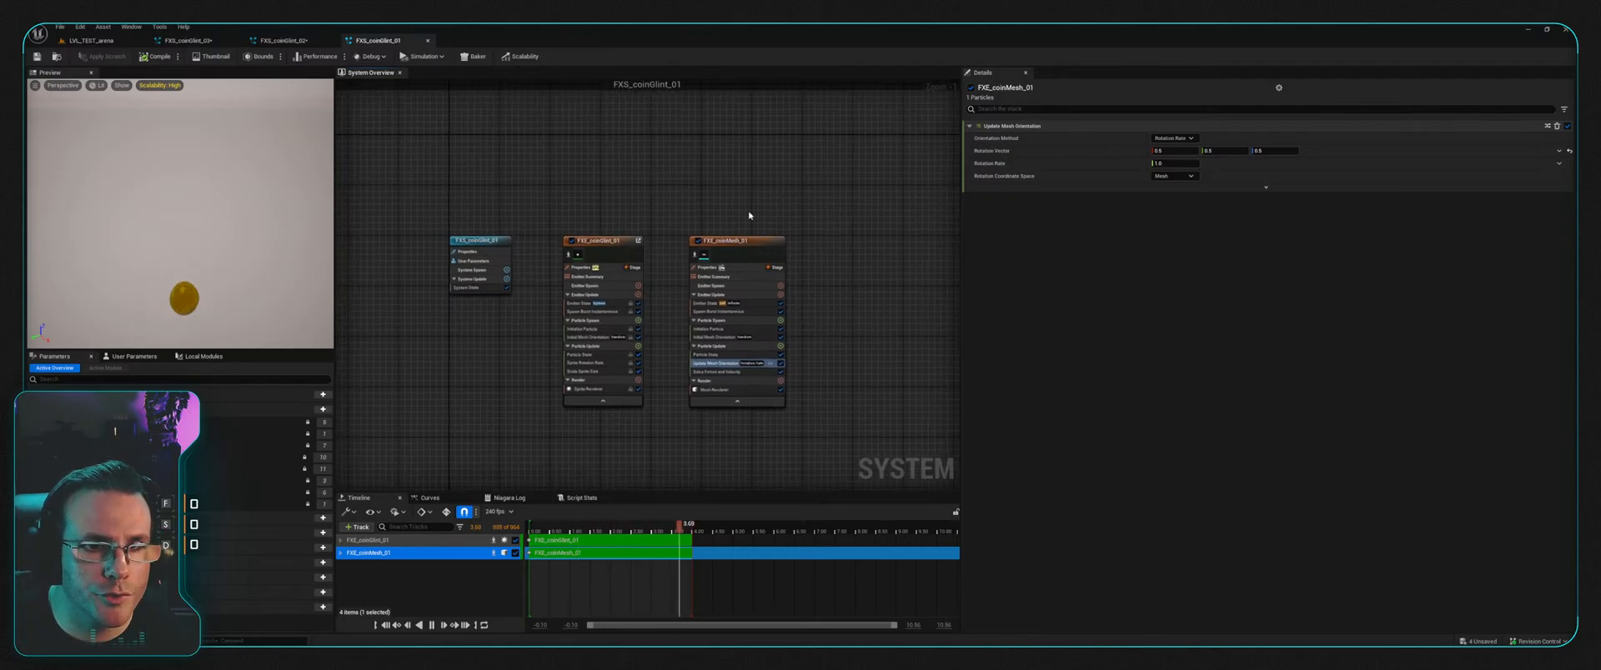
click(747, 244)
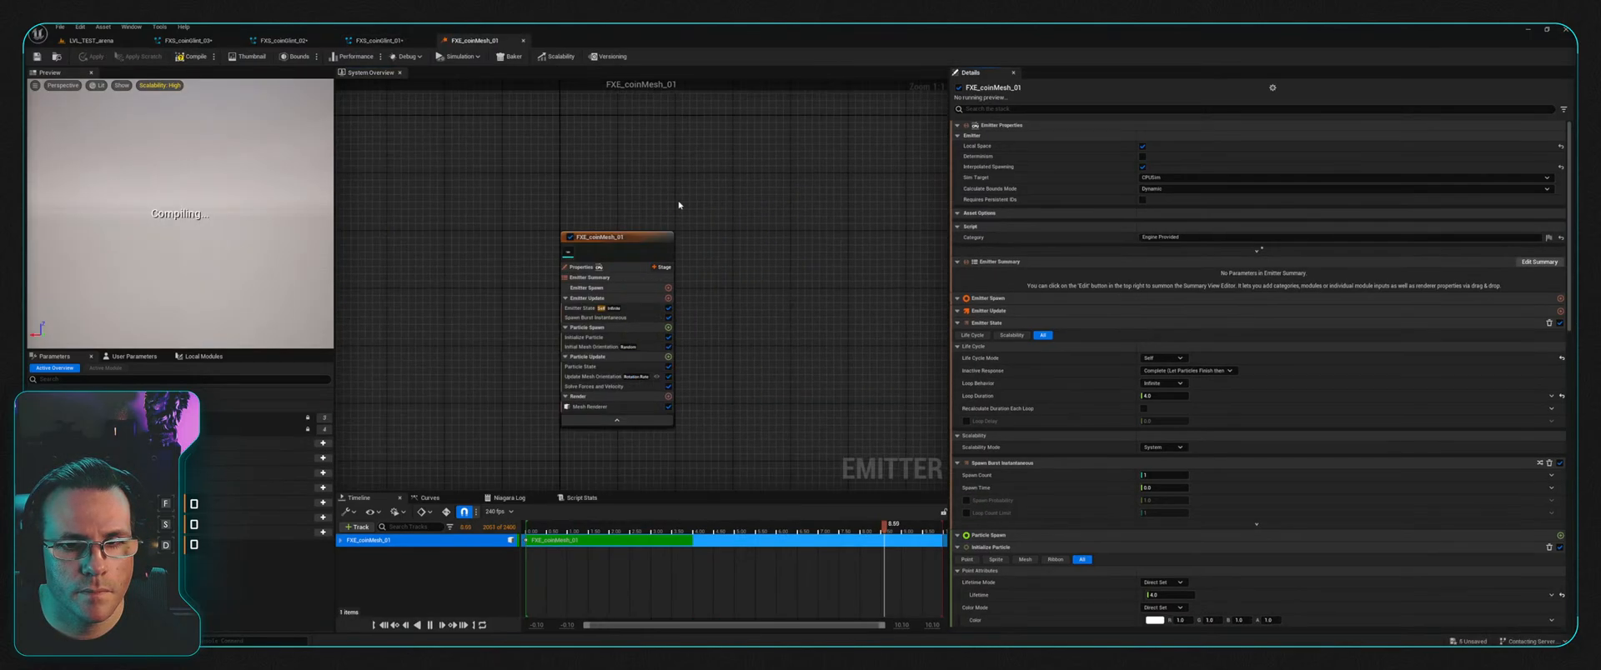
mouse_move(680, 207)
right_down()
mouse_move(768, 182)
mouse_move(675, 226)
right_up()
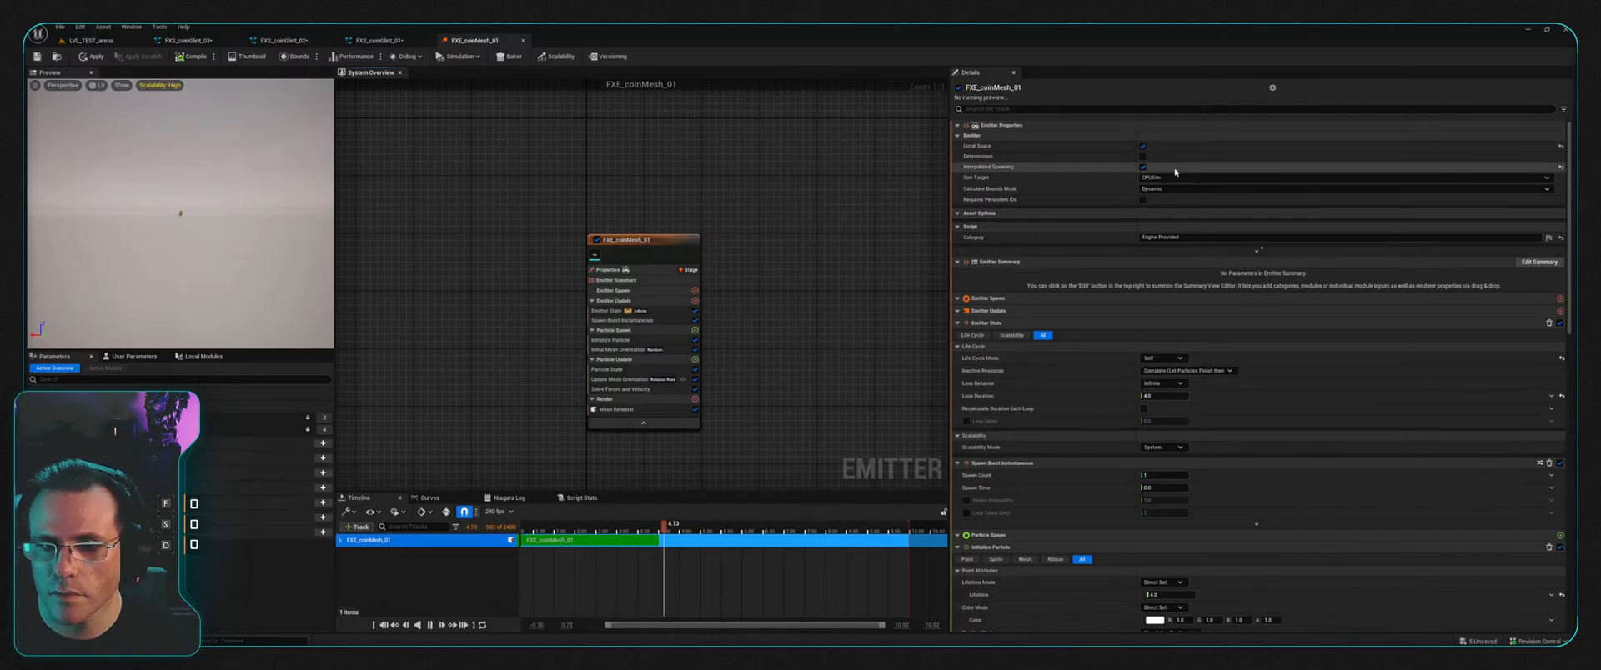
Step: Add two entries to the Meshes array of FXE_coinMesh_01's Mesh Renderer and expand their settings
click(617, 409)
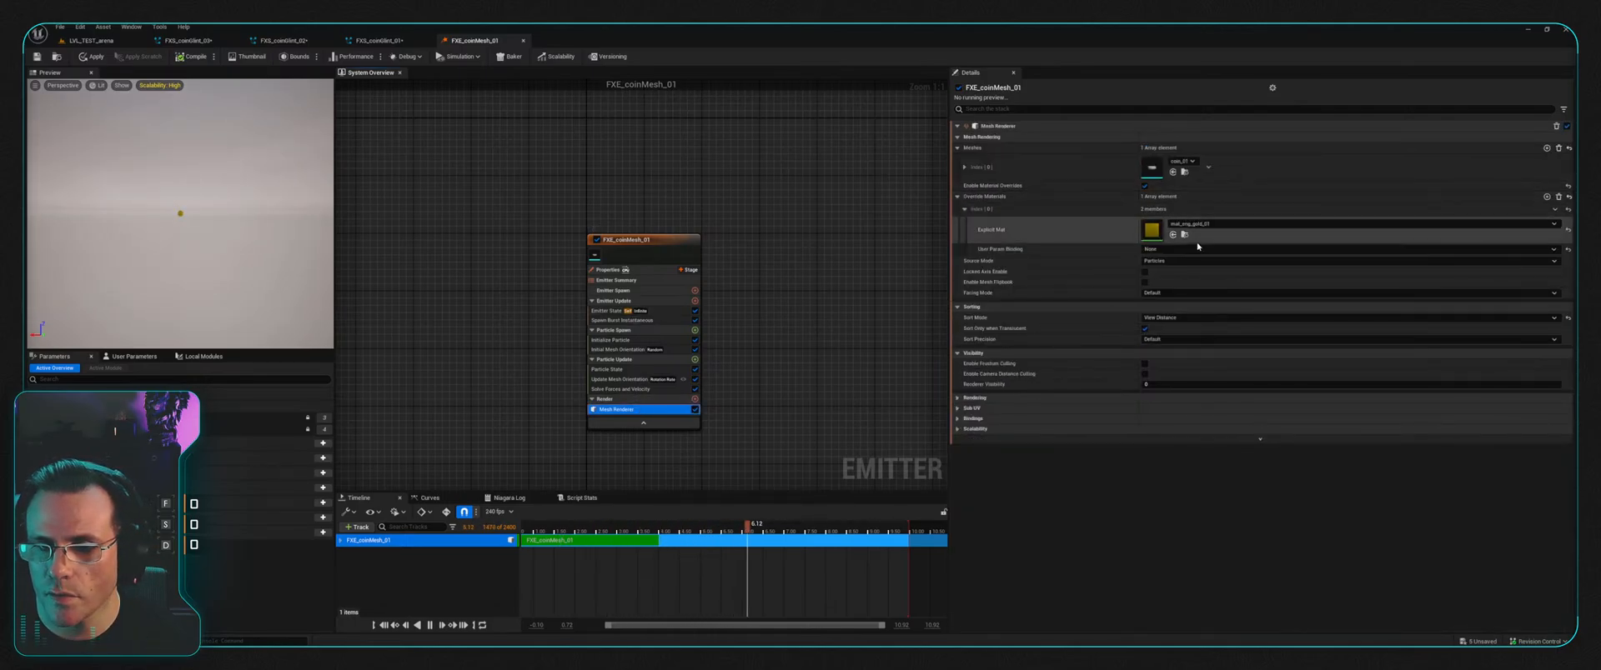
click(1224, 226)
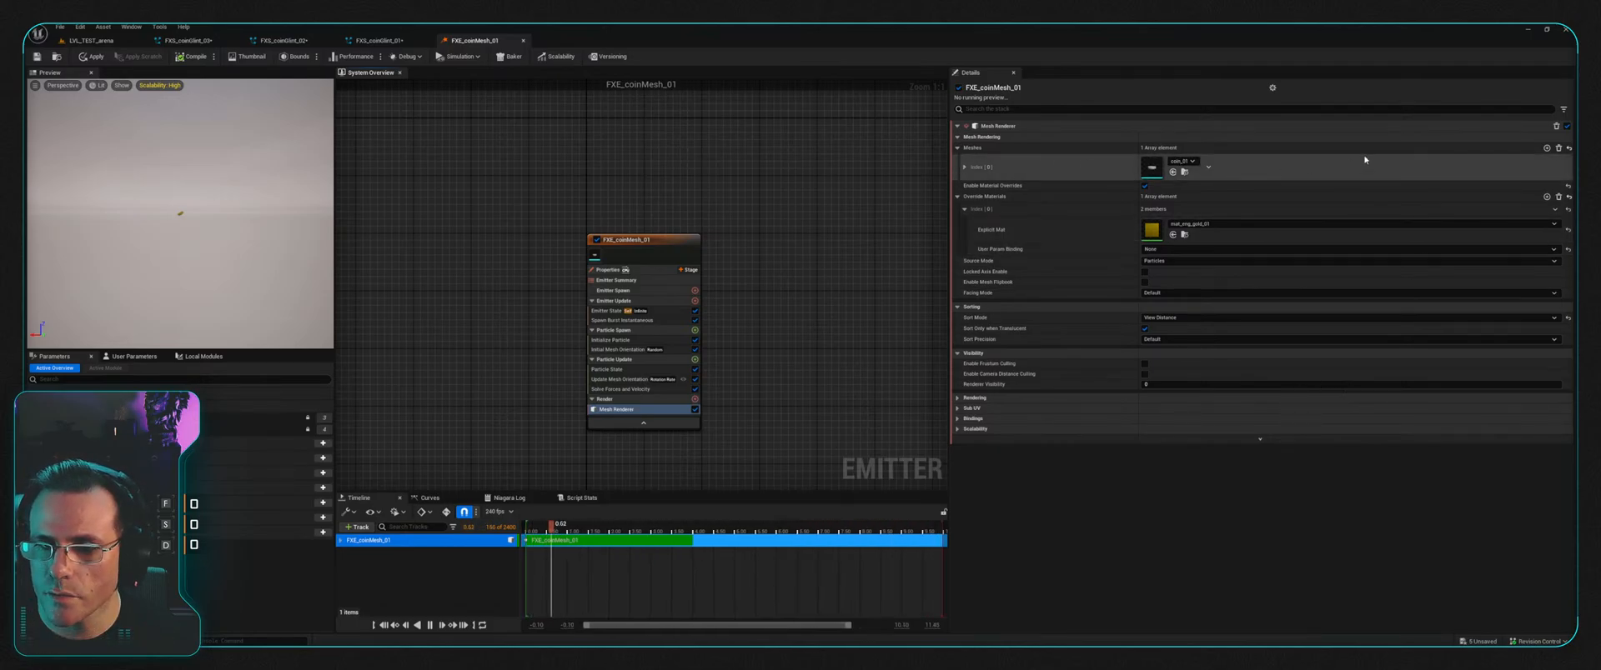
click(1547, 148)
click(1547, 148)
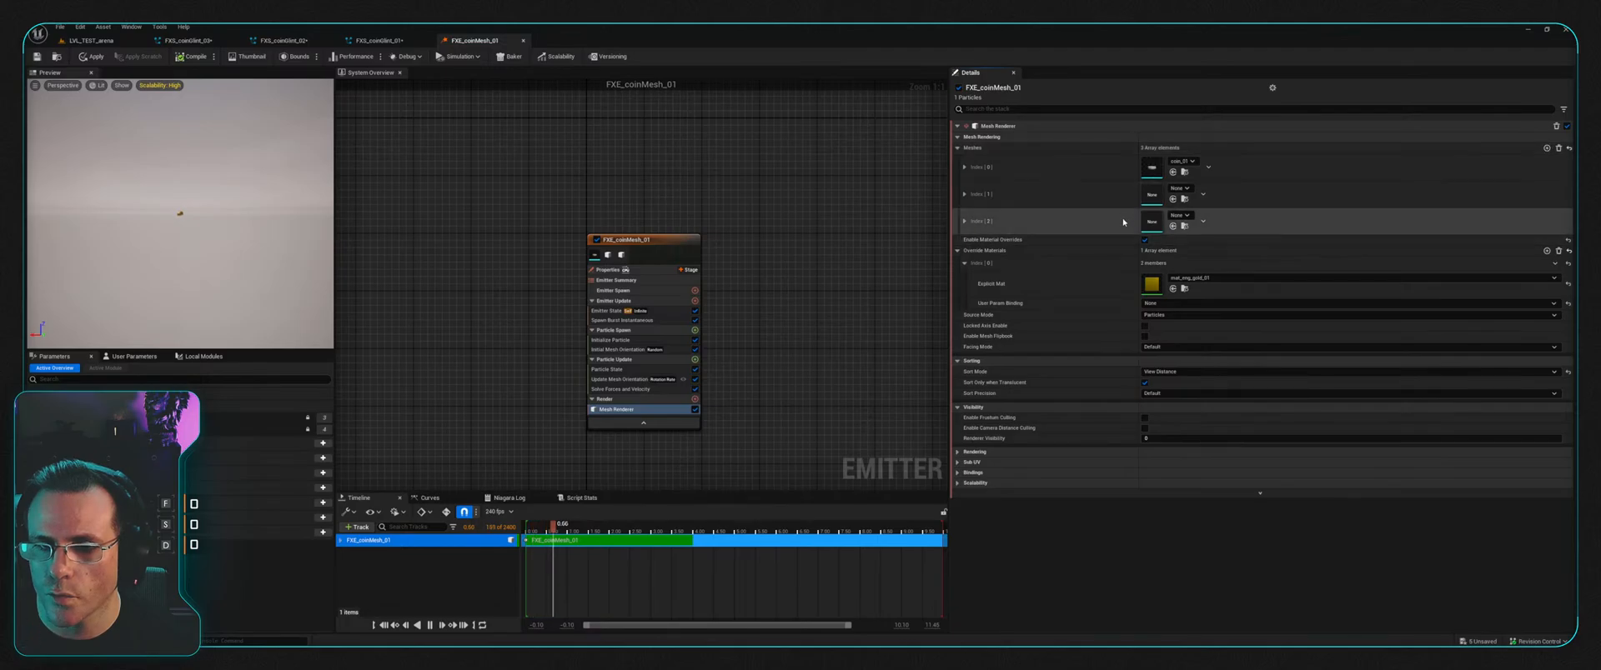
click(965, 194)
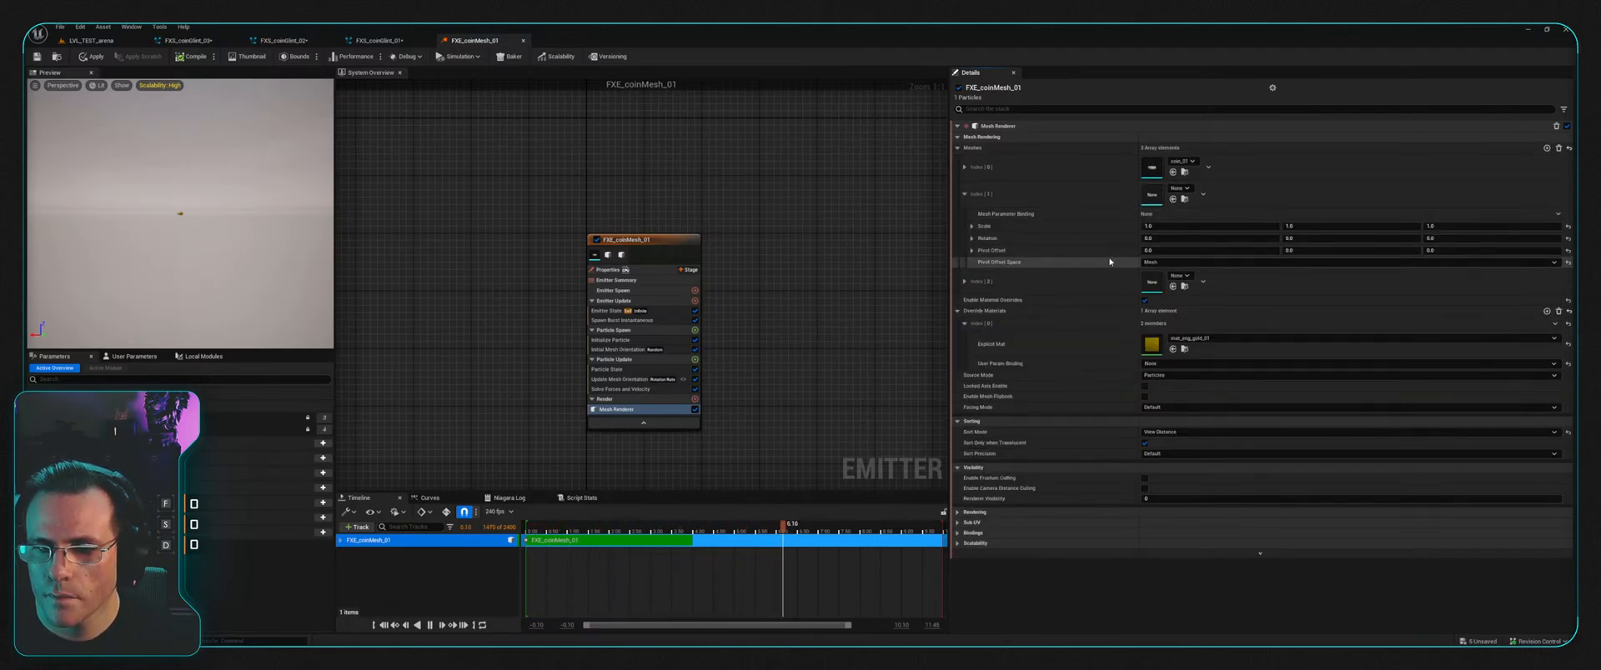
click(965, 282)
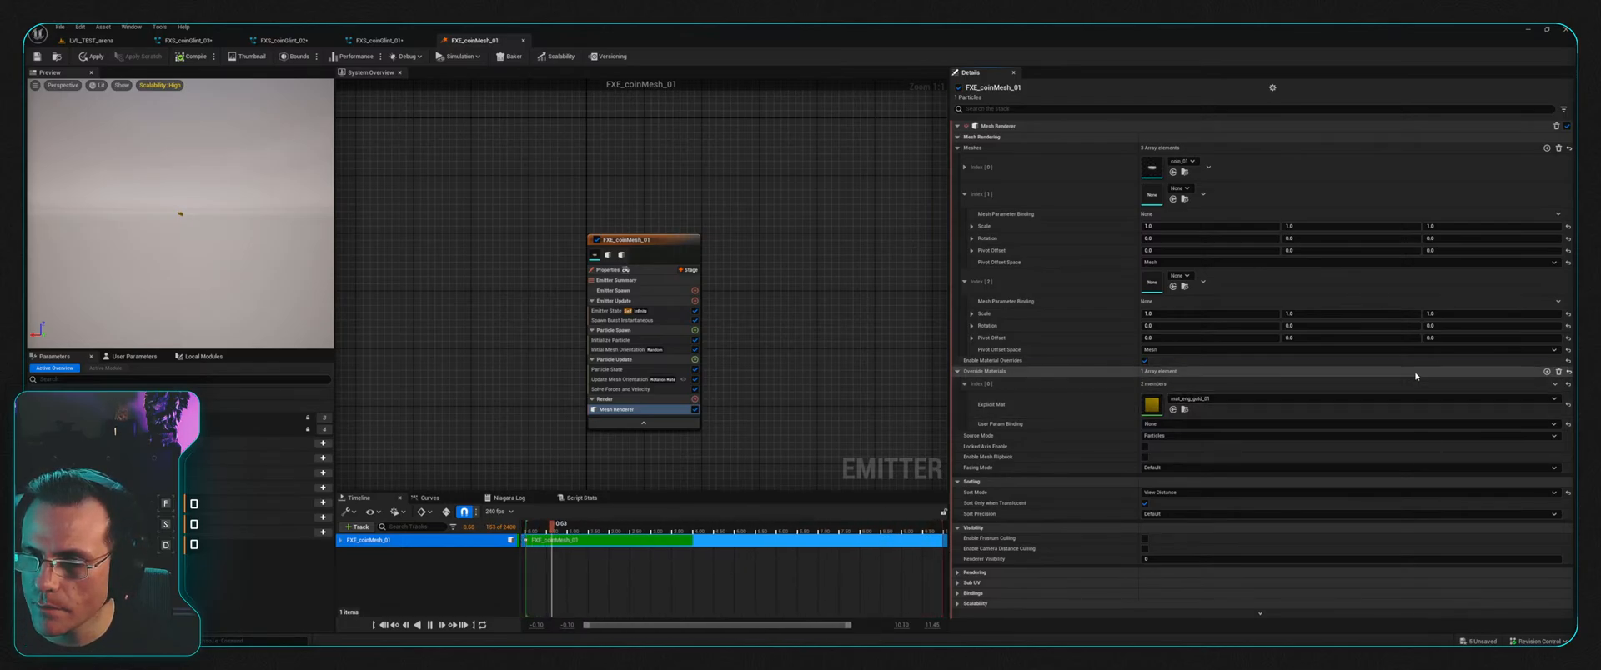
Step: Remove all override materials from the Mesh Renderer and collapse the two new mesh entries
click(1564, 374)
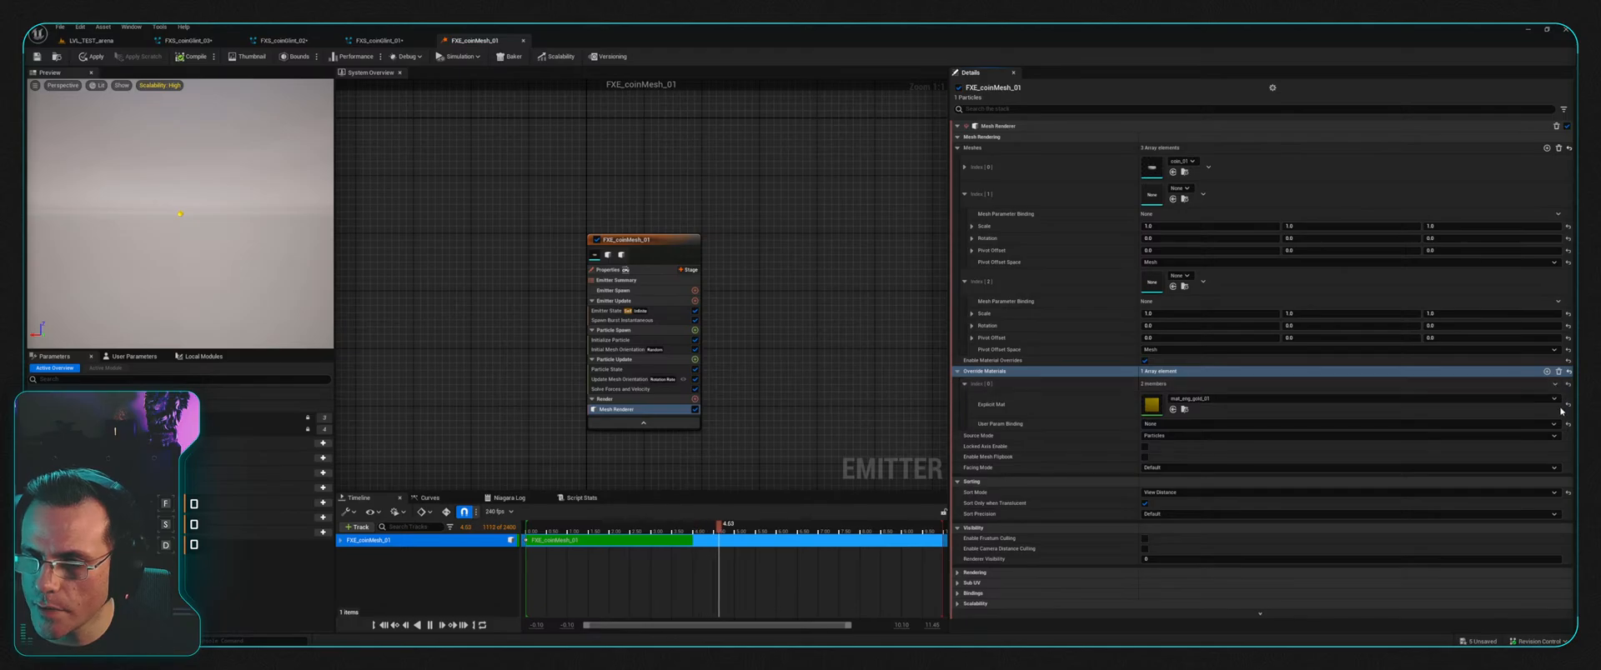
click(1558, 371)
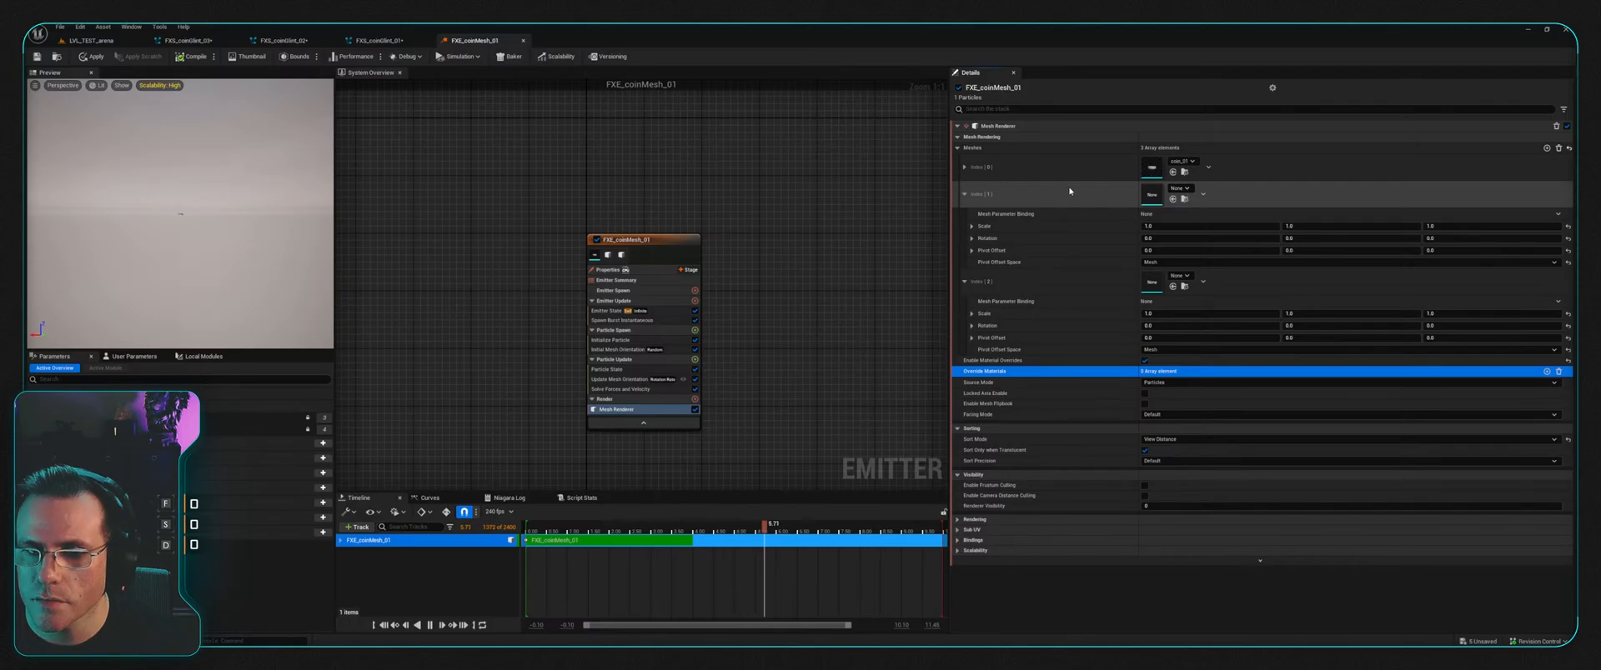
click(964, 195)
click(965, 222)
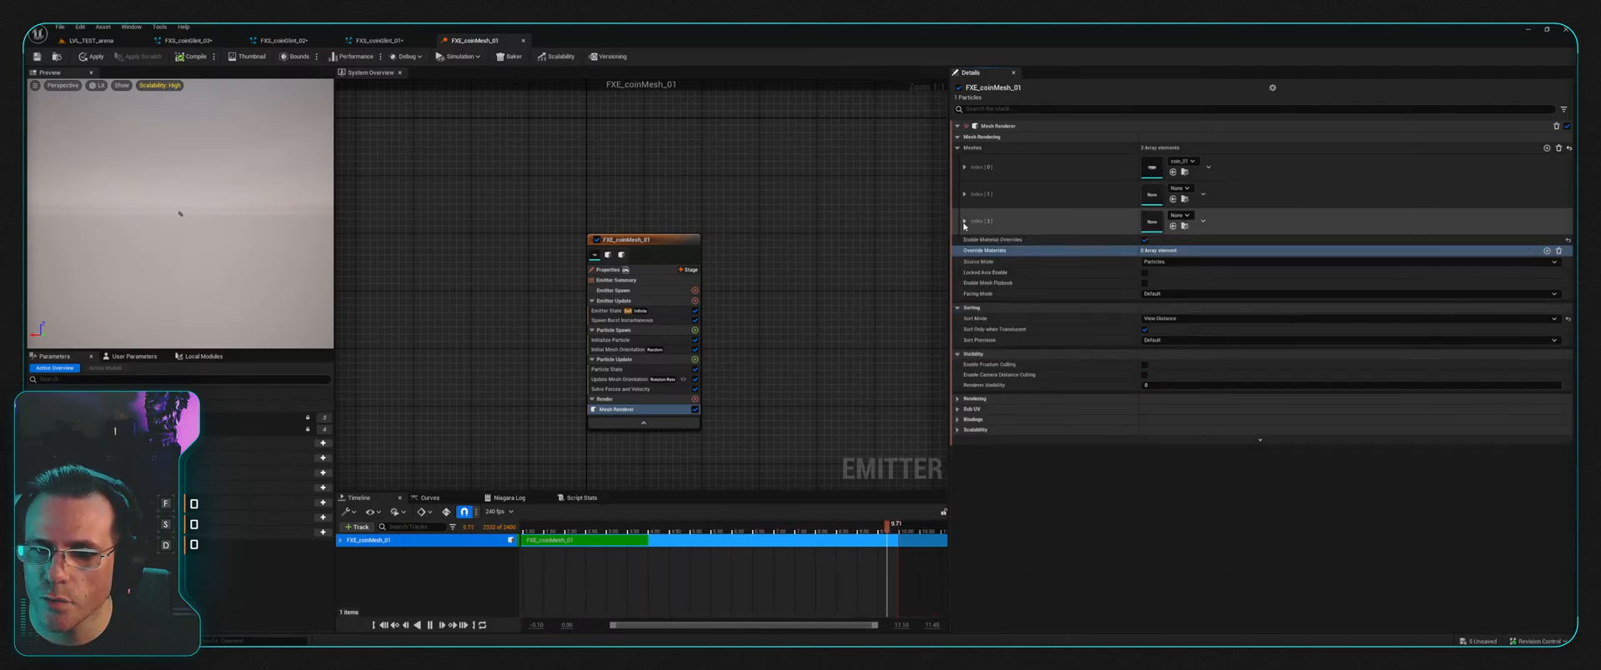
Step: Assign coin meshes to the second and third entries of the Meshes array, and compile the emitter
click(1189, 190)
click(1236, 292)
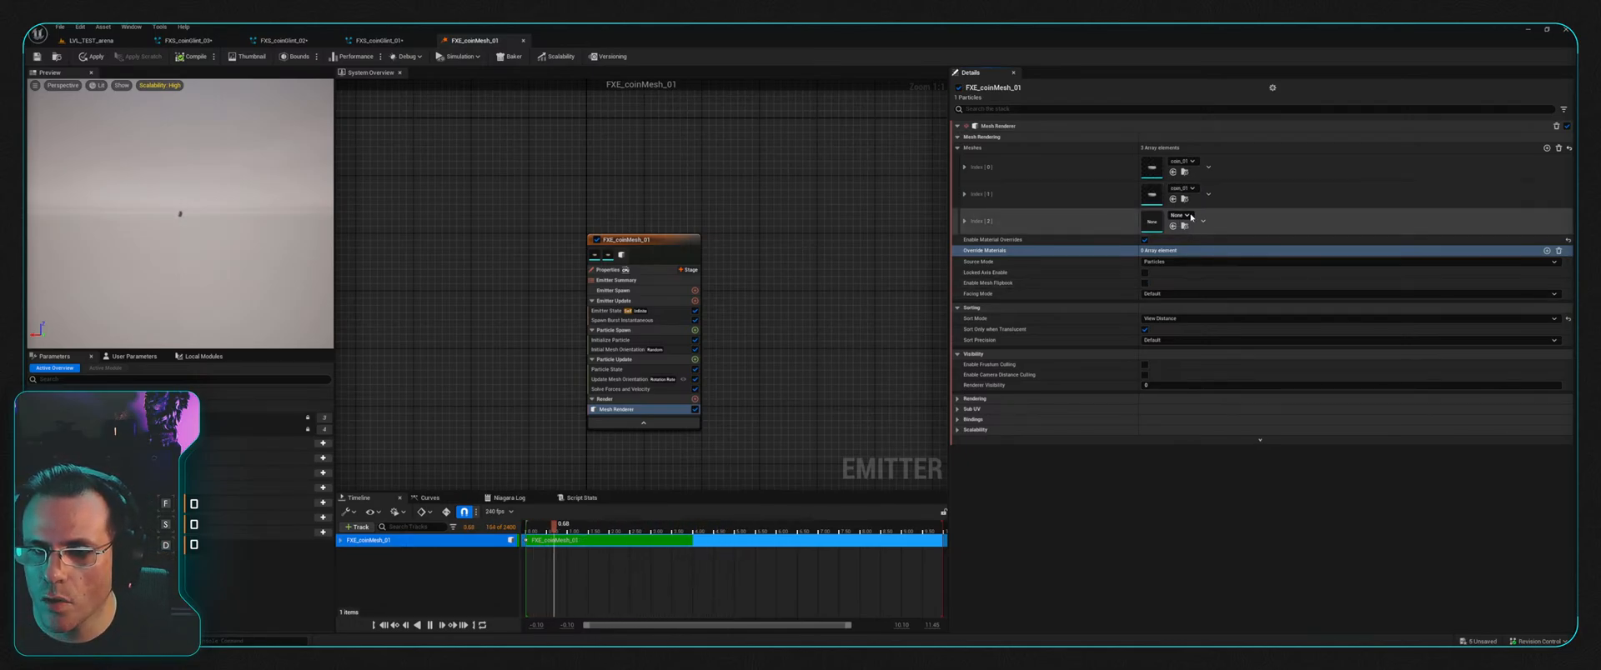
click(1182, 216)
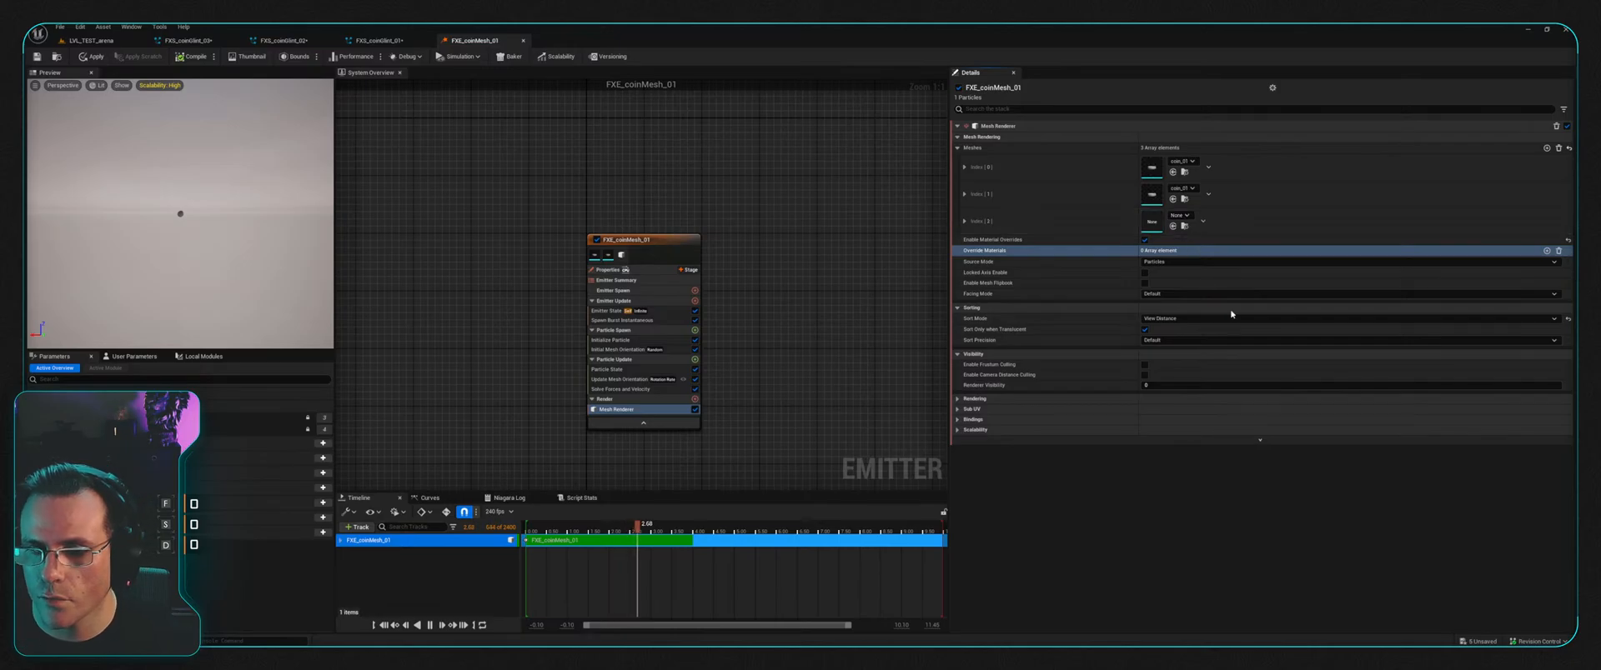
click(1232, 319)
click(194, 57)
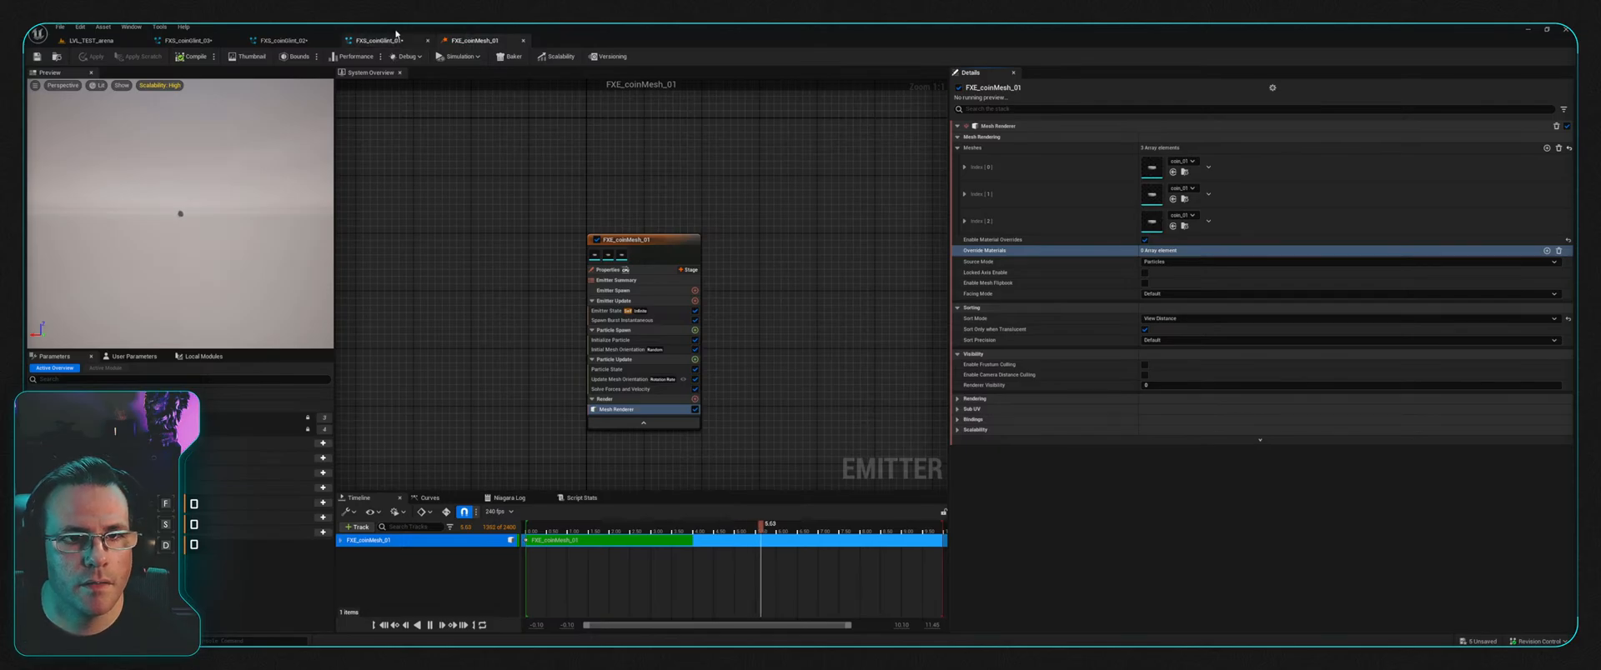
Step: In FXS_coinGlint_01, set the coin mesh's Mesh Renderer Array Visibility Mode to Direct Set in Initialize Particle, and save the system
click(380, 40)
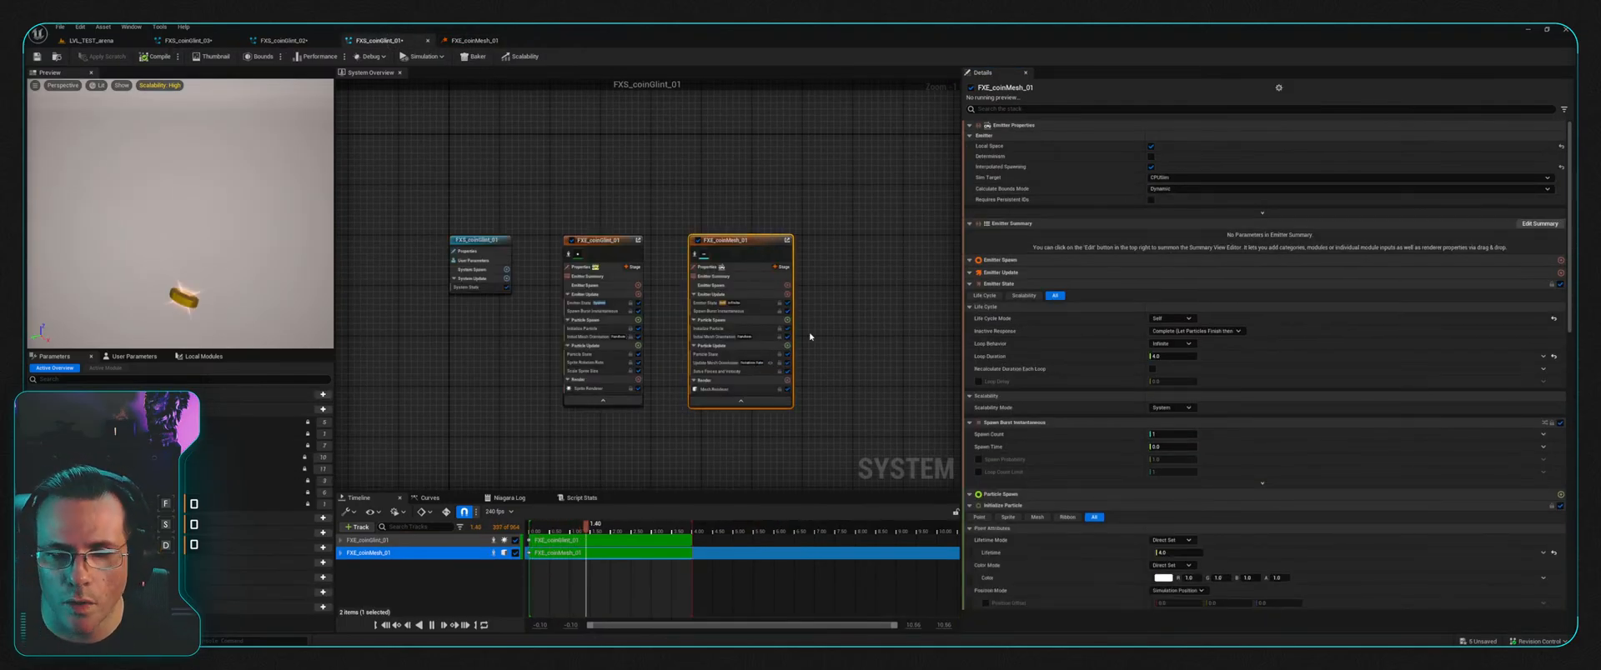
click(717, 303)
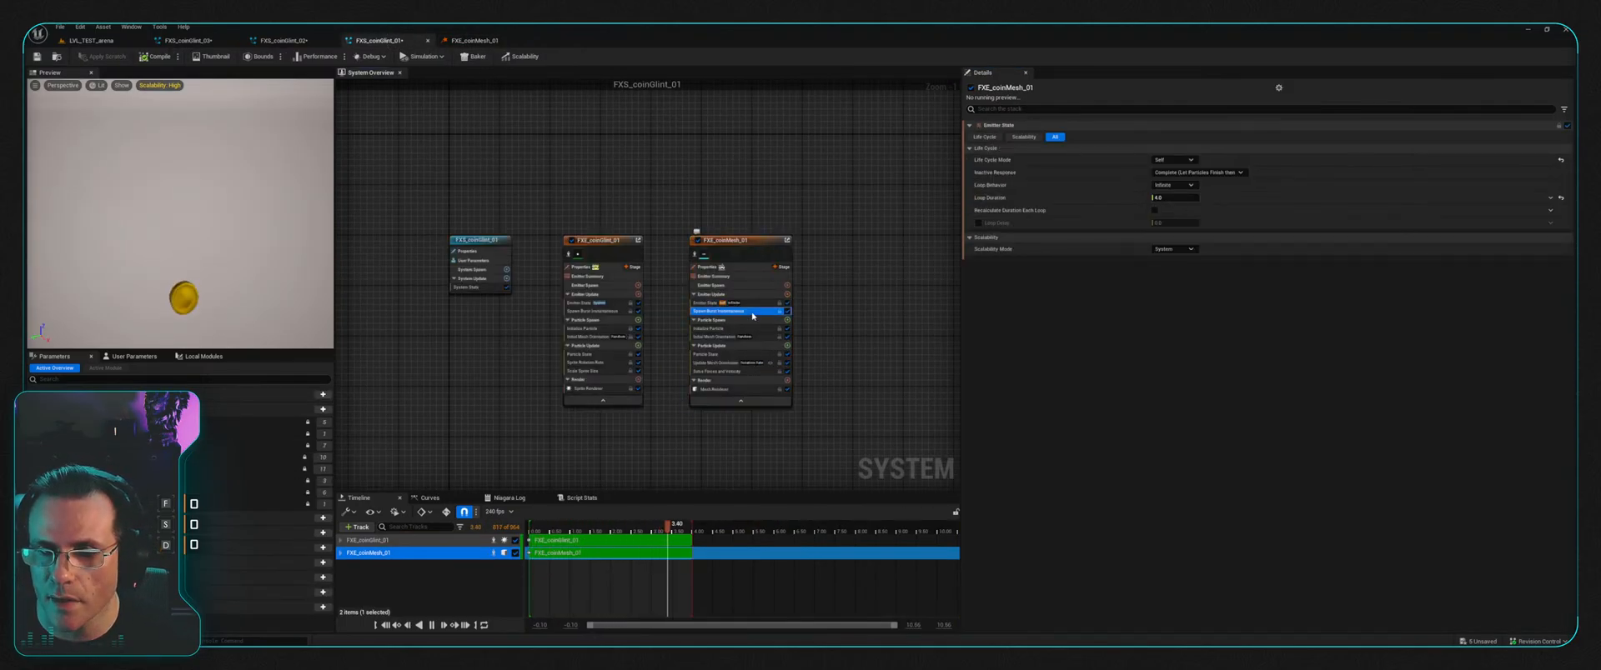
click(744, 311)
click(733, 329)
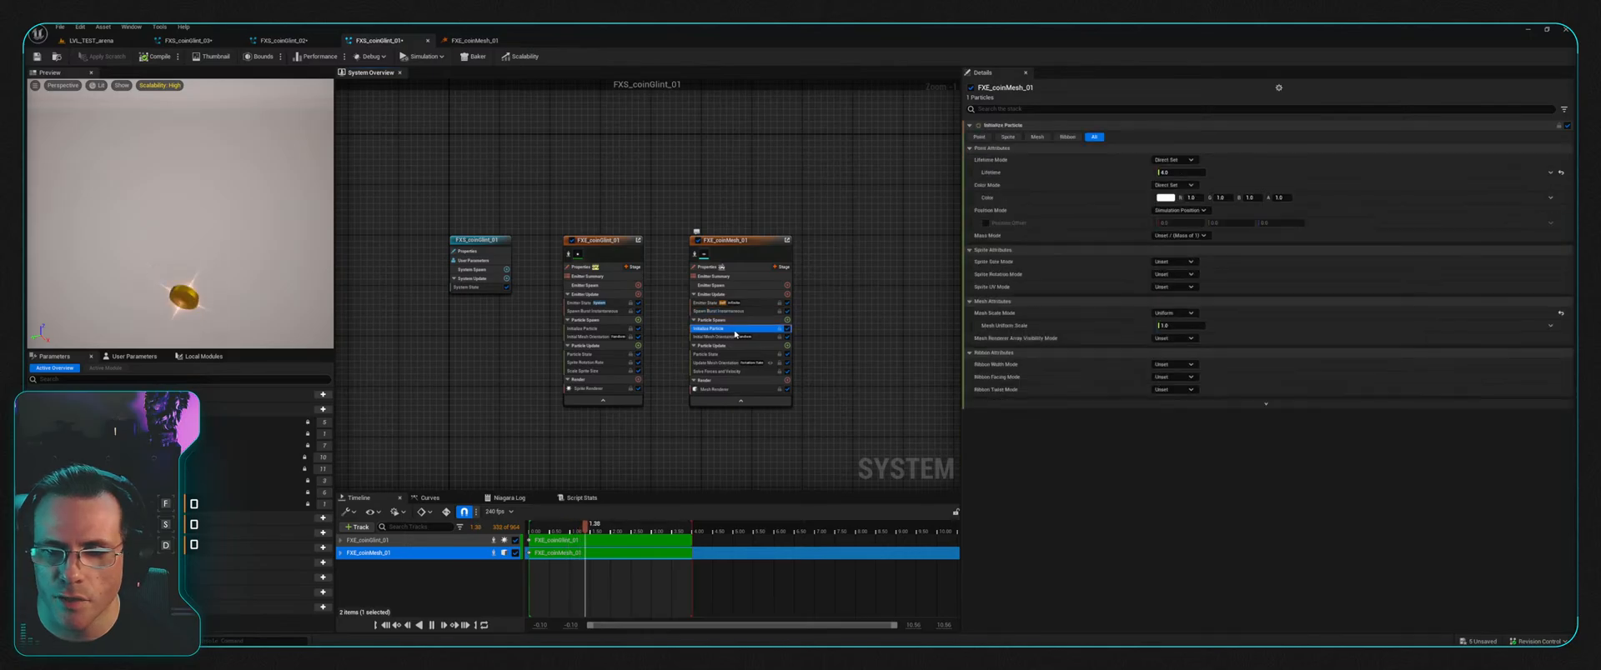
click(1193, 339)
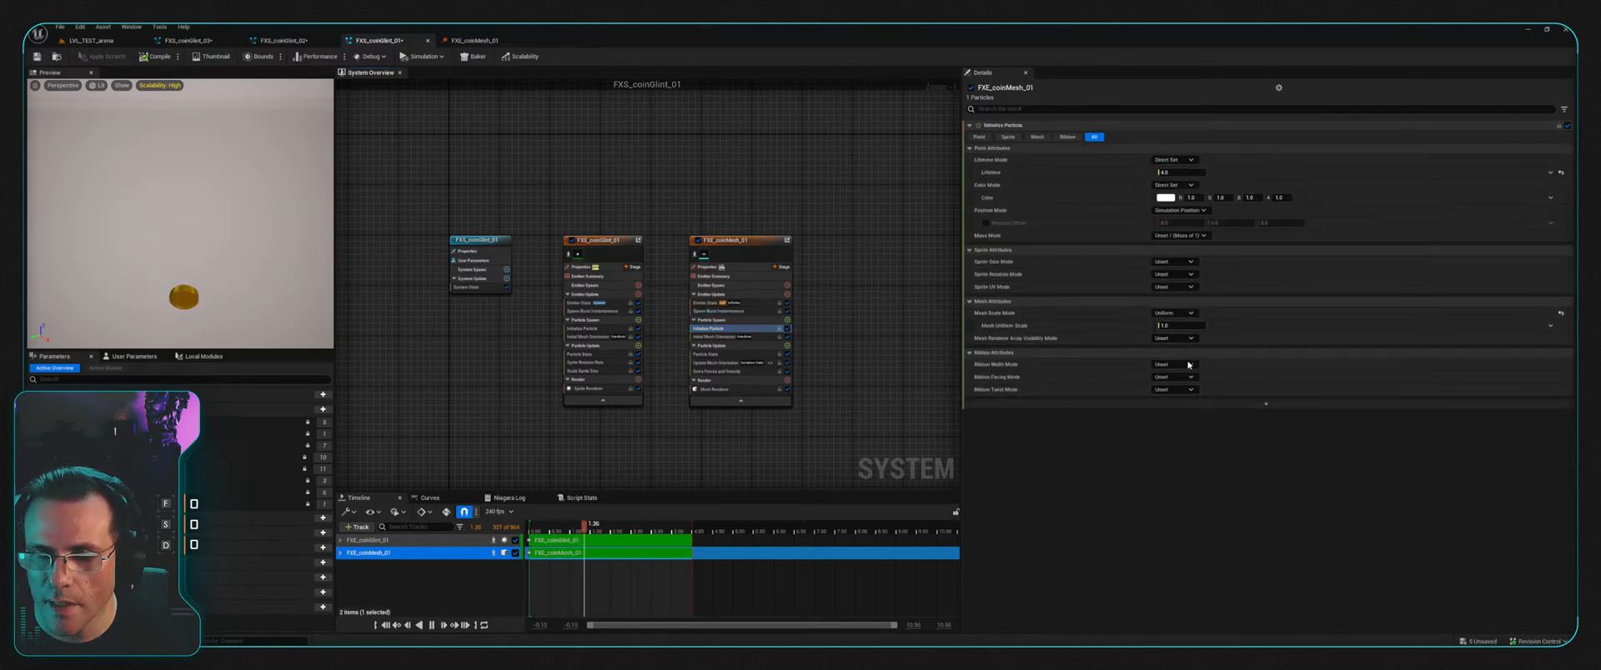
click(1188, 364)
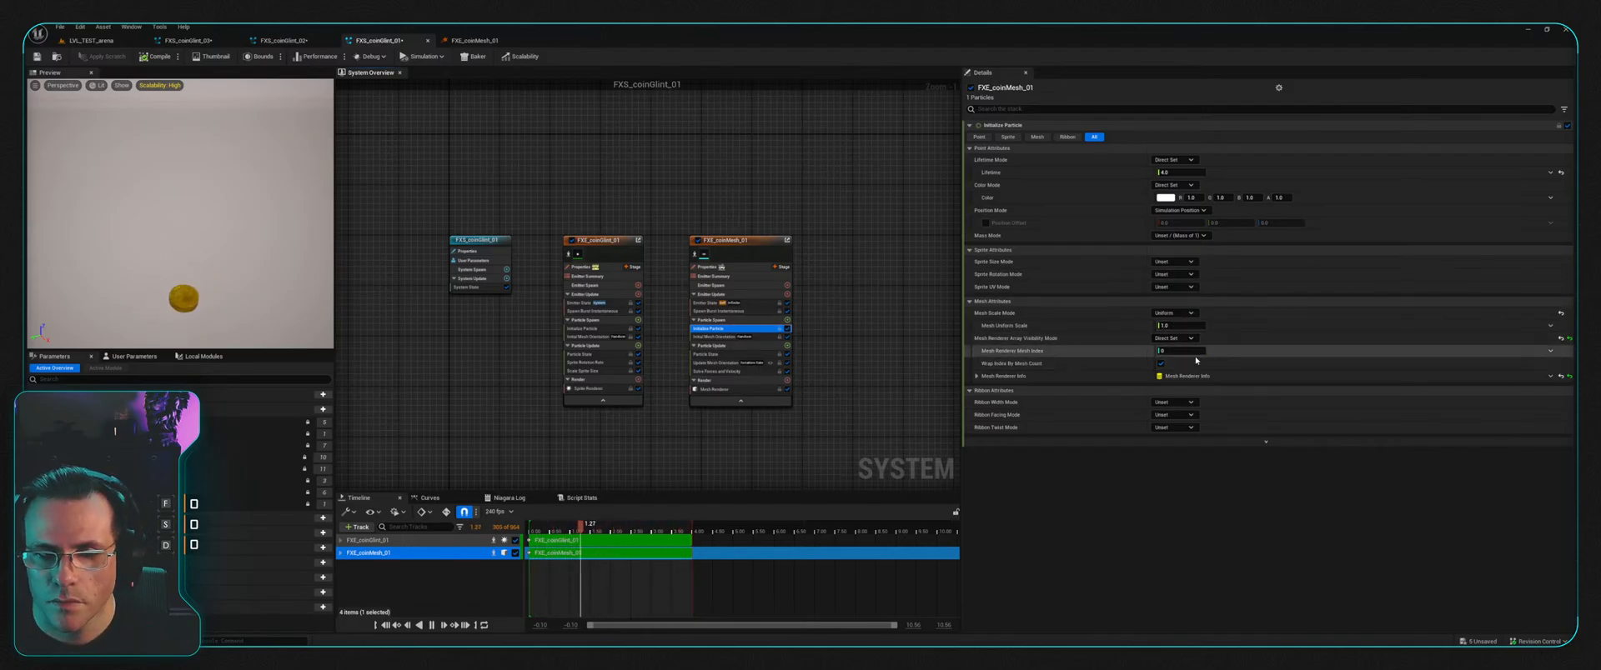
click(37, 56)
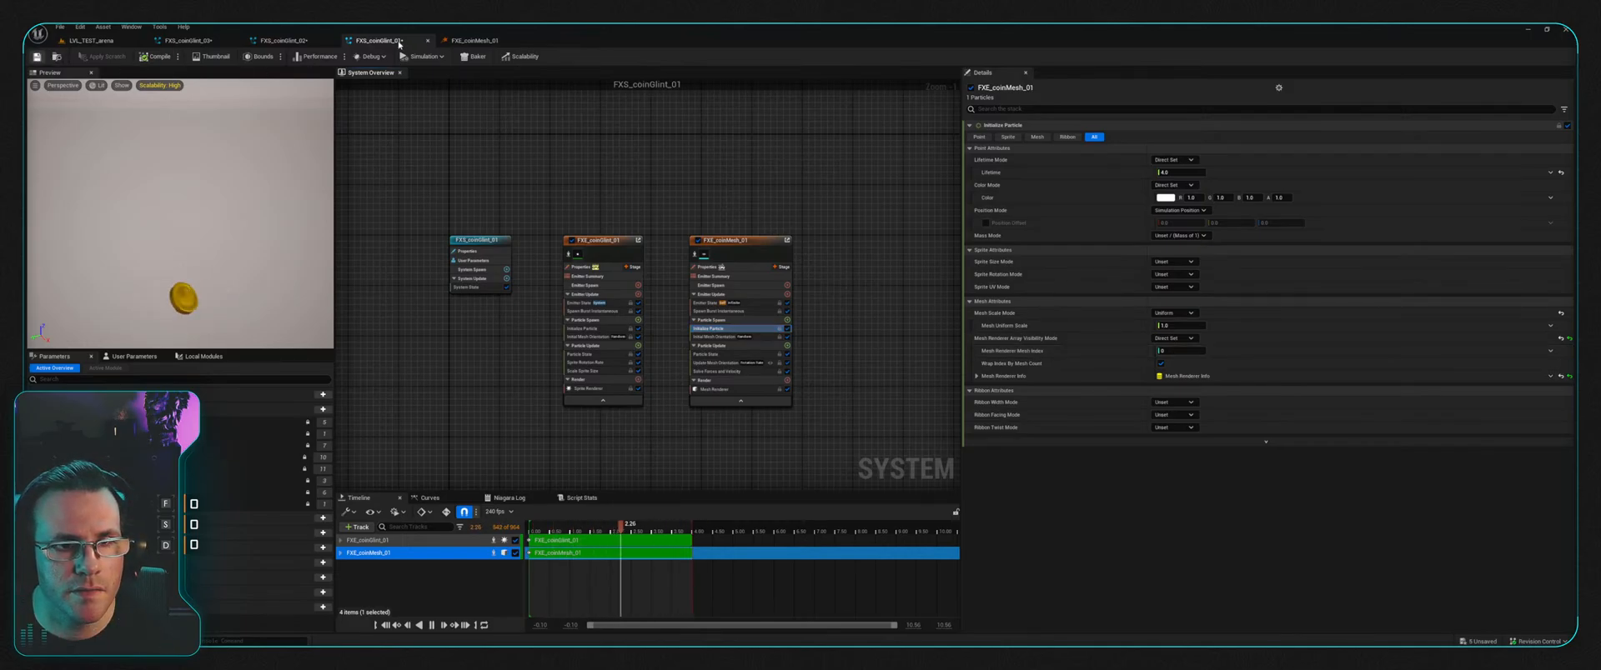
Step: Compare the Initialize Particle settings in FXE_coinMesh_01, FXS_coinGlint_01 and FXS_coinGlint_02
click(476, 40)
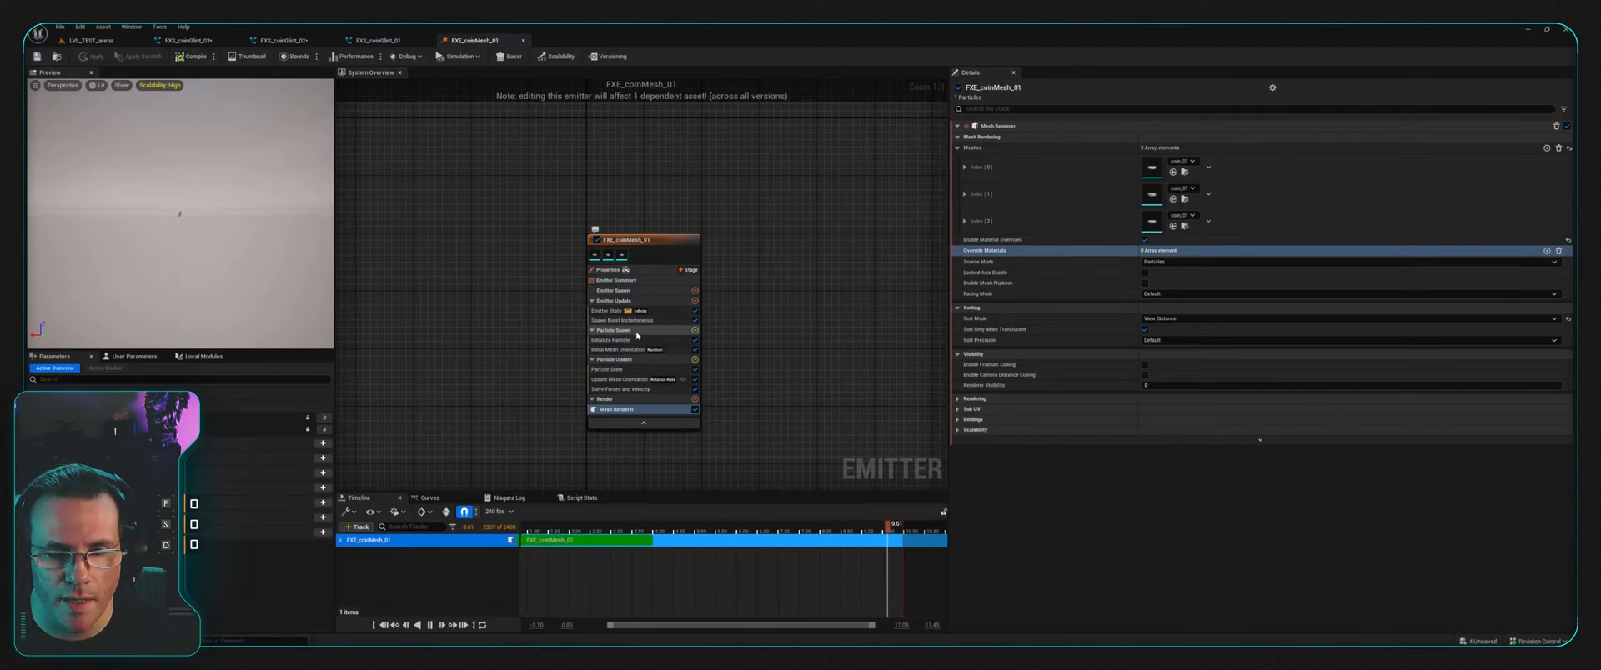
click(643, 340)
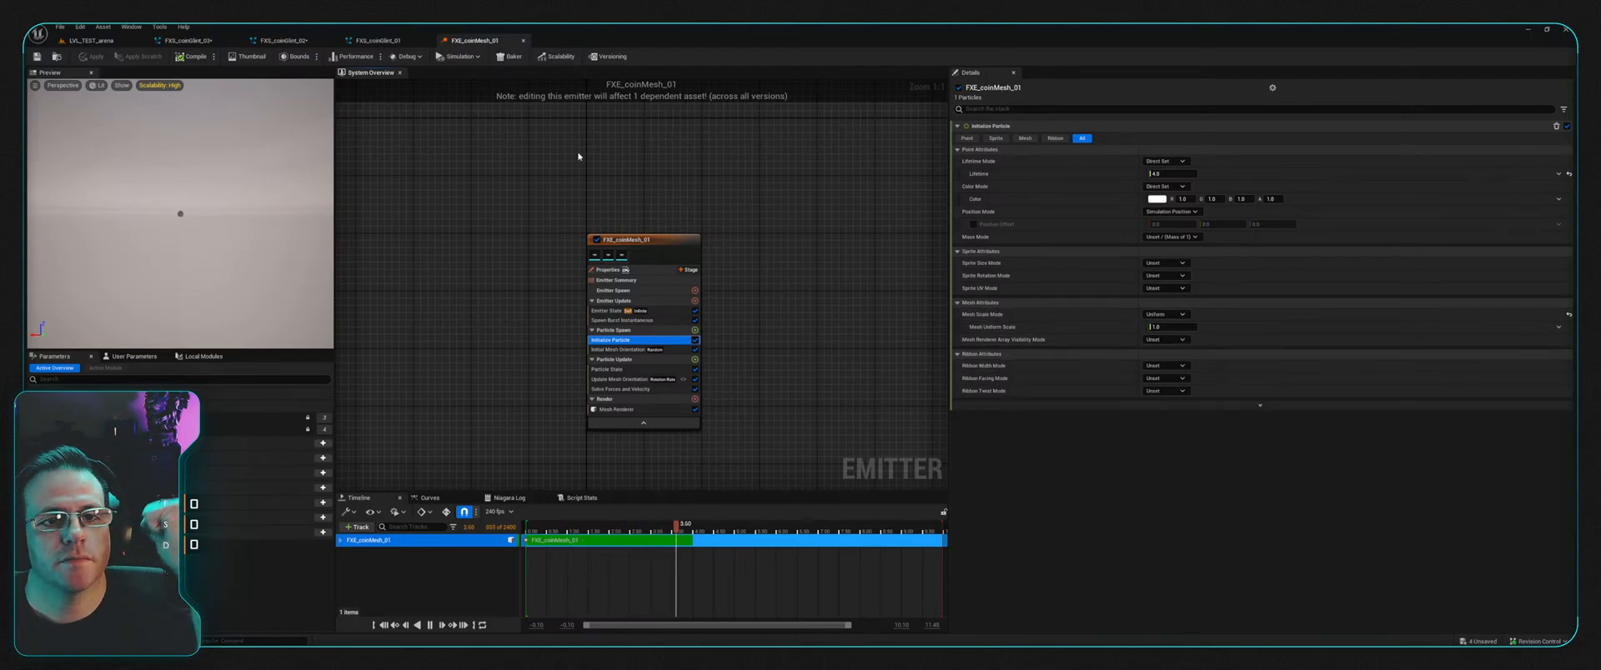
click(377, 41)
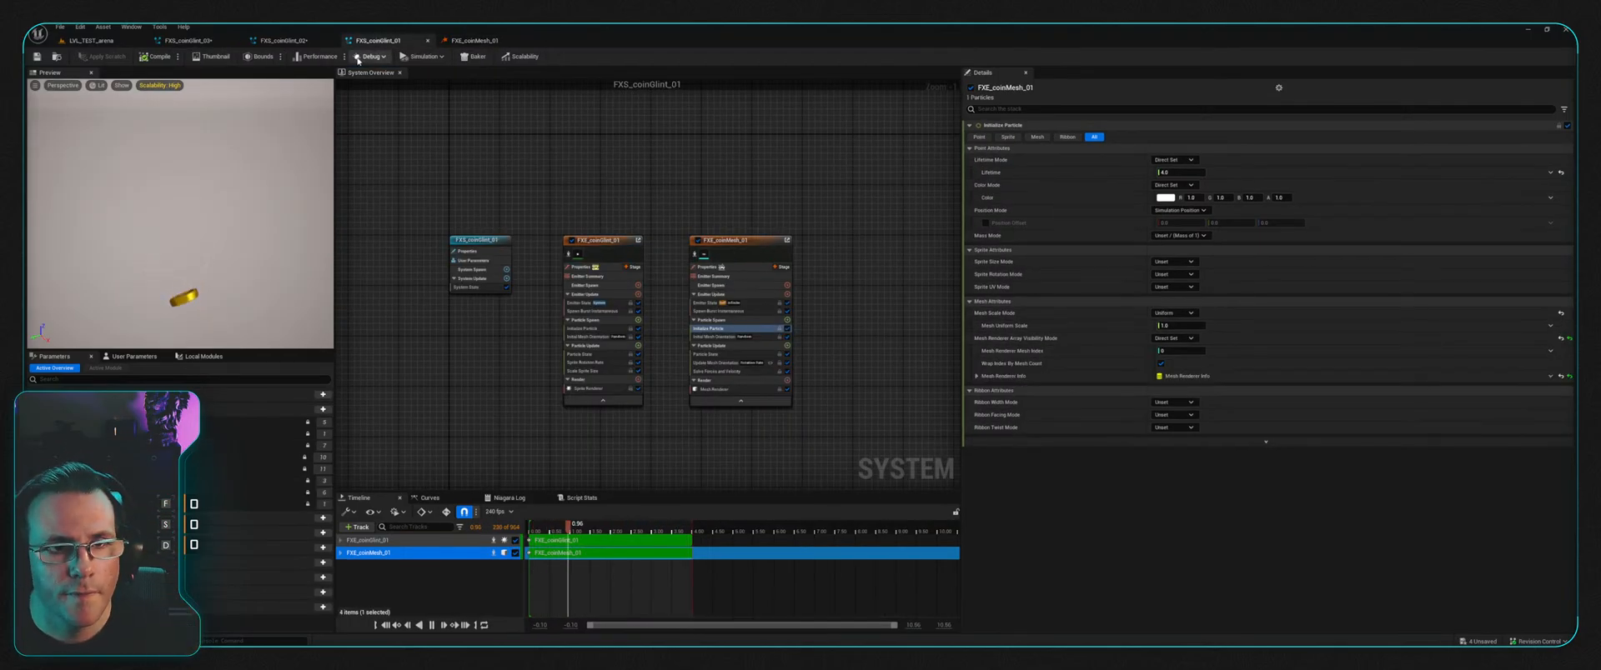
click(296, 41)
click(660, 350)
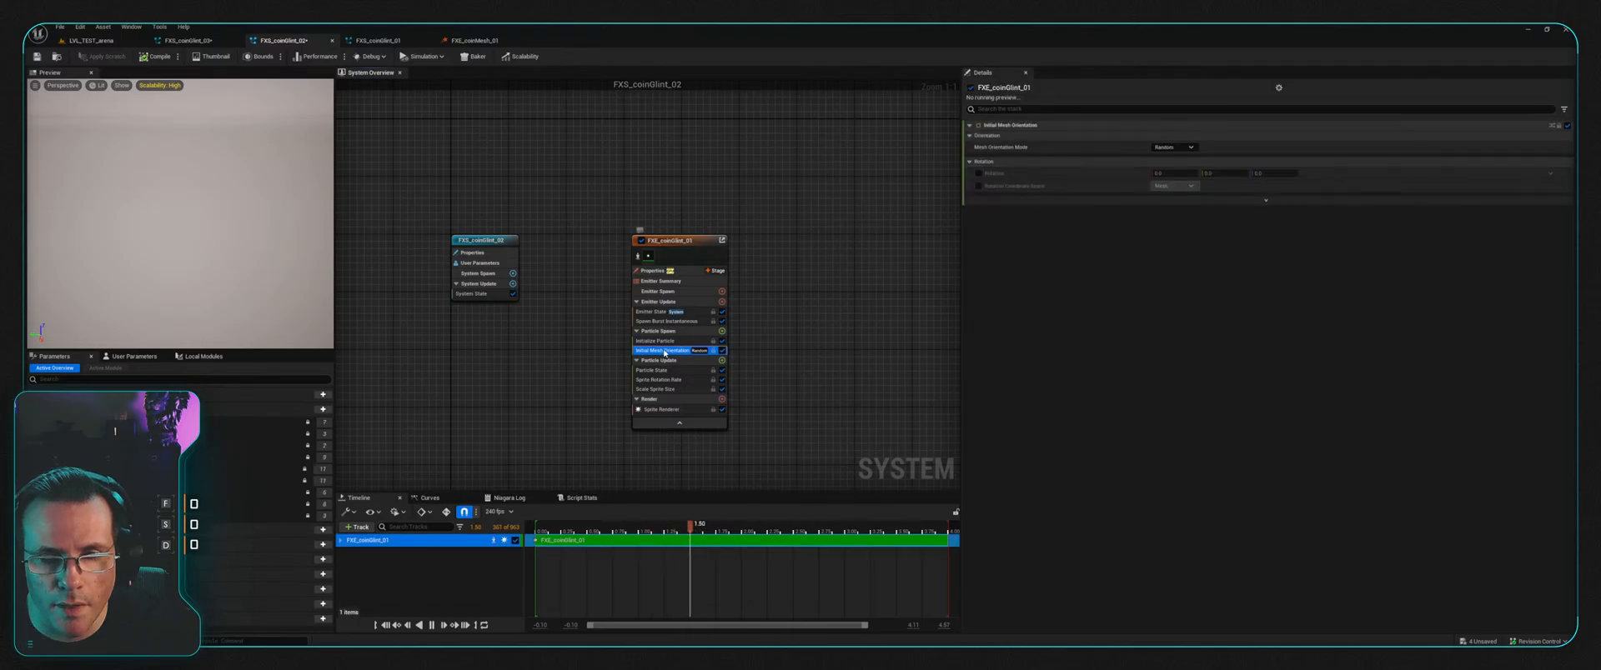
click(658, 341)
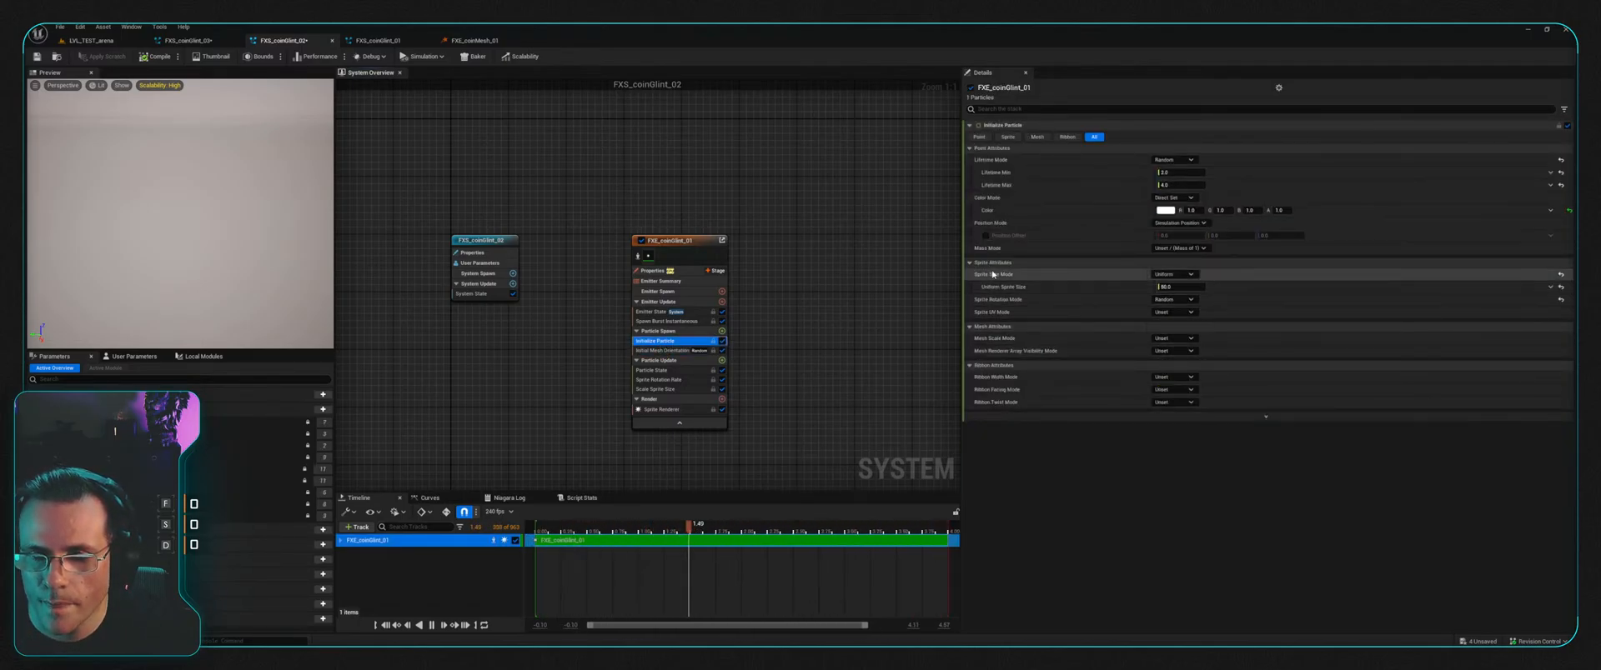
click(1184, 263)
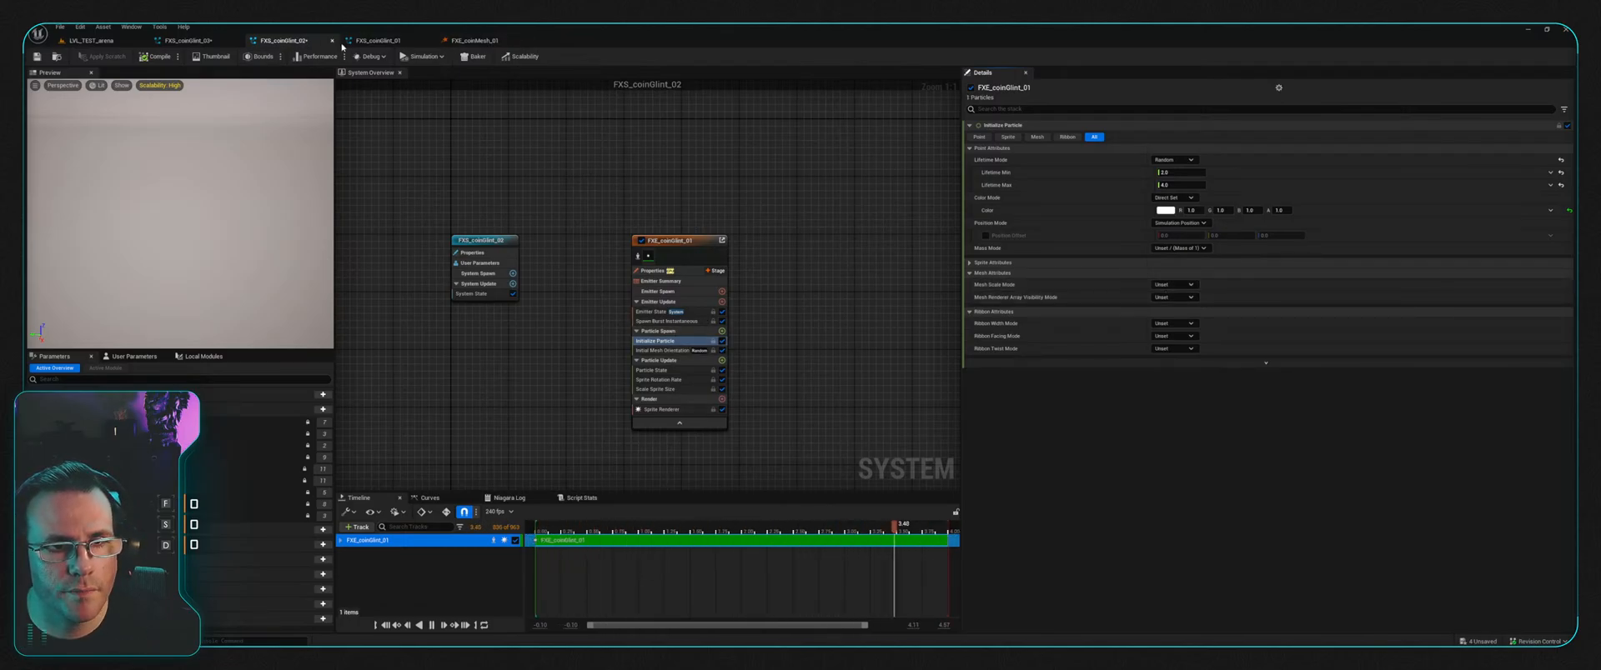
click(378, 40)
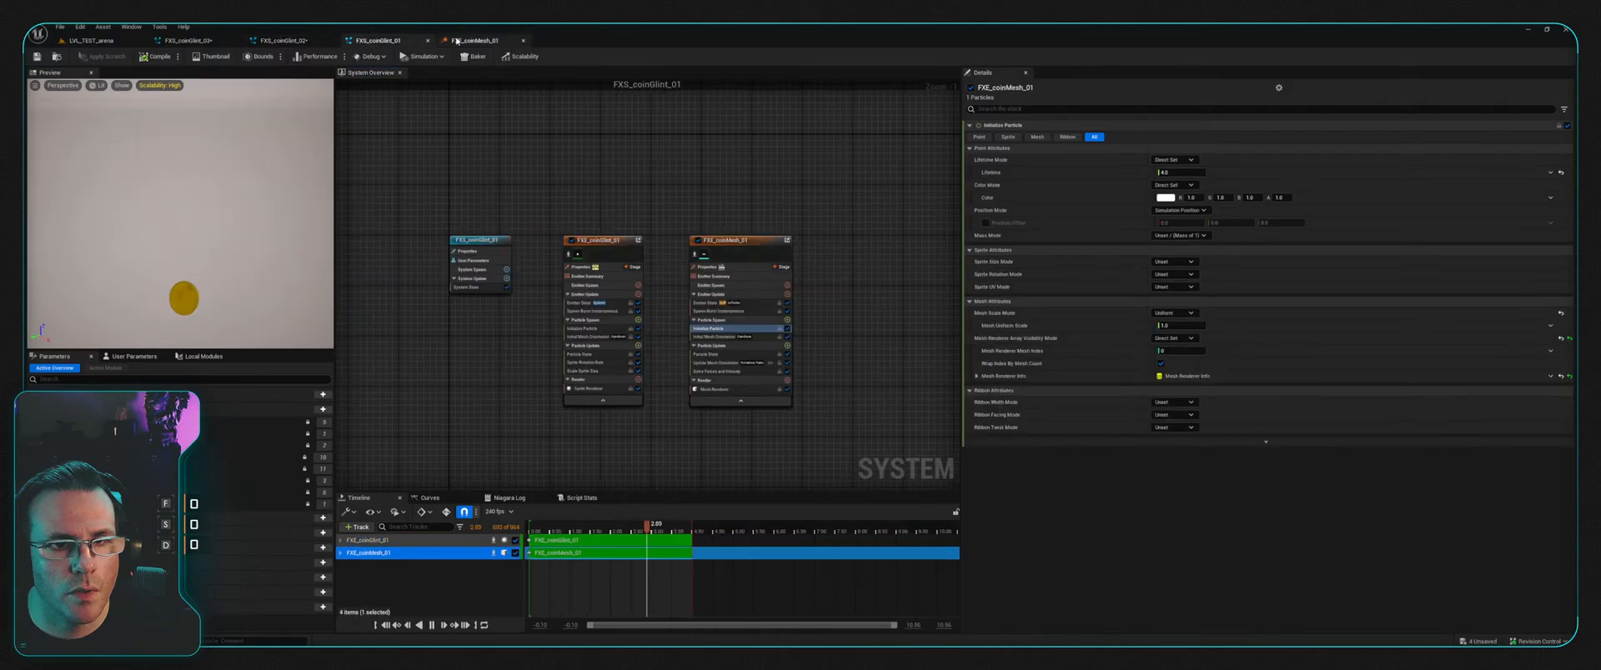
Step: Add the FXE_coinMesh_01 emitter to FXS_coinGlint_02, place it beside the glint emitter, and save the system
click(283, 41)
click(62, 641)
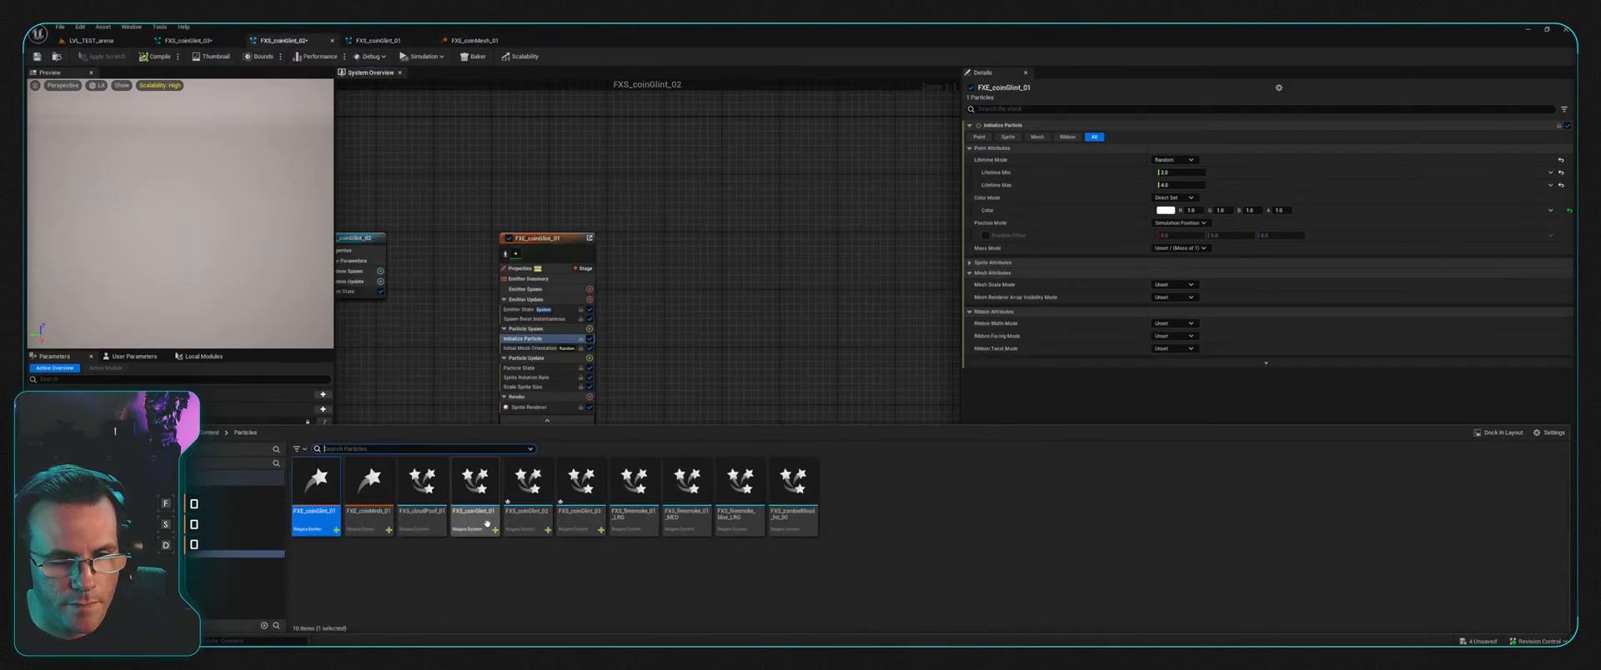
click(369, 488)
drag(682, 275, 684, 280)
right_drag(808, 352, 795, 296)
drag(737, 237, 690, 201)
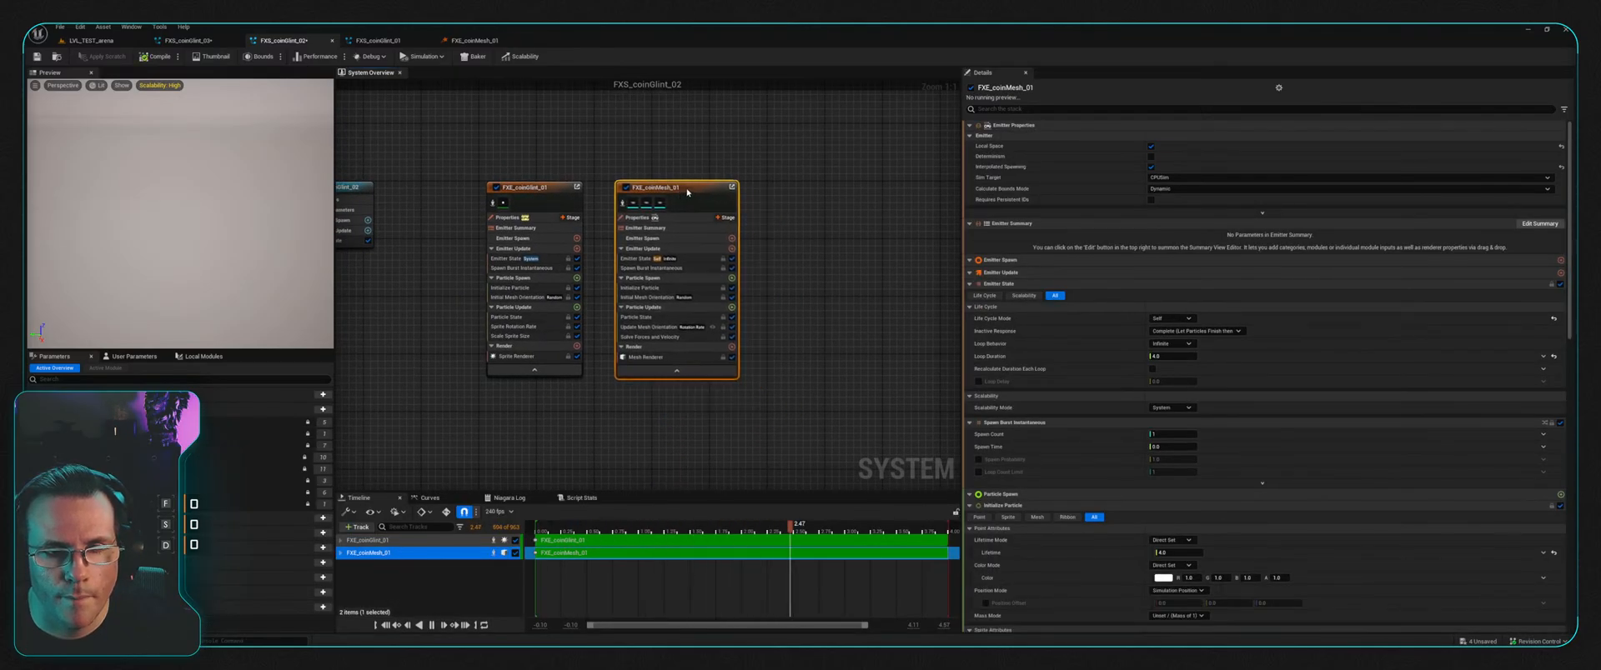
key(Home)
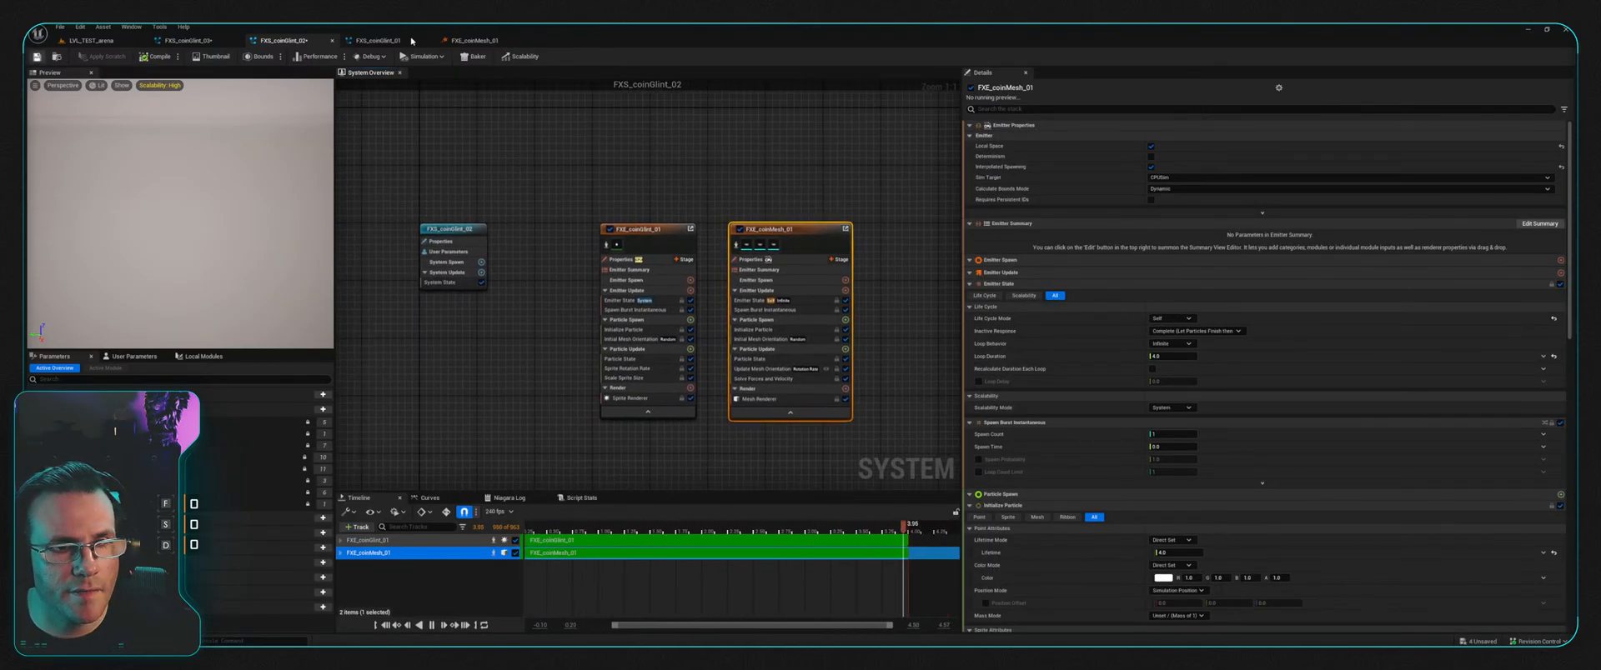
Step: Add the FXE_coinMesh_01 emitter to FXS_coinGlint_03, place it beside the glint emitter, and save the system
click(221, 42)
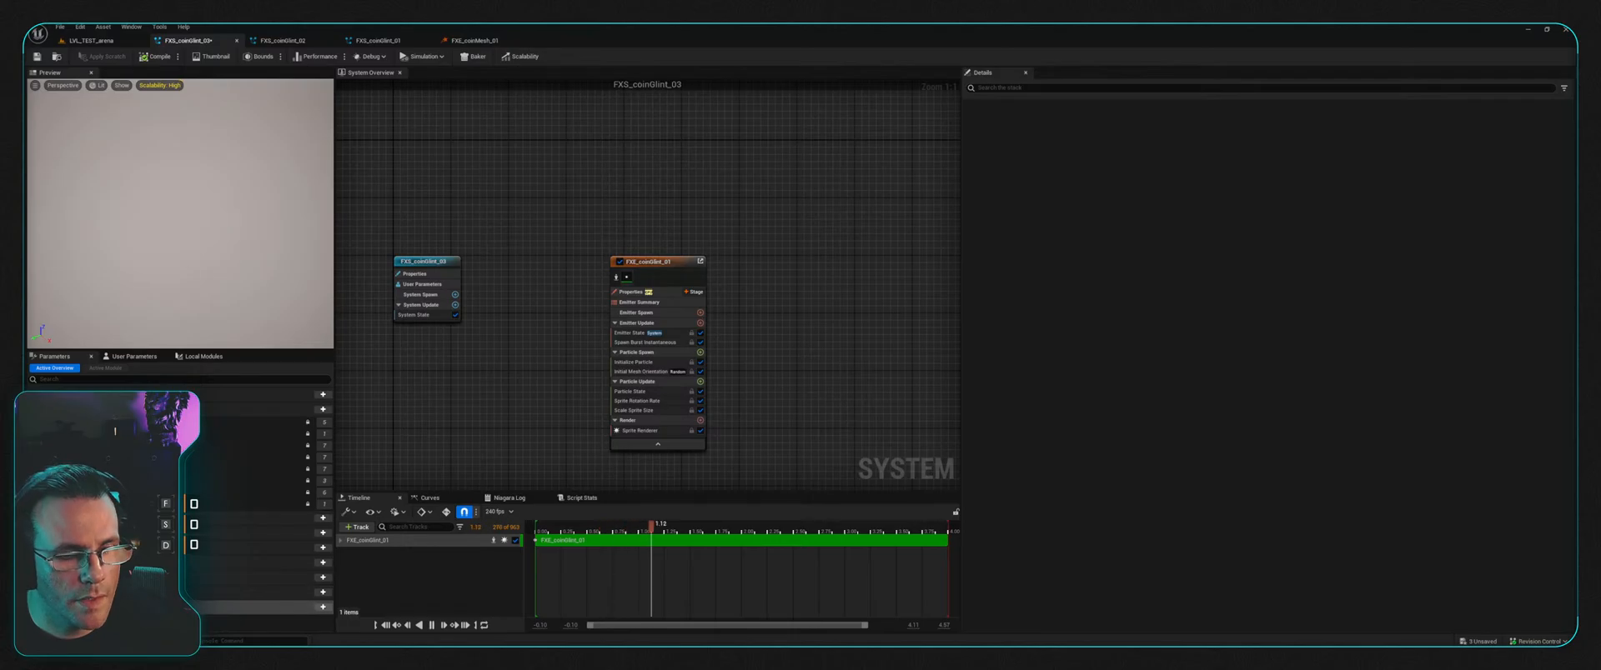
key(ctrl+space)
drag(369, 483, 801, 271)
mouse_move(722, 209)
right_down()
mouse_move(675, 185)
mouse_move(701, 205)
right_up()
drag(763, 254, 728, 233)
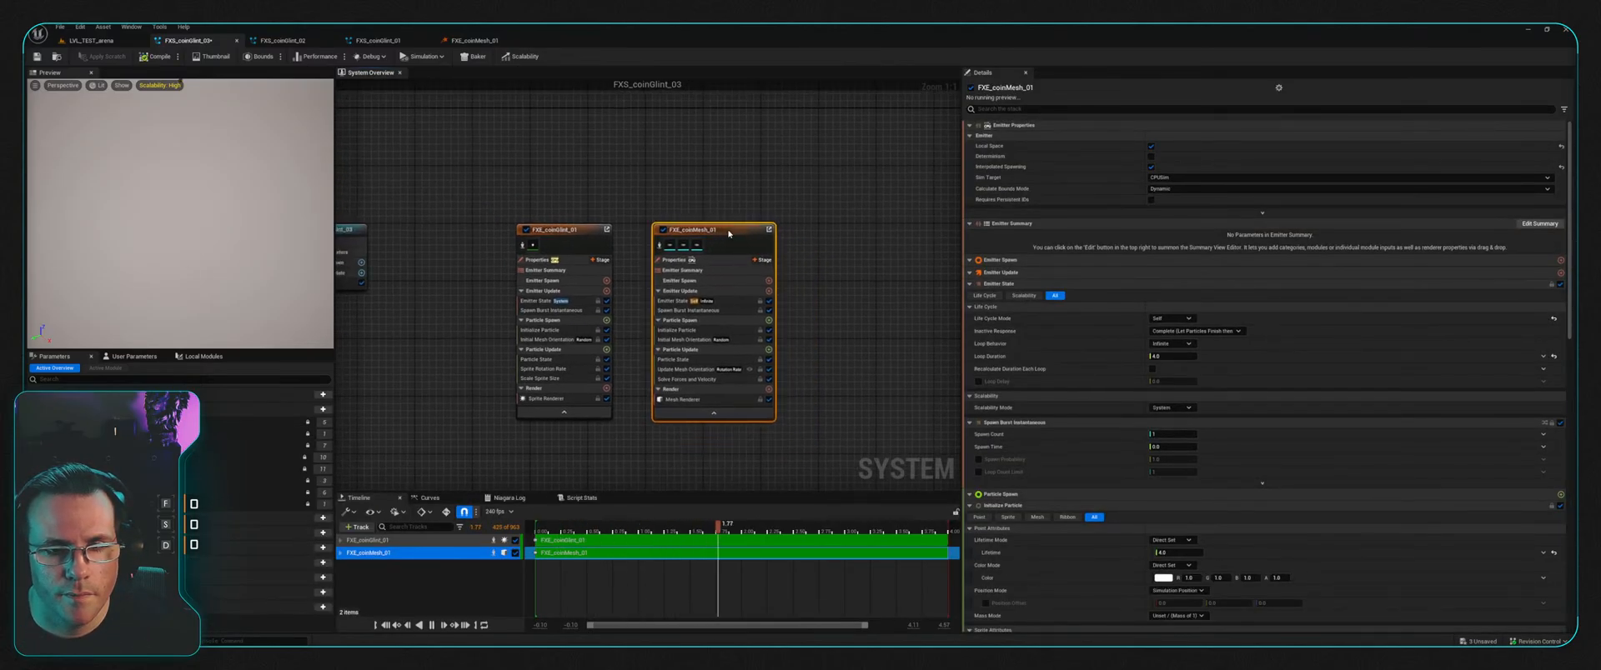
click(562, 175)
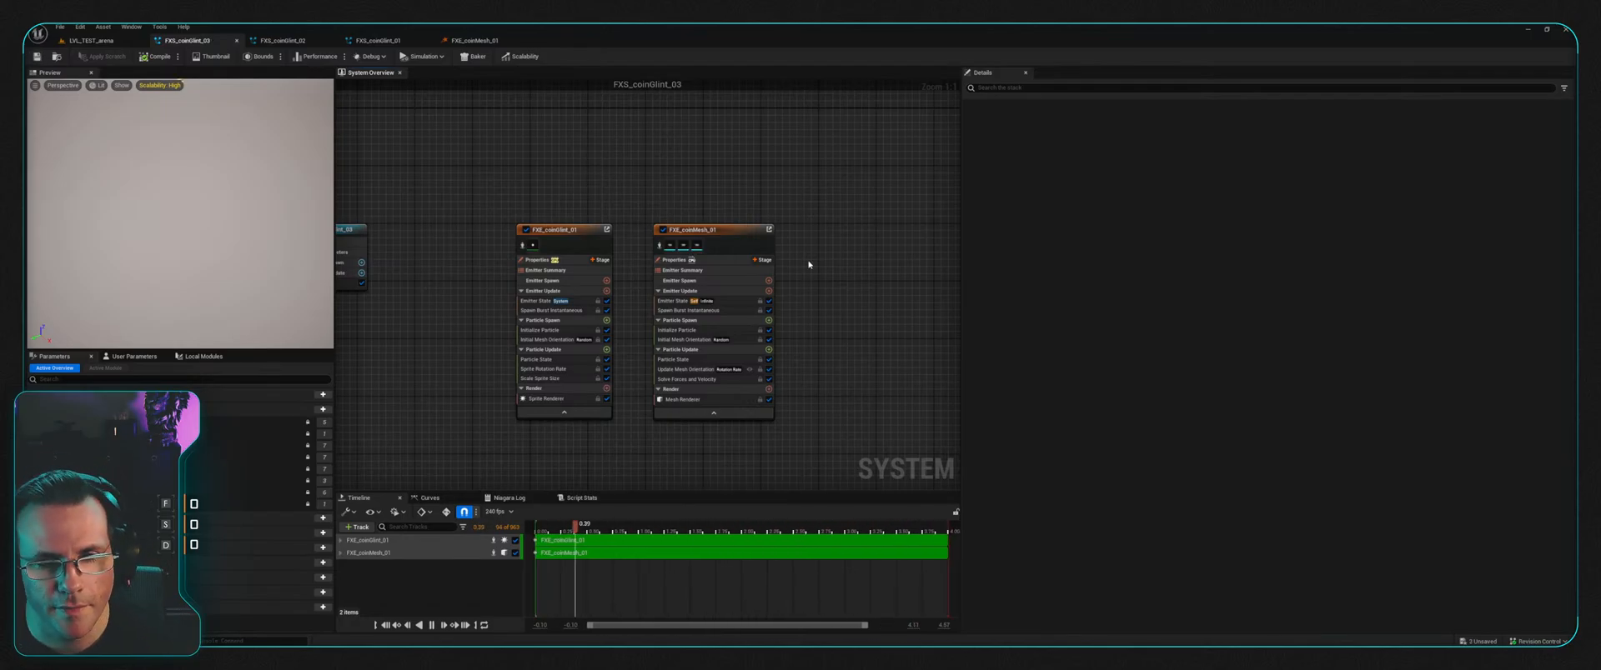
Step: In FXS_coinGlint_03, set the coin mesh's Mesh Renderer Array Visibility Mode to Direct Set with Mesh Renderer Mesh Index 2
click(726, 234)
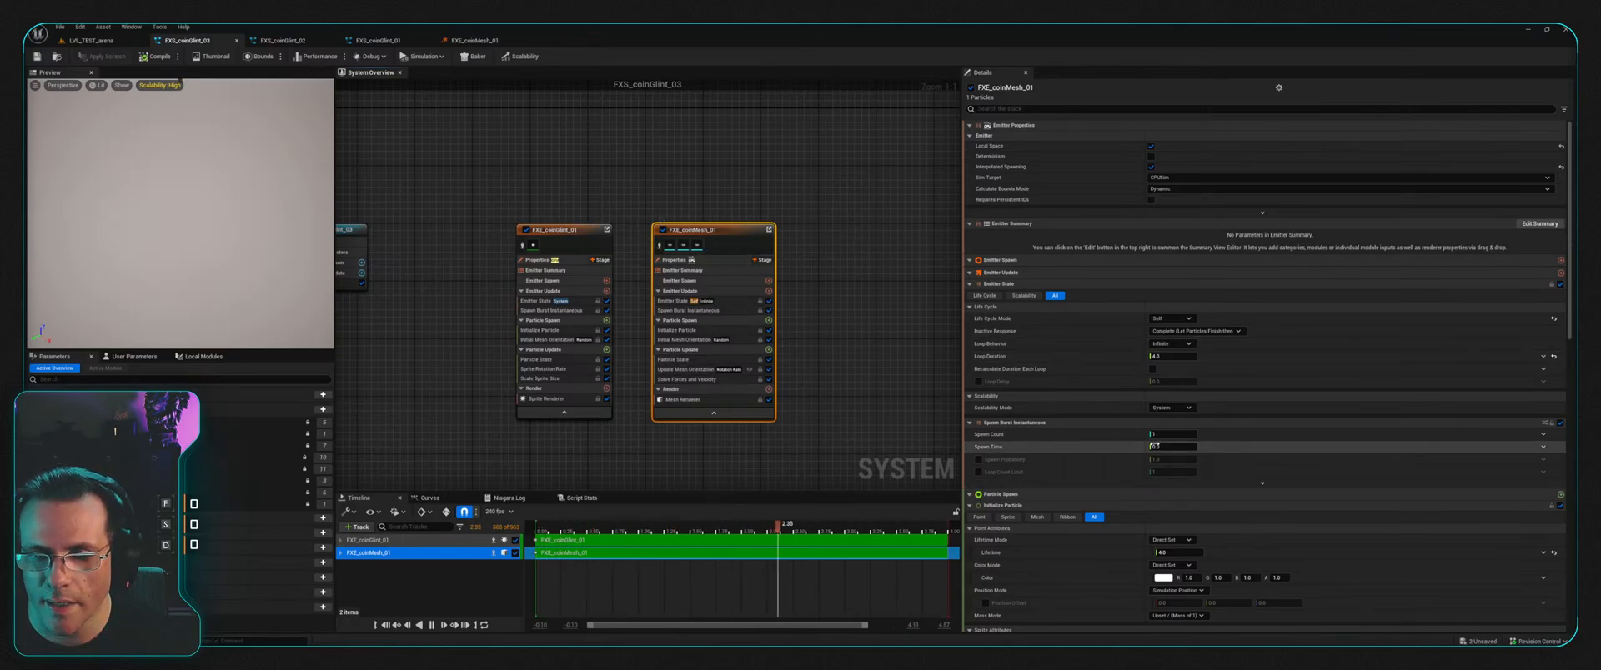
click(695, 331)
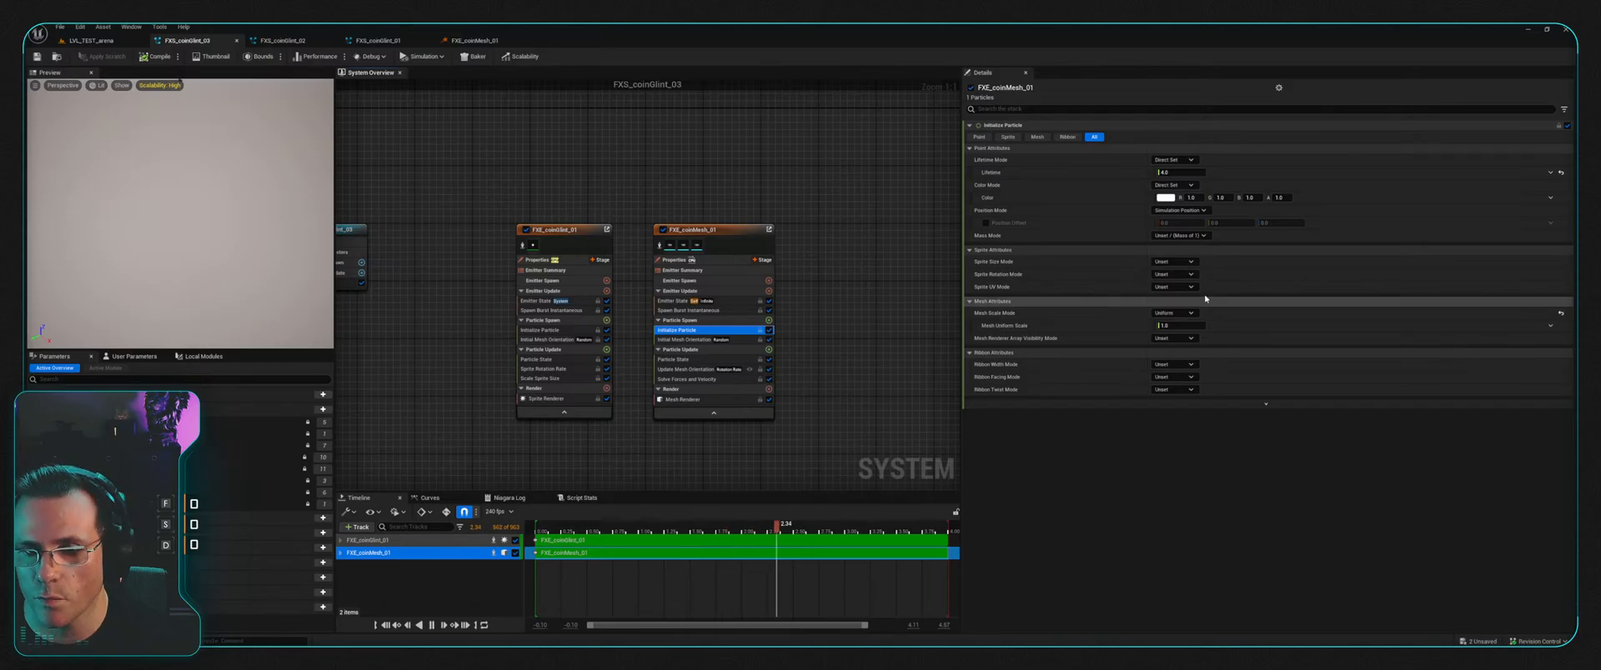
click(1186, 341)
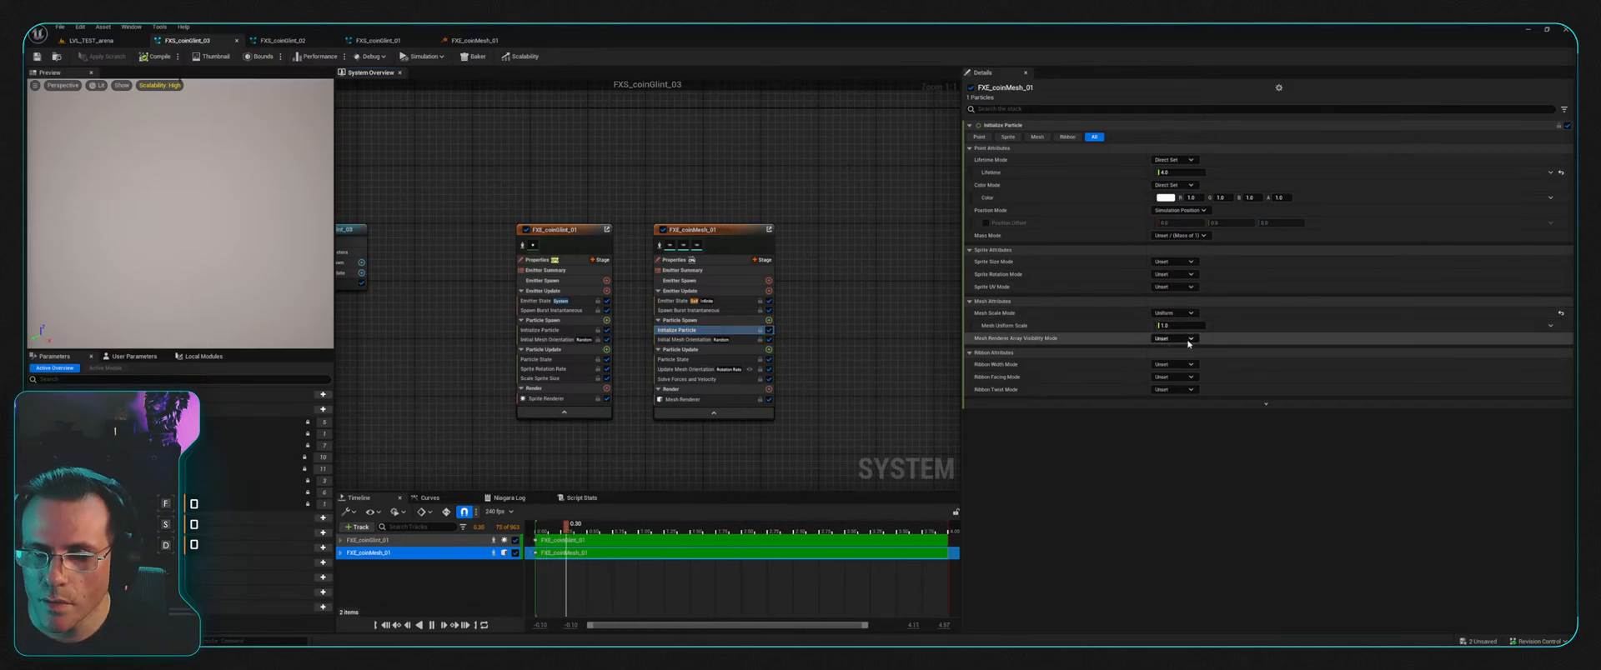
click(1190, 366)
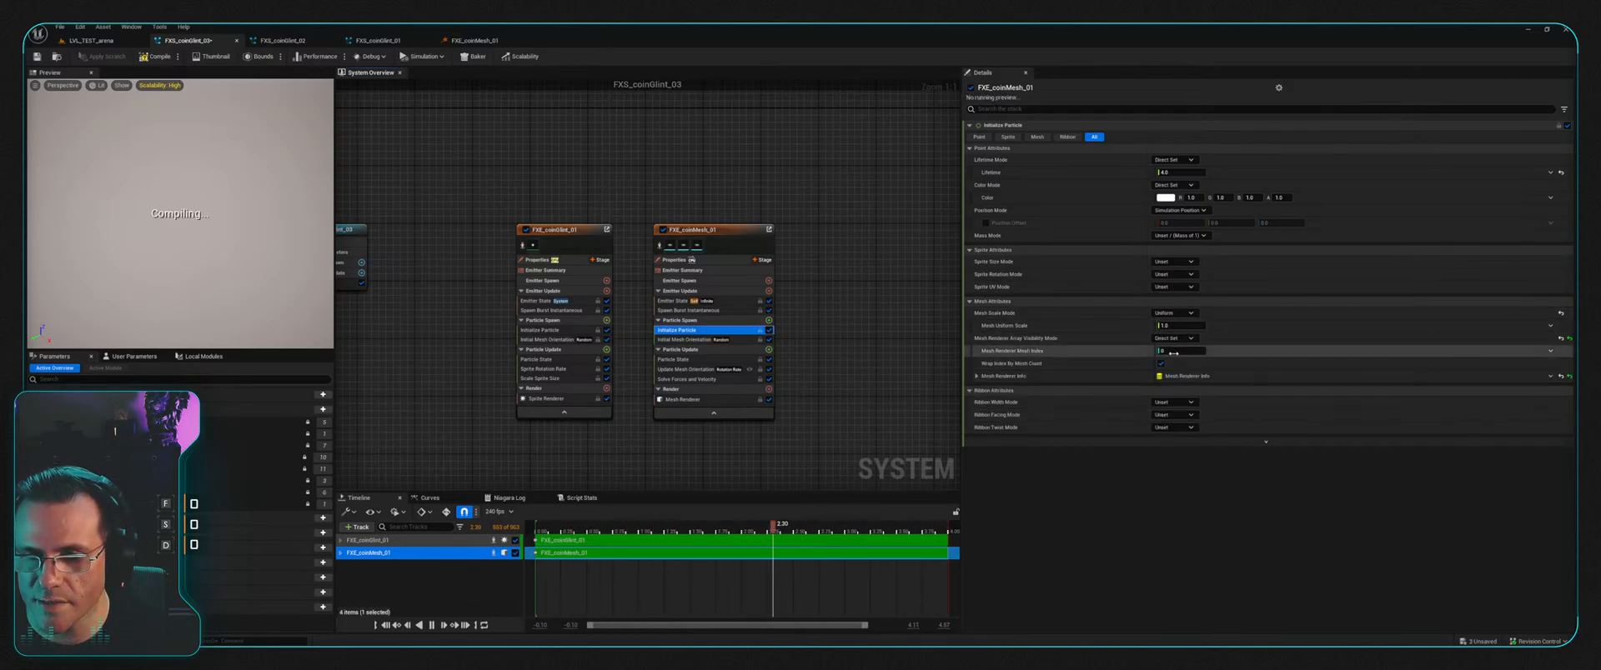
text(3)
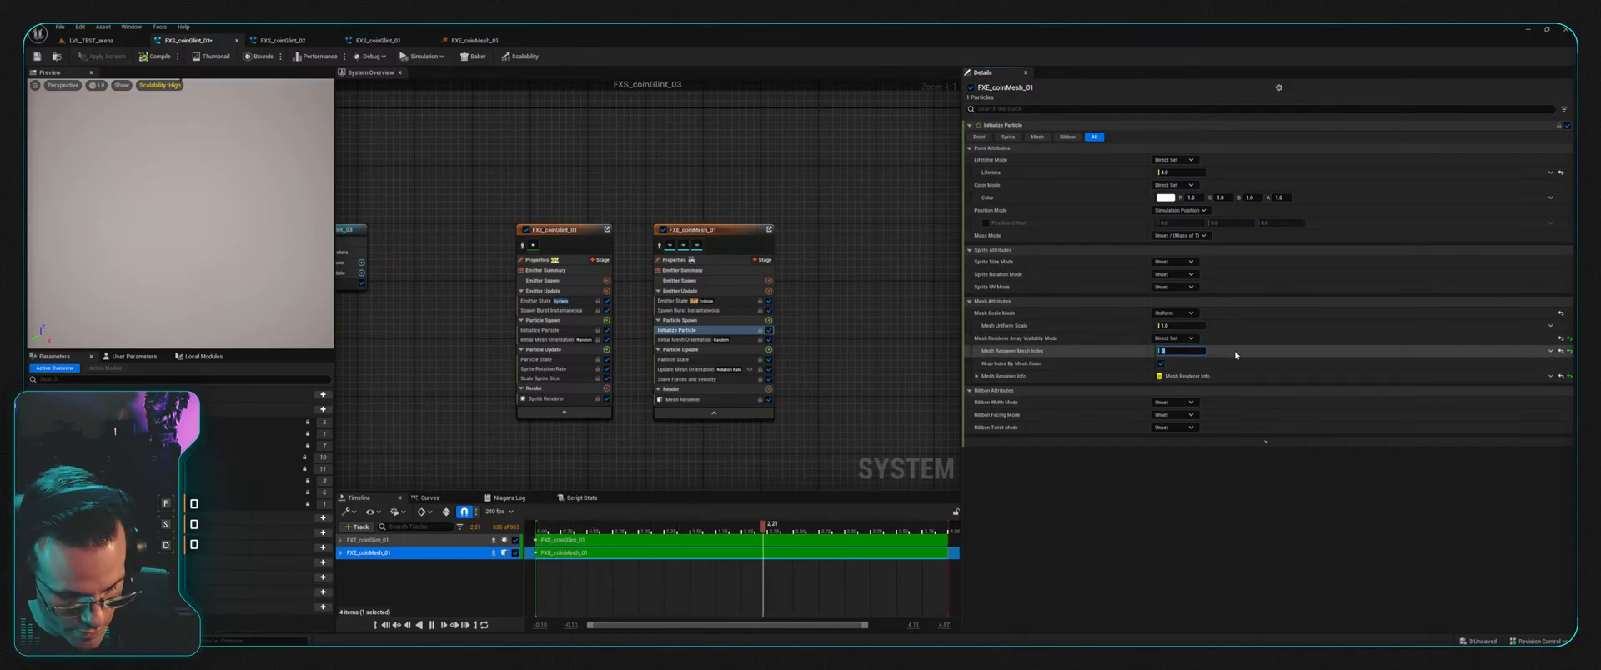
click(845, 202)
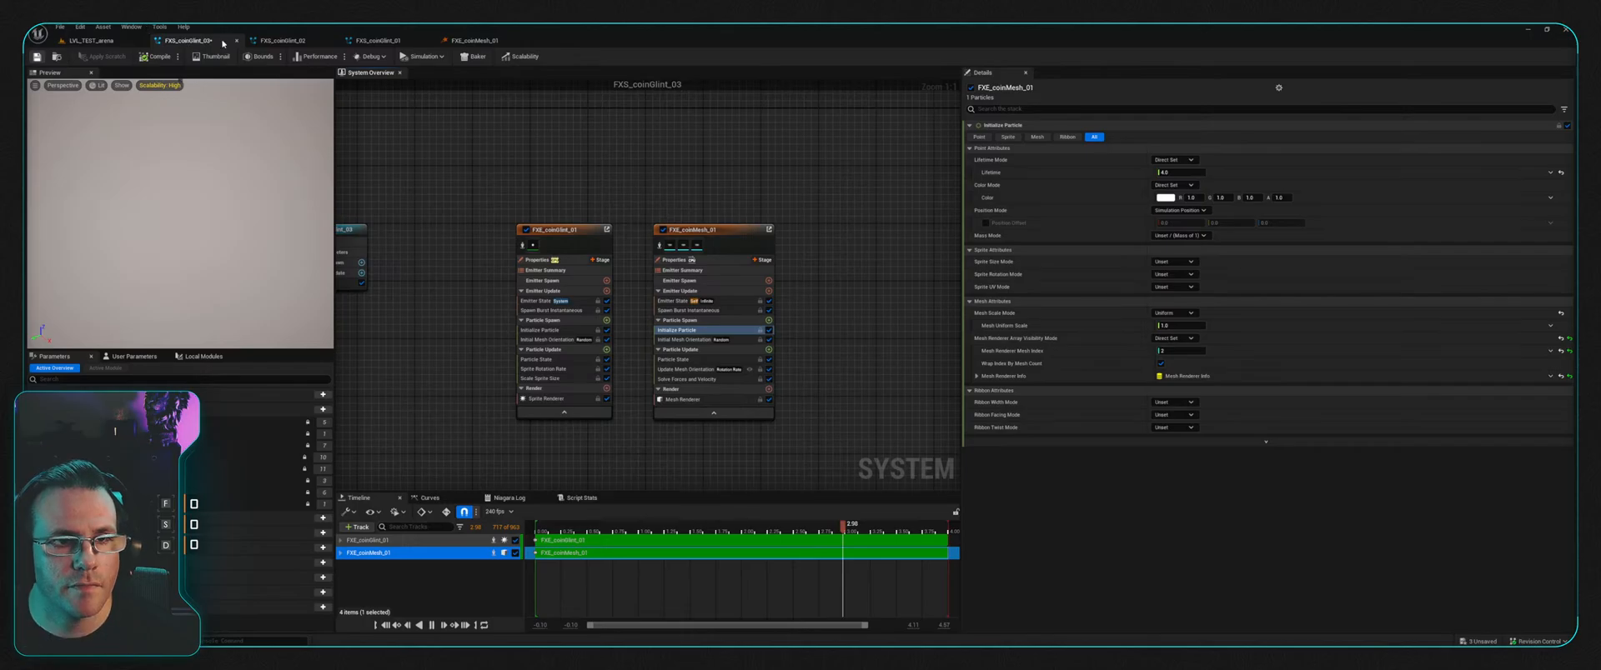
Step: In FXE_coinMesh_01's Mesh Renderer, add a fourth entry to the Meshes array and assign the coin_01 mesh to it
click(473, 40)
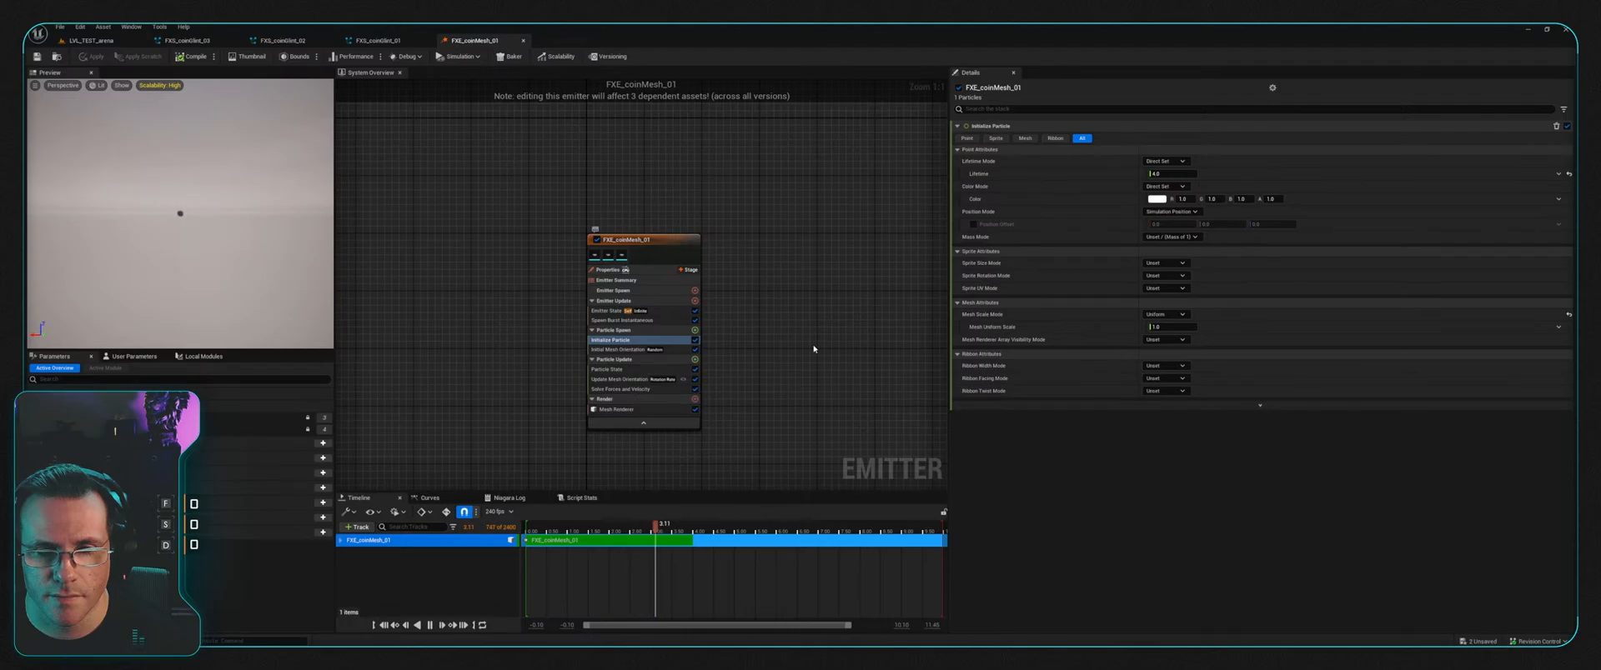
click(613, 410)
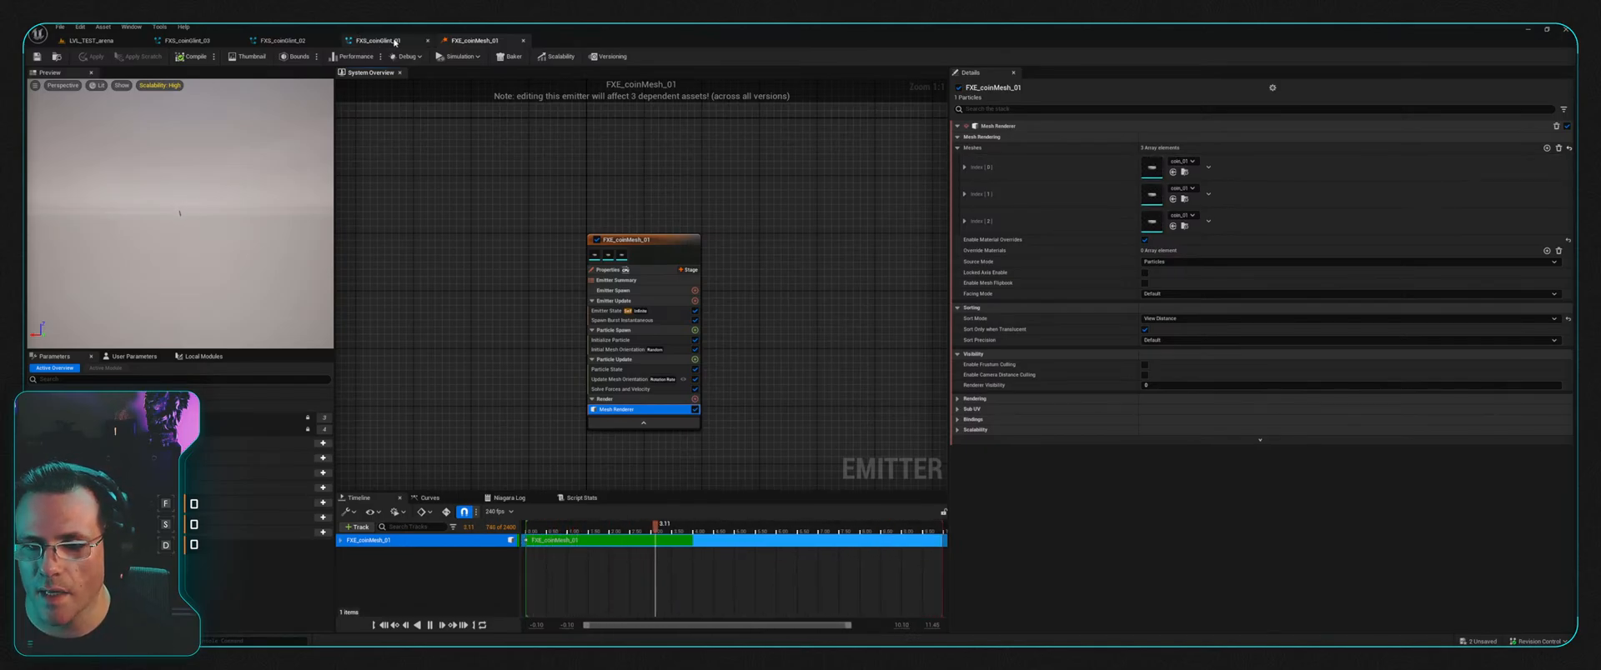
click(1547, 148)
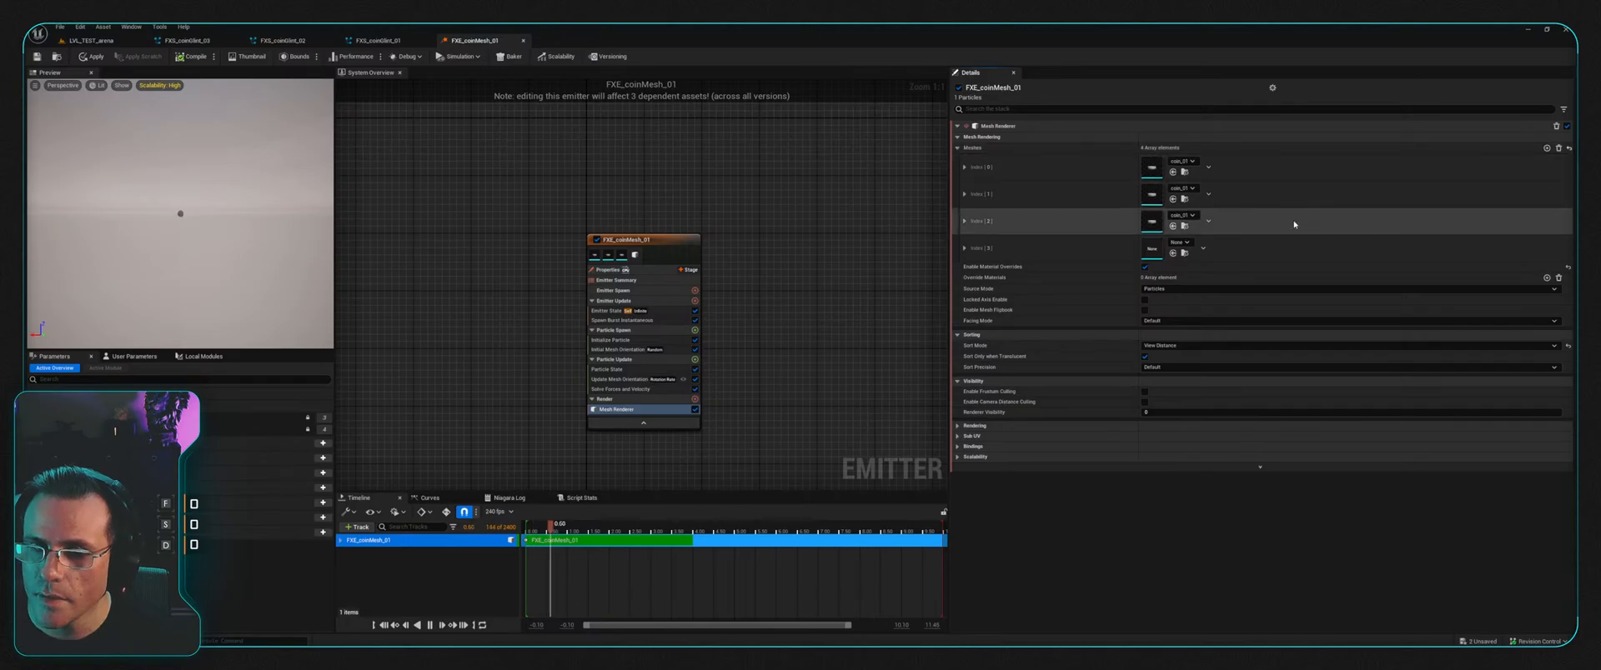
shift+click(1200, 249)
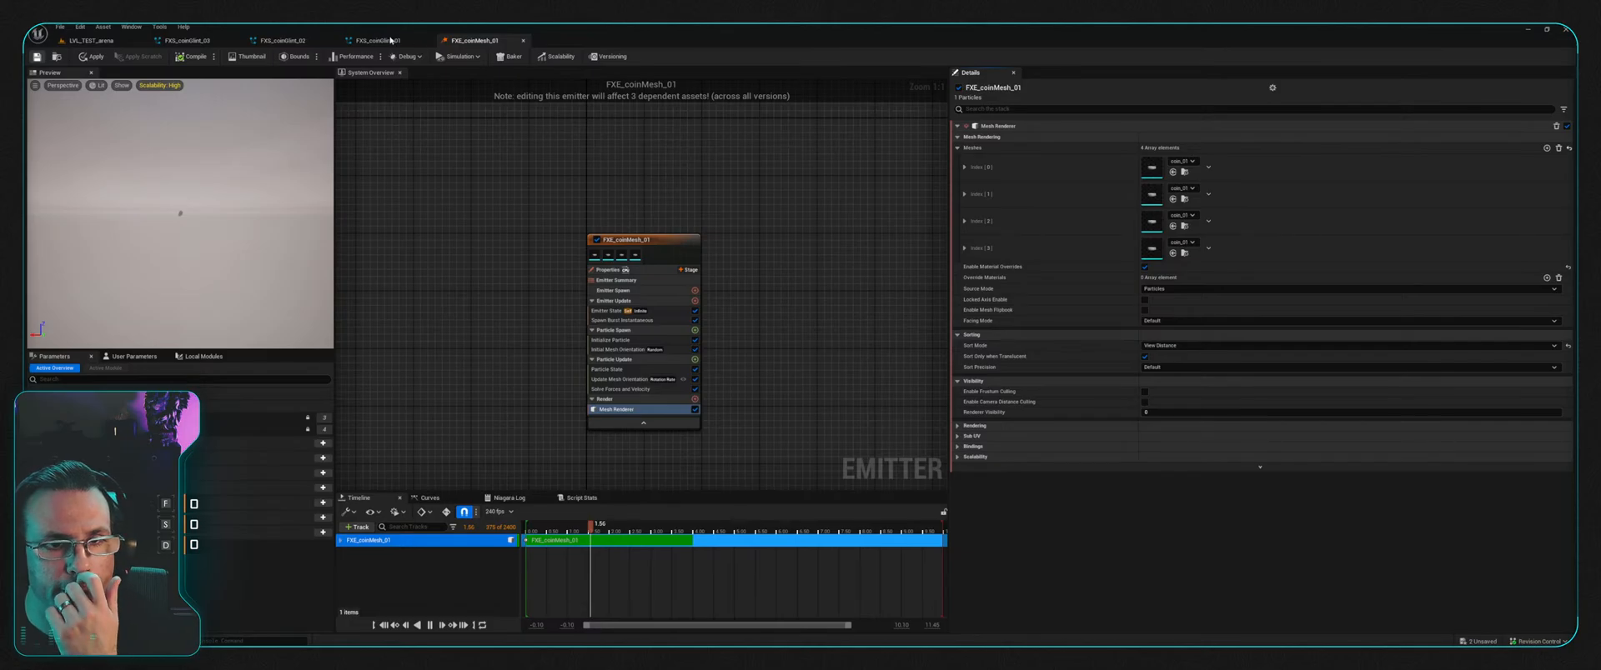
Step: Compare the coin mesh's Initialize Particle visibility settings across FXS_coinGlint_01, FXS_coinGlint_02 and FXS_coinGlint_03, including the Mesh Renderer Info
click(393, 41)
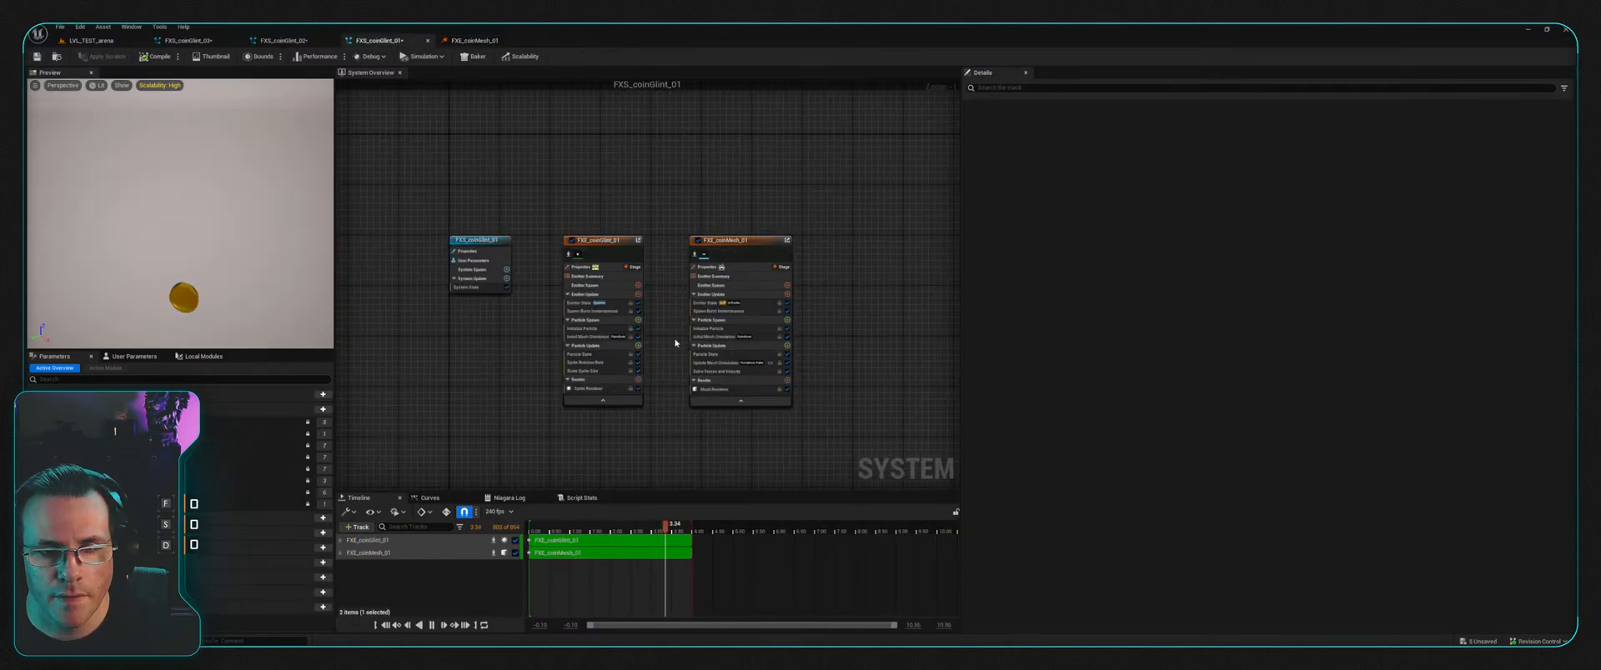
click(718, 338)
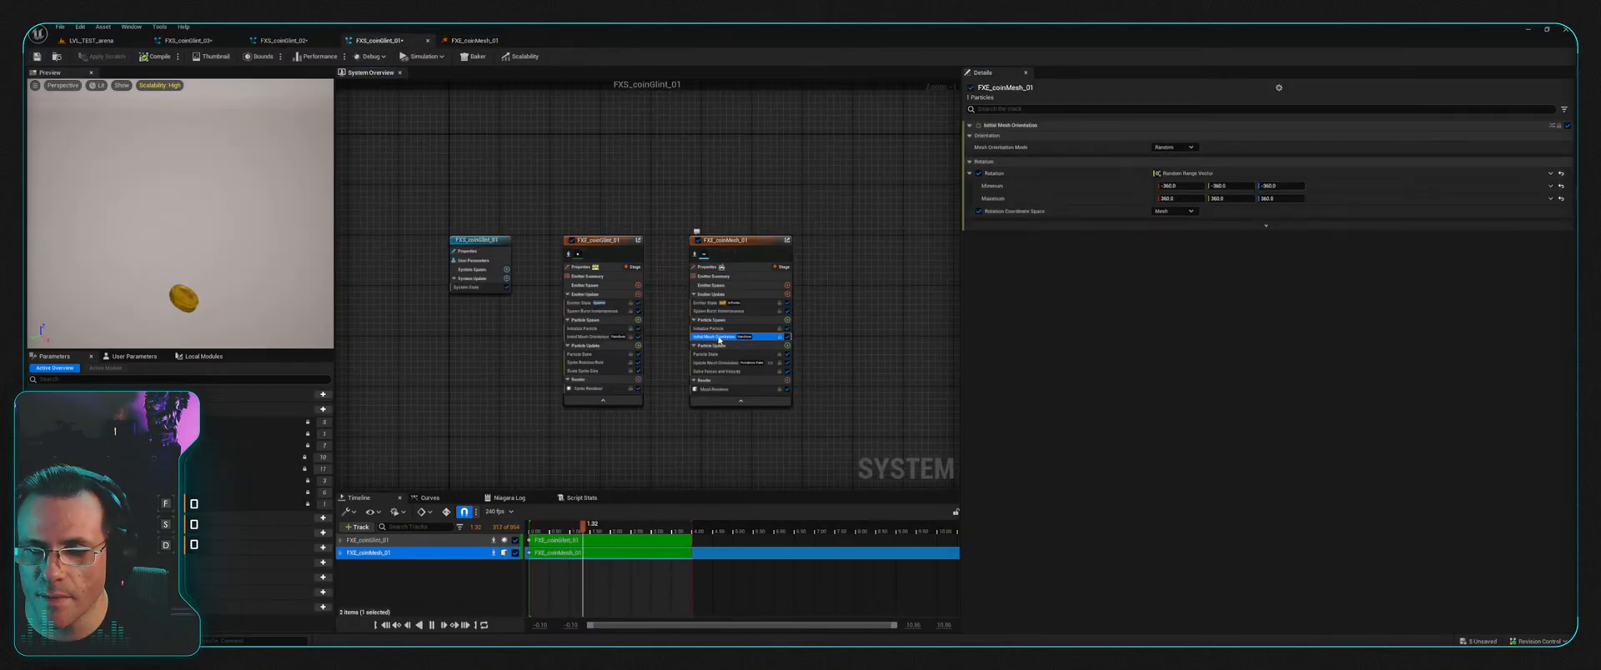
click(719, 329)
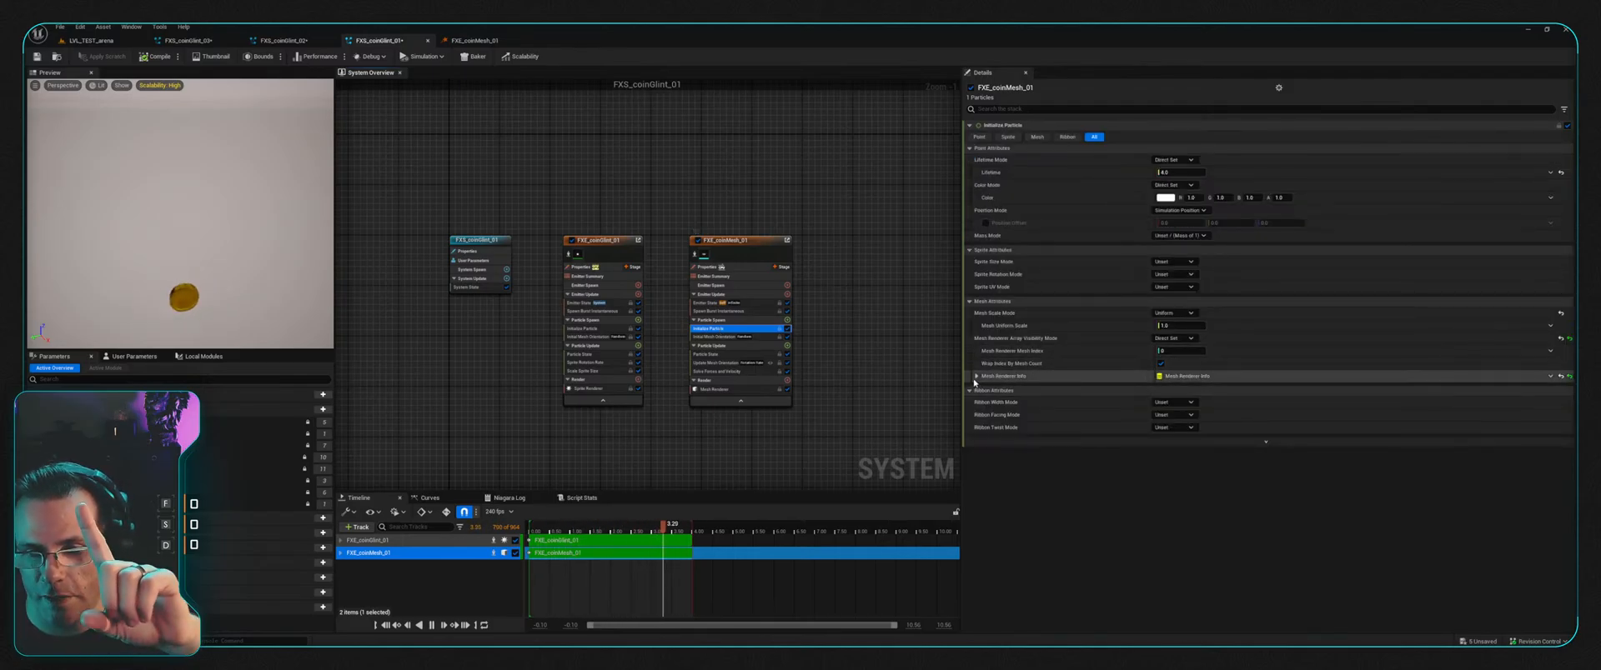
click(1017, 377)
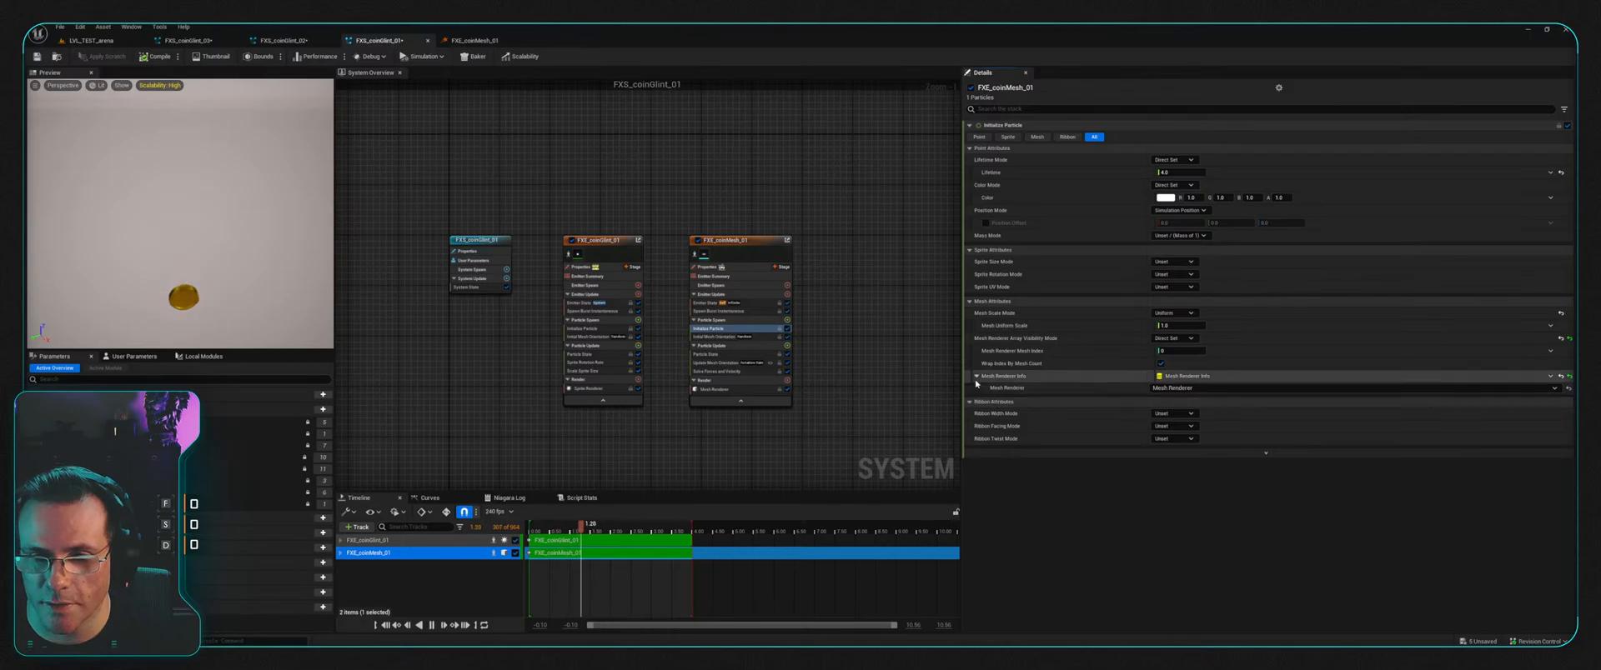
click(976, 377)
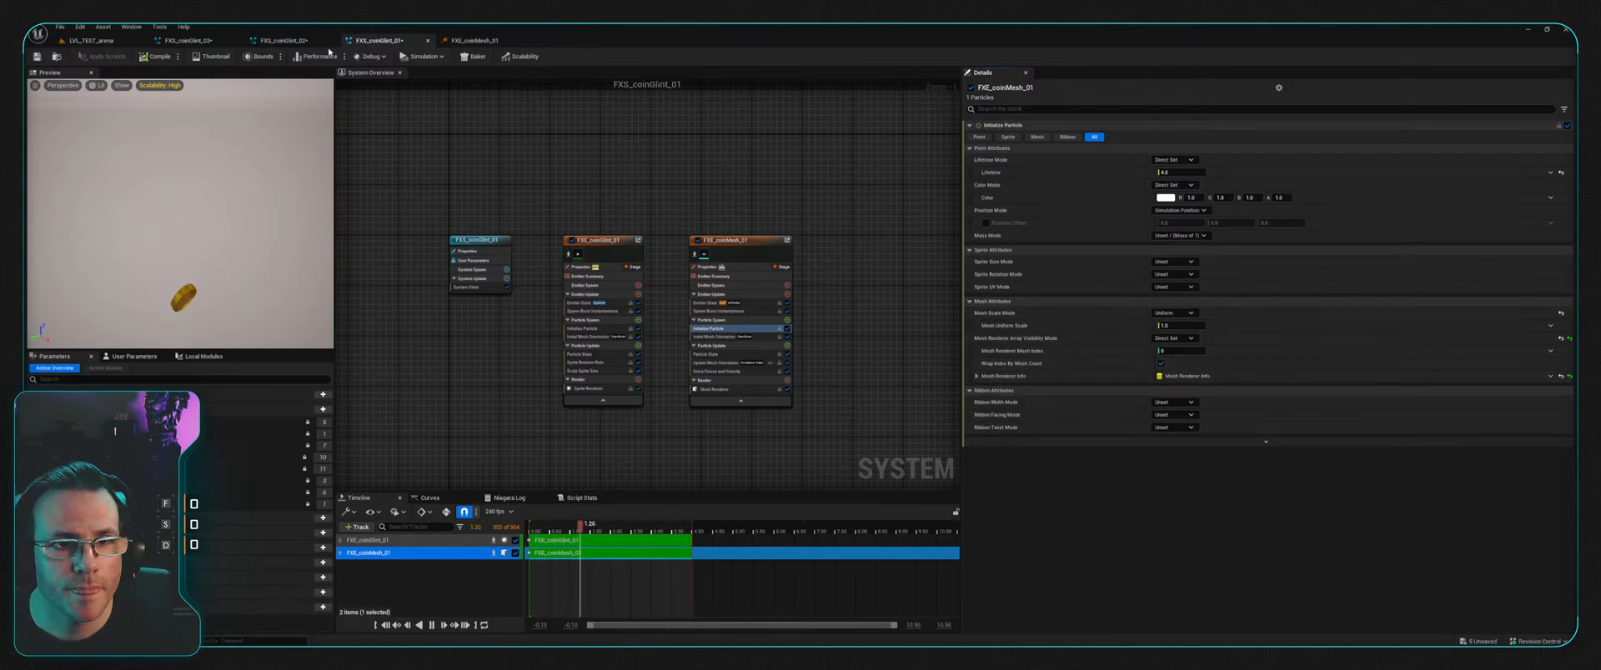
click(298, 42)
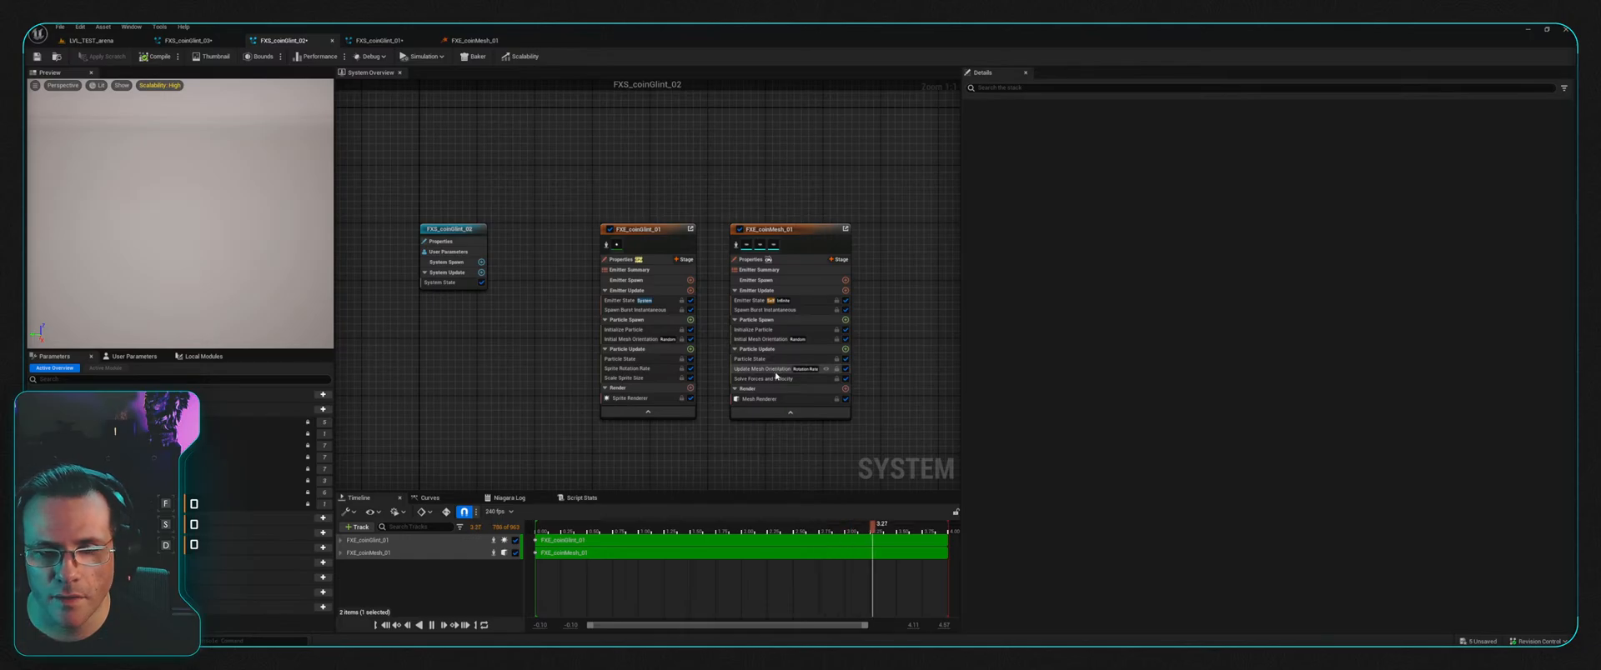
click(760, 330)
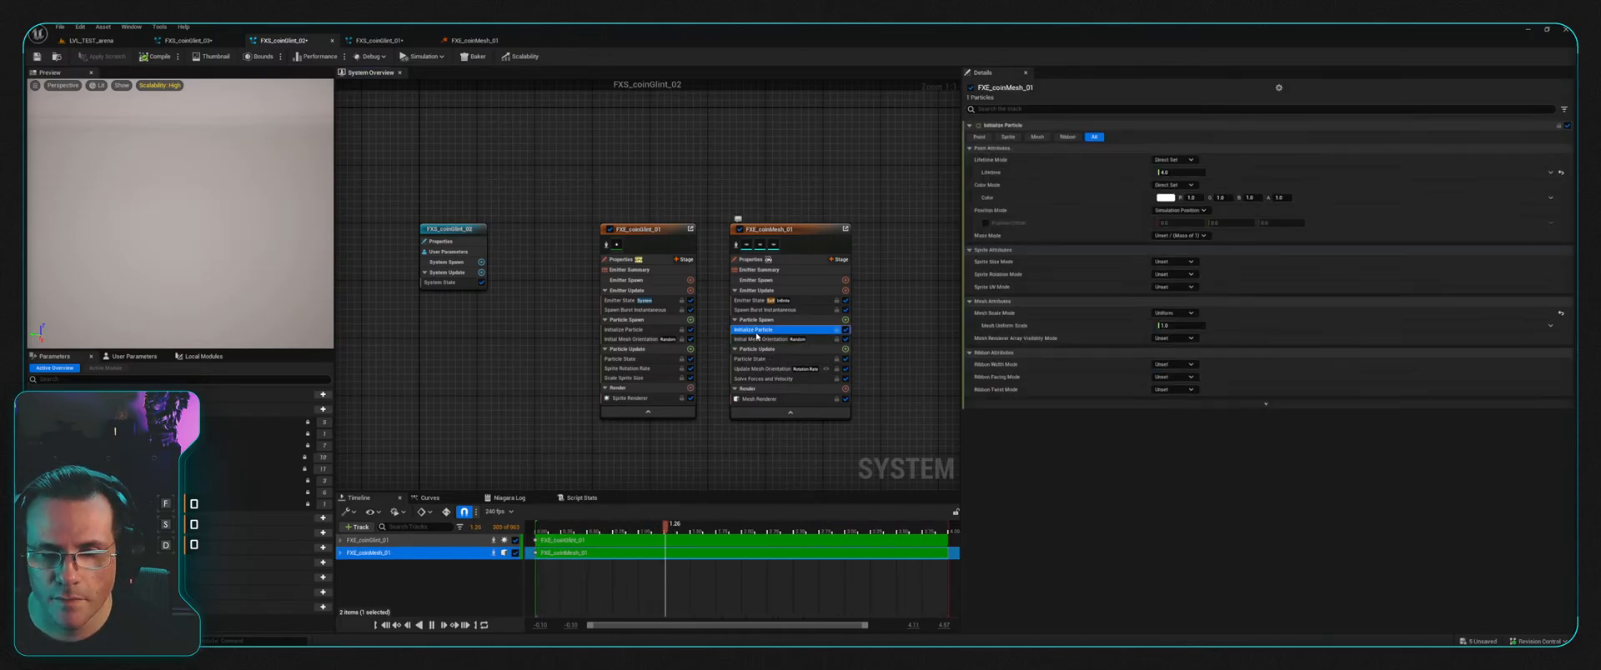
click(188, 41)
click(711, 232)
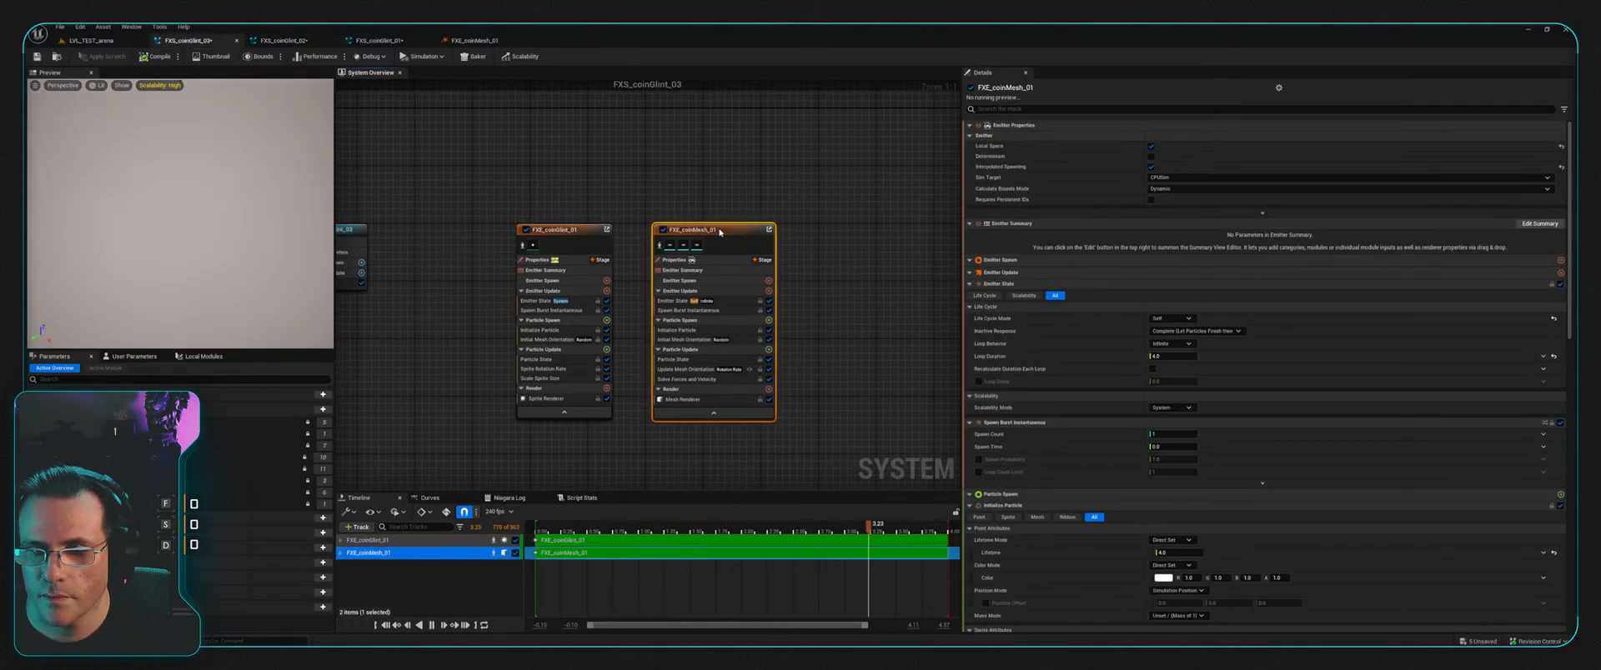
click(694, 332)
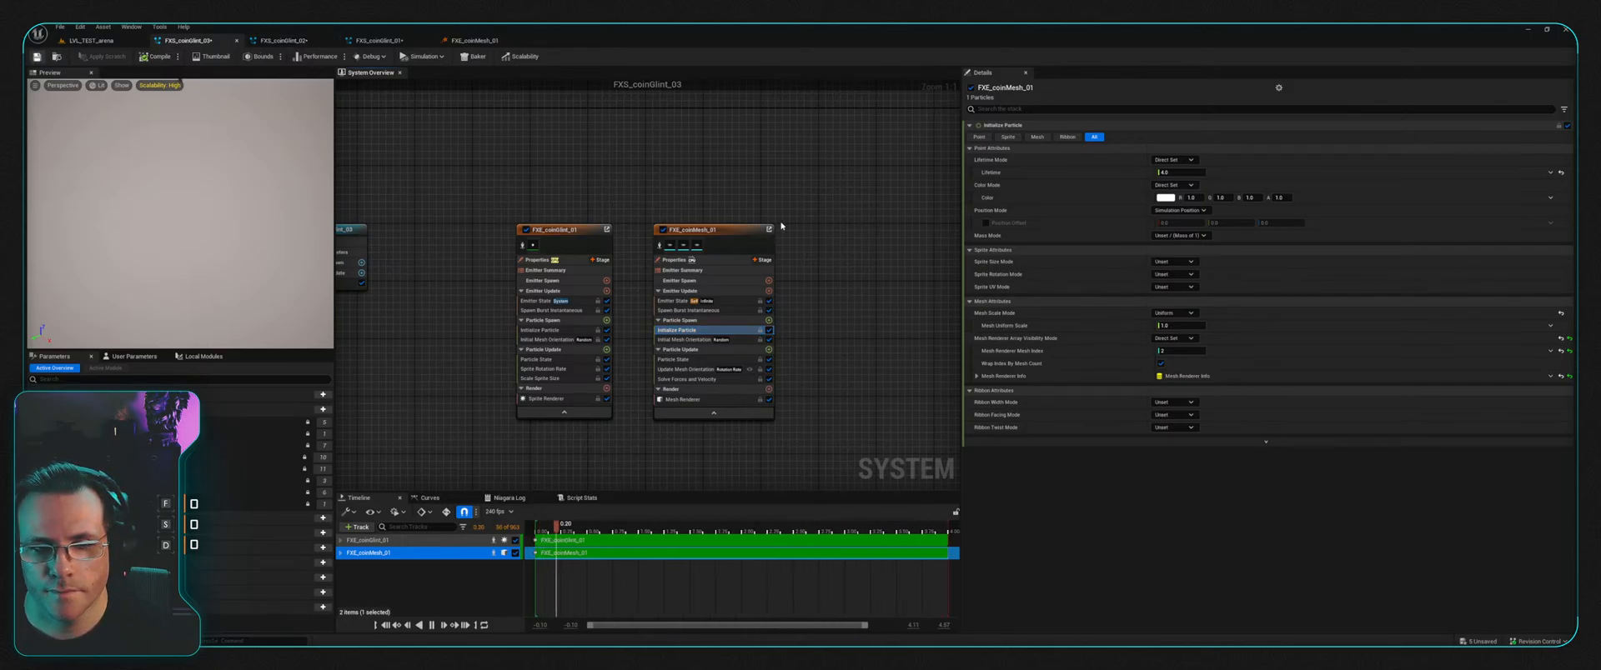
Step: In FXS_coinGlint_02, set the coin mesh's Array Visibility Mode to Direct Set with Mesh Renderer Mesh Index 1, and save the system
click(280, 40)
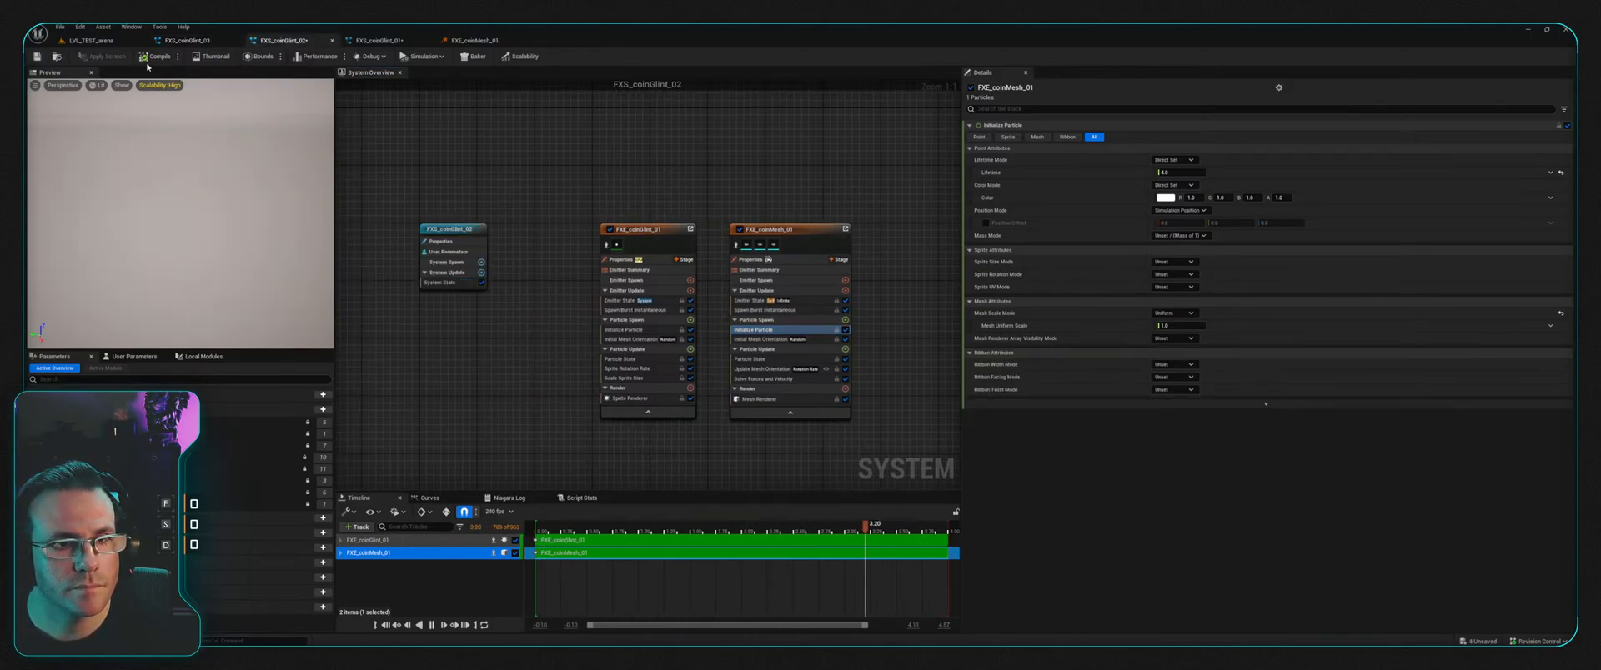
key(ctrl+s)
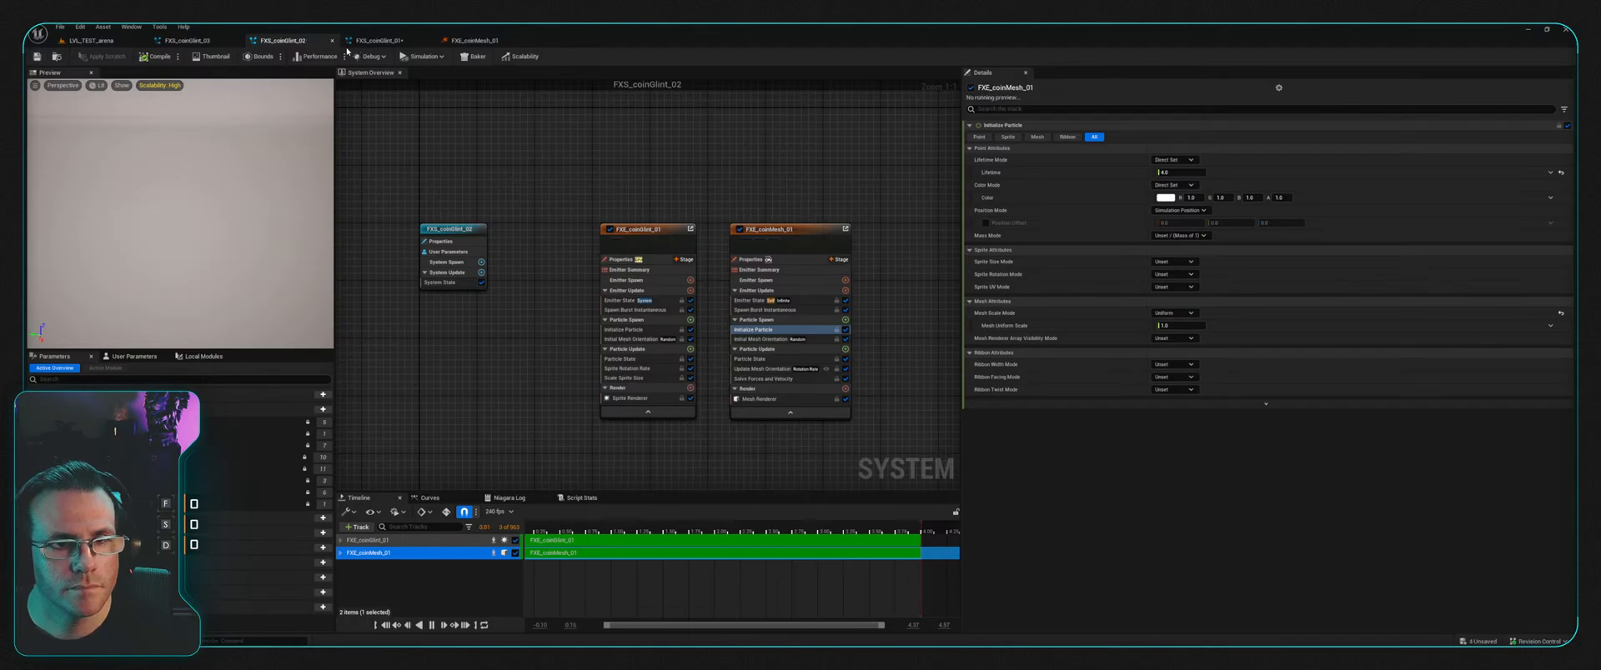
click(1190, 364)
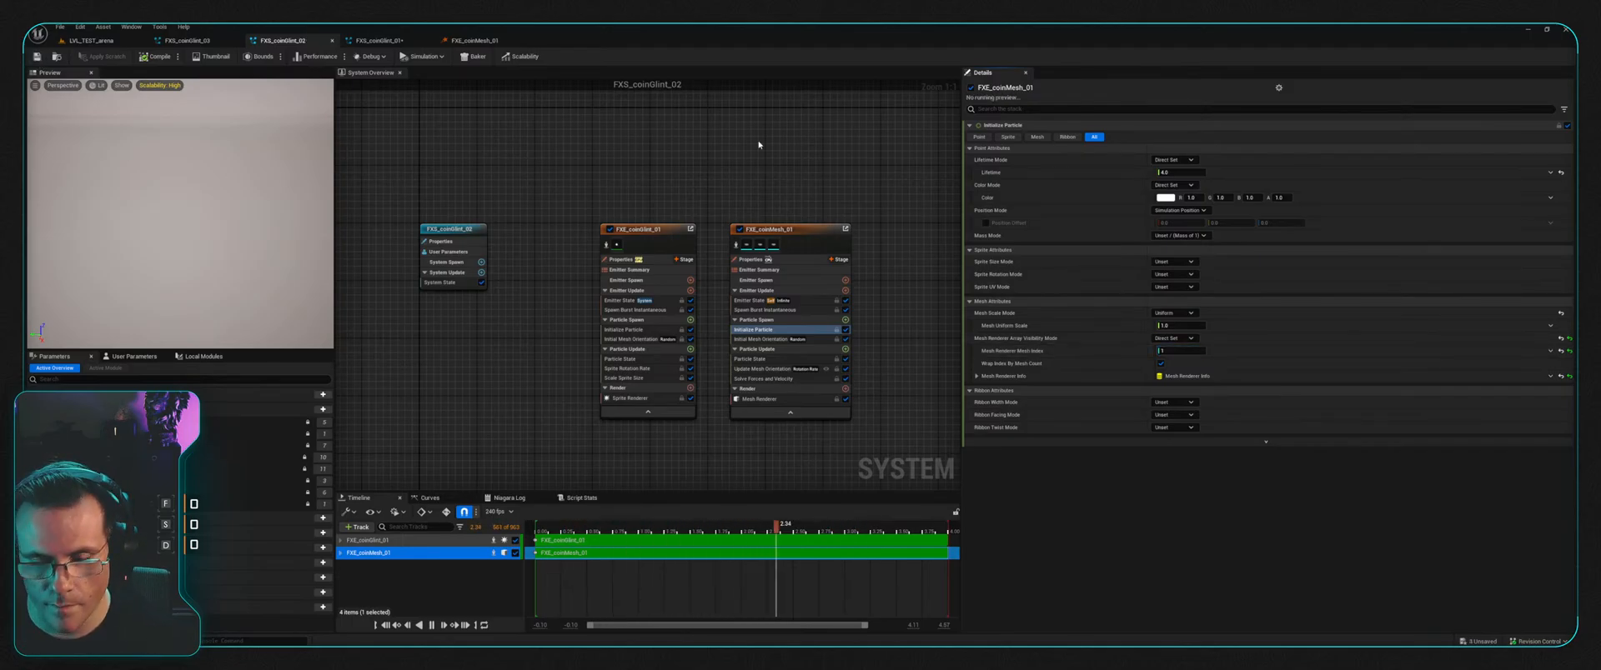
Step: Save FXS_coinGlint_01, check the other open coin systems and the mesh emitter, and return to the LVL_TEST_arena level
click(389, 41)
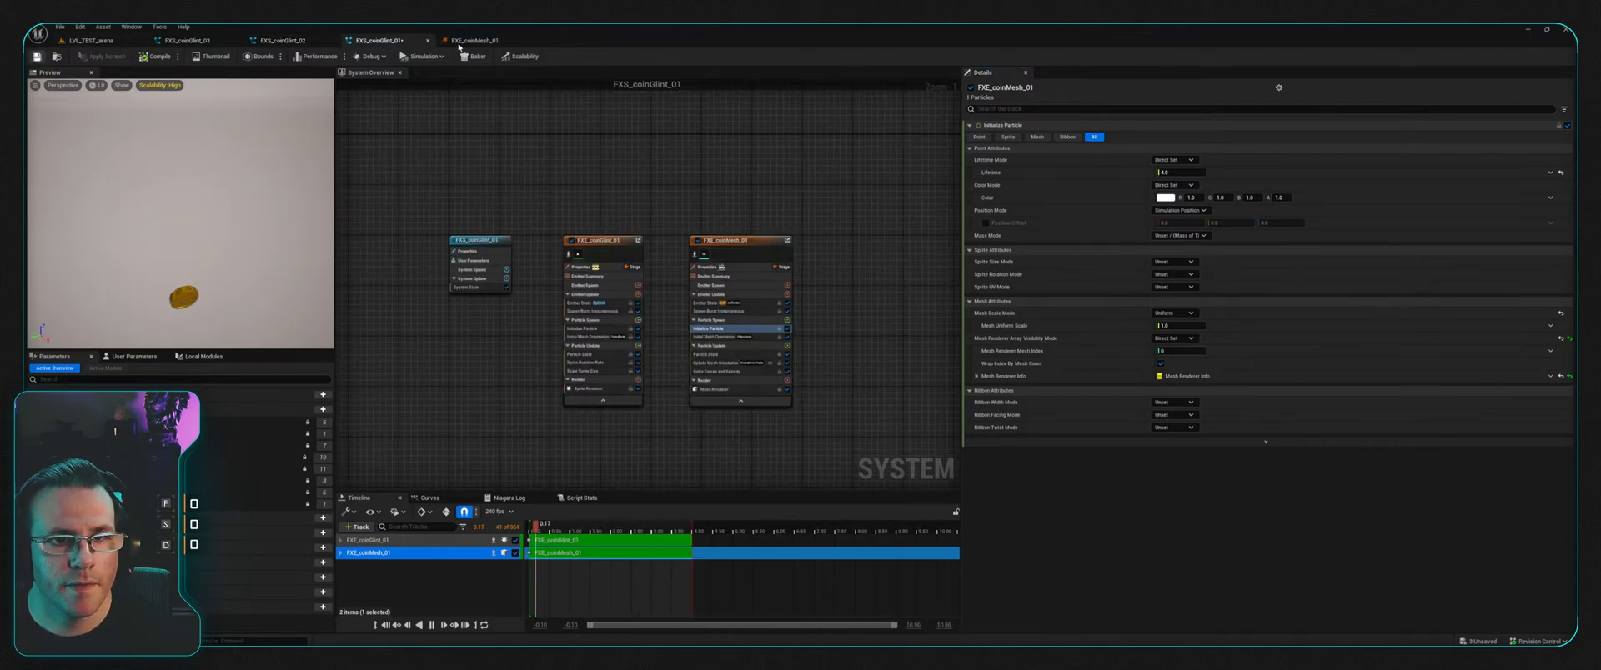
click(292, 44)
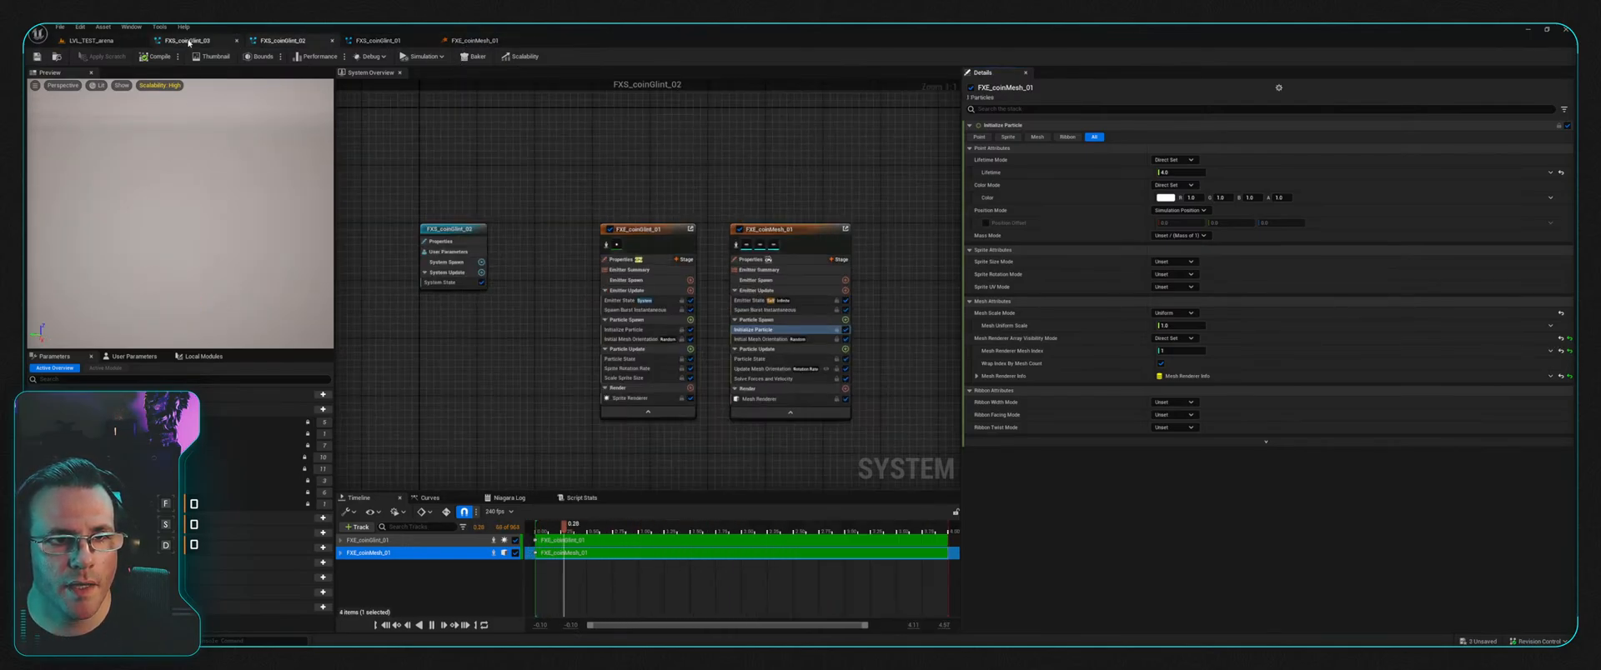
click(189, 42)
click(252, 41)
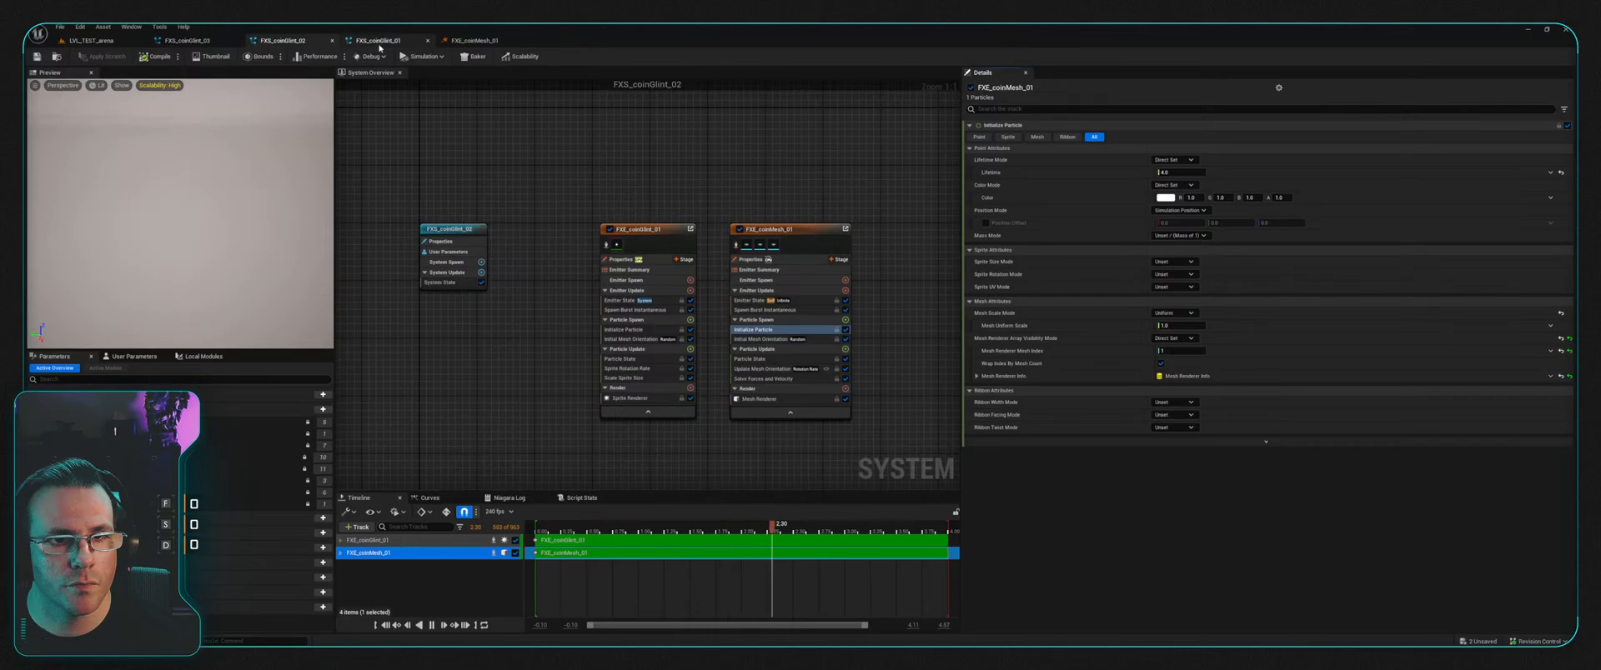
click(465, 42)
click(94, 41)
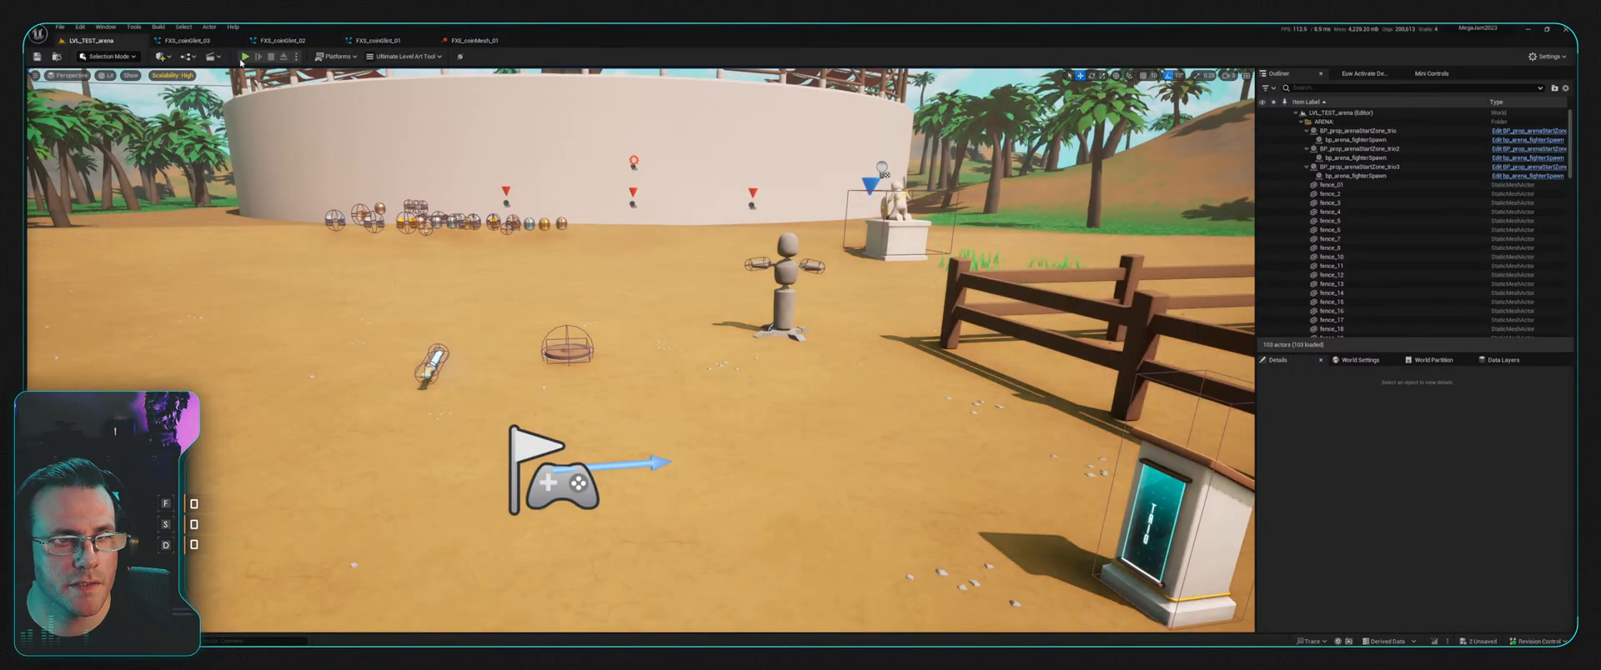
Step: Browse to the Consumable folder under Meshes to look at the available coin meshes
key(ctrl+space)
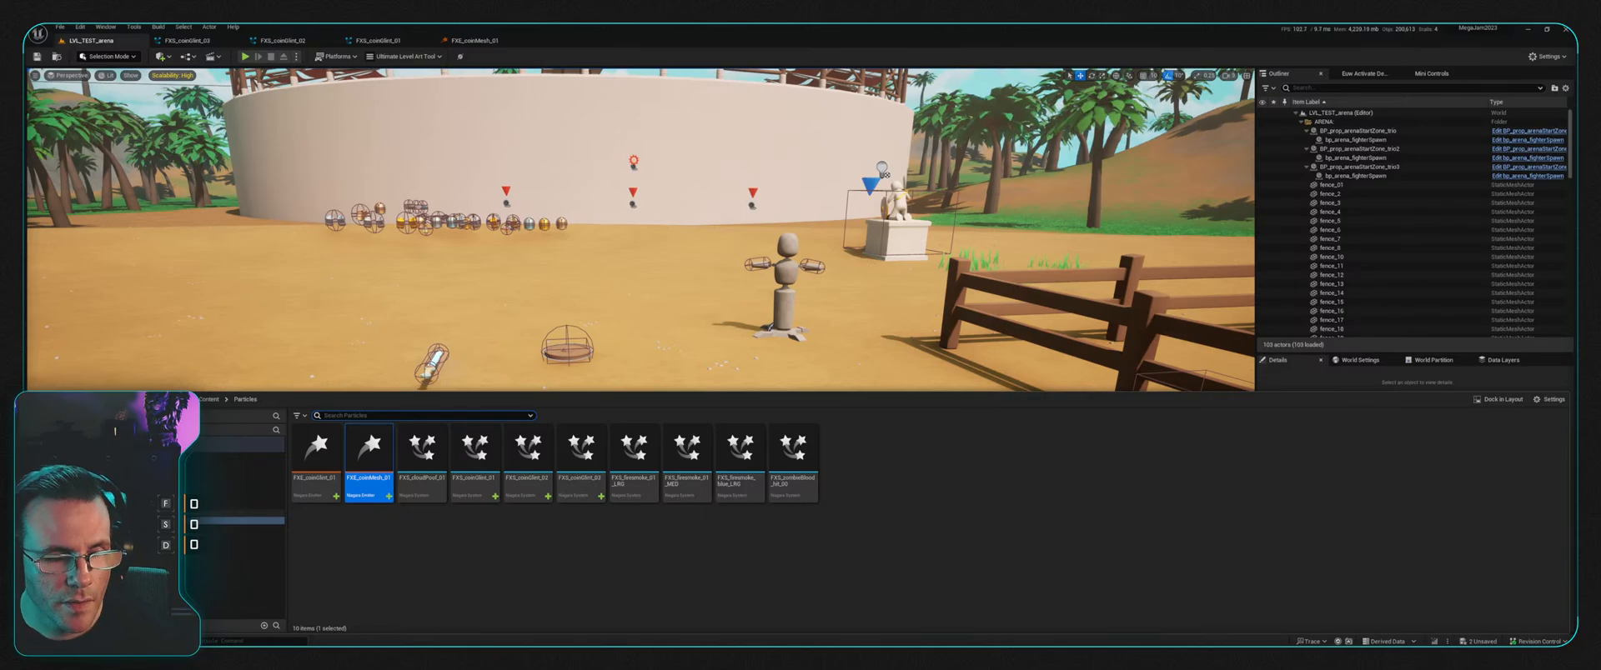
click(235, 513)
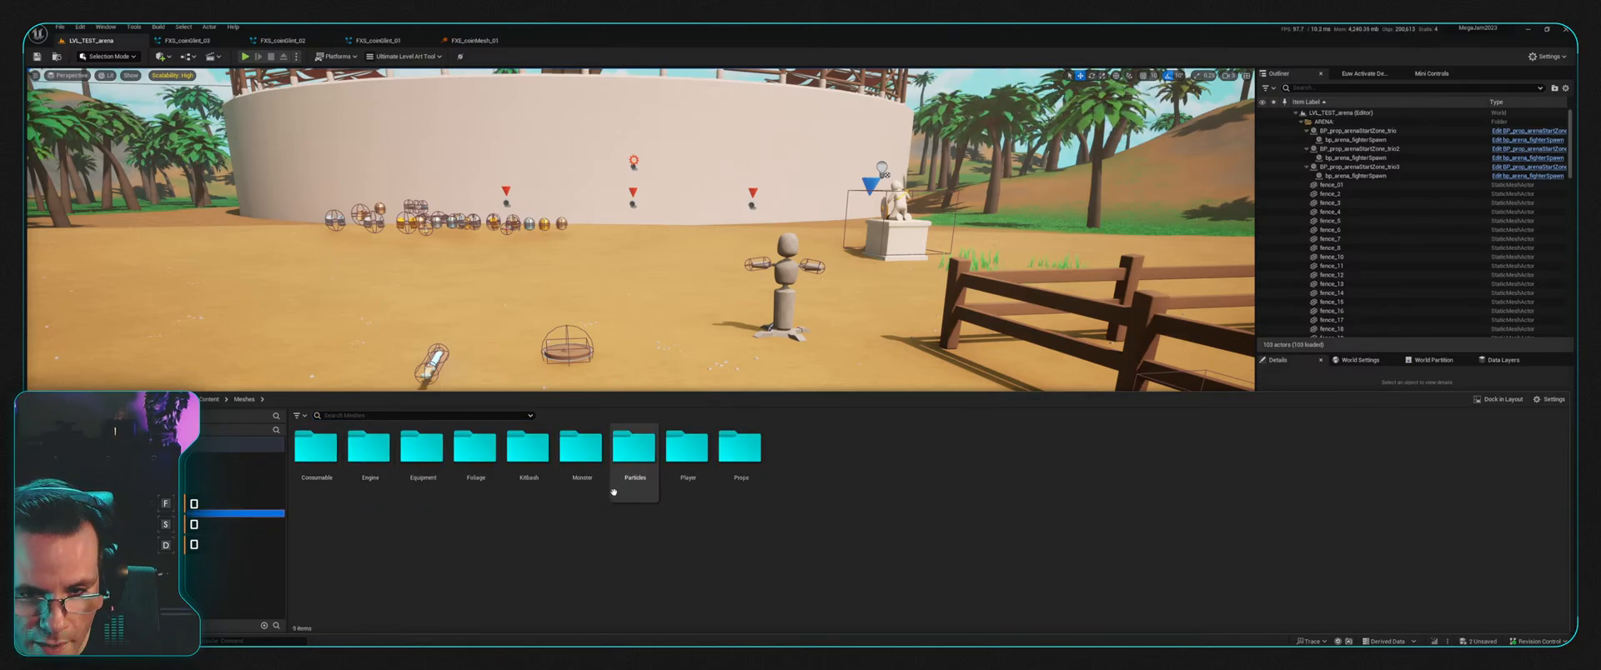
double_click(299, 446)
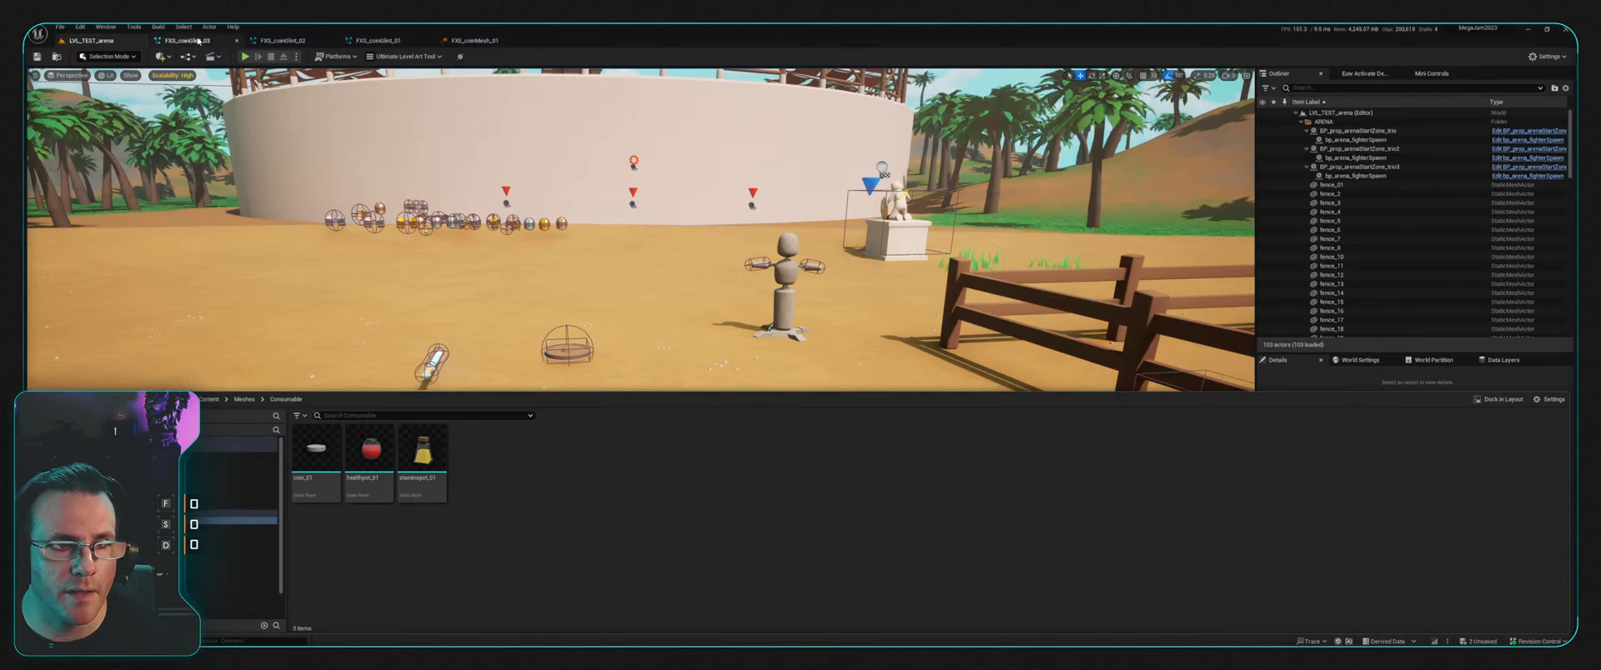
Step: Start a play test of LVL_TEST_arena and equip the sword and shield lying on the ground
click(244, 57)
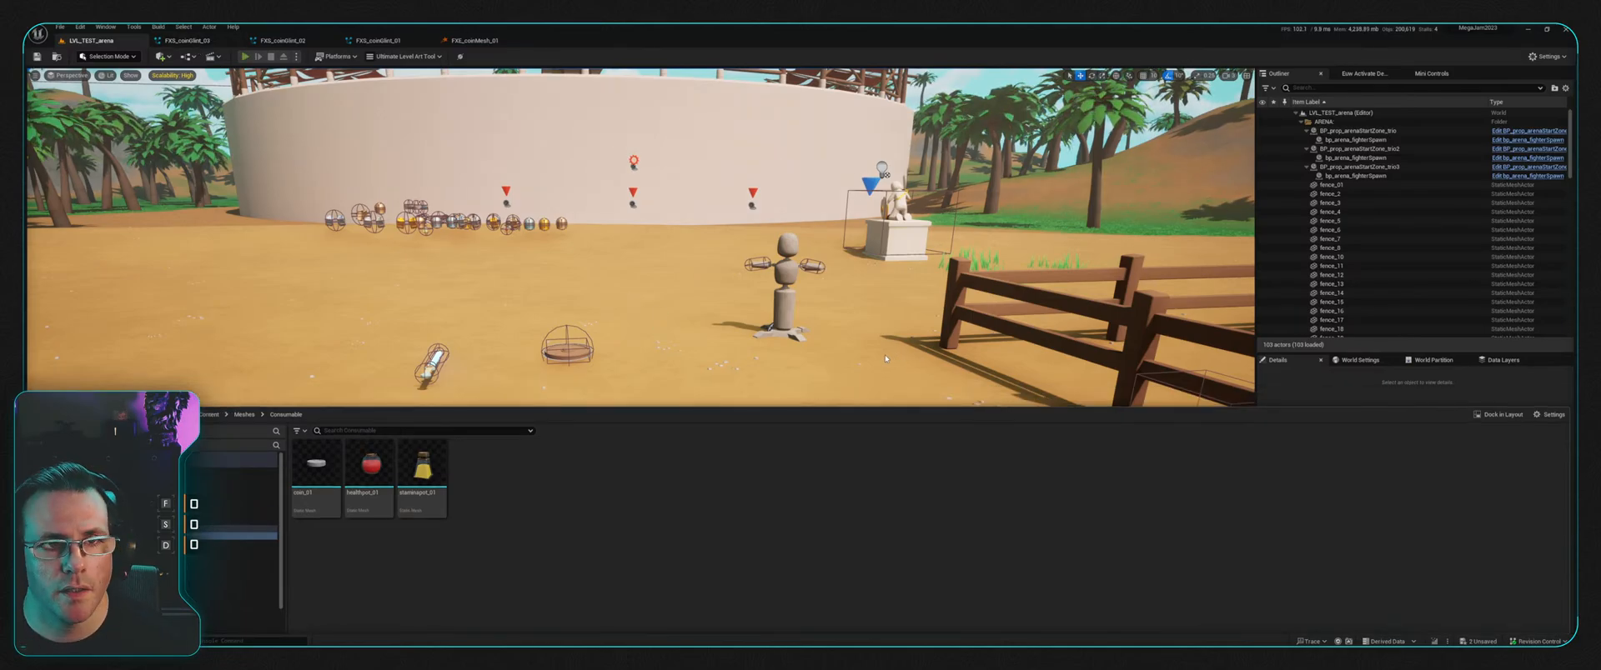
key(alt+p)
key(w)
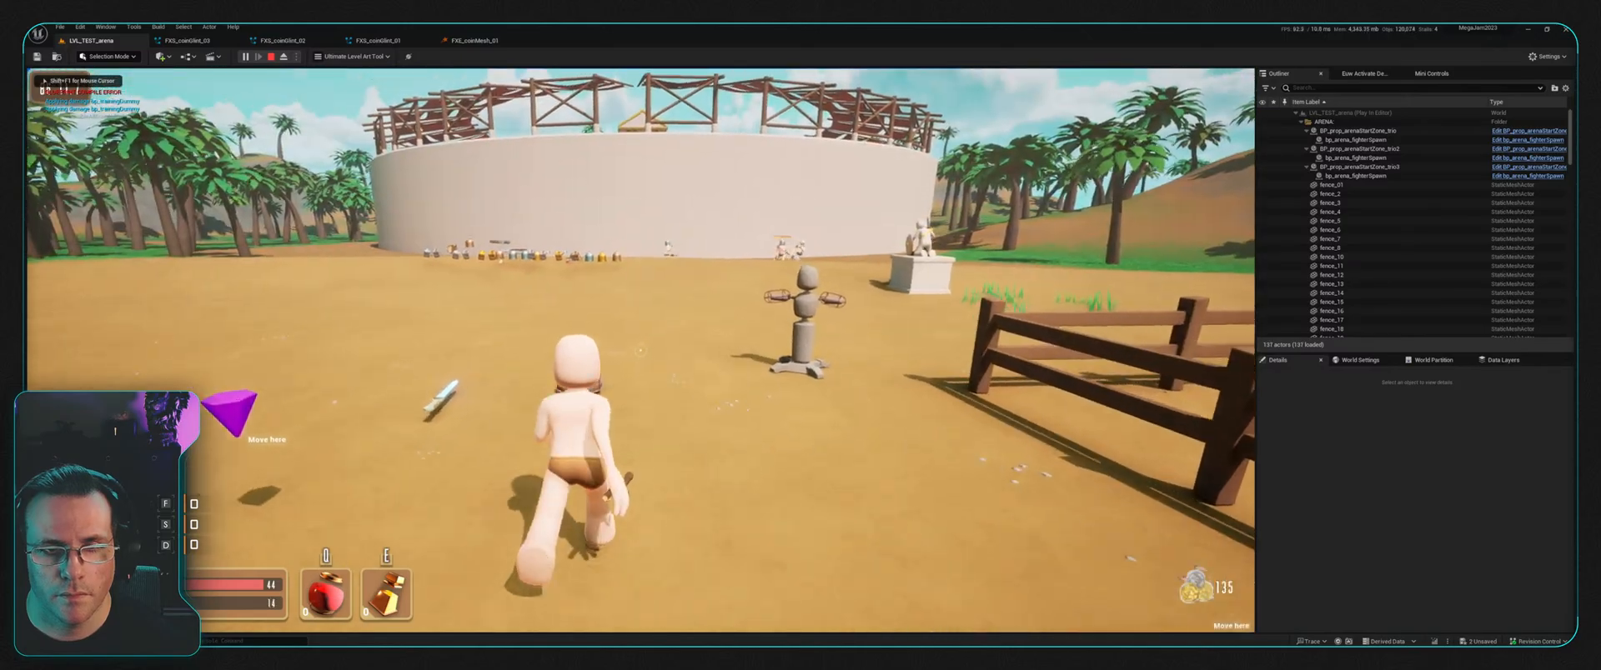
key(w)
key(f)
key(f)
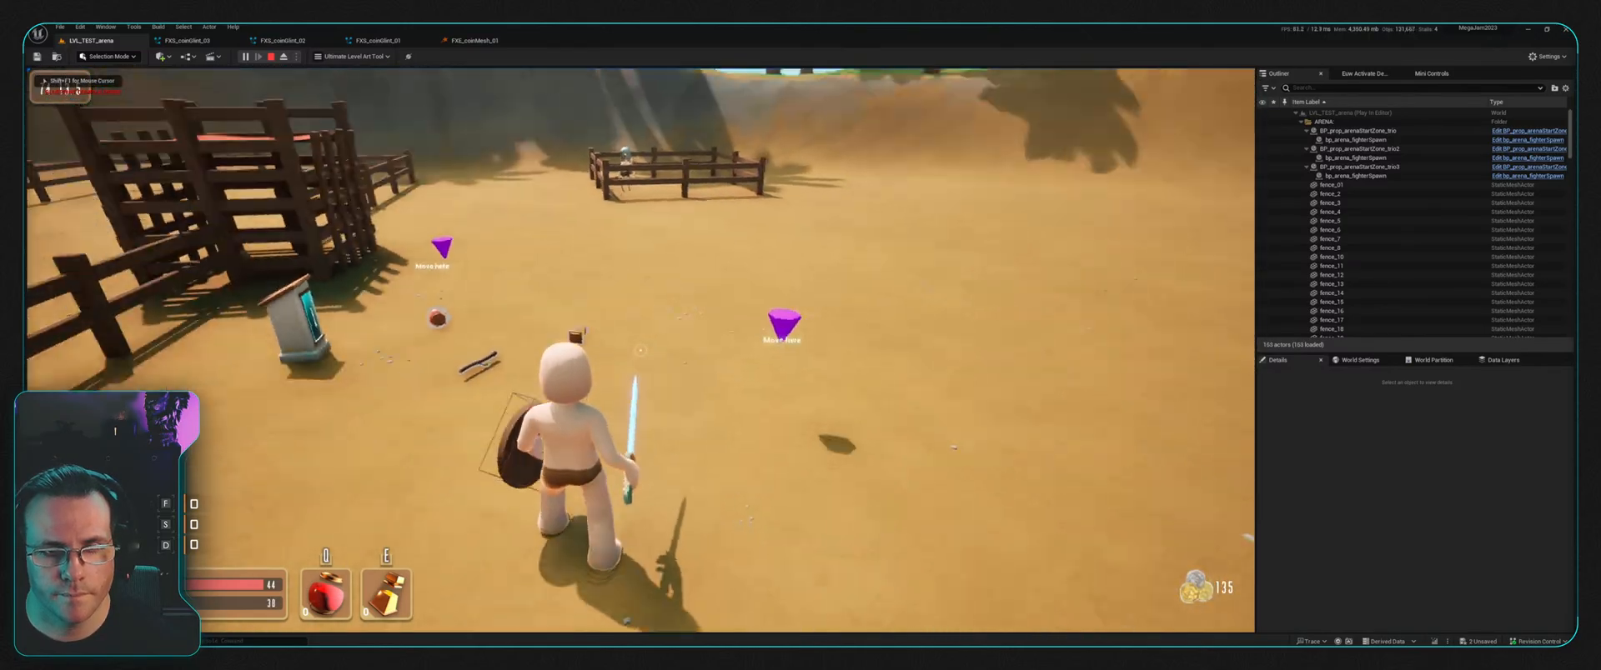
key(f)
key(w)
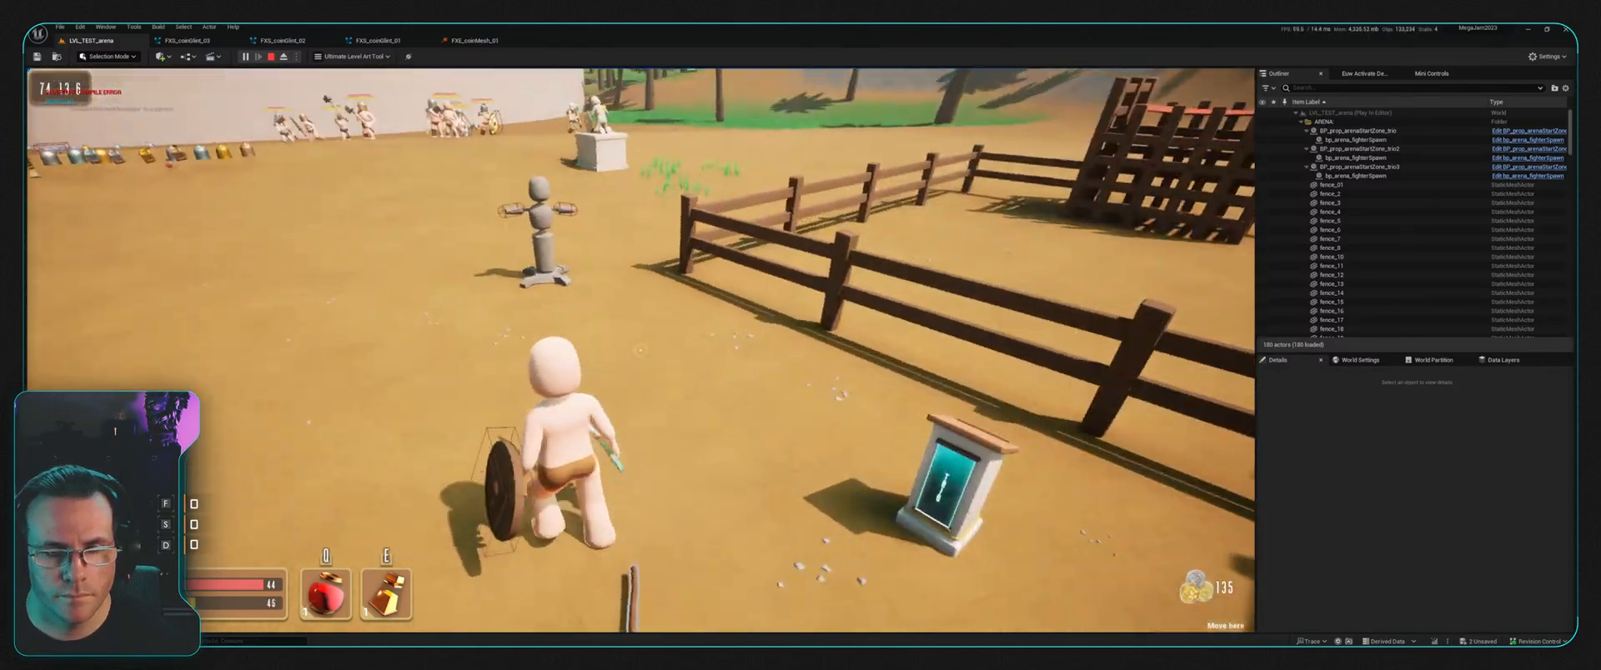
Step: Run the character past the statue to the group of fighters and skirmish with them, keeping clear of their hammers
key(w)
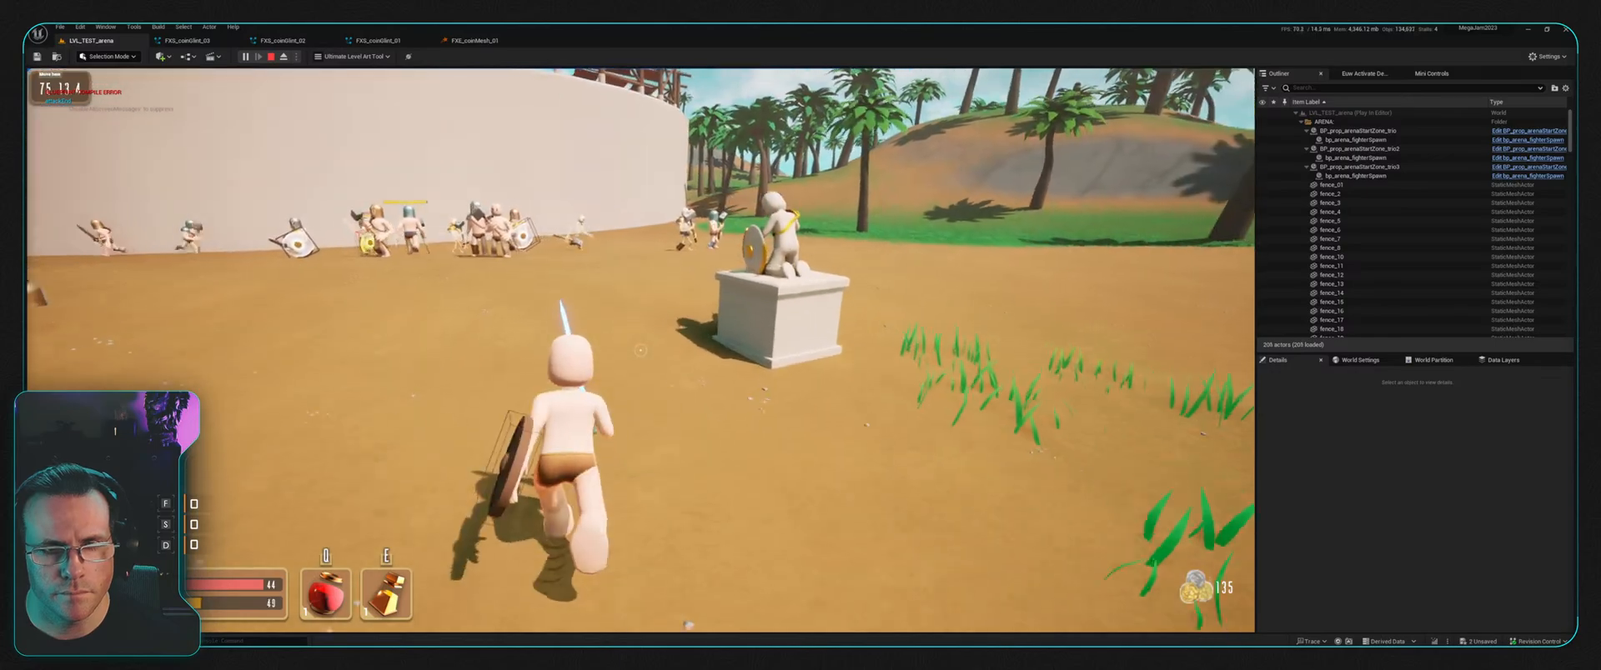
key(w)
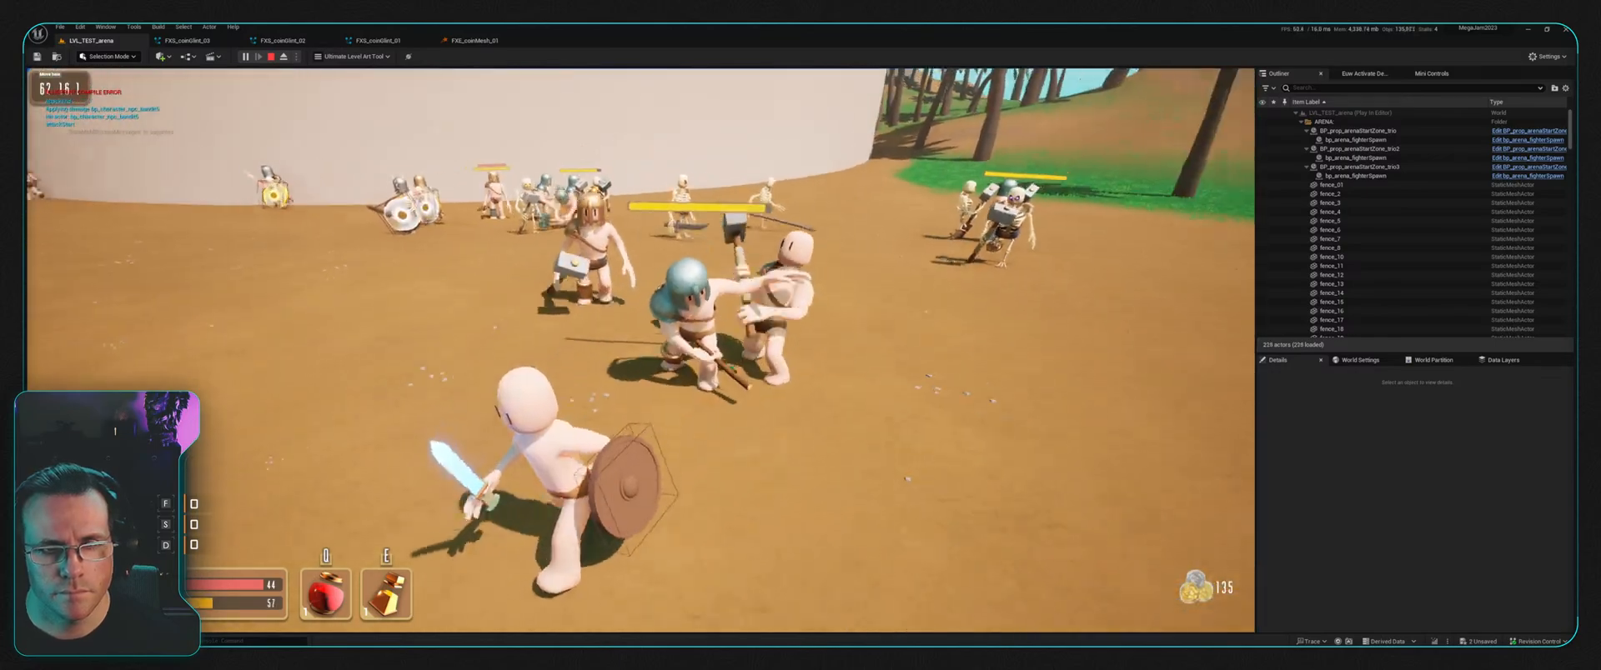
key(s)
key(a)
key(s)
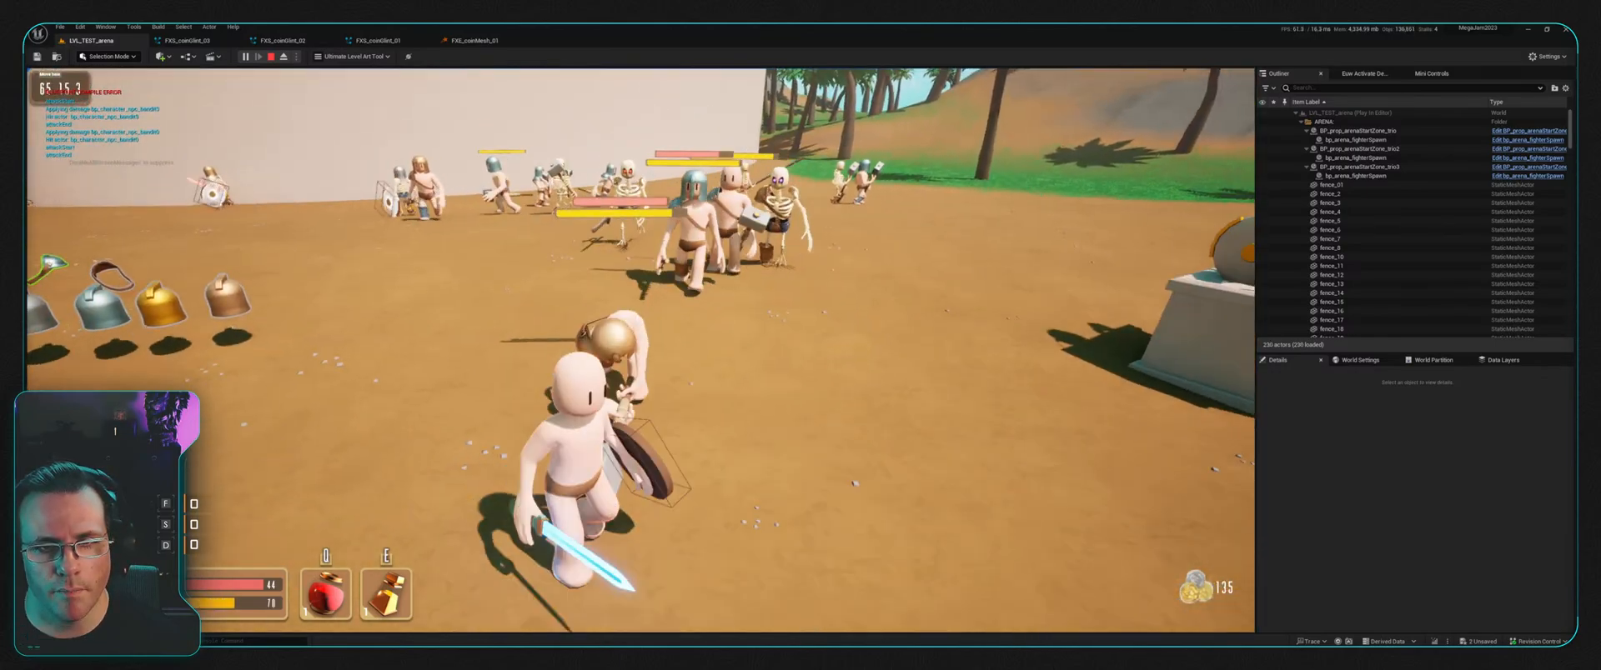
key(s)
key(a)
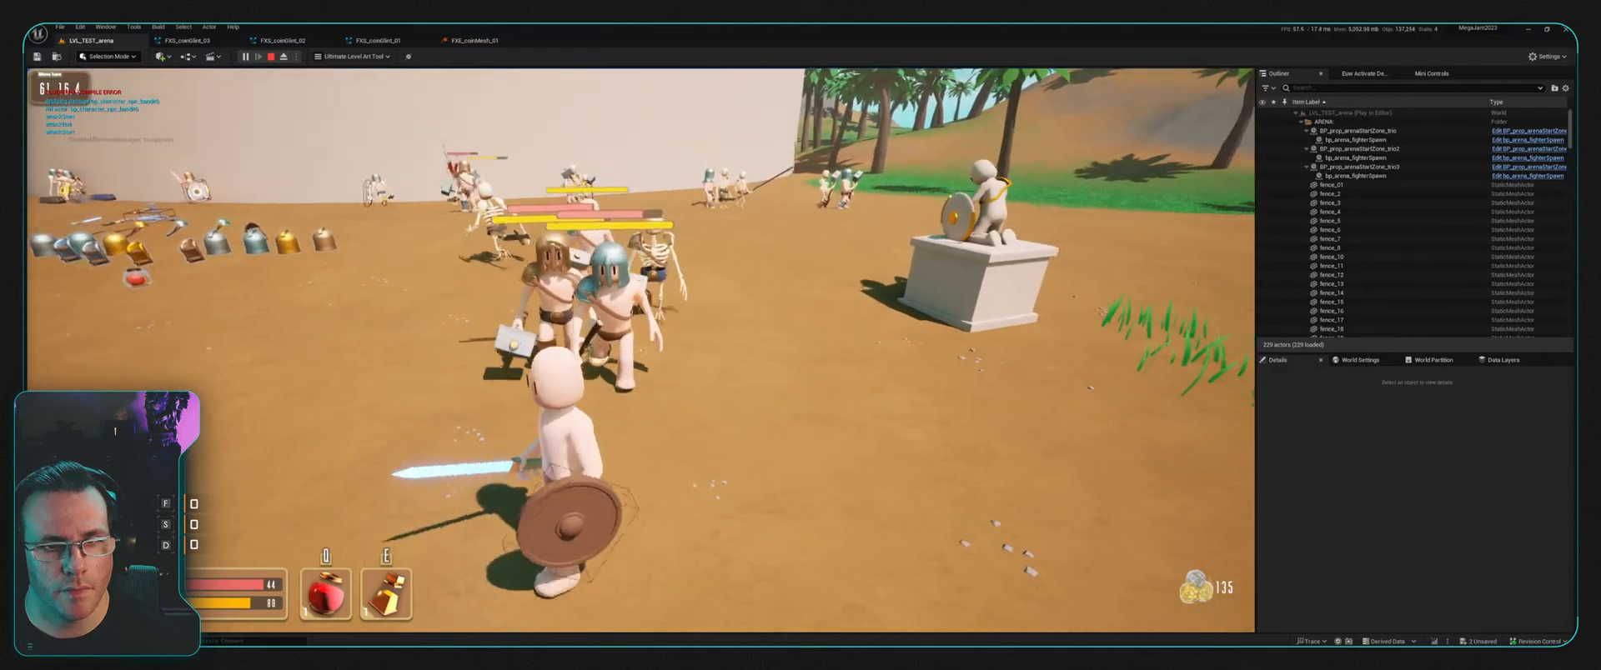
key(s)
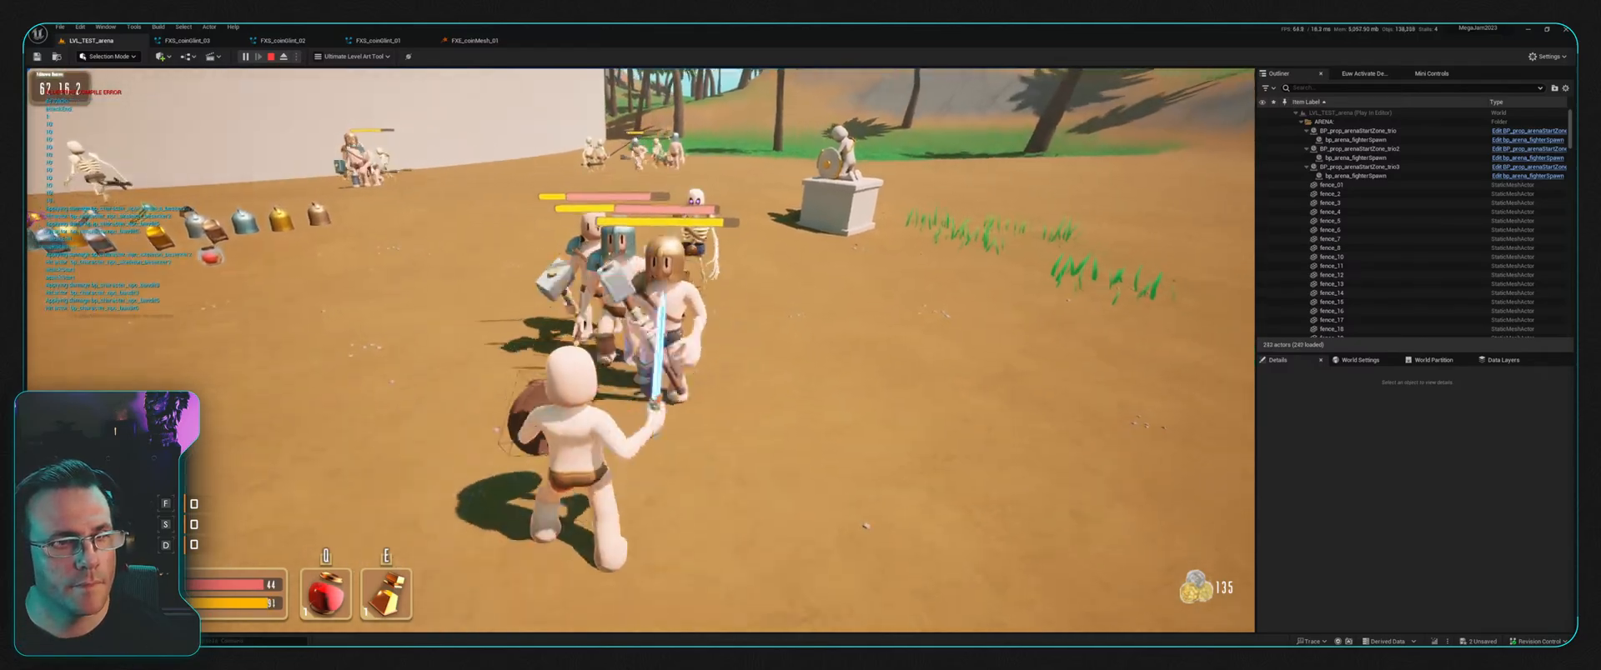
key(w)
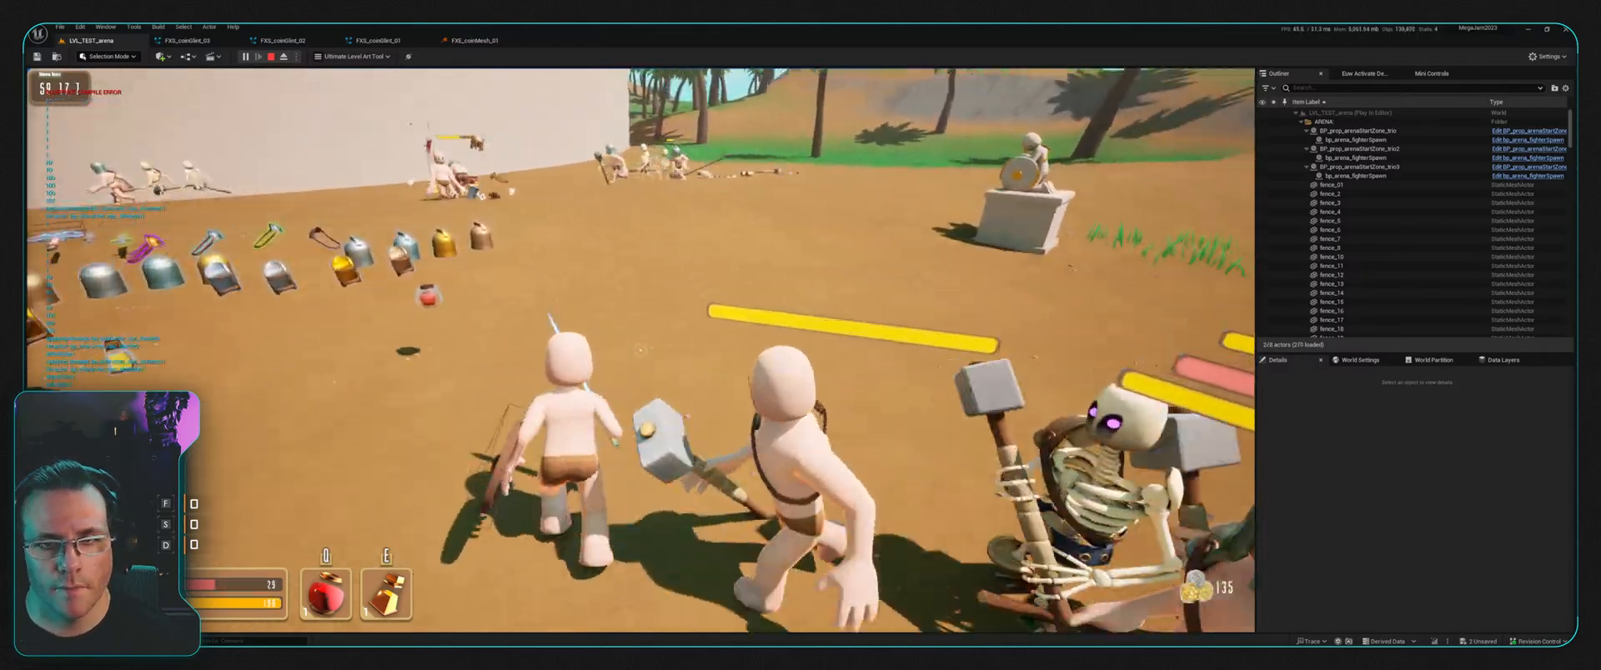
key(space)
key(w)
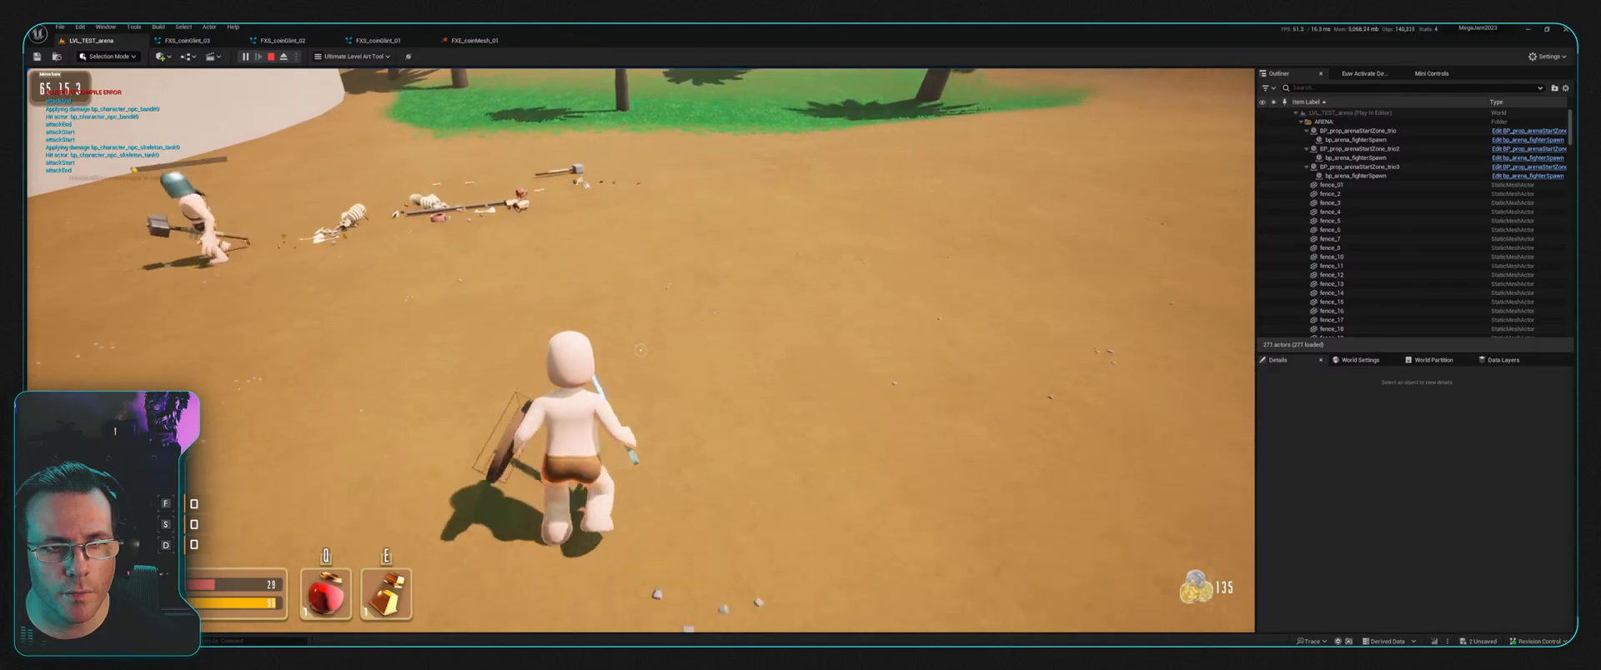
key(w)
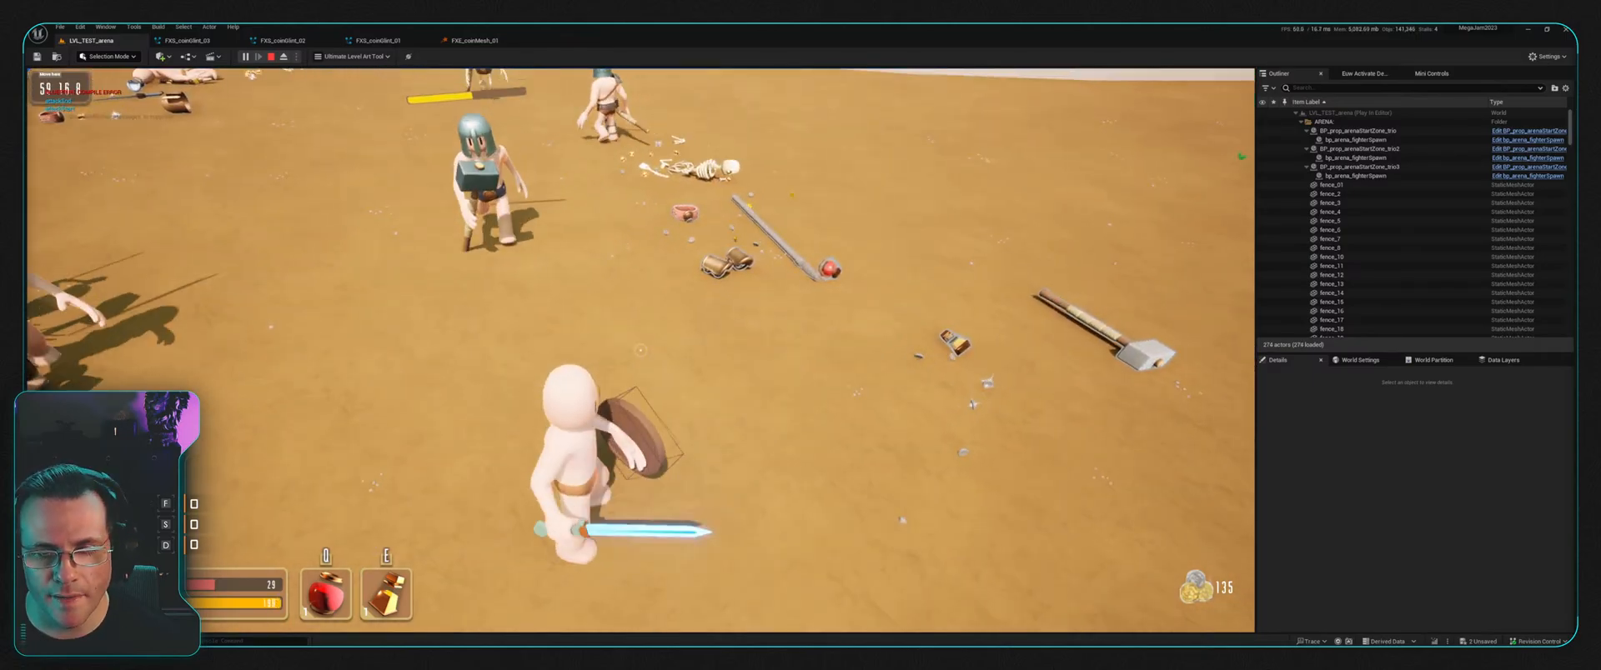
Step: Circle the character around the fighters to view the coins and gear dropped by defeated enemies
key(d)
key(w)
key(d)
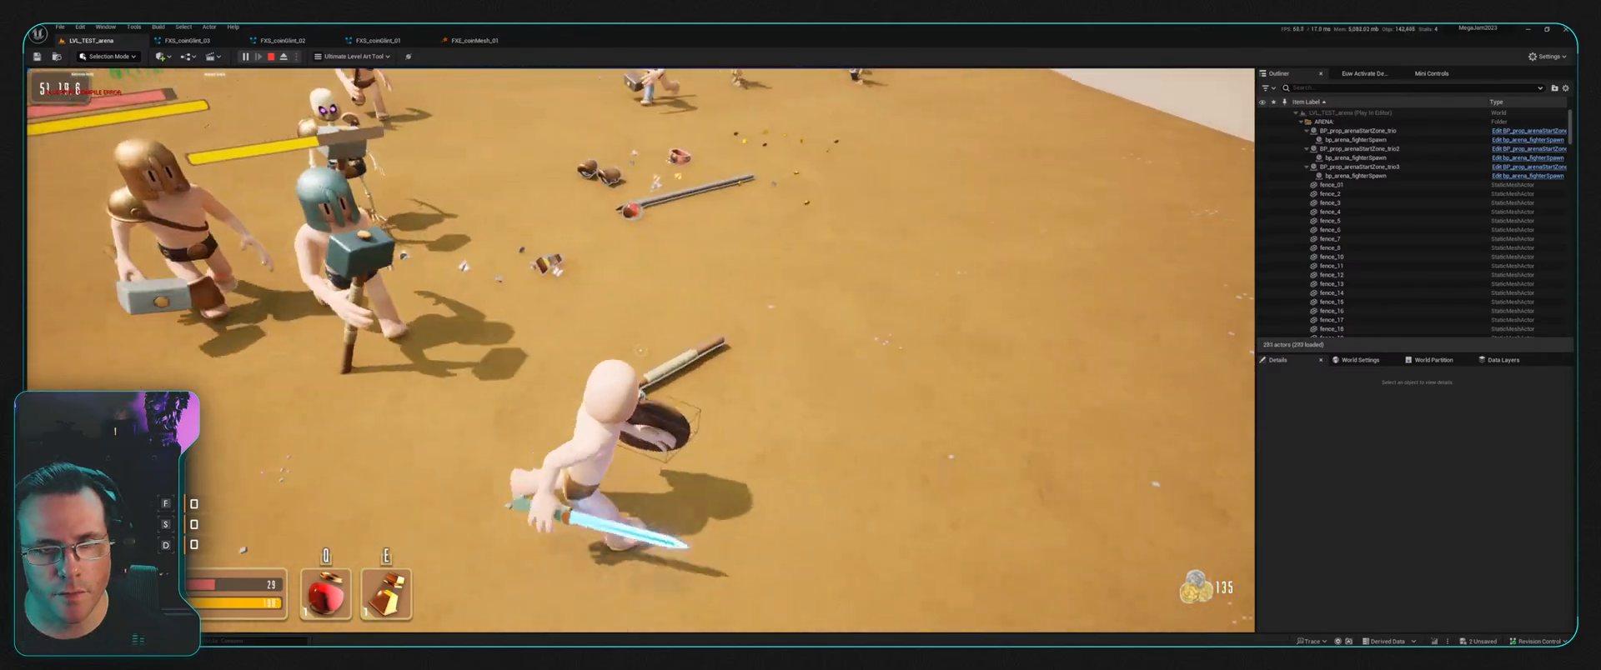
key(w)
key(d)
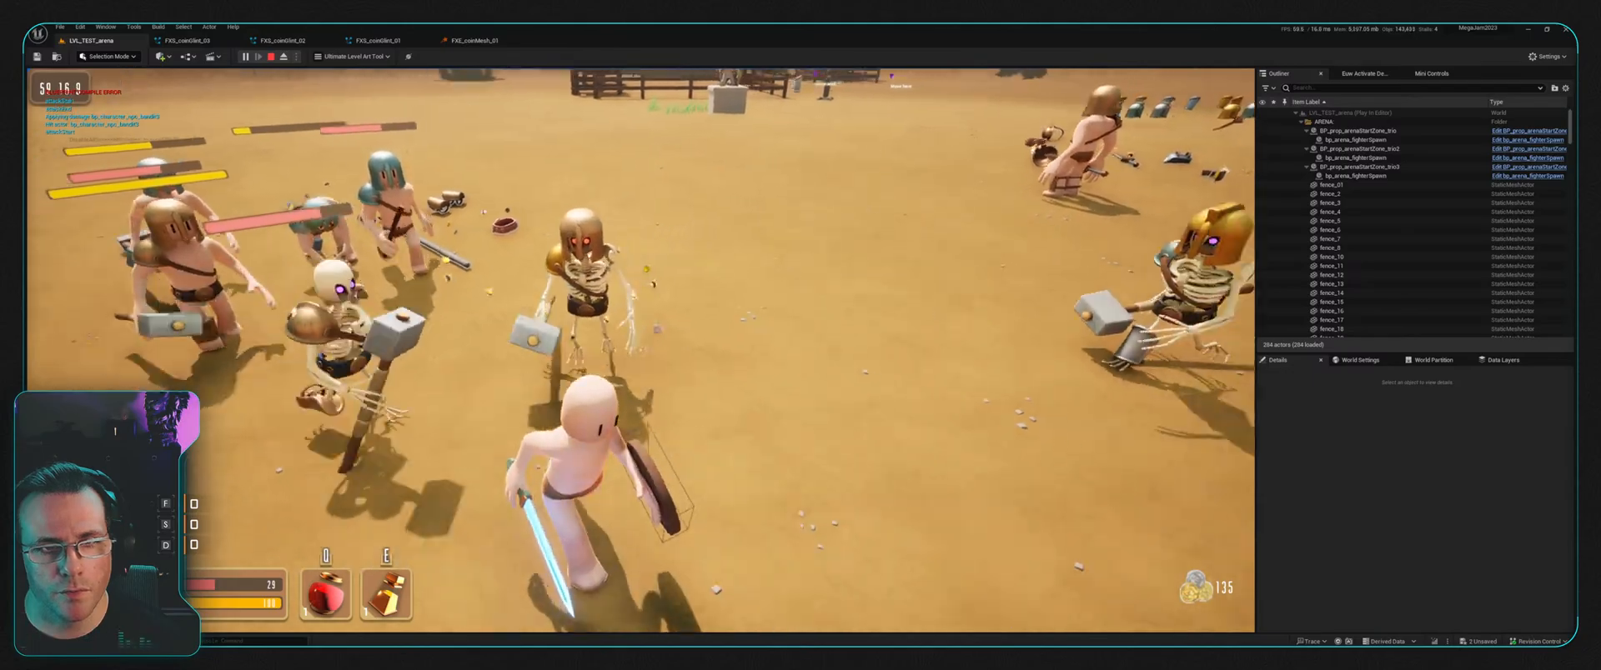
key(w)
key(d)
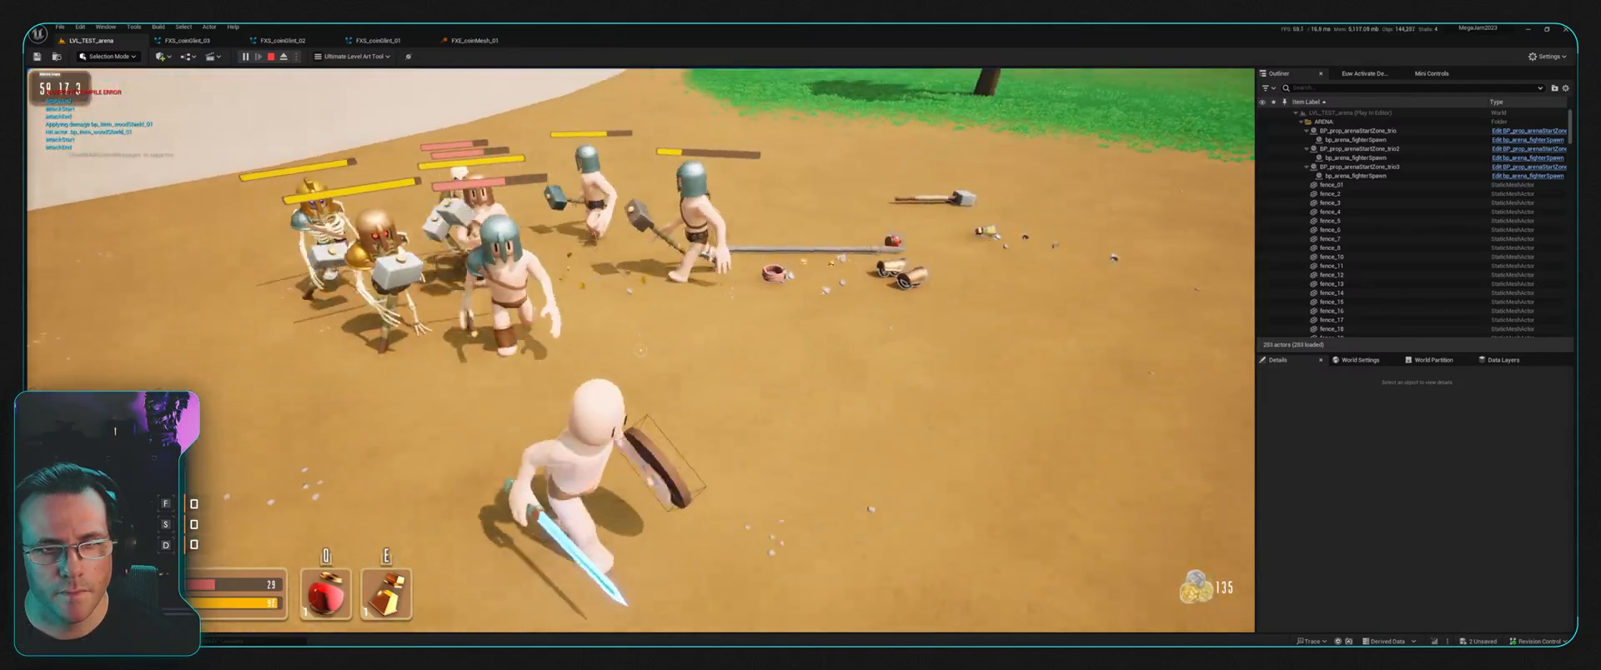
key(d)
key(s)
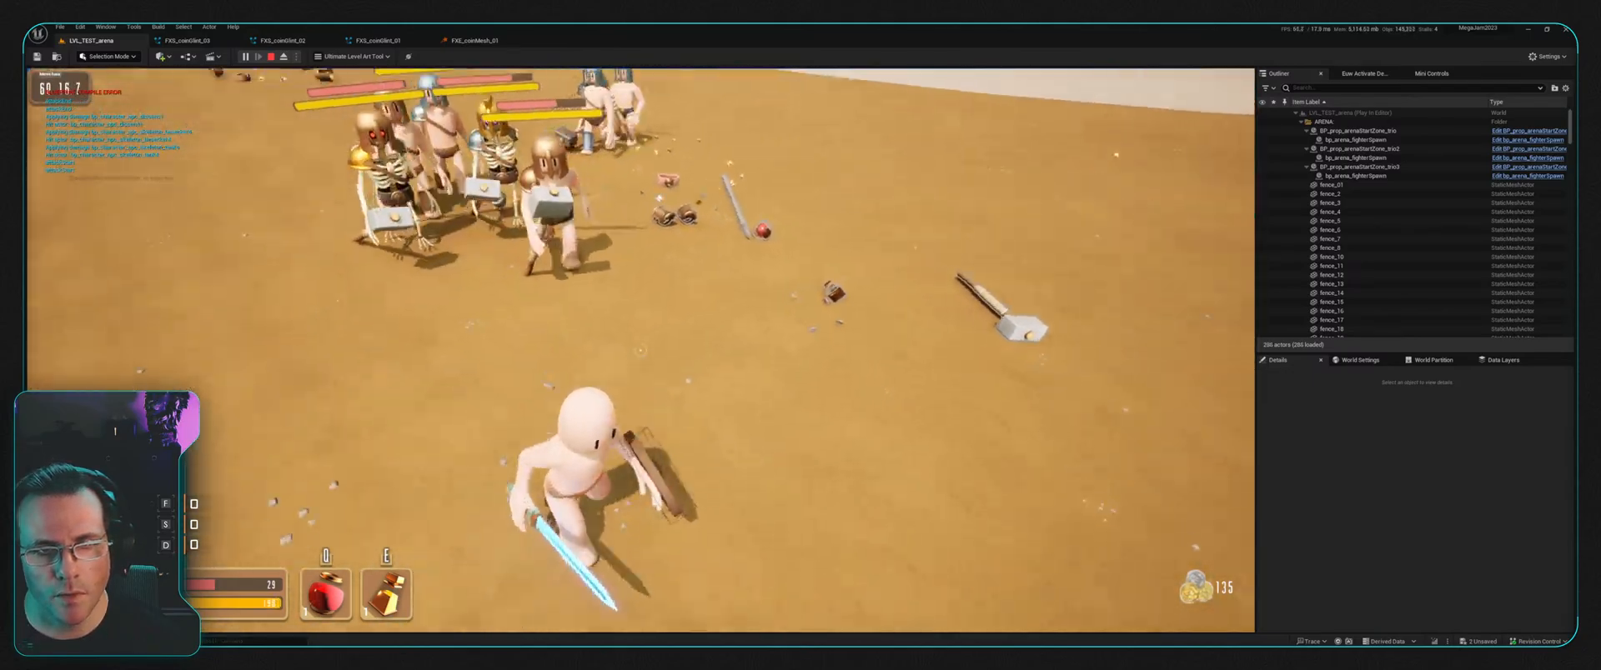
key(w)
key(w)
key(d)
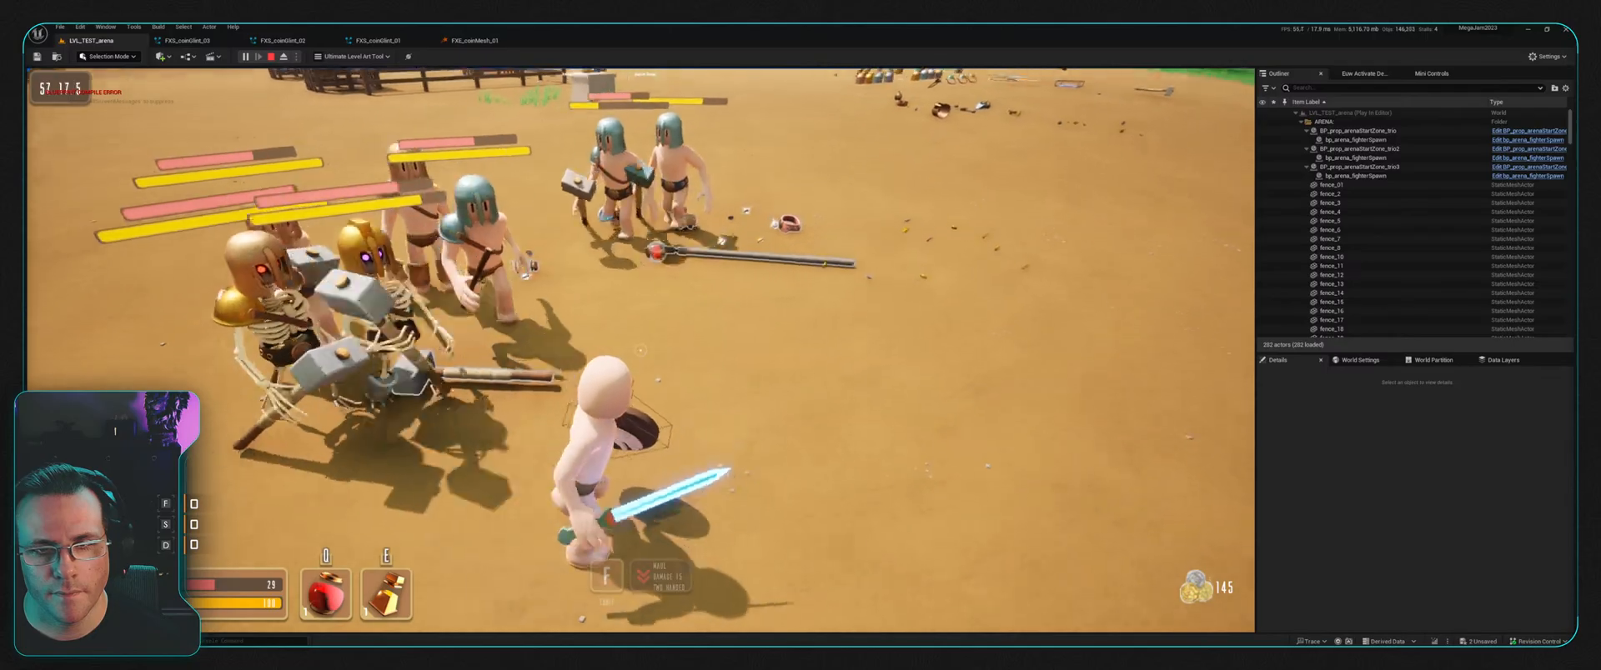
key(d)
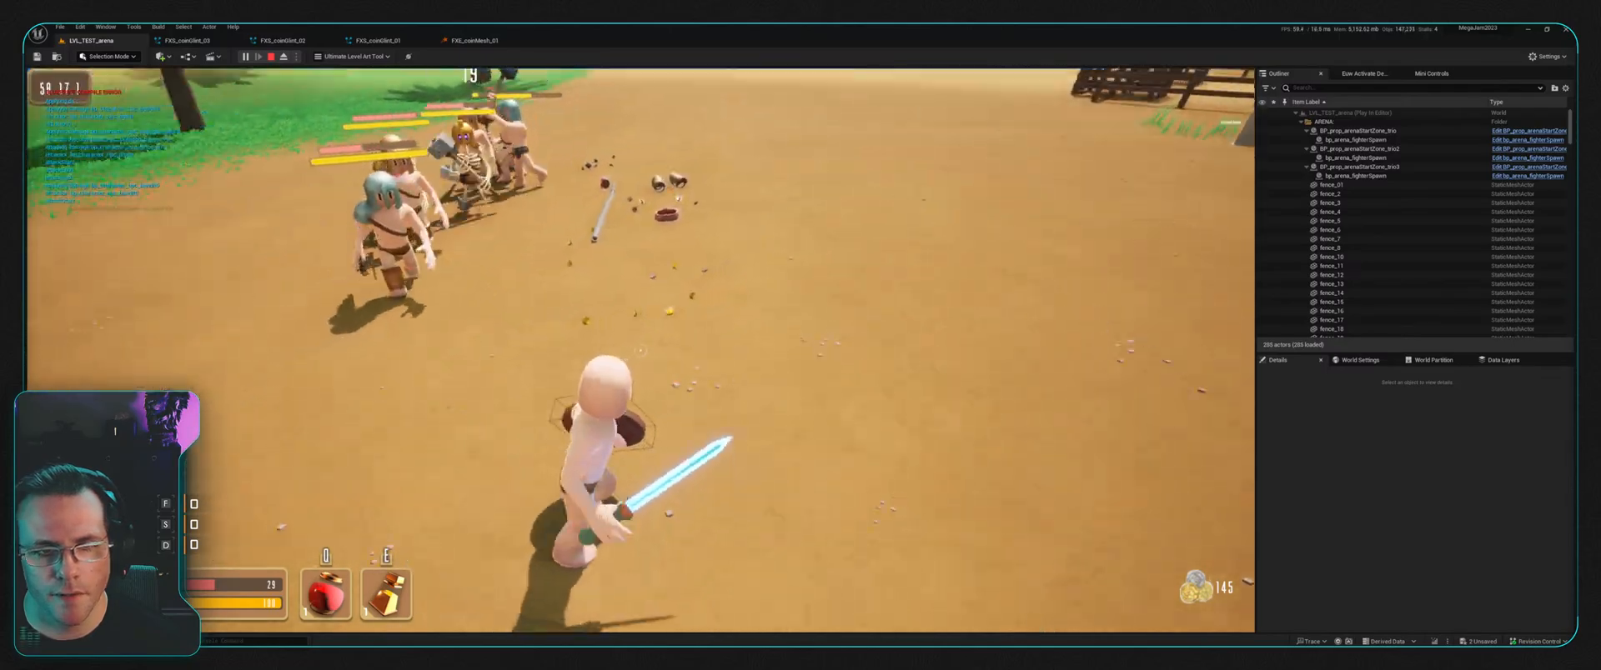
key(d)
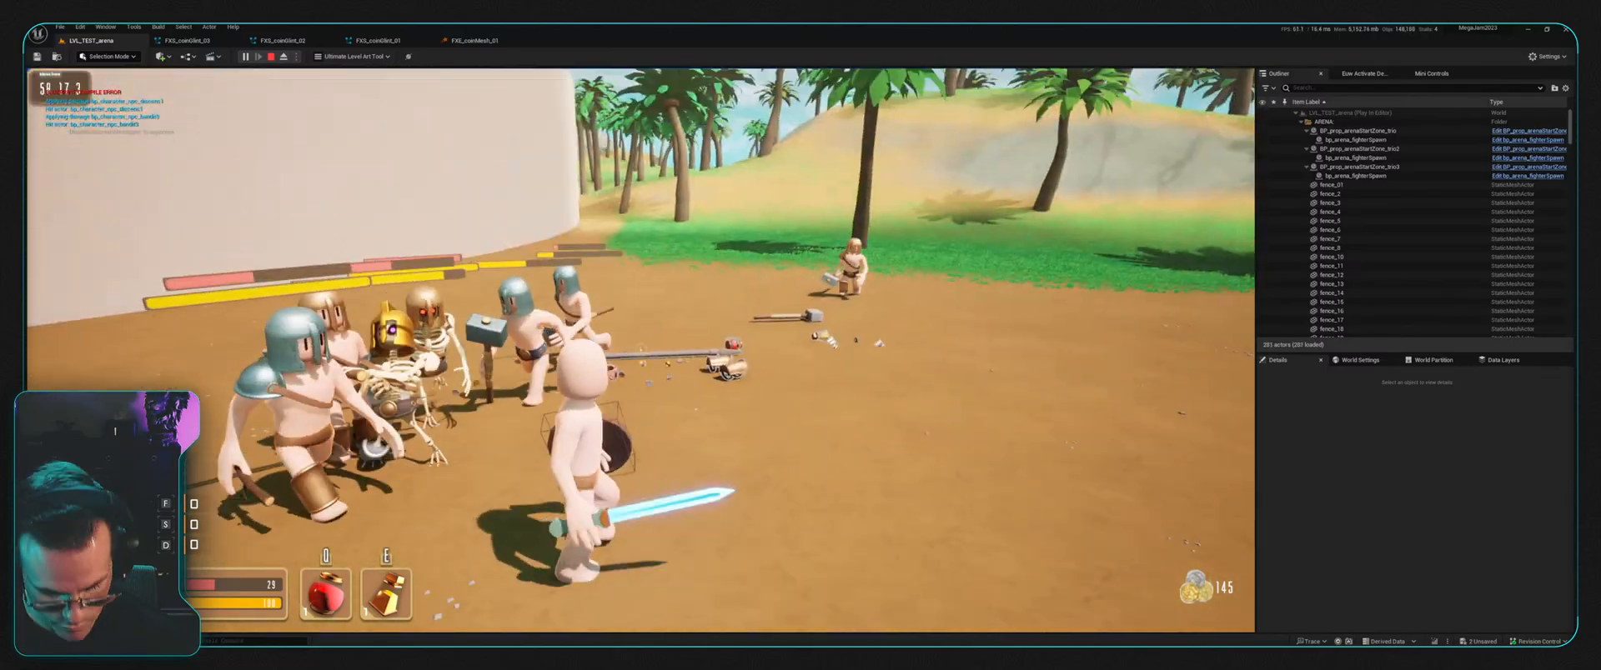
Step: Open photo mode with the free camera and move in close to the glinting coins beside the dropped weapon
key(p)
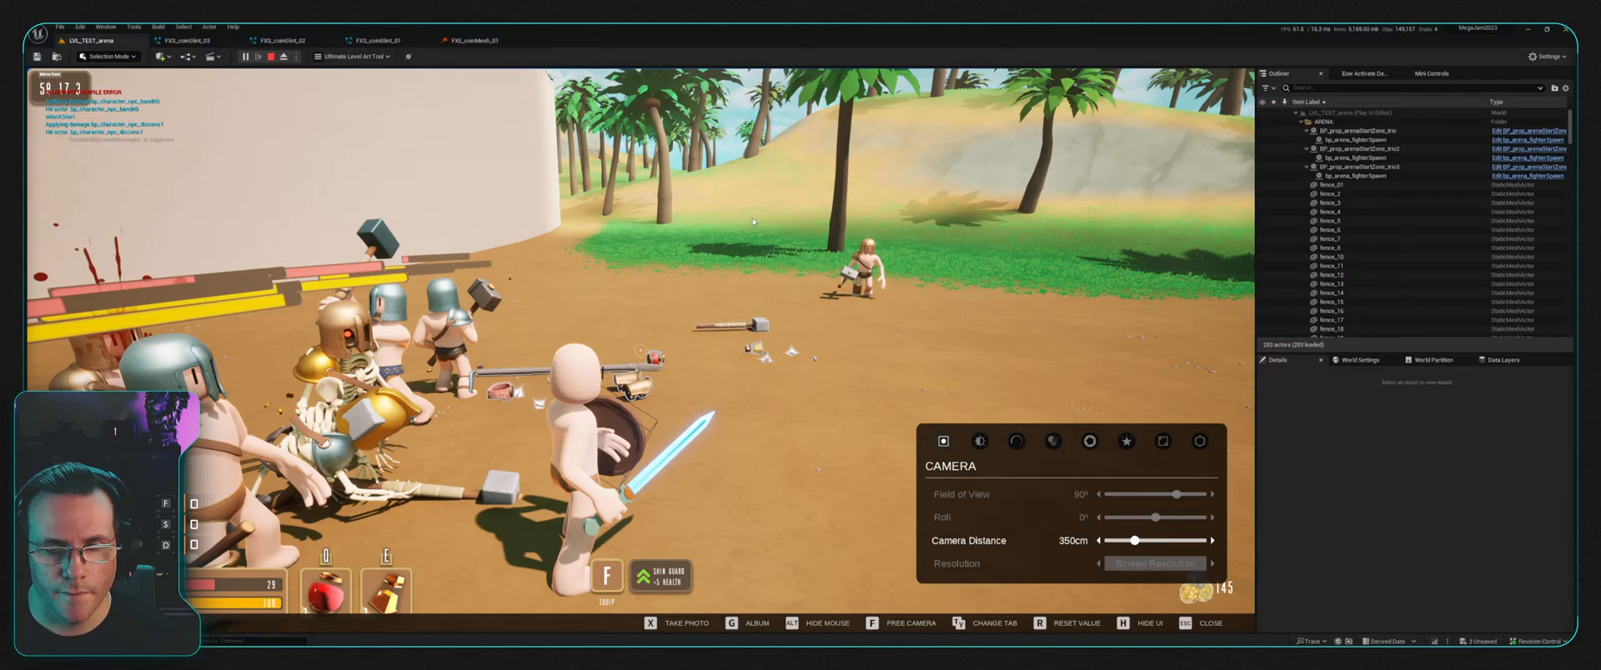
key(f)
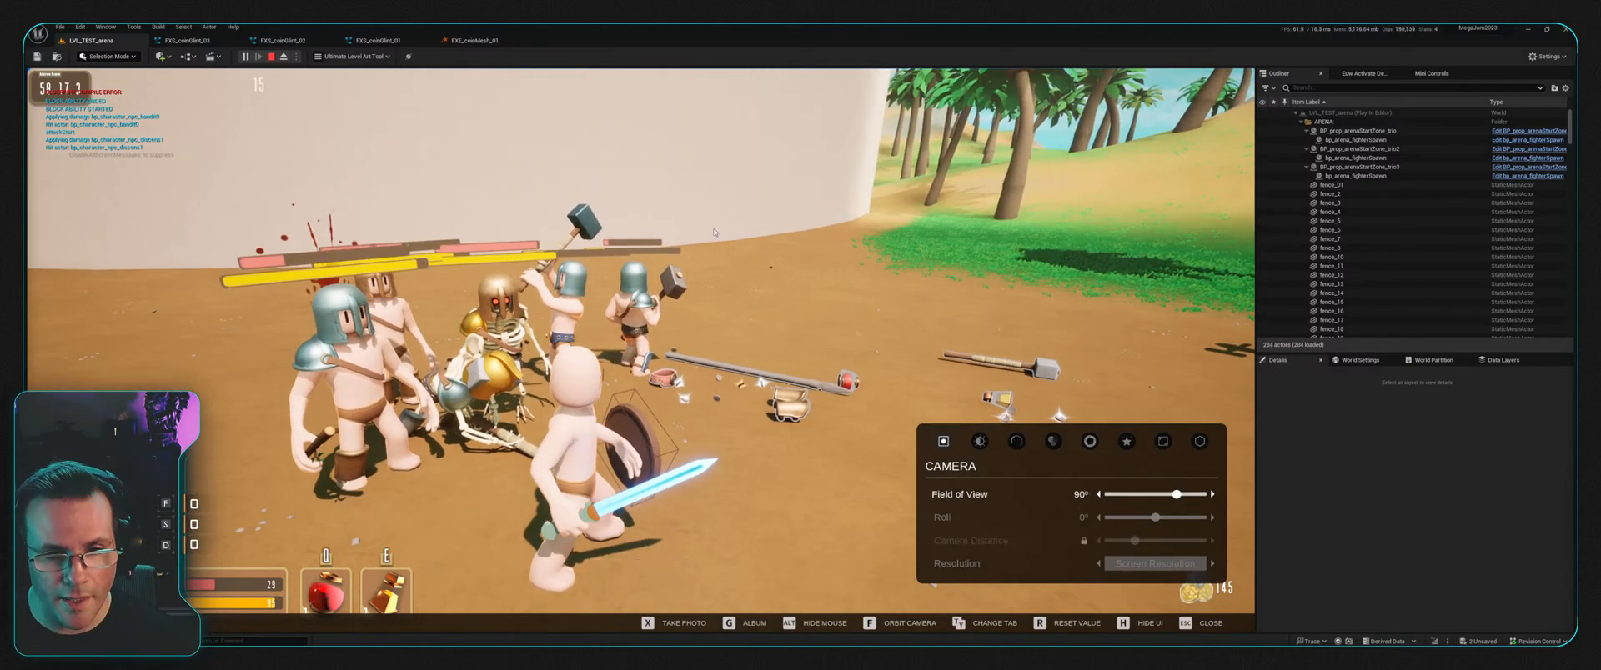
key(w)
key(w)
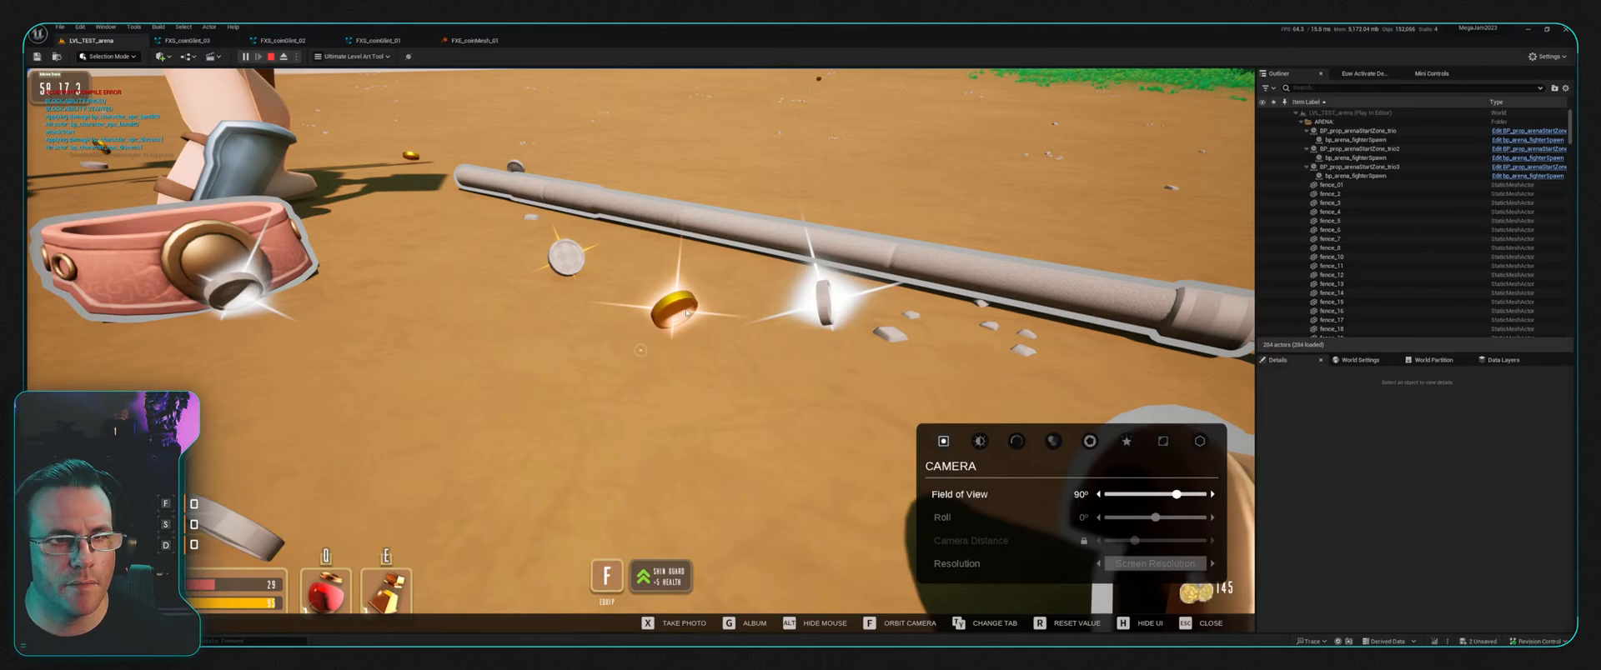
Step: In FXS_coinGlint_01, examine the glint and coin mesh emitters' settings, including the coin mesh's Initialize Particle module
click(391, 42)
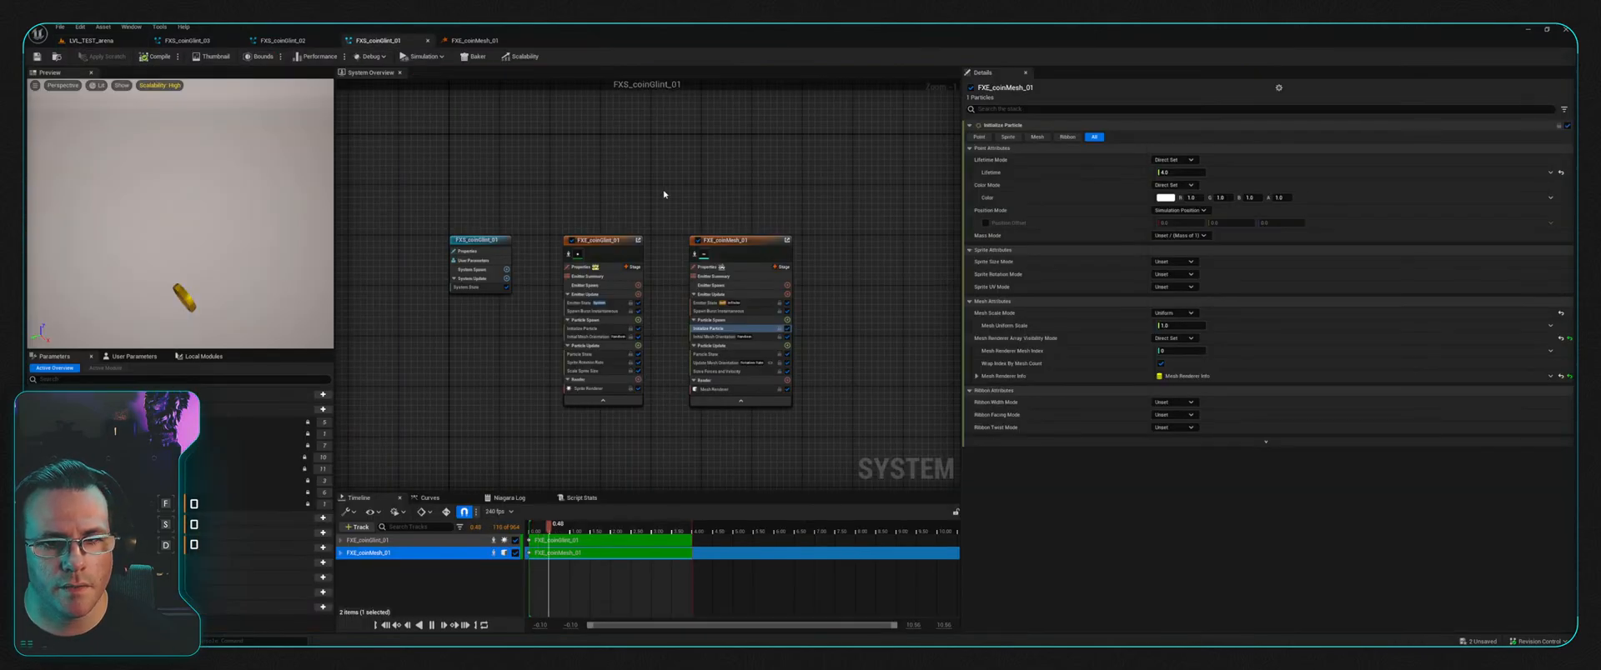
click(724, 238)
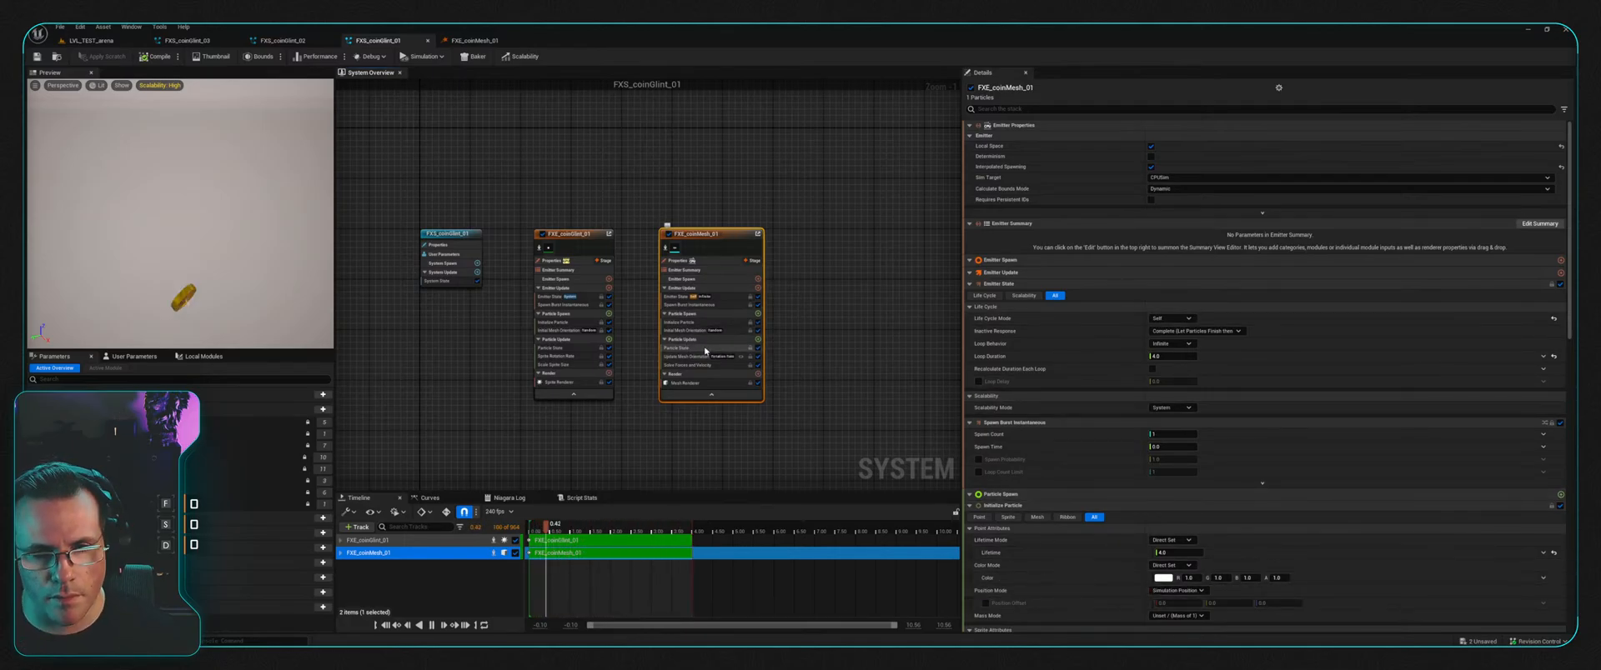
click(586, 239)
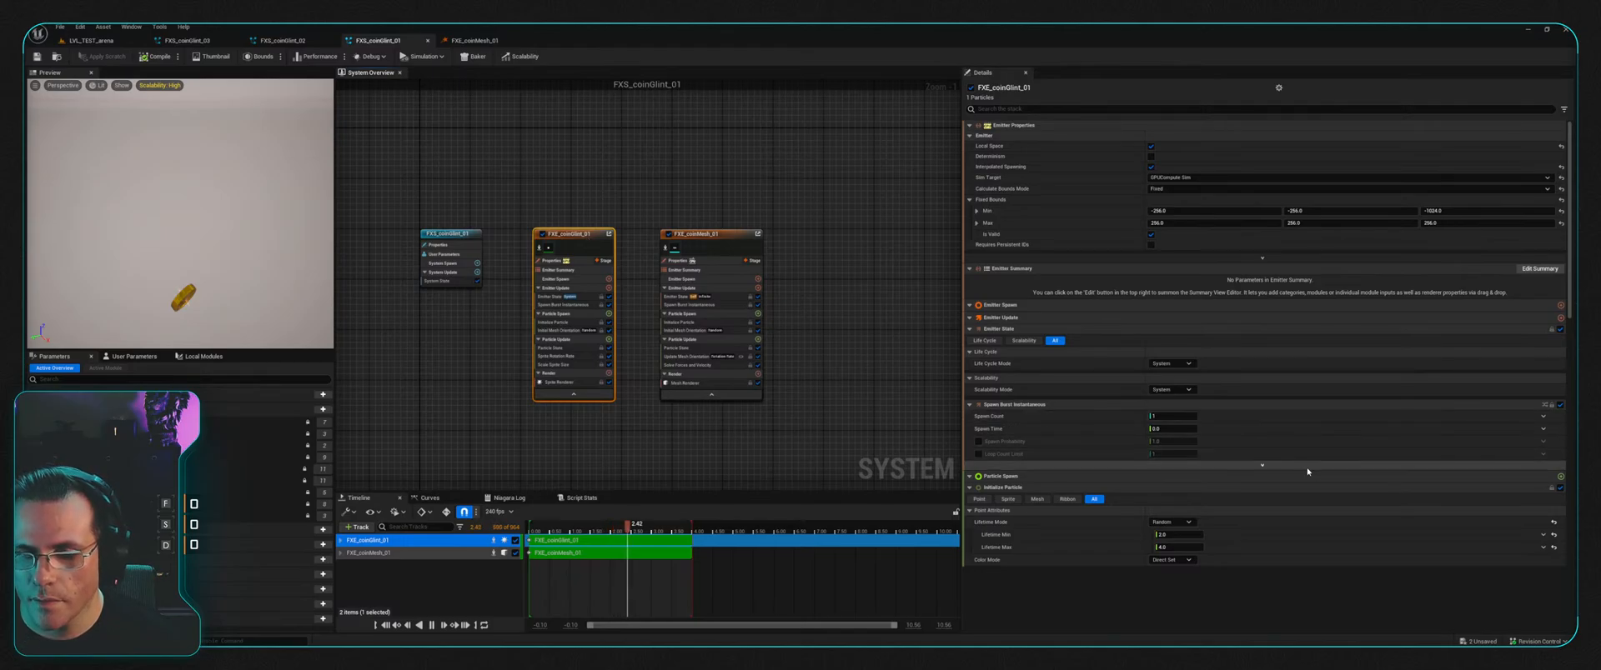
click(717, 237)
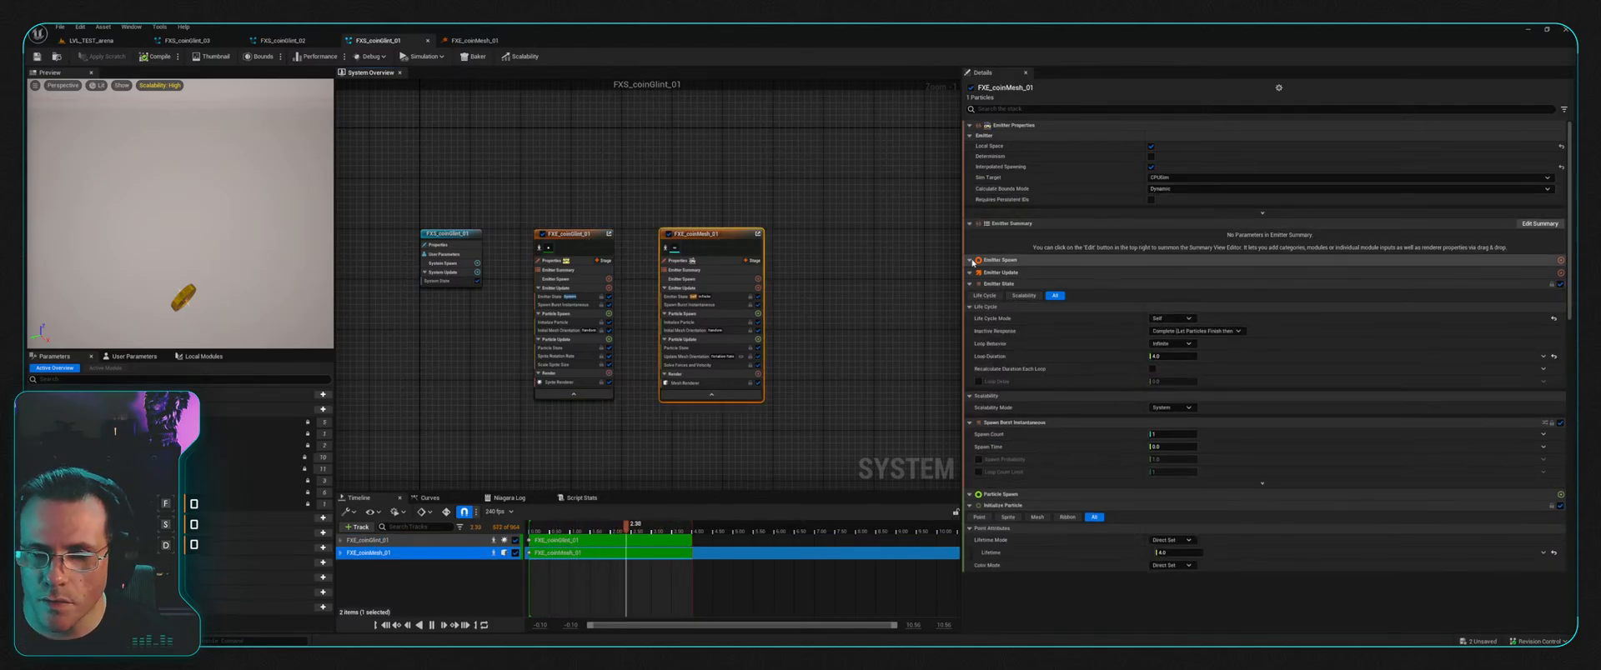
click(708, 322)
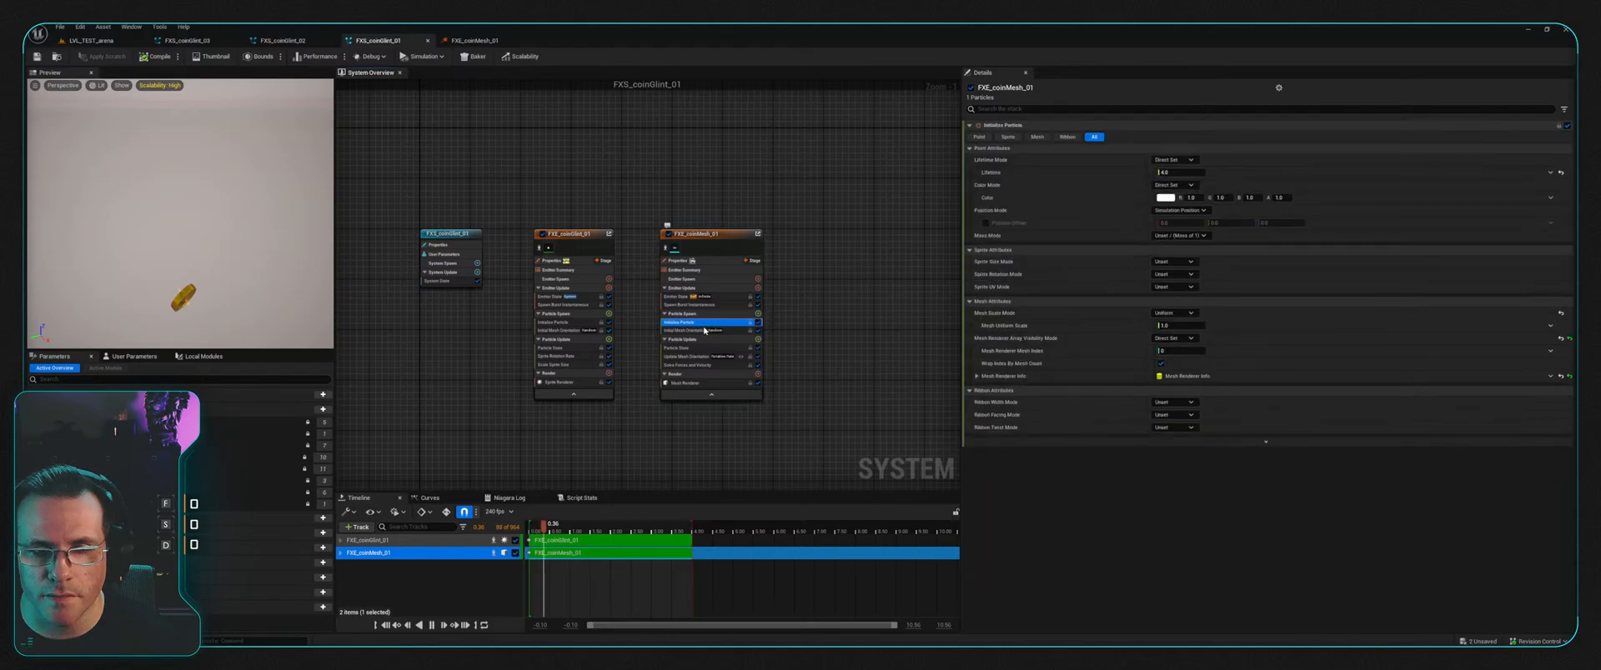
Step: In FXS_coinGlint_01, clear the Override Materials array of FXE_coinMesh_01's Mesh Renderer
click(696, 384)
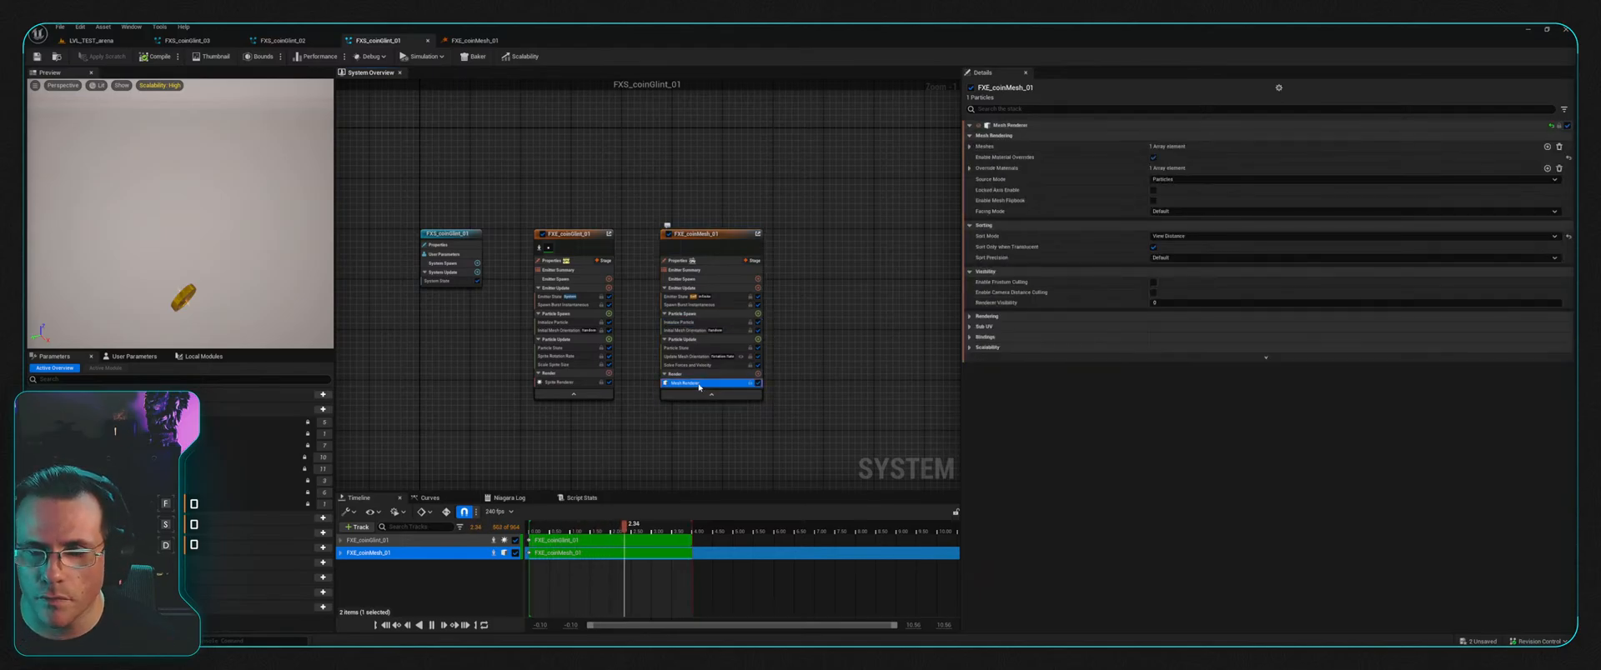
click(970, 147)
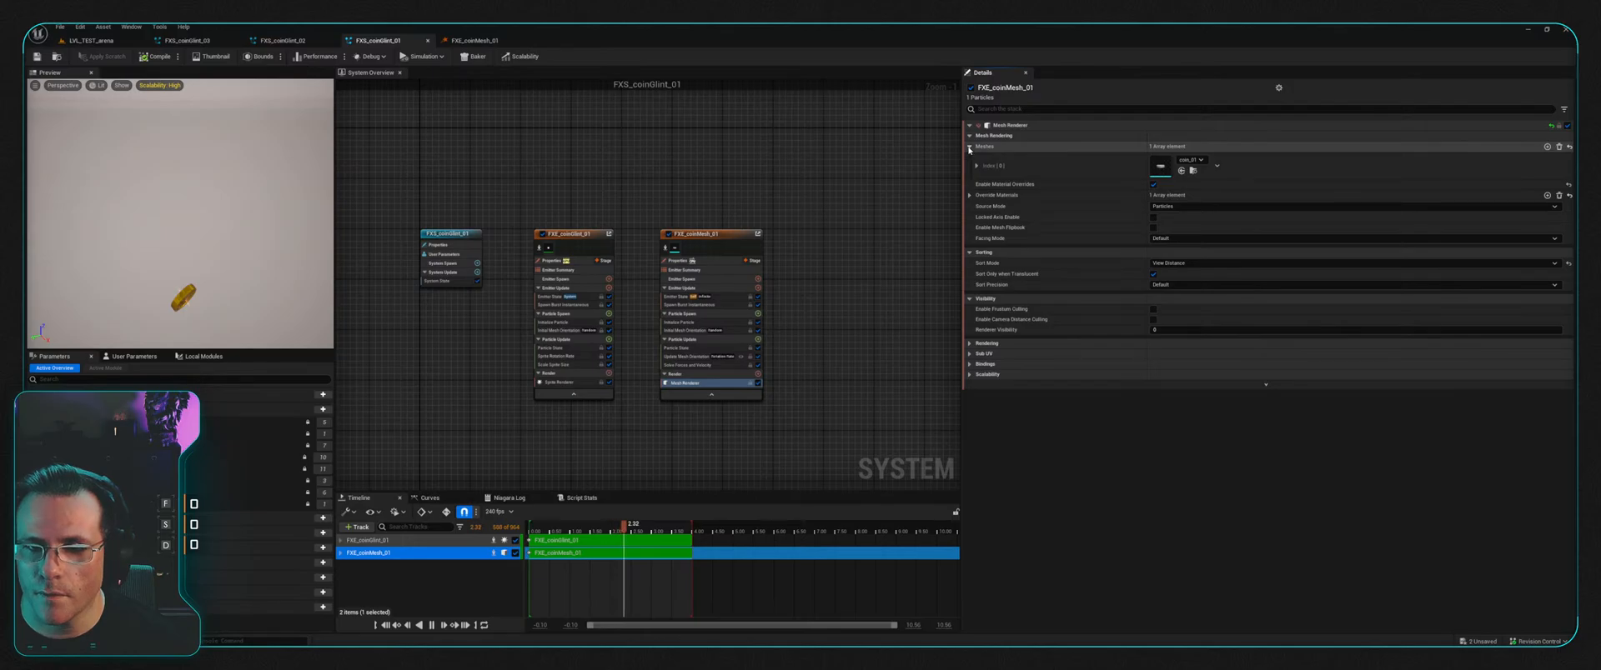
click(967, 196)
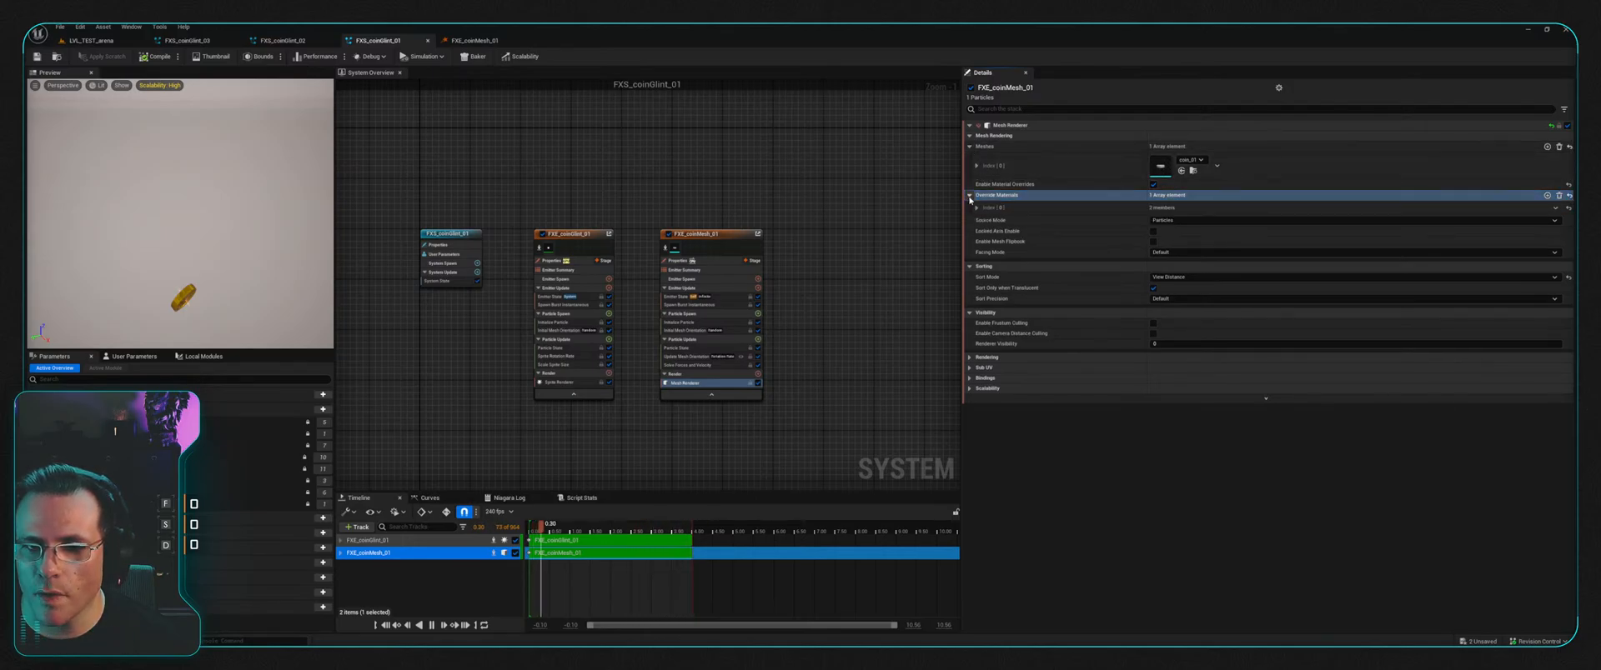
click(969, 196)
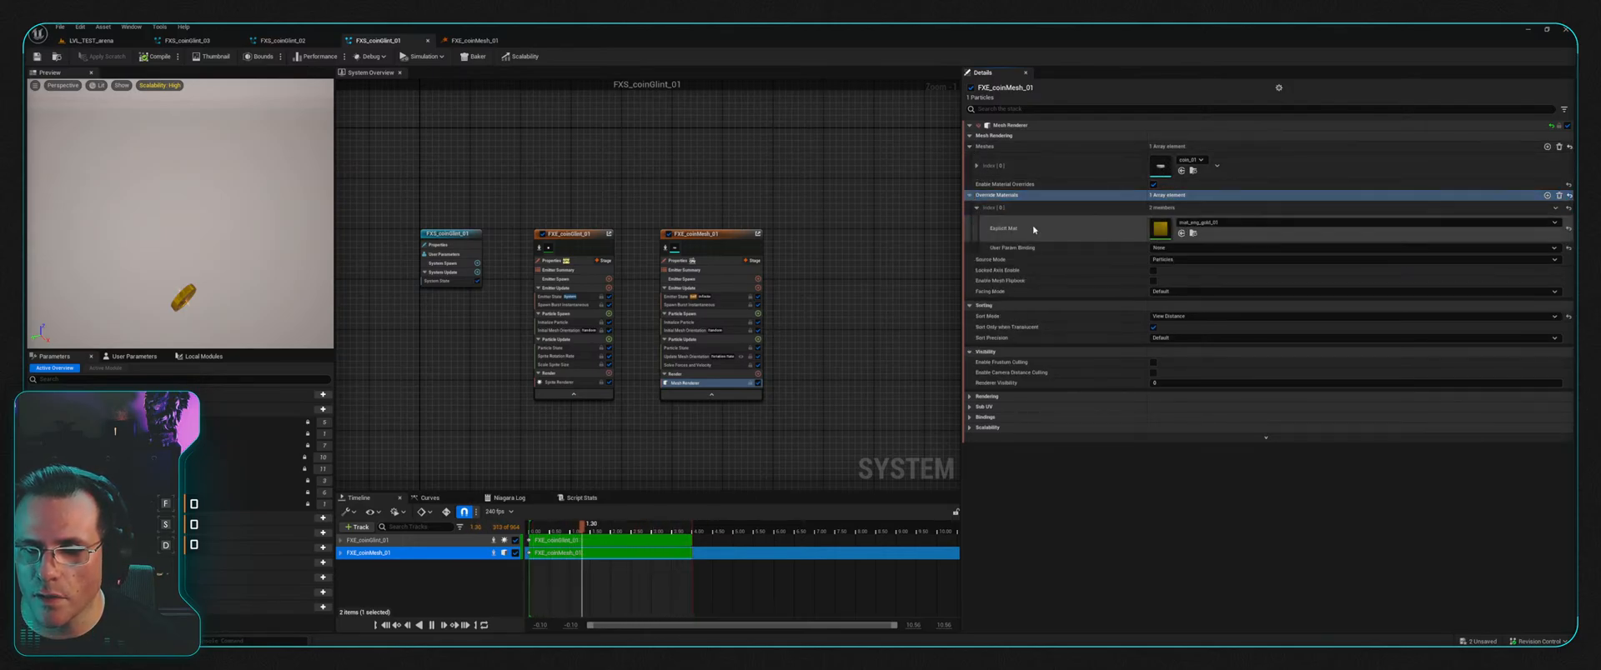
click(1559, 196)
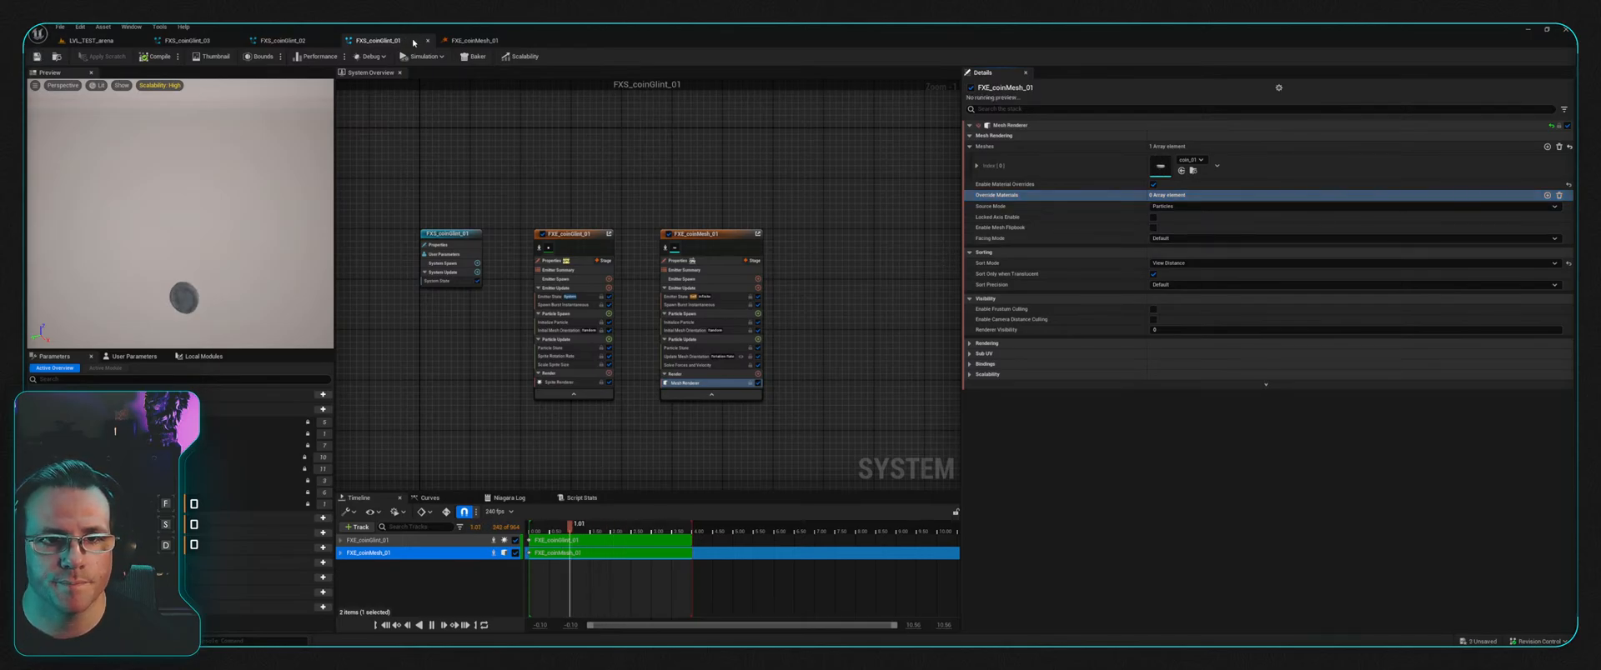
Step: Check the FXE_coinMesh_01 emitter and the three coin glint systems, and view the dropped coins in the running level from farther back
click(472, 40)
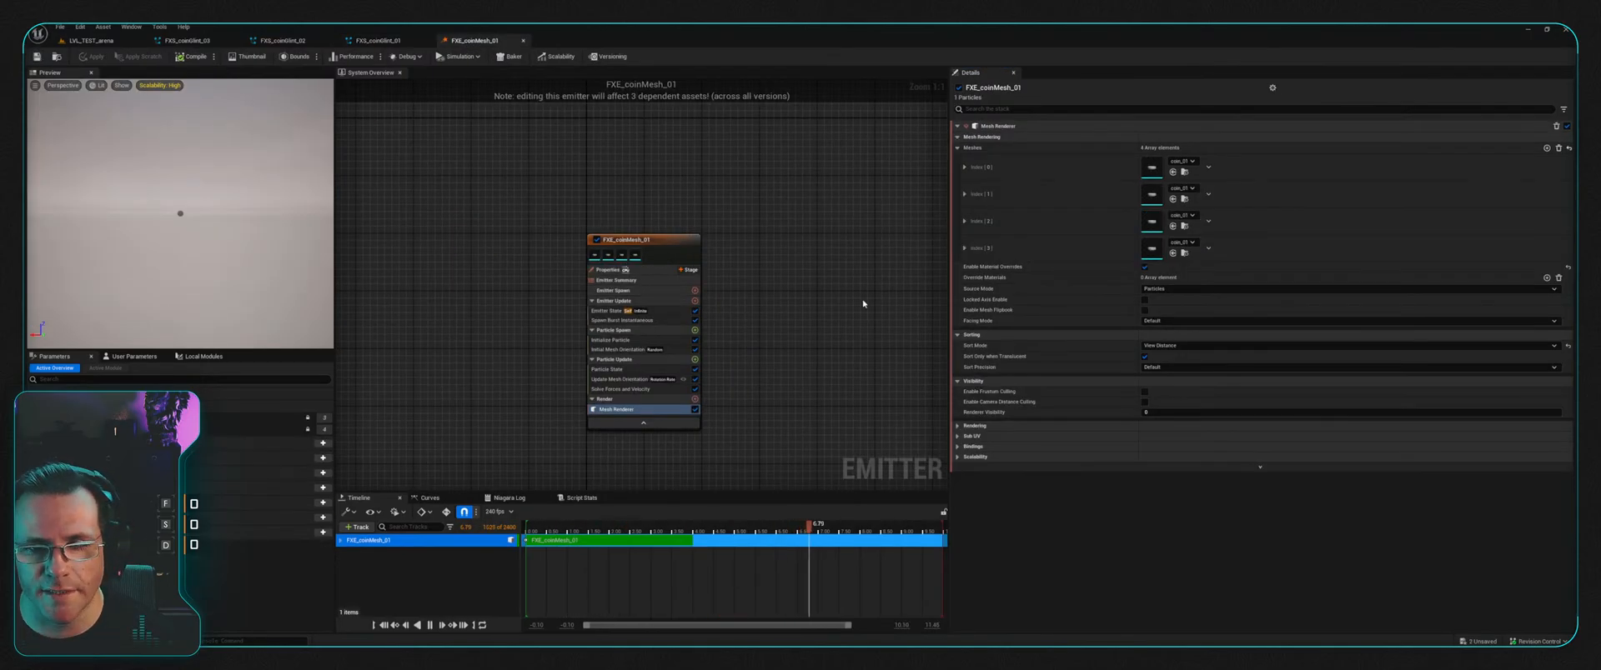
click(383, 40)
click(282, 40)
click(187, 40)
click(99, 41)
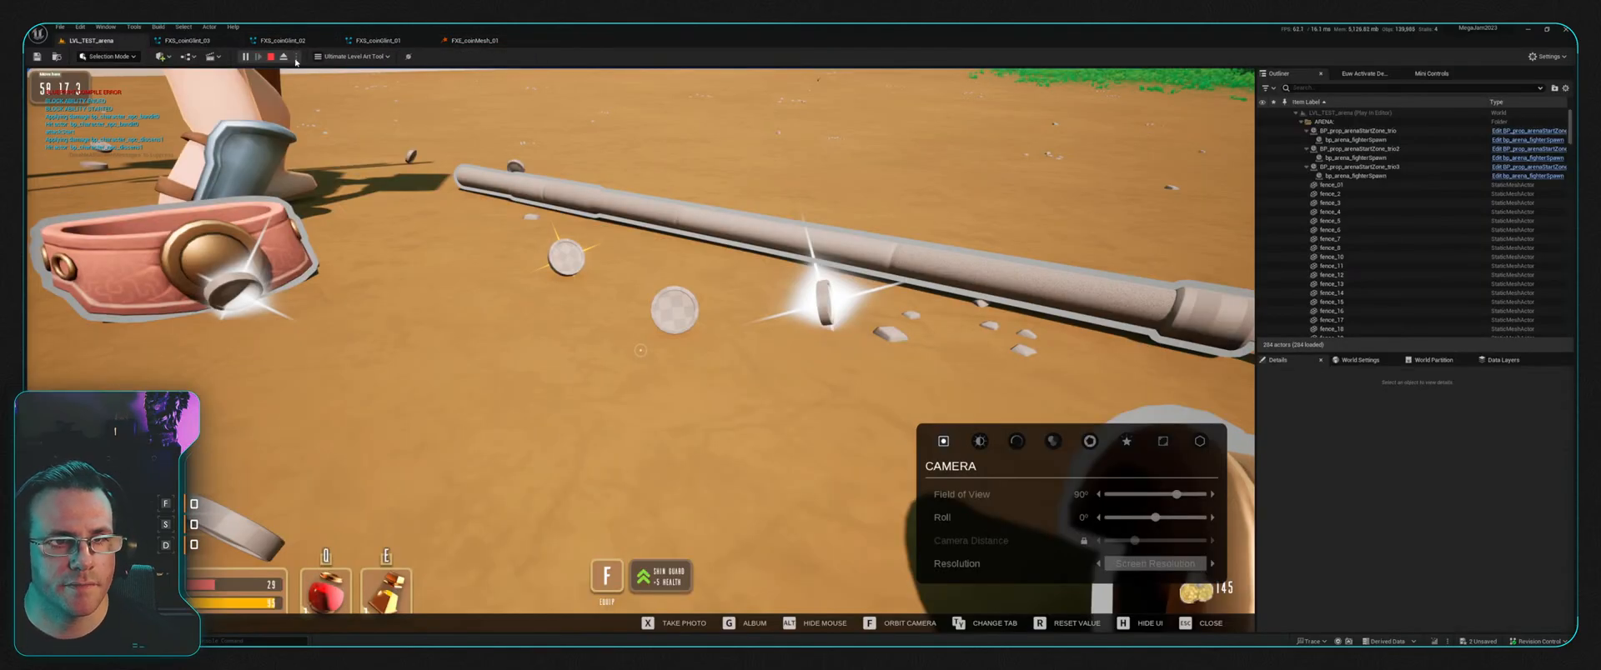
click(733, 179)
key(s)
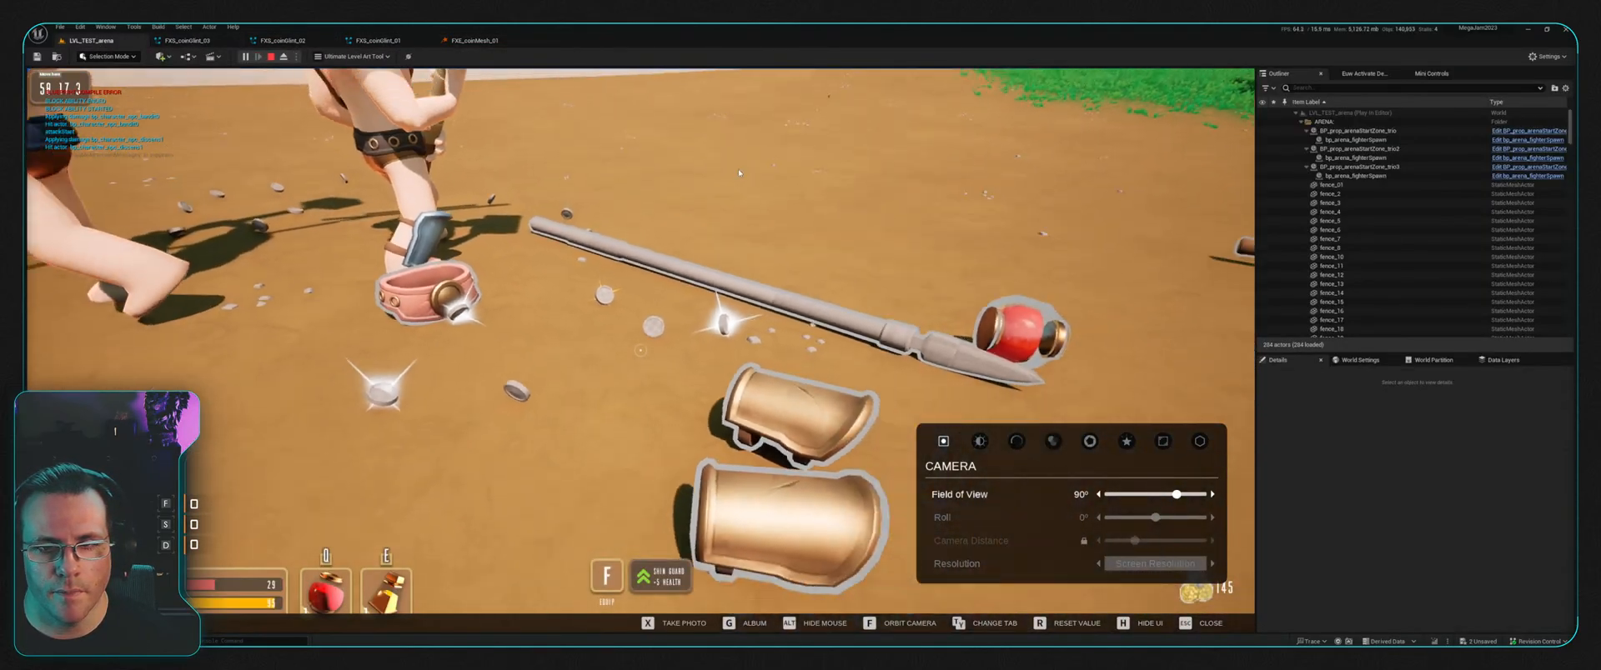
Step: Back the free camera away from the glinting coins, close photo mode, and resume play by using the health potion
key(a)
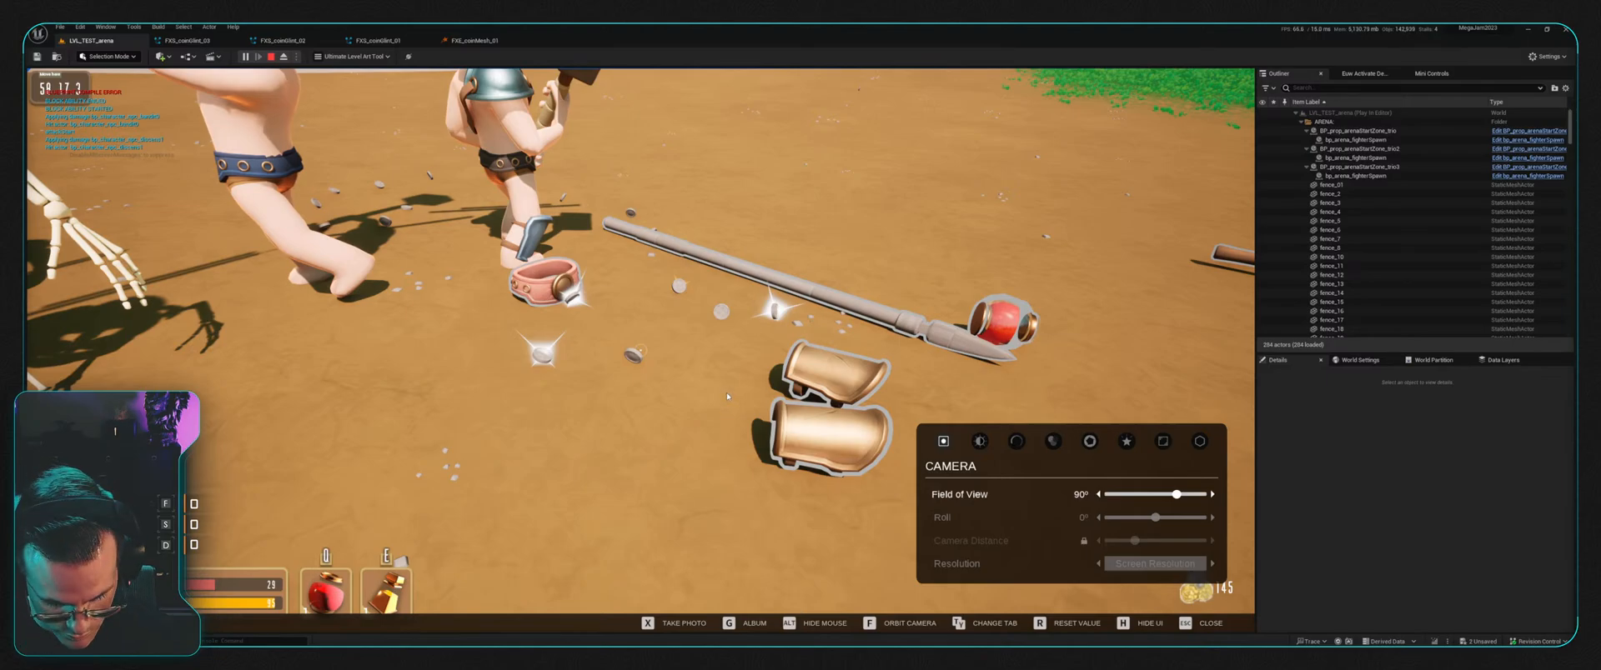
key(Escape)
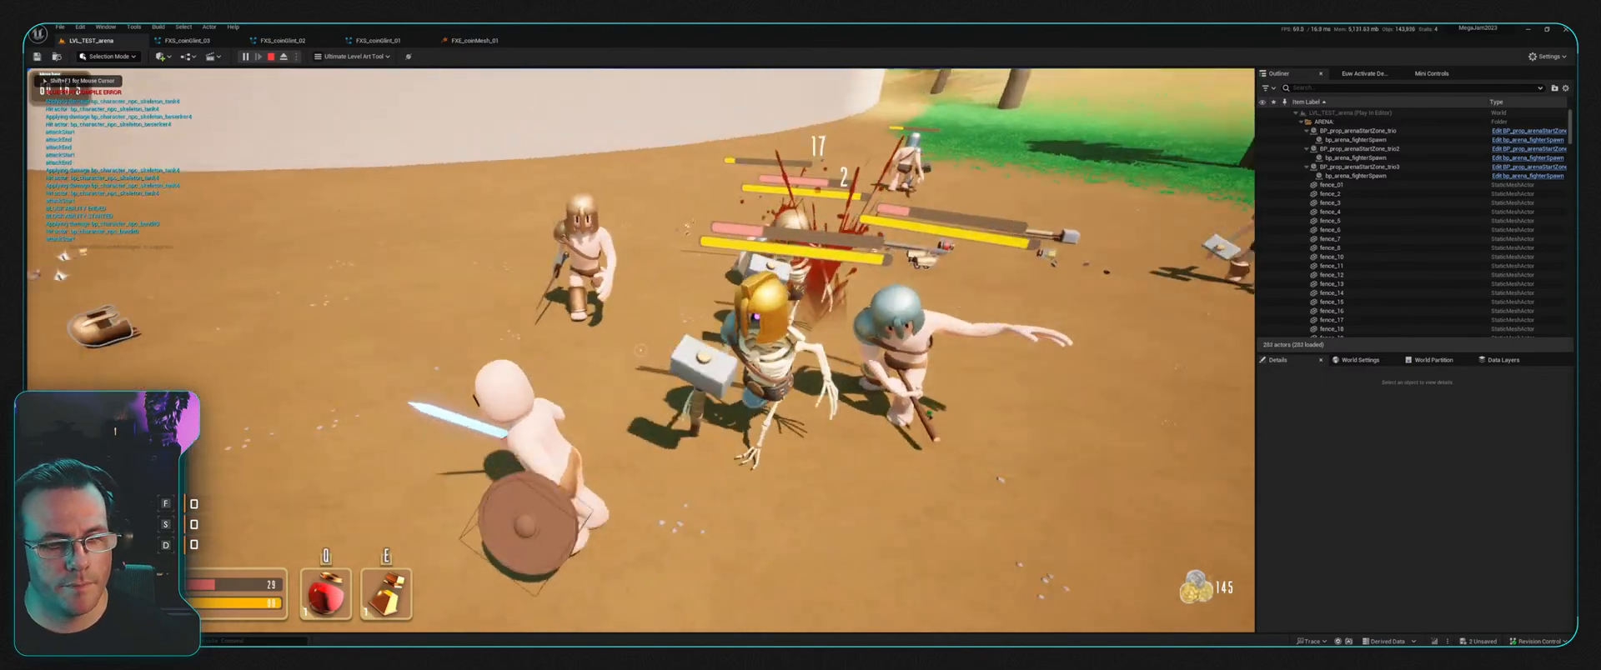
key(w)
key(q)
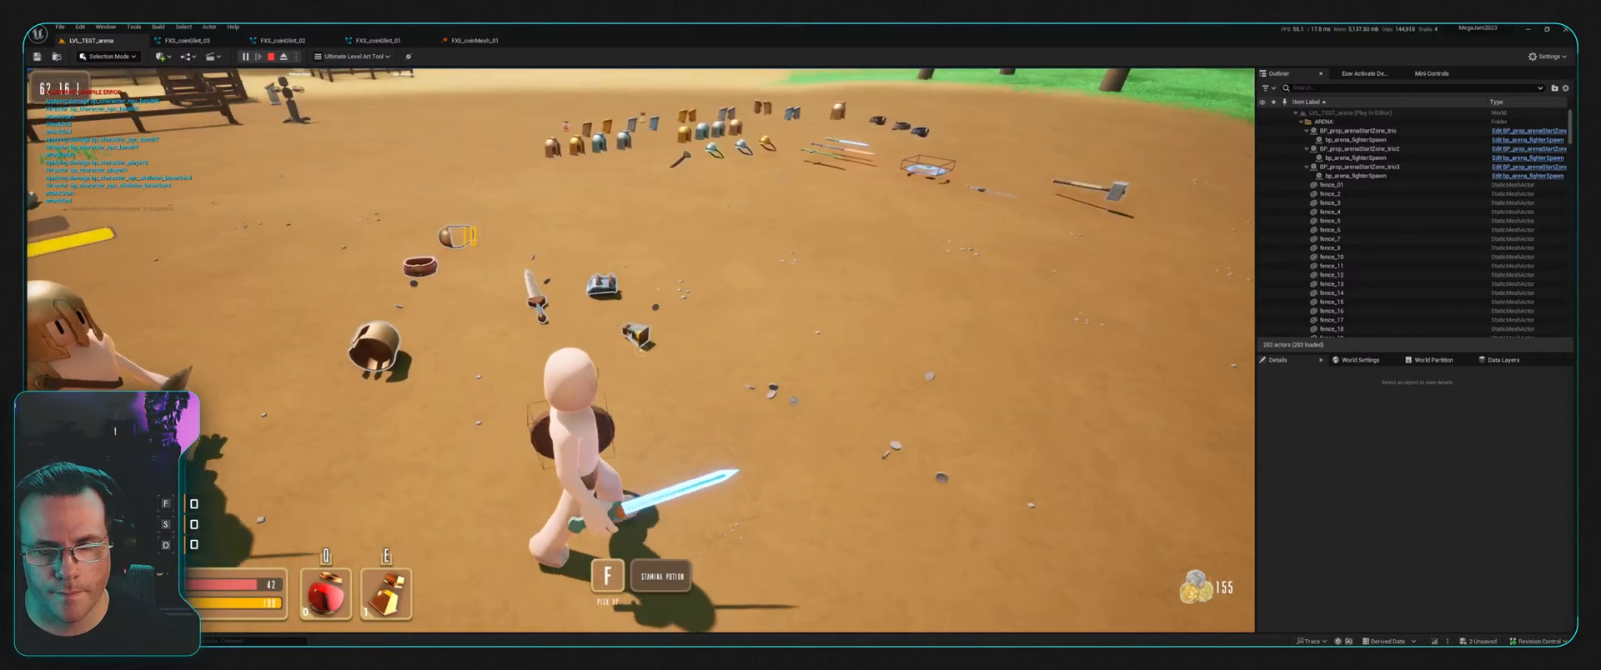
Step: Run to the scattered loot and inspect the coins on the ground by orbiting the character in photo mode
key(d)
key(w)
key(p)
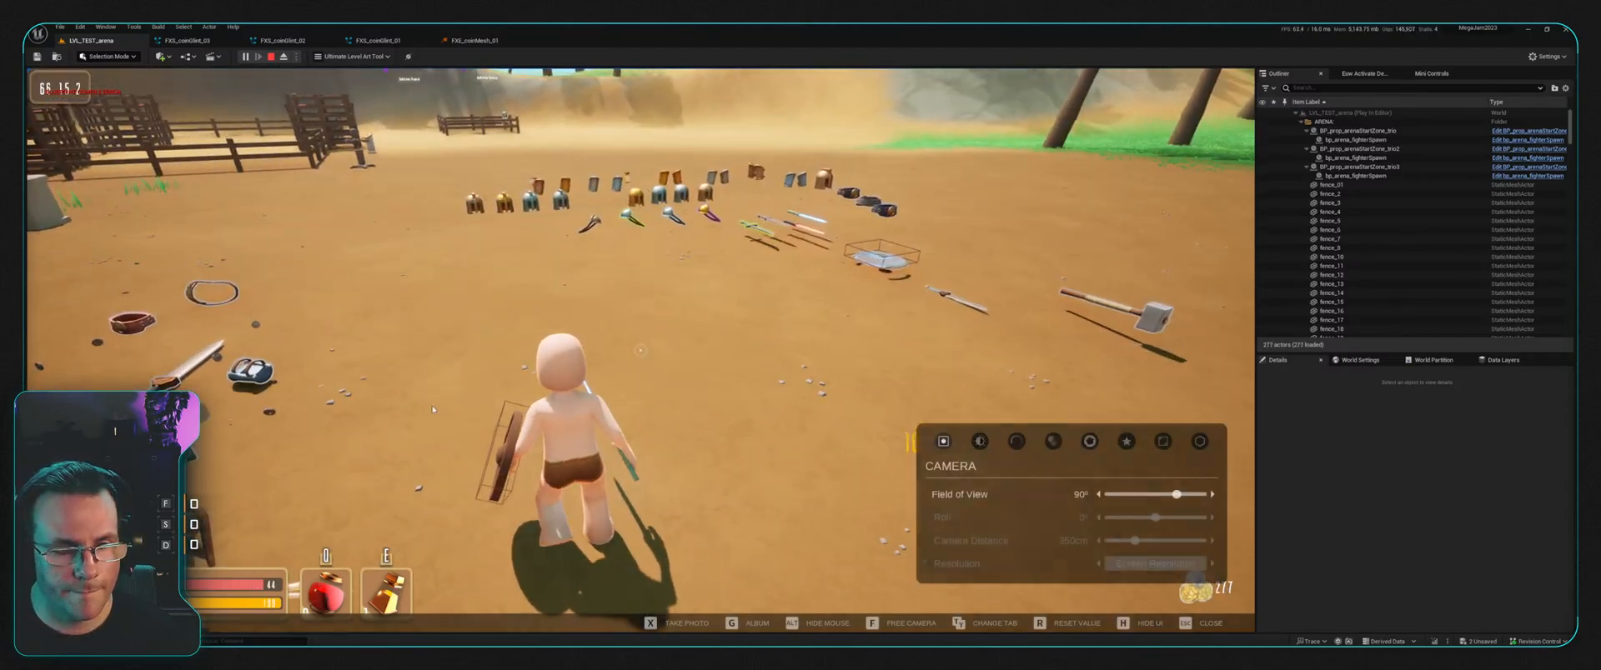
right_drag(387, 389, 486, 372)
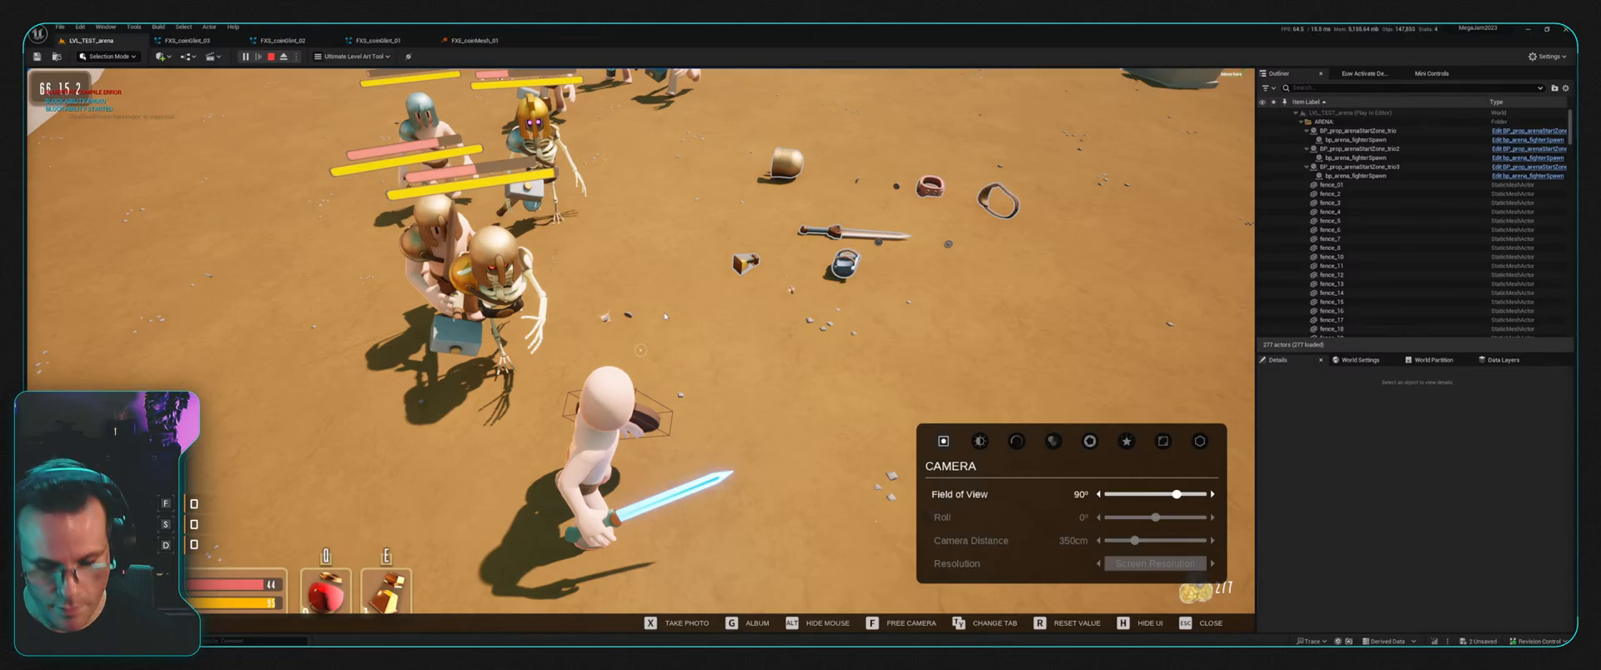
key(Escape)
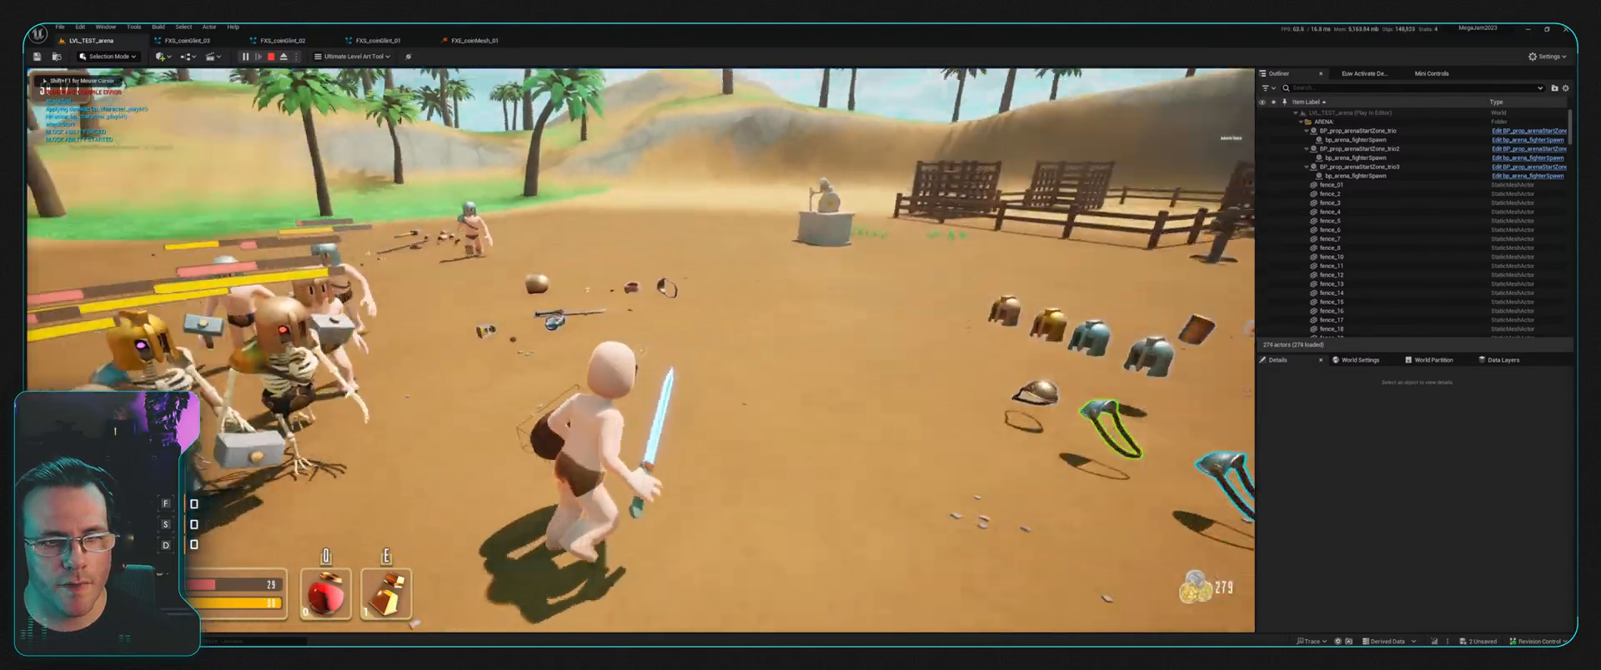
Step: Run across the arena collecting coins and equip the dropped spear from the loot pile
key(w)
click(641, 351)
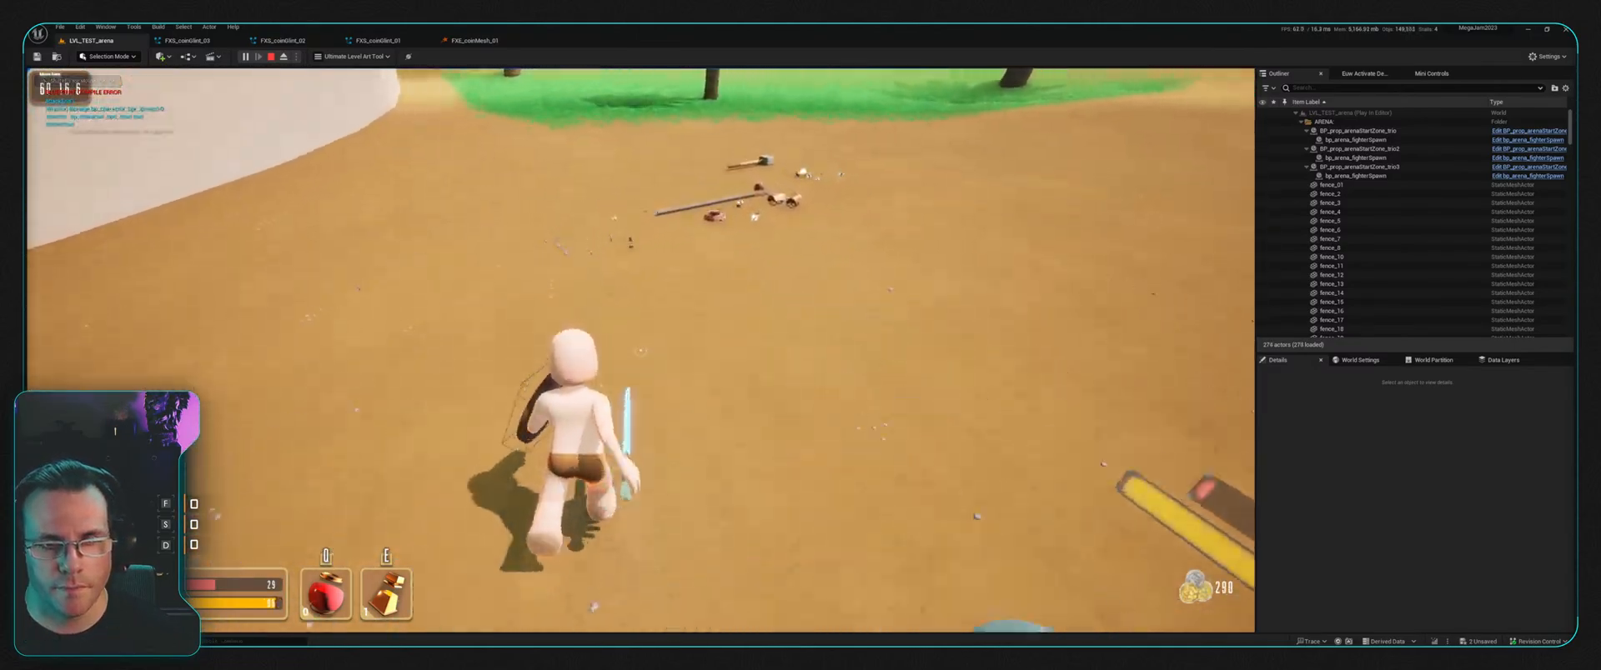
key(f)
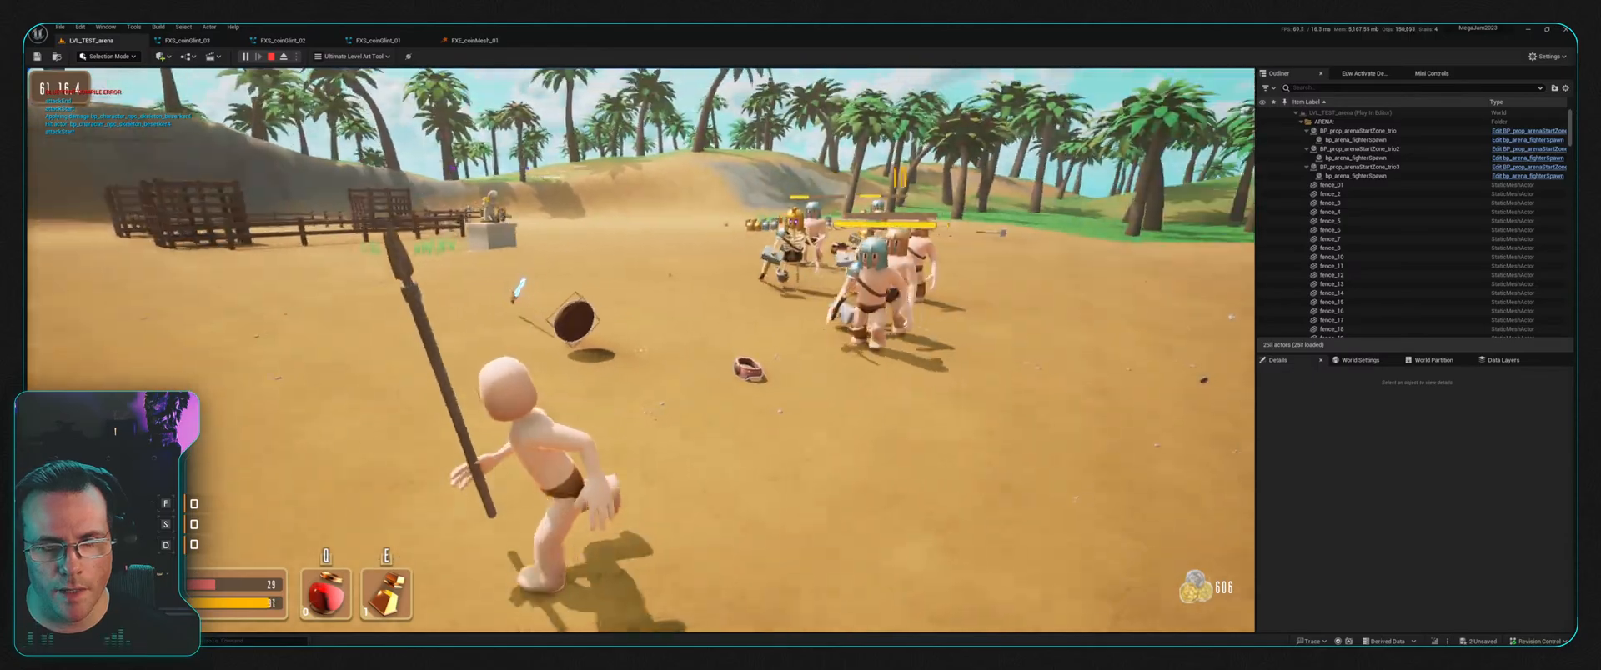
Step: Attack the group of arena fighters with the spear to test coin drops and pickup in the running level
key(w)
click(640, 351)
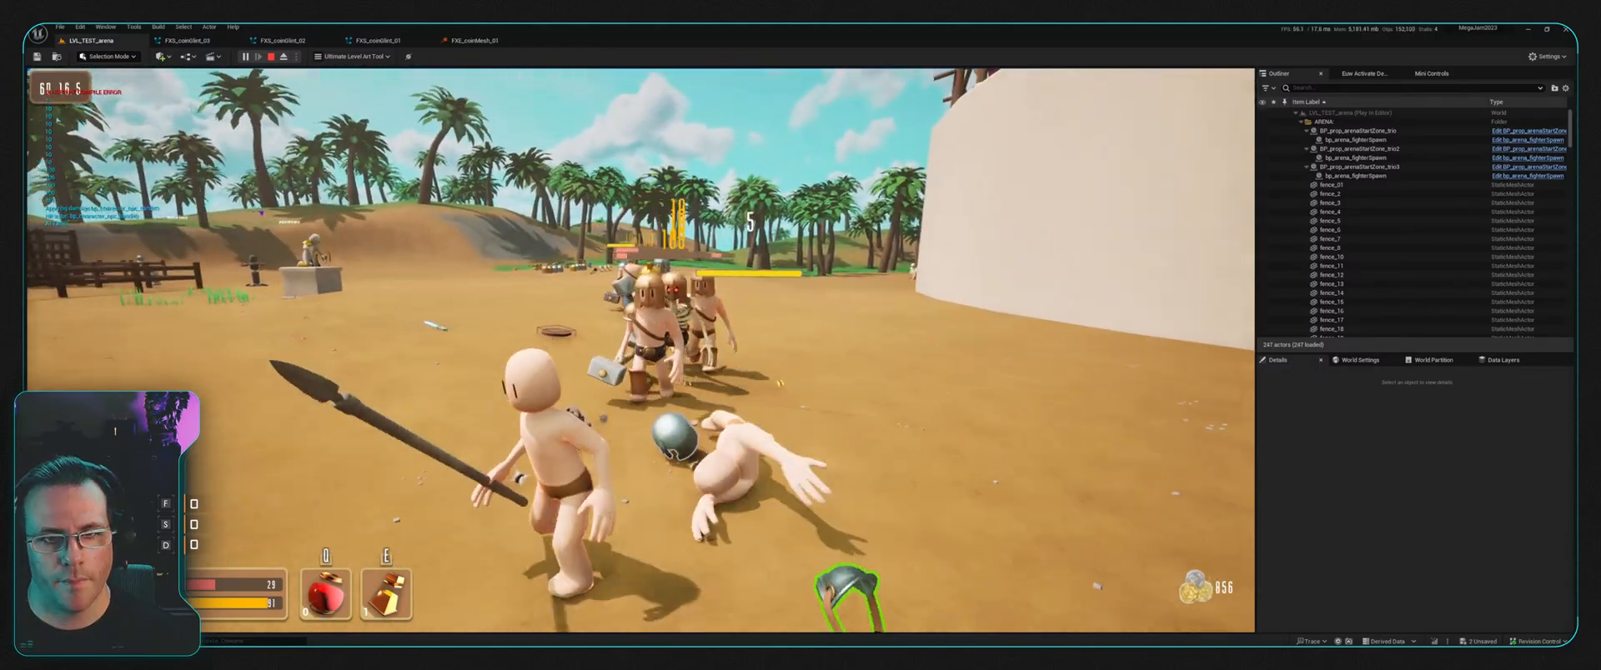
key(s)
click(640, 351)
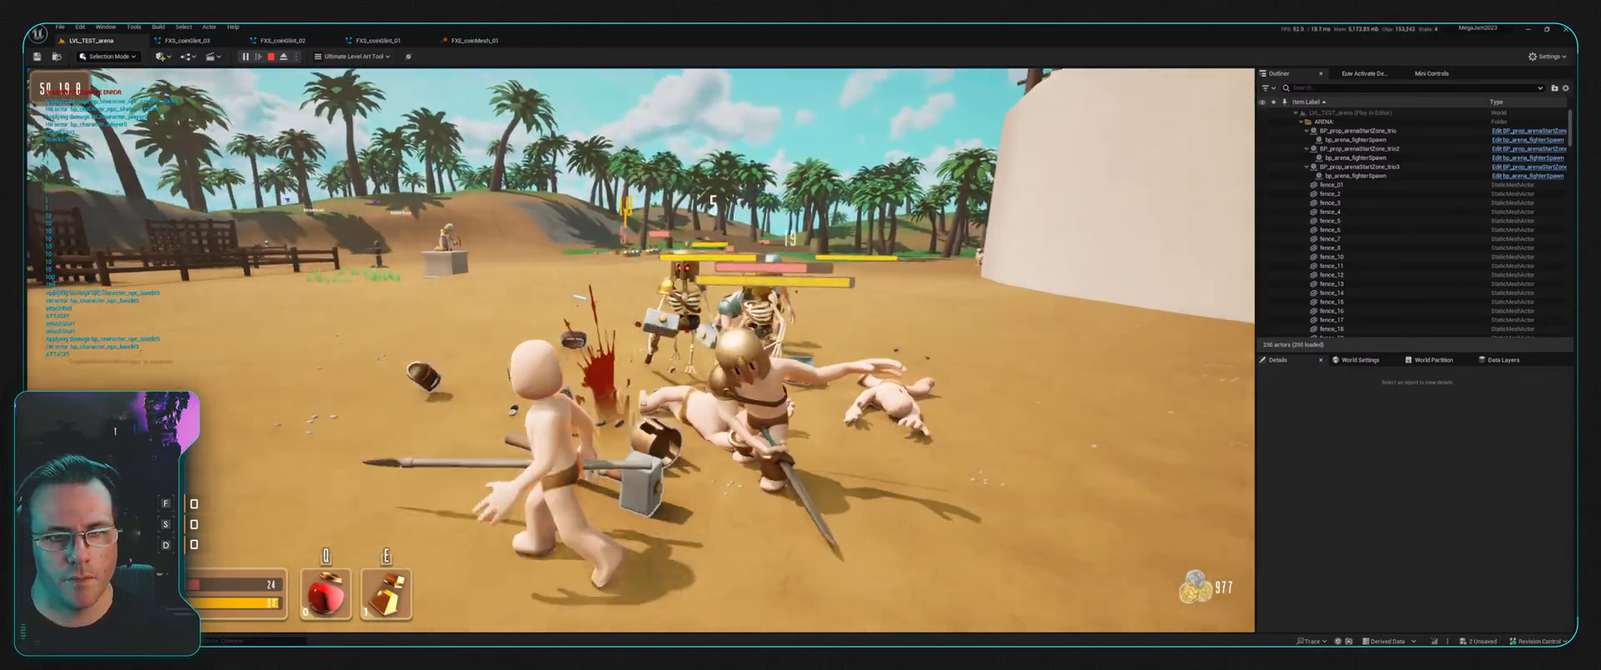
key(a)
click(640, 351)
click(640, 351)
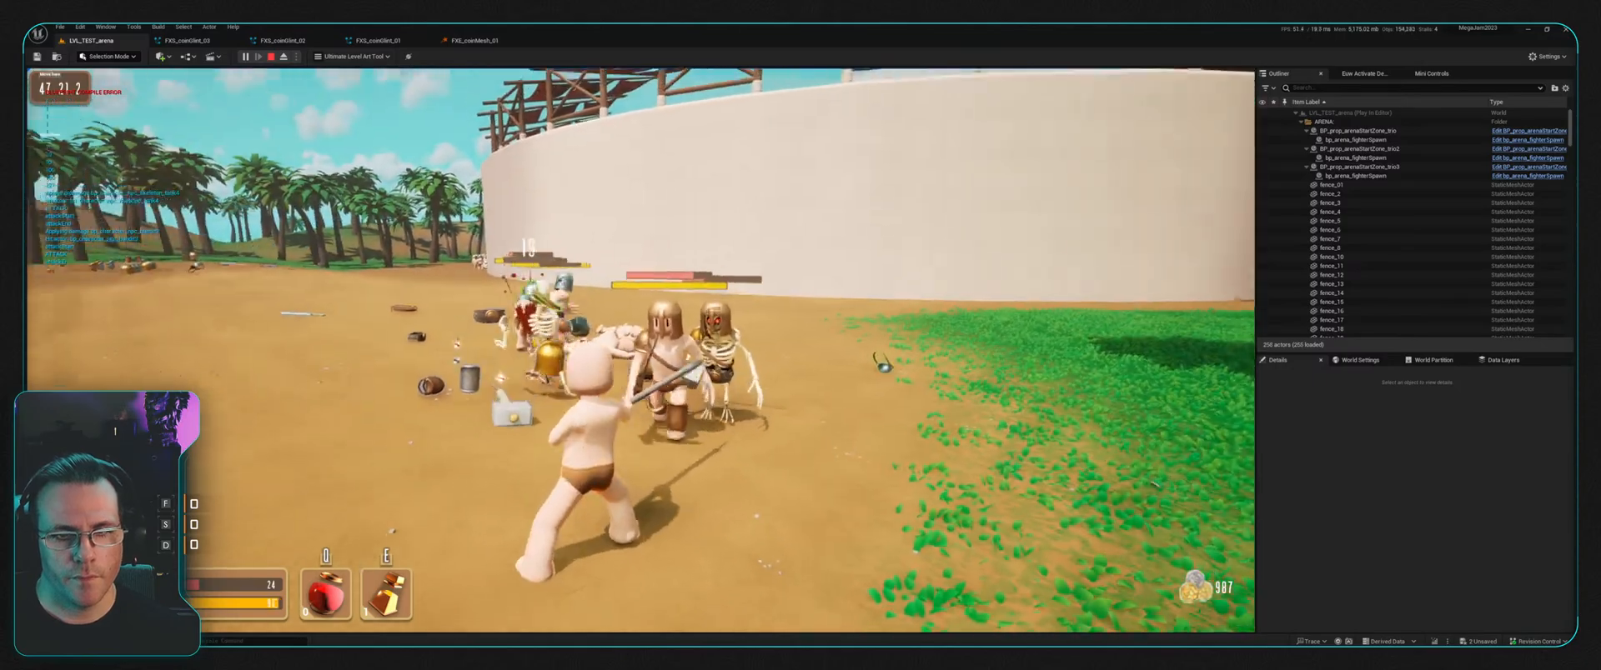
Step: Circle the remaining fighters by the arena wall and strike at them while watching the coins they drop
key(a)
key(w)
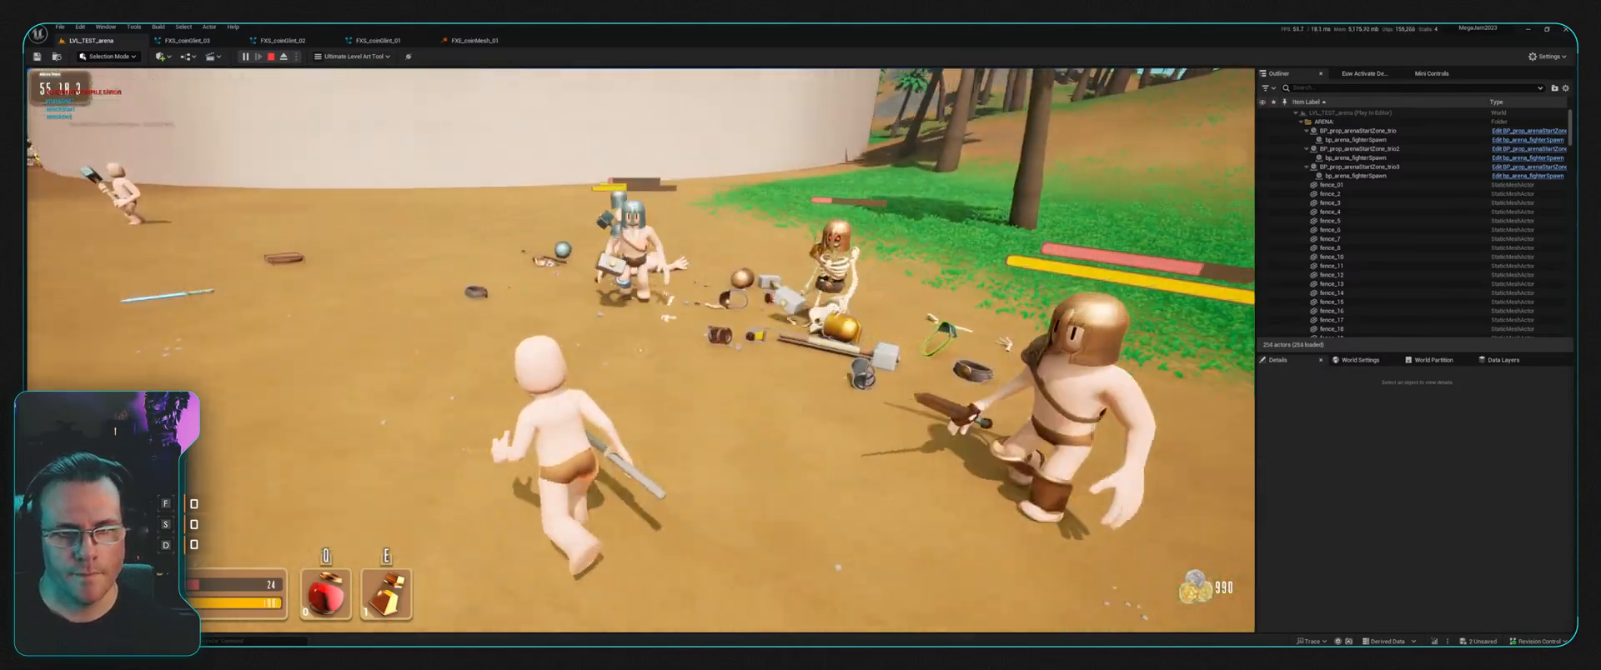
click(640, 351)
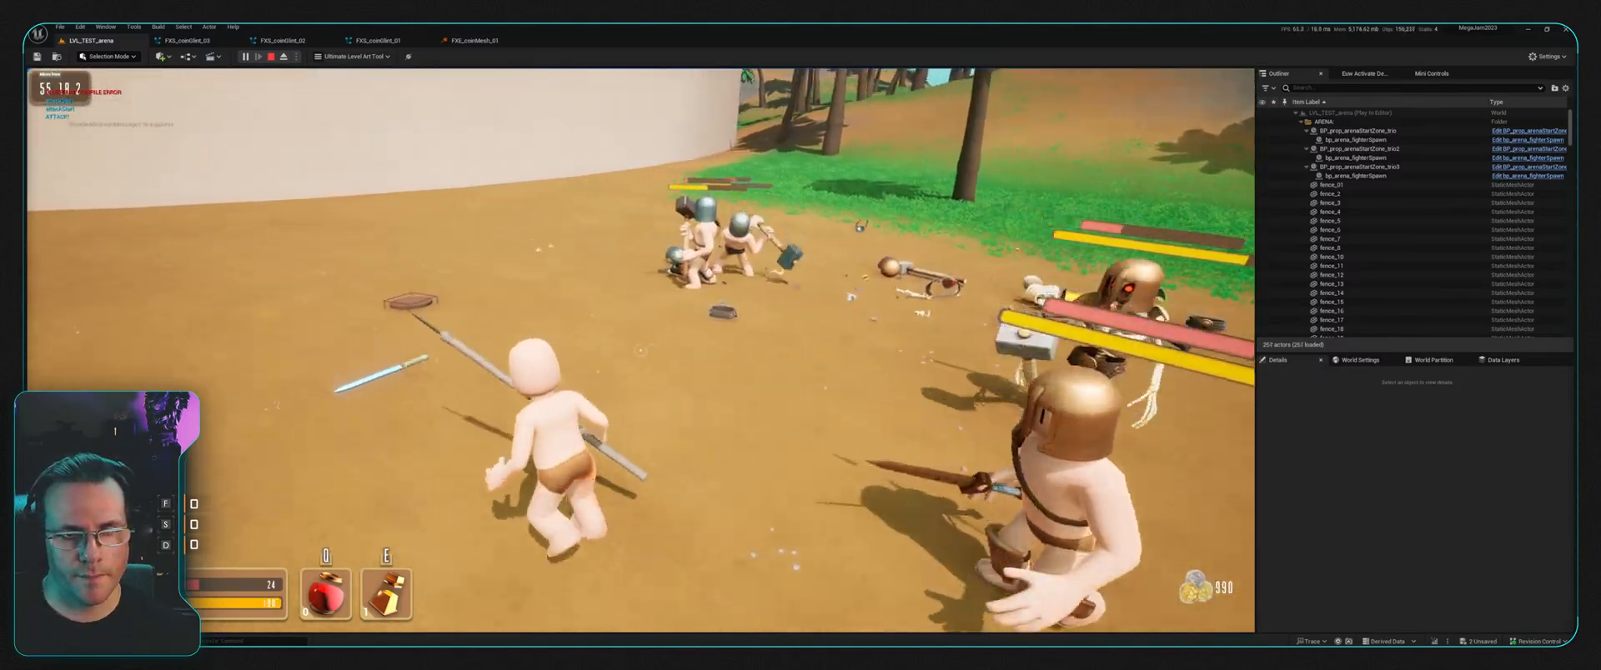
key(w)
click(640, 351)
key(a)
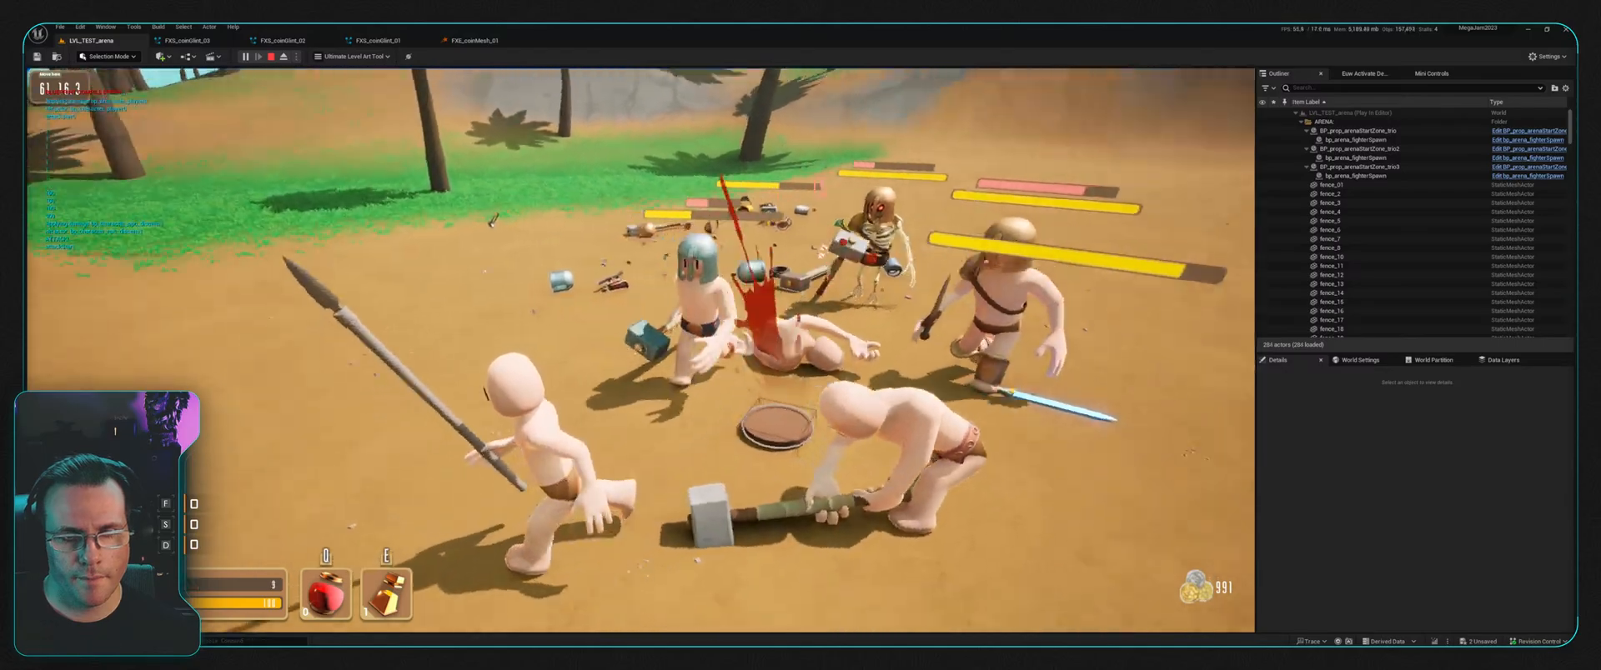
Step: Retreat sideways from the pursuing fighters toward the grass, striking back with the spear
key(a)
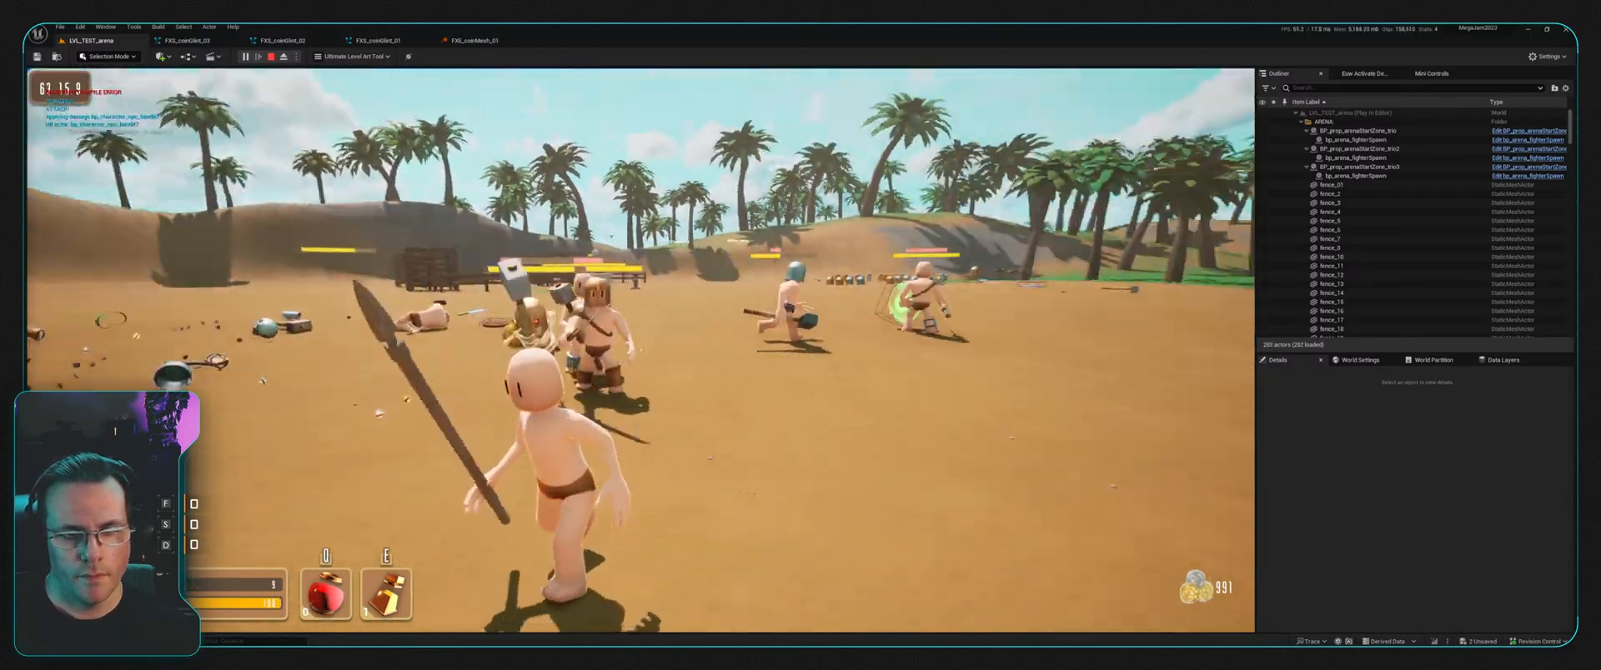
key(a)
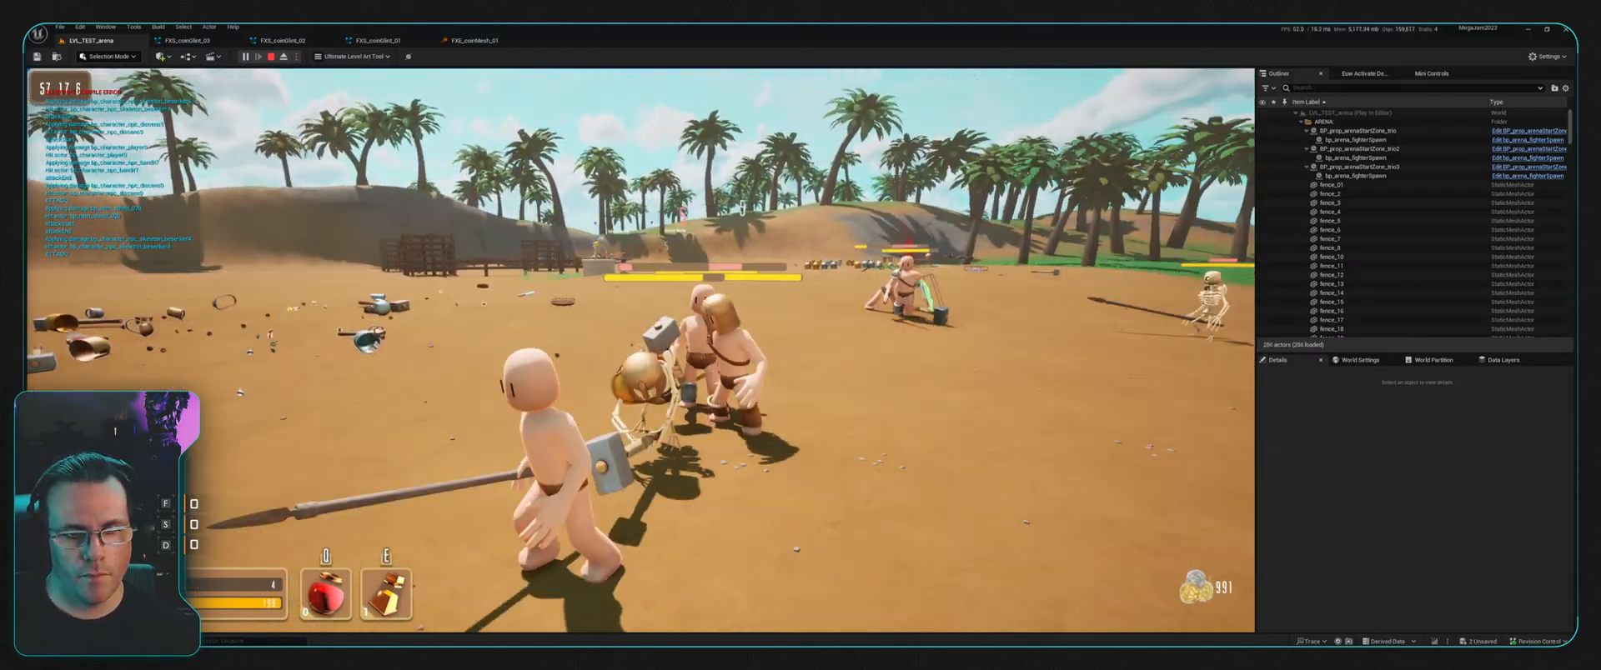
click(640, 351)
key(a)
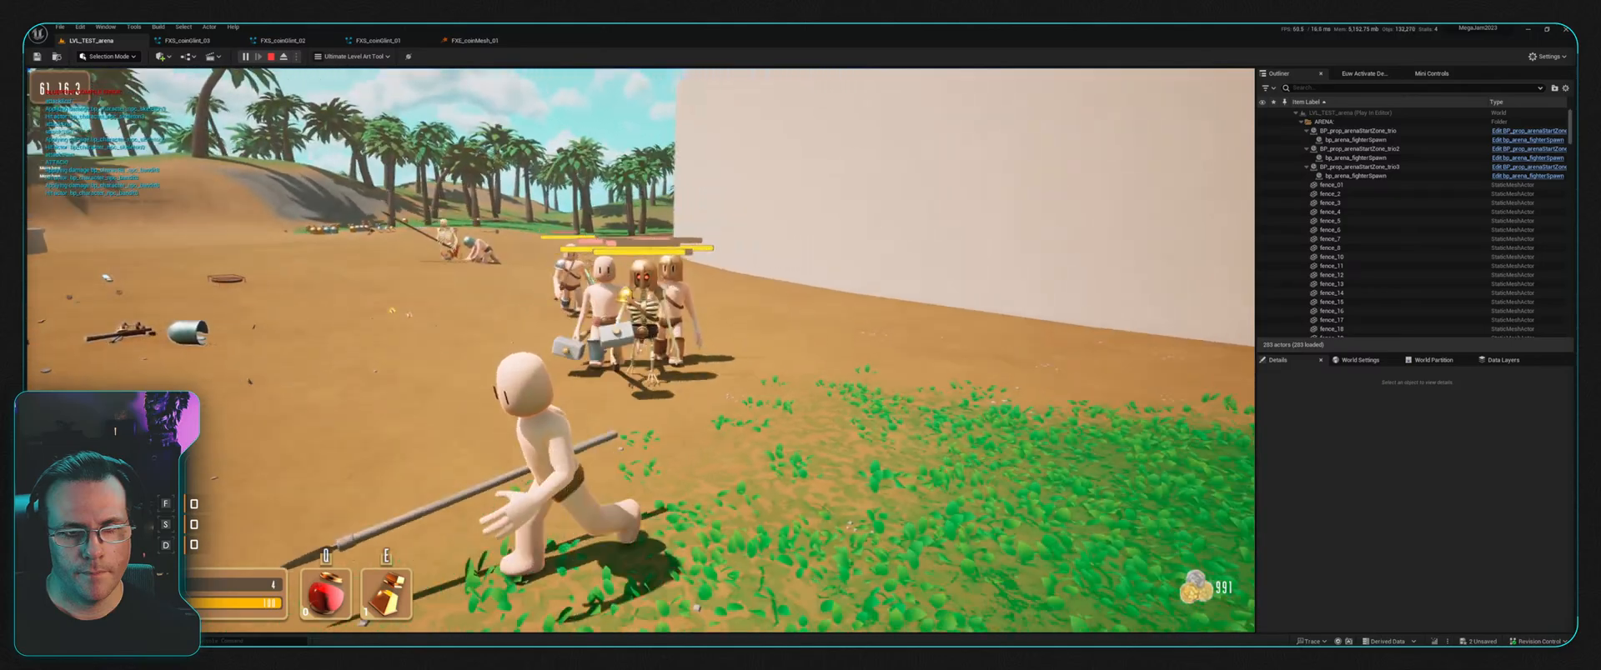
key(a)
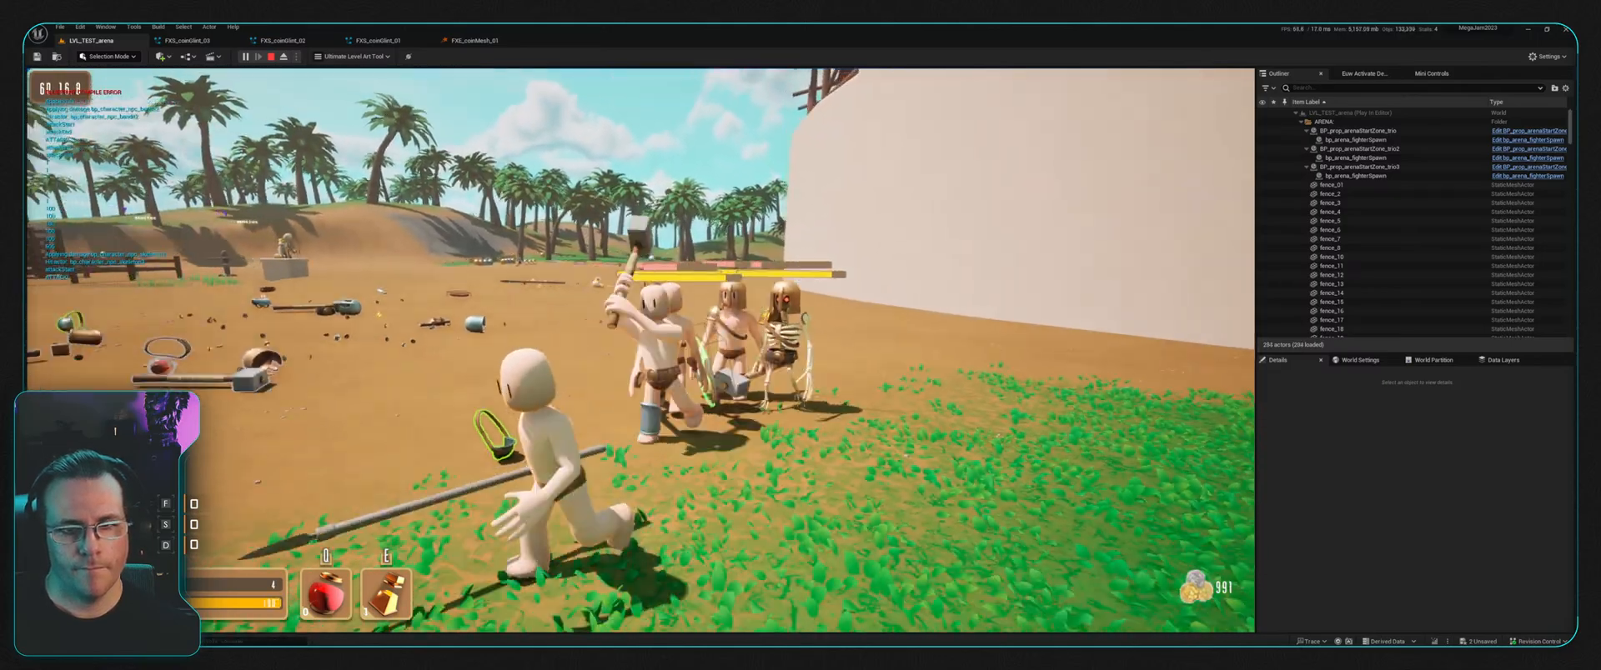
key(w)
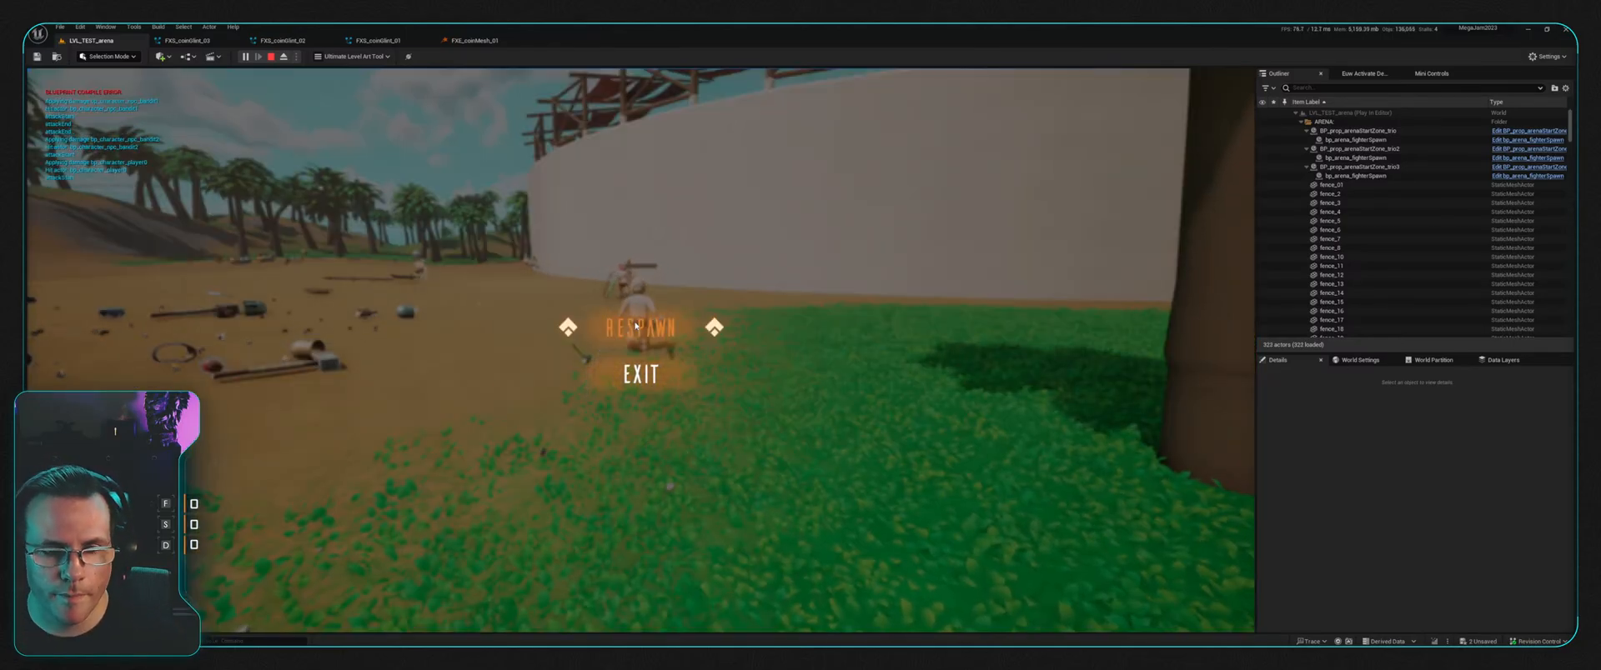
Step: Respawn the character and run through the loot piles to collect the dropped coins
click(640, 328)
key(w)
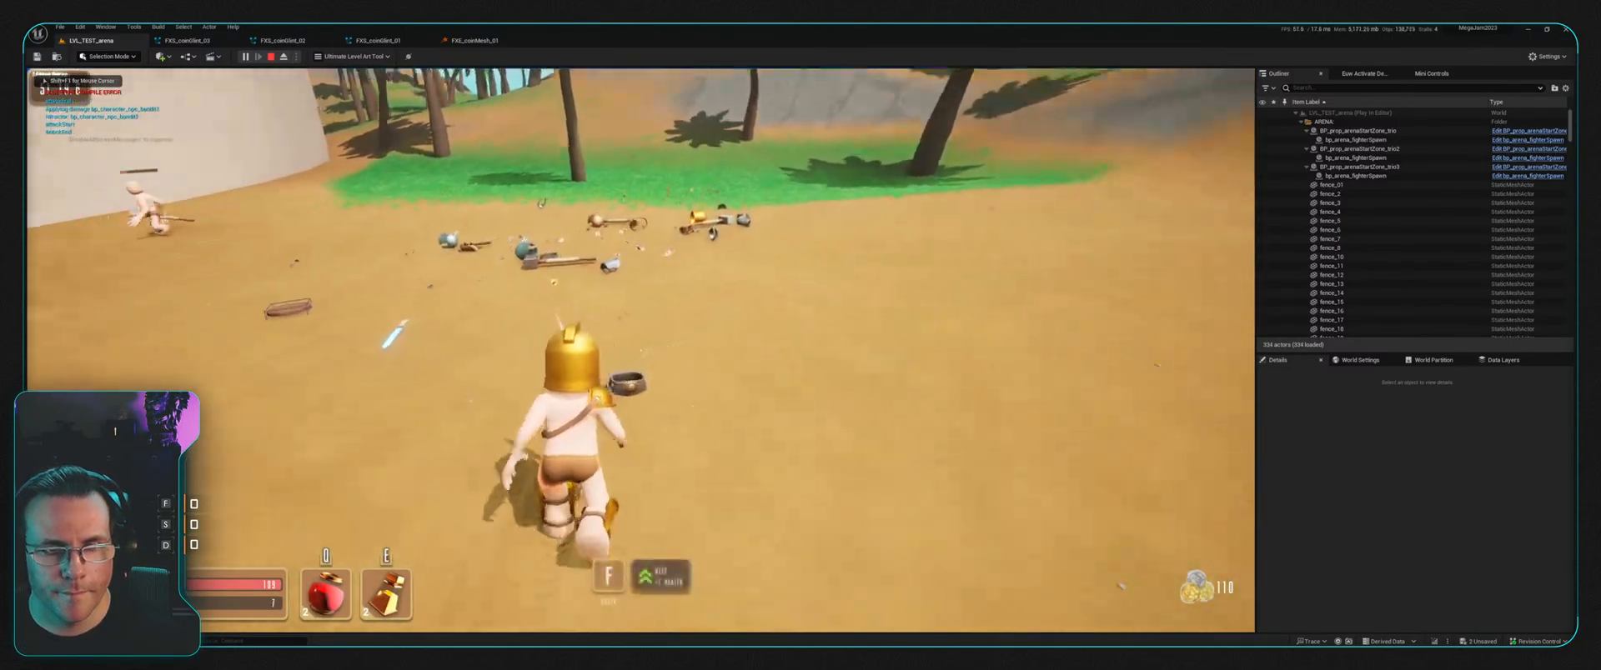
key(w)
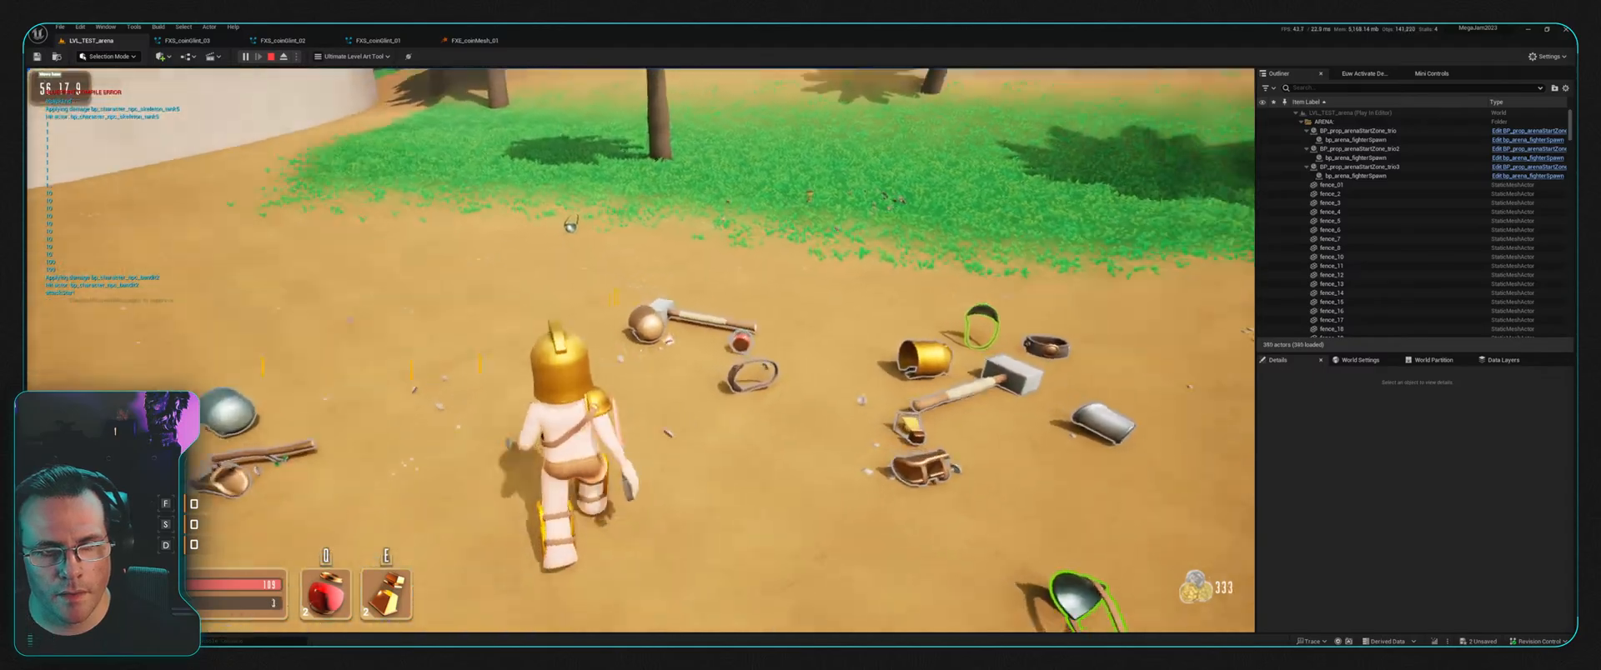
key(w)
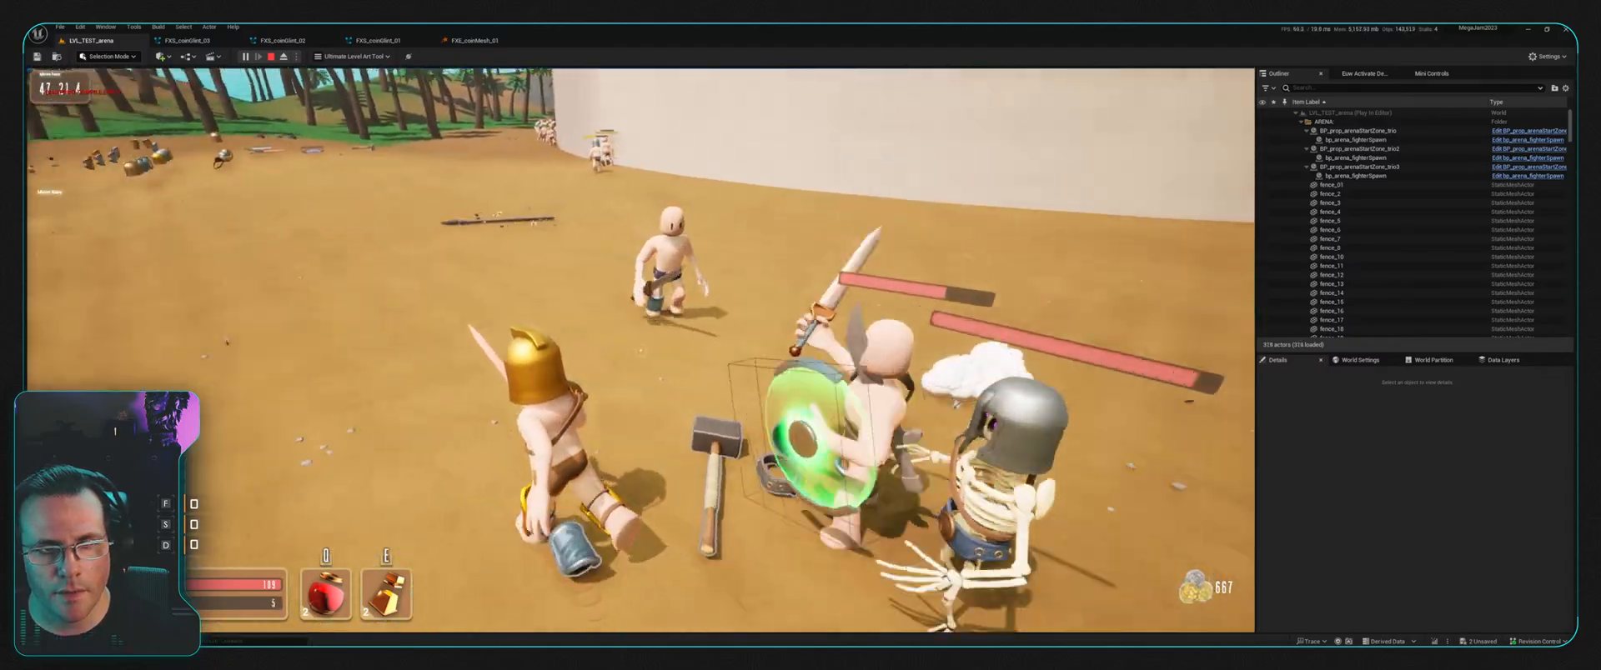
Step: Gather the coins across the open sand and approach the fighters battling near the arena wall
key(w)
key(w)
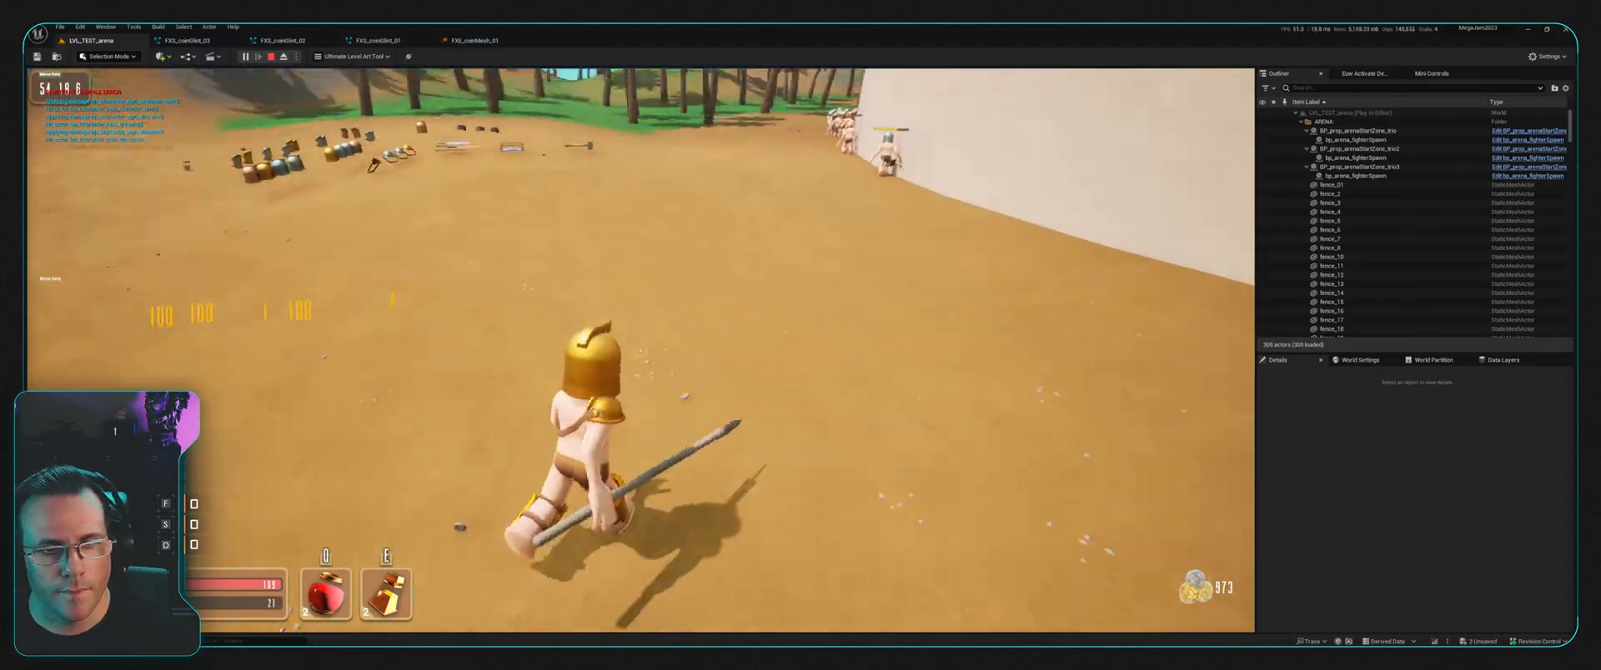
key(w)
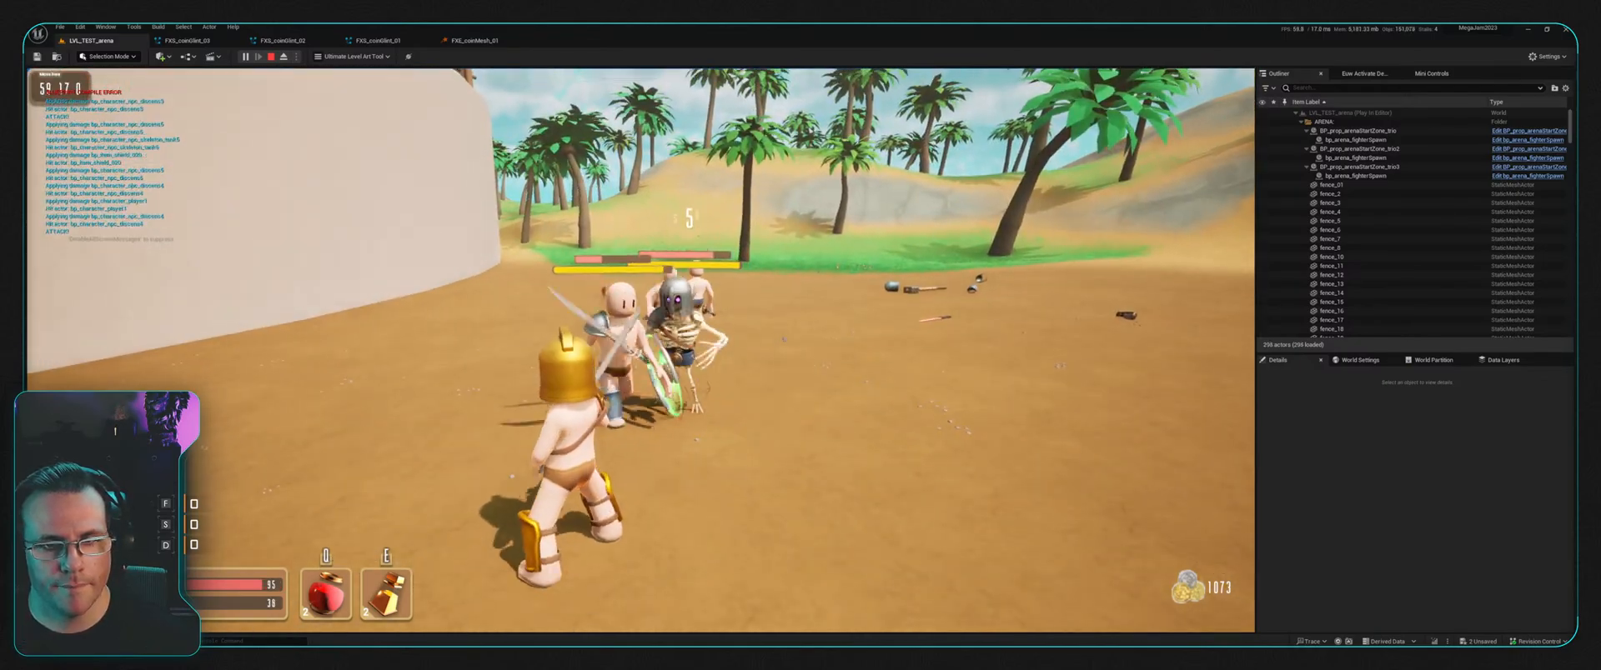
key(w)
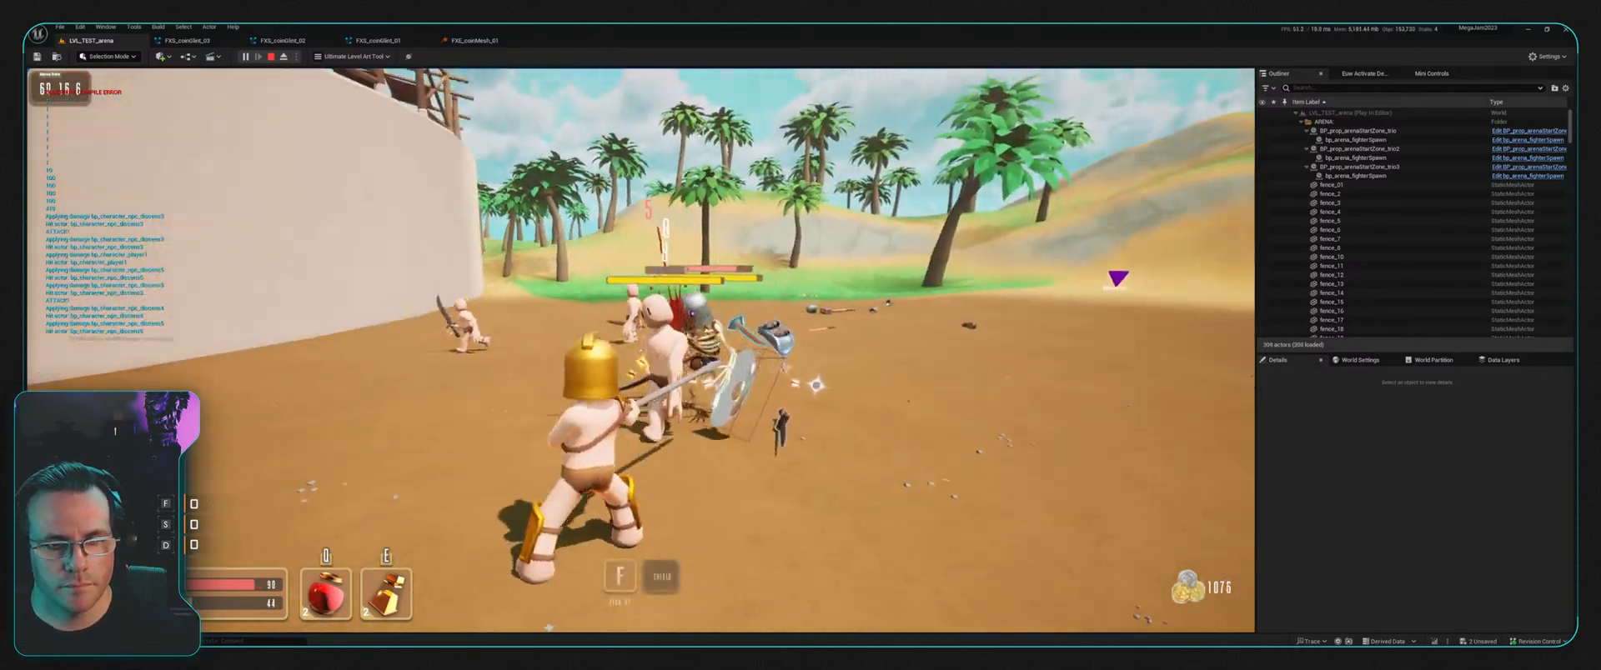
Step: Collect the scattered coins from the sand up to the grass and face the skeleton there
key(w)
key(w)
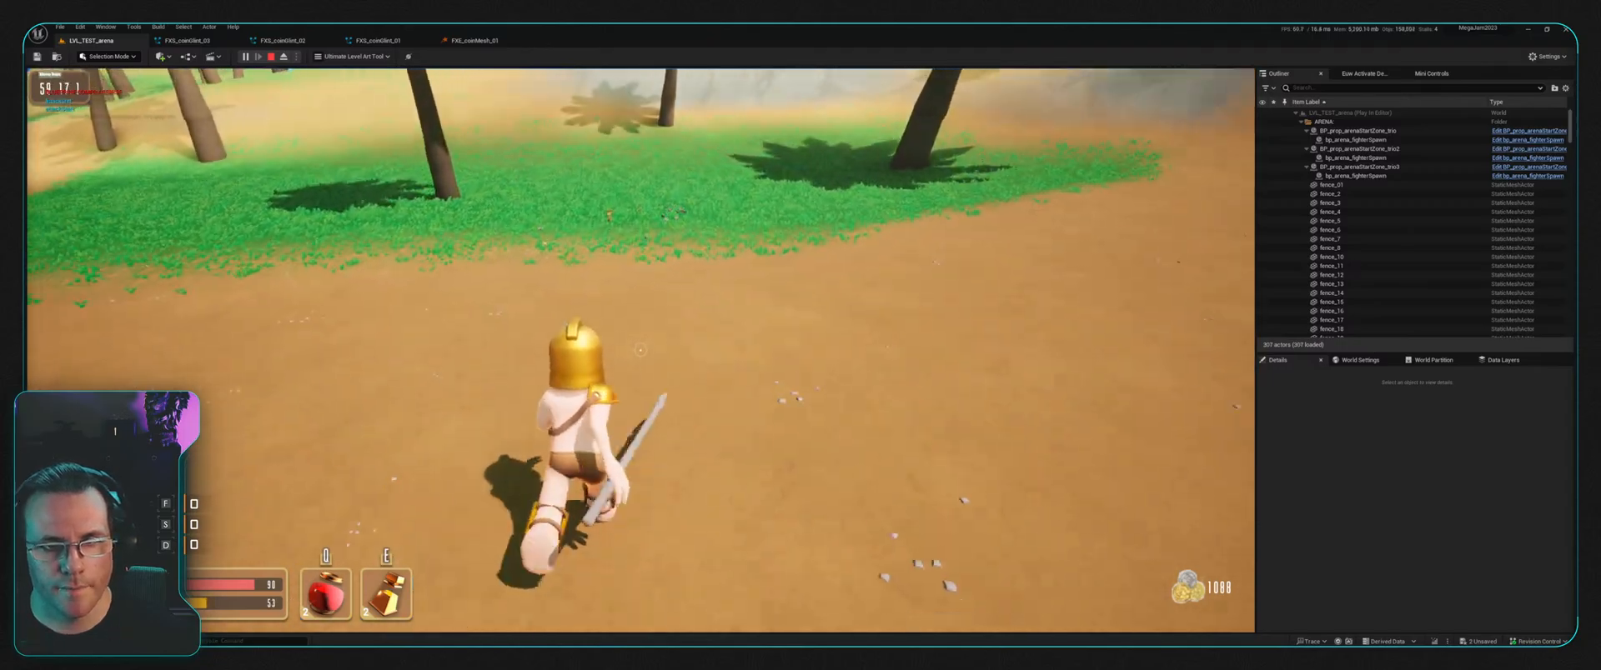
key(w)
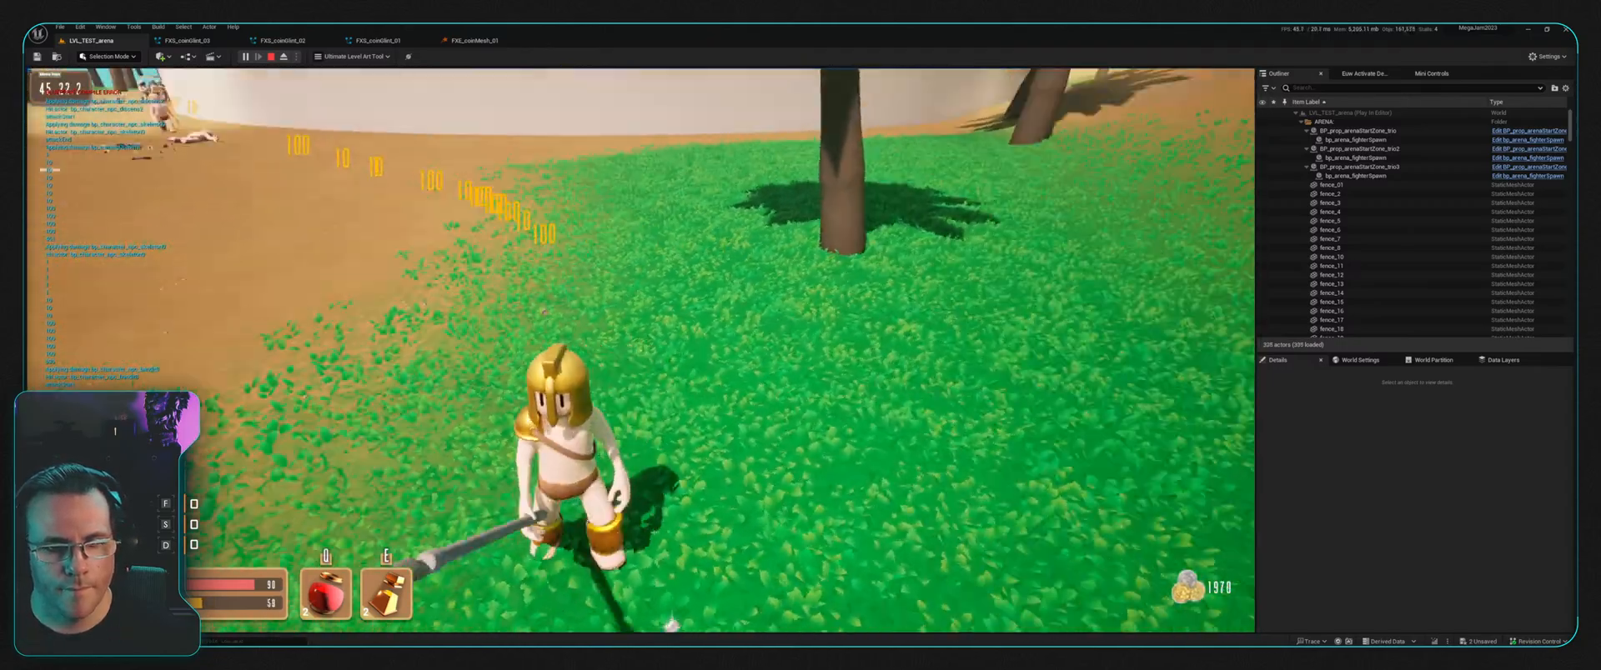
key(w)
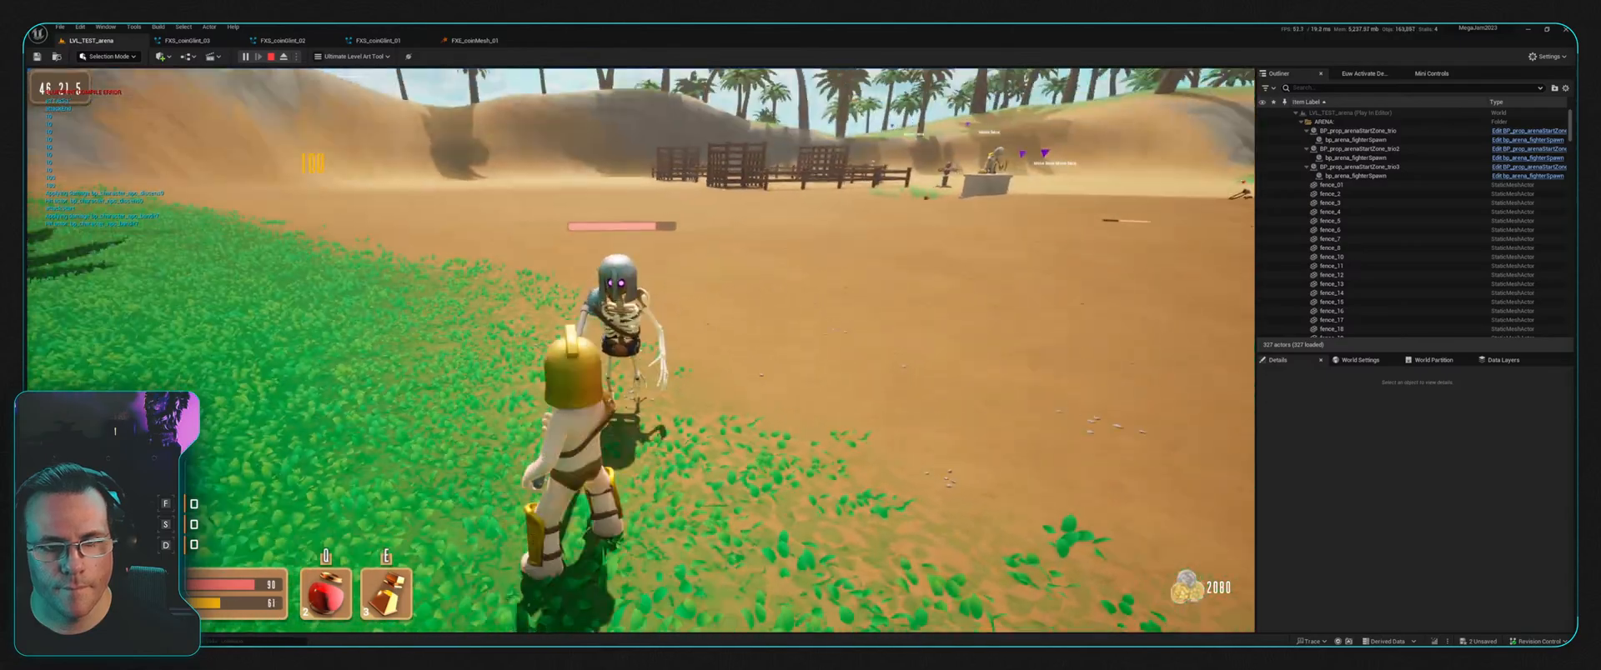
Step: Fight the skeleton on the grass while backing away and circling around the palm tree
key(s)
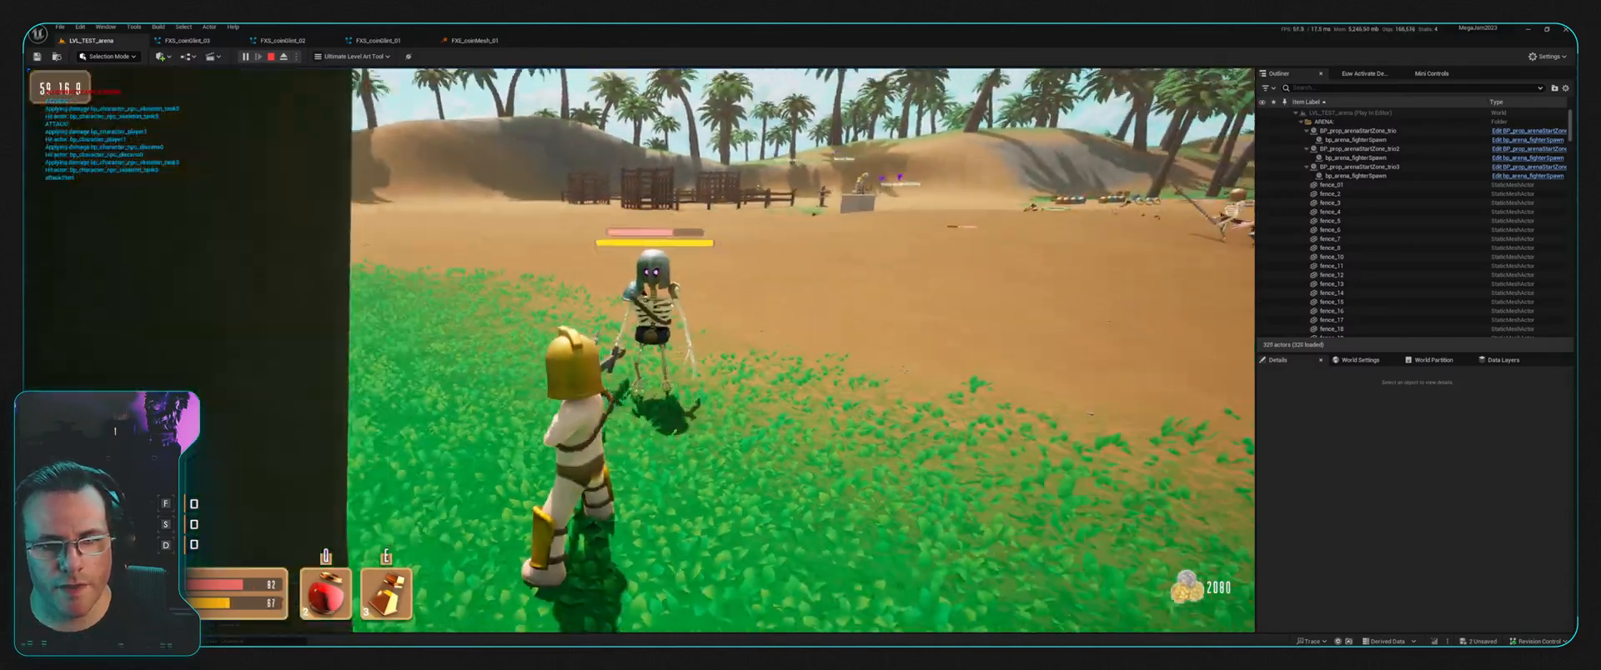
key(s)
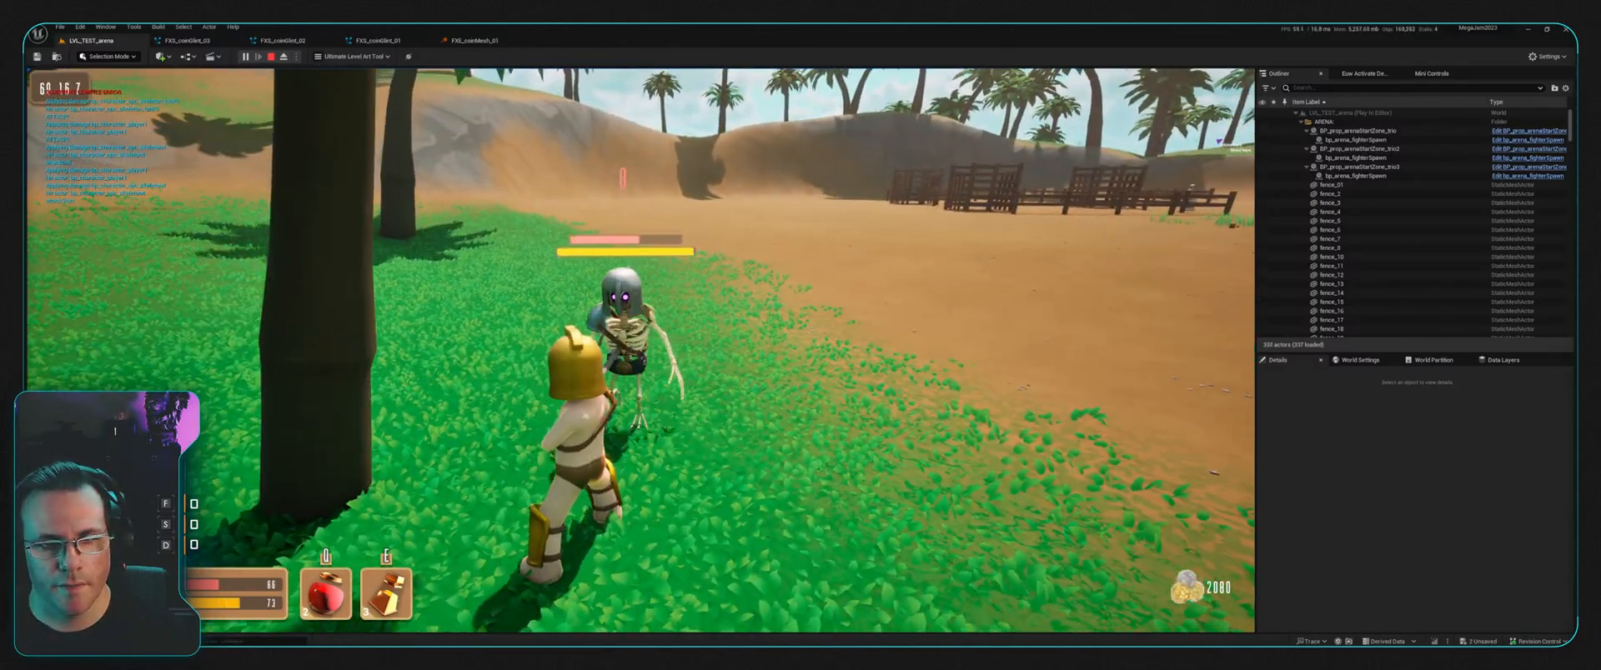
key(a)
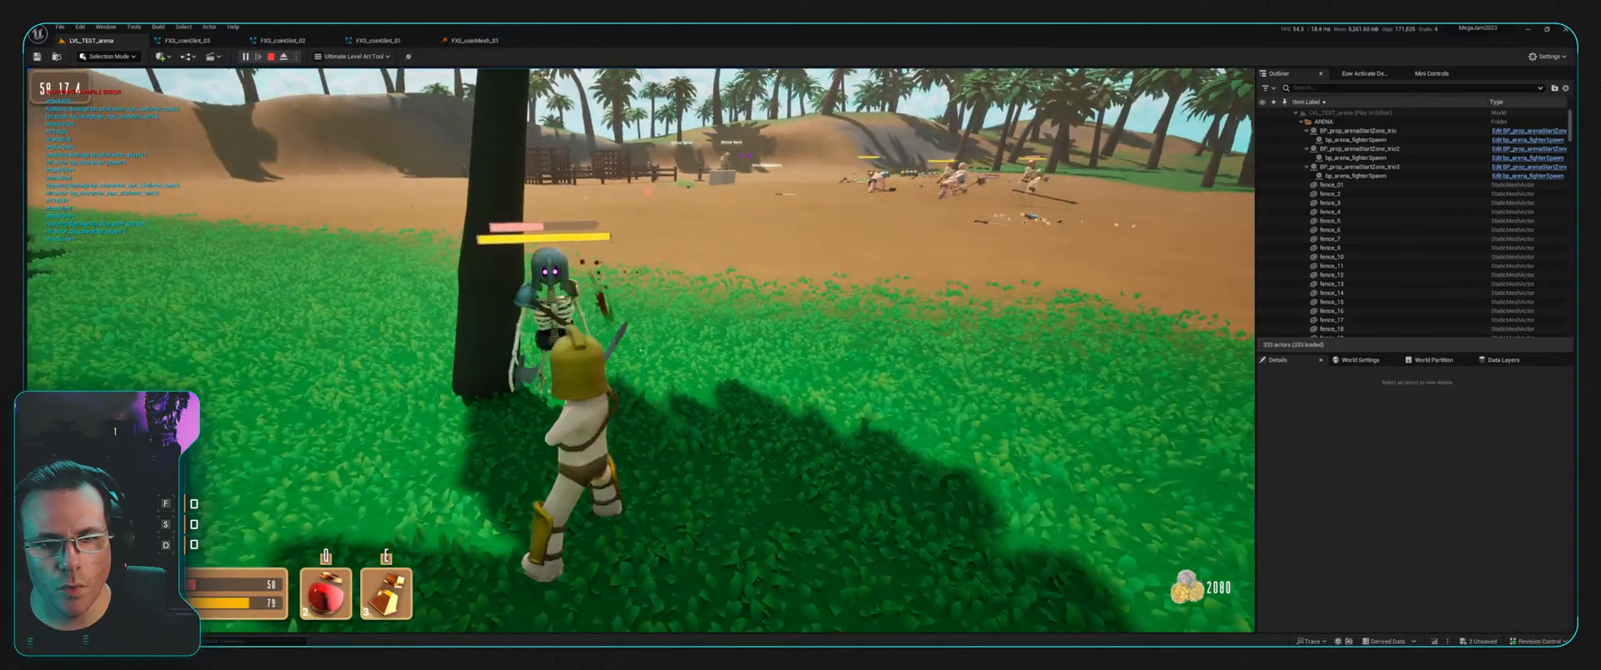
key(a)
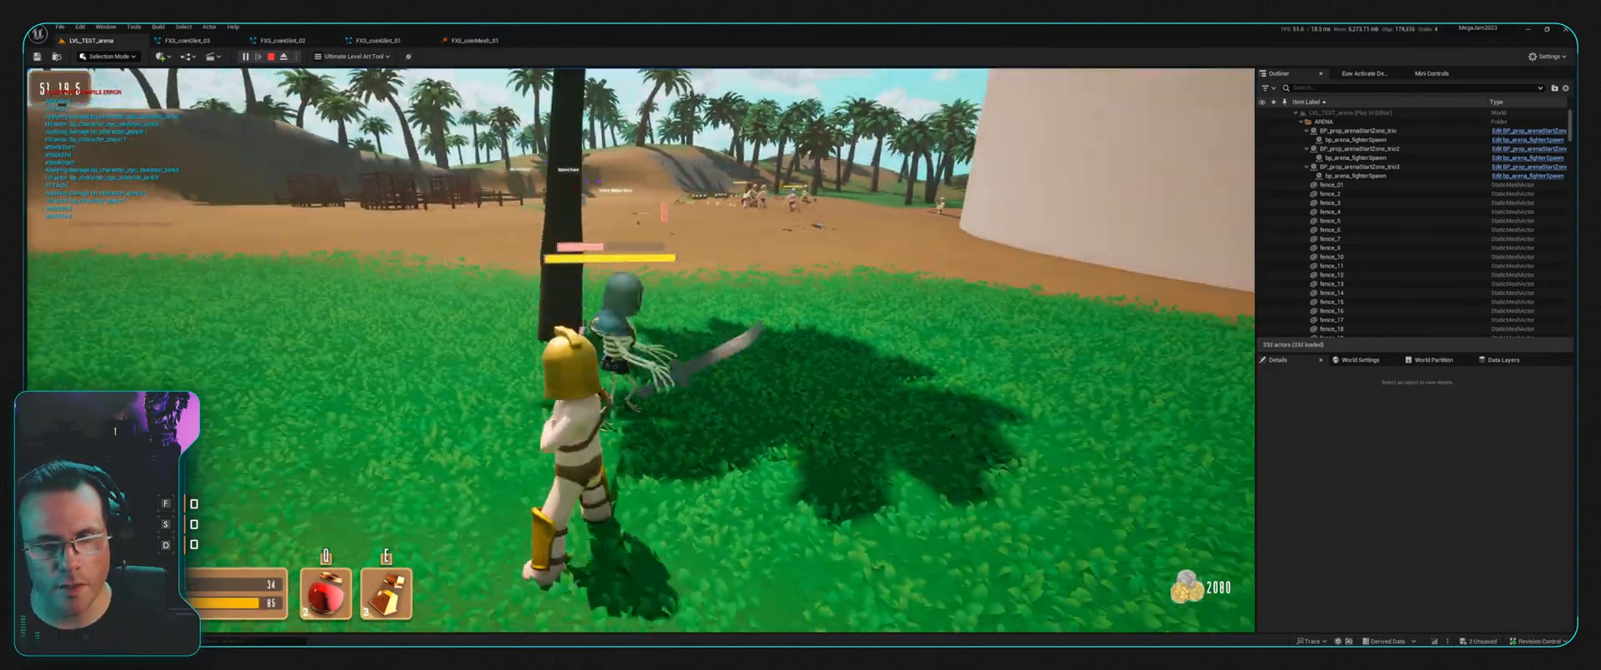
Step: Consume the red healing item during the skeleton fight on the grass, and strike the skeleton
key(q)
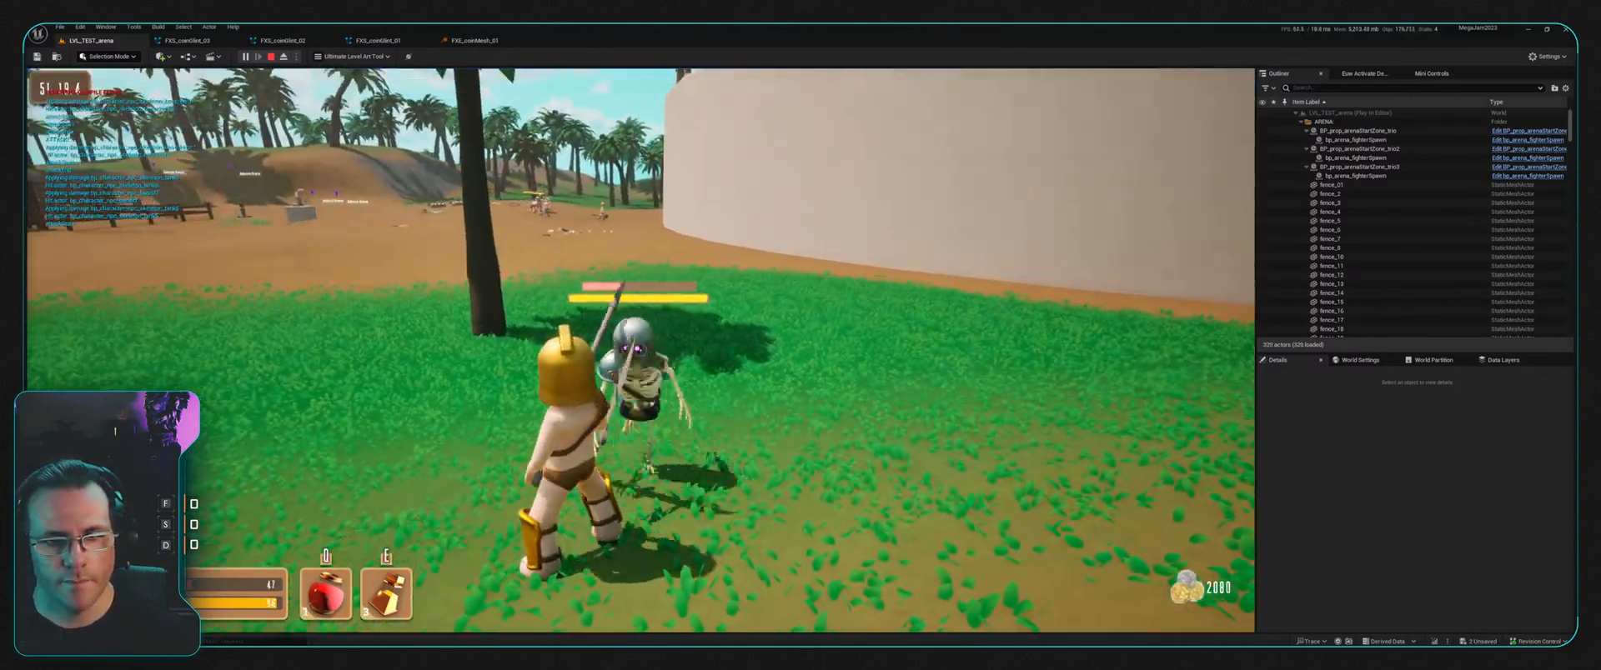
key(q)
click(640, 351)
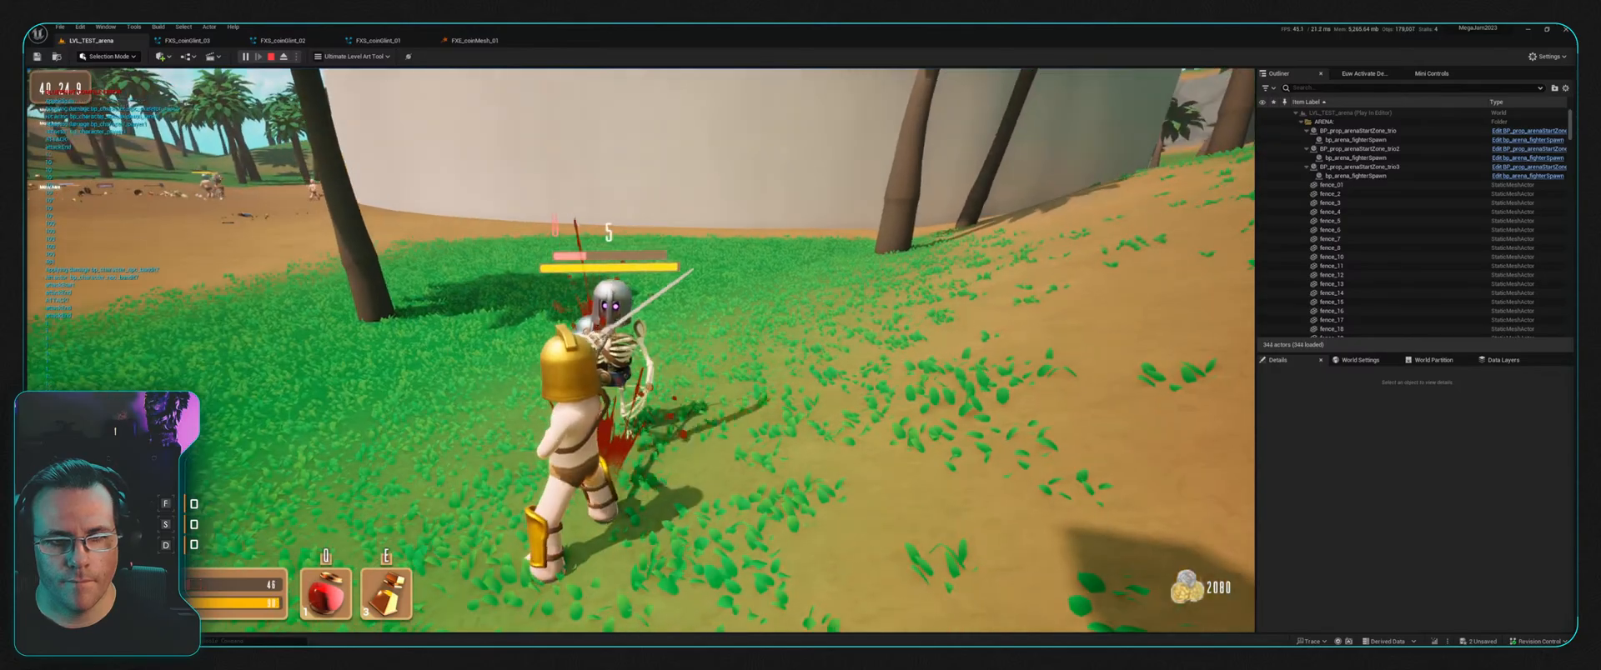
Step: View the fight in photo mode twice, turning the camera around to frame the character and skeleton from the opposite side
key(p)
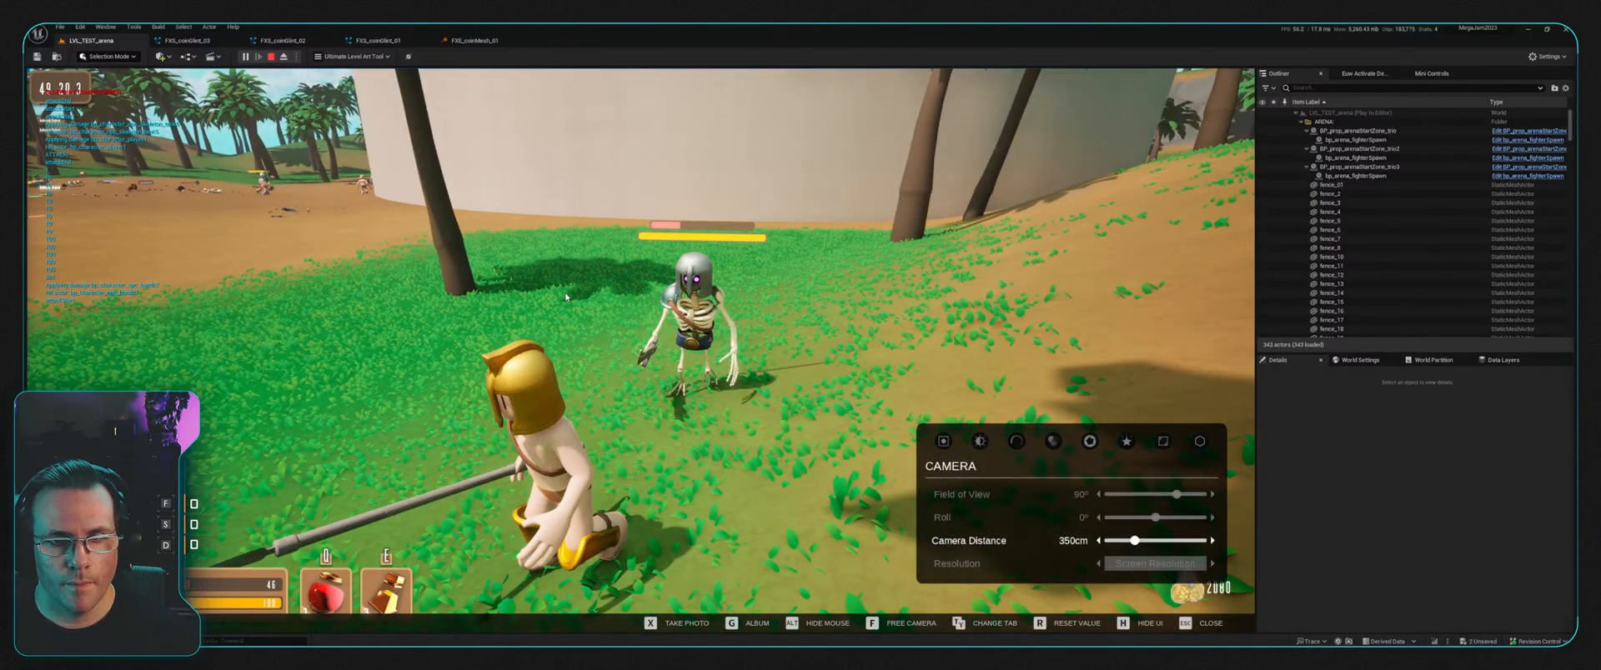
key(Escape)
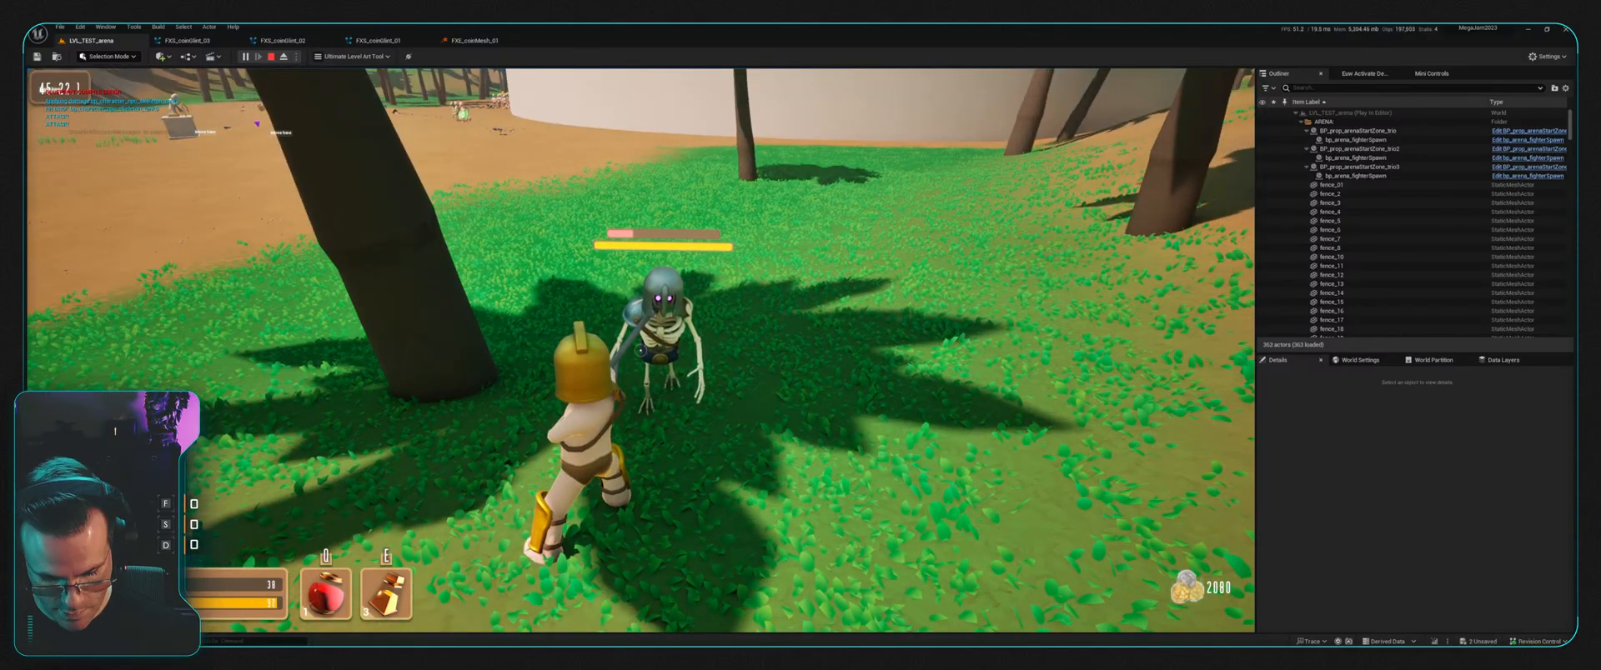
key(p)
drag(697, 302, 614, 191)
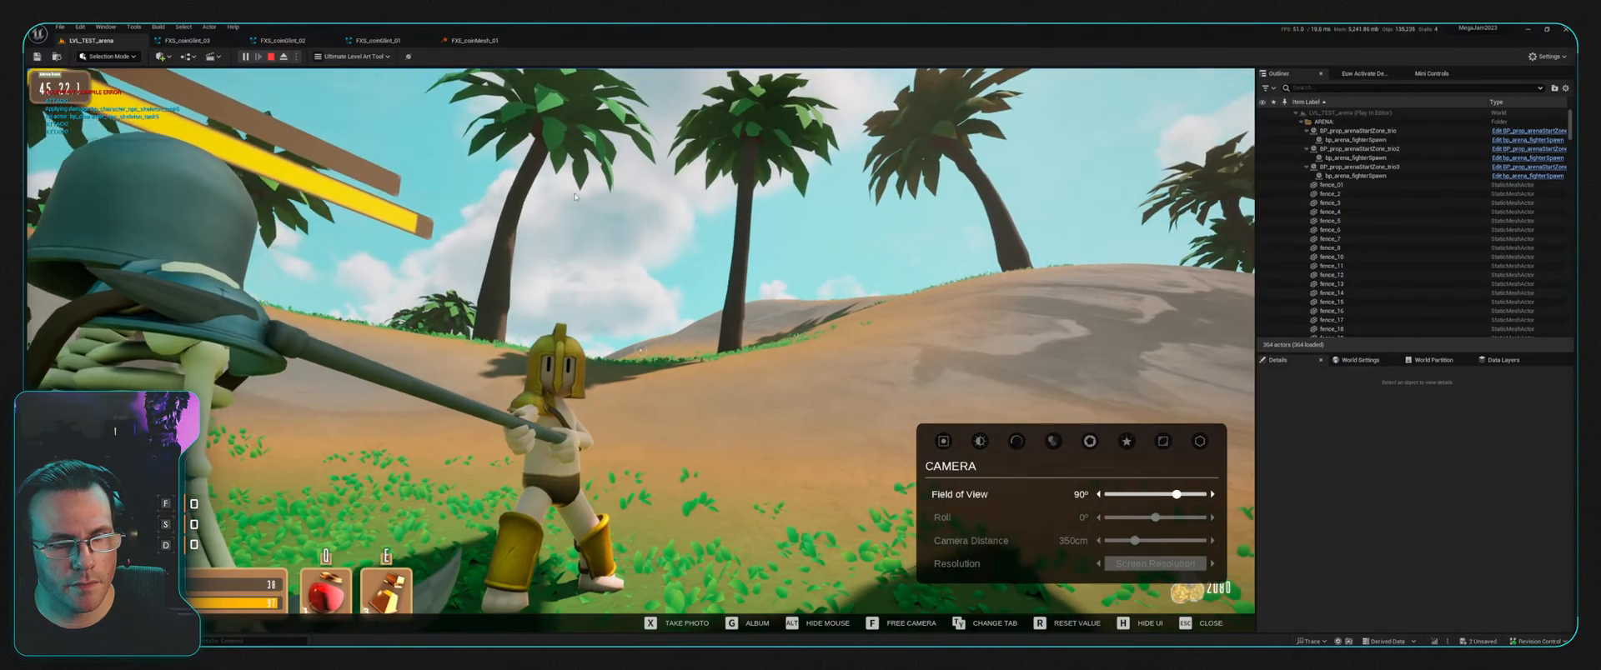
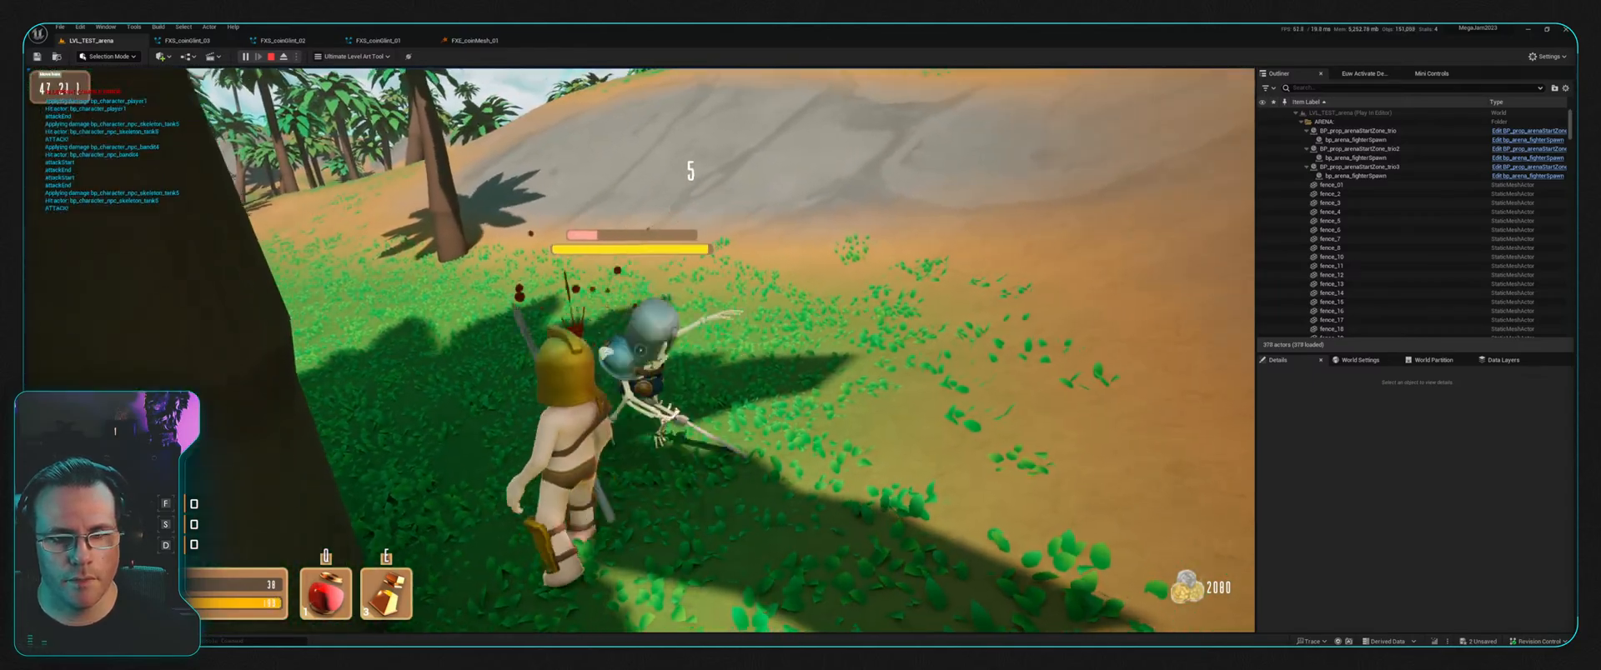
Step: Back away from the skeleton while finishing it off near the palm tree, and run through its remains to collect the dropped coins
key(s)
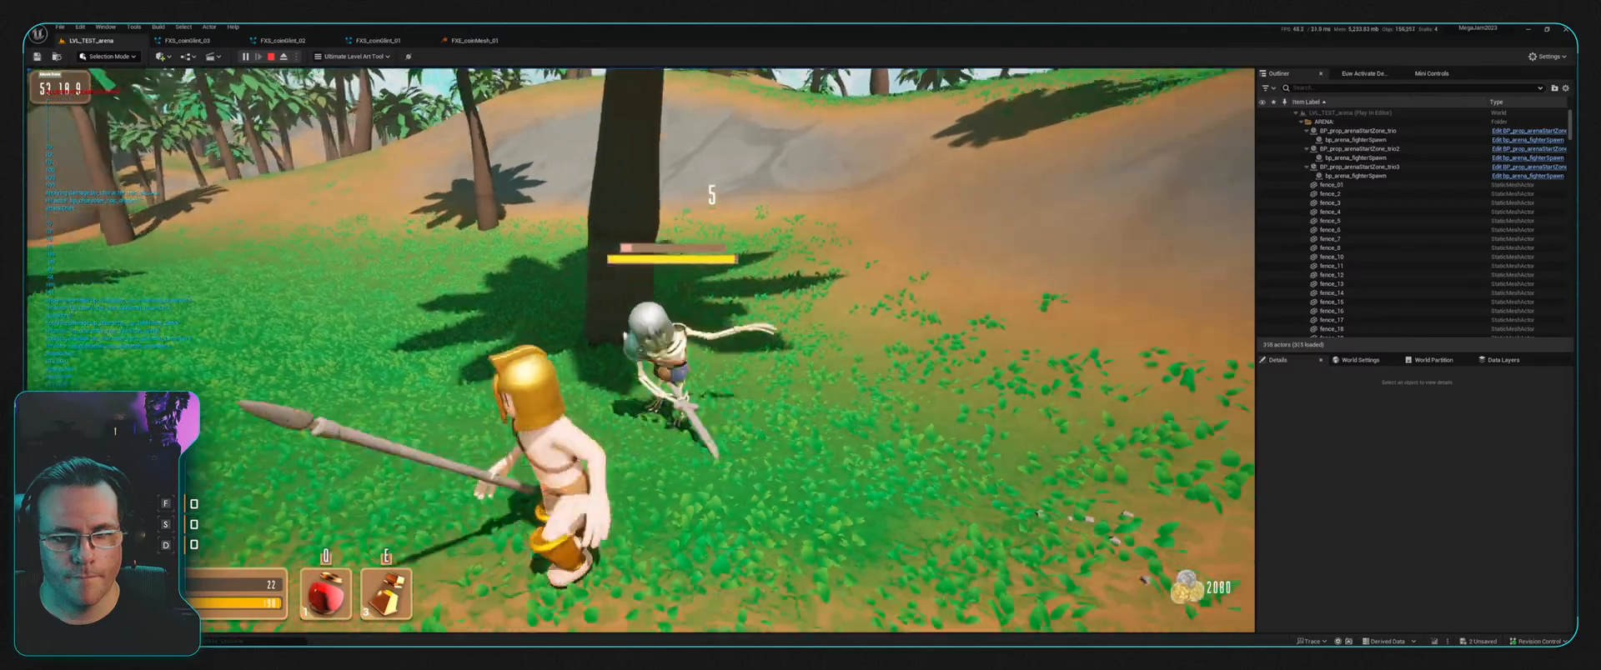
key(s)
key(s)
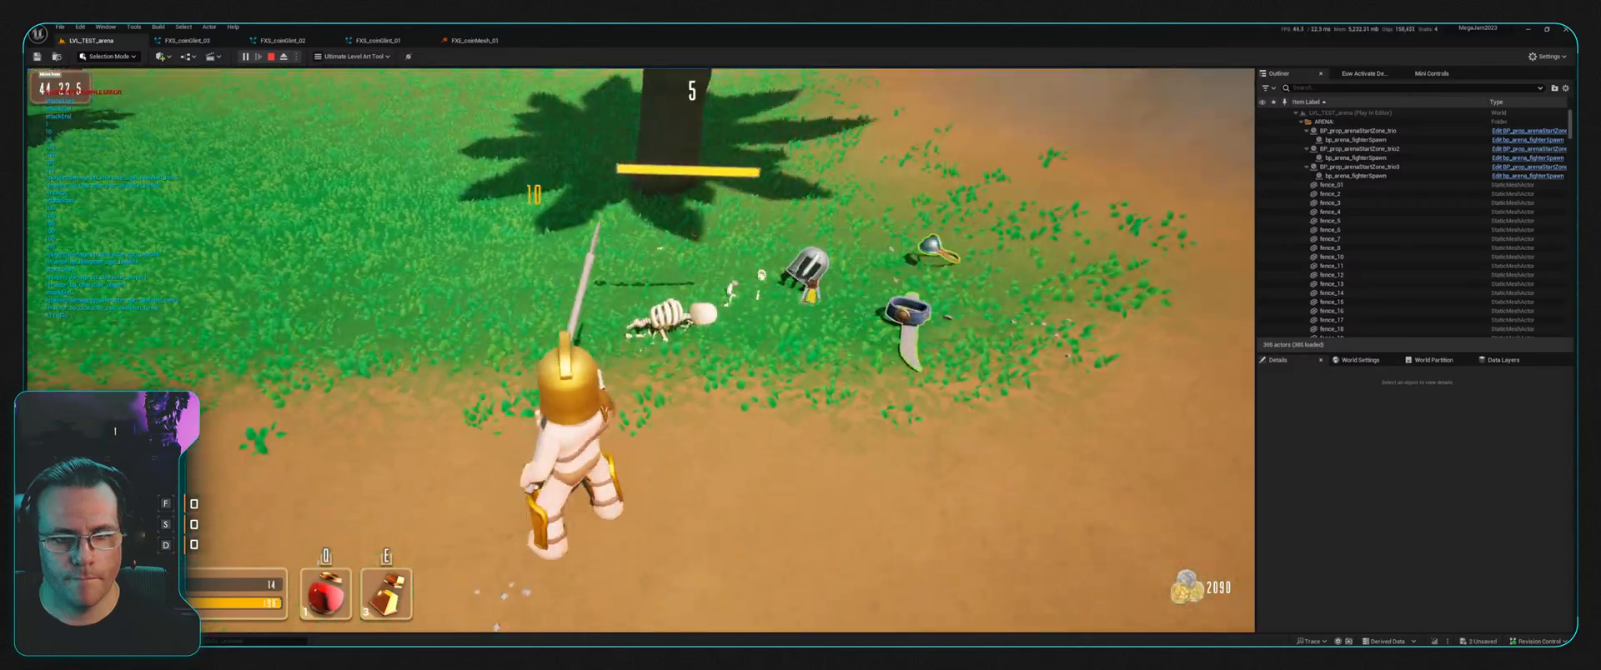
key(w)
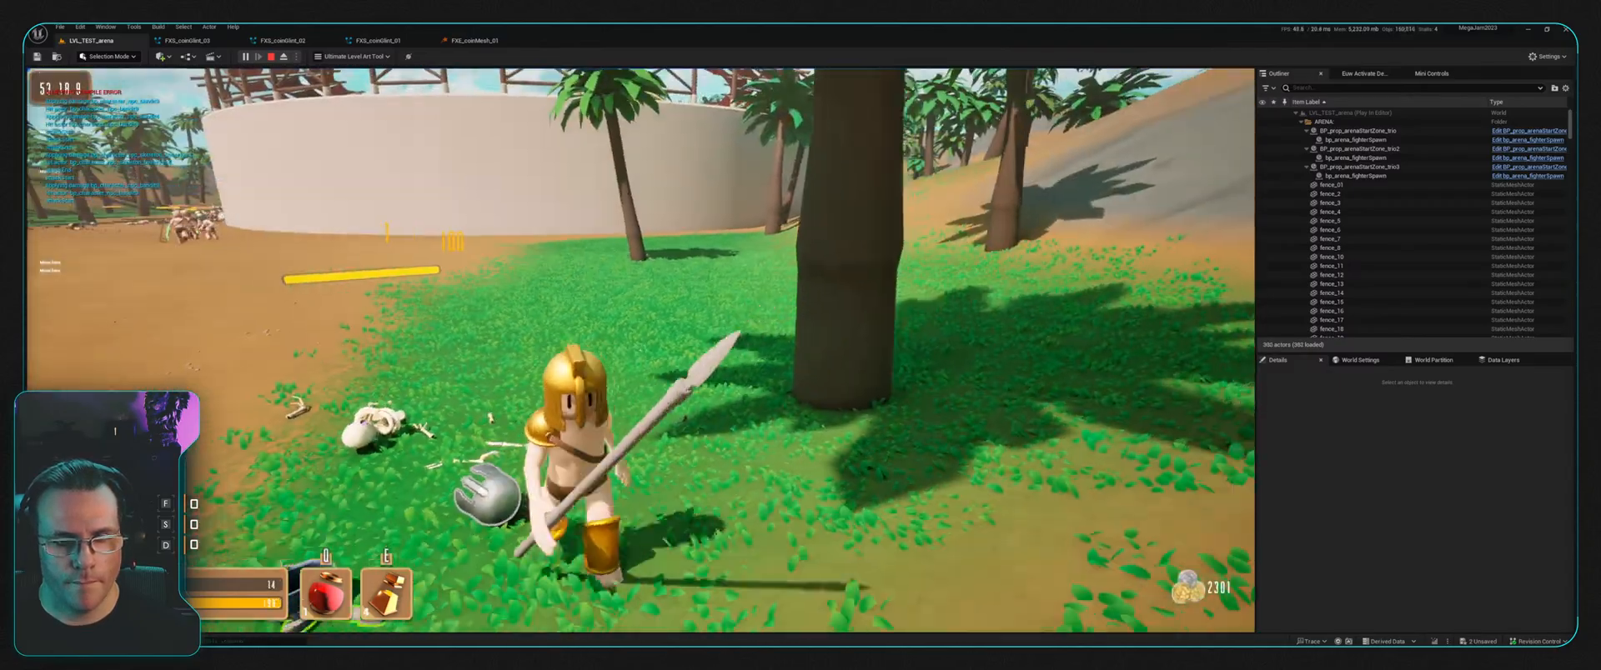
Step: Run the character across the arena level toward the group of fighters beside the wall
key(w)
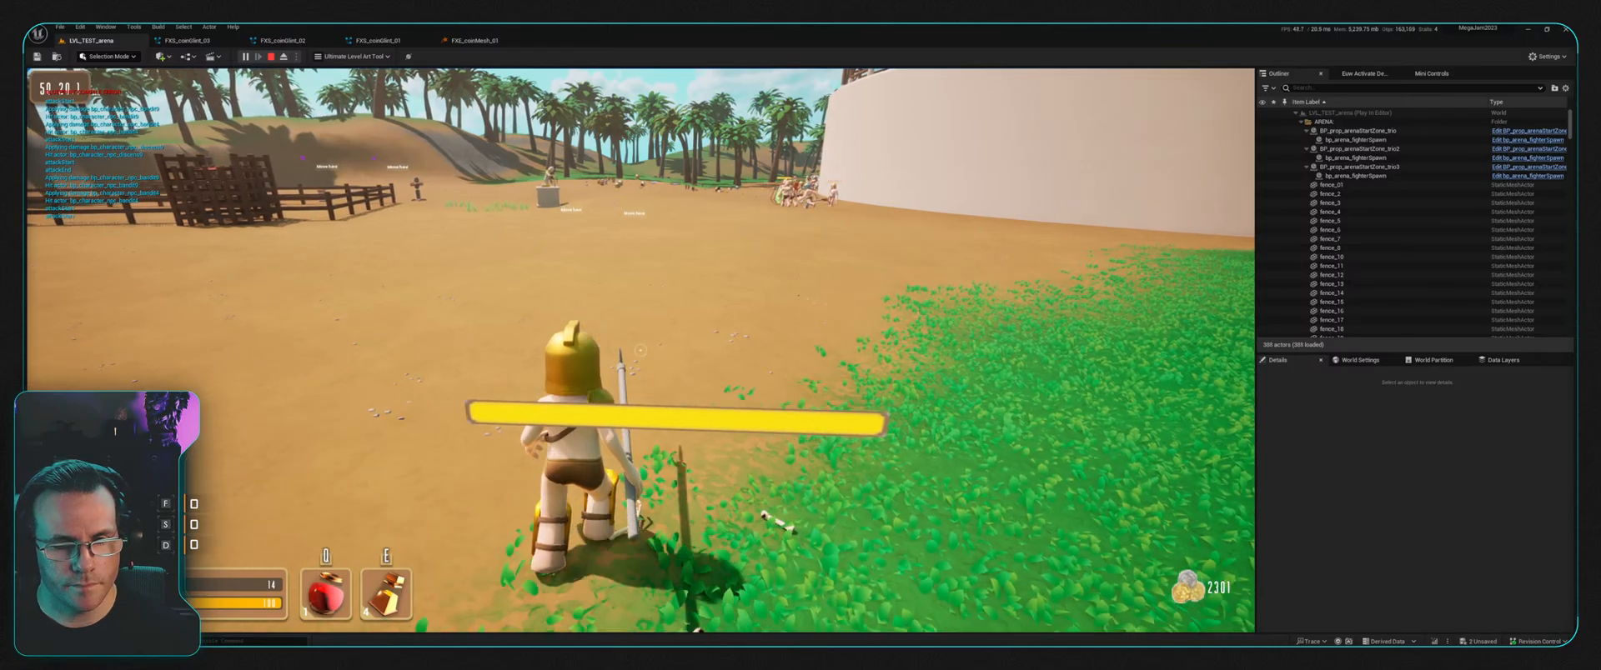
key(w)
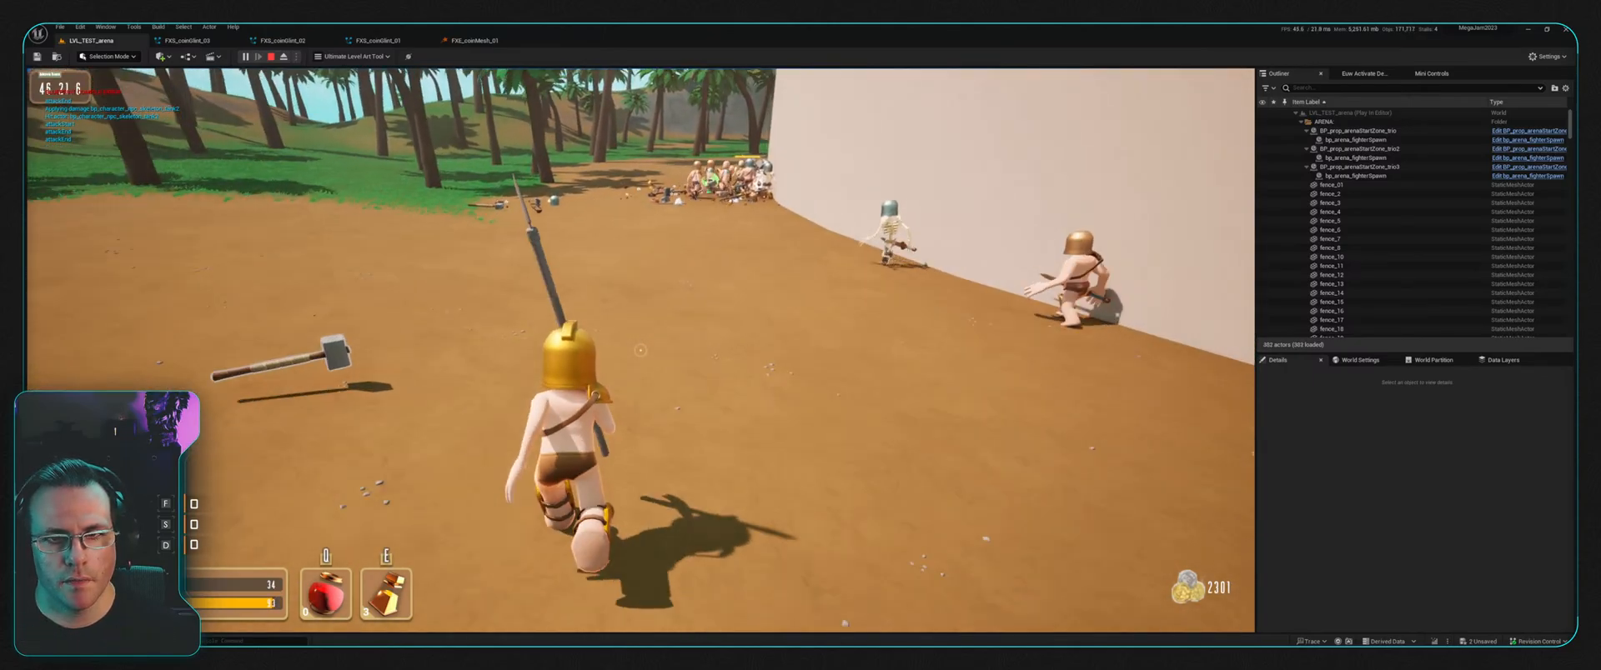
key(w)
key(w)
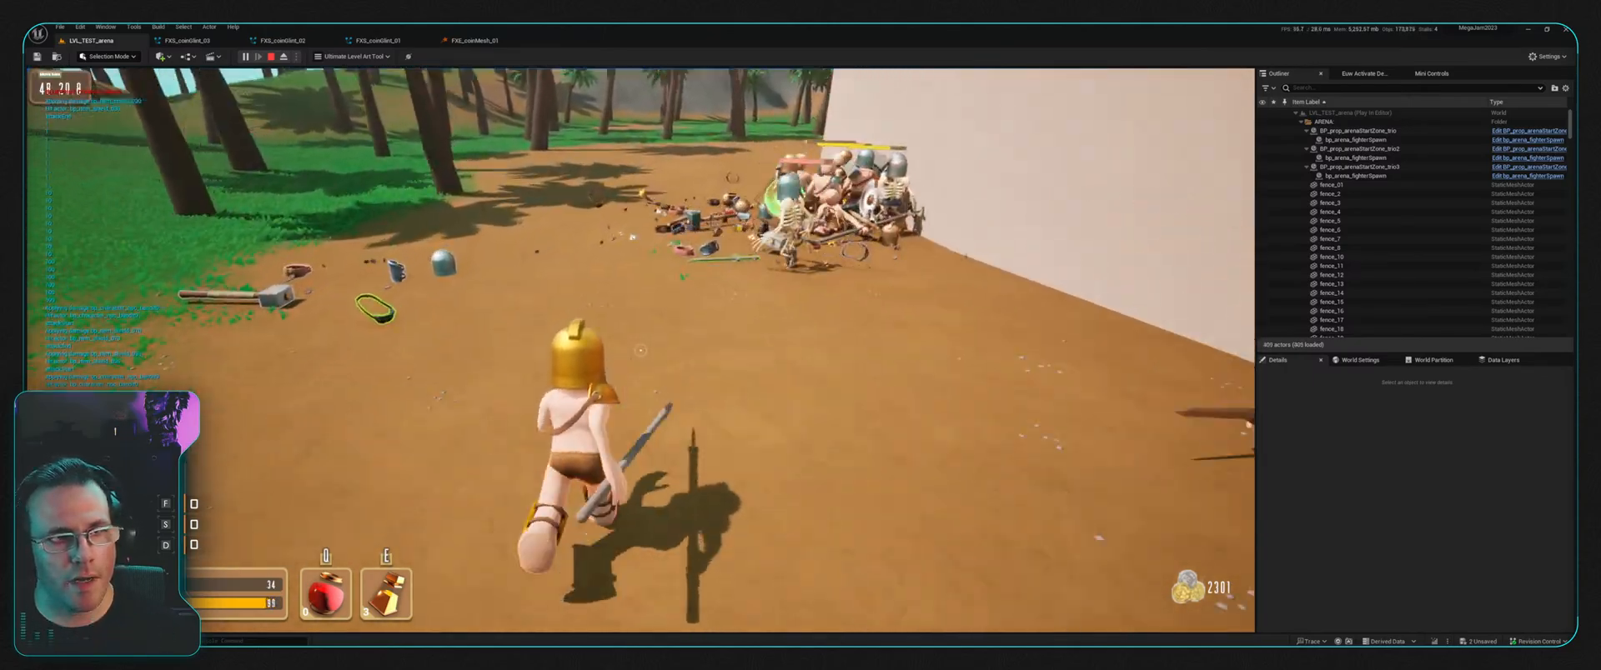
Step: Attack the fighters beside the arena wall, collect dropped coins, and end the play session
click(640, 350)
key(a)
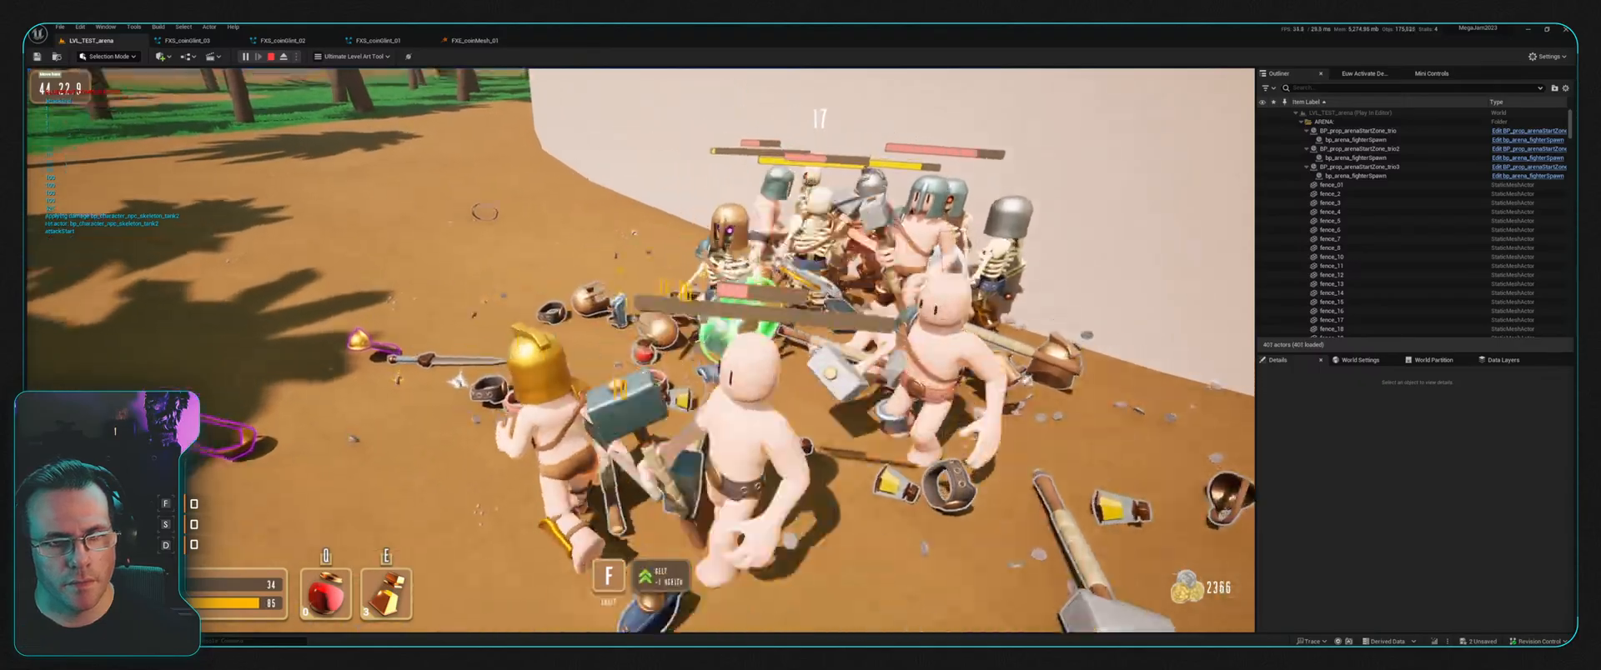
click(640, 350)
key(w)
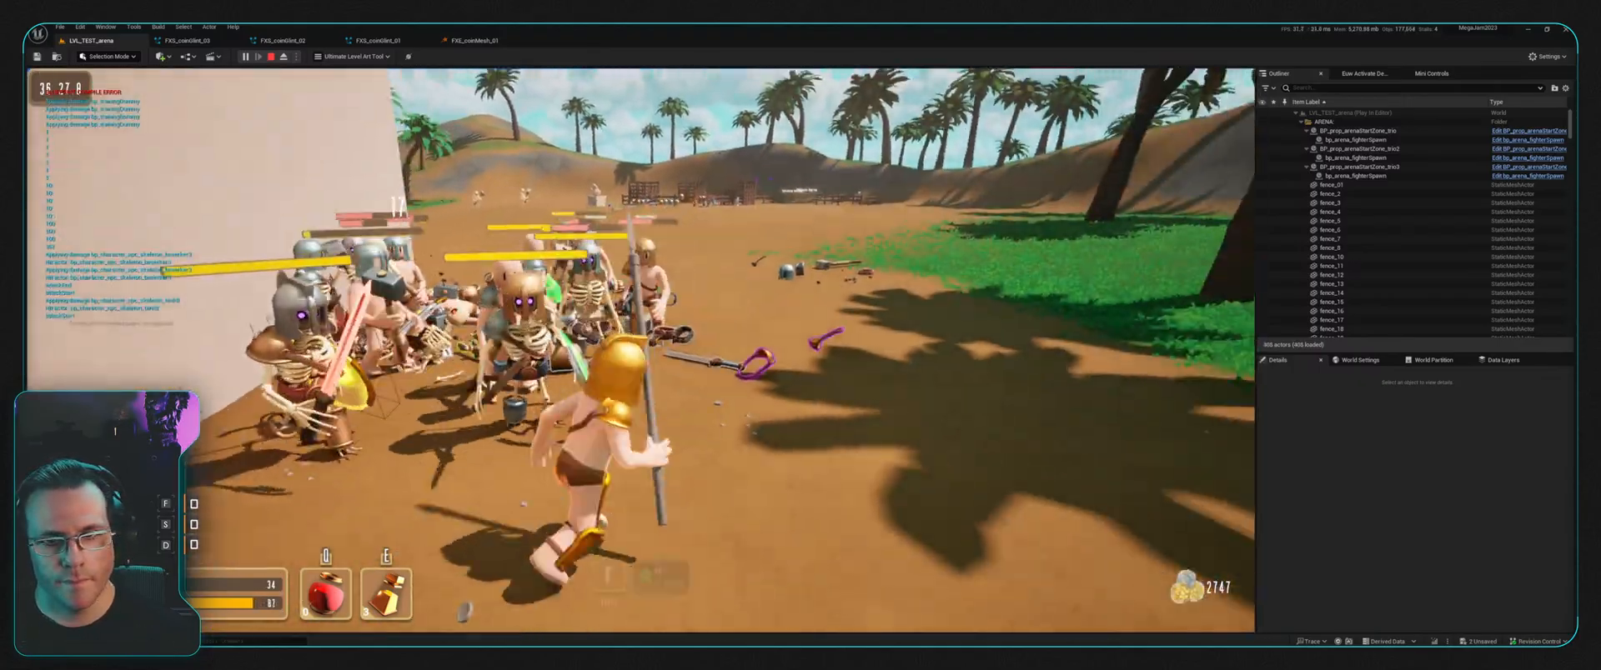
click(640, 350)
key(w)
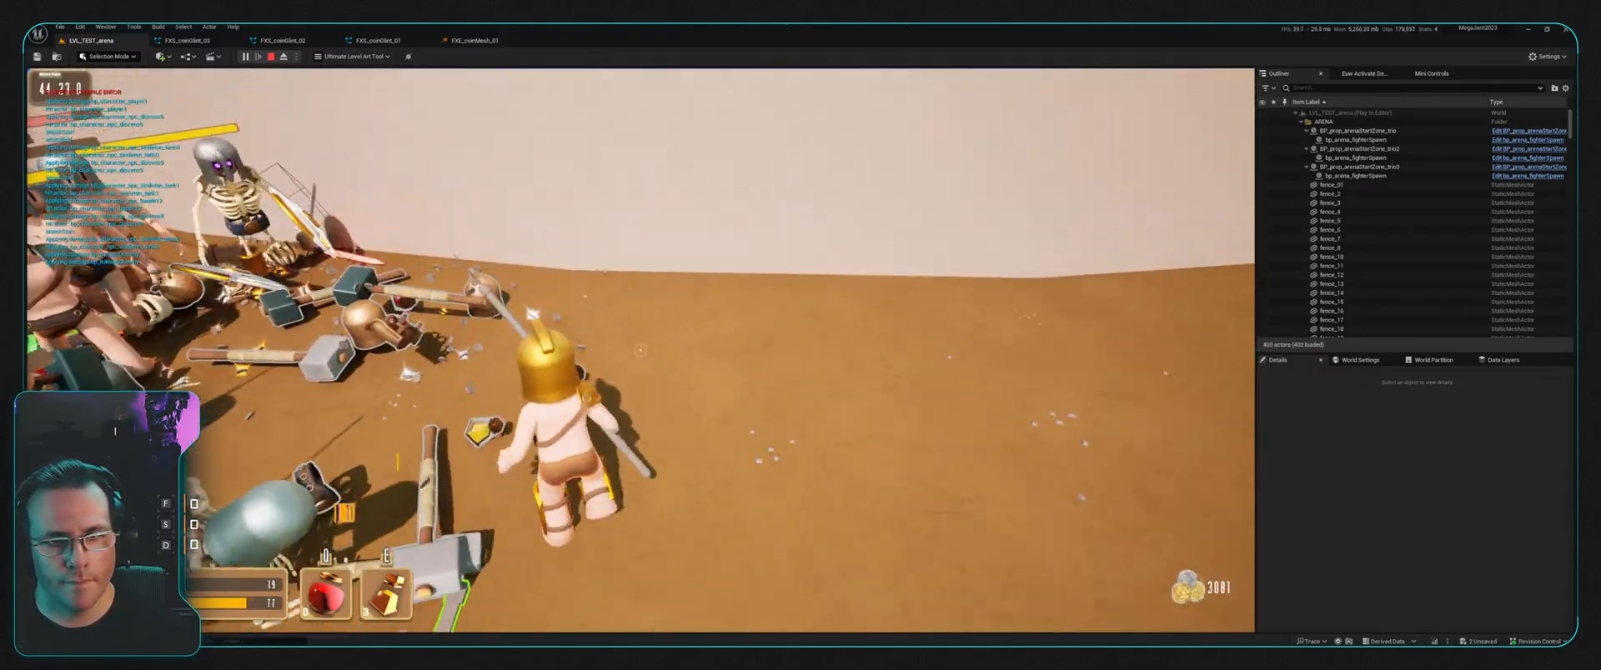
click(641, 350)
key(w)
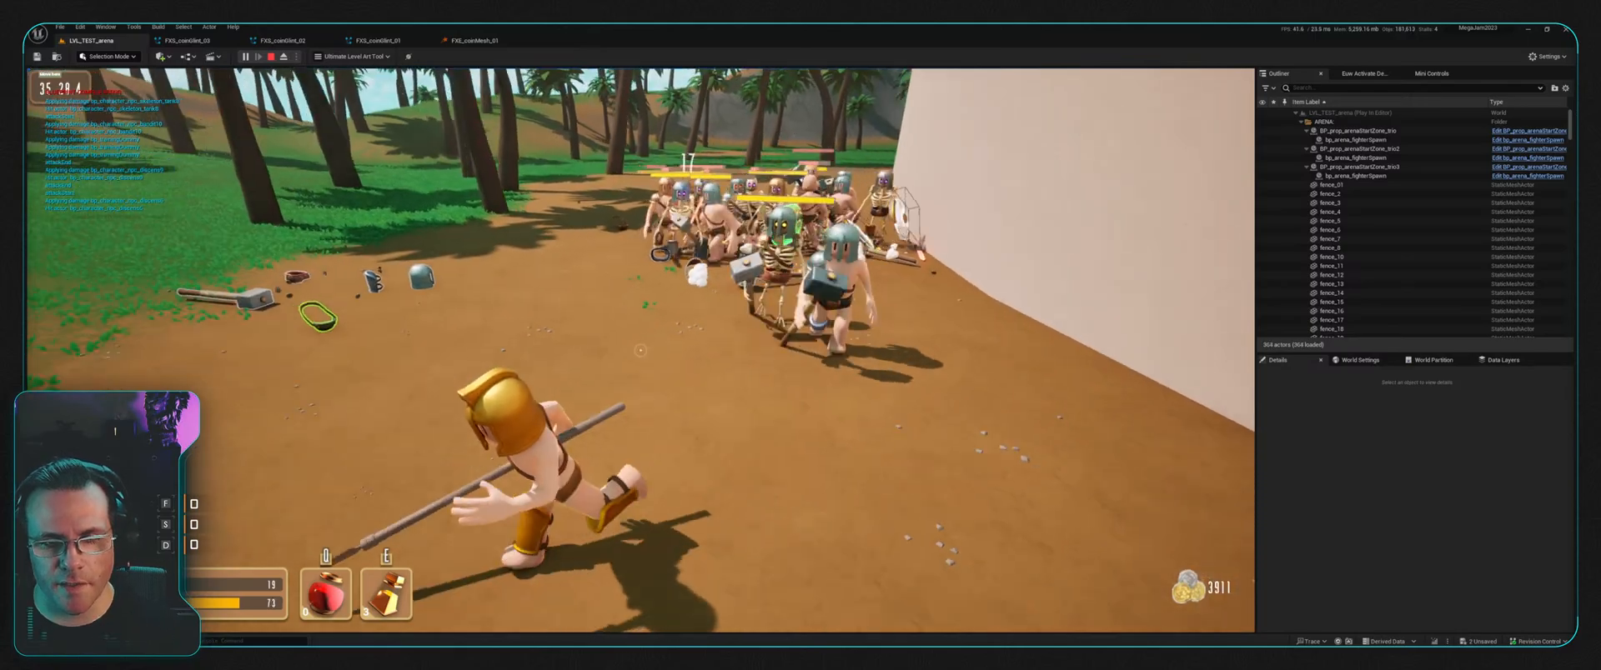
key(w)
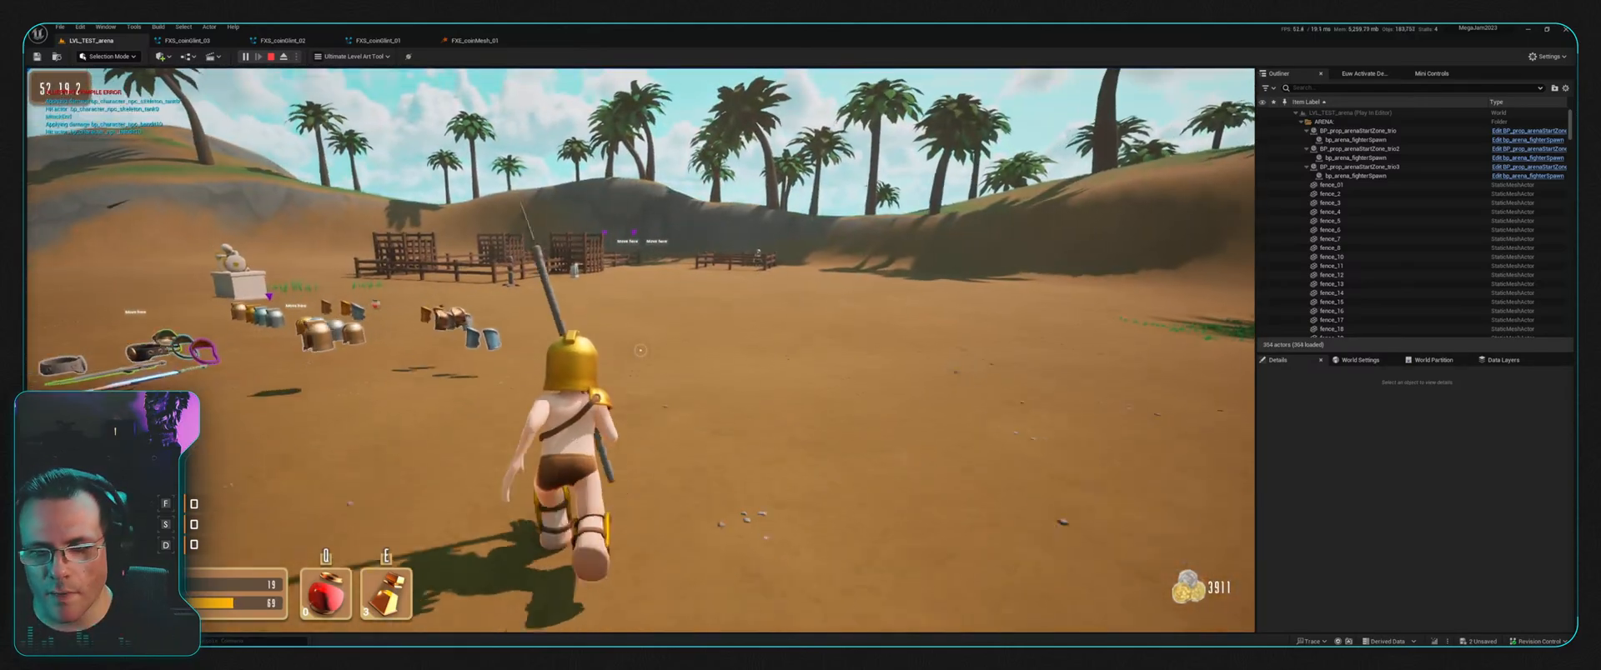
key(Escape)
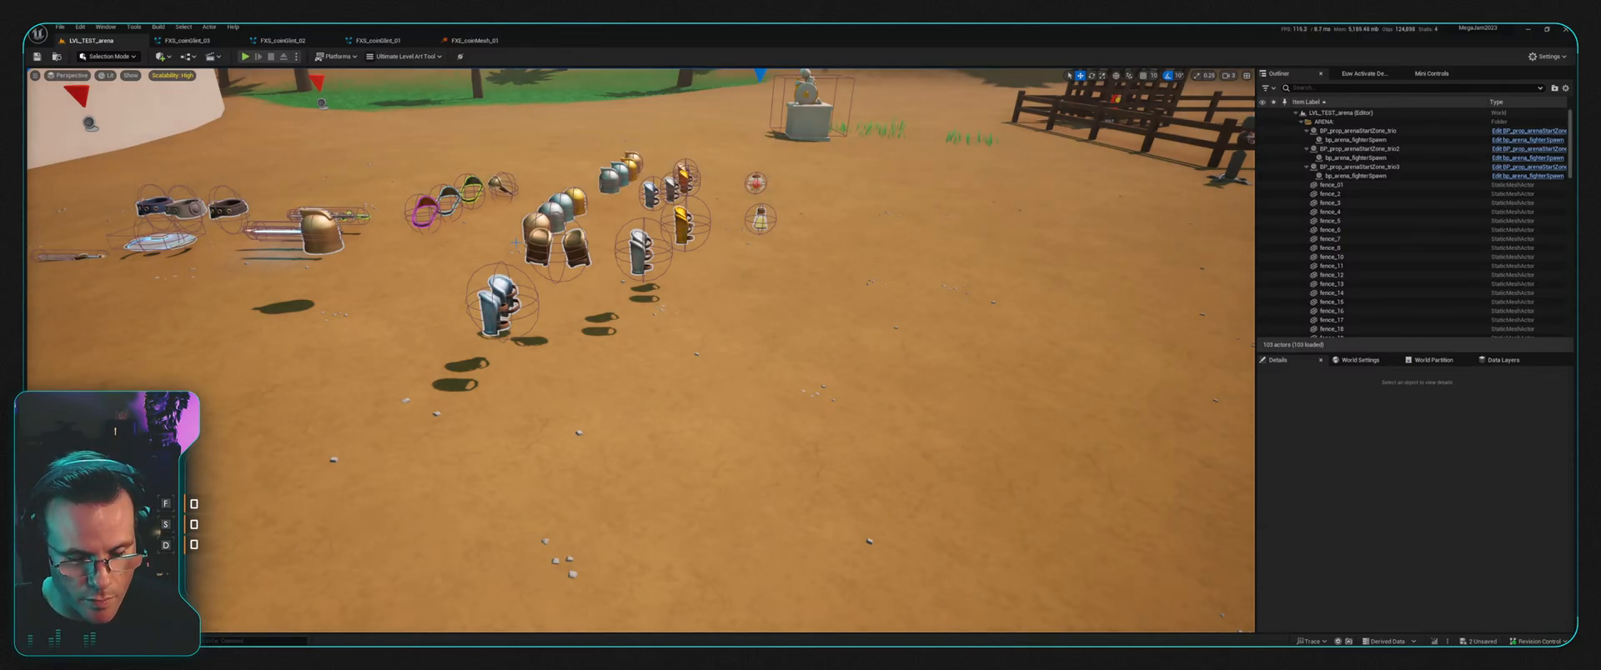
Step: Look through the open coin glint systems and select the FXE_coinGlint_01 emitter in FXS_coinGlint_01
click(187, 41)
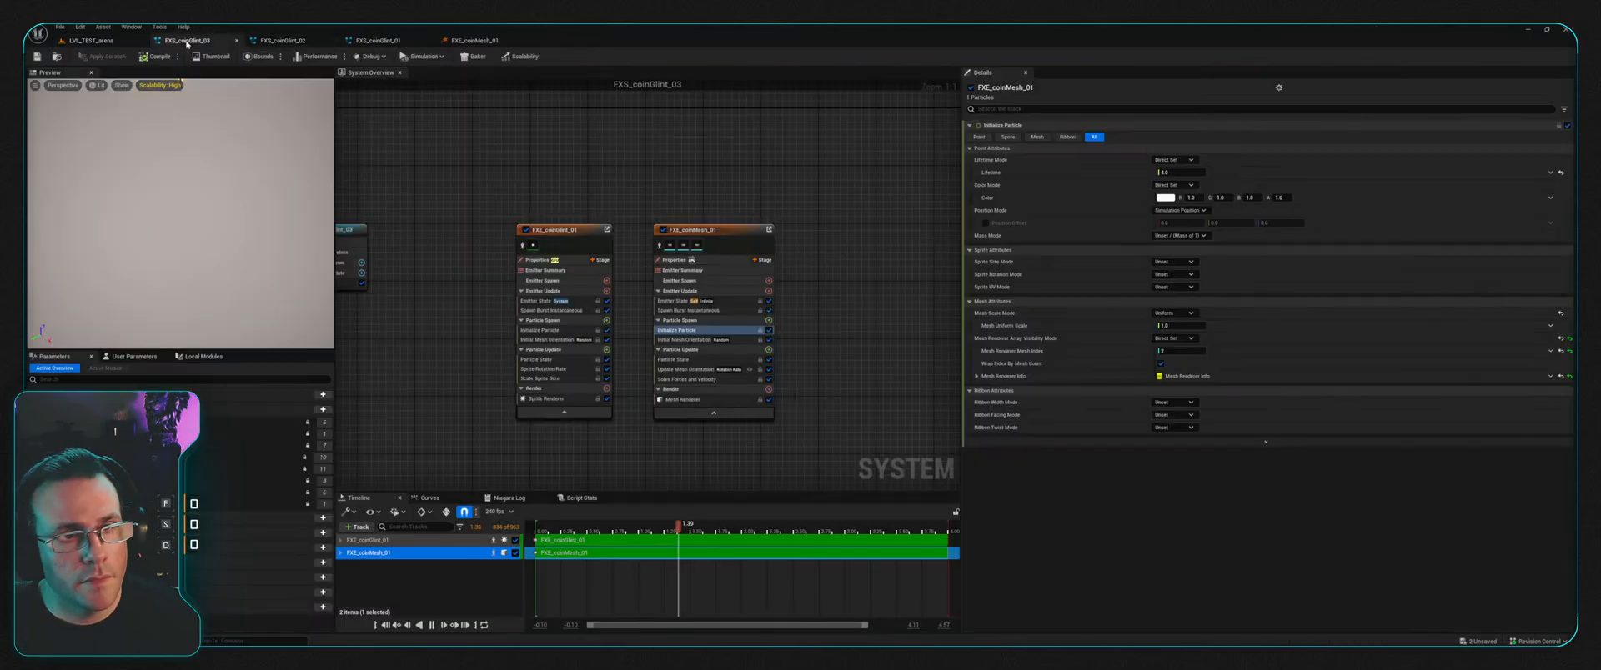
click(284, 40)
click(362, 42)
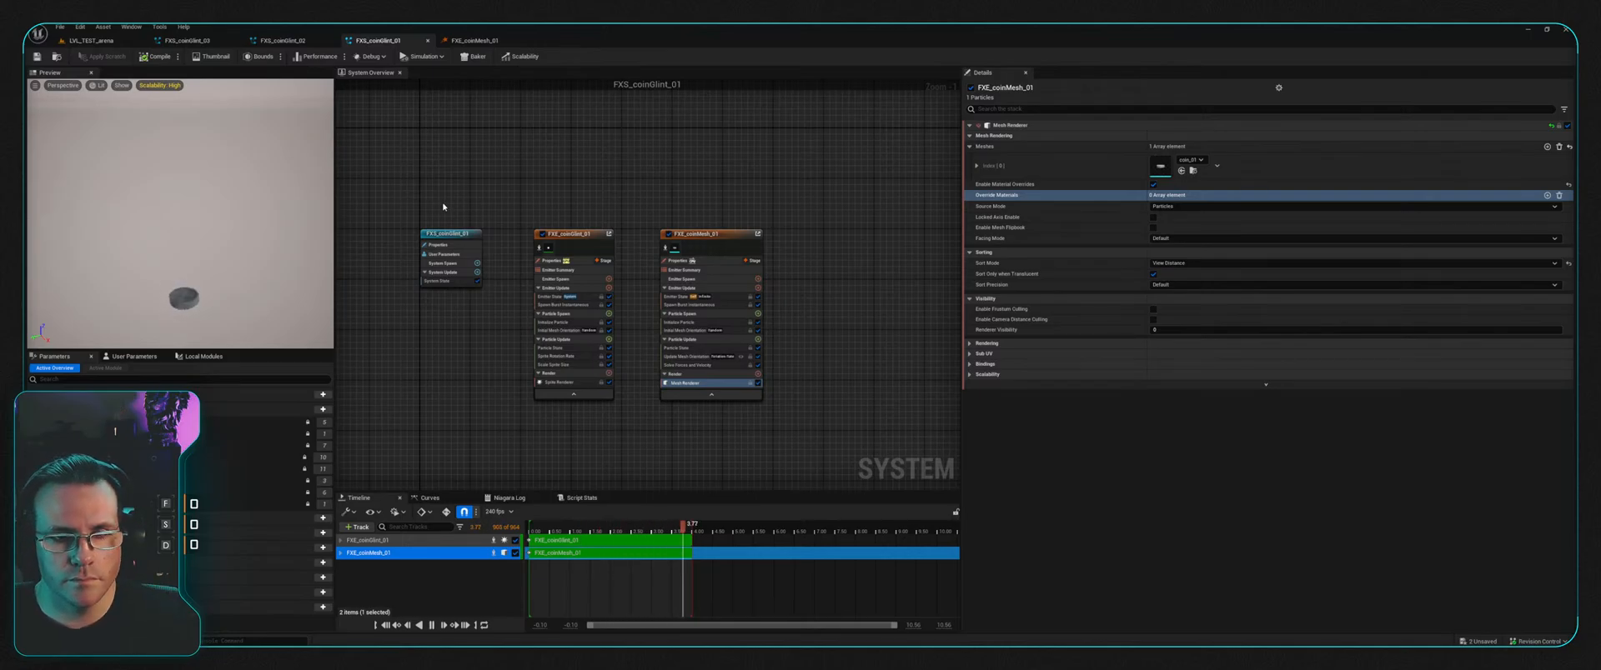
click(569, 236)
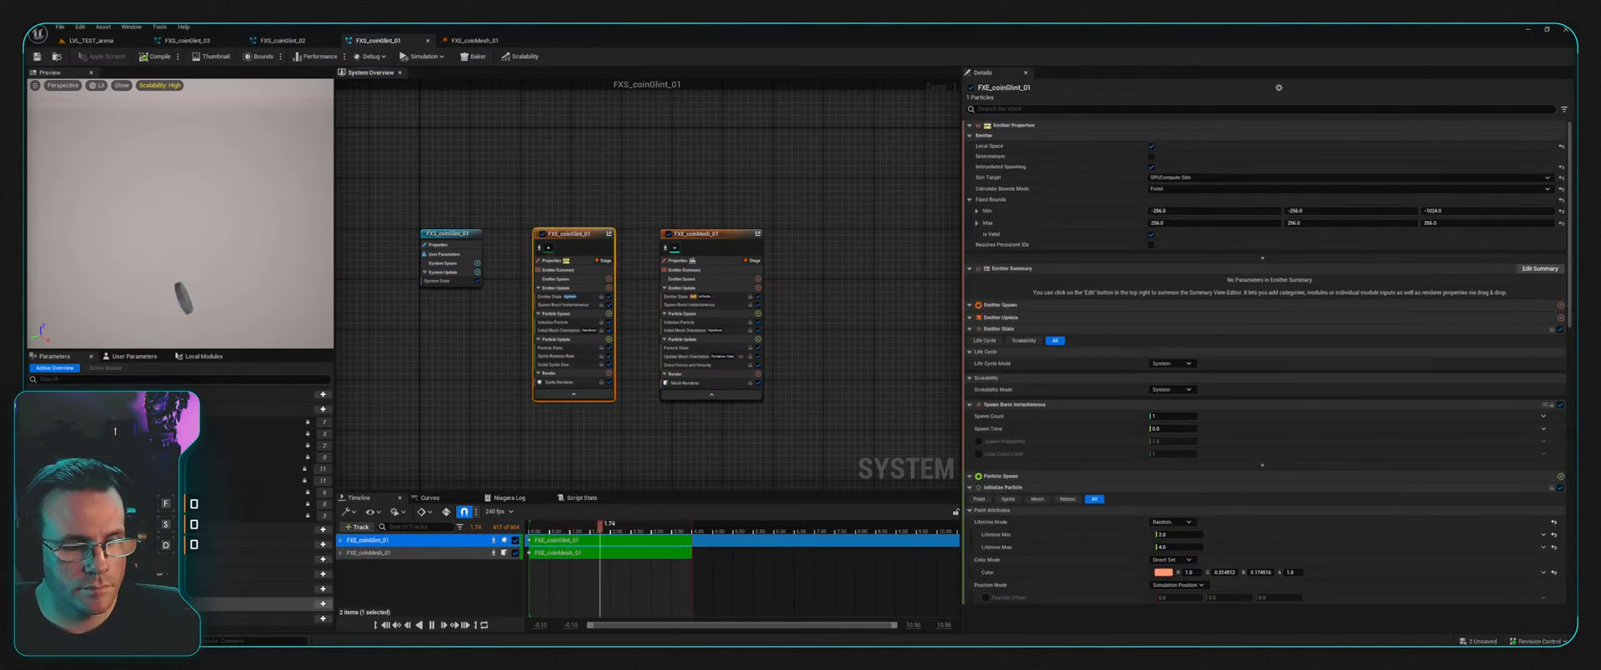
Step: Open the FXE_coinGlint_01 emitter asset and shorten its playback range to the end of the emitter's green section
key(ctrl+space)
scroll(238, 541, down, 3)
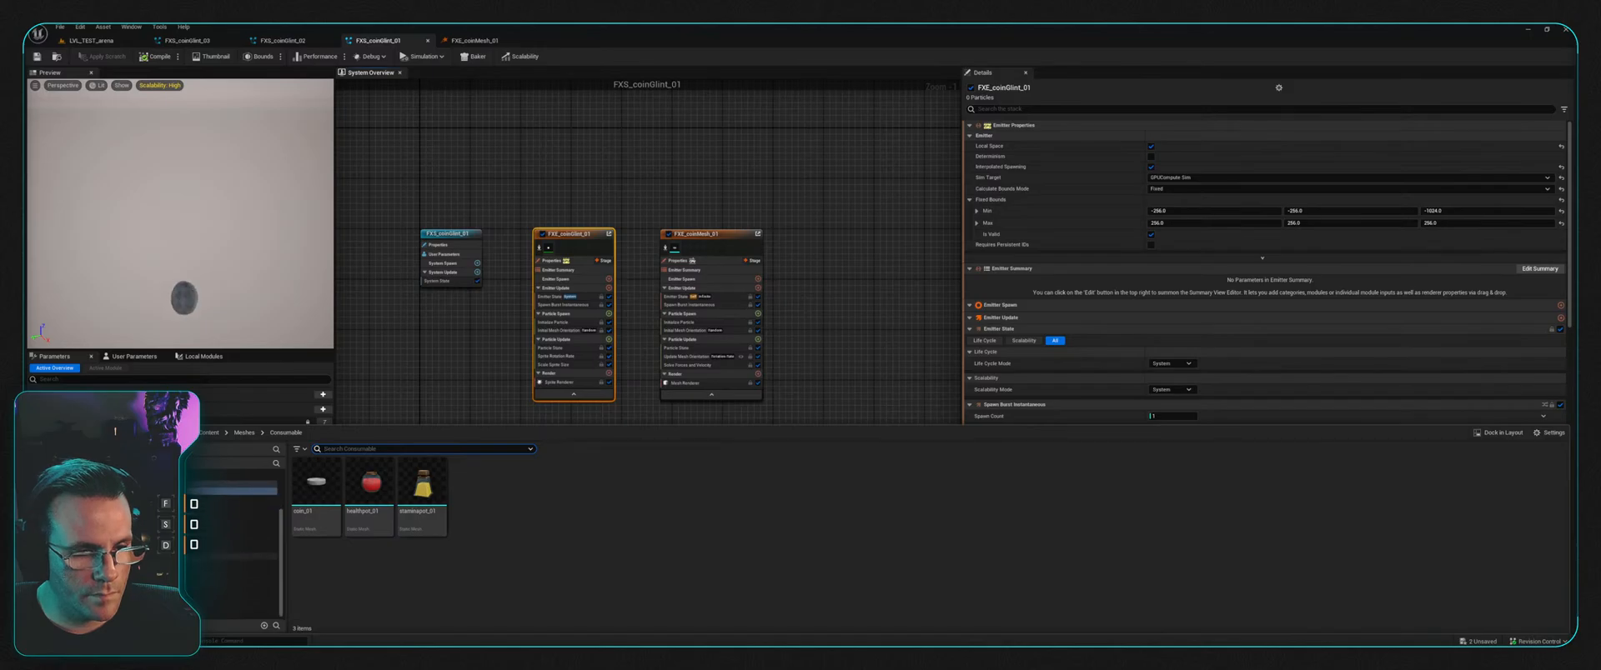
click(234, 556)
click(324, 512)
double_click(324, 512)
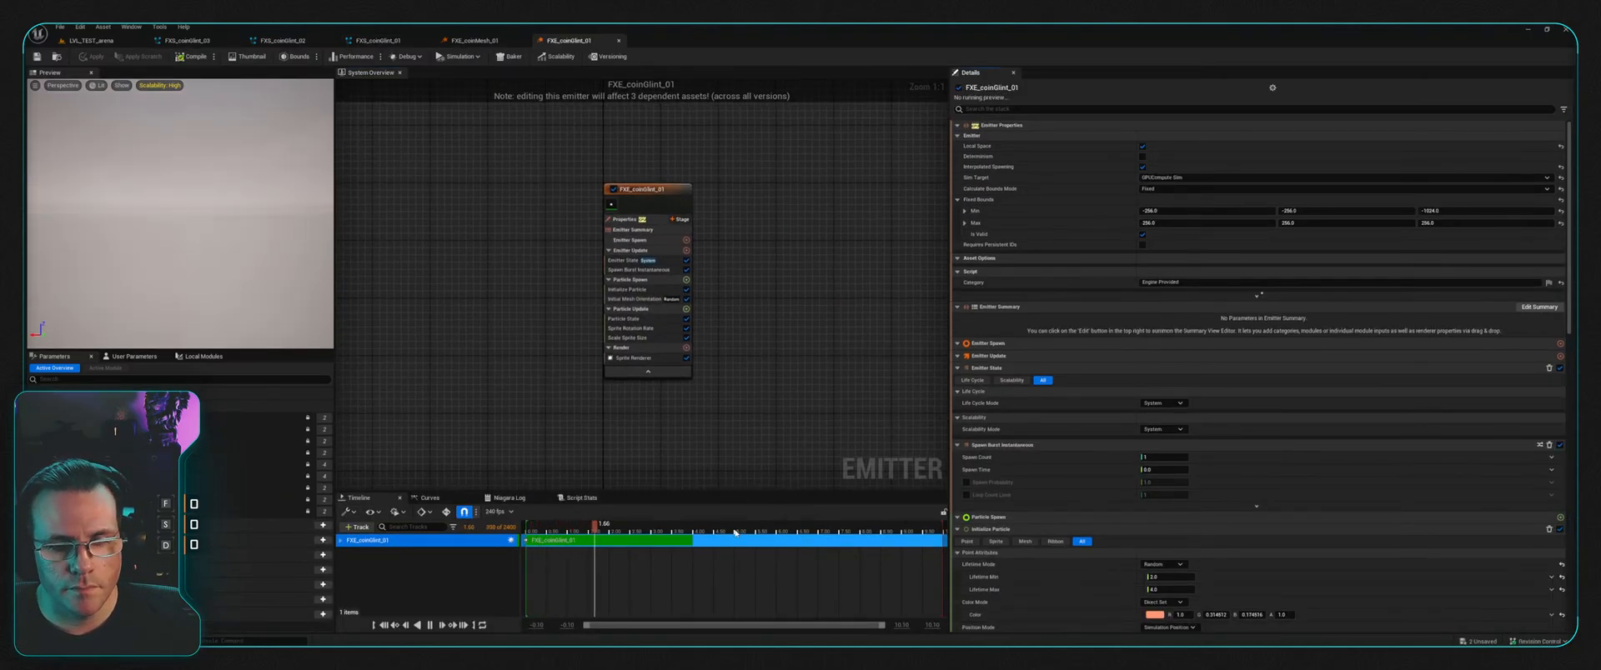
drag(945, 531, 693, 540)
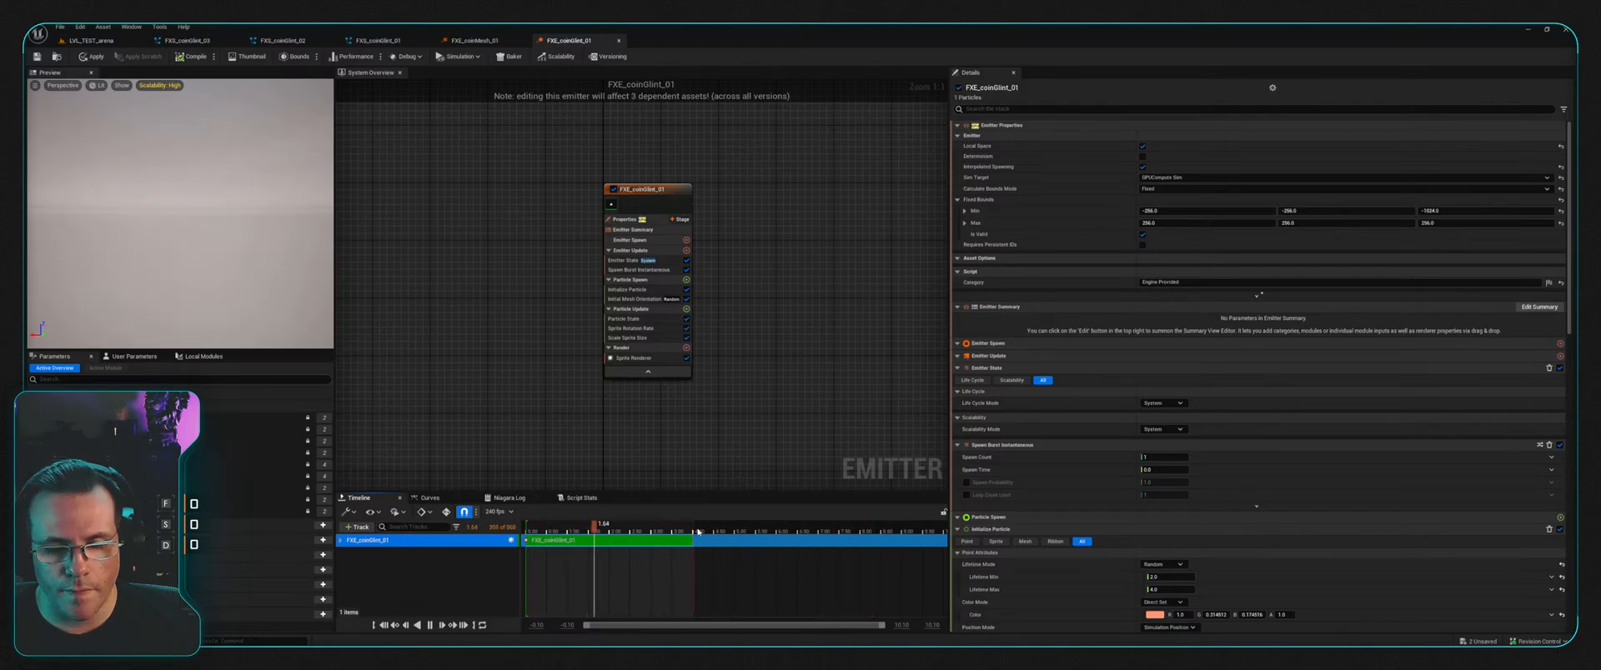
Step: Change the glint emitter's Lifetime Mode from Random to Direct Set and set the Lifetime to 6
click(649, 191)
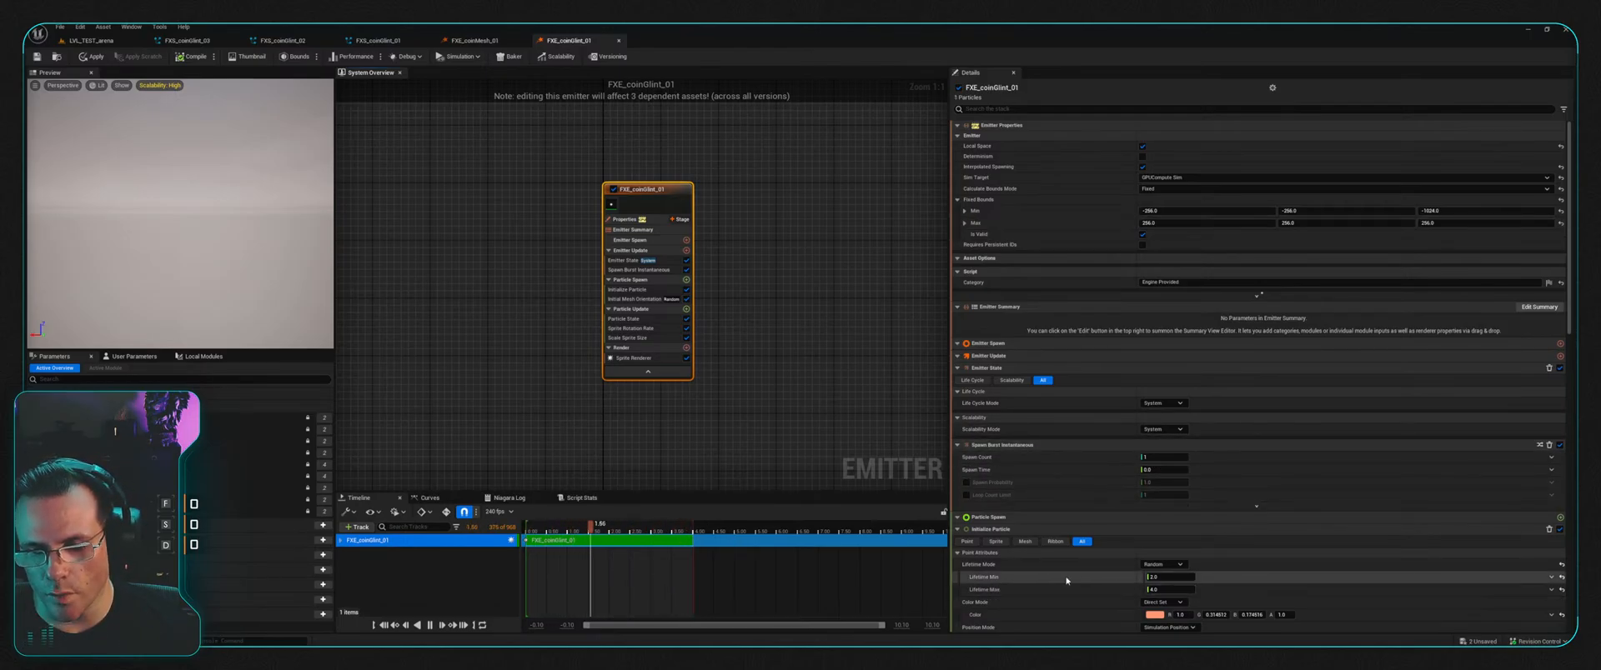
scroll(1067, 581, down, 2)
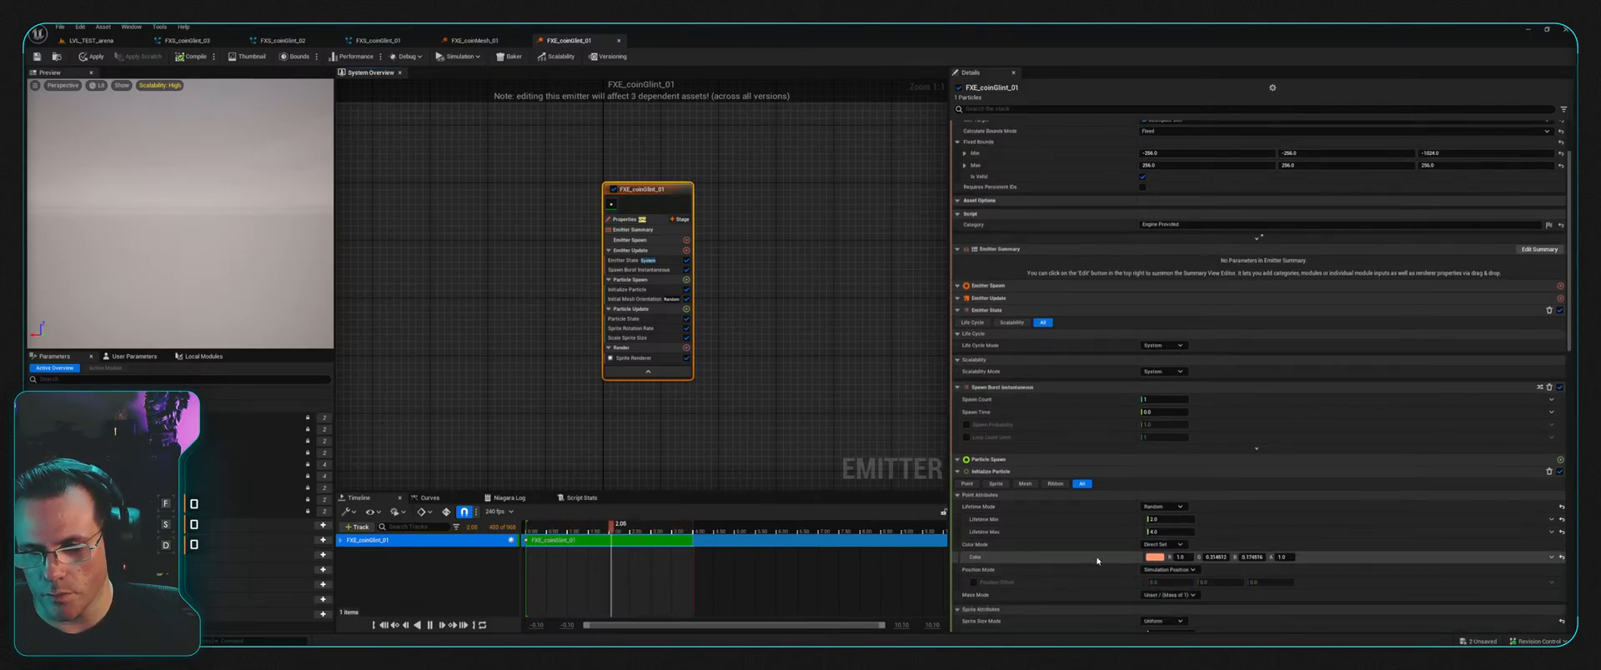
click(1161, 519)
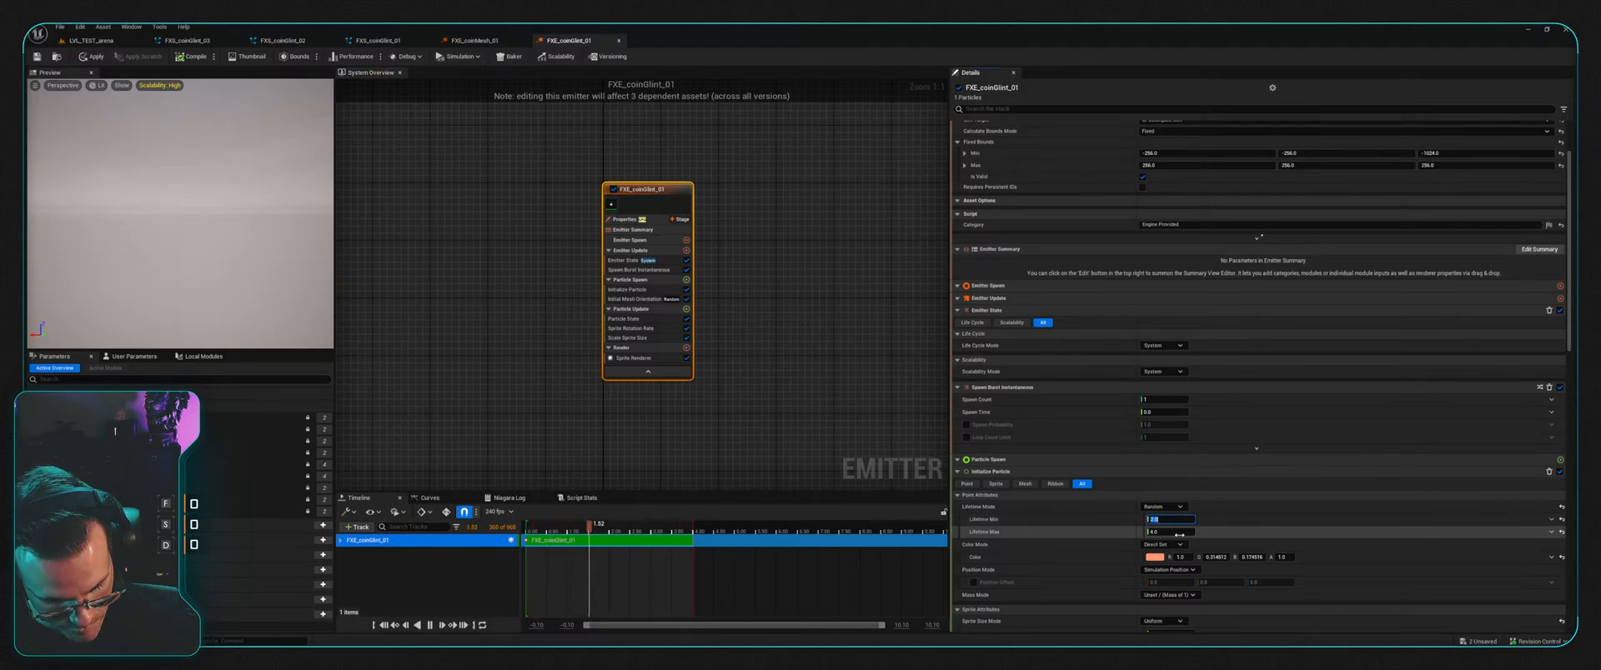
text(4)
key(Return)
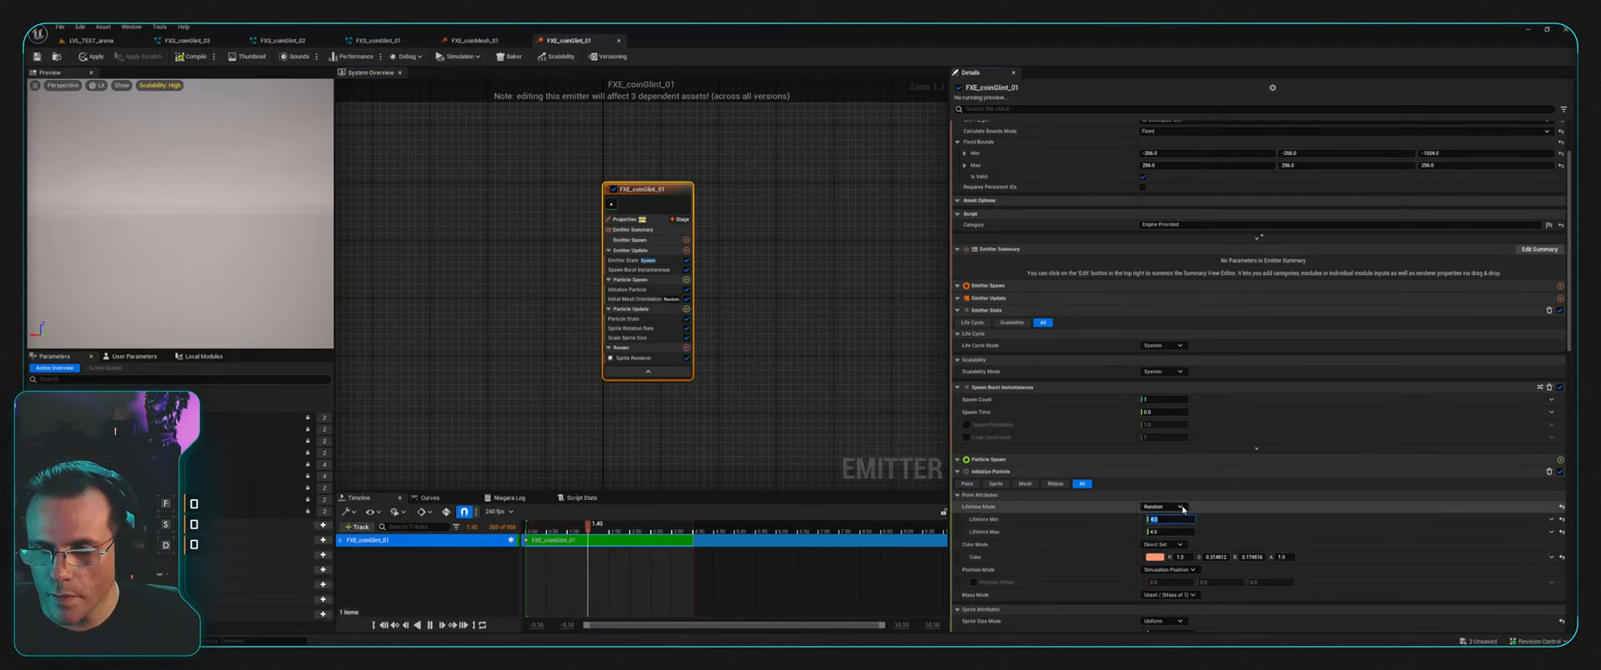
click(1182, 507)
click(1167, 519)
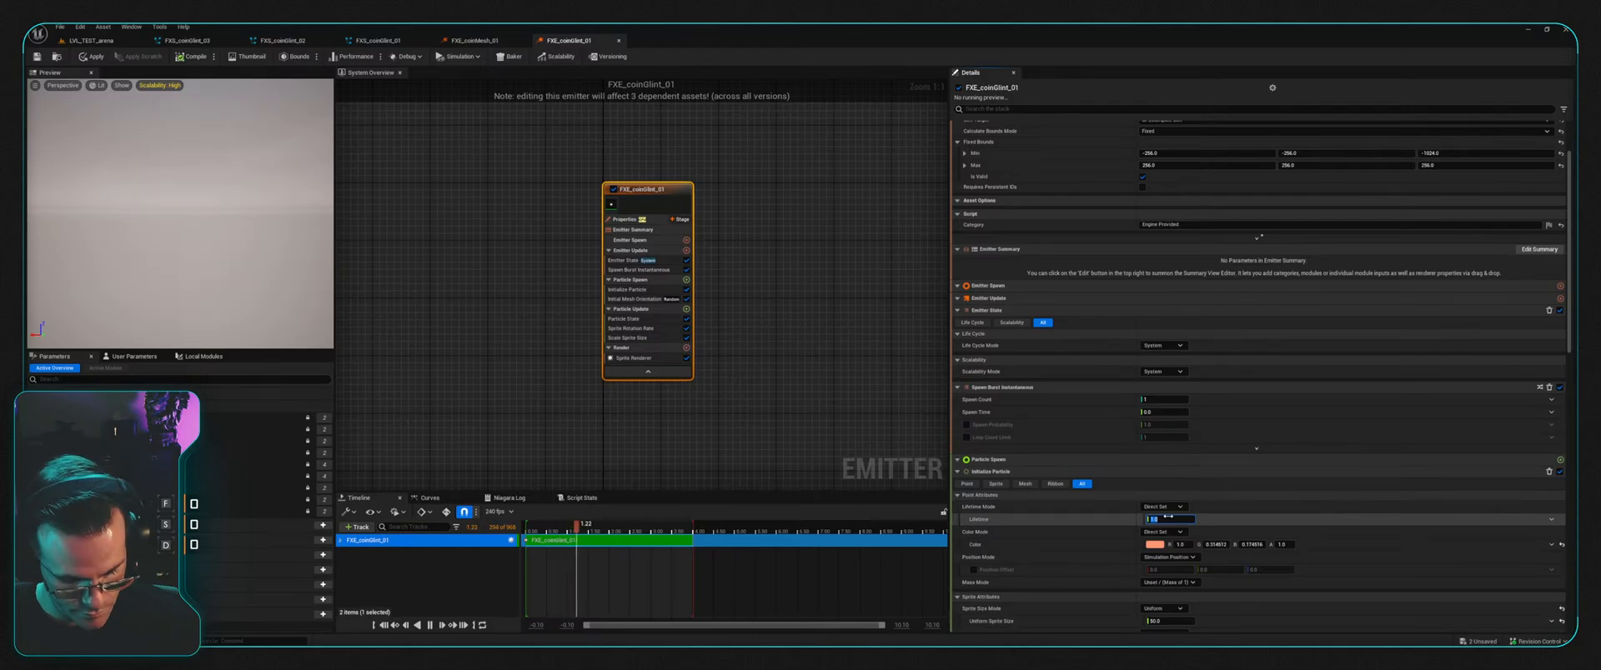
text(6)
key(Return)
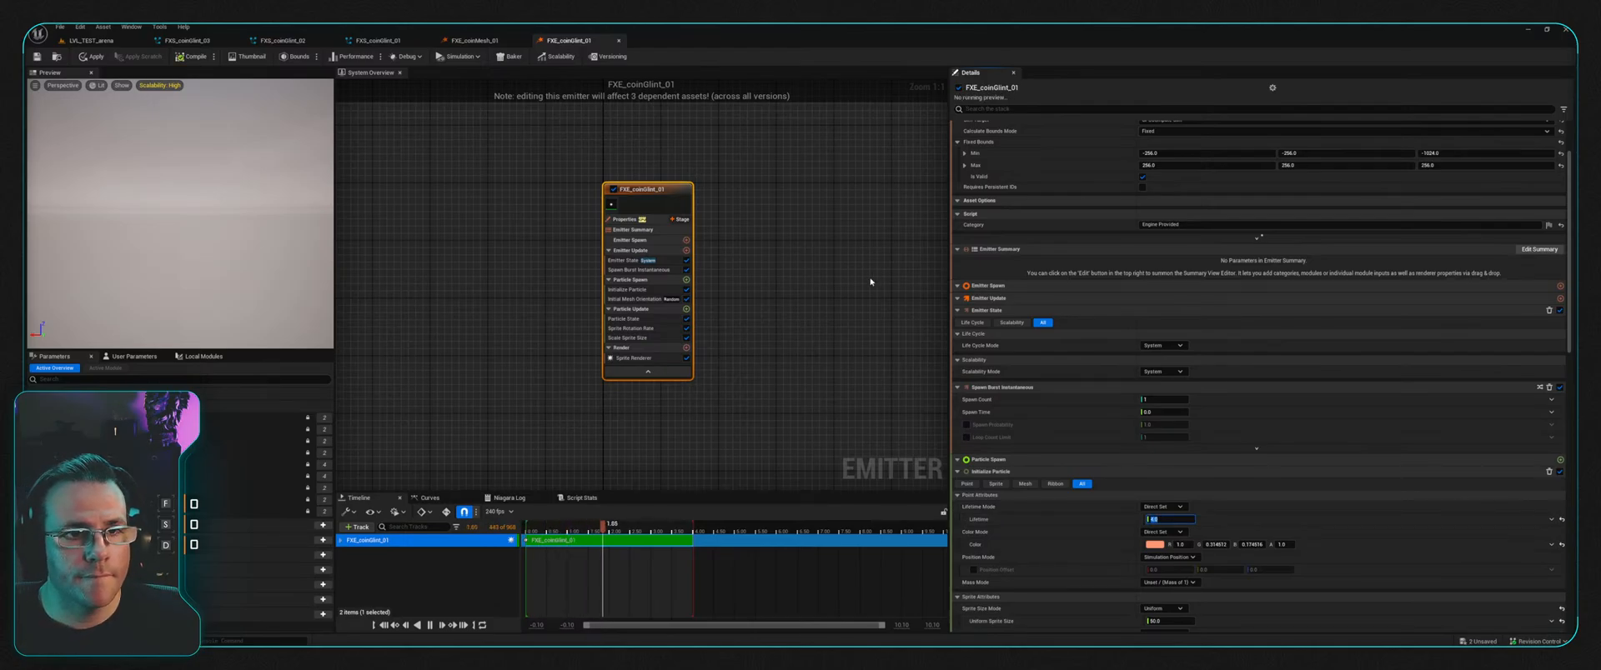
Step: Close the FXS_coinGlint_01, FXS_coinGlint_02 and FXS_coinGlint_03 system editors
click(870, 282)
click(407, 41)
click(426, 41)
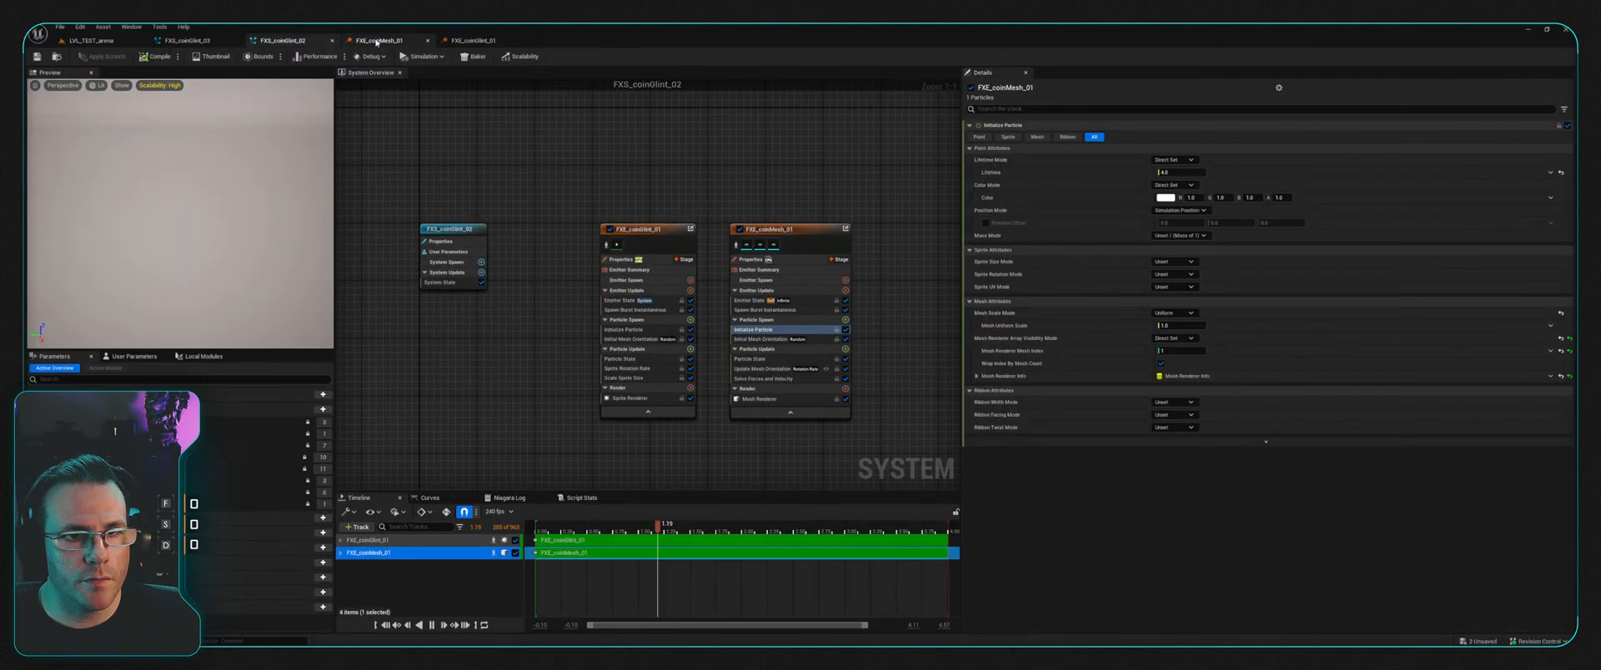
click(332, 41)
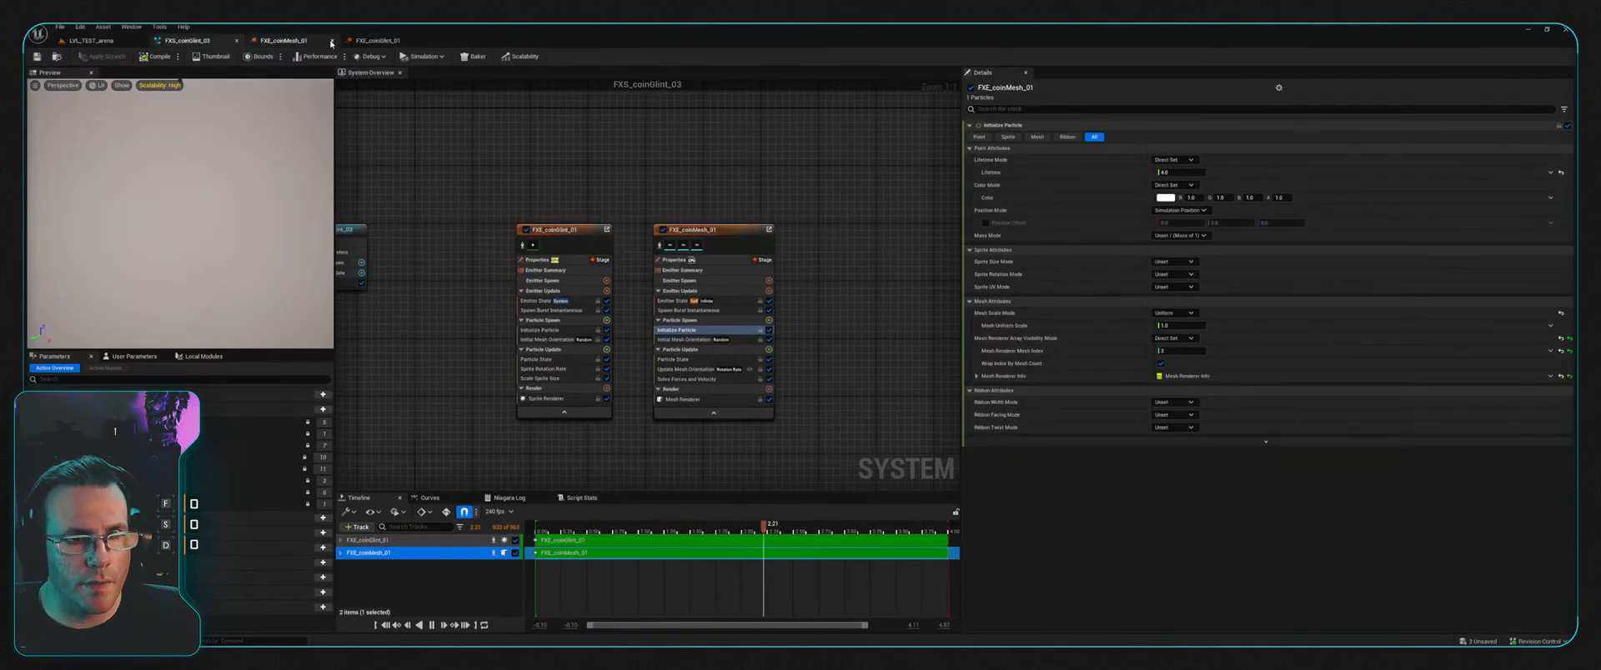
click(236, 40)
click(222, 42)
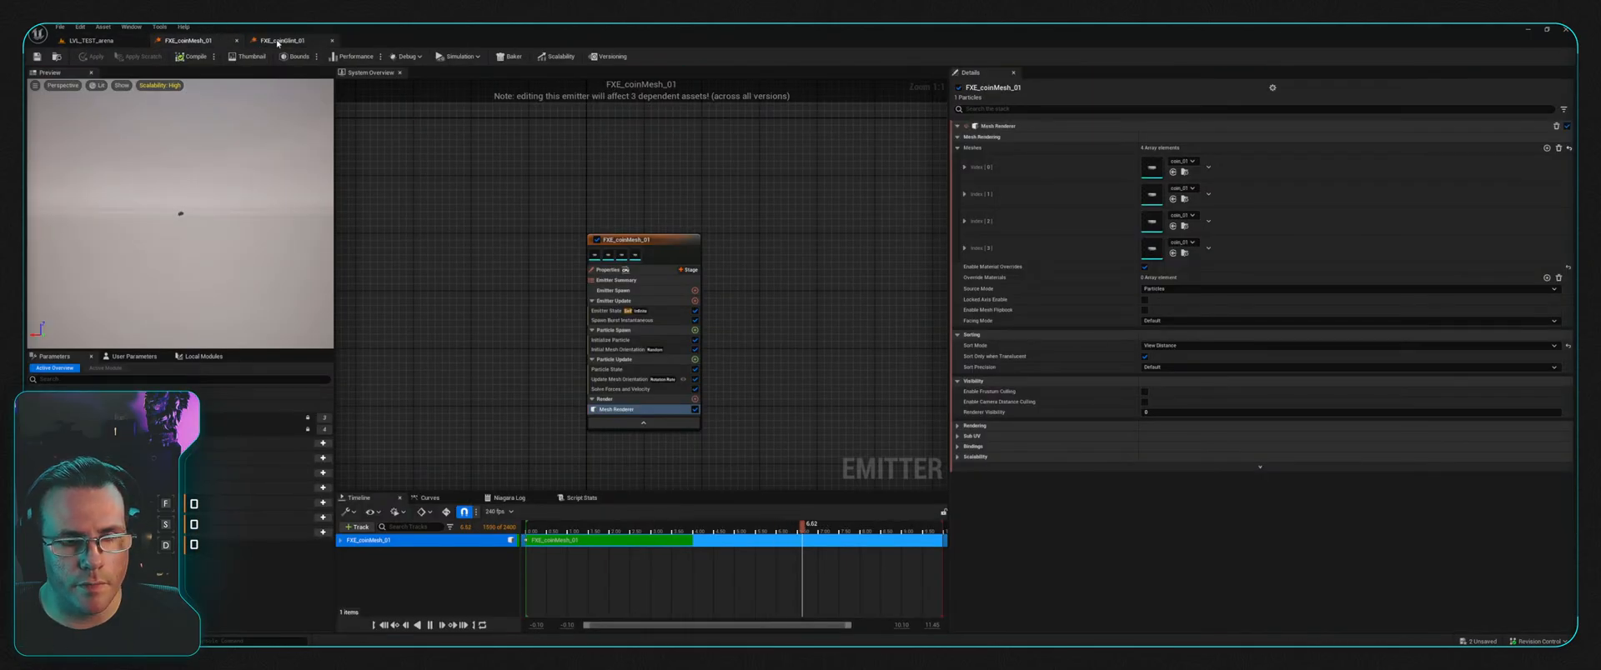
Step: Review FXE_coinGlint_01's particle spawn and update settings through the Scale Sprite Size curve, and apply the emitter's changes
click(278, 42)
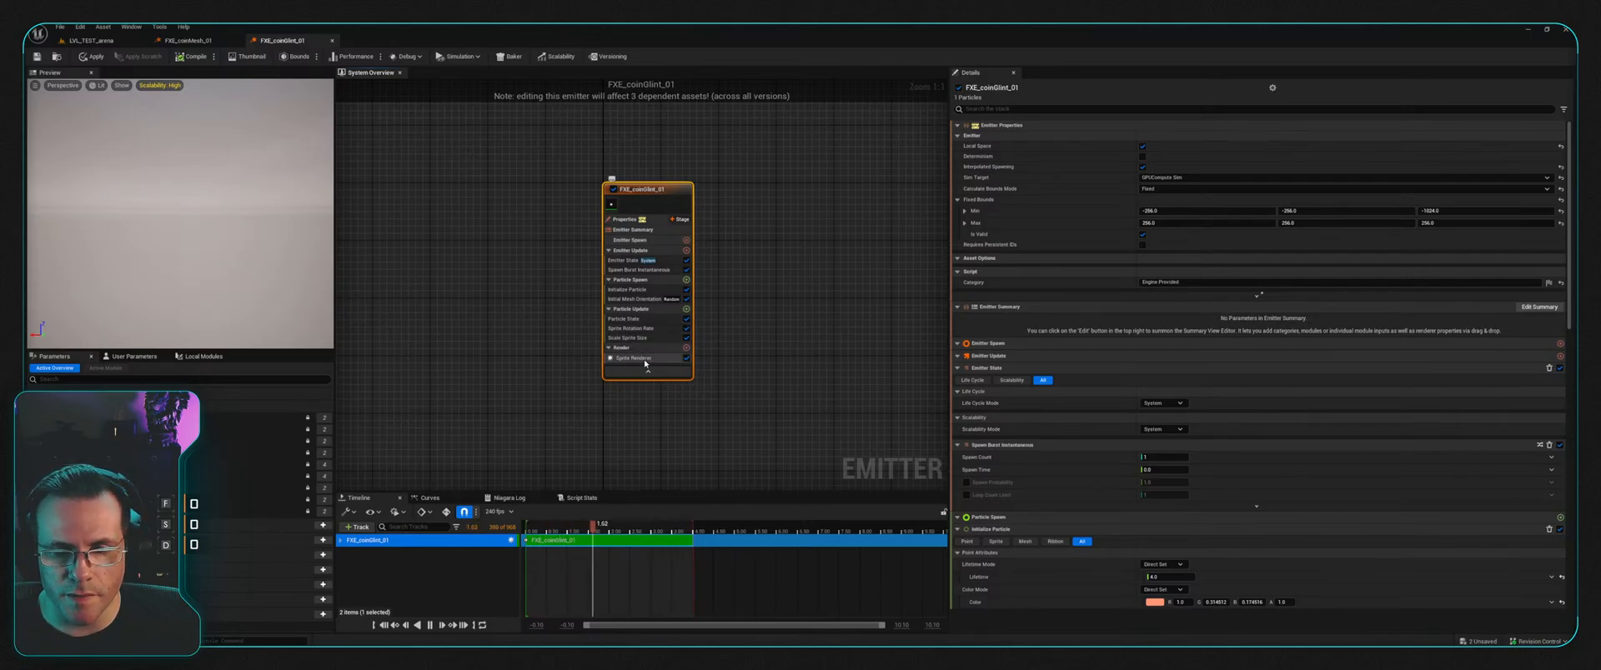
scroll(1082, 543, down, 2)
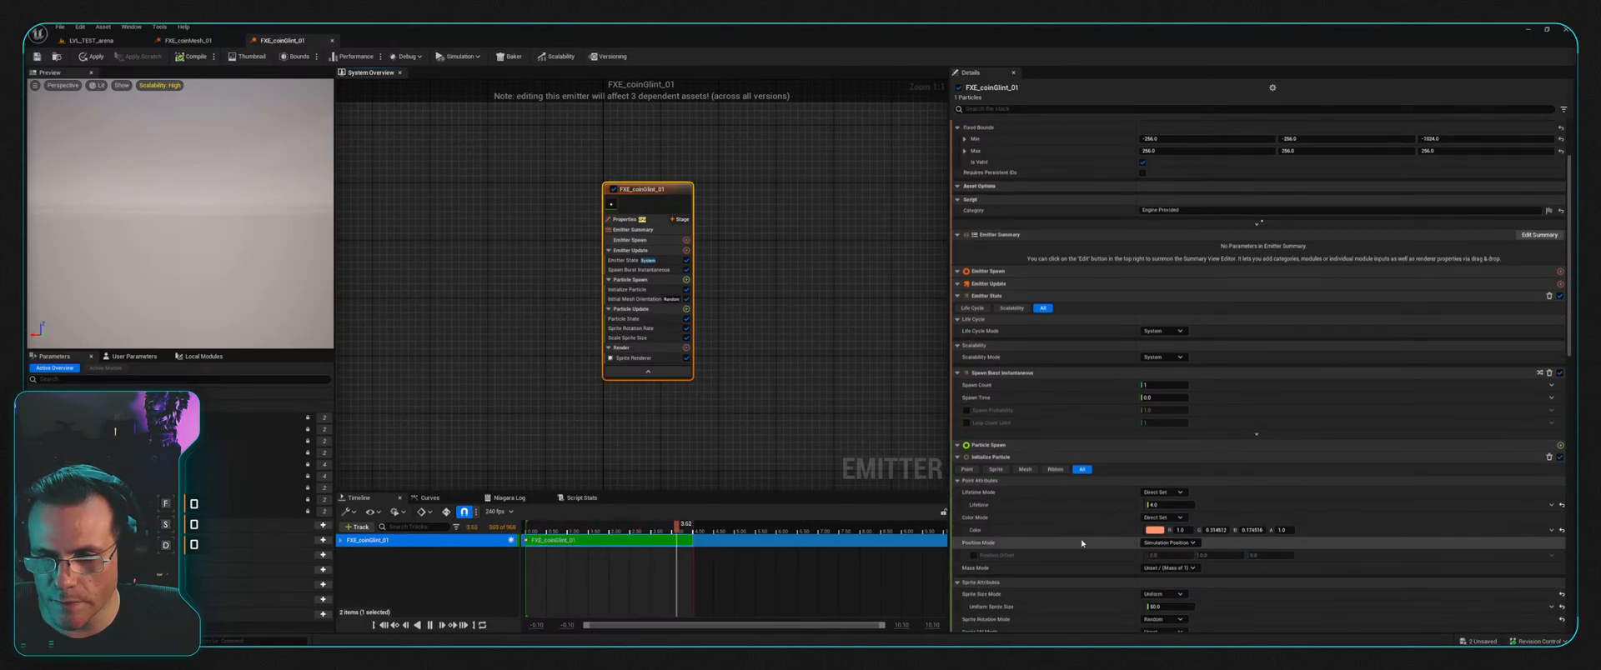
scroll(1082, 543, down, 2)
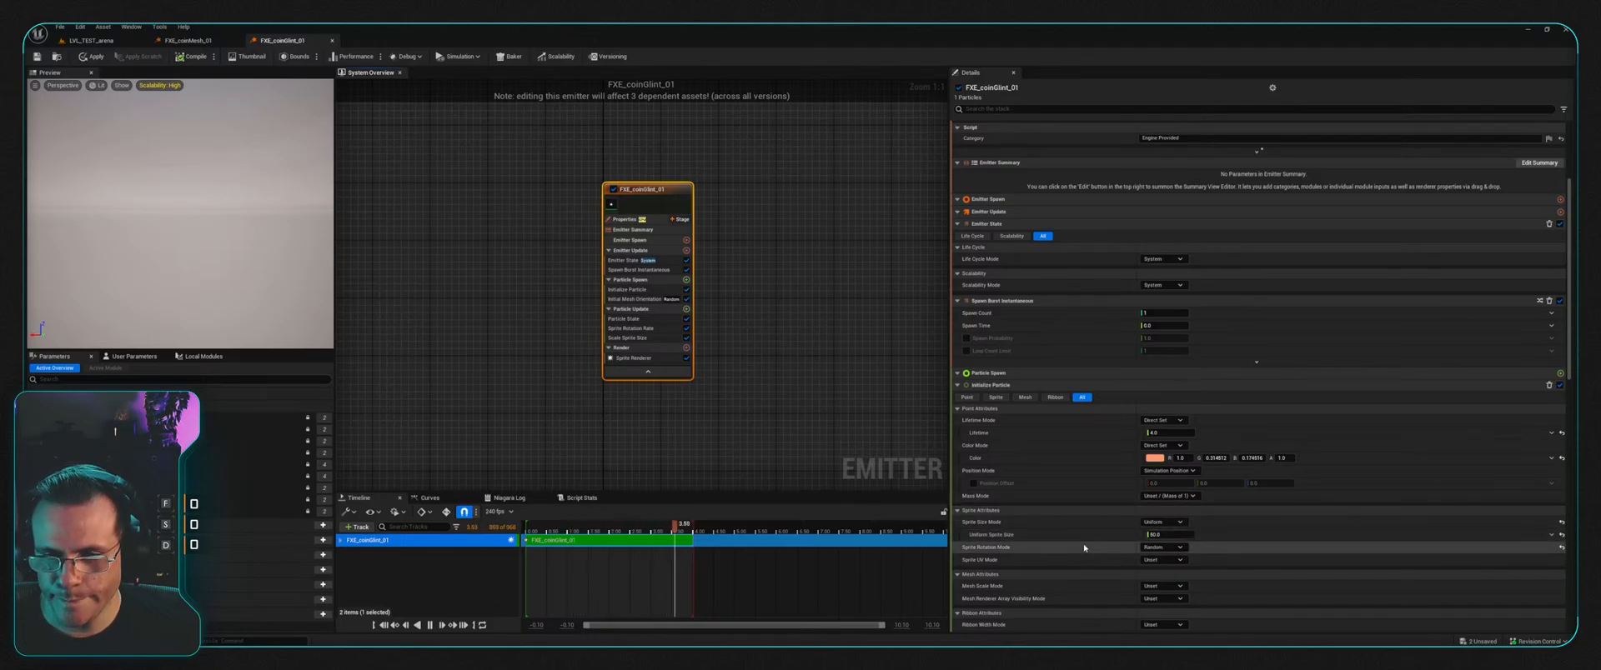
scroll(1086, 540, down, 1)
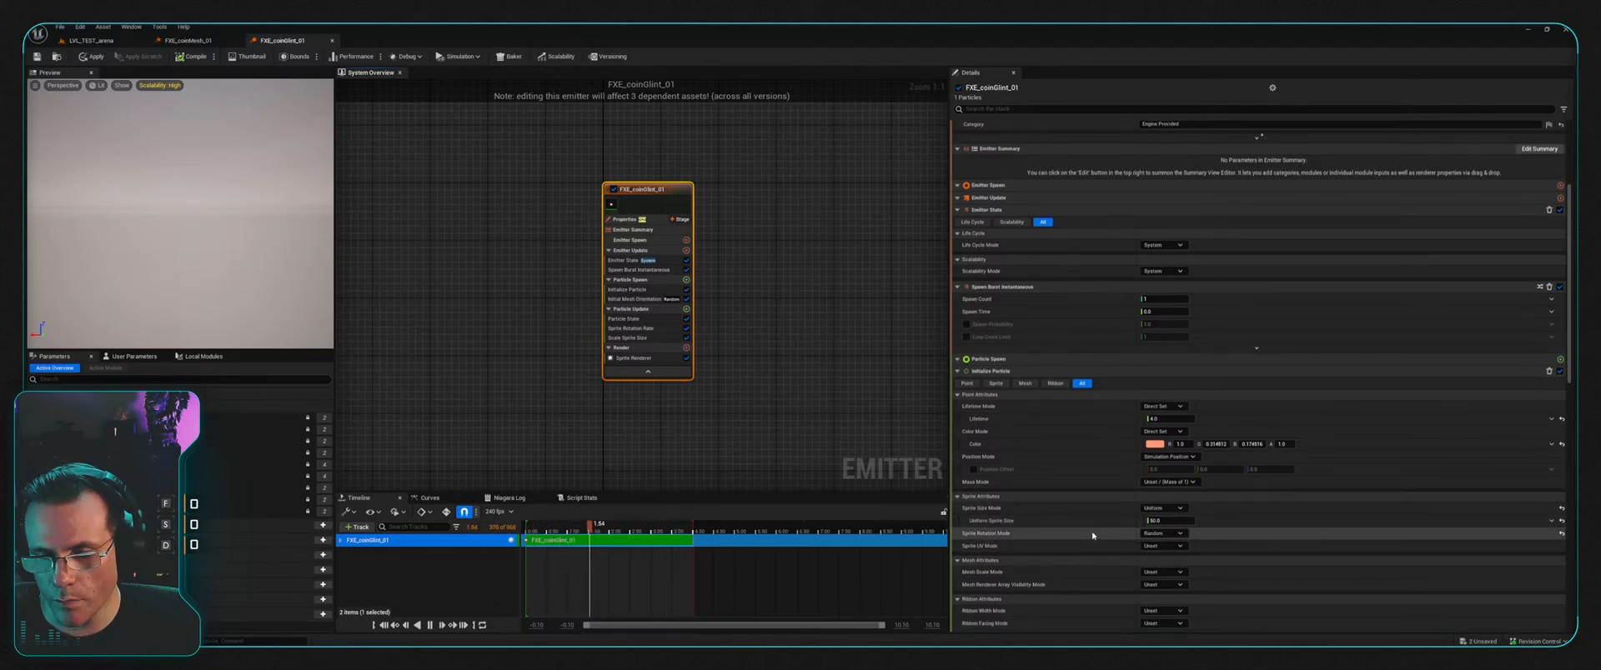
scroll(1092, 535, down, 1)
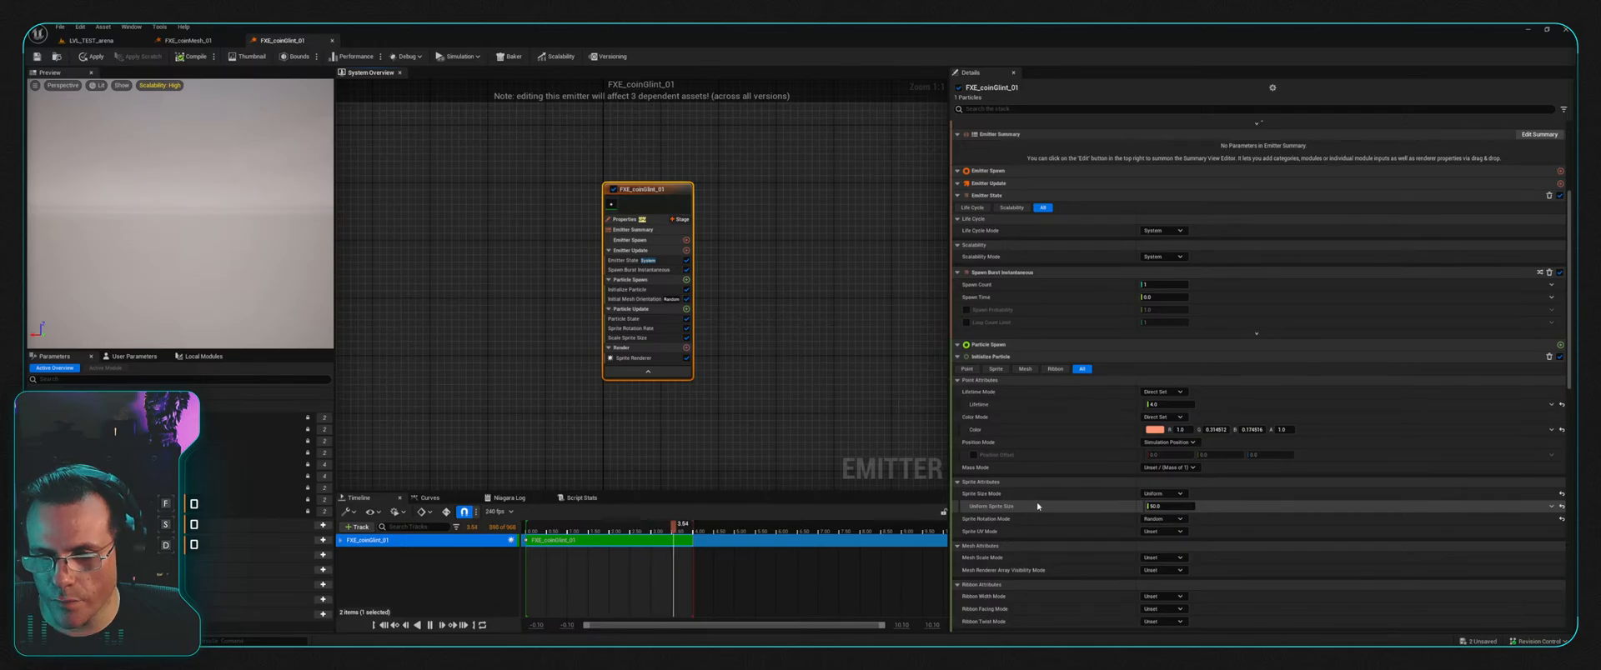
scroll(1075, 533, down, 14)
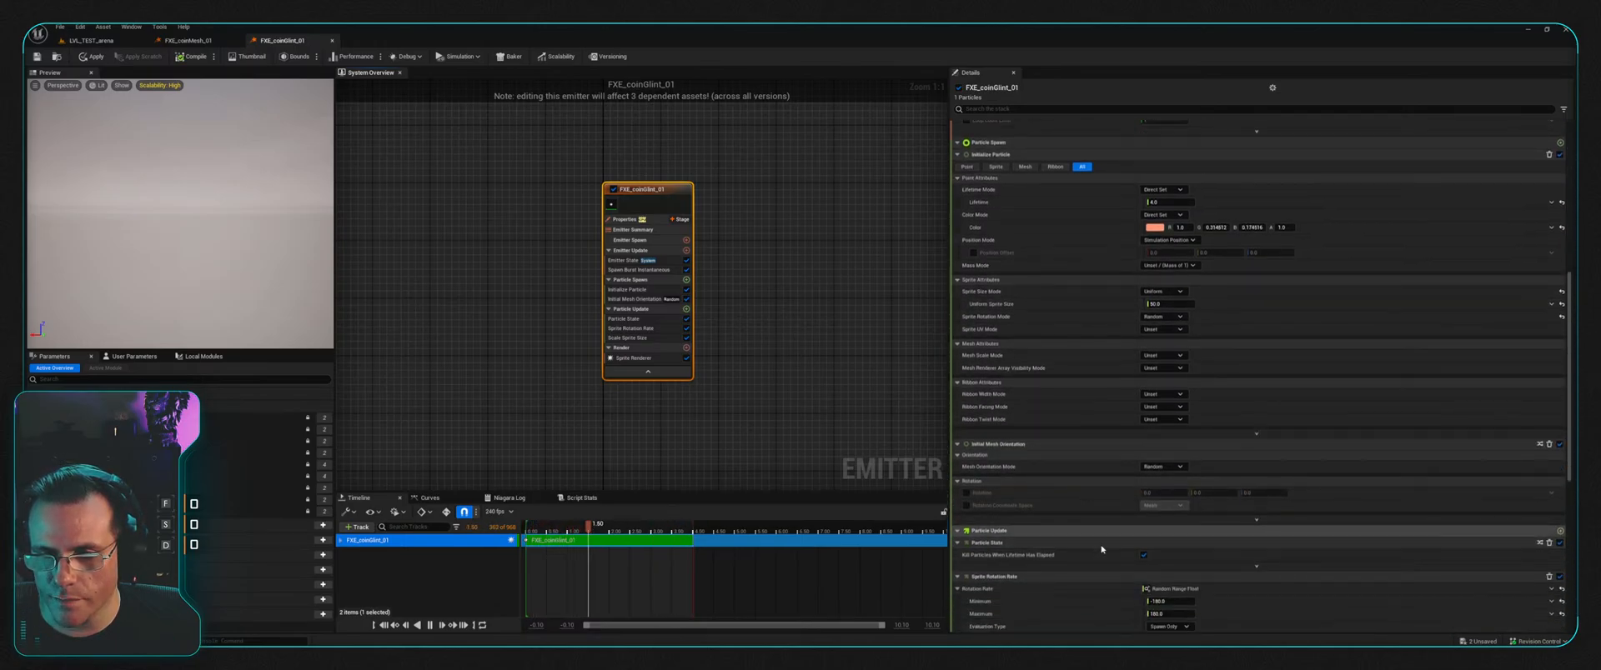
scroll(1101, 549, down, 12)
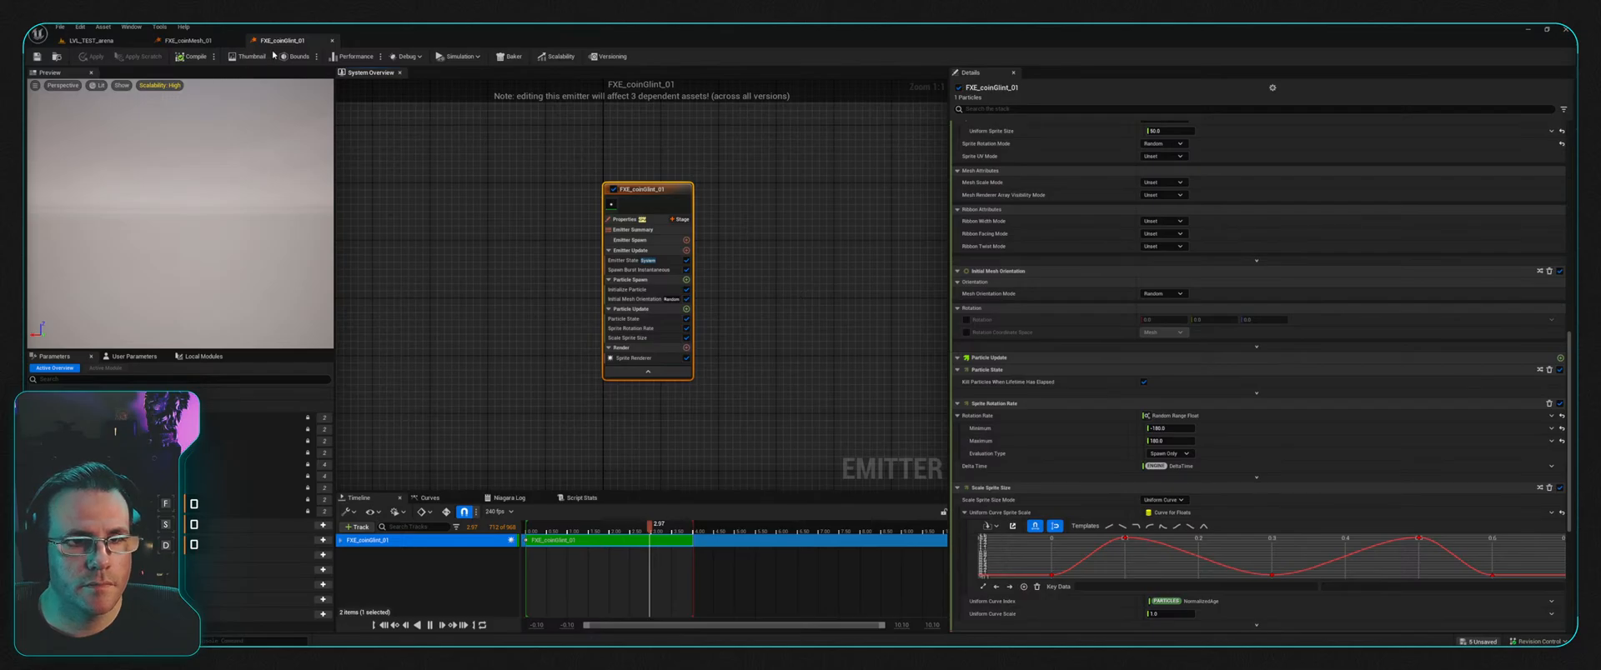
Step: Close the FXE_coinGlint_01 and FXE_coinMesh_01 emitter editors and start play-testing the LVL_TEST_arena level
click(332, 40)
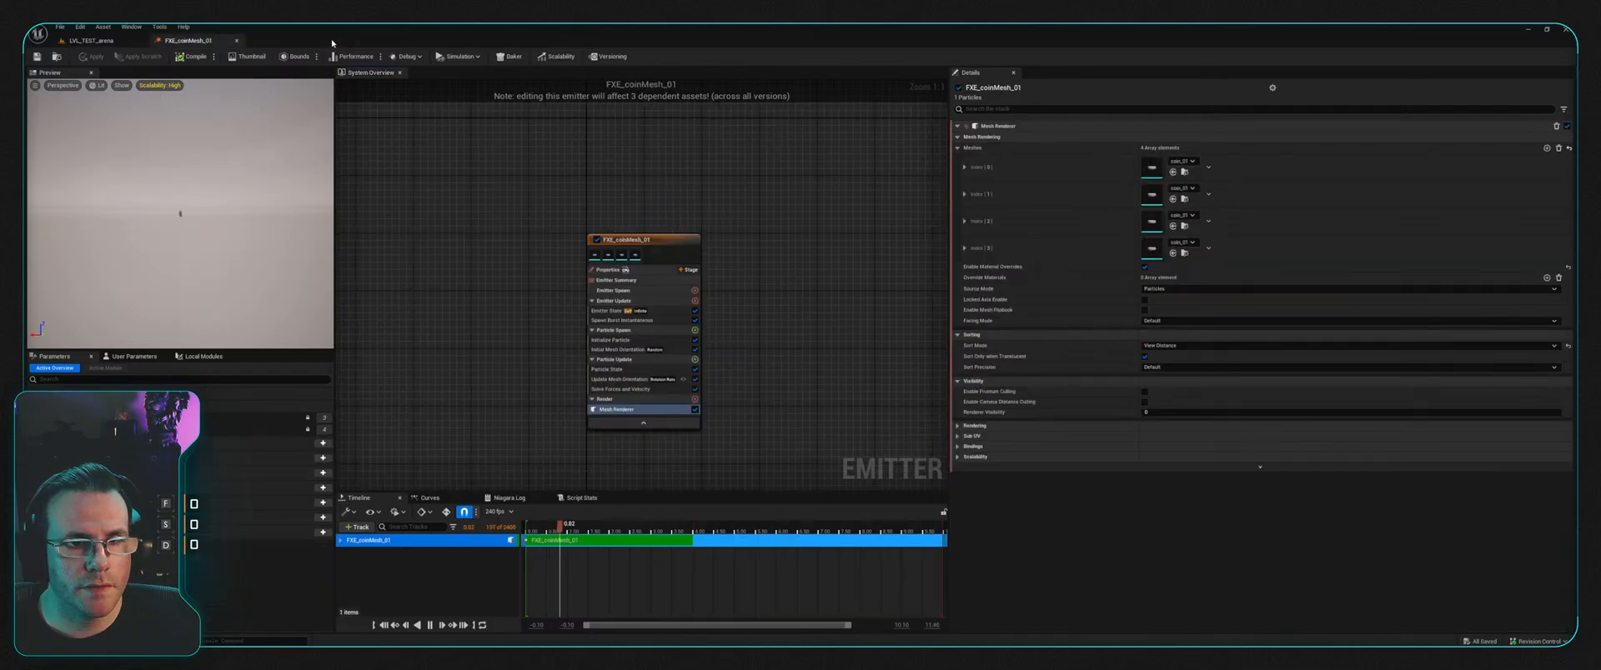
click(234, 40)
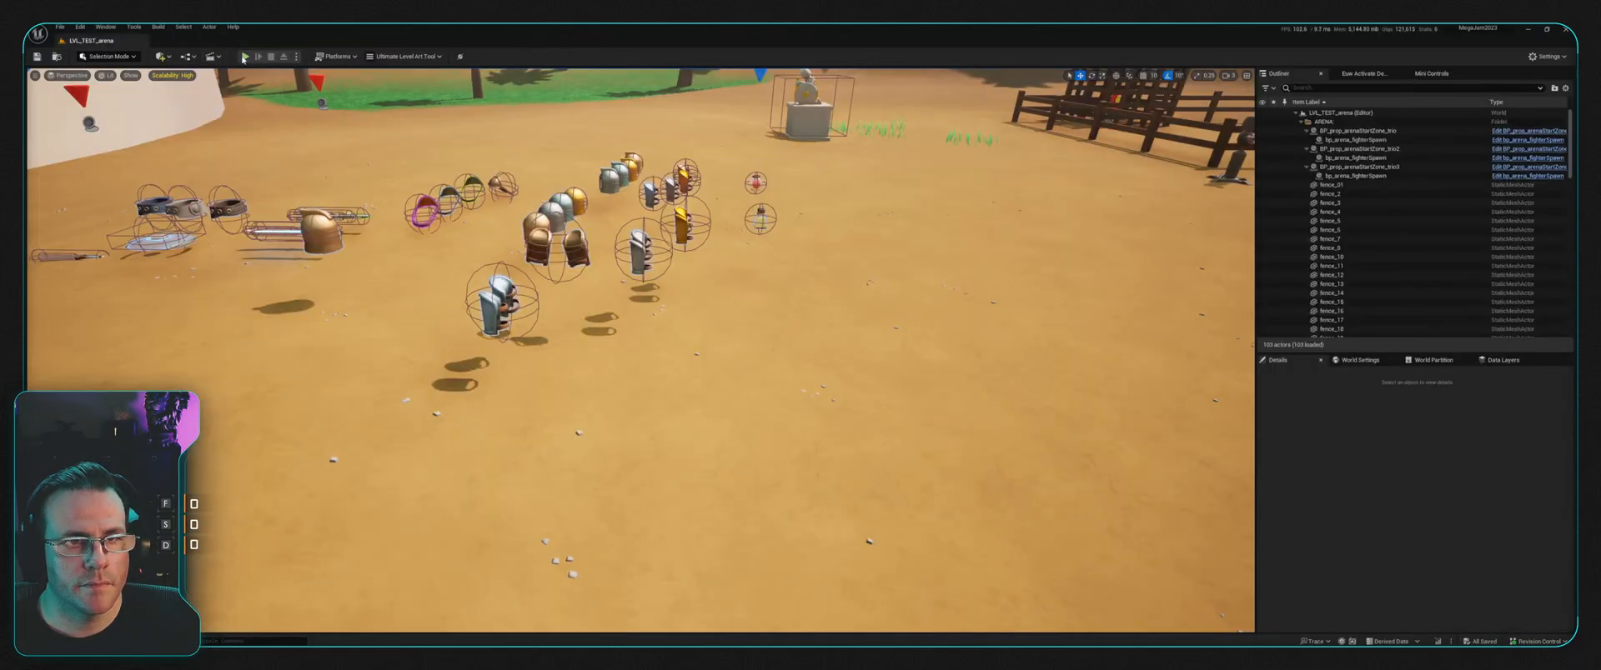
click(244, 57)
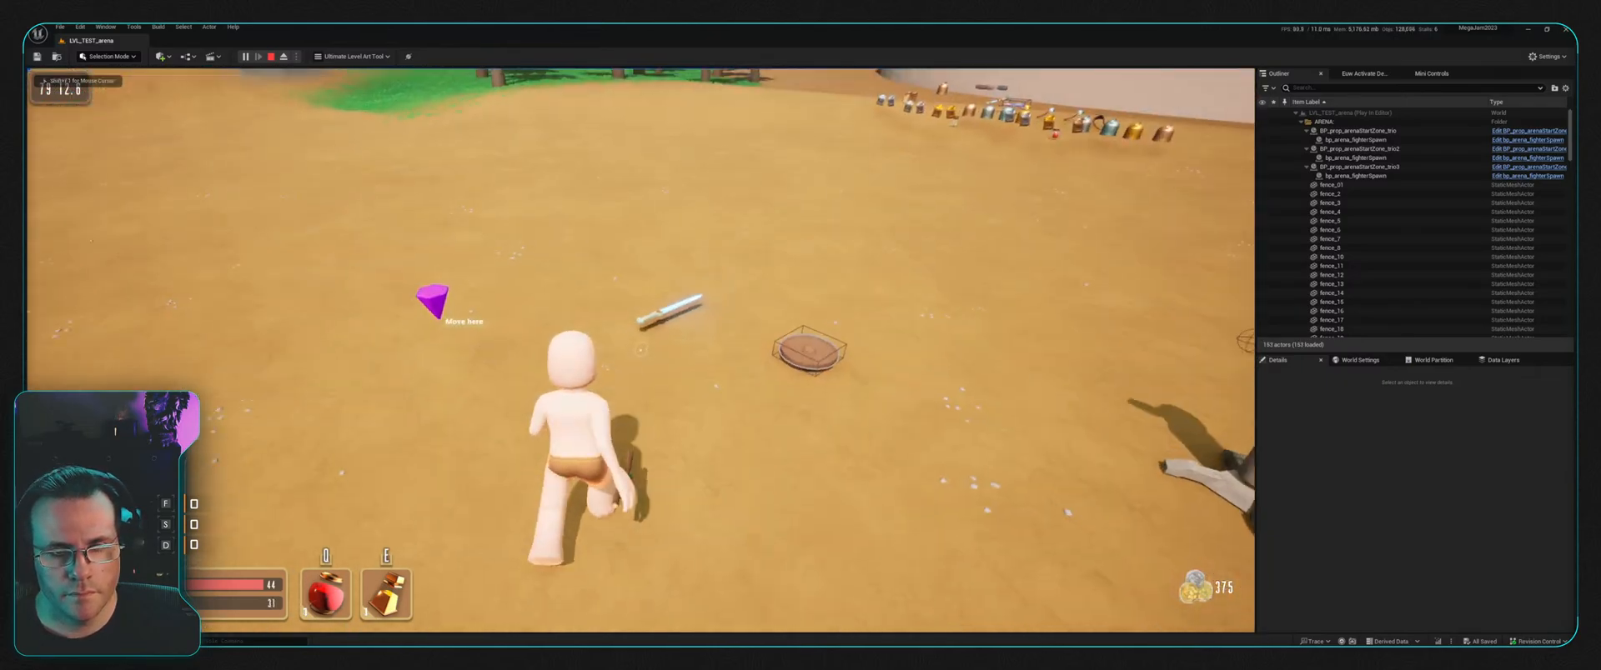
key(w)
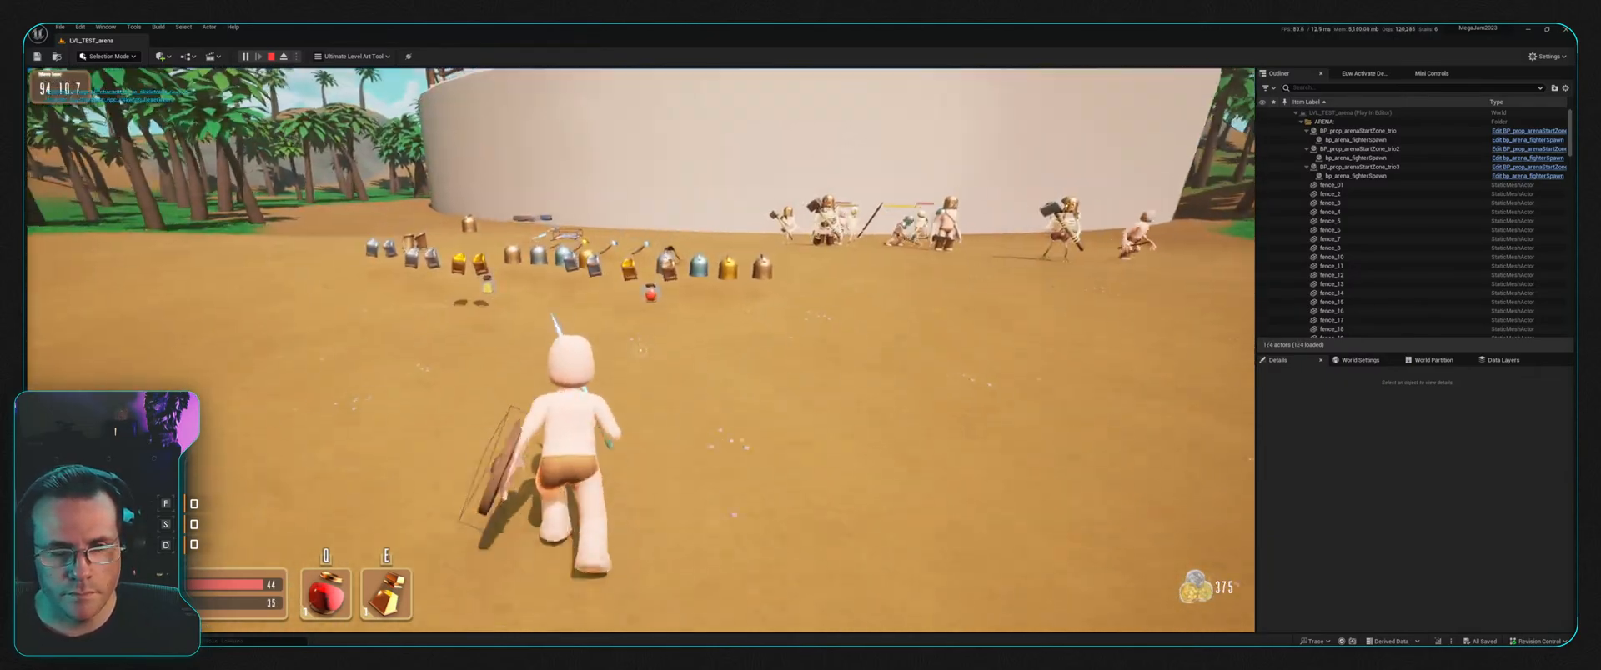
Step: Run to the equipment display in the arena and equip the shin guards and the golden helmet
key(w)
key(f)
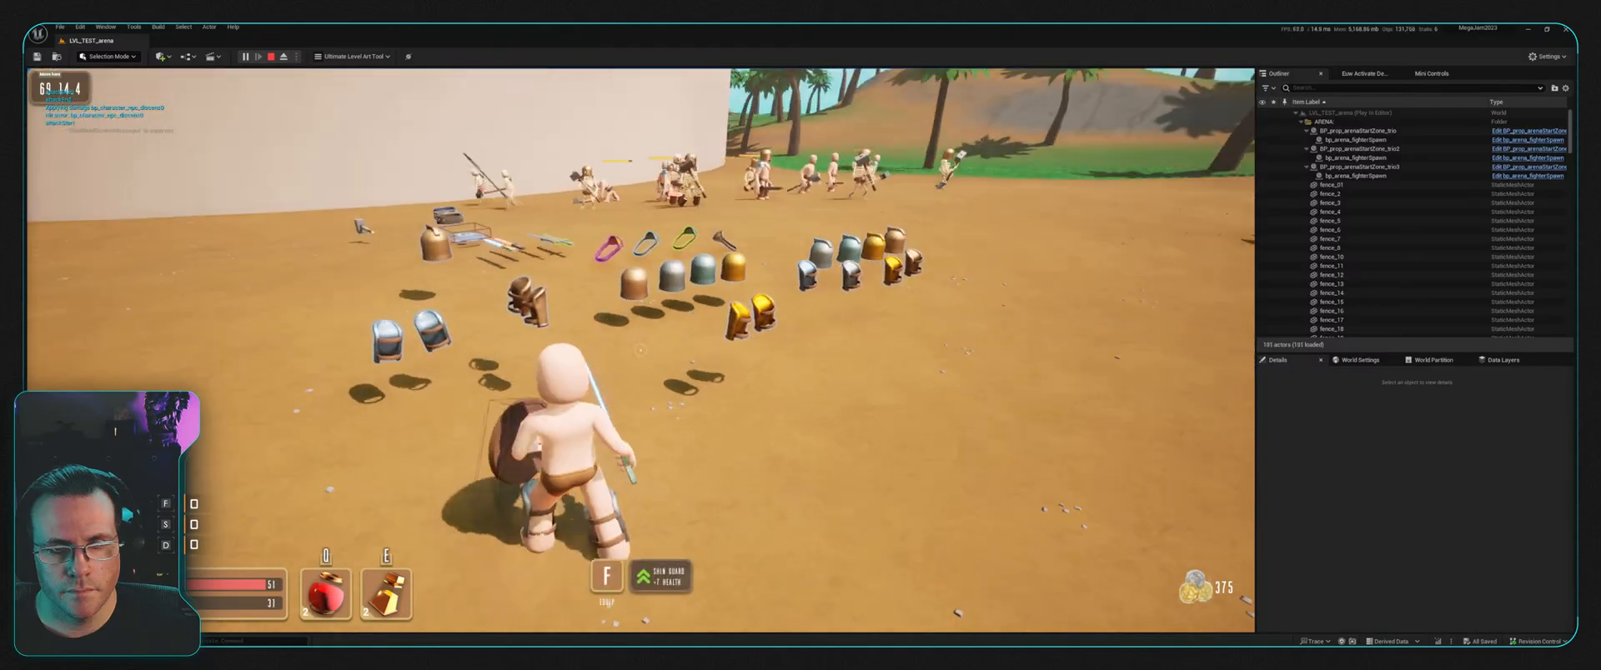
key(w)
key(f)
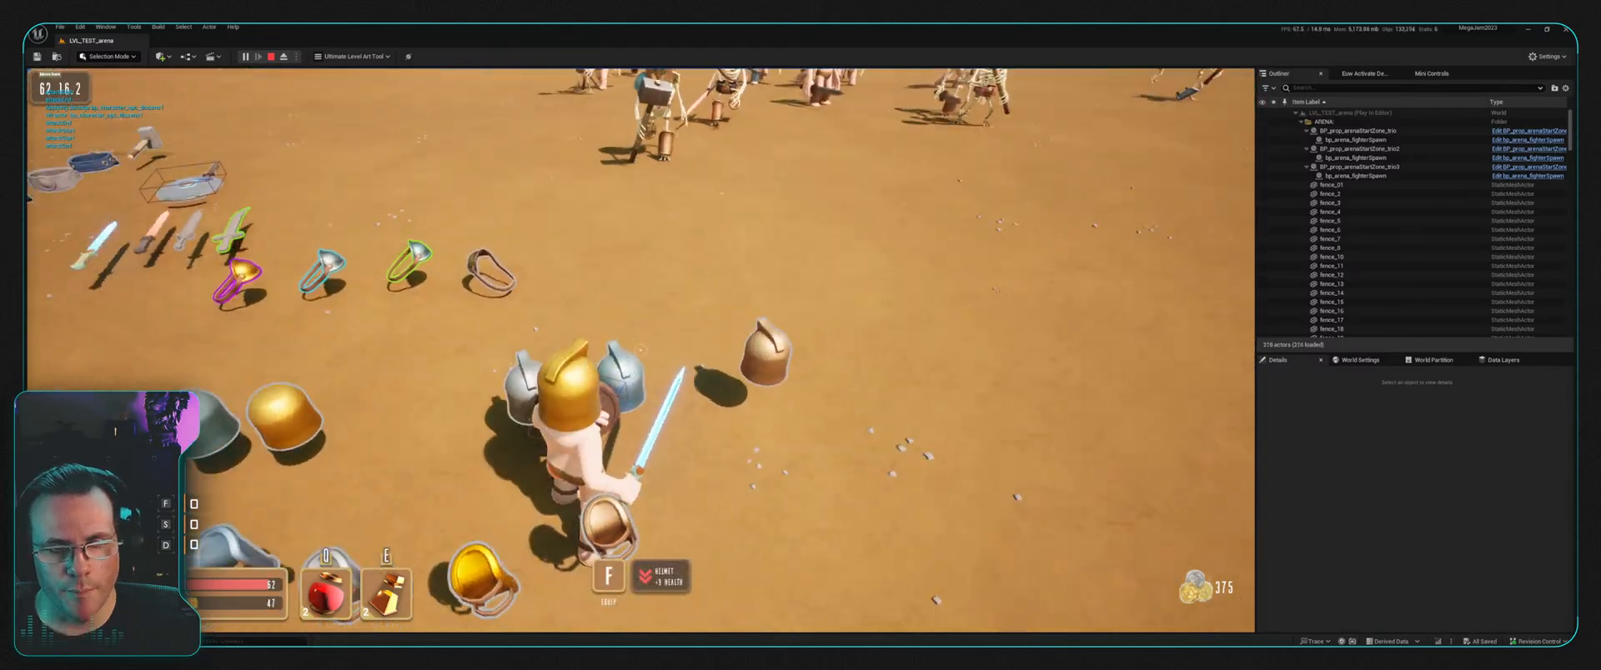
Step: Engage the skeletons approaching from the equipment display with the sword and use the second quick-slot item
key(w)
click(640, 350)
click(640, 350)
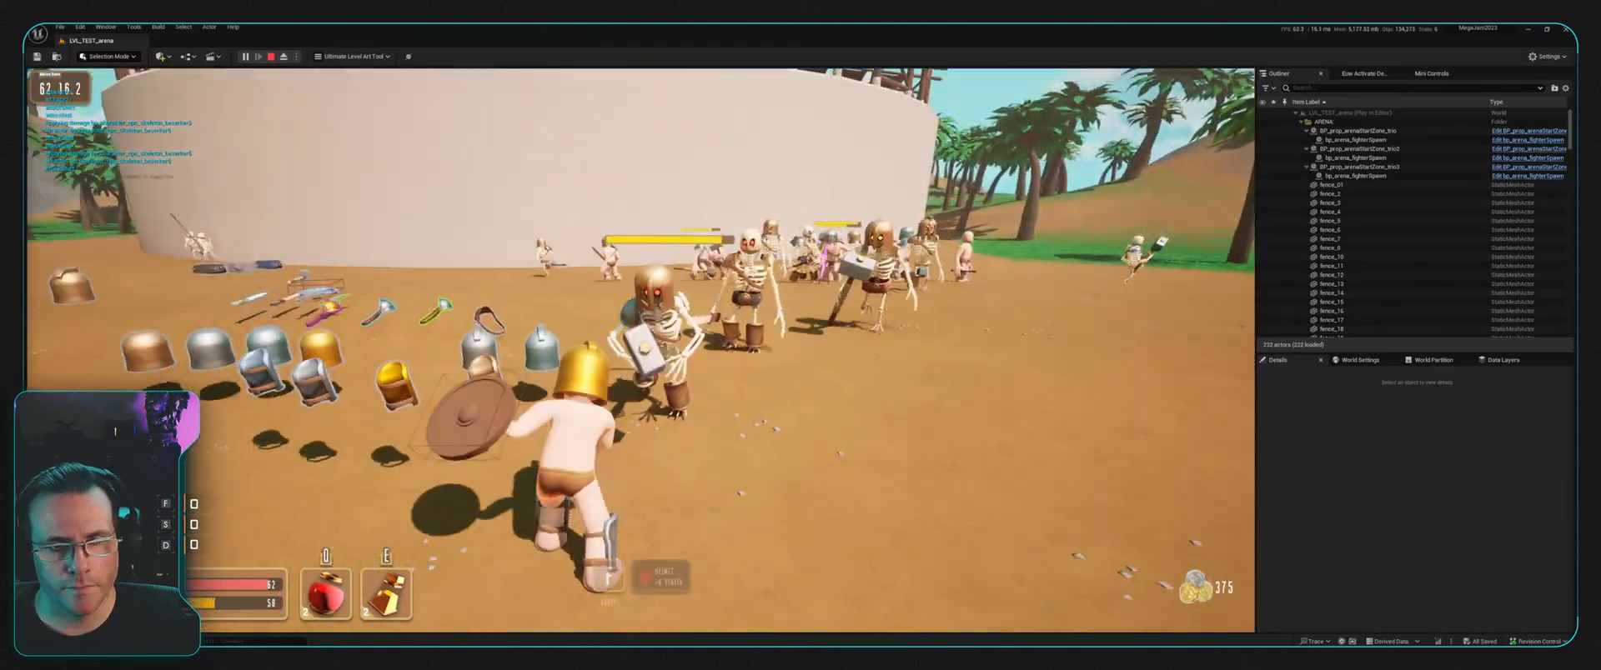
key(s)
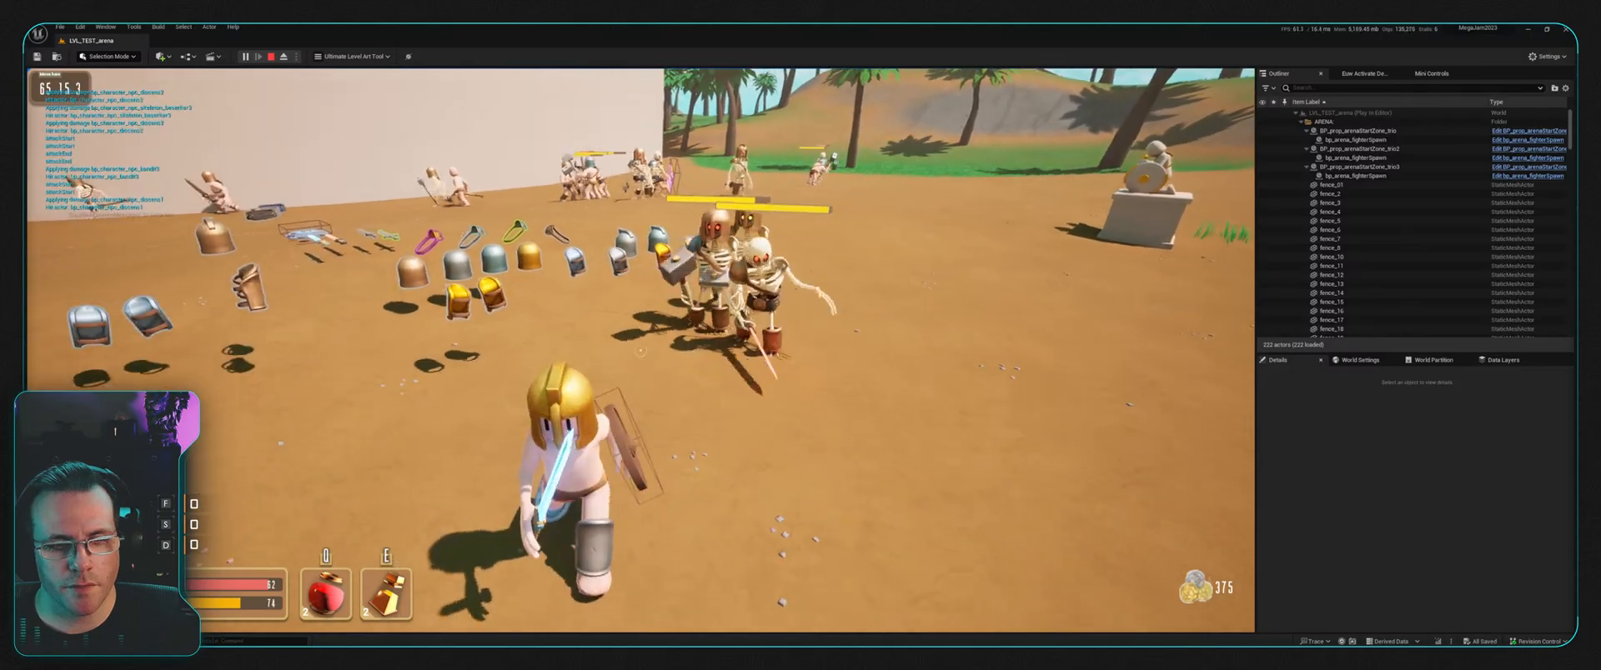
key(e)
click(640, 350)
key(w)
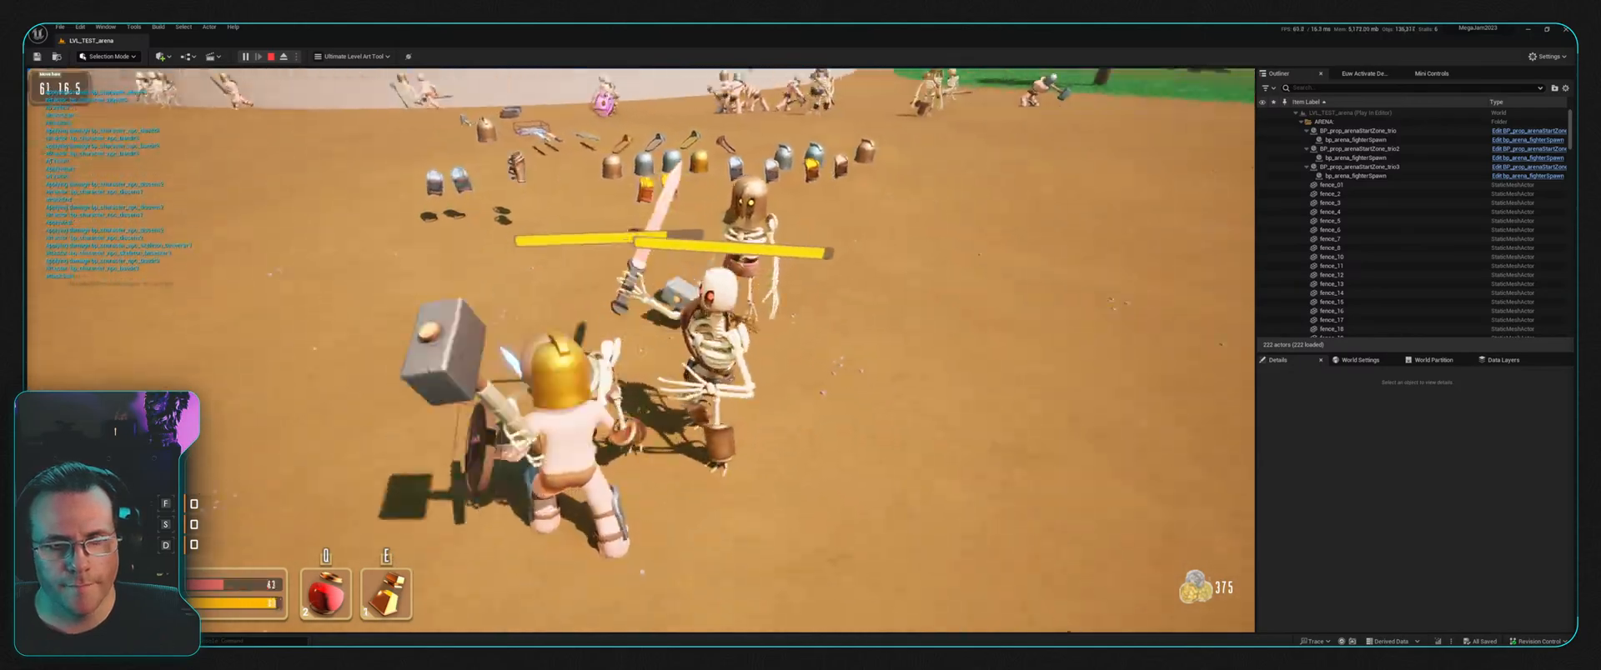
Step: Use the health potion and keep attacking the skeletons with the sword to make them drop coins and loot
click(640, 350)
key(s)
key(q)
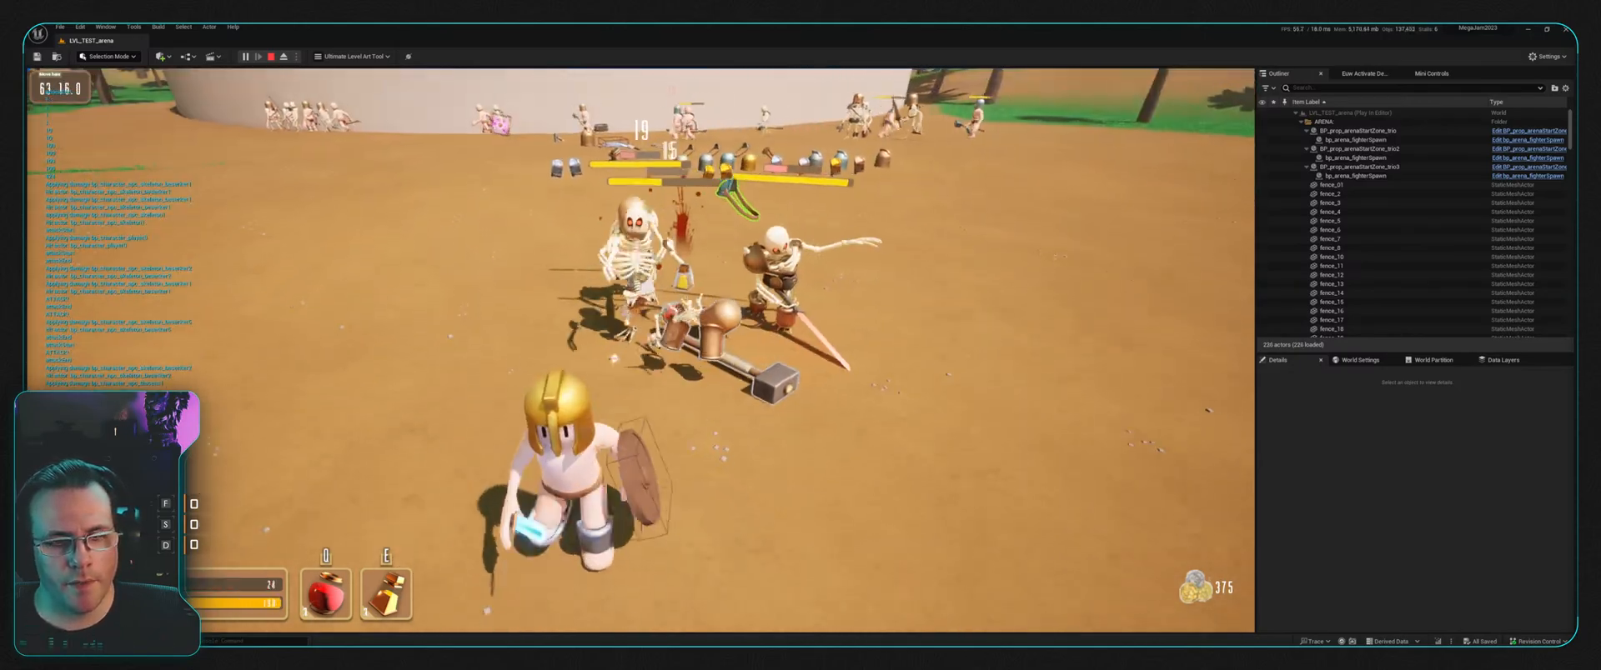
key(w)
click(640, 350)
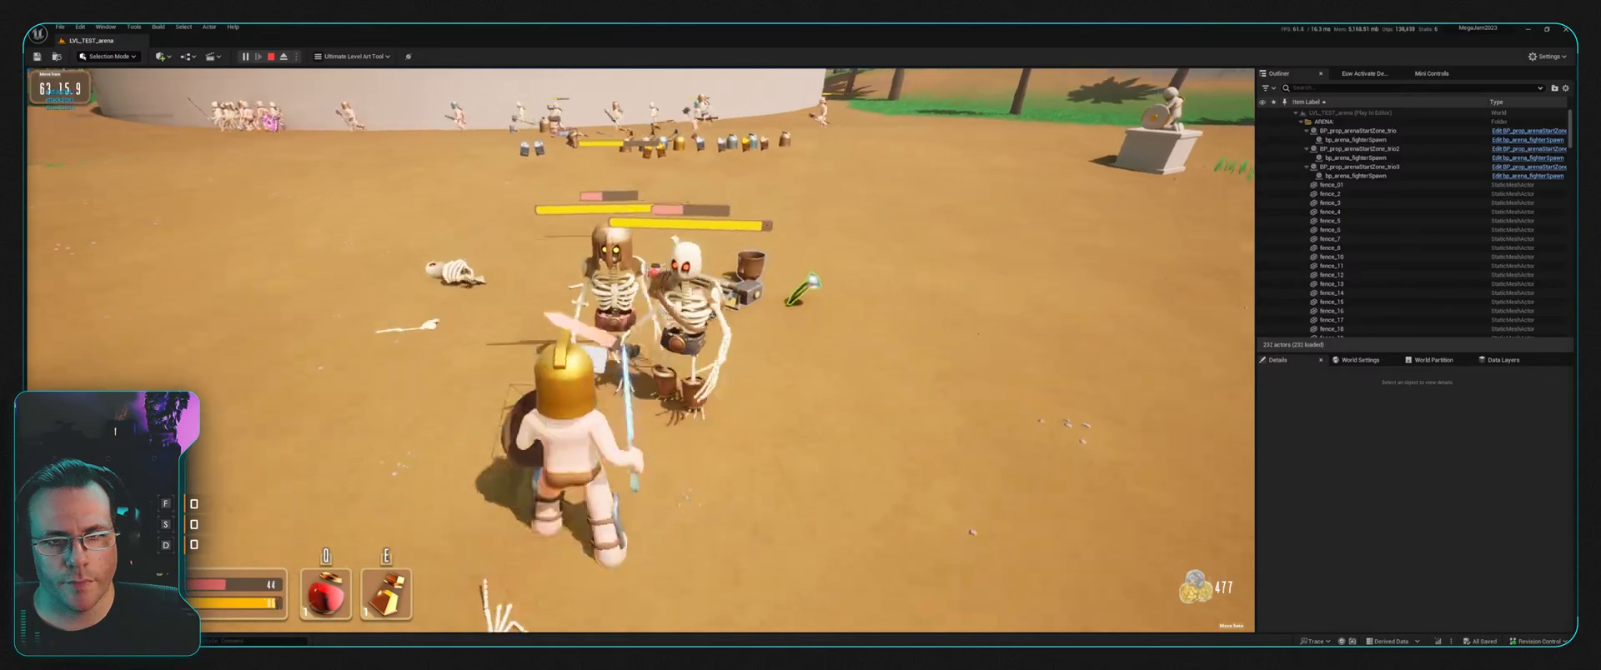
click(640, 351)
click(640, 350)
key(s)
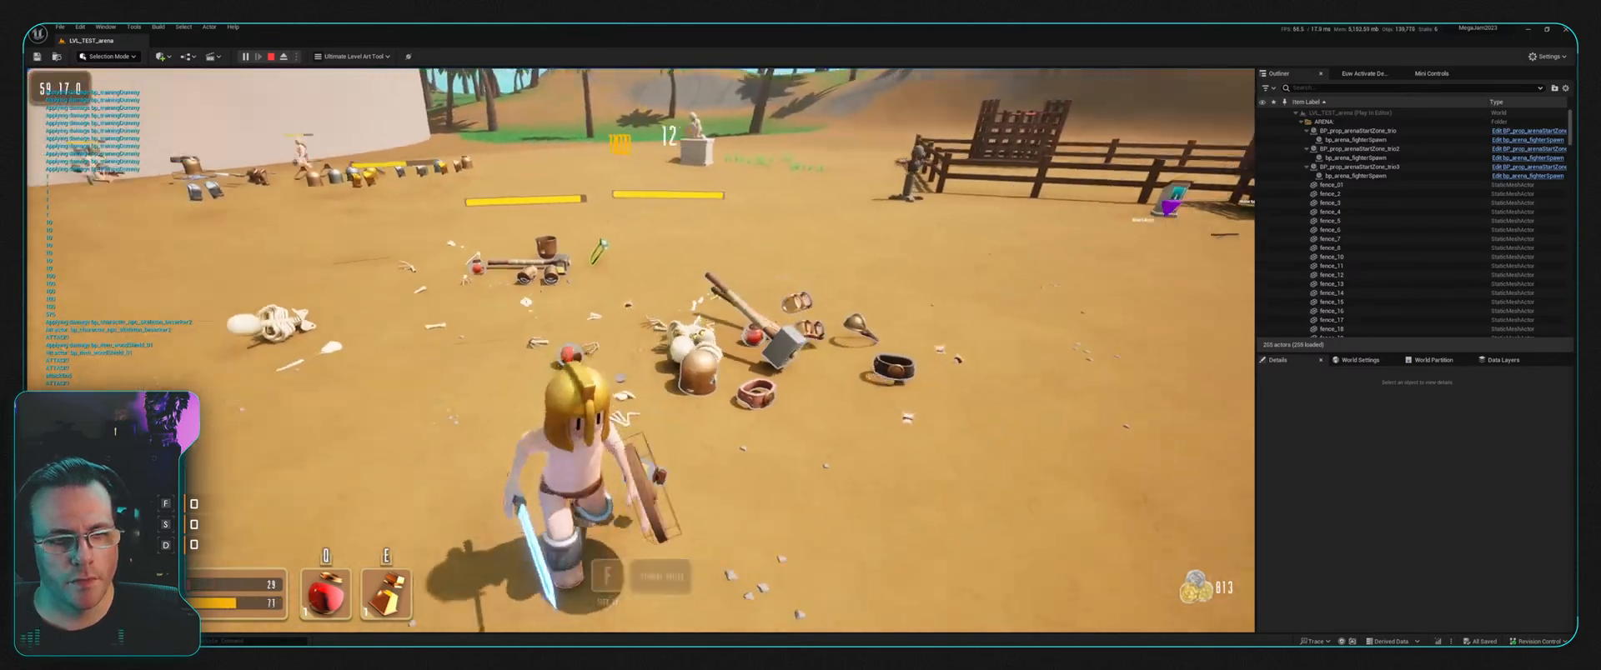
Step: Collect the dropped coins and health potions around the defeated skeletons and equip the light armor
key(w)
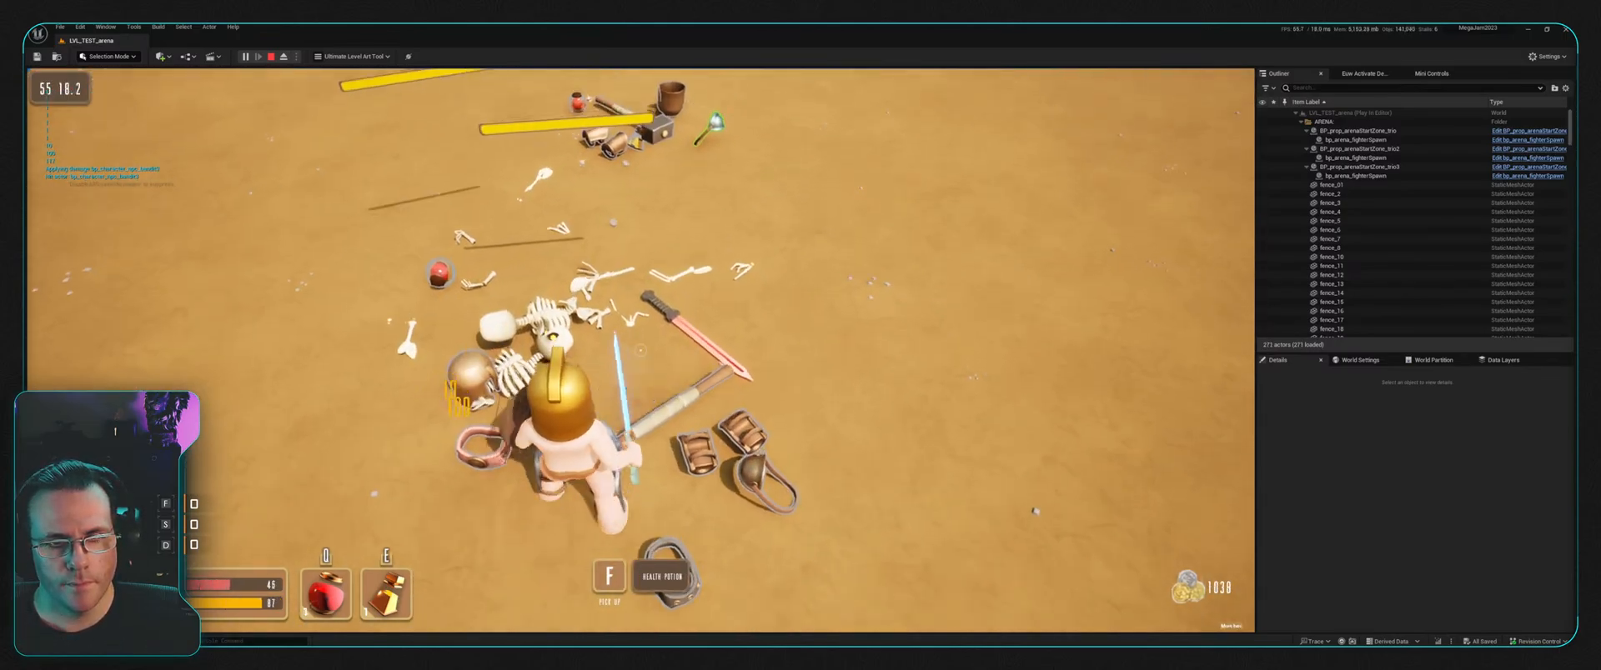
key(w)
key(f)
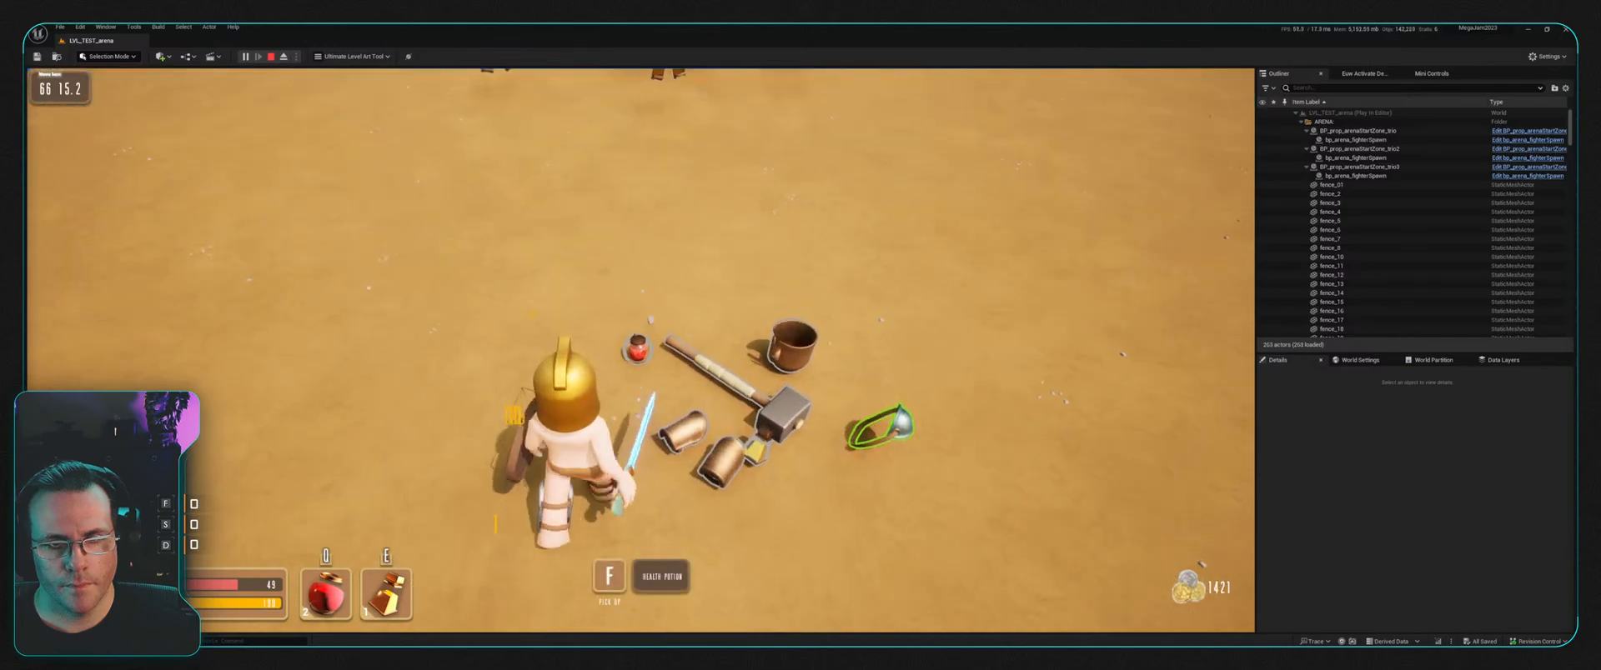
key(f)
key(w)
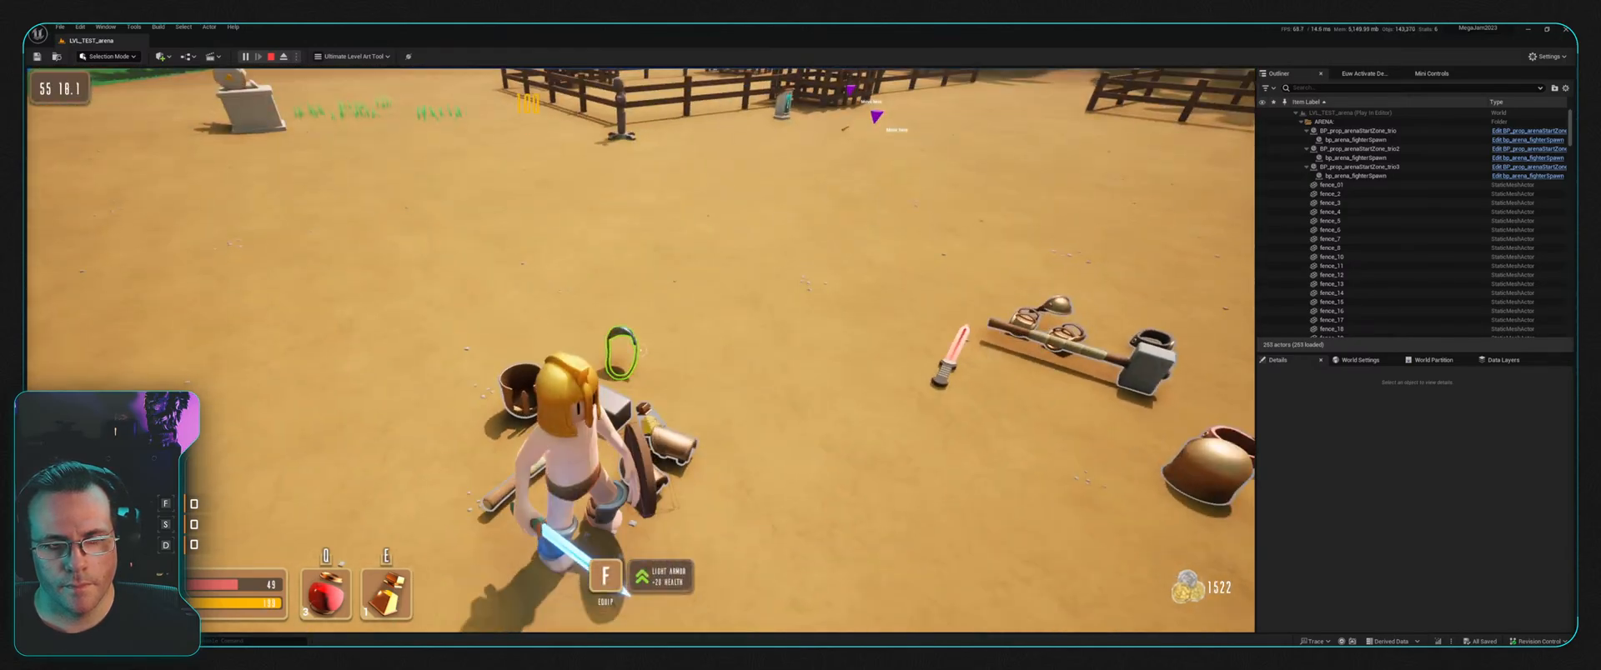
key(f)
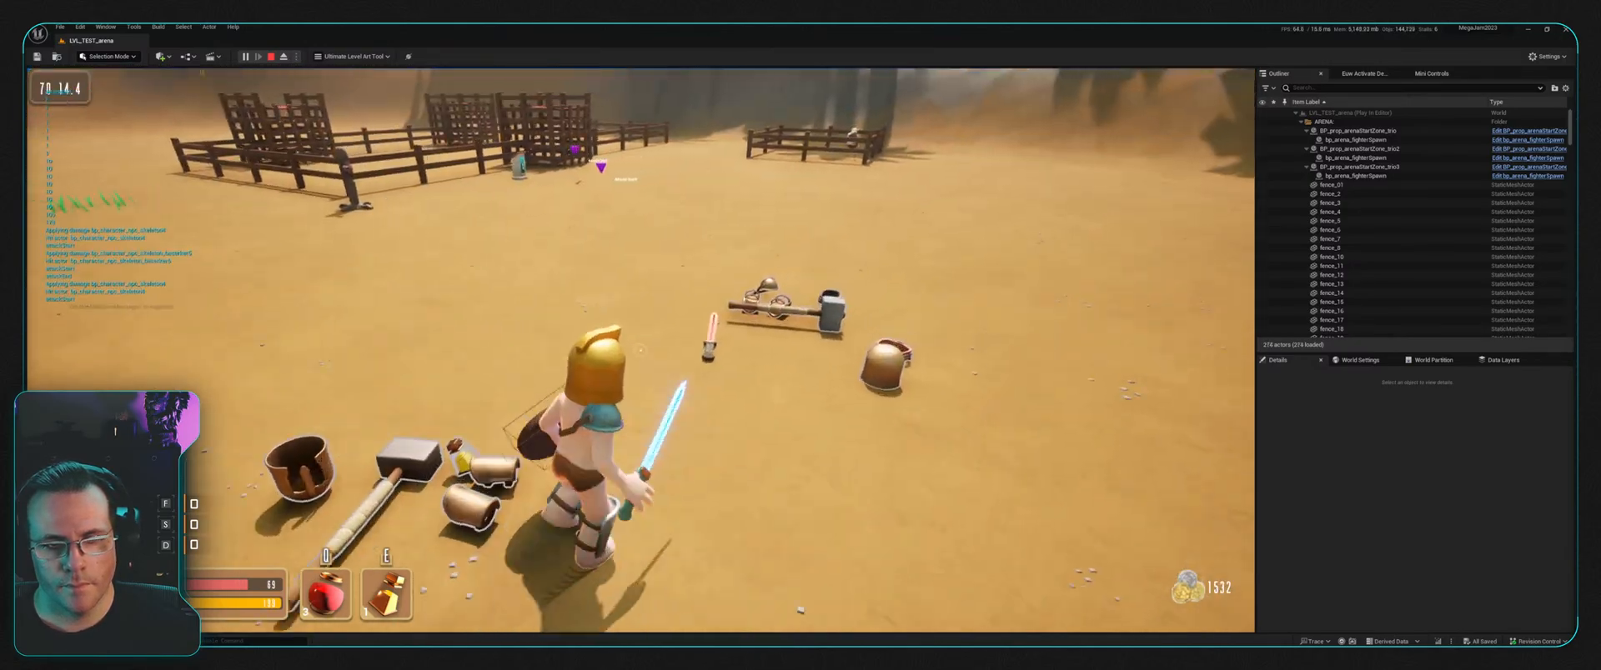
key(w)
key(f)
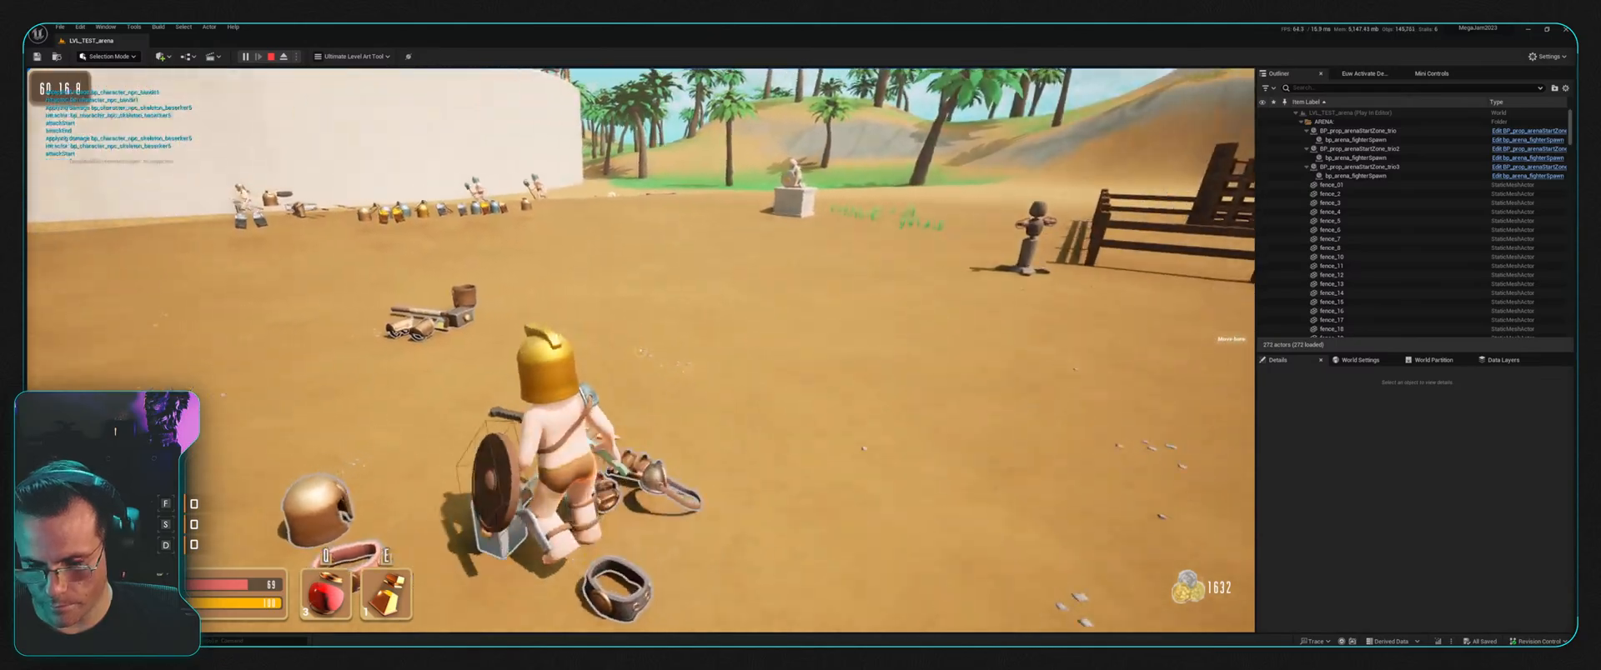
Step: Run across the arena to the coins dropped near the spear and examine how long their glints last
key(w)
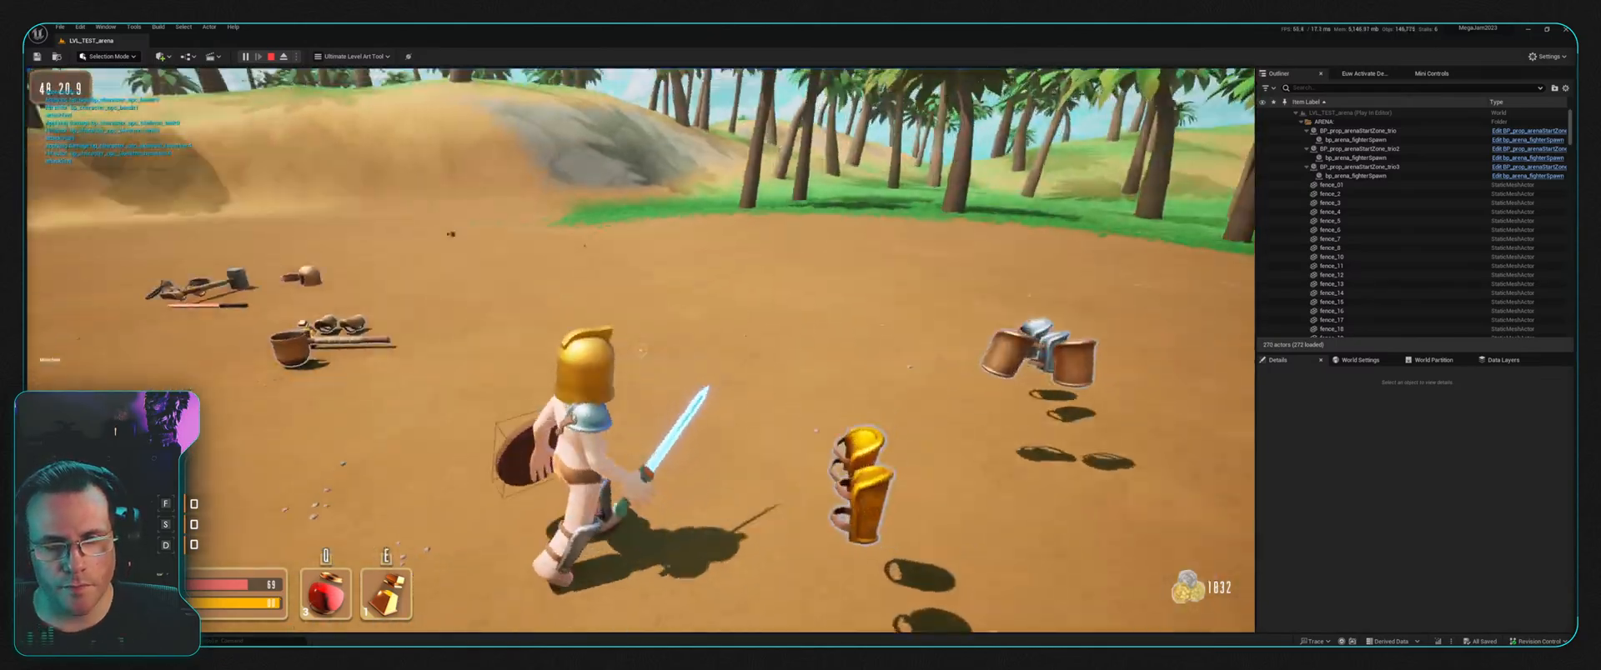
key(w)
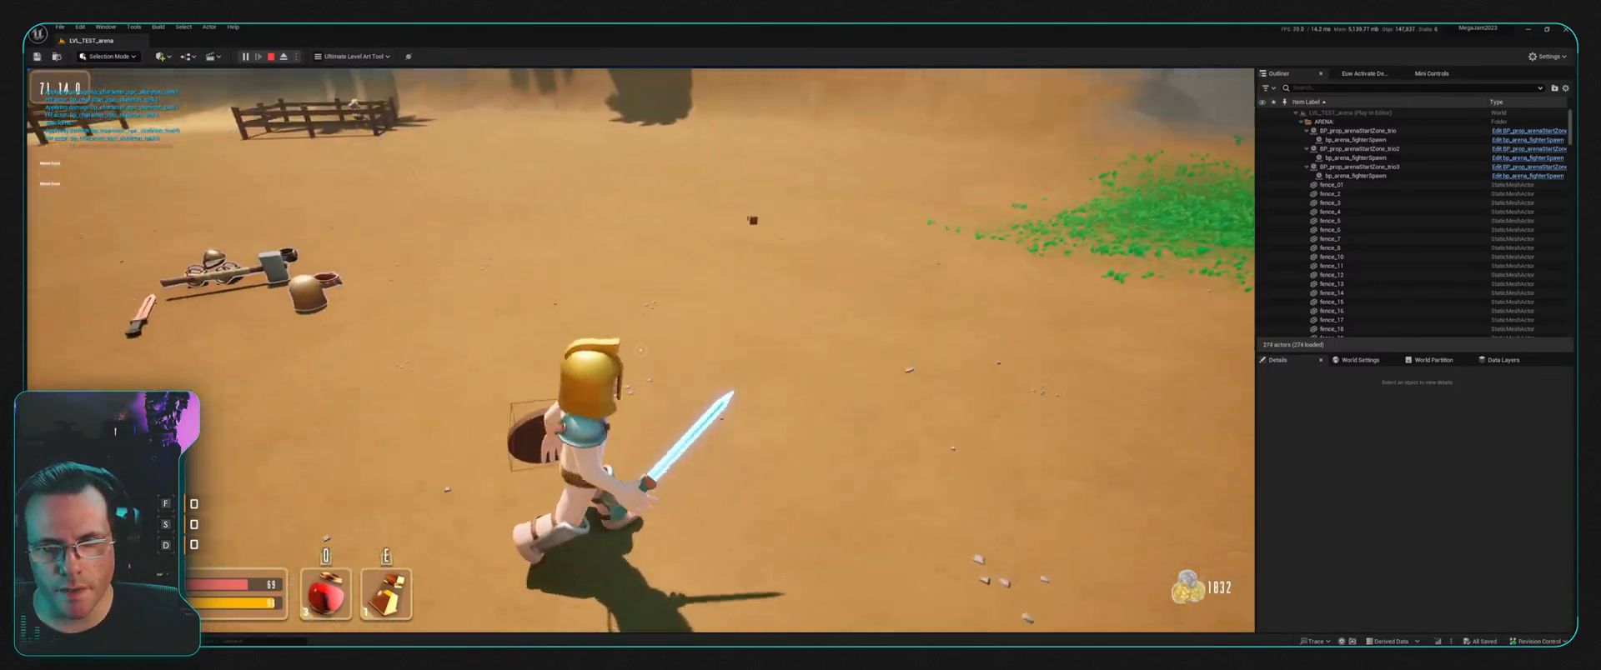
key(w)
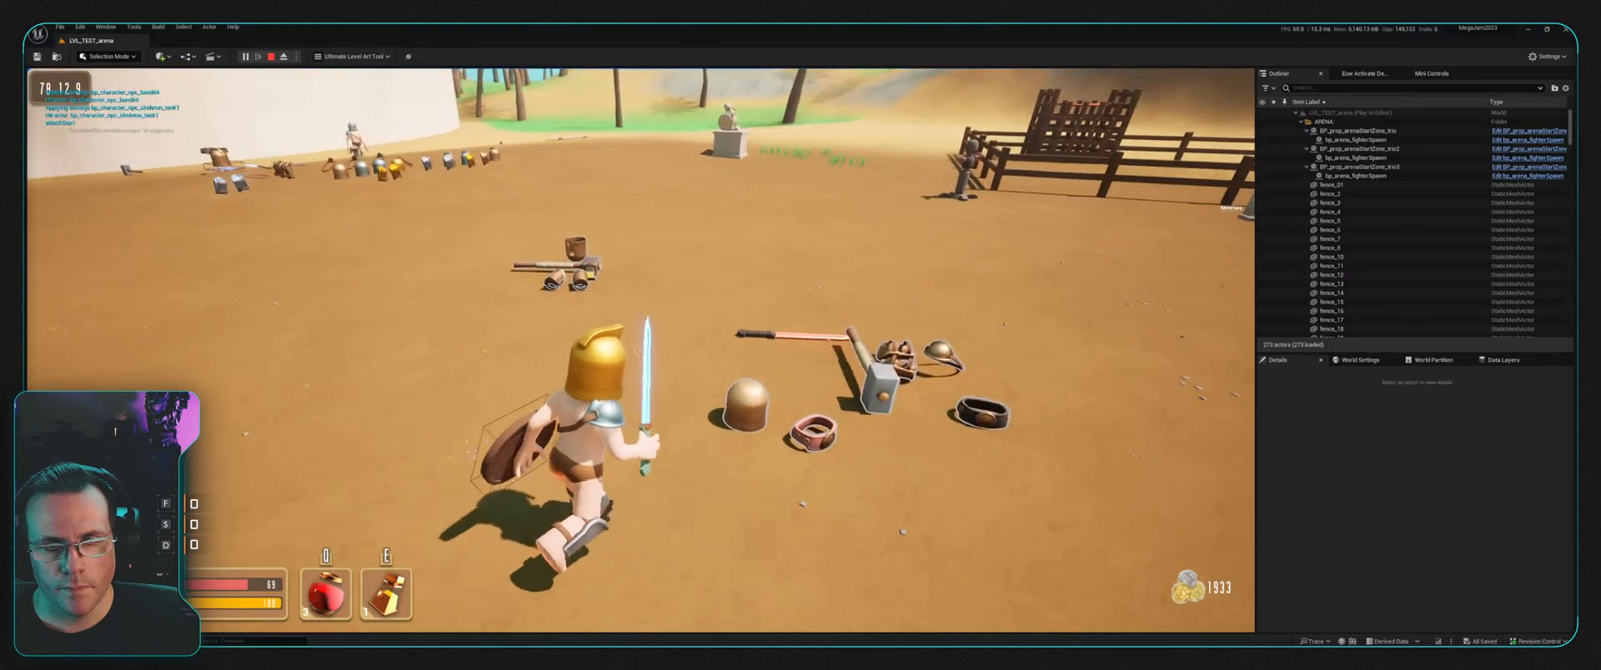
key(w)
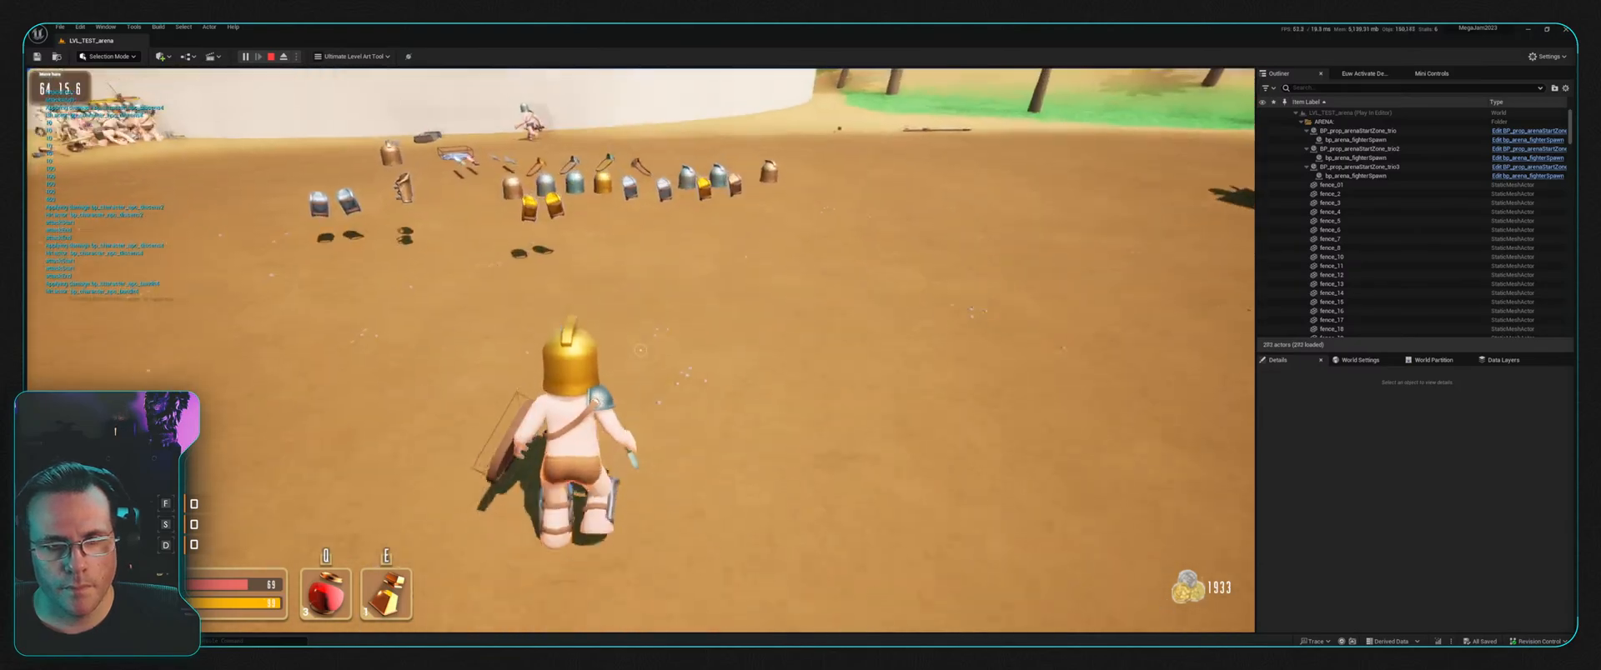
key(w)
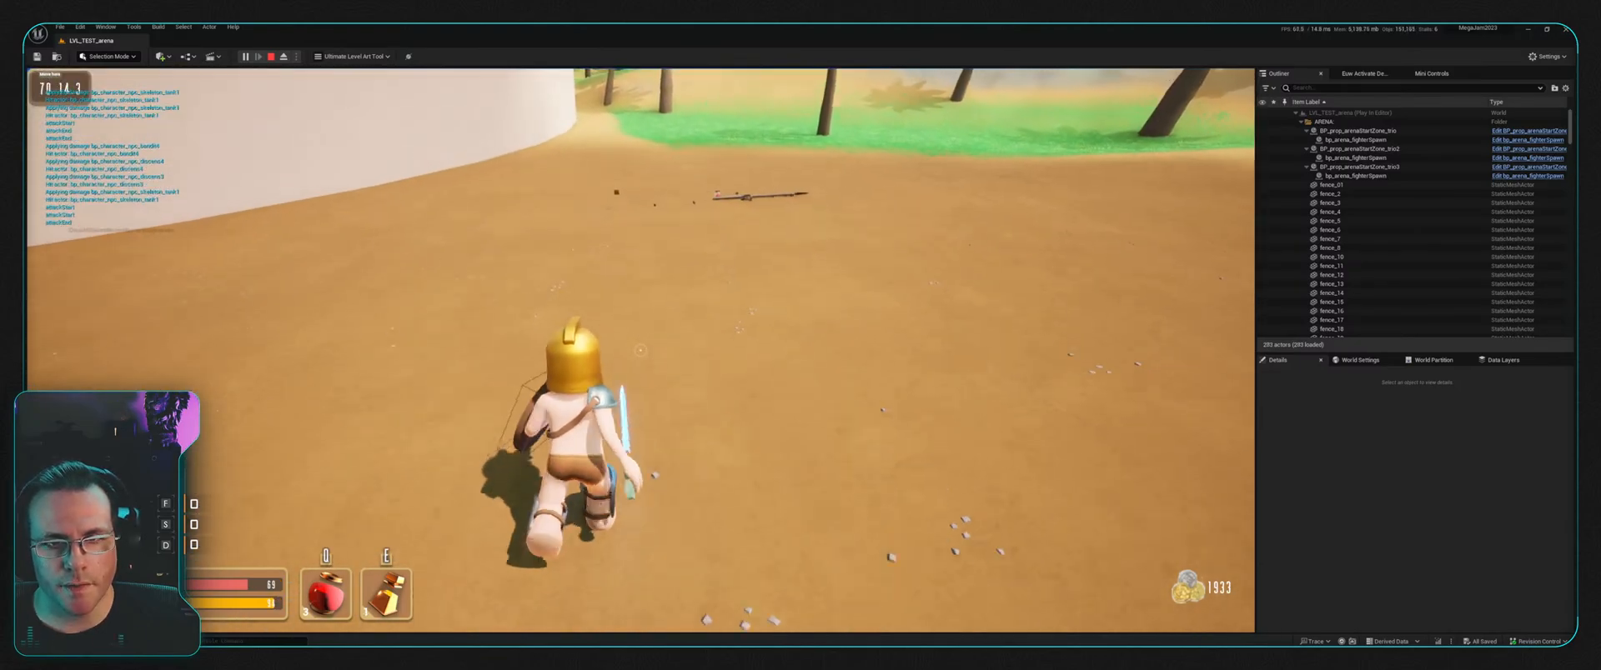
key(w)
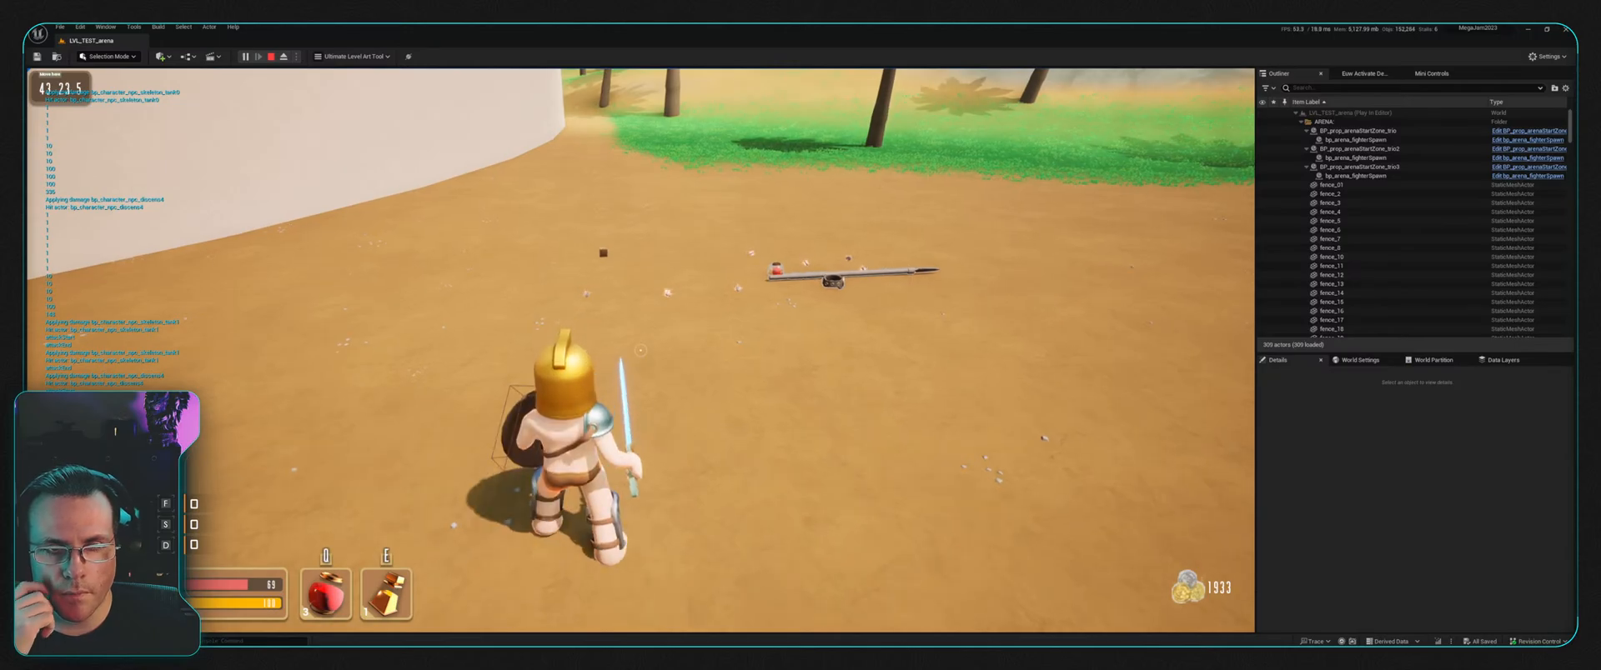
key(w)
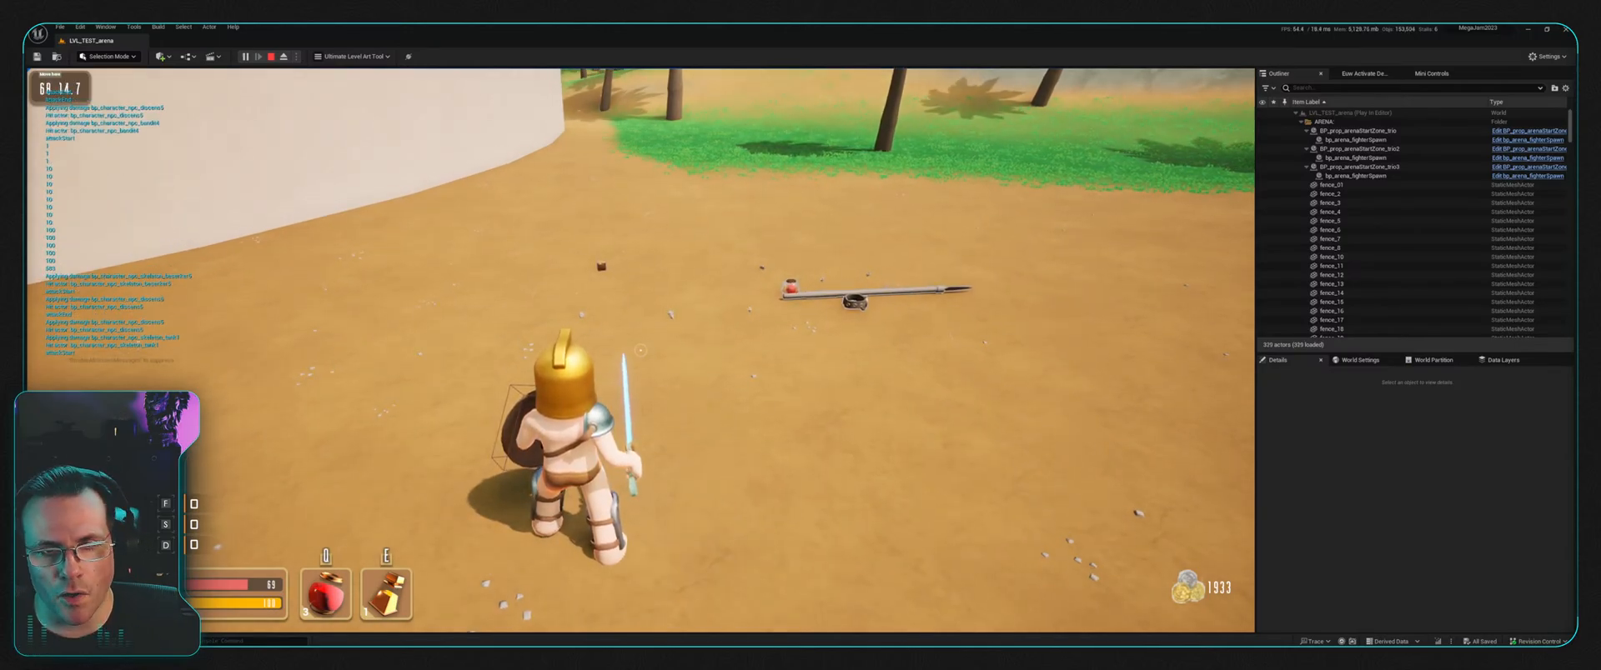
Step: Collect the coins around the spear, approach the remaining fighters by the wall, and stop the play-test
key(a)
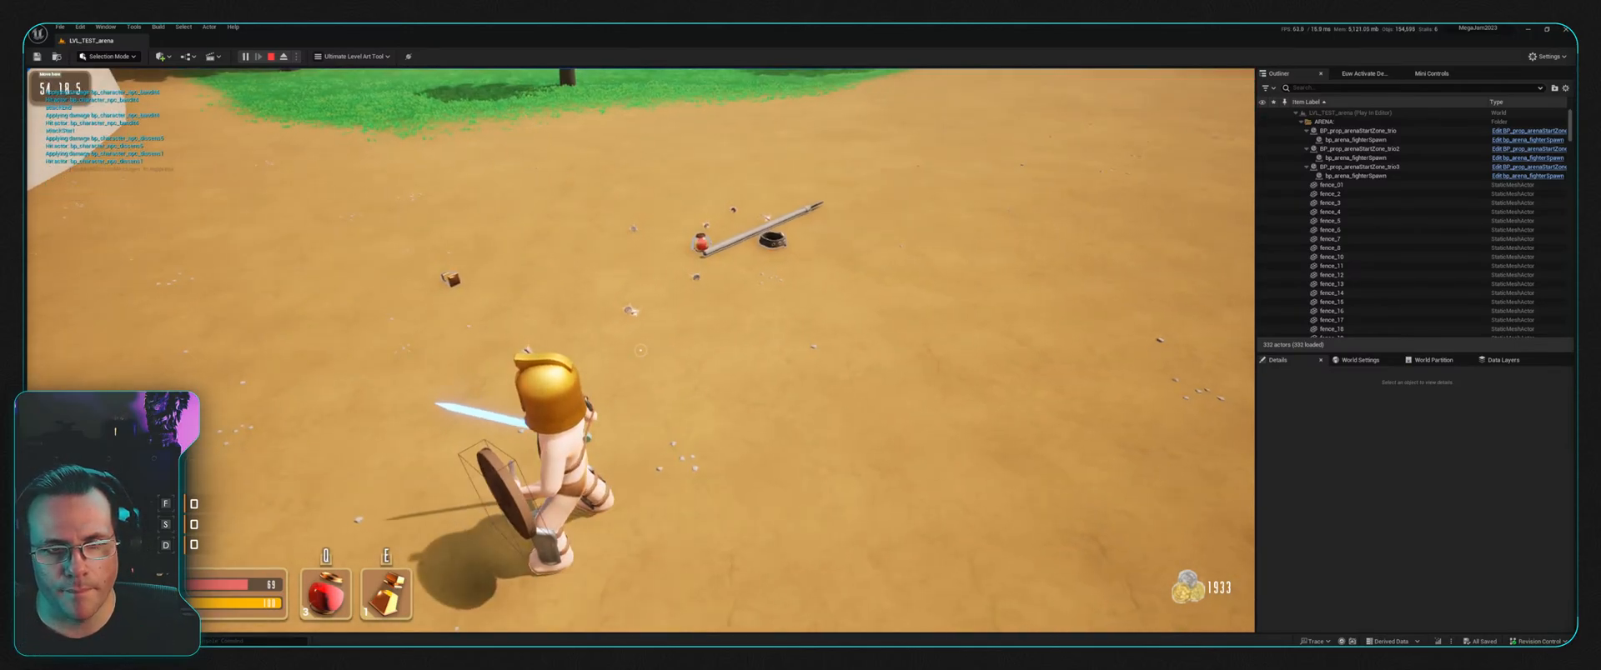
key(w)
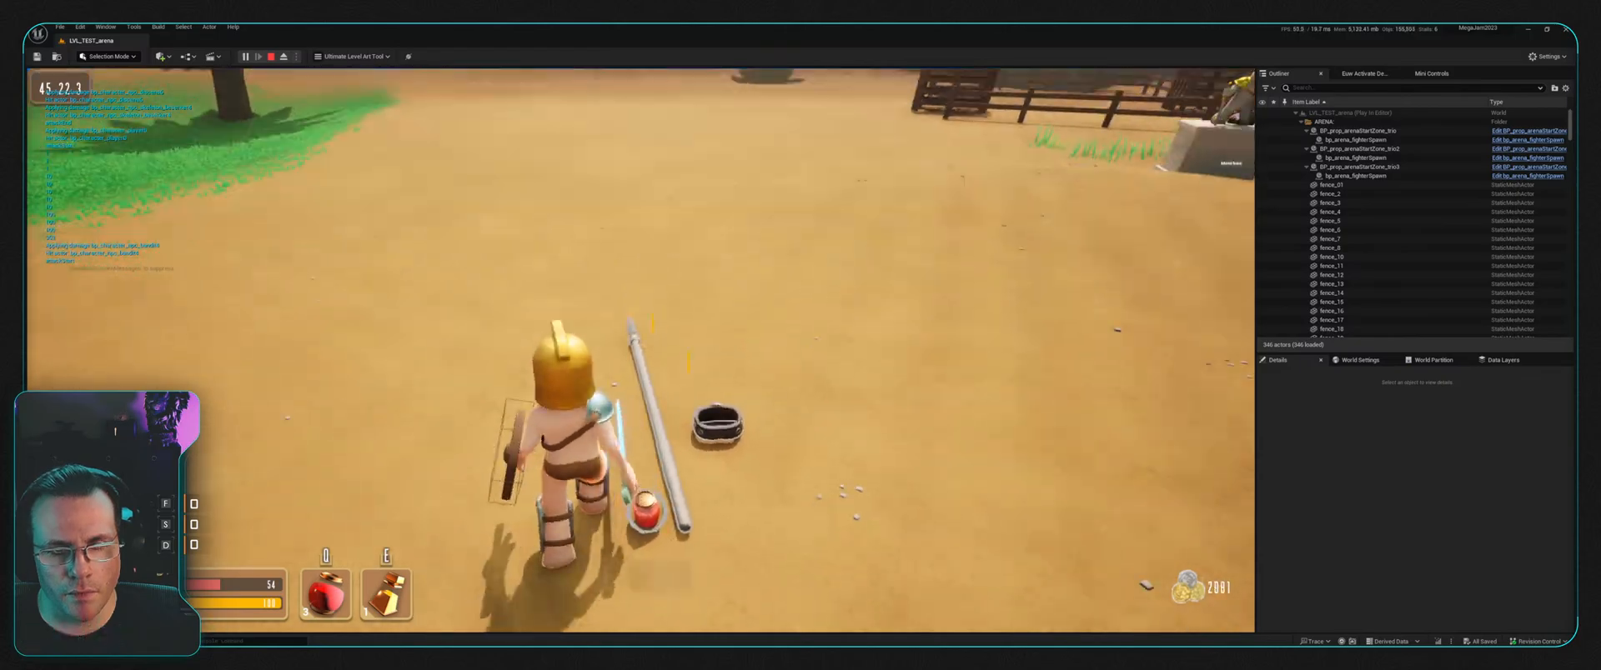
key(a)
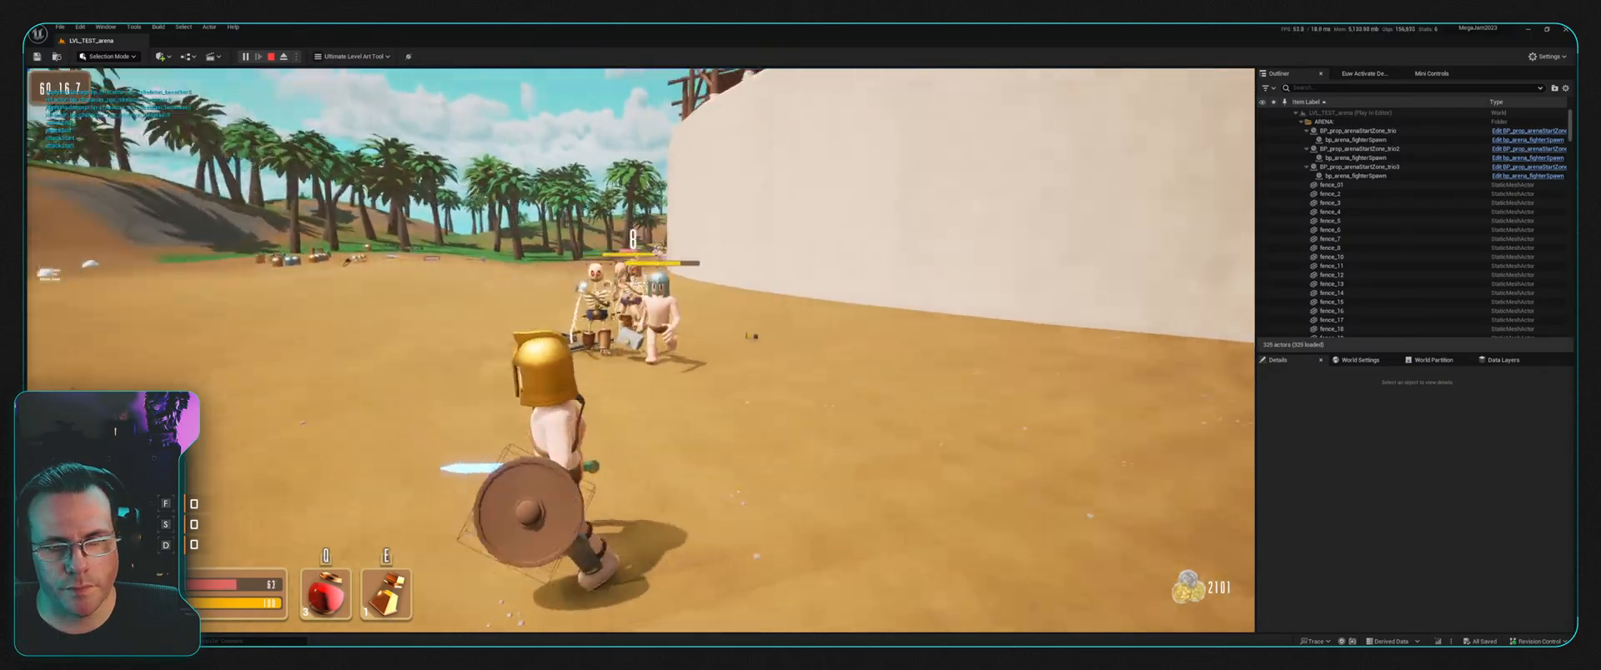
key(w)
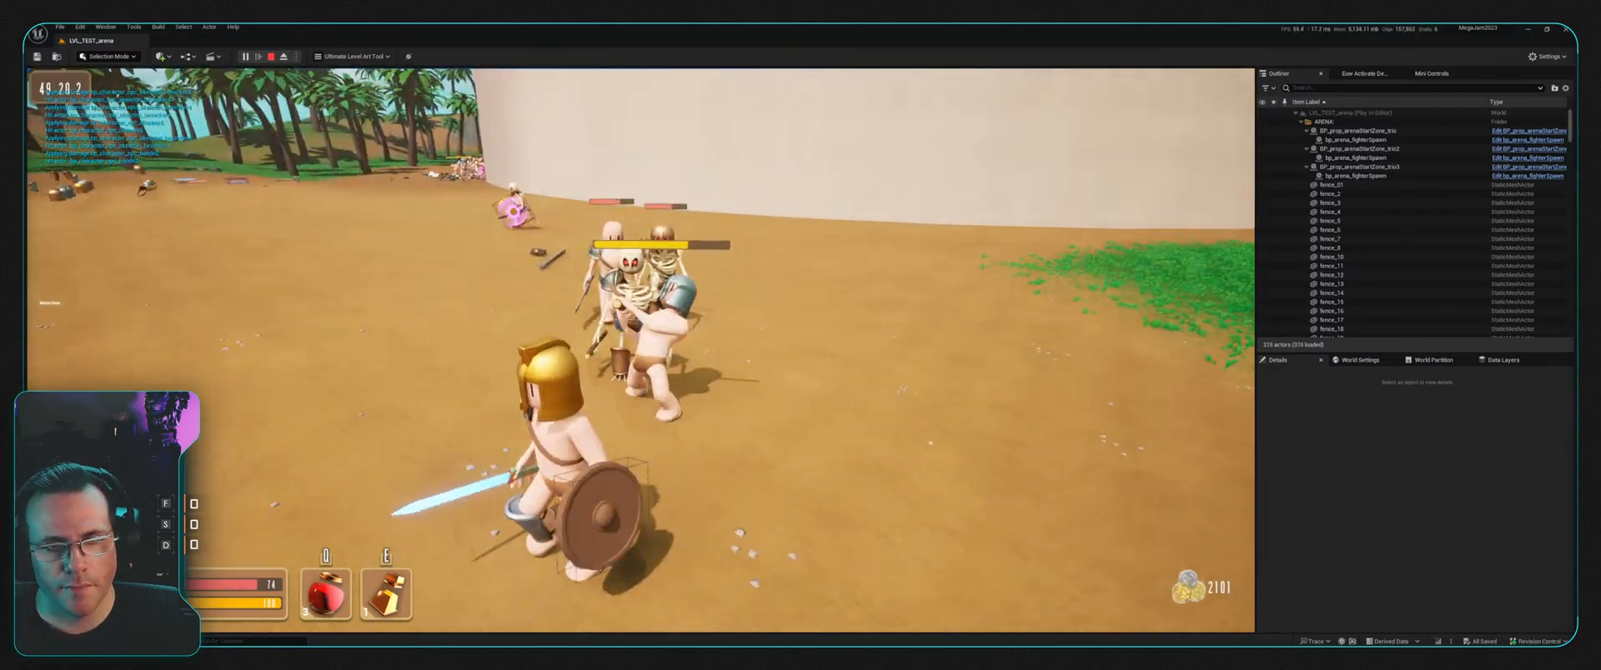
key(Escape)
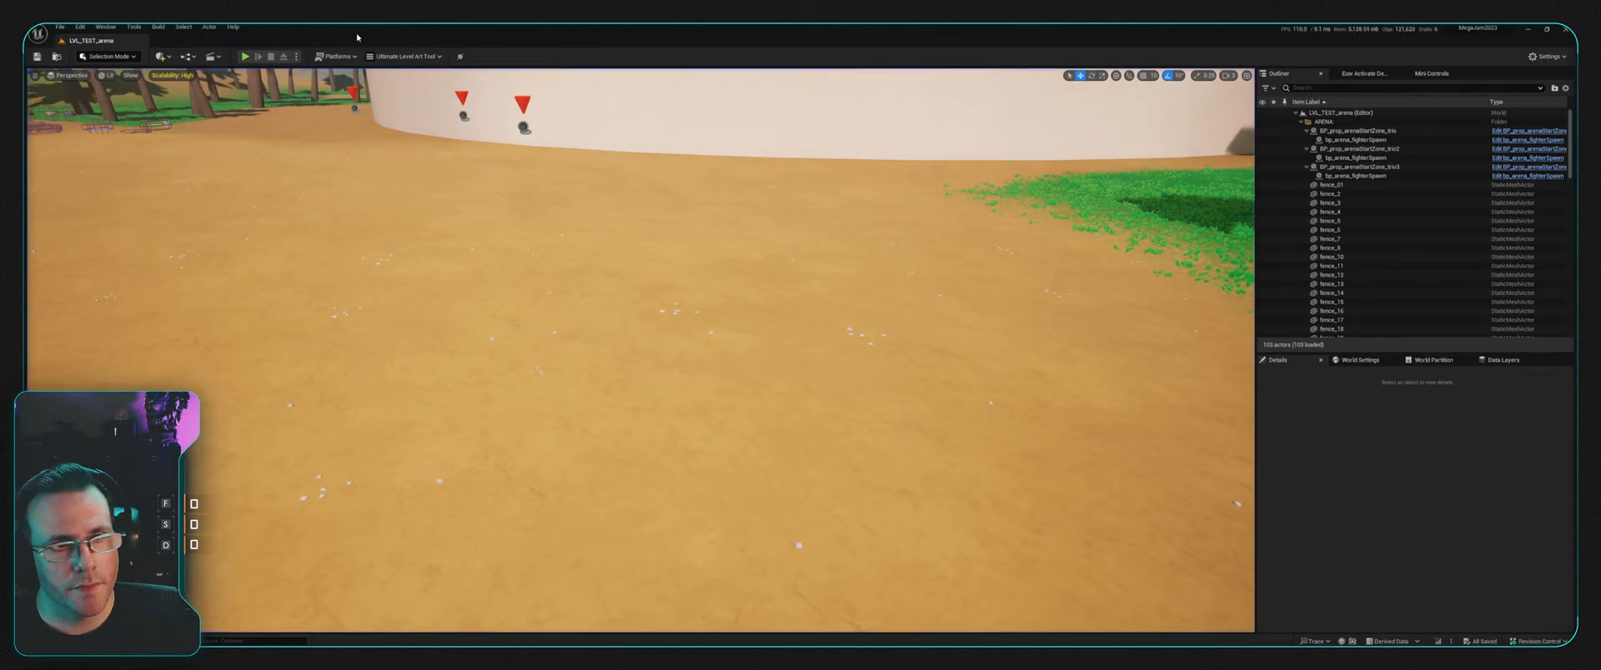
Step: Reopen the FXE_coinGlint_01 emitter from the Particles folder and show its Initialize Particle settings
key(ctrl+space)
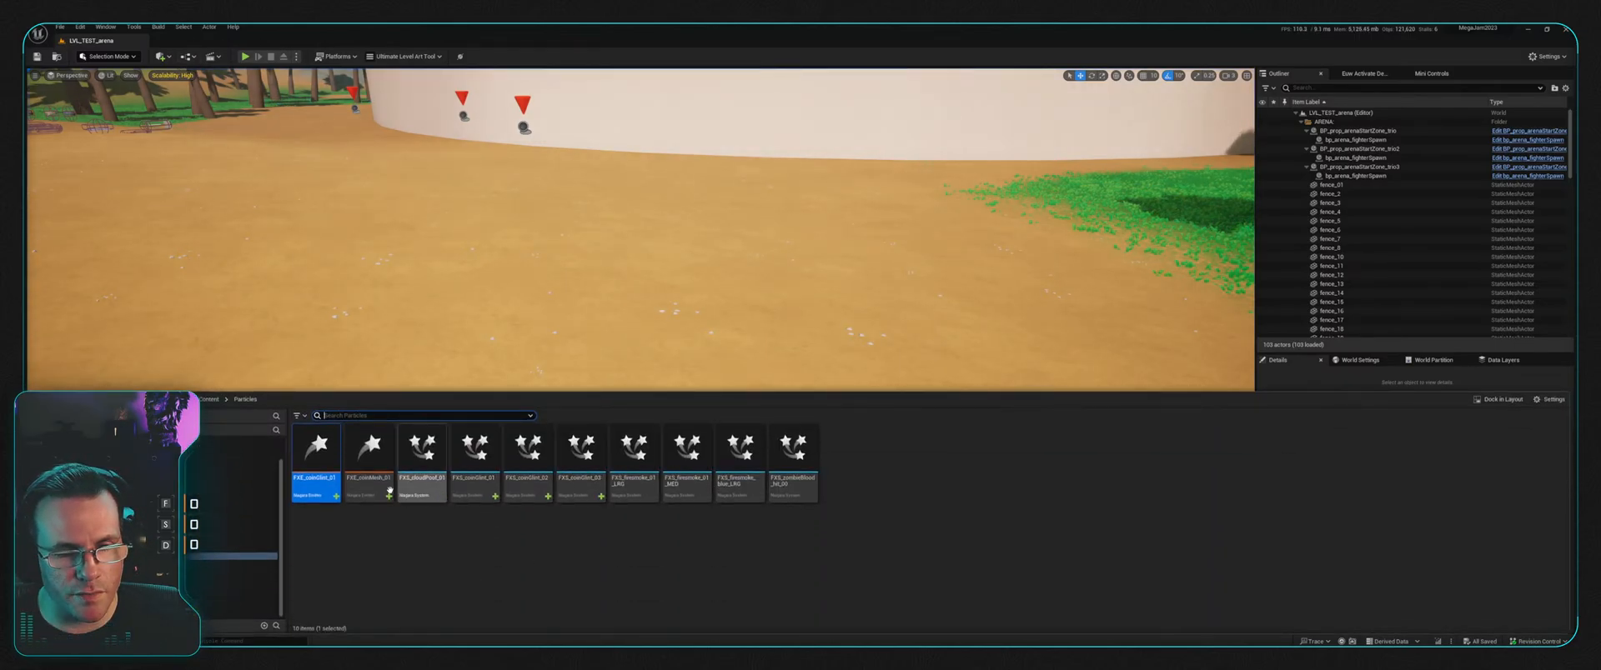
double_click(315, 471)
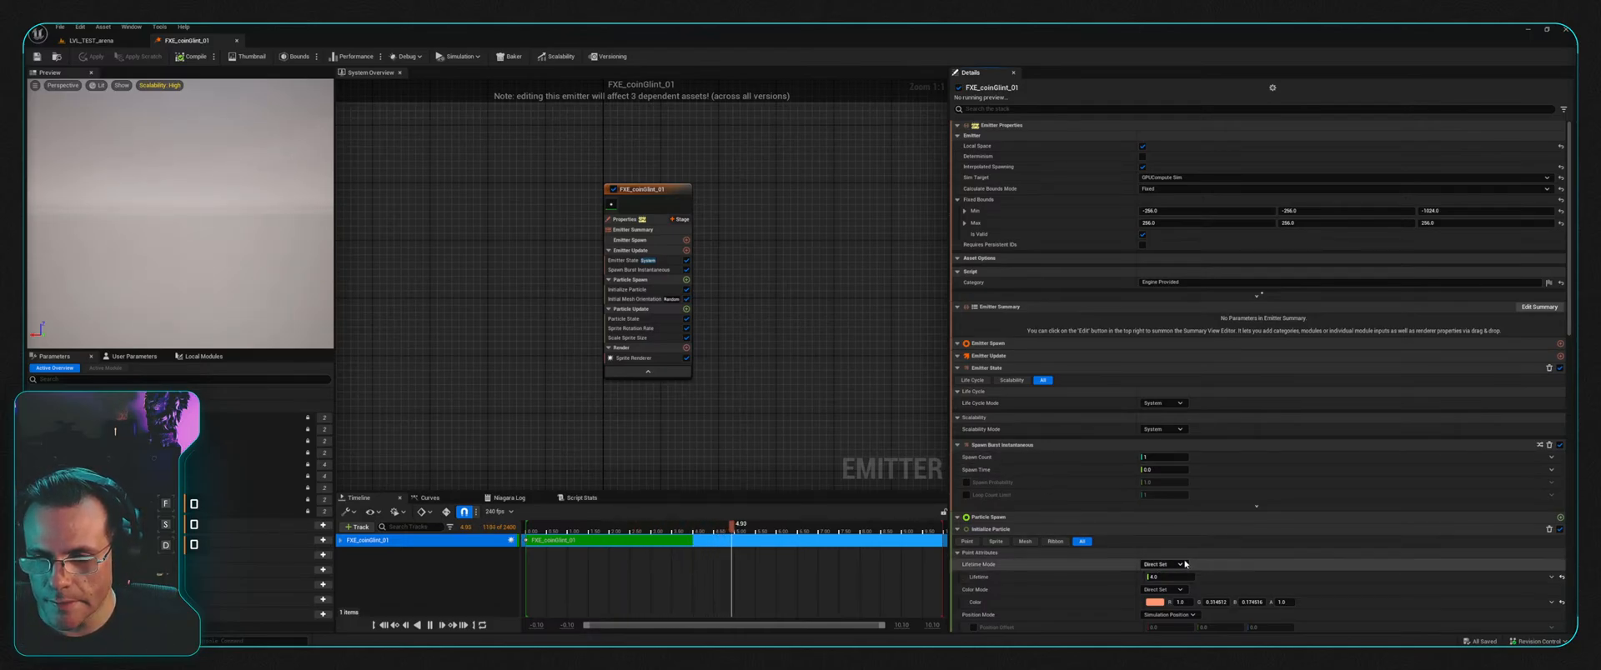
click(650, 289)
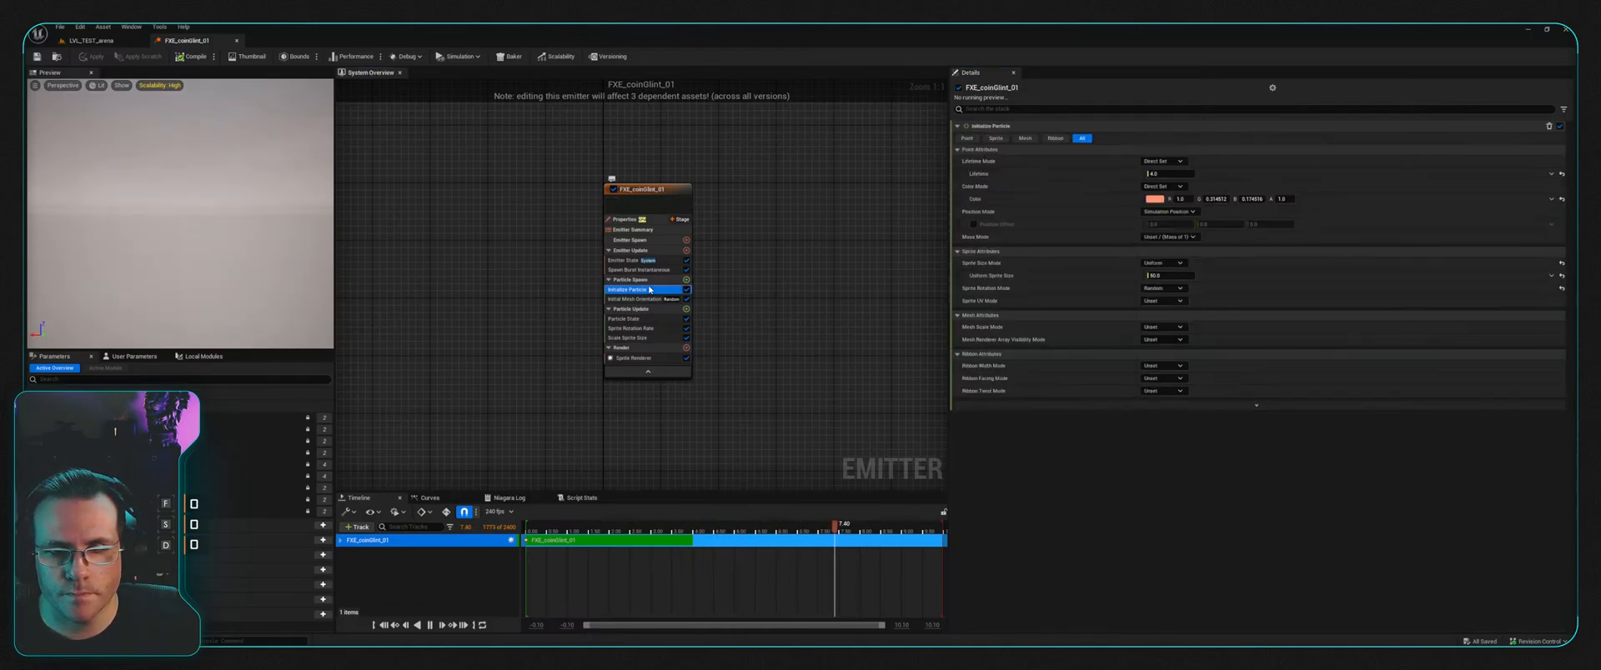
Step: Set the glint's Lifetime Mode to Random with a Lifetime Min of 2, then apply the change and close the emitter
click(1185, 162)
click(1174, 175)
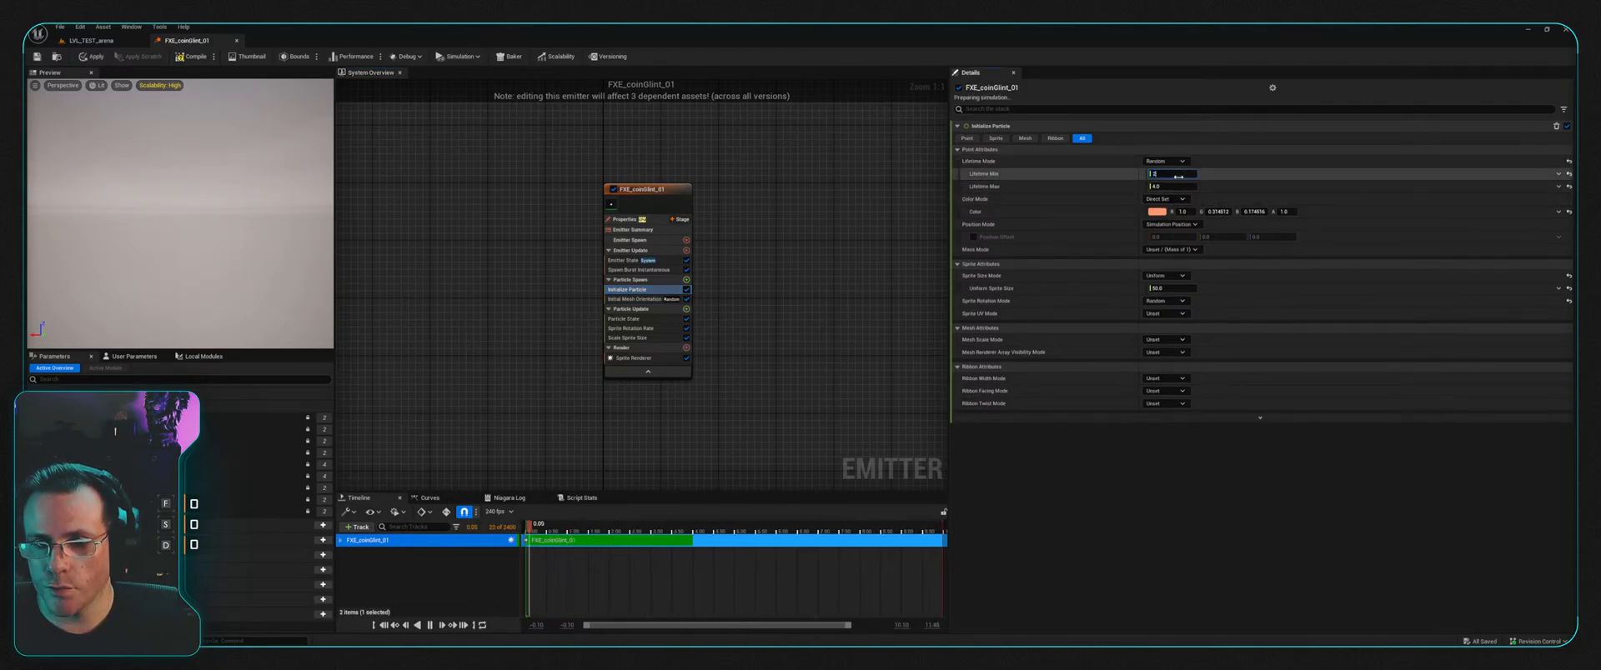
click(1187, 175)
text(2)
key(Return)
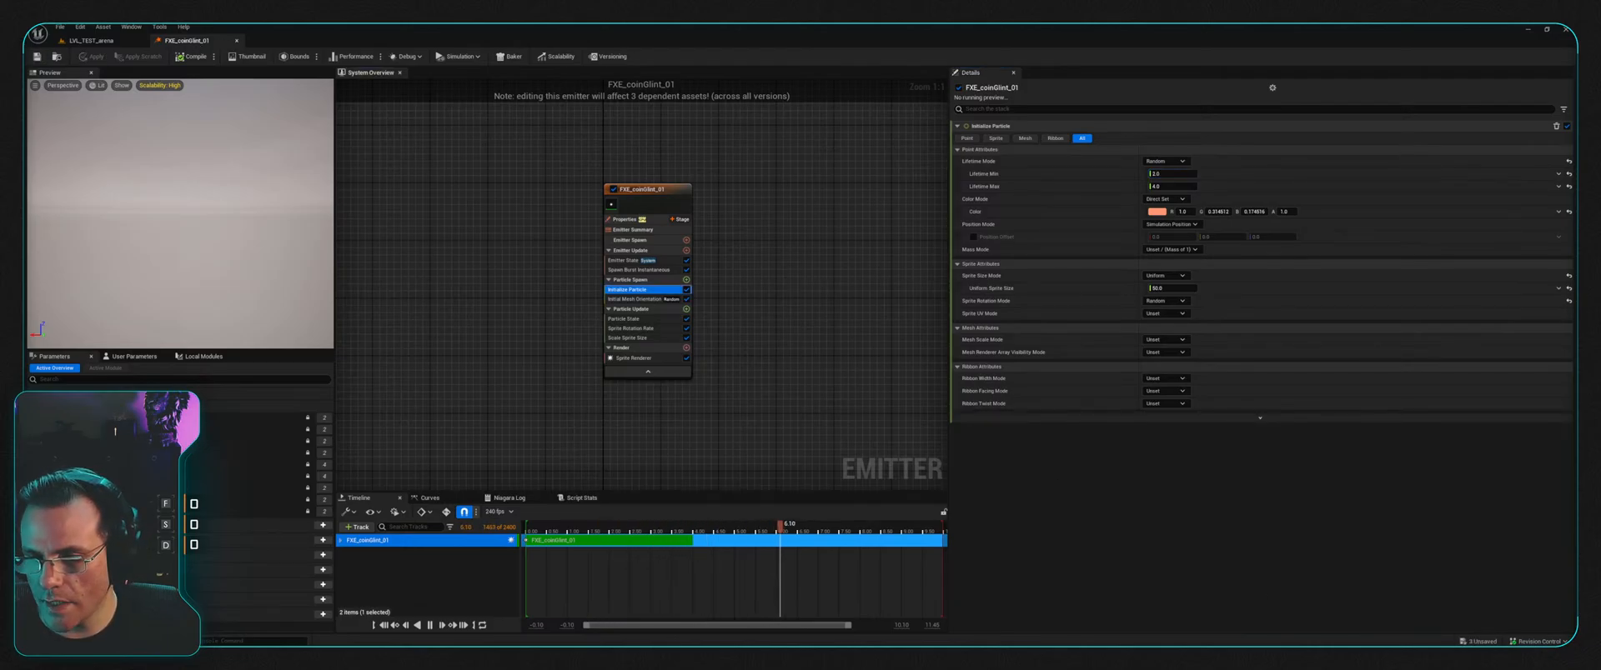
click(91, 56)
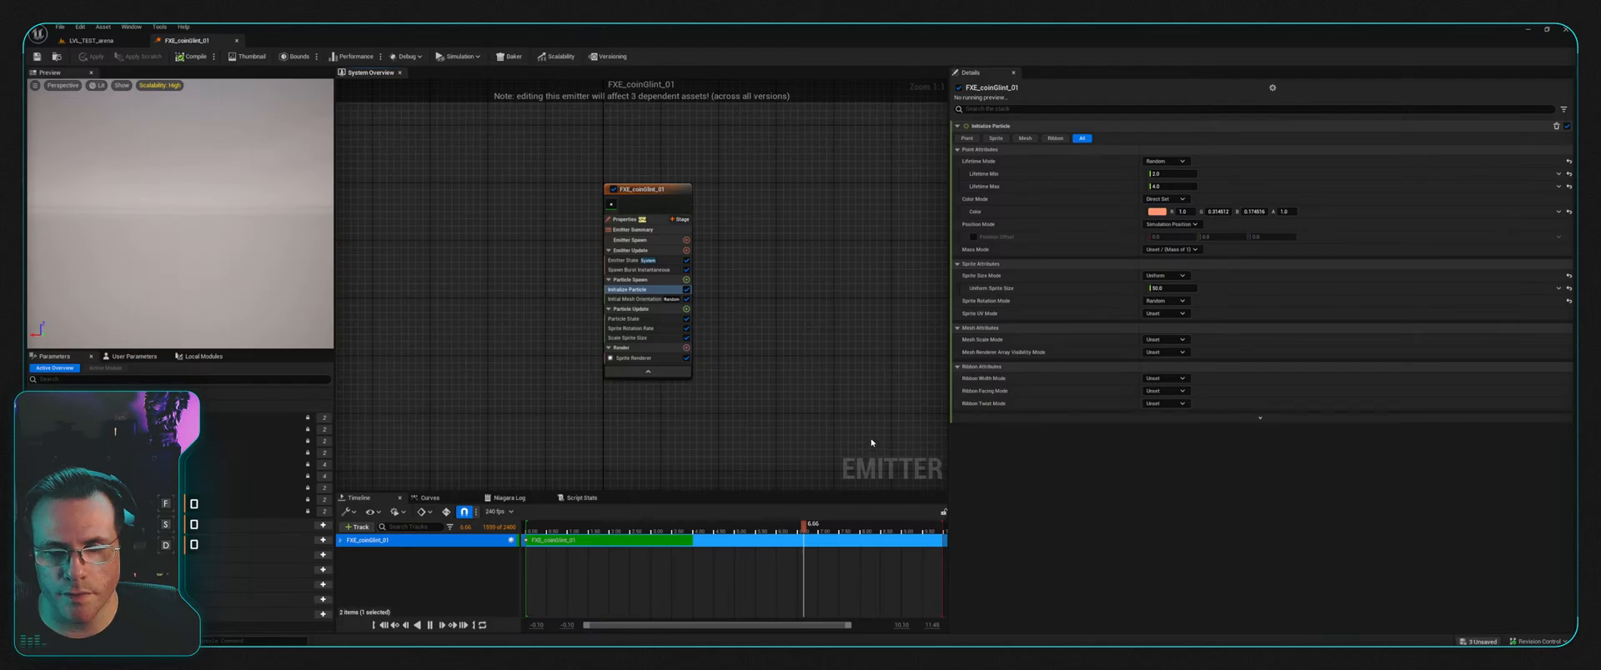
click(238, 39)
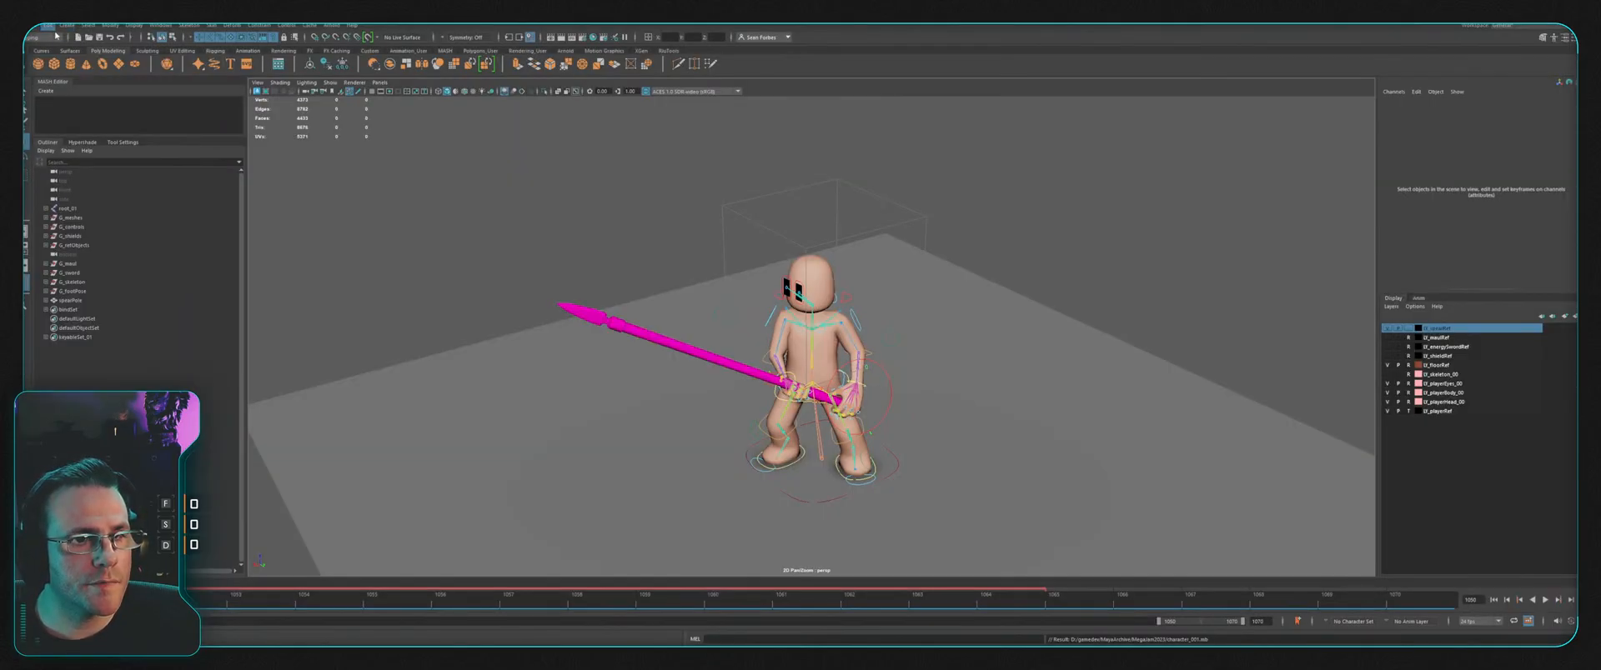
Step: In Maya, save the spear-wielding character scene and start a new empty scene
key(ctrl+s)
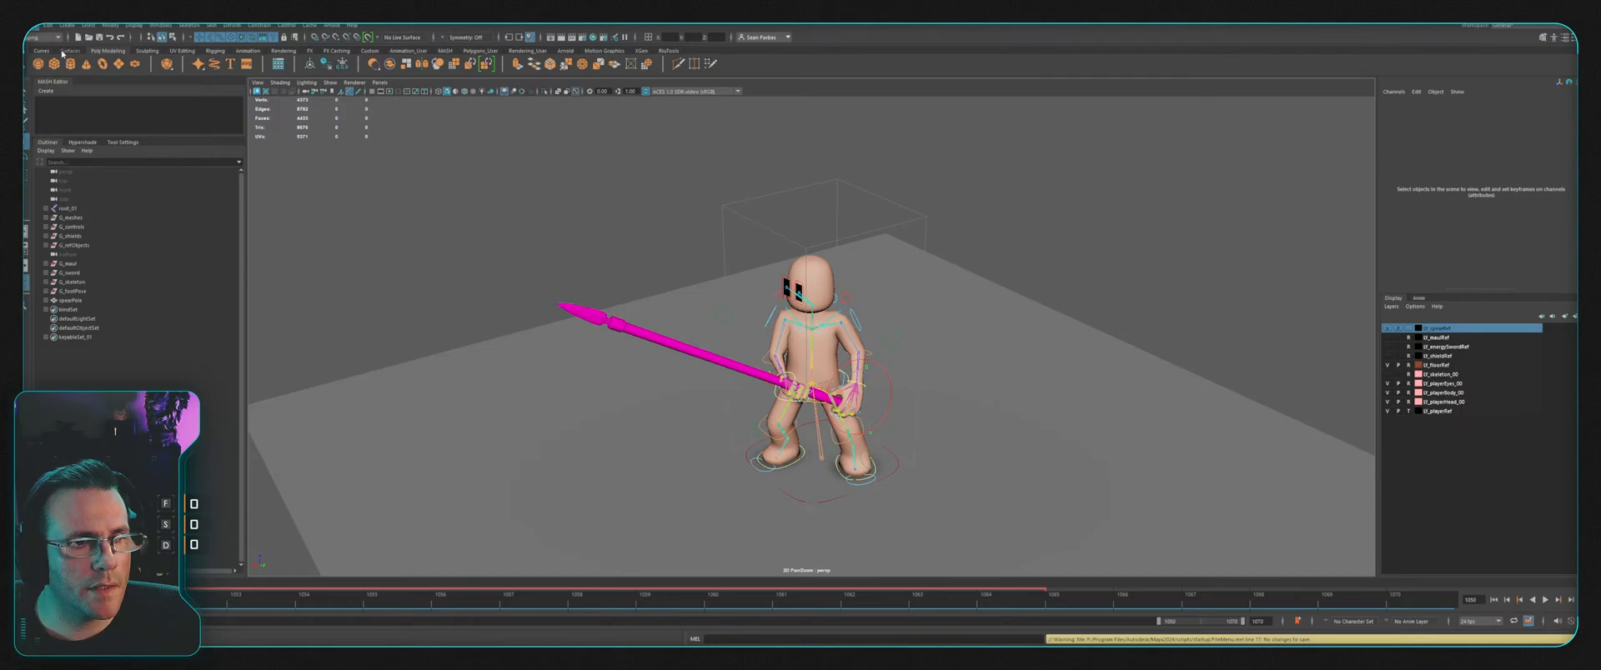
key(ctrl+o)
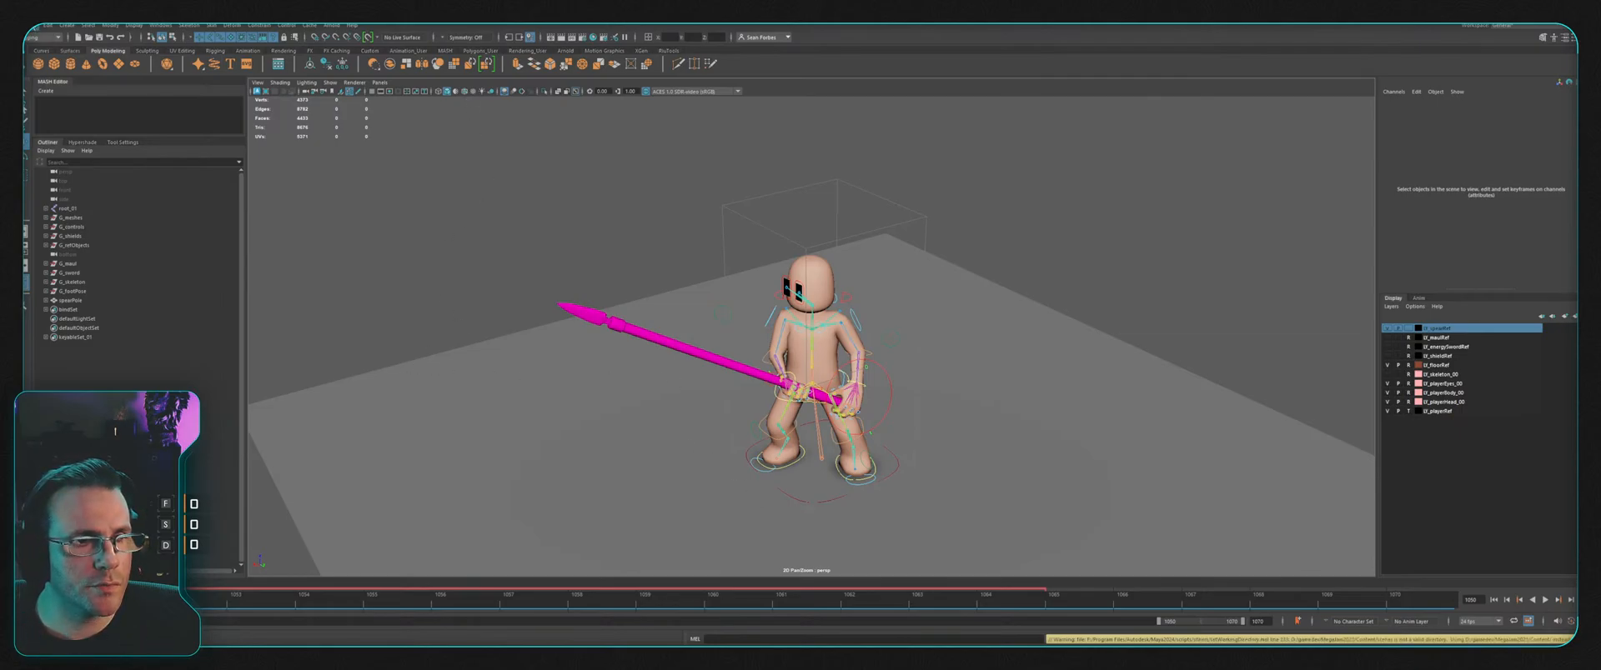
key(ctrl+n)
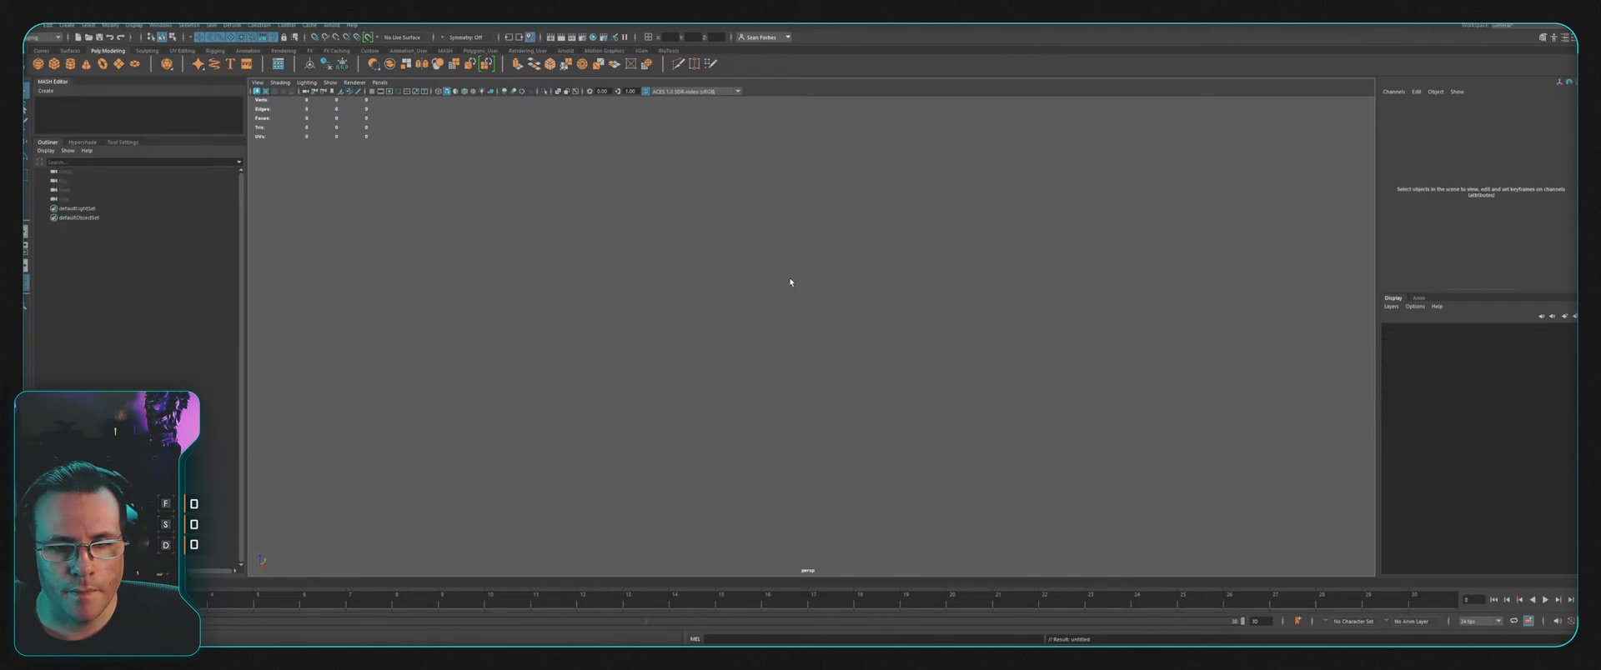
Step: Open the coin_01.fbx mesh in Maya, show the grid, and examine the selected coin's wireframe up close
click(371, 91)
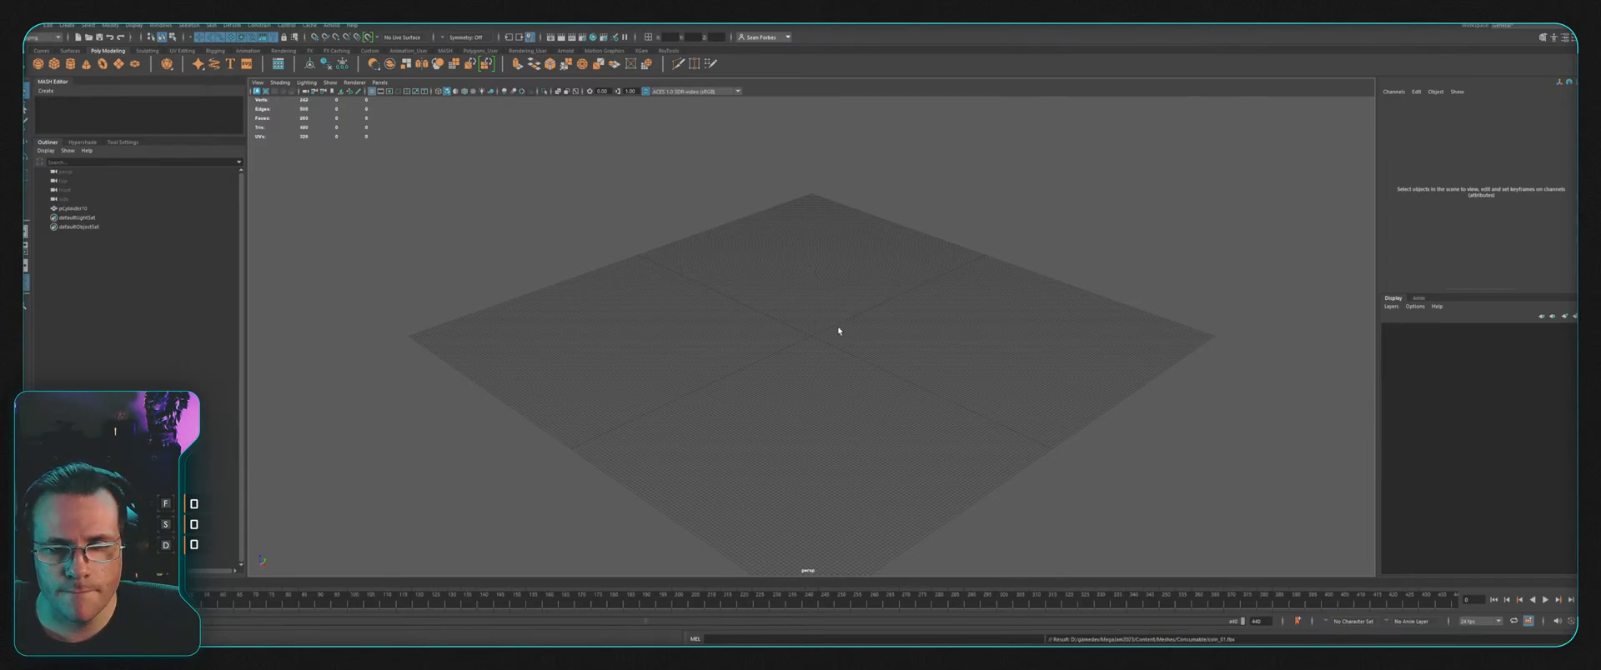
scroll(840, 327, up, 15)
scroll(848, 315, up, 8)
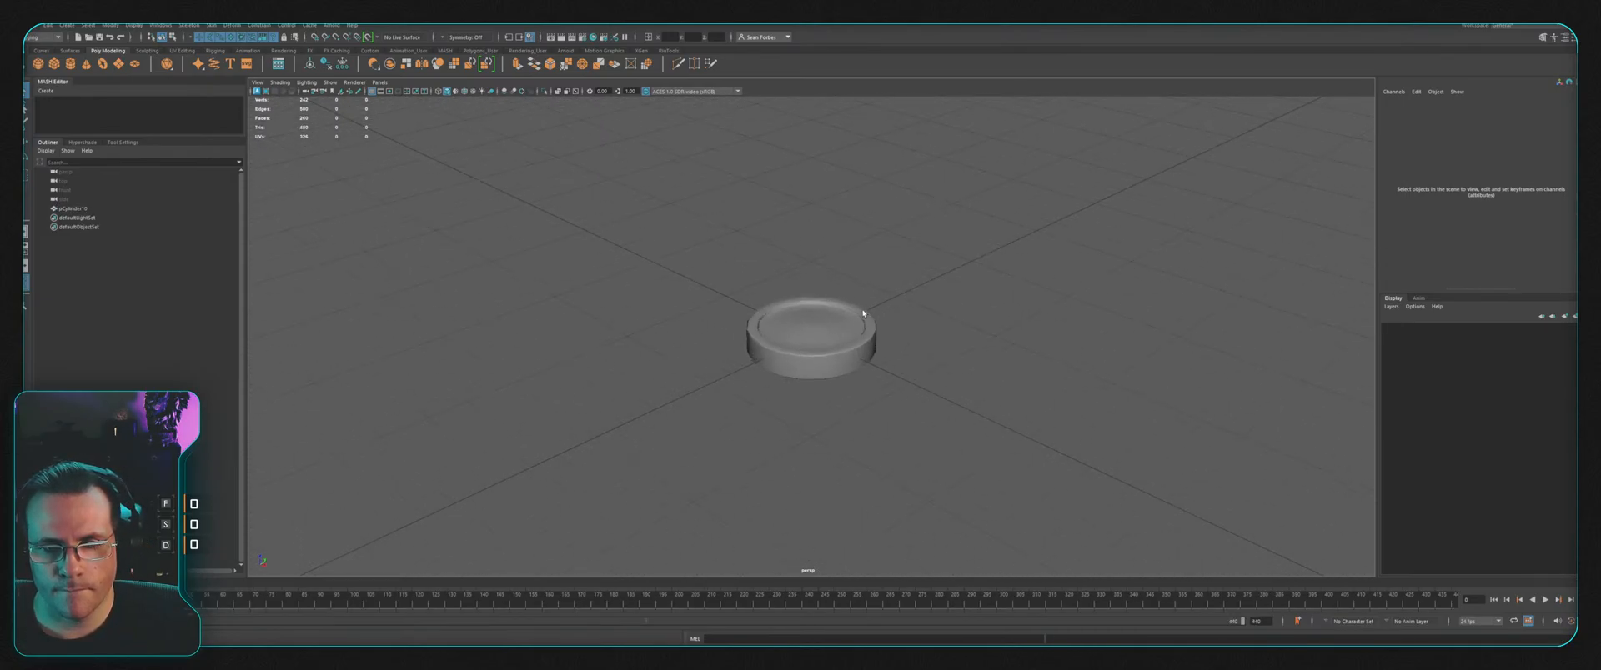
alt+middle_drag(902, 265, 850, 304)
scroll(851, 303, up, 3)
click(757, 378)
scroll(880, 305, up, 3)
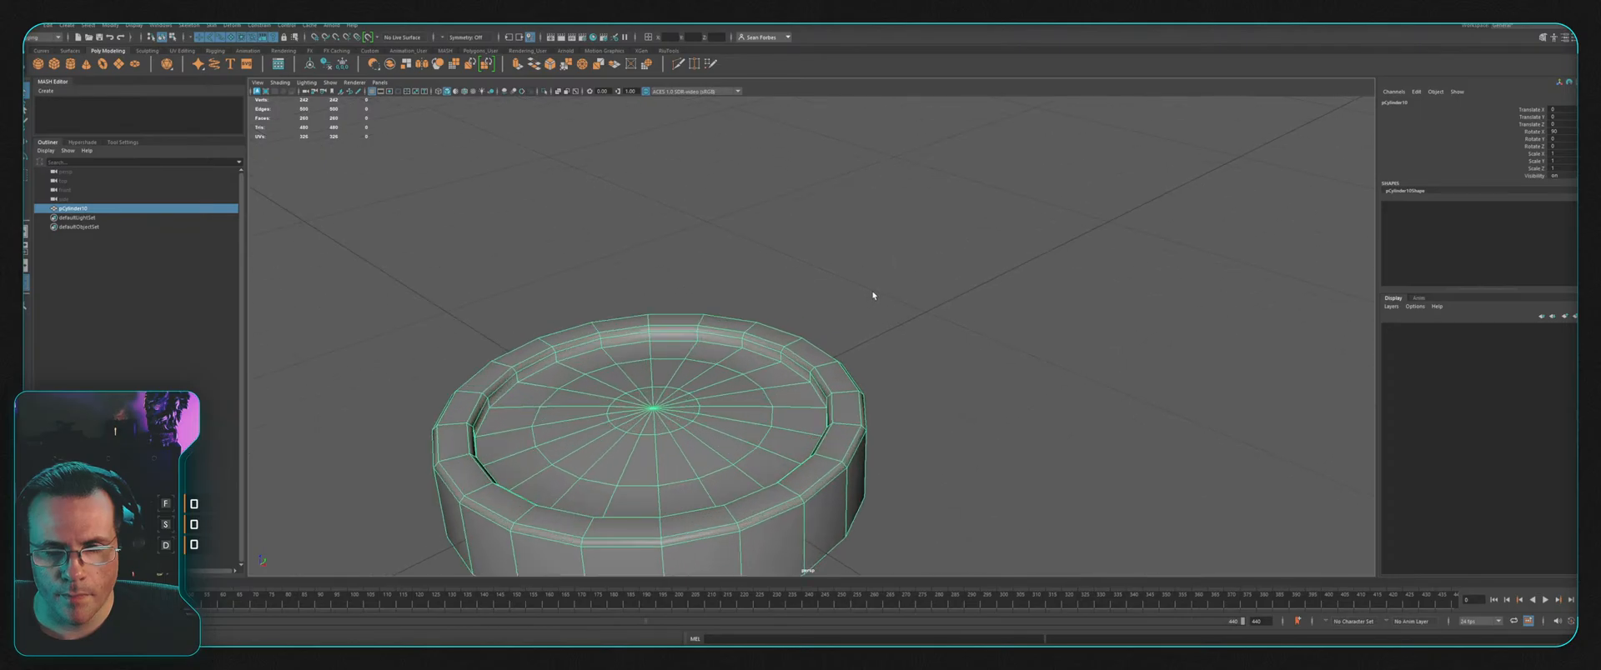
scroll(872, 297, down, 6)
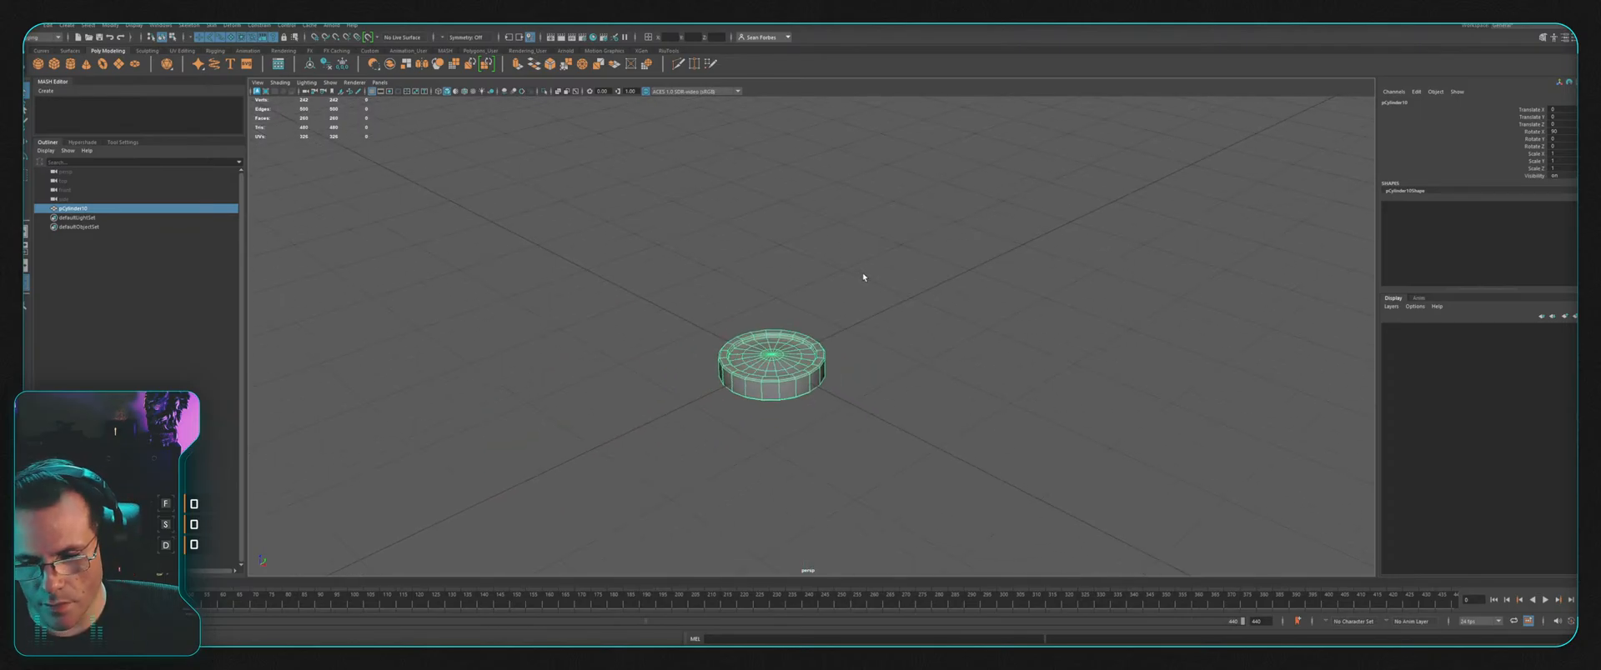
scroll(864, 269, down, 4)
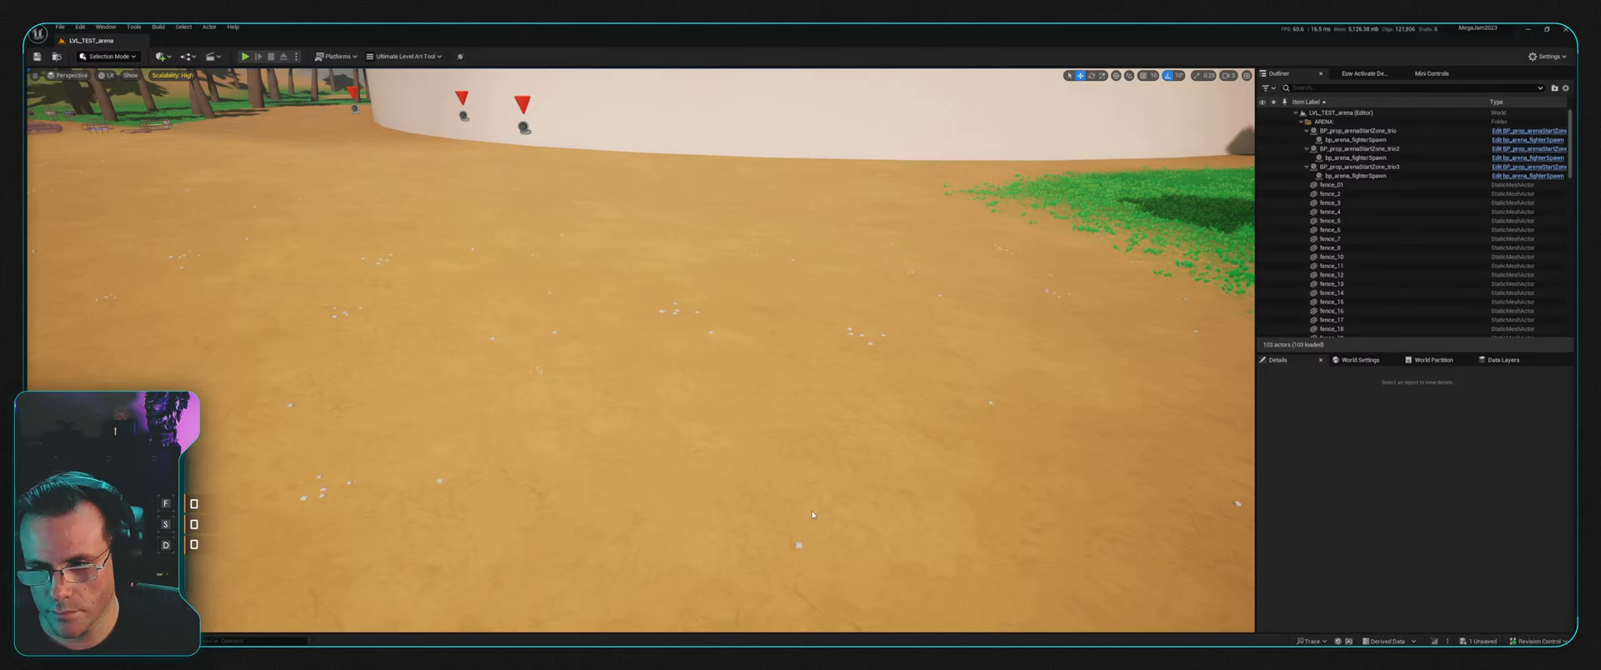
Step: In Unreal Editor, save all unsaved assets, then open the FXE_coinMesh_01 emitter's Mesh Renderer settings
key(ctrl+s)
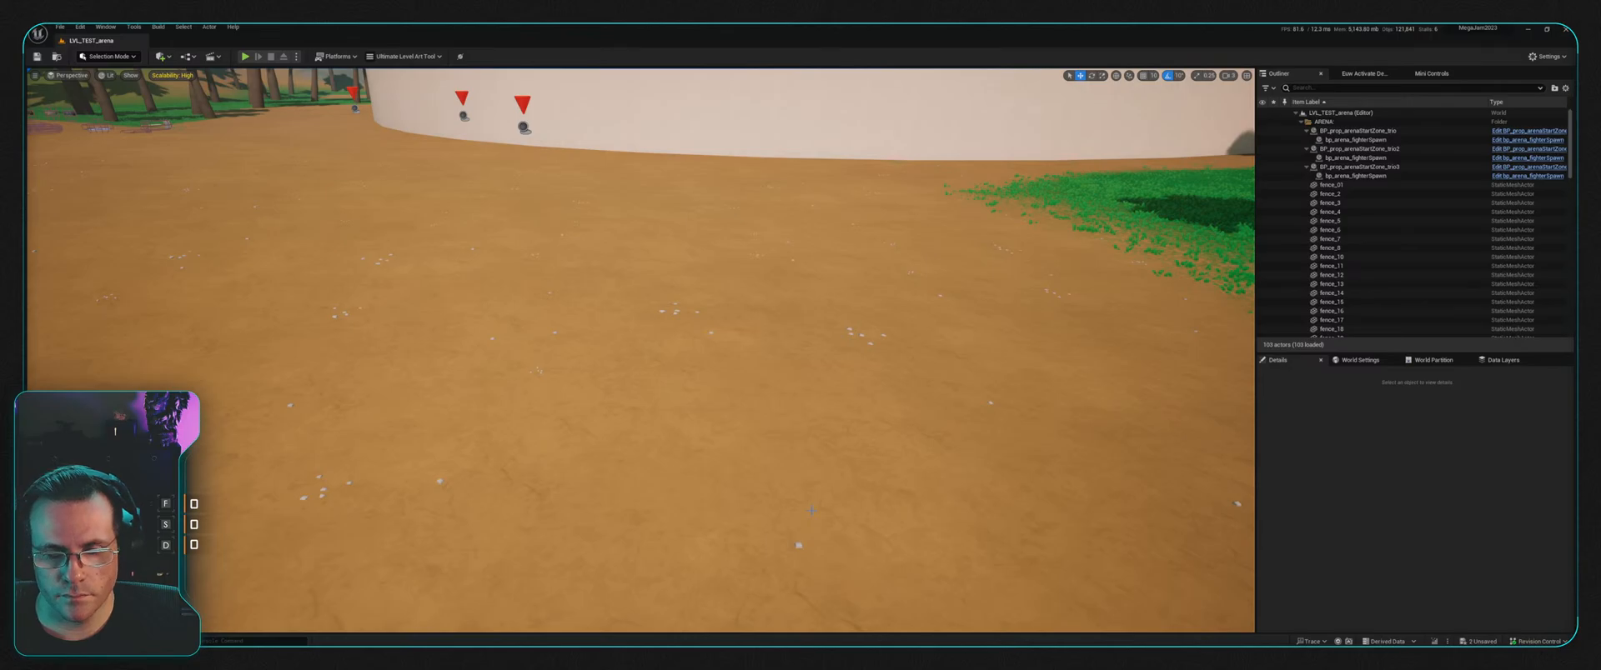
key(ctrl+s)
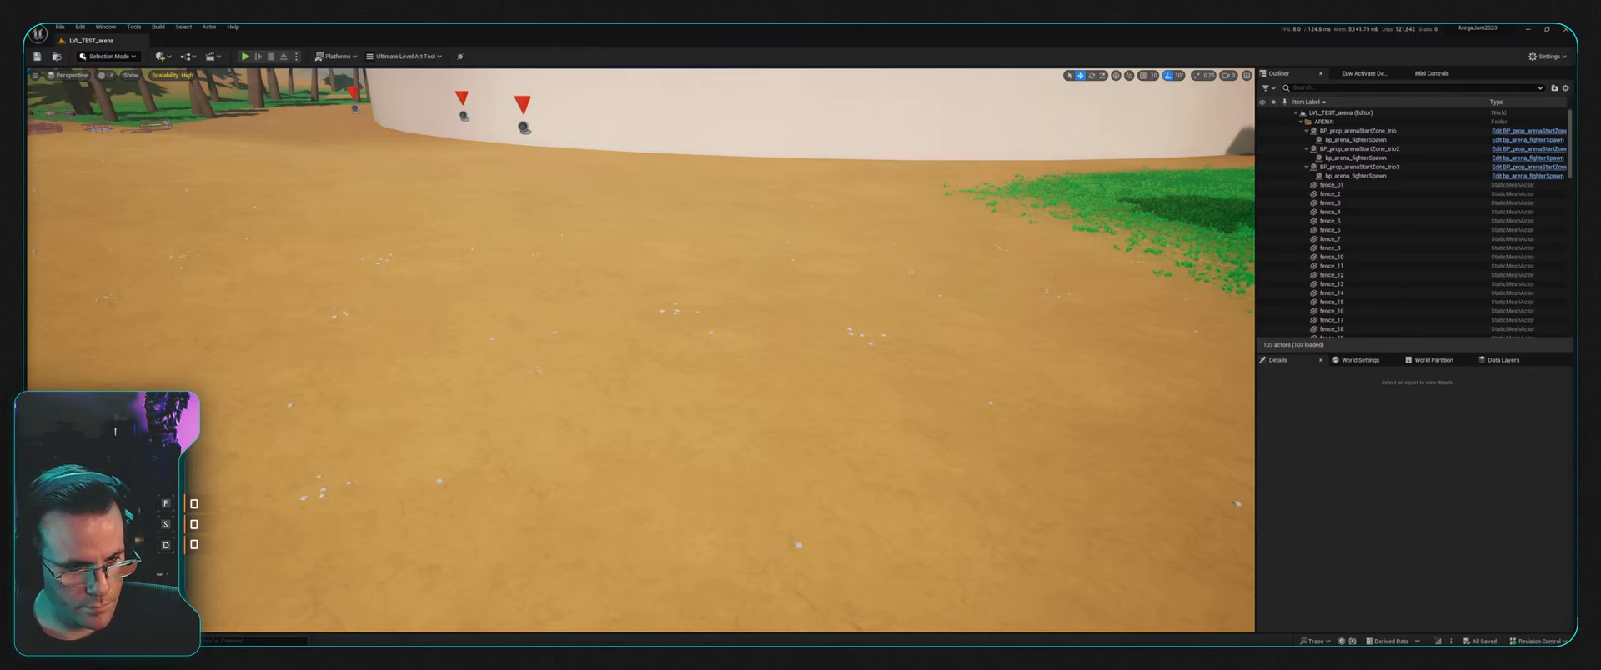
key(ctrl+space)
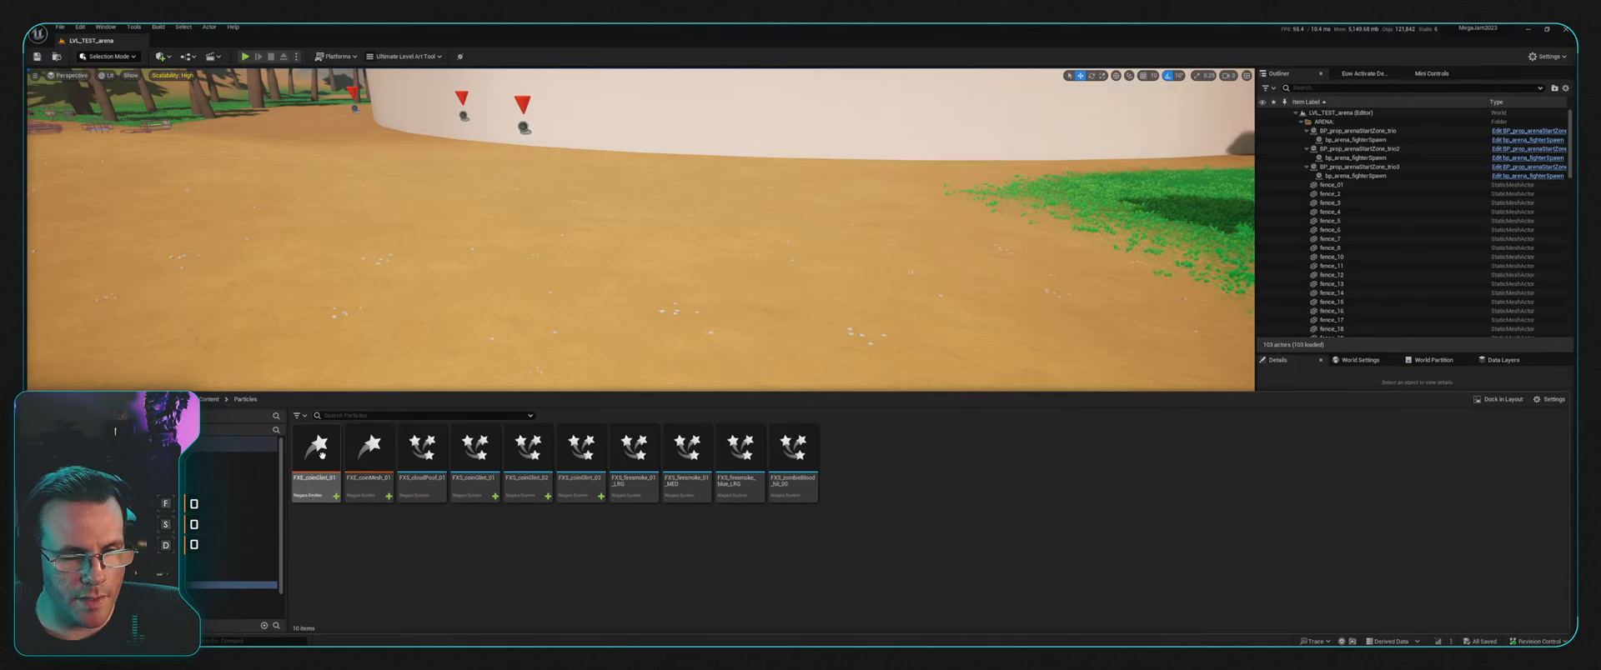
double_click(369, 450)
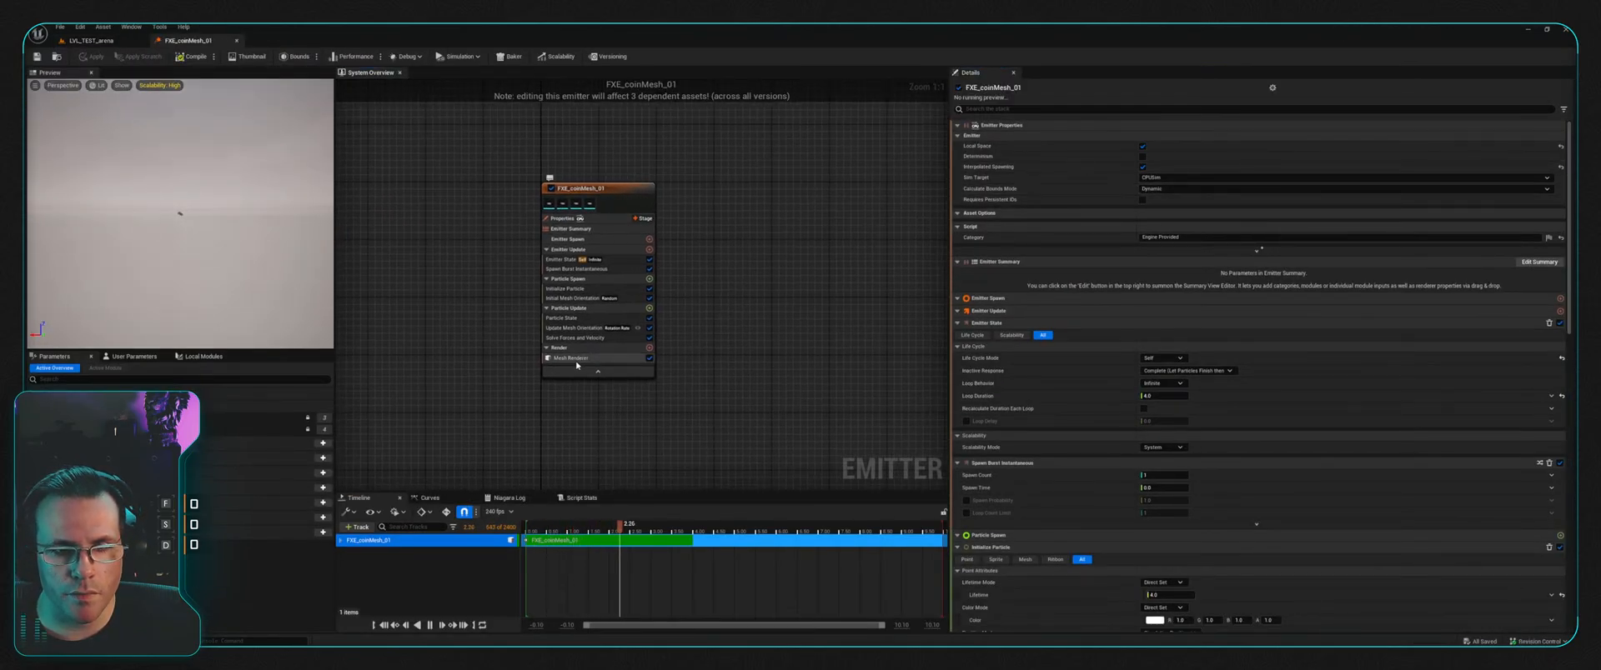
click(587, 358)
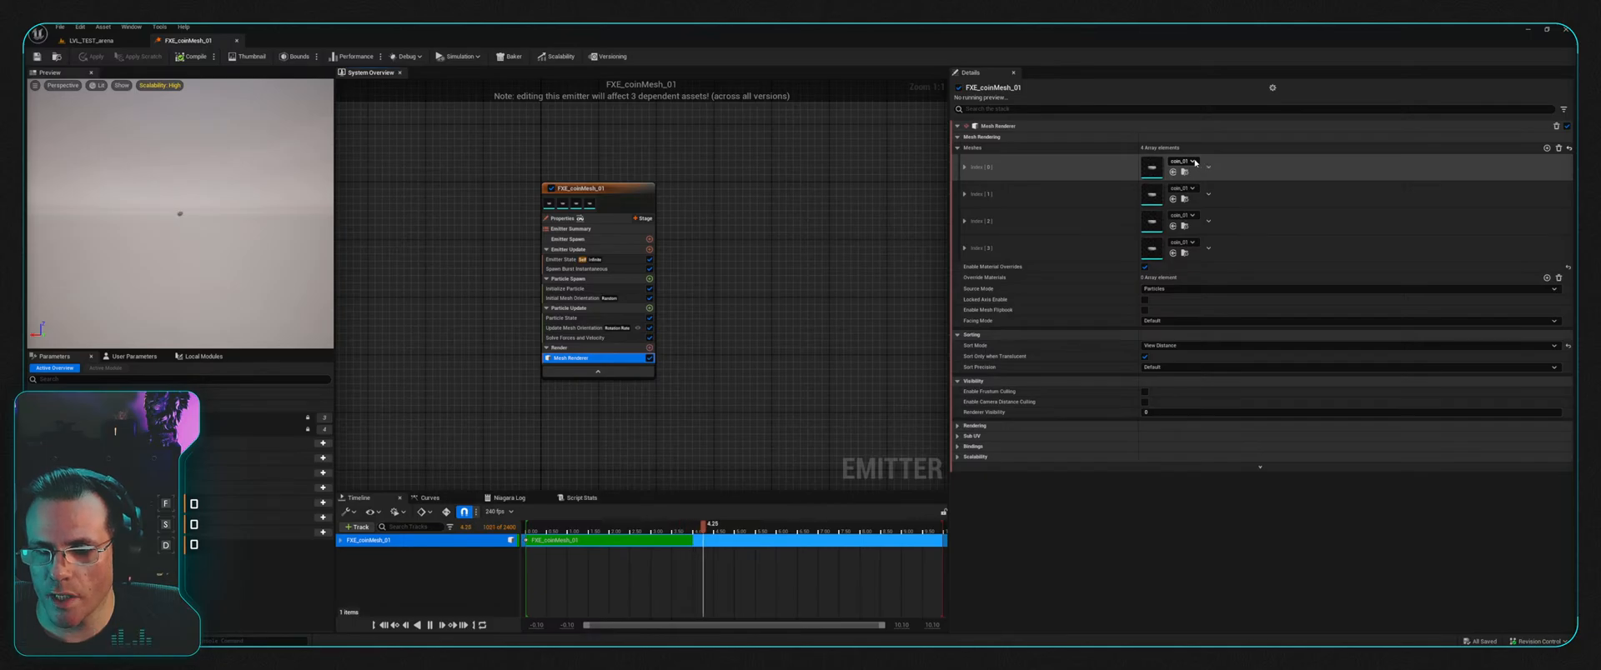
Step: Assign coin_02, coin_03 and coin_04 to mesh indices 1 to 3 of the Mesh Renderer, then close and save the emitter
click(1193, 189)
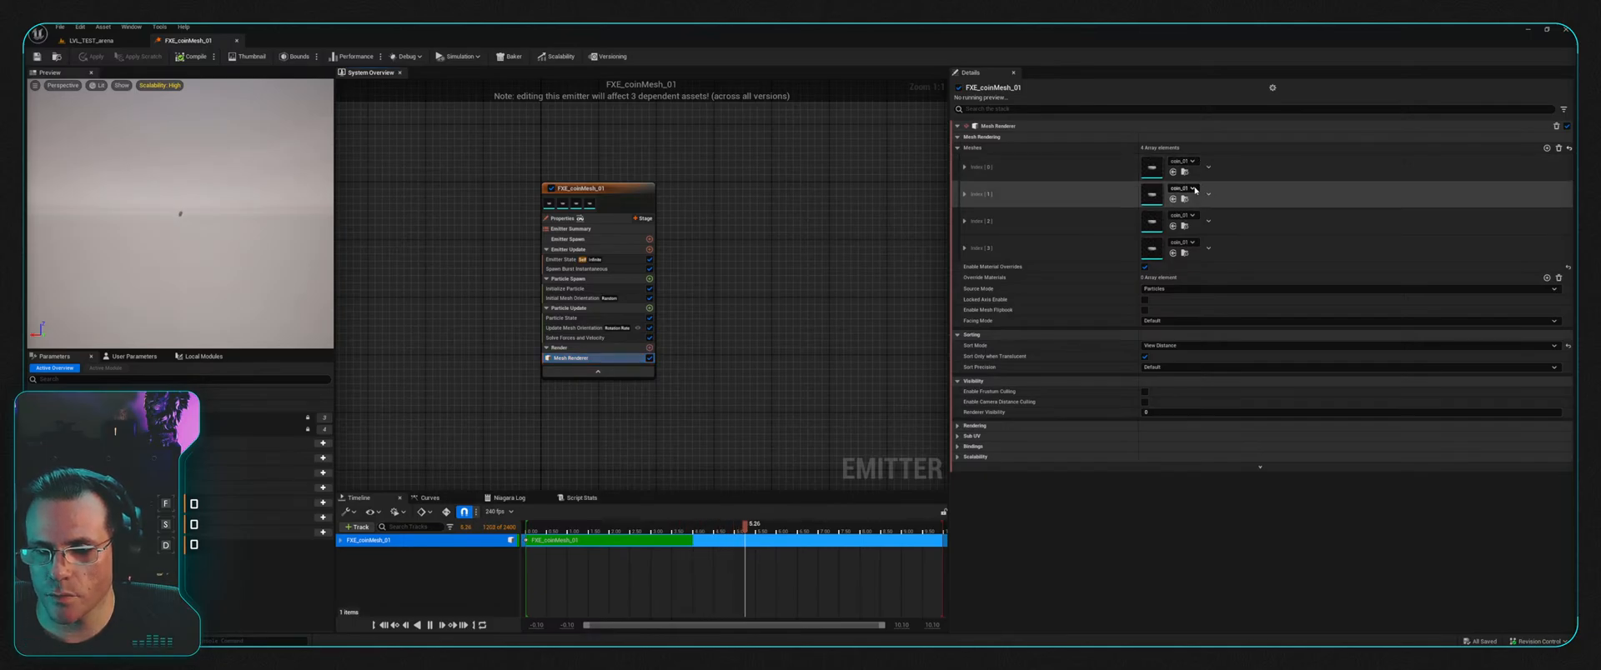
click(1247, 327)
click(1192, 215)
click(1242, 354)
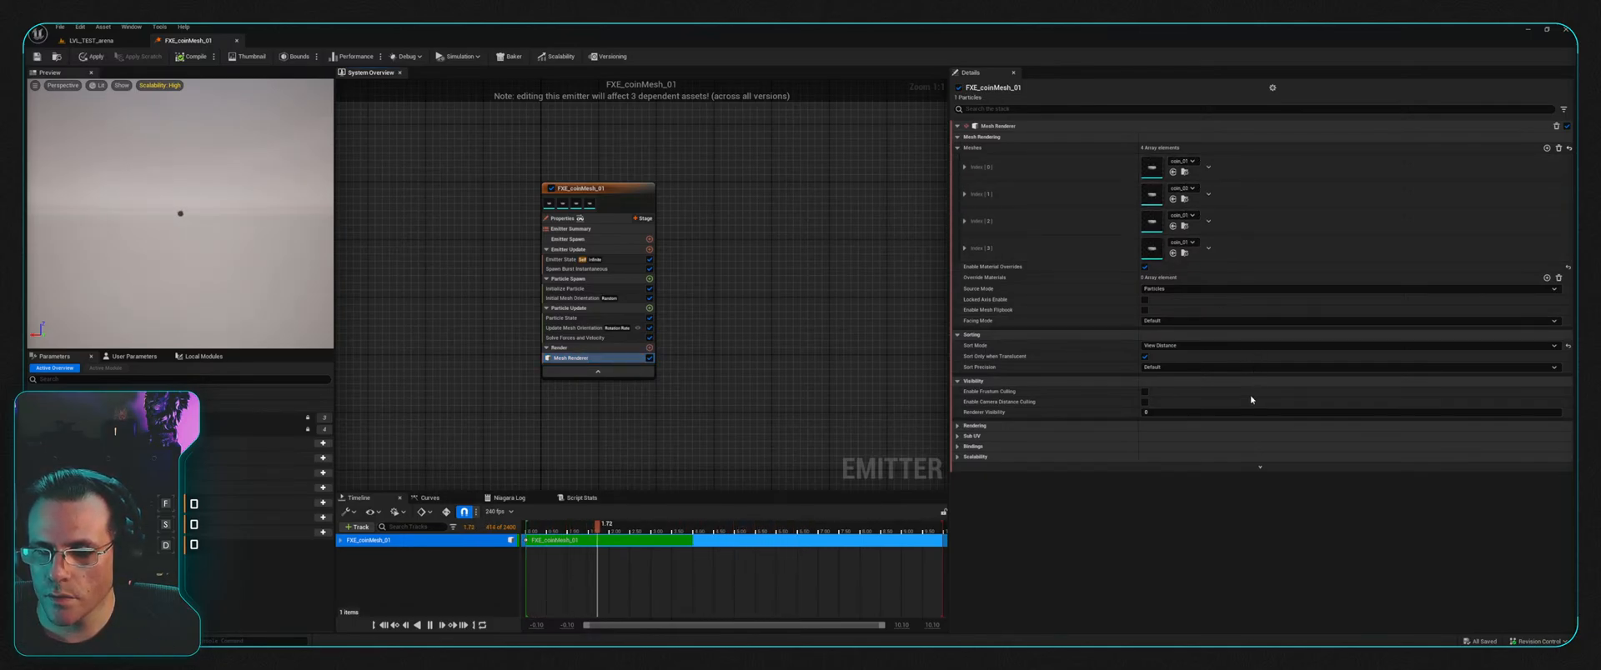
click(1192, 243)
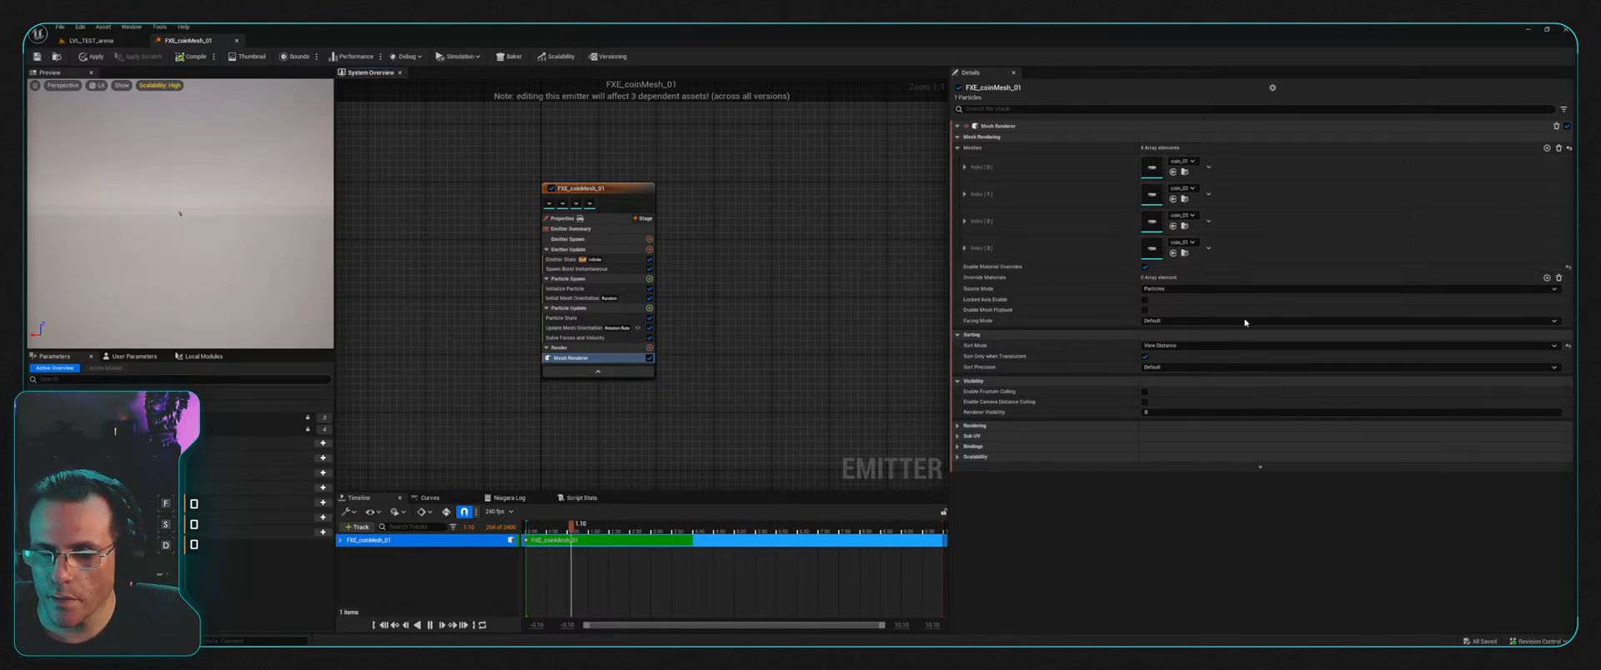
click(1255, 379)
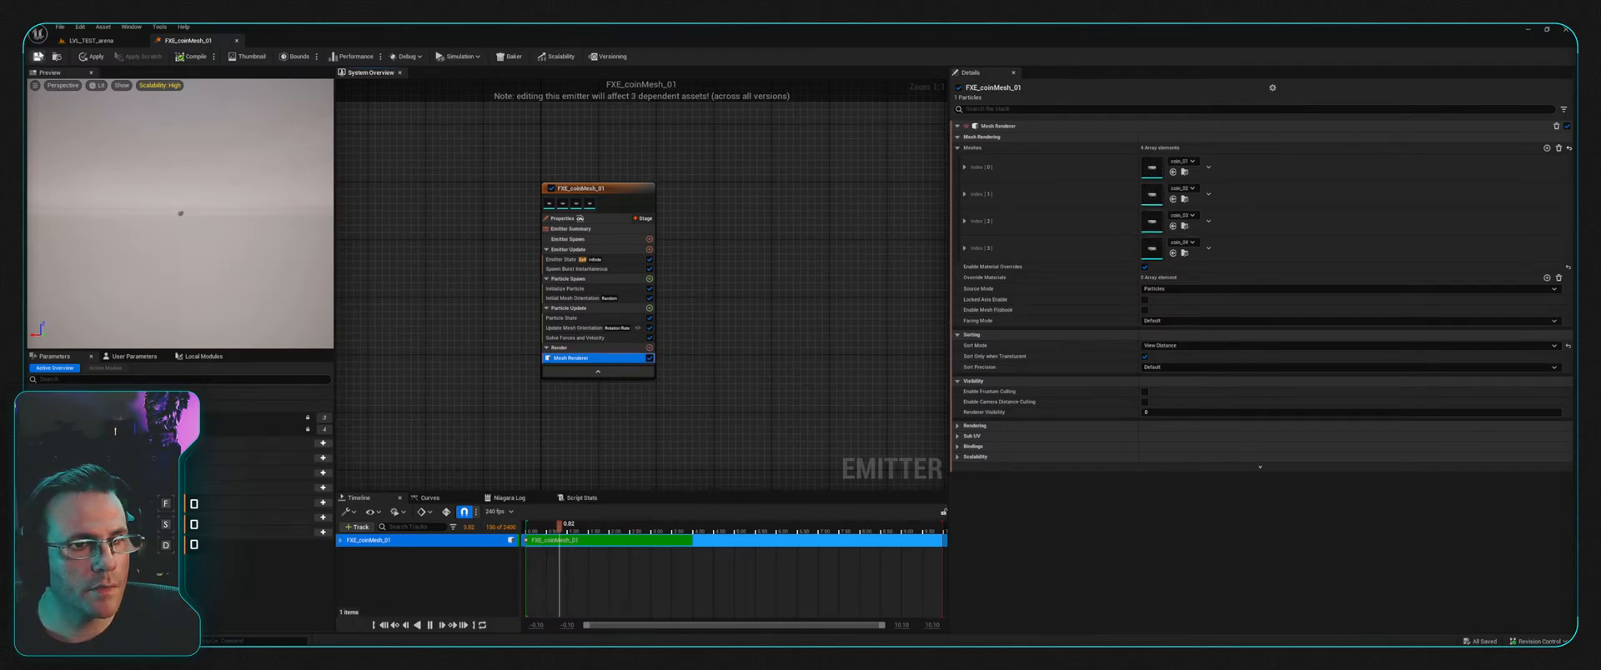
click(238, 41)
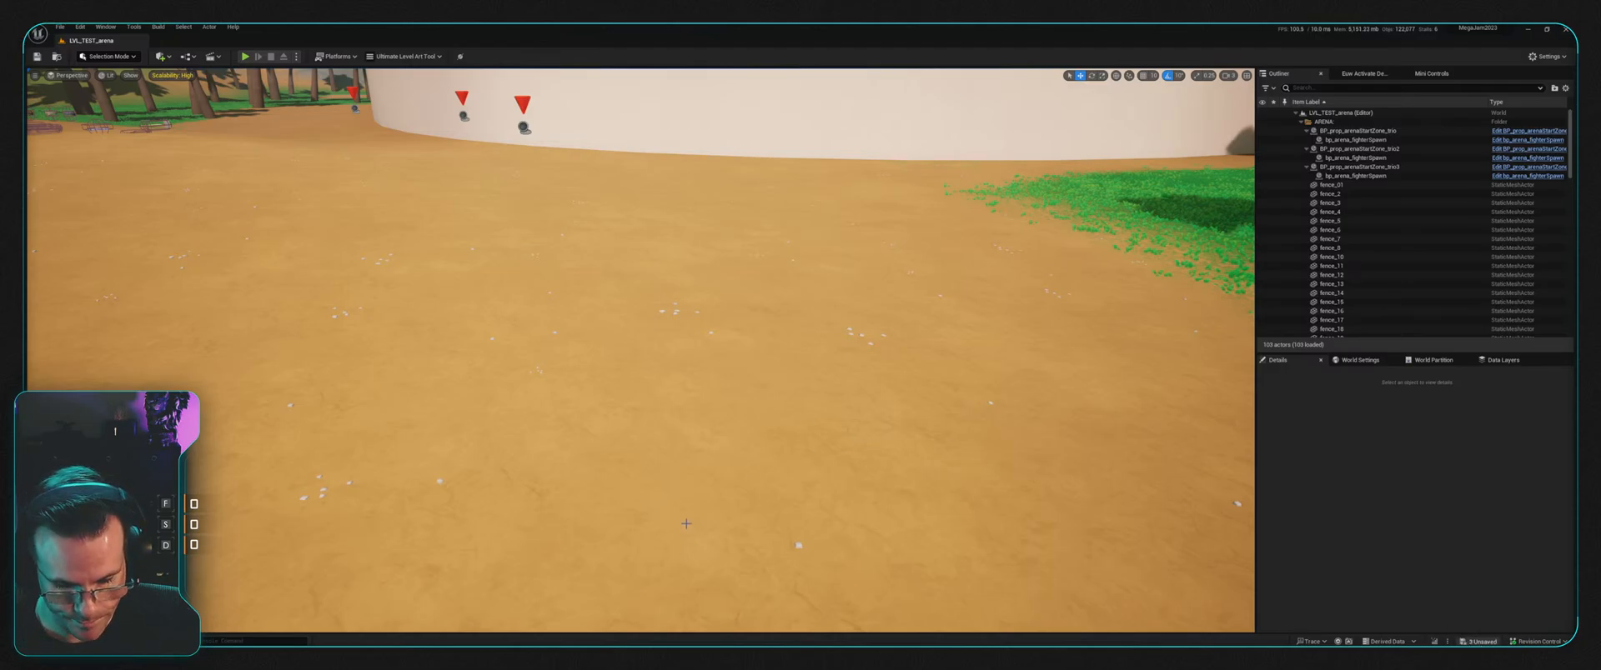
key(ctrl+s)
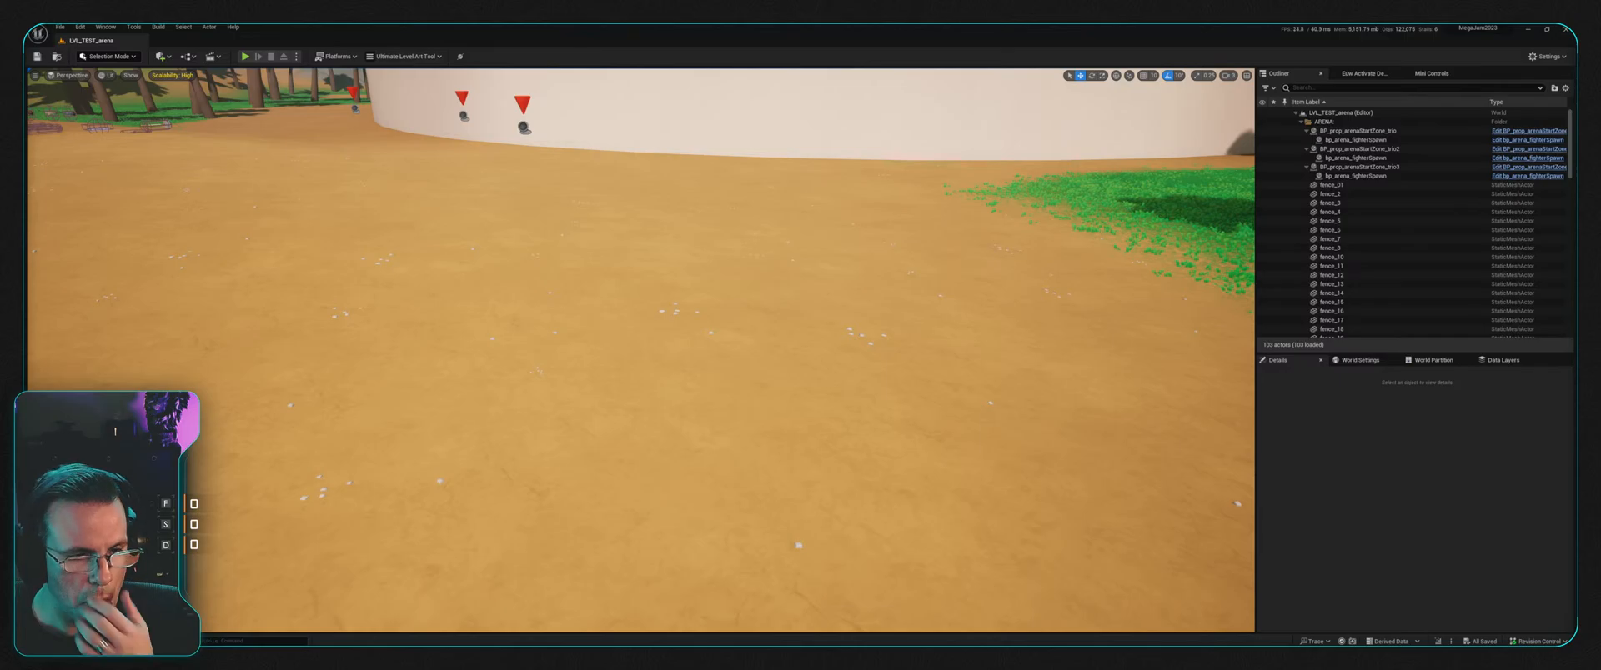
Step: Open the coin_01 static mesh from the Meshes/Consumable folder
key(ctrl+space)
click(417, 545)
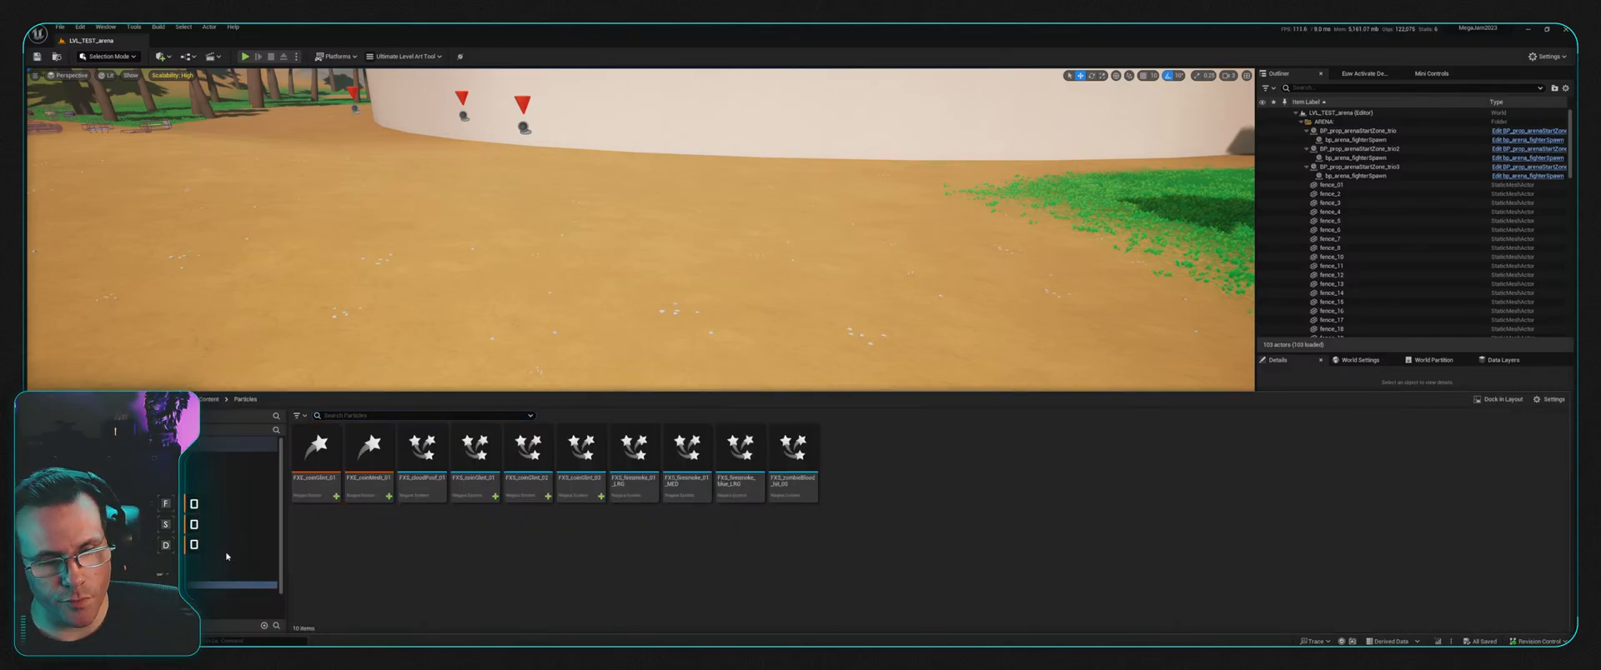
scroll(167, 517, down, 1)
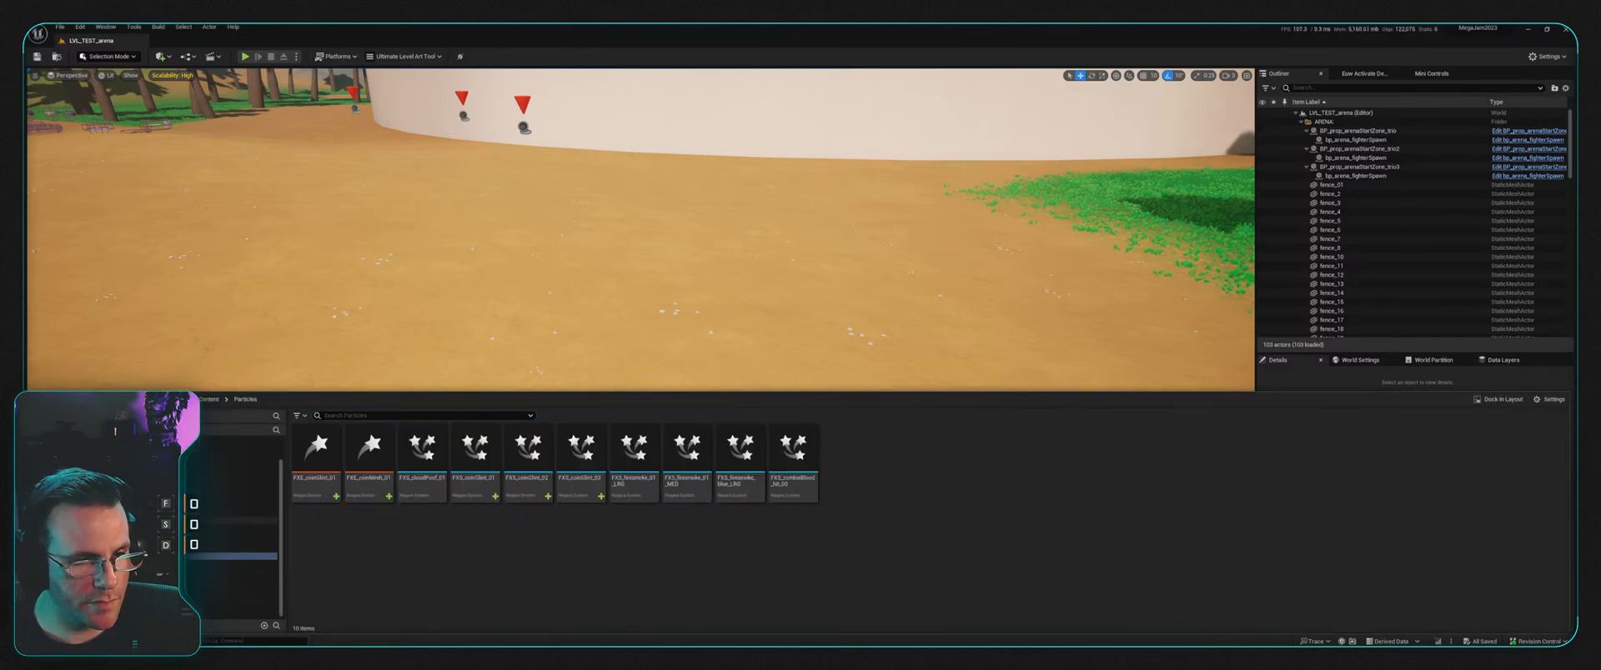
click(232, 491)
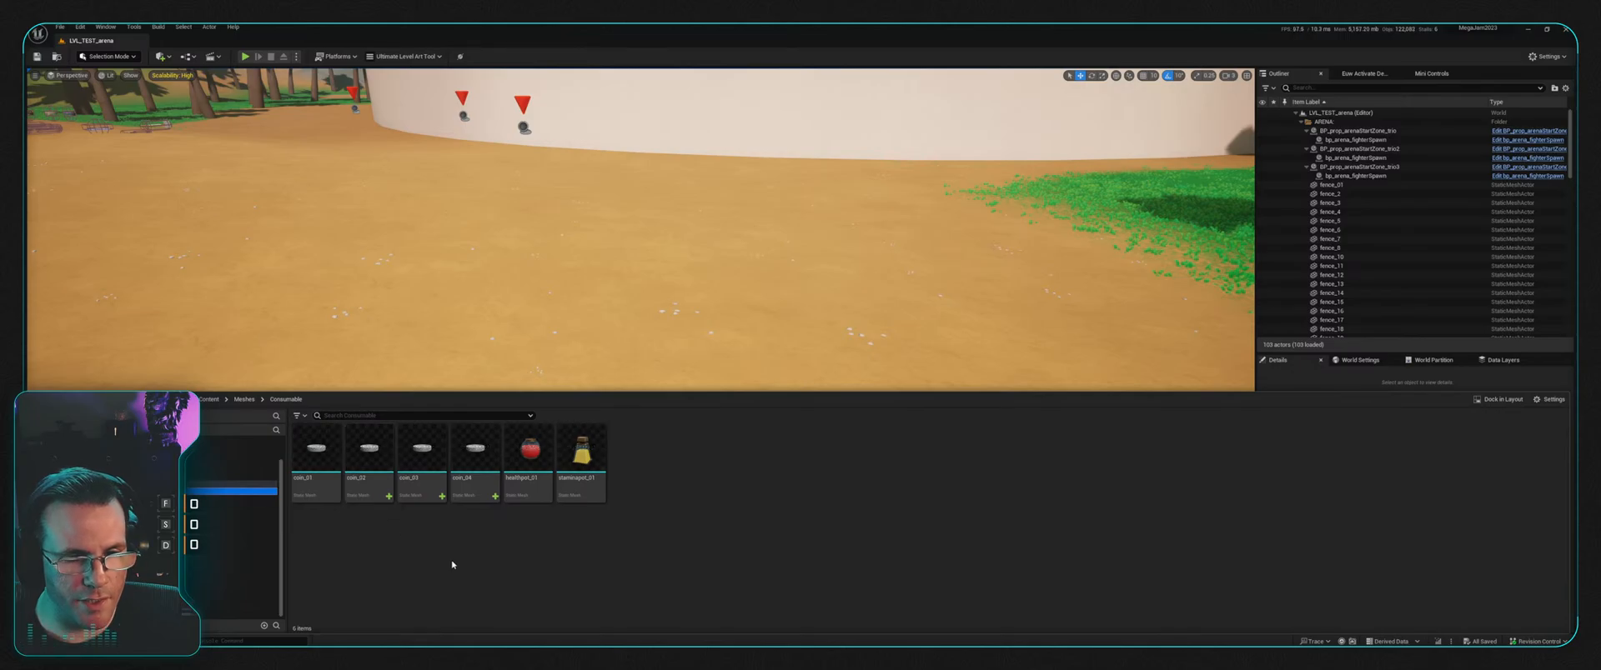
click(315, 475)
double_click(316, 474)
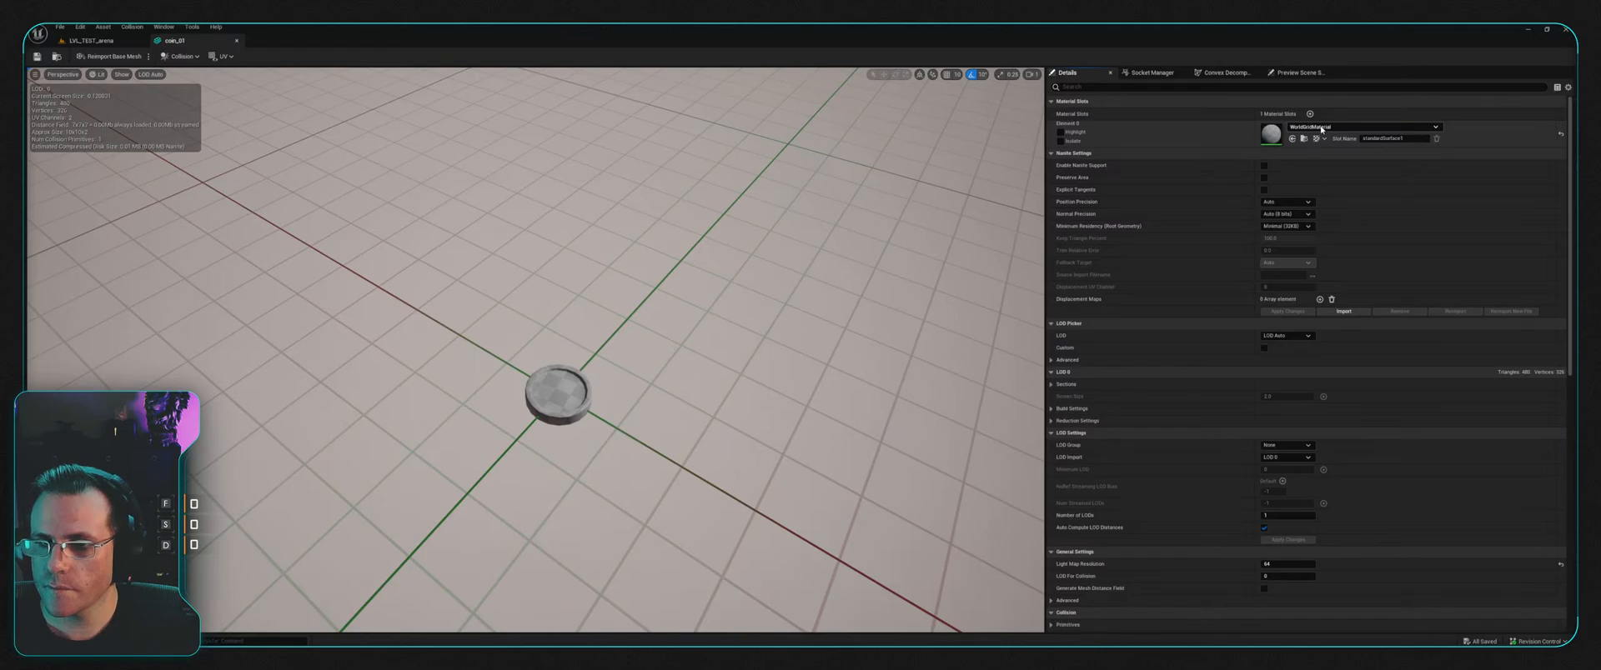
Step: Assign the bronze material to coin_01, enable Nanite support with Fallback Target set to Relative Error, and apply the changes
click(1320, 128)
click(1358, 242)
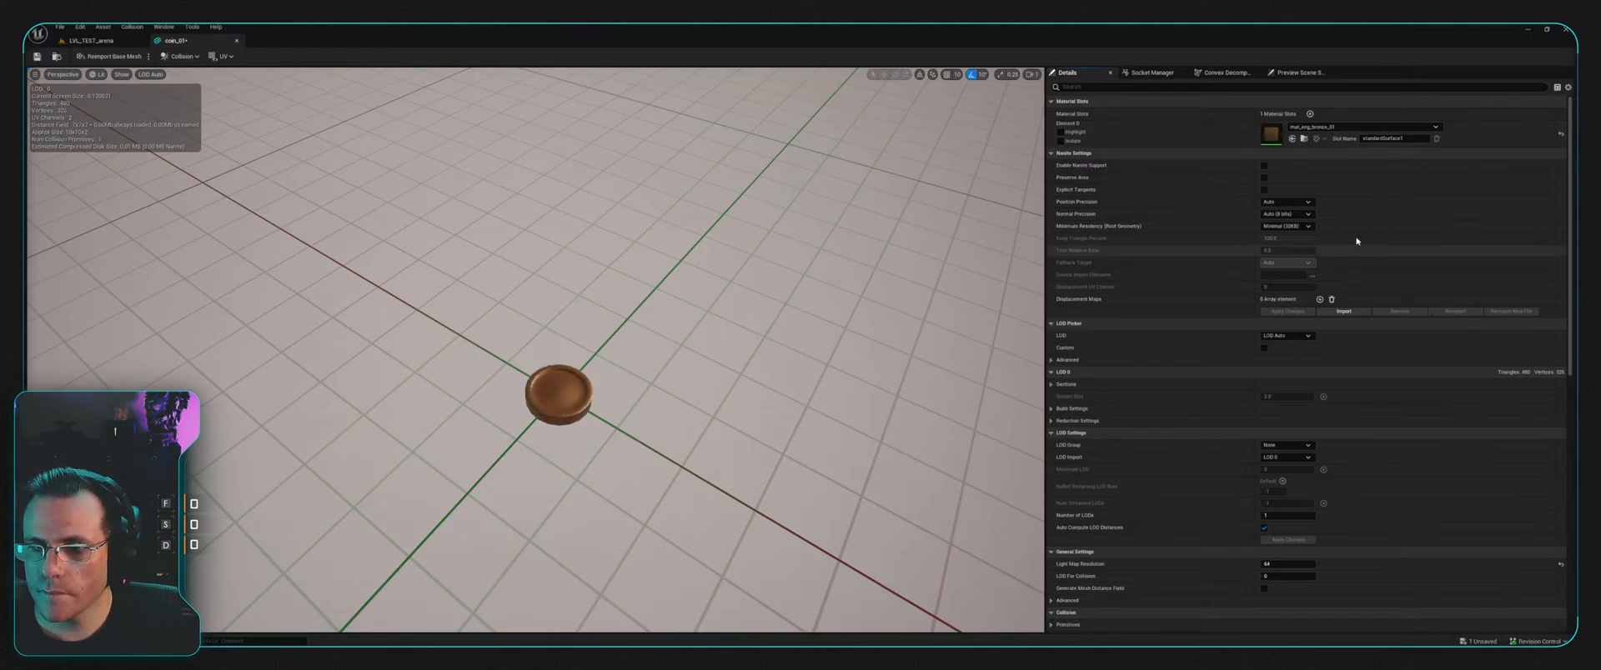
click(1263, 166)
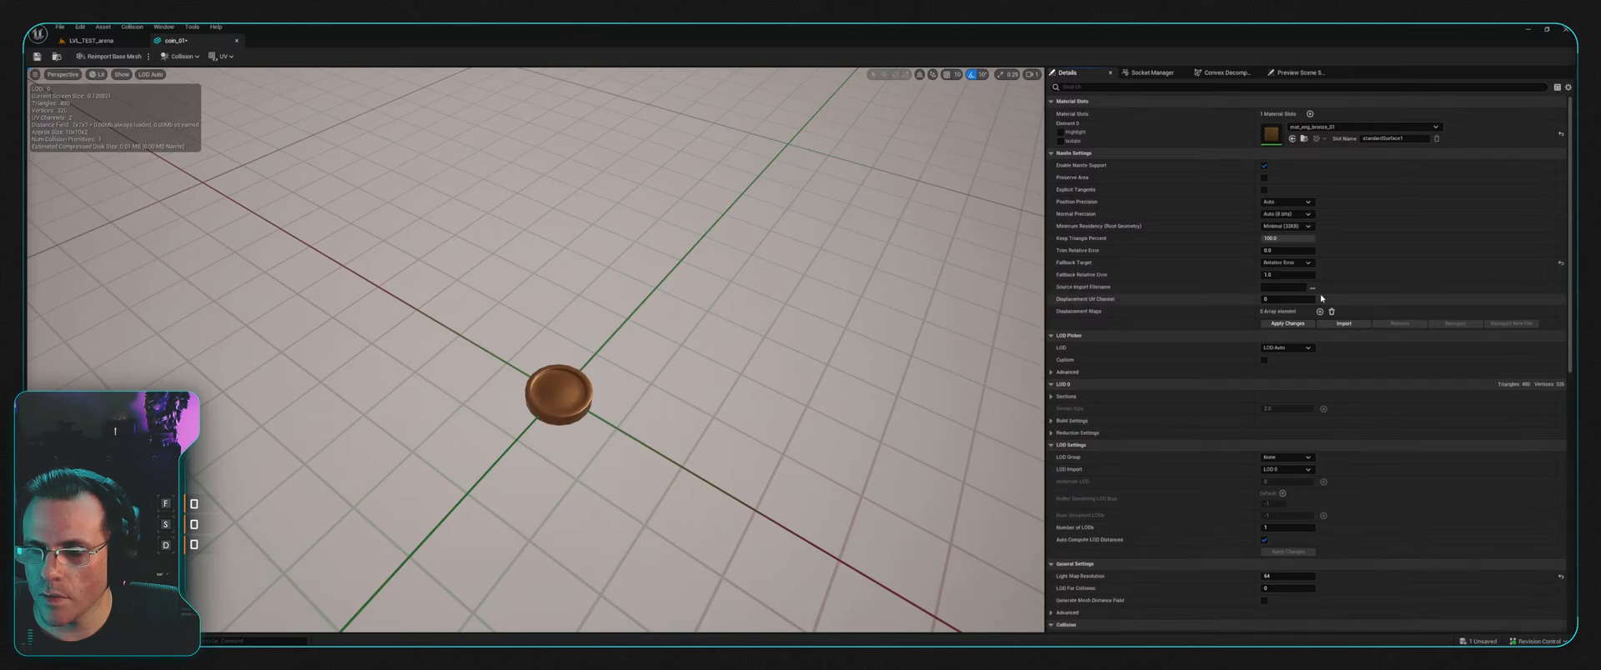
click(1290, 324)
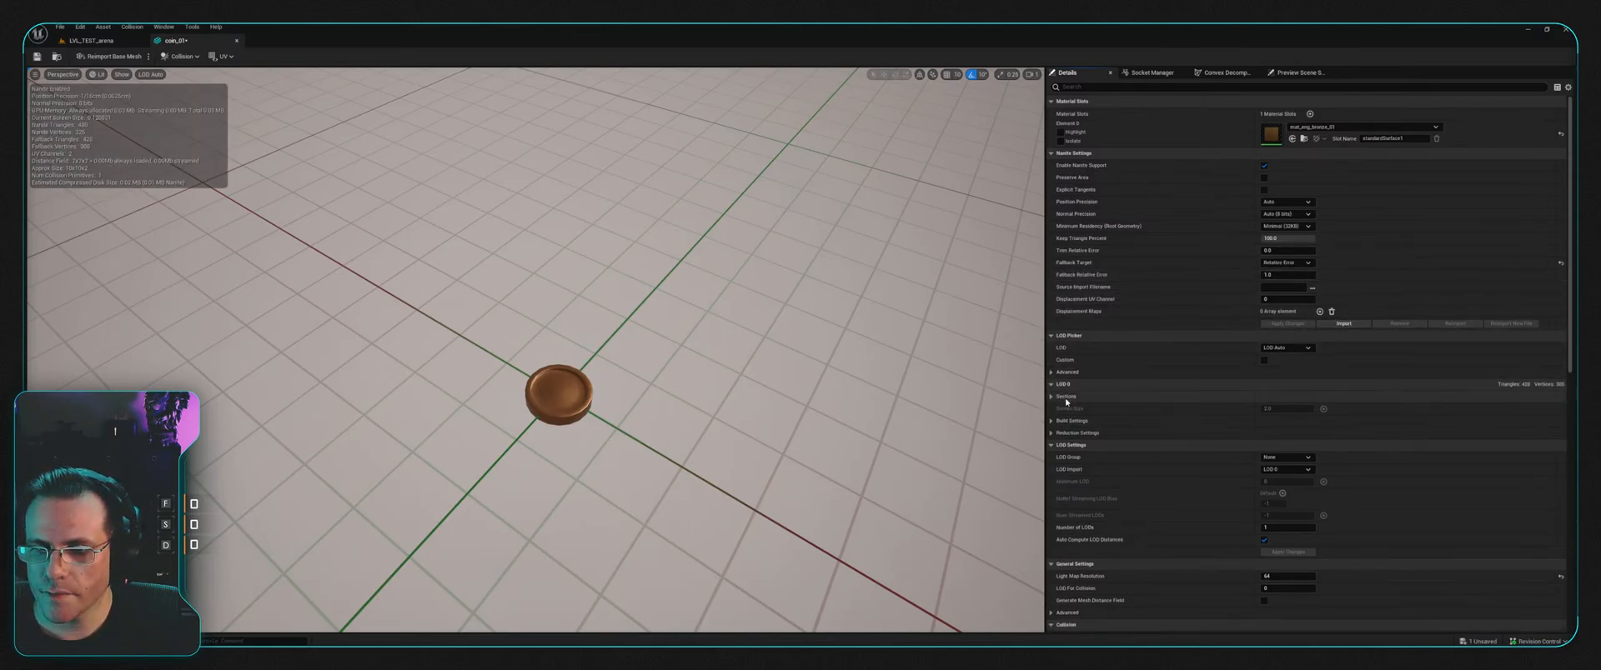
Step: Add a simplified collision shape around the coin_01 mesh, then save and close it
scroll(1300, 534, down, 5)
scroll(1301, 559, down, 8)
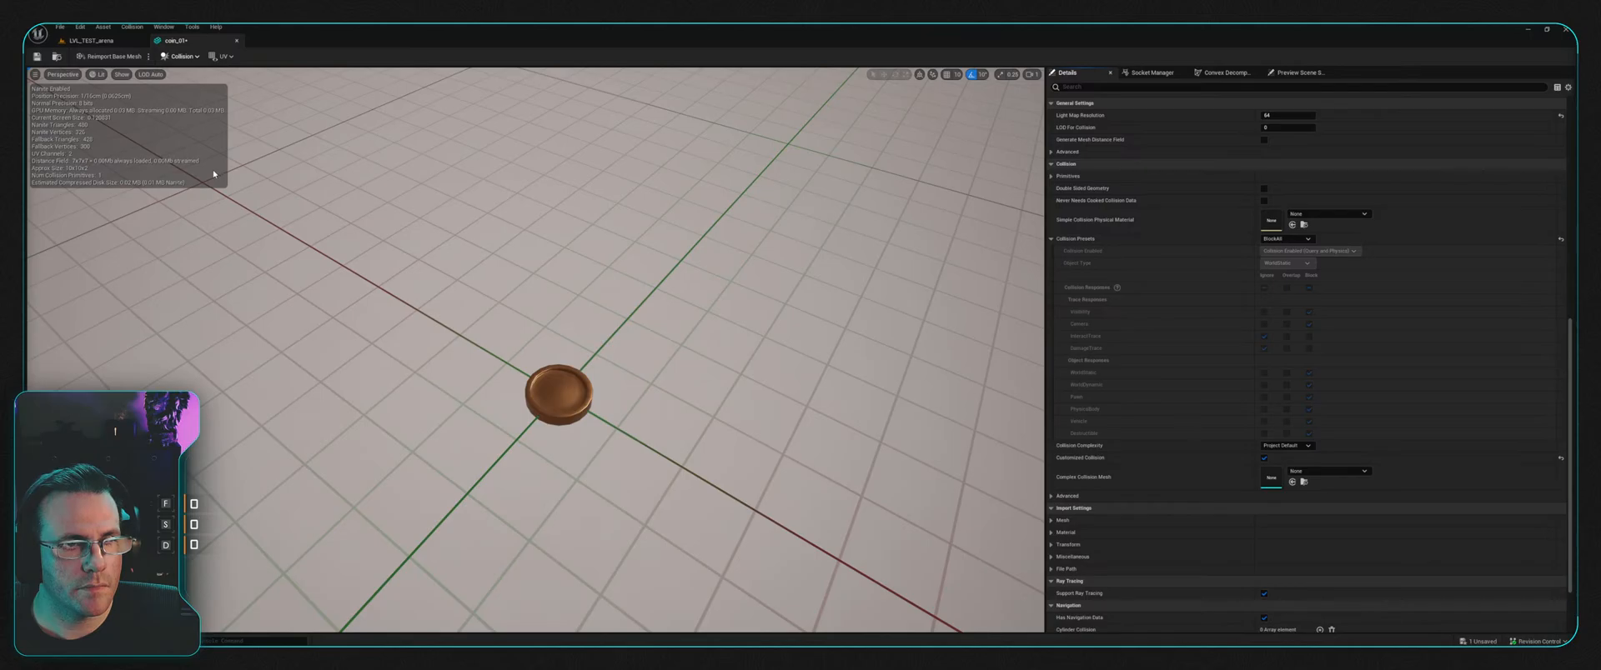
click(213, 203)
click(183, 57)
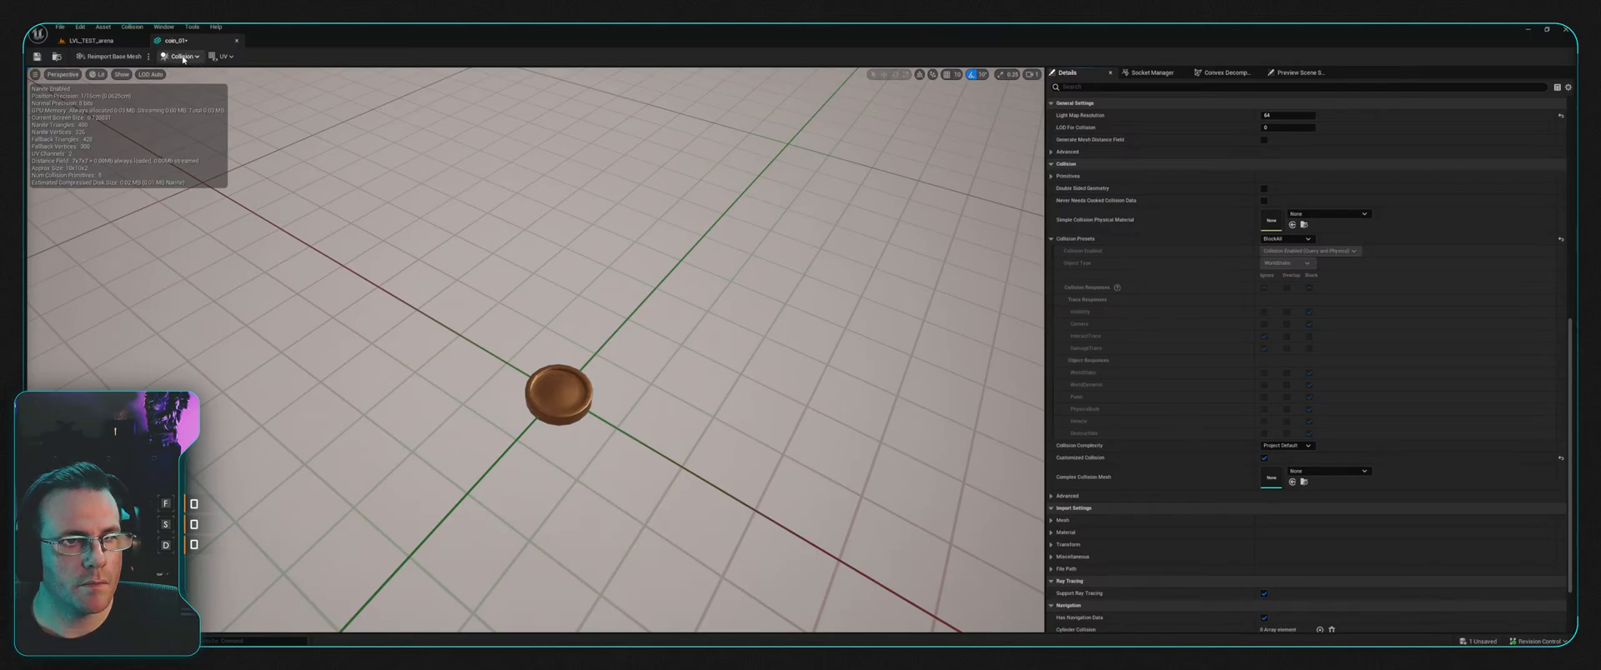
click(232, 104)
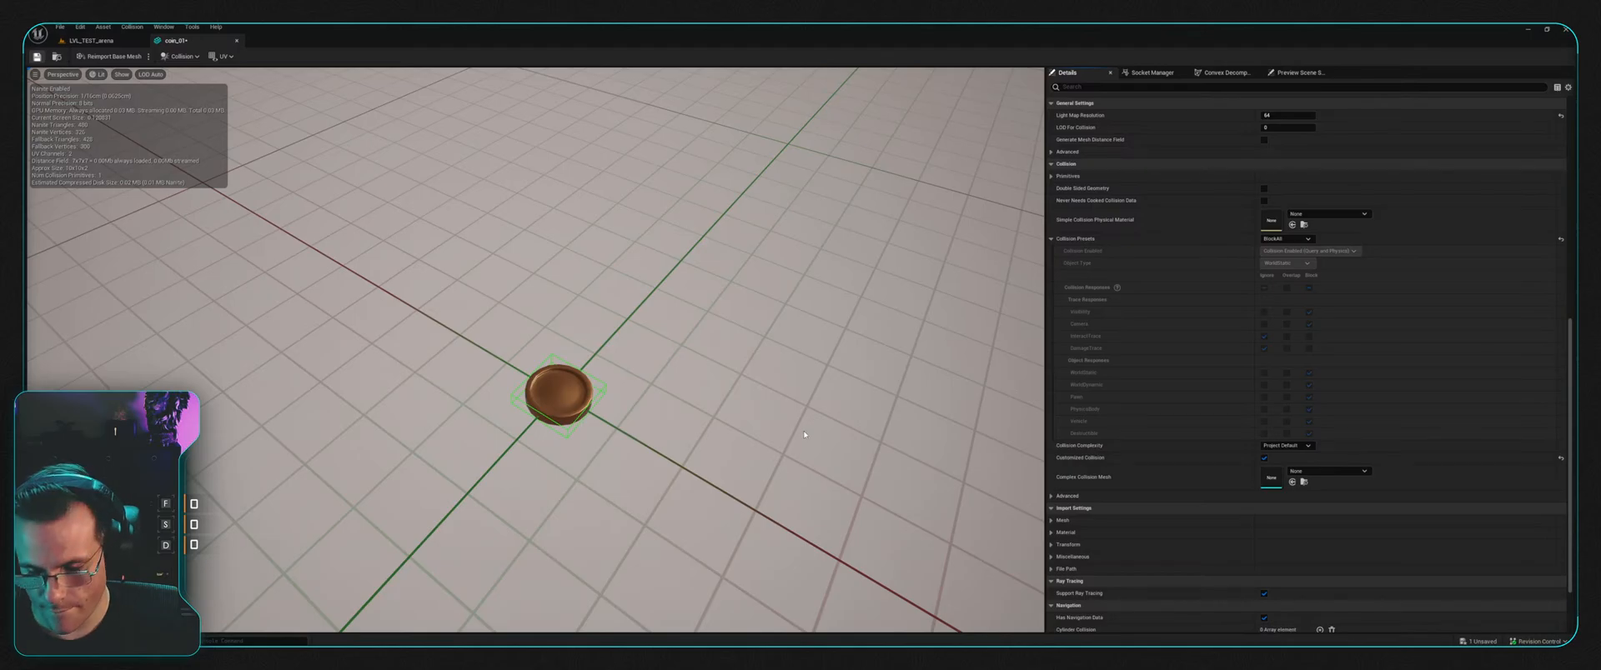
key(ctrl+s)
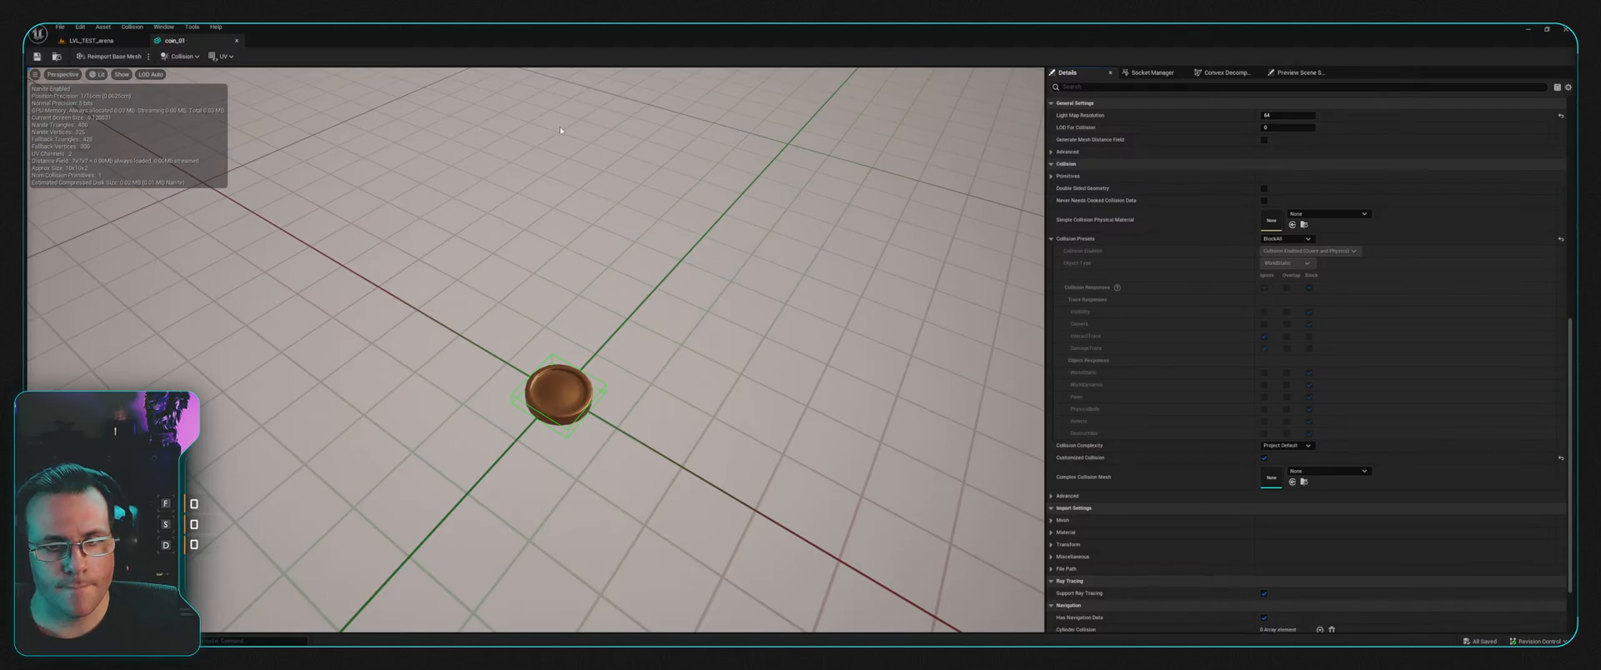
click(237, 40)
Step: Open coin_02, assign the silver material, enable Nanite support with Fallback Target set to Relative Error, and apply the changes
key(ctrl+space)
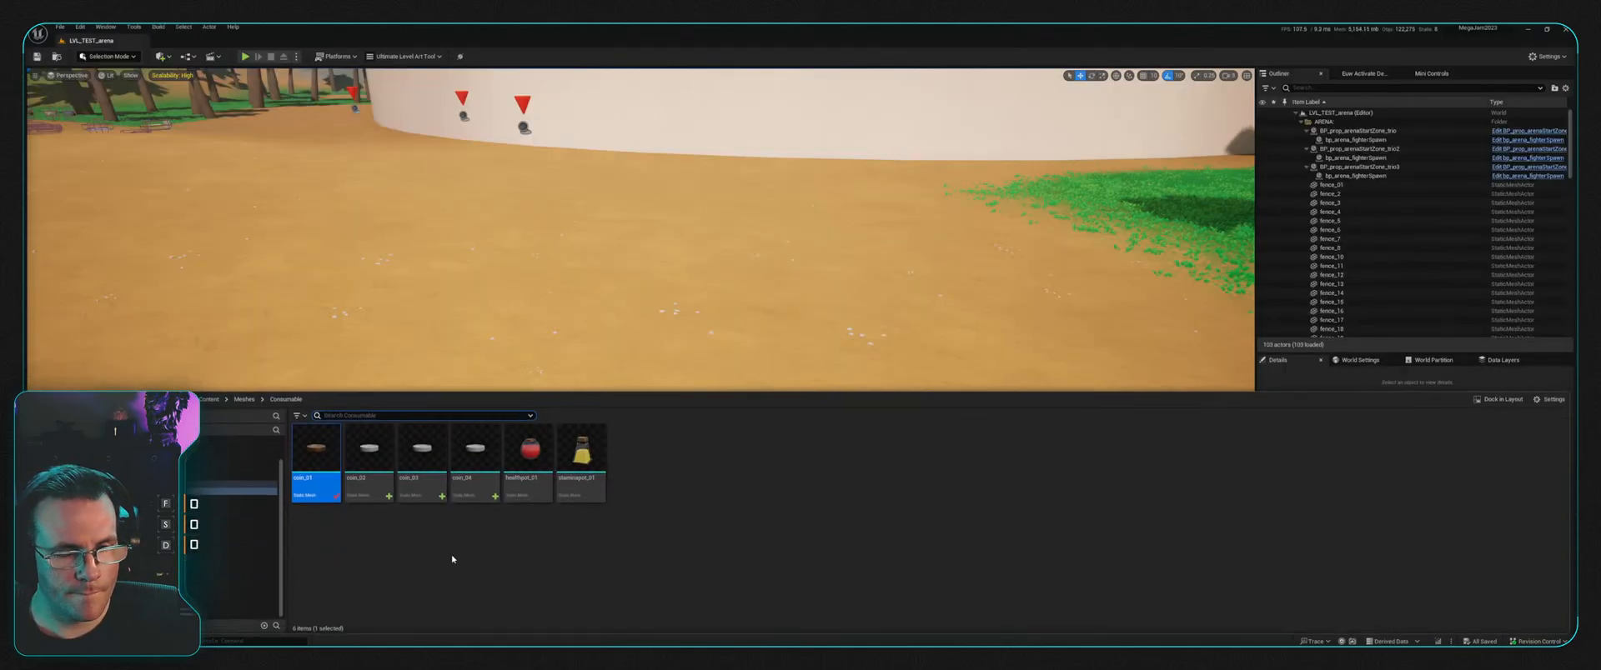
double_click(368, 450)
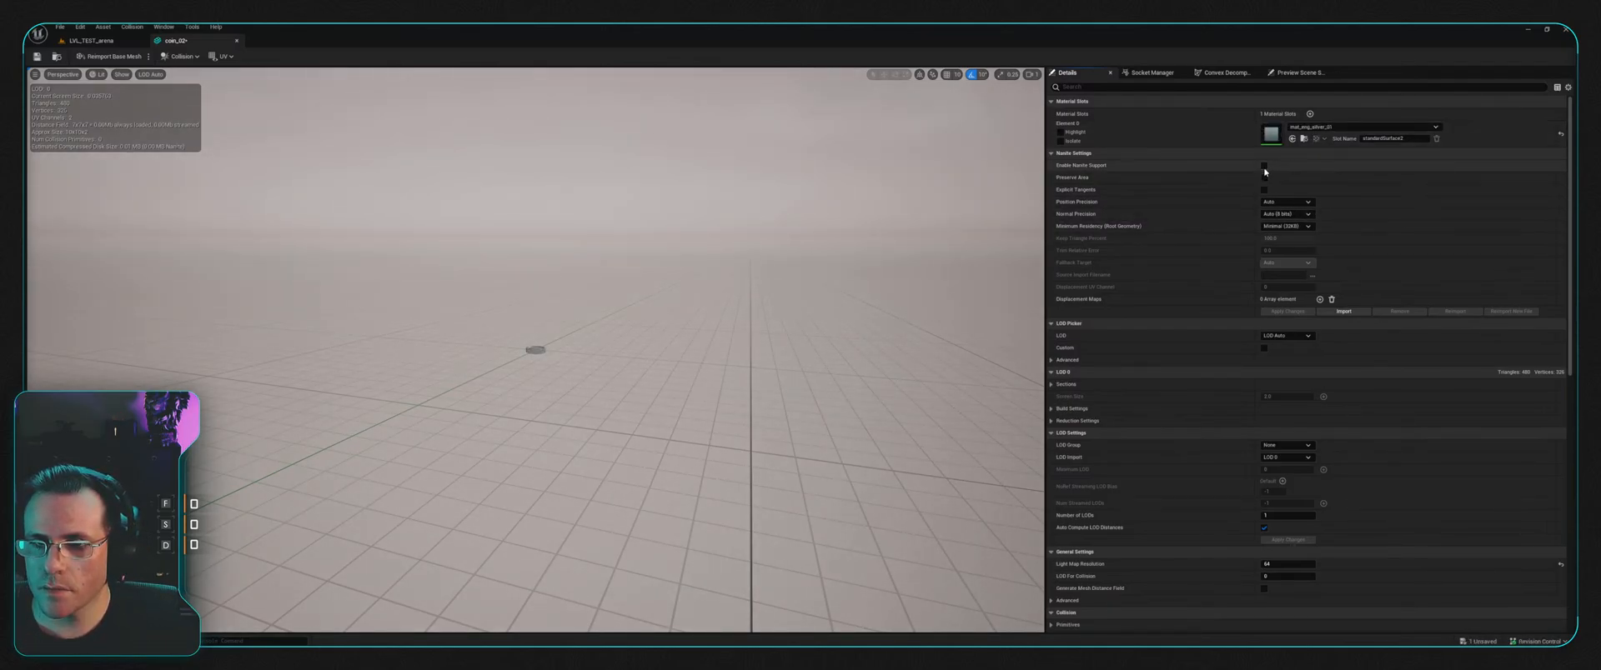
click(1263, 167)
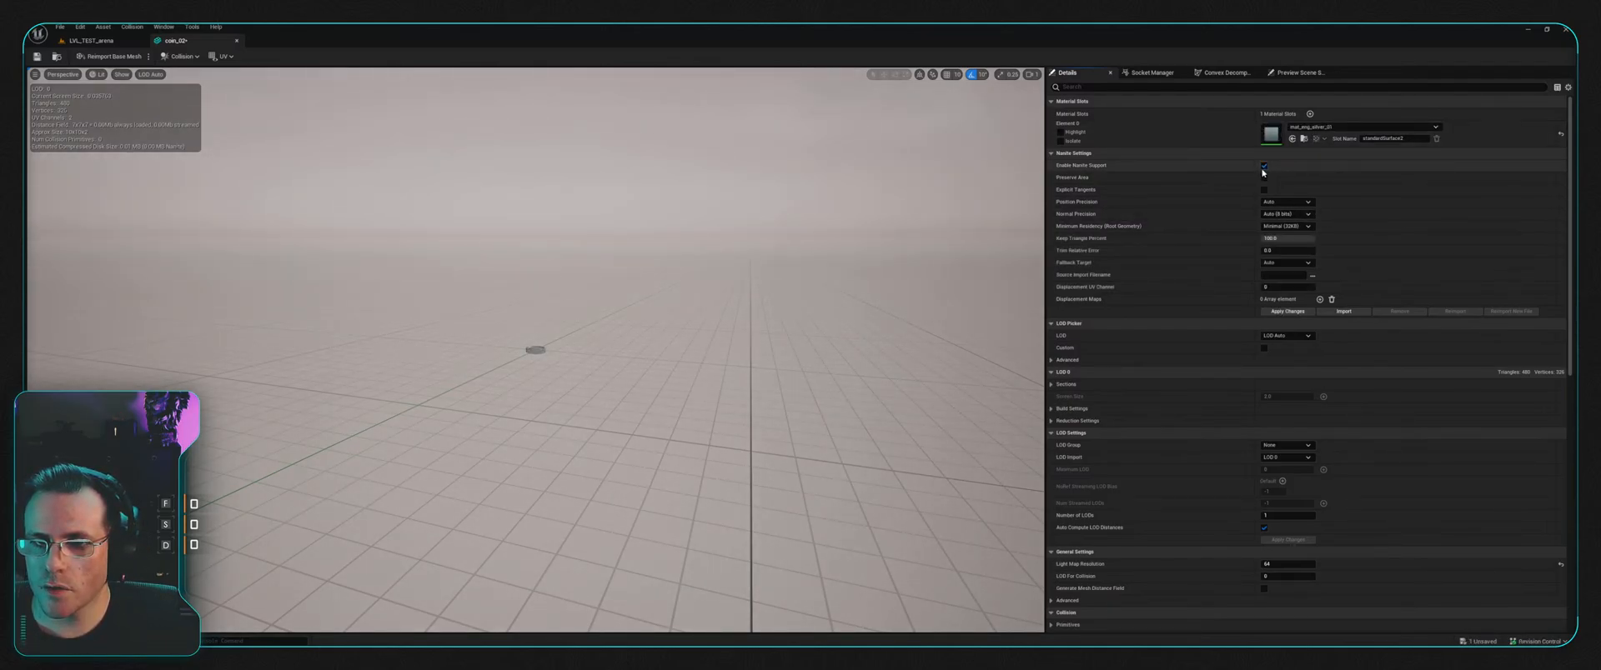
click(1285, 264)
click(1289, 292)
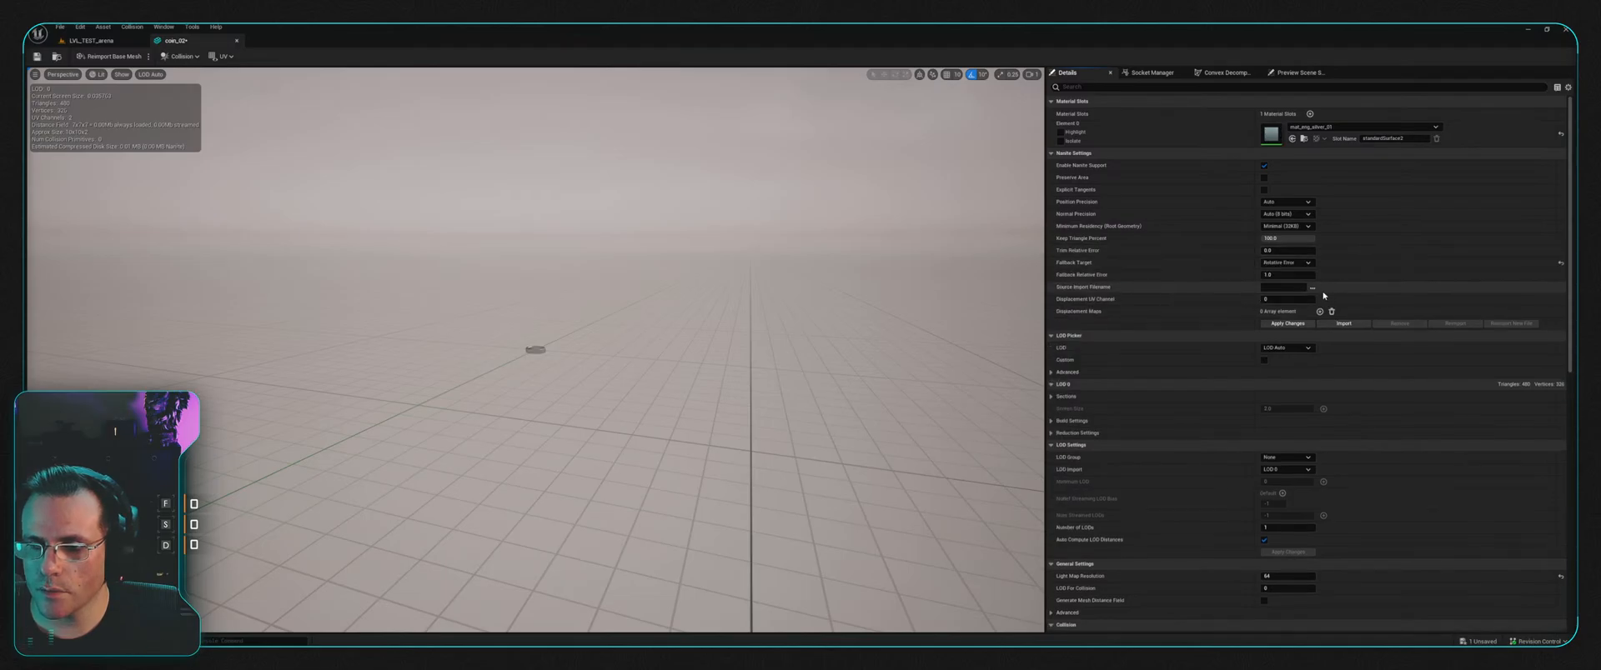
click(1287, 323)
Step: Add a simplified collision shape around the coin_02 mesh, then save and close it
scroll(1251, 409, down, 5)
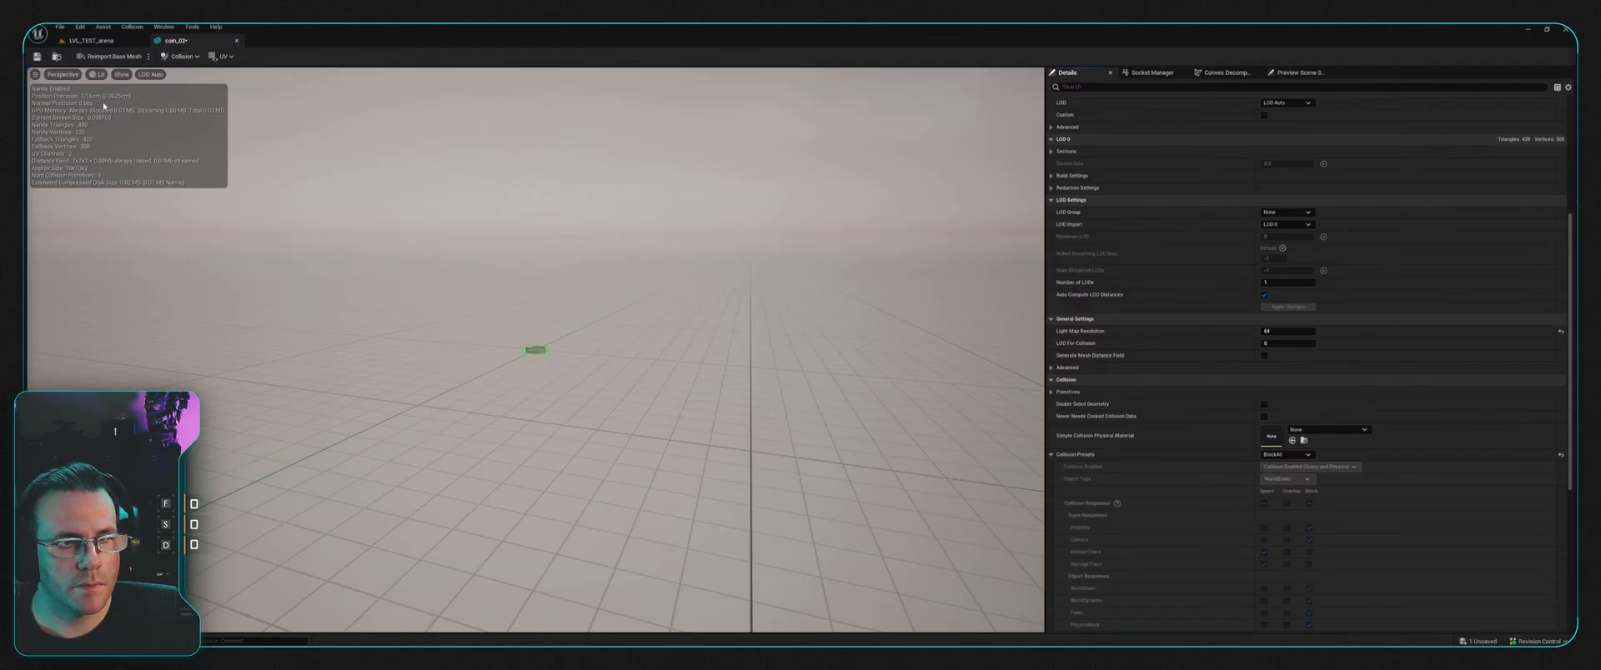
key(ctrl+s)
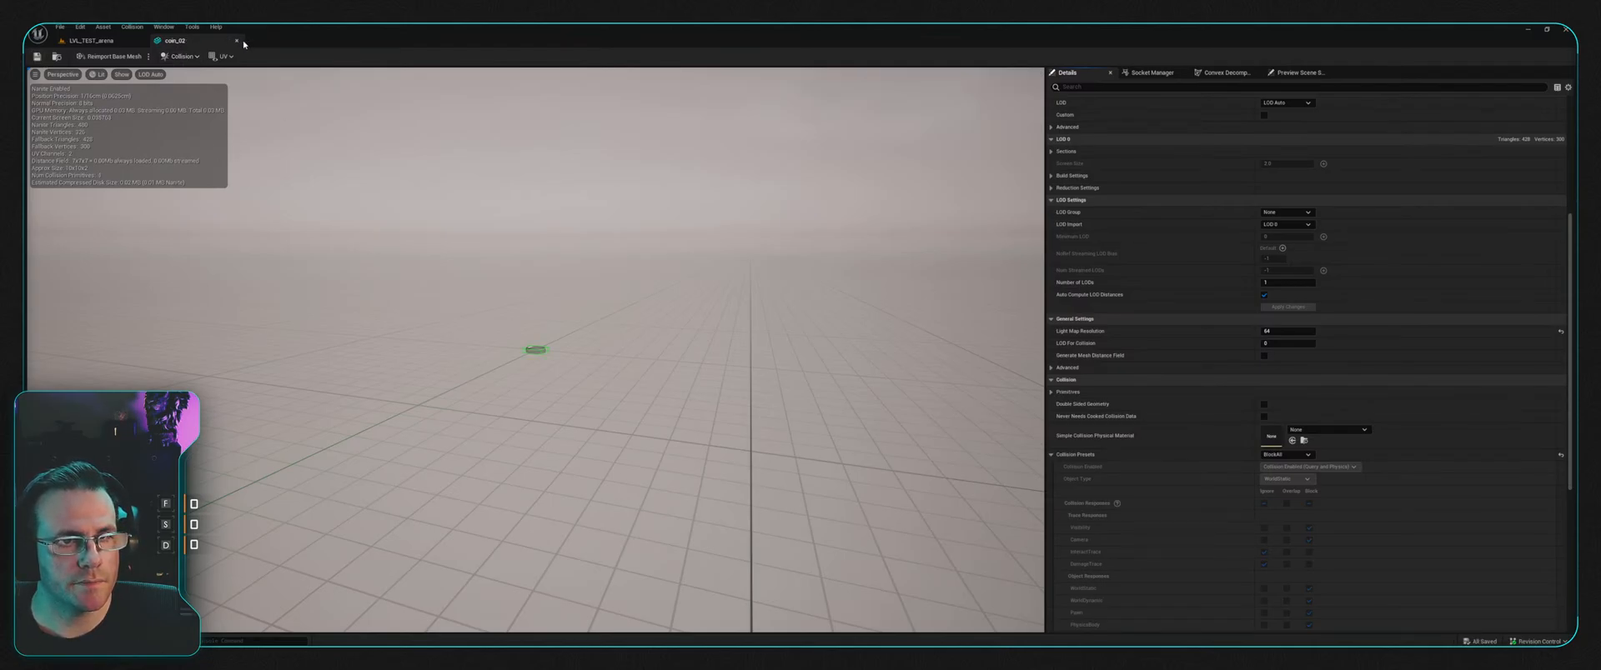
click(237, 40)
Step: Open coin_03, assign the gold material, enable Nanite support with Fallback Target set to Relative Error, and apply the changes
key(ctrl+space)
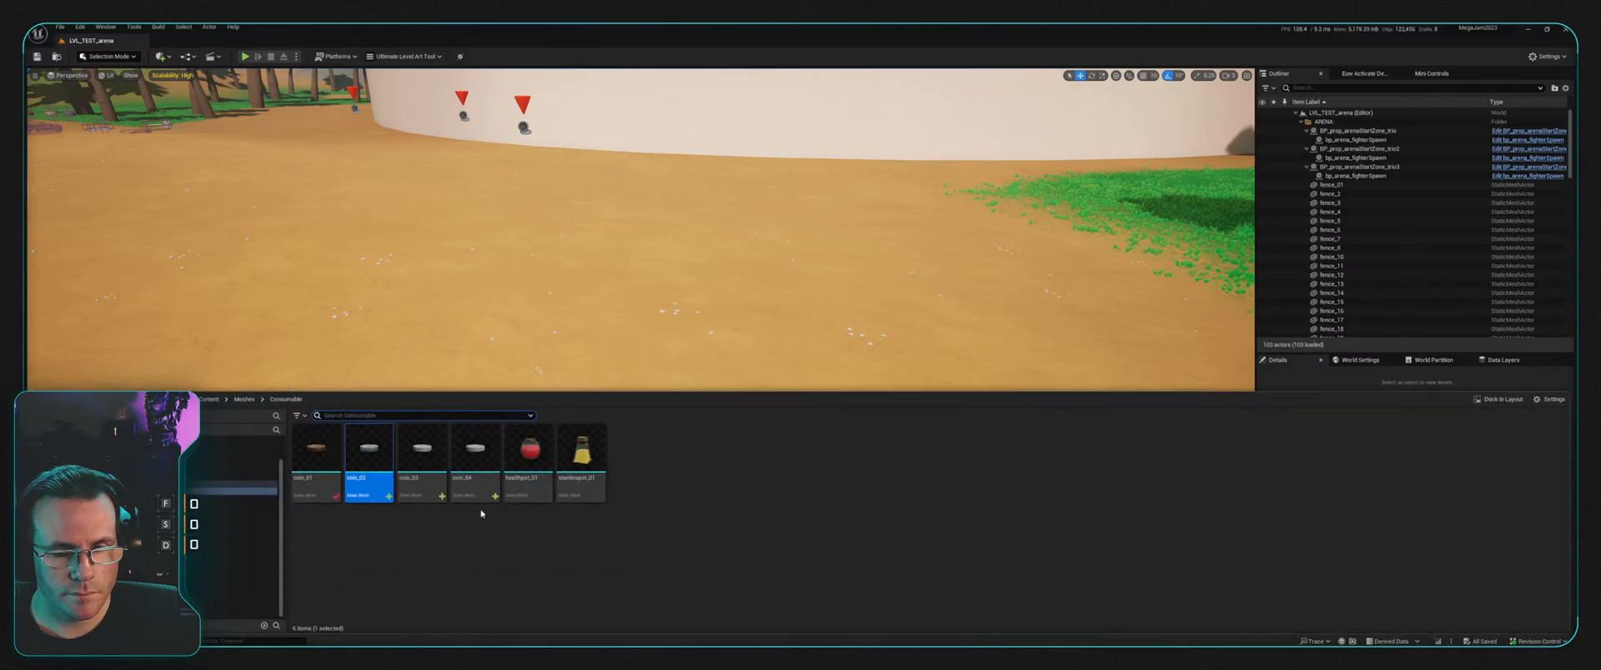
click(429, 447)
double_click(430, 447)
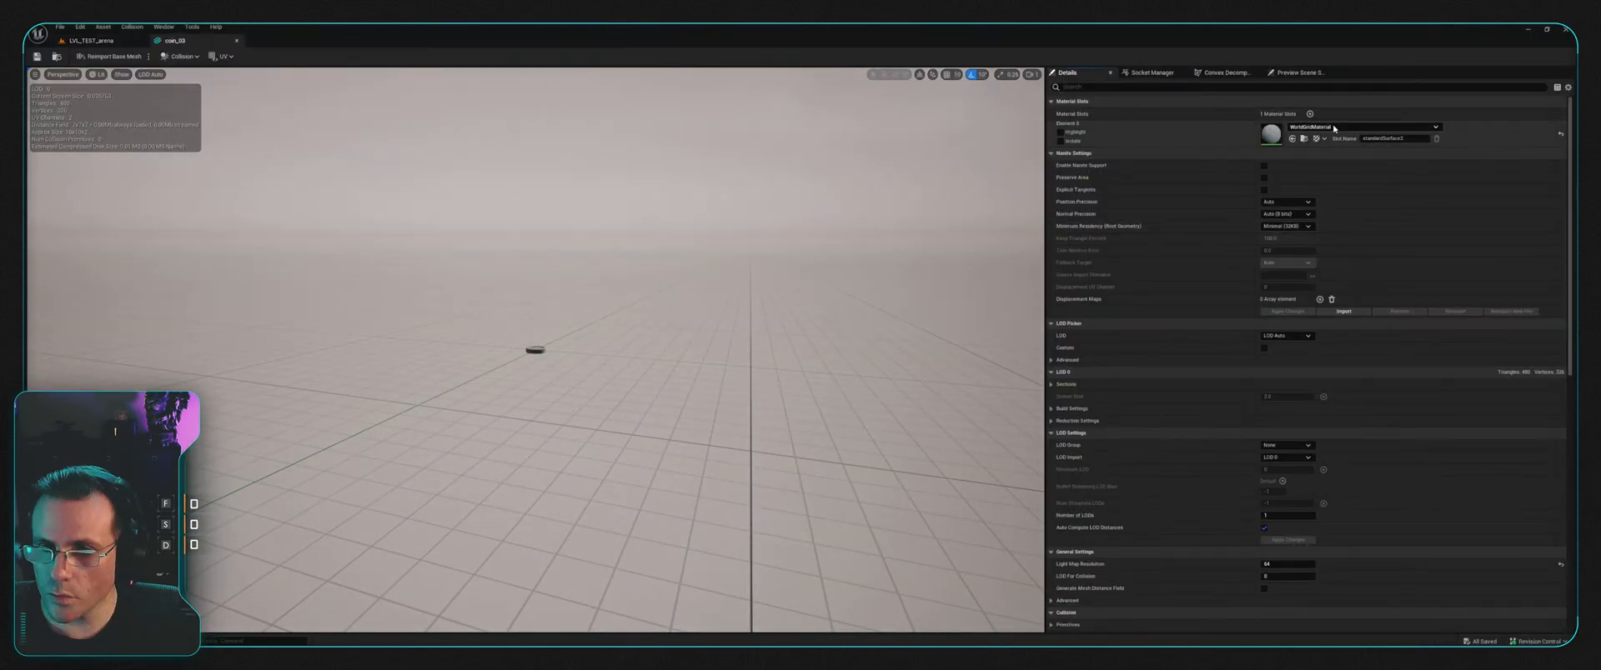
click(1377, 247)
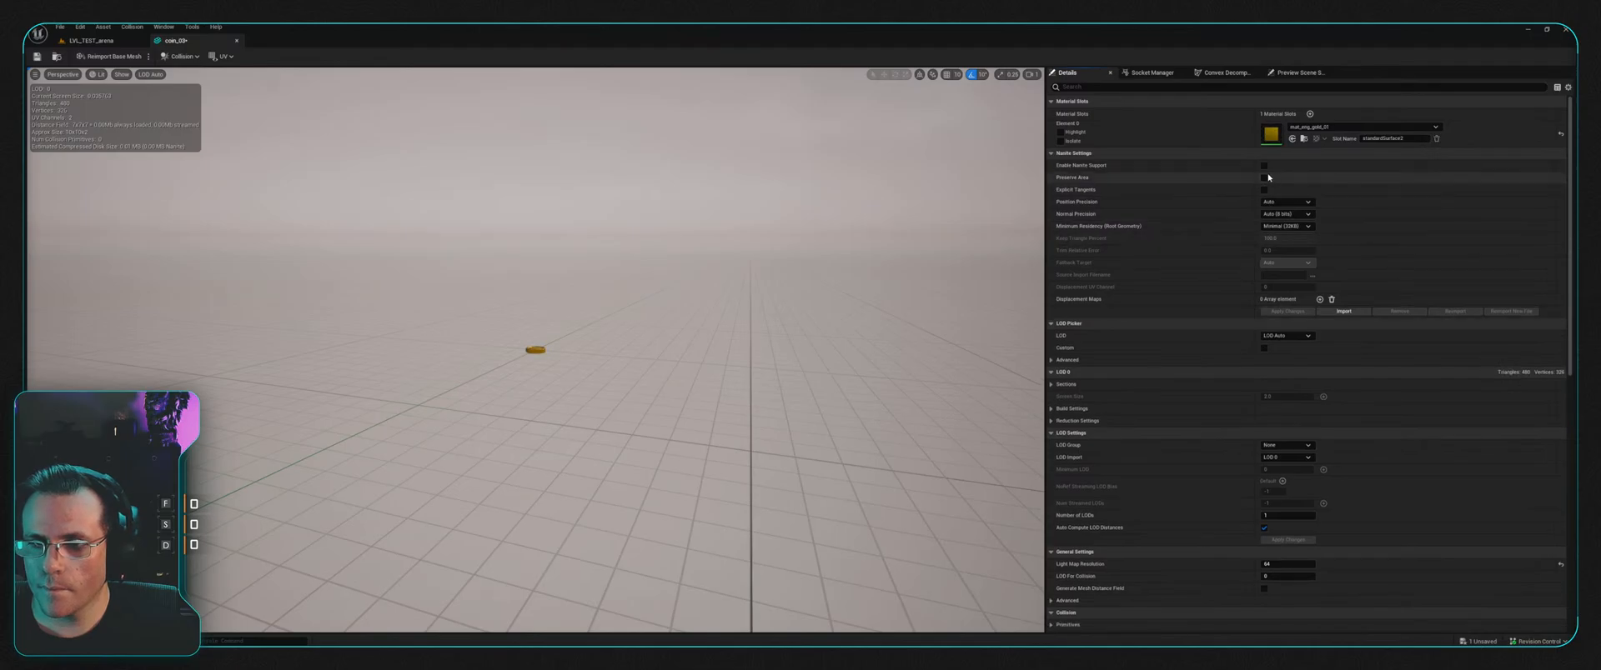
click(1264, 165)
click(1286, 263)
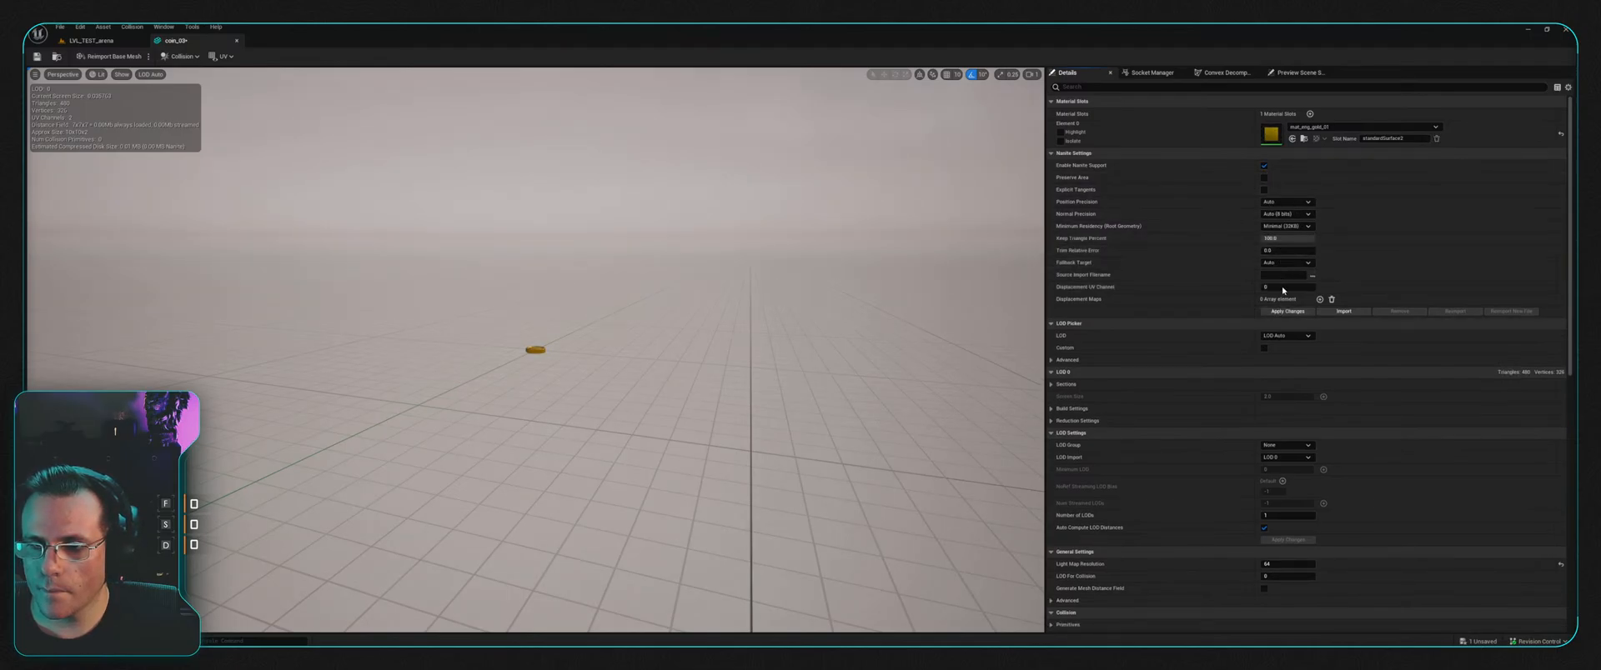
click(1284, 294)
click(1282, 324)
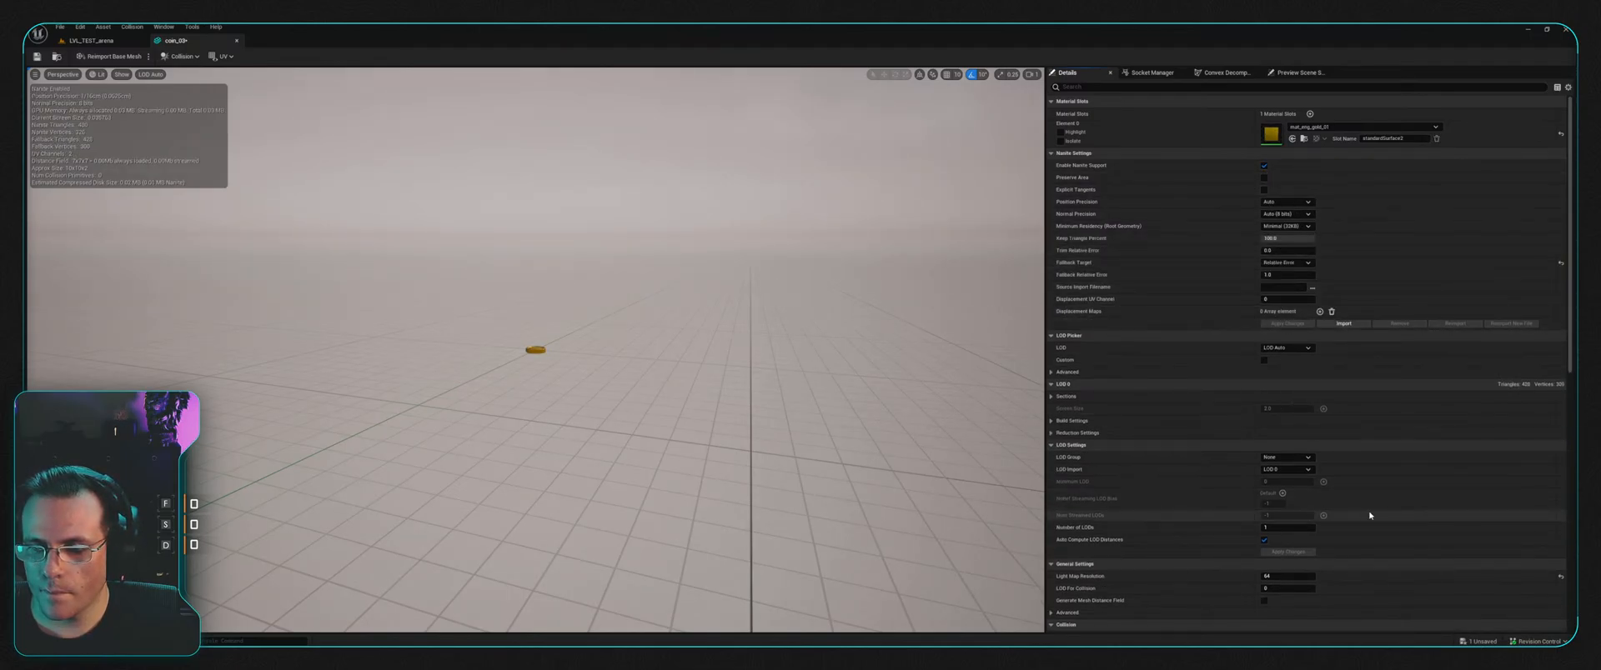
Step: Add a simplified collision shape around the coin_03 mesh, then save and close it
scroll(1279, 333, down, 6)
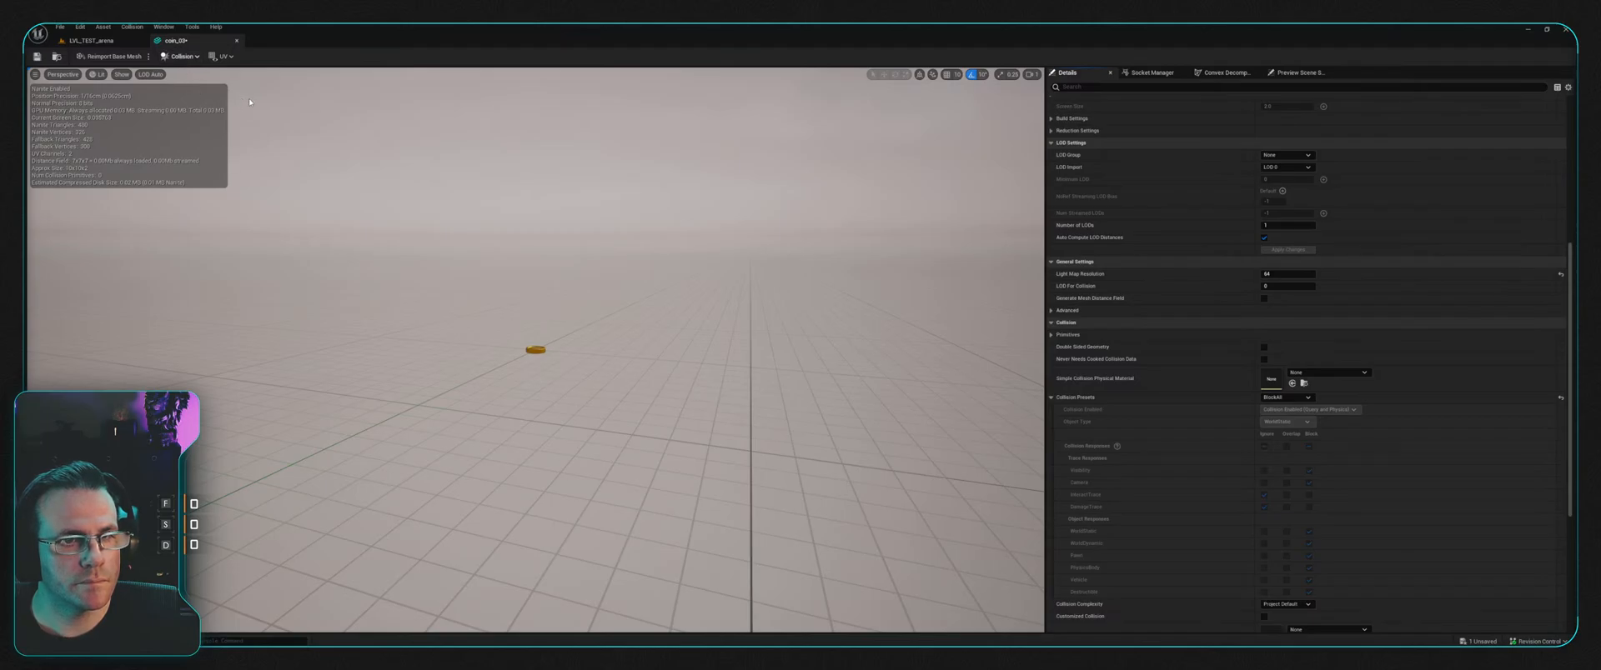
click(37, 56)
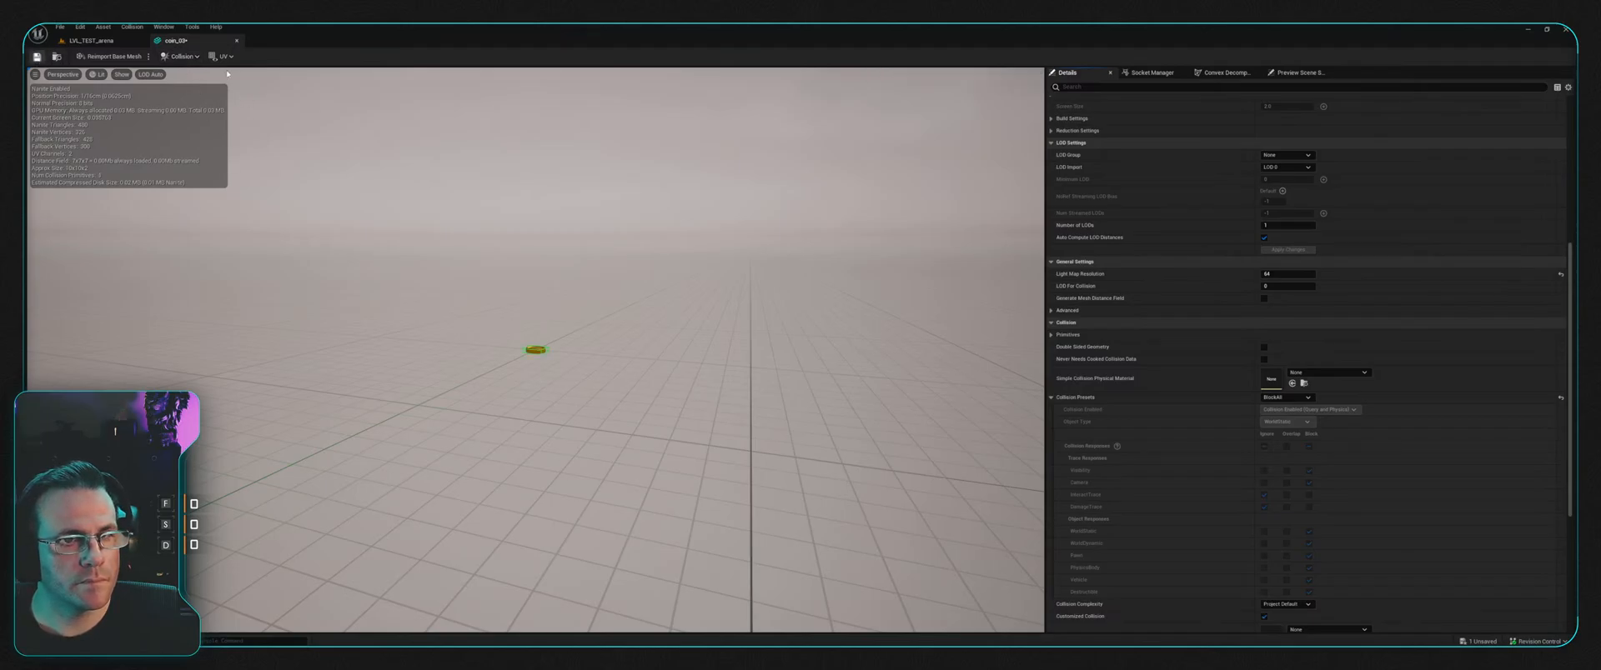
click(236, 41)
Step: Open coin_04, assign its metal material, enable Nanite support with Fallback Target set to Relative Error, and apply the changes
key(ctrl+space)
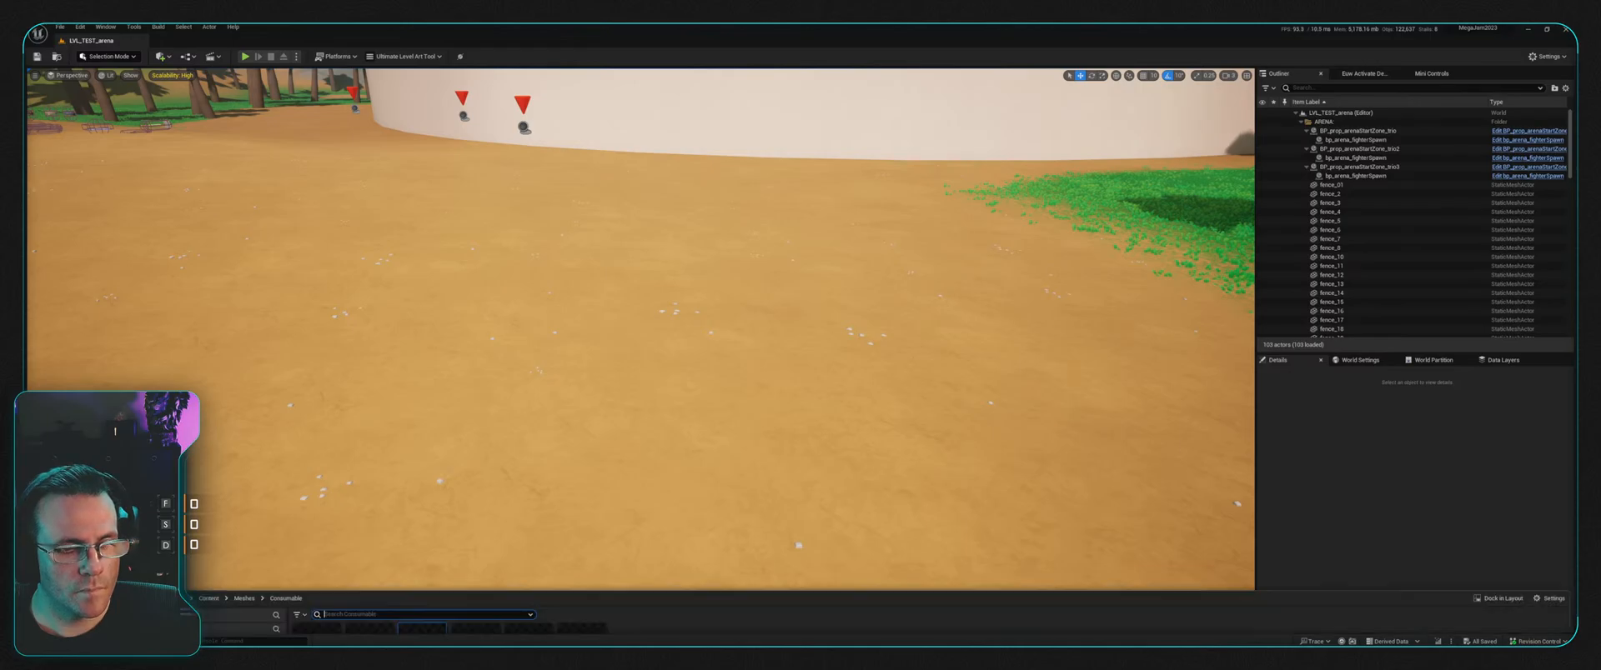
double_click(475, 455)
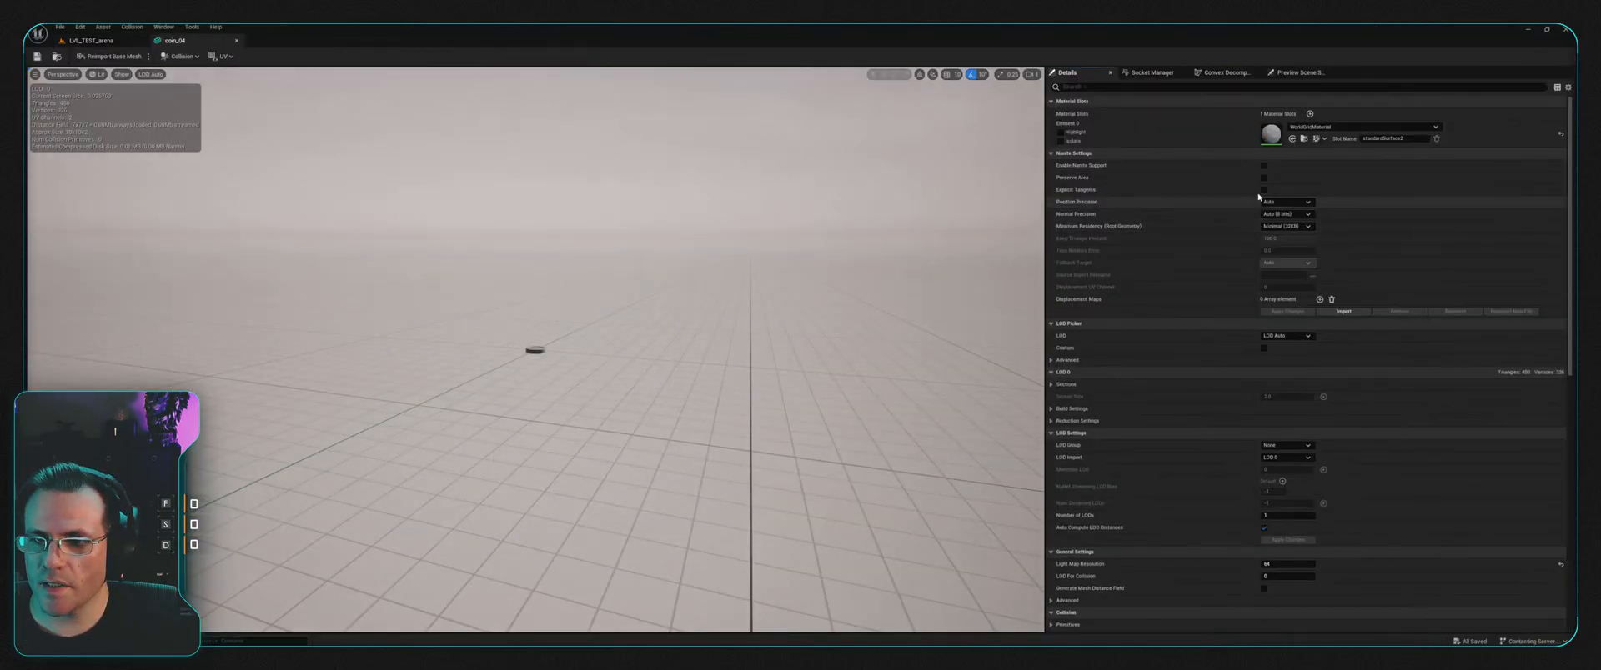
click(1352, 127)
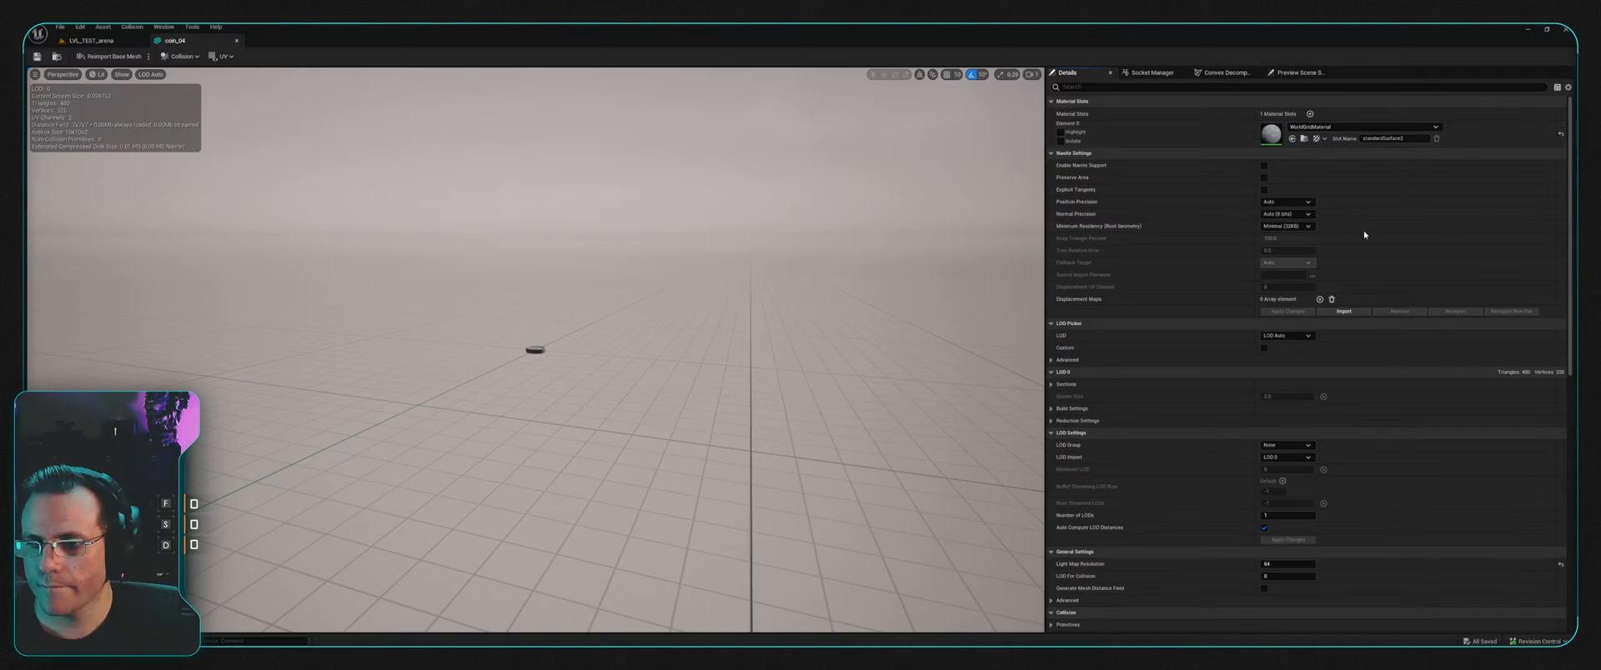
click(1363, 230)
click(1265, 166)
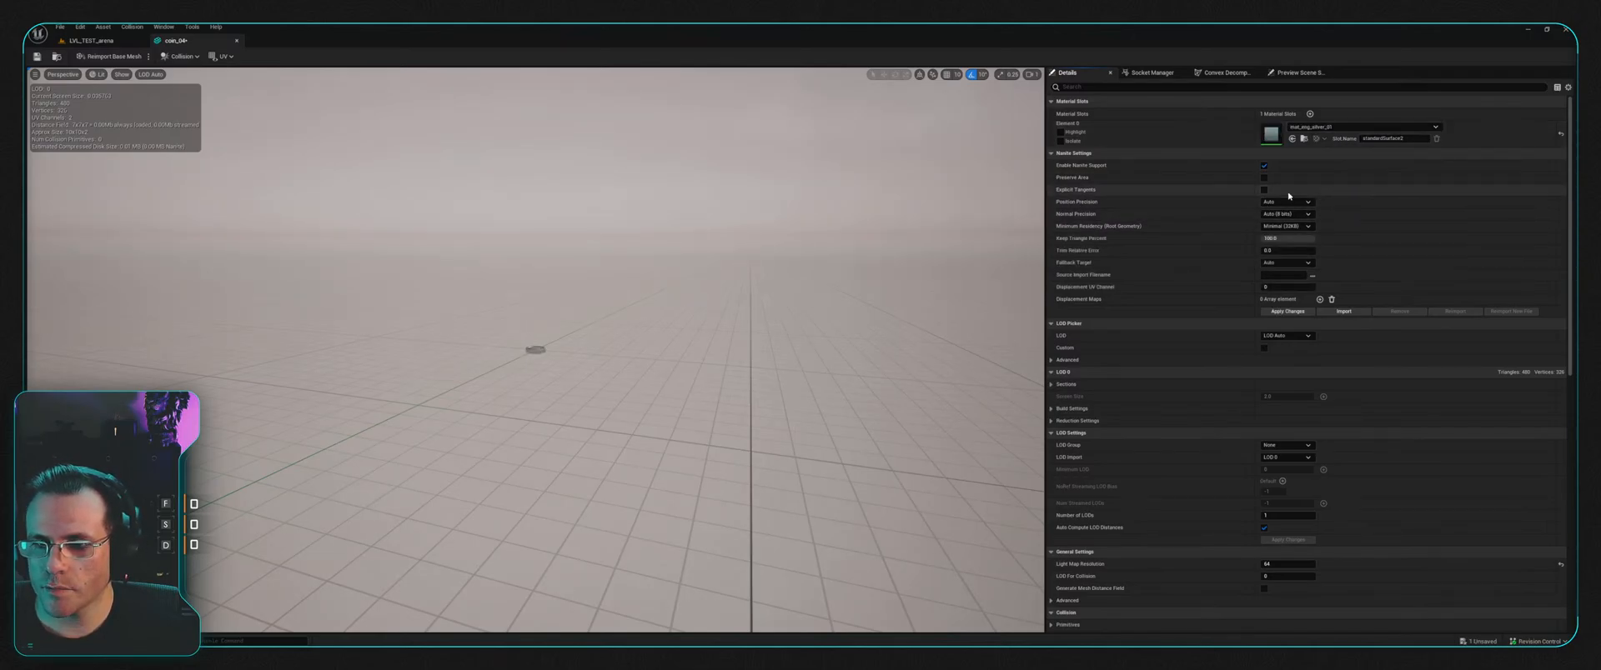
click(1293, 313)
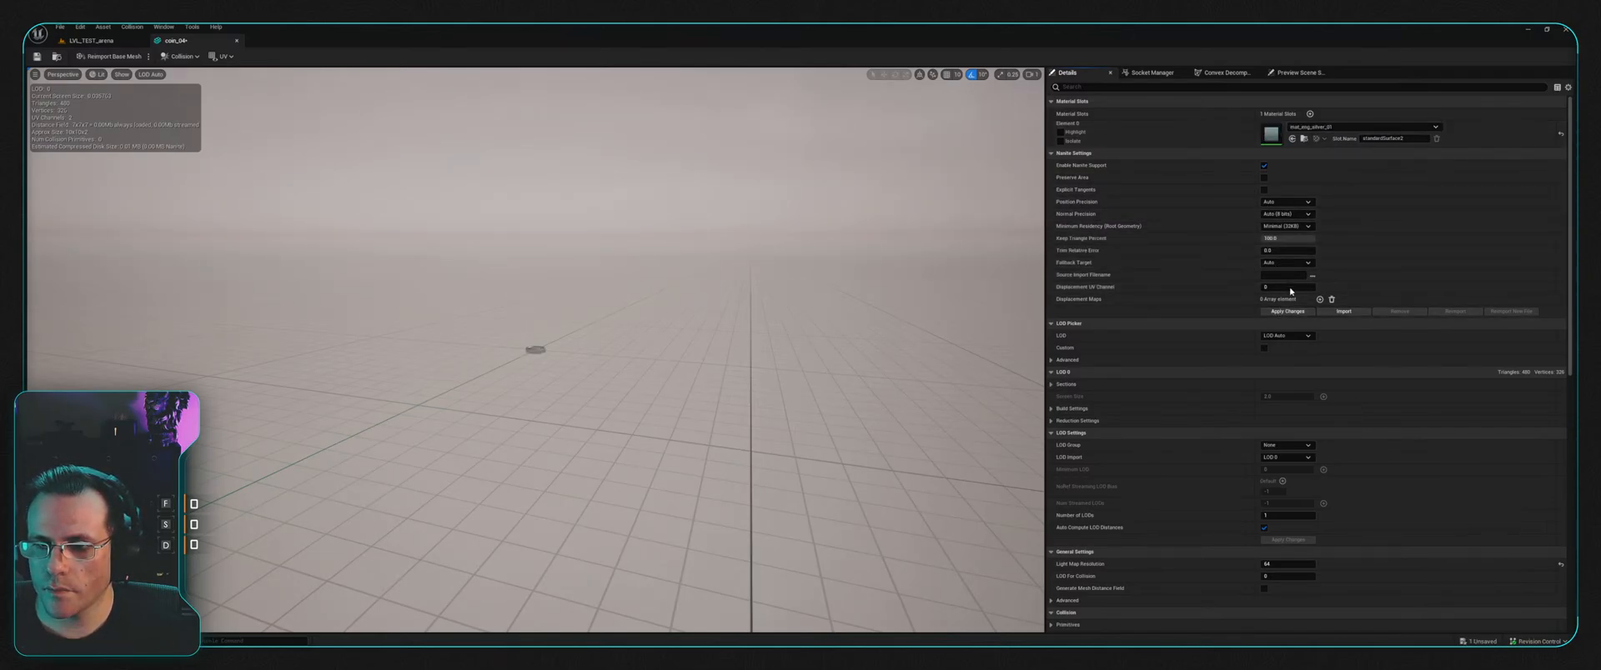
Step: Add a simplified collision shape around the coin_04 mesh, then save and close it
scroll(1376, 525, down, 6)
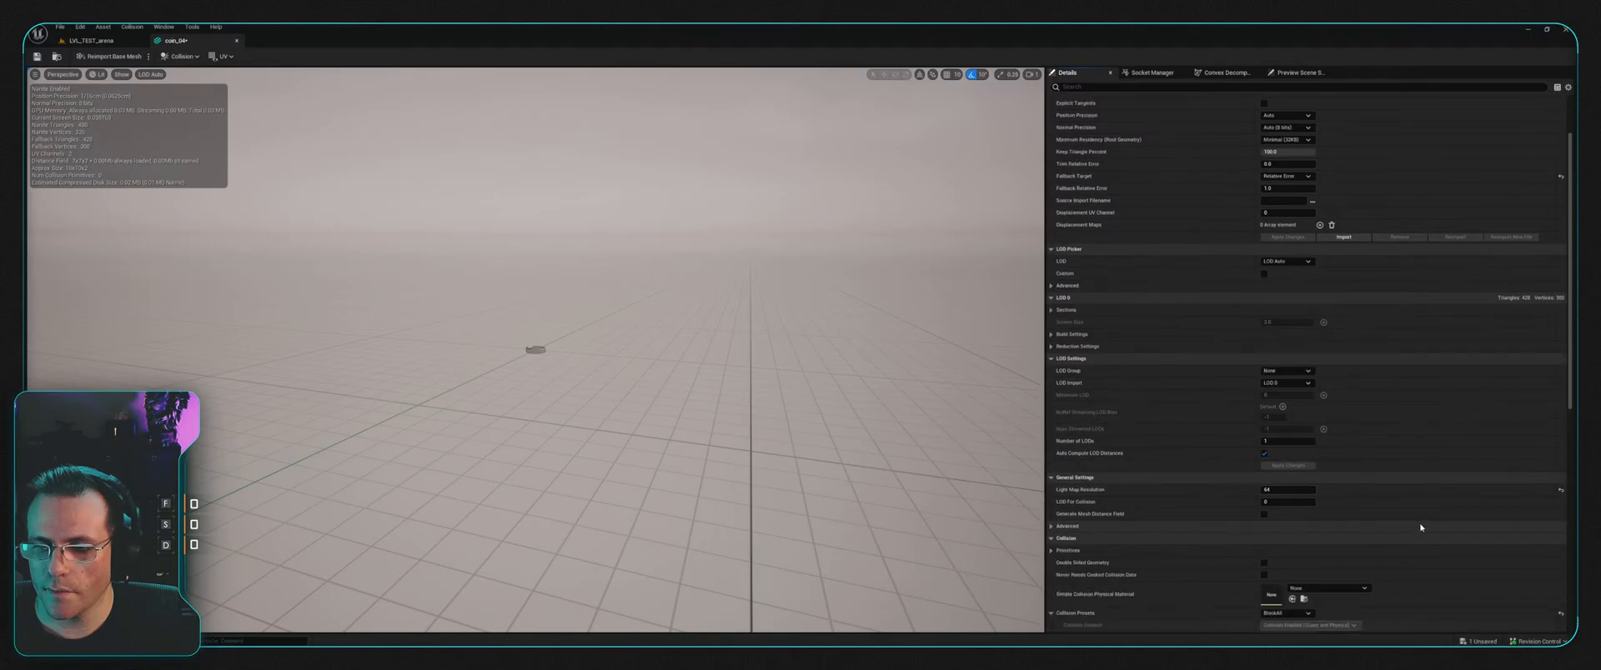
click(184, 57)
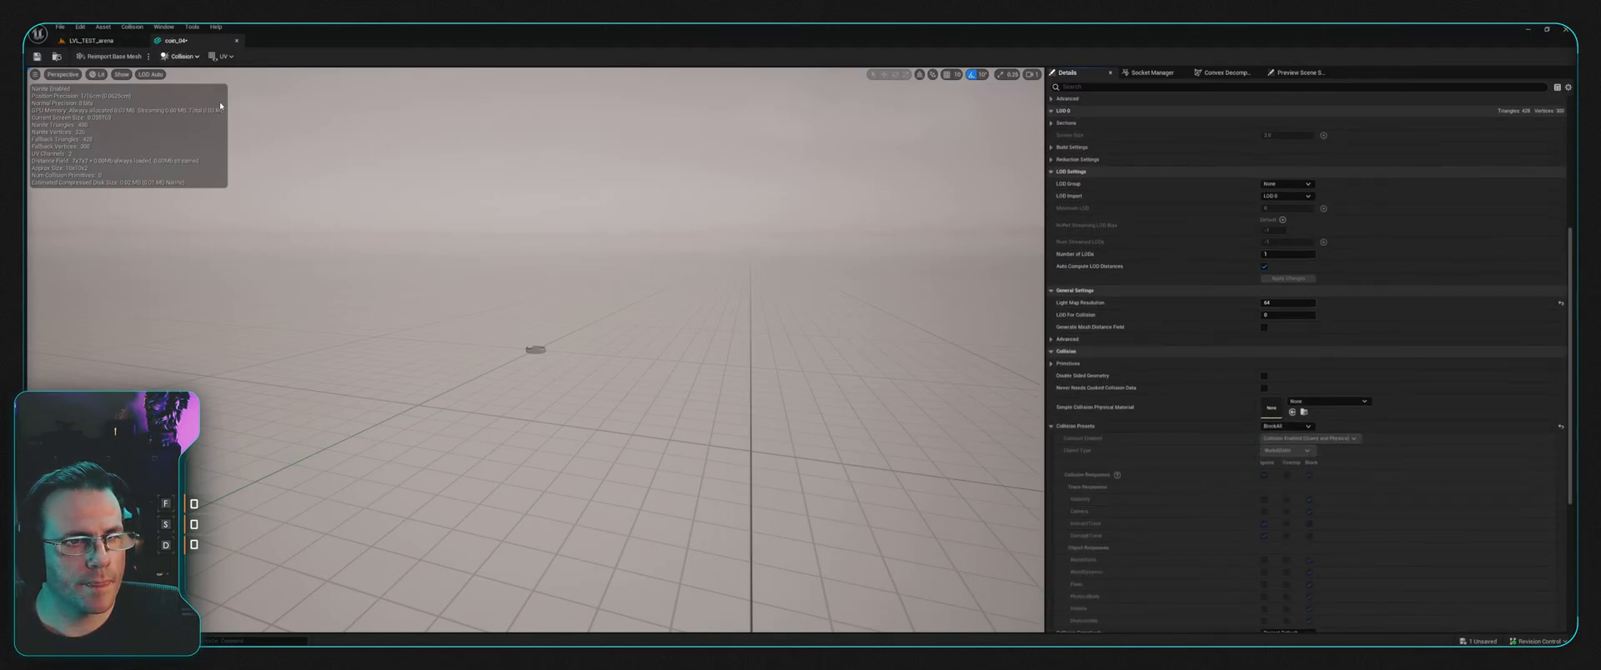
click(196, 102)
click(38, 59)
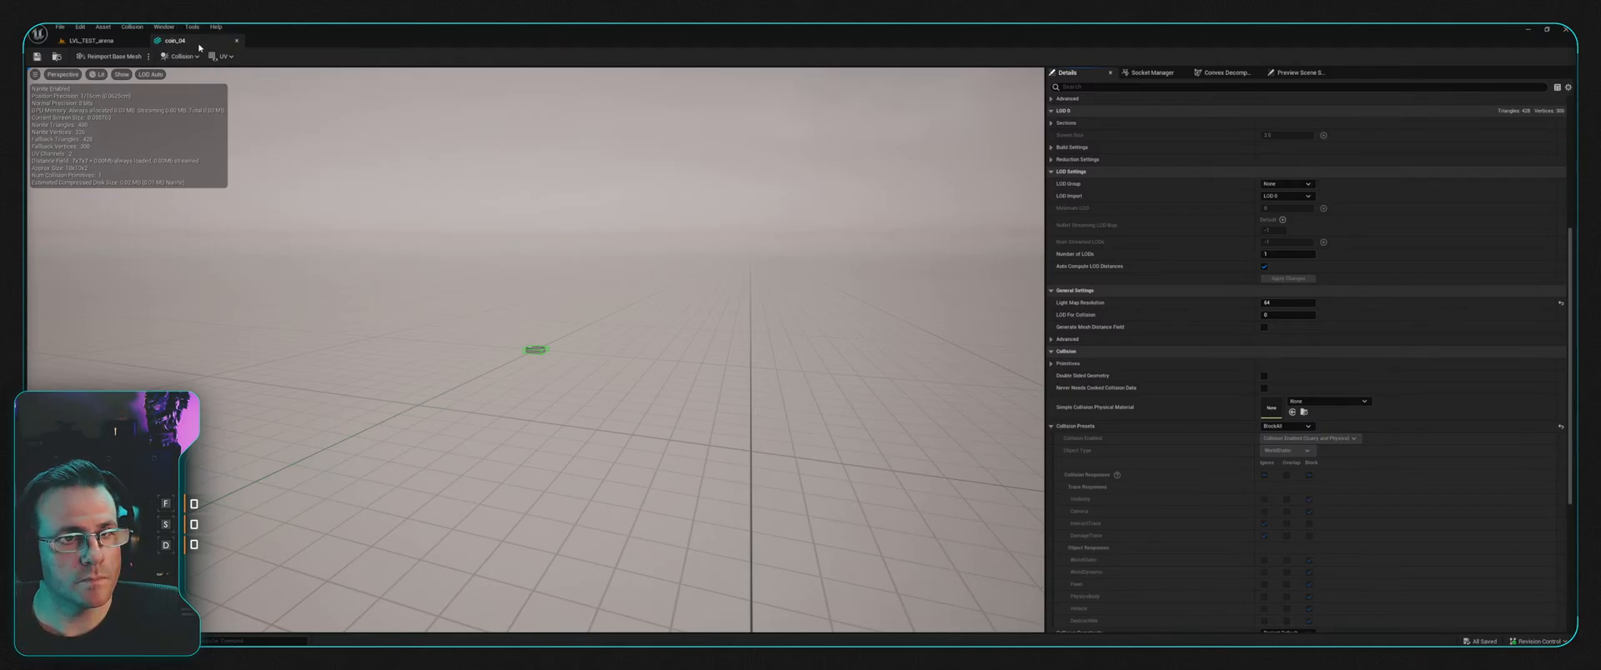
click(237, 41)
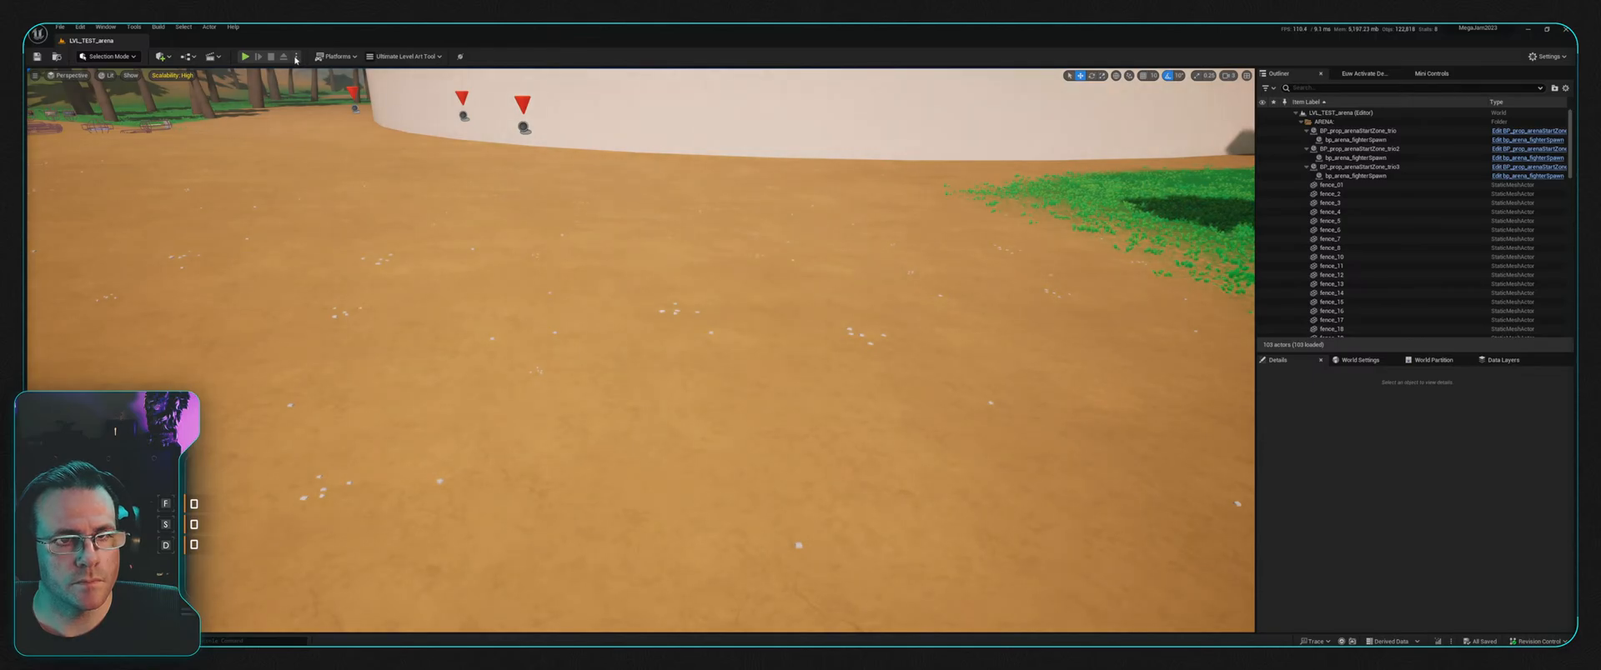
Step: Play-test the arena level, equip a sword and a shield, and run to the group of fighters
click(244, 56)
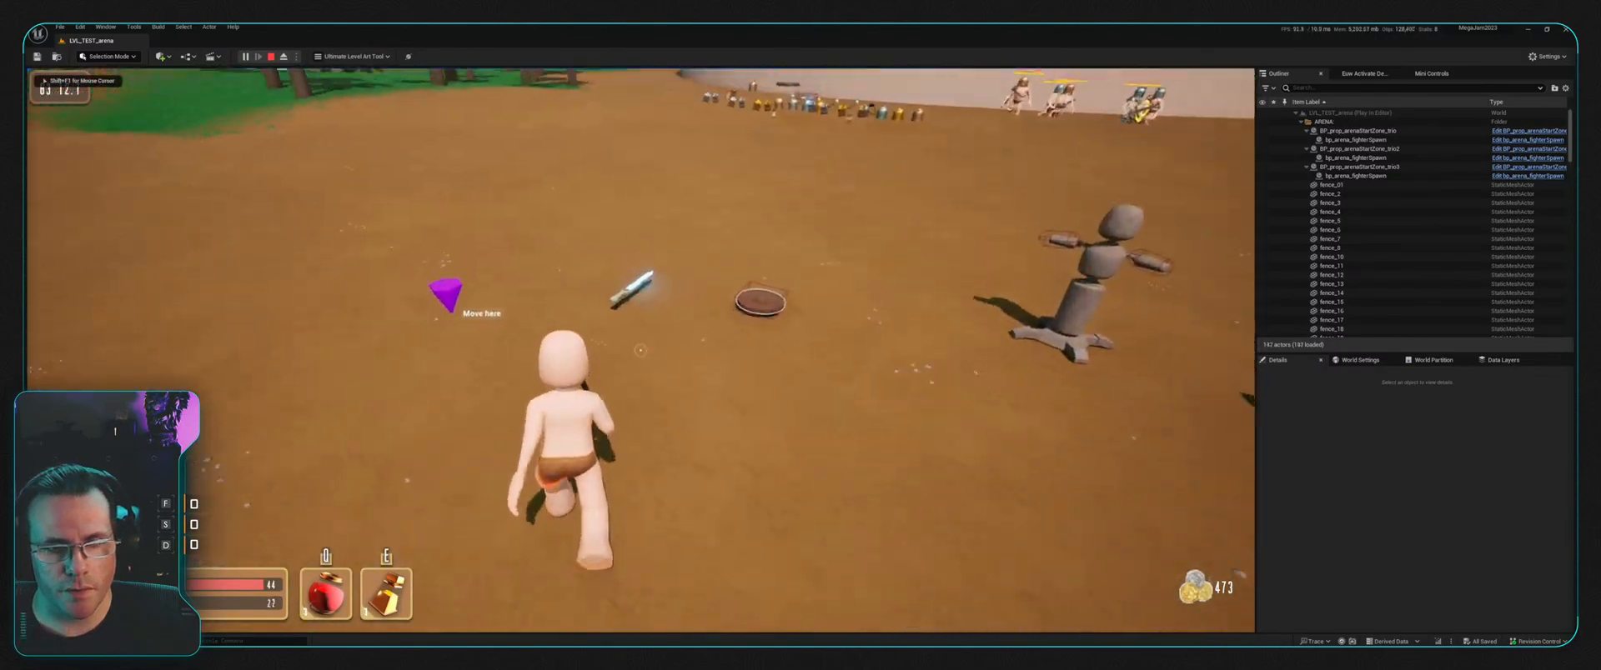
key(w)
key(f)
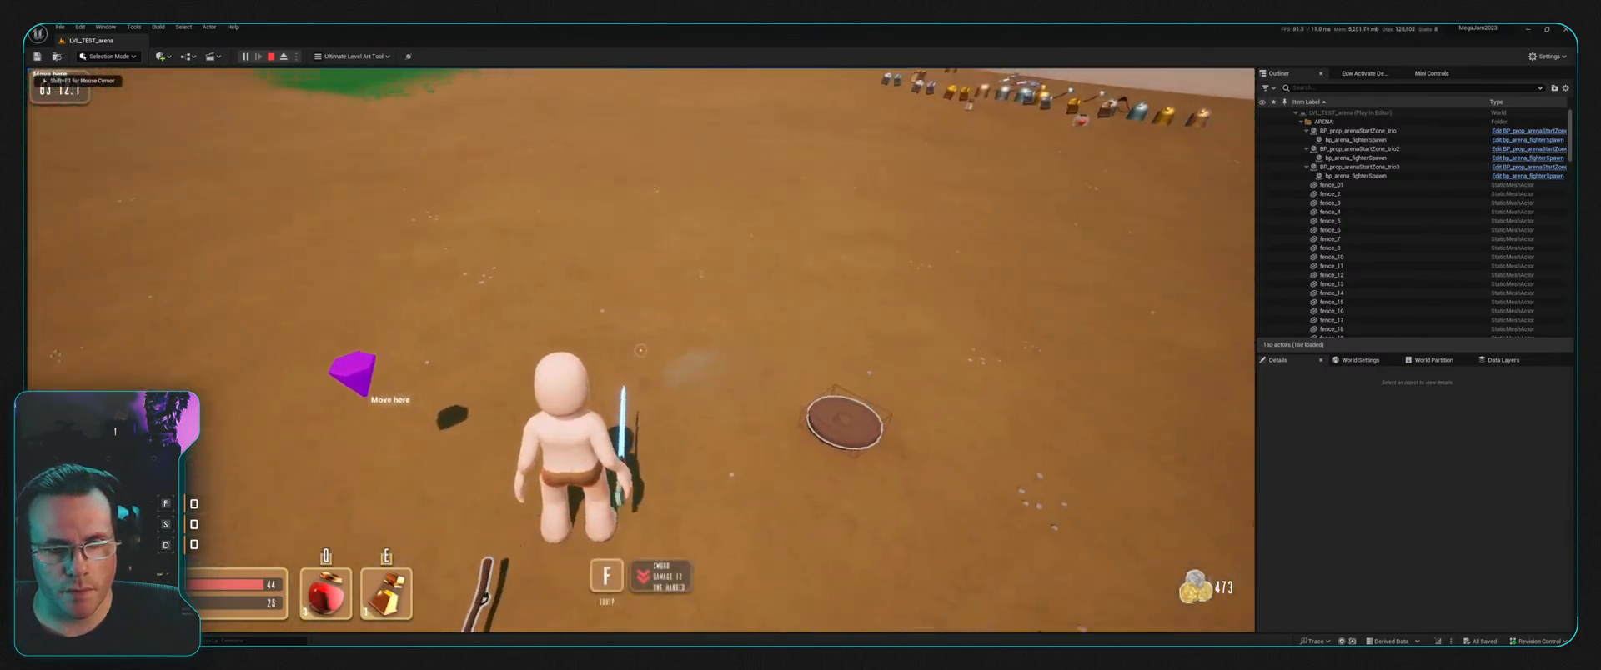
key(f)
key(w)
click(640, 350)
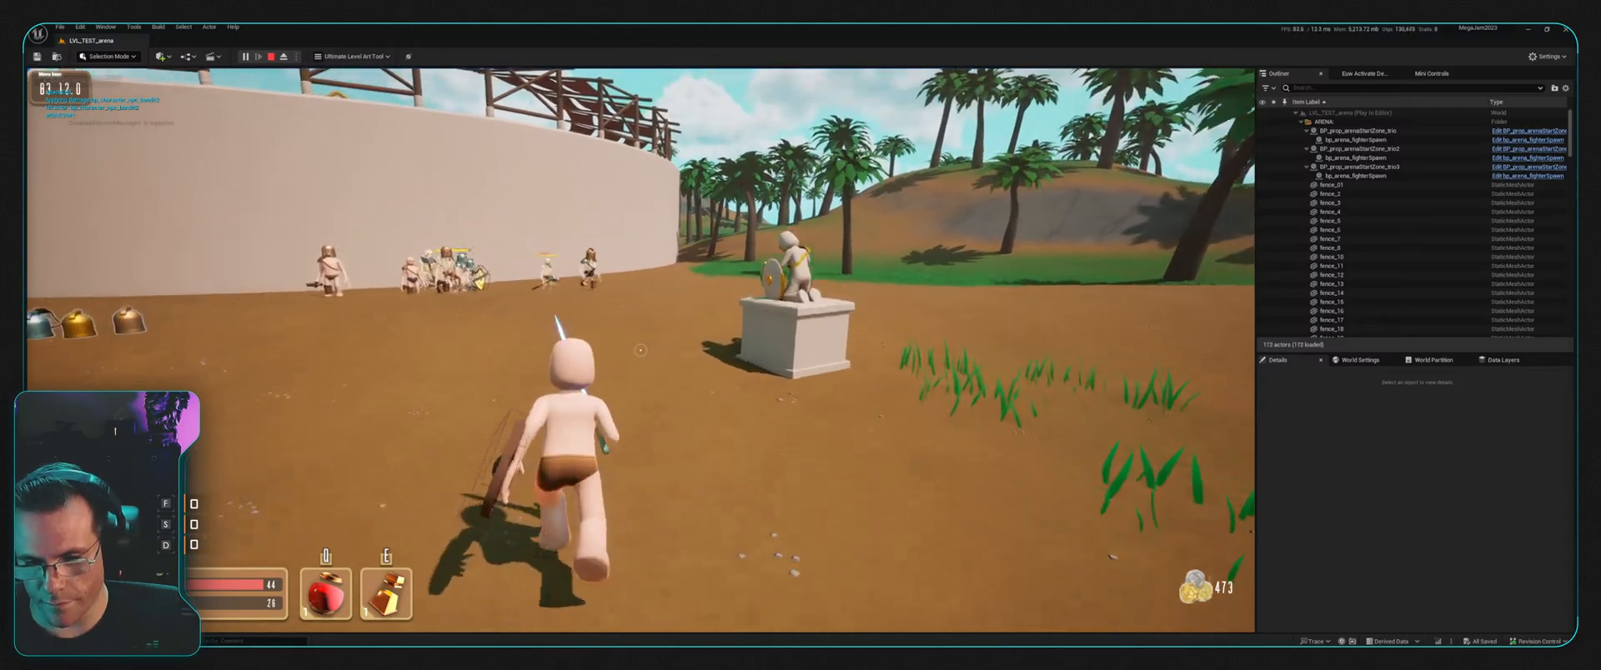
key(w)
click(640, 350)
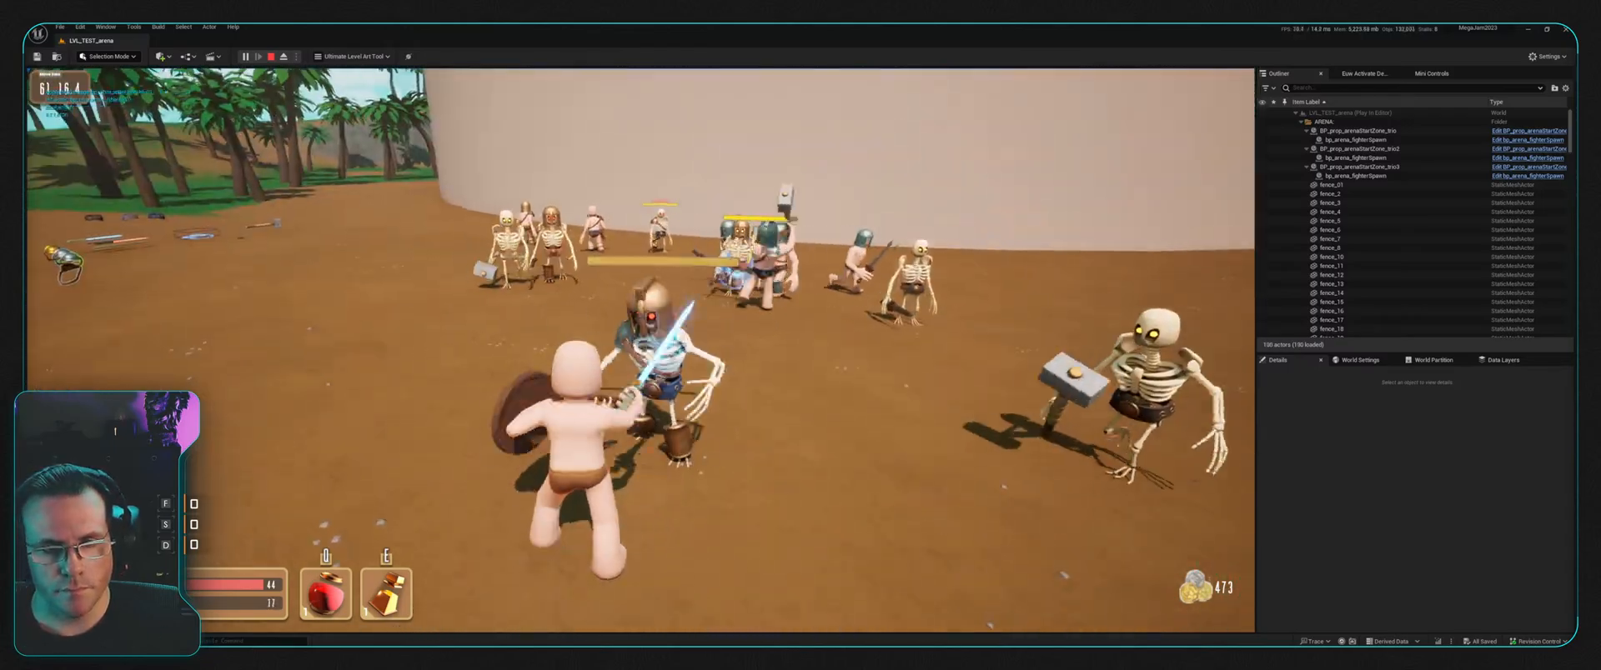
Step: Fight the skeletons around the arena to trigger coin drops from defeated enemies
click(640, 350)
key(s)
key(s)
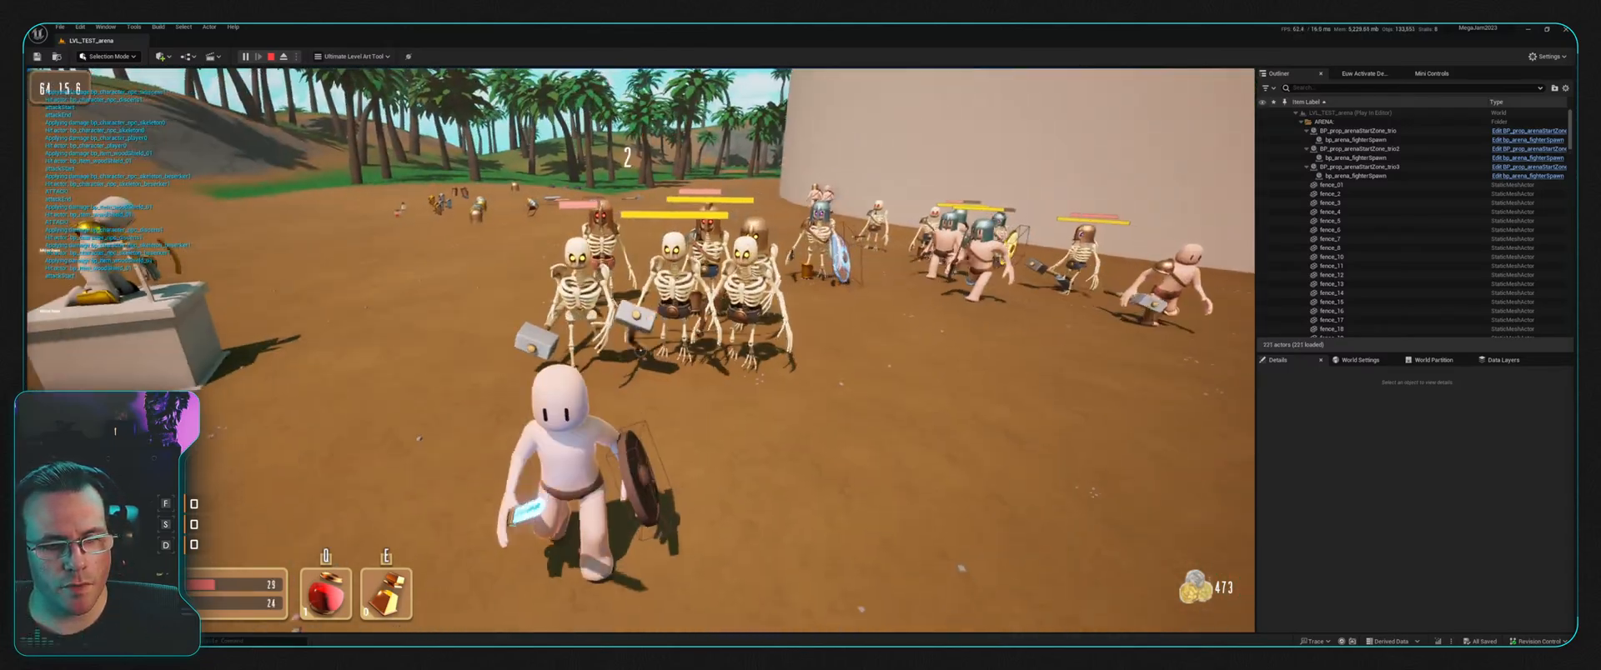
key(a)
key(e)
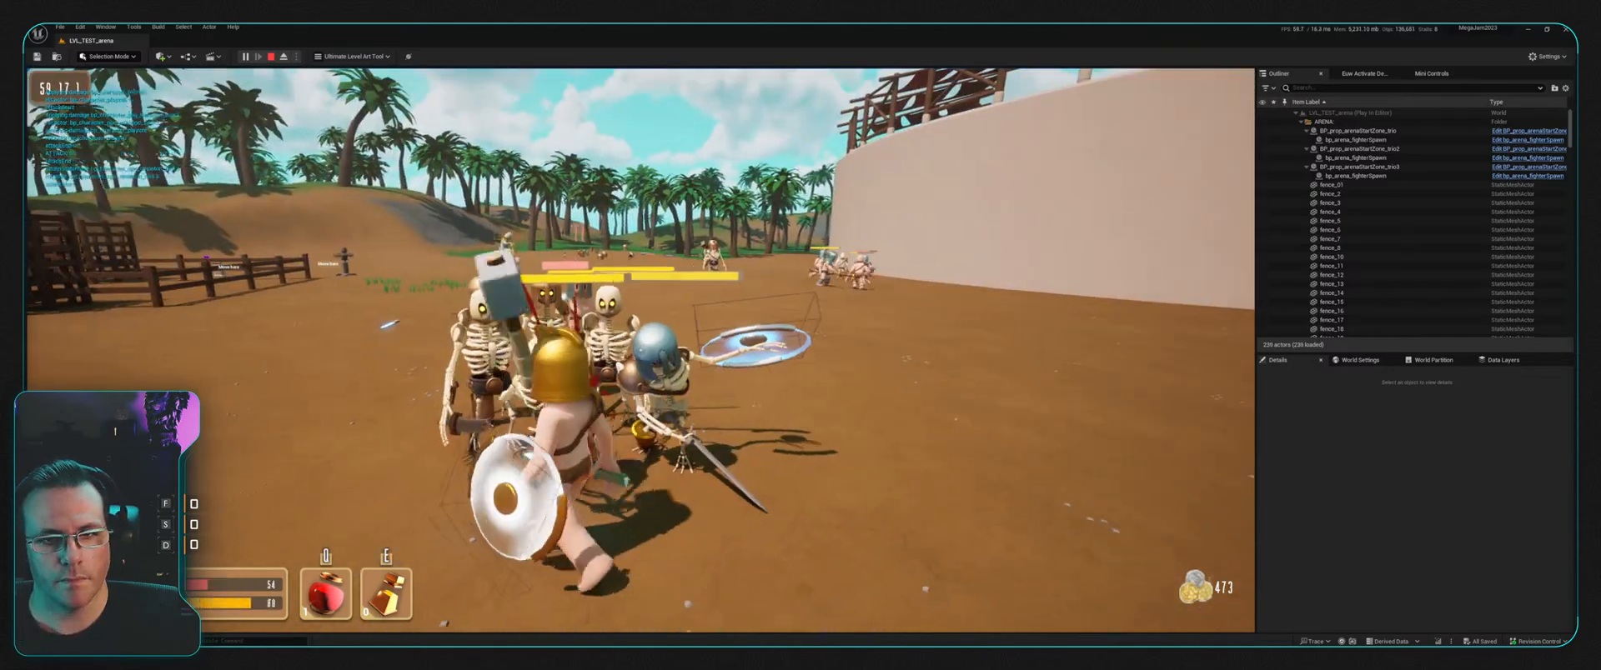
key(d)
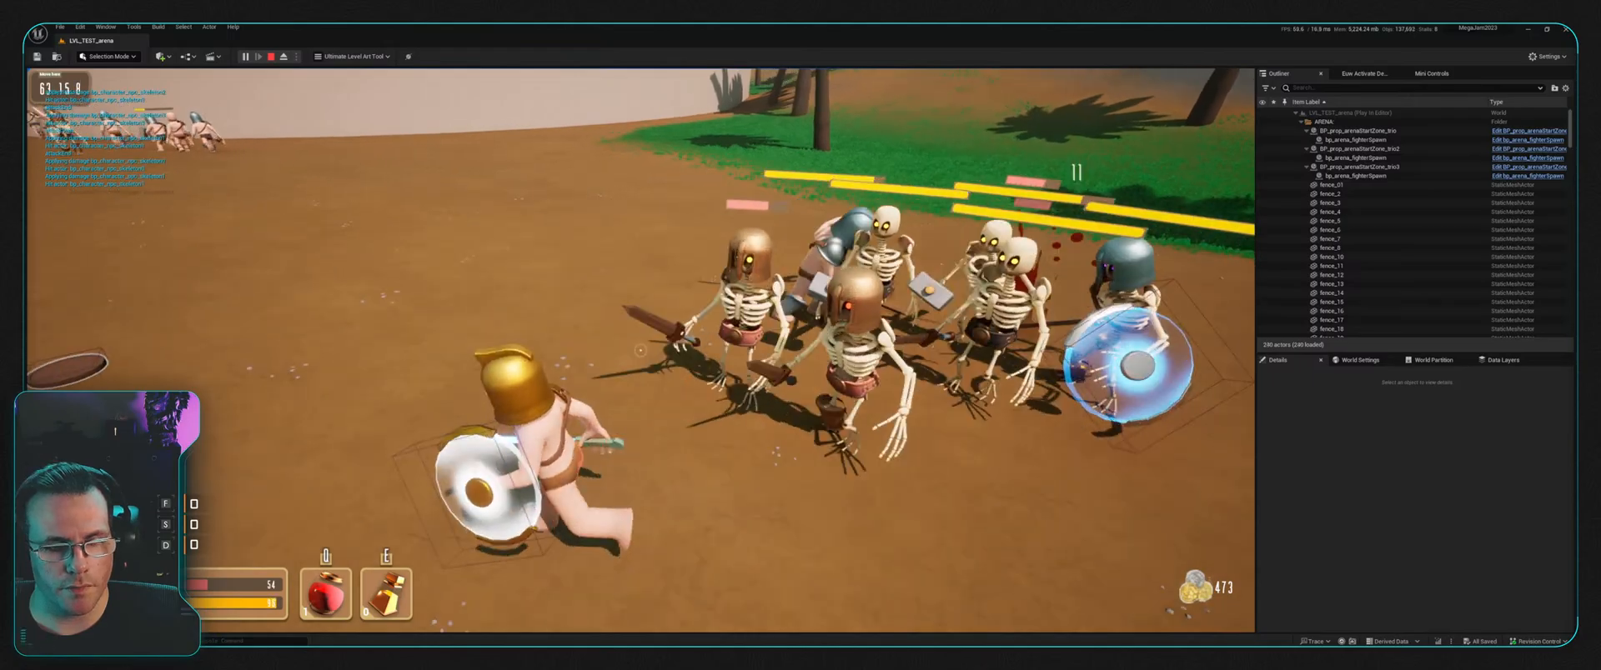
key(w)
key(w)
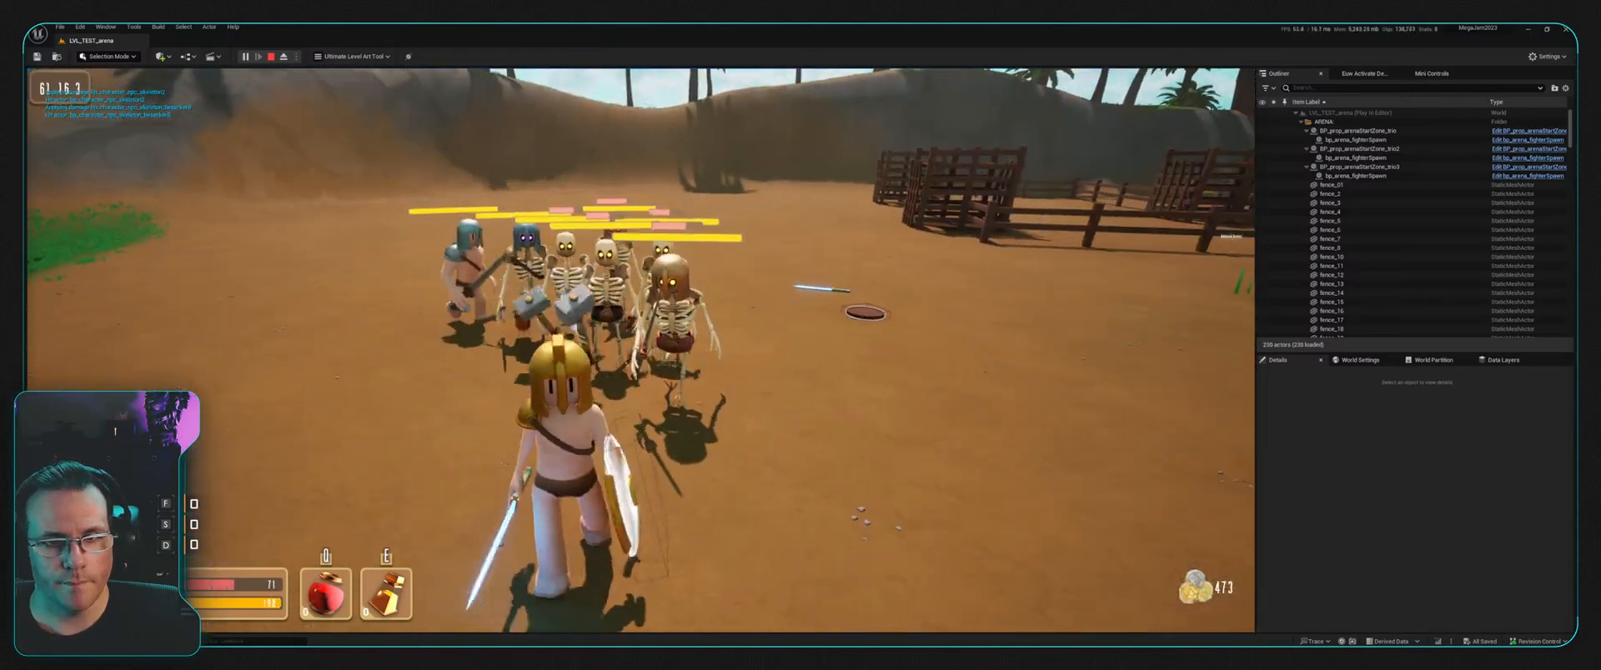
key(w)
click(640, 351)
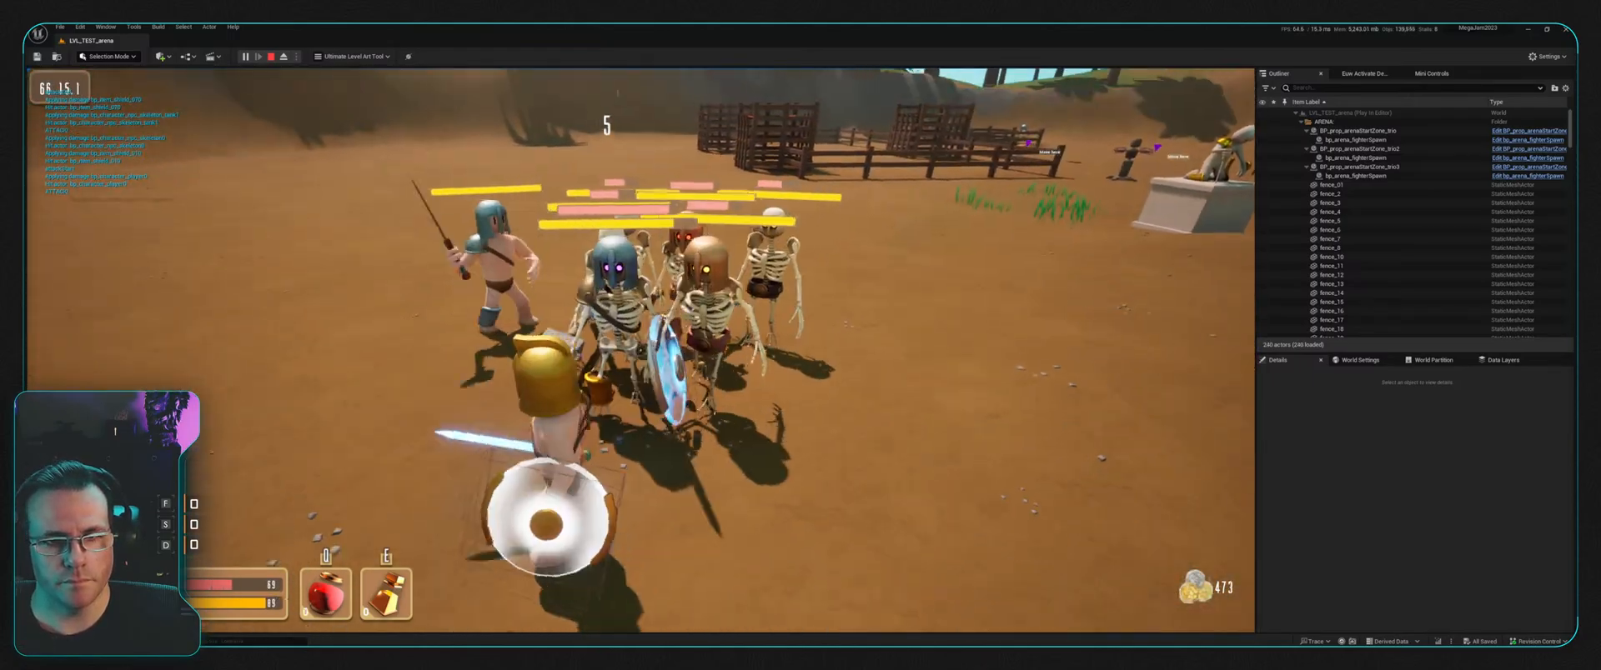
key(s)
key(a)
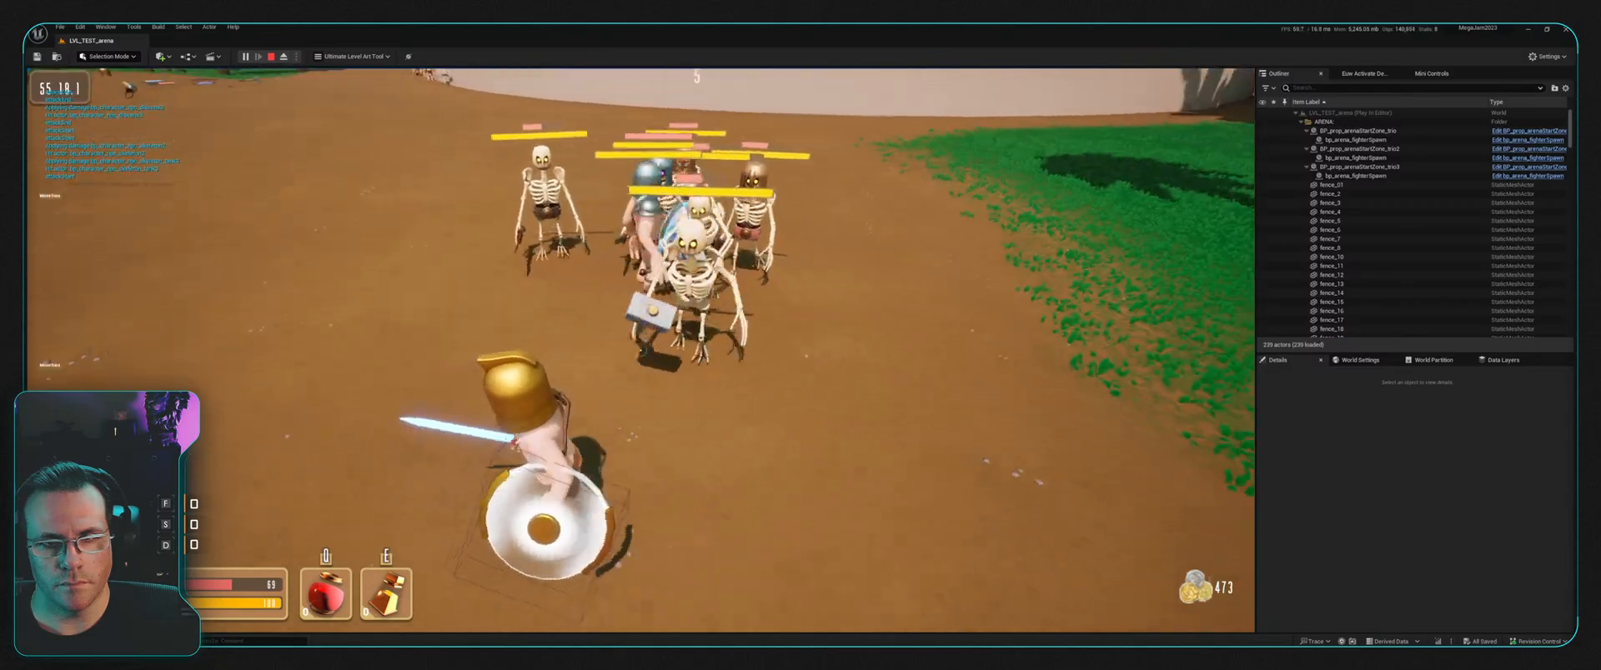
key(a)
key(w)
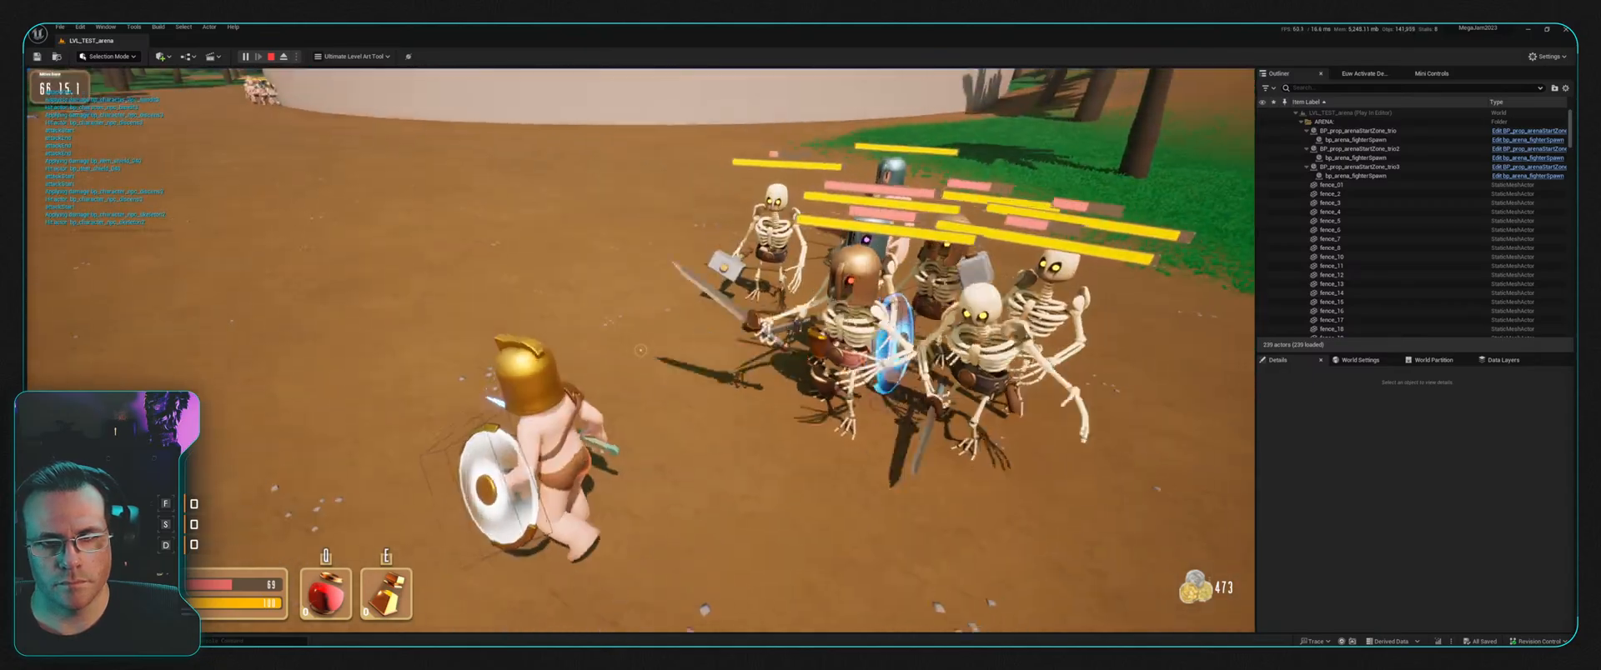
click(640, 350)
key(s)
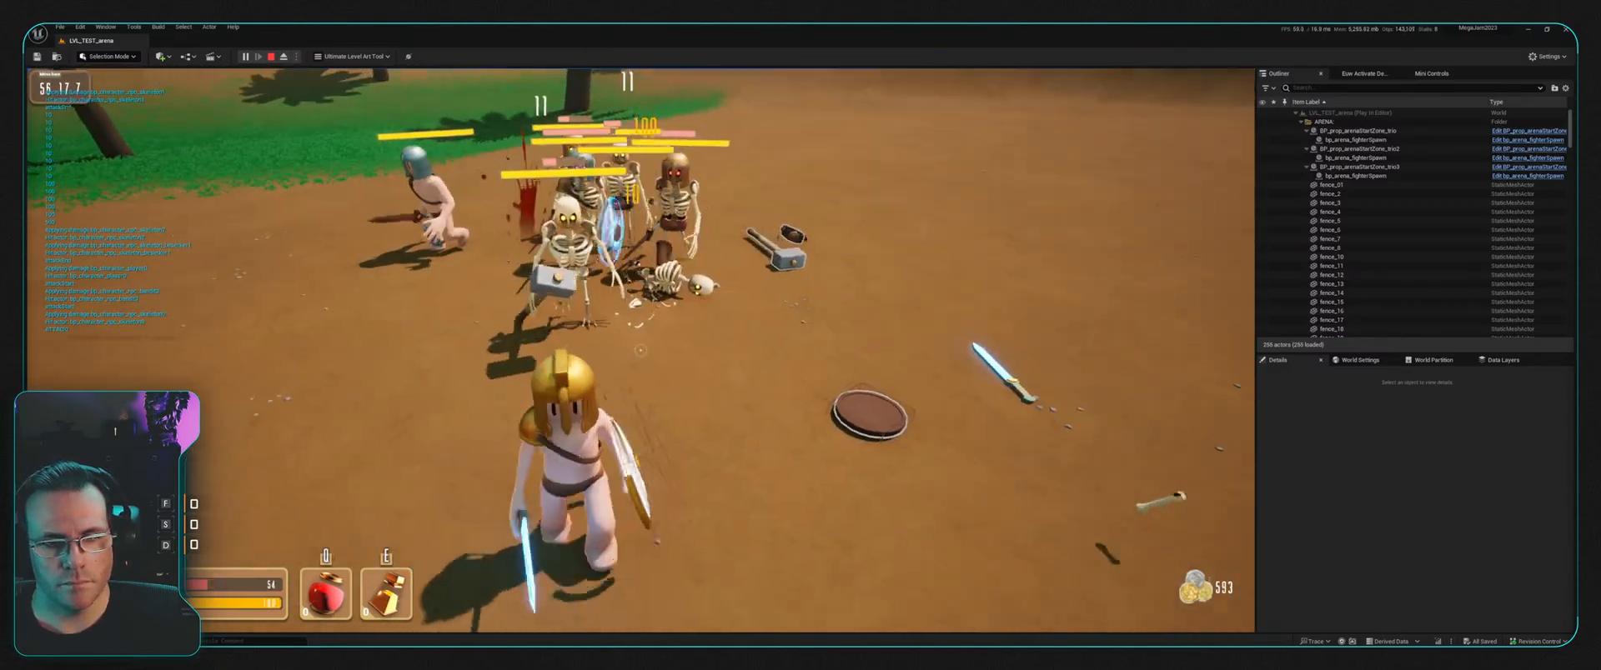
key(s)
key(d)
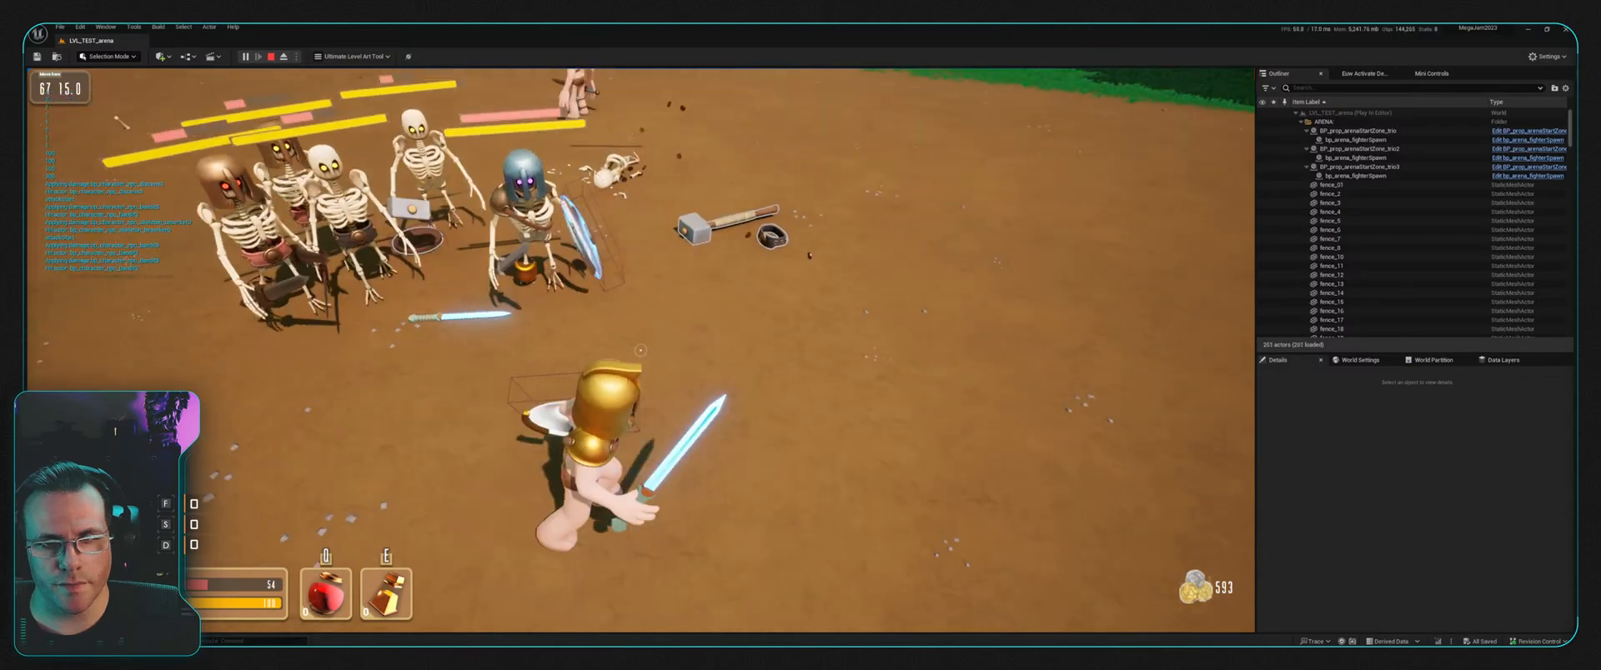
key(w)
key(d)
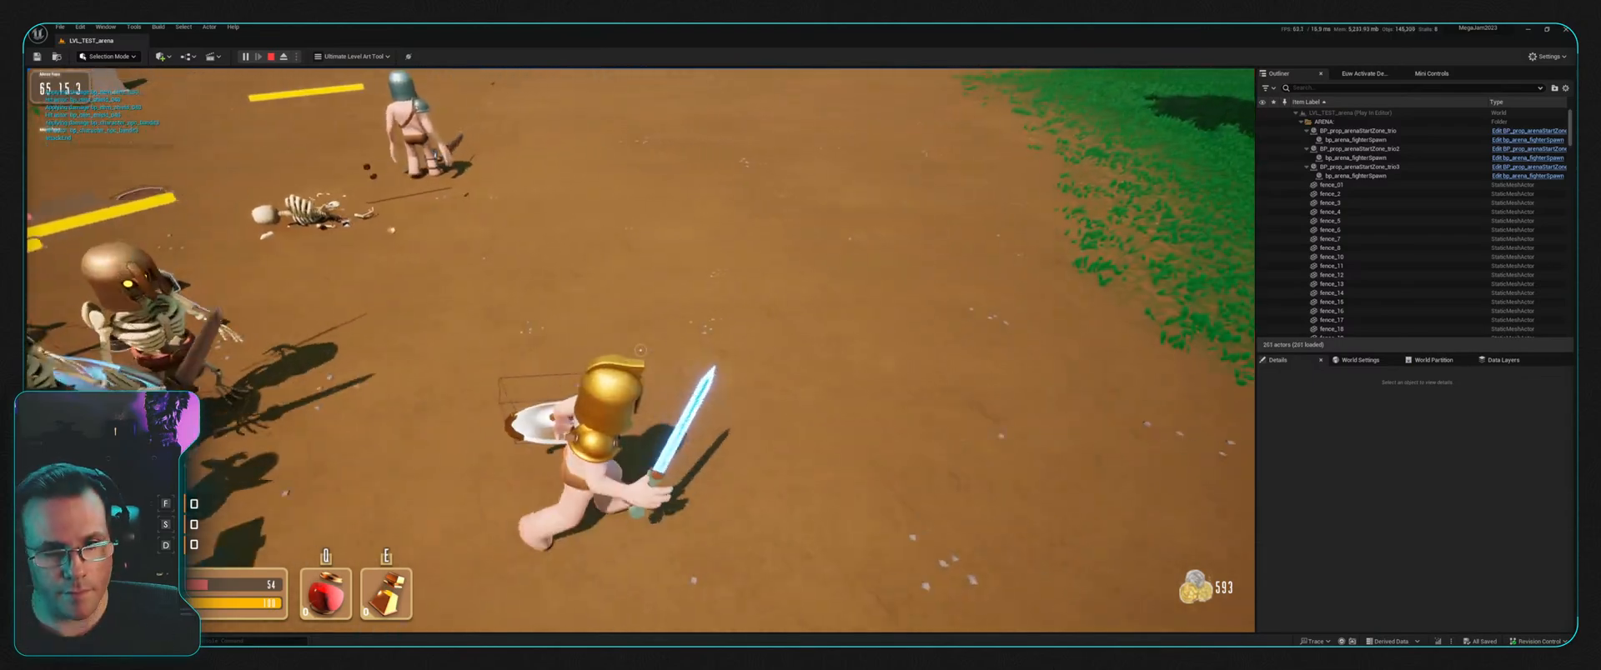
Step: Freeze the fight in photo mode and examine the dropped coins up close from several angles, then close photo mode
key(p)
right_drag(251, 126, 482, 193)
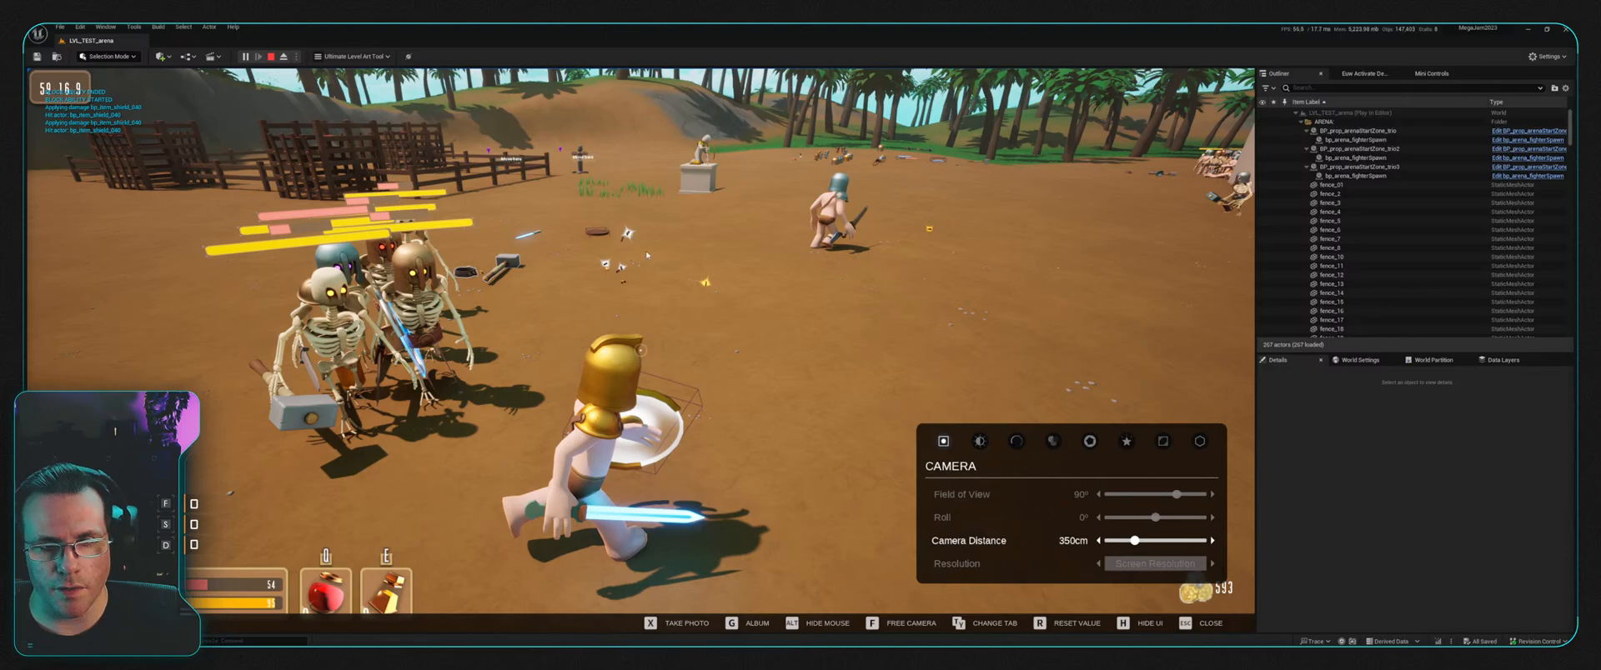
right_drag(784, 285, 772, 281)
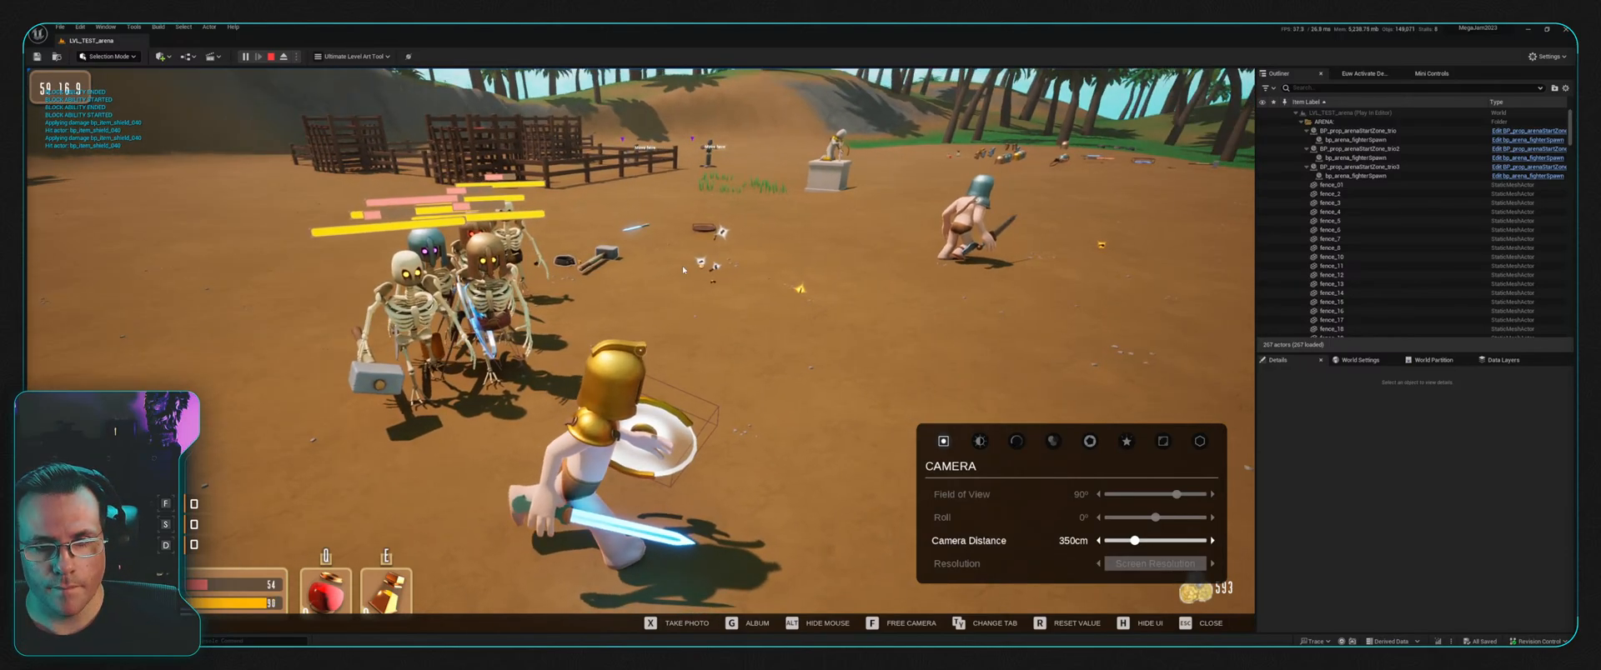
key(w)
mouse_move(821, 233)
right_down()
mouse_move(696, 206)
mouse_move(375, 219)
mouse_move(239, 271)
mouse_move(233, 219)
mouse_move(291, 76)
mouse_move(366, 98)
mouse_move(334, 71)
mouse_move(150, 292)
mouse_move(1025, 321)
mouse_move(1261, 208)
mouse_move(1575, 233)
mouse_move(1562, 356)
mouse_move(1533, 433)
mouse_move(1452, 488)
right_up()
key(d)
key(s)
key(a)
key(a)
key(w)
key(a)
key(w)
key(s)
key(s)
right_drag(1575, 448, 1405, 439)
key(Escape)
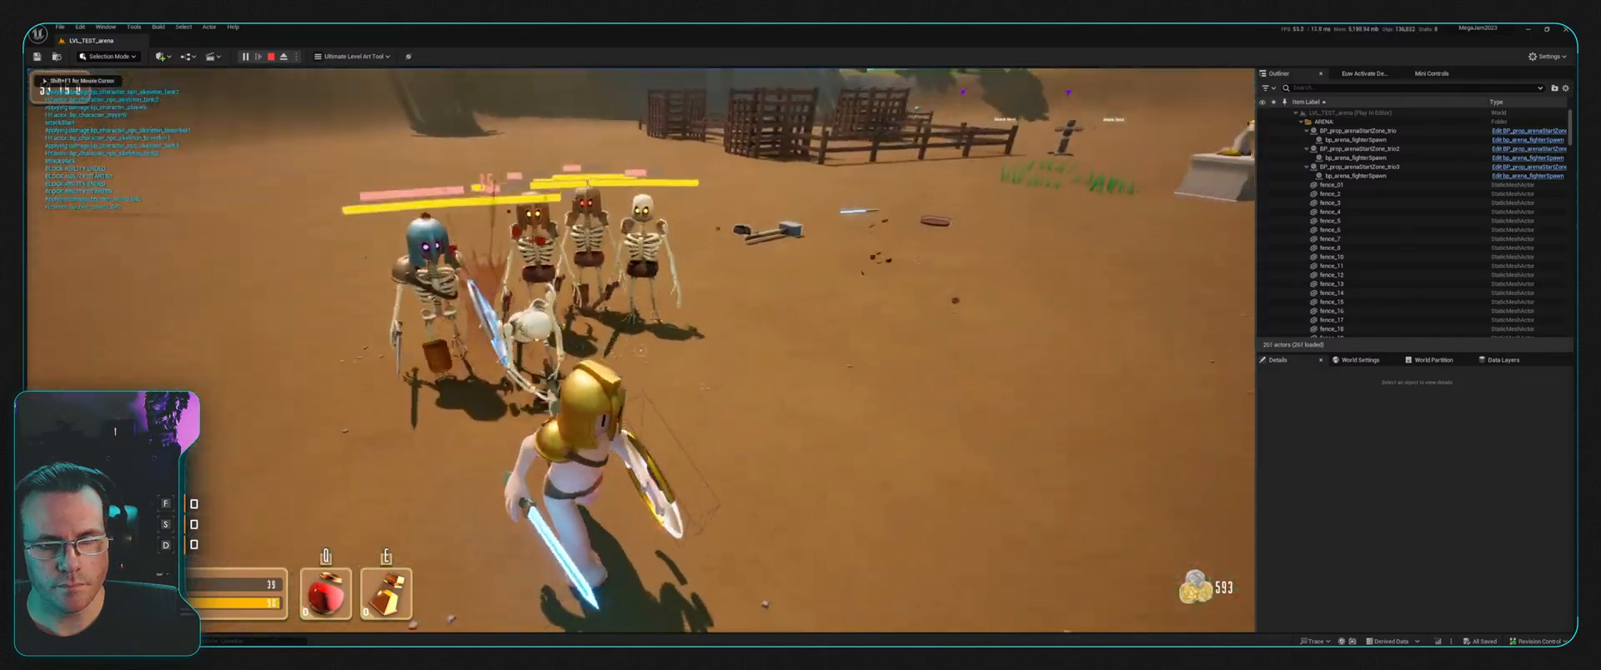
Step: Run around the arena fighting the skeleton groups and collect the coins they drop
key(d)
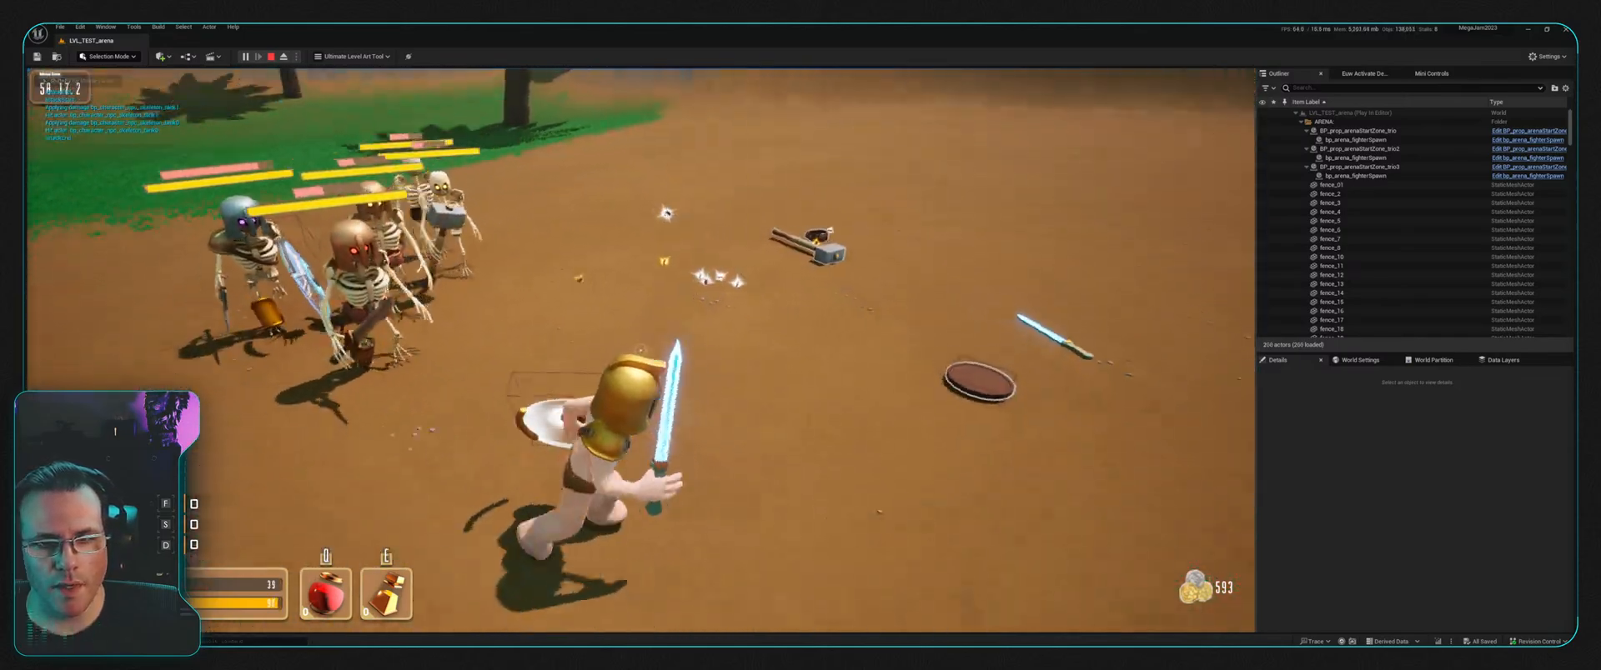
key(w)
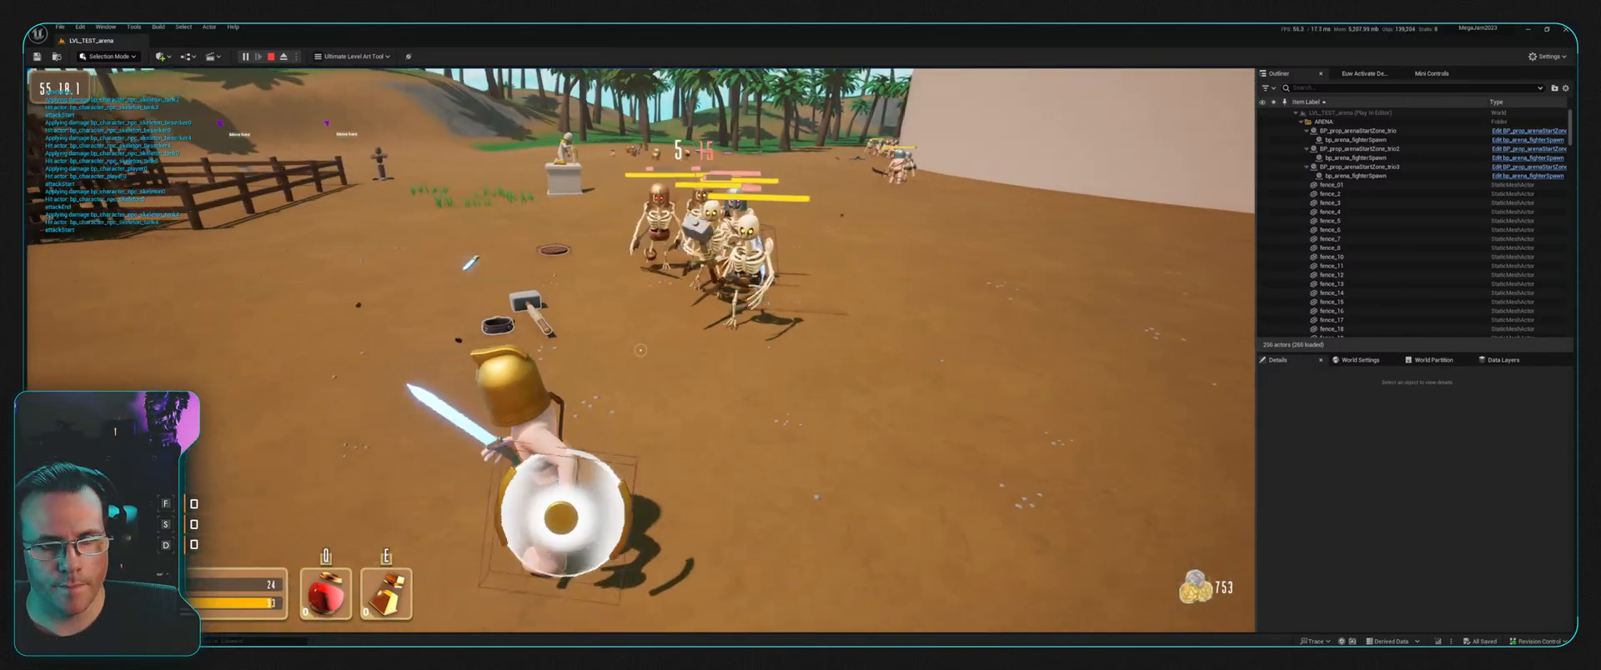
key(w)
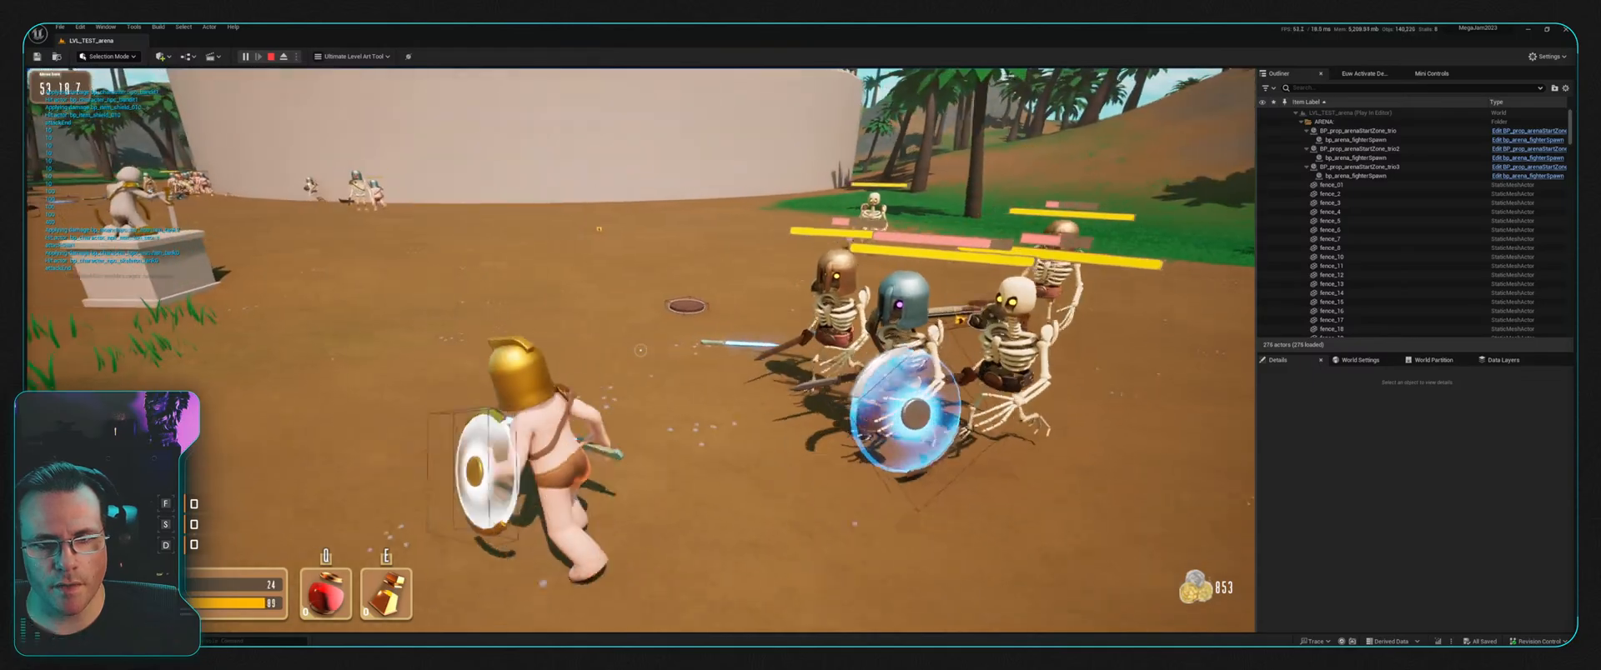
key(w)
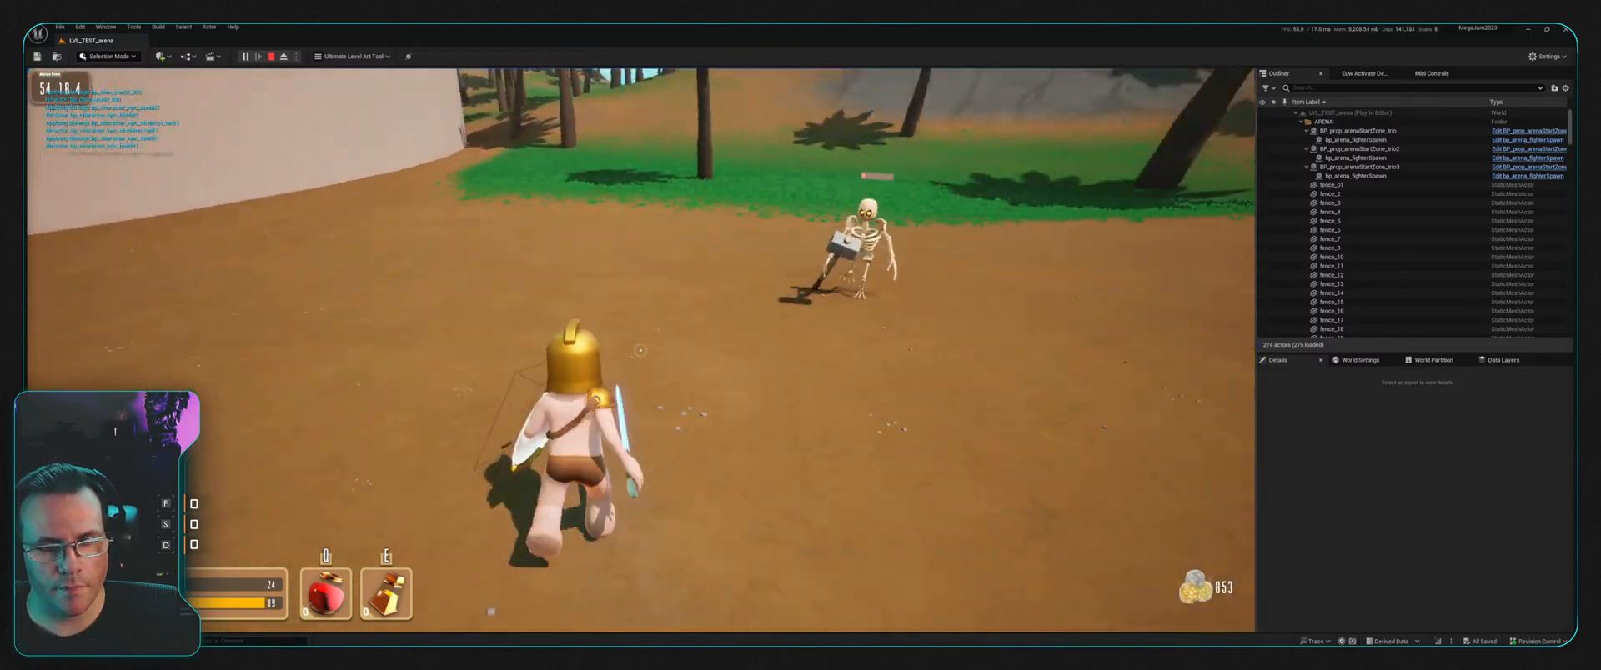
key(w)
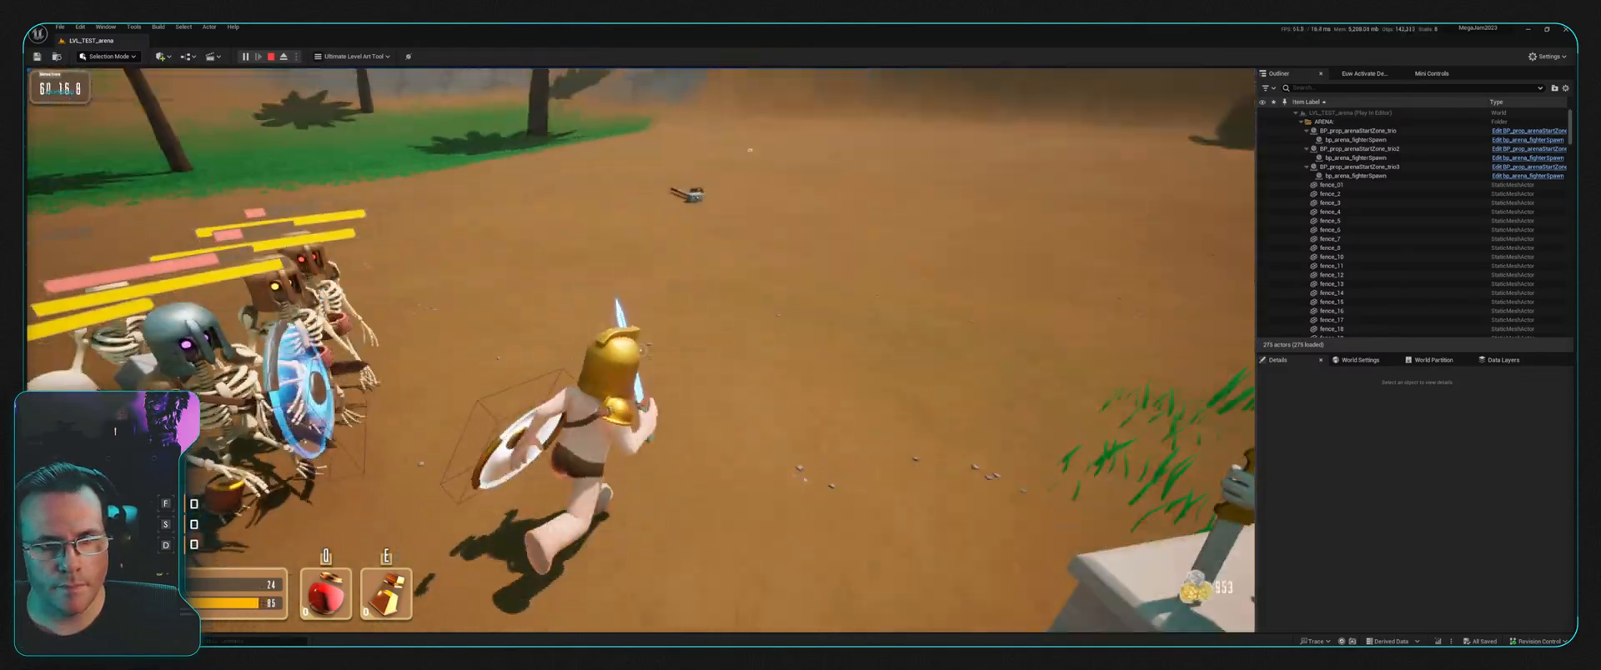
key(w)
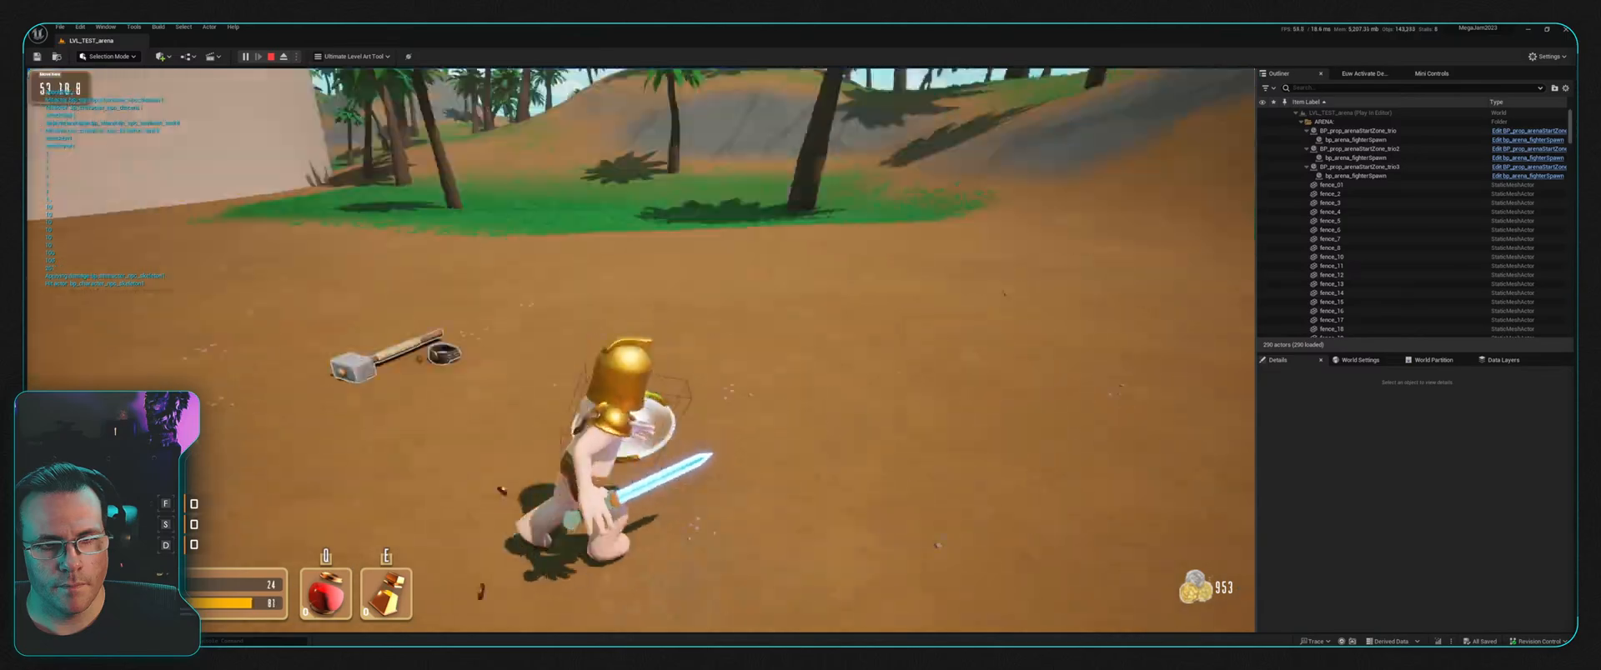
key(w)
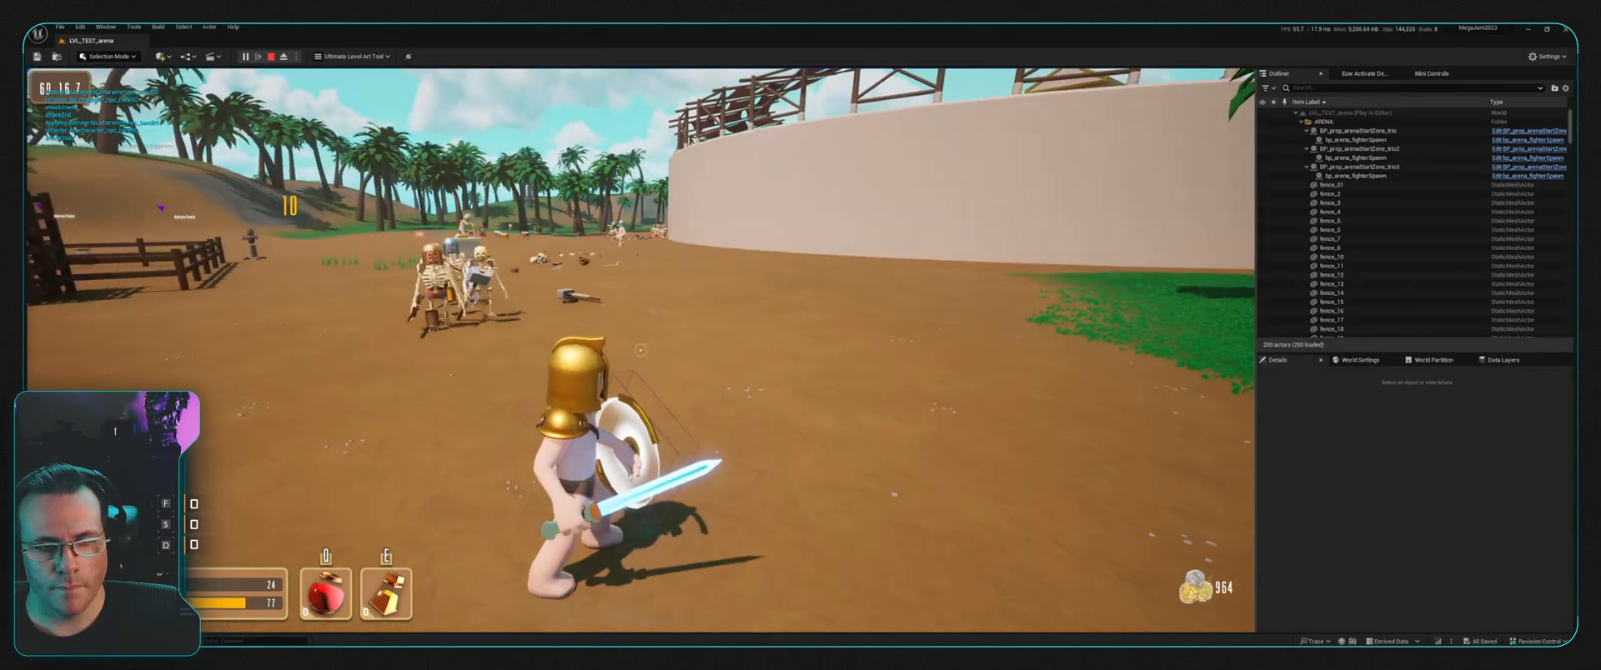
key(w)
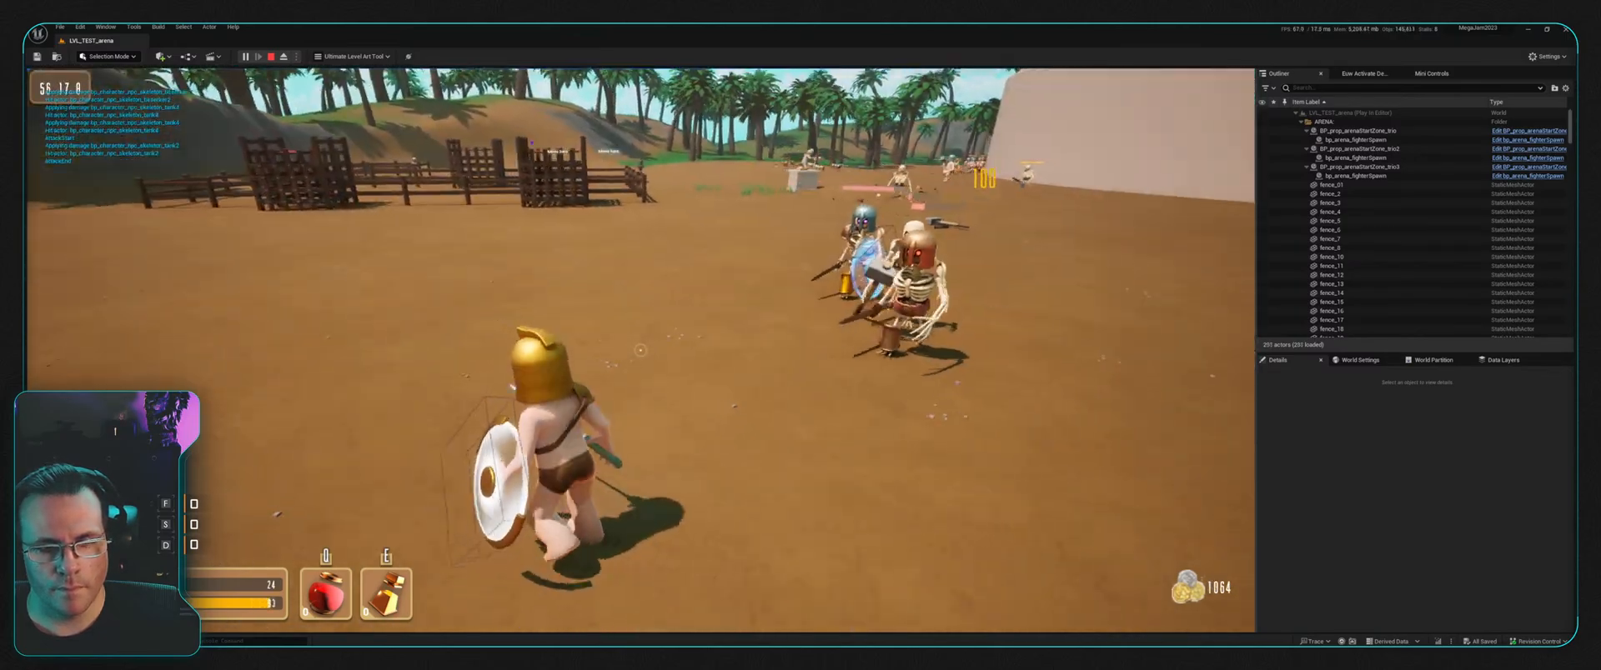
key(w)
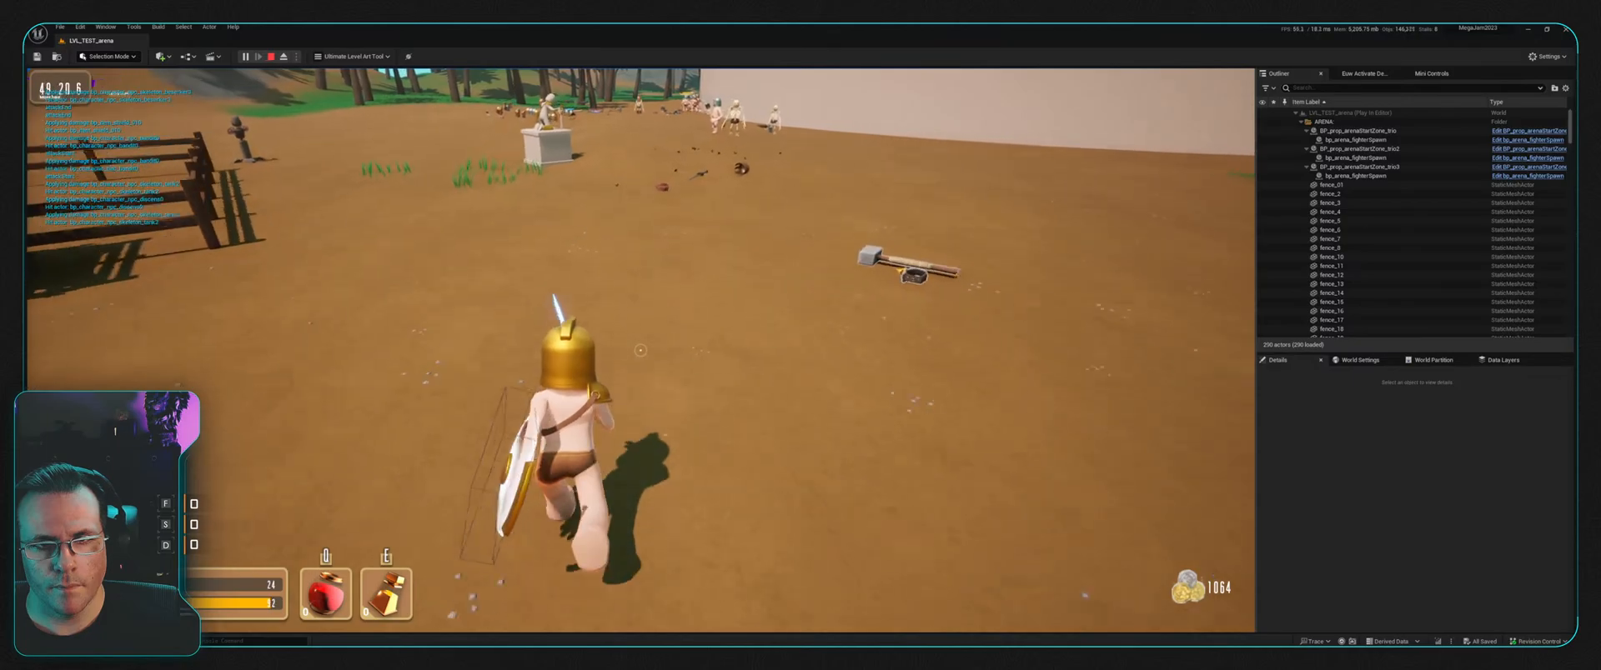
key(w)
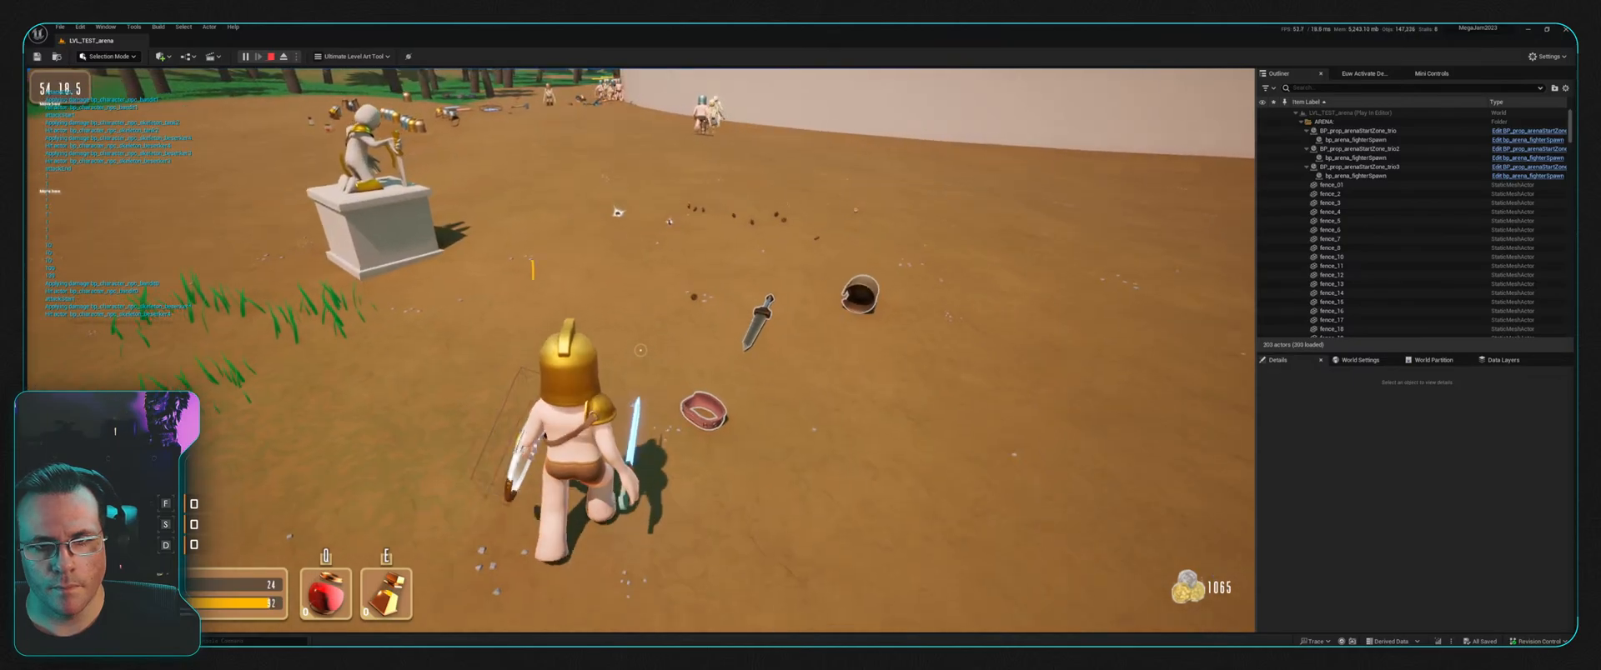
Step: Attack the remaining skeletons near the statue to test more coin drops, and stop the play session
key(w)
click(640, 350)
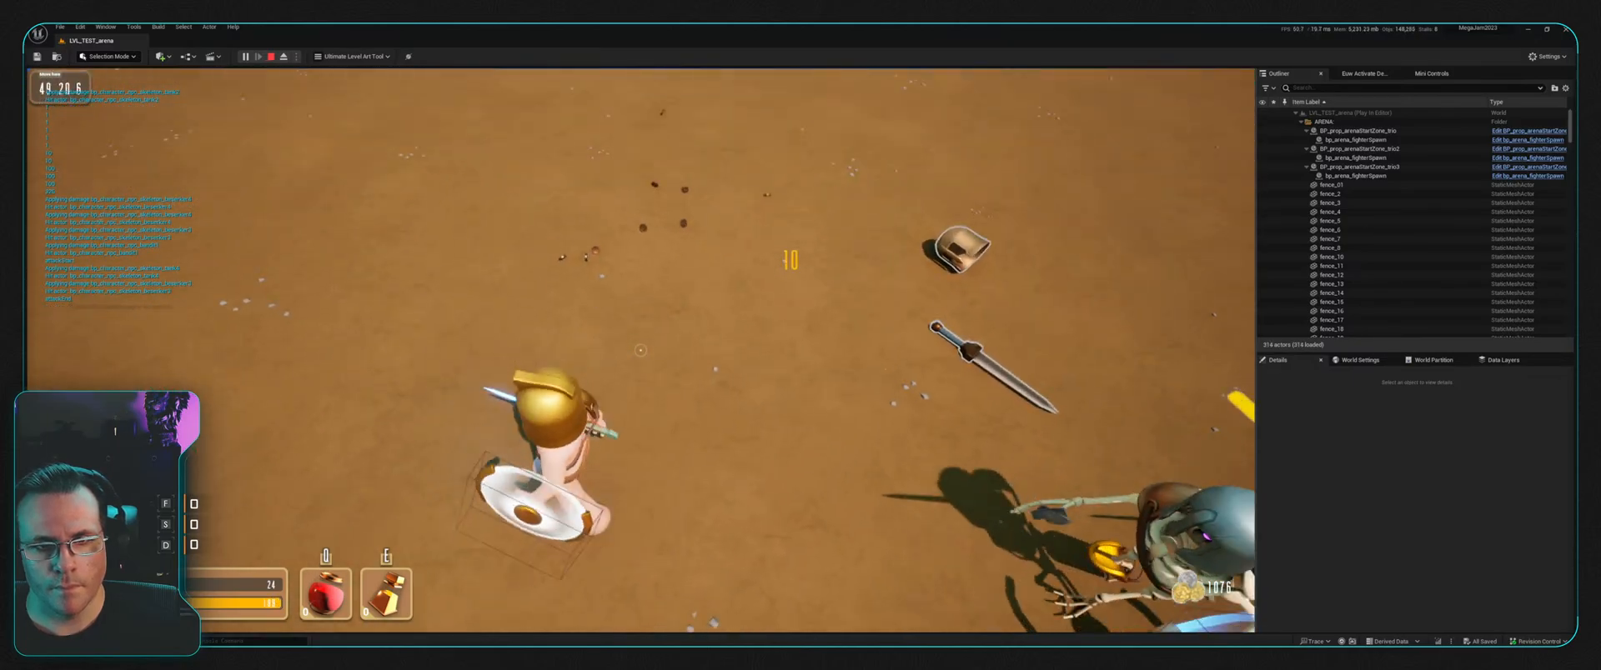
key(s)
click(641, 351)
click(641, 350)
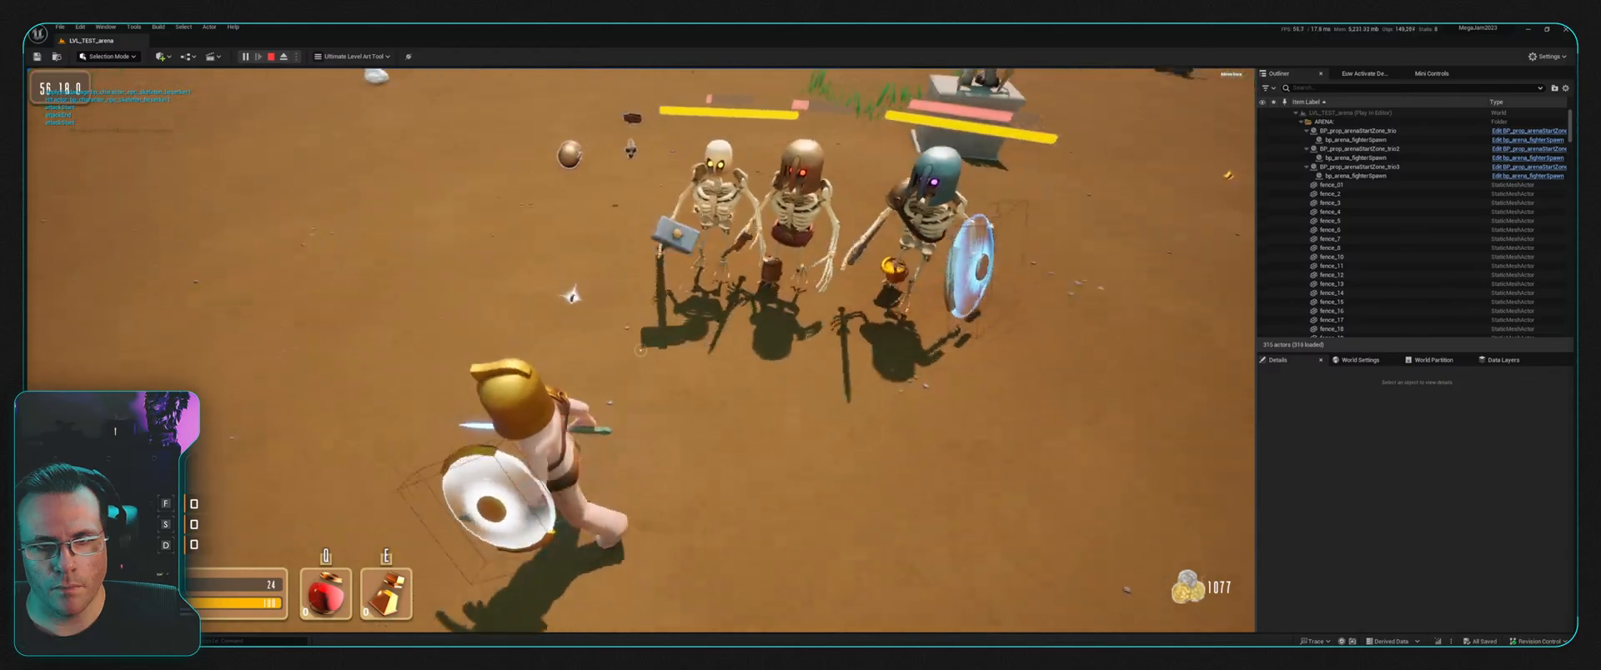
click(640, 351)
key(w)
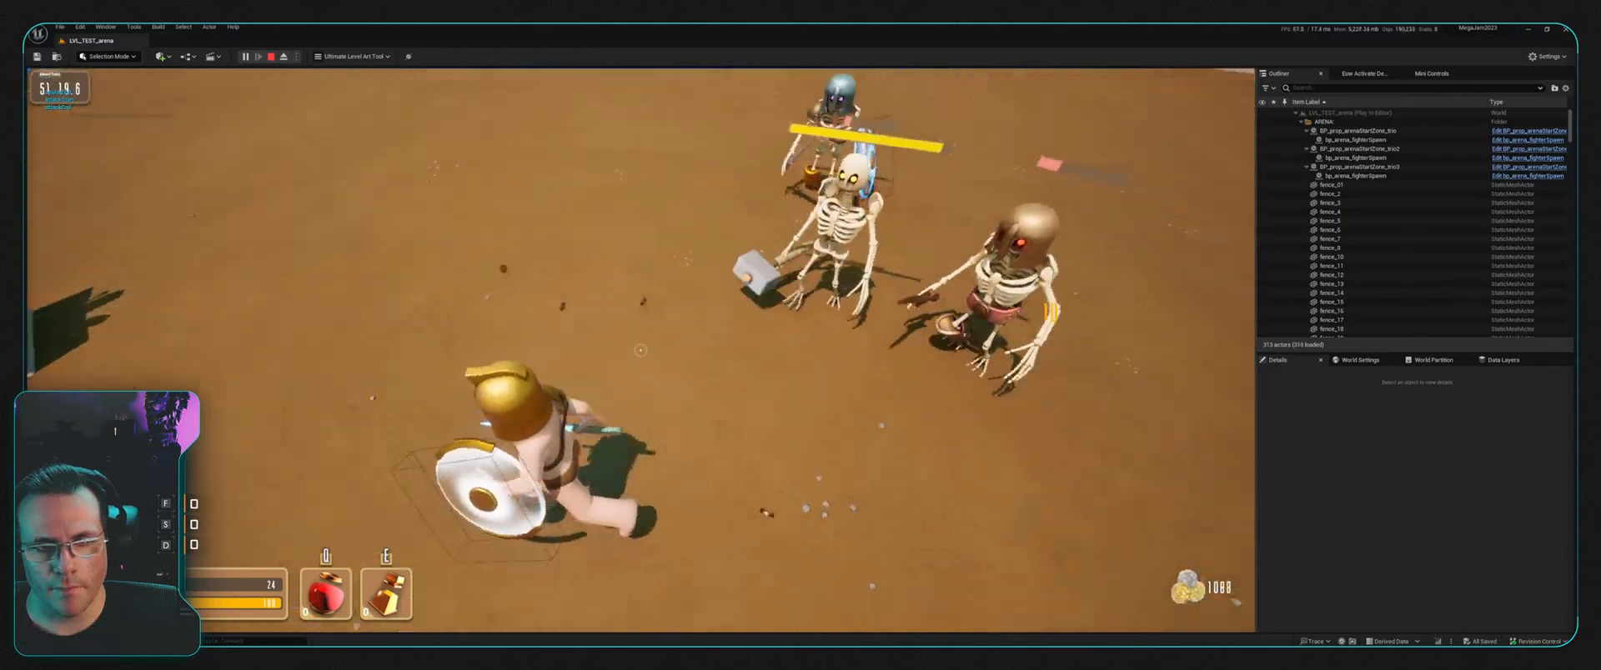
click(640, 350)
key(Escape)
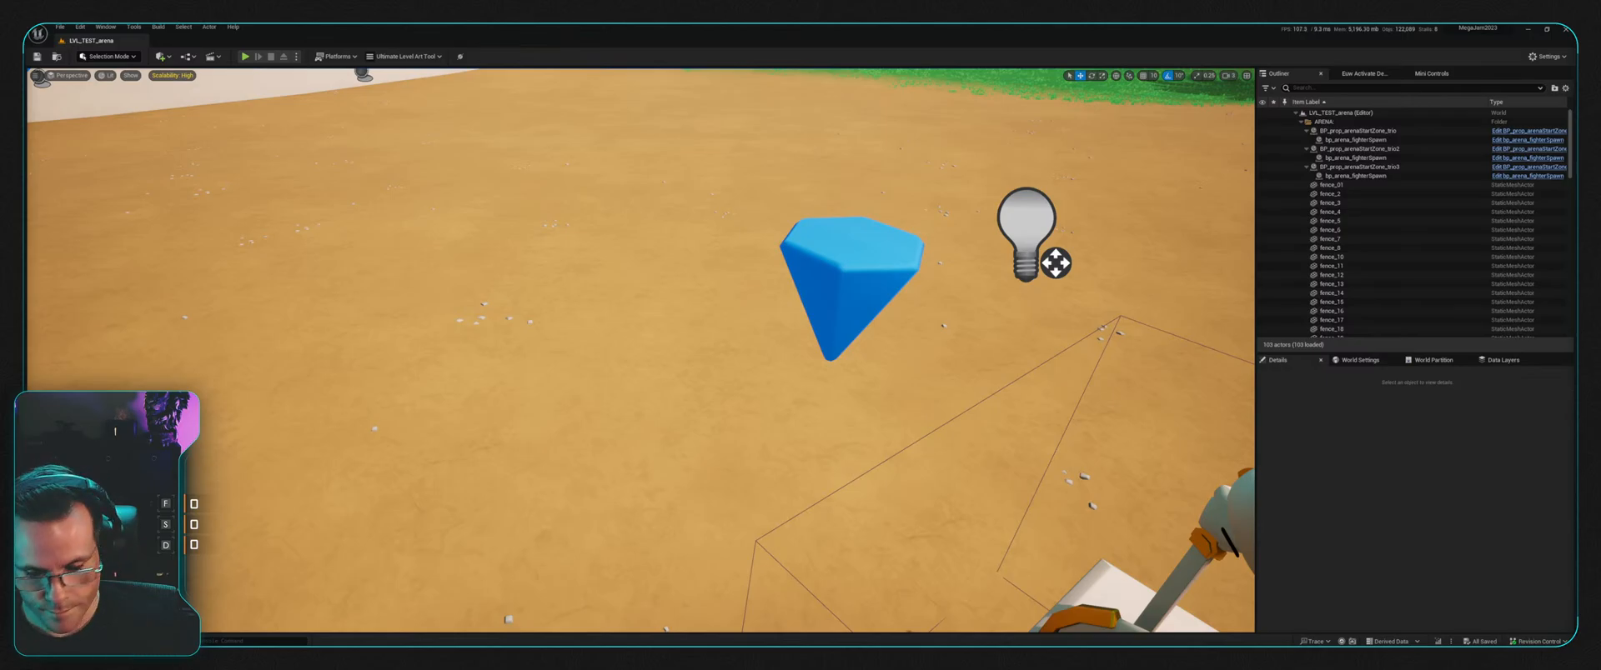
Step: Open the FXS_coinGlint_01 particle system from the Particles folder
key(ctrl+space)
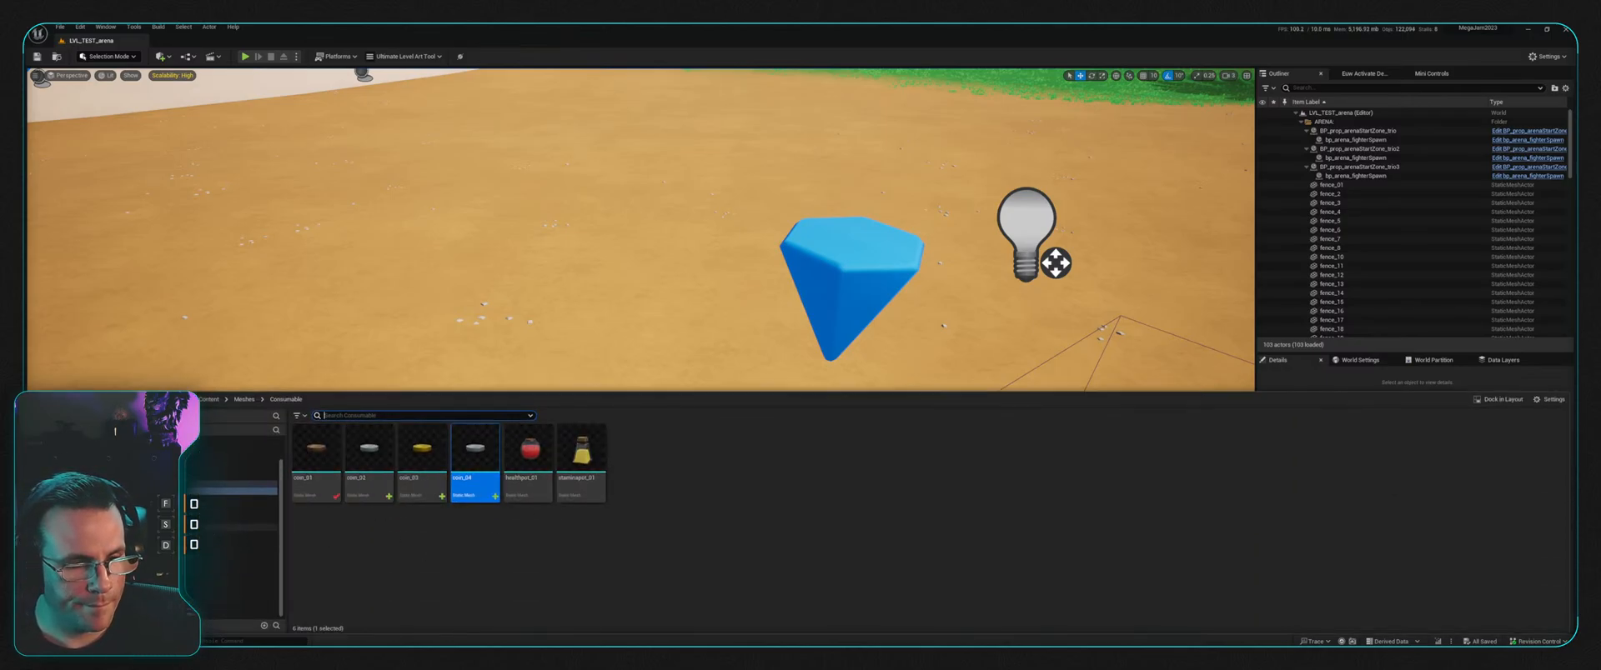
click(231, 556)
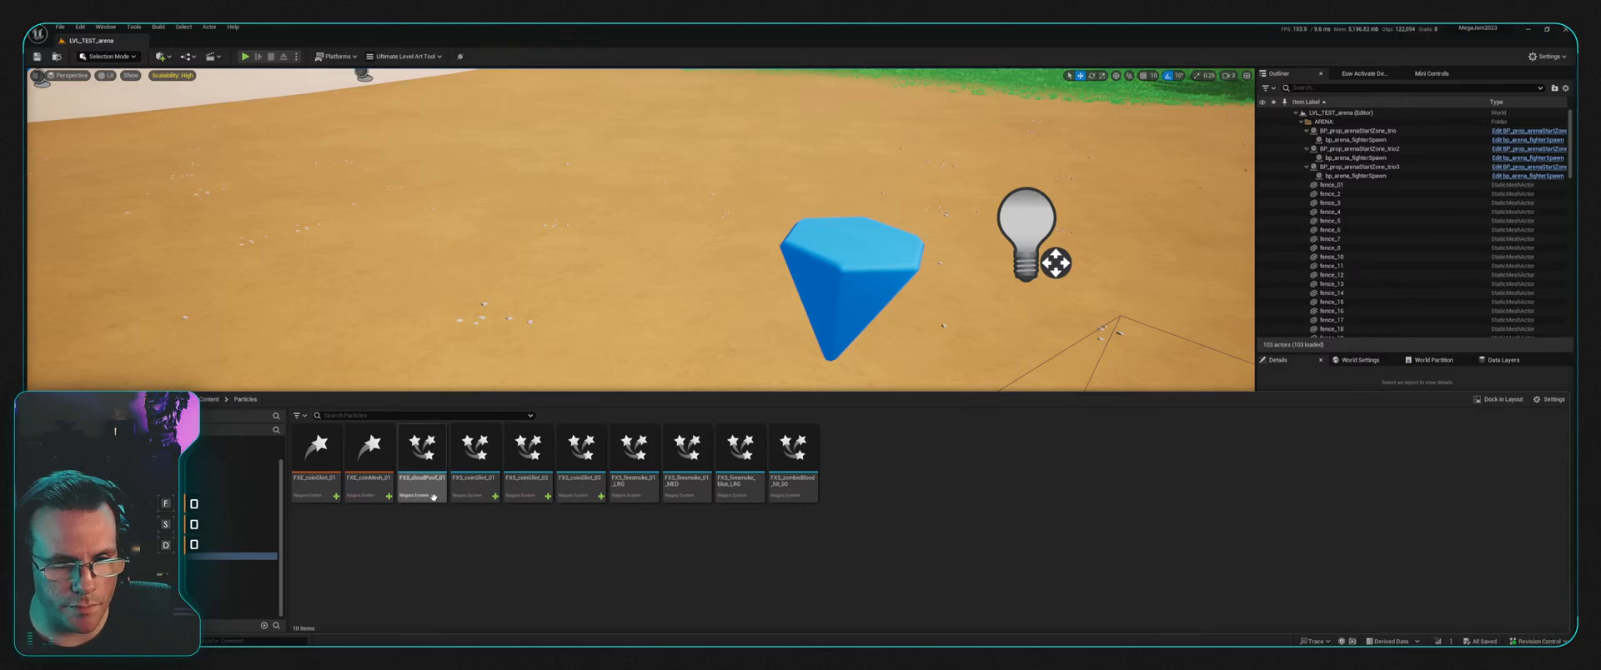
double_click(486, 486)
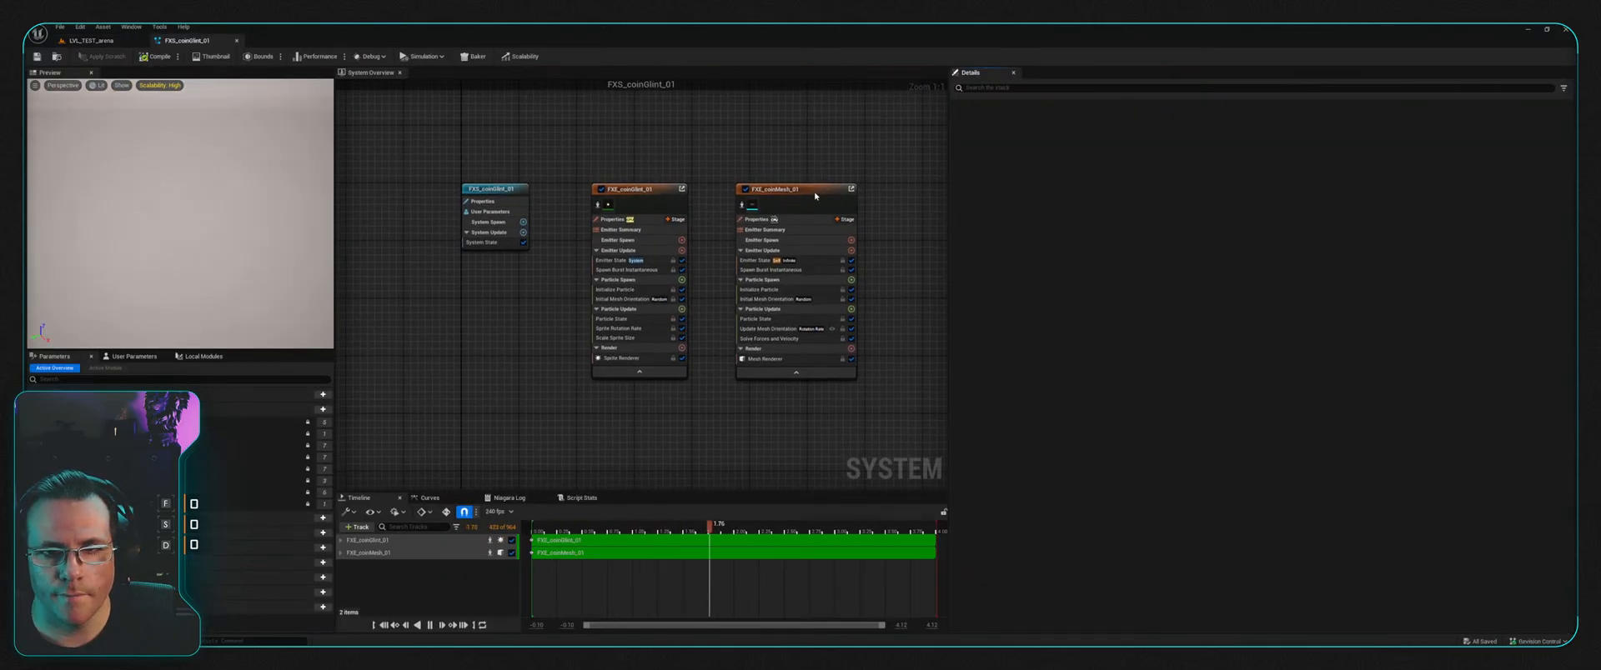
Step: Examine the FXE_coinMesh_01 emitter's Initialize Particle settings and its Mesh Renderer's mesh list in FXS_coinGlint_01
click(816, 196)
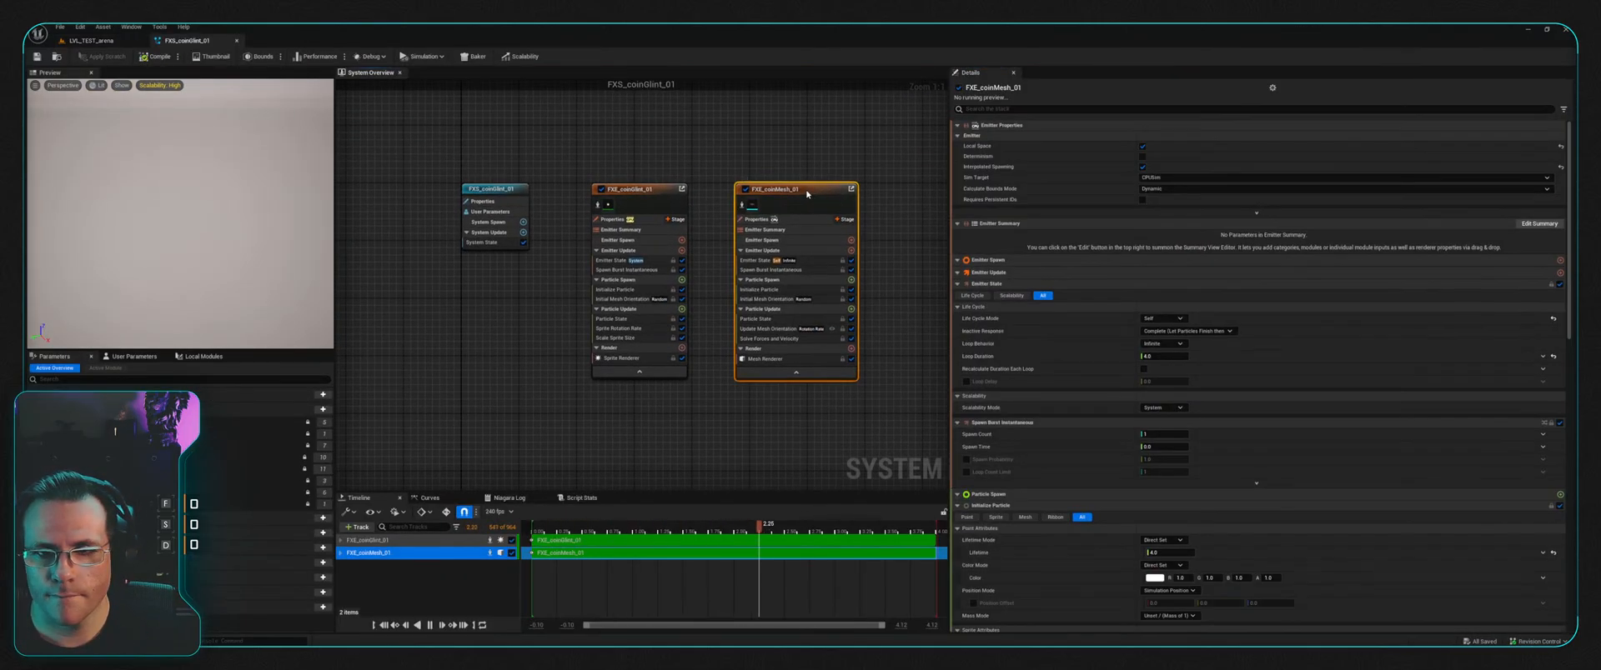
click(784, 290)
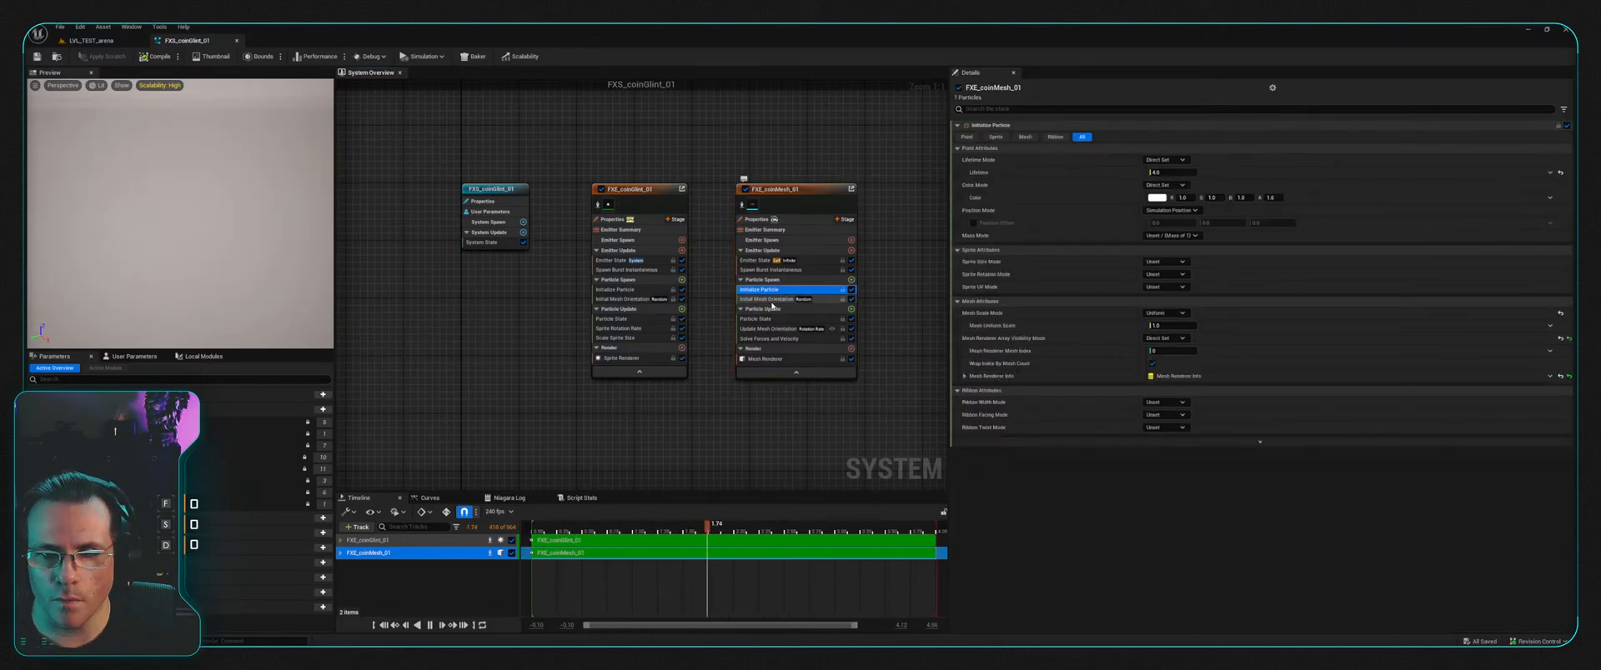
click(788, 358)
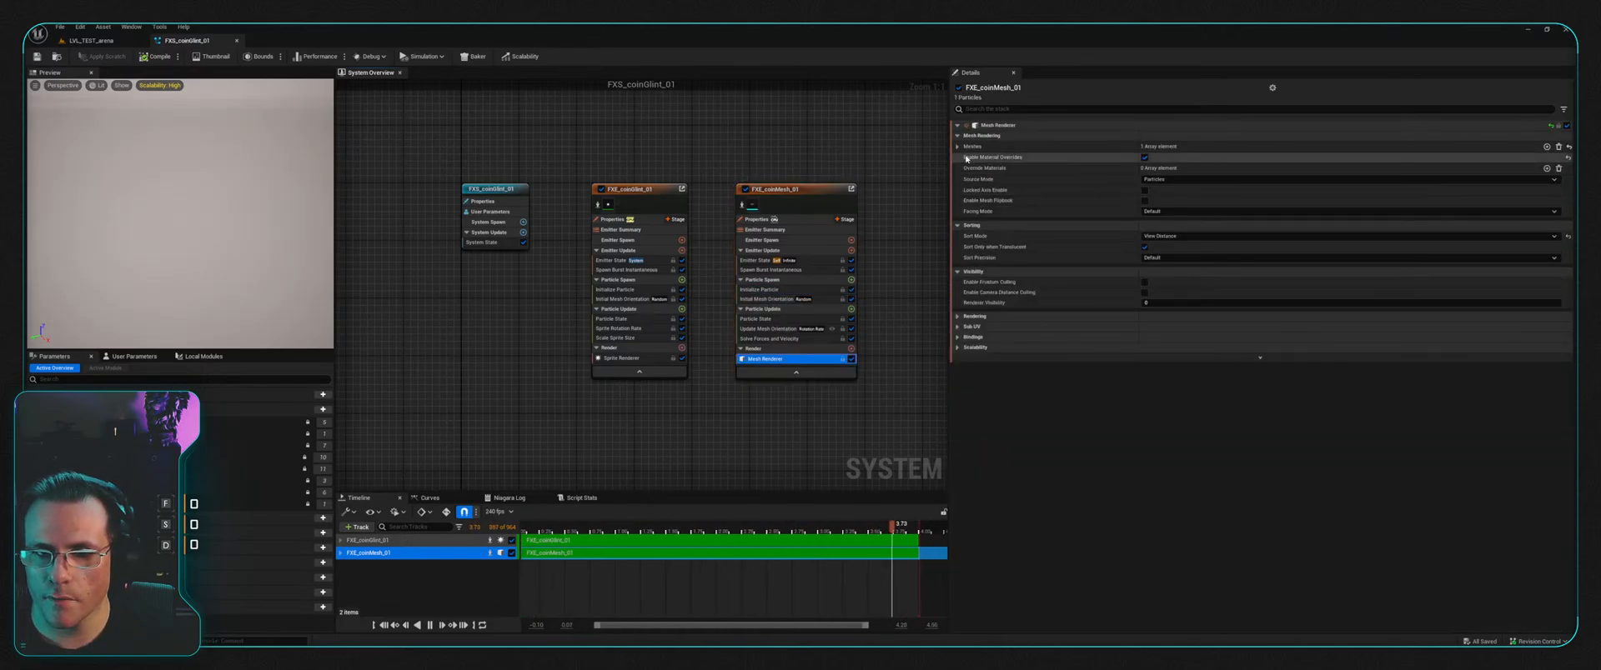
click(957, 147)
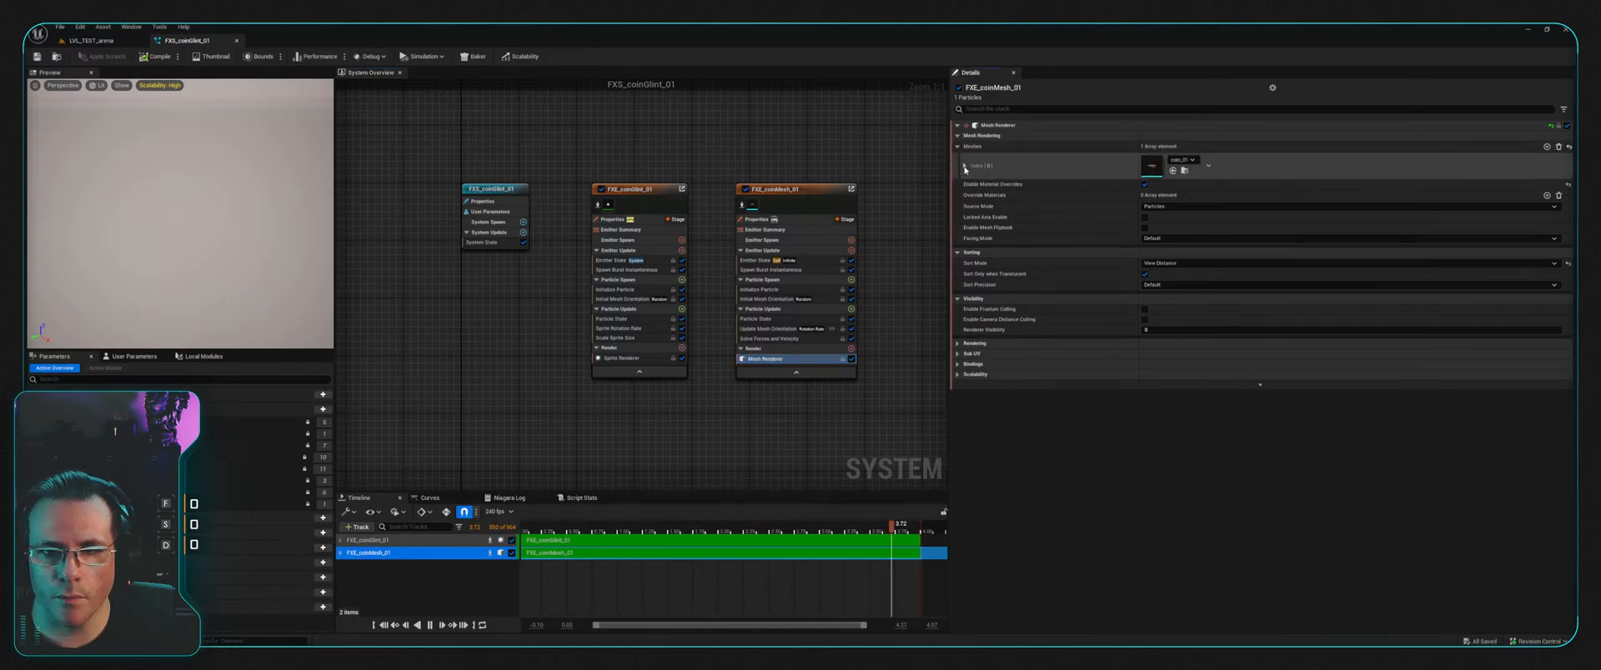
click(964, 166)
click(964, 166)
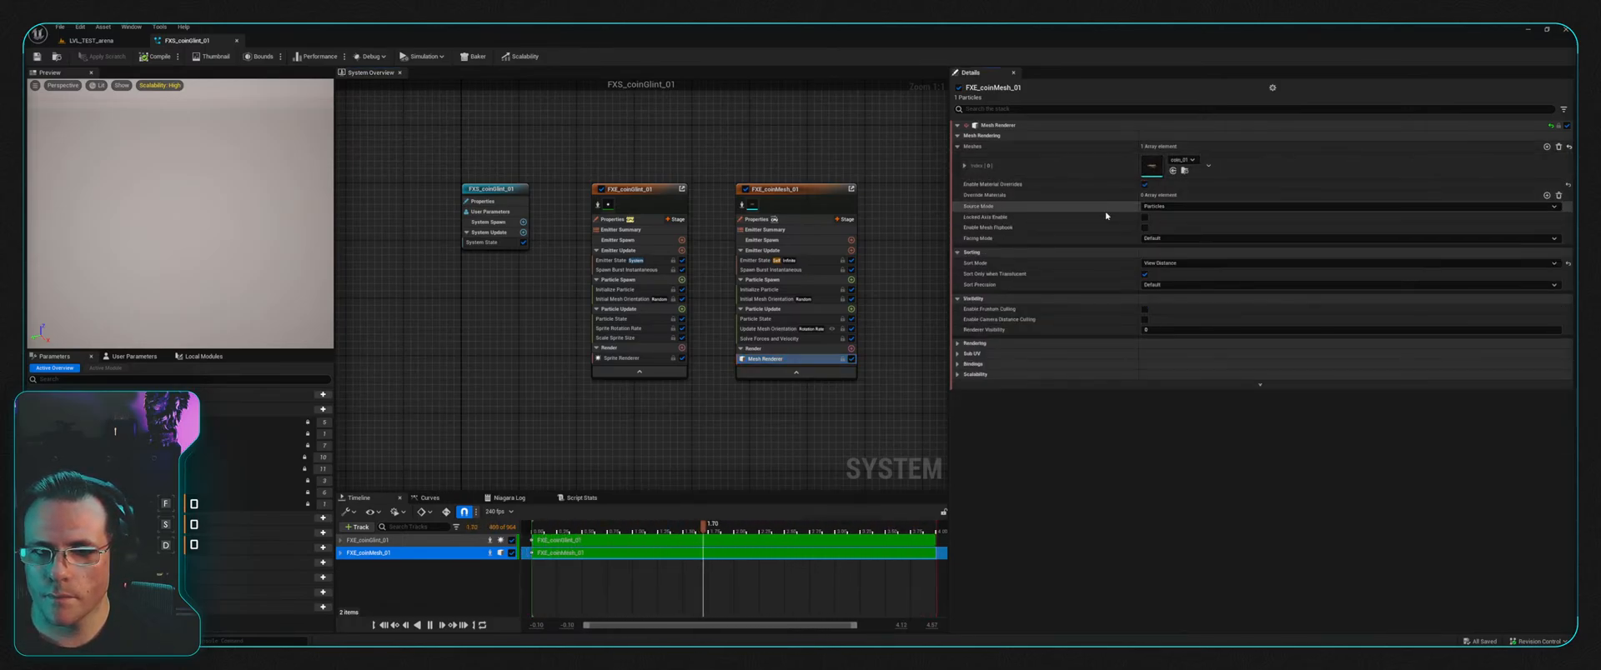
right_drag(822, 143, 703, 167)
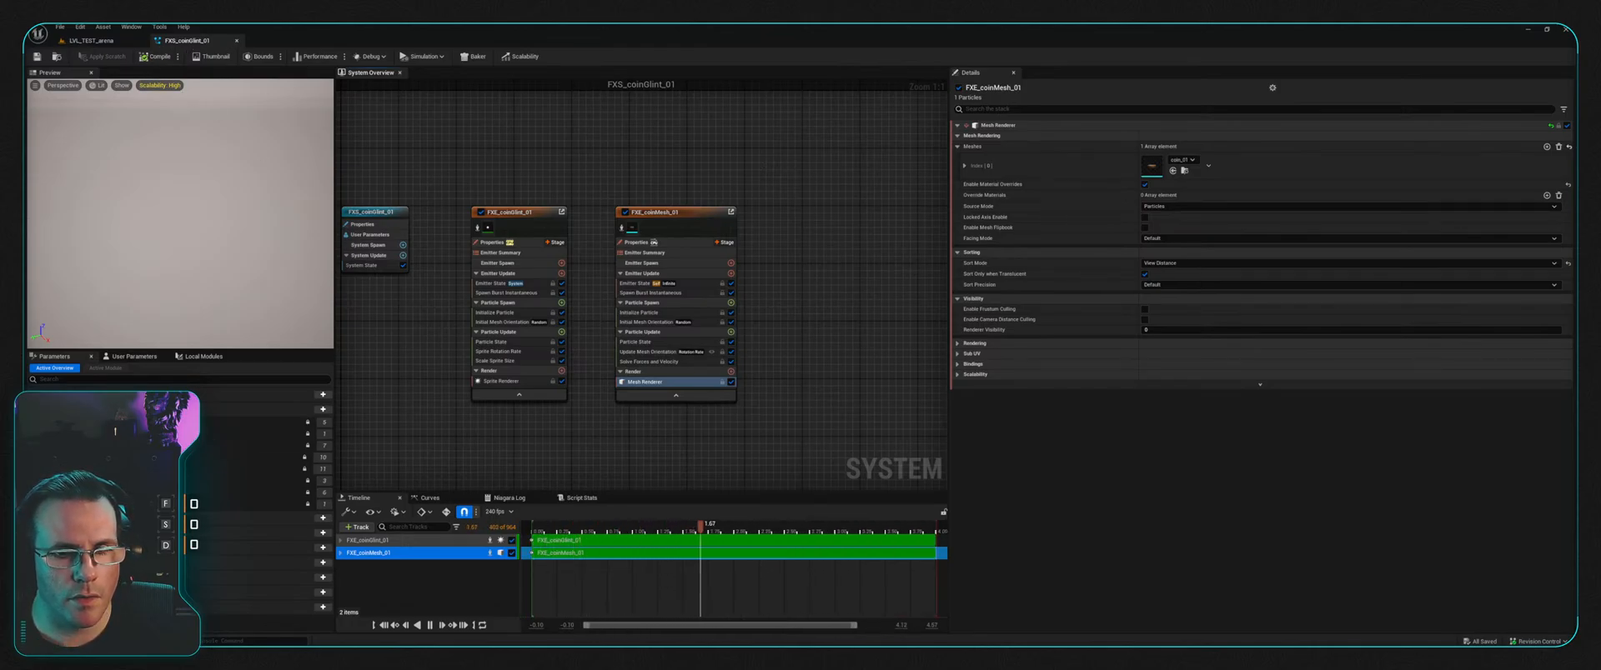
Step: Open the source emitters FXE_coinGlint_01 and FXE_coinMesh_01 from the Particles folder
key(ctrl+space)
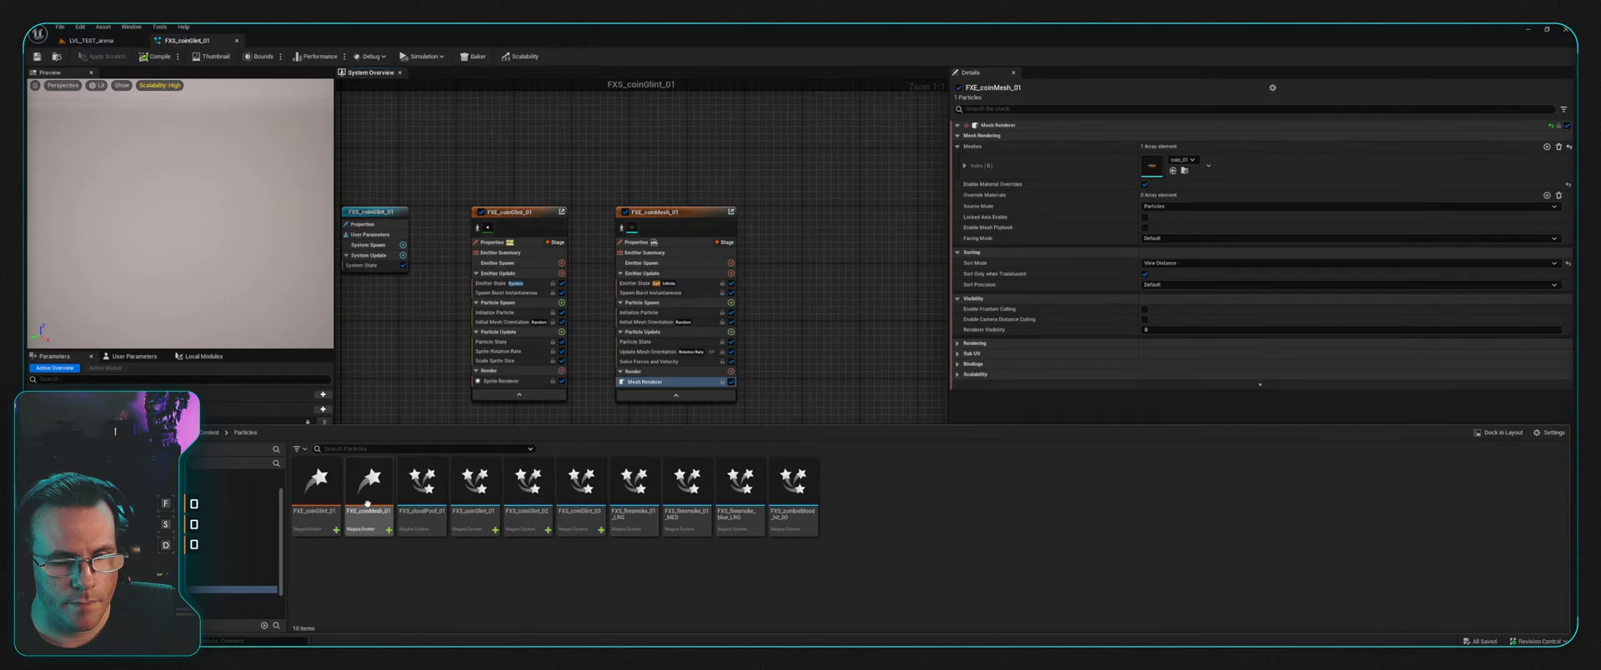
double_click(310, 510)
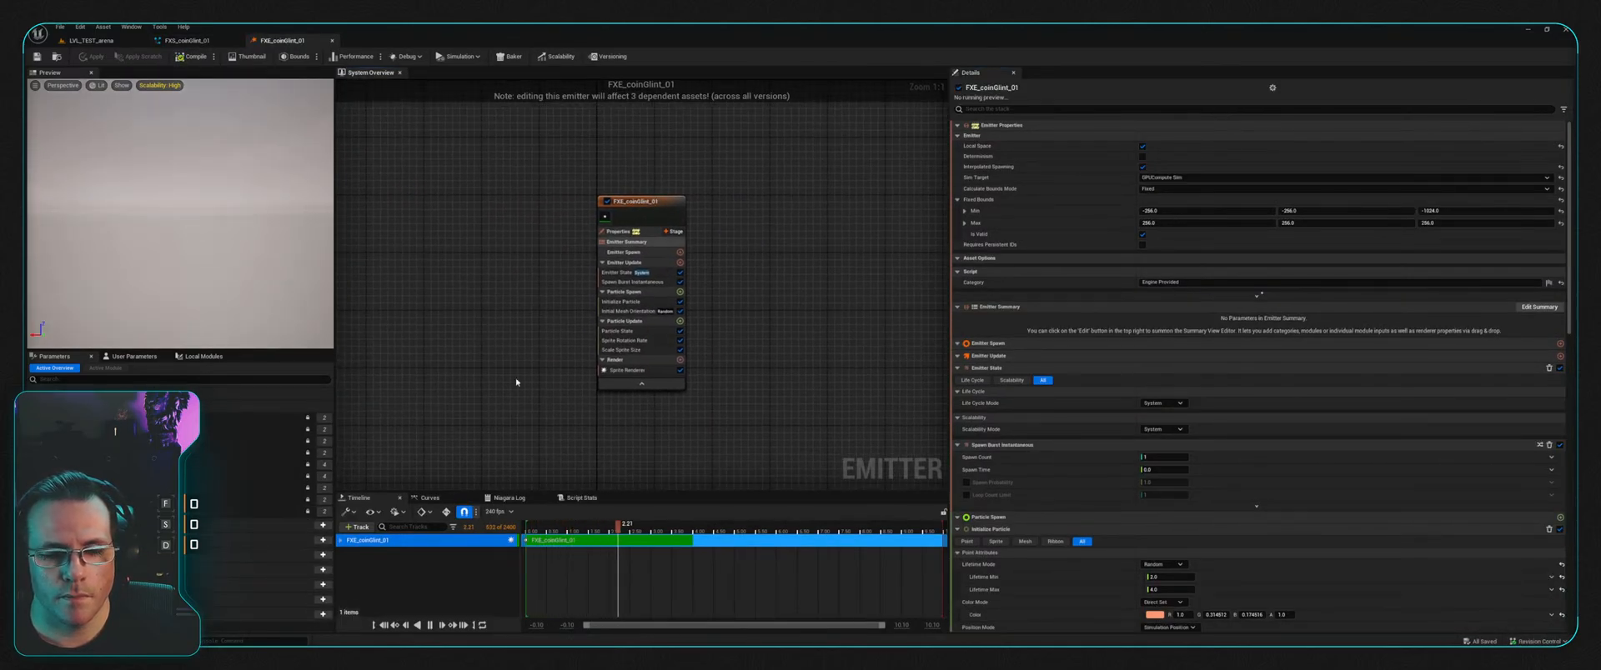
key(ctrl+space)
double_click(369, 482)
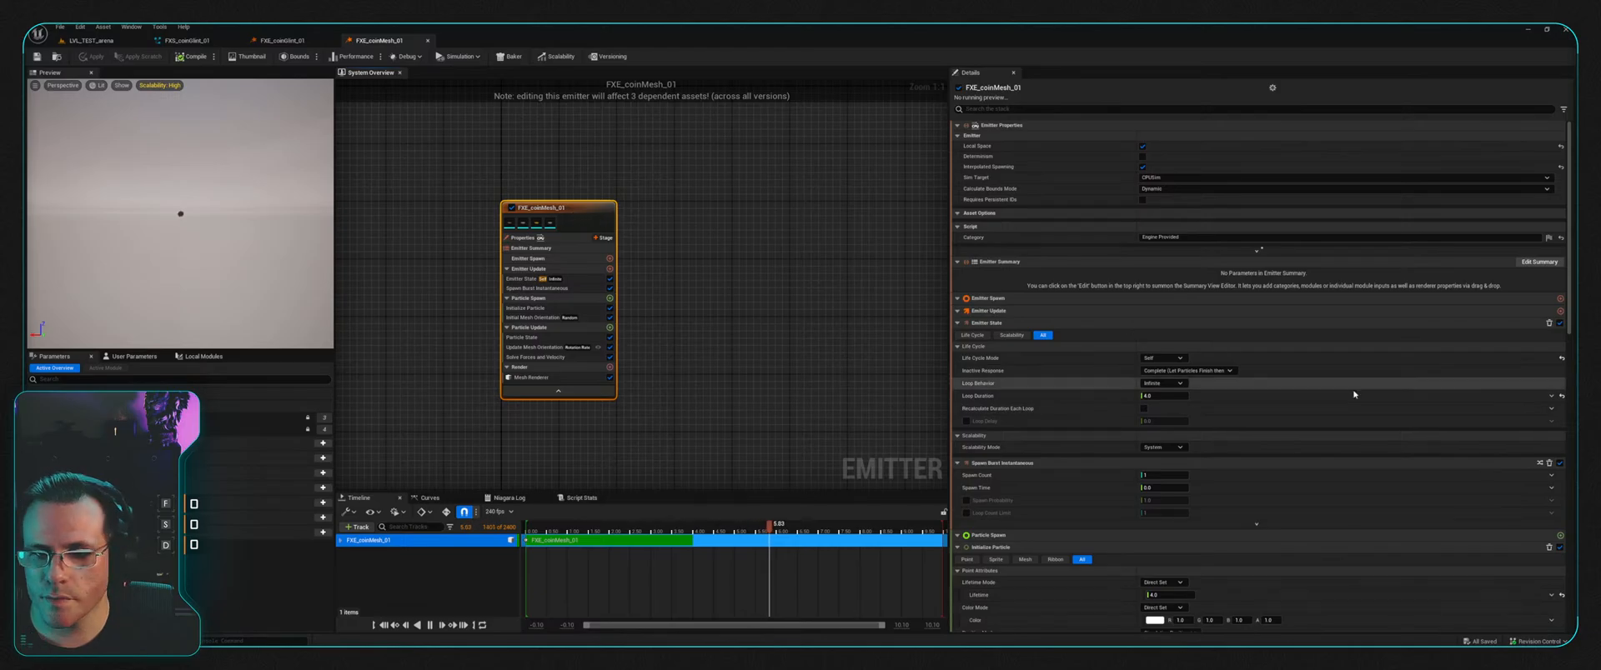
Step: Return to FXS_coinGlint_01 and check the mesh renderer index in its coin mesh emitter's Initialize Particle module
click(186, 40)
click(680, 213)
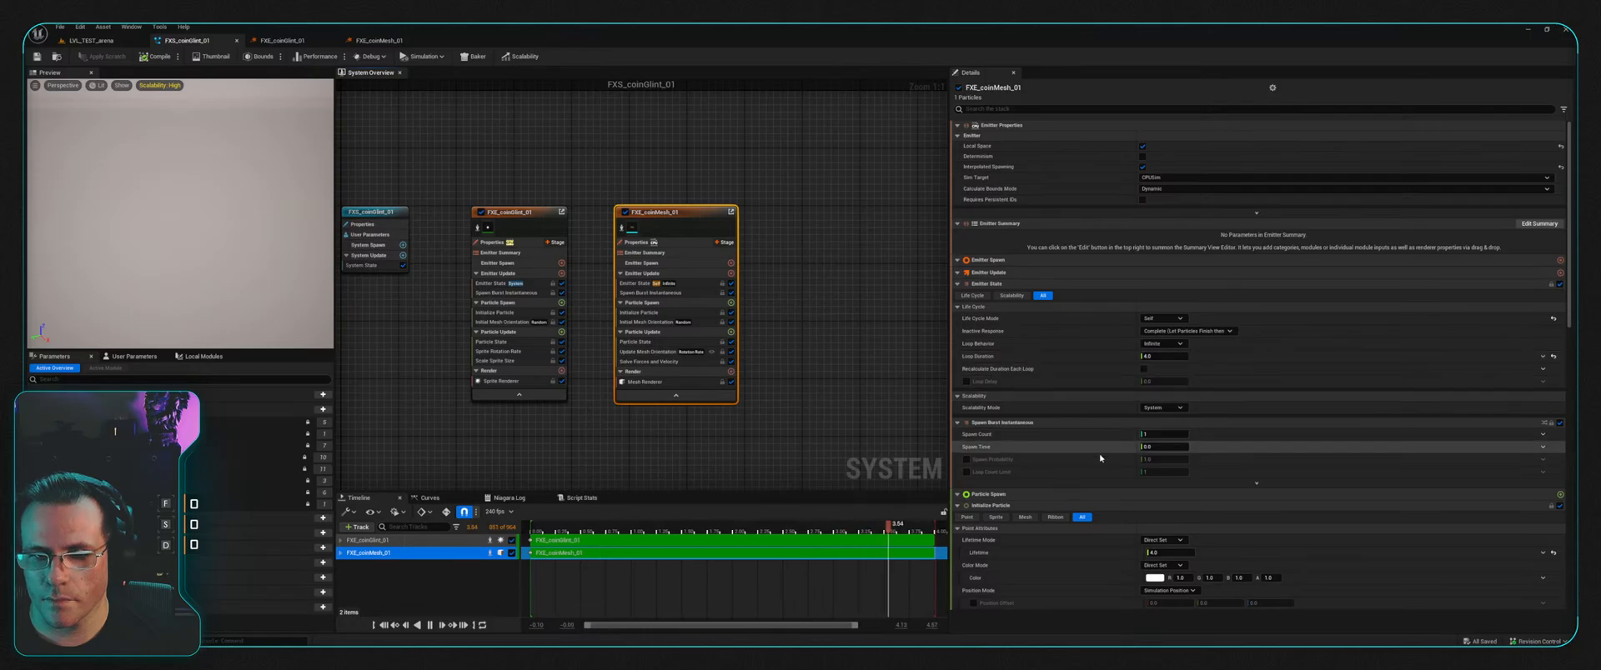
click(667, 314)
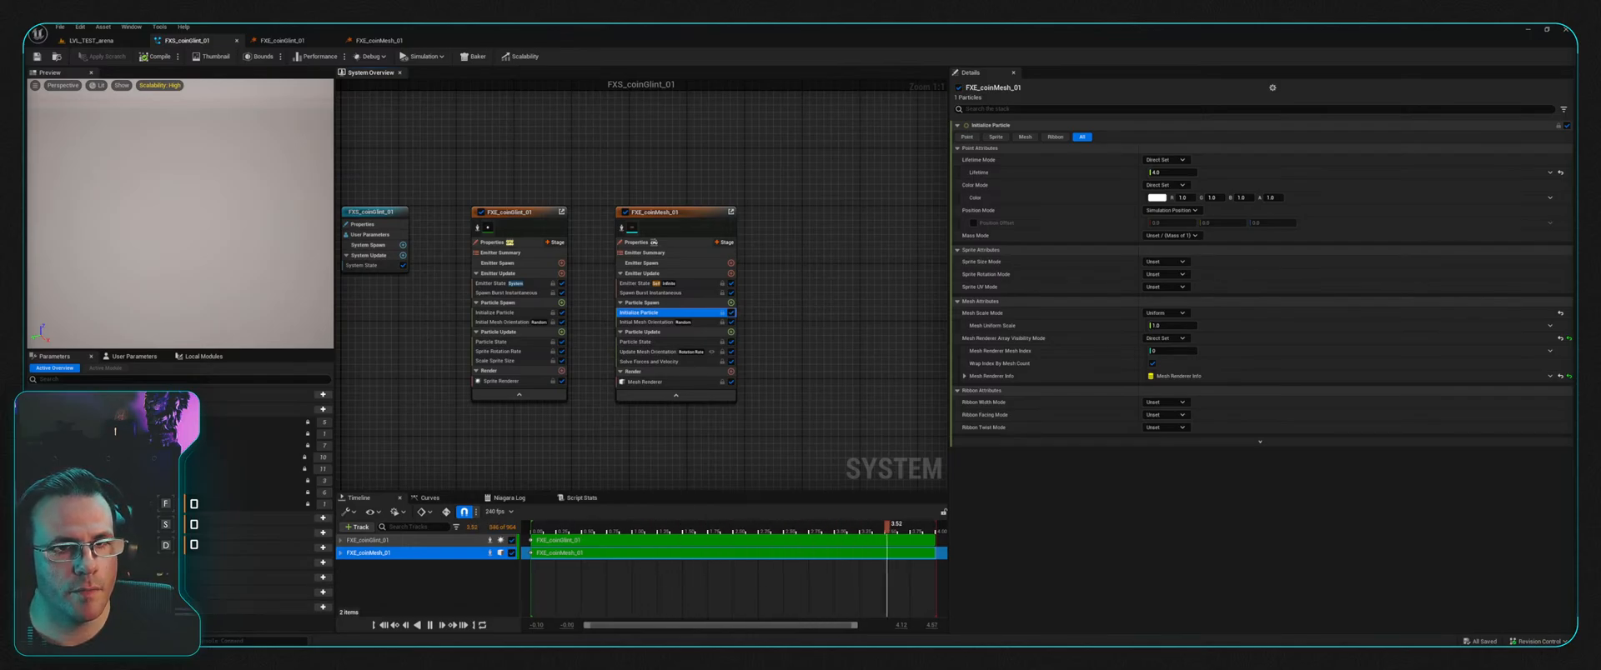
Step: Open FXS_coinGlint_02 and inspect the Initialize Particle settings of its FXE_coinMesh_01 emitter
key(ctrl+space)
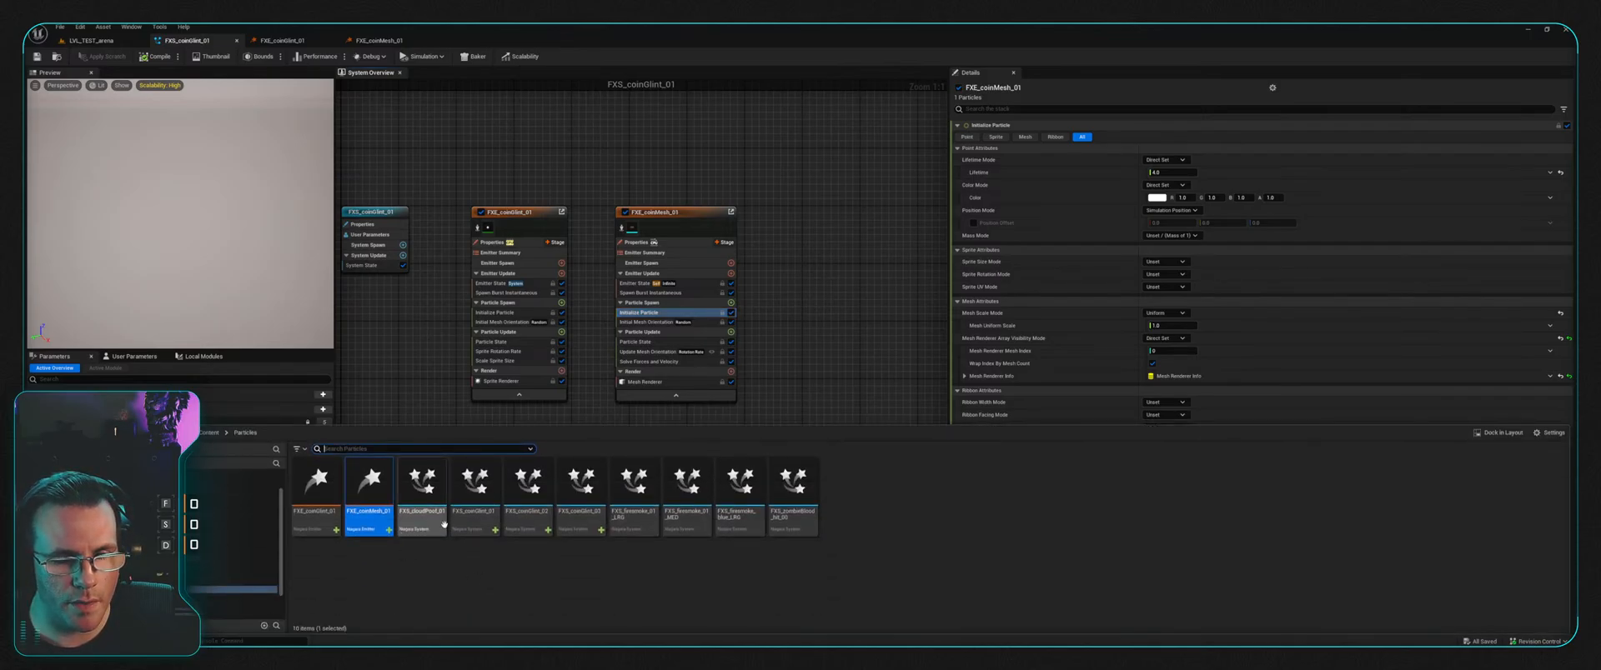
double_click(530, 512)
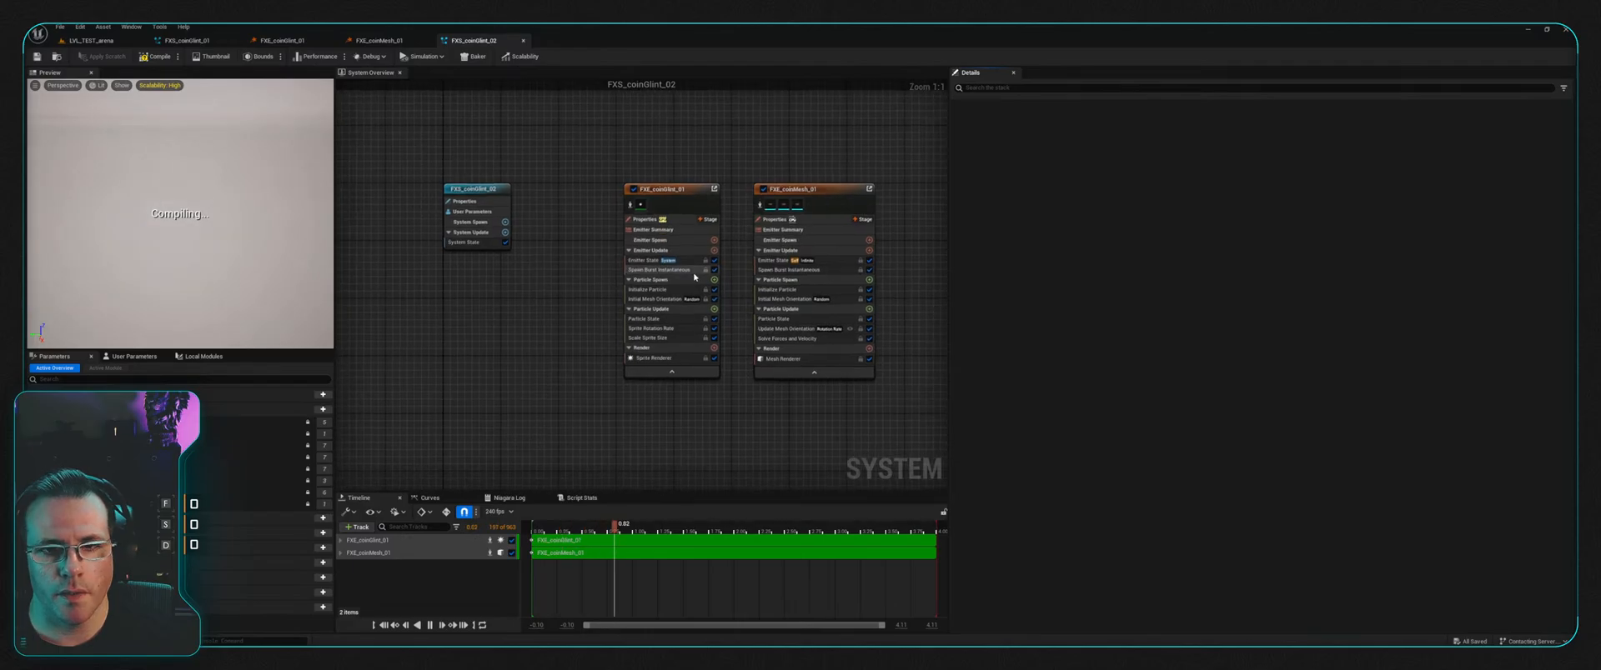
click(618, 238)
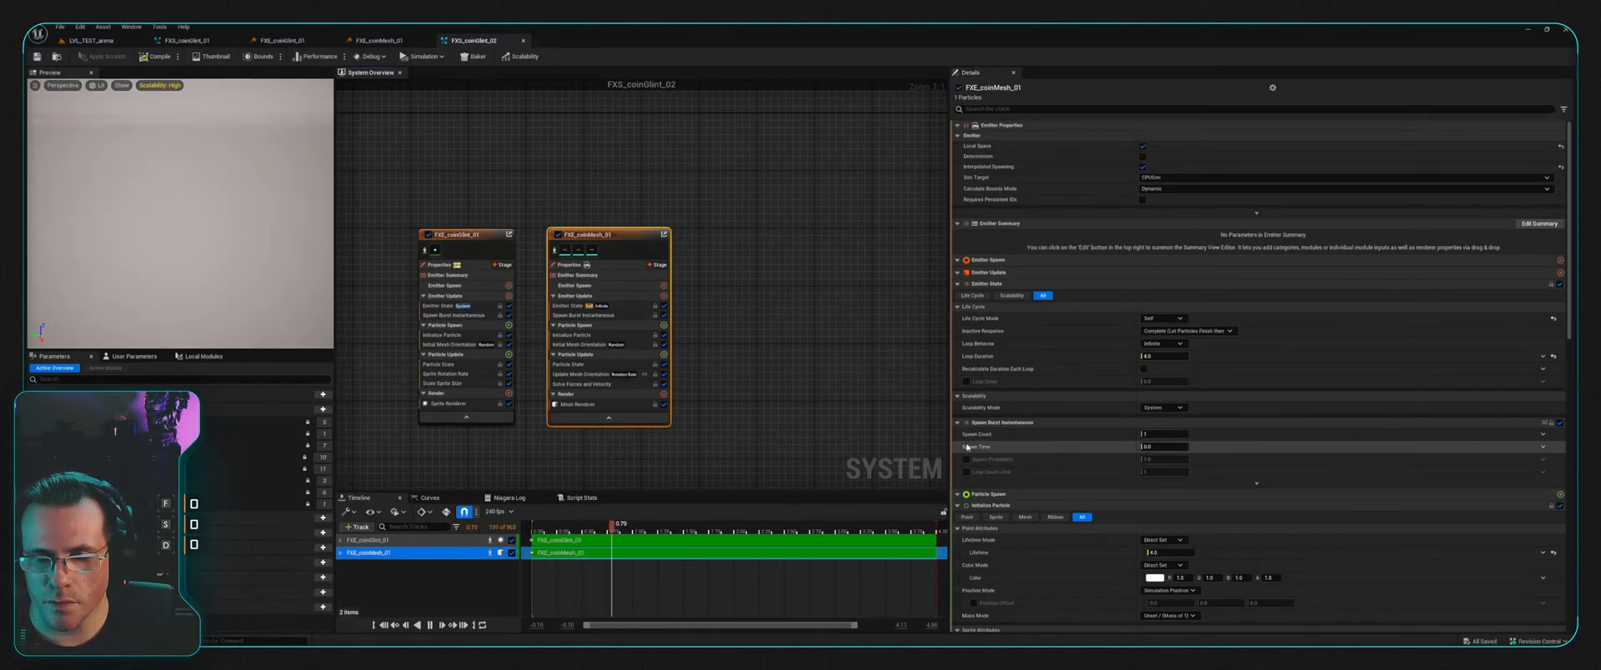
click(619, 335)
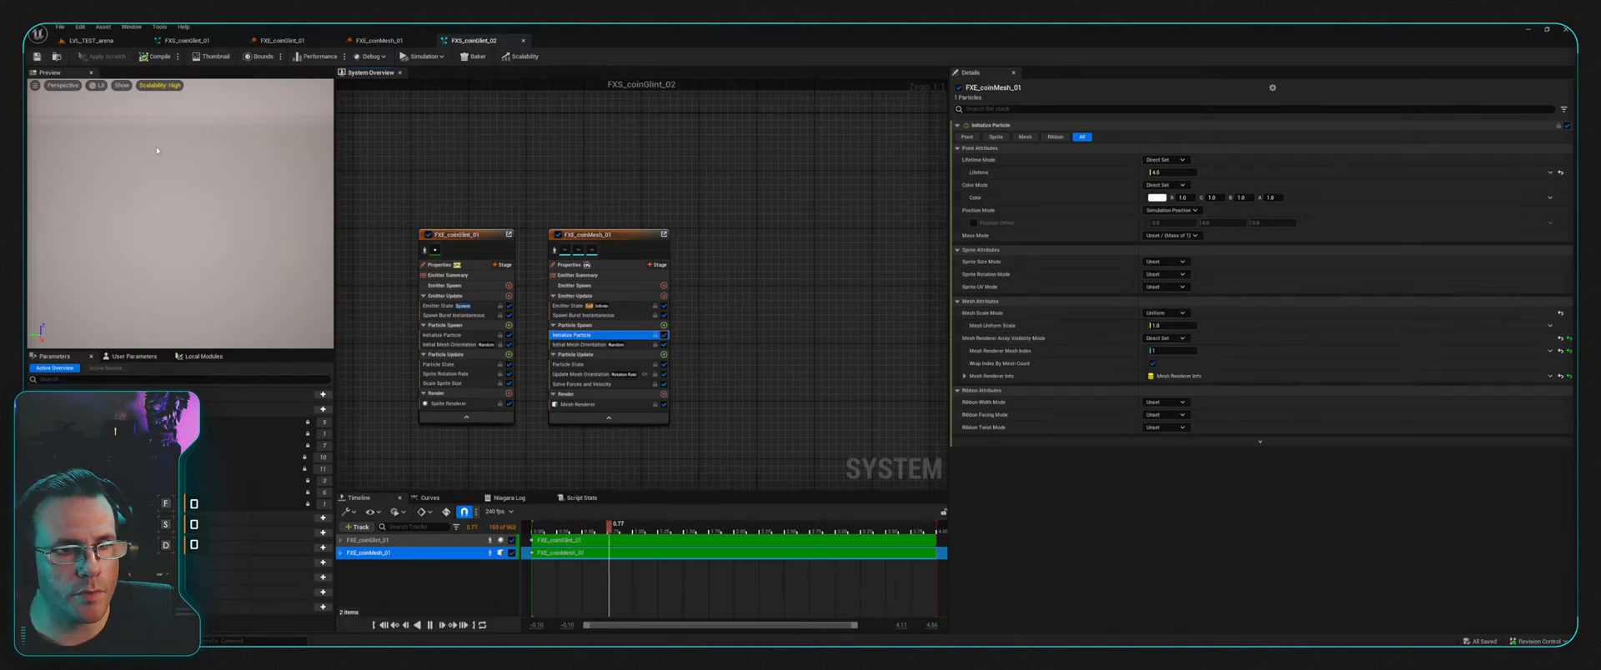
Step: Place FXS_coinGlint_01 and FXS_coinGlint_02 side by side on the ground near the skeleton's fenced pen in LVL_TEST_arena
click(88, 41)
right_drag(653, 369, 817, 326)
key(w)
key(ctrl+space)
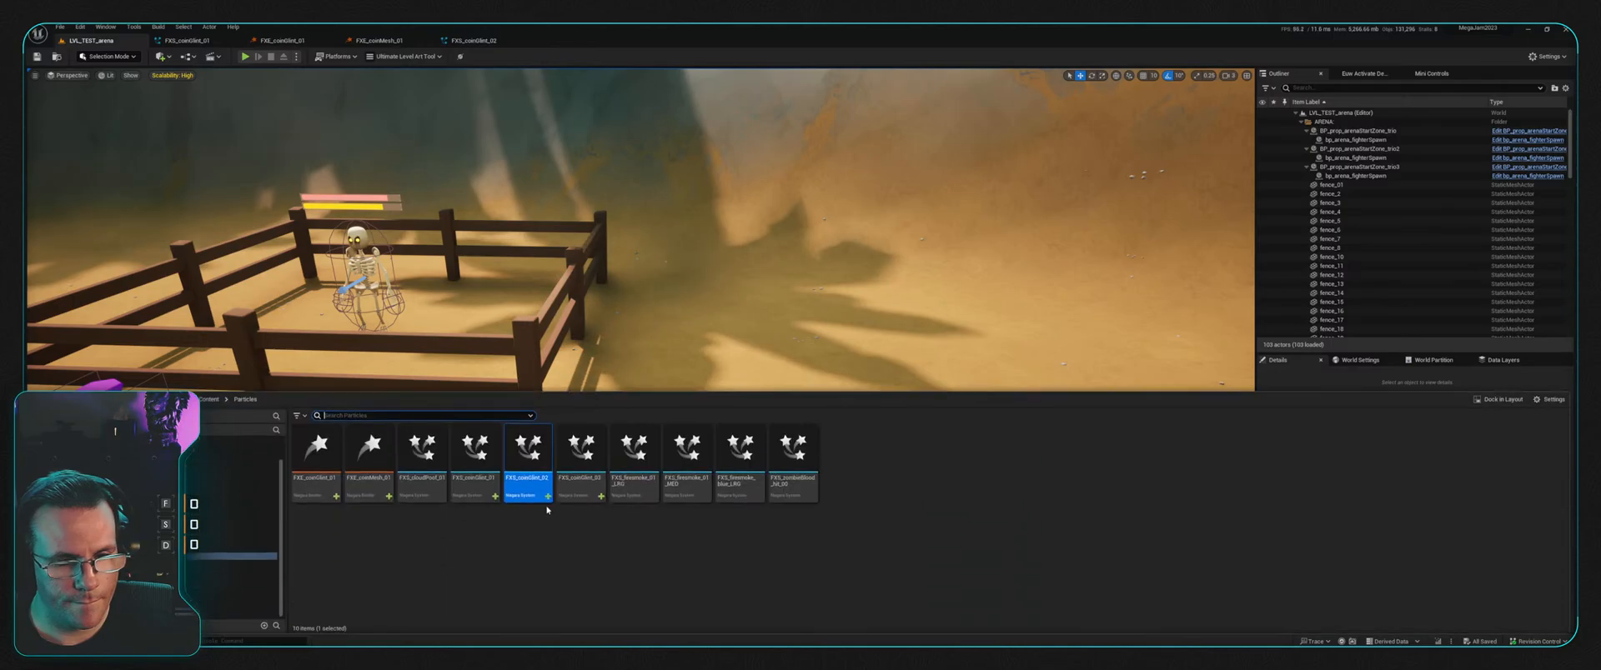
drag(526, 481, 649, 328)
drag(478, 567, 477, 567)
key(s)
right_drag(477, 567, 475, 596)
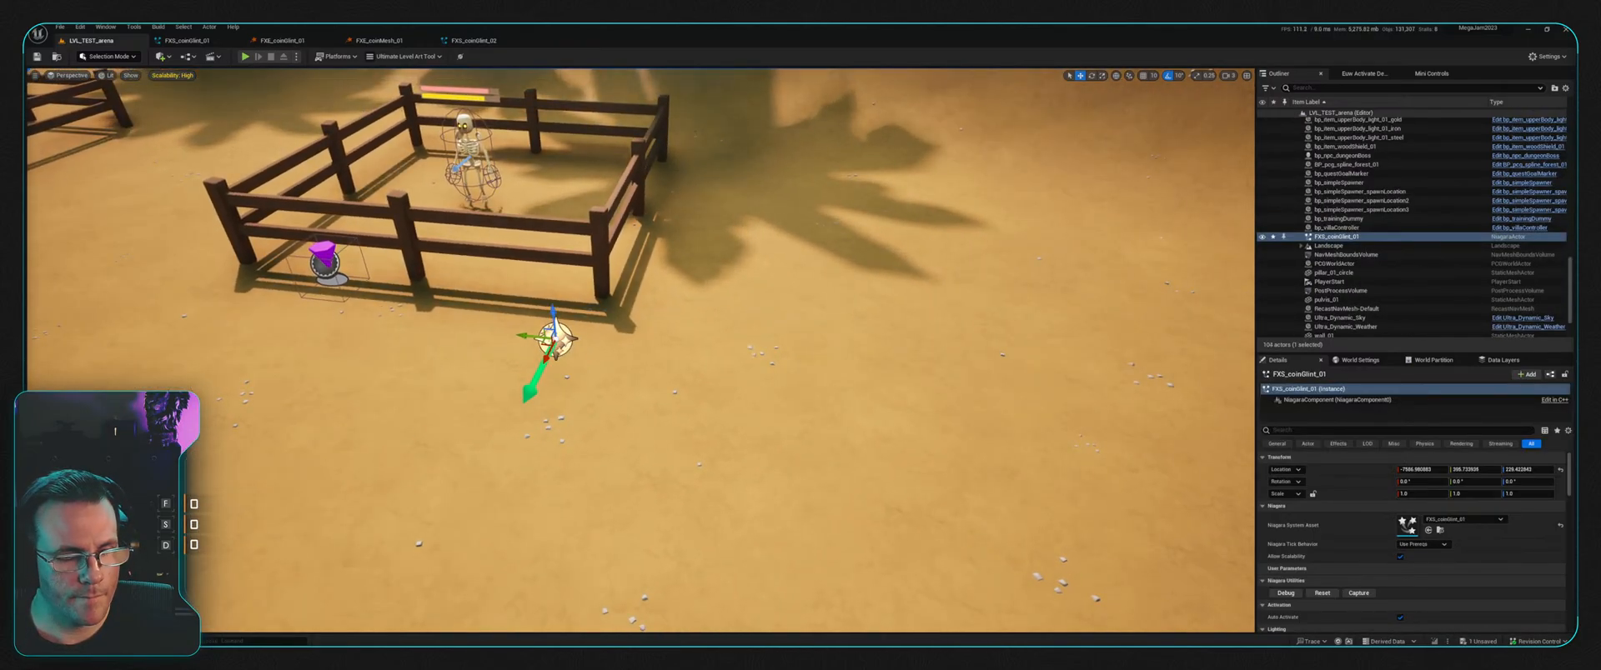
key(ctrl+space)
drag(528, 488, 642, 367)
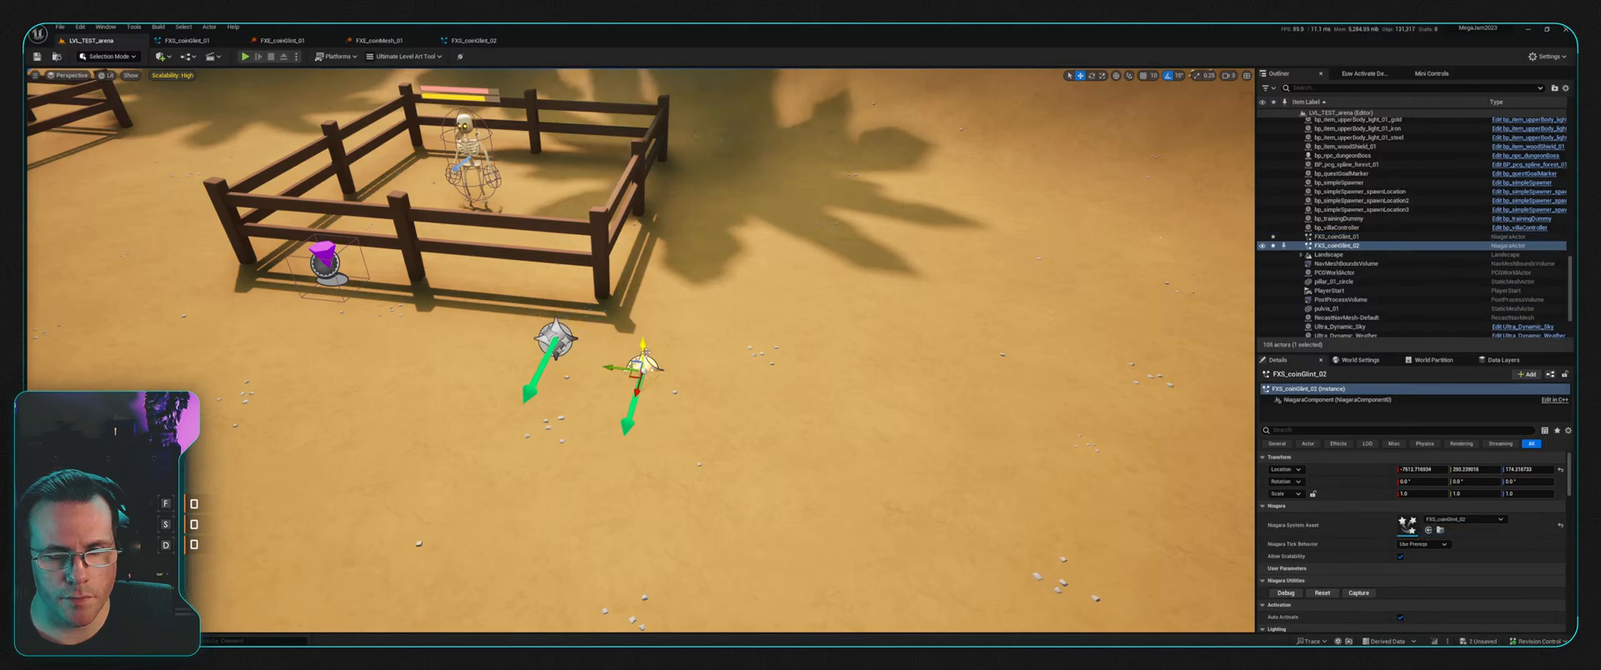
Step: Place FXS_coinGlint_03 on the ground beside the other two coin glint systems and view the three coins up close in game view
key(ctrl+space)
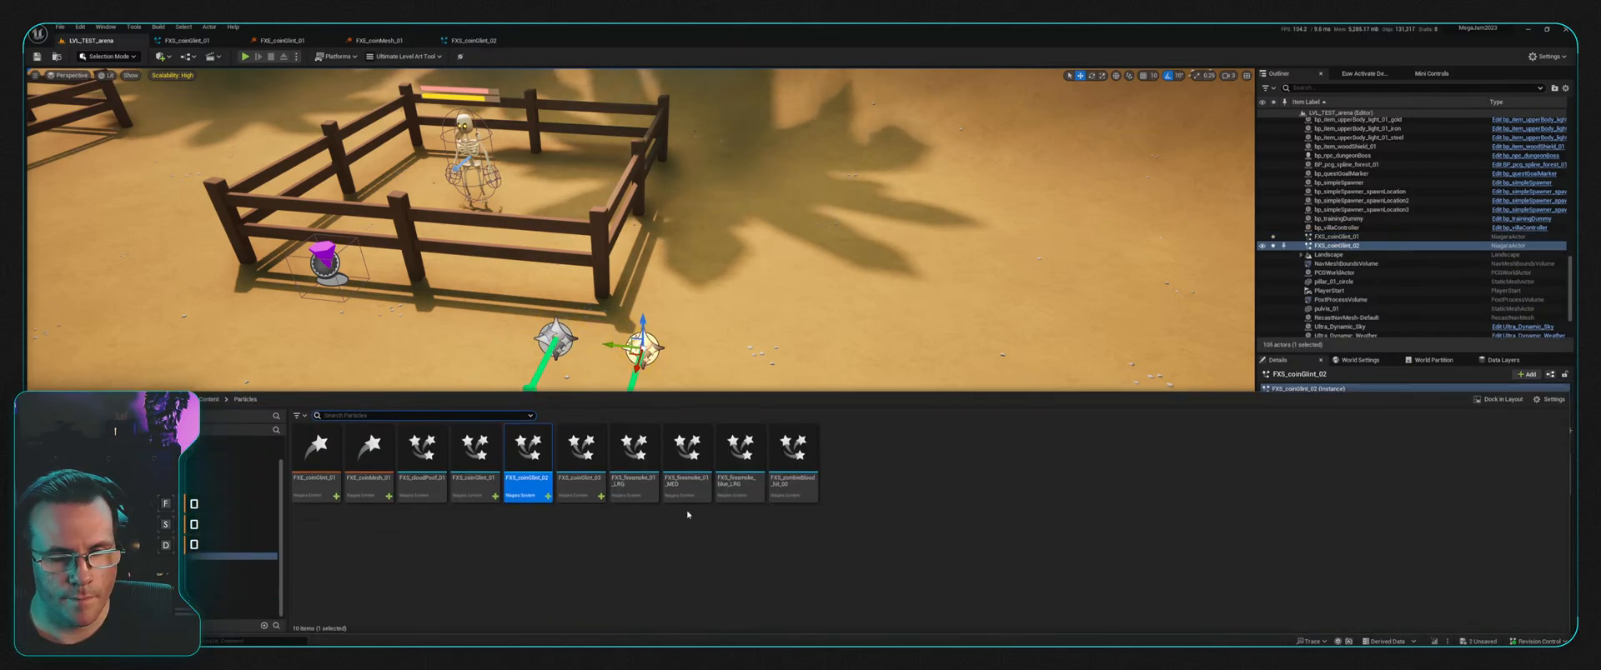
drag(575, 454, 722, 367)
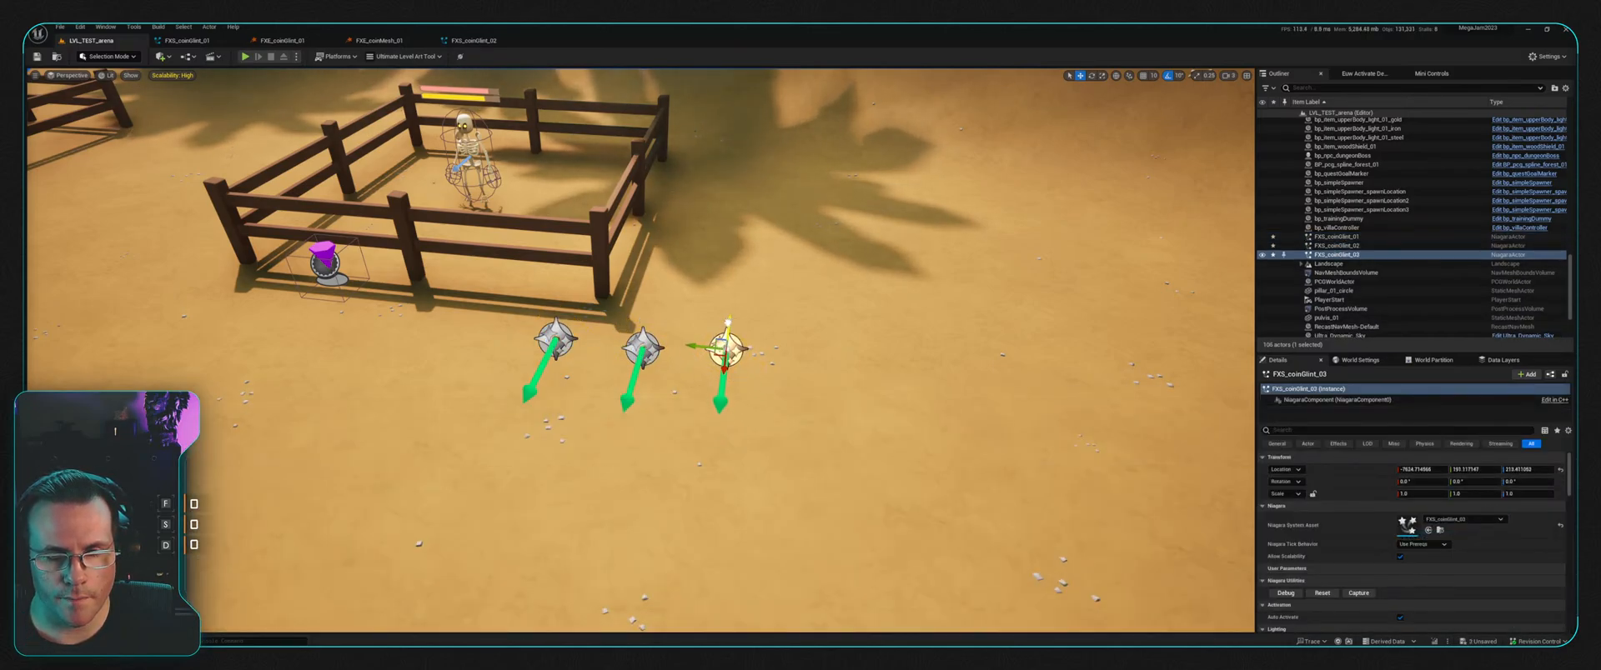
key(g)
key(w)
right_drag(728, 323, 796, 291)
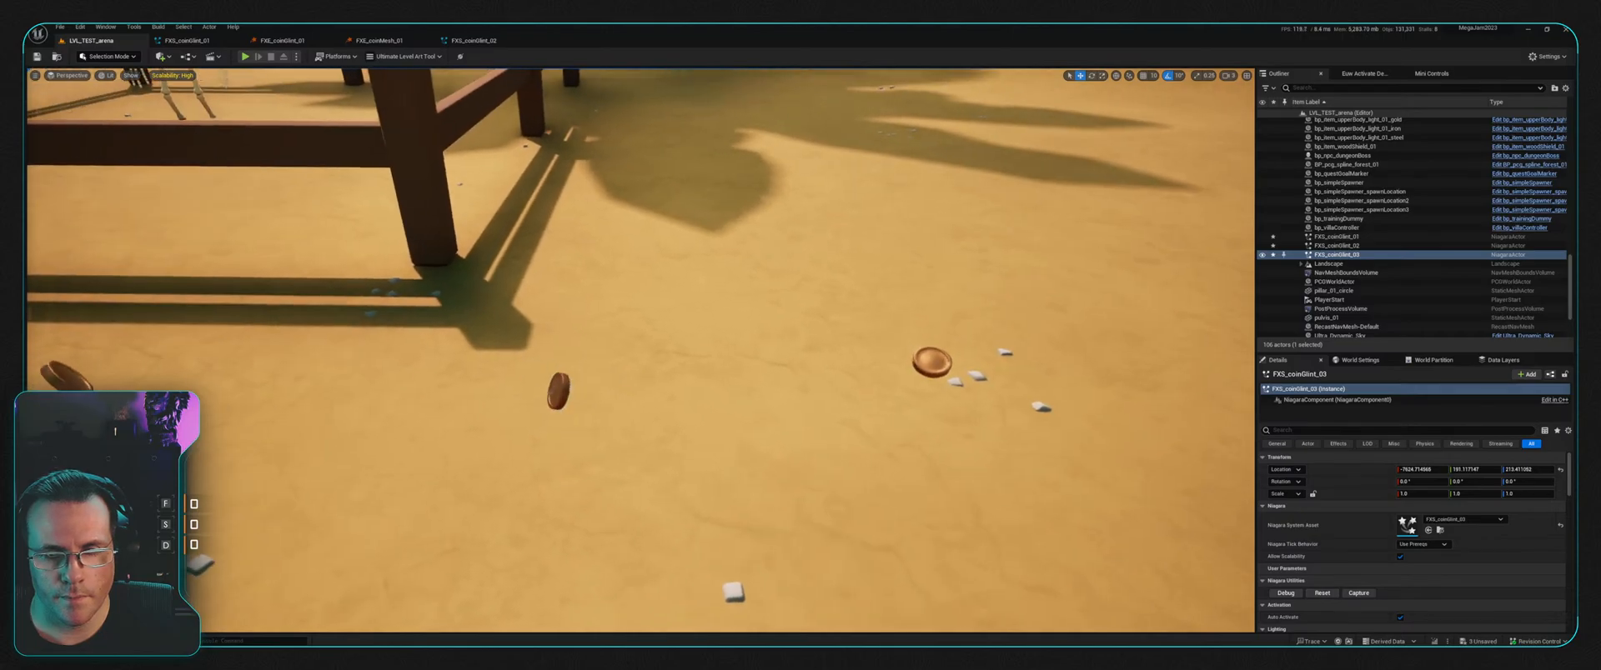
right_drag(686, 374, 629, 361)
key(s)
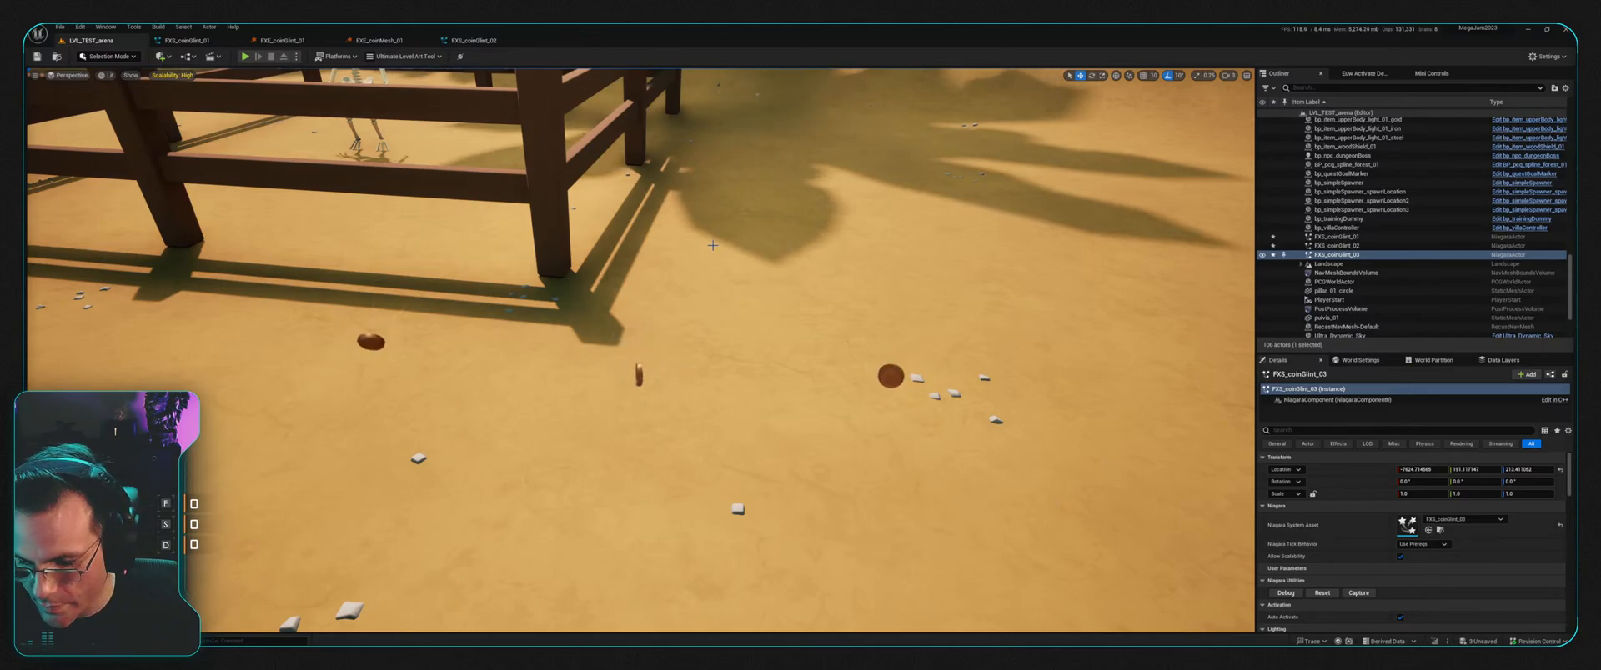
right_drag(752, 178, 752, 117)
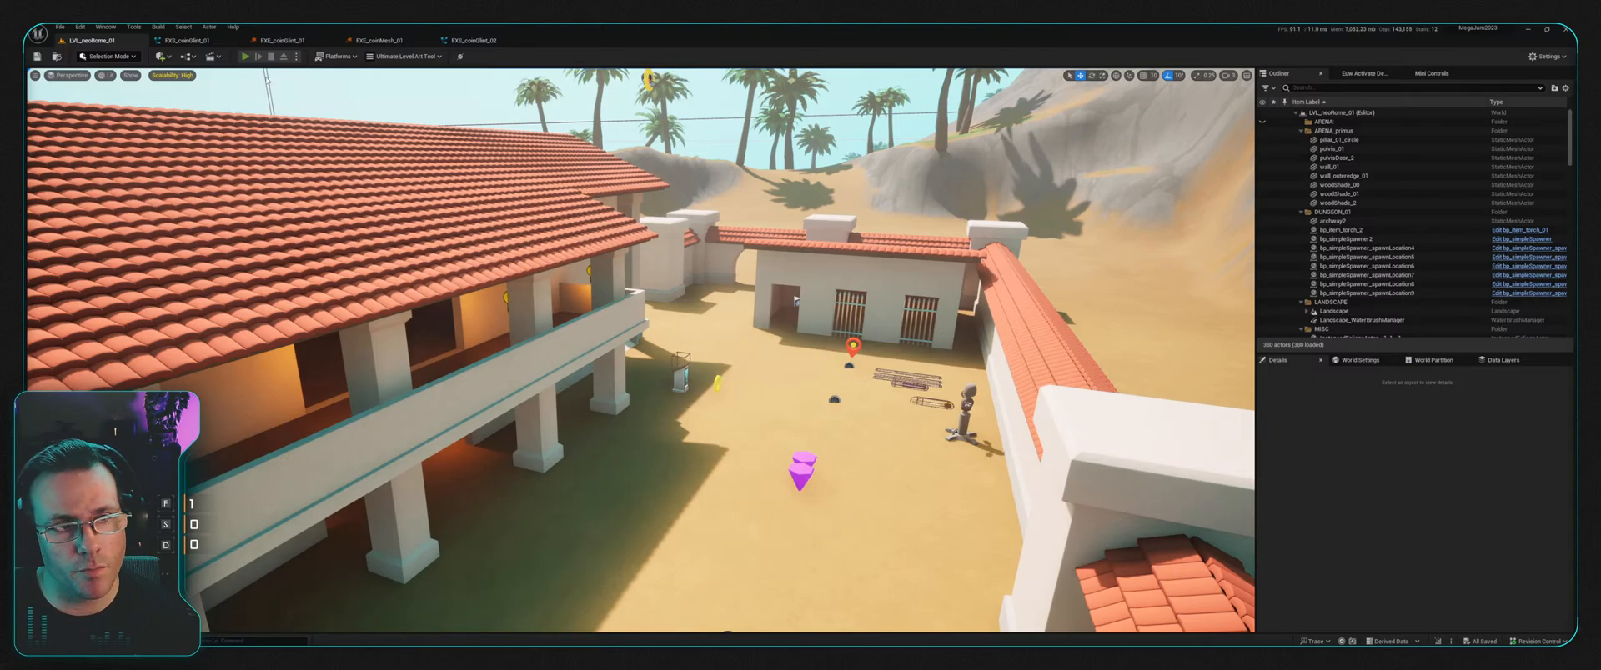
Step: Start a play test in the villa level, walk out of the dark room, and pick up a weapon from the courtyard ground
click(244, 56)
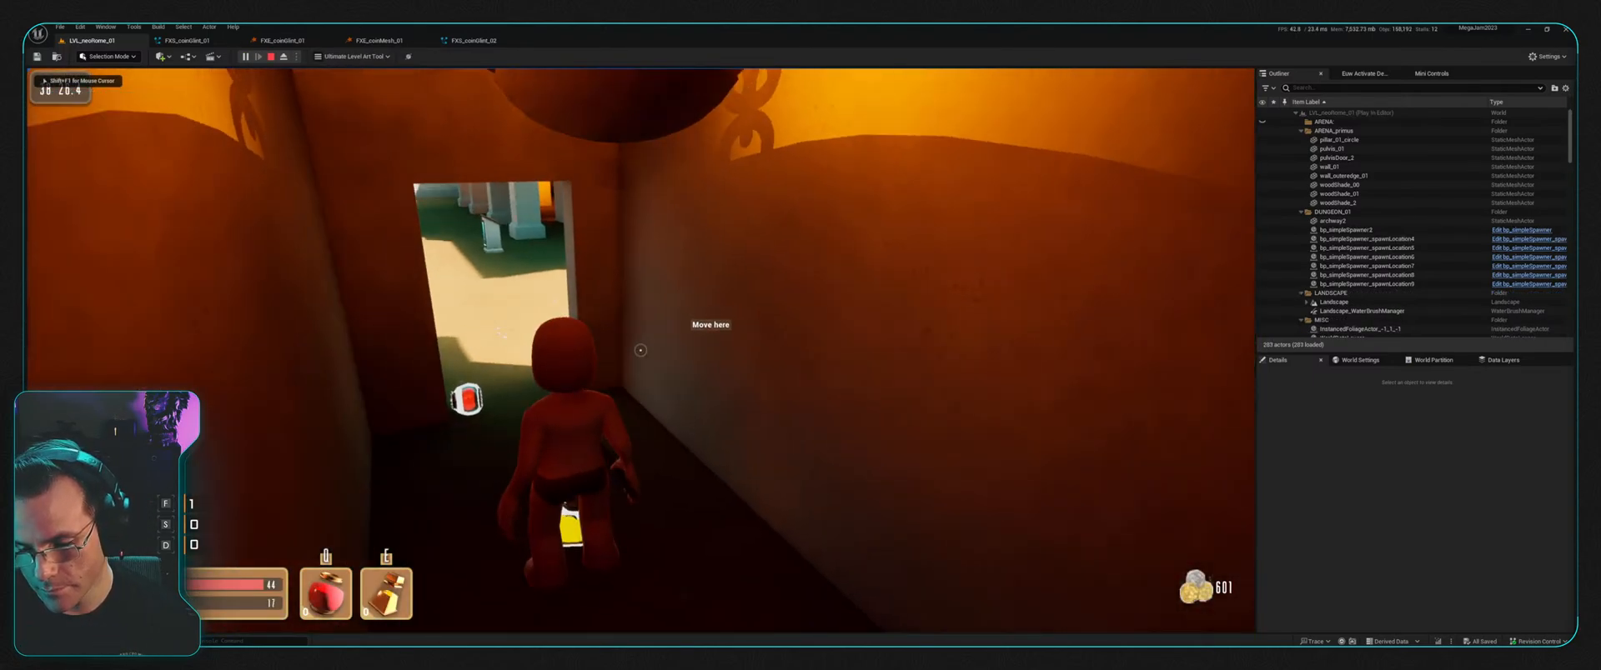
key(s)
key(f)
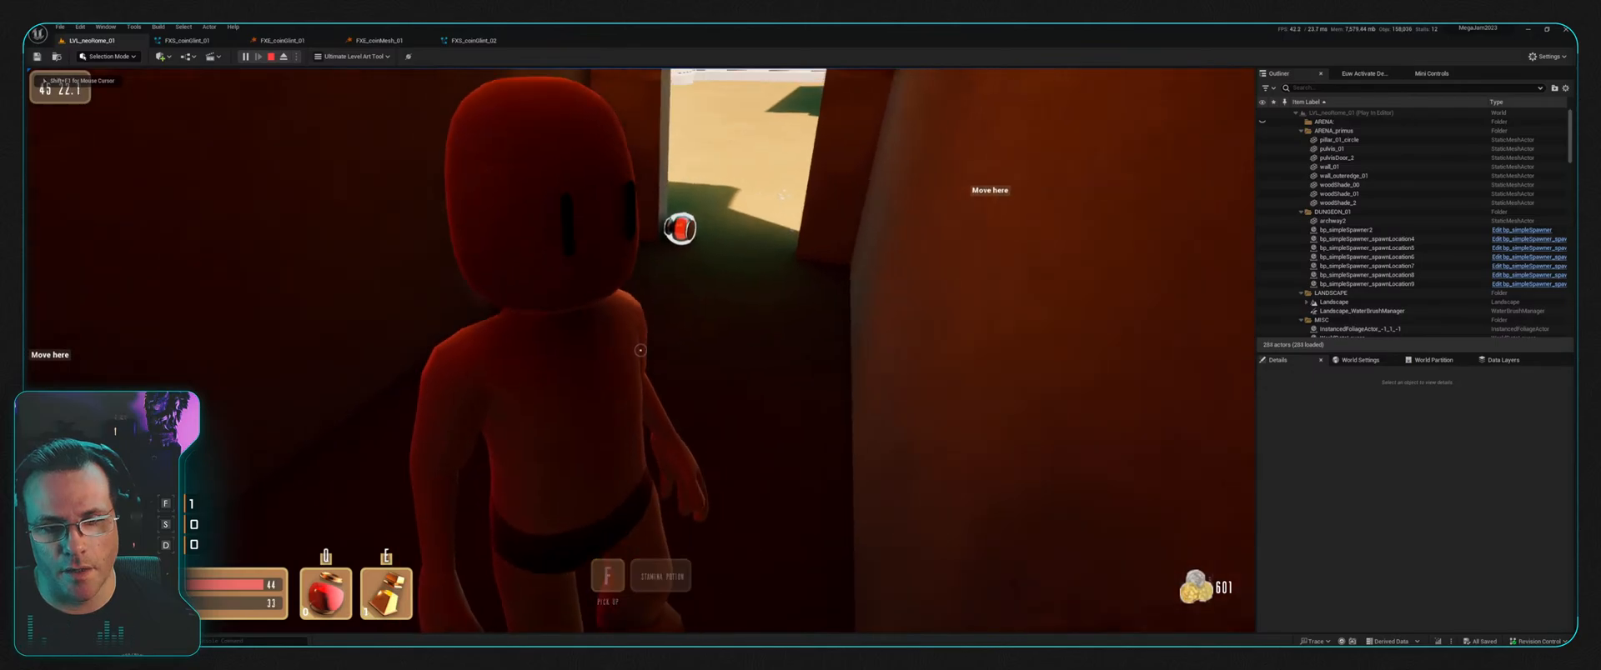
key(w)
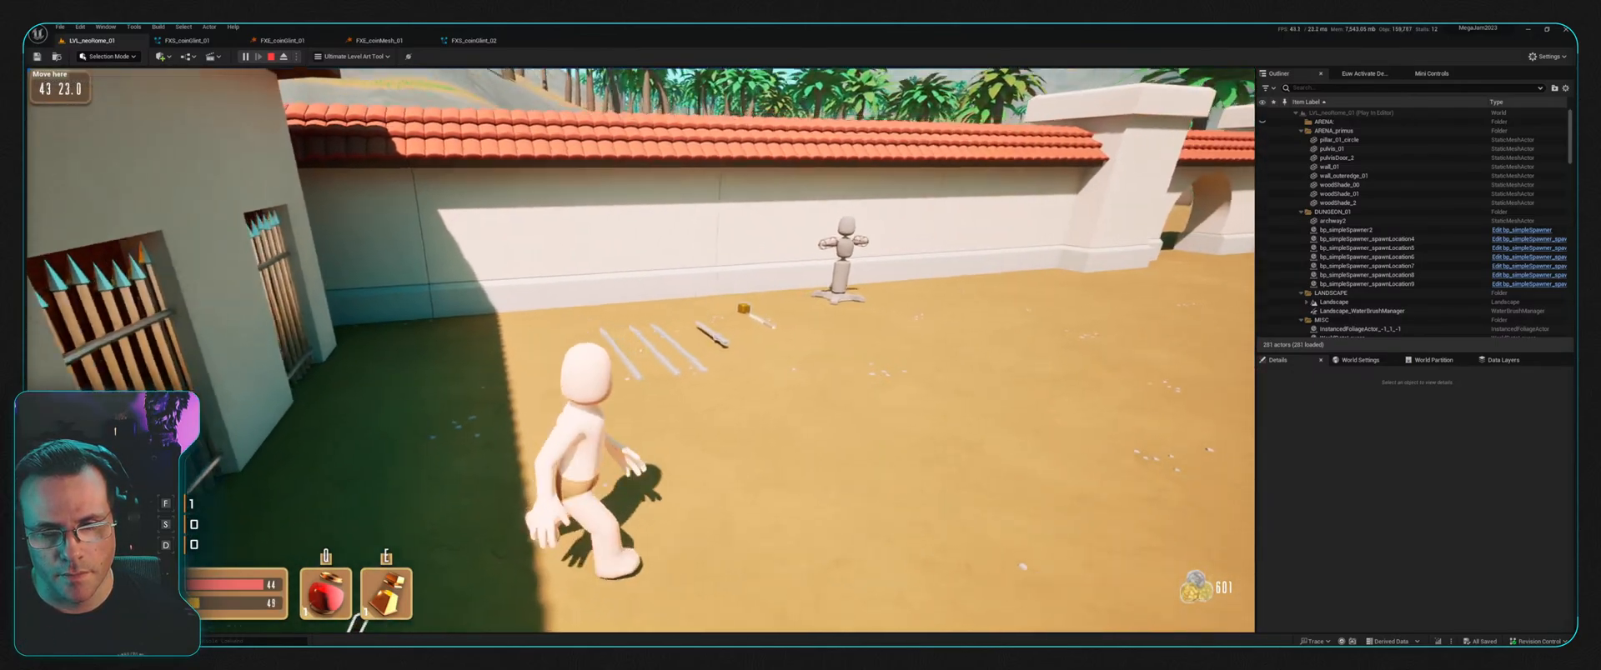
key(w)
key(f)
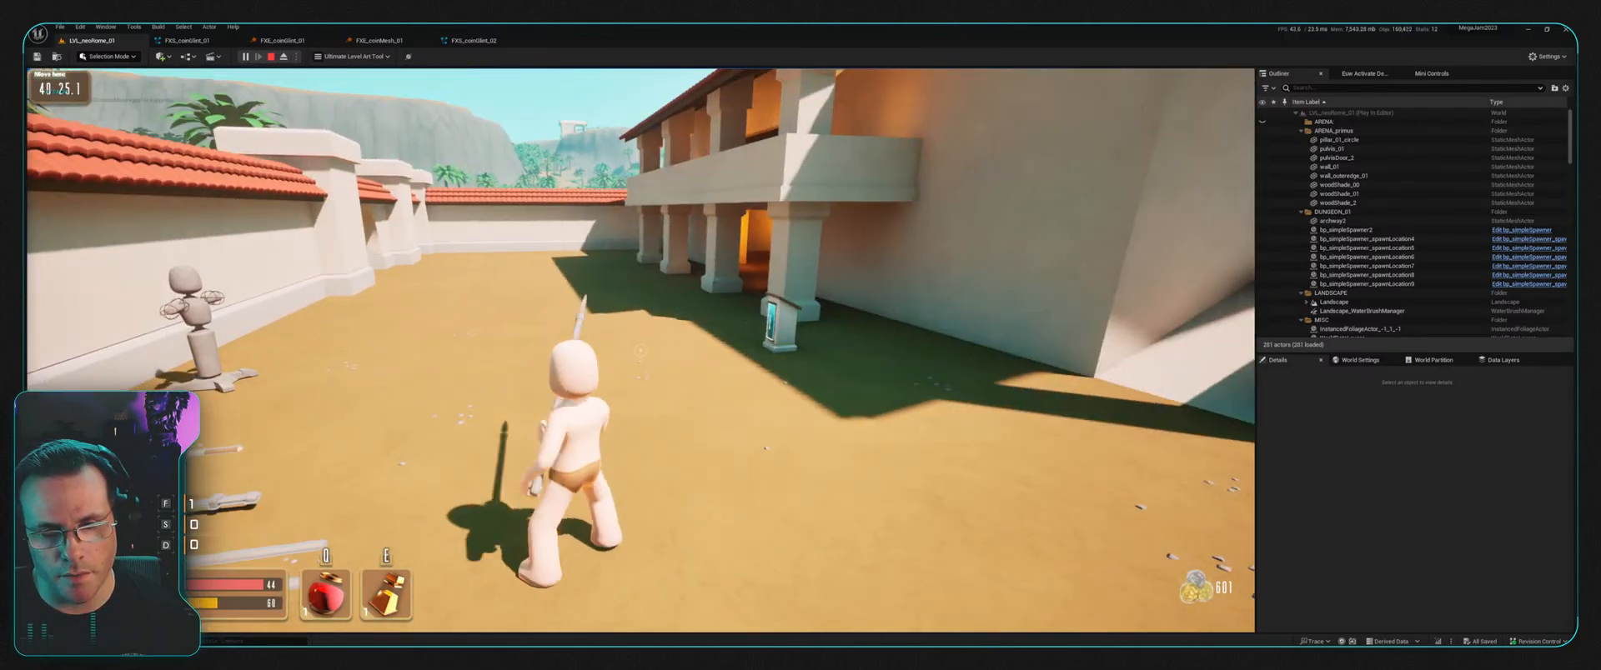
Step: Swing the weapon in the courtyard and swap it for the golden hammer lying near the training dummy
click(640, 350)
click(640, 350)
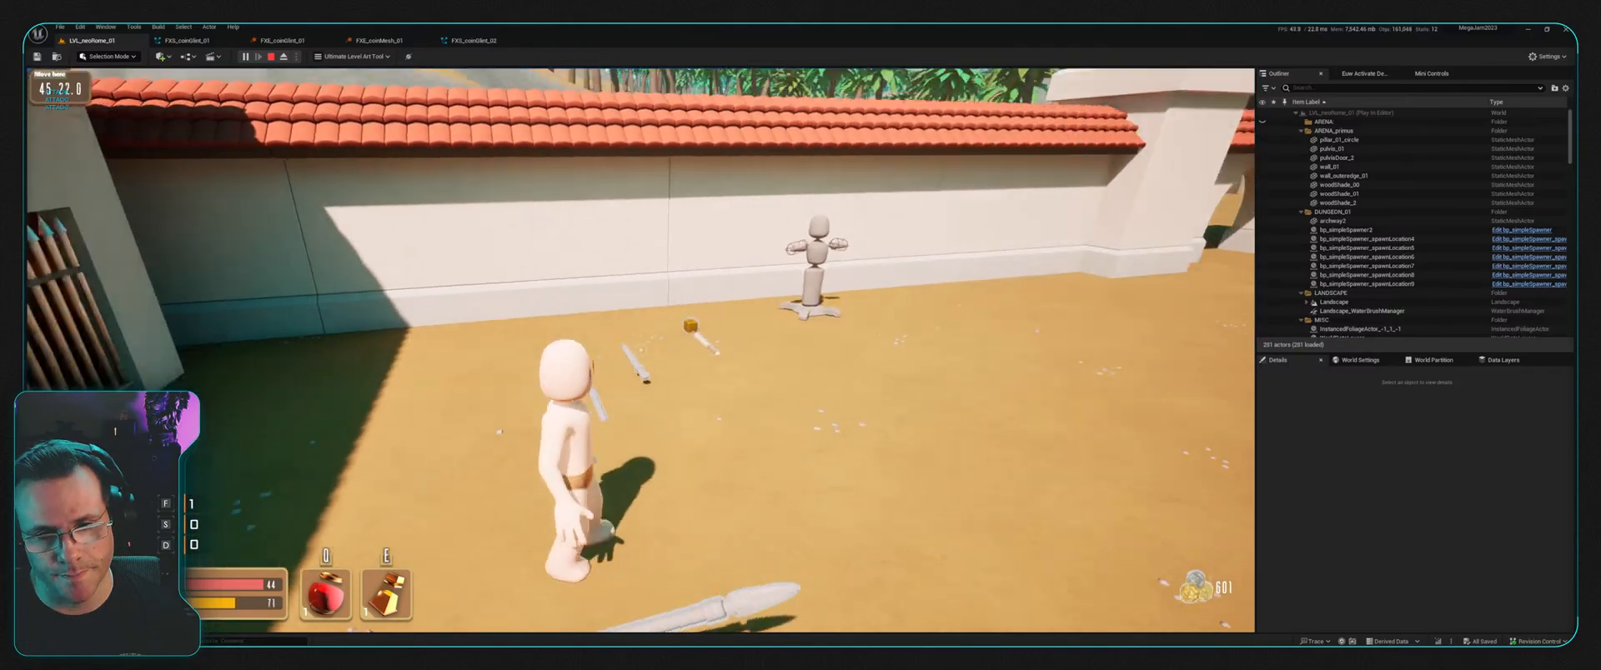
key(w)
key(f)
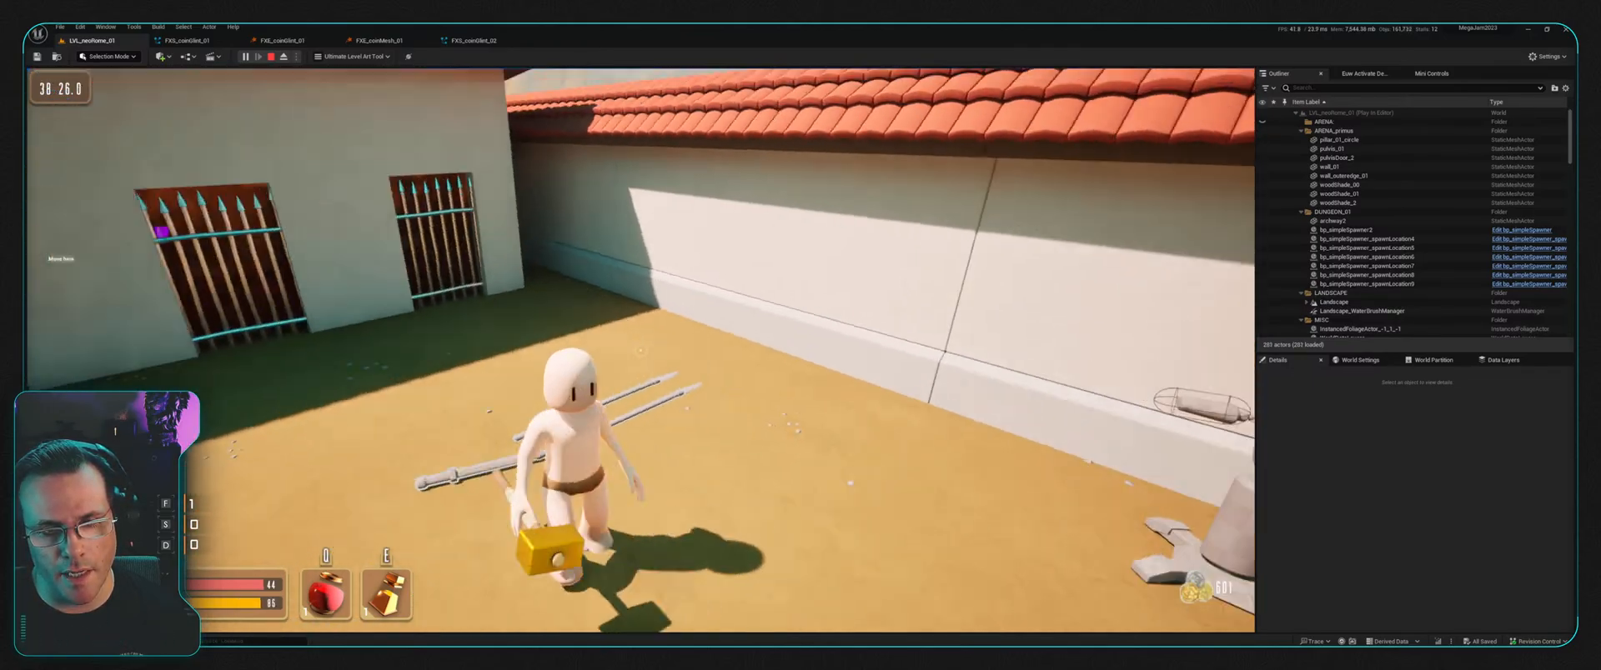
Step: Carry the golden hammer around the courtyard to the event sign-up stand and start the arena event
key(w)
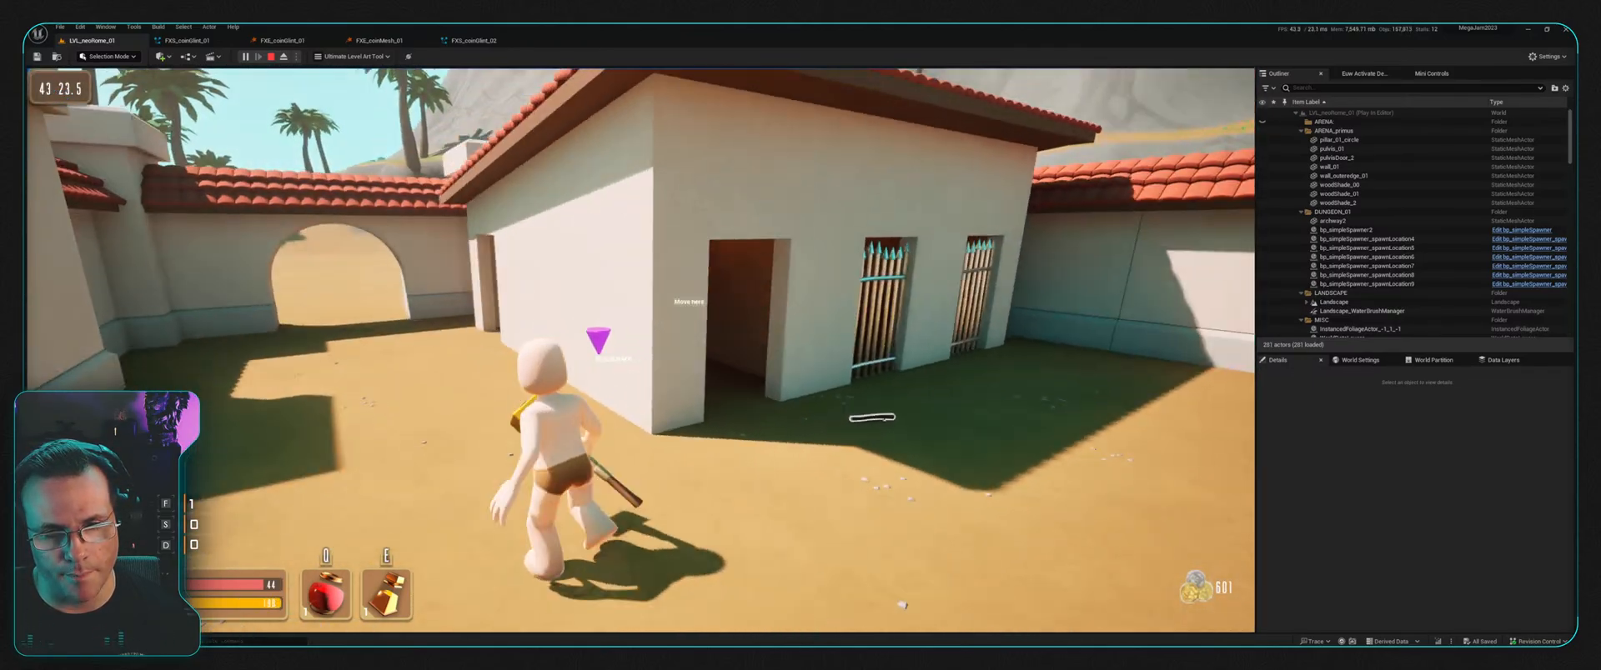
key(w)
click(640, 350)
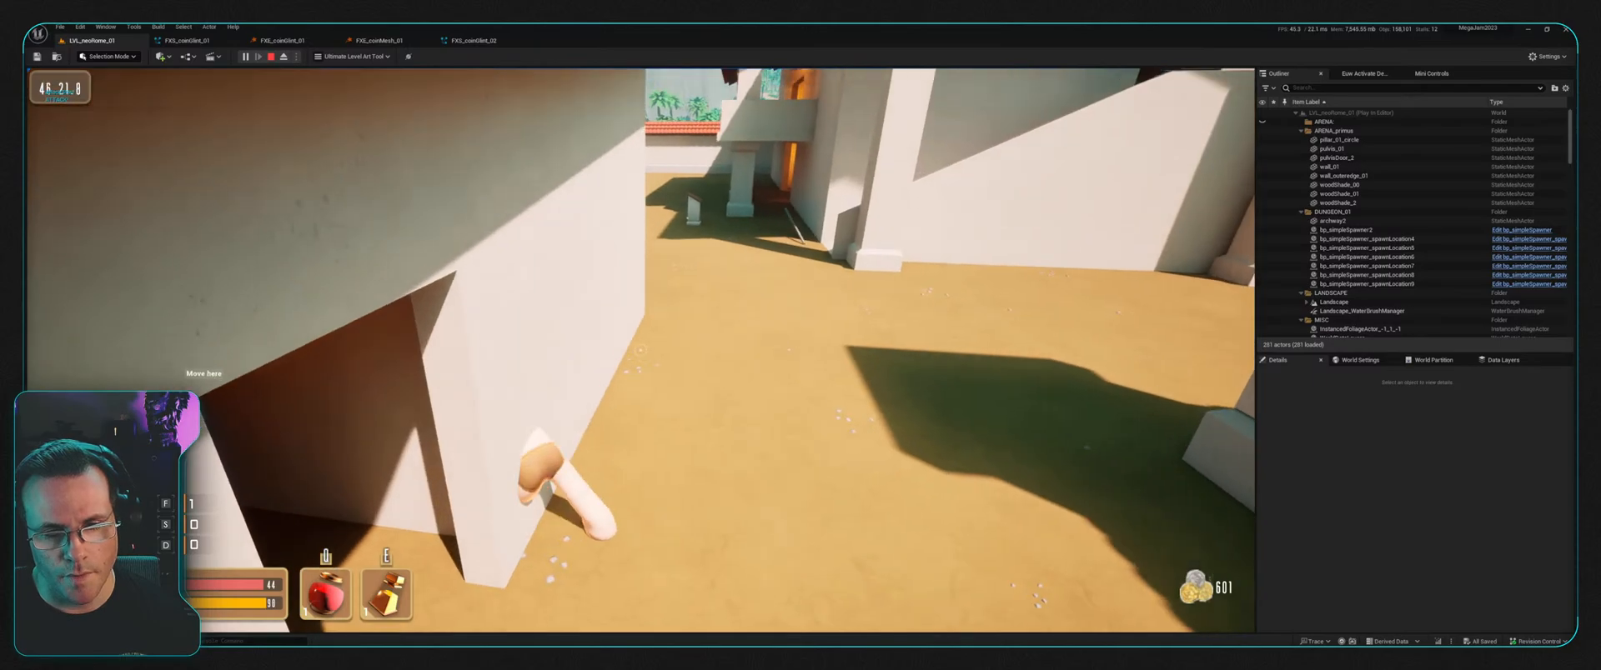
key(w)
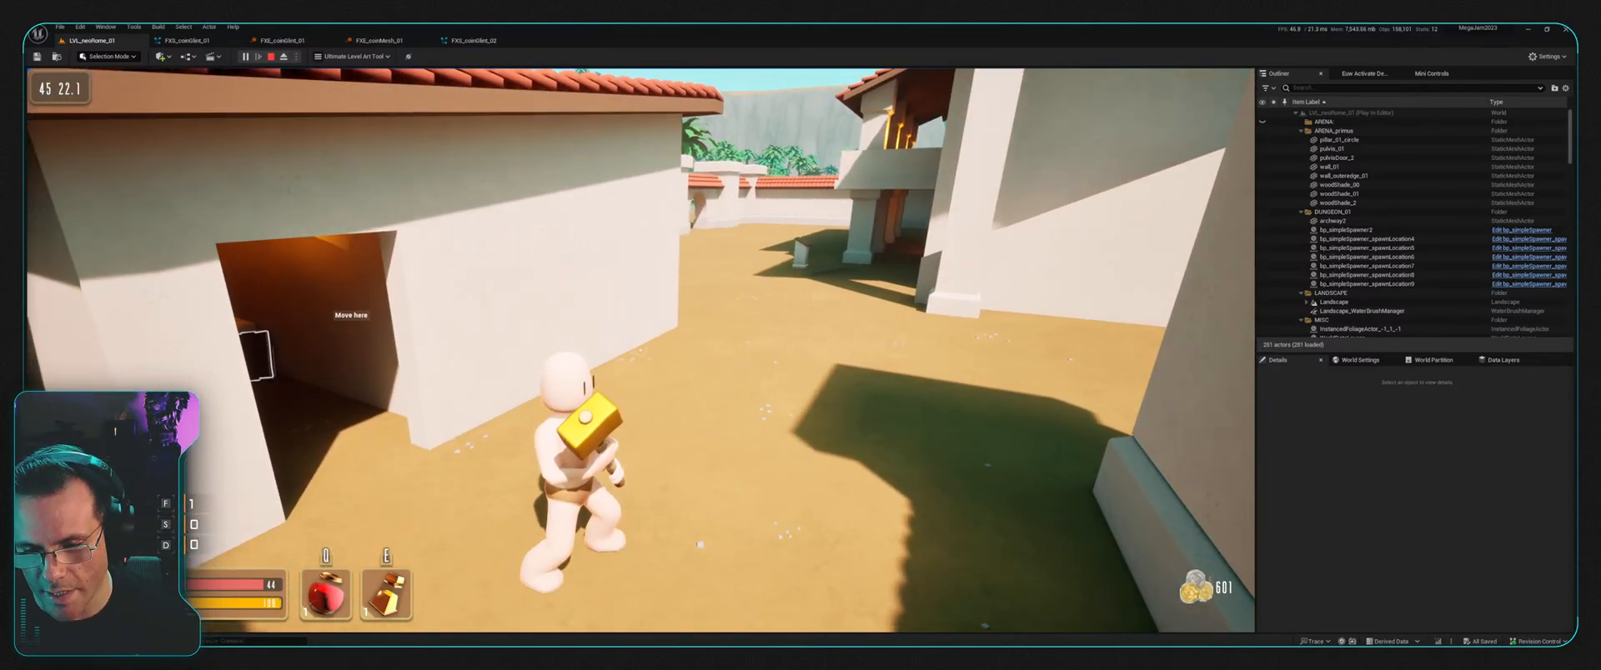
key(w)
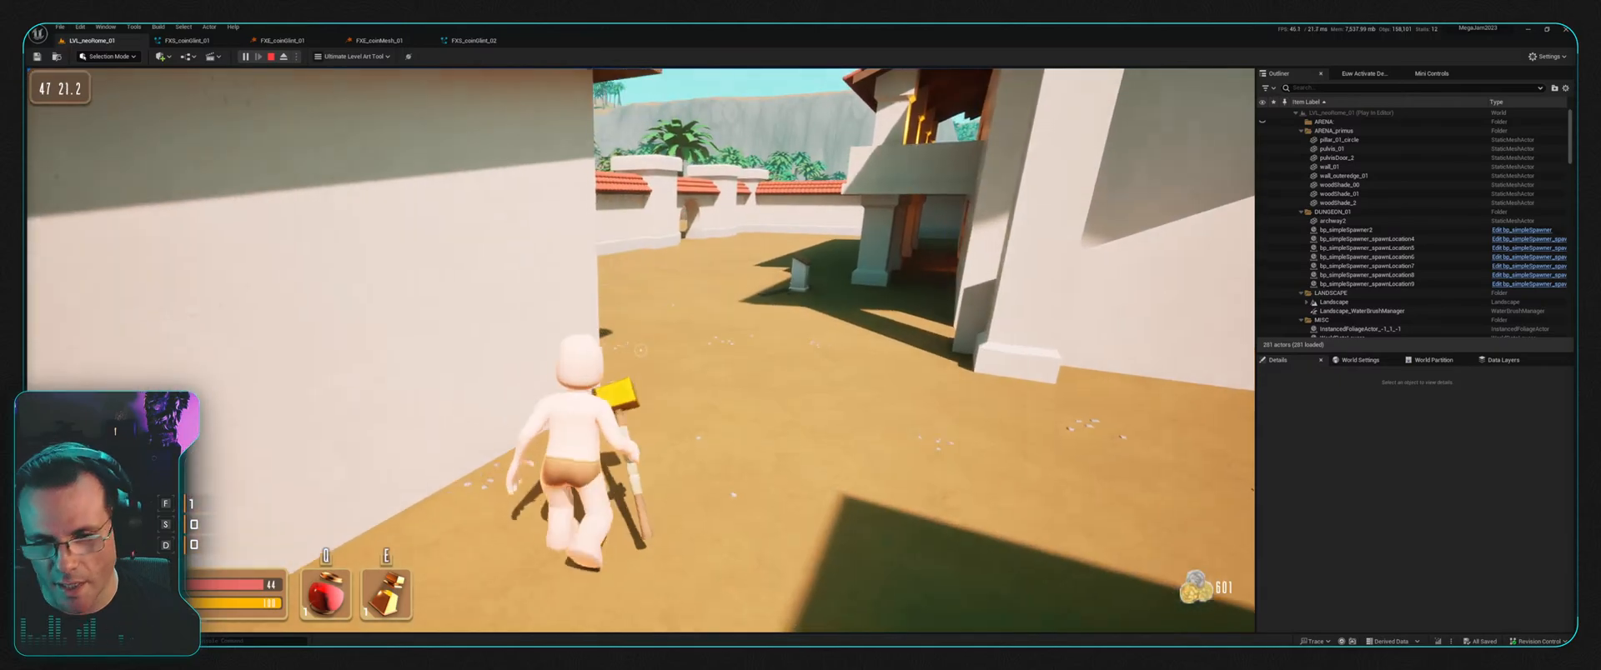
key(w)
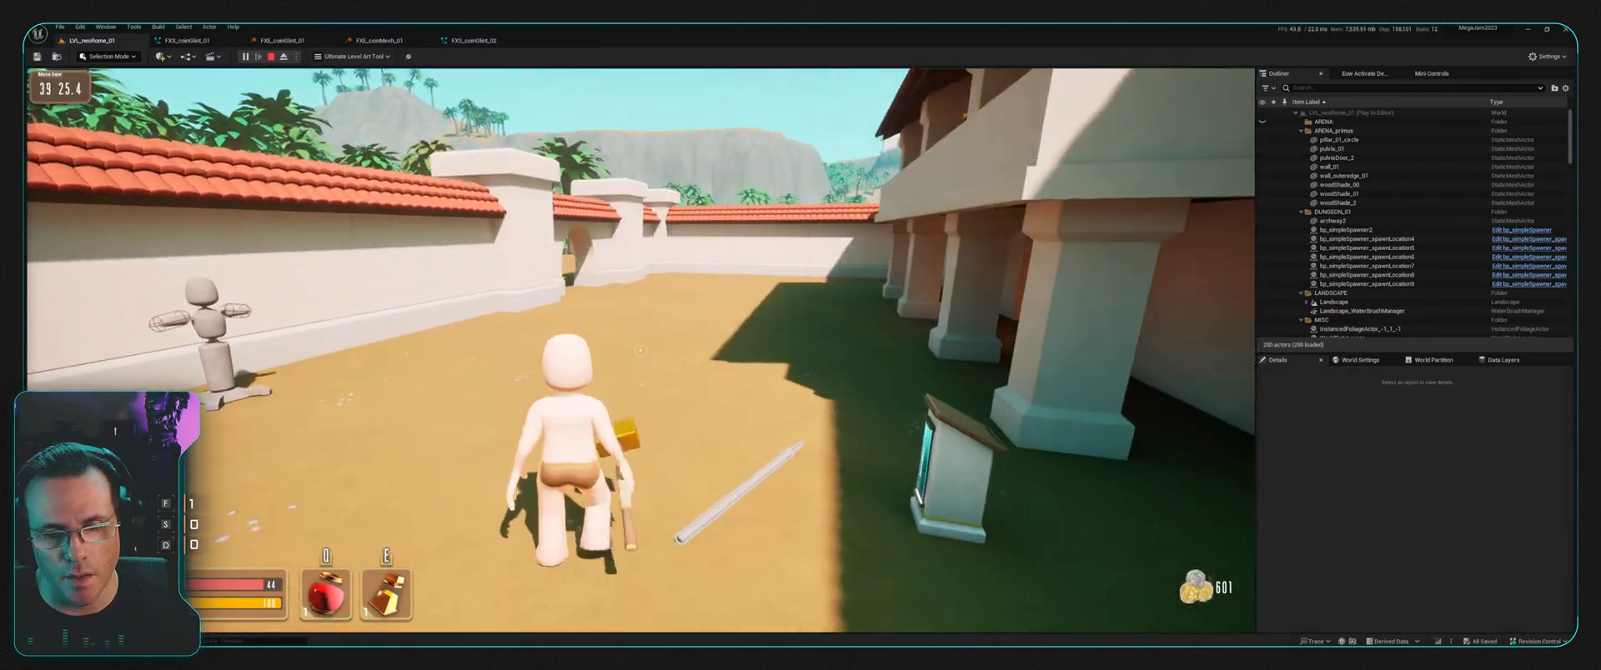
key(w)
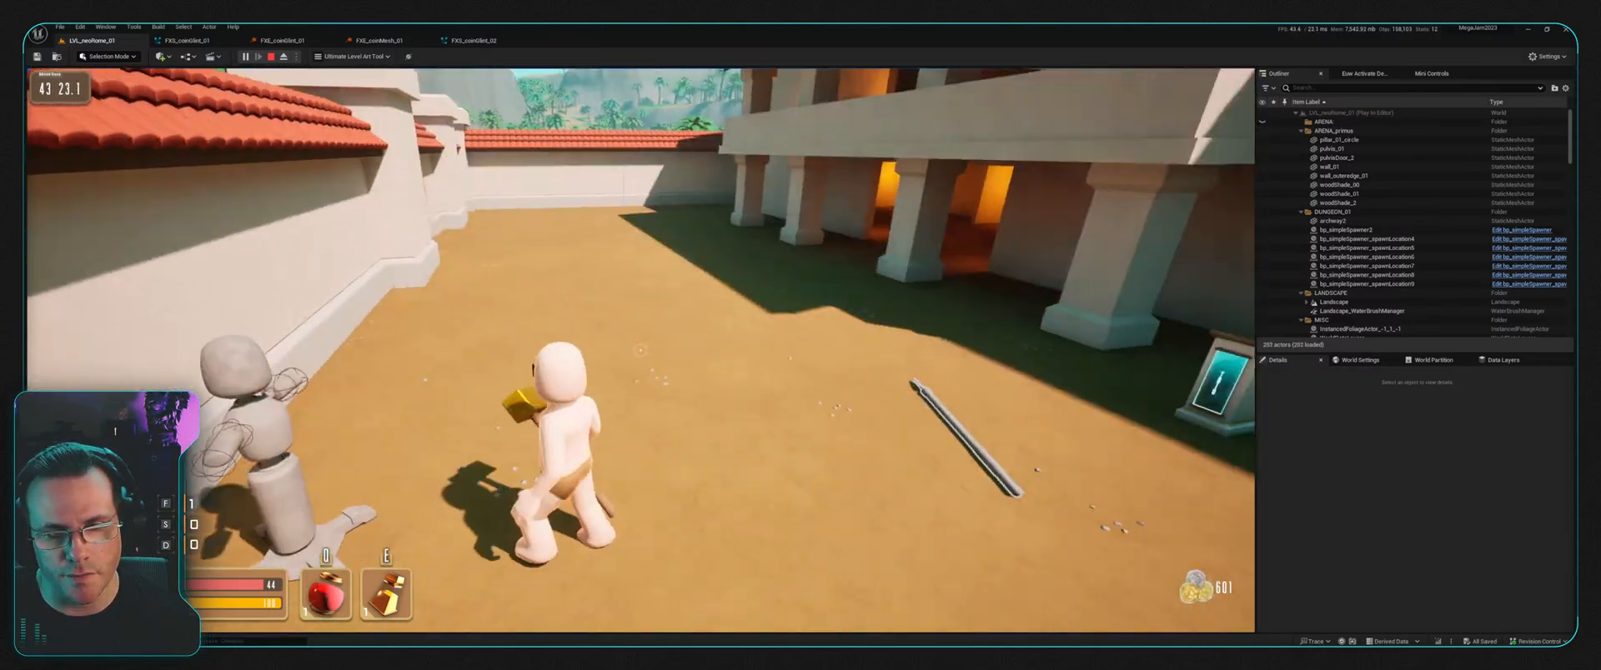
key(w)
key(f)
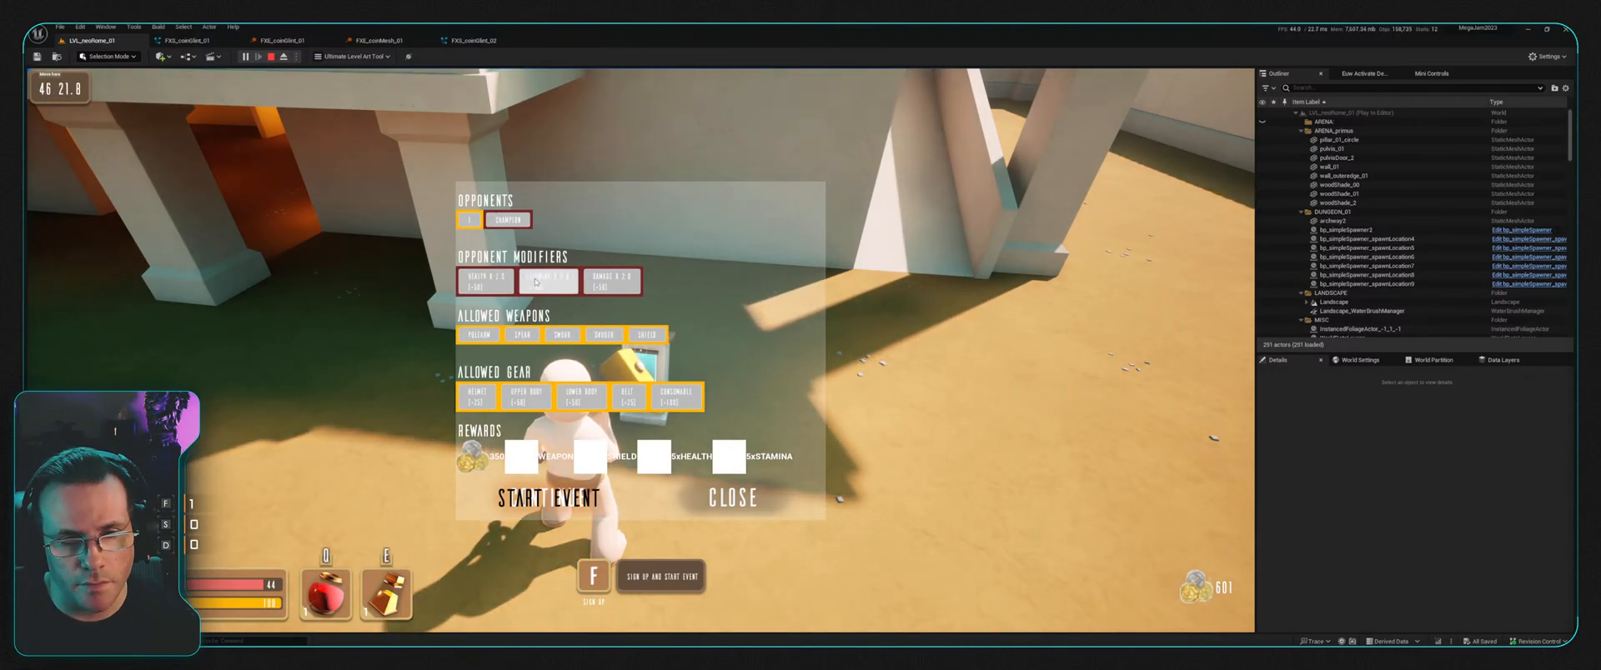
click(560, 499)
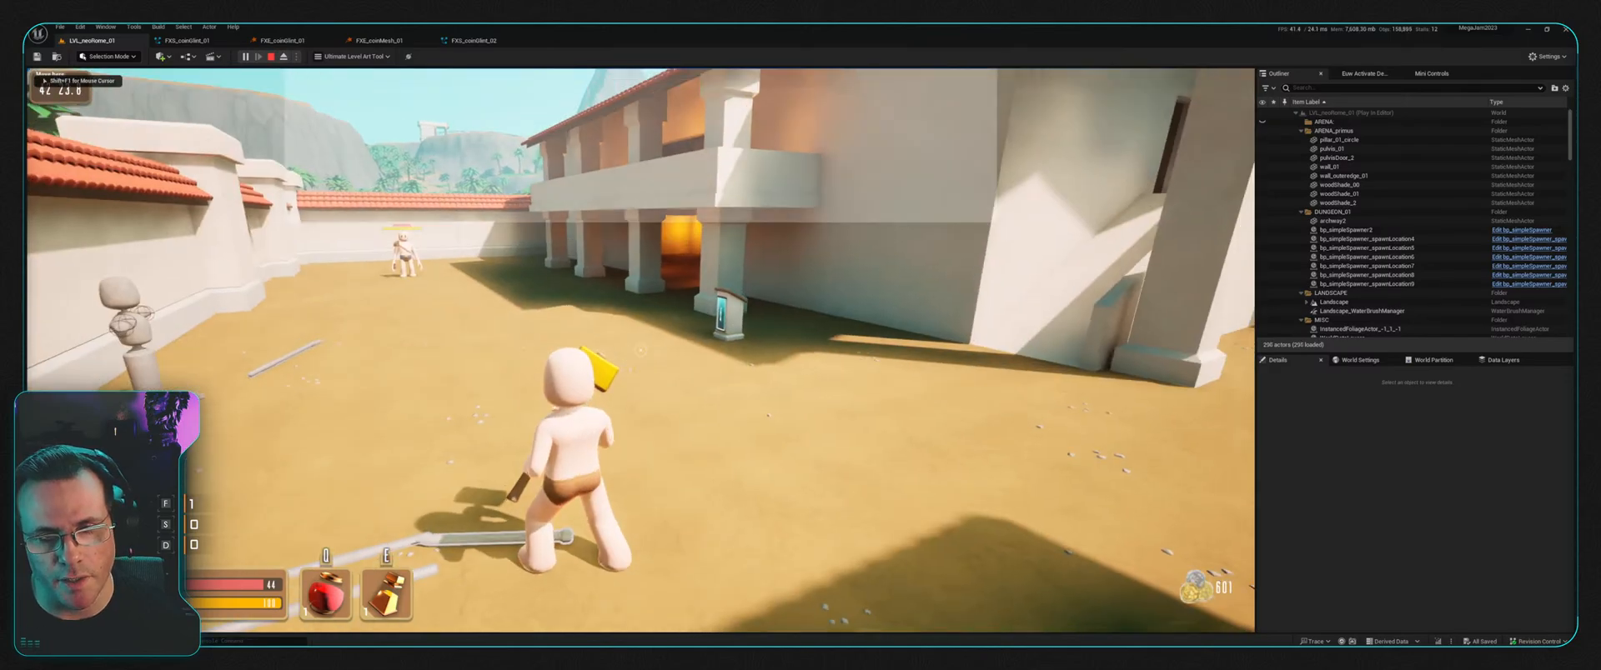
Step: Fight the arena opponent with the golden hammer until it is defeated
key(w)
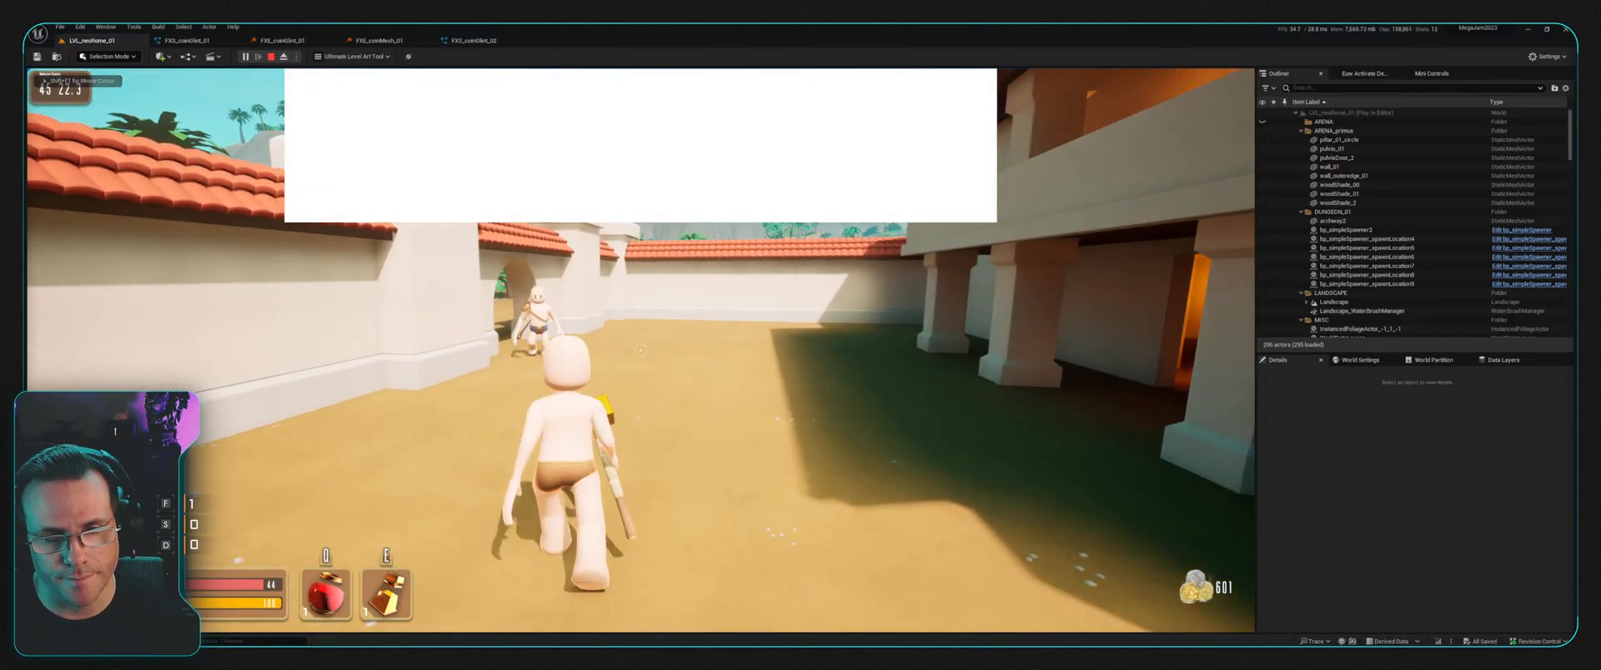
click(640, 350)
key(s)
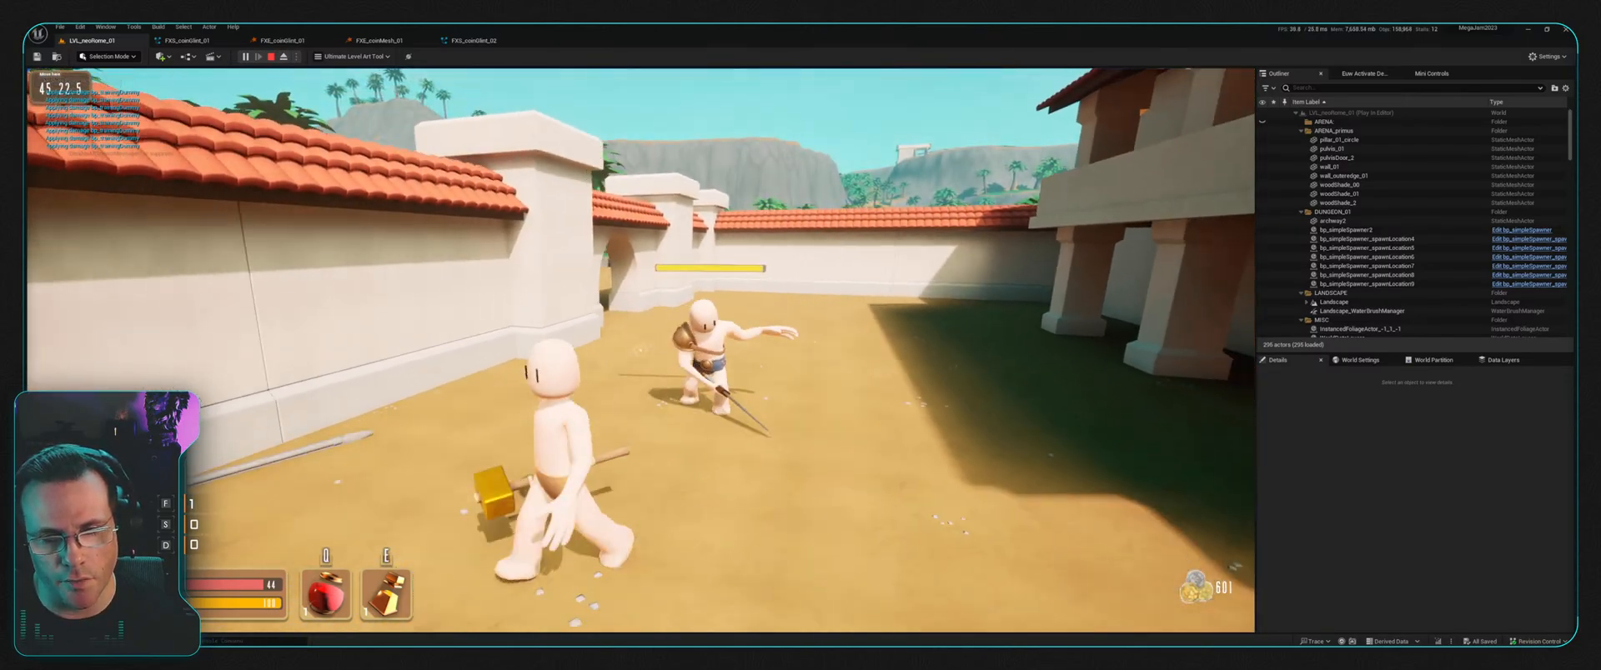
click(640, 350)
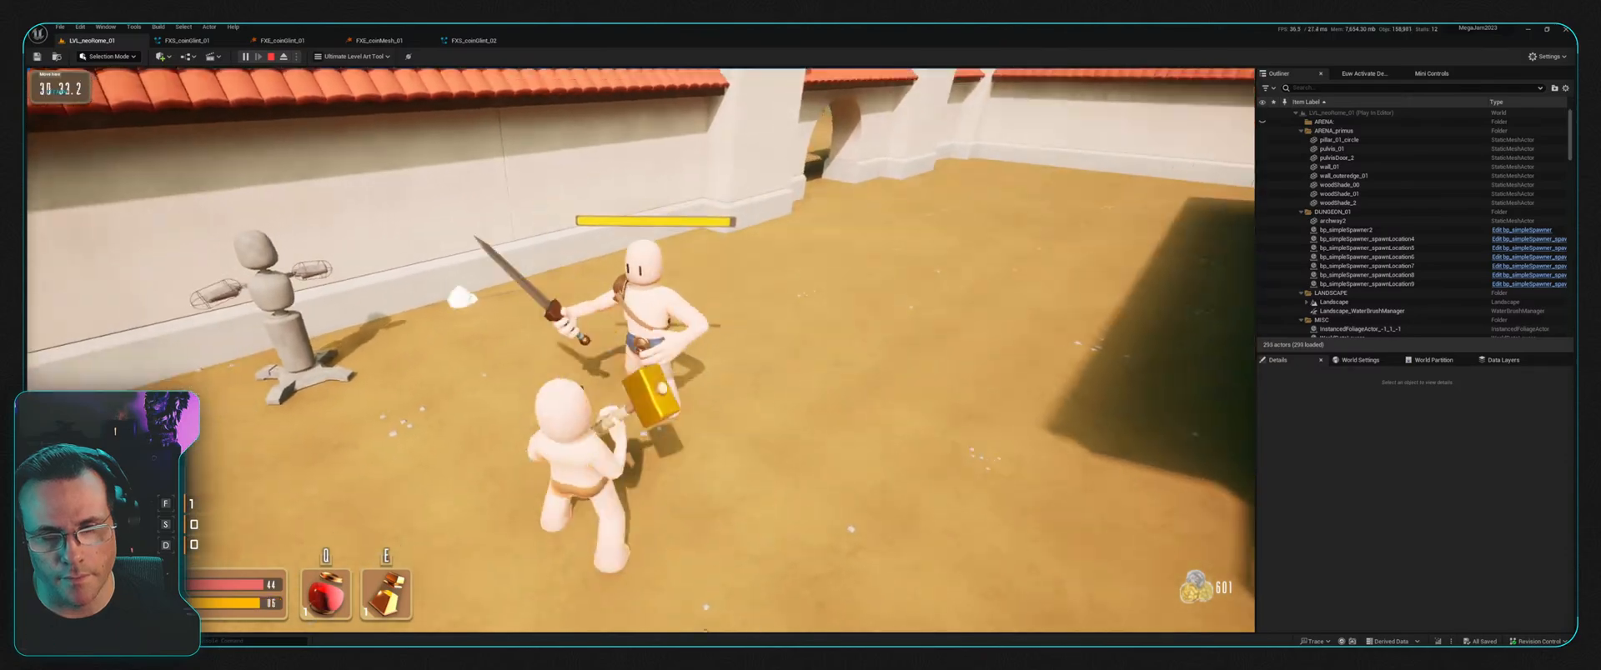
key(s)
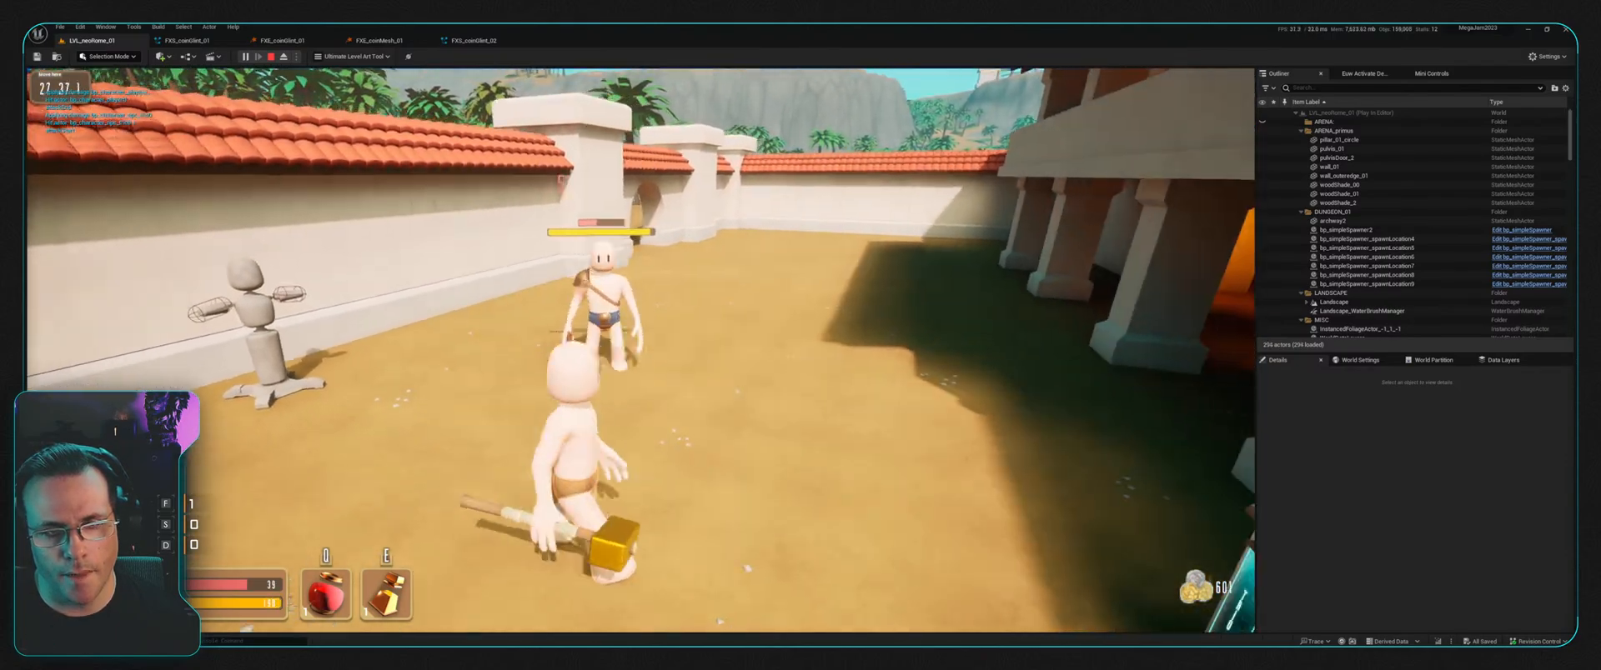
key(w)
click(640, 350)
key(s)
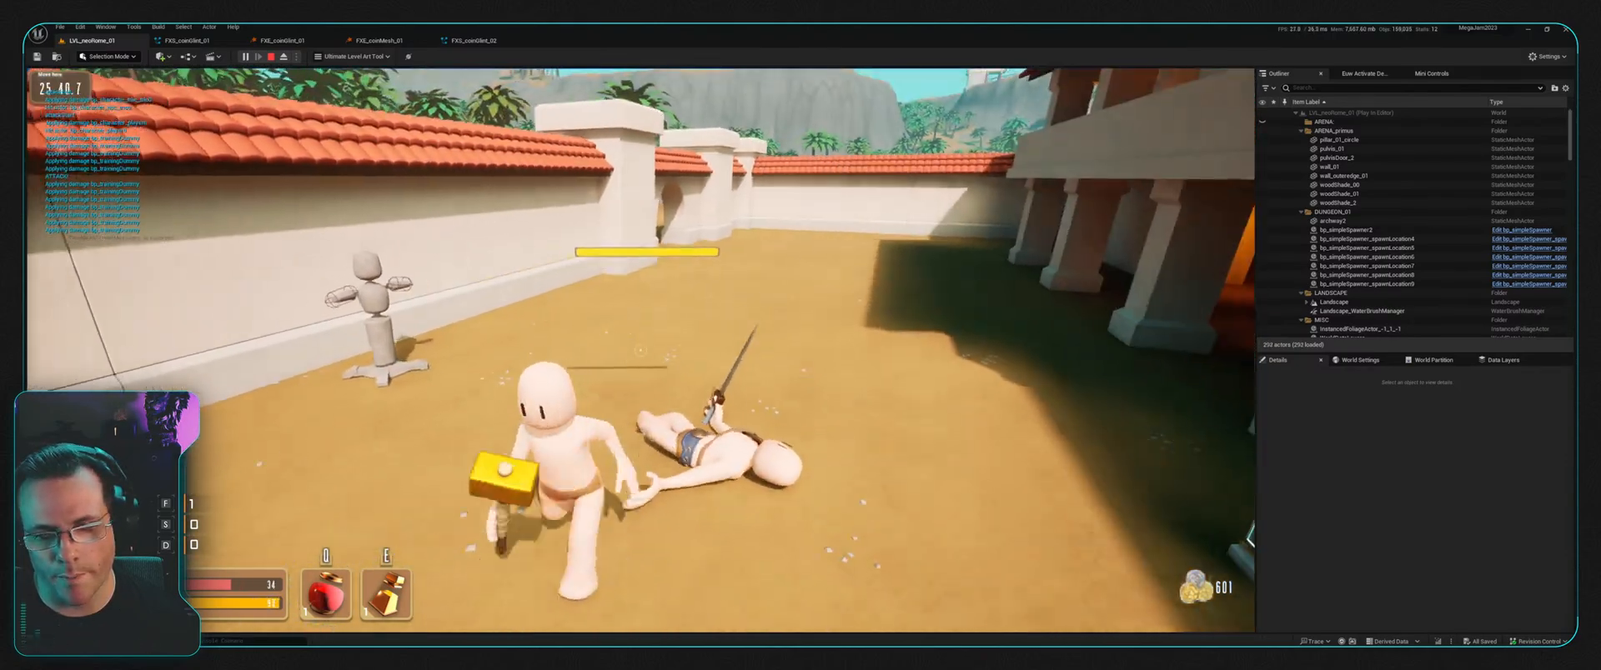
key(d)
key(w)
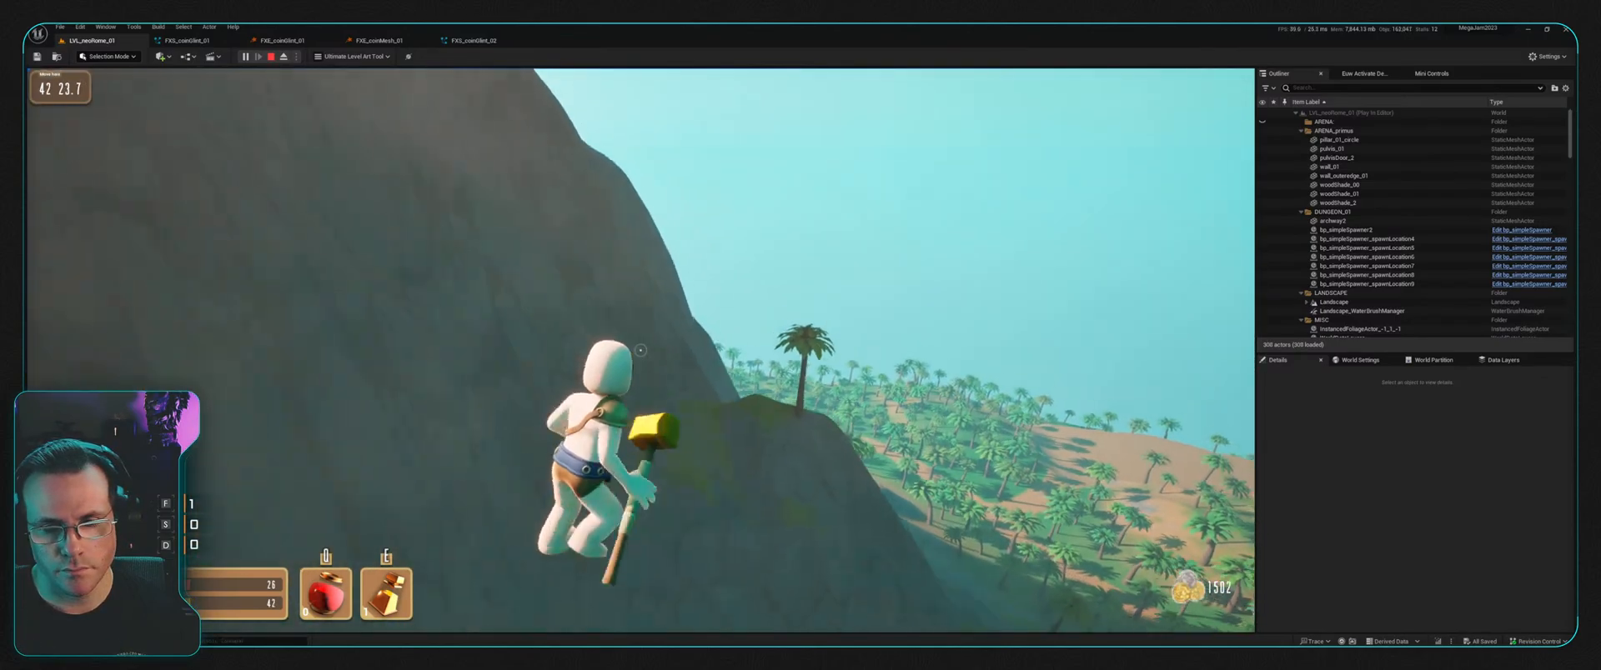
Step: Continue the play test outside the villa and equip the helmet from the loot dropped on the dirt clearing
key(space)
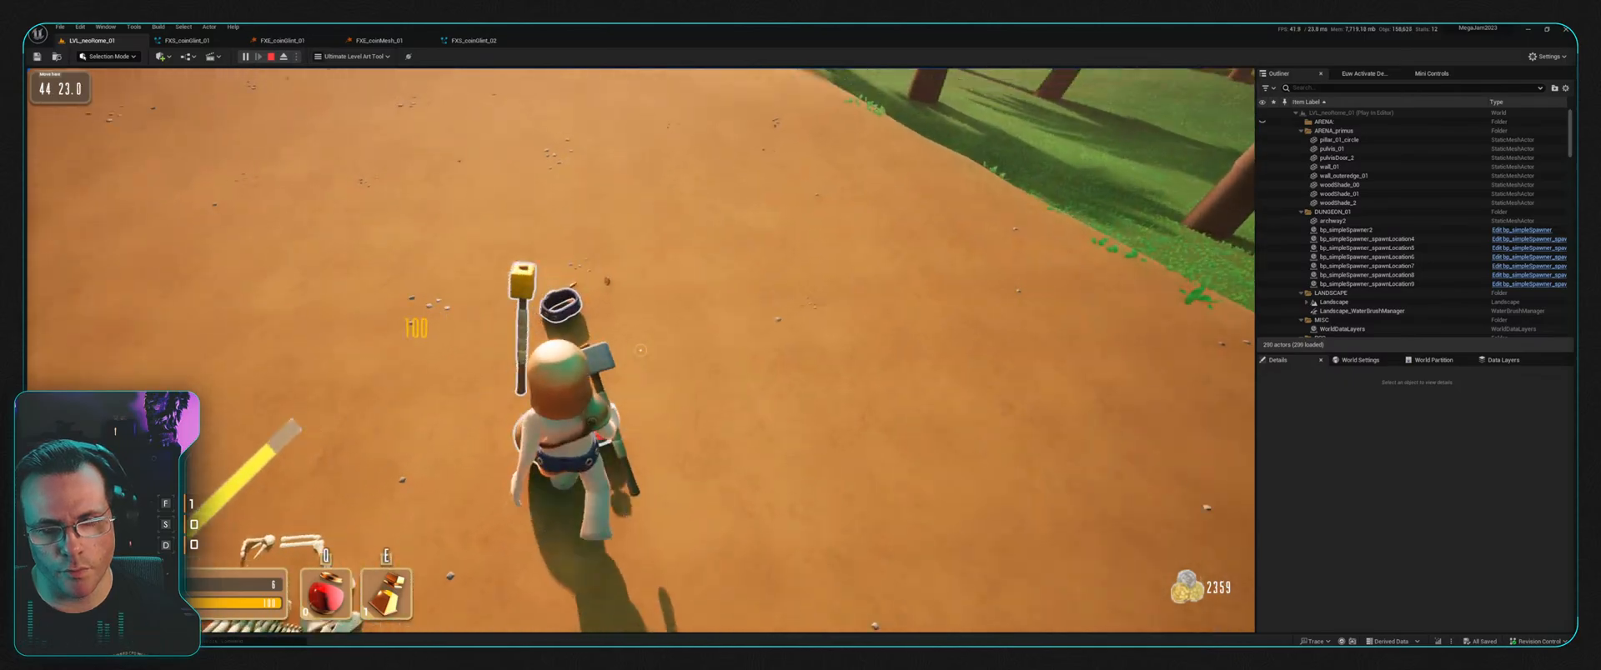
key(w)
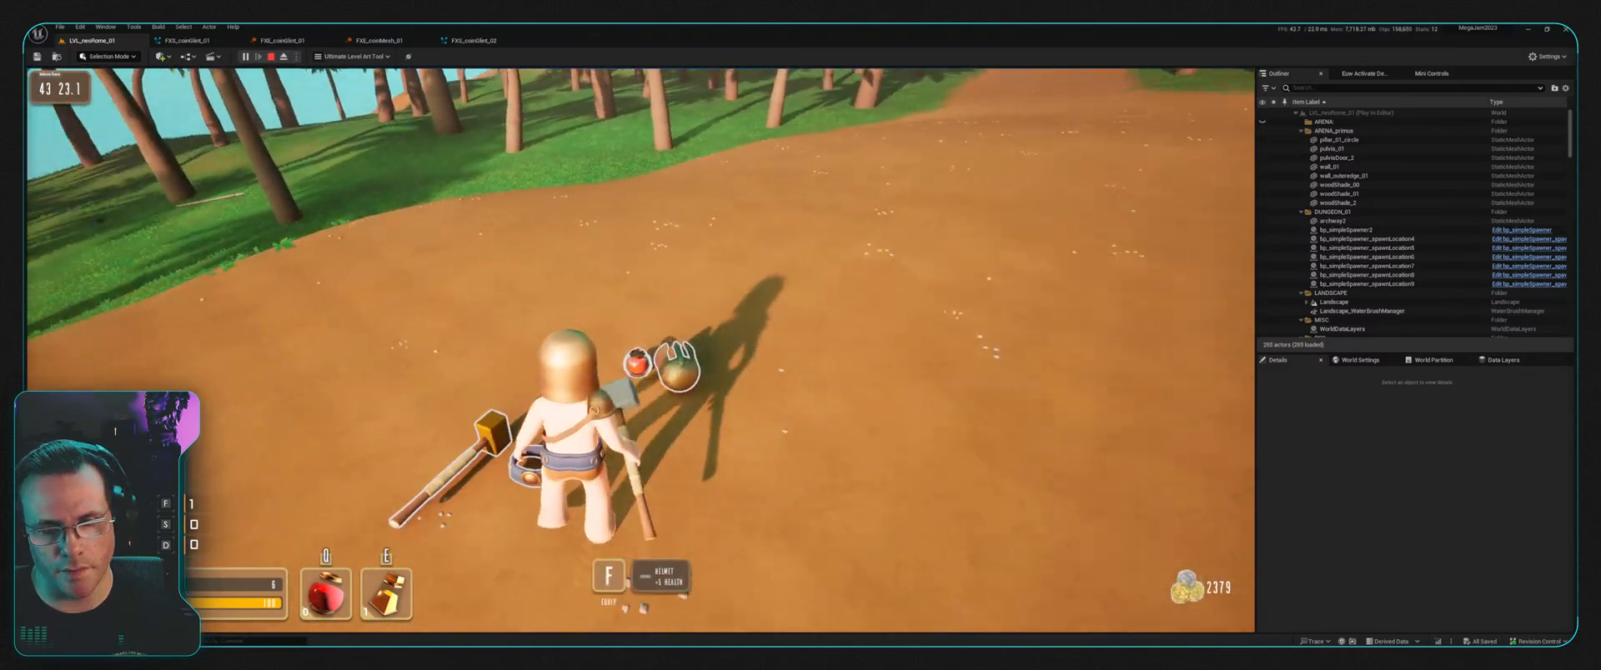
key(f)
key(w)
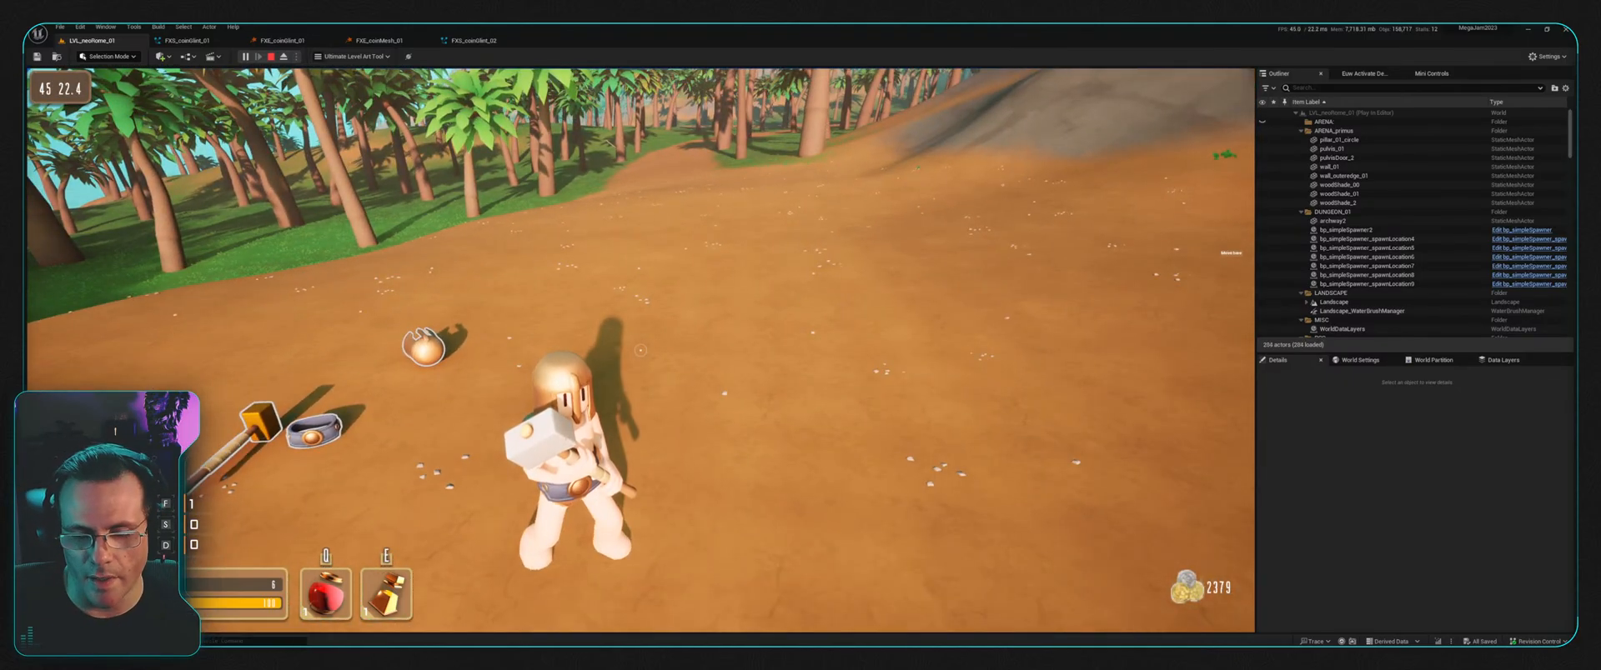
Step: Run into the arched dungeon entrance to check its dark interior, come back outside, and end the play test
key(w)
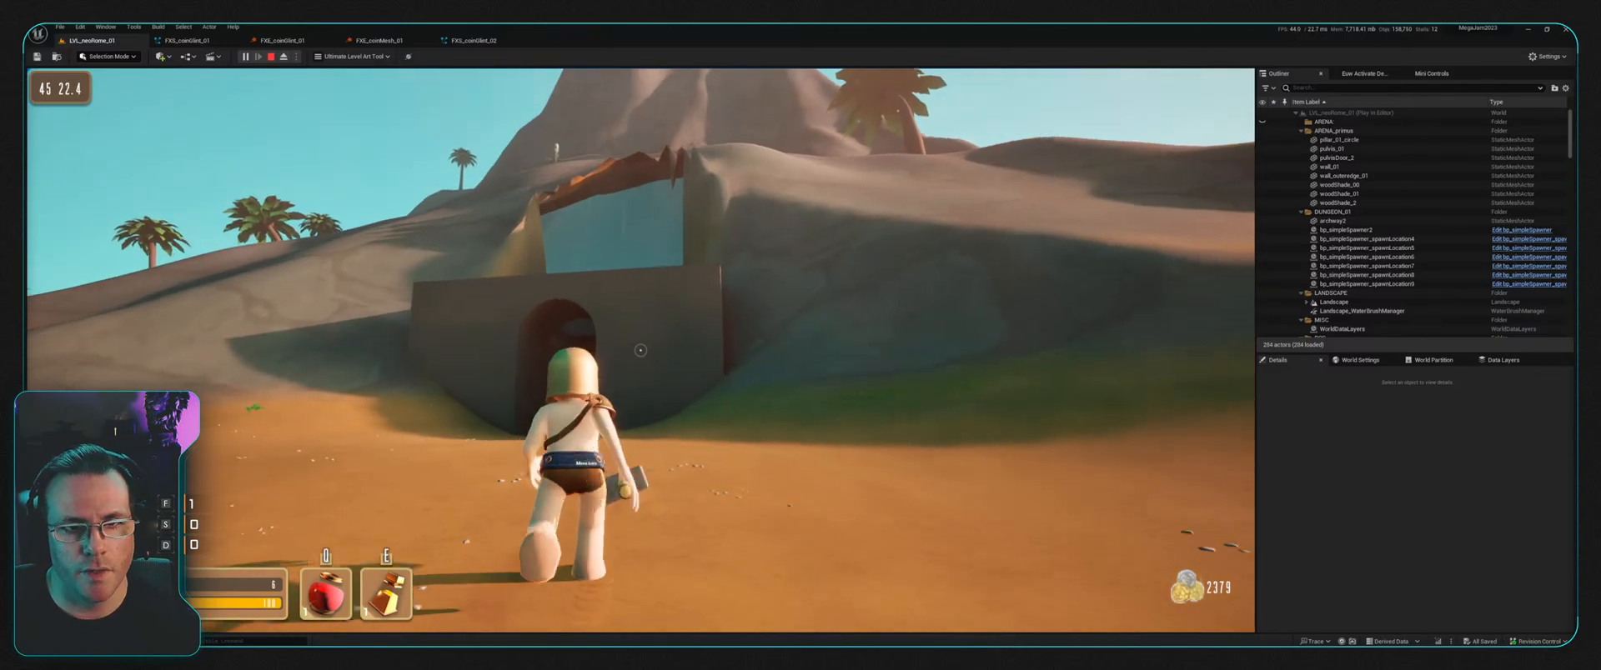
key(w)
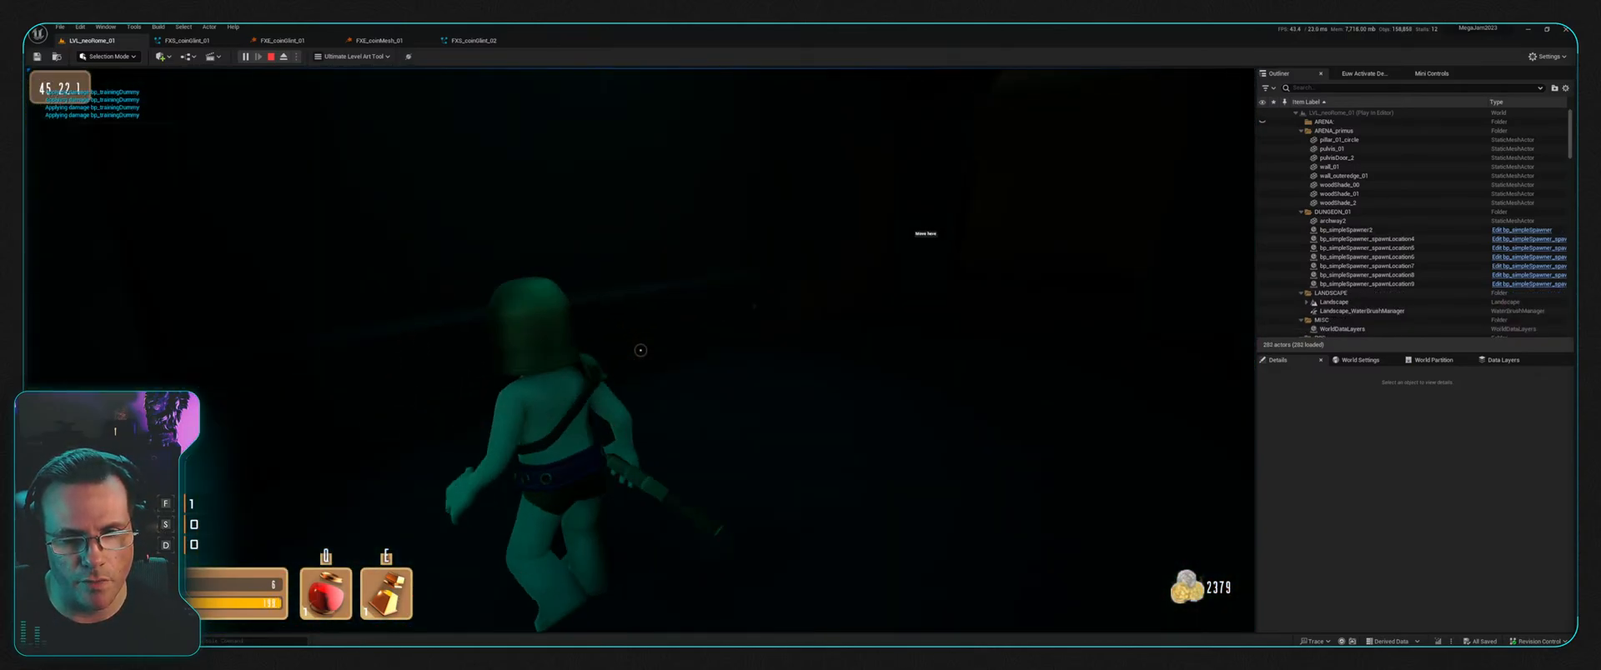
key(s)
key(w)
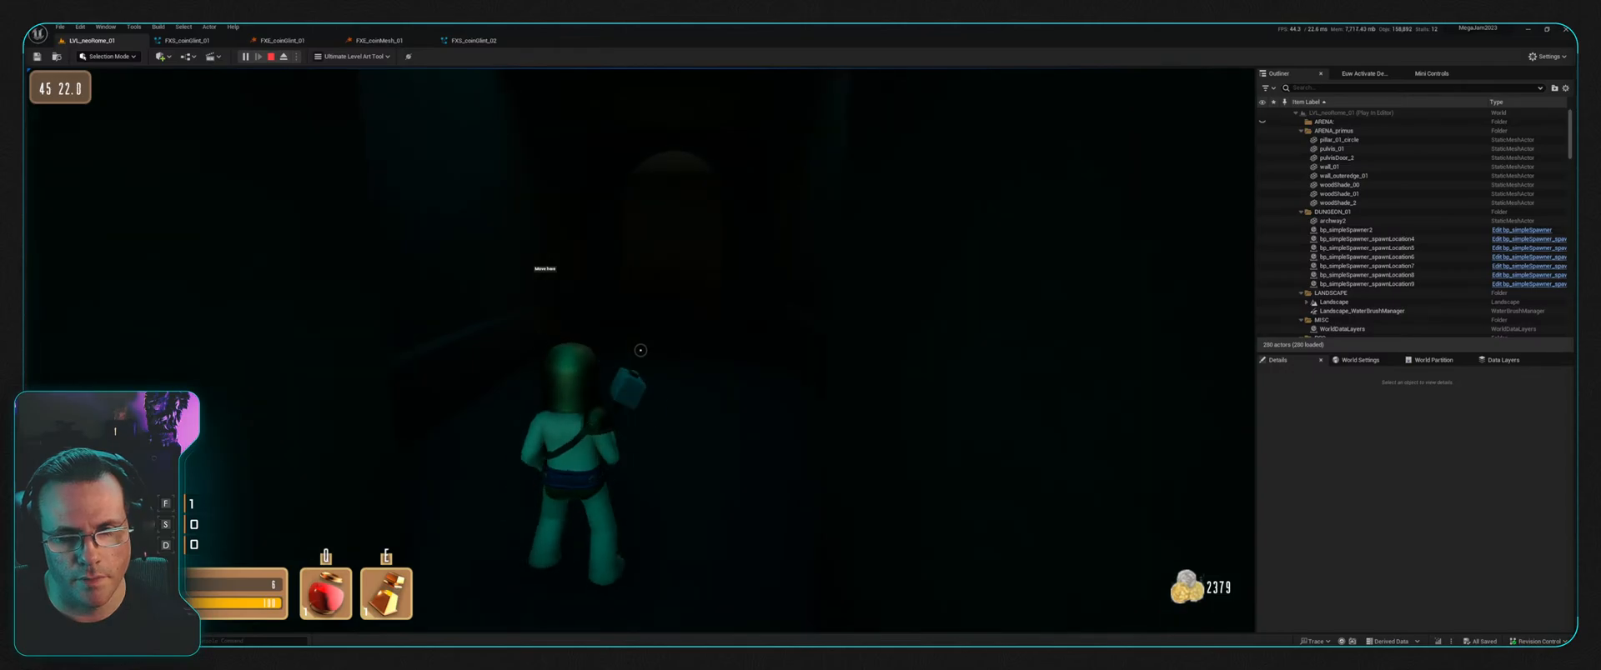
key(s)
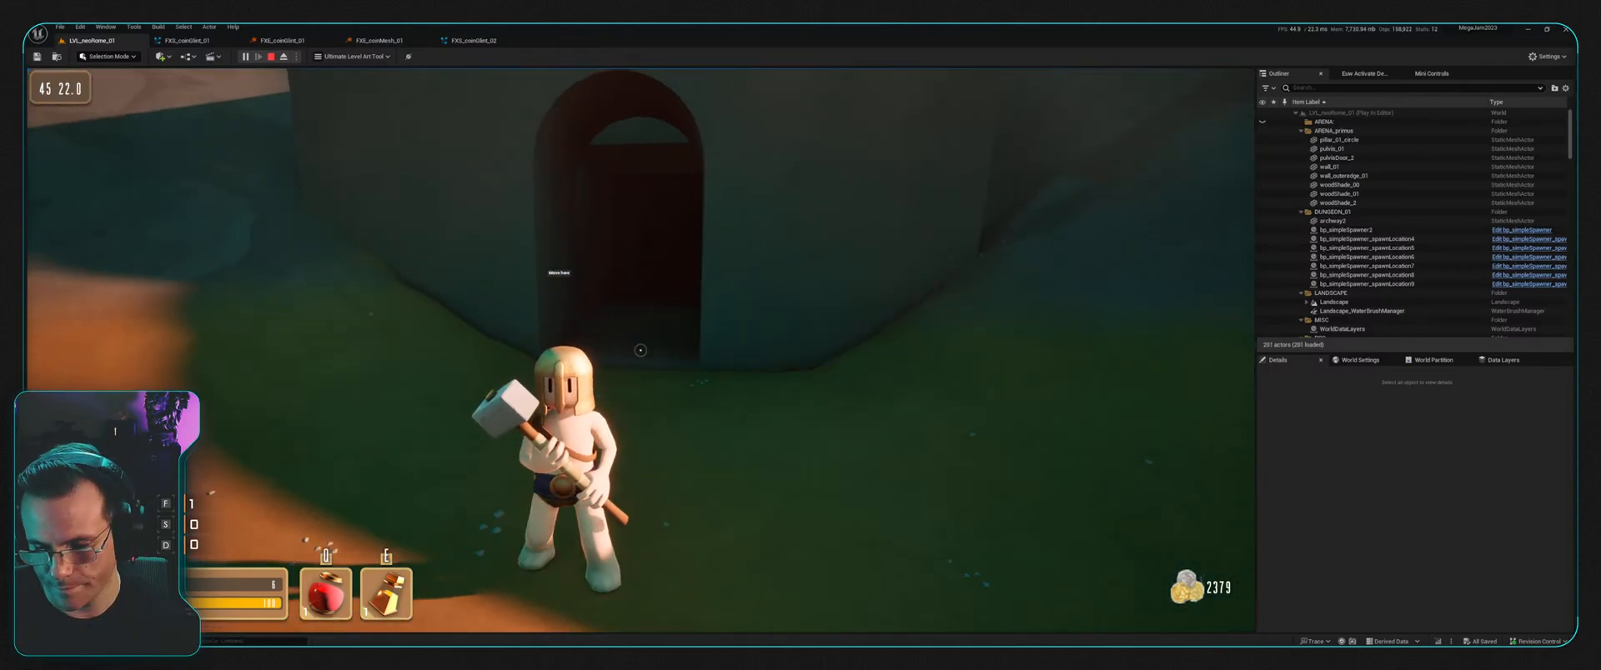
key(Escape)
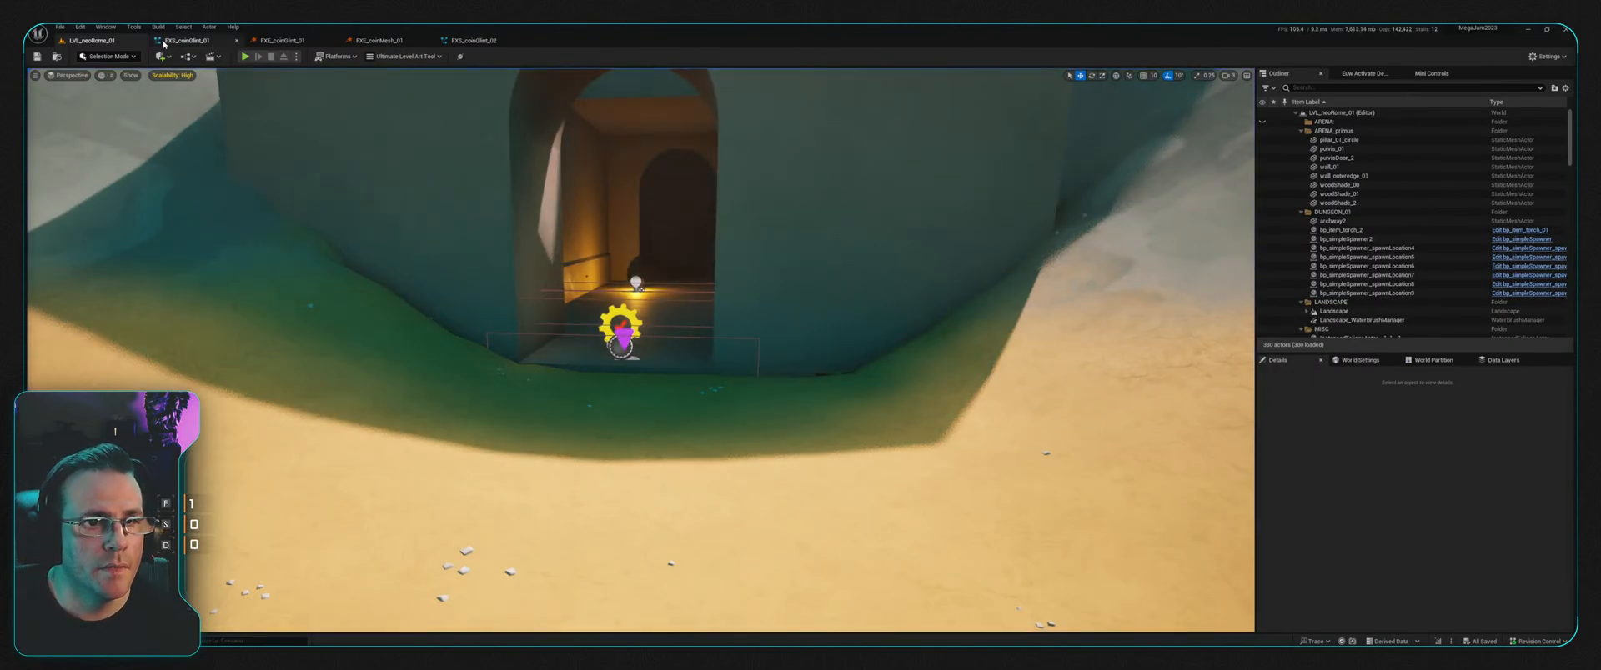
Step: In FXS_coinGlint_01, delete the coin mesh emitter and add a fresh FXE_coinMesh_01 emitter beside the glint emitter
click(185, 40)
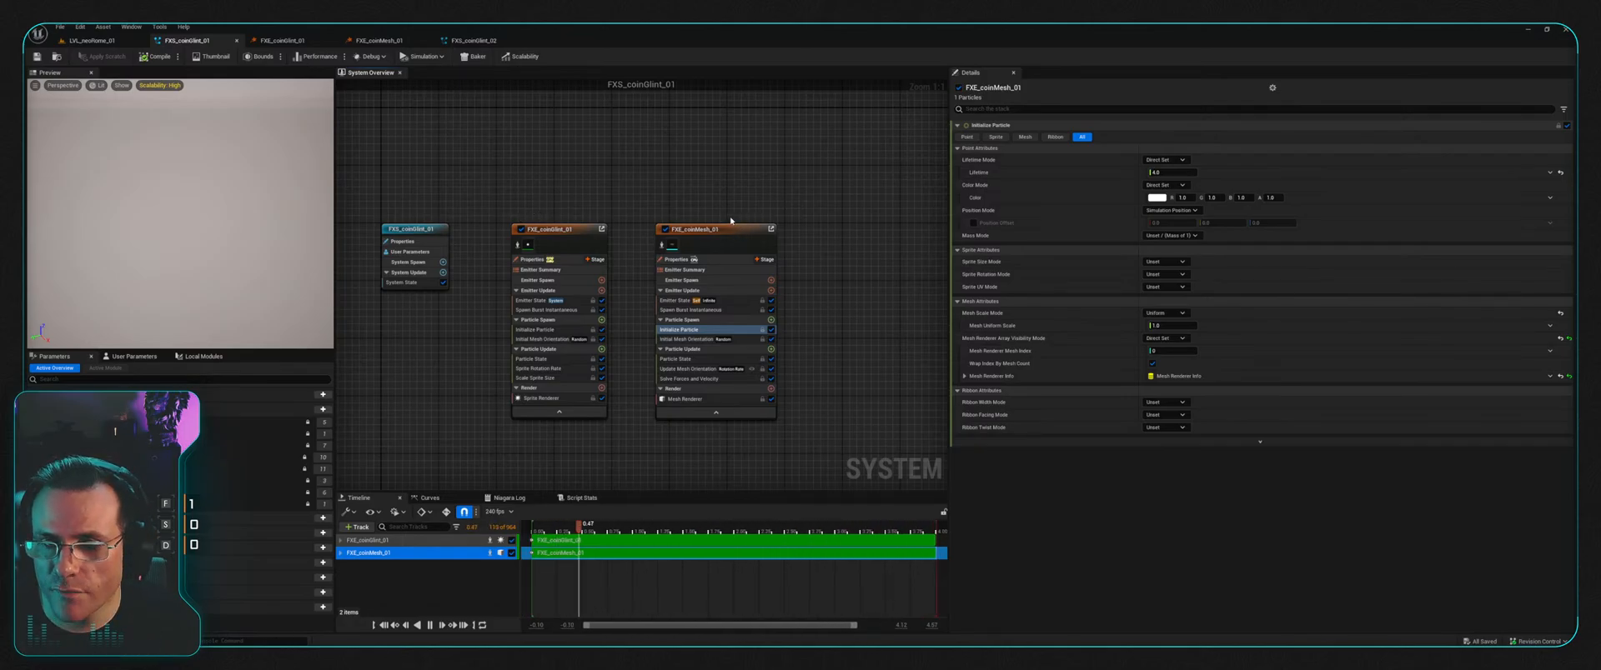
click(739, 234)
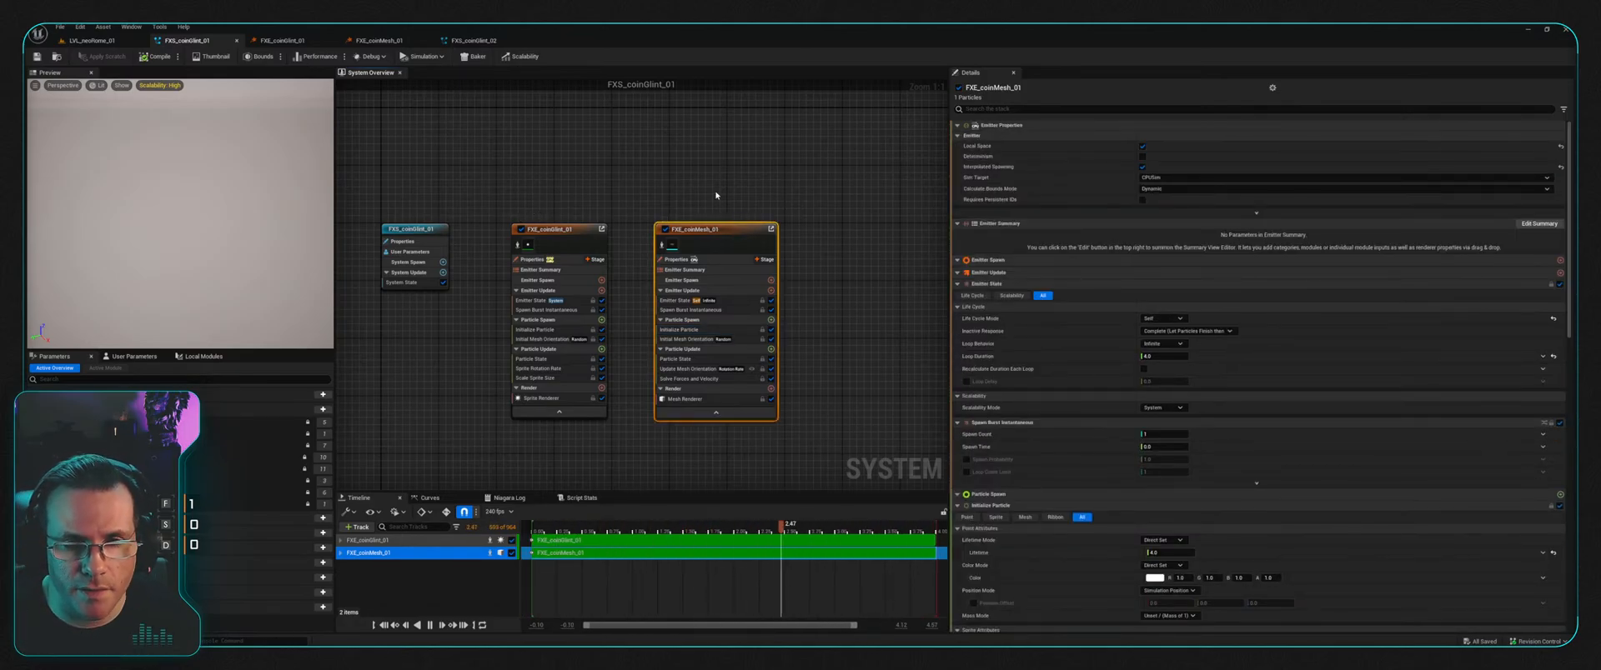
key(Delete)
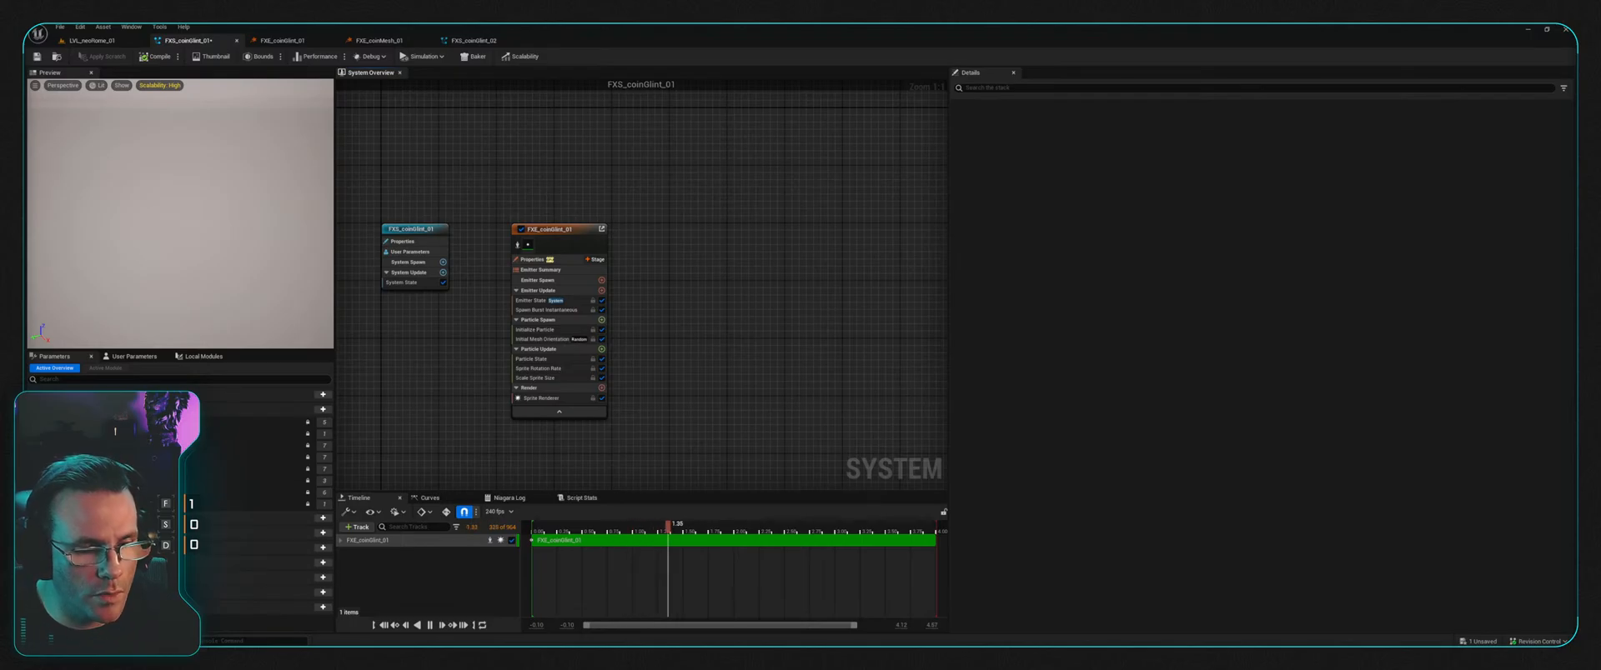
key(ctrl+space)
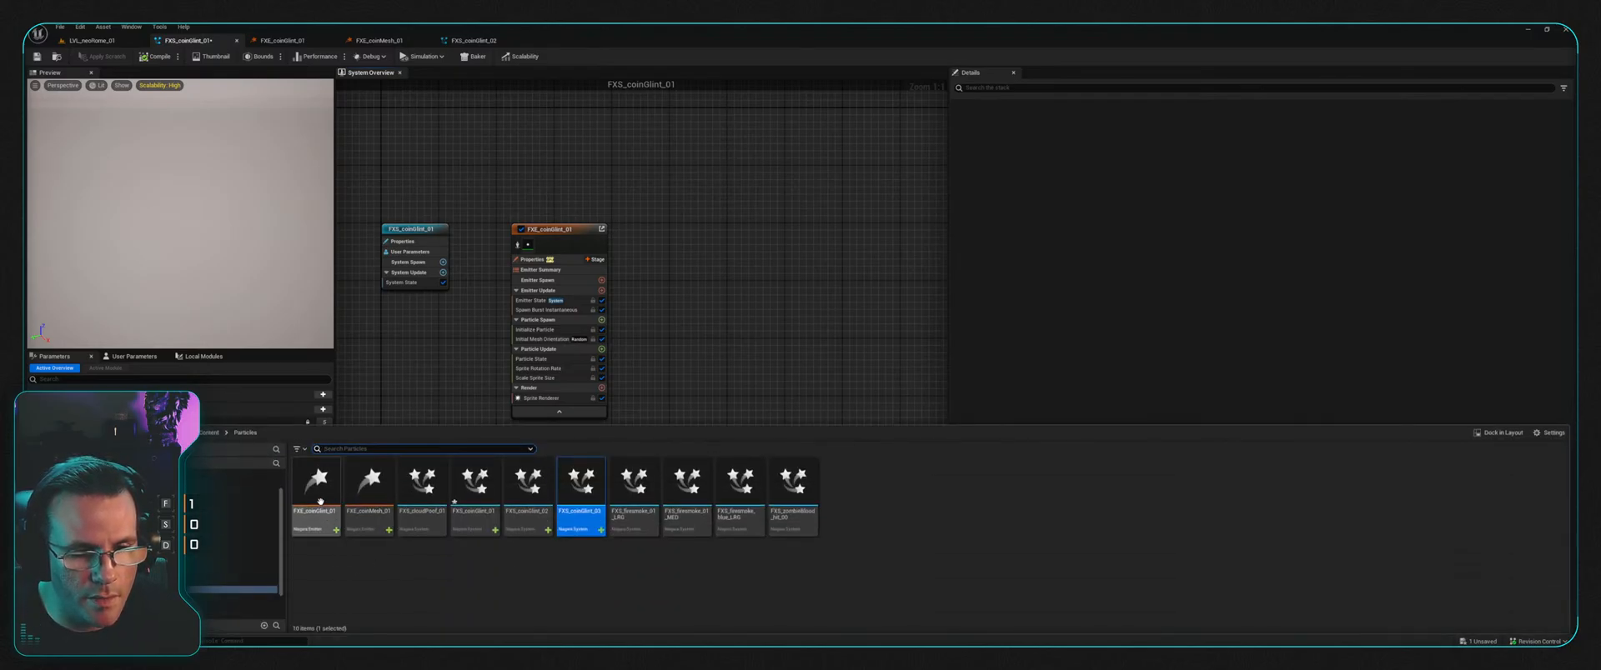
drag(361, 501, 709, 260)
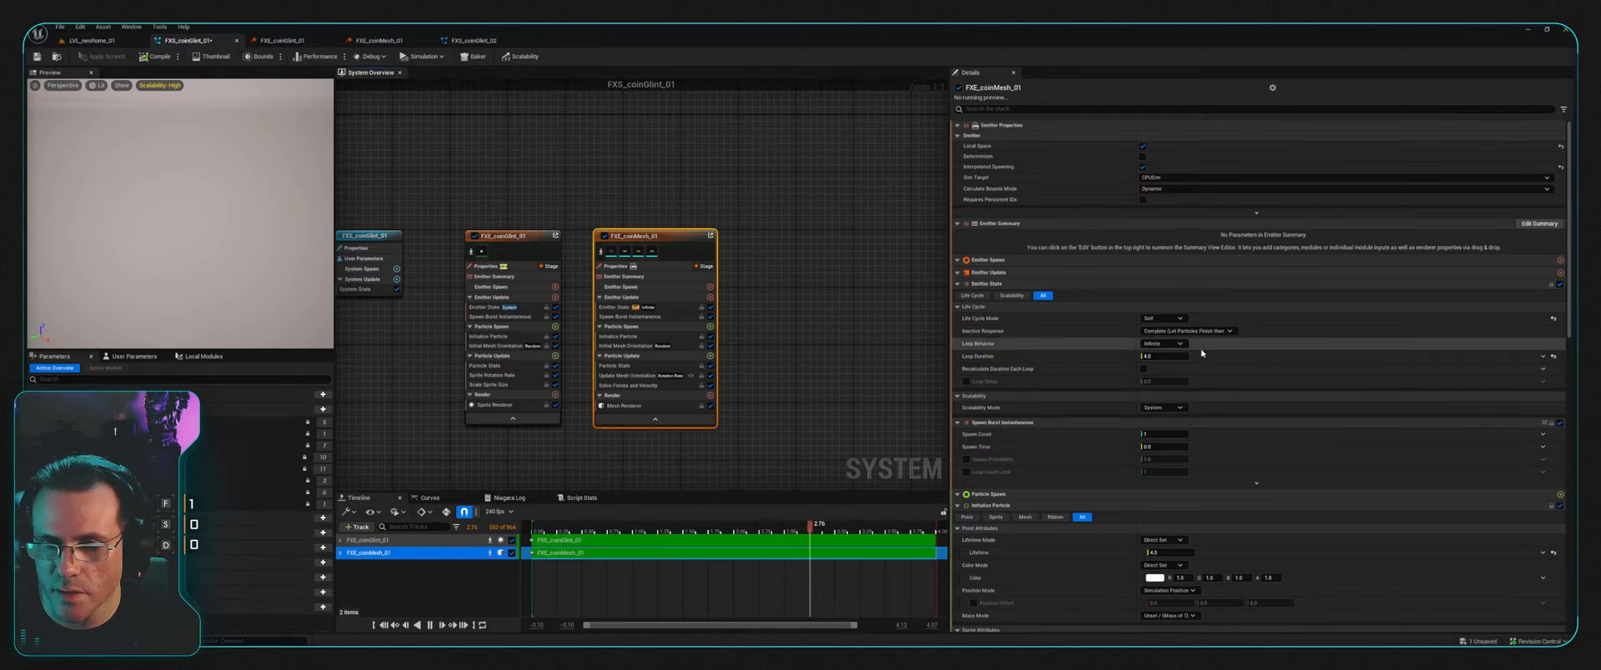
Step: Set the new coin mesh emitter's Mesh Renderer Array Visibility Mode to Direct Set in Initialize Particle and save FXS_coinGlint_01
click(688, 337)
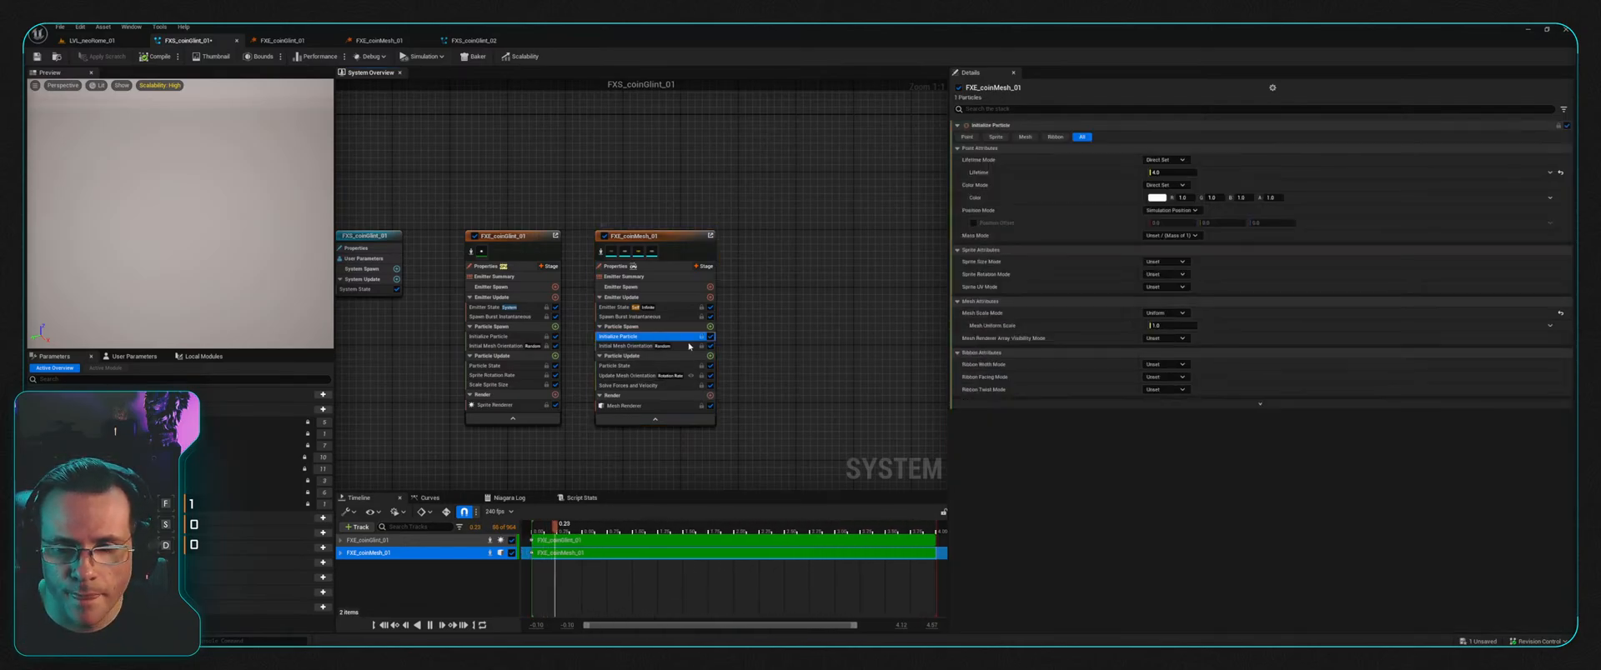
click(1165, 342)
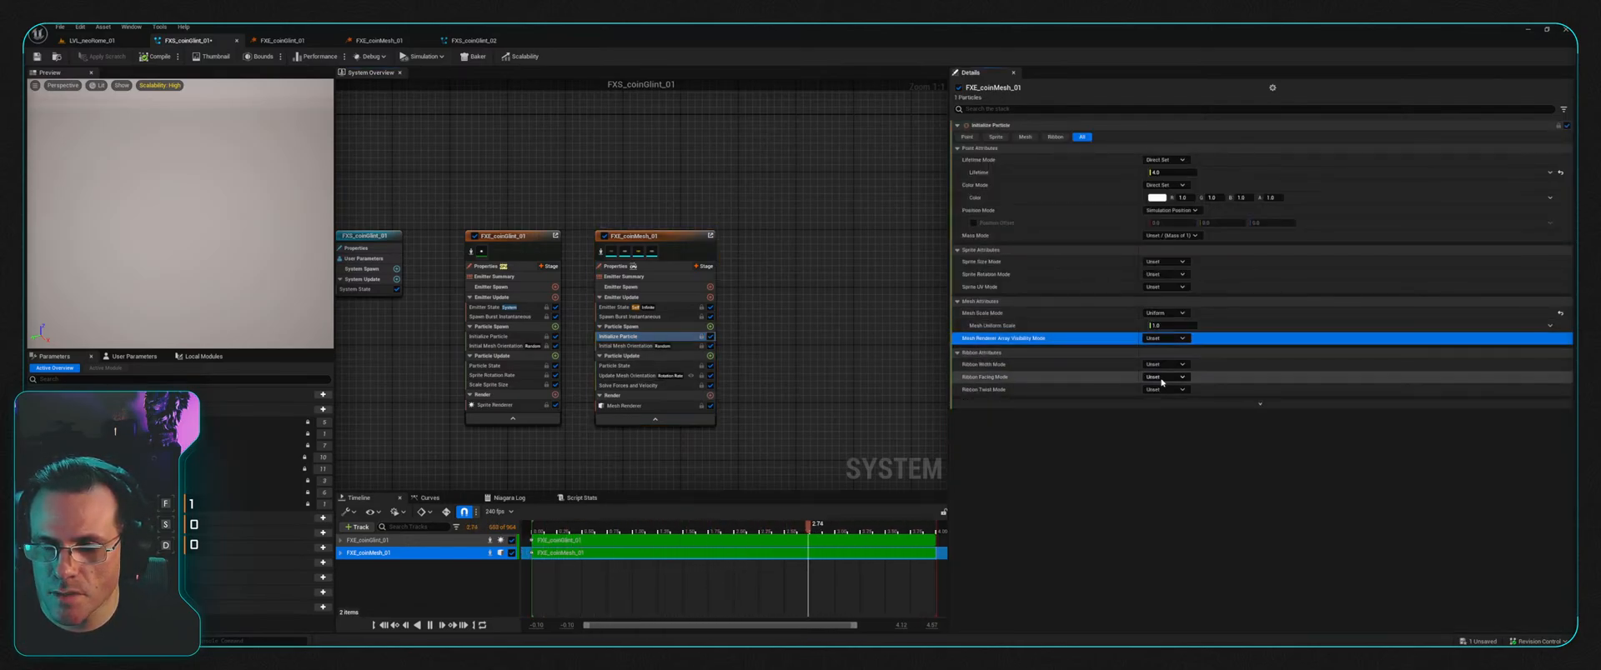
click(1165, 337)
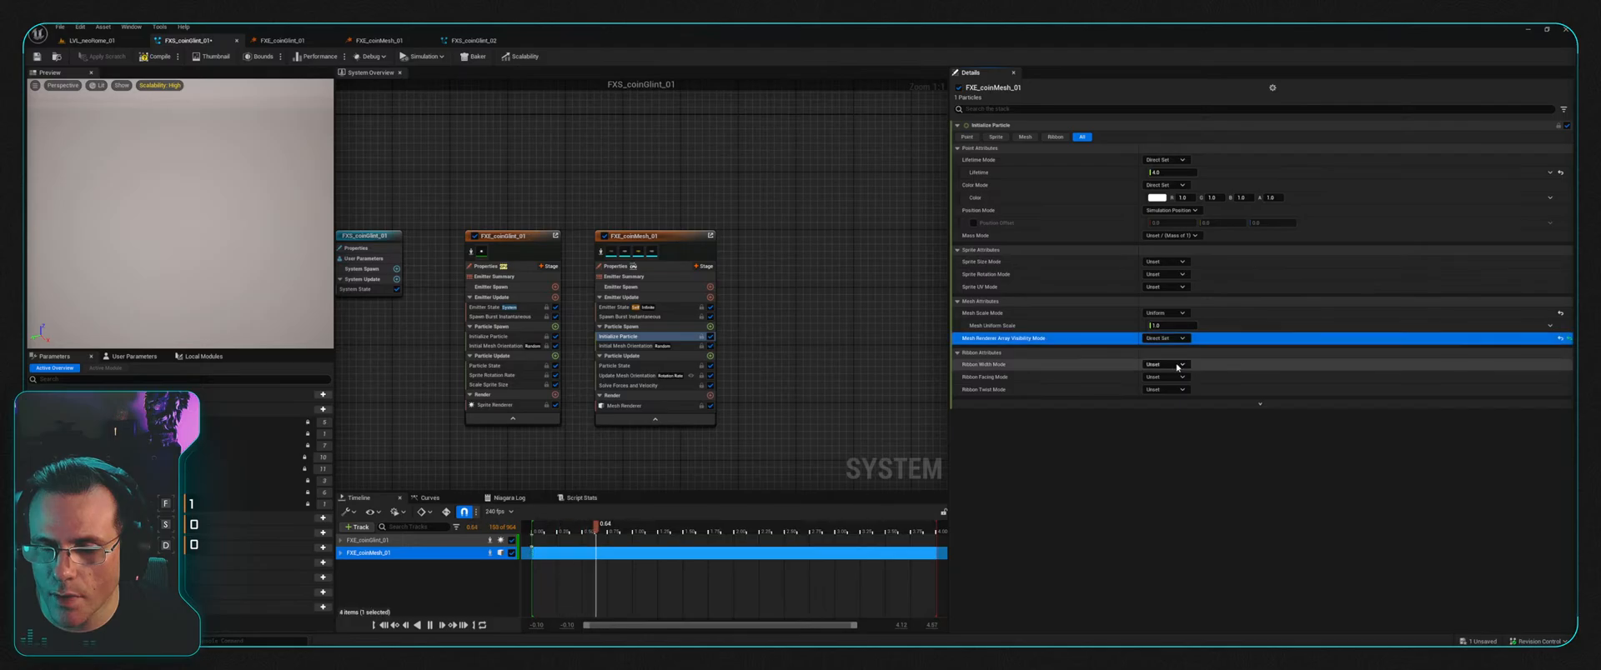
click(1161, 364)
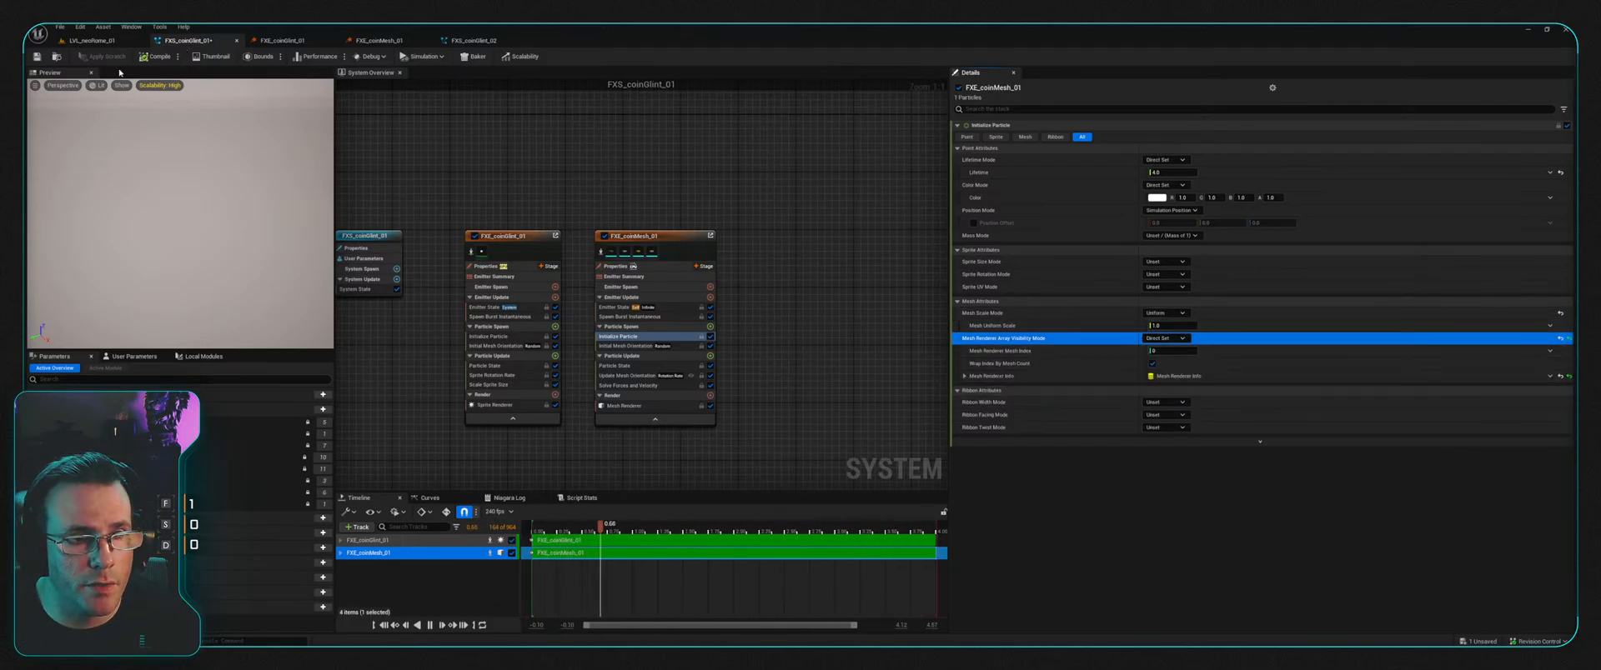
click(78, 72)
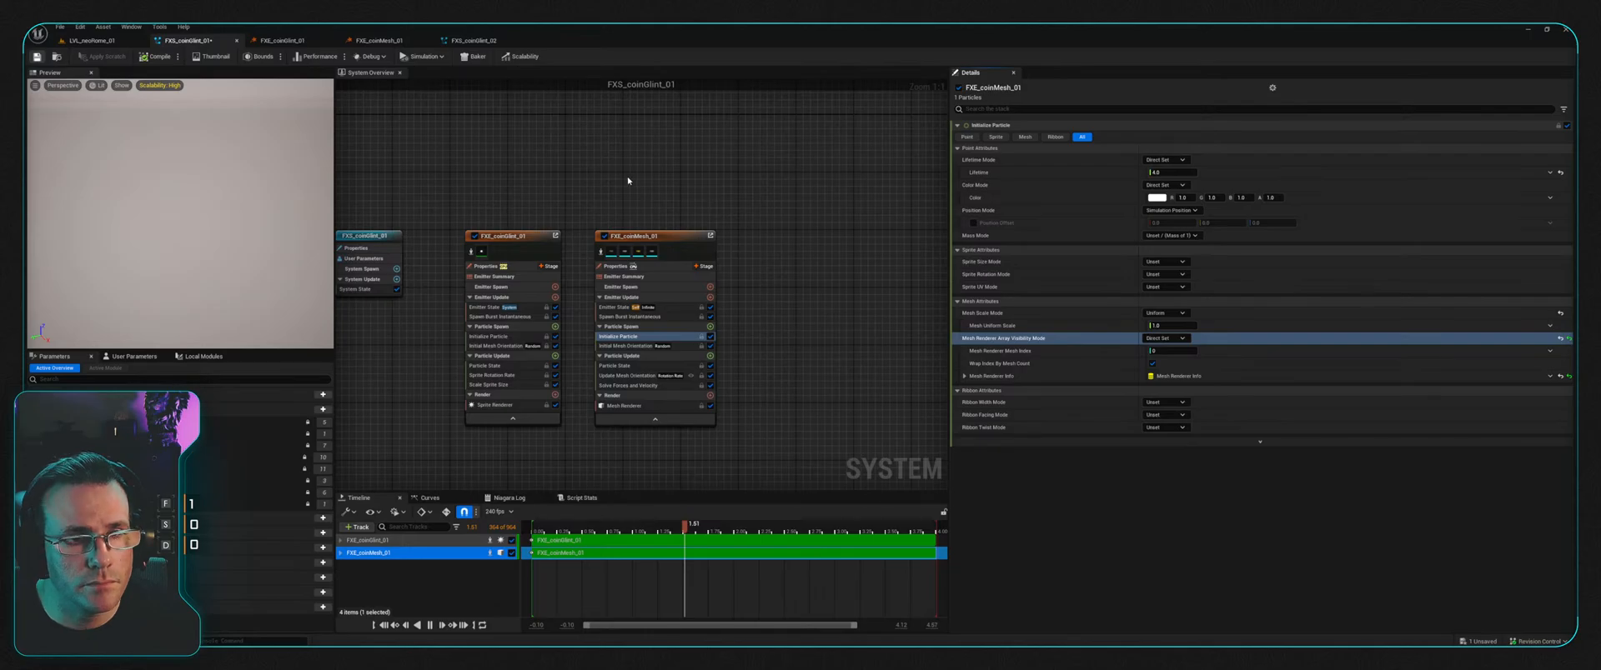
key(ctrl+s)
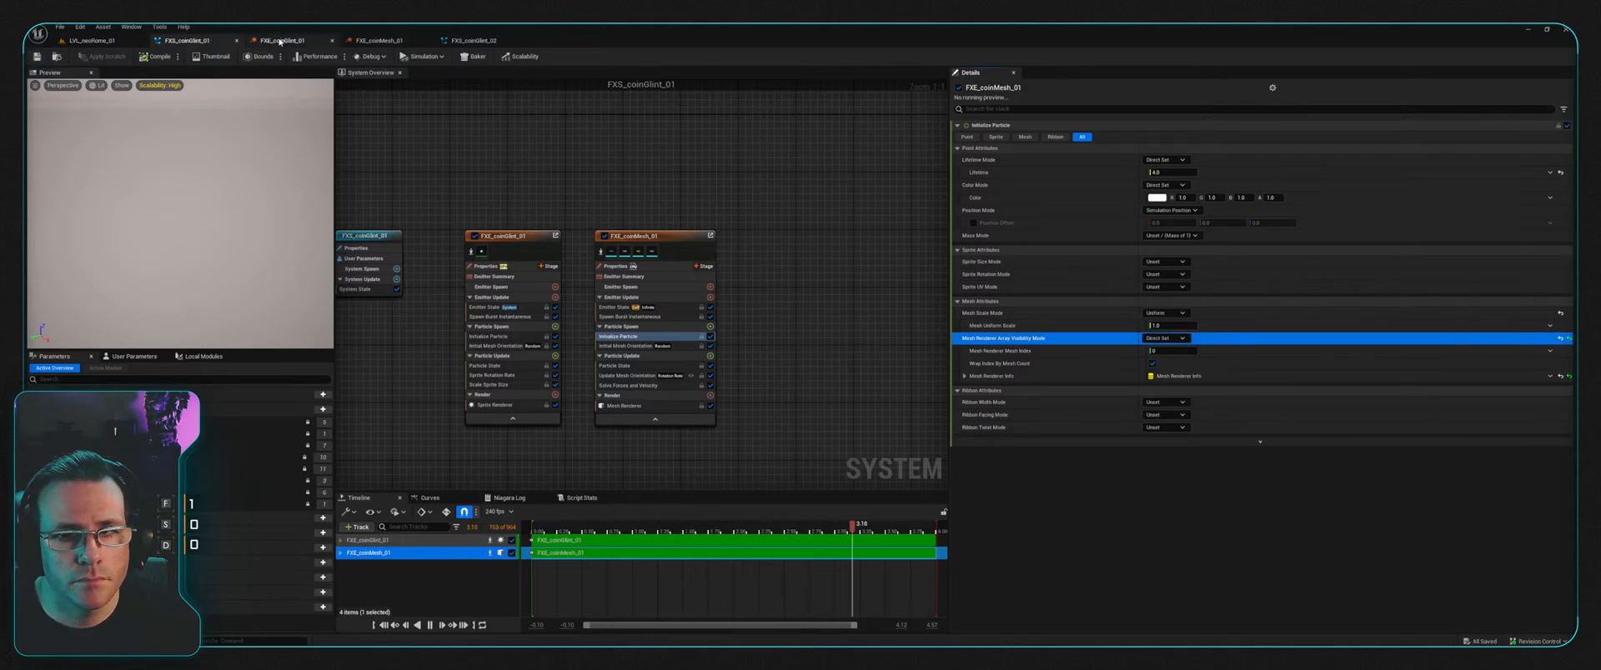
Step: Check the two source emitters, and examine the coin mesh emitter's Initialize Particle and Mesh Renderer Info settings in FXS_coinGlint_02
click(279, 41)
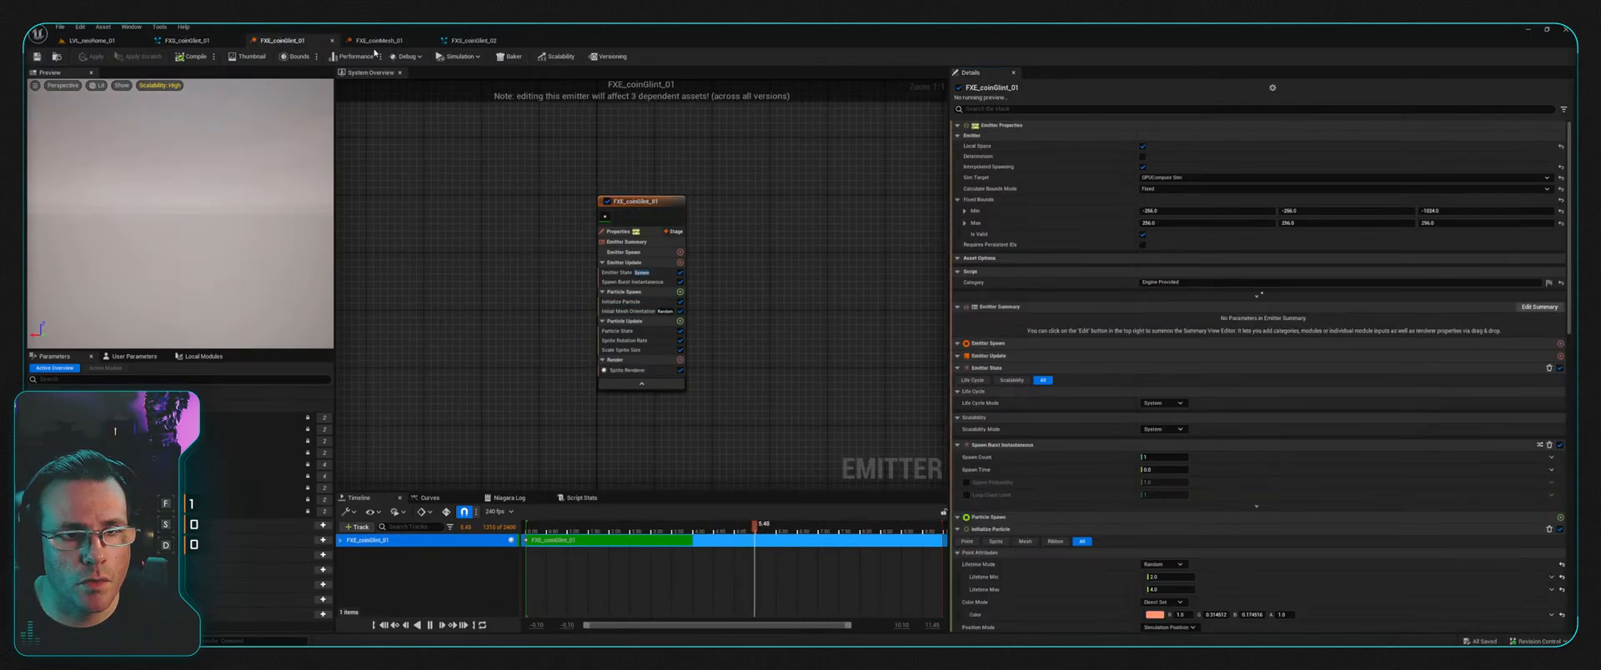
click(380, 40)
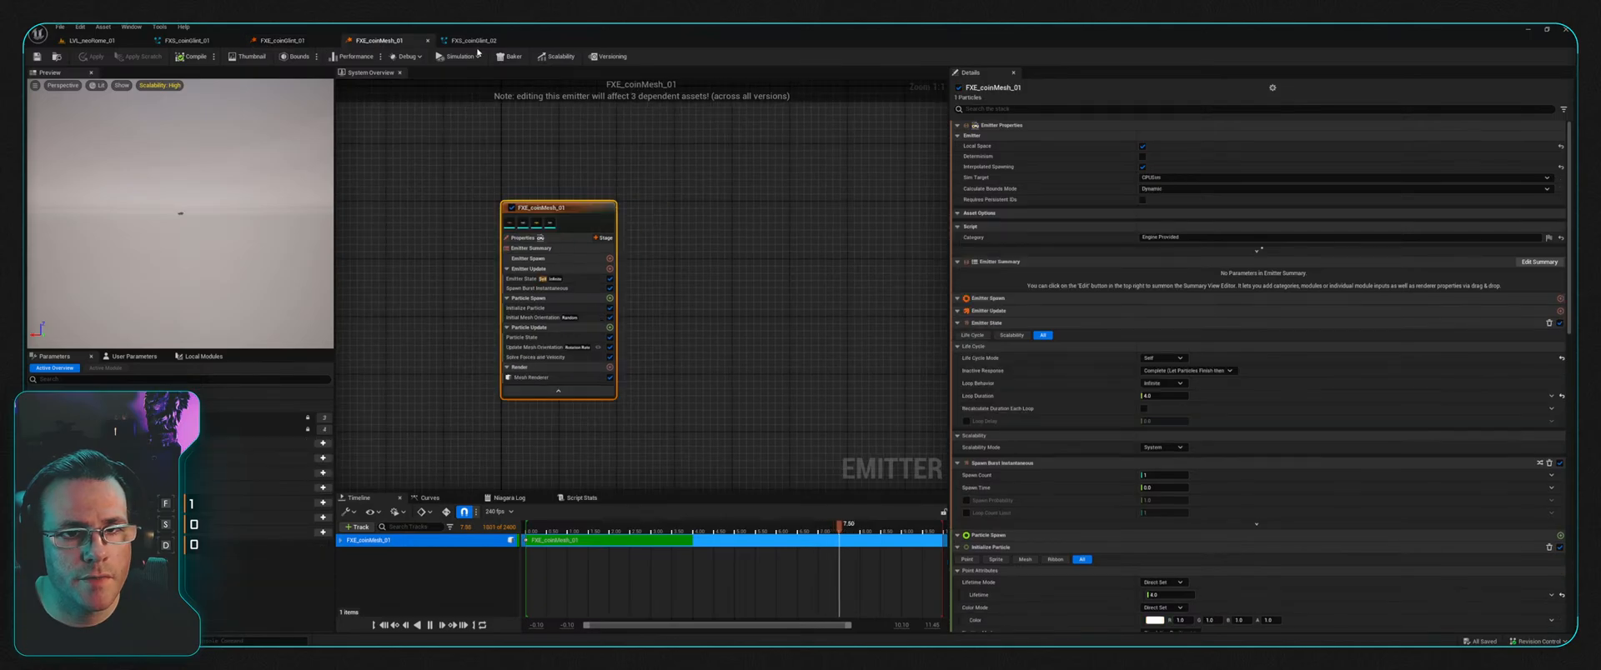
click(474, 40)
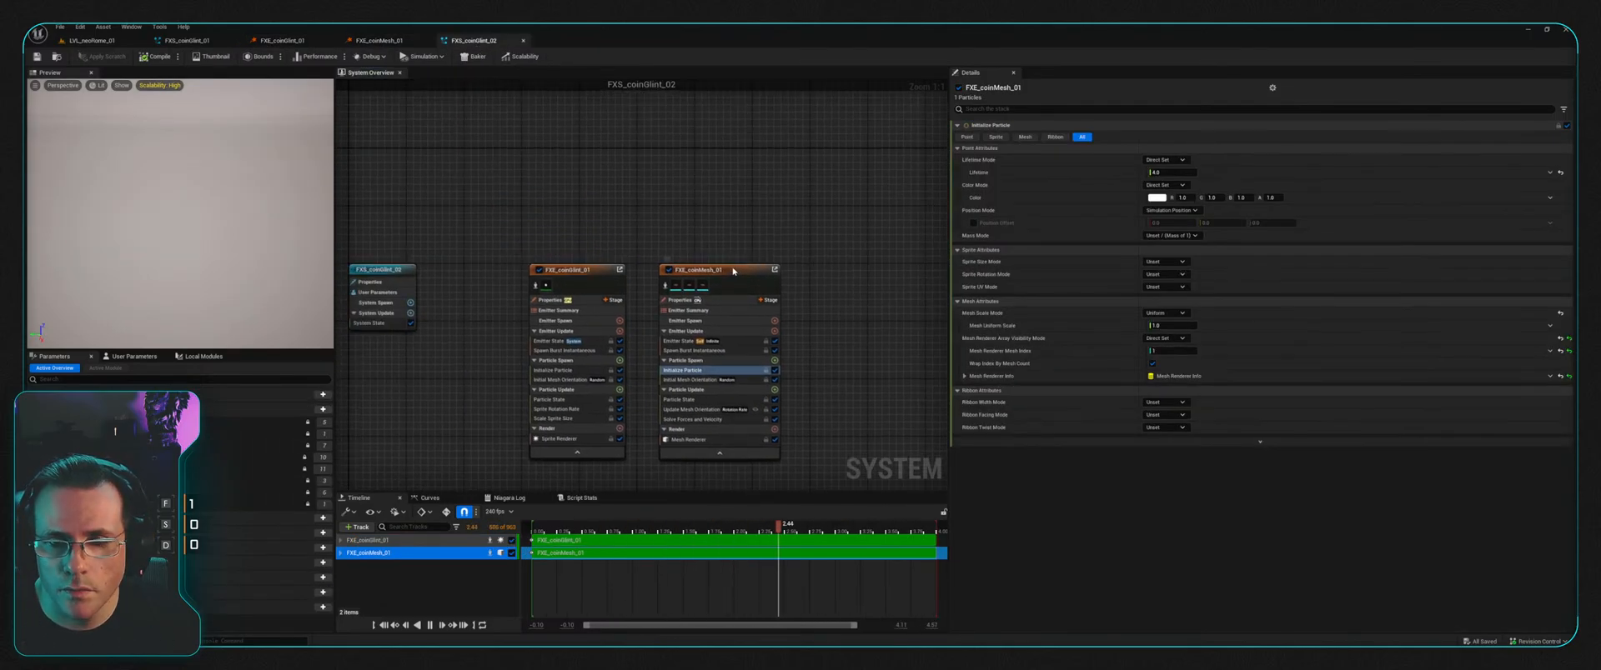
click(733, 271)
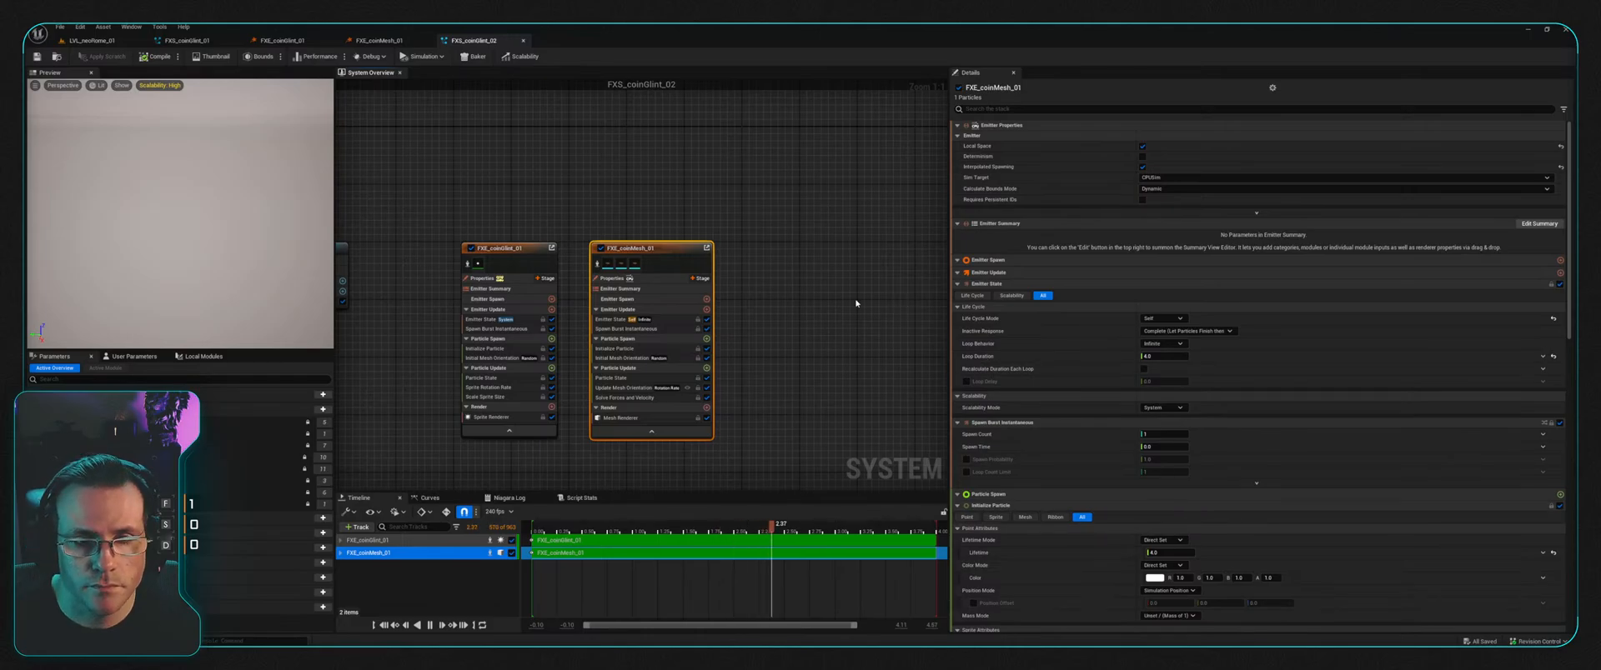
mouse_move(788, 219)
right_down()
mouse_move(743, 215)
mouse_move(786, 216)
right_up()
scroll(715, 223, up, 1)
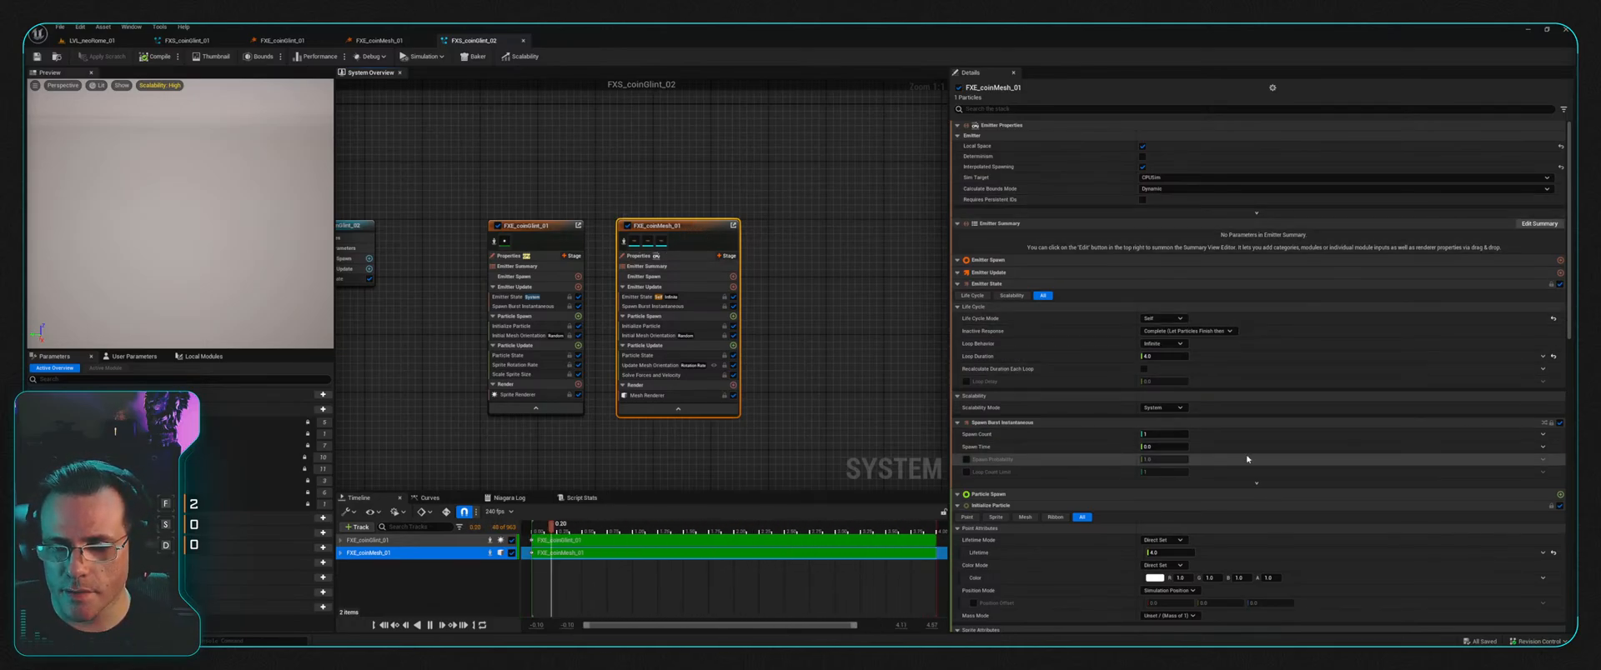
click(638, 326)
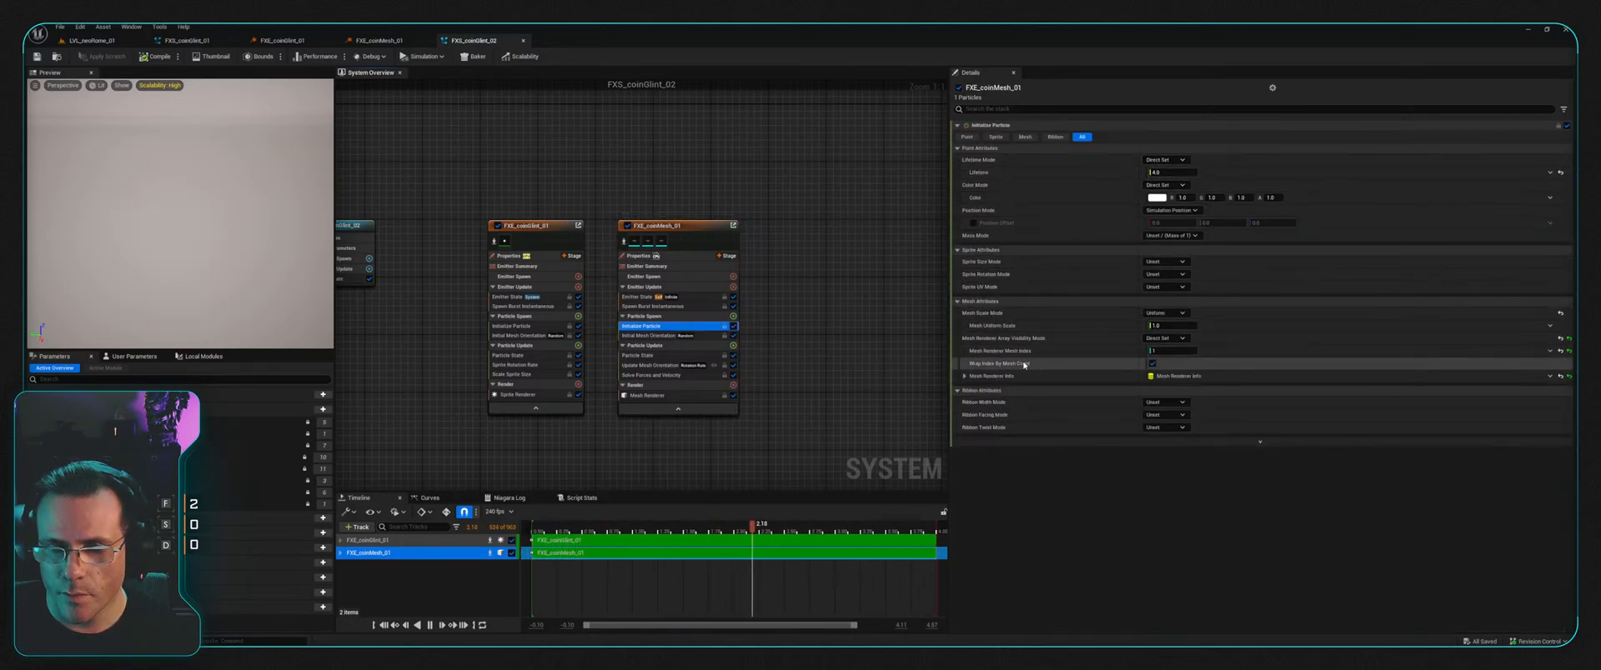
click(965, 376)
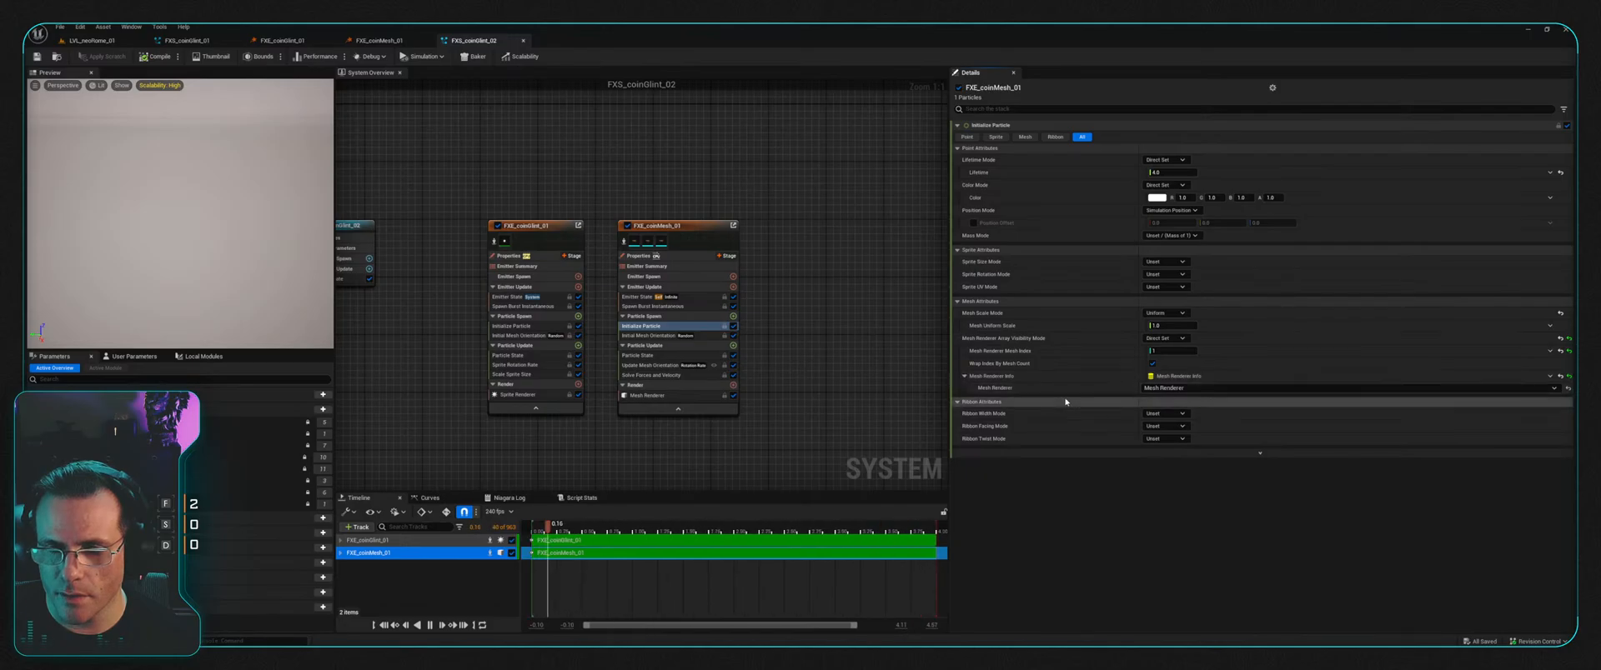
click(965, 376)
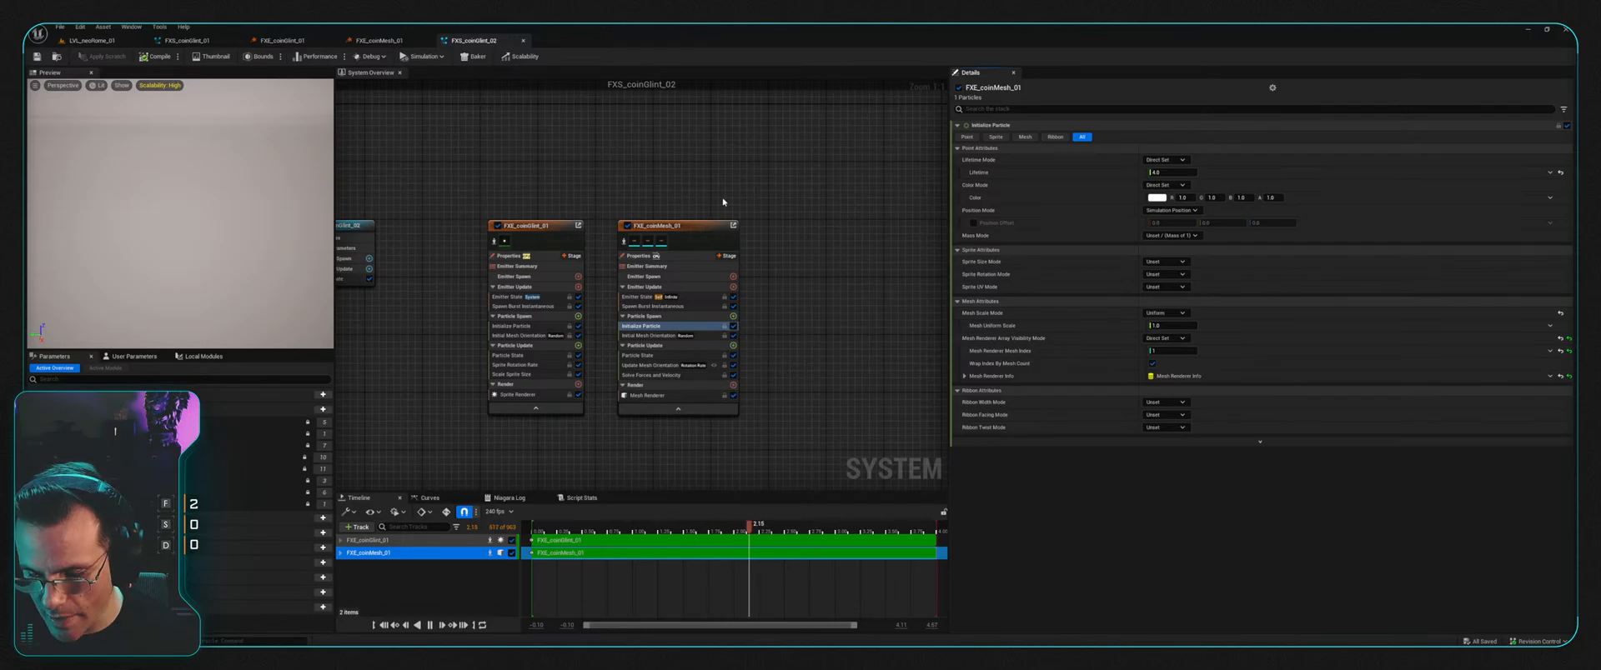
Step: Review the FXE_coinMesh_01 emitter and the spawn and sprite attributes of FXE_coinGlint_01, and return to FXS_coinGlint_02
click(379, 40)
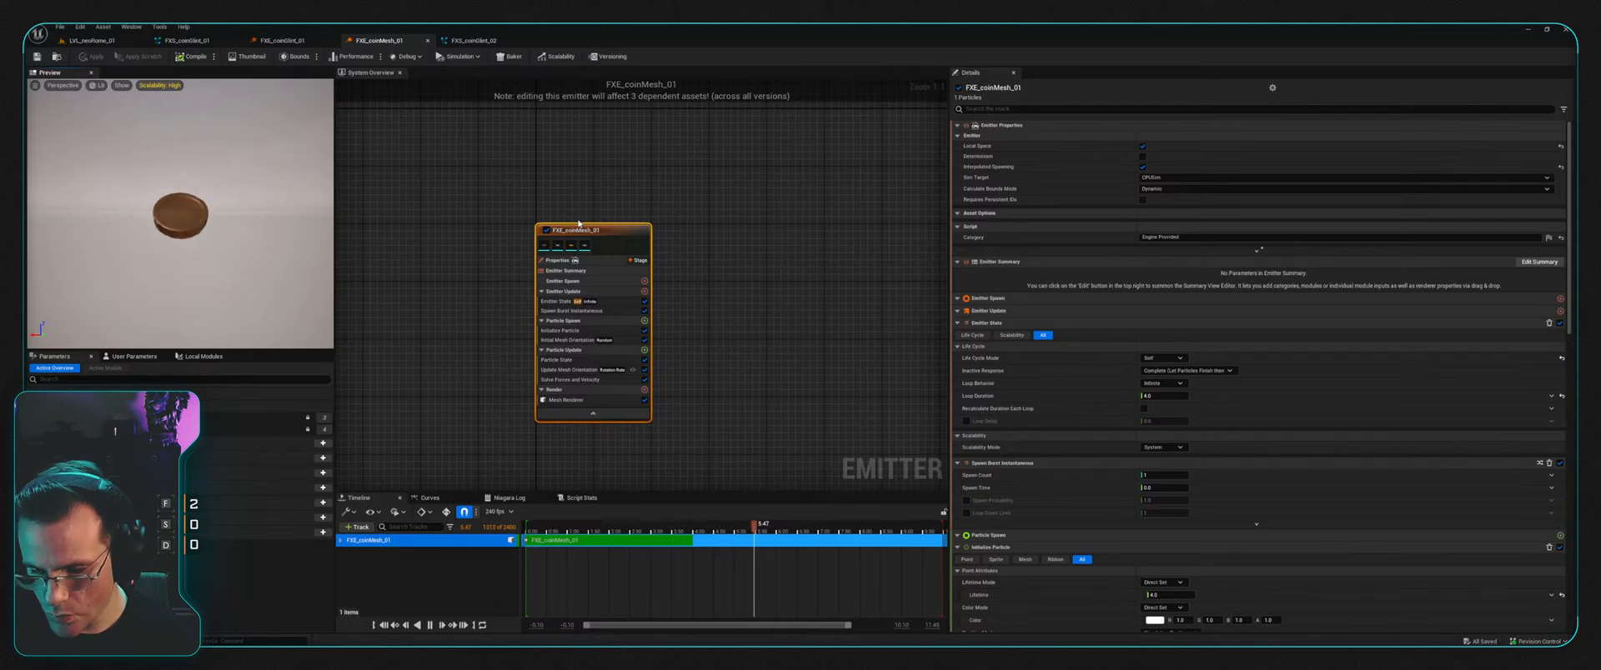
click(474, 40)
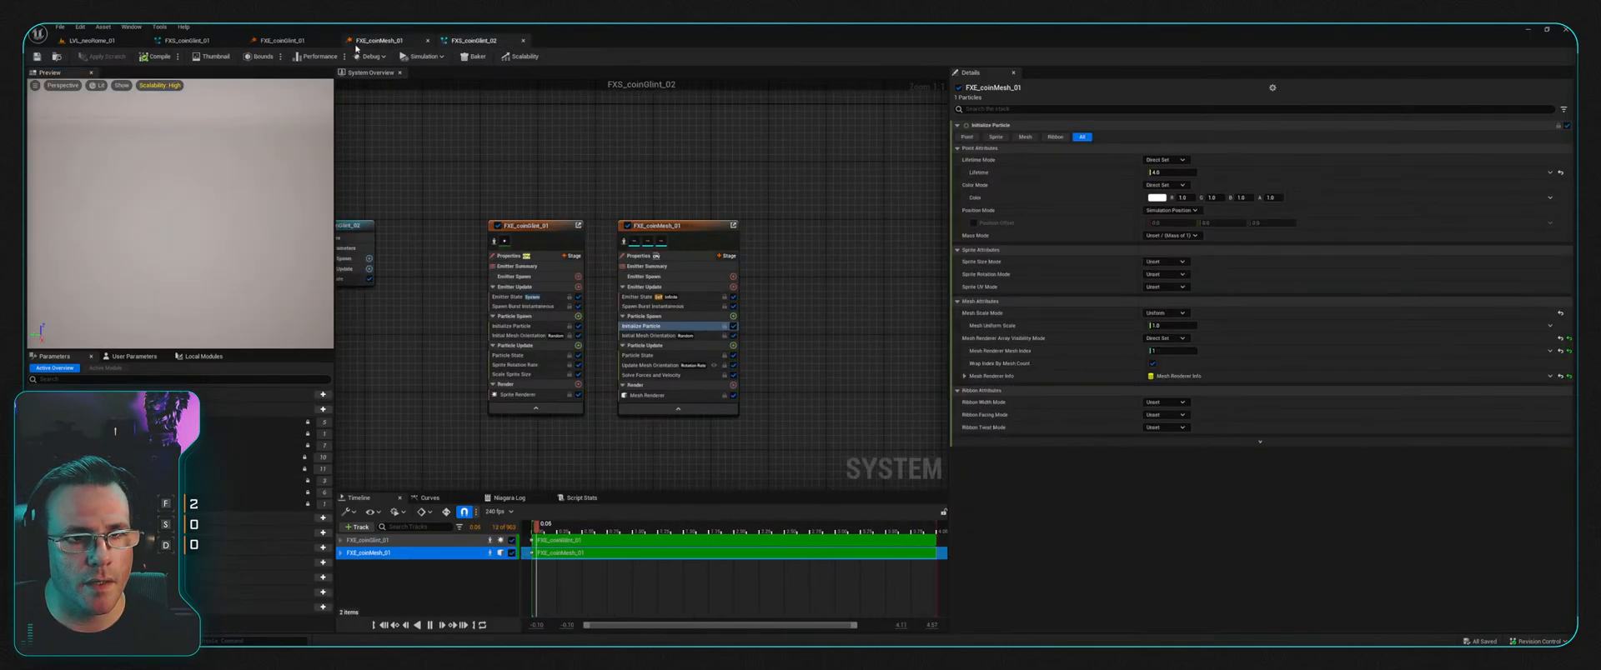
click(284, 40)
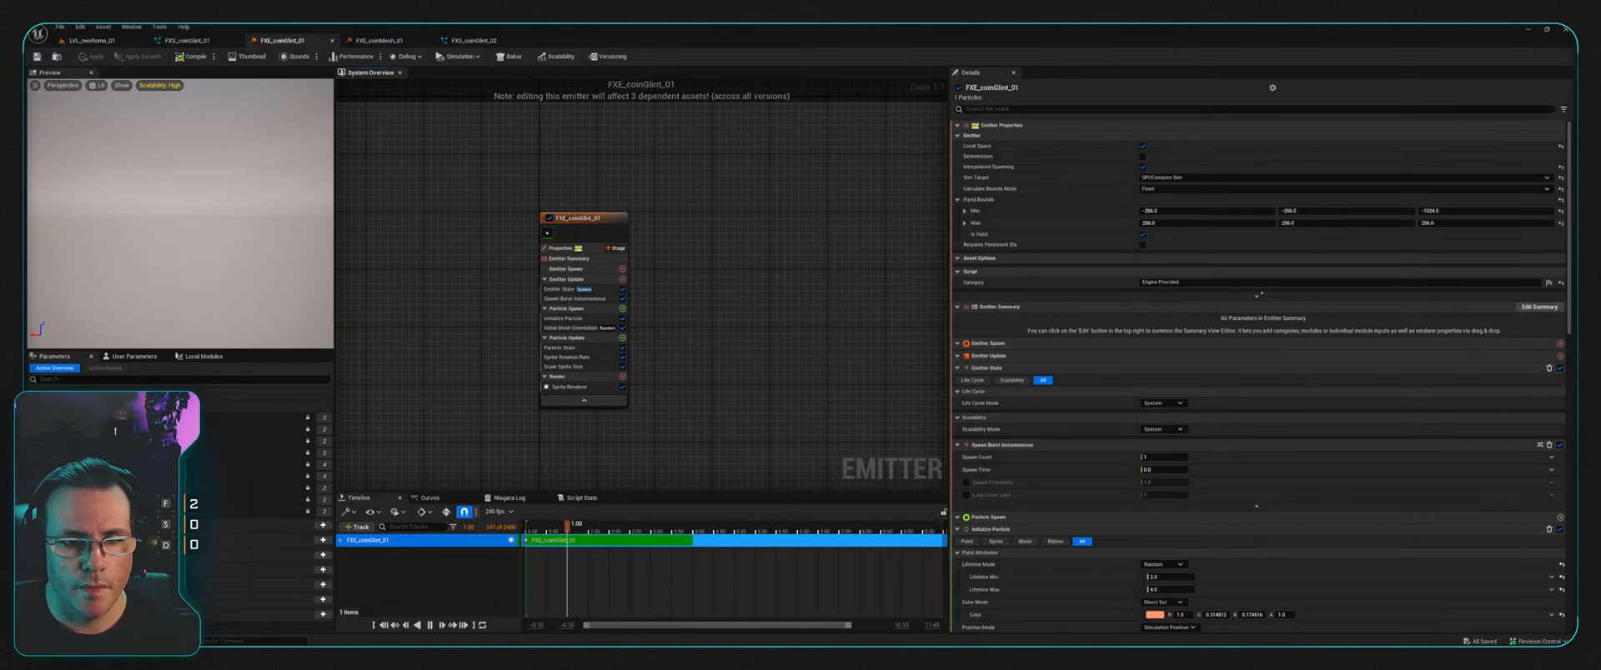
right_drag(686, 236, 641, 214)
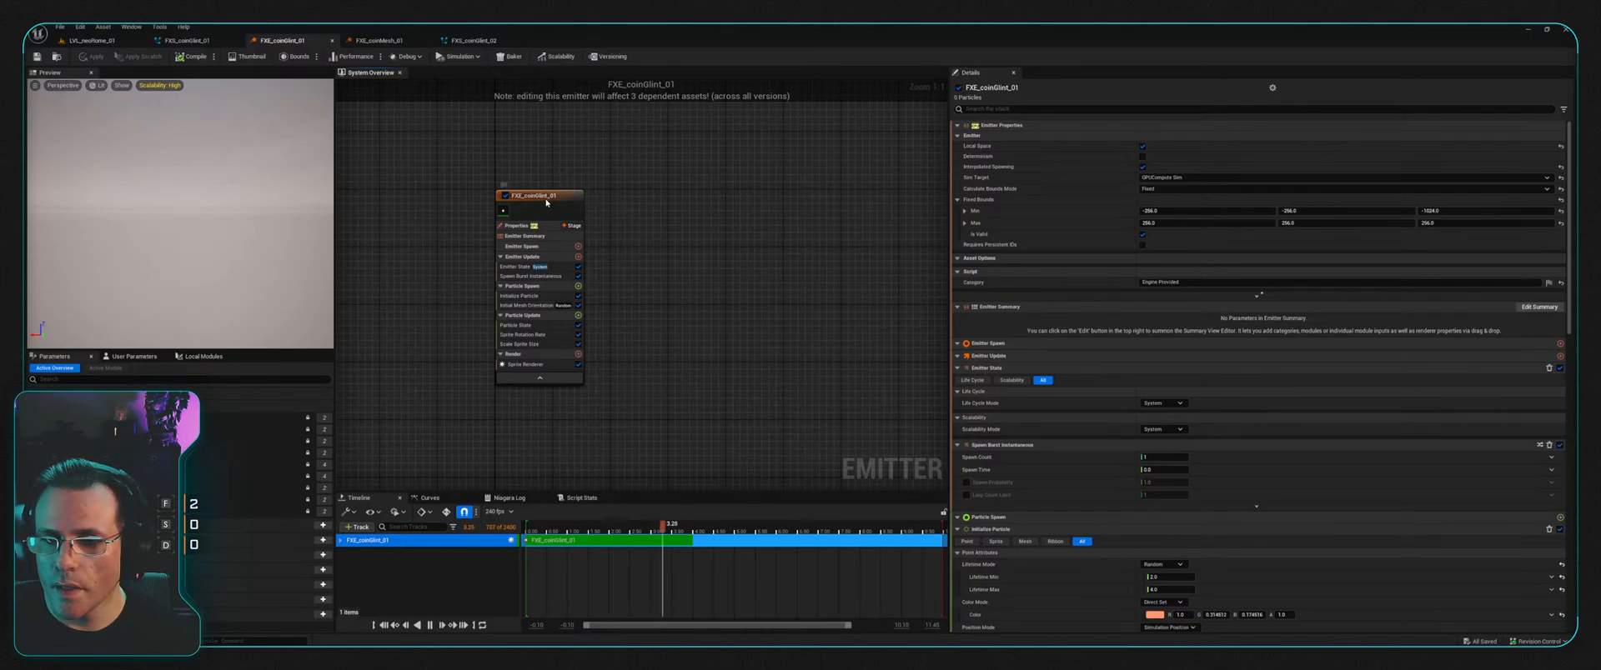
click(546, 202)
scroll(1256, 544, down, 2)
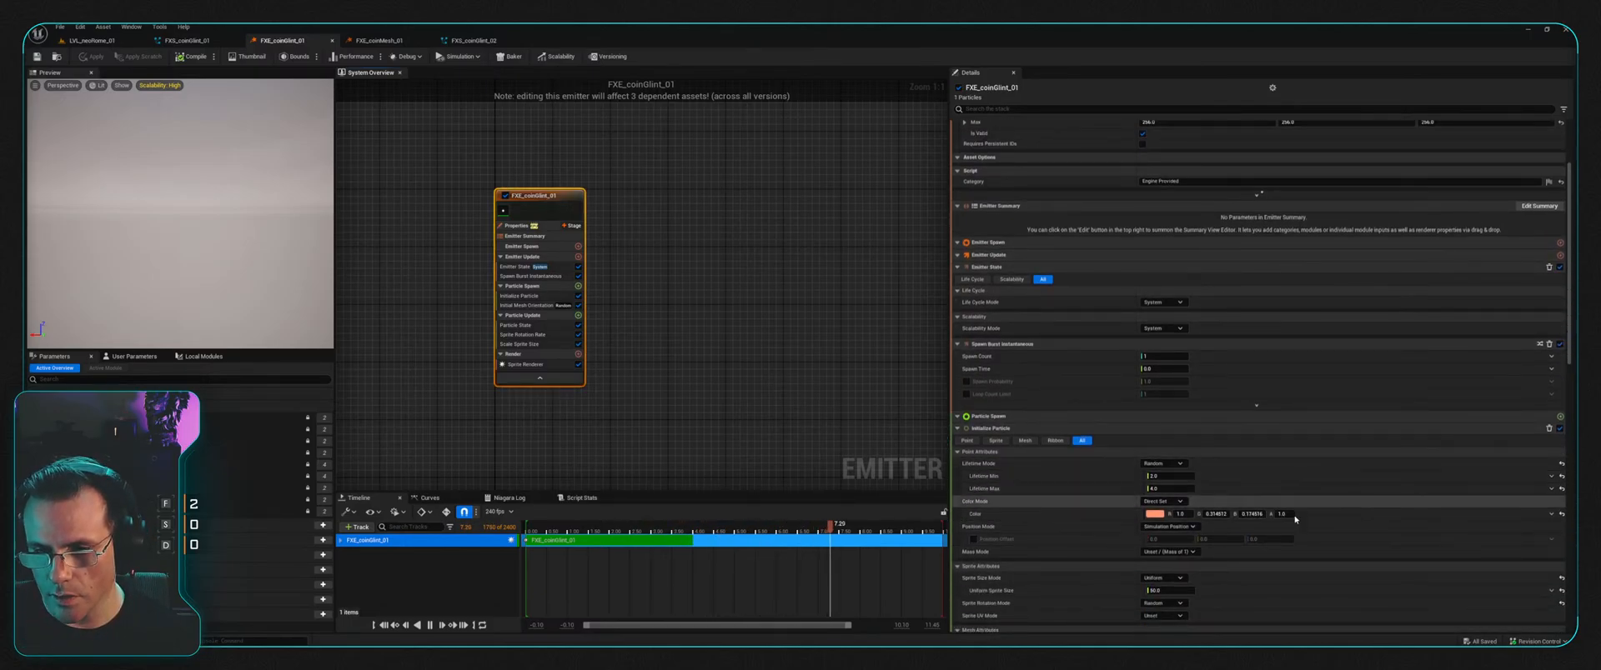
scroll(1201, 533, down, 3)
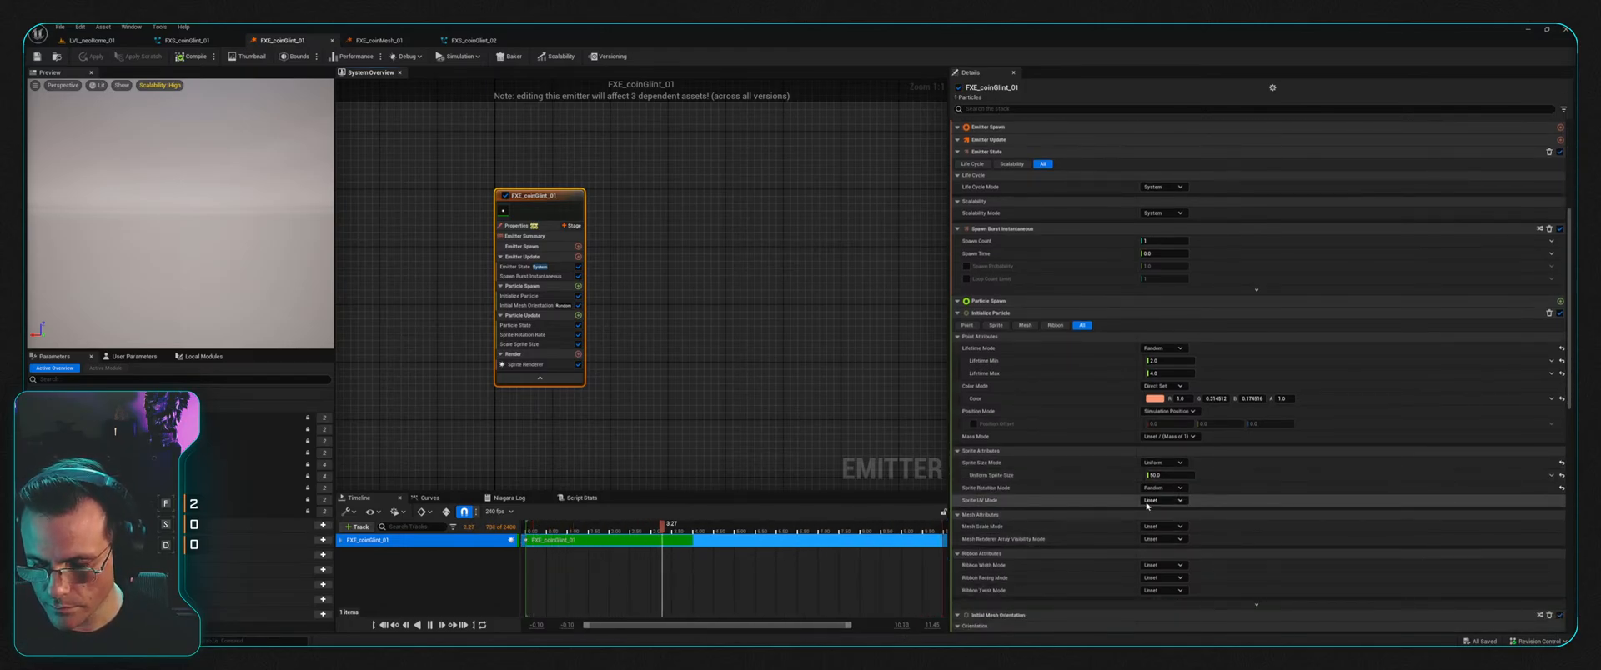
click(377, 41)
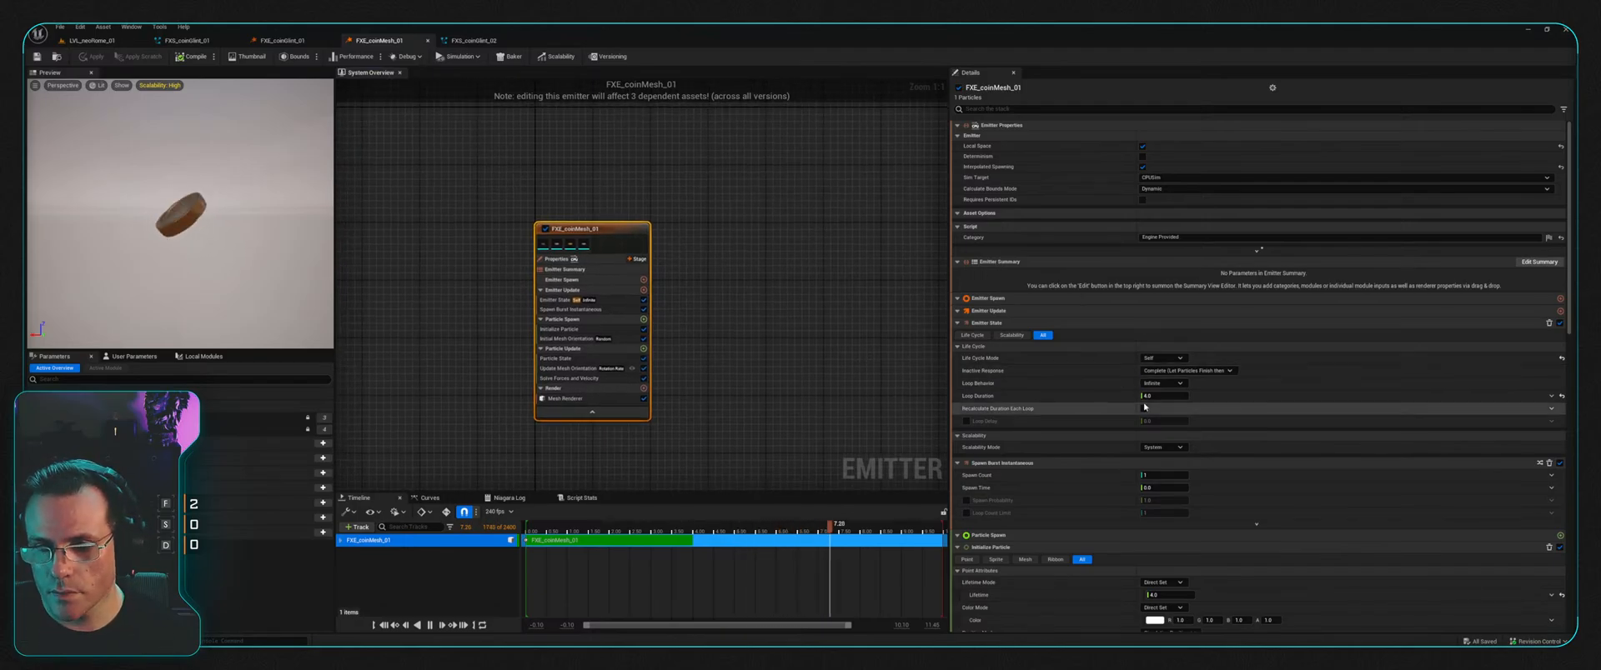
click(479, 40)
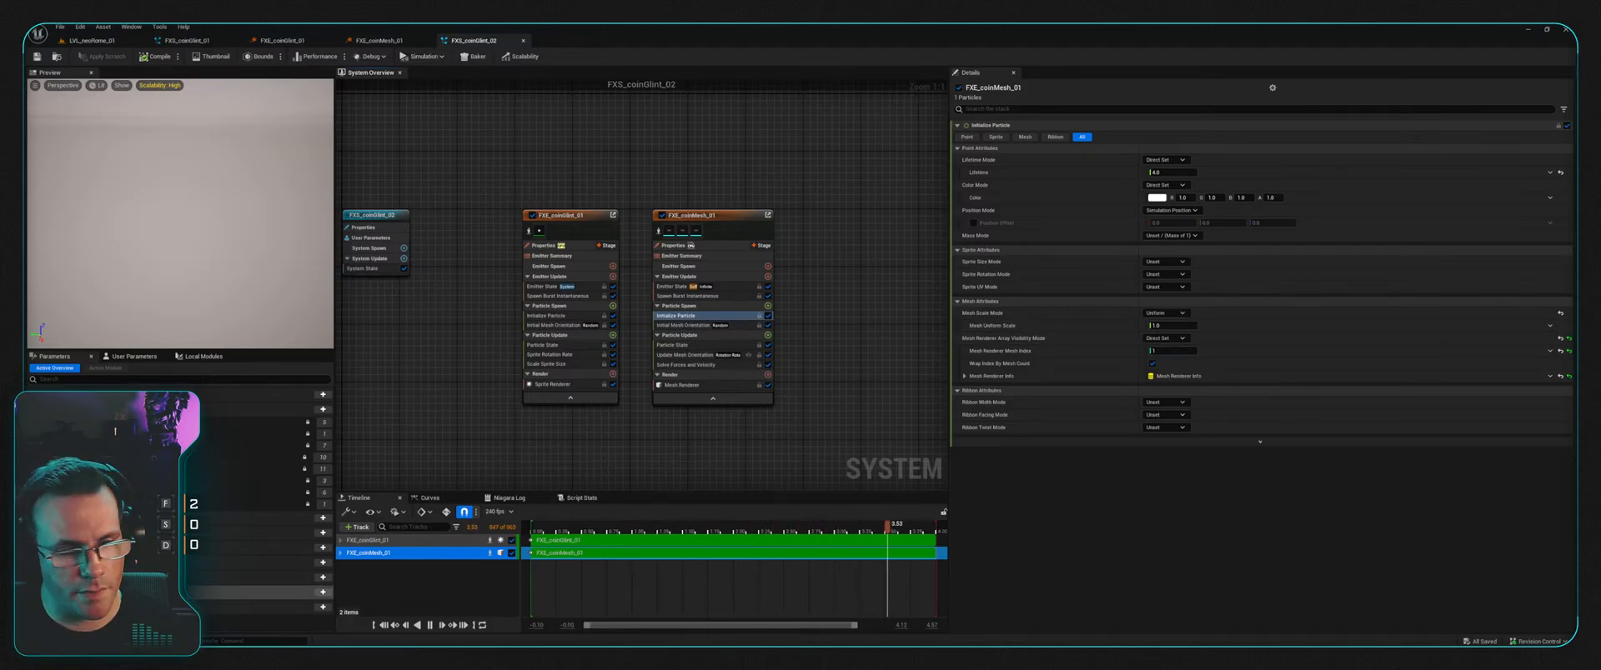
Step: Open the FXS_coinGlint_03 system and show its coin mesh emitter's properties
key(ctrl+space)
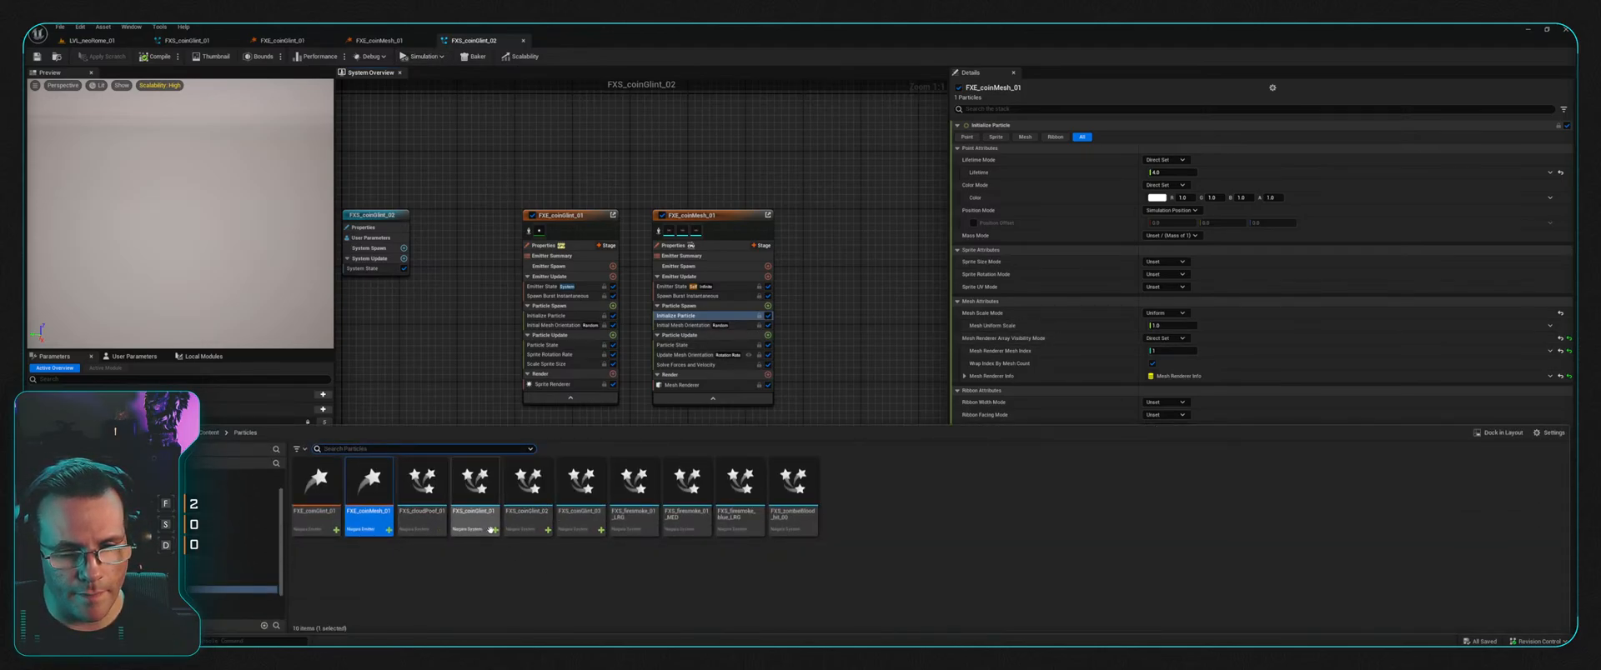
click(572, 526)
double_click(572, 527)
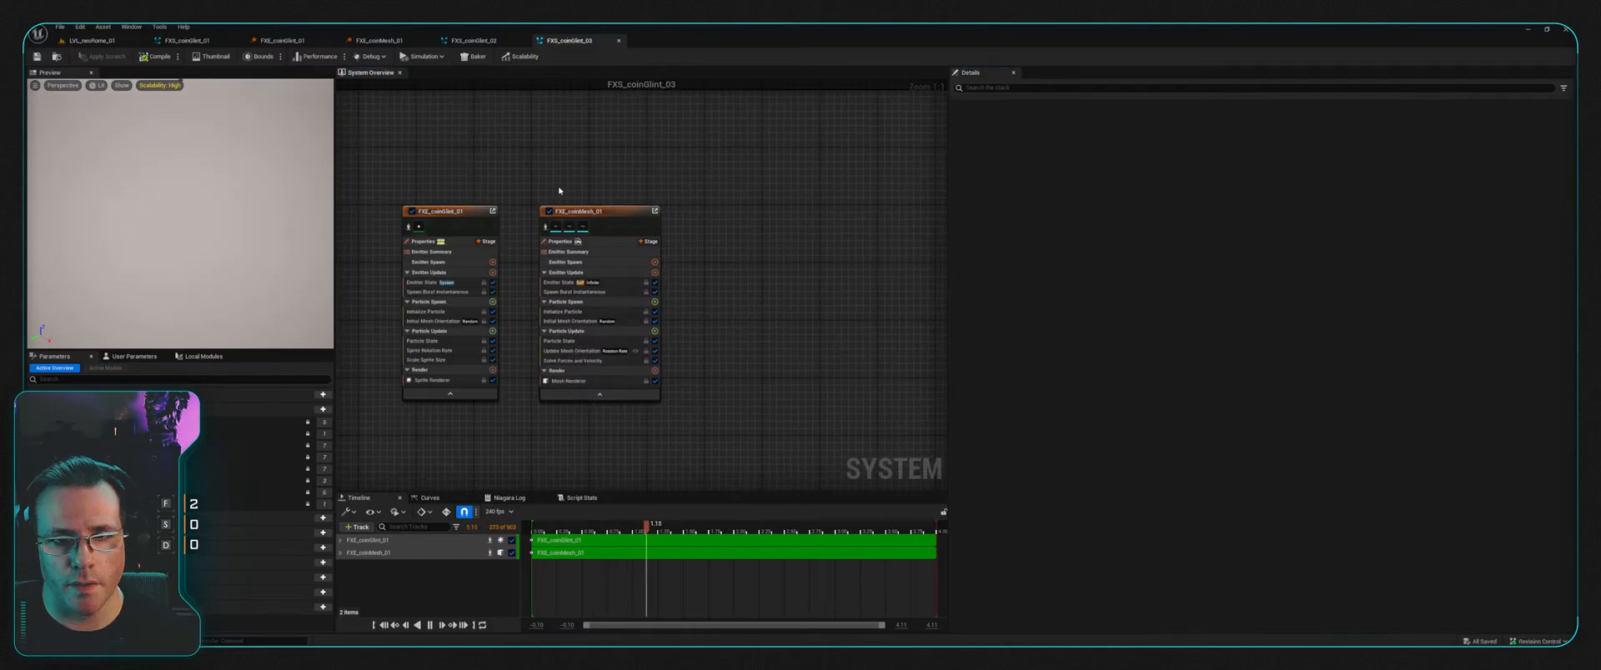
click(593, 212)
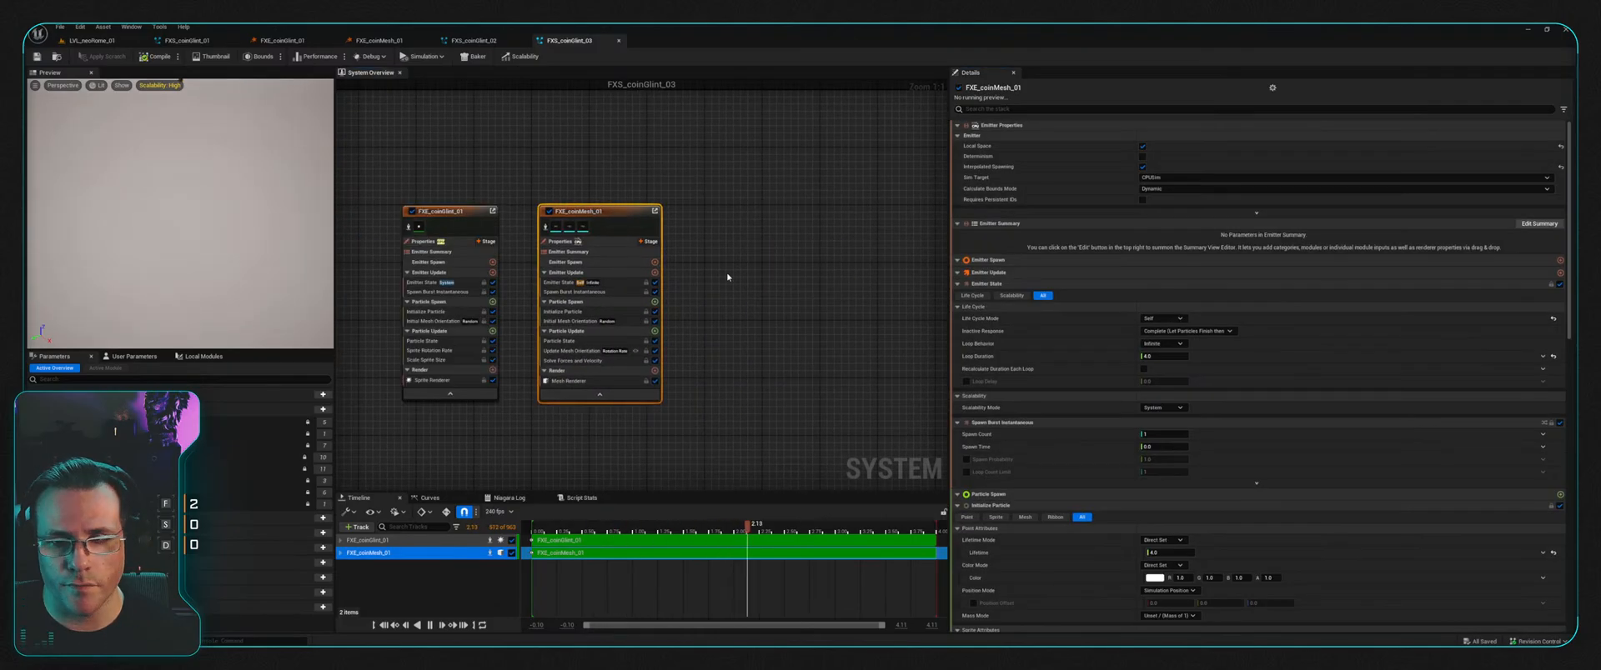
Step: Place the FXS_coinGlint_01, FXS_coinGlint_02 and FXS_coinGlint_03 particle systems side by side on the floor of LVL_balanceTest
click(87, 41)
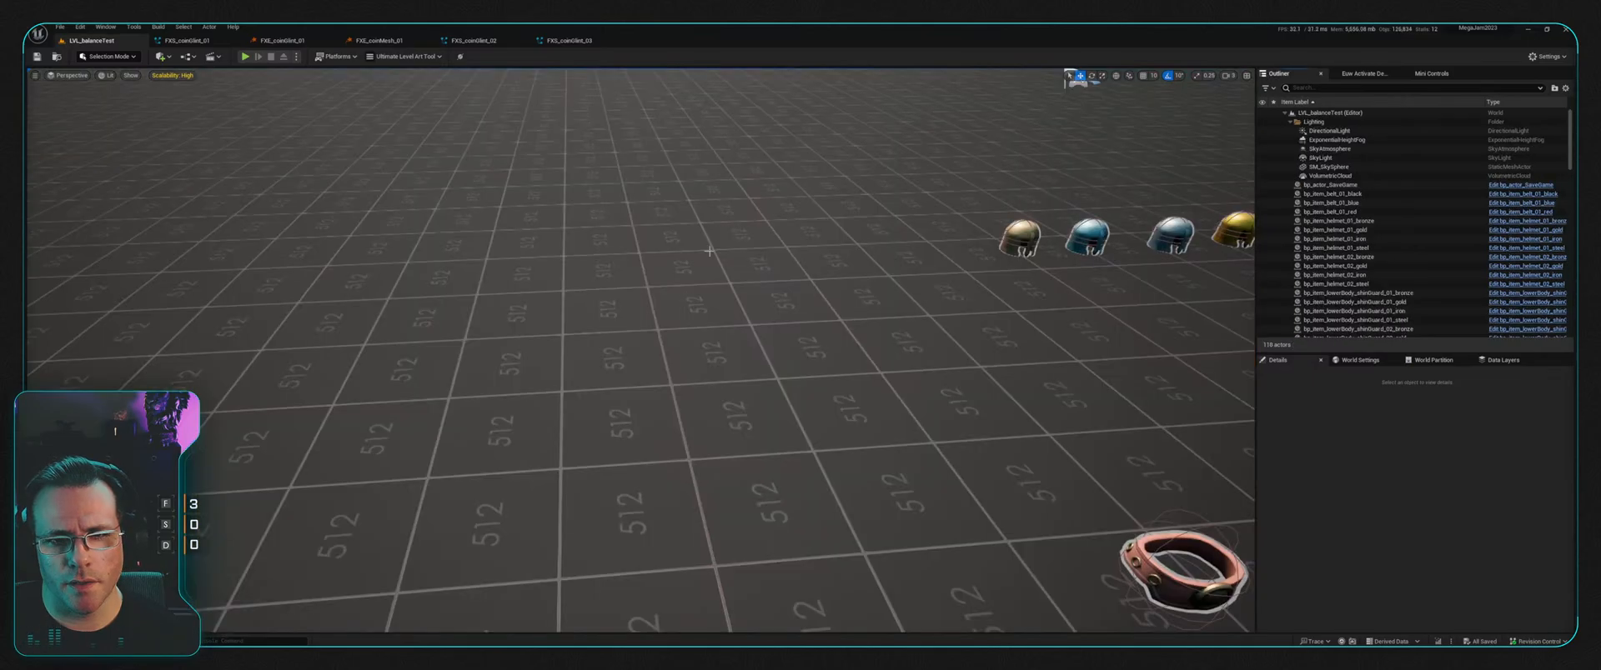
right_drag(739, 293, 688, 221)
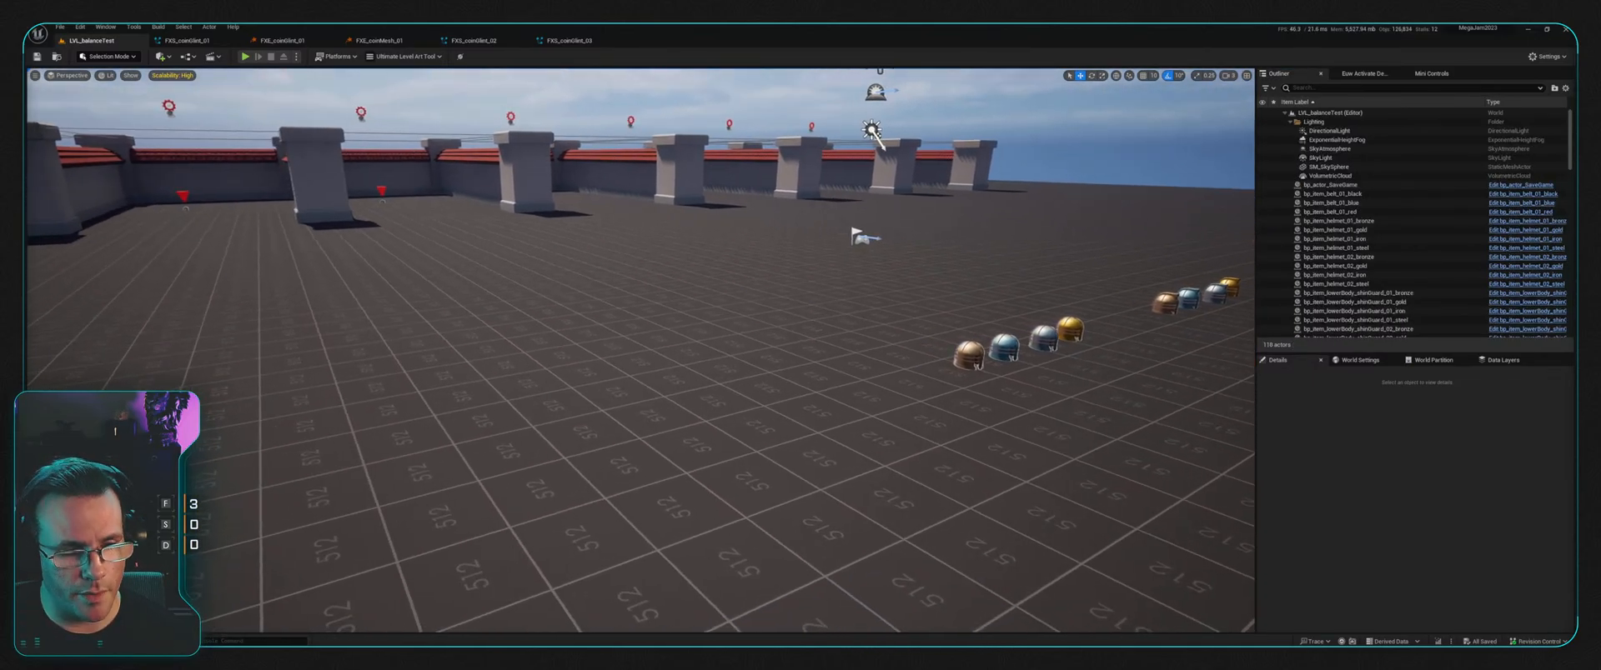
key(ctrl+space)
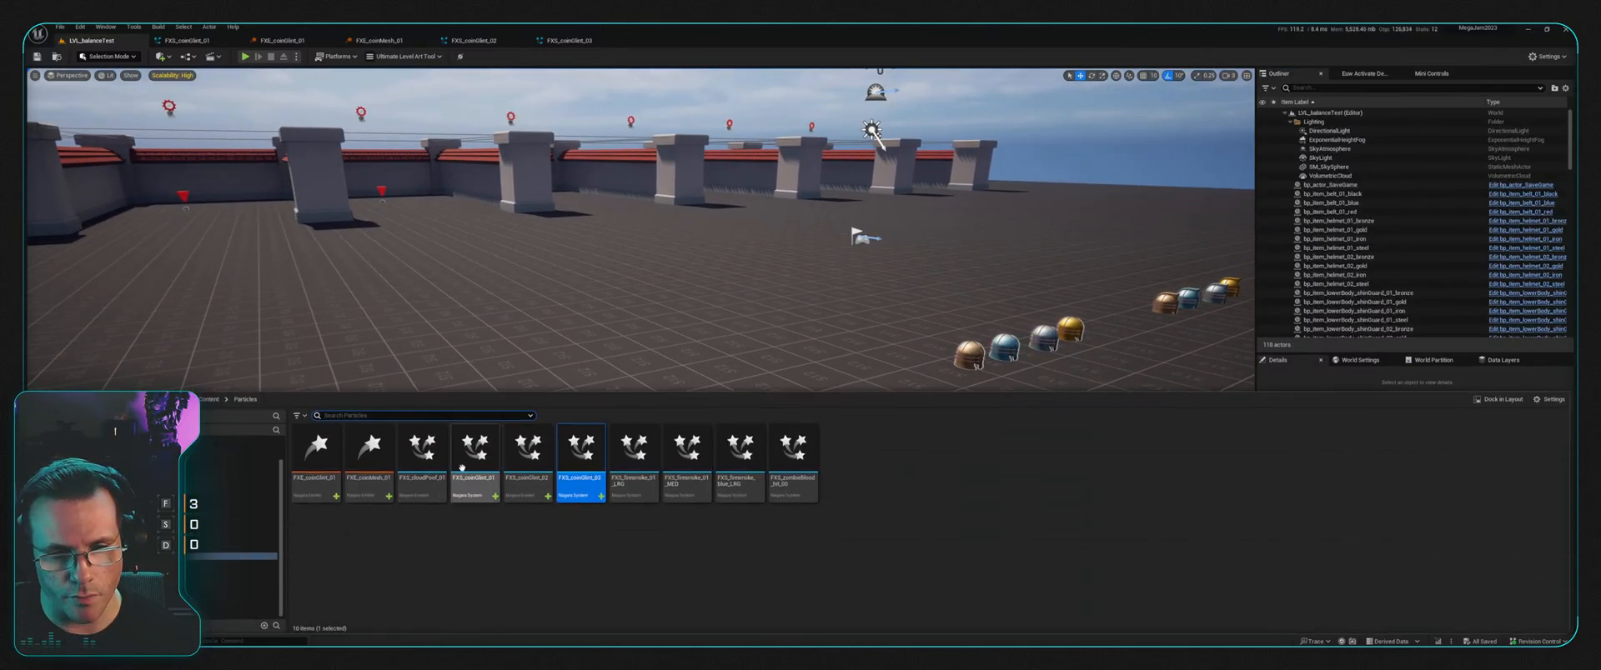
drag(475, 450, 577, 420)
key(ctrl+space)
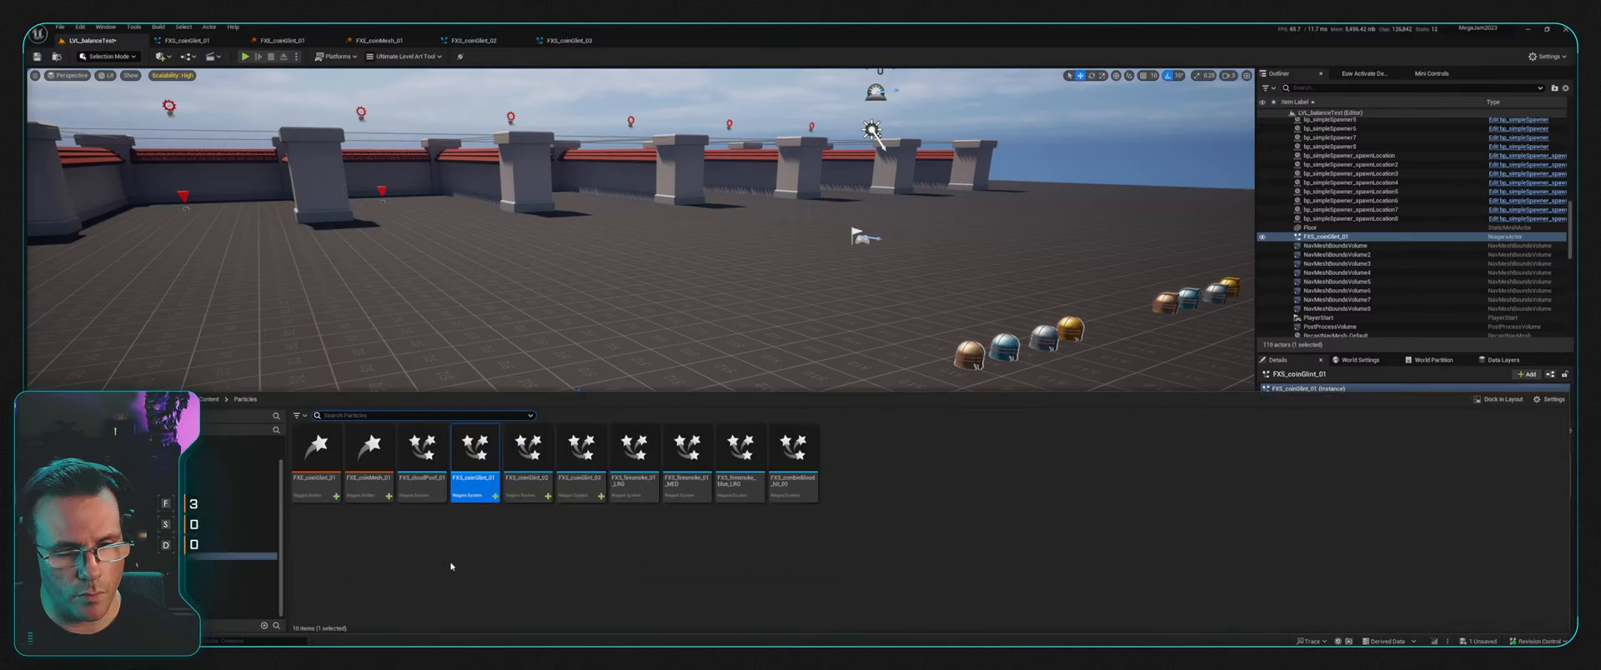
drag(525, 475, 631, 409)
key(ctrl+space)
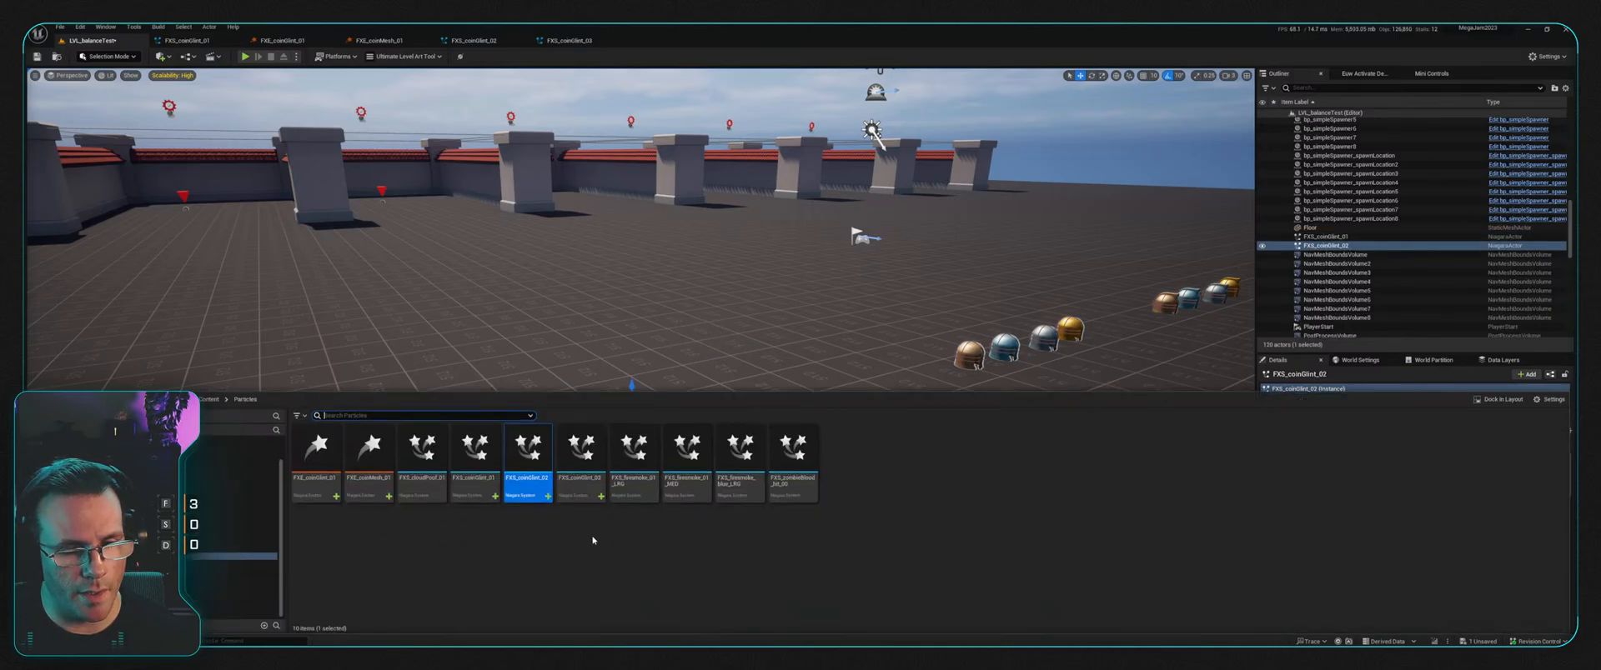
drag(589, 533, 679, 406)
Step: Select all three placed coin glint actors and examine them up close with the editor icons hidden
shift+click(631, 410)
shift+click(579, 418)
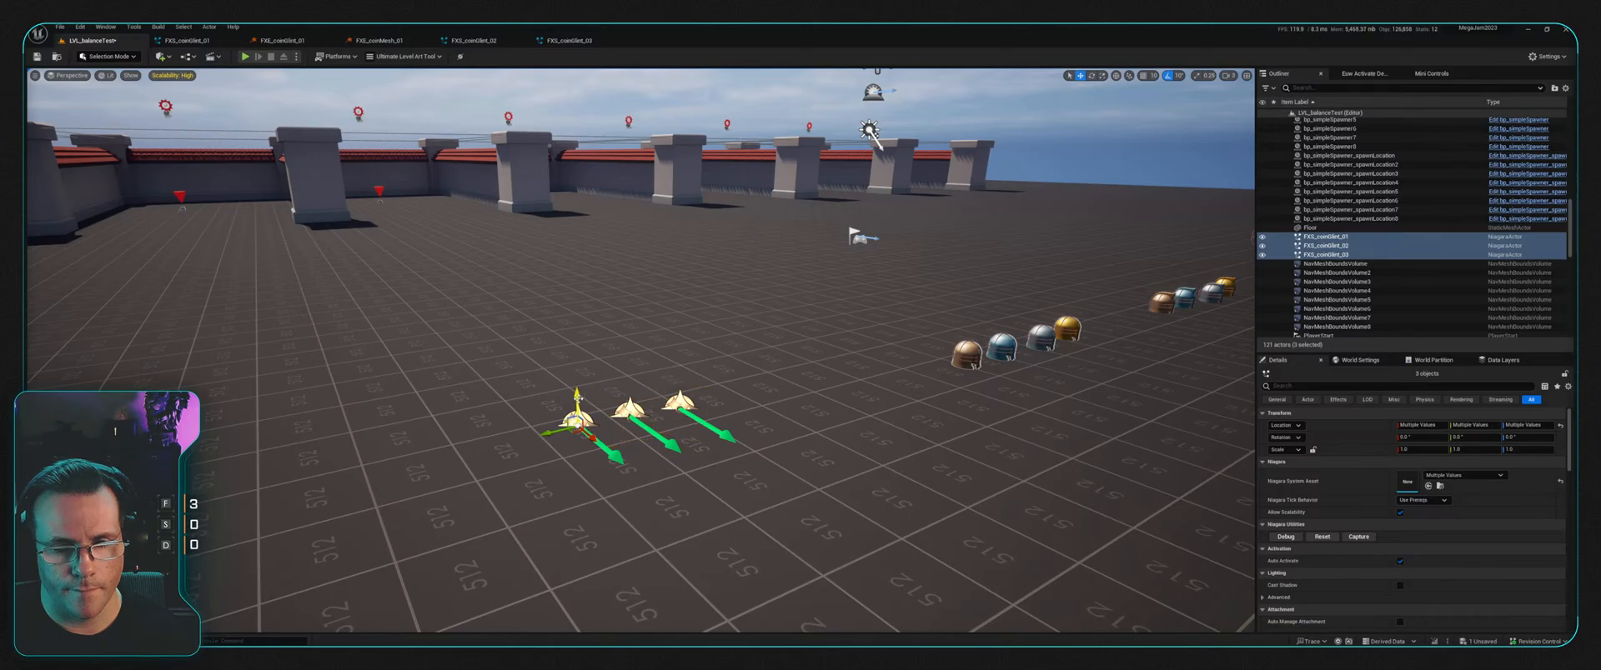
key(g)
key(w)
right_drag(742, 319, 757, 359)
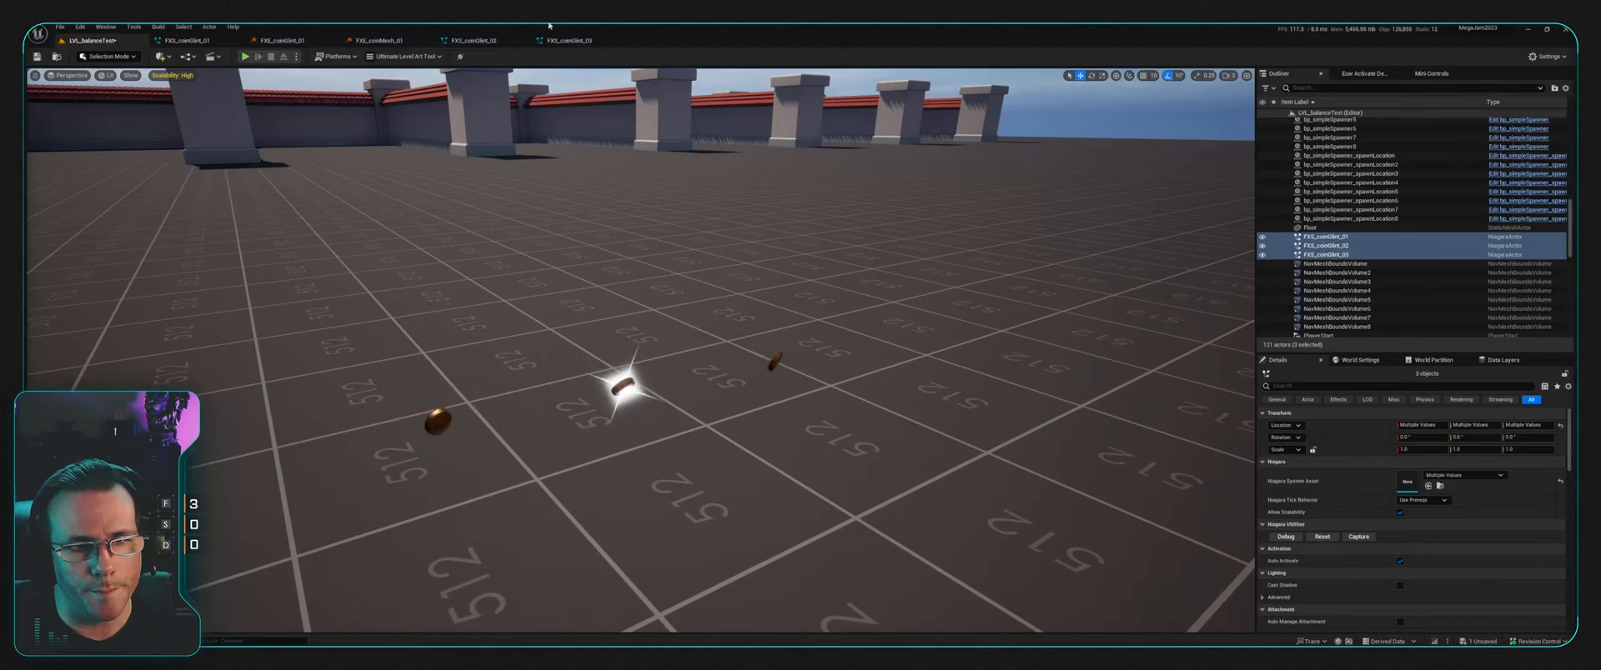
Step: Select the FXS_coinGlint_01 actor, and check the Initialize Particle and Sprite Renderer settings of the FXE_coinGlint_01 emitter
click(436, 423)
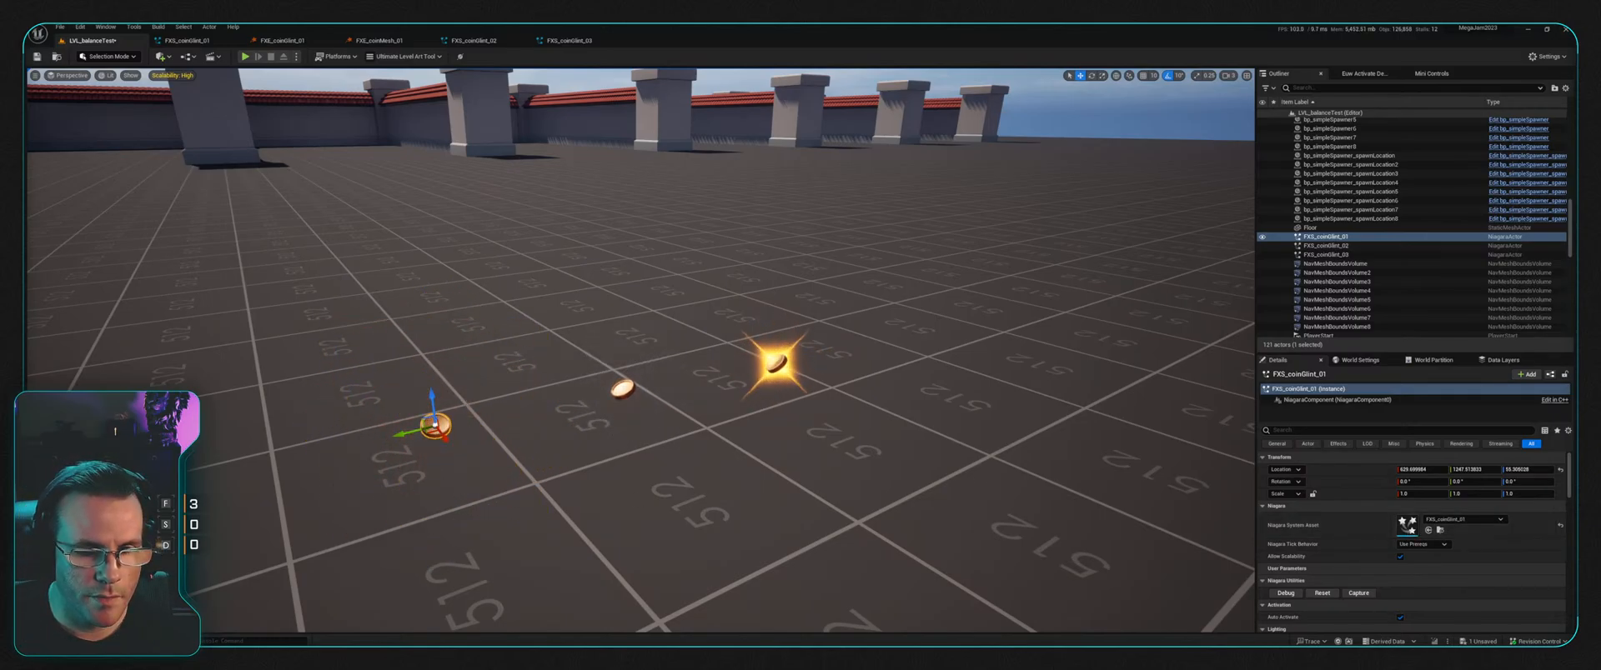
key(ctrl+space)
click(567, 538)
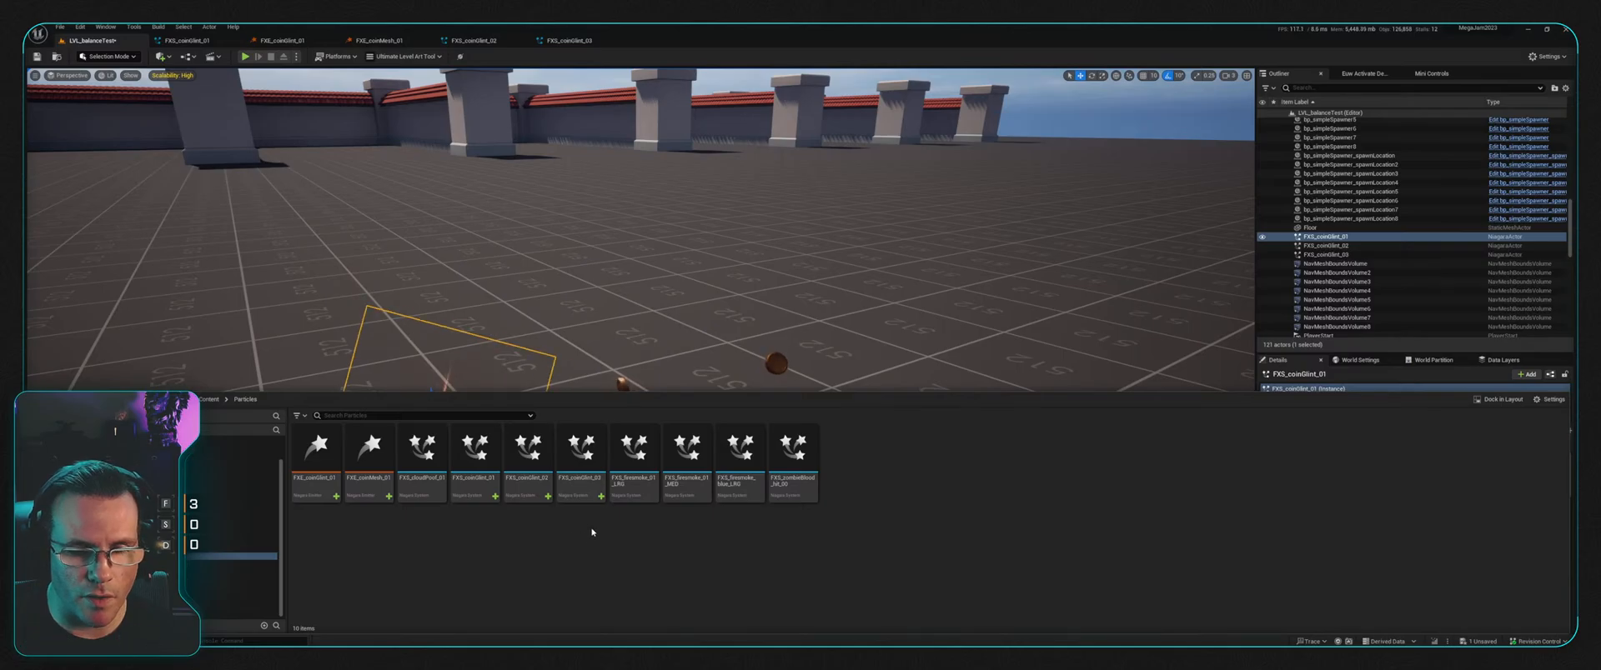
double_click(315, 467)
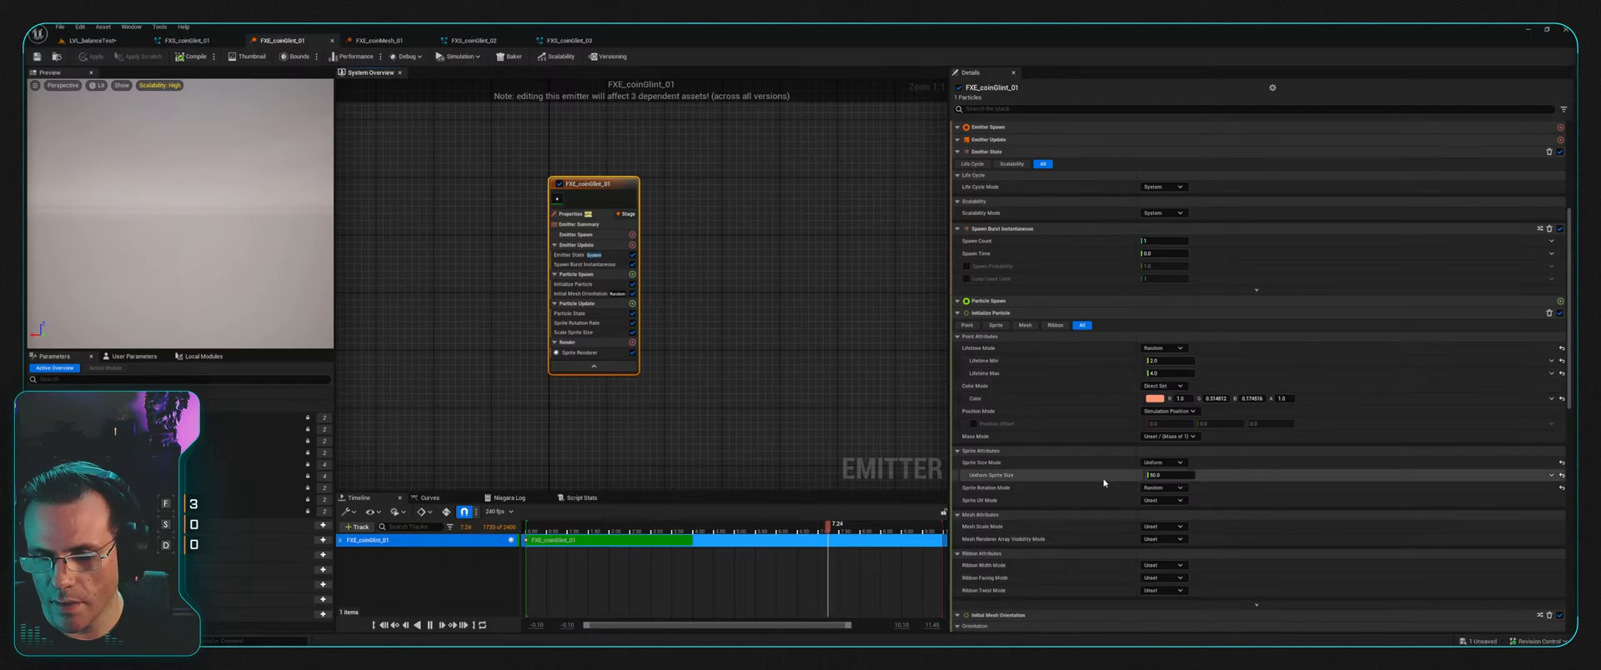
click(573, 285)
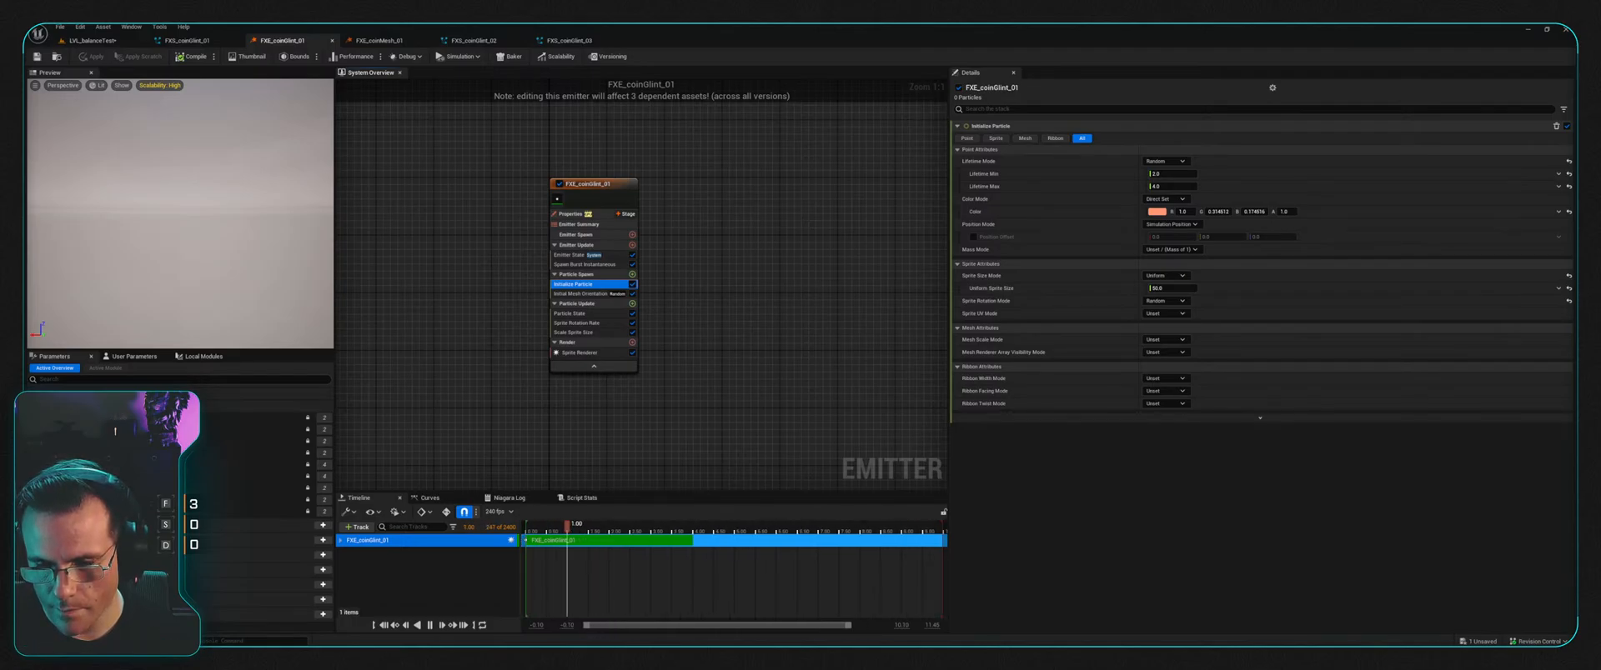
click(793, 263)
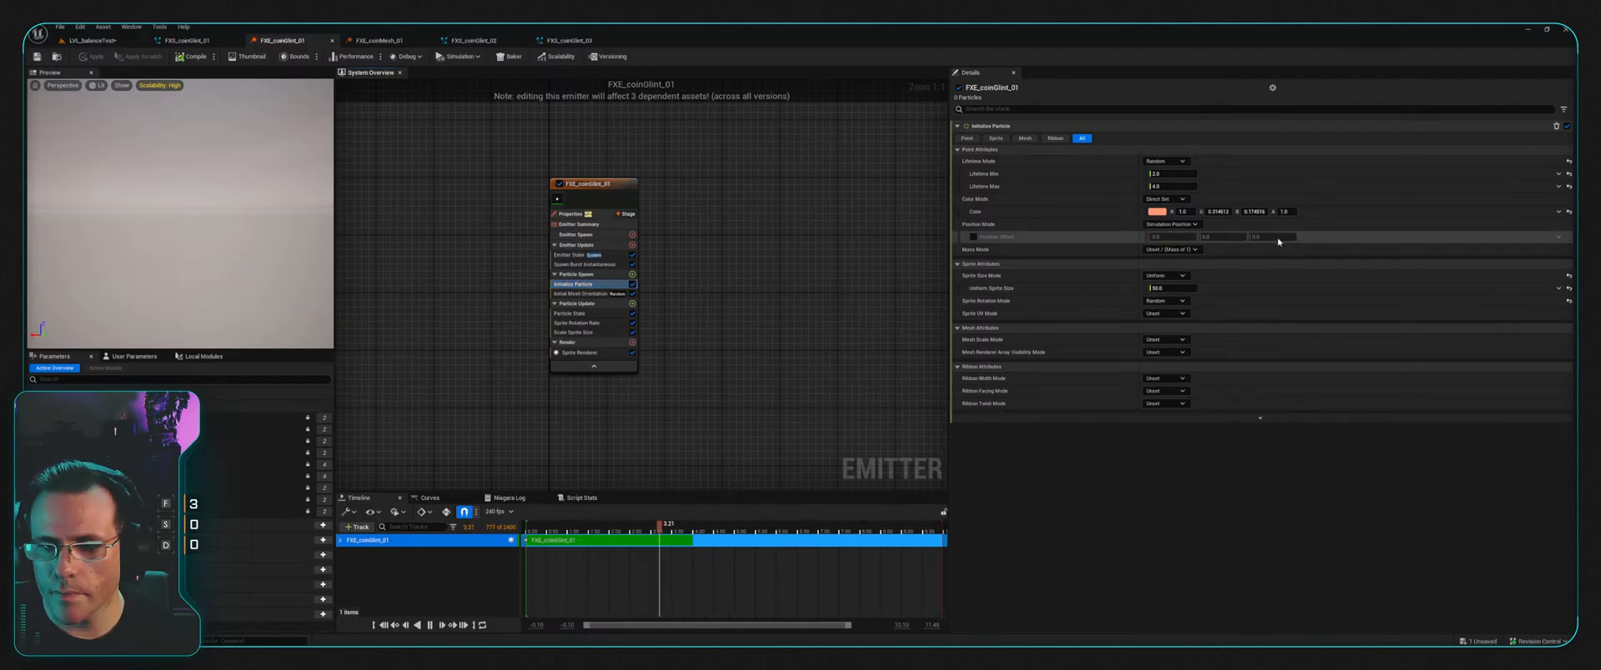
click(594, 294)
click(583, 285)
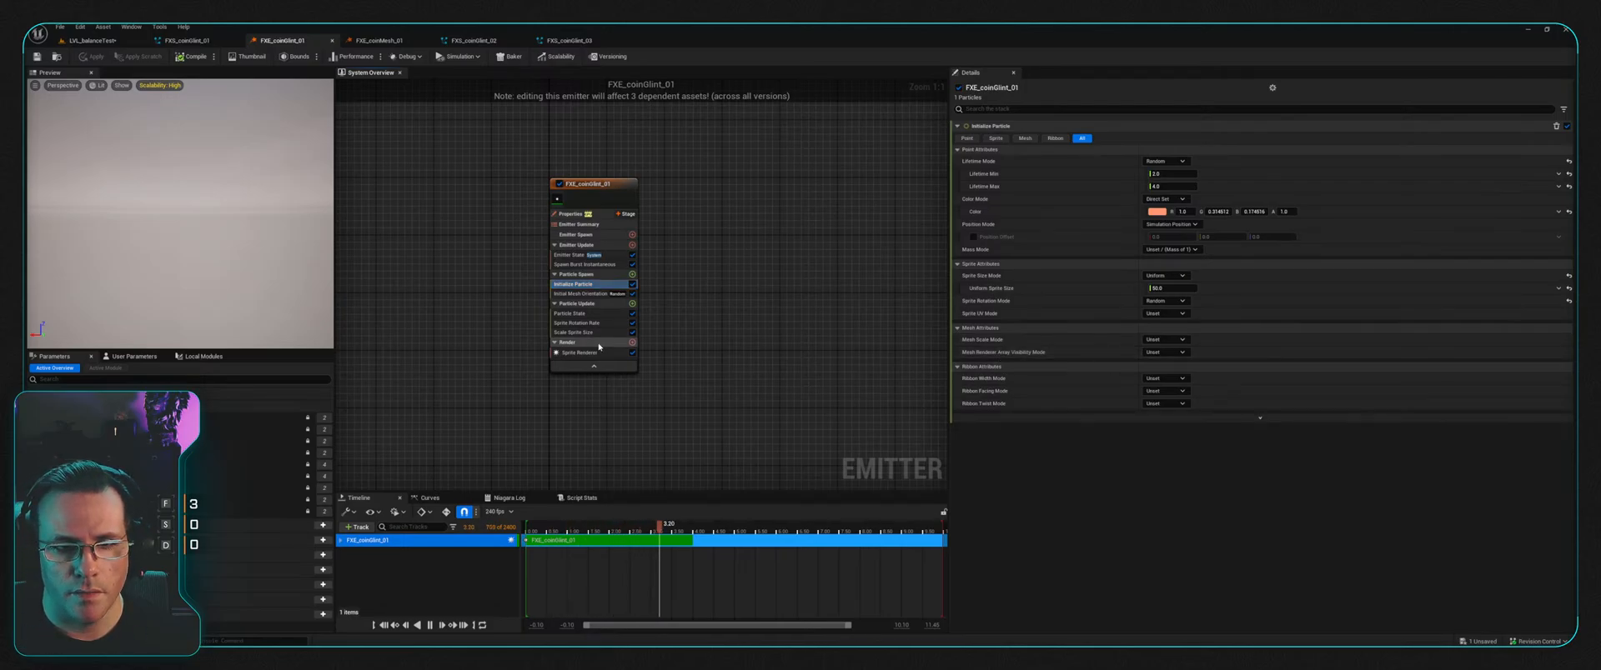
click(626, 354)
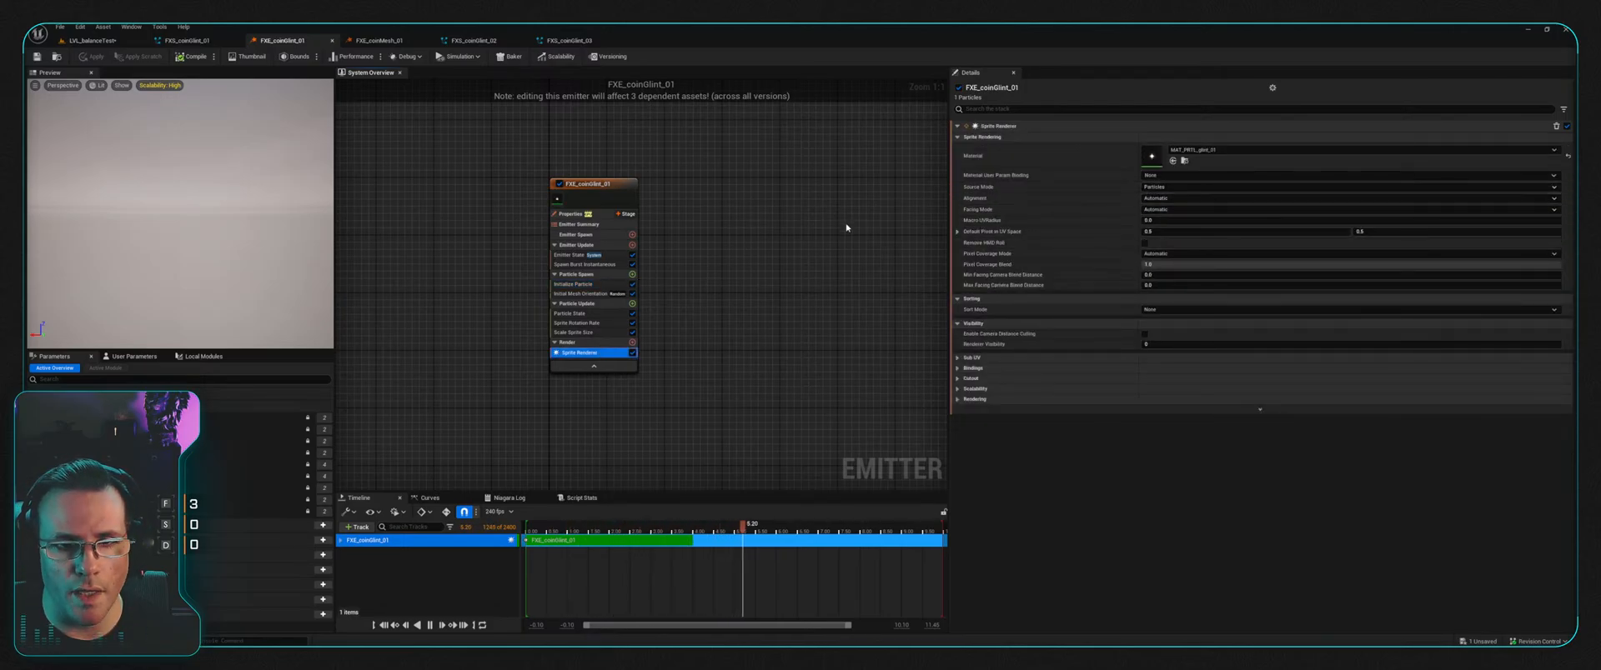
Step: Open the FXE_coinMesh_01 emitter and turn off Enable Material Overrides in its Mesh Renderer
key(ctrl+Tab)
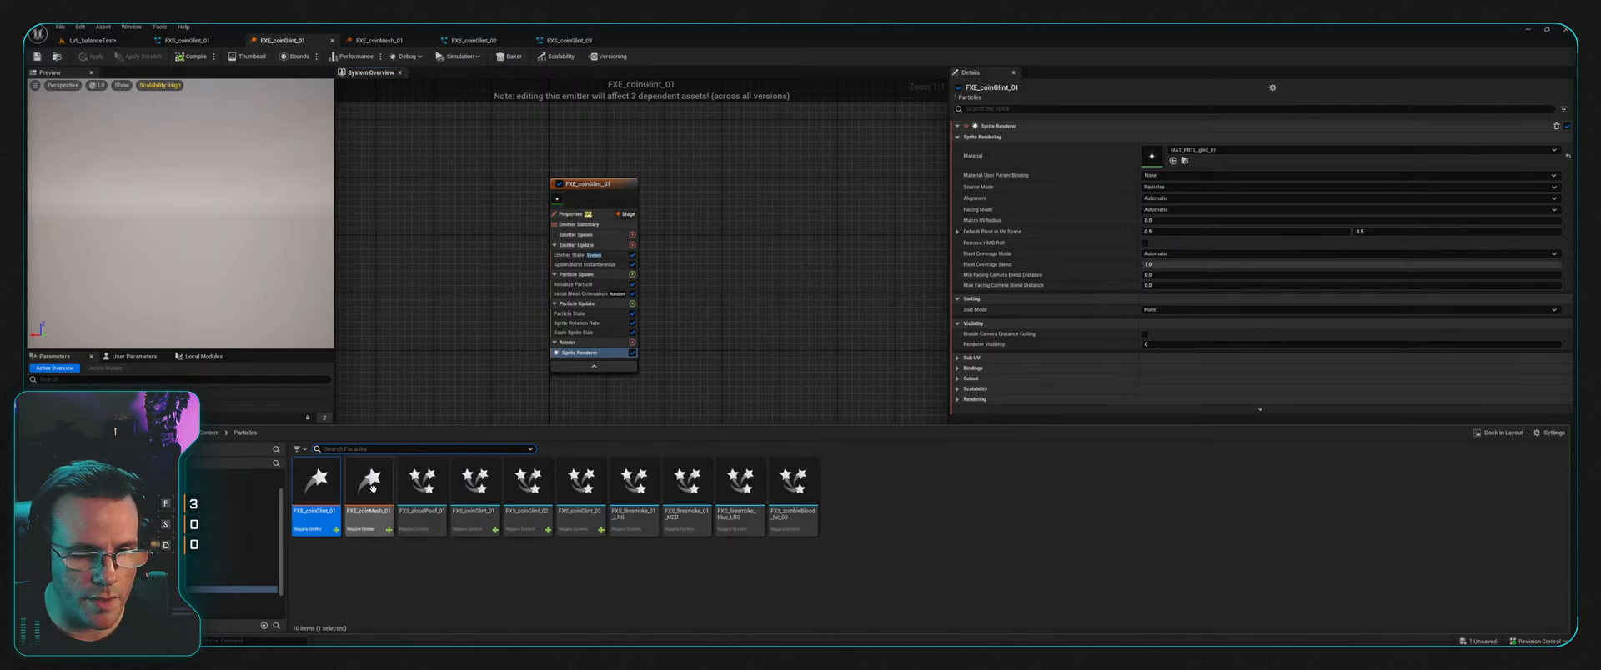
right_drag(753, 218, 761, 194)
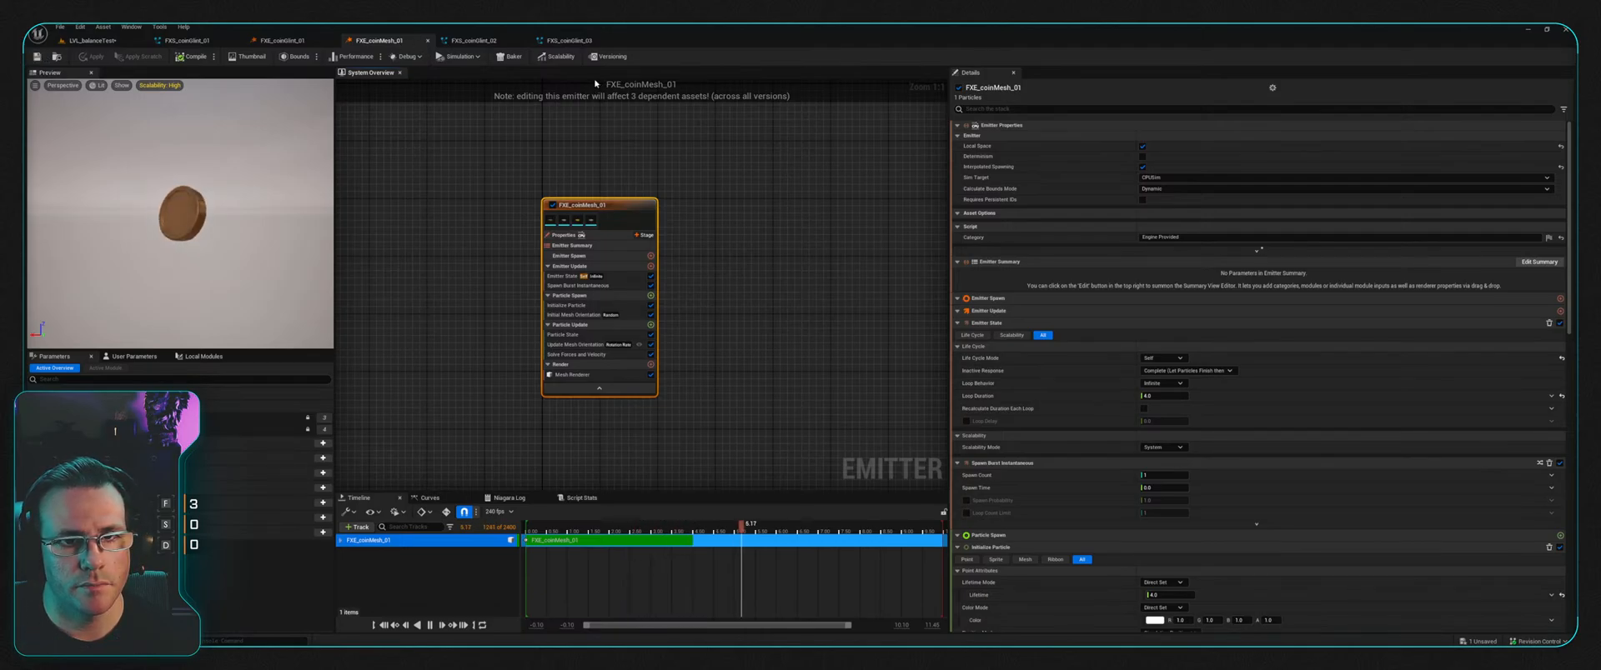
click(572, 375)
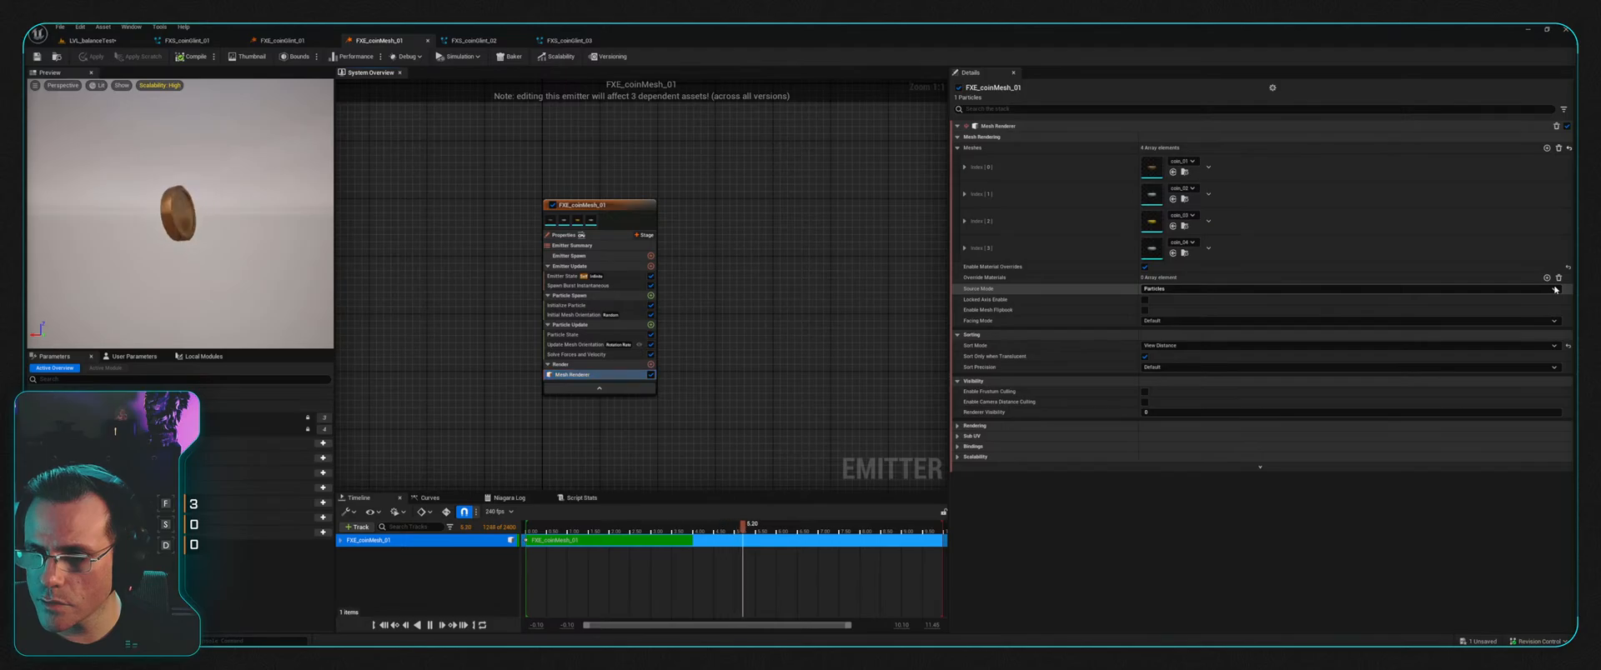
click(1052, 286)
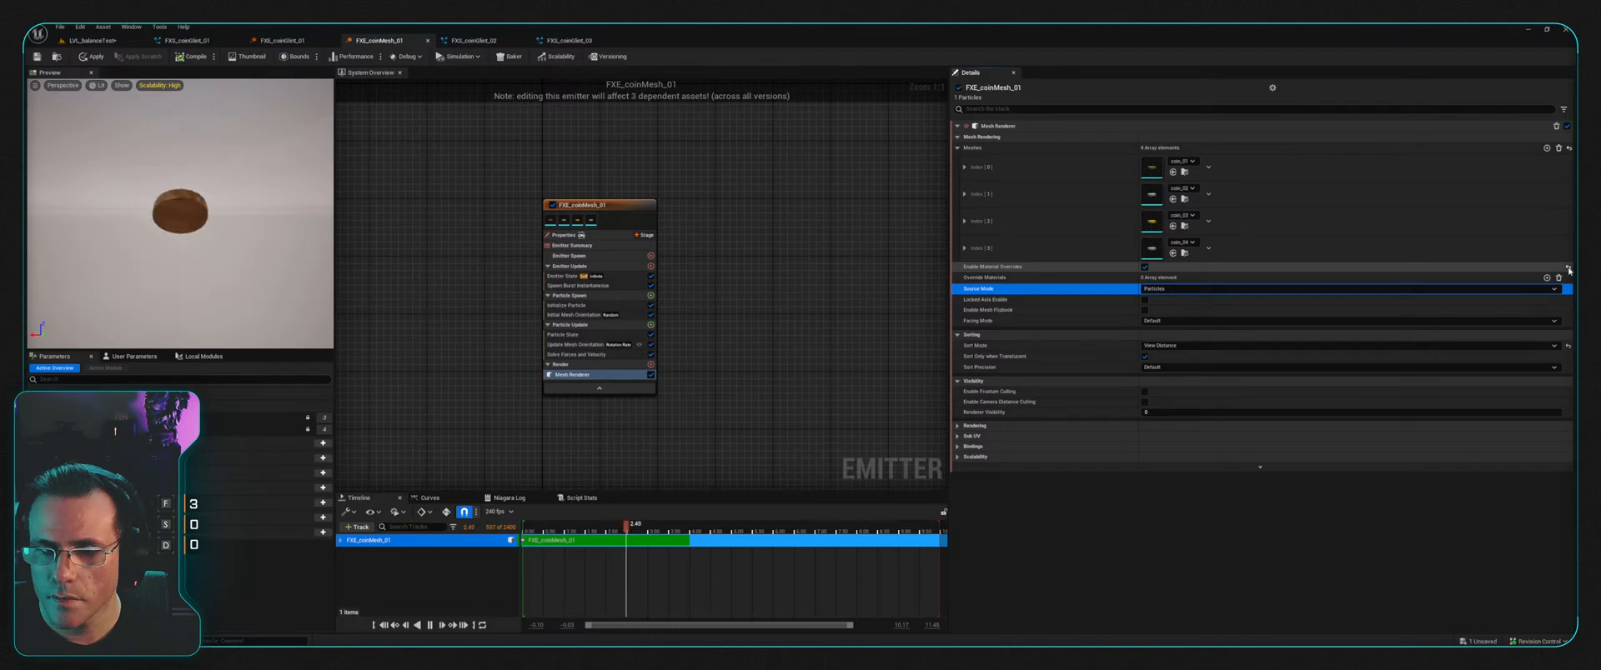
click(1144, 267)
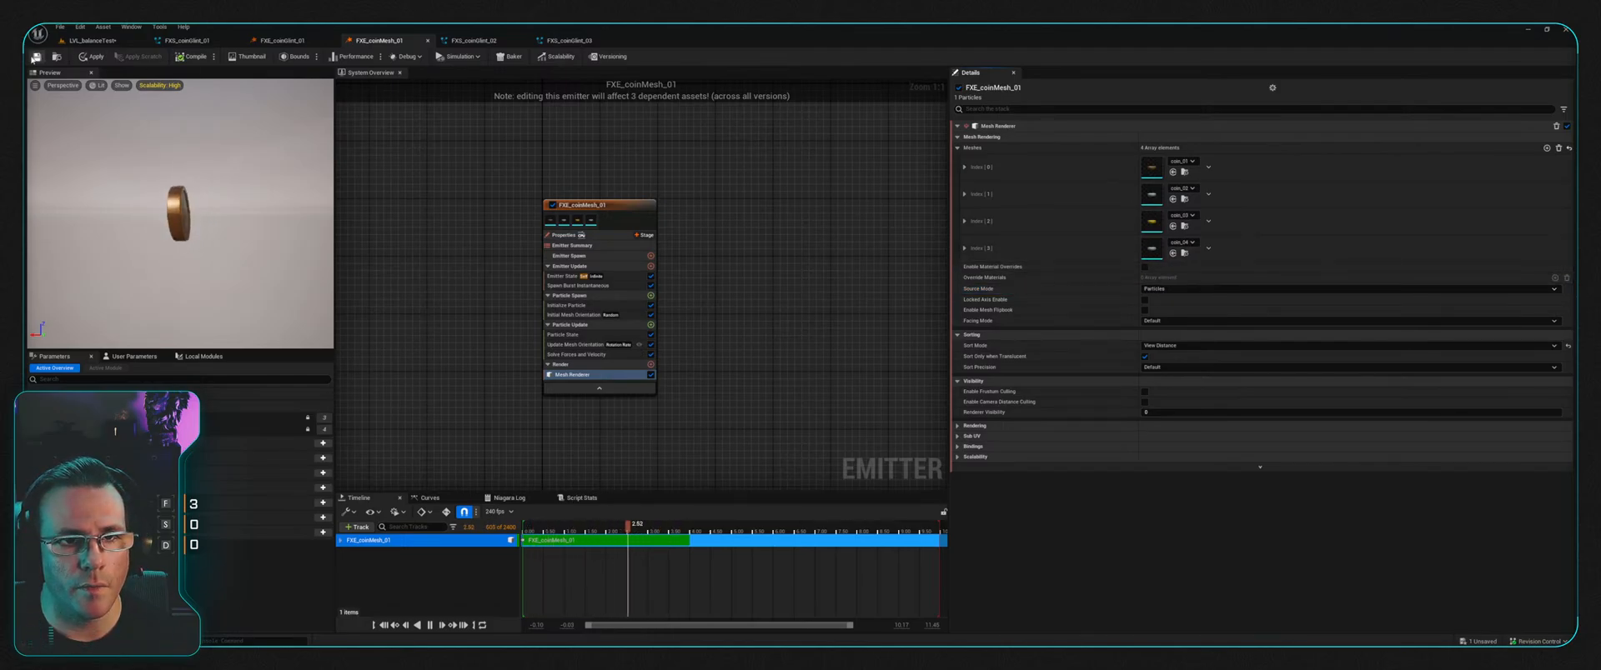
Step: Save the dependent FXS_coinGlint_02, FXS_coinGlint_03 and FXS_coinGlint_01 systems
click(474, 40)
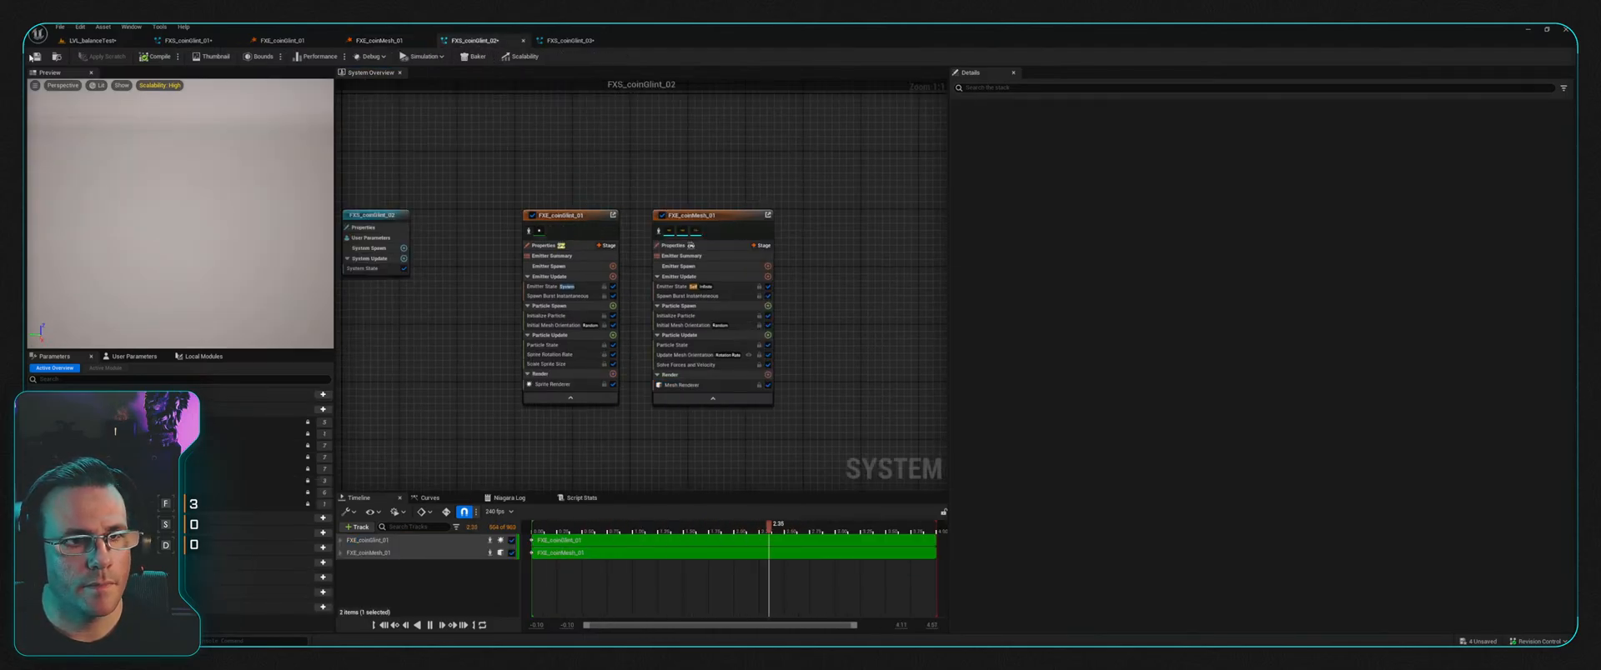
click(570, 40)
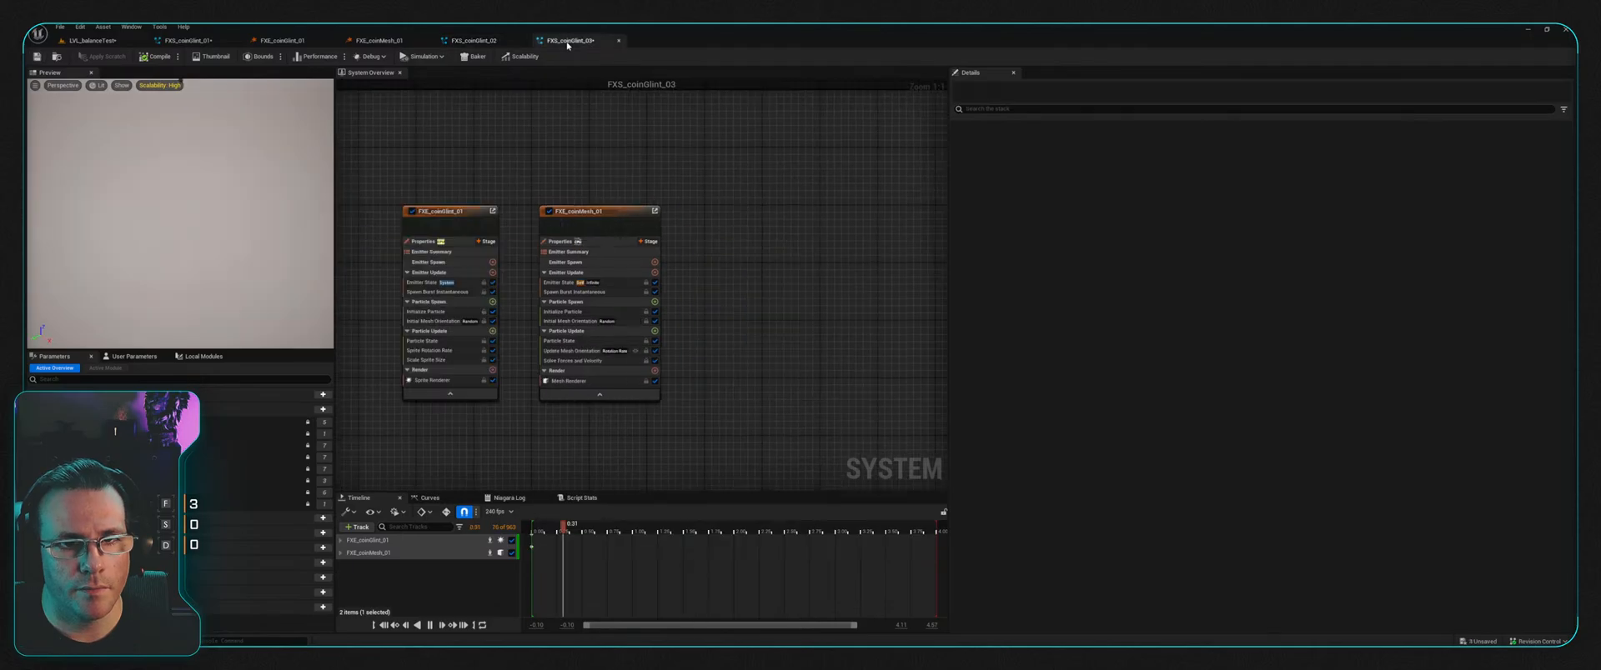
click(475, 40)
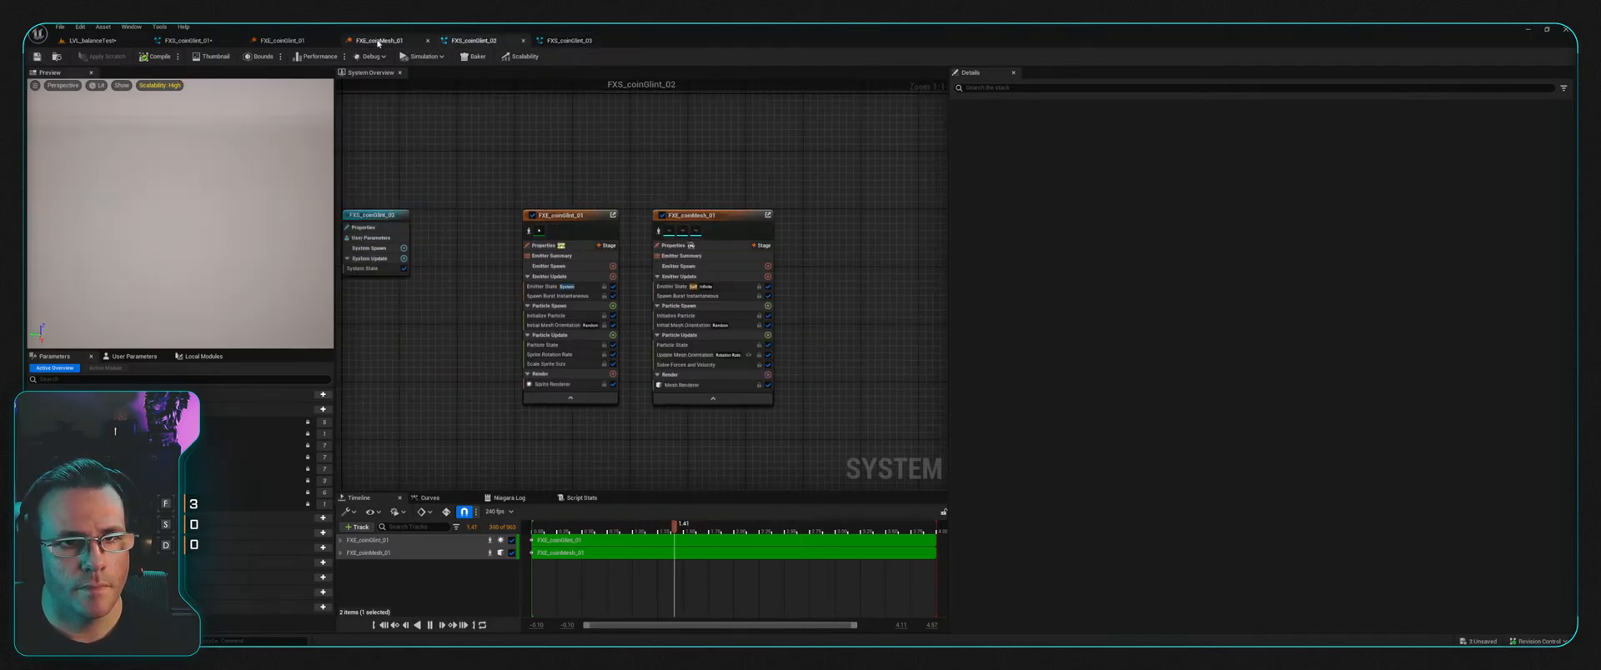
click(379, 40)
click(281, 40)
click(187, 40)
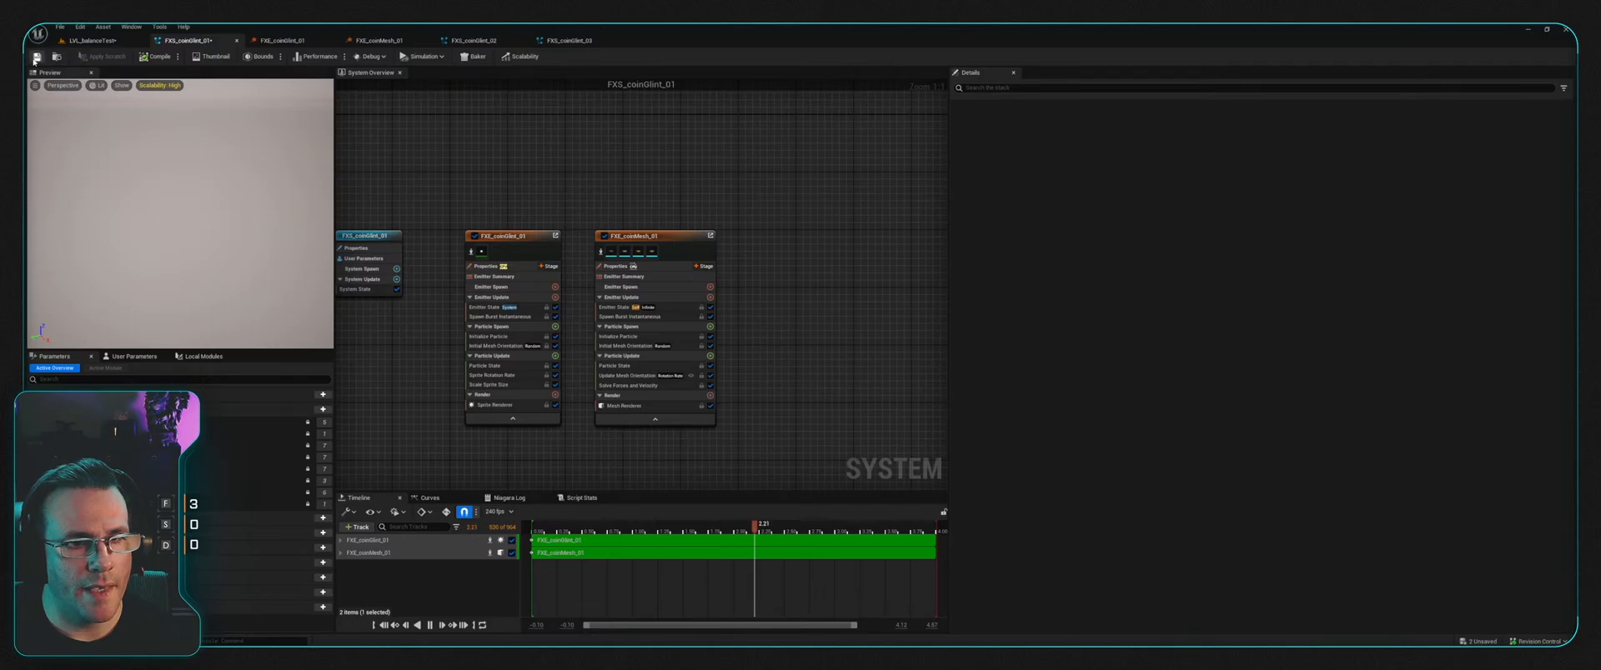
key(ctrl+s)
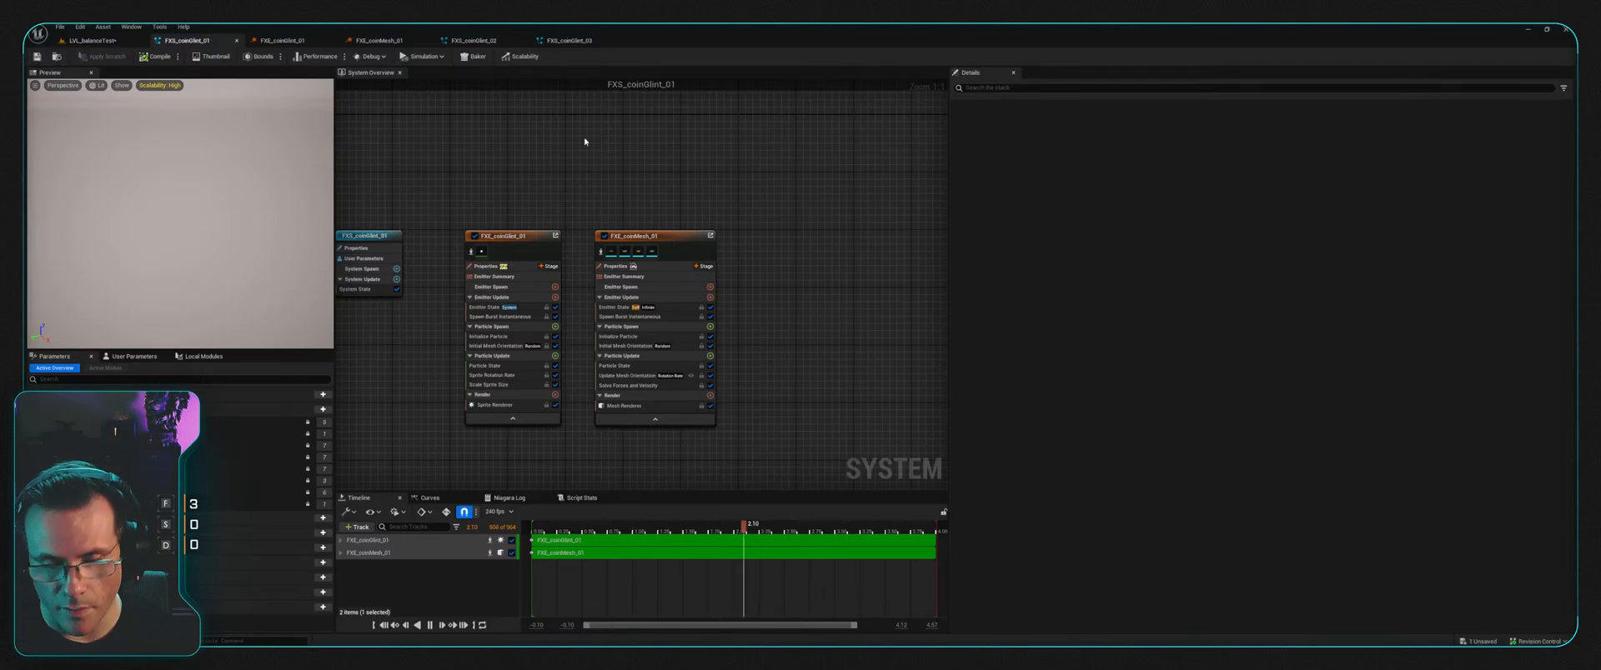
Step: Return to LVL_balanceTest, compare the three coin glint effects from the other side, and select the FXS_coinGlint_03 actor
click(147, 41)
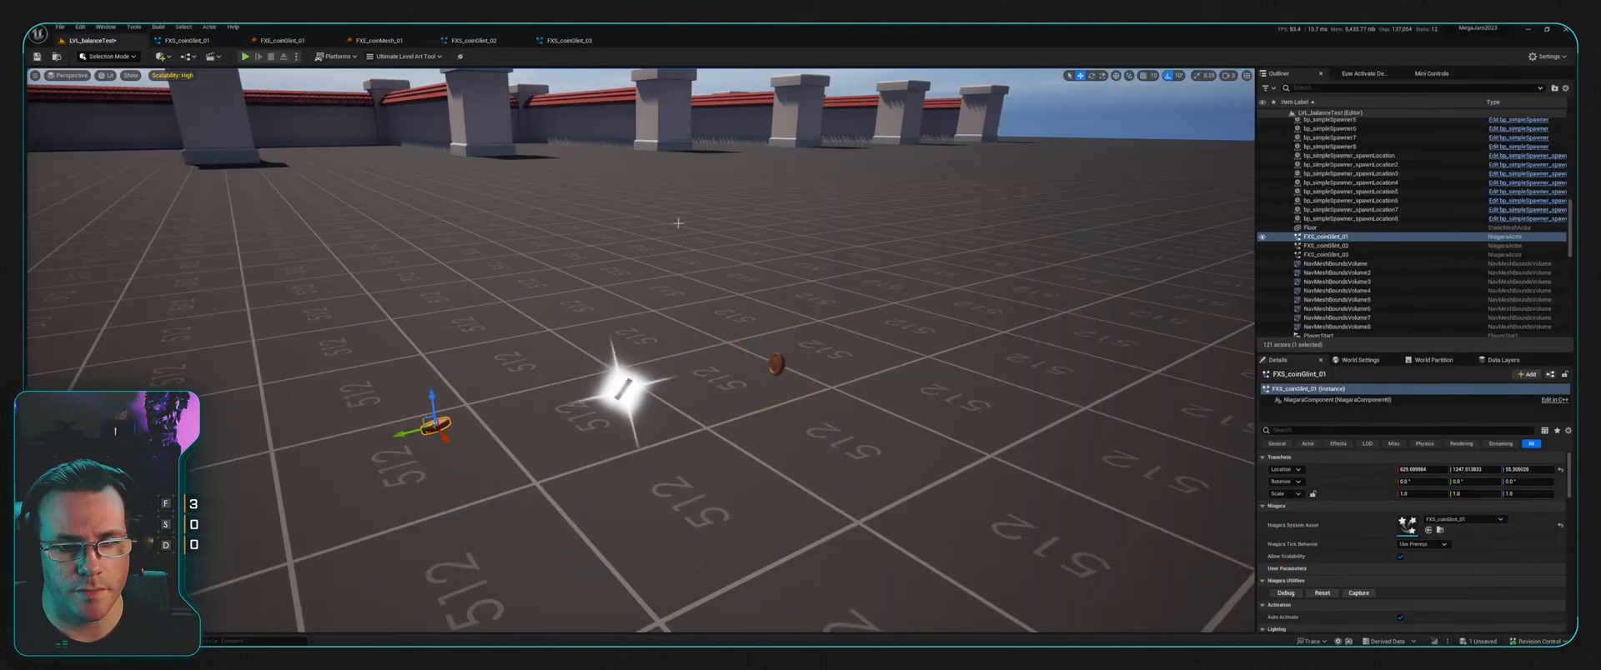
right_drag(665, 299, 802, 337)
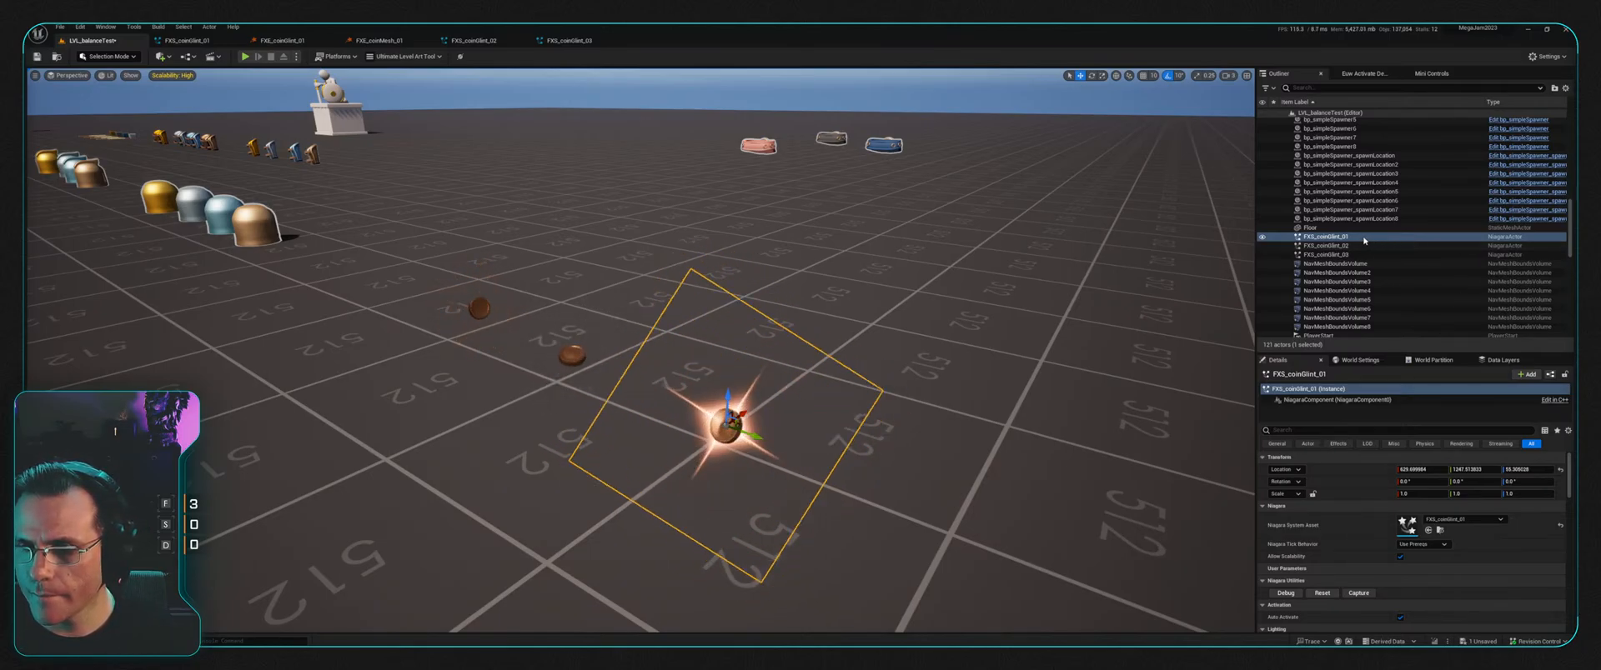
click(1340, 254)
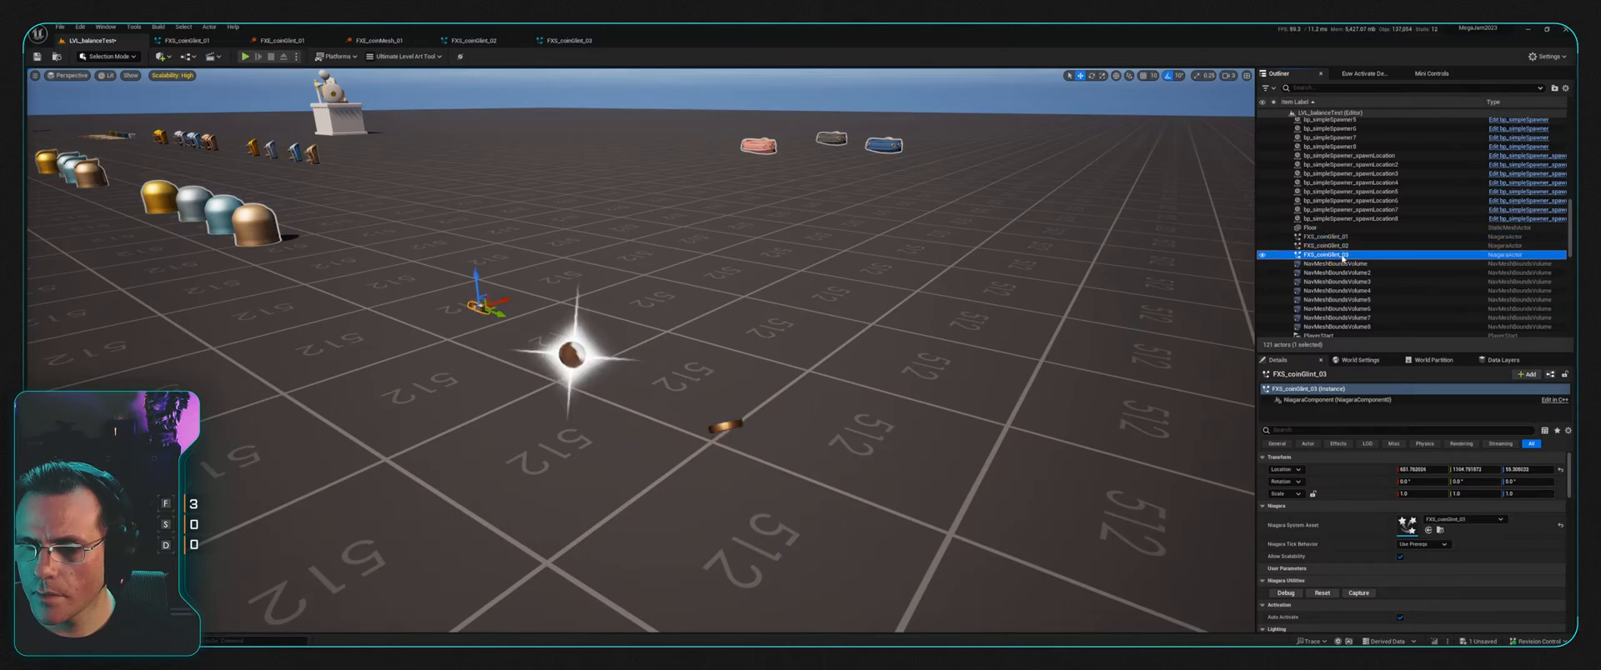
Step: Start a play test of the level and equip the character with the gold helmet, gold shin guards, gold light upper-body armour and a wooden shield
click(244, 55)
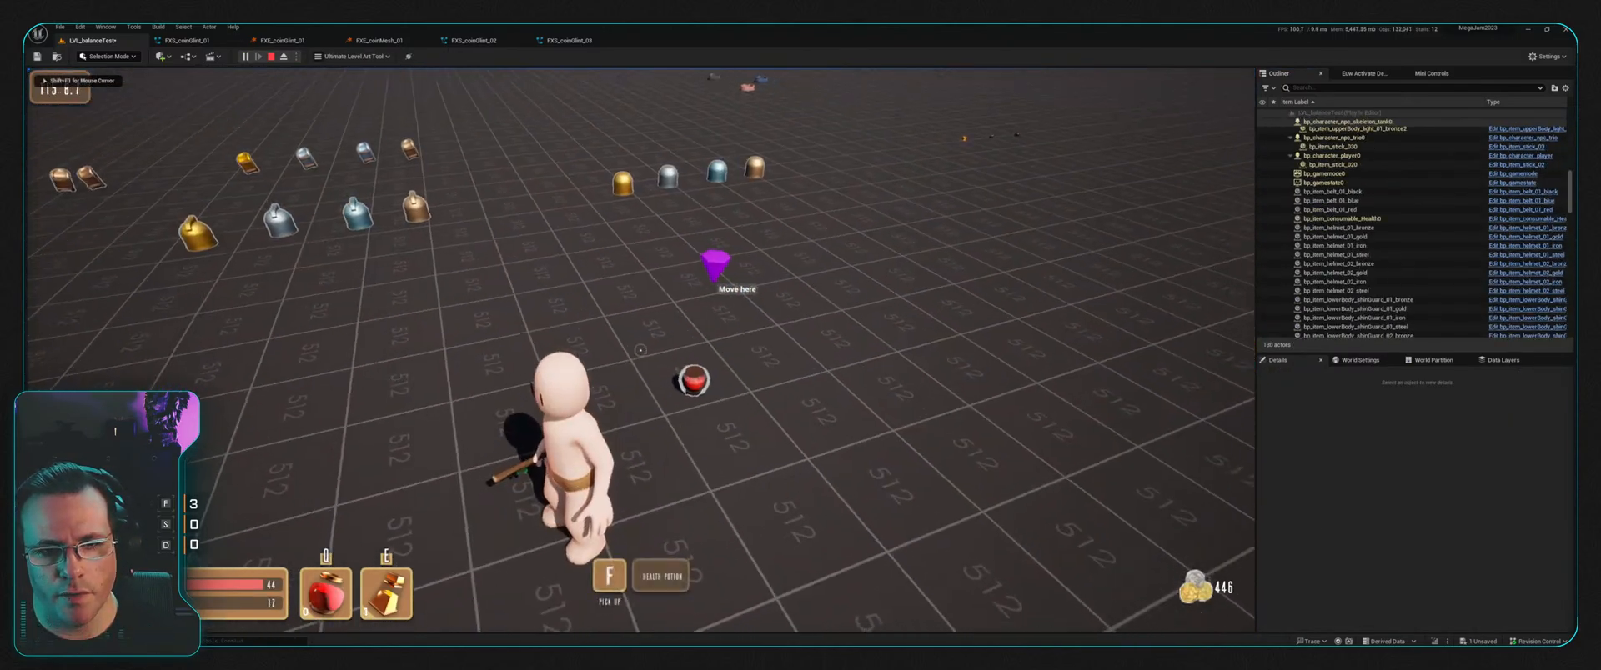
key(f)
key(w)
key(f)
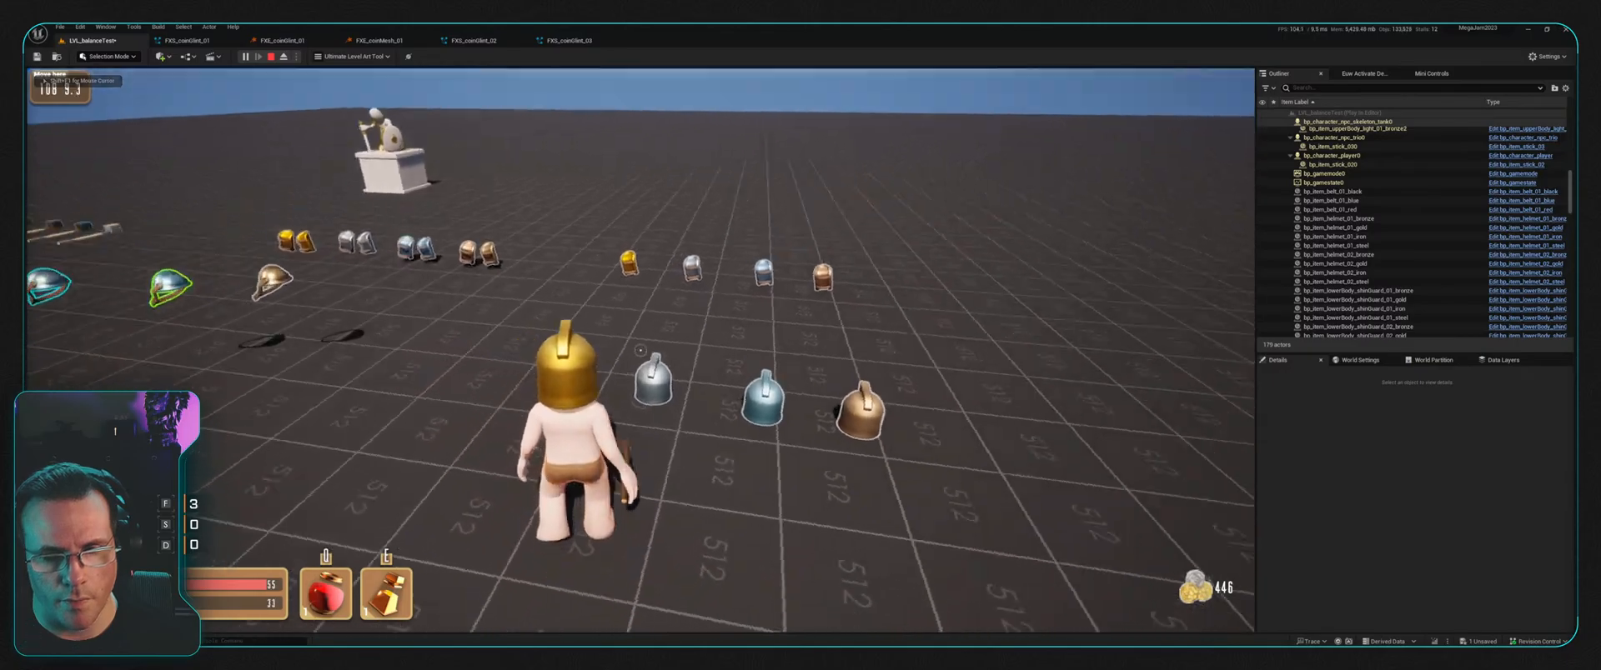
key(w)
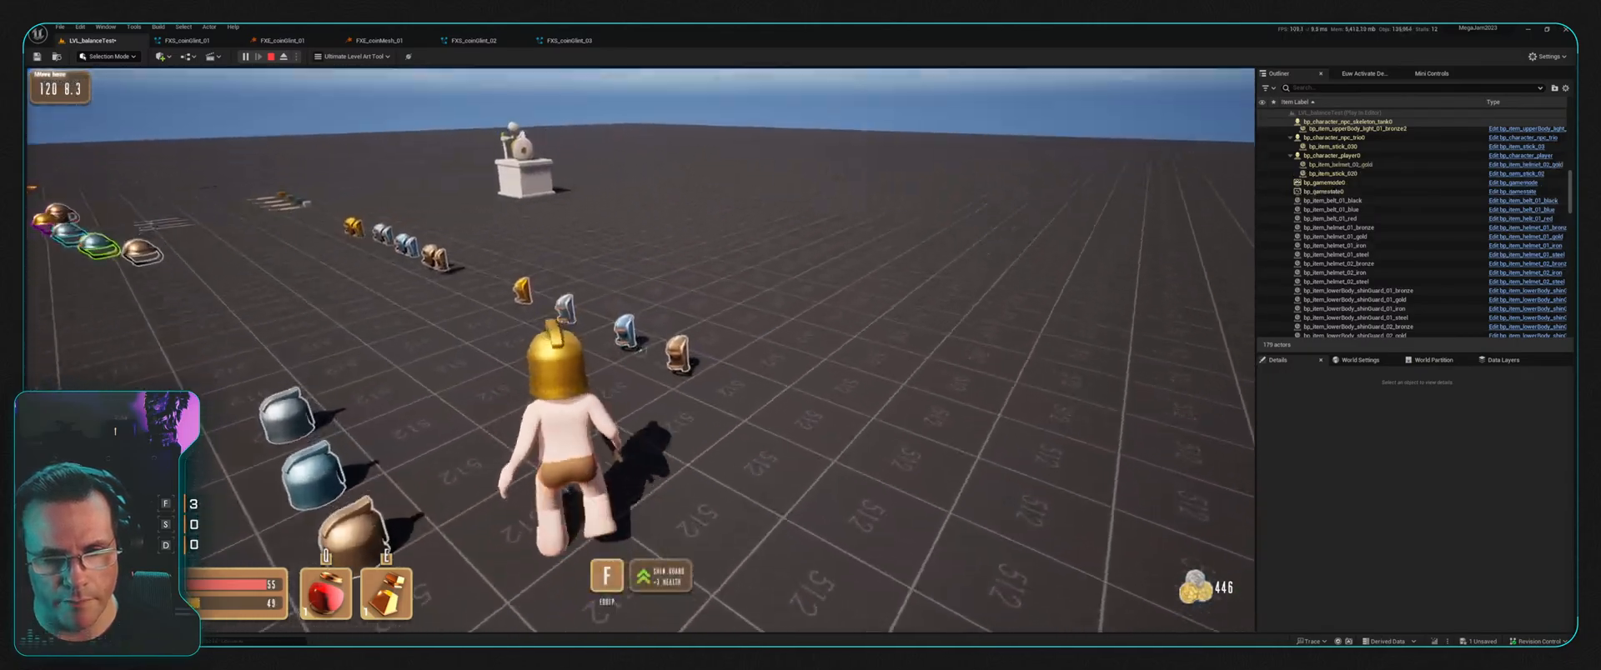
key(f)
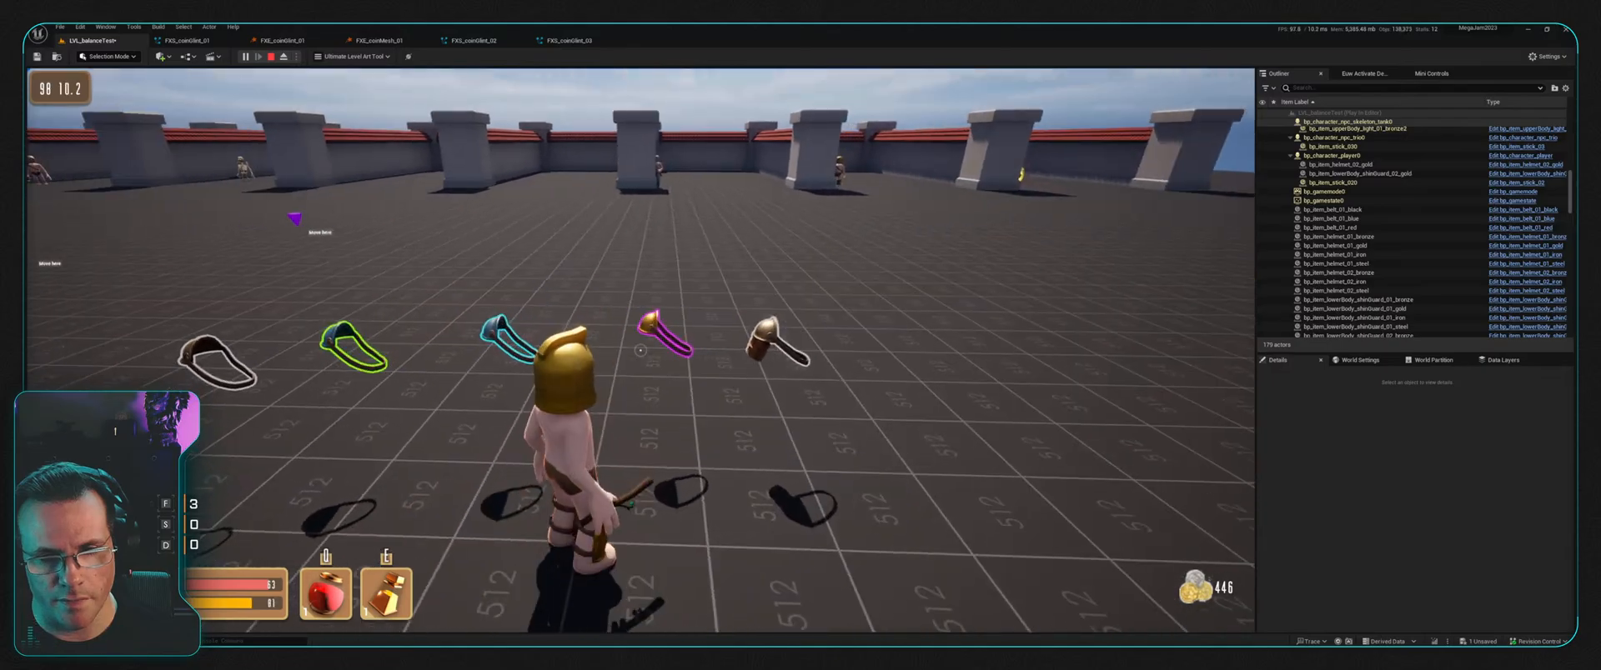
key(f)
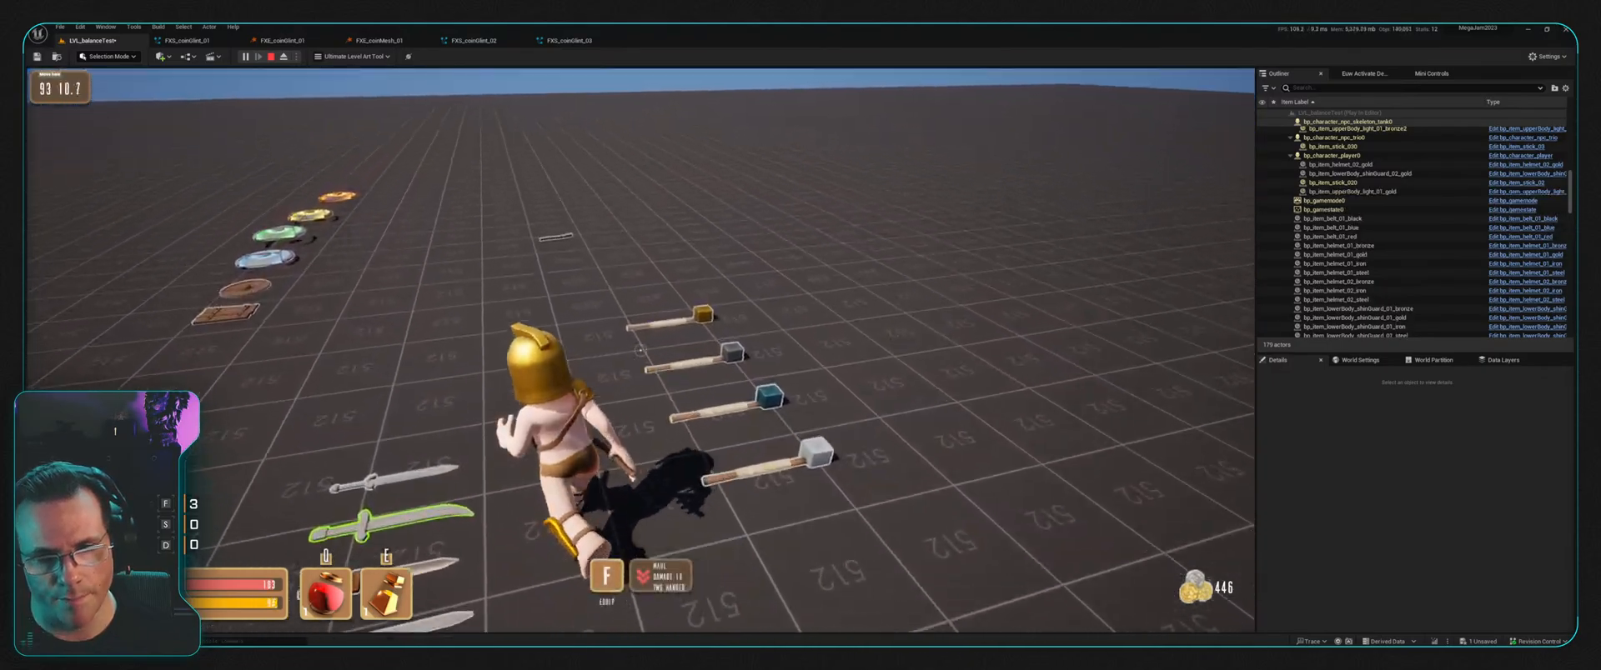
key(f)
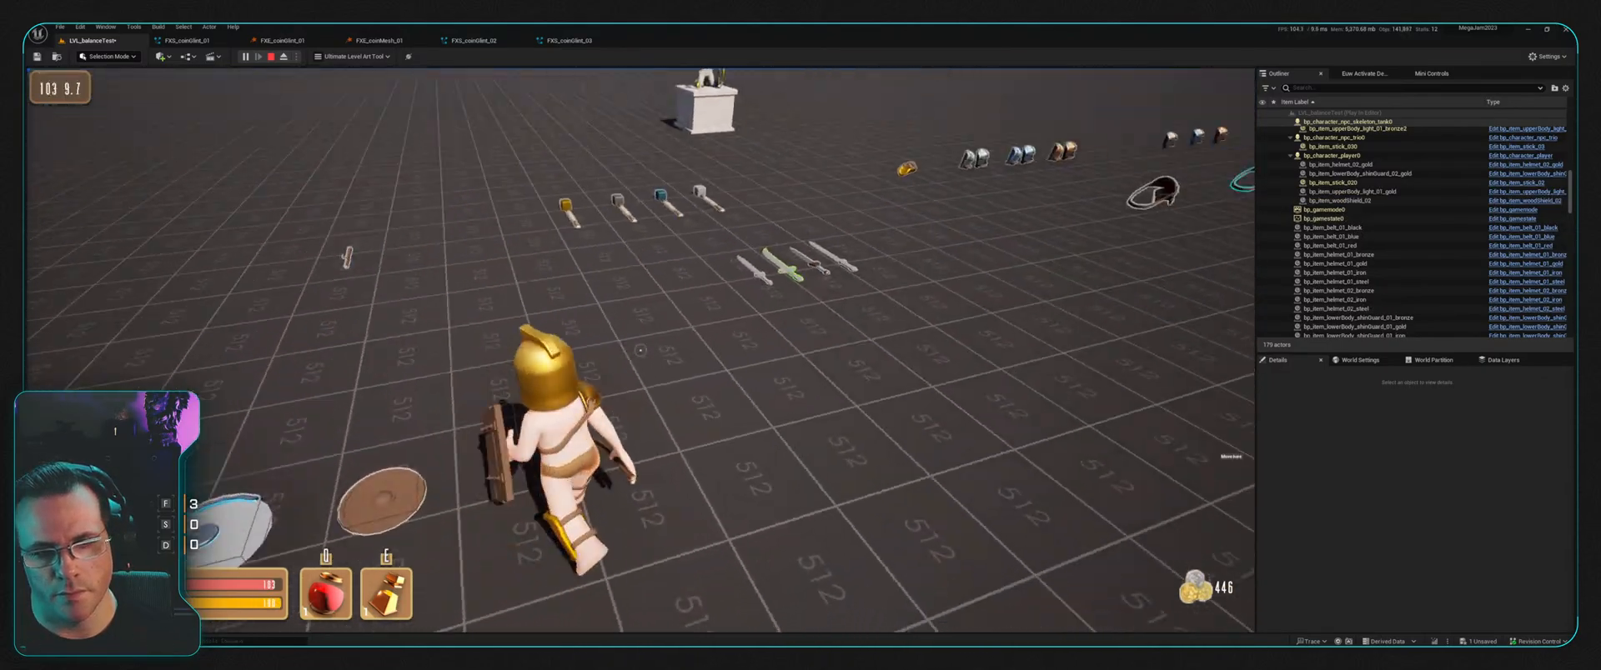
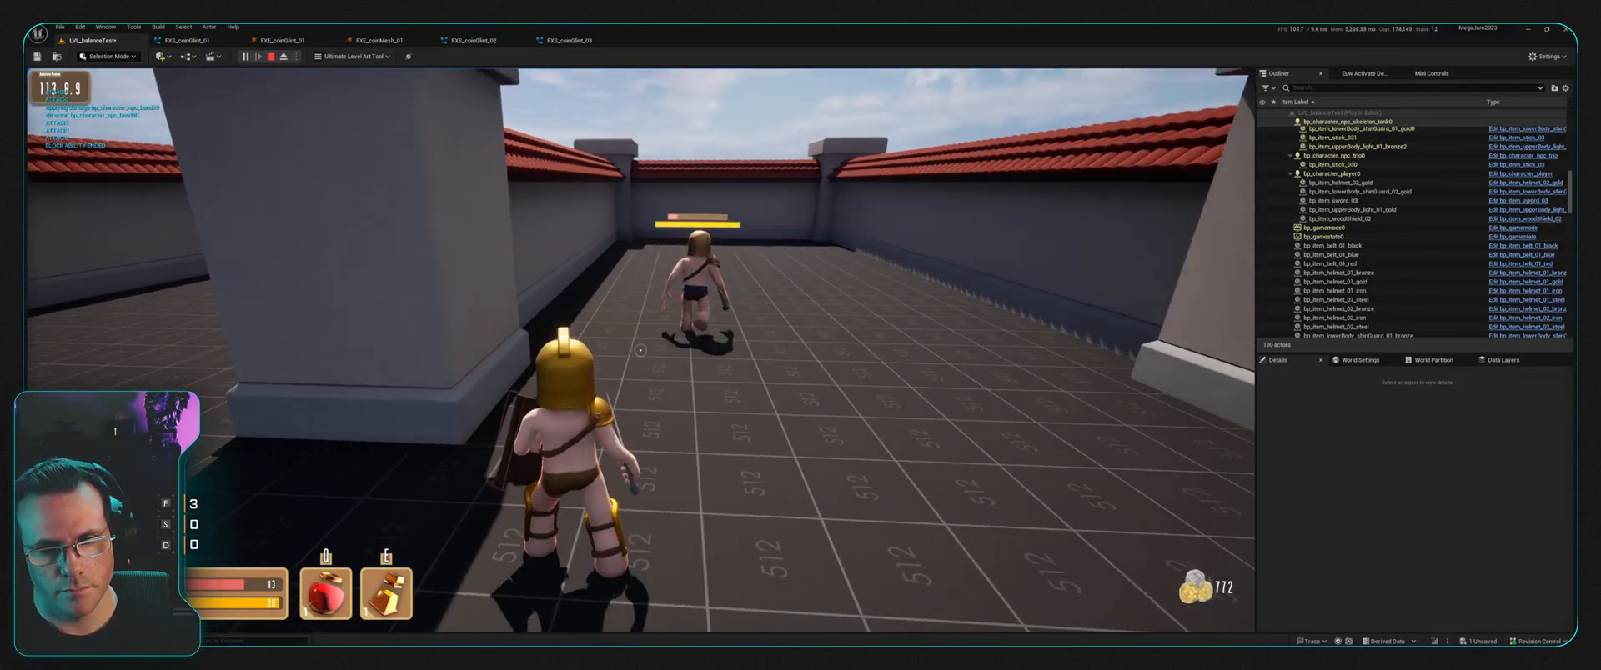
Step: Walk the character around the arena and back toward the coin glint effects, and end the play test
key(w)
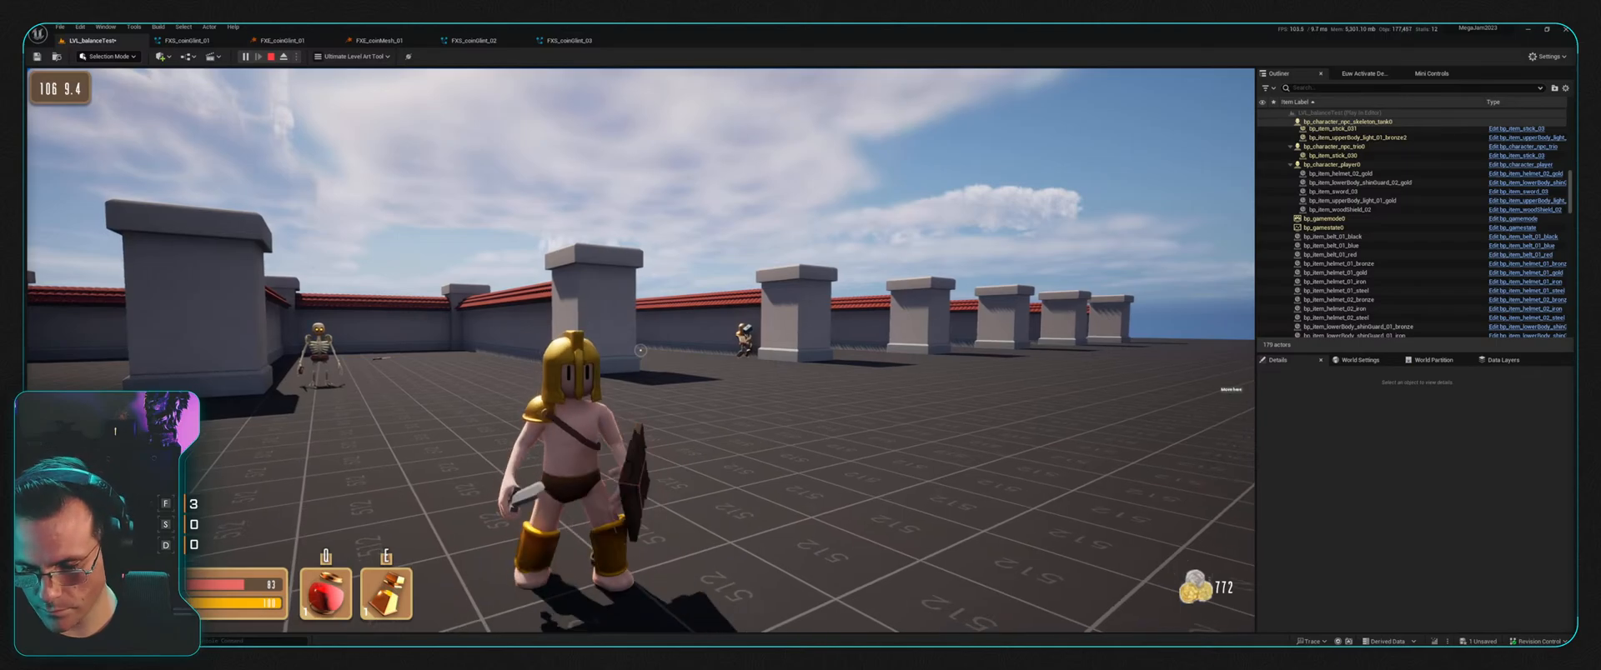
key(d)
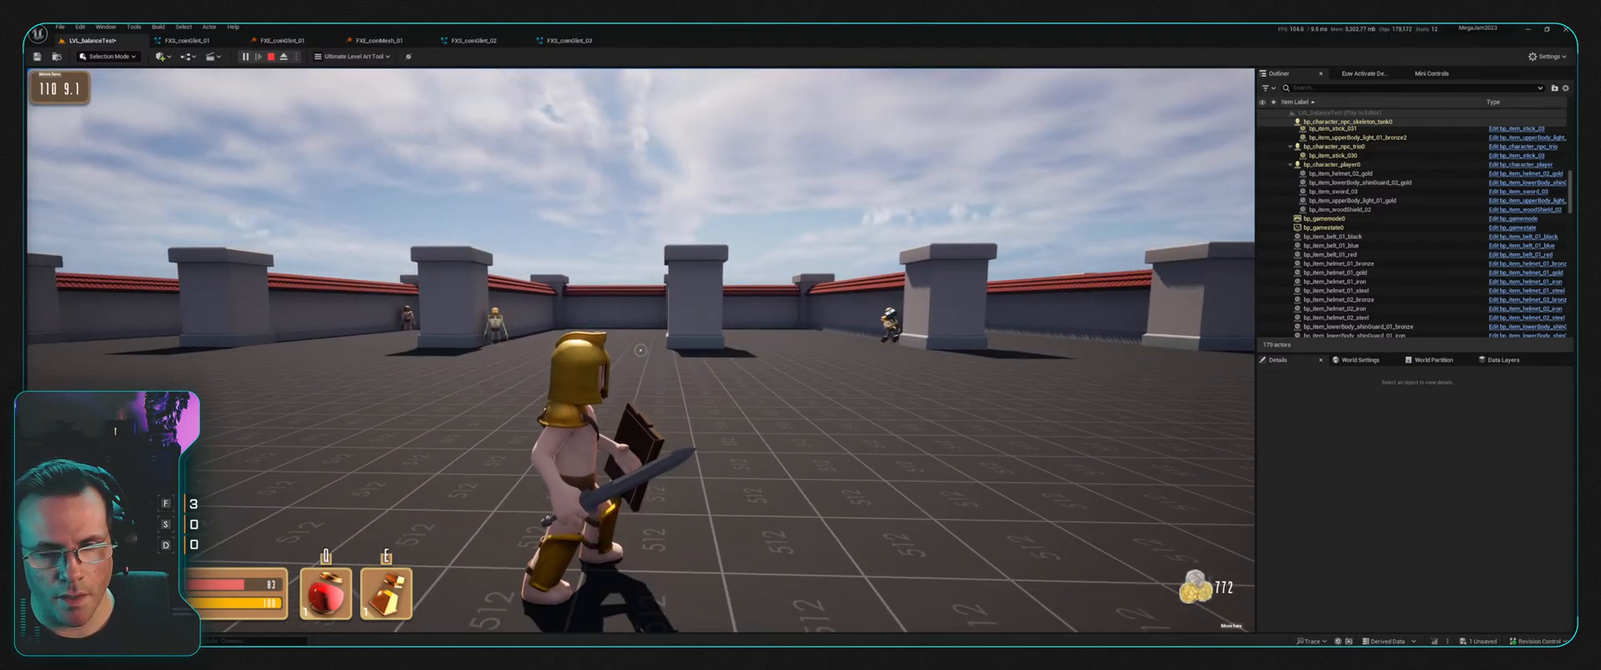
key(a)
key(w)
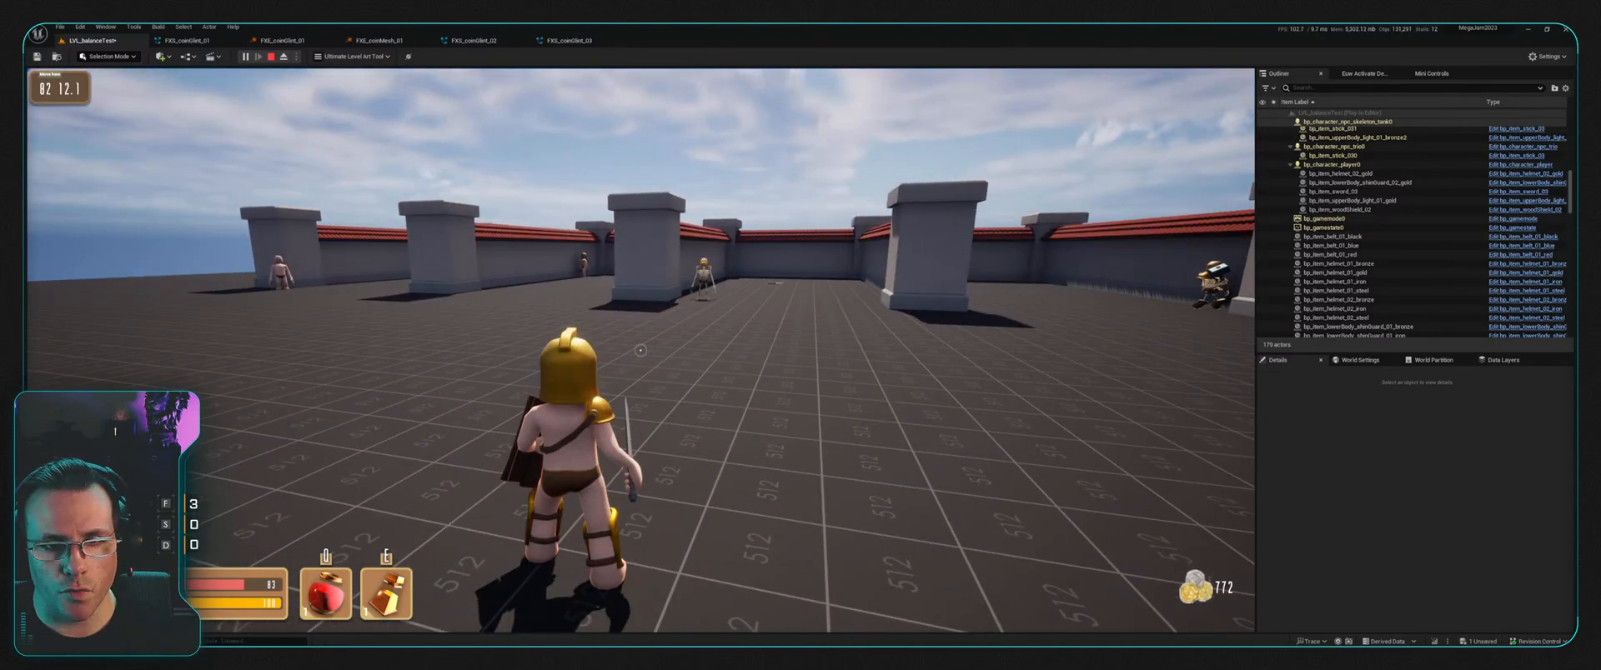
key(shift+F1)
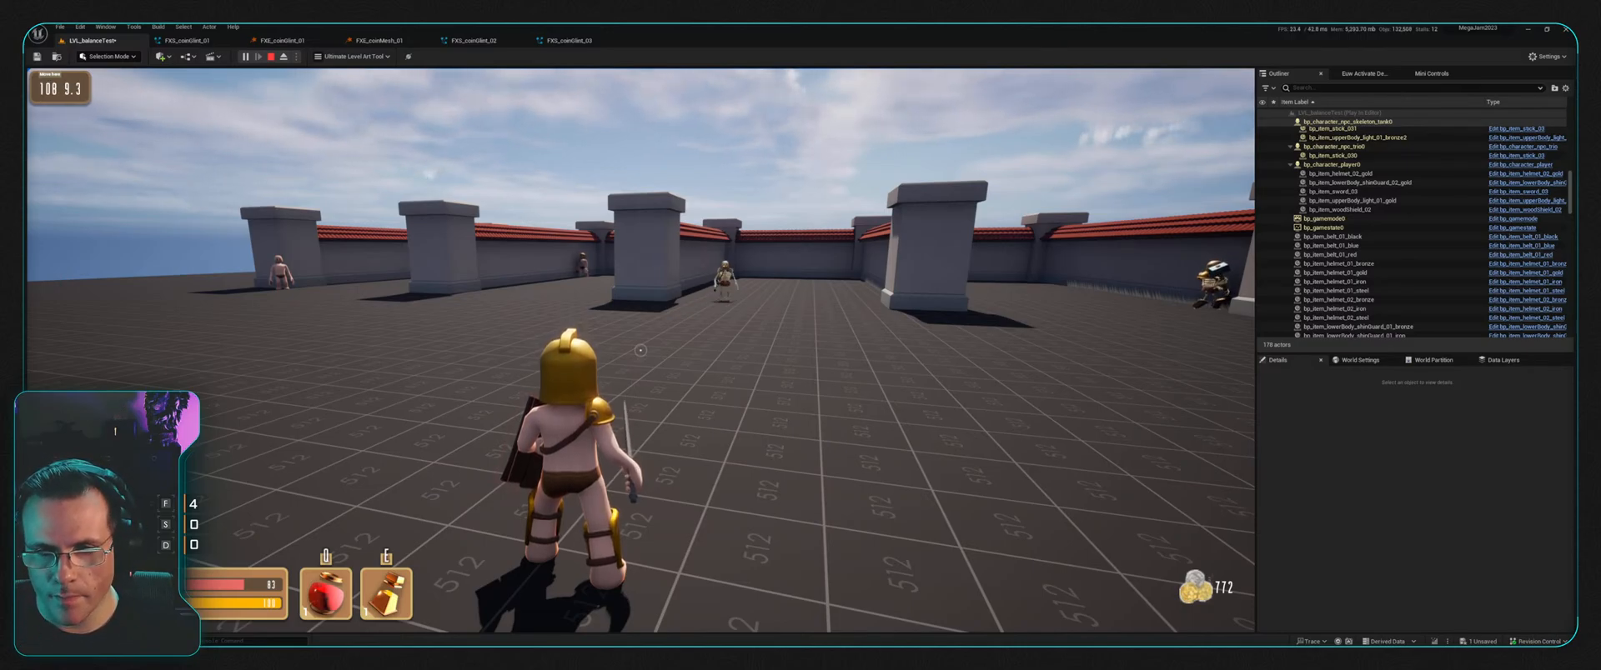
click(640, 350)
key(w)
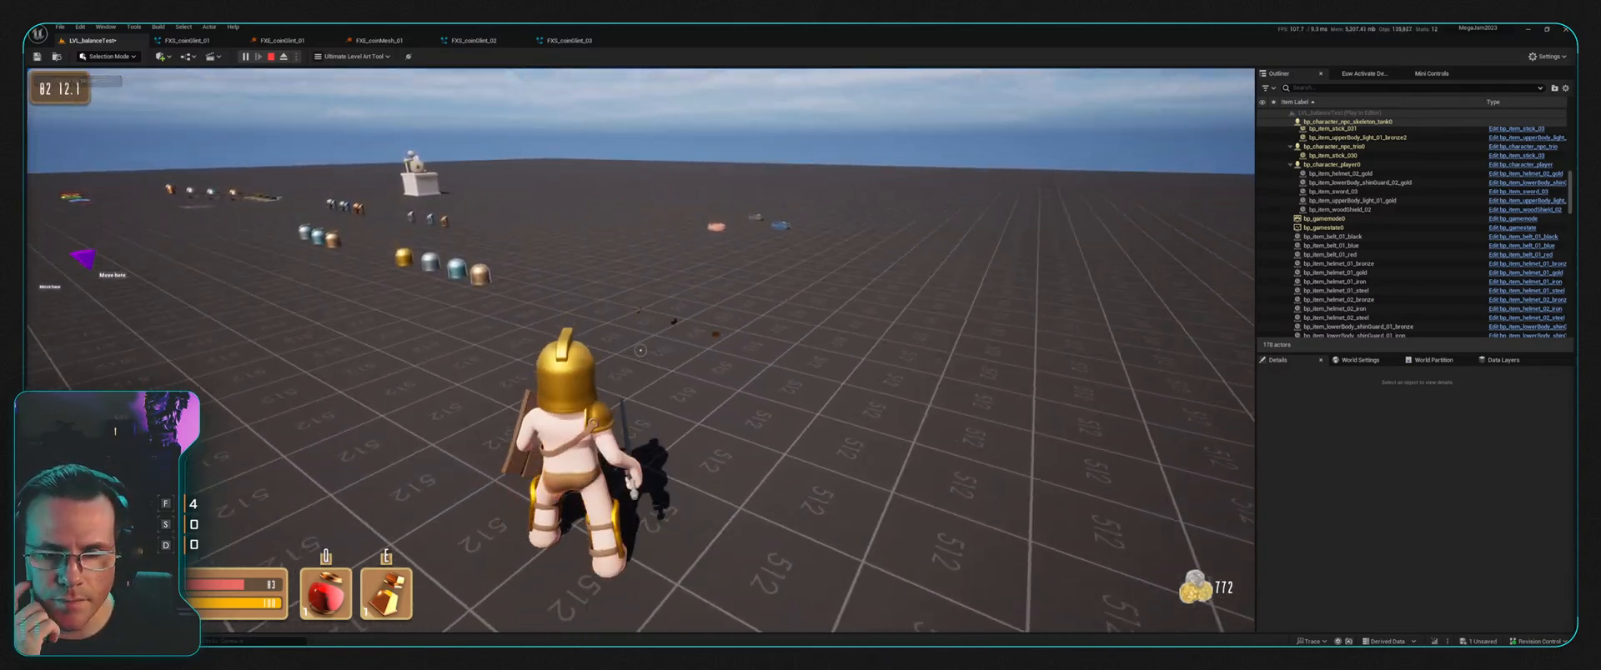
key(Escape)
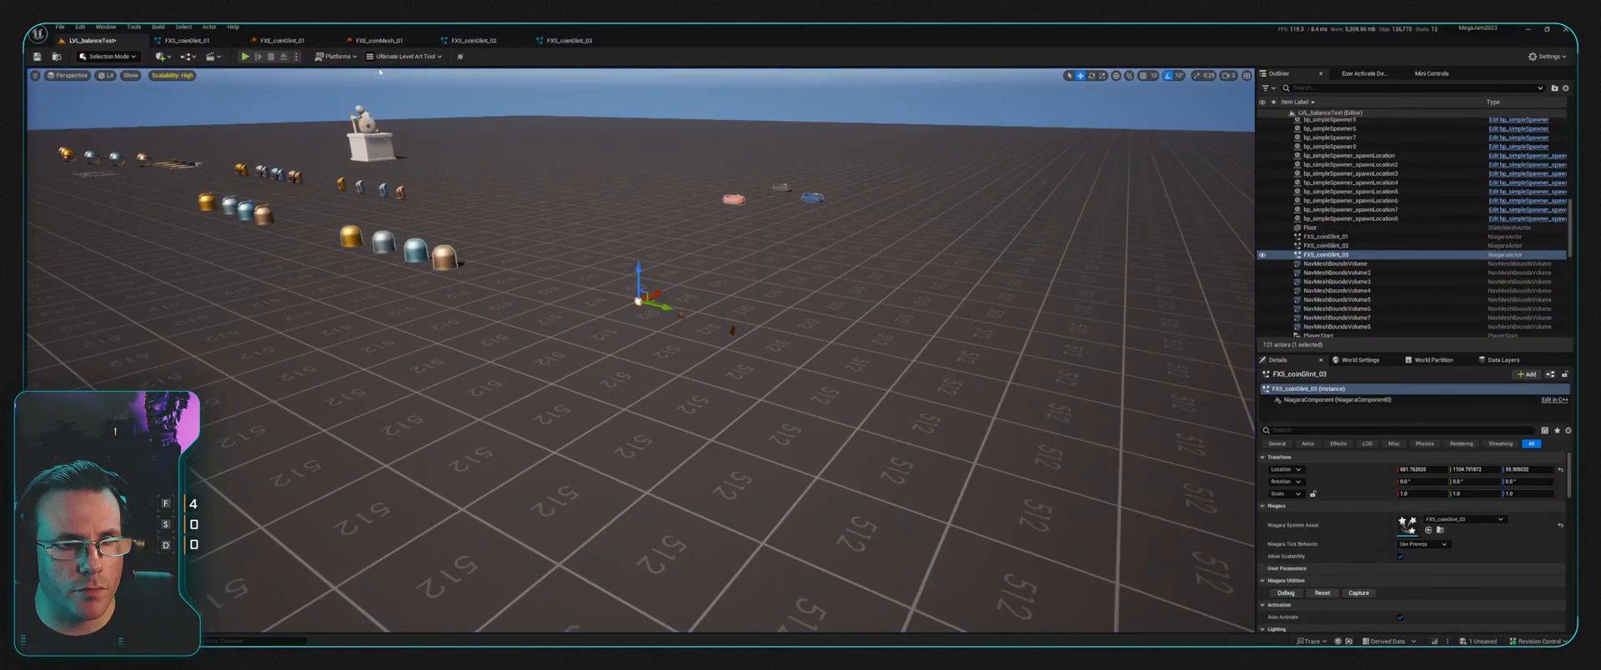
Step: Check the FXE_coinGlint_01 emitter and the Initialize Particle and Mesh Renderer settings of the FXE_coinMesh_01 emitter
click(282, 40)
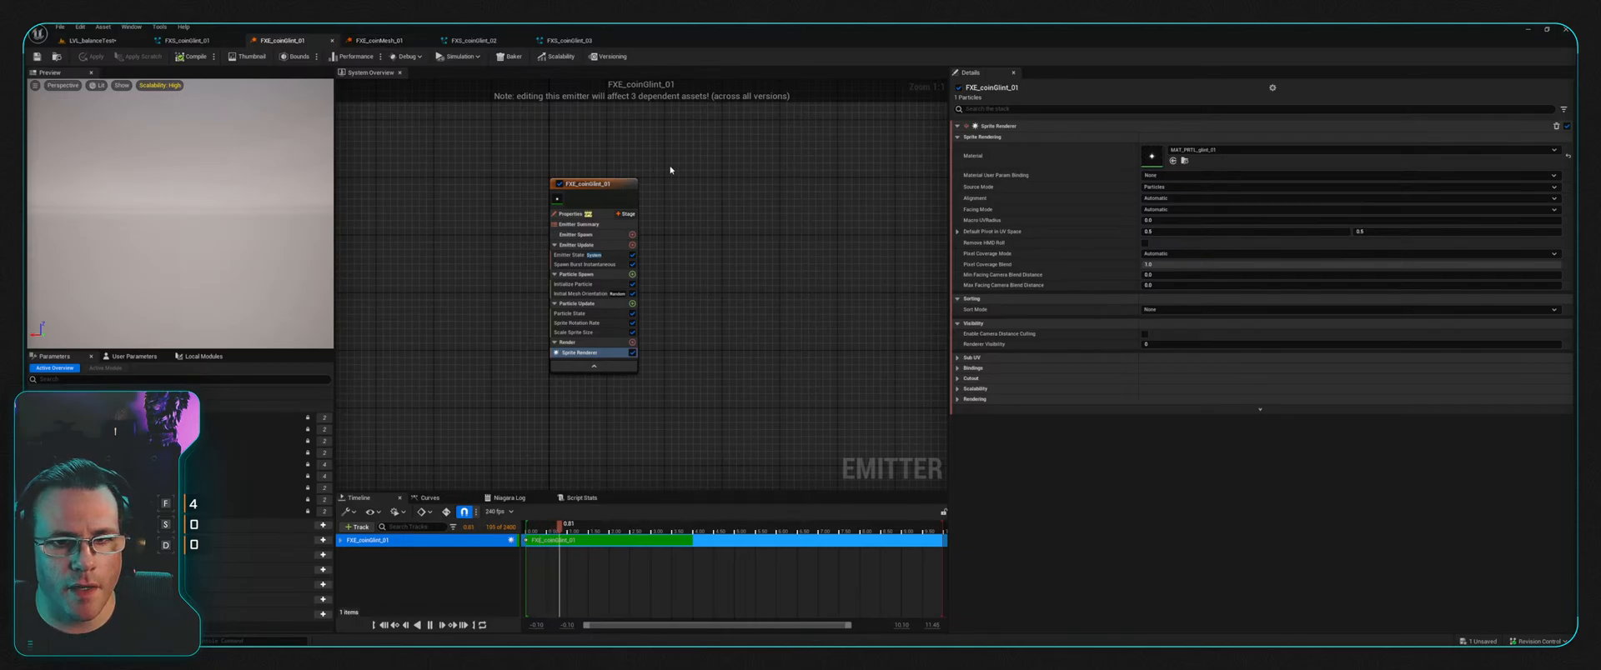
click(379, 40)
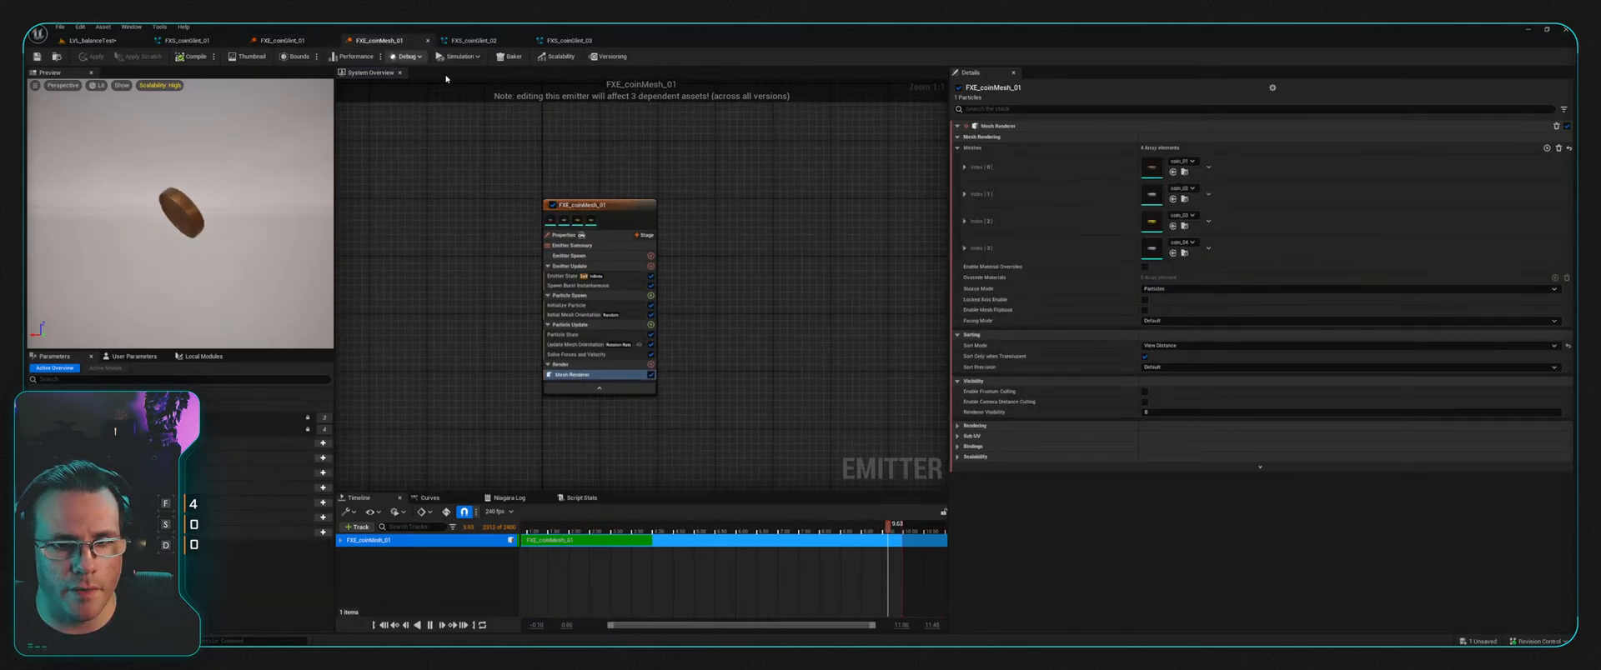
click(622, 208)
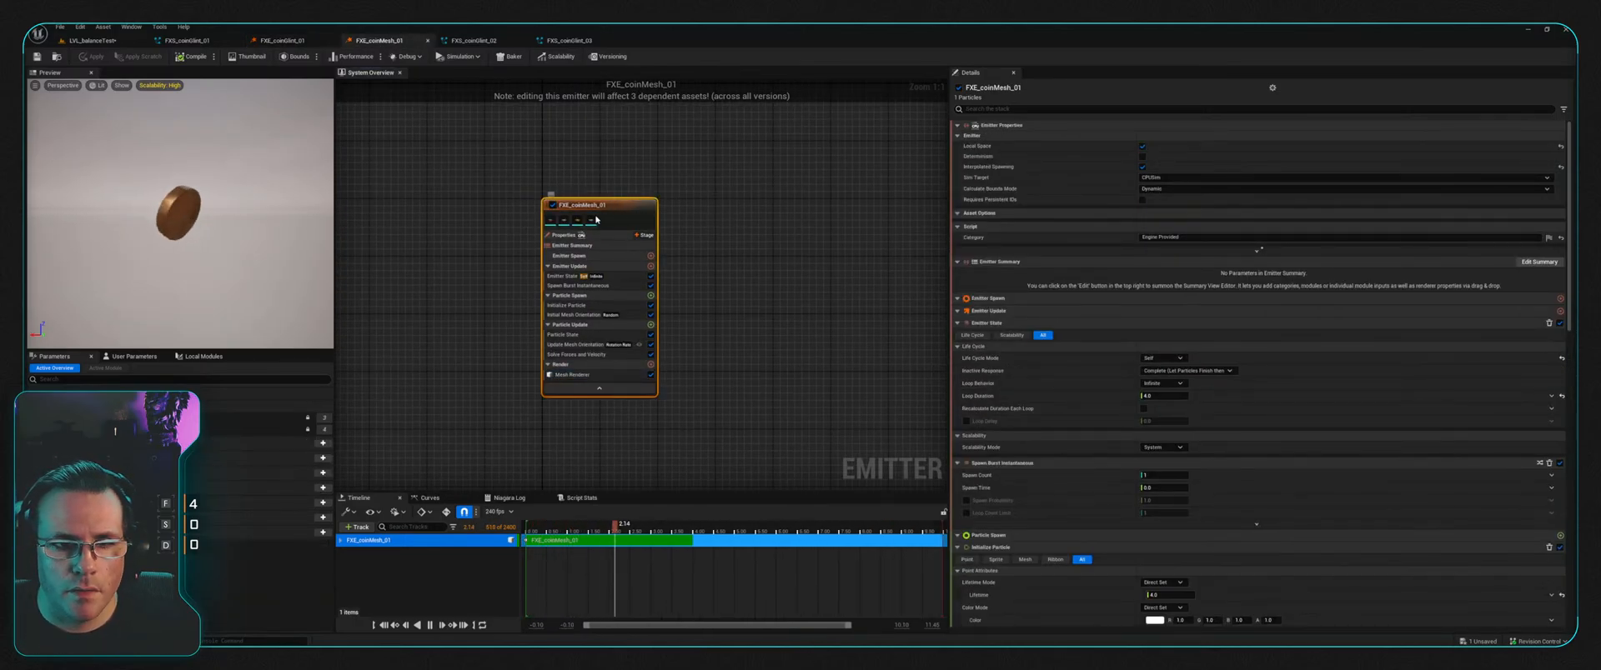
right_drag(614, 164, 633, 170)
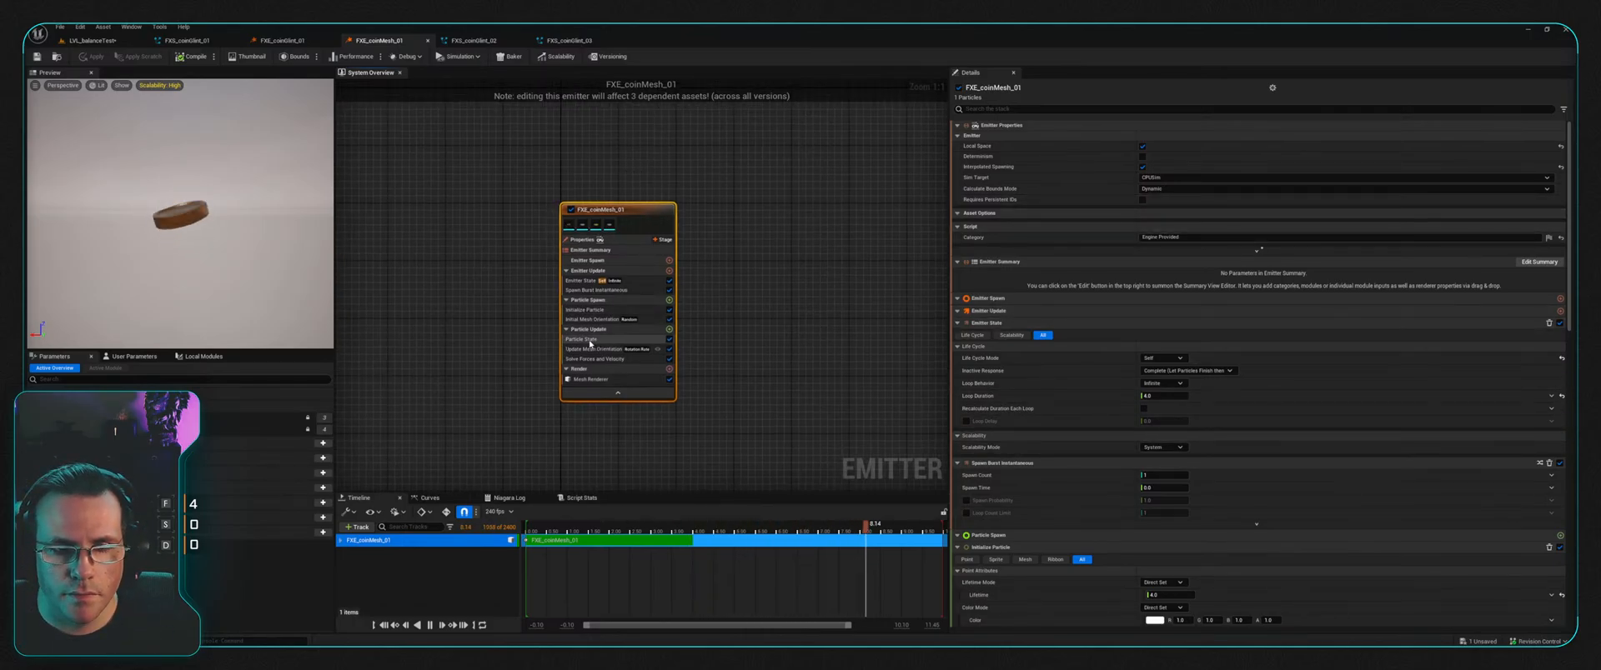
click(597, 311)
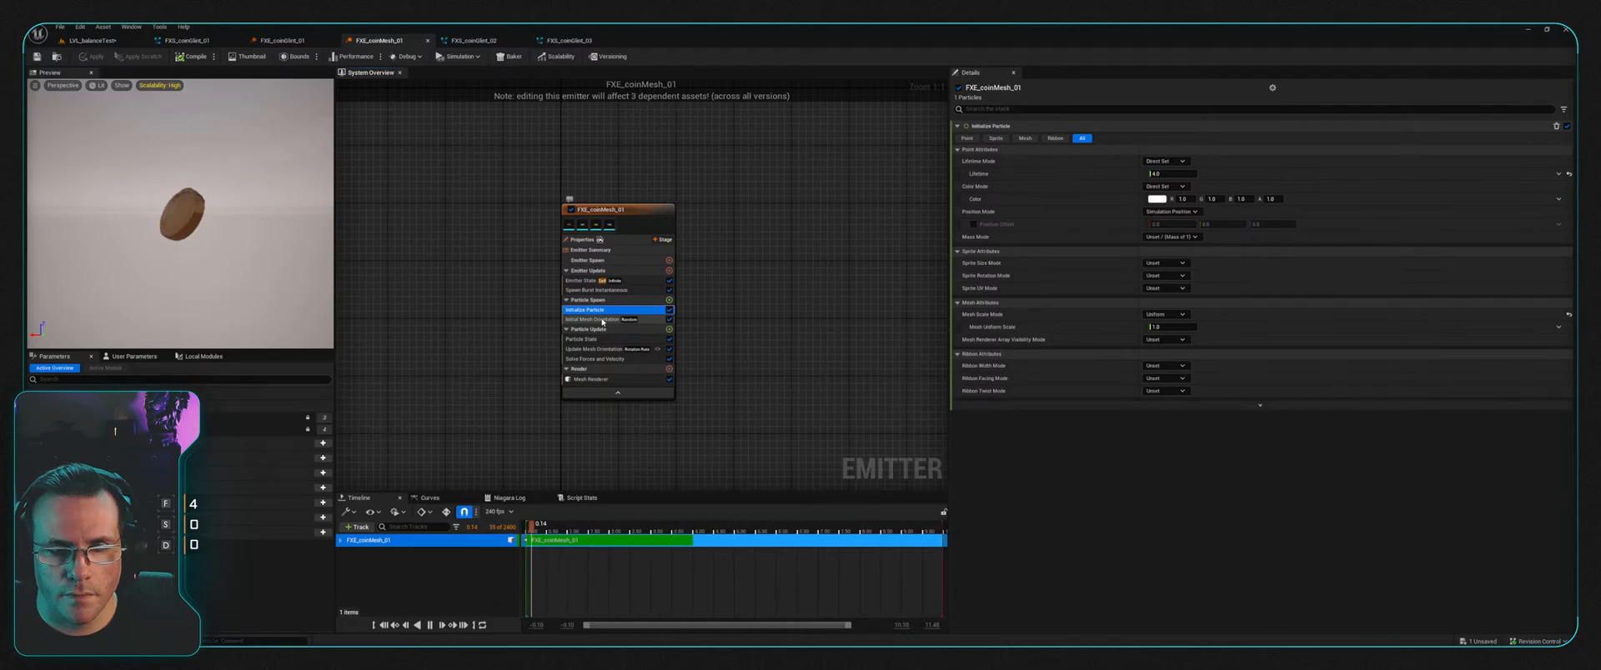
click(602, 379)
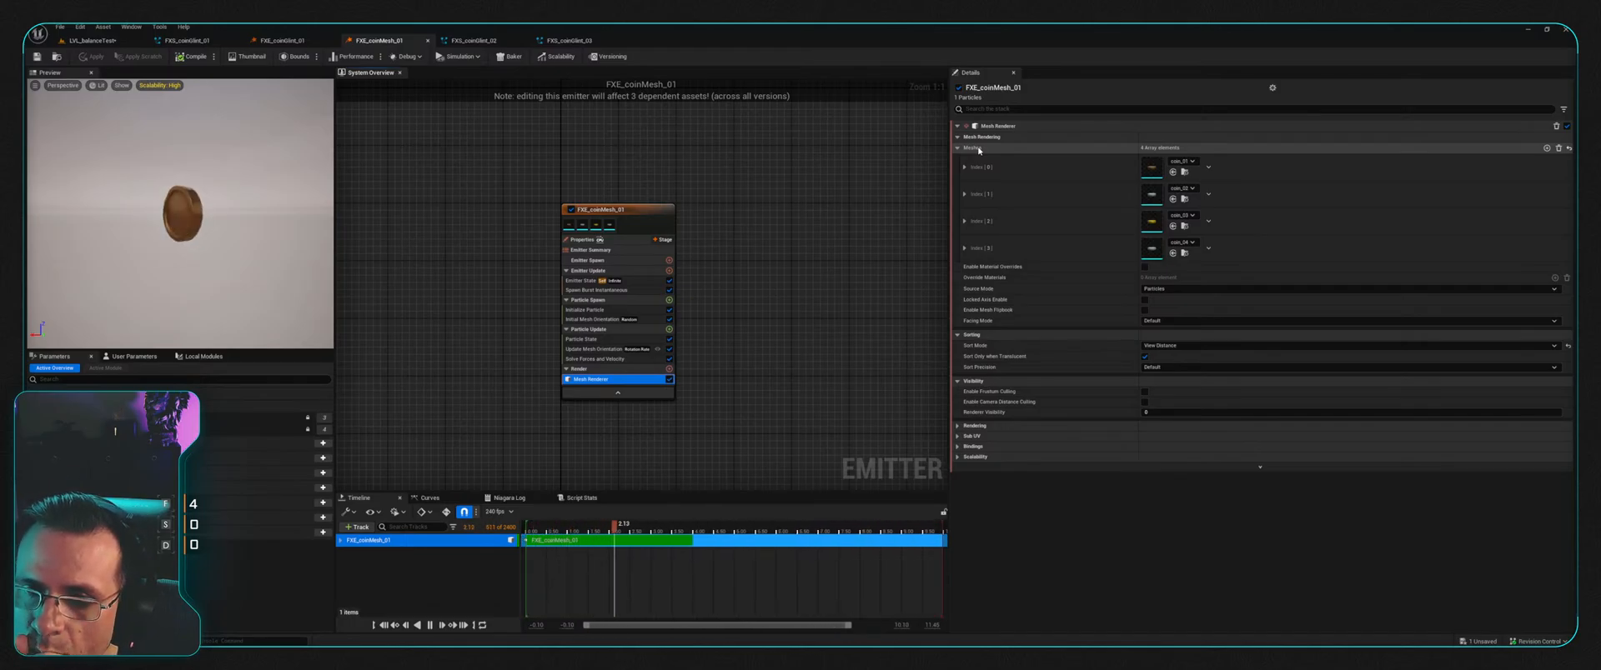
Step: Return to LVL_balanceTest and open the mat_eng_gold_01 material instance from the Materials/Engine folder
click(192, 40)
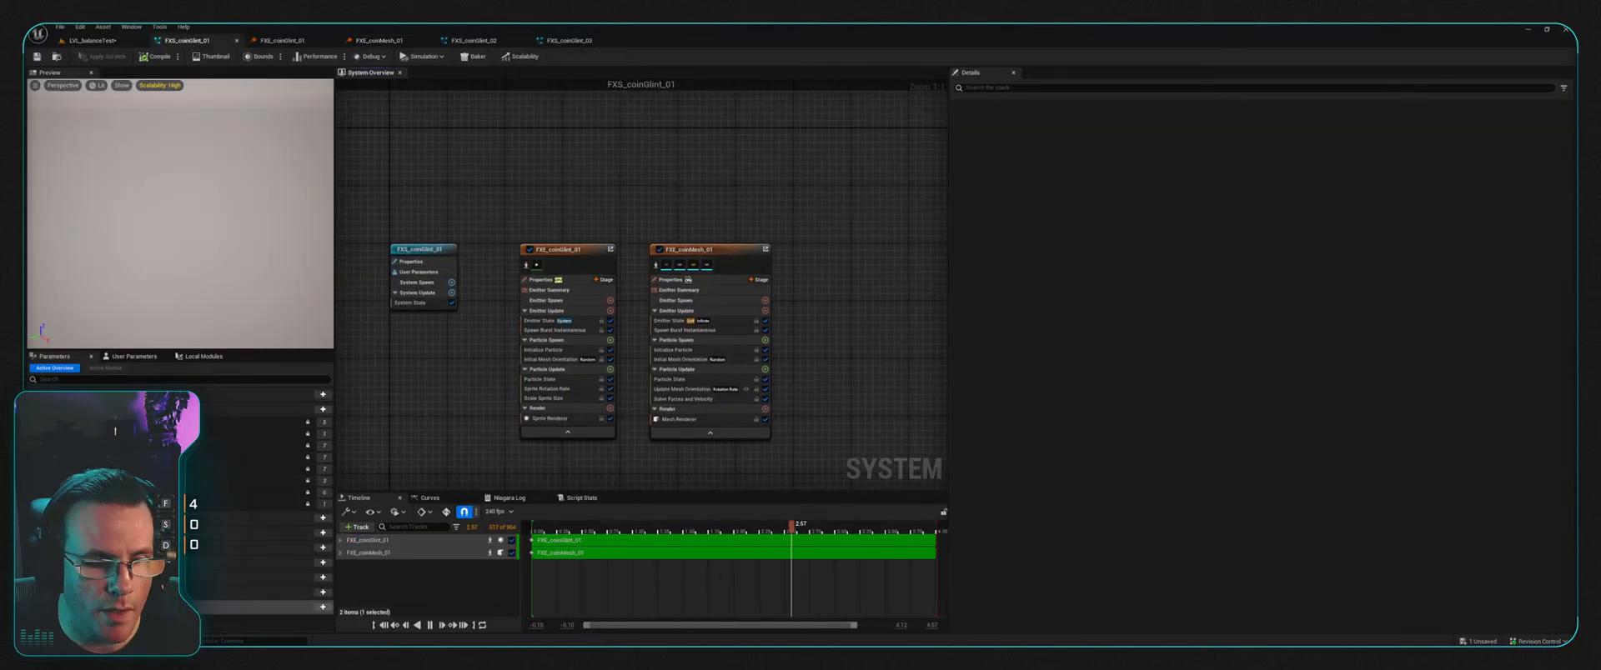
key(ctrl+space)
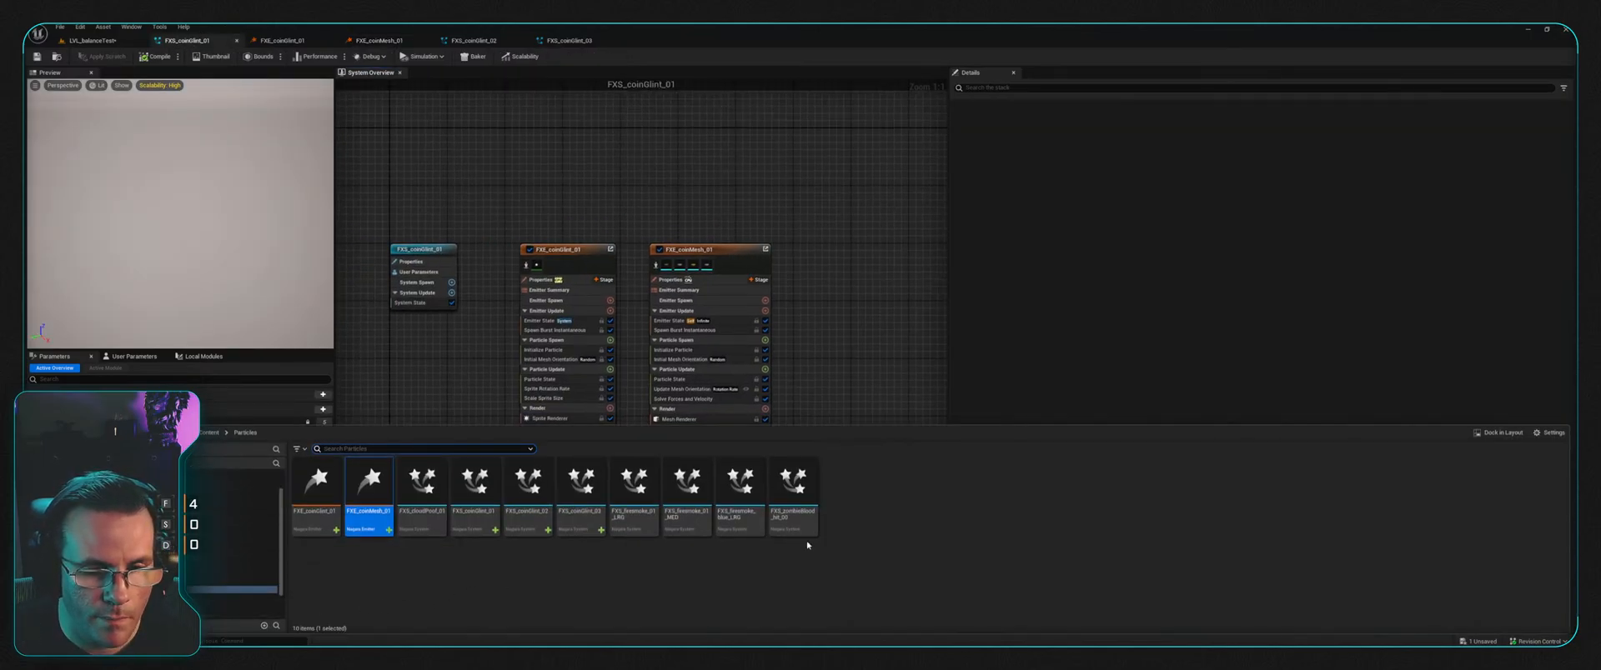
click(92, 40)
key(ctrl+space)
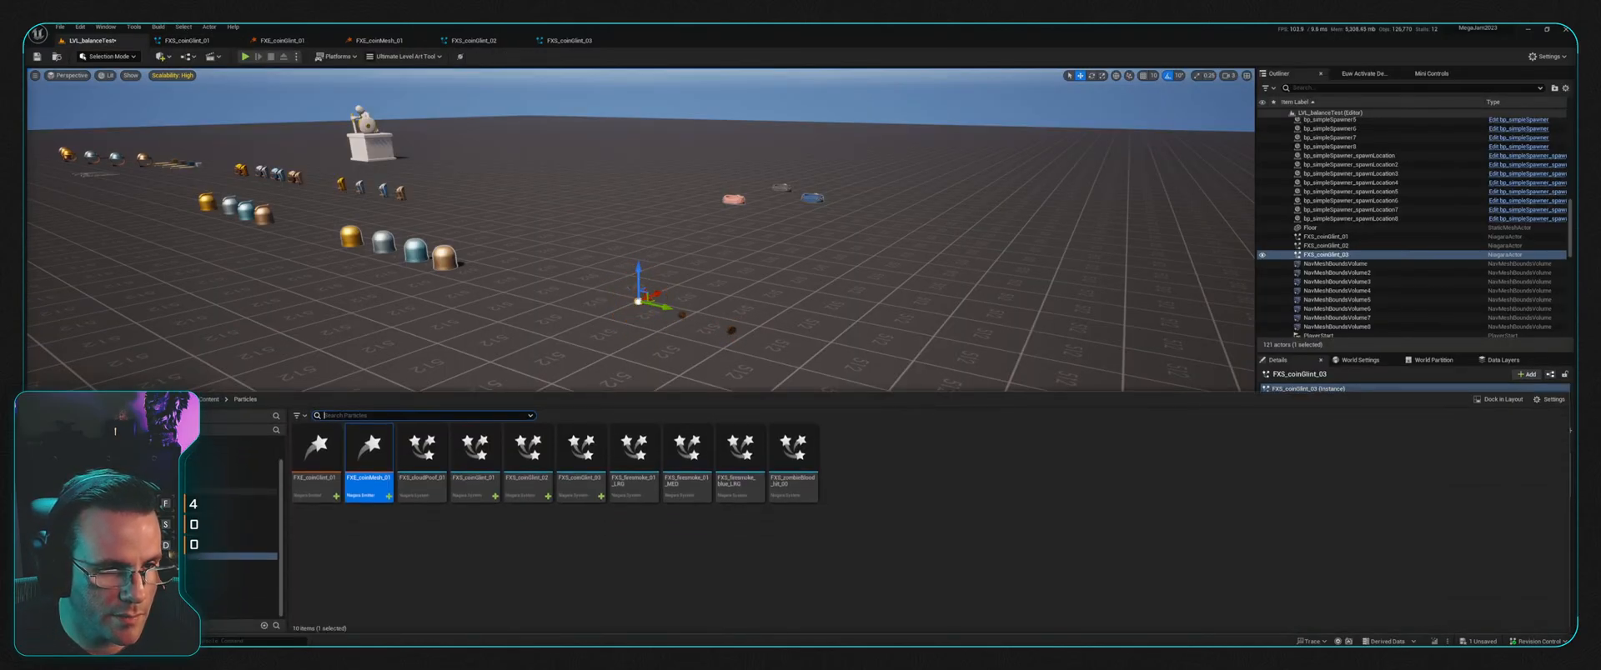
click(242, 477)
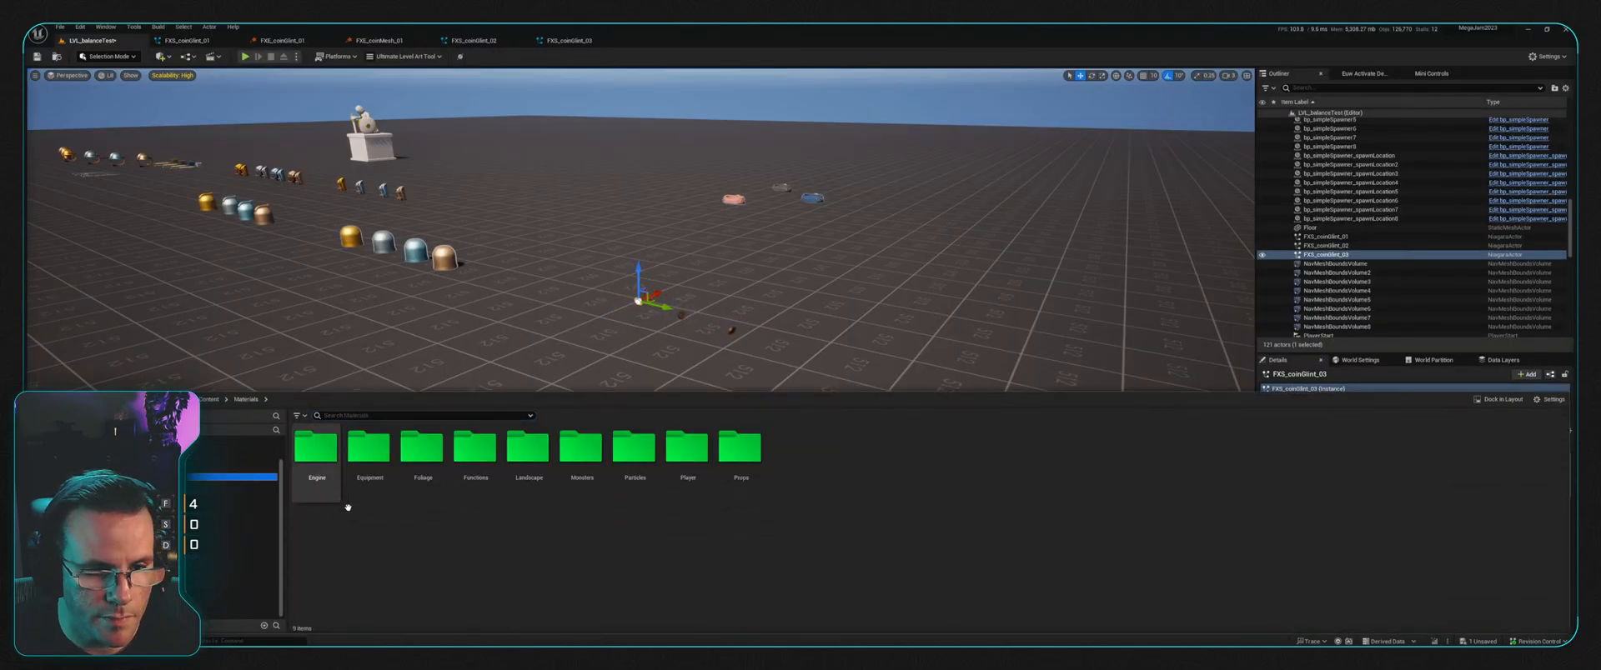
double_click(316, 455)
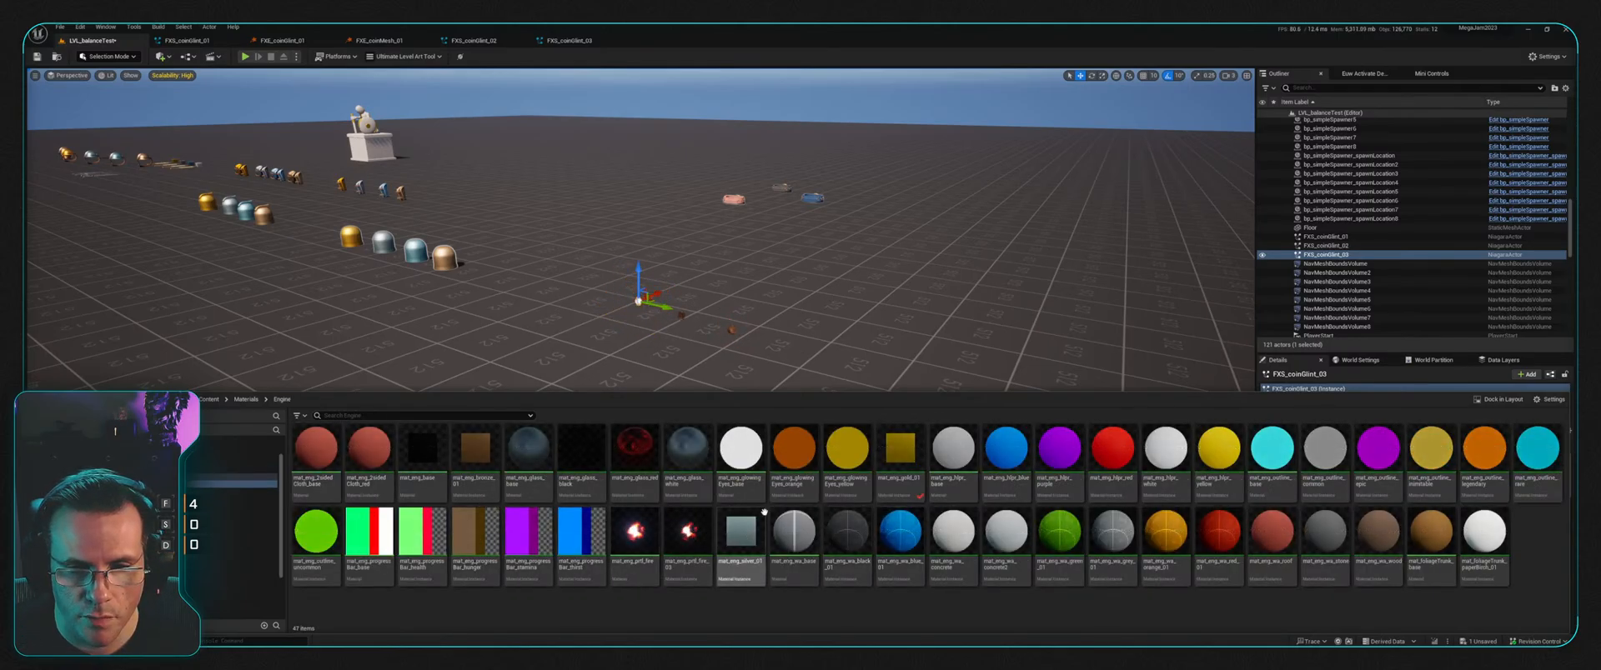
click(902, 447)
double_click(901, 448)
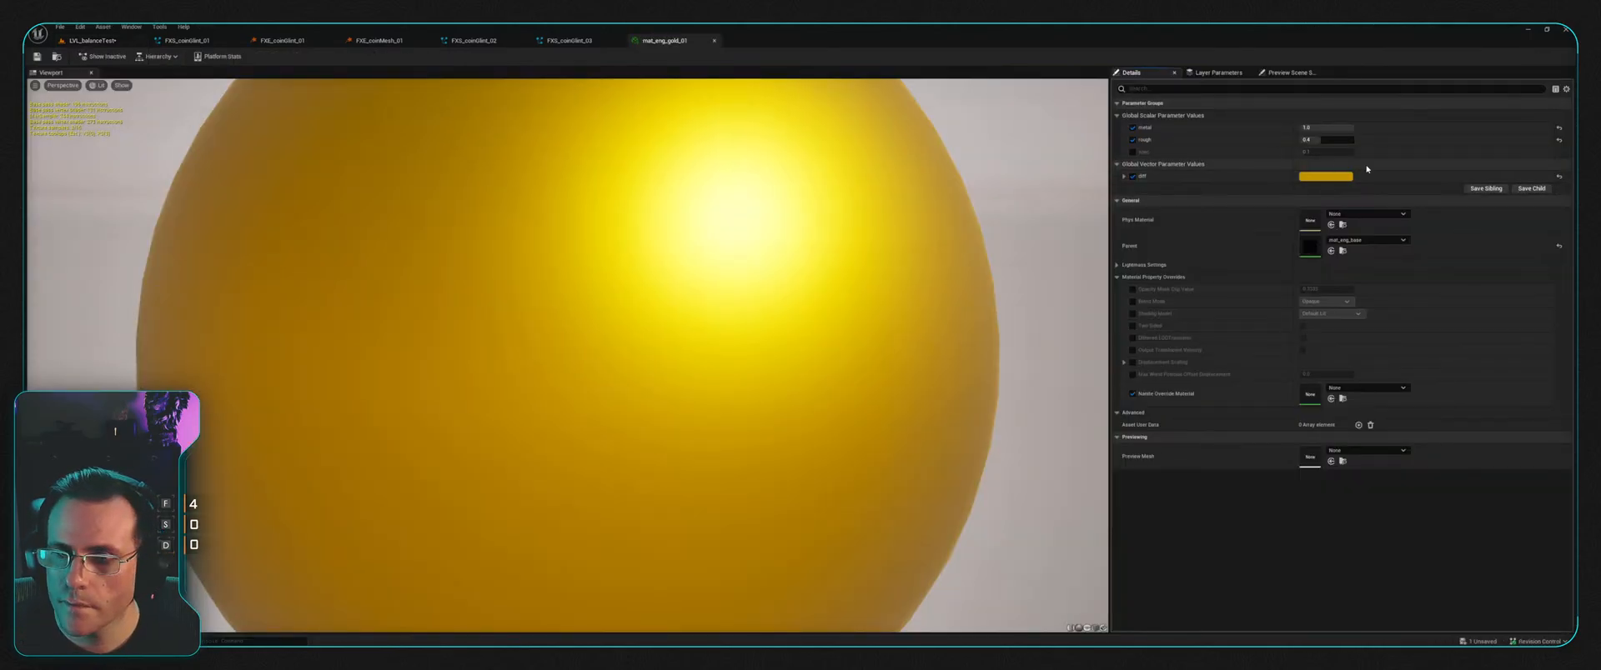
Step: Open the parent material mat_eng_base, search its details for "ni", and close both material editors
double_click(1310, 246)
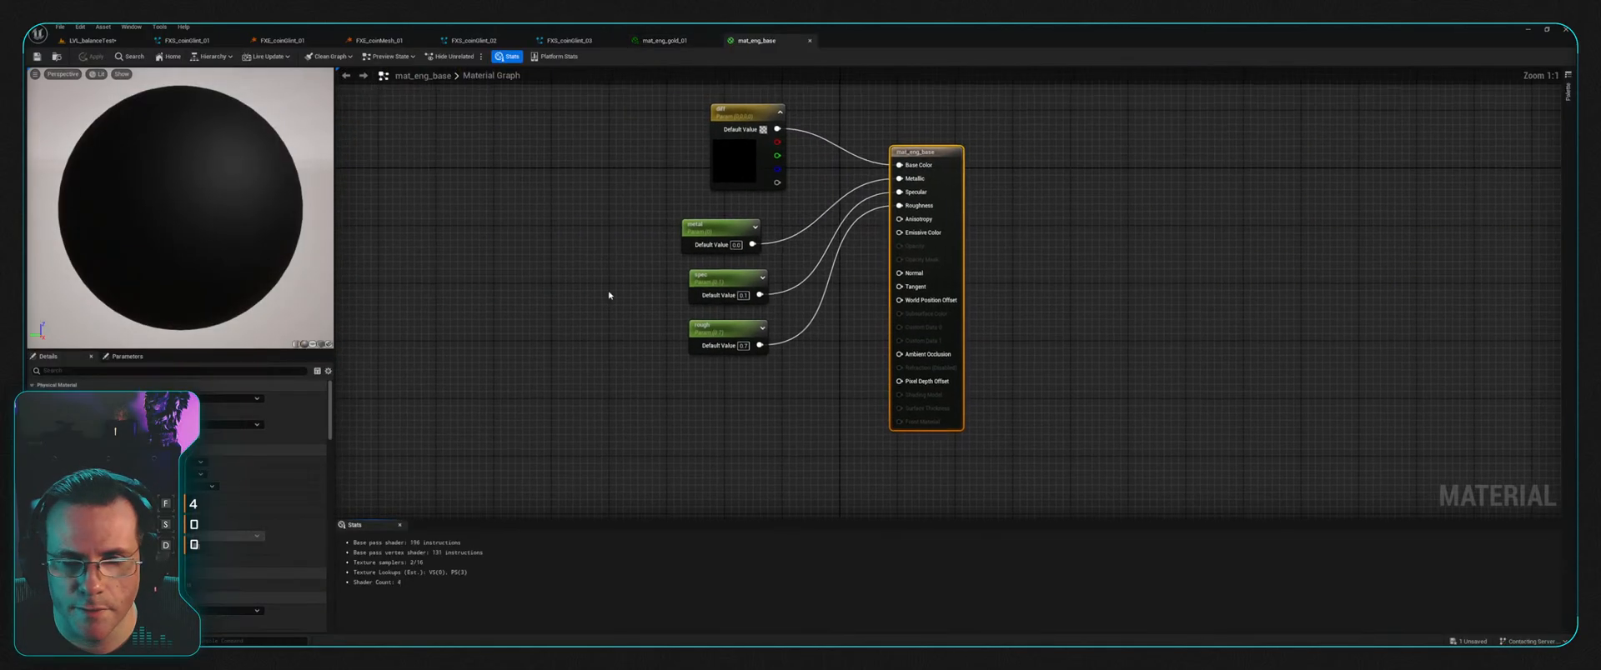
click(82, 370)
text(ni)
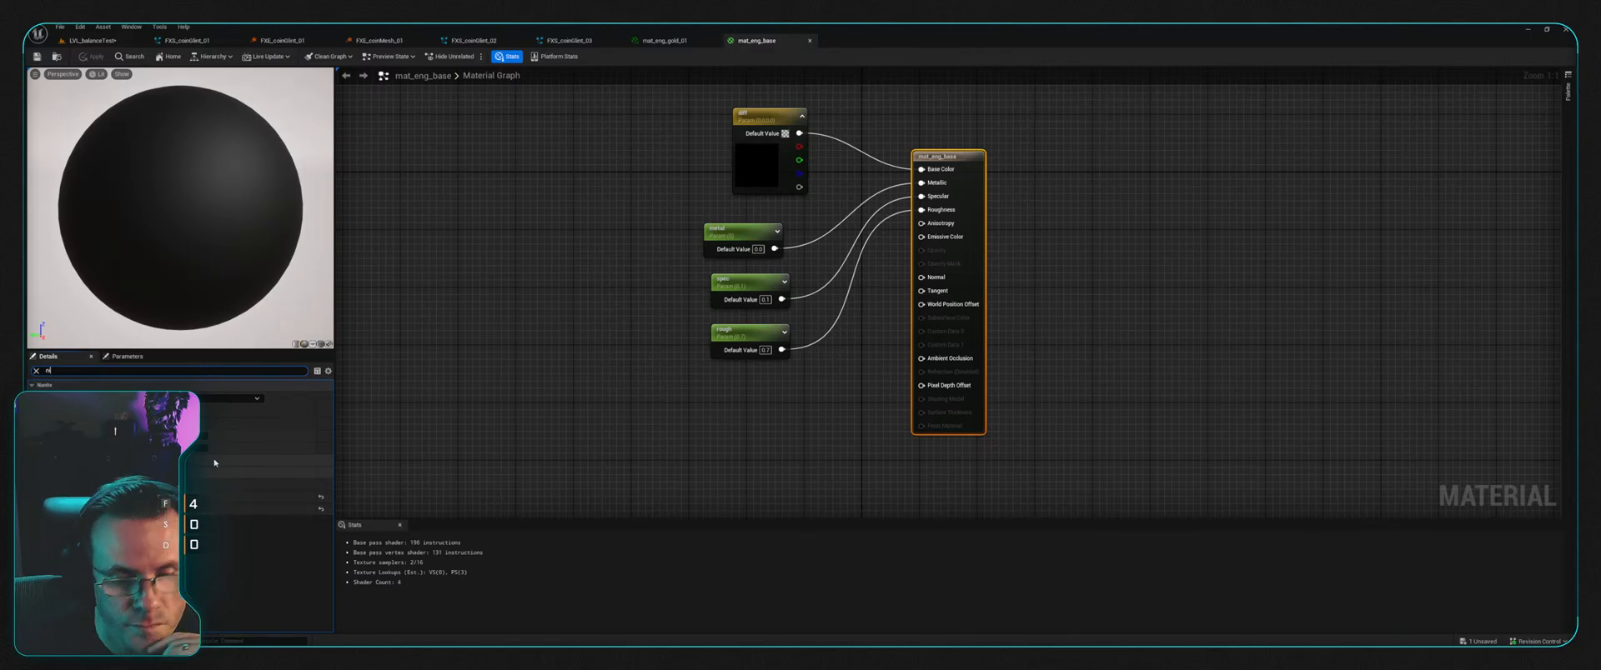
click(810, 40)
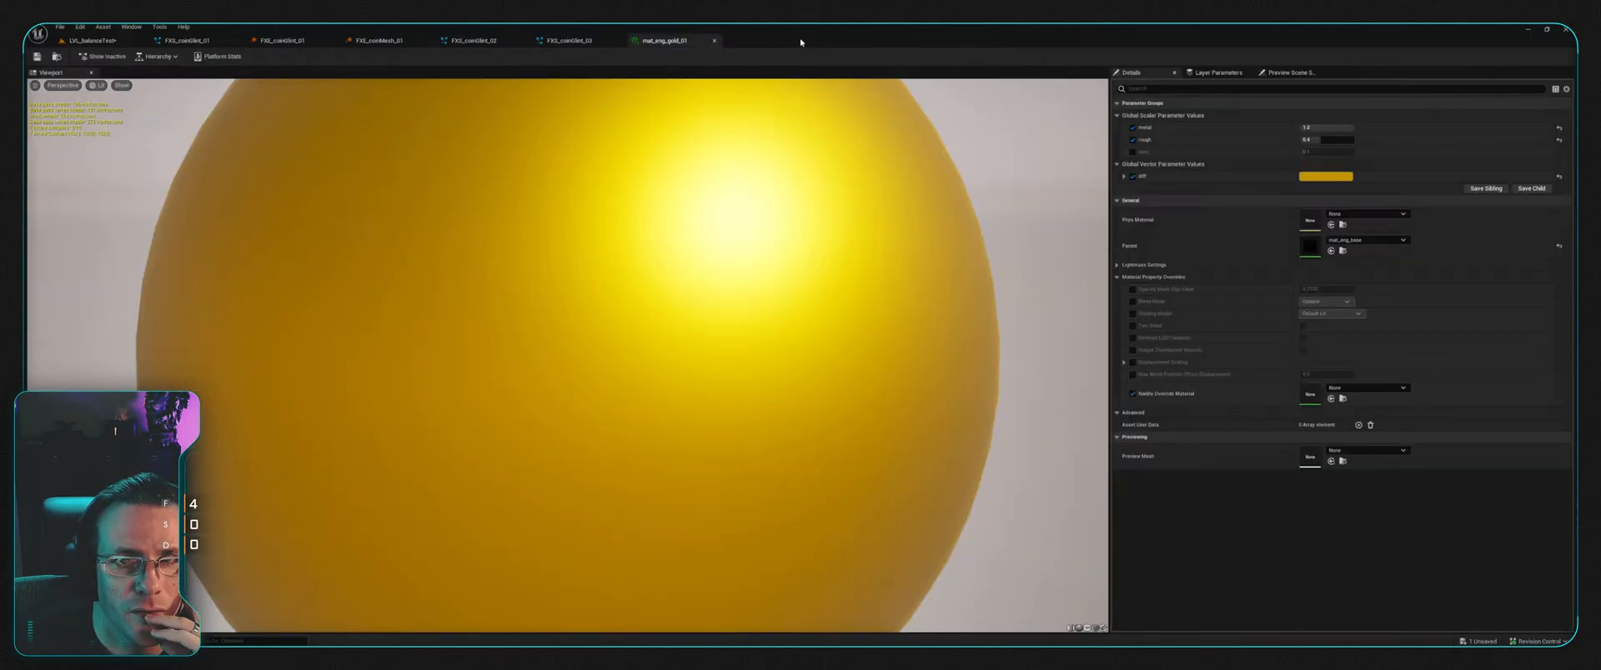
click(712, 40)
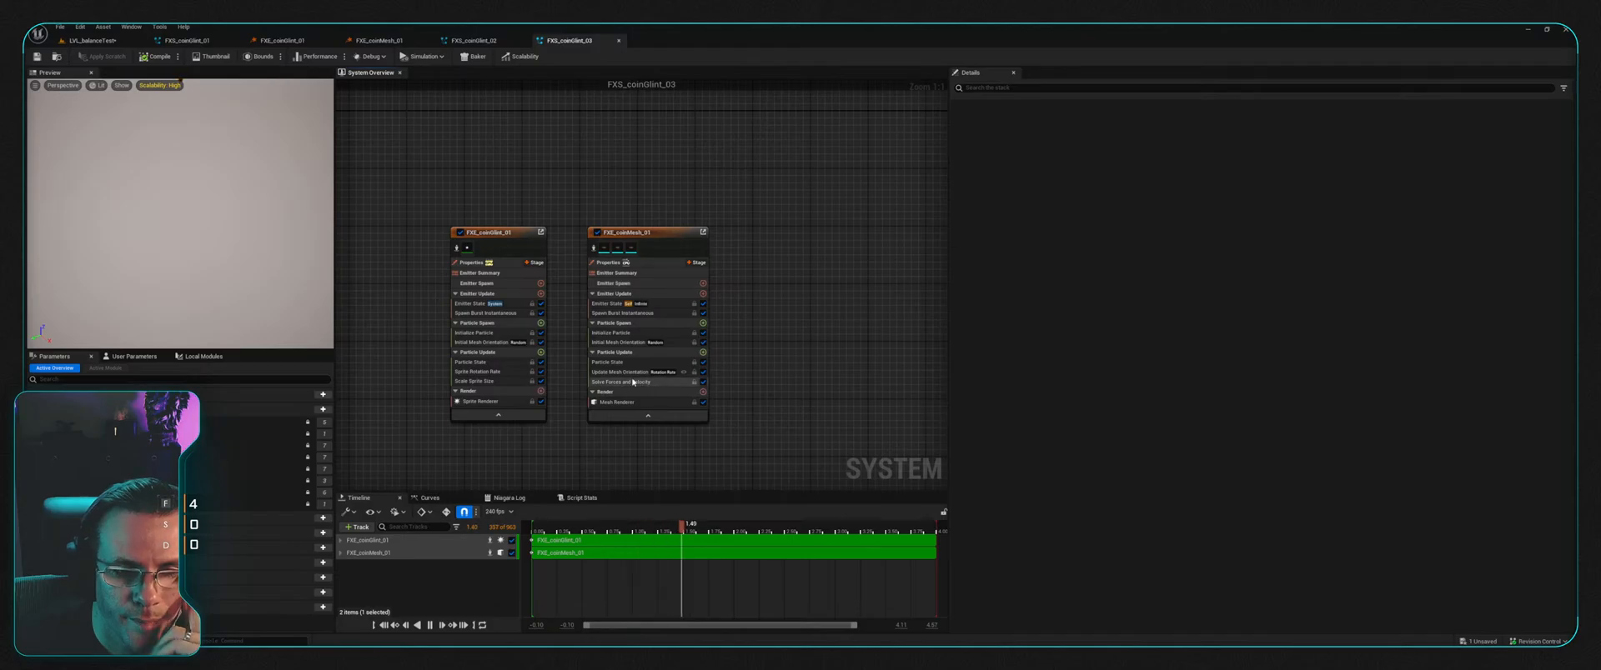
Step: Inspect the Mesh Renderer's mesh list in FXS_coinGlint_03 and delete the FXE_coinMesh_01 emitter from that system
click(619, 402)
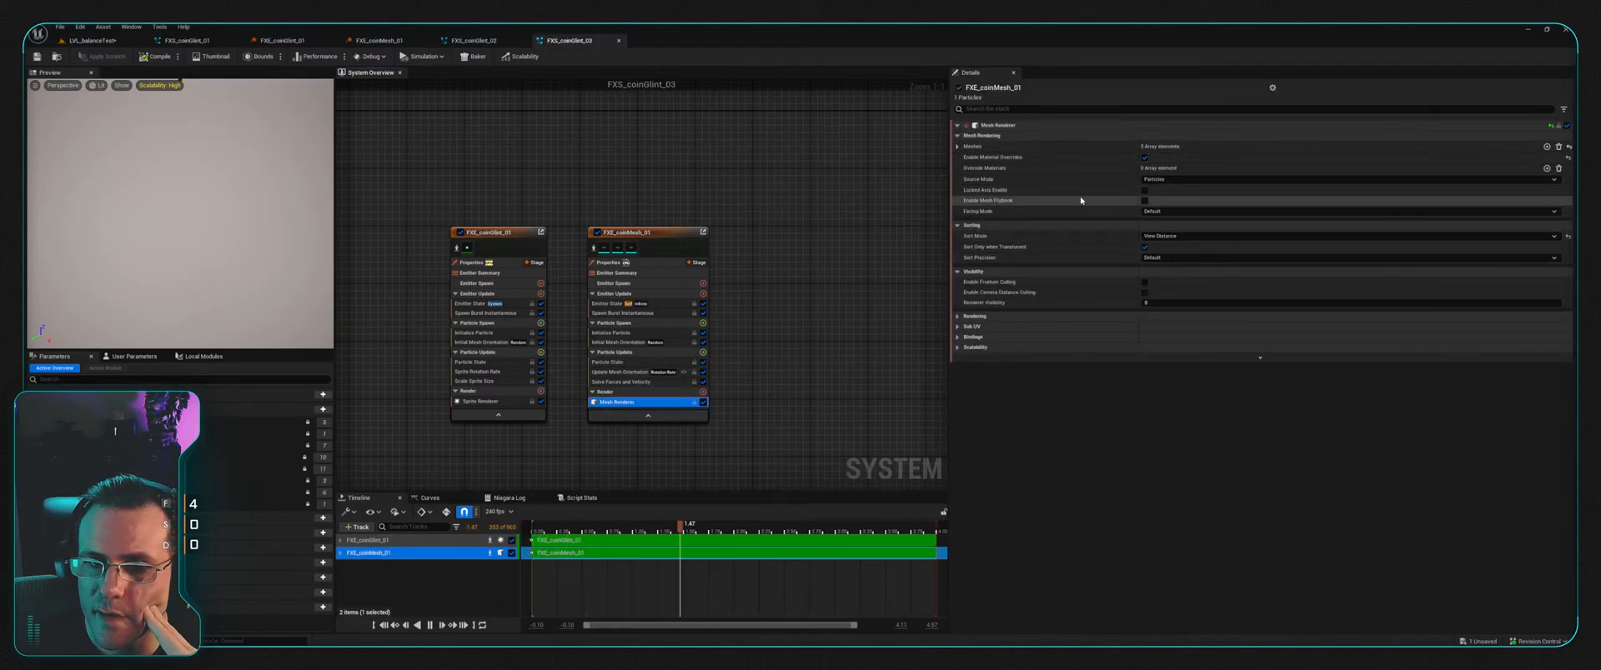
click(956, 146)
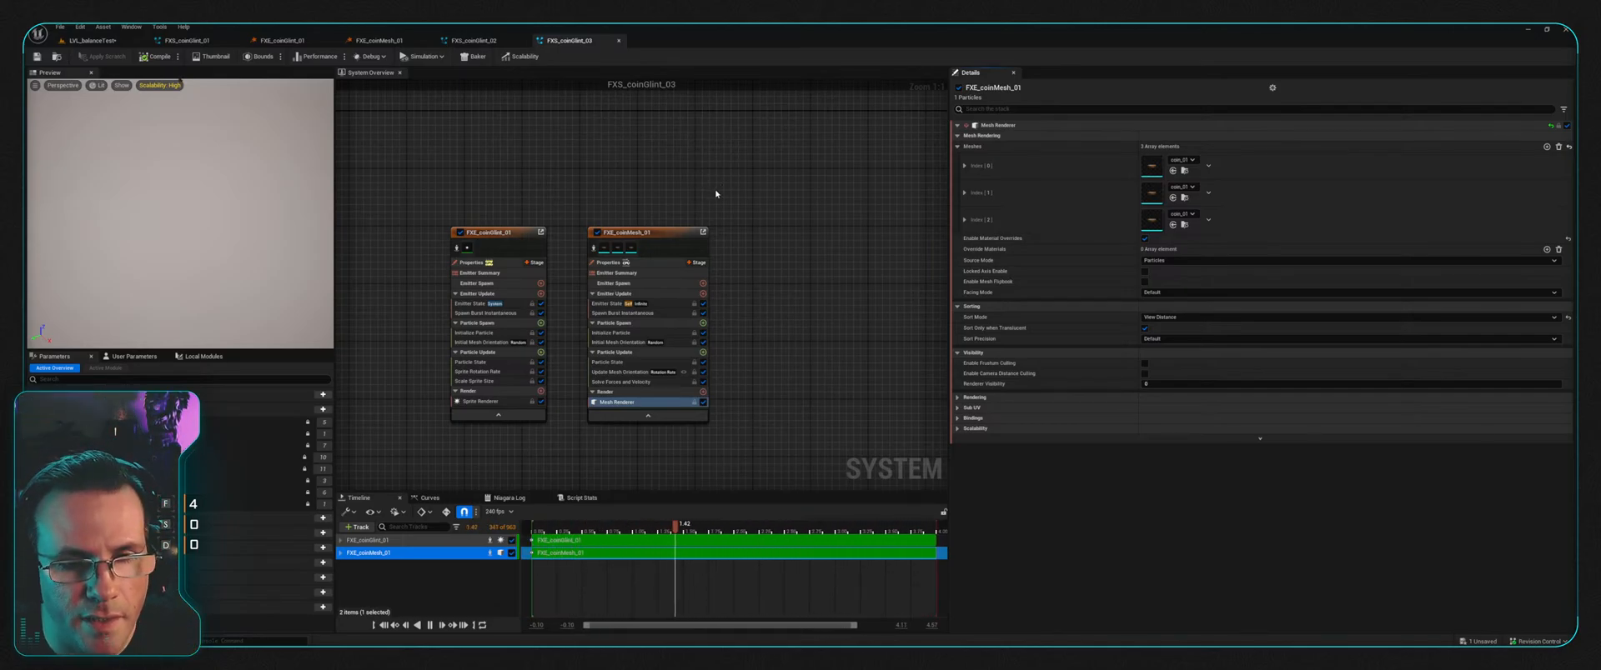
click(673, 242)
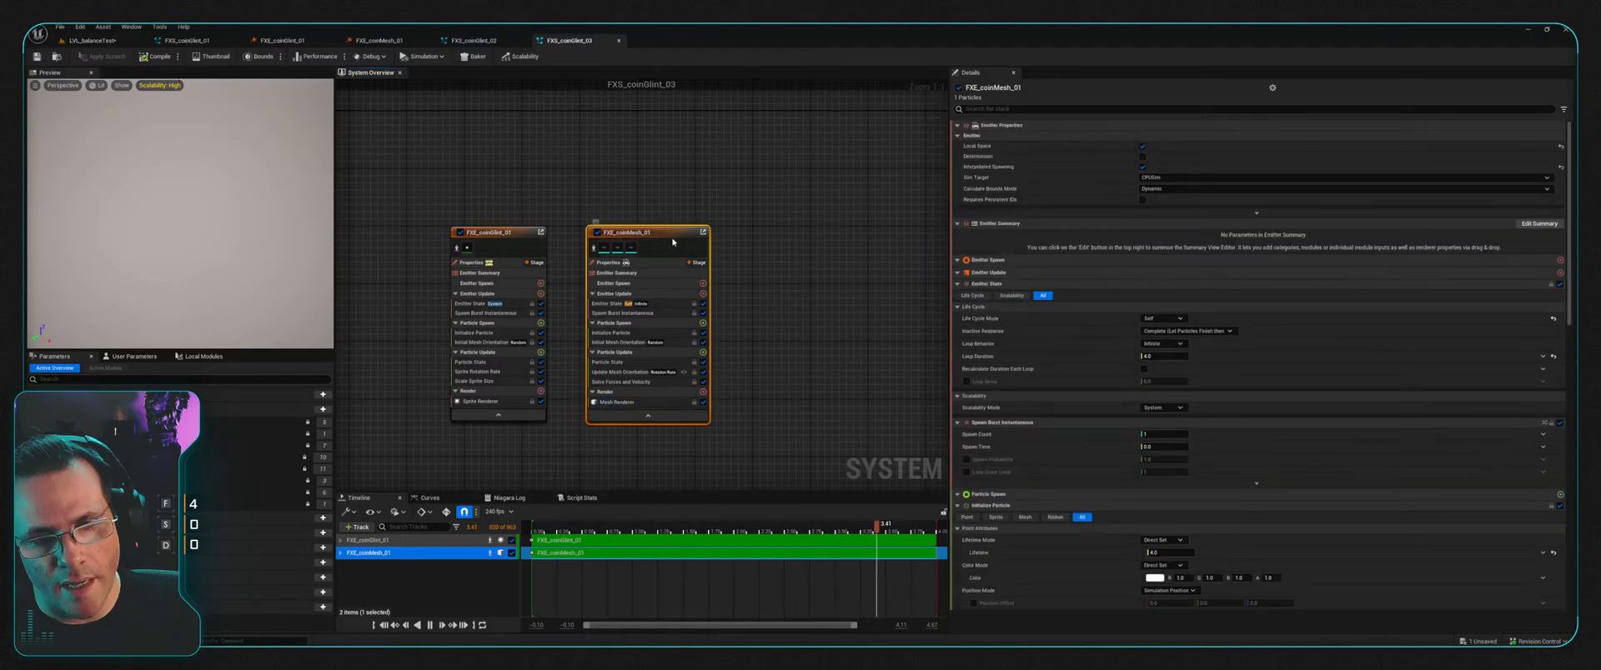
key(Delete)
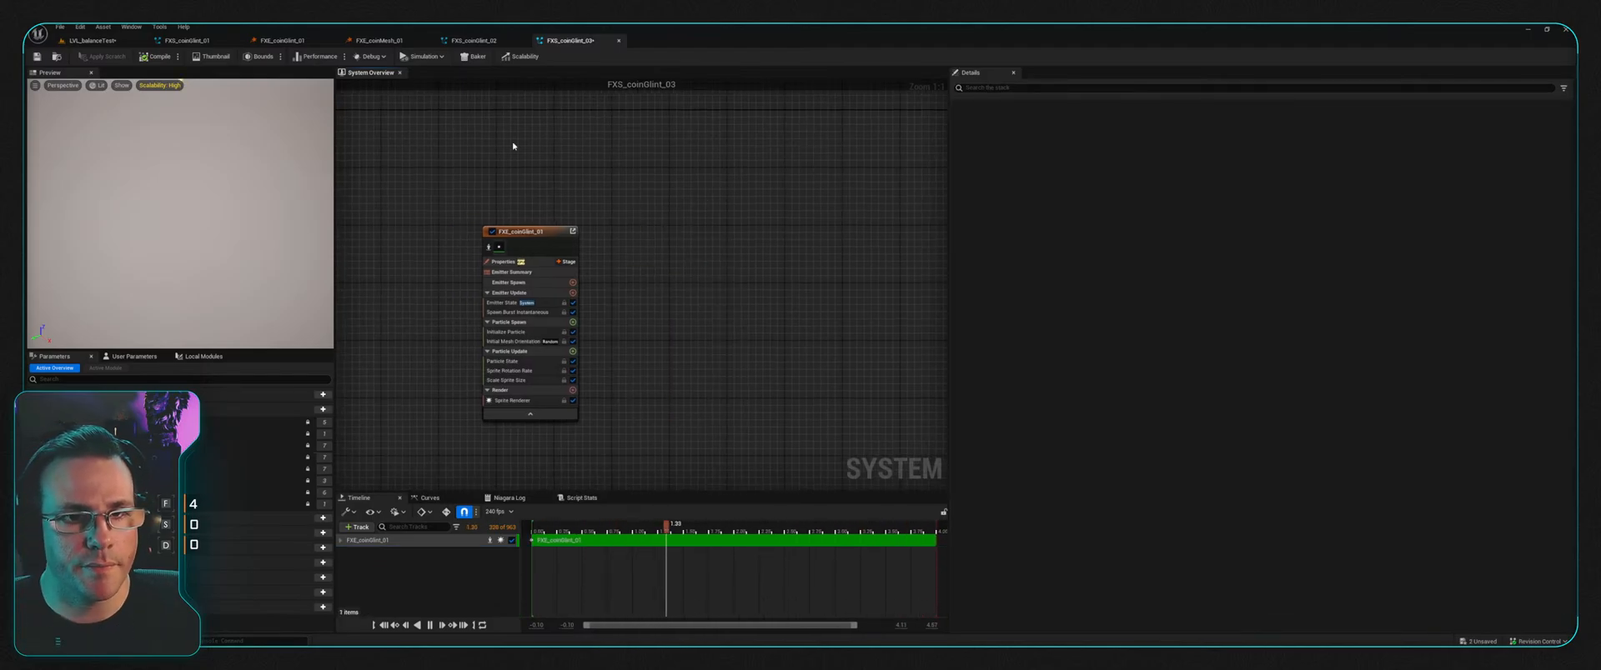
Step: Delete the FXE_coinMesh_01 emitter from the FXS_coinGlint_02 system and open the FXE_coinGlint_01 emitter
click(474, 40)
click(729, 217)
key(Delete)
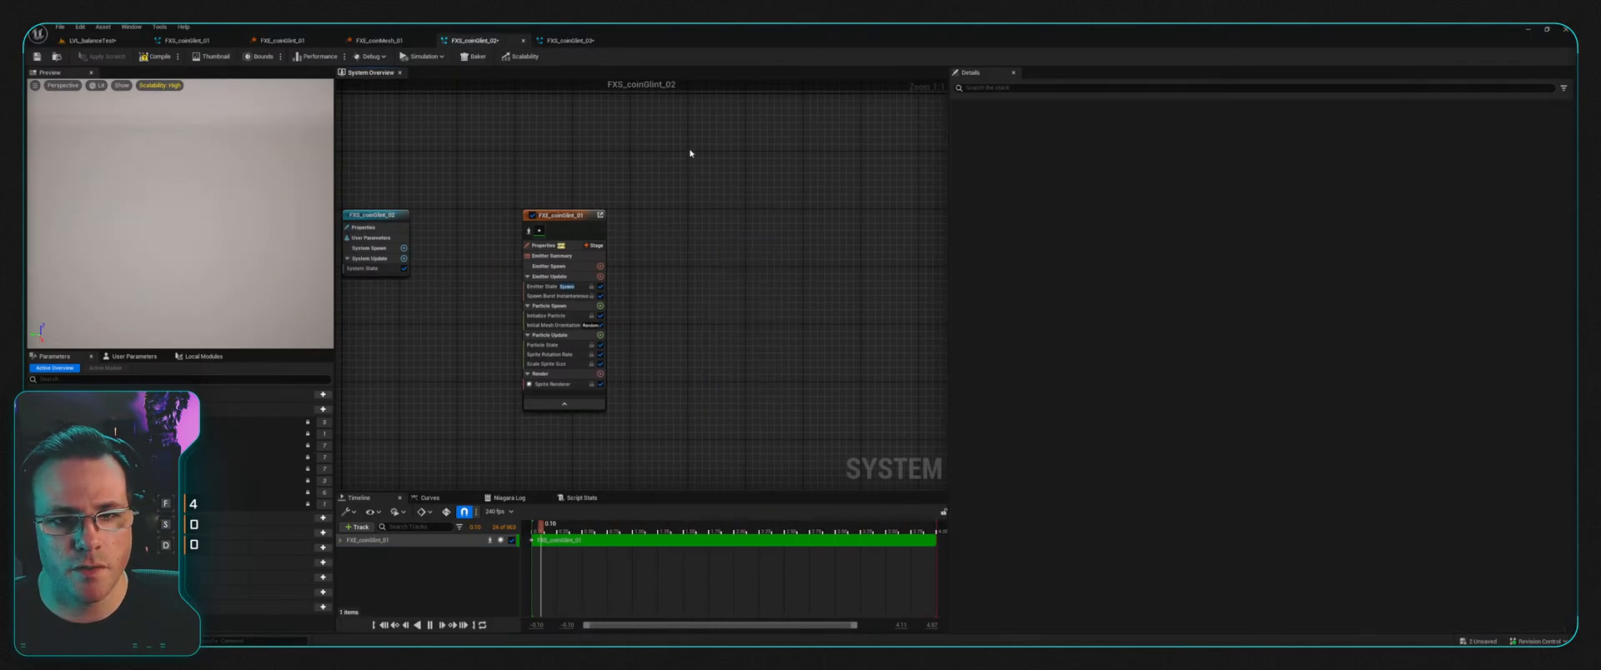
click(282, 40)
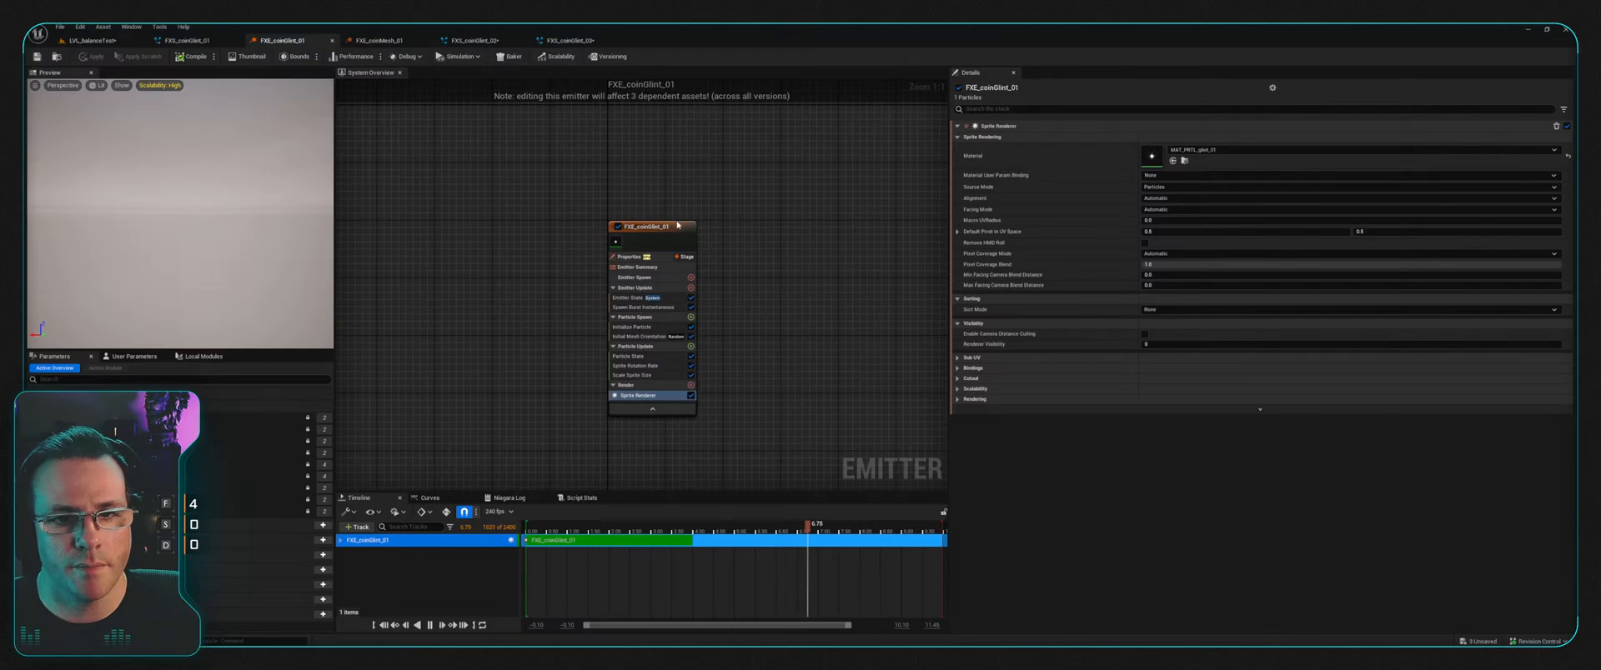
Step: Delete the FXE_coinMesh_01 emitter from the FXS_coinGlint_01 system
click(187, 40)
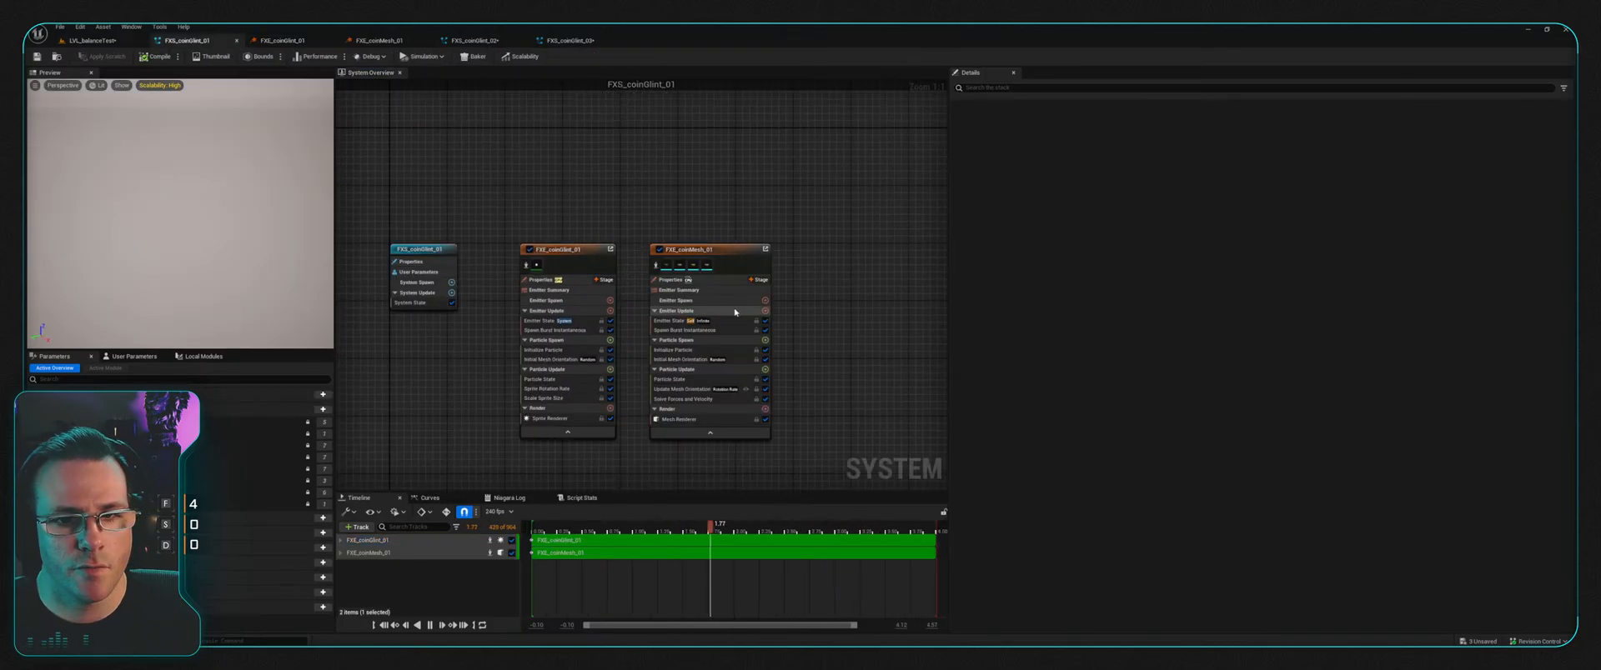
click(724, 250)
key(Delete)
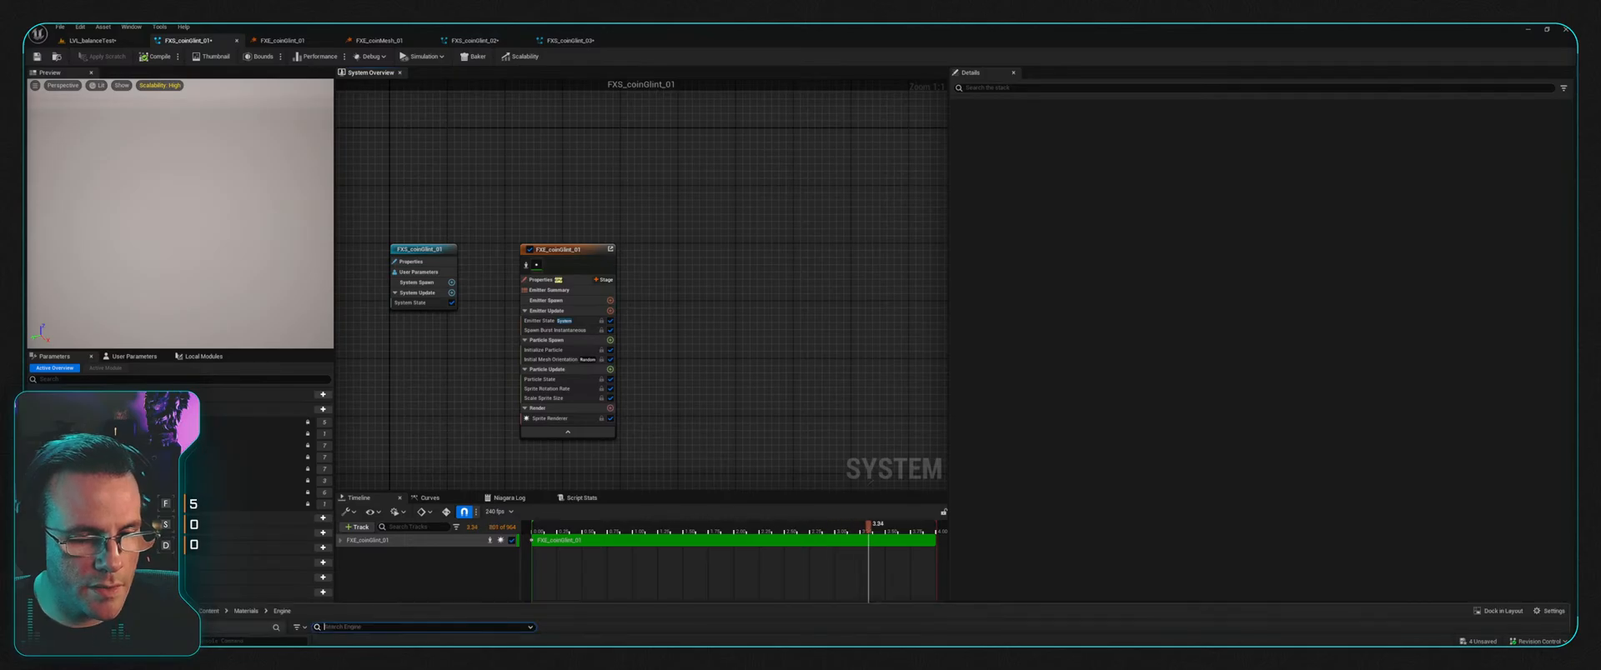
Step: Add the FXE_coinMesh_01 emitter from the Particles folder to FXS_coinGlint_01, place it beside the glint emitter, and save the system
key(ctrl+space)
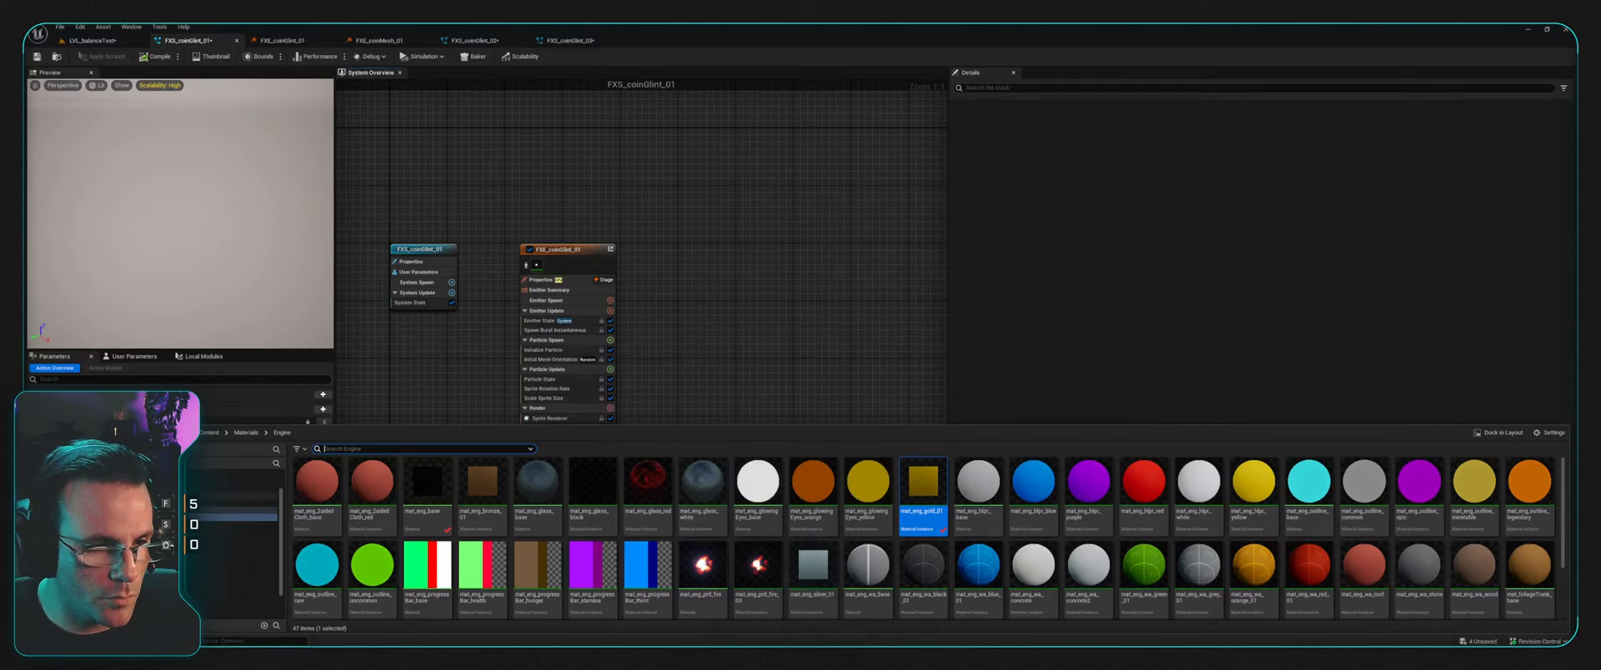
scroll(237, 533, up, 2)
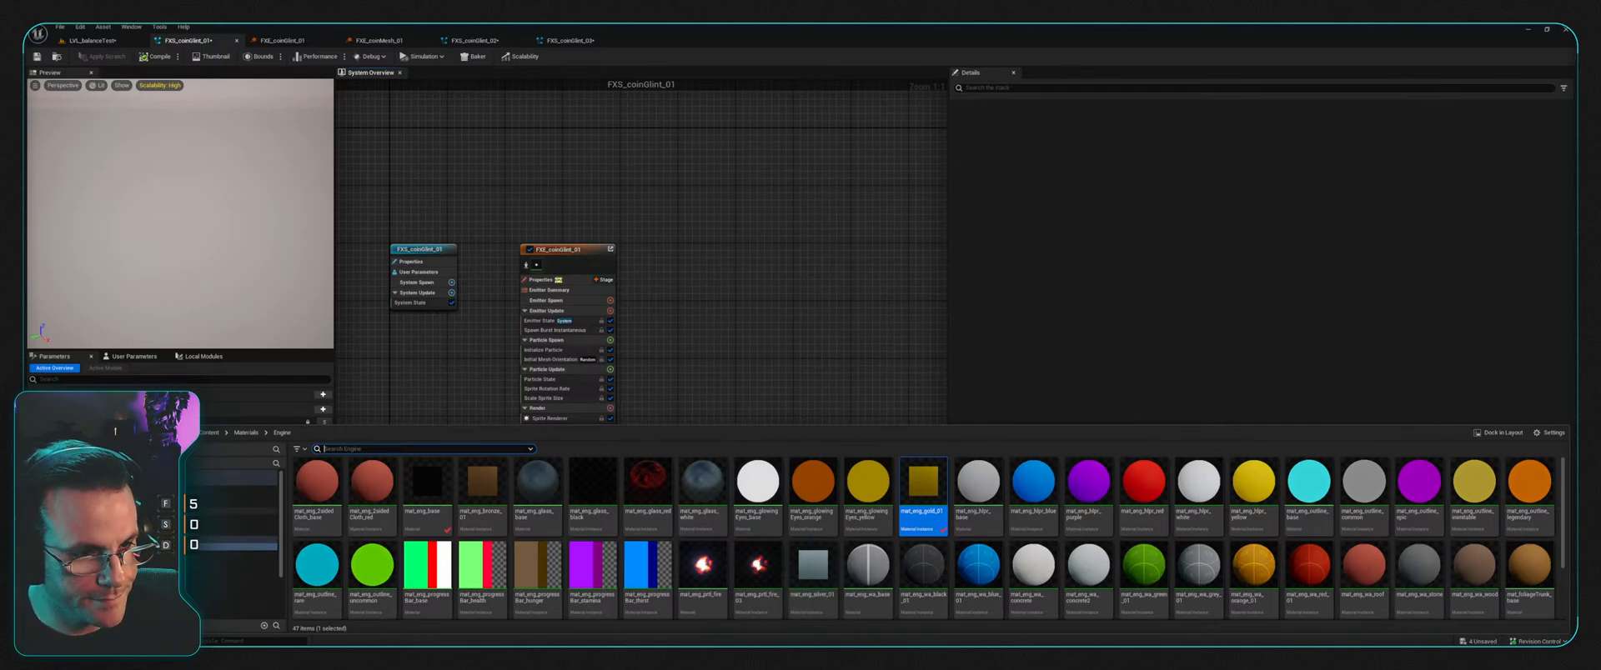
scroll(240, 517, down, 4)
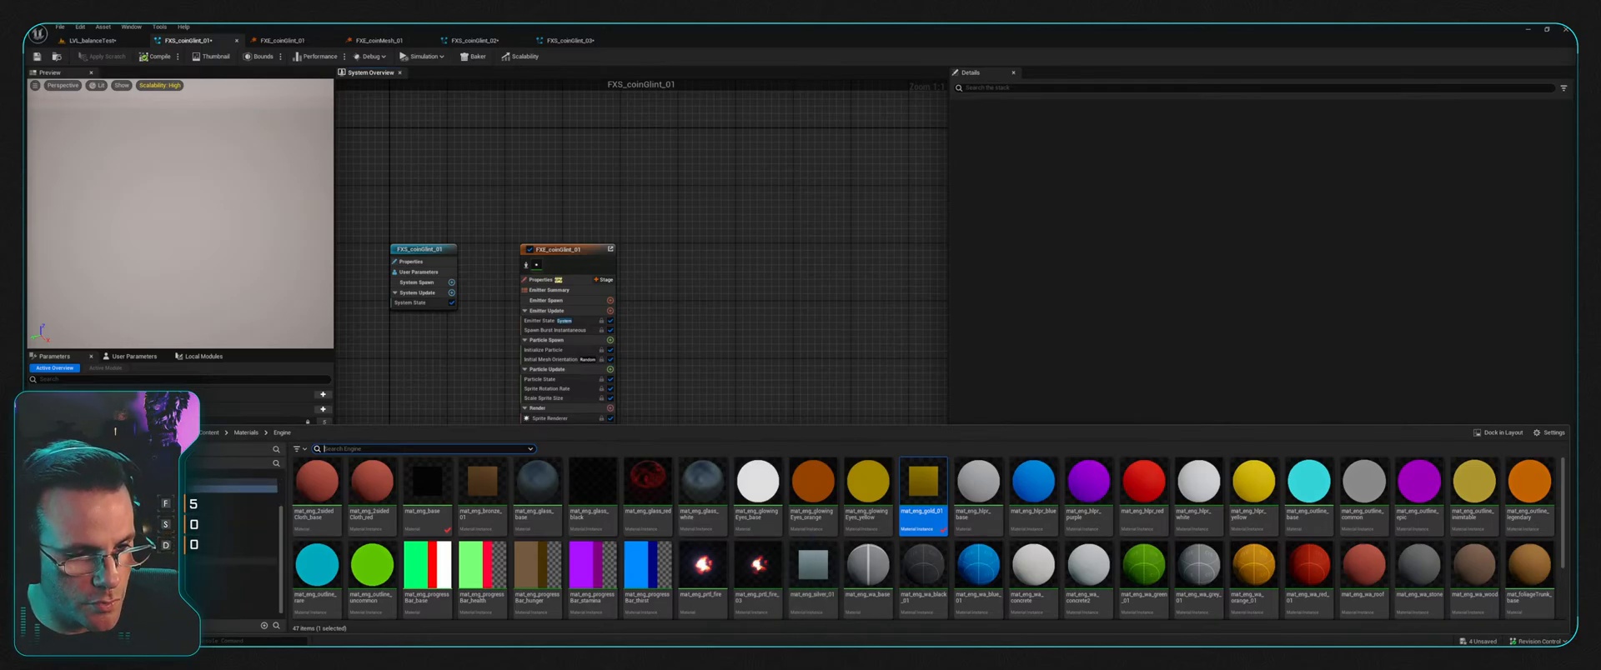
click(238, 561)
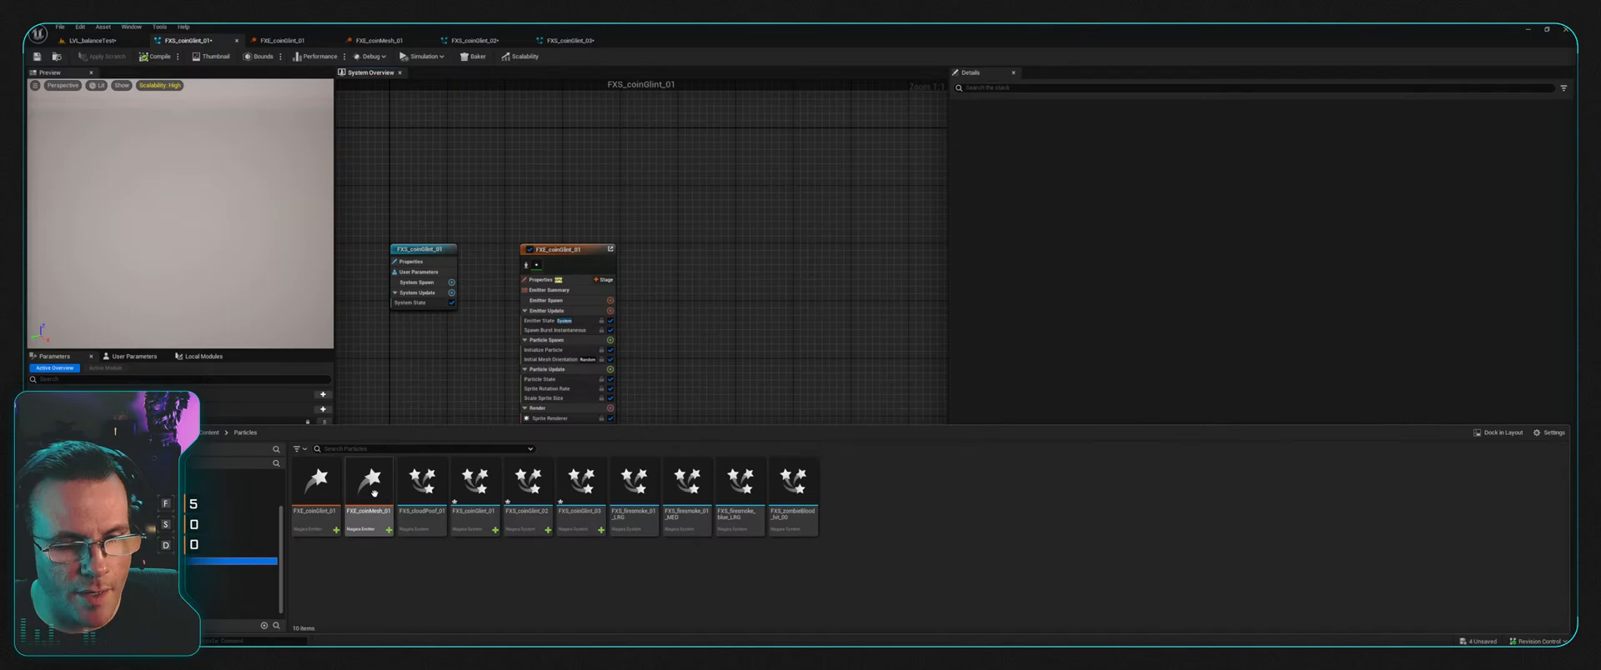
drag(374, 493, 654, 230)
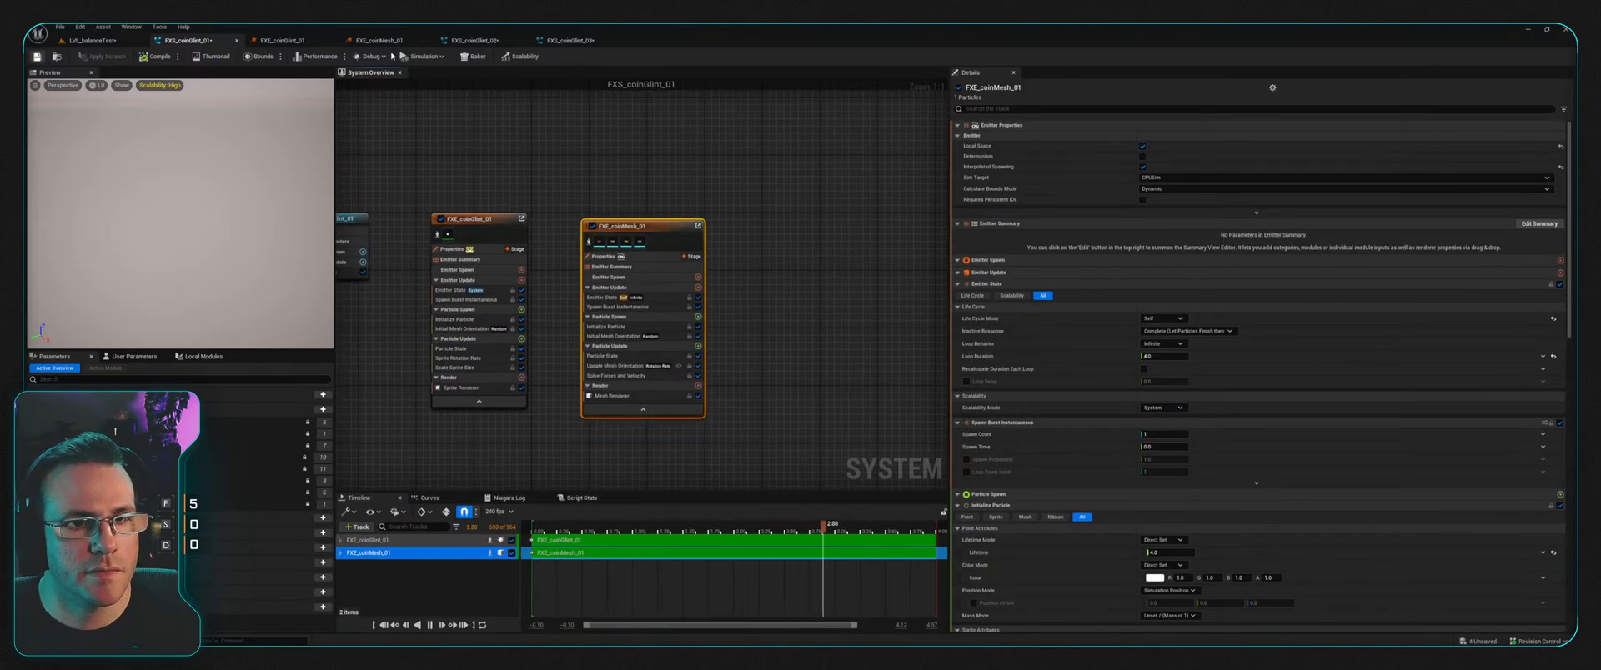
click(666, 213)
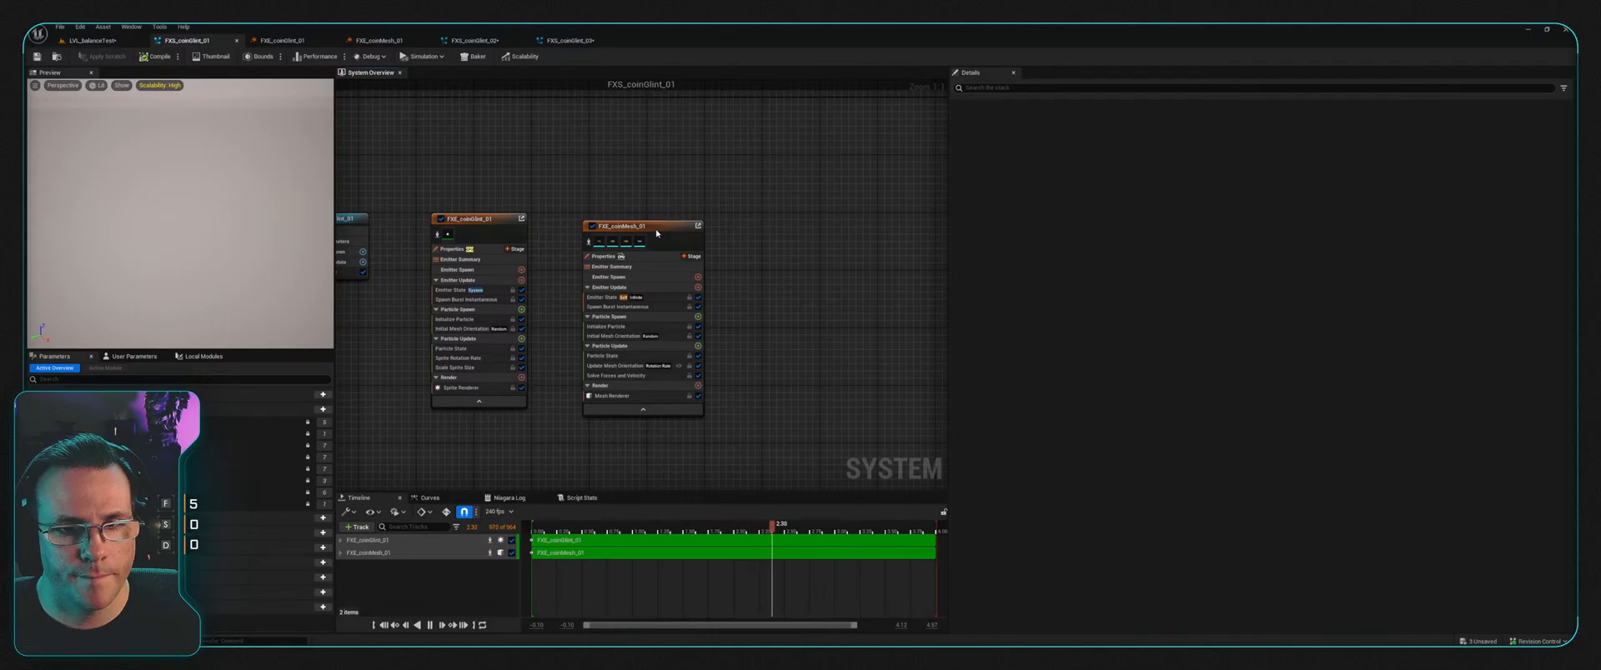
click(657, 233)
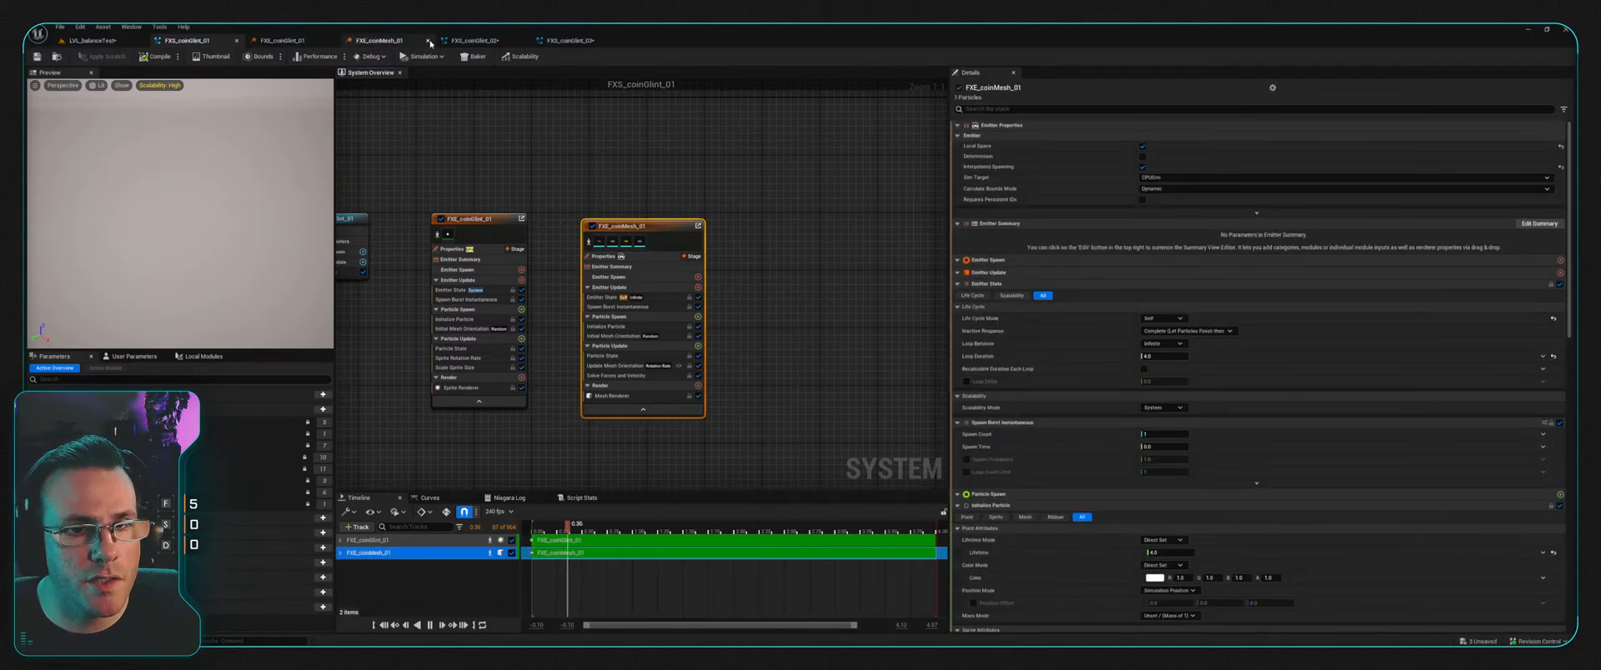
Step: Reorder FXS_coinGlint_02 to follow FXS_coinGlint_01 among the open editors, add the FXE_coinMesh_01 emitter to it and save
drag(472, 40, 288, 40)
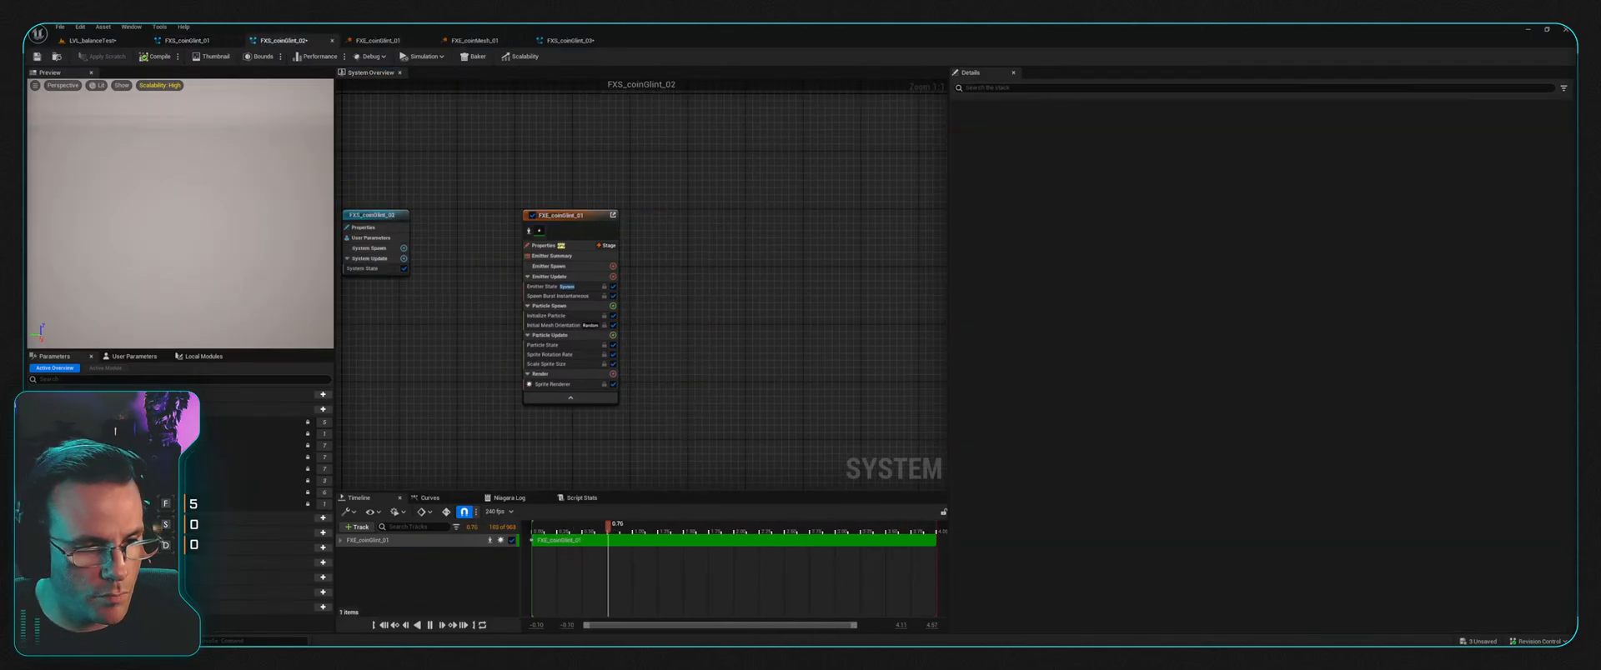
key(ctrl+space)
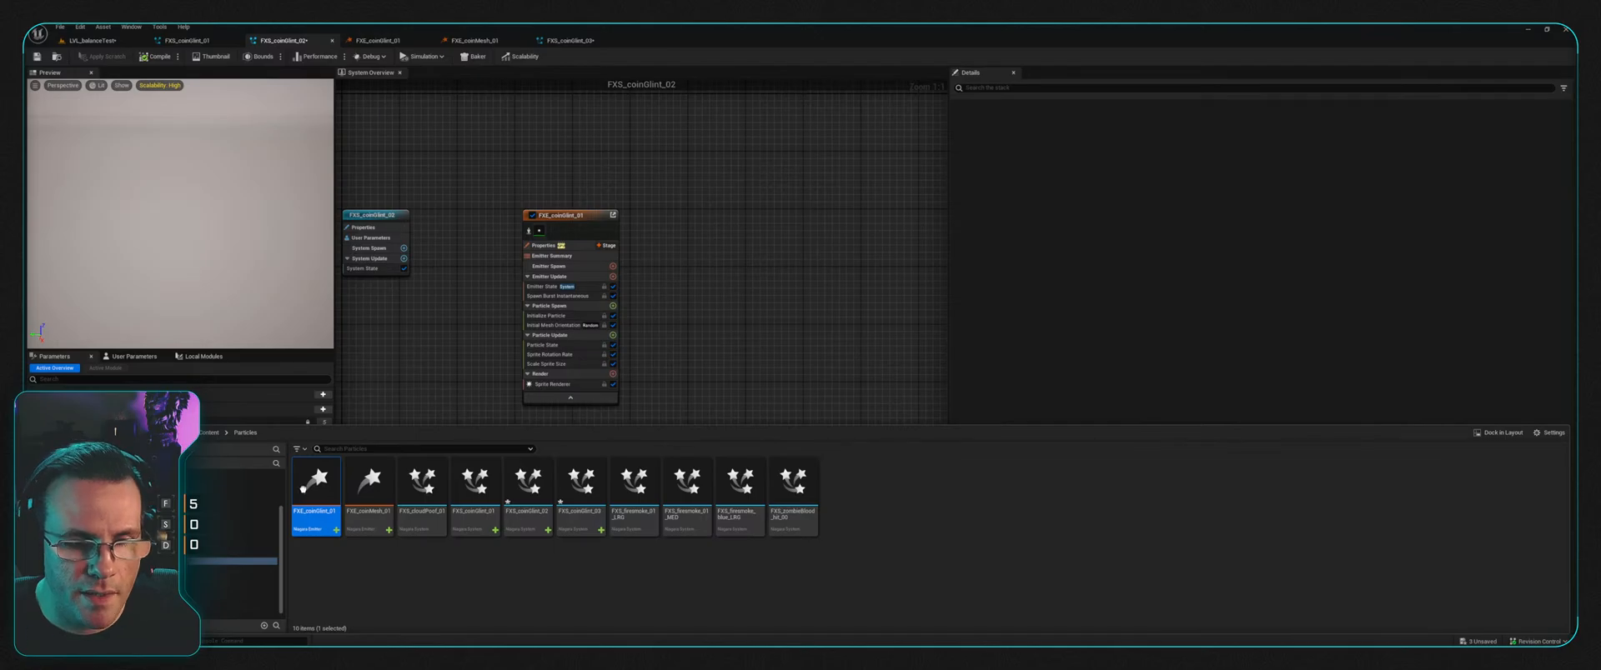
click(411, 590)
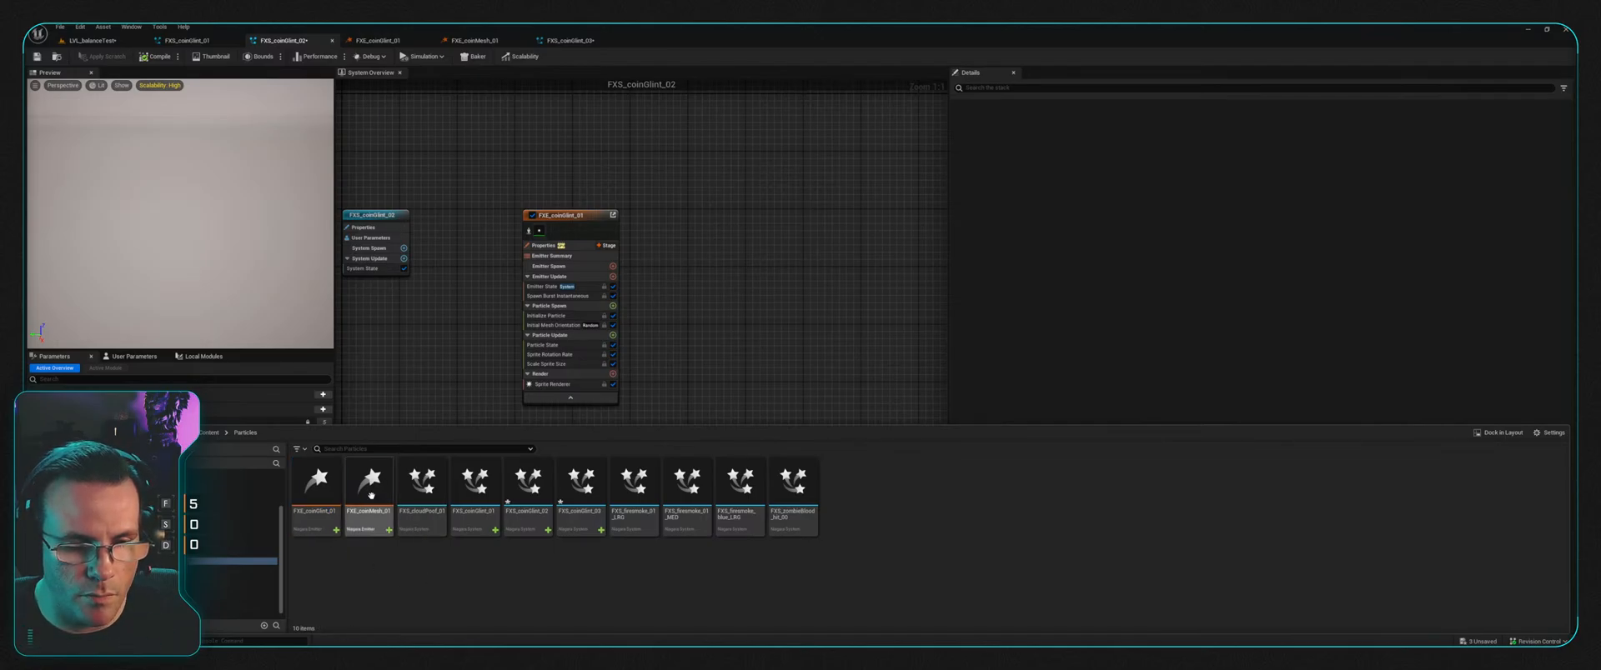
drag(705, 248, 705, 250)
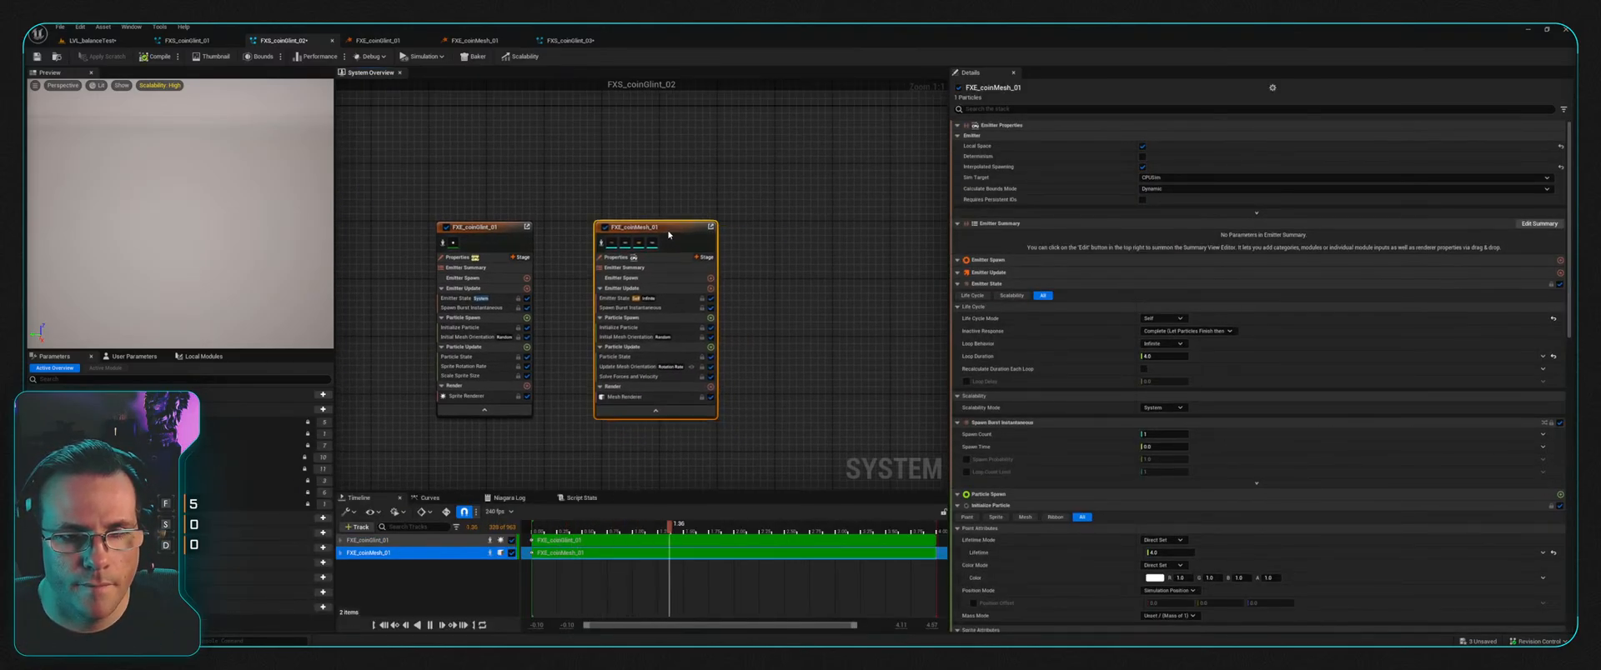
right_drag(513, 183, 549, 188)
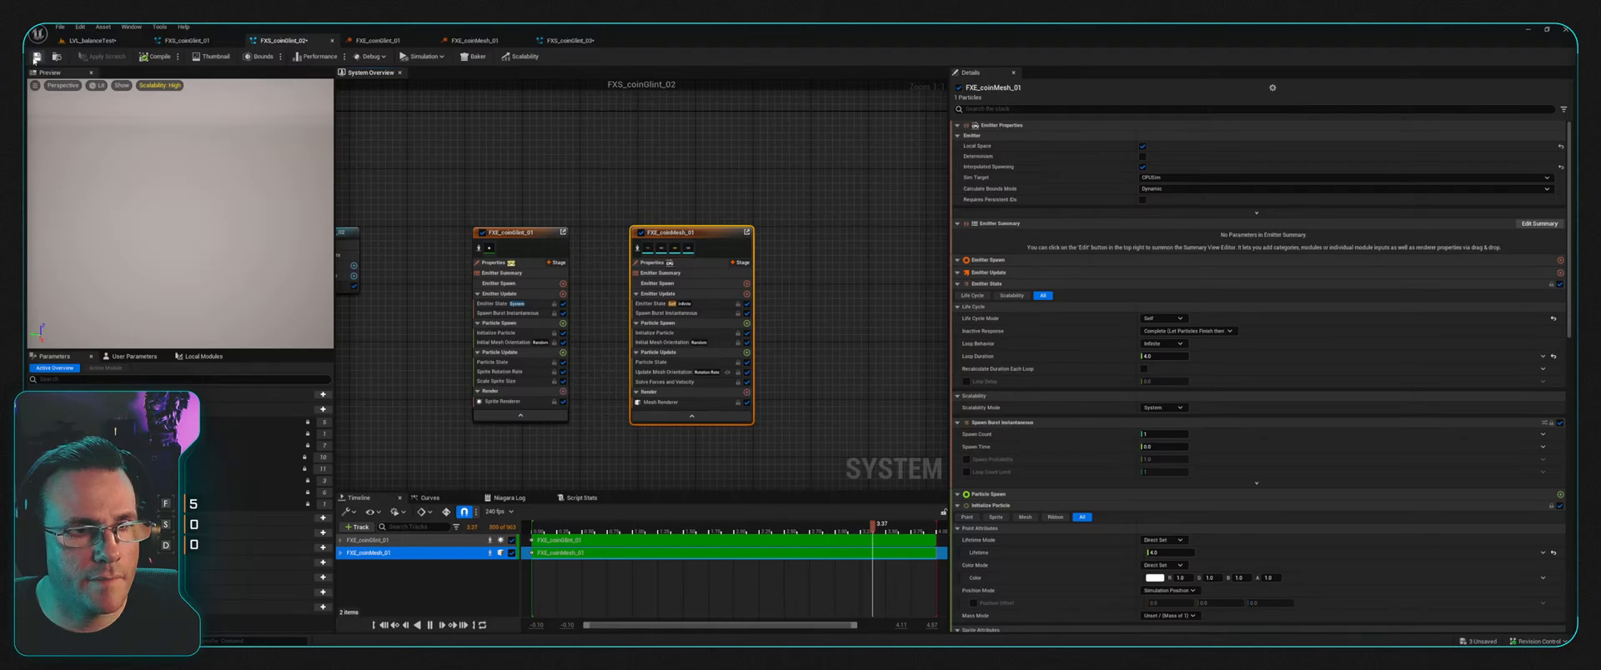
Step: Reorder FXS_coinGlint_03 to follow FXS_coinGlint_02, add the FXE_coinMesh_01 emitter and align it beside the glint emitter
drag(571, 40, 381, 40)
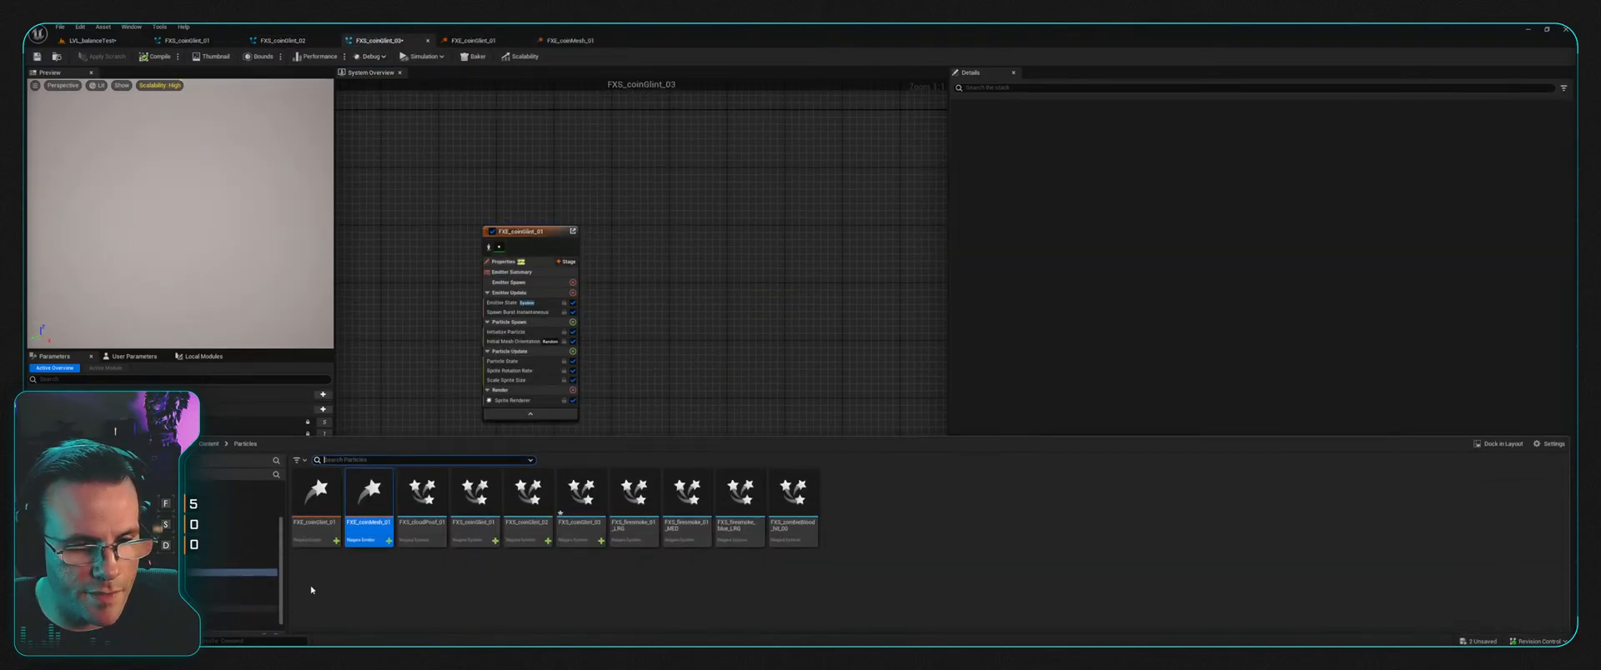
key(ctrl+space)
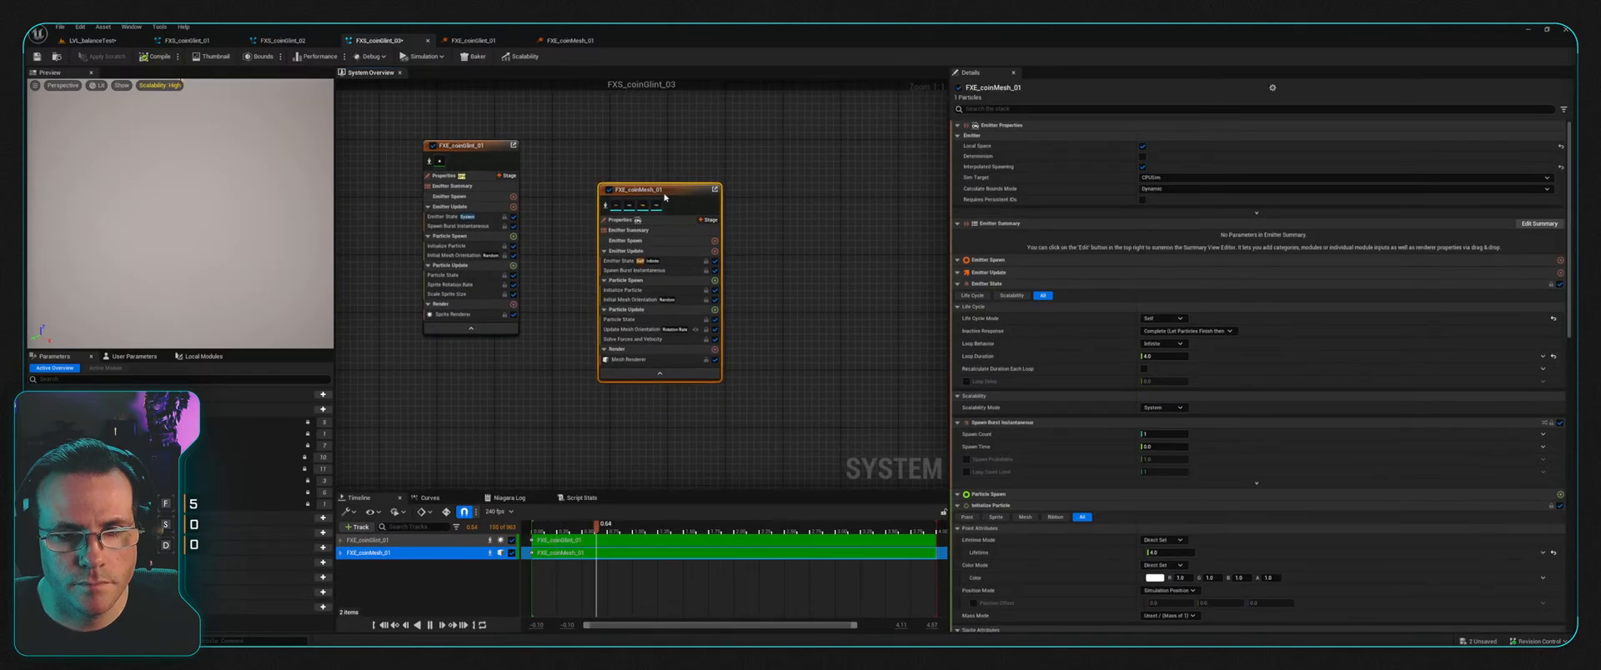
drag(664, 194, 627, 149)
right_drag(712, 157, 716, 281)
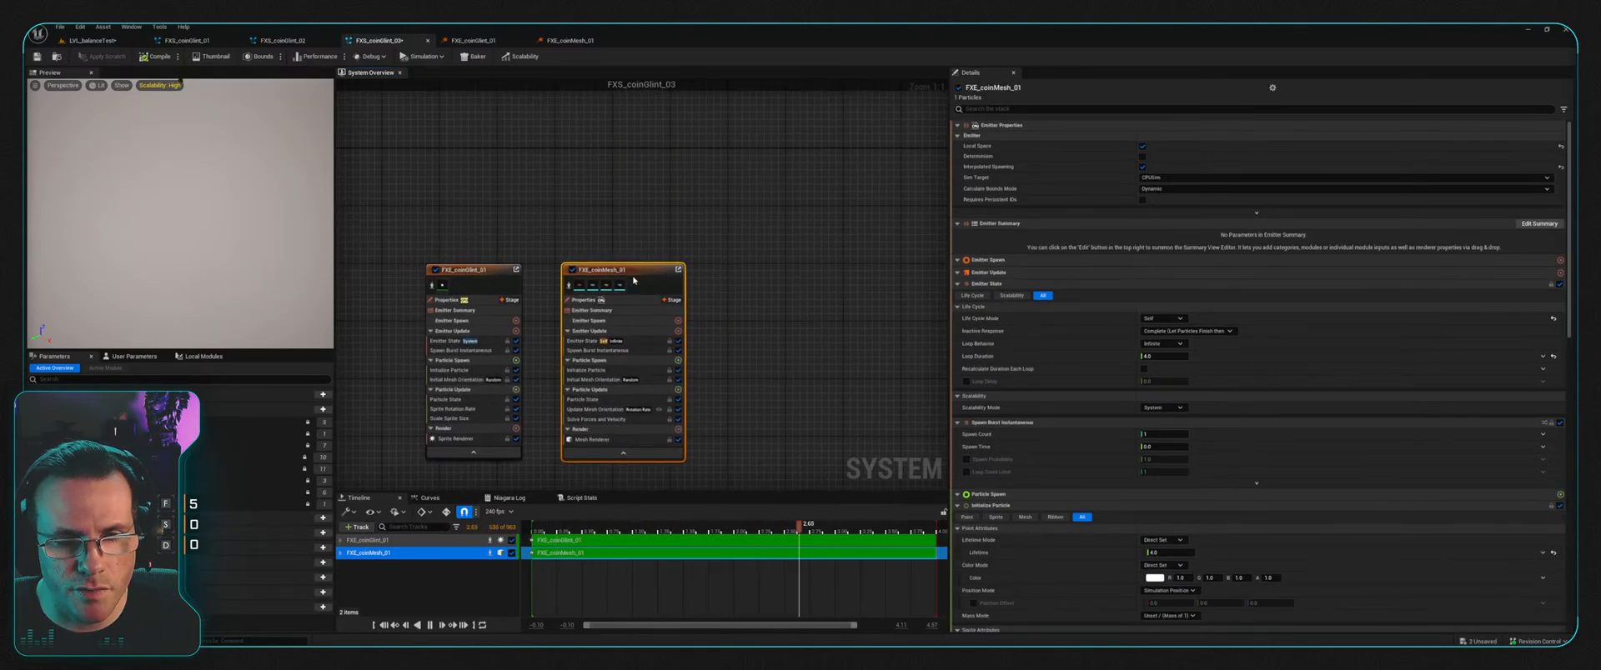
Step: In FXS_coinGlint_03, set the coin mesh's Mesh Renderer Array Visibility Mode to Direct Set with mesh index 2
click(625, 372)
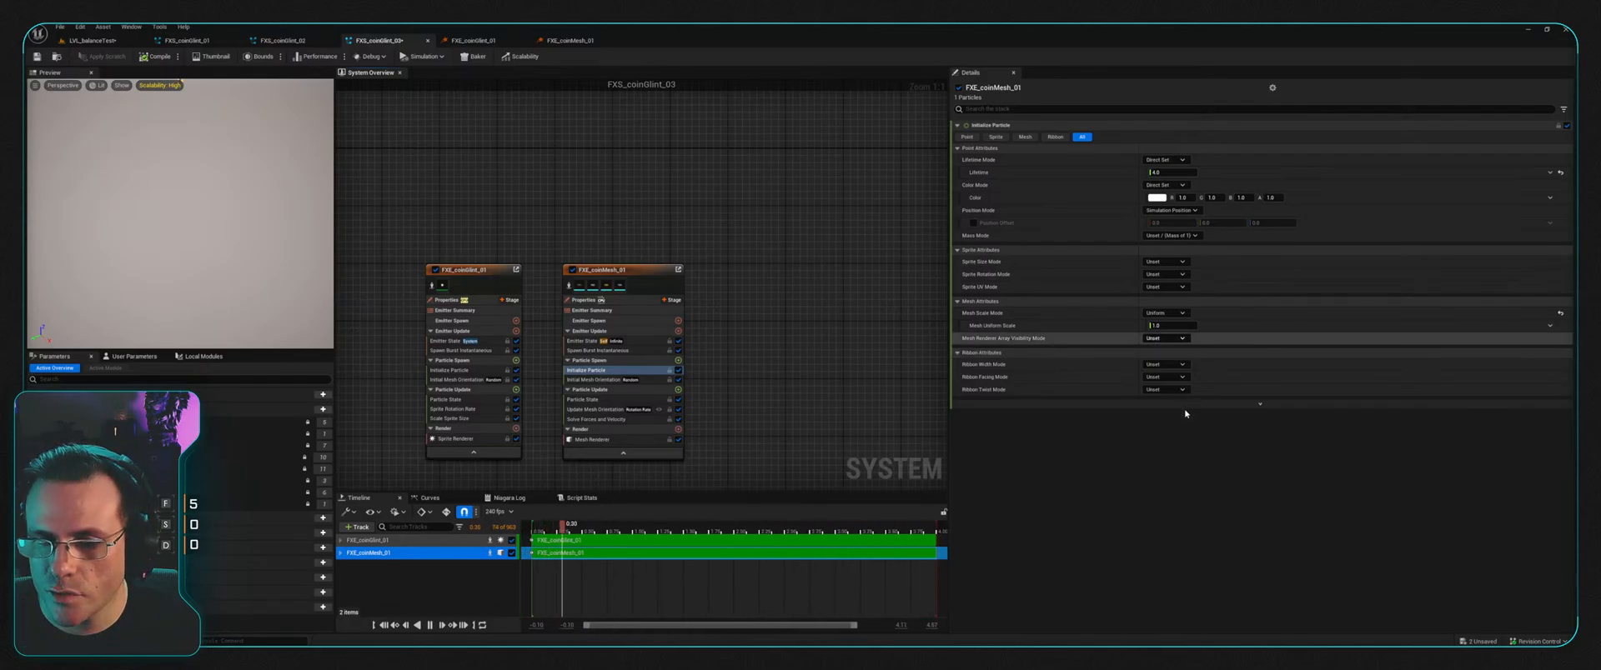
click(1183, 364)
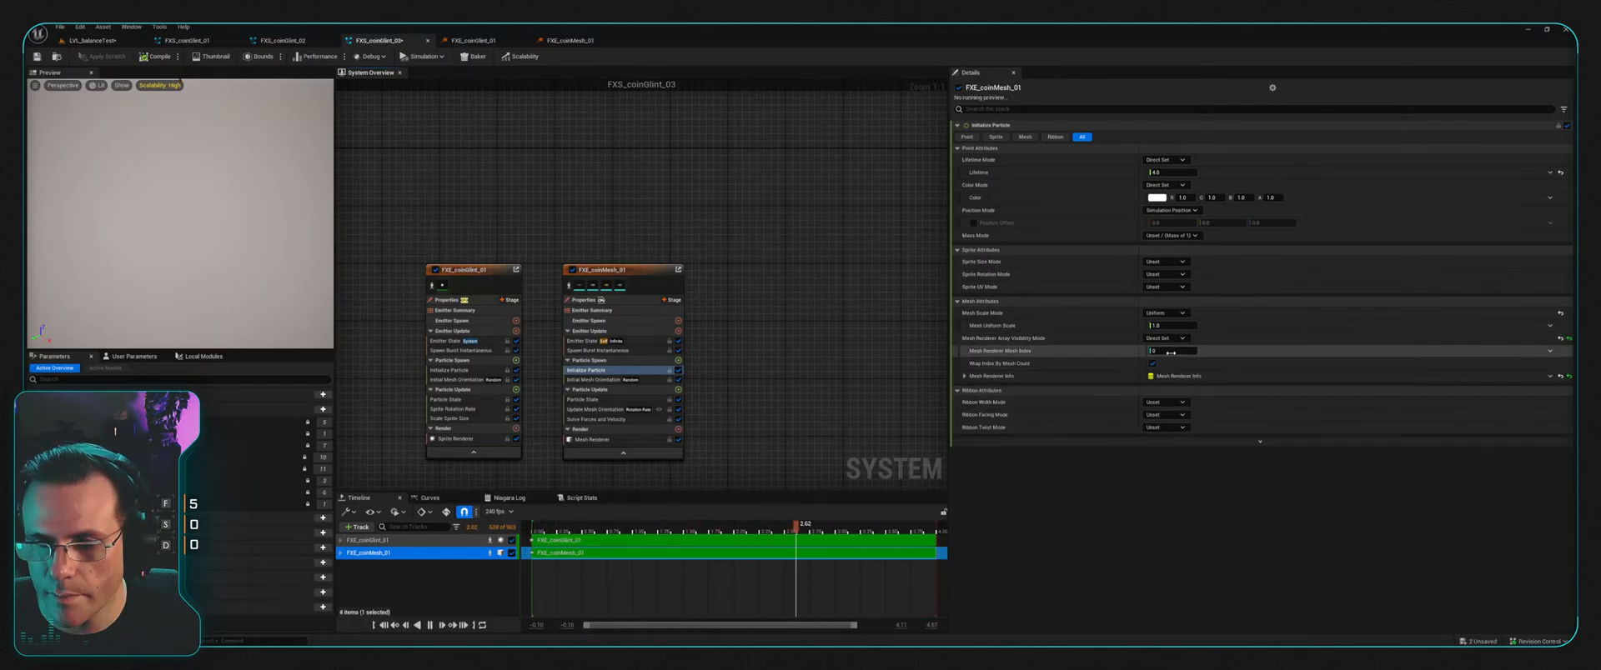
click(1171, 352)
text(2)
key(Return)
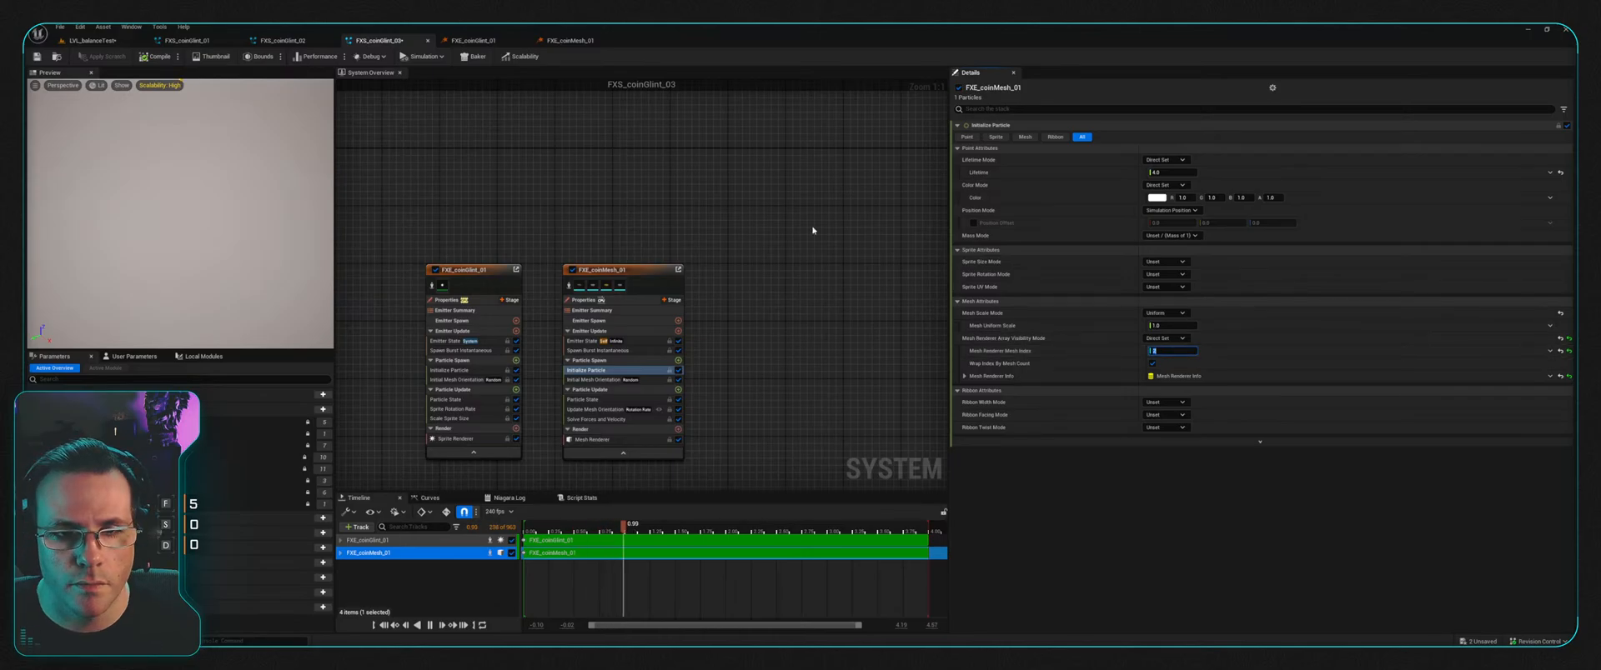
Step: Check the coin meshes of the three placed glint systems in LVL_balanceTest
click(92, 40)
right_drag(641, 350, 667, 362)
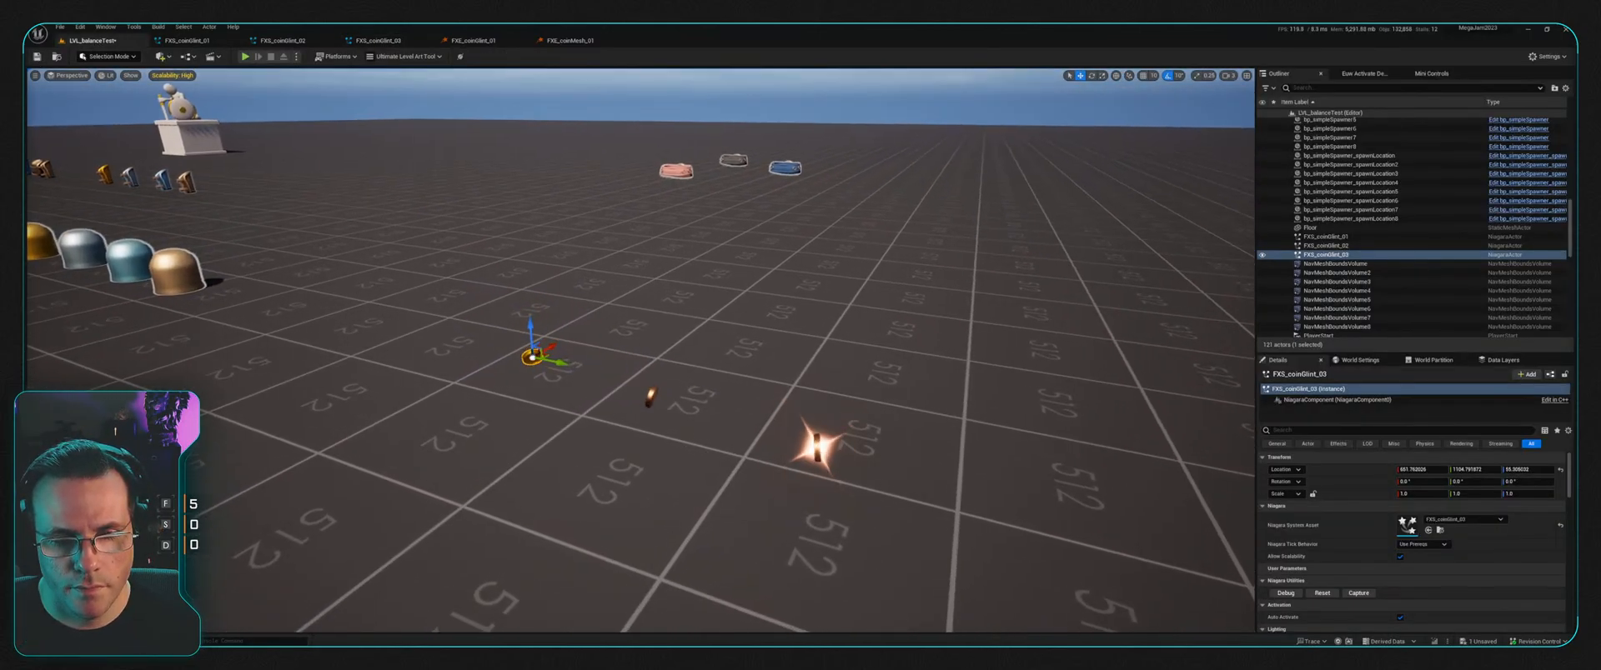
click(658, 259)
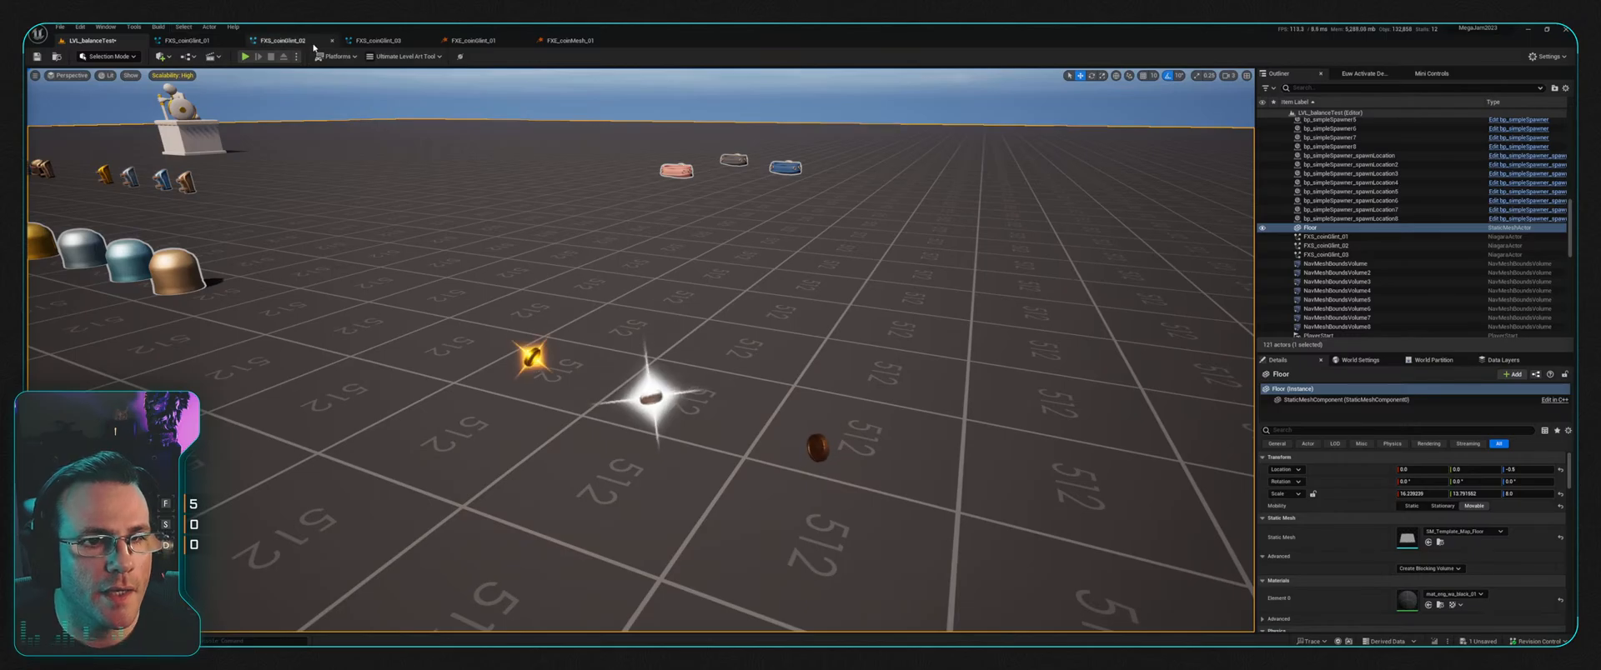
Step: In FXS_coinGlint_02, set the coin mesh's Mesh Renderer Array Visibility Mode to Direct Set with mesh index 1 and save
click(283, 40)
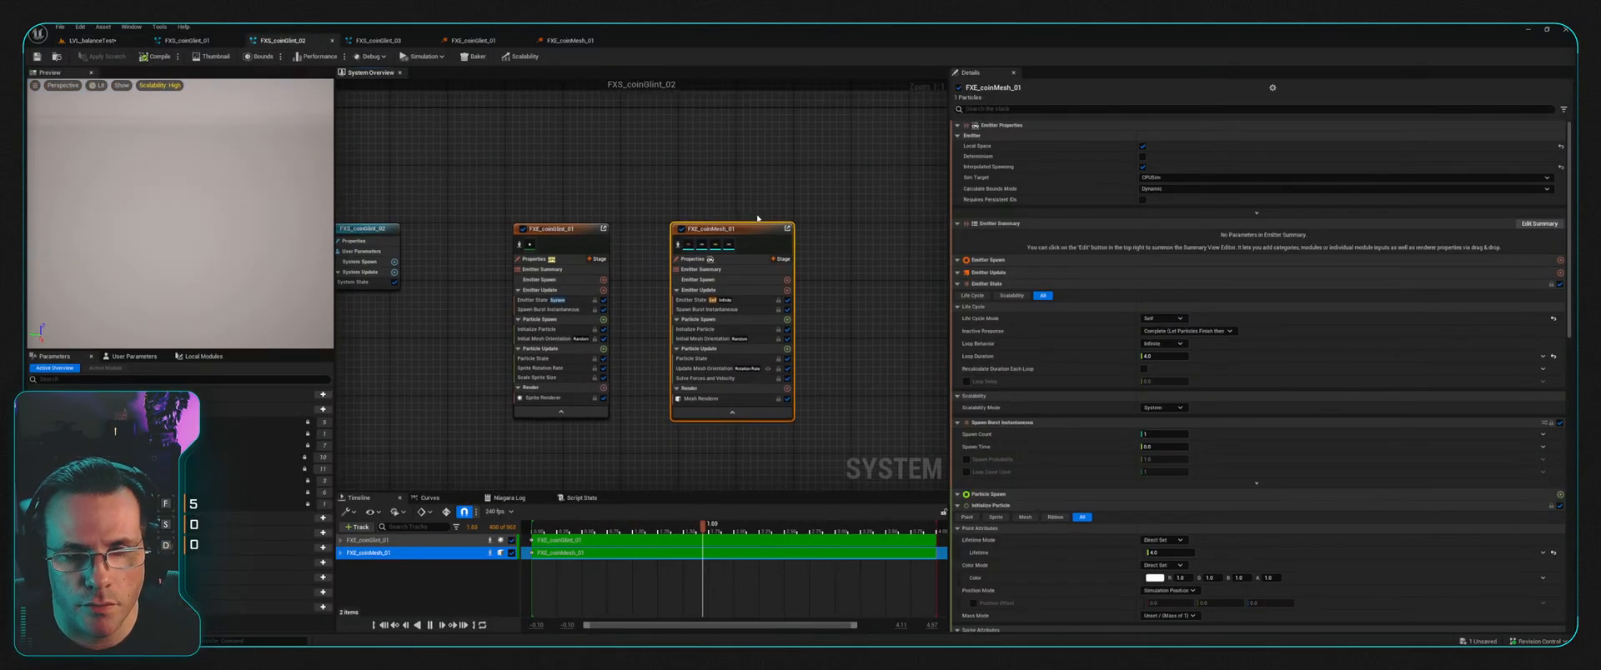
click(700, 329)
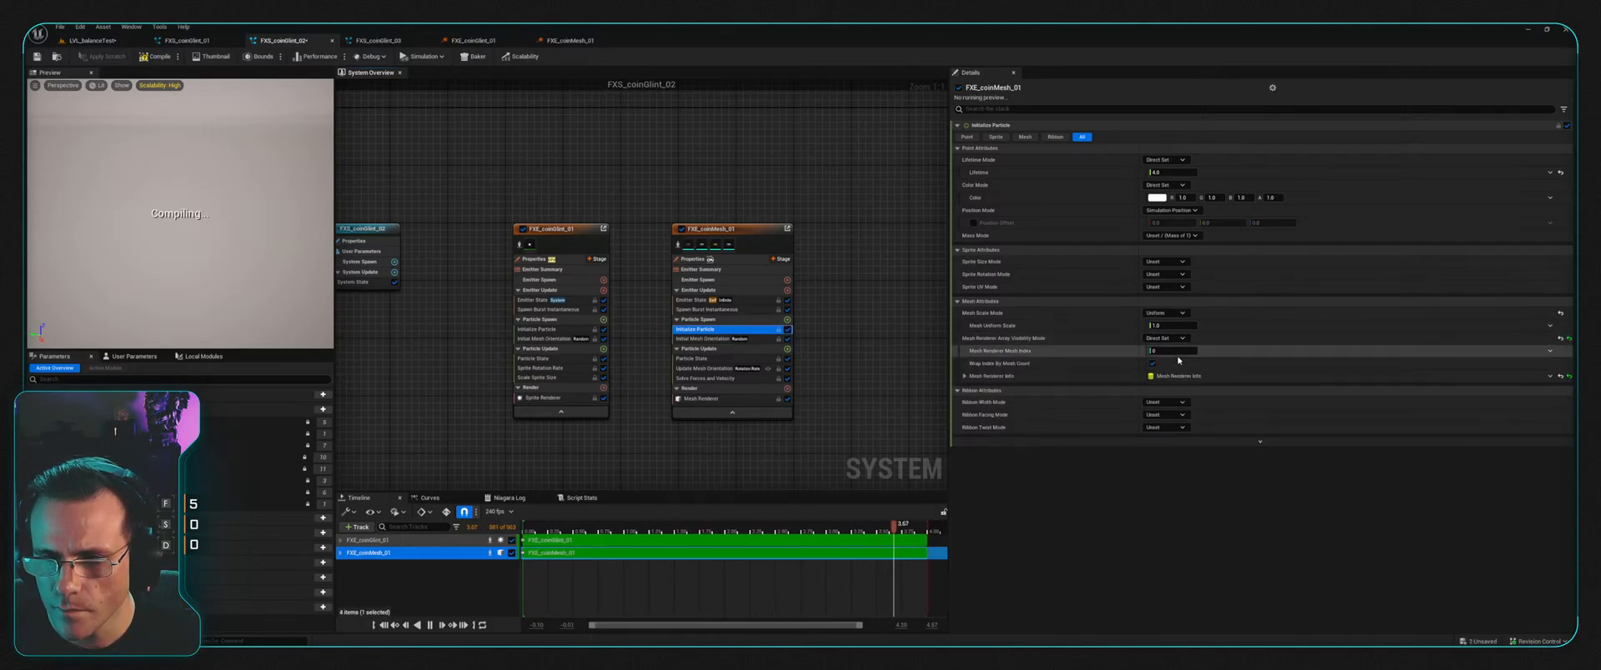
text(1)
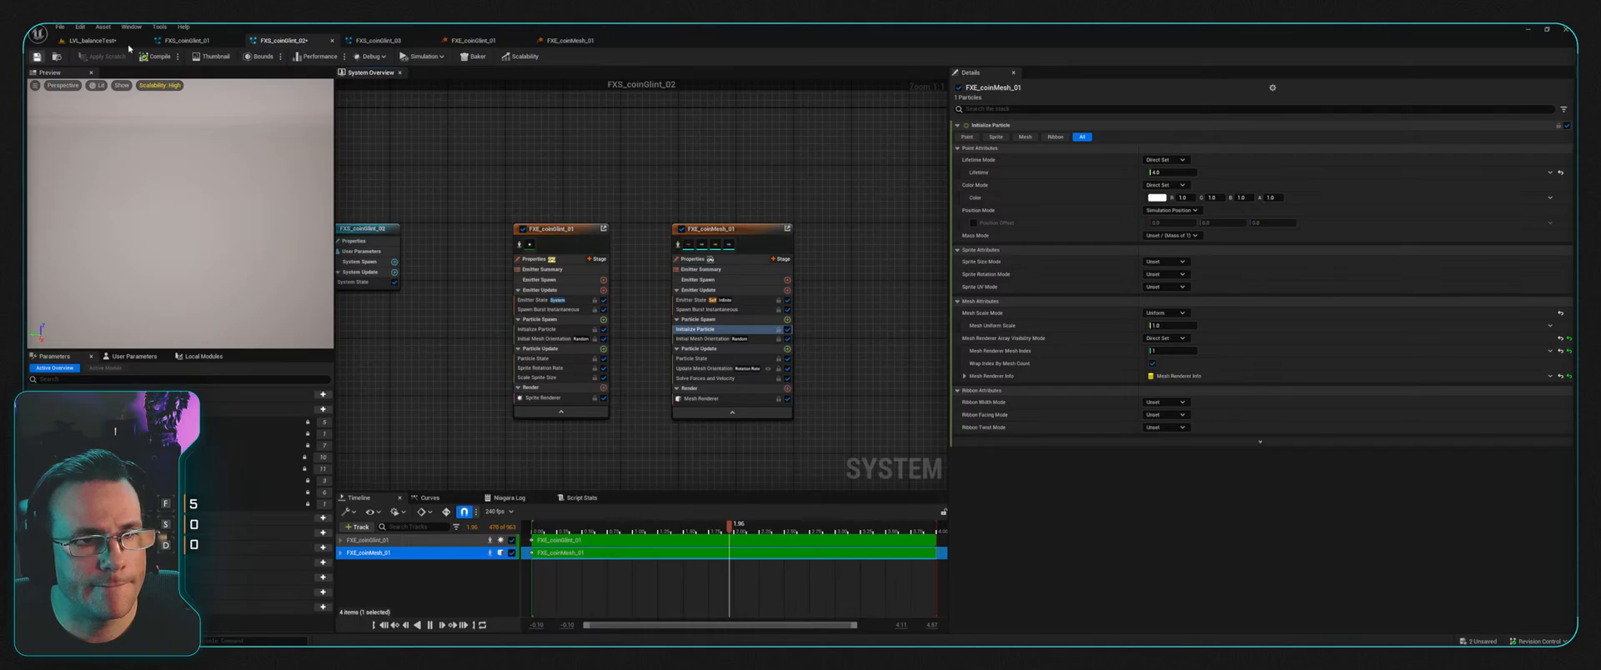
Step: In FXS_coinGlint_01, set the coin mesh's Mesh Renderer Array Visibility Mode to Direct Set, and open the FXE_coinMesh_01 emitter
click(206, 42)
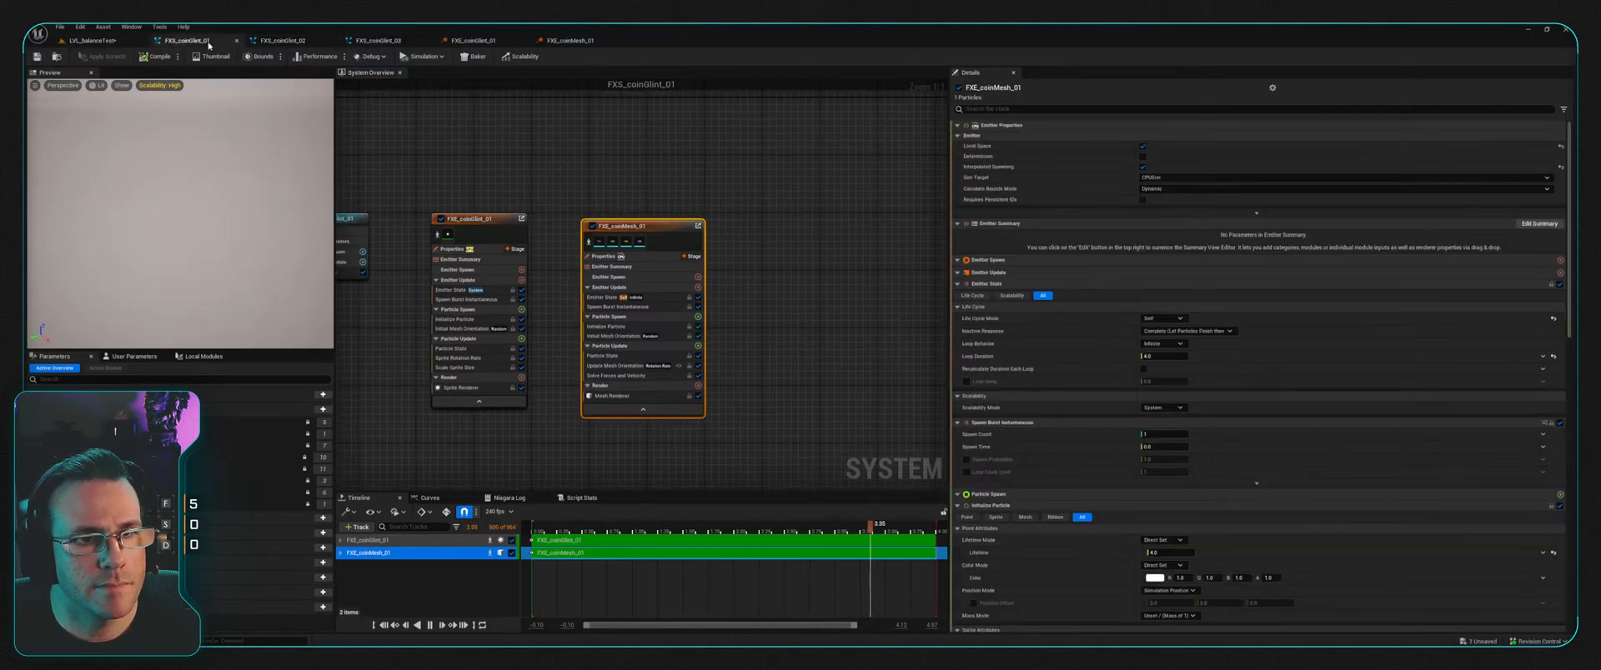
click(624, 327)
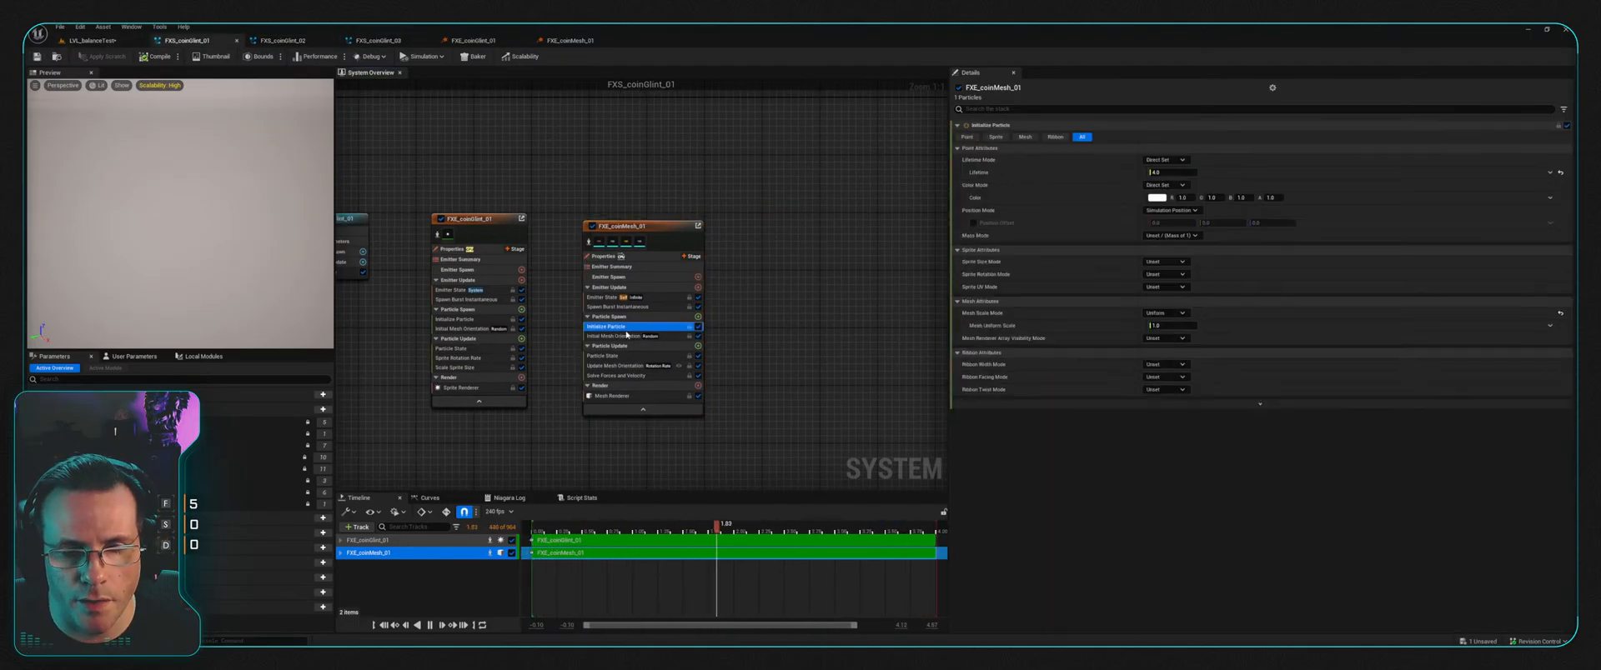
click(1177, 339)
click(1163, 365)
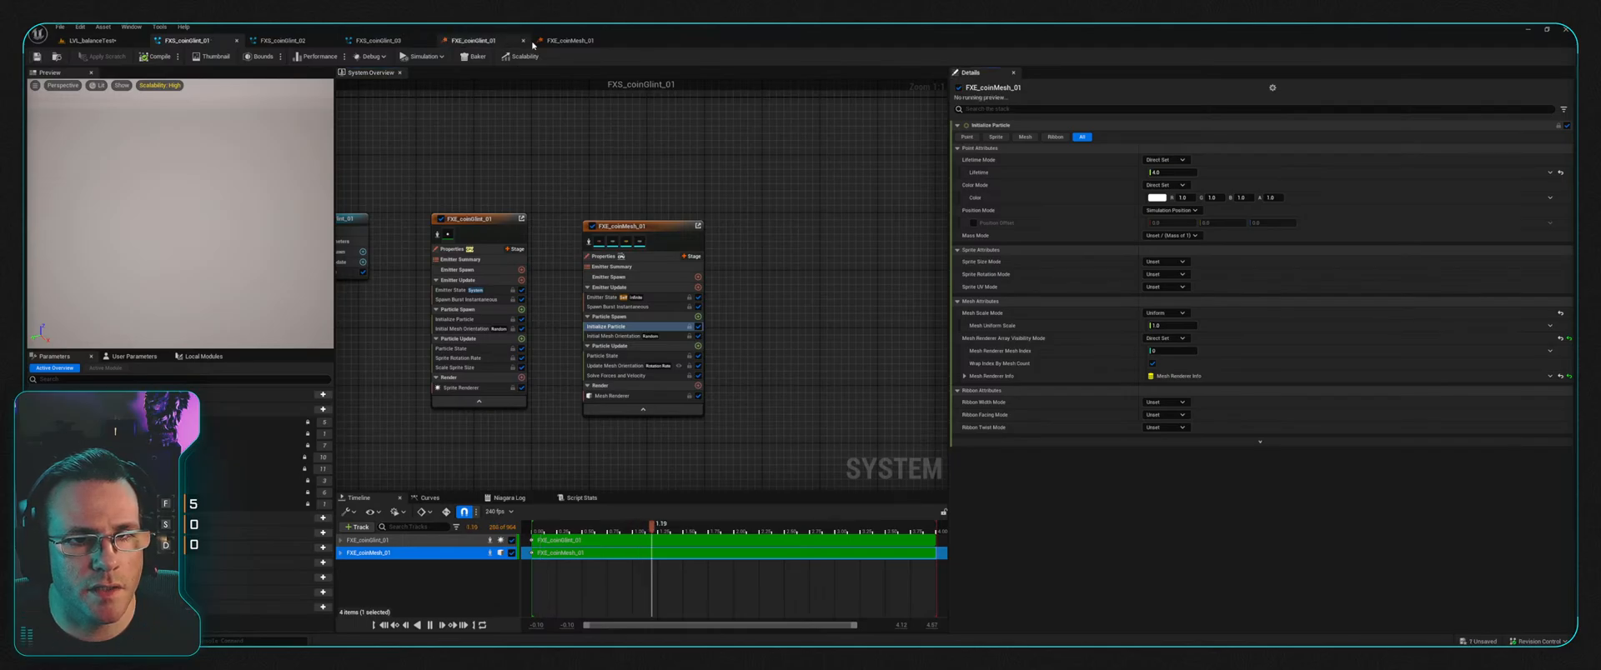
click(588, 43)
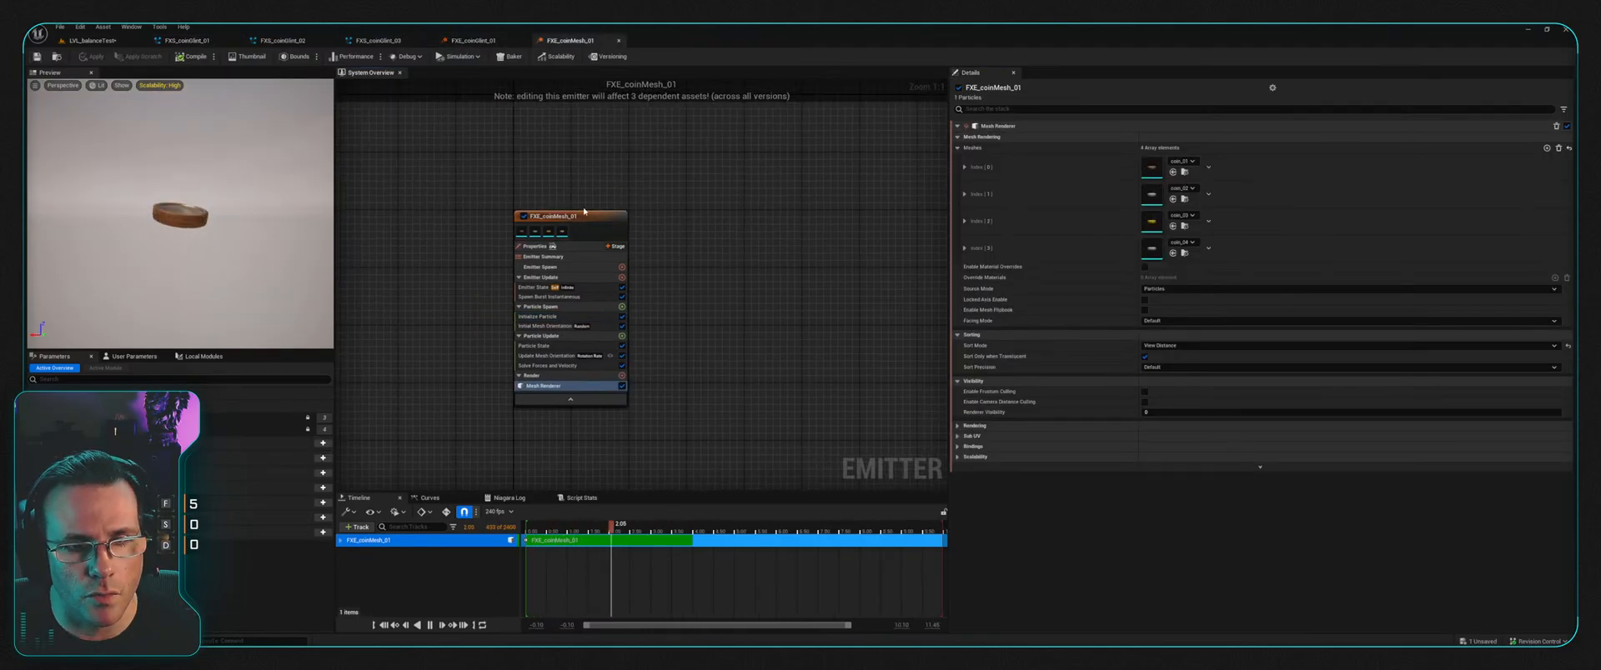
Step: Return to LVL_balanceTest and delete the placed FXS_coinGlint_01, FXS_coinGlint_02 and FXS_coinGlint_03 actors
click(94, 41)
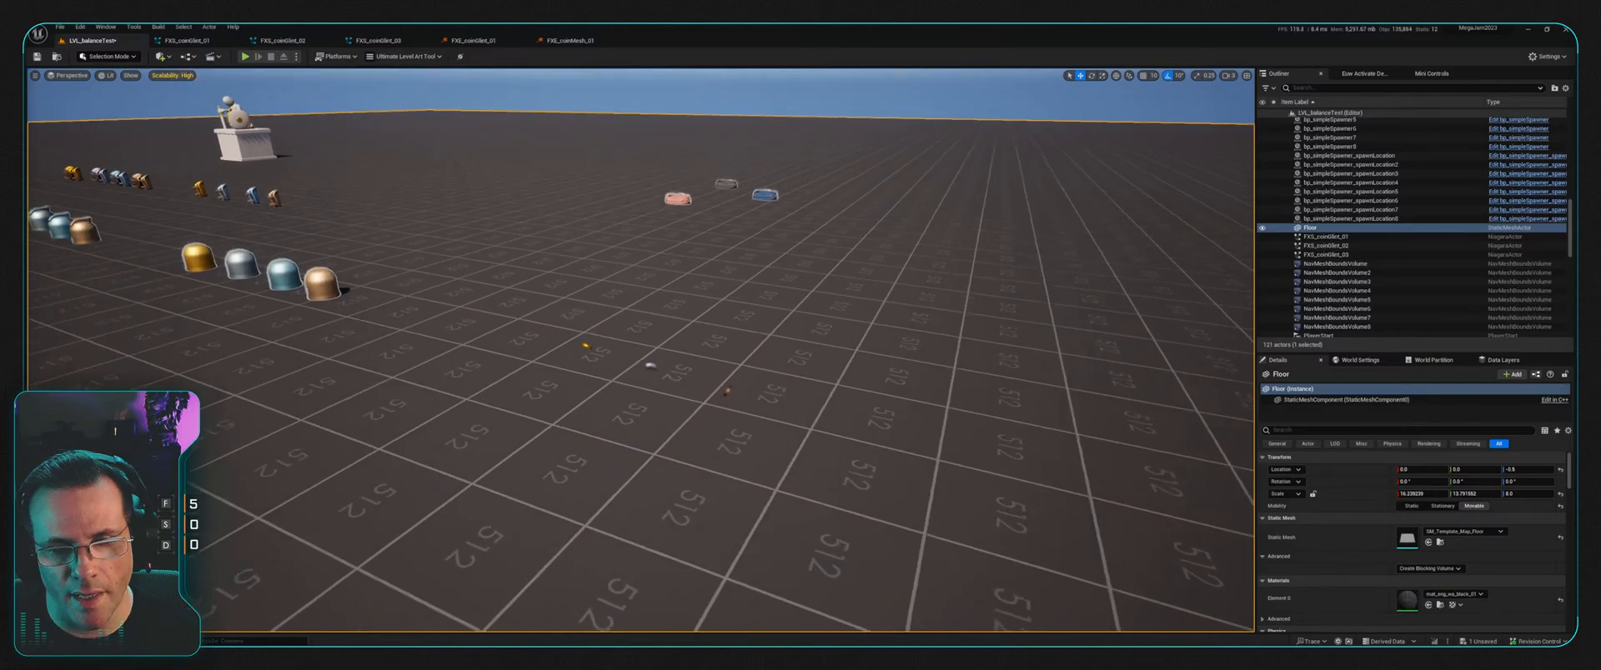
right_drag(742, 390, 713, 379)
click(735, 398)
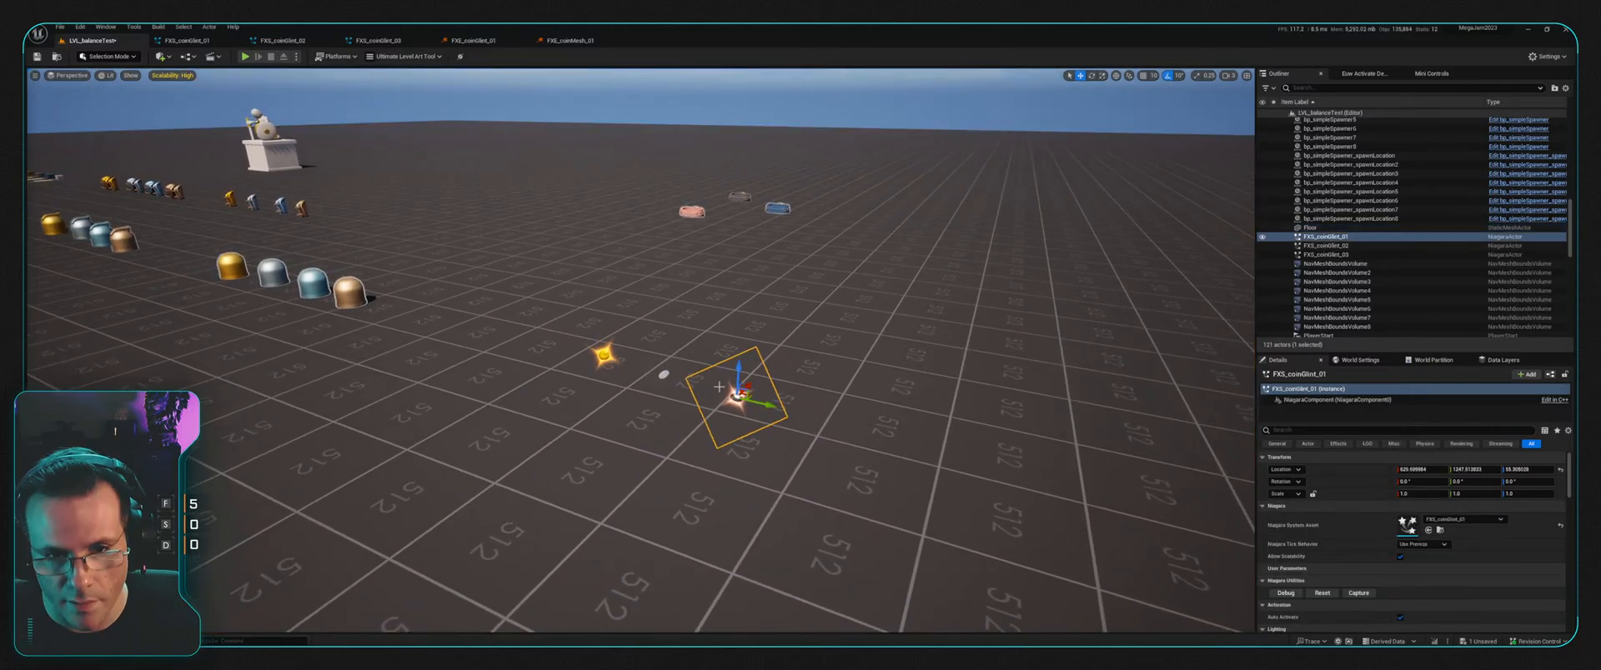
key(Delete)
click(663, 374)
key(Delete)
click(603, 354)
key(Delete)
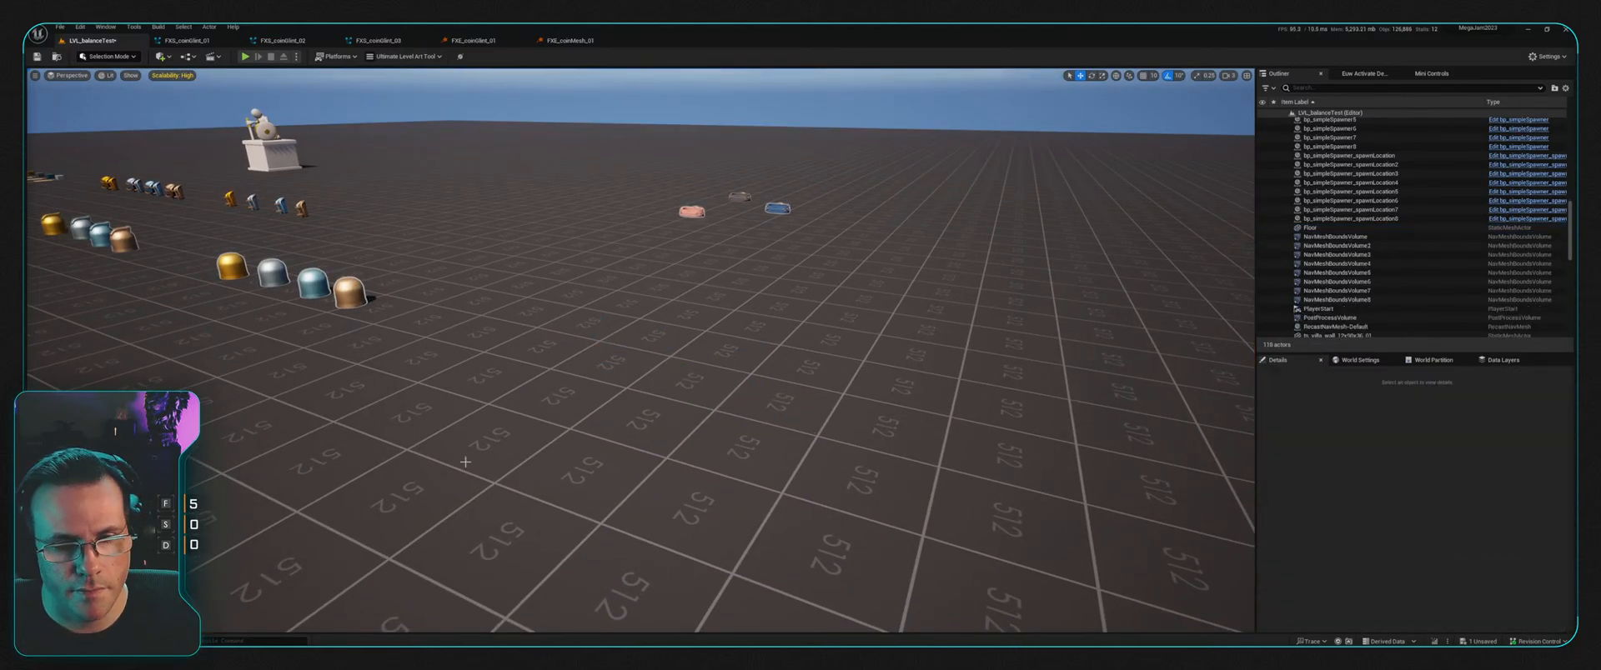
Step: Place FXS_coinGlint_01, FXS_coinGlint_02 and FXS_coinGlint_03 from the Particles folder together on the level floor and raise them above it
key(ctrl+space)
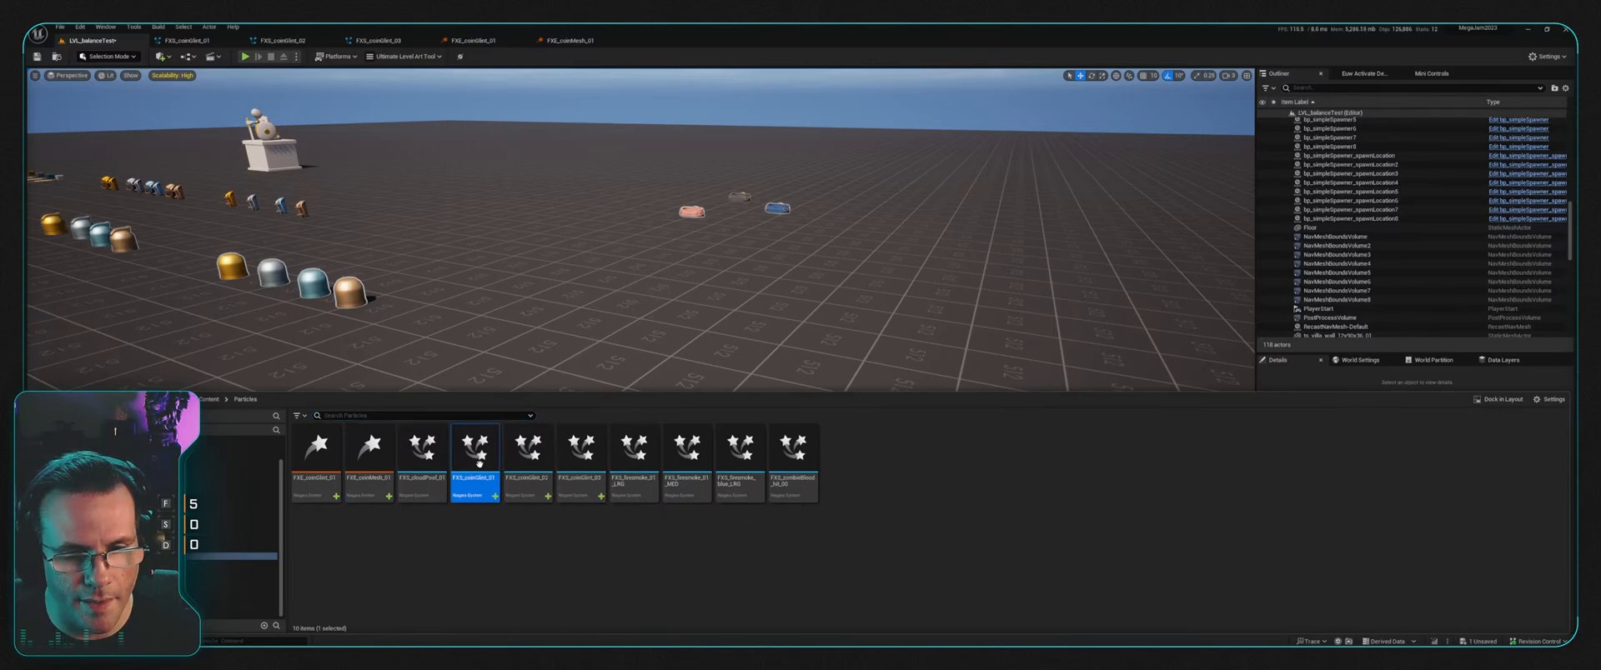
drag(580, 469, 692, 375)
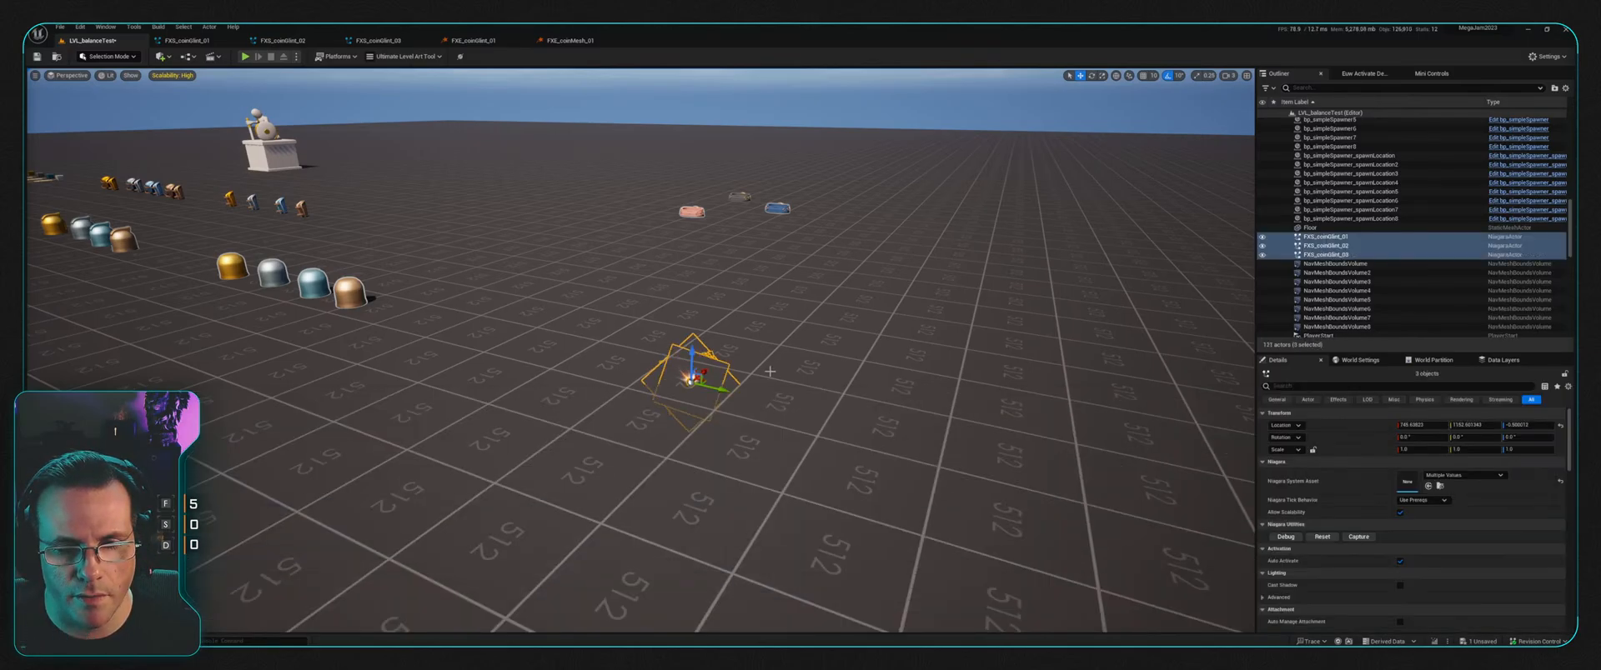
right_drag(691, 376, 829, 421)
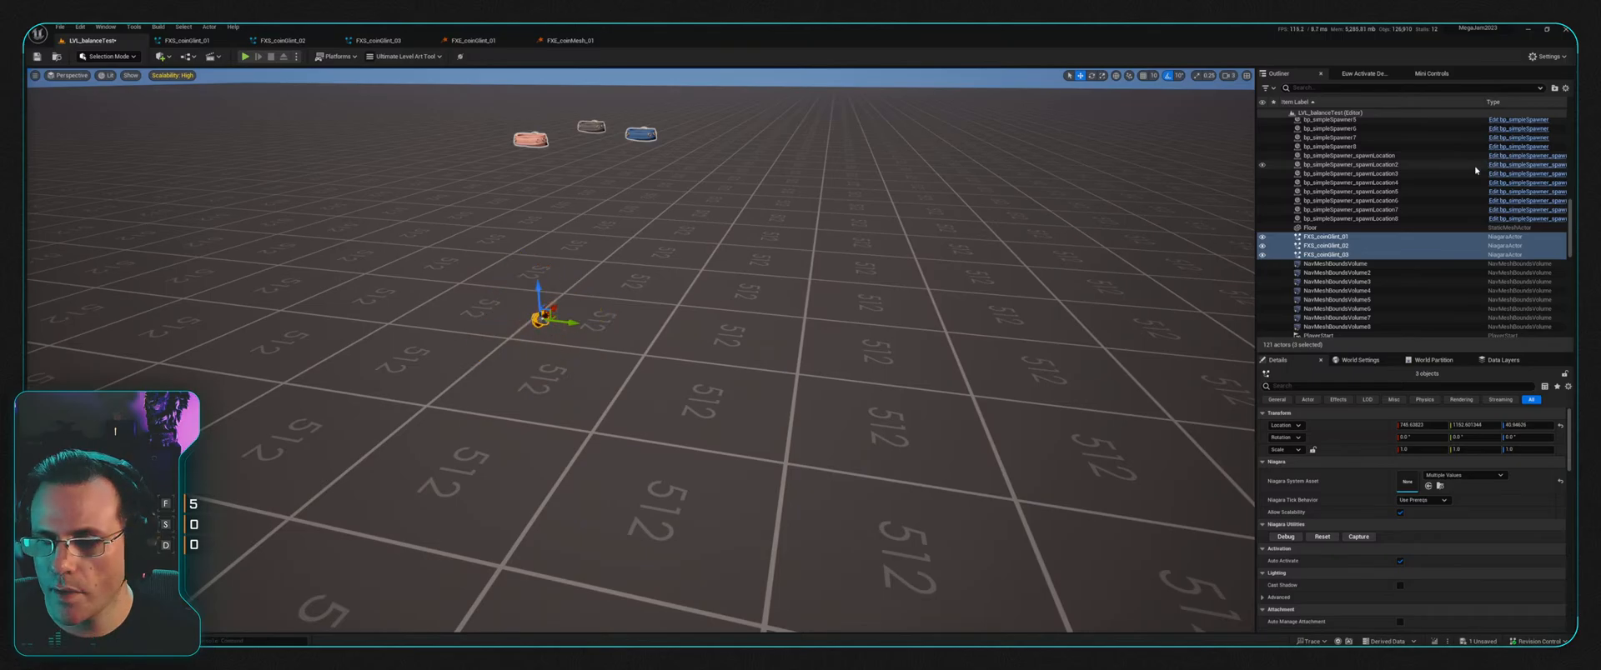
Step: Move FXS_coinGlint_02 along the Y axis away from the other glints, and select FXS_coinGlint_03
click(1344, 246)
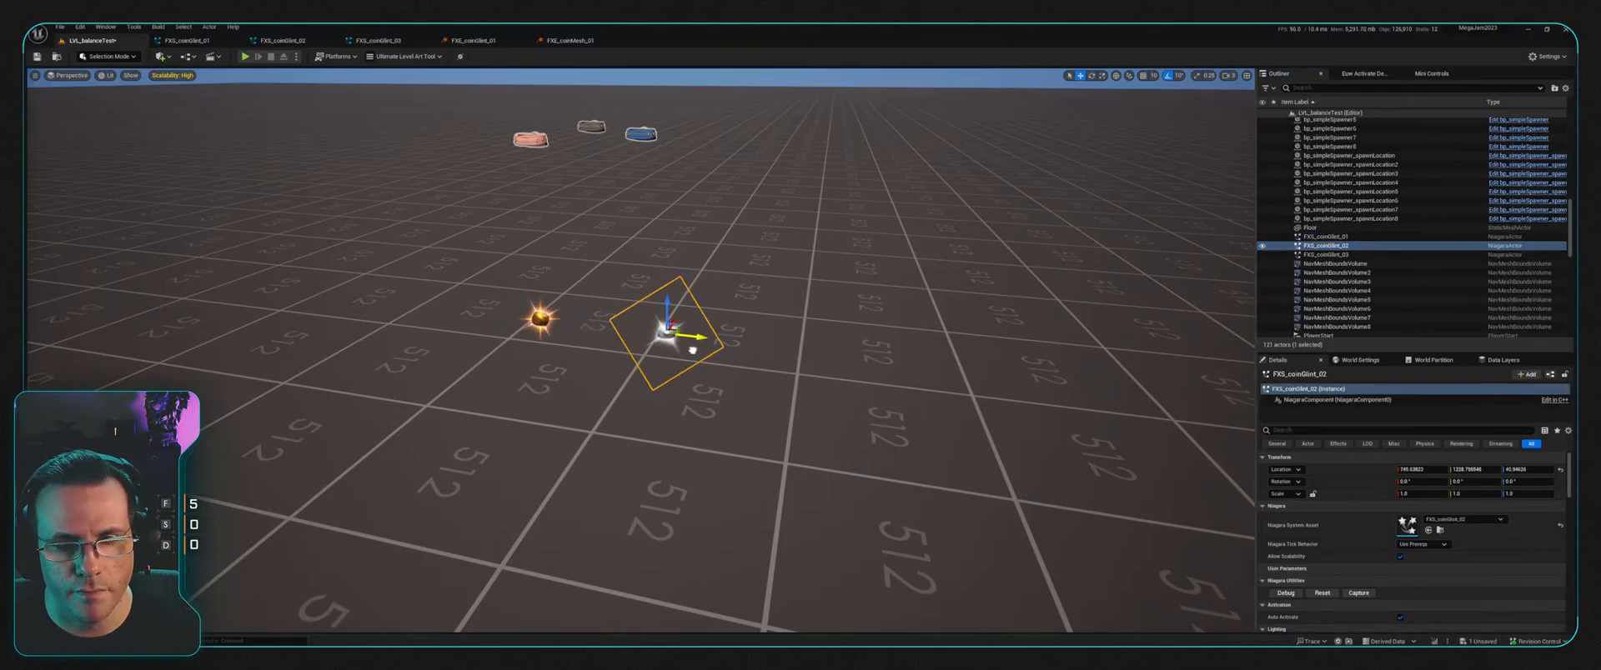
click(1342, 255)
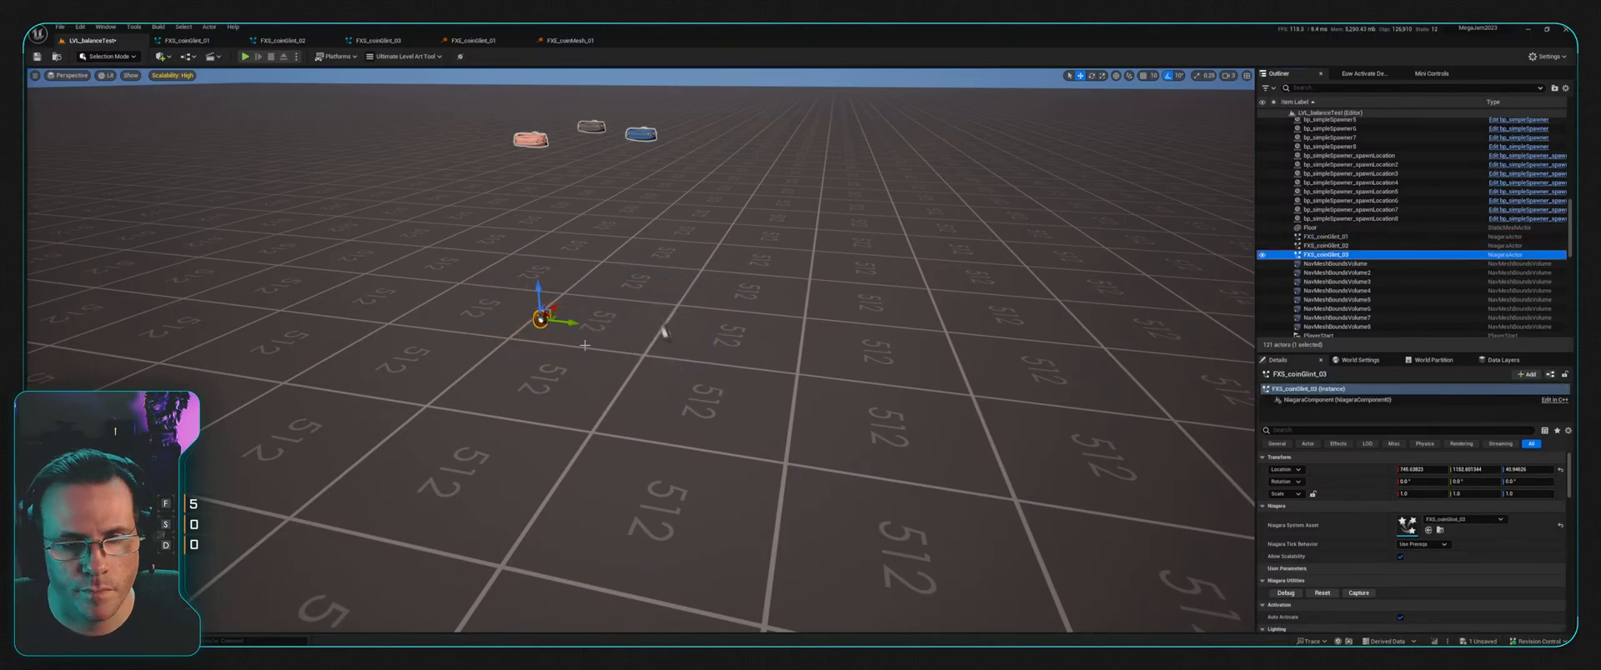
right_drag(821, 350, 842, 260)
key(Escape)
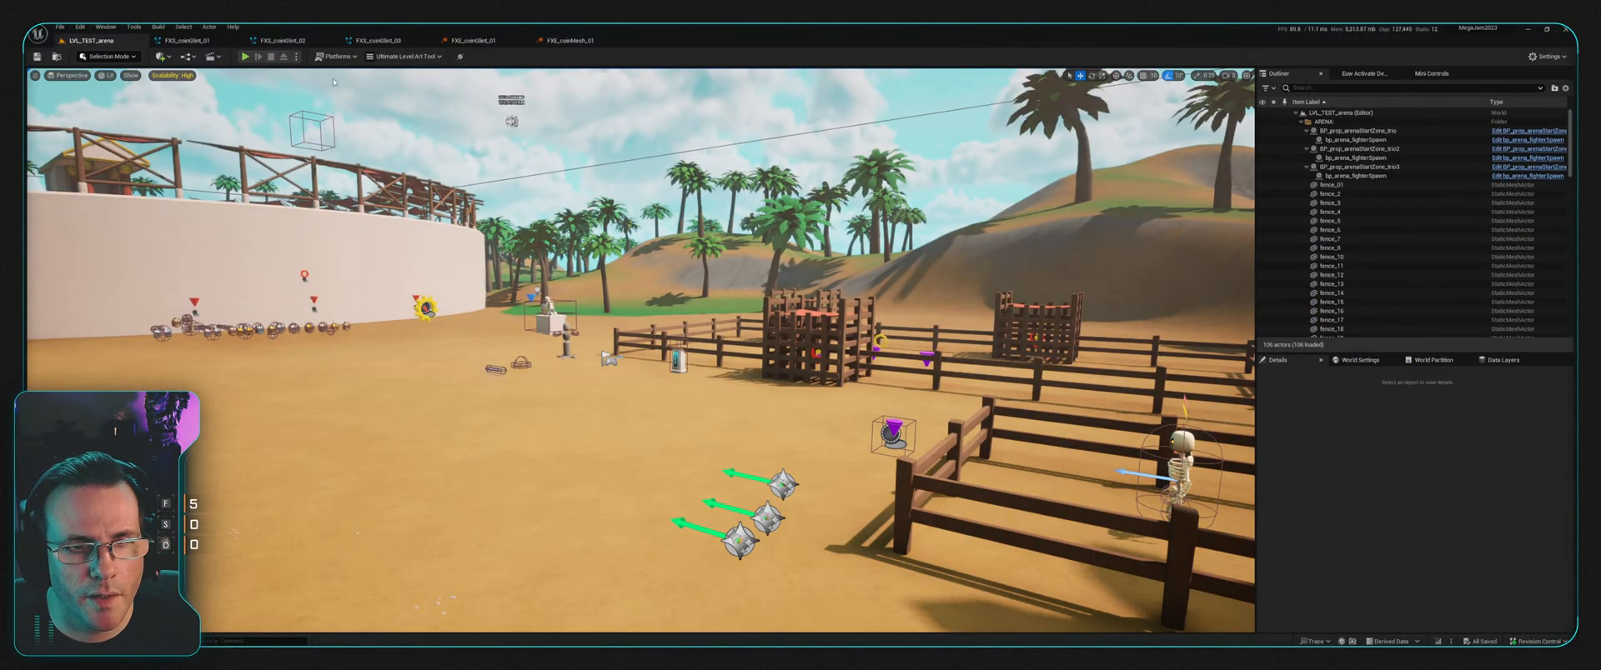
Step: Start a play test of LVL_TEST_arena and examine the glinting coins on the ground by the skeleton's pen
click(245, 56)
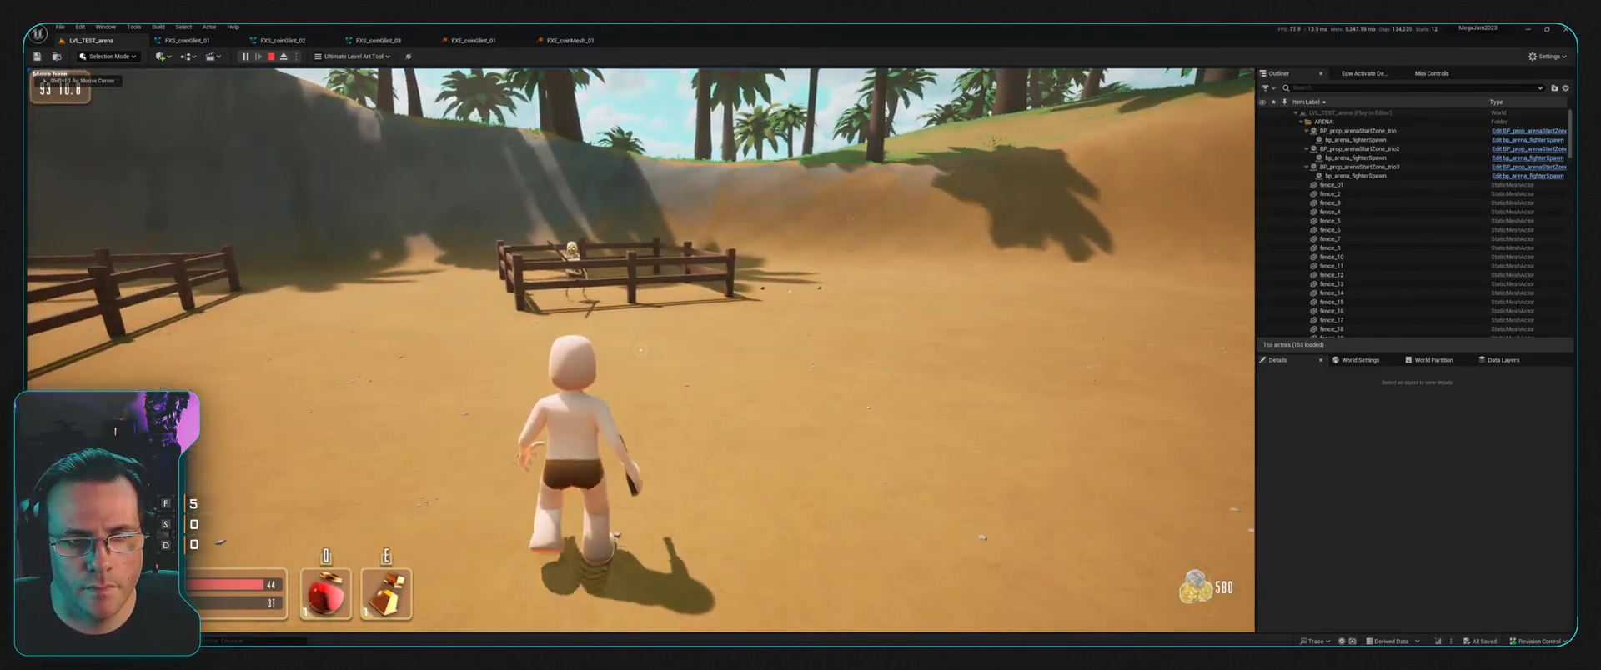
key(w)
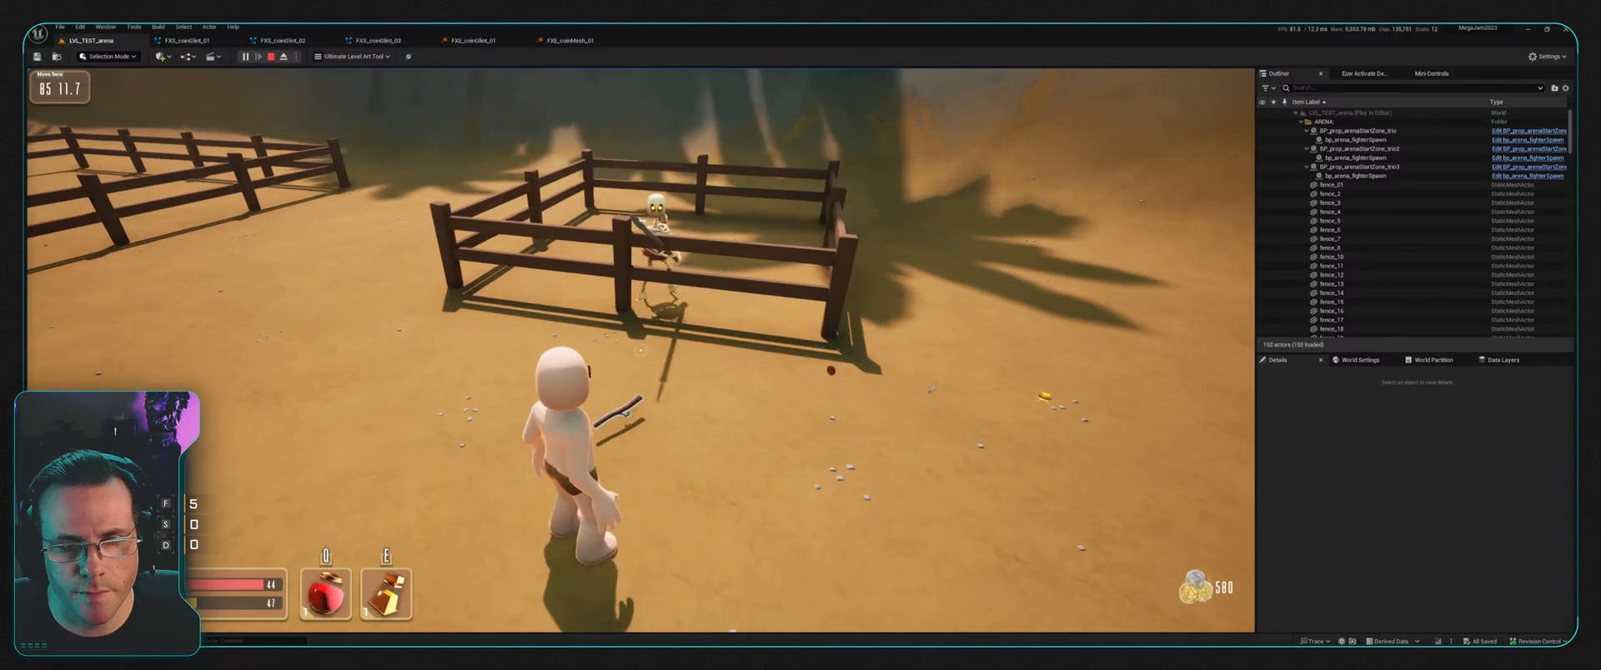
key(d)
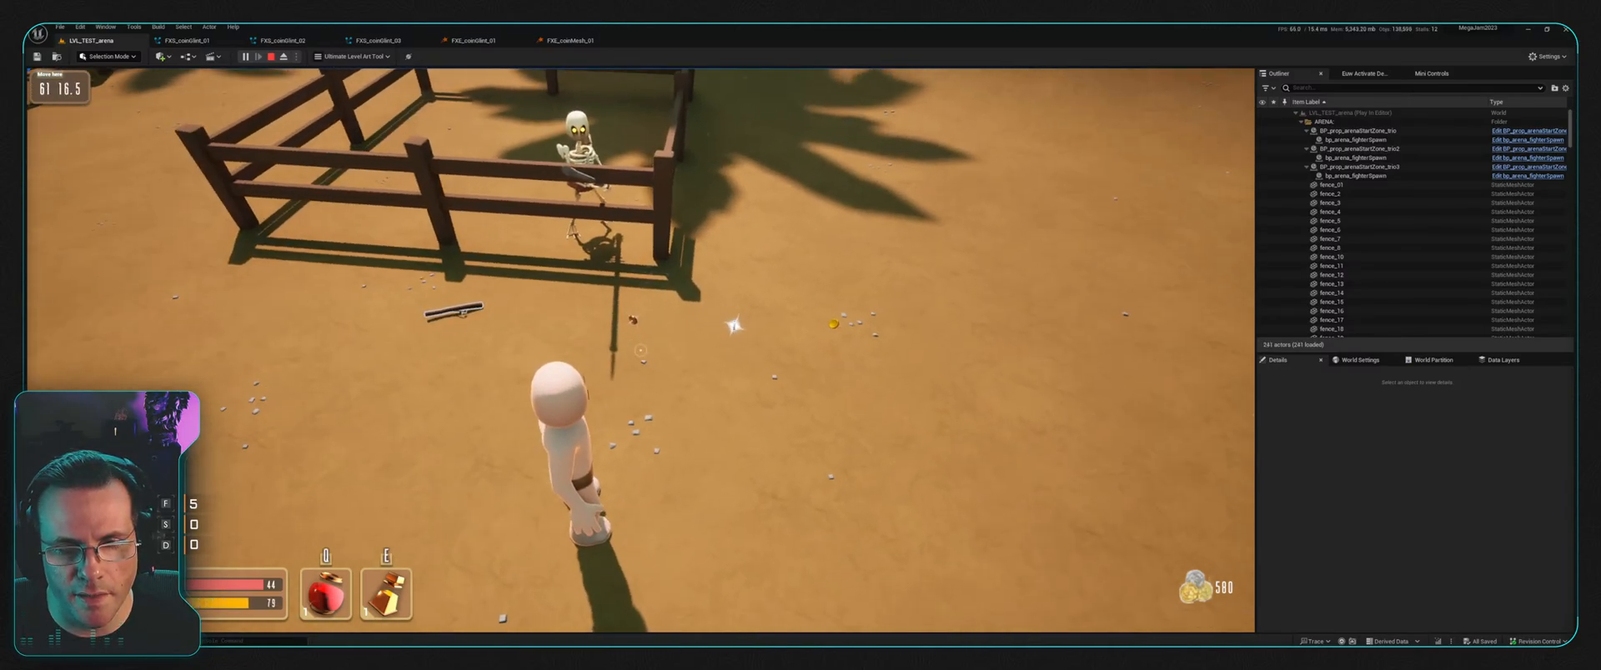
key(d)
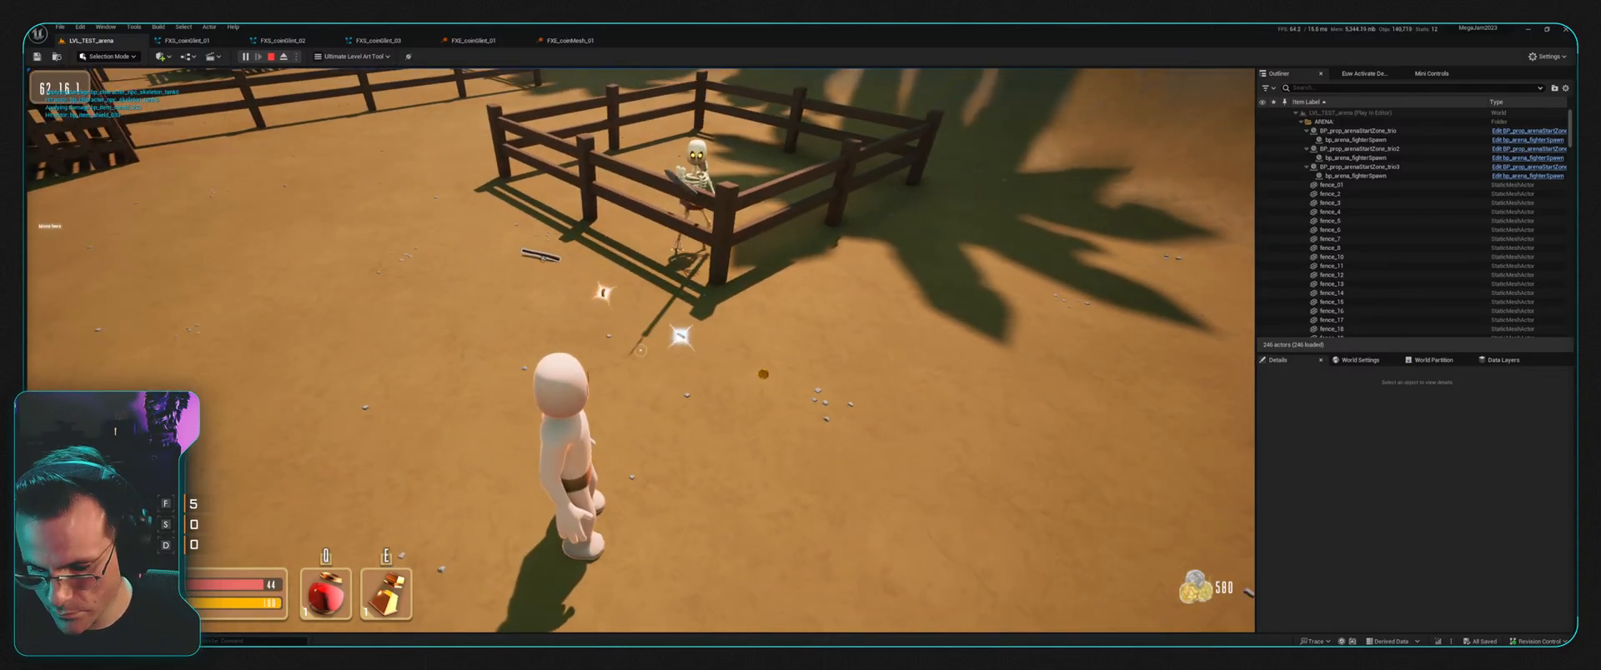
key(w)
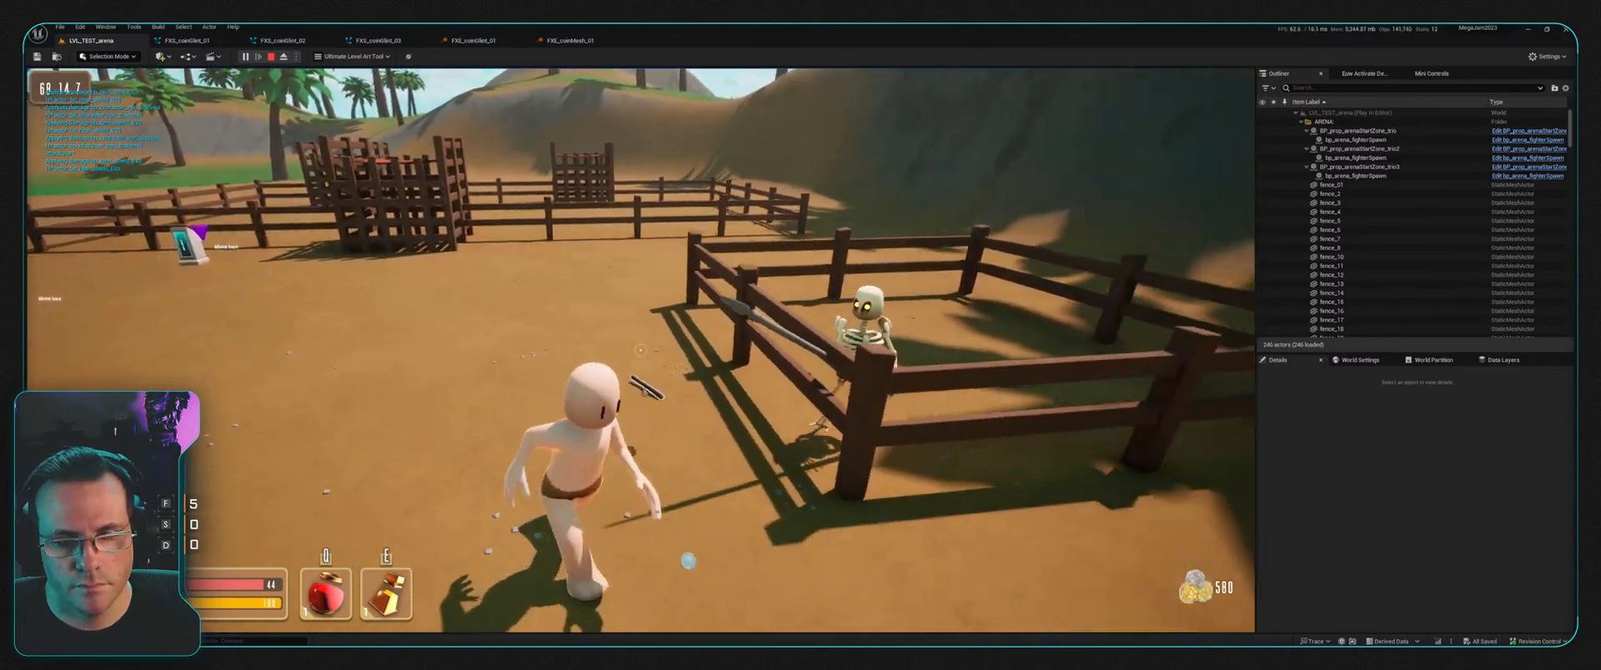
key(s)
key(w)
key(w)
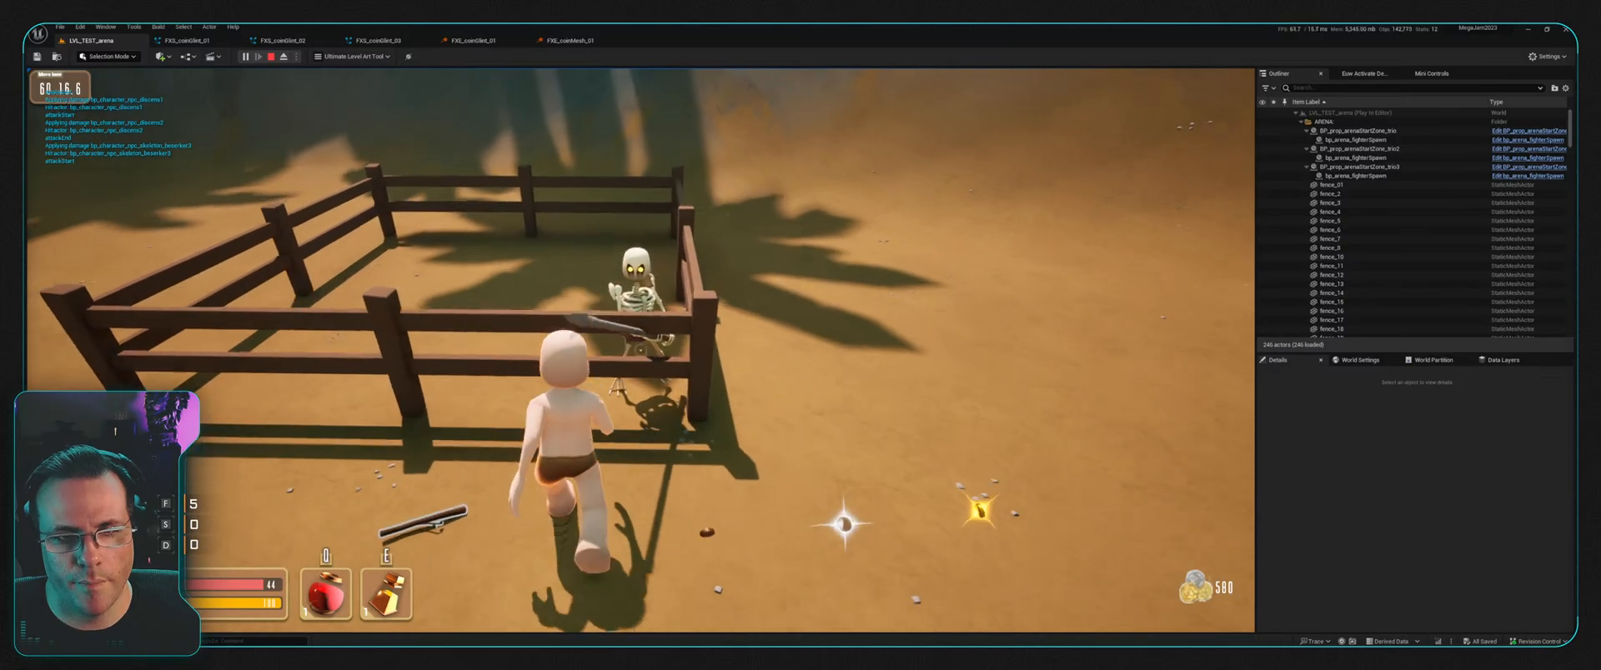
Step: Attack the skeleton in the fenced pen until it is defeated, and use the health potion
click(641, 350)
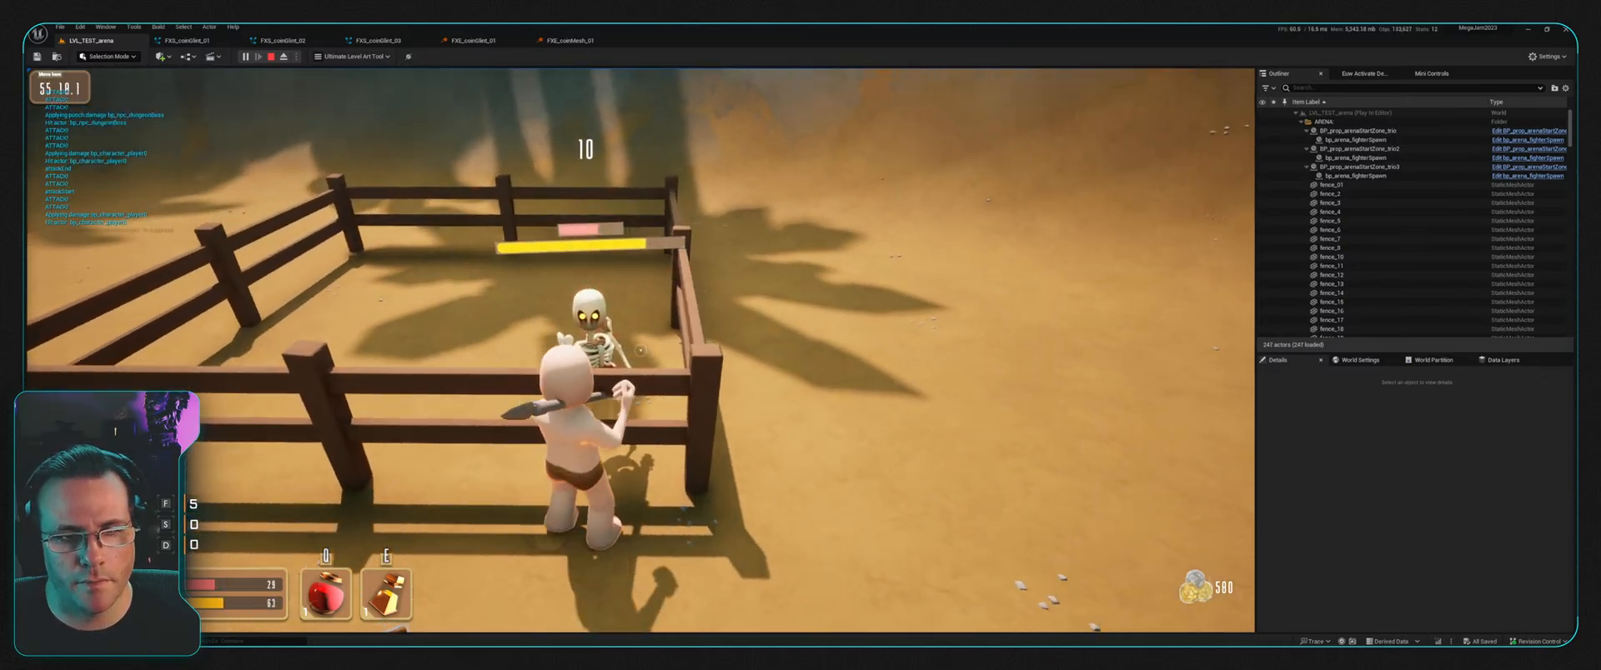
click(640, 350)
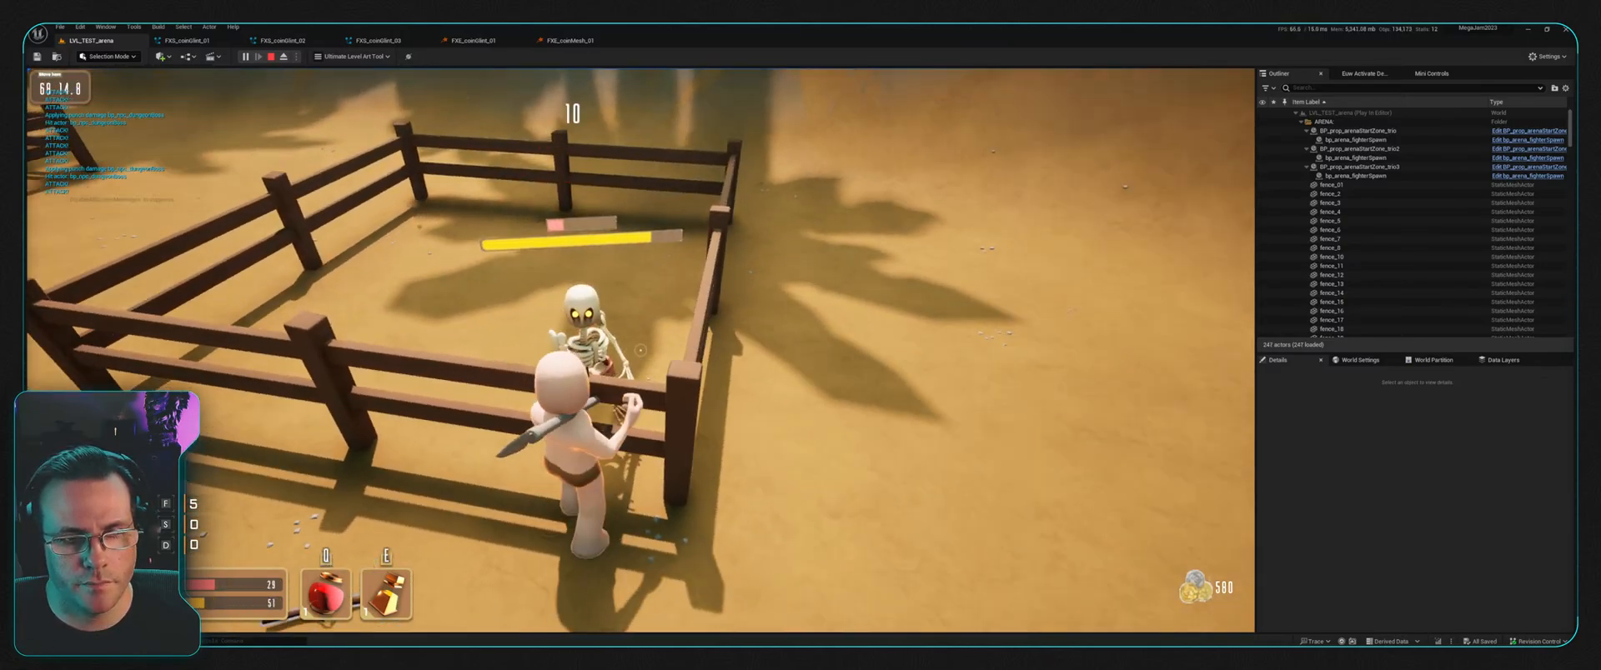
click(640, 350)
key(a)
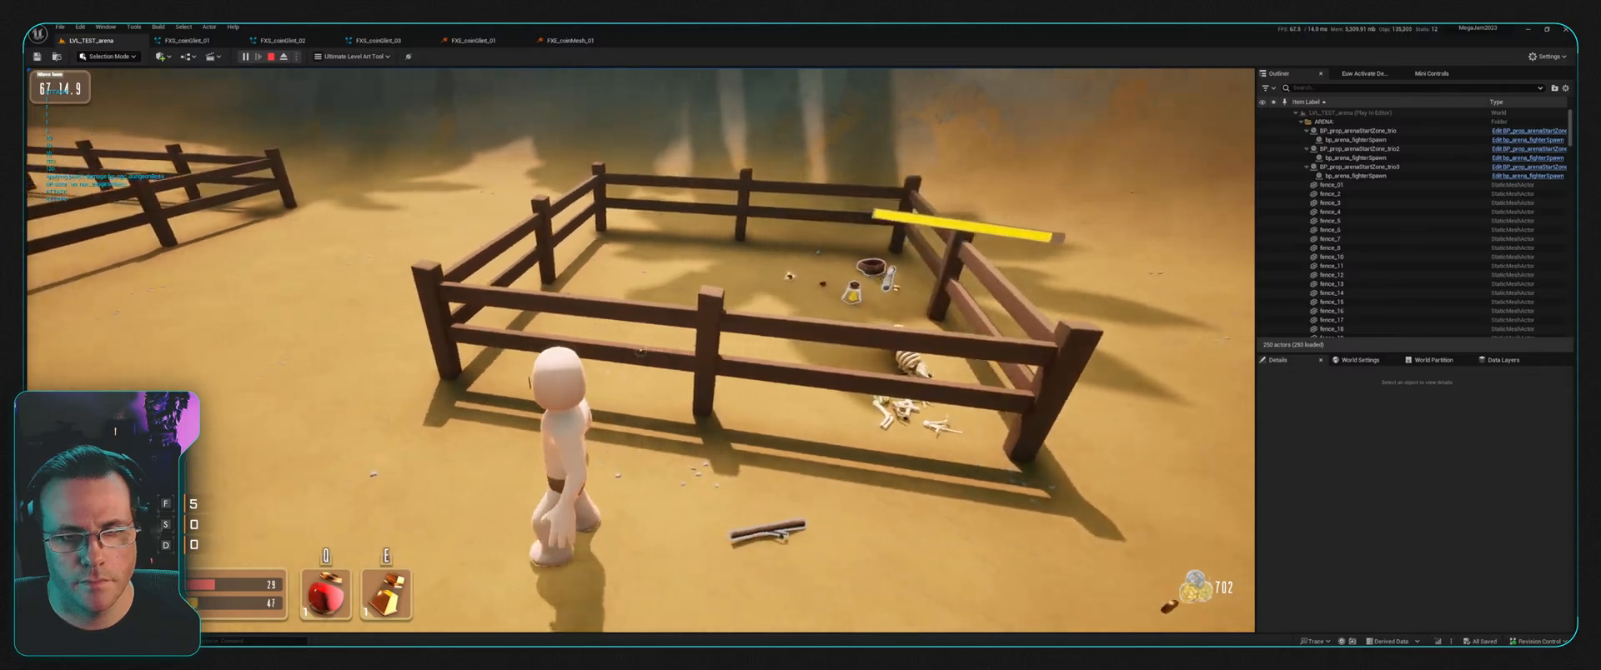
key(w)
key(q)
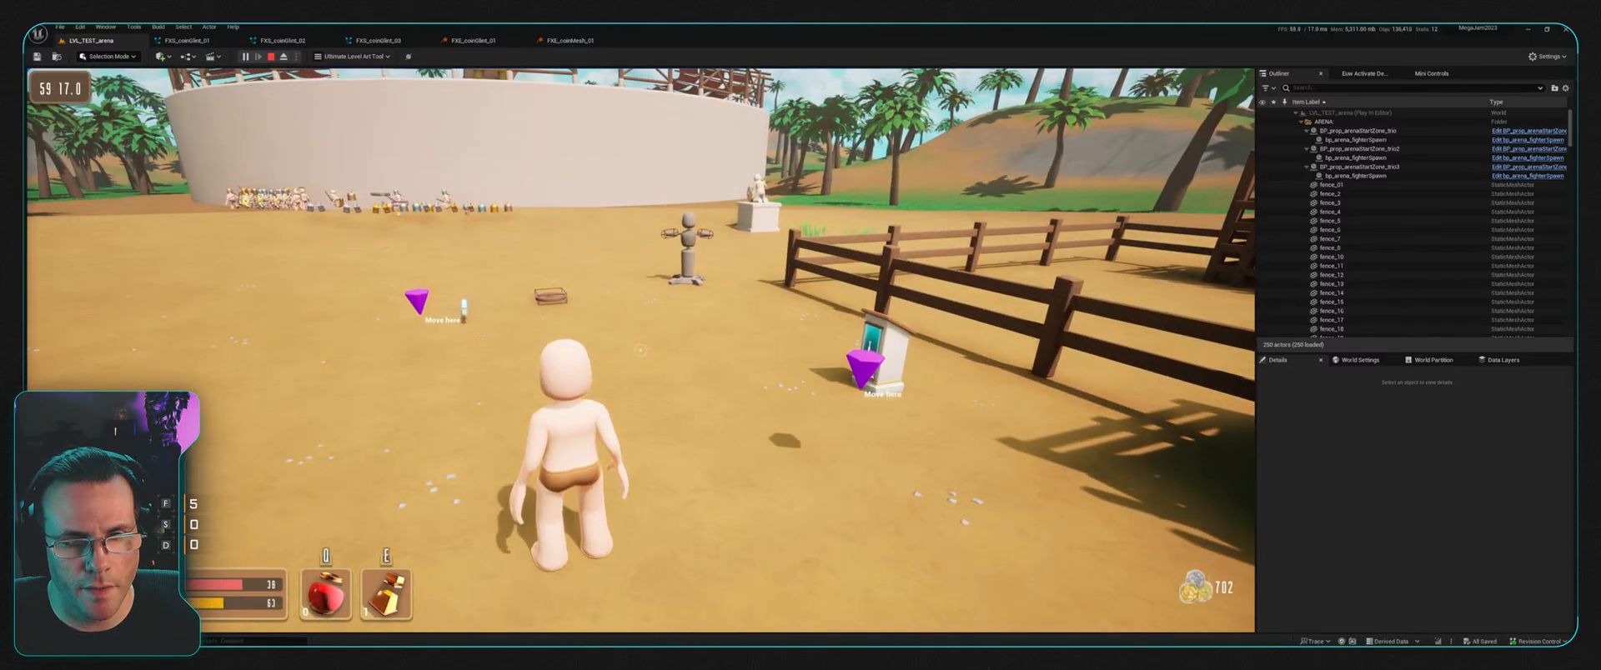
Step: View the event sign-up at the arena pillar, close it, and pick up the glowing sword and round shield
key(w)
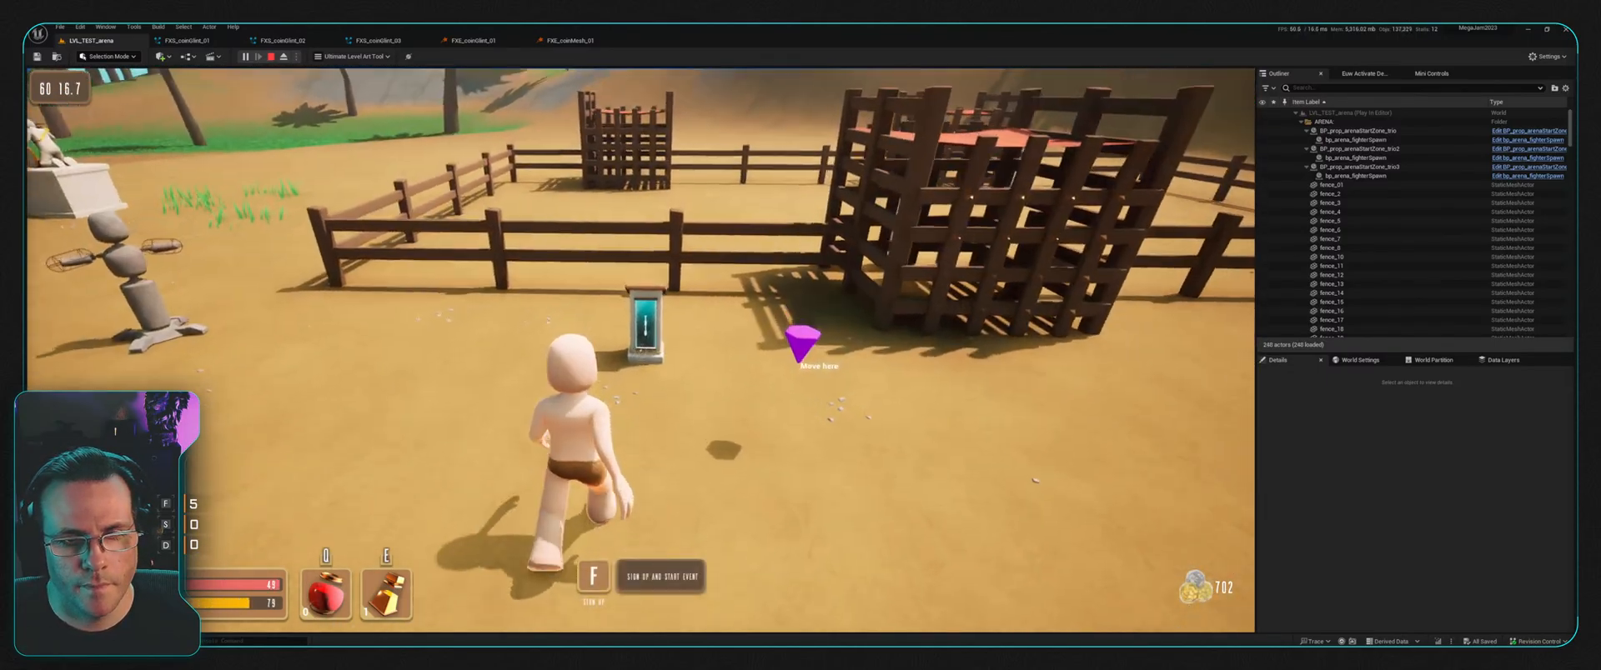
key(f)
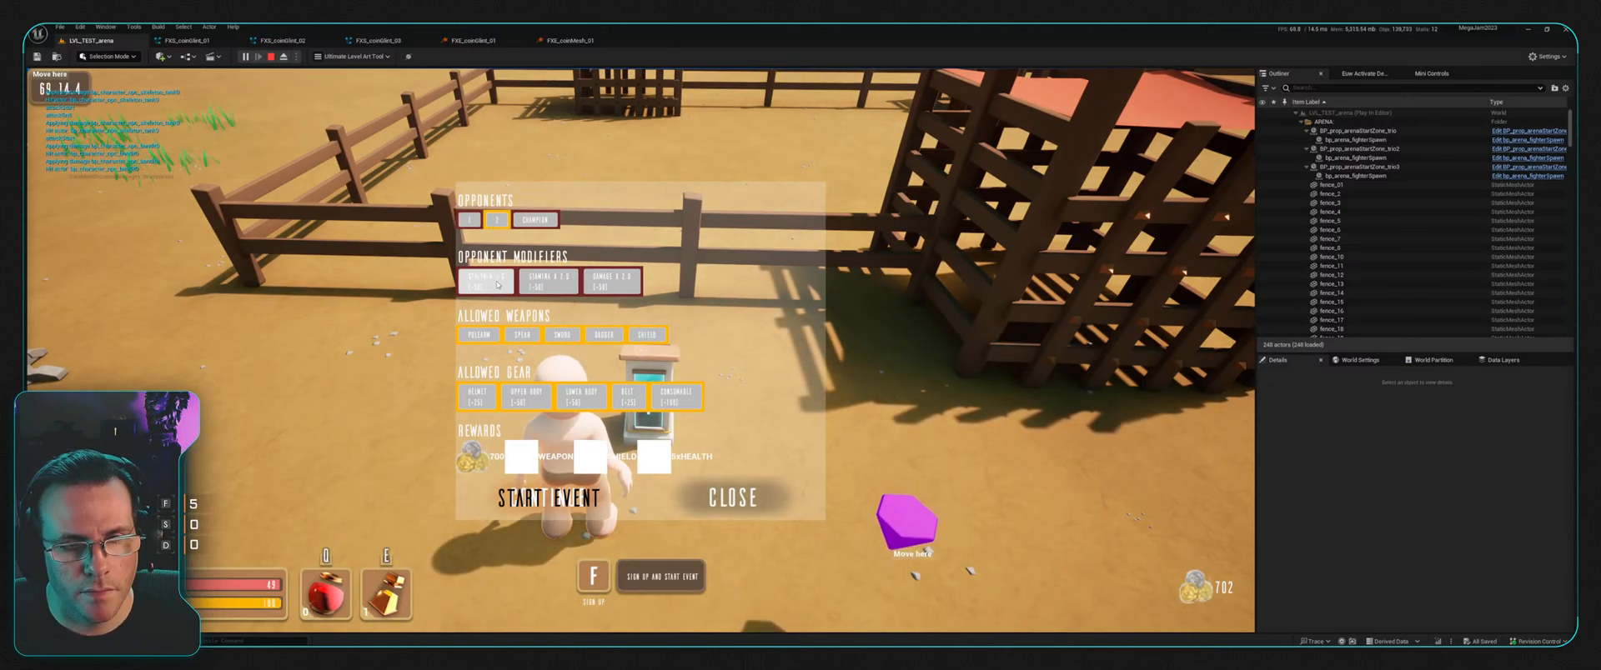
click(729, 494)
key(w)
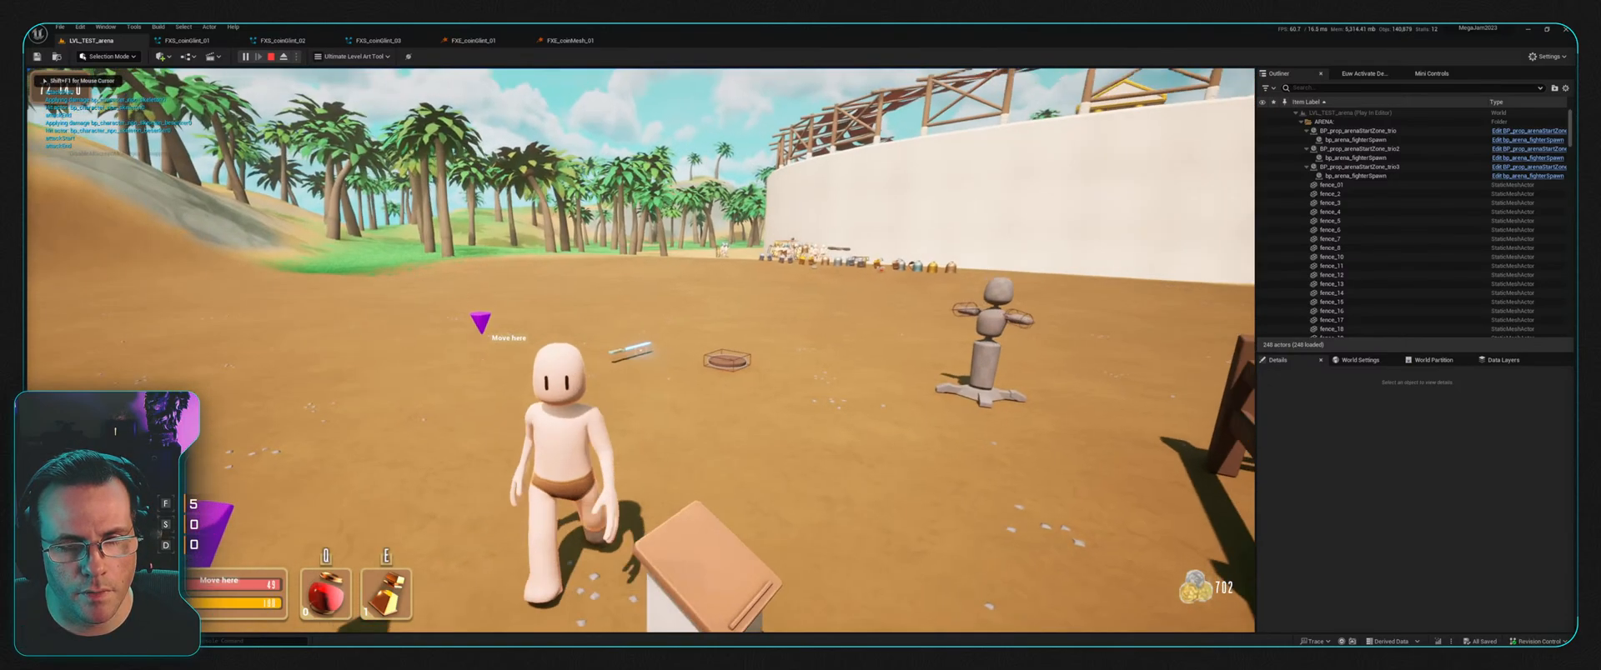
key(f)
key(f)
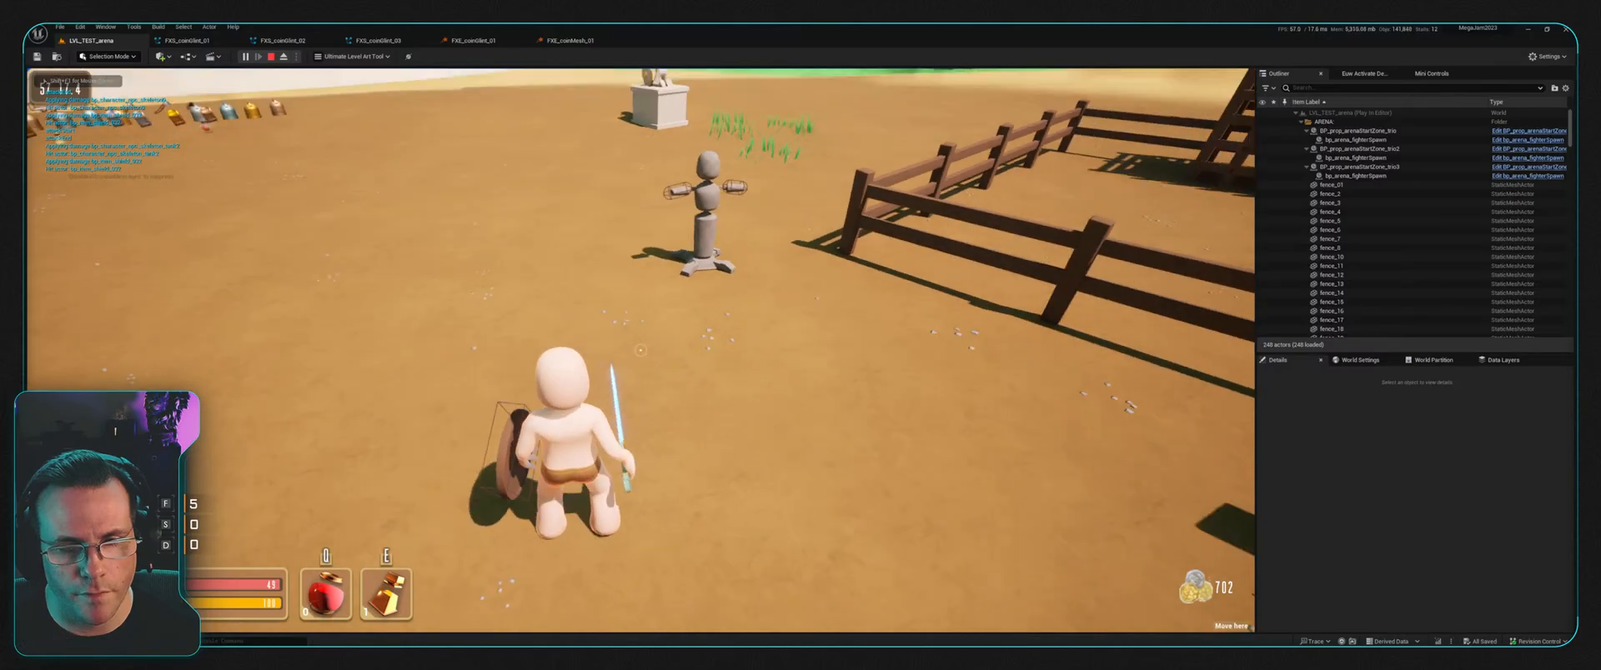
Step: Return to the sign-up pillar with the sword and shield and start the arena event
key(w)
key(f)
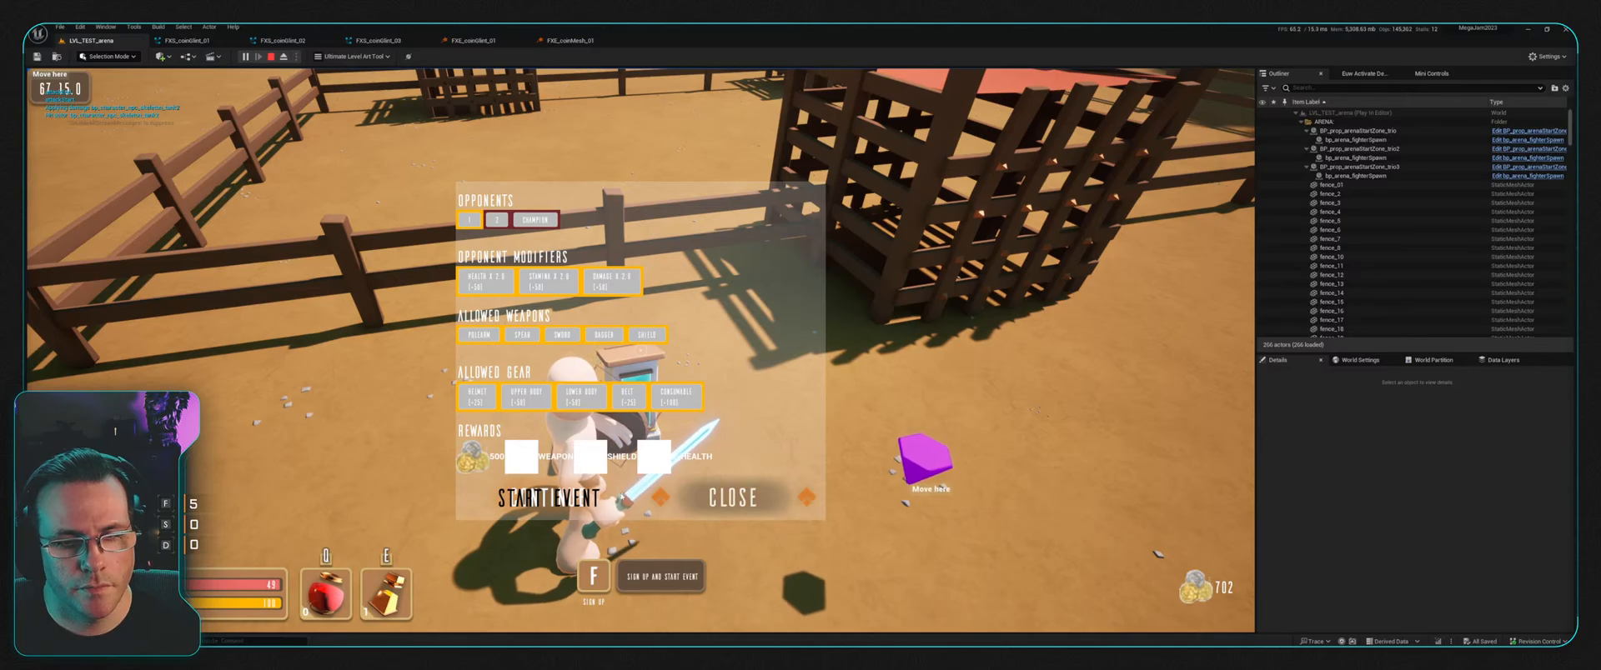
click(621, 497)
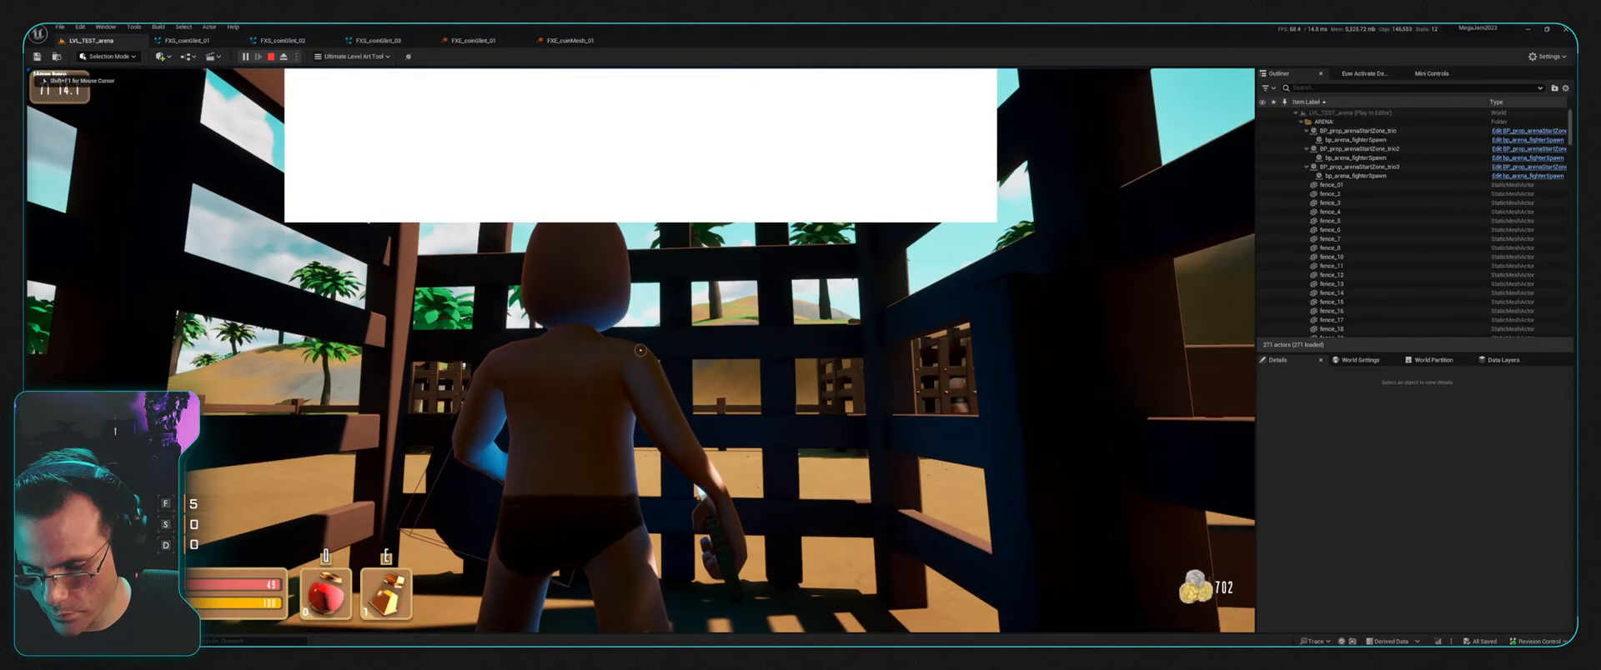
Step: Leave the starting cage and fight the spear-carrying opponent with sword and shield until he is defeated
key(w)
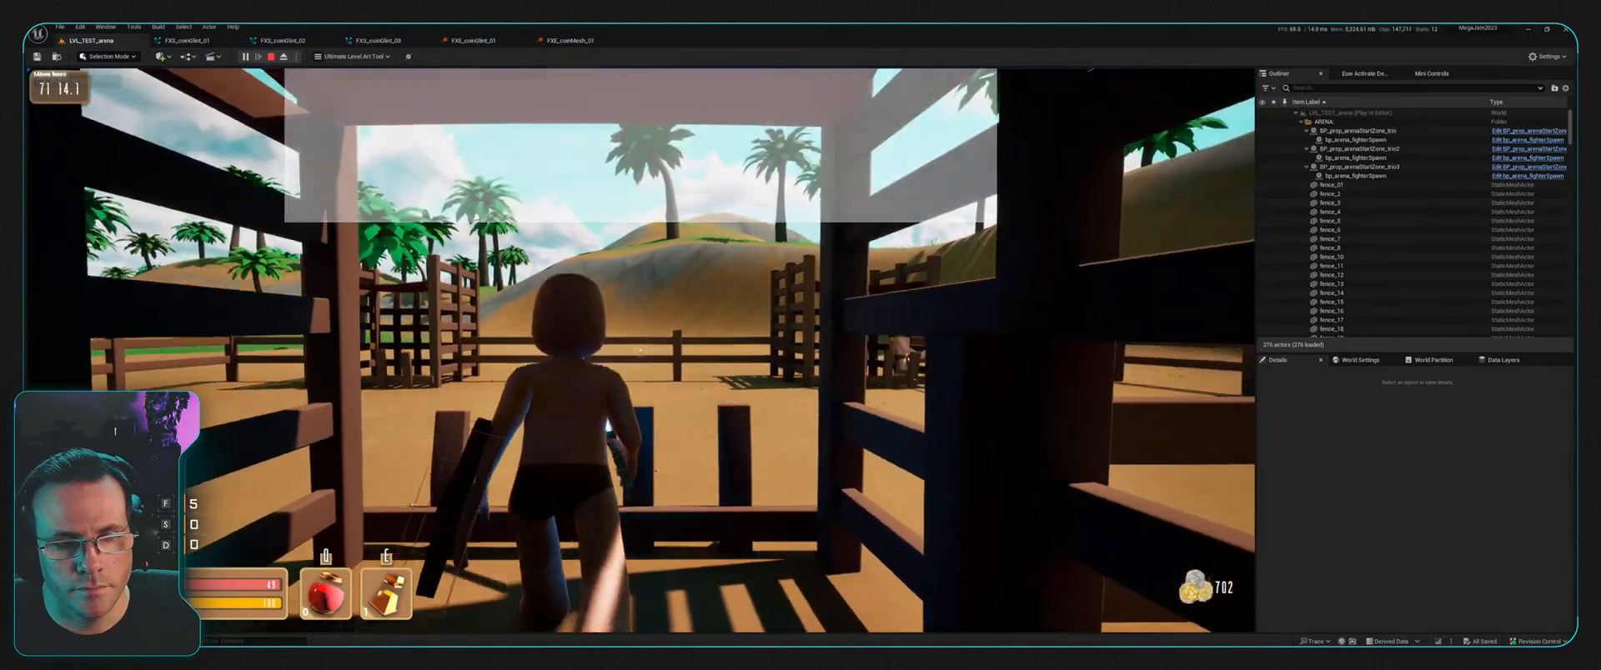
key(w)
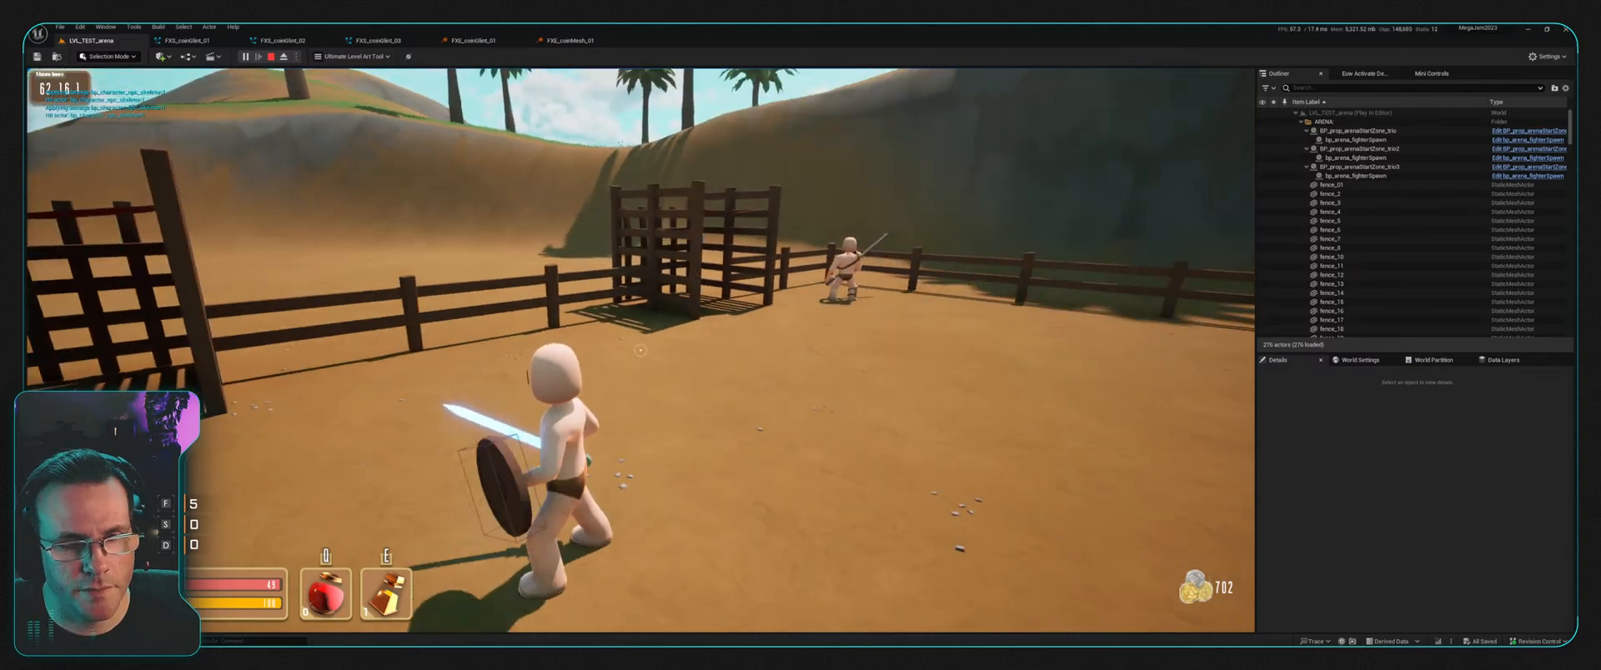
key(w)
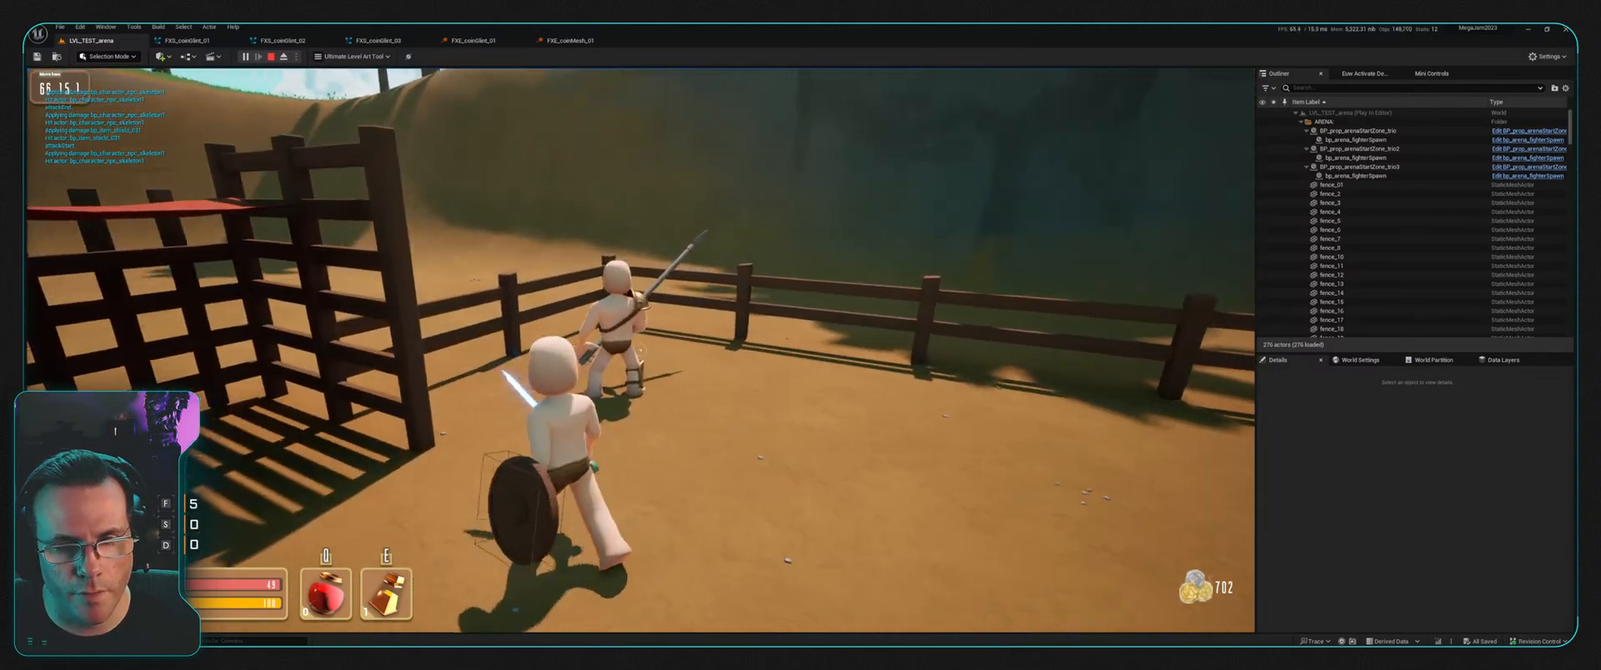
key(w)
click(640, 351)
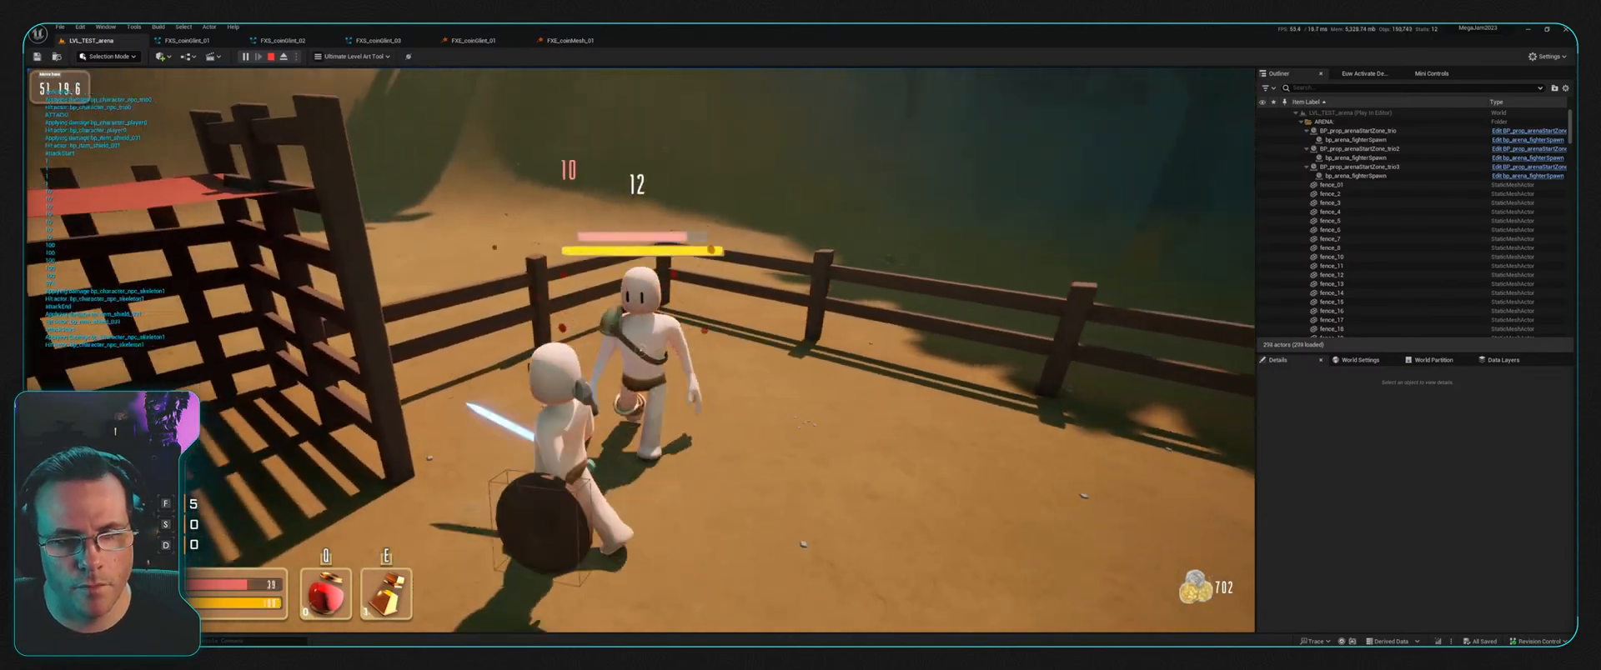
key(s)
right_click(641, 350)
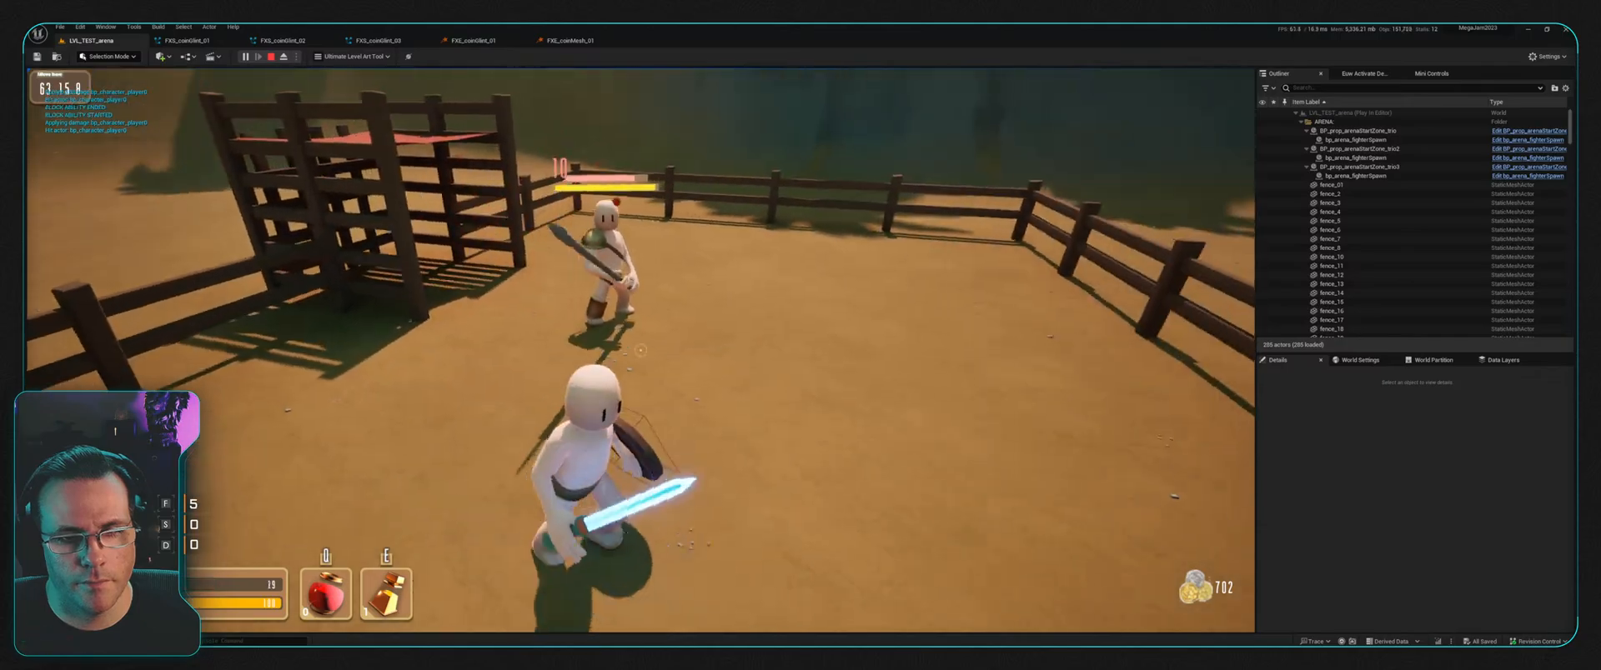
key(w)
click(640, 350)
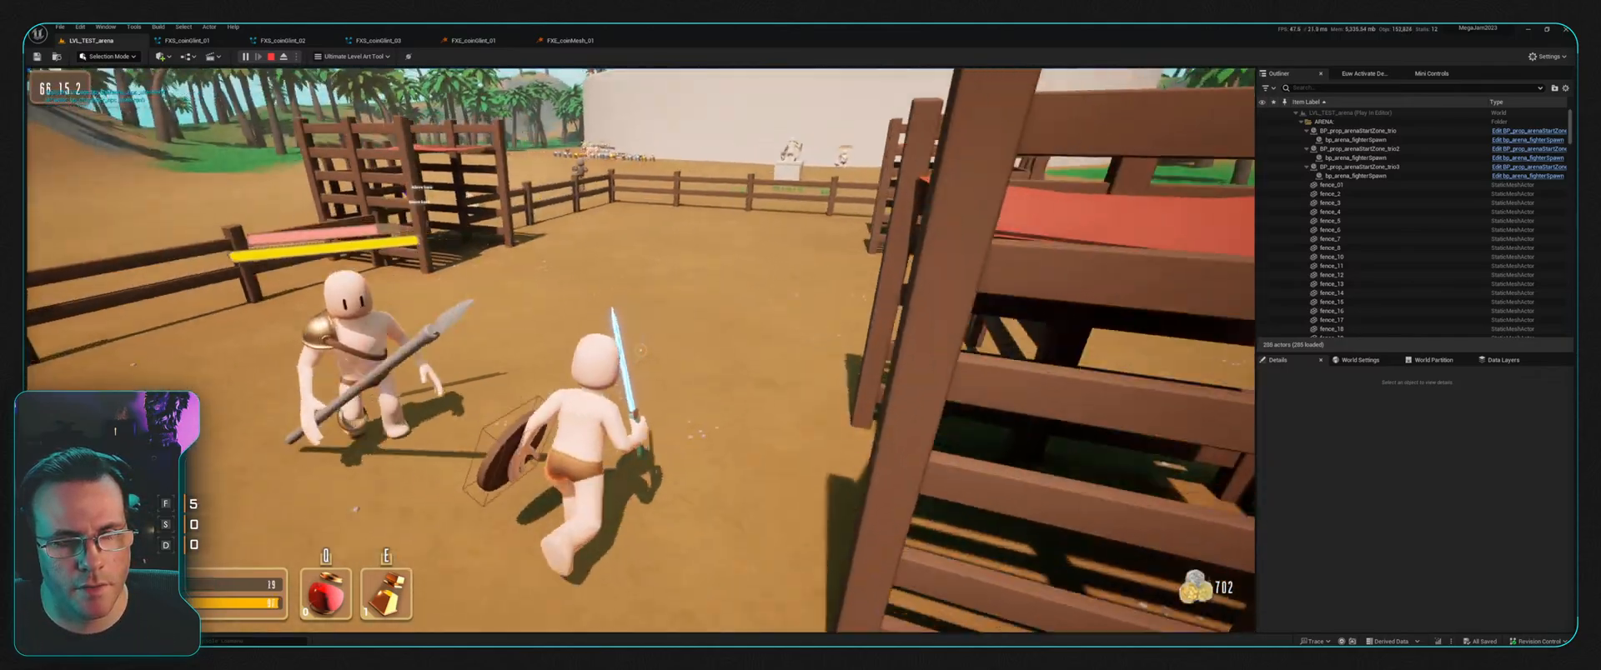
key(w)
click(640, 350)
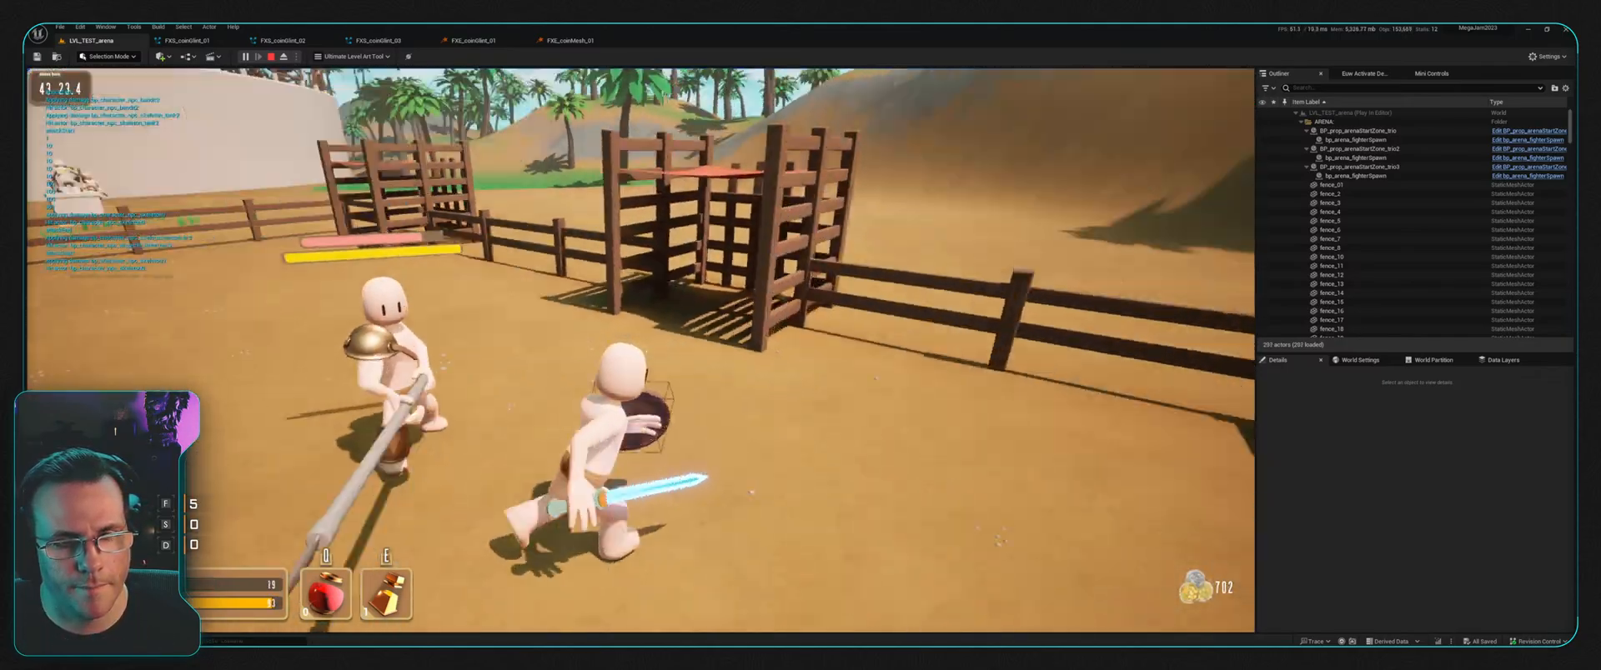
key(w)
click(641, 350)
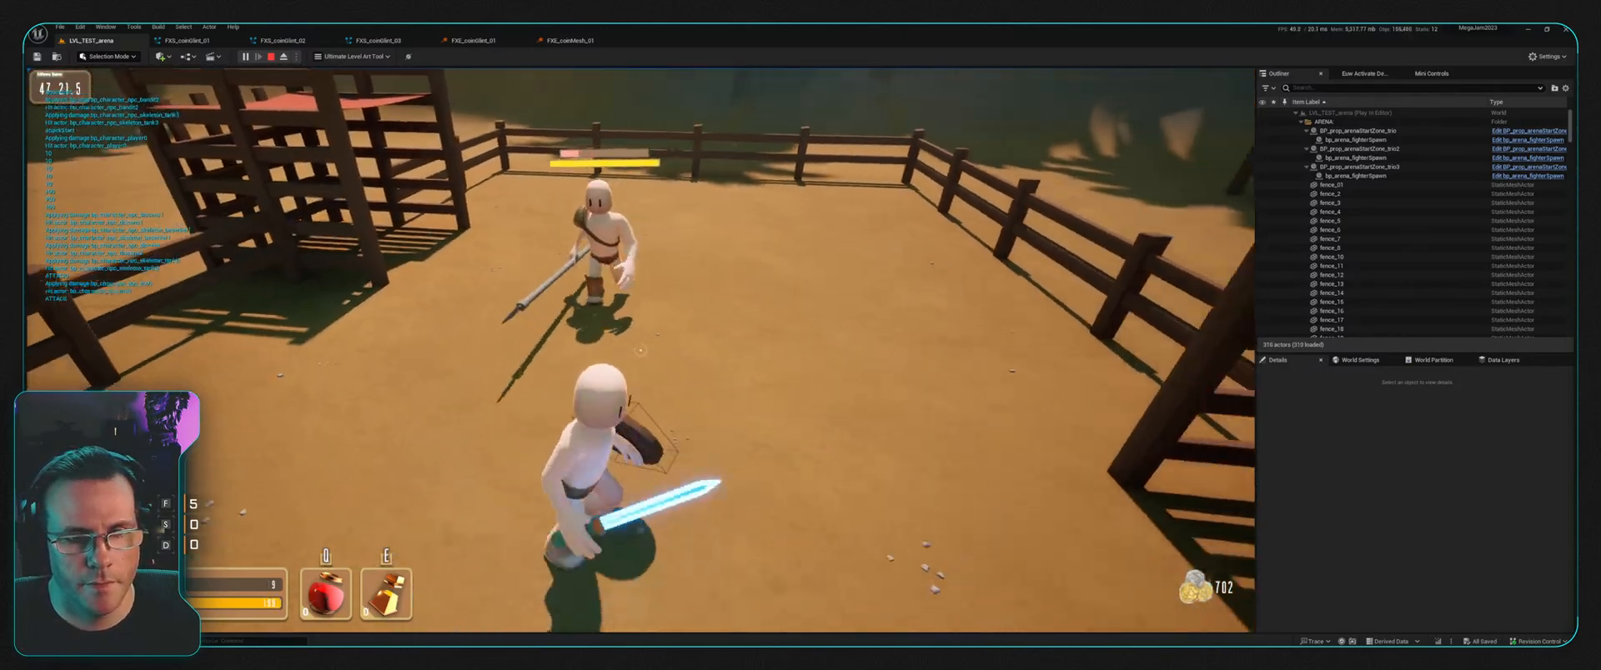
key(w)
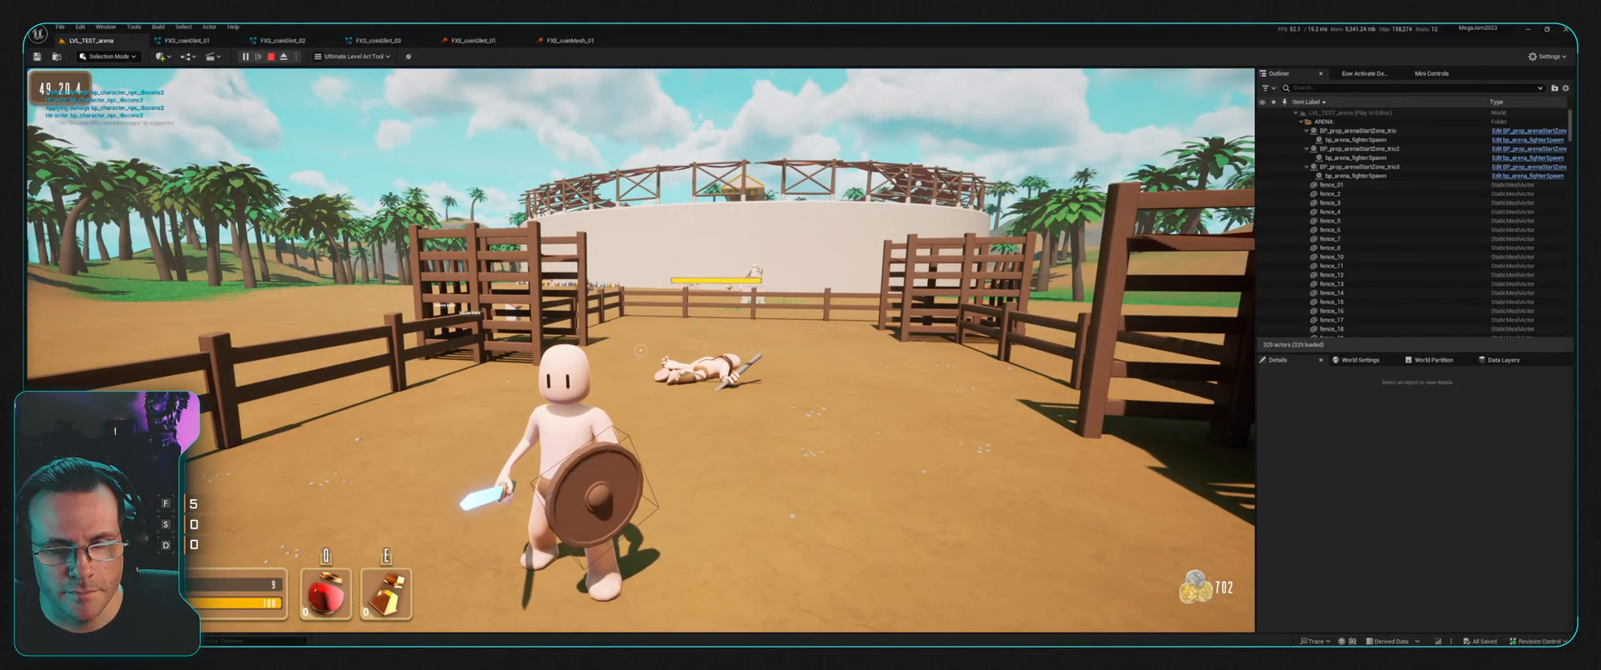
Step: Collect the reward potion and walk out of the fenced arena into the open area
key(w)
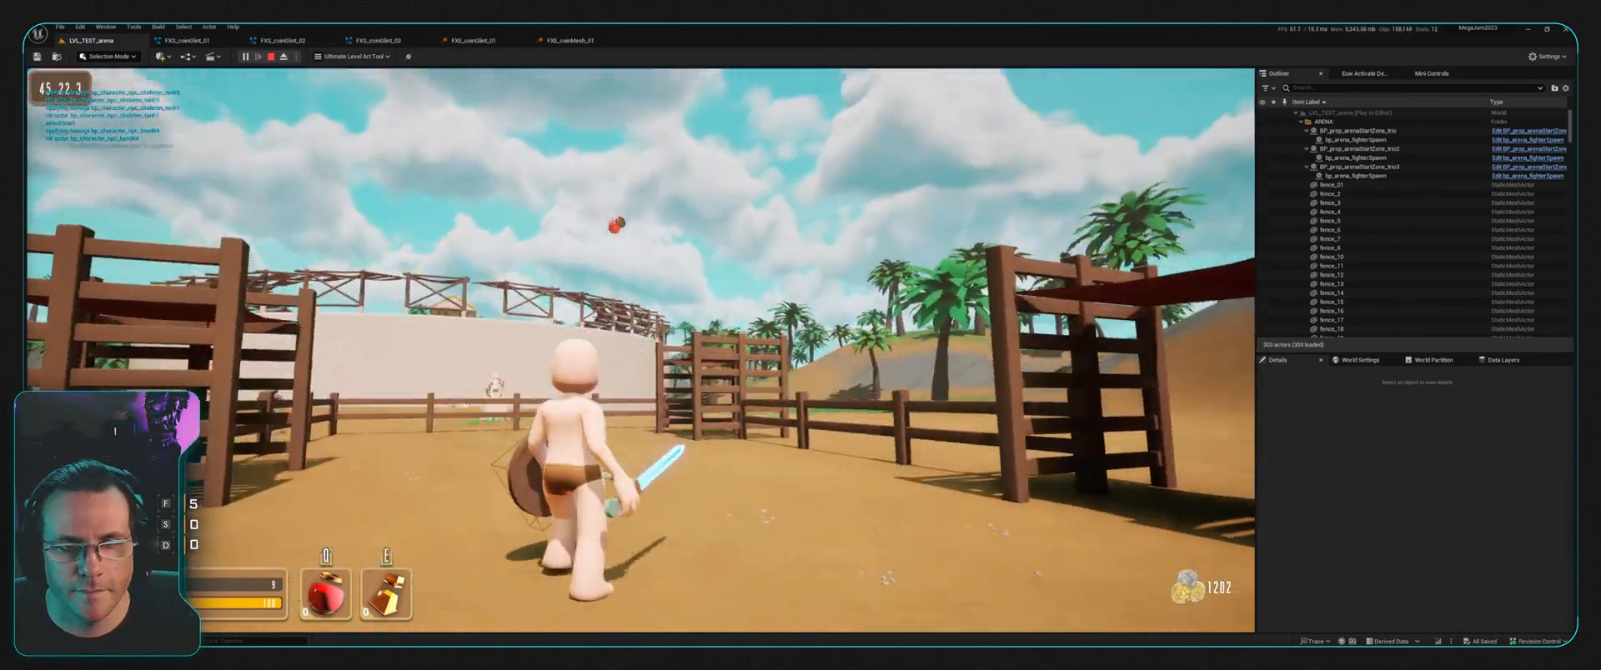
key(f)
key(w)
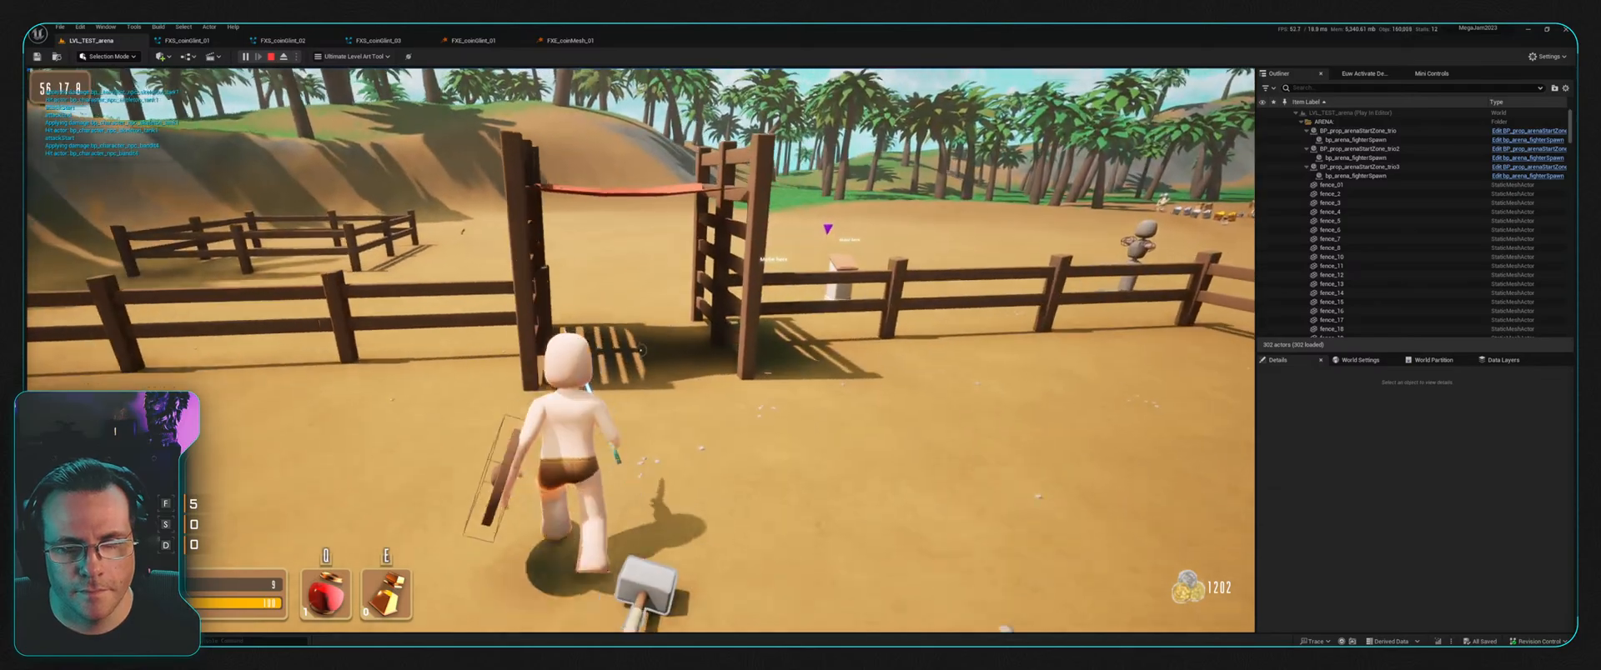
key(w)
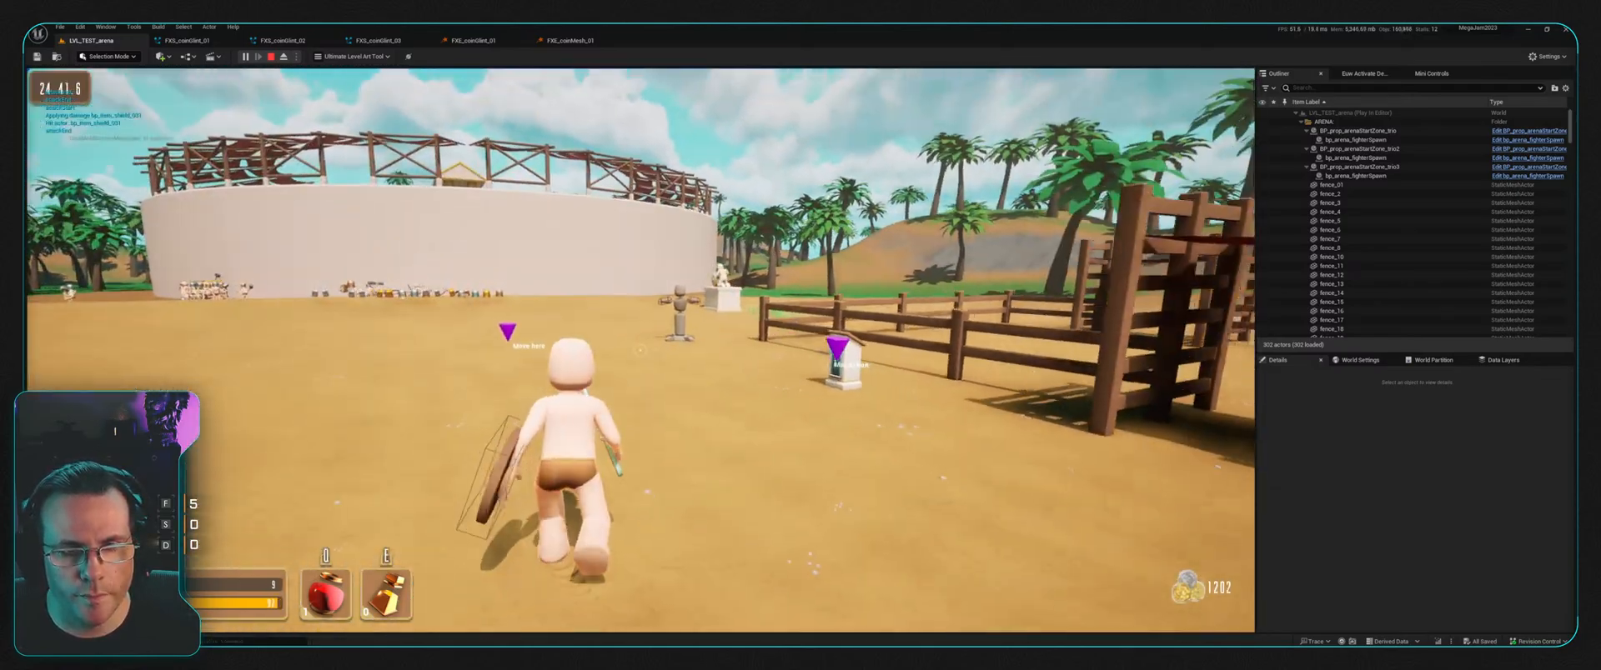
Step: Run to the helmeted fighters by the stadium wall to test combat and drops, and respawn the character
key(w)
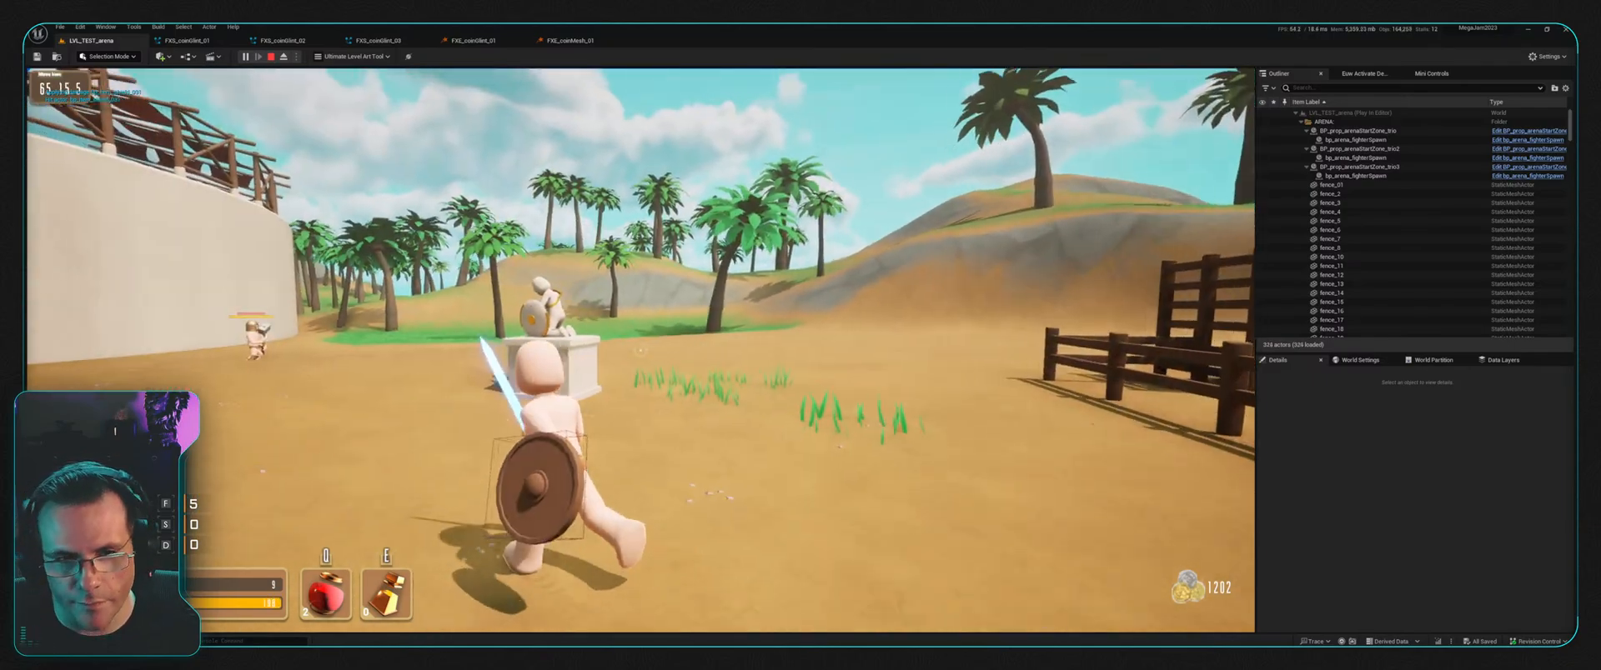
key(w)
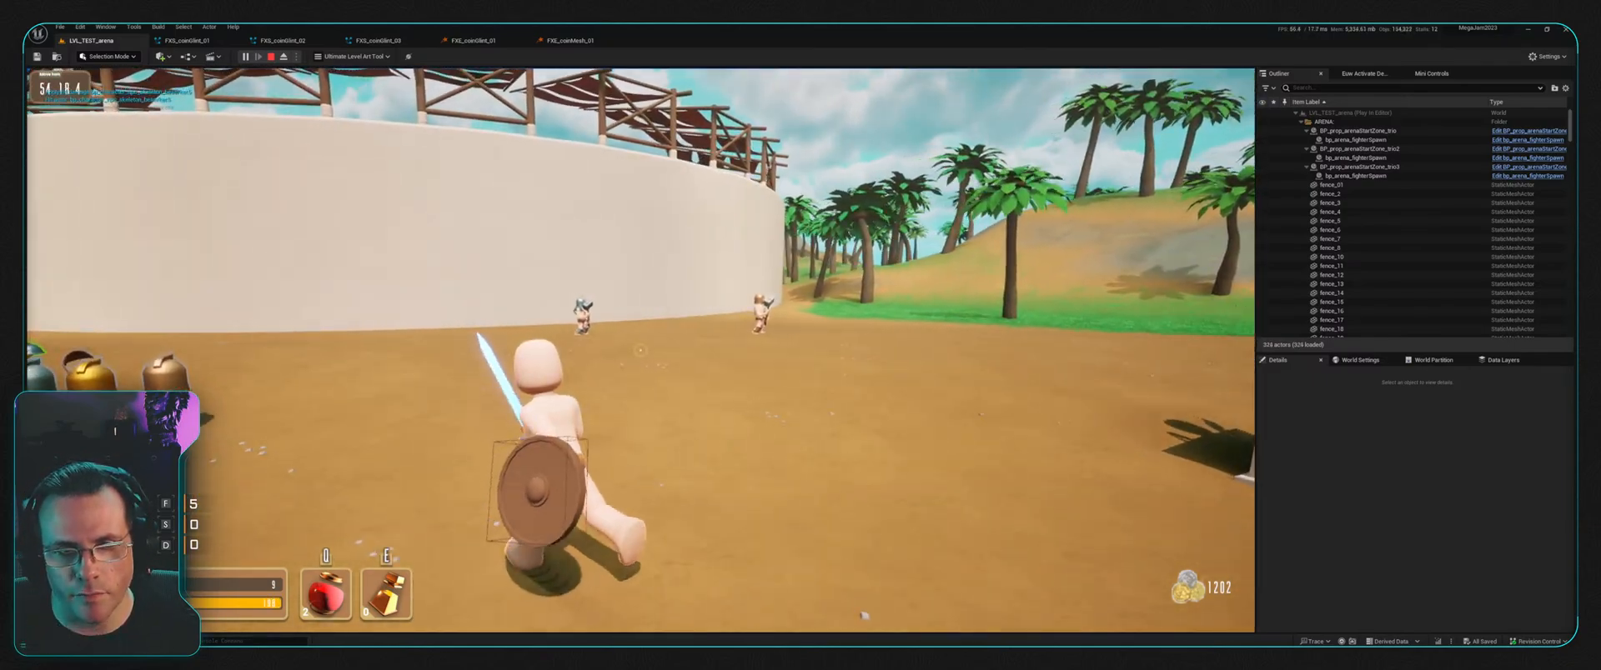
key(w)
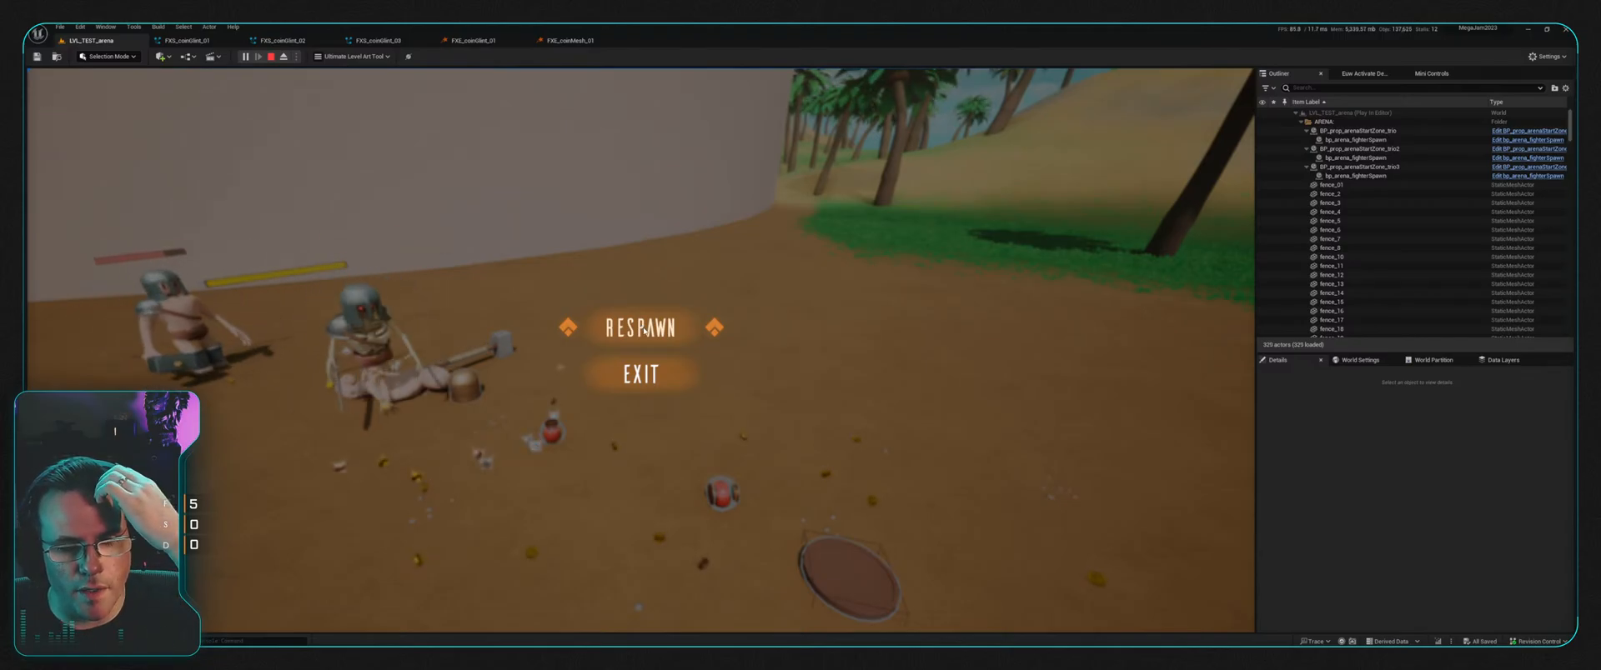
click(644, 328)
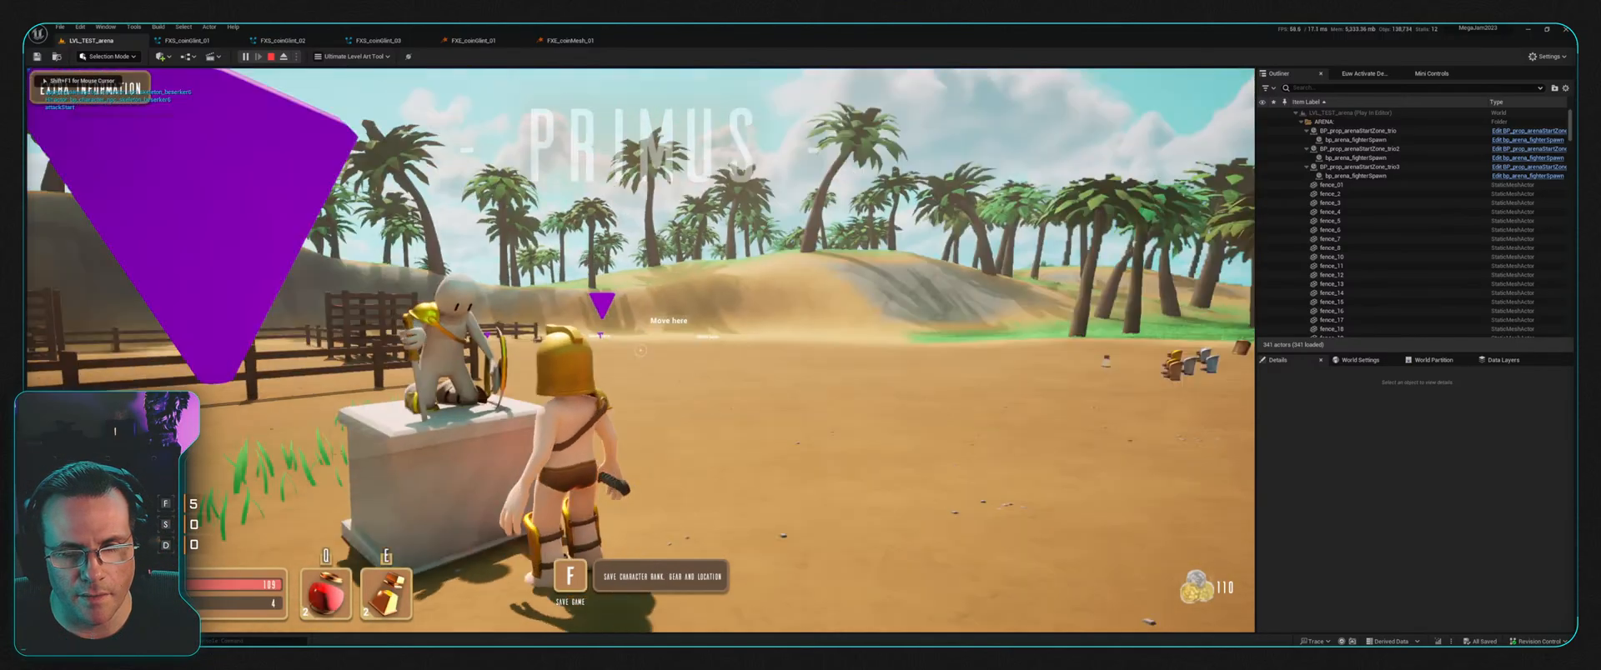
Step: Run from the save statue to the hammer fighters and skeletons near the stadium wall and fight them with the sword
key(w)
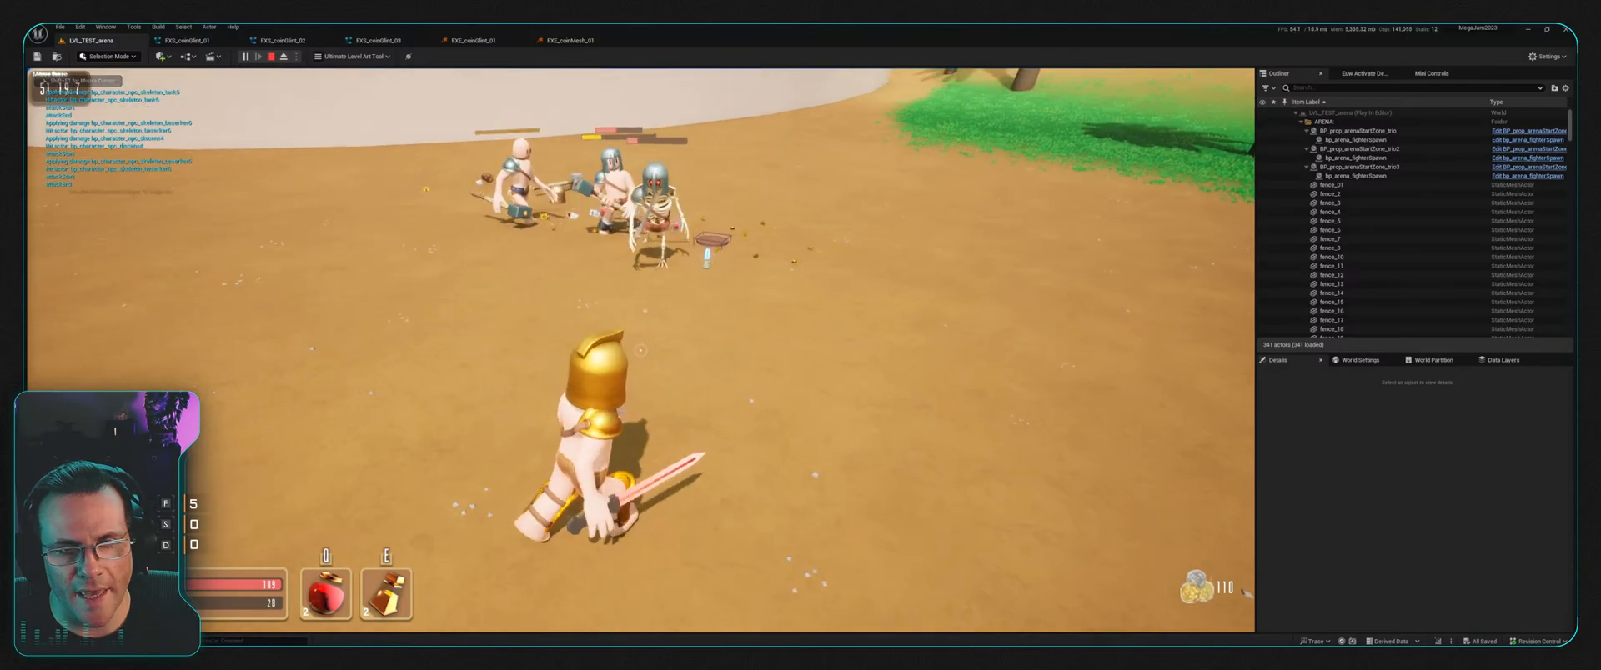
key(w)
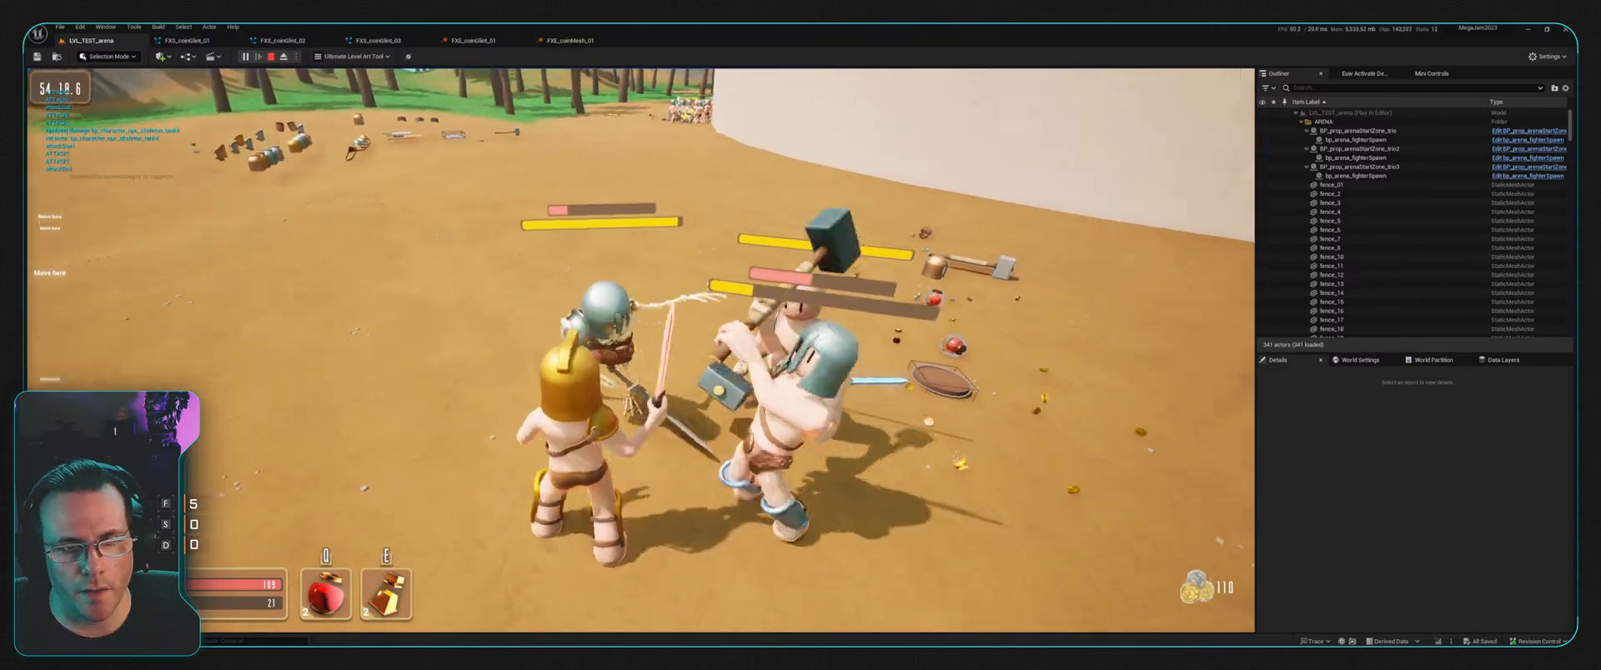
key(w)
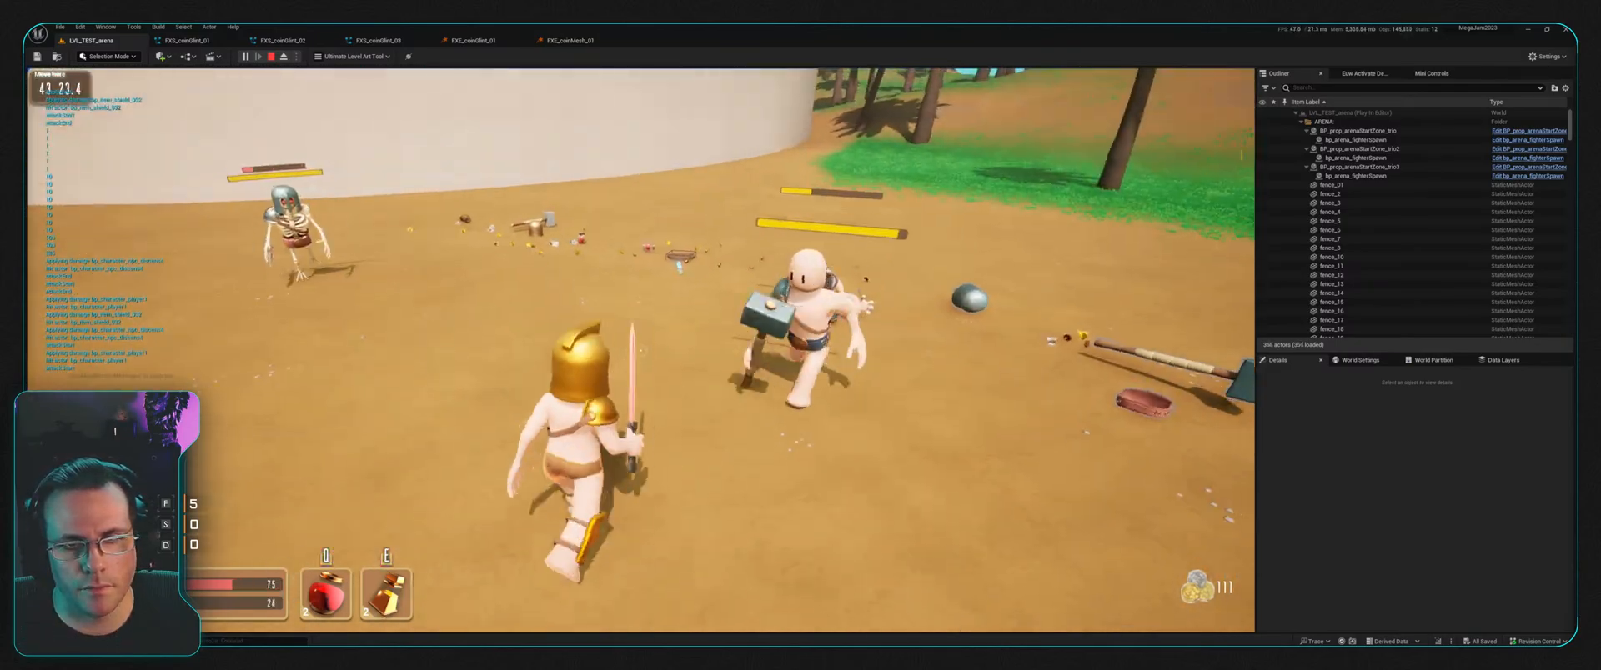
key(w)
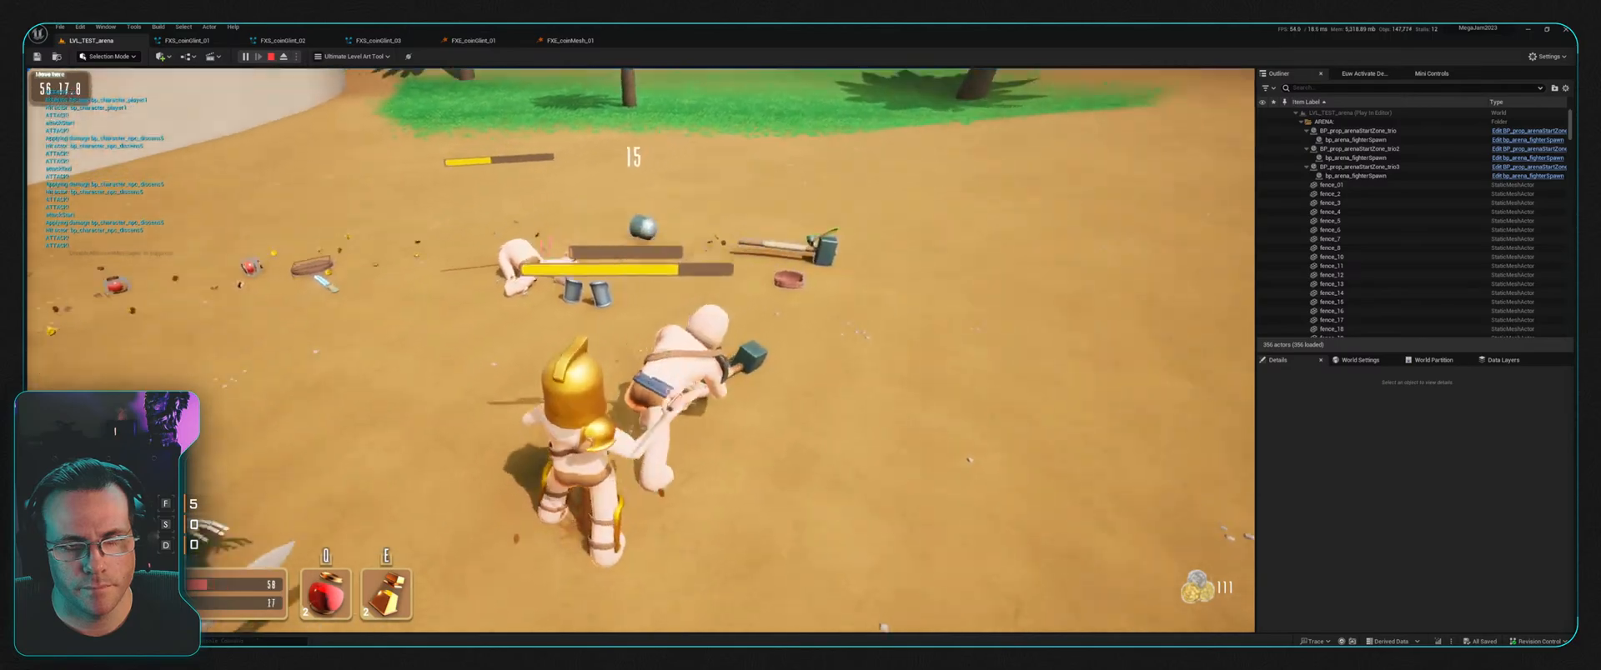
key(w)
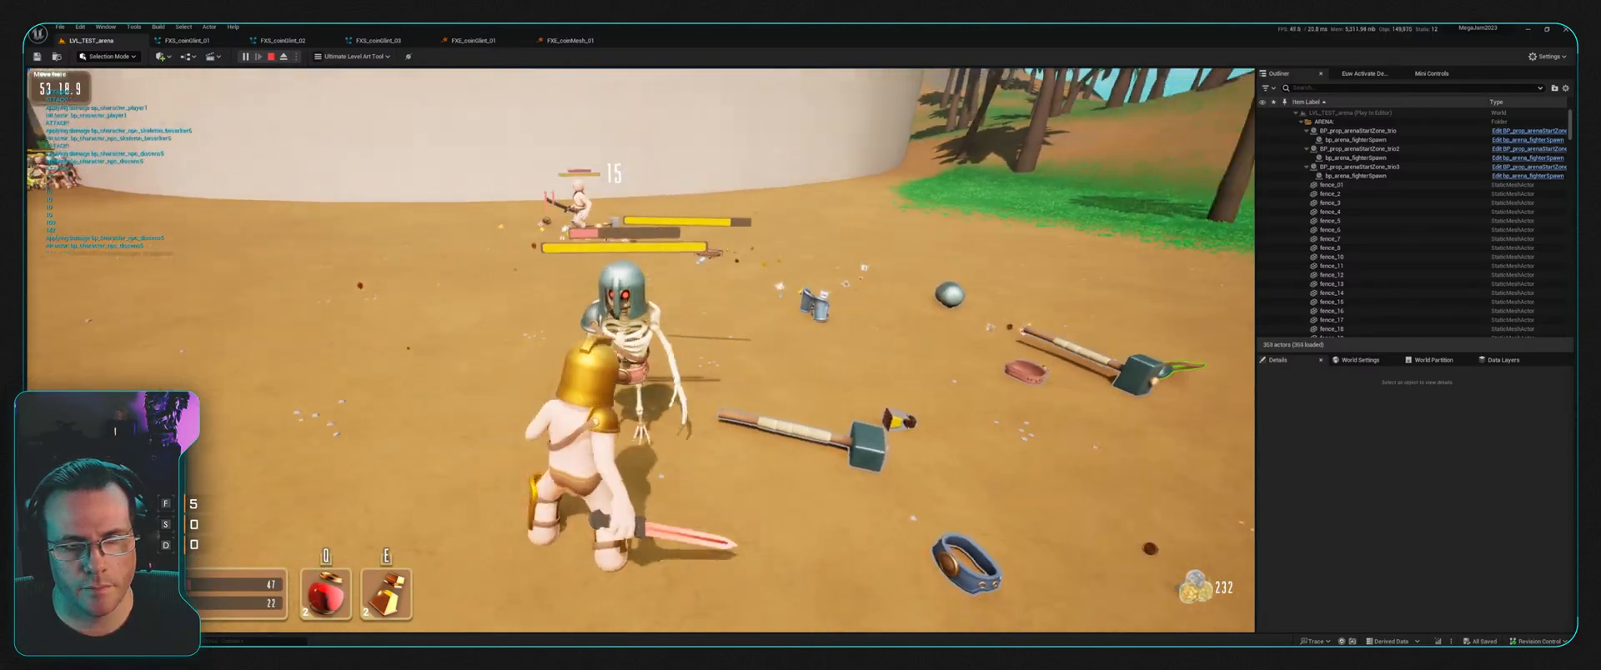
key(w)
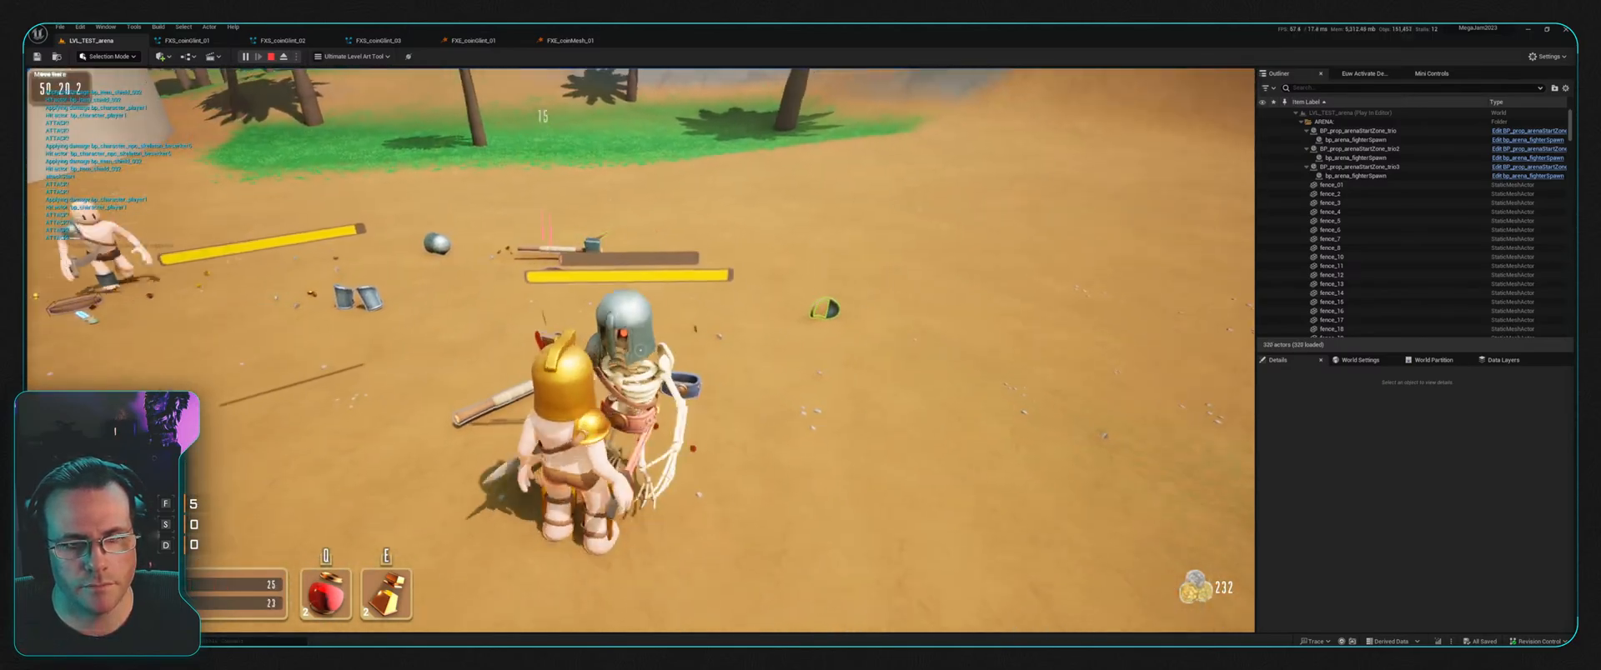
Step: Back away from the skeleton, use both quick-slot consumables, and fight the remaining opponents beside the statue
key(s)
key(q)
key(e)
key(w)
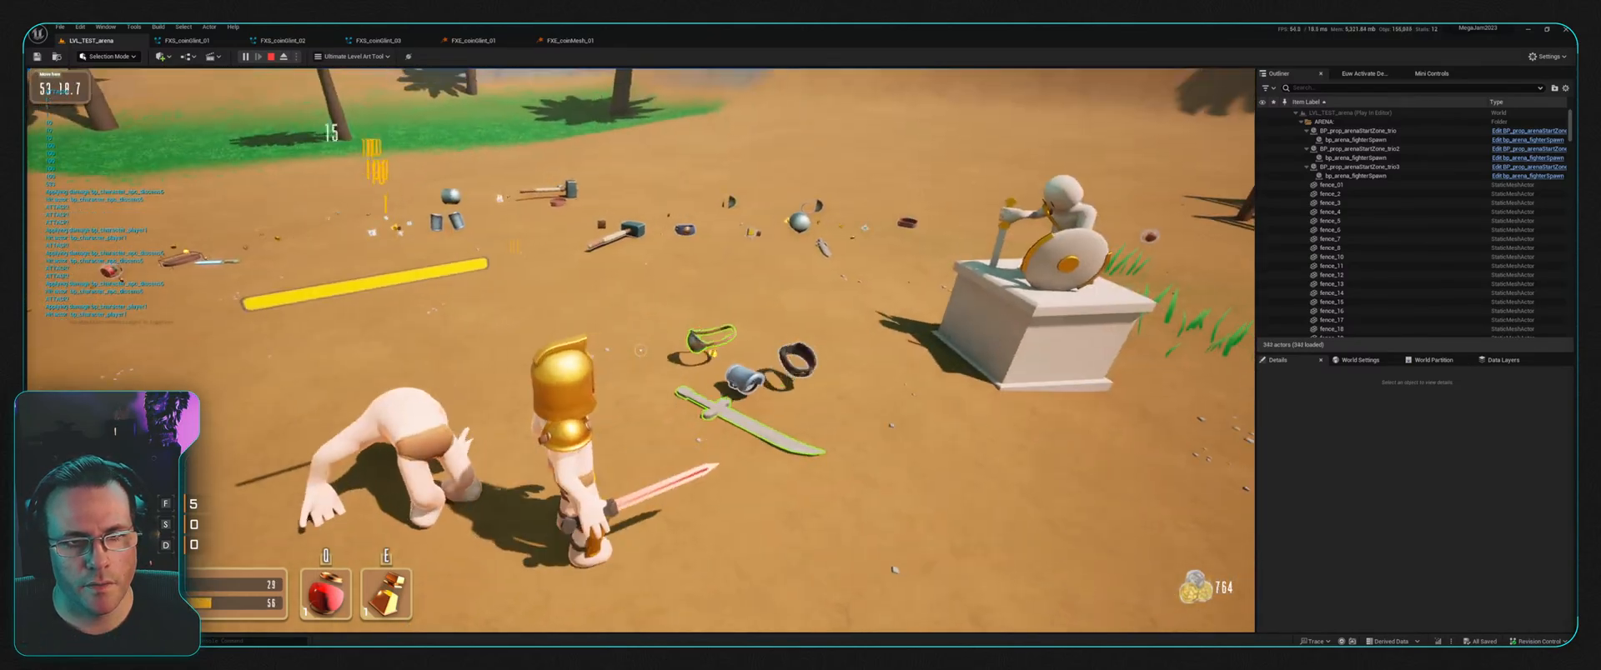
Step: Circle the statue and walk through the scattered gear on the sand to collect the dropped coins
key(w)
key(d)
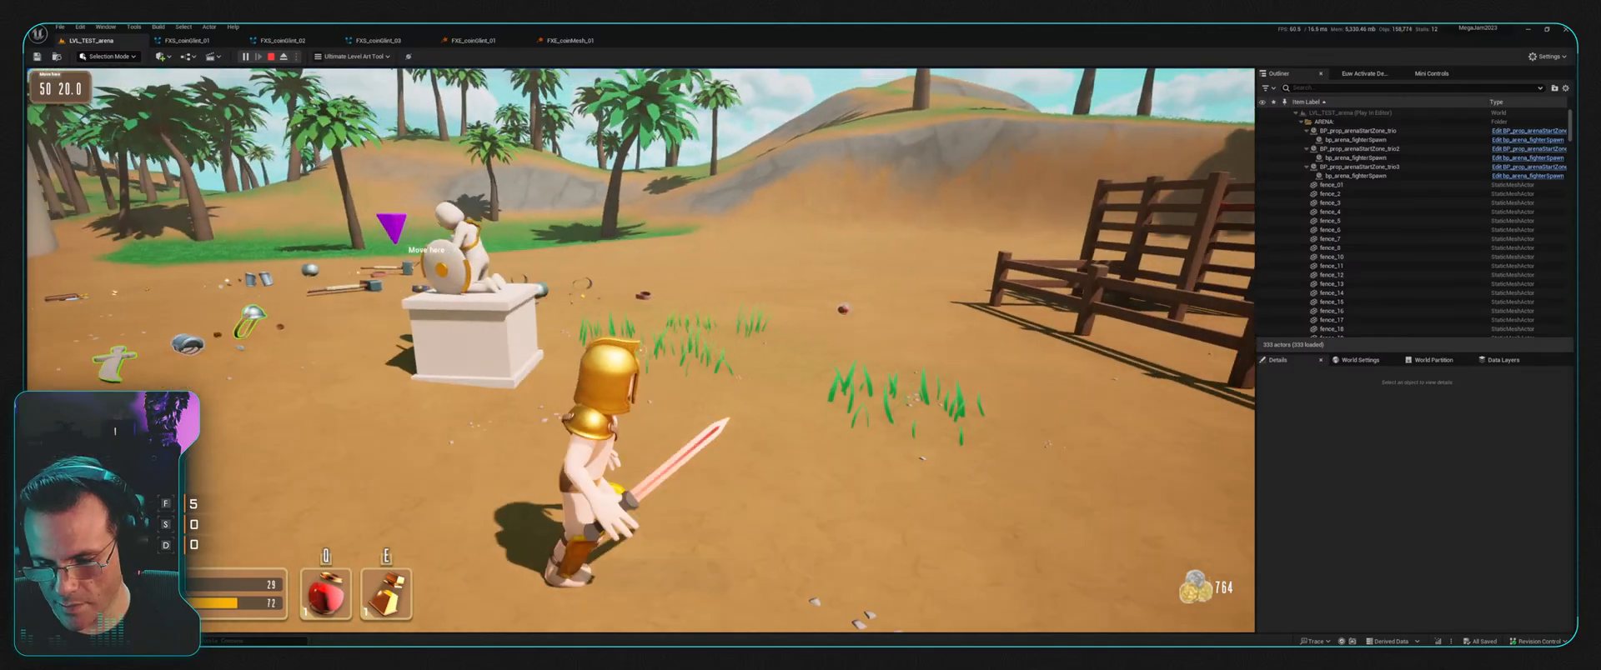
key(w)
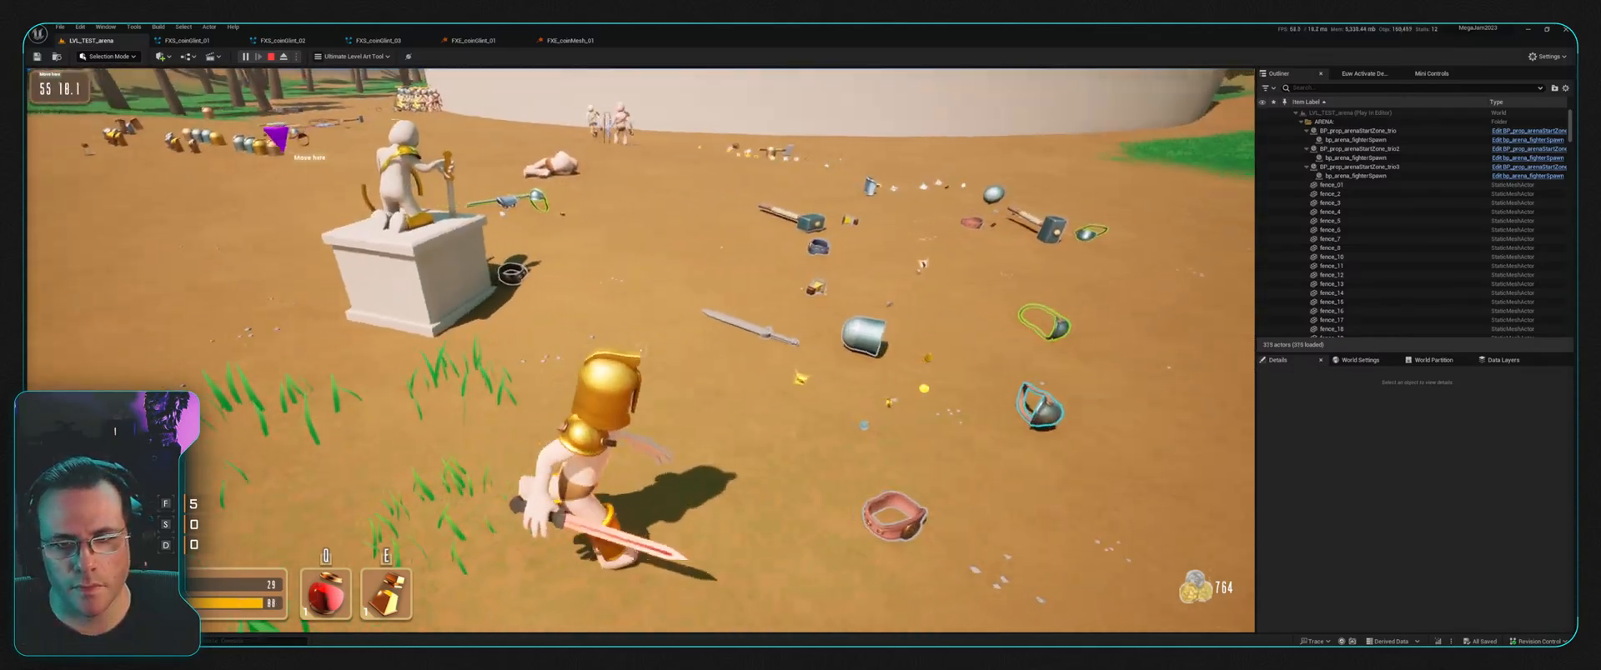
key(w)
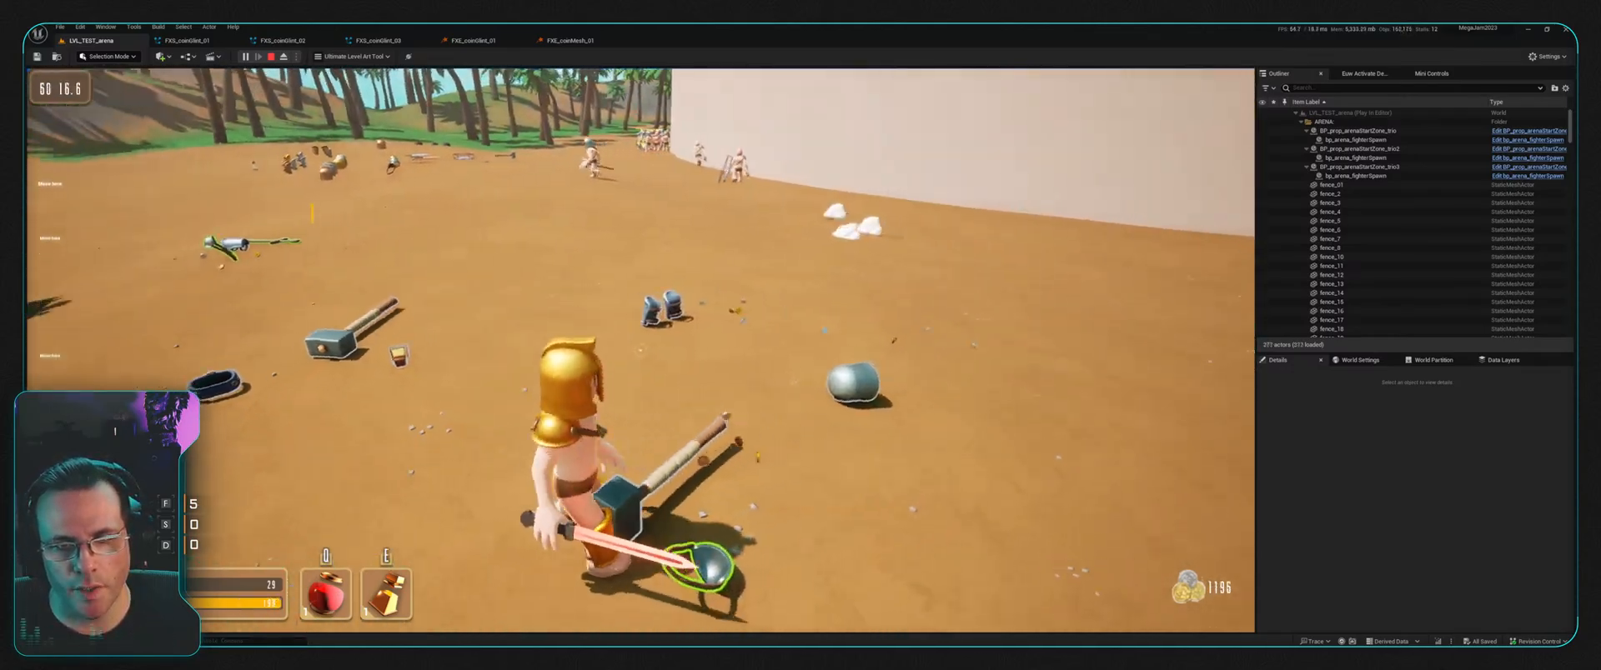
key(f)
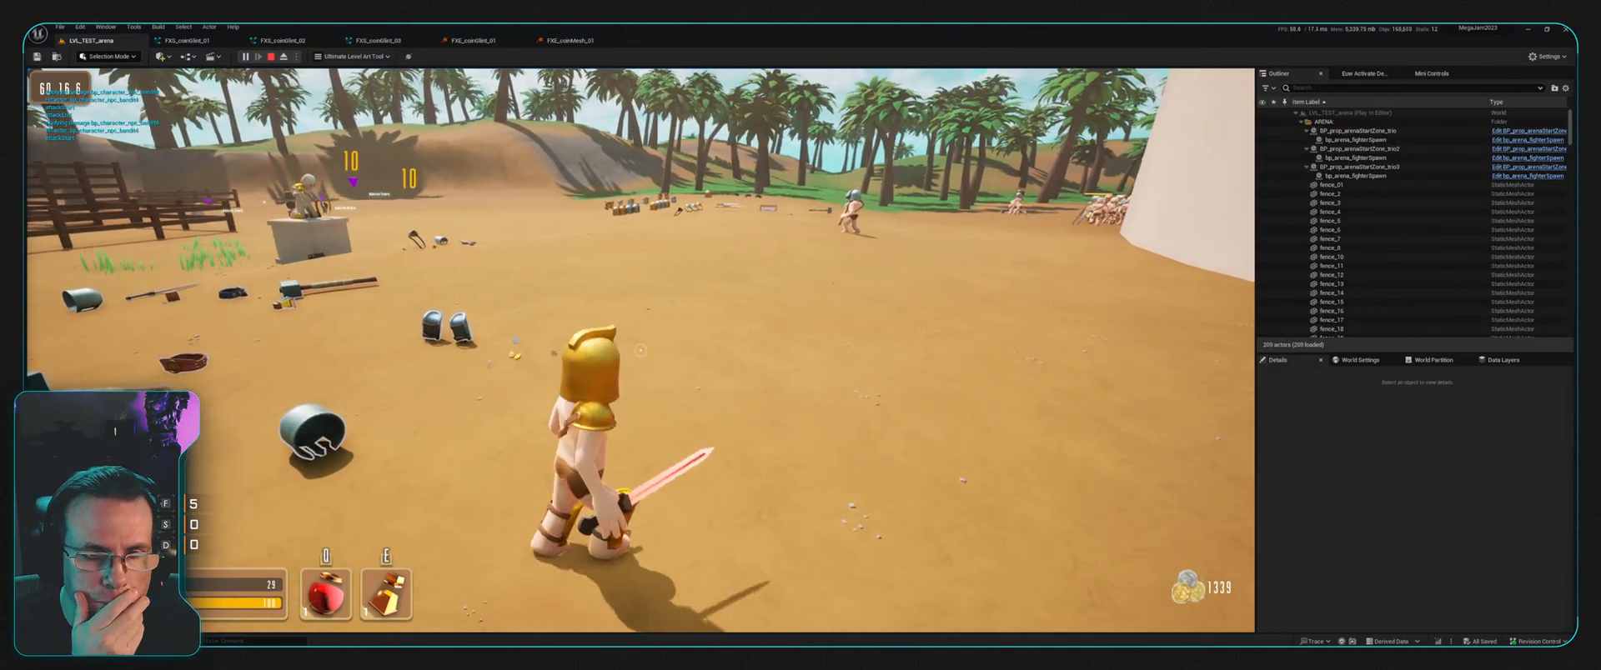
Step: Run along the stadium wall toward the crowd of fighters and inspect the dropped gear under the palm trees
key(w)
key(d)
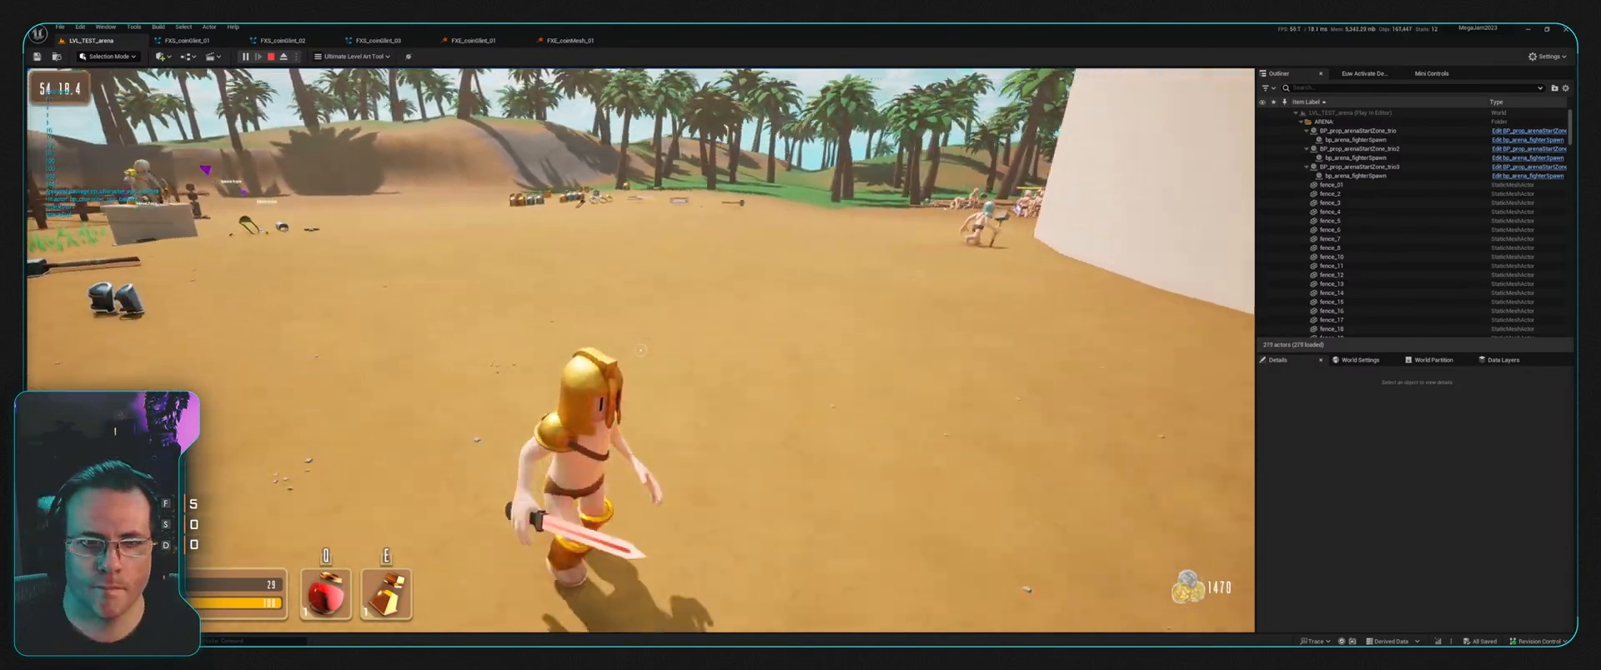
key(w)
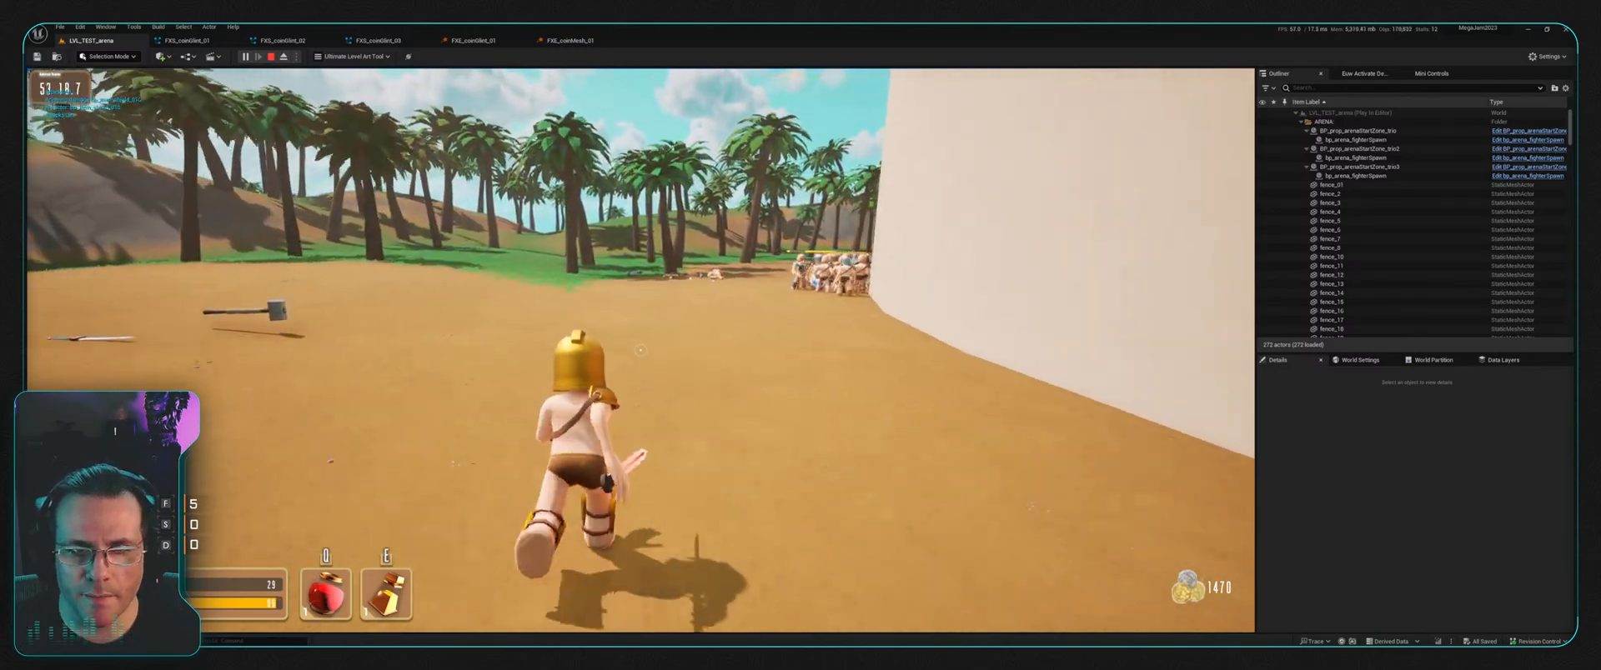
key(w)
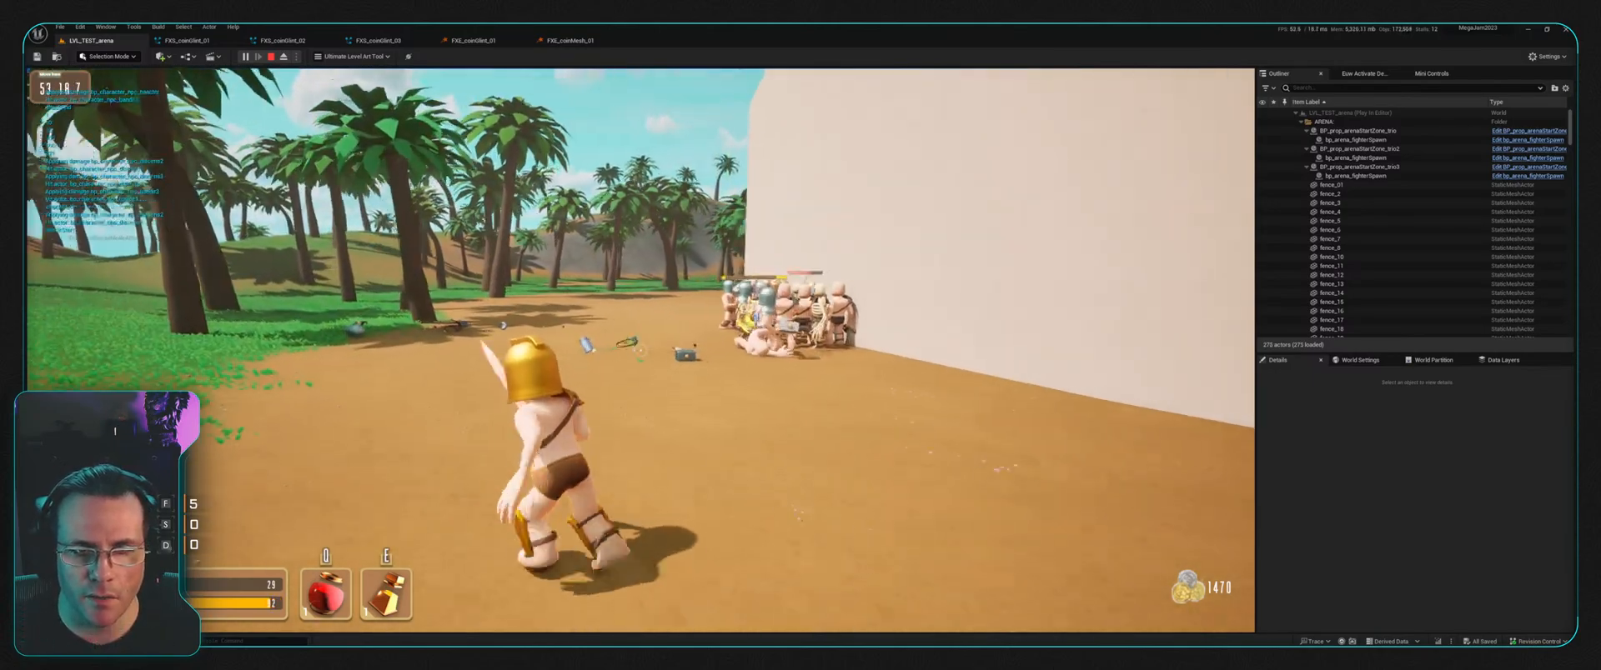
key(w)
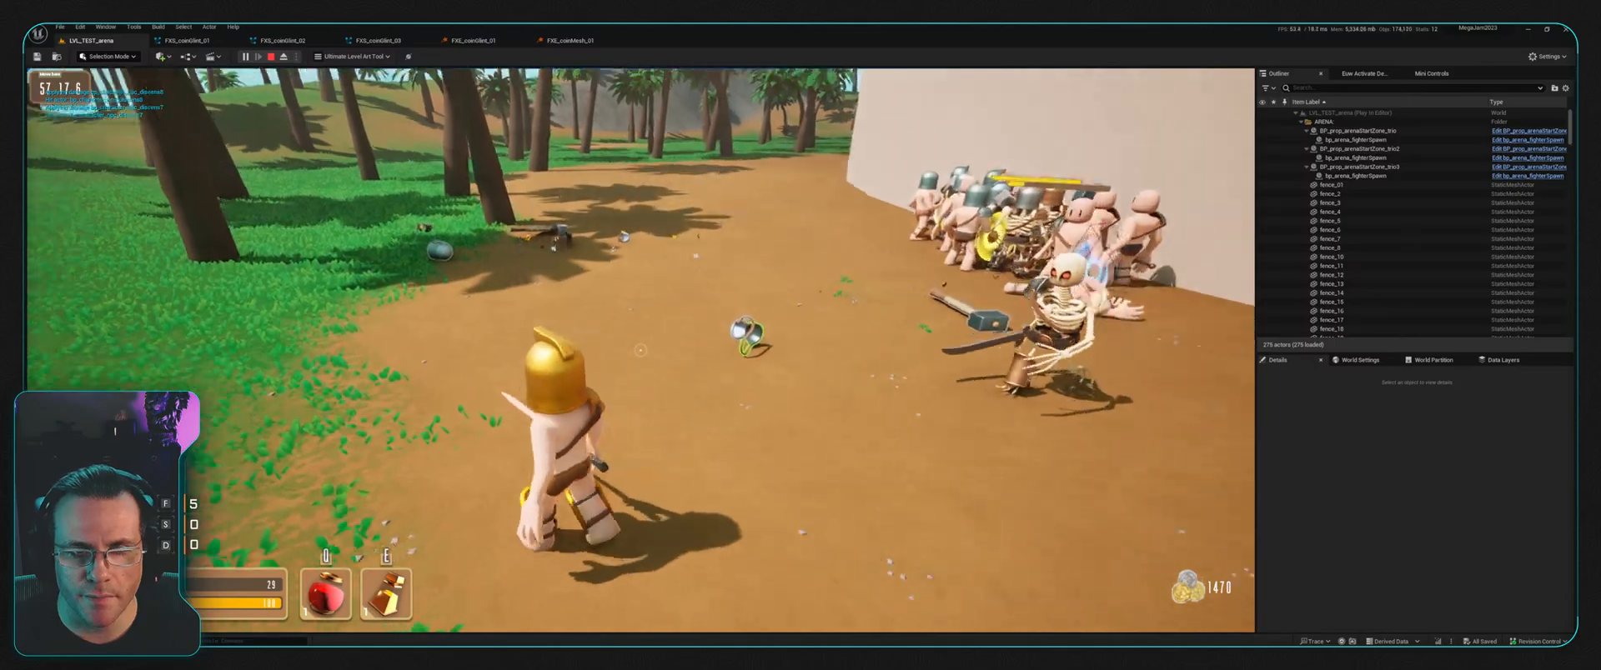
key(w)
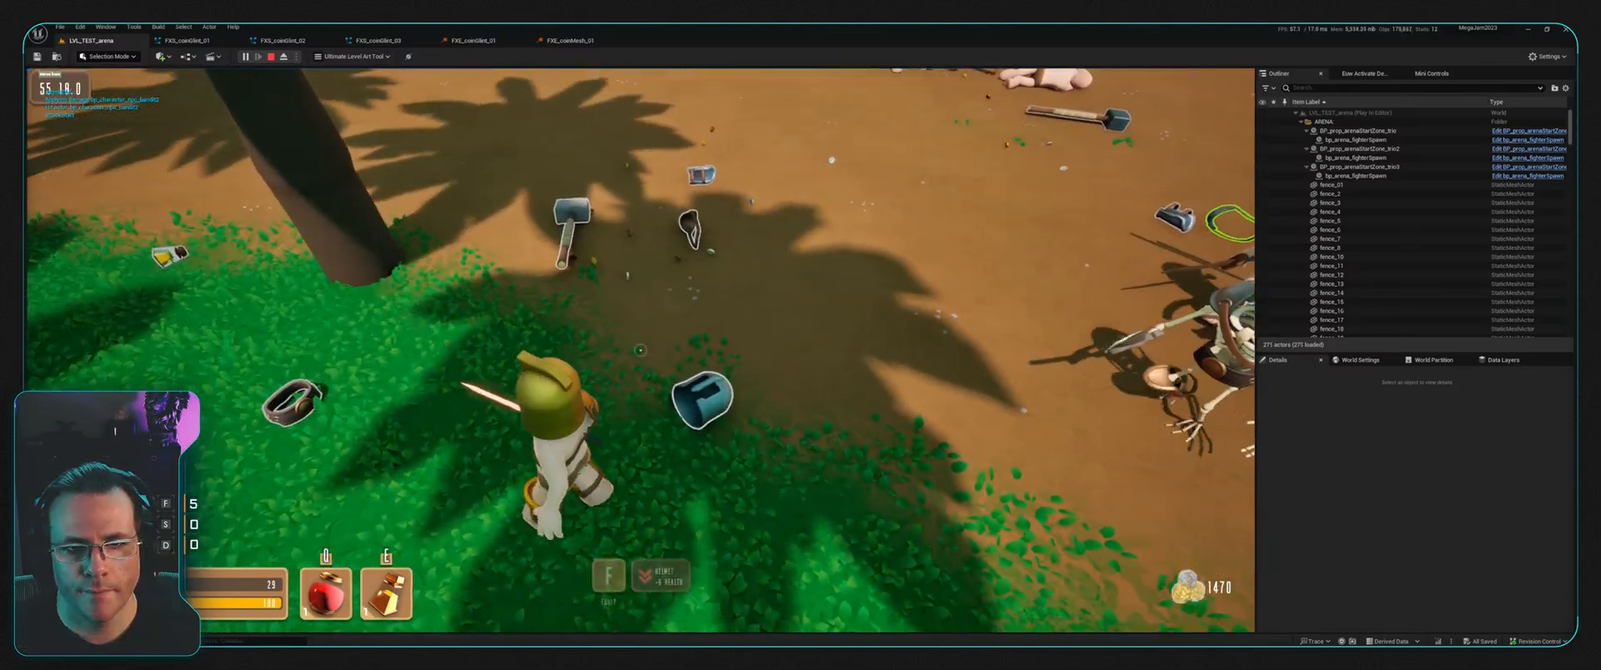
Step: Collect more coin drops while running past the fighters back across the open sand, and end the play session
key(w)
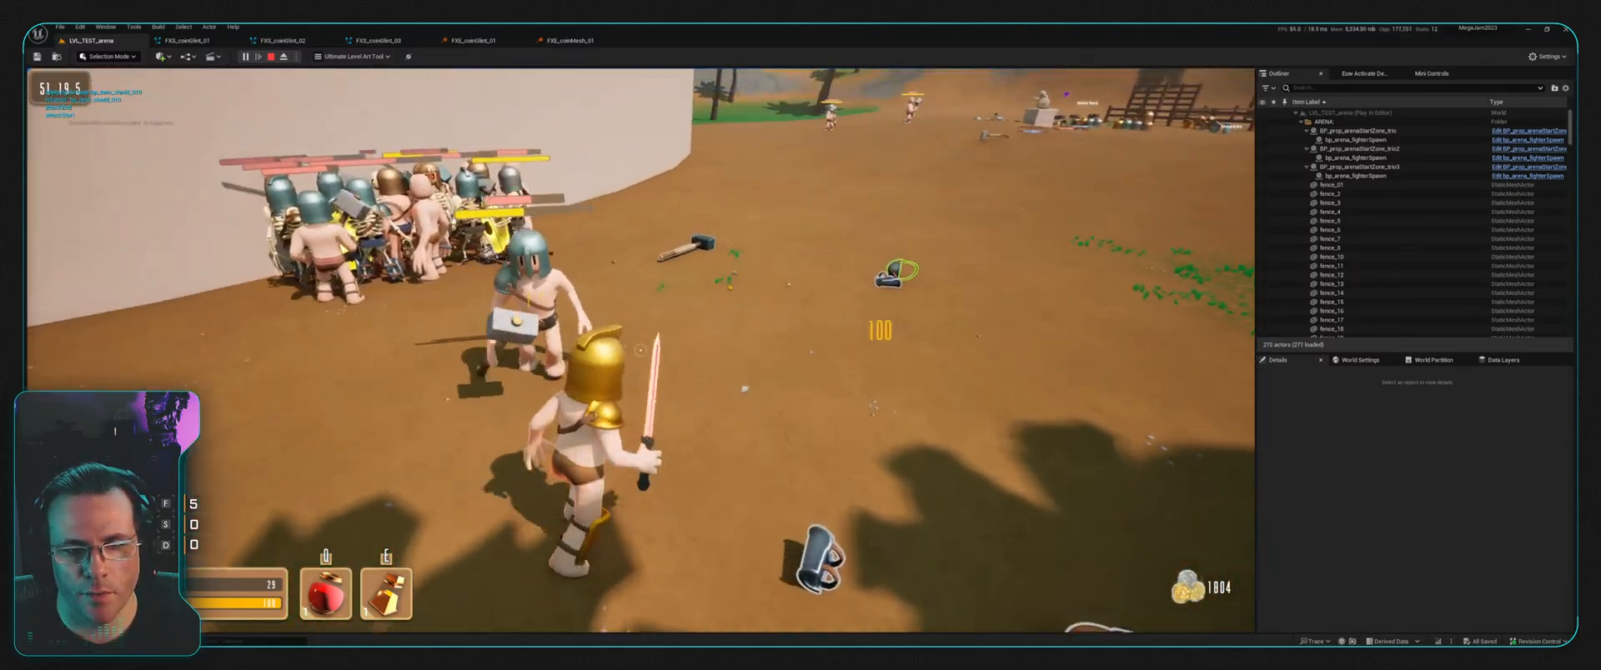
key(w)
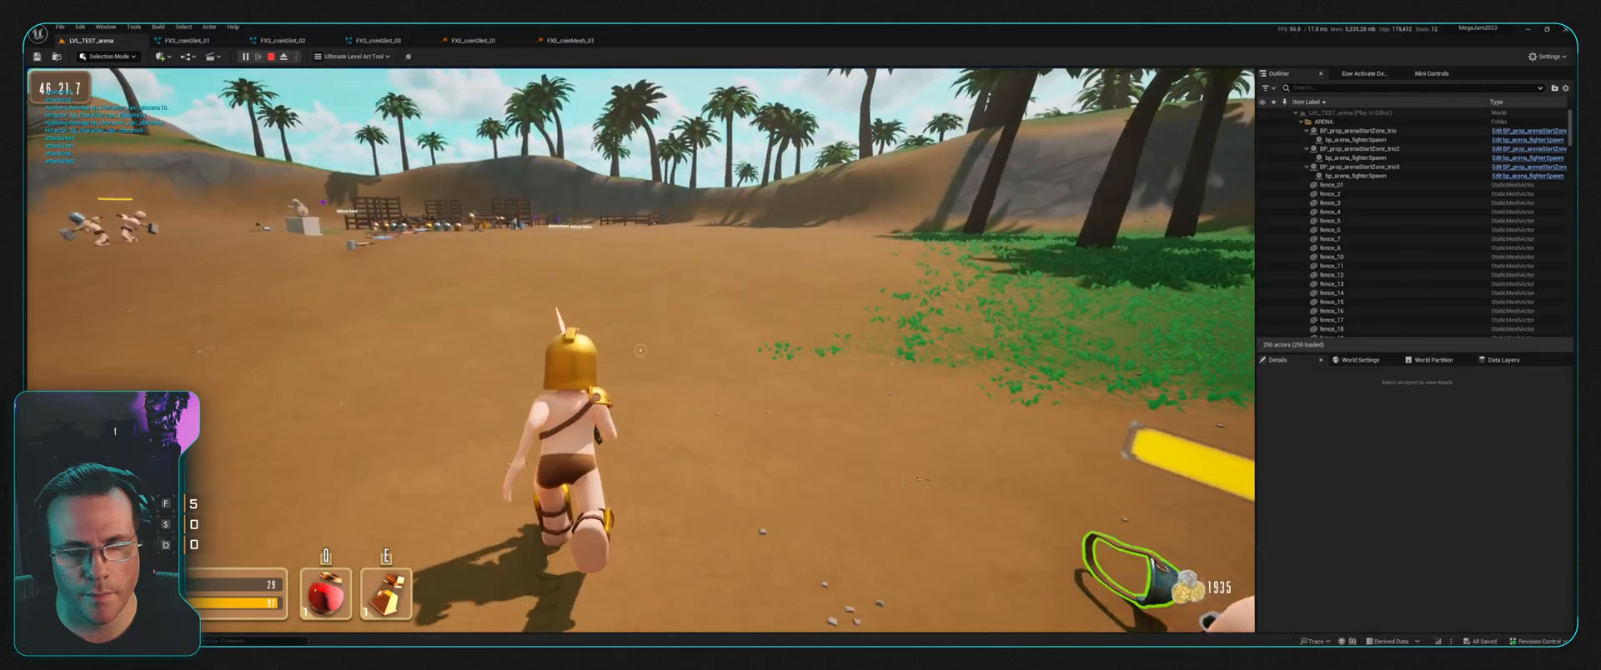
key(w)
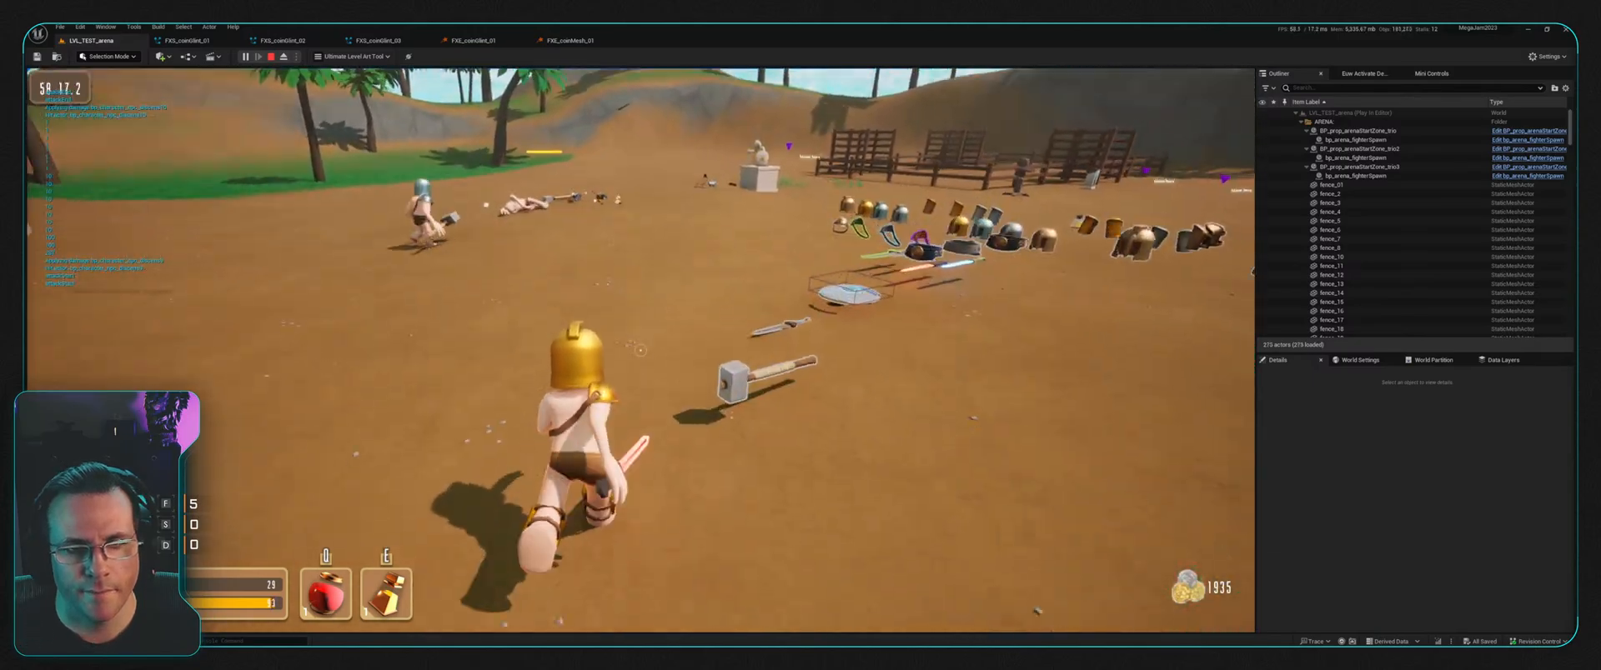
key(w)
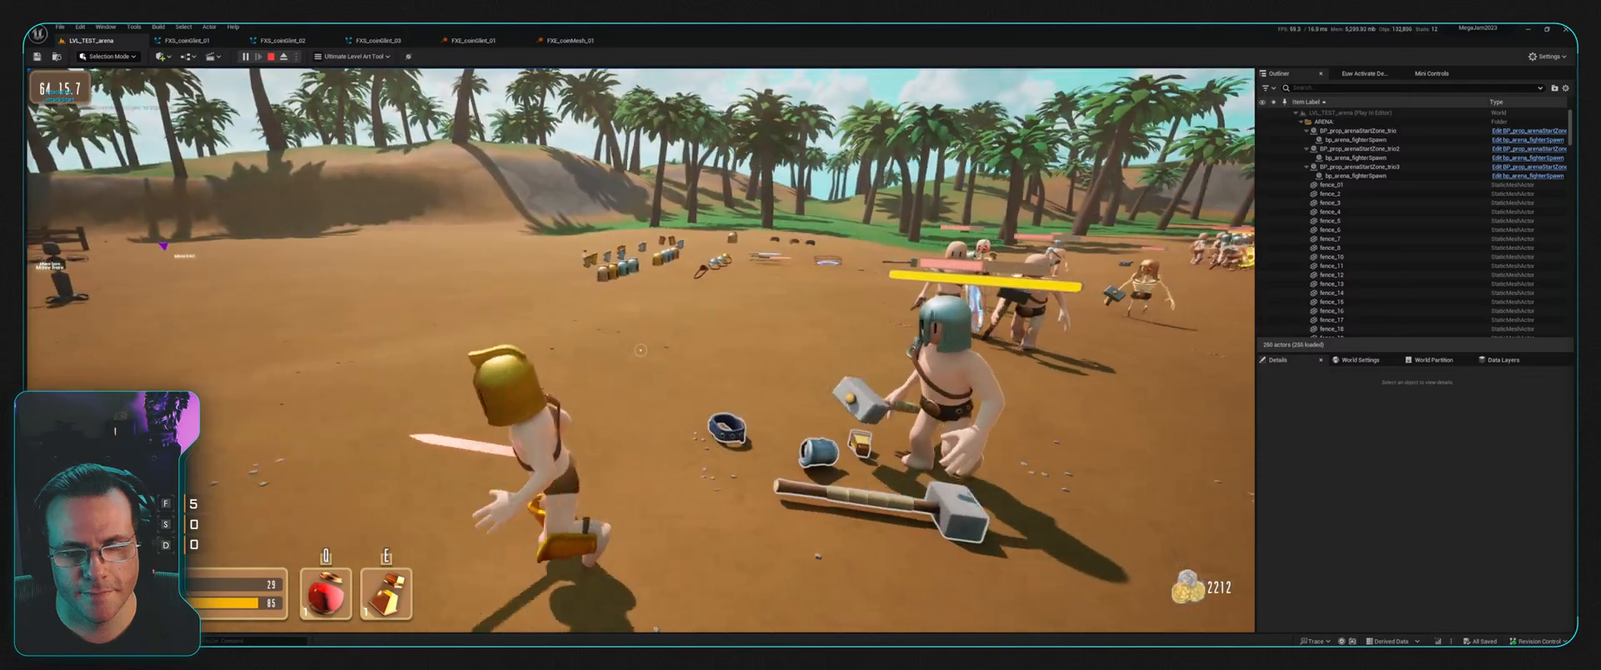
key(Escape)
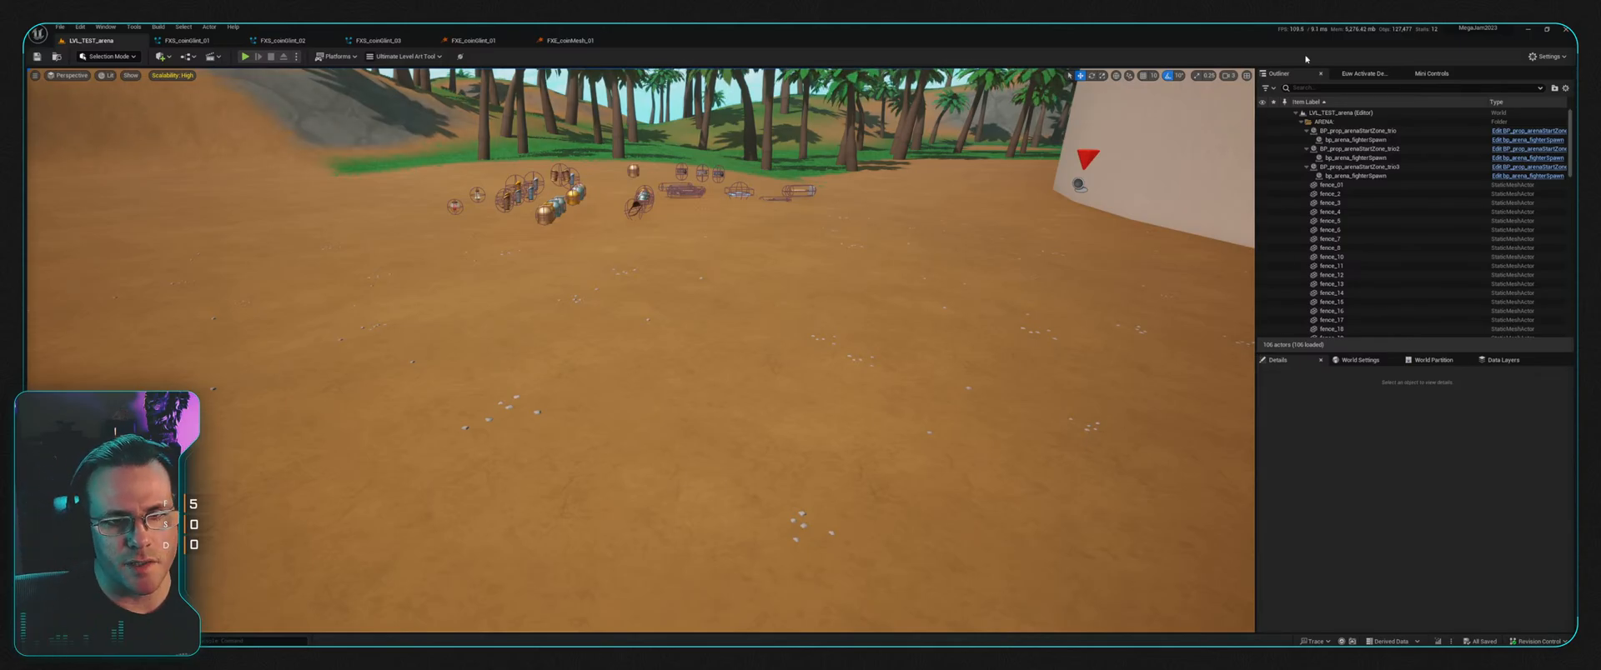
key(w)
right_drag(640, 350, 684, 338)
key(s)
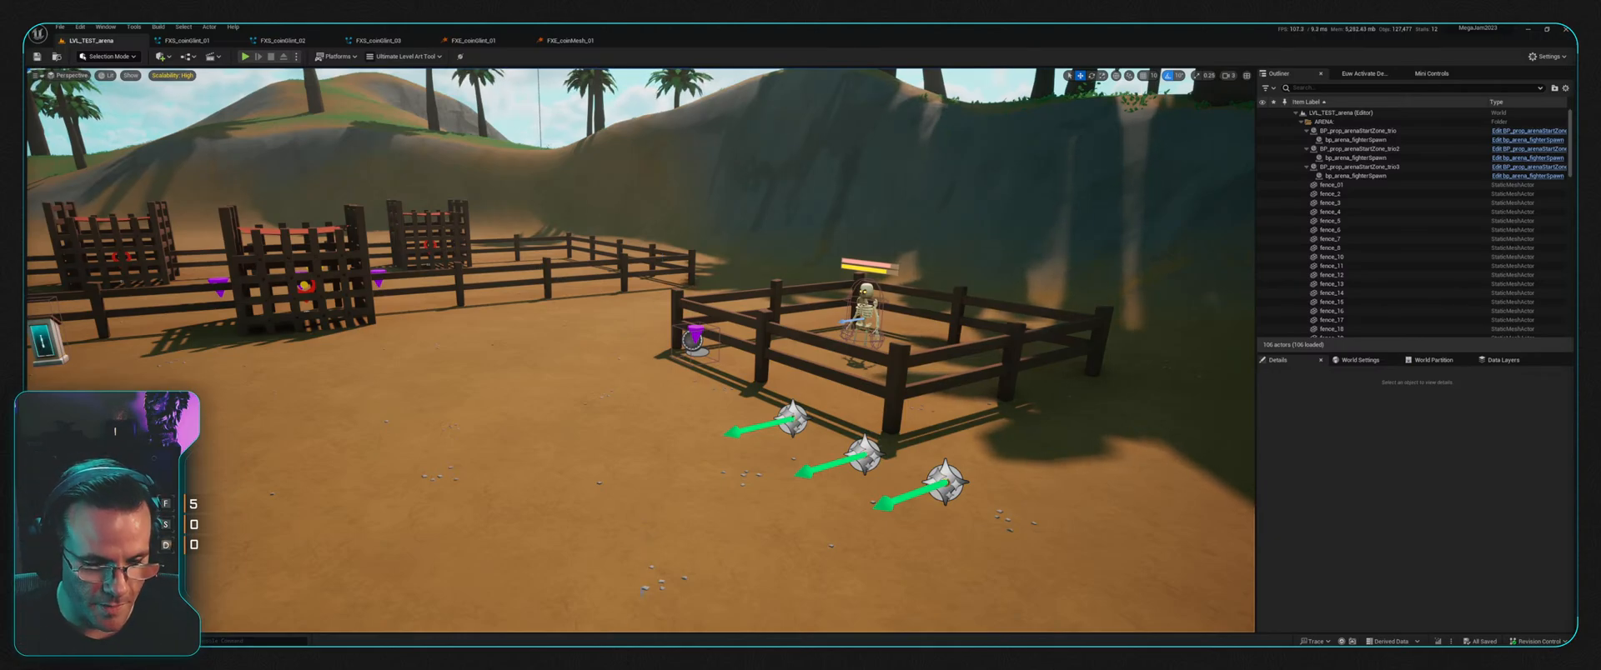
right_drag(593, 594, 421, 594)
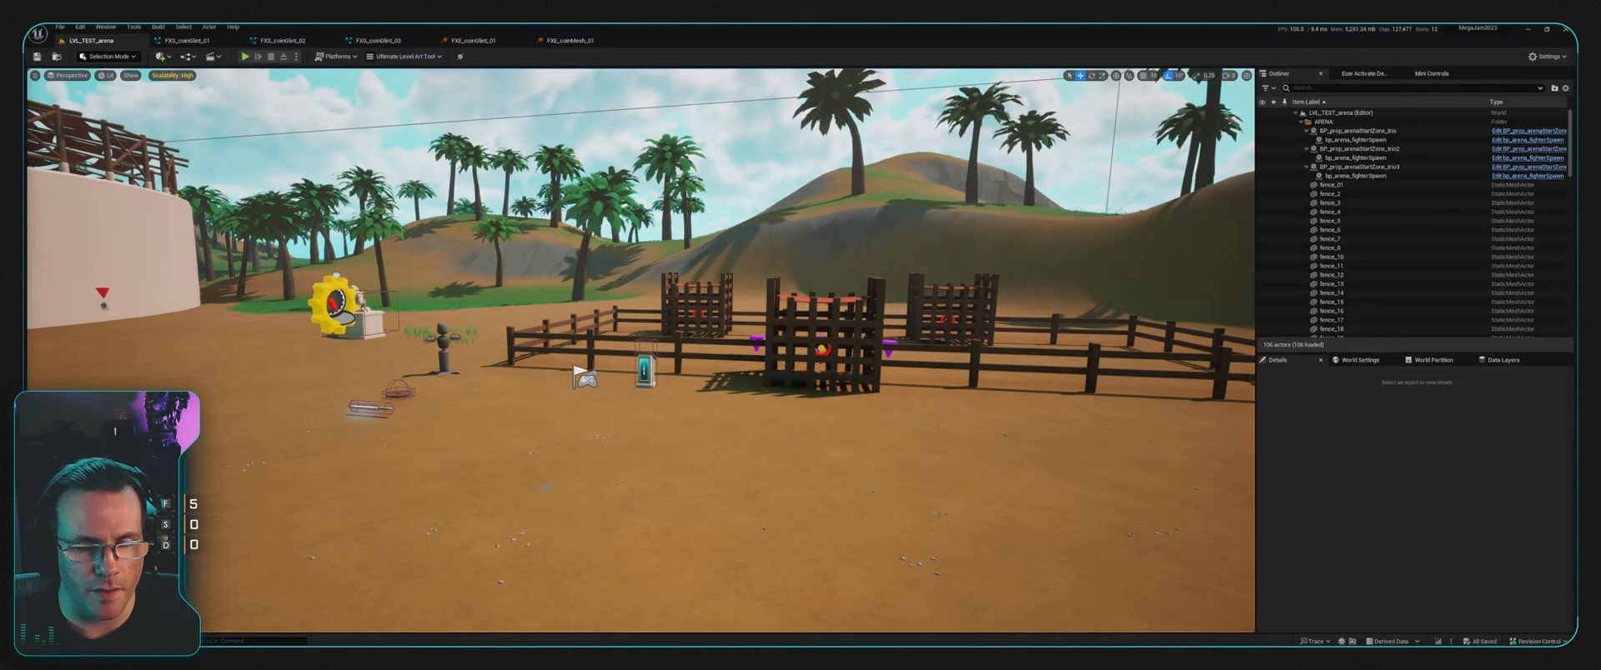
Step: Close all open coin glint and coin mesh effect assets, keeping only the LVL_TEST_arena level open
click(225, 40)
click(240, 42)
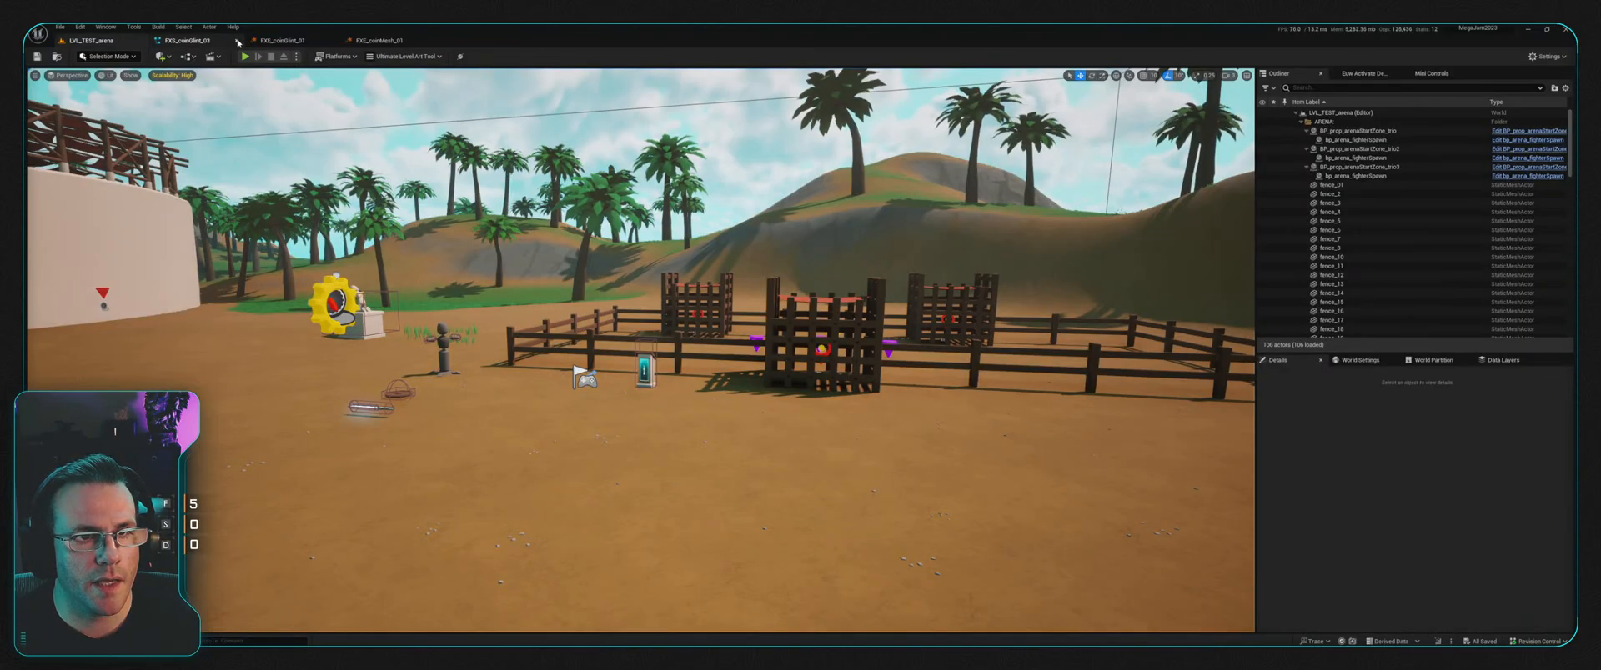
click(239, 42)
click(240, 42)
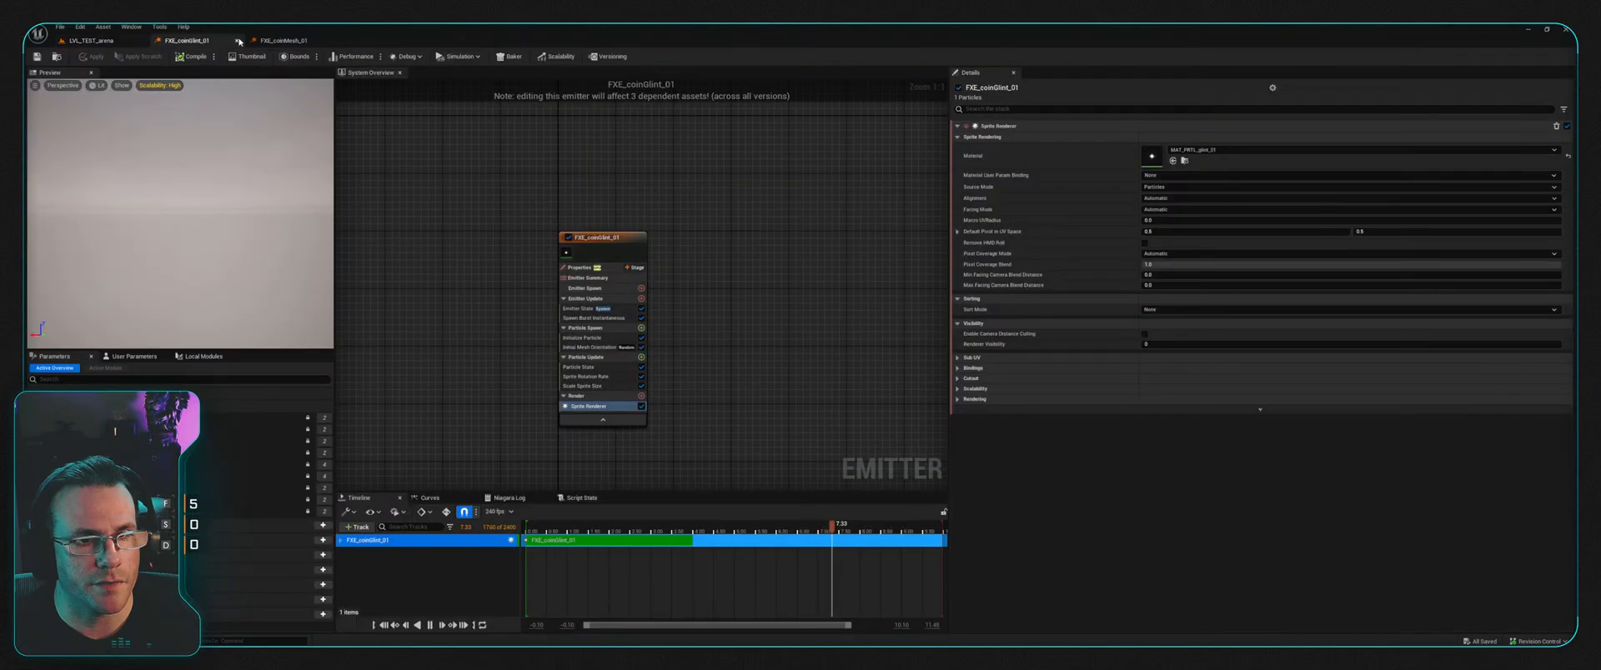
click(239, 42)
click(237, 42)
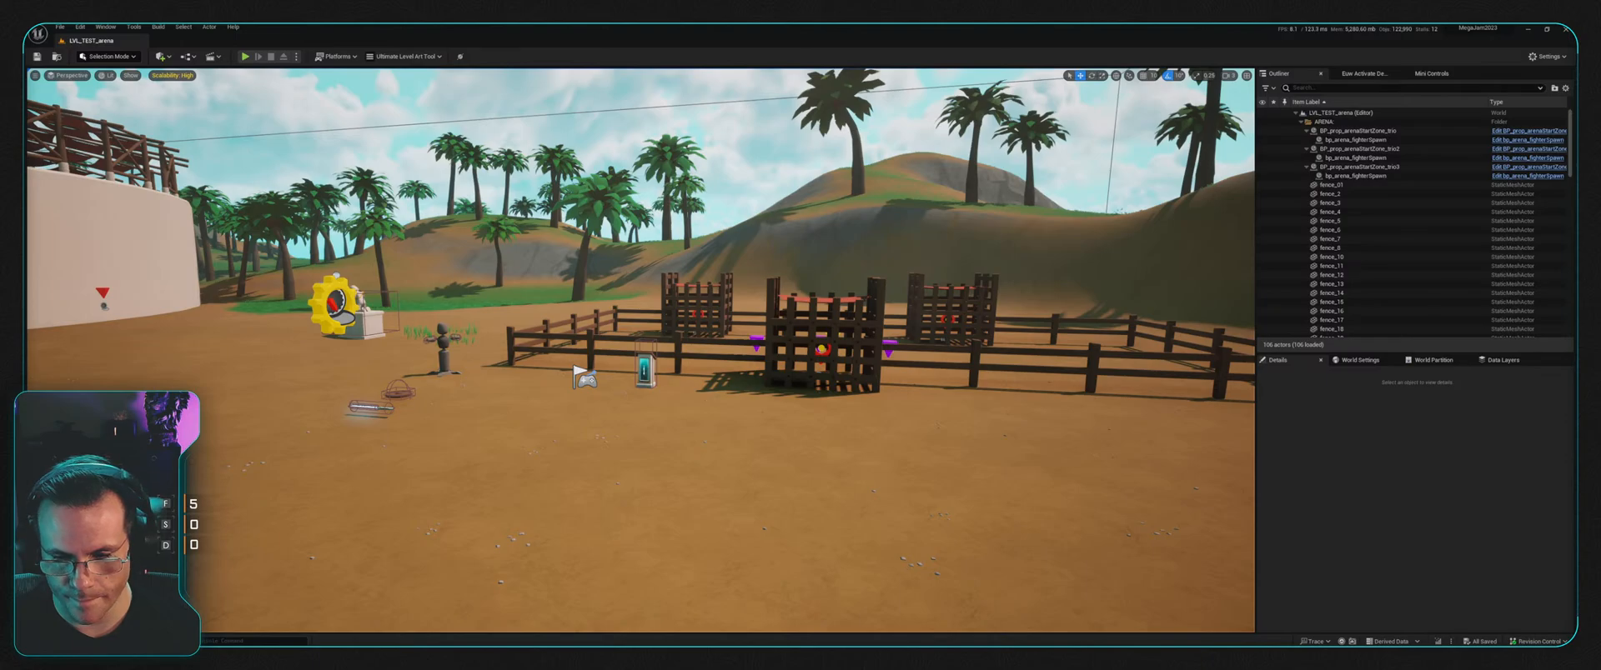
right_drag(1052, 311, 852, 249)
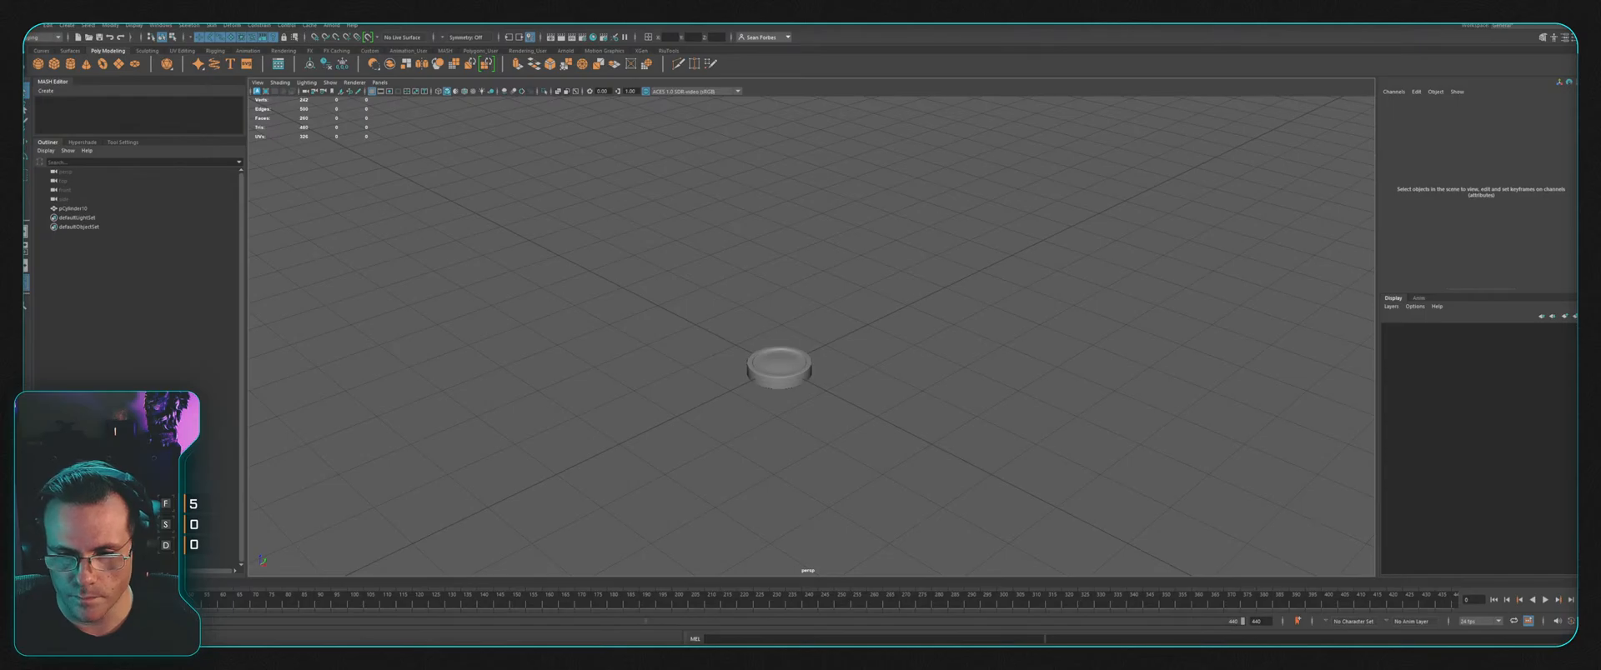
Step: Switch to Maya and delete the small coin-shaped cylinder from the scene
scroll(822, 257, down, 4)
alt+middle_drag(822, 257, 777, 346)
scroll(811, 288, down, 3)
alt+drag(746, 505, 781, 471)
click(751, 459)
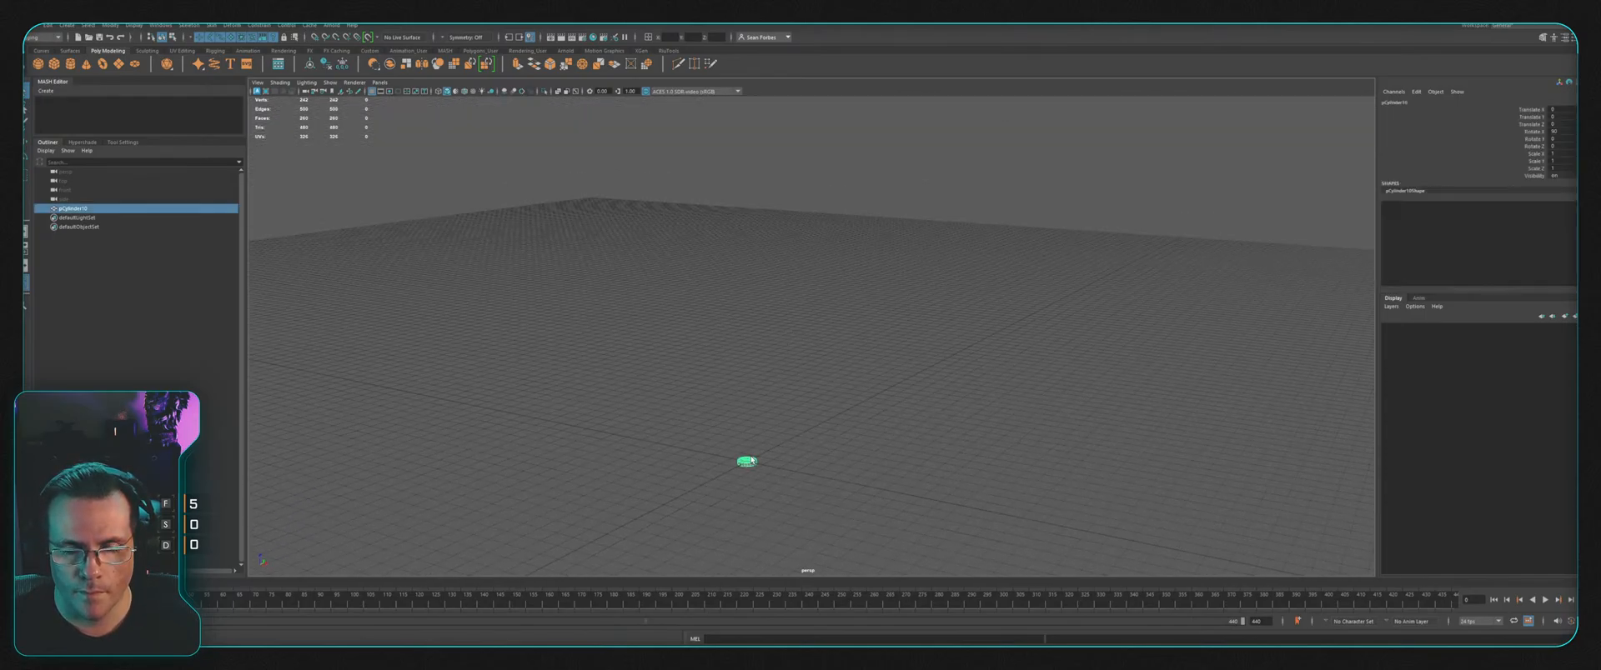
key(Delete)
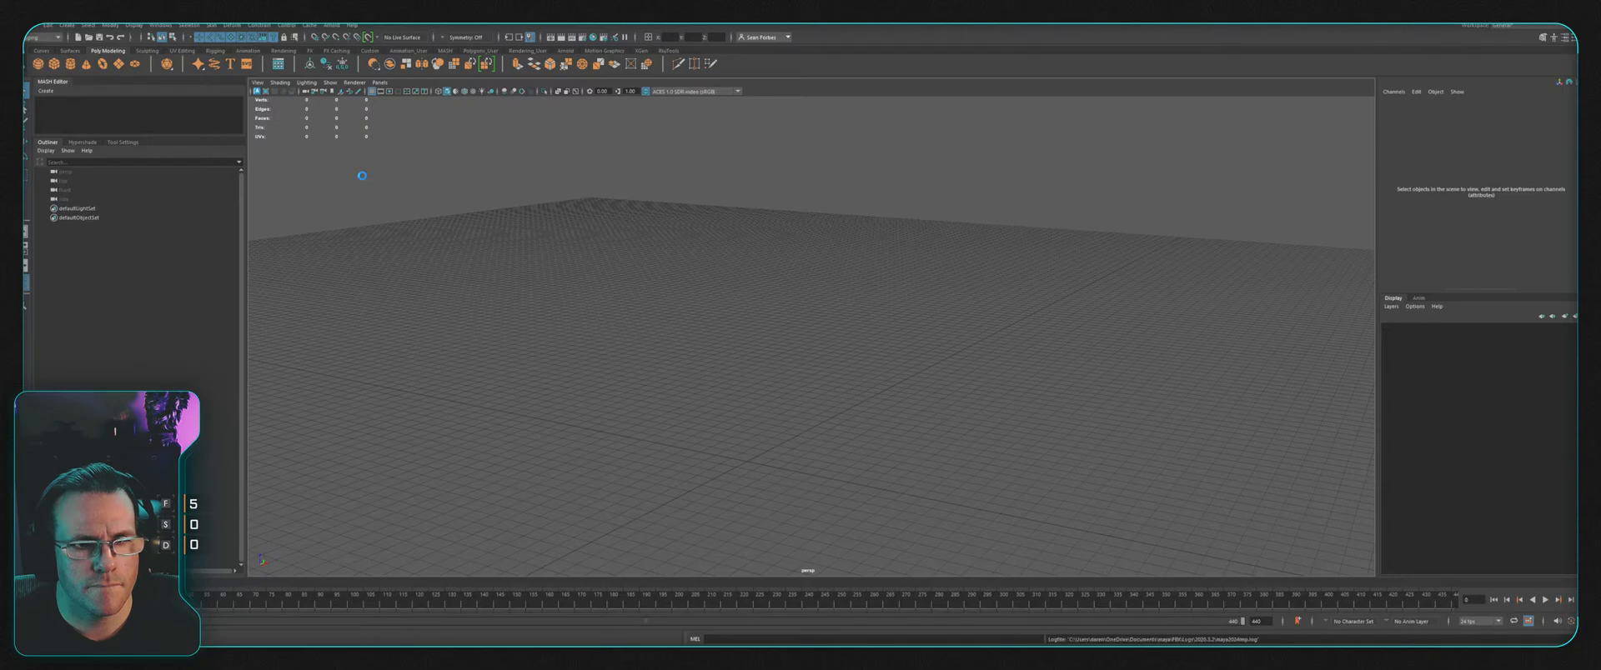
Step: Delete the player body's root joint skeleton, its ground control curve and the controls group, keeping only the mesh group
alt+drag(839, 322, 825, 330)
scroll(826, 330, down, 3)
alt+middle_drag(825, 330, 863, 309)
alt+drag(862, 309, 826, 308)
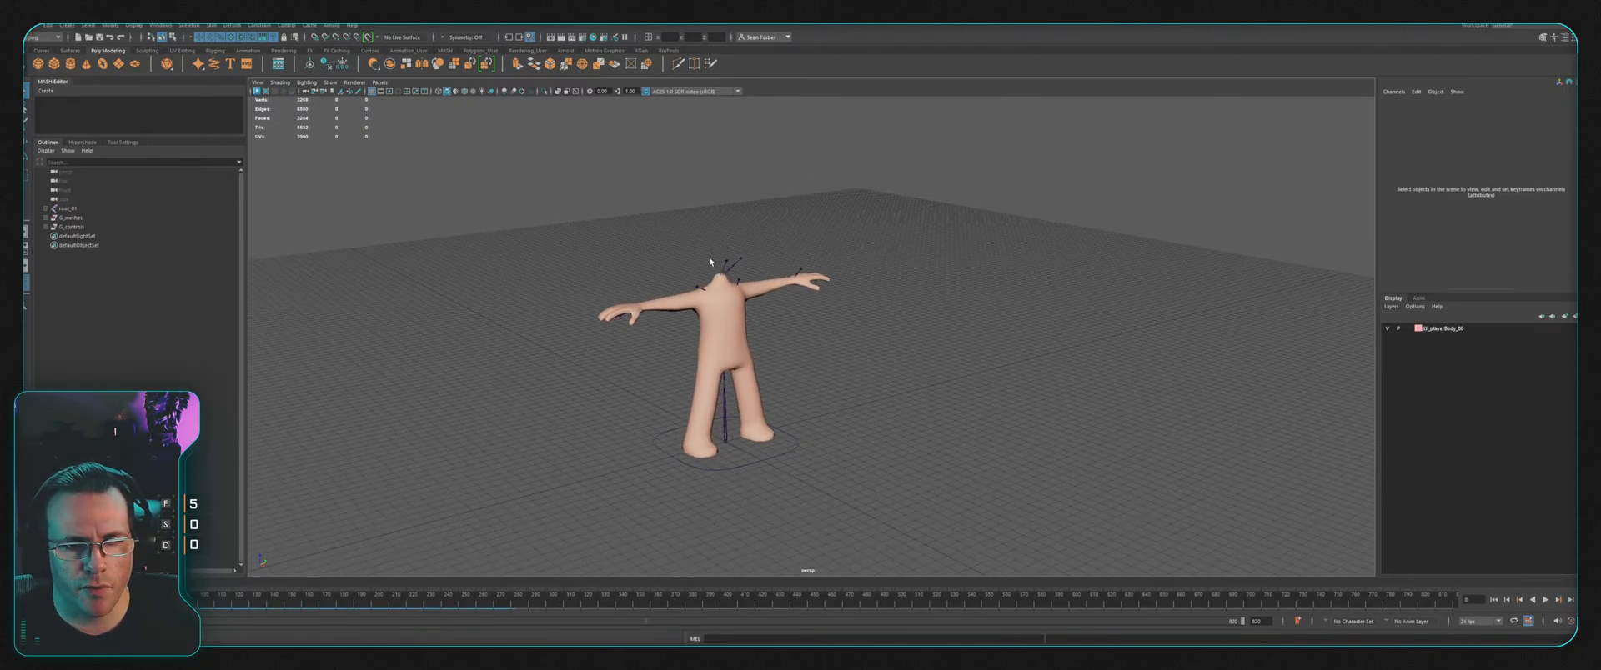
click(727, 423)
key(Delete)
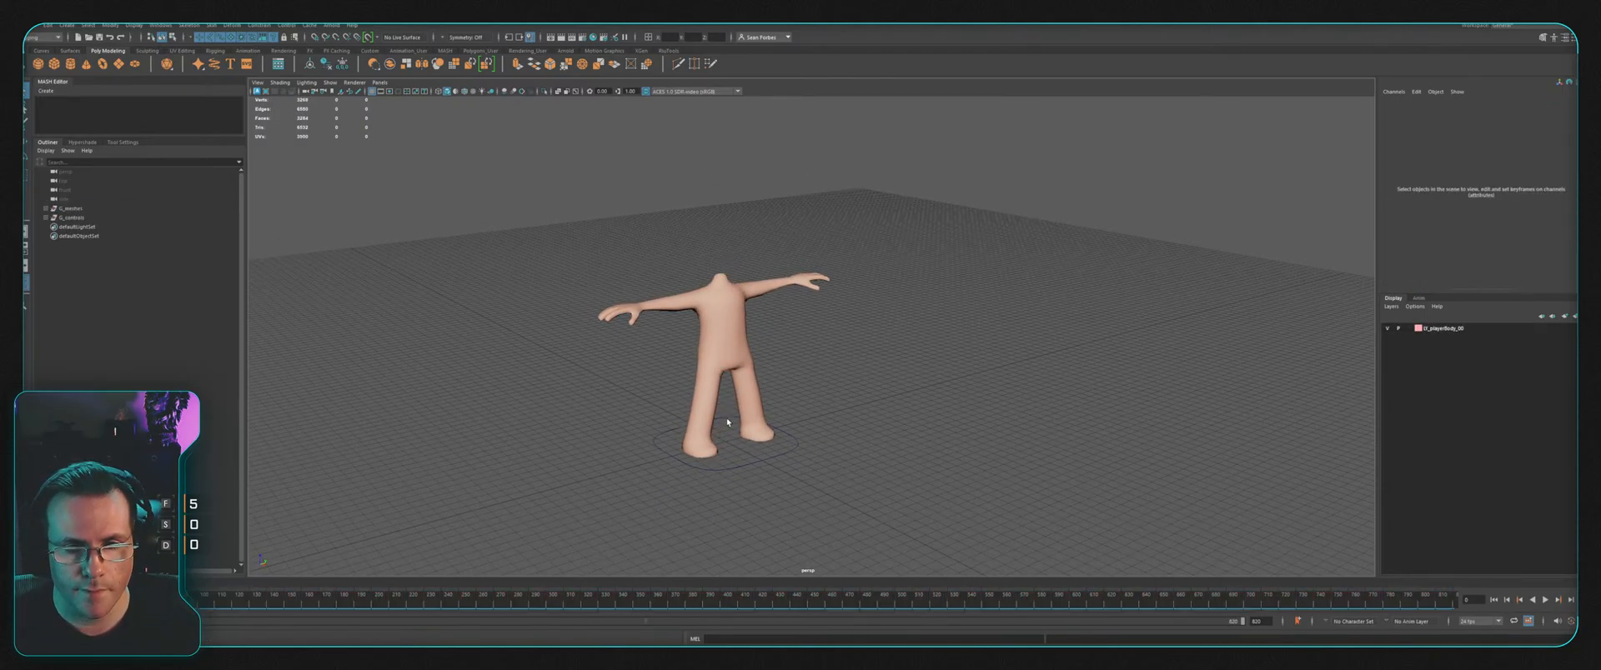
click(756, 468)
key(Delete)
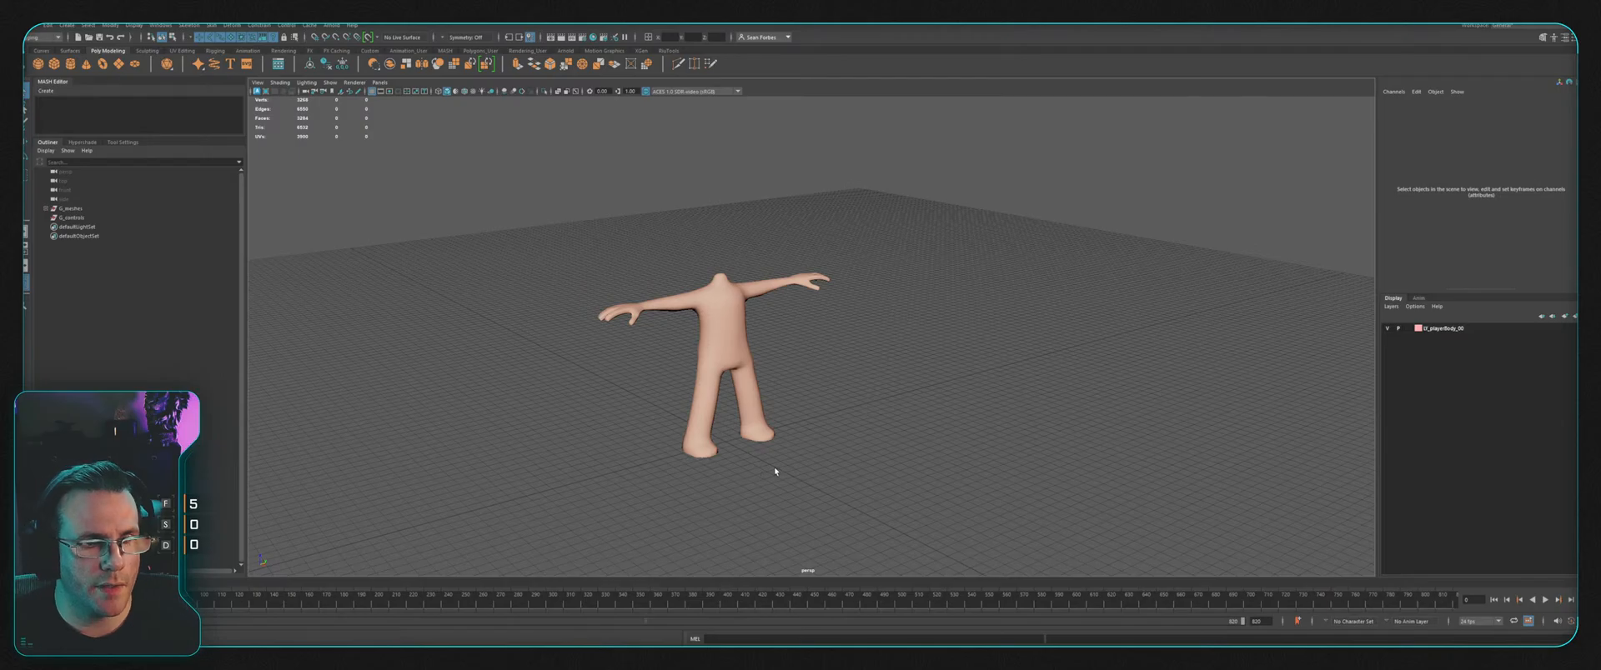
click(75, 217)
key(Delete)
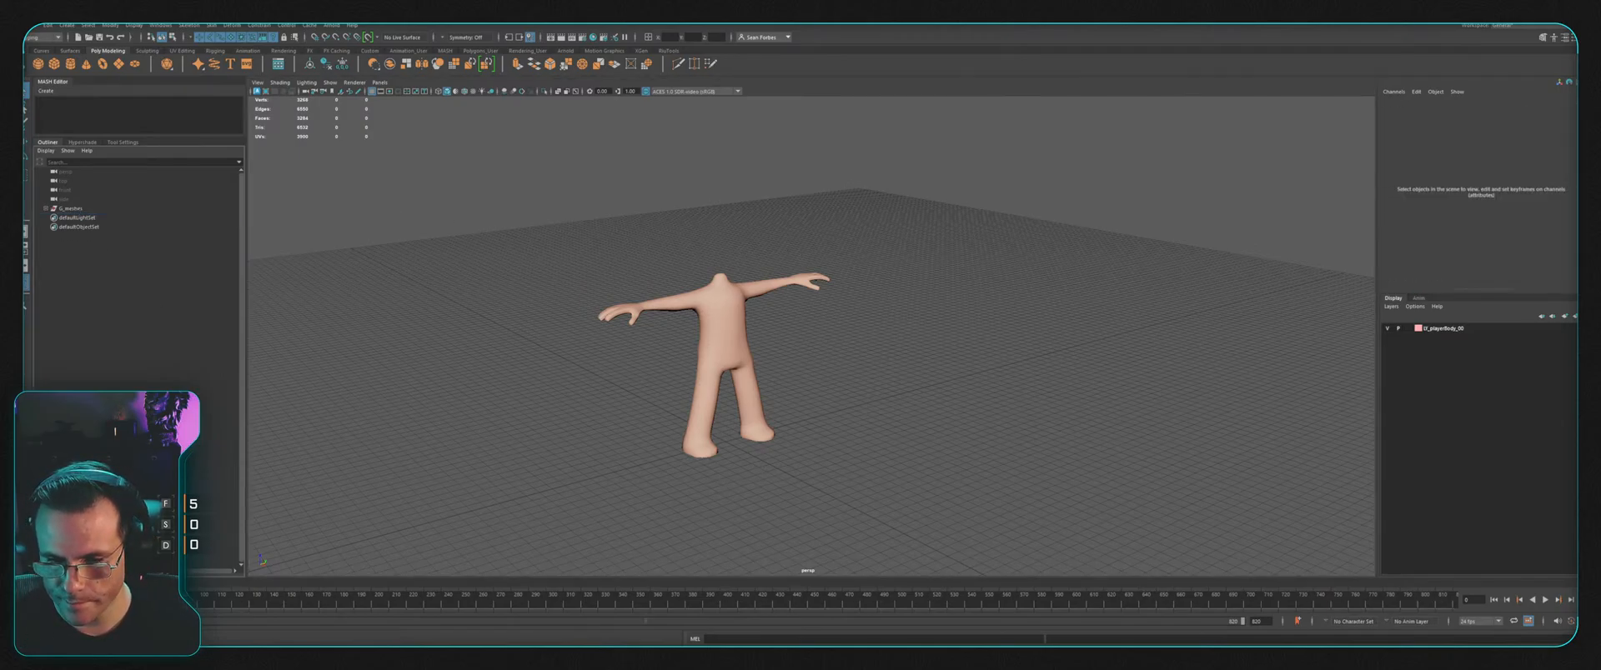
Step: Examine the bare player body mesh from several angles
alt+drag(1075, 332, 997, 332)
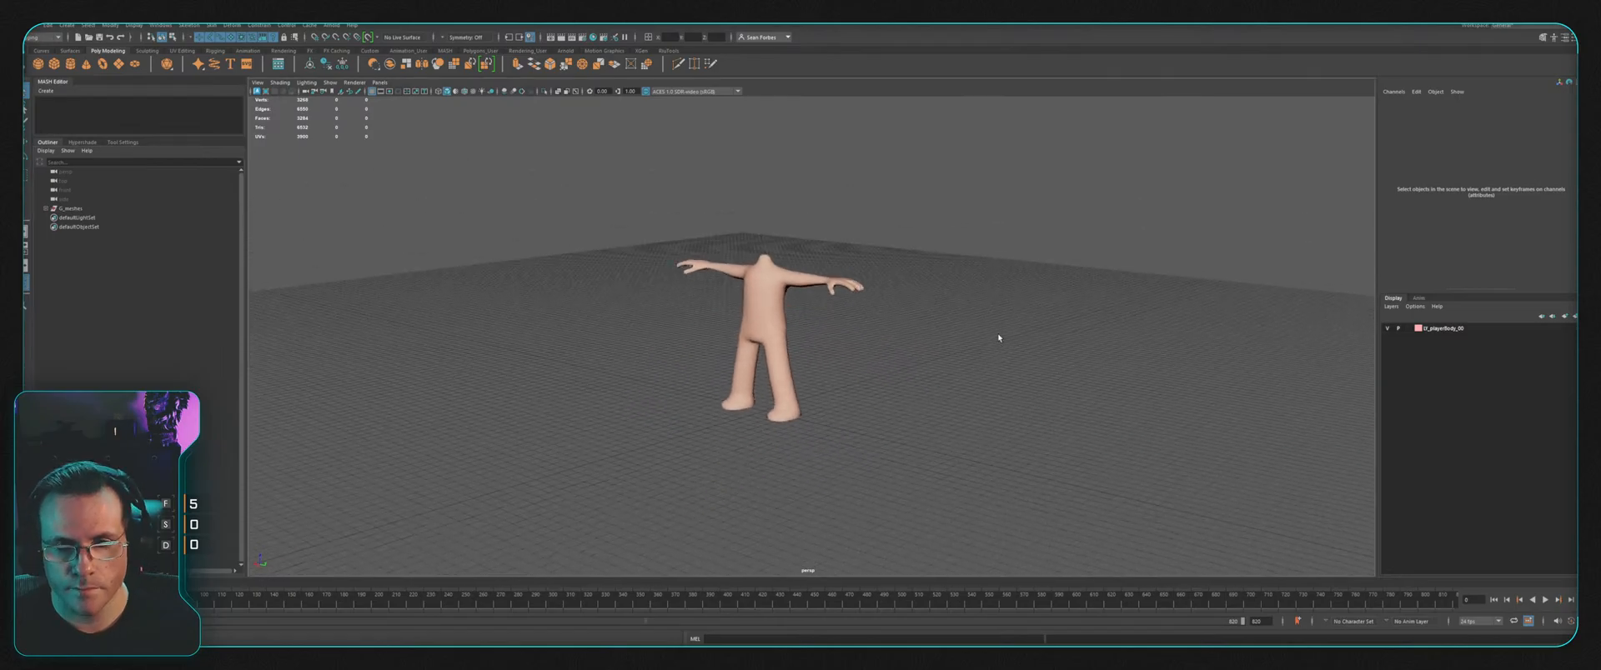
alt+middle_drag(997, 333, 964, 372)
scroll(963, 372, up, 4)
alt+drag(937, 329, 901, 365)
scroll(909, 365, down, 3)
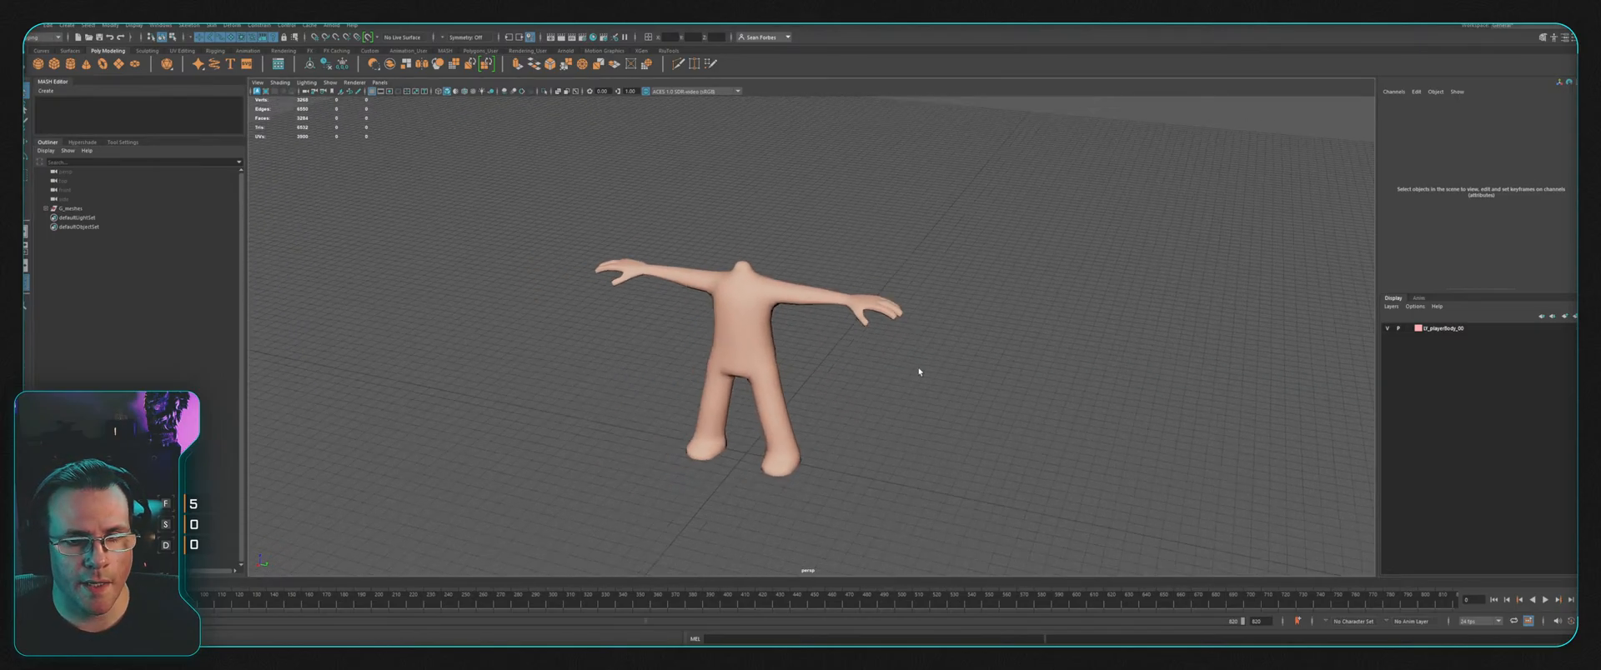
alt+middle_drag(915, 357, 908, 340)
alt+drag(907, 340, 930, 345)
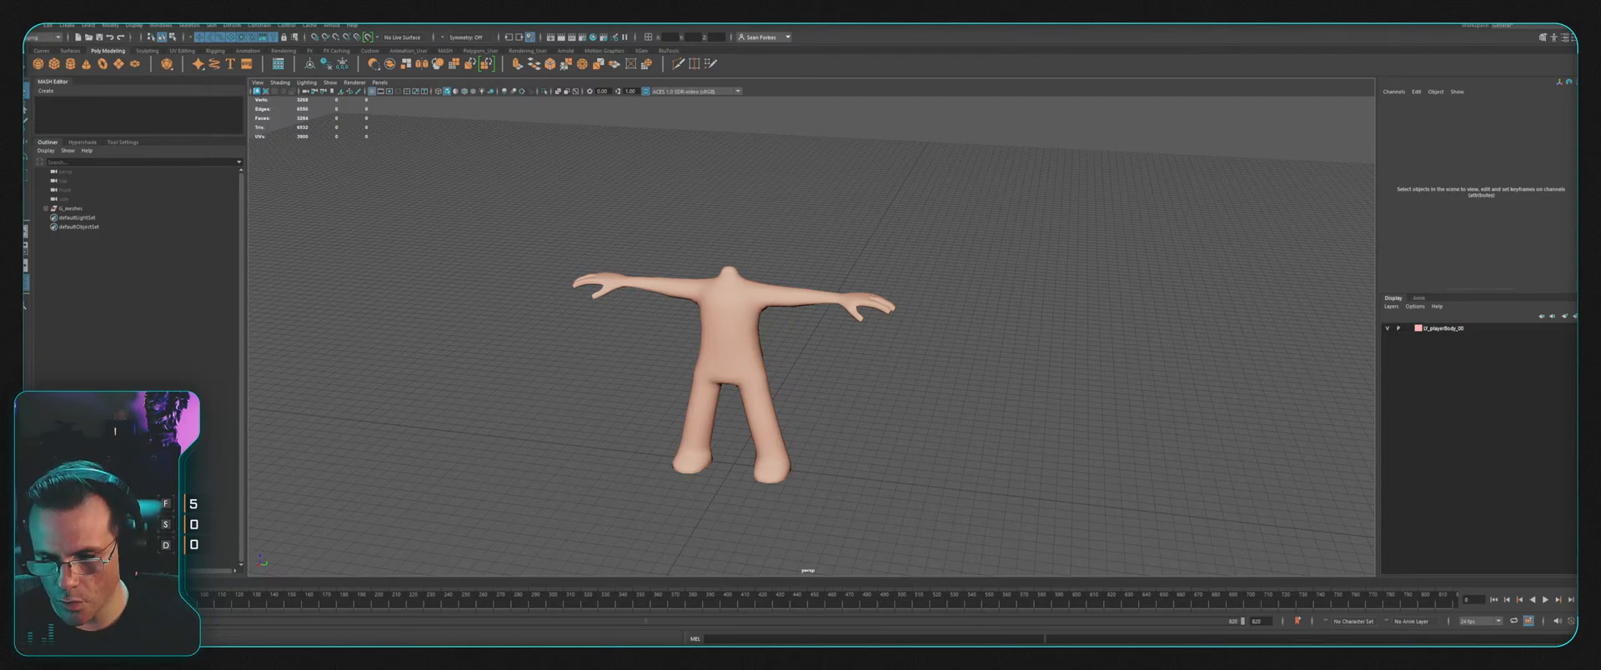
Step: Create a polygon cube at the player body's feet and set its X, Y and Z scale to 100
alt+drag(1167, 245, 942, 251)
click(53, 63)
key(r)
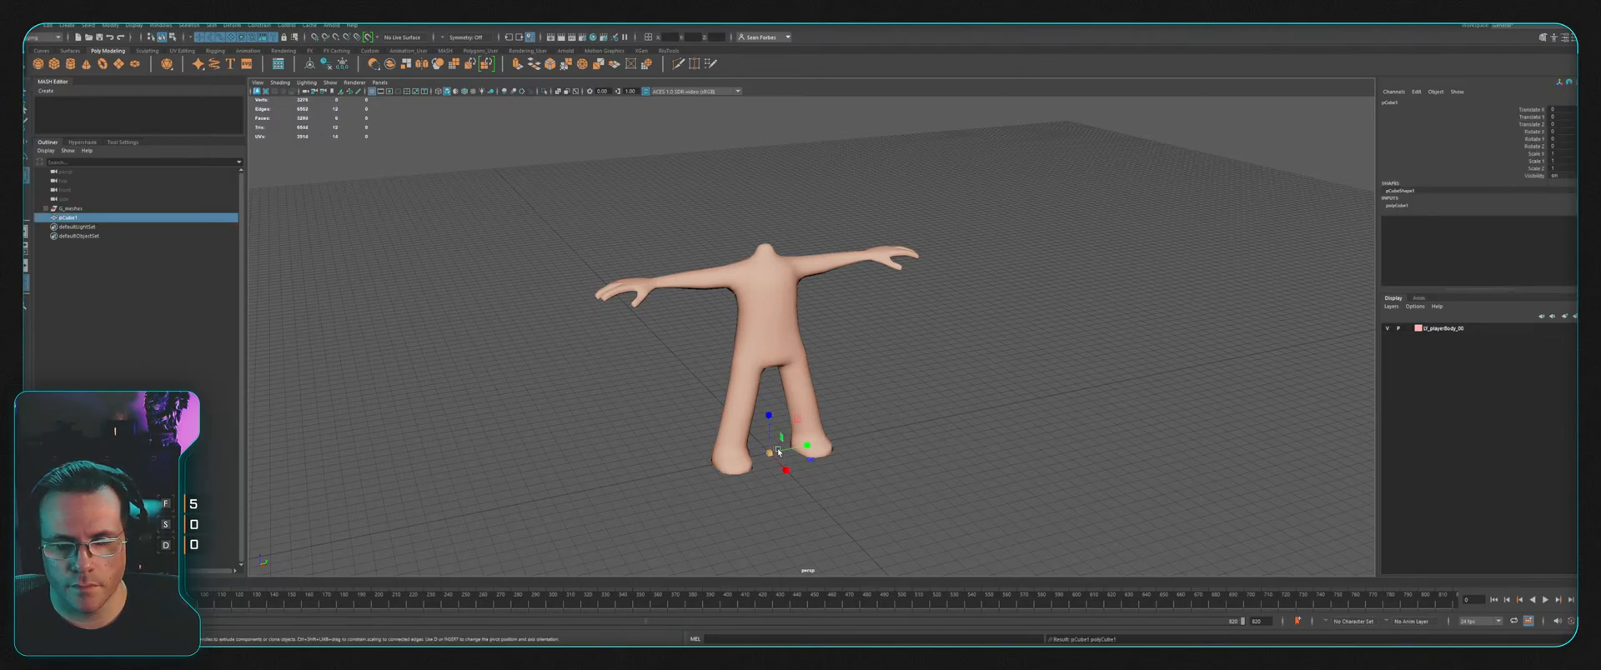
drag(776, 451, 878, 431)
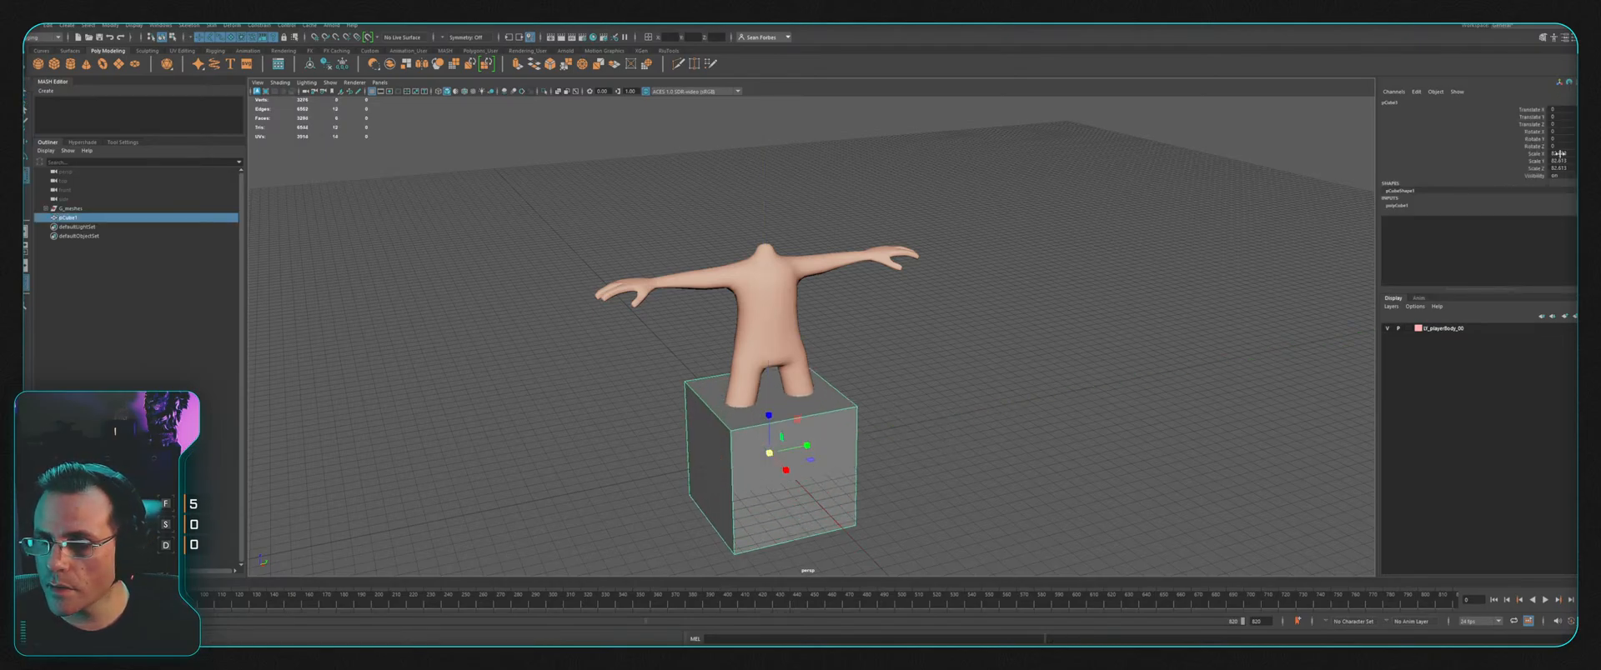
drag(1559, 153, 1564, 169)
text(100)
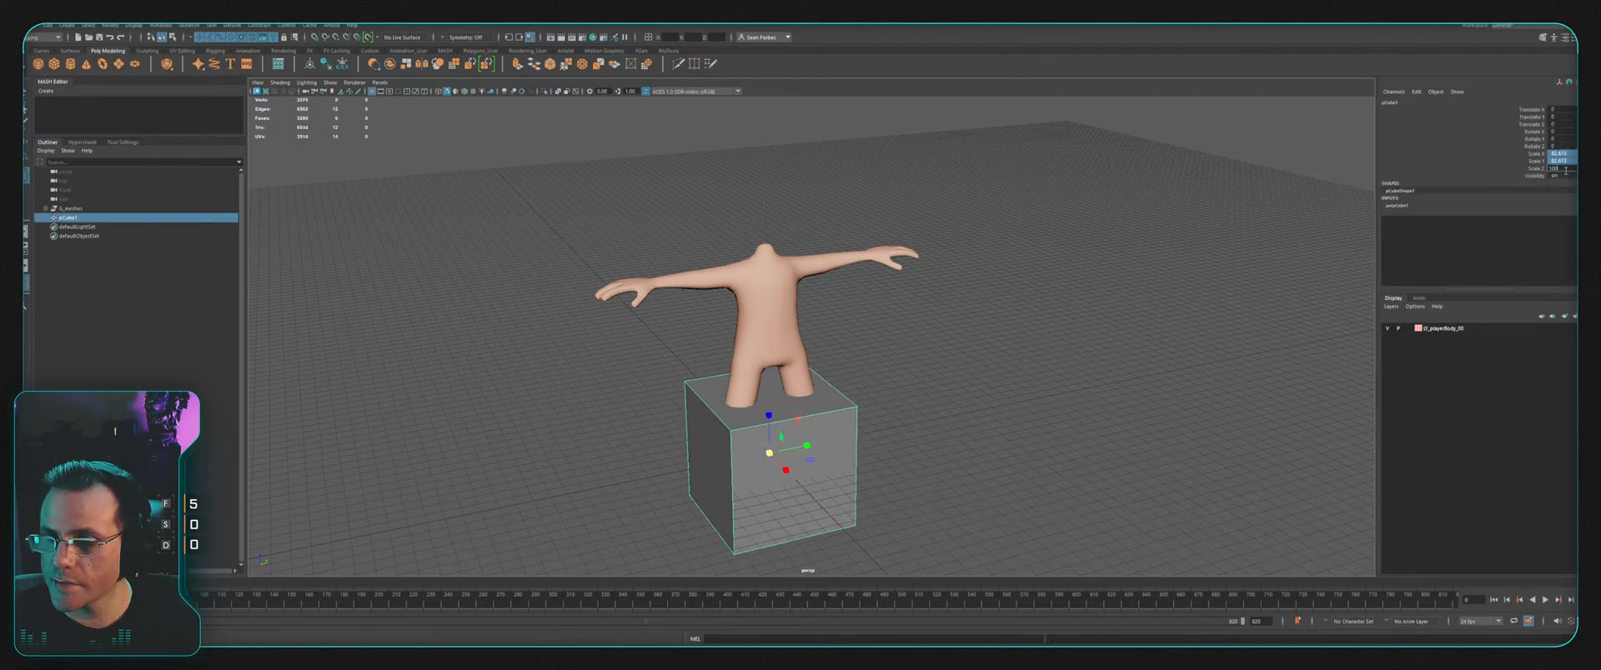
key(Return)
Step: Show the front, top and side orthographic views in wireframe so the body is visible through the cube
alt+drag(833, 301, 896, 342)
key(space)
key(space)
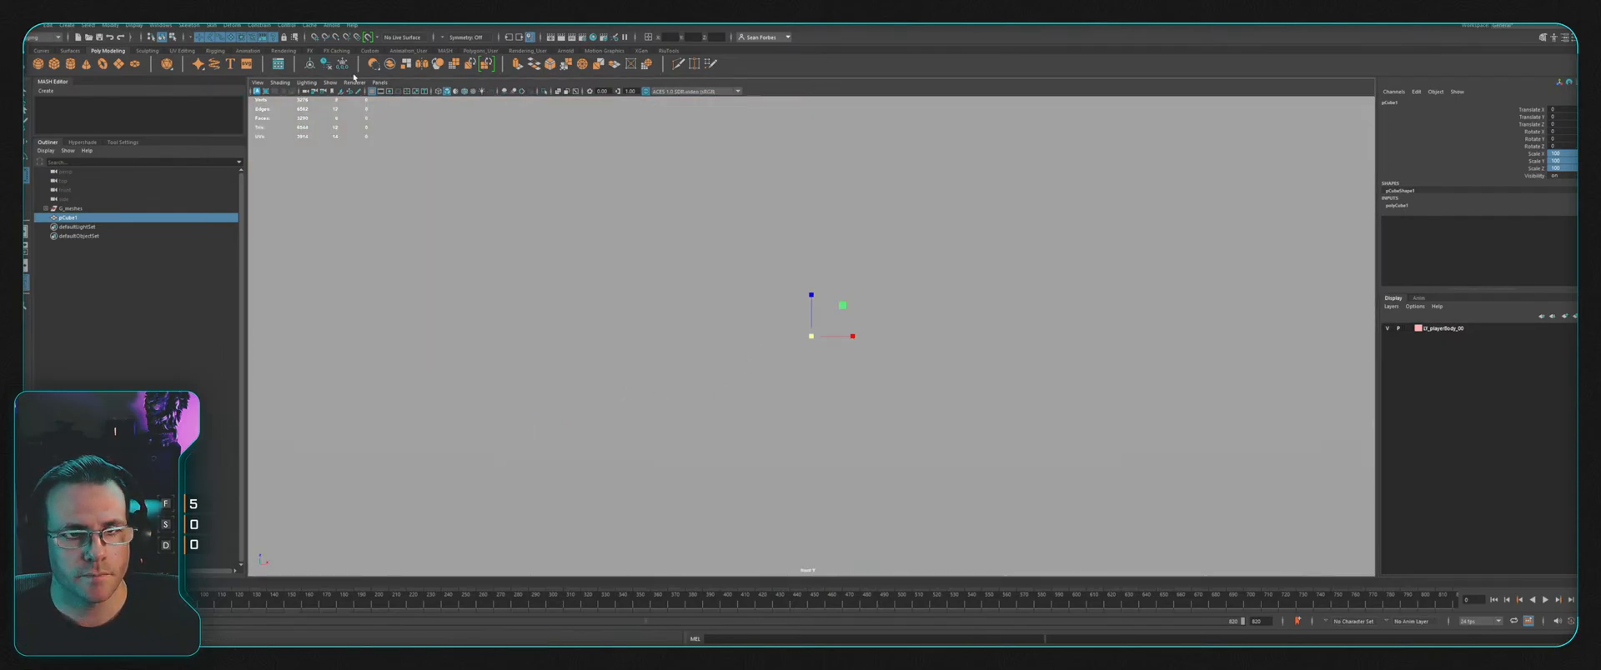
click(438, 91)
scroll(800, 272, down, 1)
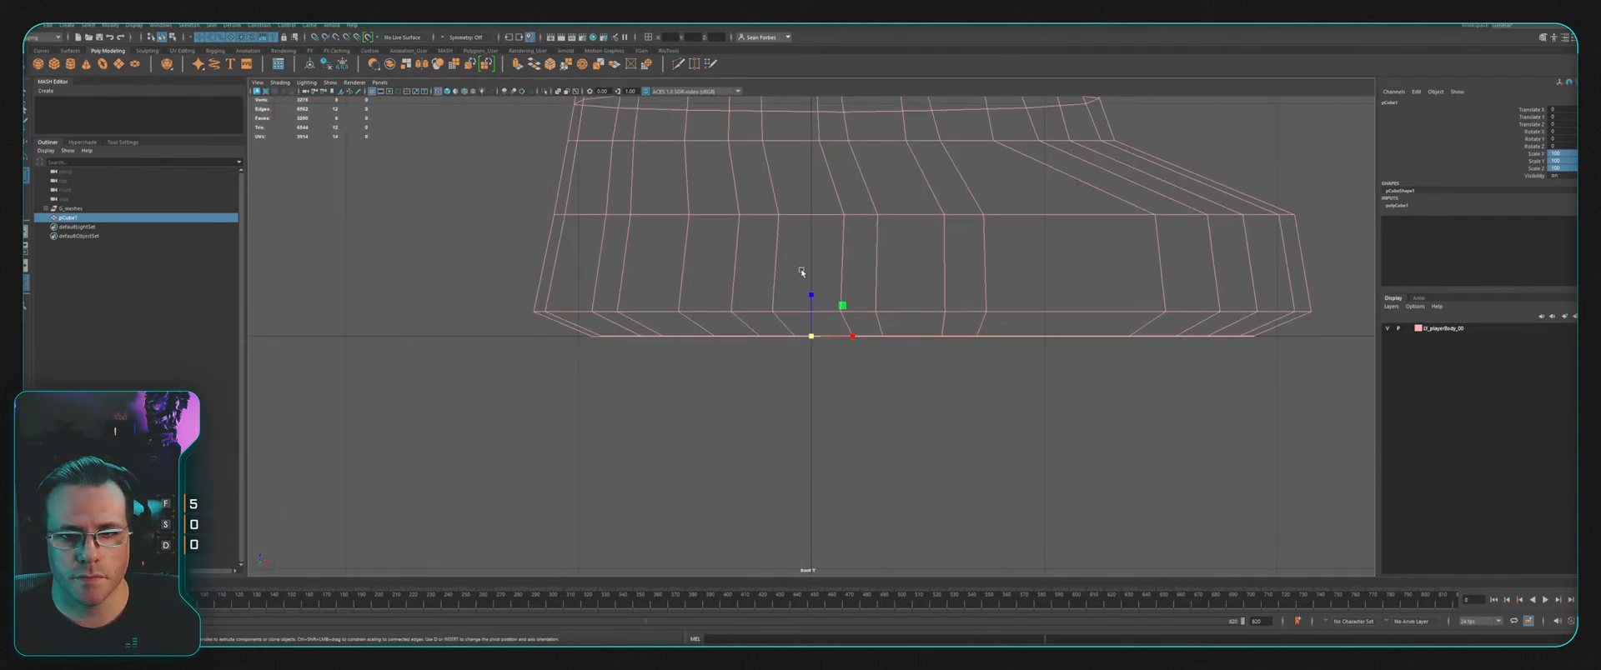
key(space)
scroll(414, 102, down, 5)
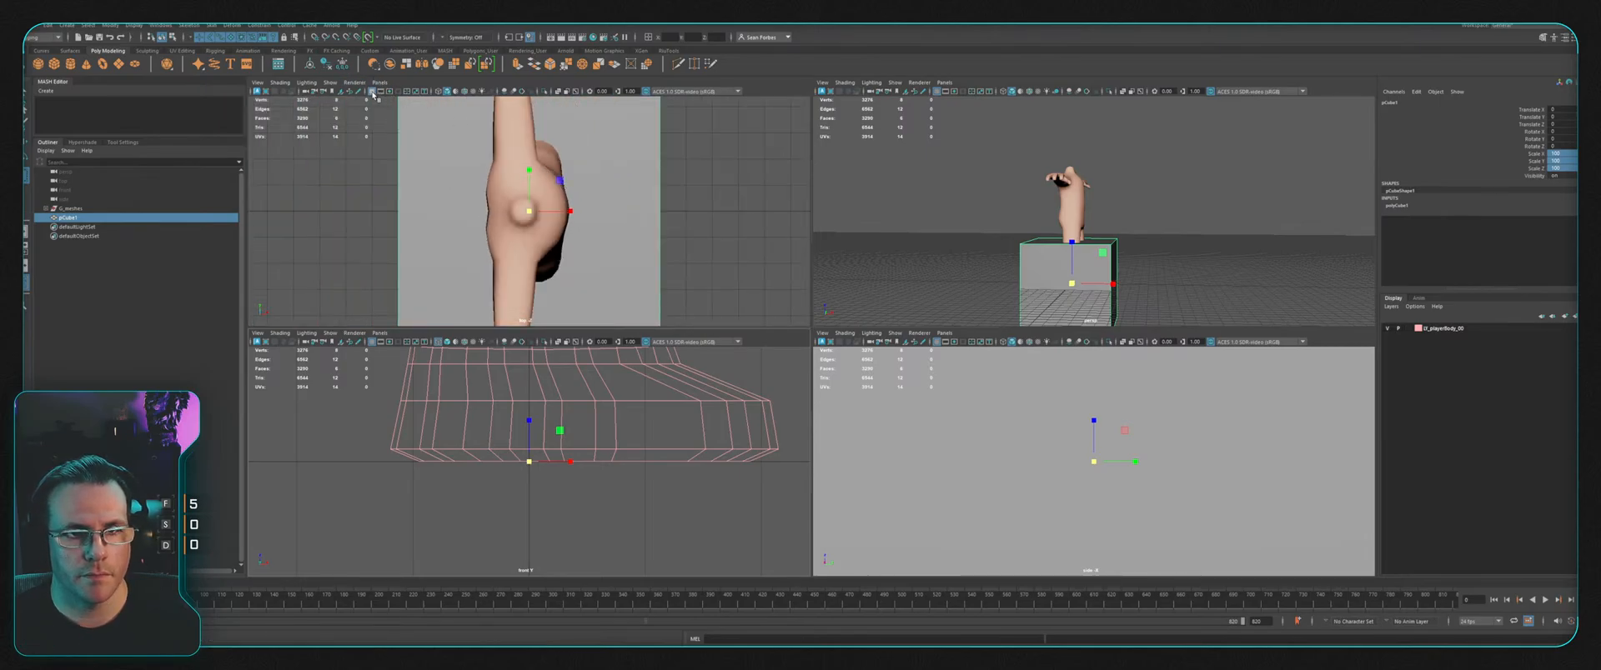
click(438, 91)
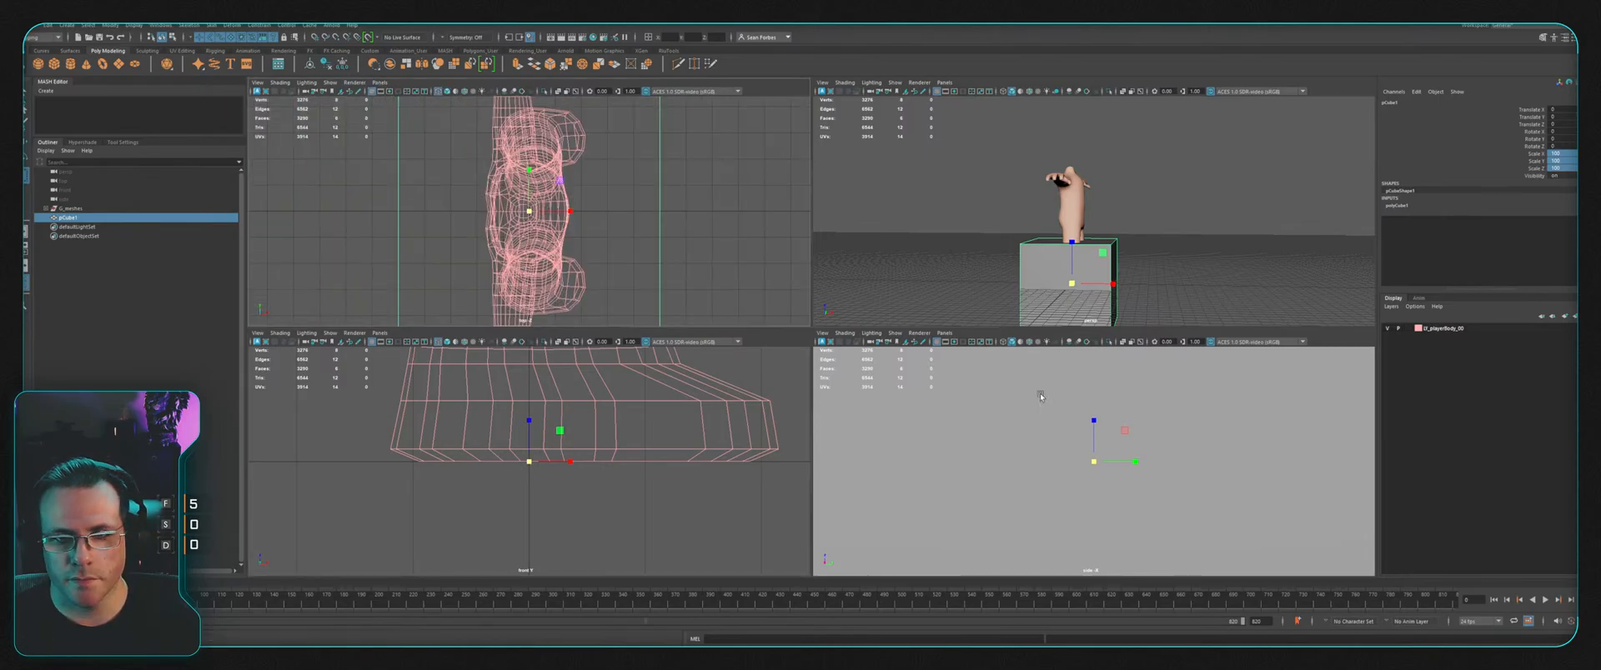
click(1003, 341)
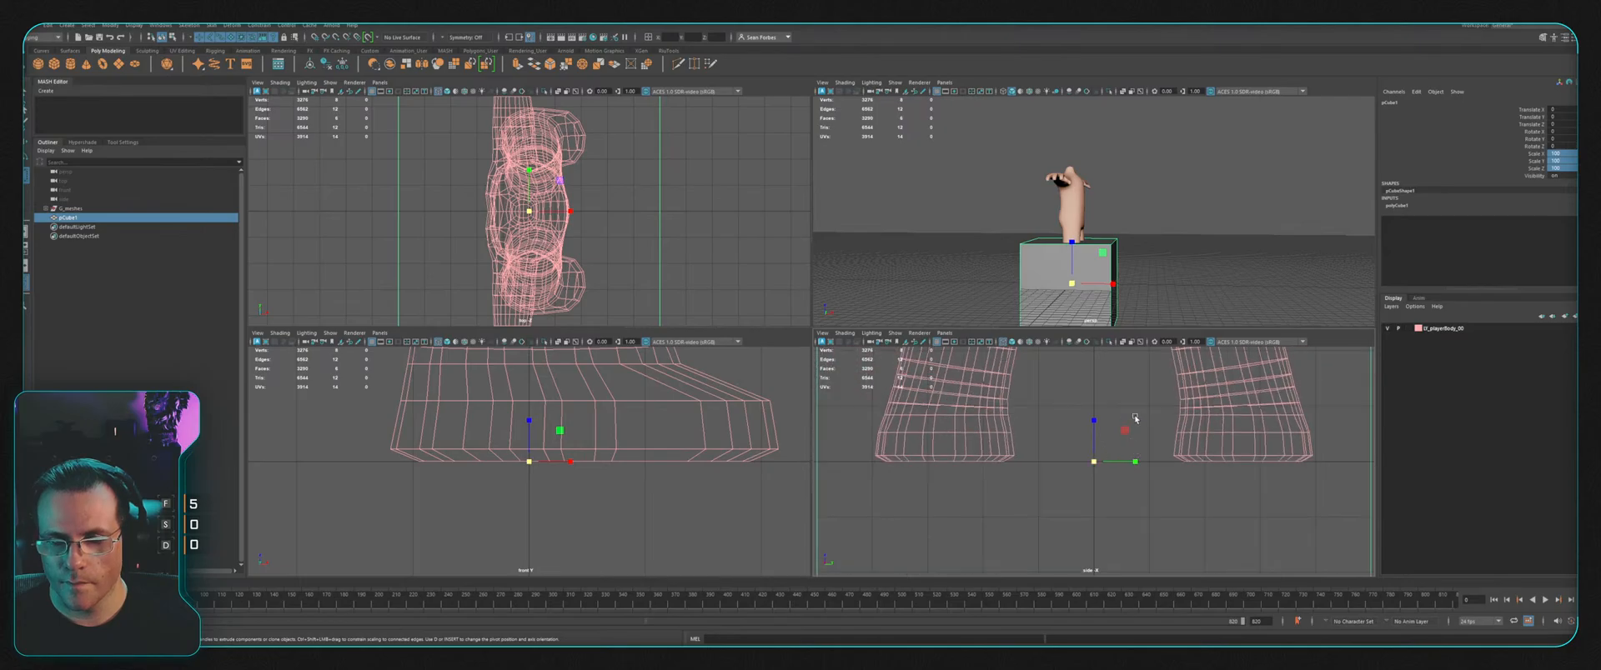
Step: Raise the cube along Z to 50 so its base rests on the ground level with the body's feet
key(w)
scroll(1096, 457, down, 3)
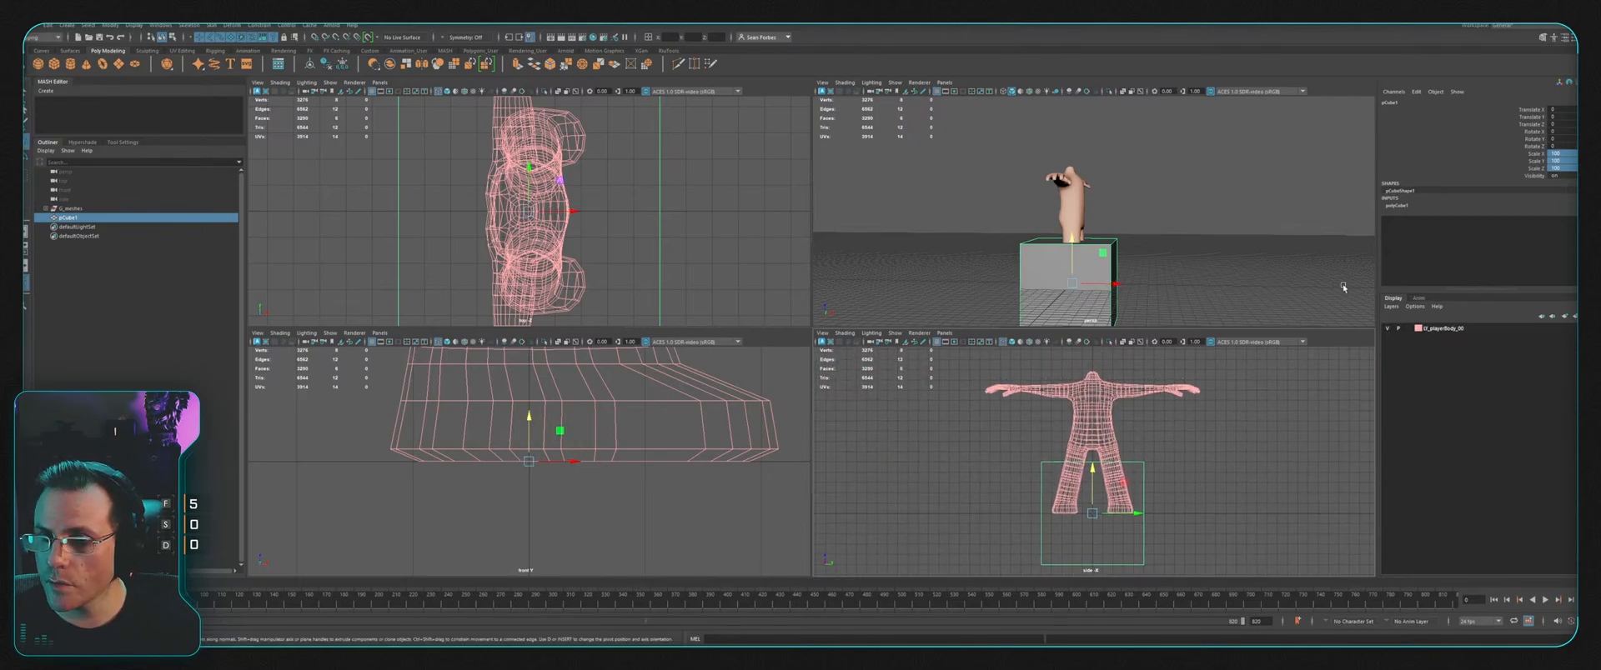
drag(1096, 457, 1096, 405)
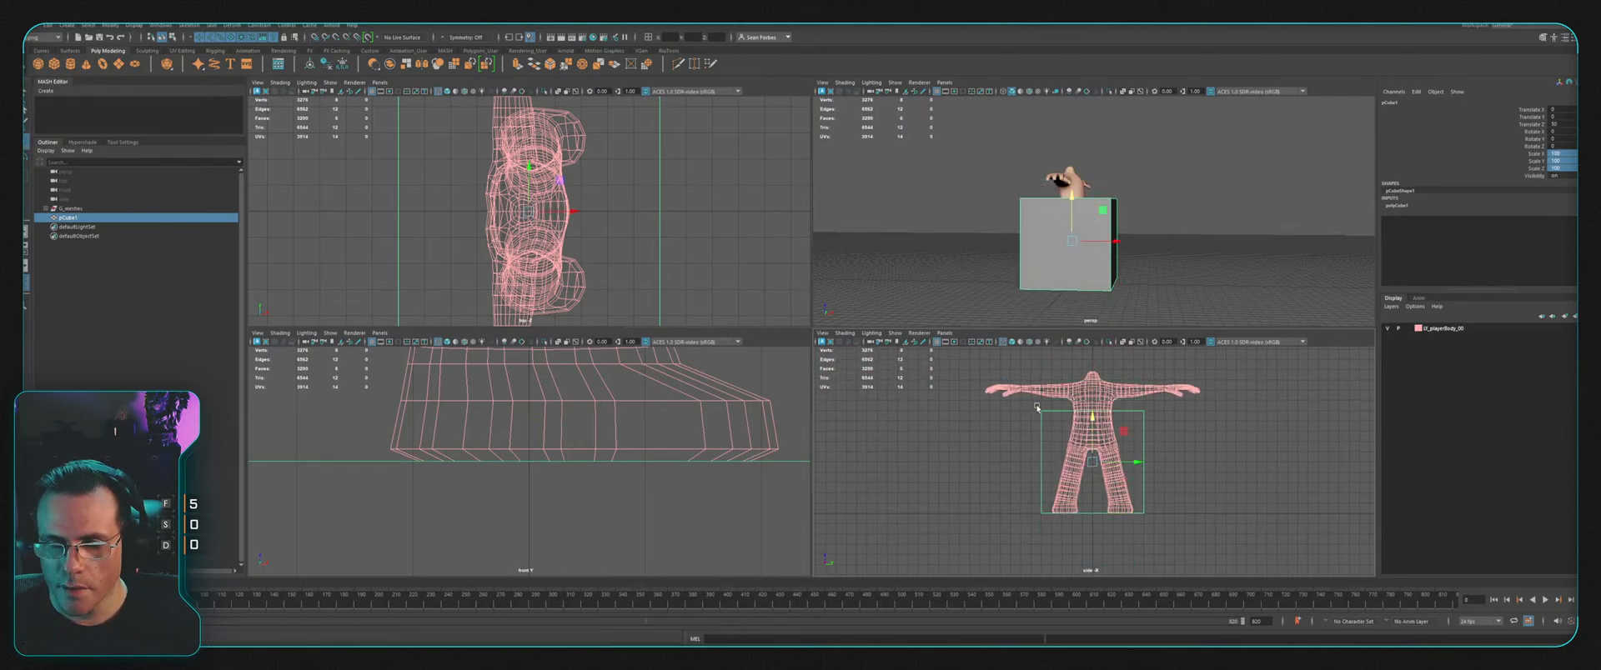
scroll(613, 414, down, 8)
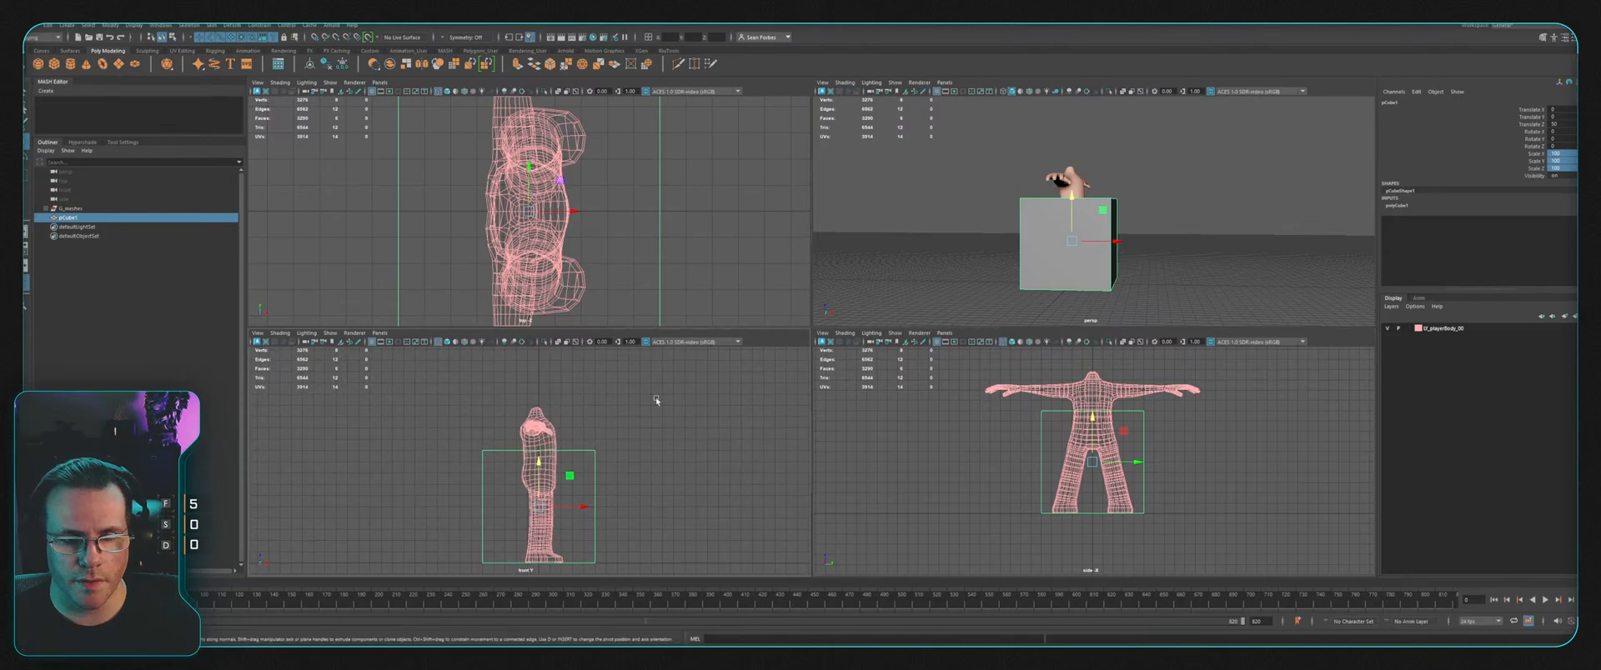
scroll(660, 219, down, 2)
scroll(655, 220, down, 2)
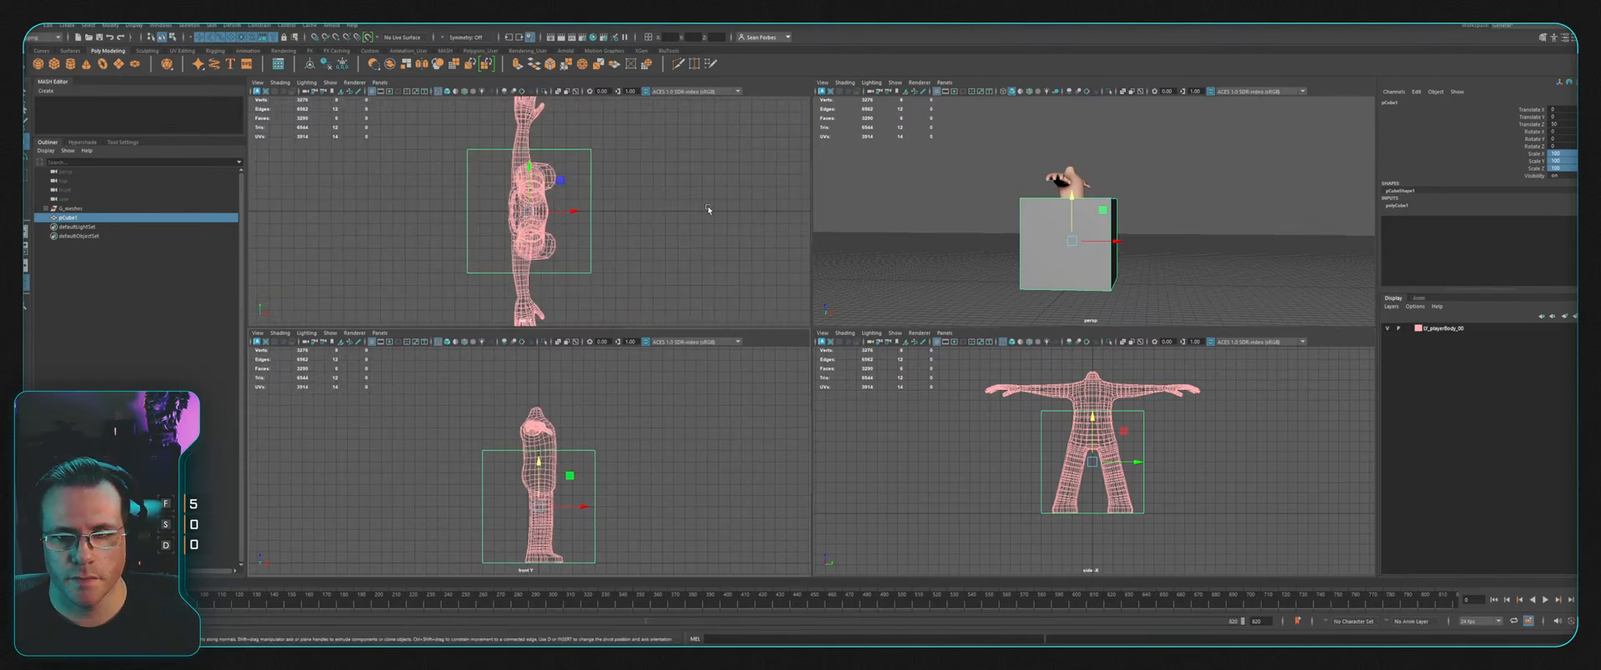
Step: Return to the perspective view and set the cube's Z scale to 70
key(space)
alt+drag(1162, 207, 1036, 265)
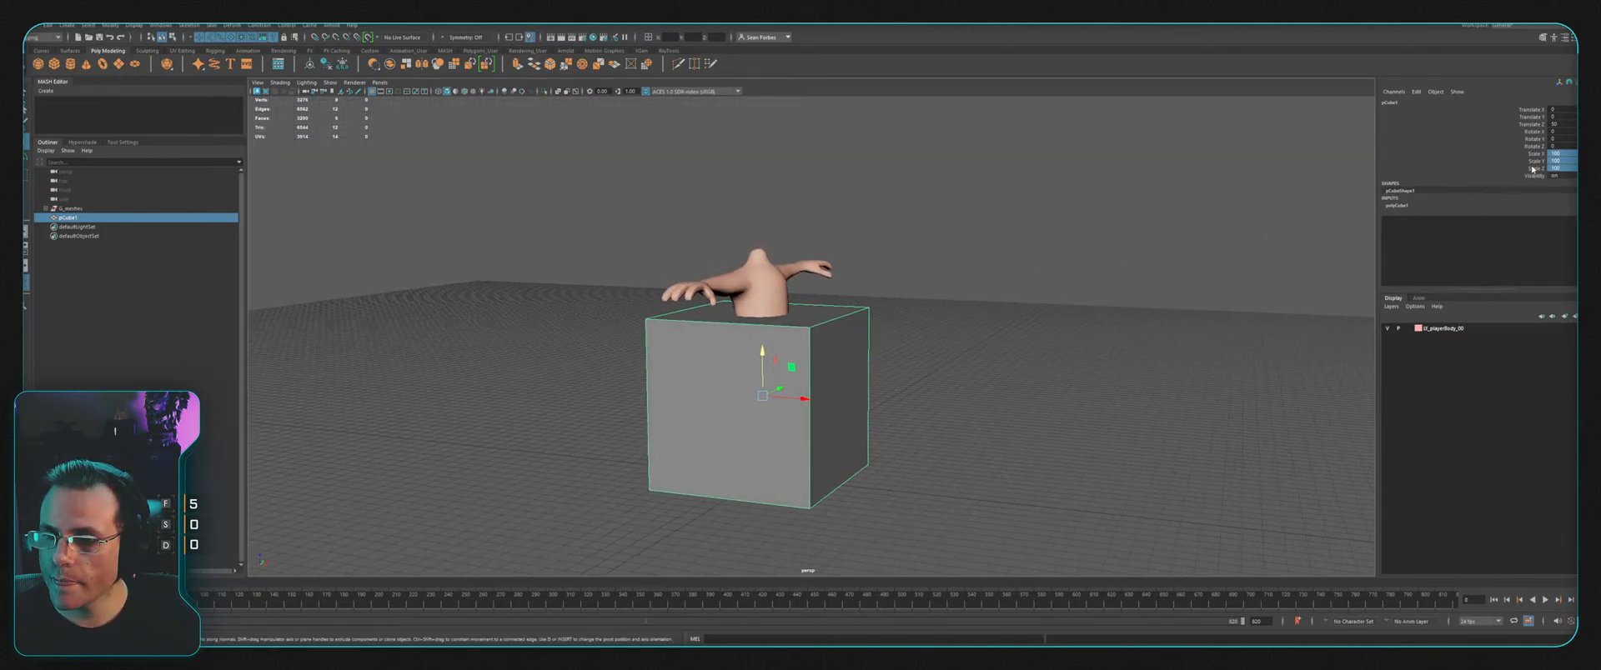
alt+drag(1133, 242, 1123, 284)
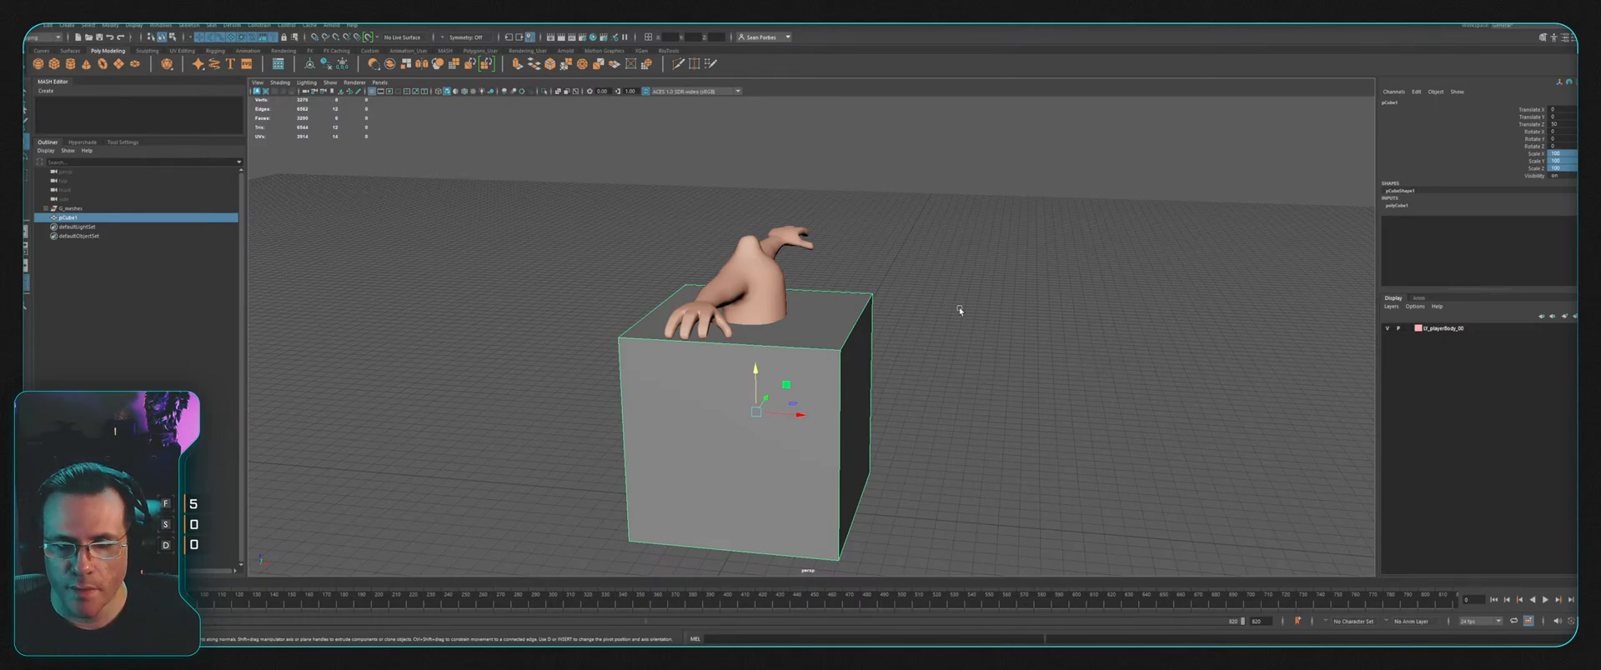
alt+drag(960, 308, 982, 306)
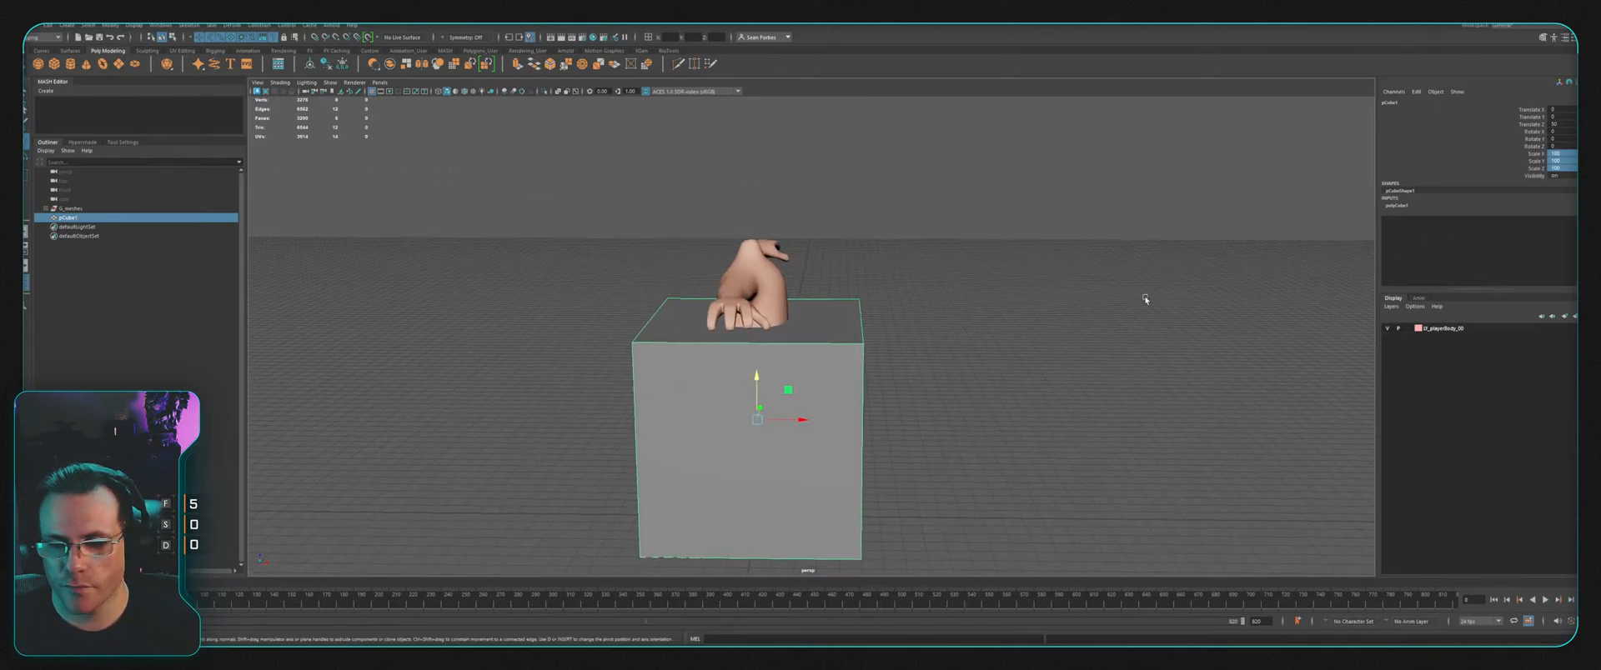
double_click(1569, 168)
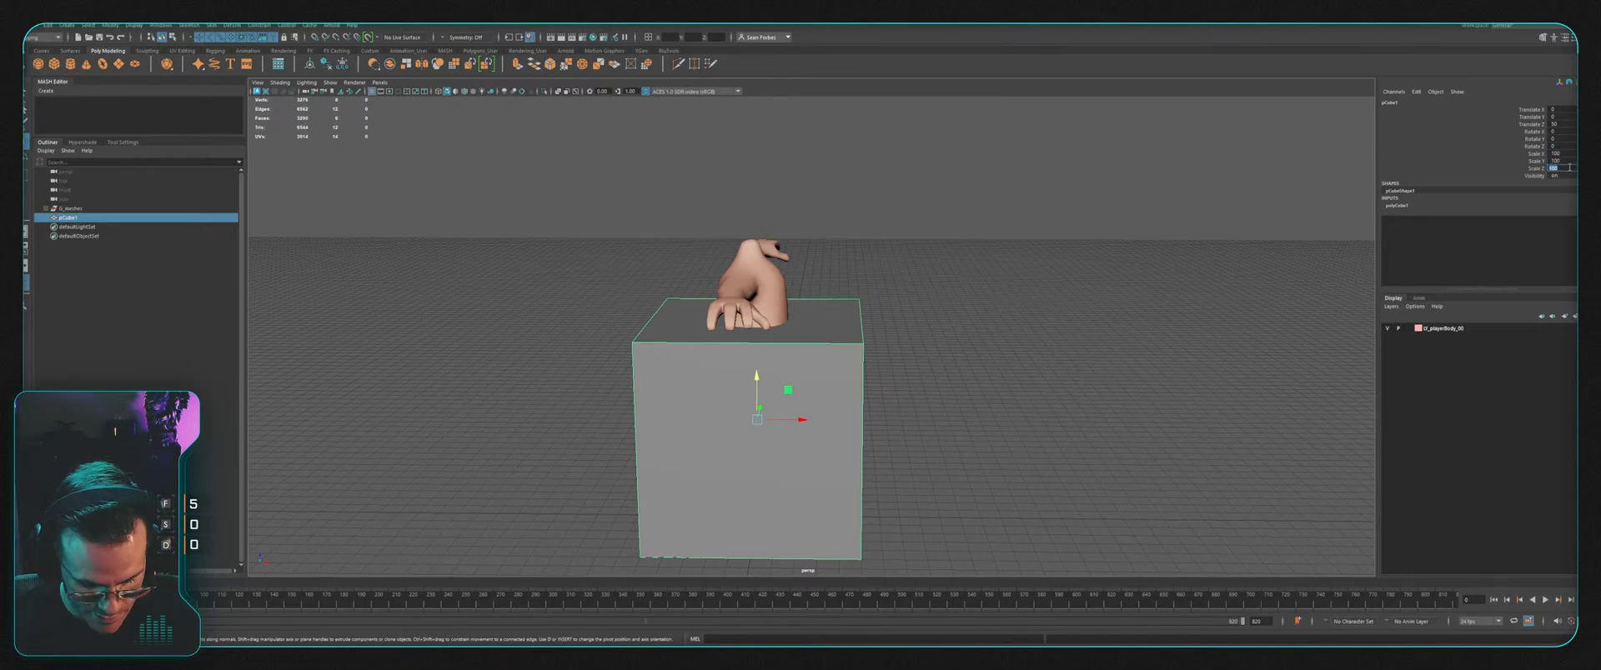
text(70)
key(Return)
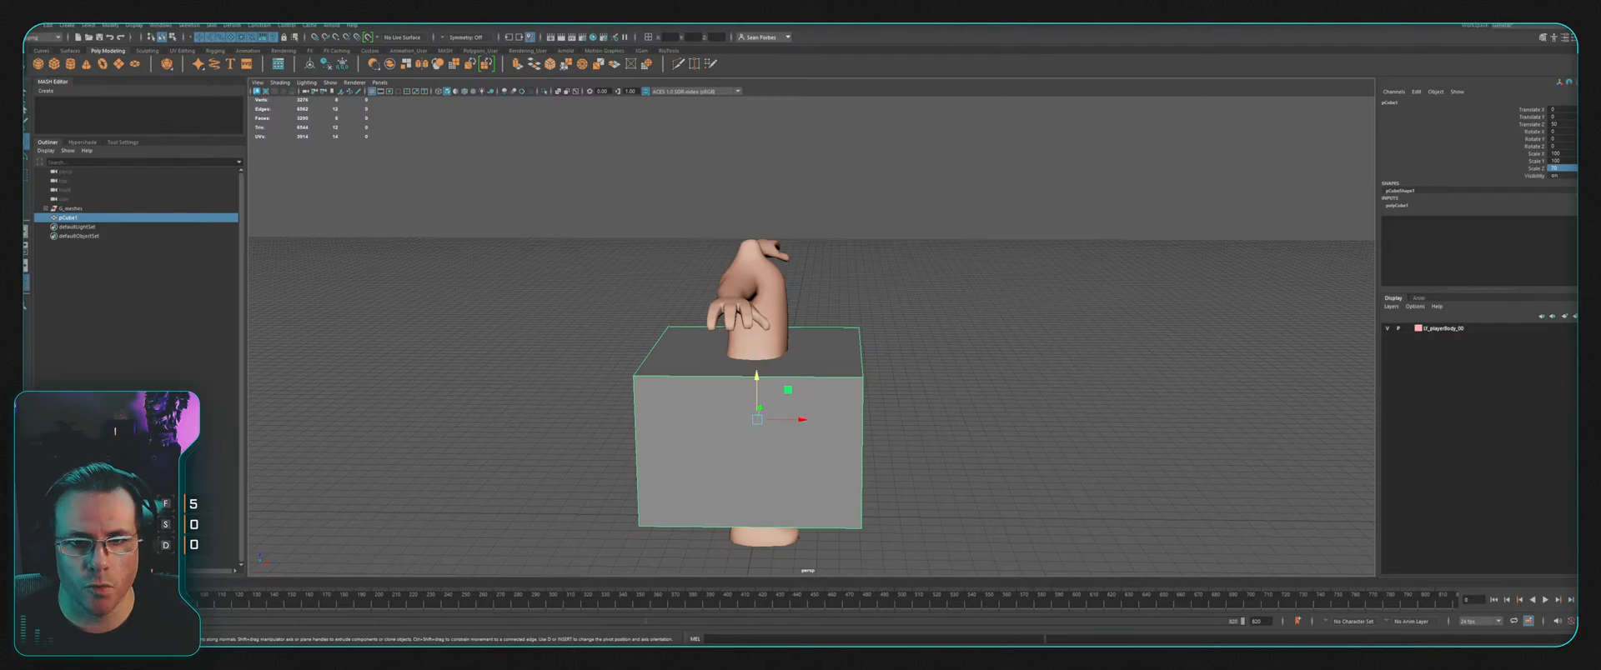
key(Return)
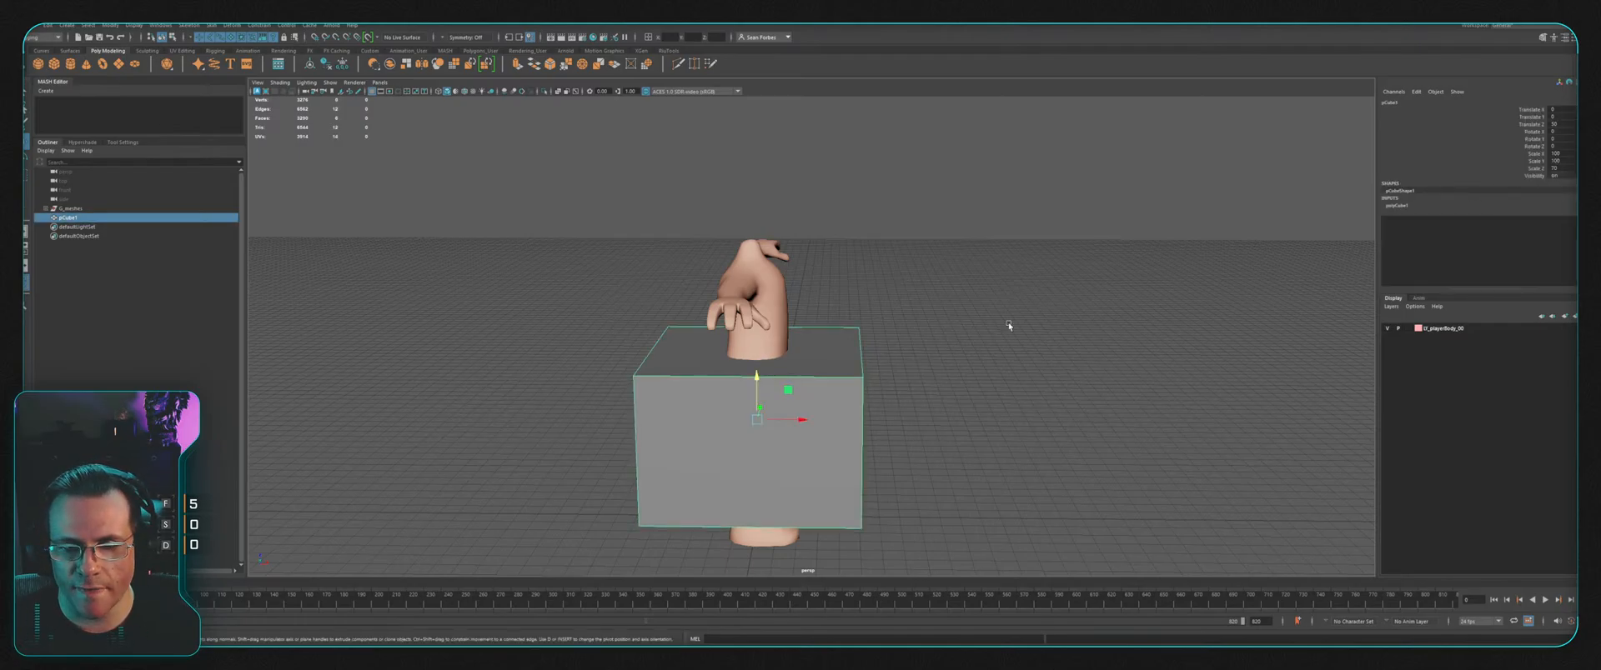
Step: Set the cube's X scale to 20
double_click(1555, 153)
text(2)
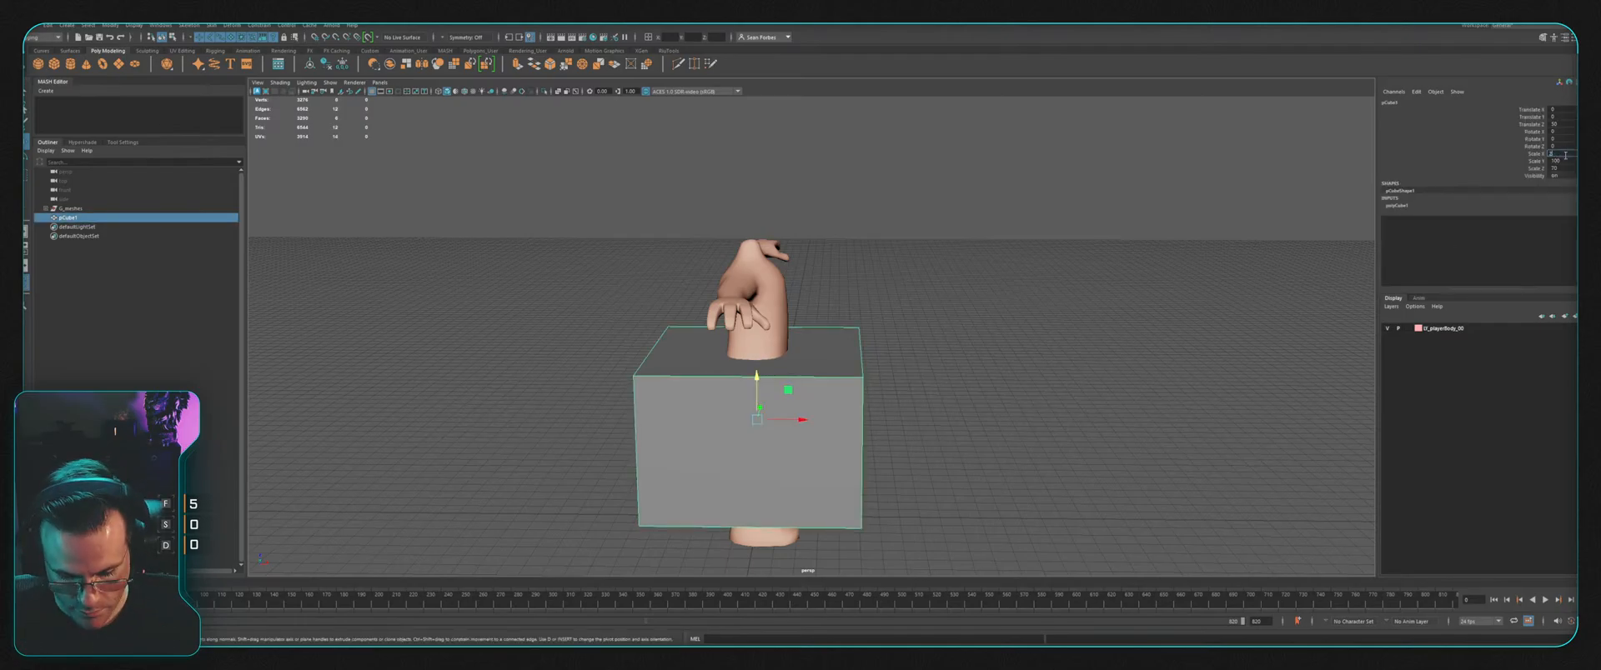
text(0)
key(Tab)
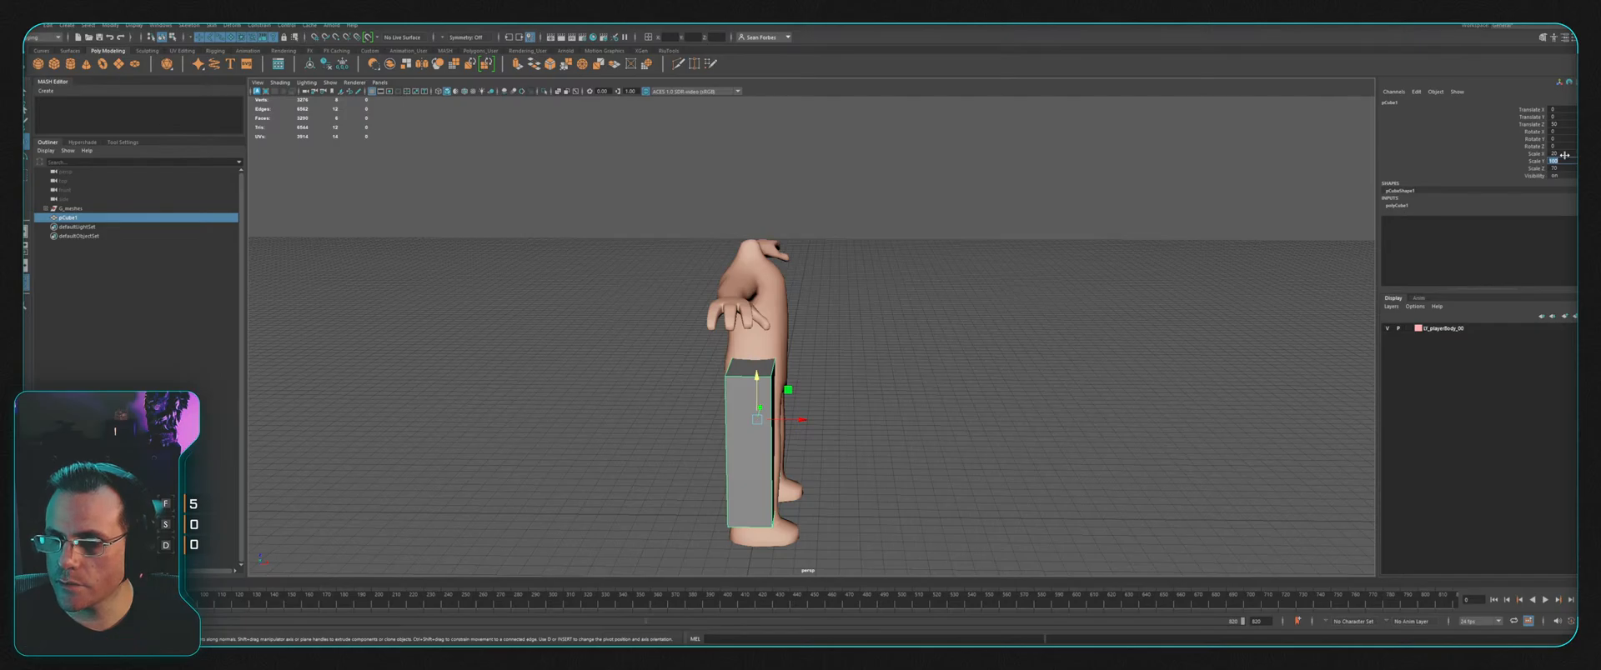
Step: Set the cube's X scale to 200
double_click(1555, 154)
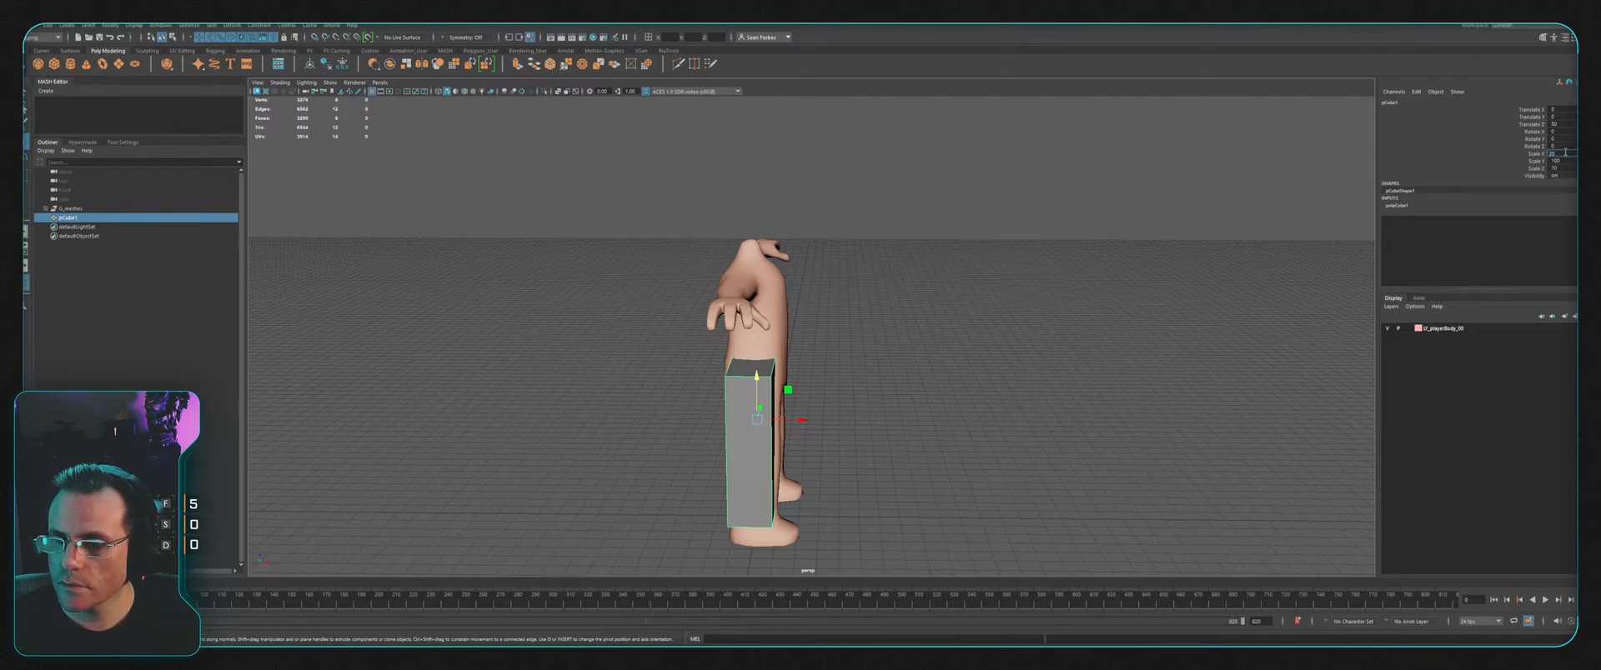
text(200)
key(Tab)
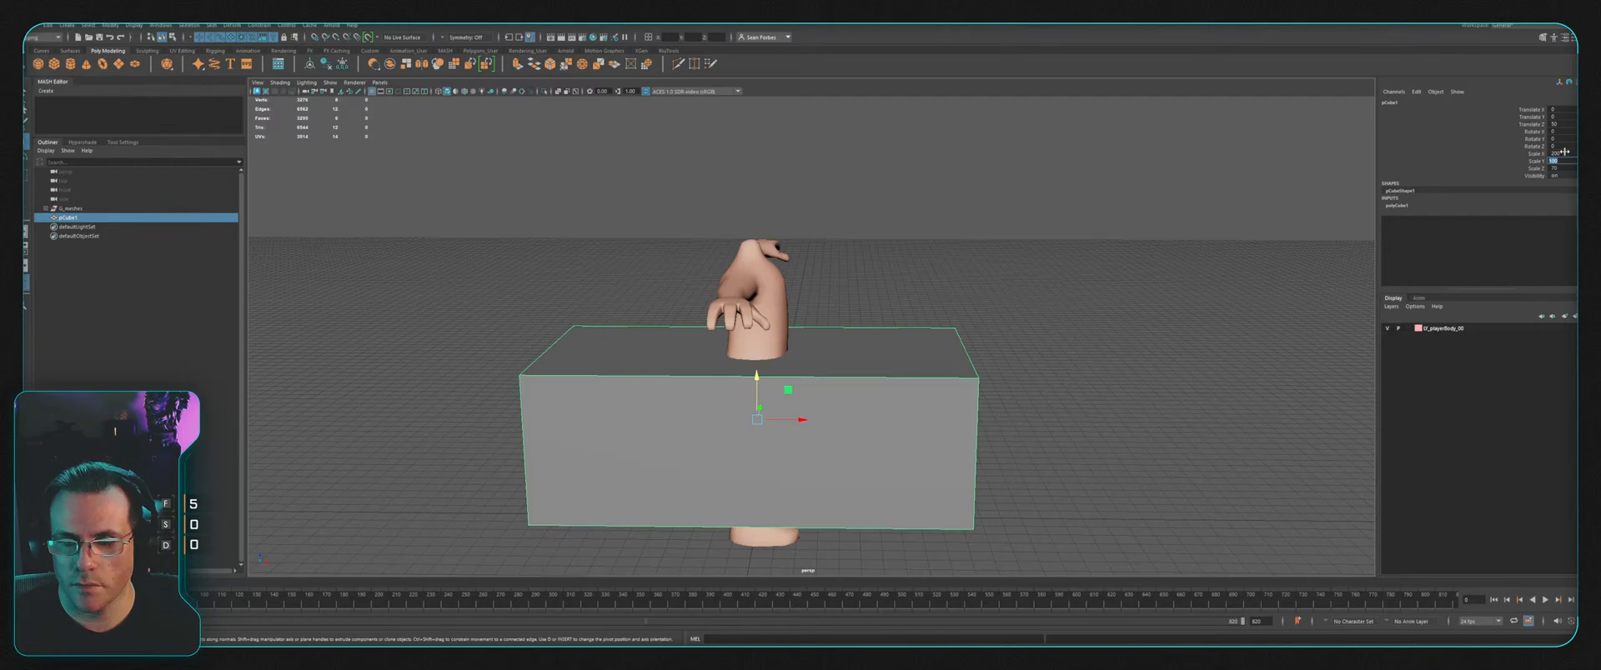
double_click(1565, 153)
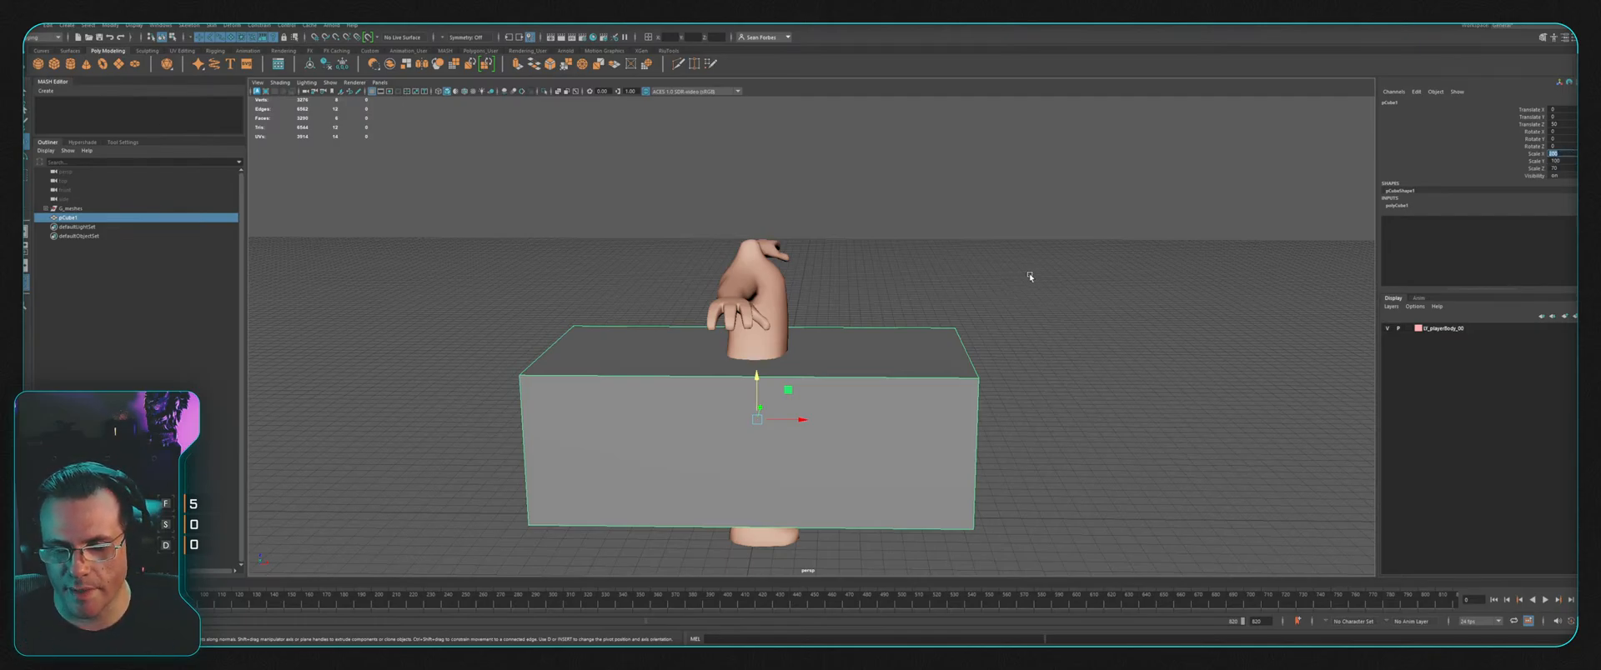
key(Return)
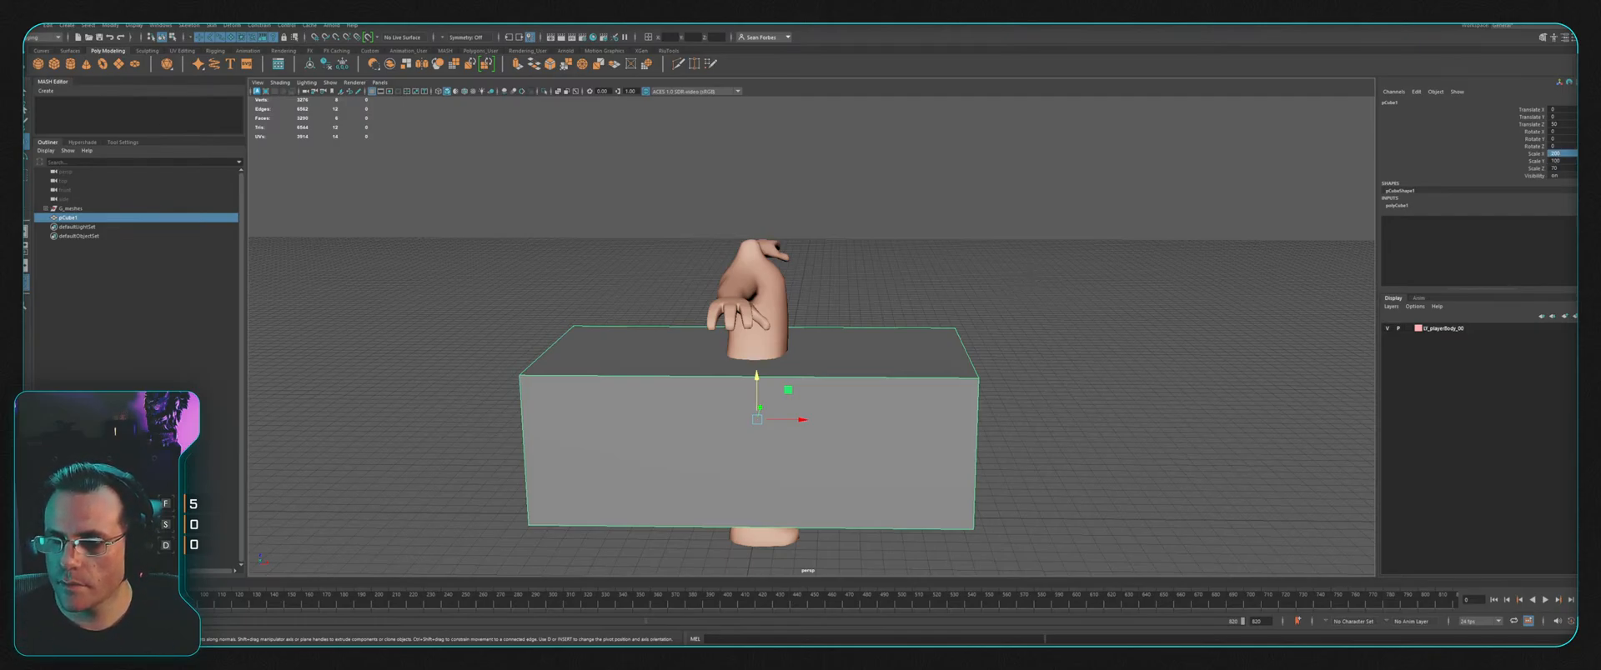
double_click(1556, 153)
key(Return)
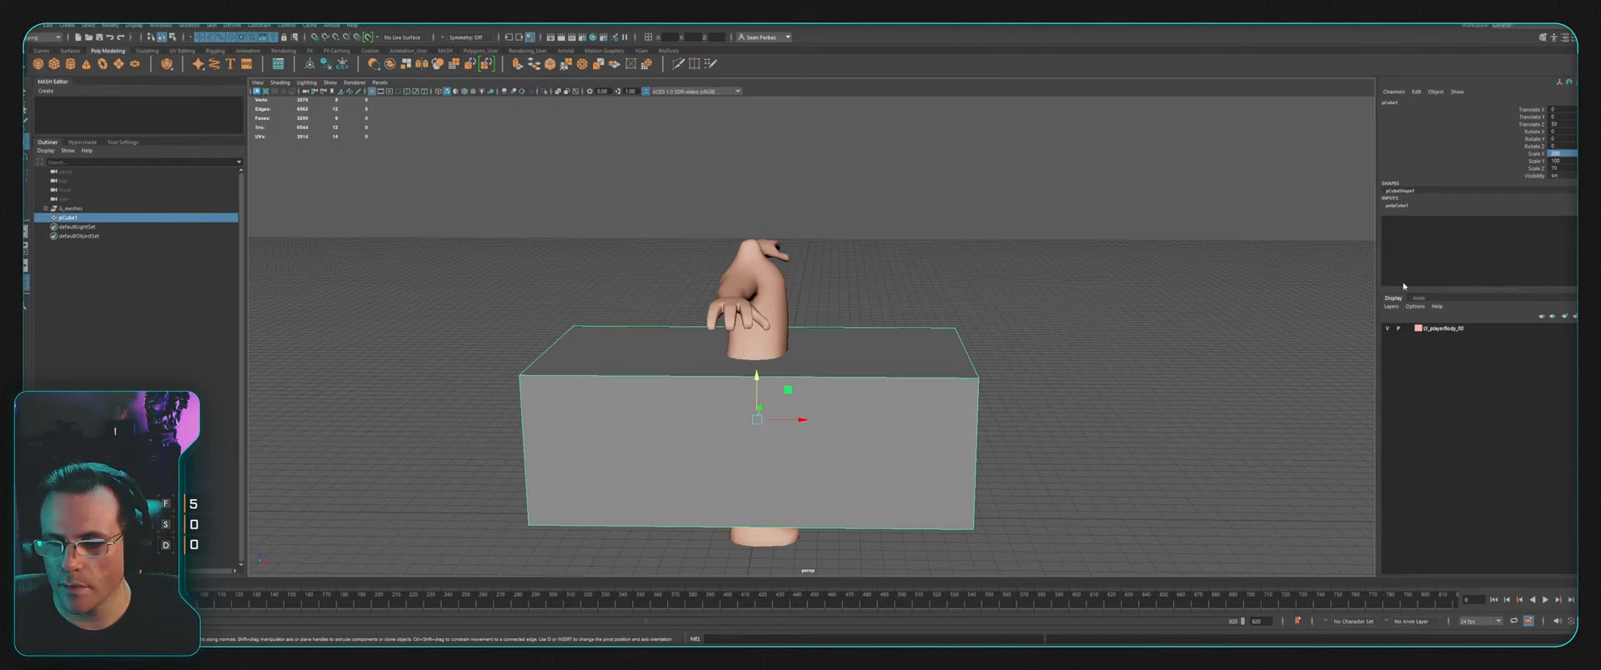
Step: Set the cube's scale to 75 in X, 200 in Y and 75 in Z
click(1568, 161)
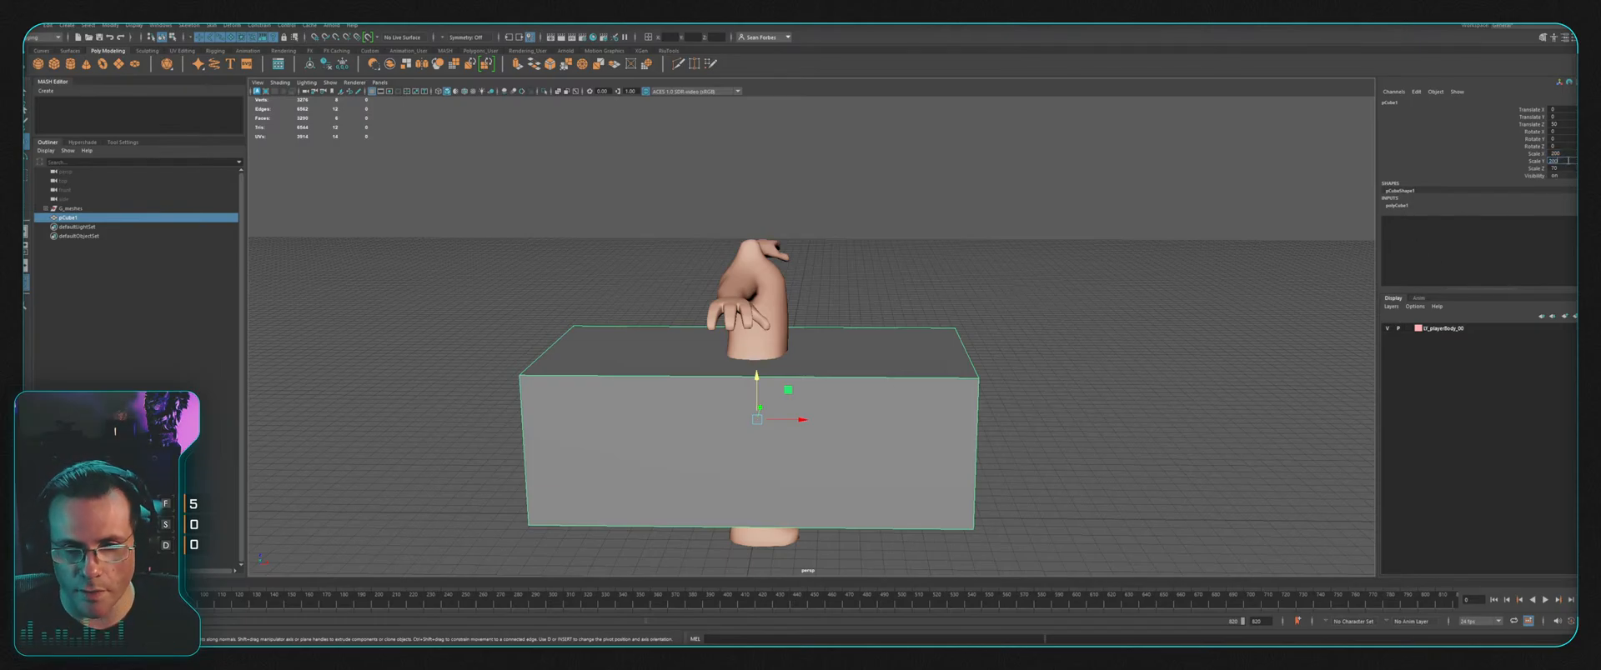
key(Return)
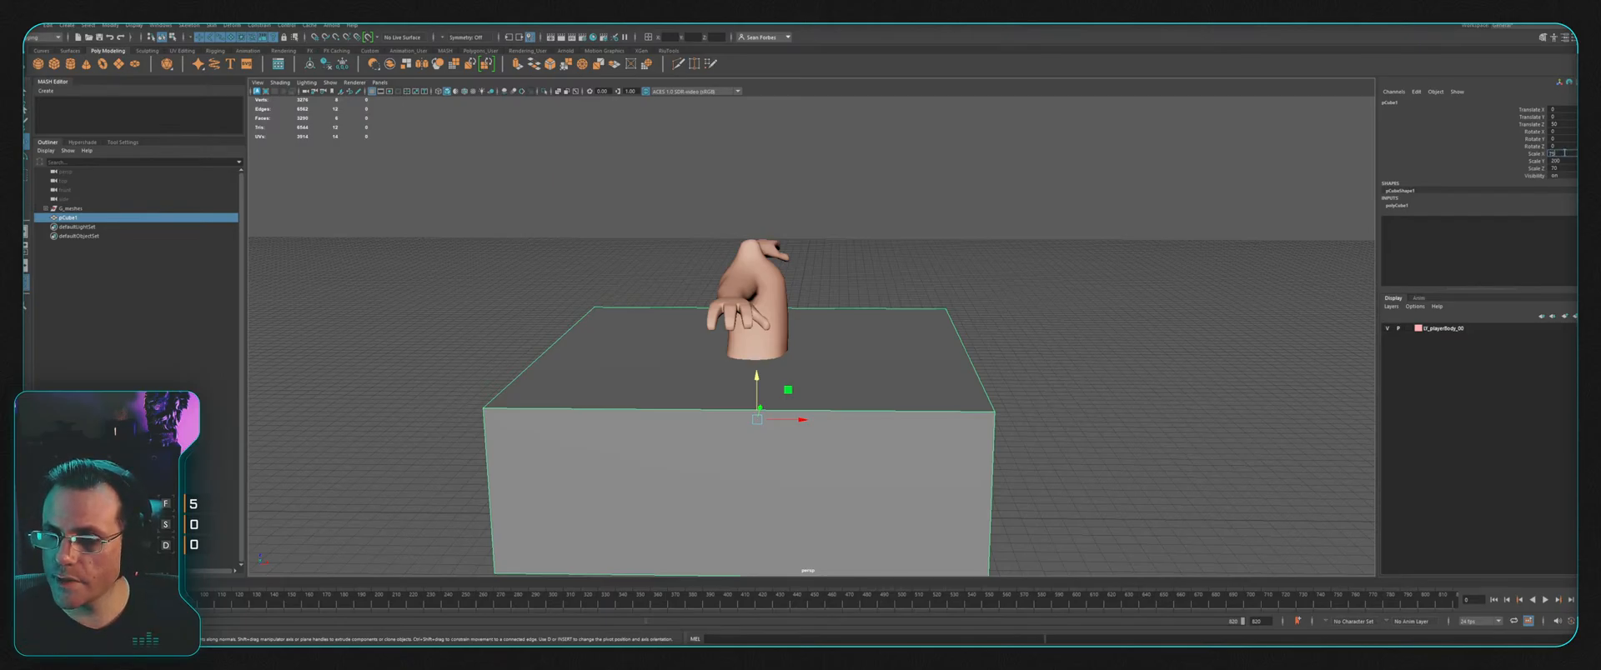
key(Return)
click(1556, 168)
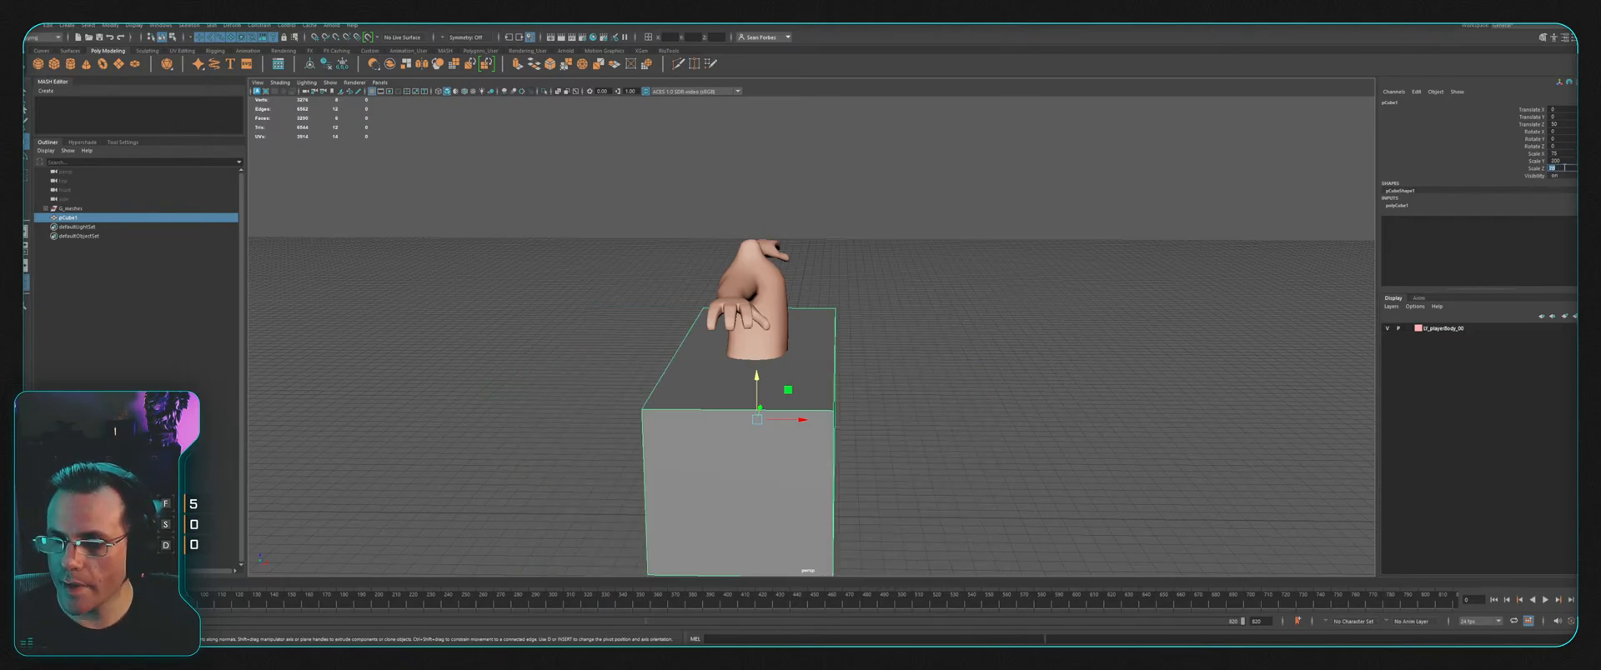
text(75)
key(Return)
Step: In the side view, lower the cube to Z 40 so its base sits near the bottom of the body's feet
scroll(990, 318, down, 3)
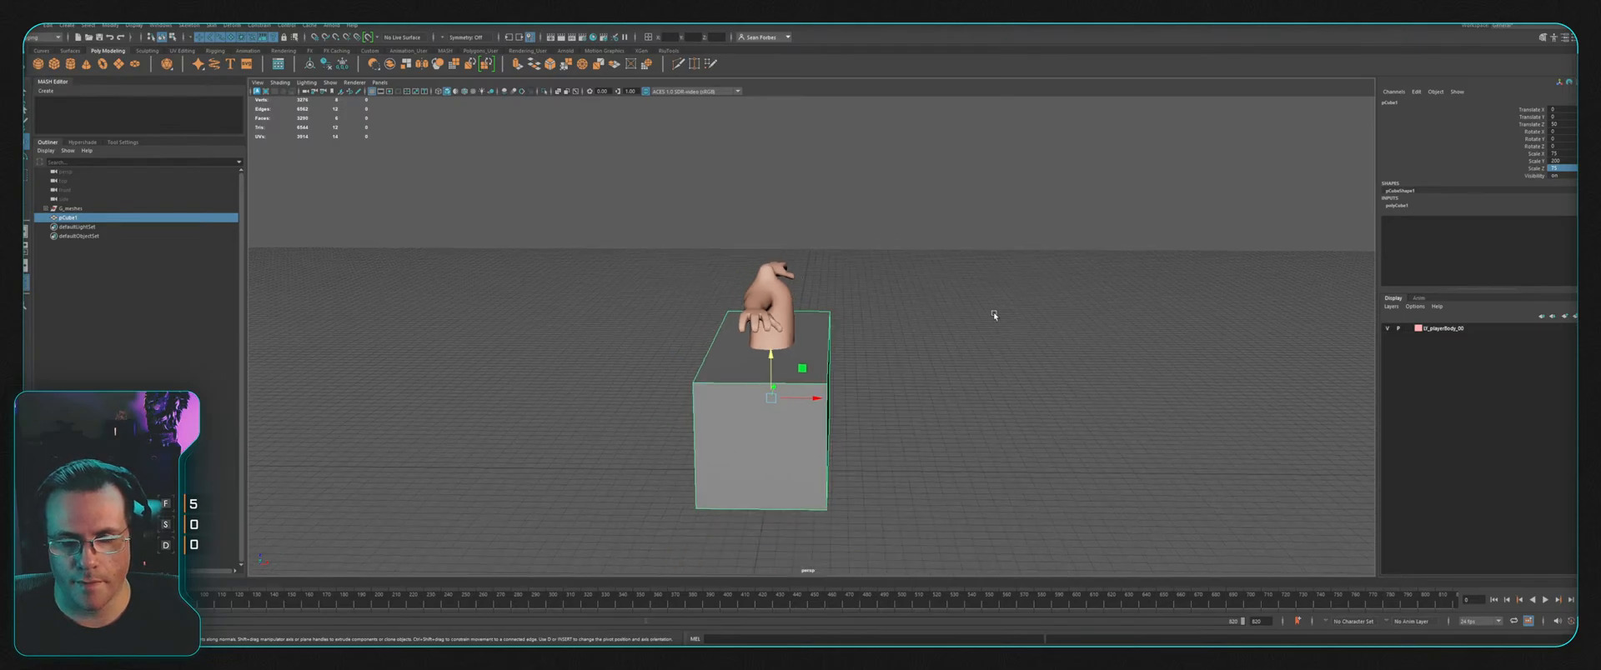
alt+drag(990, 318, 1083, 433)
key(space)
key(space)
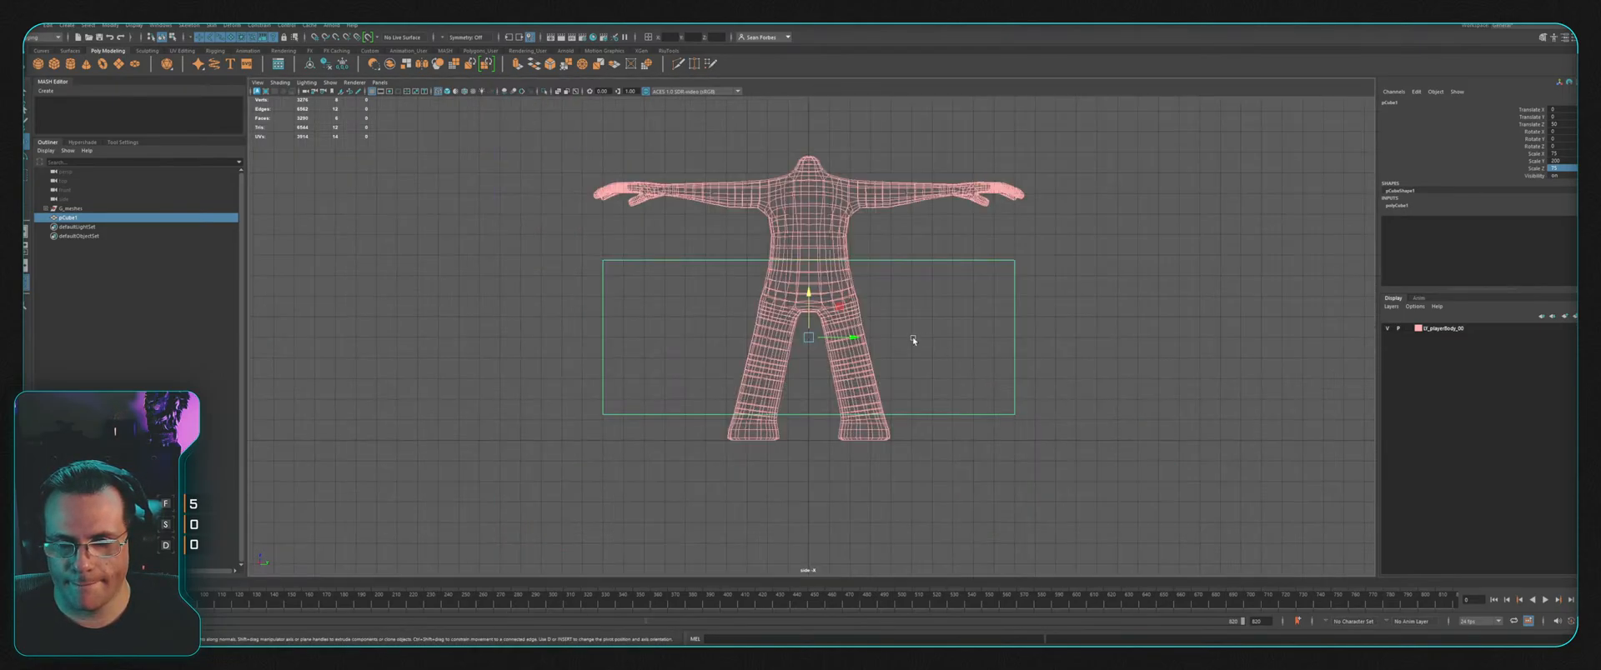
drag(813, 303, 815, 366)
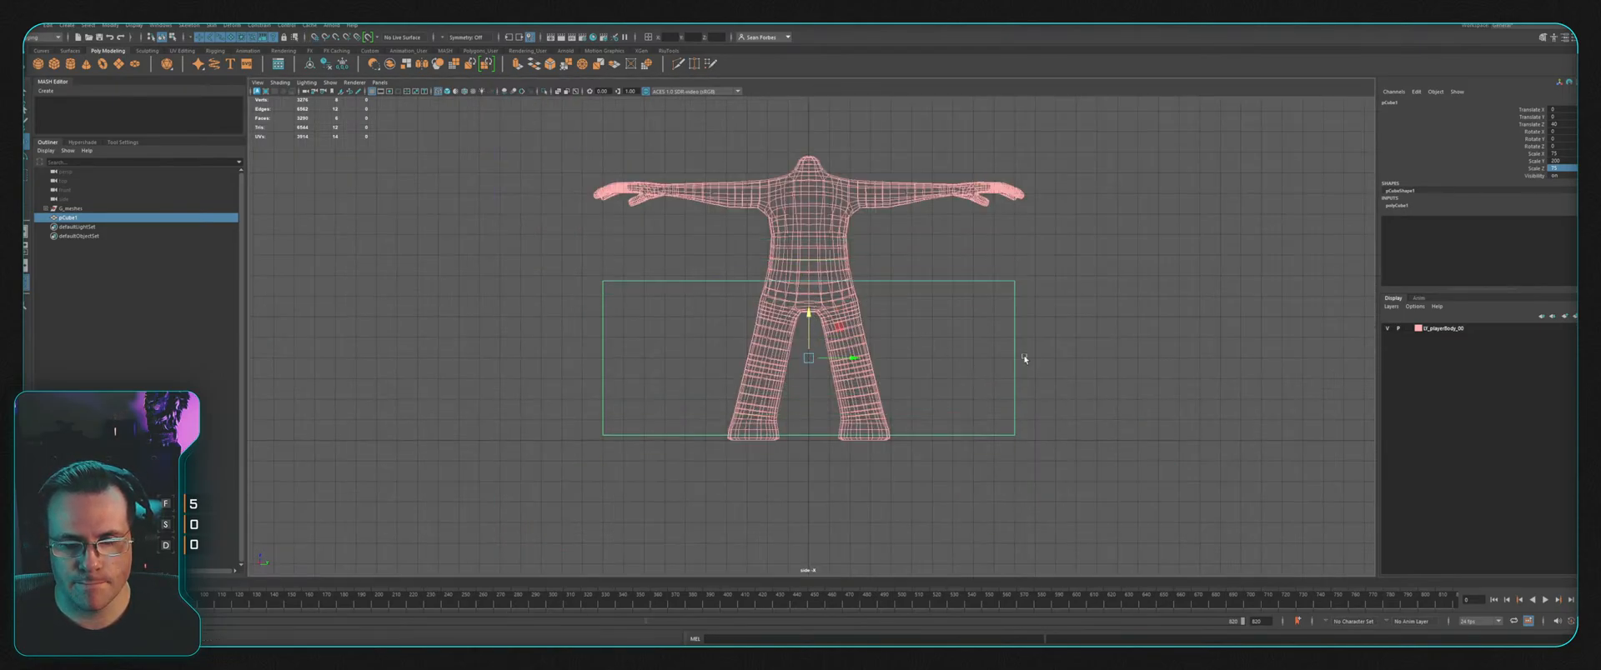
Step: Lower the cube's bottom vertices onto the ground line and its top vertices to the body's hip height
key(F9)
drag(615, 417, 1042, 446)
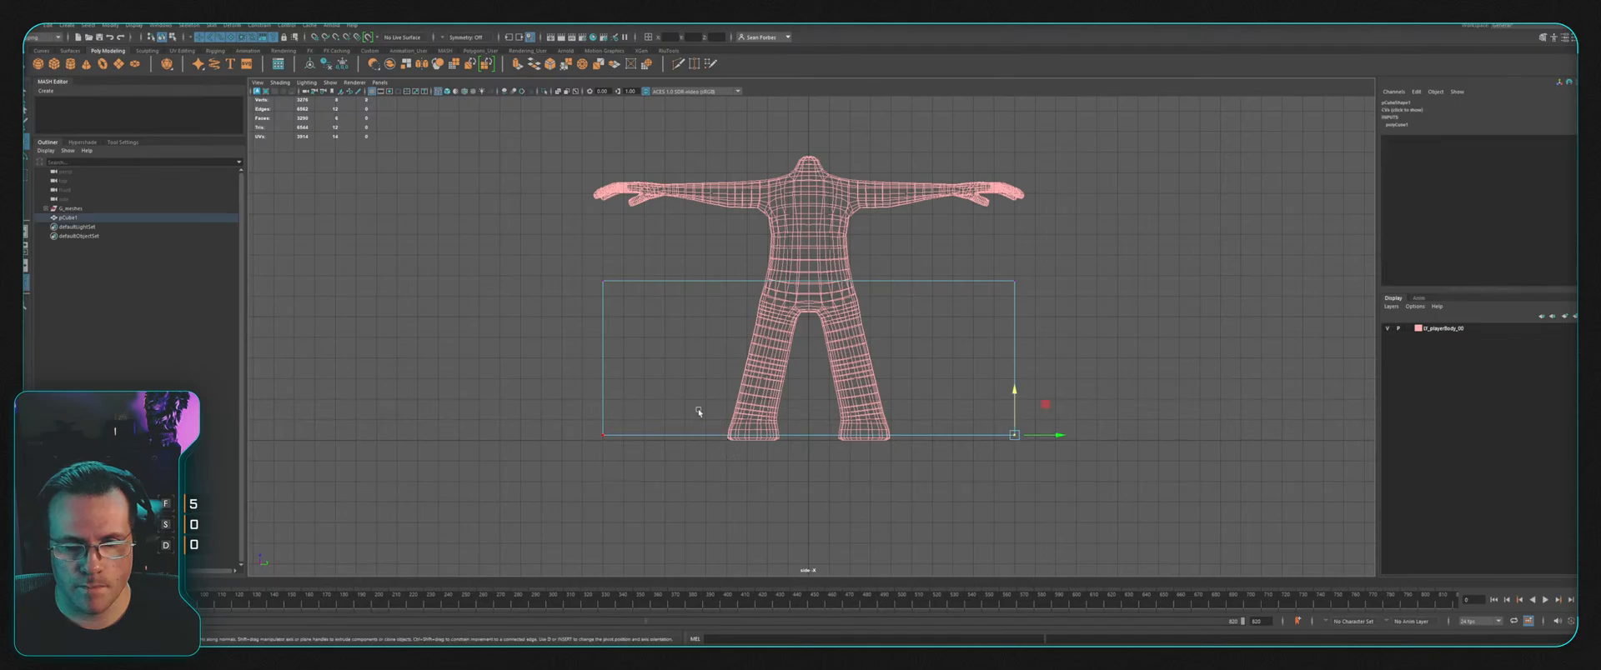
drag(809, 389, 809, 394)
drag(500, 234, 1142, 301)
drag(814, 240, 813, 288)
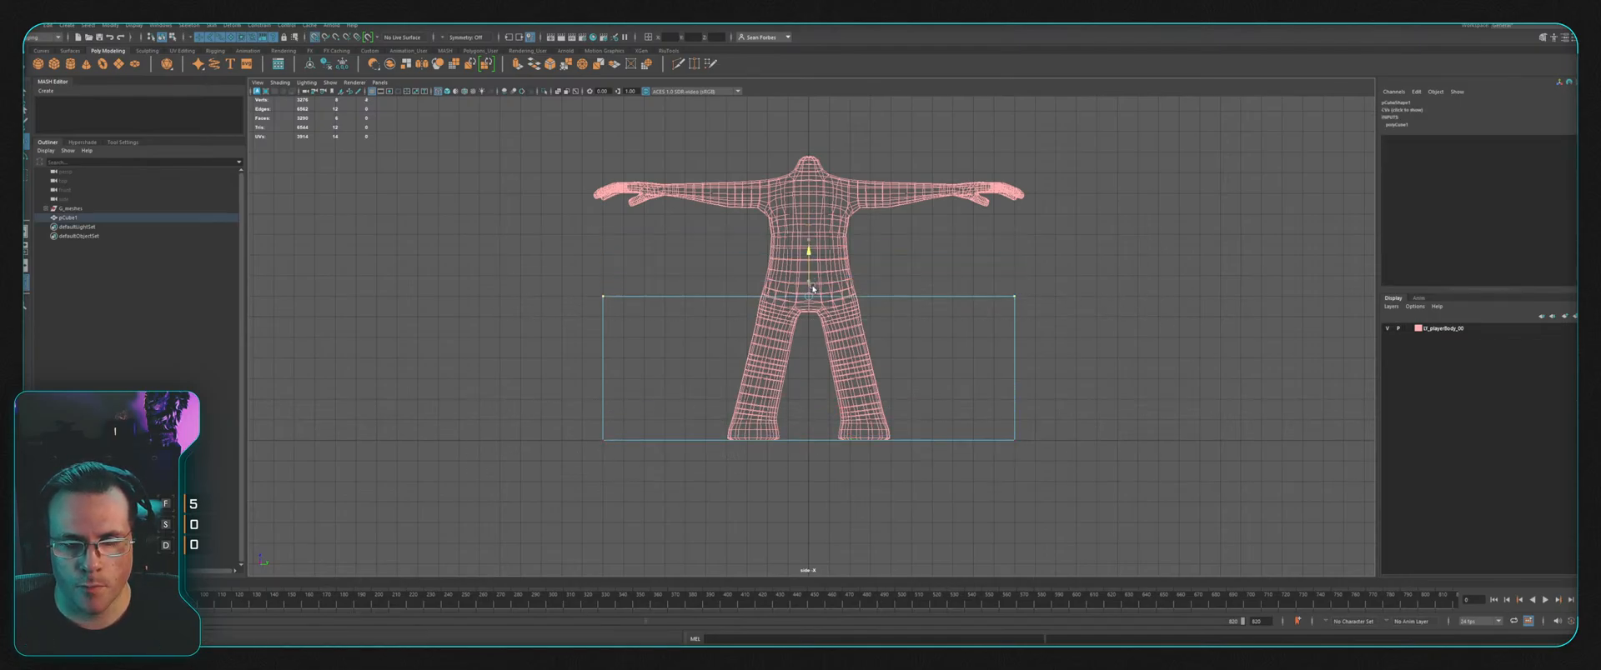
Step: In the front view, widen the box slightly by moving its vertical vertex columns outward on both sides
key(space)
key(space)
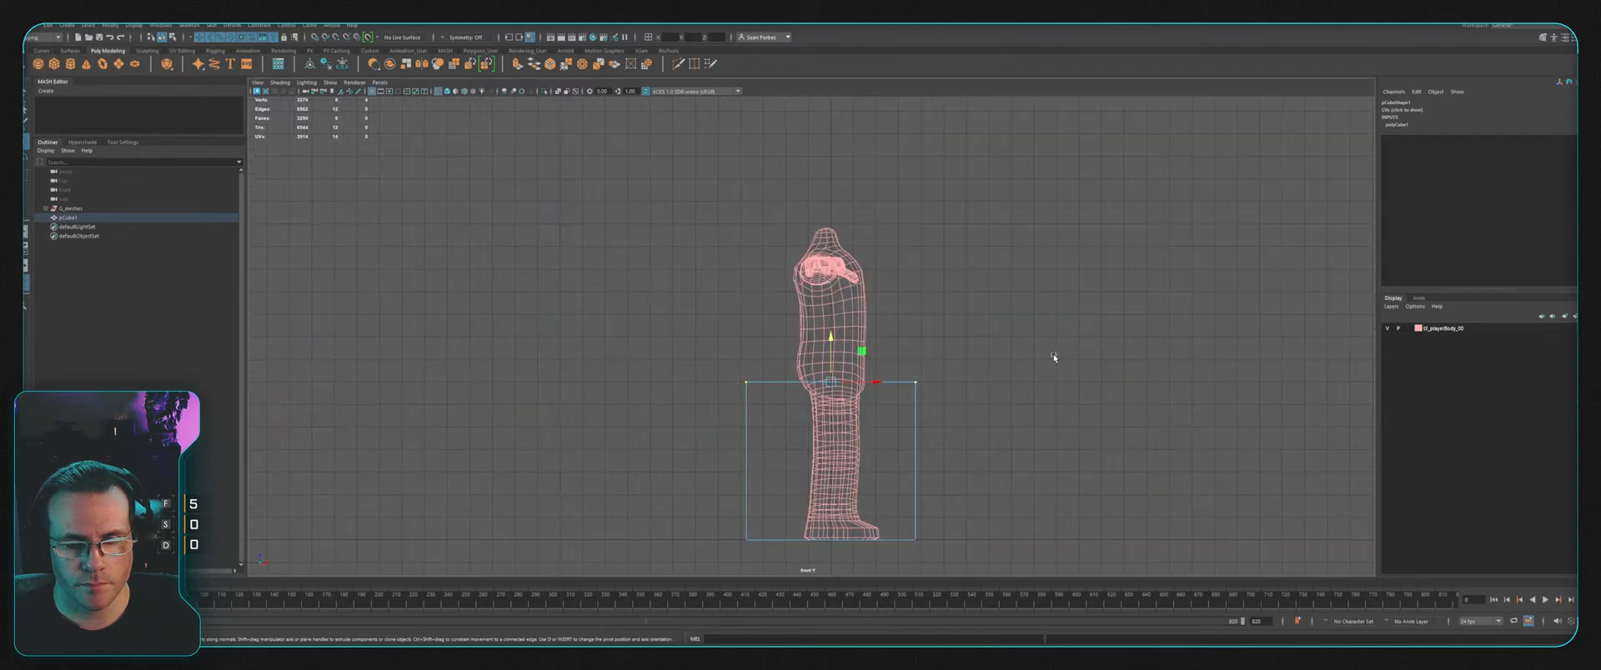
drag(969, 342, 963, 460)
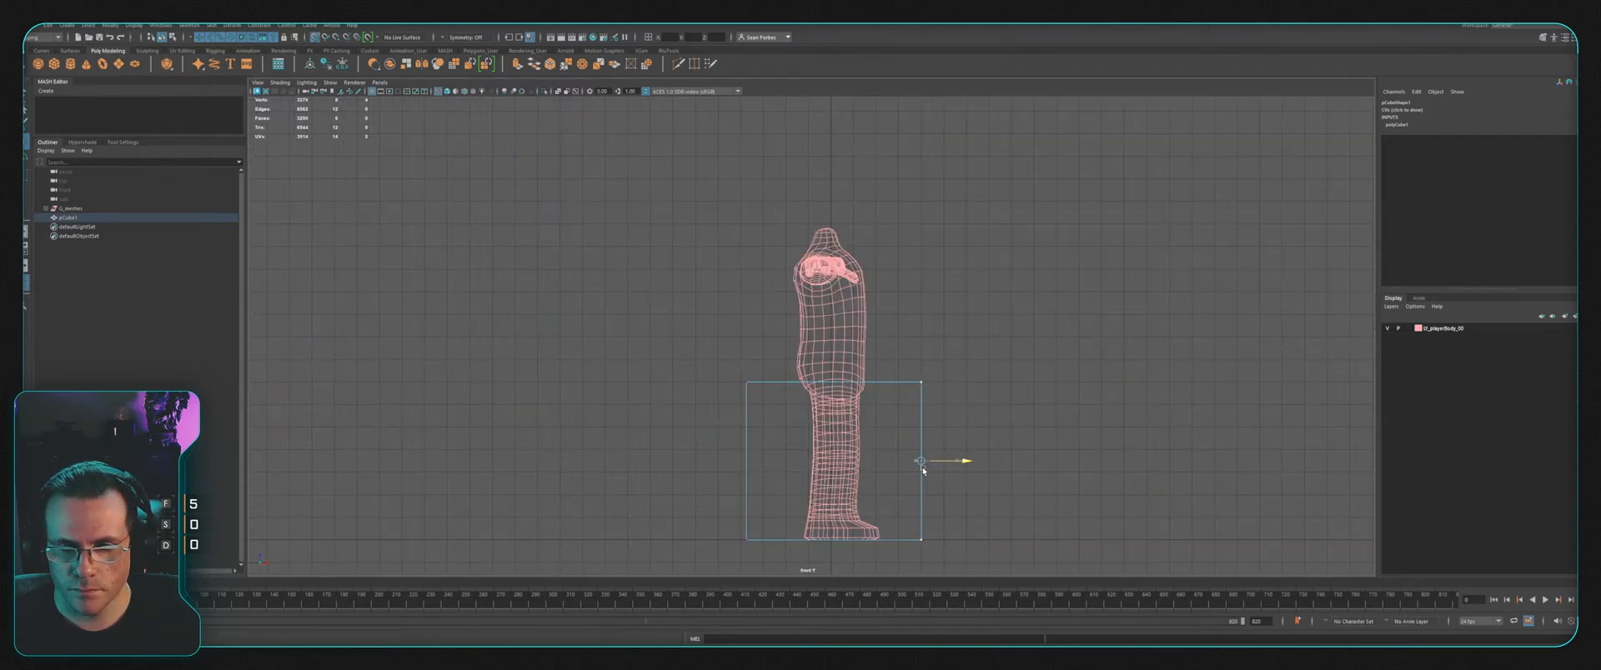
drag(678, 338, 765, 560)
drag(753, 467, 747, 468)
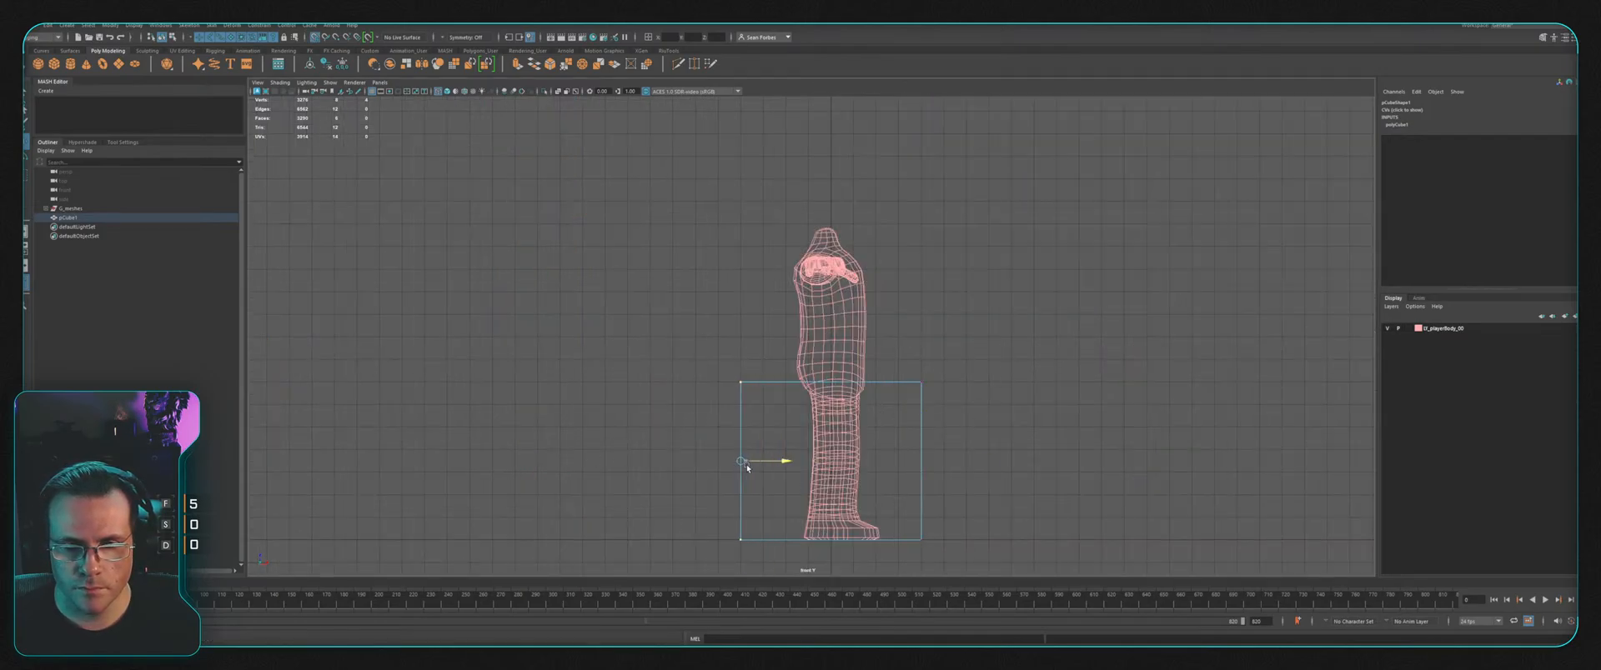
Step: Return to the perspective view and object mode, and move the box in front of the body to X 70
key(space)
key(space)
alt+drag(1029, 224, 973, 256)
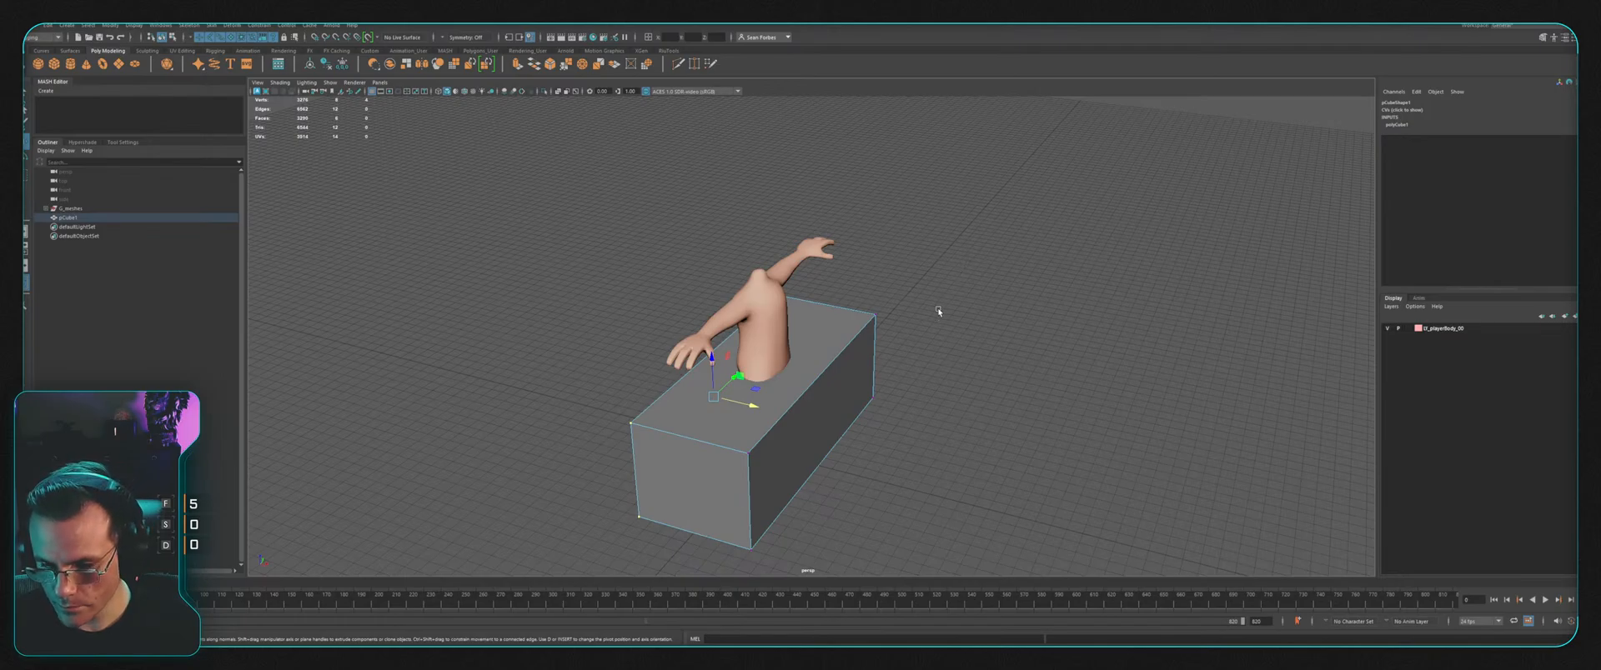
alt+drag(938, 311, 828, 344)
key(F8)
middle_drag(828, 344, 832, 370)
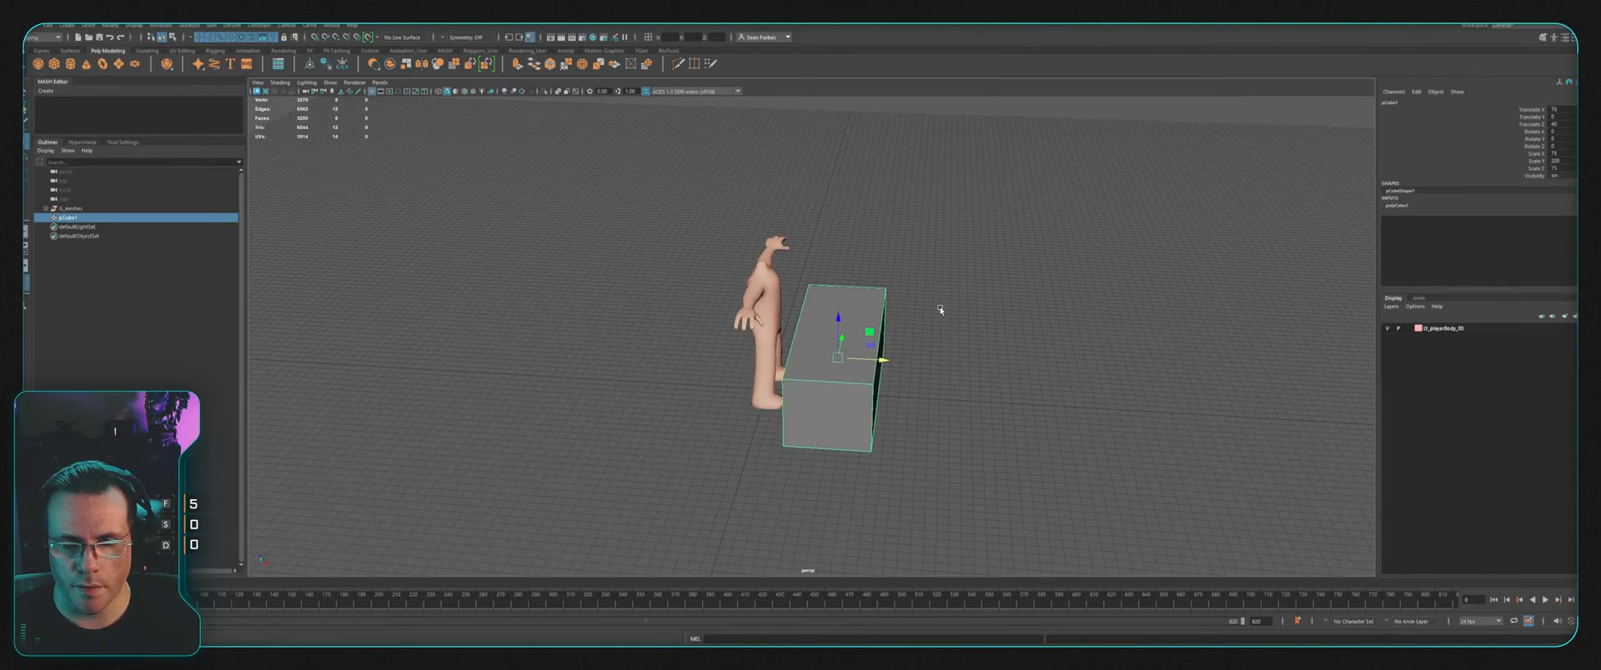
Step: Put the box on a new display layer and set that layer to template display
alt+drag(940, 310, 993, 238)
click(1012, 234)
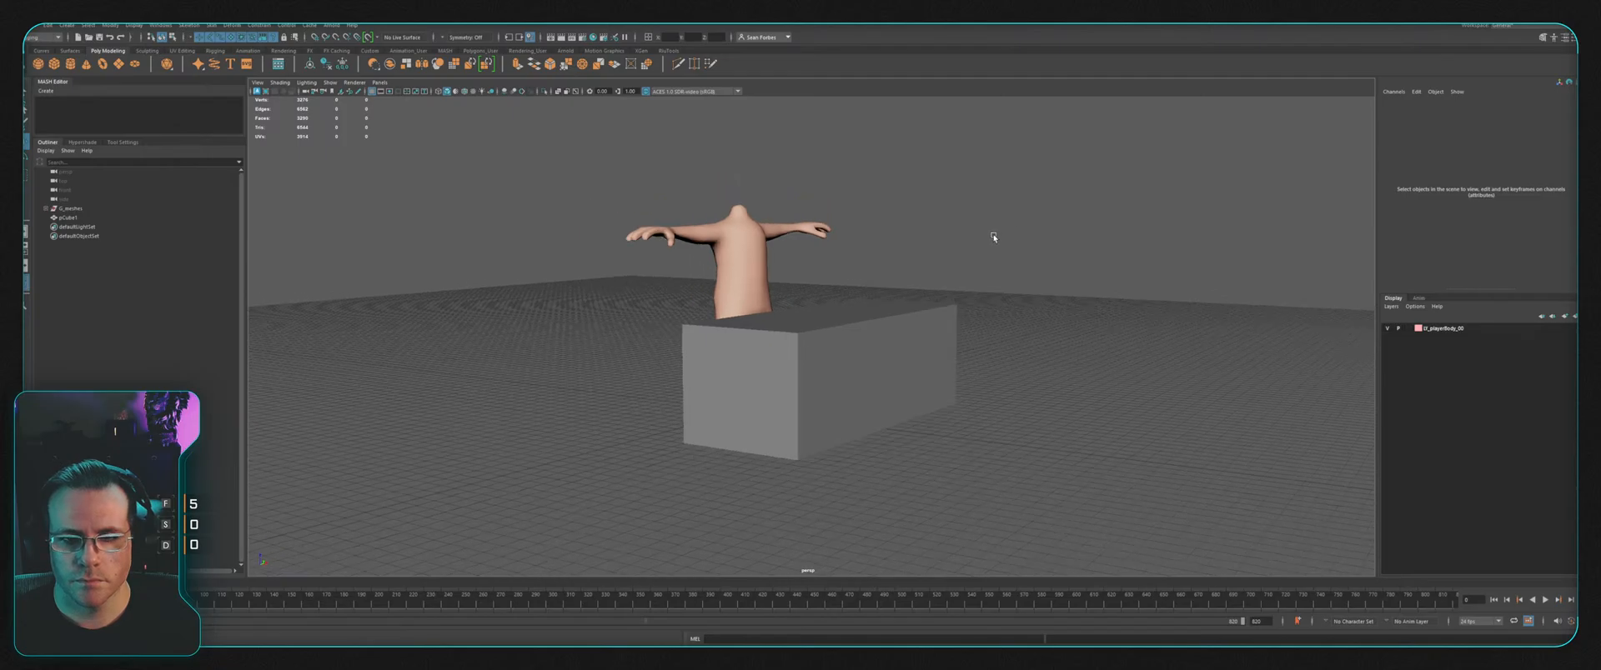
key(ctrl+z)
click(1417, 328)
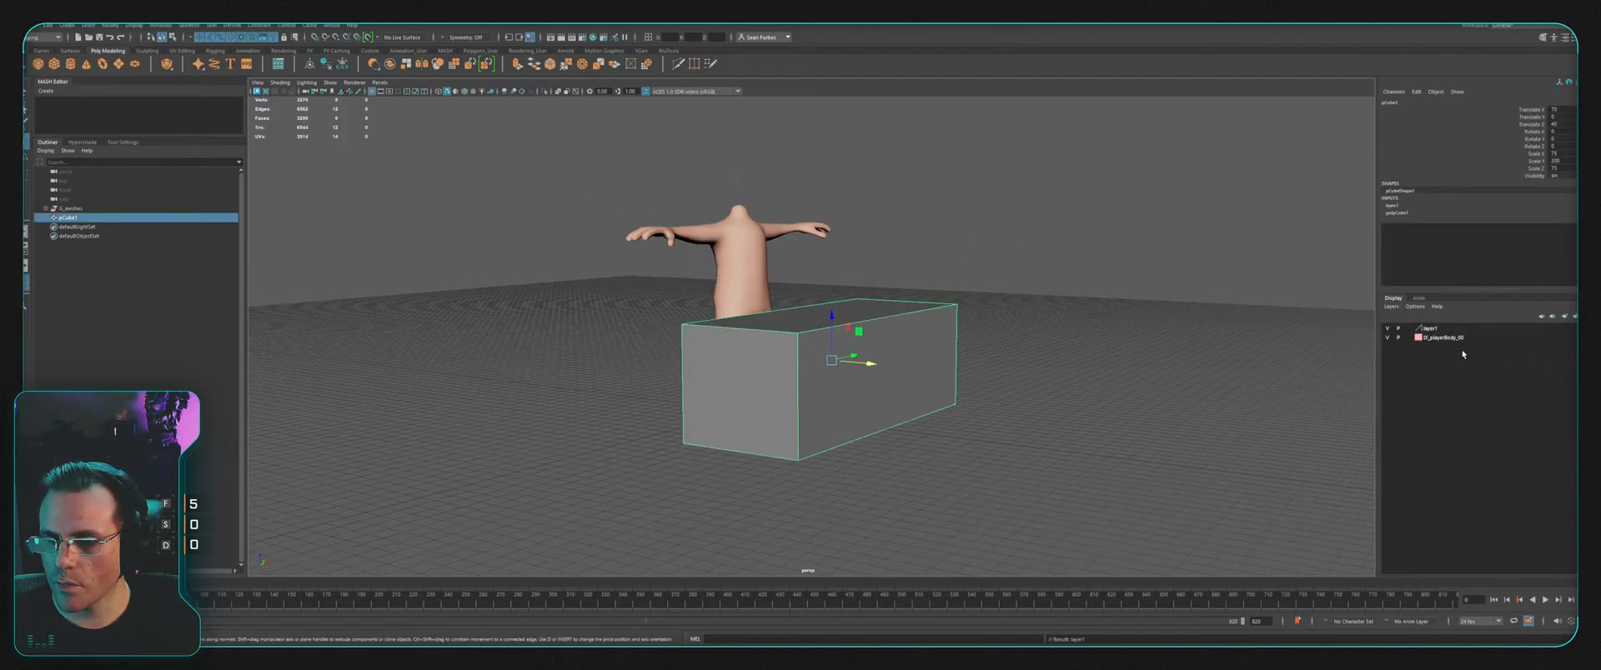
click(1409, 328)
alt+drag(1011, 192, 778, 189)
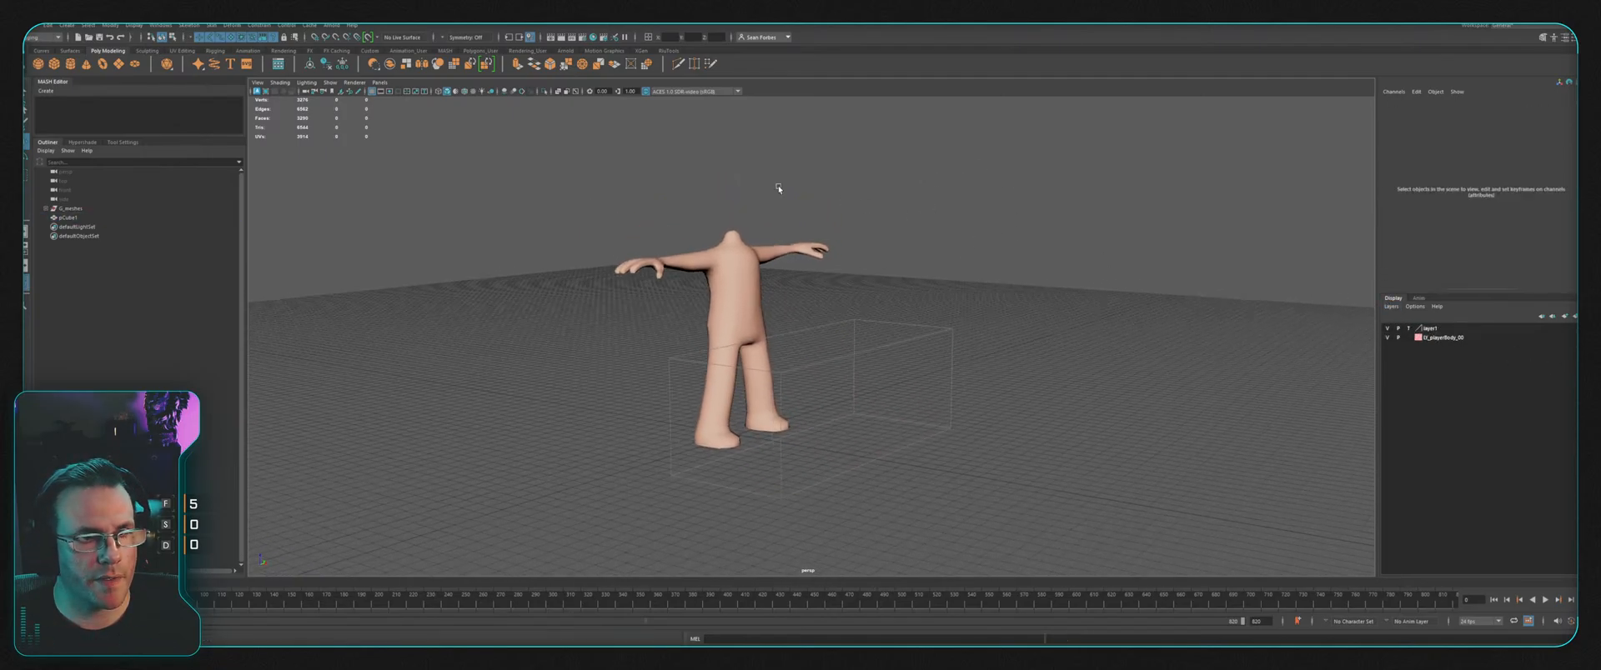
Step: Create a second cube in front of the body at X 70 and scale it uniformly to about 27.8
click(51, 65)
alt+drag(526, 161, 801, 343)
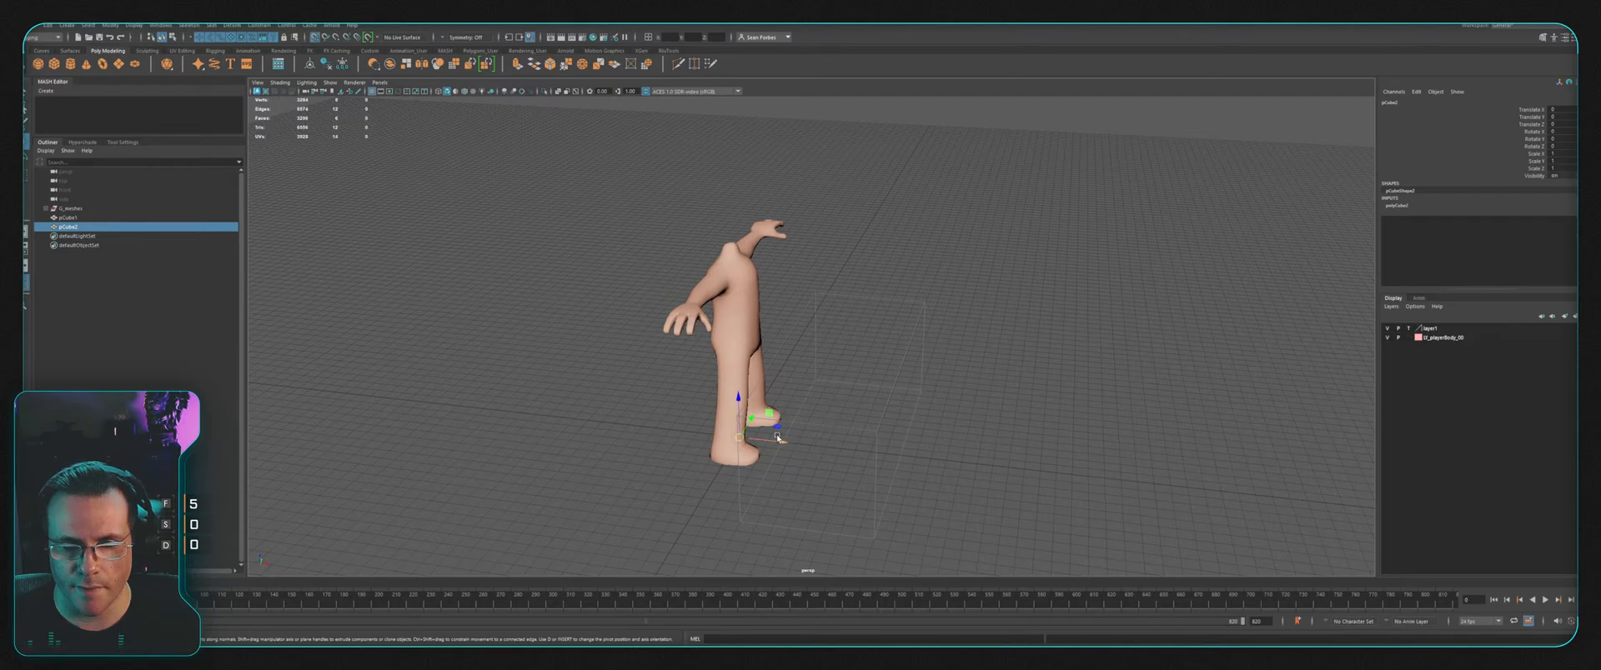
key(r)
drag(843, 450, 874, 453)
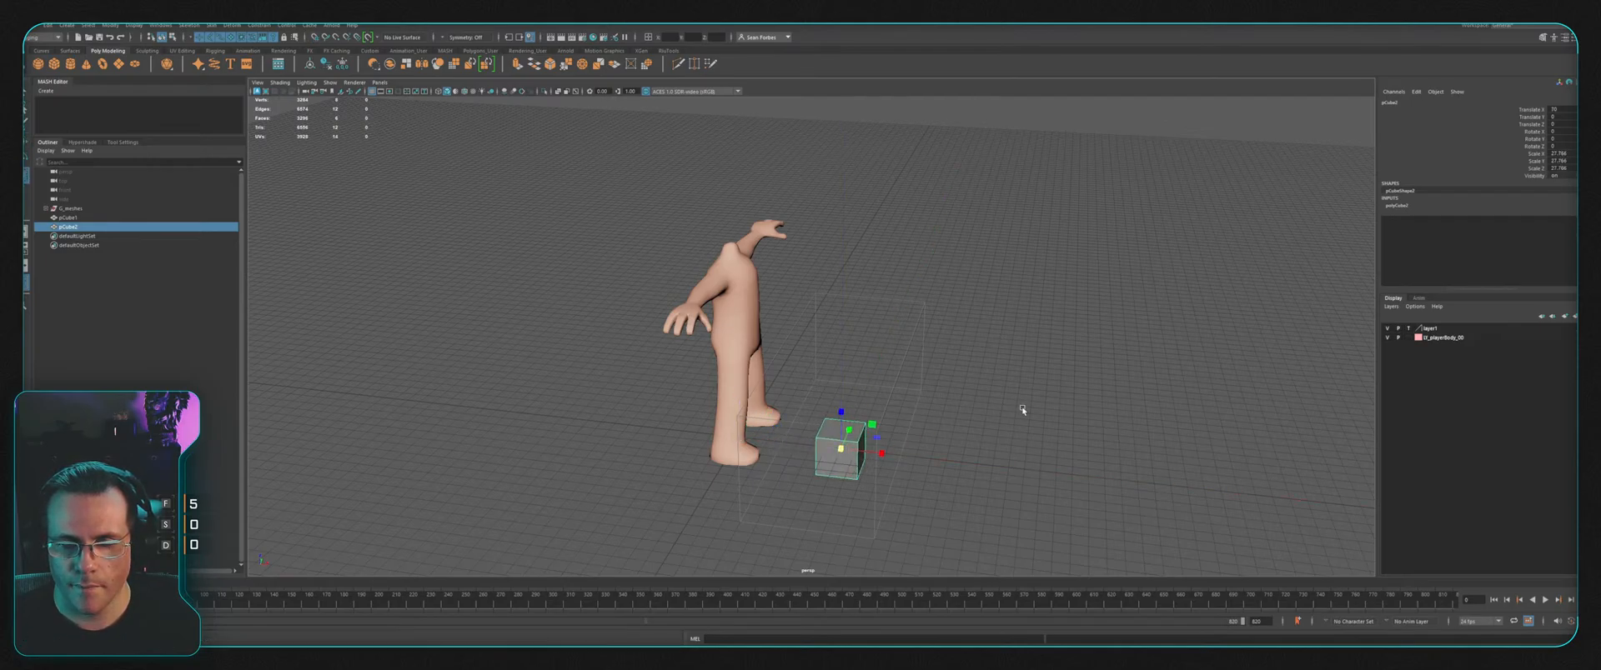
Step: Set the new cube's scale to 25 on all three axes
alt+drag(1000, 421, 1118, 361)
drag(1574, 154, 1573, 167)
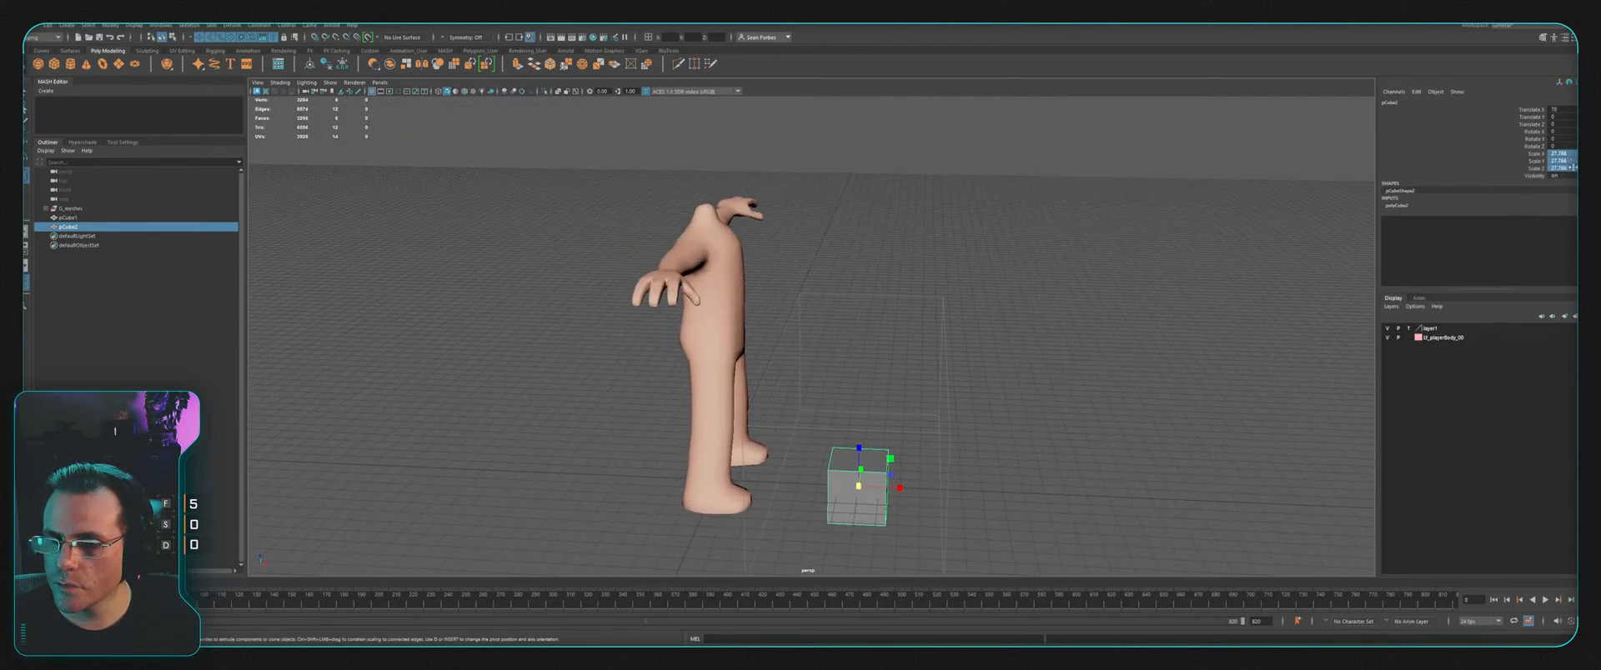
text(25)
key(Return)
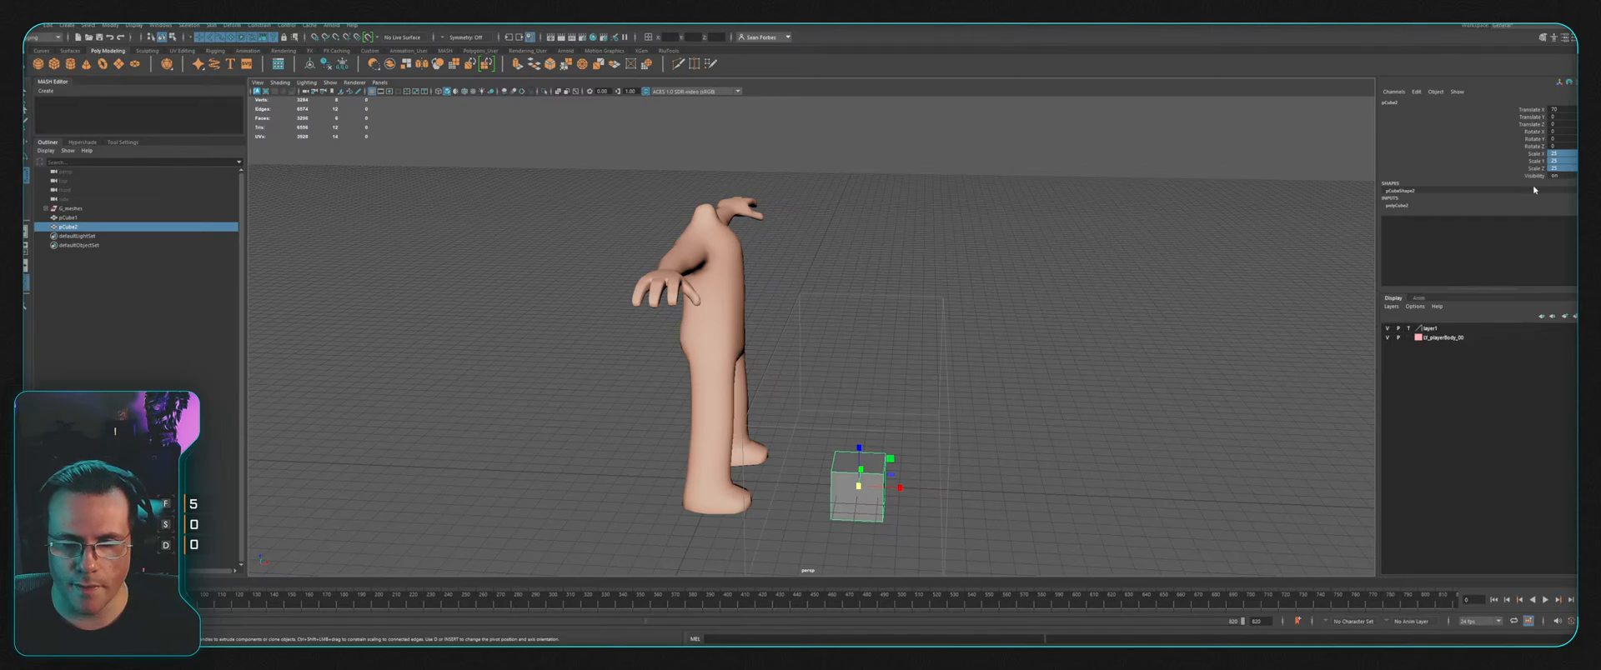
Step: In the top view, stretch the new cube's end vertices with grid snapping to match the full length of the template box
key(space)
key(space)
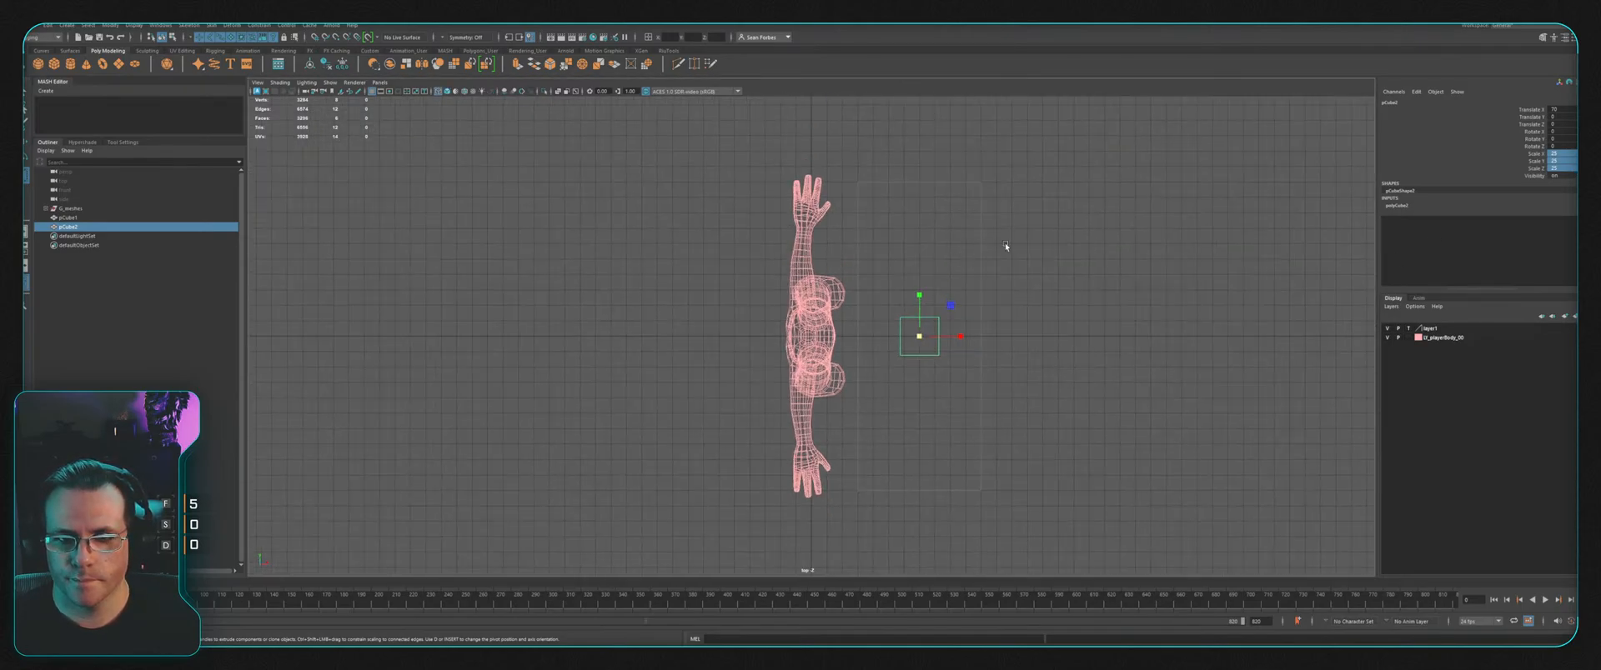
right_drag(1037, 247, 967, 255)
drag(866, 262, 968, 338)
key(w)
key(x)
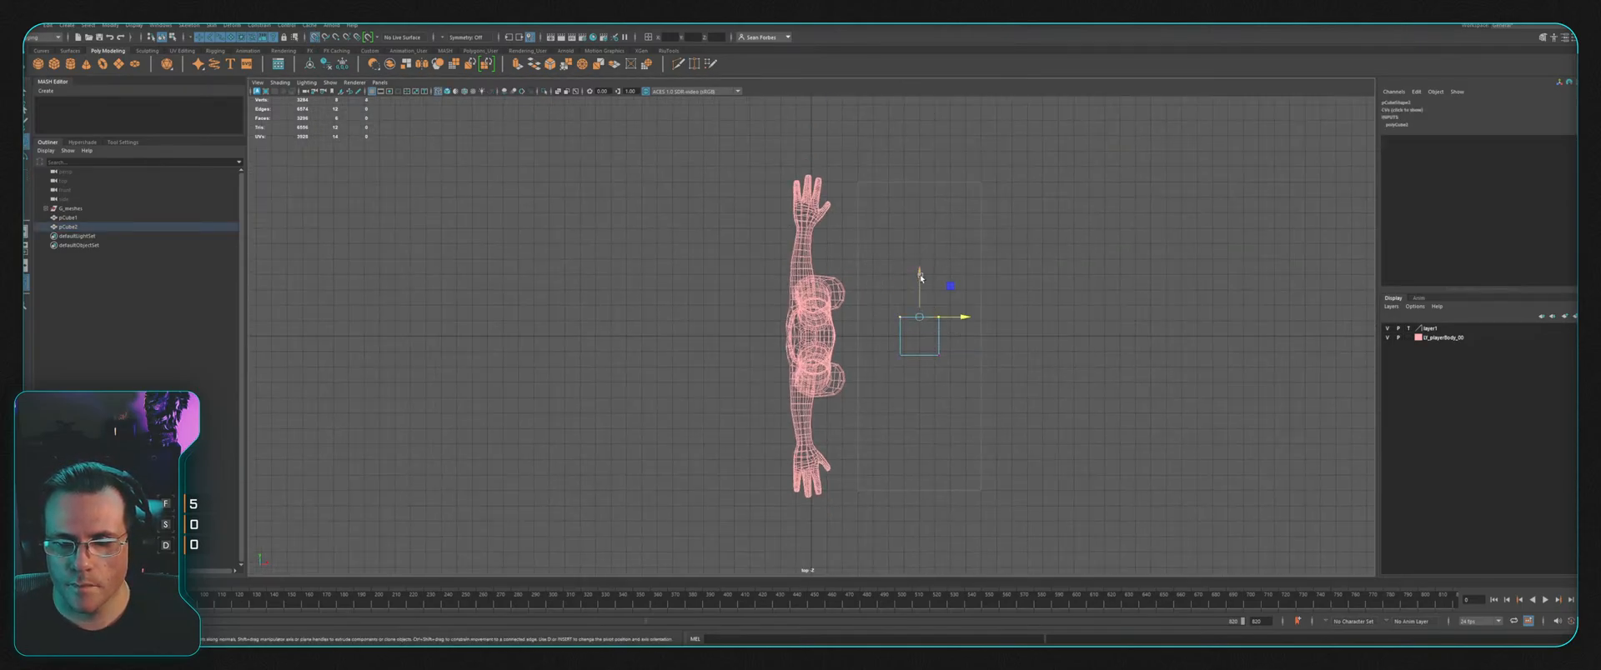
drag(919, 276, 924, 187)
key(x)
drag(883, 321, 934, 492)
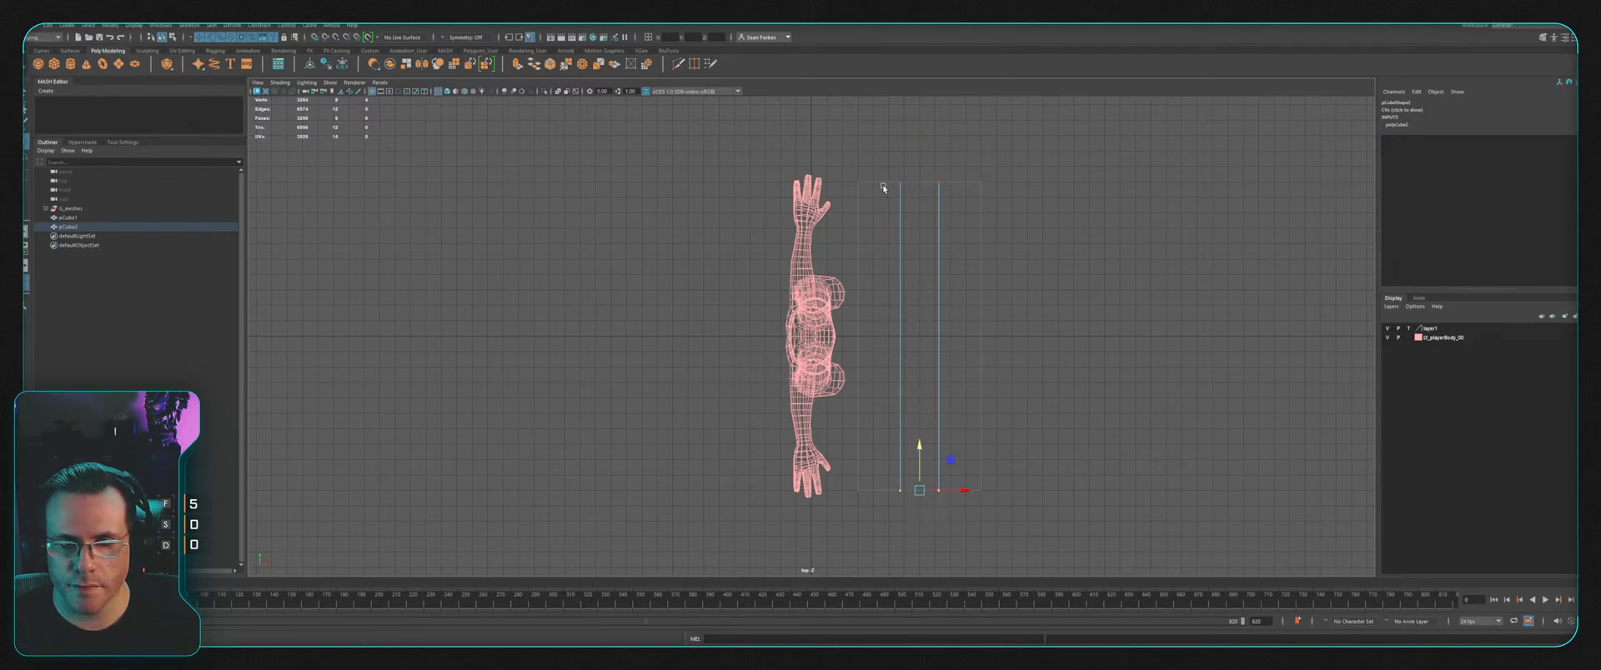
Step: Shift the bar's long sides away from the body so the outer side meets the template box's far edge
alt+middle_drag(1038, 194, 978, 203)
drag(867, 173, 959, 554)
drag(920, 345, 925, 348)
drag(819, 173, 885, 526)
drag(882, 345, 896, 350)
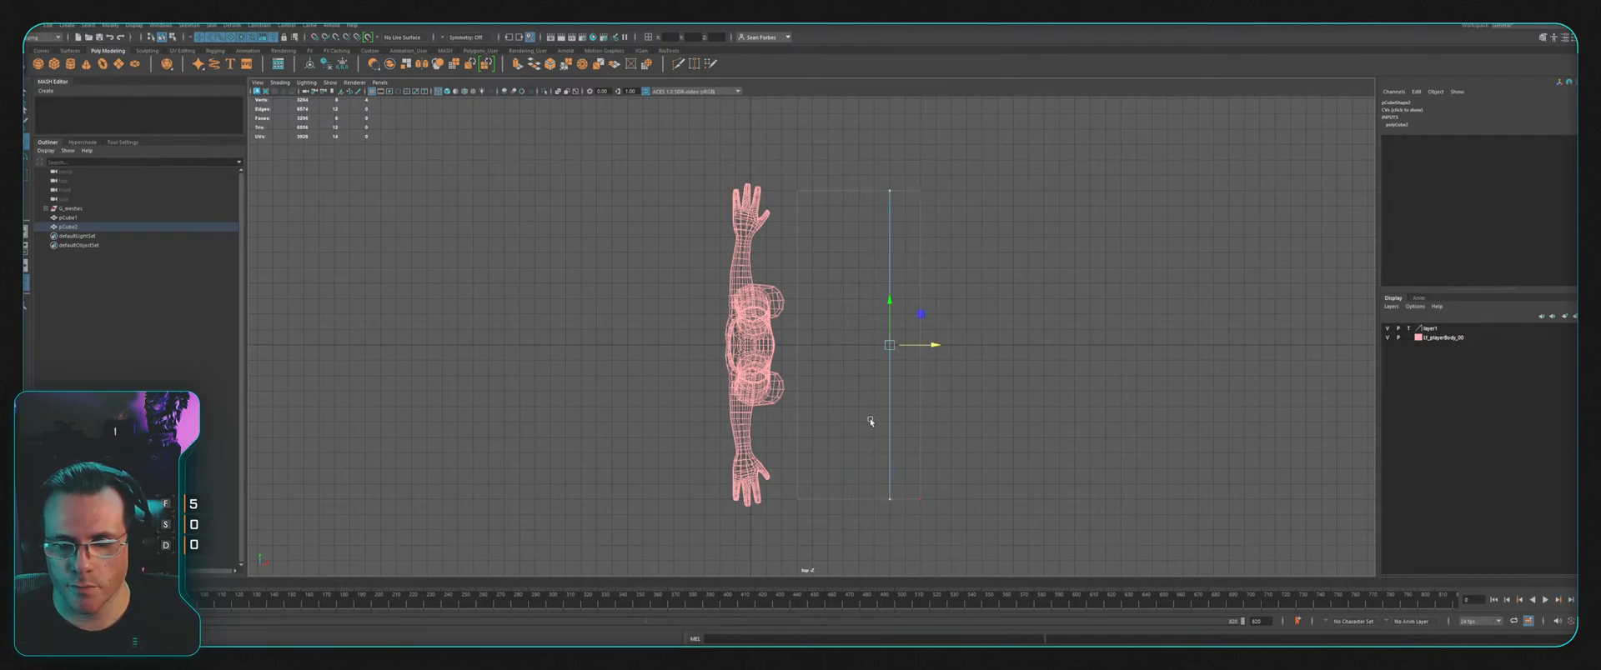
Step: In the side view, raise the bar's top vertices to the template box's top and its bottom vertices to just below them
key(space)
key(space)
drag(523, 370, 1081, 452)
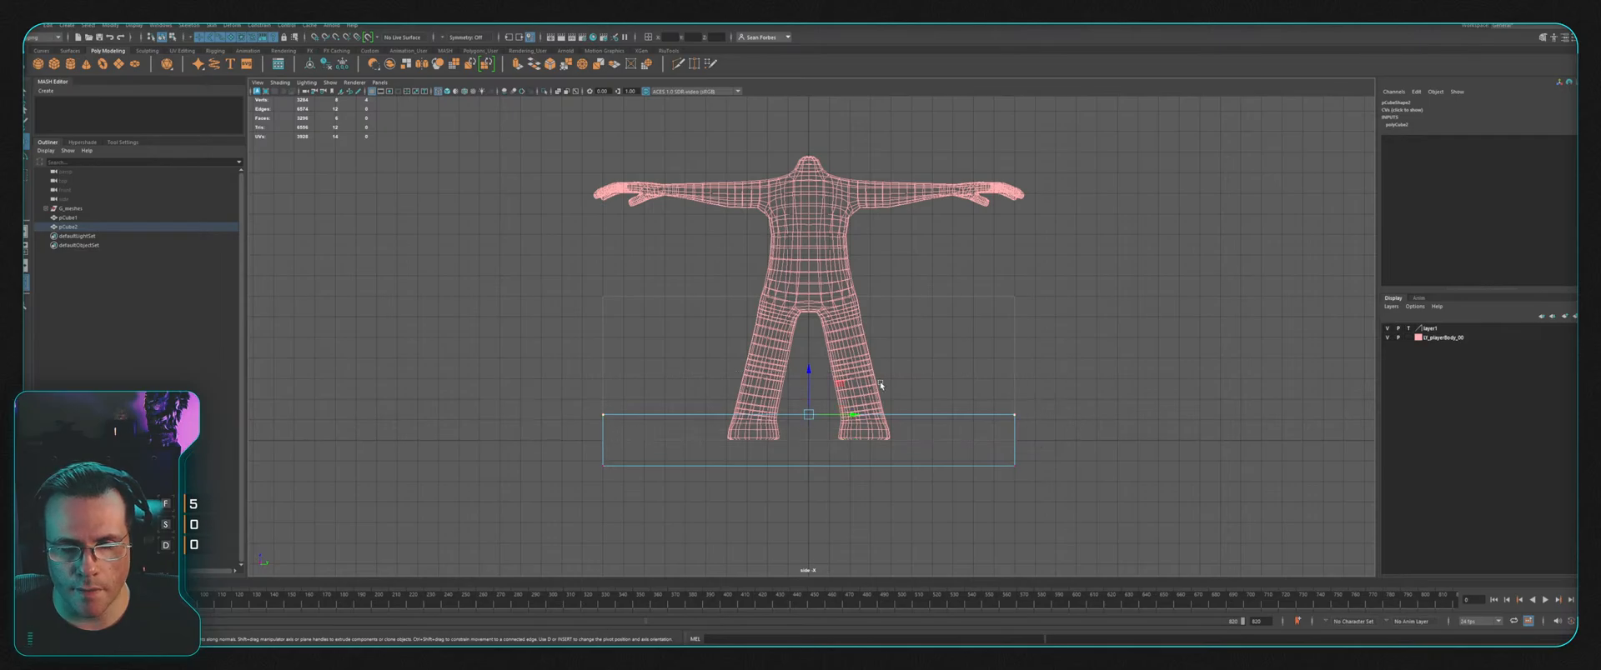
drag(814, 372, 819, 308)
drag(543, 419, 1105, 486)
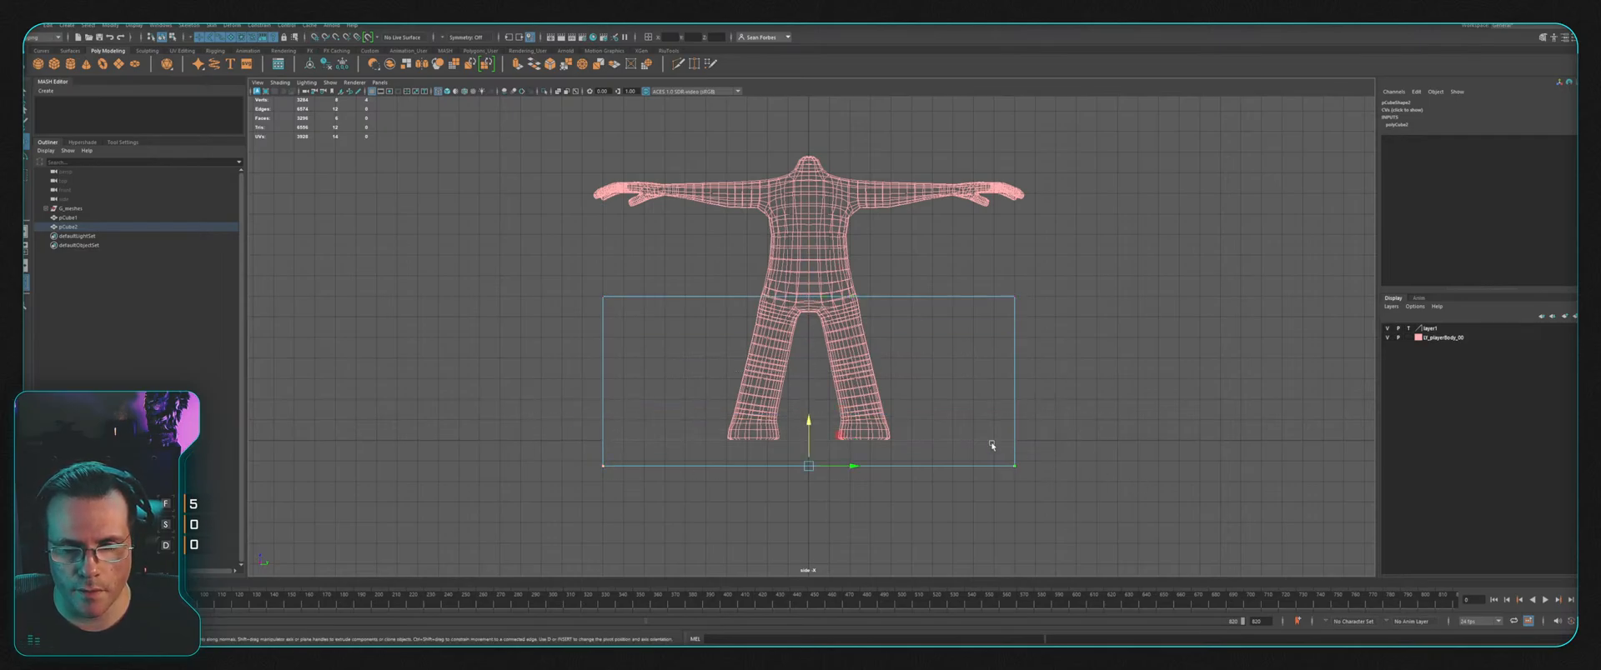
key(x)
drag(809, 427, 812, 315)
key(space)
key(space)
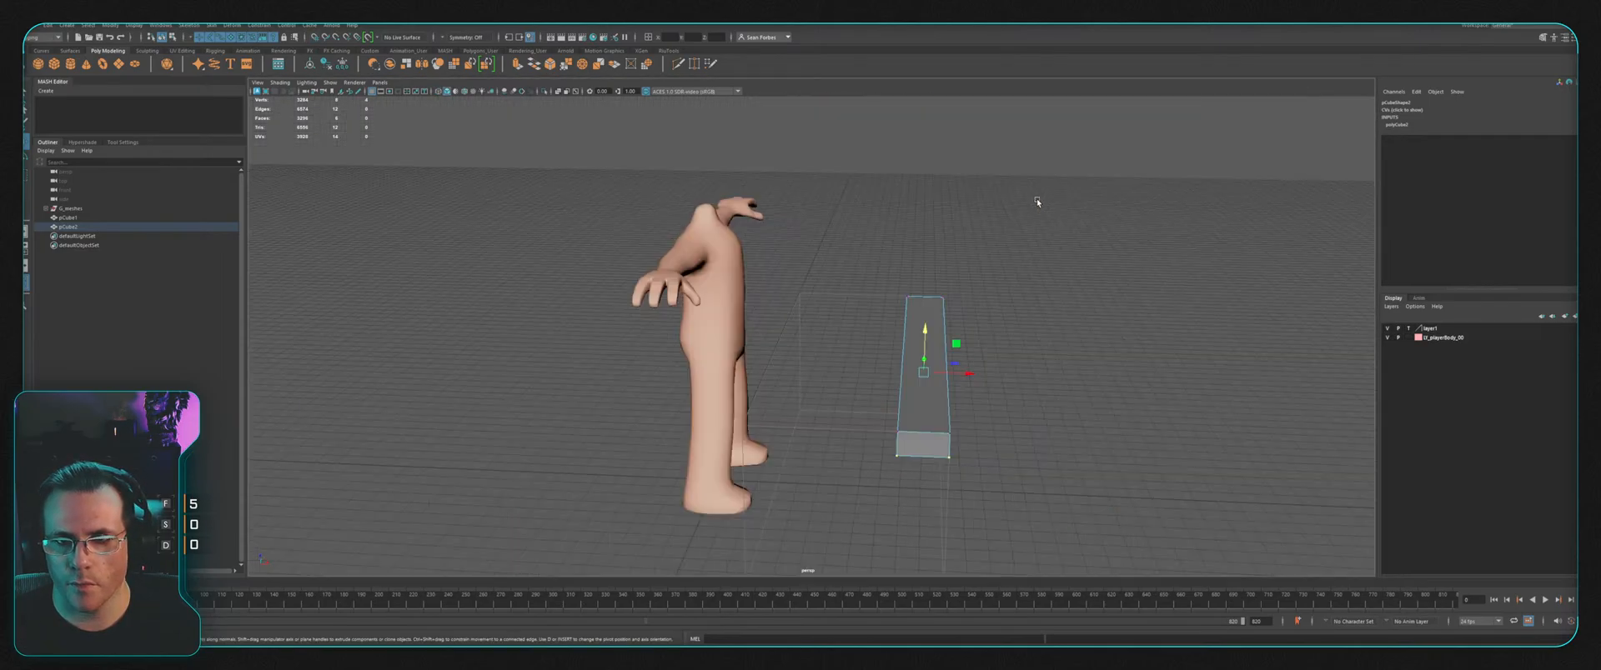
mouse_move(1037, 200)
alt+mouse_down()
mouse_move(982, 290)
mouse_move(974, 226)
alt+mouse_up()
right_drag(973, 227, 1029, 196)
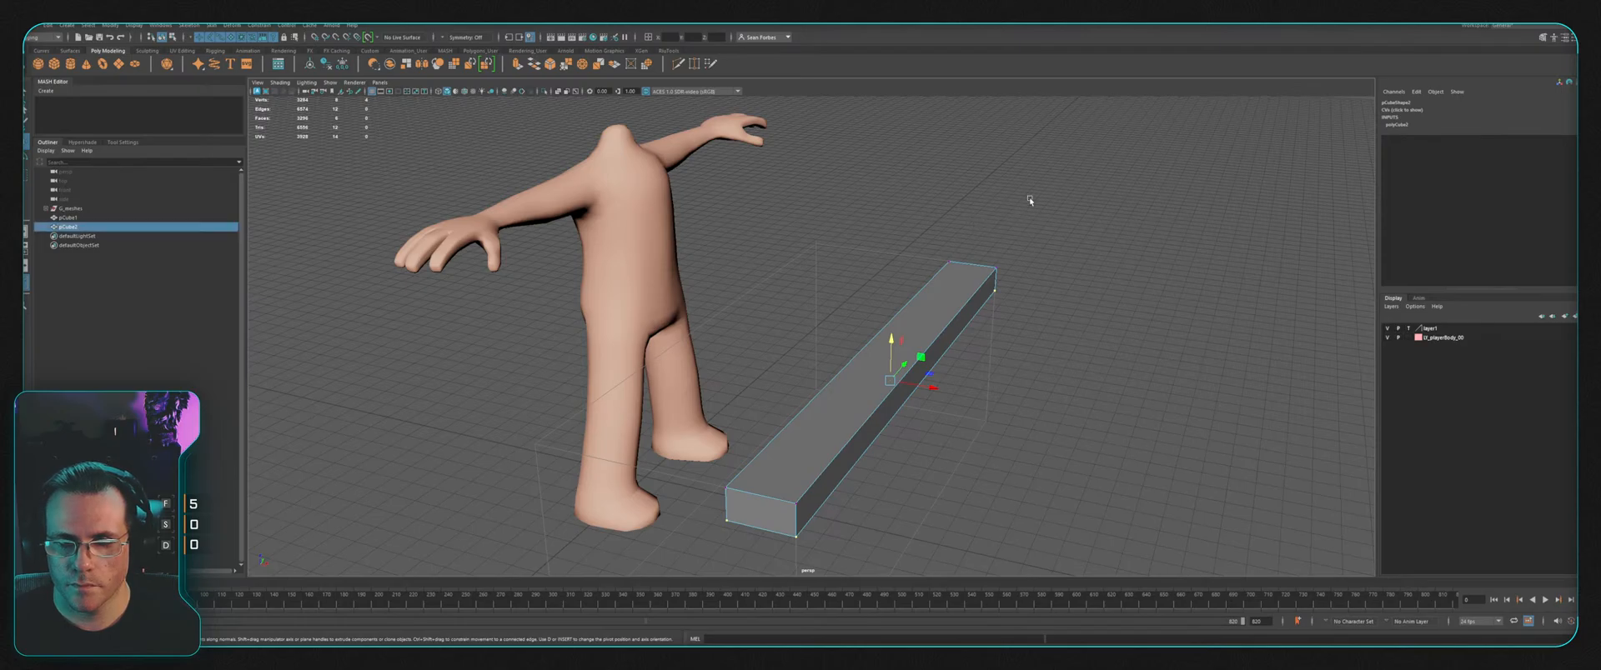
click(1029, 197)
click(927, 352)
key(ctrl+d)
key(x)
drag(839, 522, 757, 502)
alt+middle_drag(852, 339, 949, 306)
alt+drag(949, 306, 884, 209)
key(Delete)
Step: Bevel the bar's edges with a fraction of 0.25
click(968, 297)
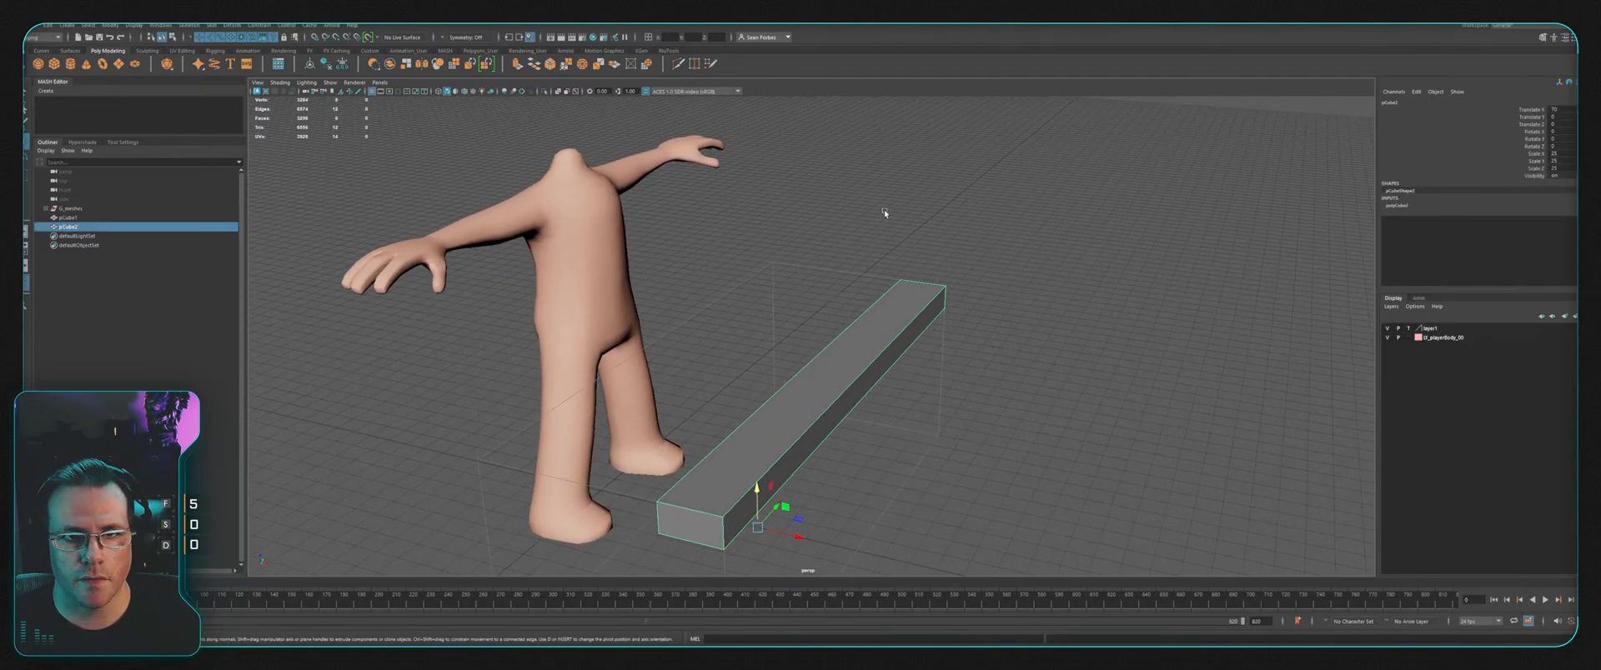
click(552, 65)
alt+drag(984, 325, 1047, 310)
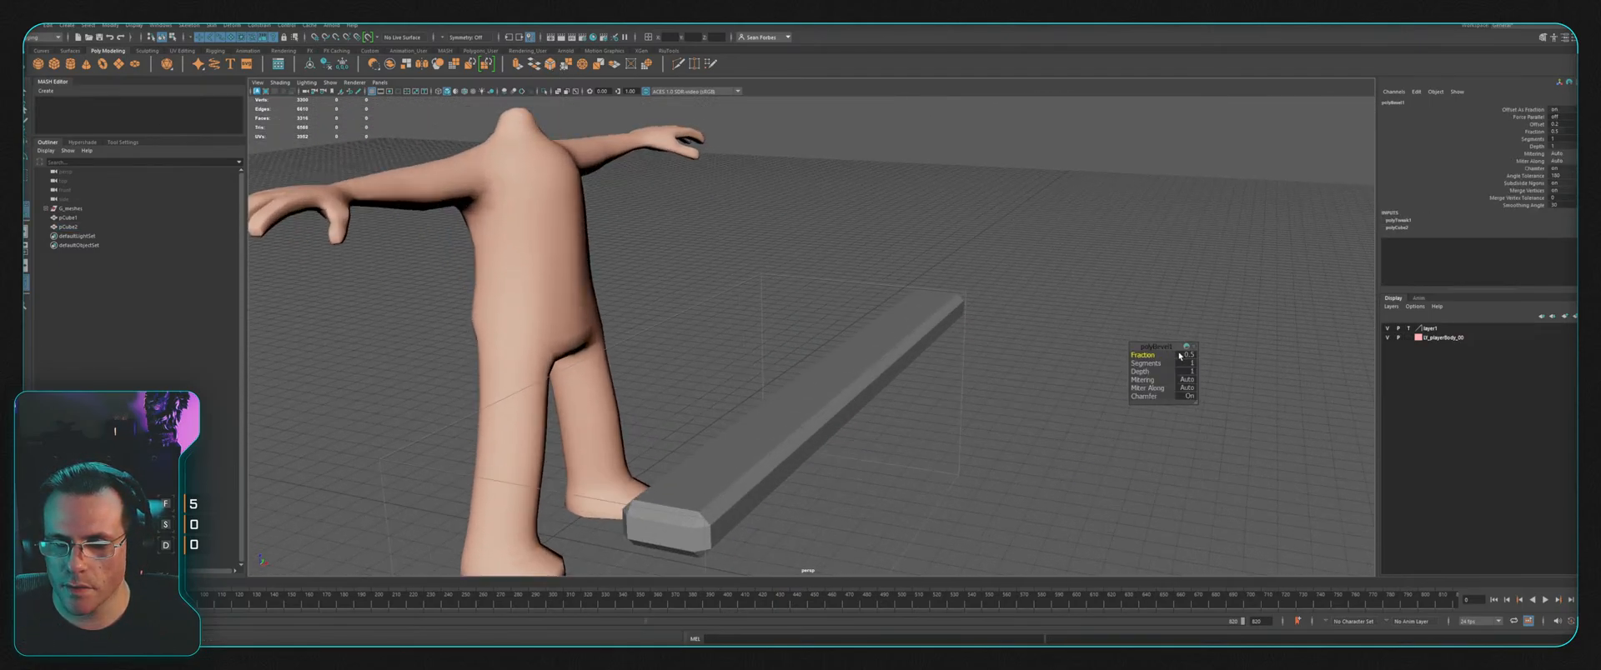
text(0.25)
key(Return)
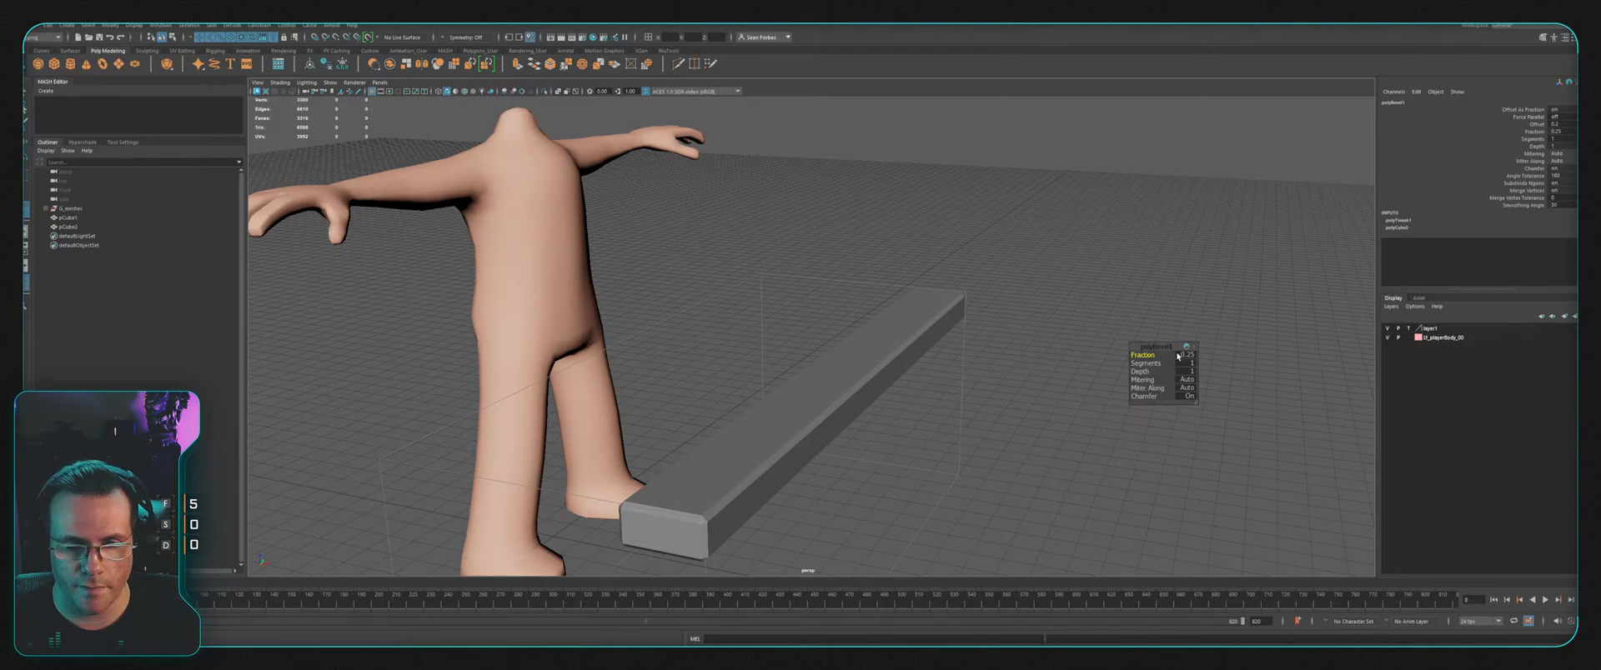
alt+drag(1177, 356, 1041, 216)
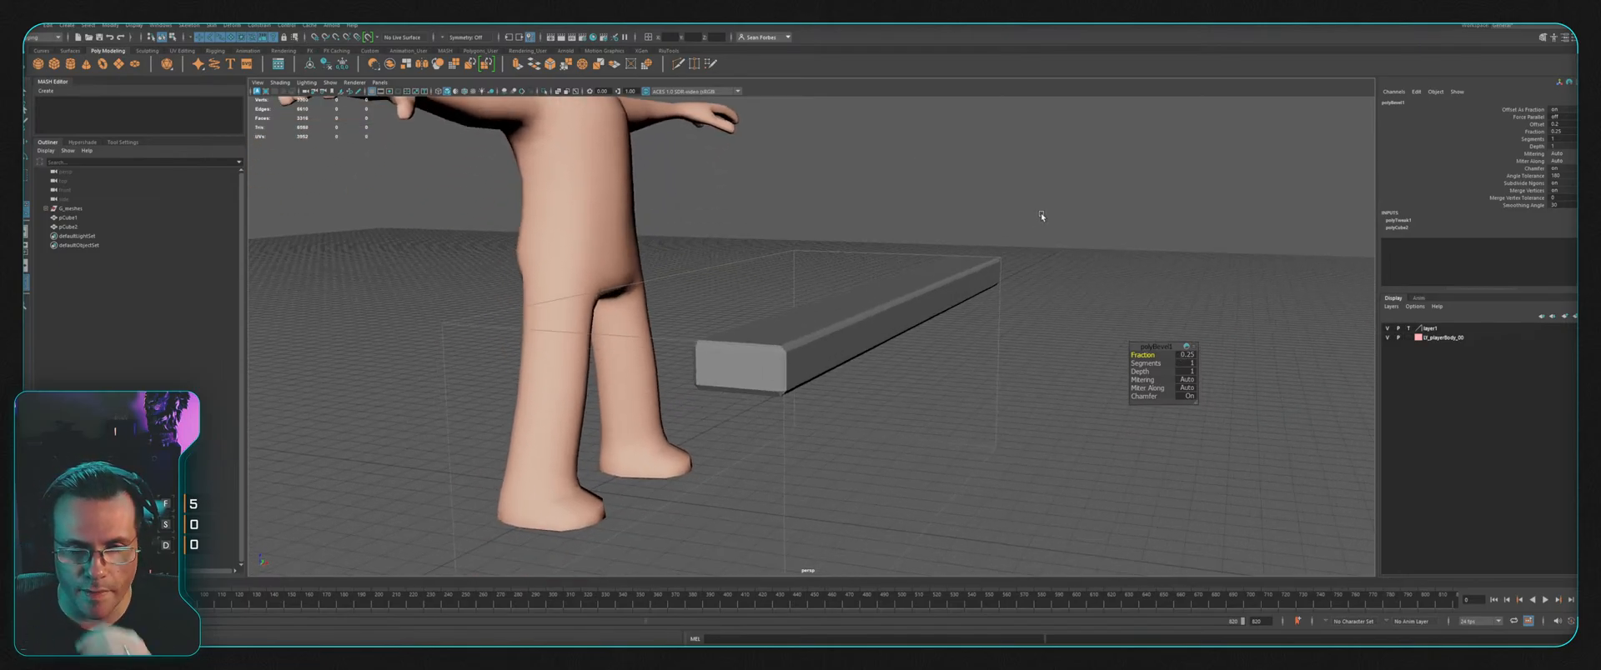
alt+drag(1053, 268, 1100, 264)
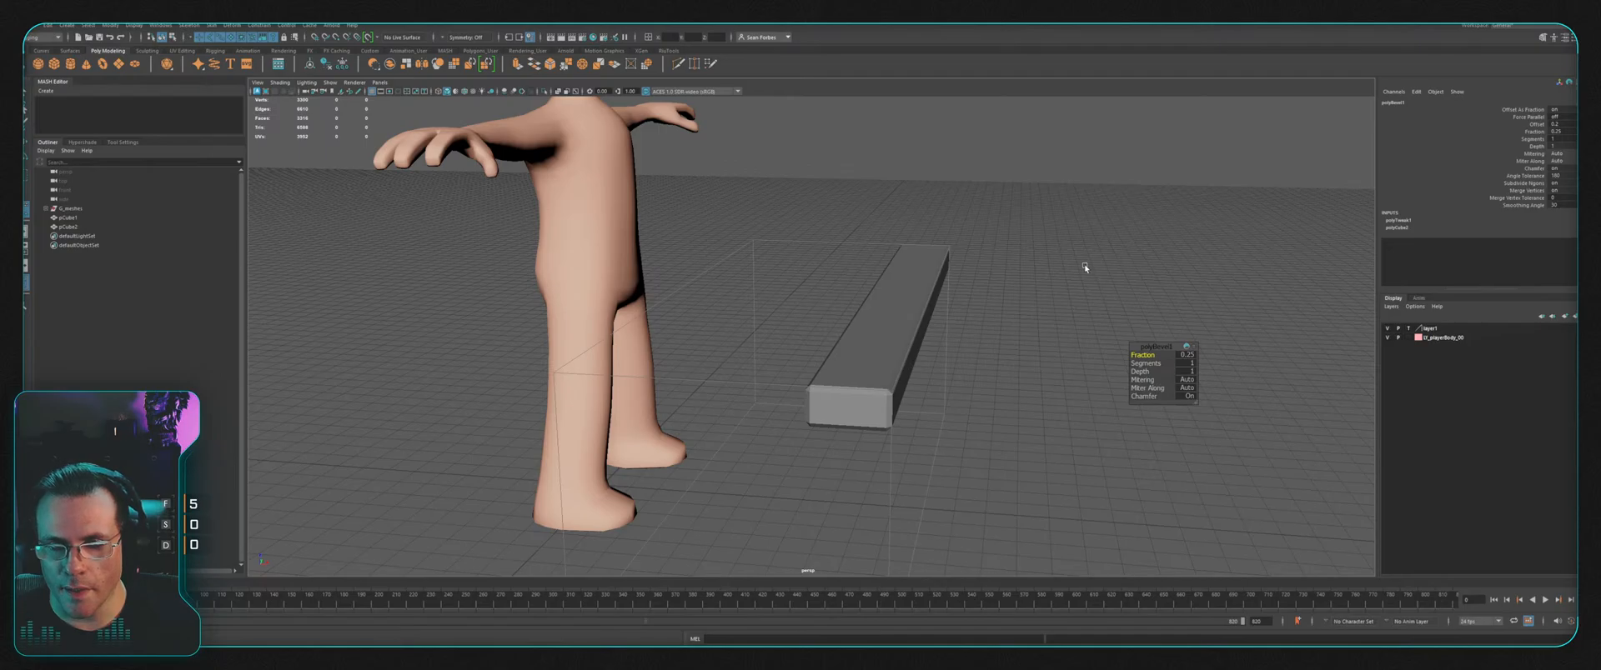
Step: Centre the bar's pivot and insert three edge loops across it, one in the middle and one towards each end
click(892, 307)
alt+drag(892, 307, 950, 229)
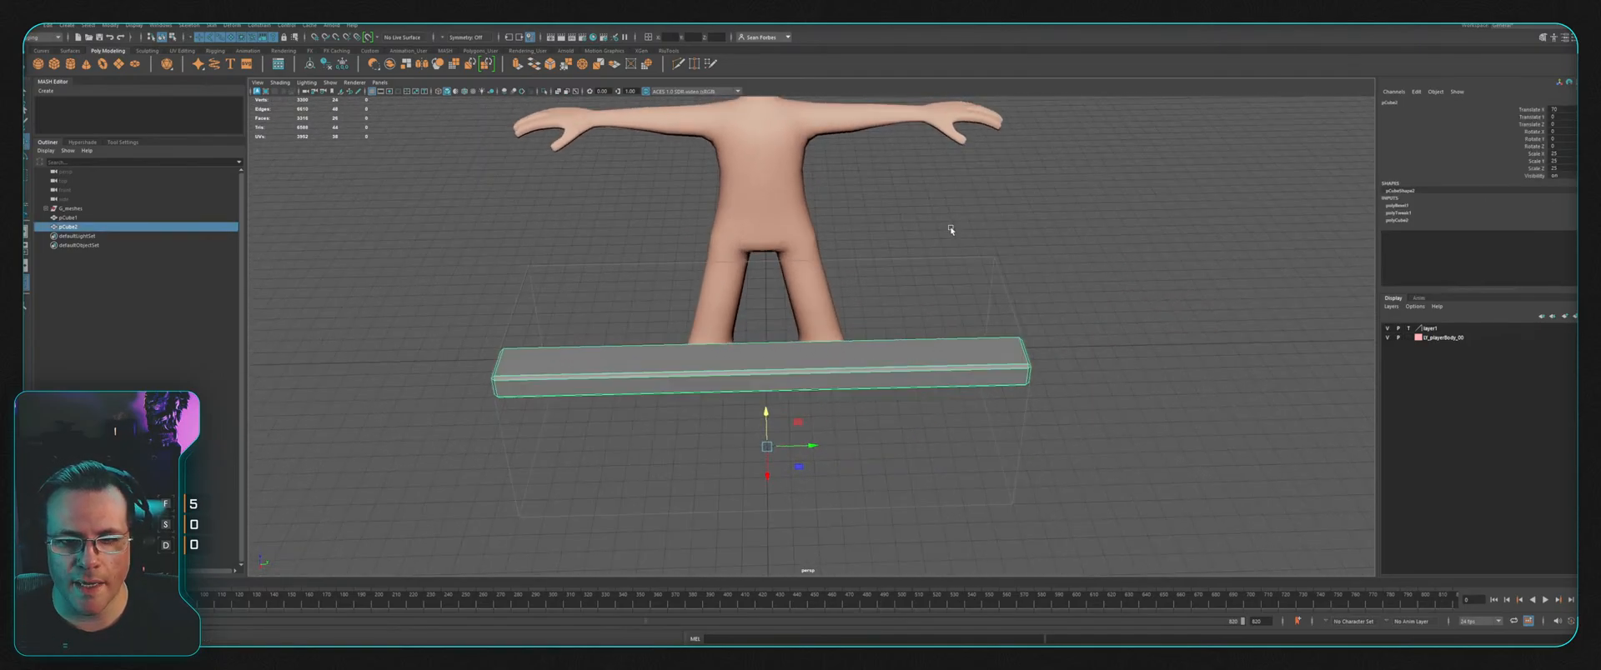
click(148, 90)
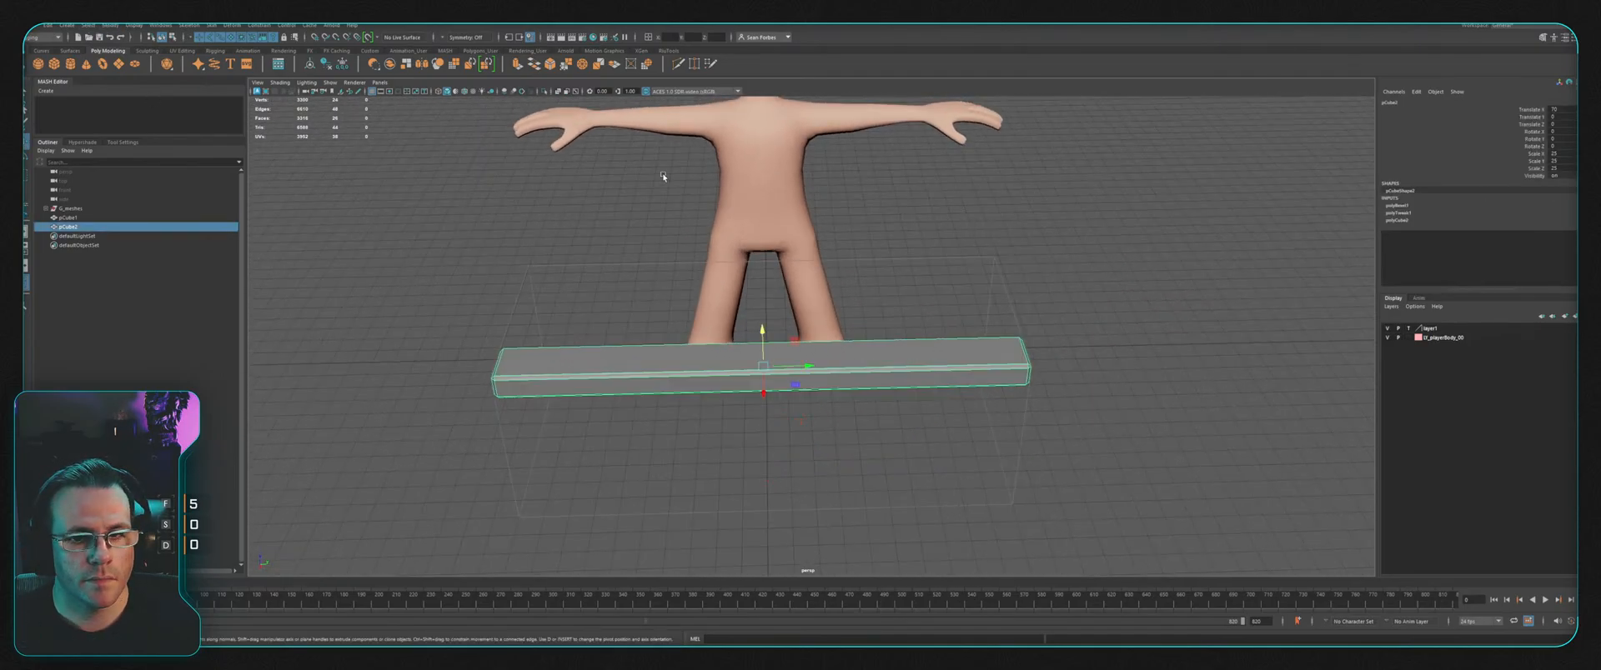
click(678, 64)
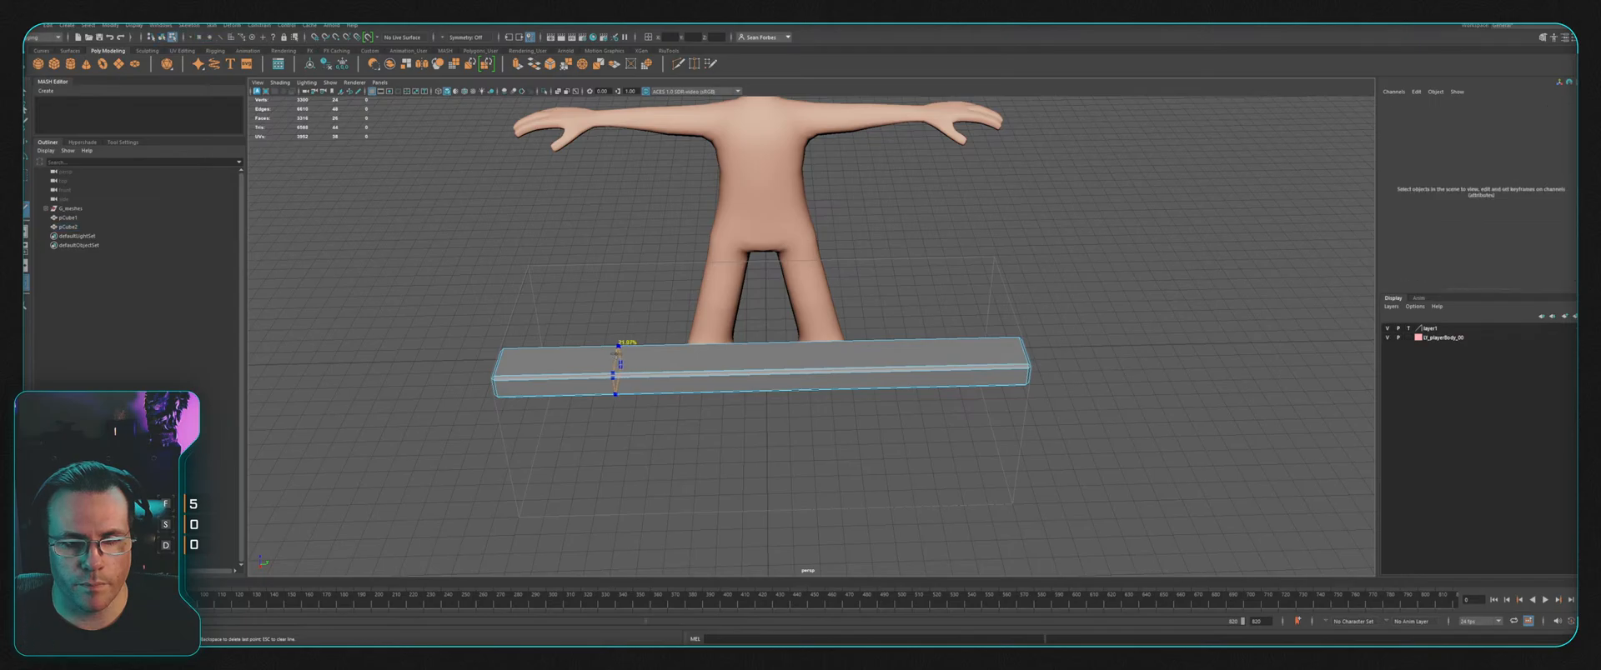
ctrl+click(789, 361)
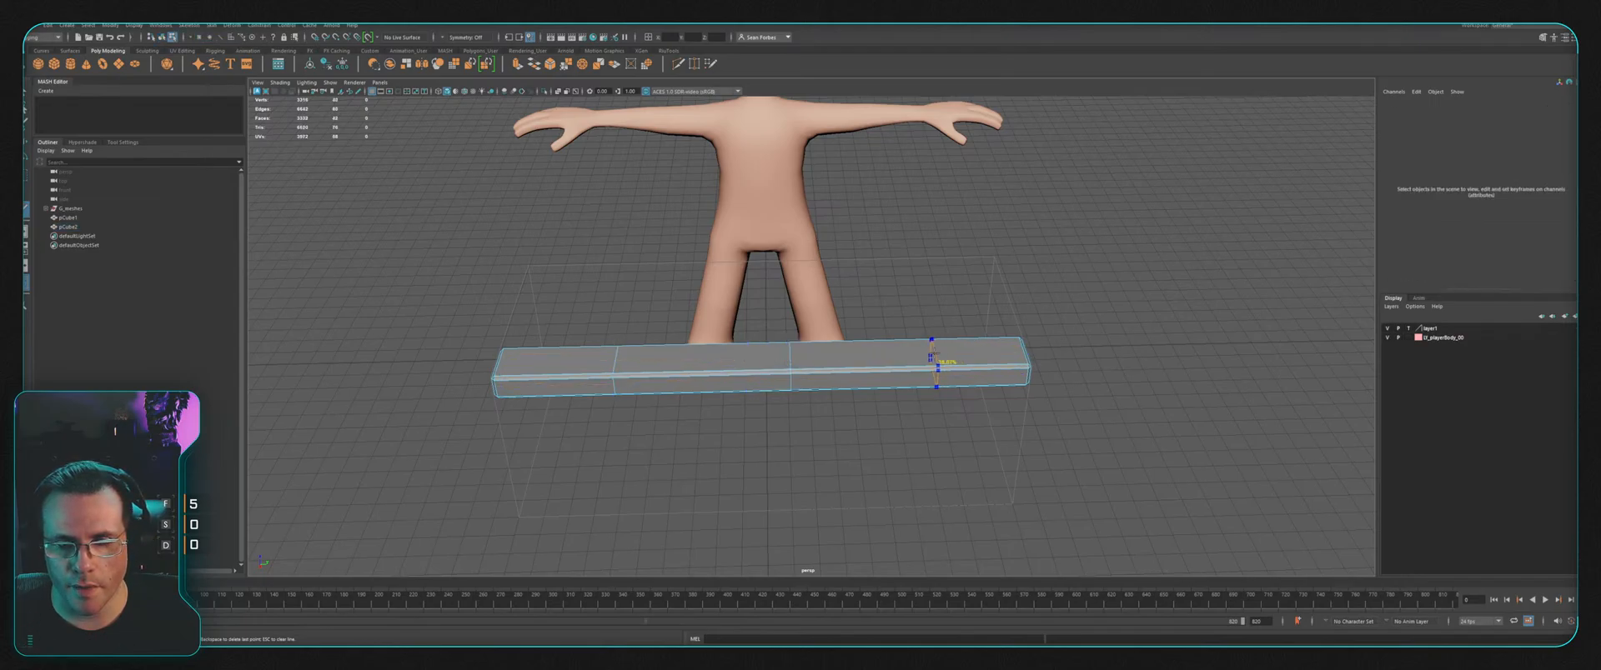
mouse_move(828, 281)
alt+mouse_down()
mouse_move(1036, 361)
mouse_move(1000, 292)
mouse_move(900, 239)
mouse_move(957, 310)
mouse_move(879, 271)
mouse_move(919, 325)
mouse_move(849, 273)
alt+mouse_up()
click(918, 261)
click(848, 272)
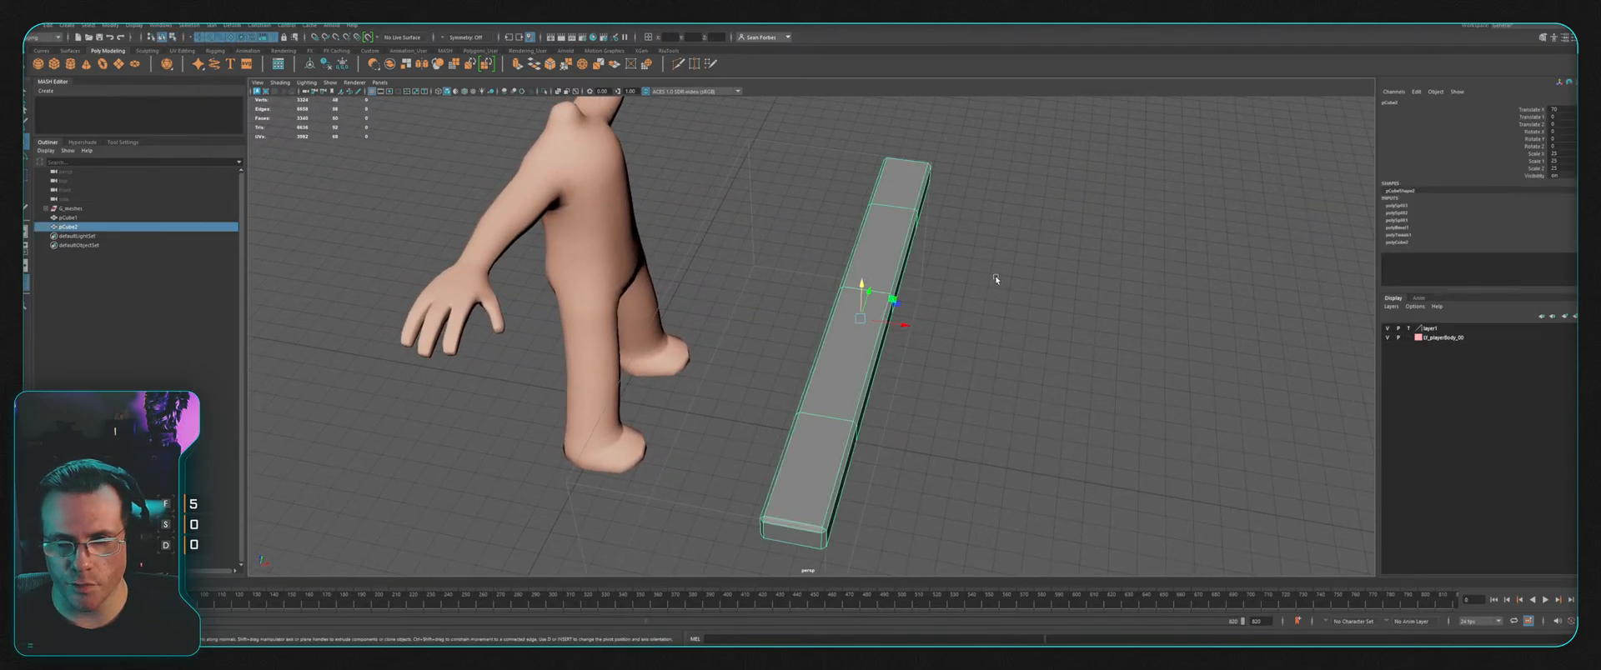
Step: Duplicate the bar three times and place the copies side by side towards the body, forming a surface of four planks
mouse_move(994, 277)
alt+mouse_down()
mouse_move(993, 263)
mouse_move(999, 280)
alt+mouse_up()
key(ctrl+d)
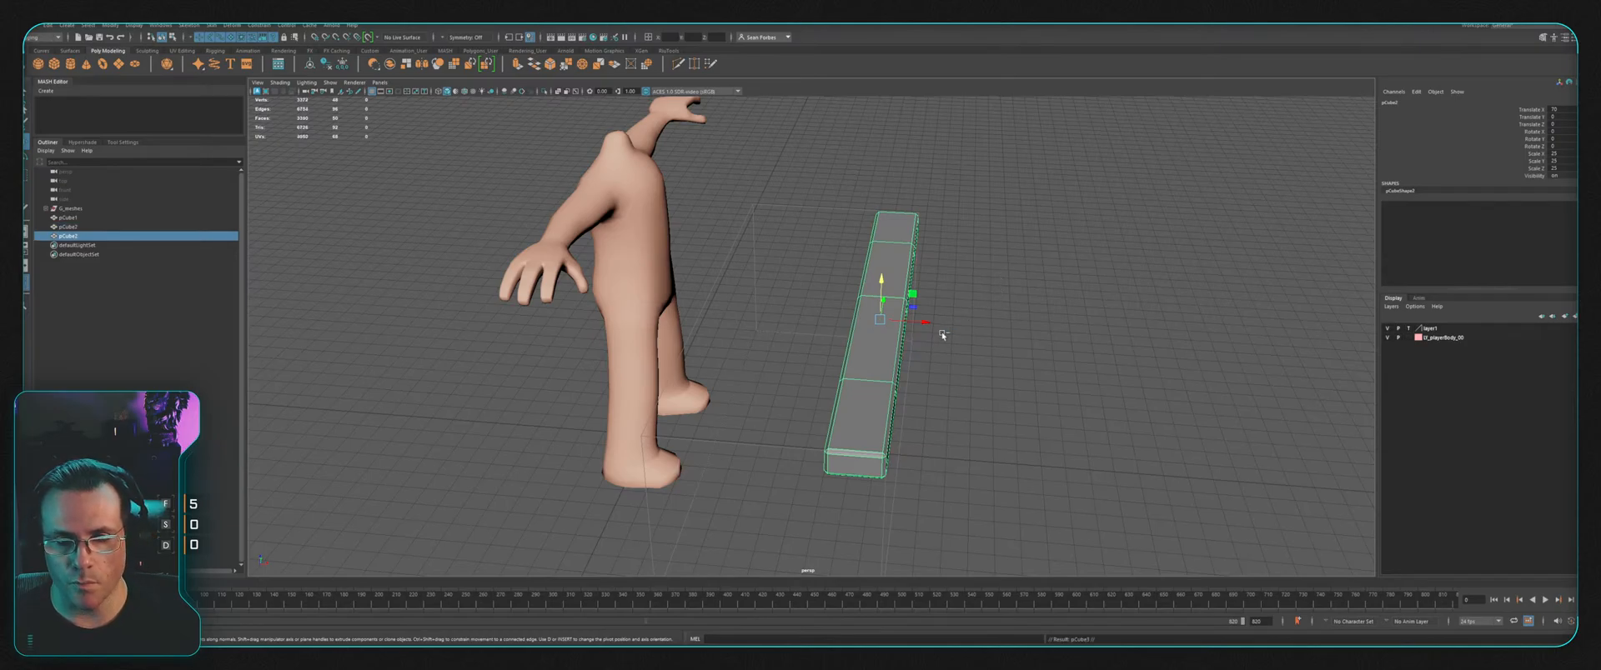
drag(867, 322, 814, 315)
key(ctrl+d)
alt+middle_drag(833, 266, 969, 263)
key(ctrl+d)
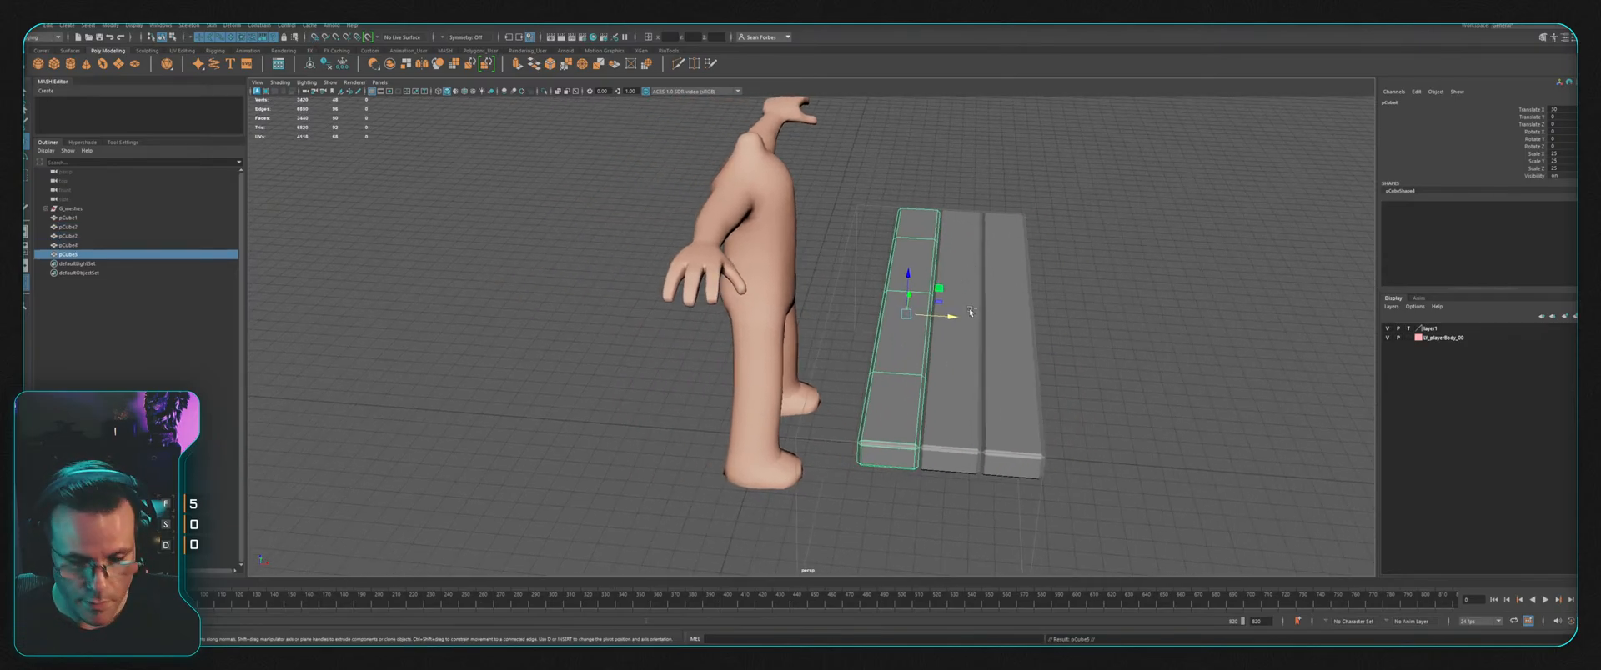
drag(945, 315, 885, 314)
Step: Create a new cube for a leg and set its scale to 20 on all three axes
click(1125, 264)
alt+drag(1126, 264, 905, 287)
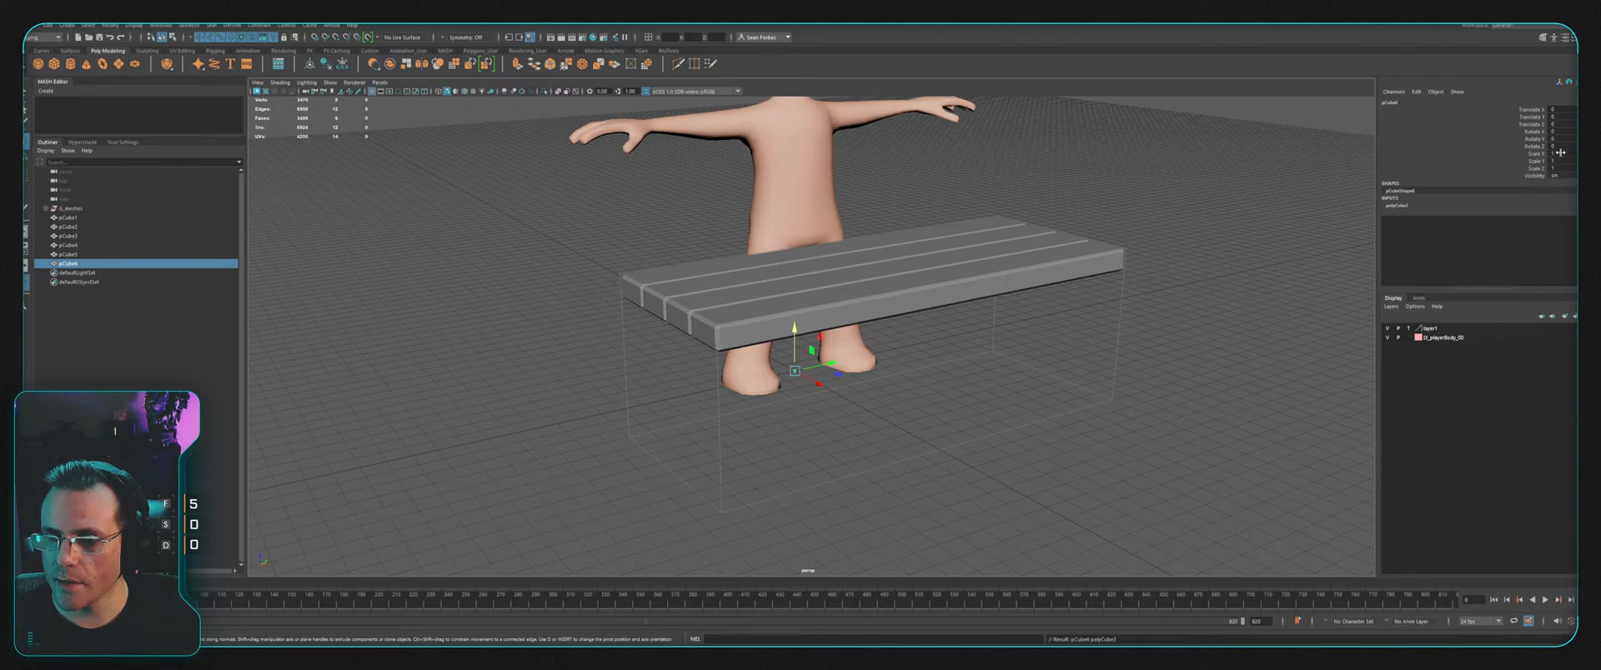
drag(1559, 153, 1565, 170)
text(20)
key(Return)
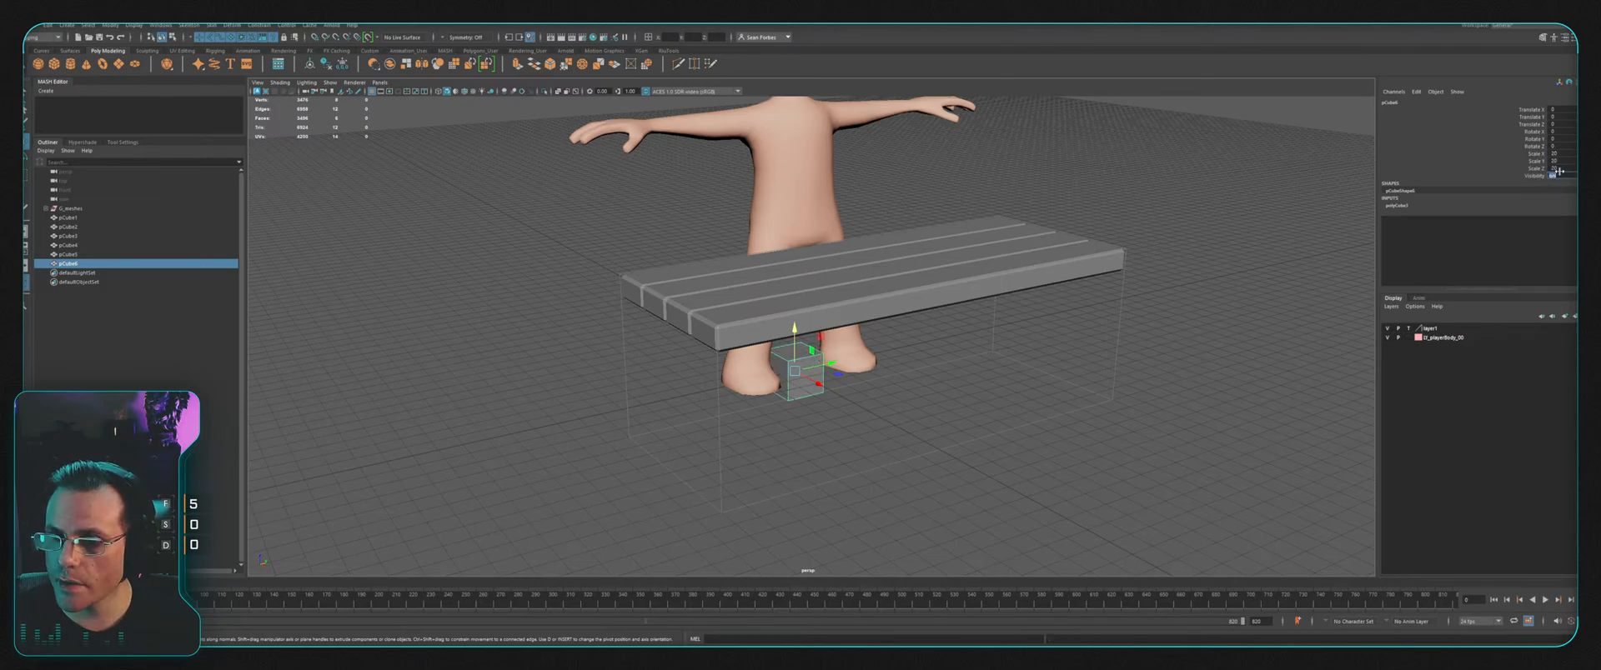
click(872, 377)
click(807, 380)
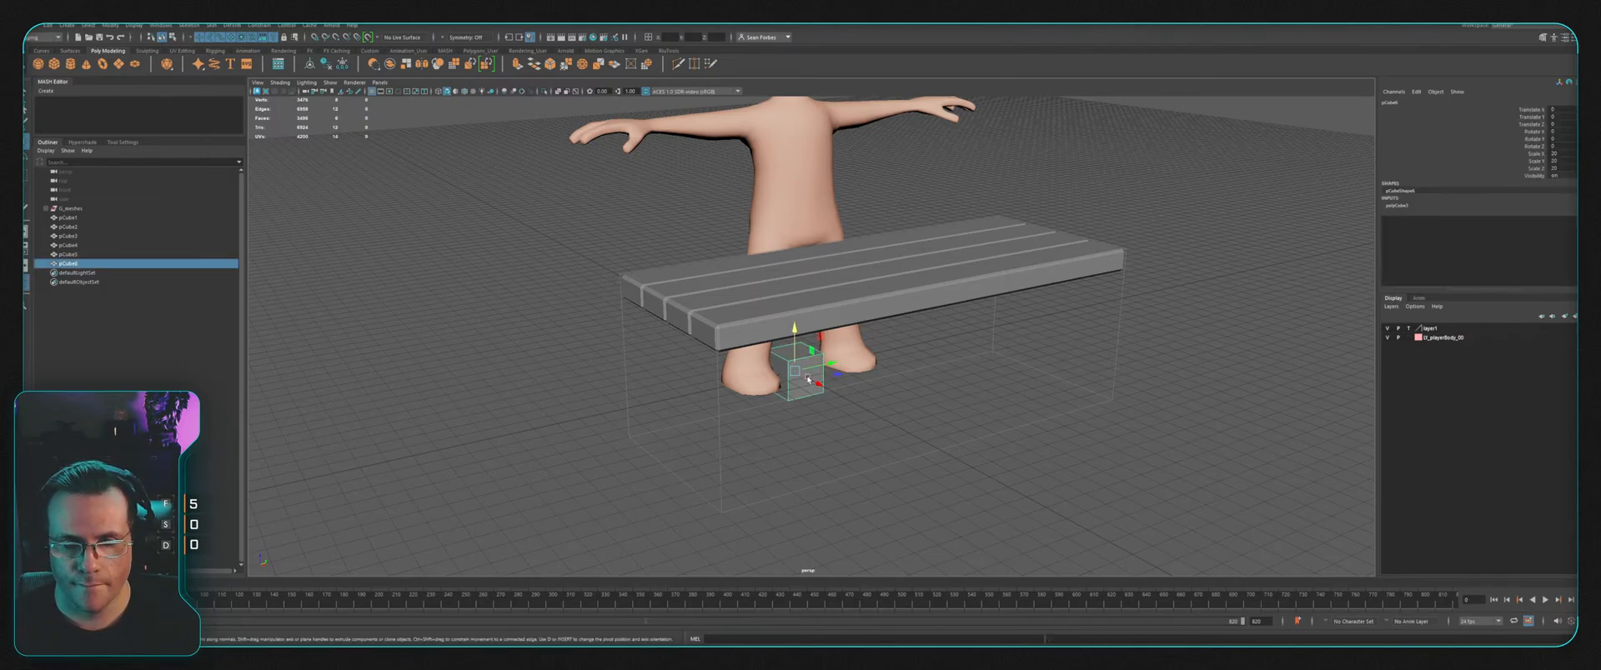
Step: In the top view, grid-snap the cube to a position near one end of the planks, towards the outer side
alt+drag(807, 380, 744, 470)
key(space)
key(space)
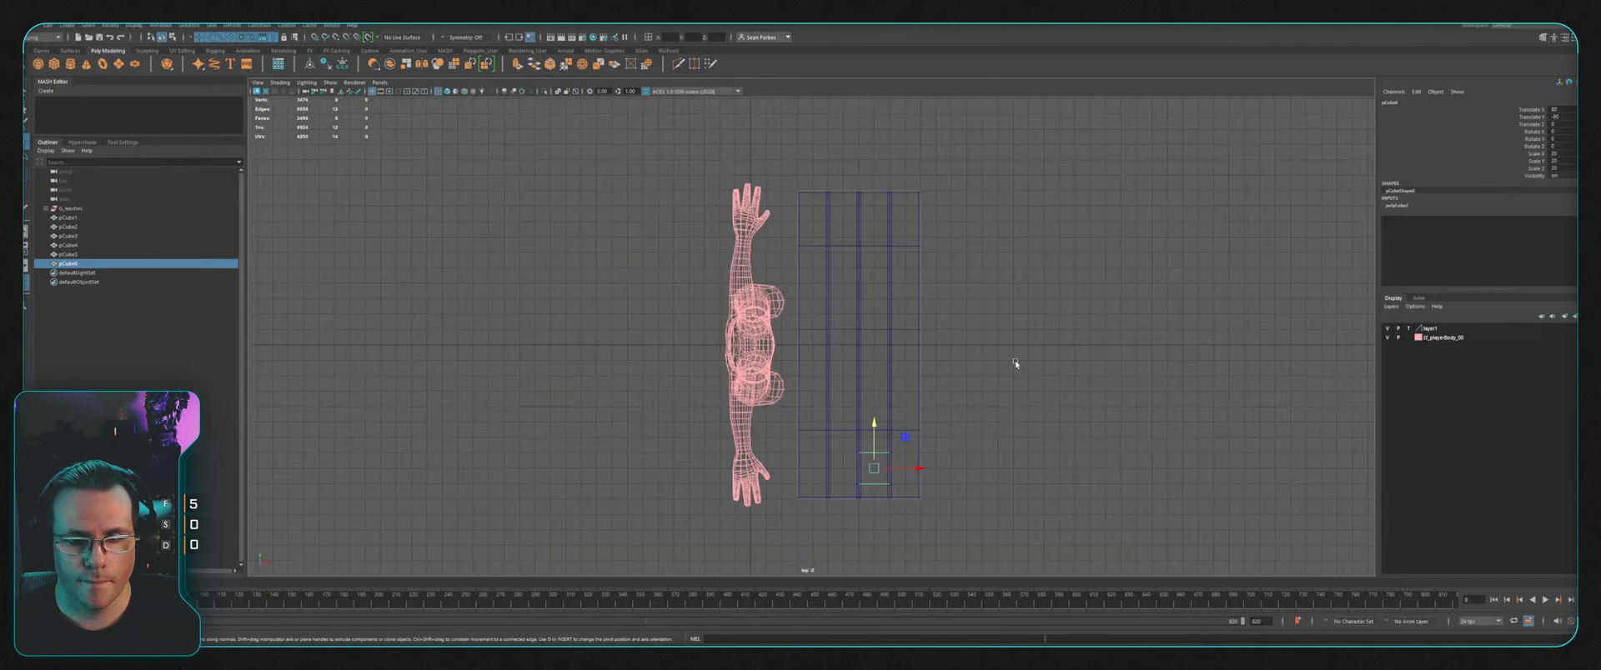
scroll(992, 346, up, 4)
key(x)
drag(847, 369, 817, 383)
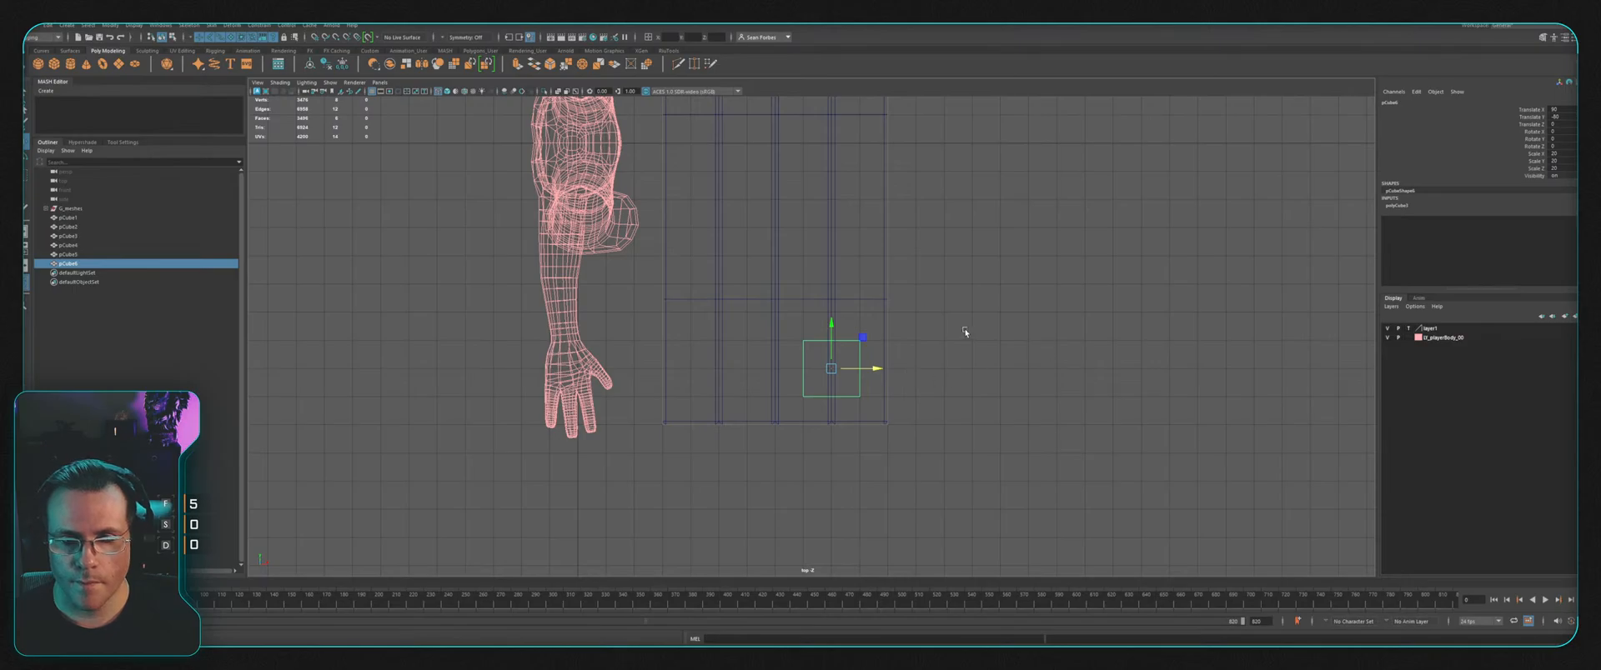
Step: In the front view, raise the cube with grid snapping so its base rests on the ground line
key(space)
key(space)
alt+drag(892, 446, 927, 417)
key(space)
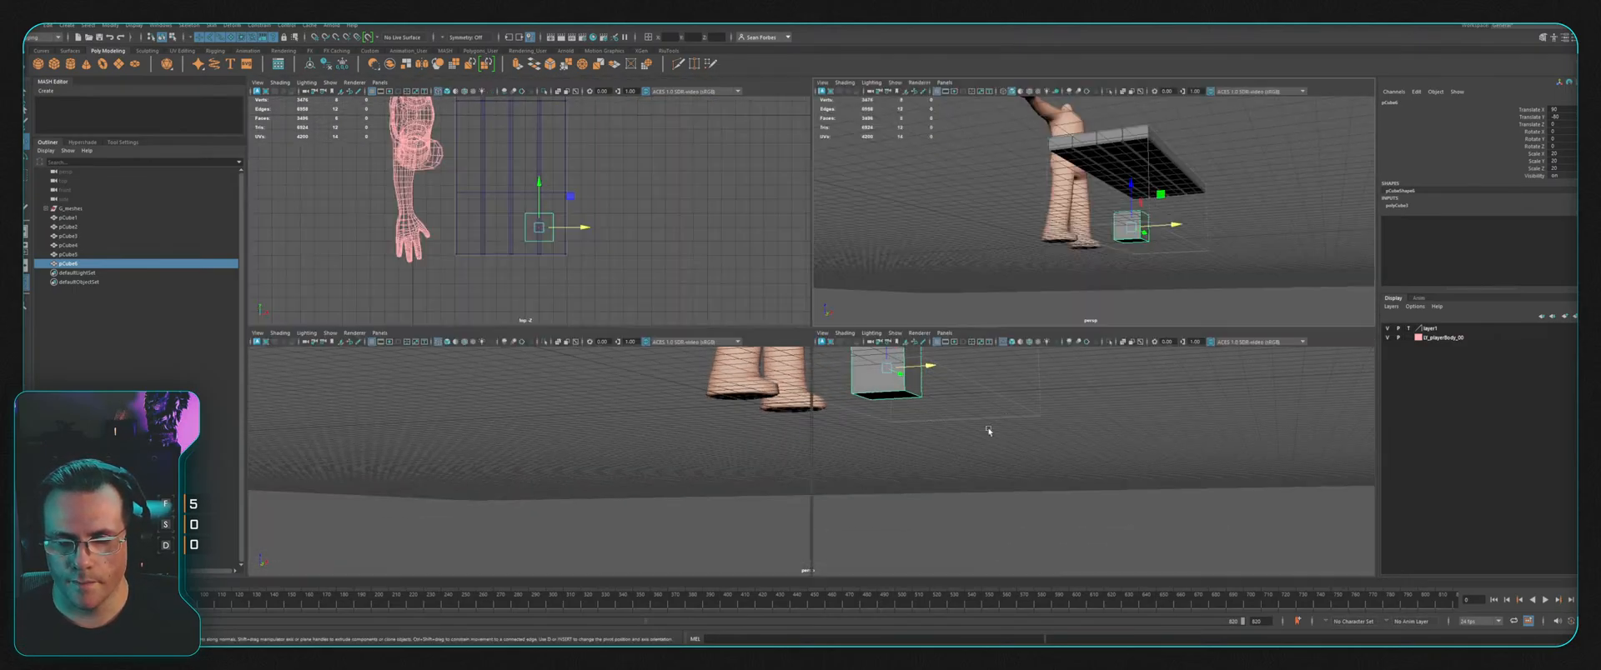
key(space)
alt+middle_drag(1143, 406, 983, 238)
key(x)
drag(898, 349, 898, 369)
alt+middle_drag(1012, 284, 986, 295)
Step: Stretch the cube's top vertices up to the underside of the planks to form a leg
key(F9)
drag(755, 329, 952, 382)
drag(870, 312, 911, 208)
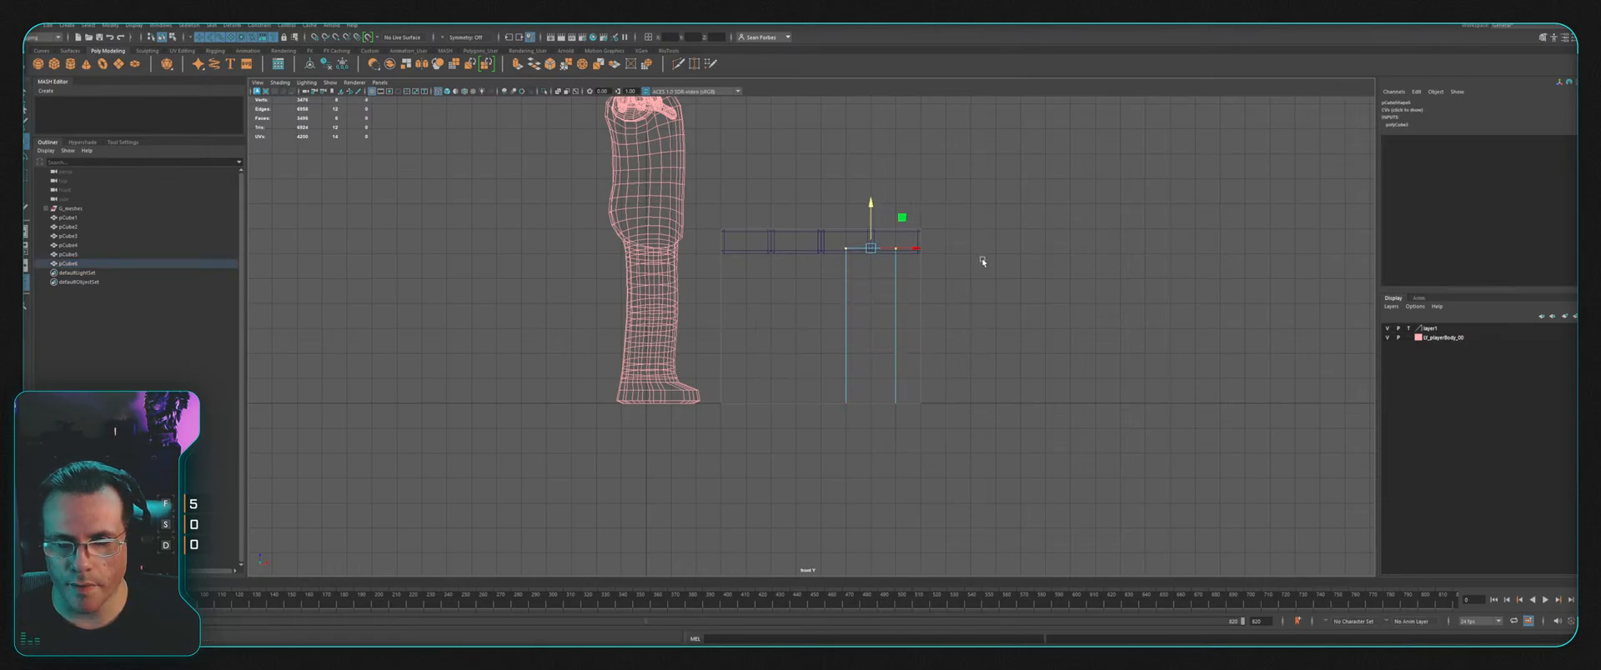
key(space)
key(space)
alt+drag(1092, 204, 1054, 223)
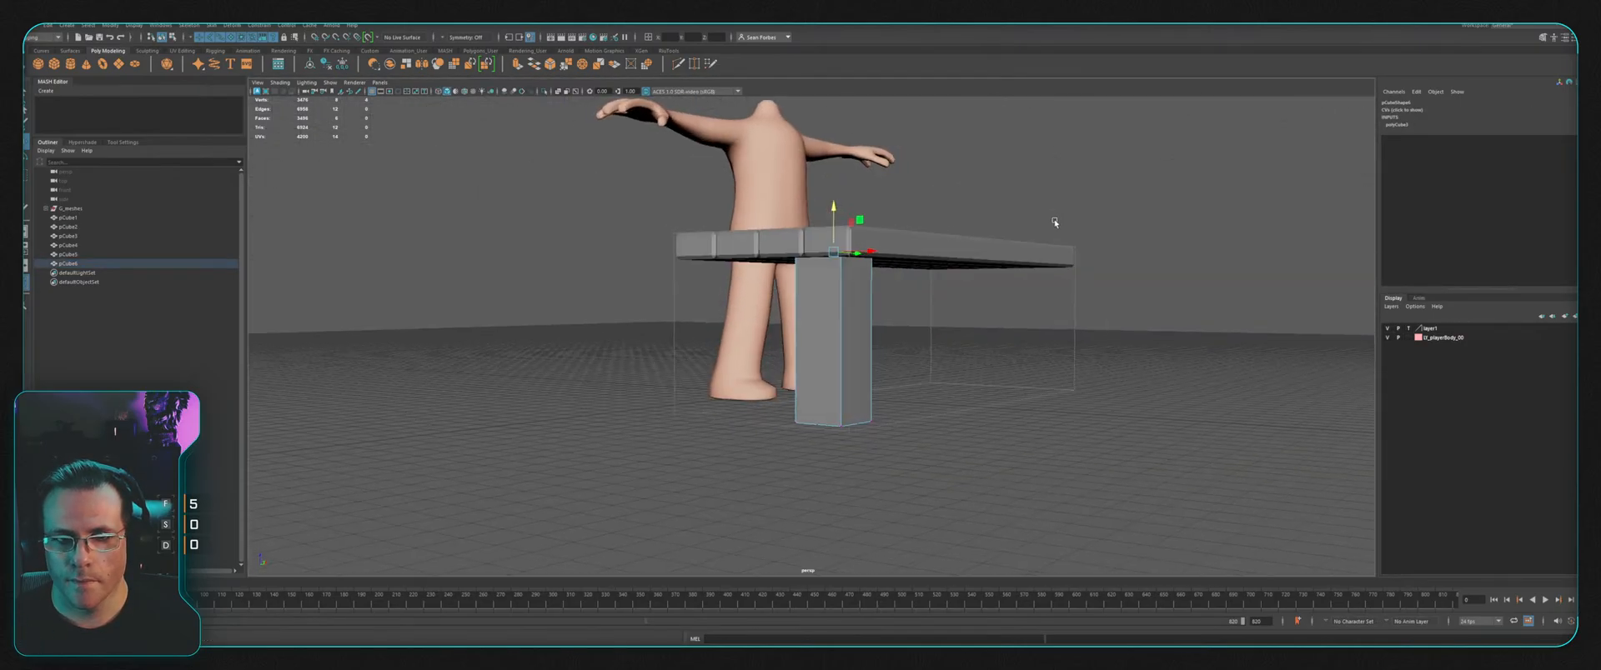
Step: Set the leg's scale to 10 on all three axes
key(F8)
click(1172, 195)
click(863, 333)
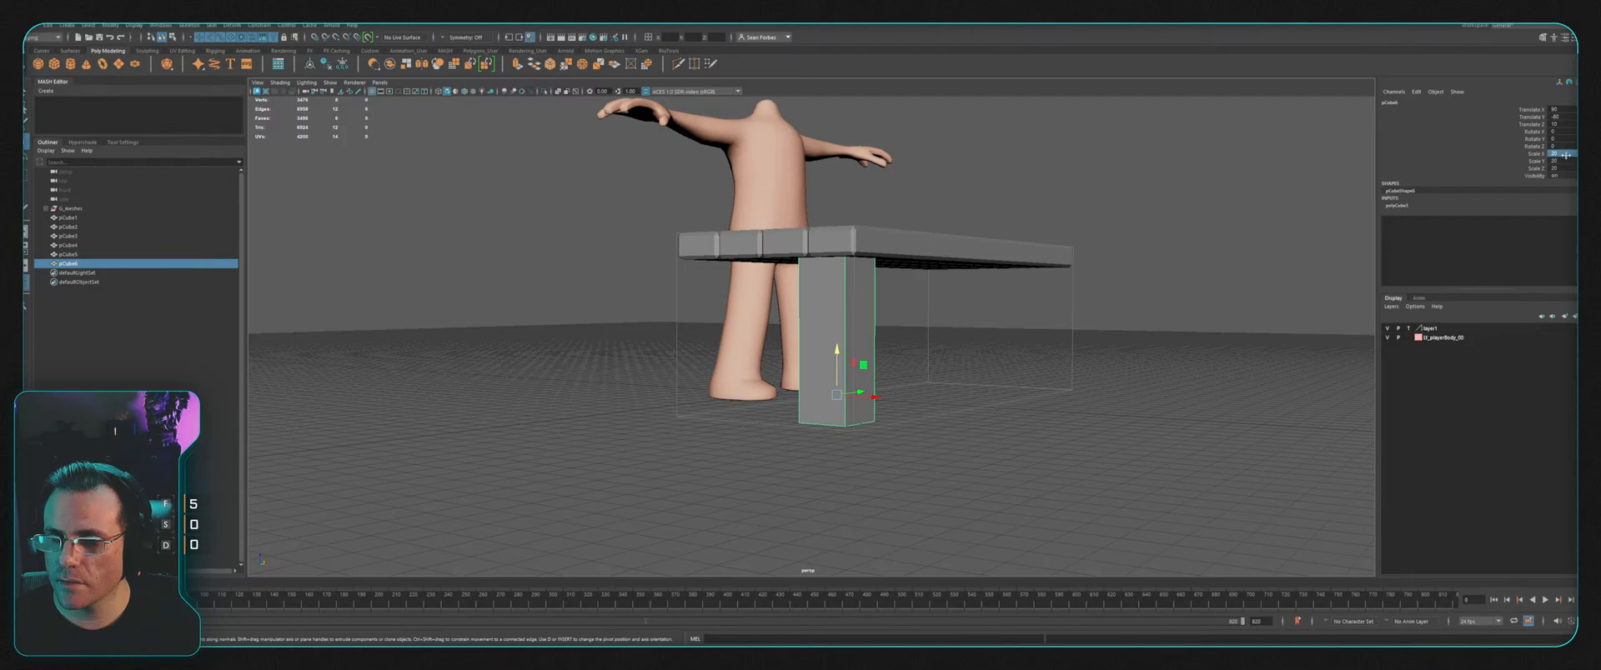
drag(1565, 155, 1569, 168)
text(10)
key(Return)
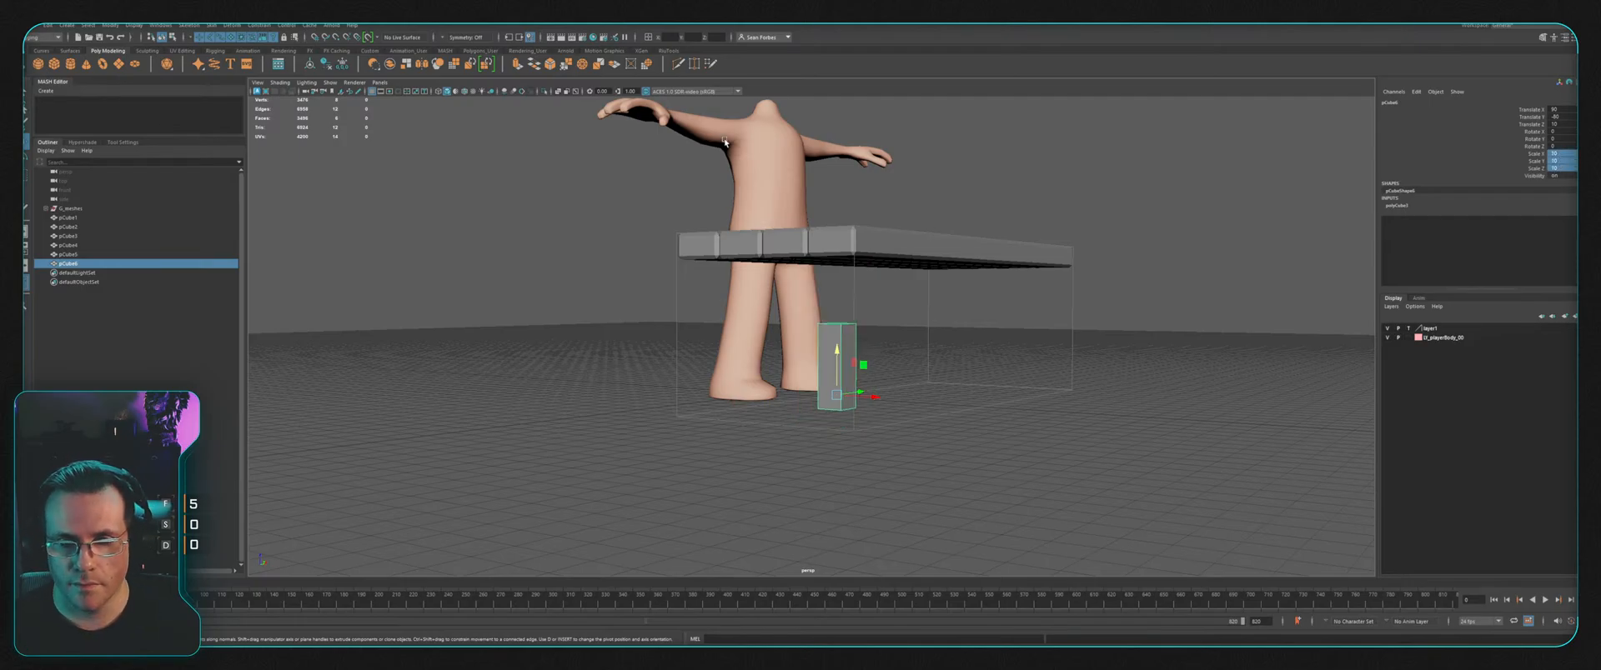
Step: In the top view, move the thinner leg outward so it sits beneath the outermost plank
alt+drag(724, 142, 1055, 588)
key(space)
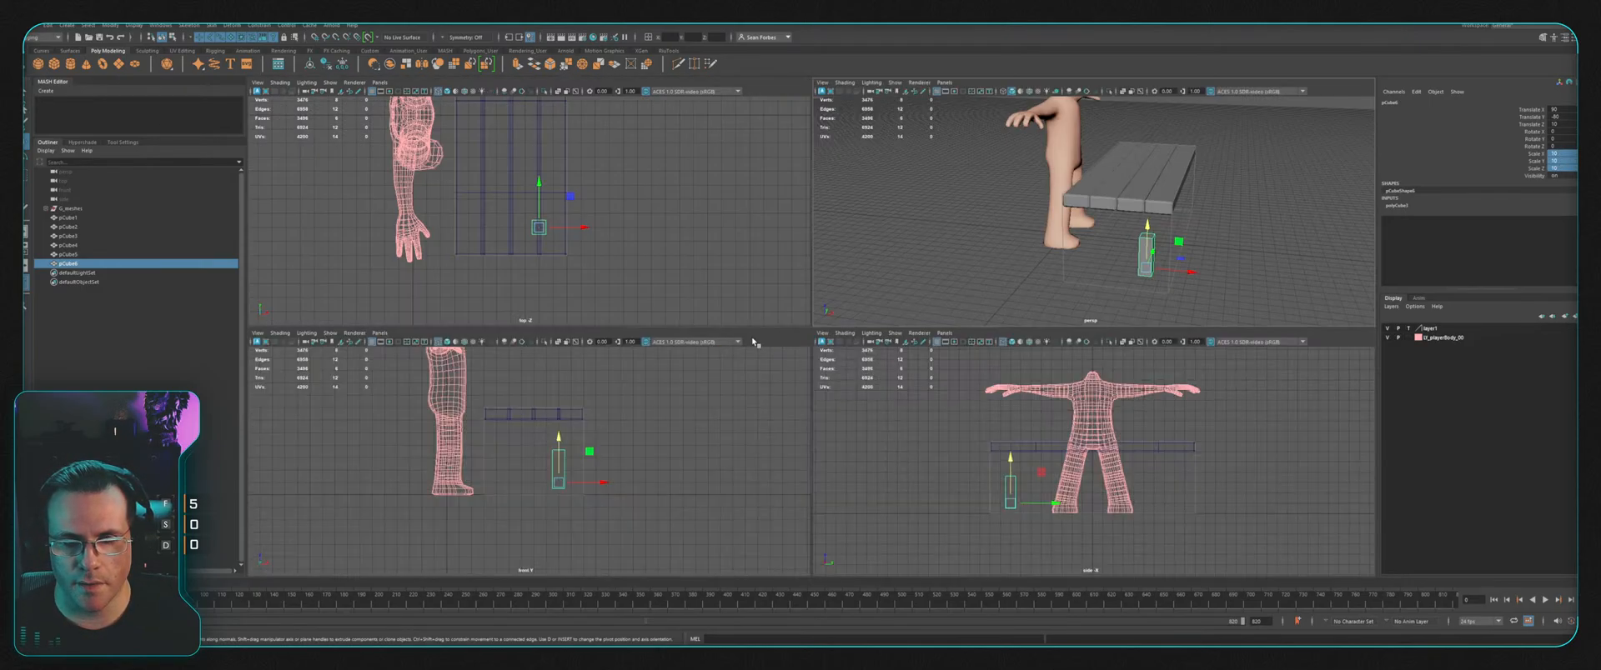
key(space)
drag(877, 374, 911, 375)
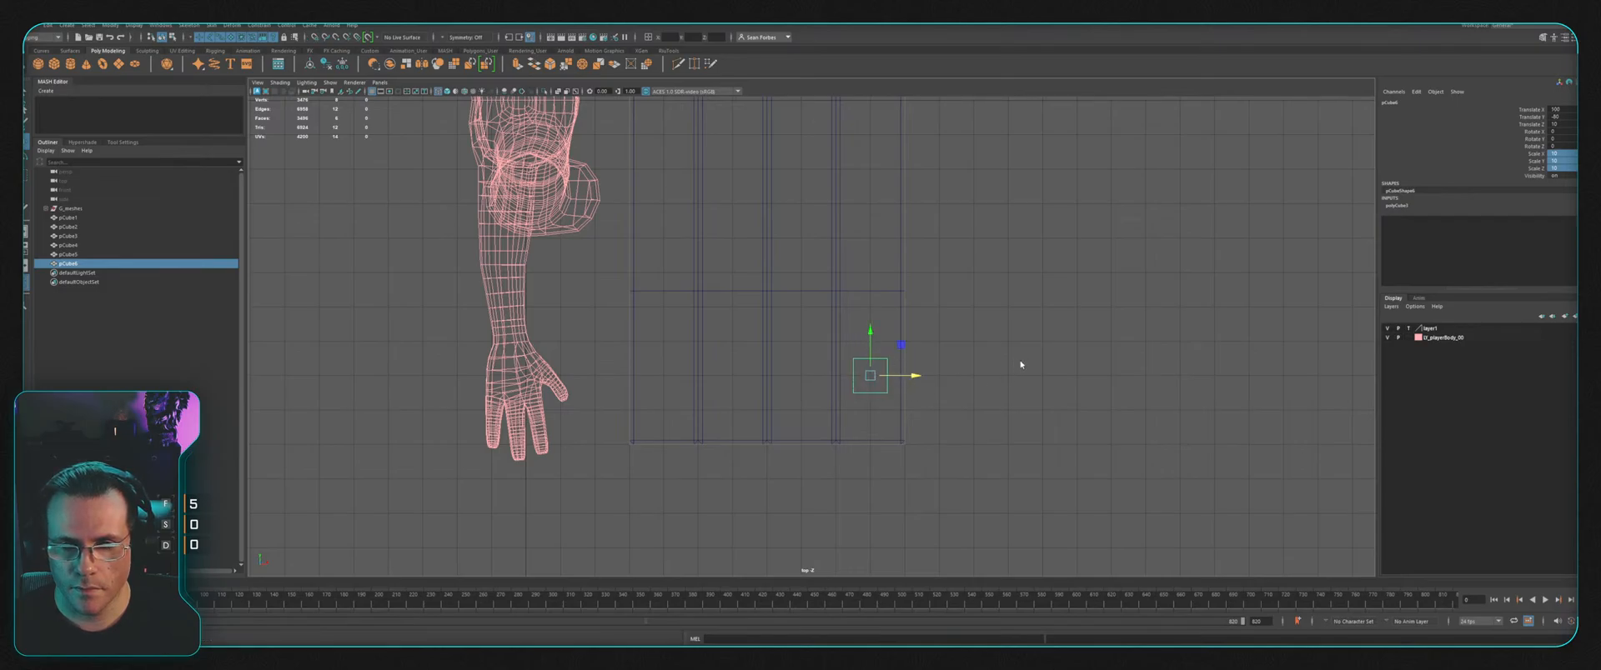
Step: Grid-snap the leg's side vertices so its square footprint is equally inset from the planks' end and outer side
right_drag(870, 375, 822, 380)
drag(819, 380, 911, 410)
key(x)
drag(869, 359, 870, 409)
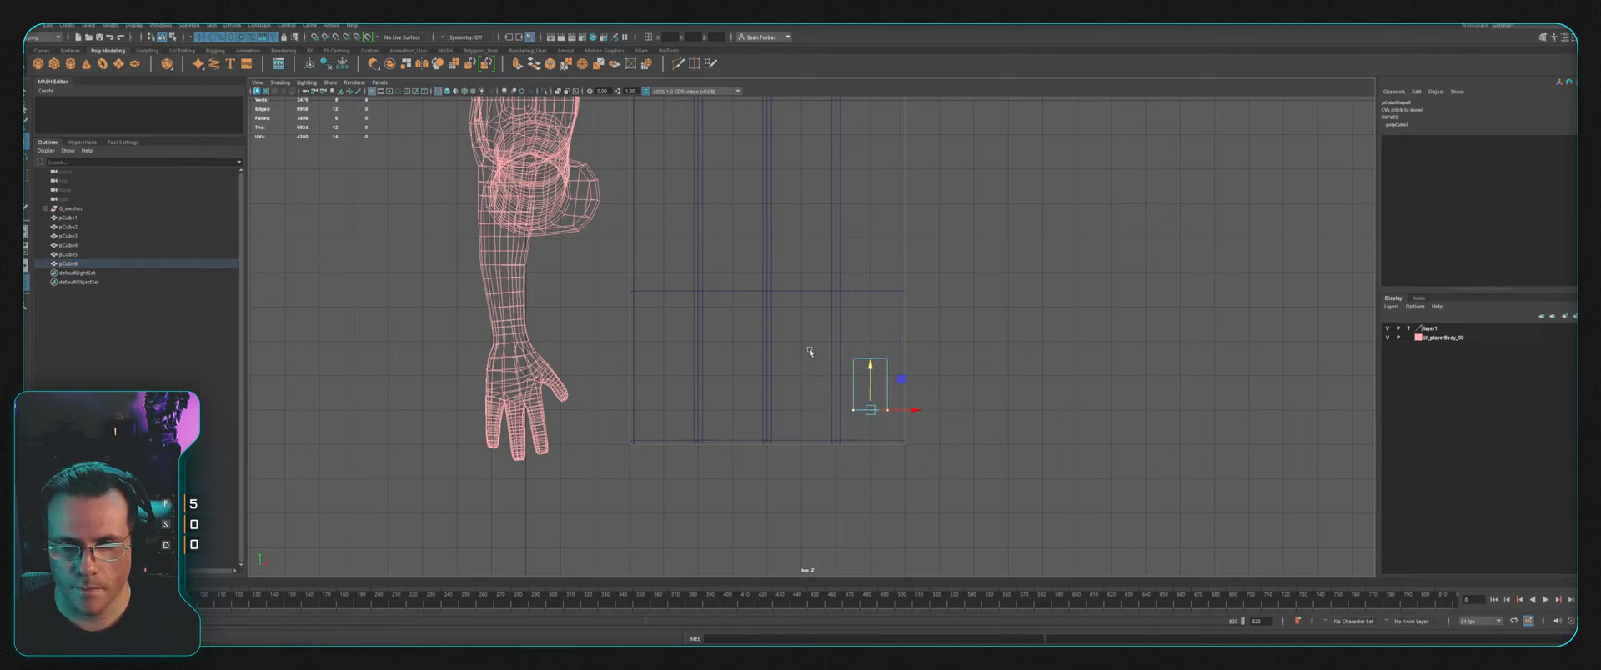
drag(812, 334, 865, 439)
key(x)
drag(894, 386, 837, 384)
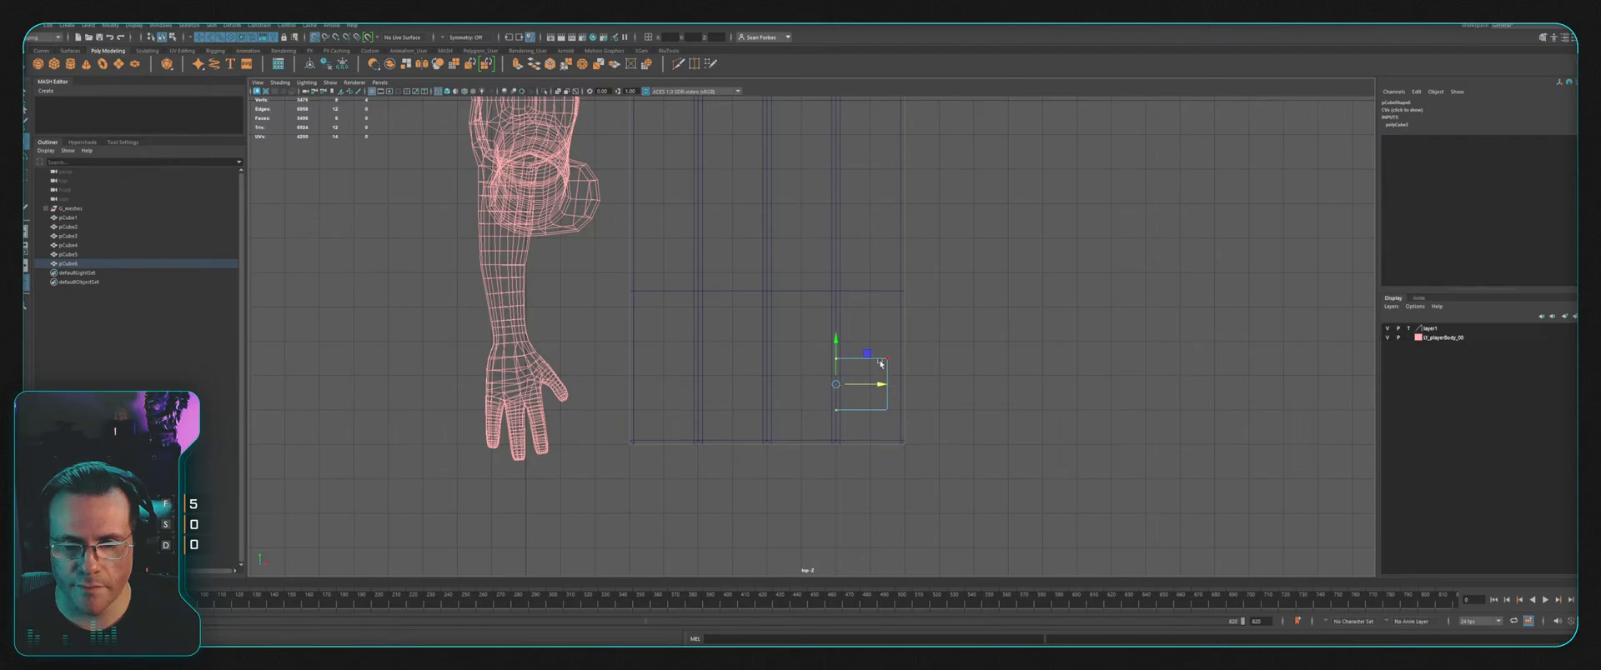
drag(874, 332, 872, 390)
key(x)
drag(814, 333, 859, 366)
key(x)
Step: In the side view, stretch the leg's vertices so it spans from the ground to the underside of the planks
key(space)
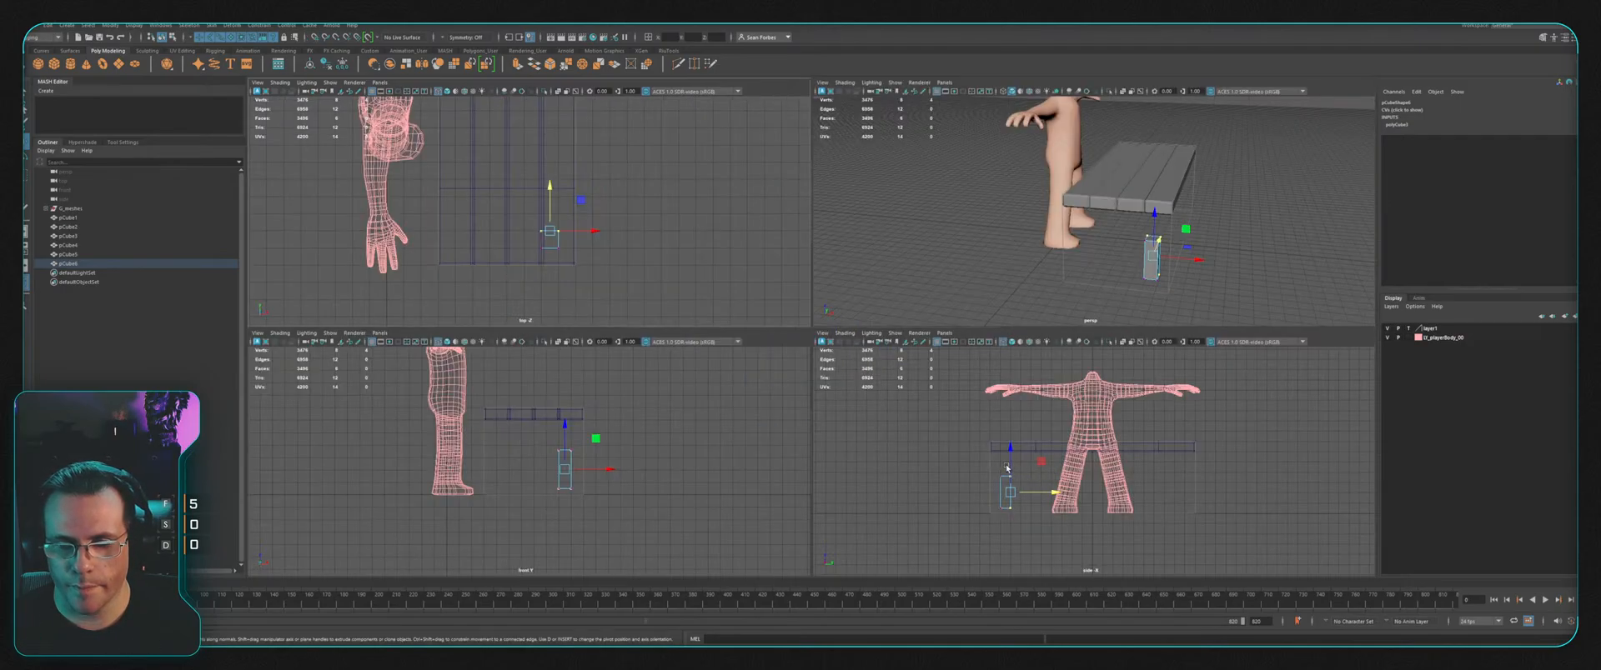
key(space)
drag(595, 414, 594, 318)
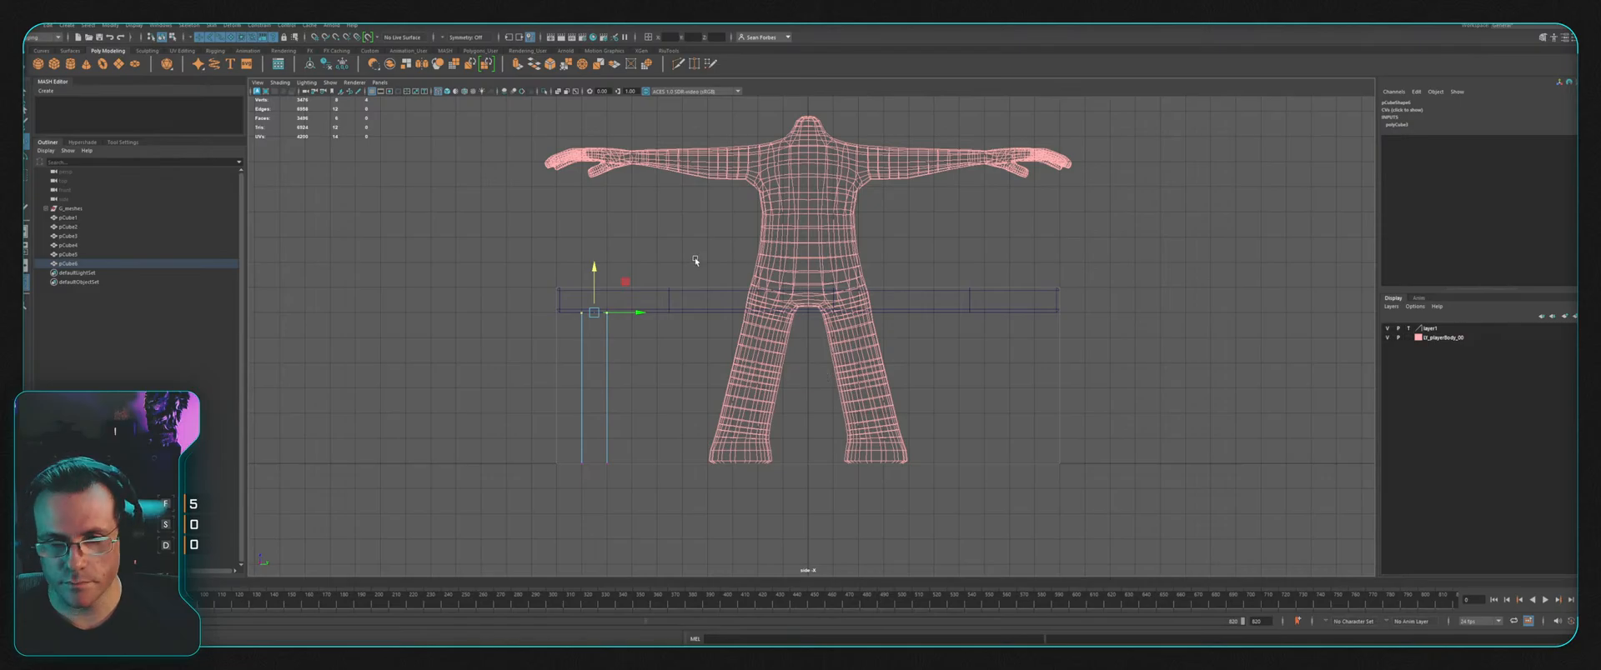
key(space)
key(space)
alt+drag(1209, 250, 634, 209)
Step: Bevel the leg's edges with a fraction of 0.25
key(F8)
click(563, 234)
alt+right_drag(633, 208, 852, 303)
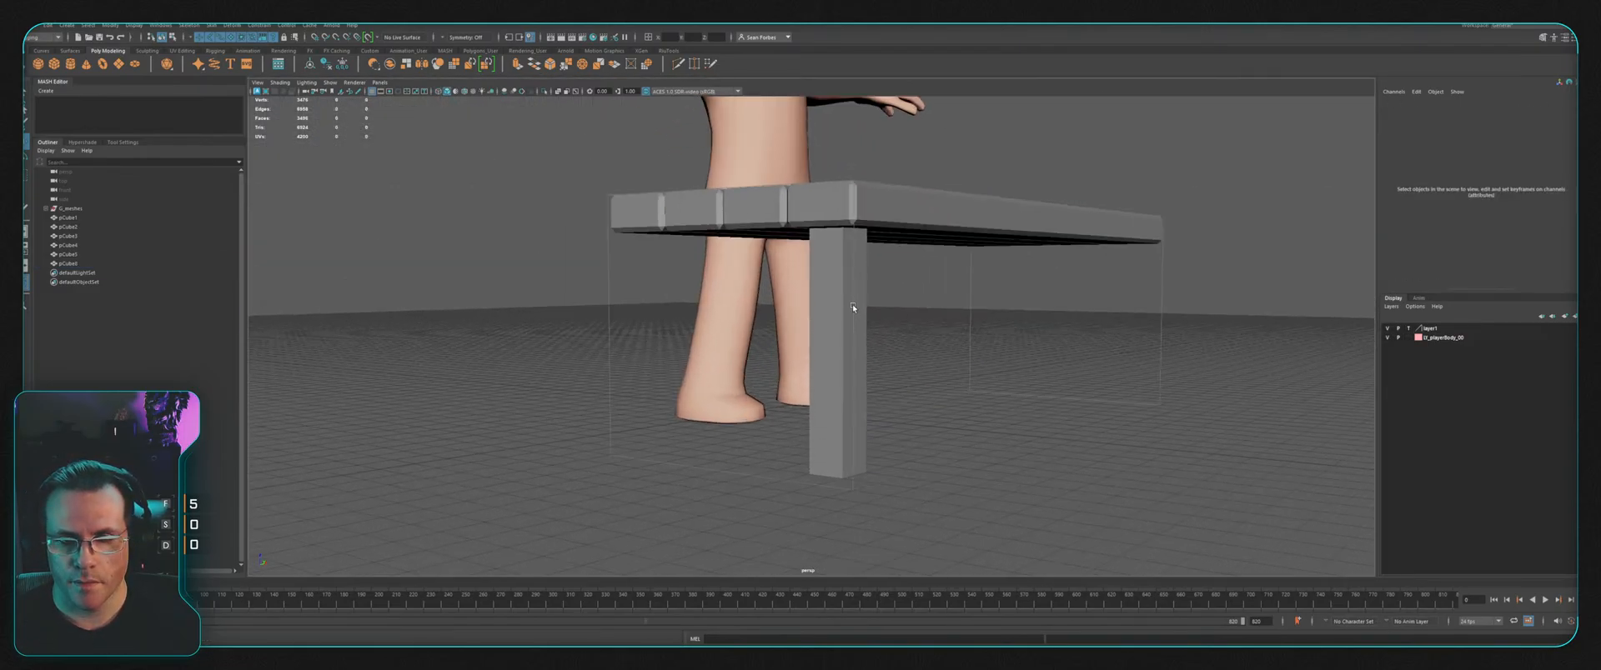
click(852, 304)
scroll(687, 257, up, 1)
click(551, 65)
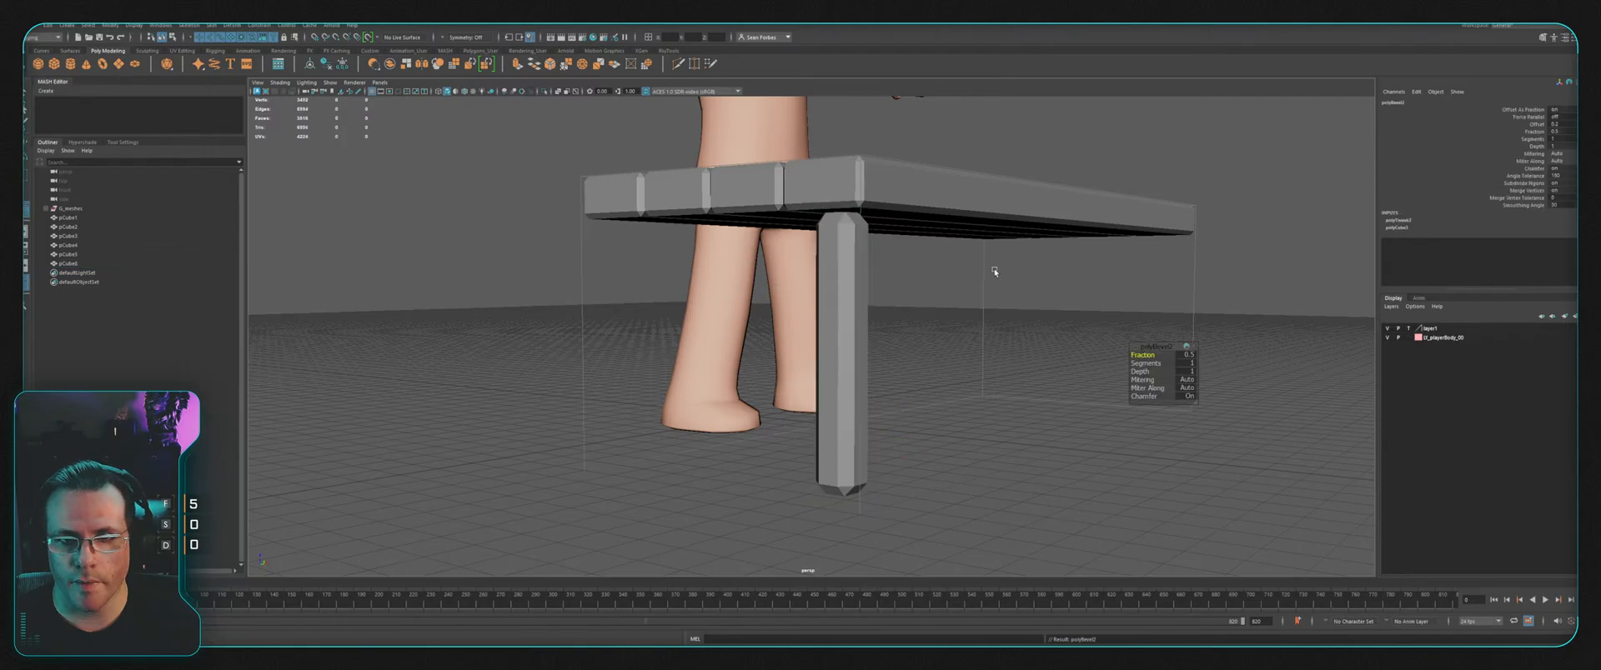
click(1190, 356)
text(0.25)
key(Return)
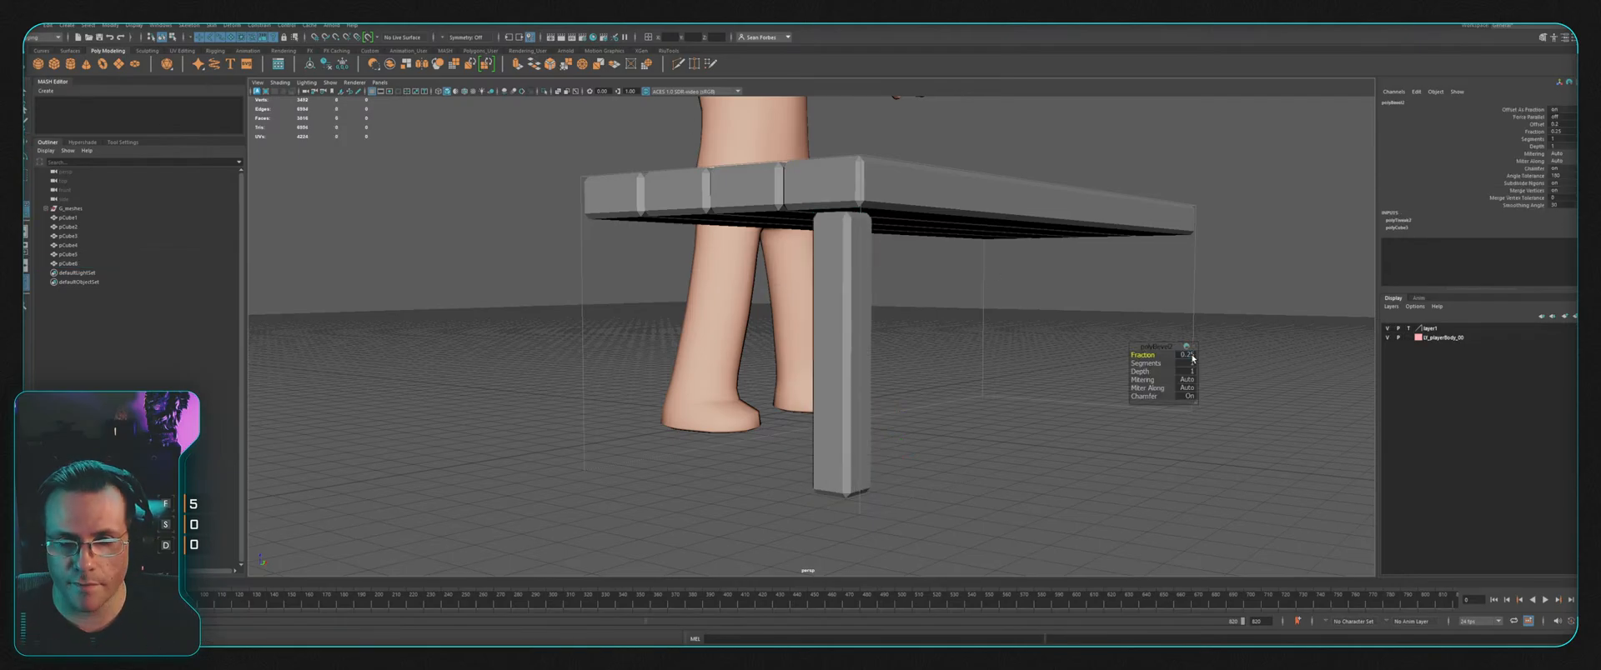
alt+drag(1190, 403, 1158, 287)
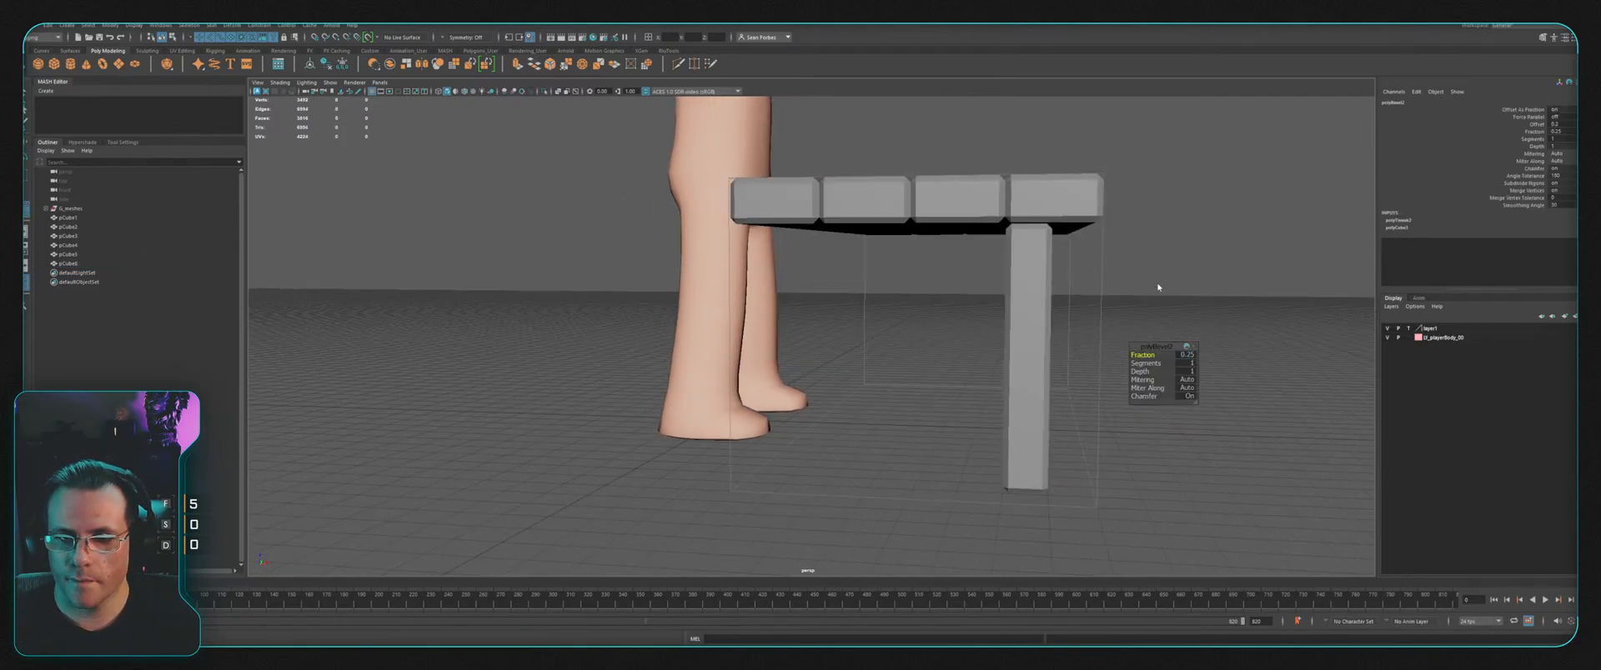
Step: In the front view, raise the leg's top vertices slightly so they extend into the outer plank
click(1203, 265)
click(1028, 305)
key(space)
key(space)
alt+middle_drag(1069, 263, 993, 297)
scroll(993, 297, up, 2)
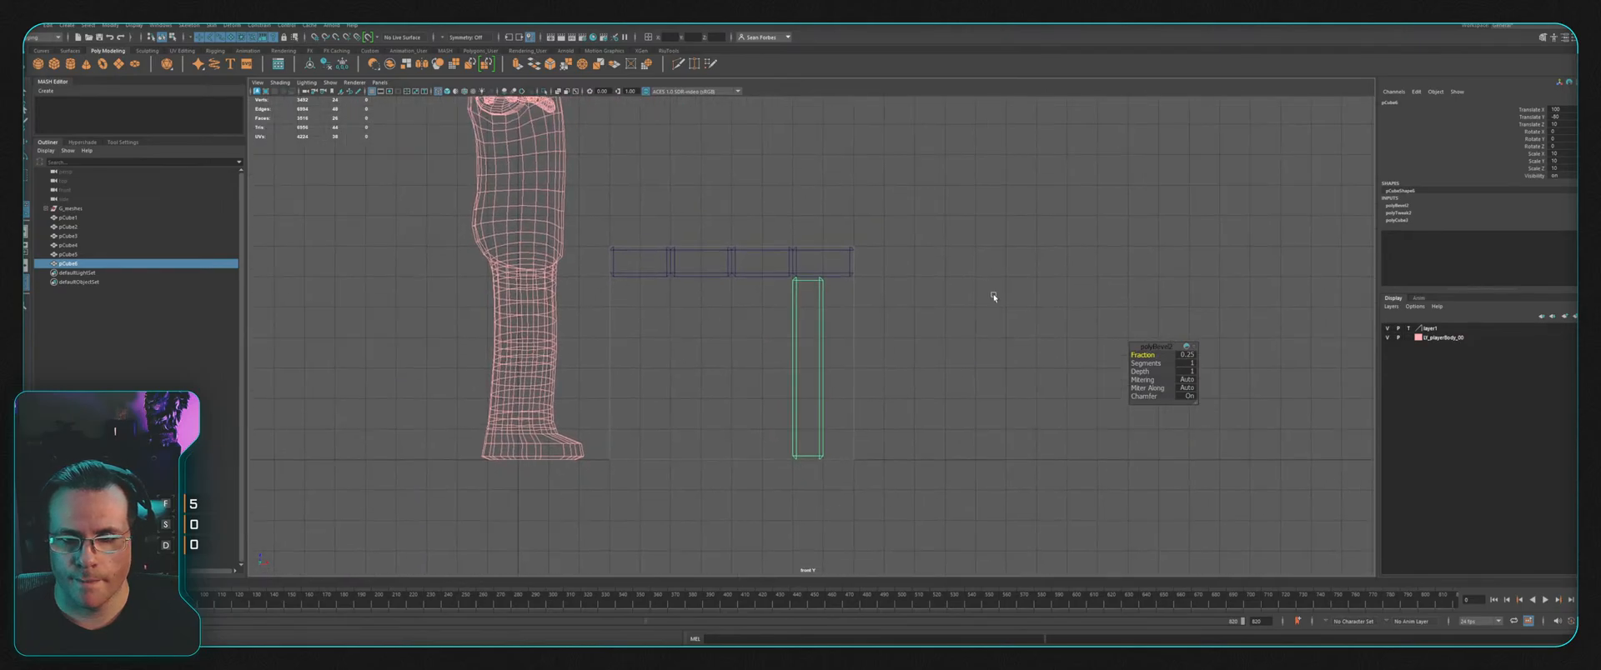
key(F9)
drag(719, 252, 900, 324)
key(w)
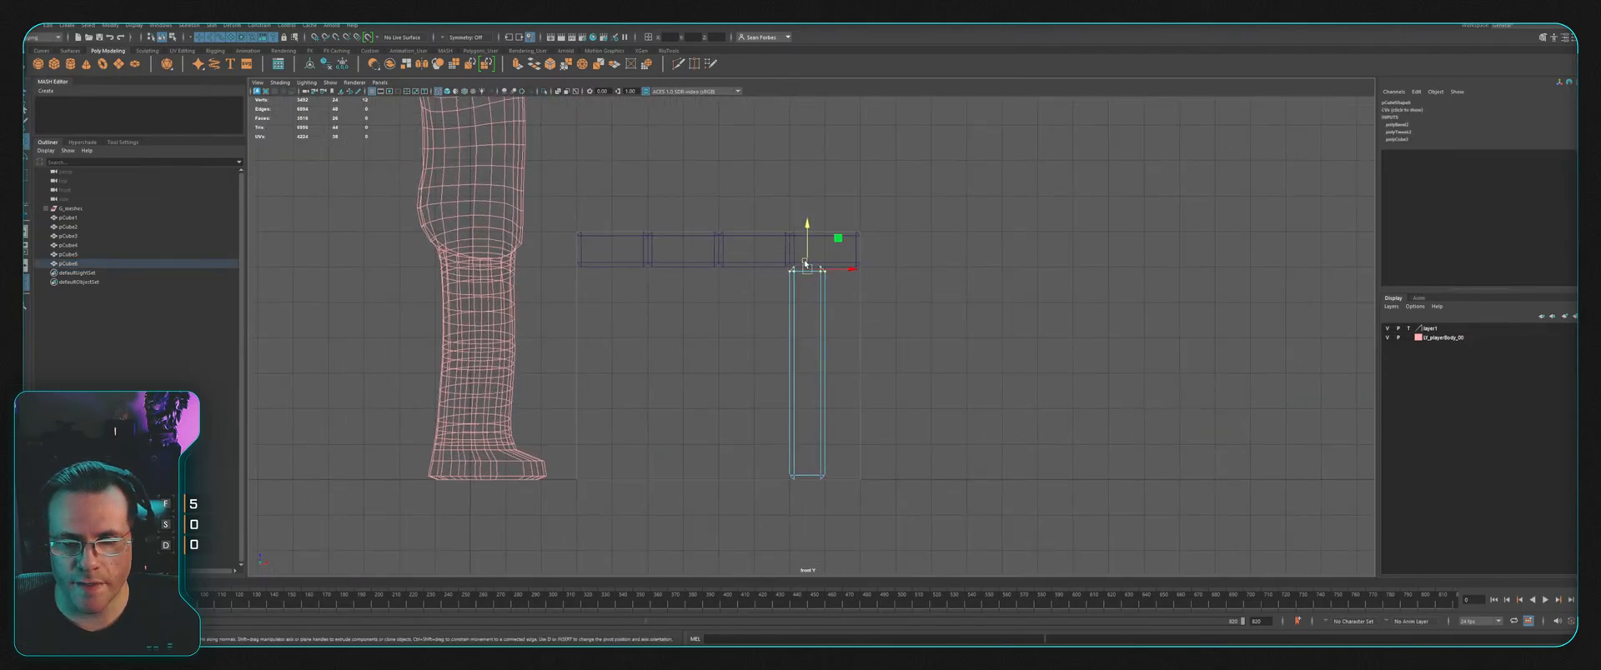
drag(809, 244, 812, 234)
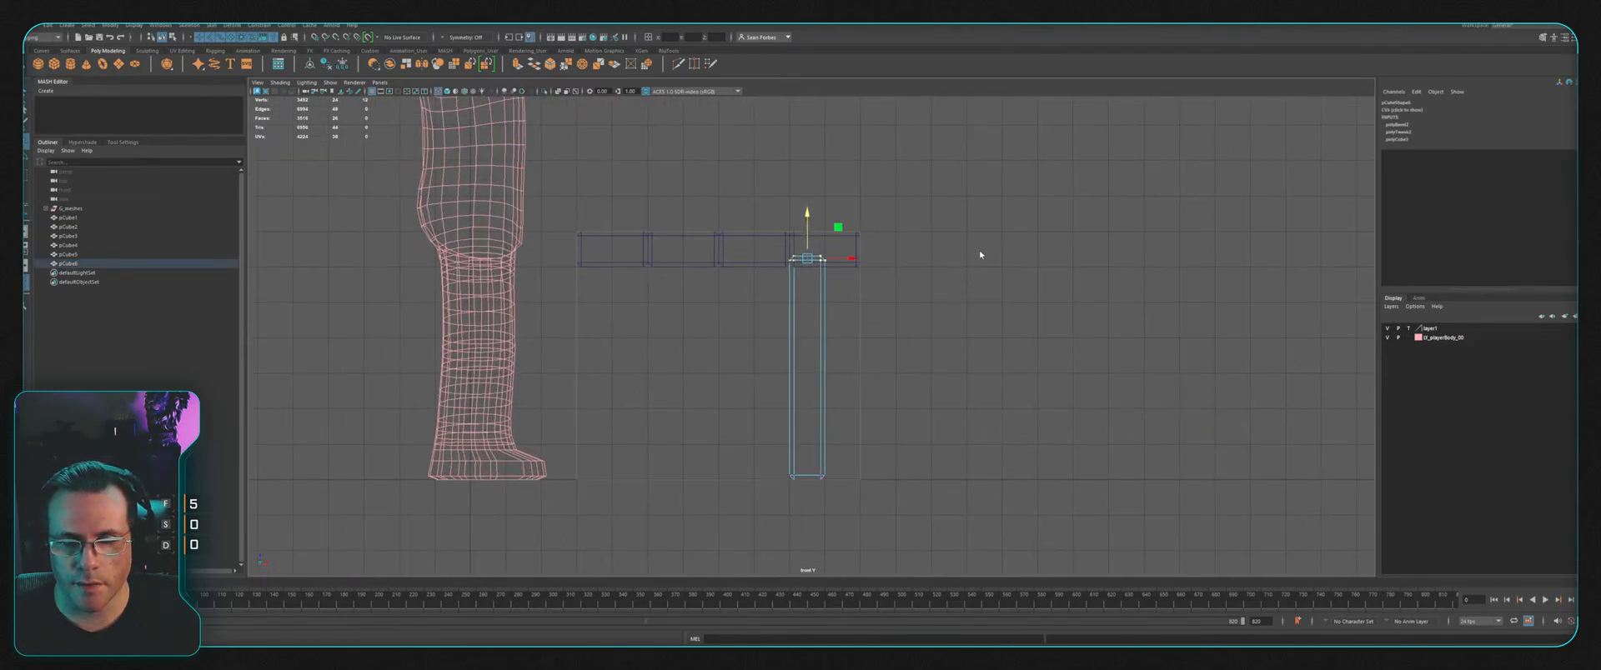
Step: Duplicate the leg and move the copy across the table's width to sit under the opposite outer plank
key(F8)
click(1026, 243)
click(824, 326)
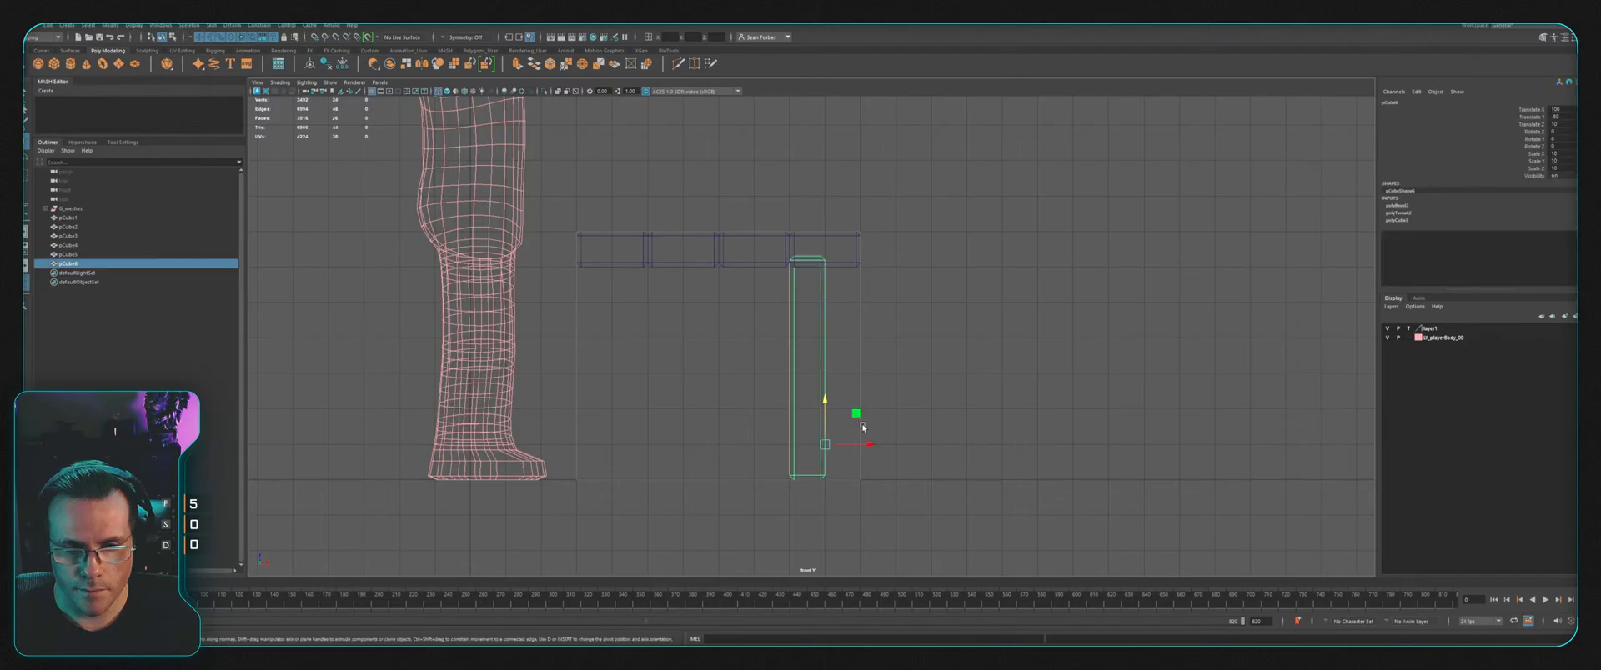
key(ctrl+d)
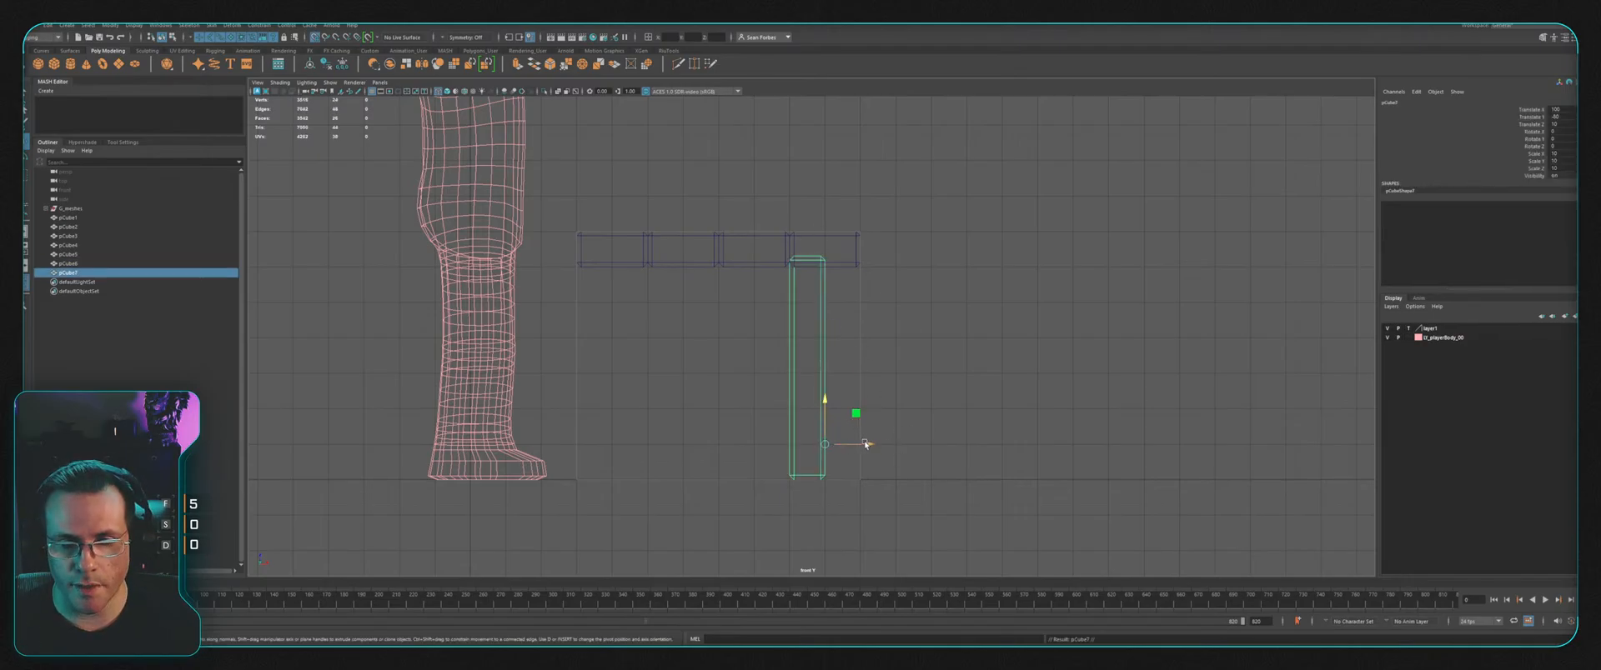
drag(865, 445, 640, 434)
key(space)
key(space)
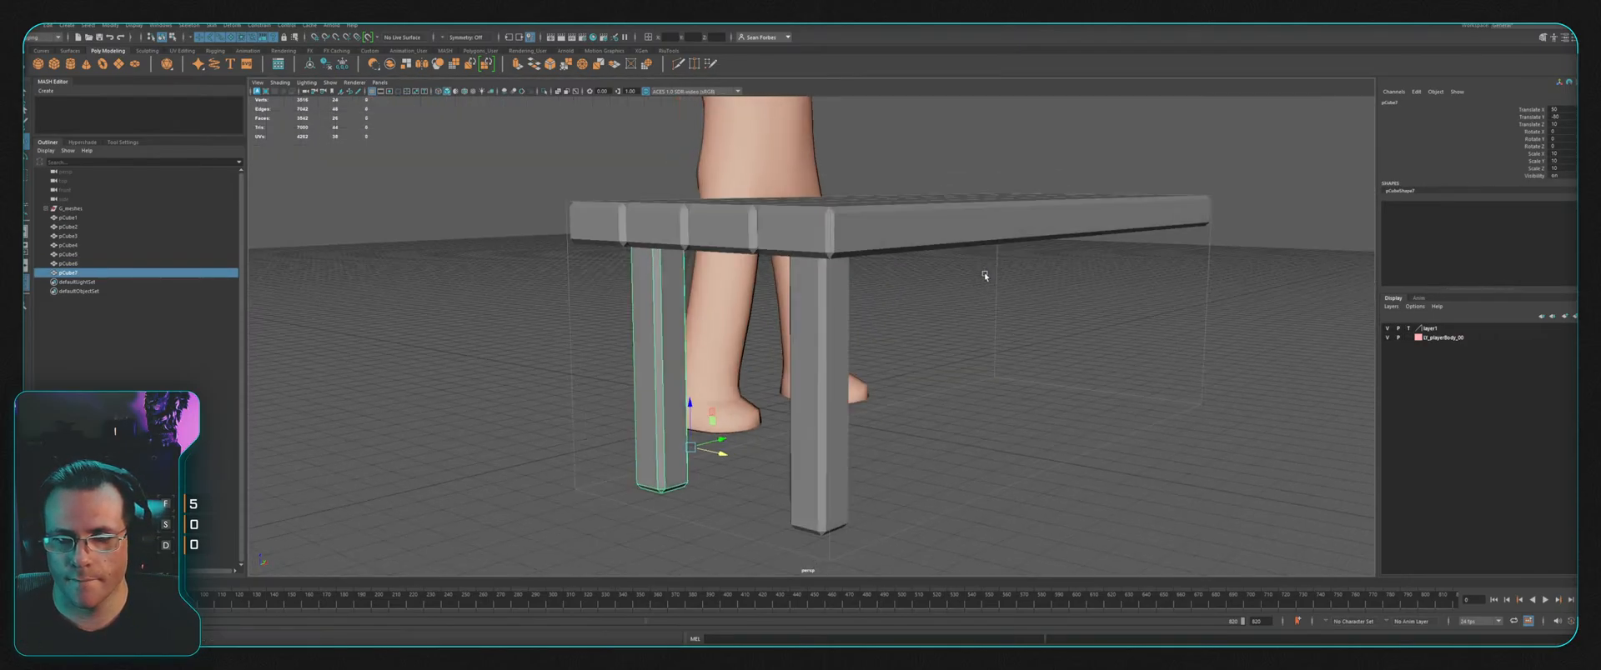
Step: Duplicate both legs and move the copies along the table's length to its other end
alt+drag(983, 271, 922, 329)
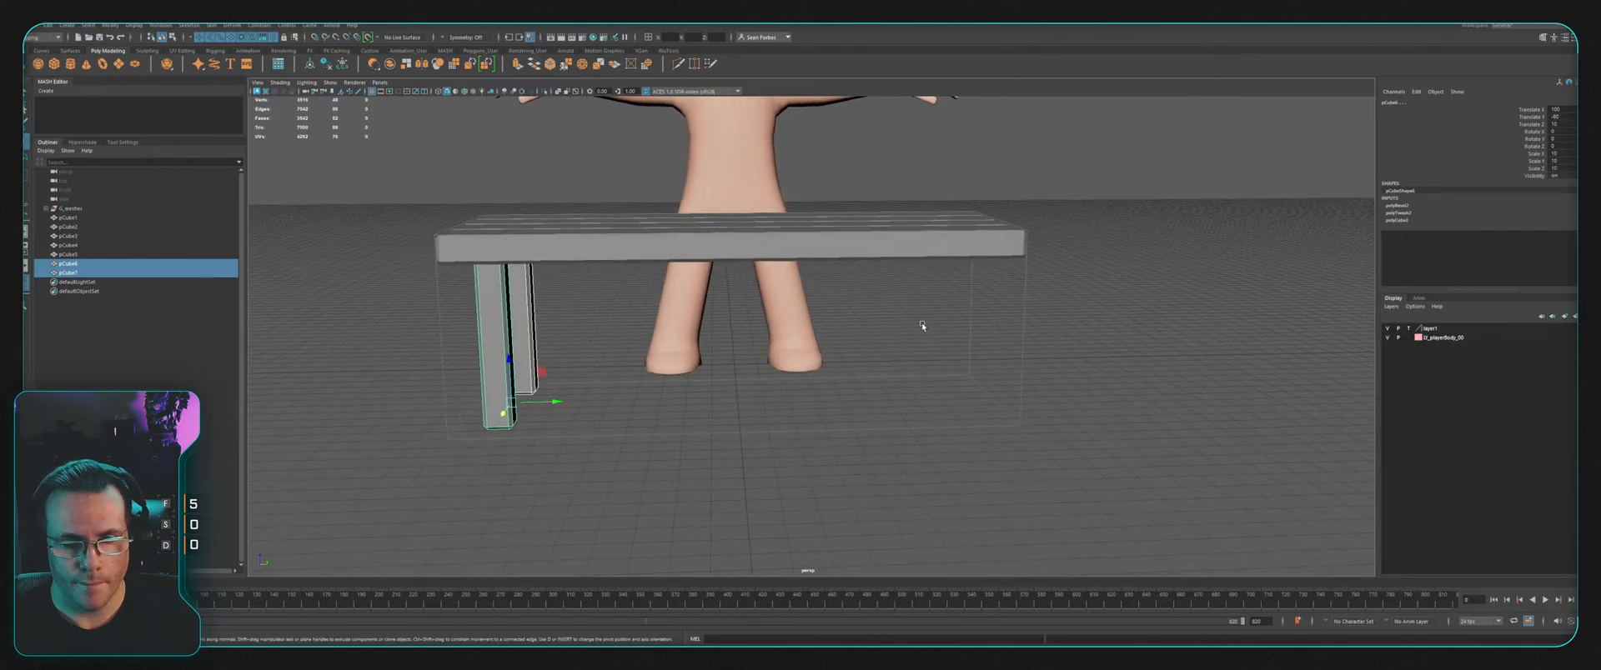
key(ctrl+d)
drag(553, 403, 900, 292)
click(1083, 346)
alt+right_drag(901, 292, 1000, 288)
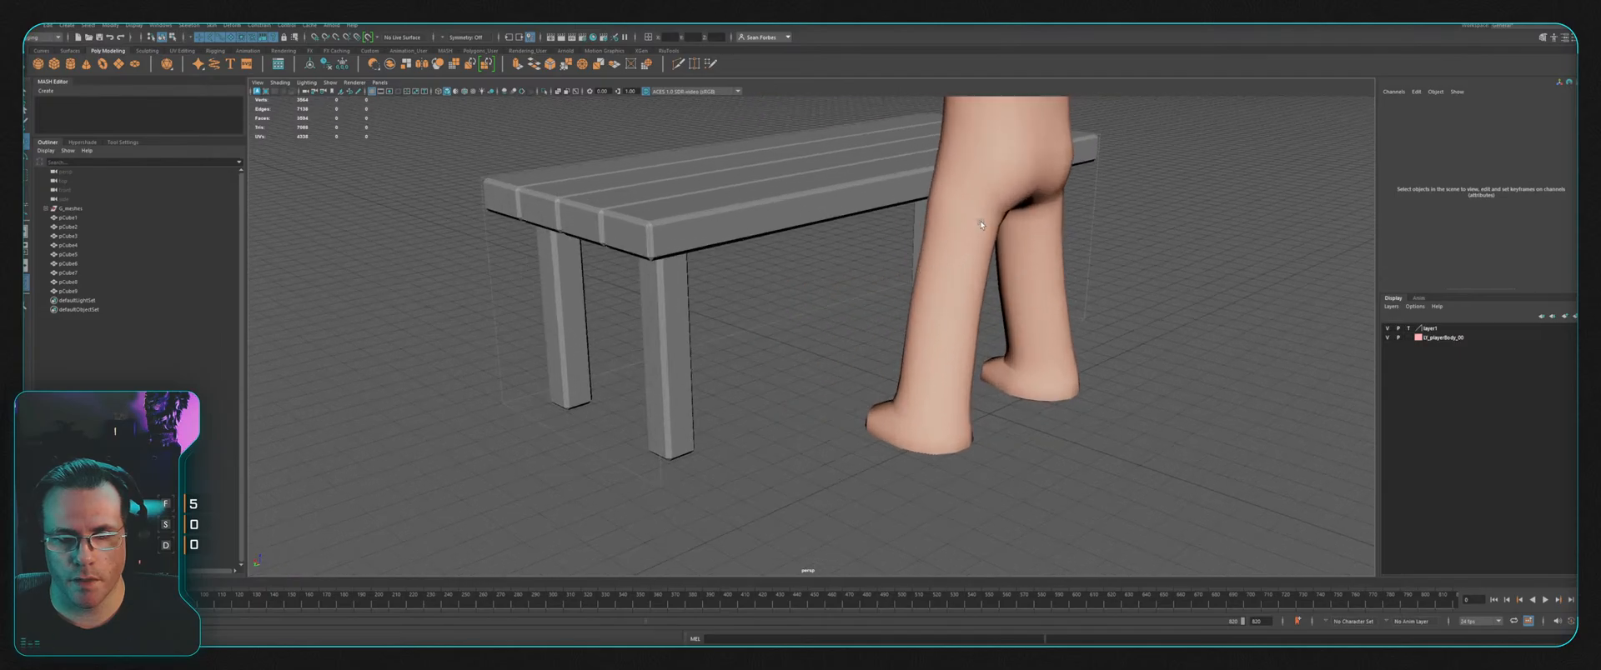
alt+drag(1000, 288, 957, 305)
Step: Duplicate one leg and rotate the copy to lie horizontally as a crossbar between the two legs at that end
alt+drag(773, 237, 754, 292)
click(692, 275)
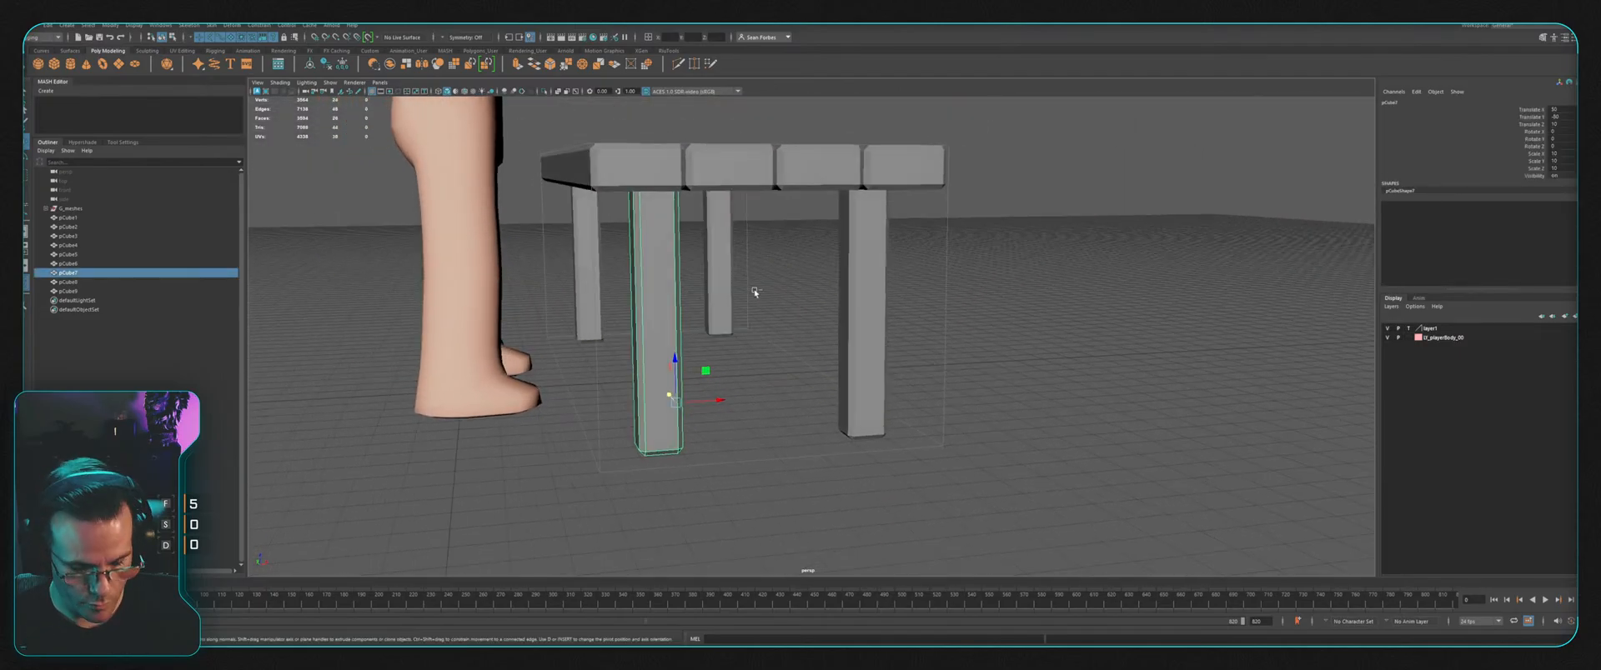
key(ctrl+d)
key(e)
drag(691, 335, 1455, 208)
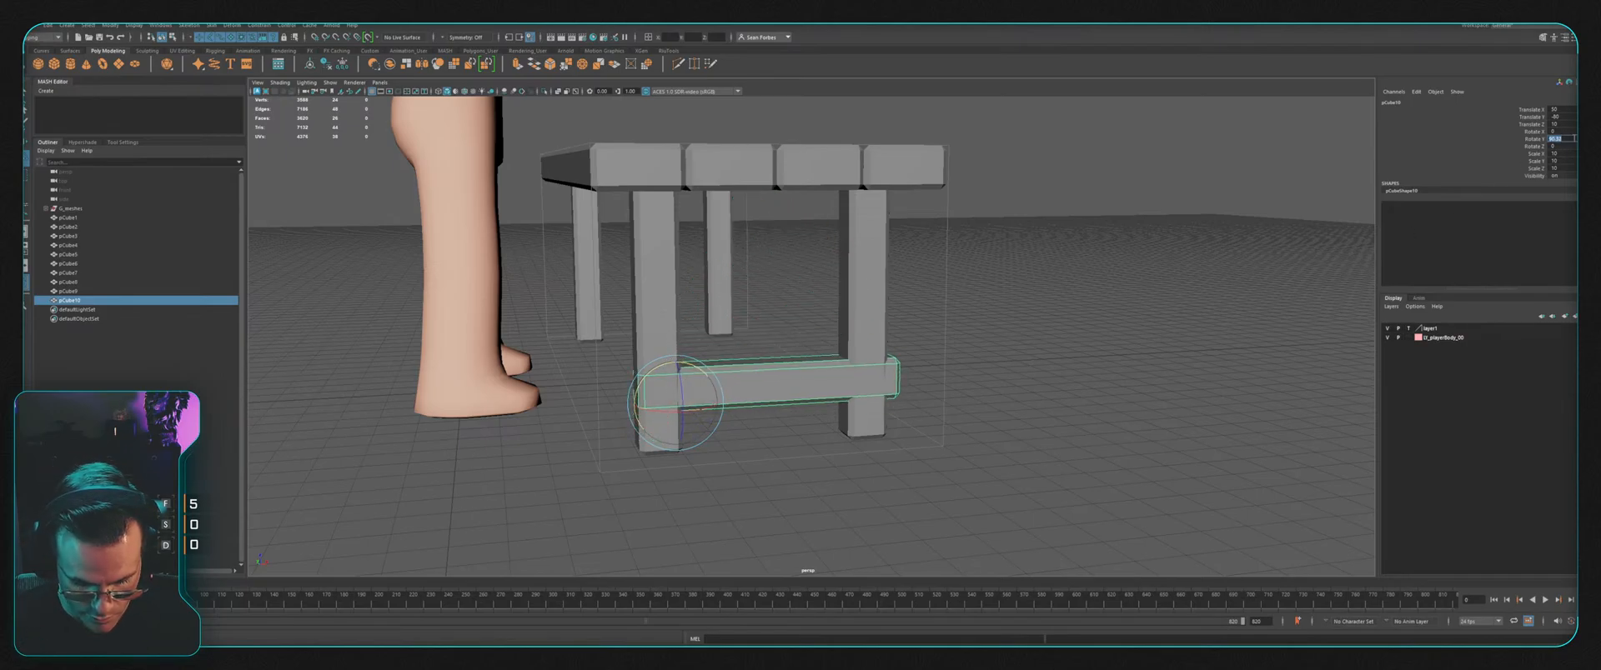
Step: Raise the crossbar to around mid-height of the legs and centre its pivot
key(space)
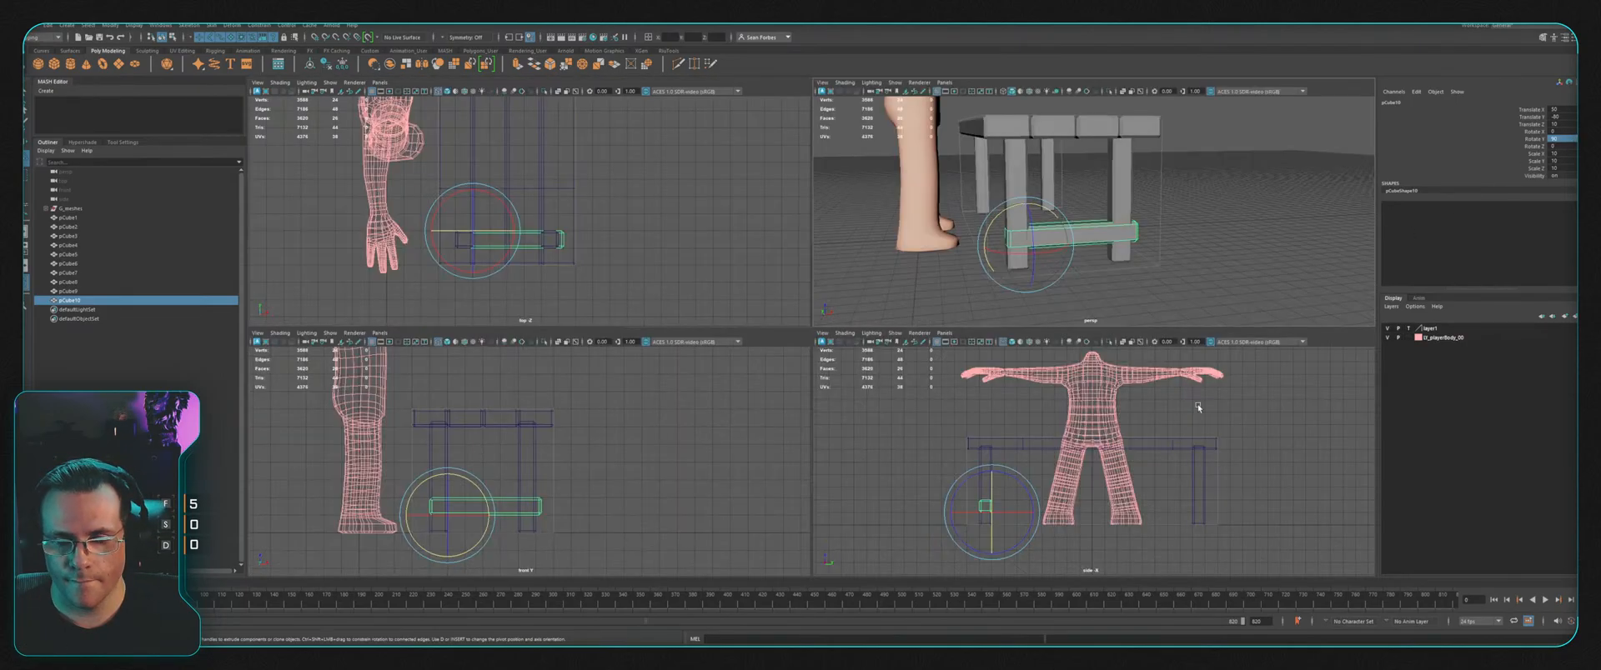
key(space)
scroll(877, 412, up, 3)
key(w)
drag(553, 467, 553, 402)
key(space)
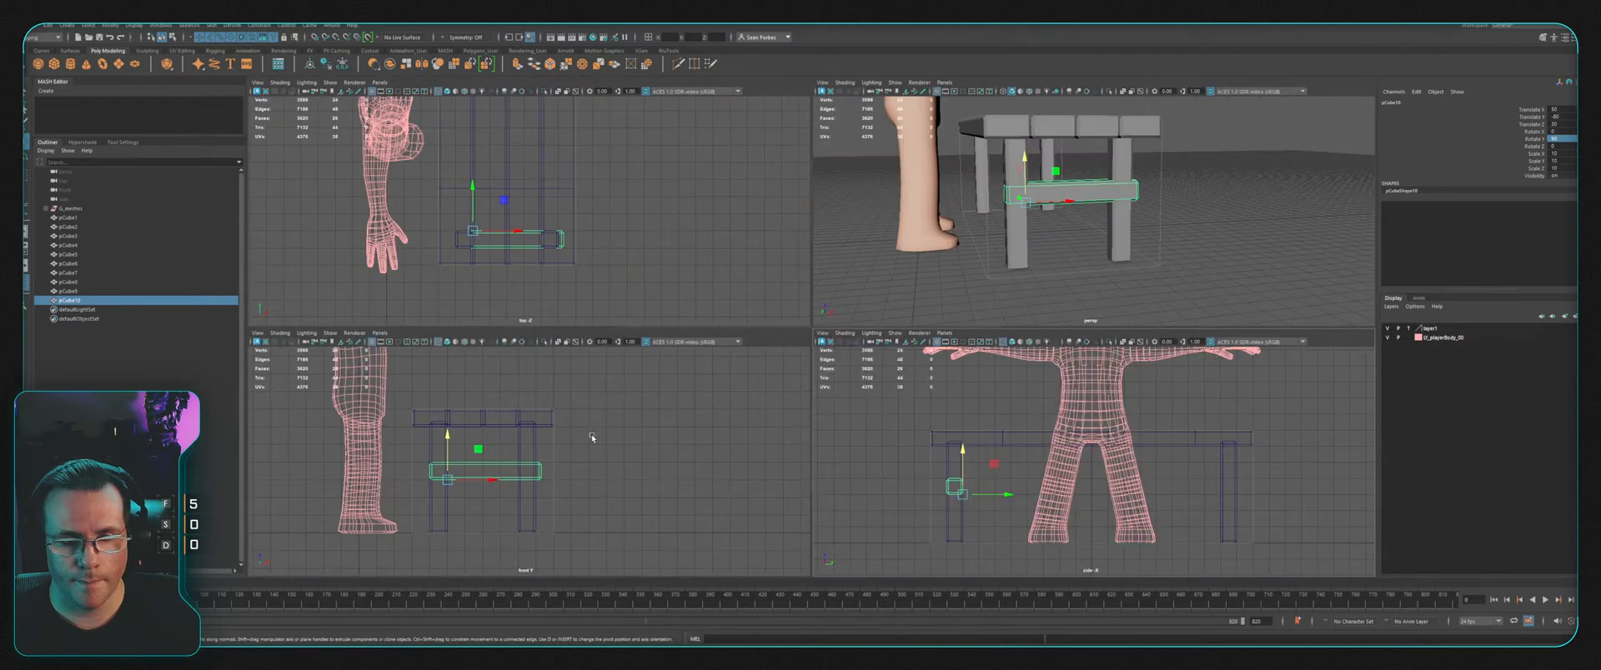
key(space)
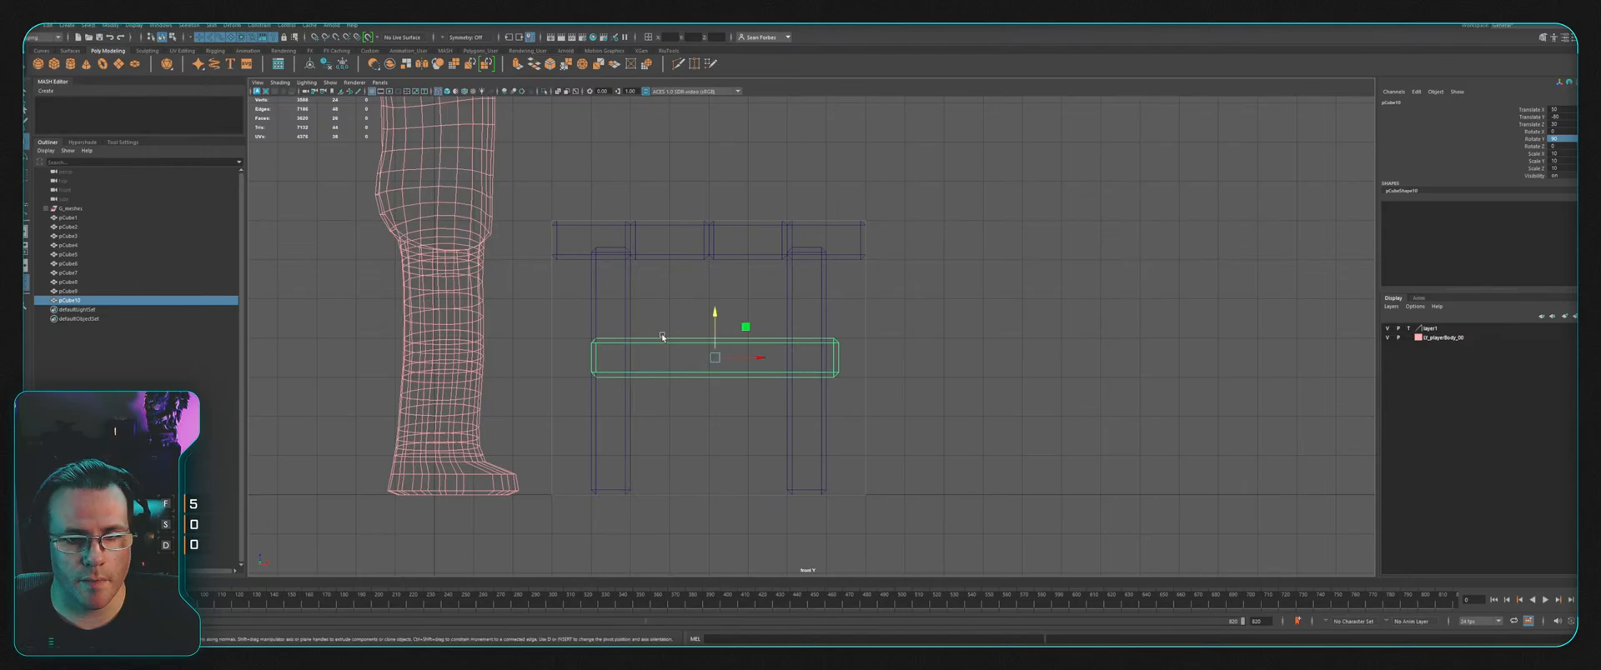
key(space)
key(space)
mouse_move(1044, 294)
alt+mouse_down()
mouse_move(1072, 247)
mouse_move(1057, 296)
mouse_move(986, 293)
mouse_move(1027, 310)
alt+mouse_up()
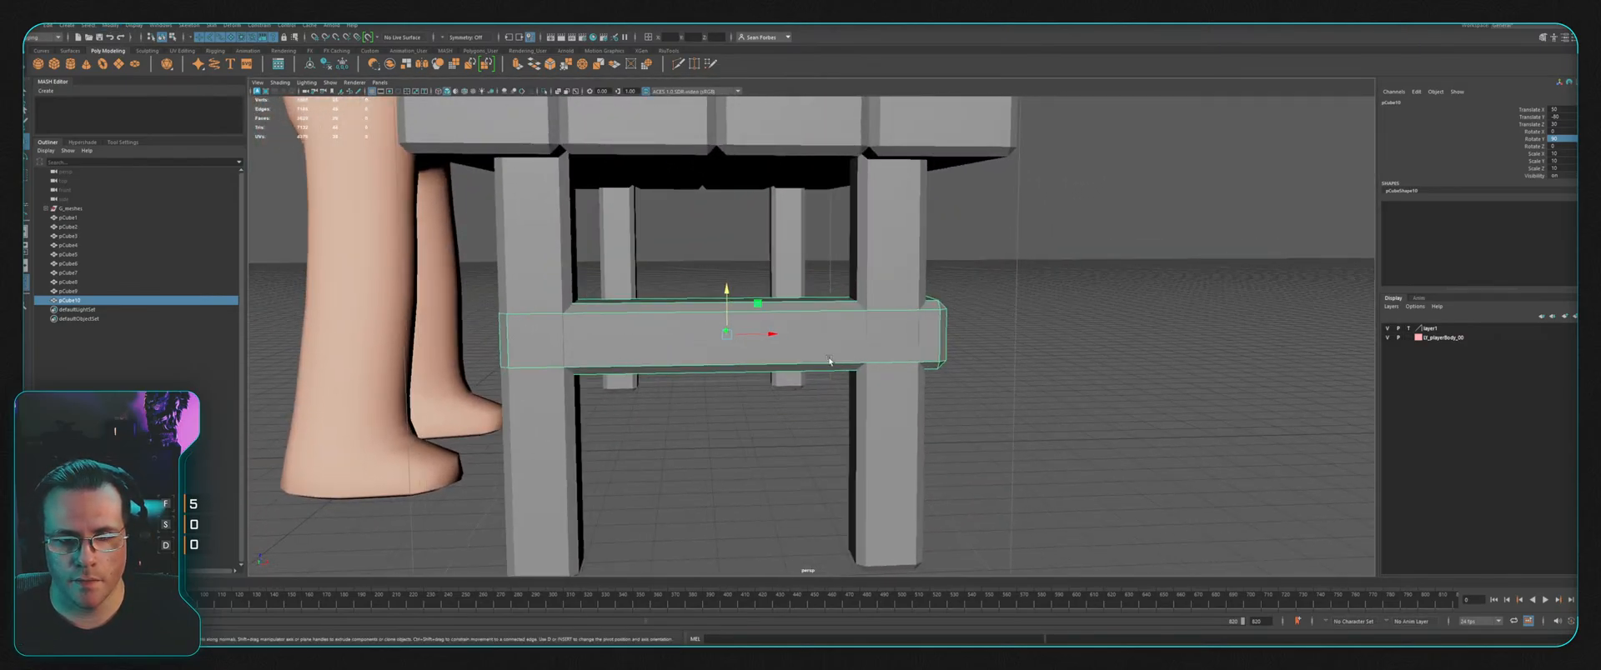
key(space)
key(space)
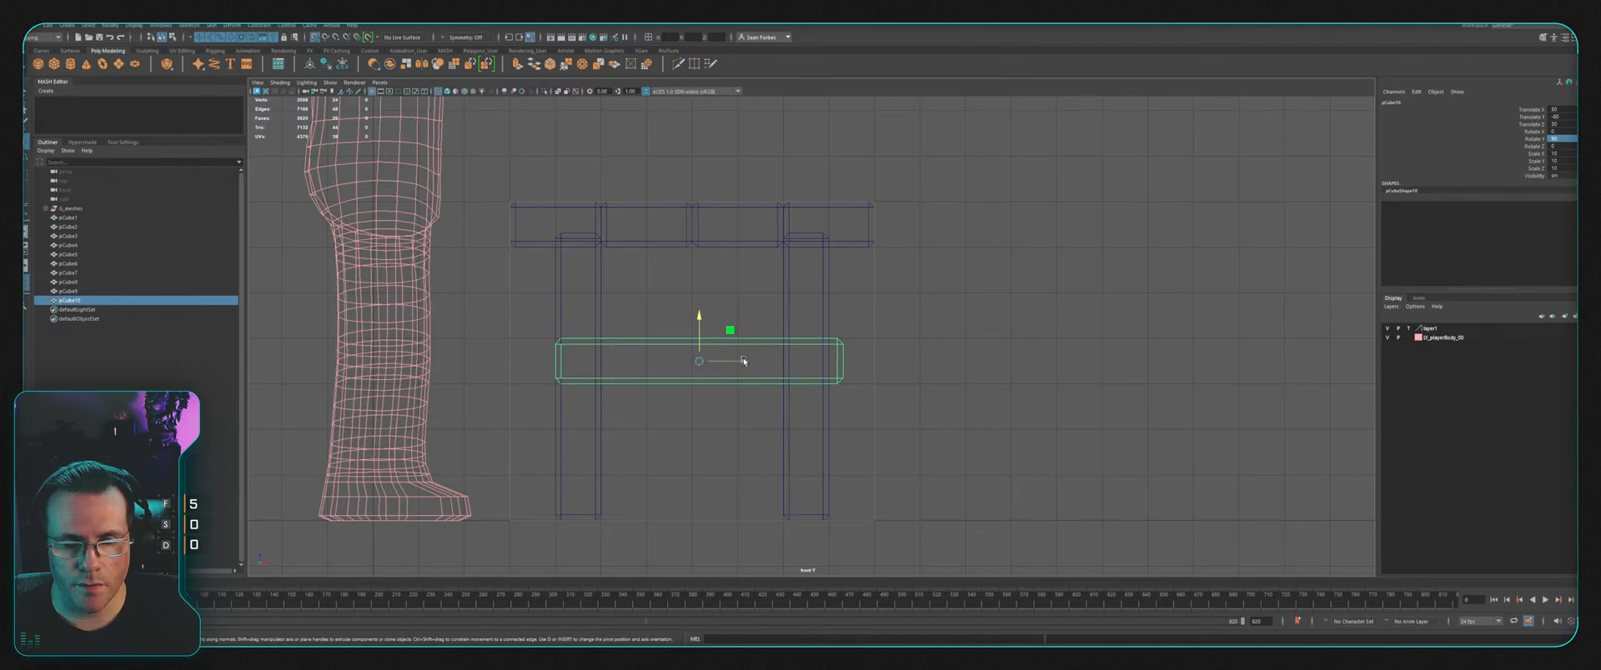
Step: Centre the crossbar between the two legs and scale it down uniformly so it is thinner than the legs
drag(744, 360, 674, 366)
key(r)
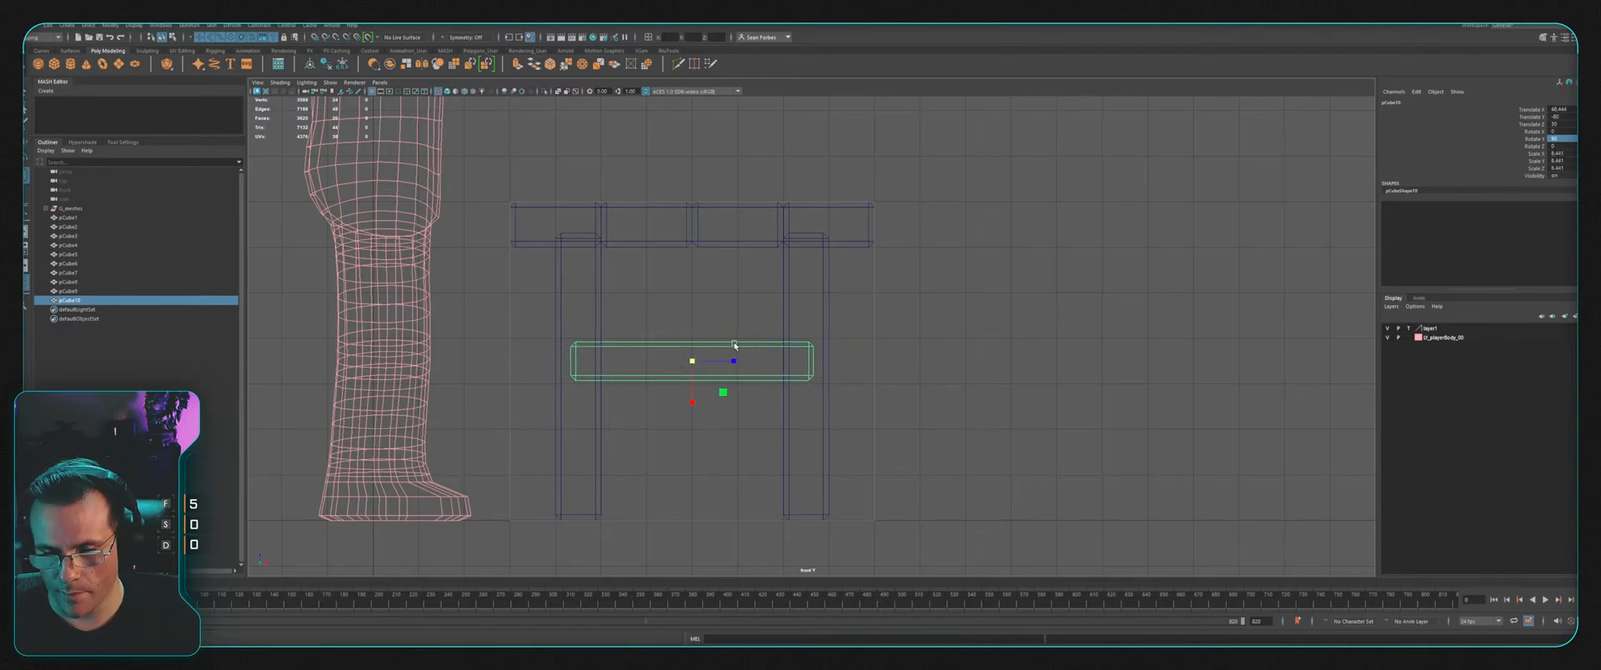
key(space)
key(space)
alt+drag(1050, 258, 859, 283)
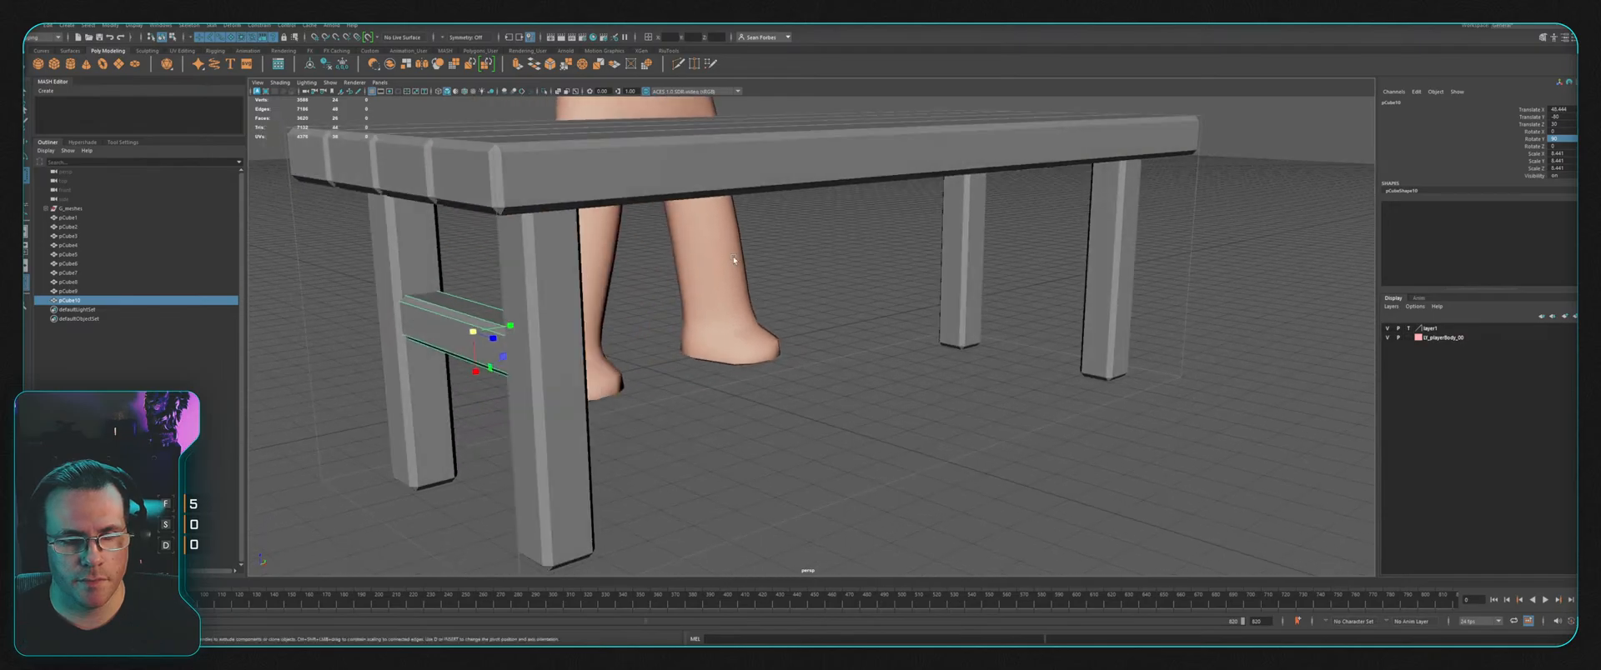
alt+middle_drag(575, 325, 700, 383)
alt+right_drag(700, 384, 729, 398)
alt+middle_drag(730, 398, 761, 359)
drag(674, 391, 636, 392)
key(space)
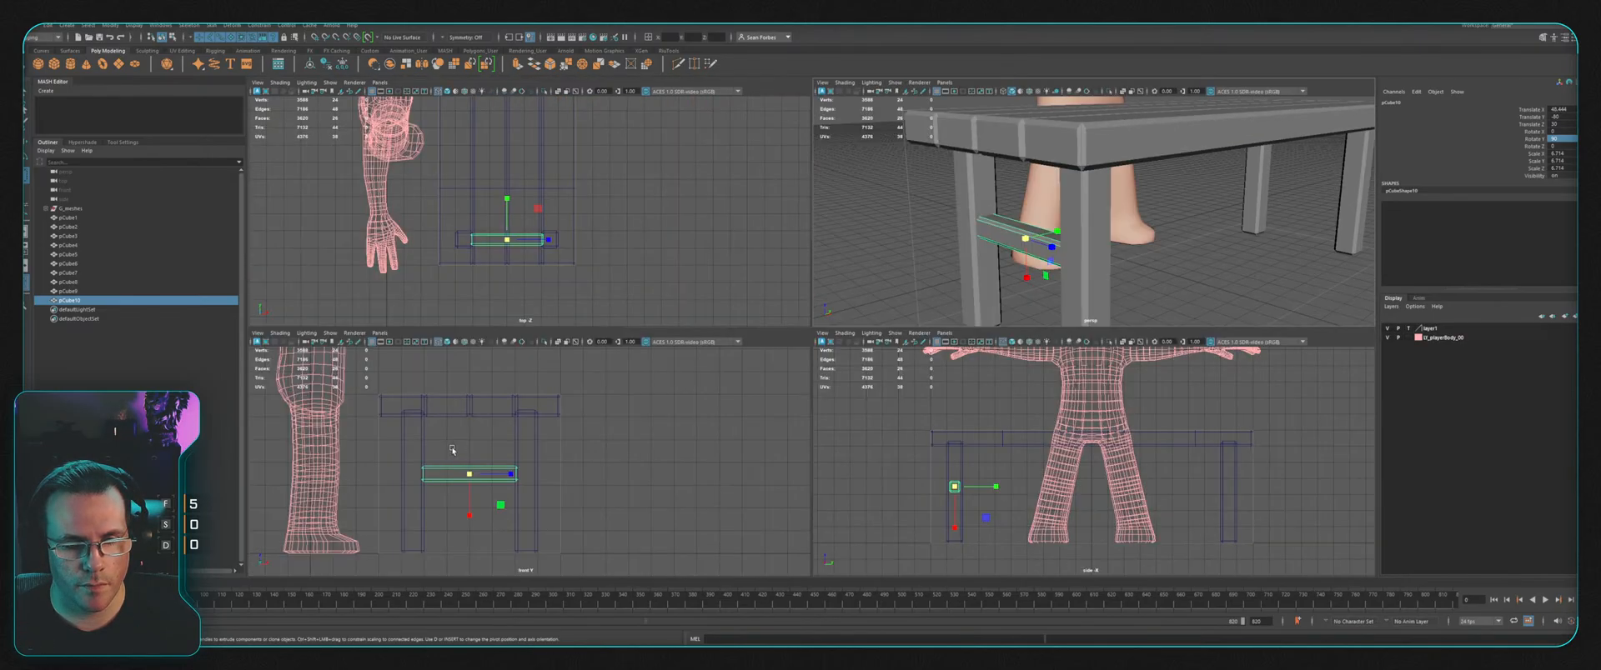
Step: In the front view, shift the crossbar's end vertices so both ends are slightly embedded in the legs
key(space)
alt+right_drag(704, 360, 916, 304)
key(F9)
drag(814, 300, 893, 351)
key(w)
drag(525, 304, 592, 392)
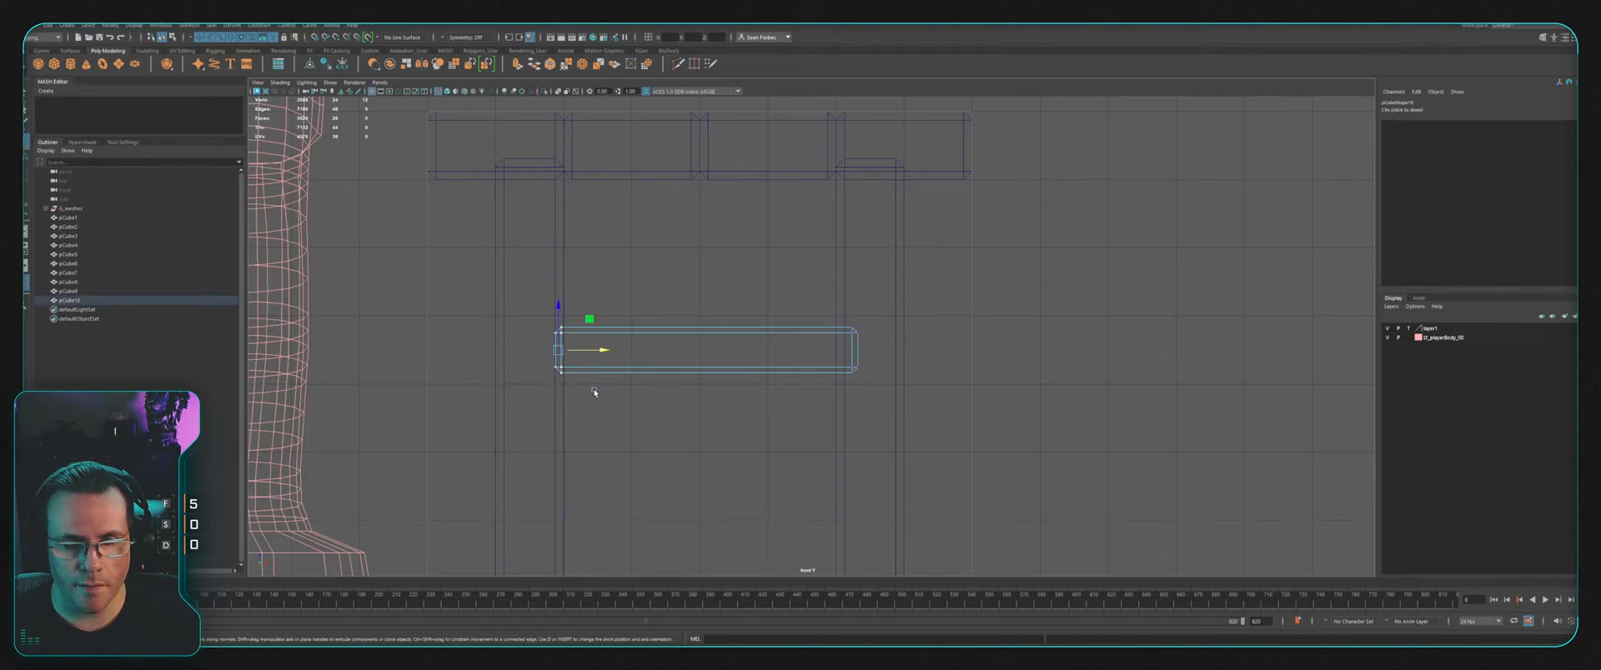
drag(600, 350, 586, 351)
key(space)
key(space)
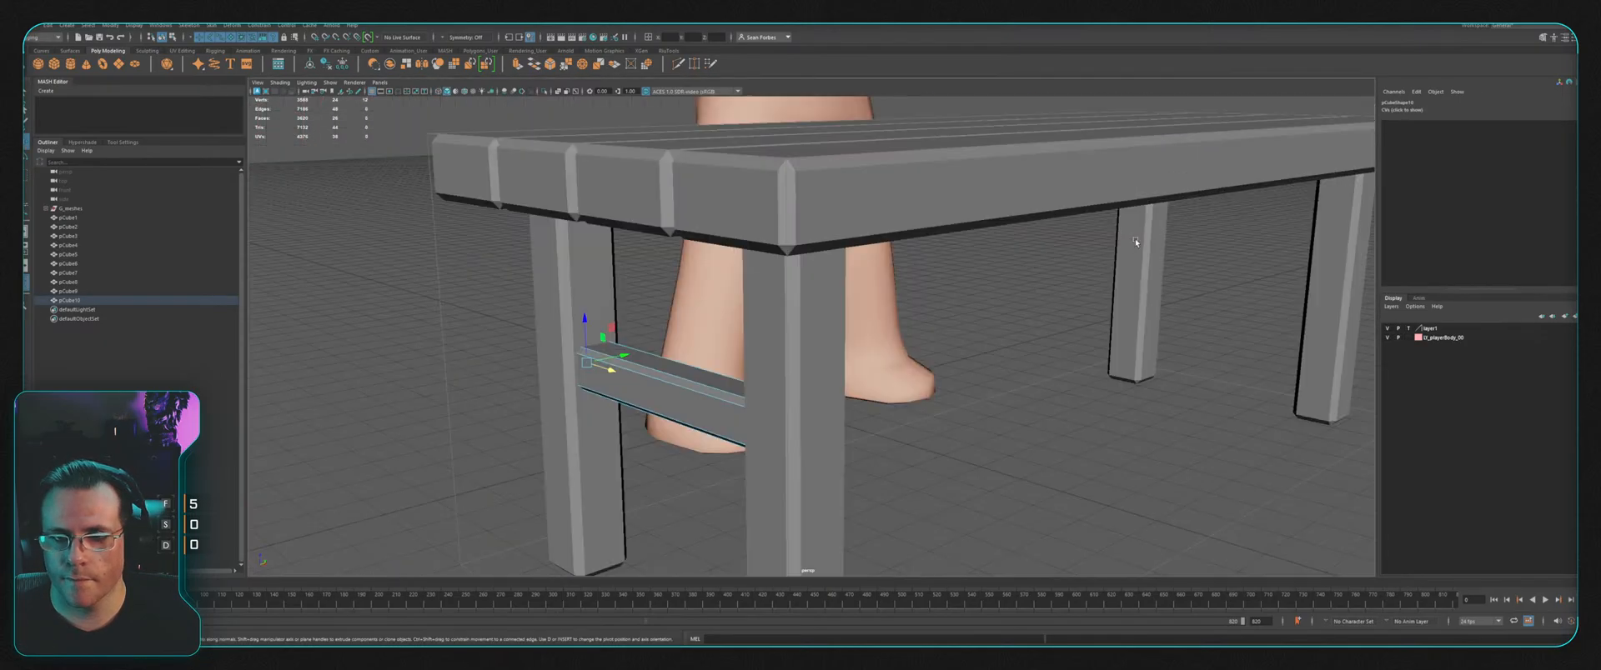
Step: Duplicate the crossbar and move the copy along the table to the opposite pair of legs
alt+drag(925, 320, 1022, 274)
key(F8)
click(1023, 279)
click(682, 385)
scroll(904, 311, down, 3)
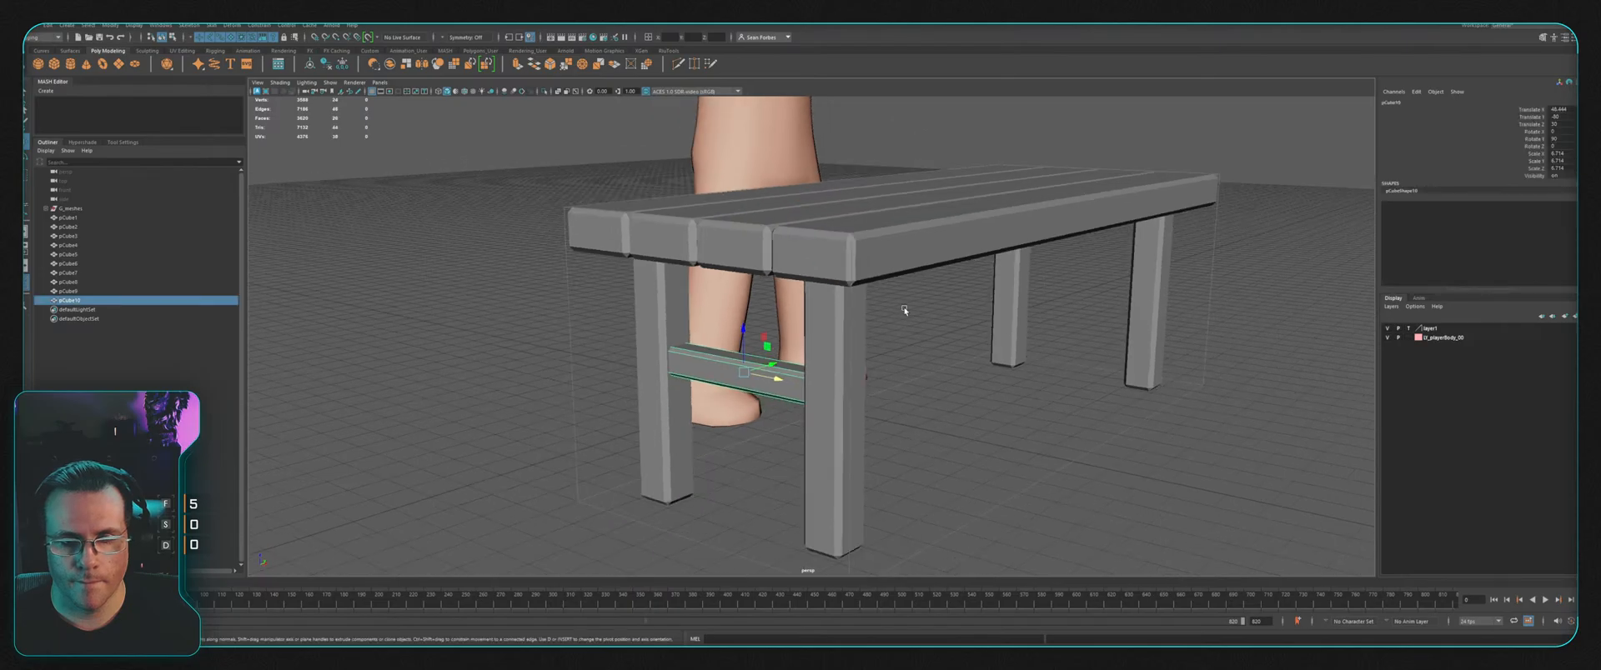
alt+drag(904, 311, 942, 342)
key(ctrl+d)
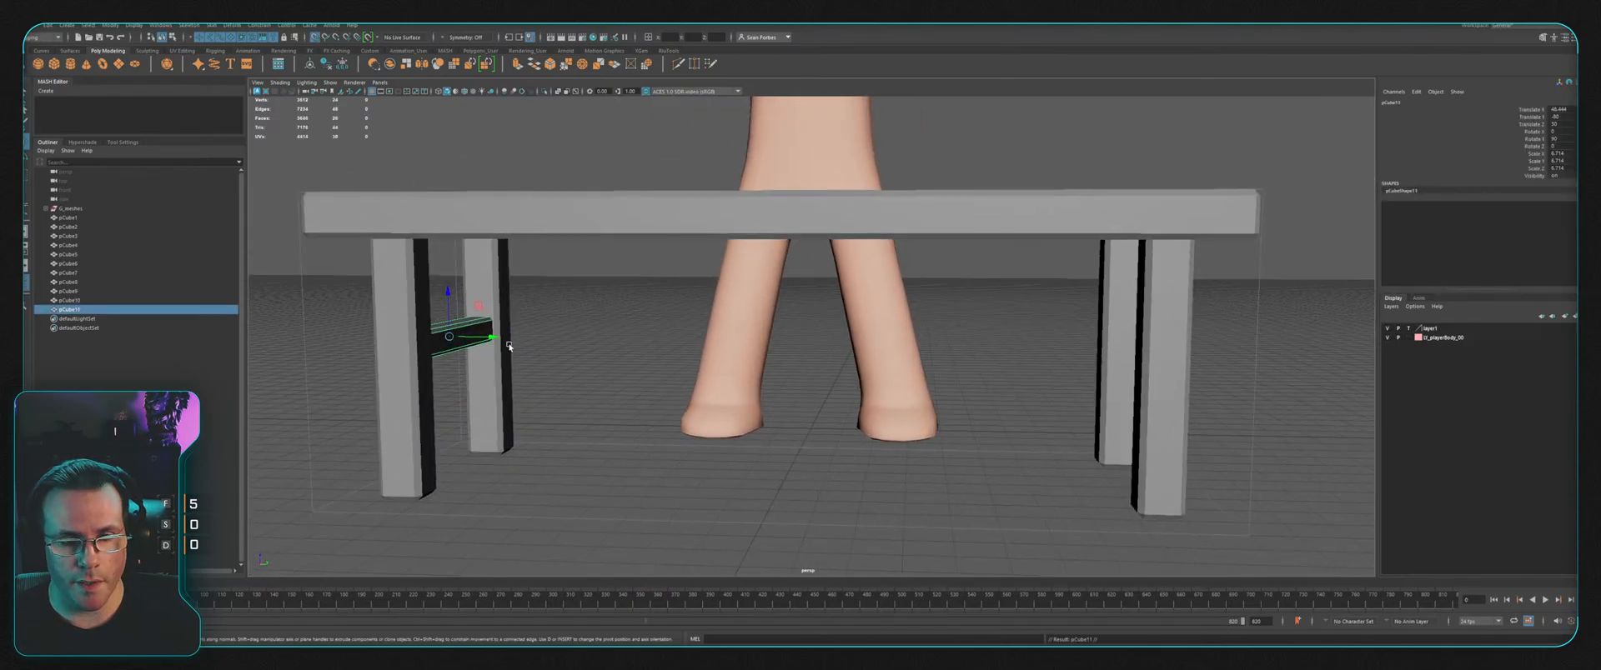
drag(509, 347, 1211, 350)
alt+middle_drag(1210, 350, 980, 364)
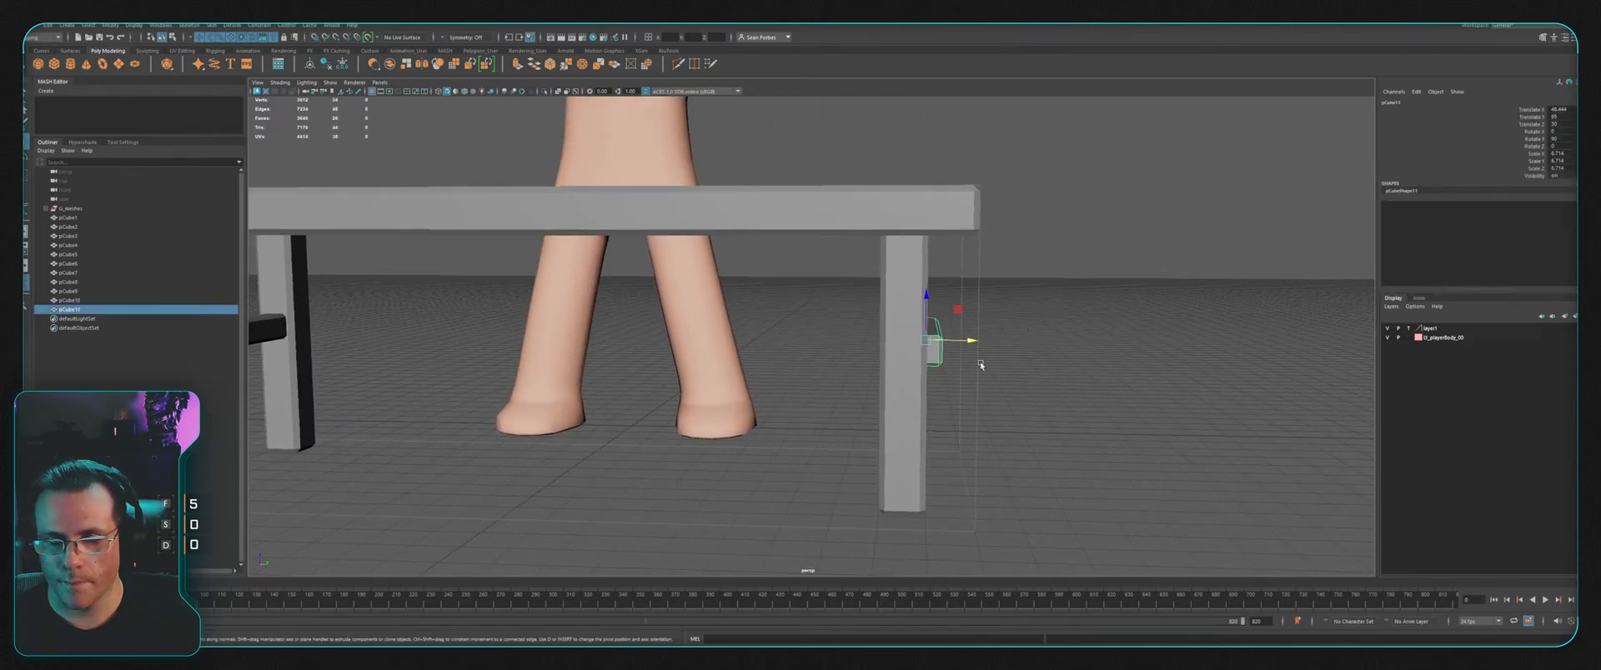
Step: In the side view, shift the copied crossbar so it is centred within the legs' thickness
key(space)
key(space)
scroll(1297, 371, up, 2)
alt+middle_drag(1297, 371, 1032, 336)
scroll(979, 354, up, 3)
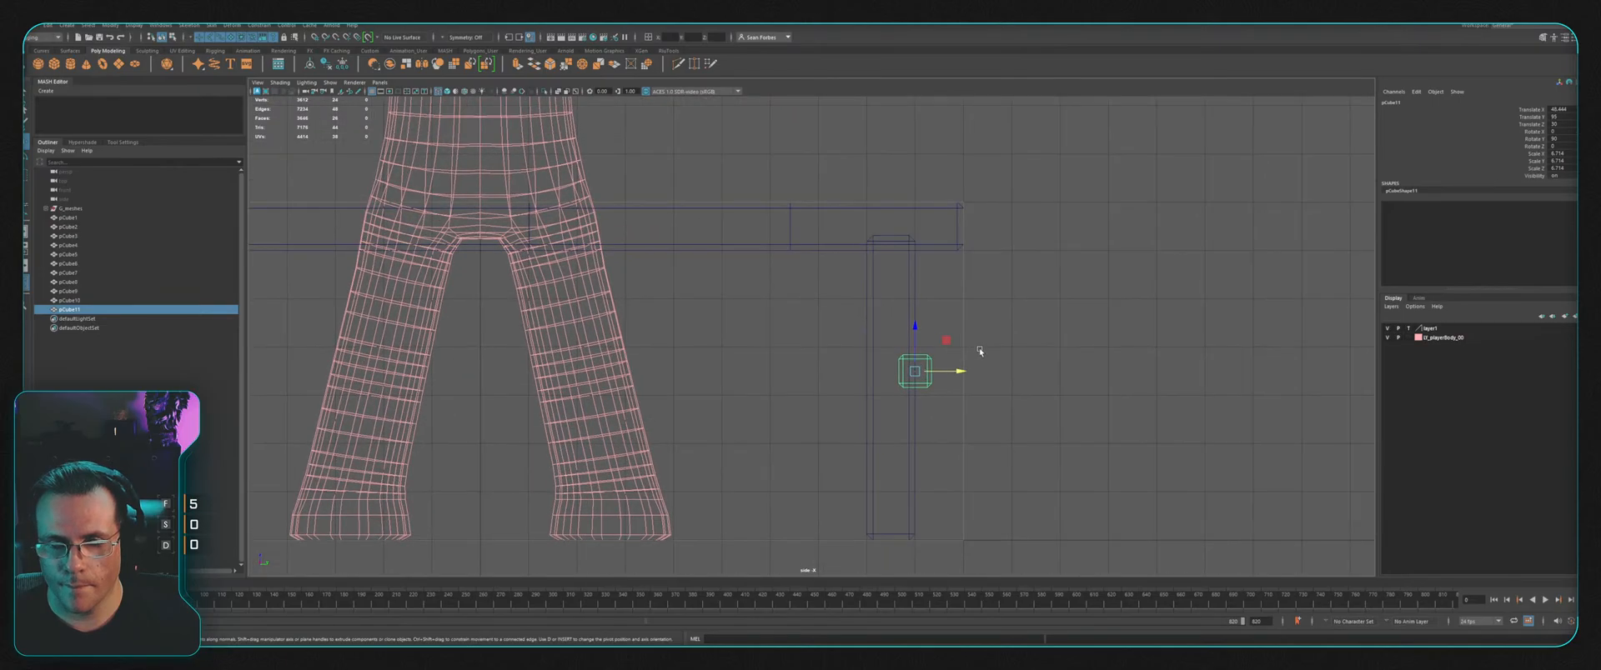
drag(977, 378, 948, 385)
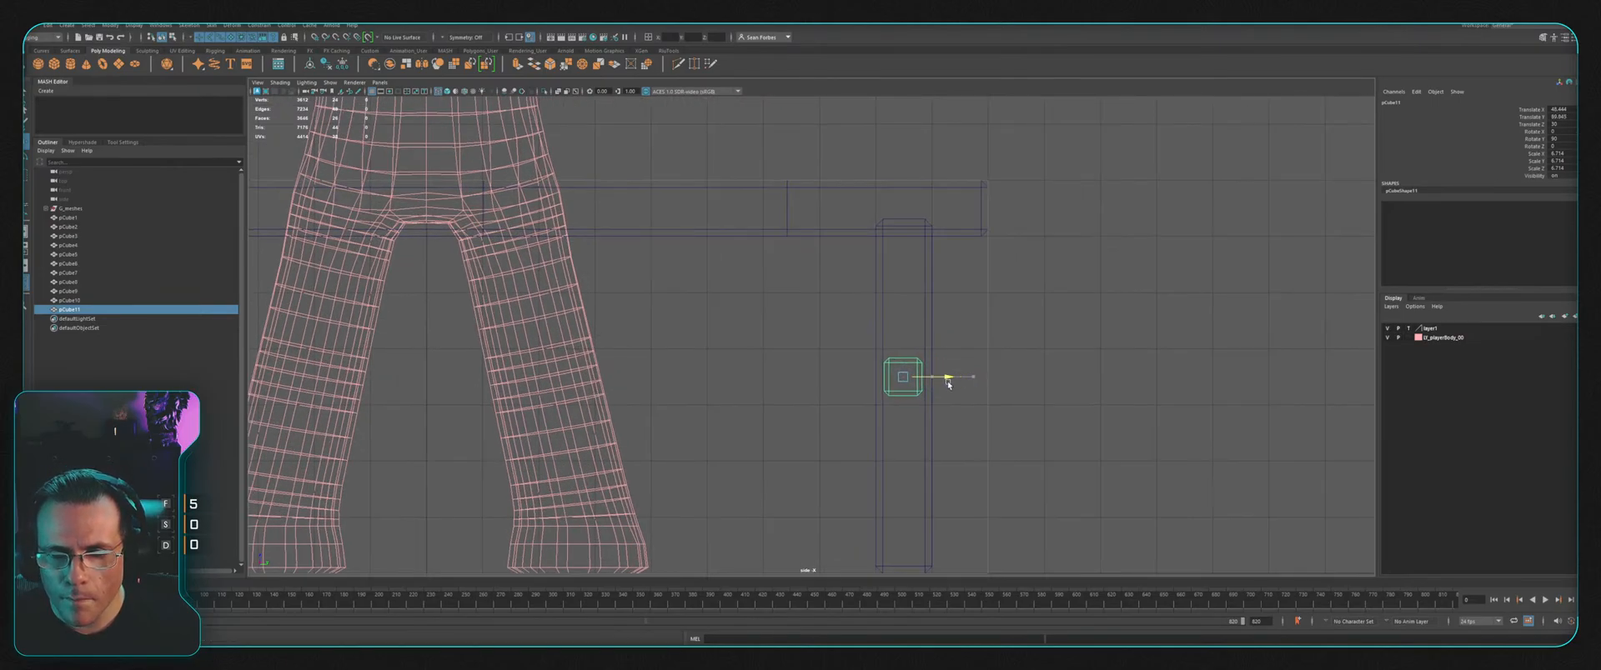
key(space)
key(space)
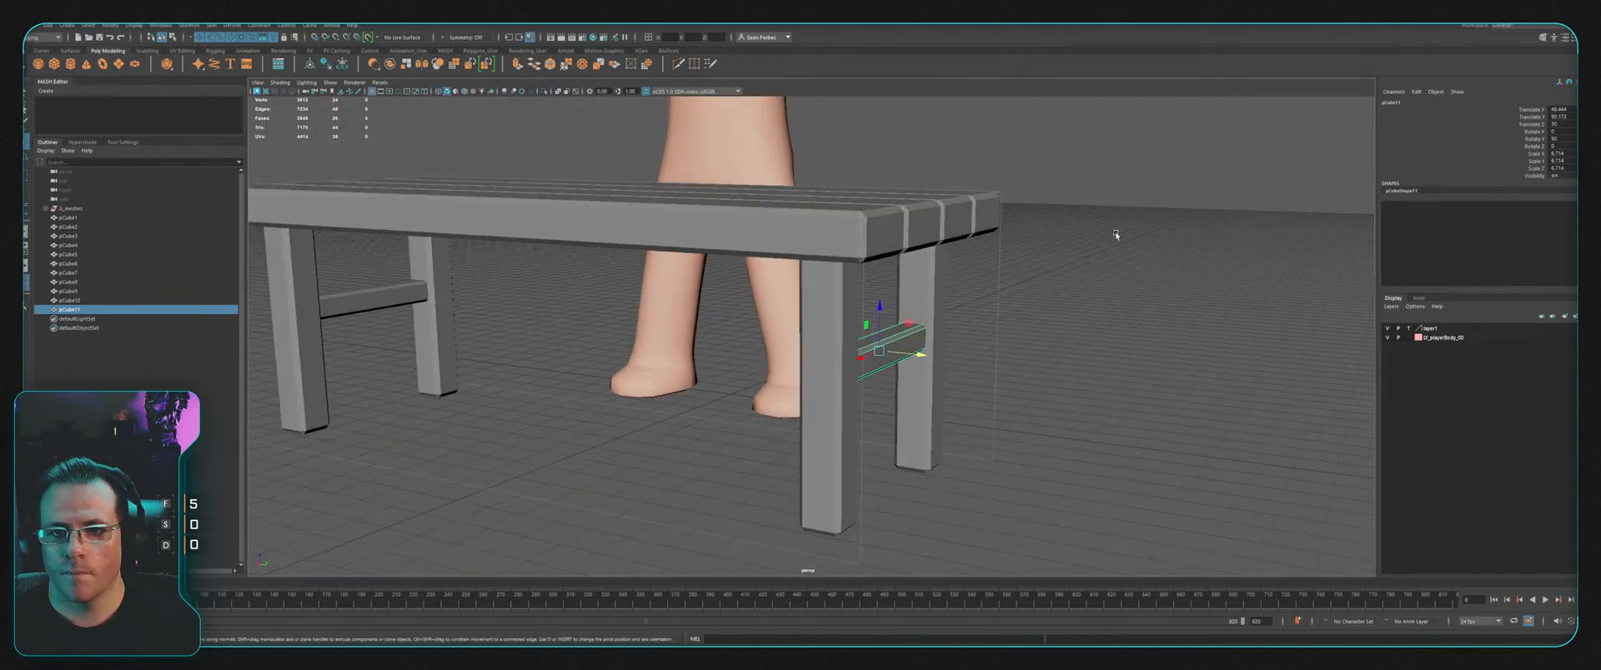
Step: Examine the assembled table from the end and from above, checking the tabletop planks
scroll(1091, 267, up, 2)
click(1132, 241)
alt+drag(1132, 241, 767, 423)
scroll(778, 333, up, 3)
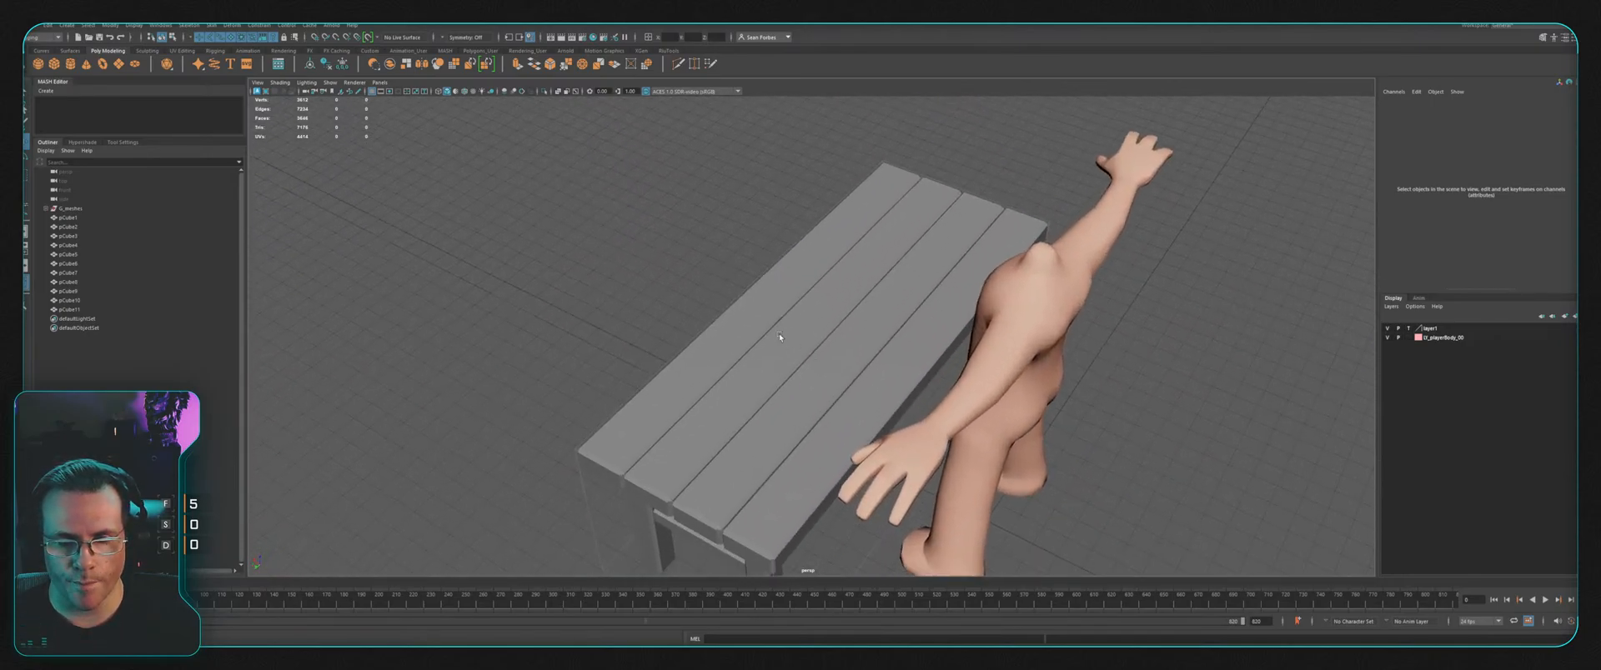
click(734, 332)
alt+drag(734, 332, 643, 333)
click(655, 289)
alt+drag(655, 289, 697, 344)
click(737, 363)
Step: Nudge a crosswise row of vertices sideways on the inner plank farther from the body to make its edges uneven
click(782, 326)
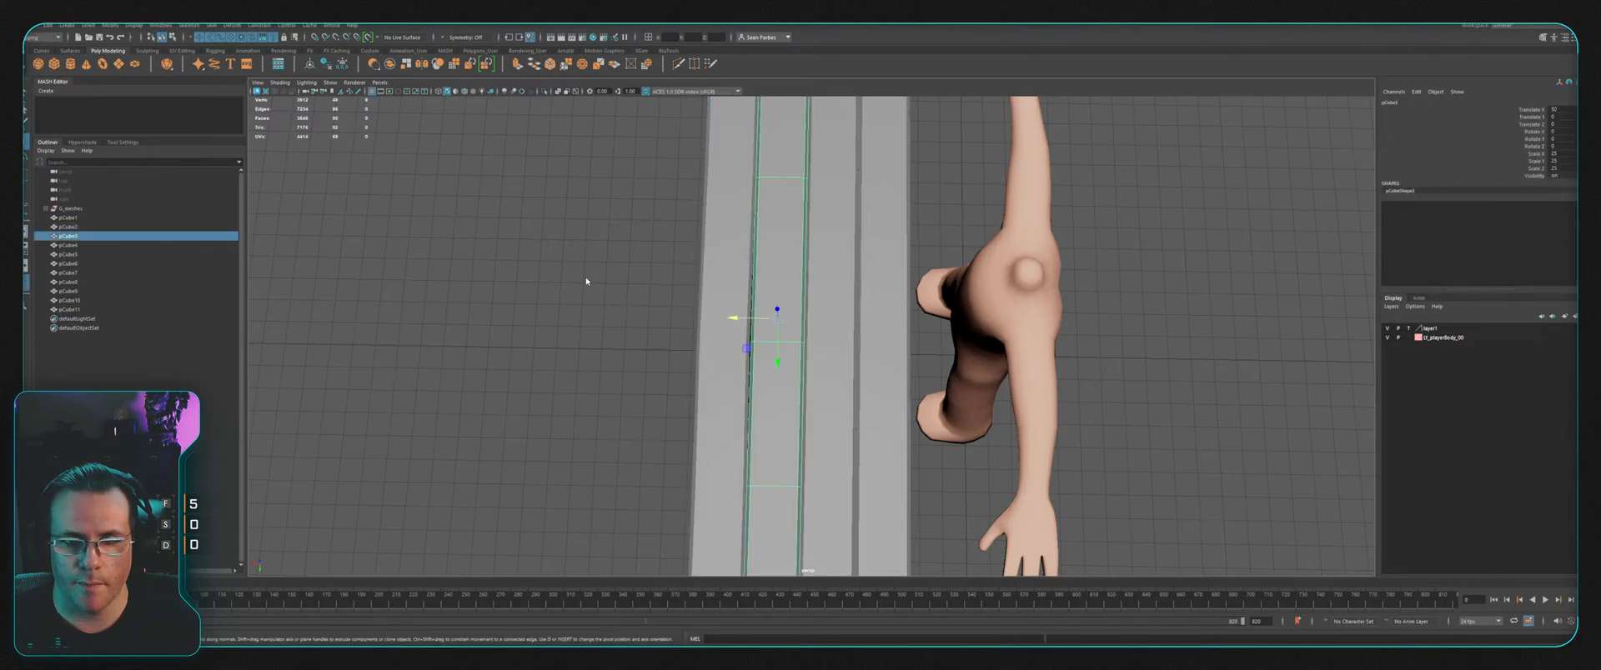
key(F9)
alt+middle_drag(544, 282, 525, 386)
drag(722, 239, 750, 269)
alt+middle_drag(751, 269, 743, 251)
key(F8)
Step: Nudge crosswise vertex rows sideways along the inner plank nearer the body so its gaps vary slightly
click(812, 247)
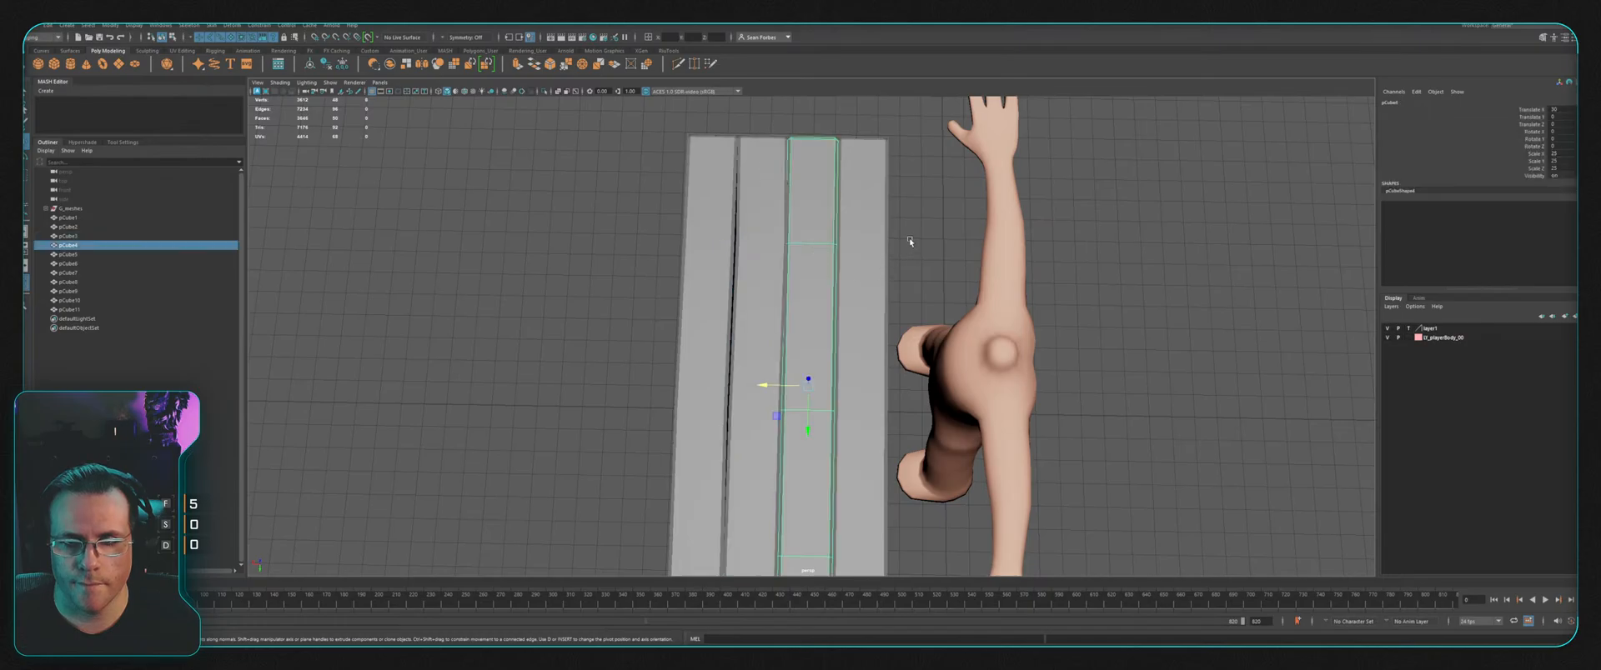
key(F9)
drag(754, 221, 896, 287)
drag(782, 248, 785, 247)
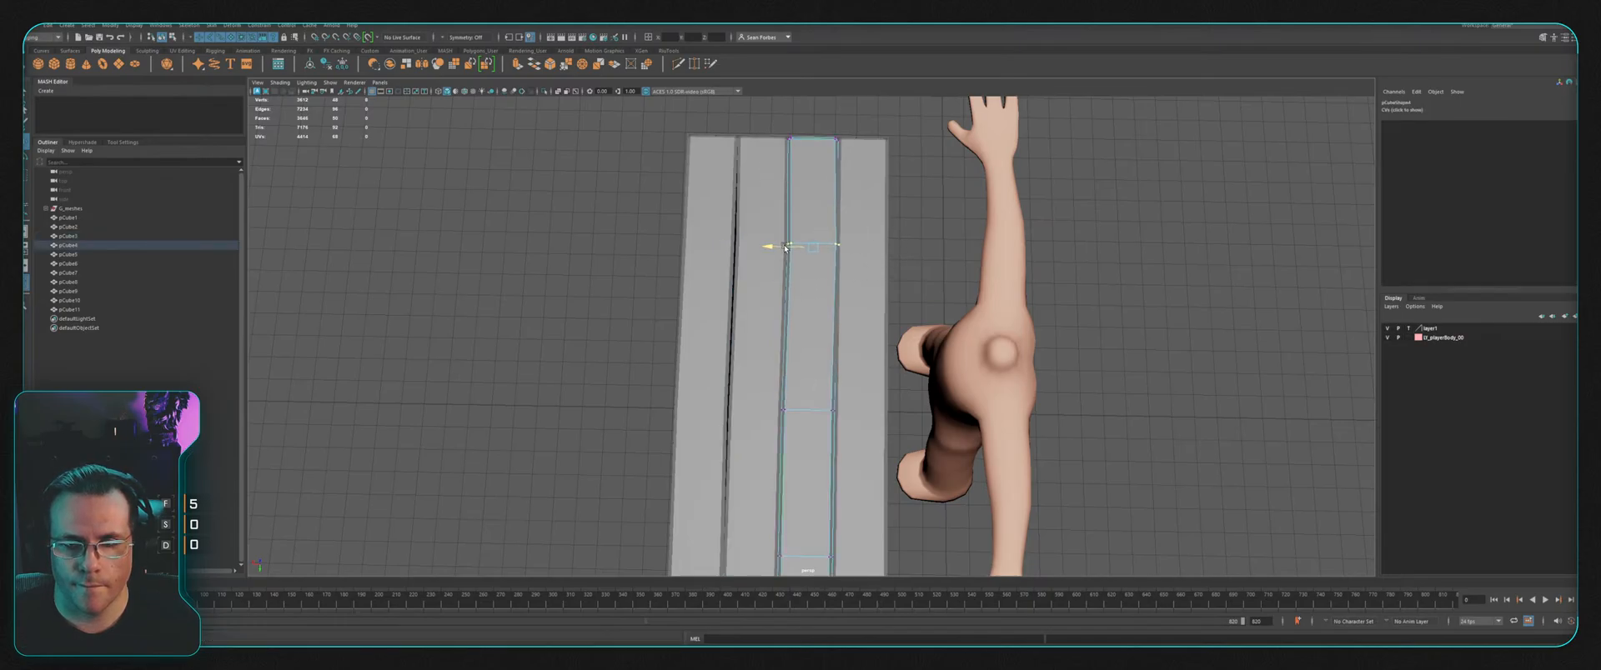
alt+middle_drag(764, 408, 772, 354)
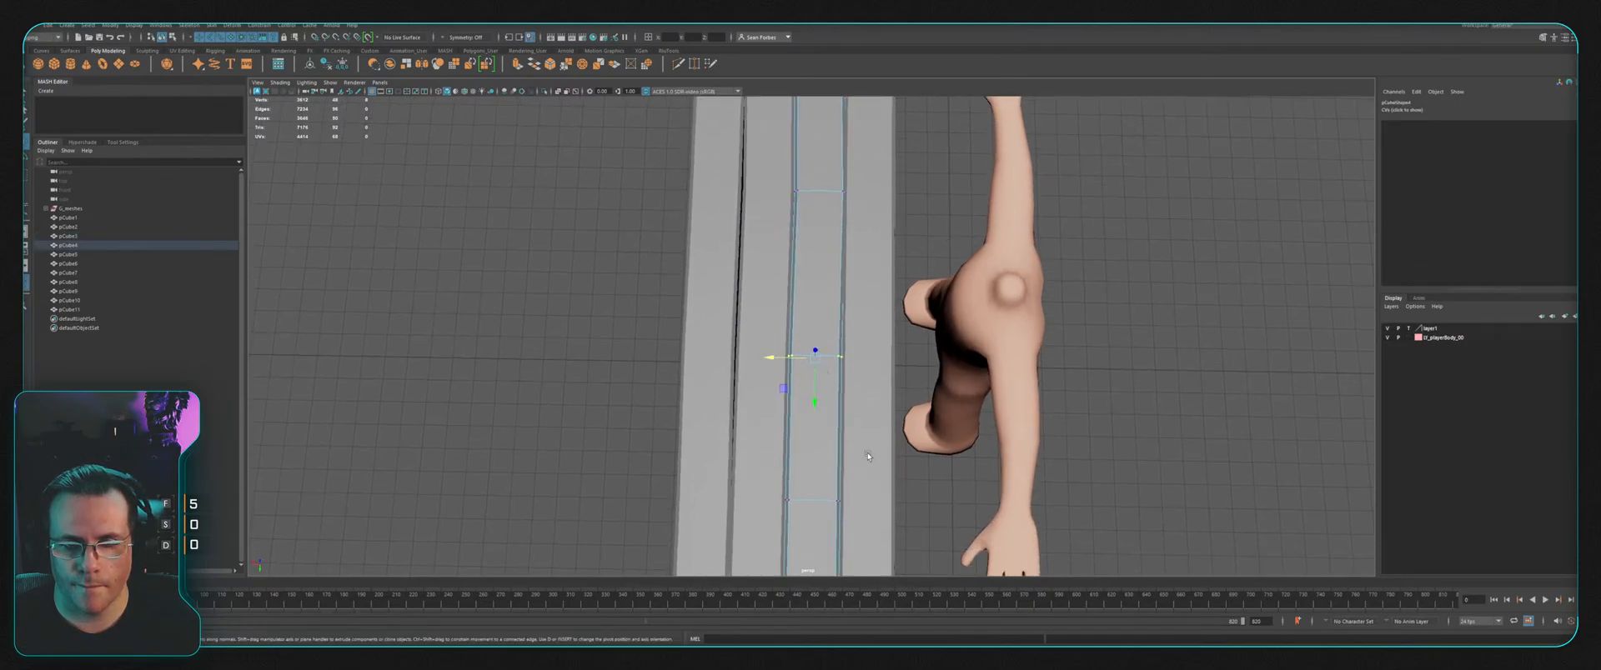
alt+middle_drag(868, 456, 872, 424)
drag(796, 328, 797, 330)
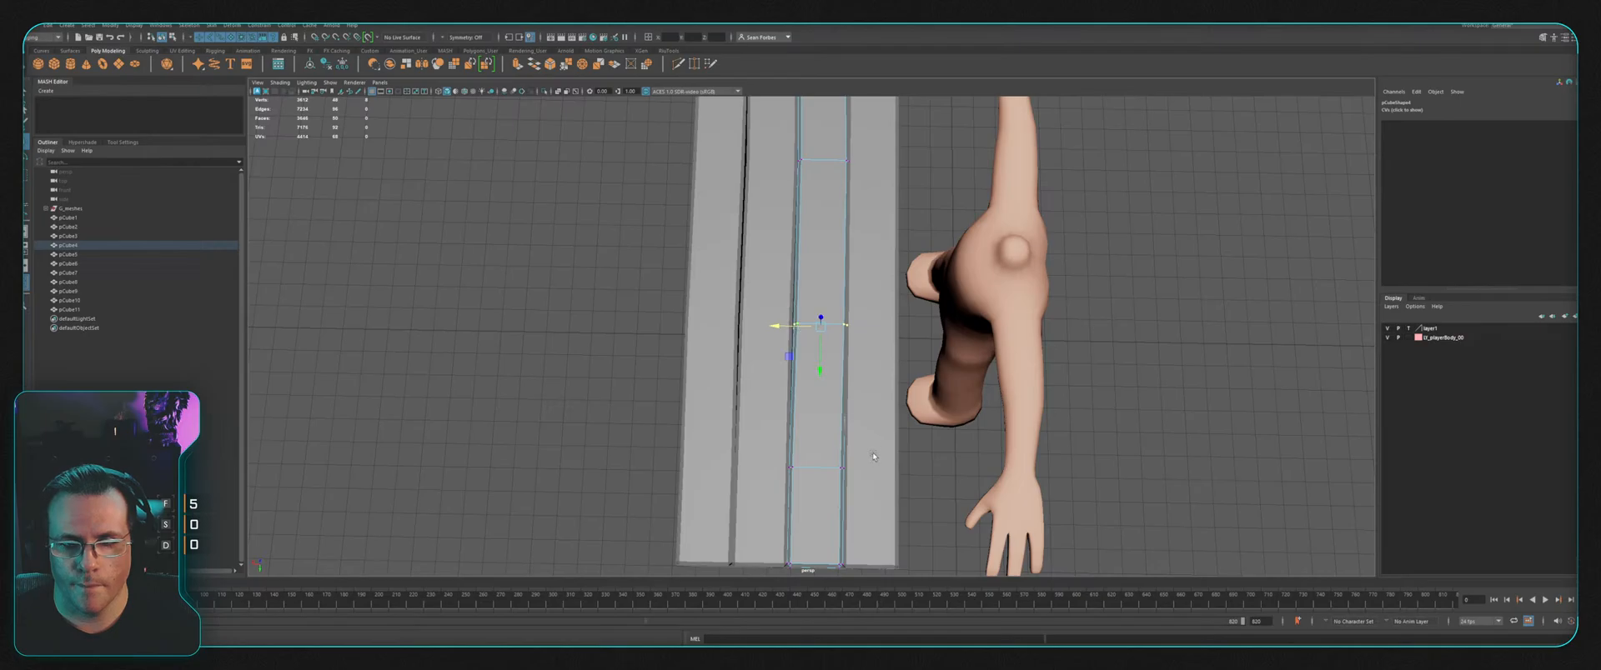
alt+middle_drag(874, 457, 884, 408)
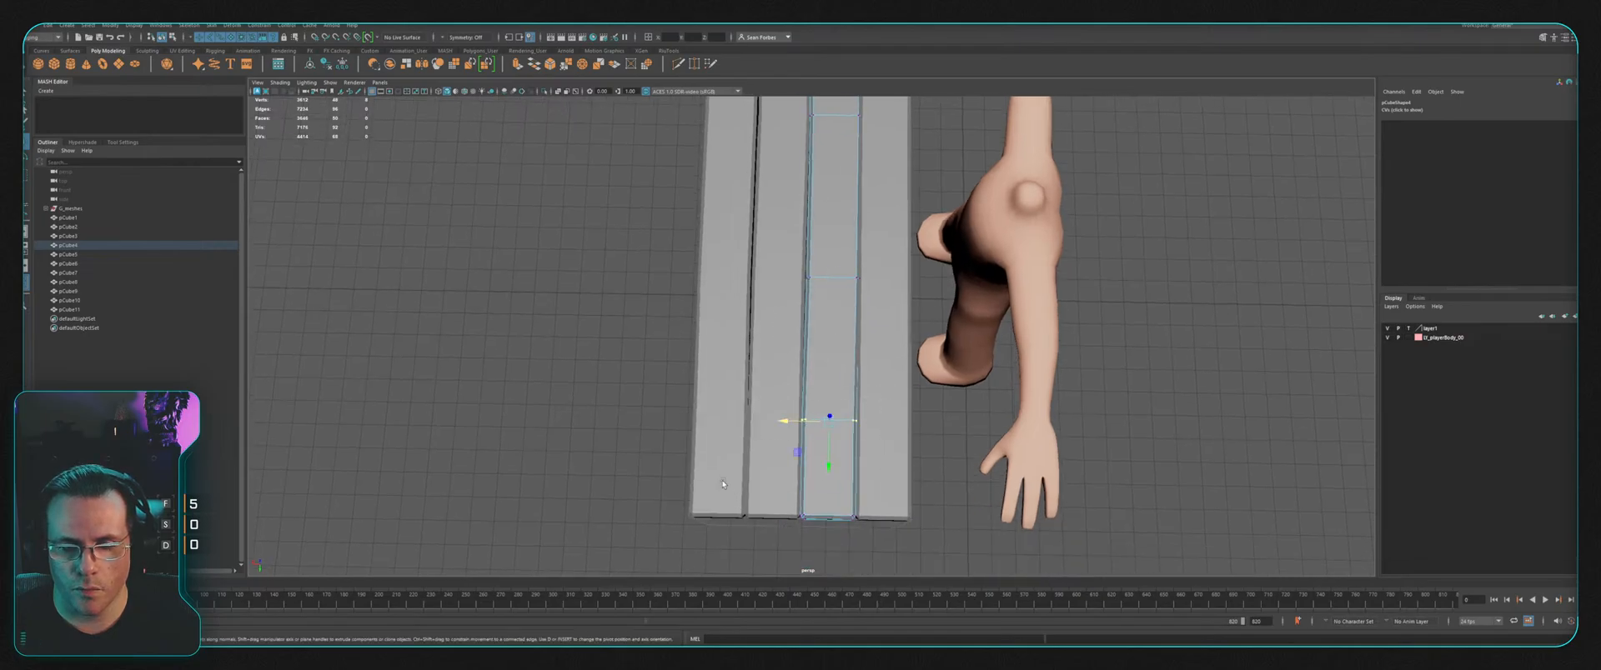
Step: Offset the same plank's end vertices lengthwise and vertically, and shift a middle vertex row vertically for an uneven surface
drag(915, 566, 915, 565)
click(830, 550)
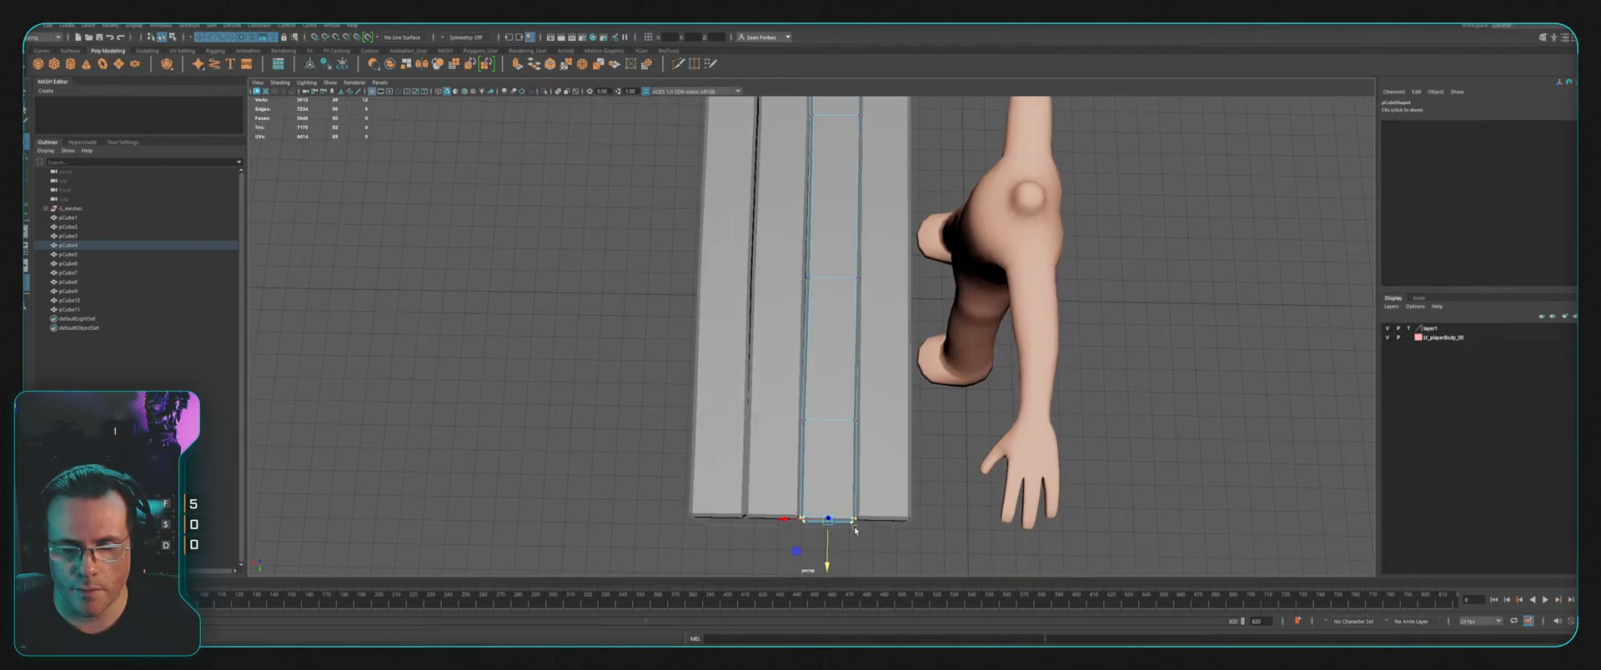
alt+drag(855, 531, 802, 386)
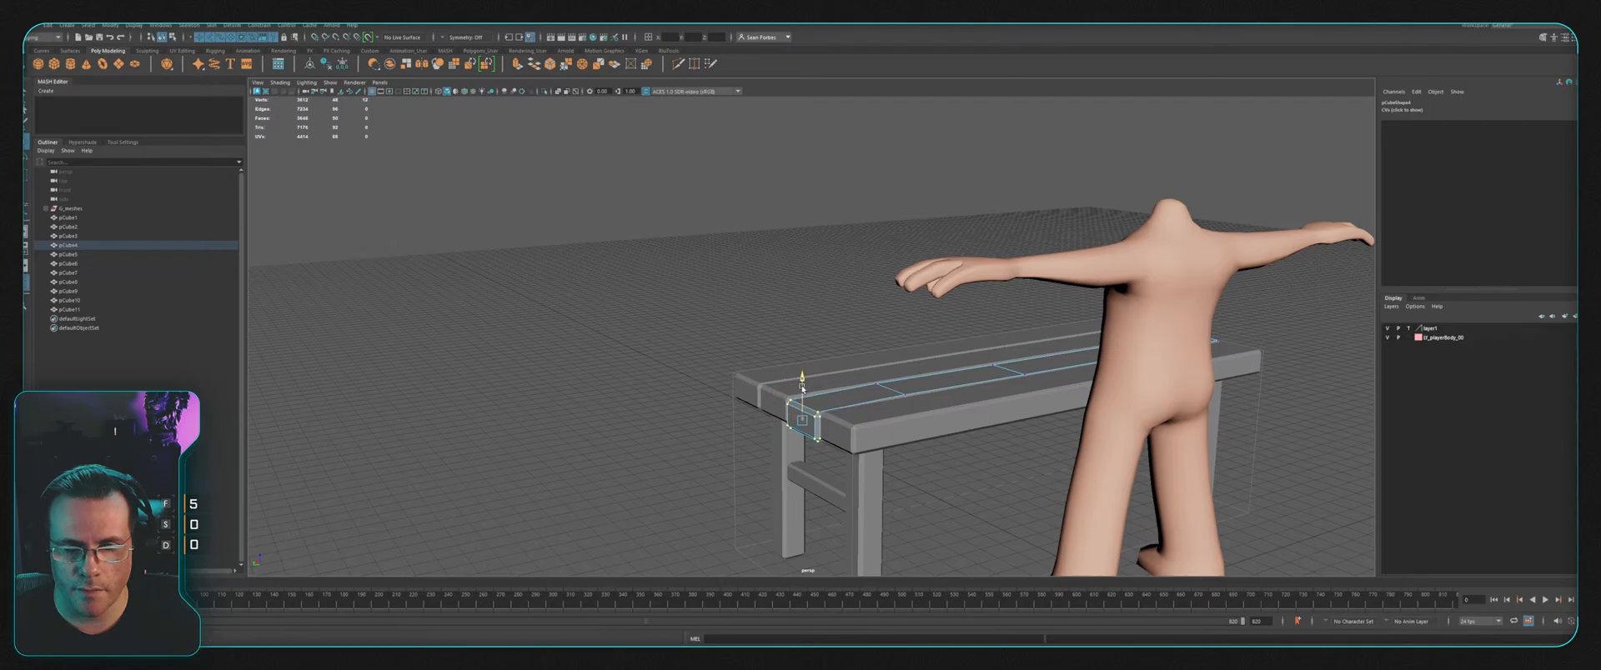
alt+drag(825, 333, 971, 367)
drag(885, 351, 982, 447)
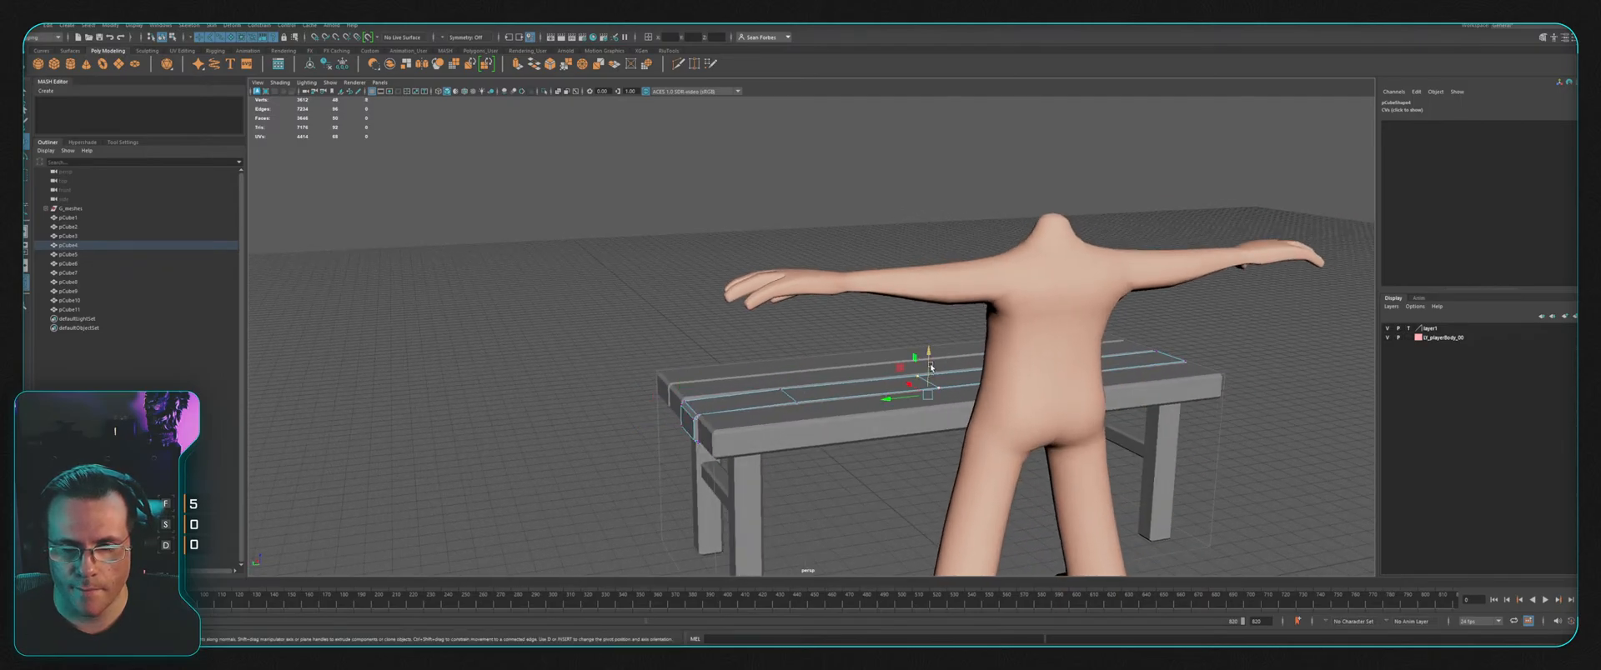
click(927, 365)
alt+drag(927, 364, 963, 377)
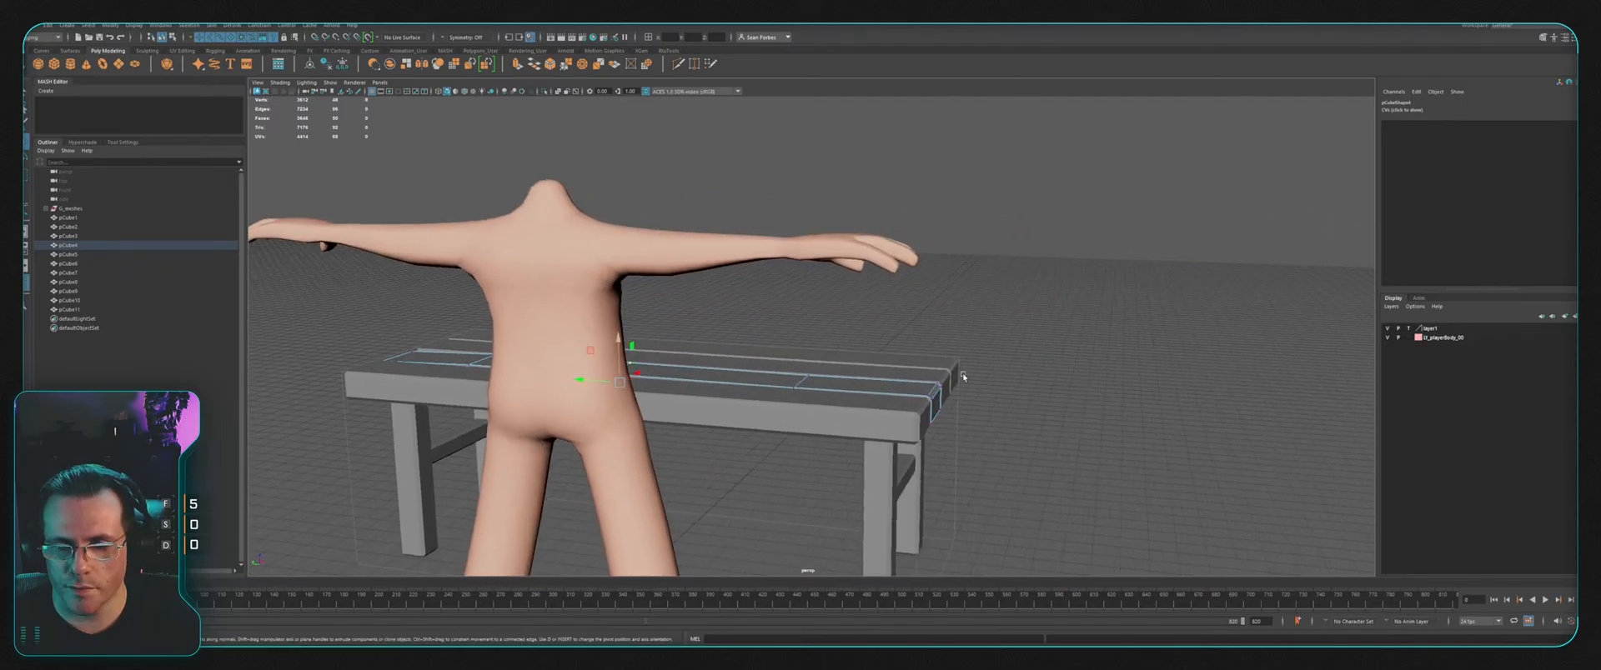
Step: Shift the end vertices of the outer plank farther from the body slightly in the vertical direction for an uneven end
drag(976, 461, 785, 463)
click(841, 383)
key(F9)
alt+drag(984, 400, 800, 384)
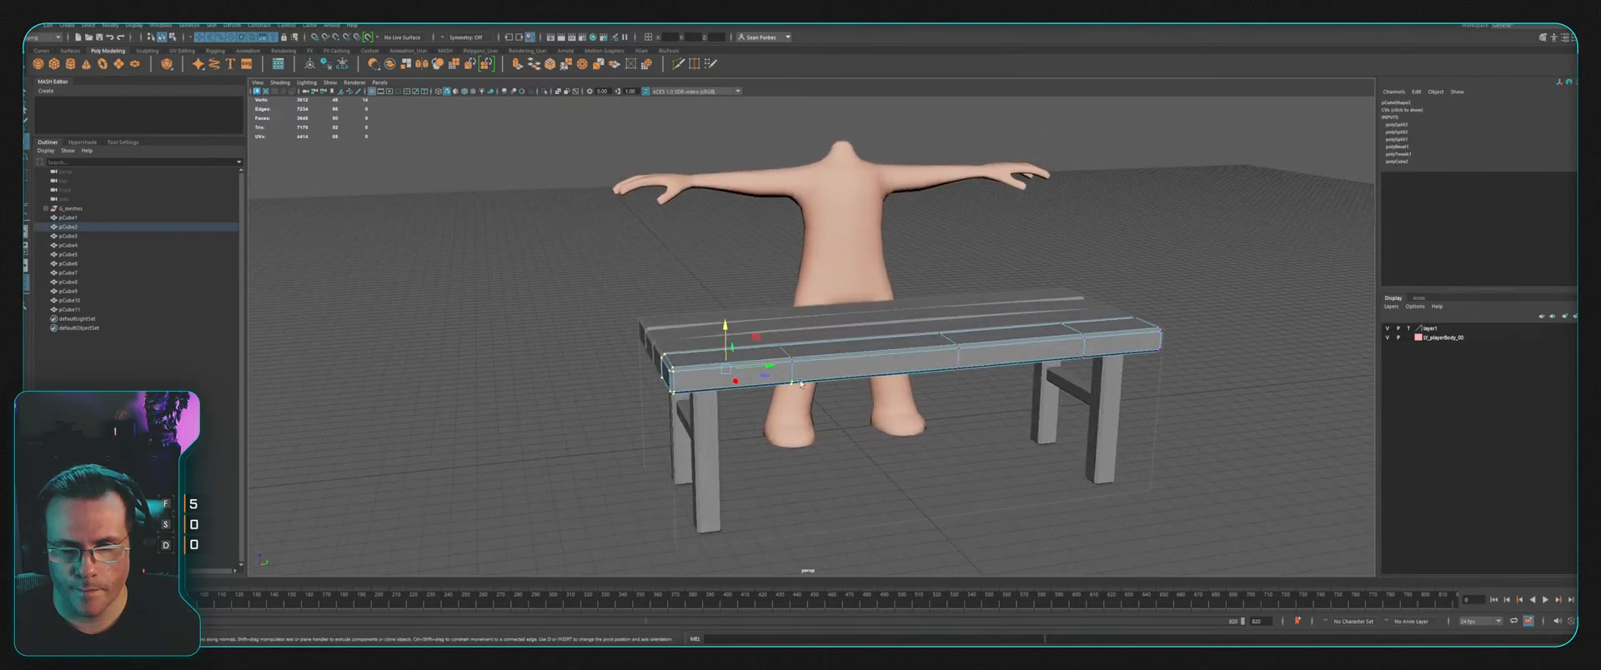
ctrl+drag(774, 427, 870, 320)
drag(665, 333, 666, 327)
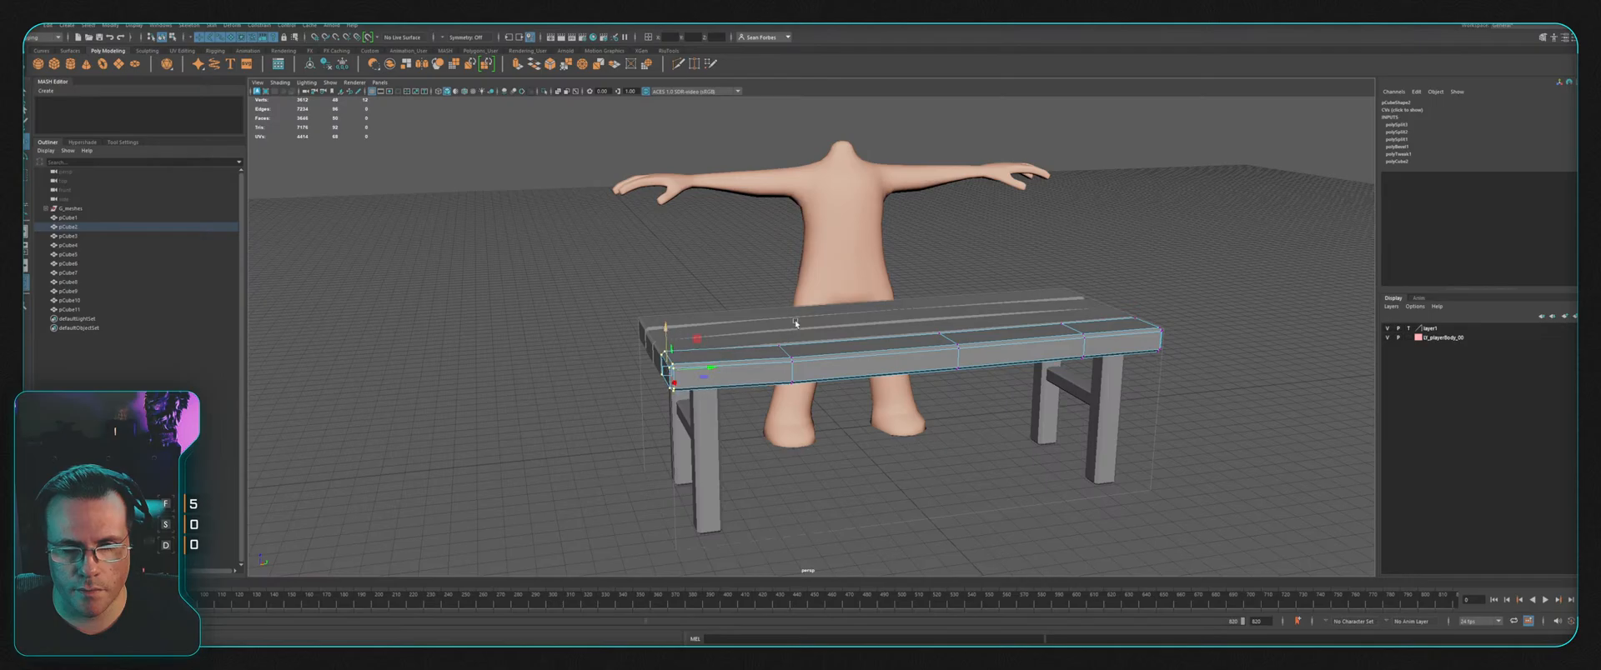
alt+drag(795, 324, 794, 373)
drag(926, 457, 928, 458)
alt+drag(967, 395, 826, 333)
Step: Nudge crosswise vertex rows sideways on the outer plank nearest the body, and shift one end's vertices vertically
click(797, 481)
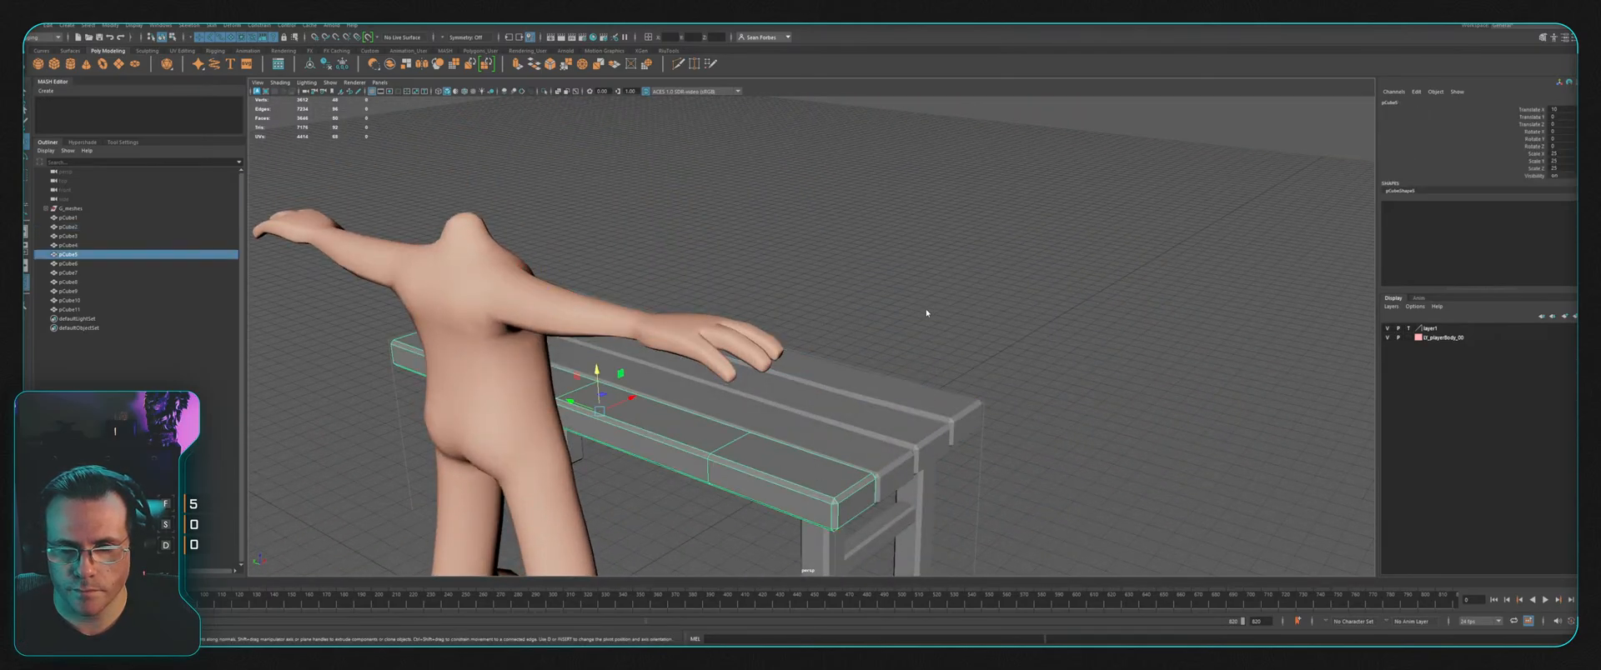
click(942, 334)
alt+drag(864, 454, 782, 359)
click(727, 369)
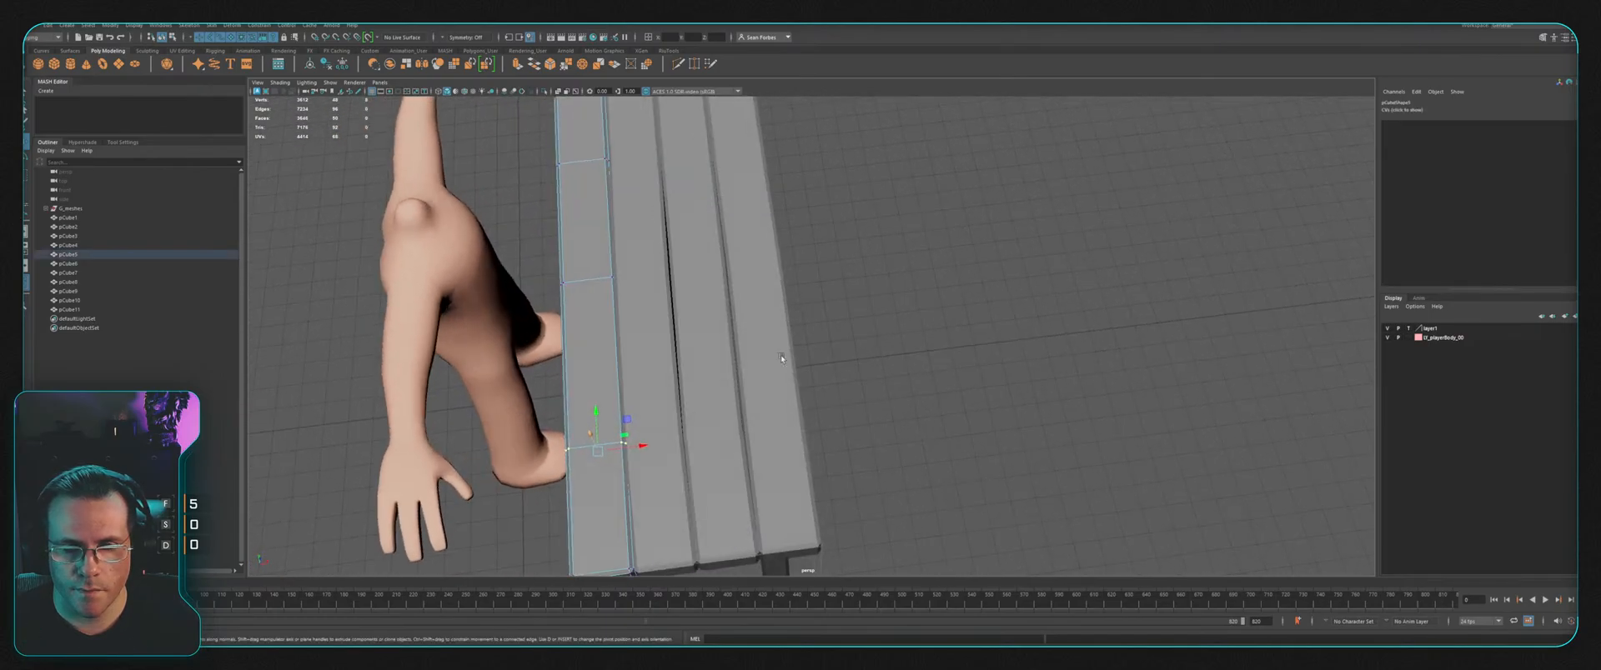
alt+drag(646, 444, 689, 282)
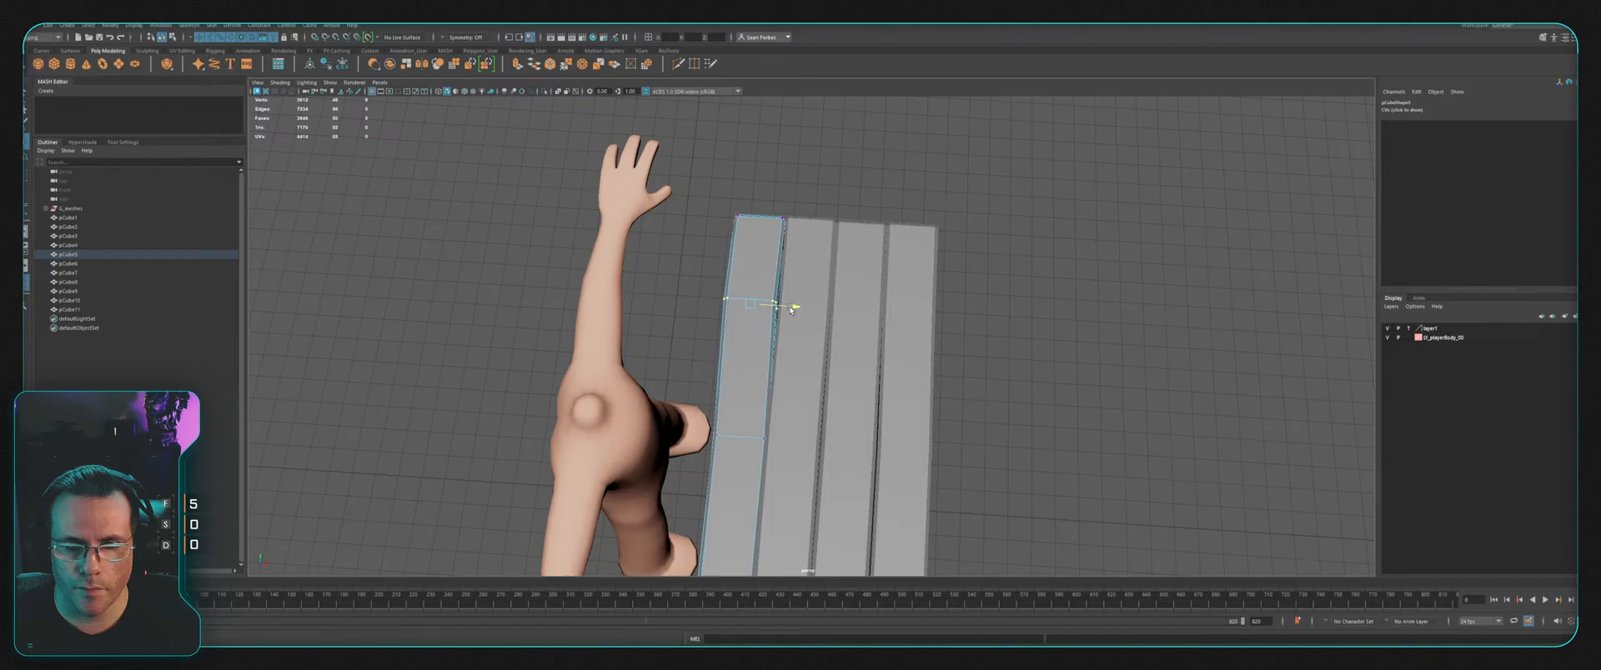
alt+drag(788, 306, 1001, 250)
alt+drag(642, 354, 754, 429)
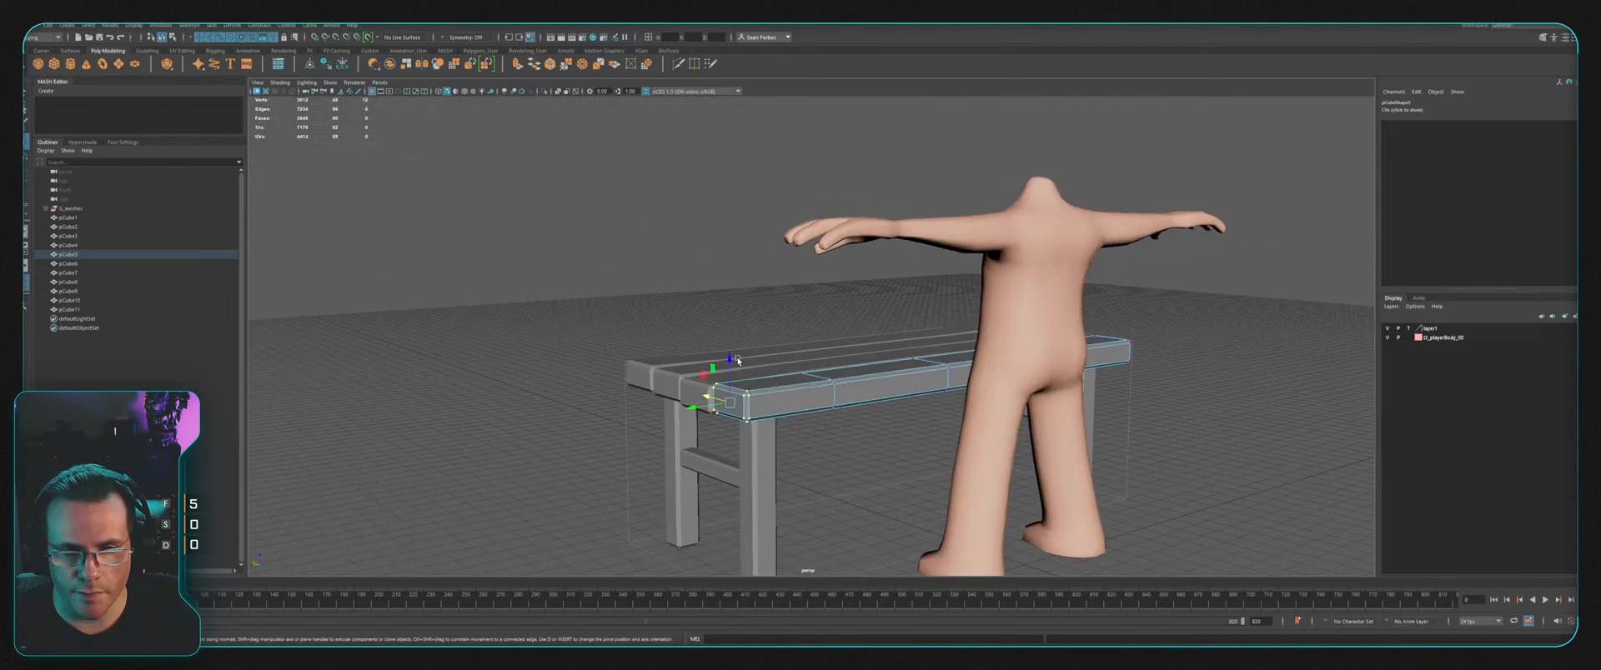
click(730, 362)
alt+drag(787, 356, 832, 376)
Step: Nudge the middle vertex row sideways on the inner plank nearer the body
click(1053, 380)
click(839, 340)
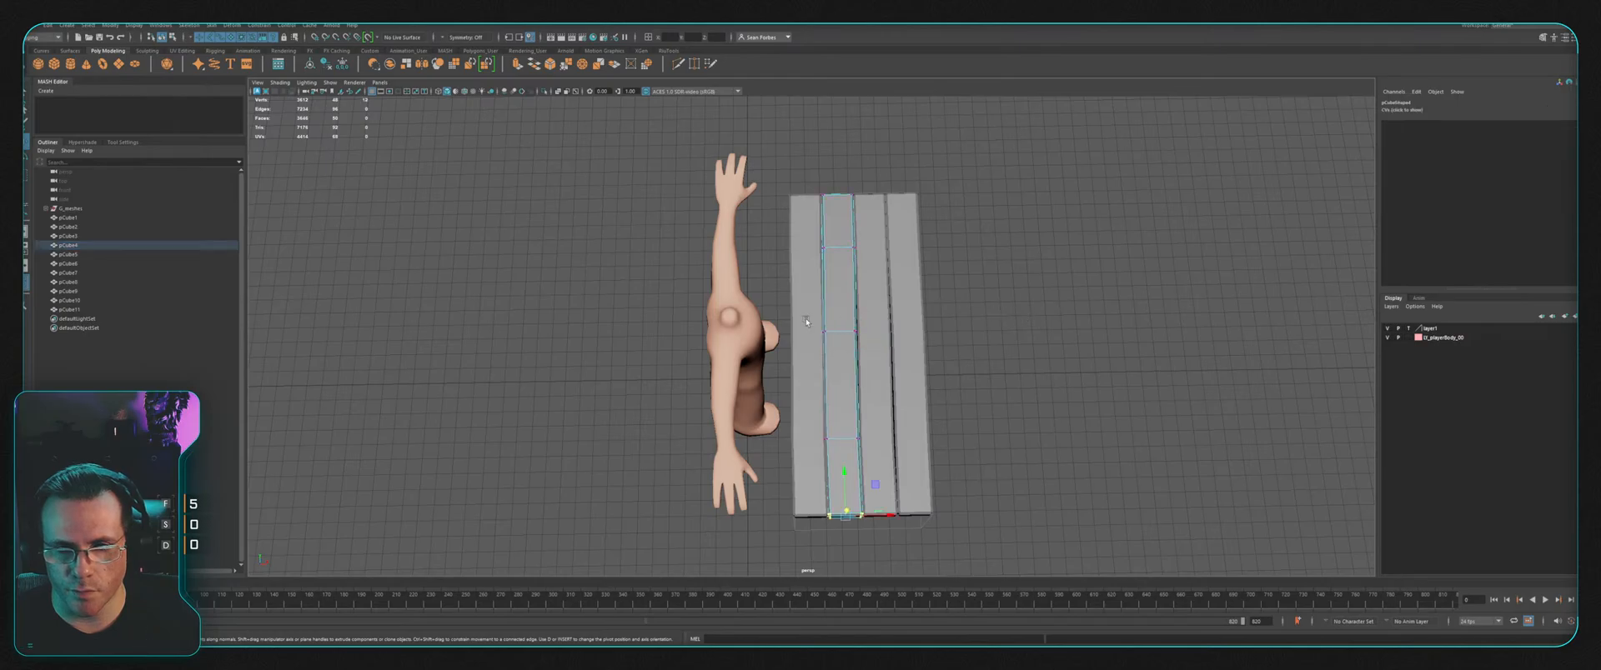
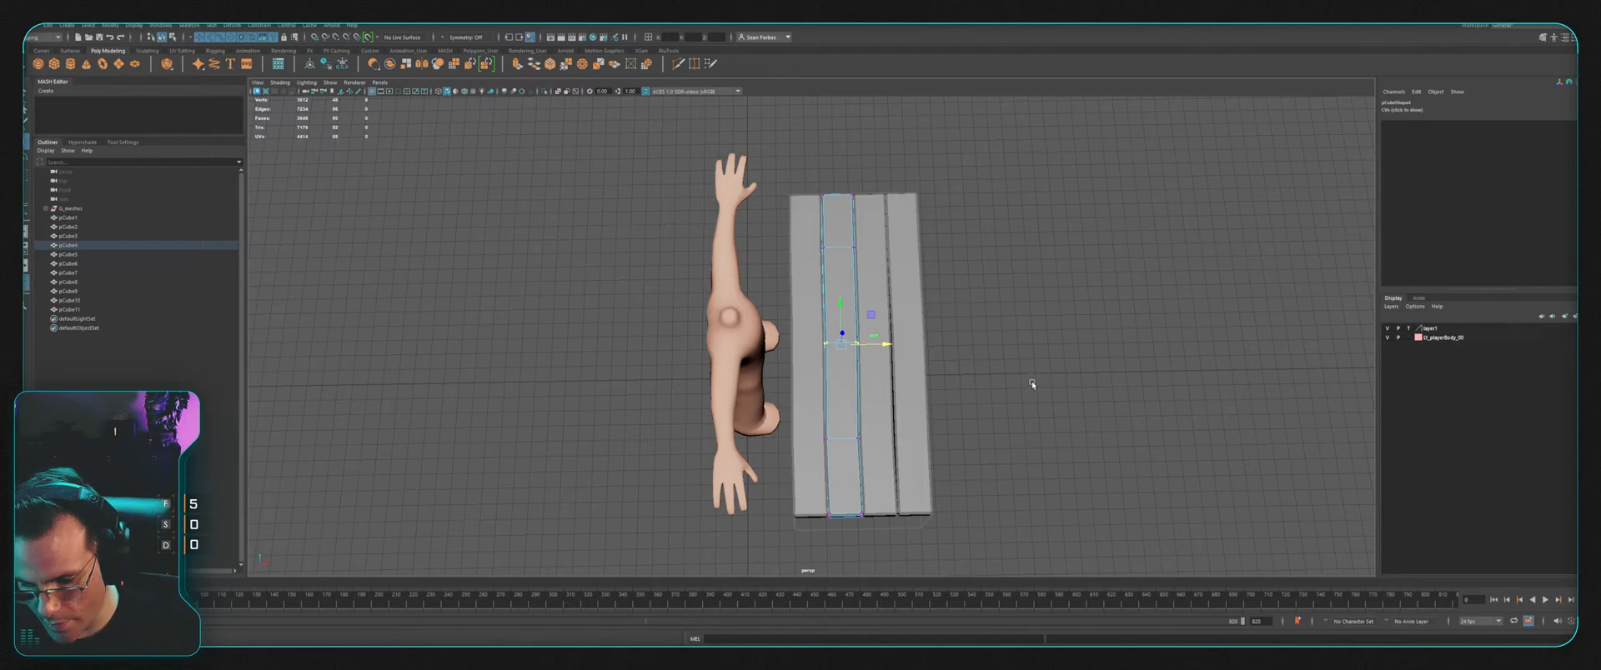
alt+drag(976, 386, 958, 333)
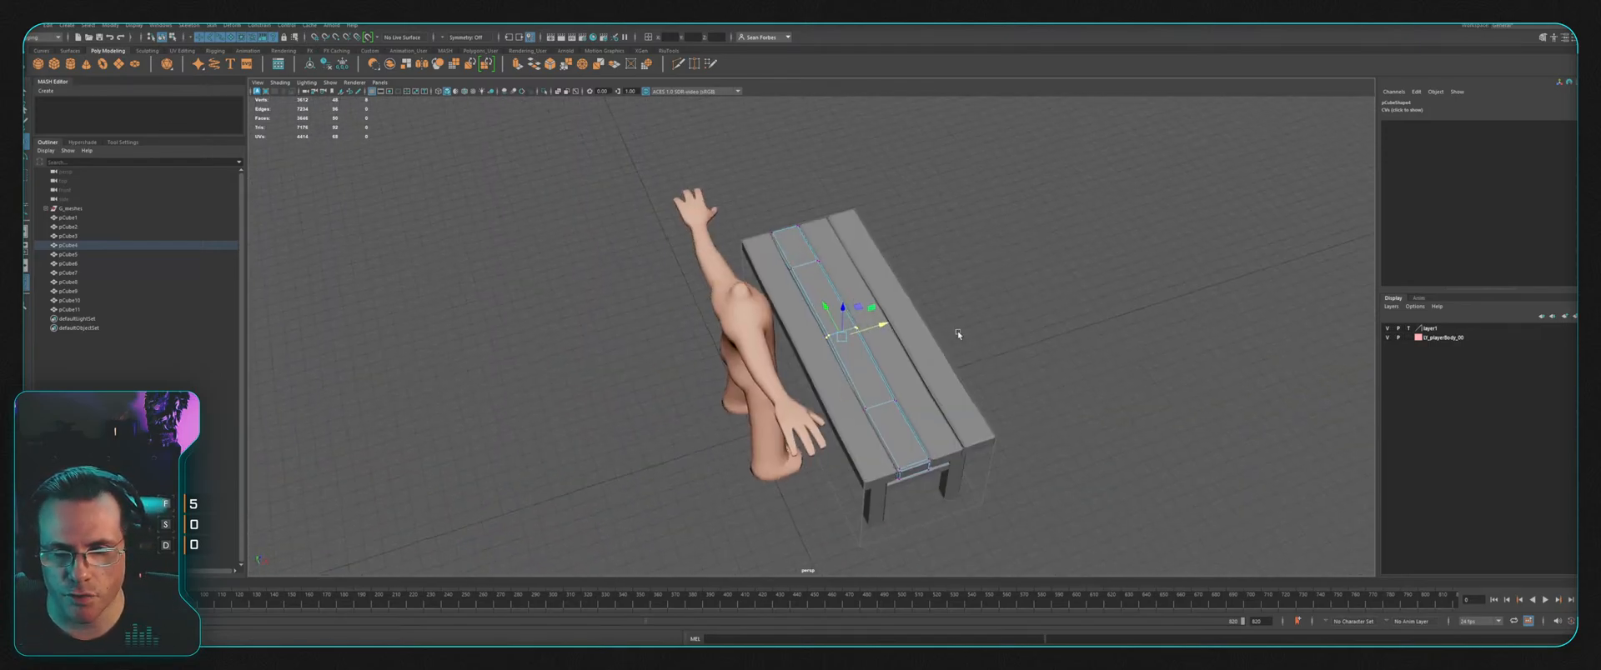
Step: Rotate the end vertices of the outer plank nearest the body slightly so its end face is angled
scroll(957, 334, up, 3)
click(818, 379)
alt+drag(1009, 279, 1025, 312)
key(F9)
alt+right_drag(1025, 312, 1091, 303)
alt+middle_drag(1091, 303, 929, 260)
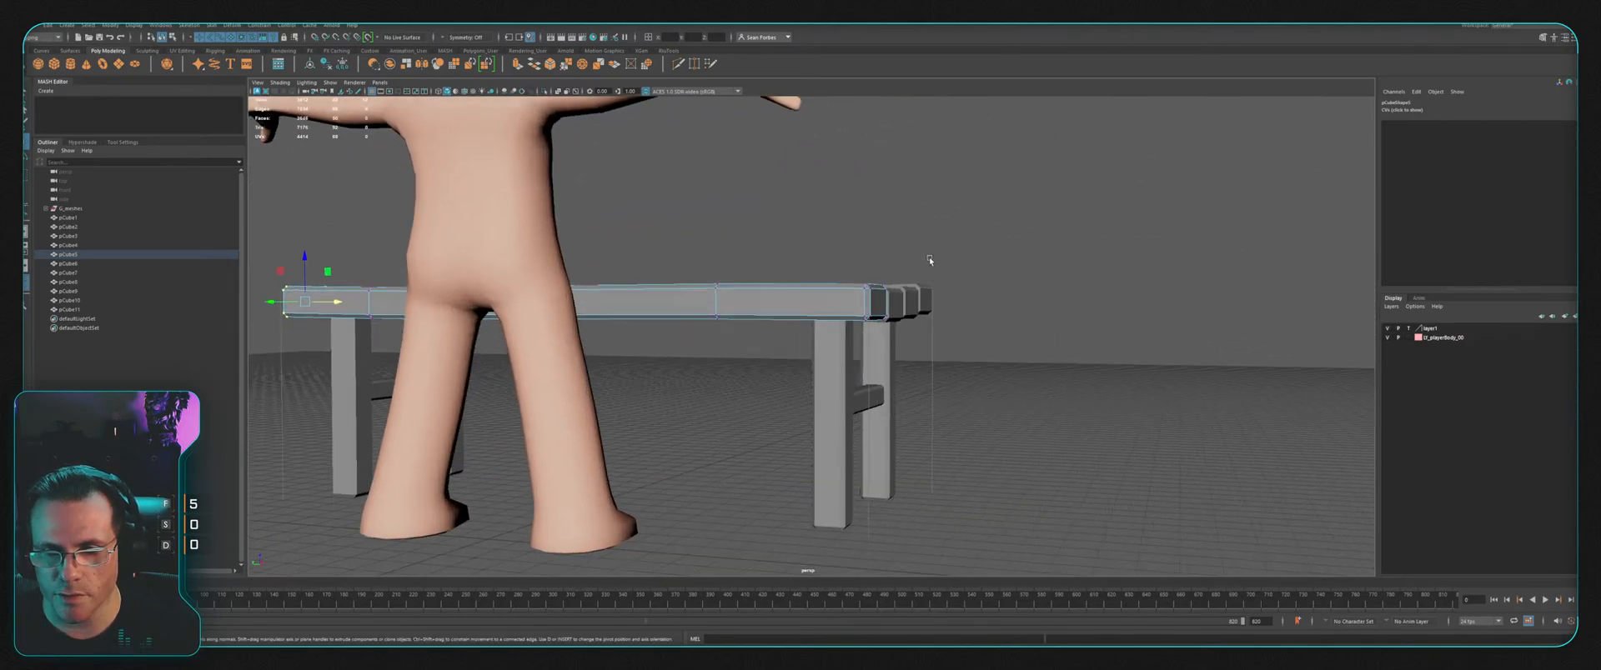
alt+drag(930, 260, 931, 271)
alt+right_drag(931, 271, 932, 288)
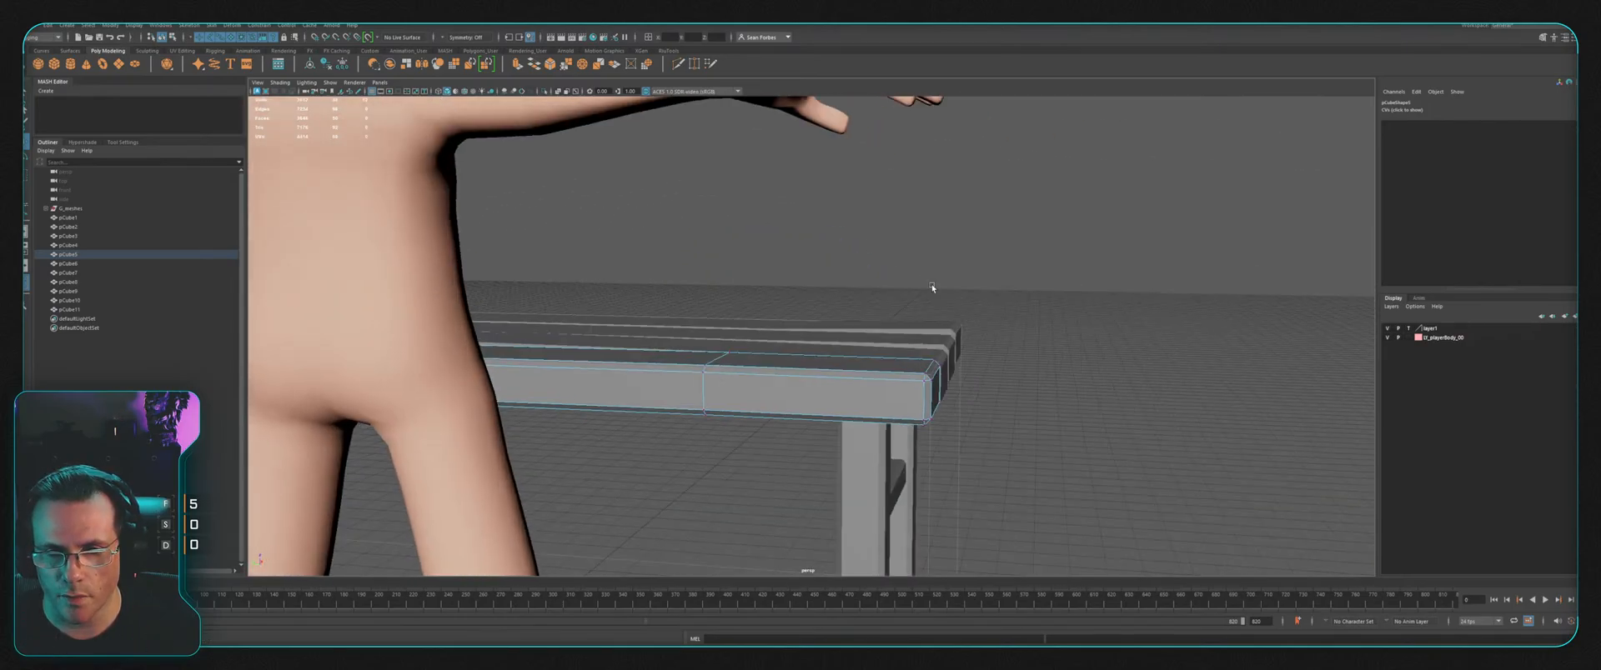
drag(1008, 322, 882, 440)
key(e)
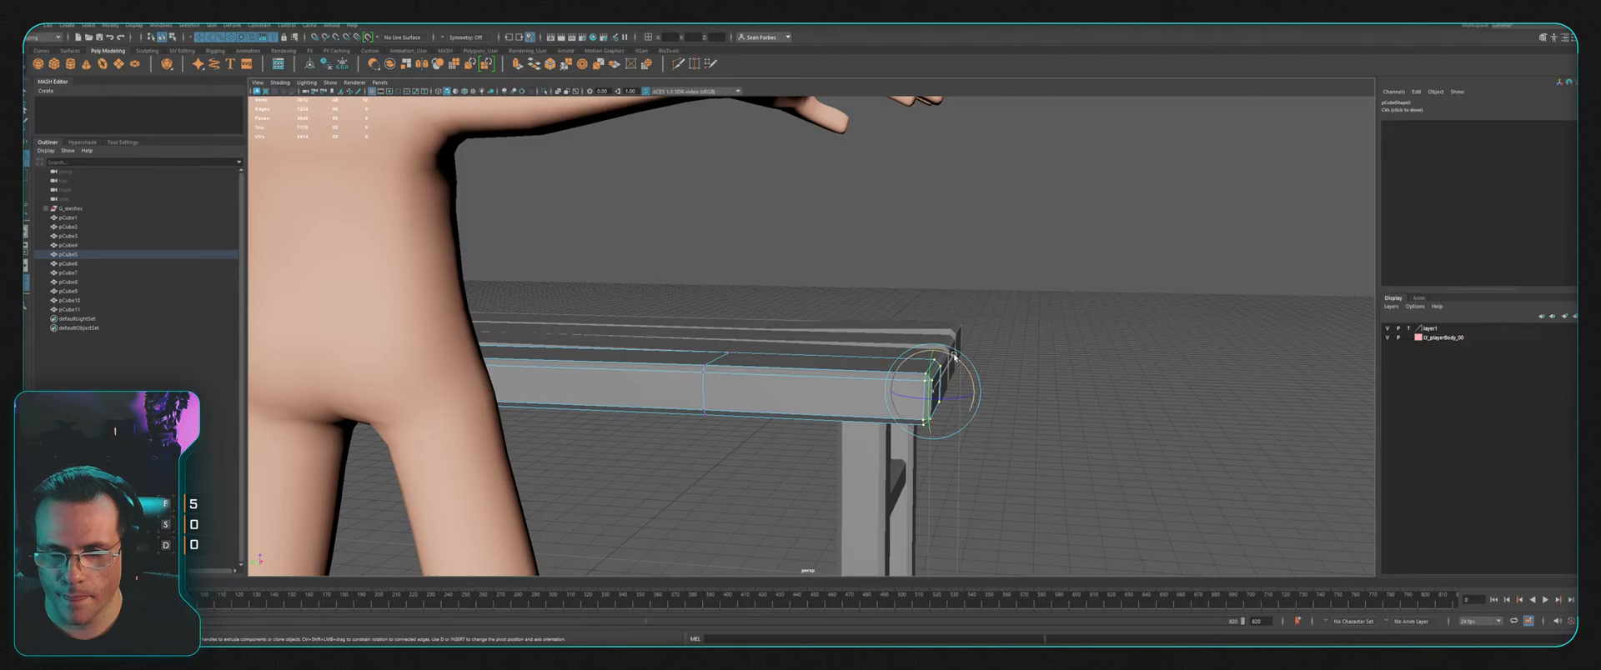
Step: Rotate the vertices at both ends of the outer plank farthest from the body to angle its end faces slightly
alt+drag(684, 294, 706, 341)
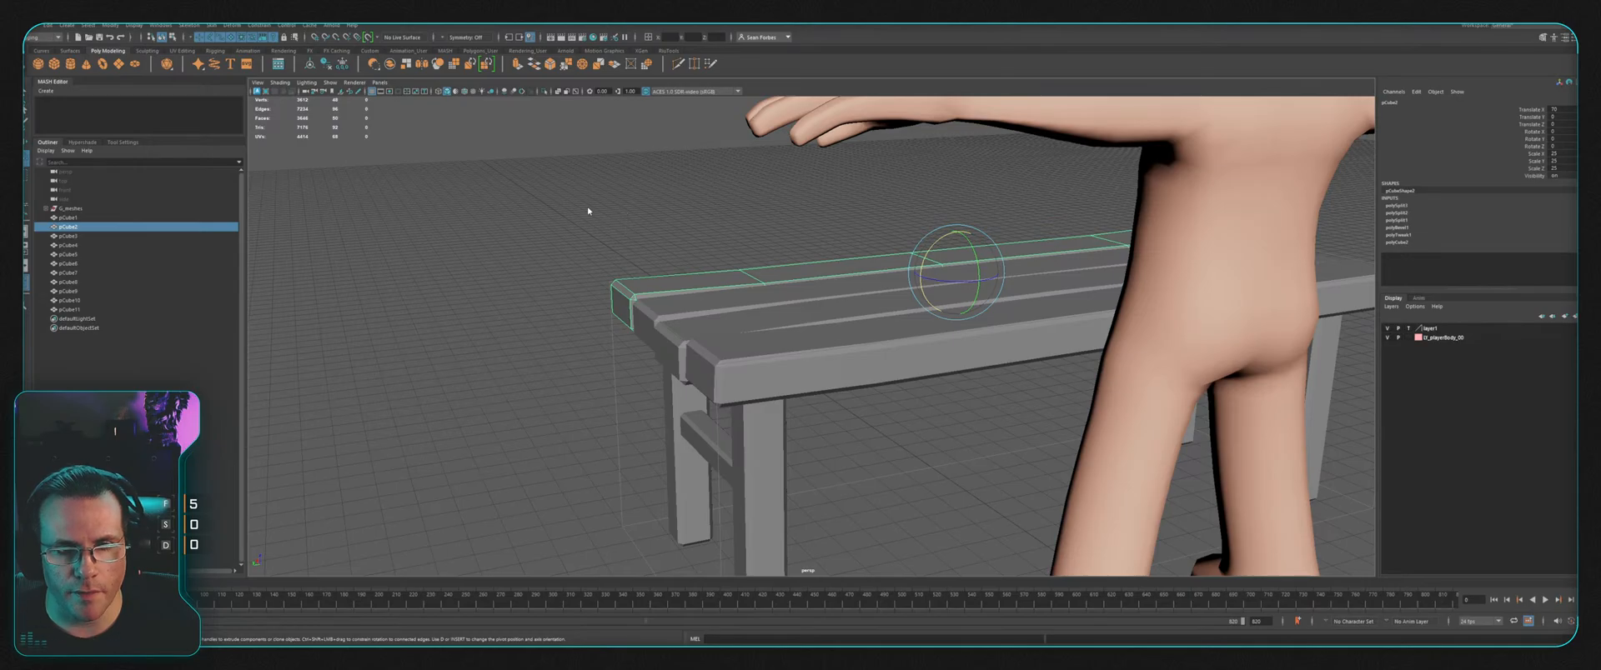
key(F9)
drag(536, 223, 670, 348)
alt+drag(715, 349, 729, 305)
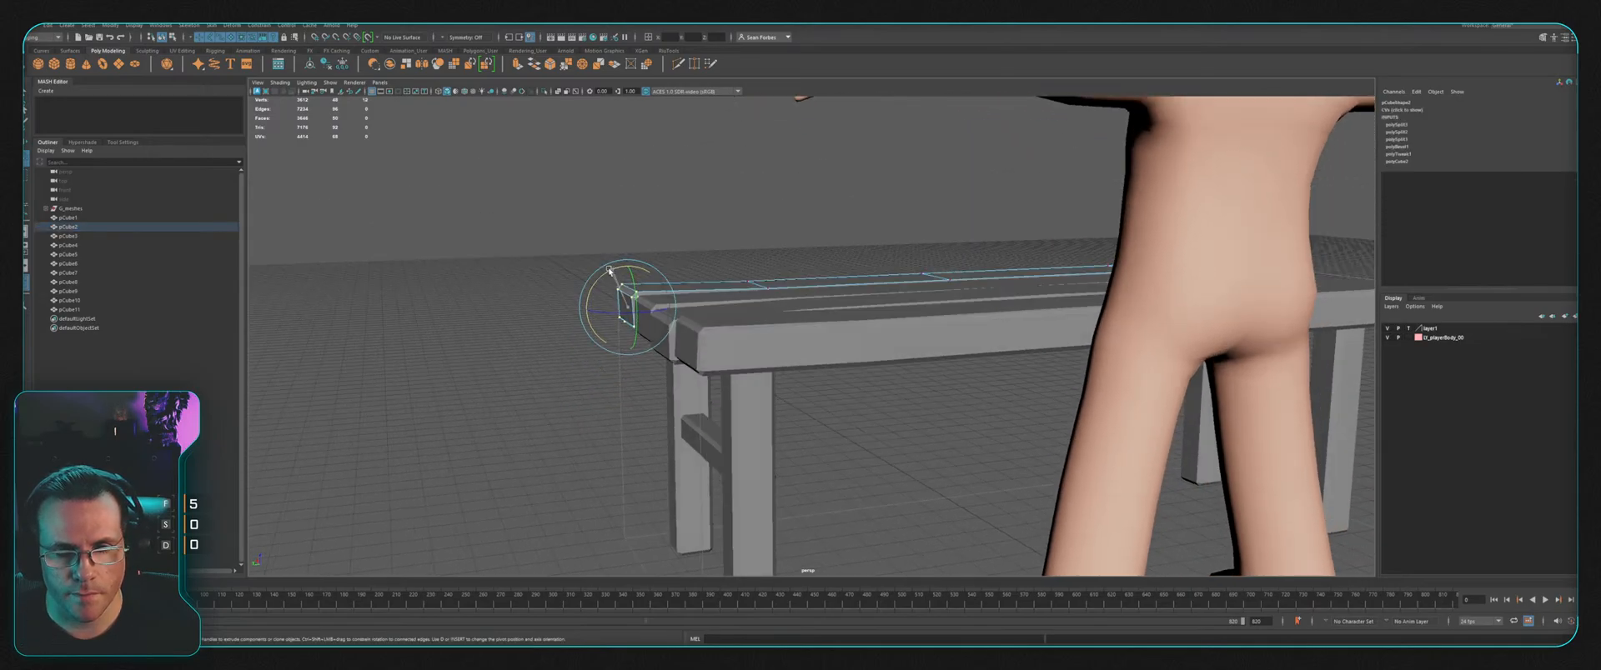
click(663, 207)
alt+drag(663, 207, 888, 283)
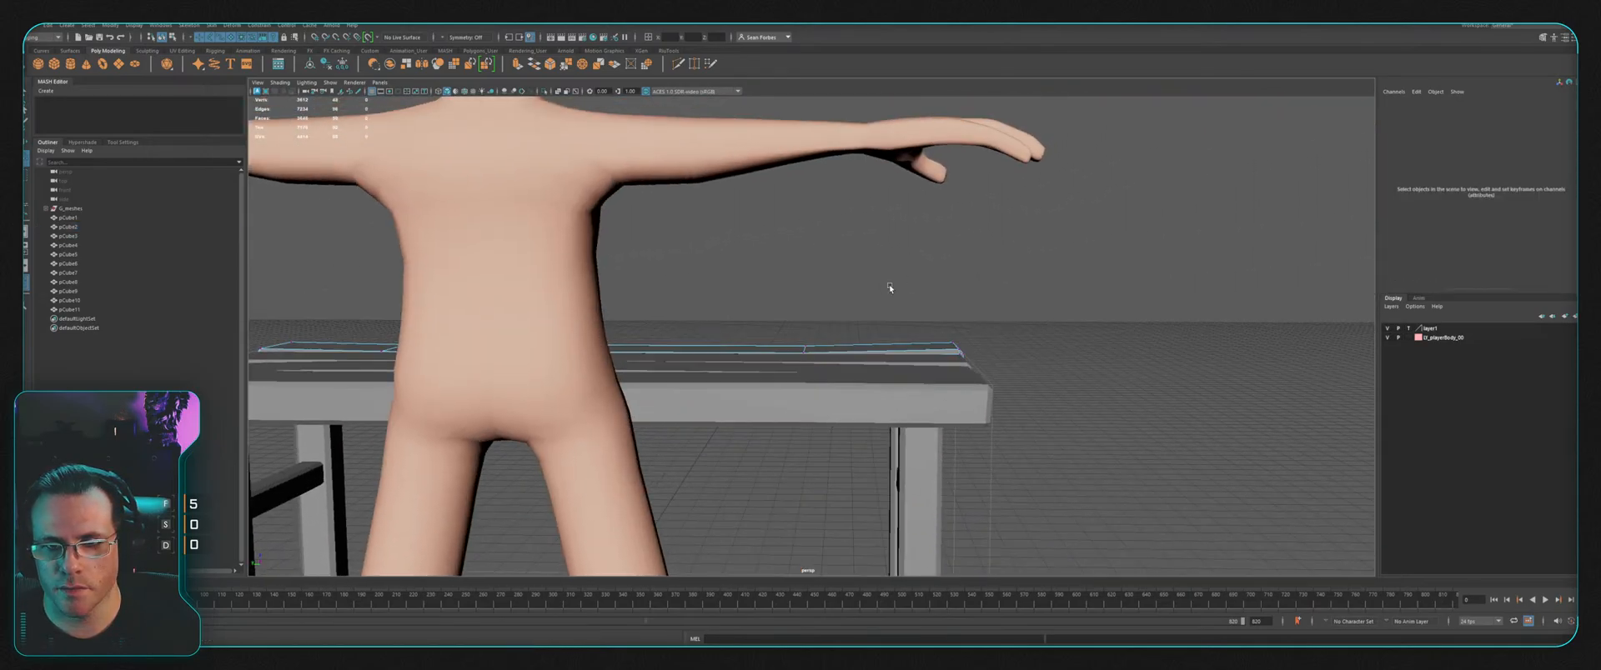
alt+middle_drag(992, 281, 892, 298)
drag(835, 321, 930, 429)
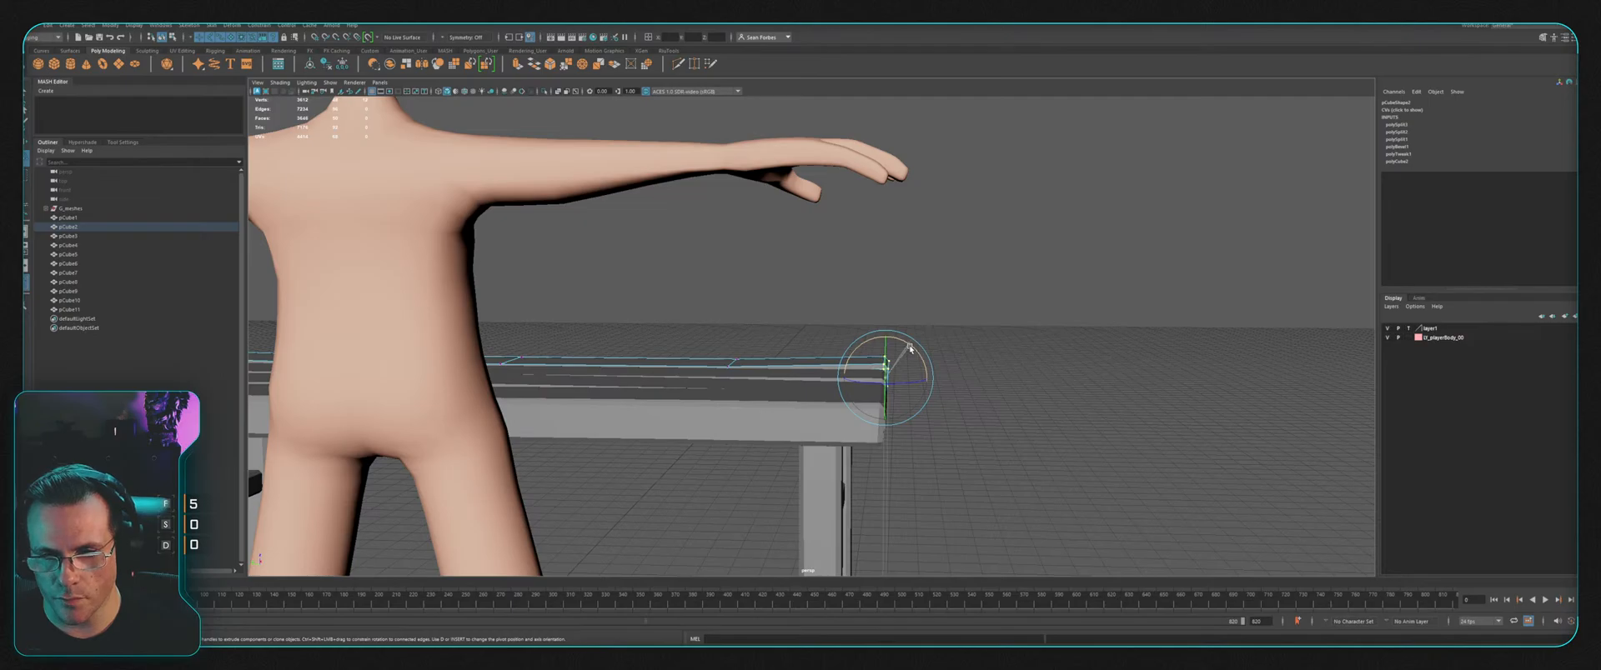
click(952, 332)
alt+drag(952, 332, 964, 263)
Step: Rotate the vertices at both ends of the inner plank farther from the body, and return to object selection
click(798, 370)
click(990, 281)
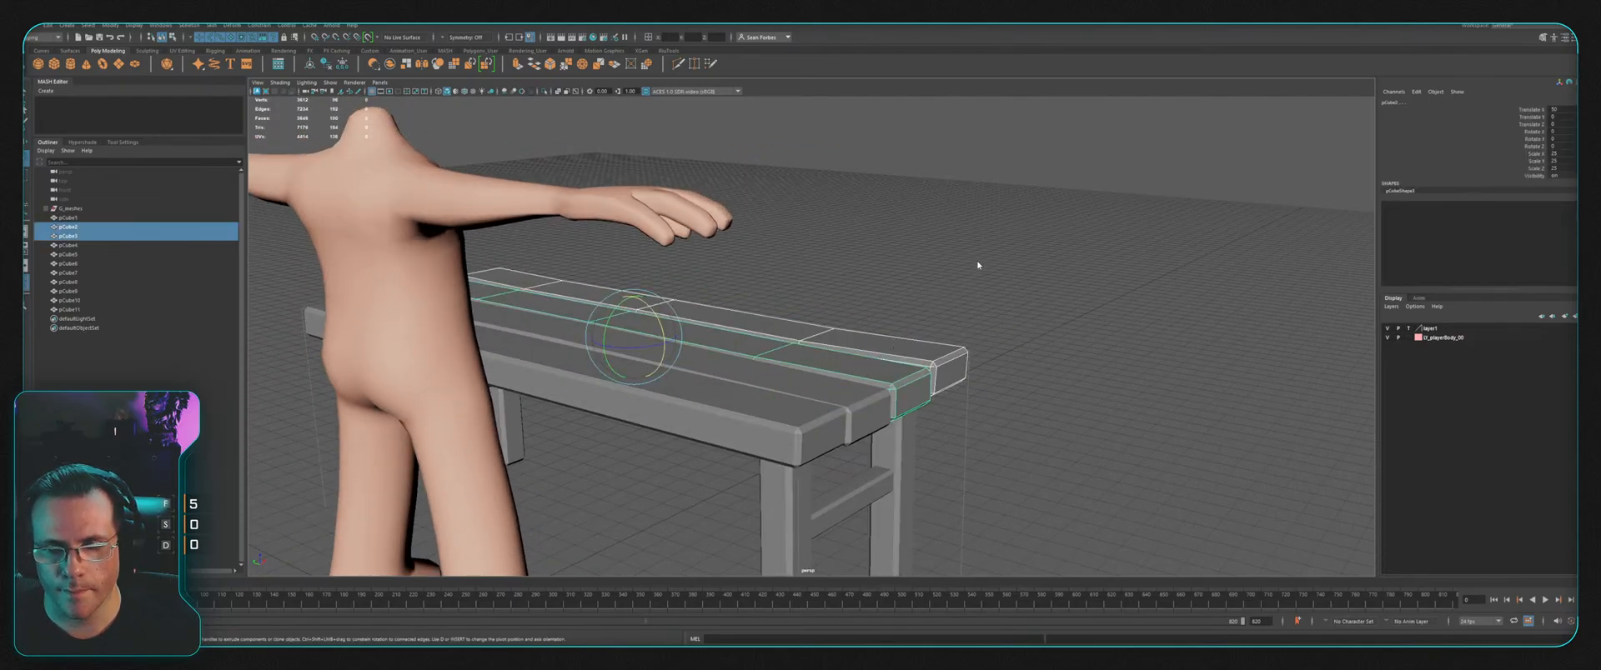
click(828, 225)
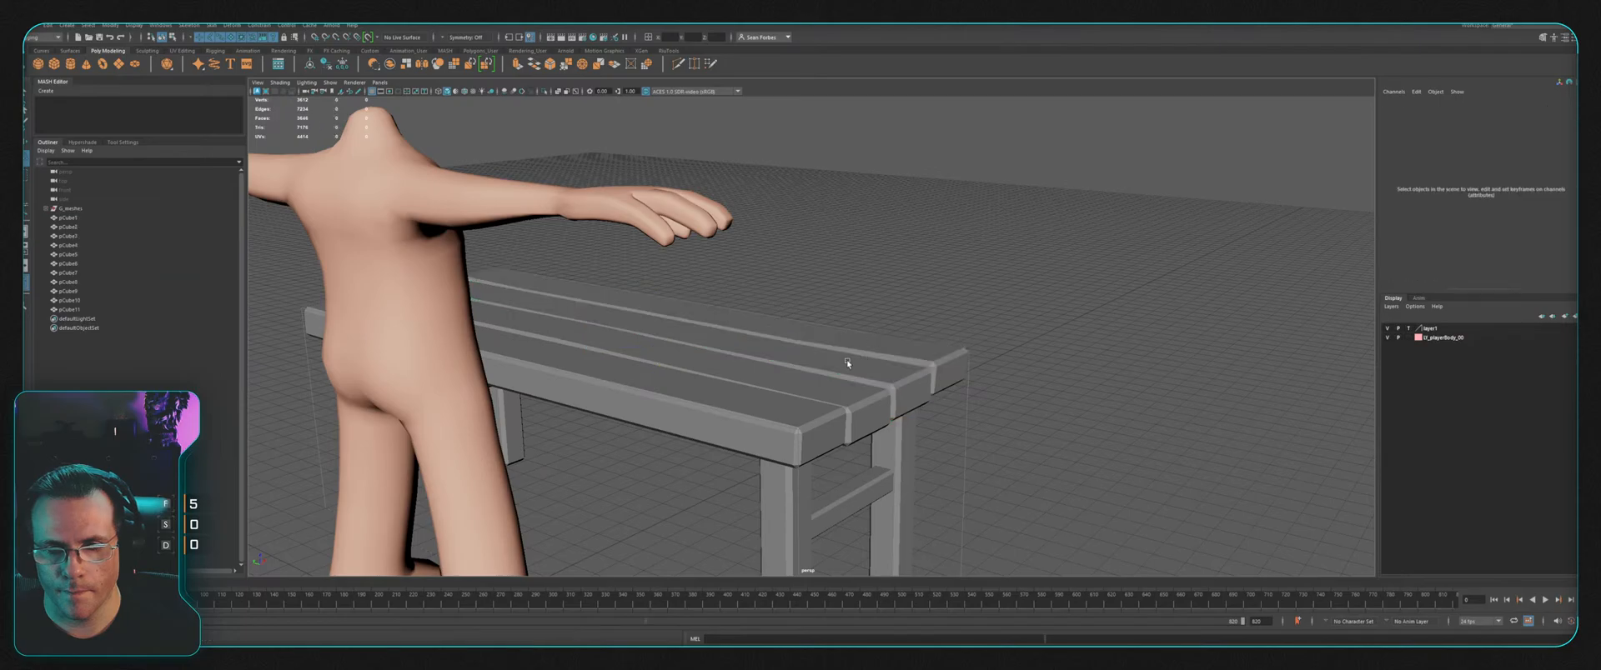
click(847, 360)
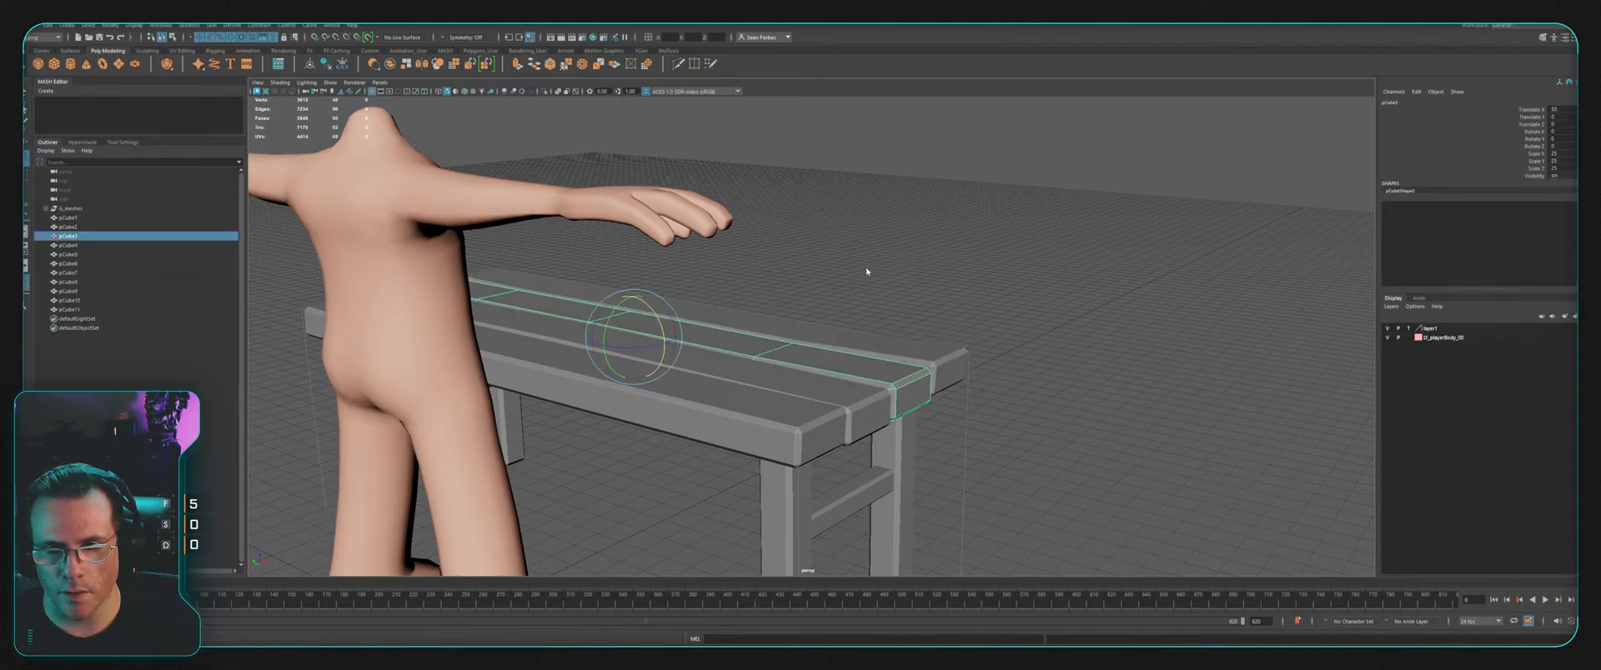
key(F9)
alt+drag(929, 350, 866, 441)
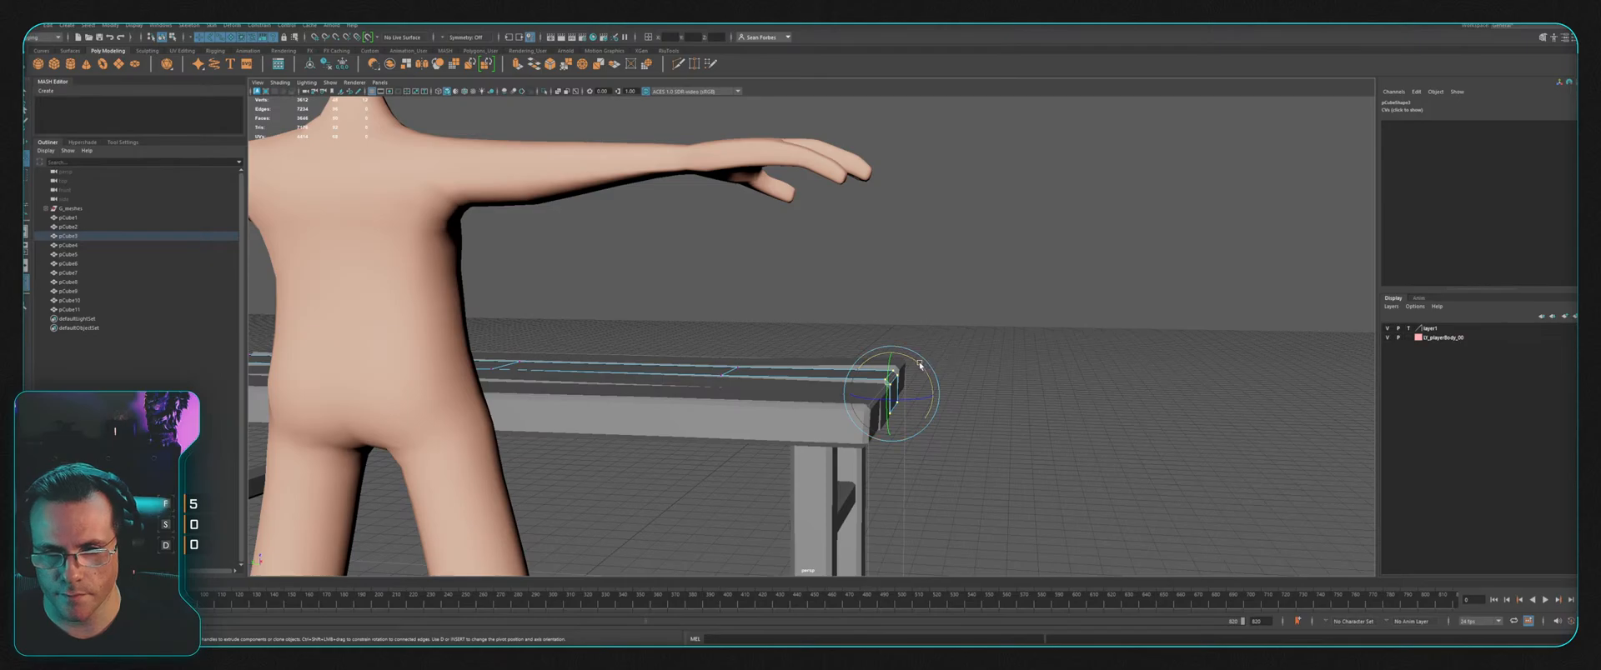
alt+drag(491, 329, 800, 365)
drag(595, 367, 694, 437)
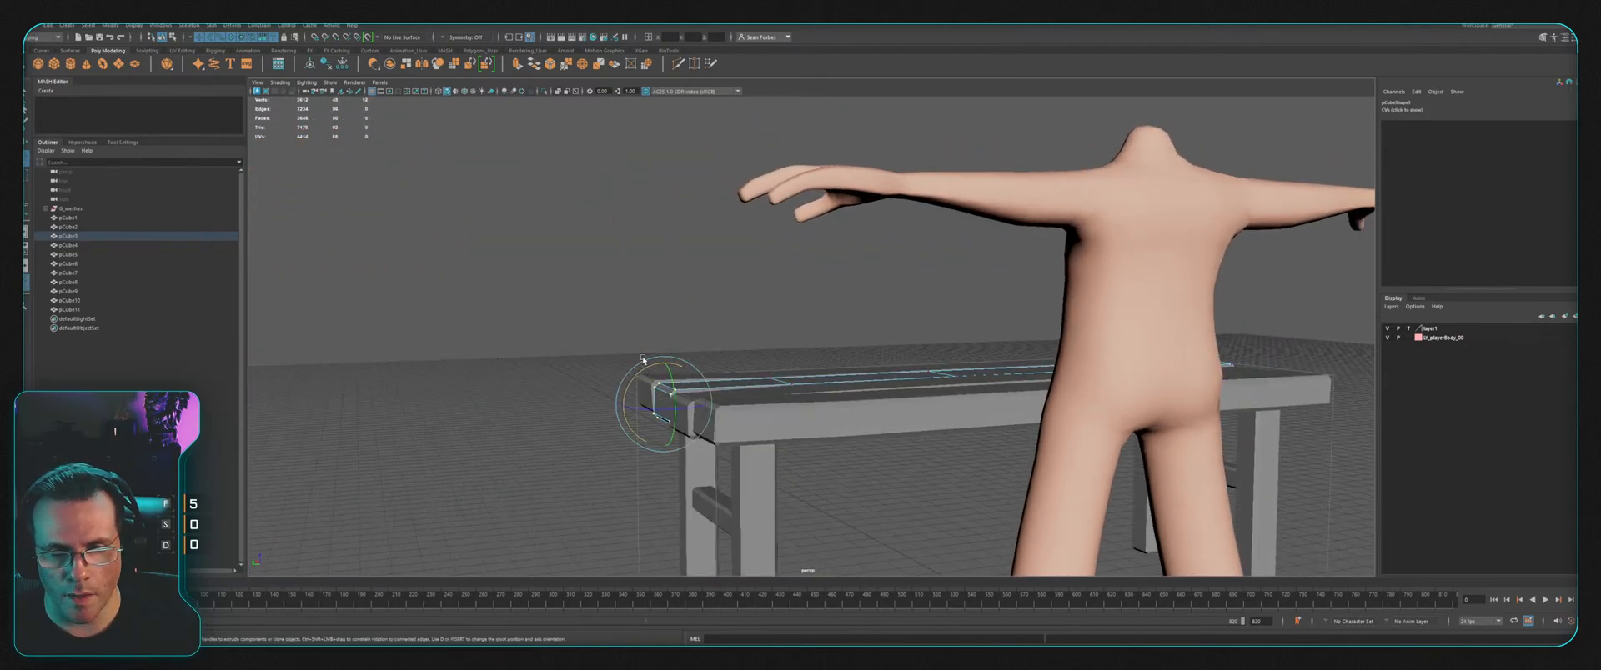
click(608, 304)
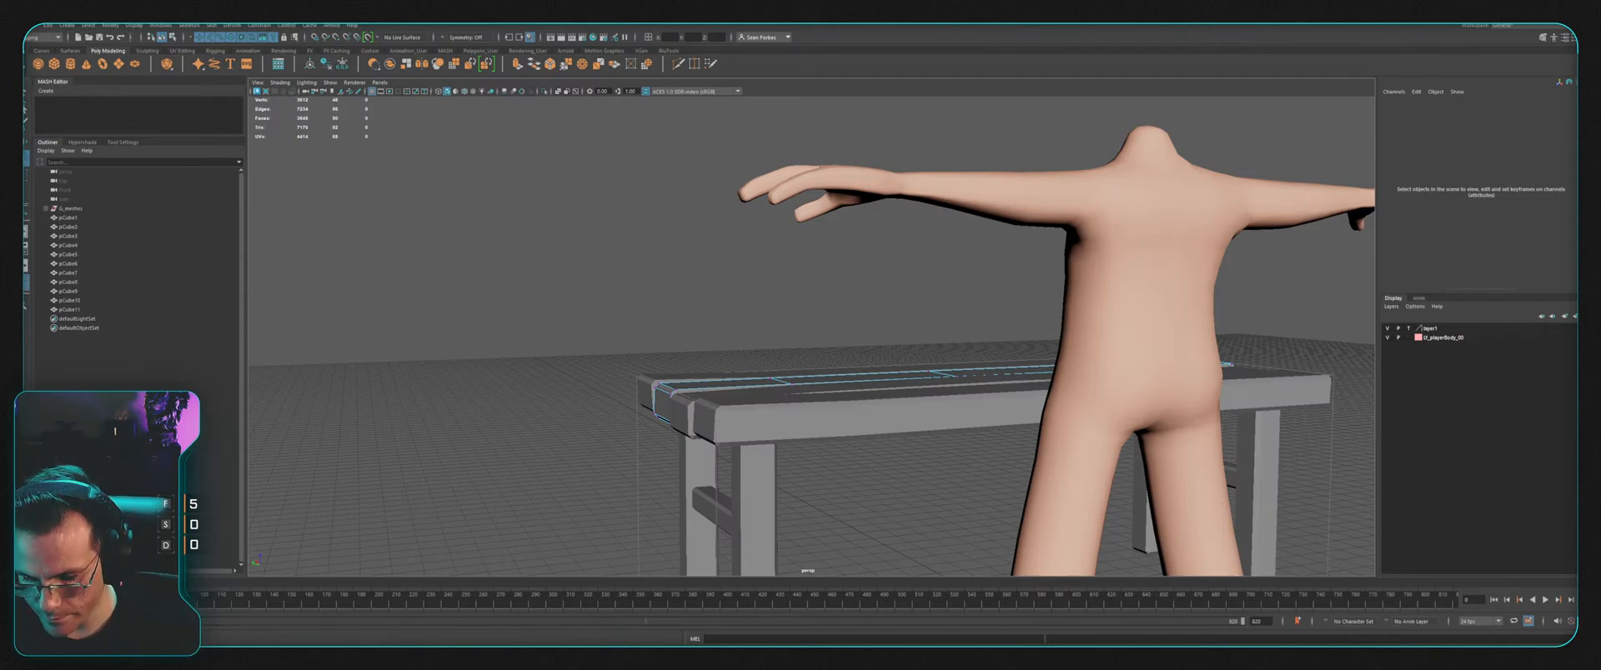
alt+drag(915, 384, 605, 329)
right_drag(605, 328, 641, 307)
click(641, 307)
Step: Scale the bottom vertices of the leg farther from the body at one table end slightly
scroll(641, 307, down, 6)
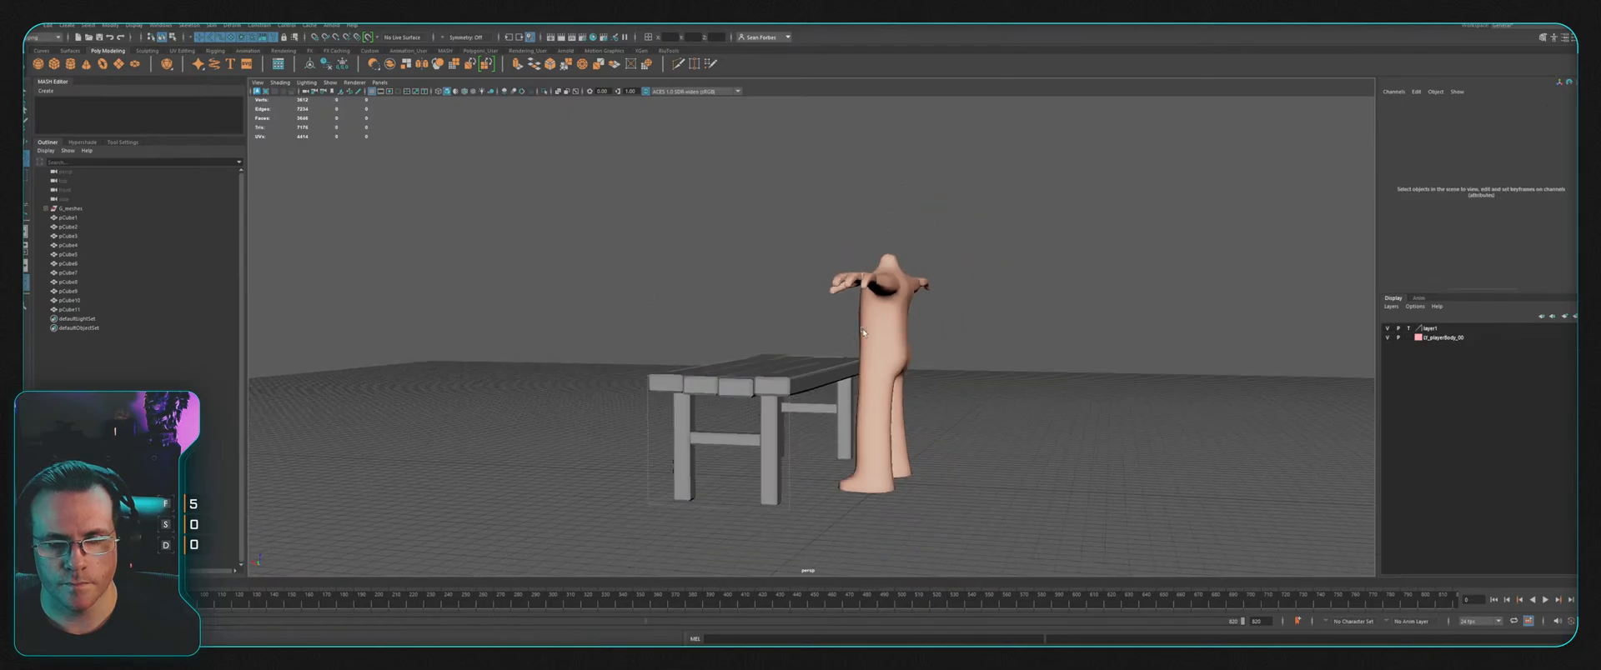
alt+drag(642, 307, 780, 410)
scroll(745, 327, up, 4)
click(757, 412)
alt+middle_drag(775, 412, 844, 340)
alt+drag(845, 339, 842, 389)
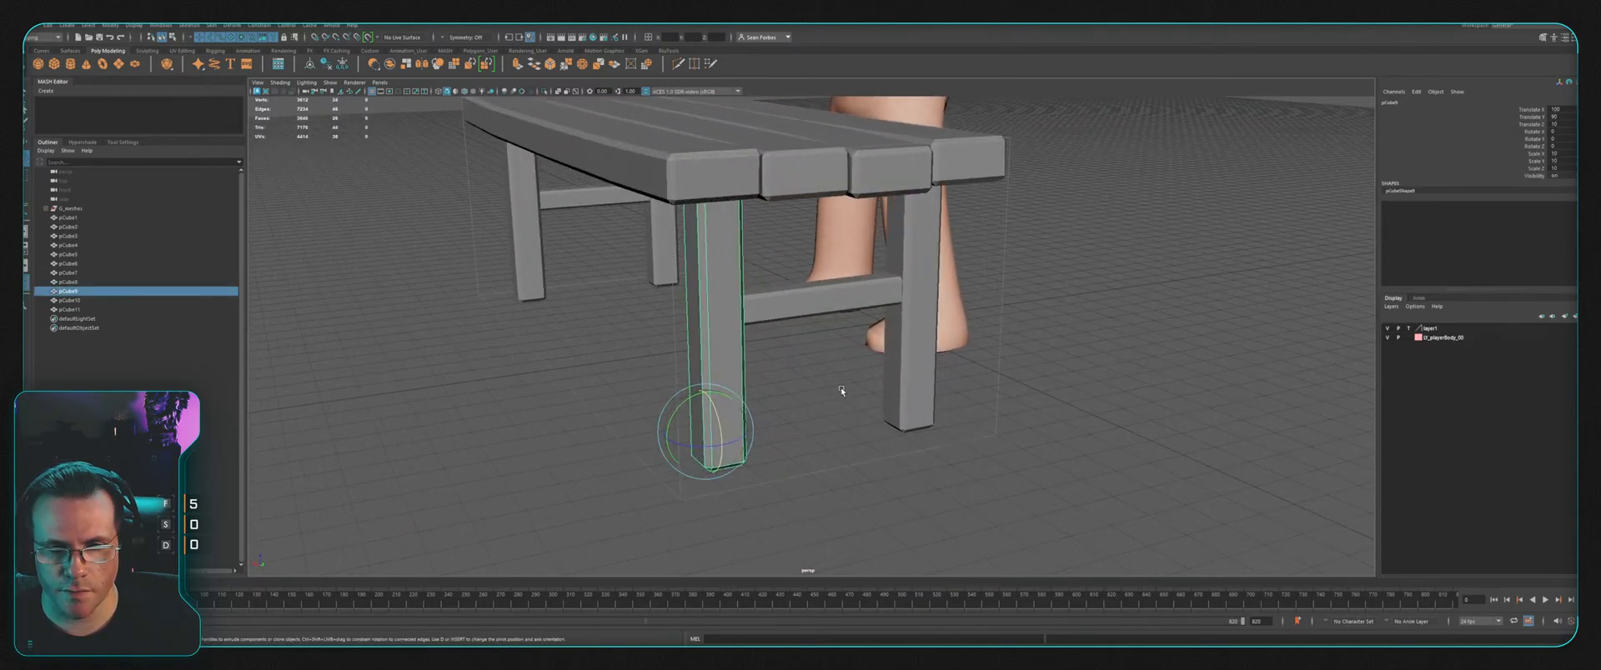
right_drag(786, 374, 707, 377)
drag(625, 429, 762, 500)
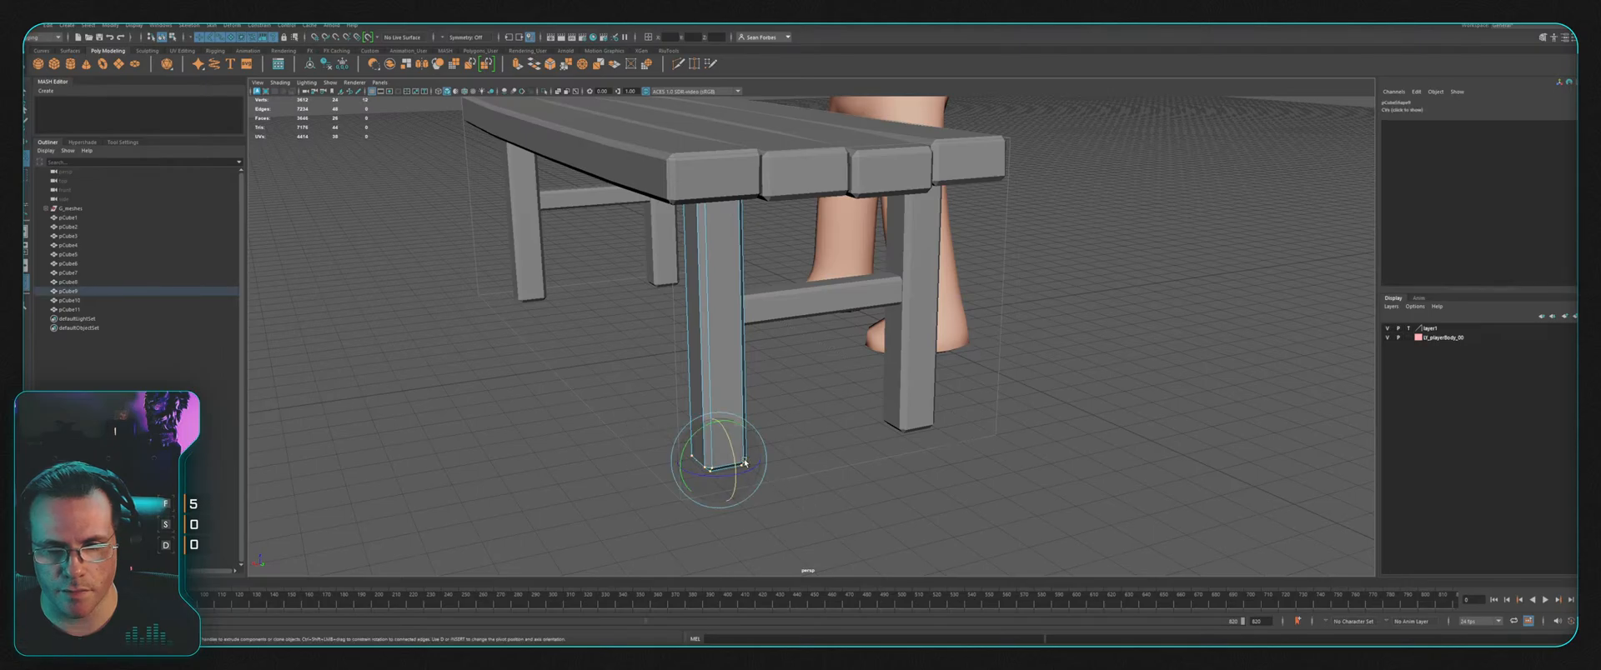
key(r)
drag(716, 462, 718, 461)
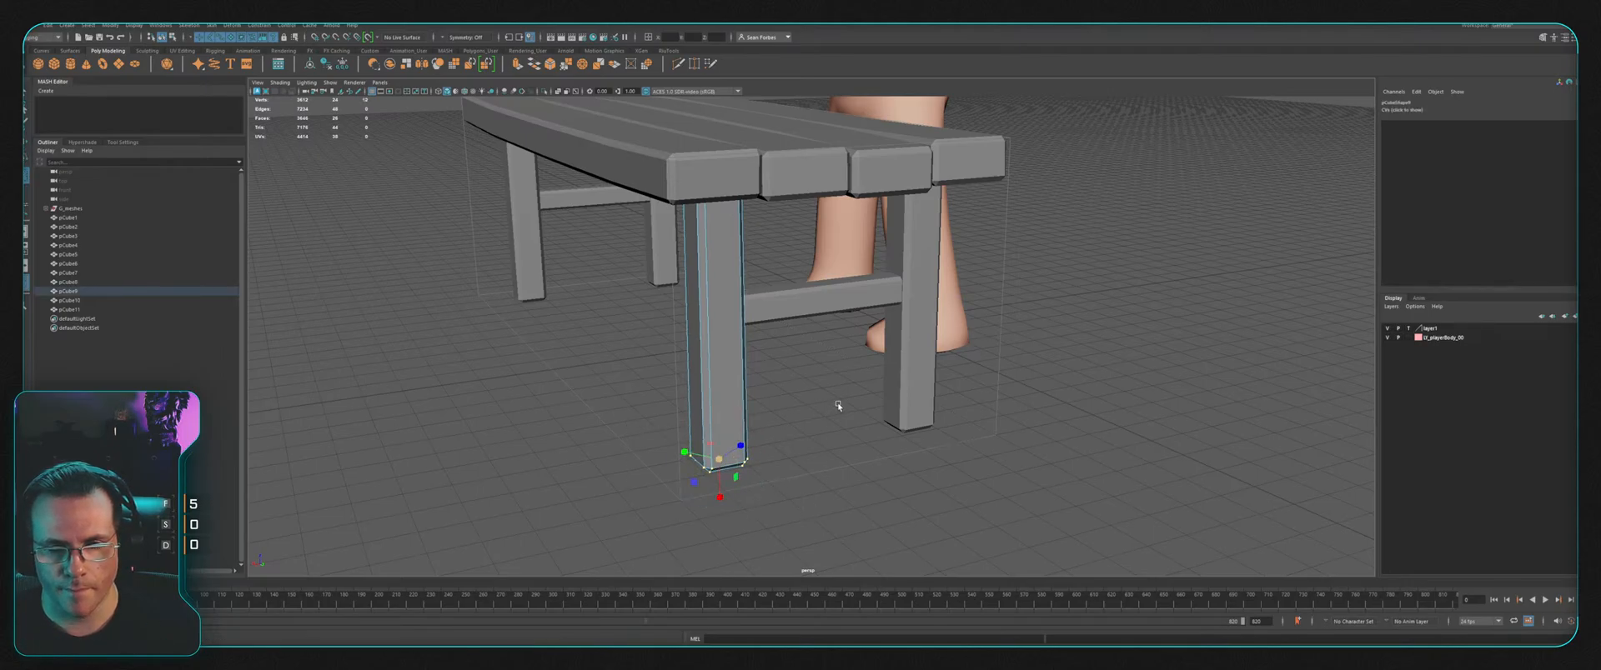
Step: Scale the bottom vertices of the leg nearer the body at the same table end slightly
alt+drag(837, 406, 852, 492)
click(815, 424)
key(F9)
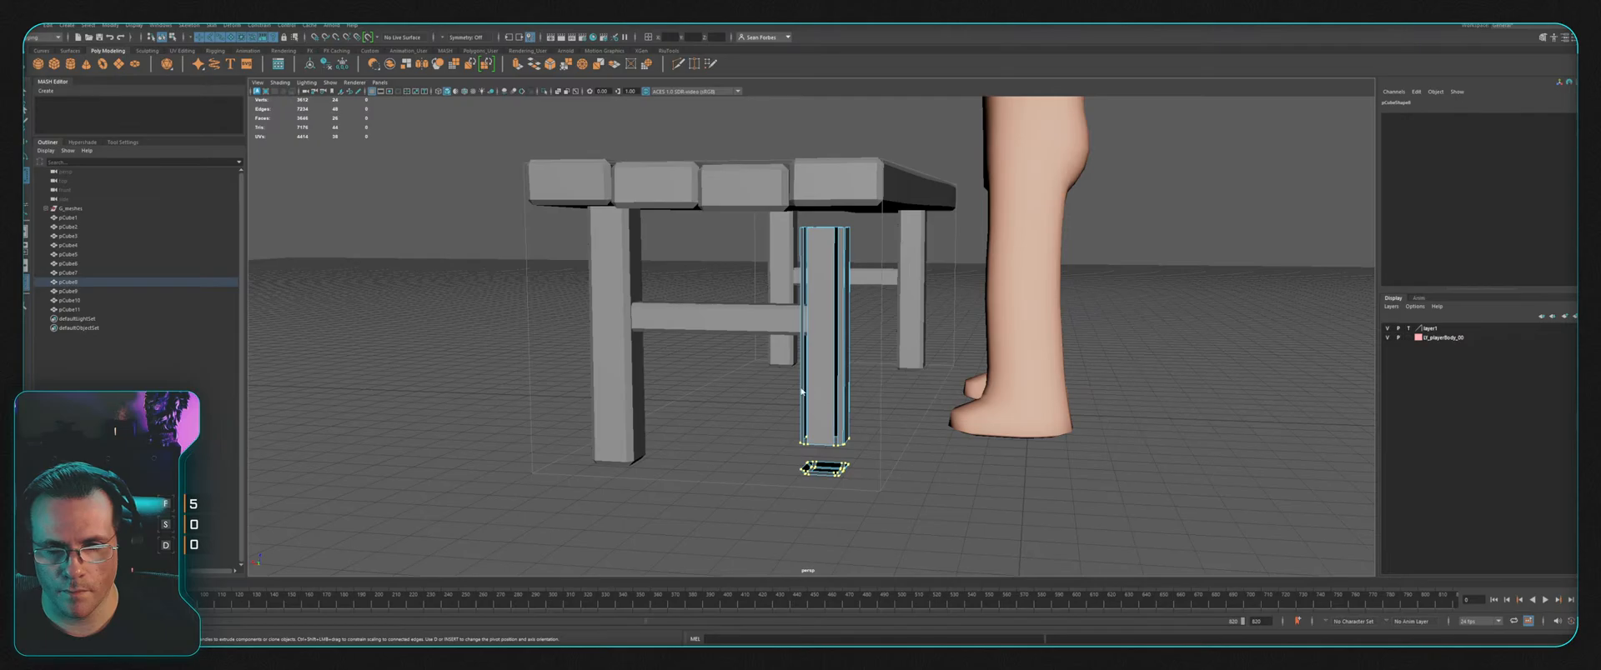
key(ctrl+z)
drag(739, 430, 916, 508)
alt+drag(898, 416, 838, 446)
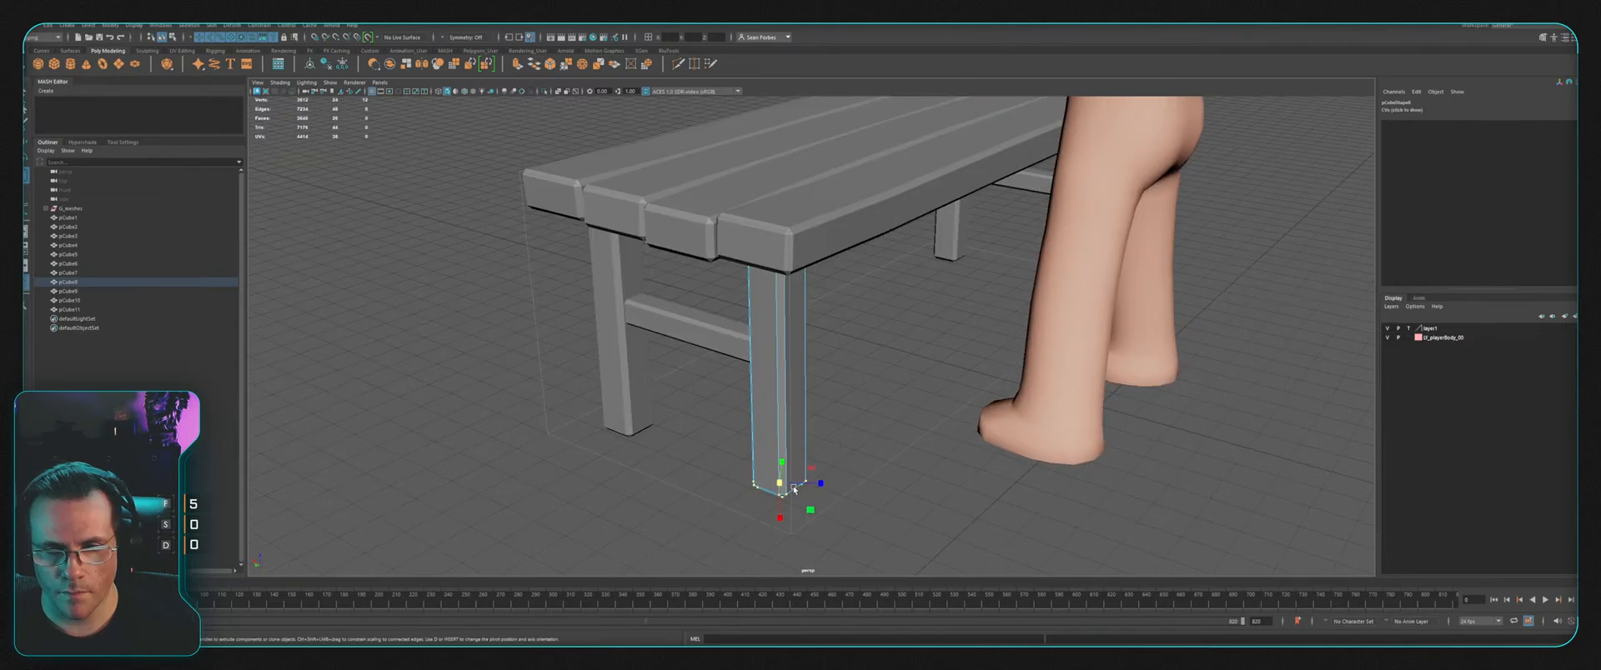
drag(771, 482, 776, 481)
Step: Scale the bottom vertices of both legs together at the opposite end of the table
alt+drag(977, 409, 935, 448)
right_drag(943, 441, 1025, 392)
alt+middle_drag(1057, 418, 967, 417)
alt+drag(967, 417, 957, 398)
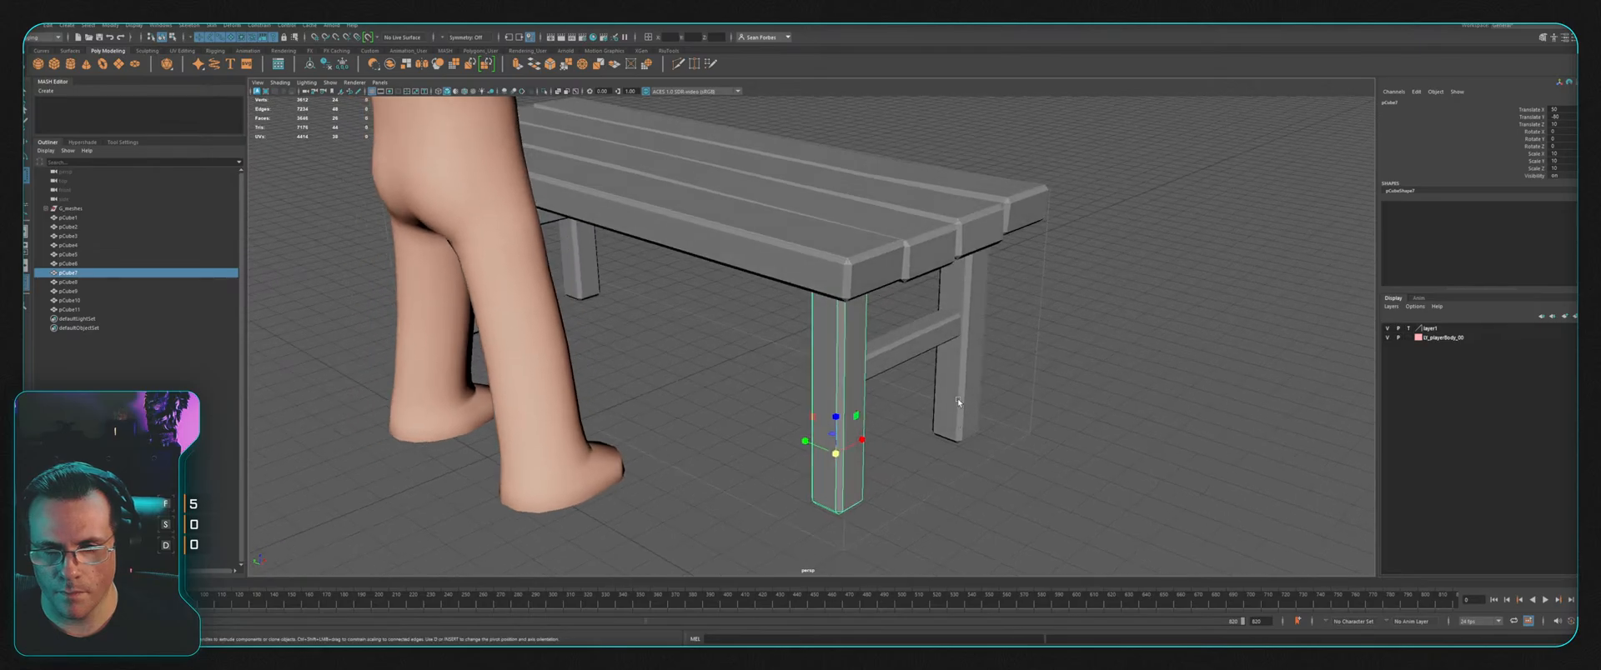
shift+click(957, 397)
right_drag(1048, 382, 934, 388)
drag(723, 412, 1096, 532)
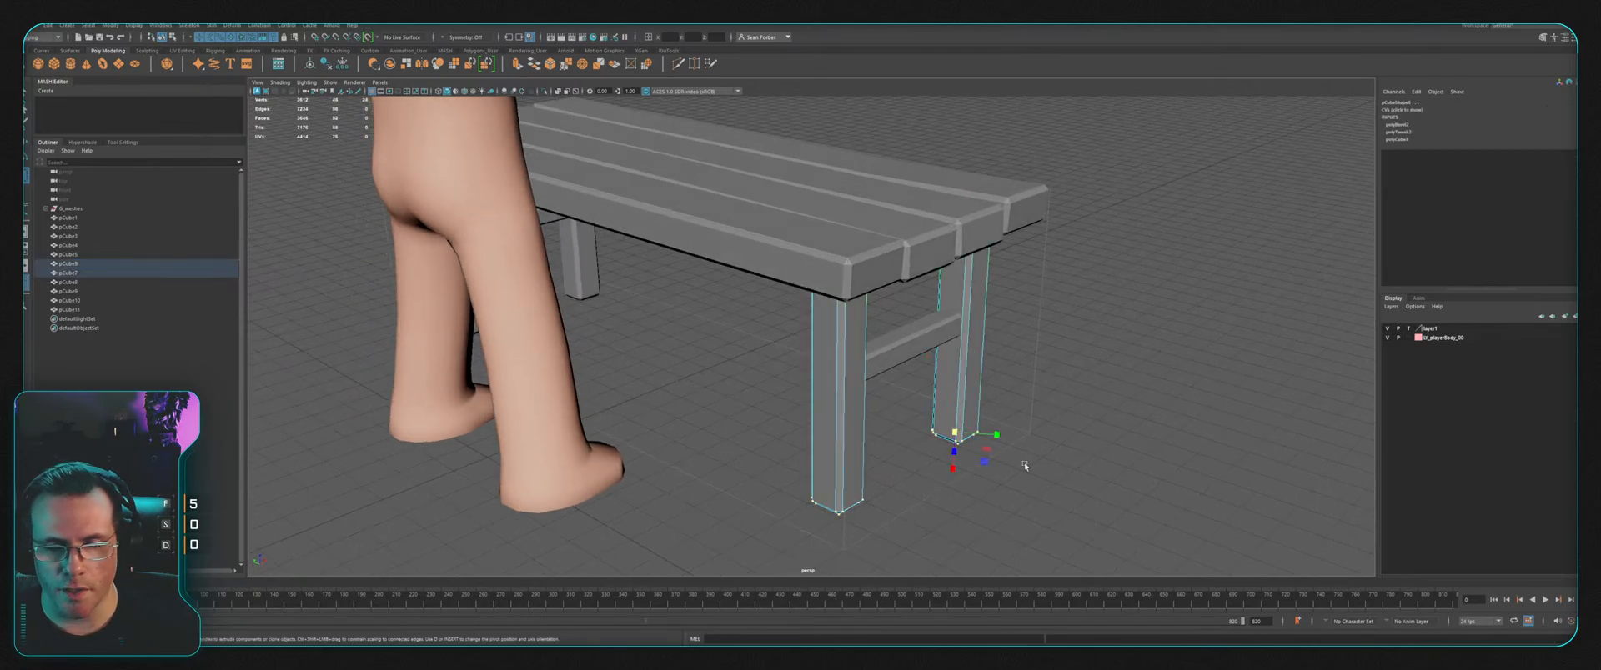
click(121, 142)
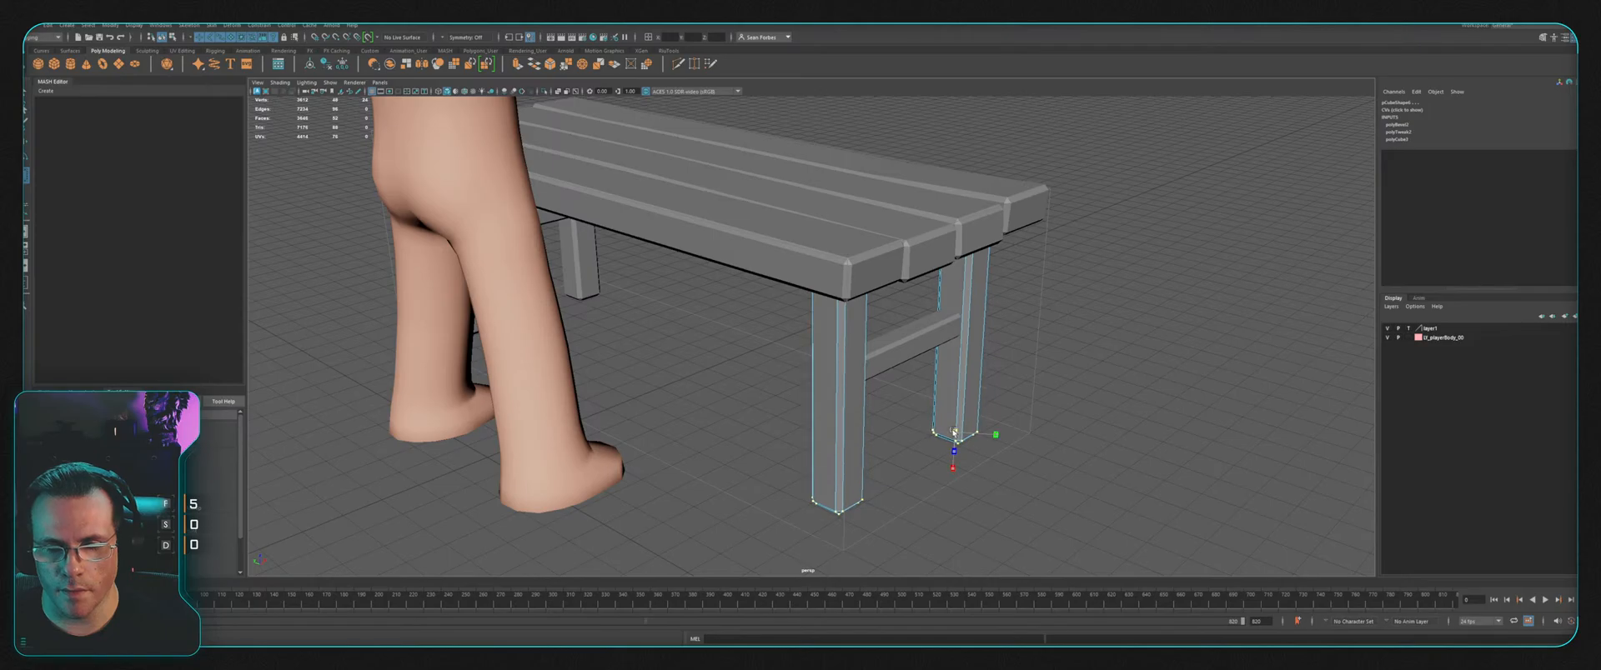
click(1062, 363)
Step: Select all the table's planks, legs and crossbars, leaving out the player body
scroll(1059, 356, down, 3)
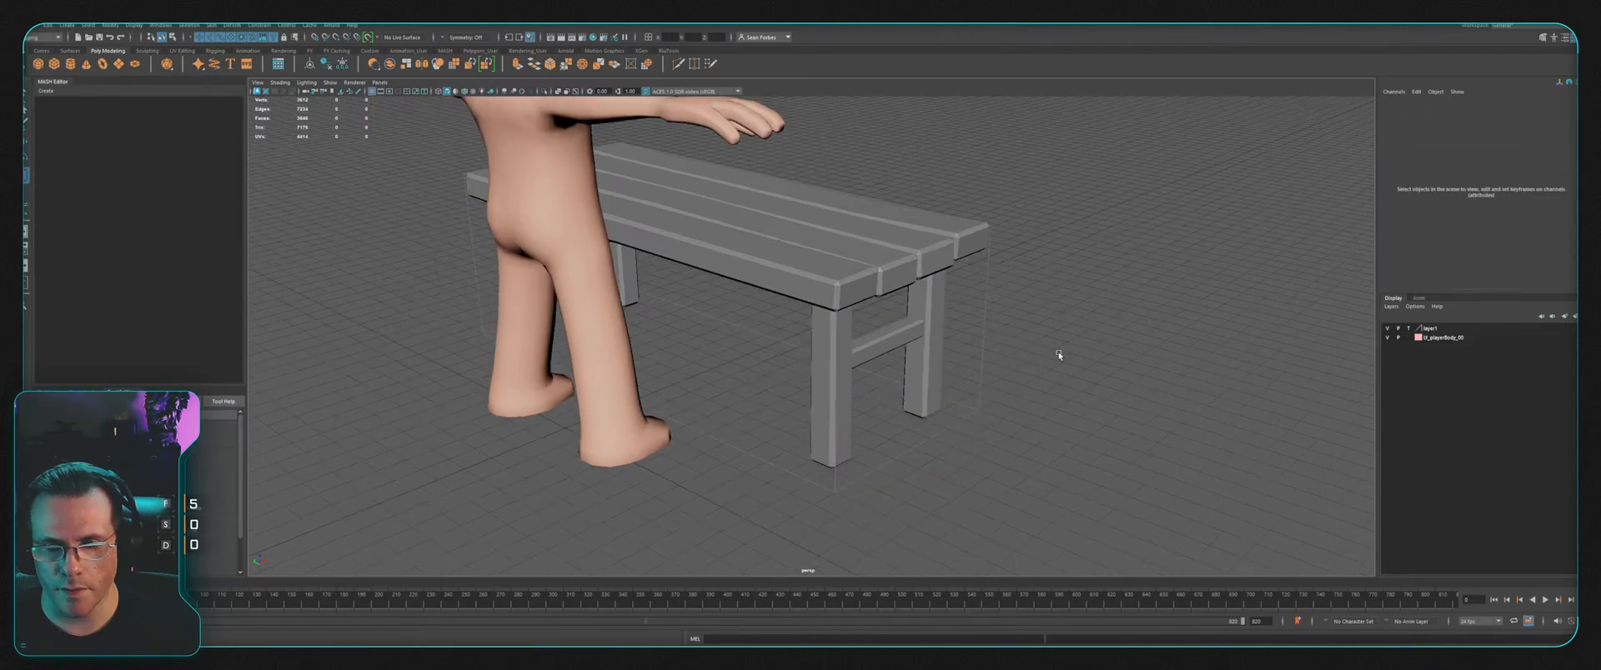
alt+drag(1057, 355, 843, 366)
alt+middle_drag(843, 367, 763, 330)
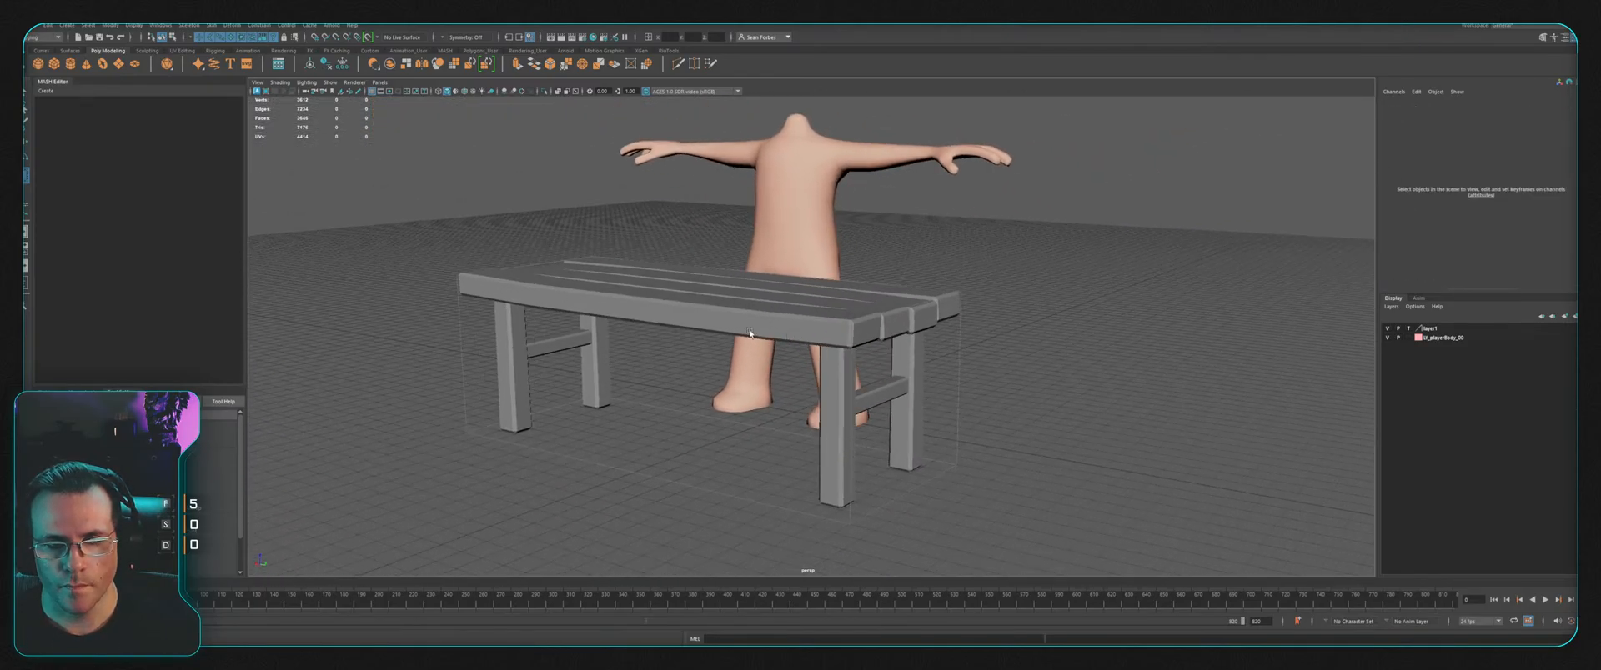
drag(372, 218, 1031, 517)
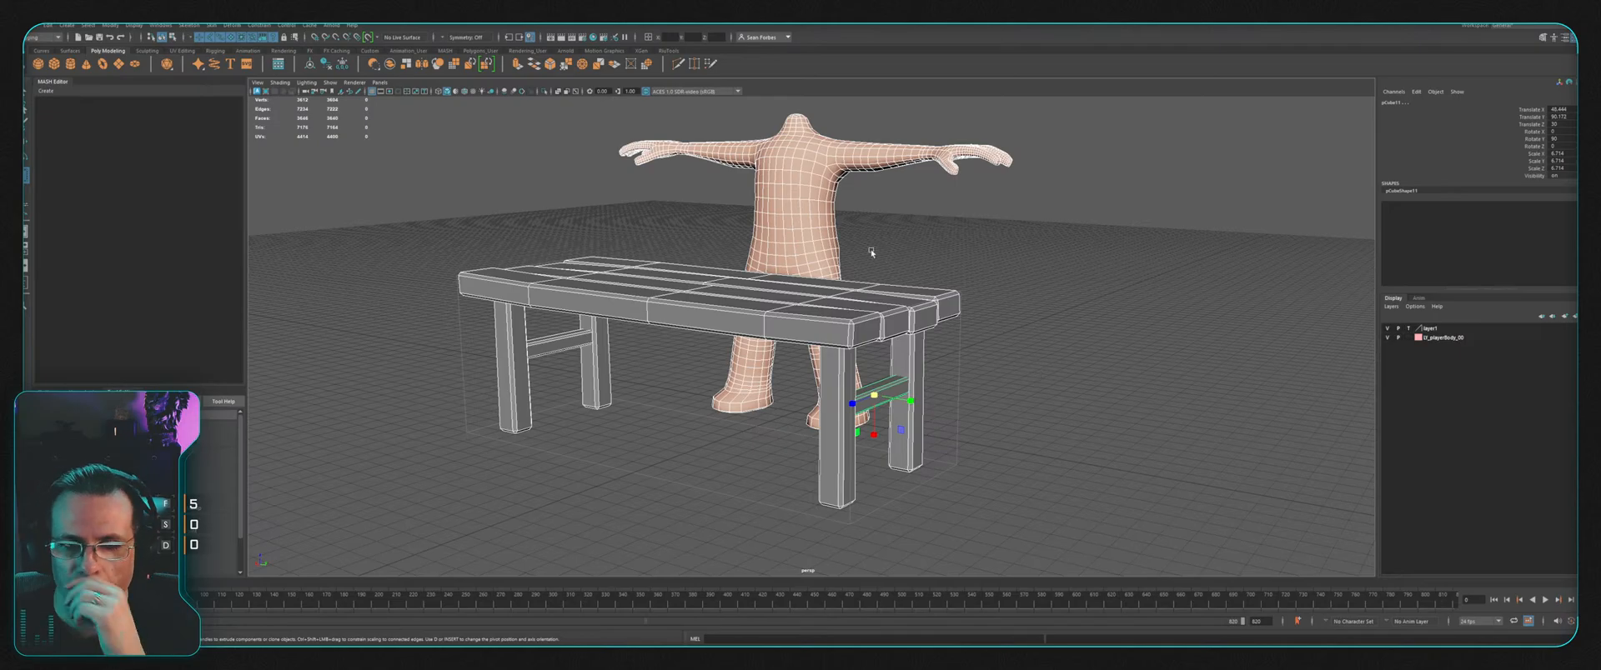
ctrl+click(793, 211)
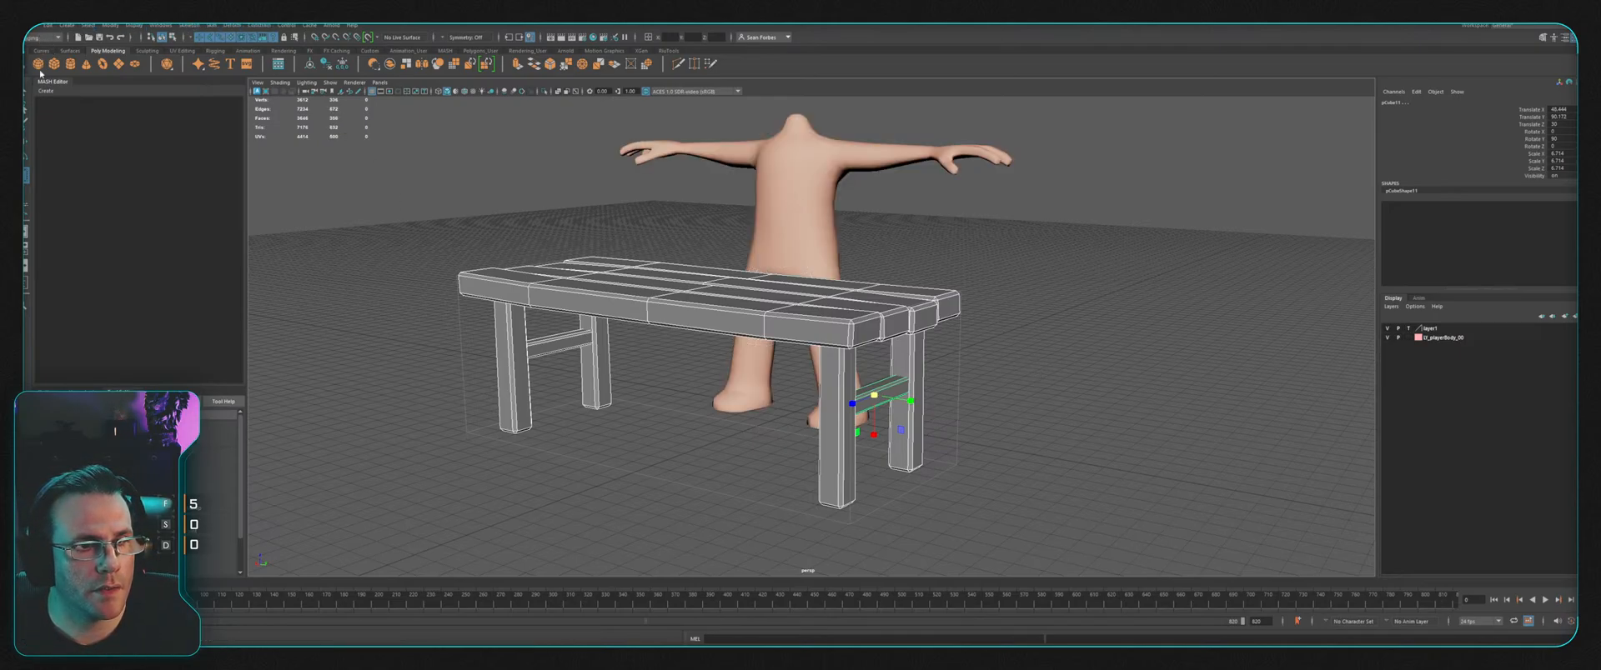
Step: Soften the edges of all the selected table pieces and delete their construction history
key(F2)
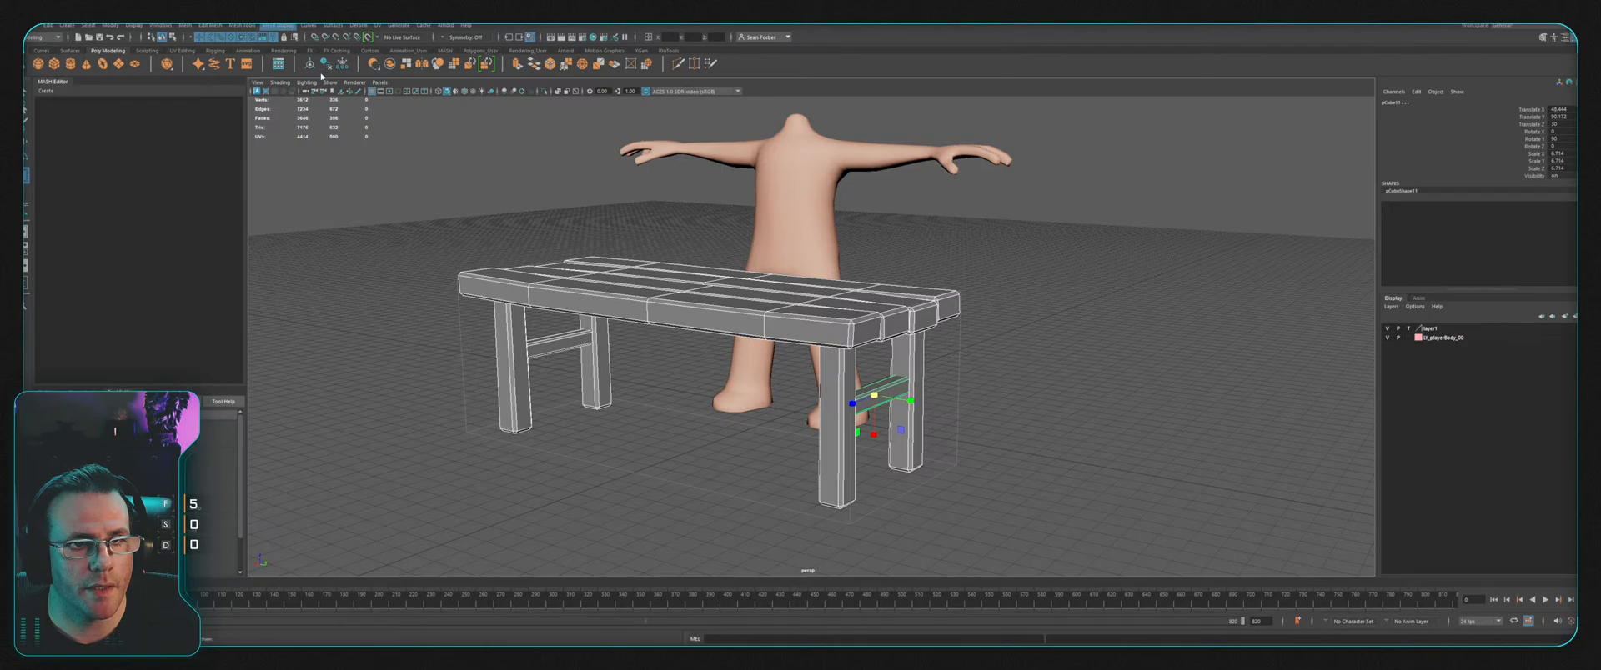
click(321, 74)
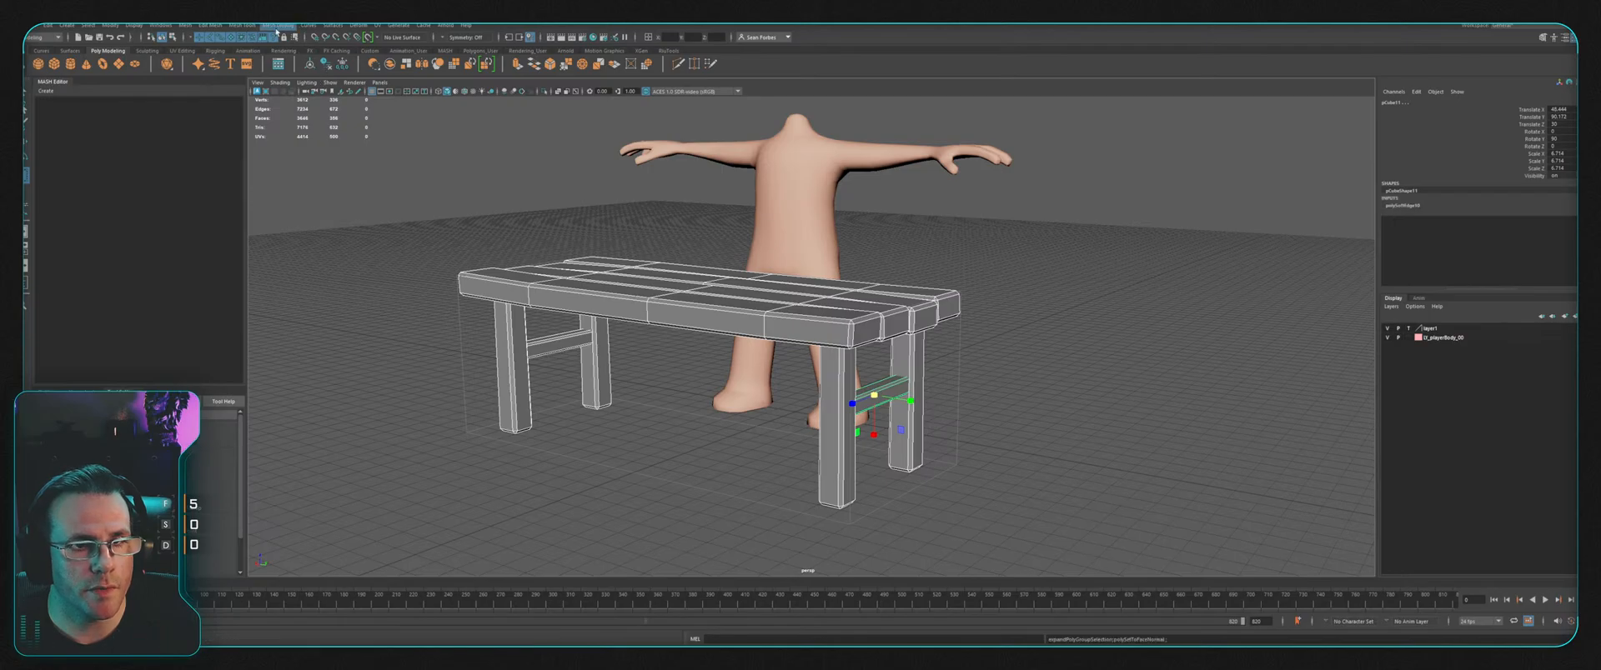
click(309, 111)
click(279, 26)
click(310, 111)
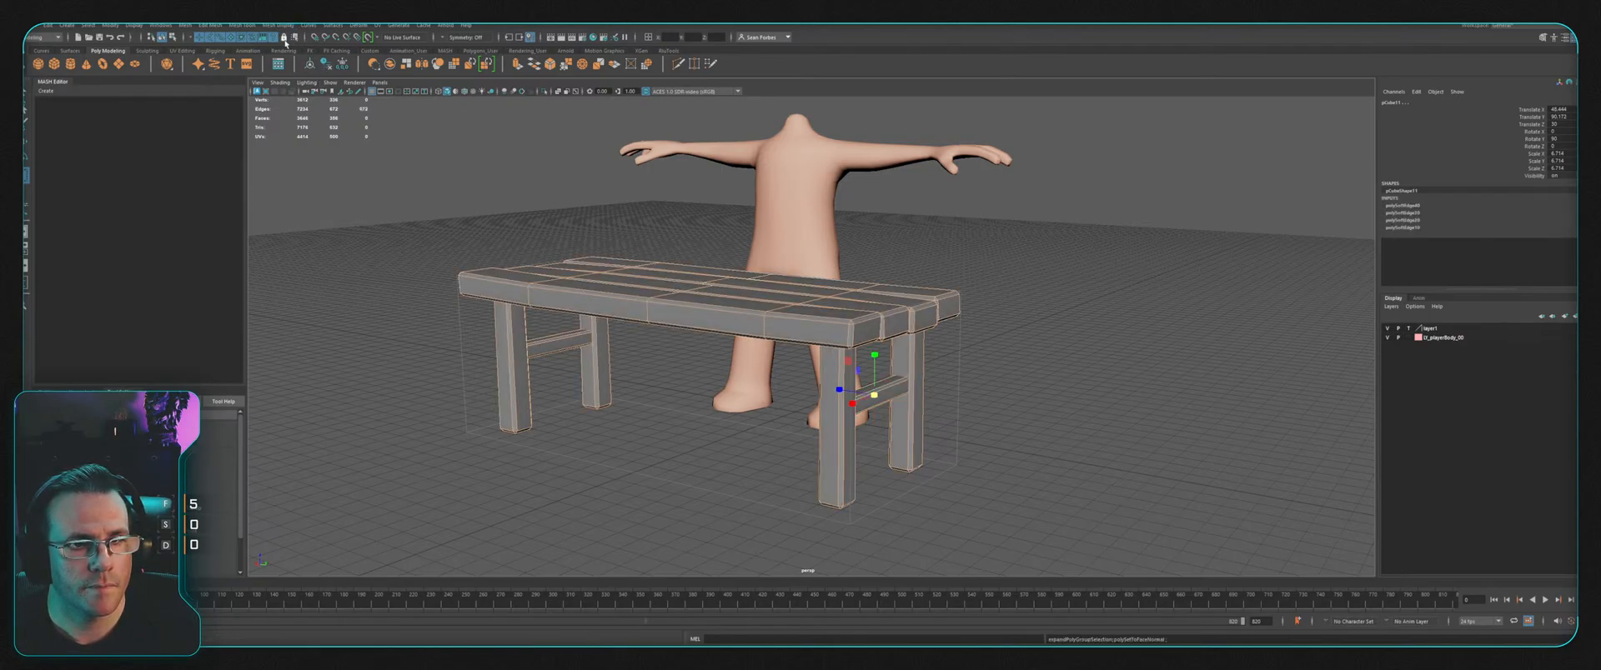
click(279, 26)
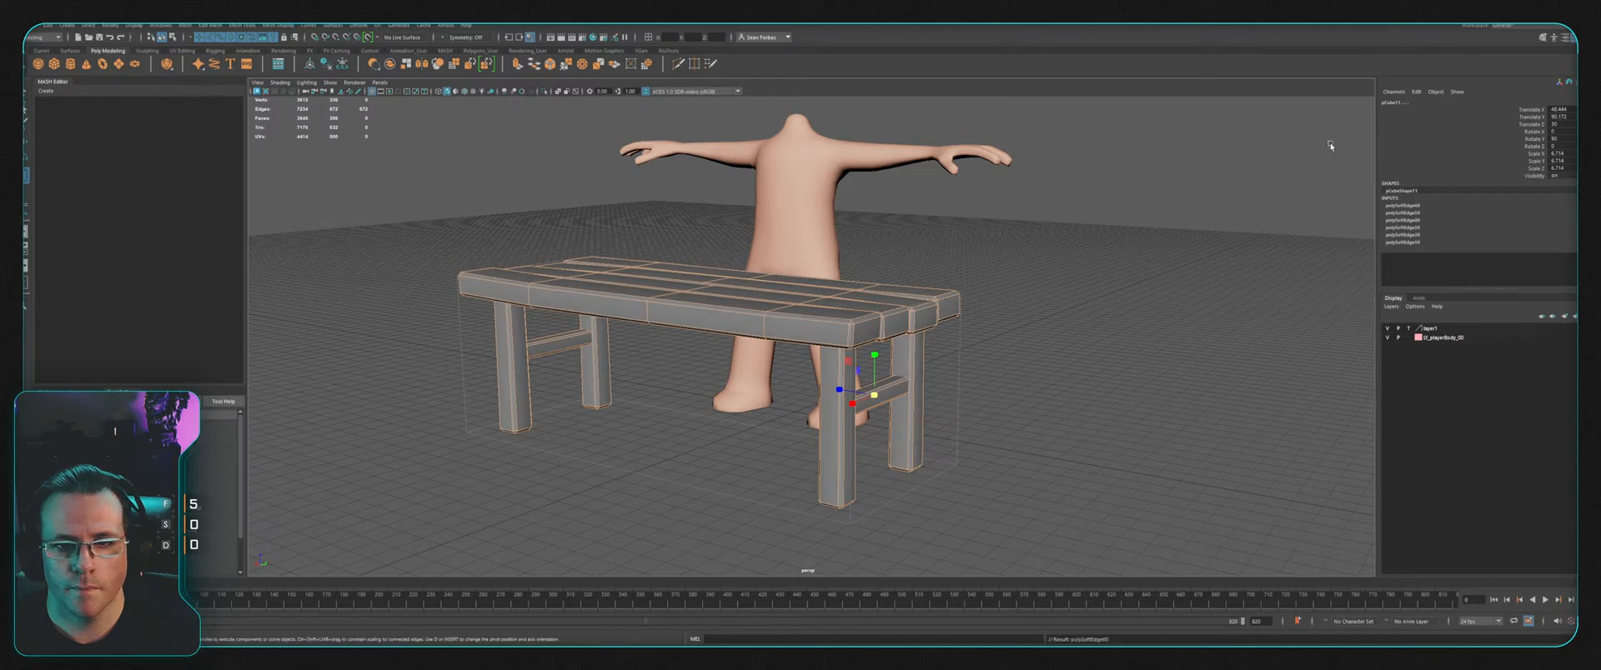
click(1415, 92)
click(1443, 254)
click(1051, 260)
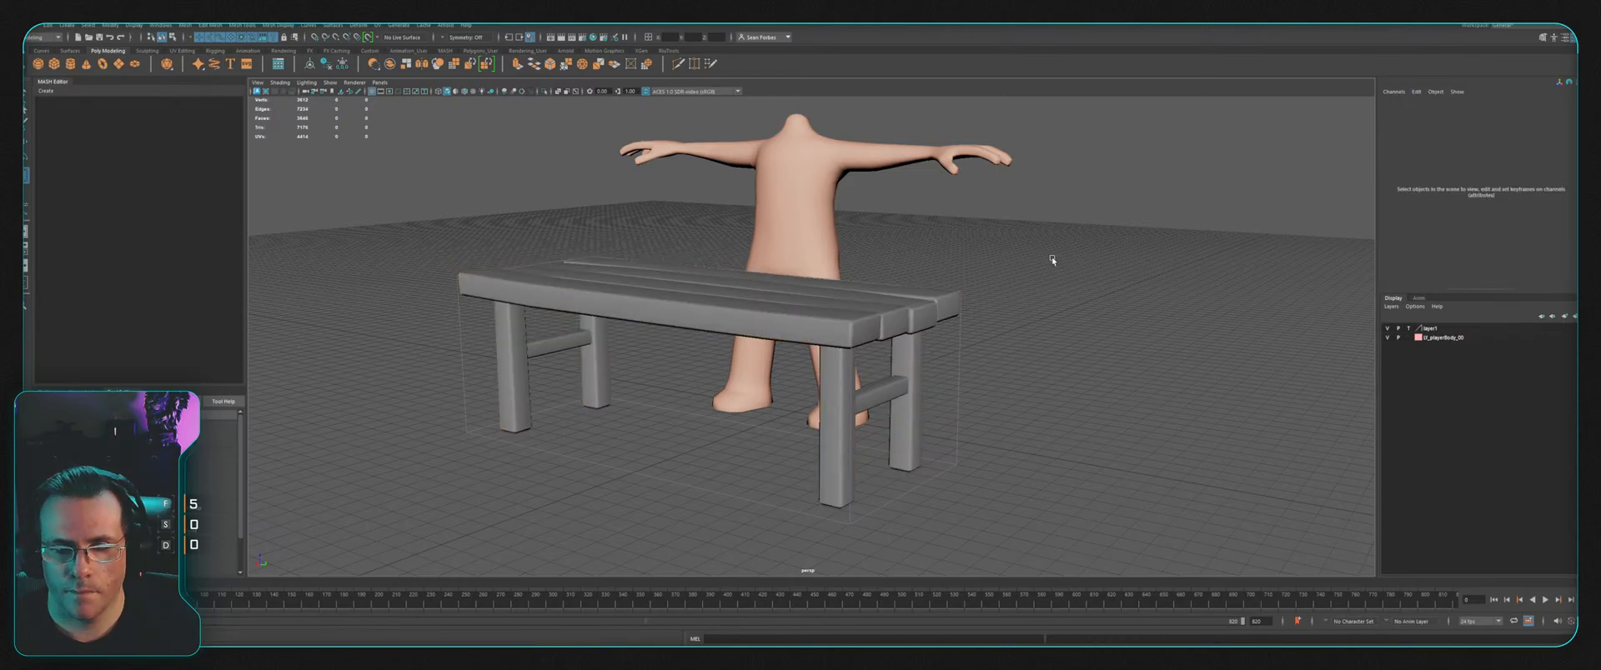
alt+drag(1051, 261, 992, 340)
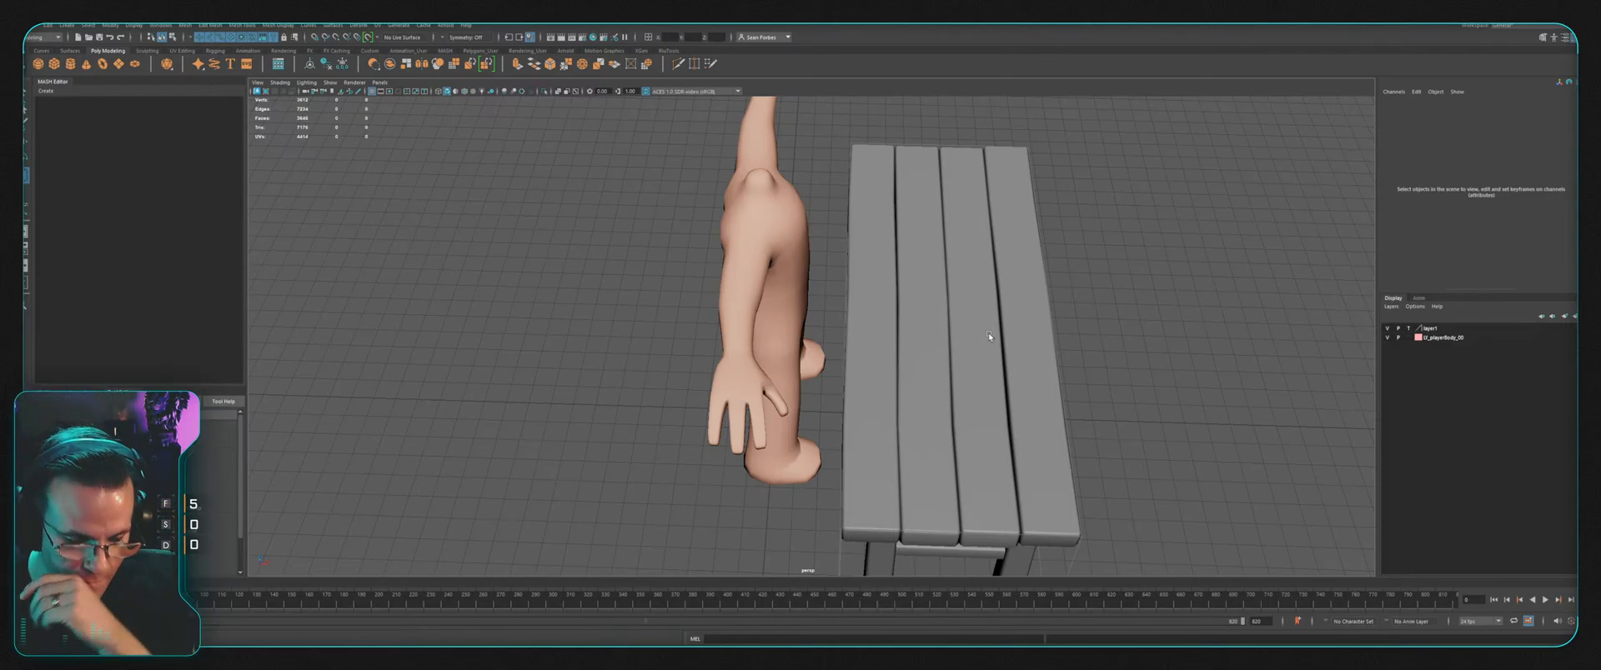
Step: Select all the table's planks, legs and crossbars without the player body and combine them into one mesh
click(887, 293)
alt+drag(887, 292, 732, 234)
click(769, 236)
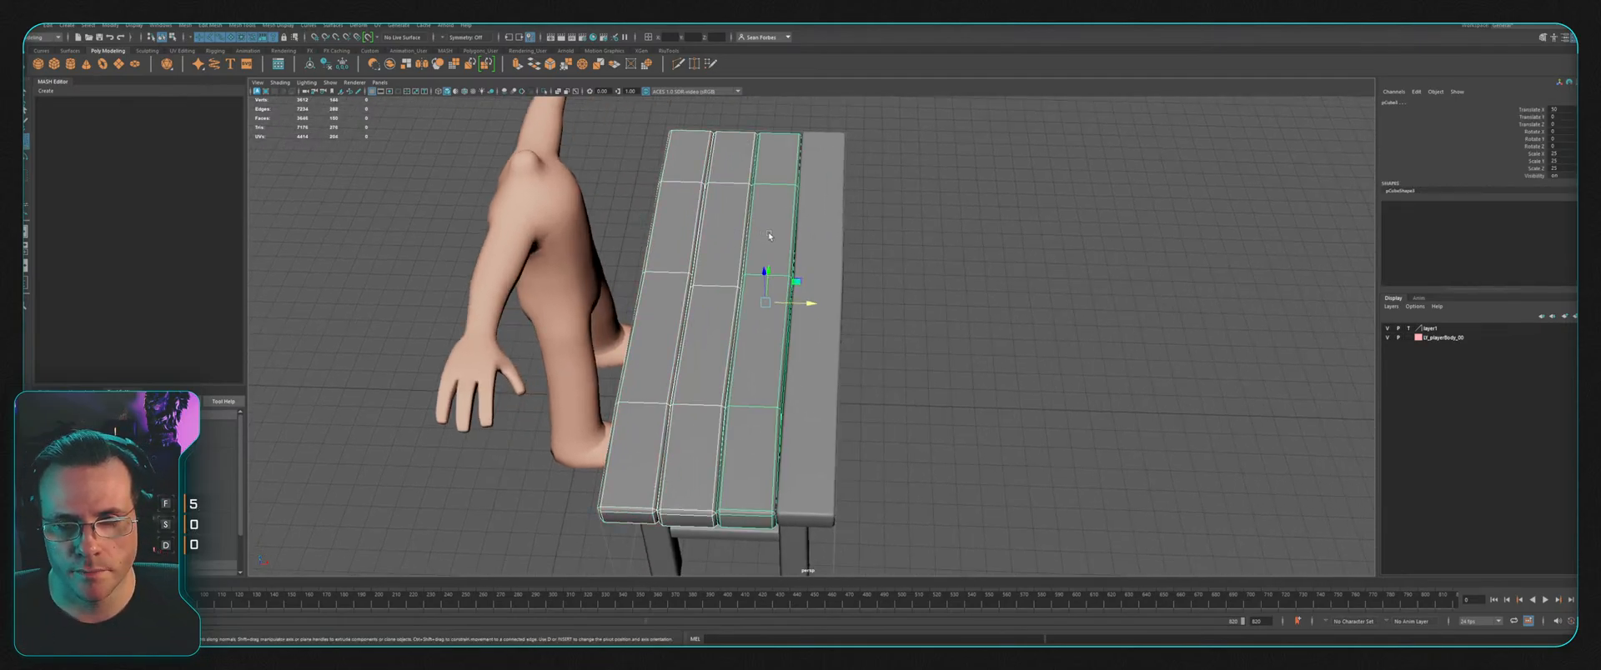
shift+click(819, 248)
alt+drag(932, 274, 599, 502)
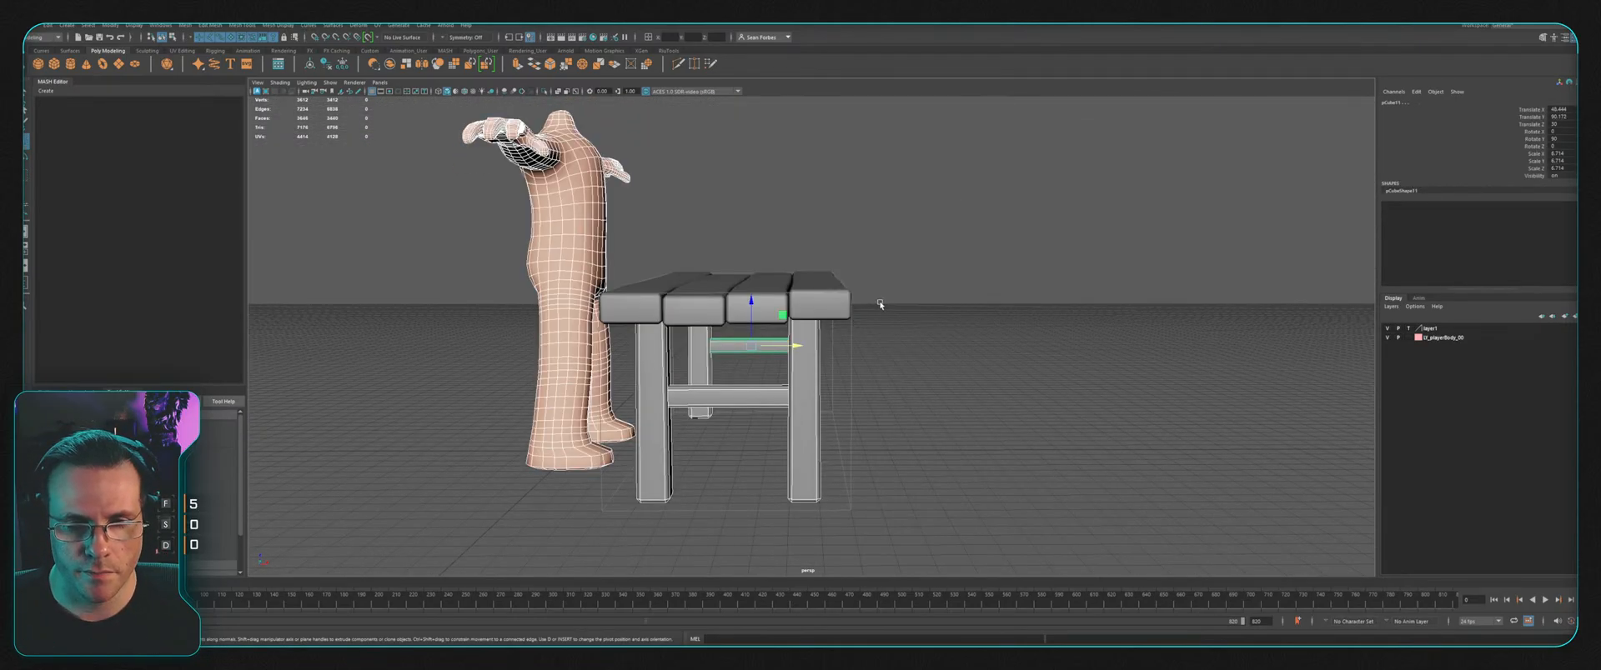
click(918, 271)
drag(1011, 207, 588, 534)
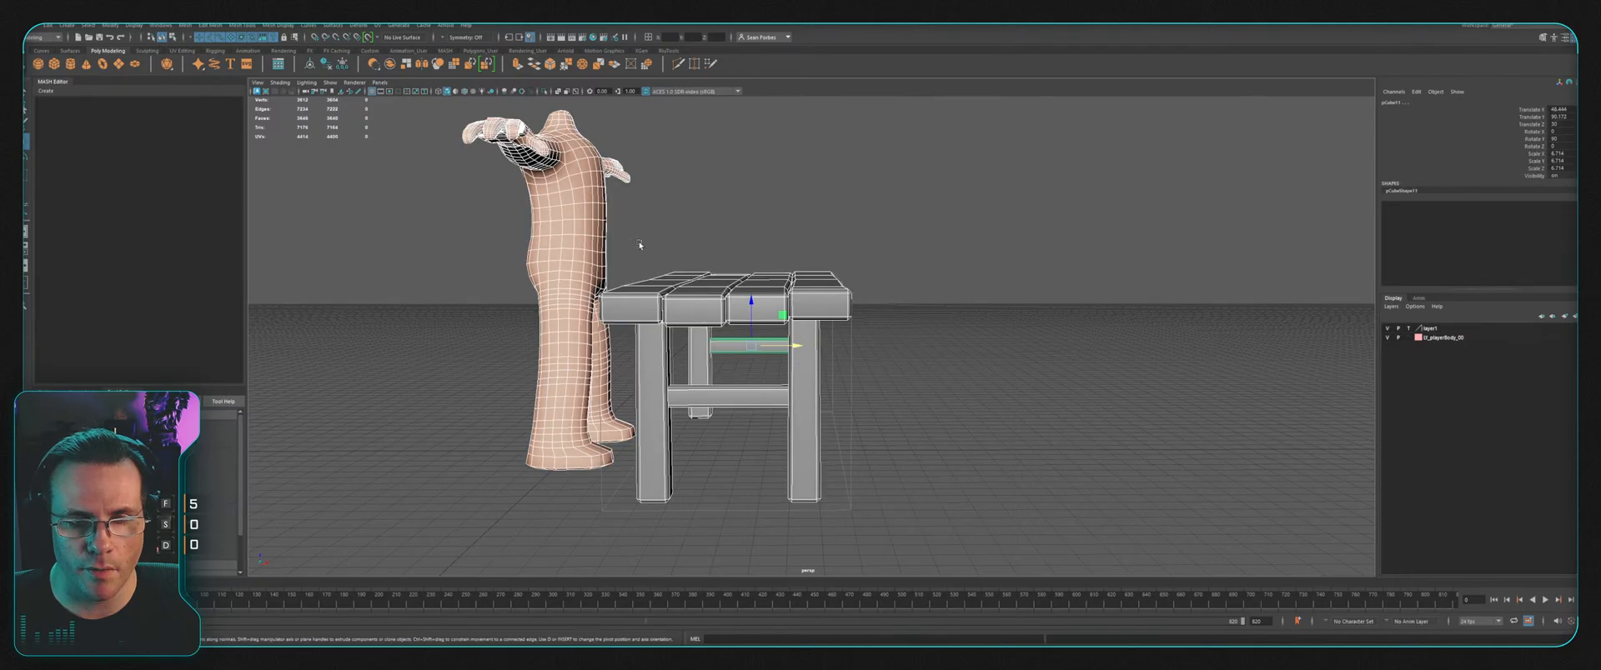
ctrl+click(580, 229)
alt+drag(733, 234, 921, 291)
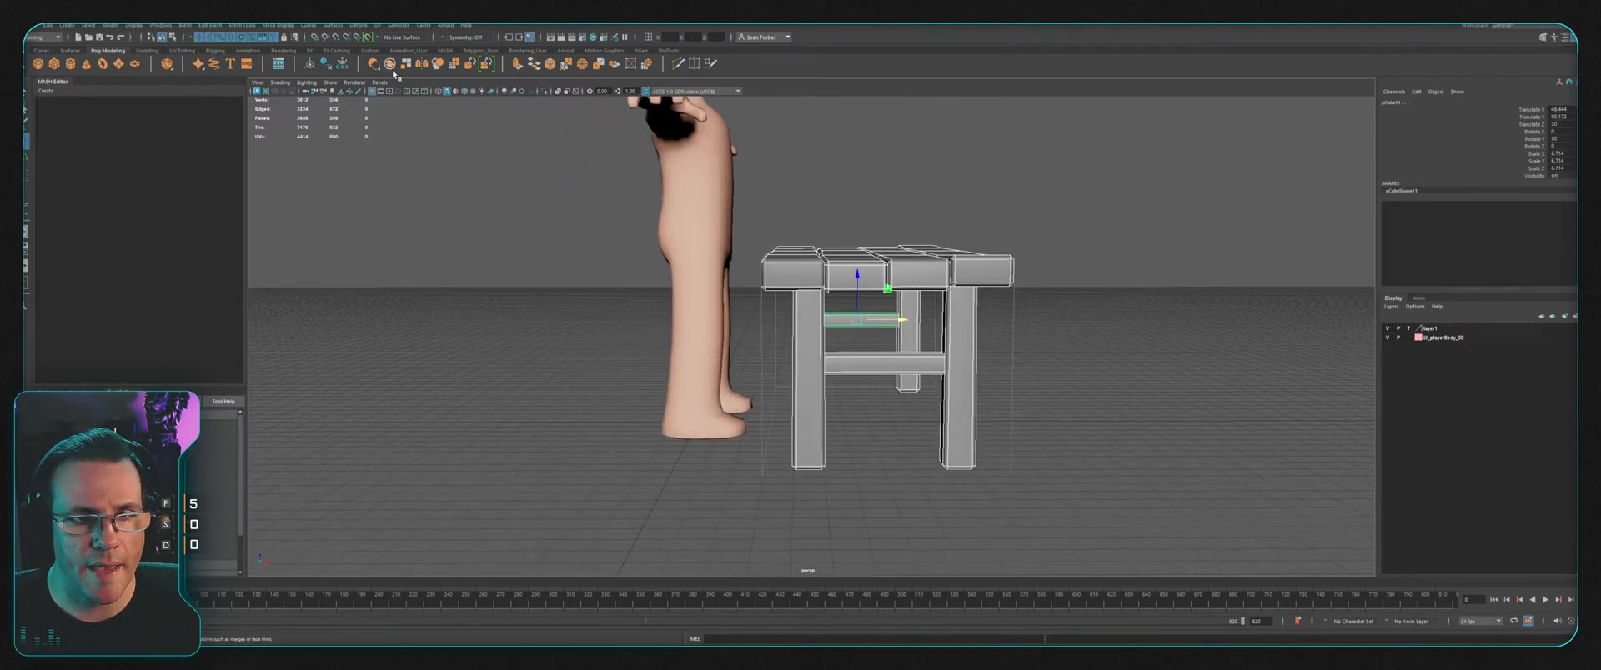
click(390, 65)
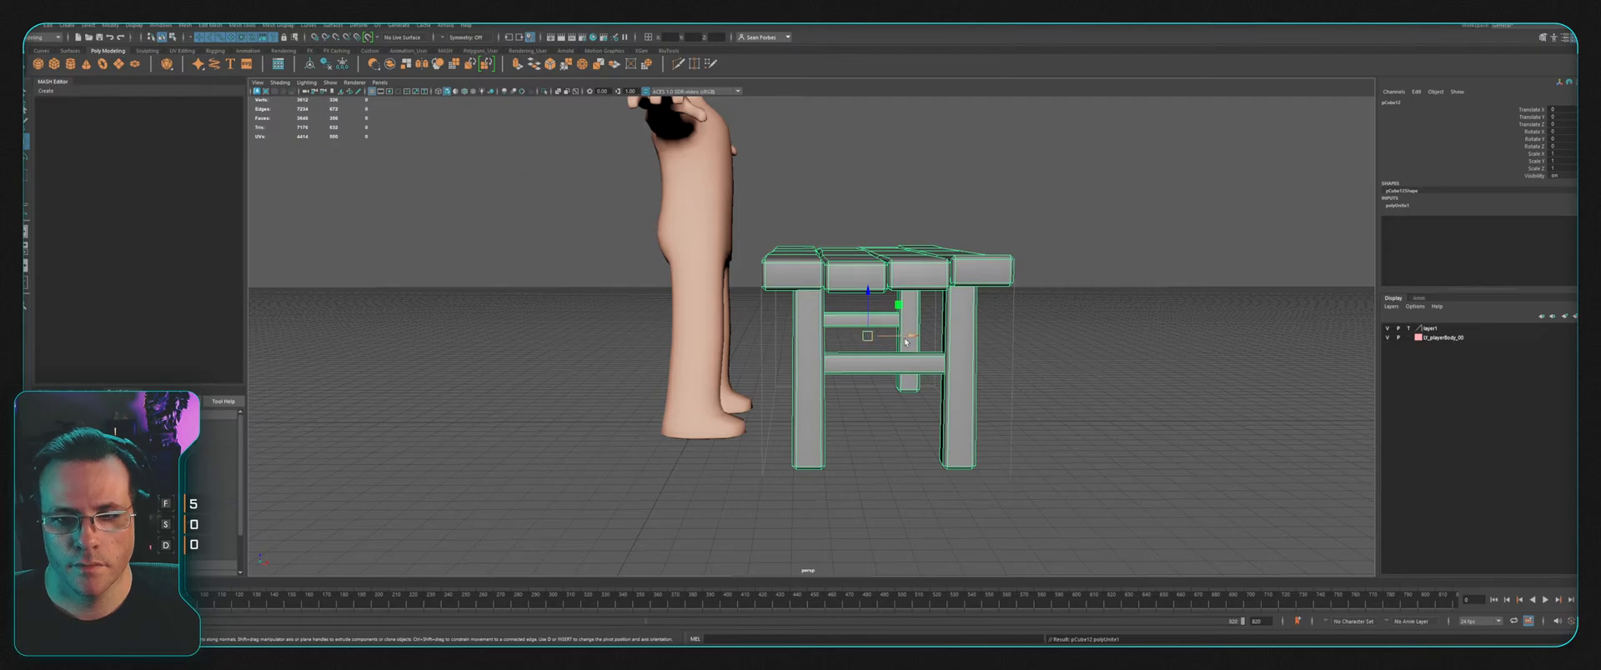
Step: Move the combined table sideways to the grid centre around the player body and lower it slightly towards the floor
middle_drag(857, 343, 632, 344)
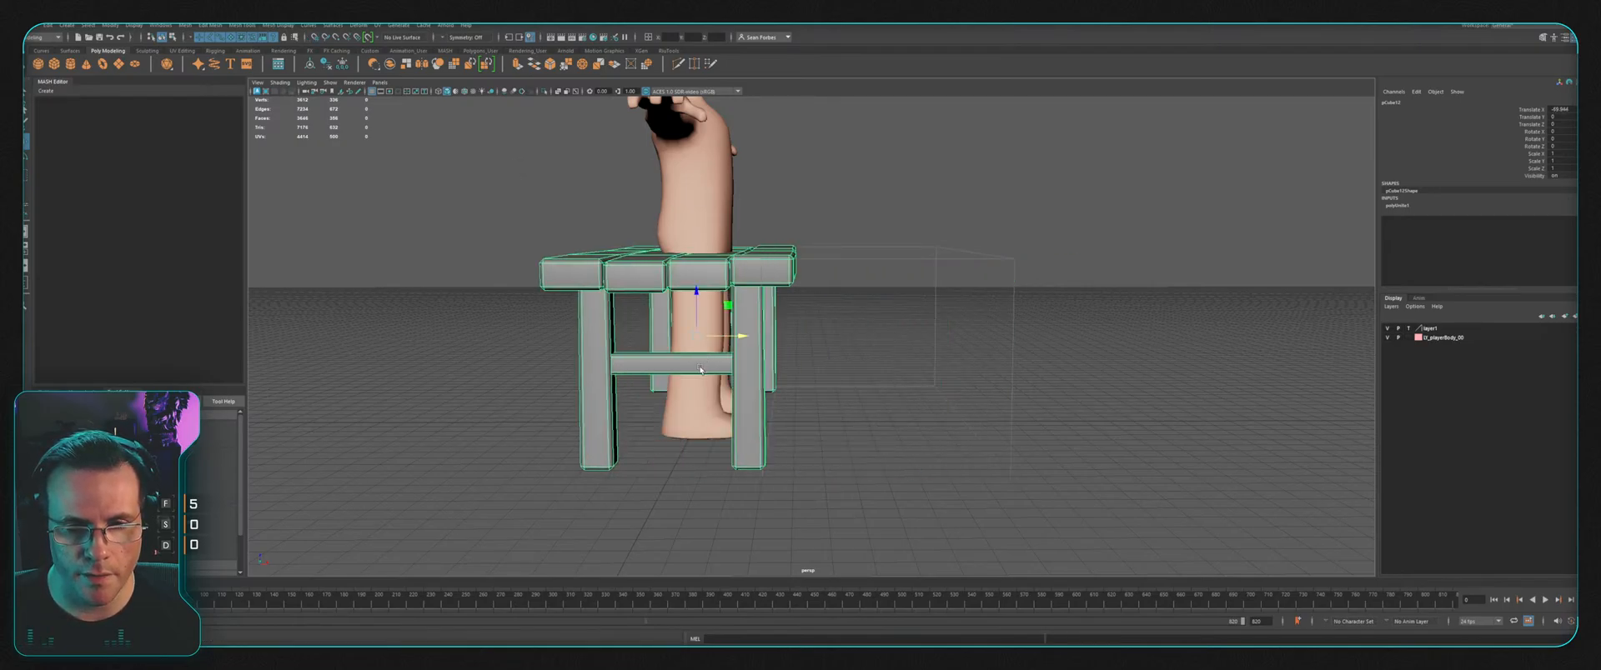
key(space)
key(space)
alt+right_drag(807, 171, 750, 183)
alt+middle_drag(750, 182, 798, 347)
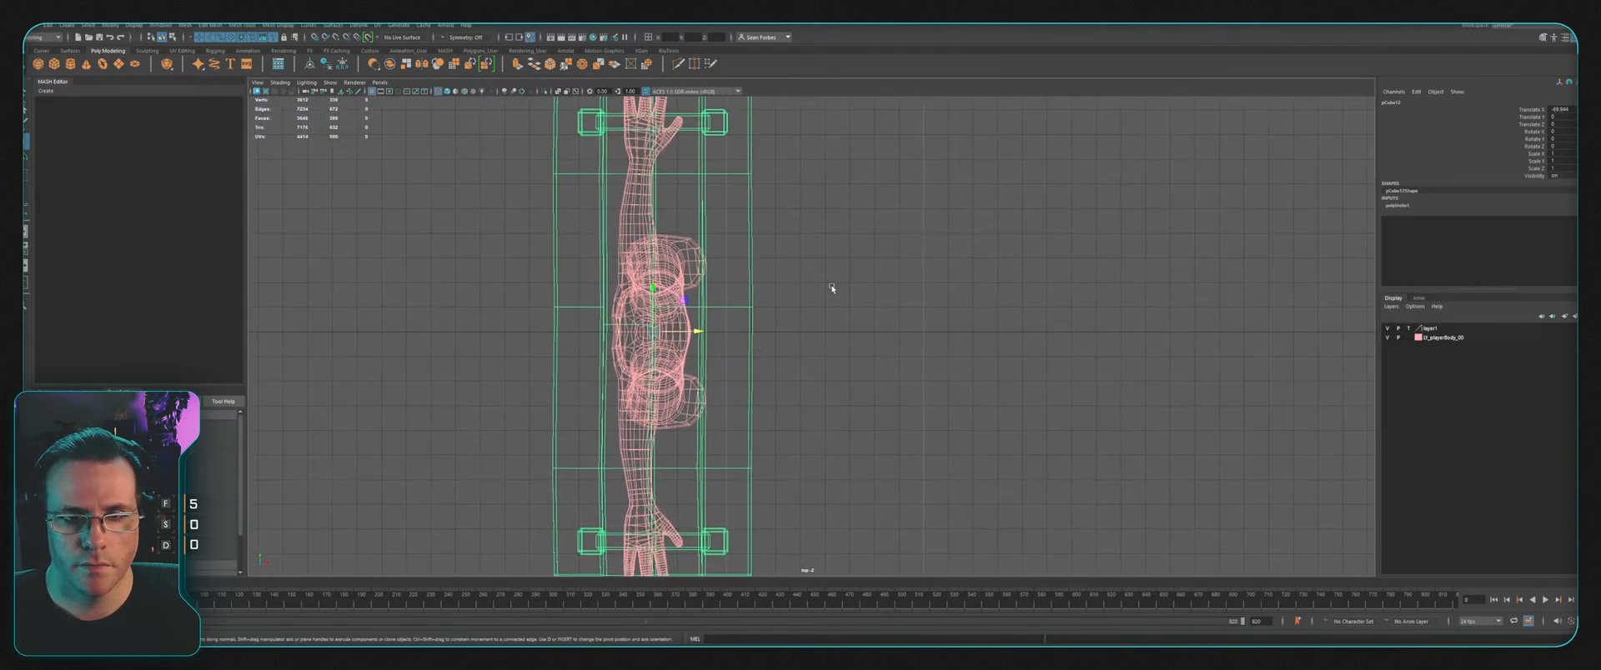
scroll(832, 288, down, 1)
key(space)
key(space)
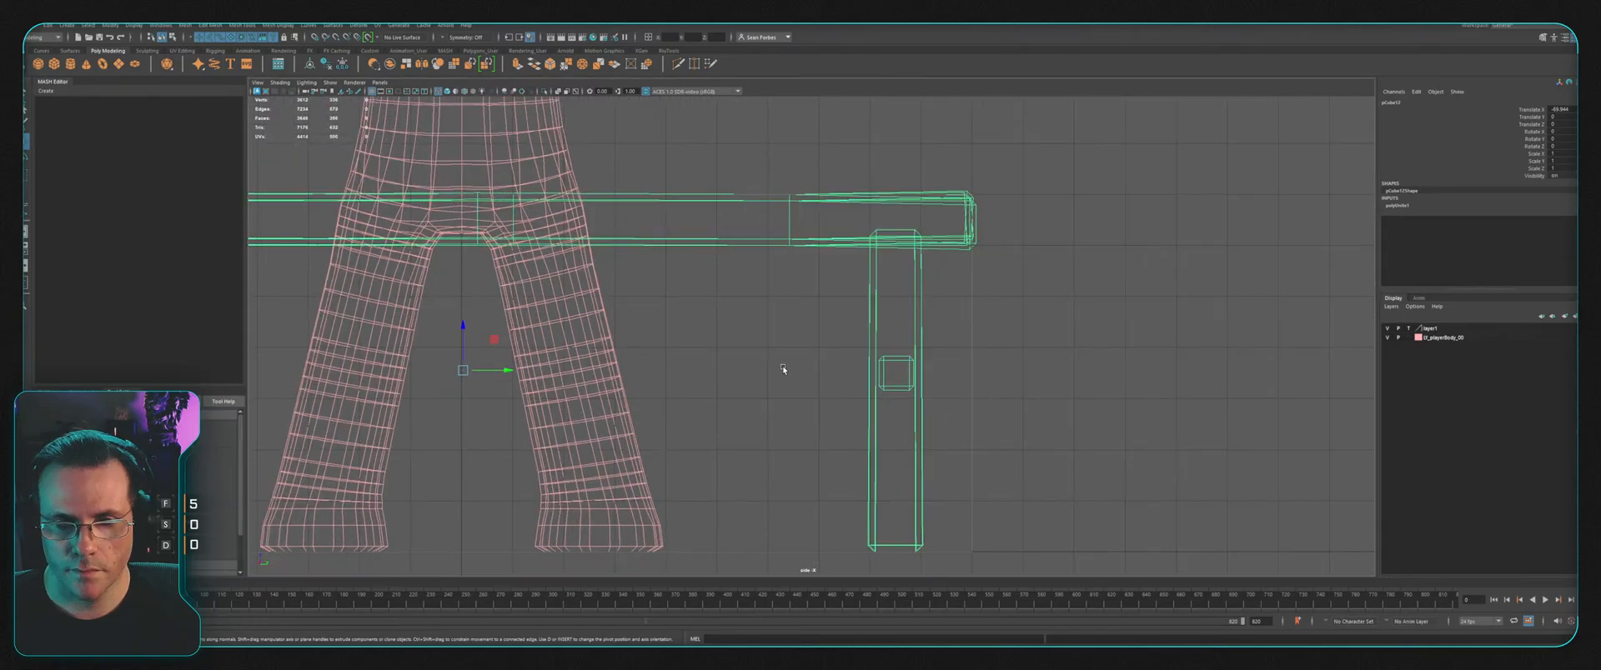
alt+right_drag(783, 369, 701, 355)
alt+middle_drag(701, 355, 935, 333)
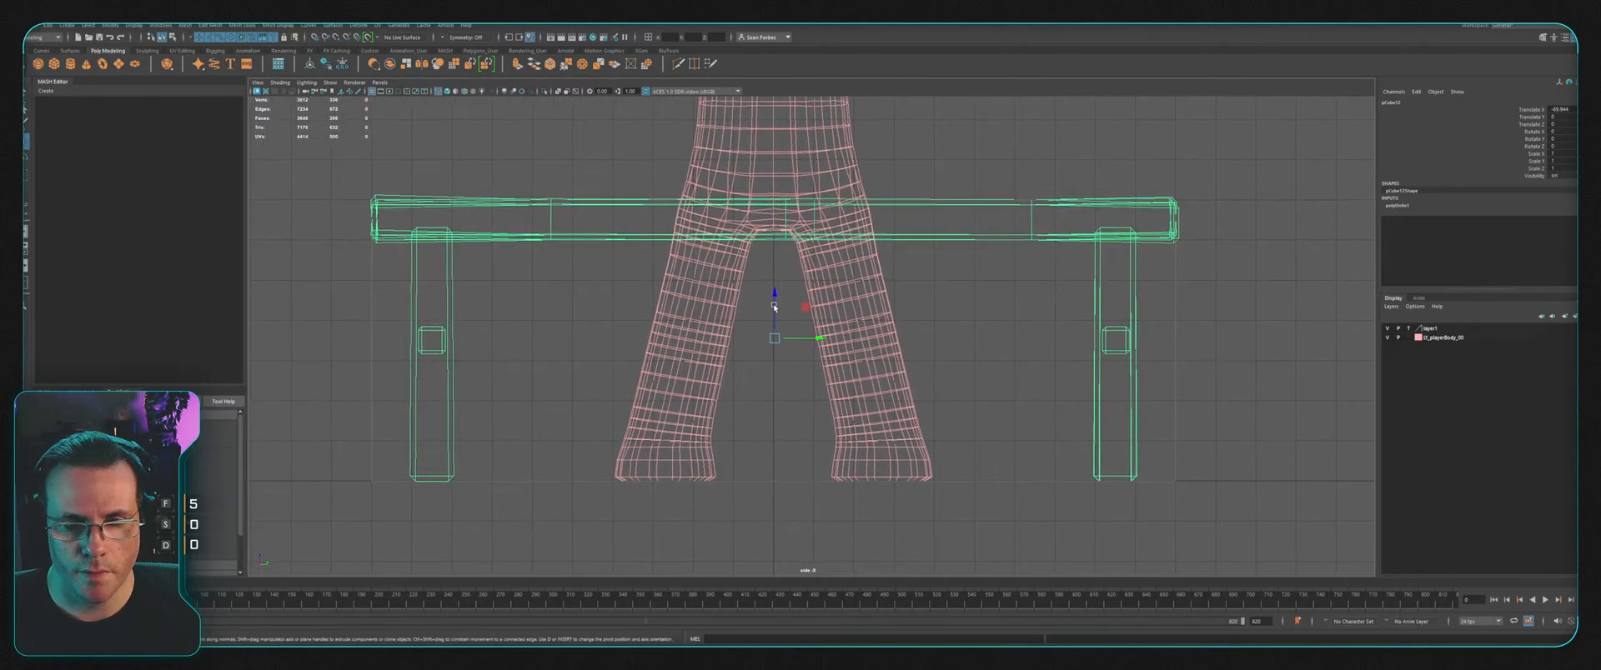
drag(773, 293, 774, 296)
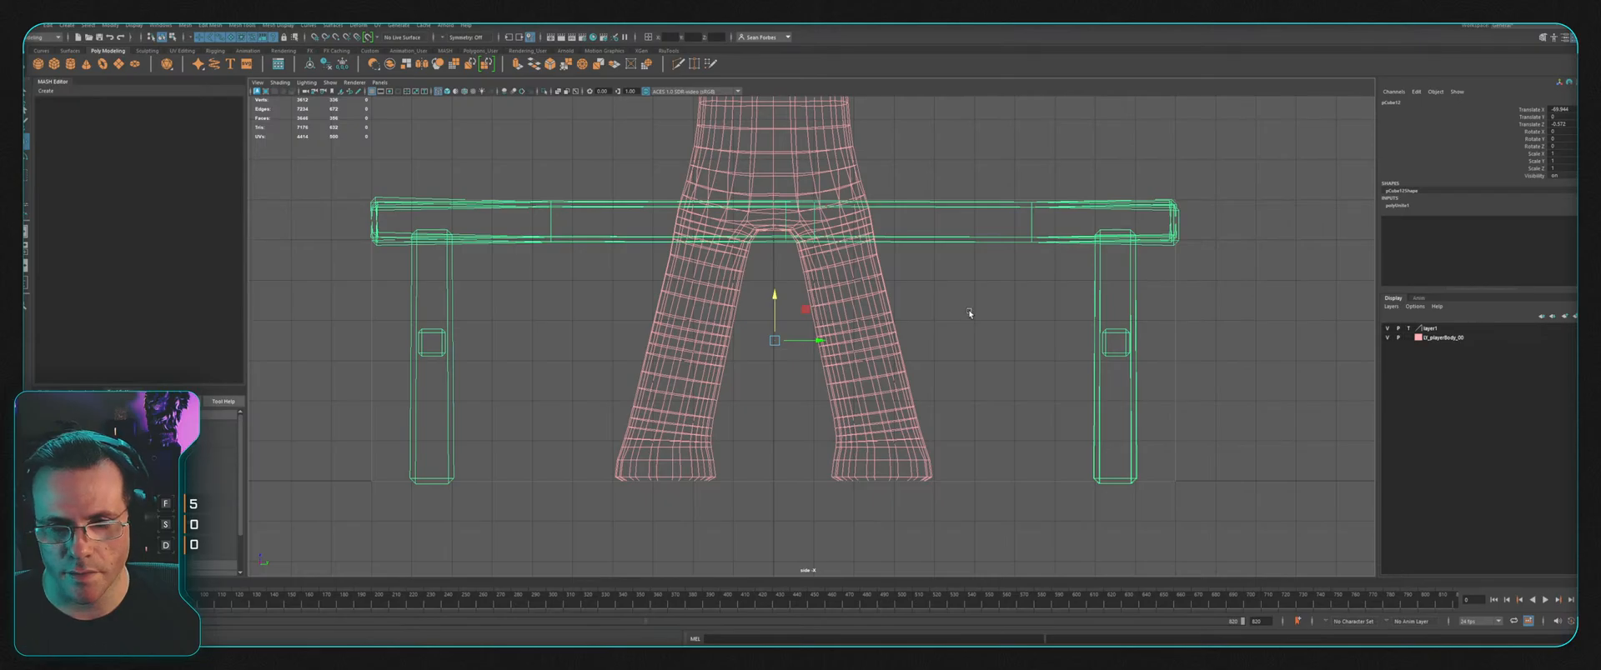
Step: Nudge the table lengthwise towards the centre line and snap its pivot to the origin at floor level
key(Insert)
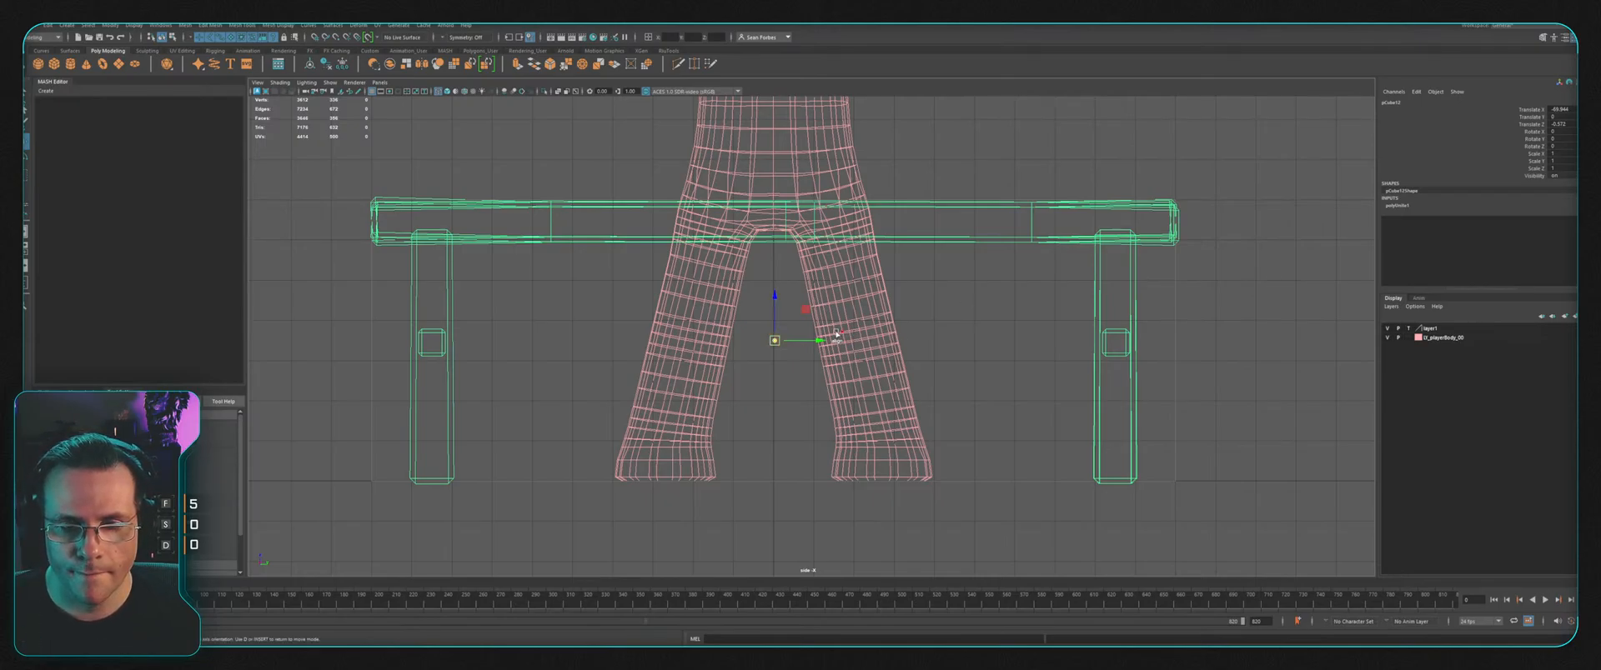
key(w)
key(x)
mouse_move(824, 341)
mouse_down()
mouse_move(865, 340)
mouse_move(822, 341)
mouse_up()
key(Insert)
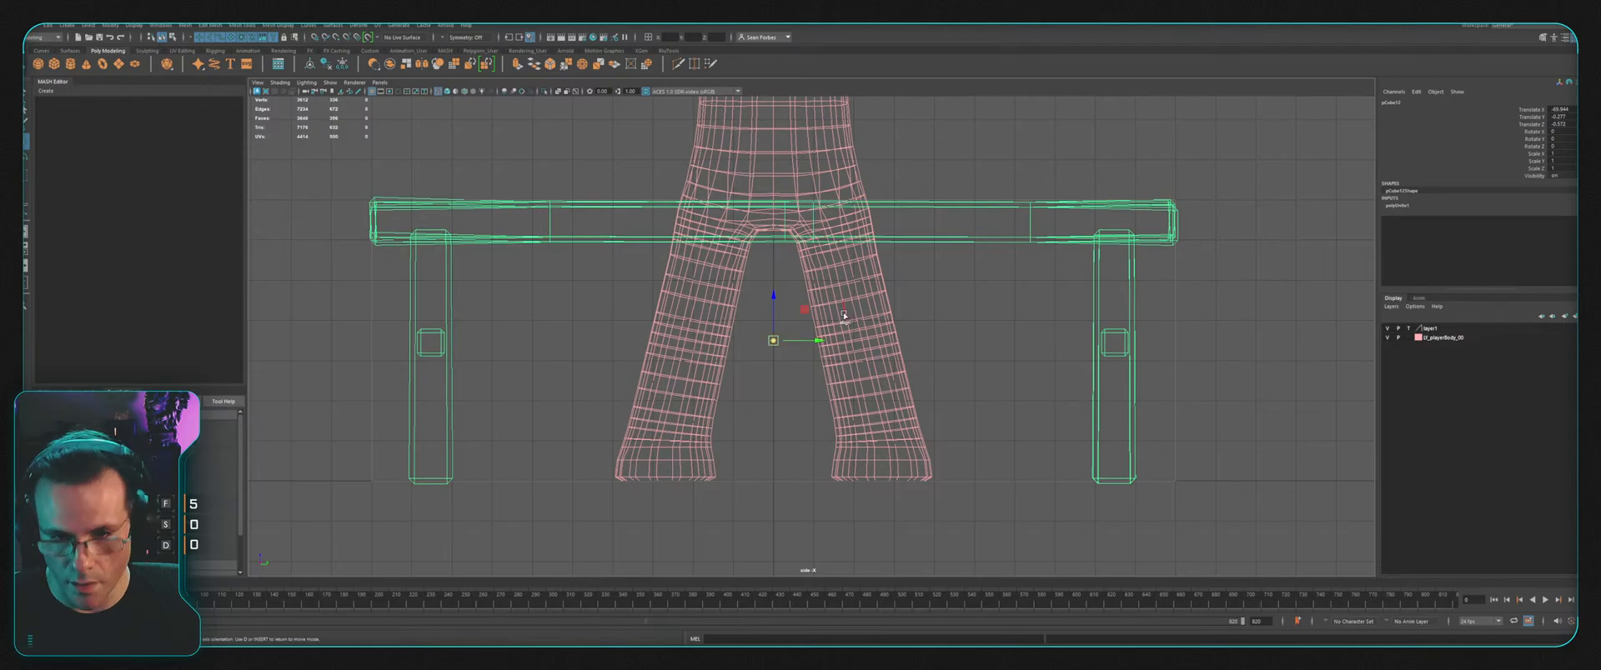
drag(774, 315, 773, 455)
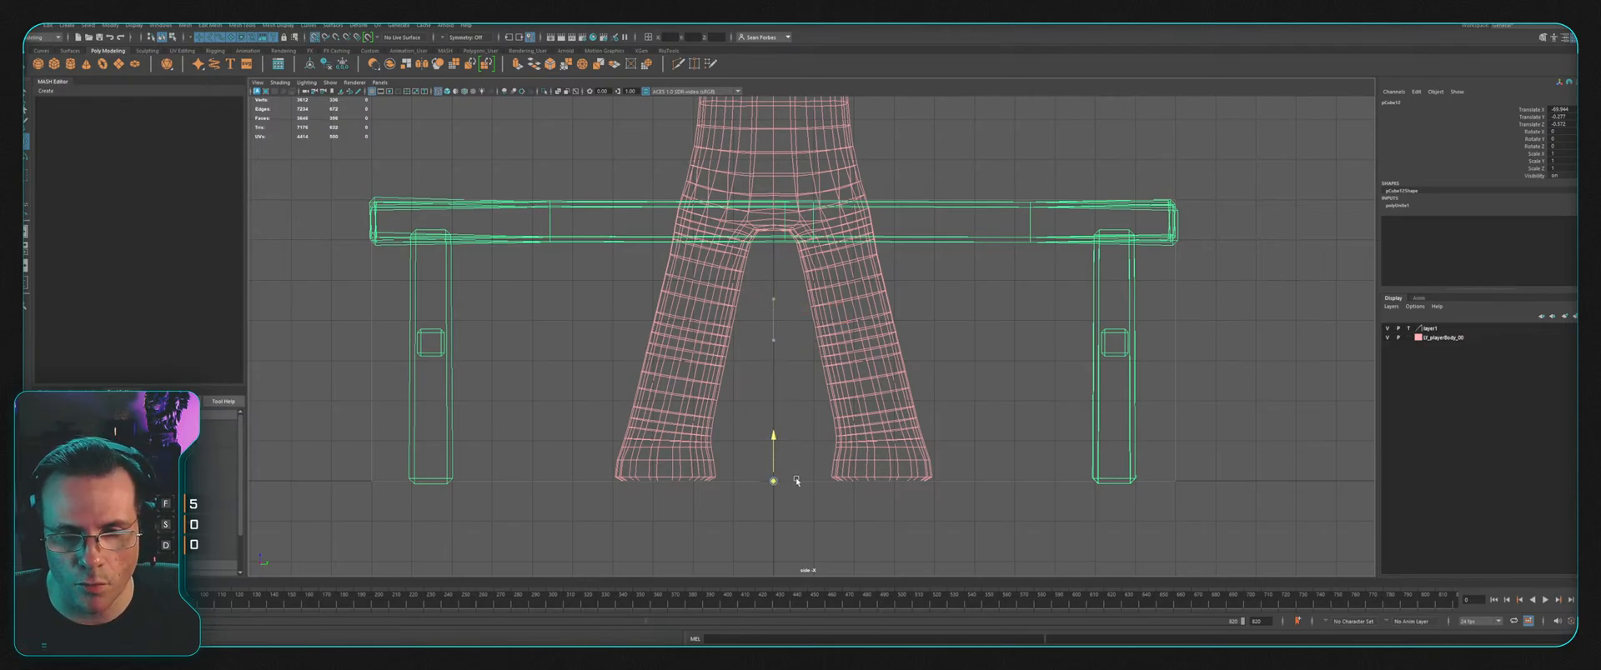
key(space)
key(space)
scroll(834, 367, down, 3)
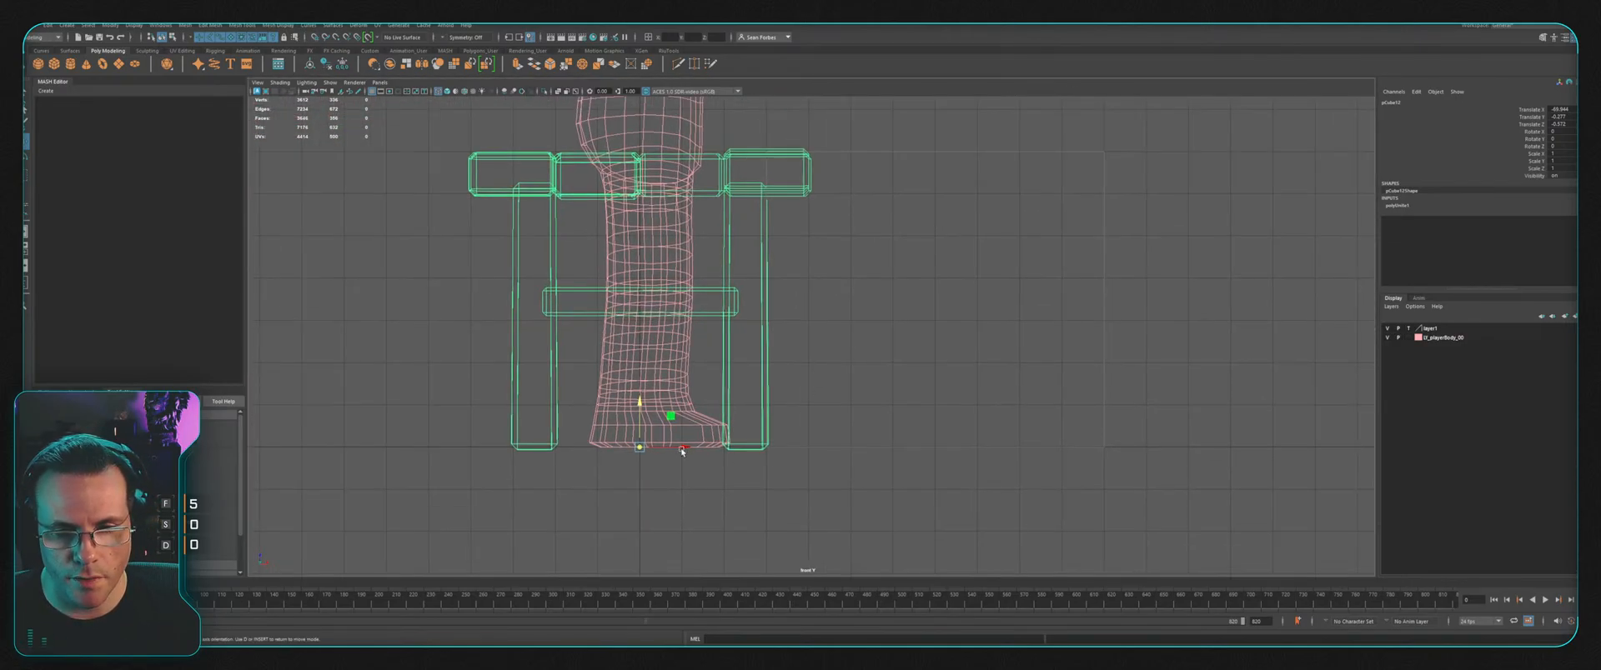
drag(667, 447, 639, 447)
Step: Delete the combined table's construction history and rename the mesh table_01
key(space)
key(space)
alt+drag(1057, 253, 1004, 207)
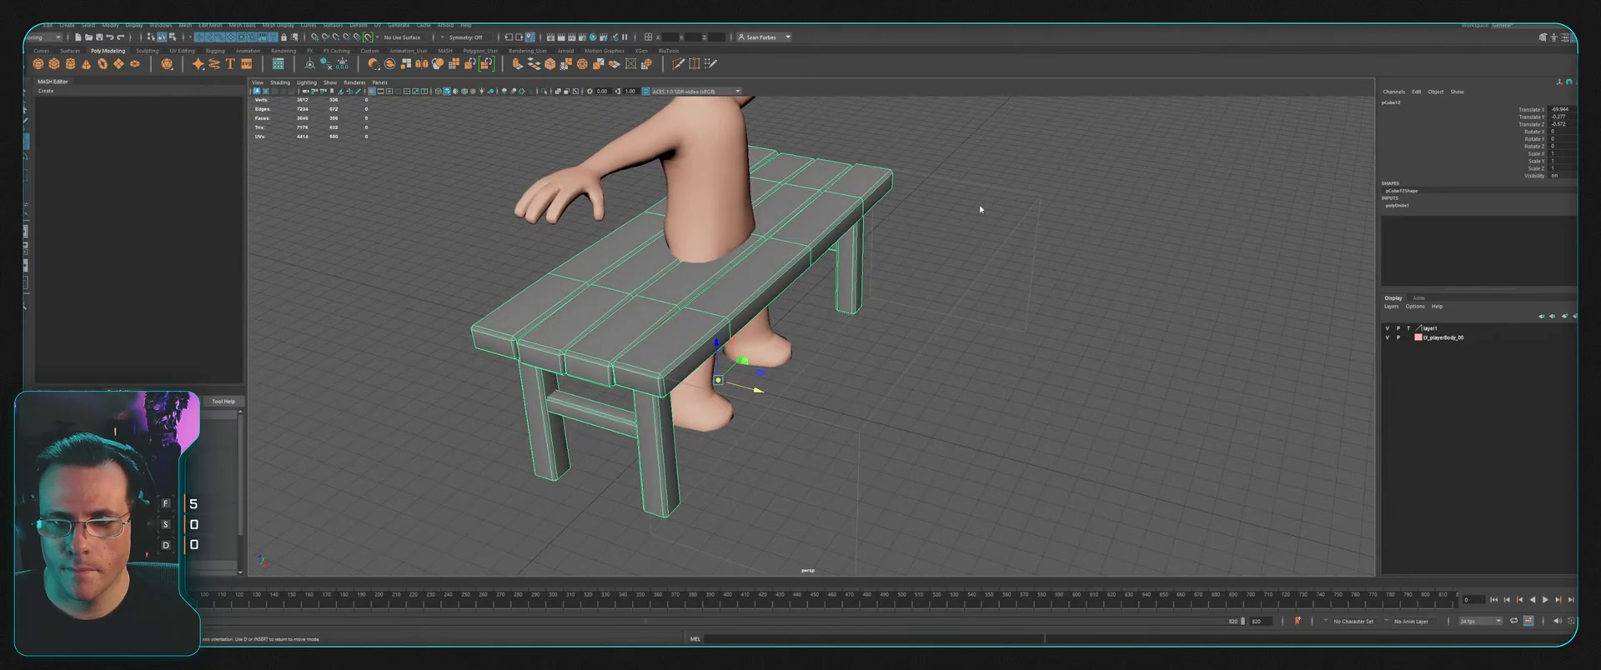
alt+middle_drag(1003, 176, 1027, 269)
click(959, 268)
click(880, 275)
alt+drag(1094, 291, 1438, 105)
key(alt+shift+d)
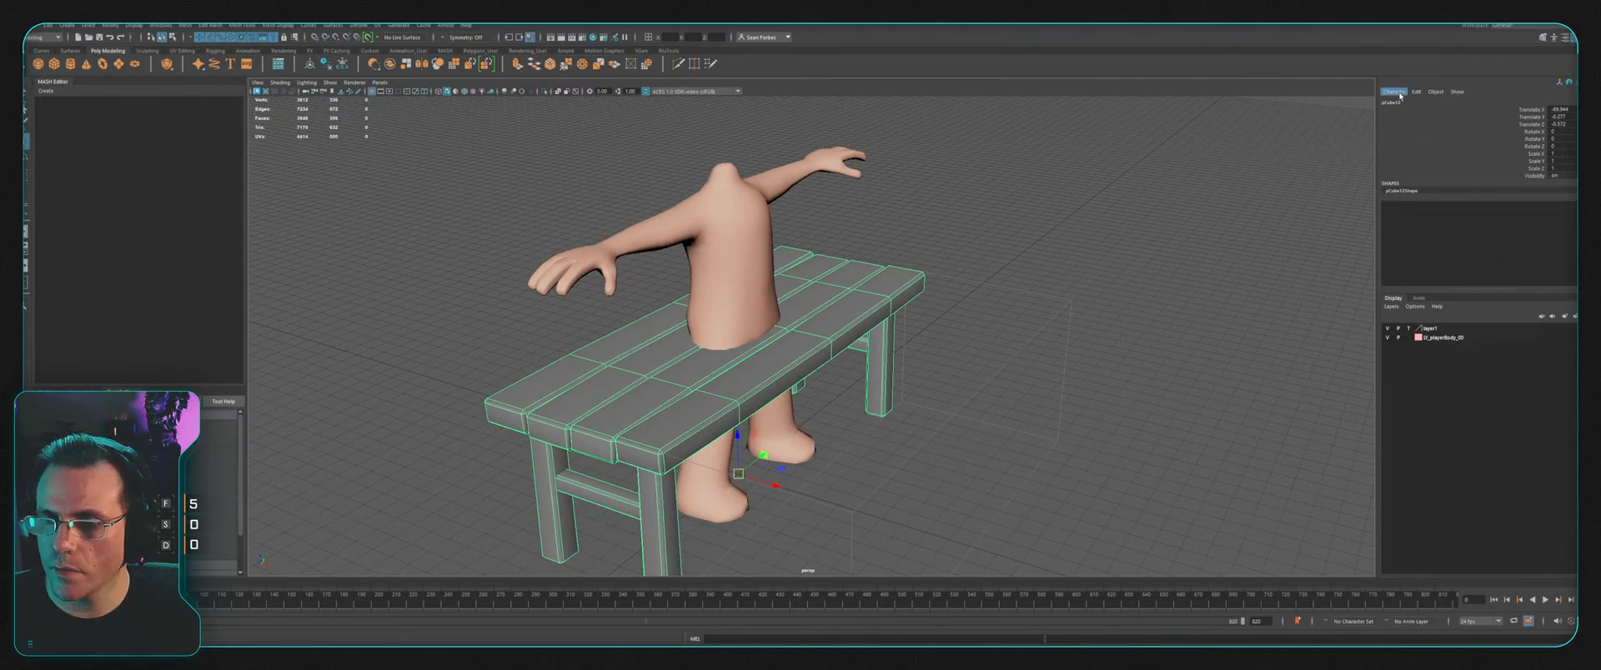
double_click(1401, 102)
text(ta)
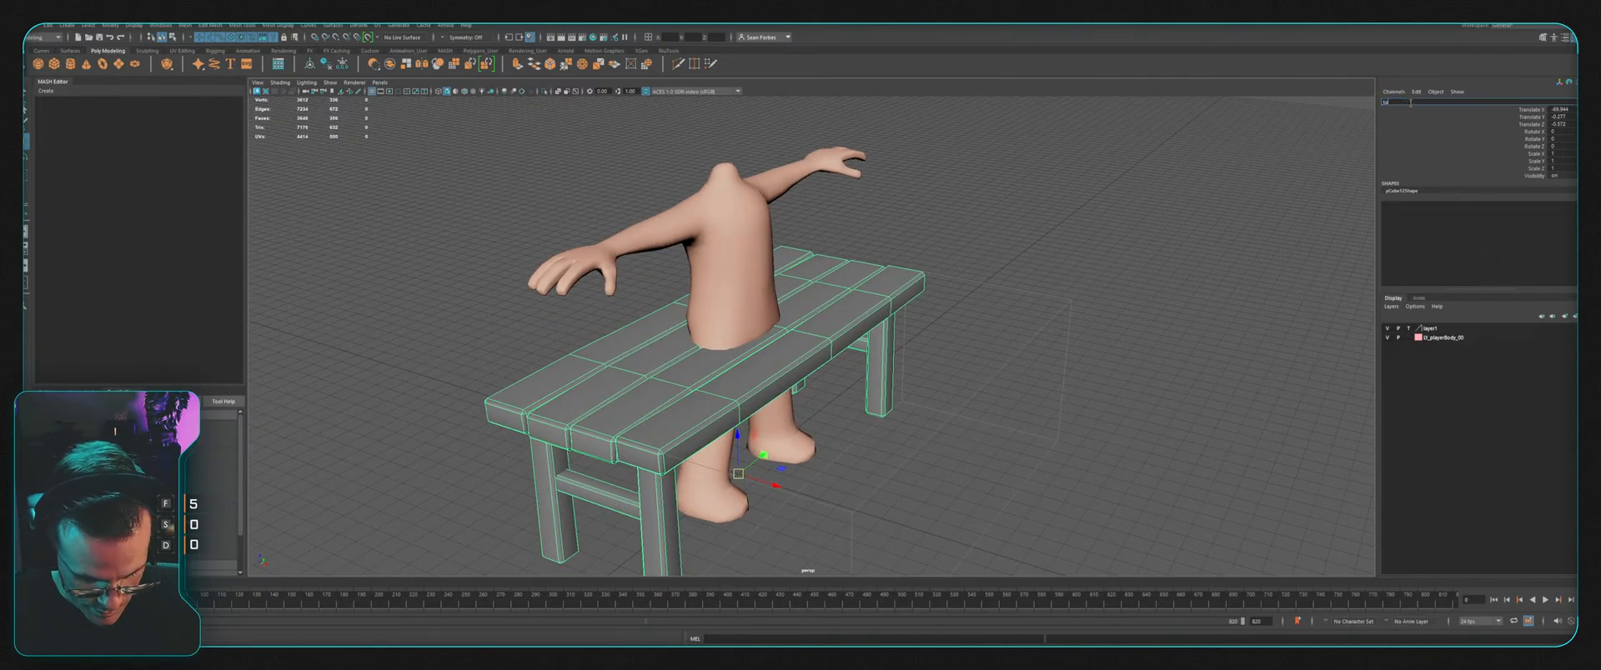
text(ble_01)
key(Return)
click(1107, 358)
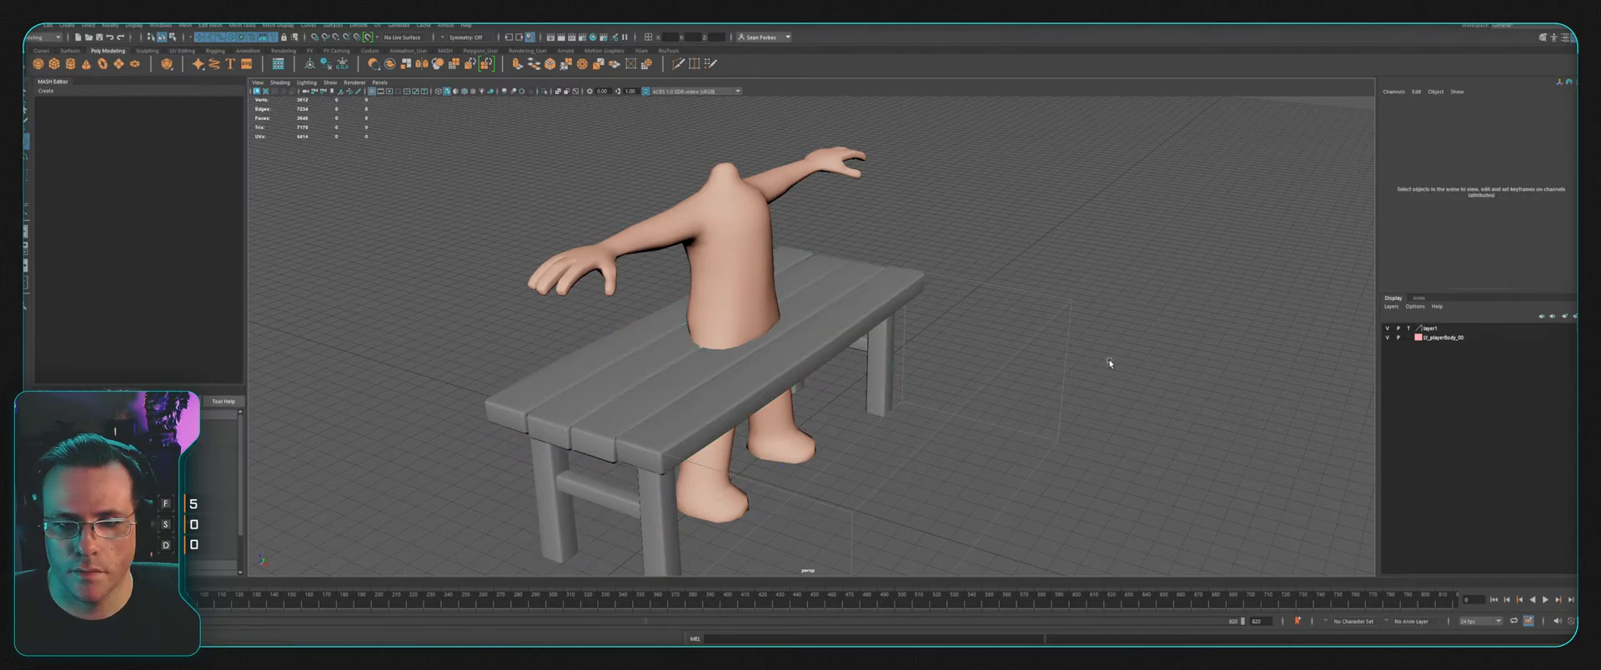
Step: Select the table_01 mesh and freeze its transformations
click(897, 306)
click(110, 25)
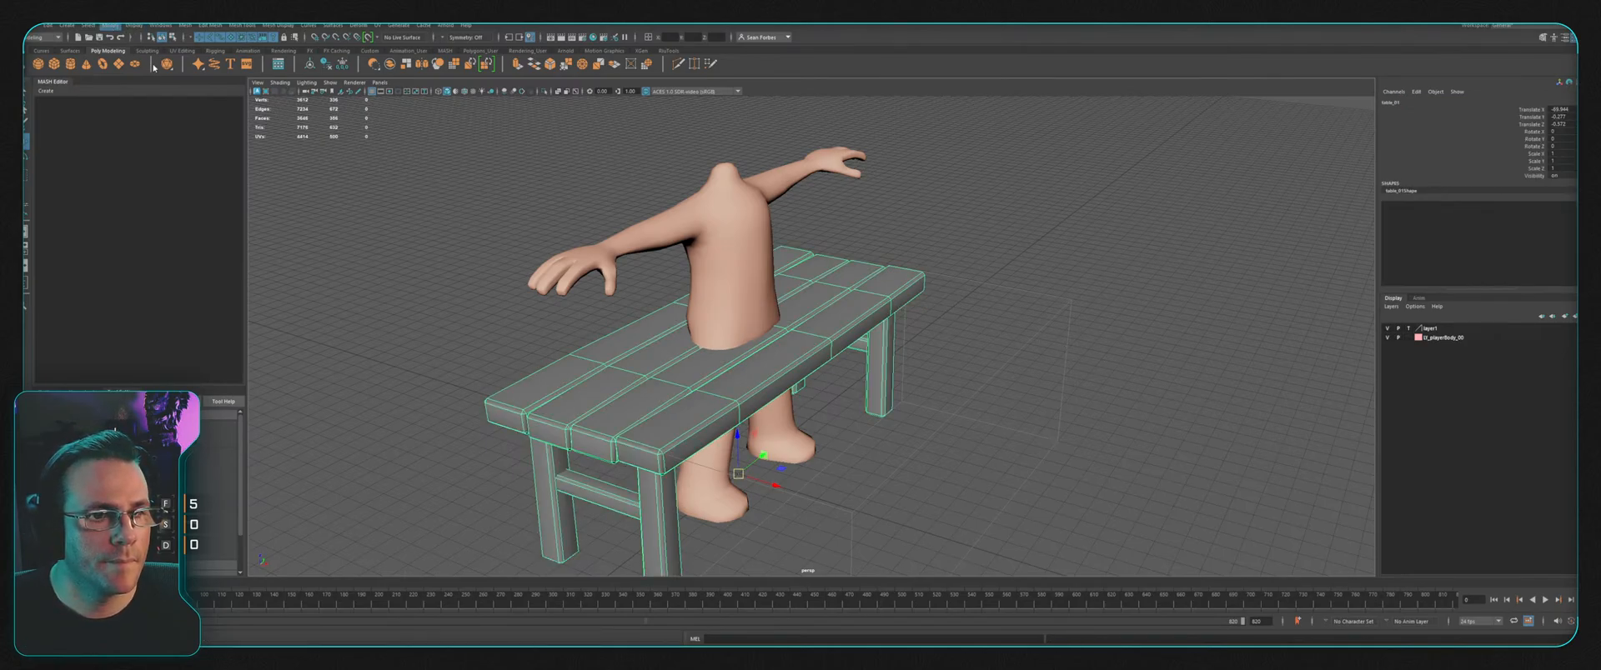
click(134, 70)
click(433, 255)
click(549, 358)
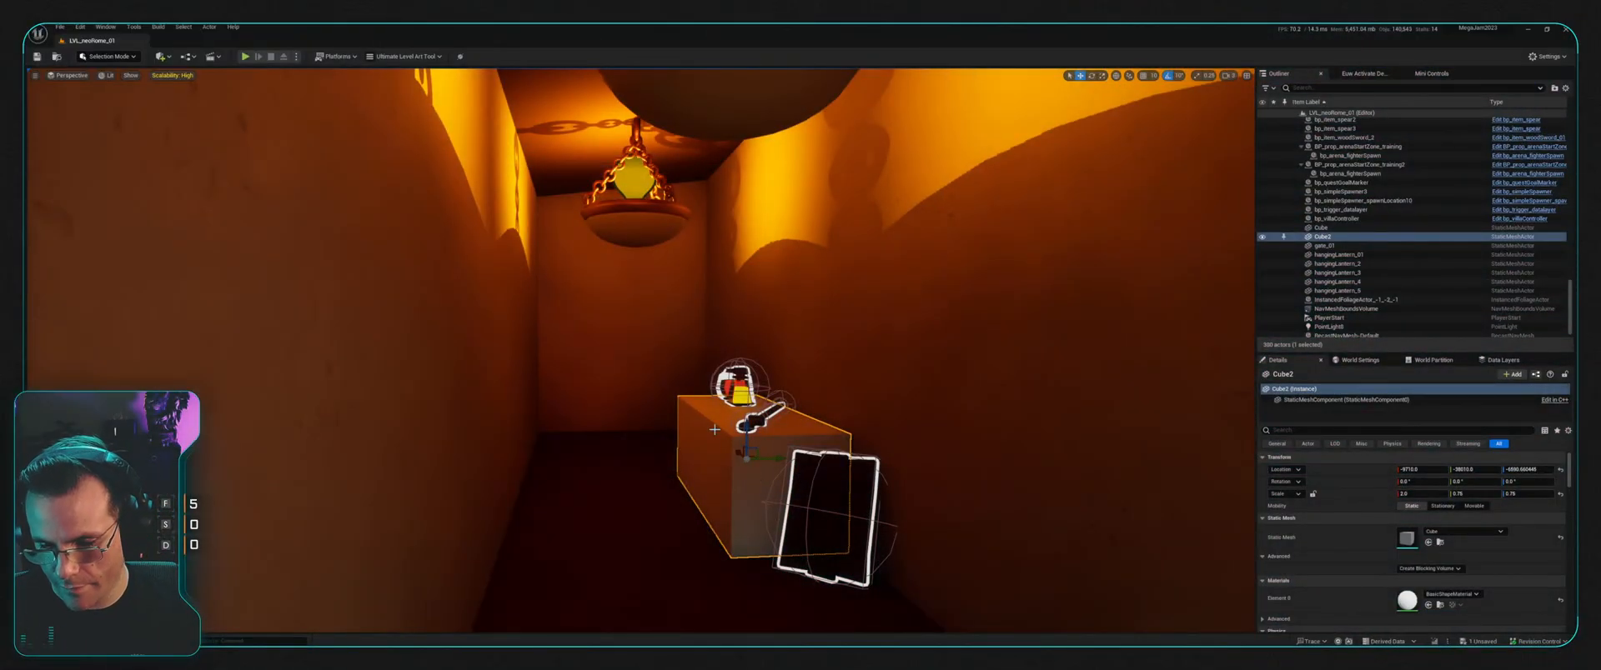
Step: In Unreal Editor, save the level and delete the placeholder block Cube2 from the lantern-lit room
key(ctrl+s)
right_drag(828, 367, 764, 374)
key(s)
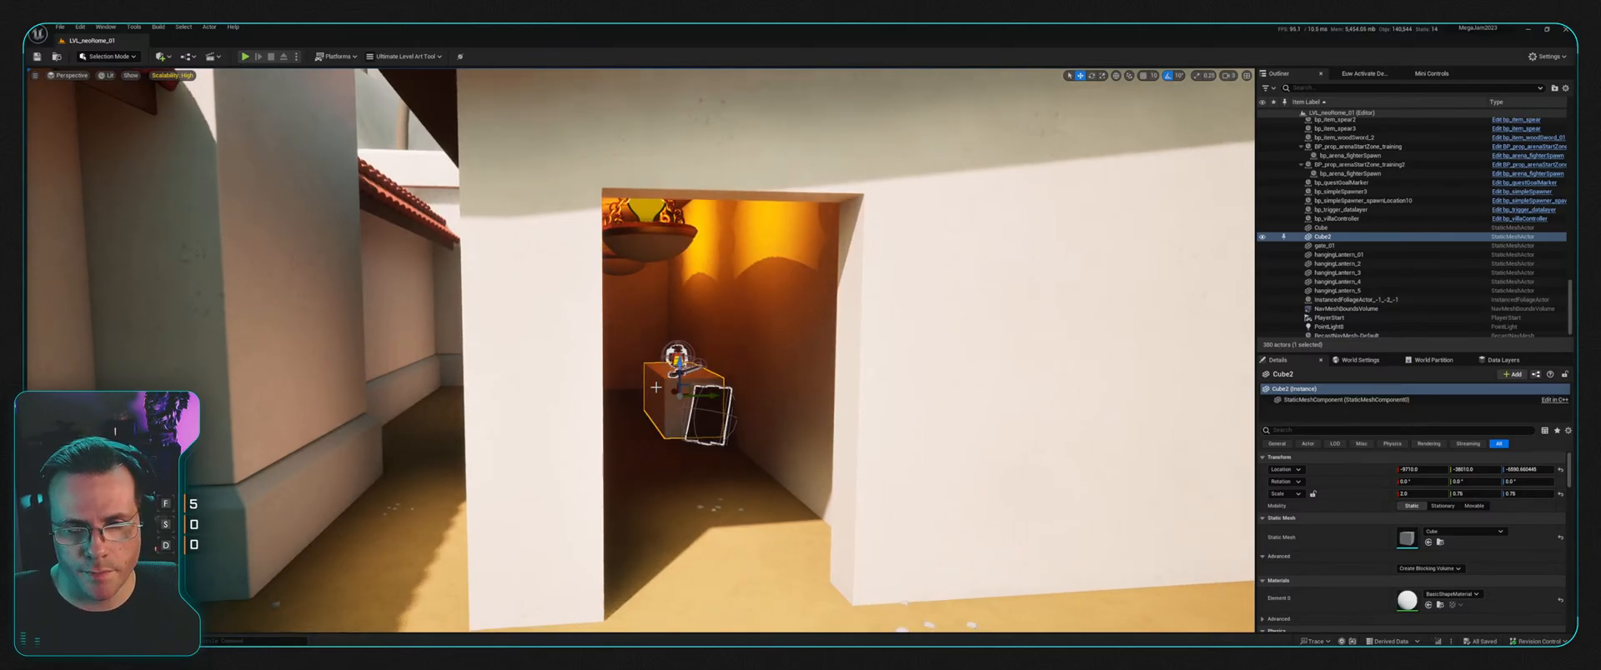
key(Delete)
Step: Place the table_001 static mesh from the Meshes/Props folder on the floor inside the lantern-lit room
key(ctrl+space)
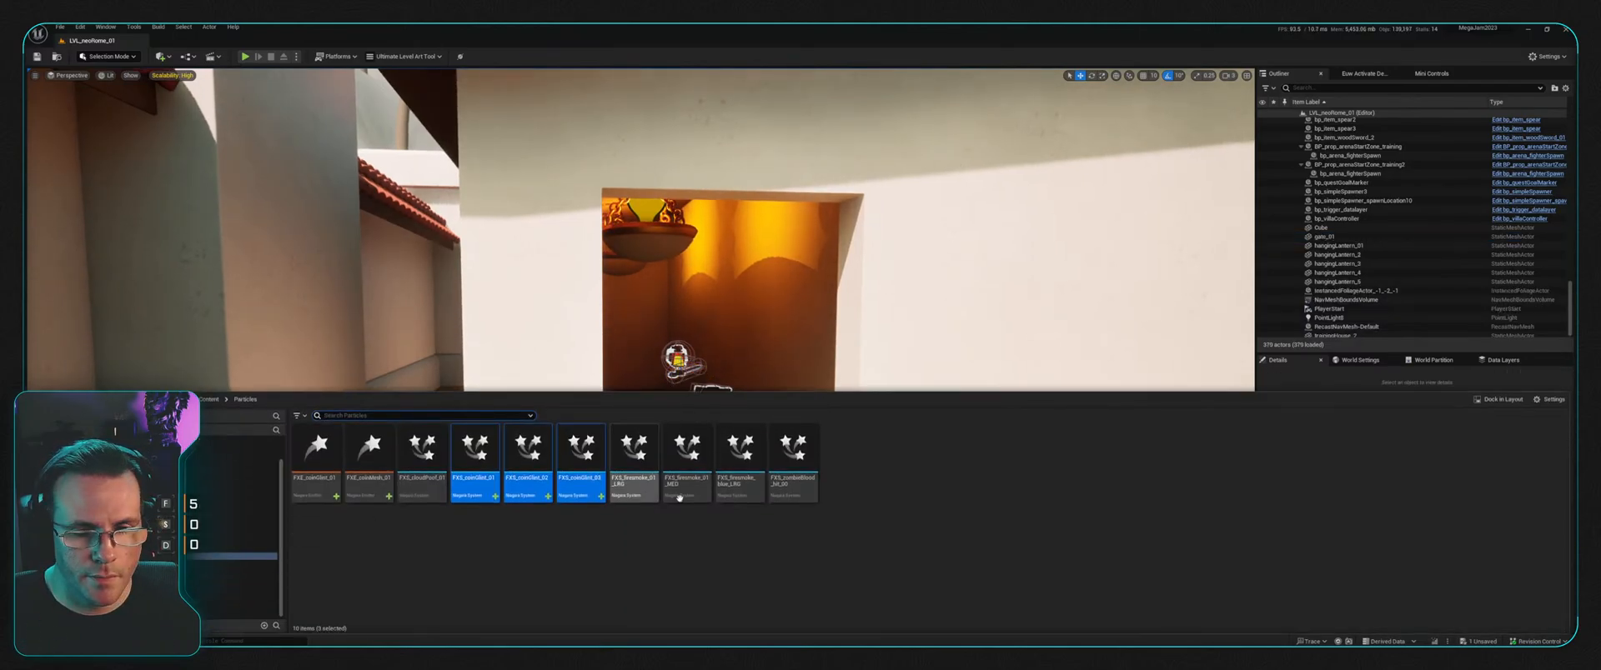
scroll(237, 559, down, 1)
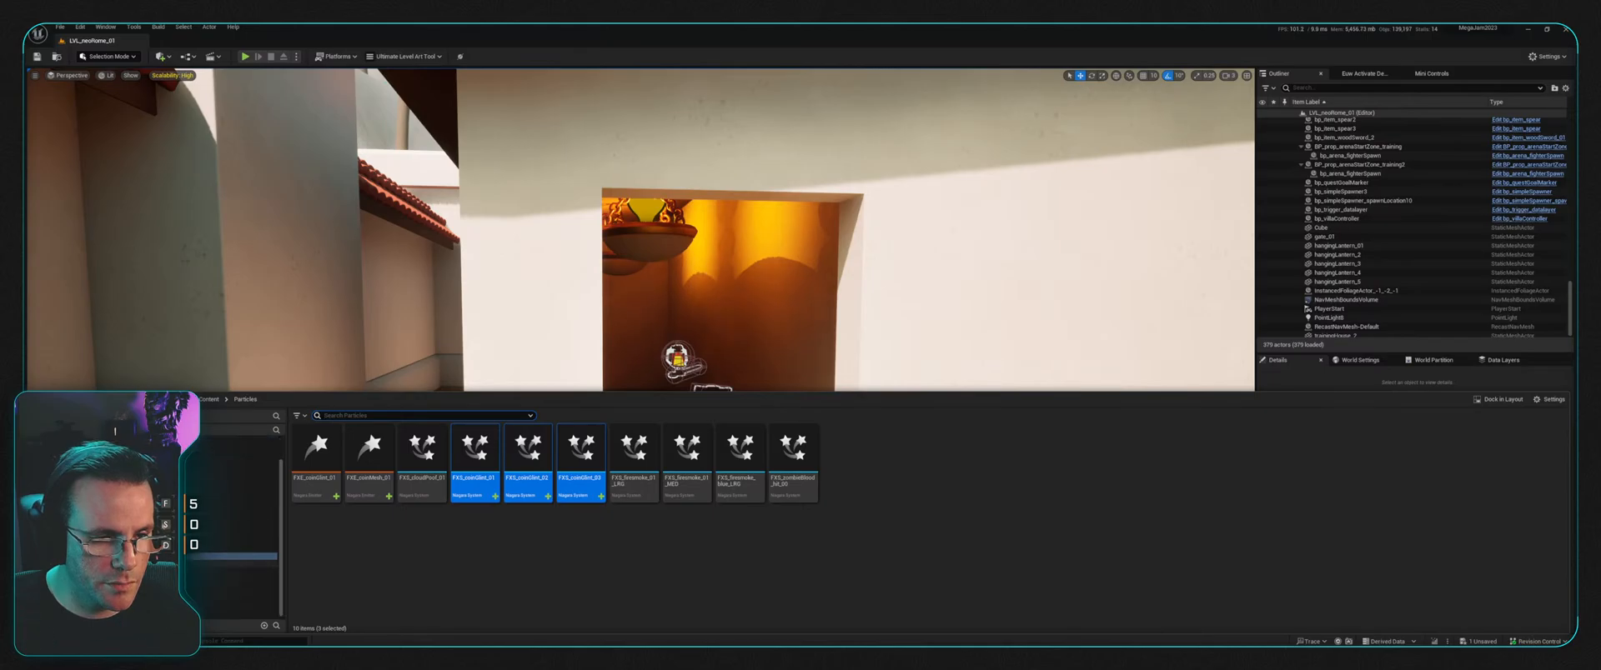
click(236, 548)
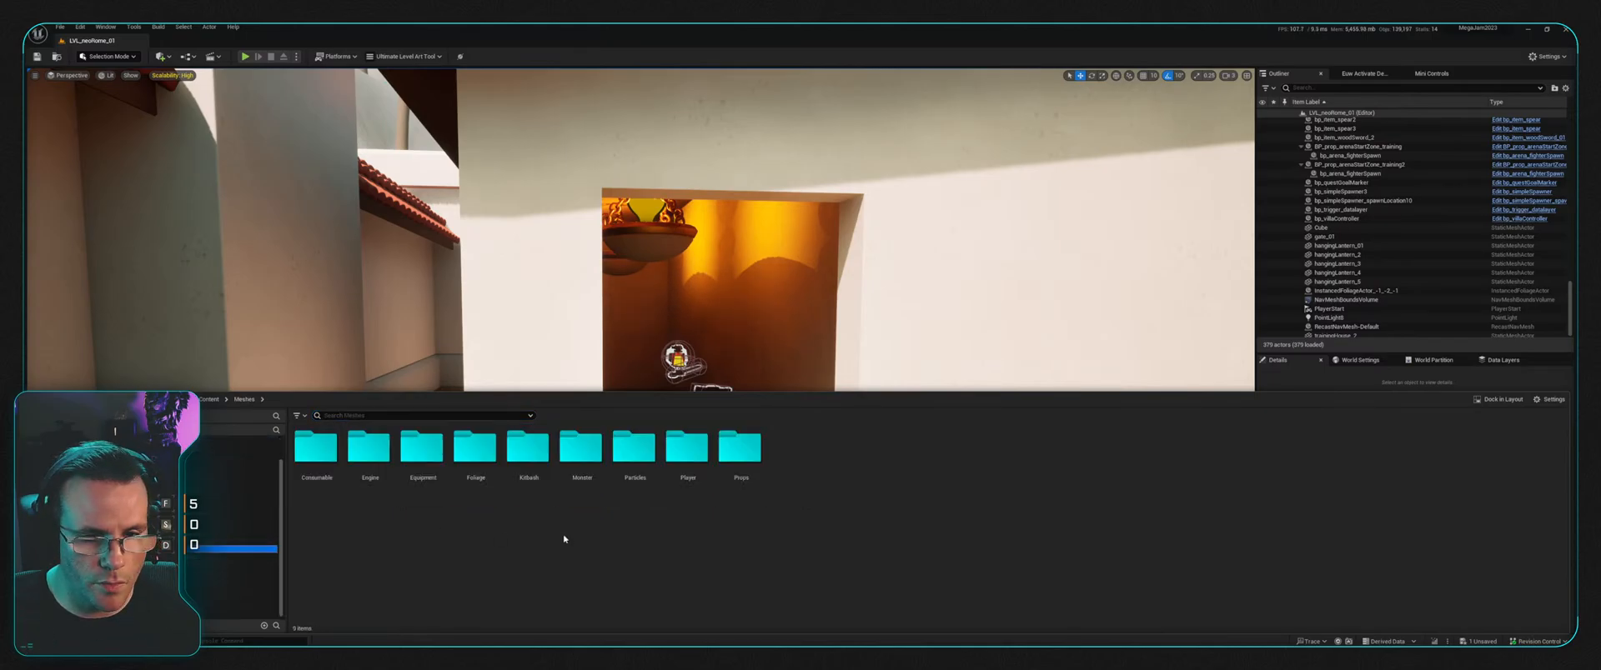
double_click(687, 448)
scroll(238, 567, down, 2)
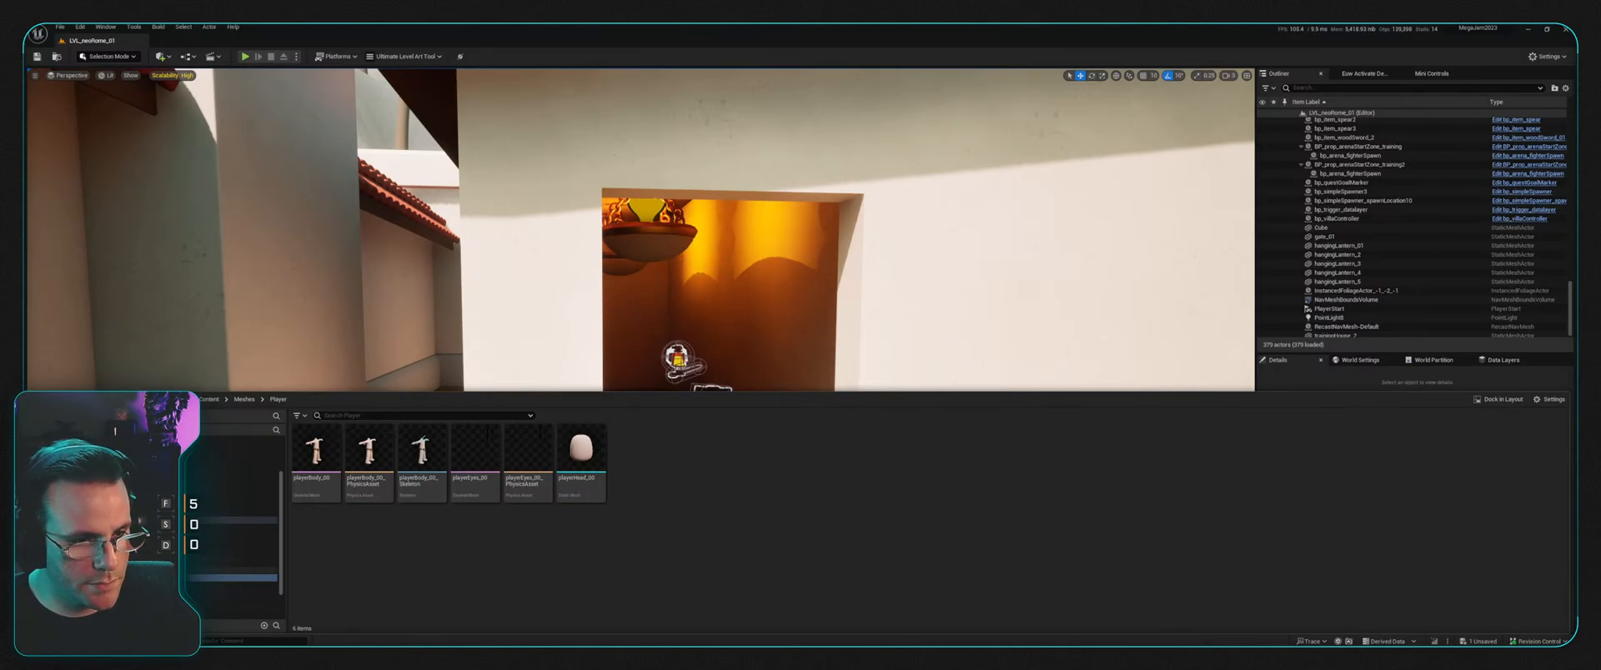
click(237, 585)
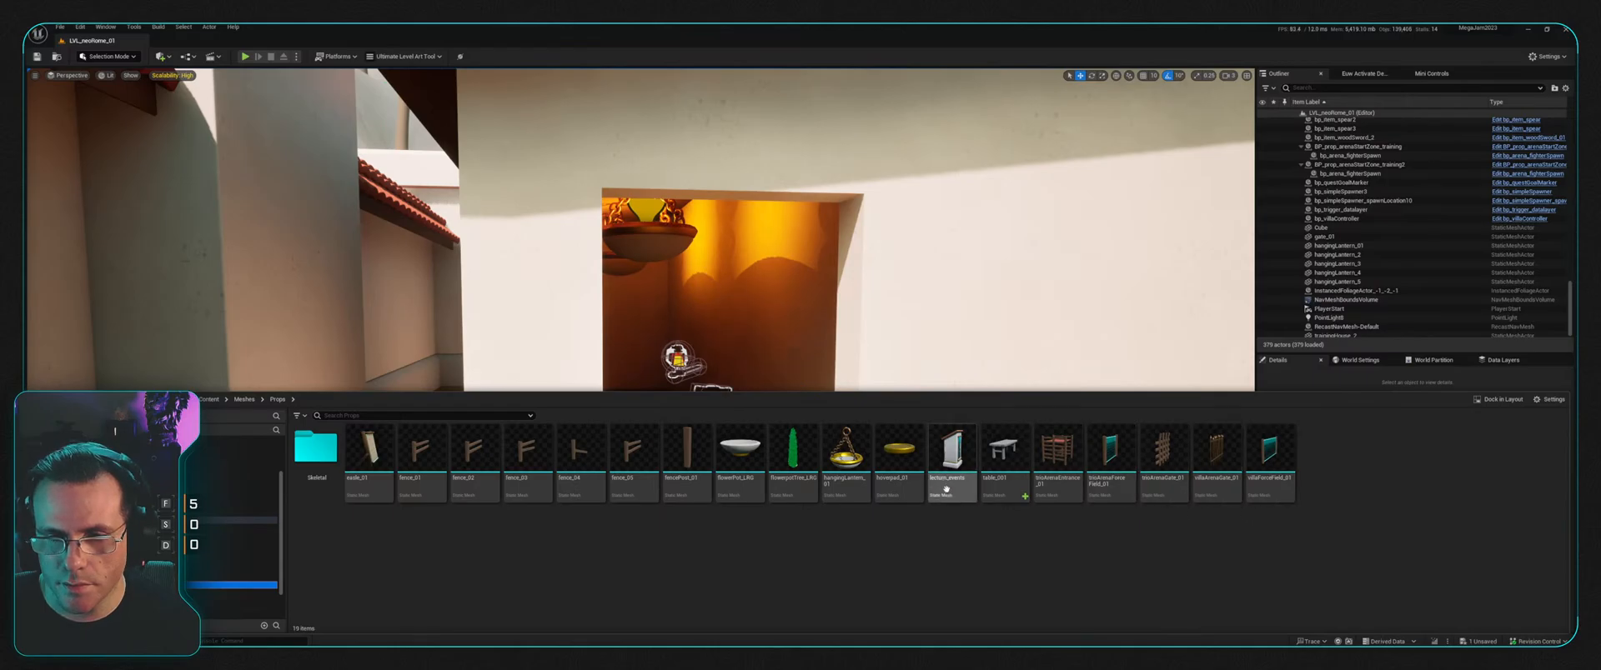
drag(1003, 454, 714, 454)
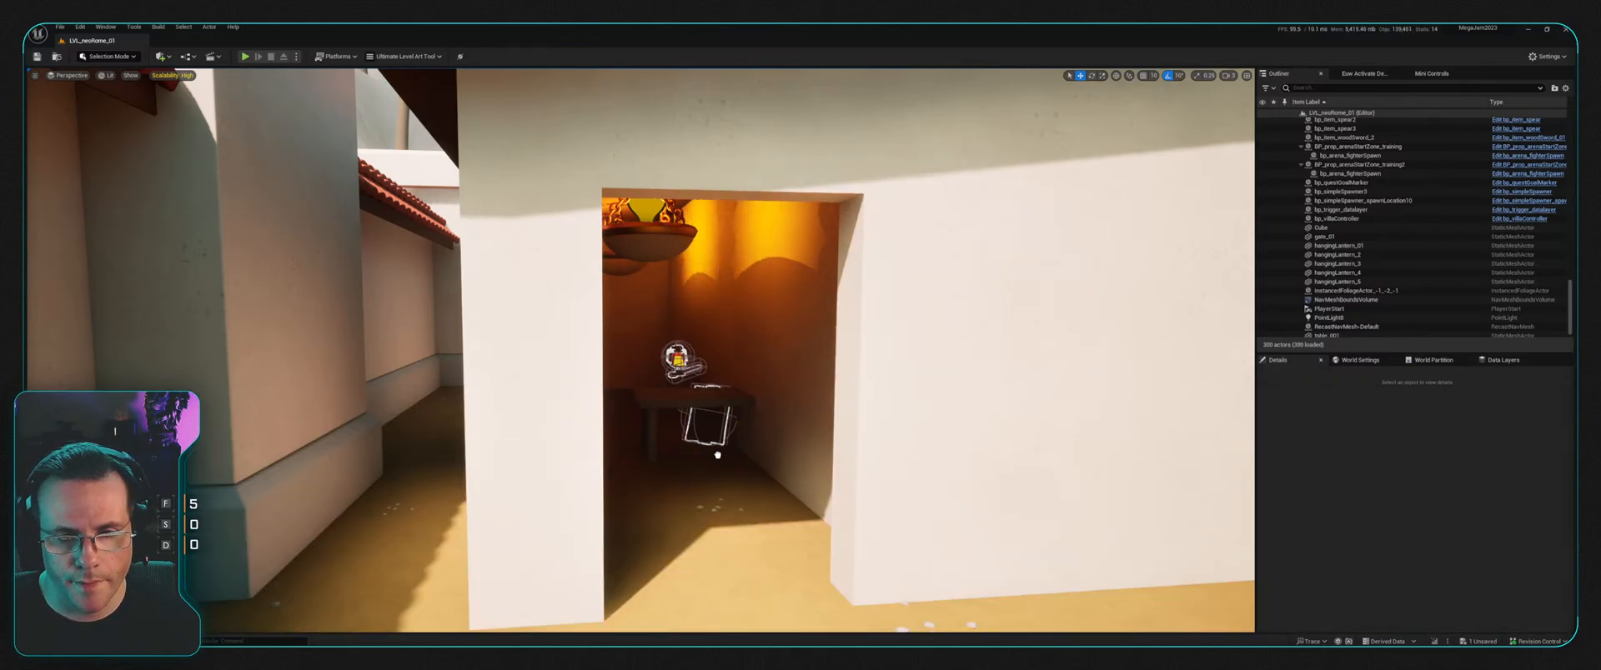
Step: Rotate the placed table -90° about its vertical axis so it runs lengthwise into the room
key(w)
right_drag(793, 422, 896, 472)
key(e)
drag(634, 492, 619, 484)
key(w)
right_drag(620, 484, 729, 454)
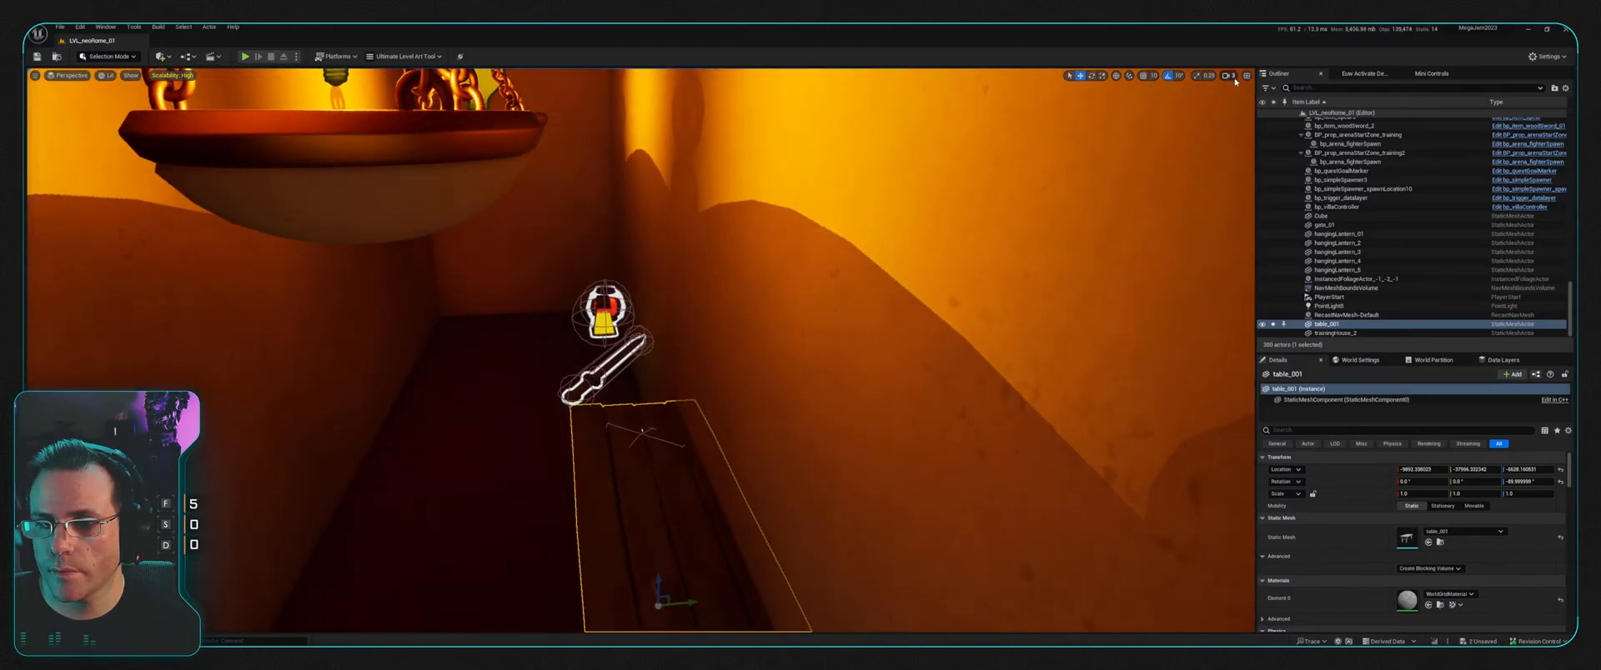
right_drag(679, 515, 679, 563)
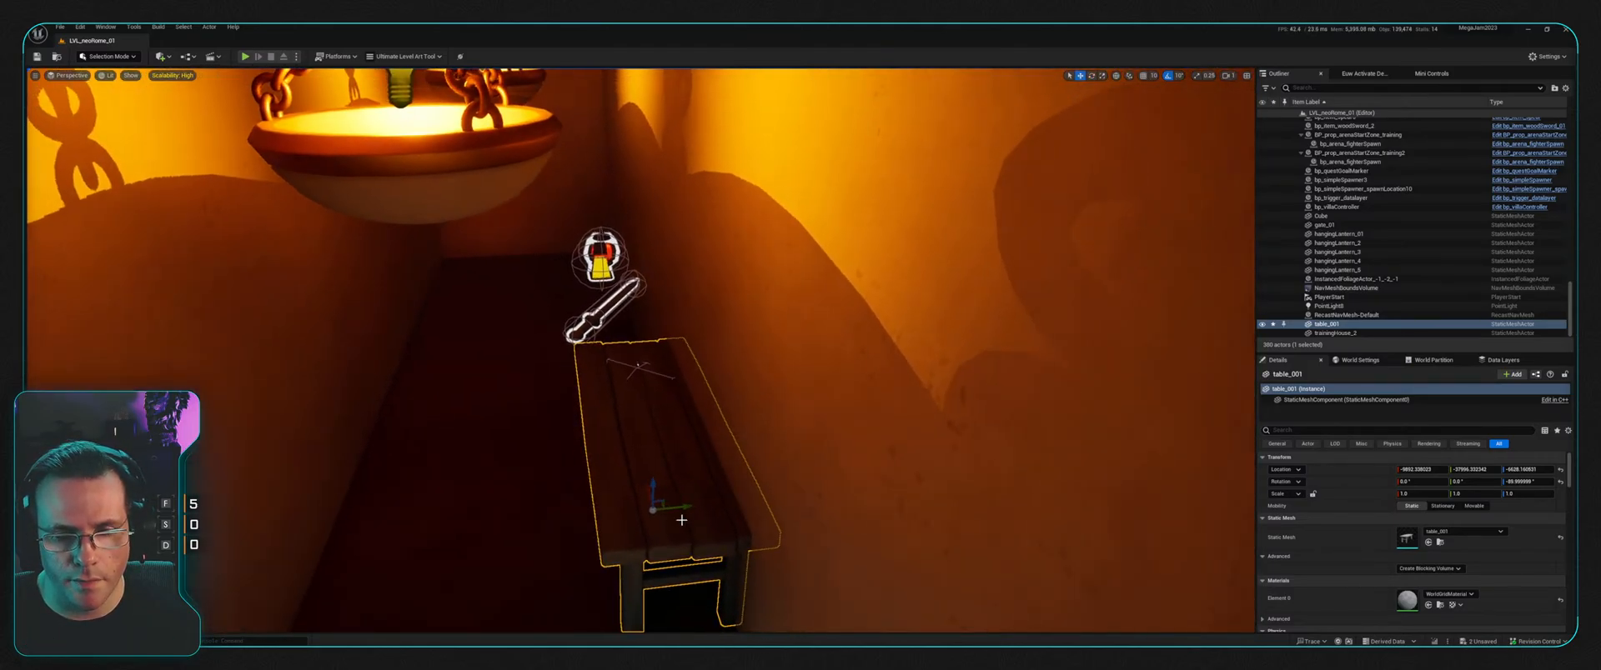
Step: Delete the placed table_001 from the lantern-lit room and turn on grid snapping for moves
drag(689, 512, 652, 512)
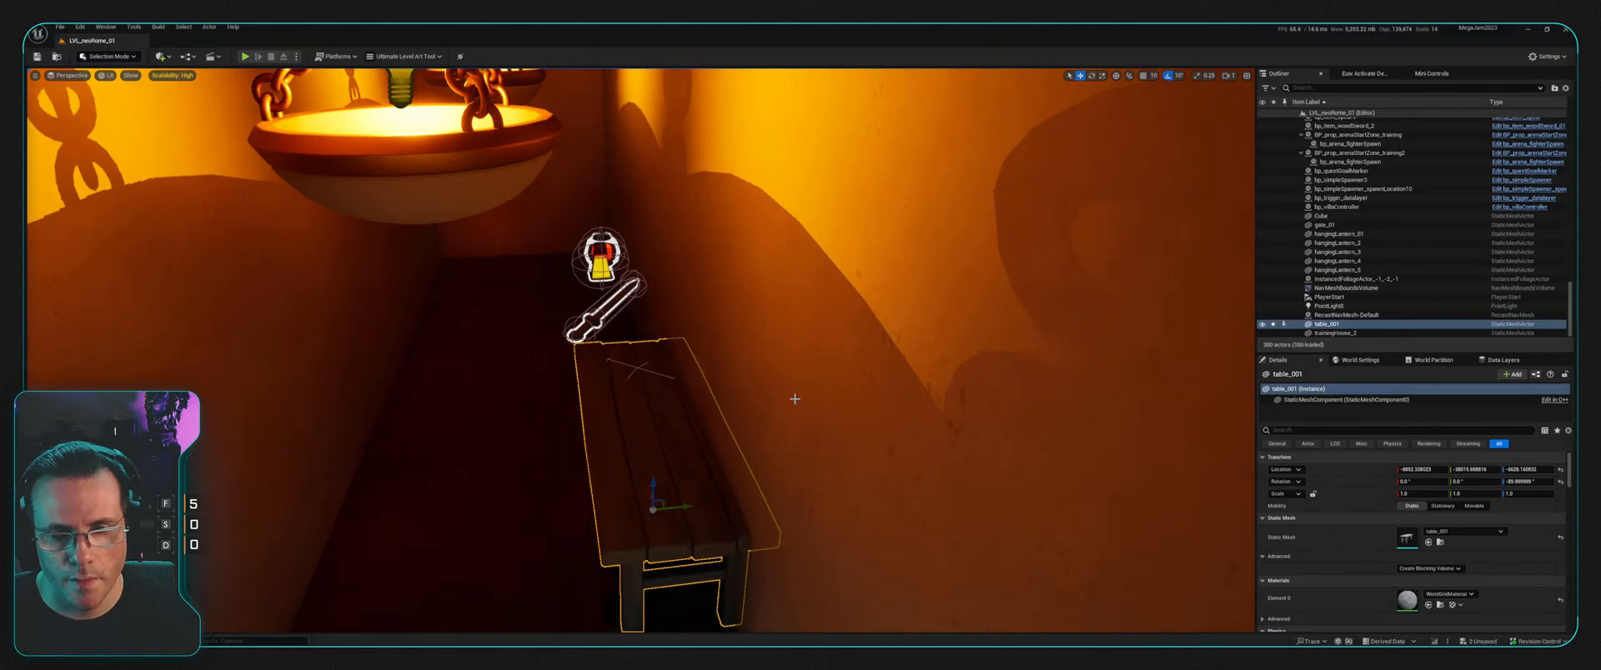
key(Delete)
click(1143, 76)
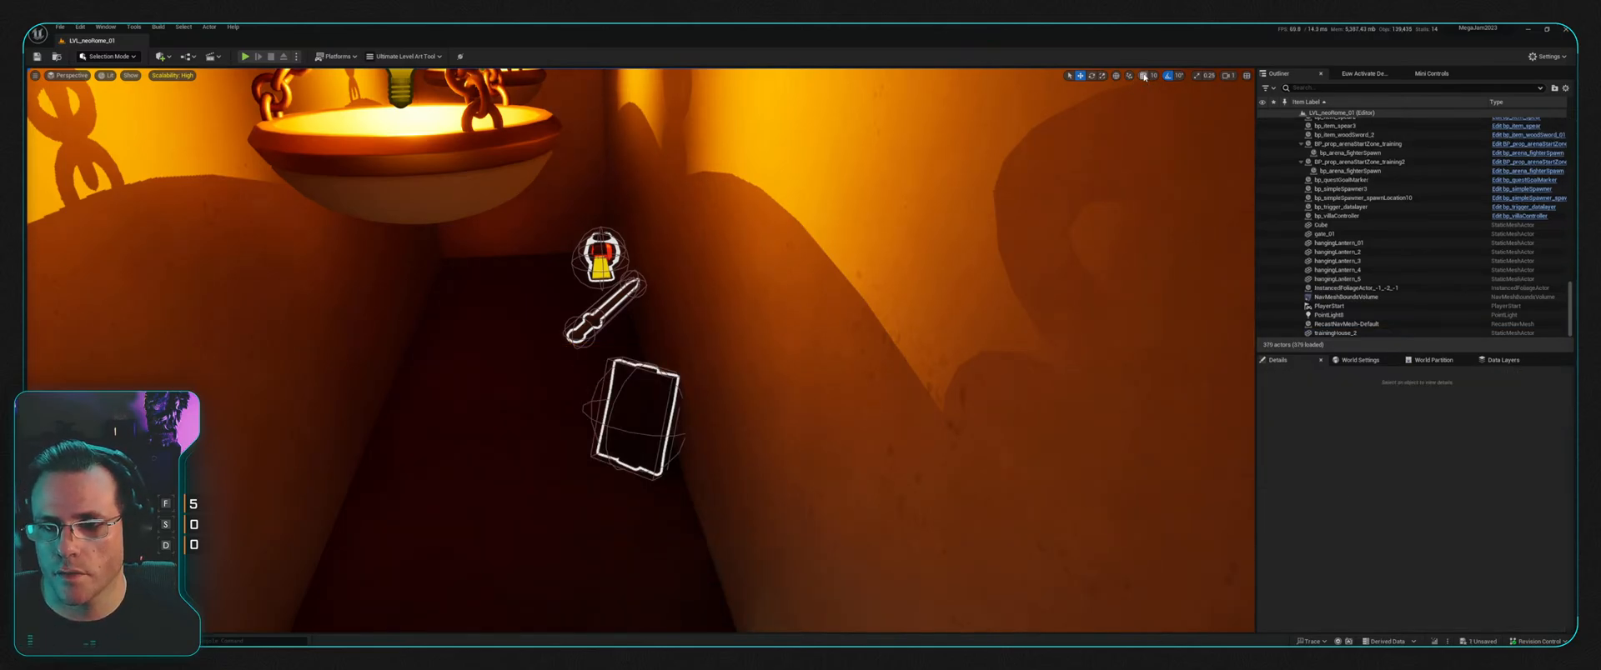
Step: Place the table_001 static mesh on the floor of the narrow room again, snapped to the grid
right_drag(1132, 92, 1141, 192)
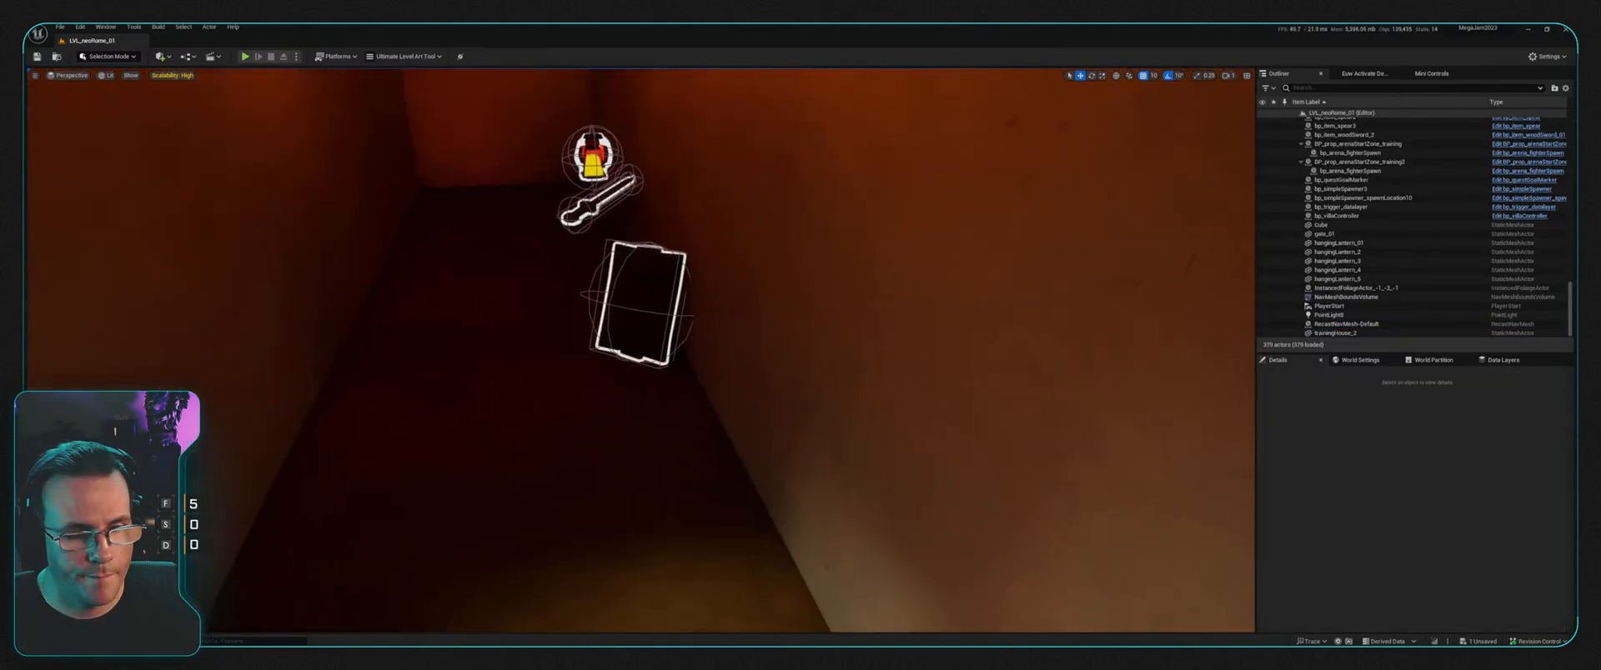
key(ctrl+space)
drag(1004, 464, 575, 385)
key(e)
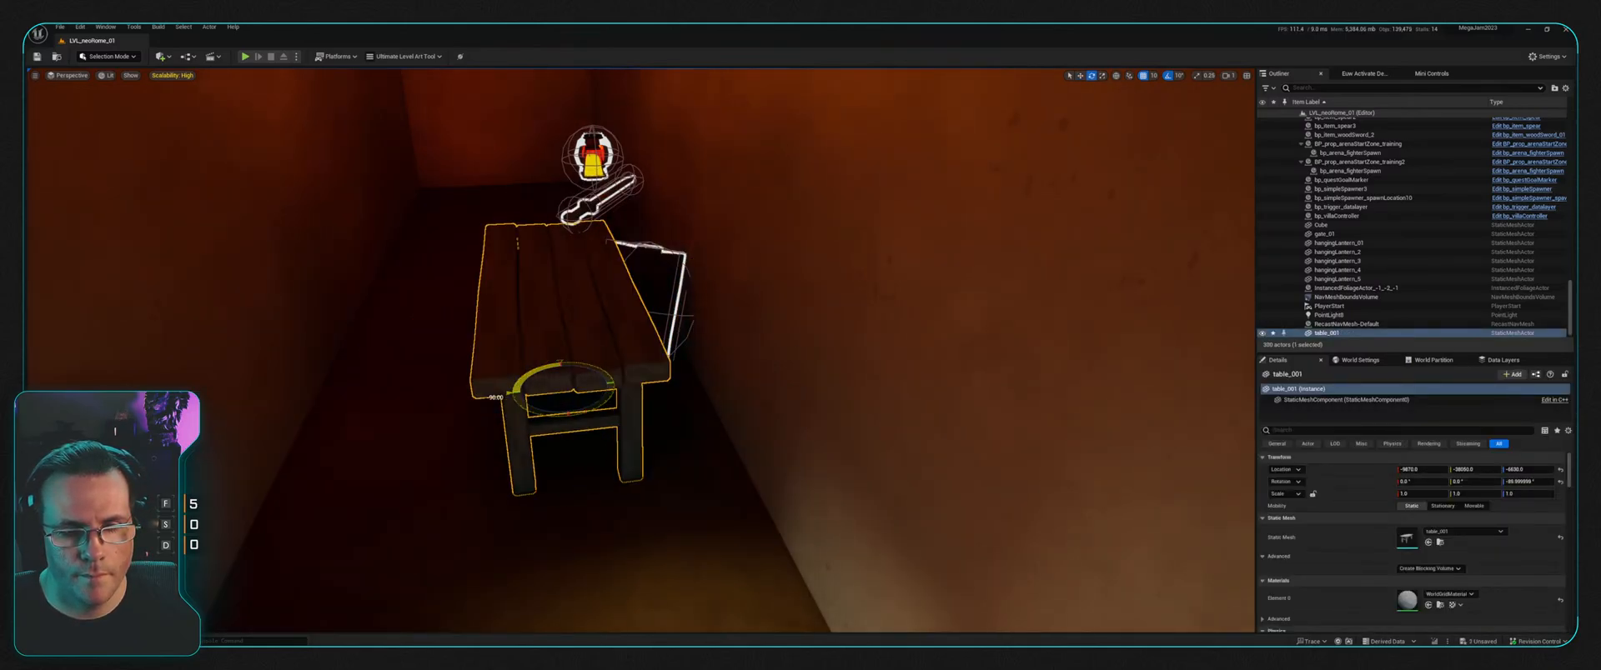
key(w)
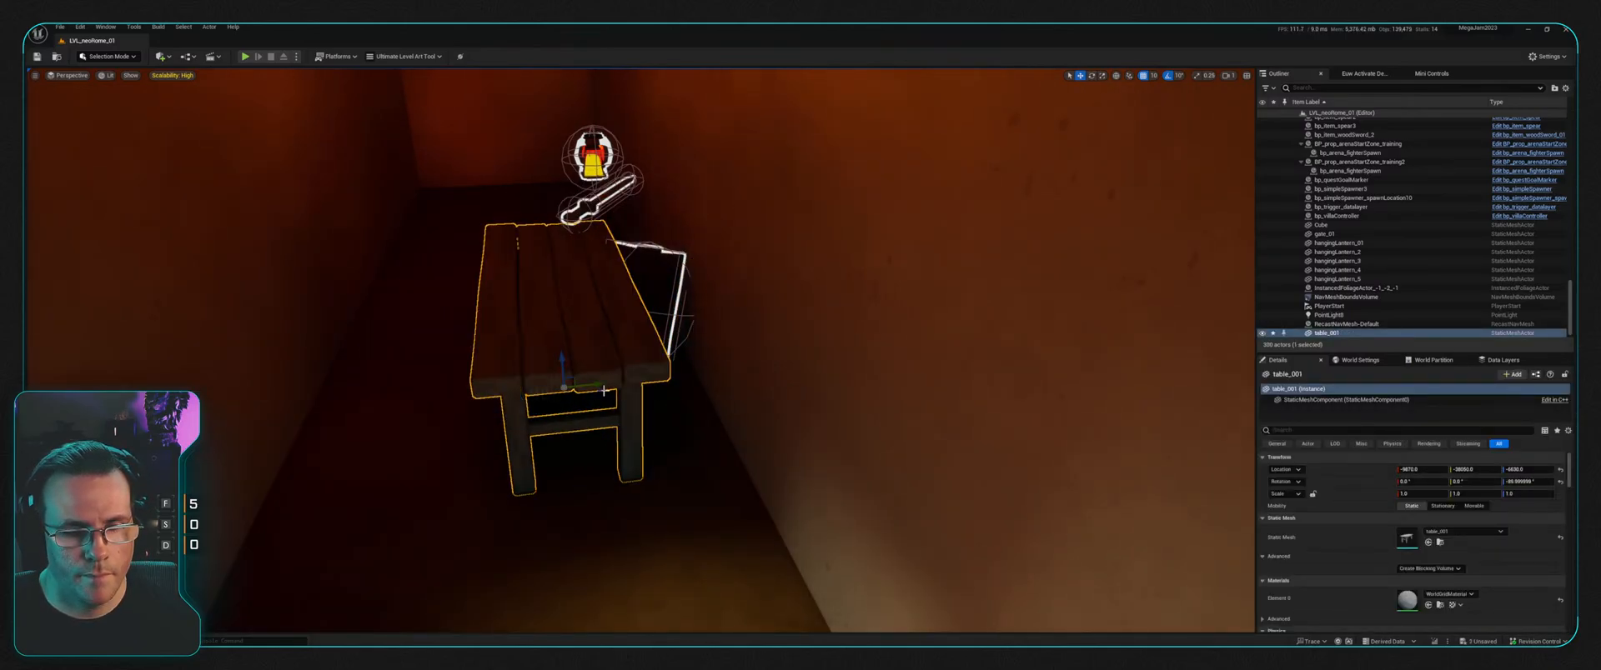
key(ctrl+z)
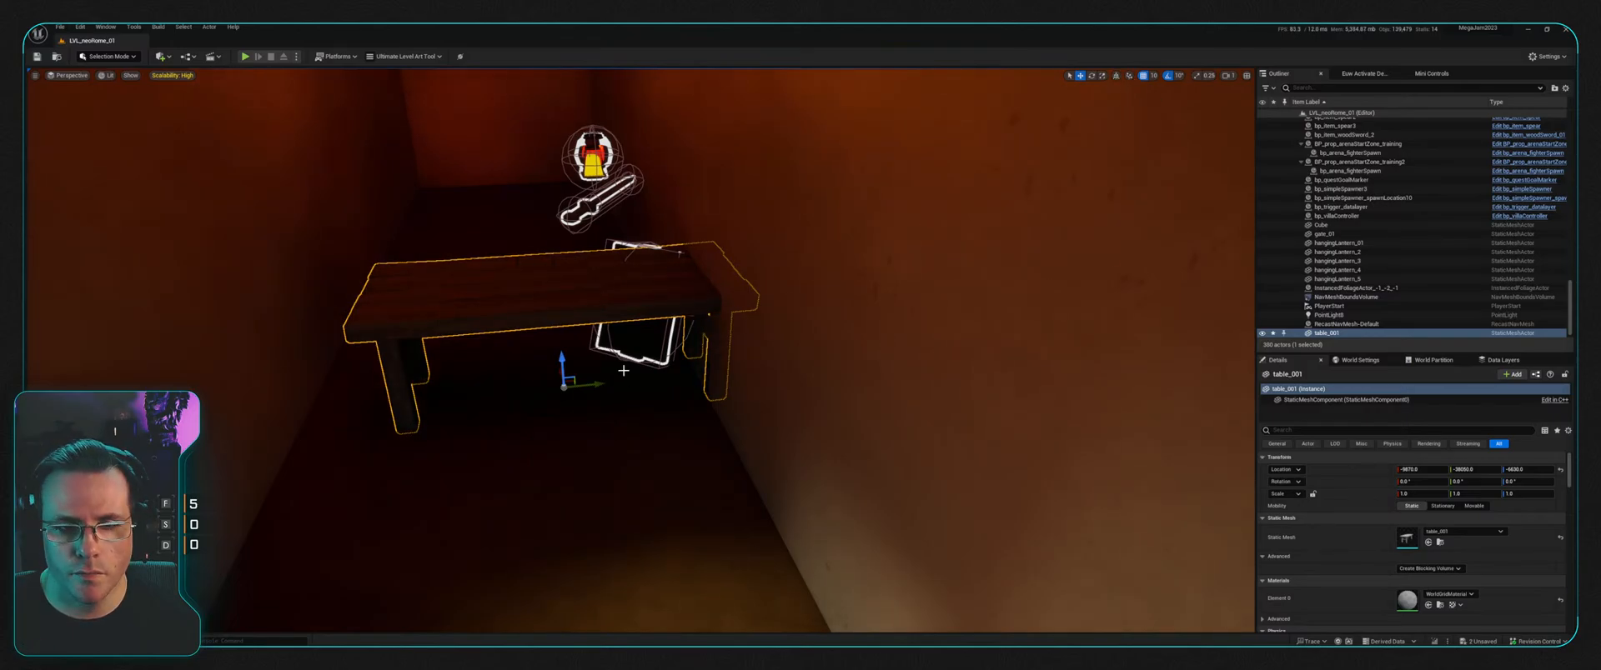
right_drag(624, 370, 653, 379)
click(624, 341)
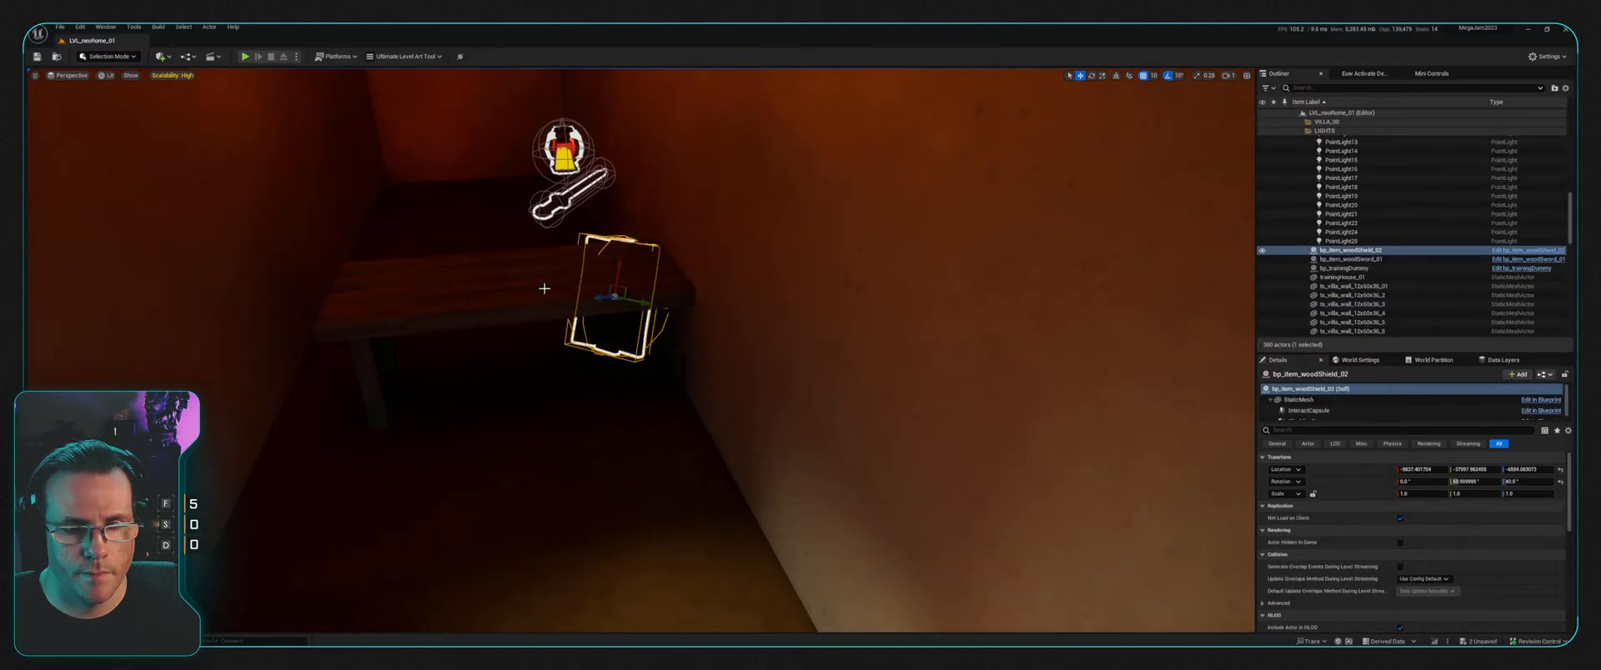
Step: Rotate the table -90° about its vertical axis and slide it along the wall beneath the potions and sword
click(545, 289)
key(e)
drag(538, 393, 576, 380)
key(w)
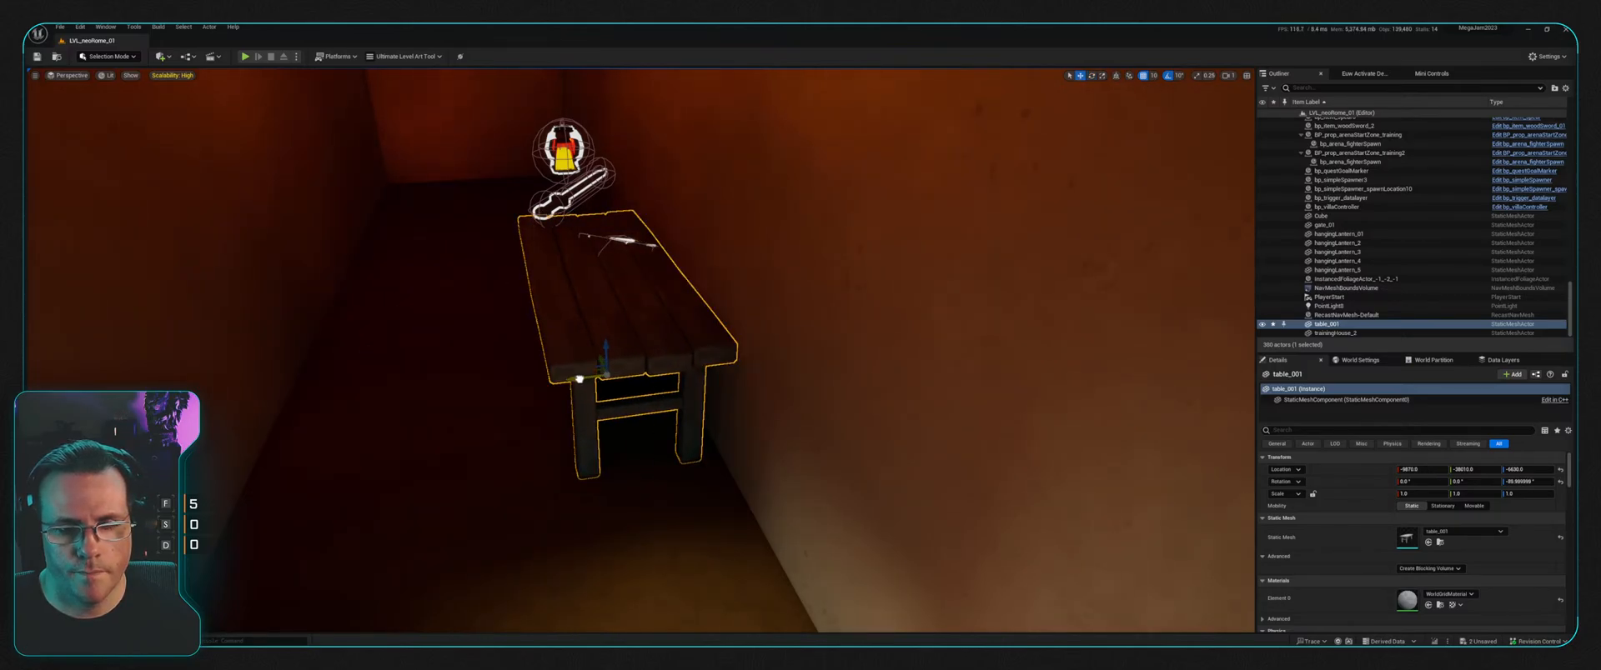
right_drag(576, 380, 906, 430)
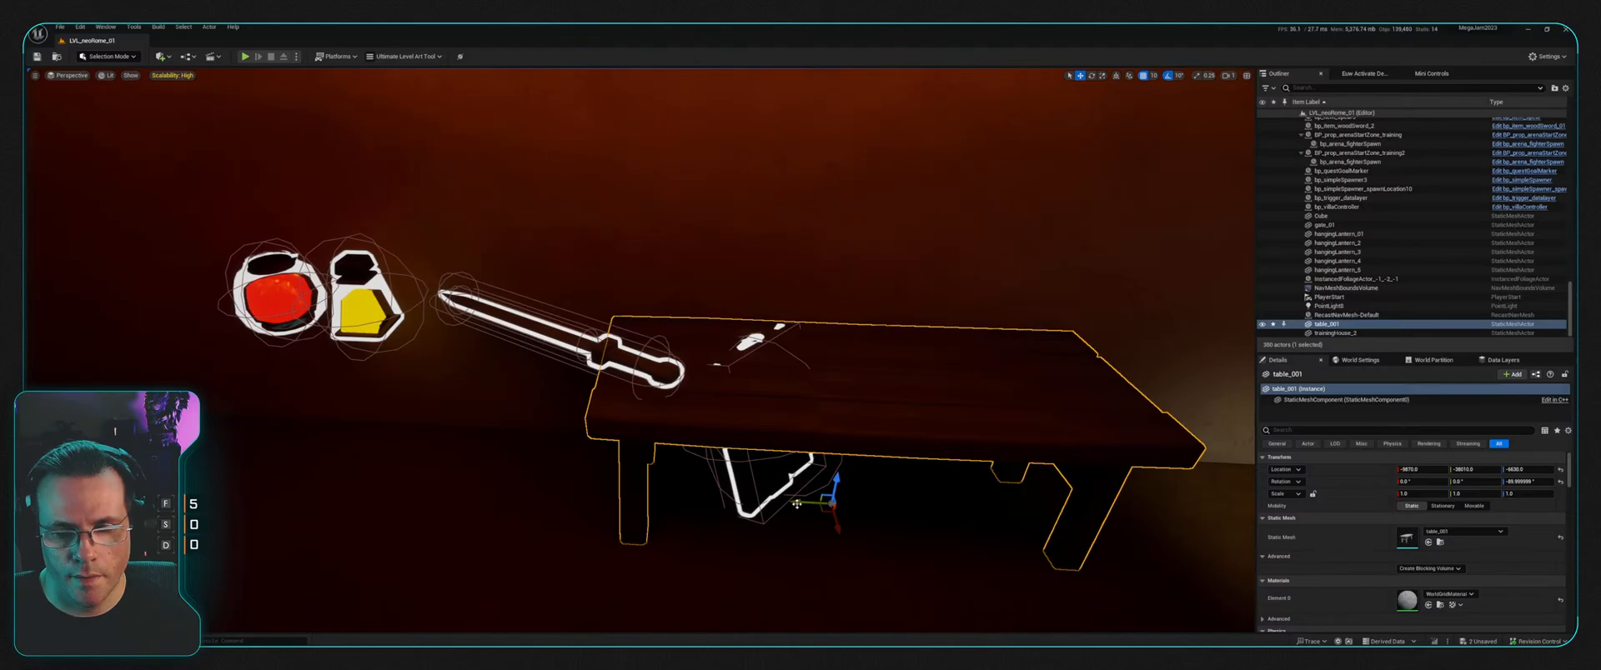
drag(810, 504, 456, 497)
Step: Select the health potion, the stamina potion and the wooden sword above the table together
right_drag(504, 416, 750, 416)
click(553, 298)
shift+click(634, 283)
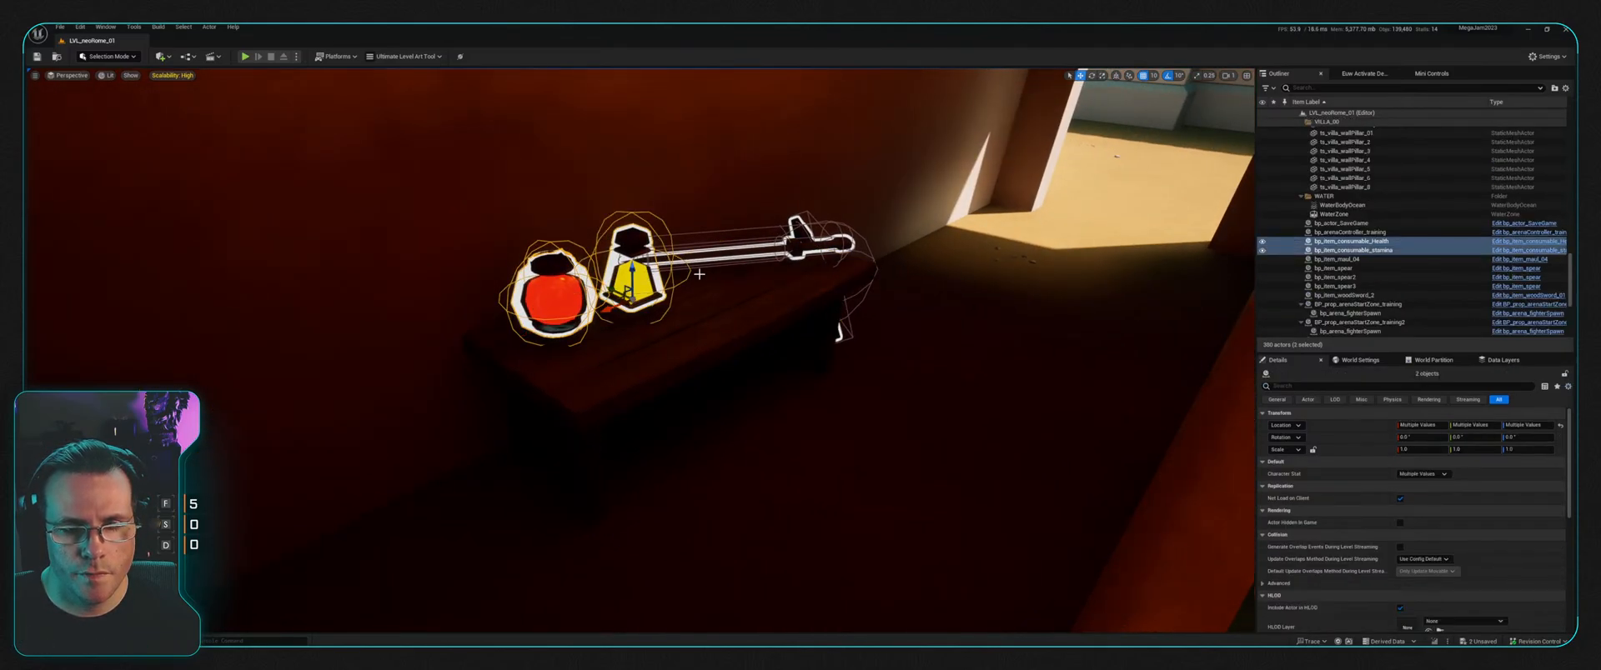
shift+click(782, 249)
right_drag(813, 311, 760, 325)
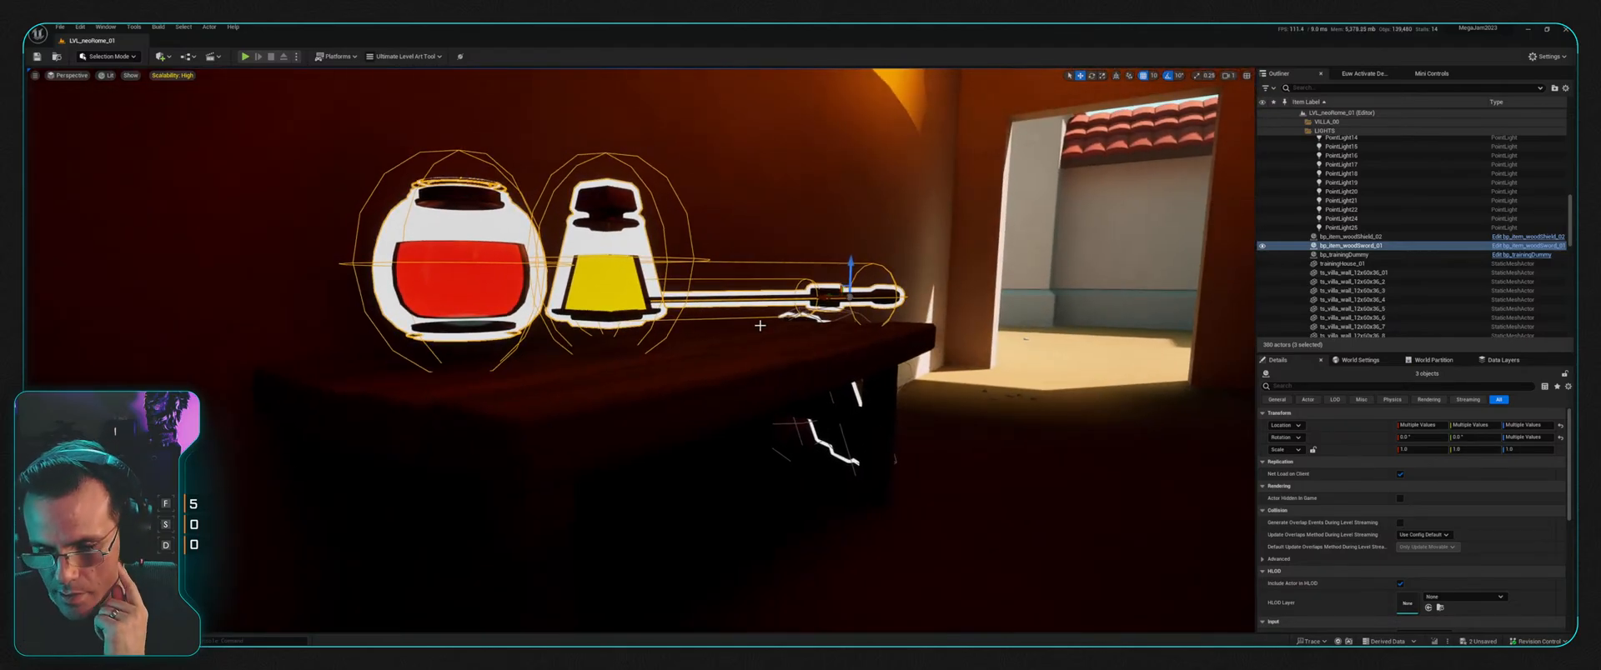
Step: Open the placed table's table_001 static mesh for editing and add a simplified box collision to it
click(768, 370)
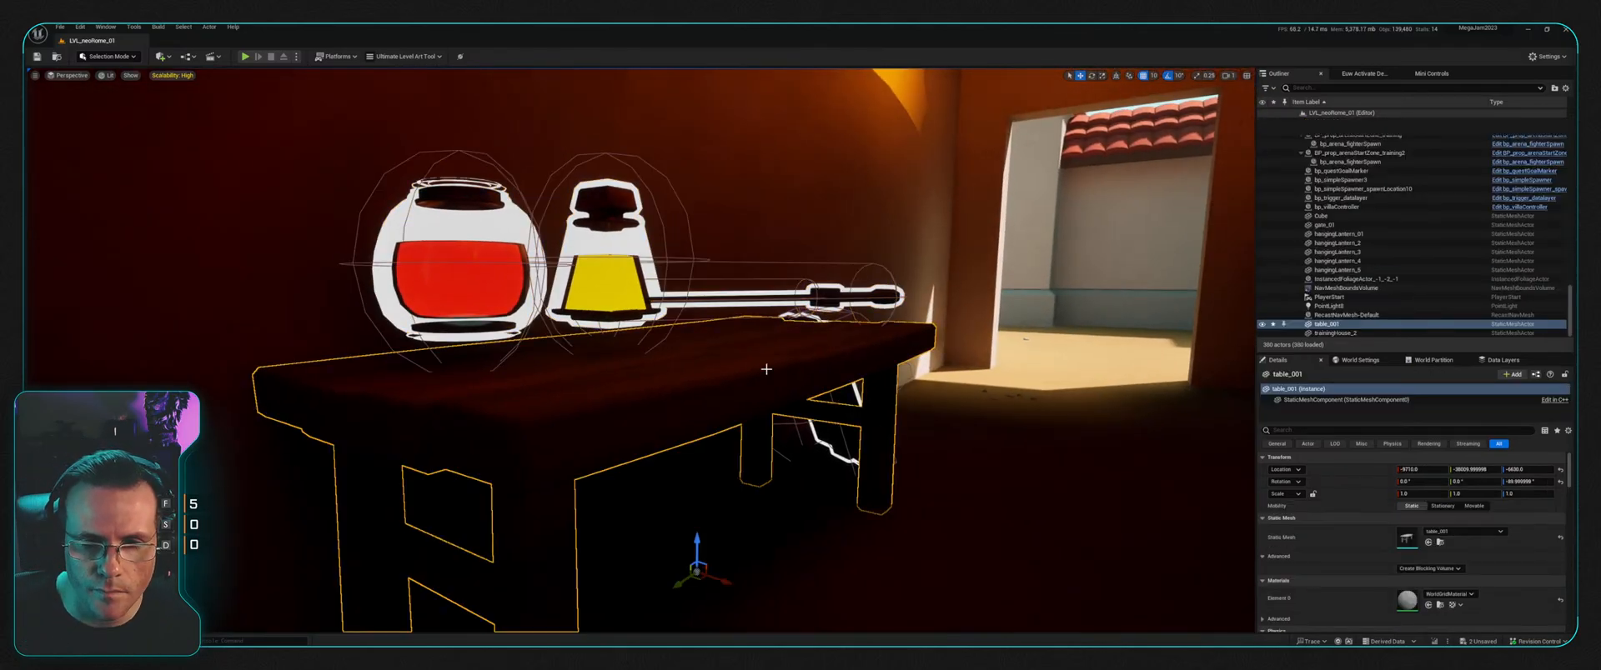
double_click(1405, 539)
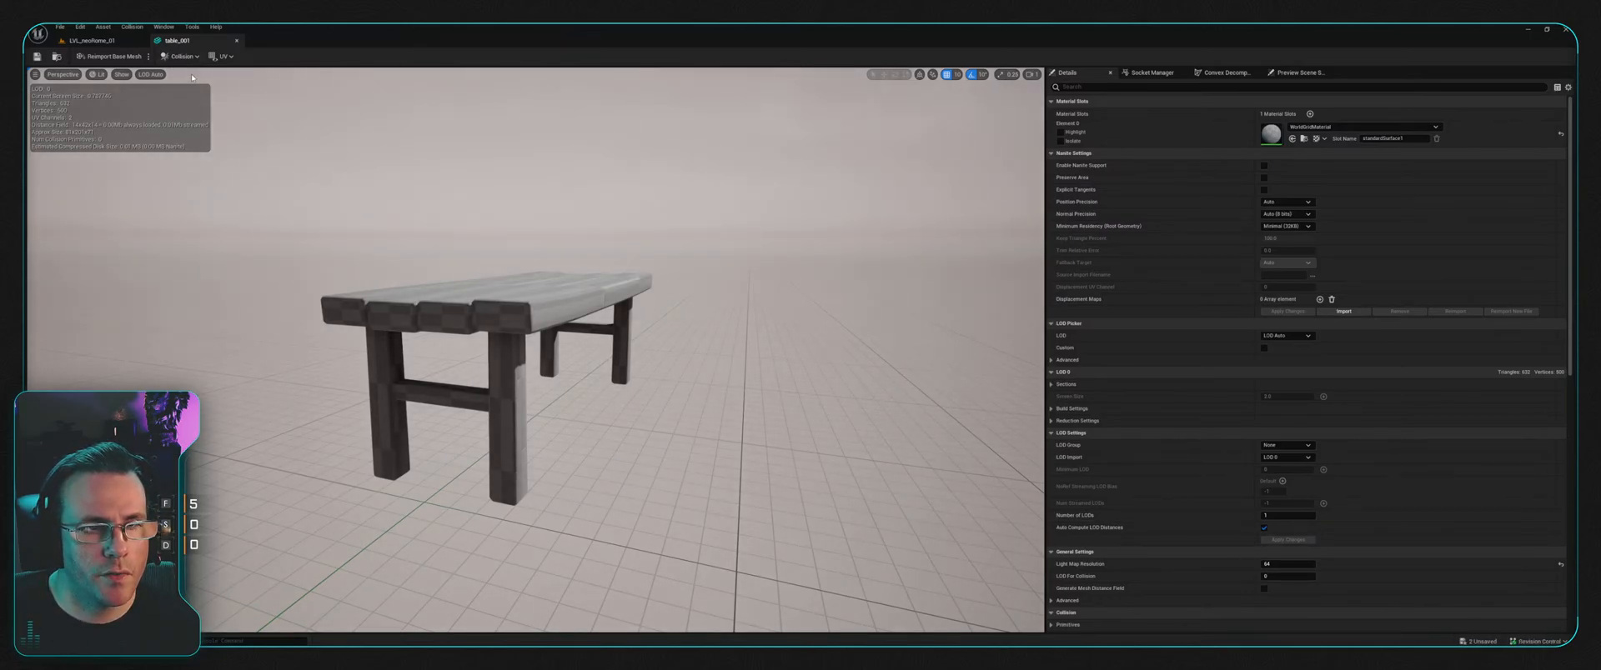
right_drag(267, 94, 233, 63)
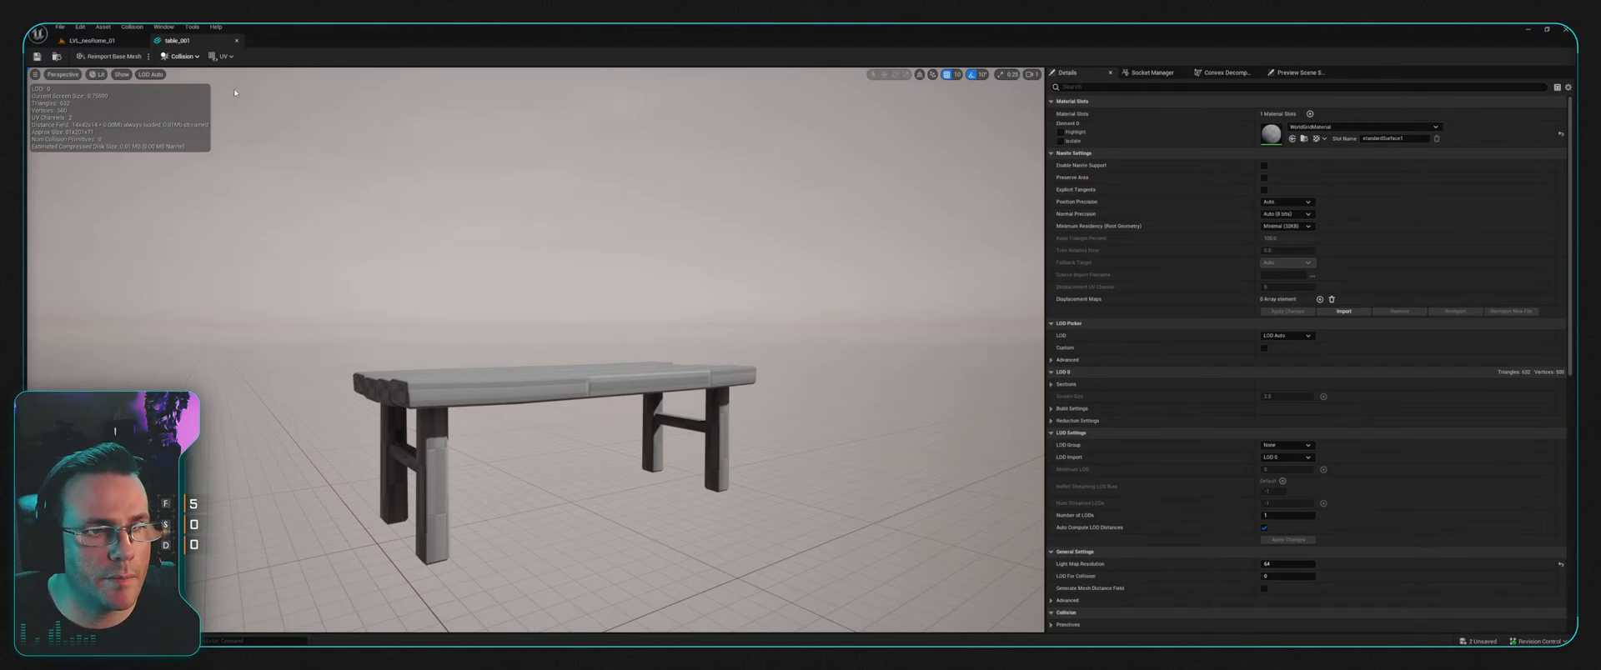
click(218, 107)
Step: Flatten the collision box to the tabletop's thickness and raise it until it encloses the planks
drag(467, 429, 576, 453)
click(570, 390)
key(r)
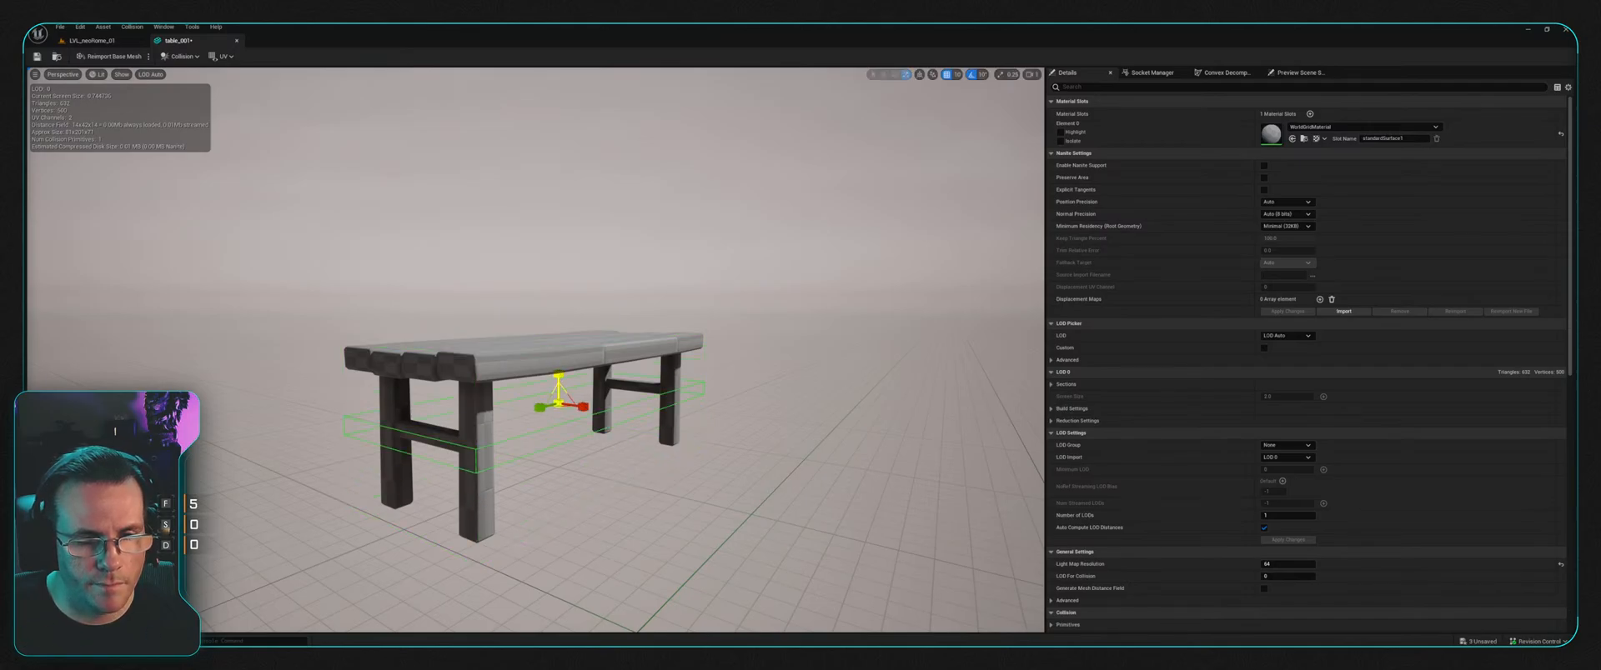
drag(557, 373, 557, 316)
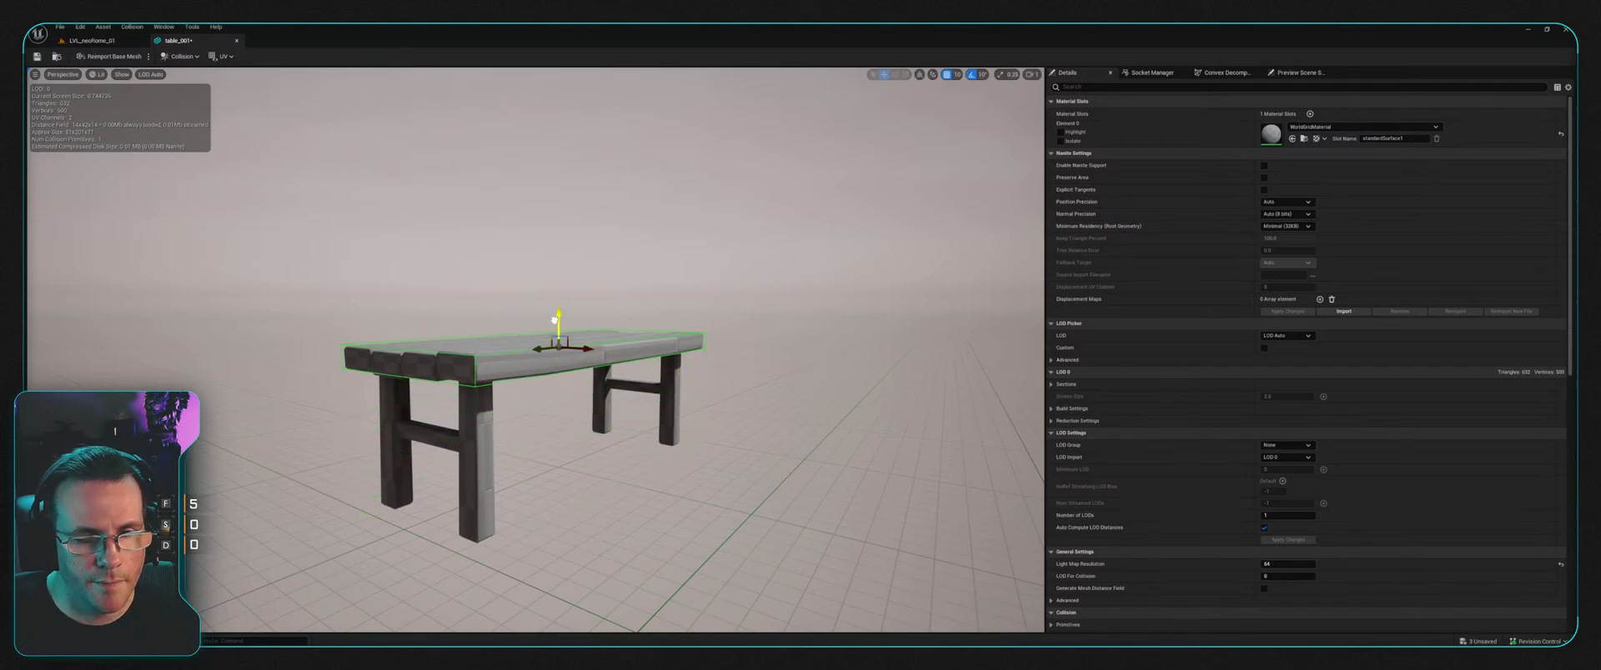
Step: Add a second box collision and move and scale it to fit around the pair of legs at one end
right_drag(557, 316, 538, 304)
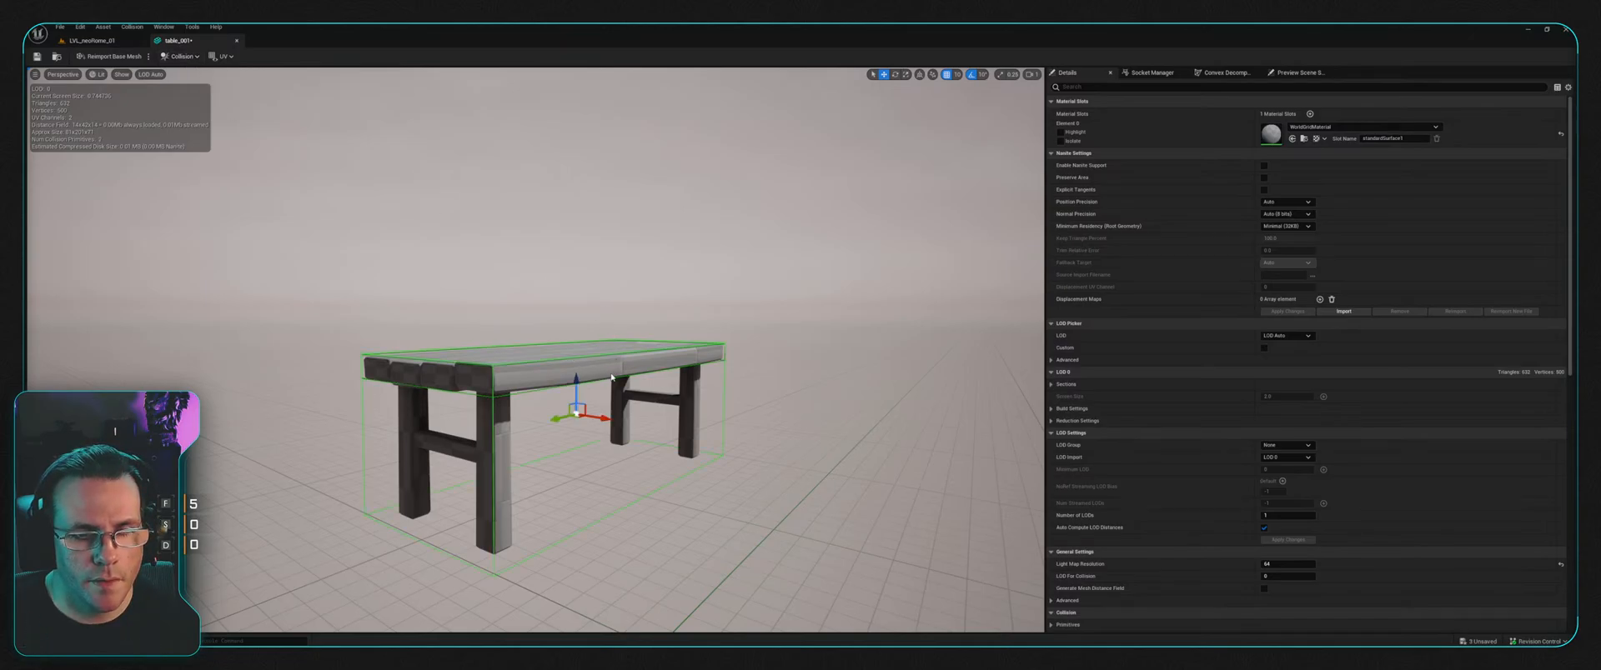
mouse_move(611, 377)
right_down()
mouse_move(442, 388)
mouse_move(634, 389)
right_up()
key(d)
key(a)
drag(677, 403, 487, 410)
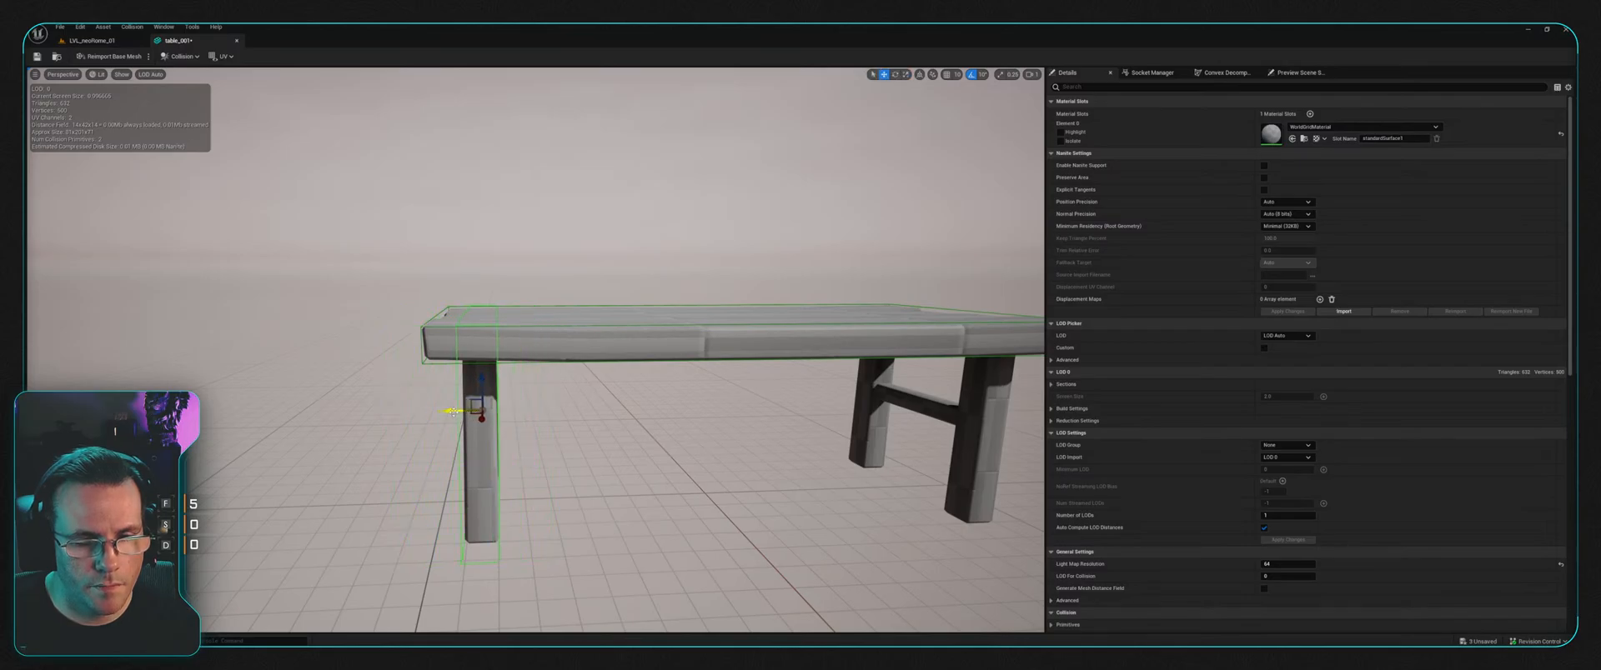
drag(451, 412, 573, 455)
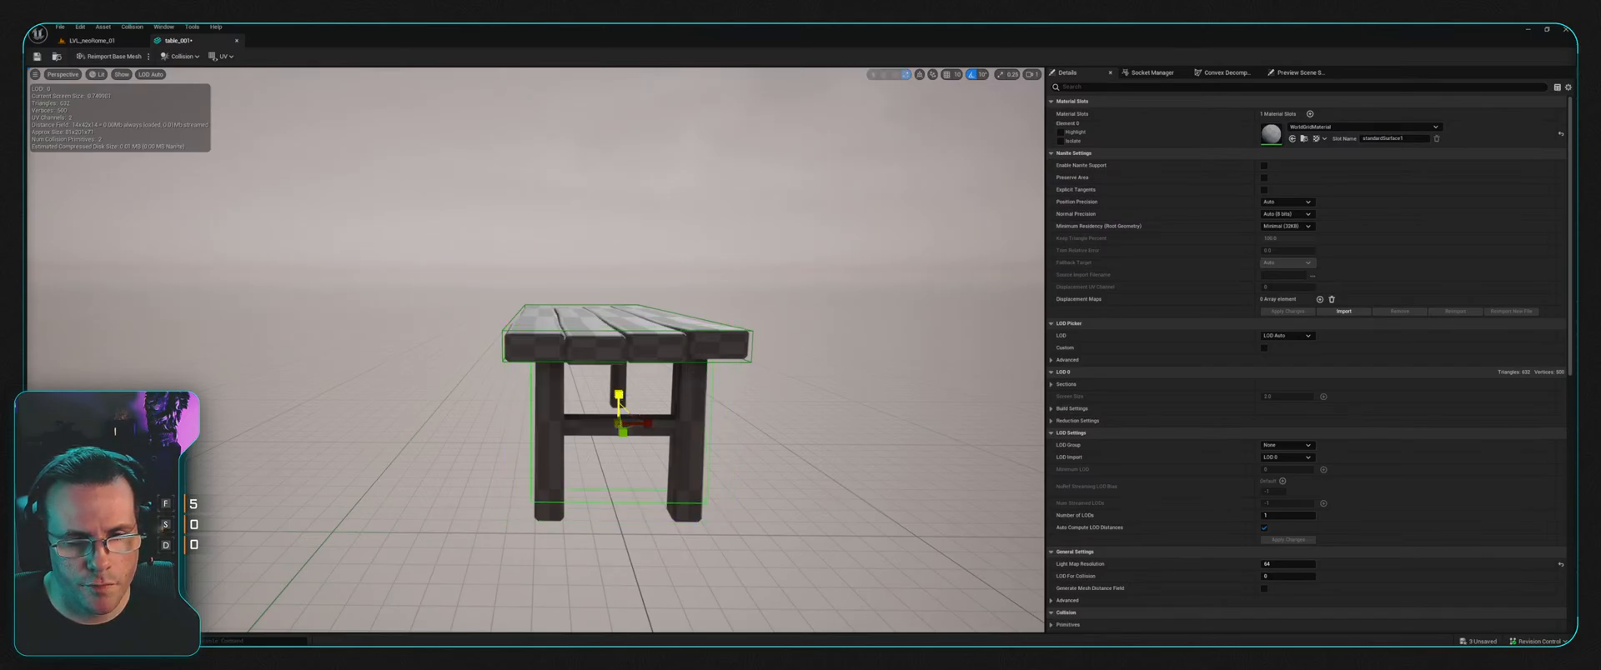
alt+drag(738, 424, 746, 338)
key(w)
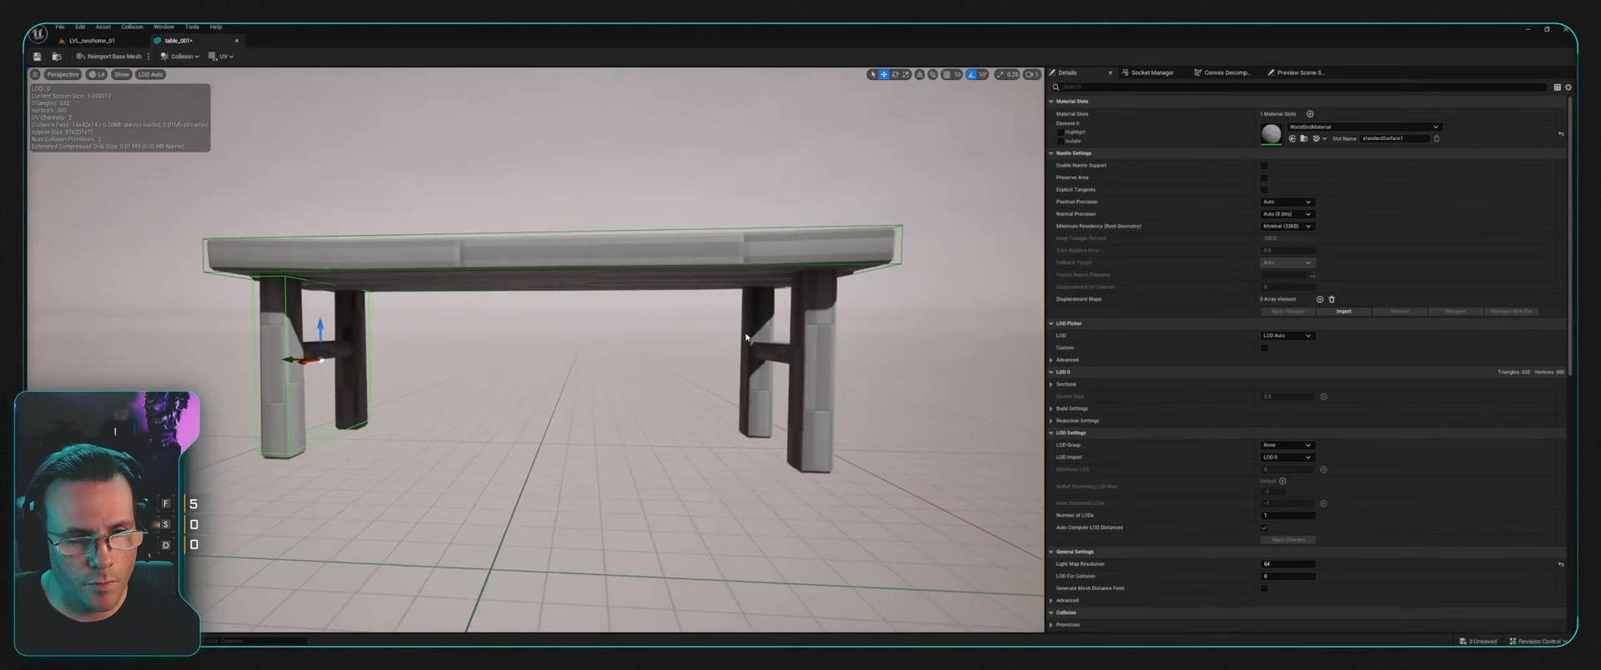
Step: Duplicate the leg collision box onto the pair of legs at the opposite end, then save and close the mesh
drag(288, 360, 714, 393)
key(d)
right_drag(714, 393, 734, 395)
key(a)
key(d)
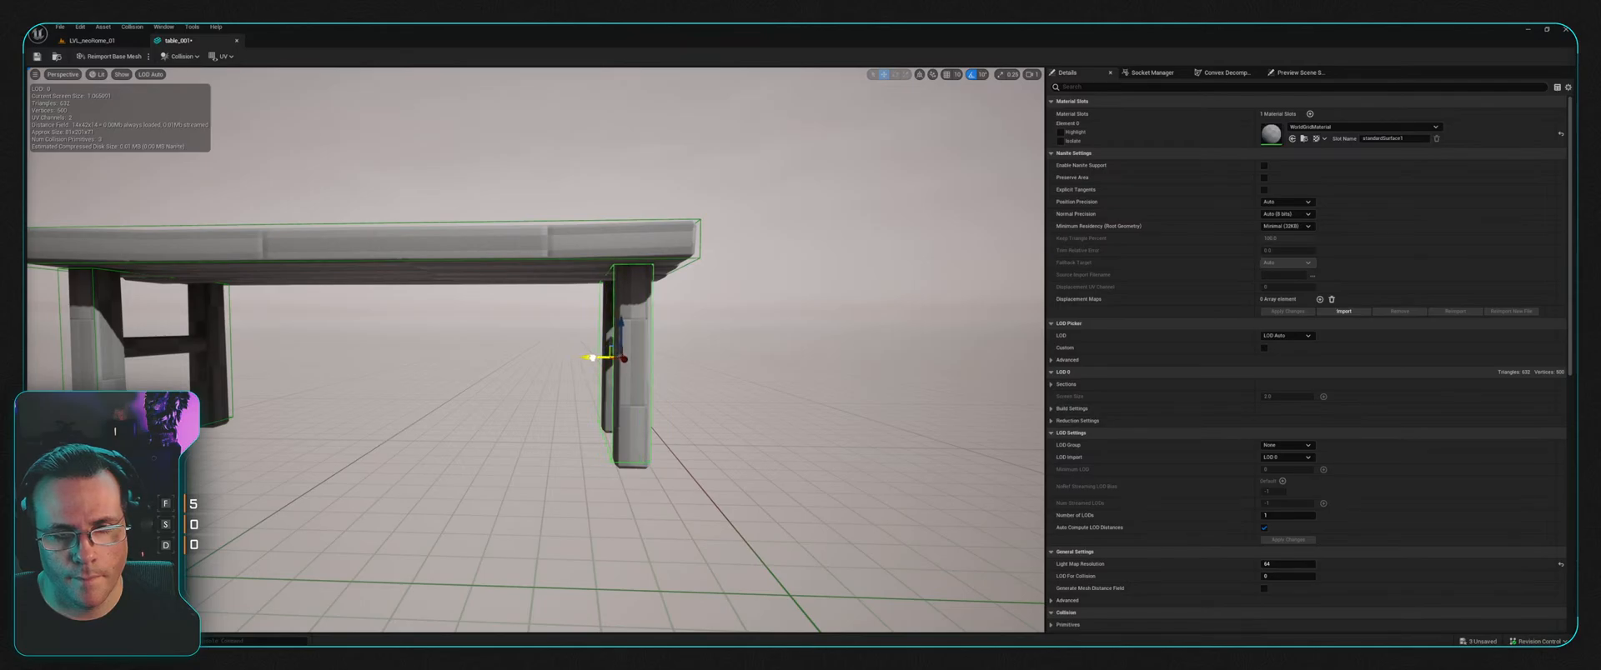
key(d)
right_drag(594, 357, 525, 375)
key(a)
key(s)
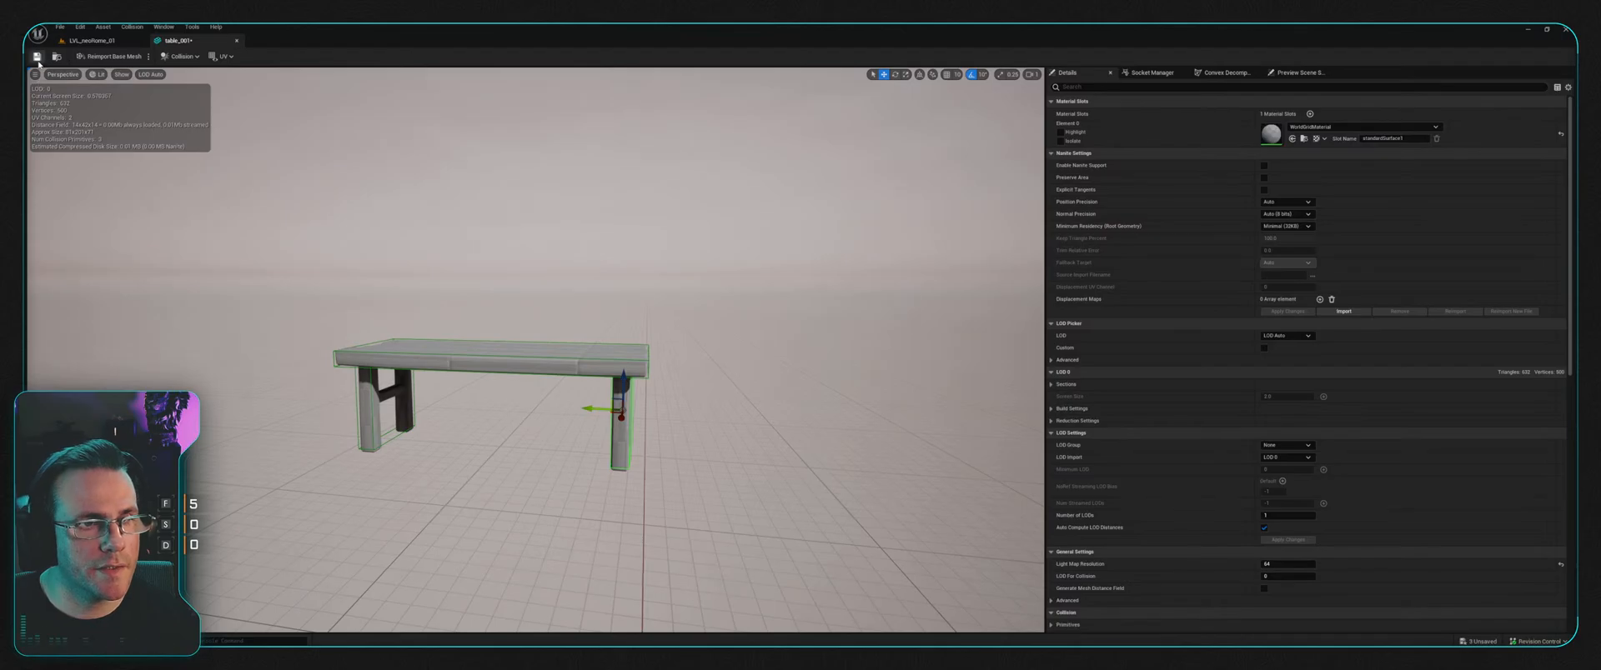
click(238, 40)
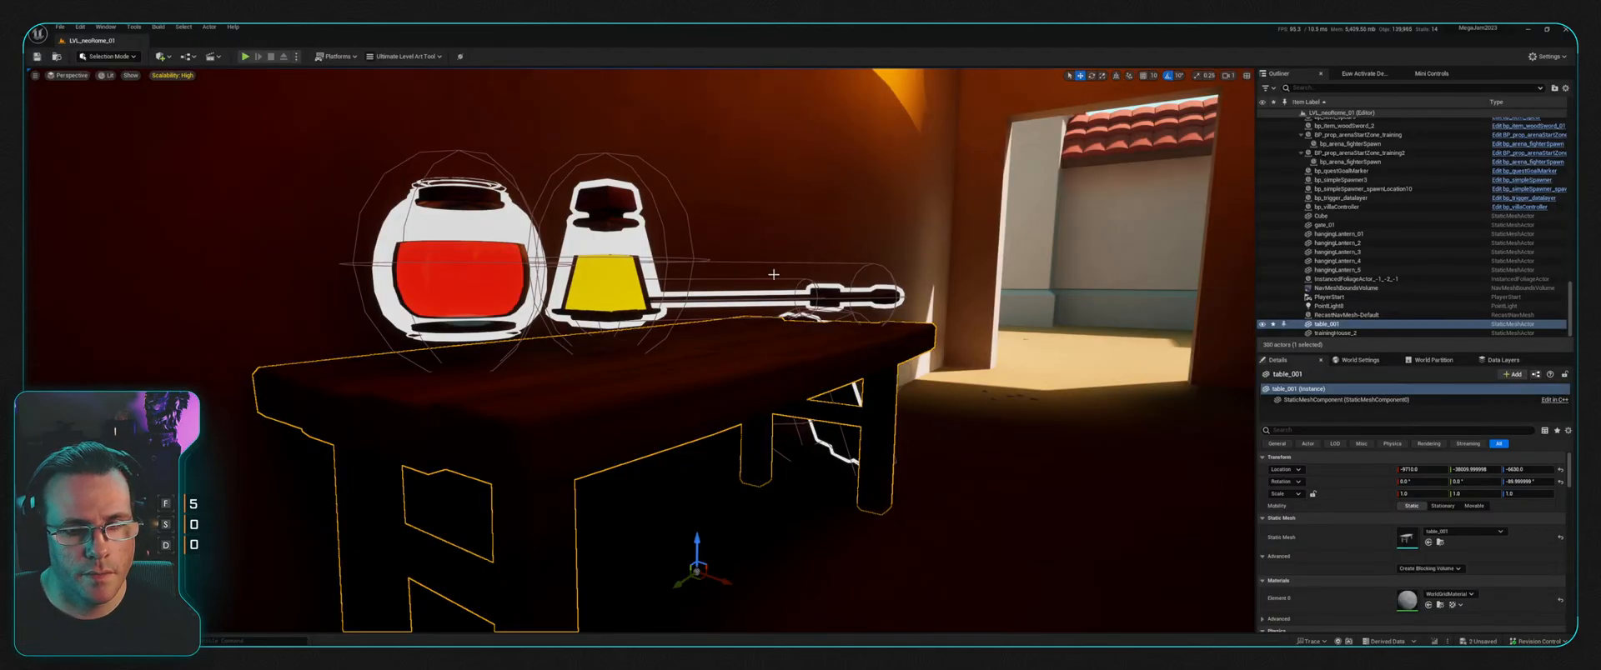
Step: Raise the health potion, stamina potion and wooden sword together above the table and drop them onto its top
key(d)
right_drag(774, 273, 667, 237)
key(ctrl+z)
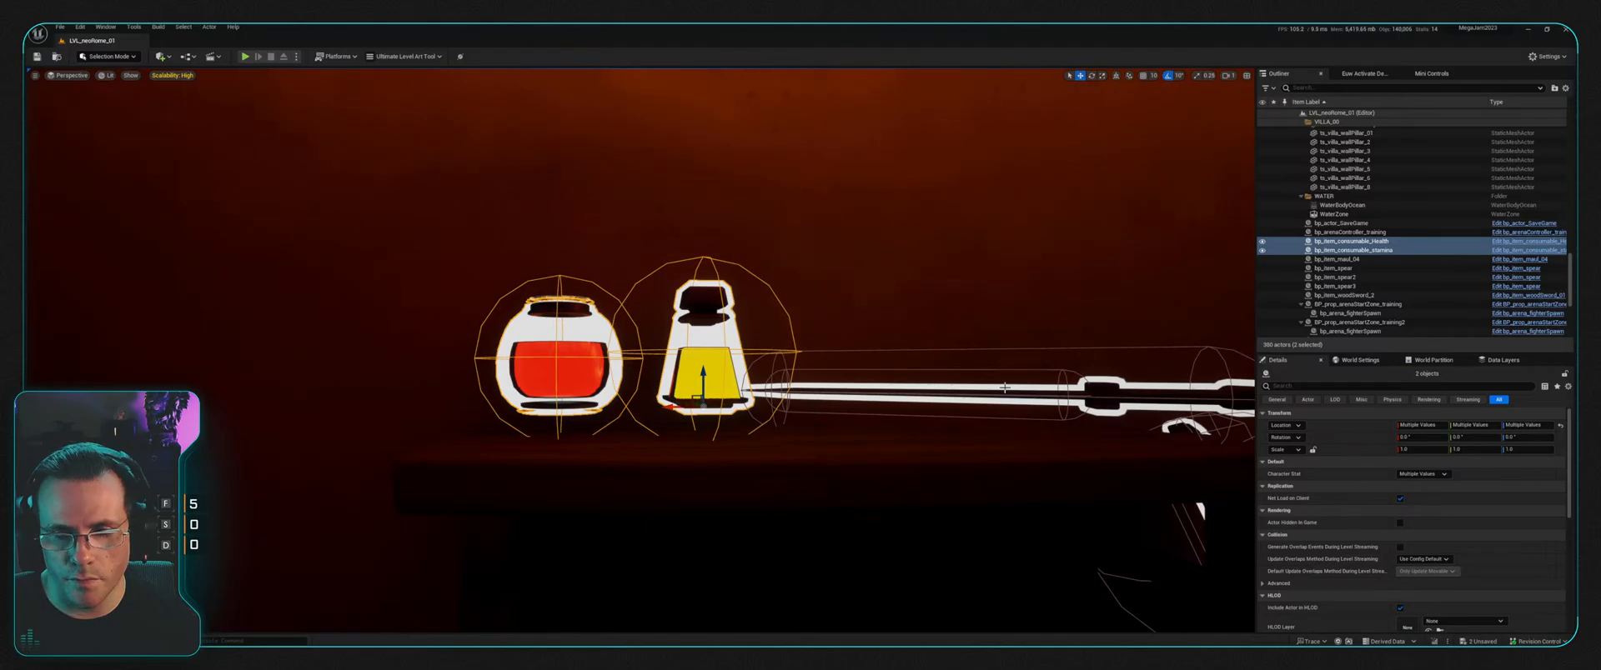
shift+click(1005, 388)
right_drag(1004, 387, 1126, 376)
key(a)
drag(885, 360, 868, 310)
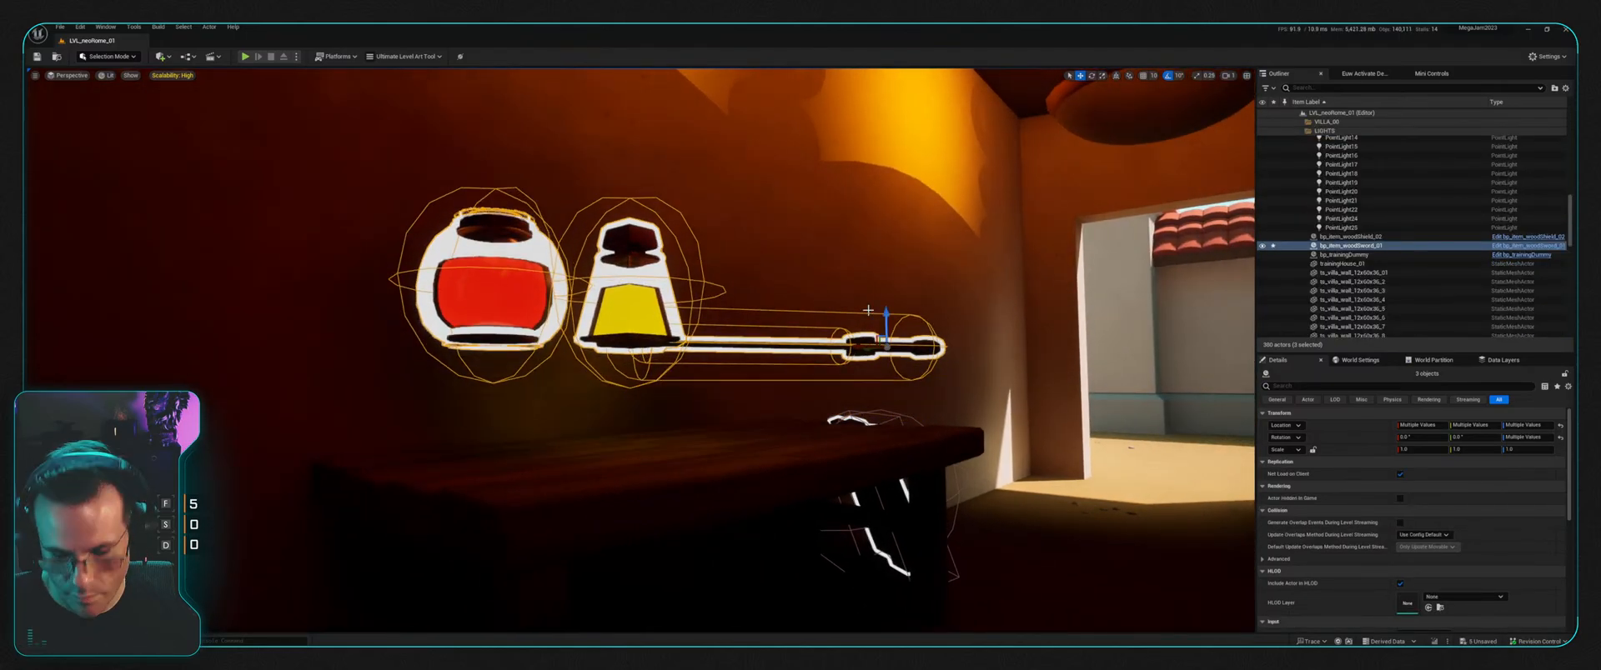
key(End)
right_drag(982, 303, 984, 334)
right_drag(508, 400, 508, 410)
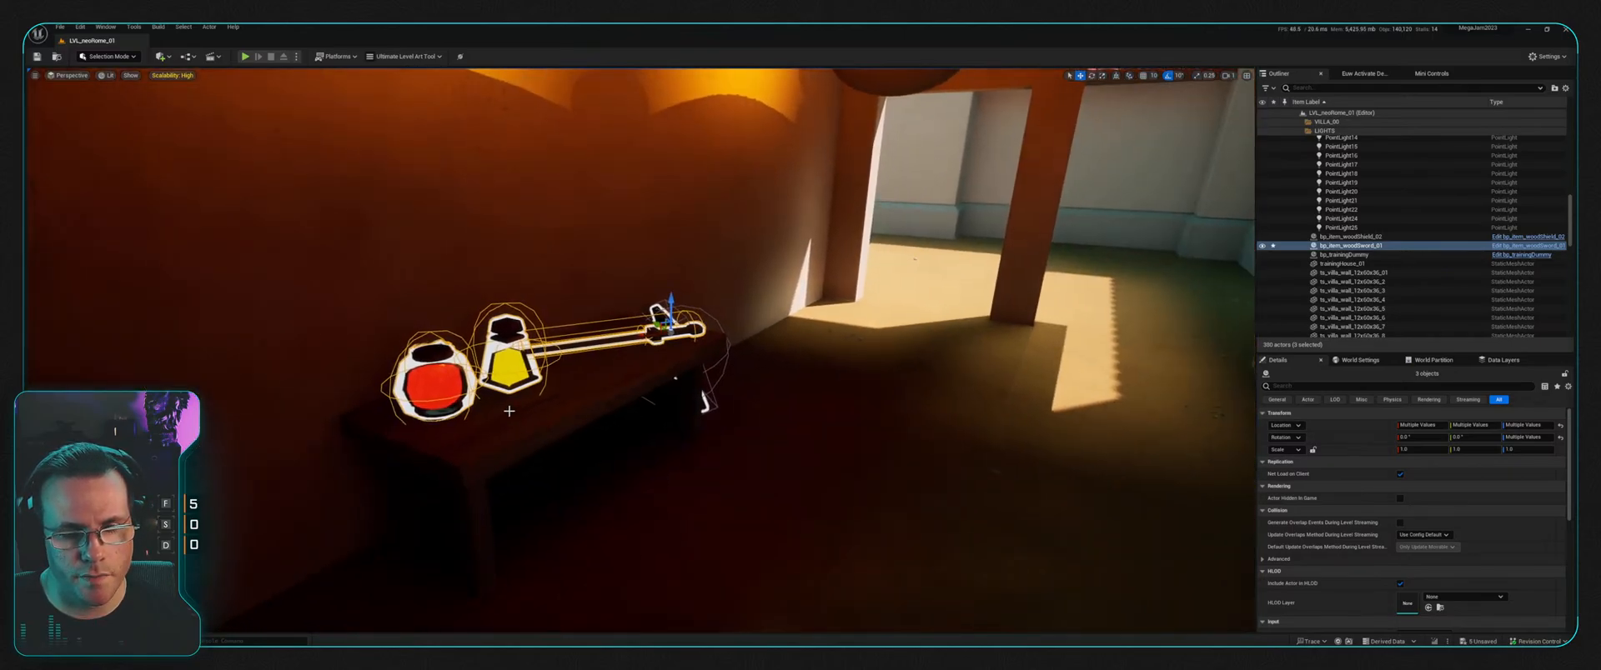
Step: Assign the wood material to the table_001 static mesh's material slot, then save and close the mesh
click(547, 405)
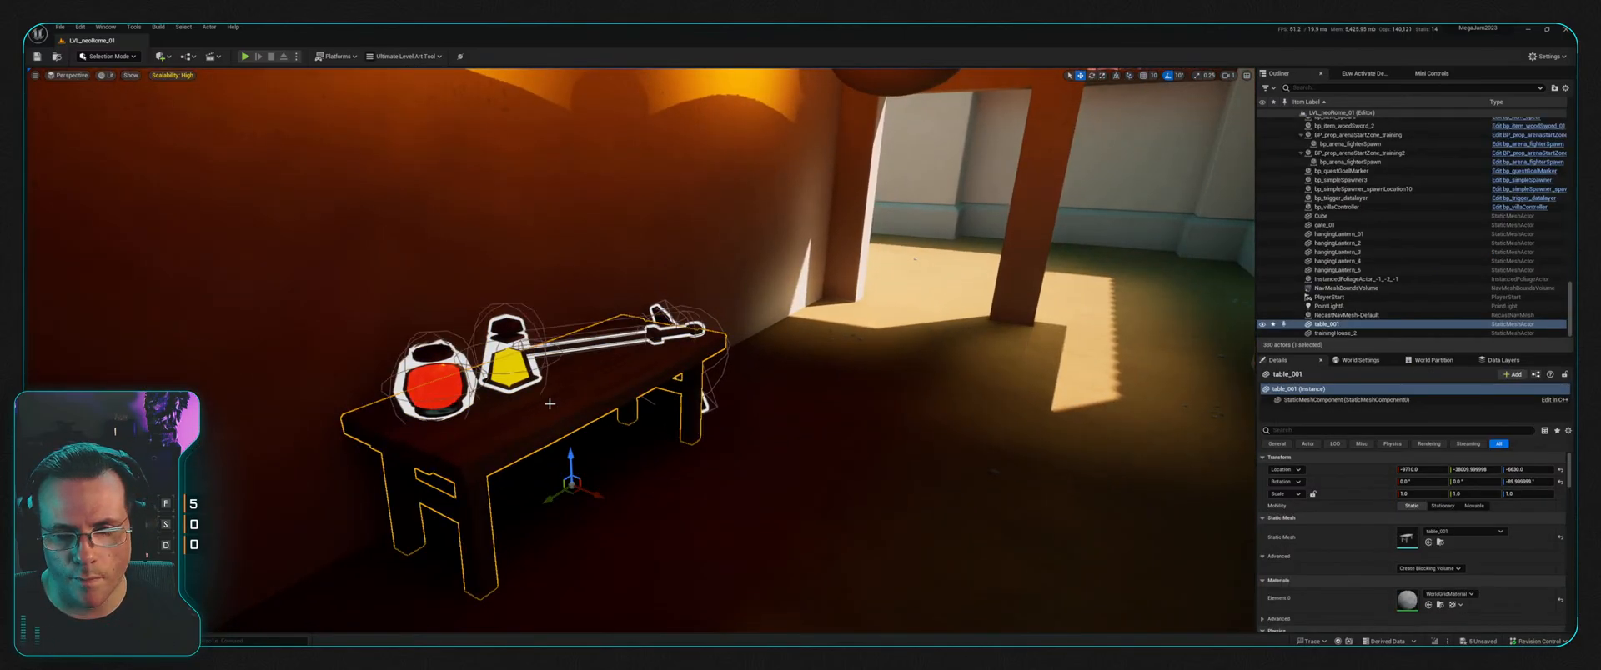
double_click(1406, 540)
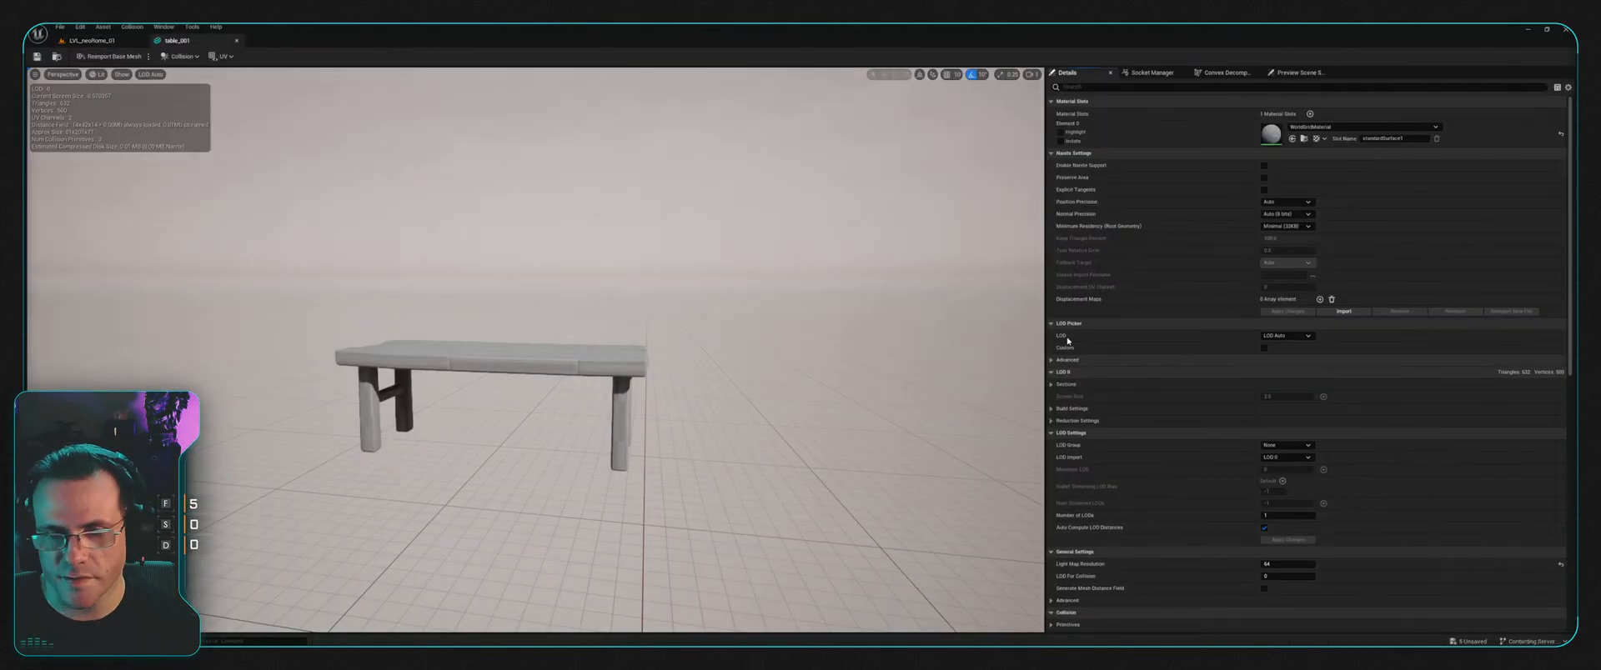
click(1309, 129)
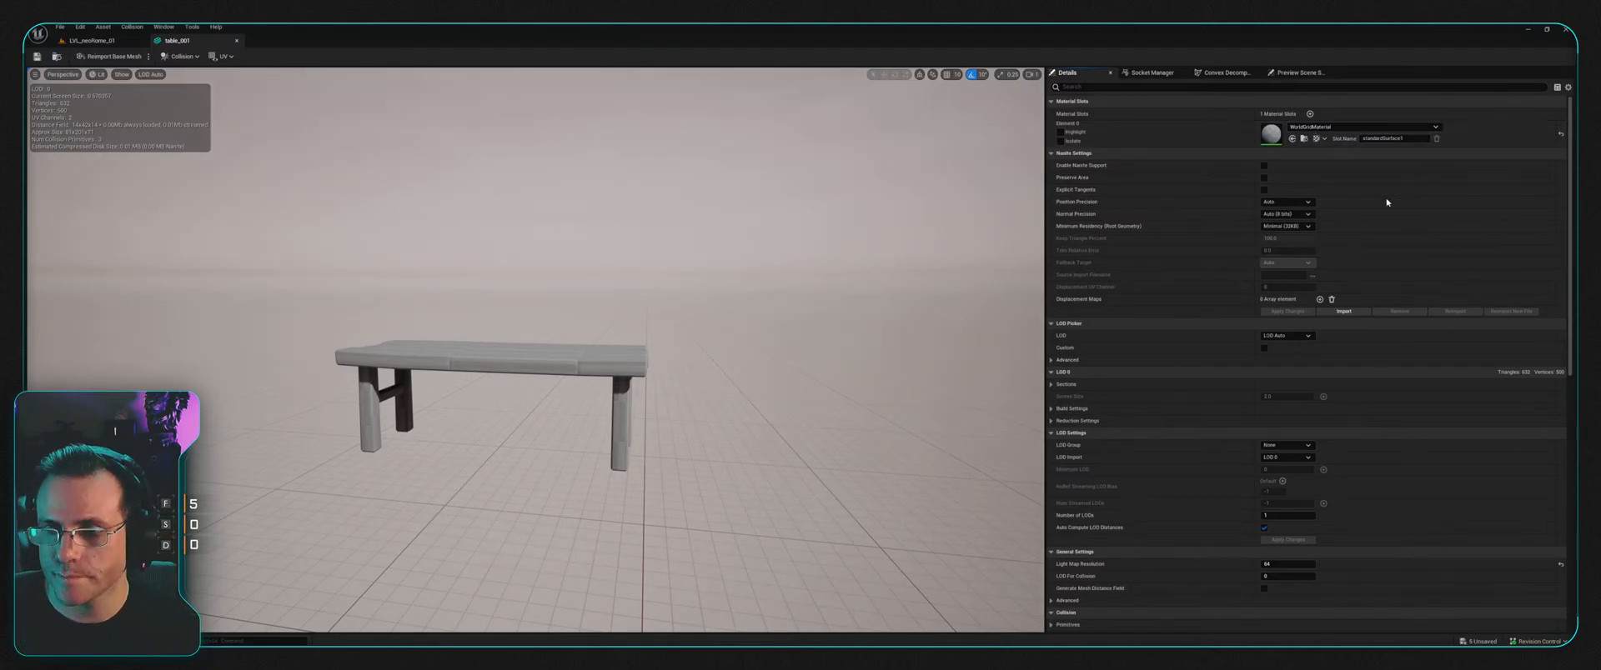
click(1312, 228)
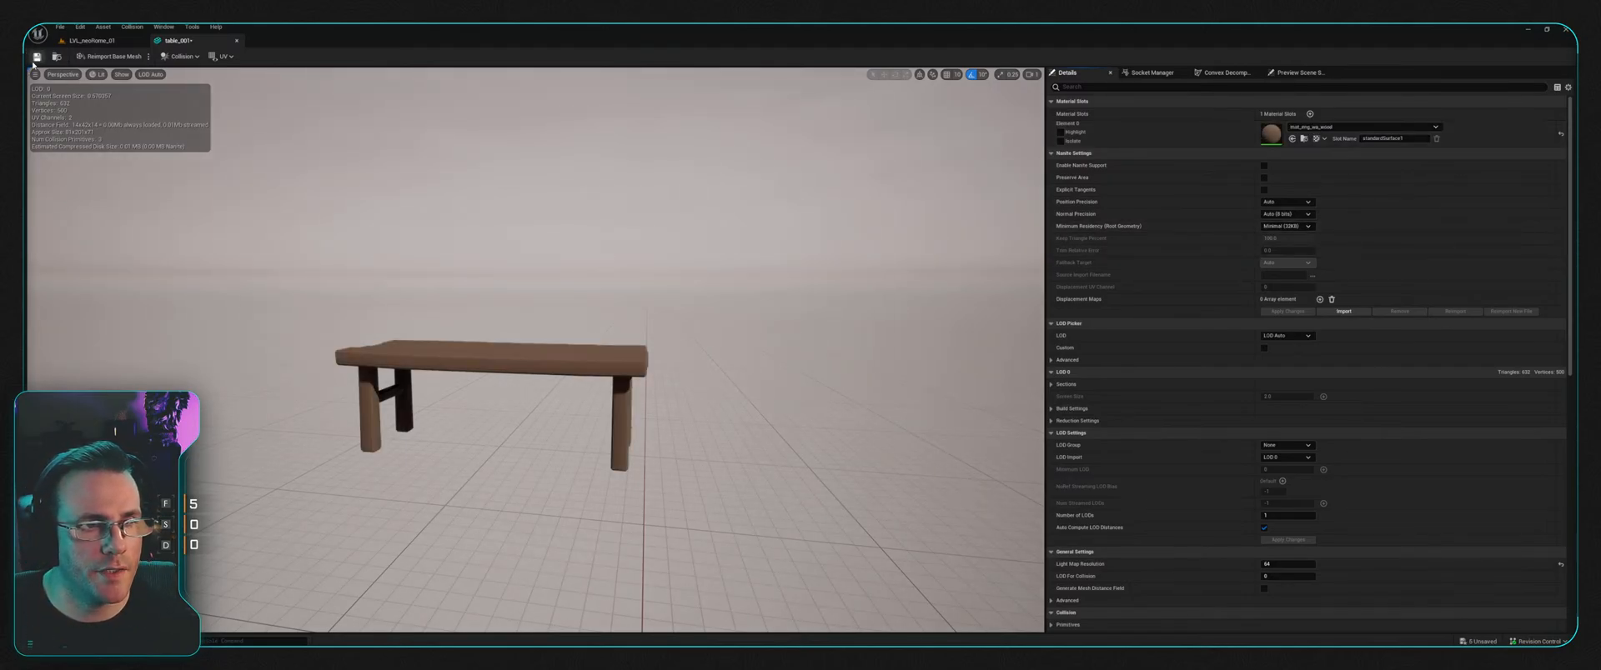
click(237, 41)
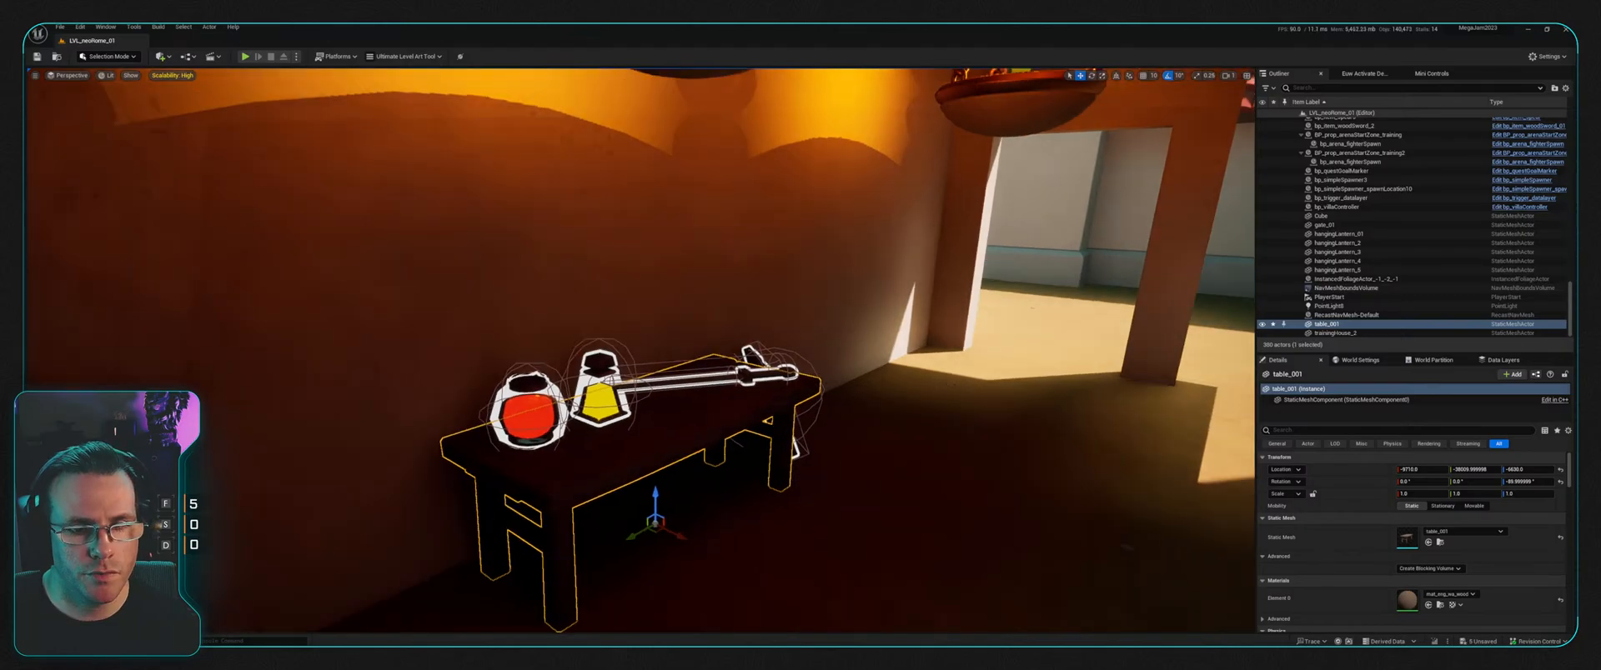
Step: Start a play session of the level and run the character through the courtyard to the room with the item table
right_drag(641, 350, 984, 342)
right_drag(506, 106, 558, 133)
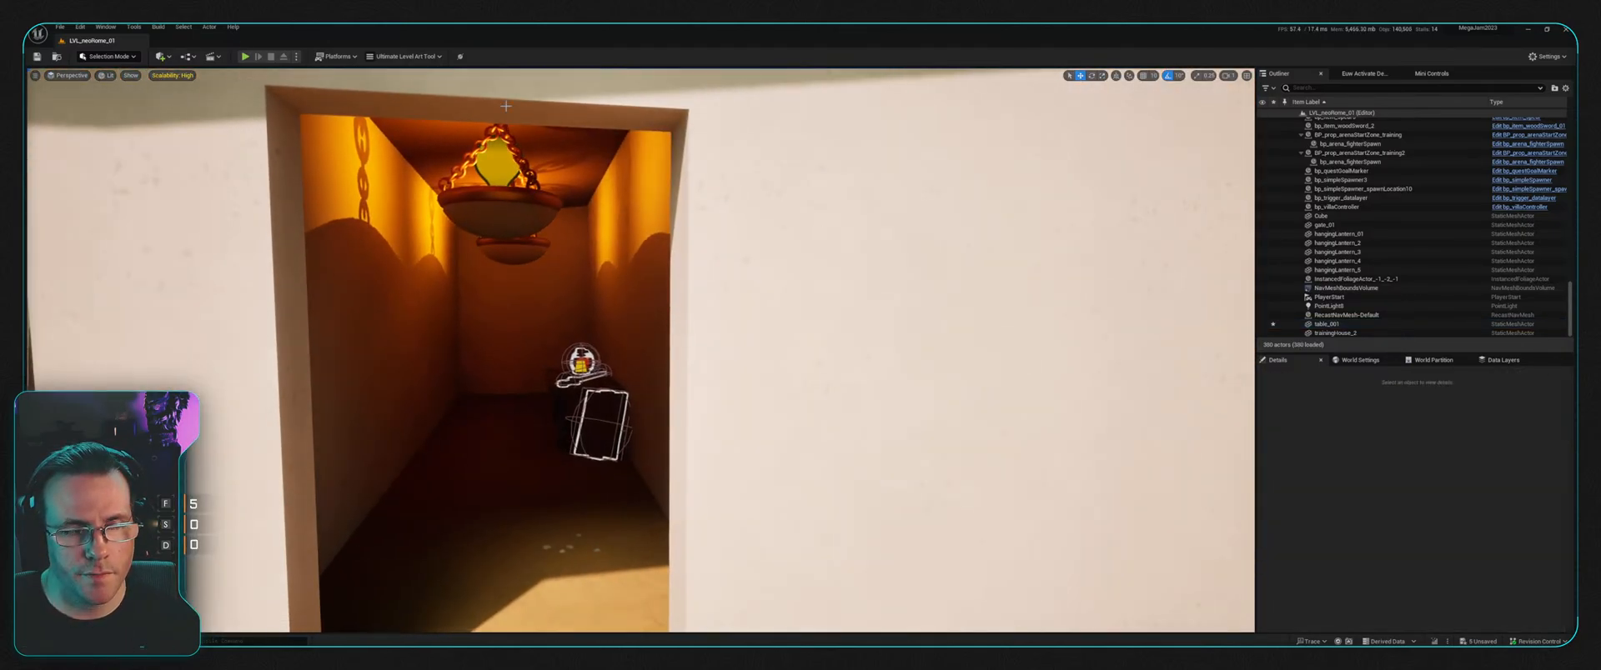
key(alt+p)
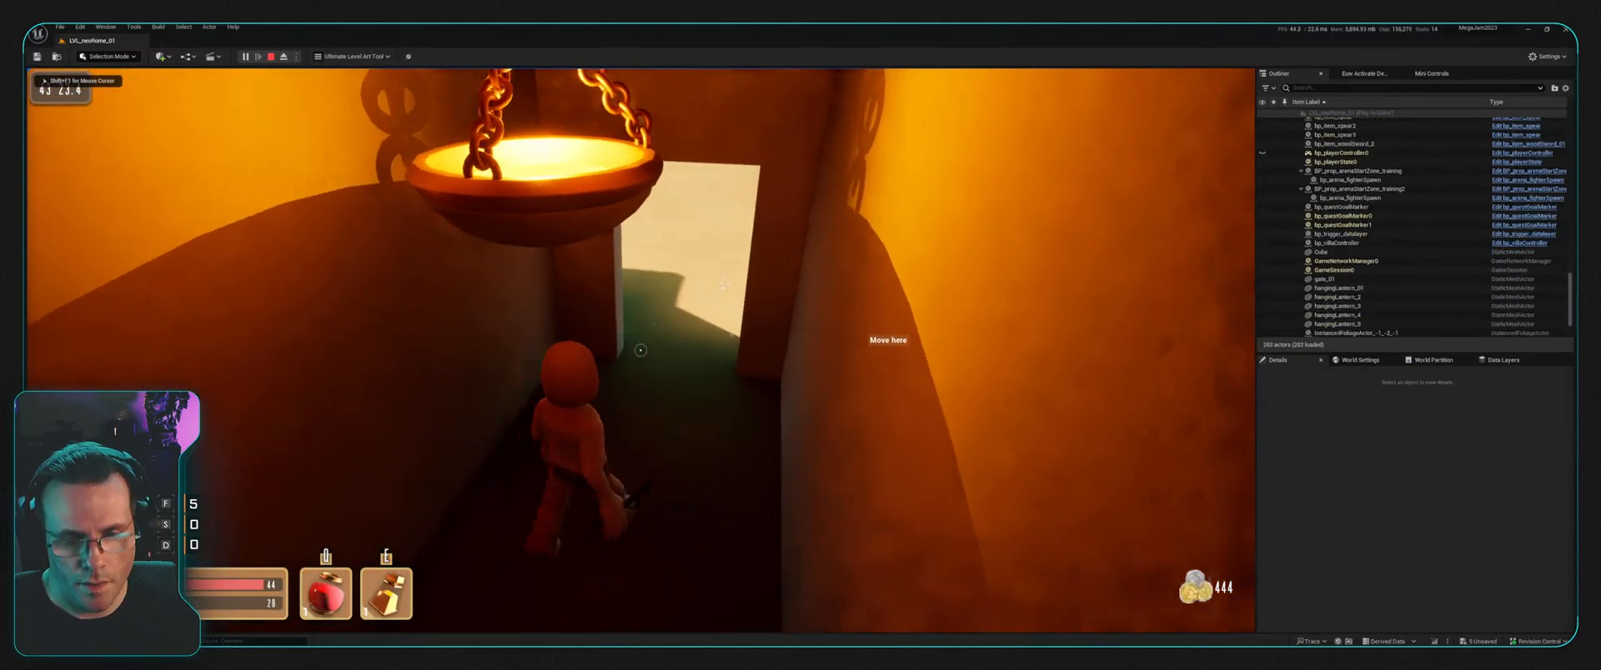
key(w)
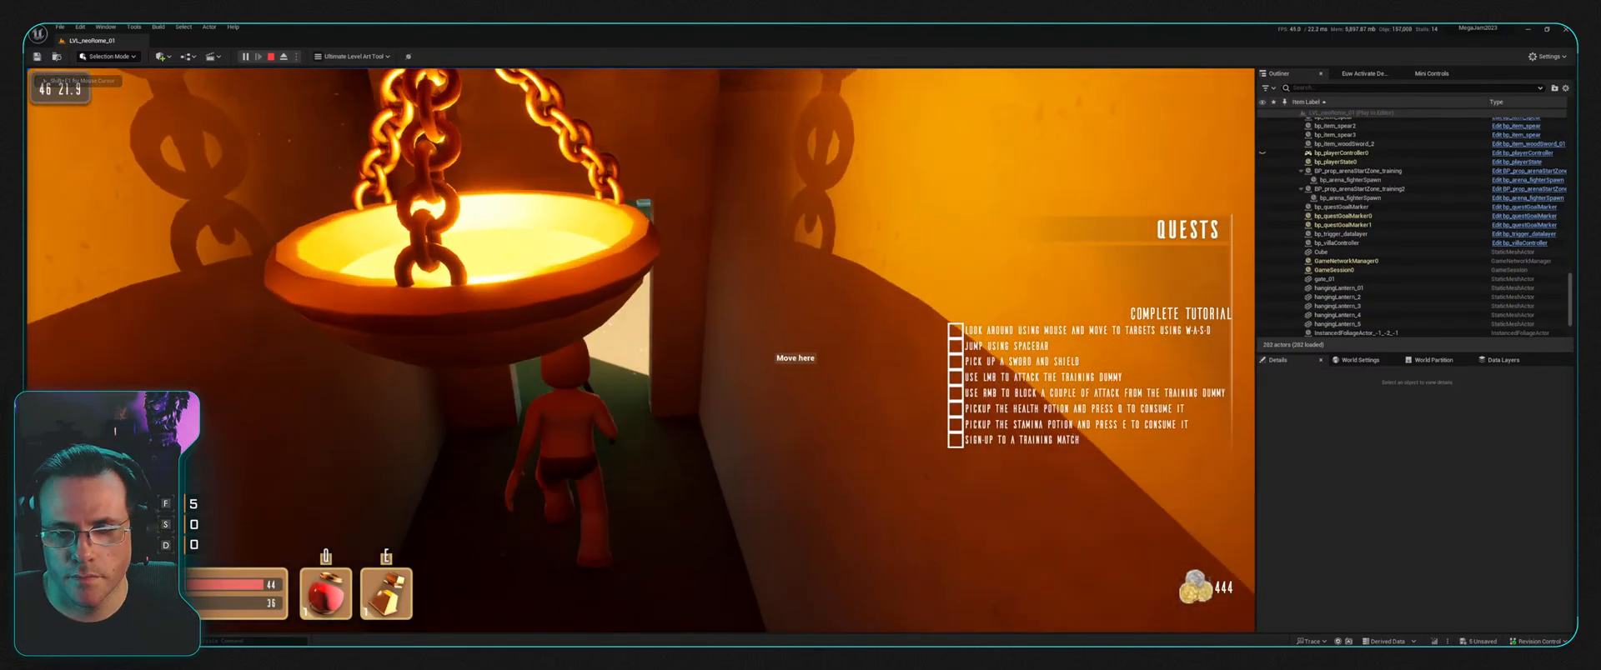
key(w)
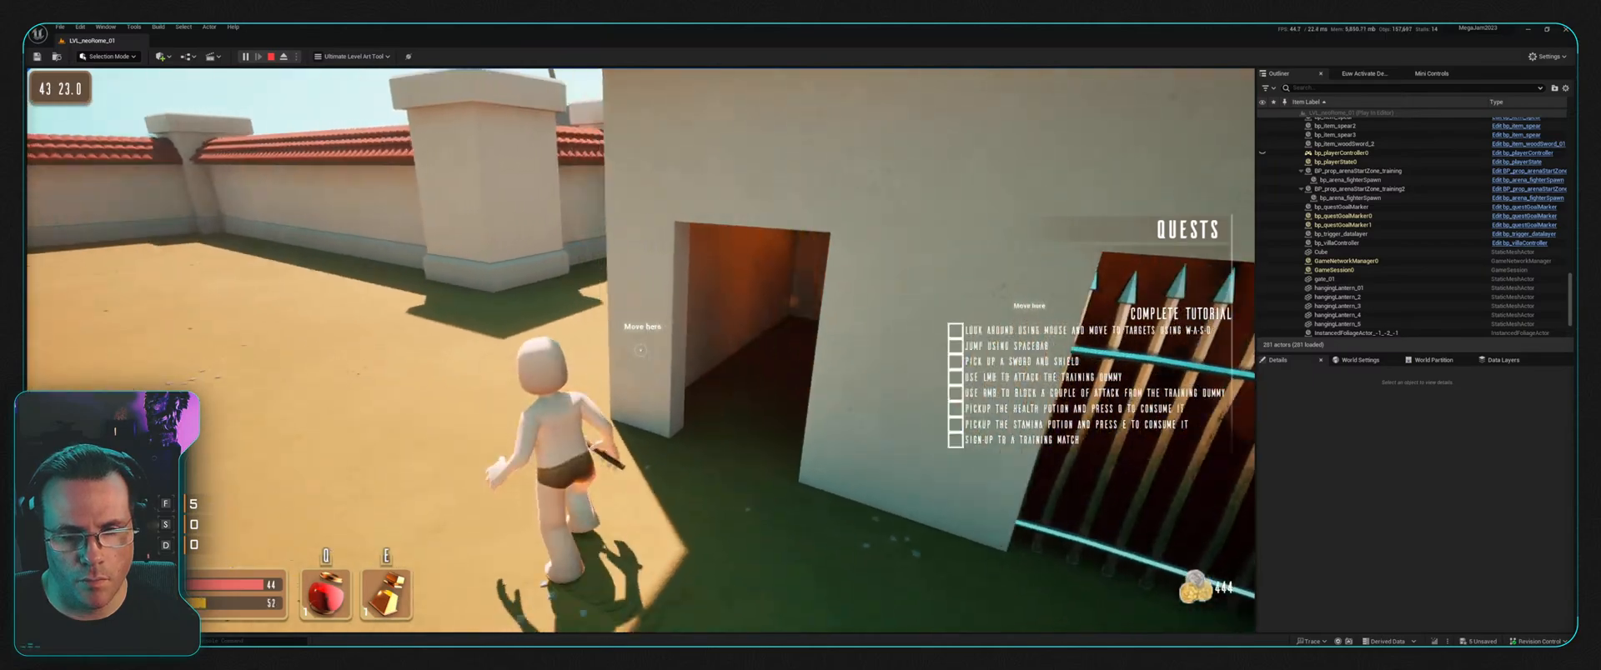
key(w)
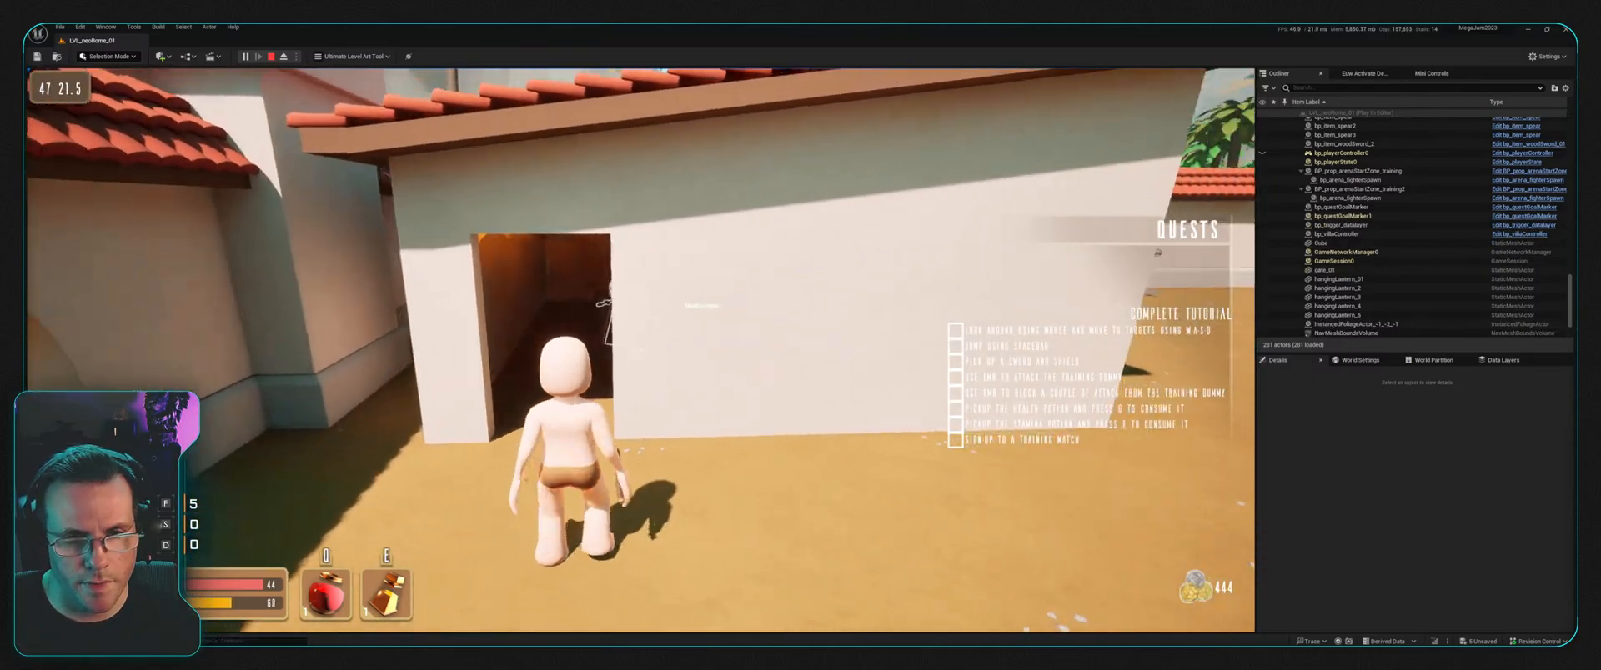
key(w)
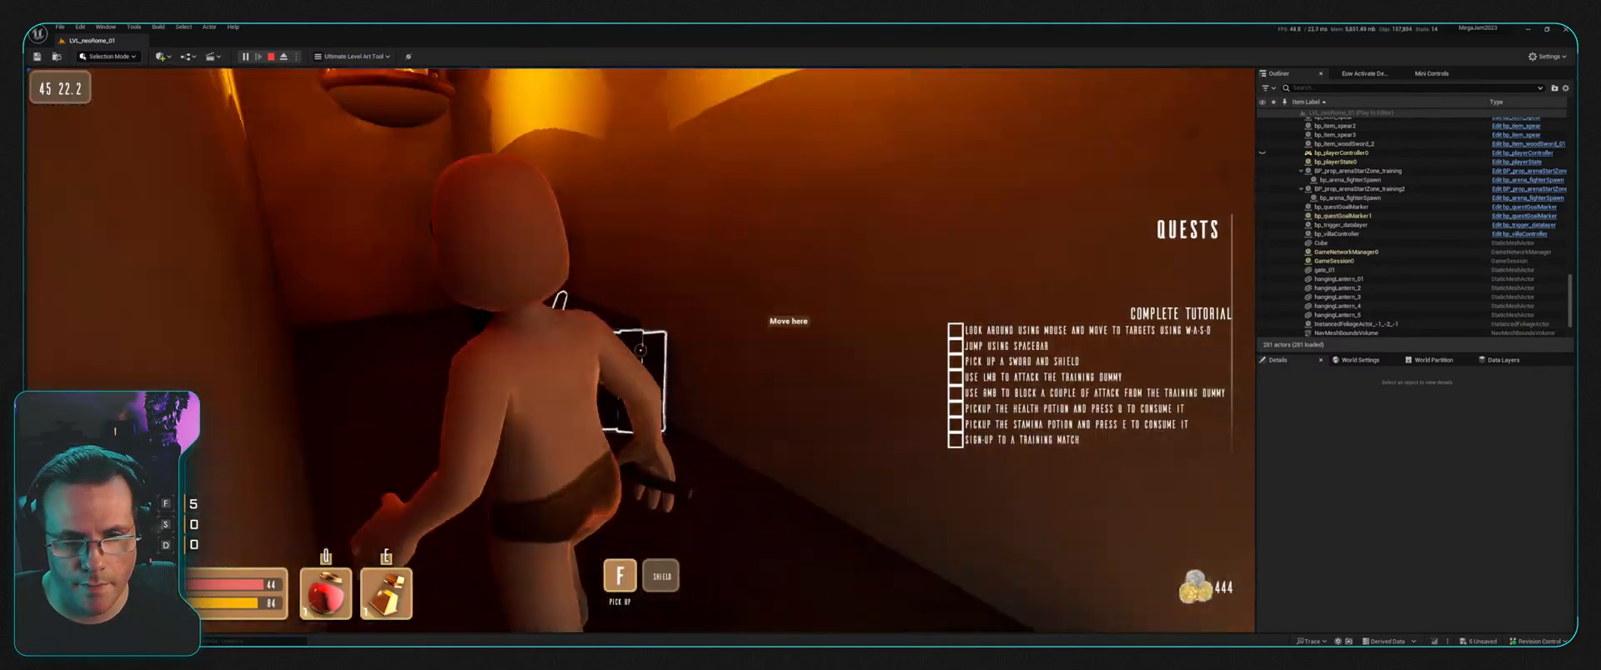
Step: Pick up the shield, the wooden sword and the health and stamina potions in the table room
key(w)
key(f)
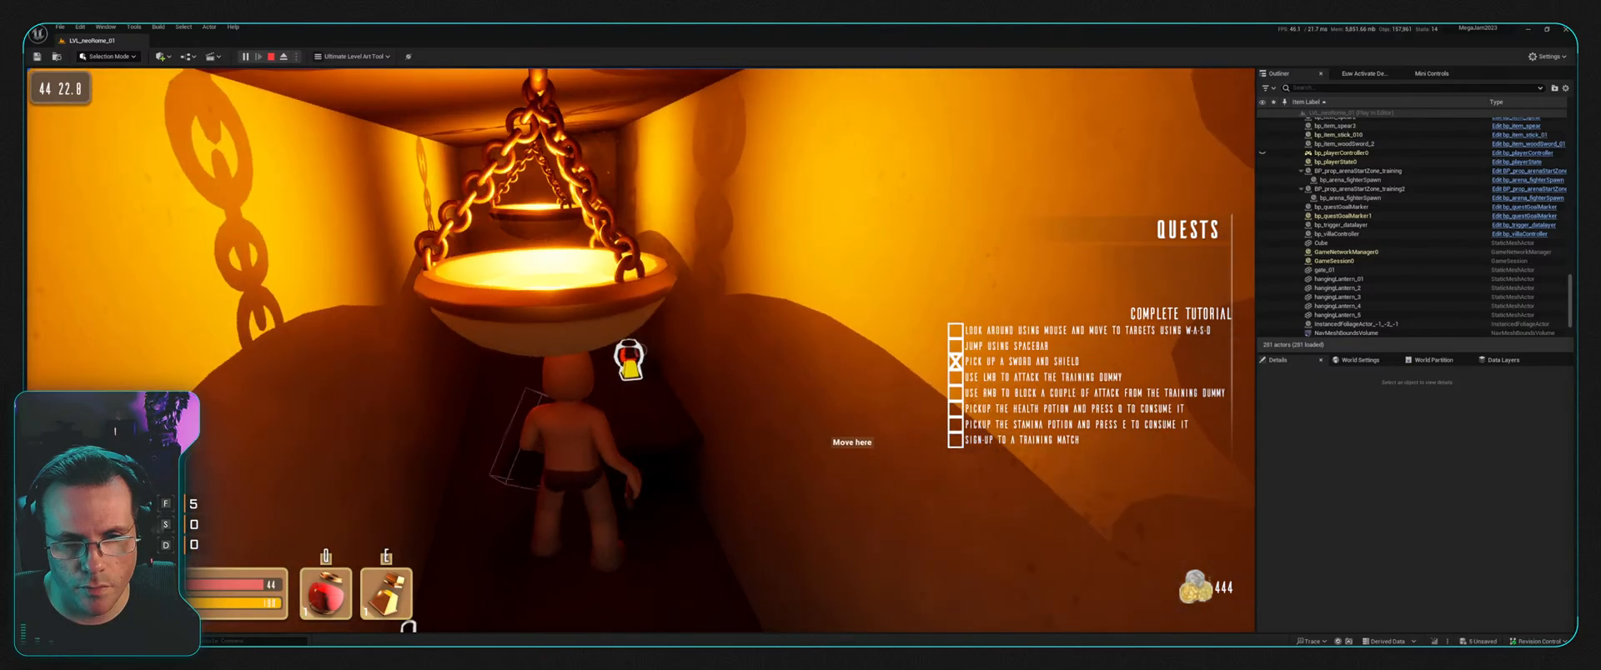
key(w)
key(f)
key(f)
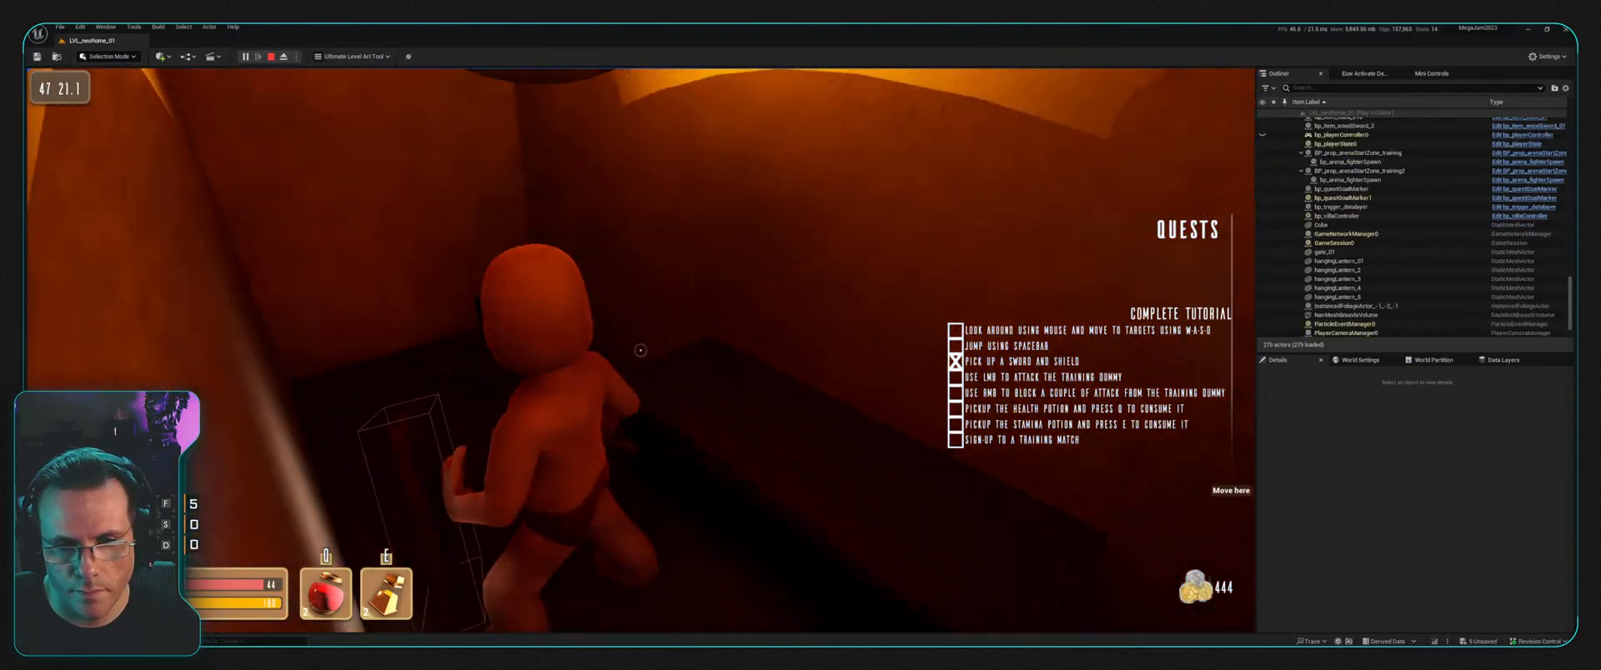
Step: Make the character jump inside the room and run back out through the doorway into the courtyard
key(s)
key(w)
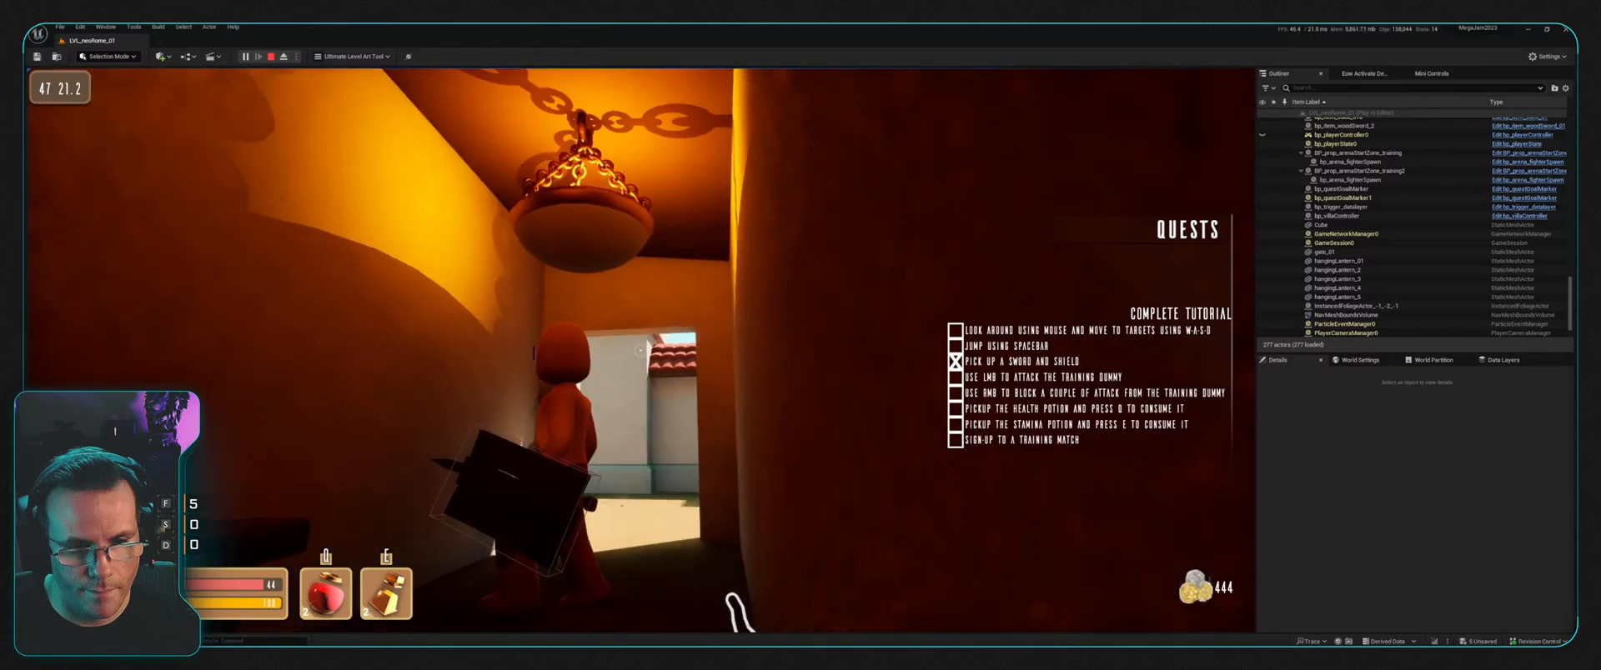
key(space)
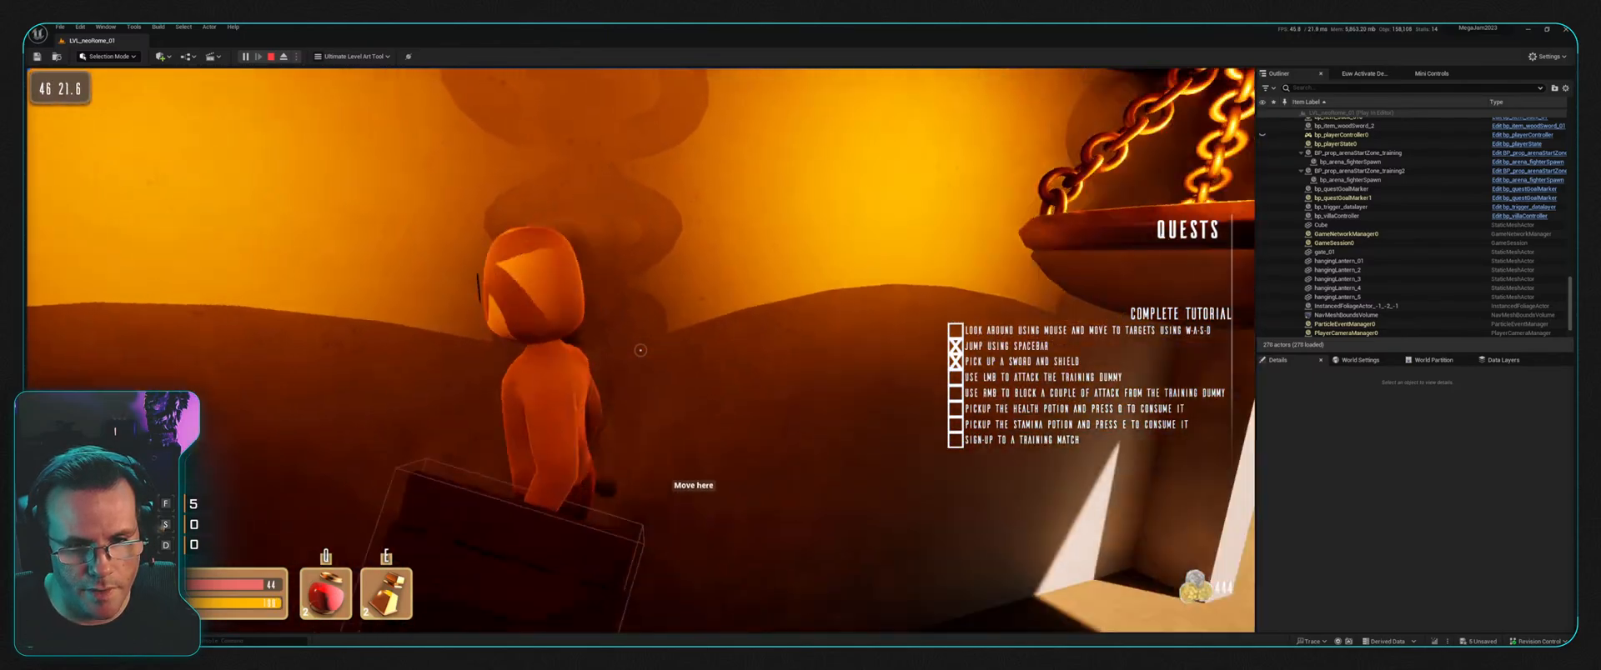
key(w)
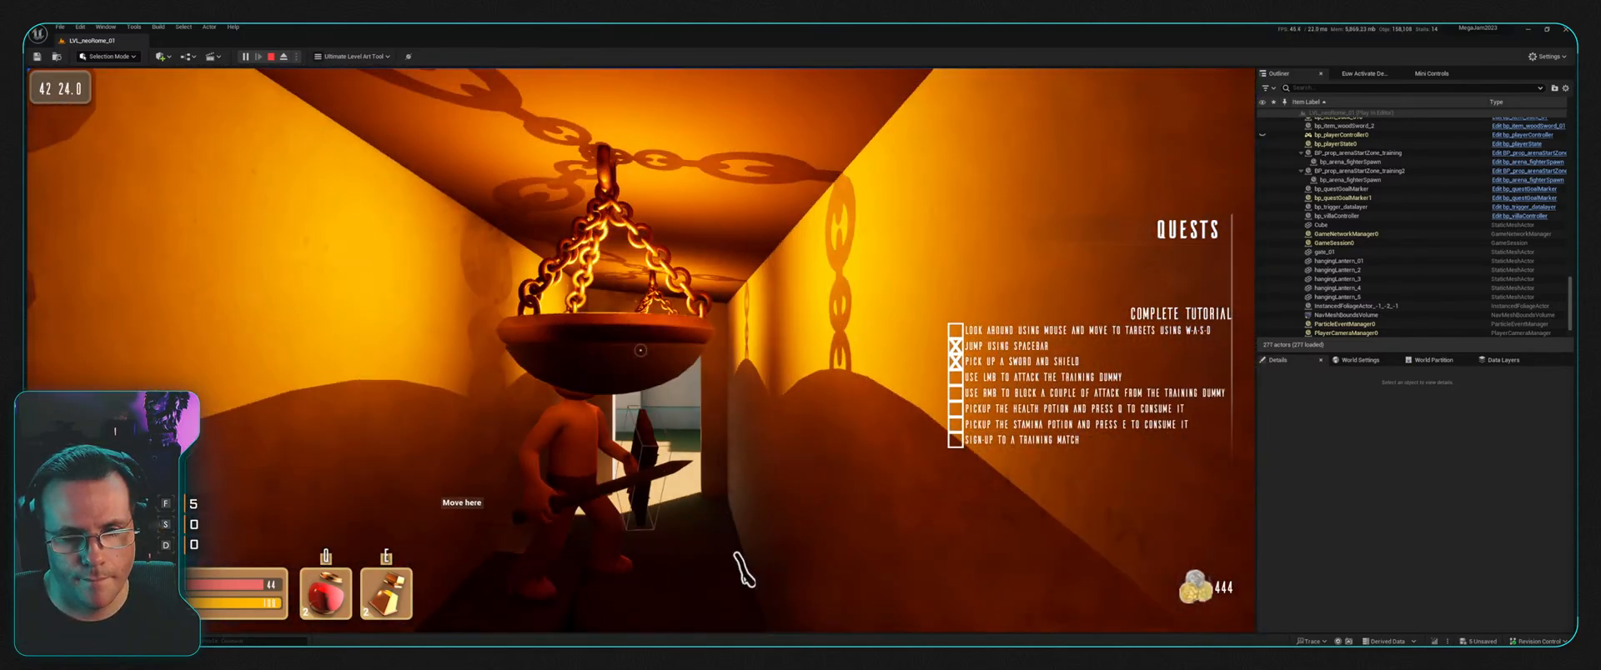
key(w)
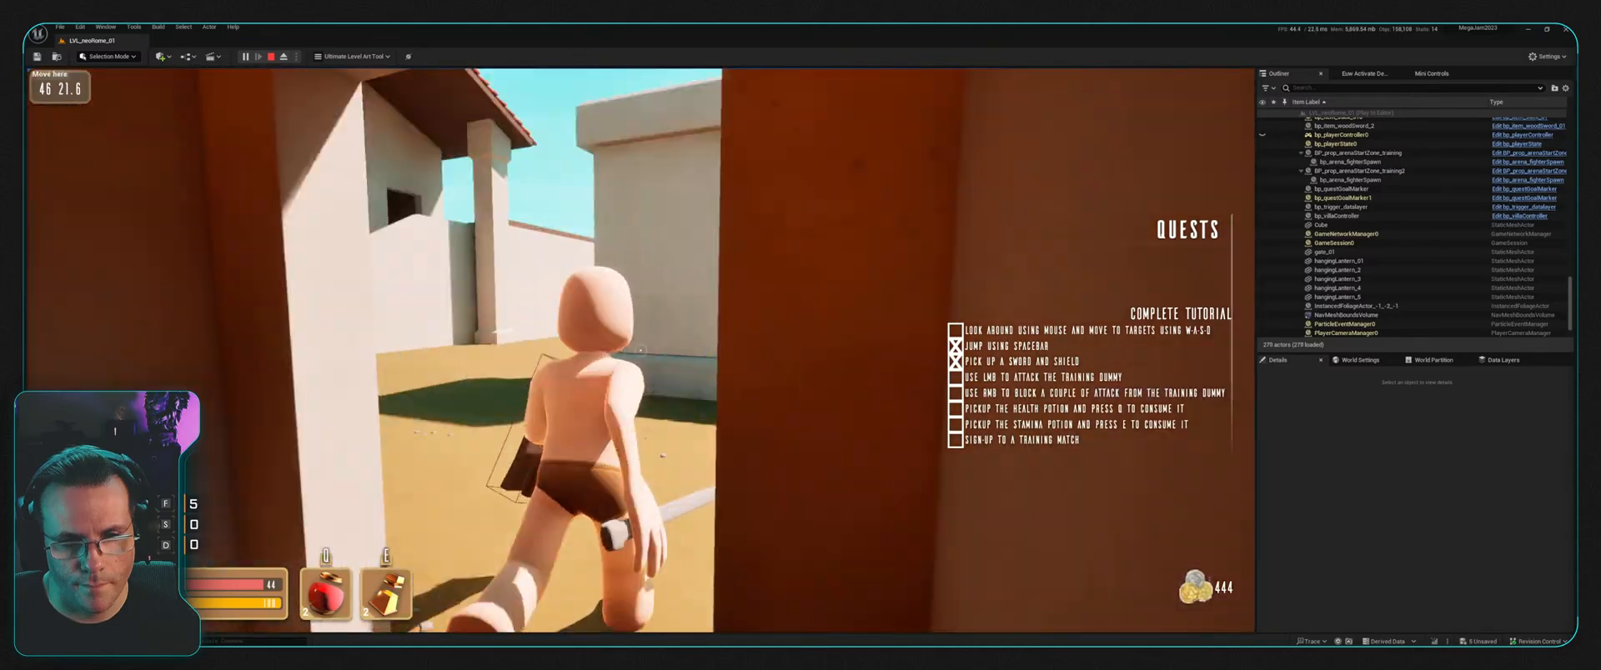
Step: Swap the sword and shield for a spear on the courtyard ground, and pick the sword and shield back up
key(w)
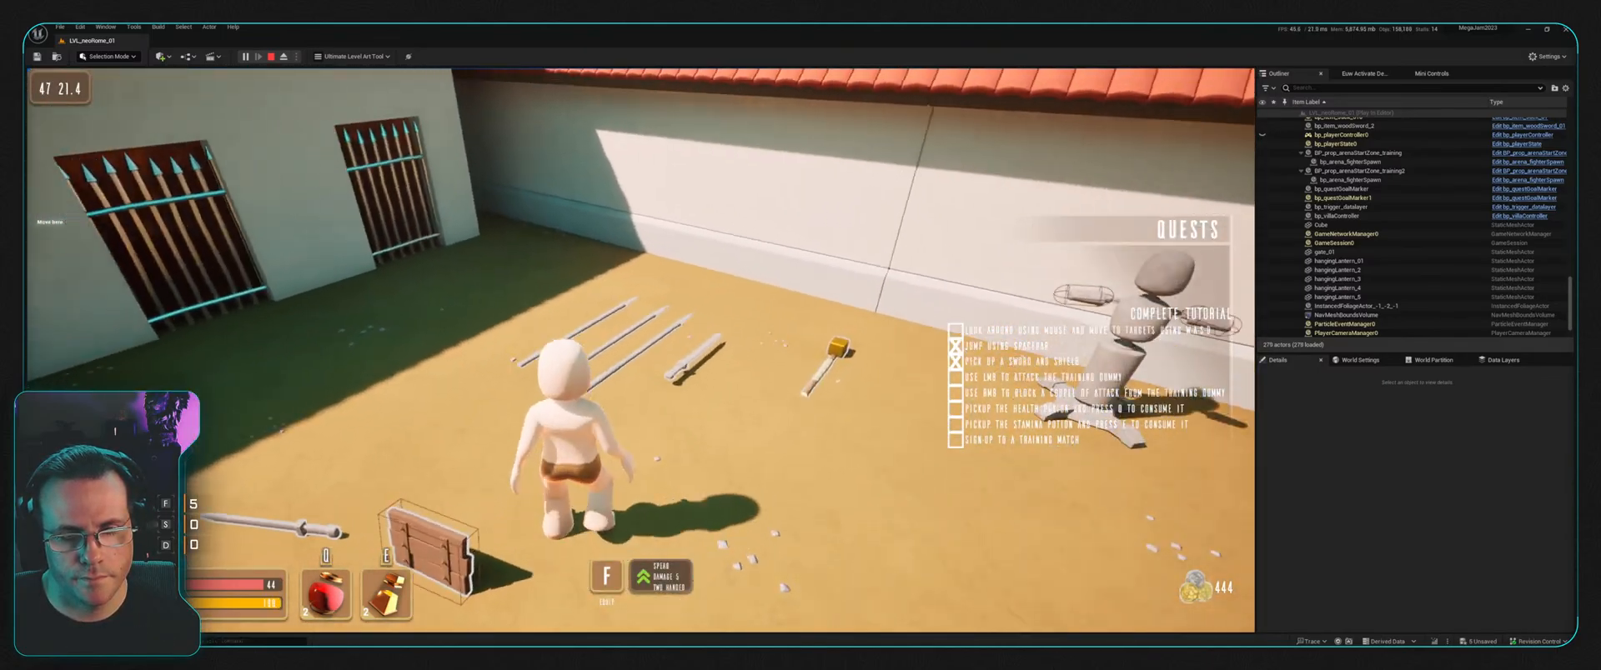
key(f)
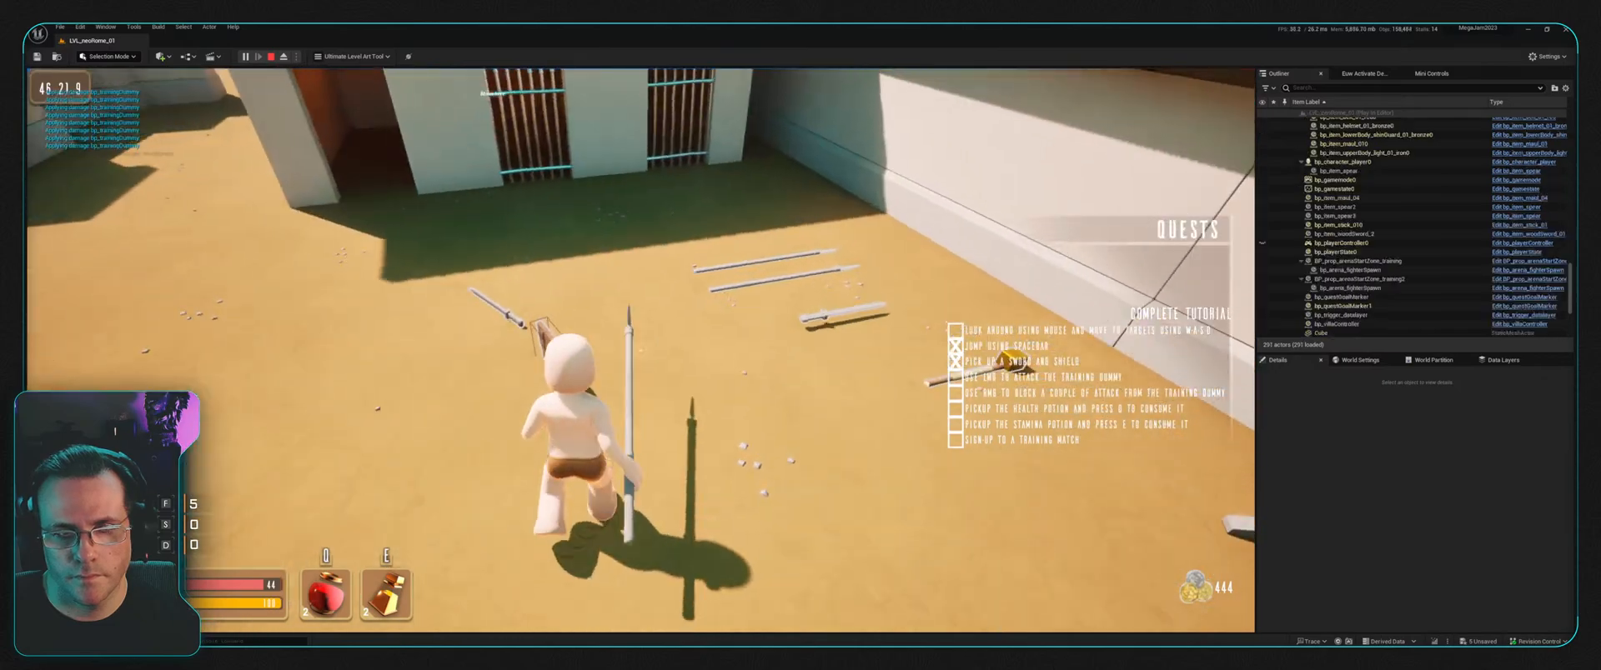
key(f)
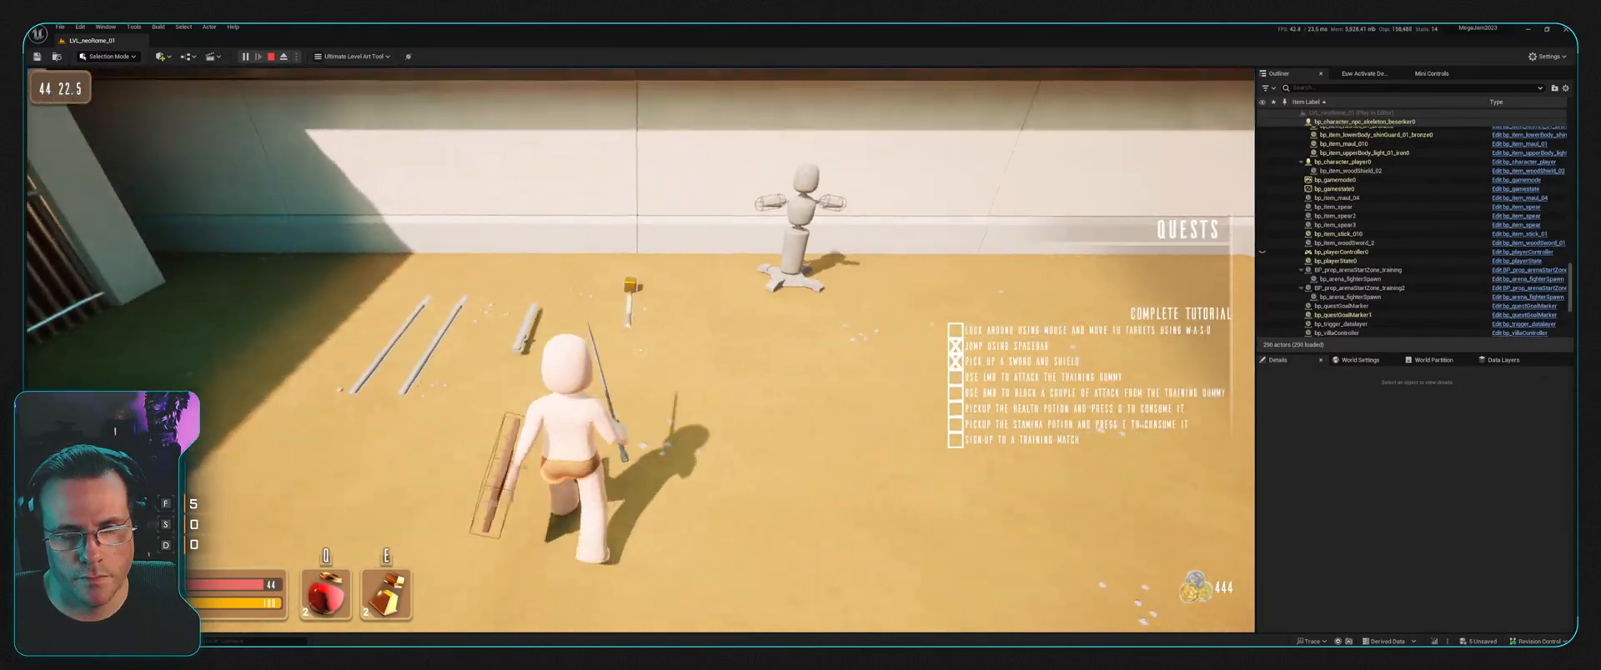
Step: Complete the attack and block tasks at the training dummy and swap the sword and shield for a spear
key(w)
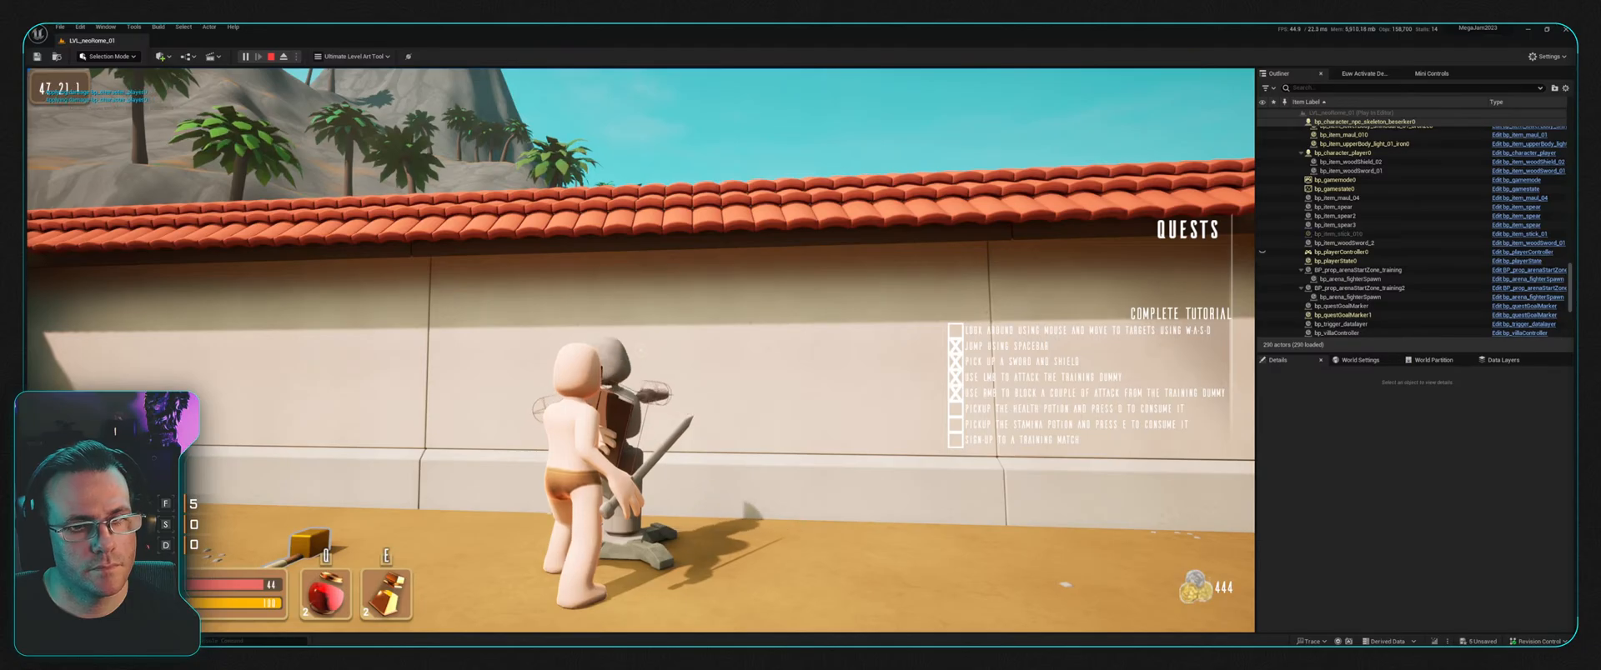
key(w)
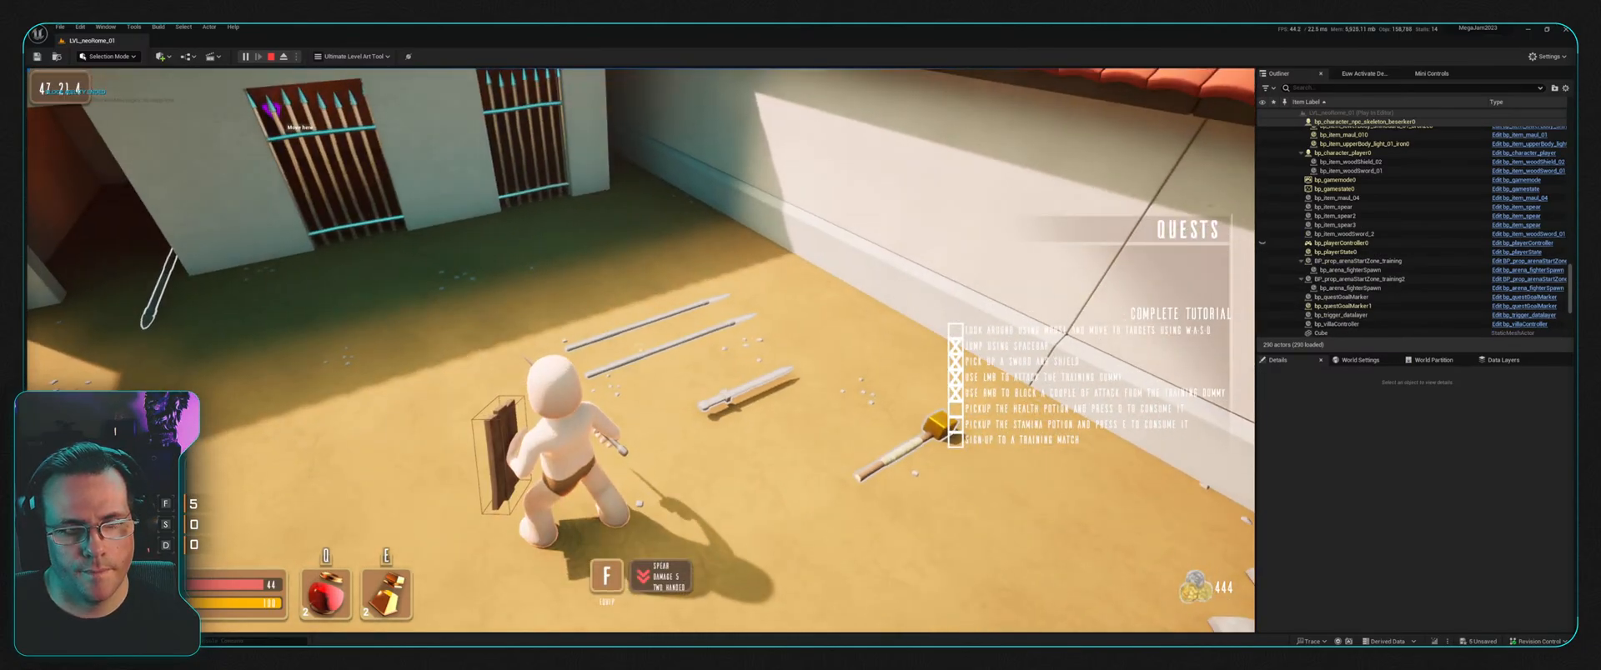
key(f)
key(w)
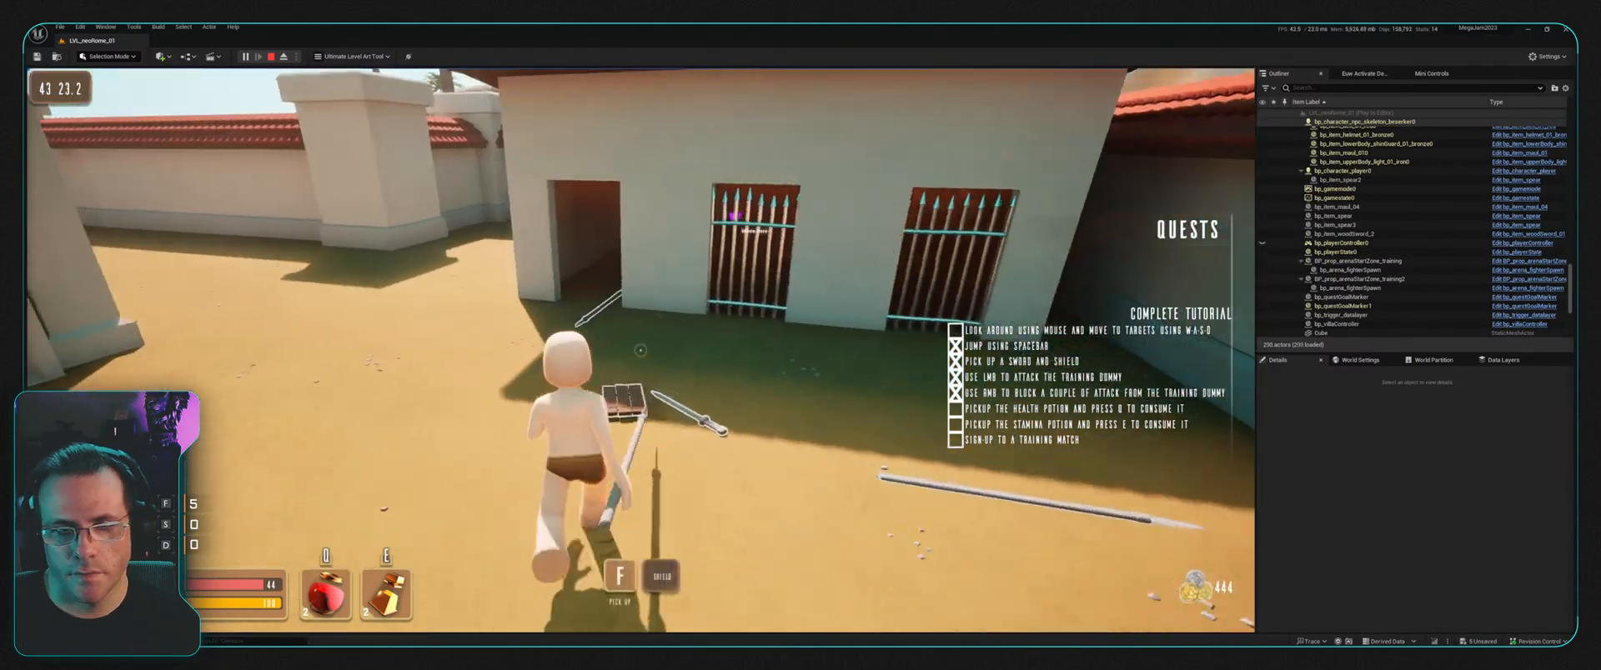
Step: Consume the health potions and the stamina potion to complete the two potion tasks of the tutorial quest
key(q)
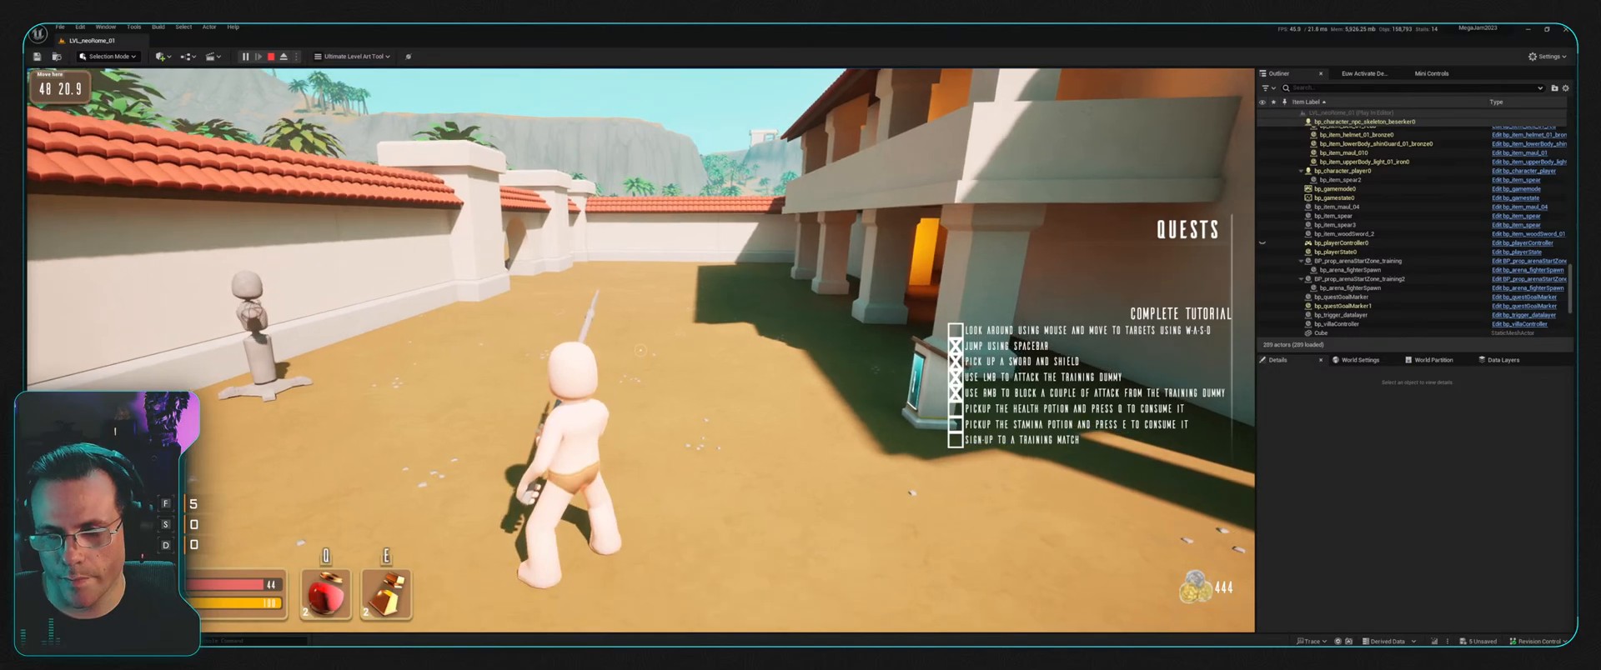
key(w)
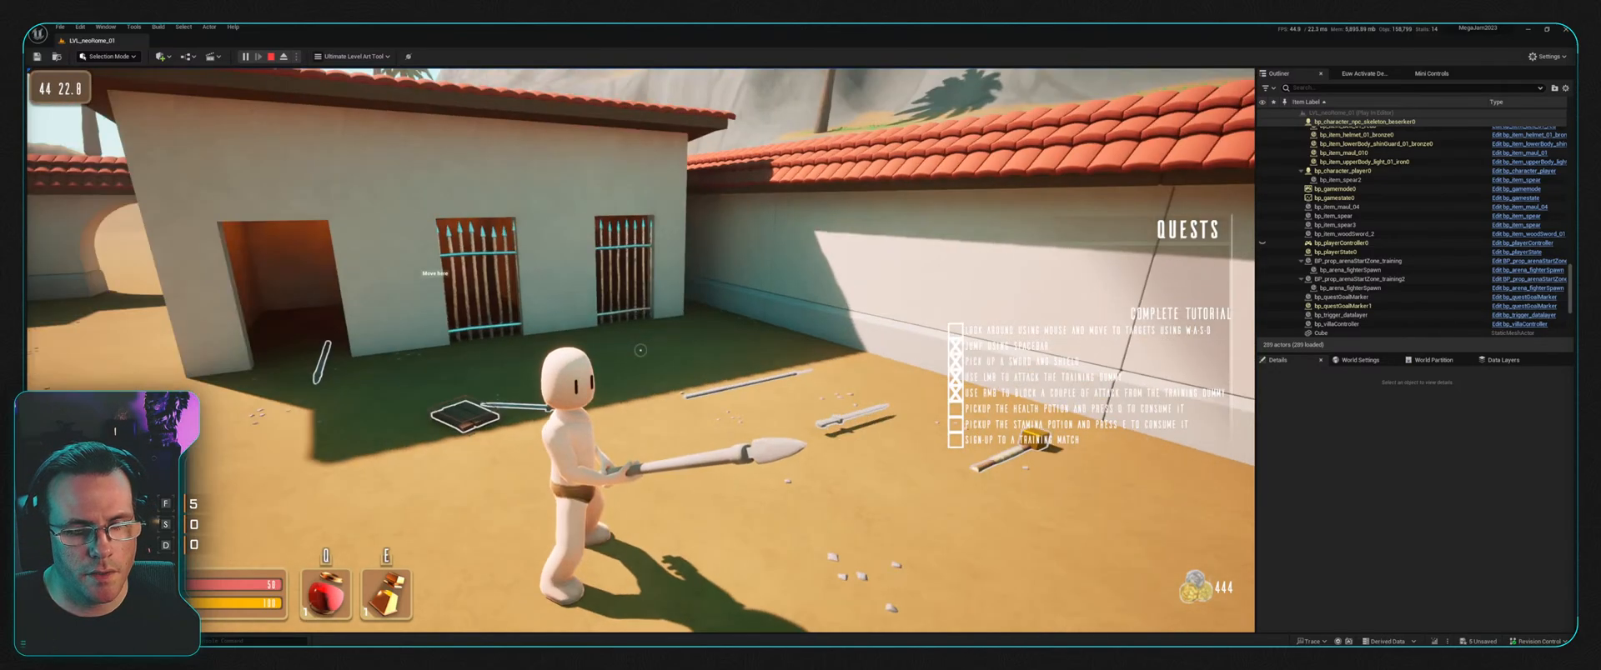
key(q)
key(e)
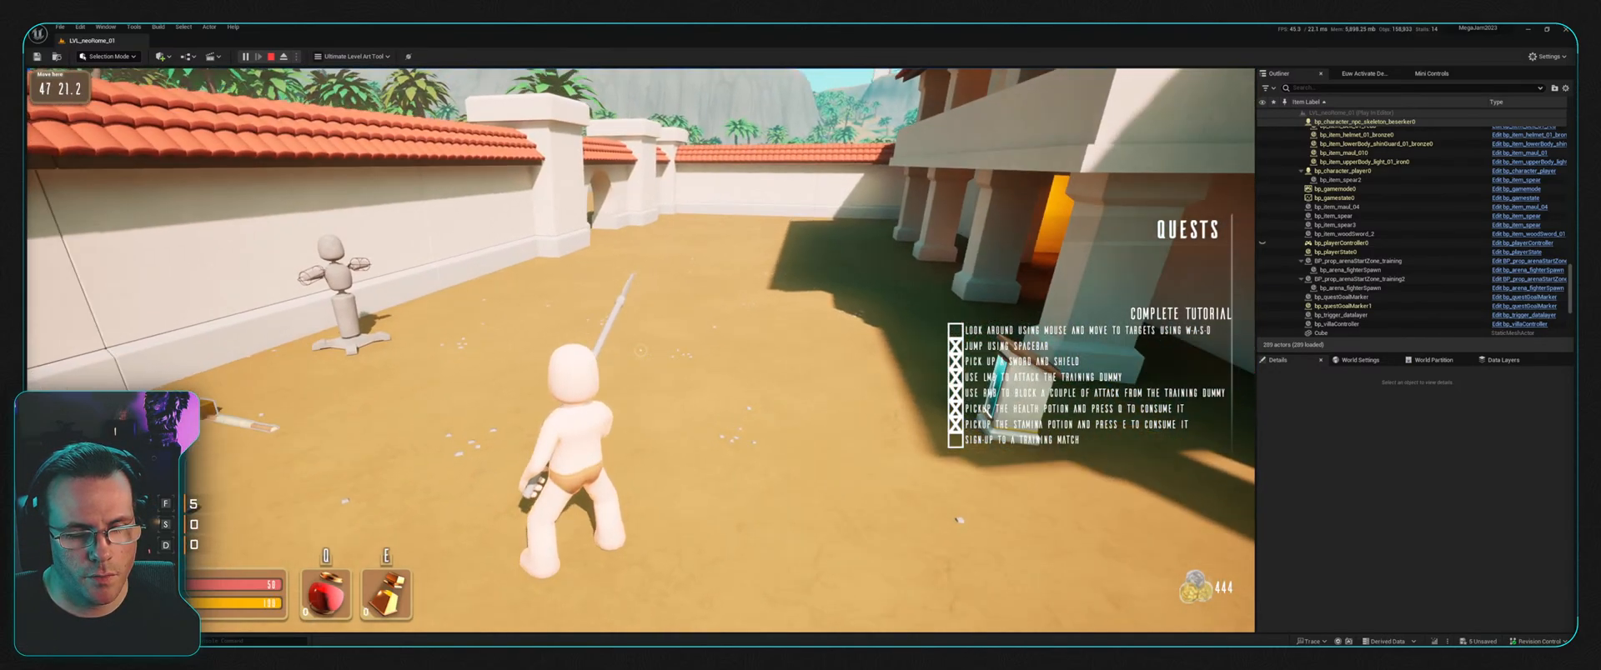
Step: Sign up for a training match at the courtyard stand and start the event with its default options
key(s)
key(w)
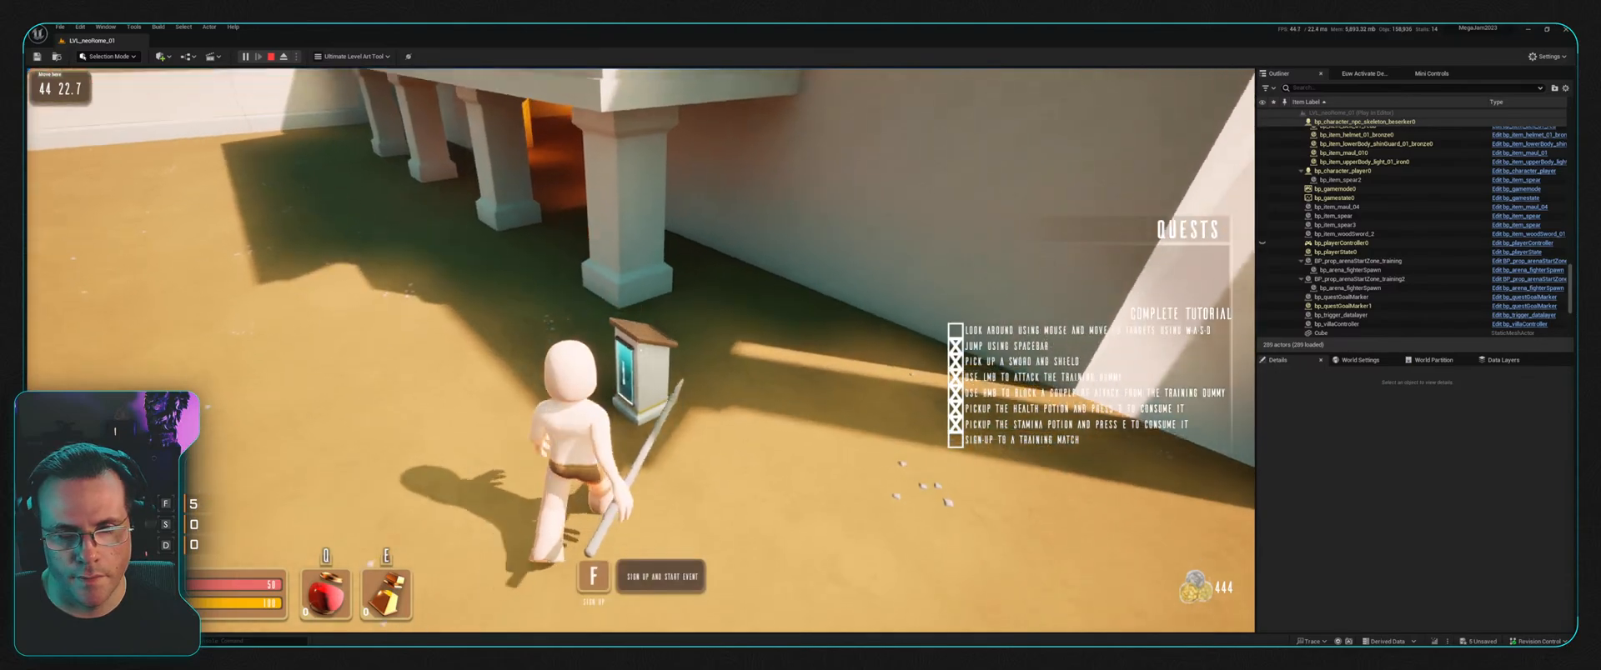
key(f)
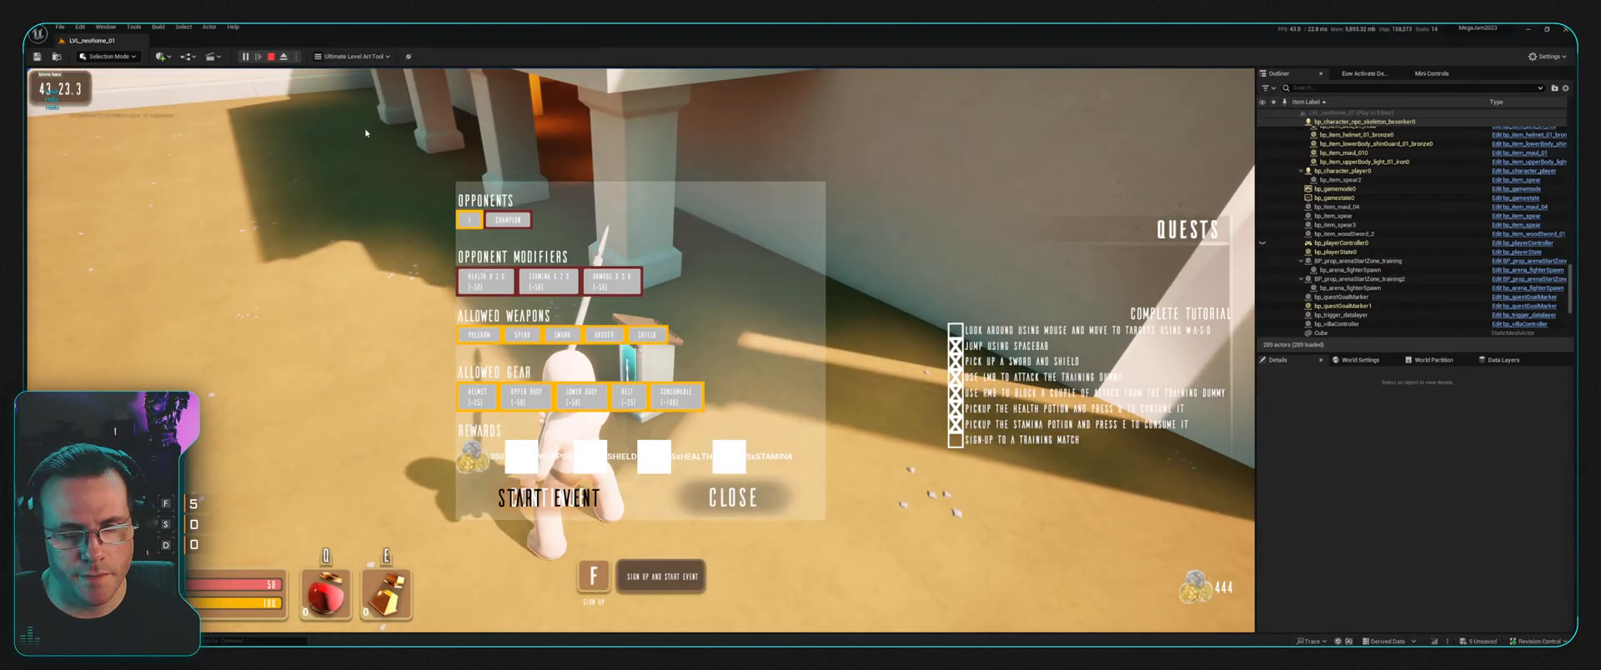
click(602, 494)
Step: Fight the training match opponent in the courtyard with the spear until the opponent is defeated
key(w)
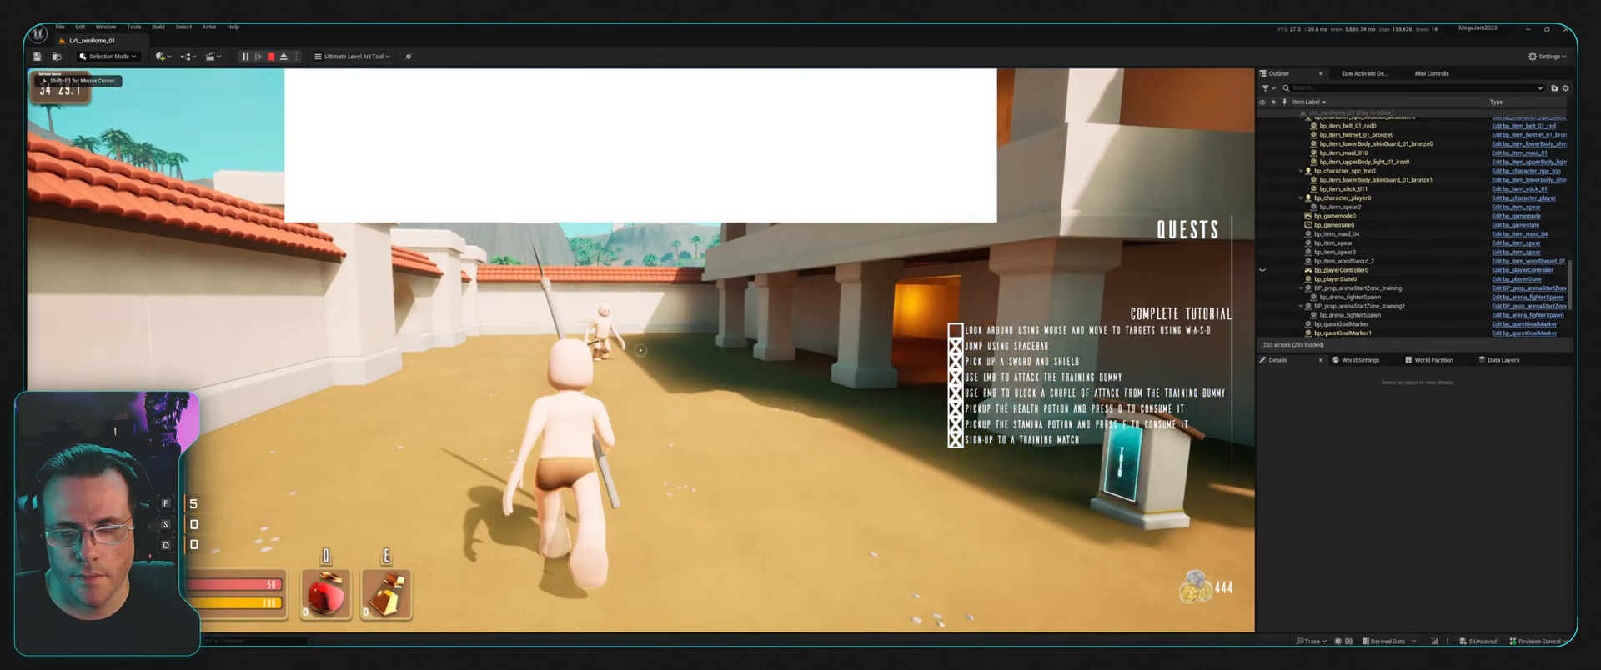
key(w)
click(640, 350)
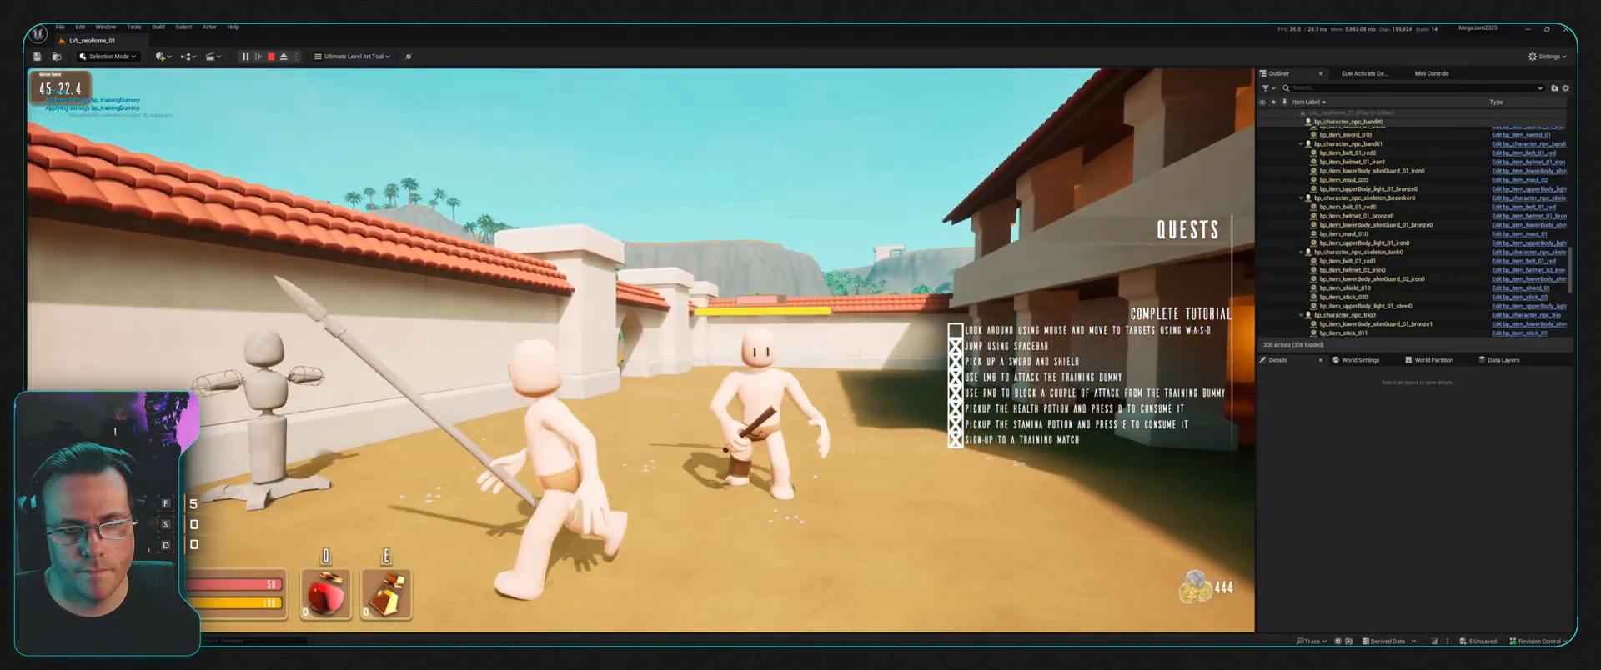
key(s)
click(641, 350)
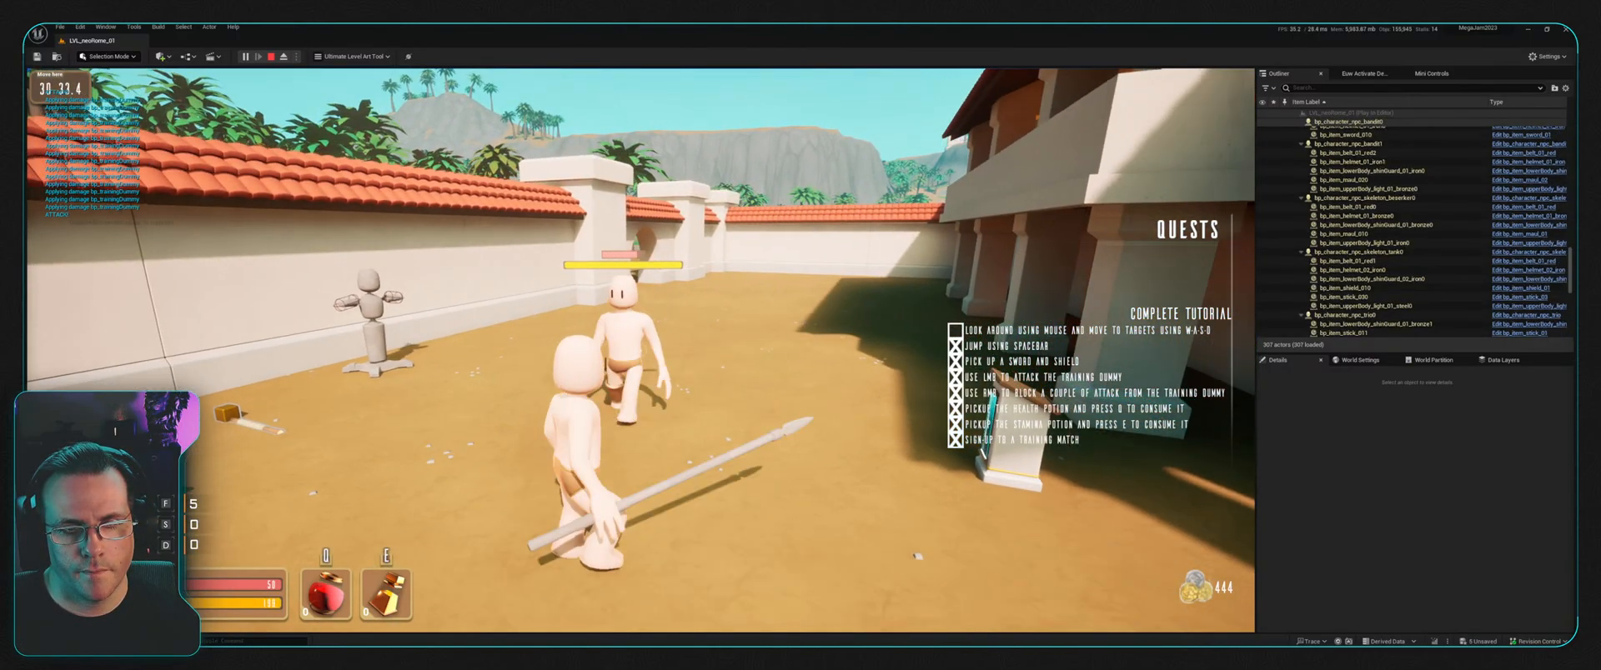
key(w)
click(641, 350)
click(640, 350)
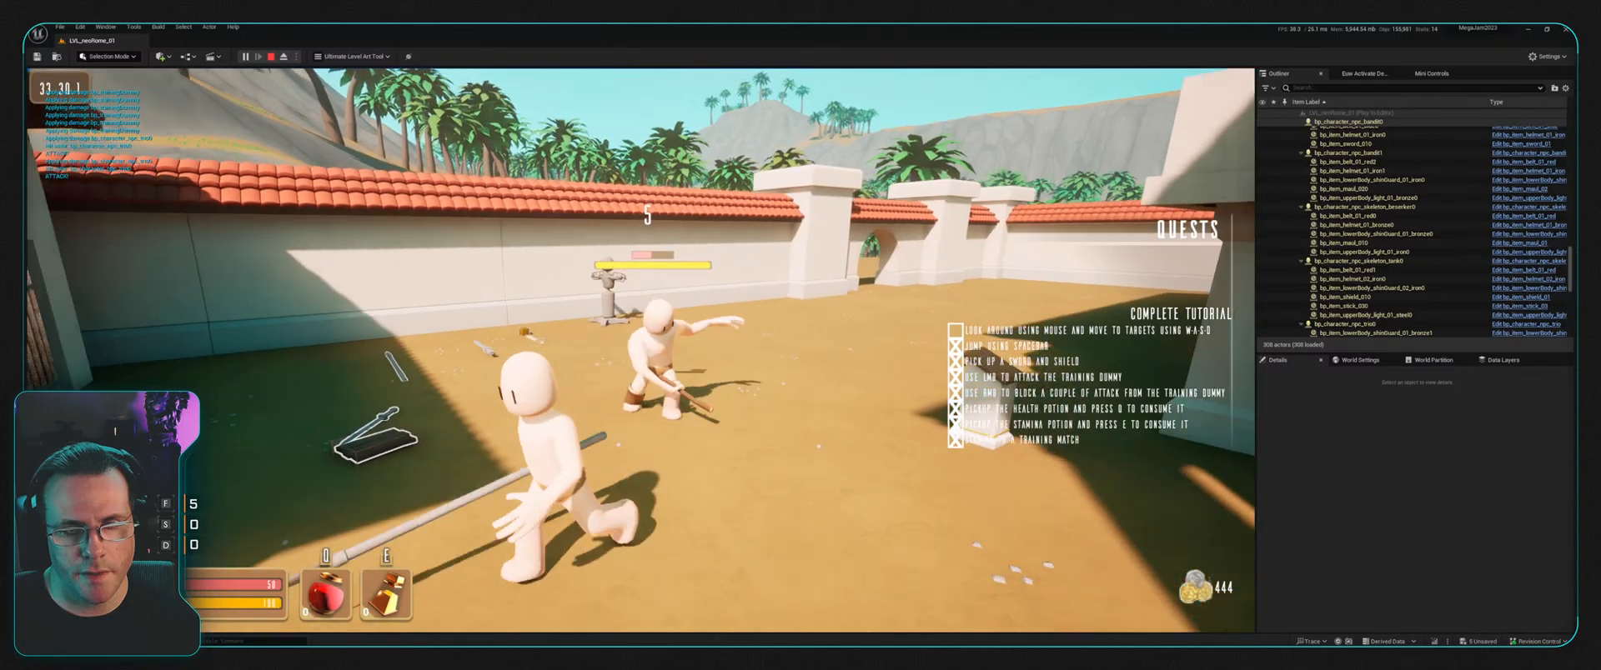
key(s)
click(640, 350)
click(640, 350)
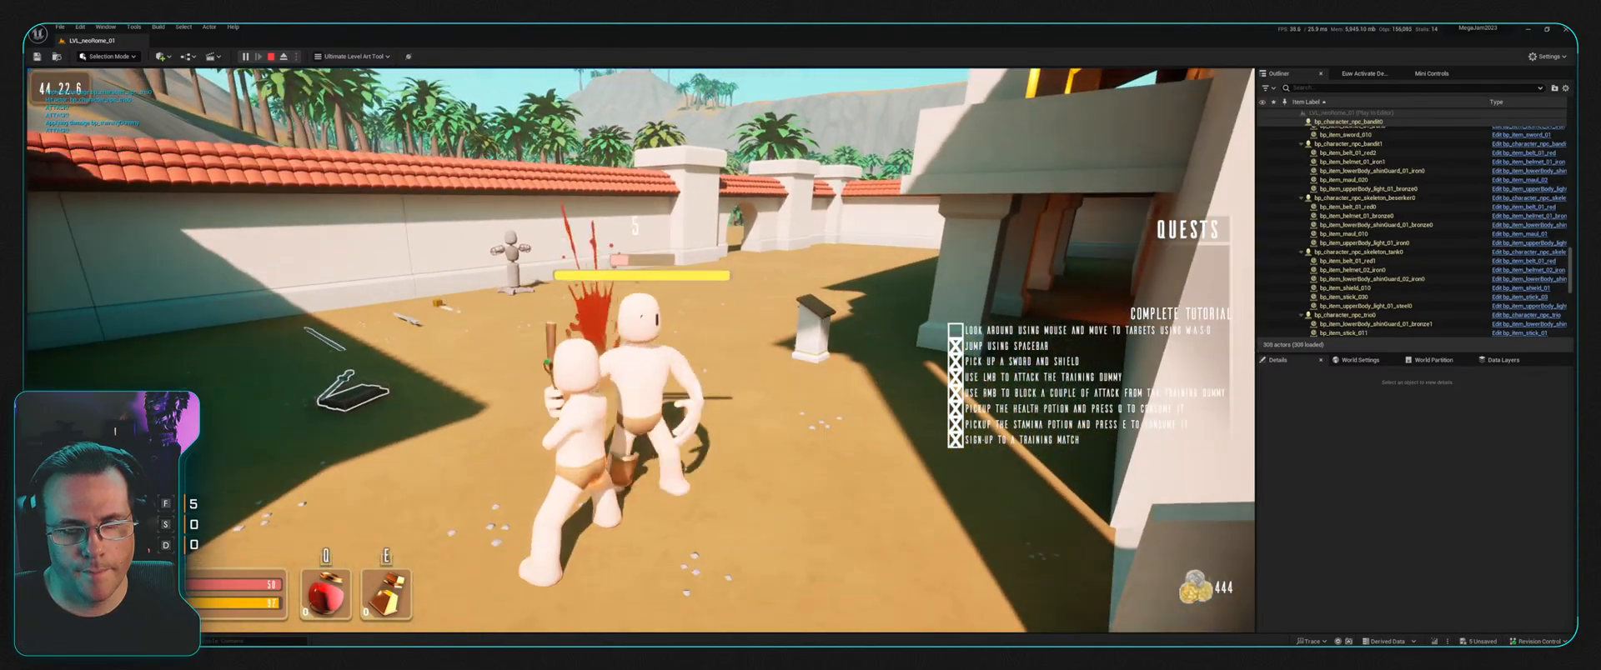
key(s)
click(640, 350)
click(640, 350)
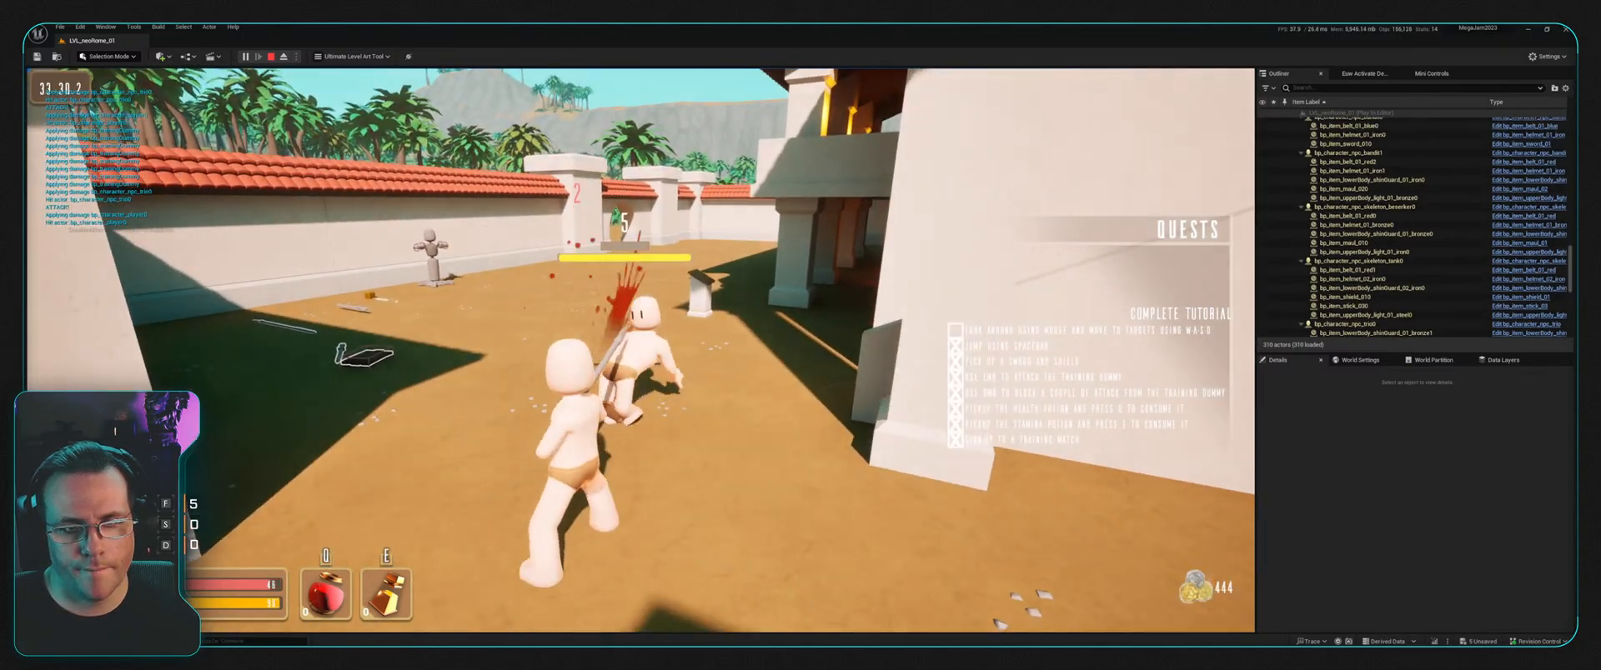
key(w)
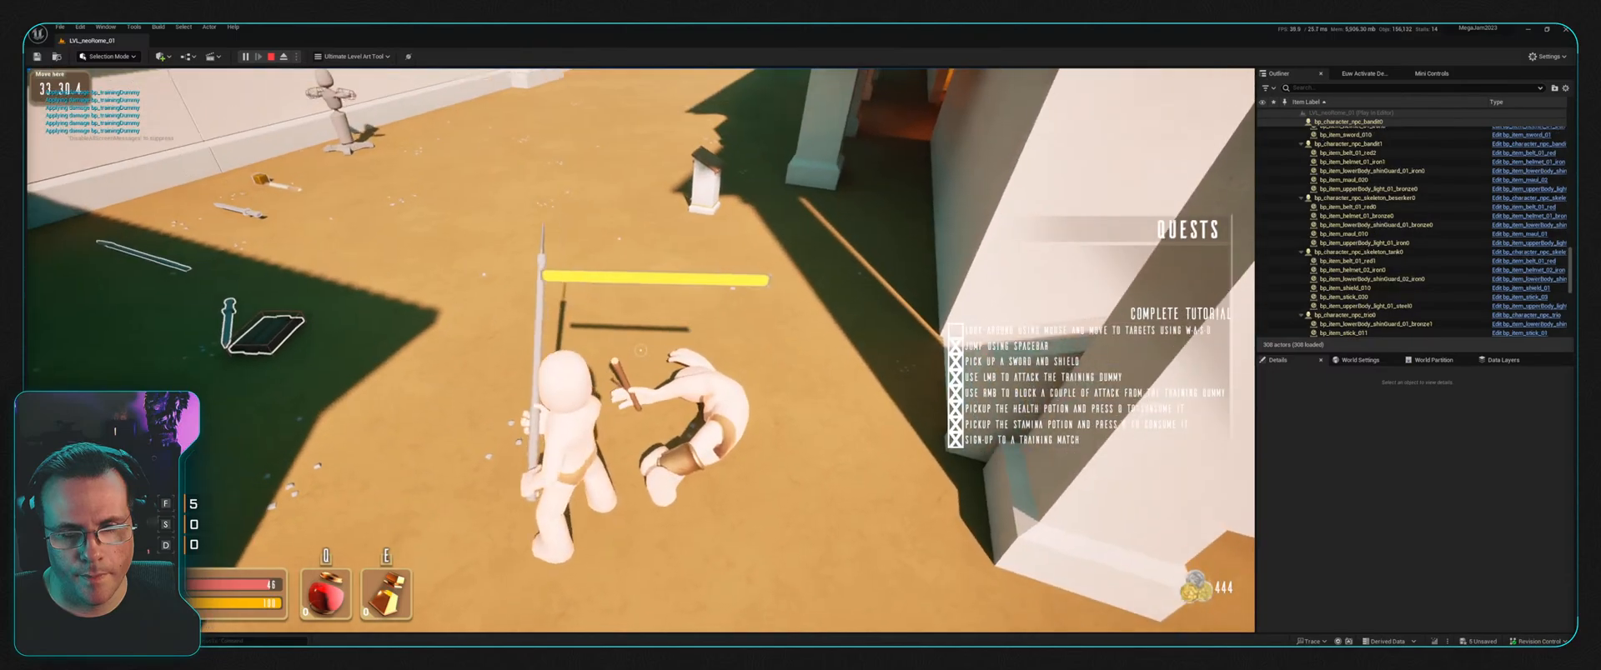
Step: Run the character to the remaining "Move here" marker inside the training house to finish the tutorial's movement task
key(w)
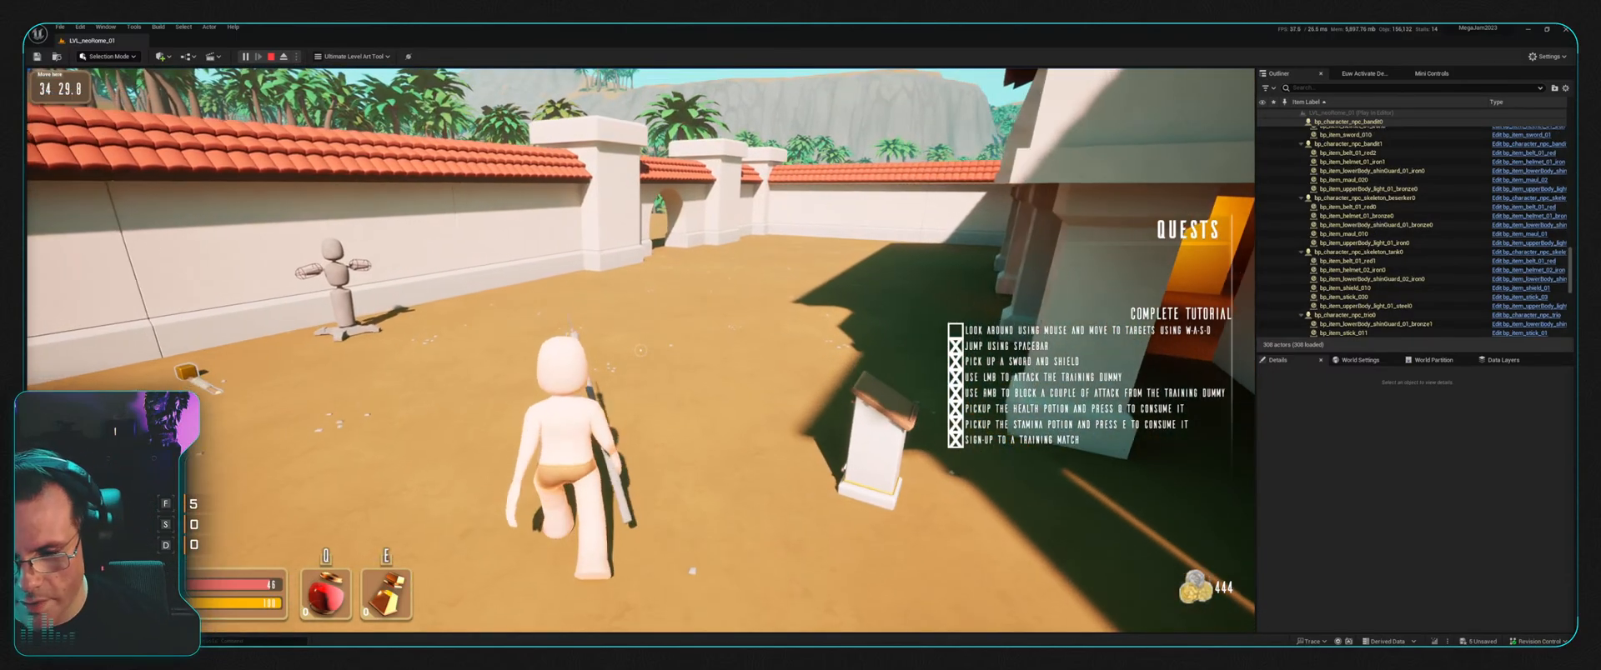
key(w)
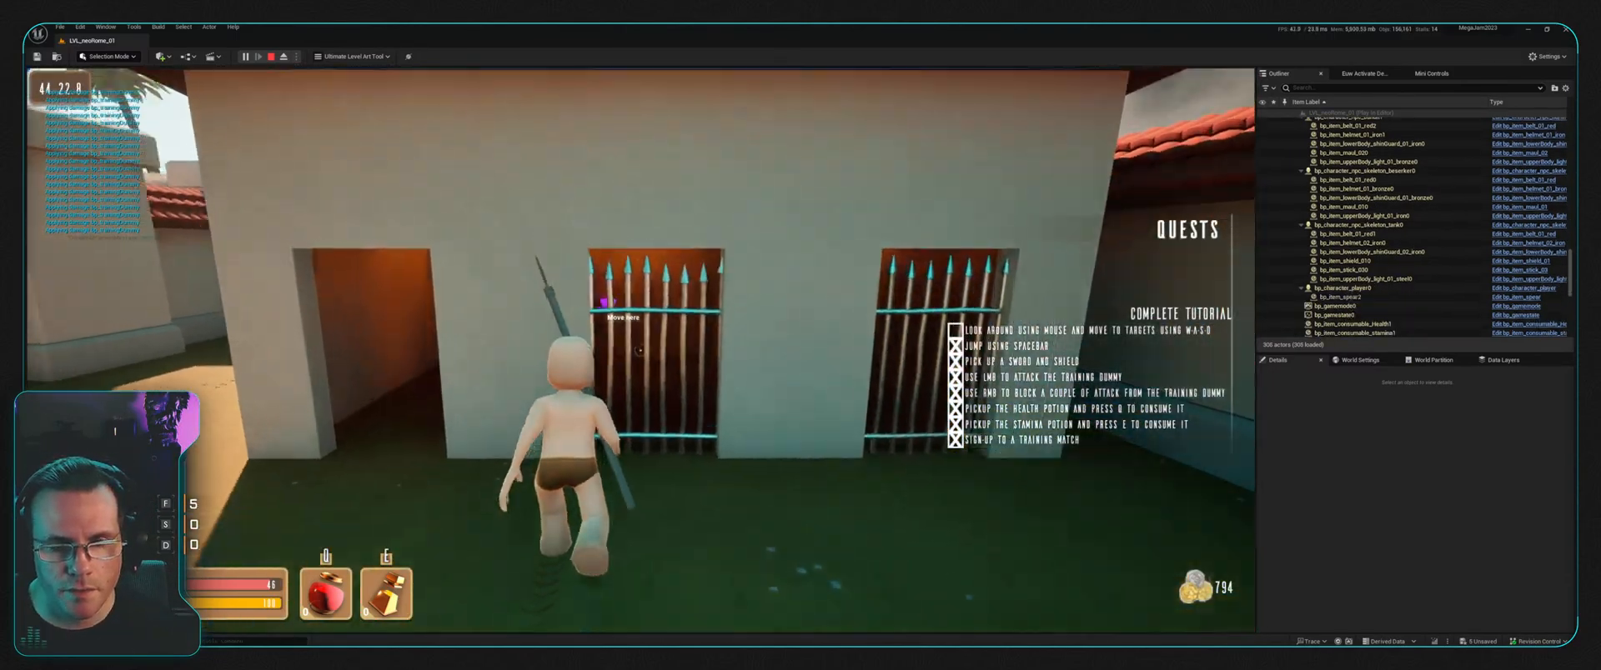
key(w)
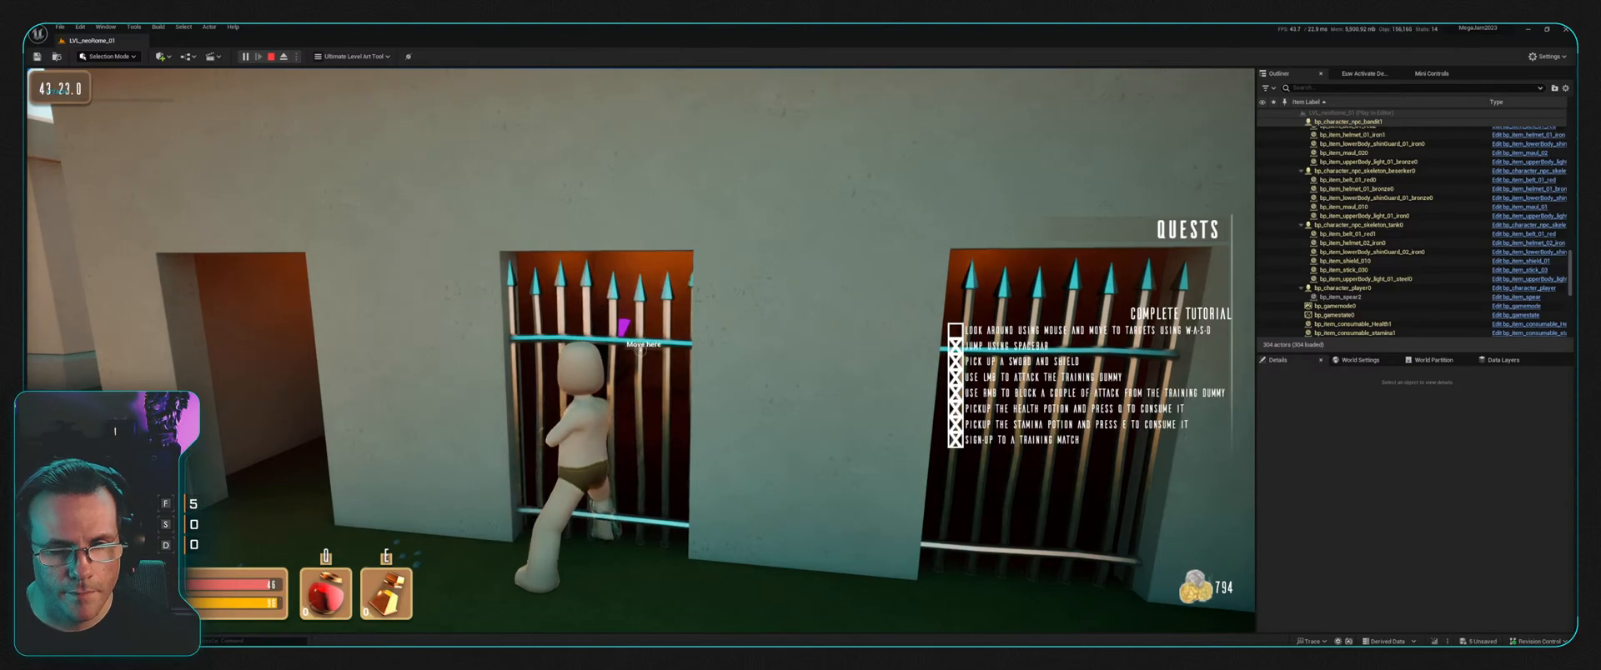
key(w)
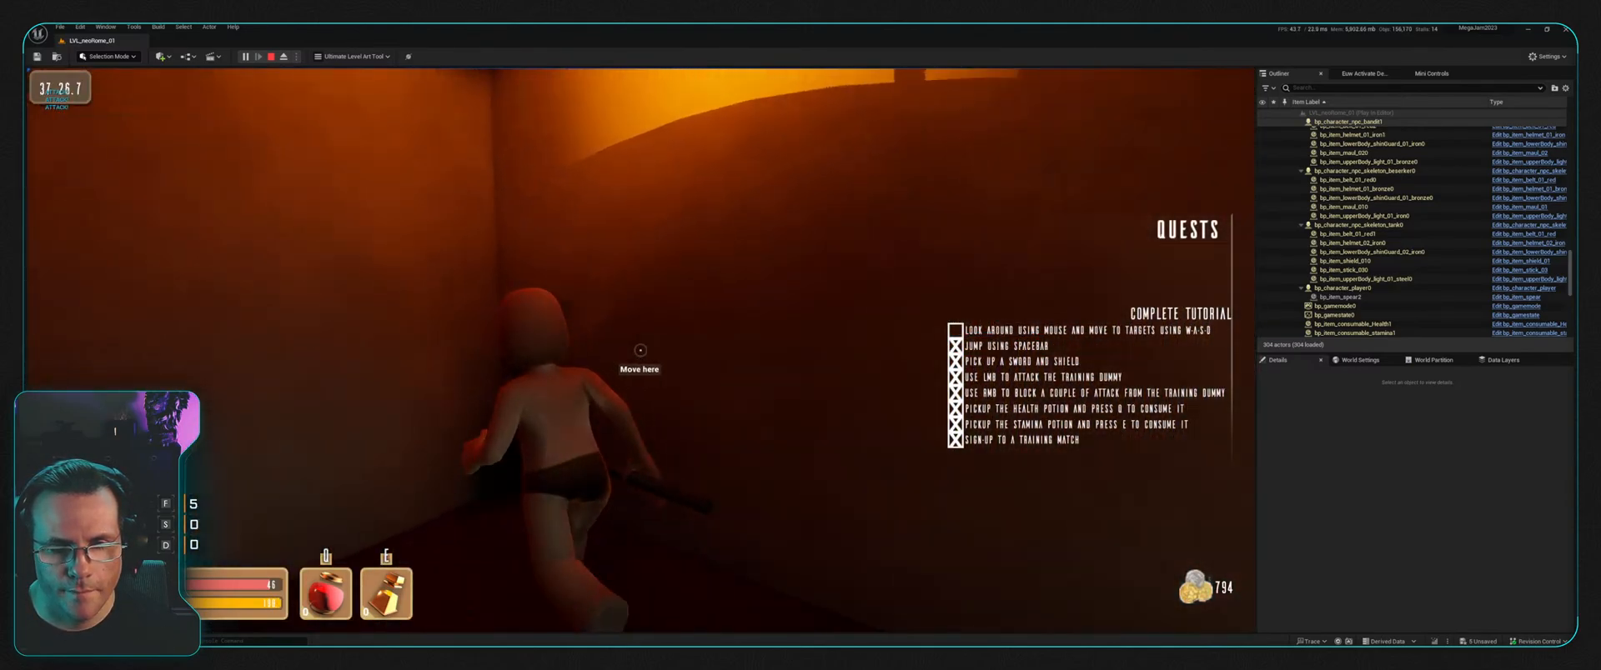
key(w)
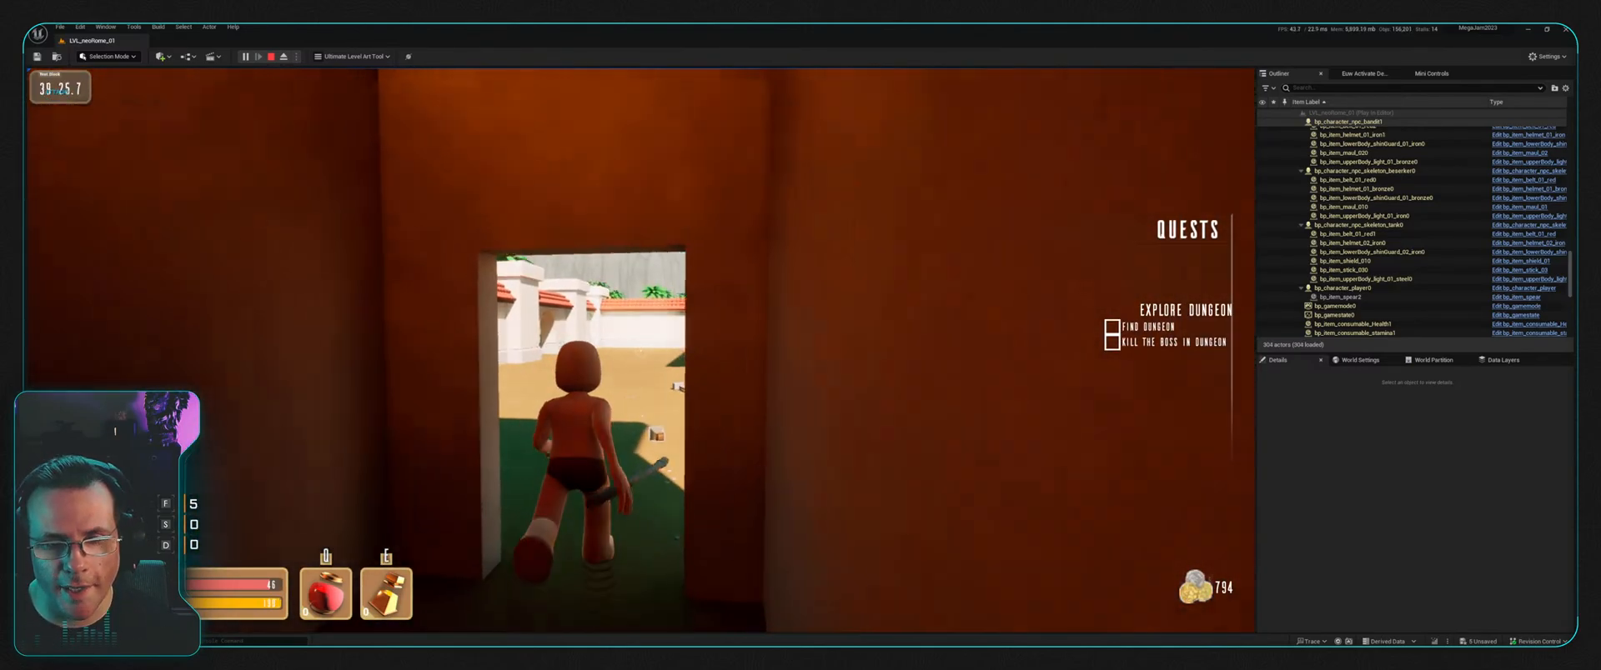
Step: Run the character out of the training house and across the island into the dungeon to complete the "Find dungeon" task
key(w)
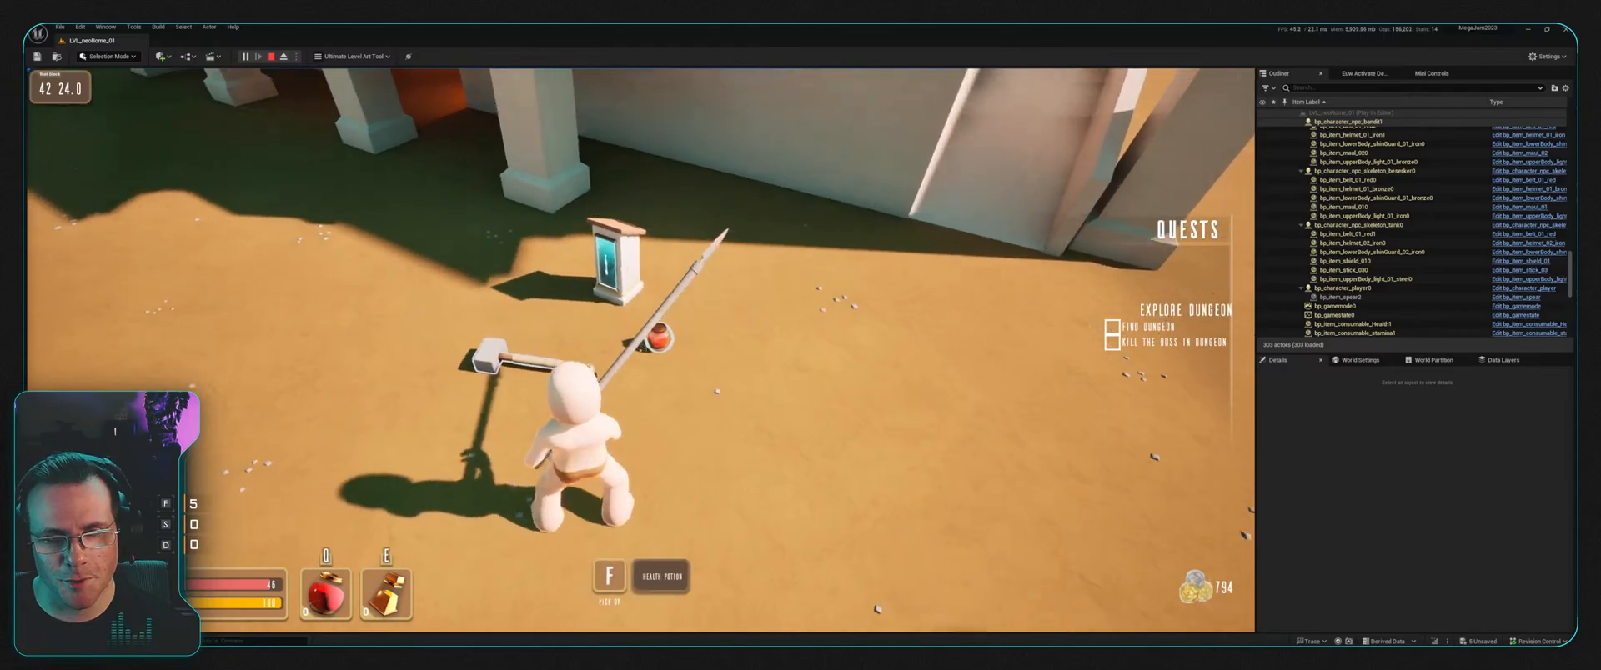
key(w)
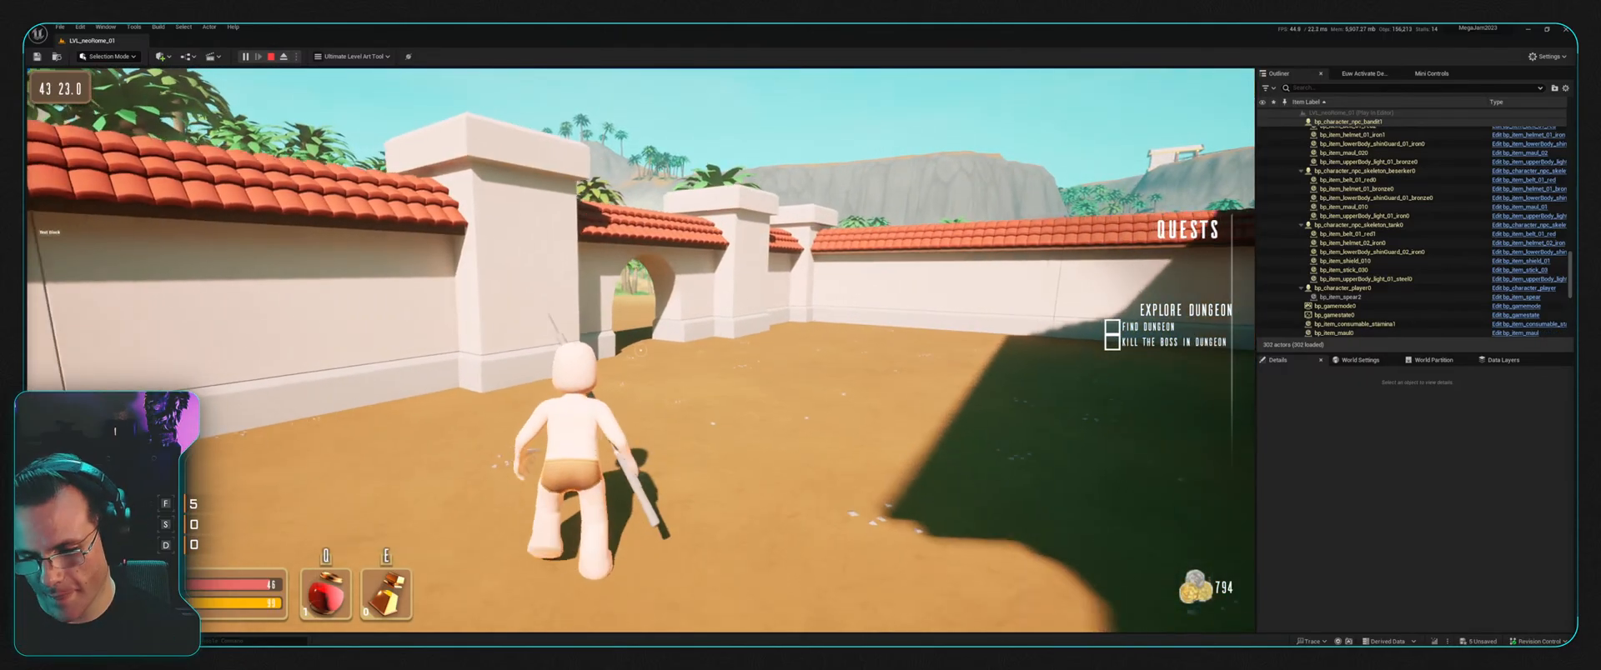
key(w)
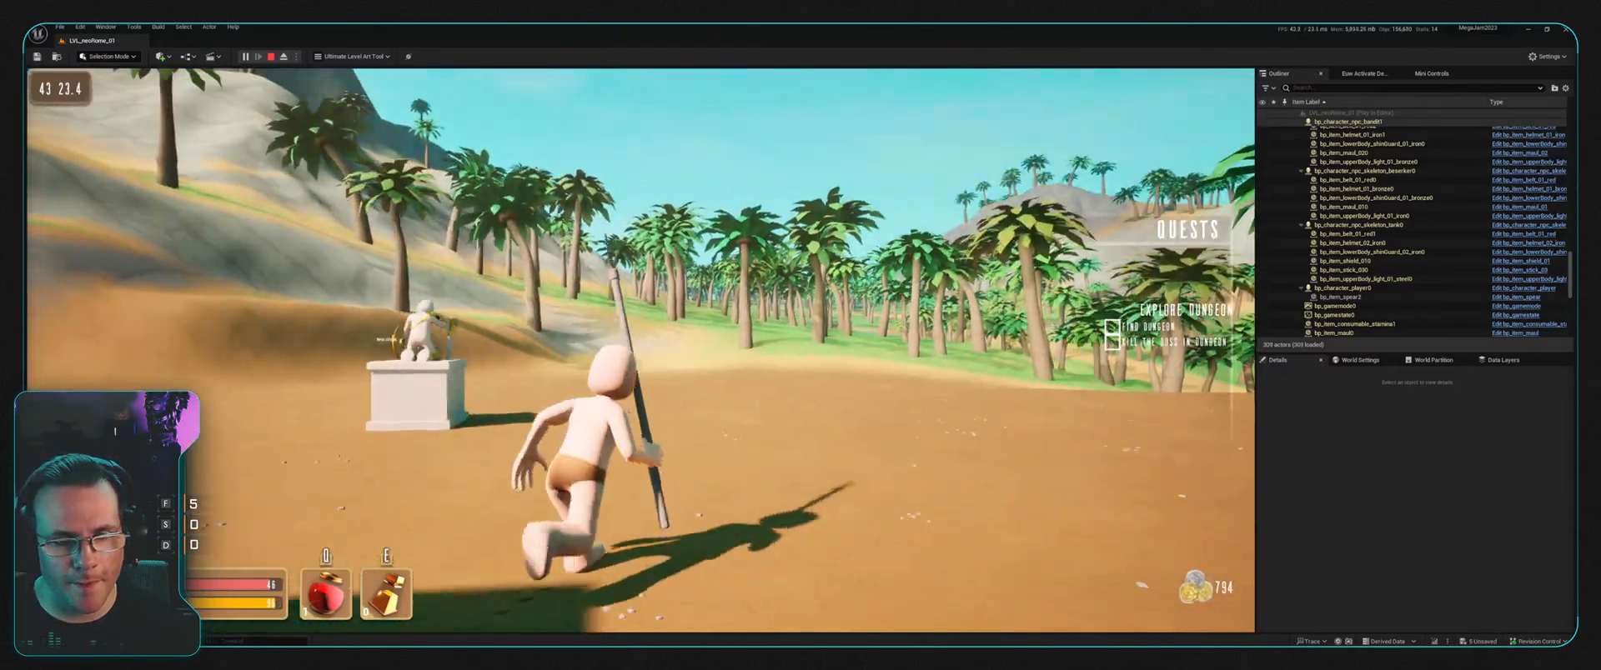
key(w)
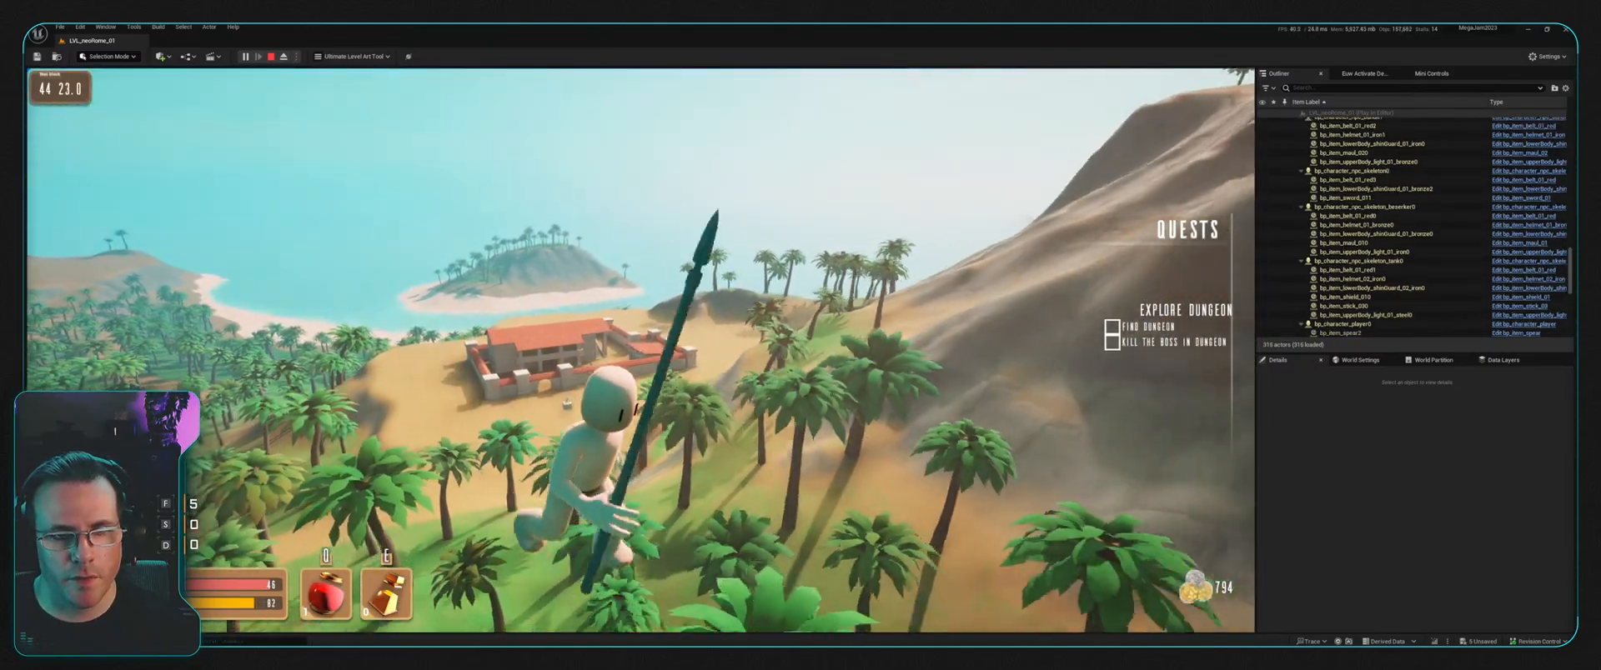
key(w)
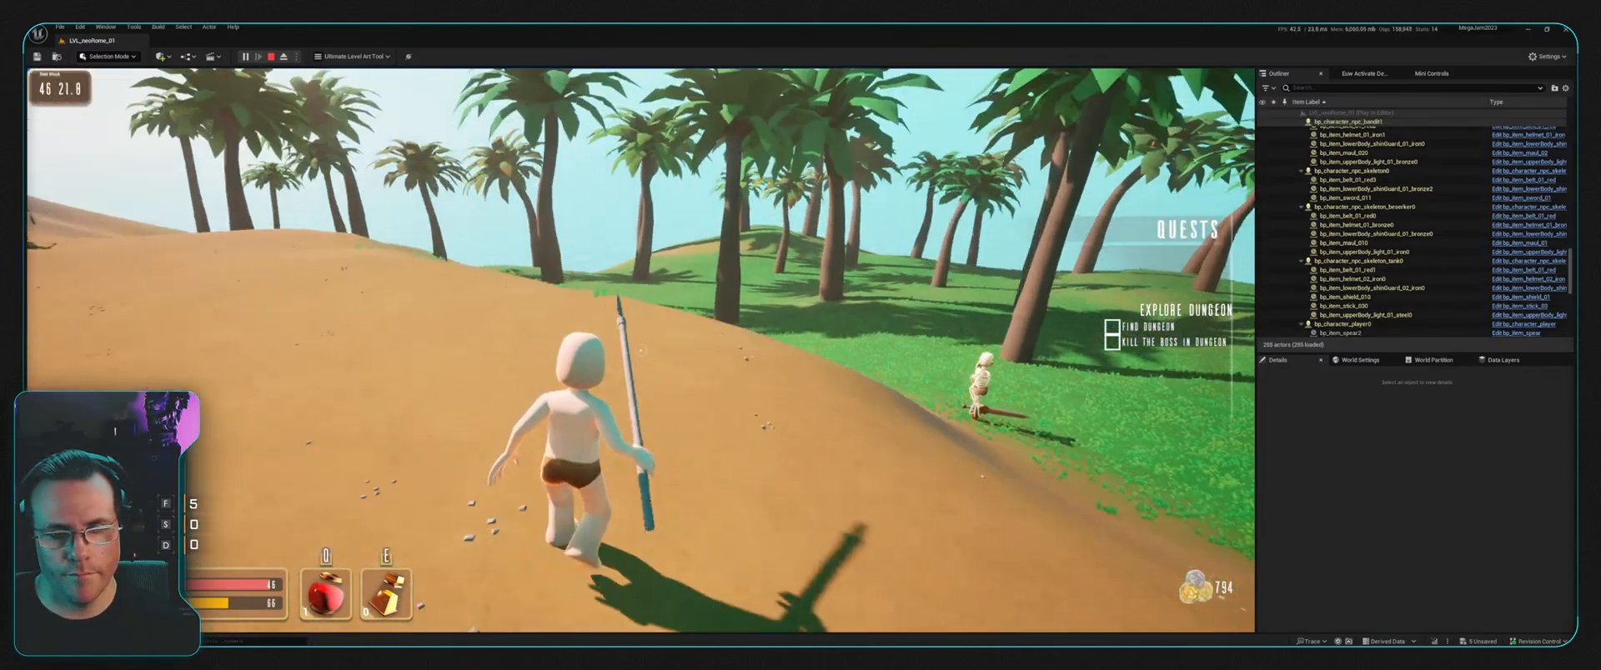
key(w)
key(w)
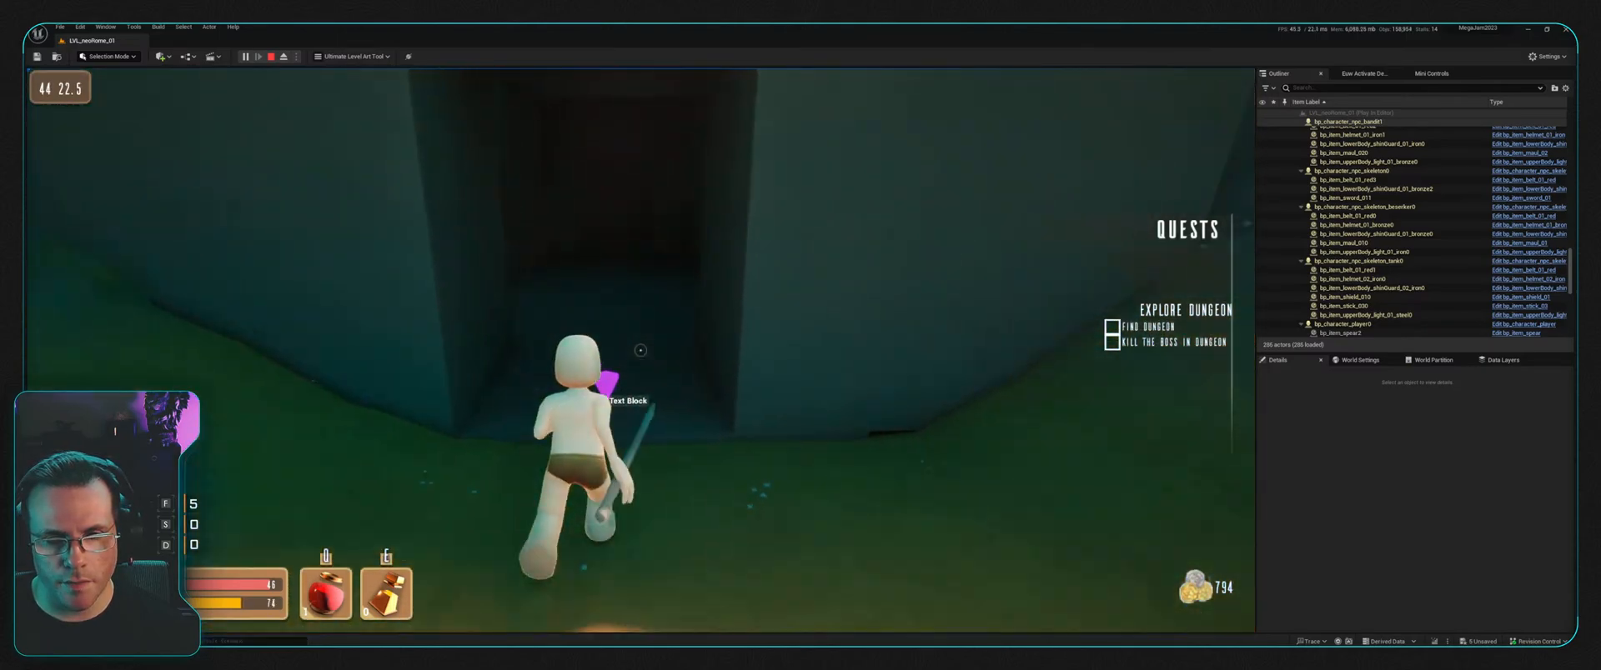
key(w)
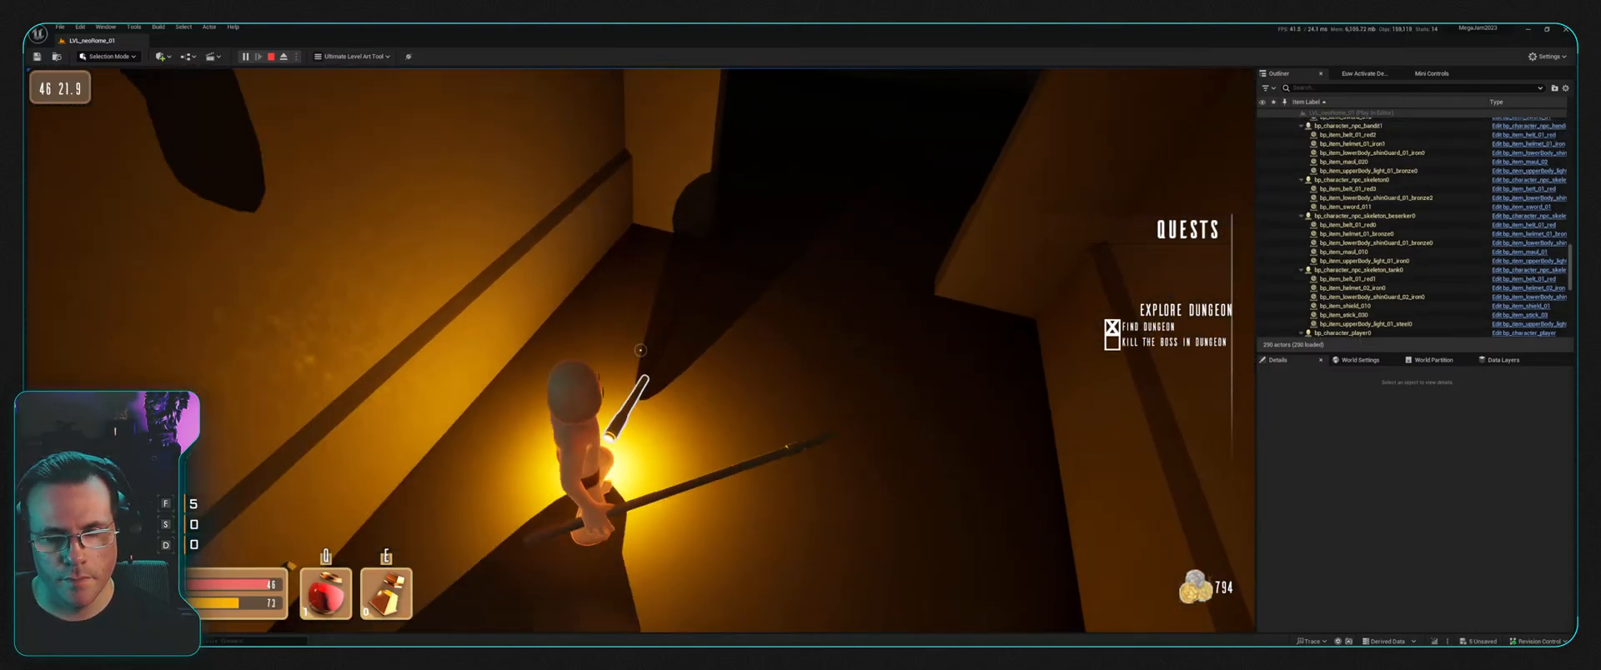
Step: Equip the torch lying in the dungeon corridor and carry it into the dark chamber up to the skeleton
key(w)
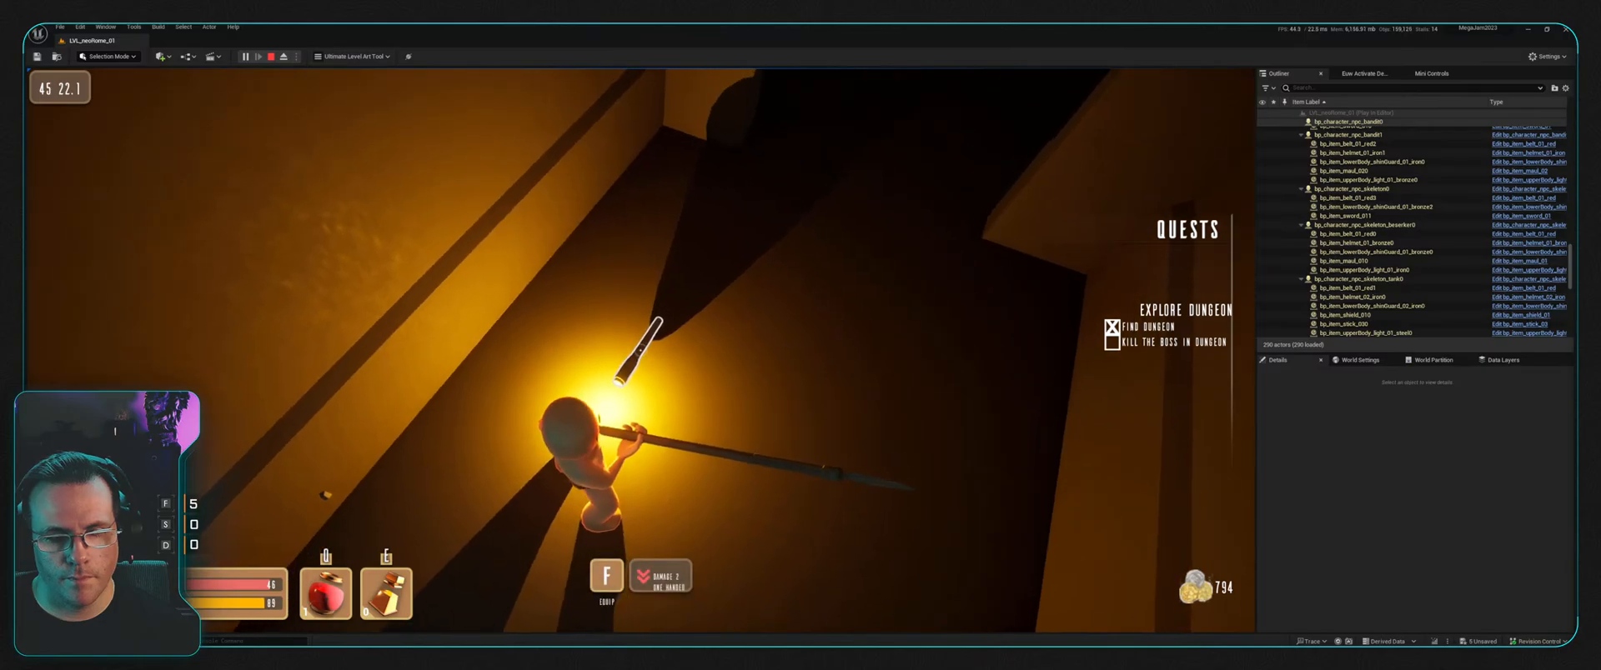
key(f)
key(w)
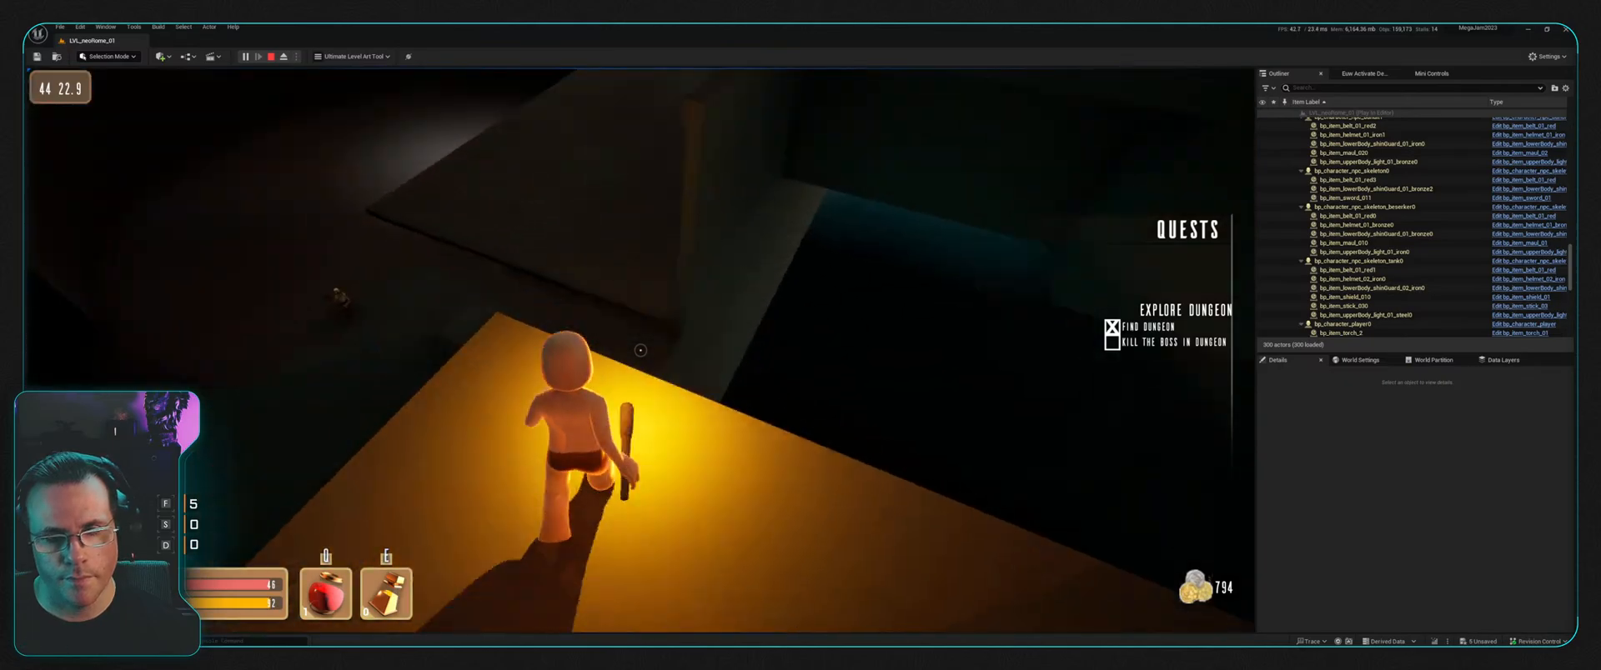
key(w)
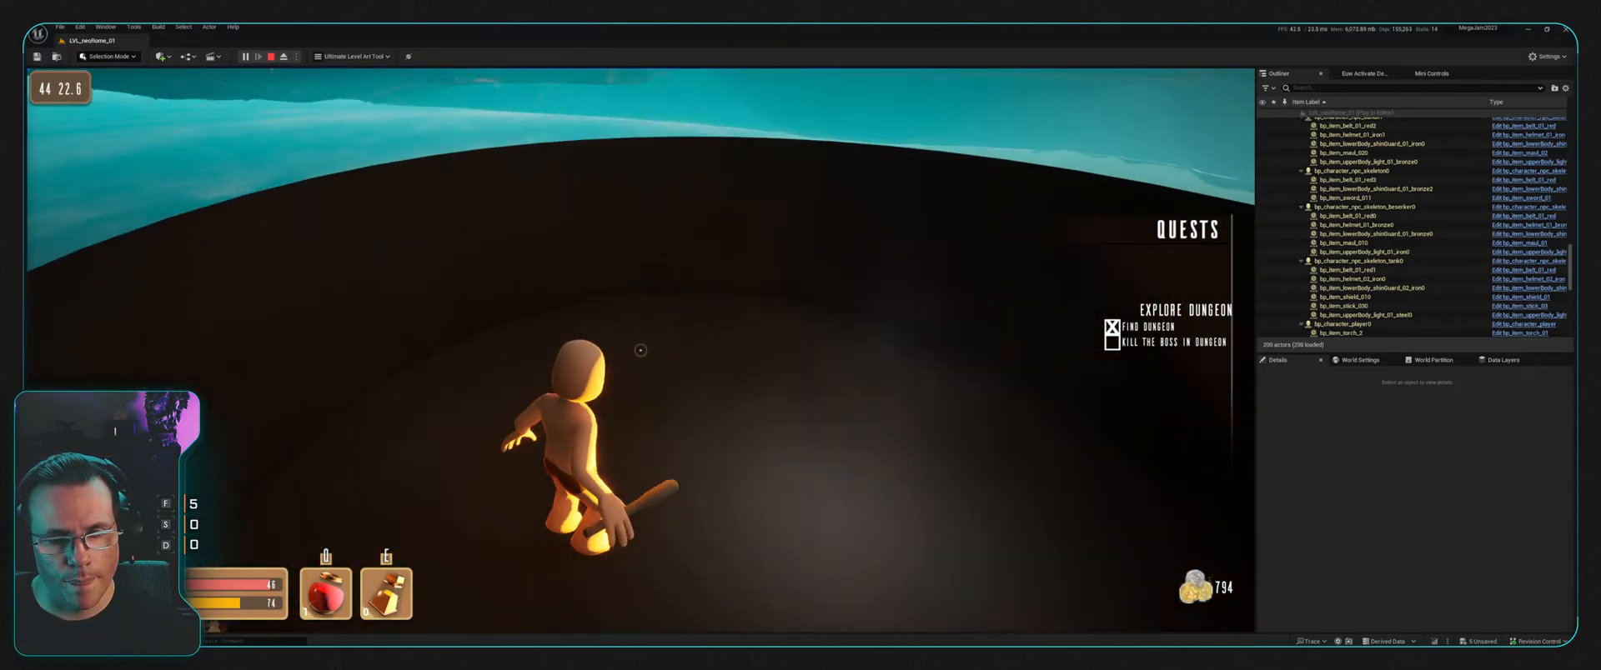
key(w)
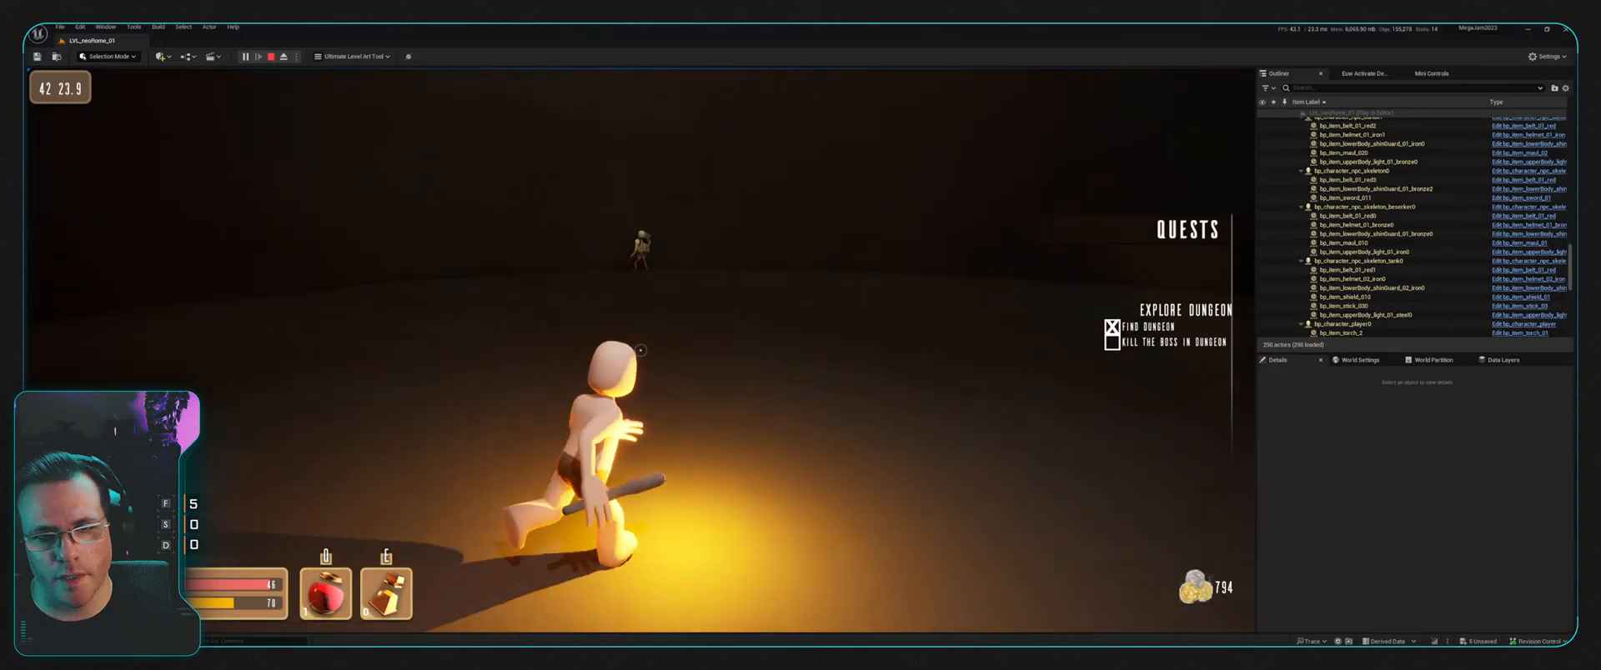
key(w)
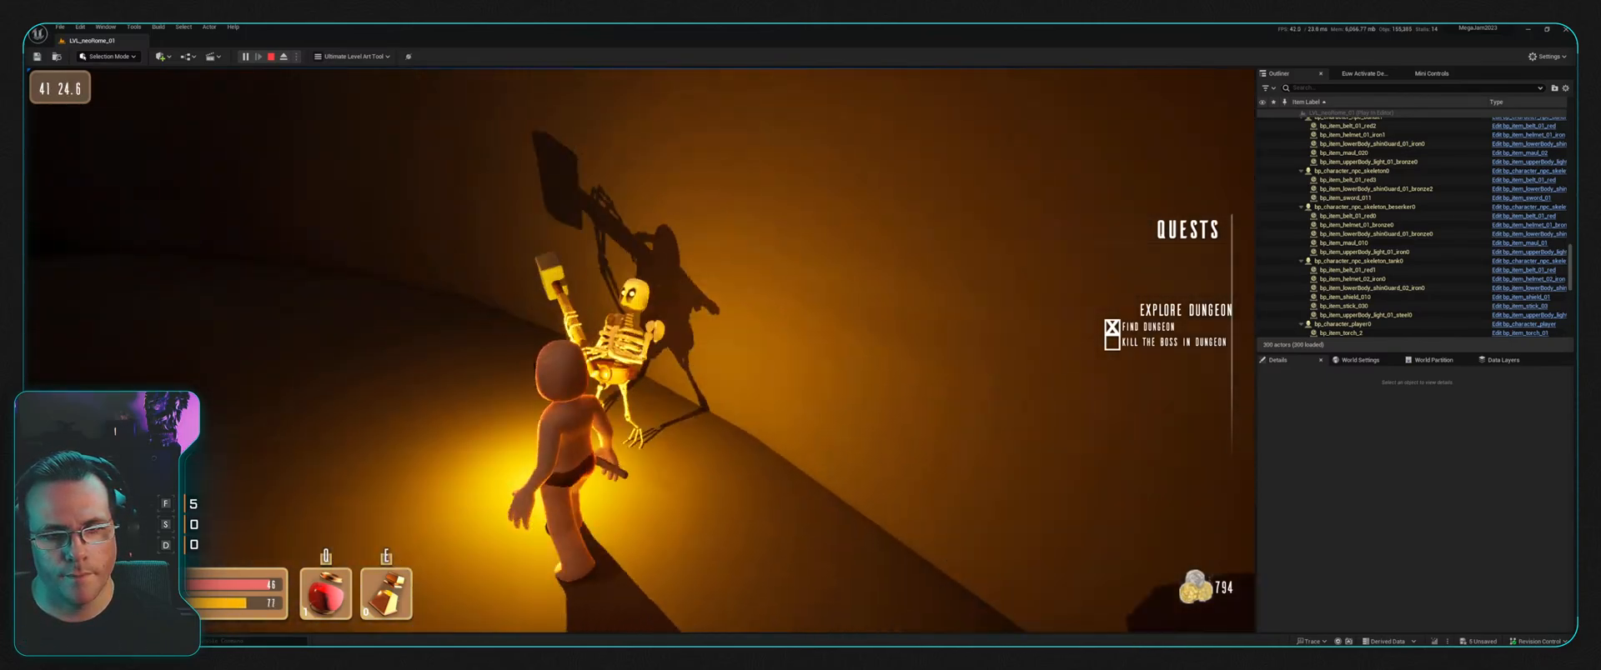
Step: Back the character away from the dungeon skeleton and consume the health potion
key(s)
key(q)
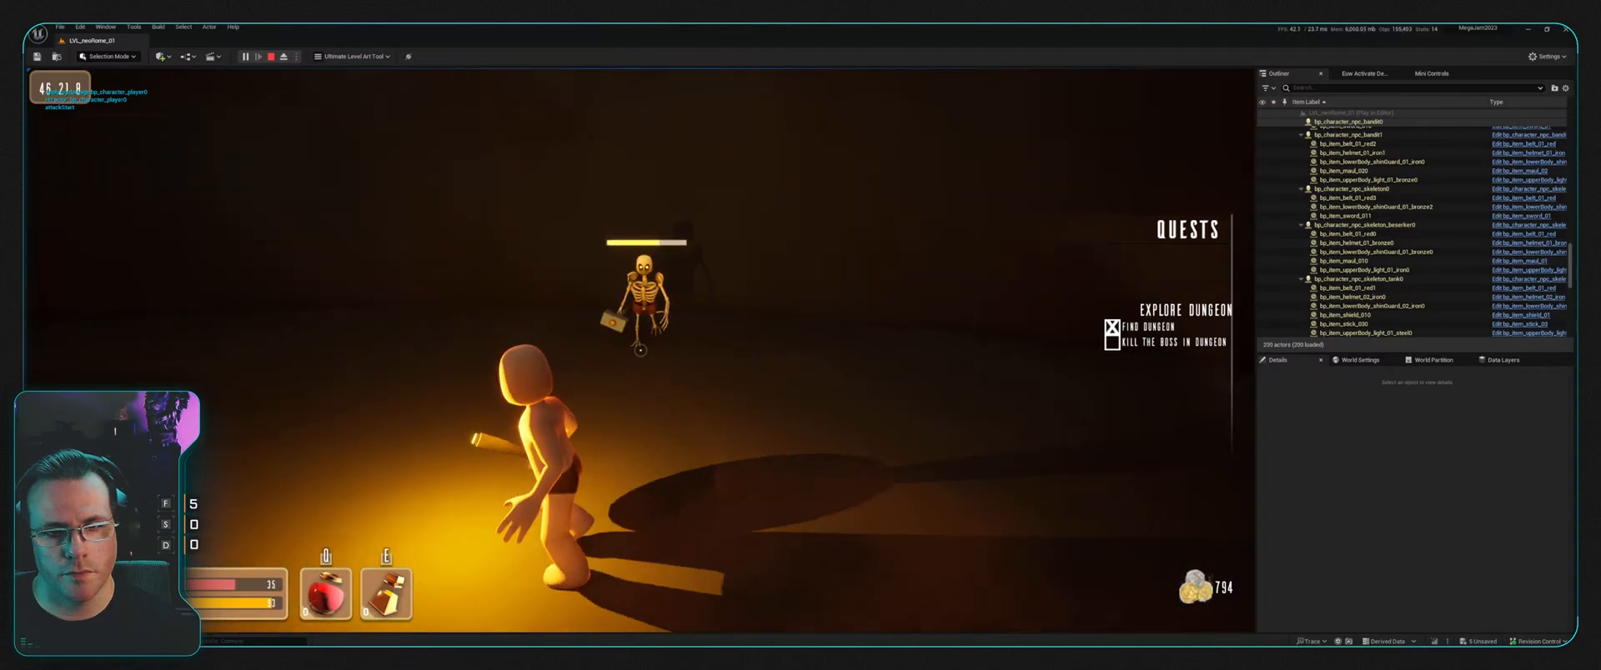
key(s)
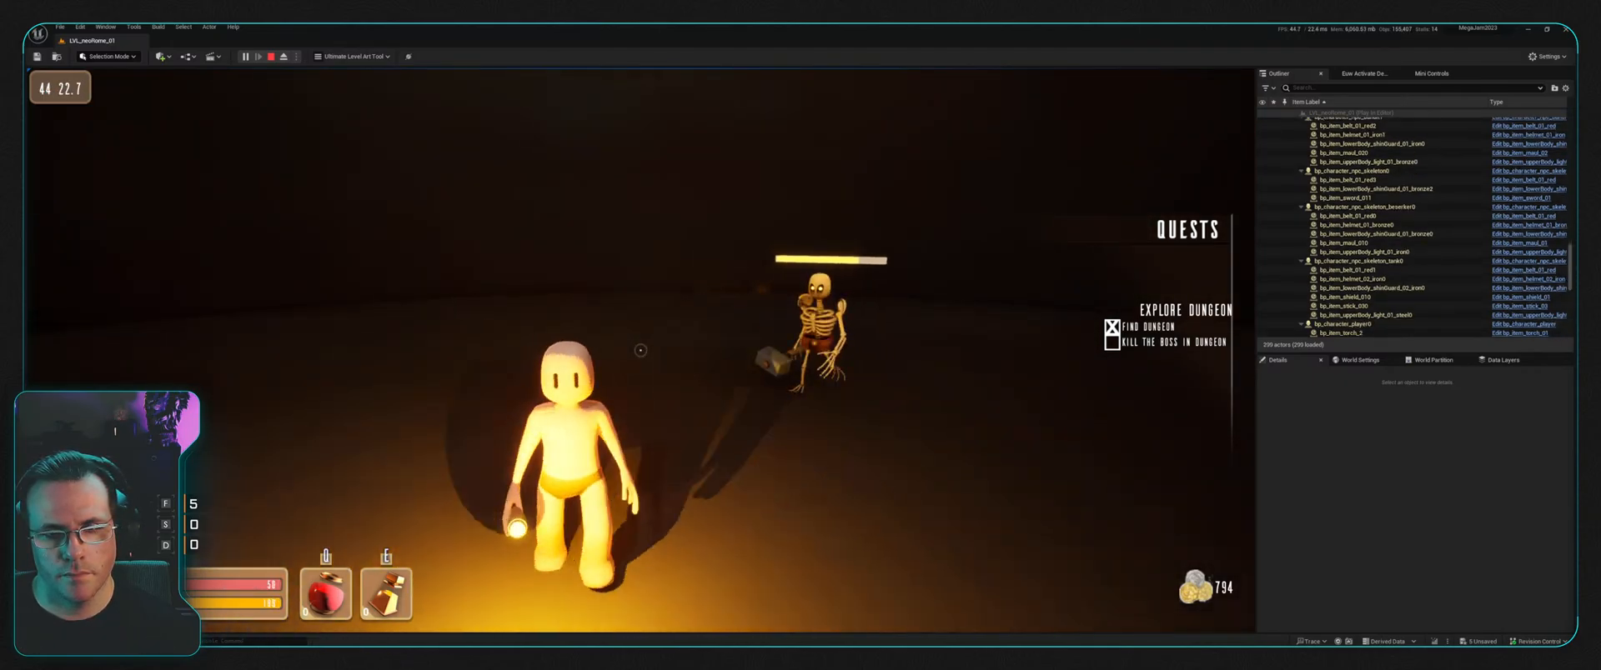
key(a)
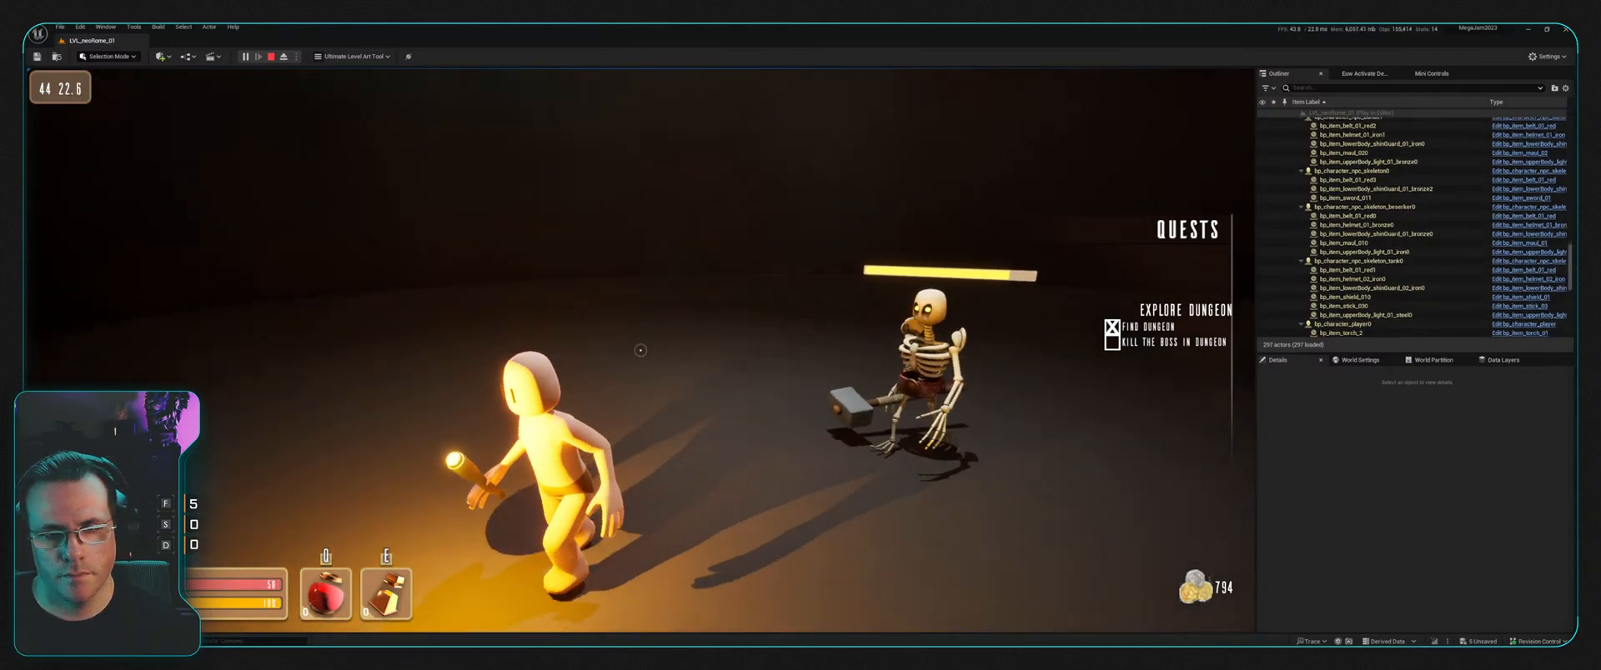
Step: Drop the torch and attack the dungeon skeleton at close range with repeated strikes
key(g)
key(w)
click(640, 350)
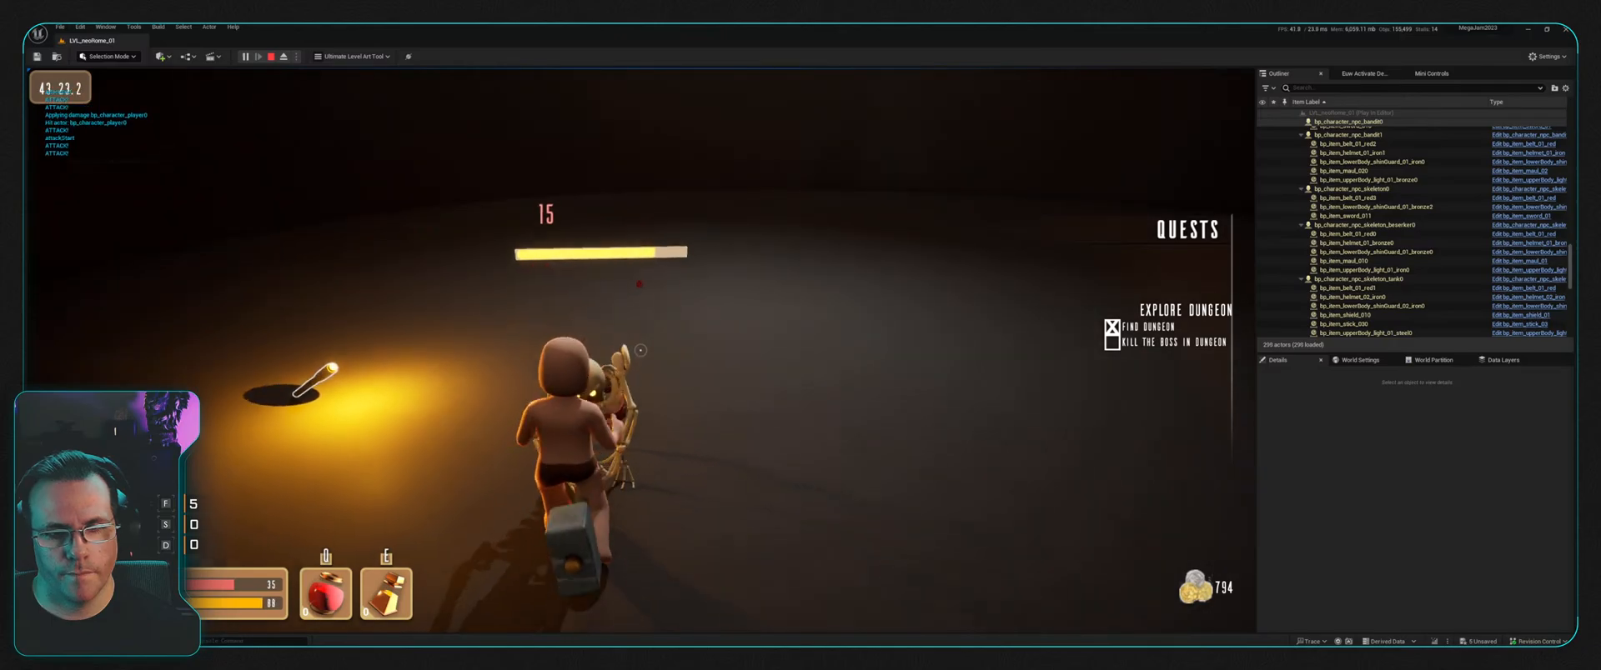
key(w)
click(640, 350)
click(641, 351)
click(640, 350)
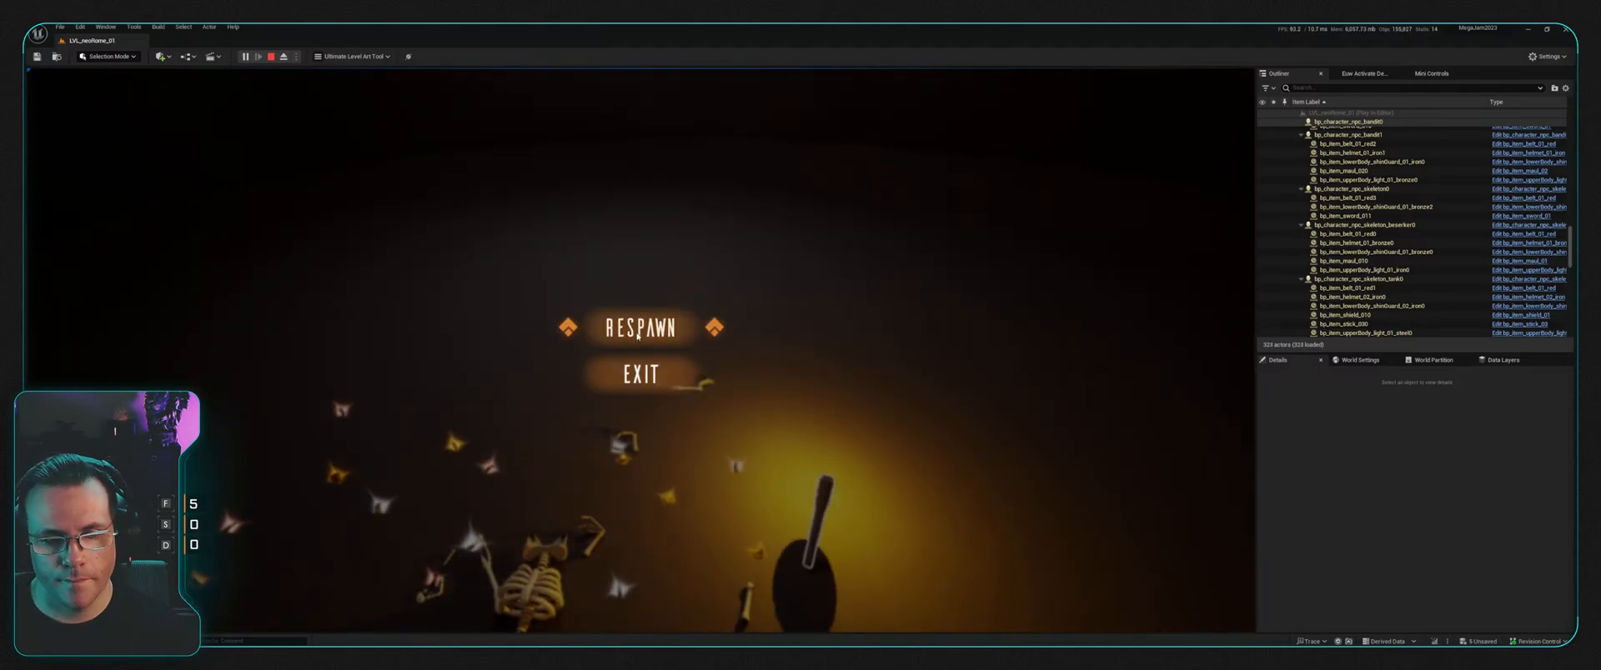
Step: Respawn the character, collect the stamina potion in the training house and head out through its doorway
click(638, 329)
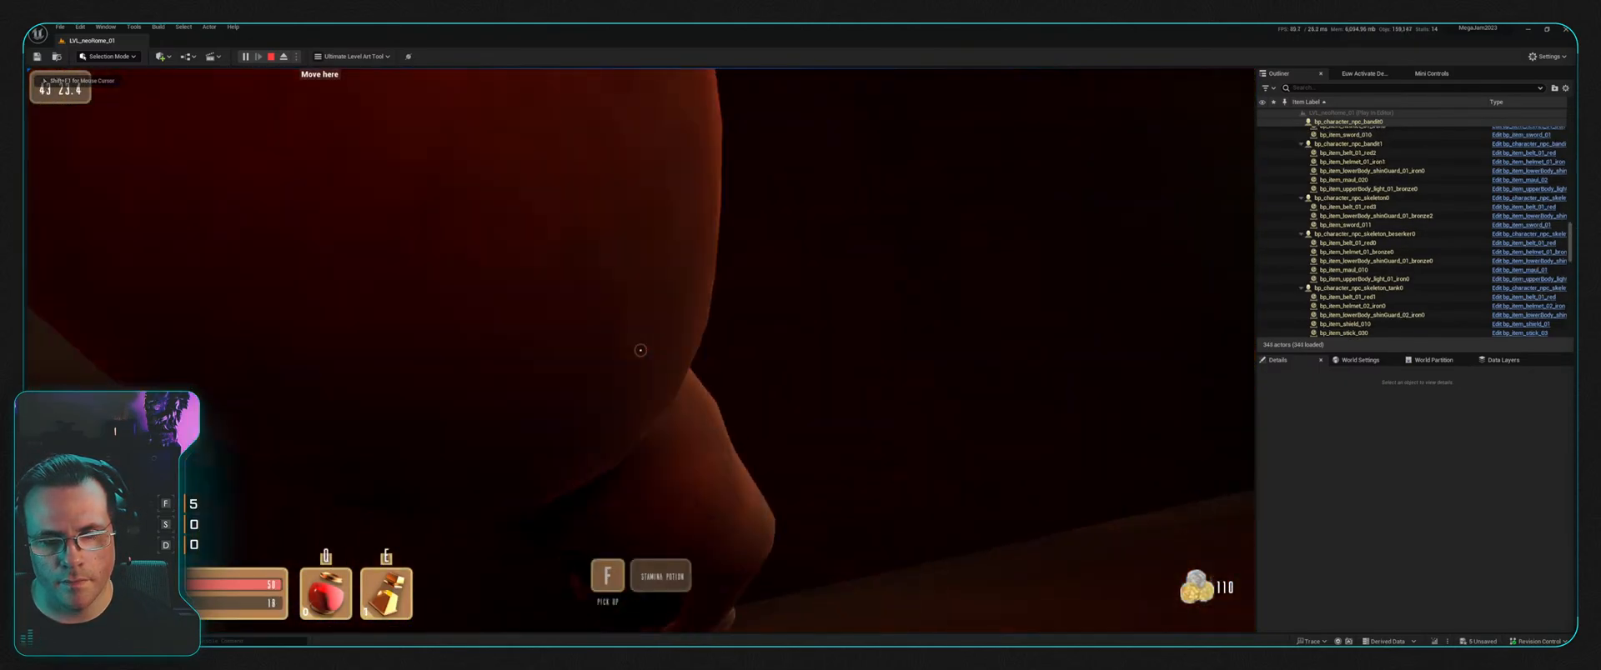
key(f)
key(w)
key(f)
key(w)
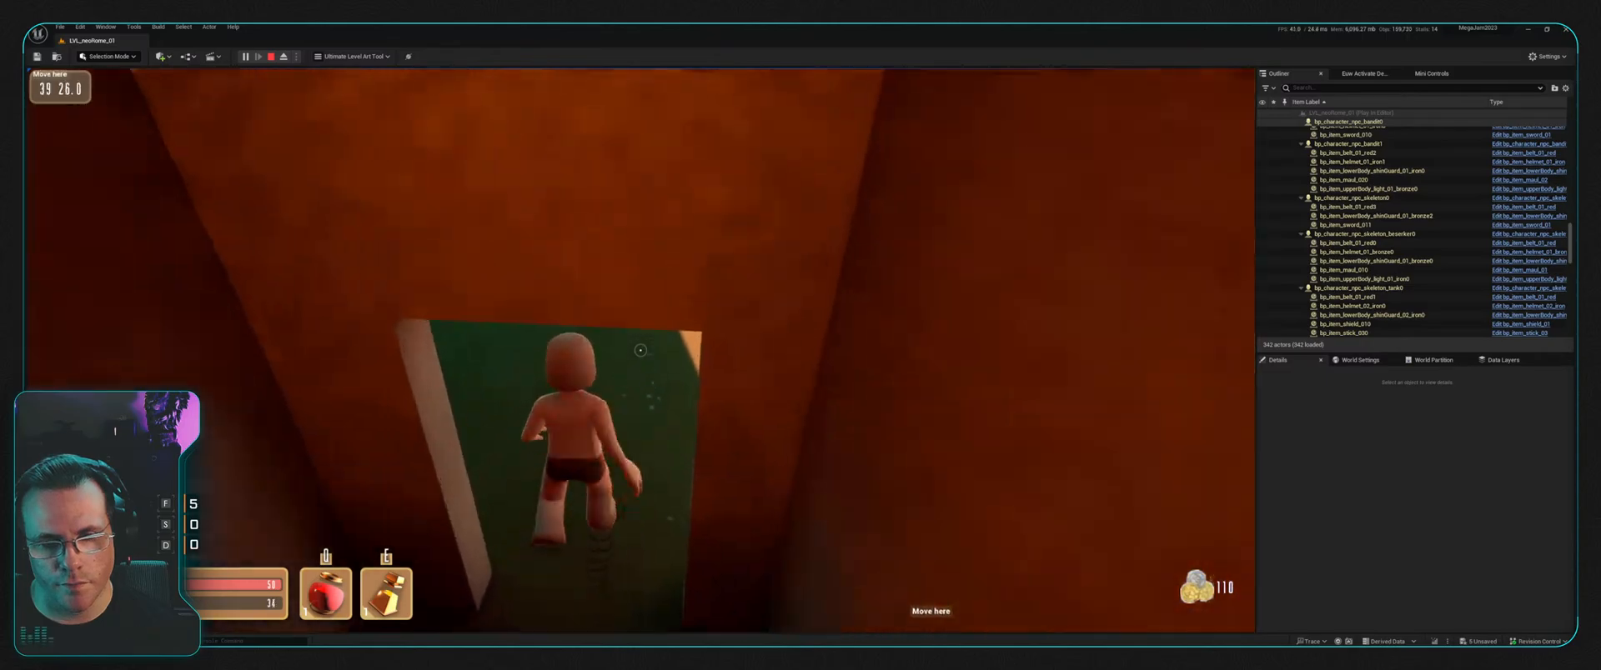
Step: Run the character through the courtyard archway and across the island into the shallow water, and end the play session
key(w)
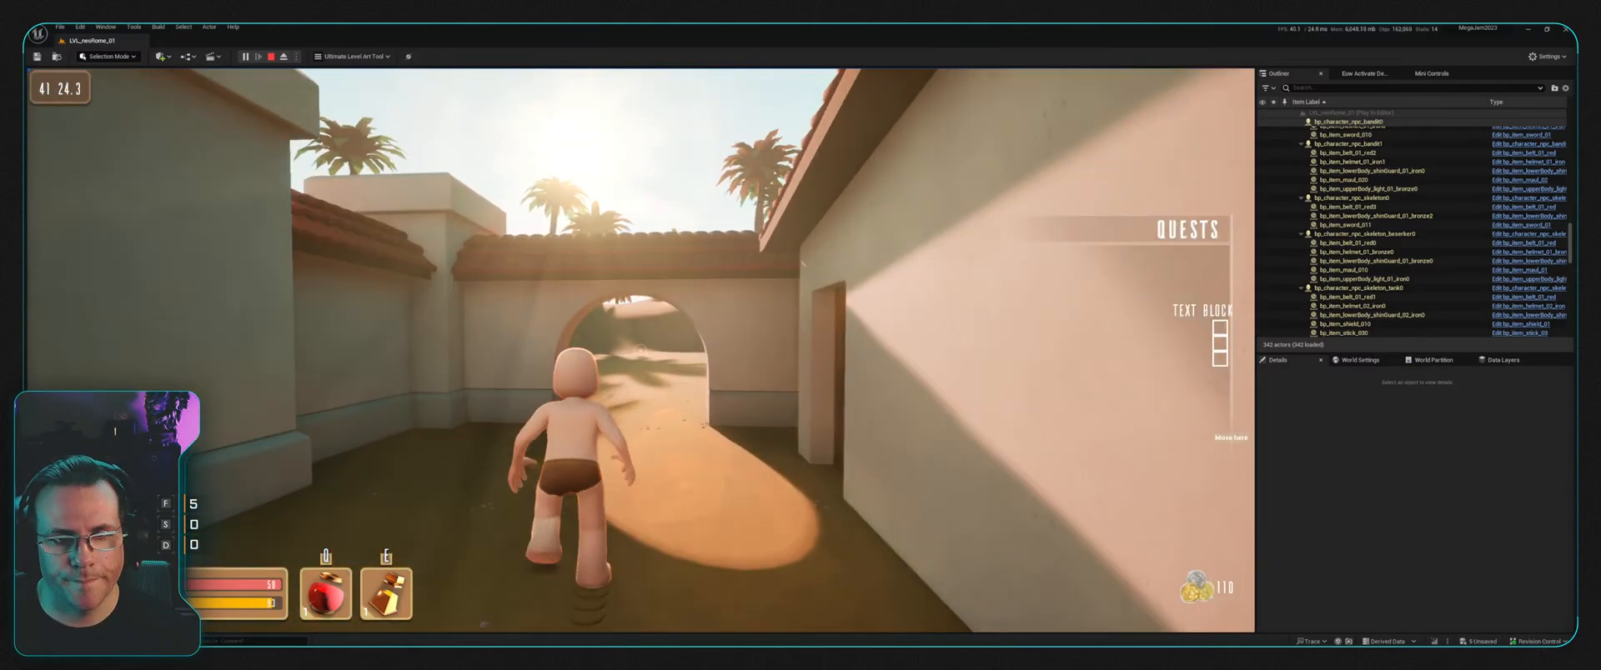
key(w)
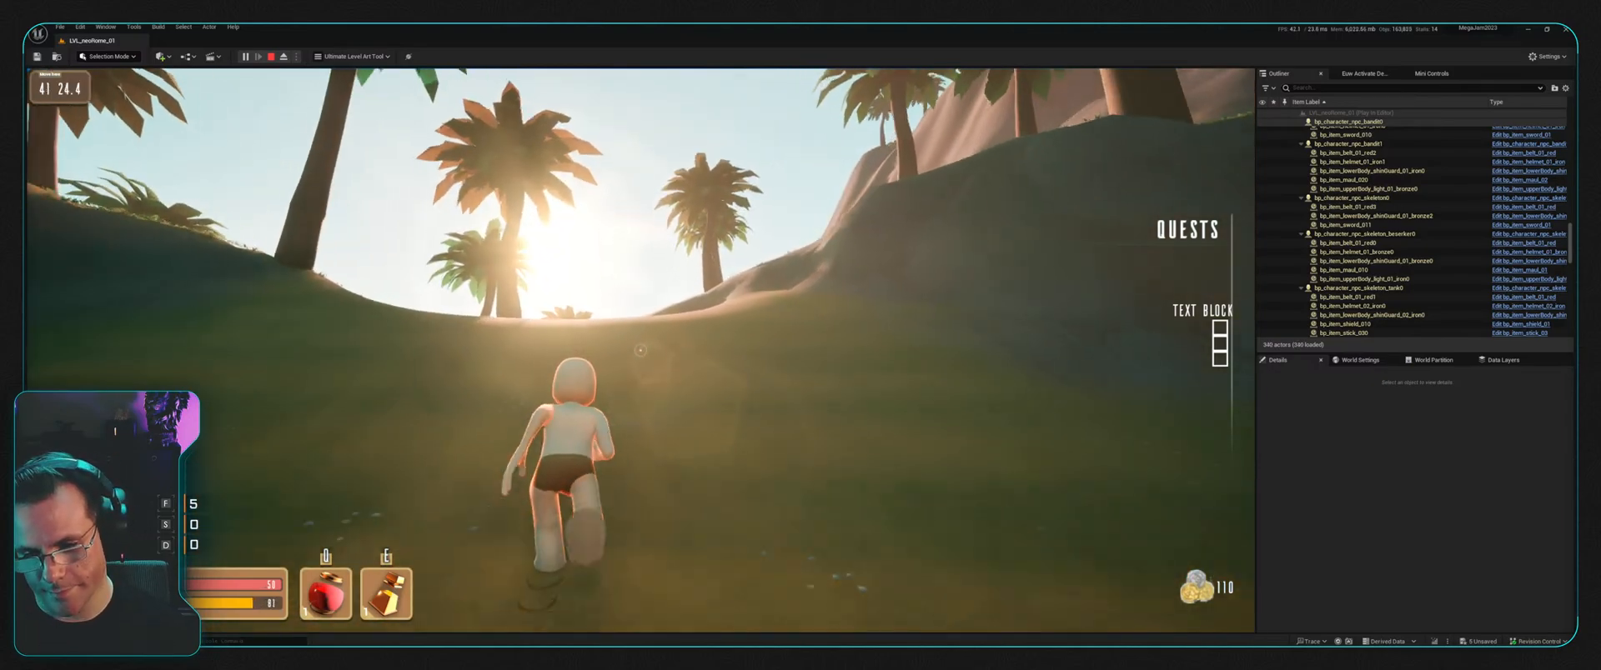
key(w)
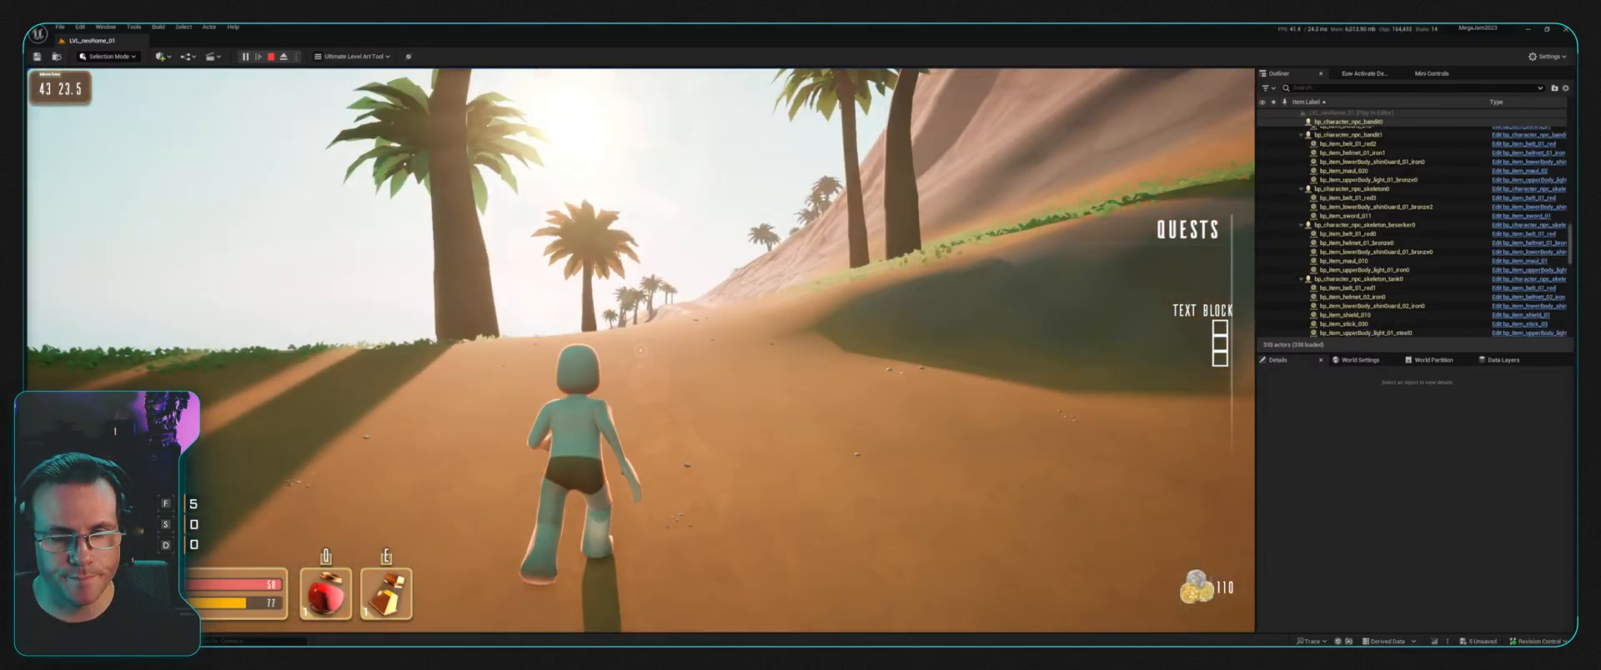
key(w)
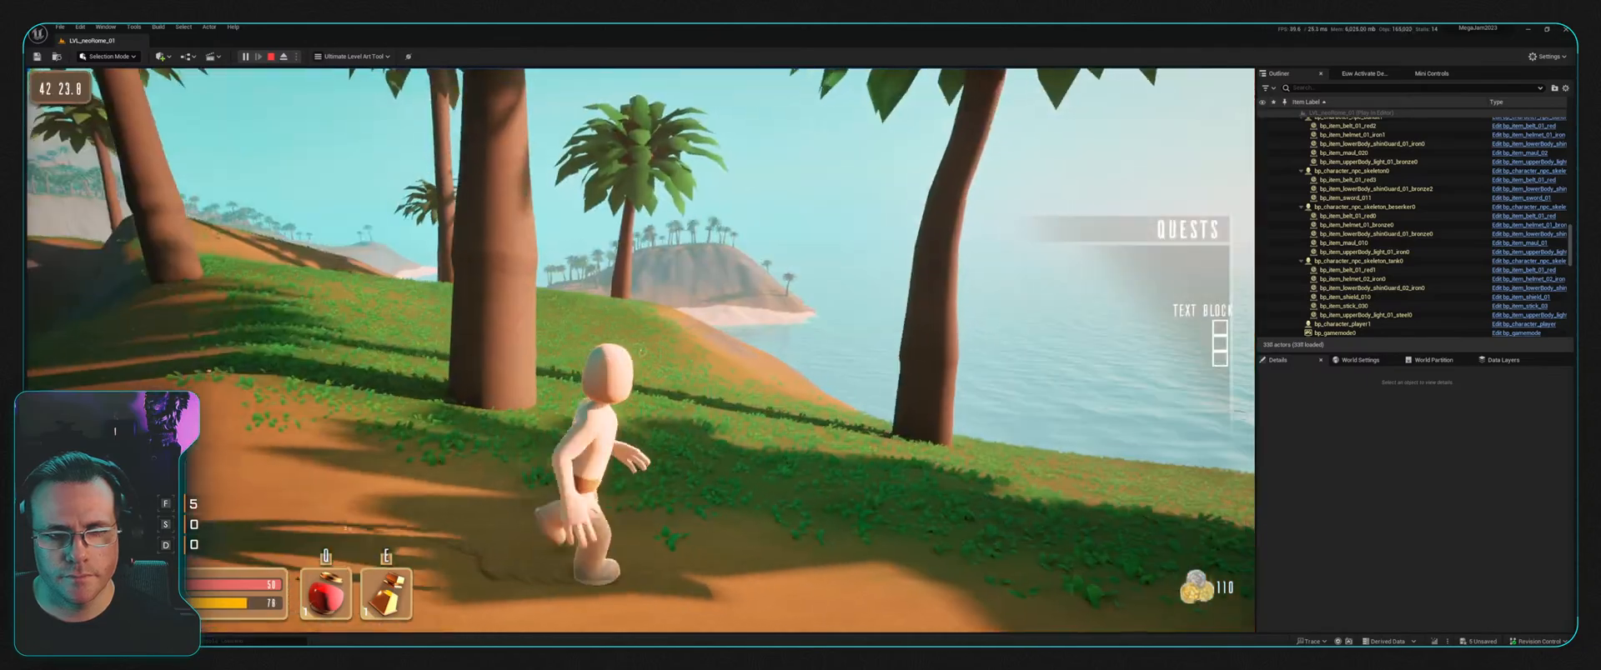
key(w)
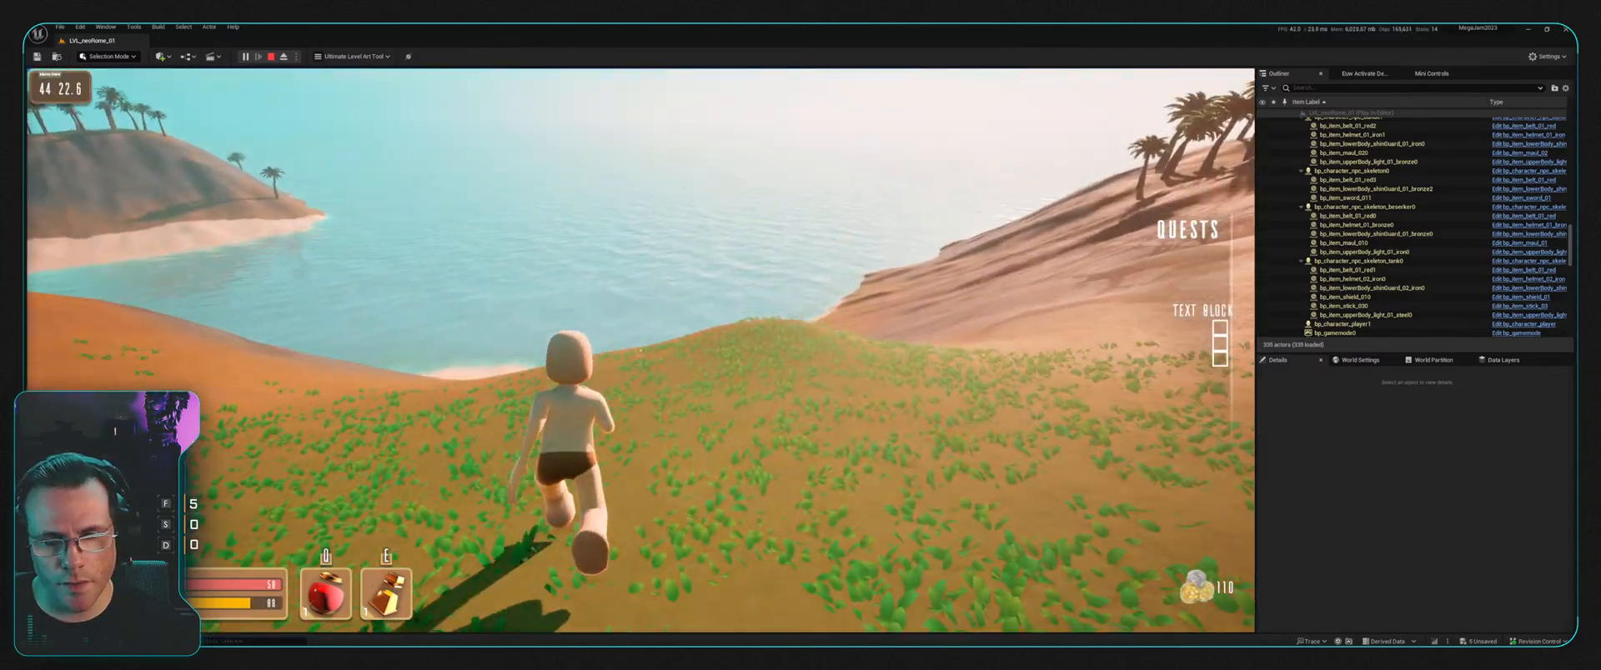
key(w)
key(w)
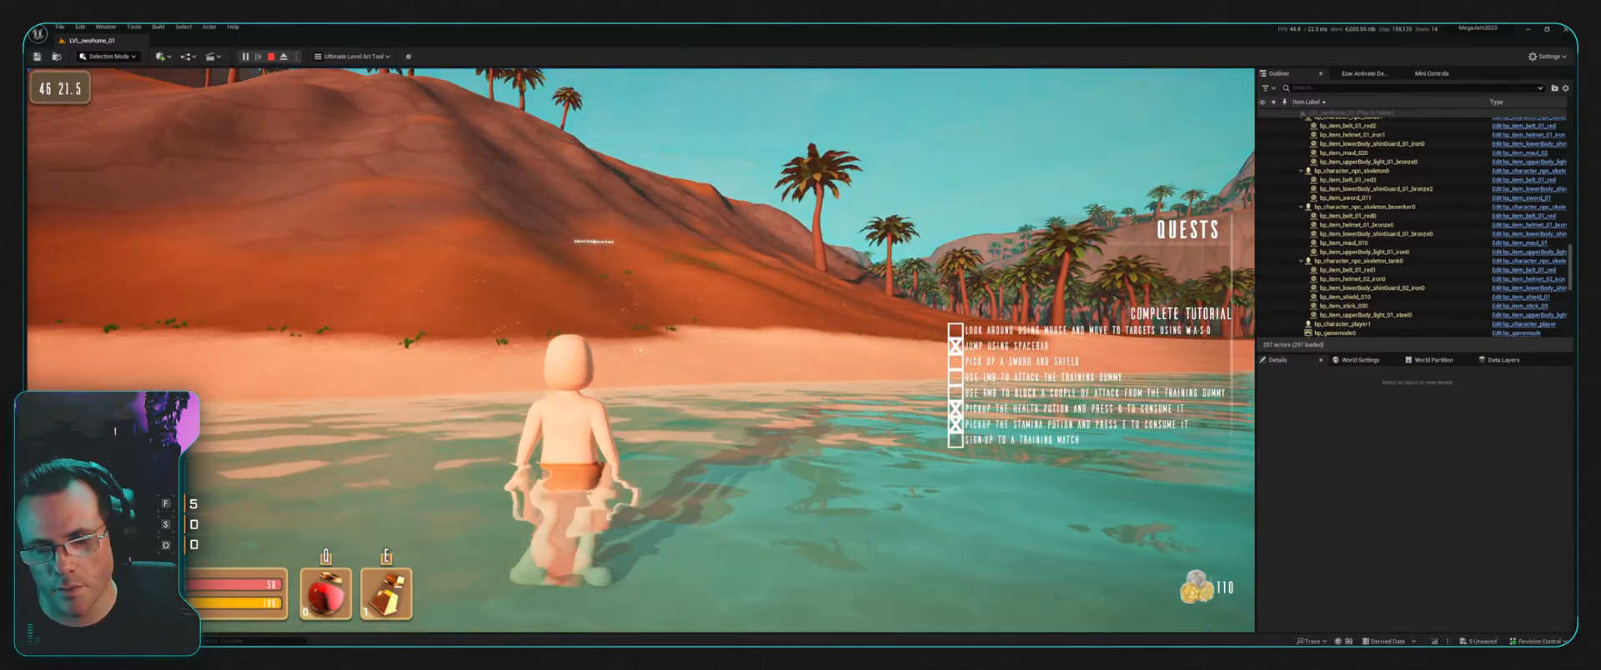
key(Escape)
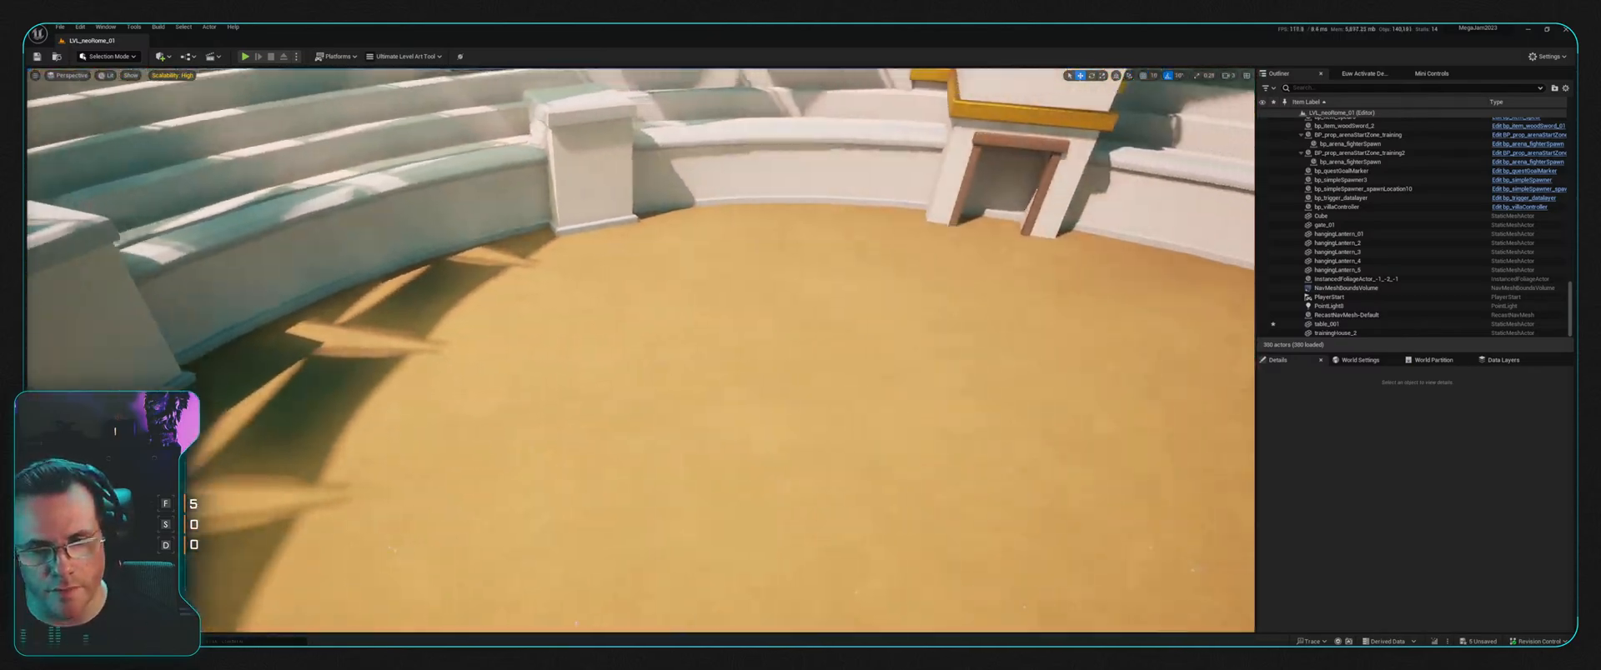
Step: Examine the large arena in the level, including its seating, red canopies and gate tower
right_drag(640, 350, 905, 300)
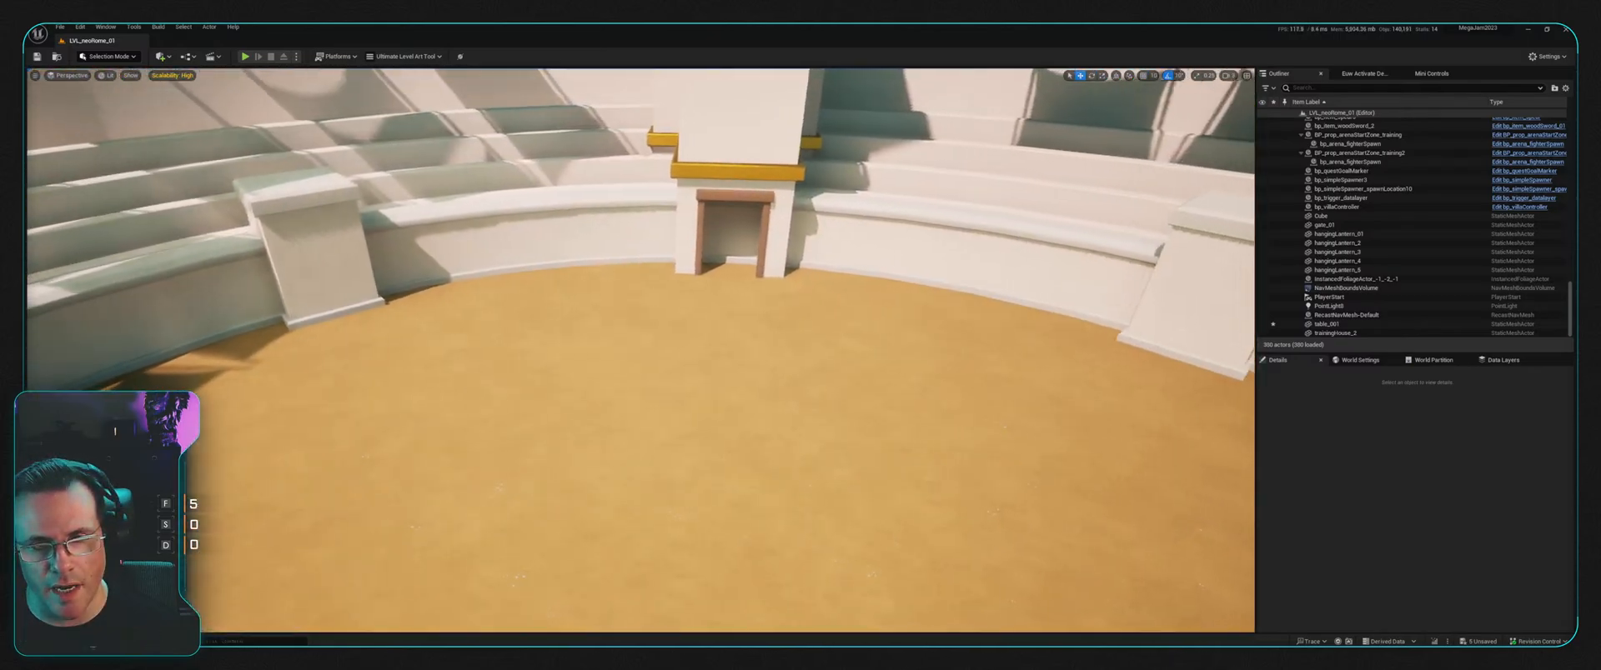
right_drag(466, 332, 900, 350)
key(w)
right_drag(641, 351, 308, 308)
key(w)
right_drag(450, 406, 900, 331)
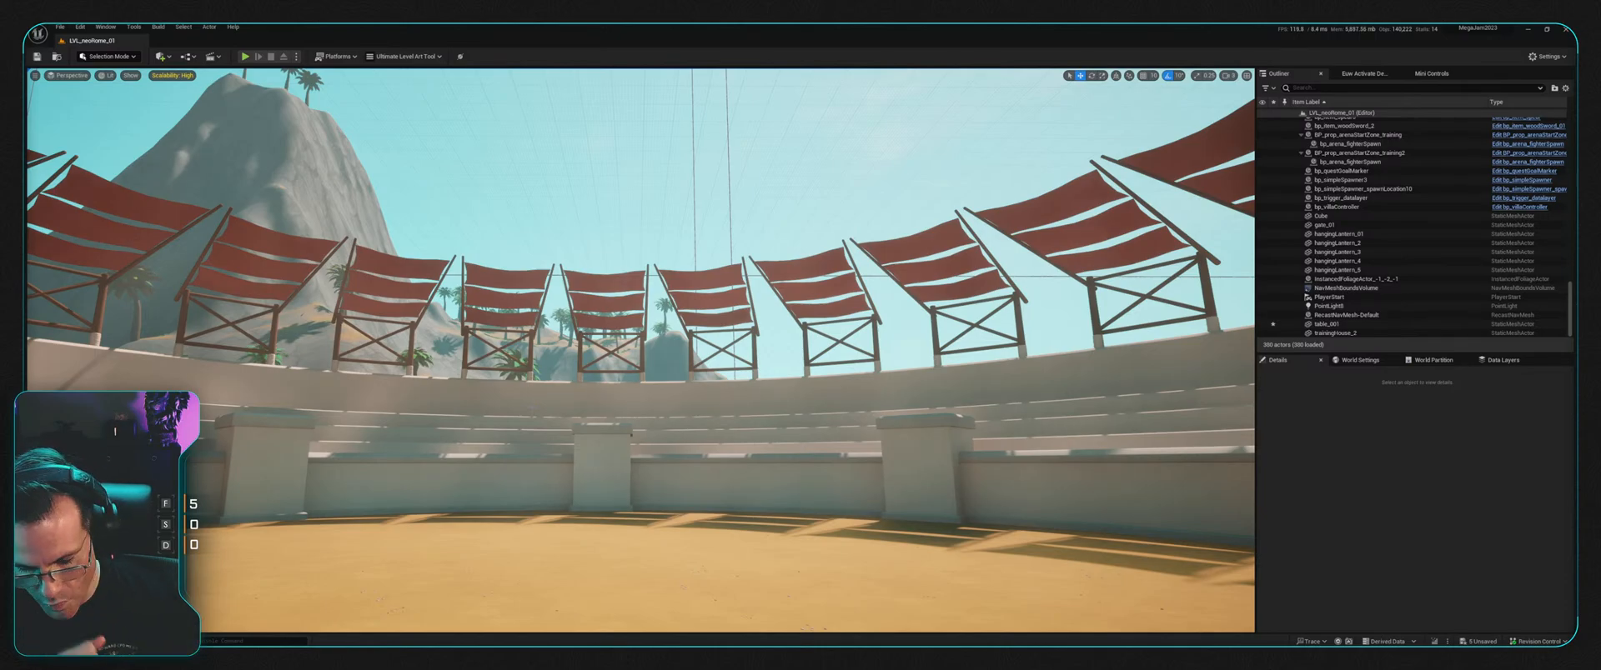
right_drag(640, 350, 698, 441)
key(d)
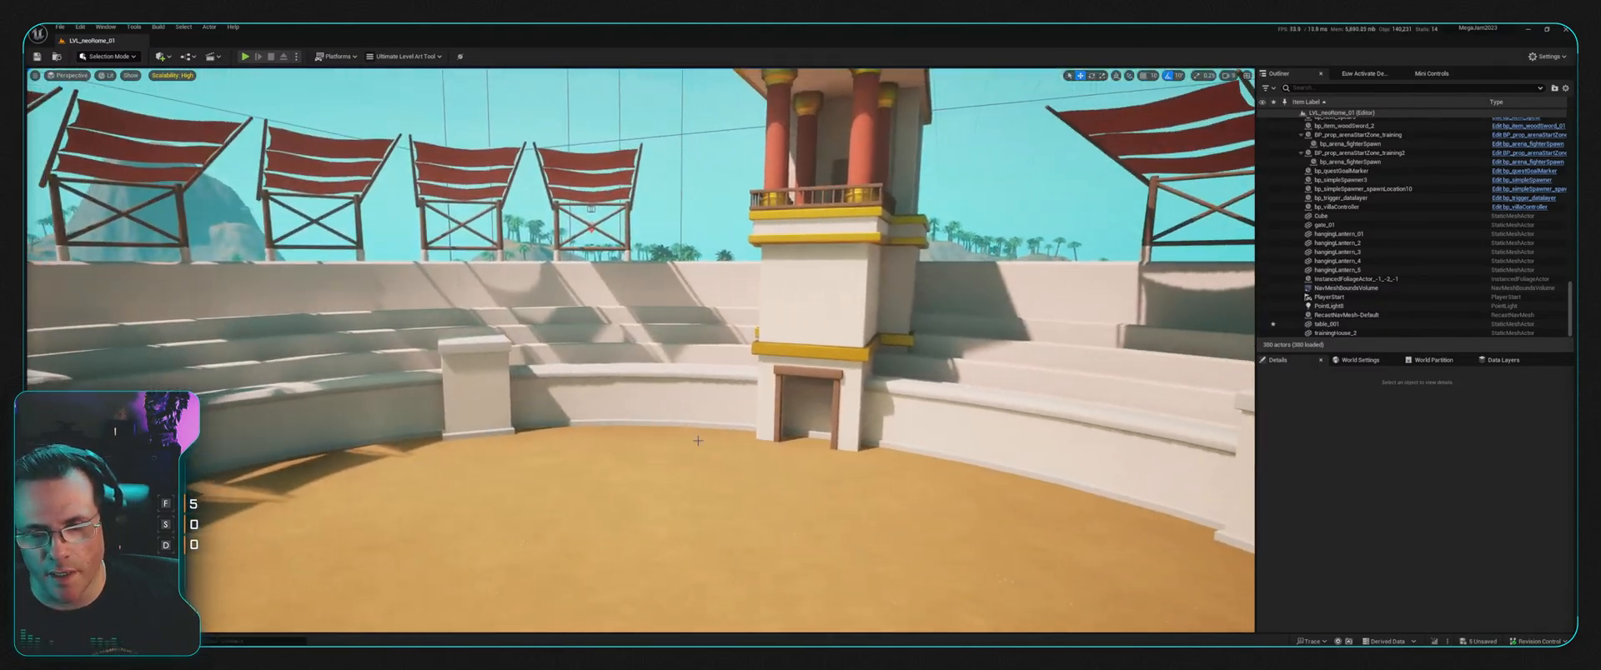
Step: Survey the island from the air, including its palm forest, cliffs and coastline beyond the arena
key(w)
mouse_move(835, 423)
right_down()
mouse_move(508, 309)
mouse_move(550, 384)
mouse_move(1034, 359)
mouse_move(1225, 367)
mouse_move(1125, 359)
mouse_move(1001, 400)
mouse_move(801, 392)
mouse_move(751, 434)
mouse_move(742, 325)
mouse_move(617, 312)
mouse_move(926, 329)
mouse_move(1537, 445)
right_up()
key(w)
key(w)
key(w)
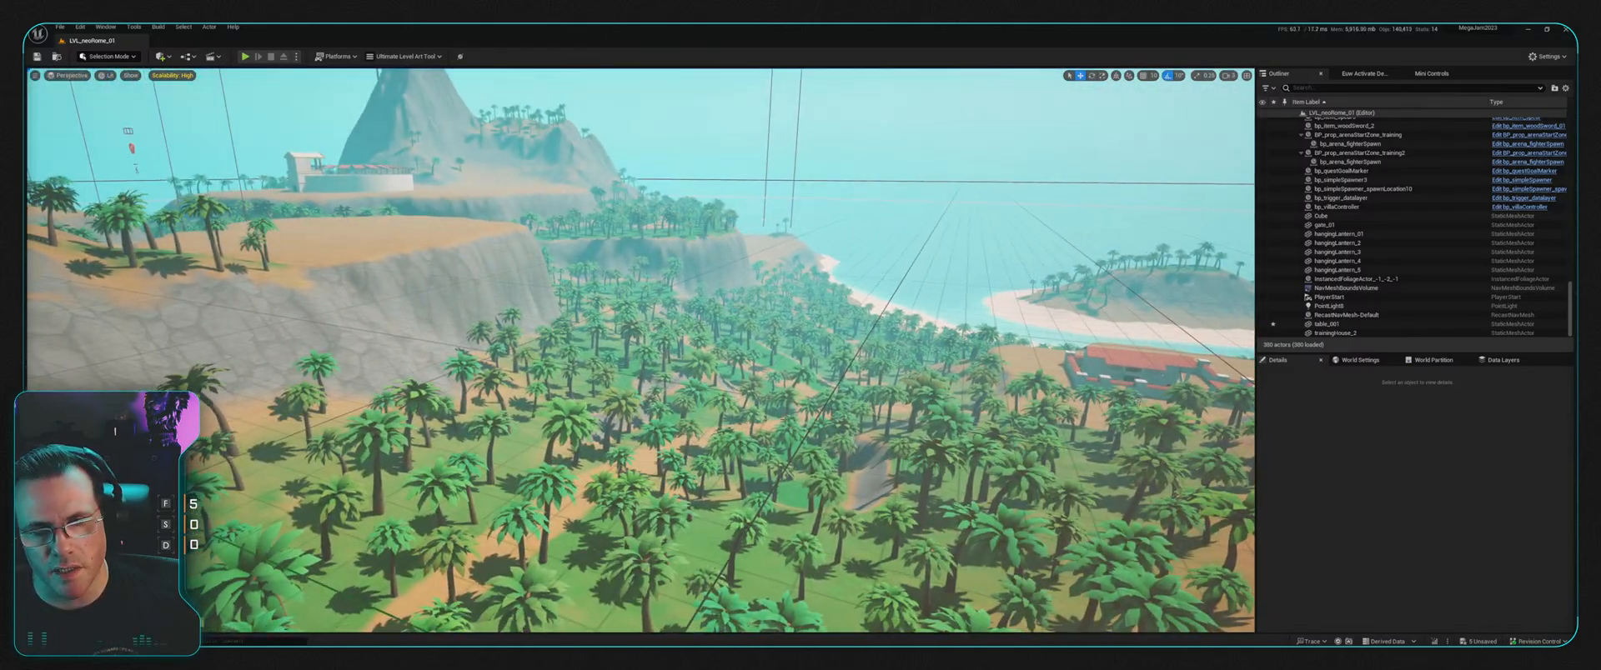
right_drag(438, 195, 467, 300)
key(w)
key(w)
key(w)
key(d)
right_drag(820, 319, 694, 277)
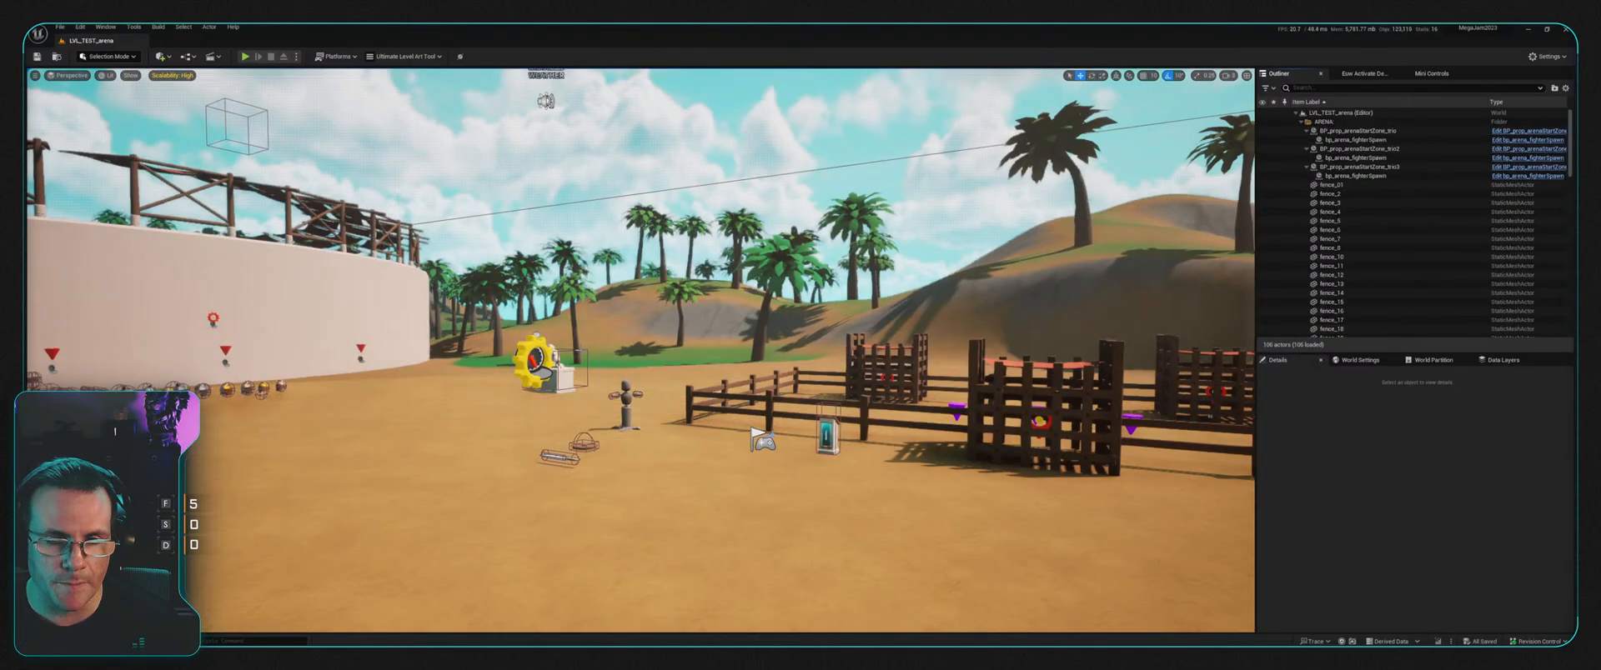
Step: View the fenced pen in the test arena level and open the Poly_Art folder of the Rabbit meshes
right_drag(640, 350, 667, 417)
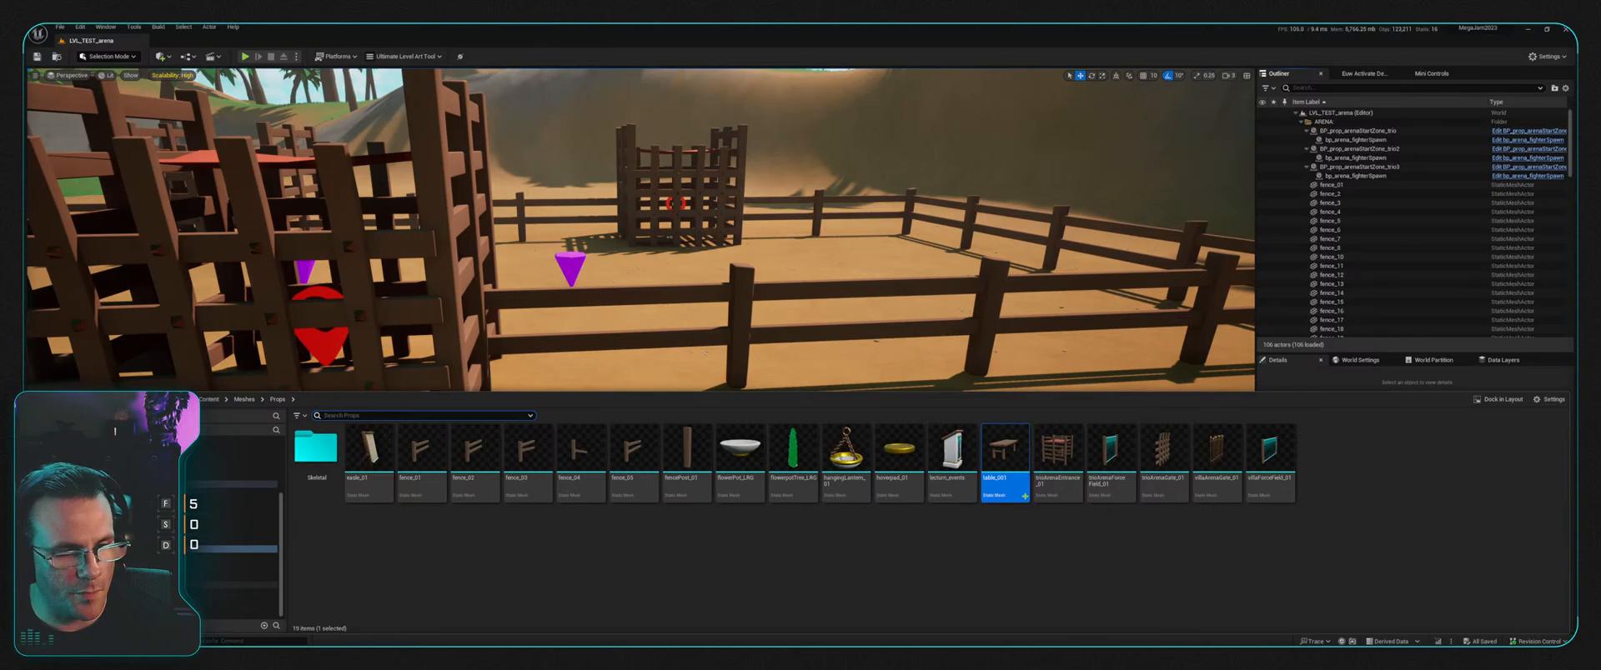
click(233, 571)
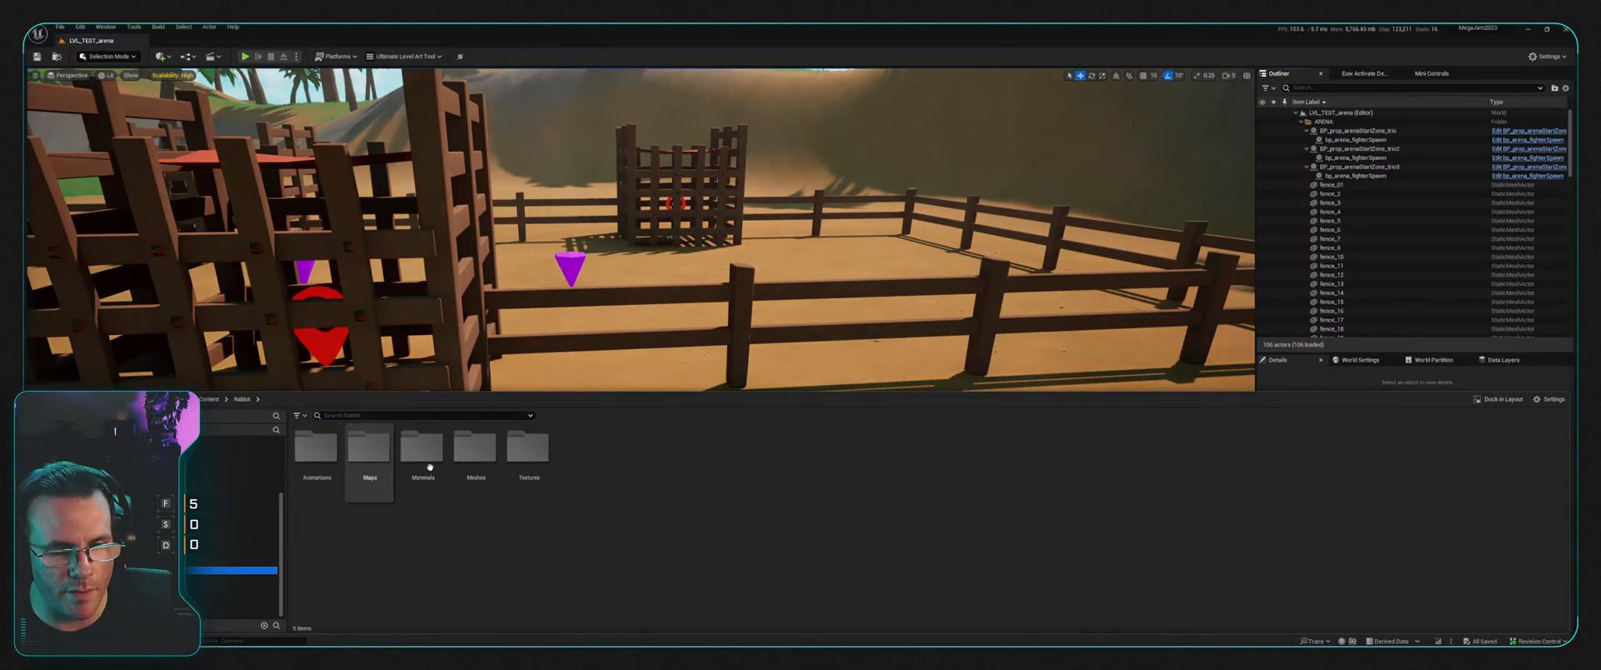
double_click(476, 451)
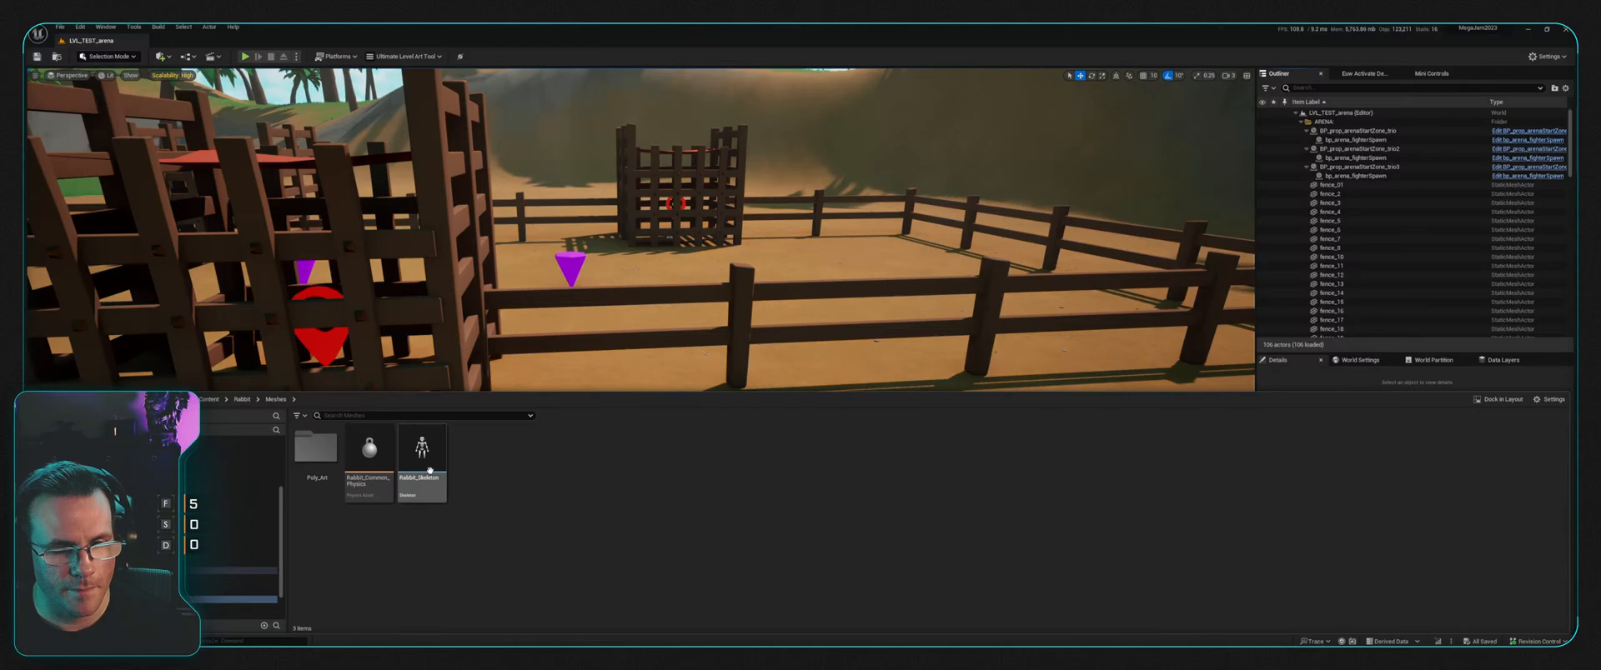
double_click(316, 452)
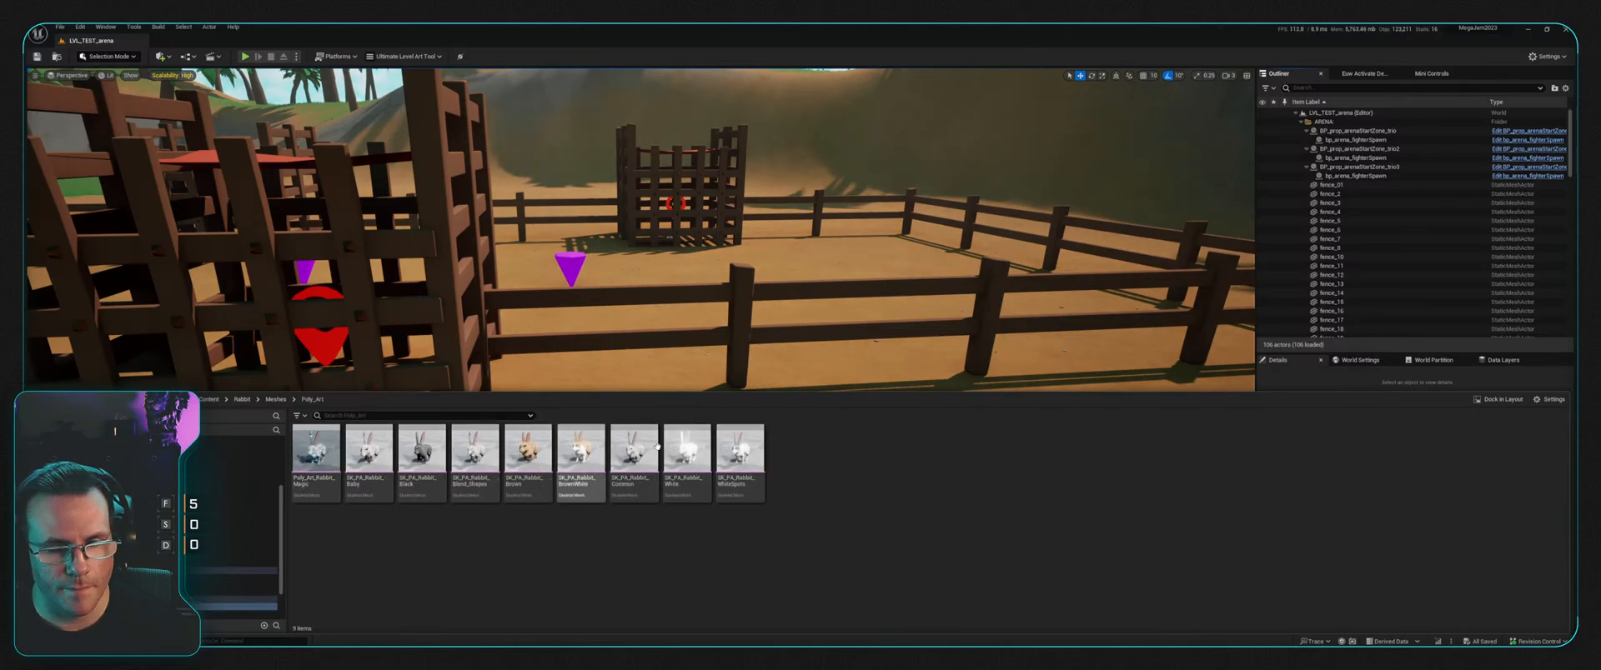
Step: Place the SK_PA_Rabbit_Brown mesh on the sand beside the wooden cage outside the fence and rotate it about its vertical axis
mouse_move(527, 450)
mouse_down()
mouse_move(507, 425)
mouse_move(511, 461)
mouse_up()
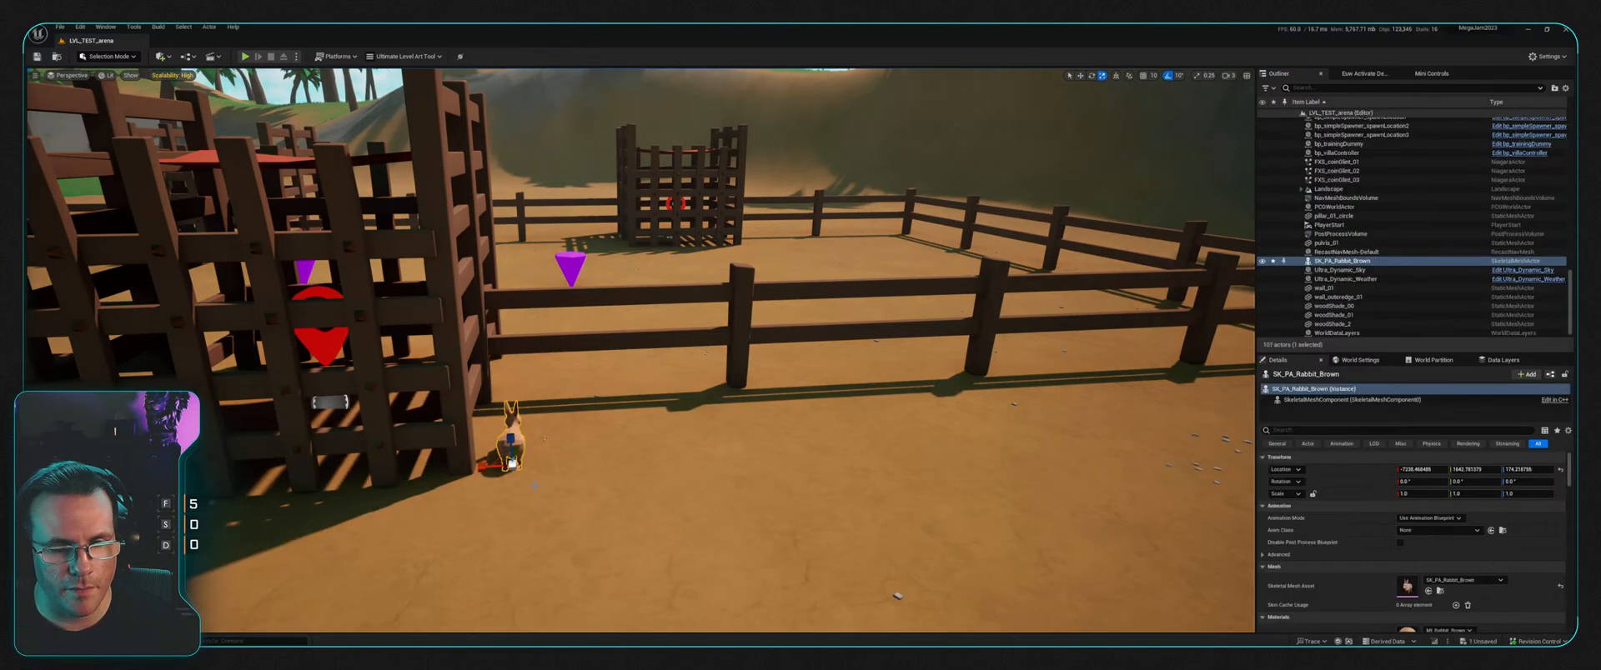
right_drag(514, 483, 488, 477)
key(e)
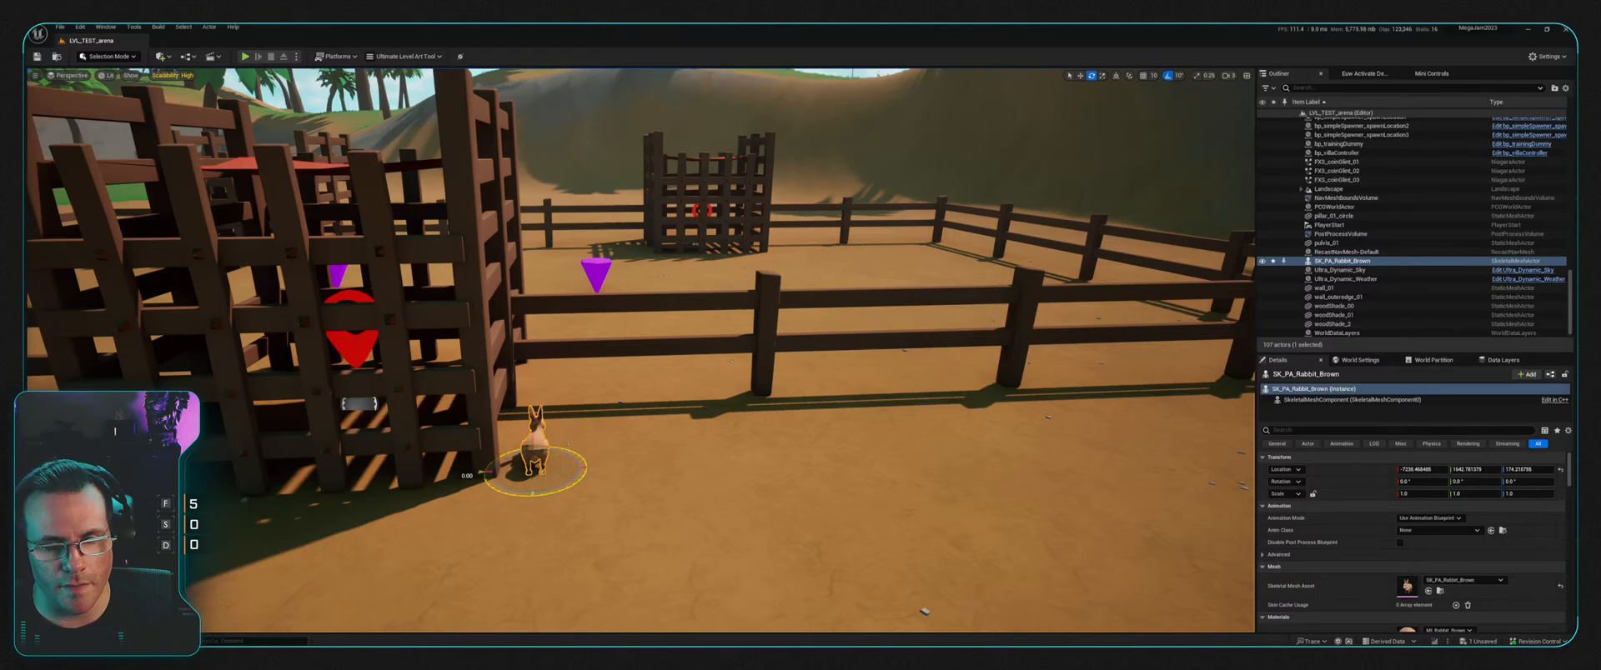
drag(488, 472, 571, 487)
right_drag(552, 492, 968, 313)
key(Escape)
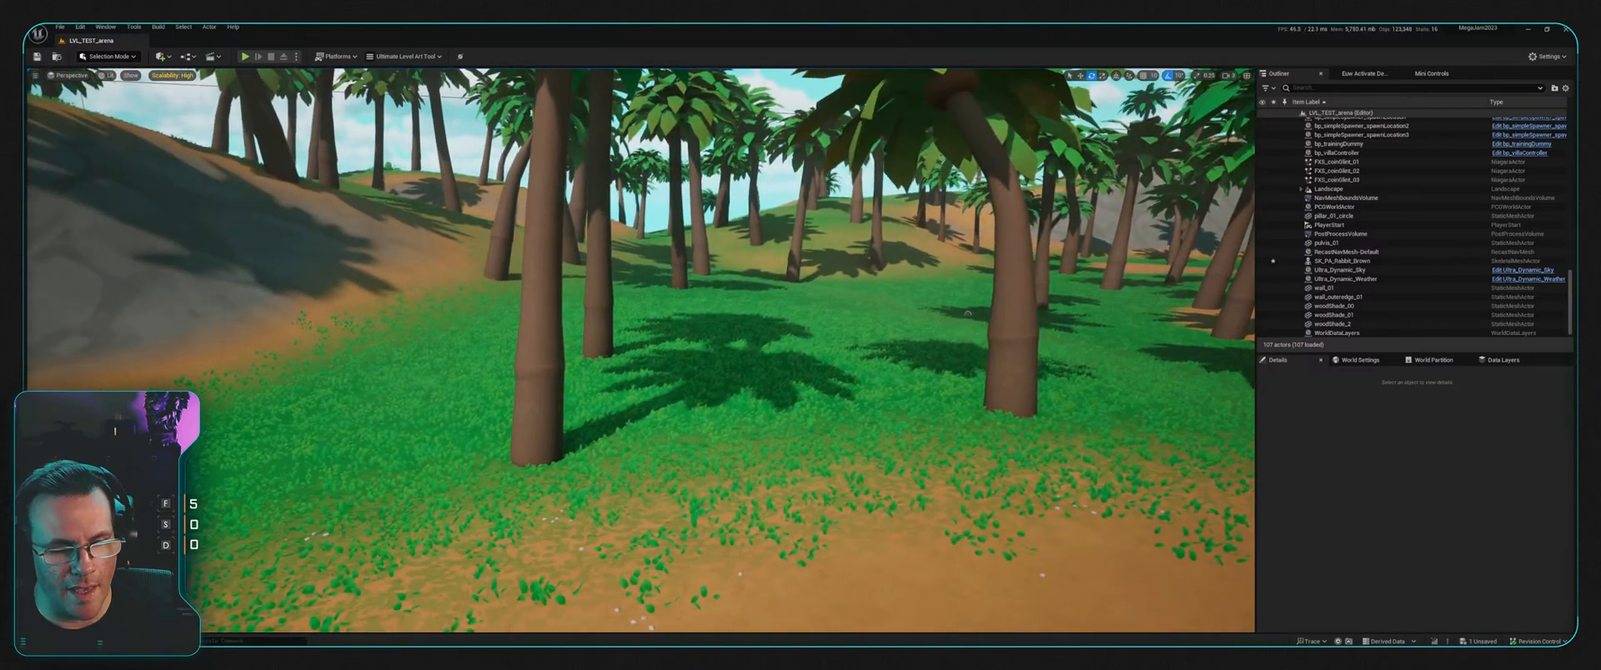
Step: Place the SK_Boar_Black mesh from the PolyArtBoar Meshes folder in the grass beside the palm trunk and turn it
key(ctrl+space)
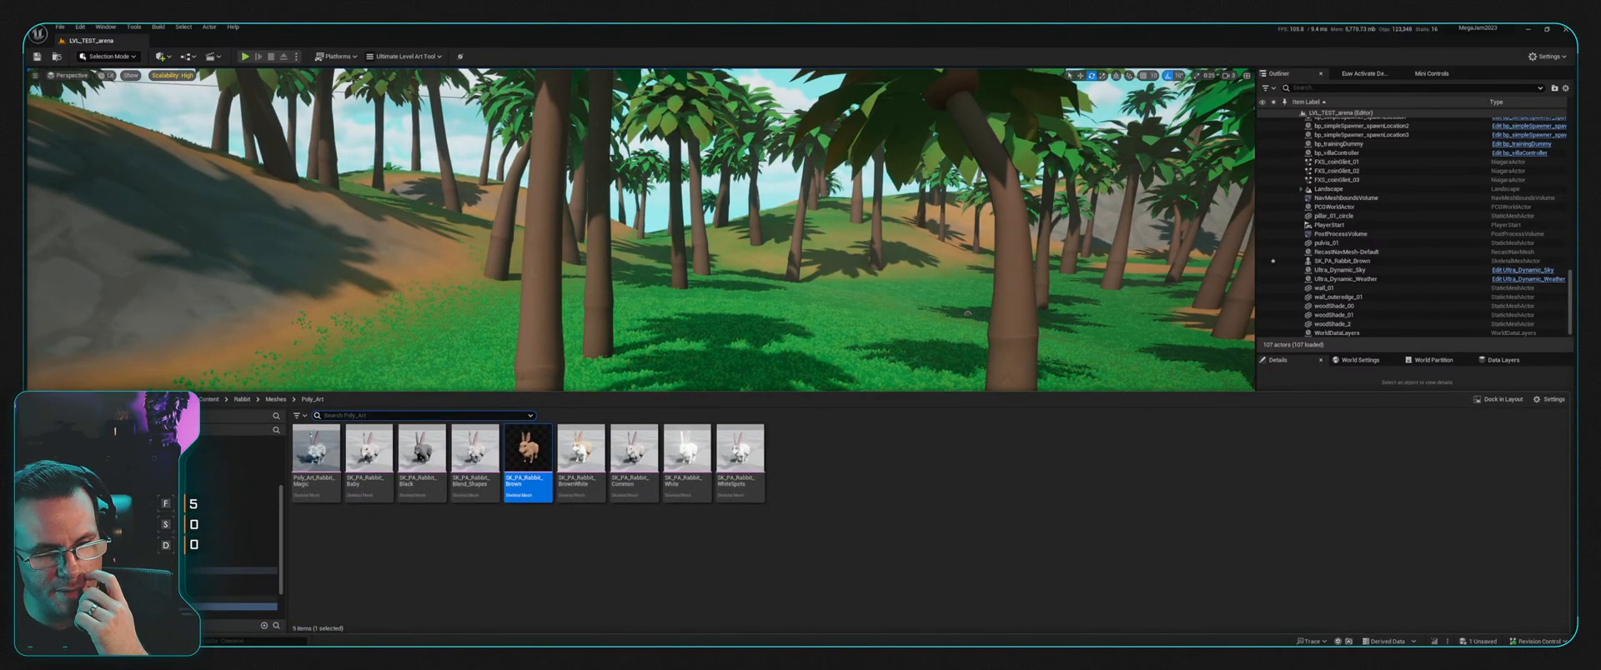
click(191, 564)
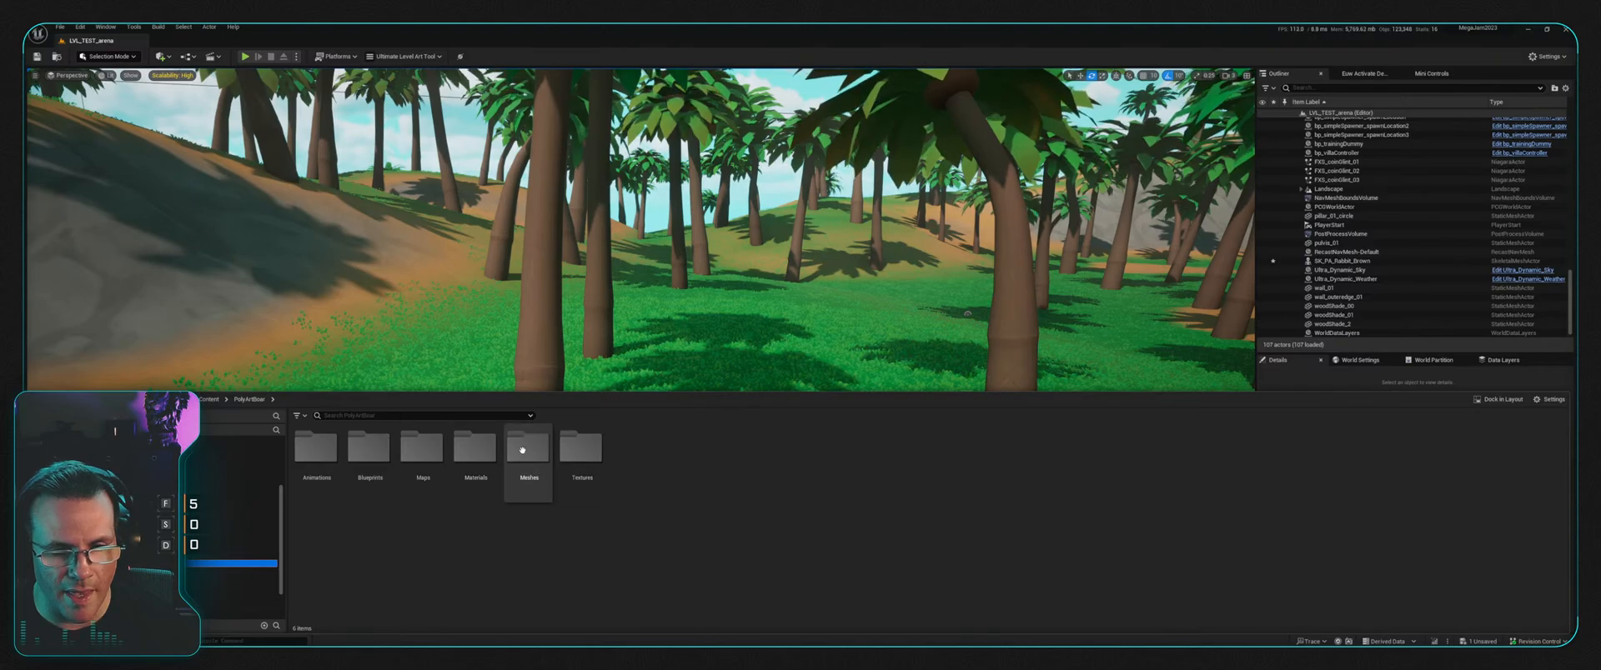
double_click(521, 450)
drag(519, 461, 576, 436)
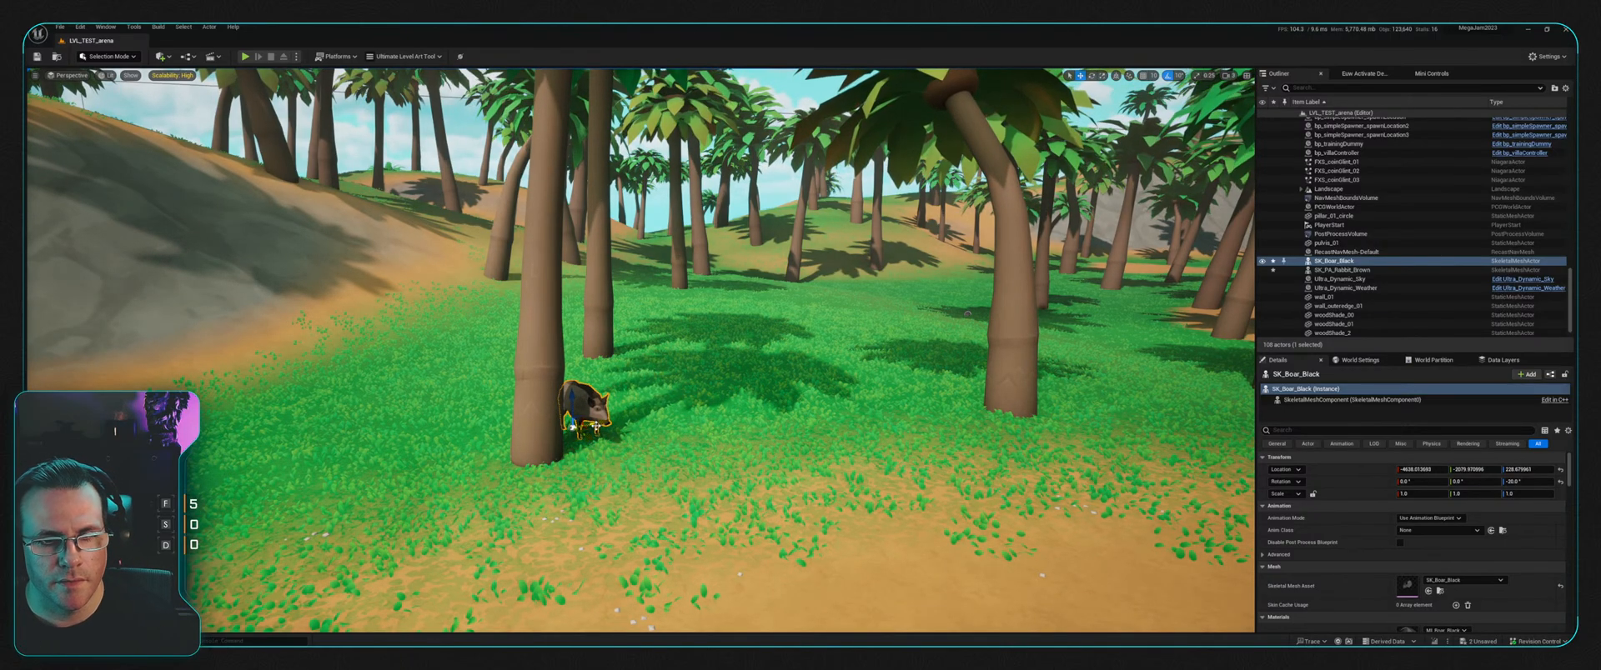
right_drag(596, 427, 517, 407)
key(Escape)
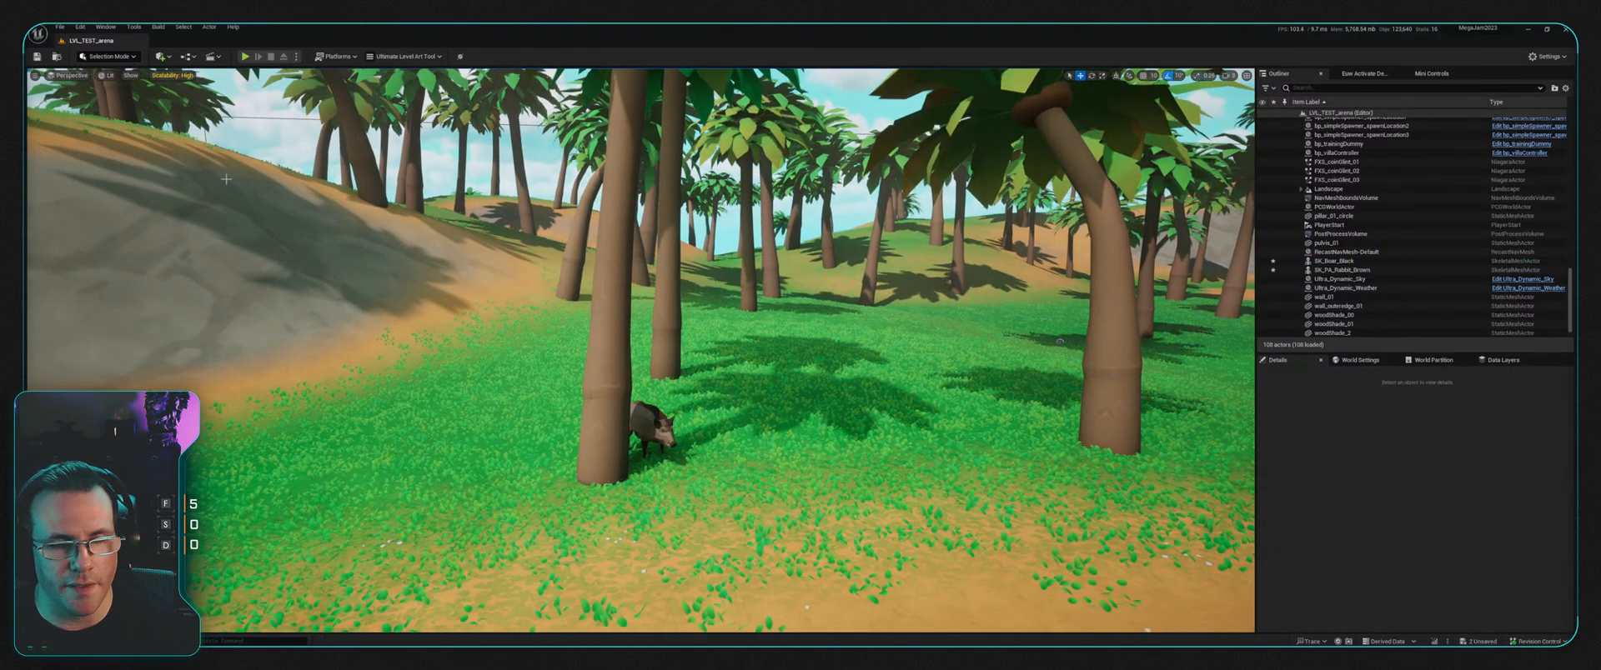
Step: Start a play session, pick up the health potion and view the placed rabbit beside the cage with the character
click(245, 56)
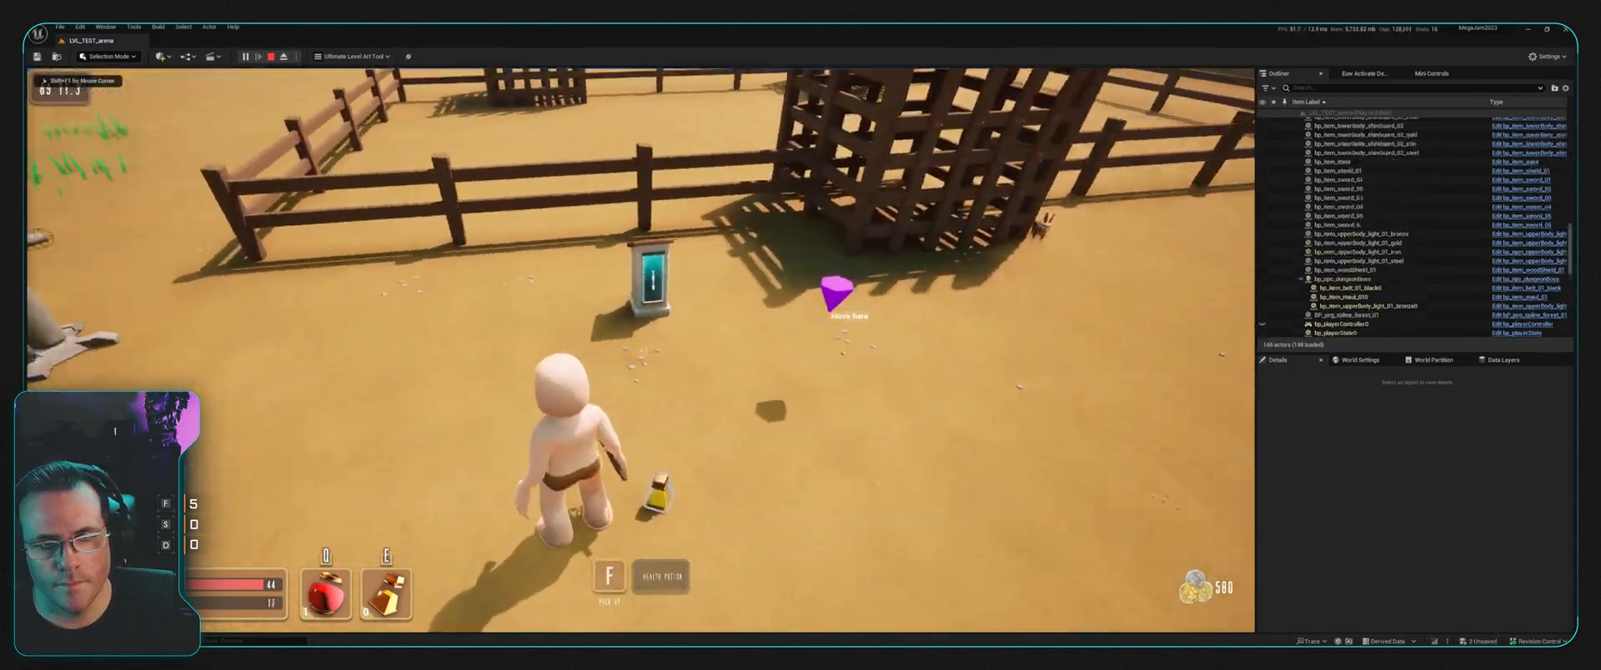
key(f)
key(w)
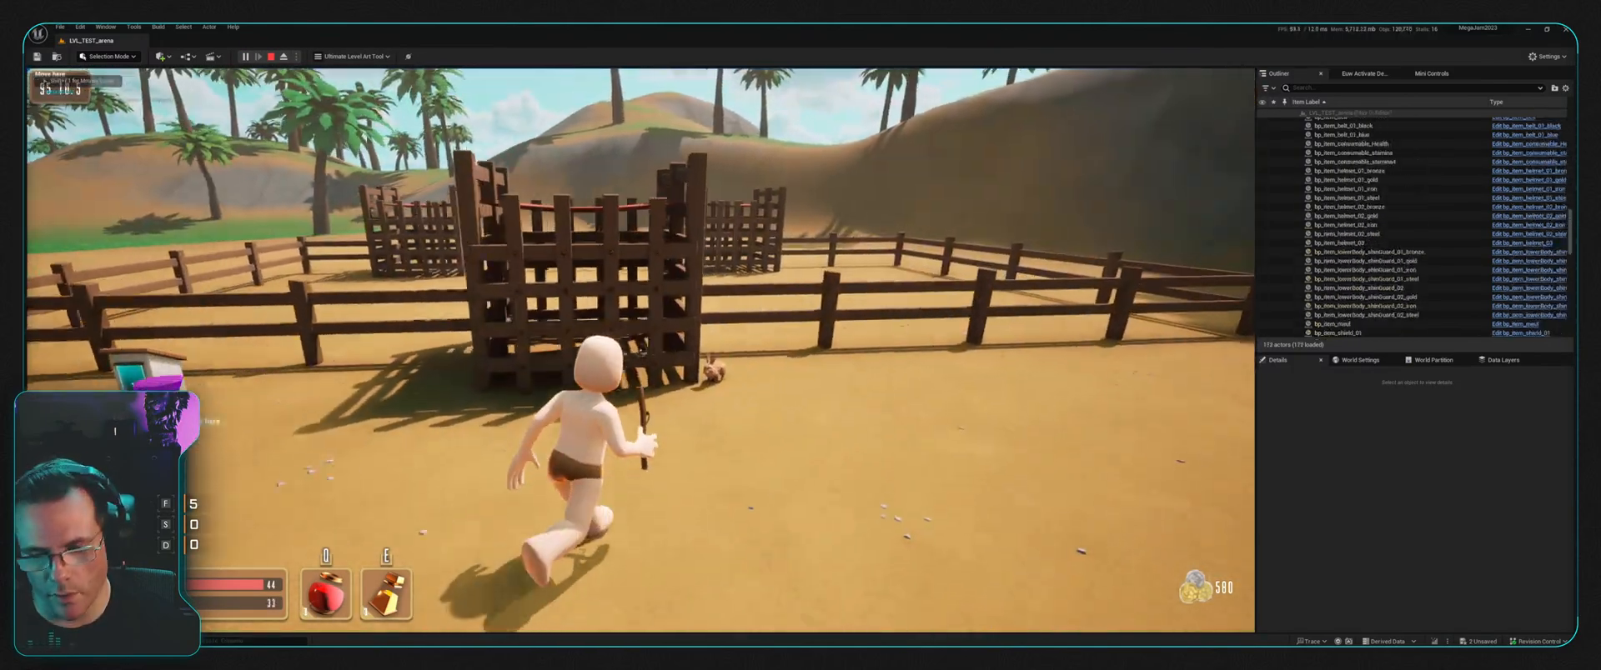
key(w)
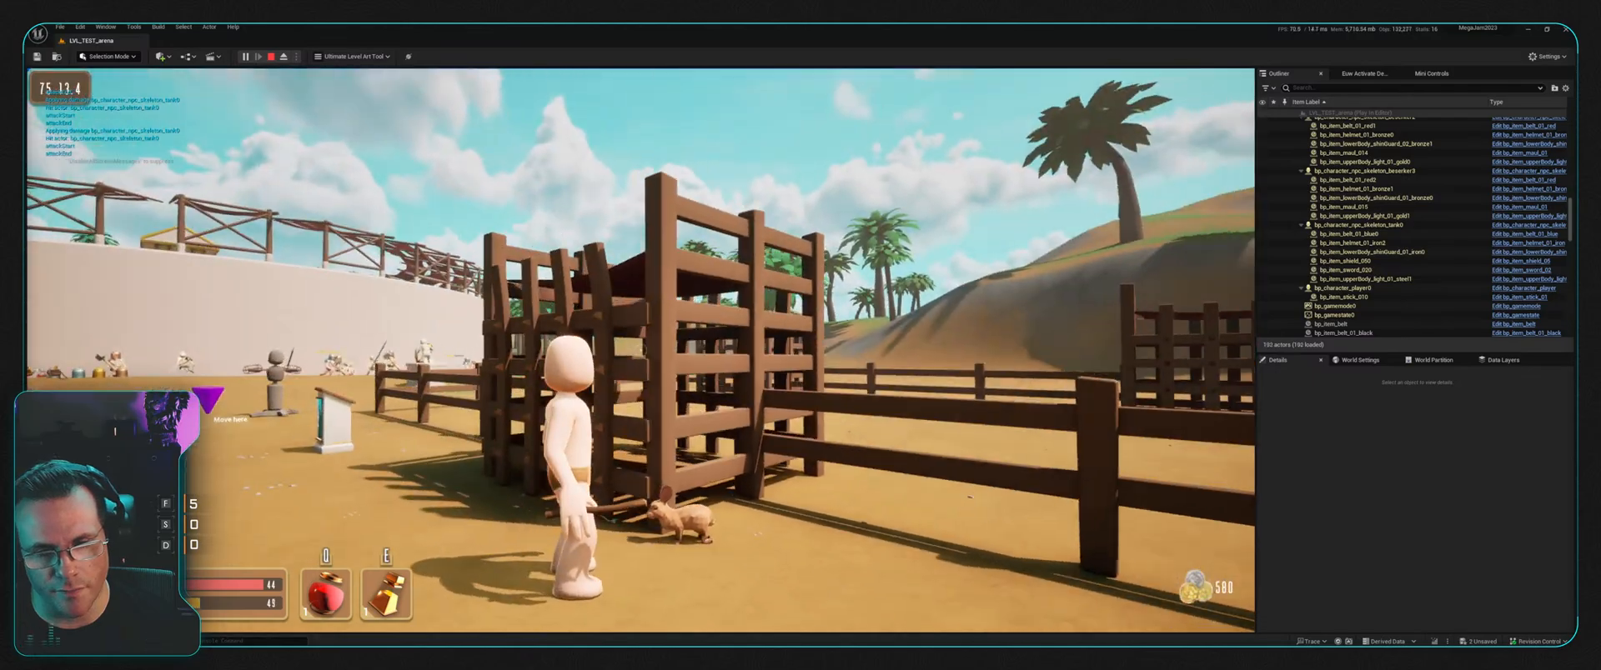
click(640, 350)
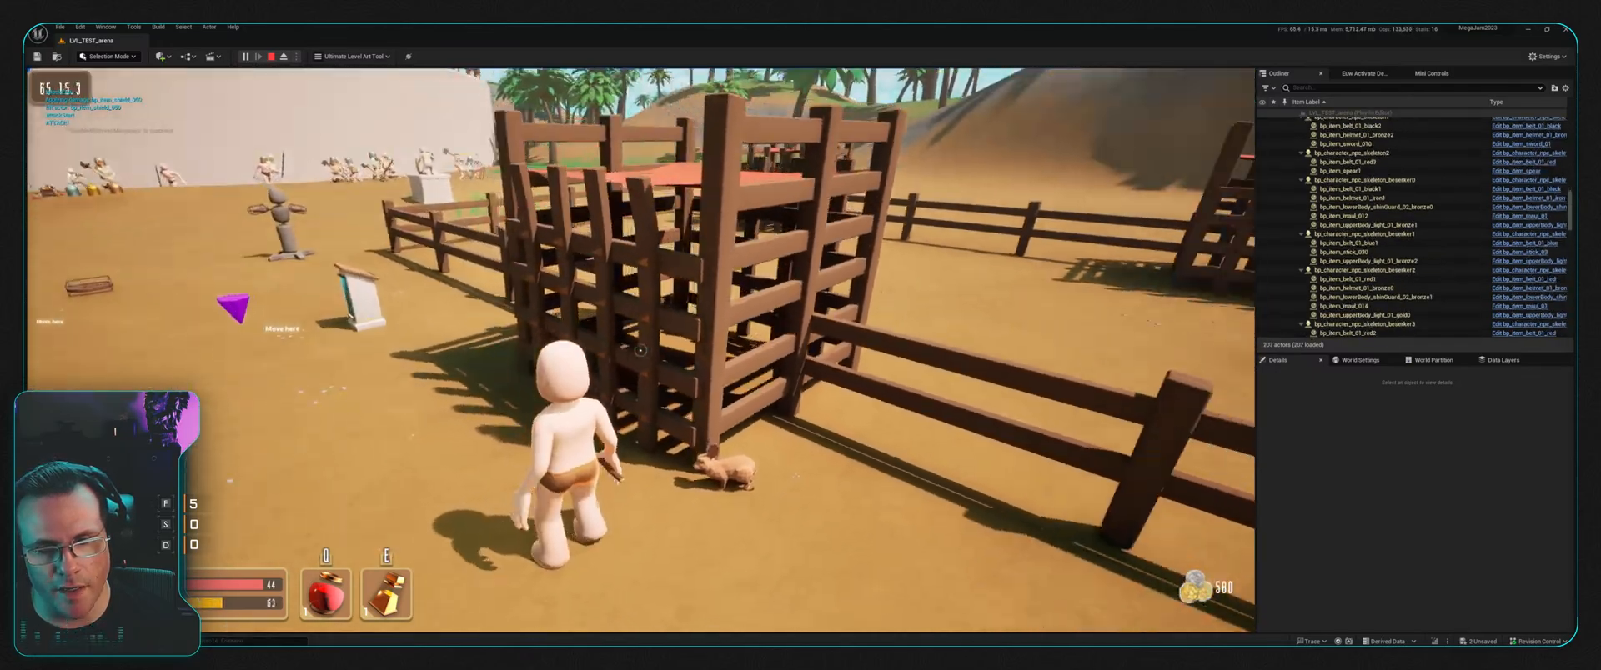
click(640, 350)
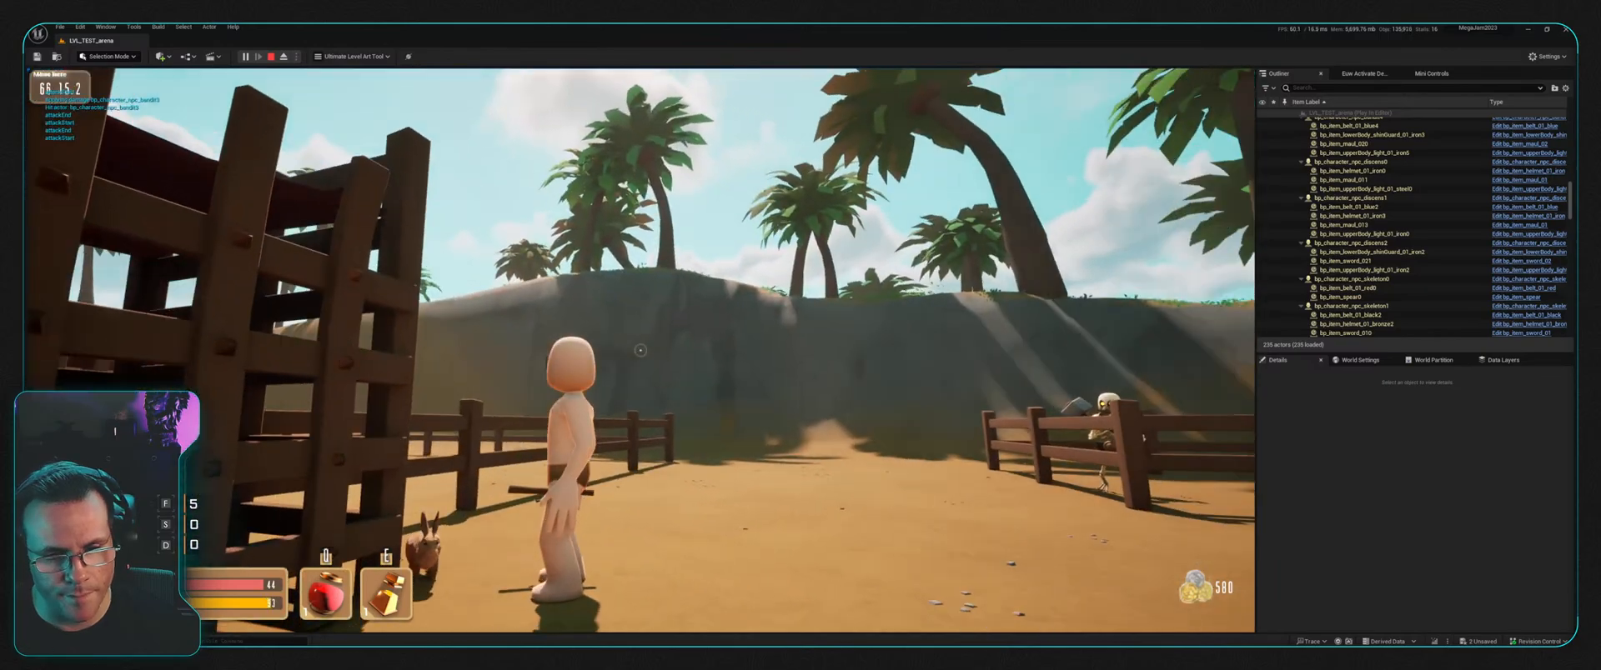
Step: Bring the character to the small fenced pen and dodge the hammer-wielding skeleton across its fence
key(w)
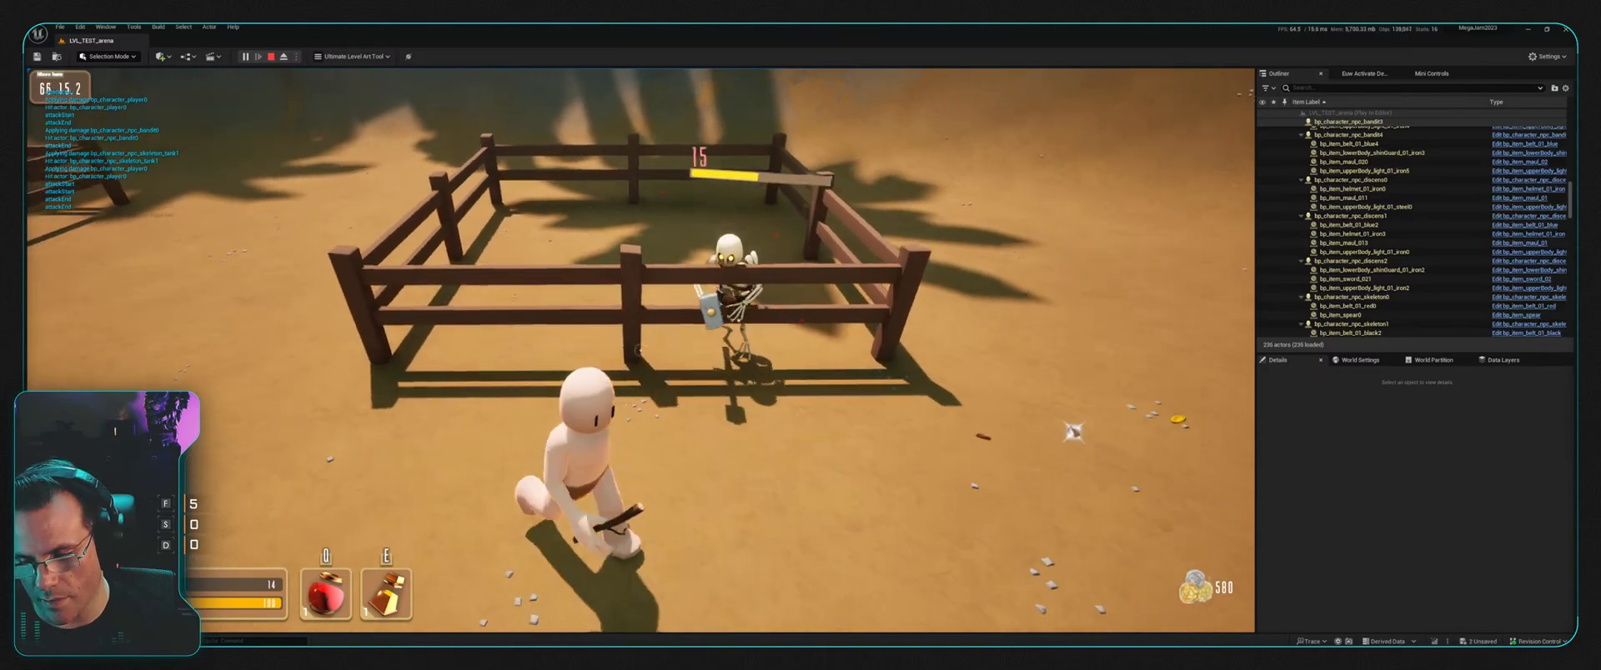
key(a)
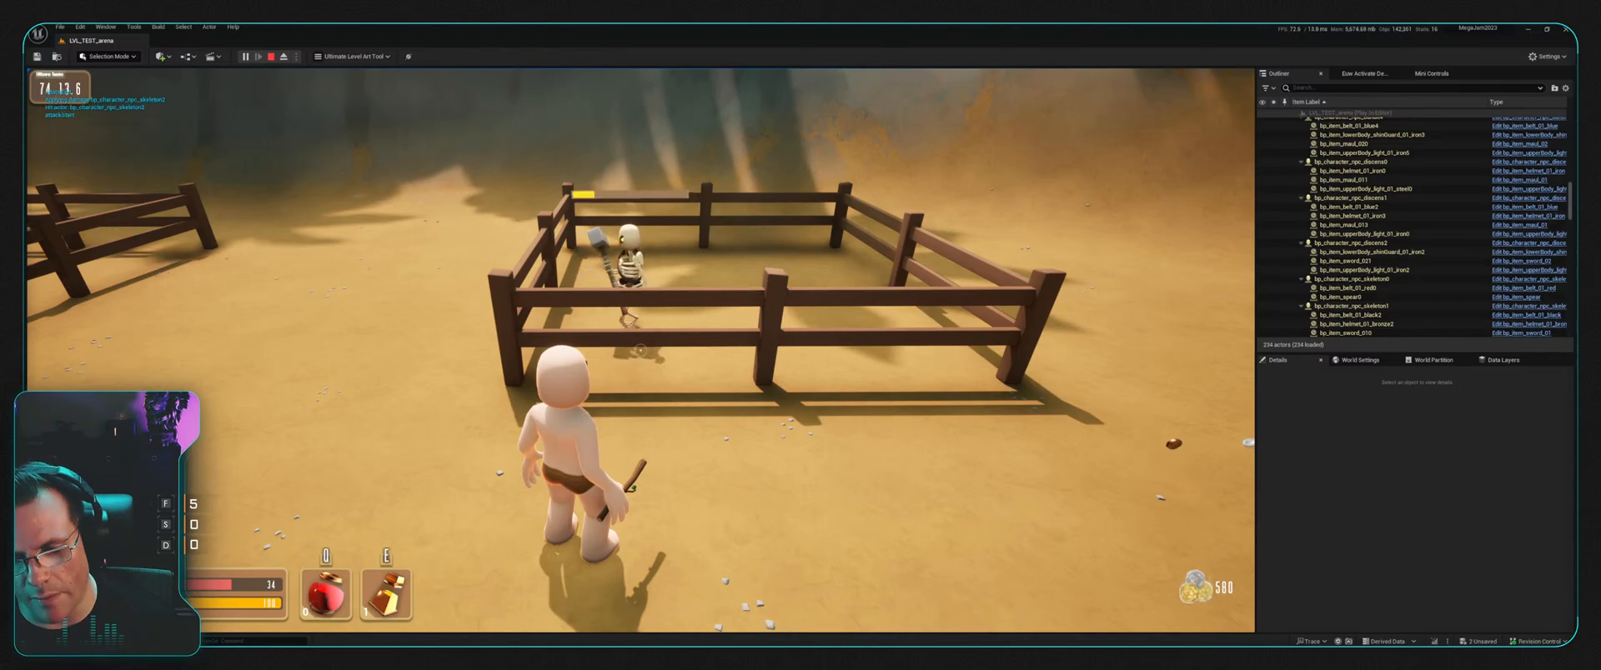
key(w)
key(a)
key(d)
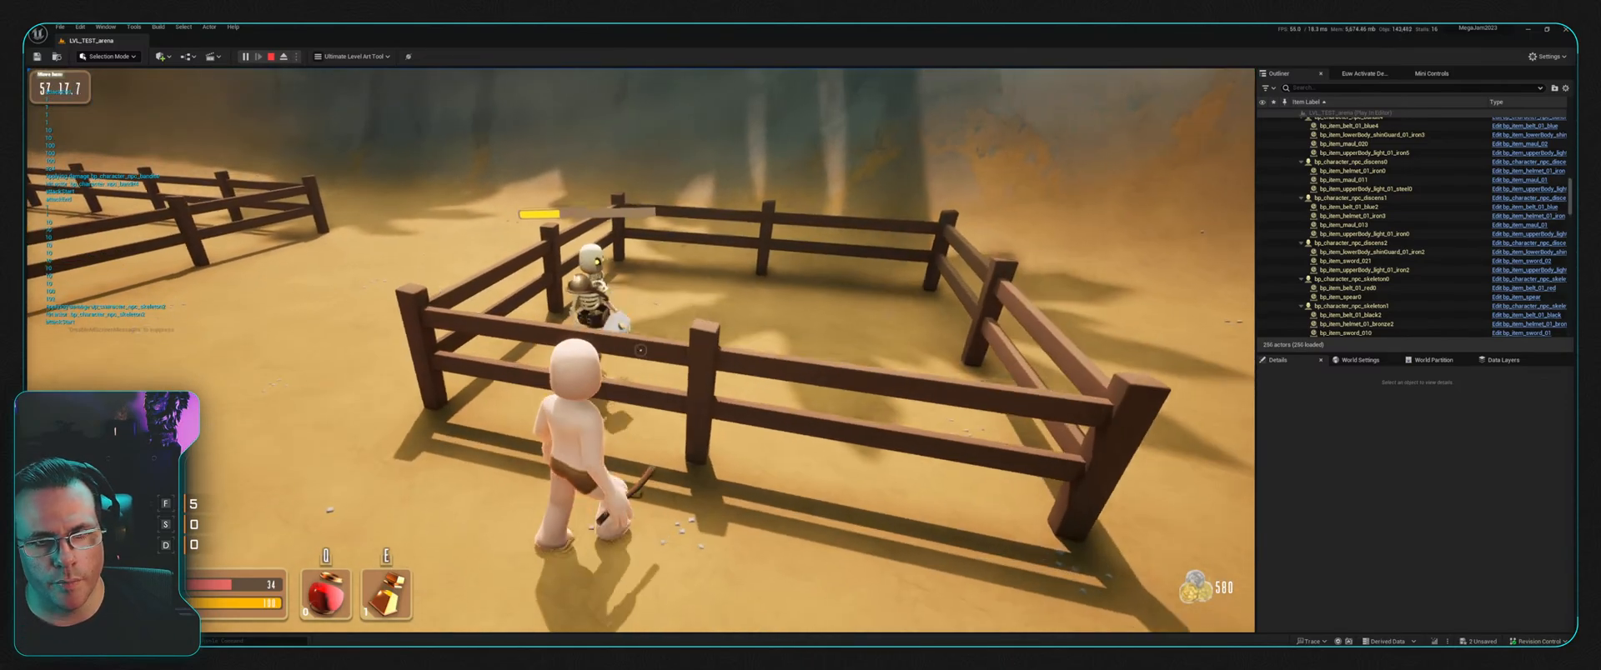
key(s)
key(w)
key(s)
key(w)
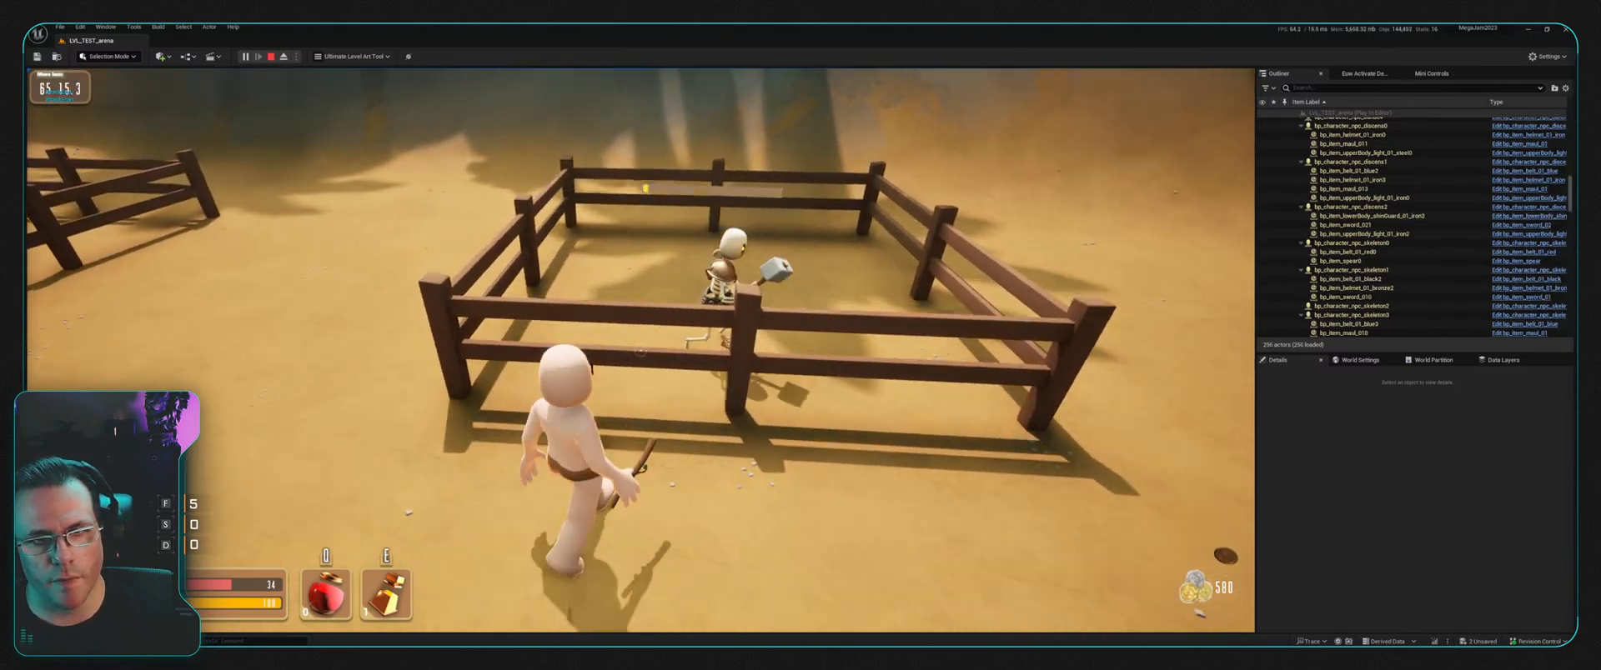
Step: Circle to the pen's corner and attack the skeleton over the fence
key(d)
key(s)
key(d)
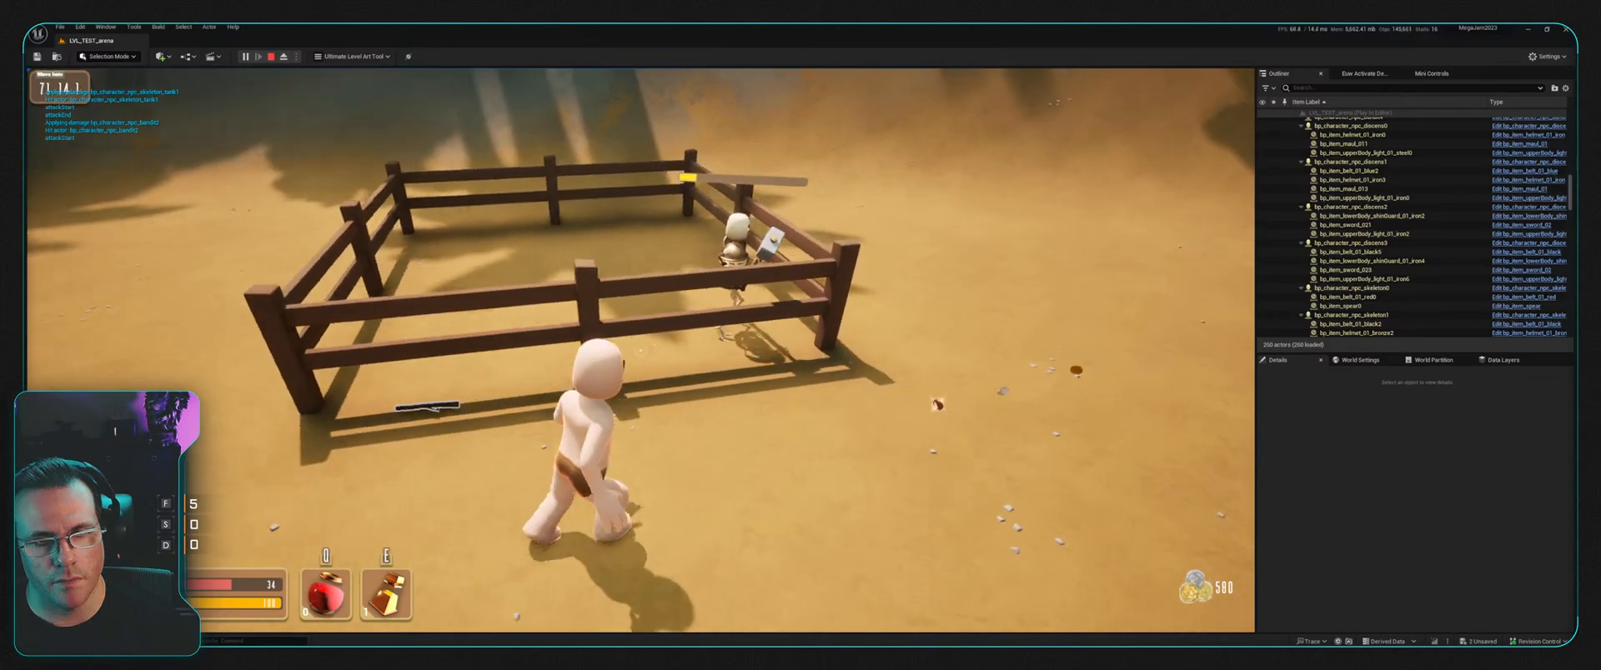
key(w)
click(641, 350)
click(641, 350)
key(d)
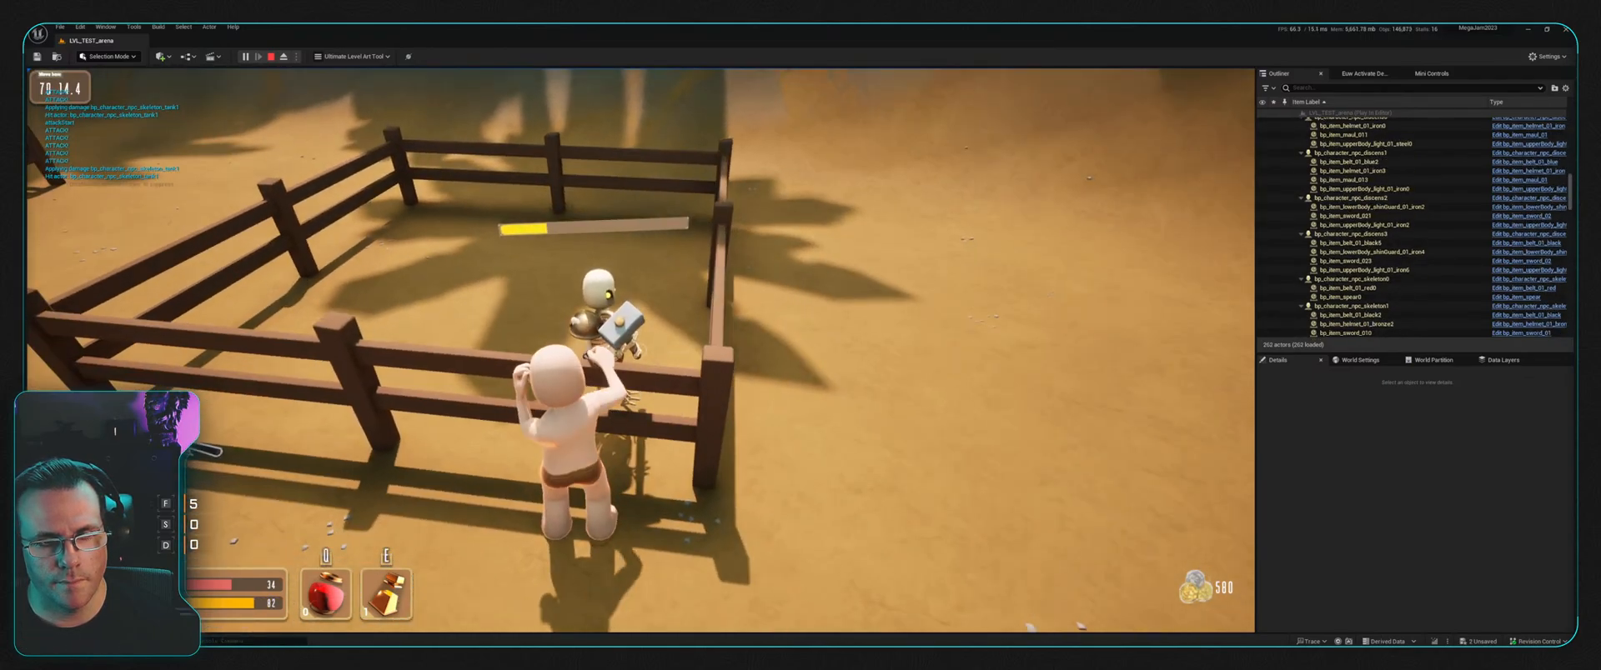
click(640, 351)
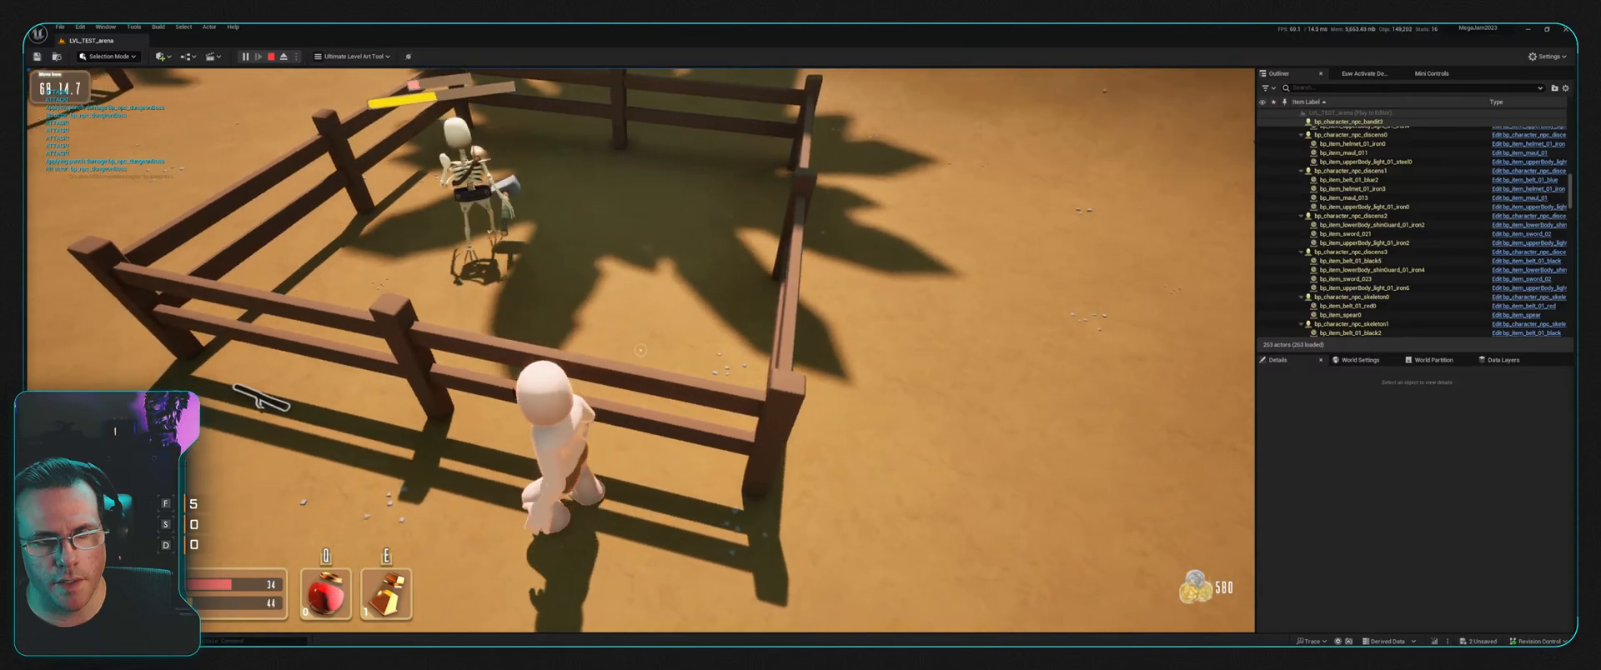
Step: Jump the character over the fence into the pen and defeat the skeleton at close range
key(space)
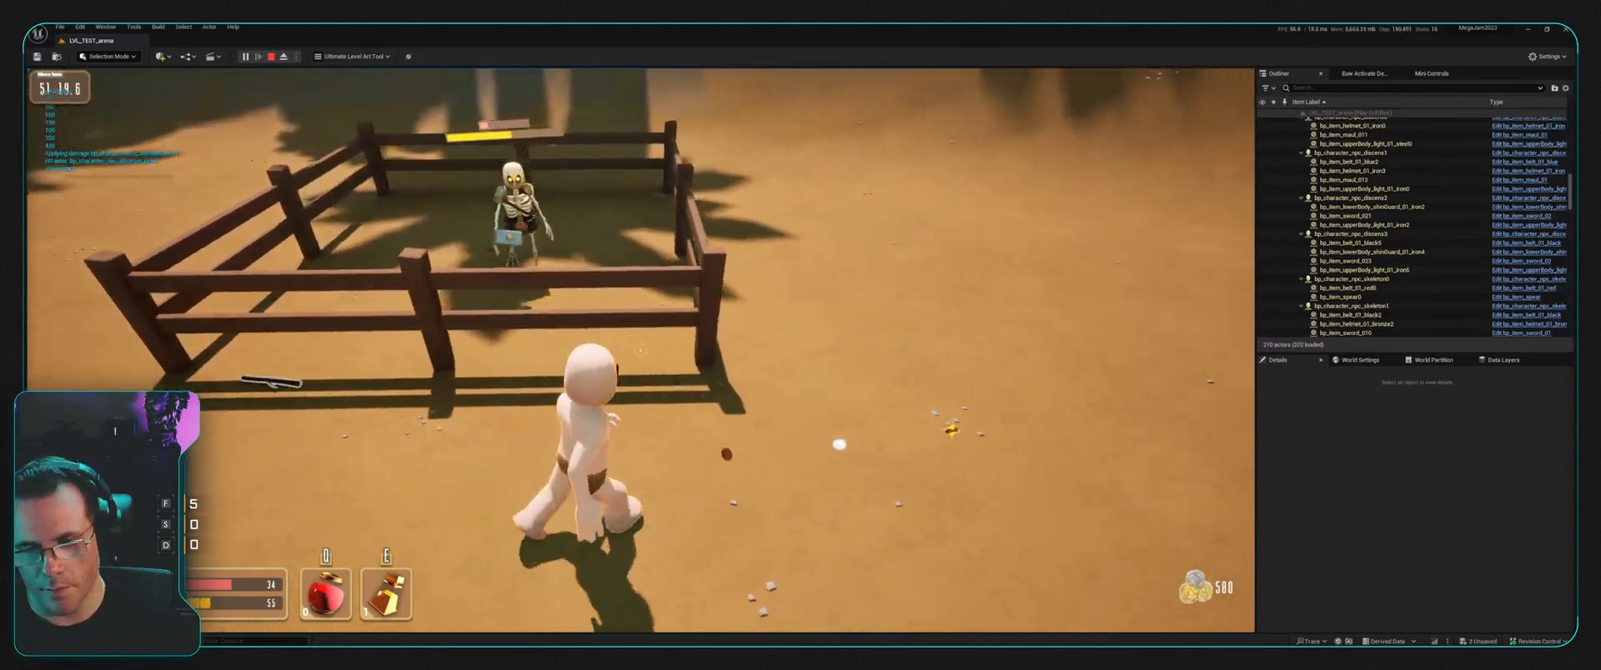
key(space)
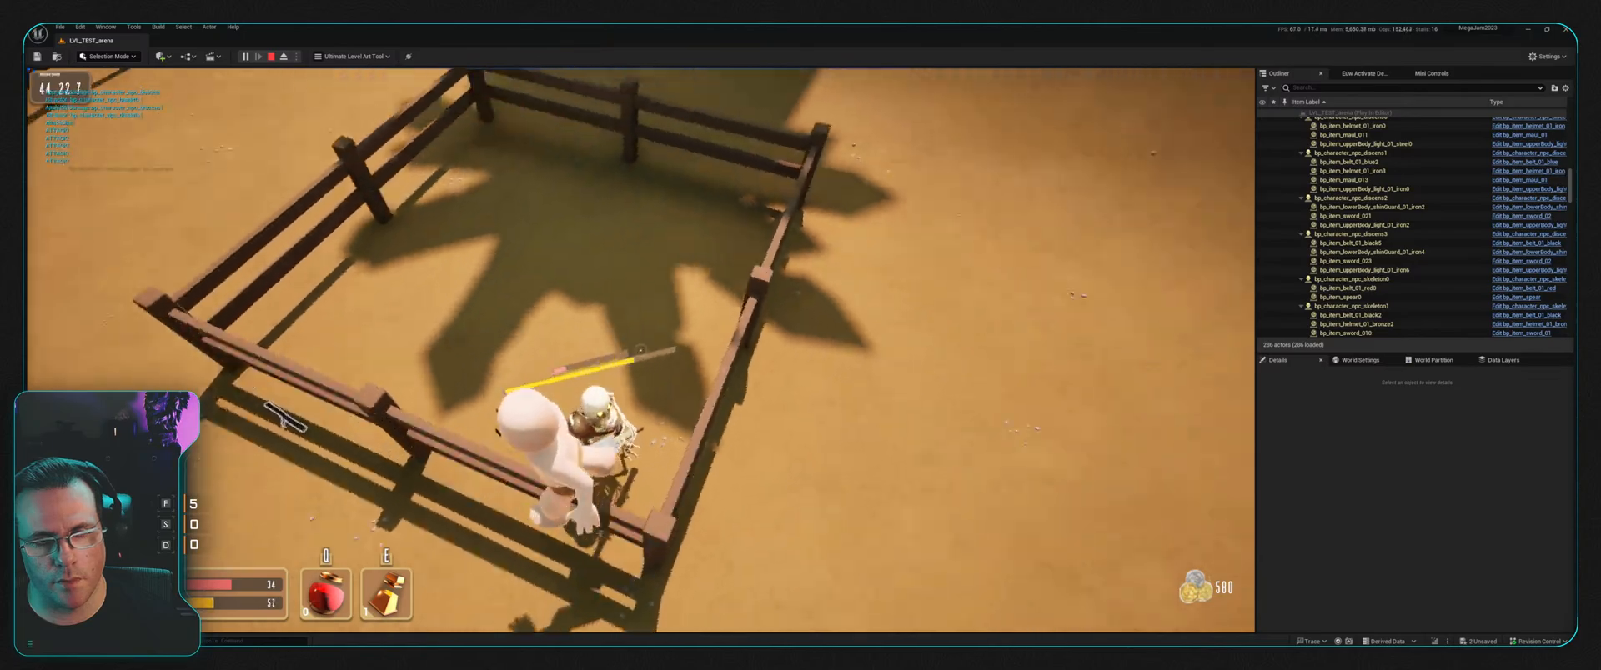
click(640, 351)
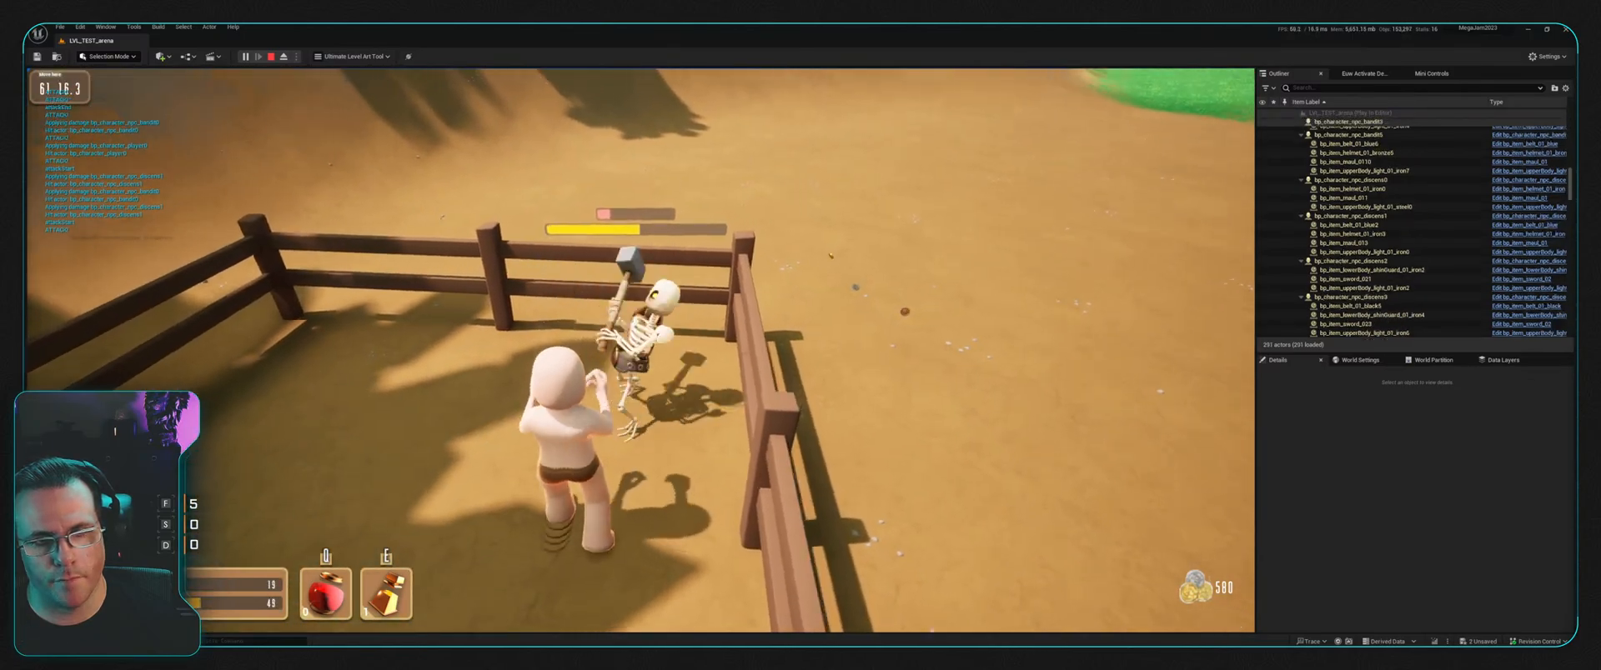
click(640, 350)
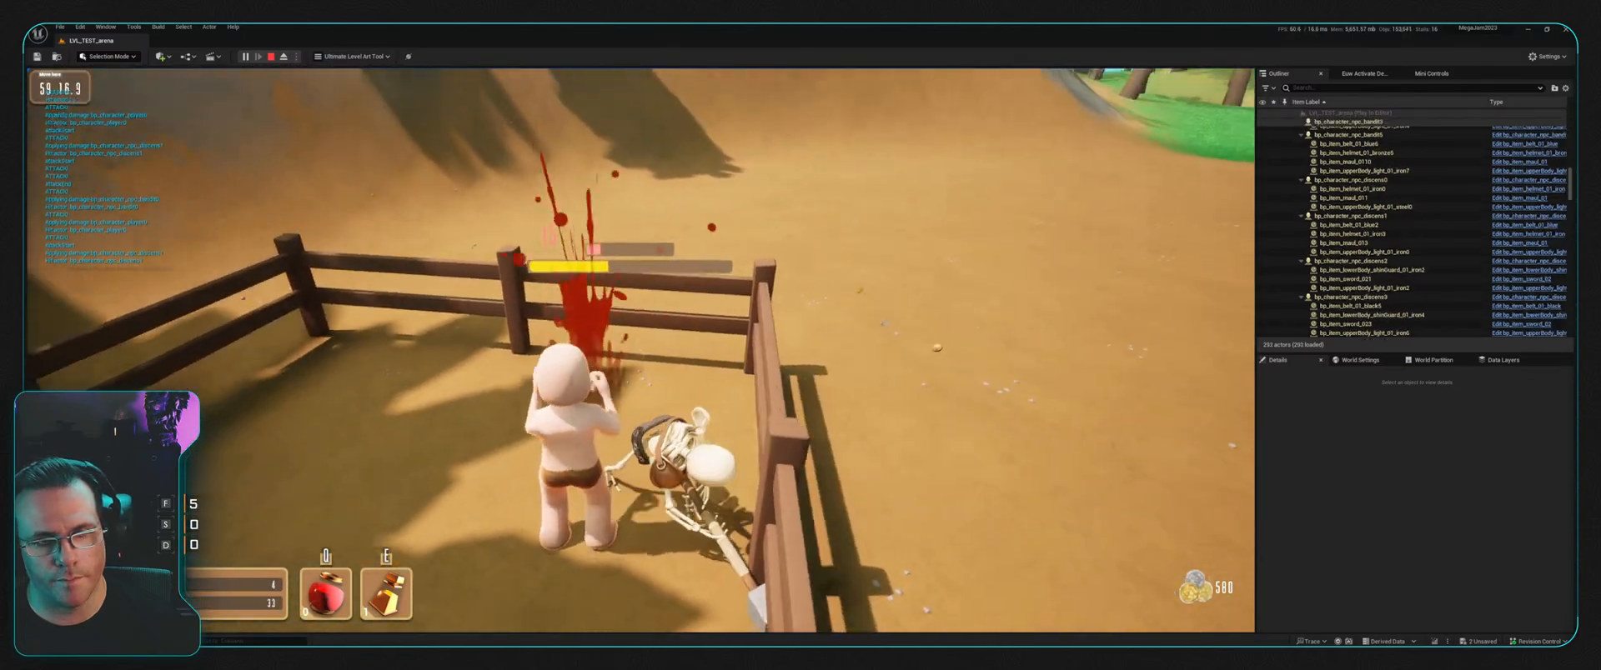
Step: Collect the coins and equip the armor dropped by the defeated skeleton inside the pen
key(w)
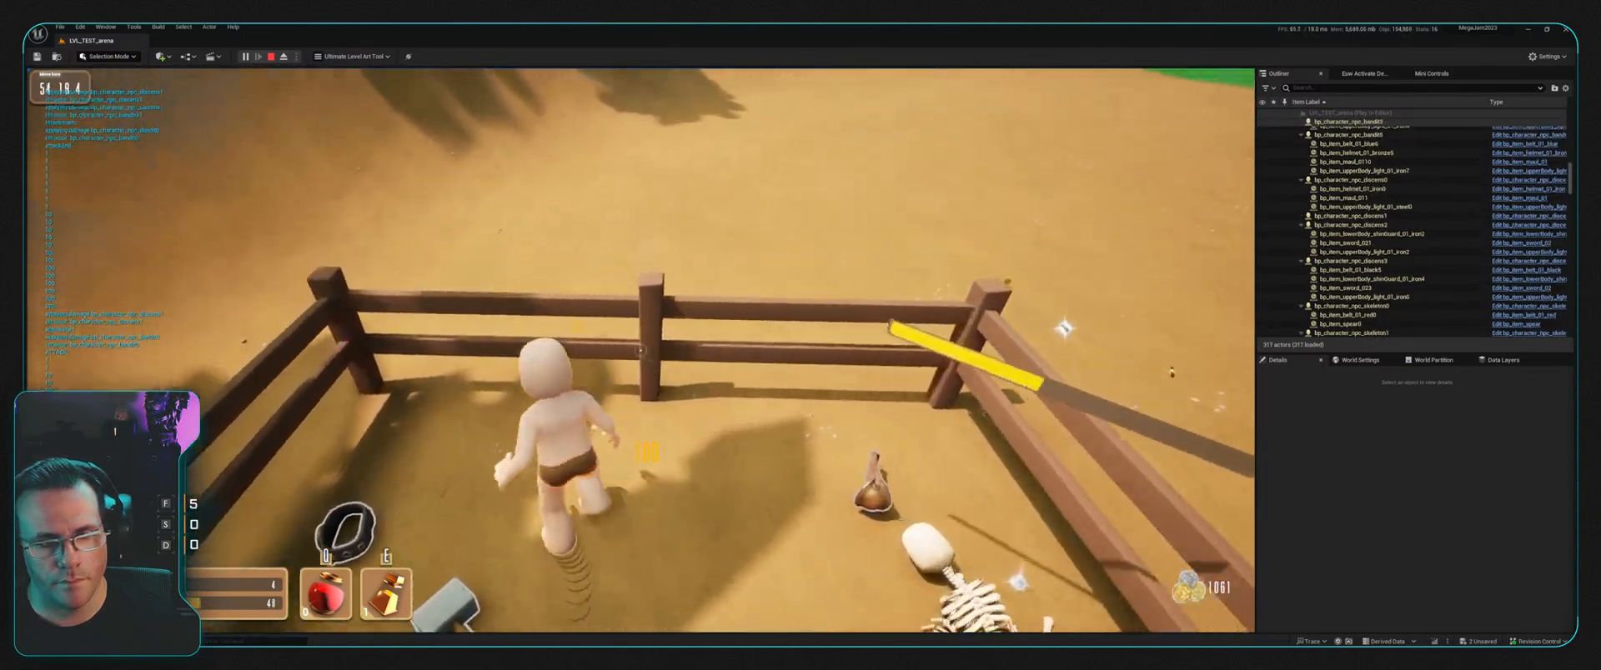
key(s)
key(w)
key(f)
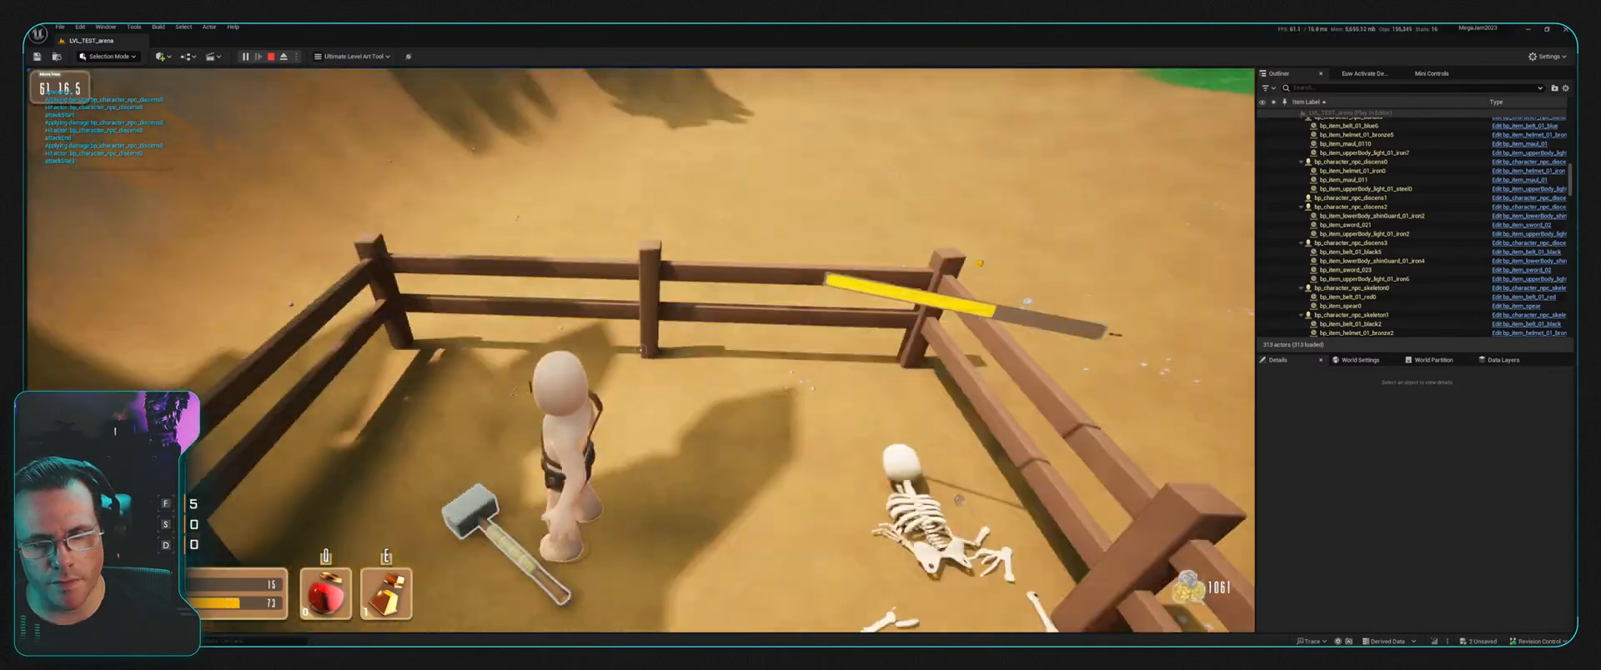
Step: Run the character out of the pen and across the sand to the item display by the arena wall, and end the play session
key(w)
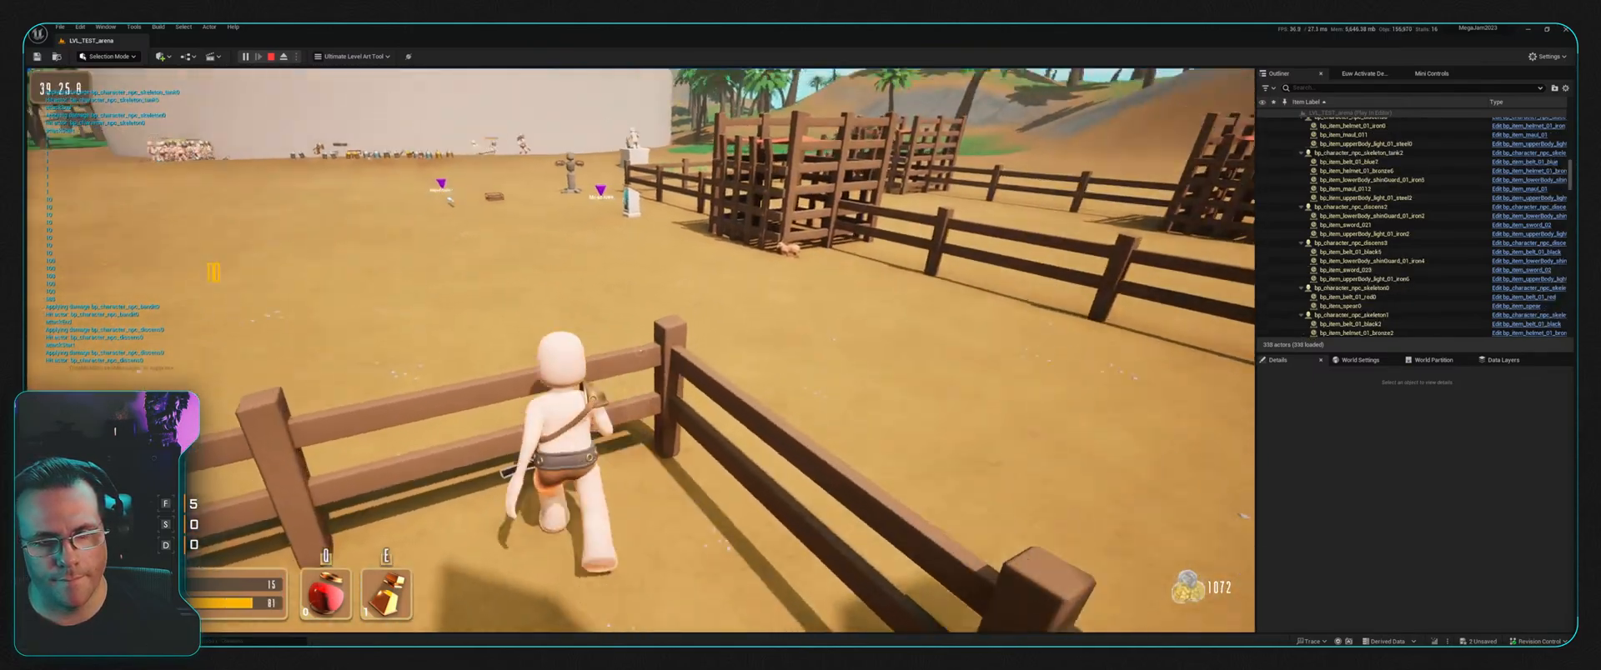
key(w)
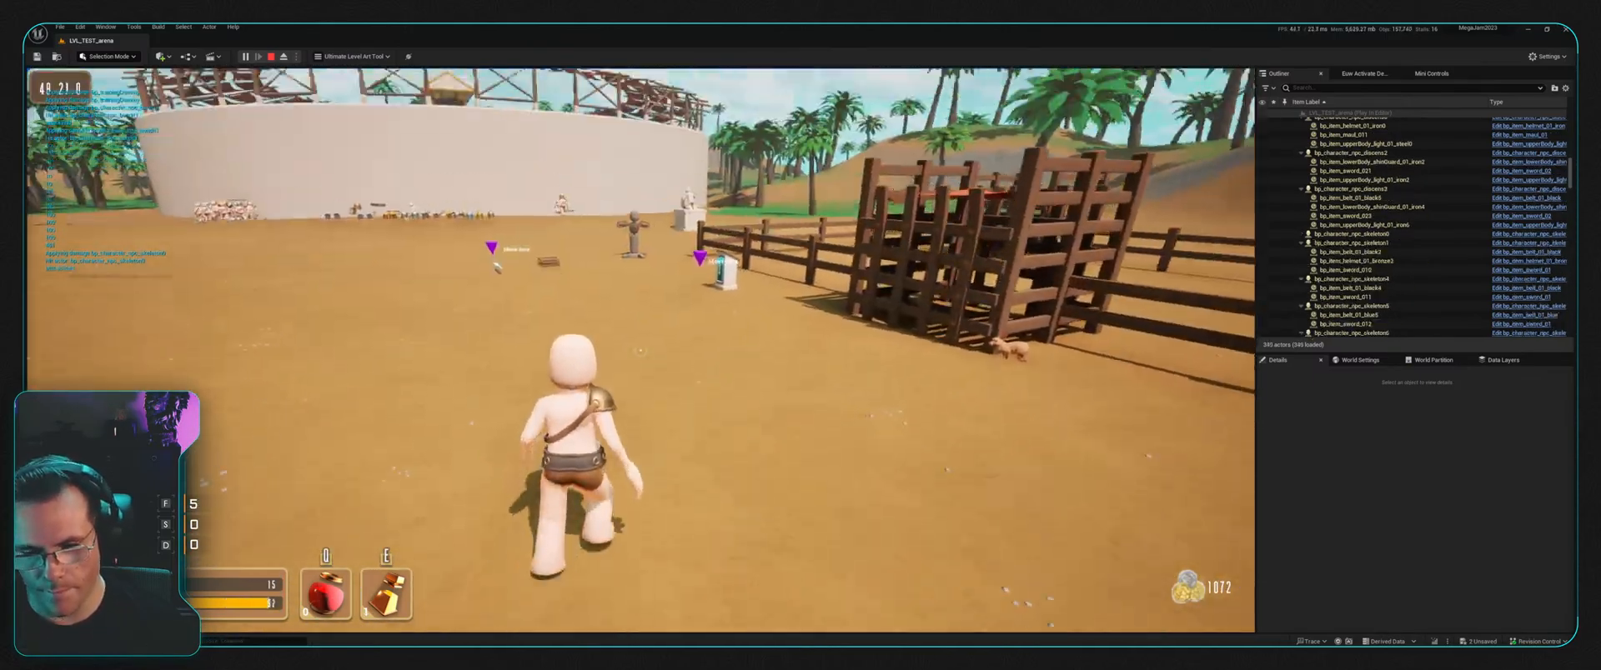
key(w)
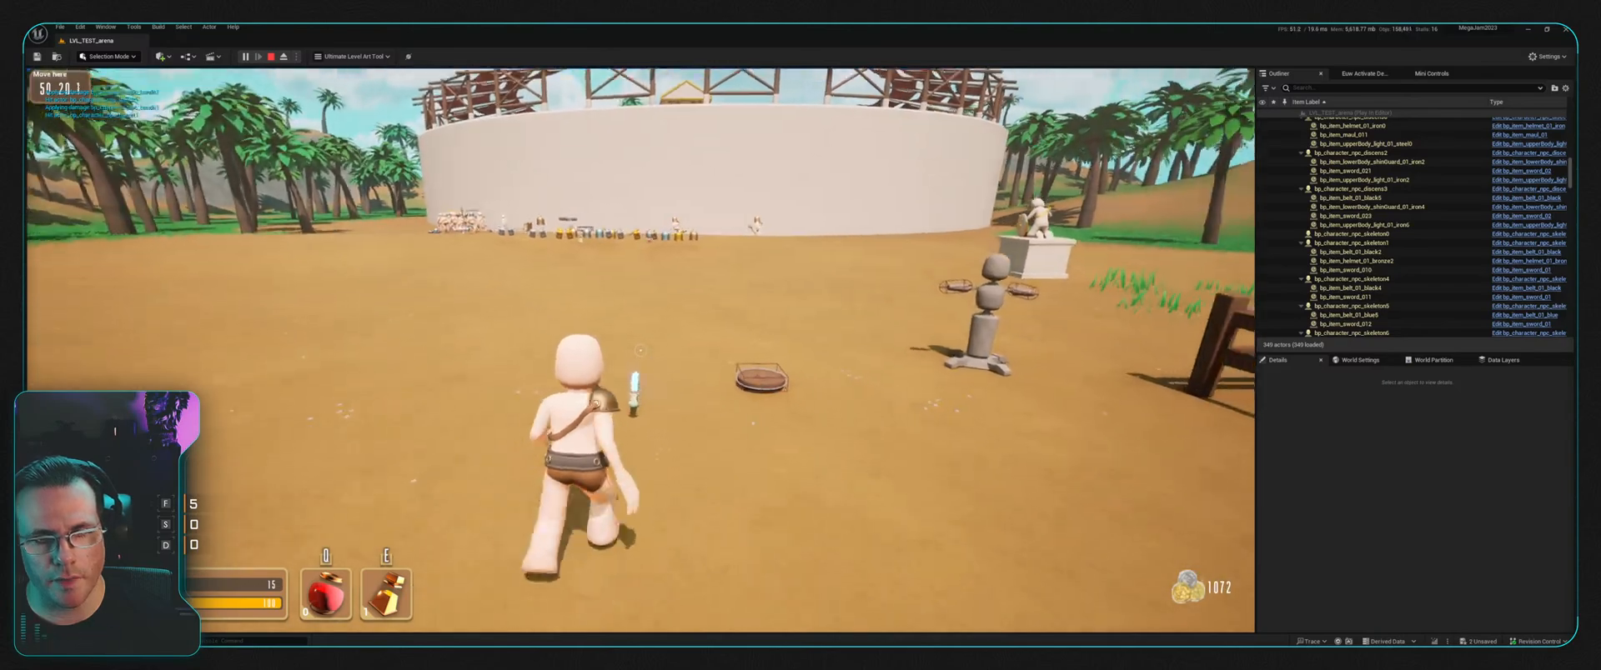
key(w)
key(w)
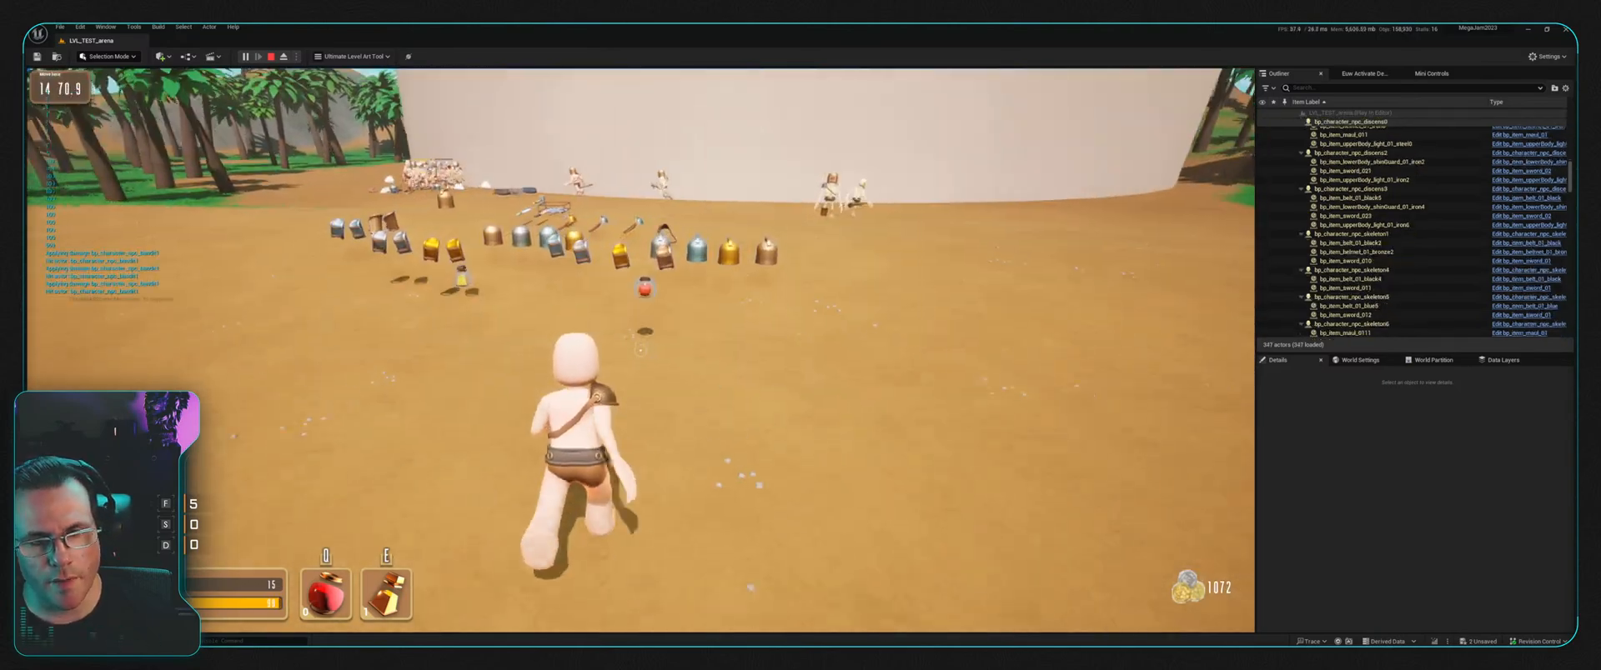
key(s)
key(w)
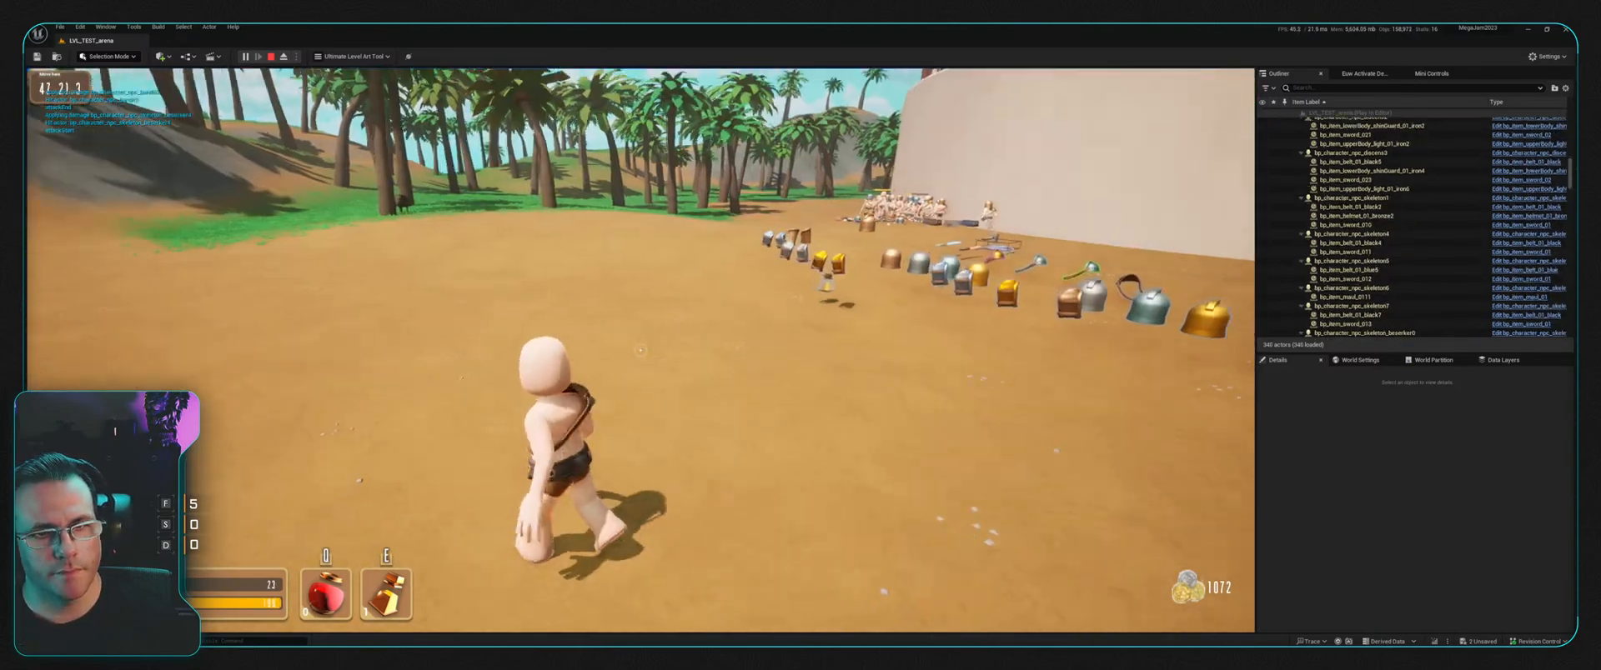
key(Escape)
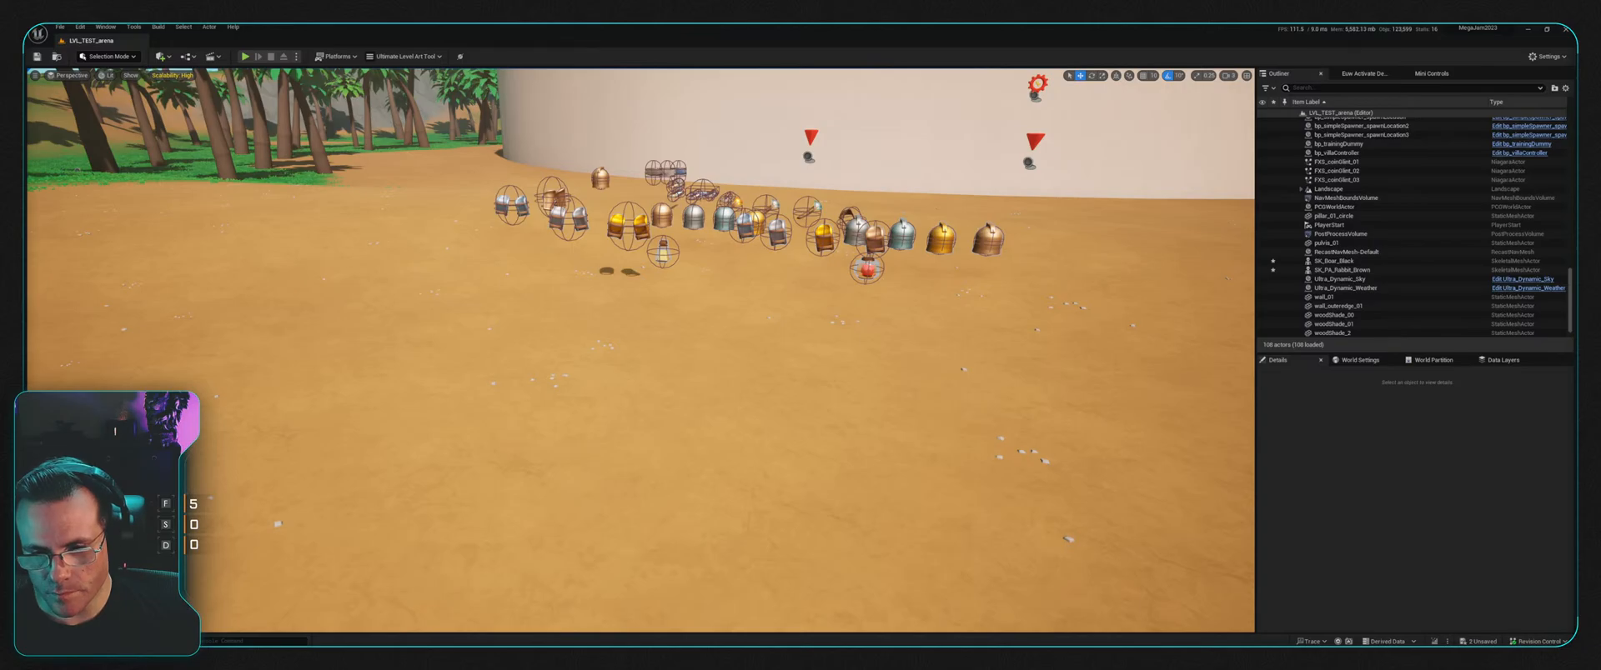
Step: Place the table_001 prop outside the pen beside the front cage and rotate it -90 degrees
right_drag(805, 400, 1138, 538)
key(w)
key(s)
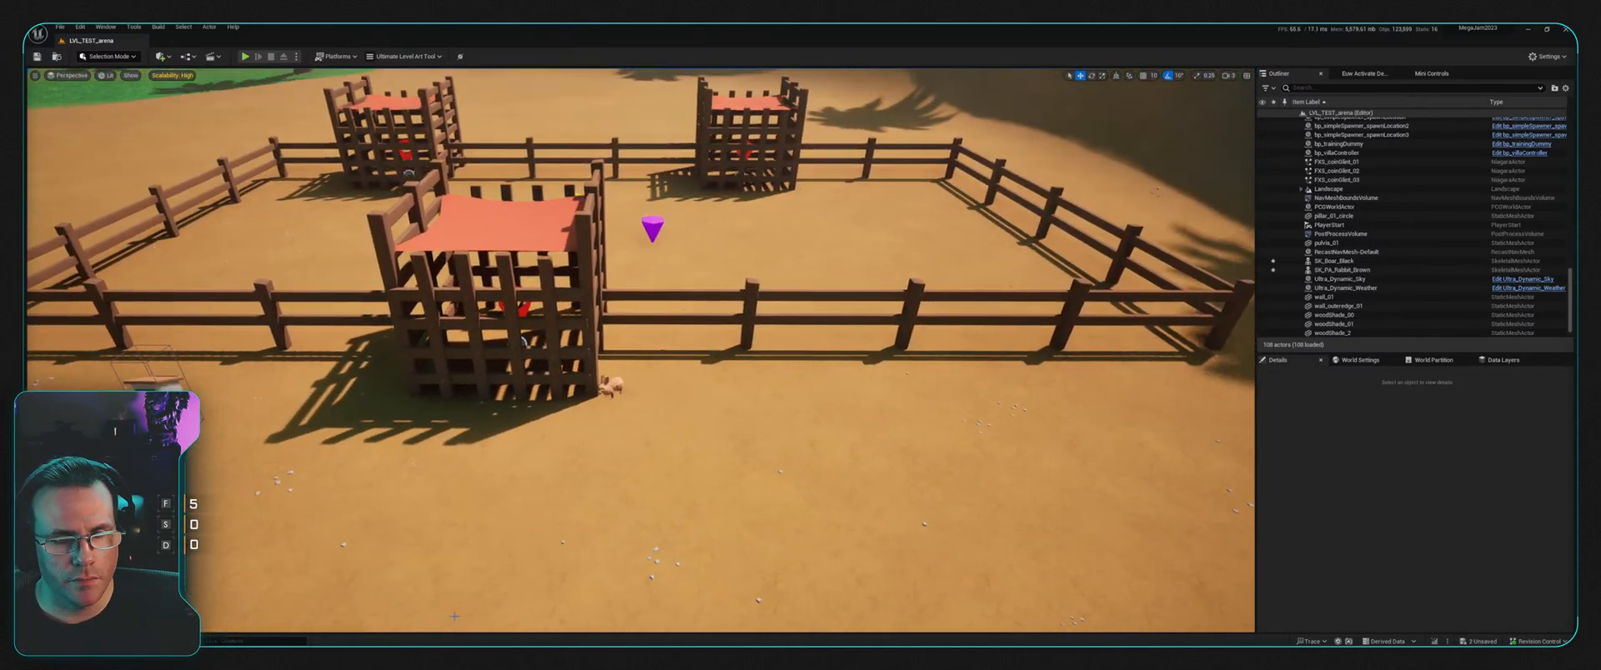
key(ctrl+space)
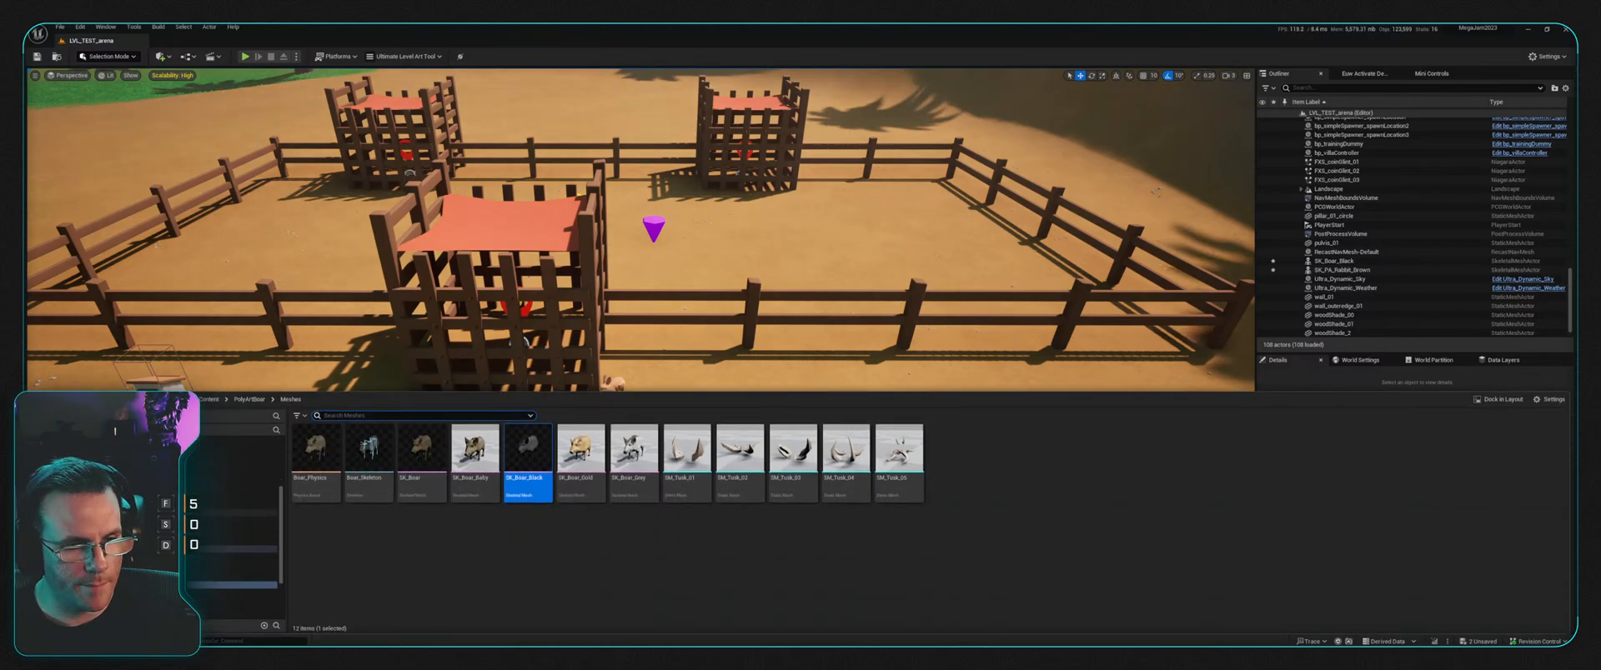
click(238, 535)
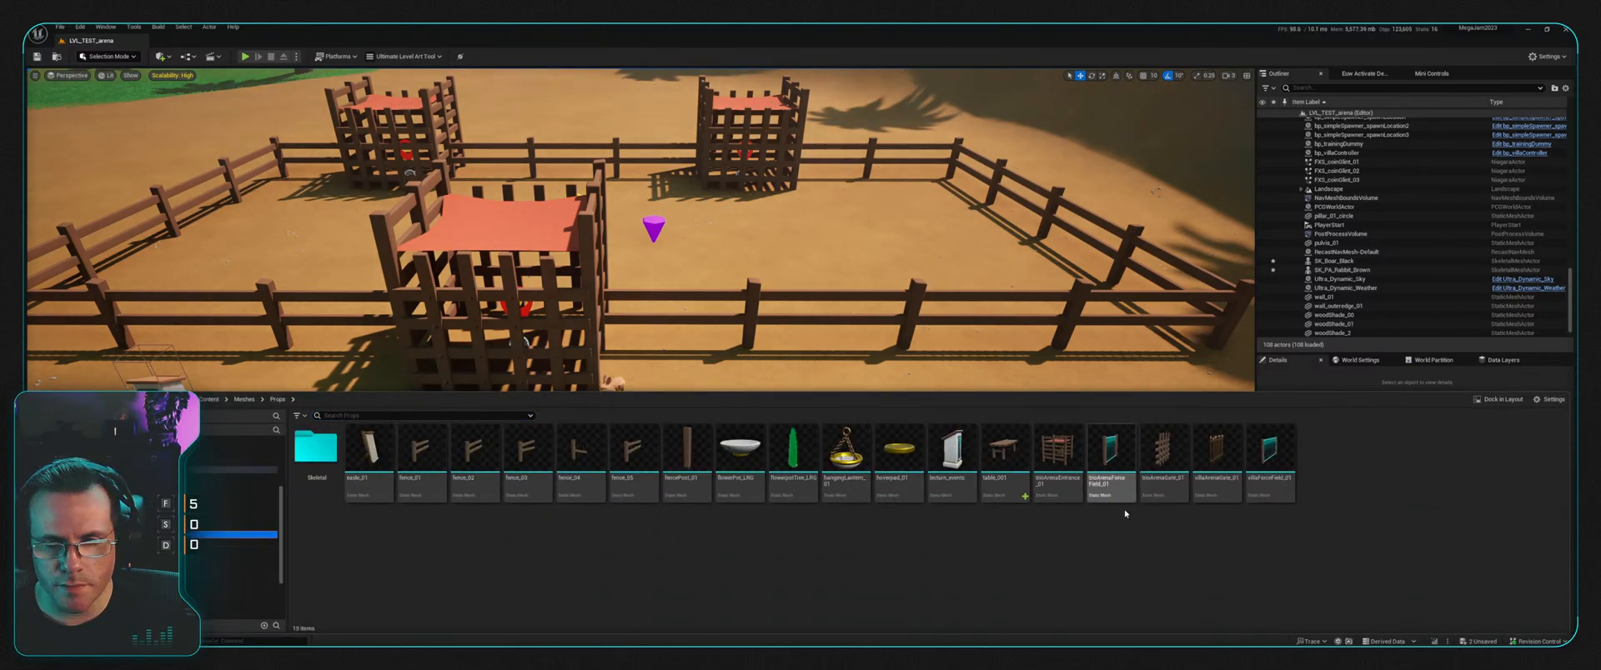
drag(1007, 351, 690, 427)
key(e)
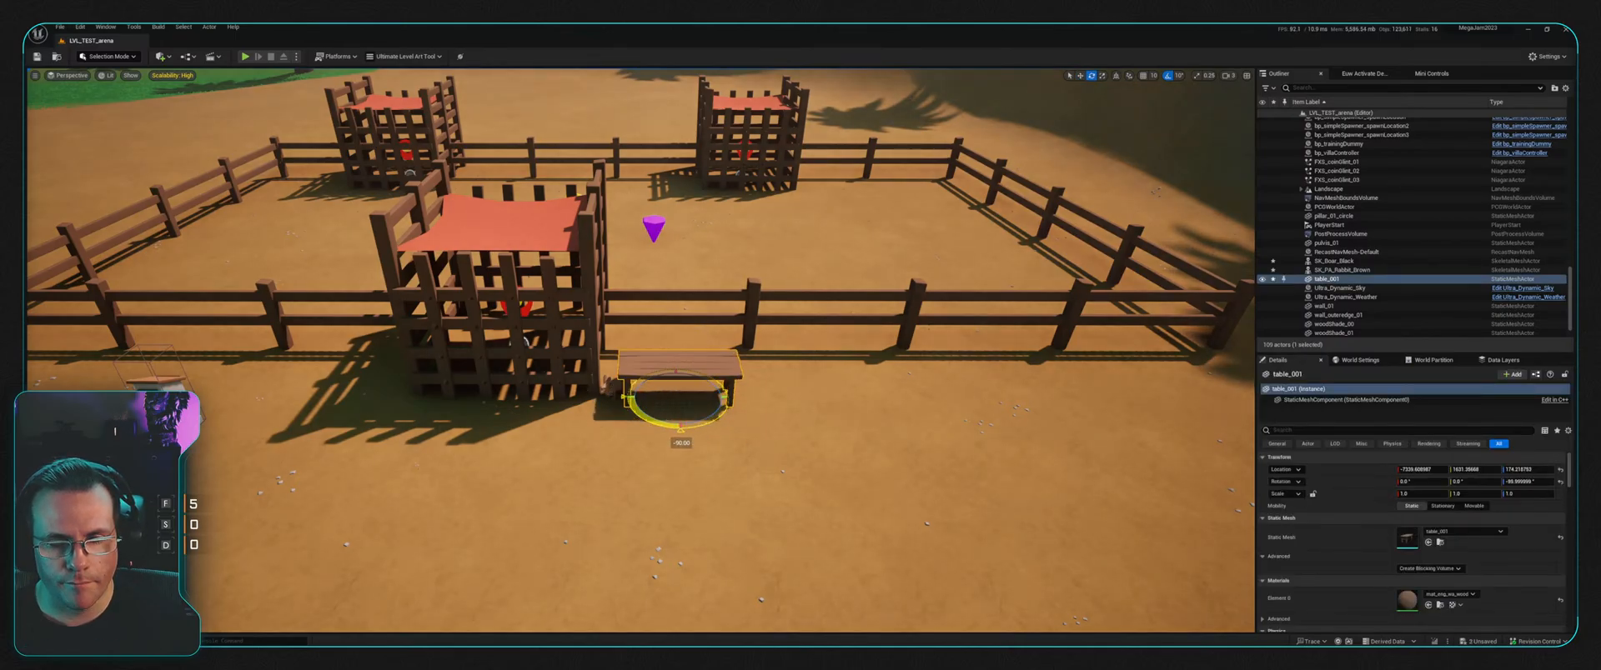
Step: Move the table sideways so it stands against the pen fence next to the cage
key(w)
right_drag(690, 426, 573, 442)
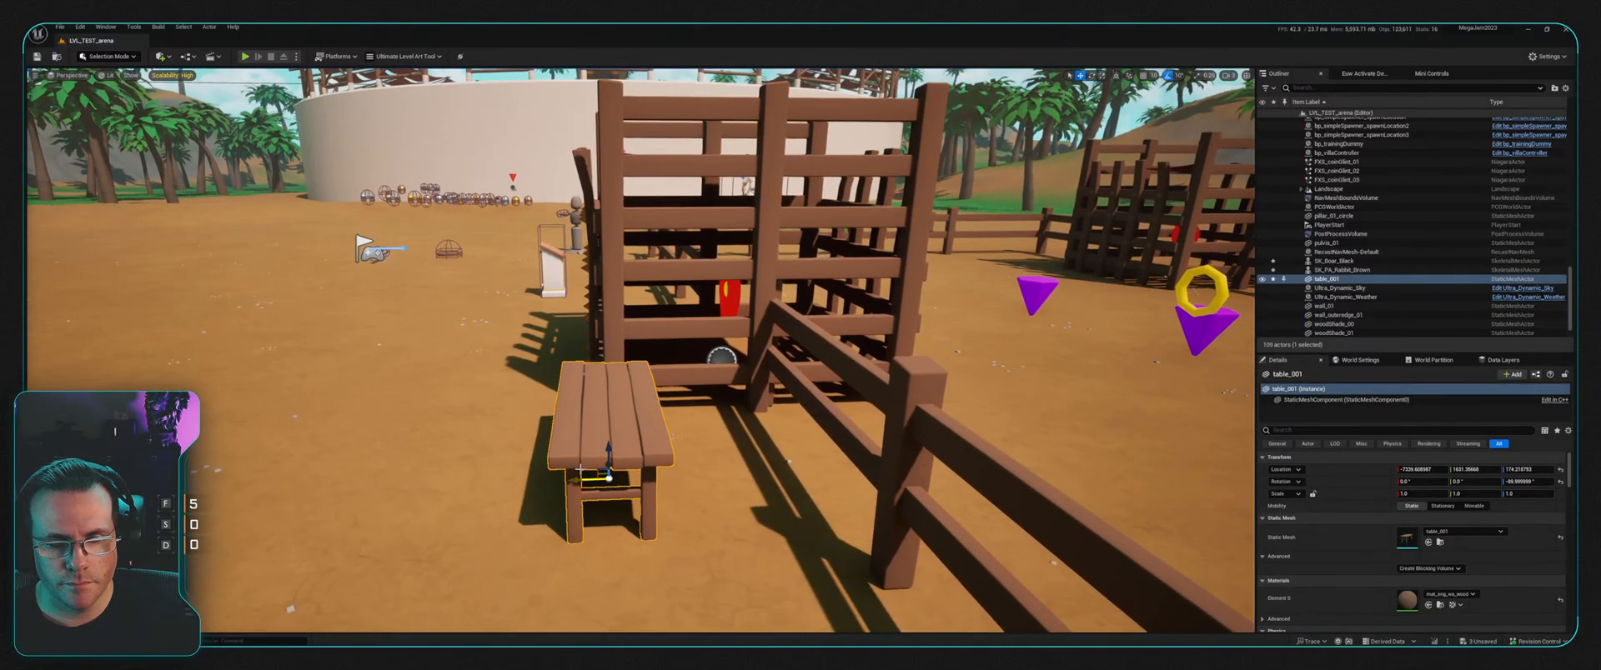
drag(575, 482, 701, 485)
right_drag(701, 485, 751, 517)
Step: Select the wooden shield and the sword lying in the sand together and move them over toward the cage
click(348, 421)
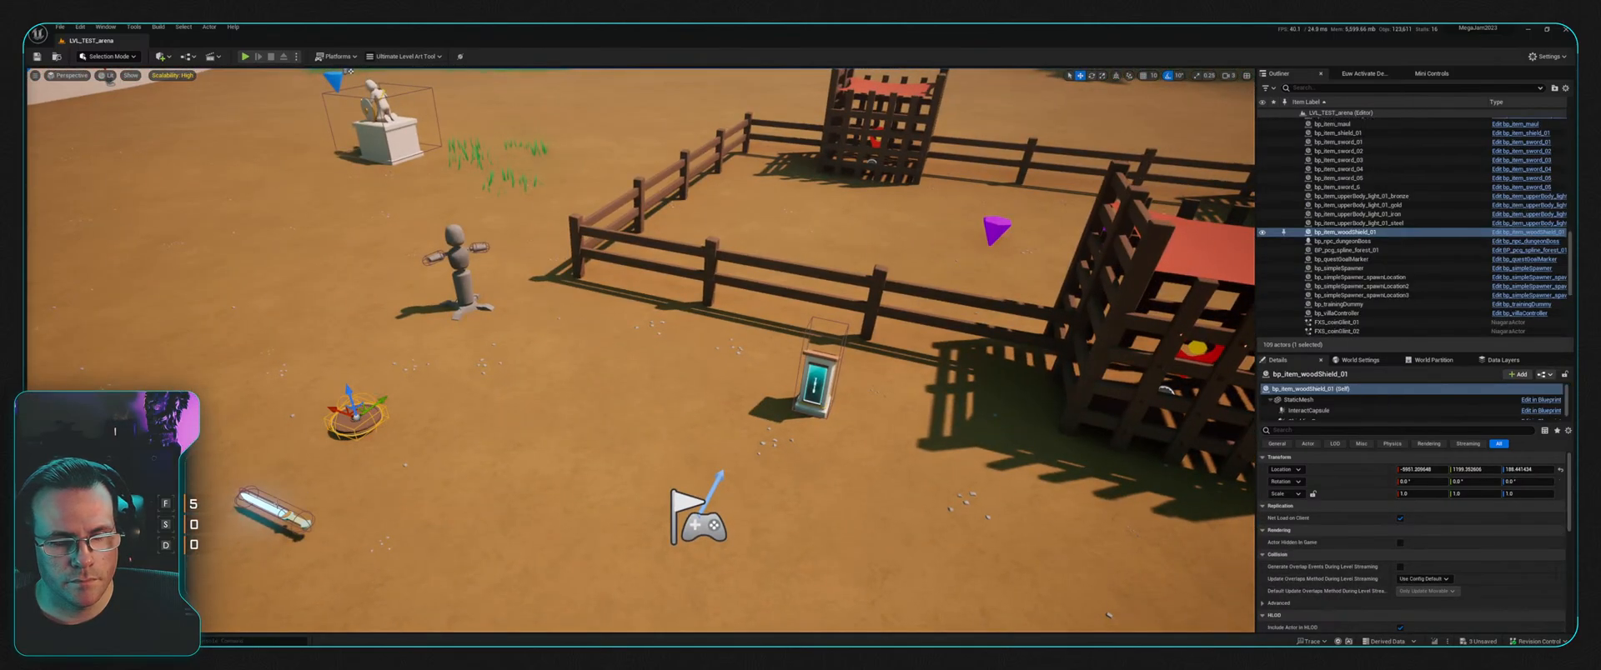
ctrl+click(353, 444)
right_drag(354, 444, 400, 450)
click(310, 478)
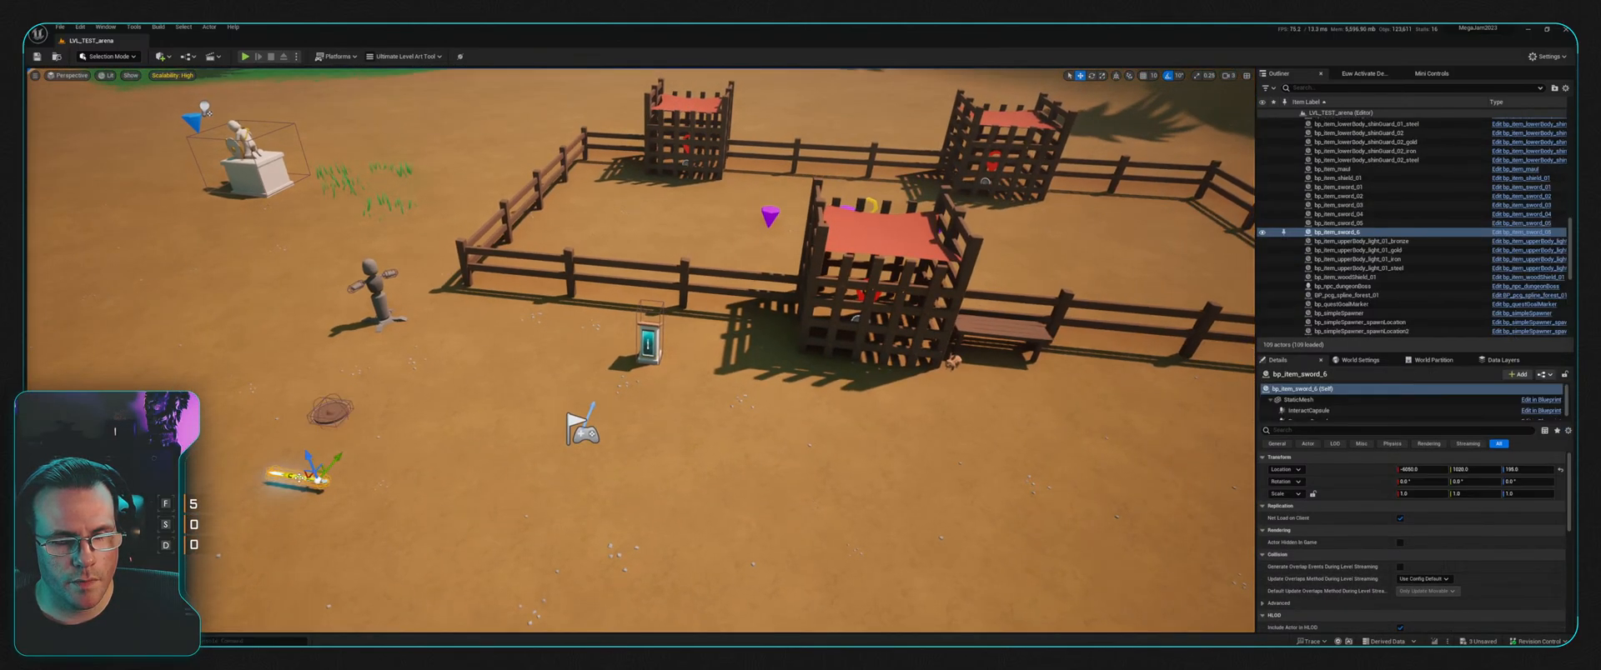
ctrl+click(337, 410)
drag(307, 408, 1023, 504)
Step: Shift the shield and sword pair closer until the shield hovers over the table by the fence
right_drag(1024, 504, 1109, 583)
right_drag(601, 323, 650, 324)
drag(589, 312, 430, 311)
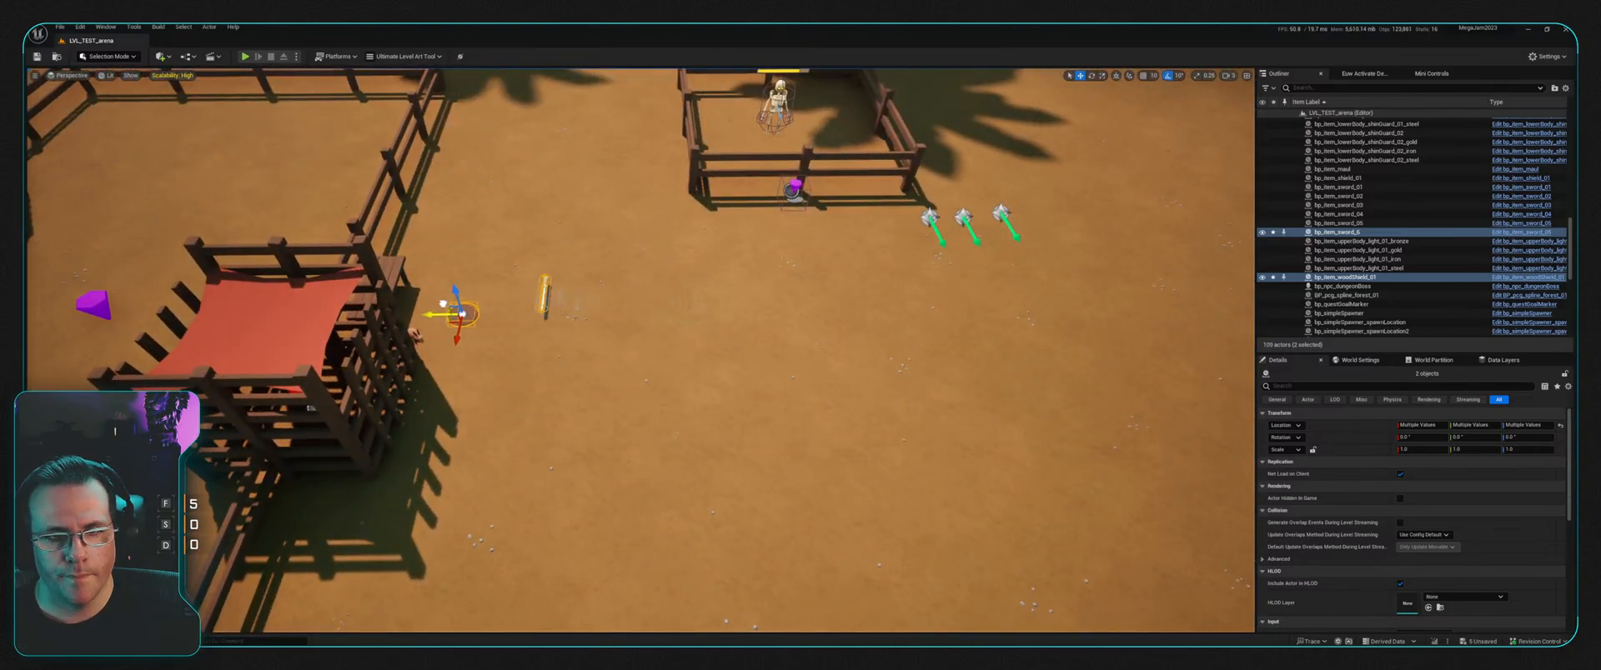
right_drag(430, 312, 442, 209)
drag(597, 485, 327, 349)
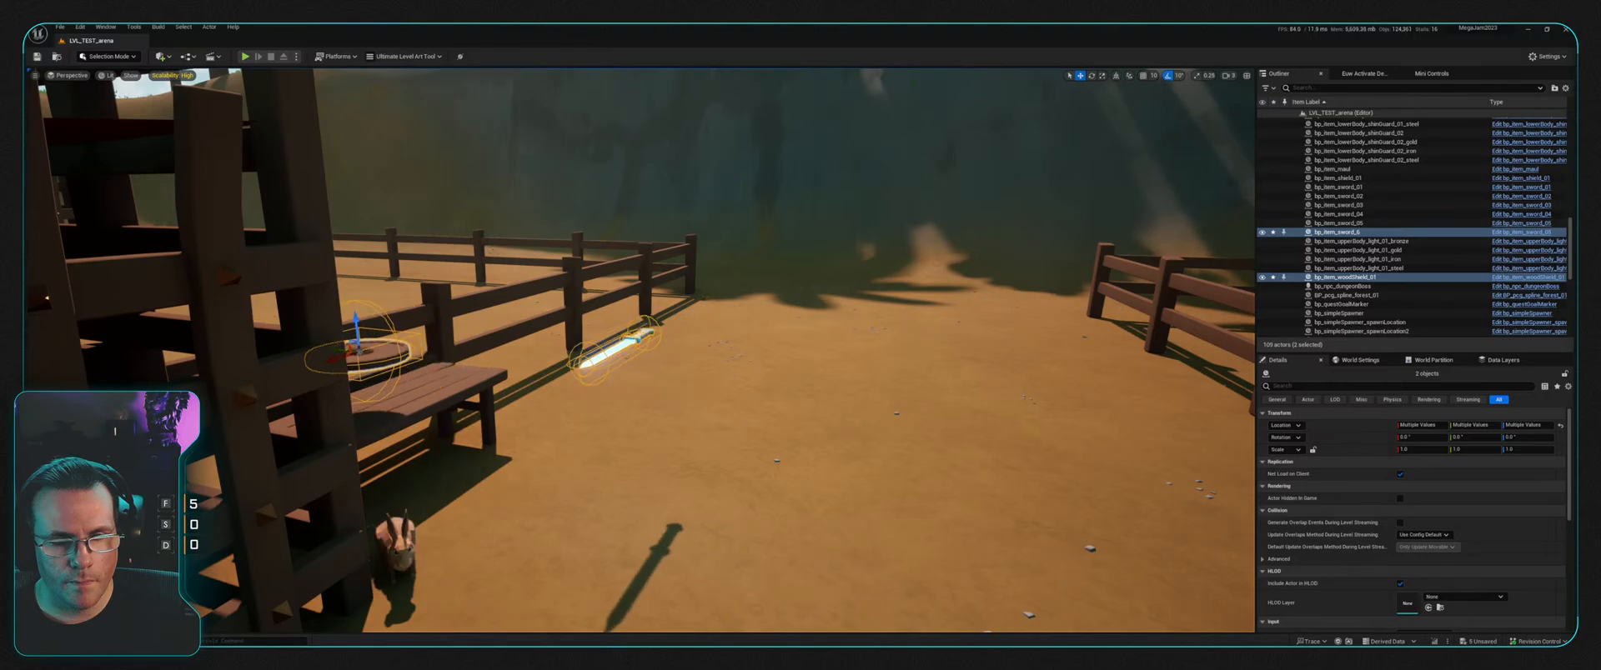
right_drag(327, 348, 208, 450)
right_drag(558, 209, 640, 340)
Step: Drop the wooden shield onto the tabletop and slide it to the end nearest the cage
click(546, 351)
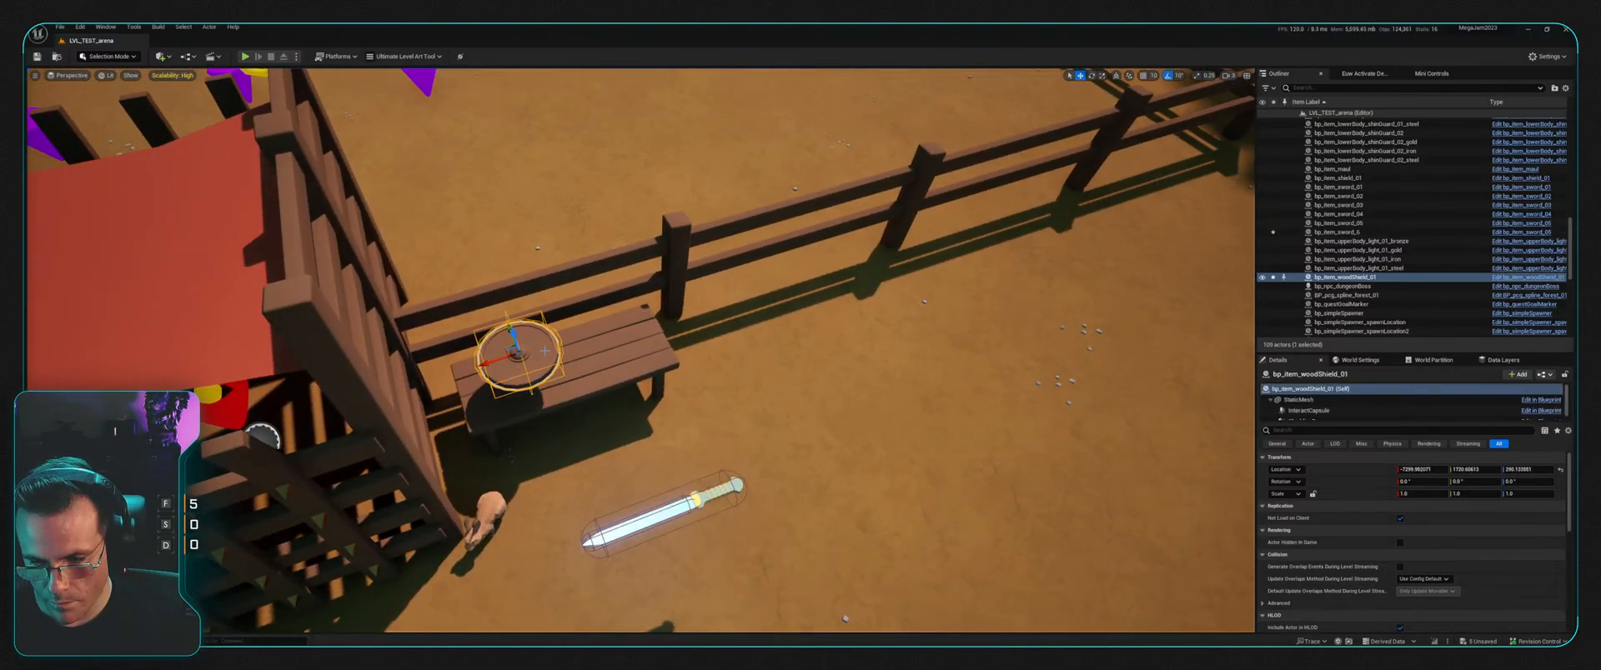
key(End)
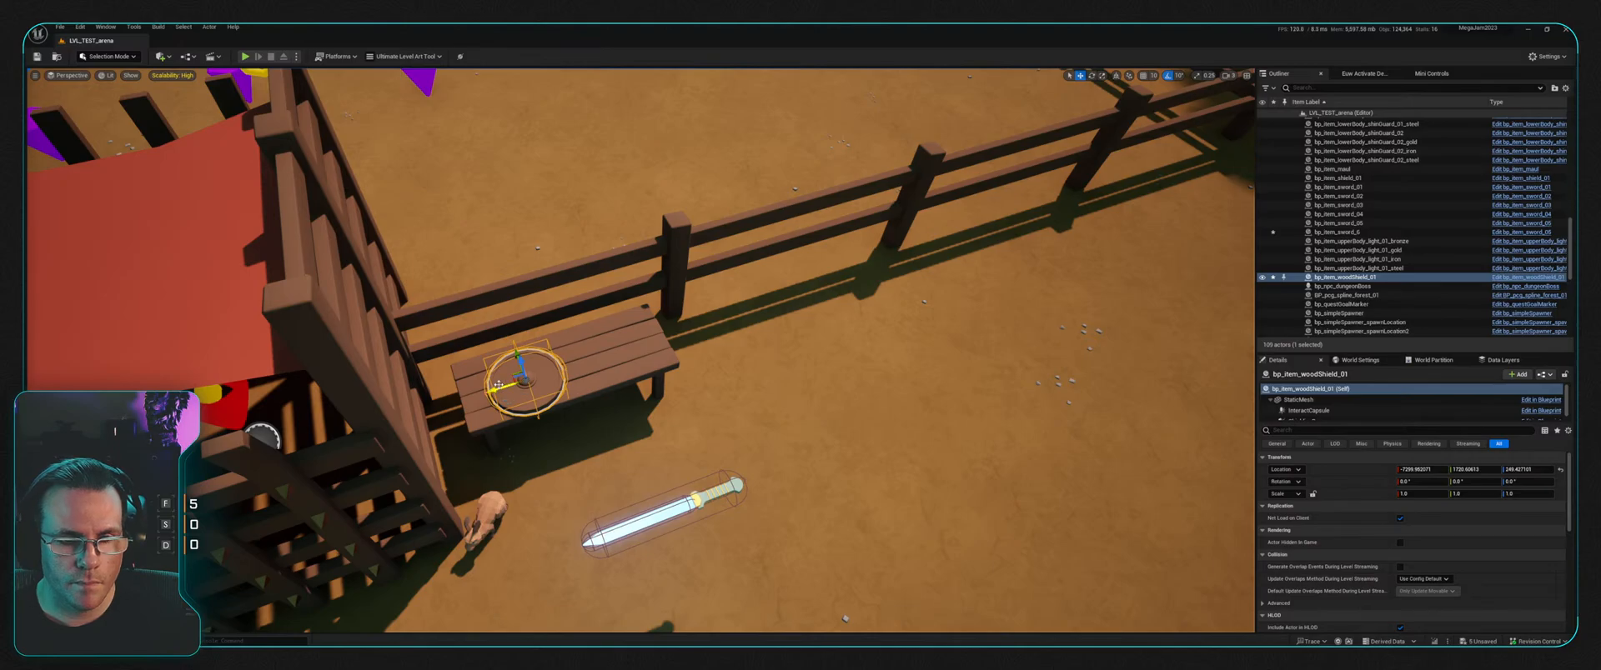
drag(497, 385, 461, 398)
Step: Move the sword onto the table, drop it to the surface, rotate it -40 degrees and position it beside the shield
click(698, 500)
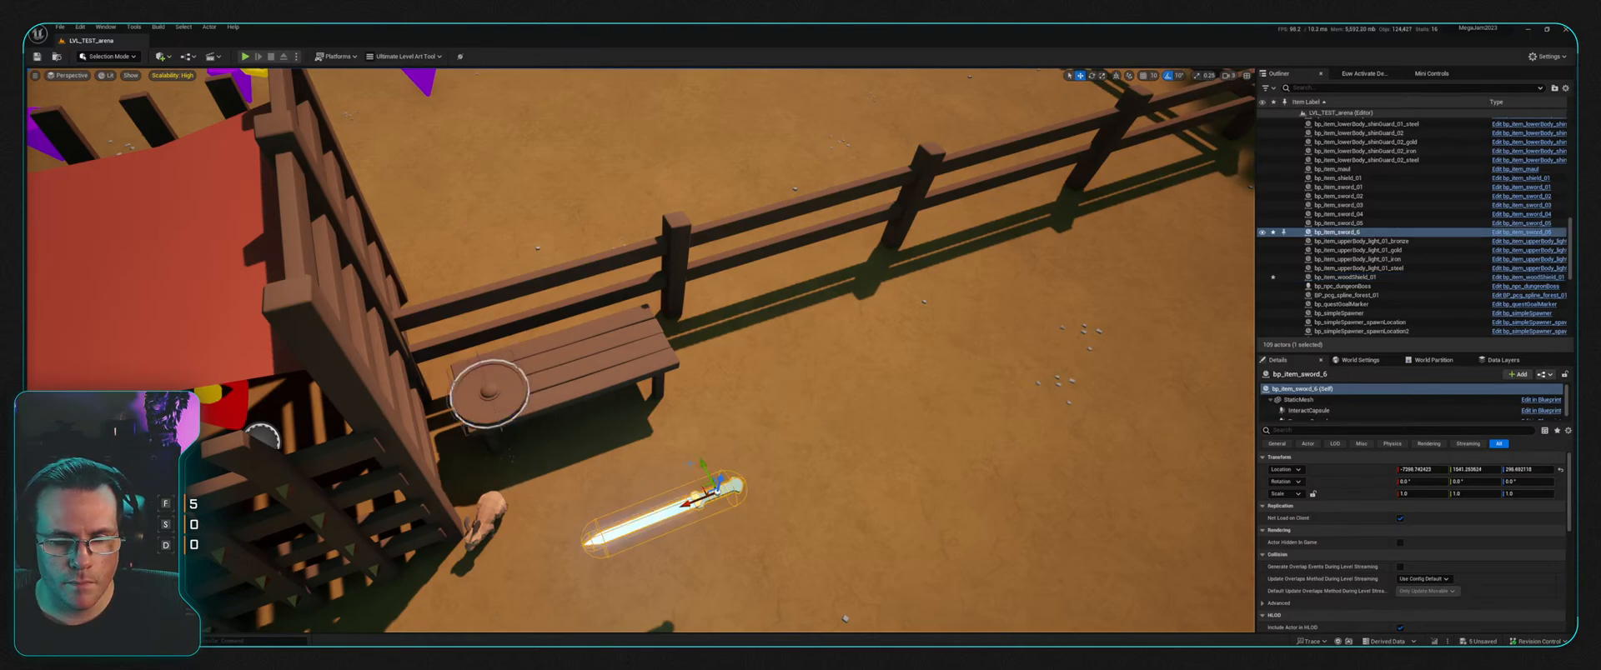
drag(708, 472, 622, 292)
key(End)
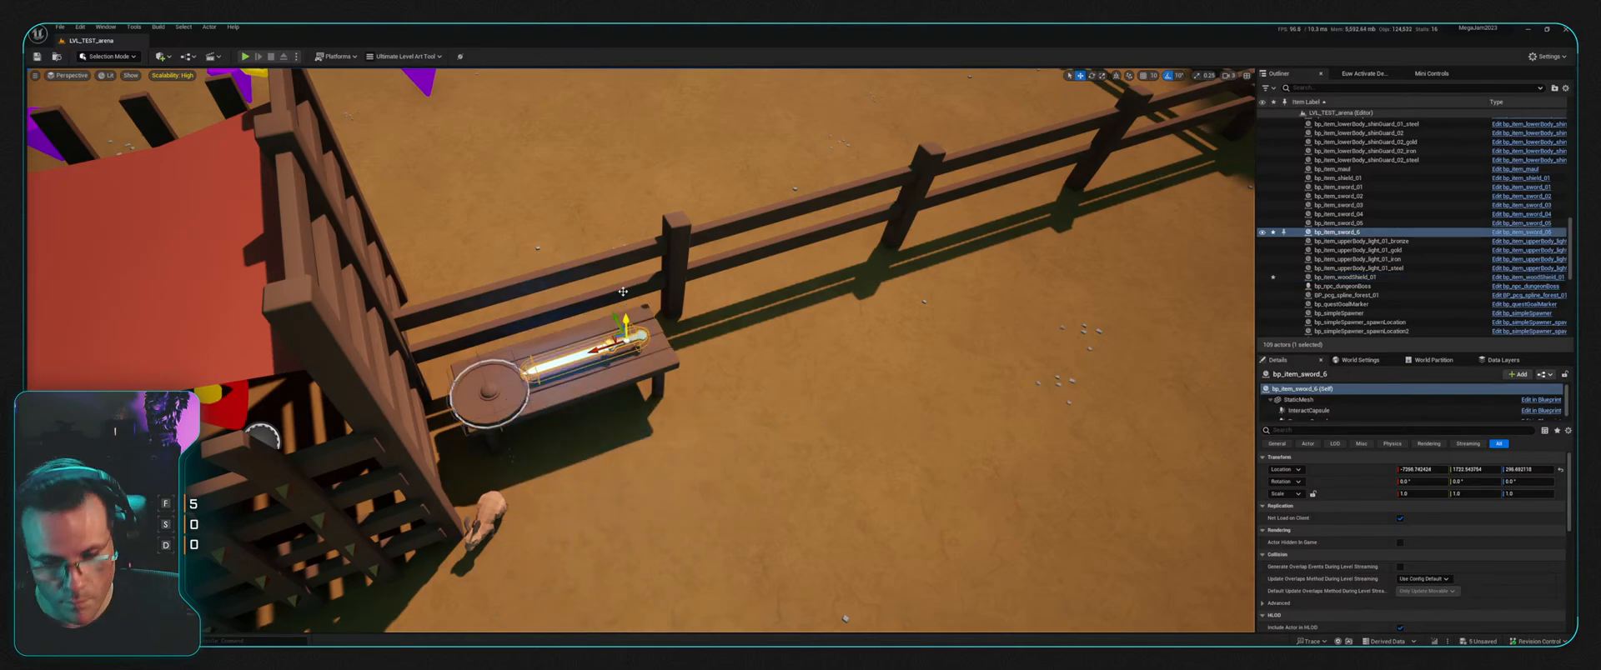
drag(609, 374, 628, 381)
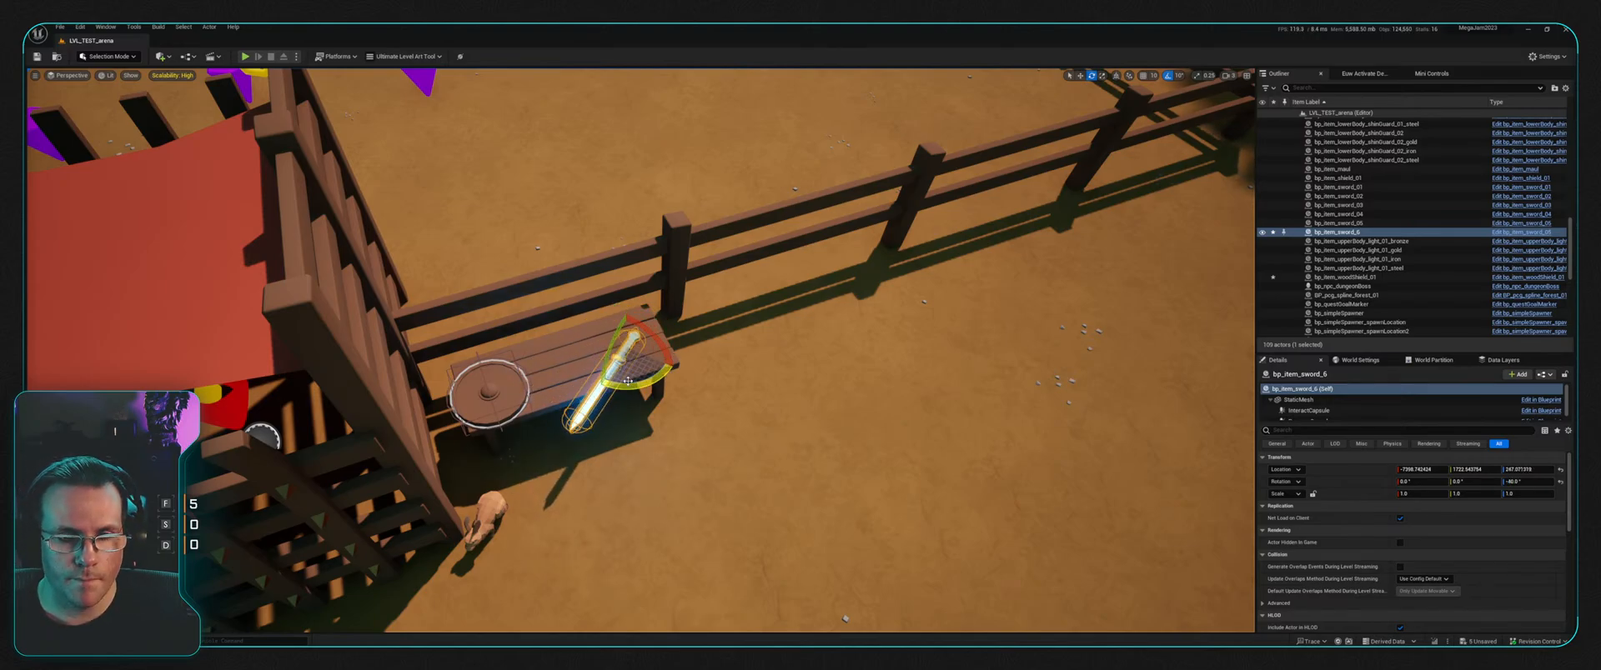
key(w)
drag(602, 339, 577, 327)
Step: Place a health consumable from the Equipment/Consumable blueprints on the table behind the sword
right_drag(577, 327, 537, 327)
key(s)
key(w)
key(s)
key(w)
key(ctrl+space)
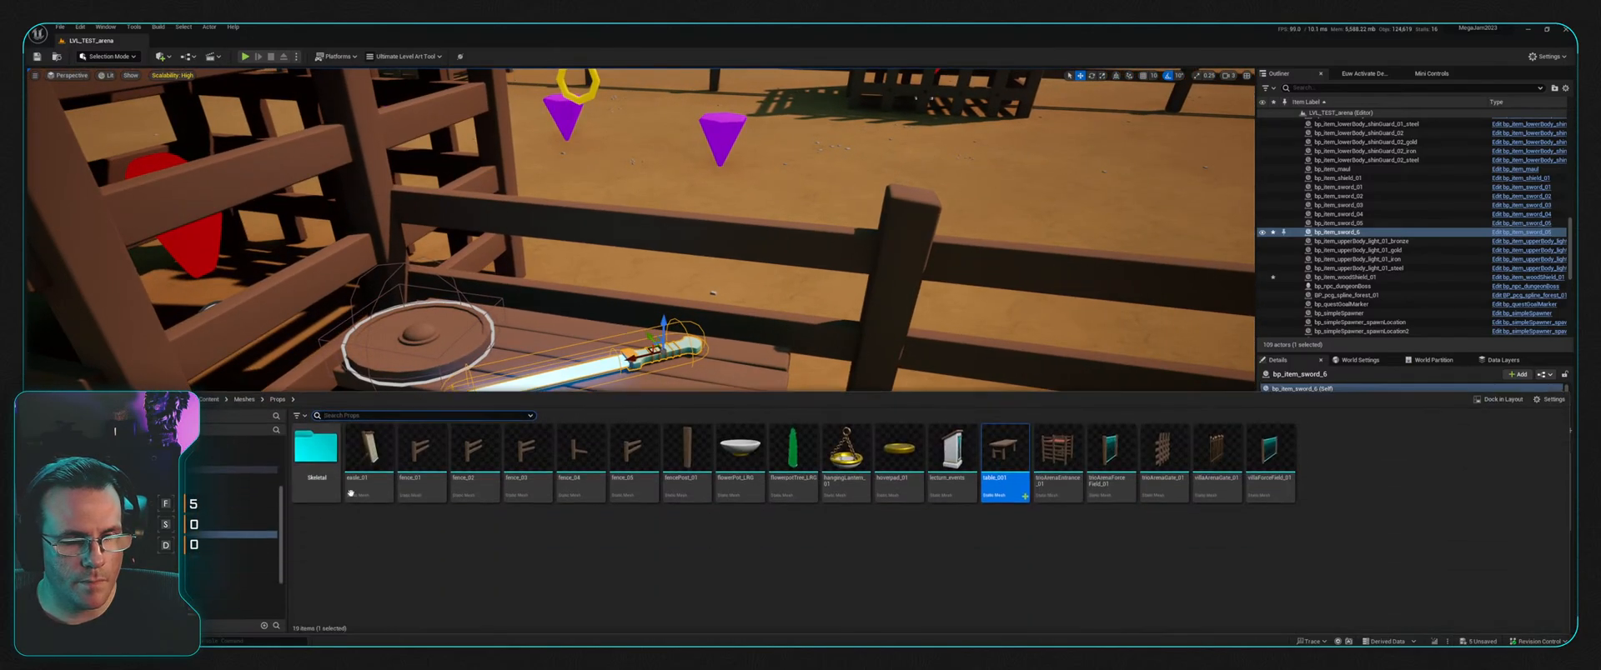
scroll(237, 527, up, 3)
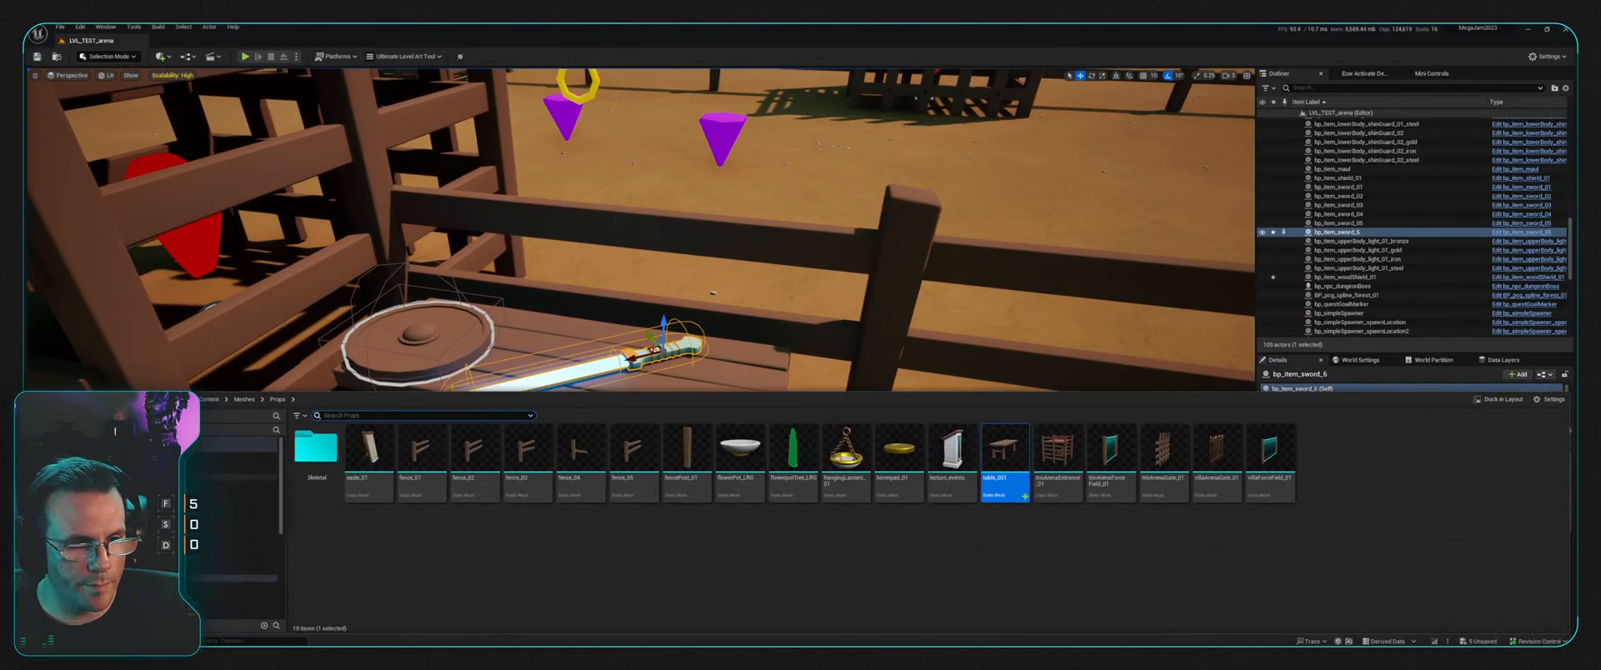
click(232, 477)
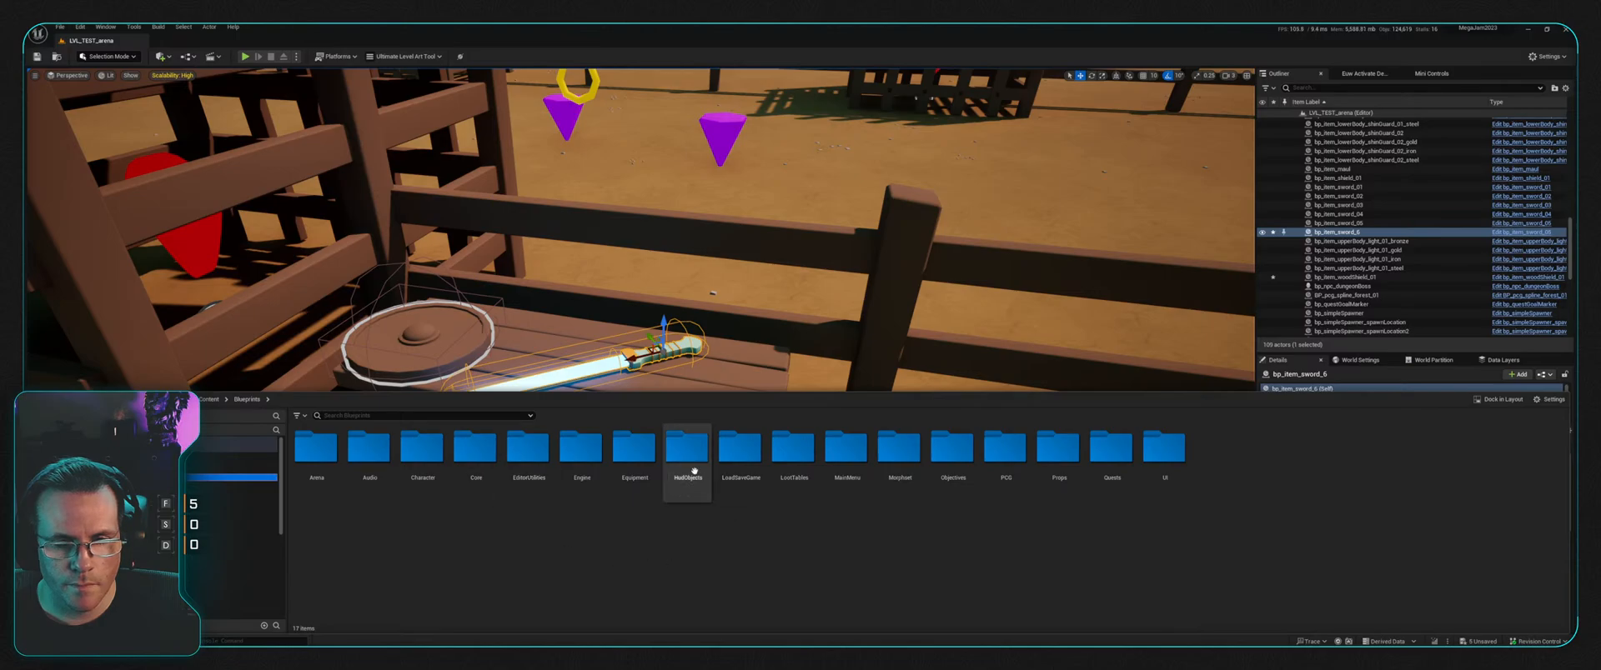
double_click(623, 456)
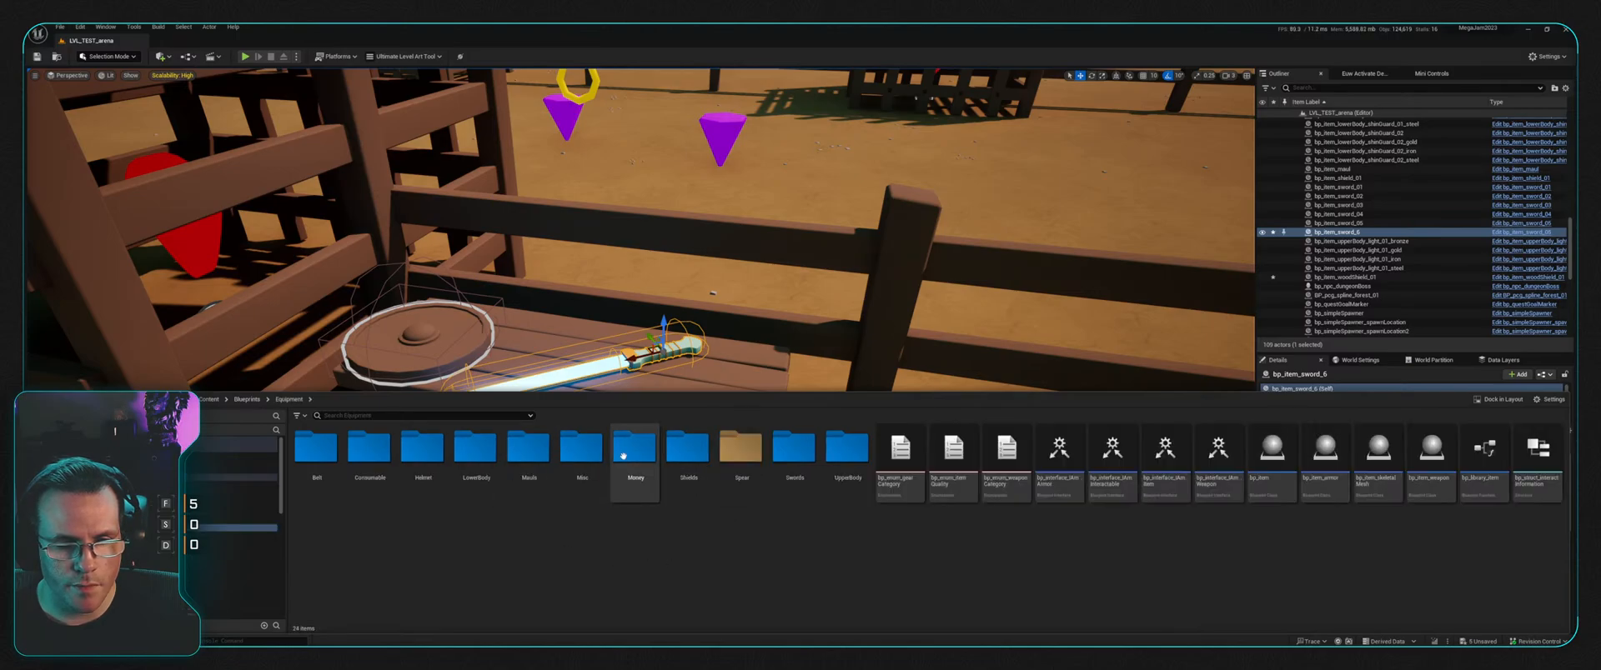
double_click(369, 450)
drag(422, 475, 541, 327)
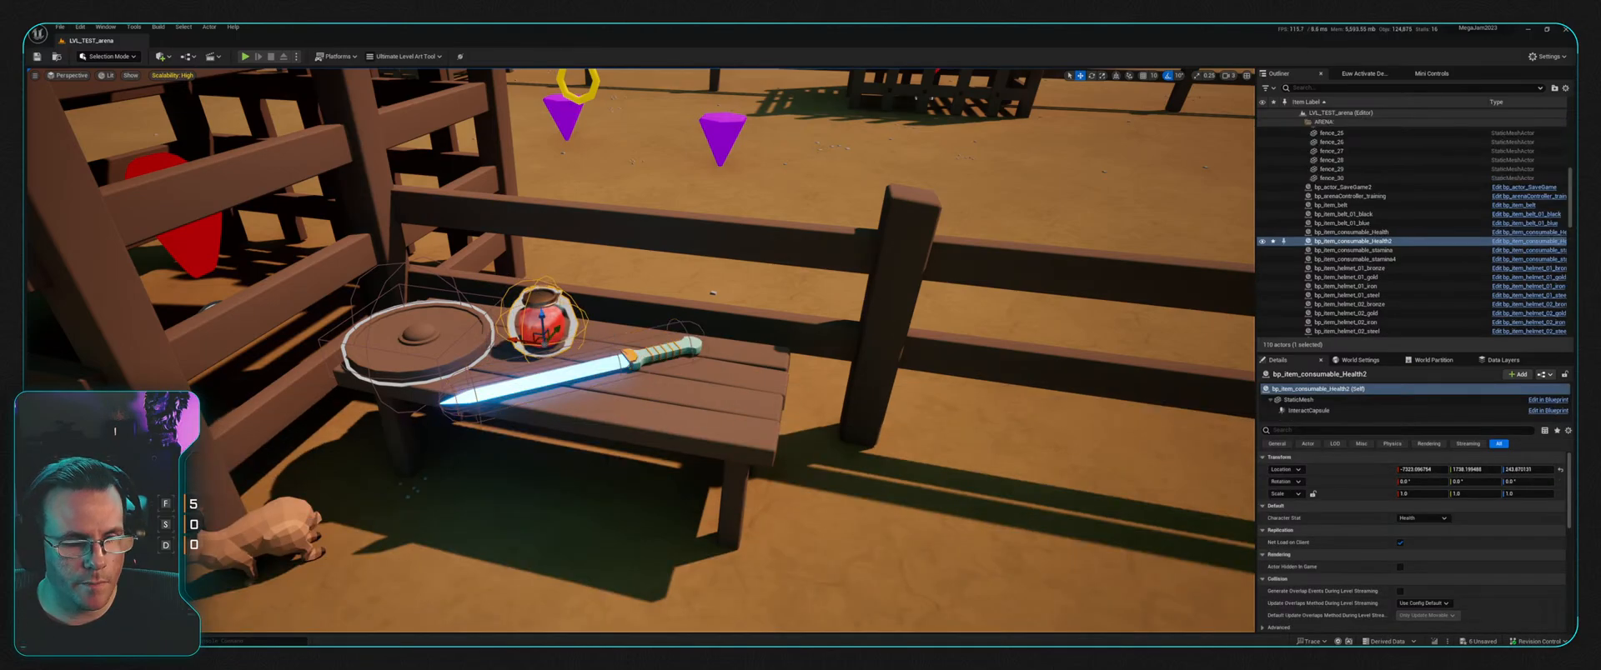
Step: Place a stamina consumable at the free end of the table
key(ctrl+space)
drag(660, 361, 750, 359)
key(s)
right_drag(751, 358, 625, 296)
Step: Move the brown rabbit from the cage corner to the ground under the table
key(Escape)
key(s)
right_drag(640, 350, 684, 359)
key(w)
key(s)
right_drag(584, 433, 537, 448)
key(w)
click(523, 451)
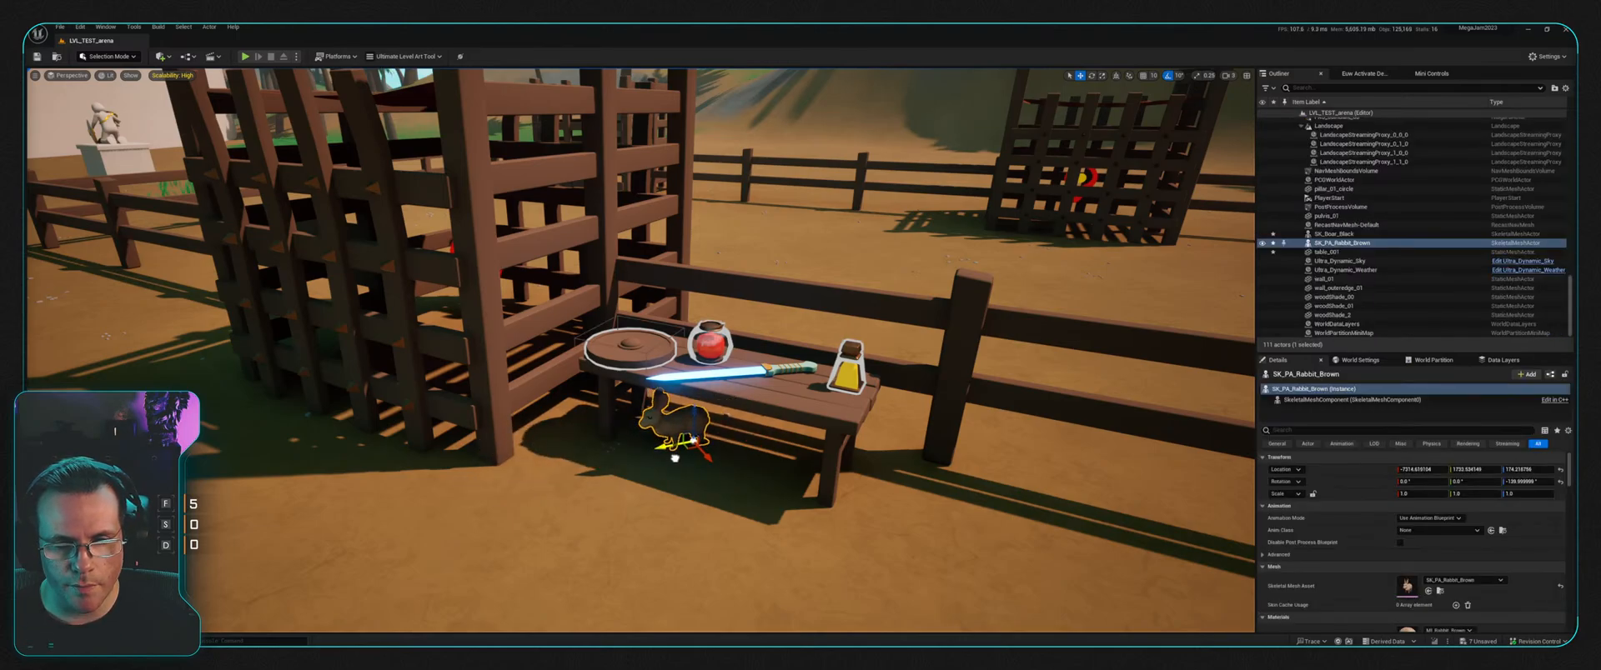
Step: Delete the static SK_Boar_Black mesh standing by the palm trunk in the grass
right_drag(705, 435, 1051, 383)
key(s)
key(a)
key(Escape)
key(w)
key(w)
key(s)
key(w)
right_drag(800, 367, 917, 391)
key(w)
key(w)
click(571, 448)
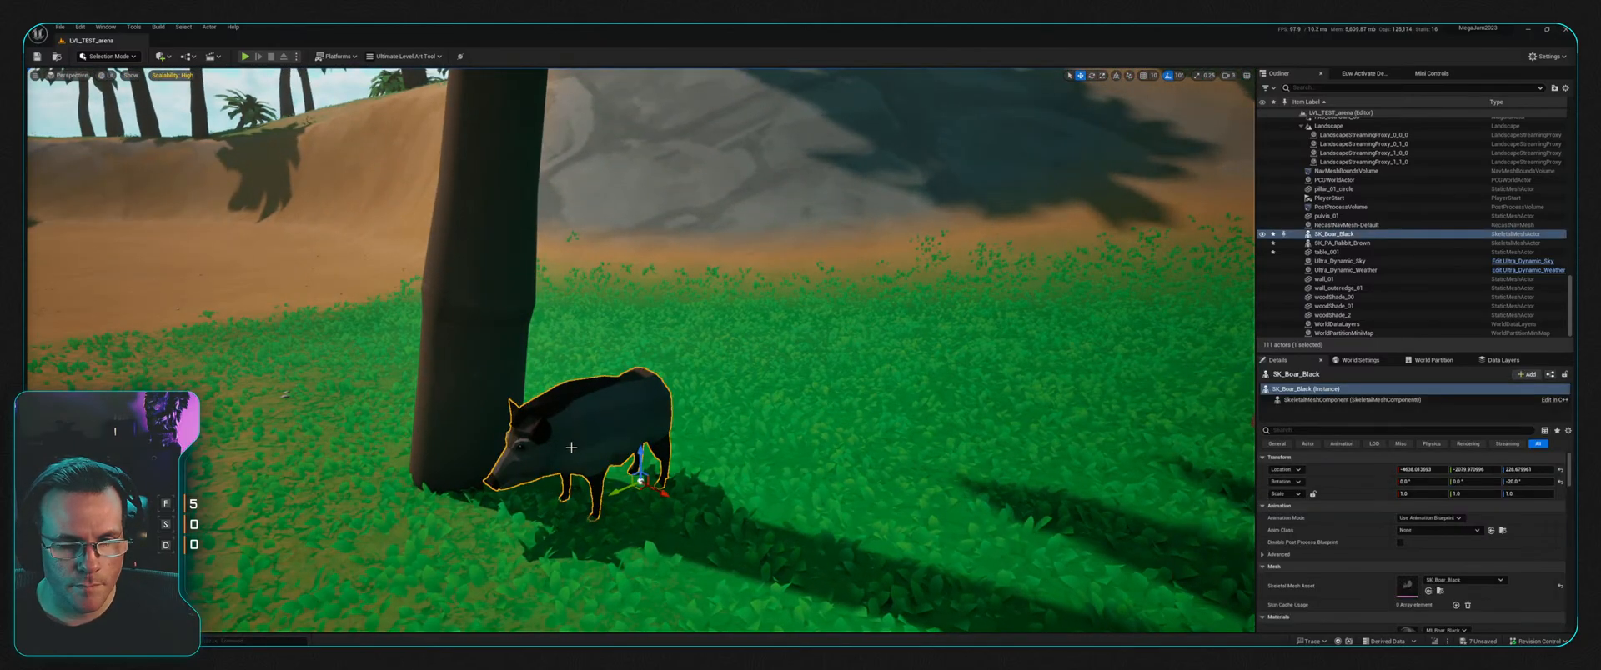
key(Delete)
Step: Look through the Animations/Player and Equipment/Spear folders in the project content
key(ctrl+space)
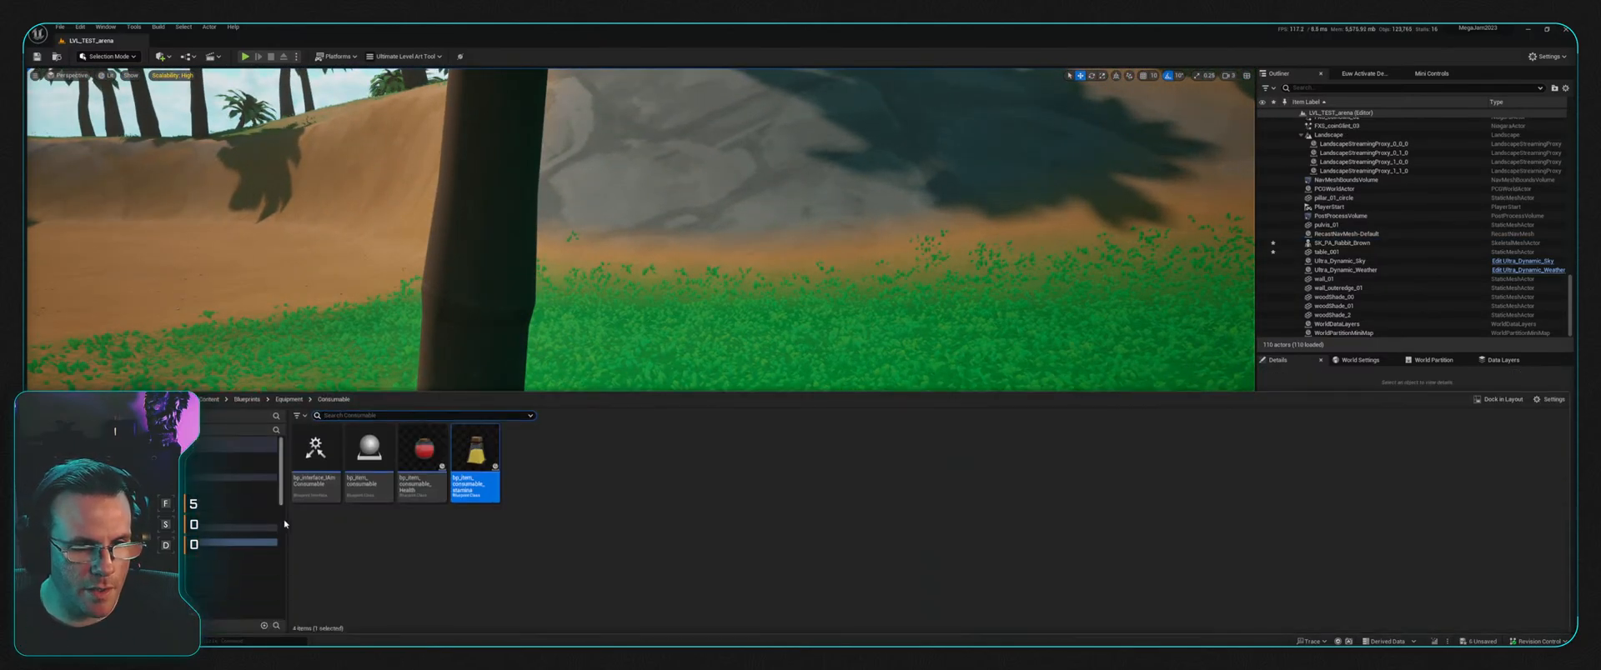
click(233, 462)
double_click(325, 457)
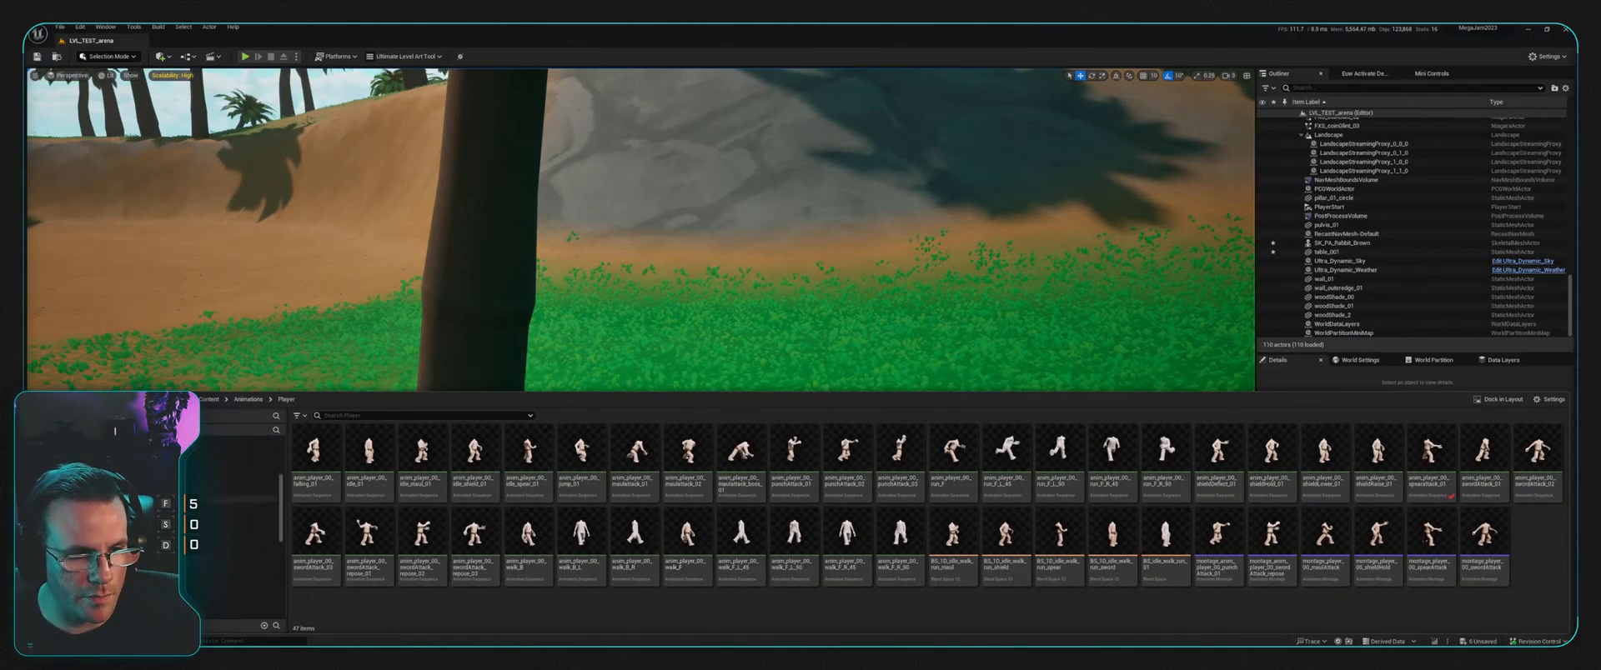
click(234, 499)
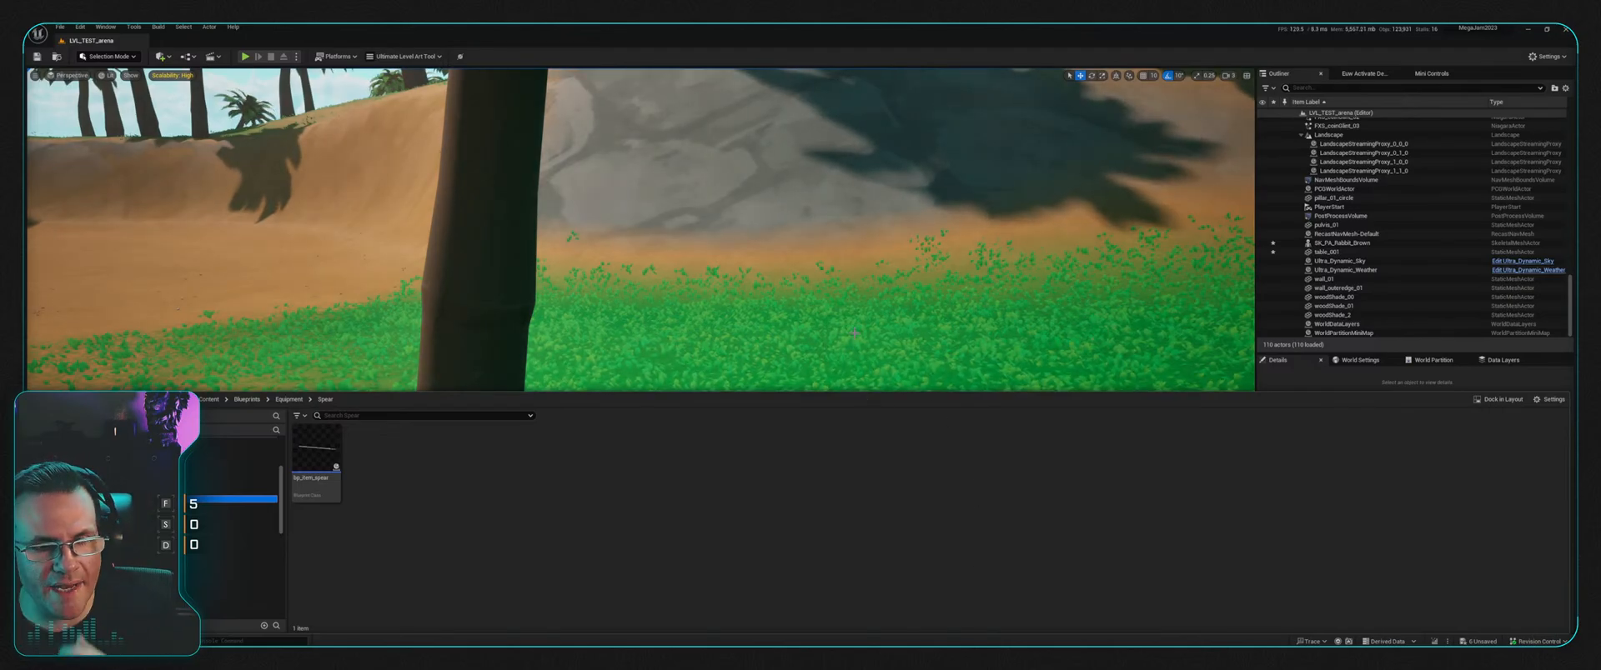
Step: Save all unsaved changes in the project
right_drag(854, 333, 880, 417)
key(ctrl+space)
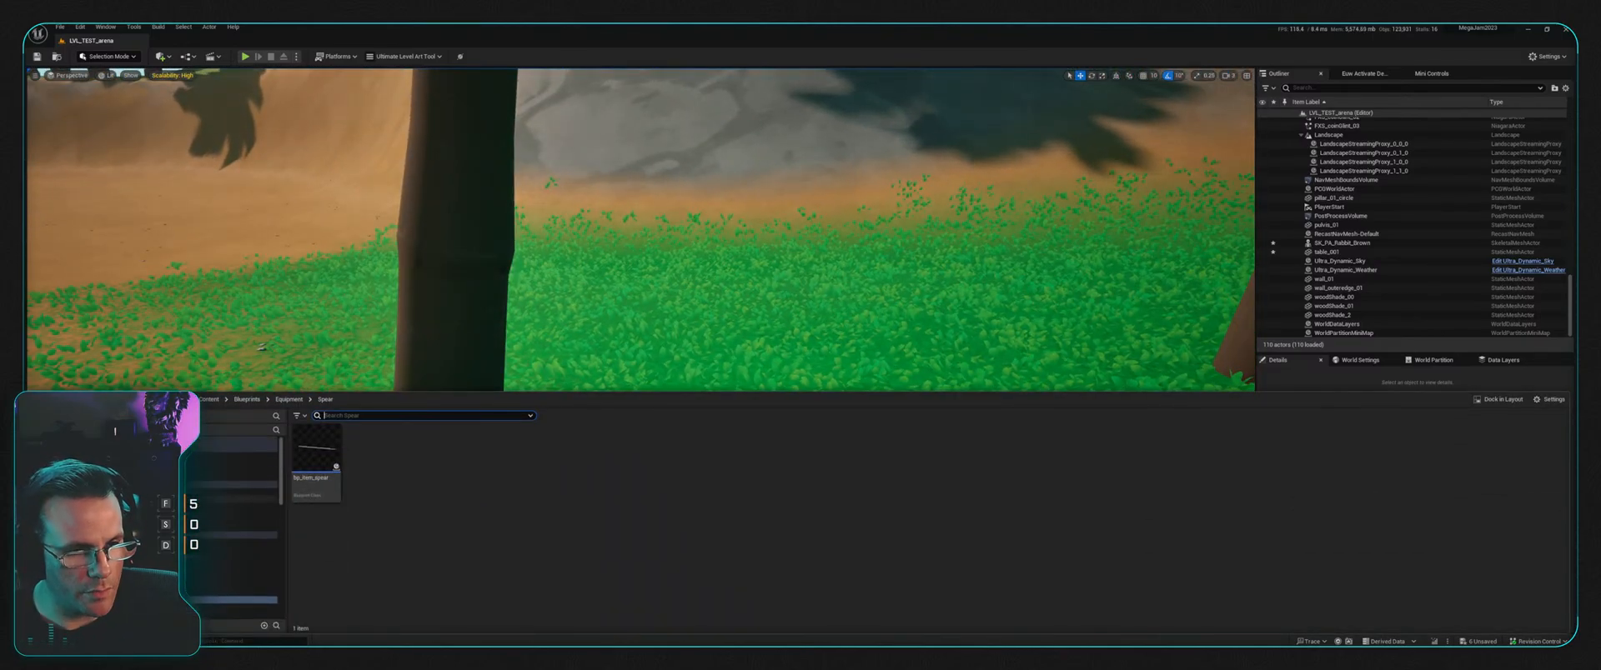
scroll(238, 525, down, 5)
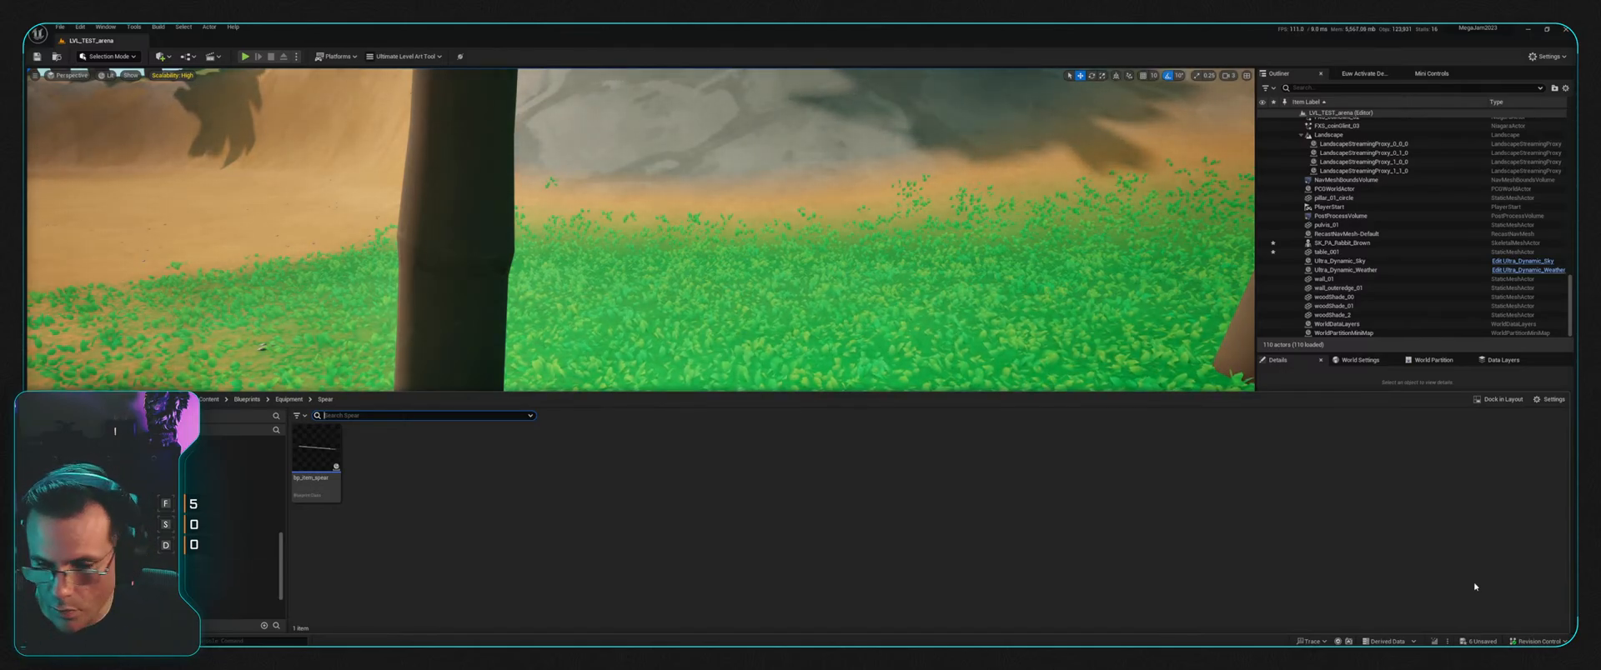
click(1476, 642)
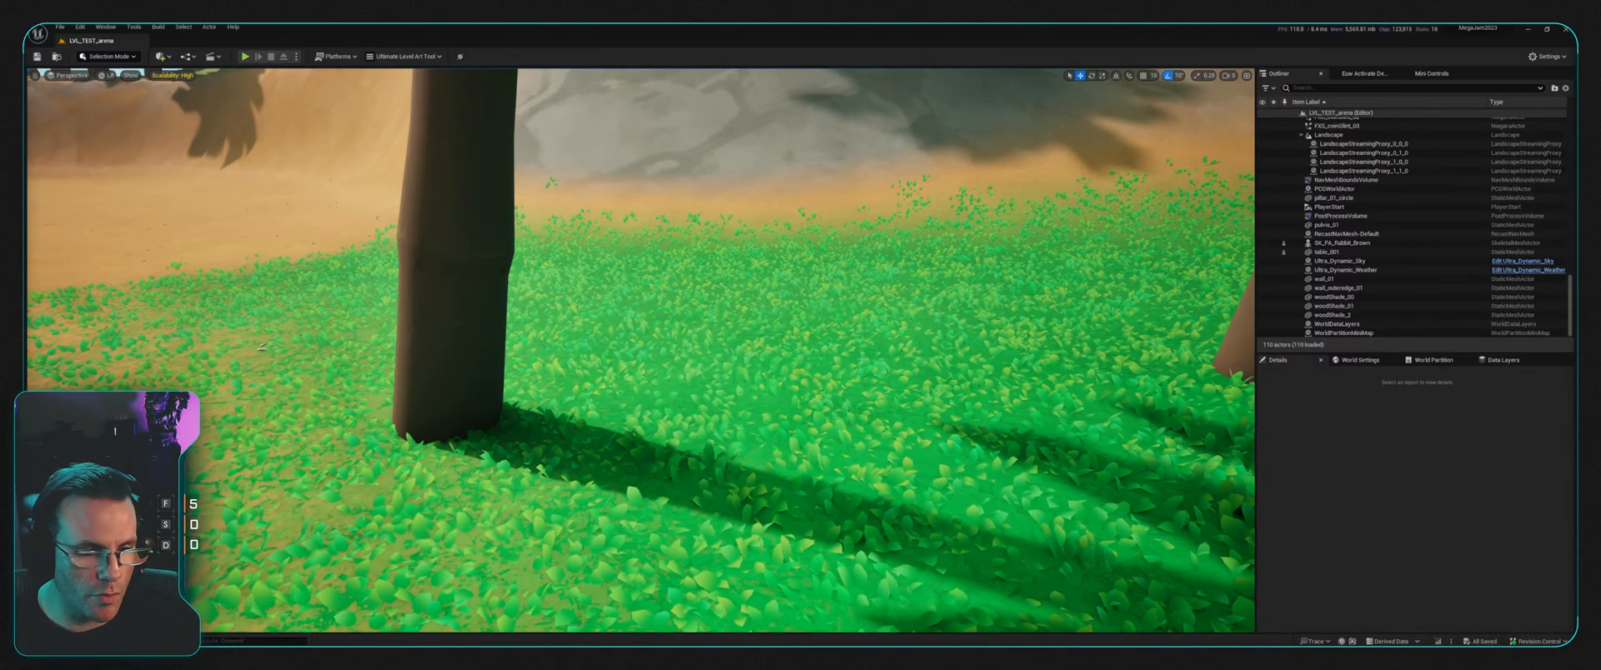
Step: Place the Boar_C_Idle_Look animation from PolyArtBoar/Animations/Common in the grass beside the palm trunk
key(ctrl+space)
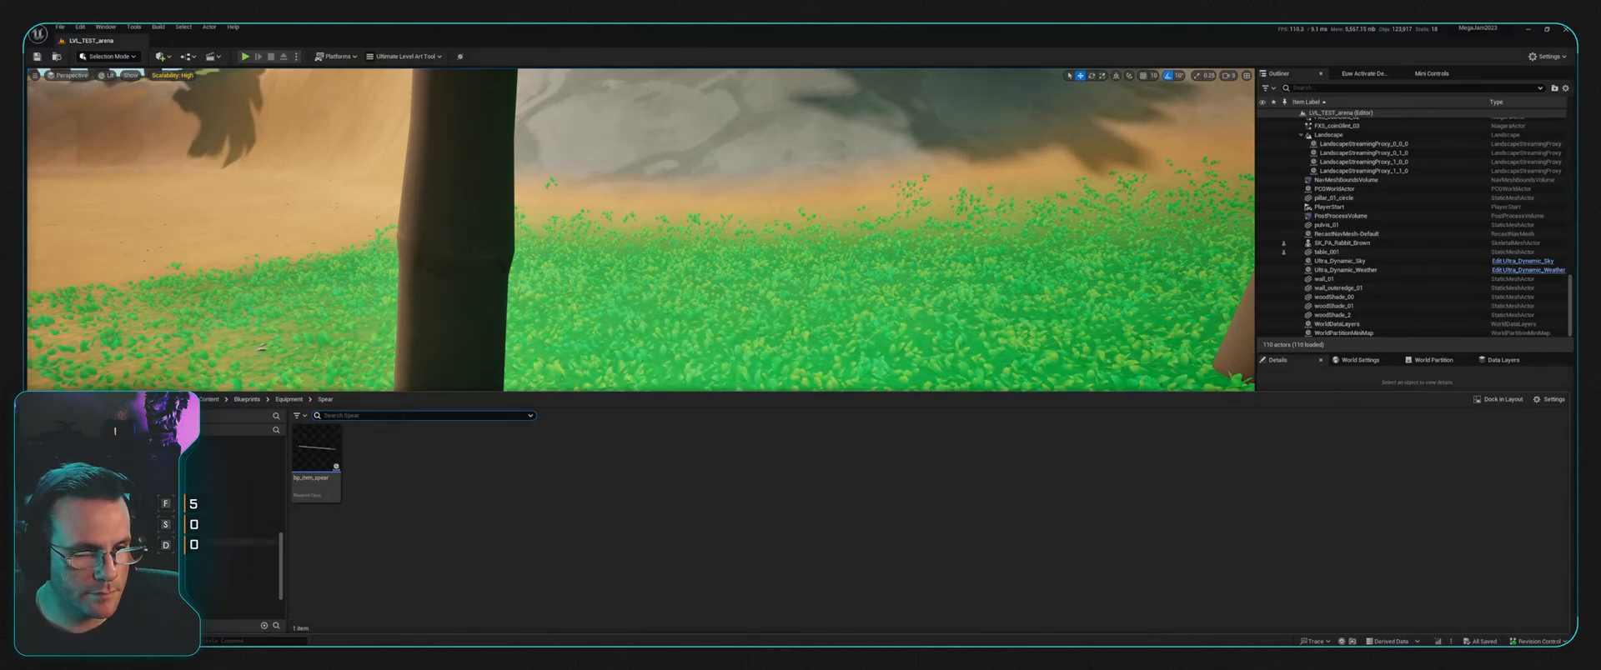
click(236, 543)
double_click(314, 467)
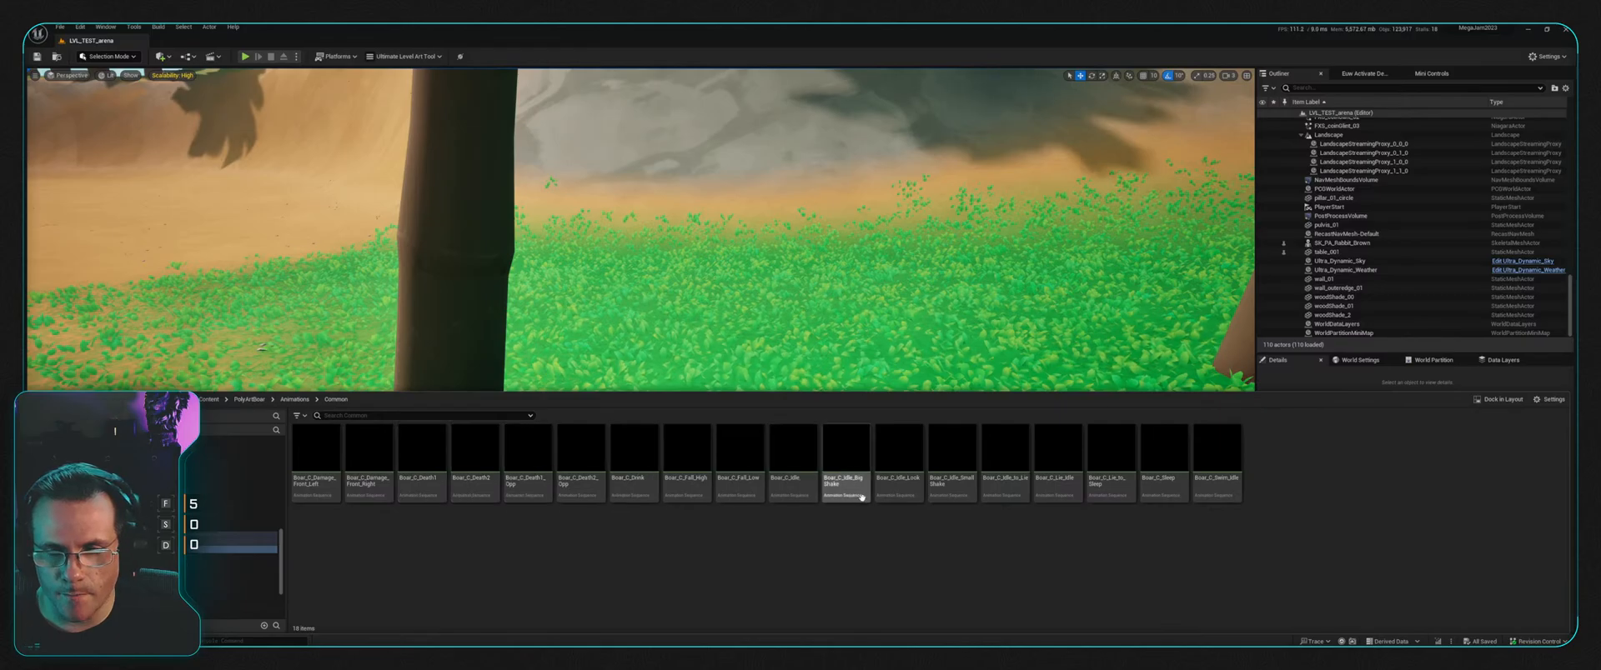
click(898, 455)
drag(926, 377, 572, 441)
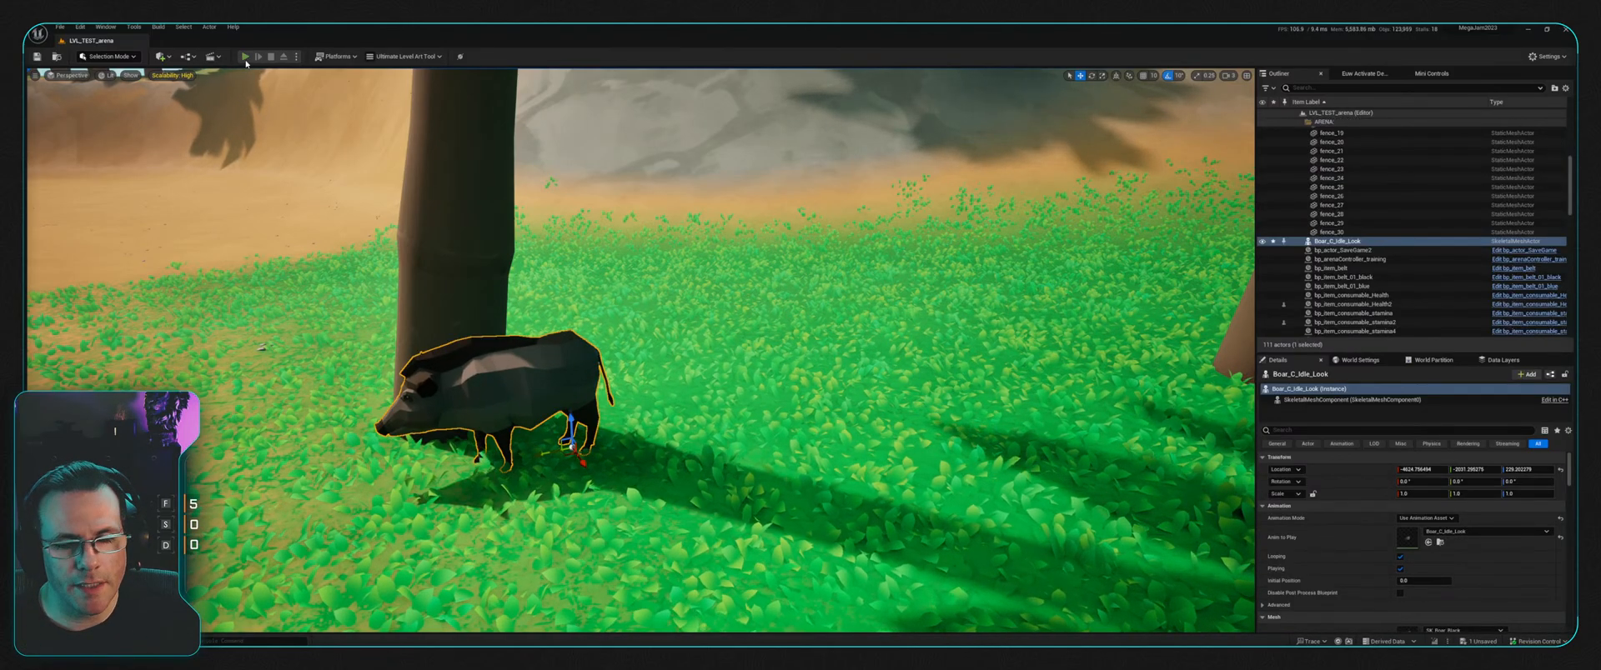
Step: Play-test the level, run the character to the palm to watch the animated boar, and end the play session
key(alt+p)
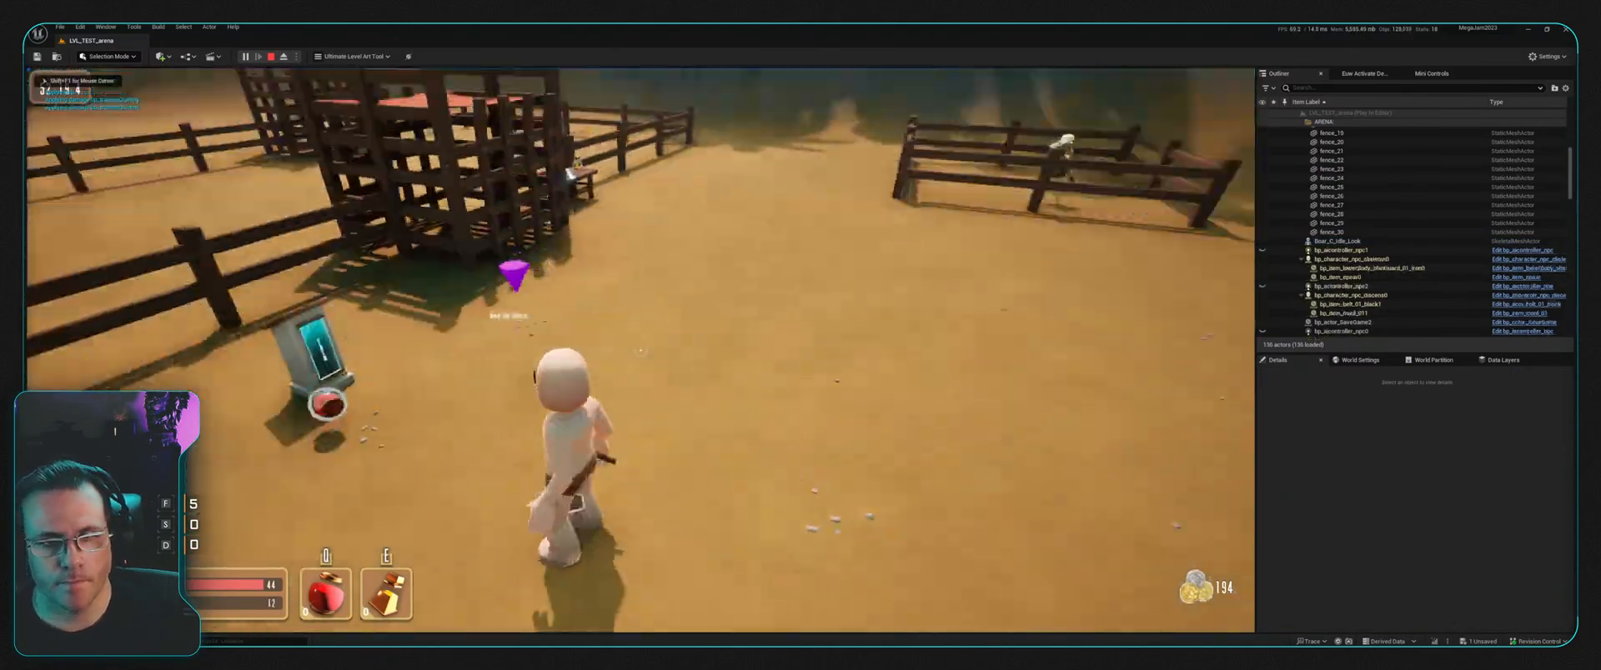
key(w)
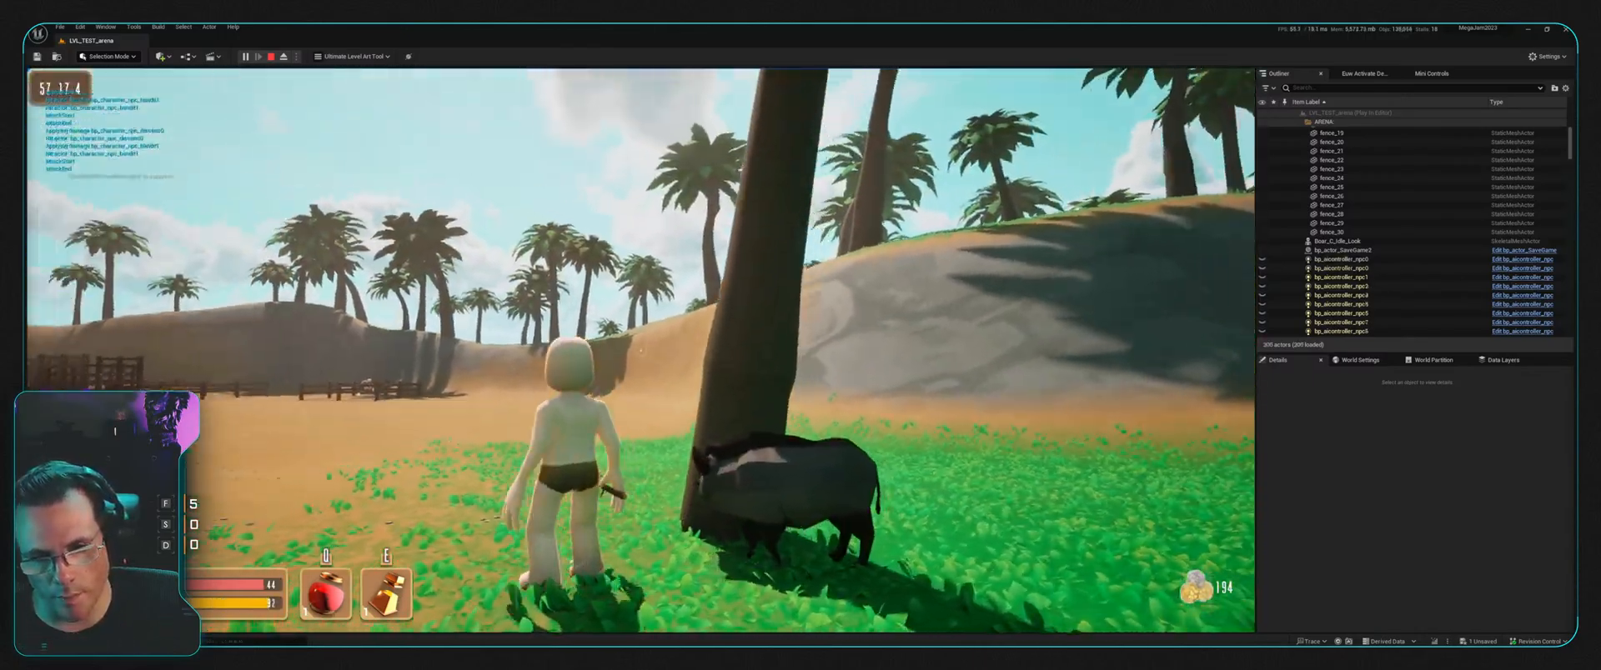
key(Escape)
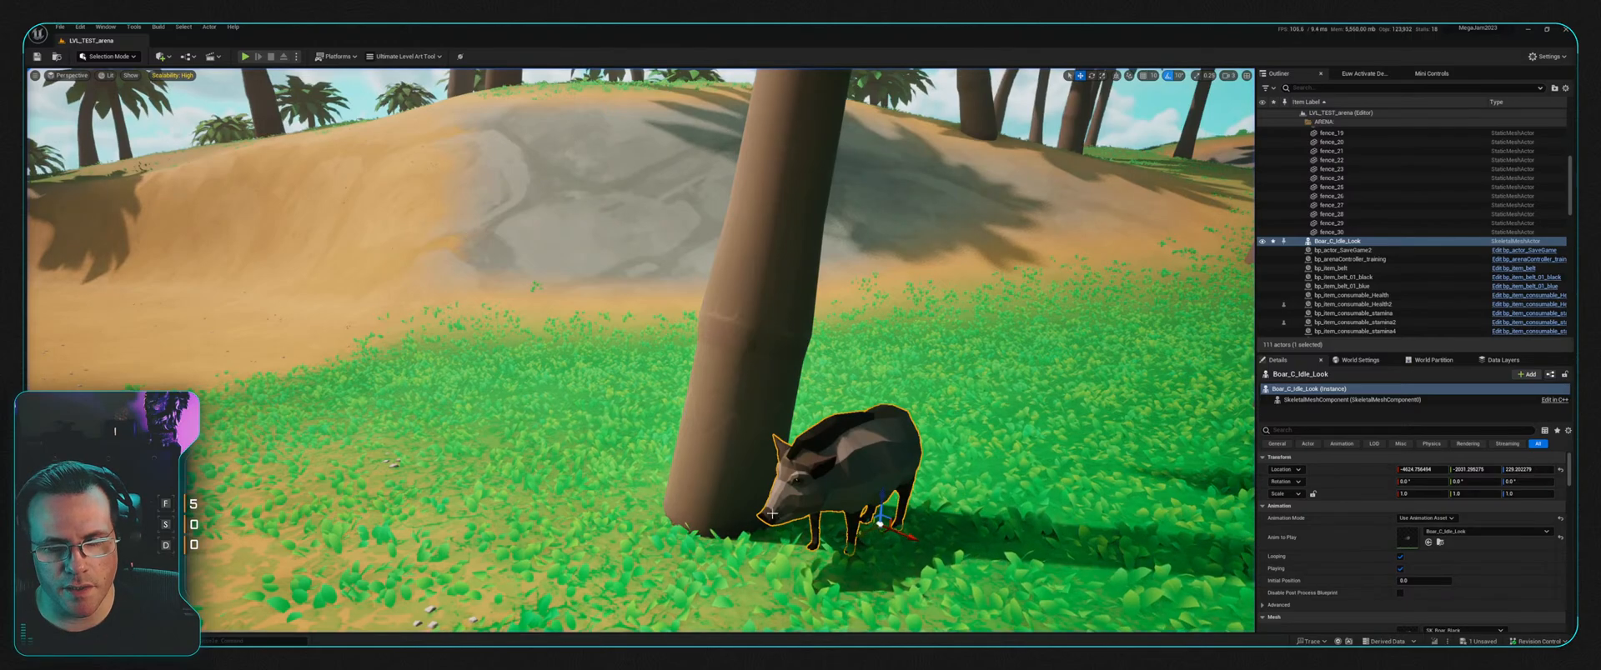
Step: Replace the boar beside the palm trunk with the Boar_C_Idle_SmallShake animation from PolyArtBoar/Animations/Common
key(Delete)
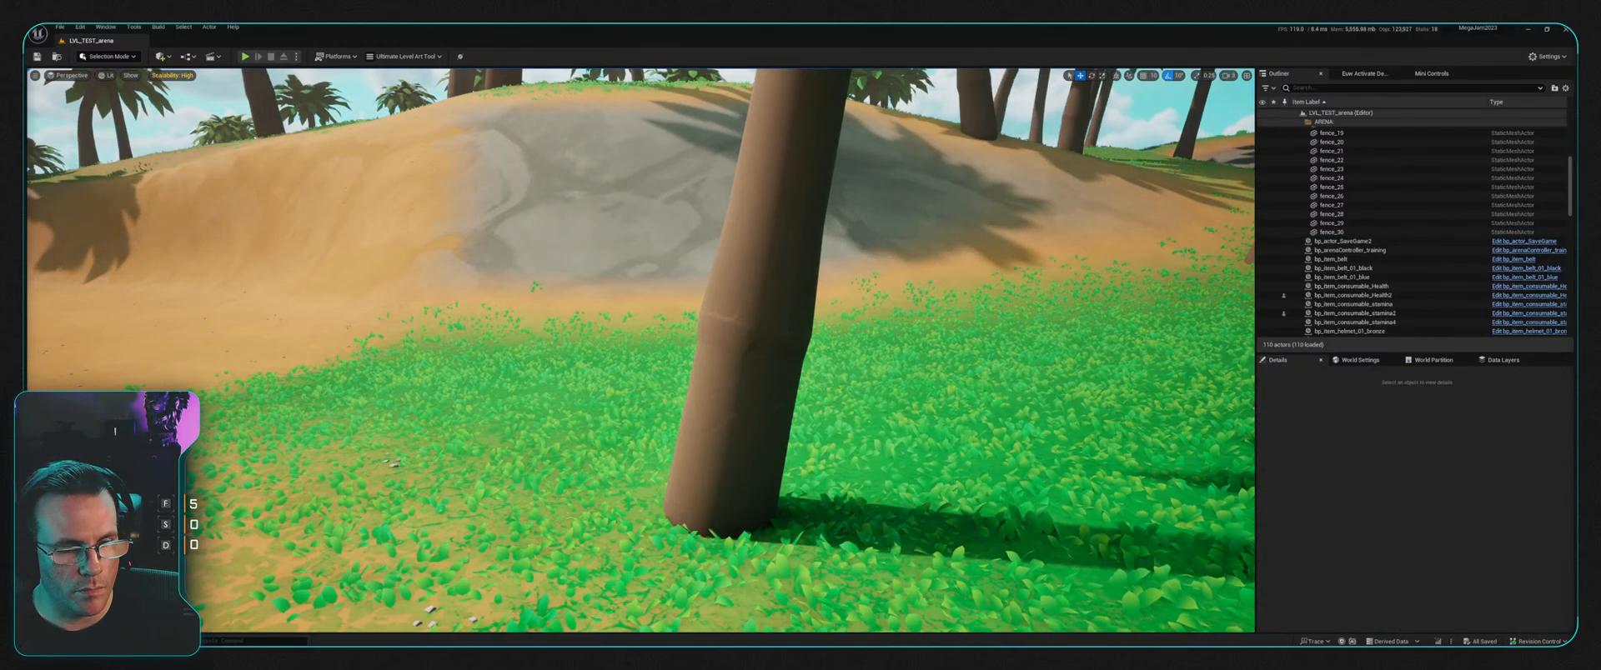
key(ctrl+space)
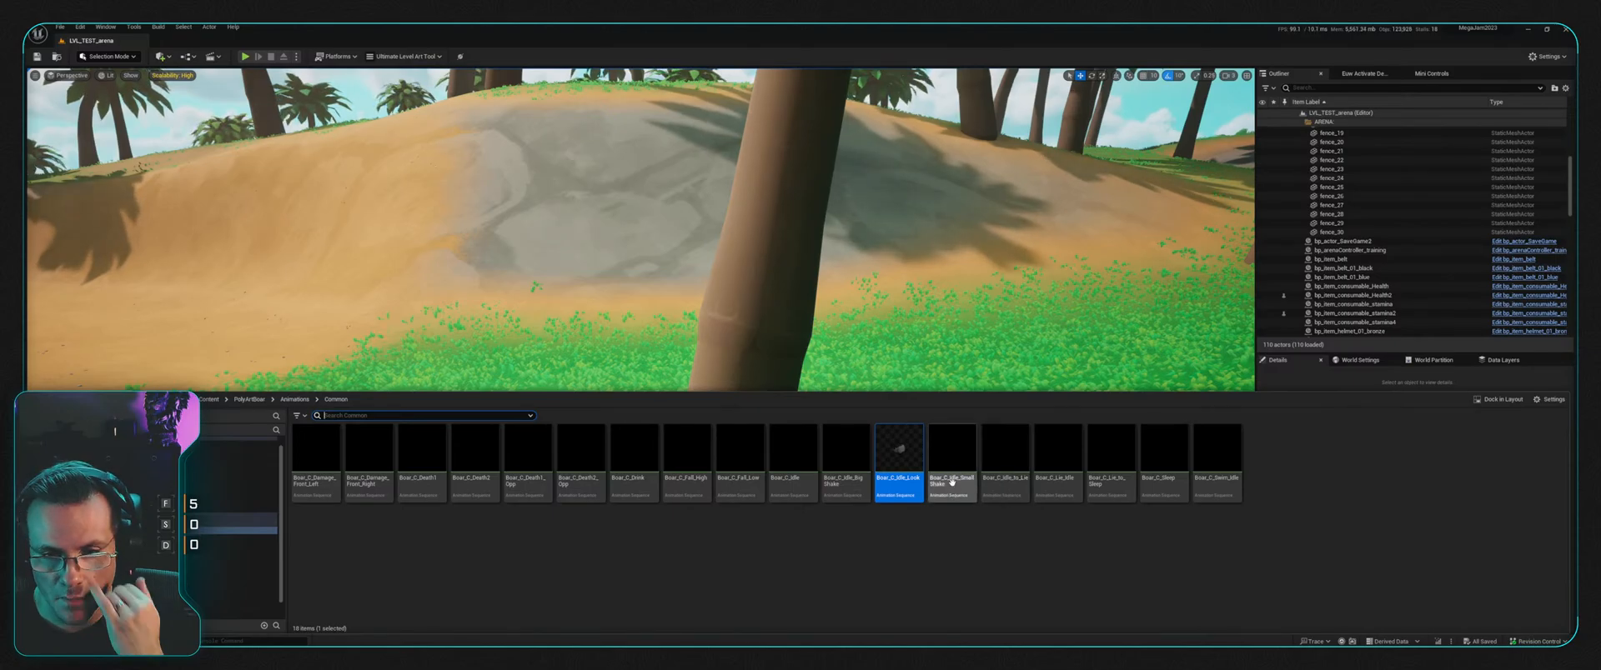
drag(951, 482, 882, 384)
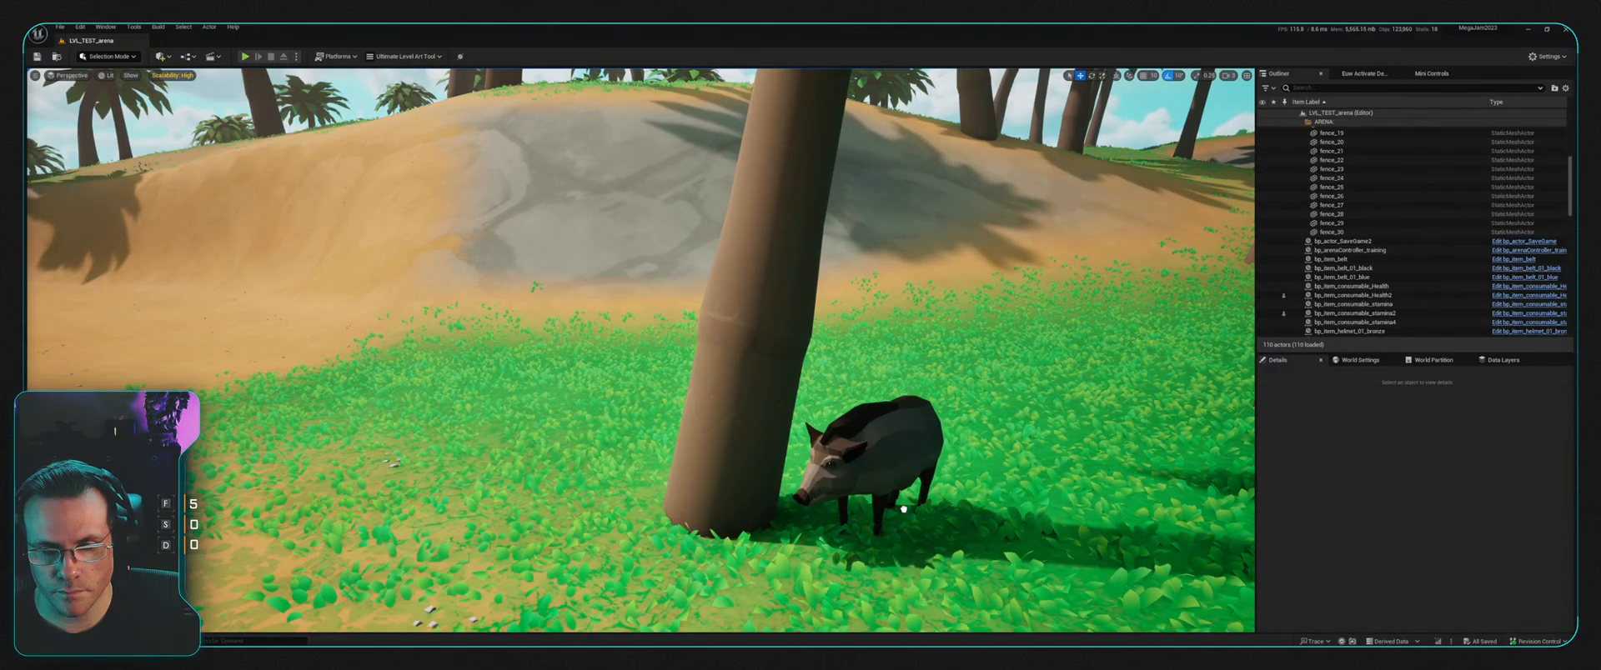
drag(903, 509, 917, 511)
Step: Play-test the level, running the character across the sand and grass to the fighters beside the round arena wall
click(246, 56)
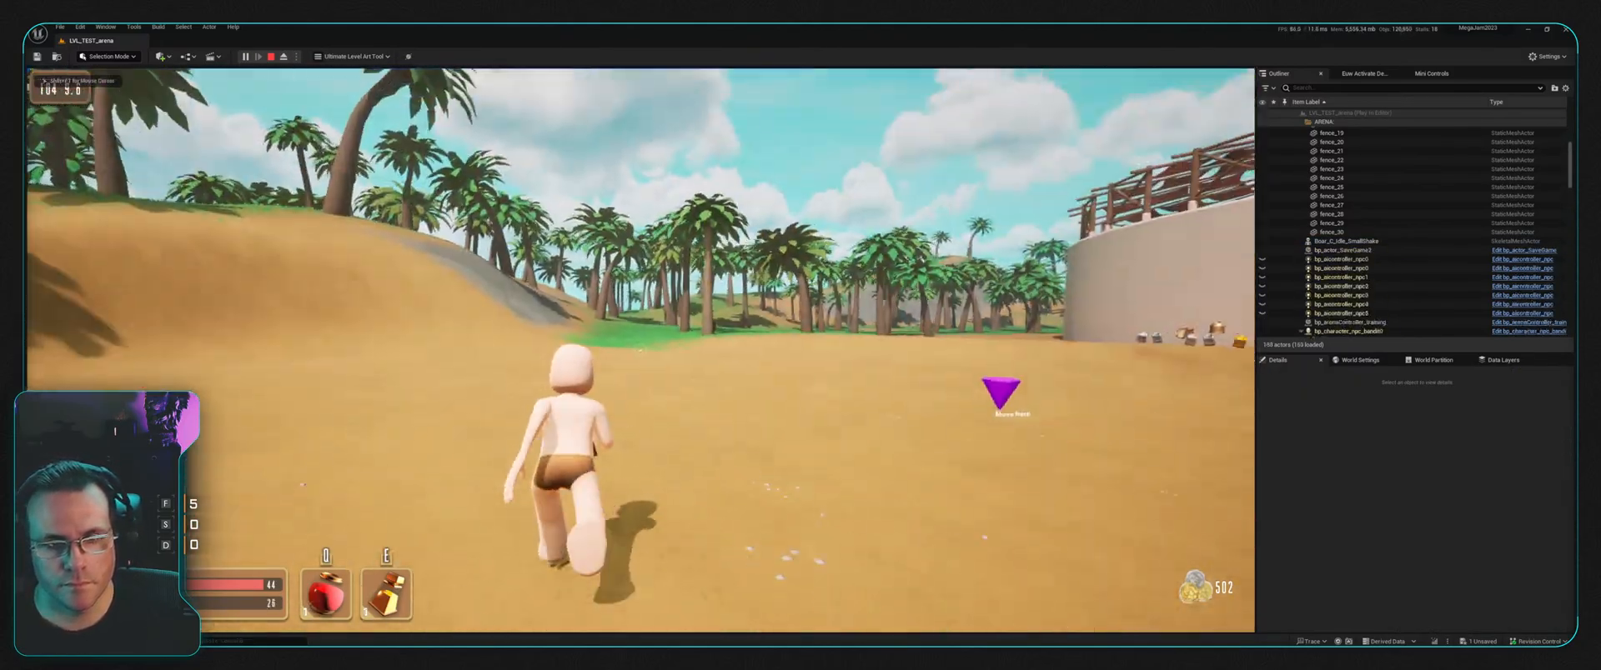
key(w)
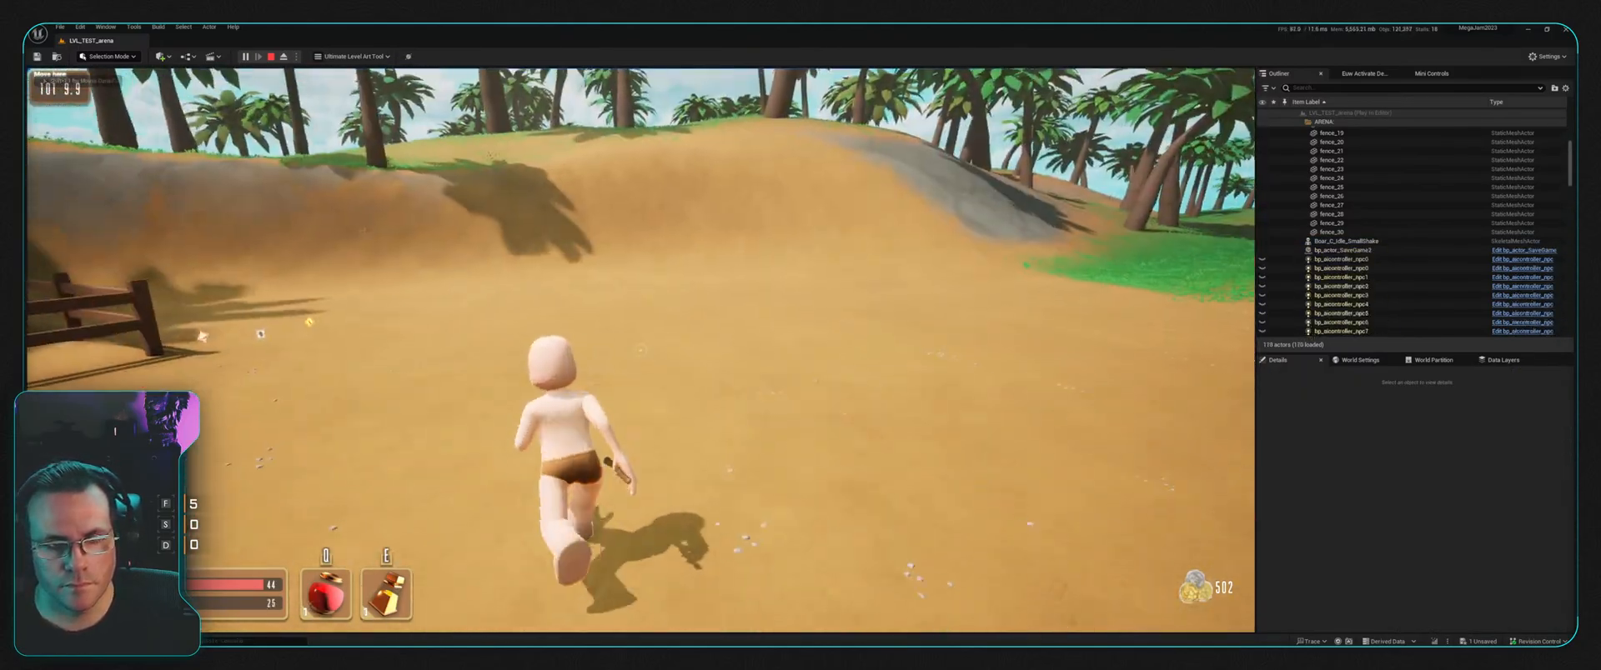
key(space)
key(space)
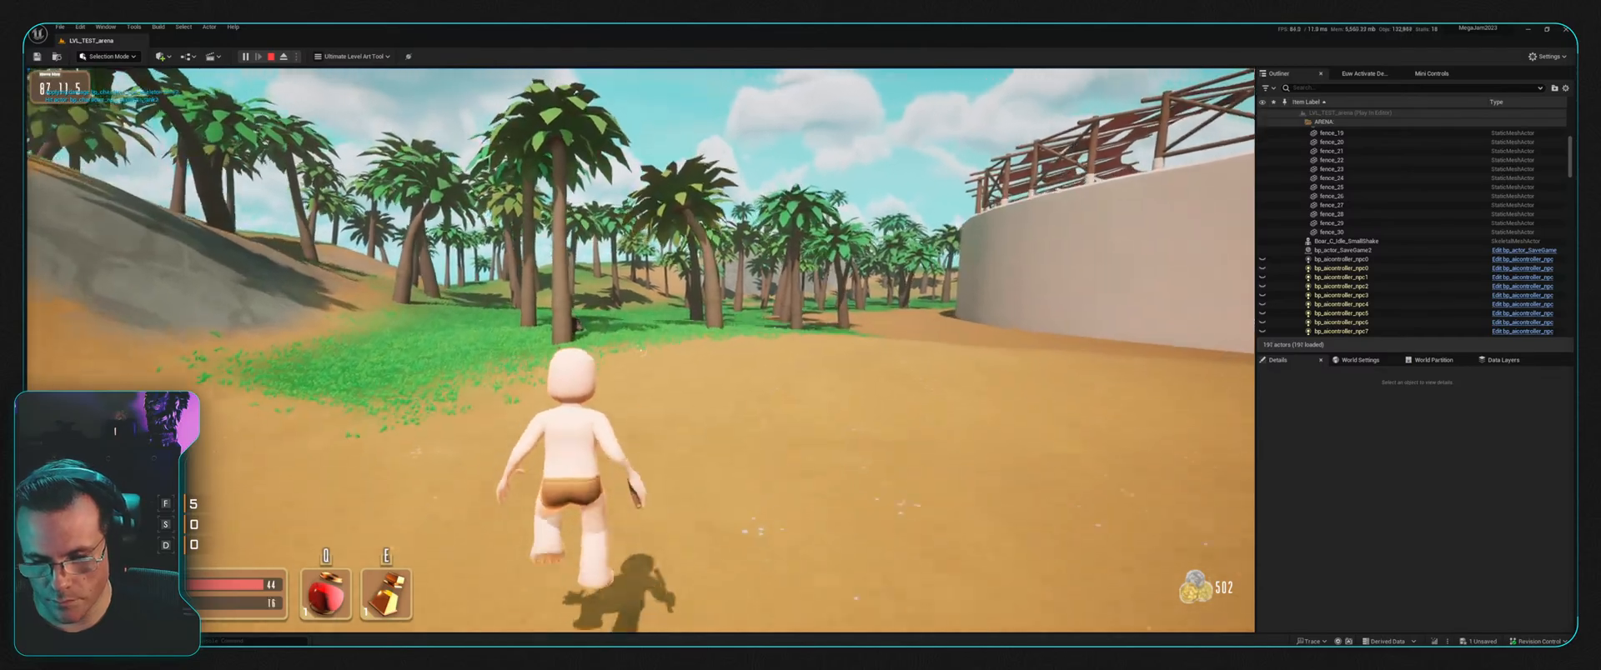
key(w)
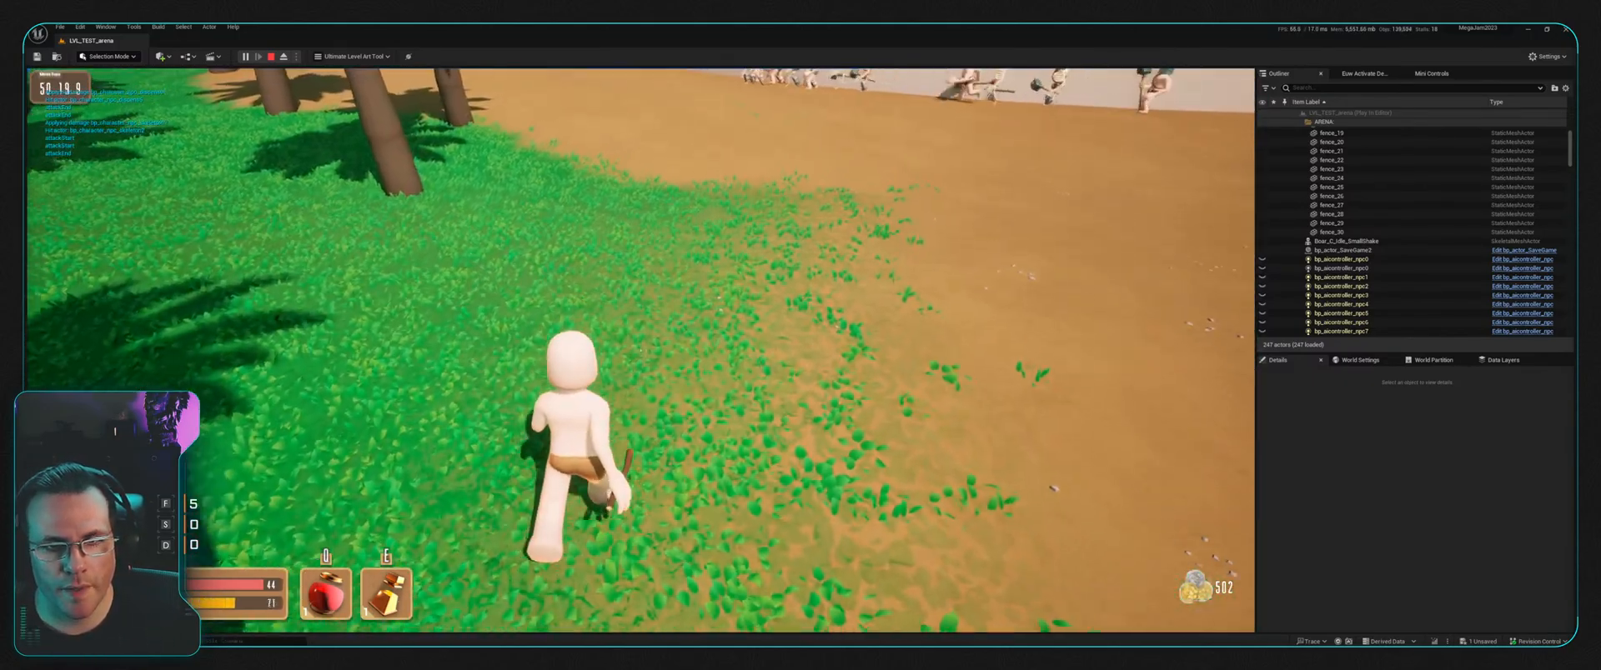
key(w)
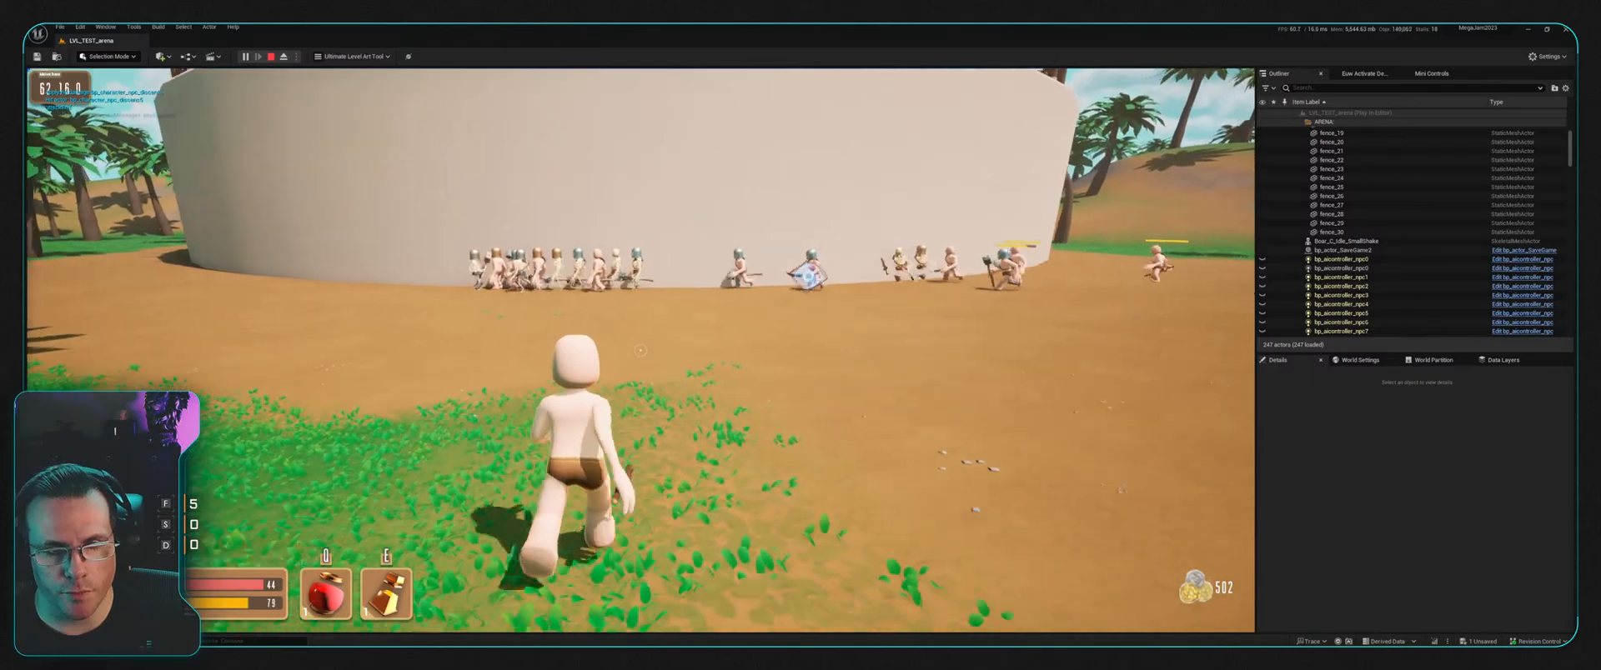
key(w)
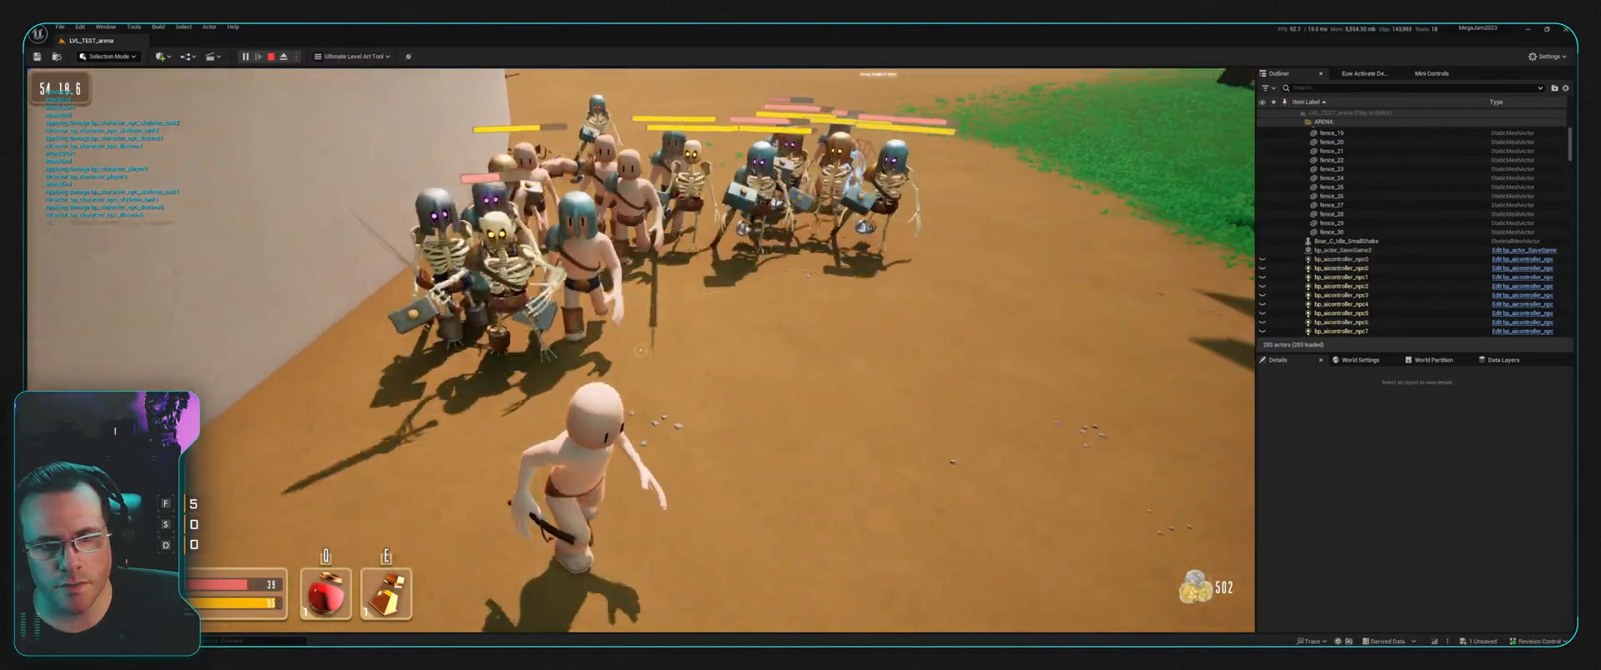
Step: Circle and back the character away from the skeleton and warrior crowd to watch the battle from the grass
key(d)
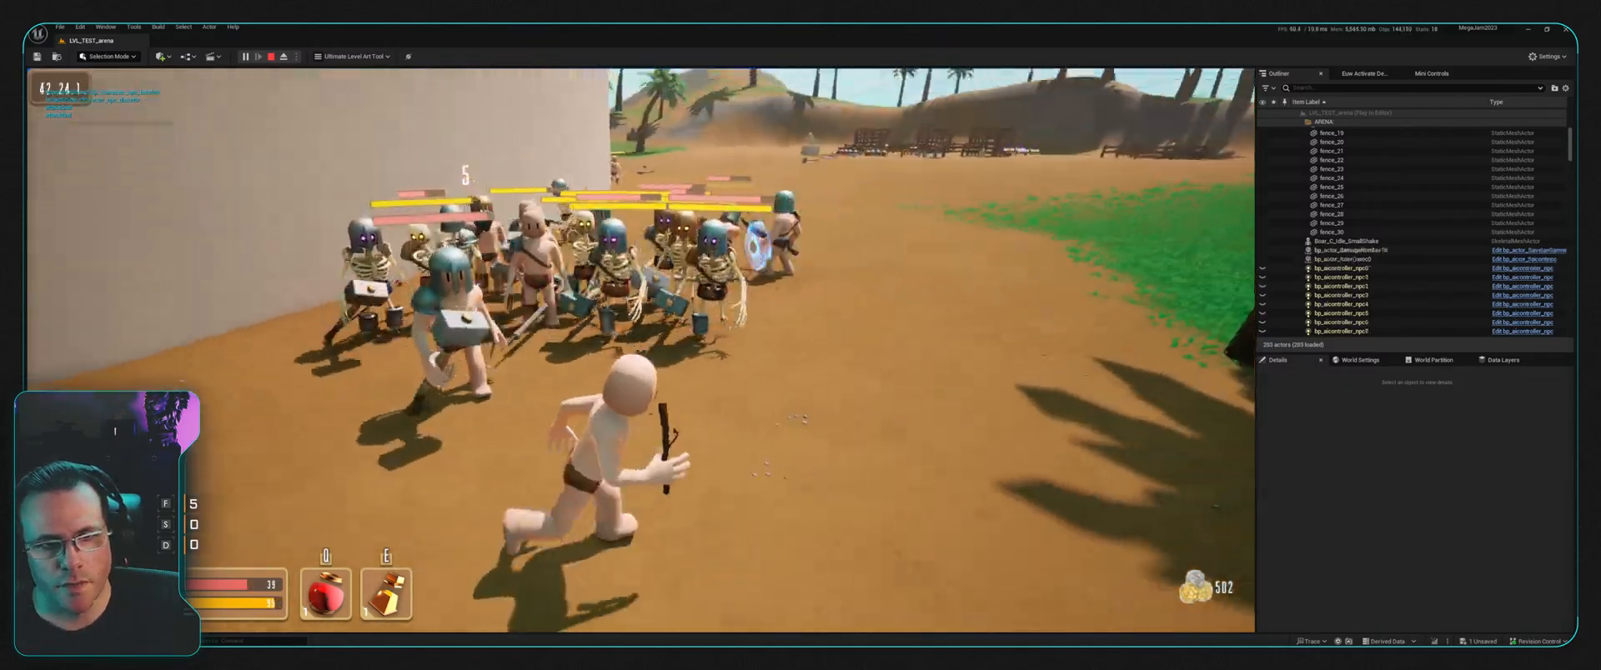
key(w)
key(d)
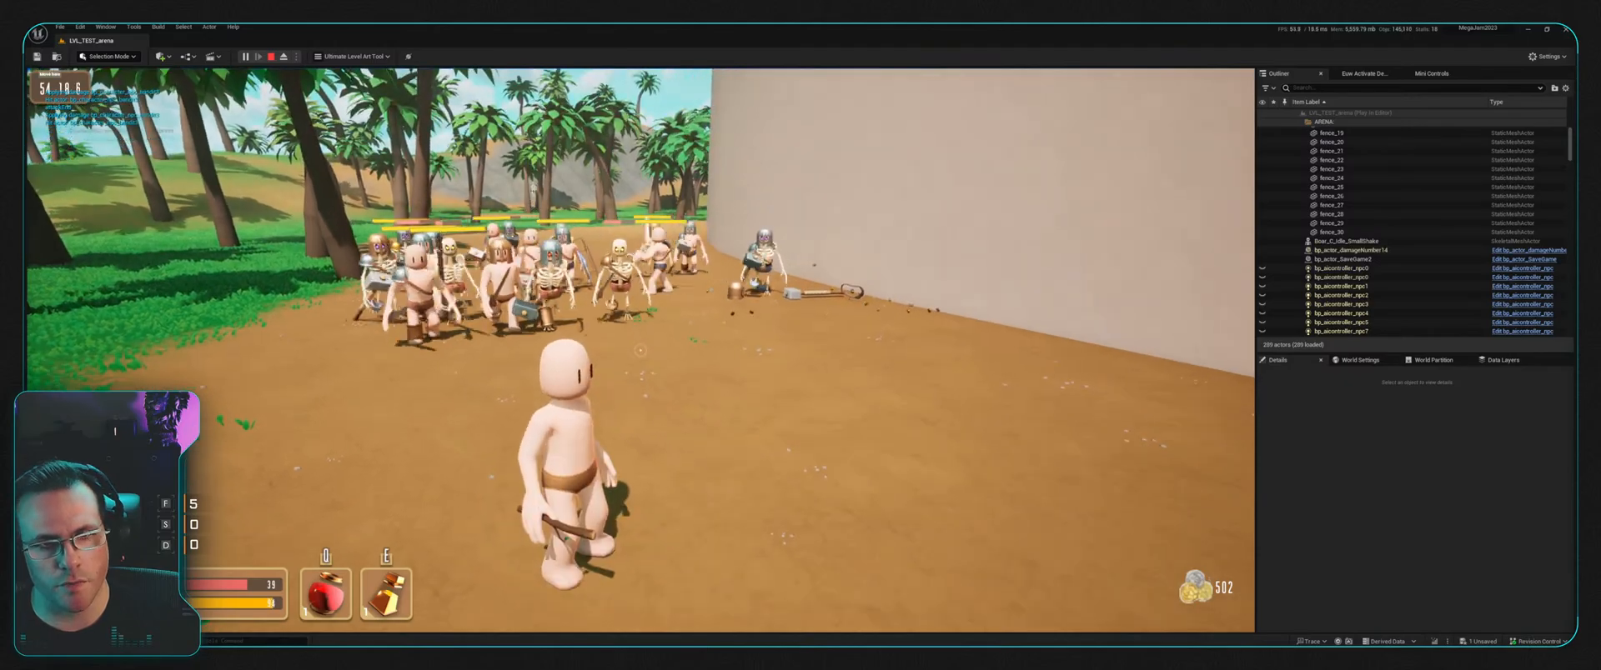
key(s)
key(s)
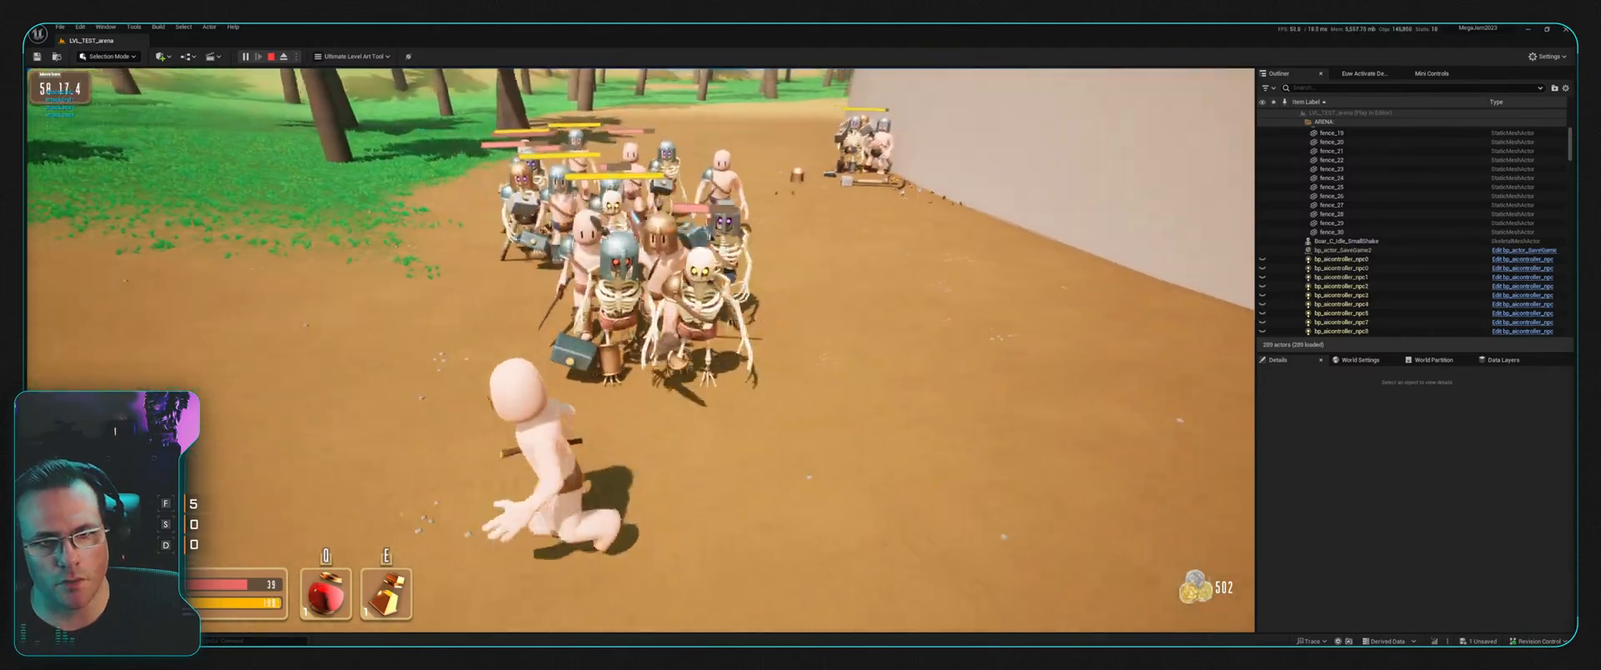
key(a)
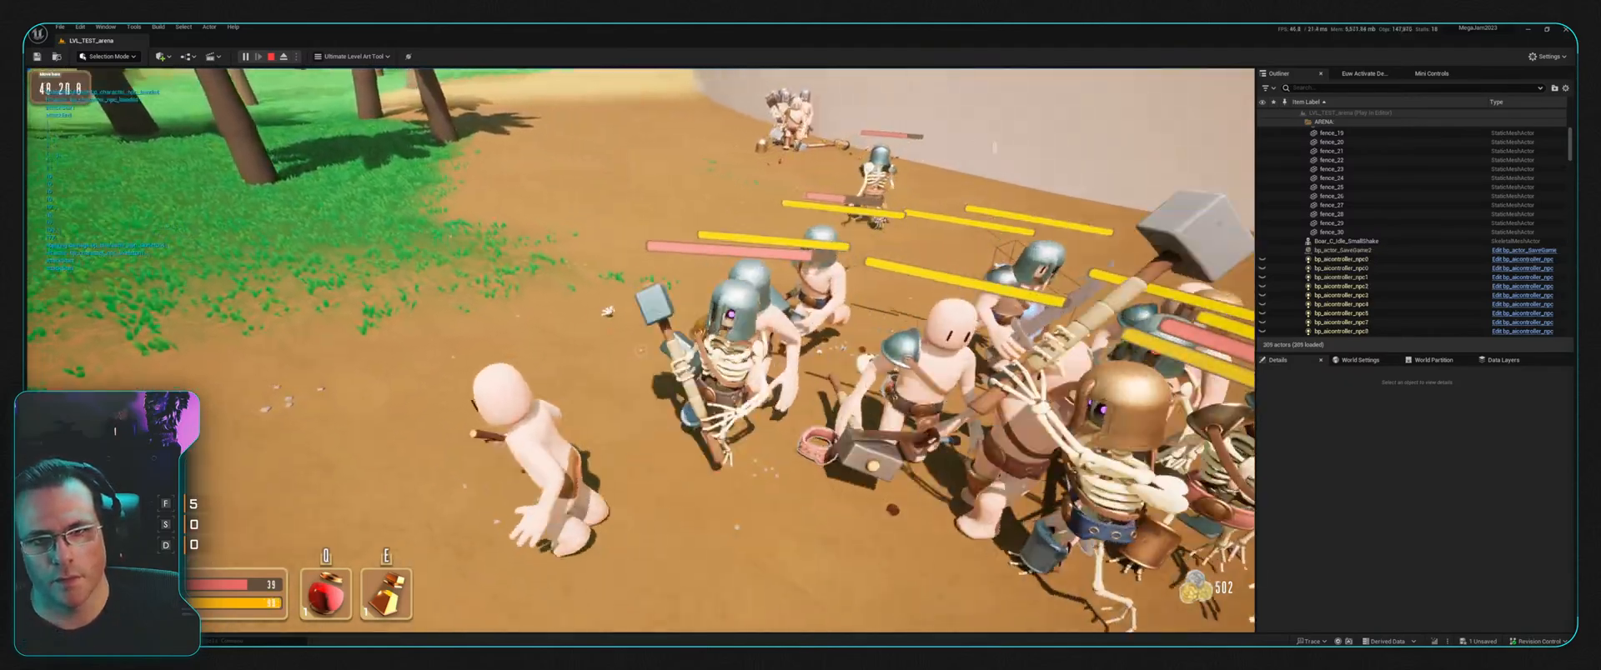
key(s)
key(d)
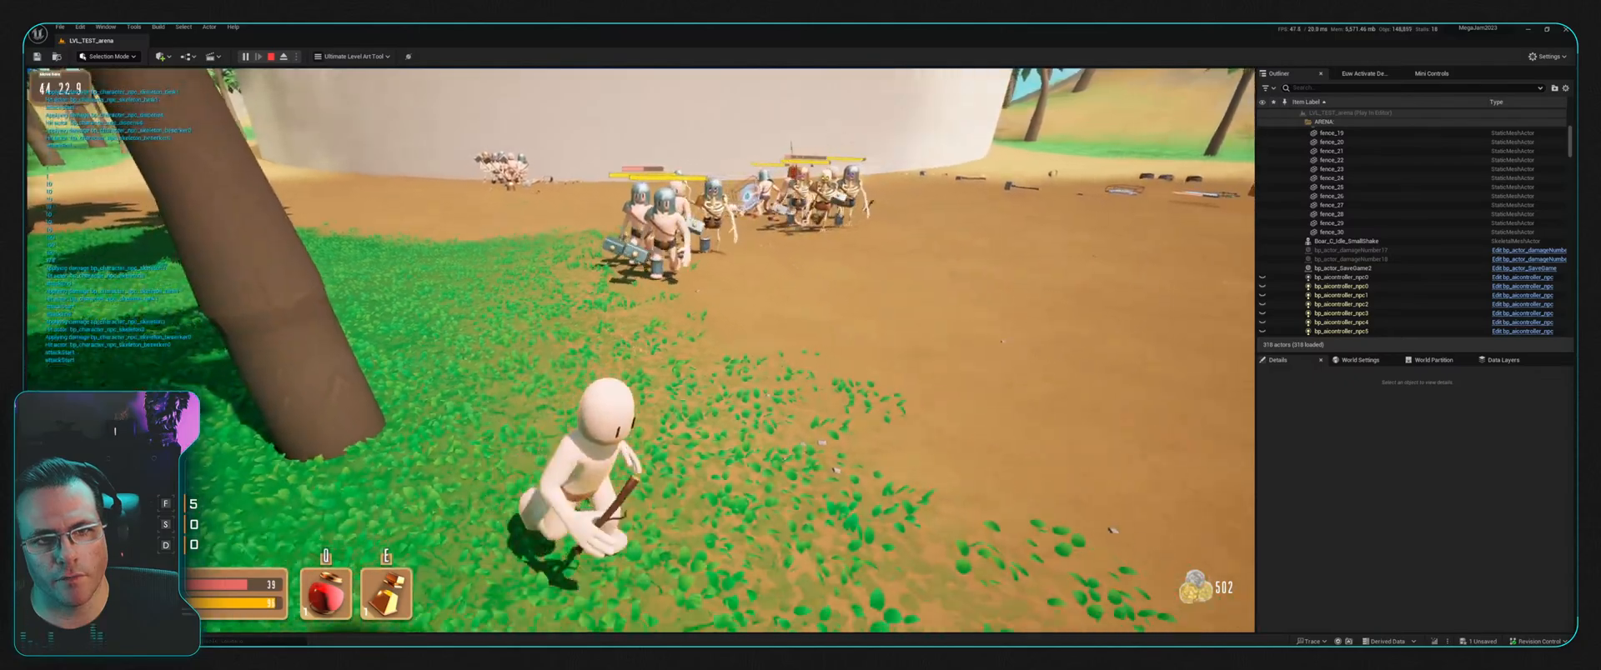
key(s)
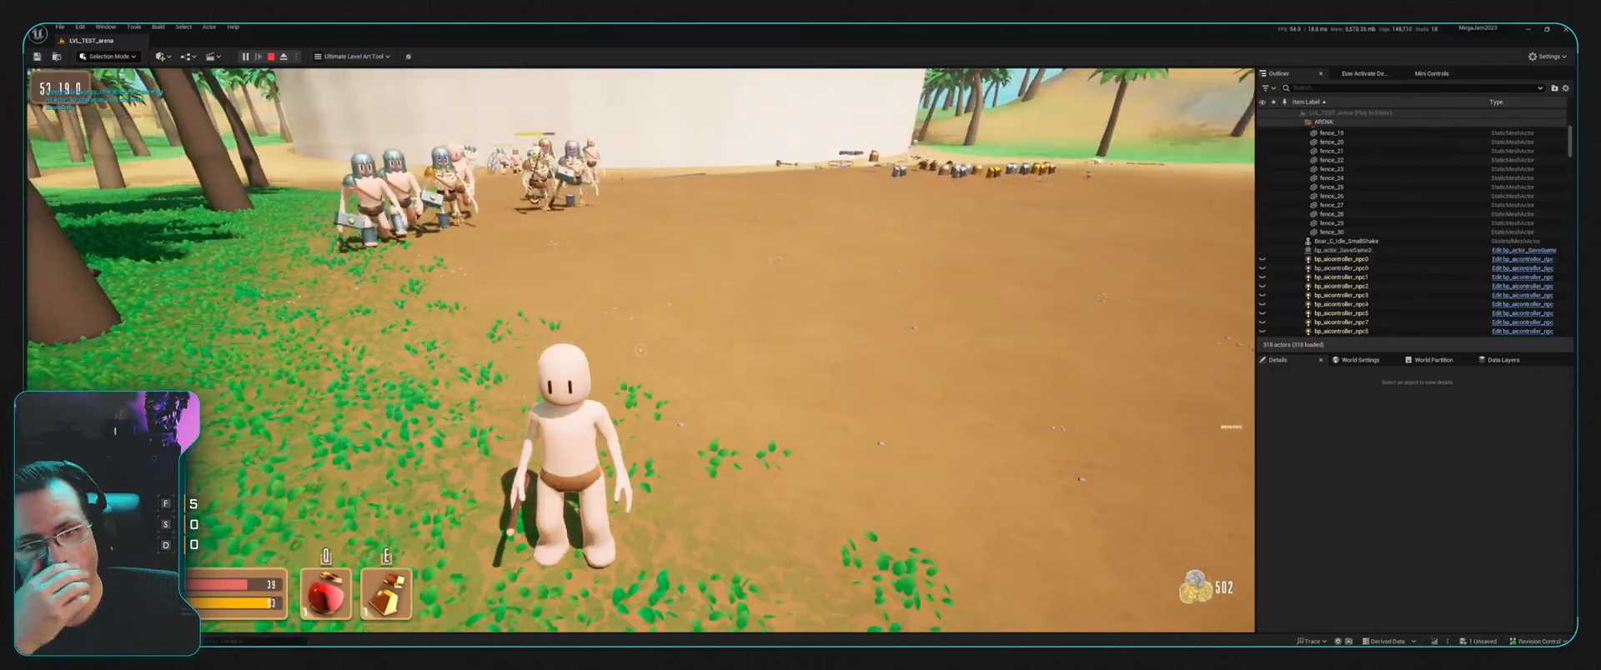
Step: Run the player character across the arena, past the rows of equipment pickups, towards the fighting NPCs by the wall
key(w)
key(d)
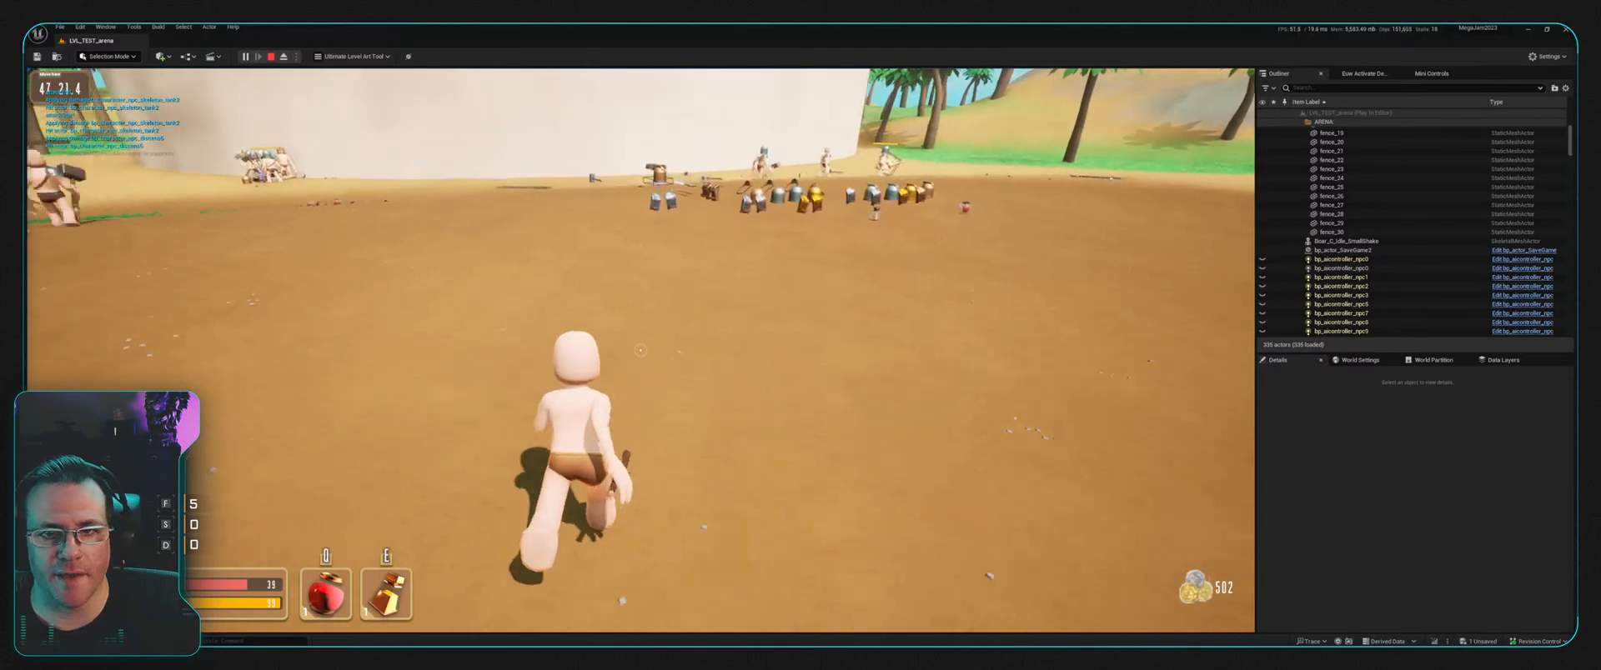
key(w)
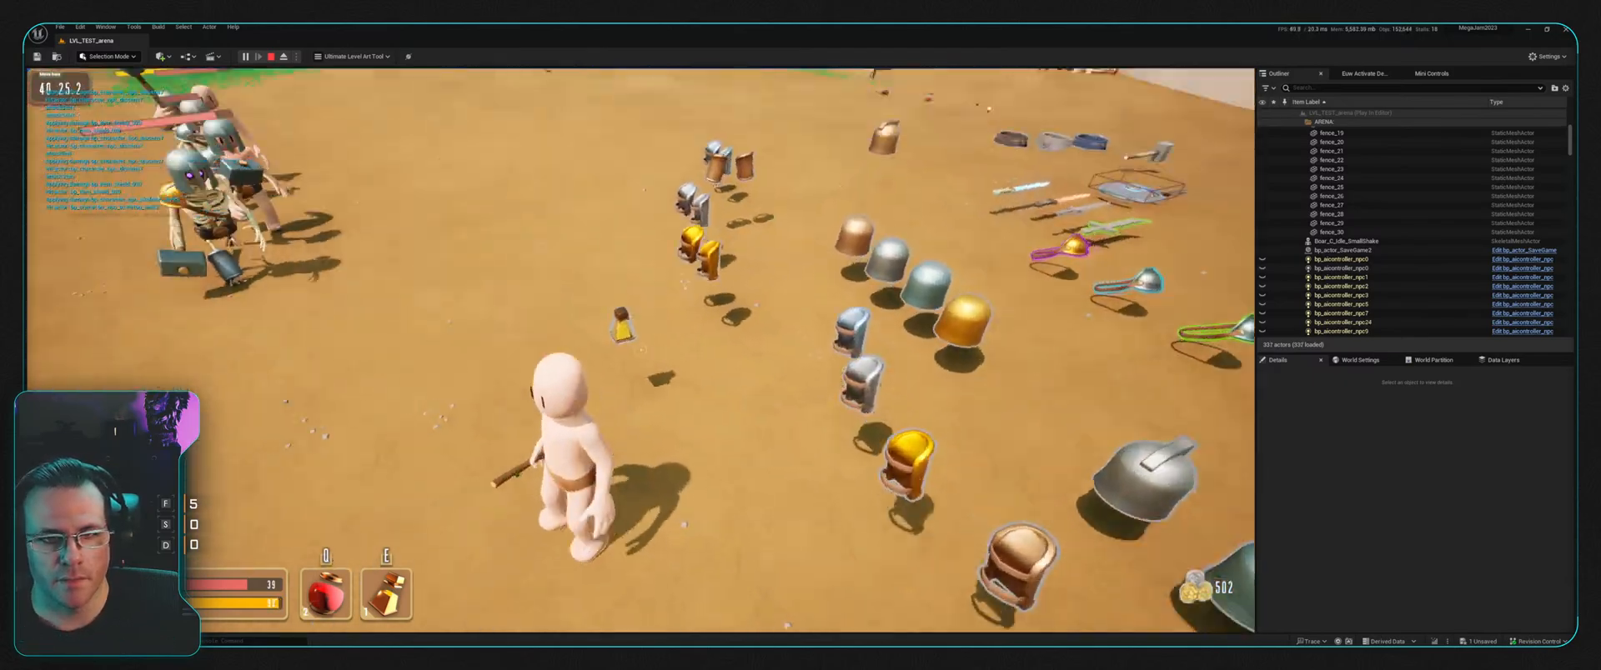
key(w)
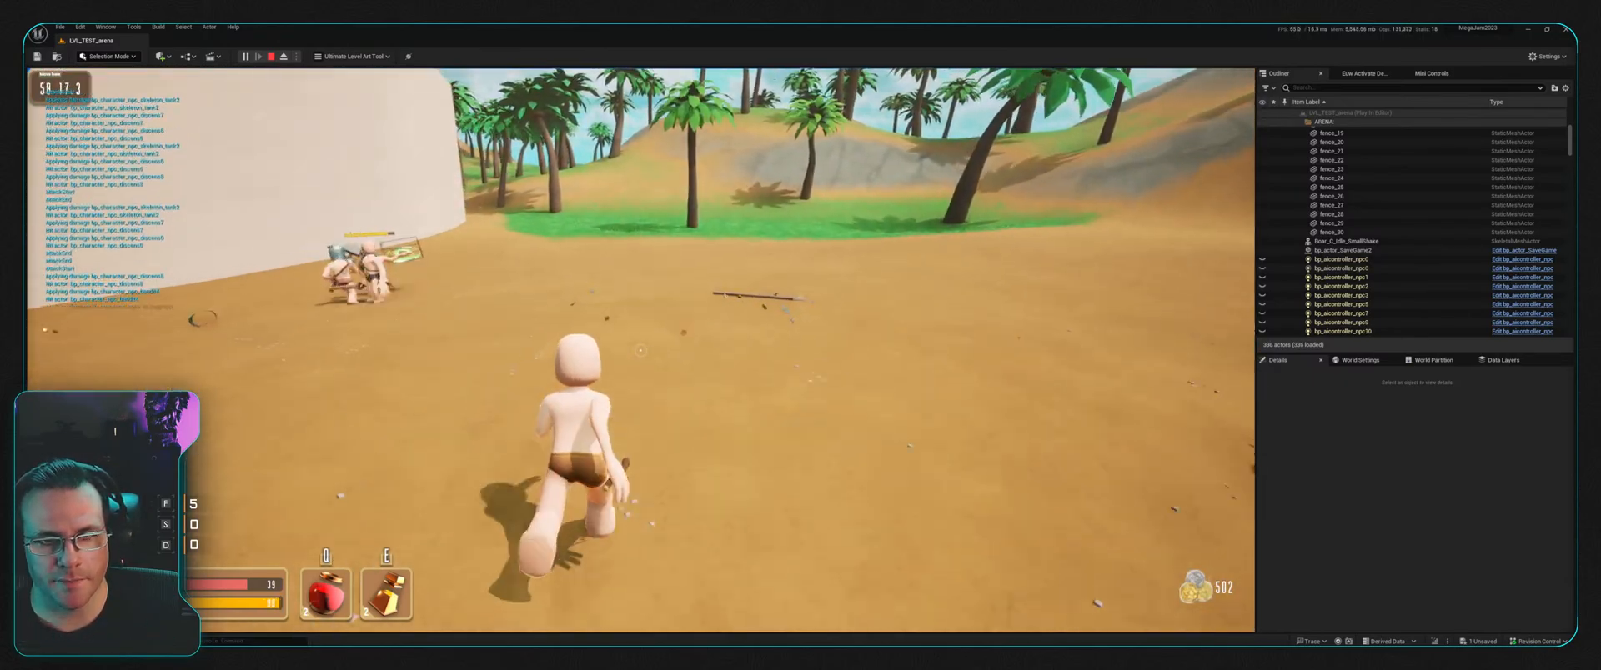
key(w)
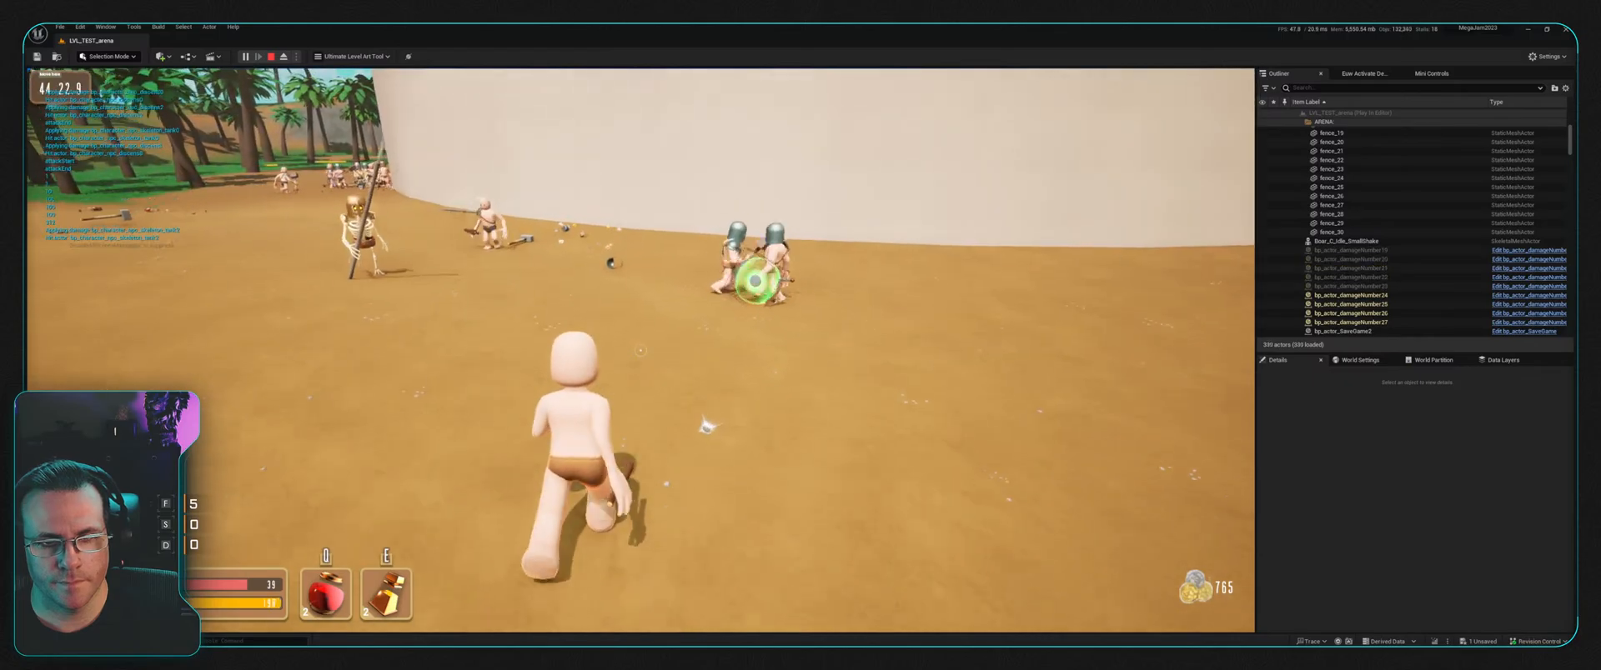
Step: Move in beside the skeleton fight at the arena wall and equip a dropped shoulder guard and spear
key(w)
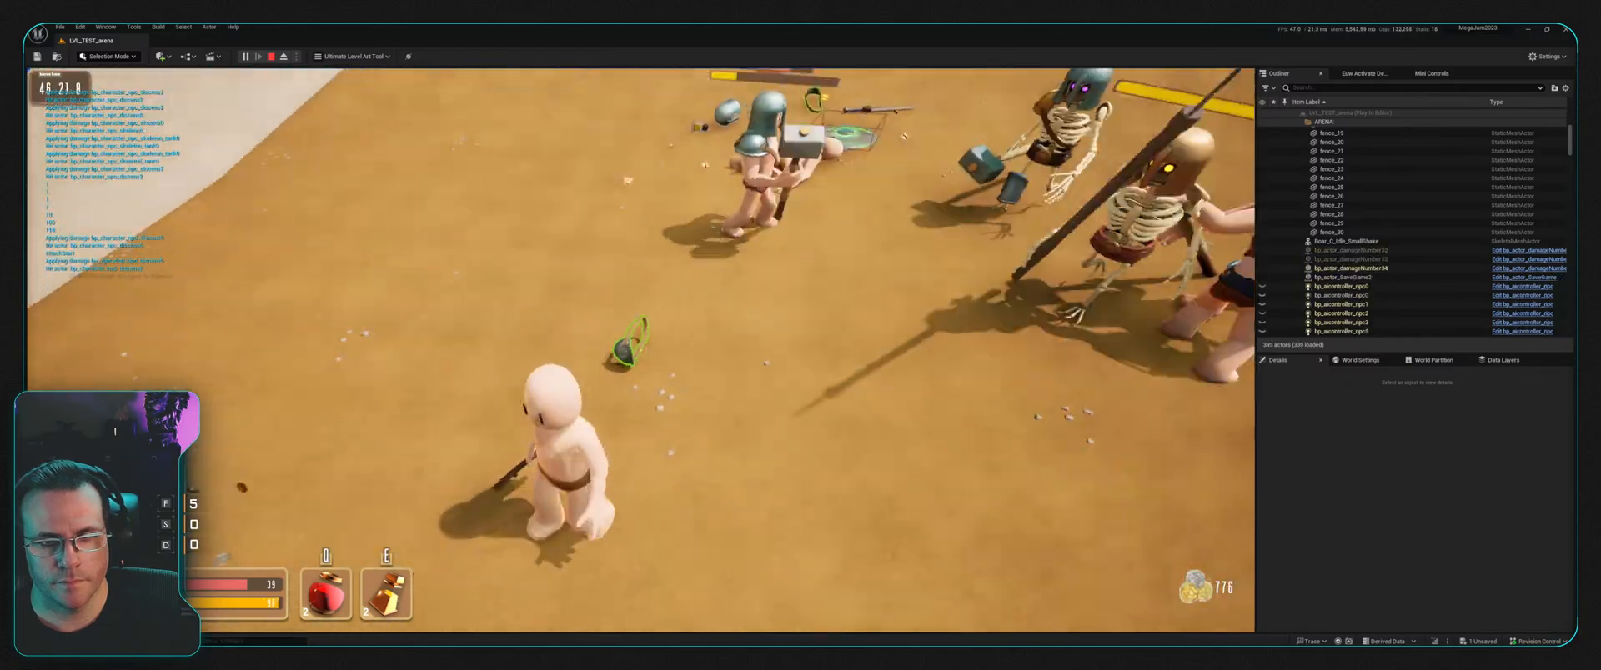
key(w)
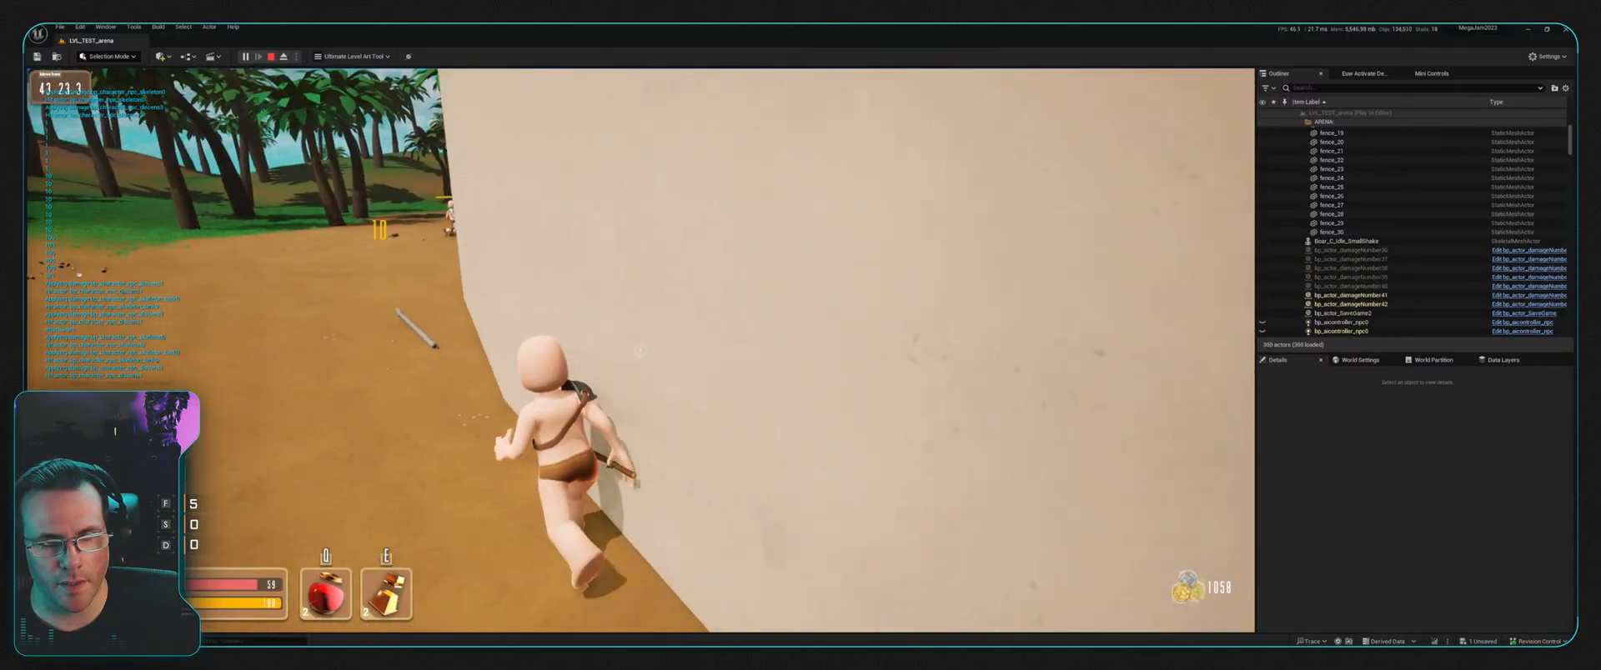
key(w)
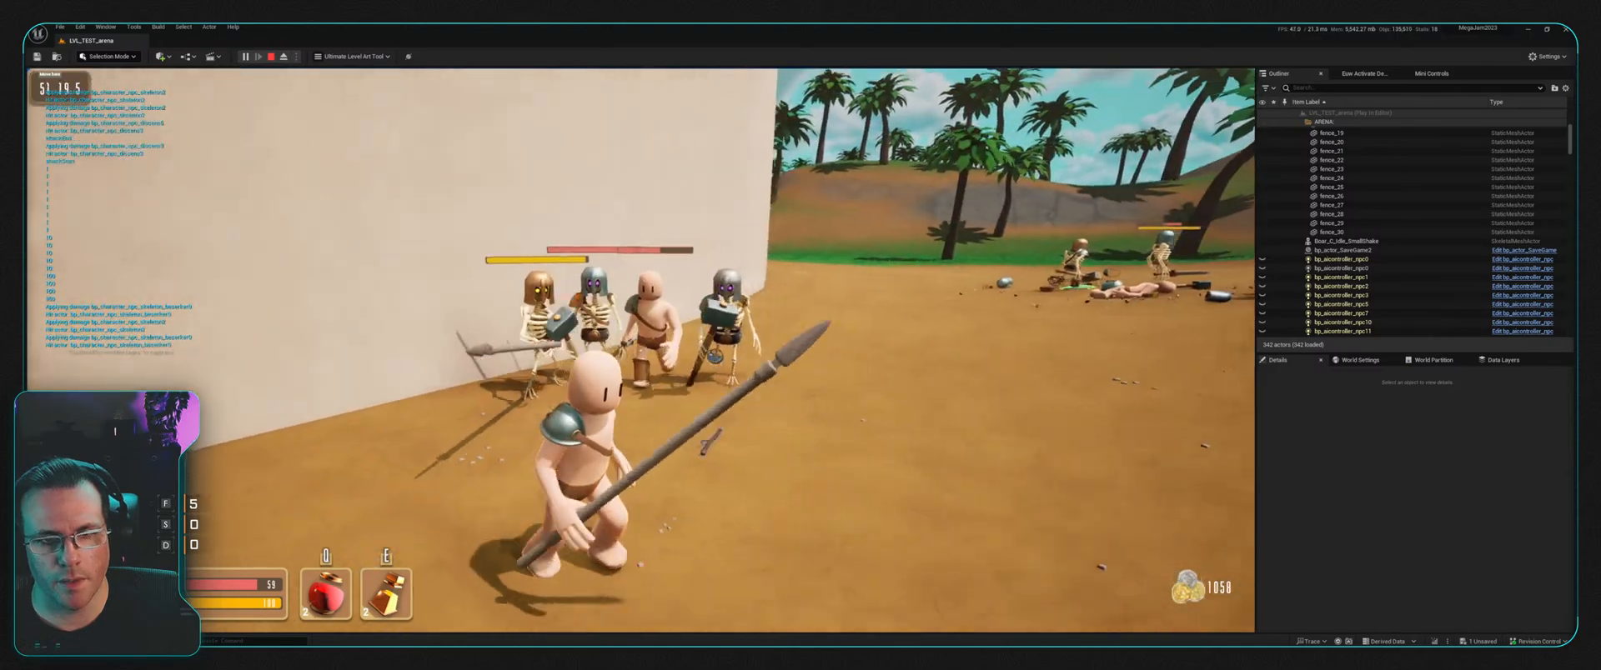
Step: Retreat from the skeletons into open ground, keeping the character facing them with the spear
key(s)
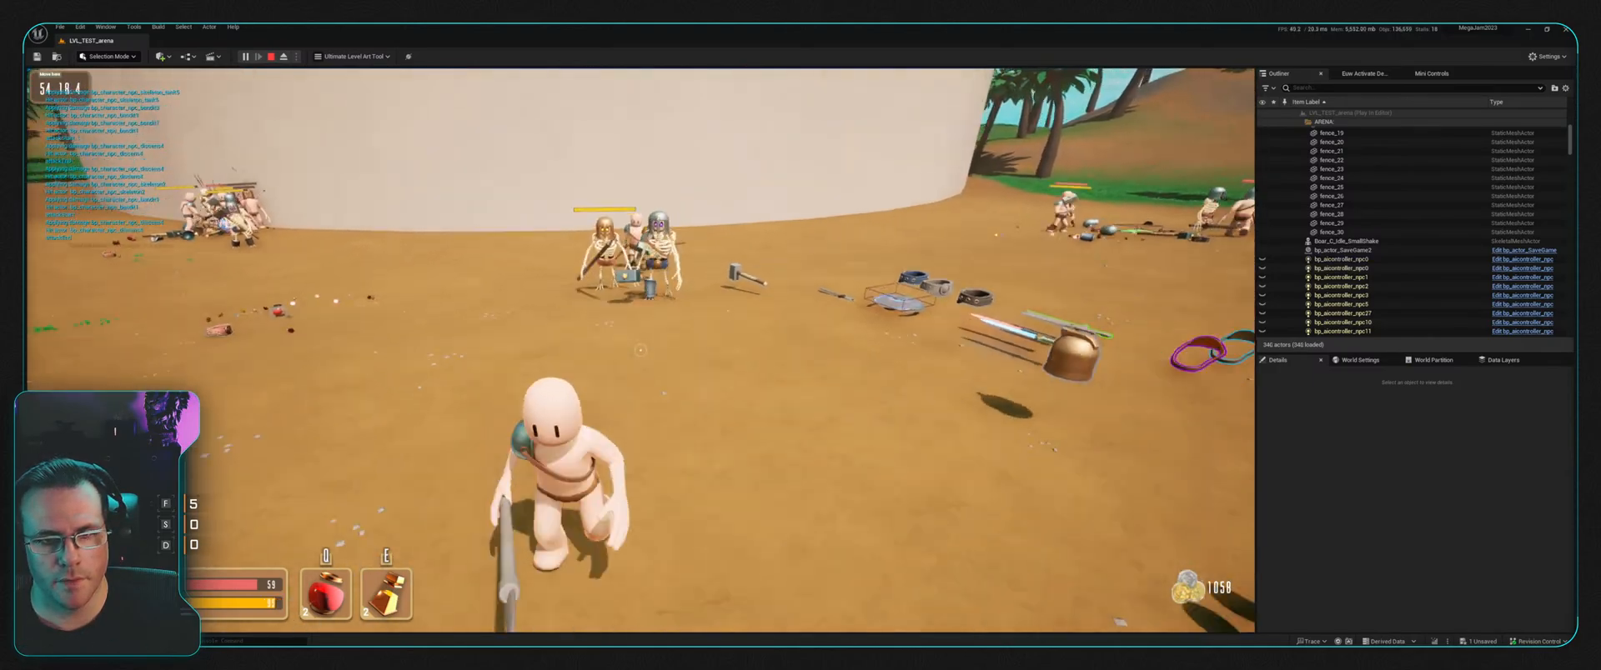
key(s)
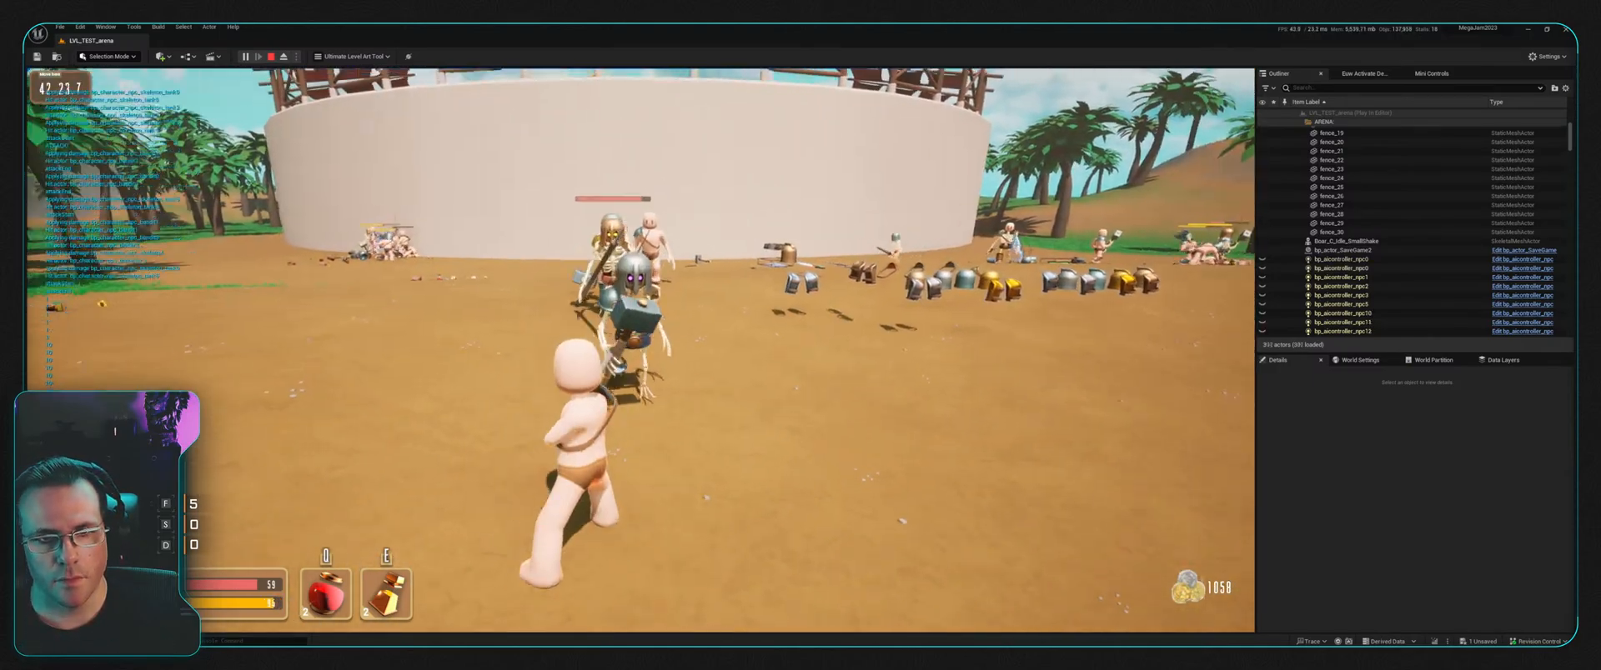
key(w)
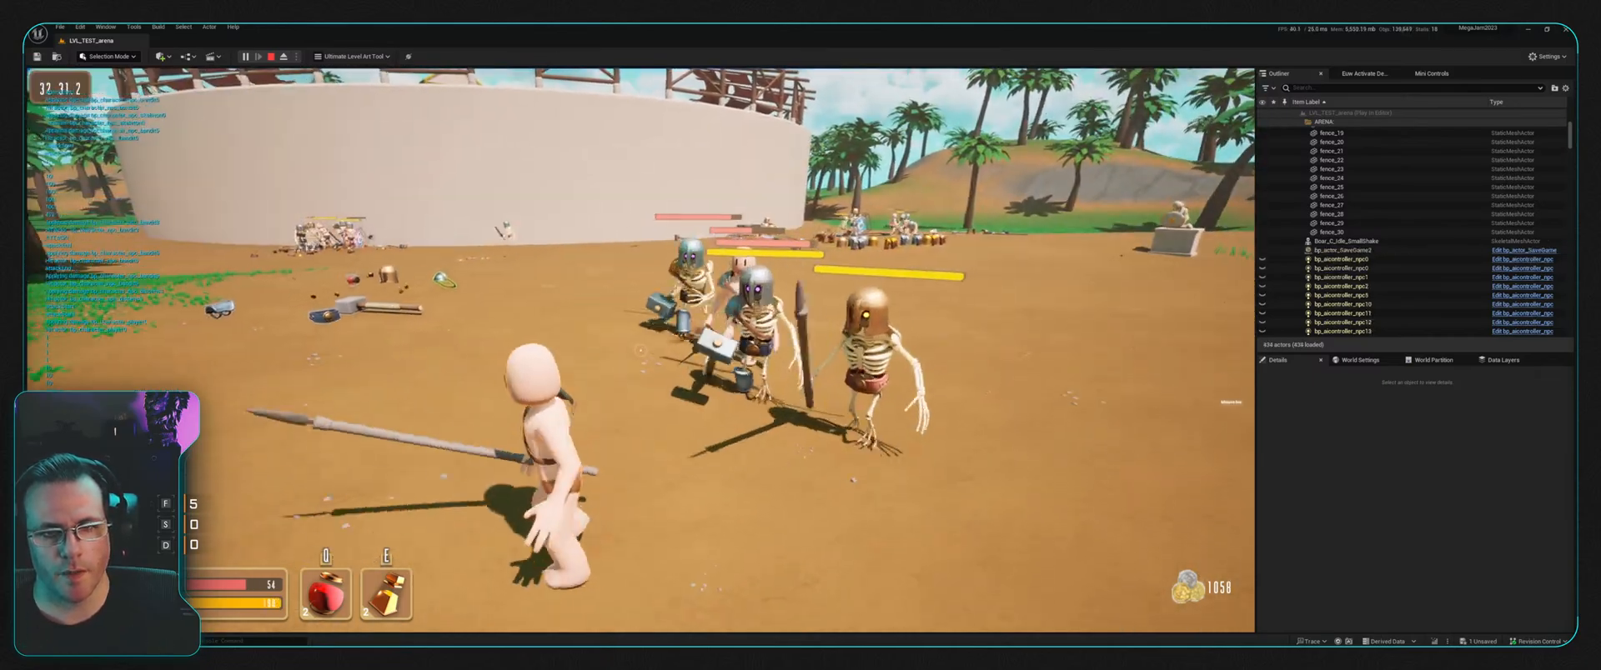
Step: Fight the skeleton group with the spear alongside the bandit on the sand near the hillside
key(w)
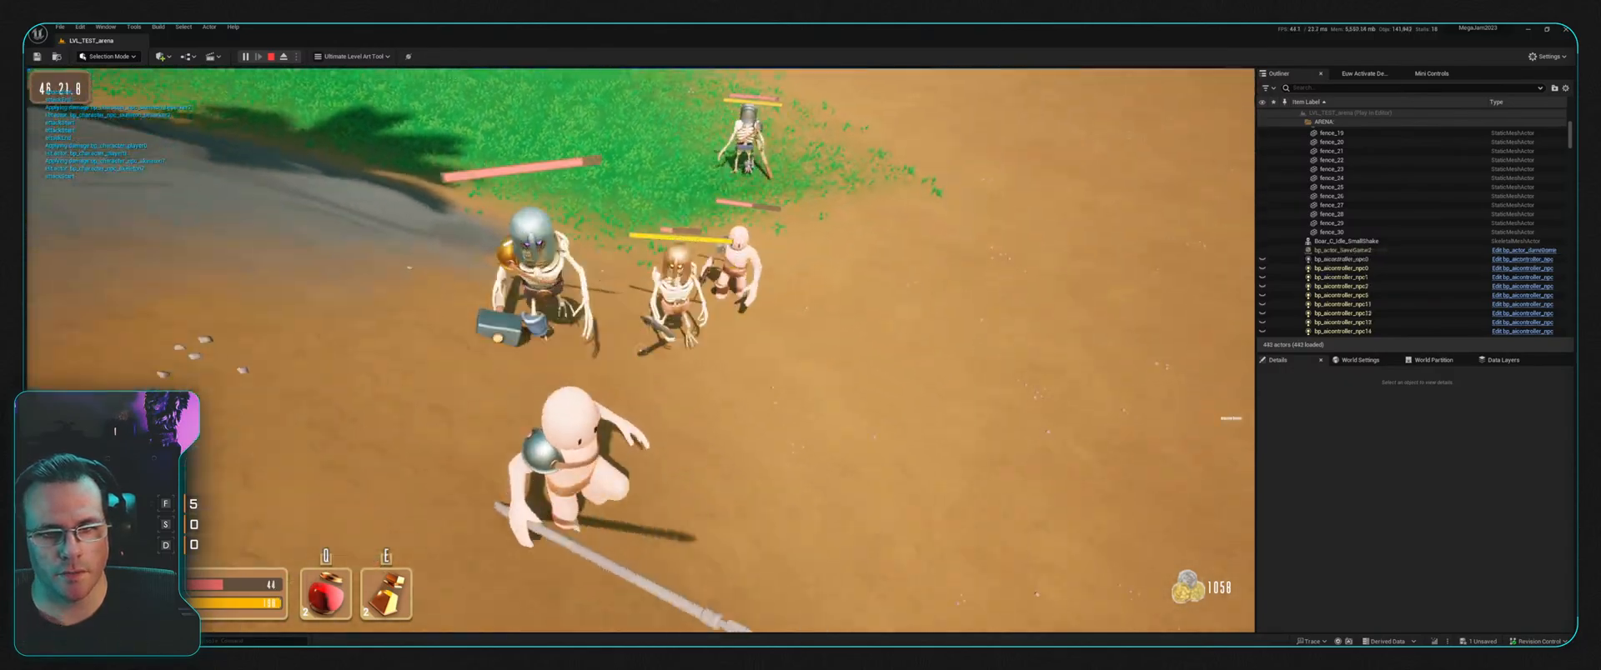
key(w)
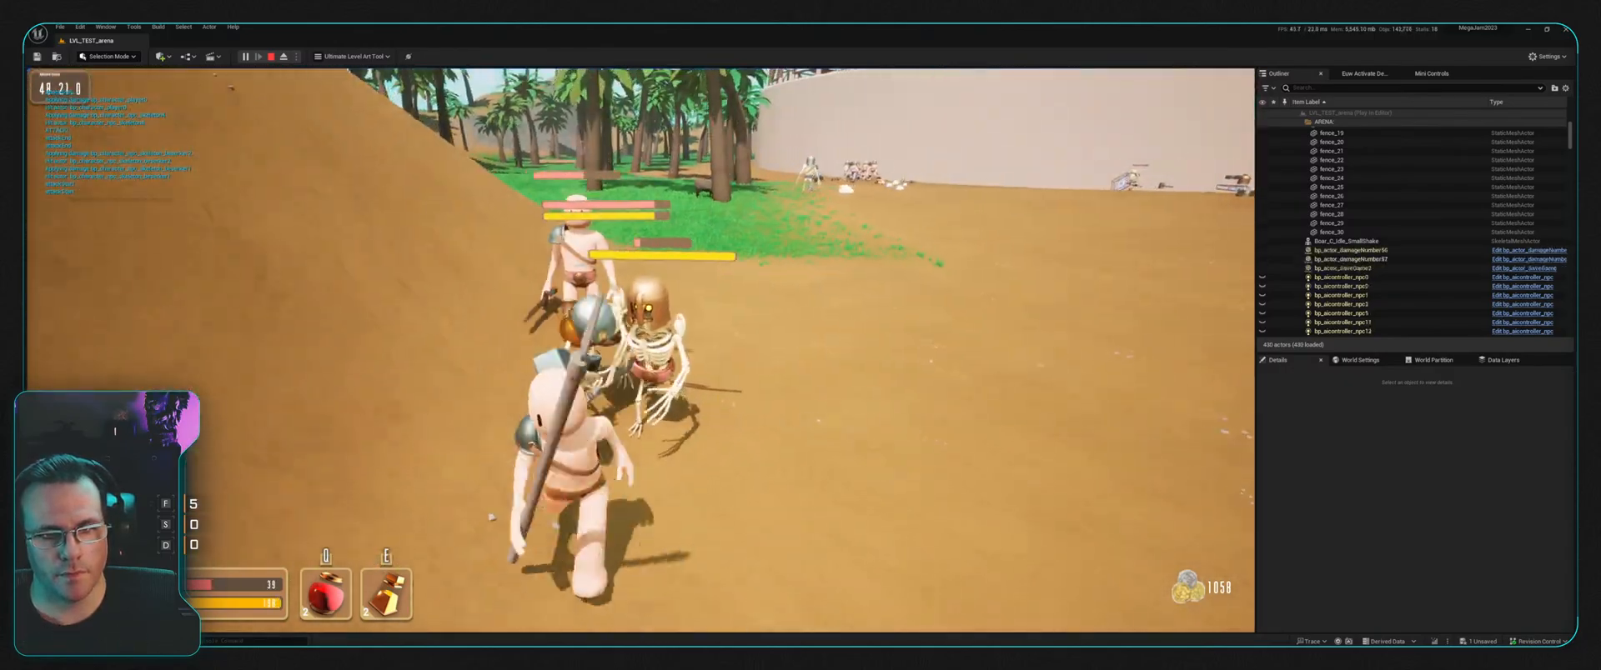
key(w)
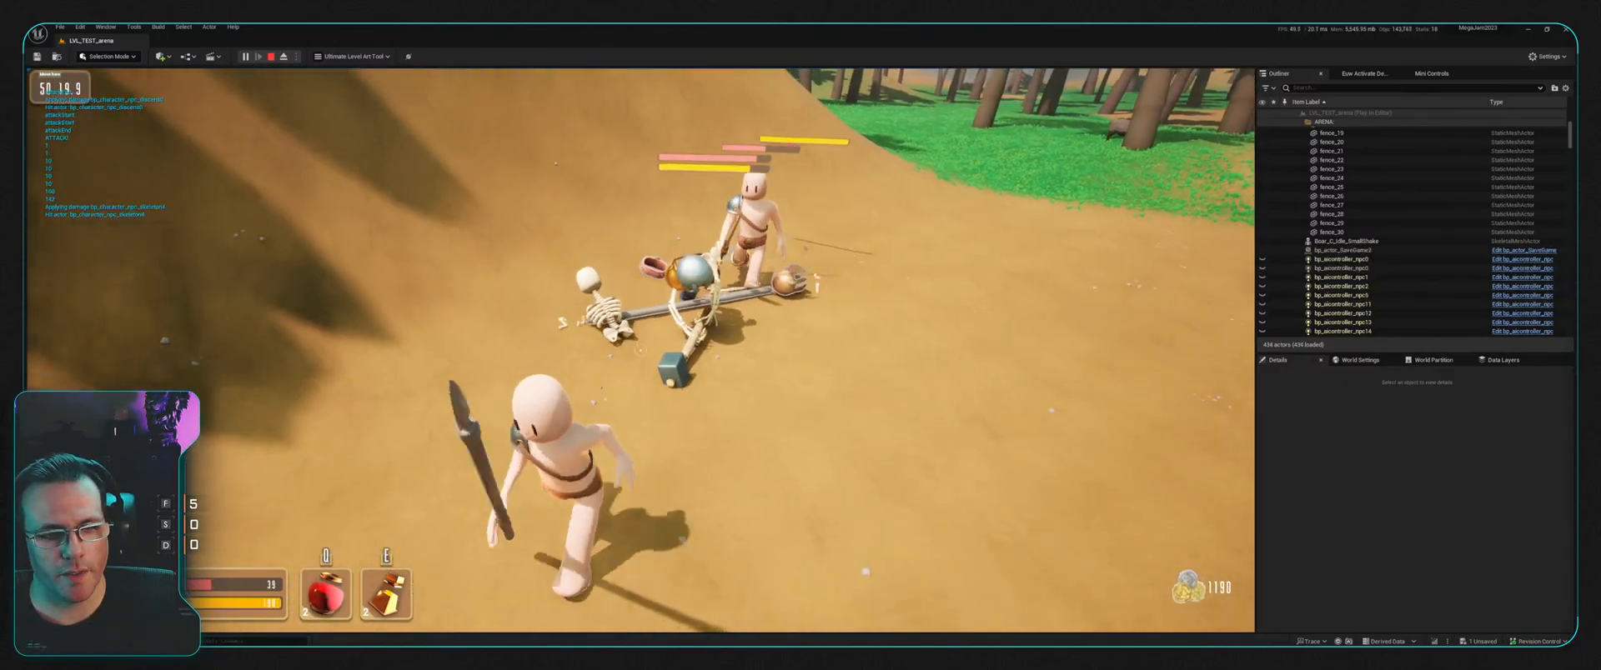
Step: Equip the dropped bronze helmet and waist armour, circle the remaining hammer skeleton, and use one health potion
key(w)
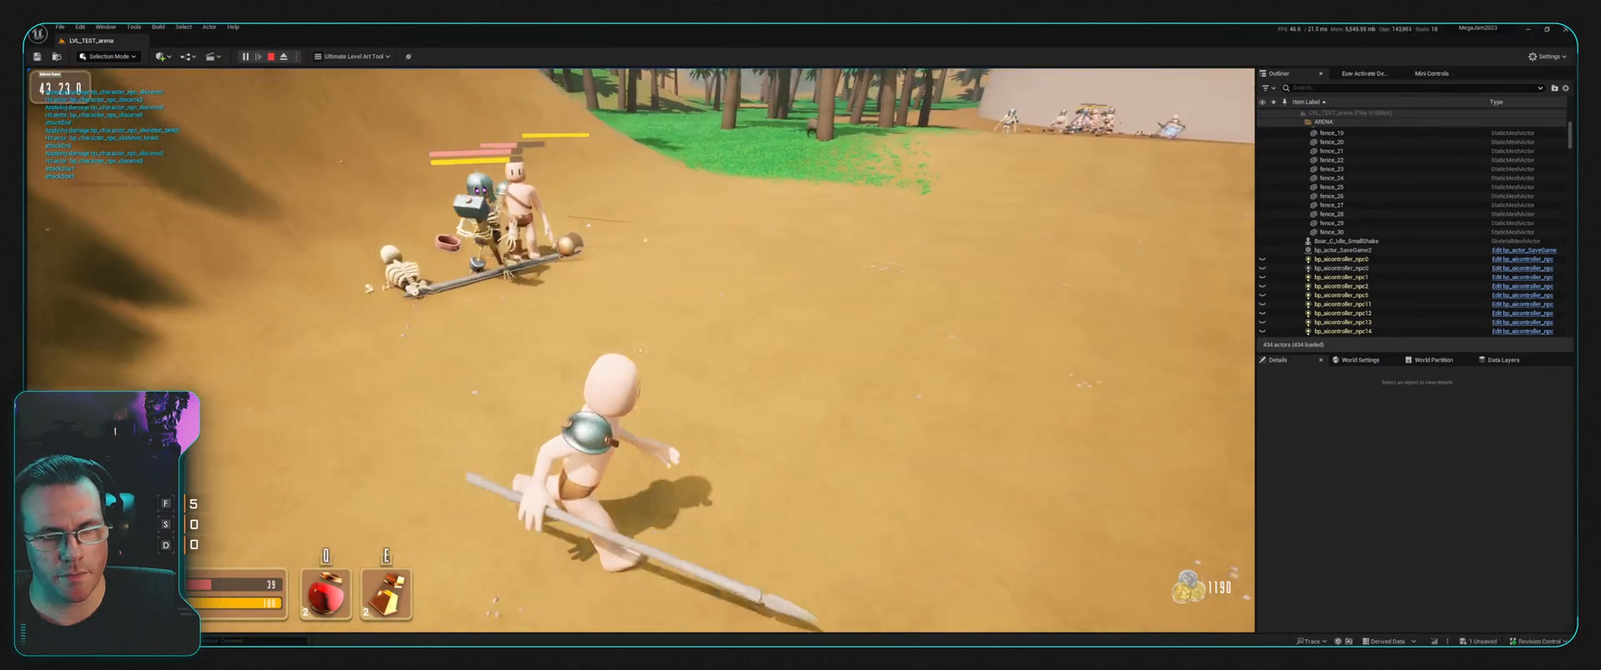
key(w)
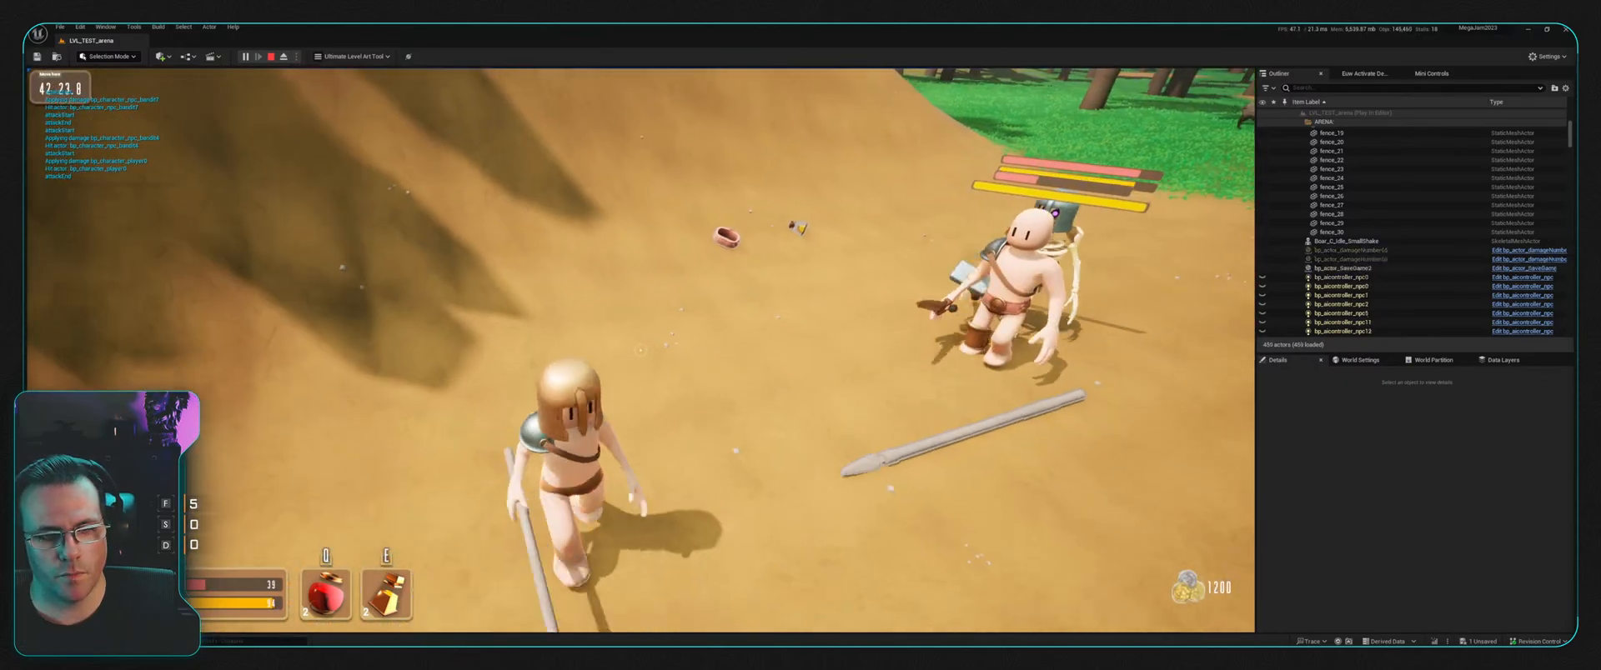
key(w)
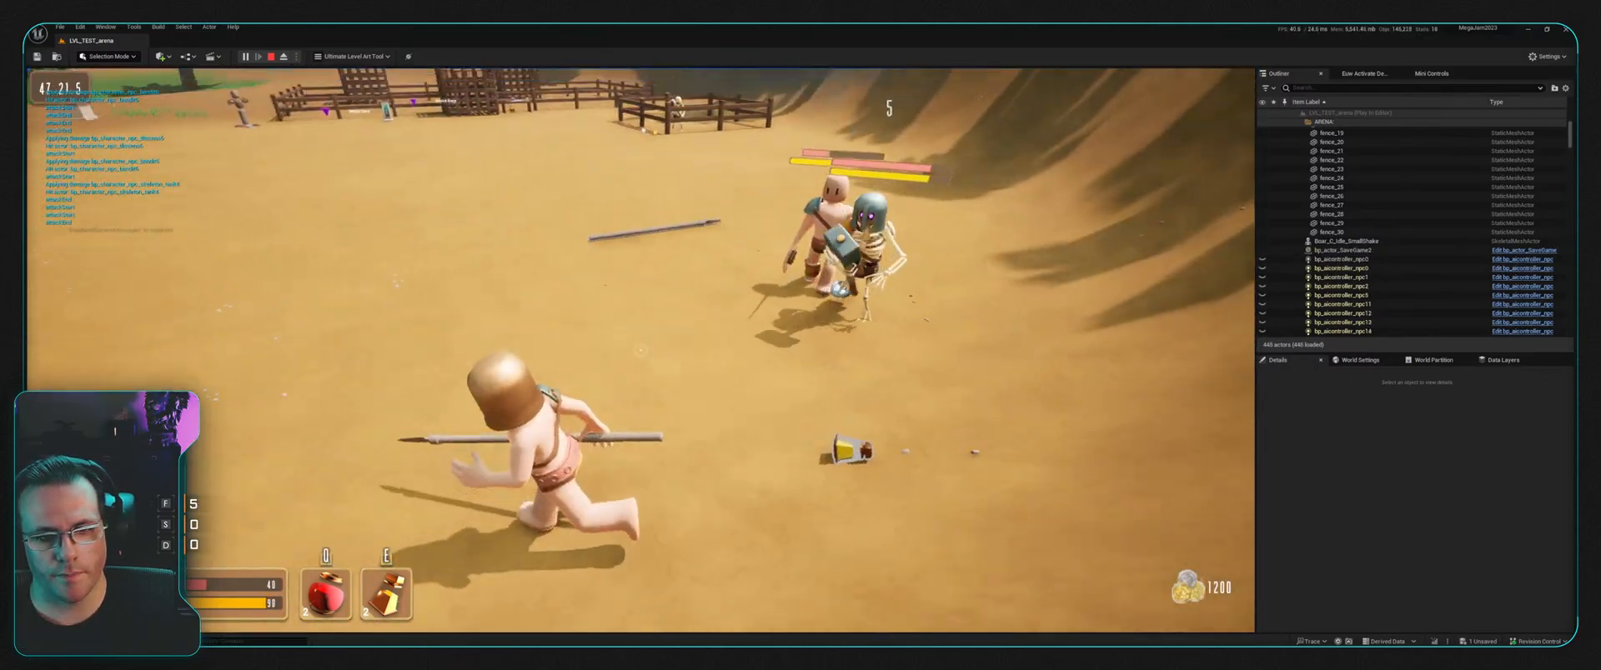
key(w)
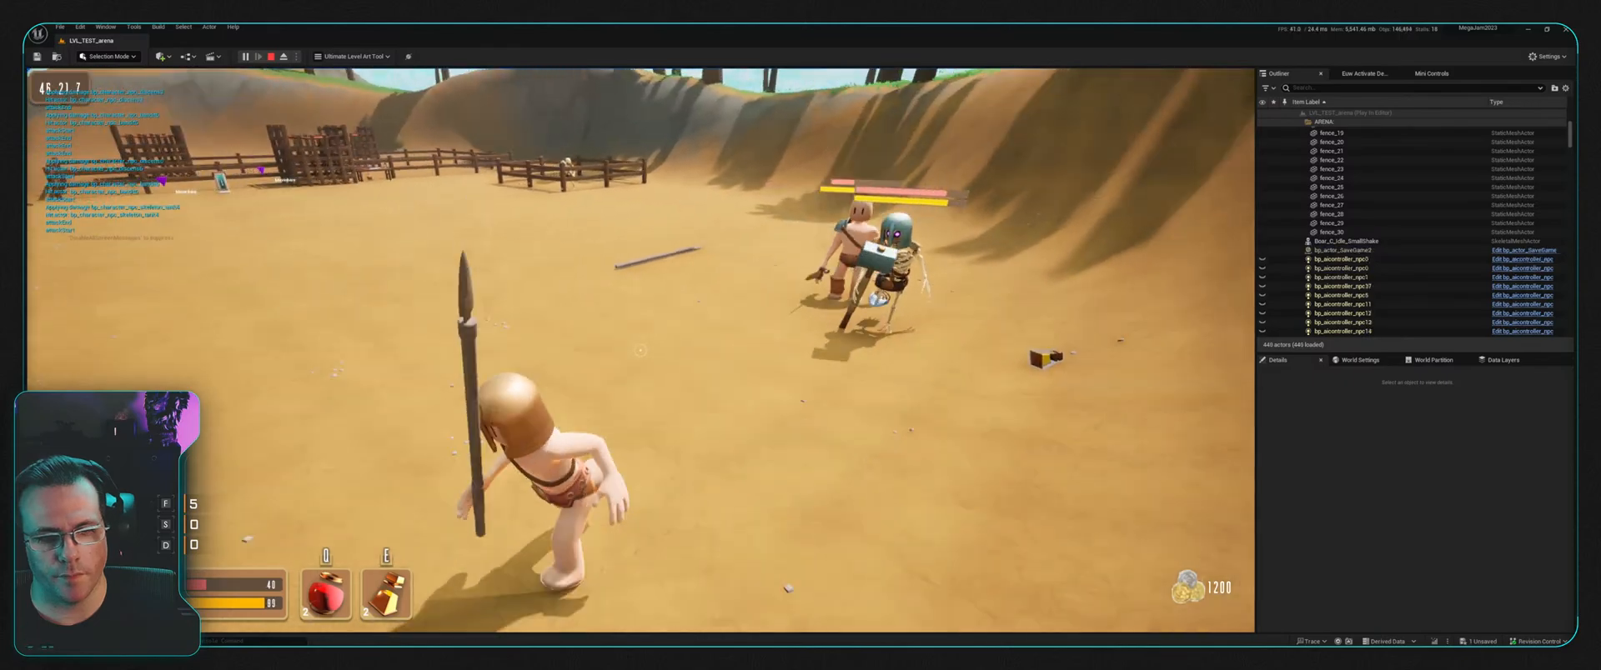
Step: Re-engage the hammer skeleton with the spear, fighting it and the bandit across the open sand
key(w)
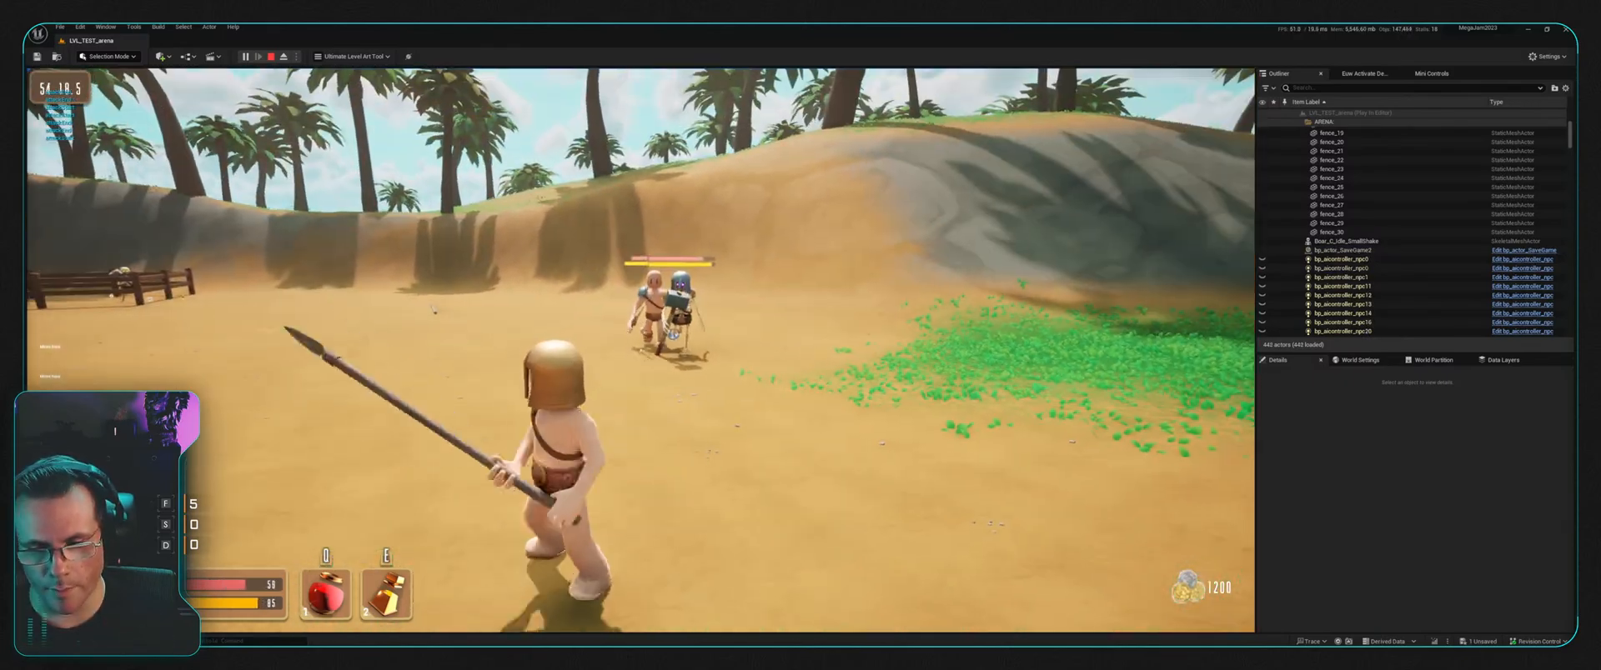
key(w)
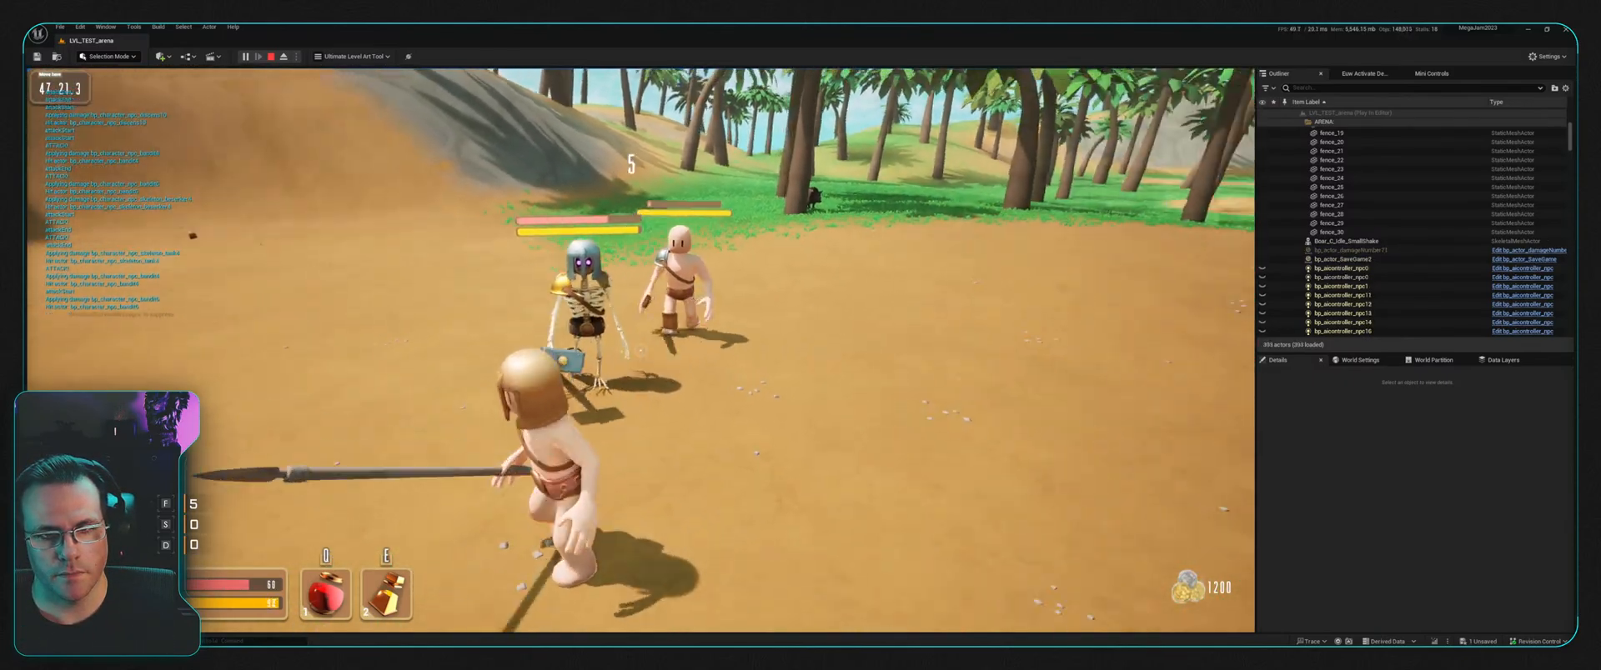
key(w)
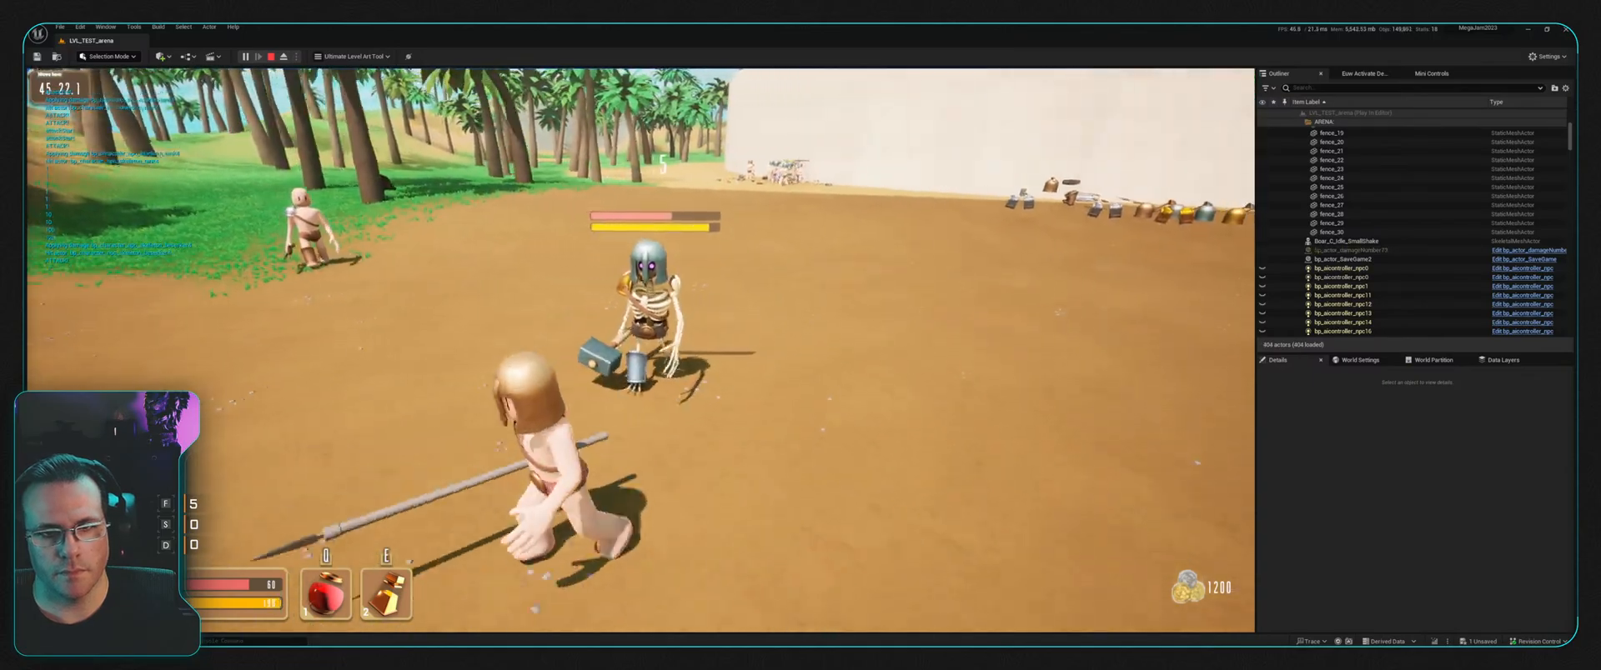
key(w)
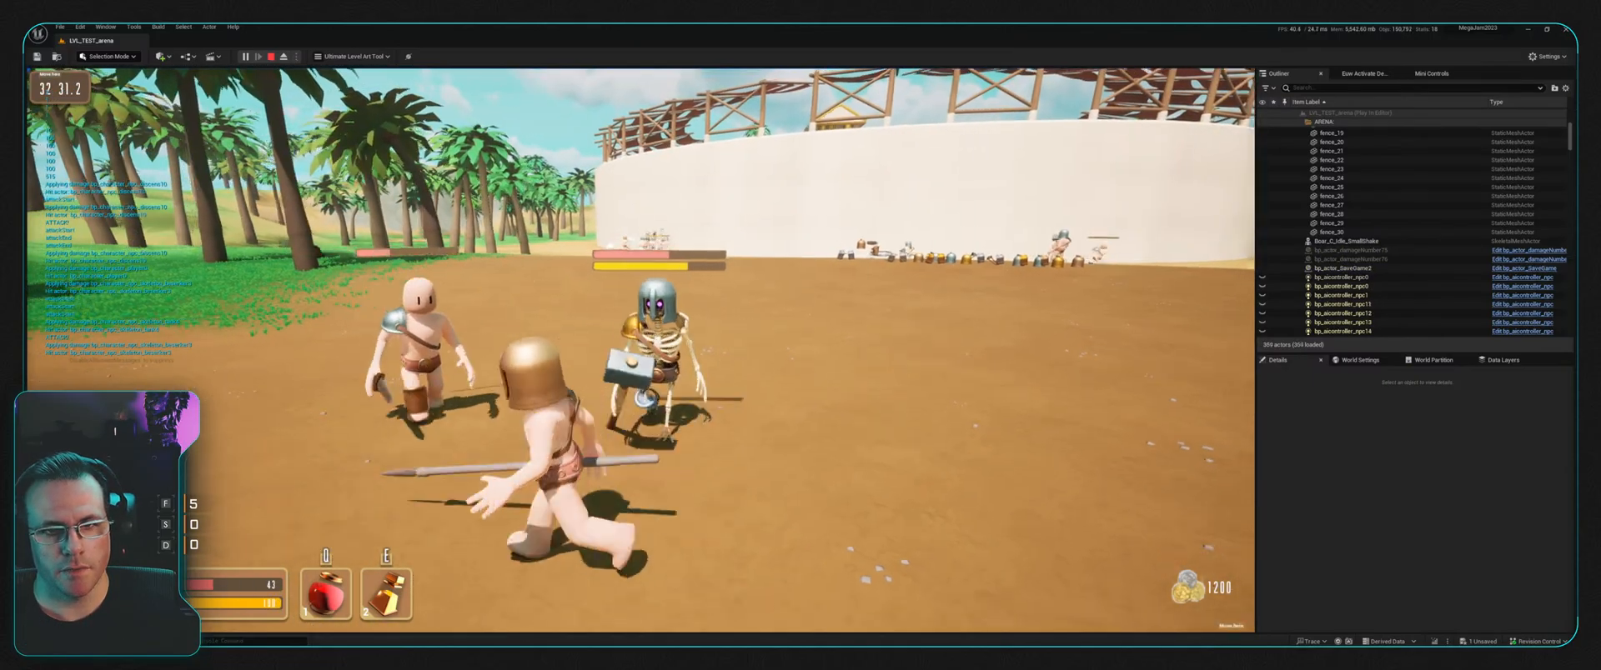
key(w)
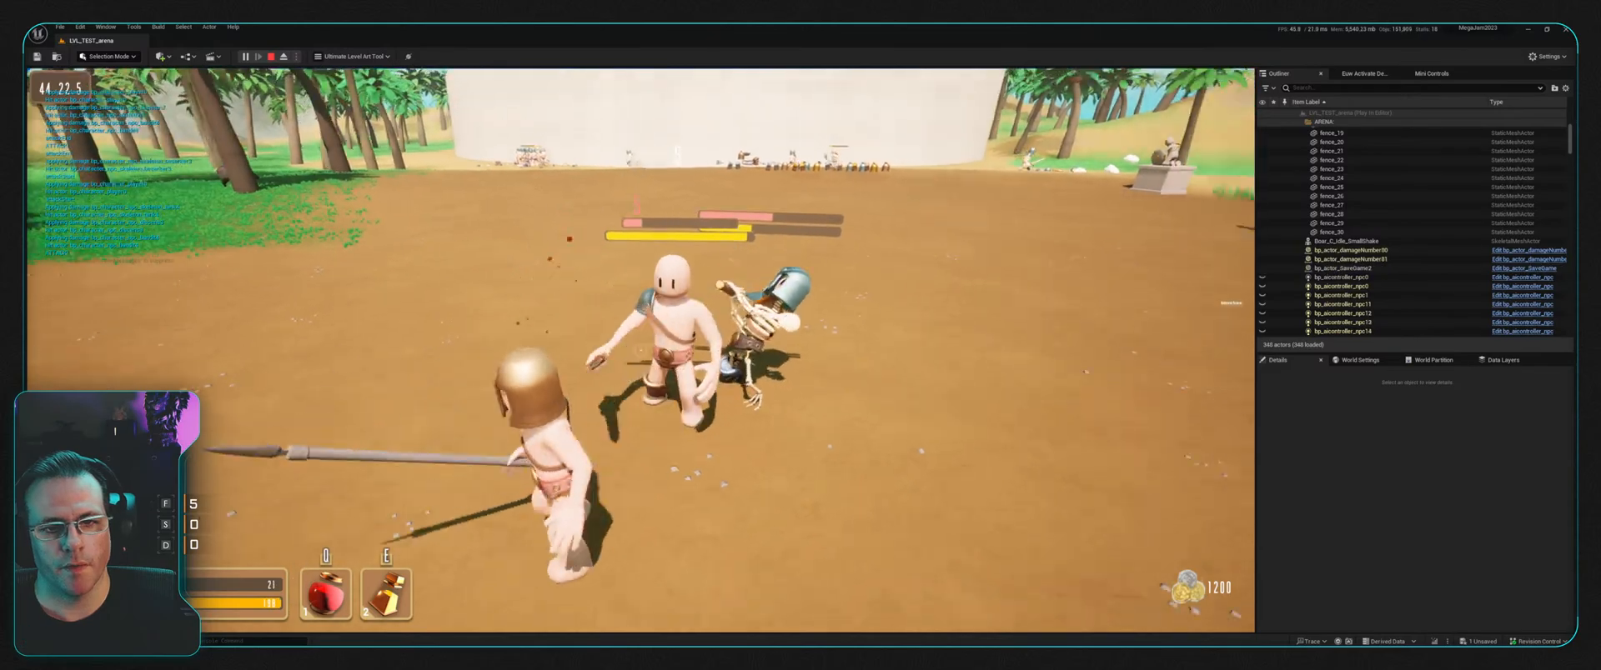
key(w)
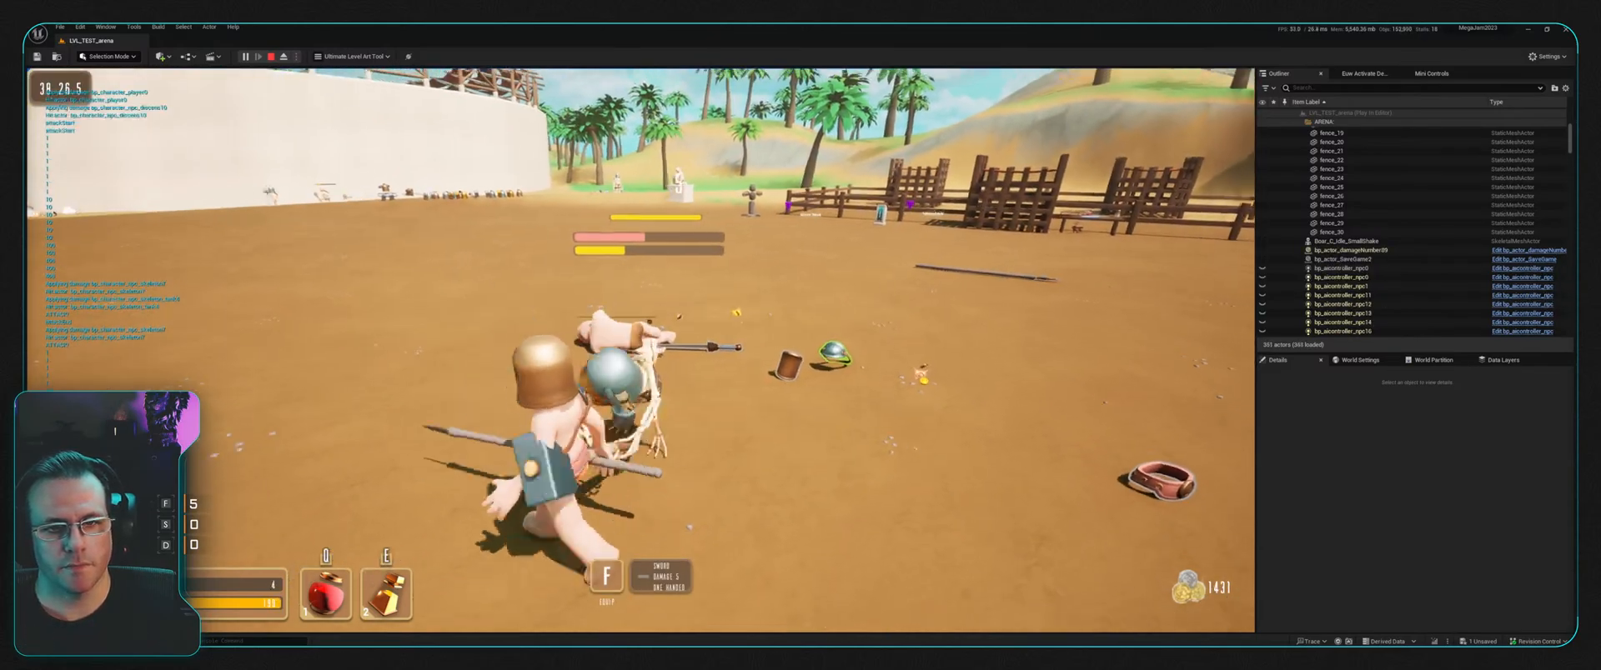
Step: Back away from the hammer skeleton and use the last health potion
key(s)
key(q)
key(s)
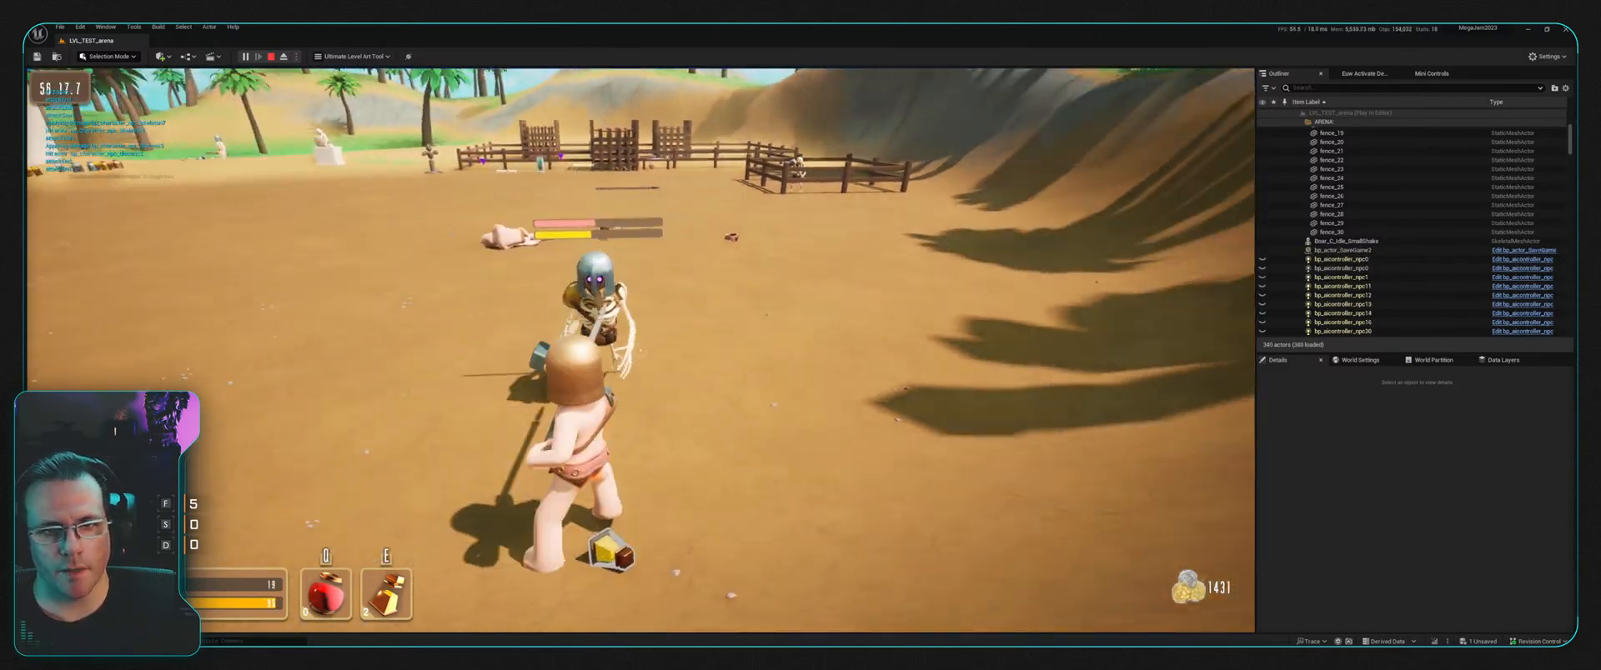
Step: Attack around the hammer skeleton with the spear, running clear and turning back to face it
click(640, 350)
key(w)
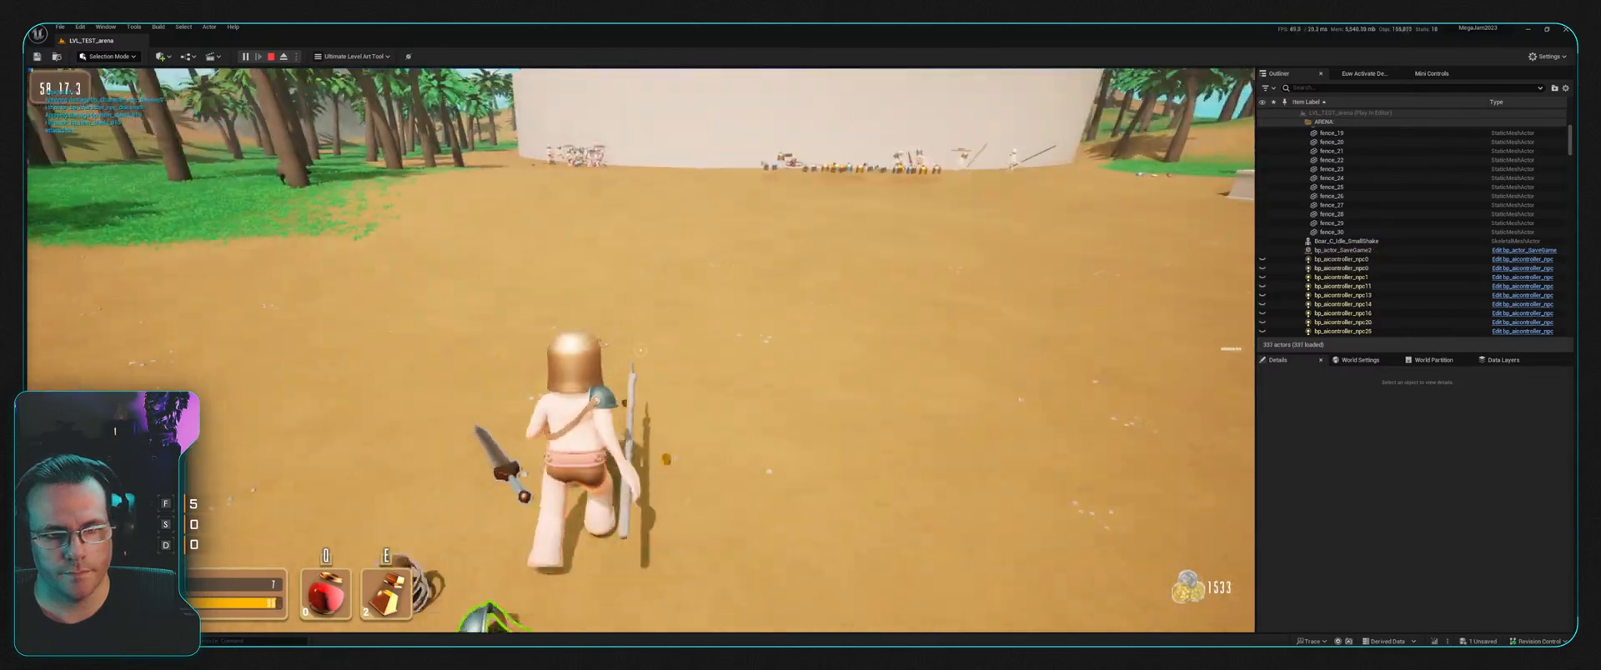
key(w)
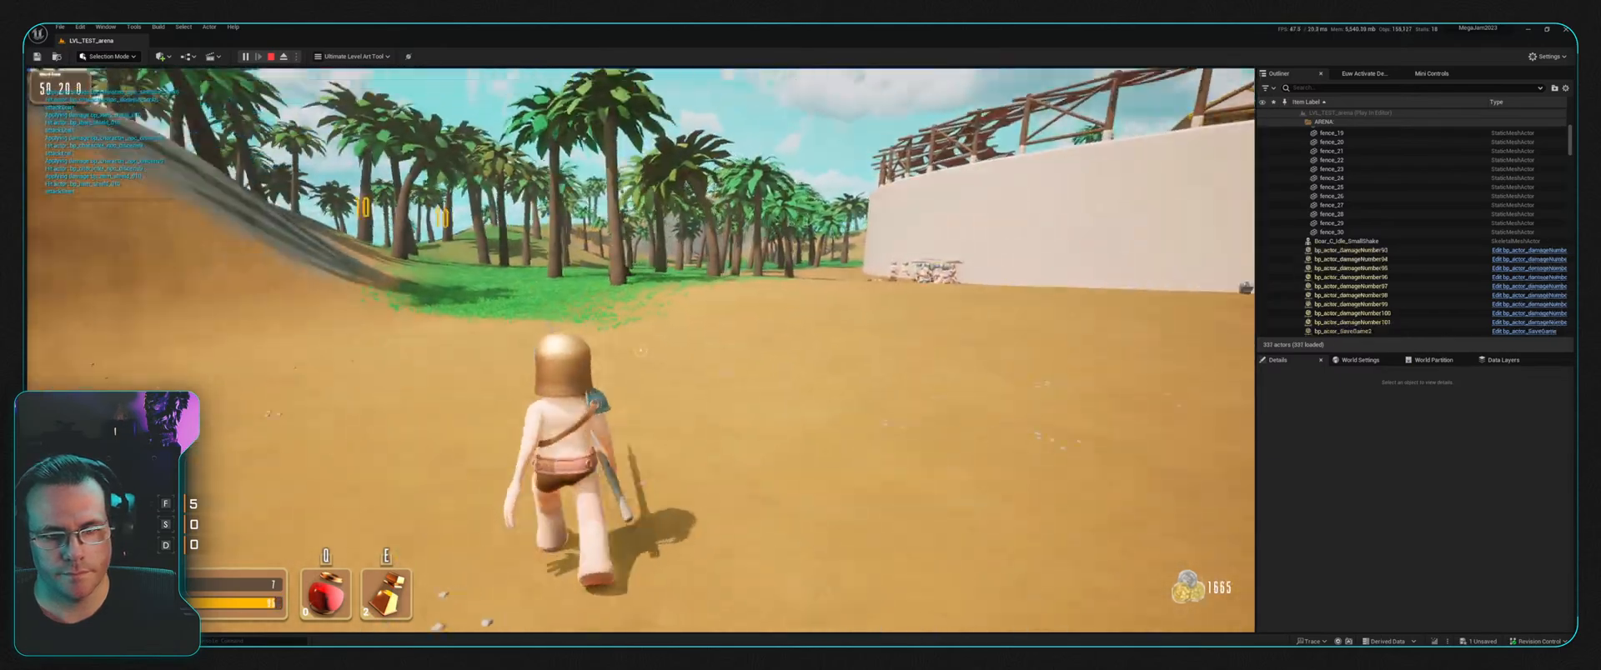
click(640, 351)
key(s)
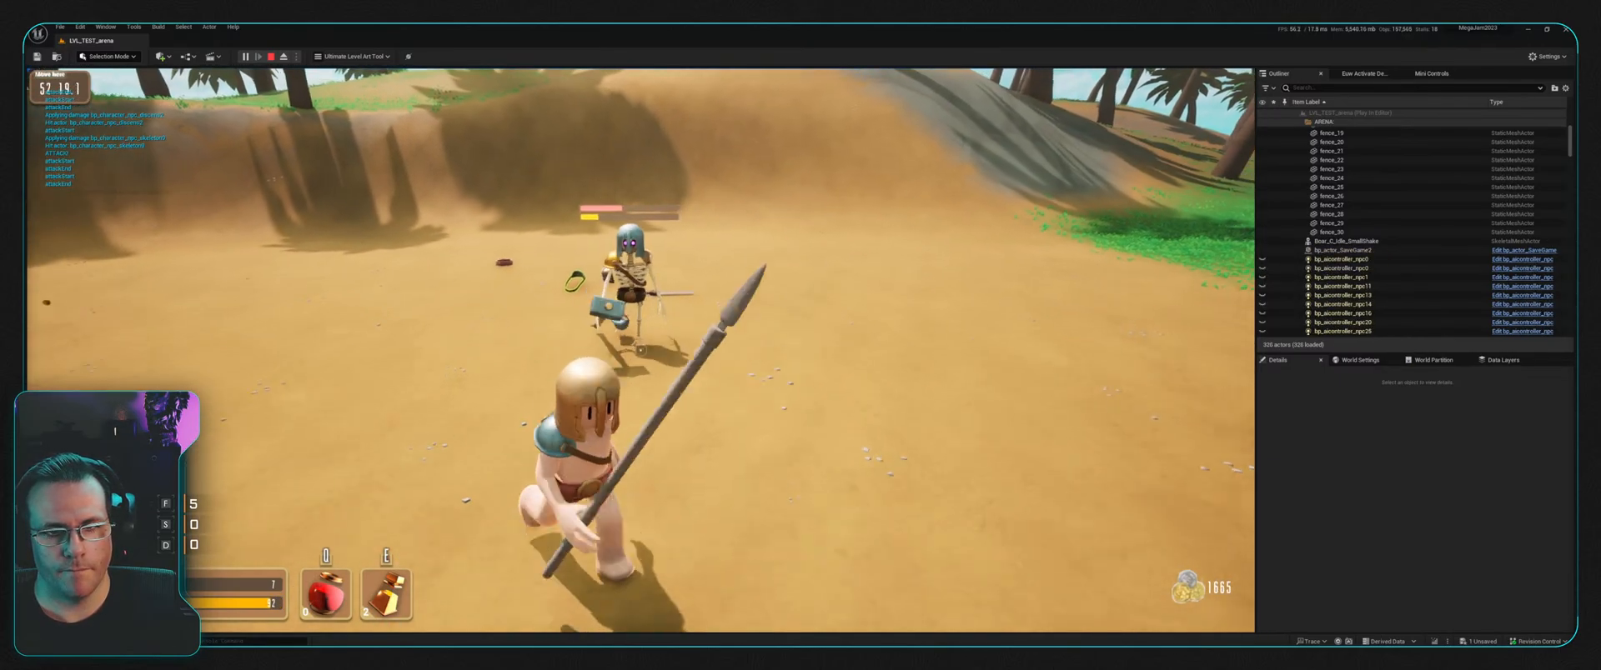
Step: Keep fighting the hammer skeleton at close range towards the fenced pens, and respawn the player character after the fight
key(w)
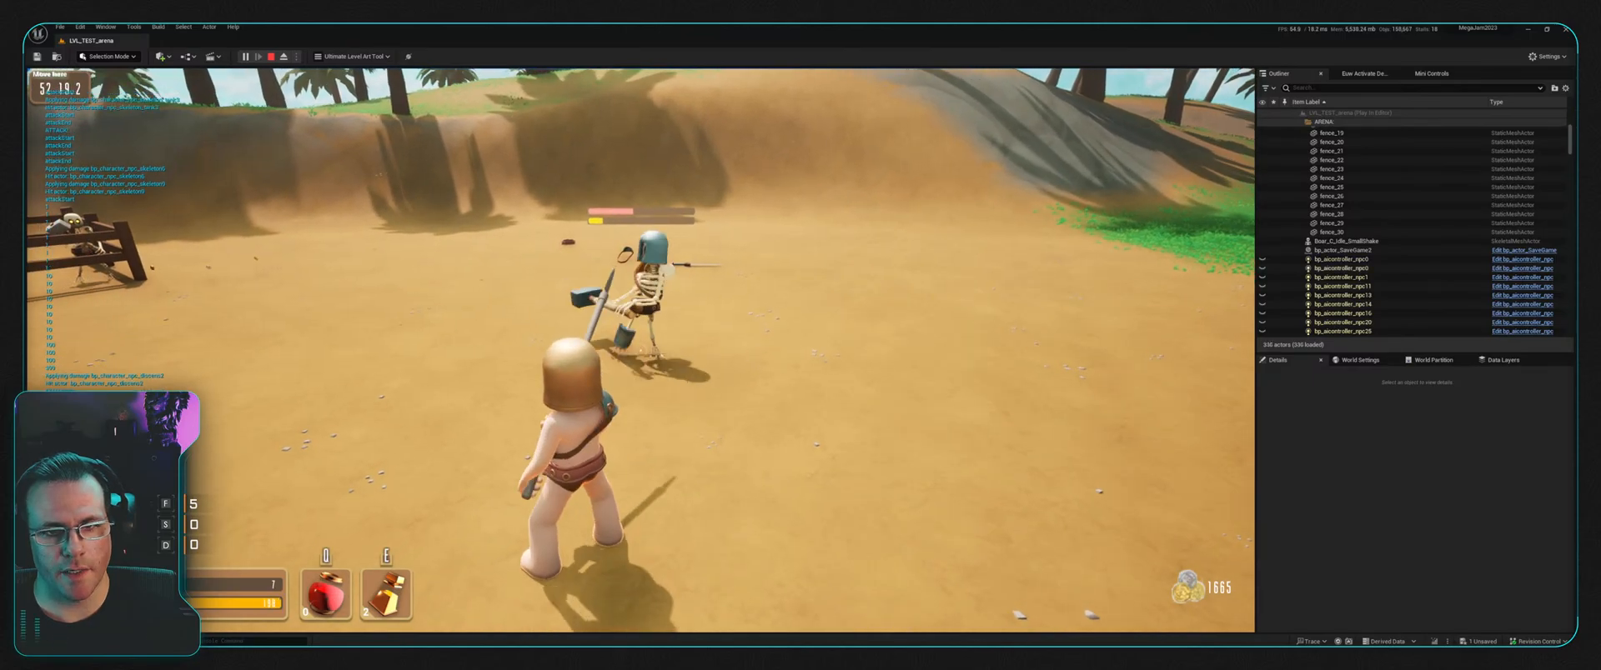
key(w)
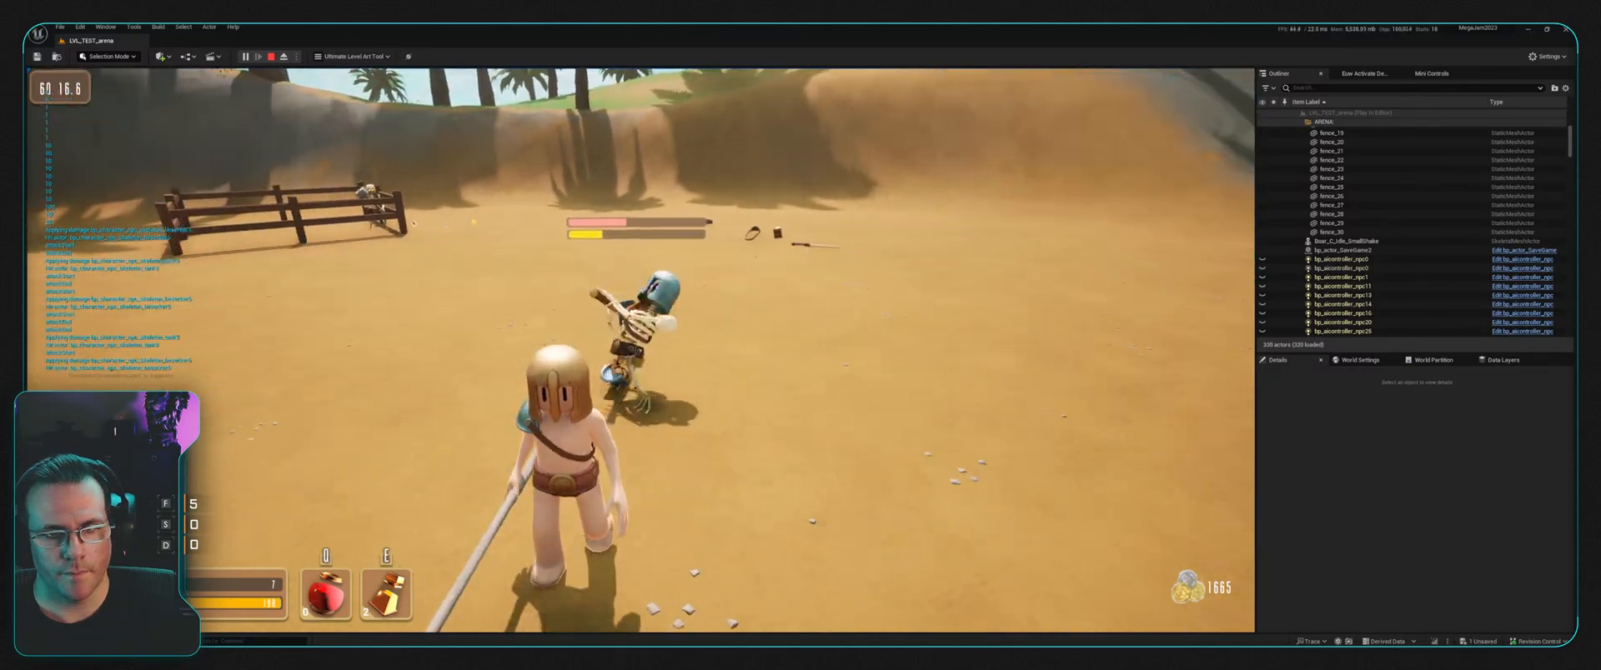
key(w)
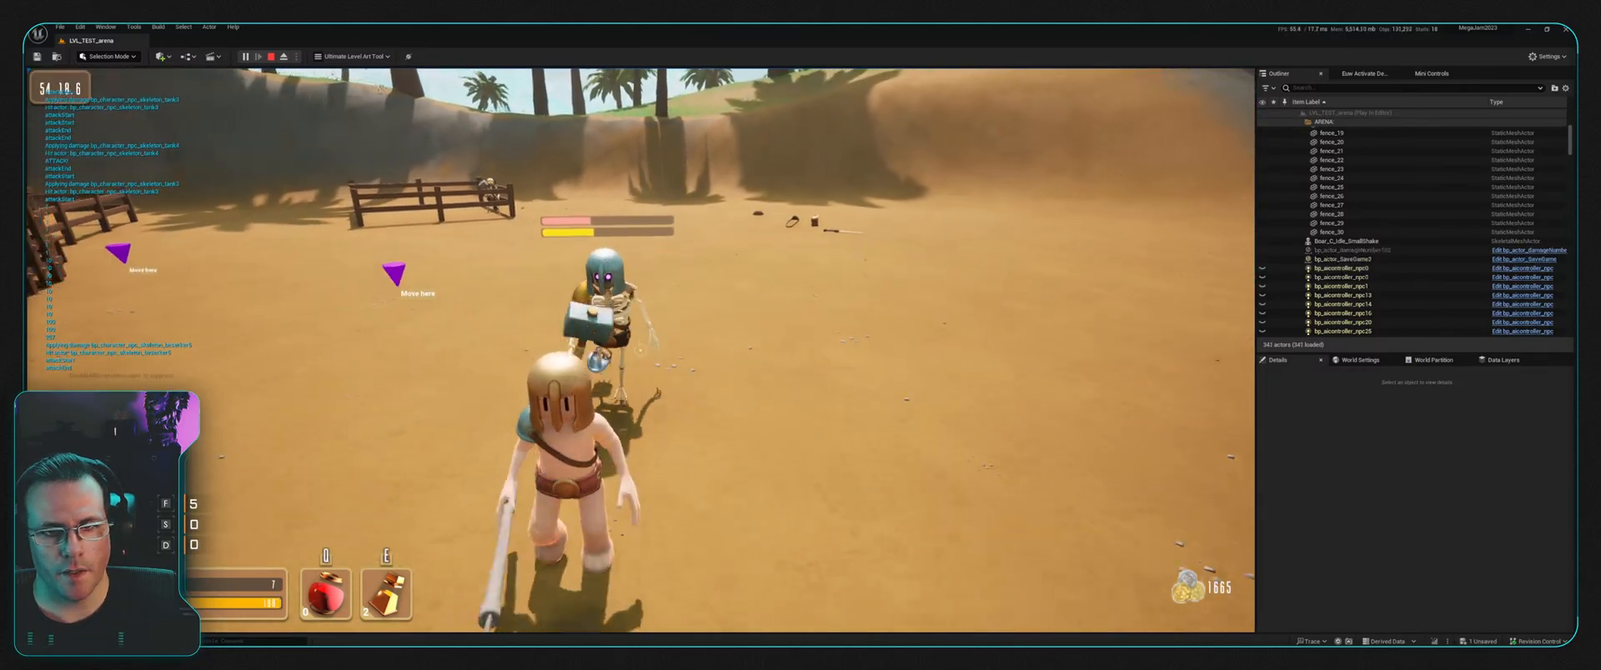
key(w)
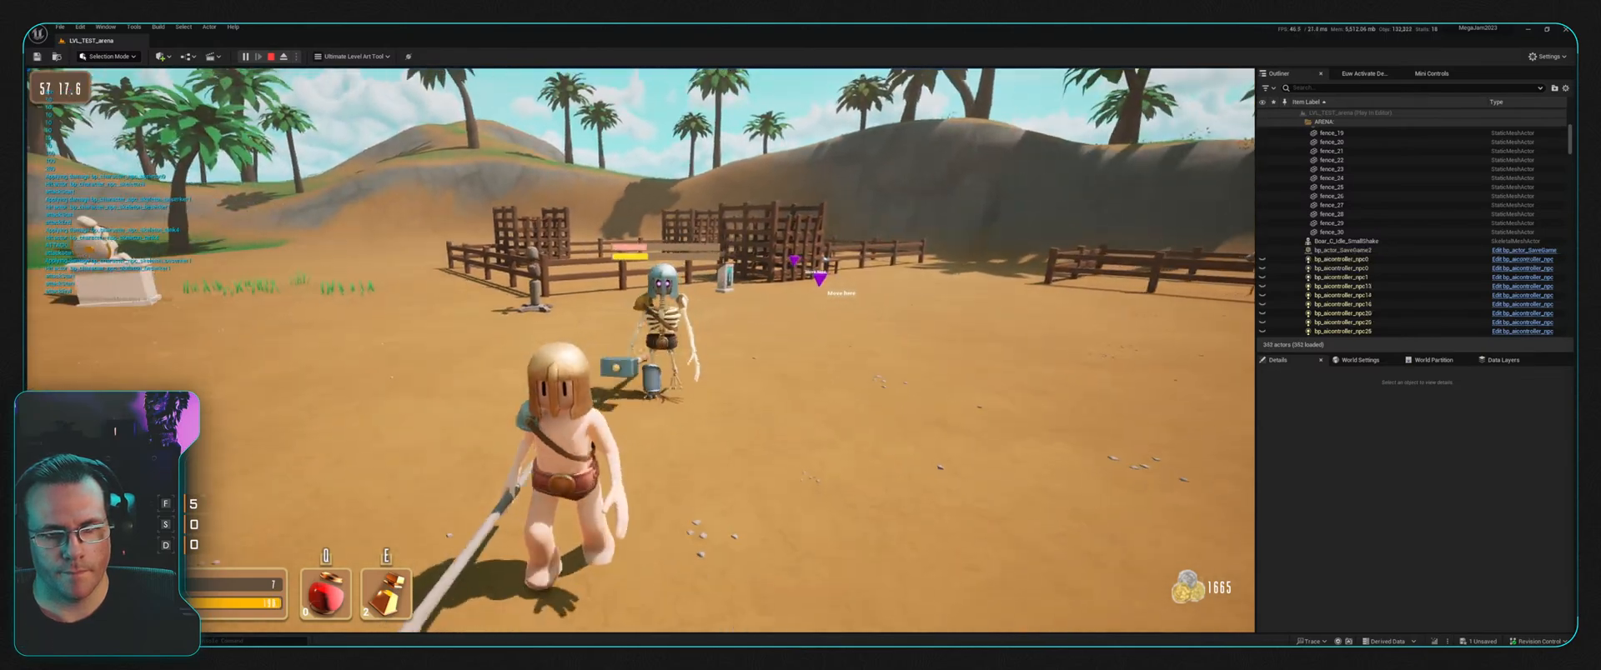
key(w)
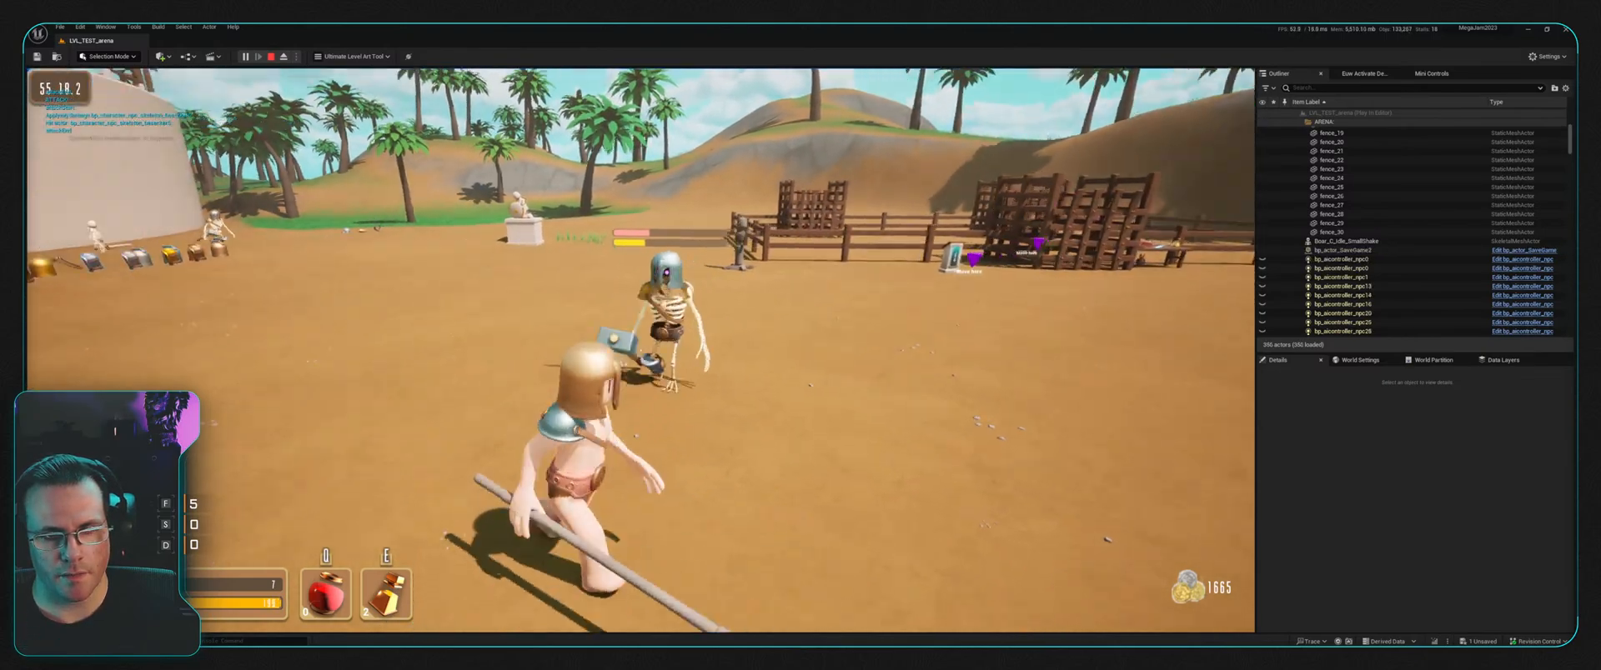
key(w)
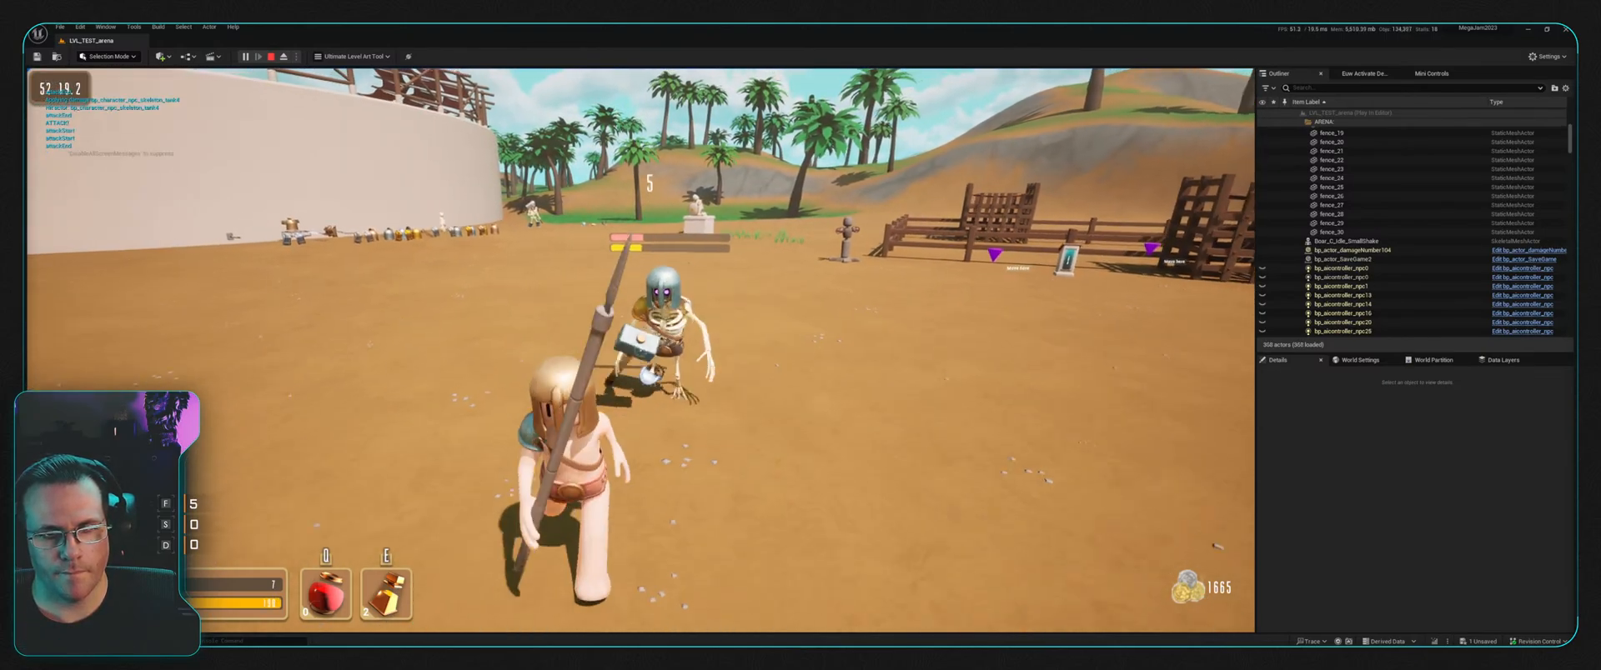
key(w)
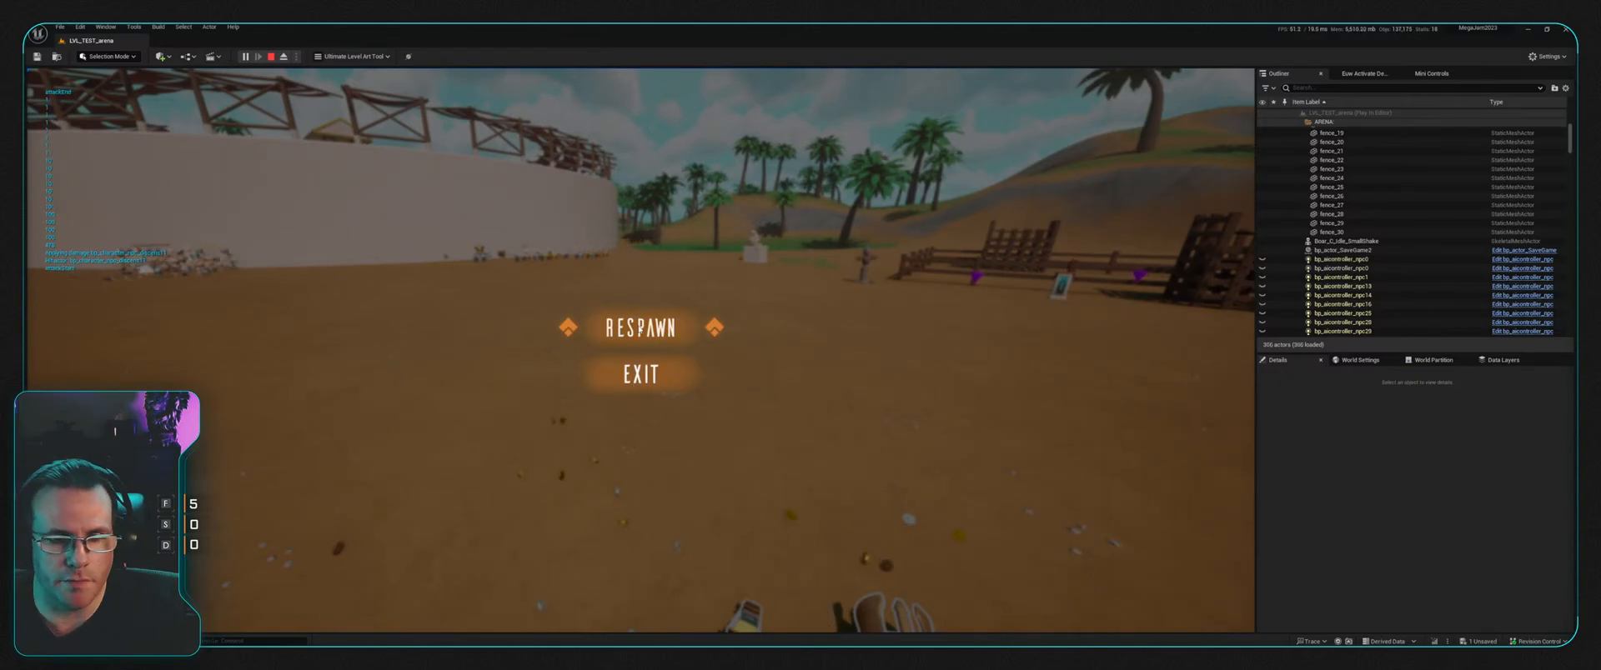
click(638, 330)
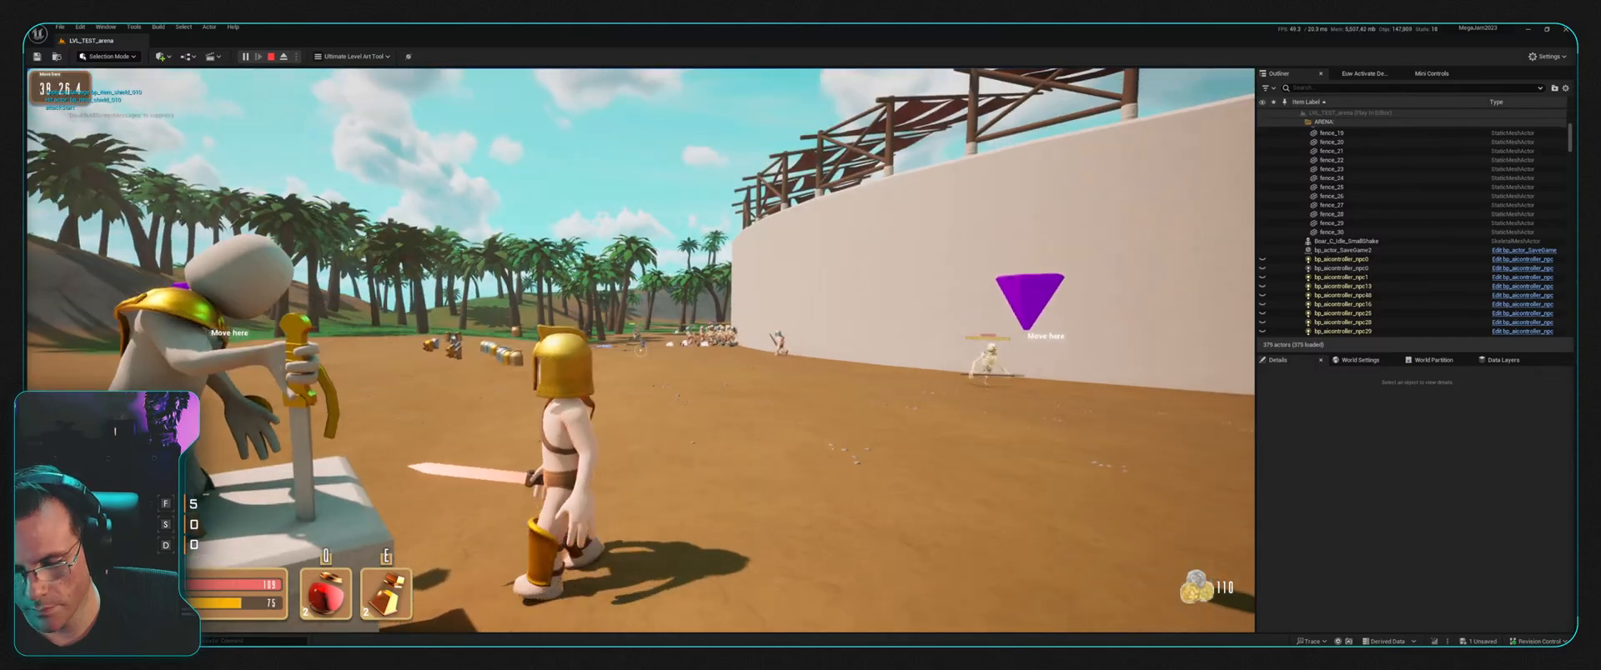
Step: Run the respawned character through the equipment rows, interact with the pink-outlined item, and end the play session
key(w)
key(w)
key(f)
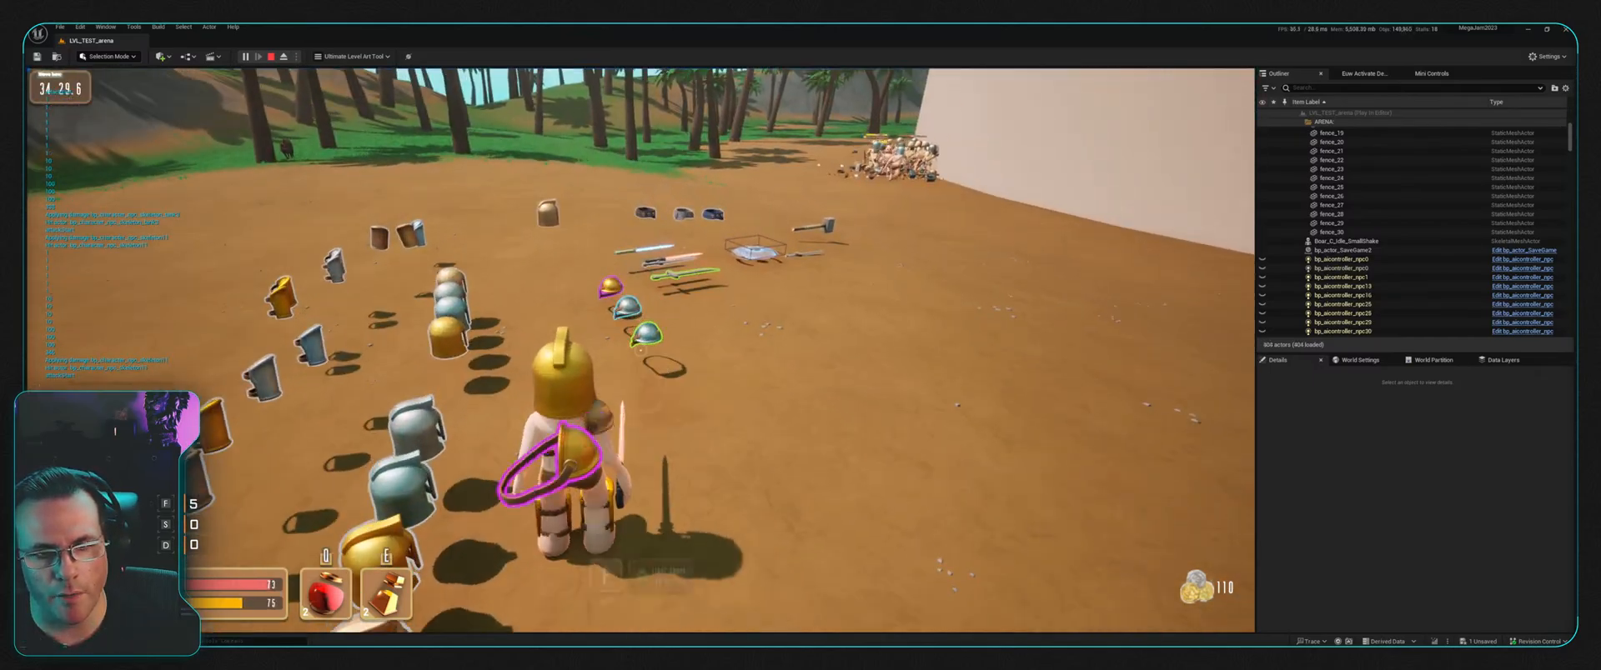
key(w)
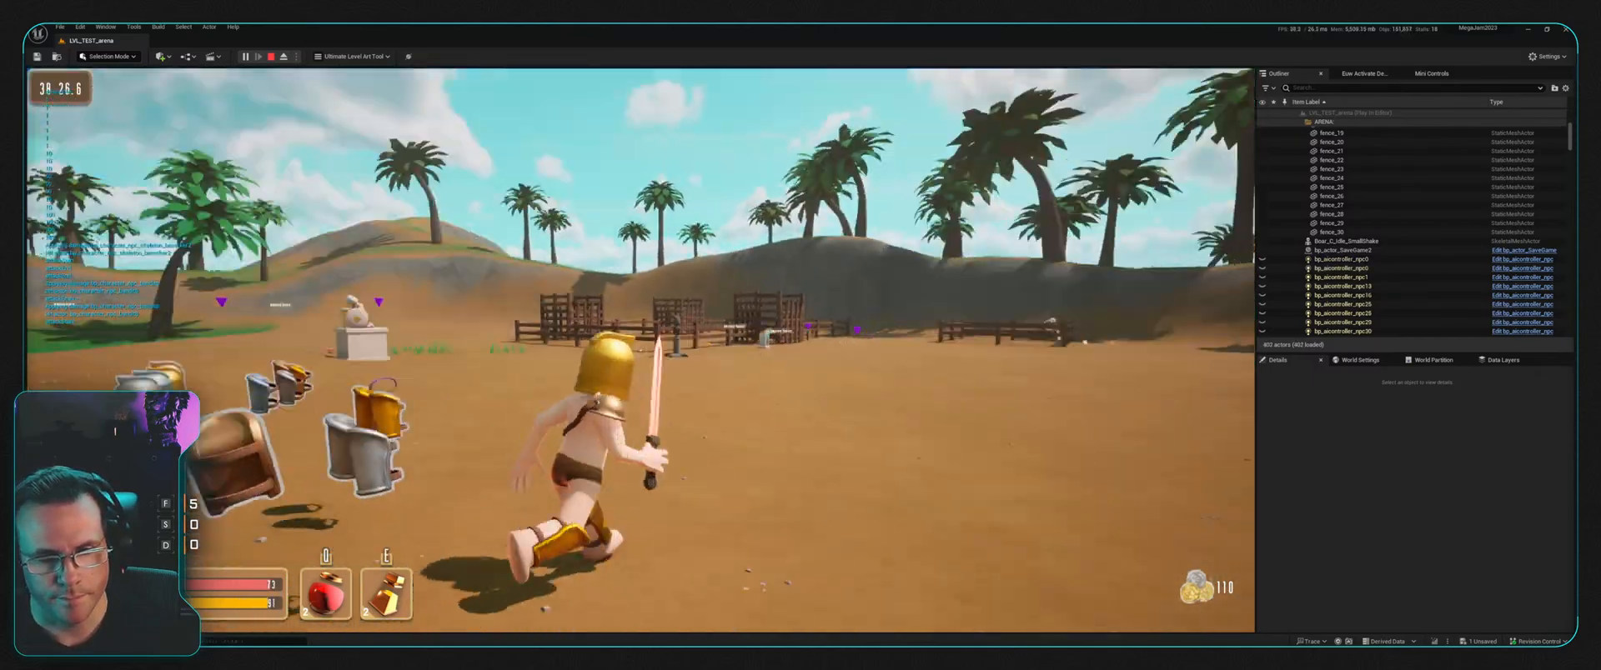
key(Escape)
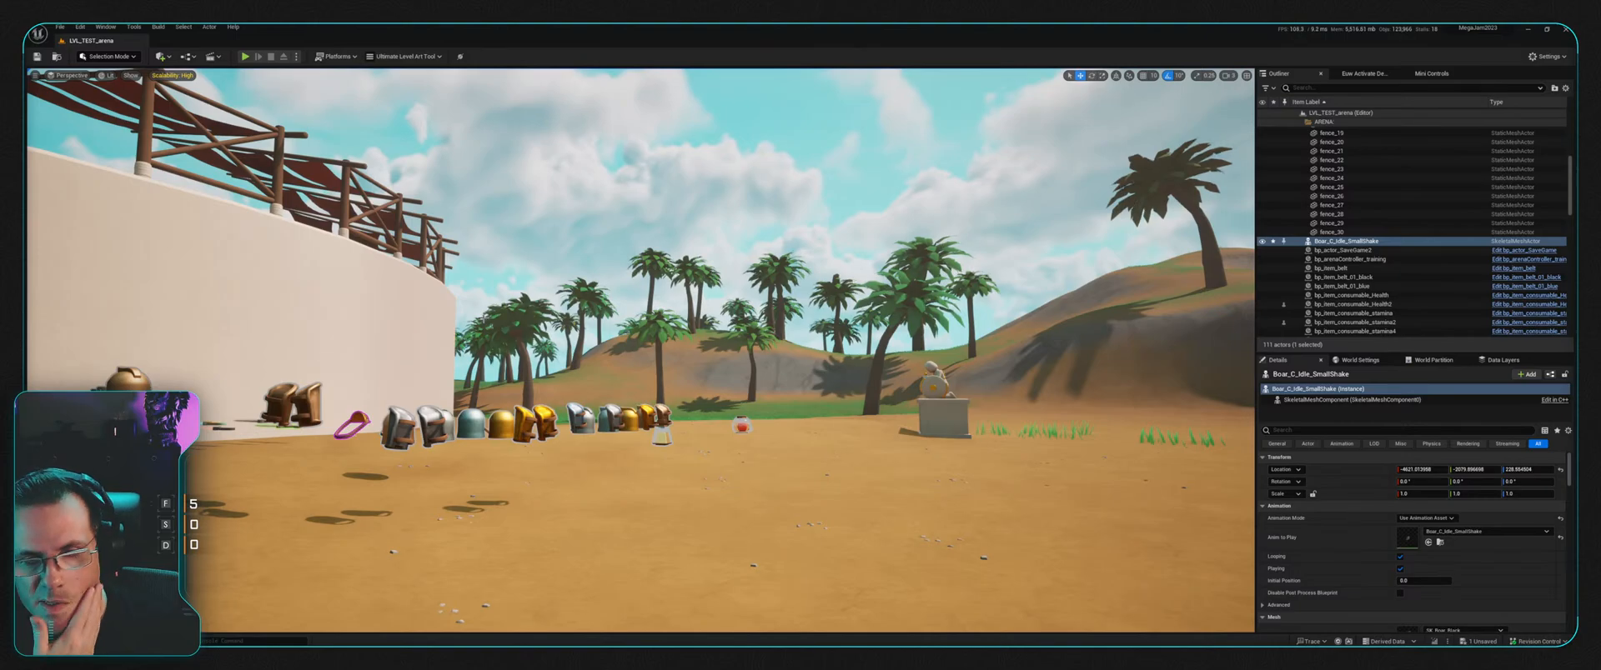
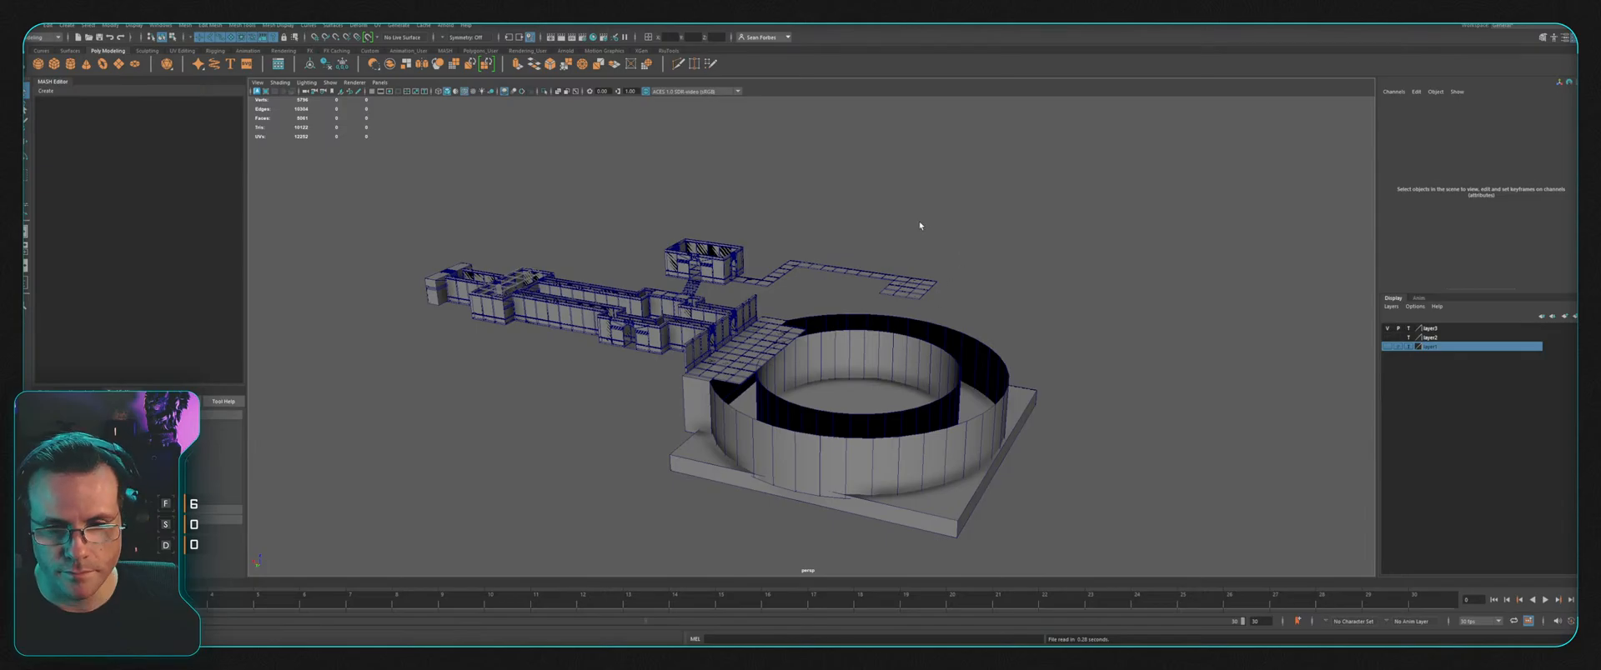
Step: Examine the level blockout in Maya, from the arched gate wall and platform through the walled corridors beyond
alt+drag(787, 225, 854, 243)
alt+middle_drag(854, 244, 1067, 225)
scroll(1007, 314, up, 3)
alt+drag(788, 321, 944, 350)
scroll(922, 361, up, 3)
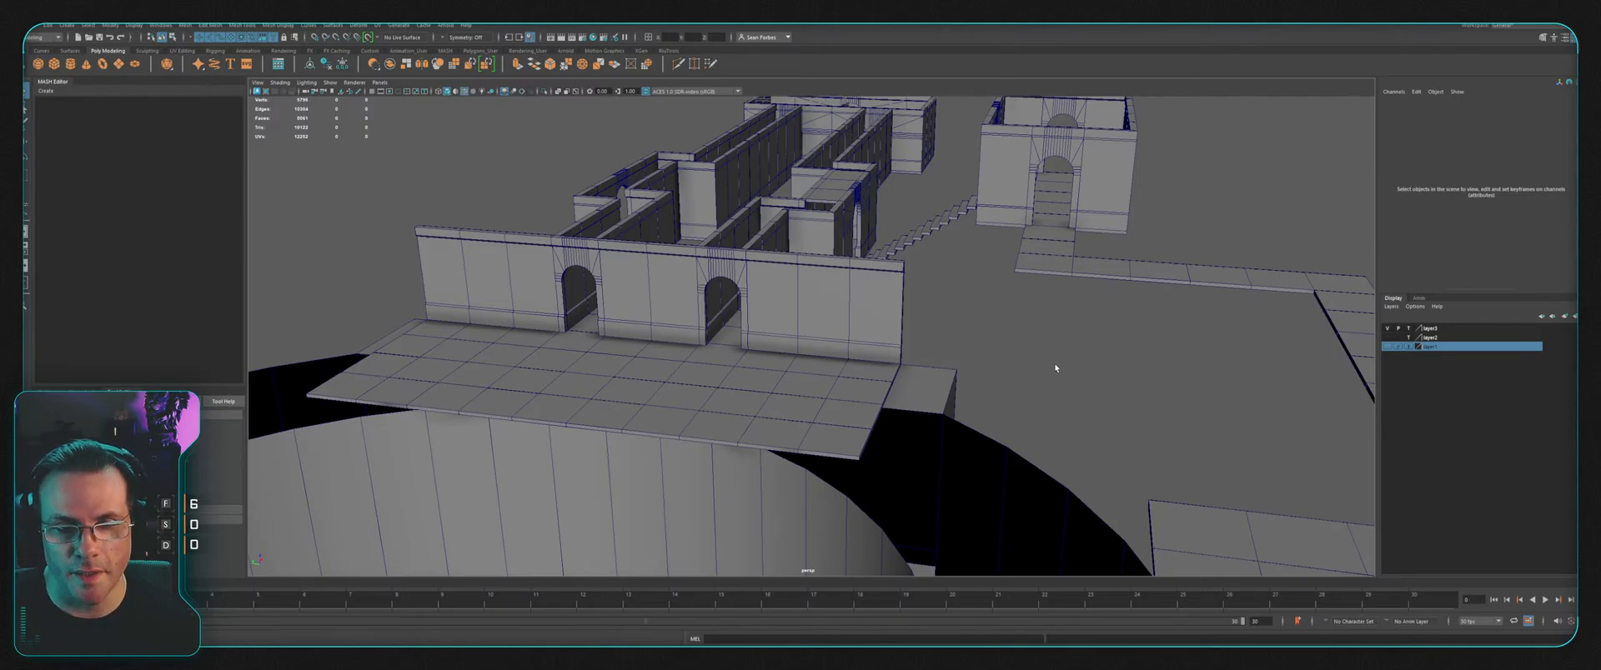
alt+drag(1053, 367, 889, 332)
alt+right_drag(890, 332, 740, 328)
alt+drag(740, 328, 808, 318)
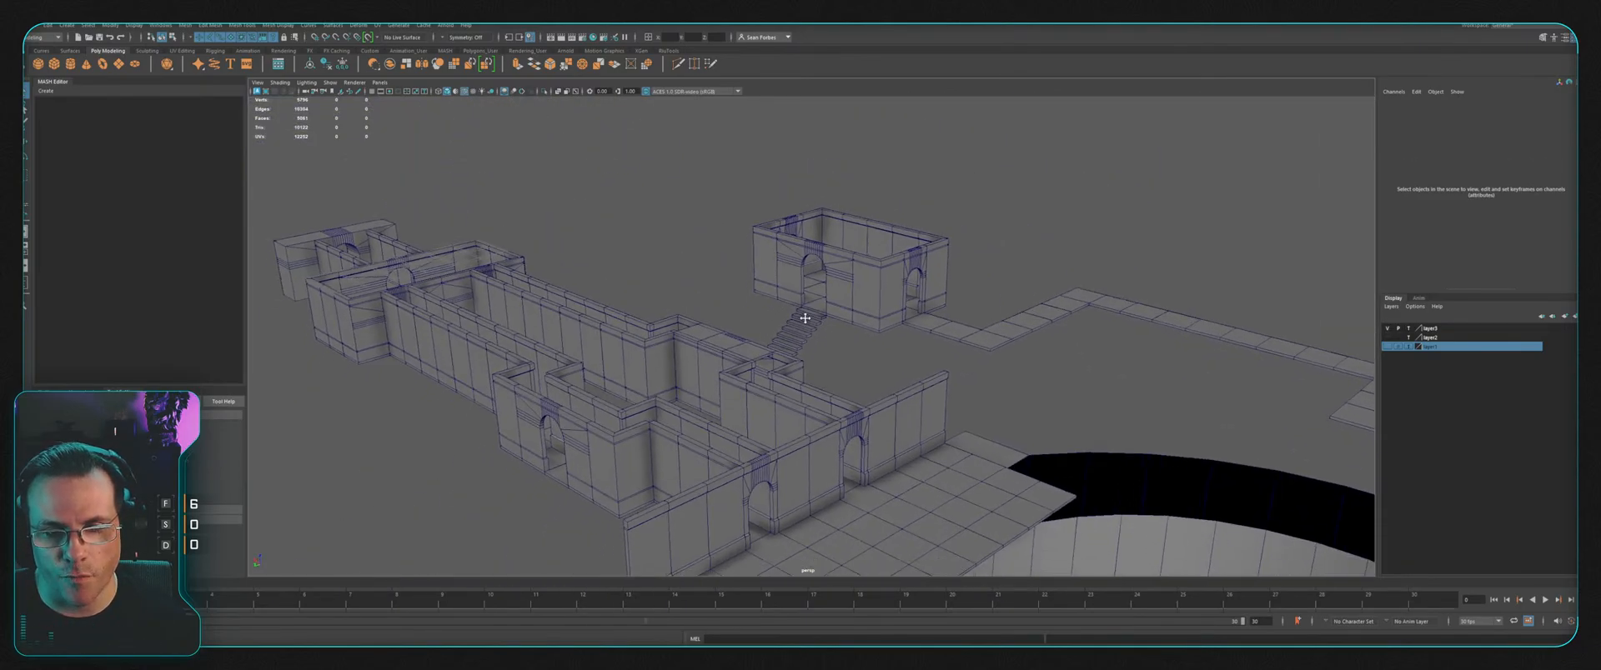
alt+right_drag(808, 318, 867, 313)
alt+drag(868, 317, 1017, 311)
scroll(1017, 311, down, 2)
alt+middle_drag(1017, 311, 953, 293)
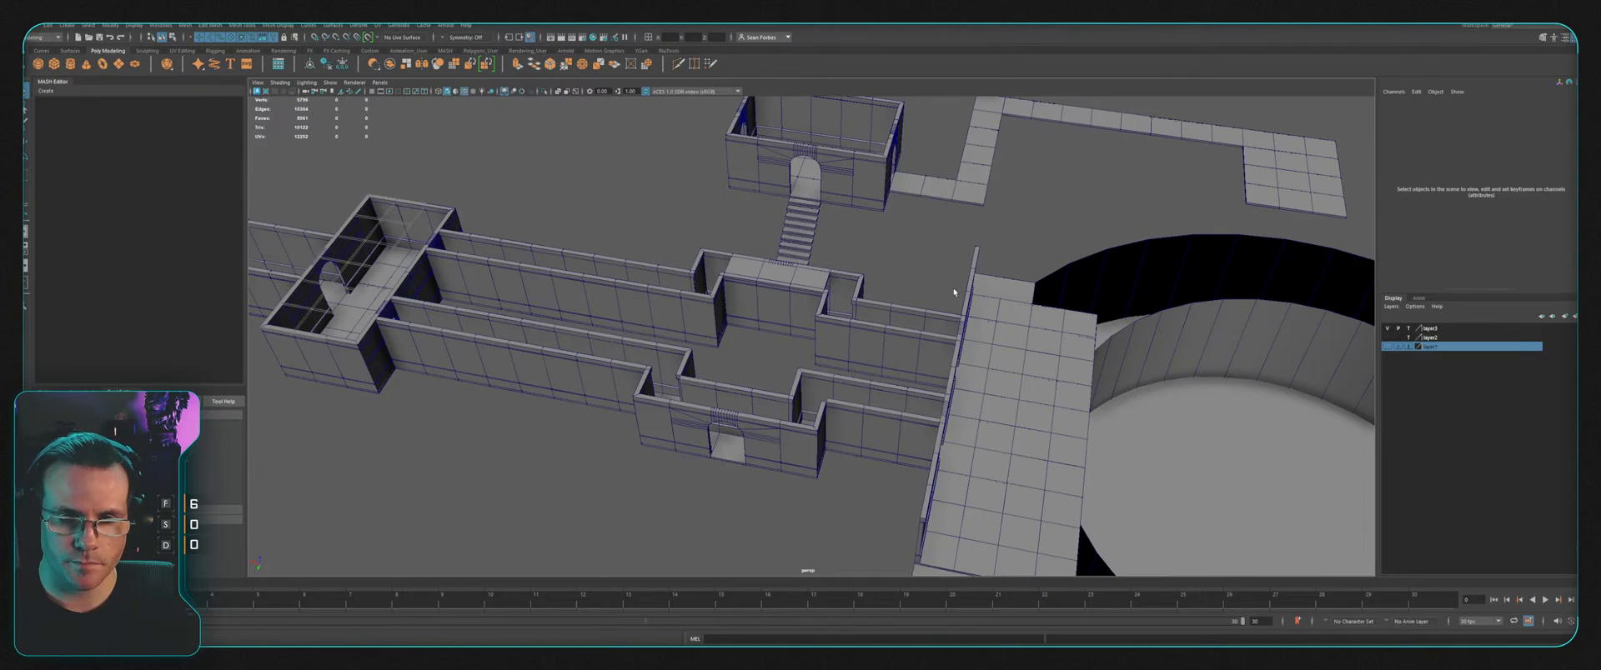
Step: Inspect the side room, its arched doorway and staircase, and the tiled path leading towards the round arena
alt+drag(985, 299, 825, 296)
mouse_move(830, 292)
alt+middle_down()
mouse_move(843, 300)
mouse_move(829, 310)
alt+middle_up()
alt+drag(829, 310, 718, 295)
alt+middle_drag(718, 296, 883, 299)
alt+drag(883, 300, 1101, 321)
alt+middle_drag(1101, 321, 853, 335)
scroll(897, 326, up, 2)
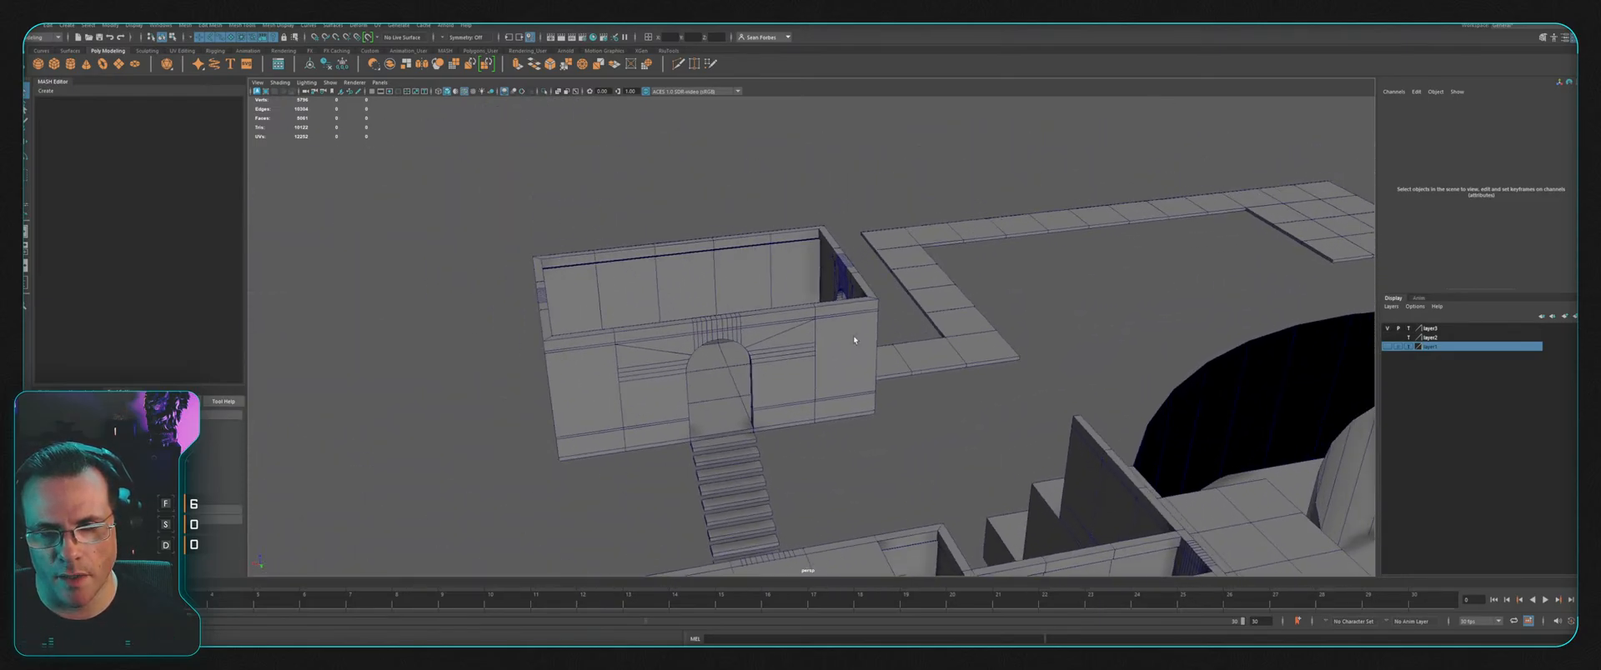
alt+drag(896, 334, 848, 338)
alt+middle_drag(1234, 304, 1008, 260)
alt+middle_drag(1334, 376, 1065, 283)
alt+drag(1065, 283, 1001, 340)
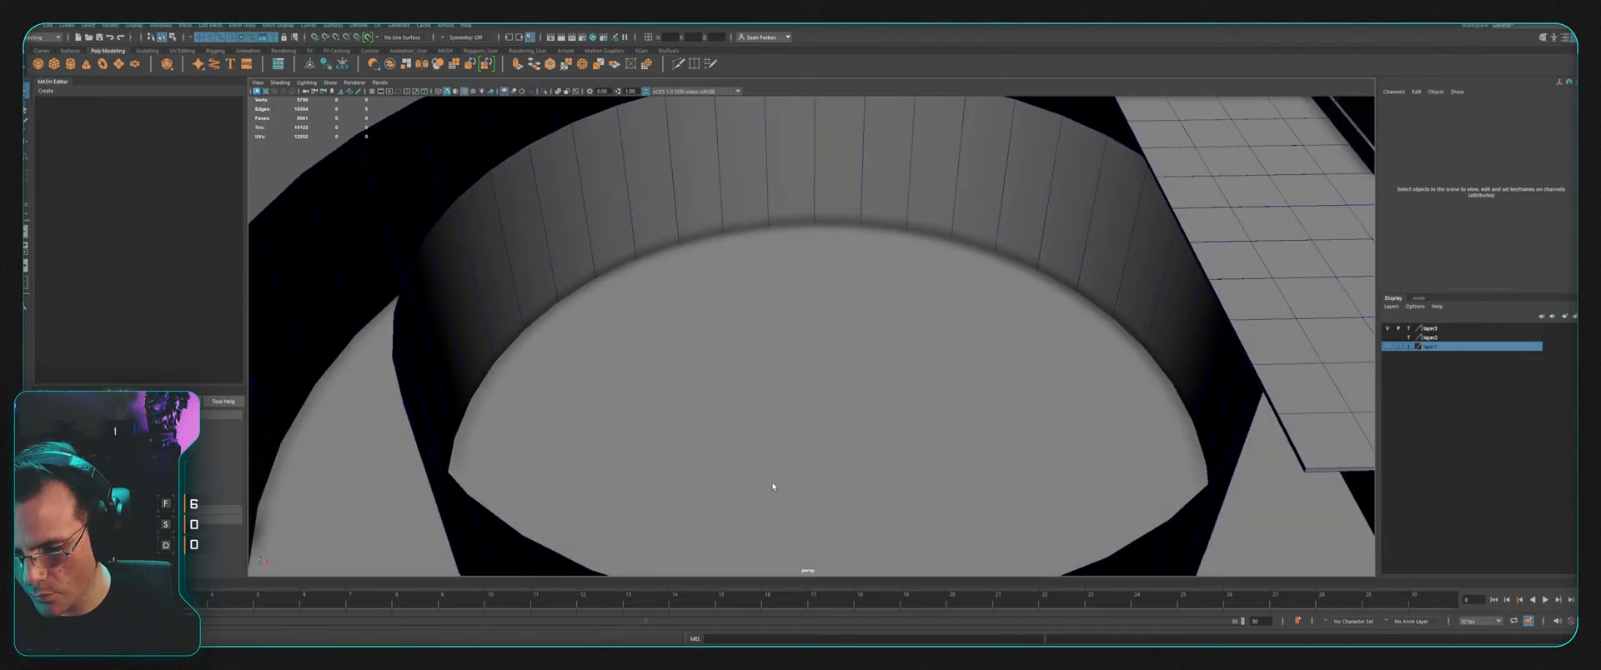
Step: Examine the round arena's floor and walls and how the gate platform and tiled side path approach it
alt+drag(830, 459, 857, 354)
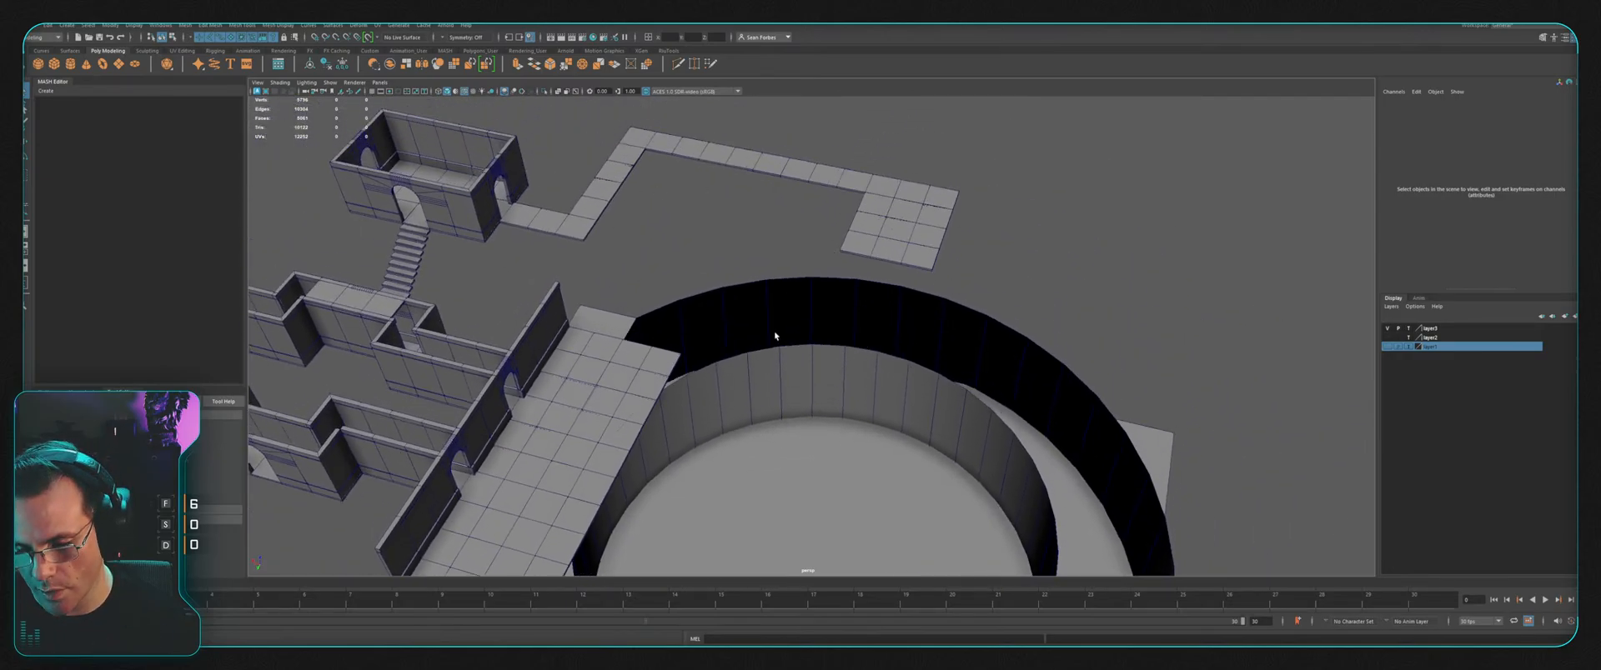
alt+drag(906, 495, 983, 396)
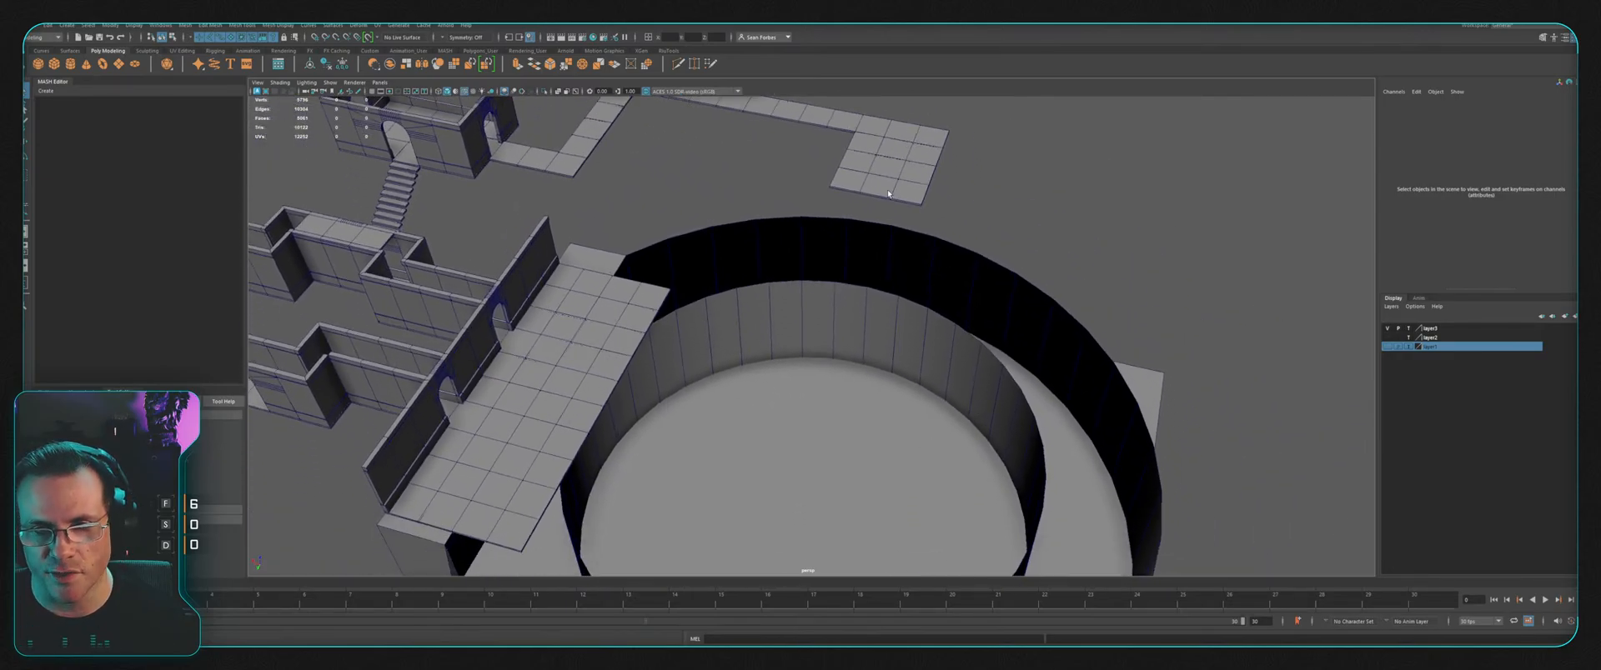
alt+drag(854, 384, 835, 319)
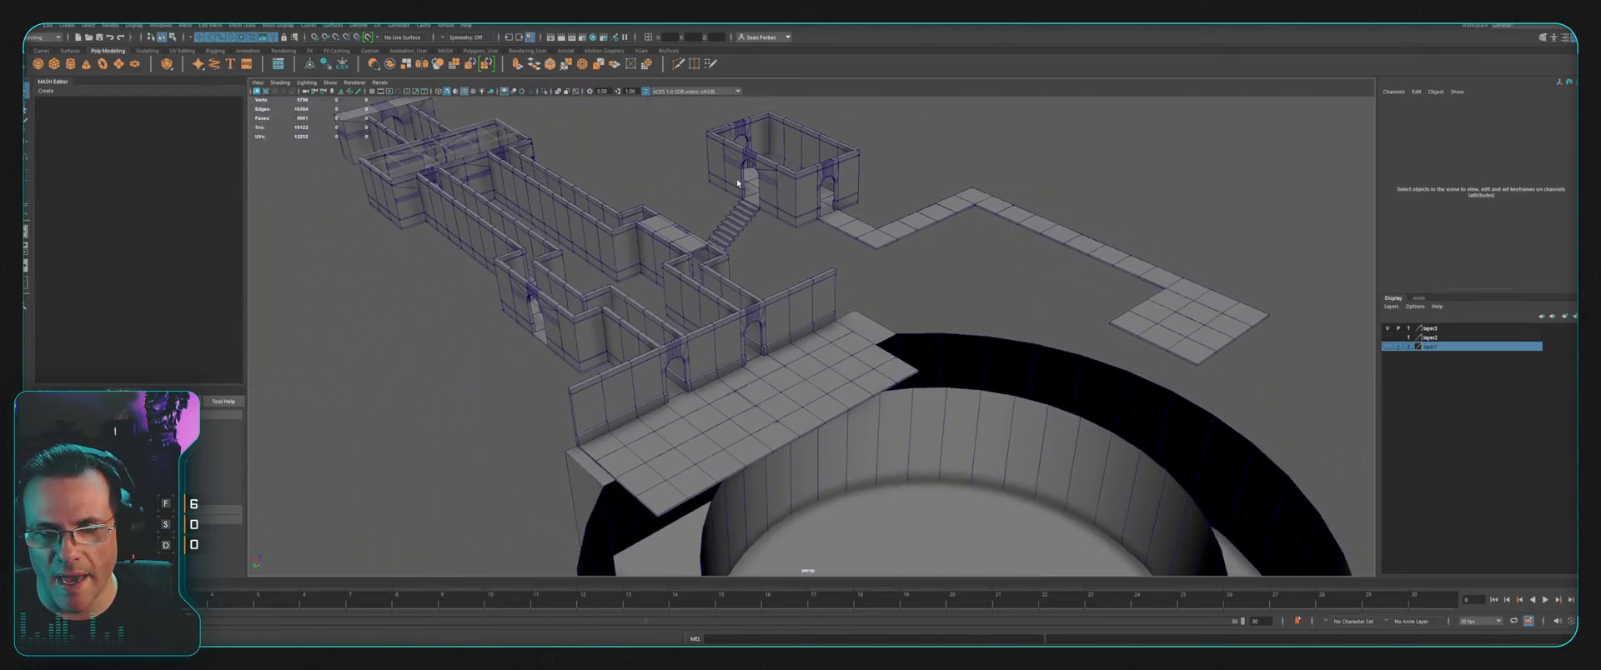
alt+middle_drag(876, 363, 849, 384)
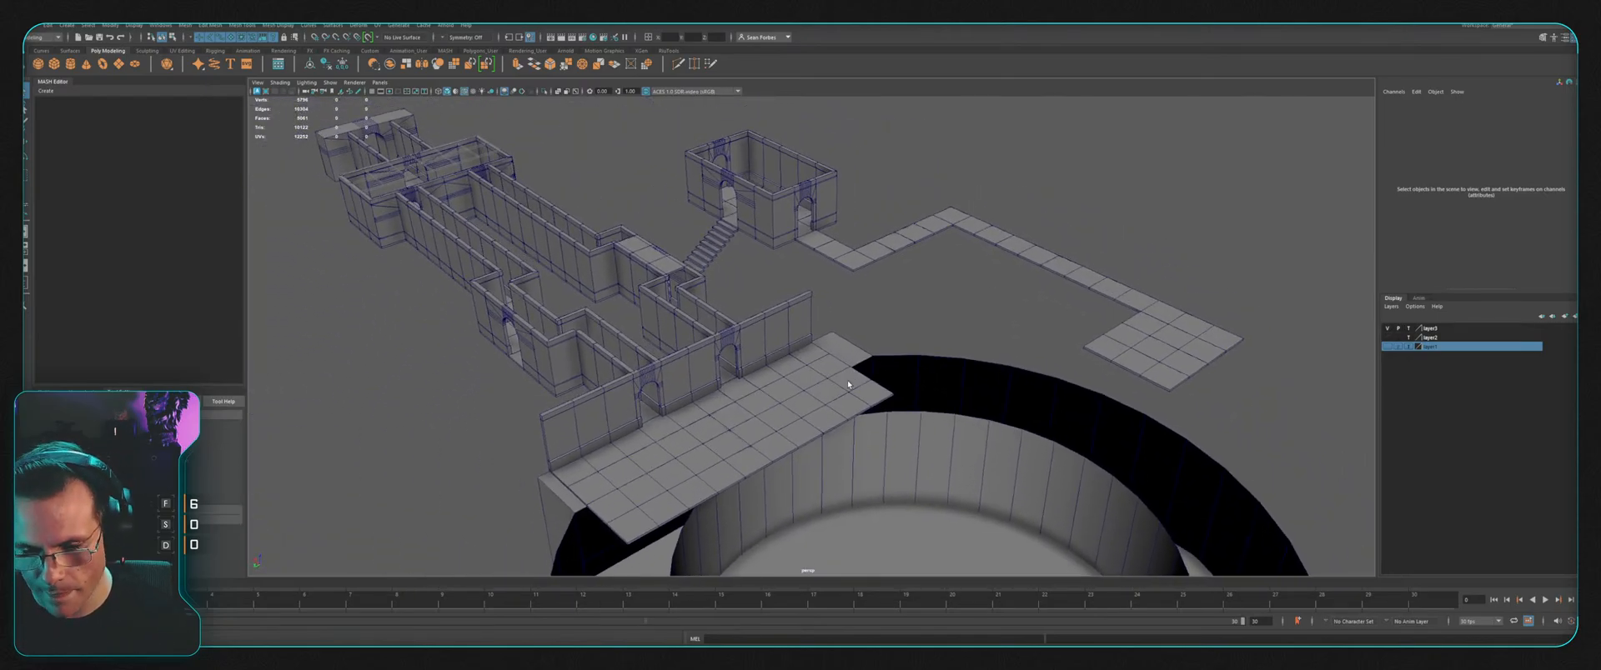
alt+middle_drag(1027, 321, 875, 391)
alt+right_drag(875, 390, 1021, 448)
alt+middle_drag(1022, 448, 946, 371)
alt+right_drag(947, 371, 996, 396)
alt+middle_drag(996, 396, 871, 309)
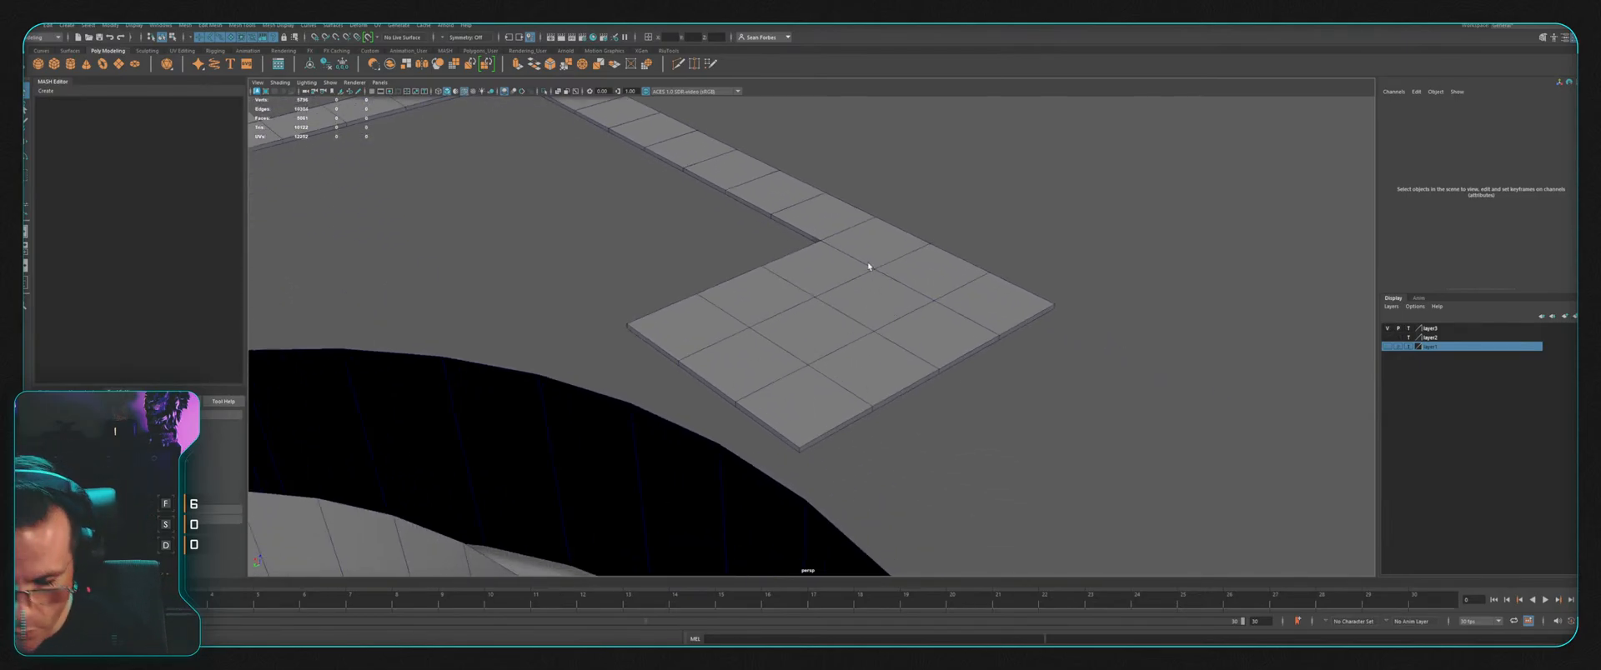
alt+right_drag(839, 312, 636, 293)
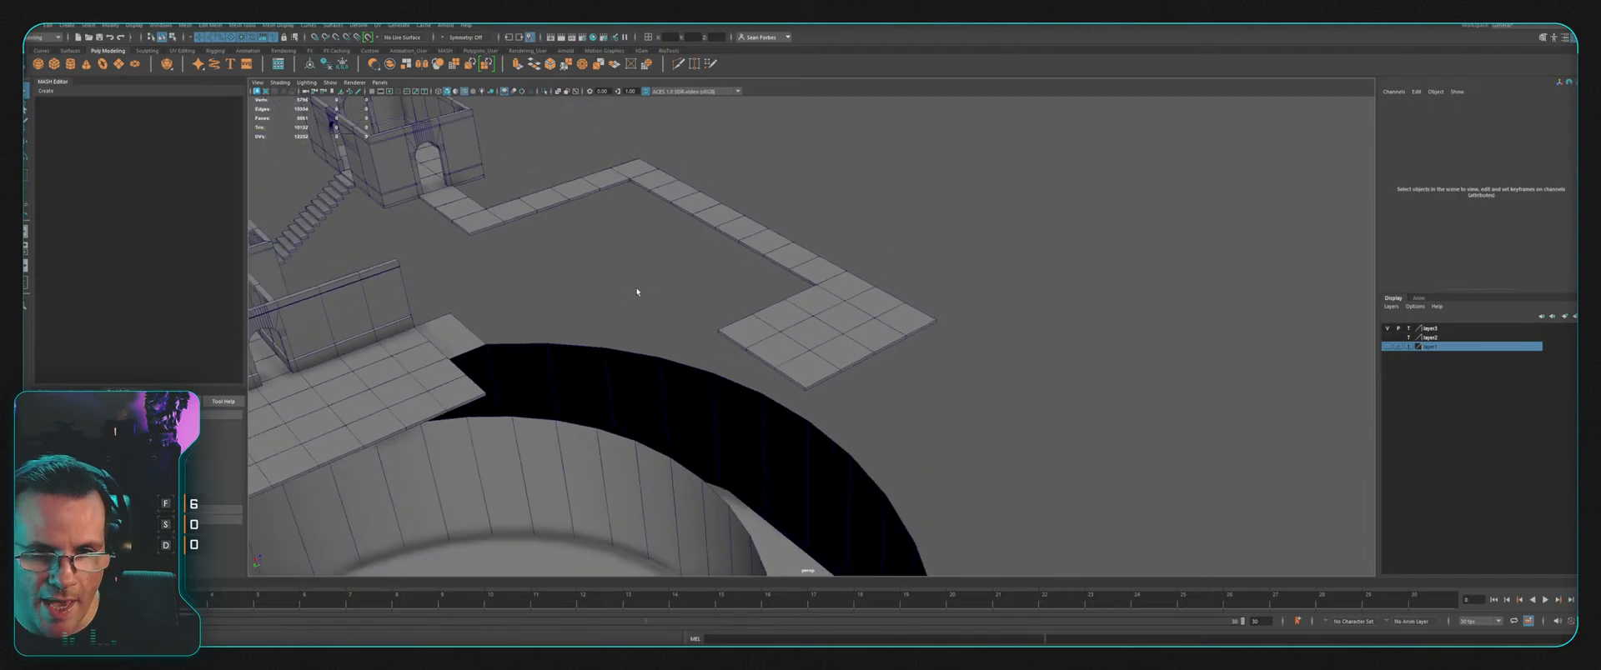
alt+middle_drag(636, 293, 924, 302)
alt+drag(909, 346, 1023, 350)
Step: Shift the circular arena wall sideways to line up with the tiled gate platform, checking its alignment from above
click(1024, 351)
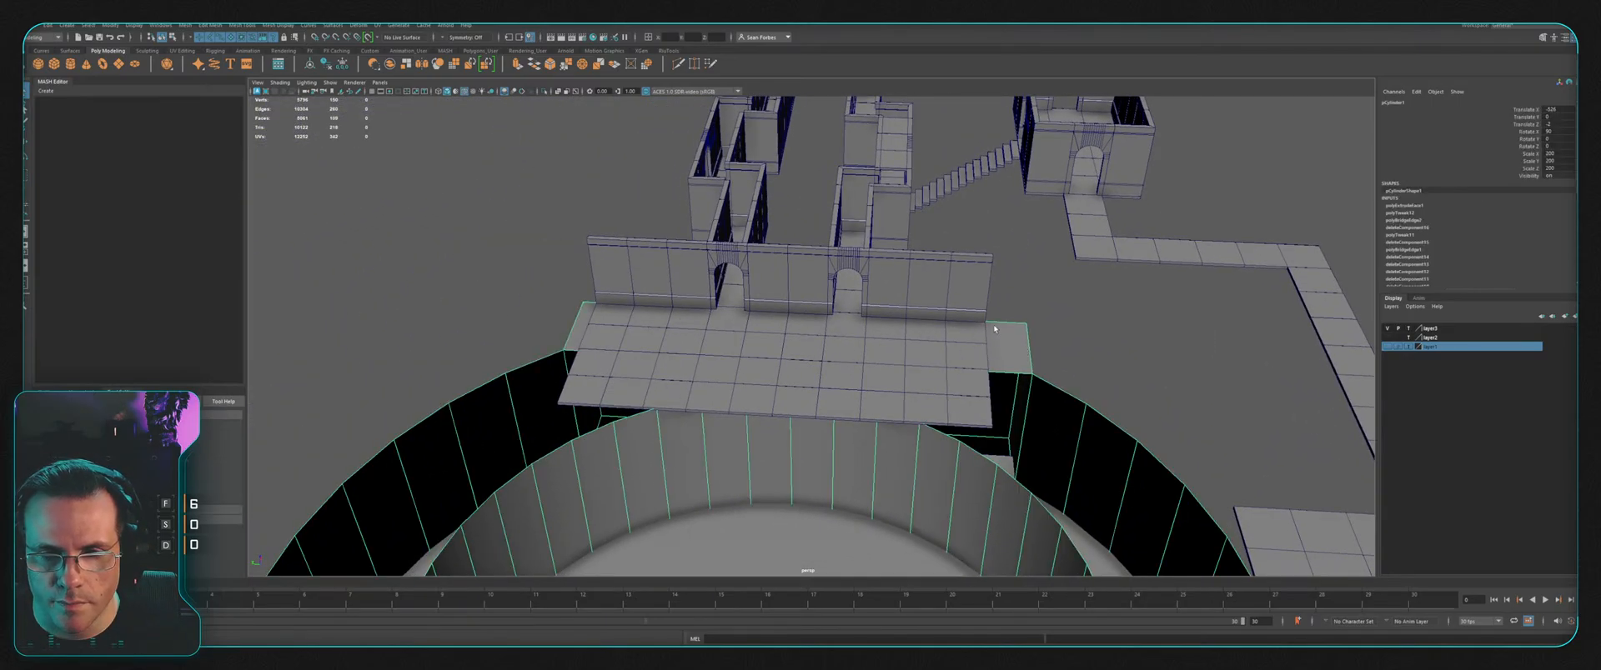
alt+right_drag(994, 328, 942, 328)
alt+middle_drag(942, 329, 1079, 361)
alt+right_drag(1079, 361, 1050, 367)
alt+middle_drag(1050, 368, 1056, 331)
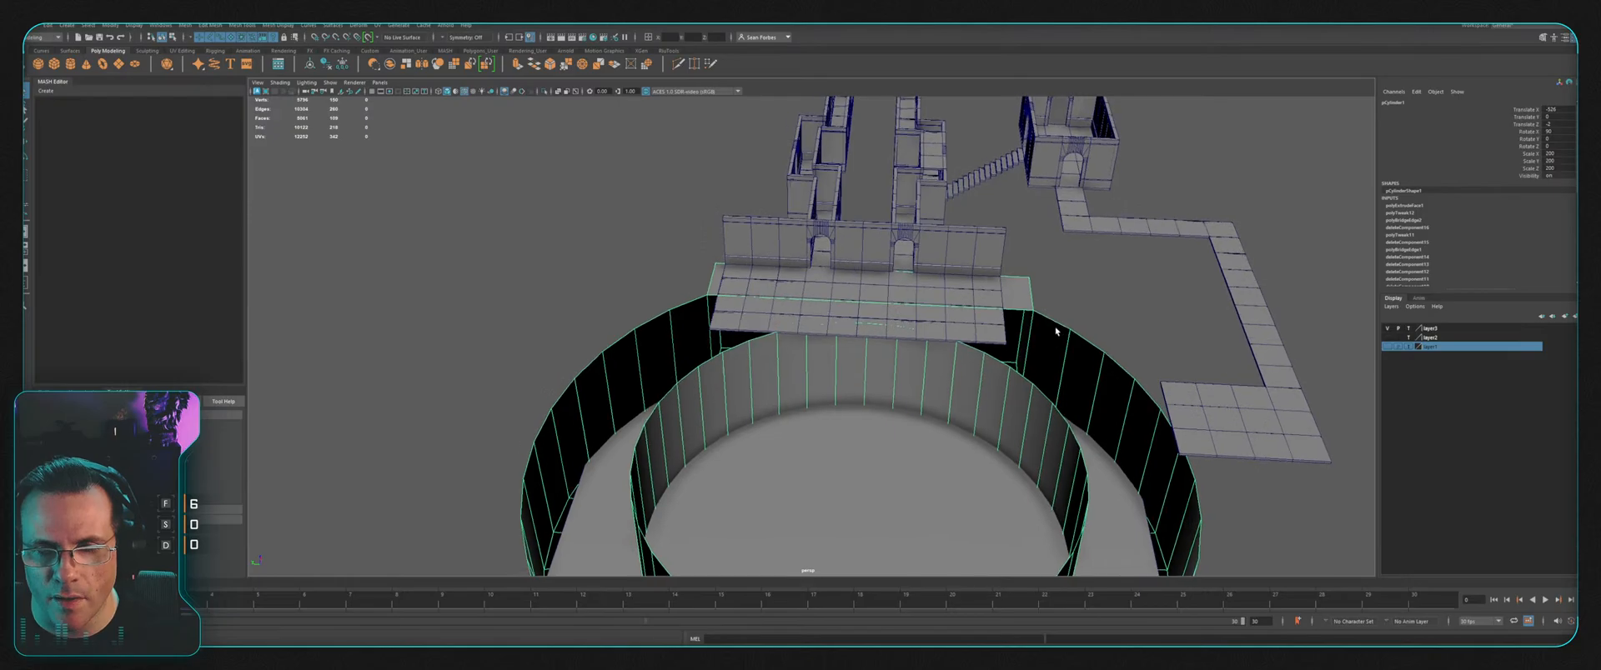
key(w)
mouse_move(858, 459)
mouse_down()
mouse_move(825, 459)
mouse_move(845, 461)
mouse_up()
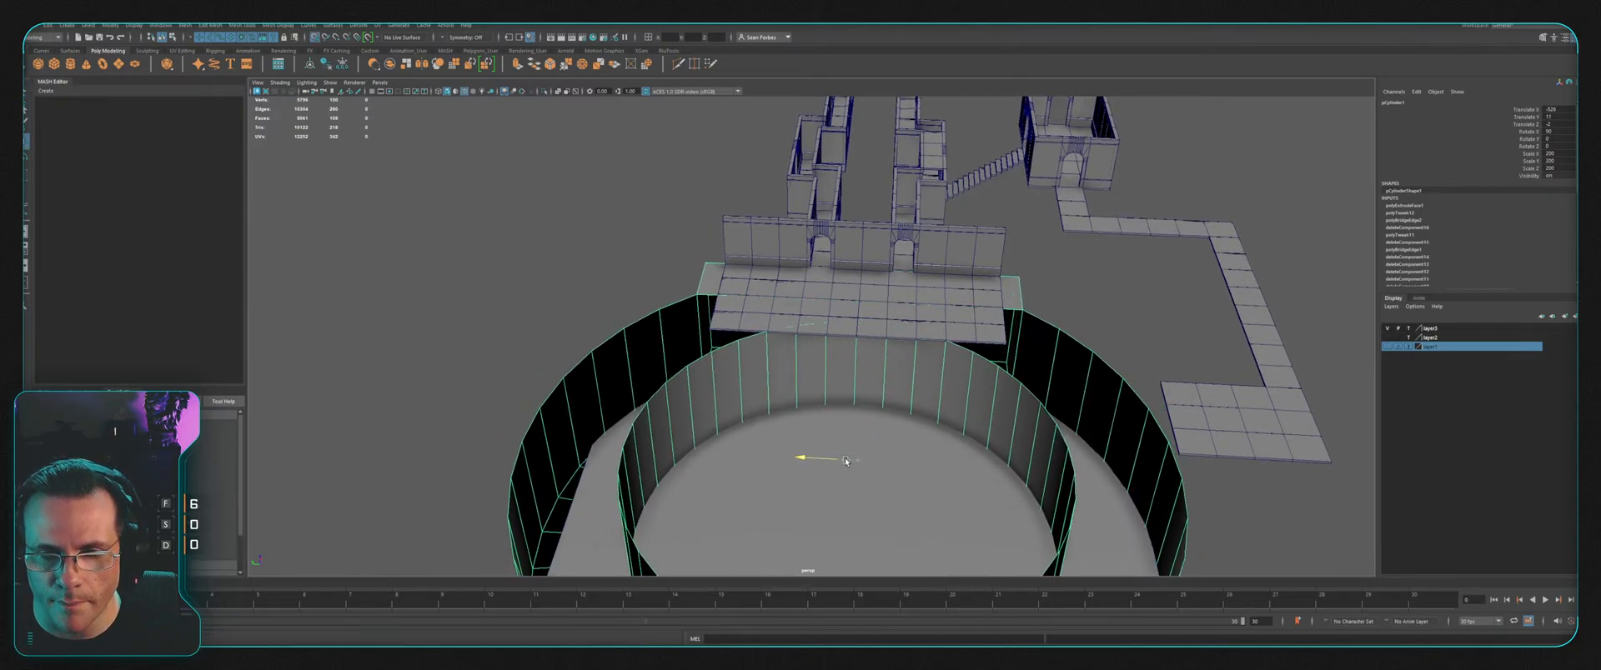
key(space)
key(space)
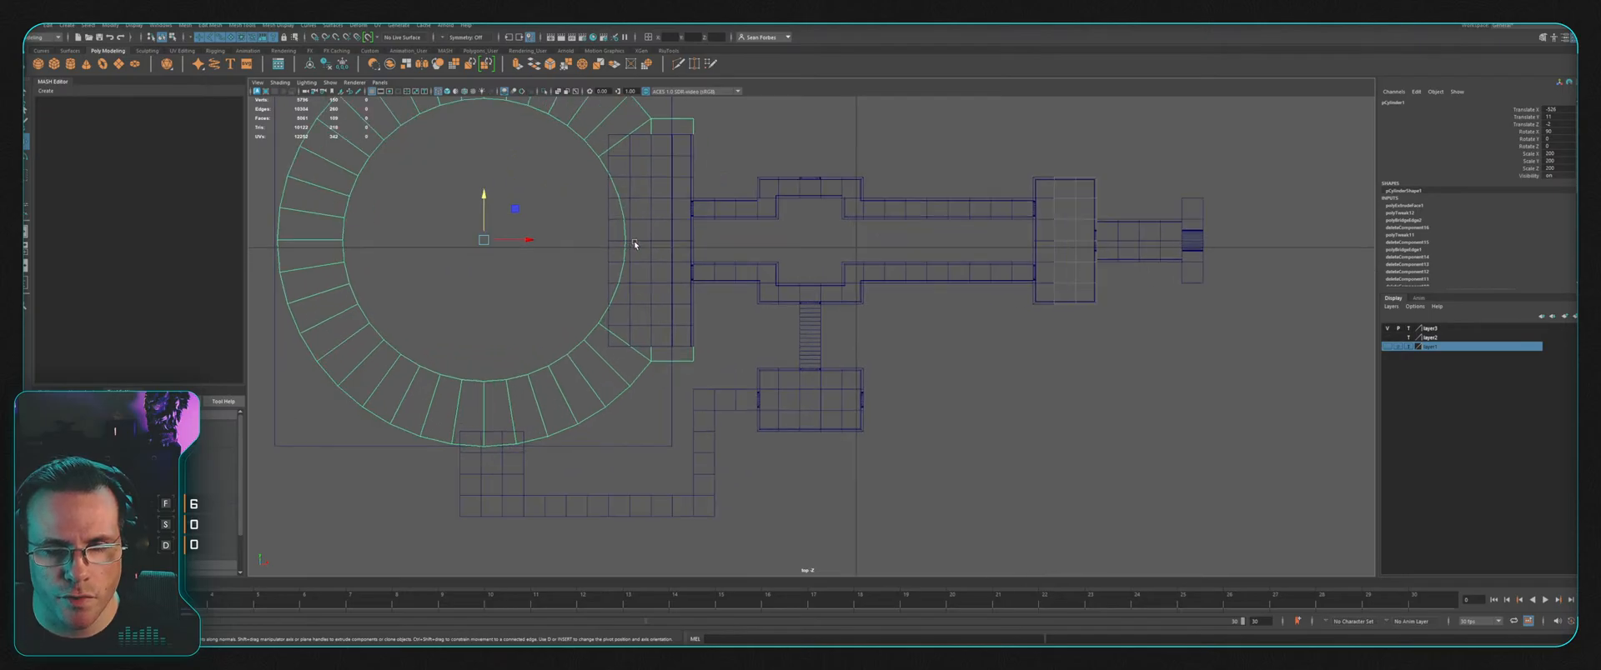
scroll(633, 240, up, 6)
alt+middle_drag(811, 267, 859, 305)
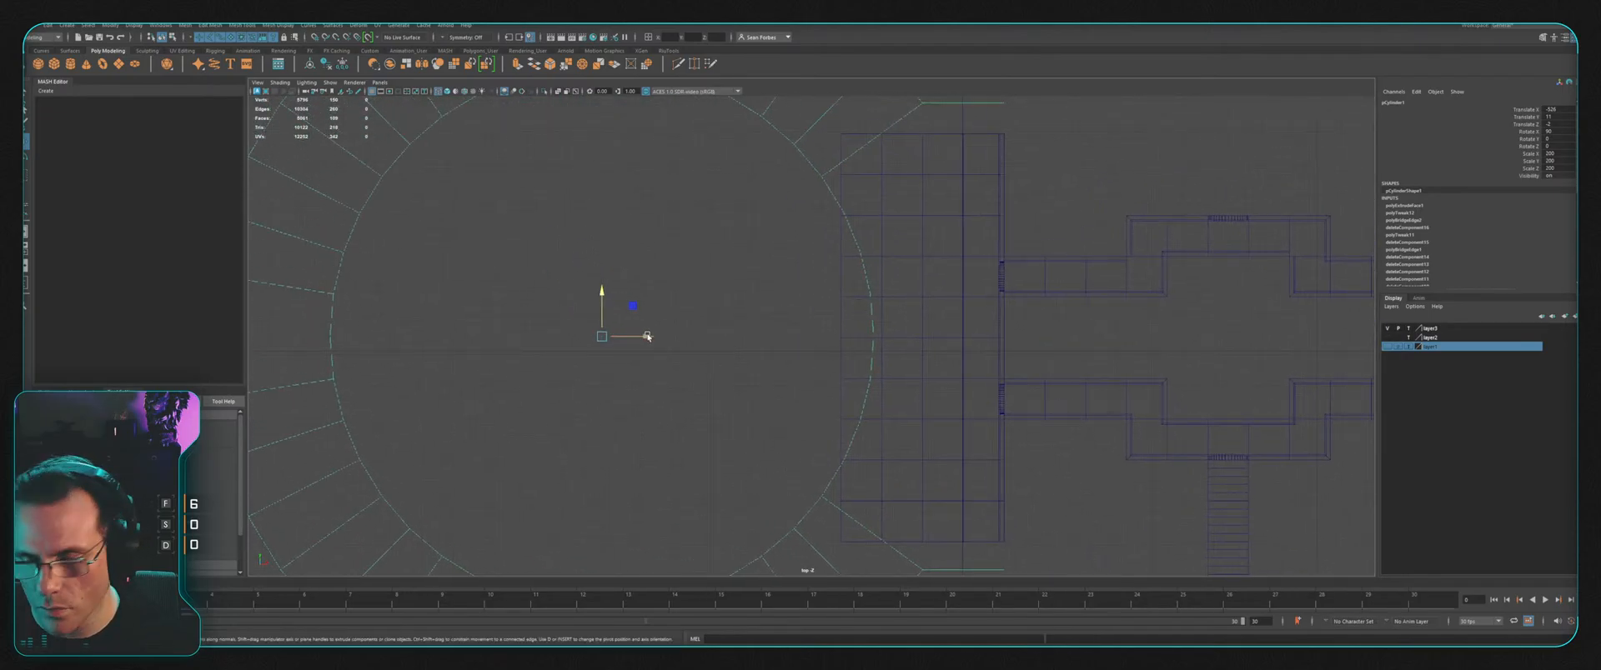
key(space)
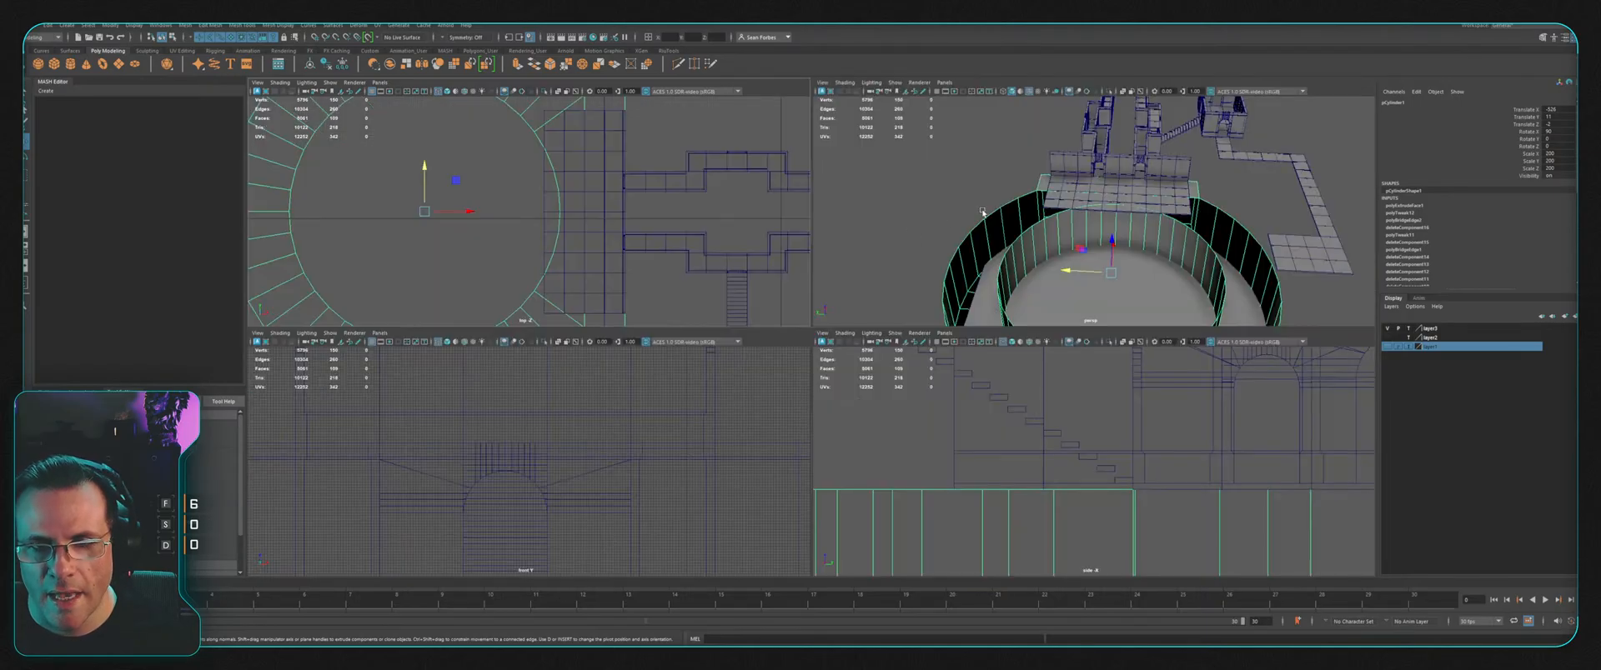
key(space)
Step: Check how the arena's top edge meets the tiled platform and the arched gate wall
alt+drag(943, 292, 933, 249)
scroll(952, 329, up, 3)
scroll(933, 250, up, 6)
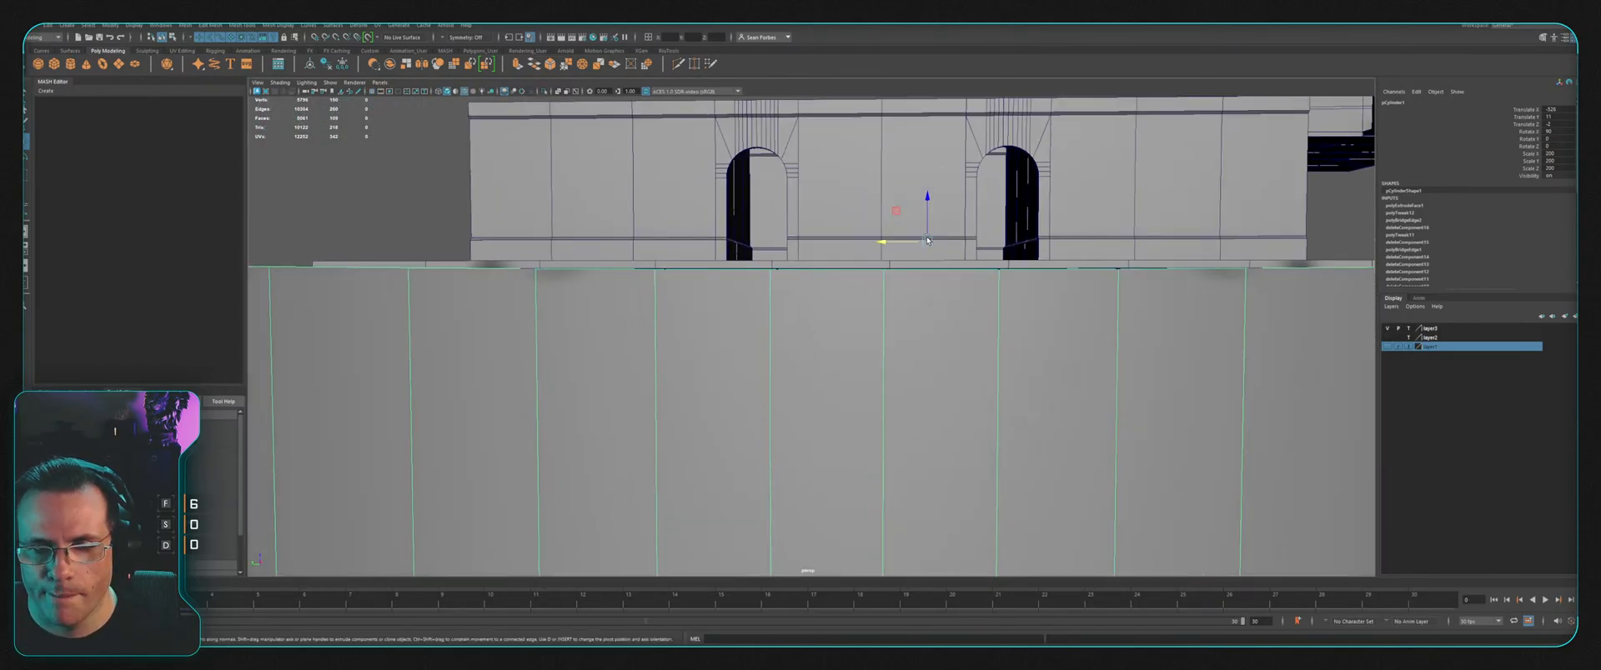
scroll(965, 224, down, 2)
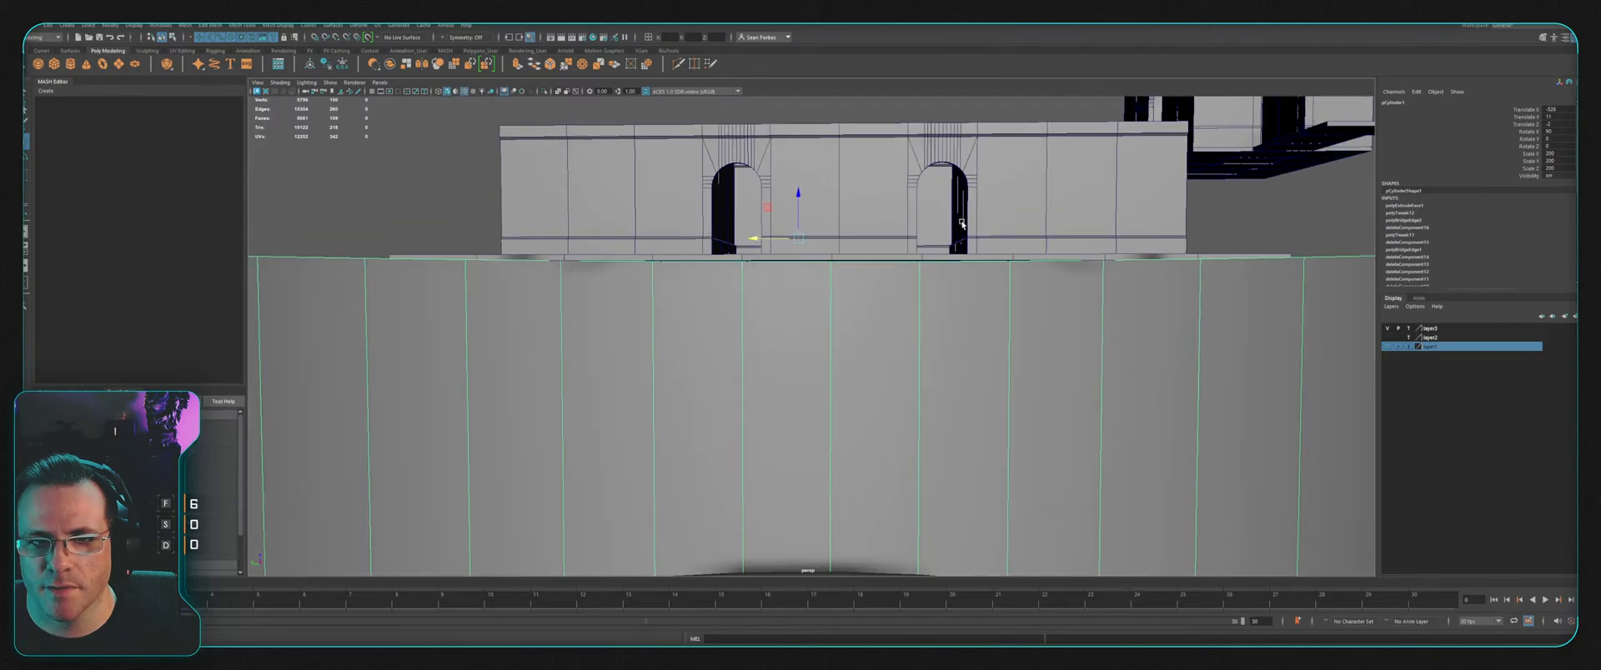
alt+middle_drag(963, 222, 935, 179)
alt+drag(935, 179, 883, 293)
scroll(936, 226, down, 10)
scroll(975, 293, up, 5)
alt+middle_drag(1068, 293, 1012, 292)
alt+drag(1013, 293, 888, 272)
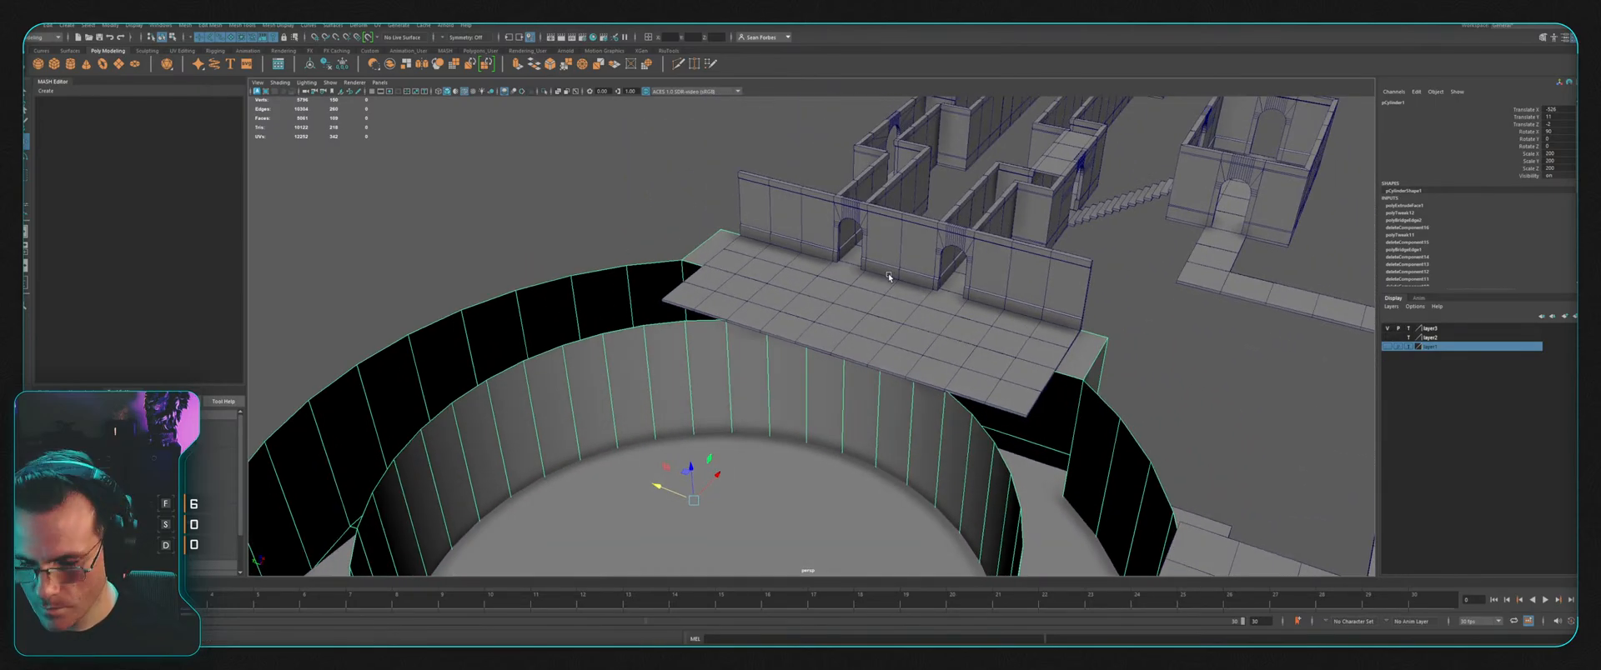
Step: Examine the gate platform's overhang and its corners against the arena's inner and outer walls
alt+right_drag(915, 300, 871, 354)
alt+drag(872, 354, 908, 300)
alt+middle_drag(988, 305, 1015, 313)
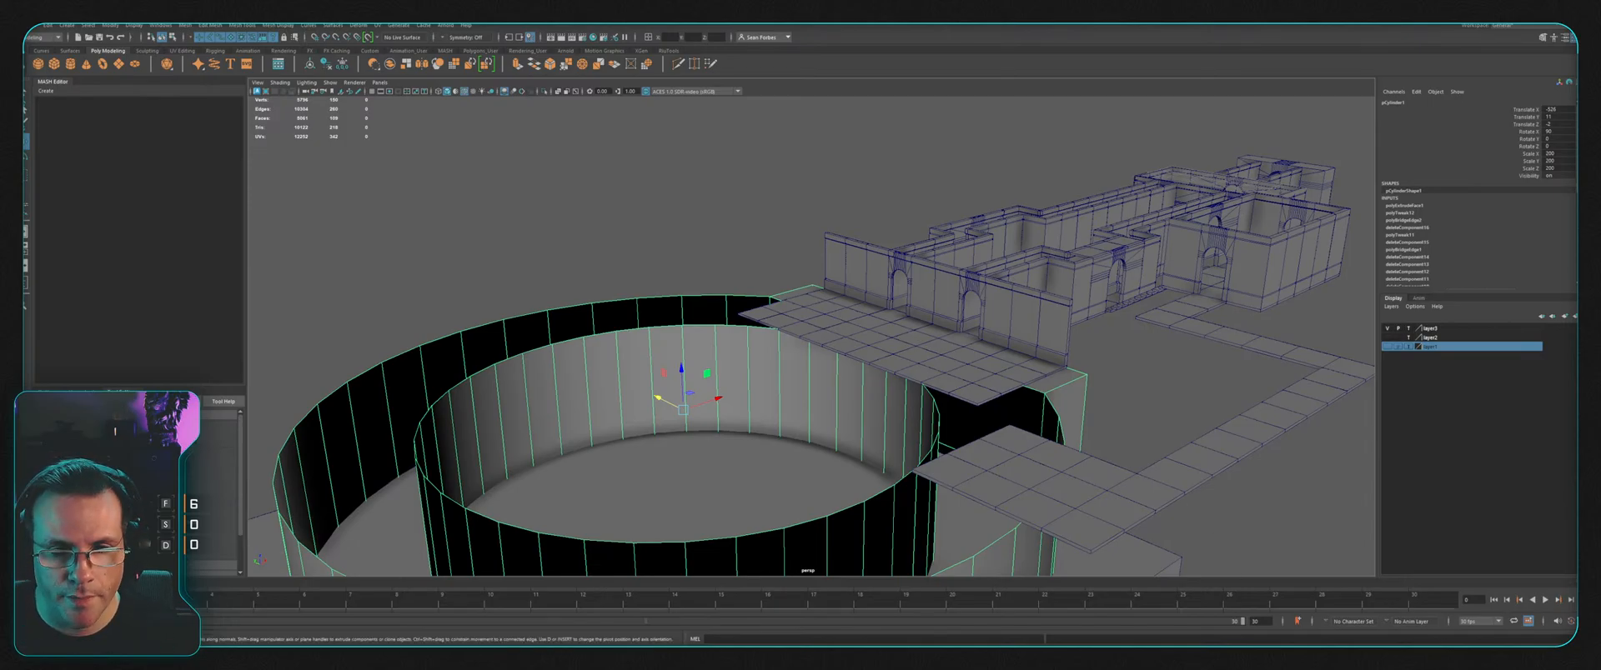
alt+drag(909, 250, 927, 271)
scroll(800, 354, up, 4)
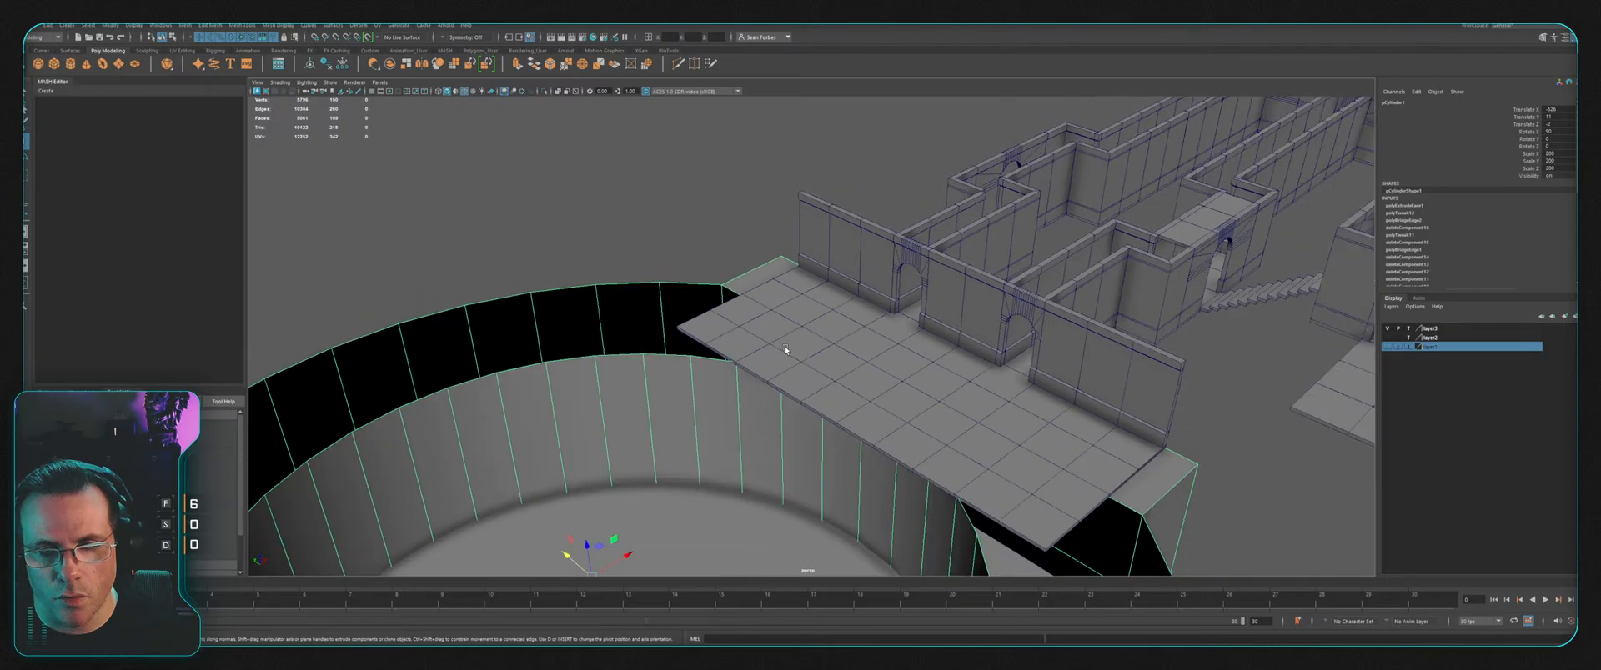
scroll(785, 348, down, 3)
alt+middle_drag(785, 348, 843, 338)
alt+drag(896, 338, 832, 347)
alt+middle_drag(832, 347, 908, 307)
alt+drag(908, 307, 877, 323)
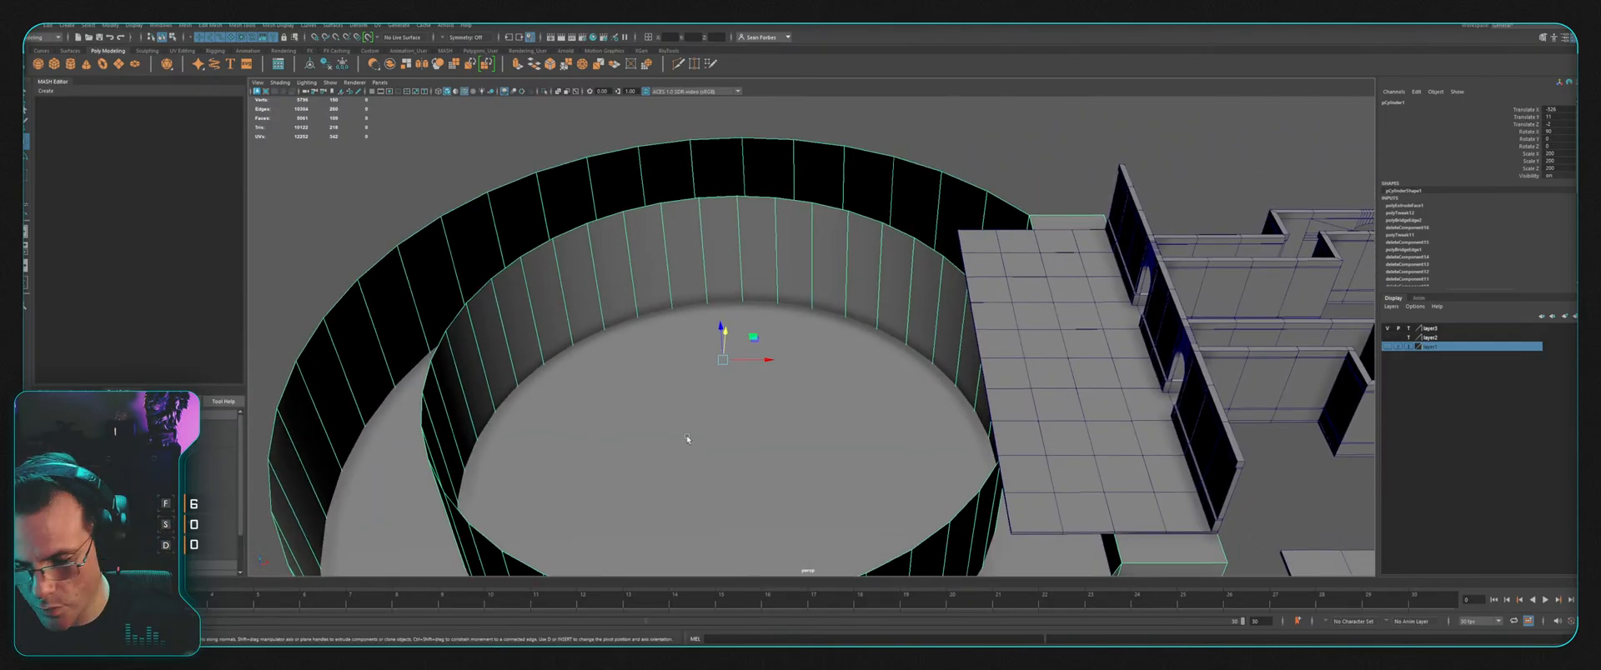
Step: Inspect the arena's far curve and the gap between its inner and outer walls around to the platform's corner
alt+drag(657, 556, 756, 375)
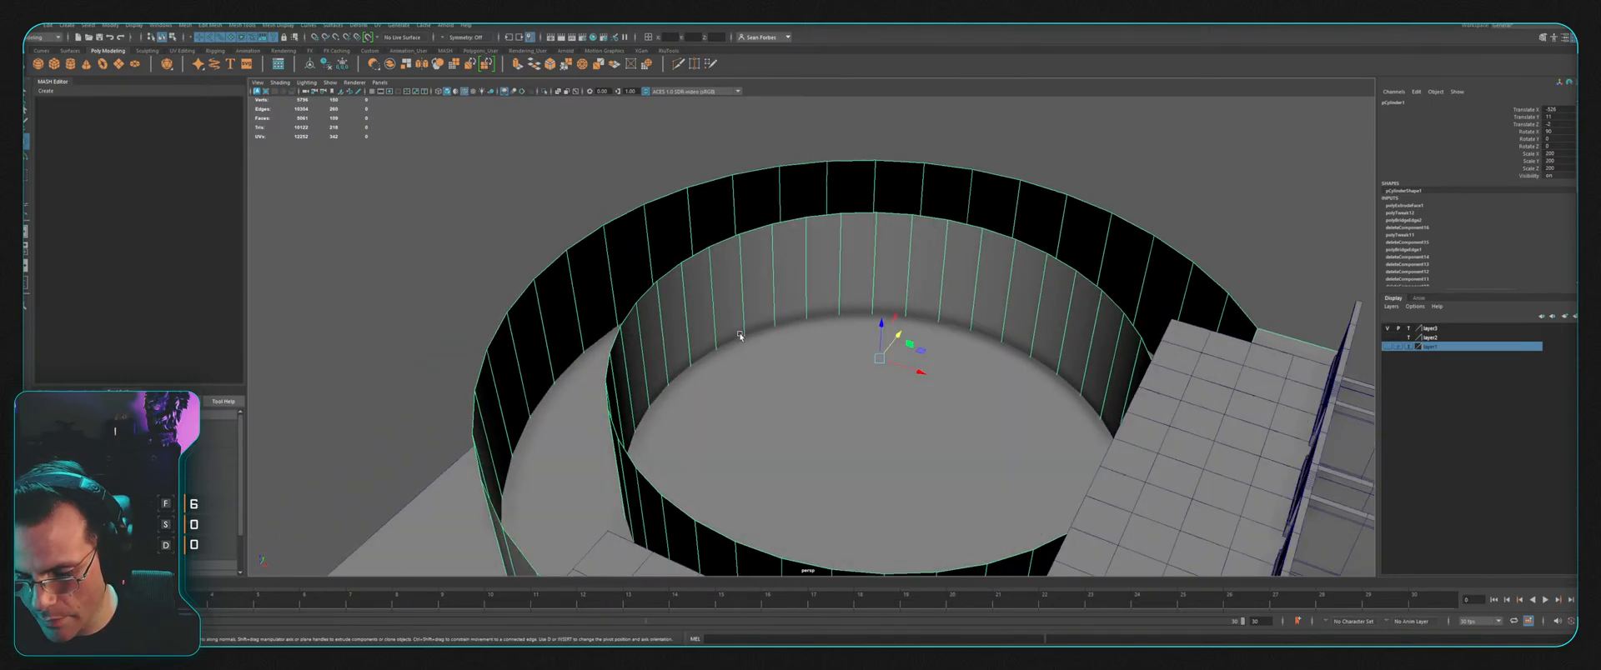
alt+drag(736, 335, 826, 375)
alt+right_drag(854, 367, 833, 379)
mouse_move(832, 379)
alt+middle_down()
mouse_move(844, 289)
mouse_move(828, 367)
alt+middle_up()
scroll(832, 366, up, 5)
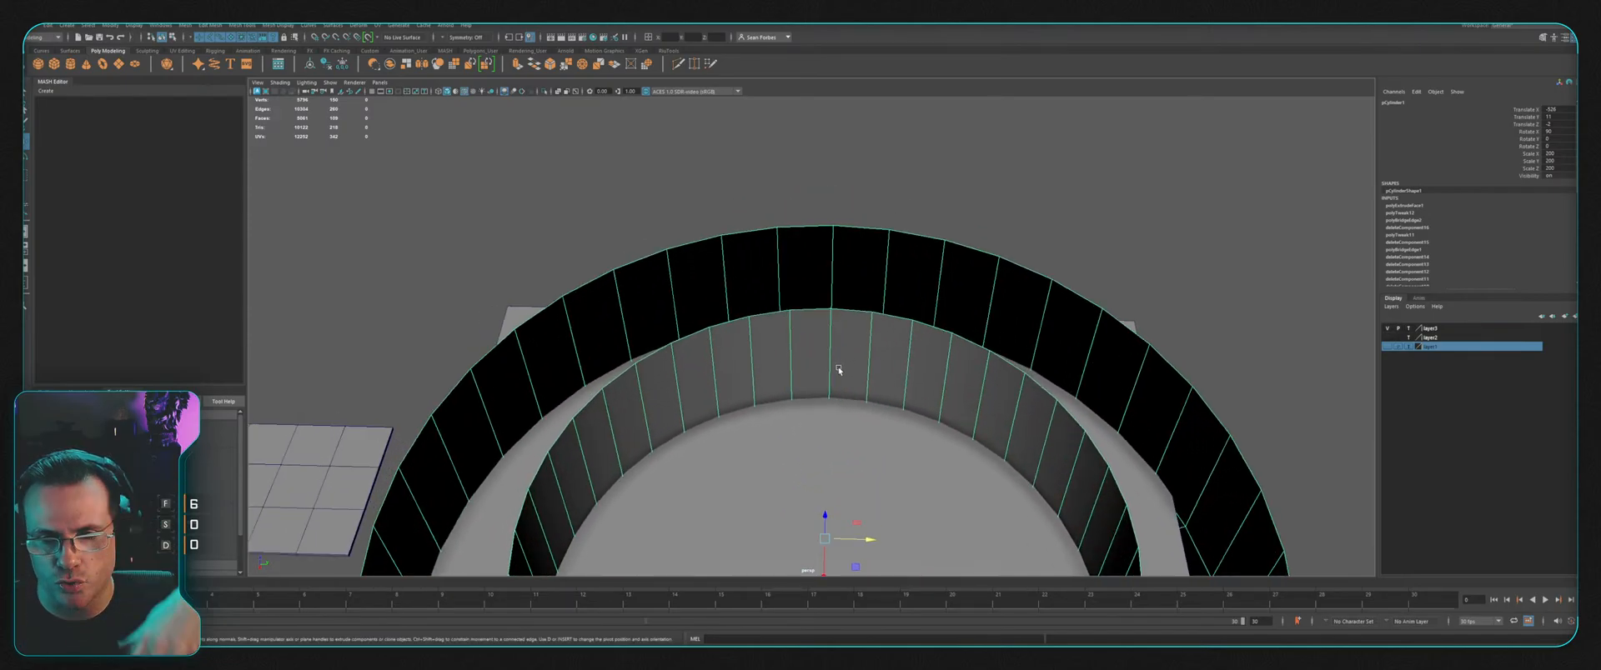
alt+drag(836, 367, 954, 324)
alt+middle_drag(954, 324, 854, 372)
alt+drag(854, 372, 889, 397)
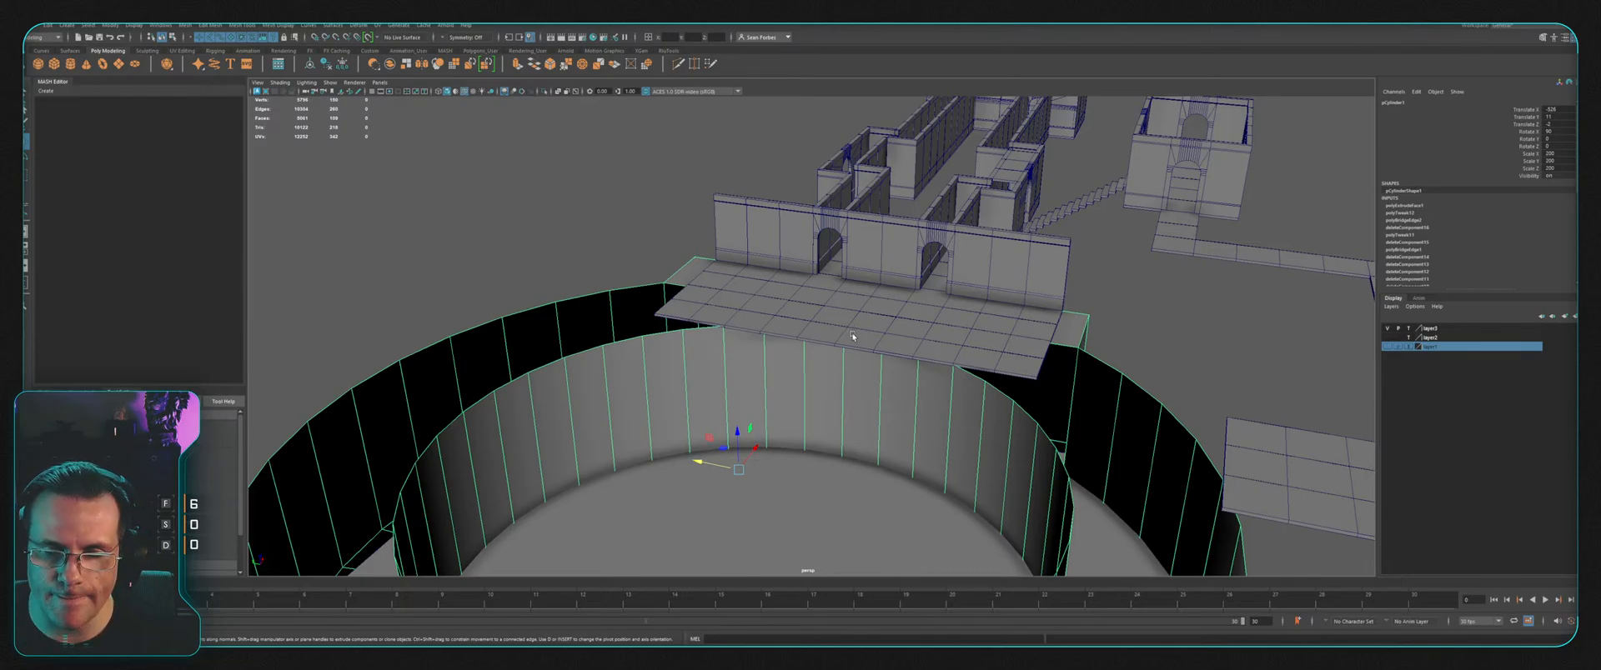
mouse_move(981, 361)
alt+mouse_down()
mouse_move(1034, 332)
mouse_move(992, 270)
mouse_move(978, 368)
alt+mouse_up()
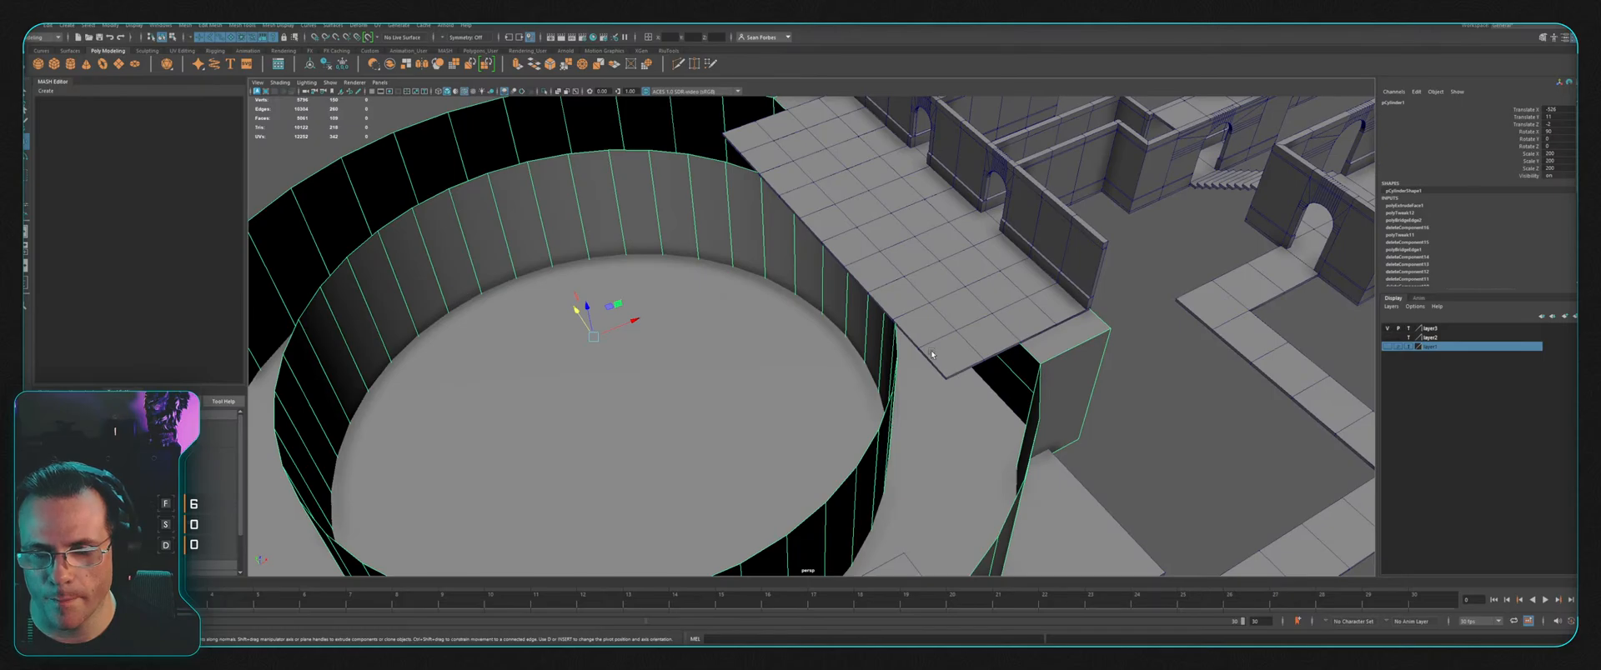
Step: Duplicate a floor tile on the gate platform's side edge and move the copy outward beside it, towards the arena's outer wall
click(920, 322)
alt+drag(920, 322, 988, 386)
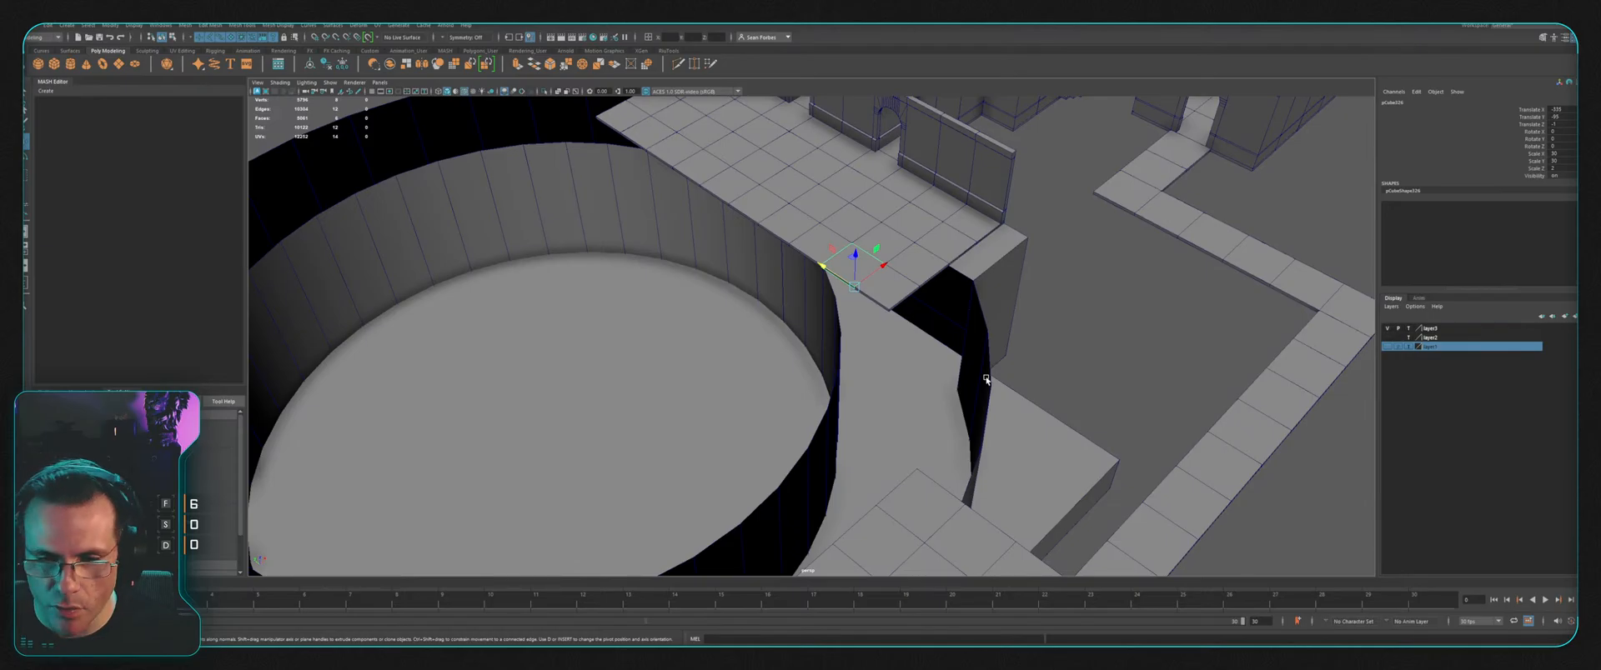
click(836, 336)
alt+drag(835, 336, 824, 300)
scroll(880, 316, up, 5)
scroll(872, 330, down, 3)
click(783, 280)
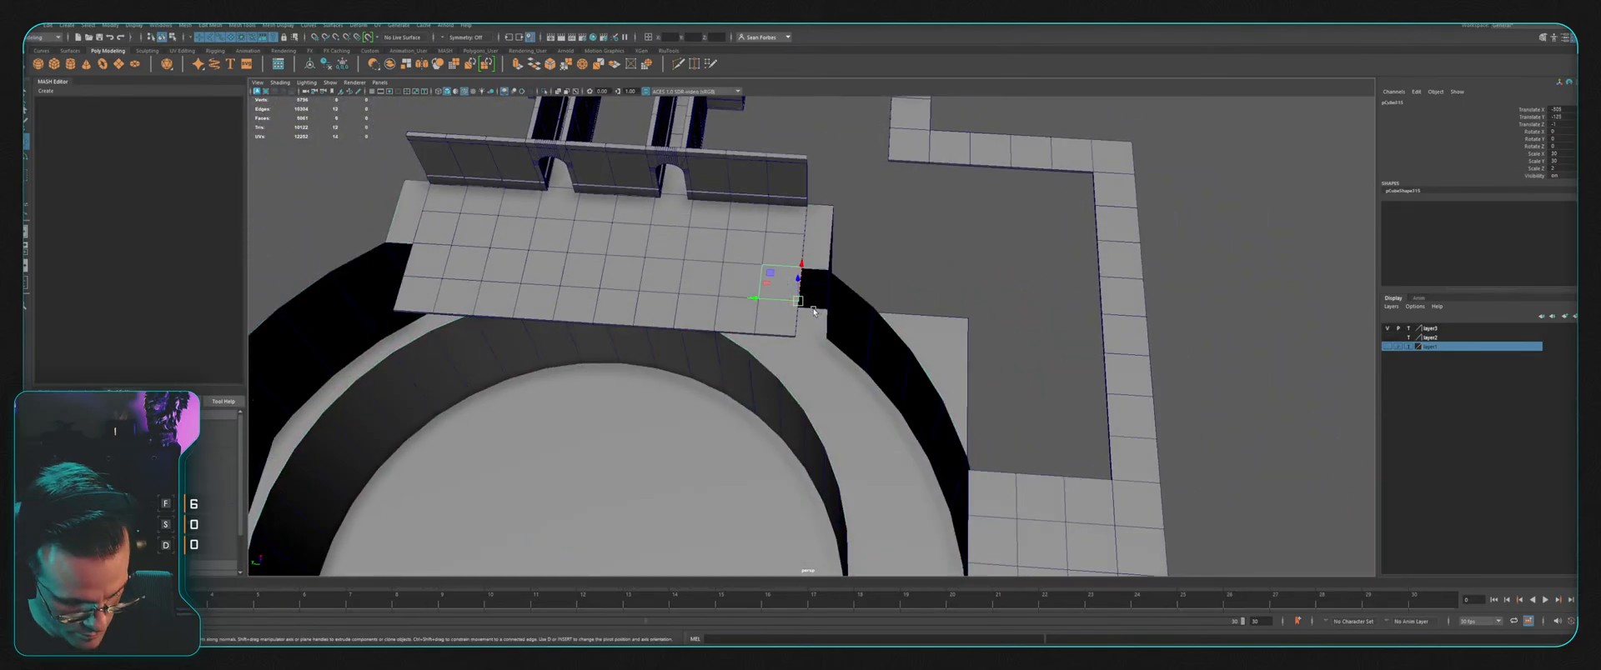
scroll(814, 314, up, 2)
key(ctrl+d)
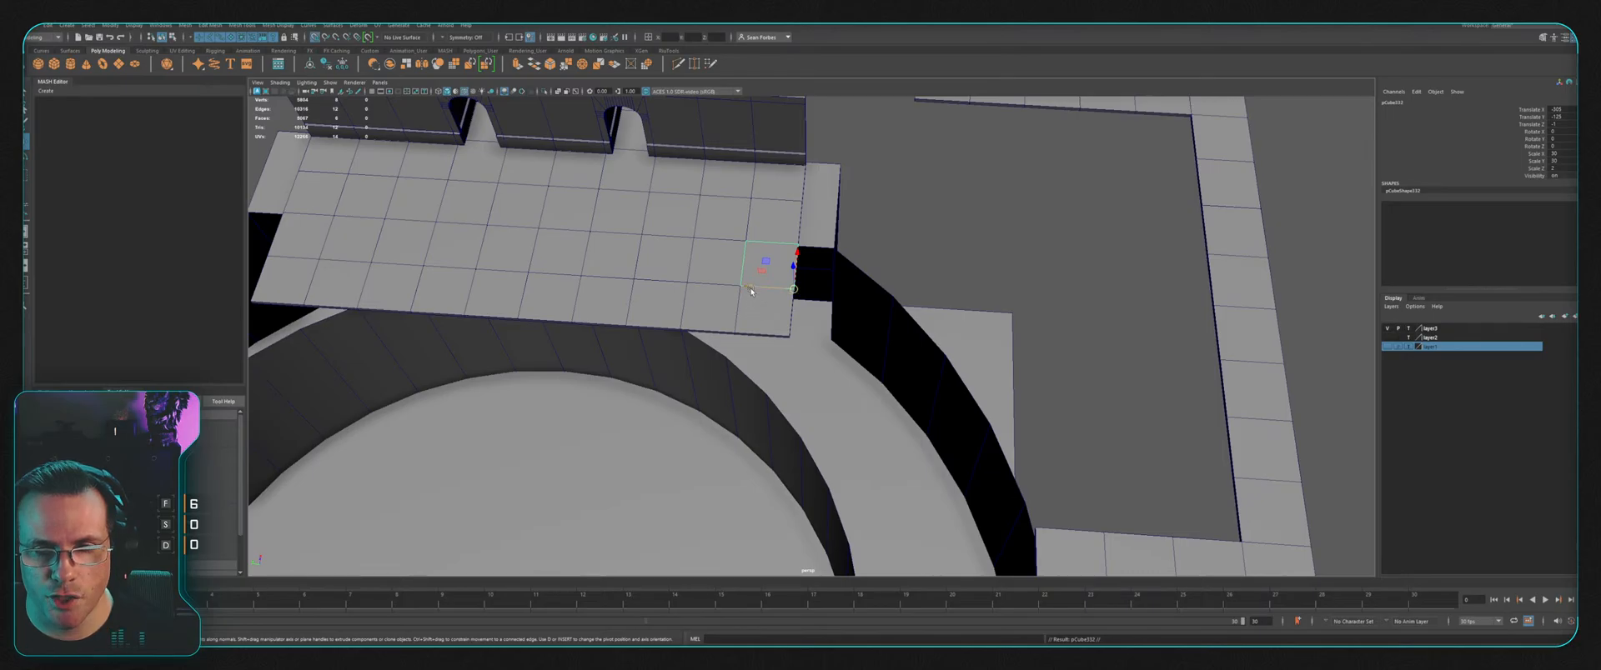
drag(750, 290, 801, 291)
scroll(916, 261, up, 2)
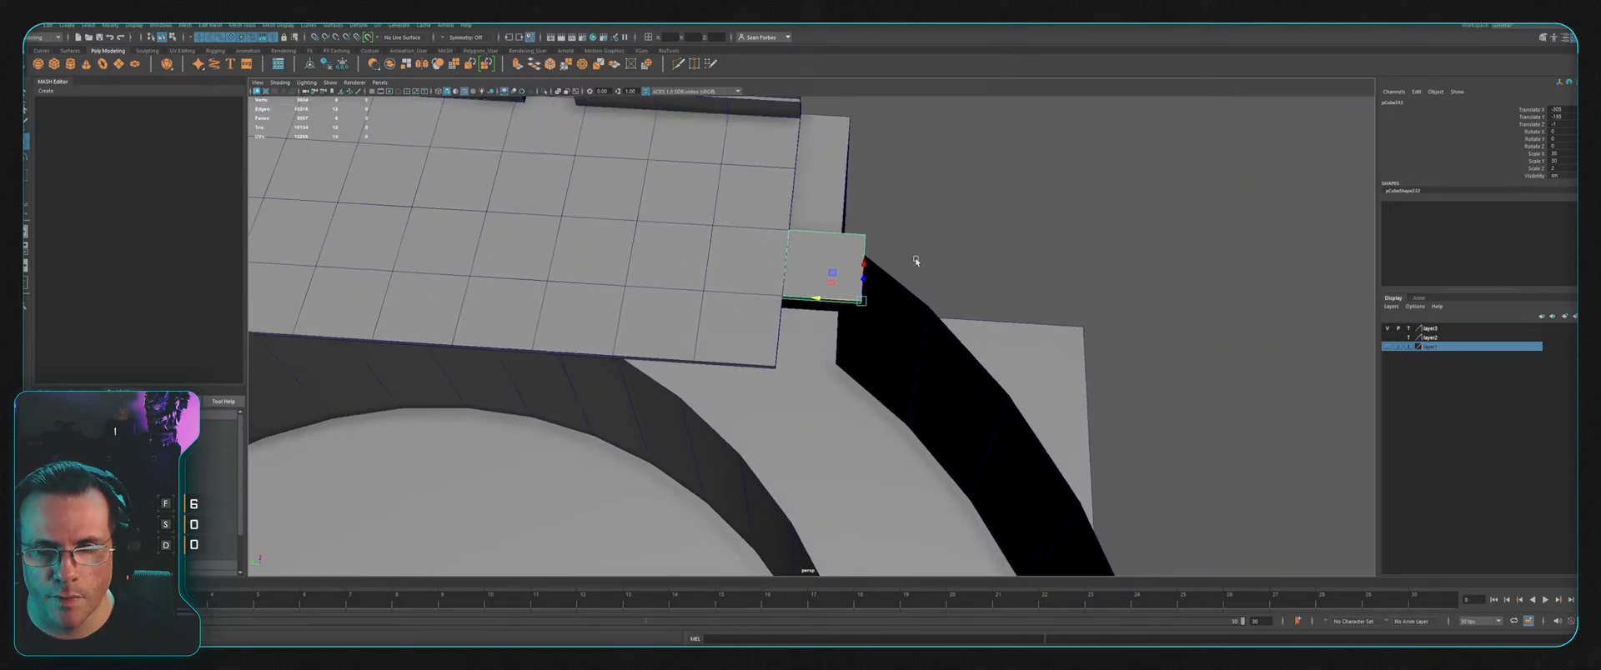
Step: Duplicate the gate platform's corner tile and snap the copy outward beside the previously added tile to complete a two-tile row
alt+middle_drag(915, 261, 908, 296)
click(742, 371)
key(ctrl+d)
key(x)
drag(766, 399, 848, 408)
Step: Select both added tiles and duplicate the pair outward twice, carrying the two-tile walkway past the arena's outer wall
shift+click(825, 304)
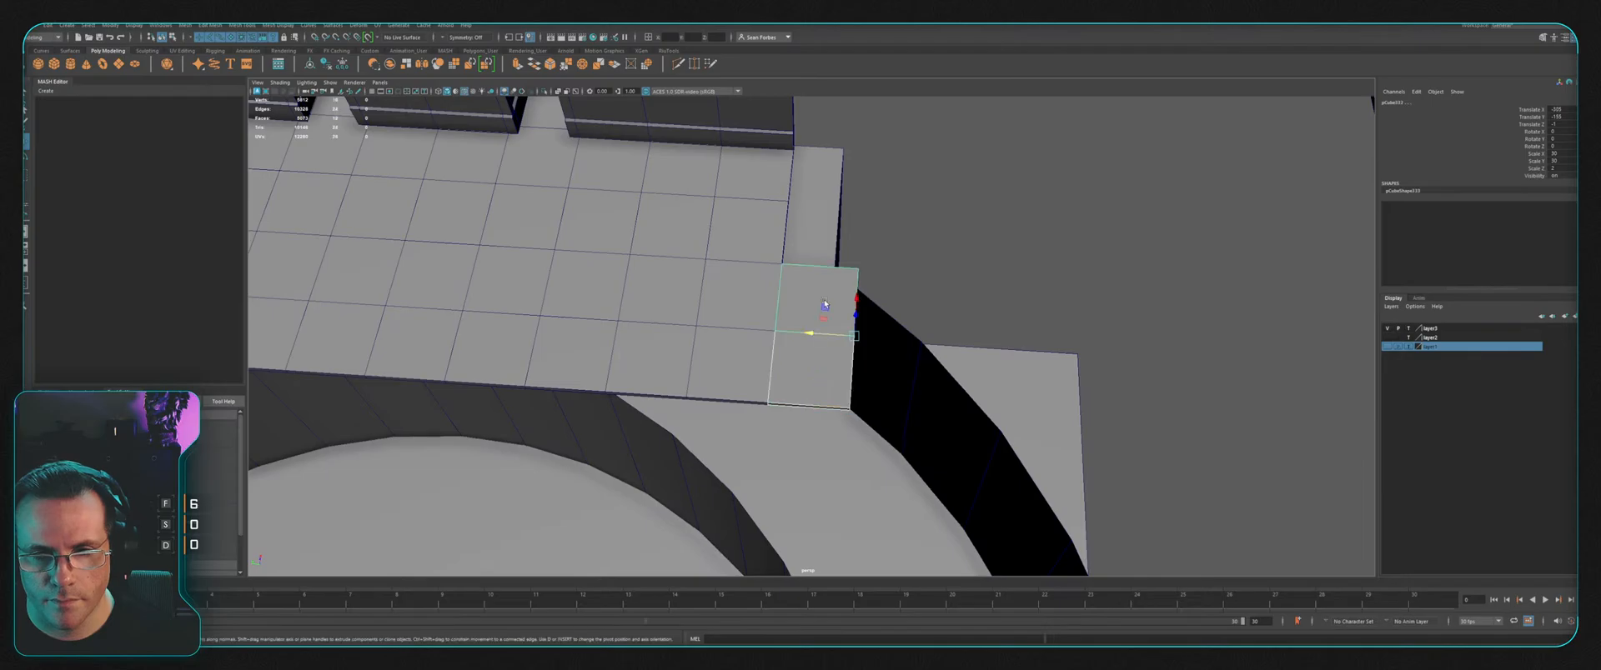
key(ctrl+d)
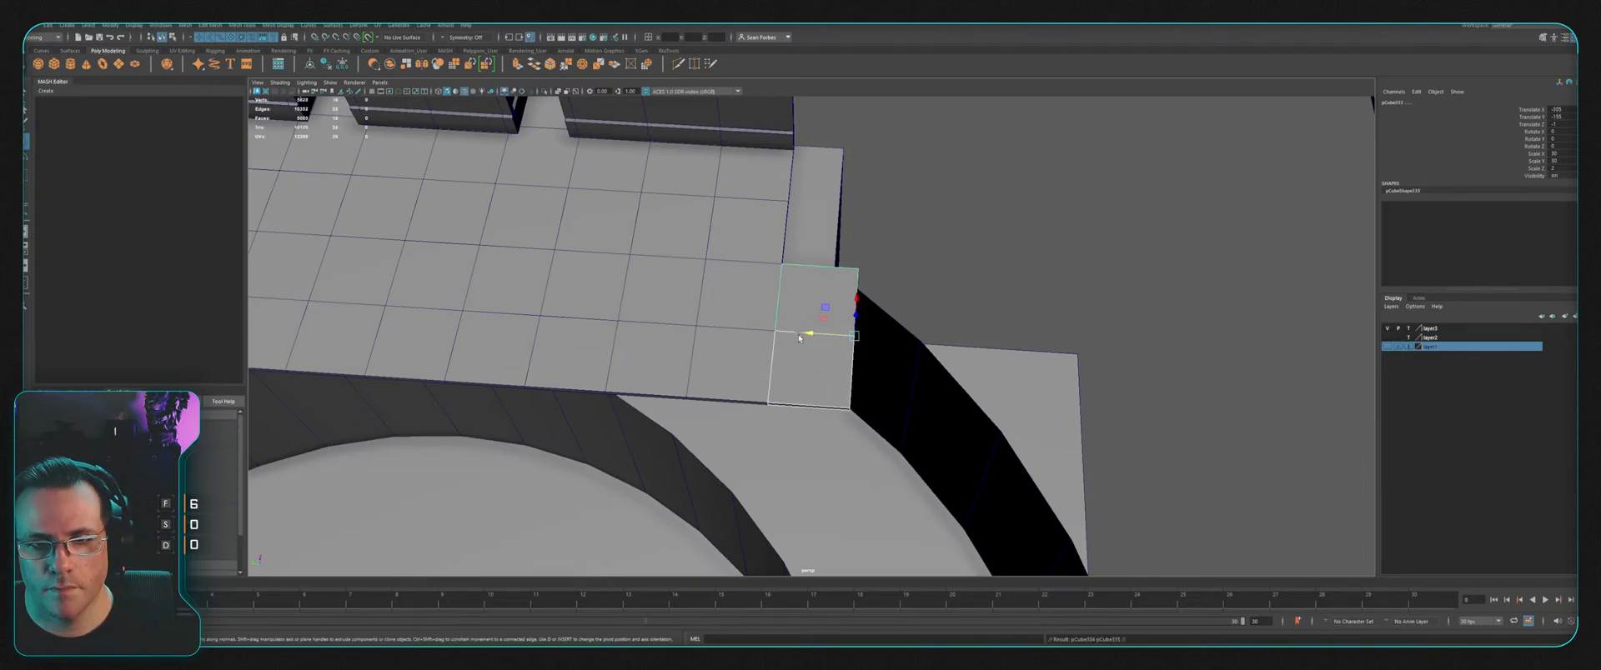
drag(854, 338, 931, 347)
alt+middle_drag(1023, 325, 924, 334)
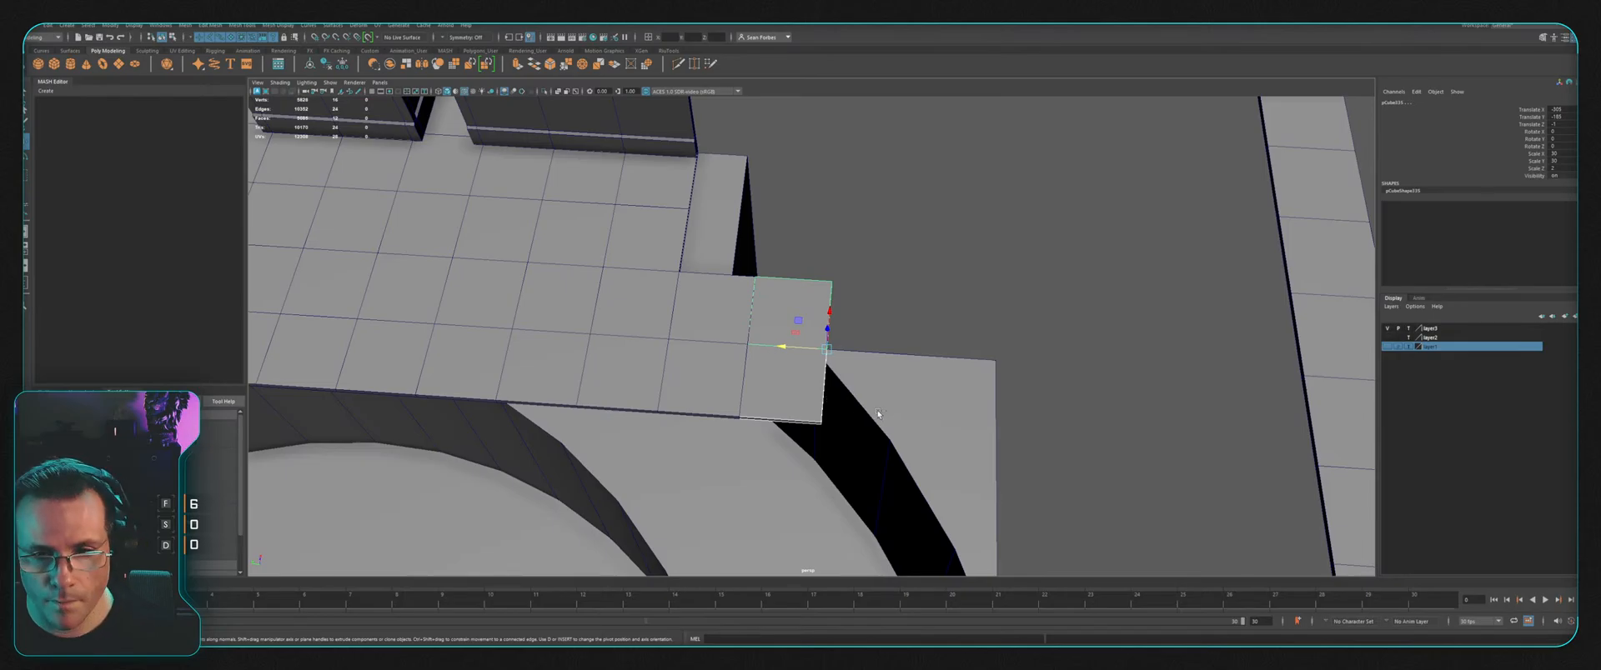
key(ctrl+d)
drag(784, 347, 876, 354)
scroll(902, 371, down, 2)
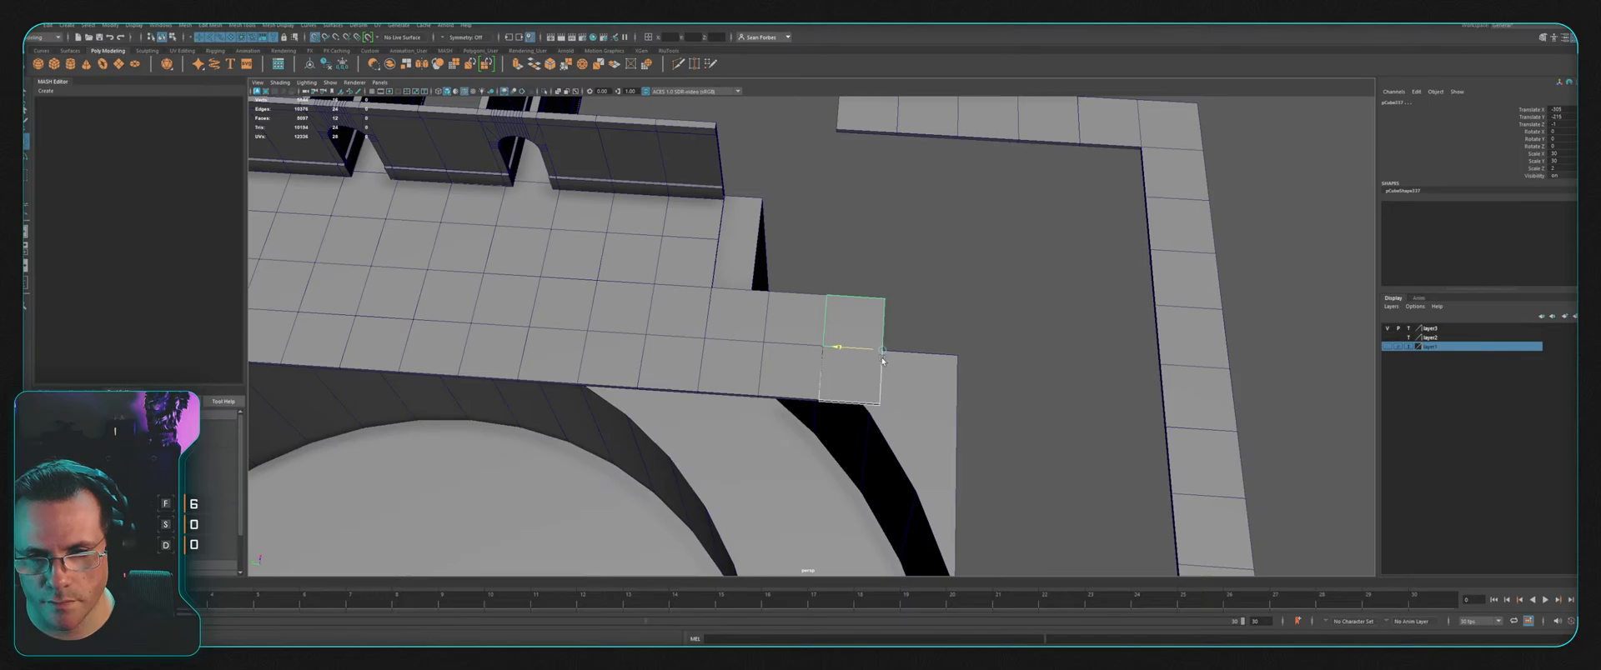
Step: Copy the walkway's end pair of tiles further outward to lengthen the strip beyond the arena's base
scroll(939, 377, down, 2)
alt+middle_drag(941, 377, 885, 356)
scroll(902, 362, up, 3)
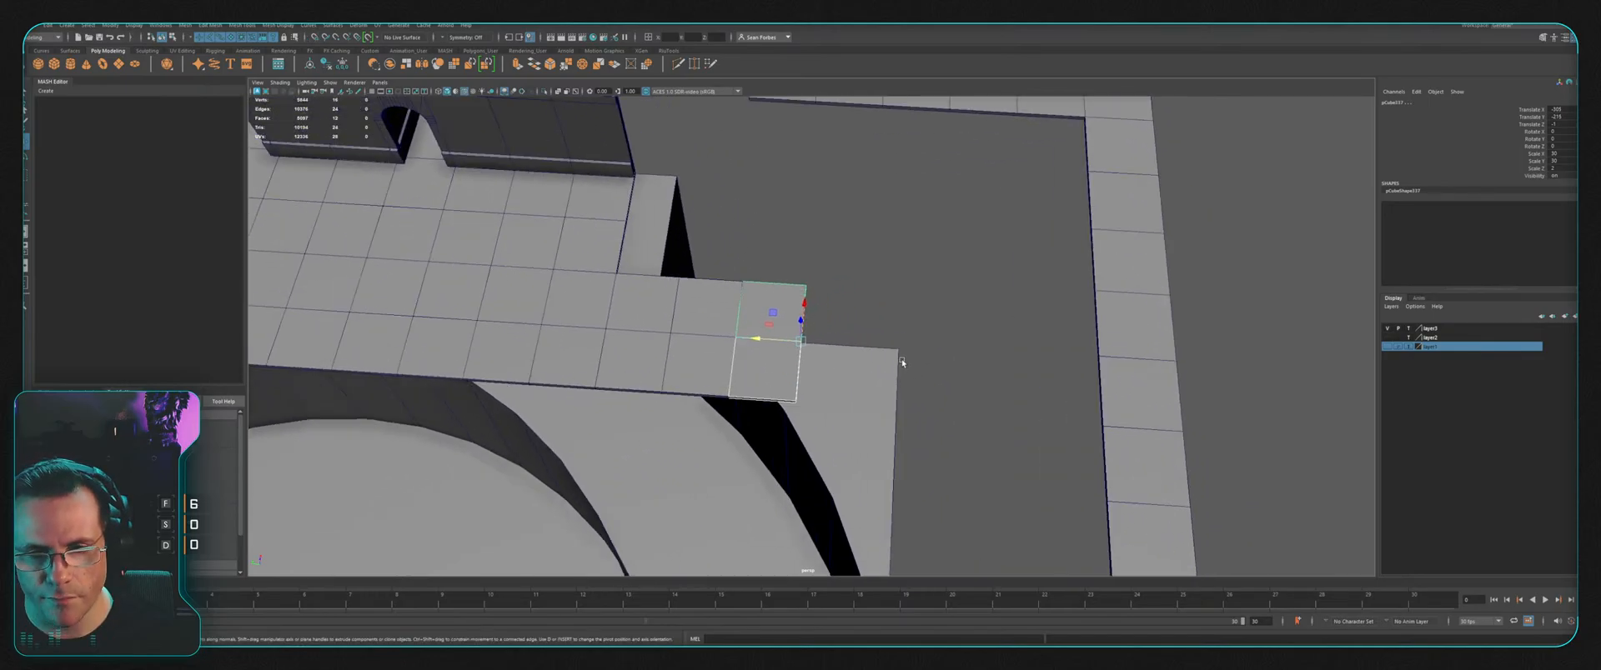
mouse_move(761, 339)
shift+mouse_down()
mouse_move(725, 339)
mouse_move(867, 342)
mouse_move(986, 374)
shift+mouse_up()
scroll(877, 371, down, 4)
alt+middle_drag(986, 374, 867, 336)
scroll(868, 336, up, 2)
alt+drag(868, 336, 805, 332)
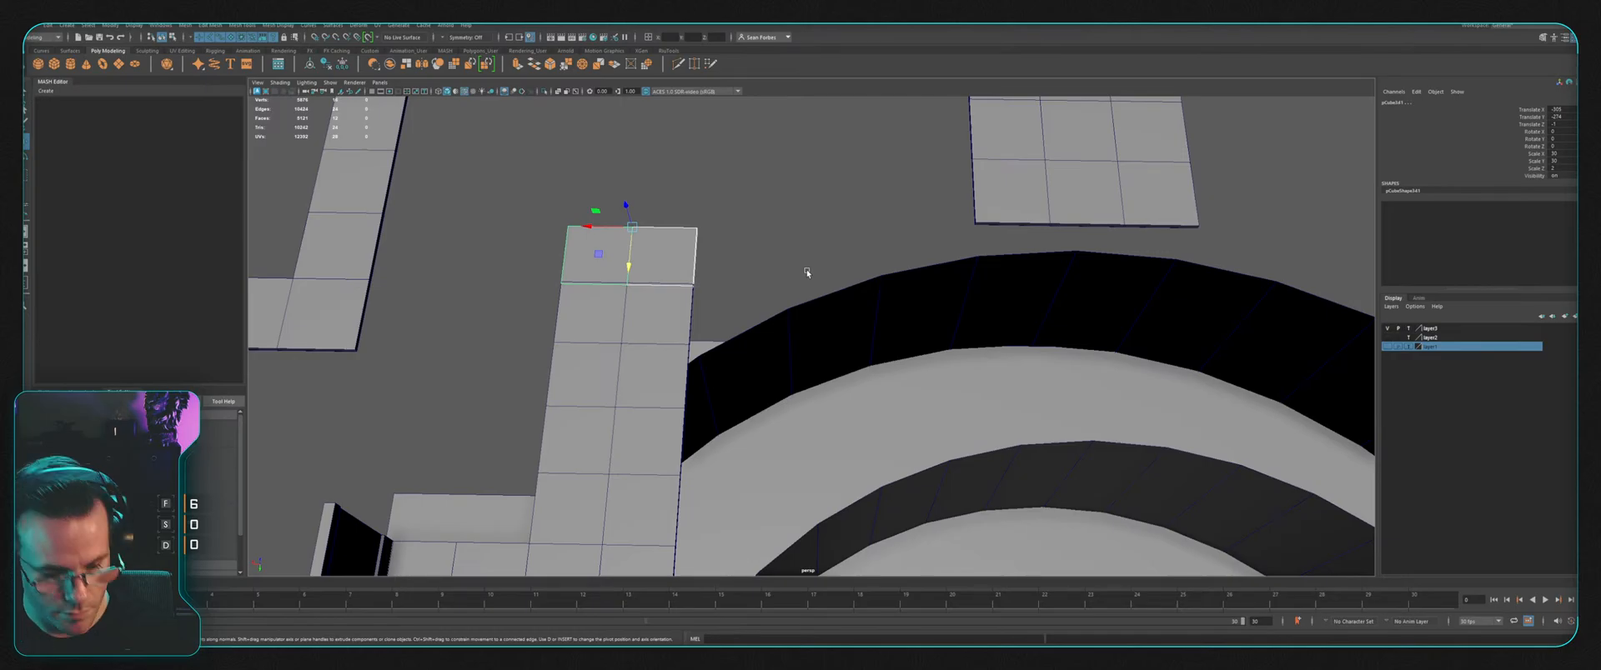
Step: Turn the walkway along the arena's side by duplicating the end pair, and copy the resulting four-tile row once further along
key(ctrl+d)
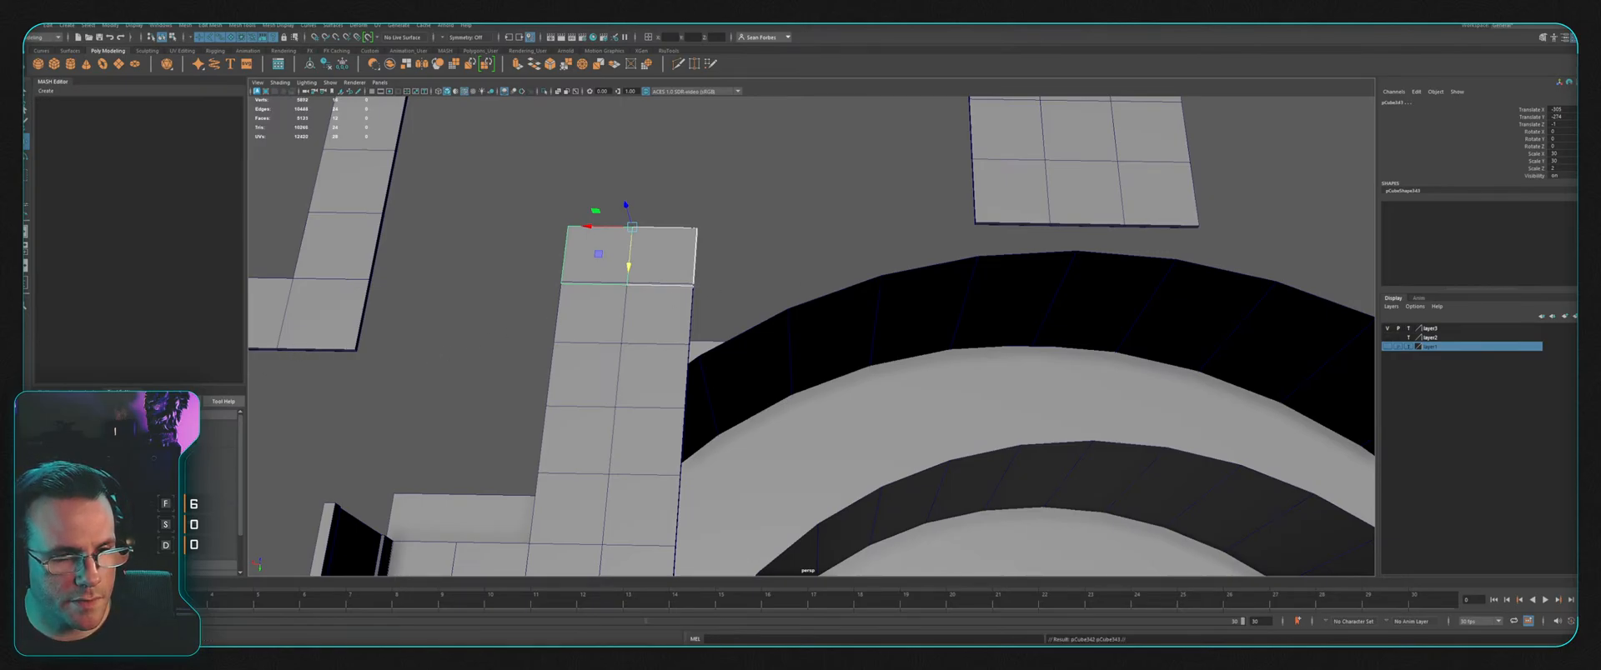
drag(631, 254, 763, 254)
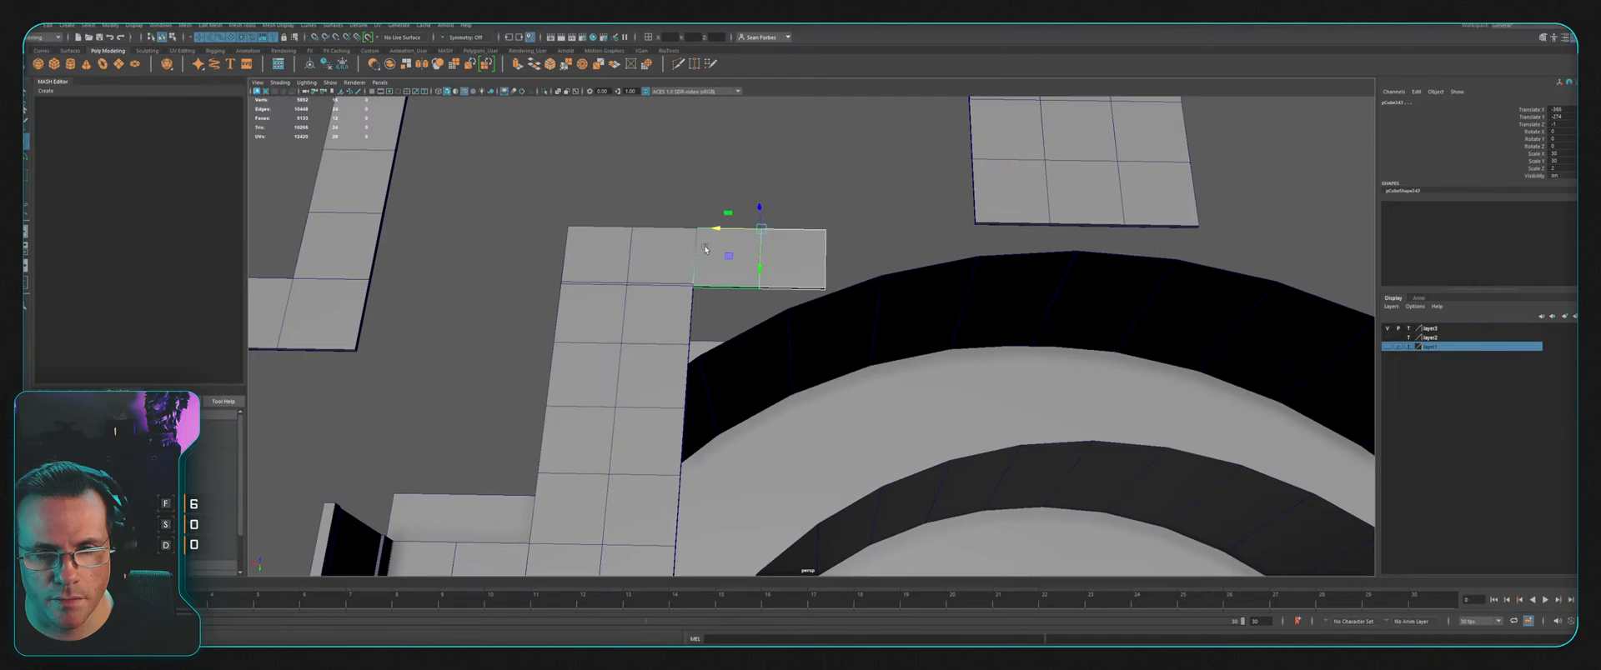
shift+click(592, 257)
scroll(717, 266, up, 2)
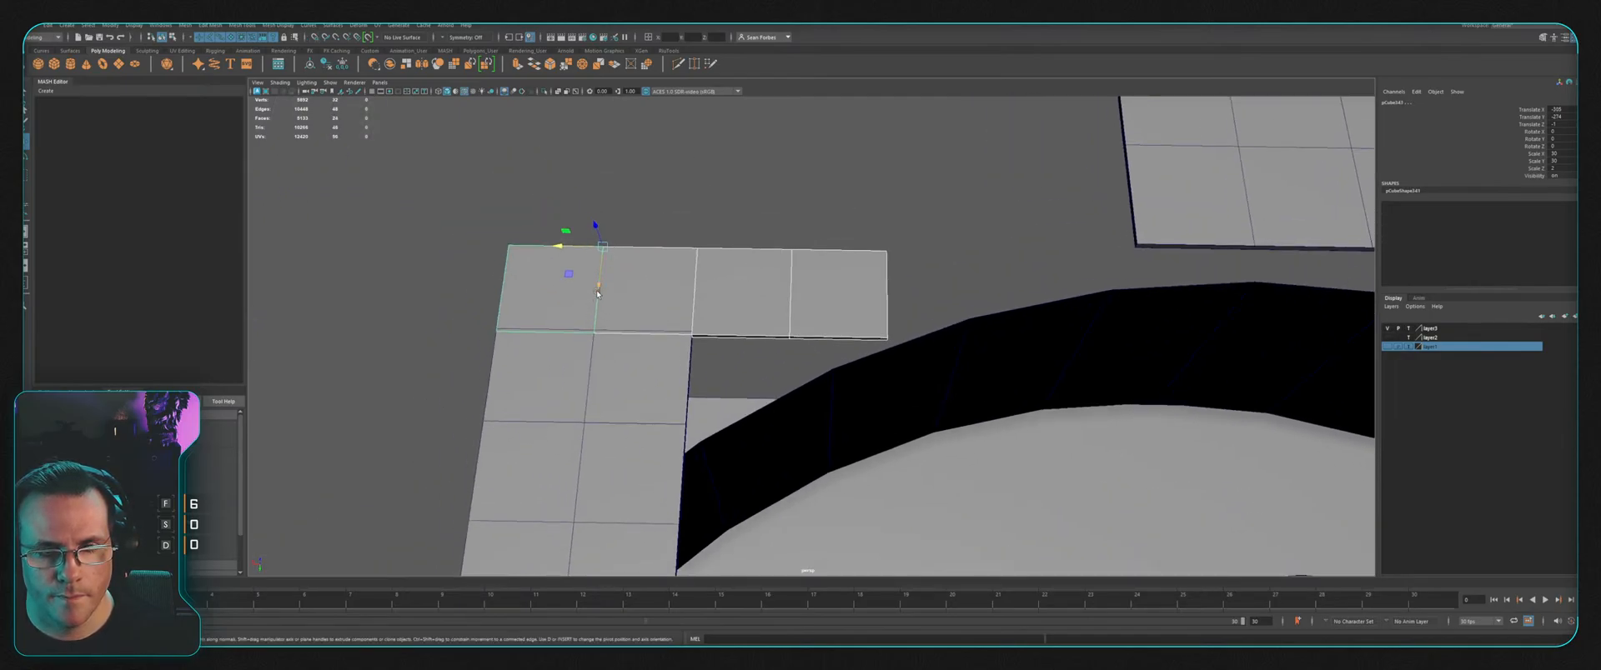
drag(597, 292, 749, 313)
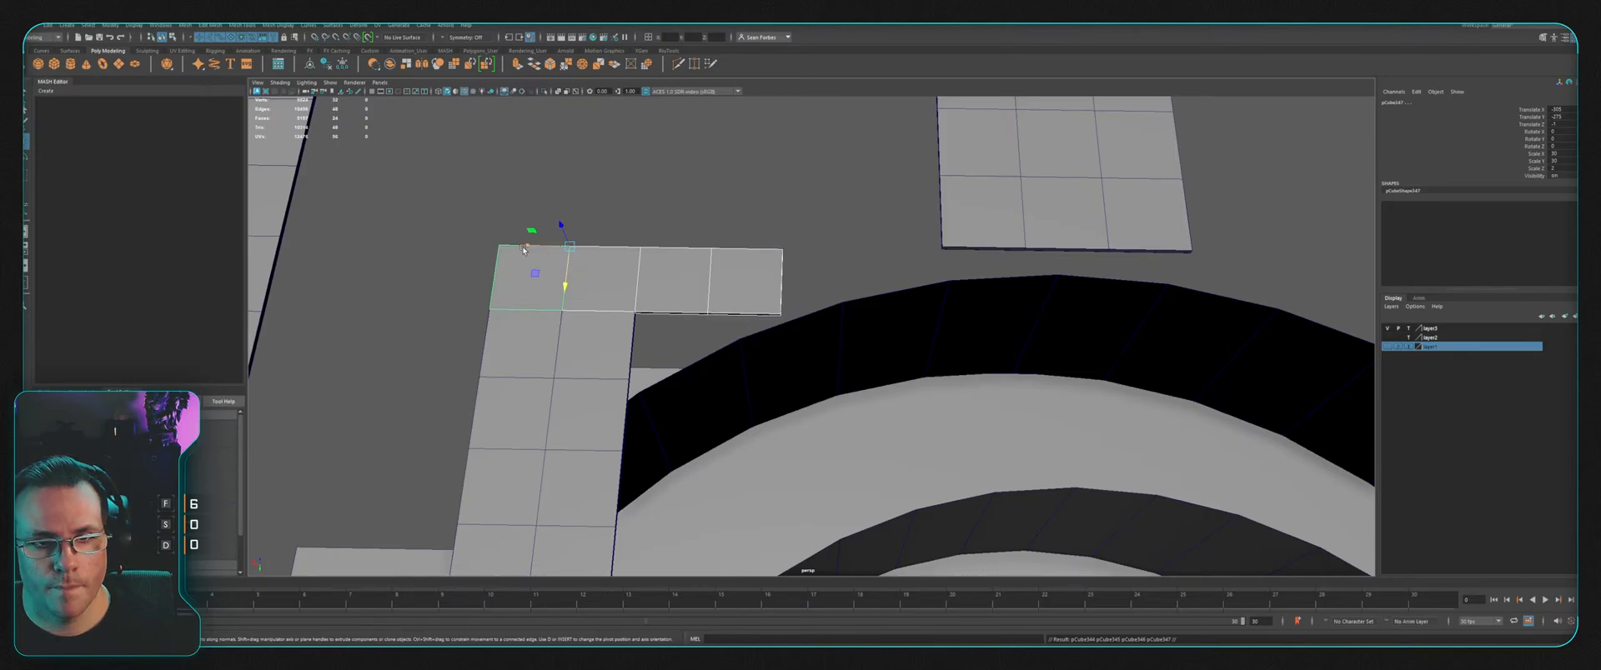
mouse_move(524, 249)
shift+mouse_down()
mouse_move(896, 279)
mouse_move(853, 282)
shift+mouse_up()
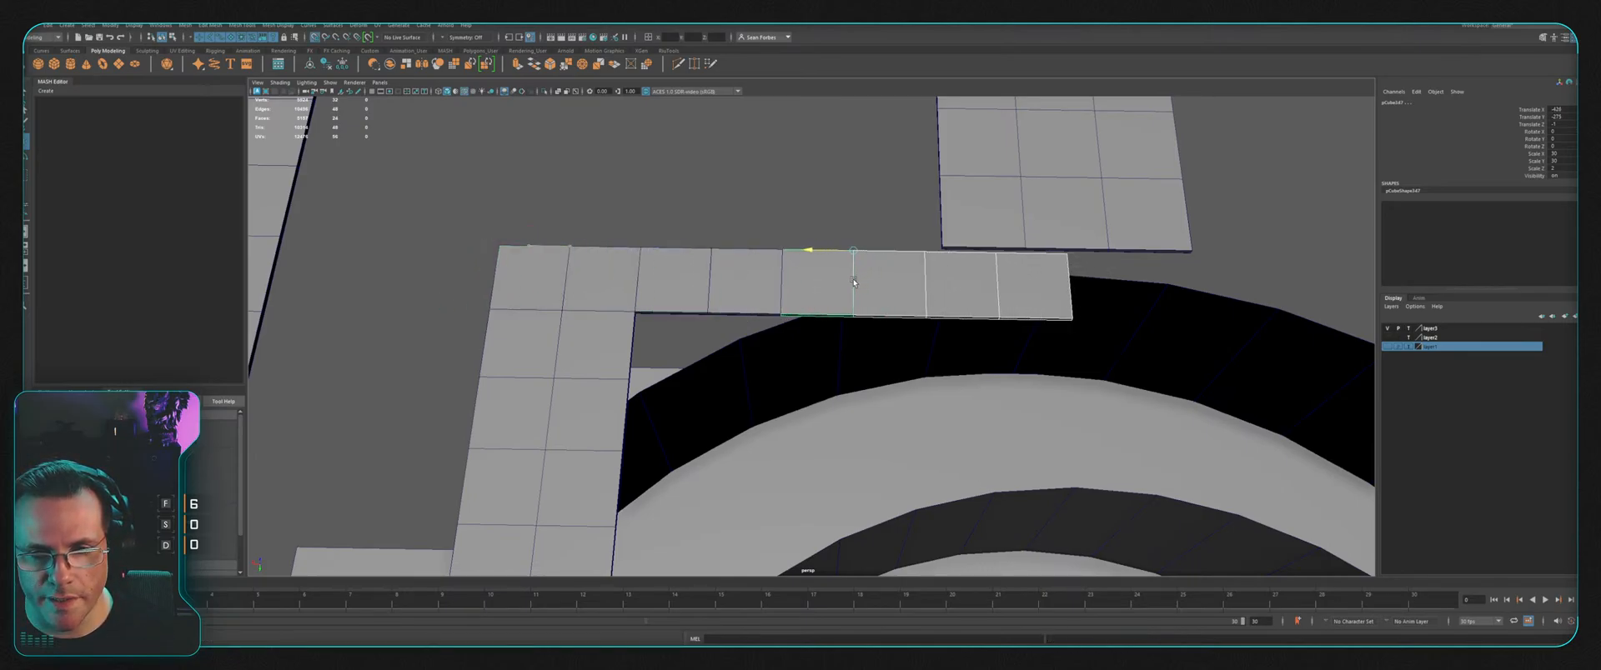
Step: Duplicate the last four-tile segment twice more along the arena's outer side, continuing the walkway in a straight line
alt+drag(1143, 295, 932, 280)
alt+middle_drag(932, 280, 901, 293)
key(ctrl+d)
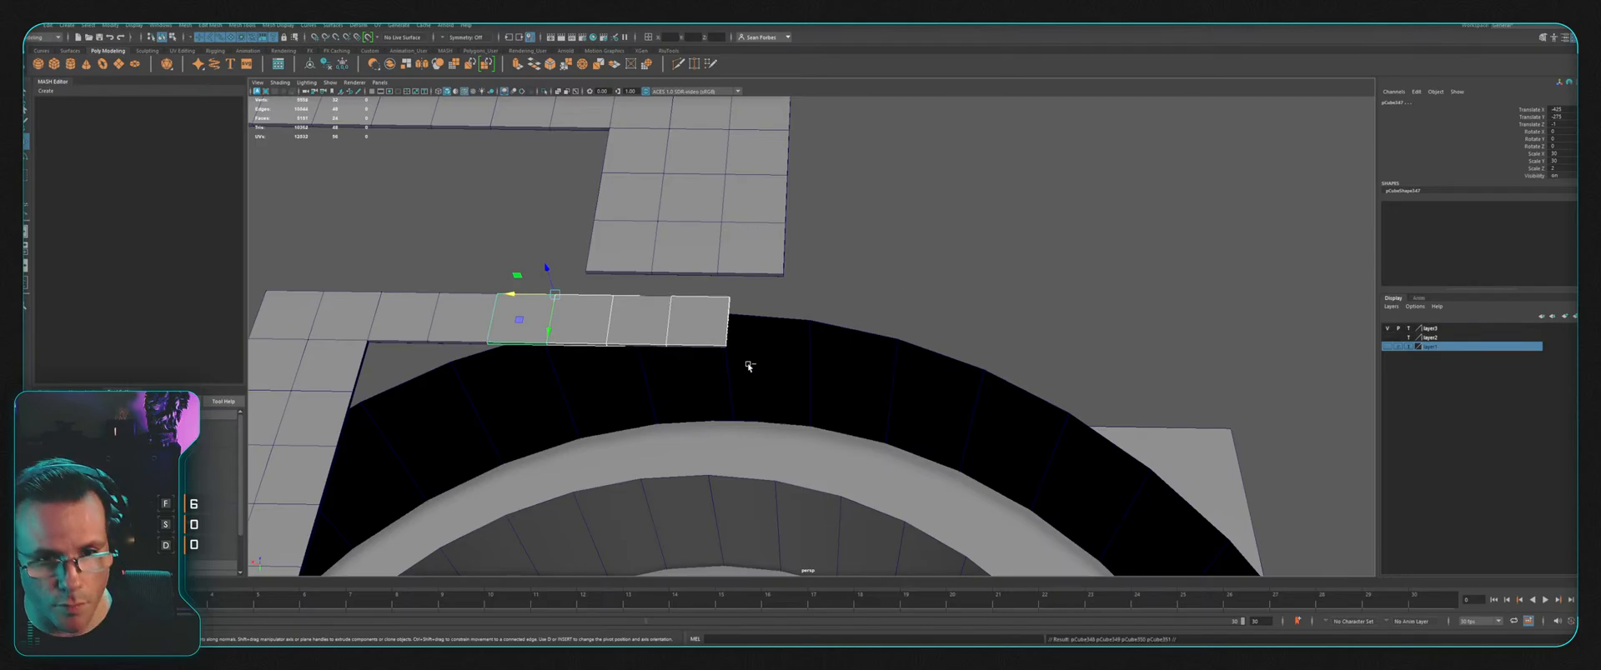
drag(526, 298, 788, 325)
alt+middle_drag(935, 309, 782, 375)
key(ctrl+d)
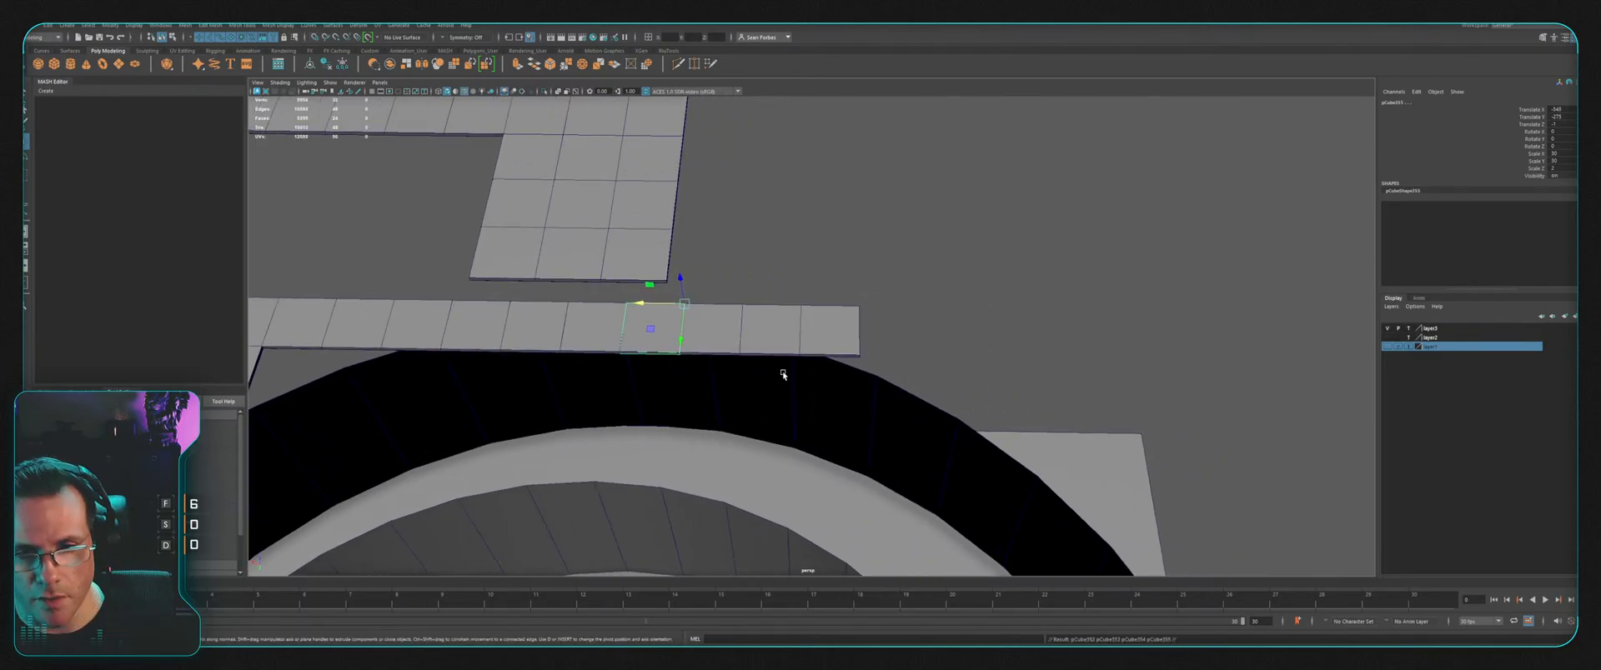
drag(653, 305, 918, 310)
Step: Select the long side's 14 tiles beyond the two-tile corner and duplicate them as a second row towards the arena
scroll(1005, 293, down, 3)
alt+middle_drag(662, 309, 833, 296)
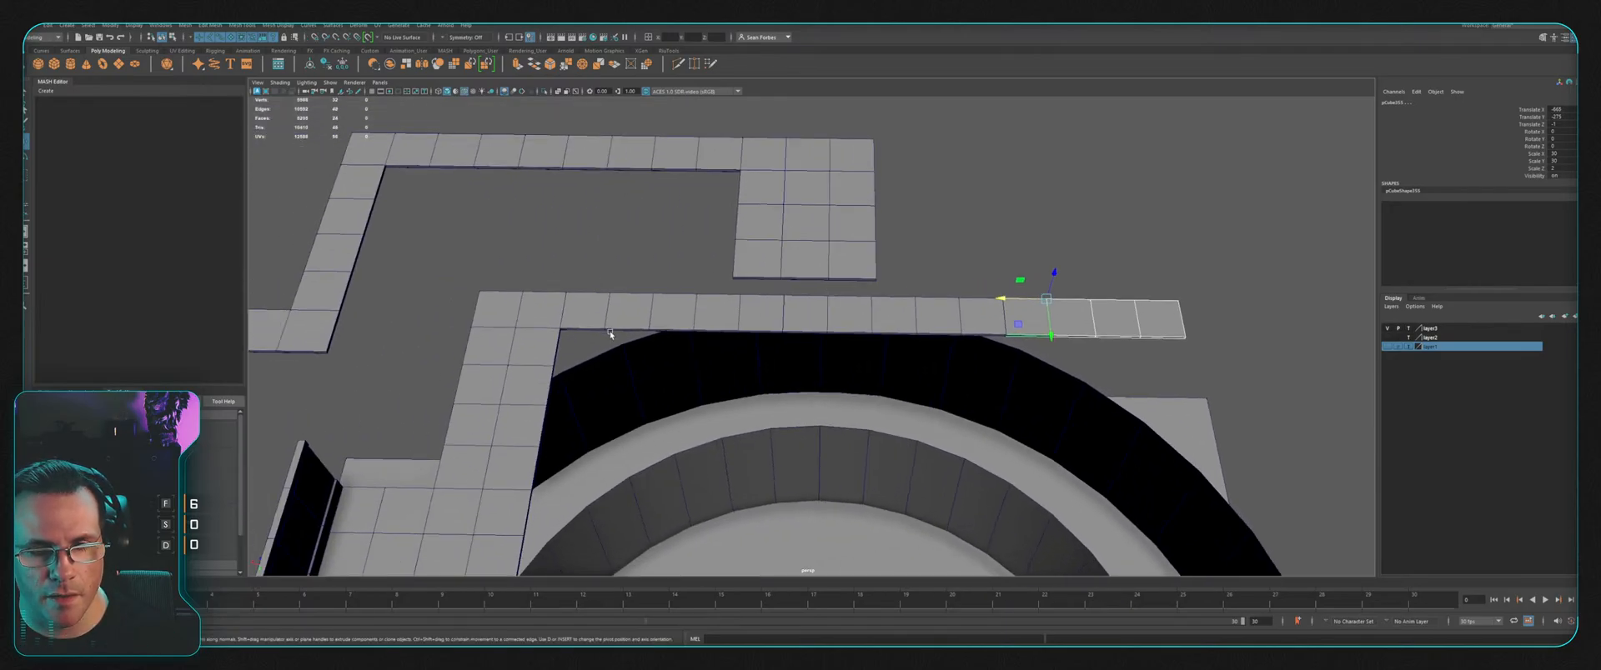
click(587, 307)
shift+click(631, 316)
shift+click(674, 315)
shift+click(721, 316)
shift+click(772, 316)
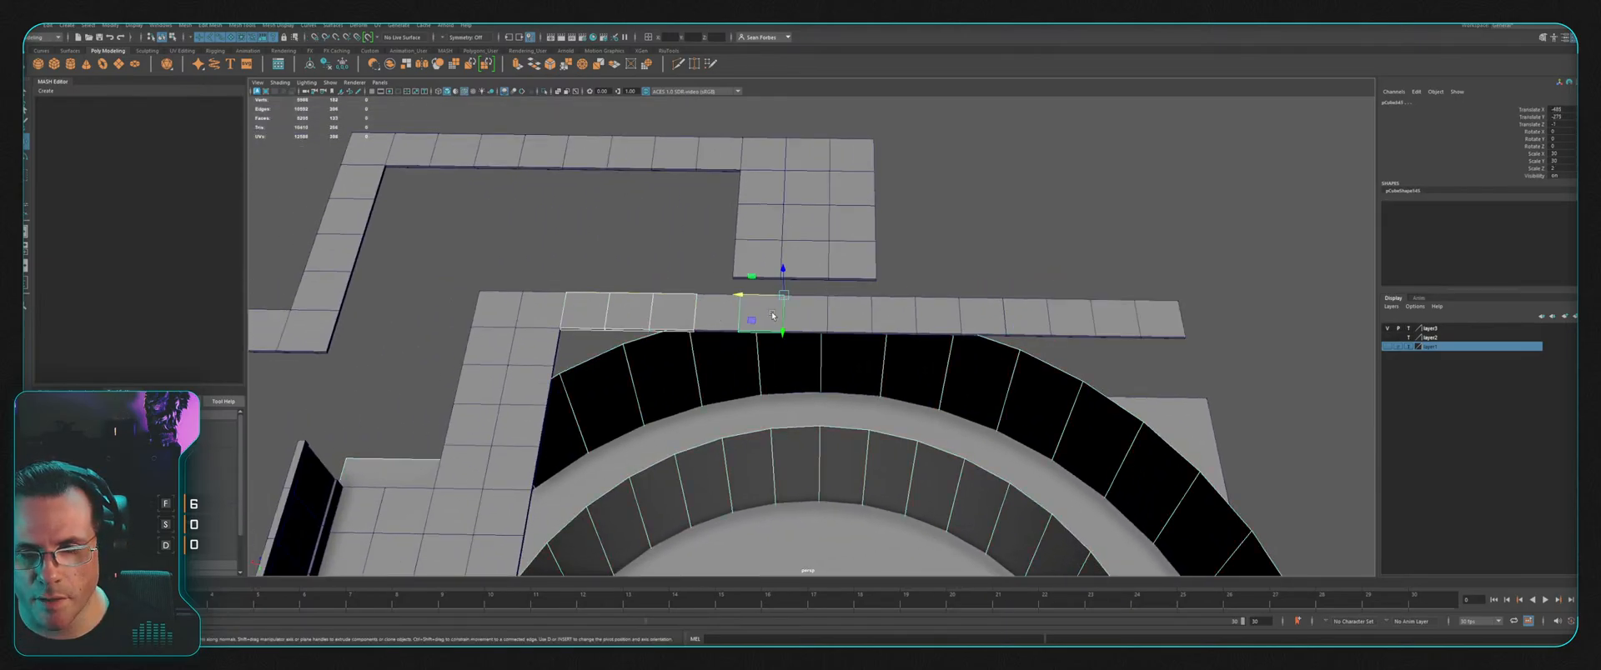
shift+click(805, 314)
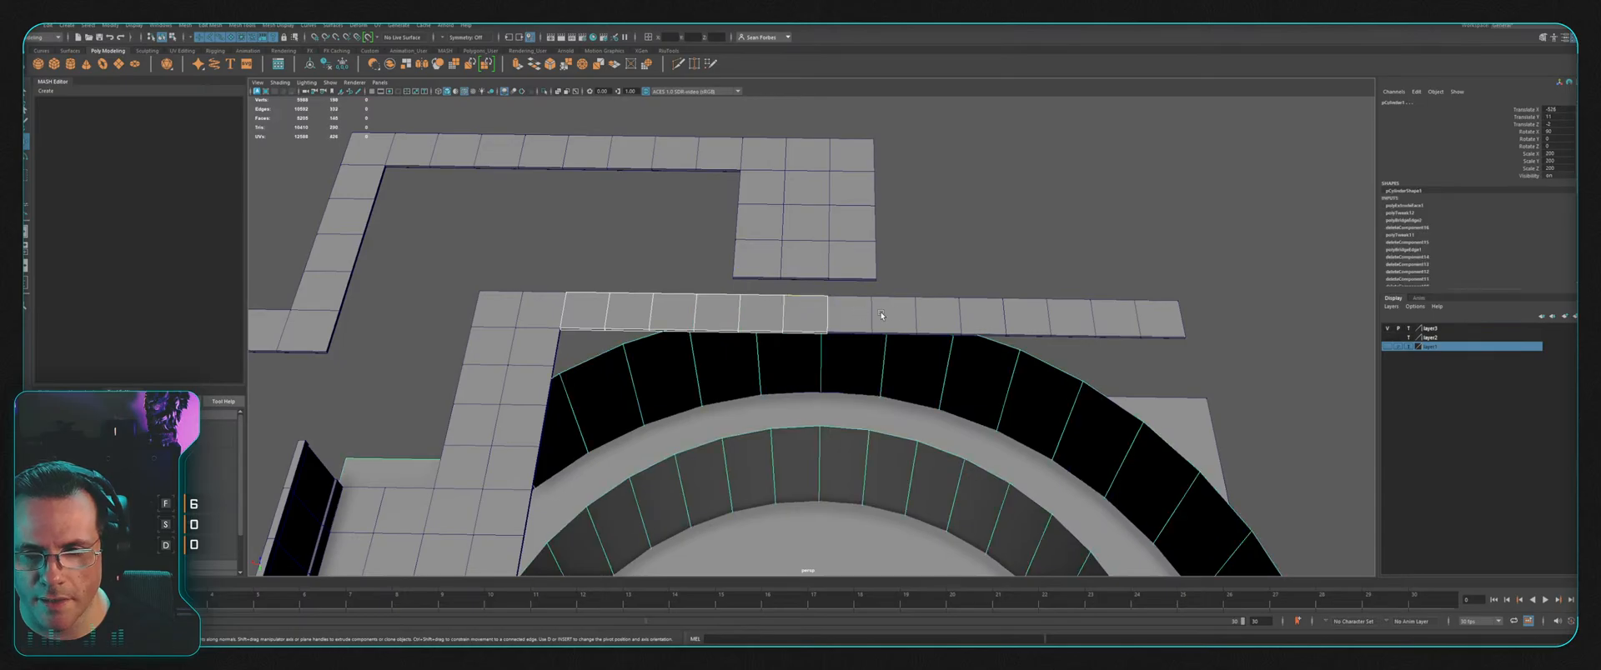
shift+click(859, 315)
shift+click(893, 315)
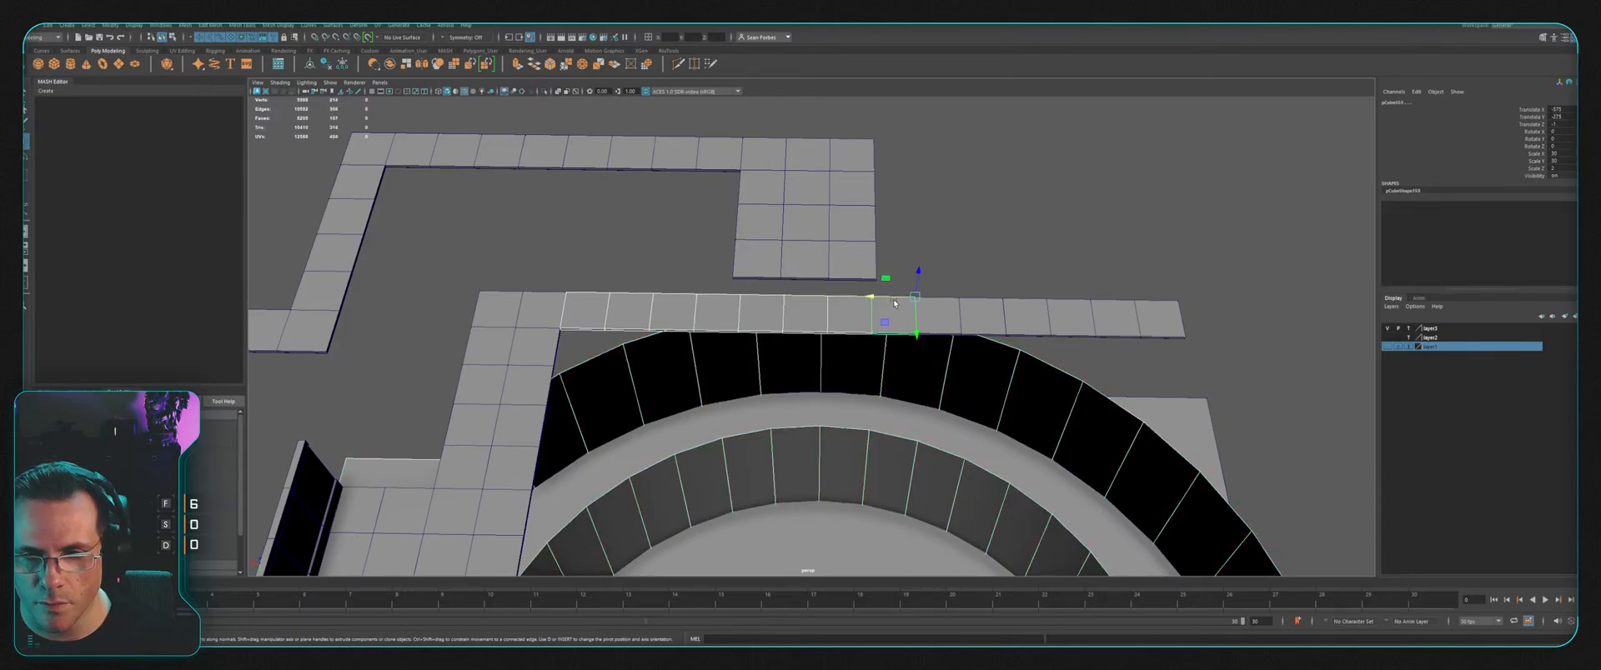
shift+click(937, 316)
shift+click(982, 316)
shift+click(1026, 316)
shift+click(1071, 317)
shift+click(1120, 315)
shift+click(1163, 315)
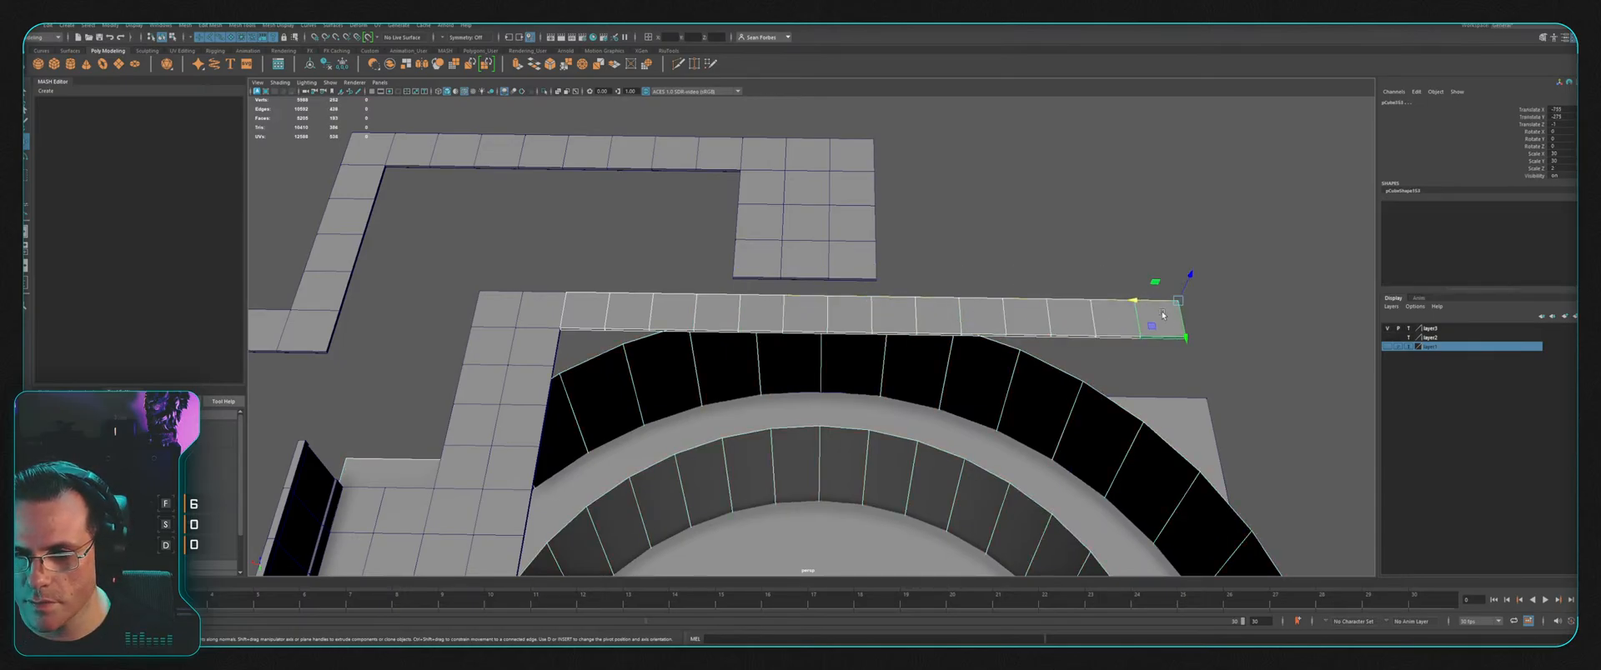
alt+drag(1018, 347, 762, 222)
scroll(850, 255, down, 3)
scroll(849, 256, down, 3)
alt+middle_drag(892, 282, 858, 170)
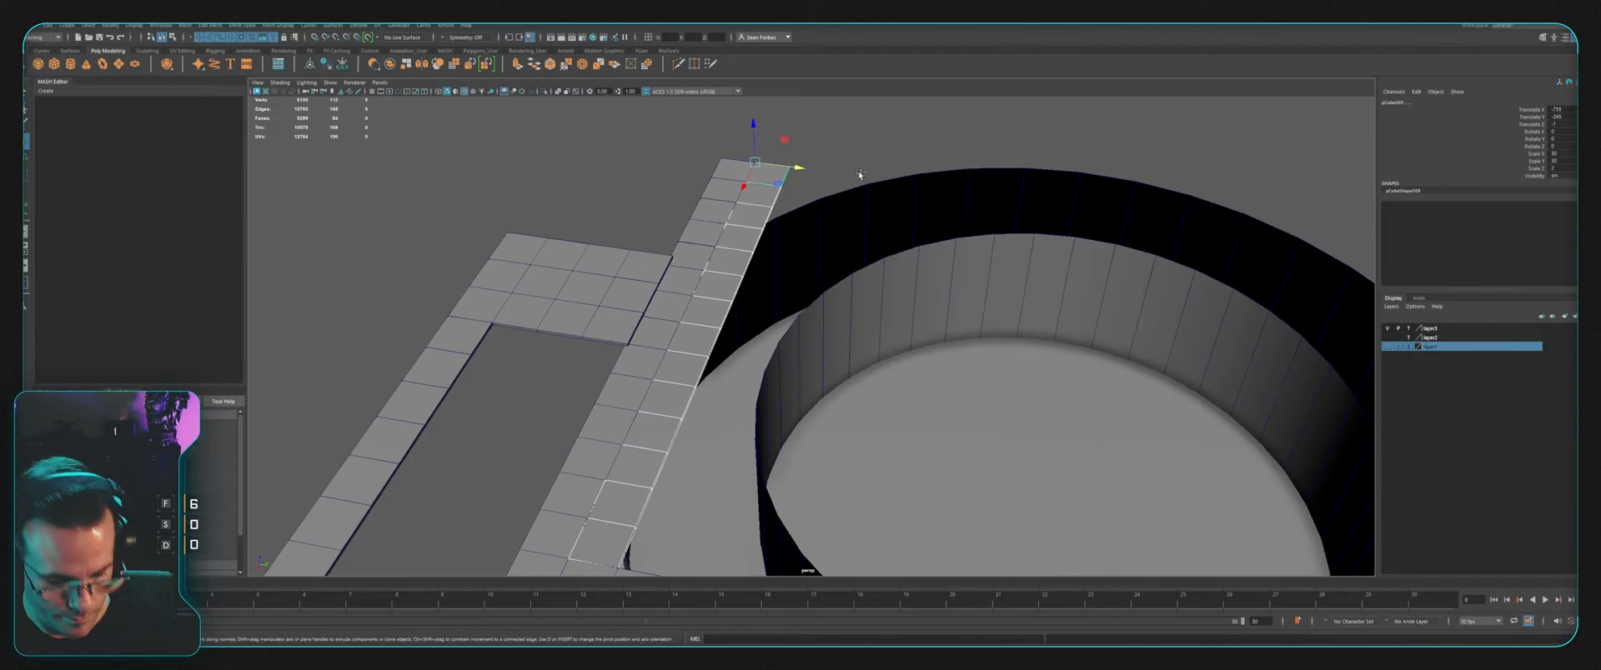
Step: Duplicate the second row towards the arena as a third row and set it flush against the existing tiles
key(ctrl+d)
mouse_move(795, 168)
mouse_down()
mouse_move(818, 179)
mouse_move(791, 180)
mouse_up()
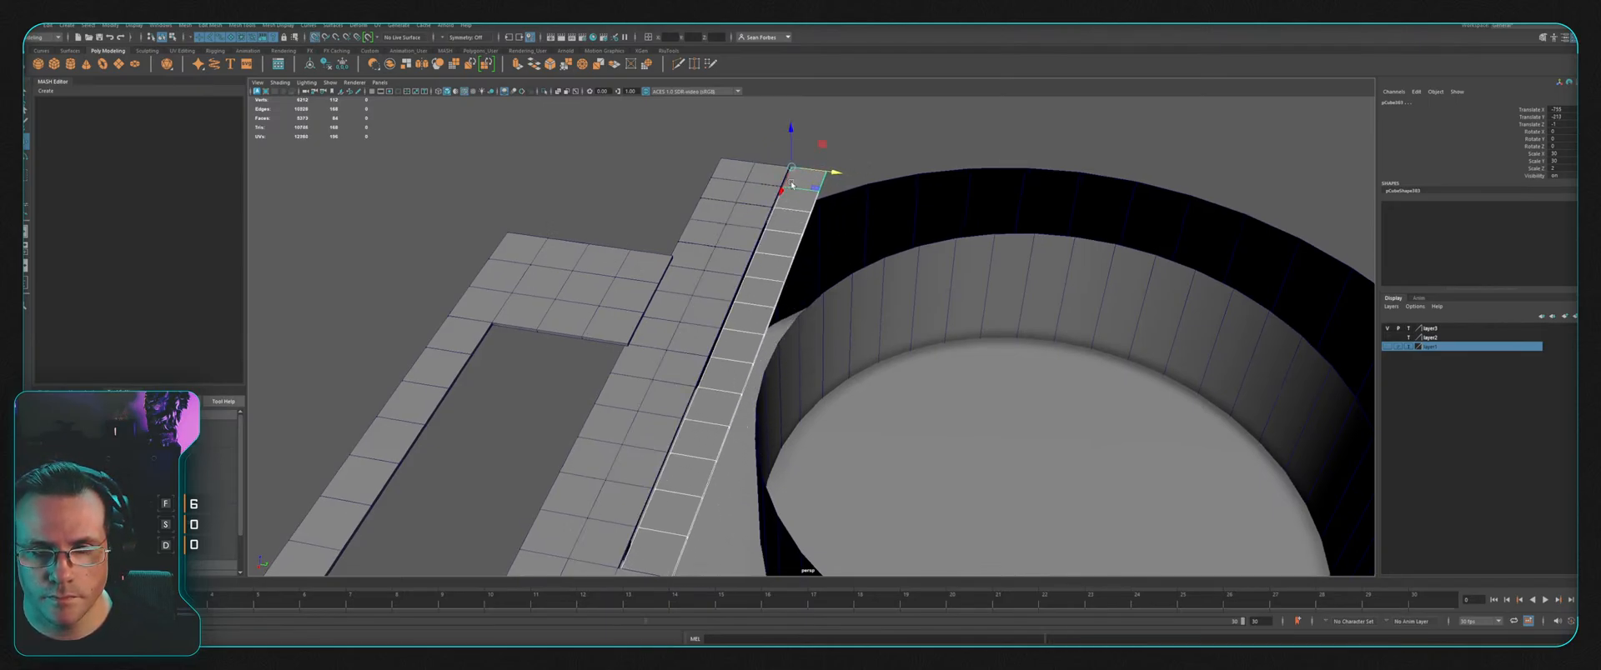
alt+middle_drag(850, 224, 886, 358)
scroll(886, 358, up, 5)
mouse_move(901, 257)
mouse_down()
mouse_move(917, 260)
mouse_move(884, 276)
mouse_up()
scroll(883, 275, down, 6)
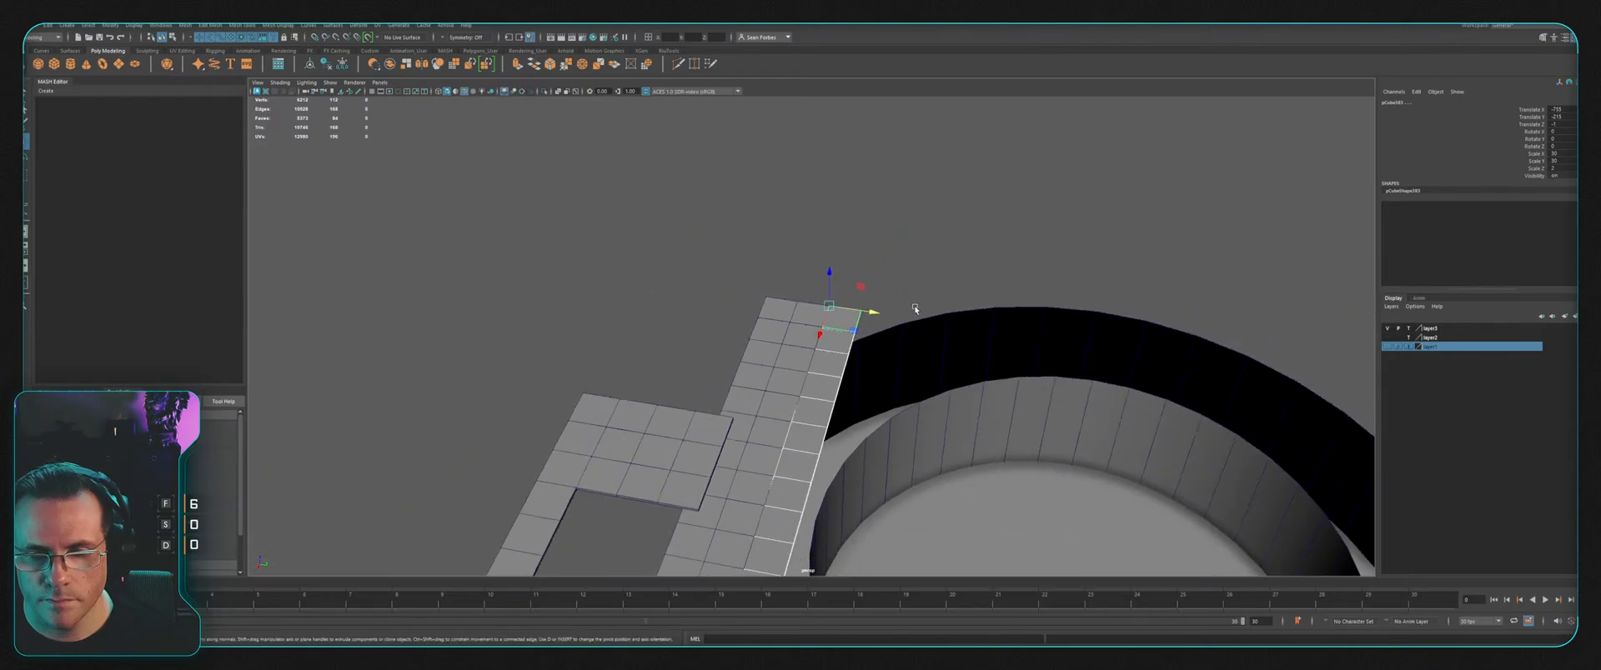
alt+middle_drag(915, 310, 929, 253)
alt+drag(929, 253, 915, 361)
alt+middle_drag(915, 361, 924, 278)
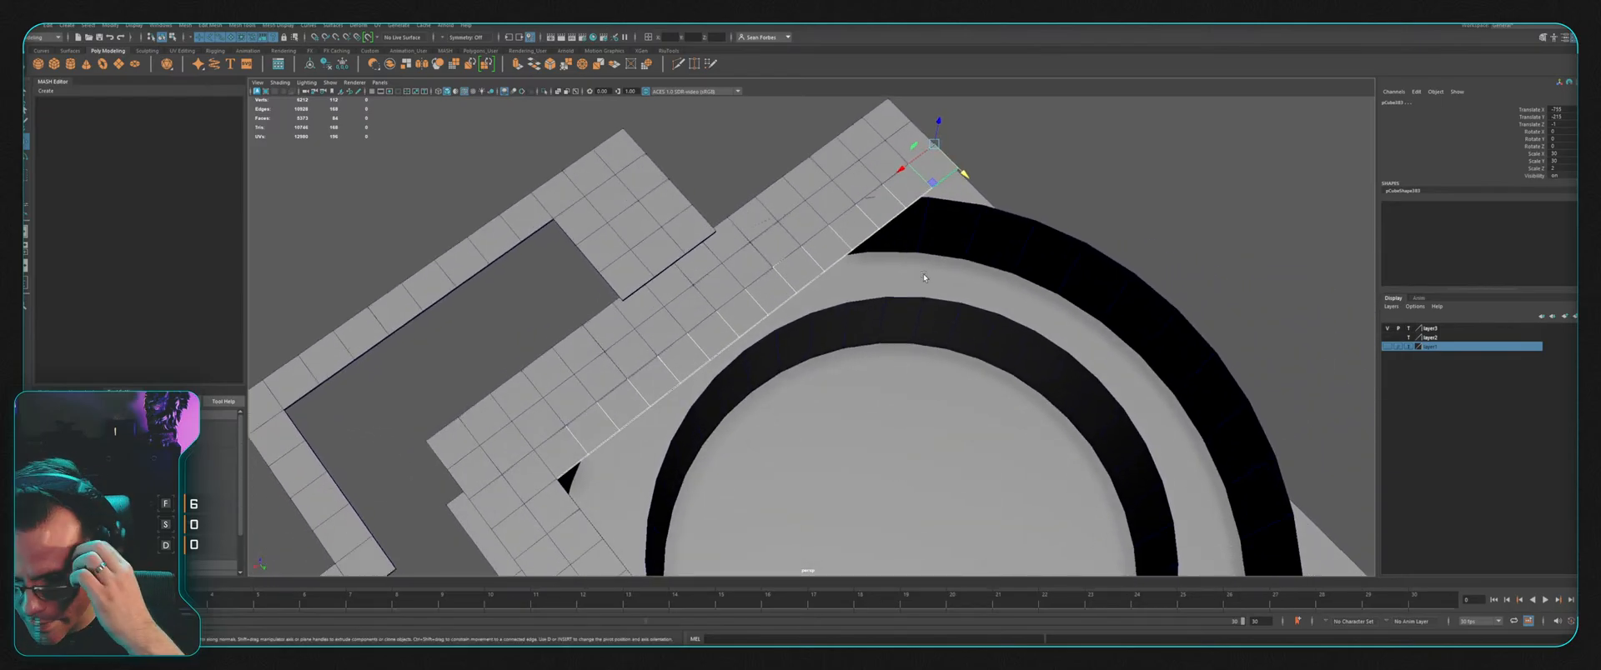
Step: Add a fourth row by copying the innermost row towards the arena and aligning it flush with the walkway
alt+drag(827, 408, 765, 304)
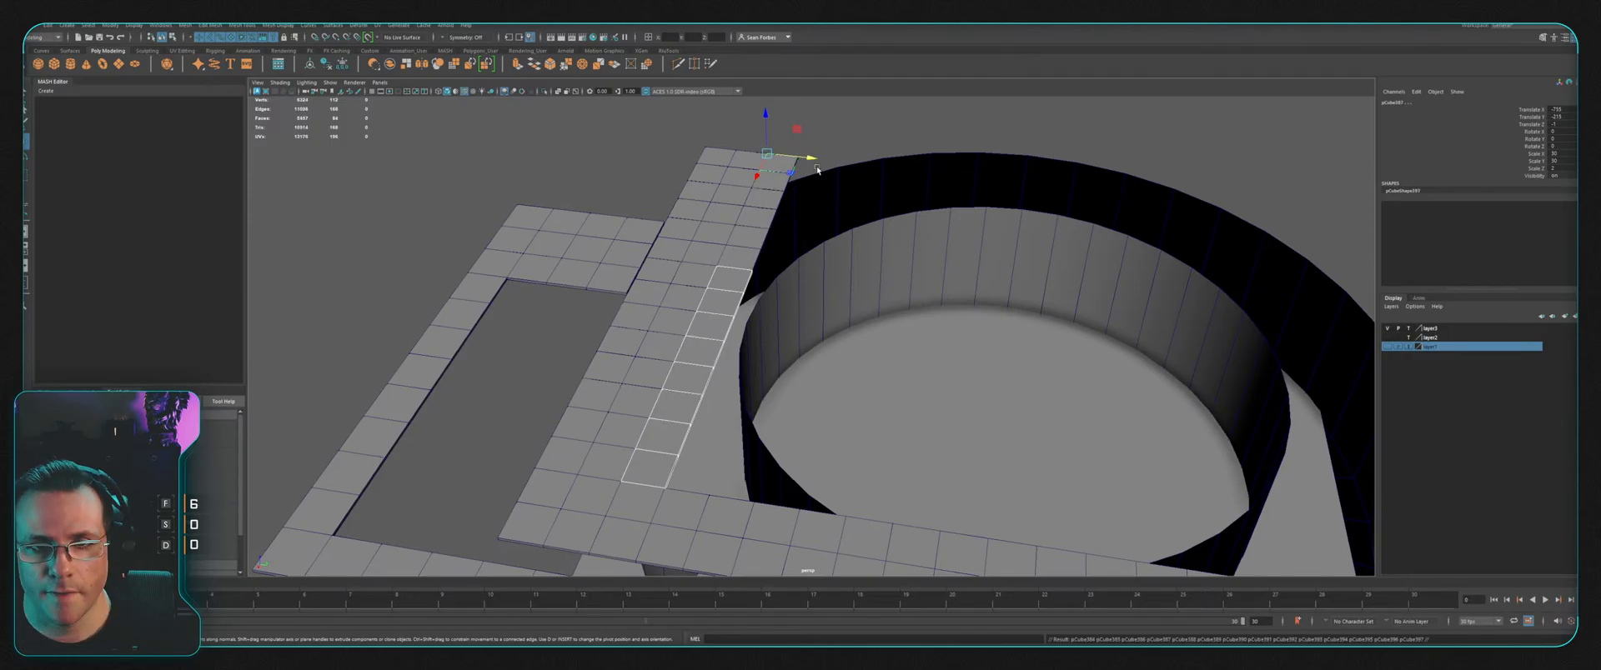
mouse_move(807, 157)
shift+mouse_down()
mouse_move(849, 162)
mouse_move(800, 169)
shift+mouse_up()
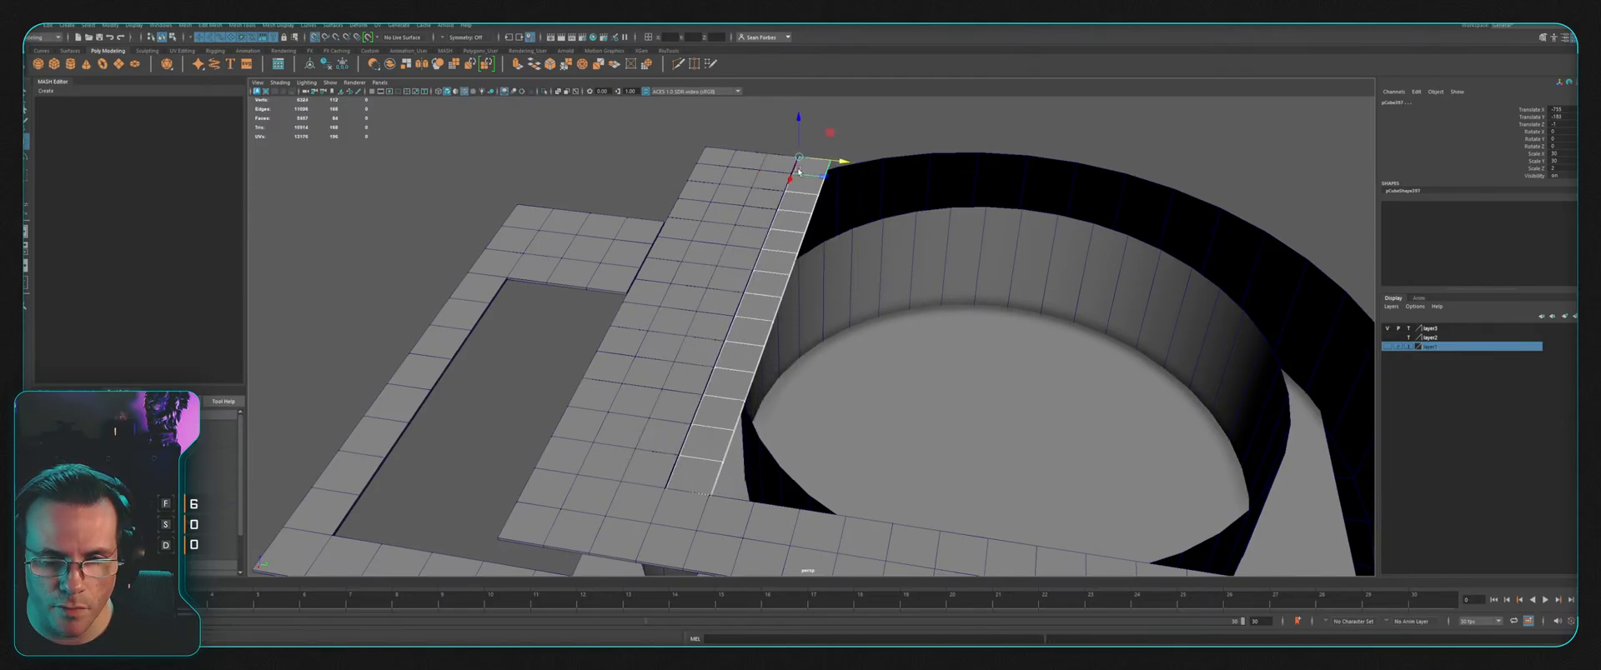
scroll(833, 166, up, 3)
alt+middle_drag(833, 166, 889, 167)
drag(883, 116, 835, 129)
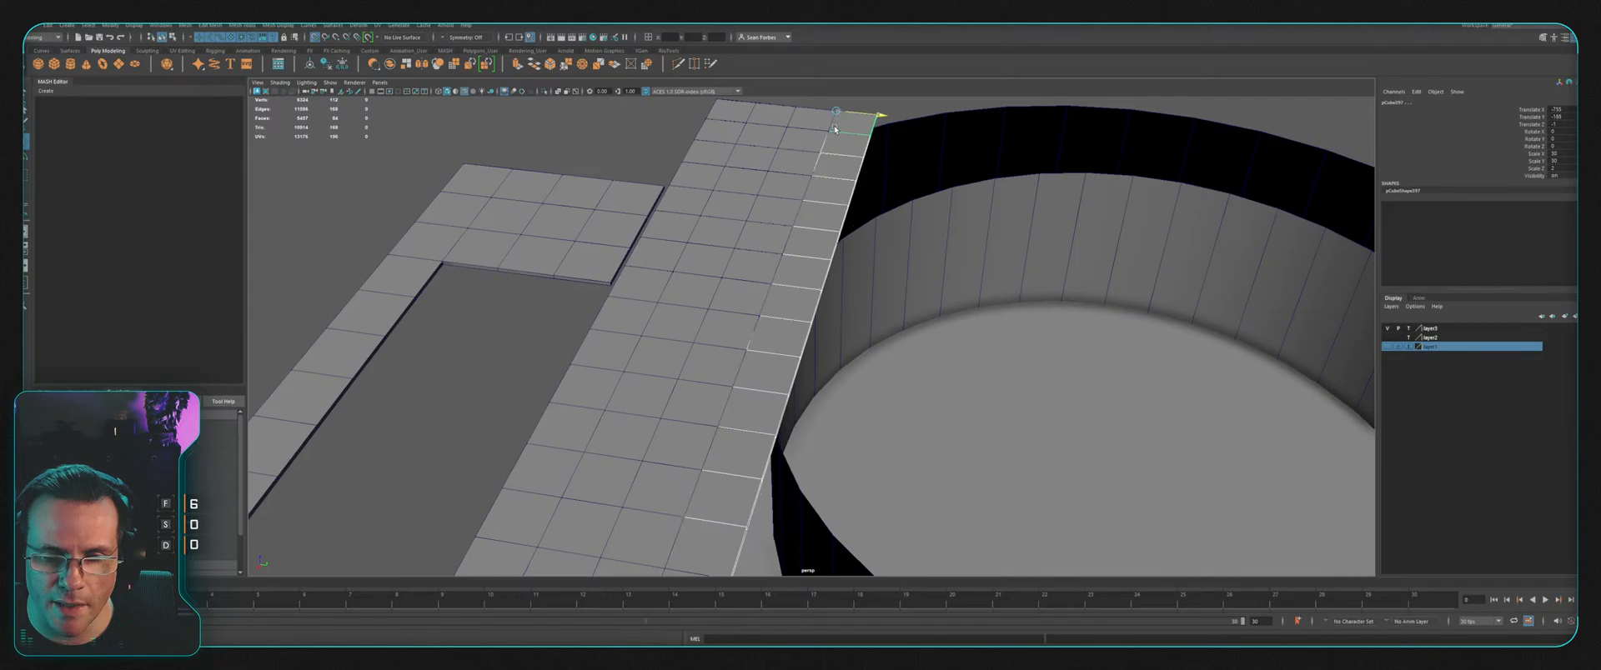
Step: Duplicate the fourth row towards the arena to widen the walkway to five tiles
alt+drag(849, 186, 835, 289)
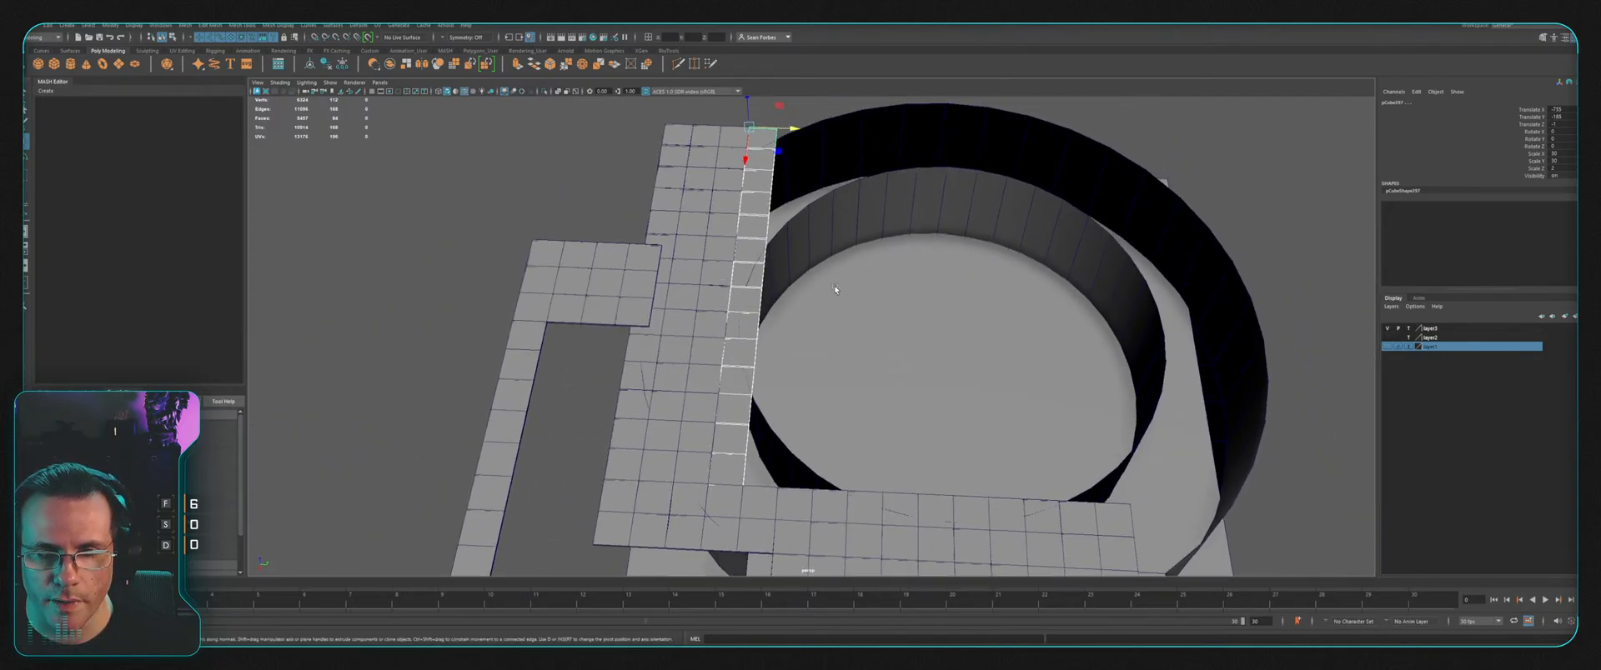
key(ctrl+d)
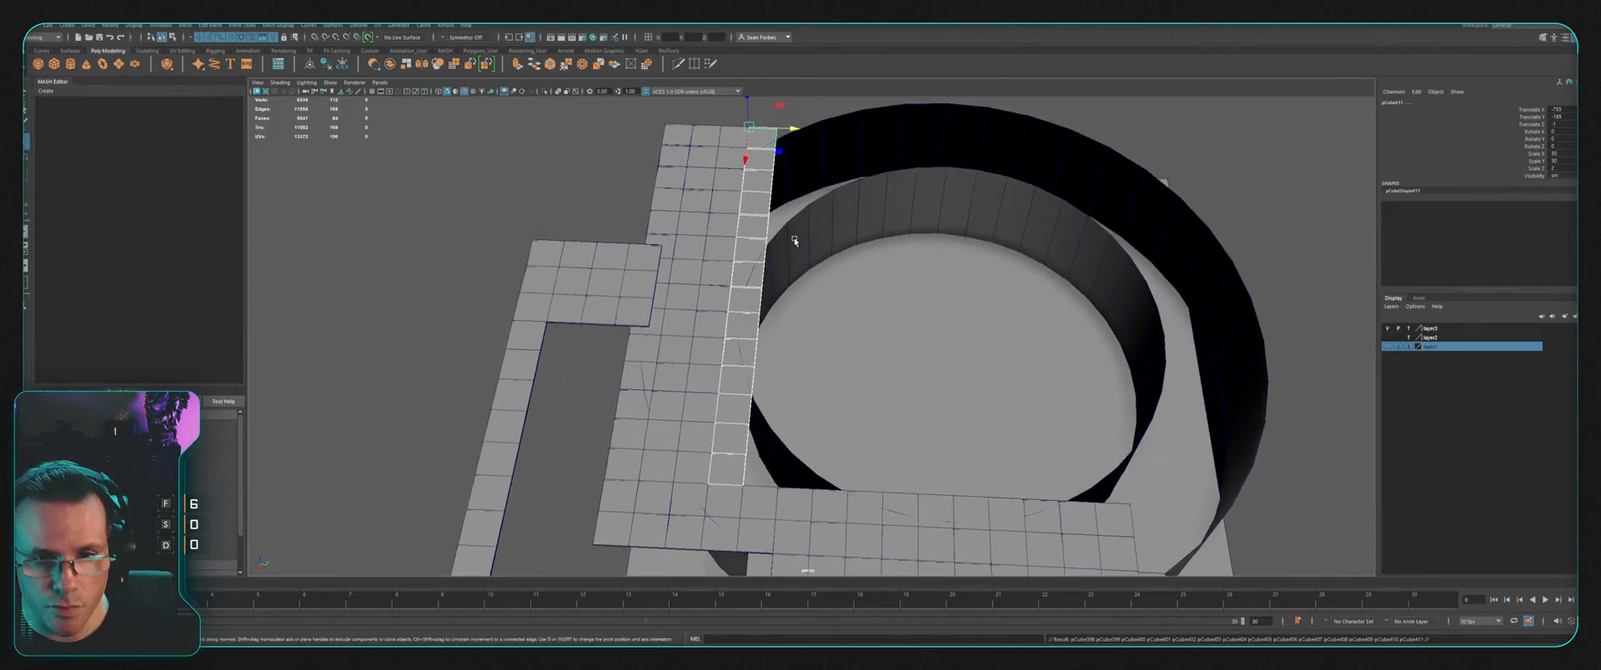
drag(785, 135, 837, 343)
Step: Copy the innermost row's two tiles nearest the gate platform one tile over into the inner corner above the arena
scroll(818, 149, up, 2)
alt+middle_drag(838, 344, 865, 527)
alt+drag(865, 527, 930, 509)
alt+right_drag(692, 296, 789, 321)
click(743, 307)
shift+click(776, 353)
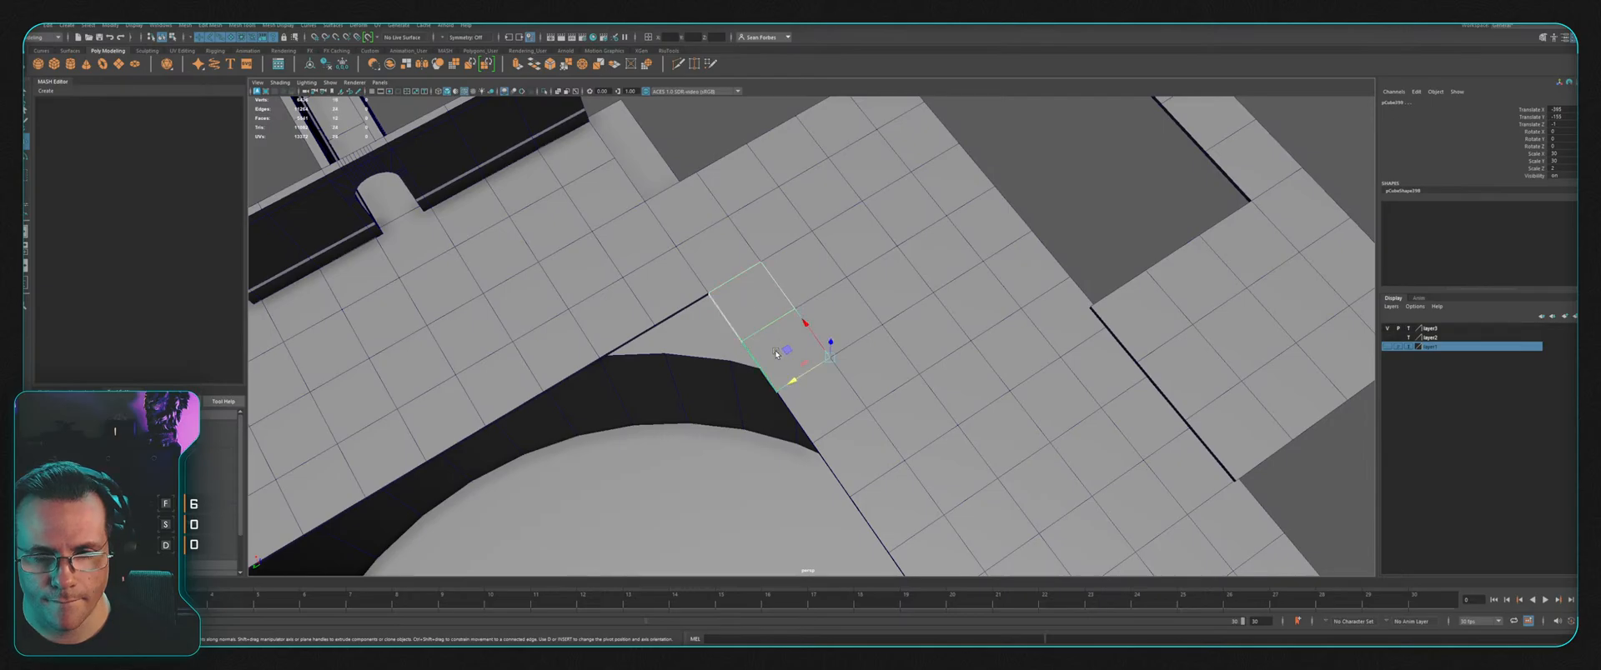
middle_drag(820, 386, 779, 398)
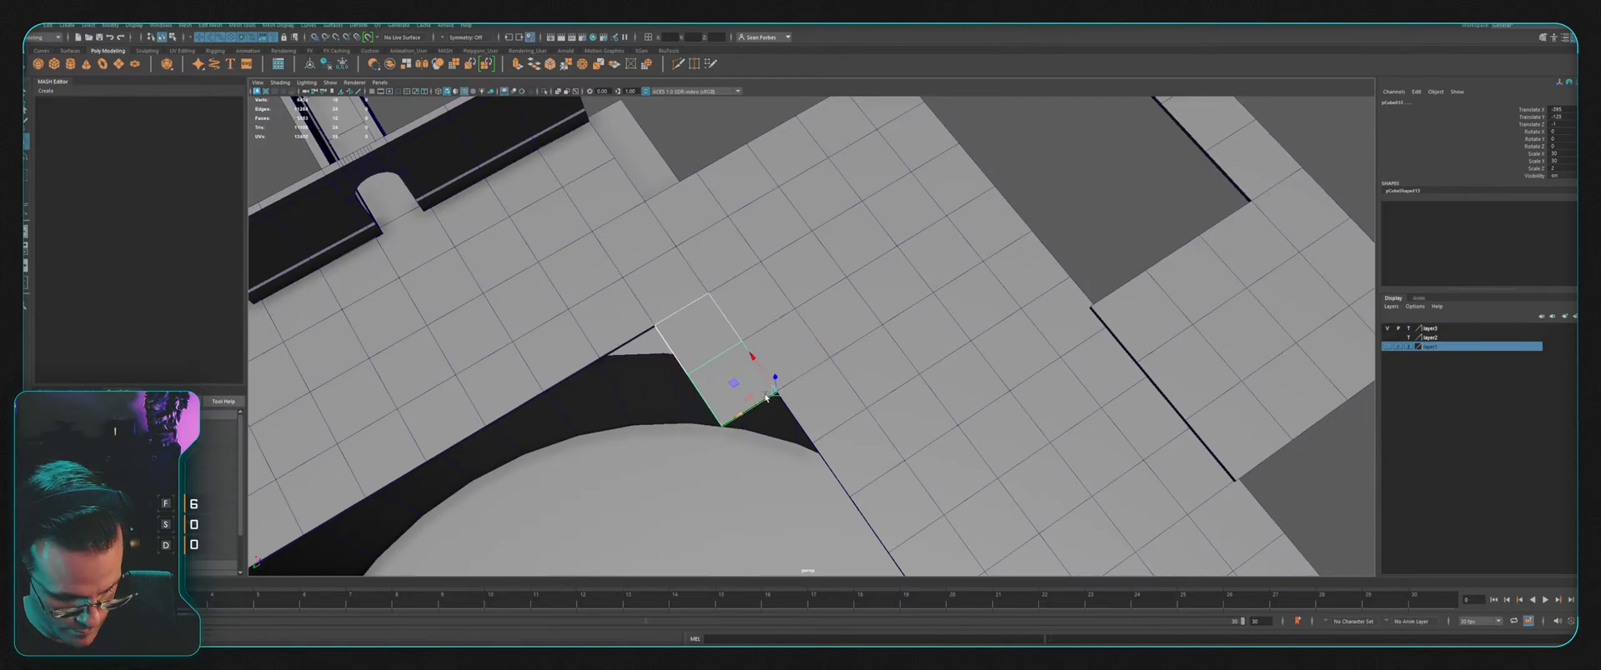
Step: Duplicate the corner tile touching the gate platform one tile further along the platform edge to form a stepped corner
click(702, 323)
drag(703, 364, 842, 375)
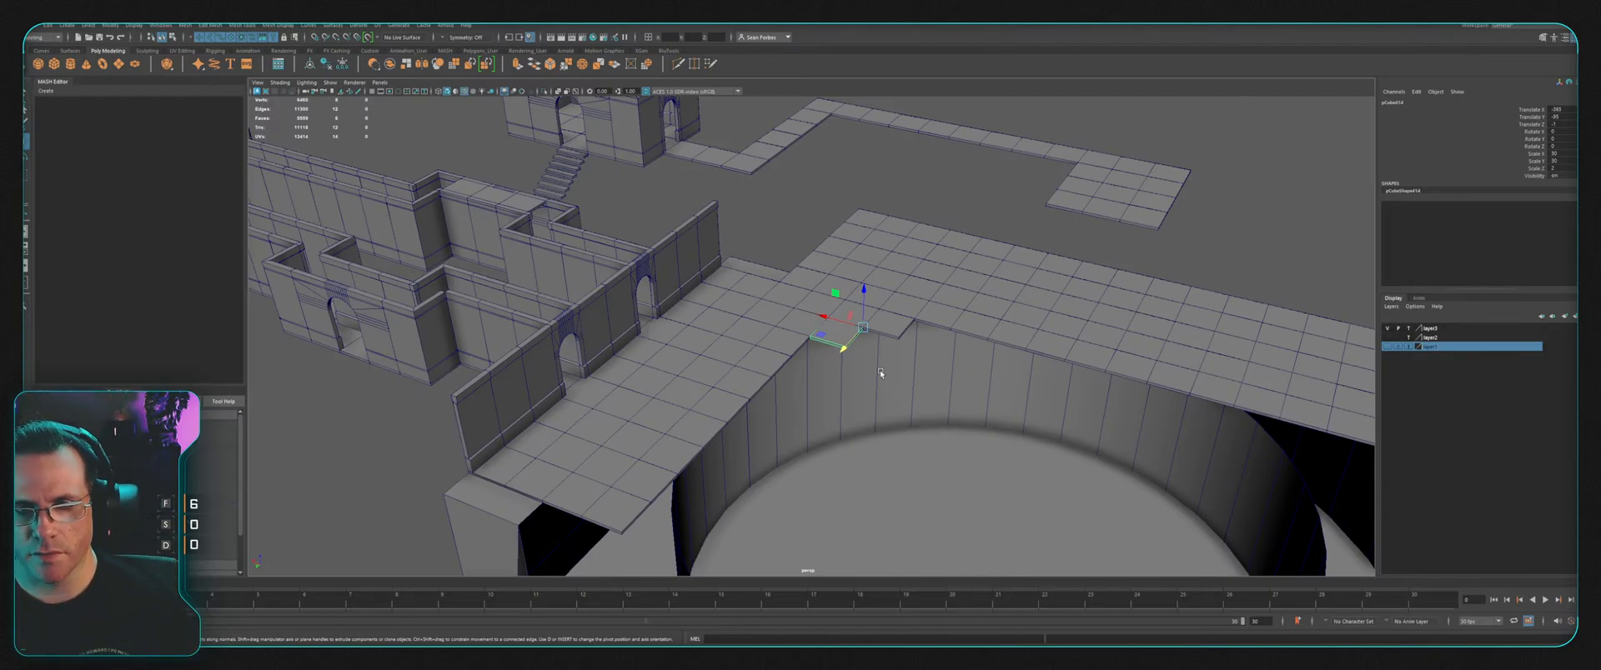
alt+drag(881, 372, 933, 279)
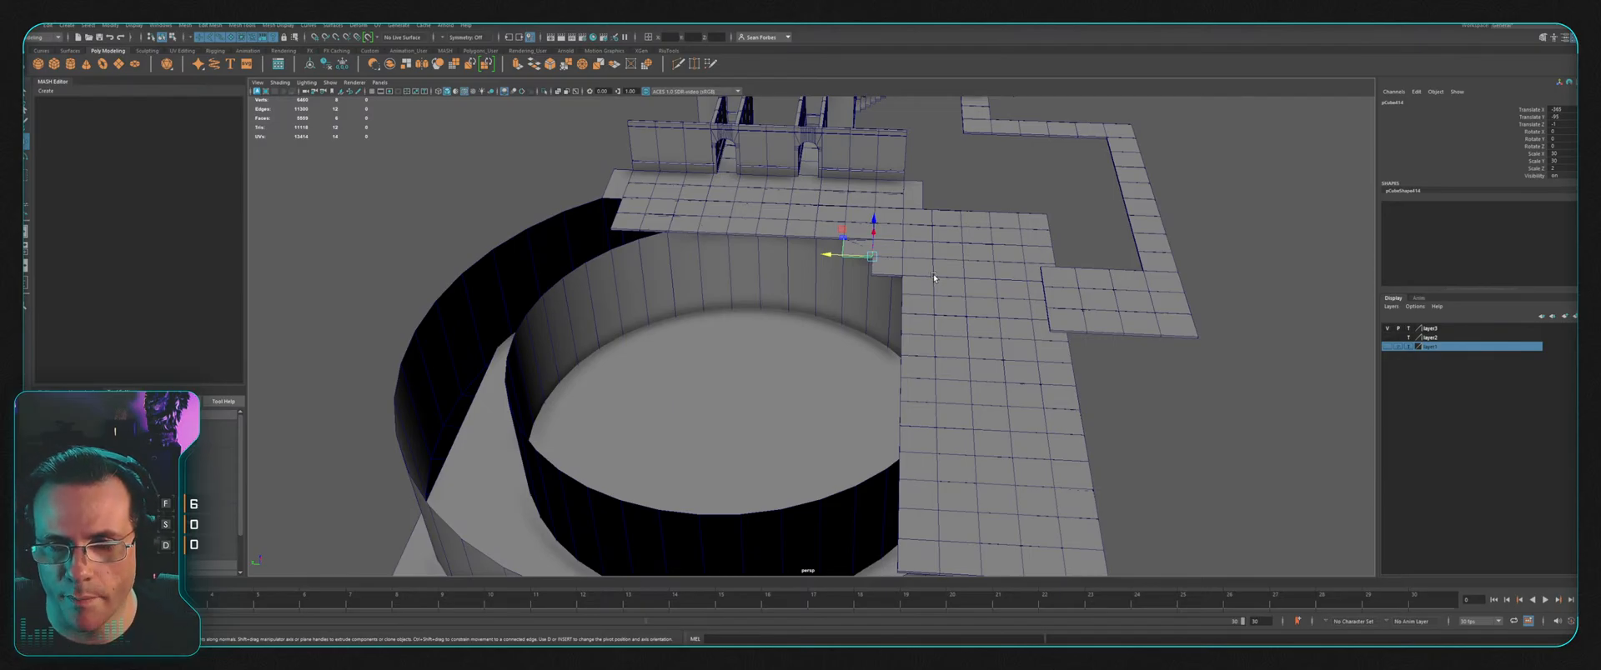
Step: Add a tile copy at the gate platform's outer corner and select all tiles of the side walkway in the Outliner
click(923, 217)
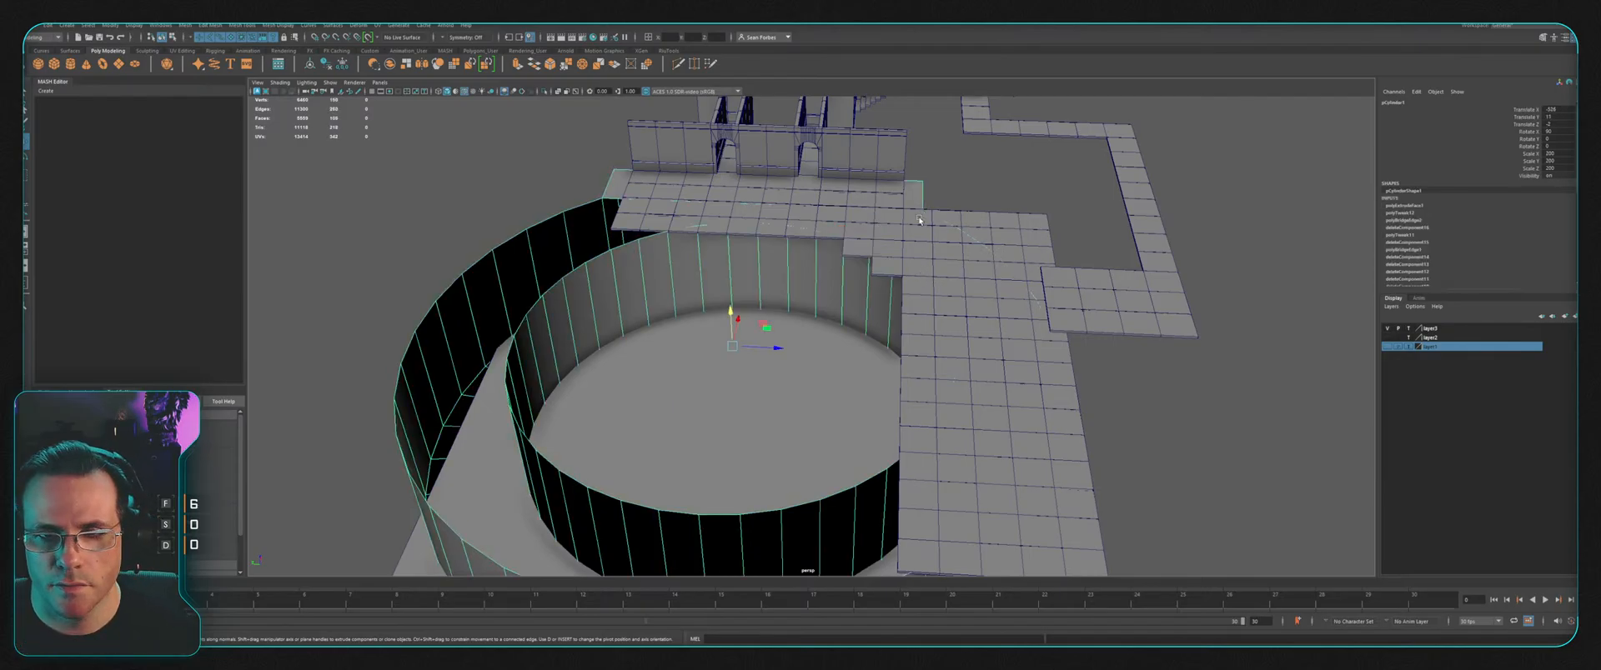
click(920, 220)
click(26, 282)
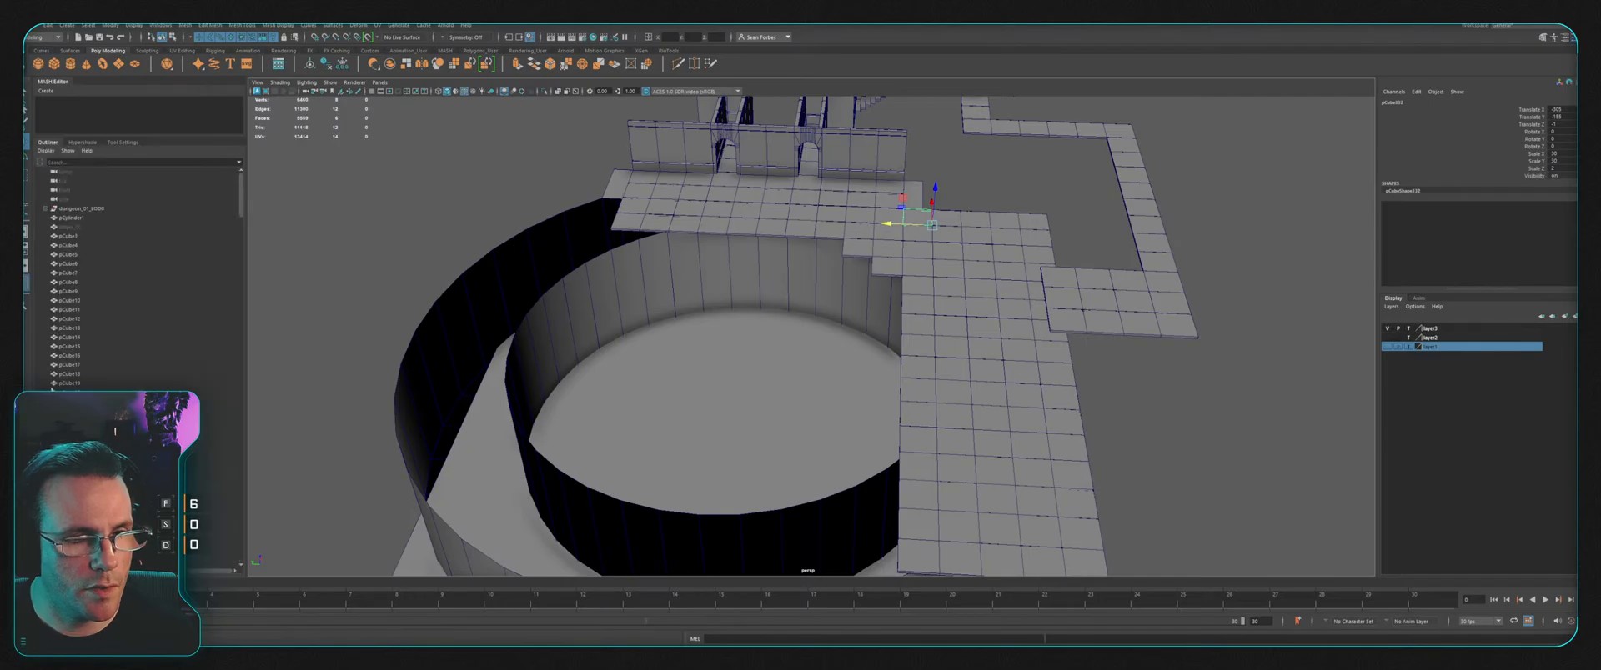
drag(241, 193, 241, 505)
shift+click(217, 539)
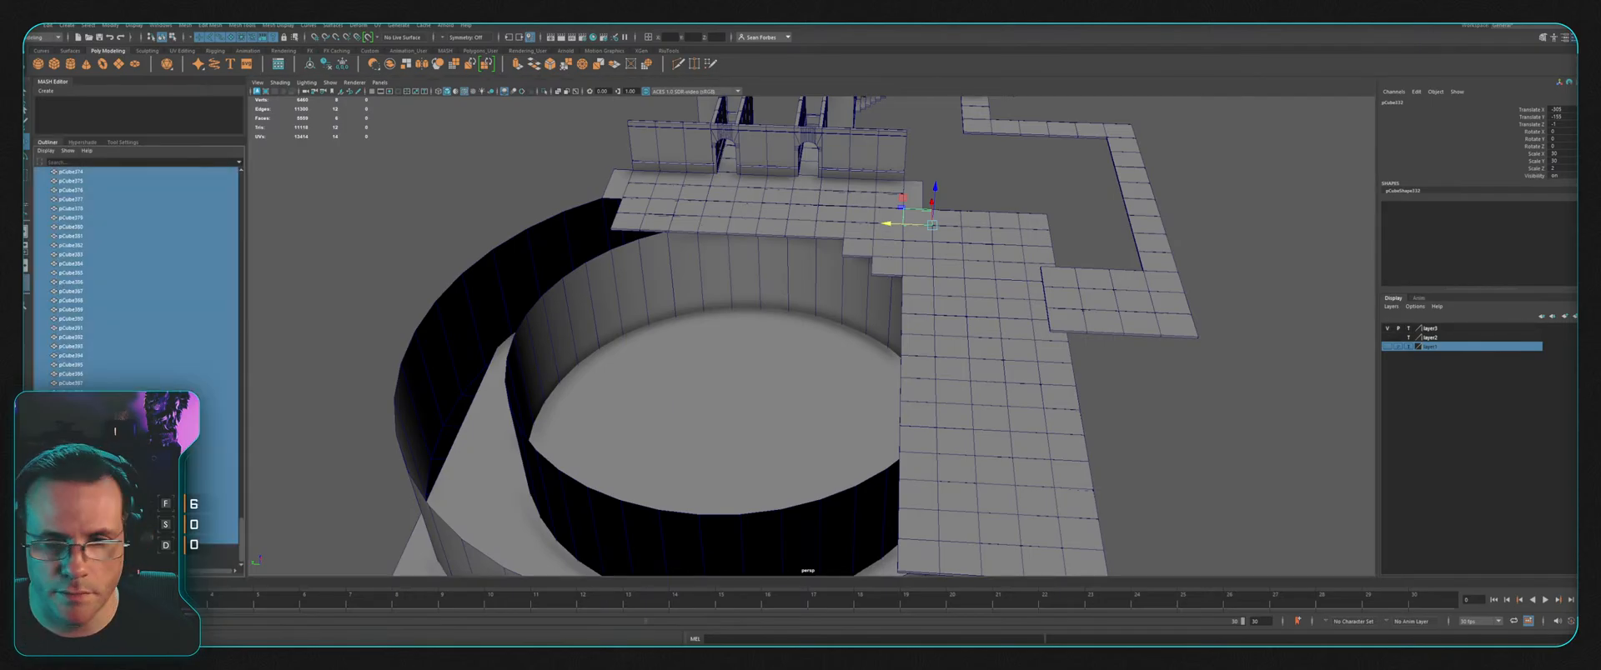
scroll(767, 442, down, 3)
alt+drag(850, 366, 893, 353)
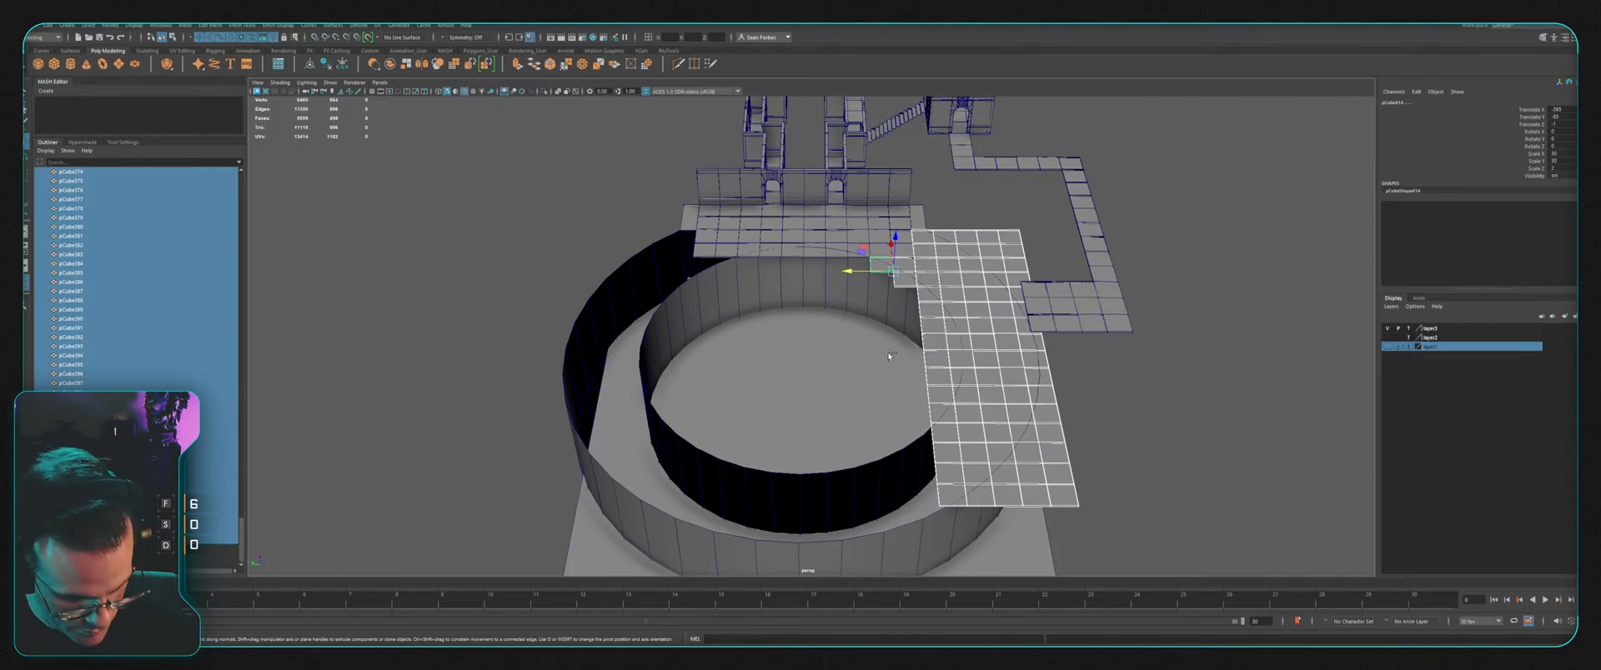
Step: Duplicate the selected walkway tiles and move the copy to the opposite side of the arena, against the gate platform
key(ctrl+d)
drag(891, 283, 553, 289)
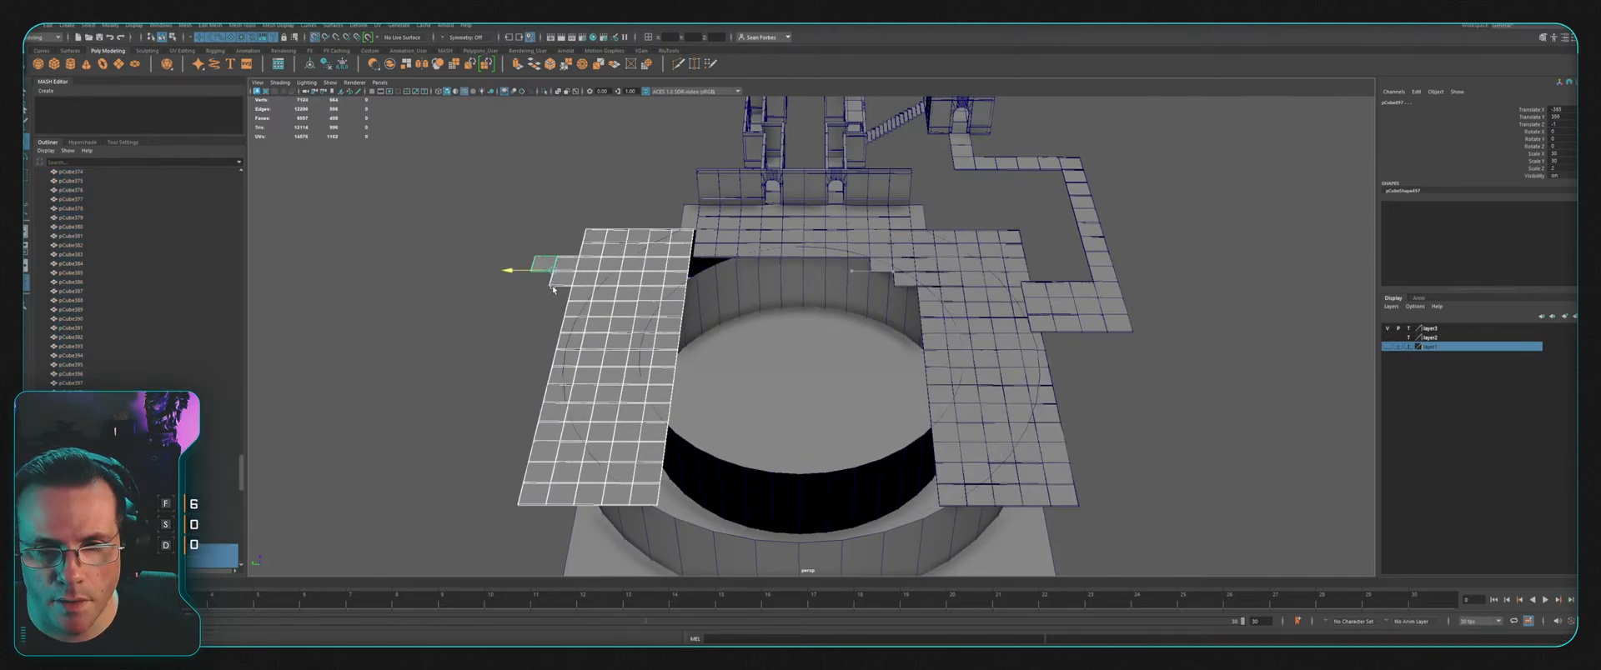
scroll(574, 275, up, 3)
alt+middle_drag(671, 198, 817, 286)
scroll(650, 296, up, 4)
alt+middle_drag(632, 257, 680, 307)
drag(374, 382, 422, 388)
scroll(557, 281, down, 5)
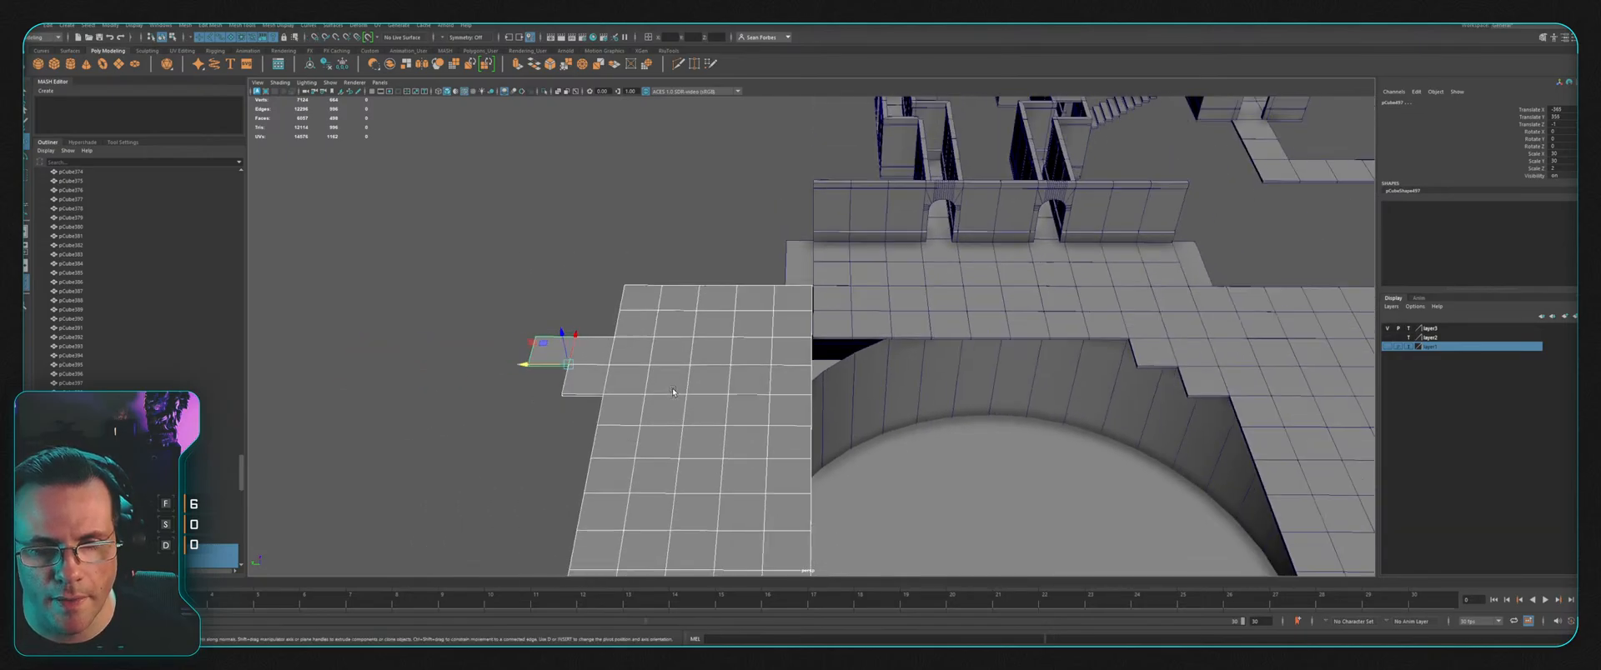
Step: Try to move the copied walkway's three stepped corner tiles across to the inner corner above the arena
alt+middle_drag(560, 281, 549, 224)
drag(535, 235, 813, 299)
scroll(826, 292, up, 5)
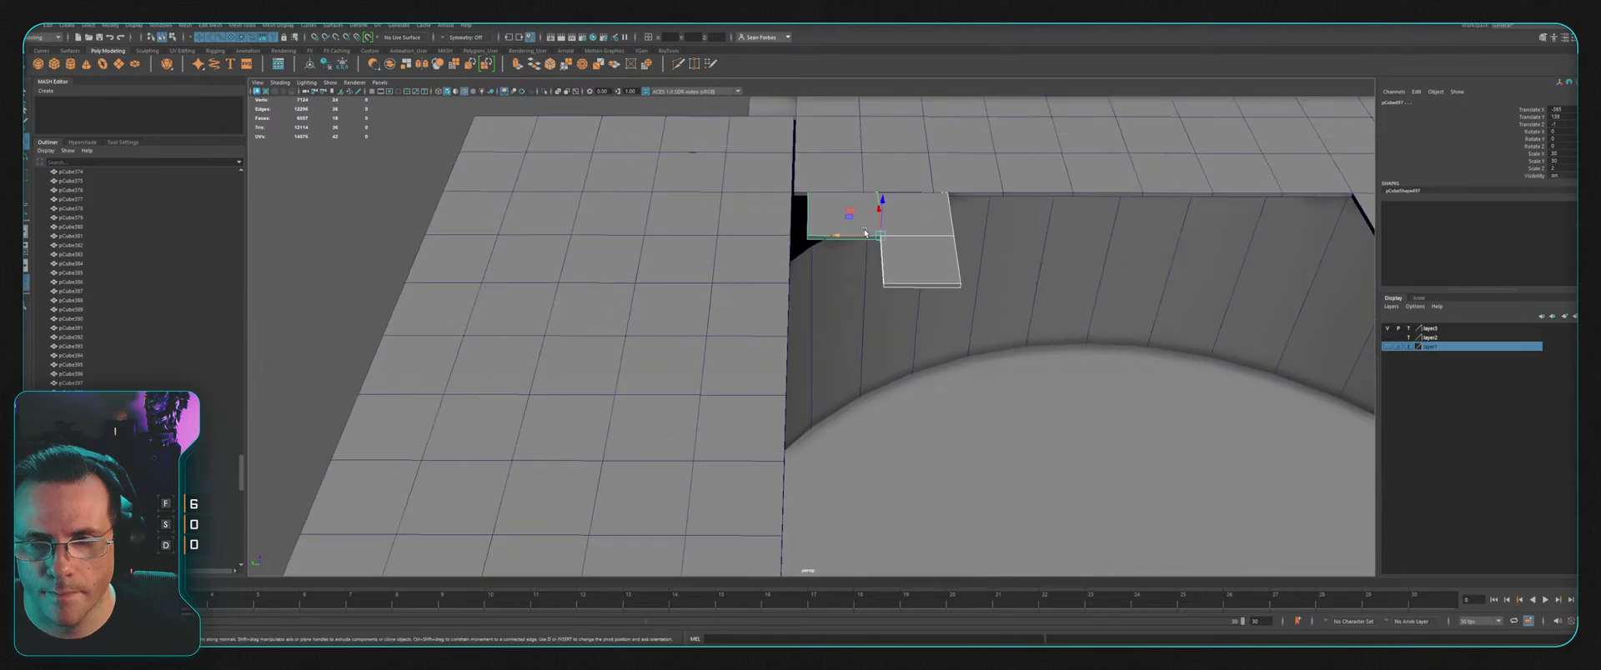
key(ctrl+z)
key(ctrl+z)
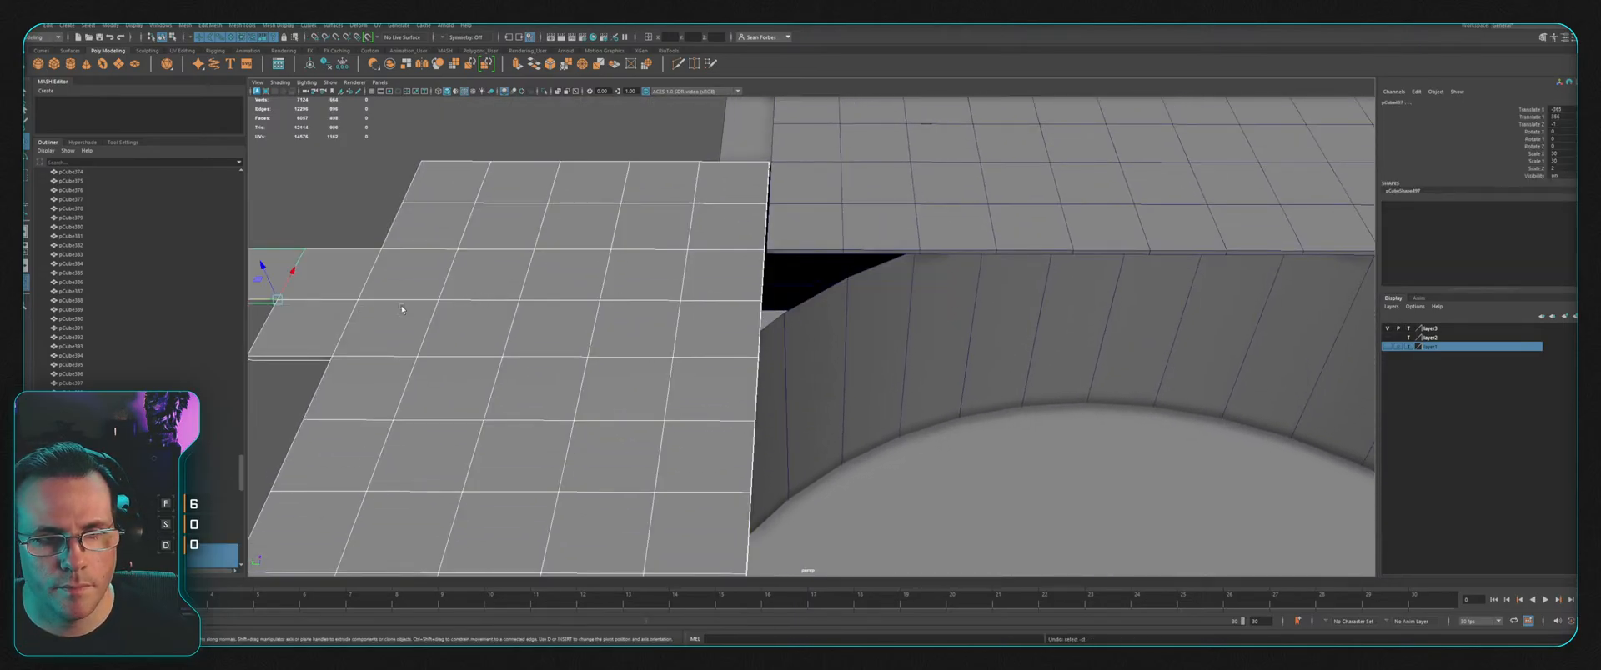
Step: Snap the copied walkway flush with the platform and rearrange its three stepped tiles in the inner corner above the arena
alt+middle_drag(429, 270, 487, 279)
key(x)
drag(292, 309, 341, 310)
drag(286, 217, 362, 364)
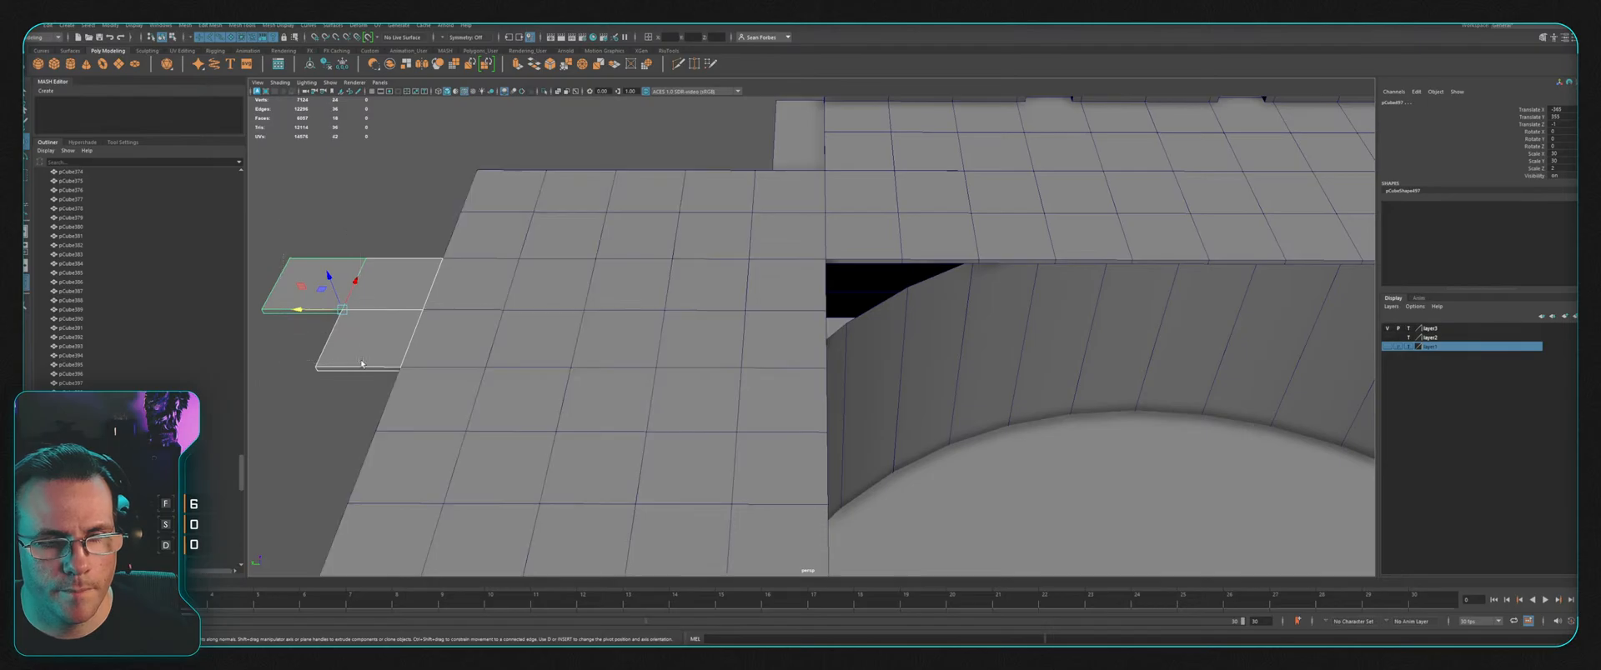
drag(299, 310, 911, 368)
click(965, 350)
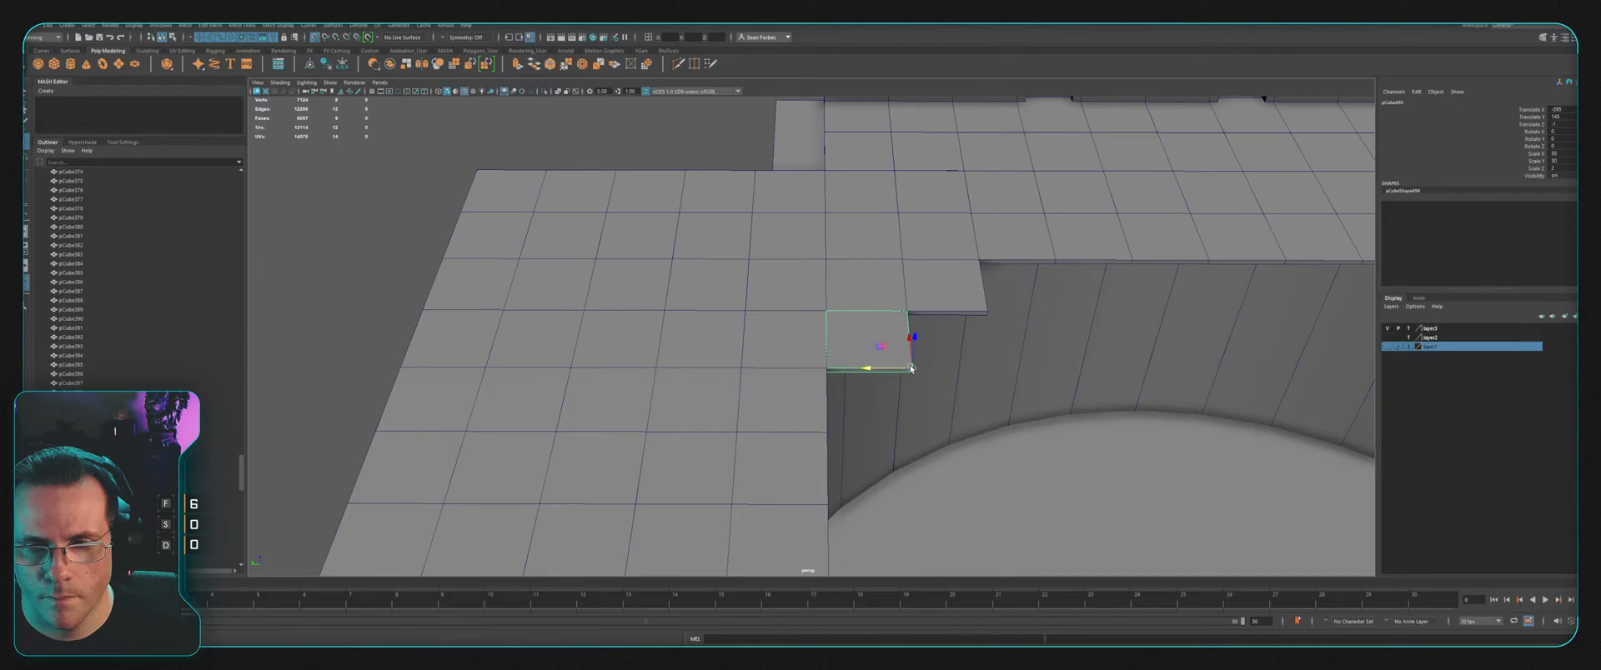
Step: Select a block of twelve gate platform tiles, four across and three deep, next to the stepped inner corner
scroll(999, 368, down, 8)
alt+middle_drag(999, 371, 868, 310)
alt+drag(868, 311, 754, 265)
click(408, 204)
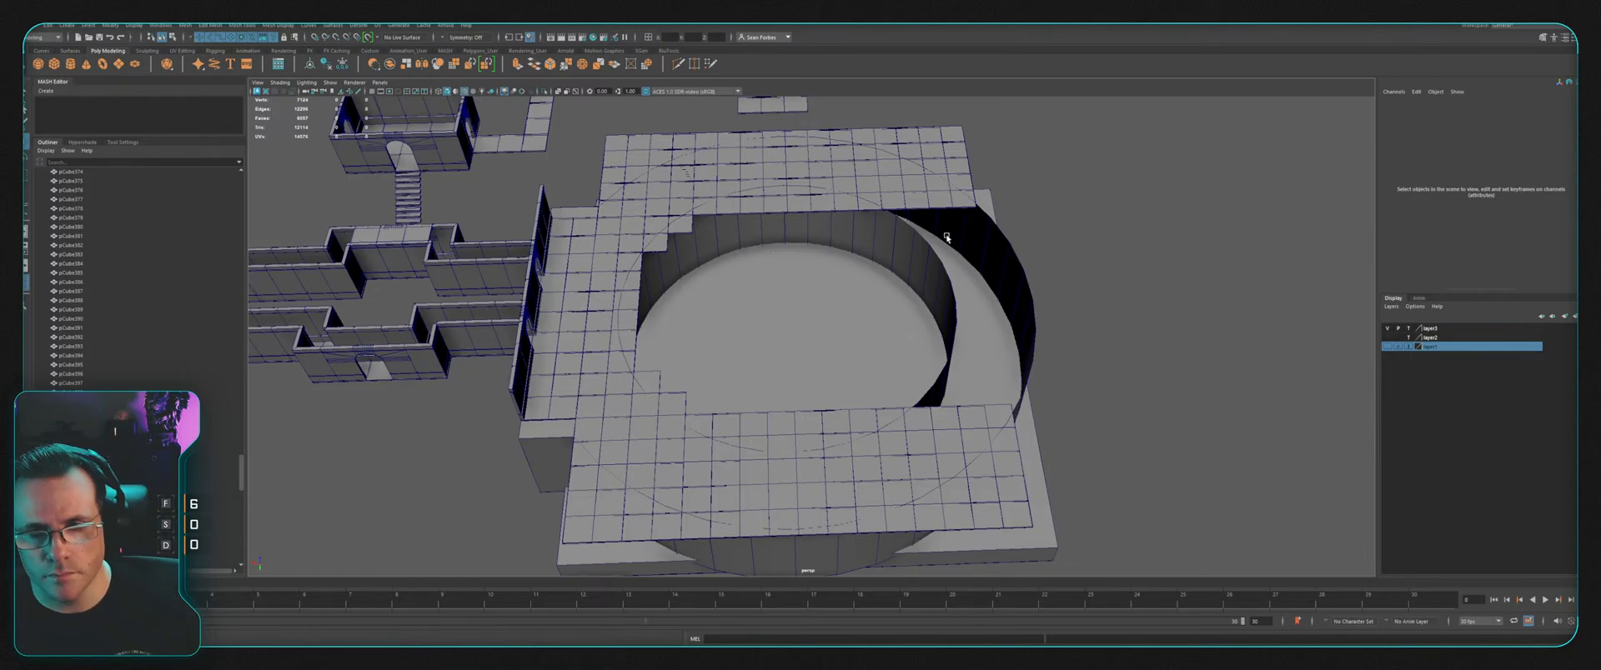
scroll(729, 328, up, 4)
alt+middle_drag(671, 290, 733, 296)
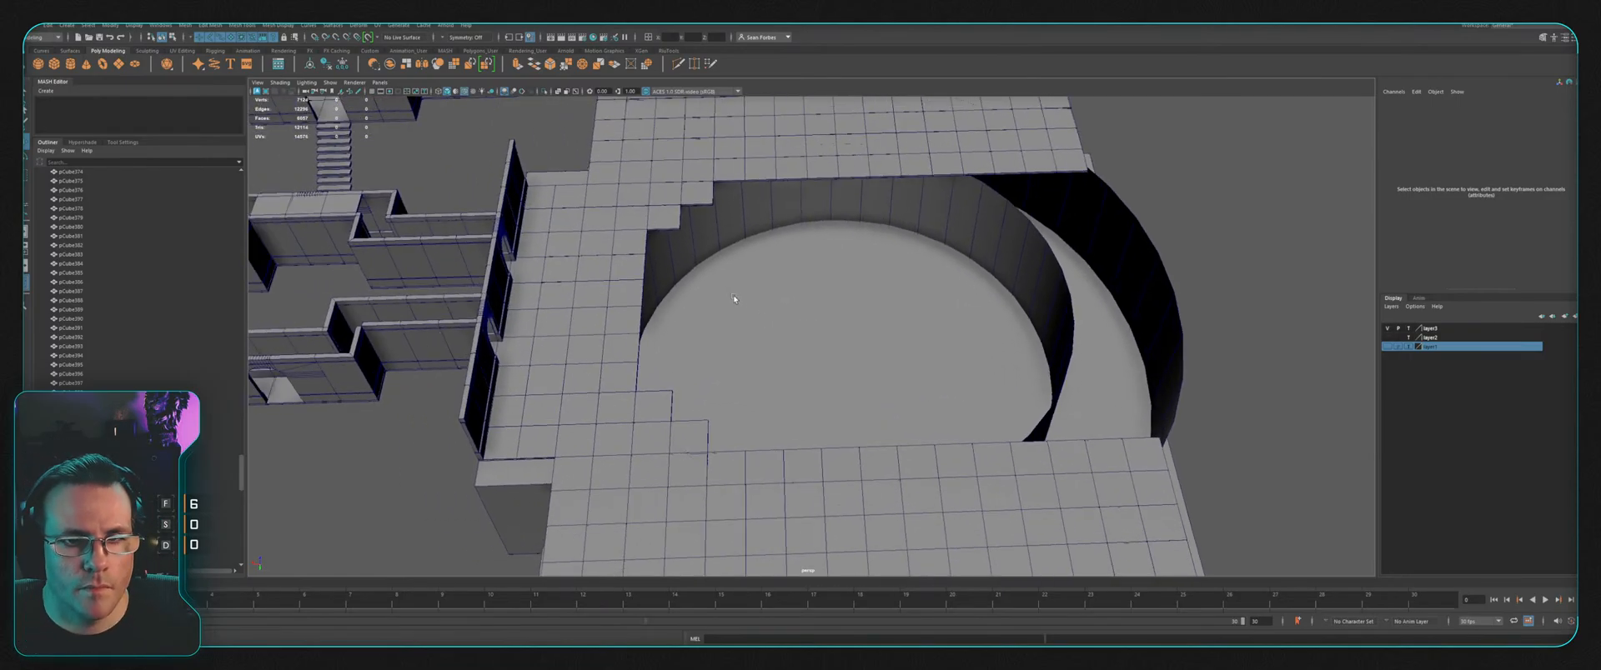
click(536, 202)
shift+click(567, 198)
shift+click(598, 197)
shift+click(629, 196)
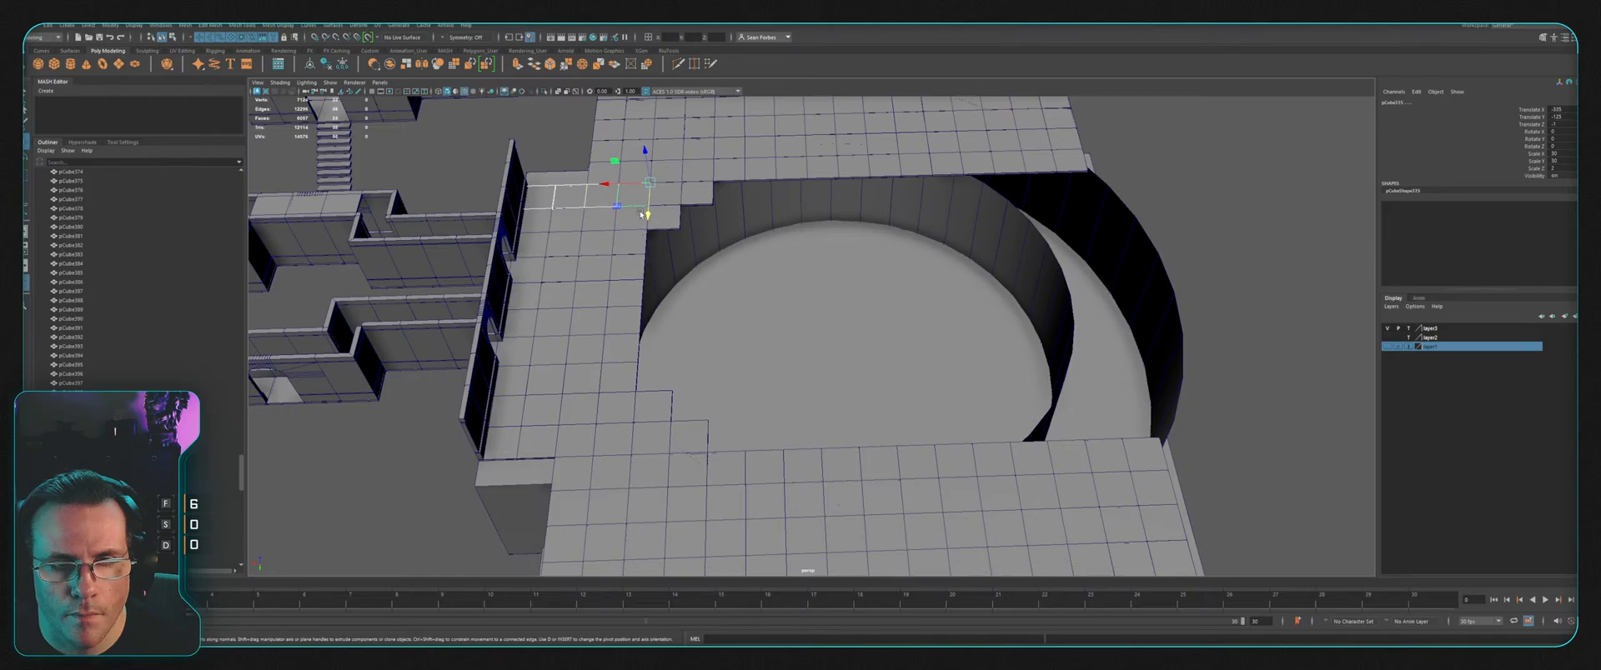
shift+click(622, 218)
shift+click(599, 218)
shift+click(568, 219)
shift+click(537, 220)
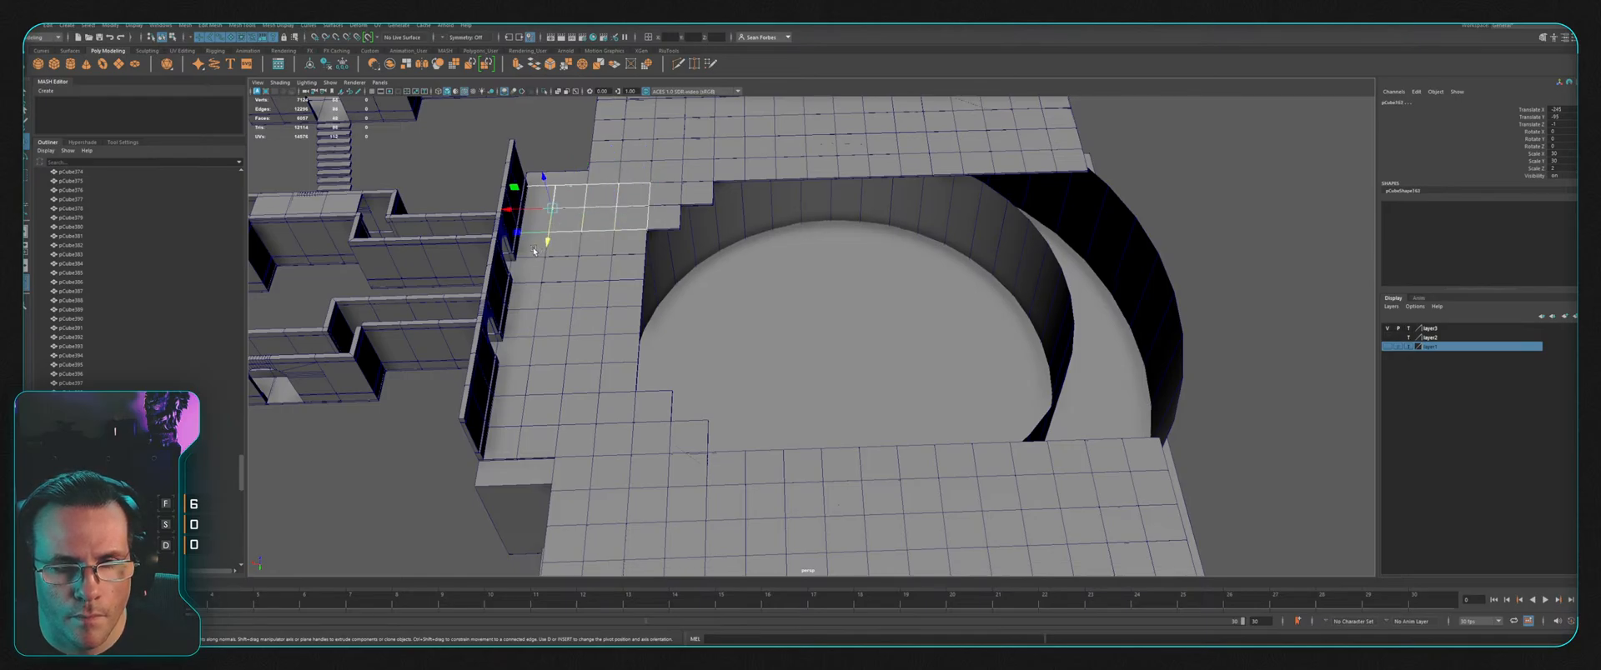
shift+click(536, 249)
shift+click(570, 250)
shift+click(598, 247)
shift+click(686, 238)
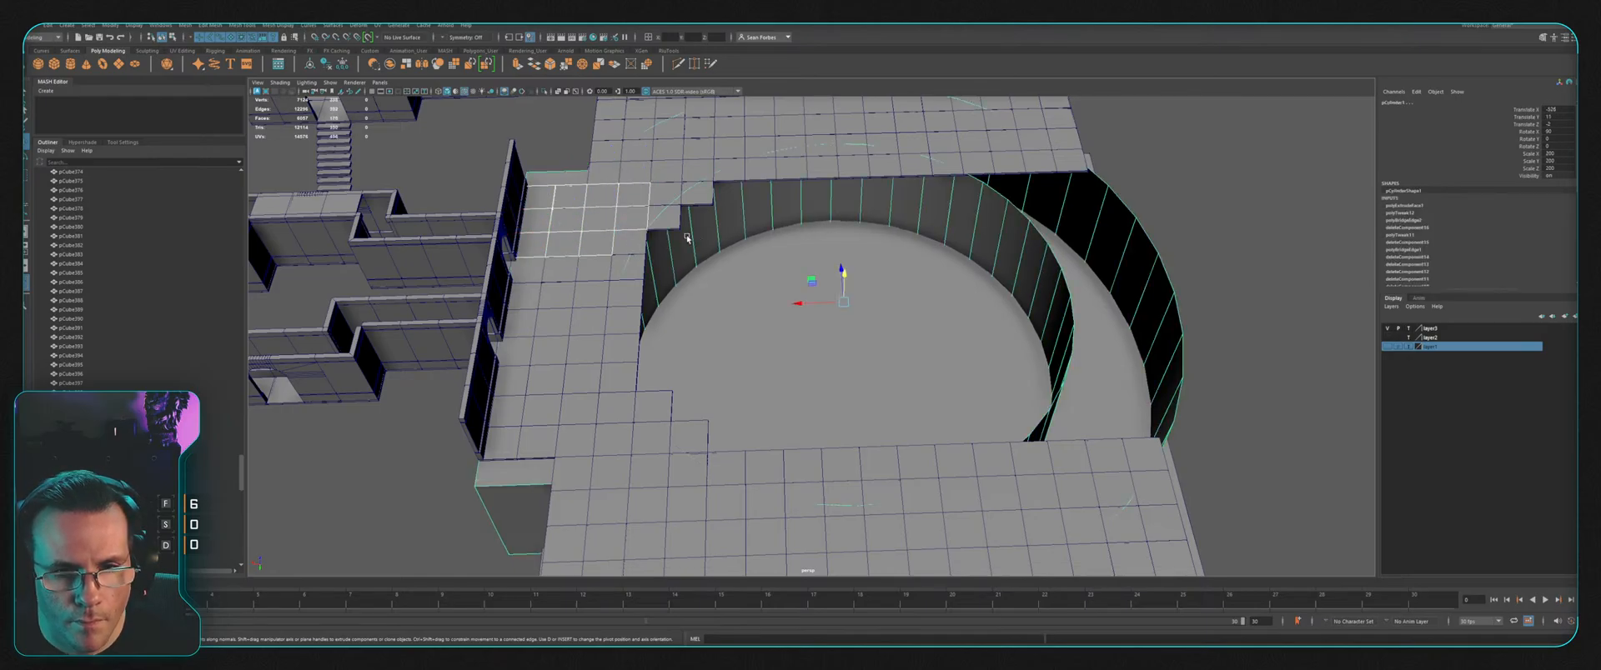
shift+click(691, 252)
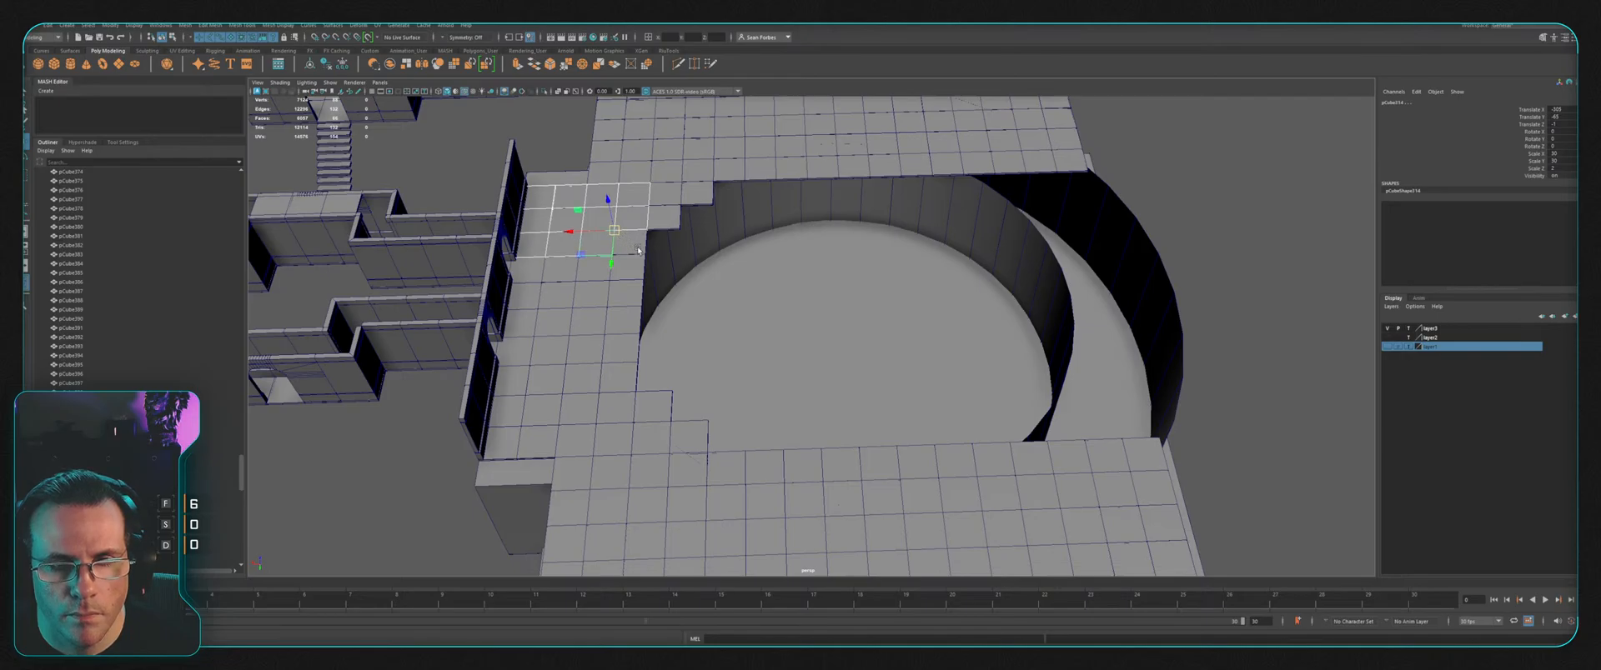
shift+click(638, 250)
Step: Try to move the selected tile block from the gate platform towards the far side of the arena
alt+middle_drag(719, 237, 671, 325)
drag(556, 324, 642, 325)
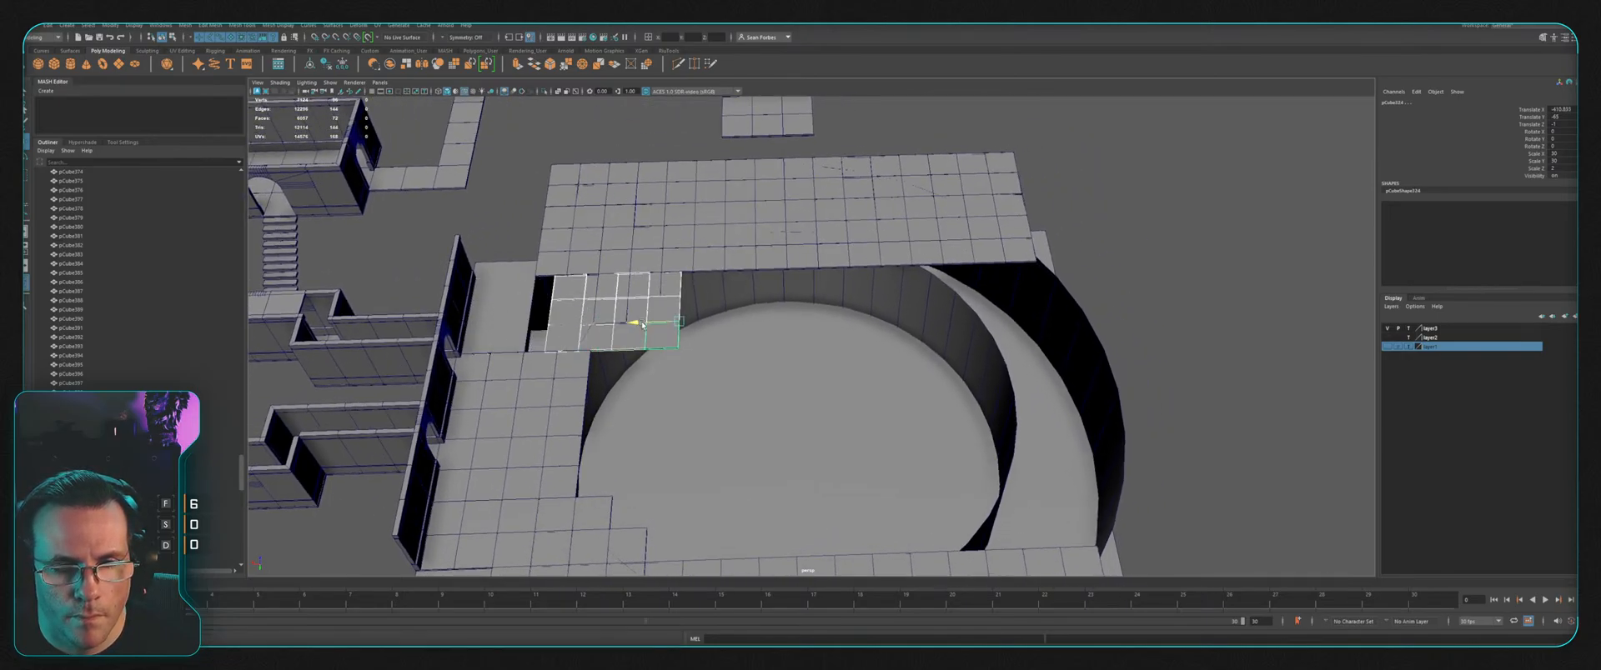
key(ctrl+z)
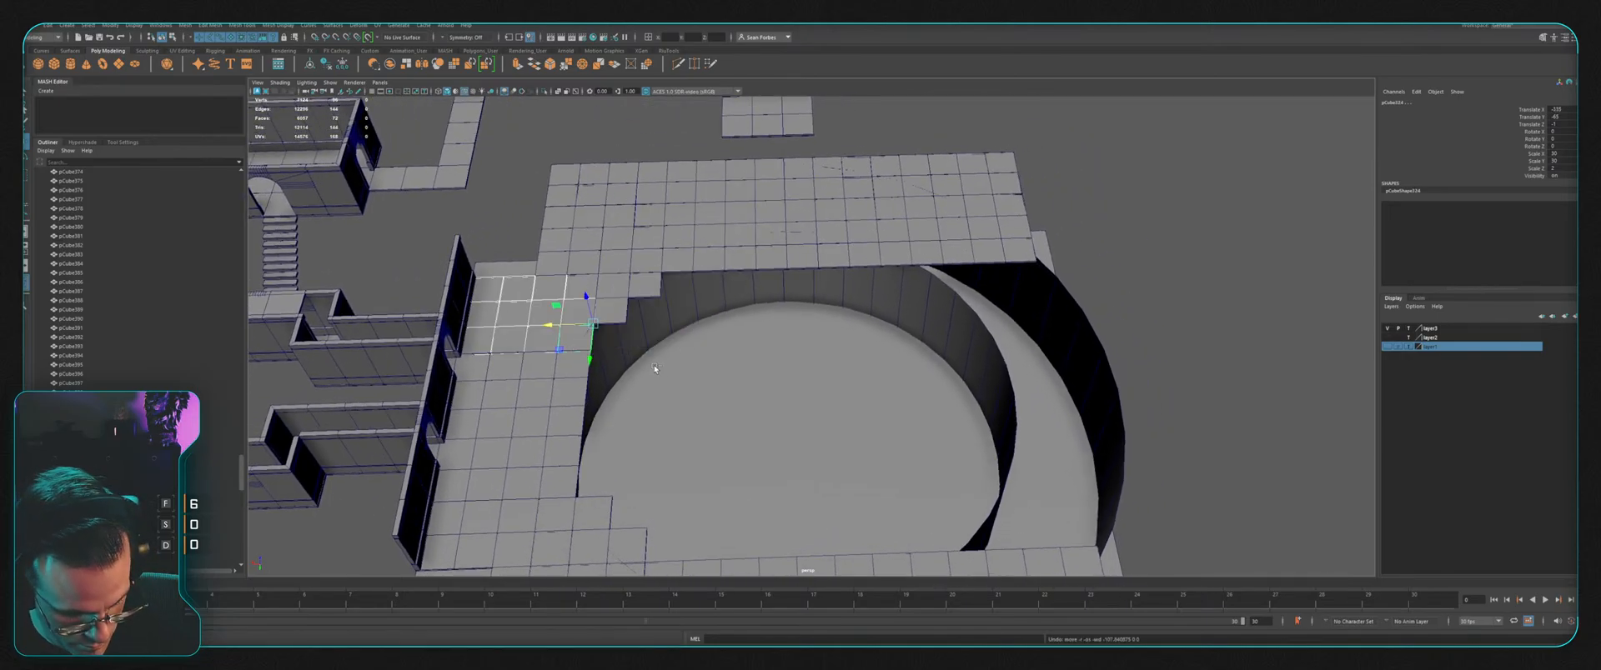
Step: Duplicate the twelve-tile block and snap the copy to the arena's far side, flush with the side walkway's inner edge
key(ctrl+d)
key(x)
drag(554, 325, 1013, 317)
alt+middle_drag(1125, 326, 828, 382)
scroll(784, 387, up, 3)
alt+middle_drag(707, 393, 827, 351)
scroll(827, 351, up, 2)
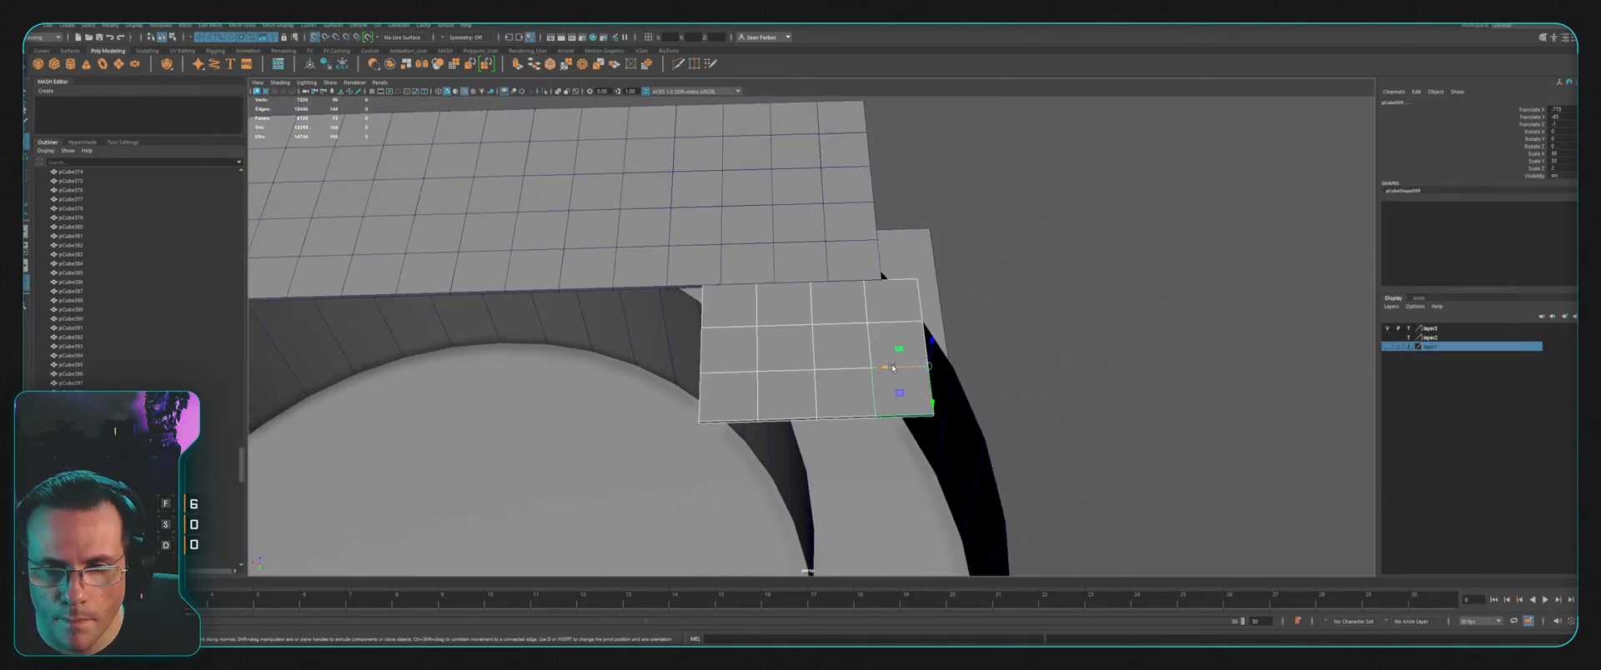
drag(892, 367, 844, 337)
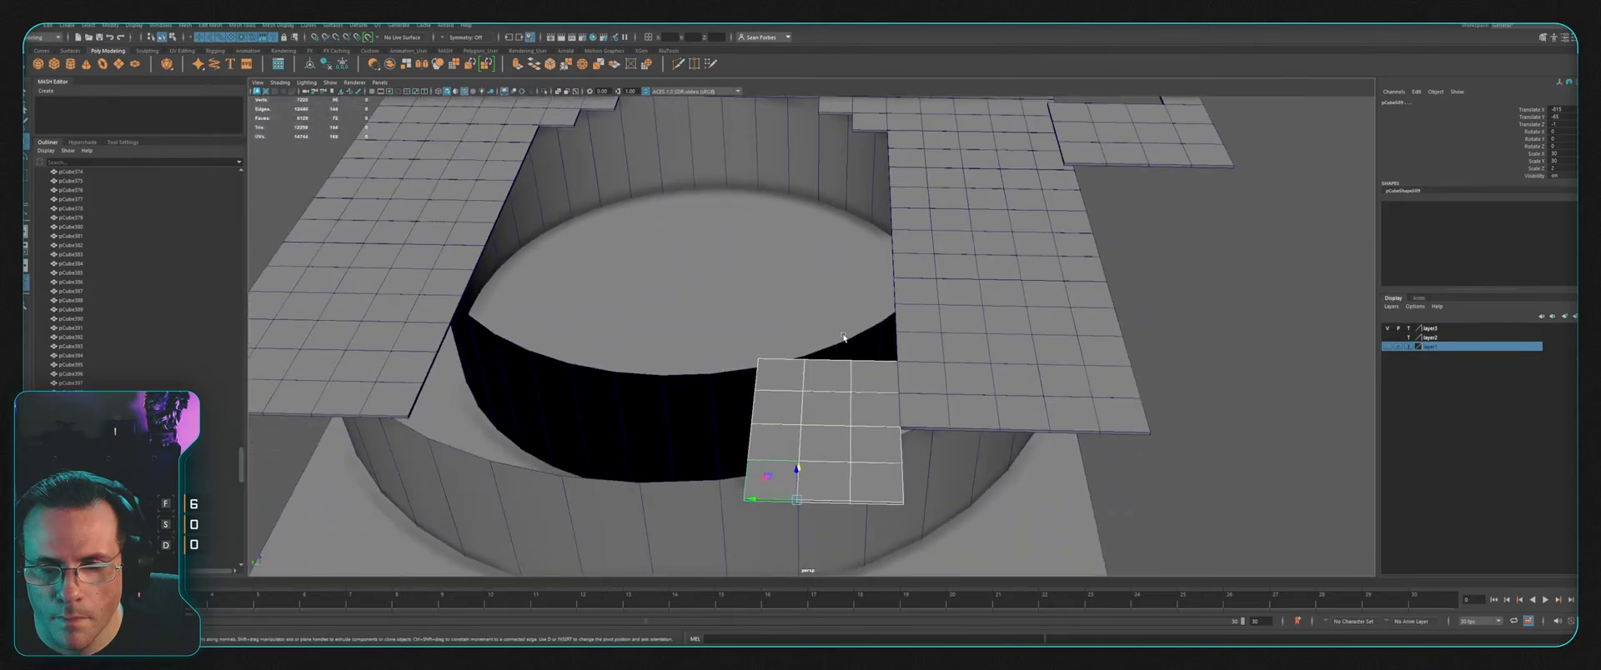
Step: Duplicate the tile block twice along the arena's far side, placing each copy flush against the previous one
alt+right_drag(843, 337, 999, 358)
alt+middle_drag(999, 359, 958, 253)
alt+right_drag(958, 254, 754, 253)
alt+middle_drag(755, 253, 918, 274)
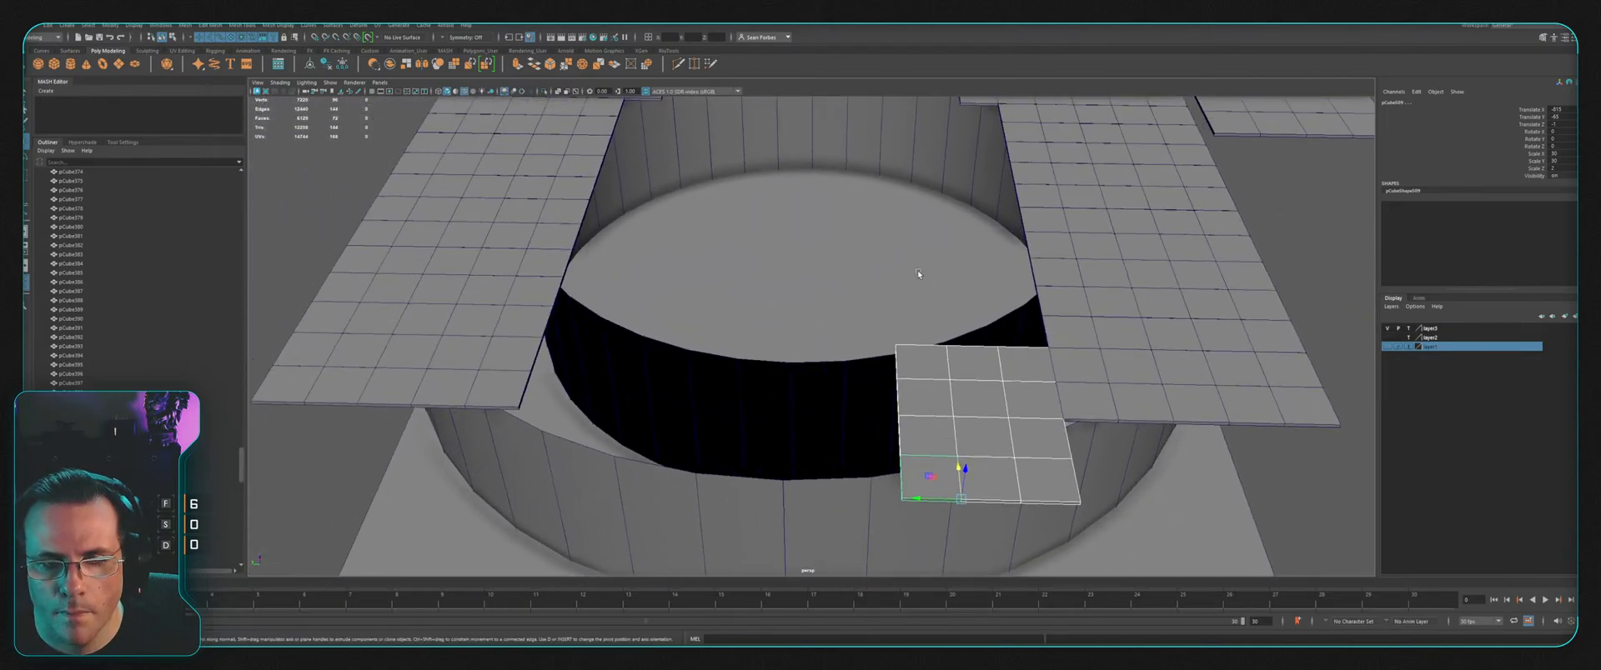
key(ctrl+d)
drag(918, 496, 784, 487)
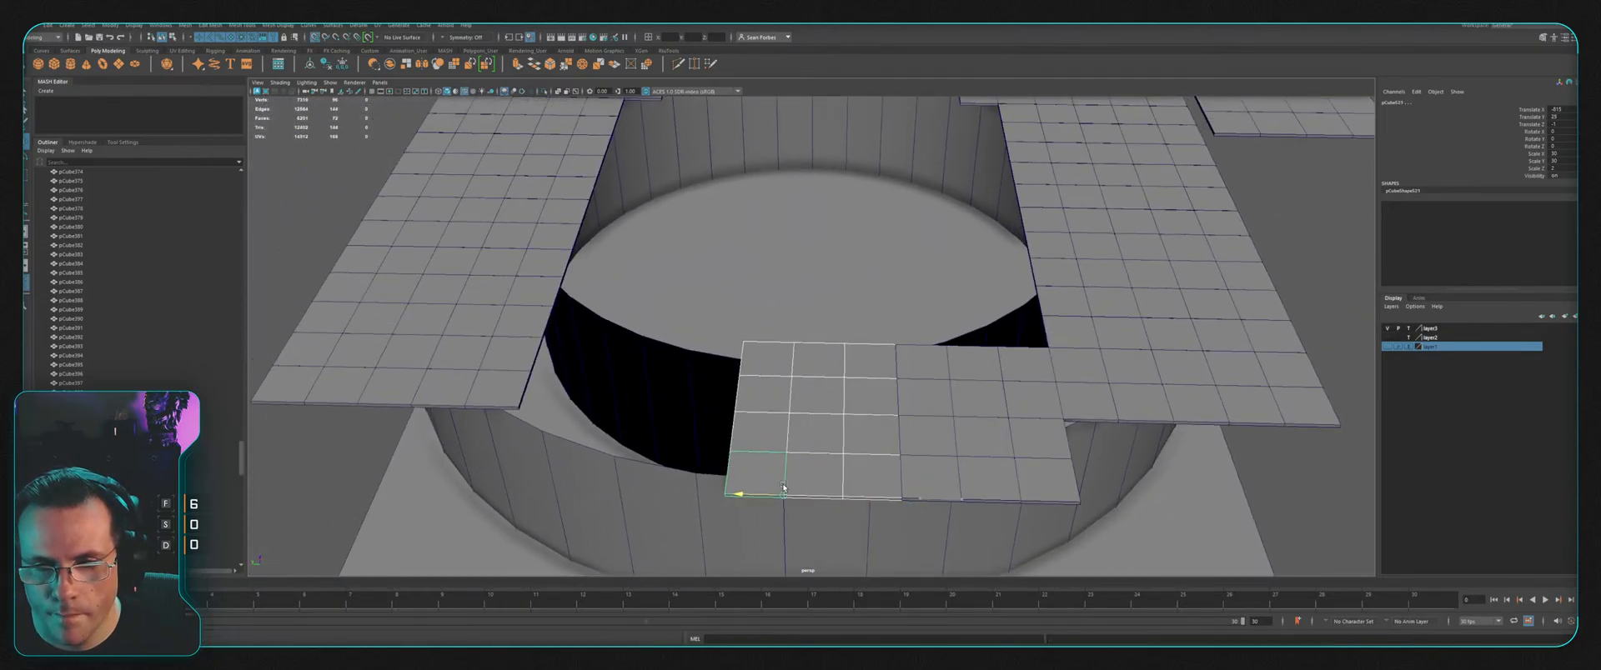
key(ctrl+d)
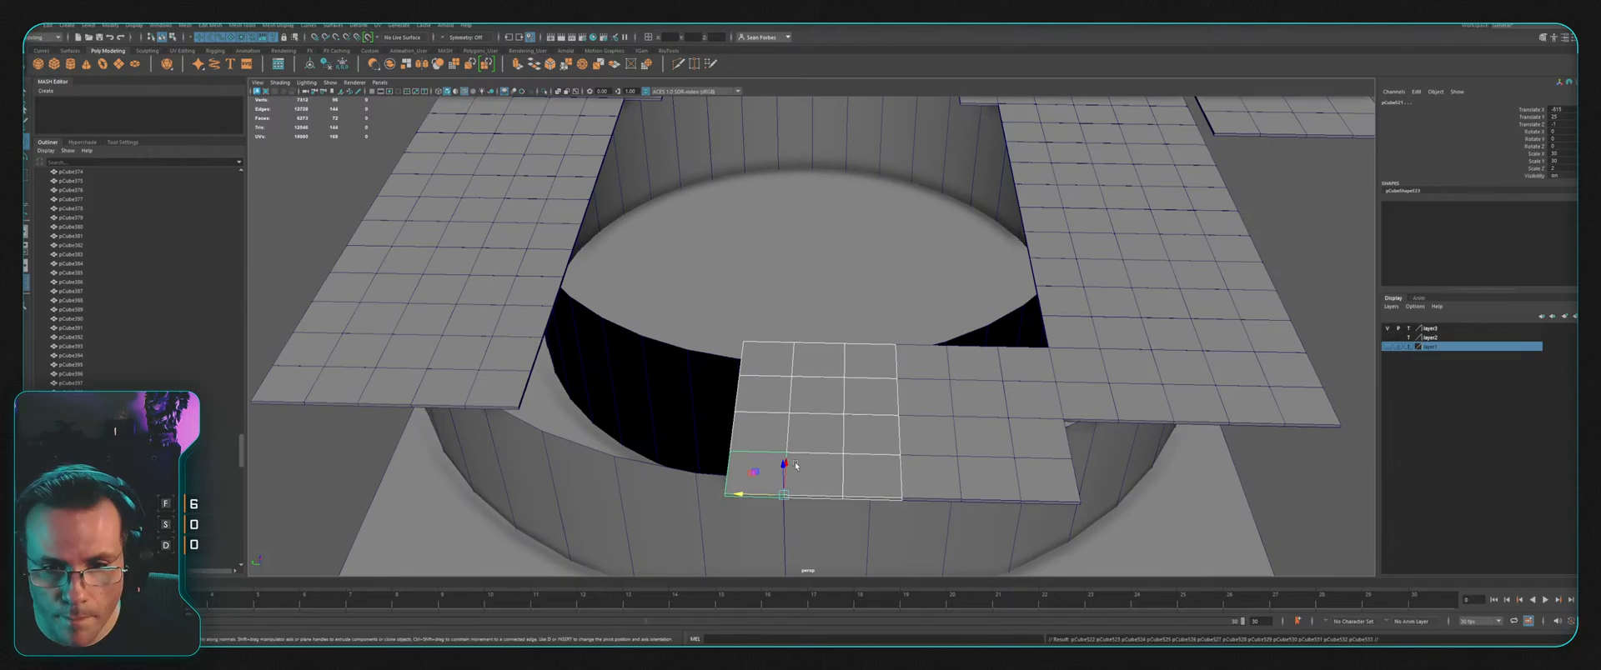
drag(745, 498, 608, 494)
Step: Duplicate the end column of four tiles one tile over to join the far walkway to the opposite side walkway
alt+middle_drag(677, 362, 876, 367)
click(813, 365)
shift+click(809, 399)
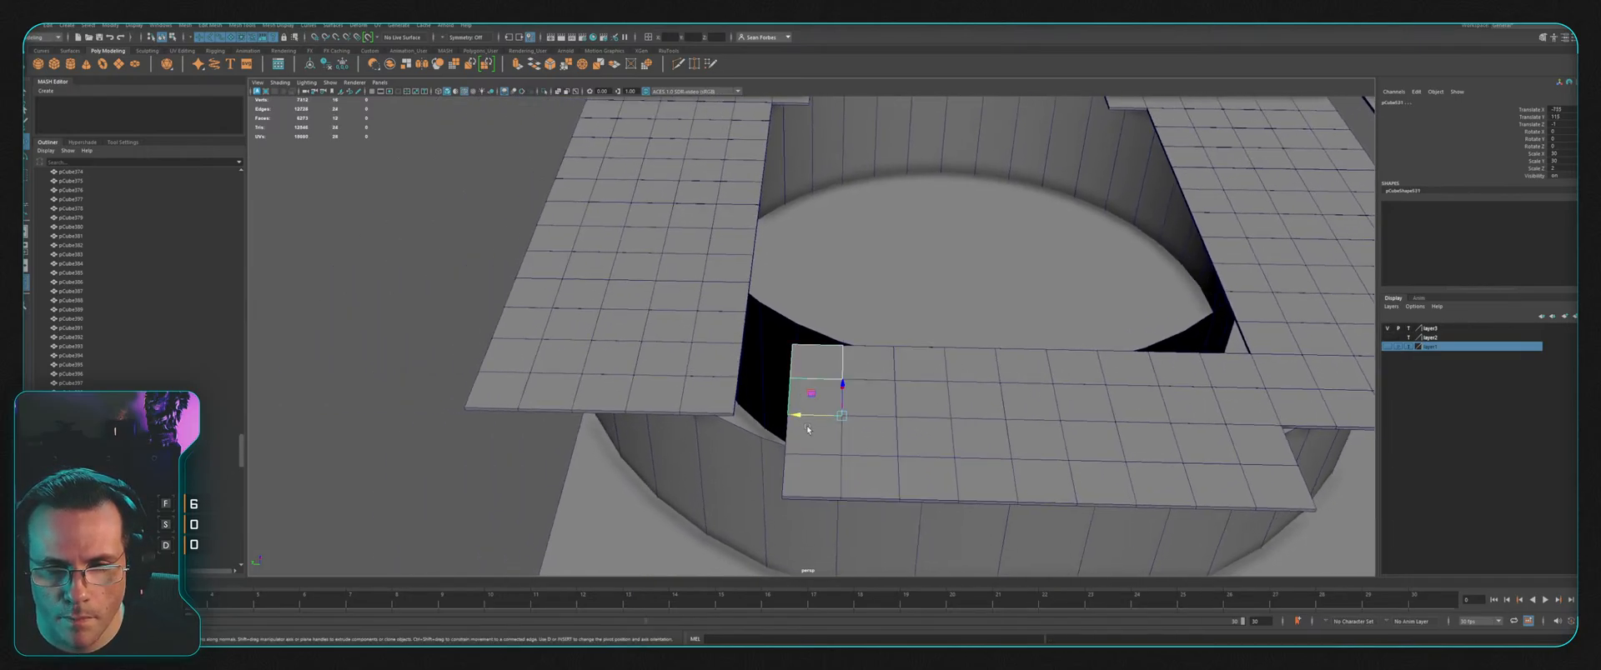
shift+click(807, 435)
shift+click(804, 479)
key(ctrl+d)
drag(837, 497, 782, 496)
scroll(865, 379, down, 3)
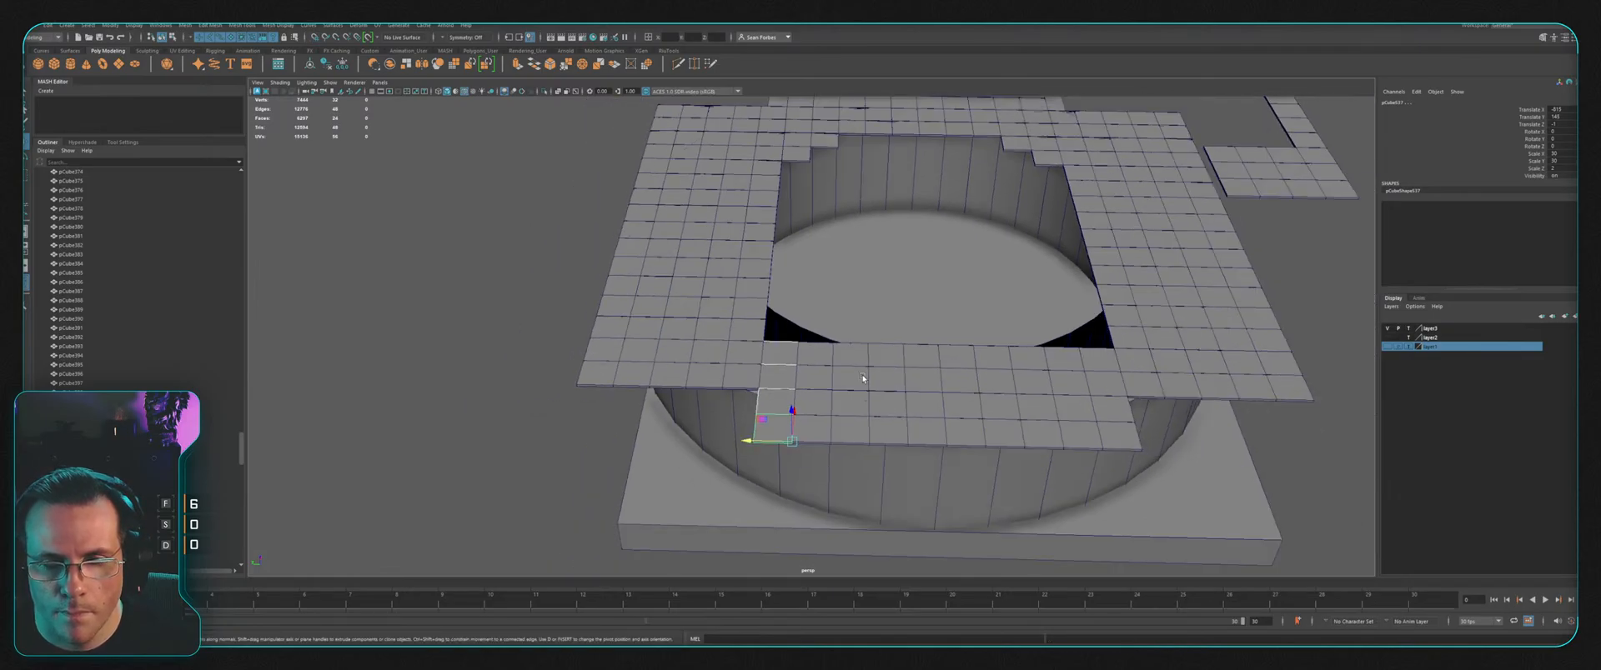
Step: Duplicate the end tile just beyond each side walkway one tile outward to form stepped outer corners at both ends
alt+drag(865, 379, 880, 388)
scroll(762, 437, up, 3)
click(762, 436)
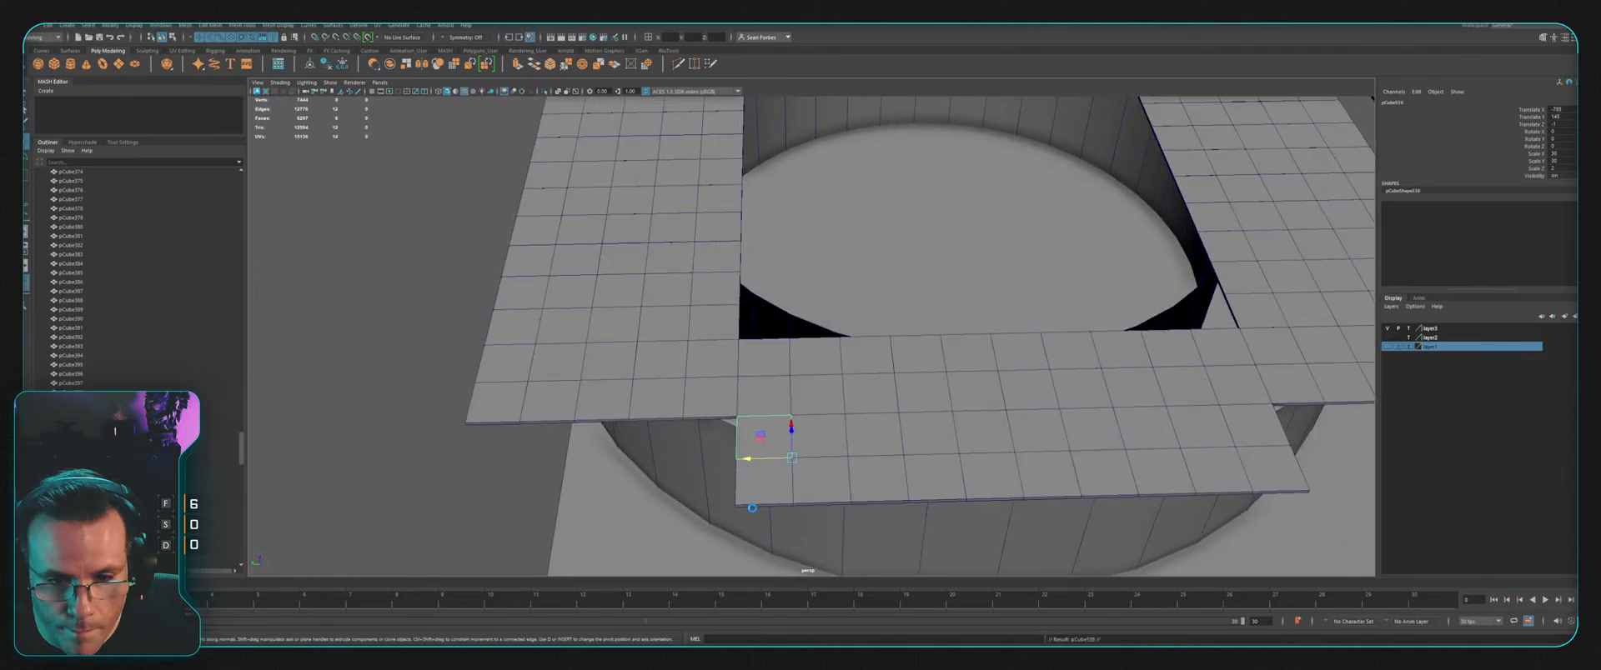
drag(748, 462, 736, 462)
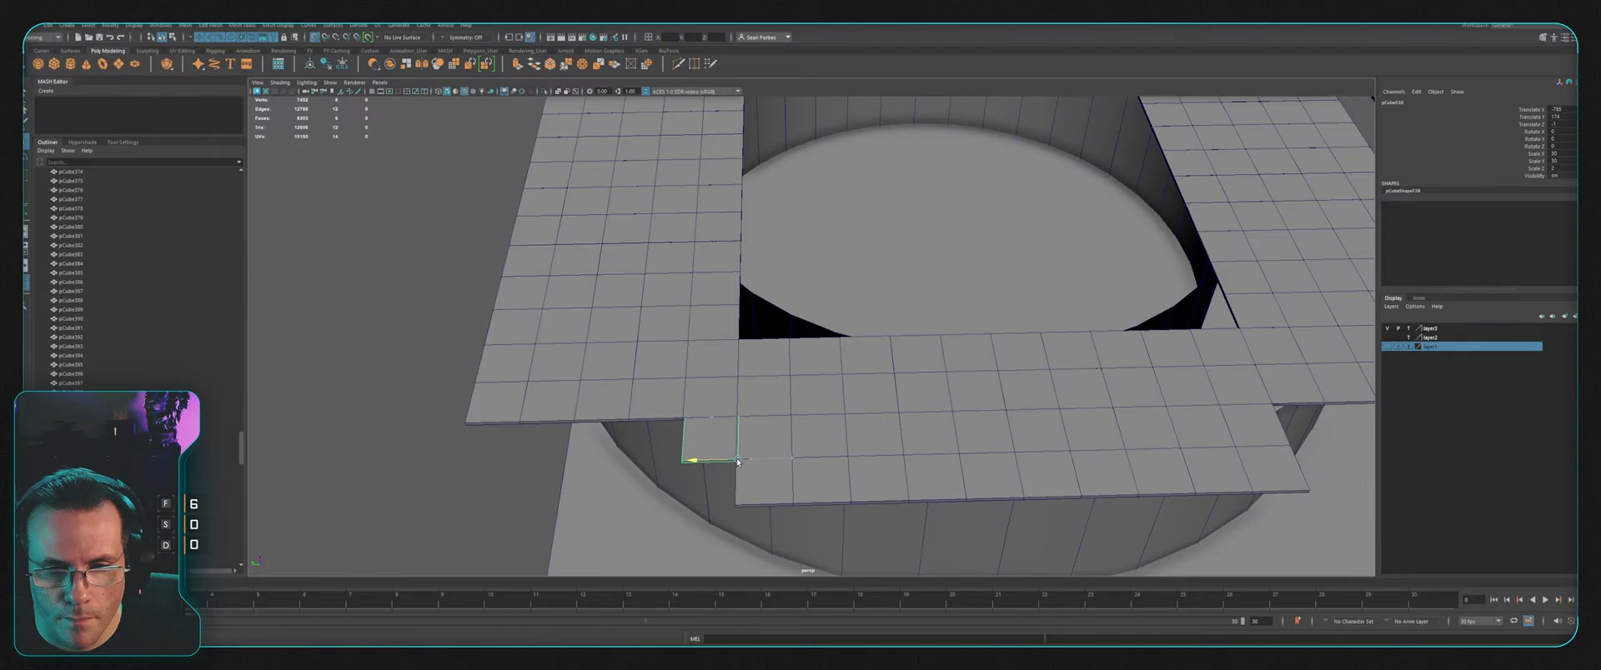
alt+middle_drag(1057, 390, 650, 378)
click(866, 412)
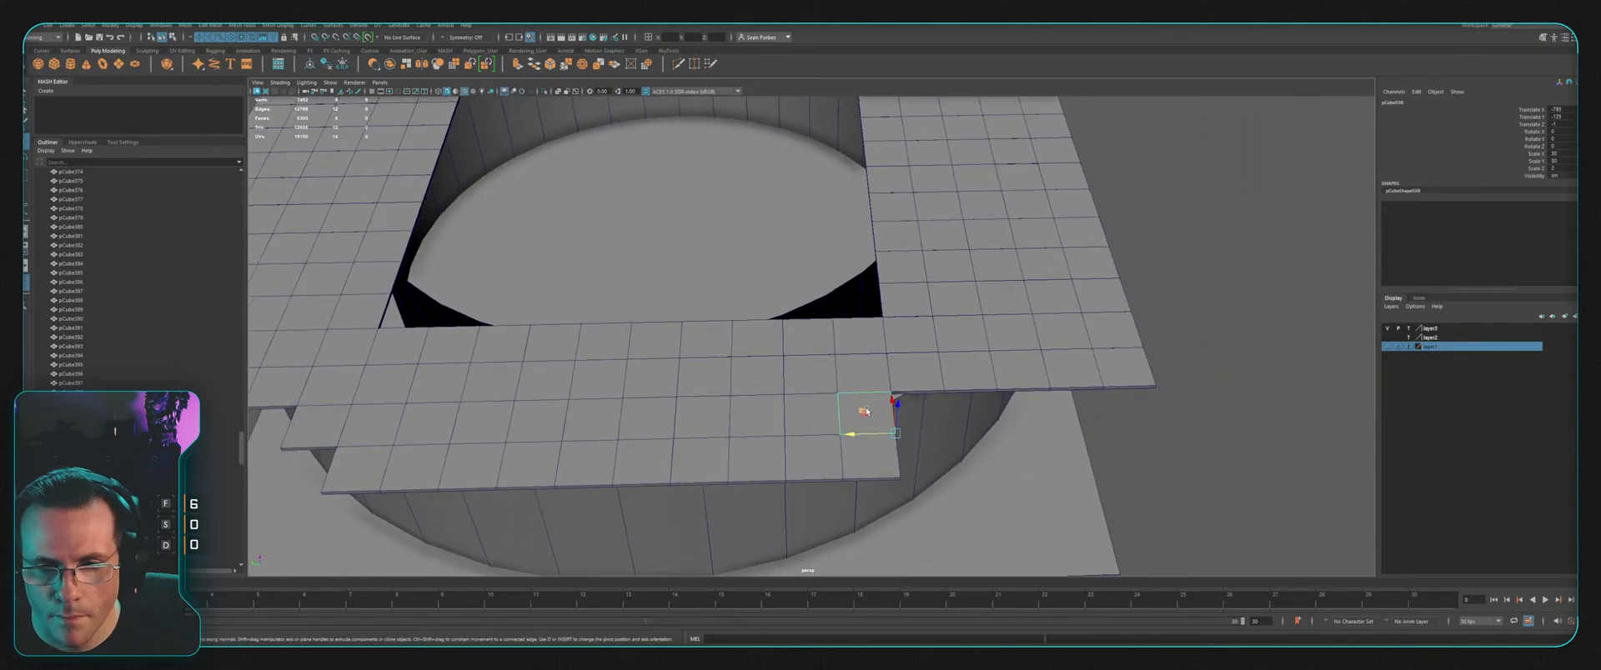
drag(860, 435, 954, 435)
Step: Build a stepped inner corner from tile copies where the far walkway meets the side walkway above the arena
alt+right_drag(951, 435, 754, 315)
alt+drag(754, 314, 804, 273)
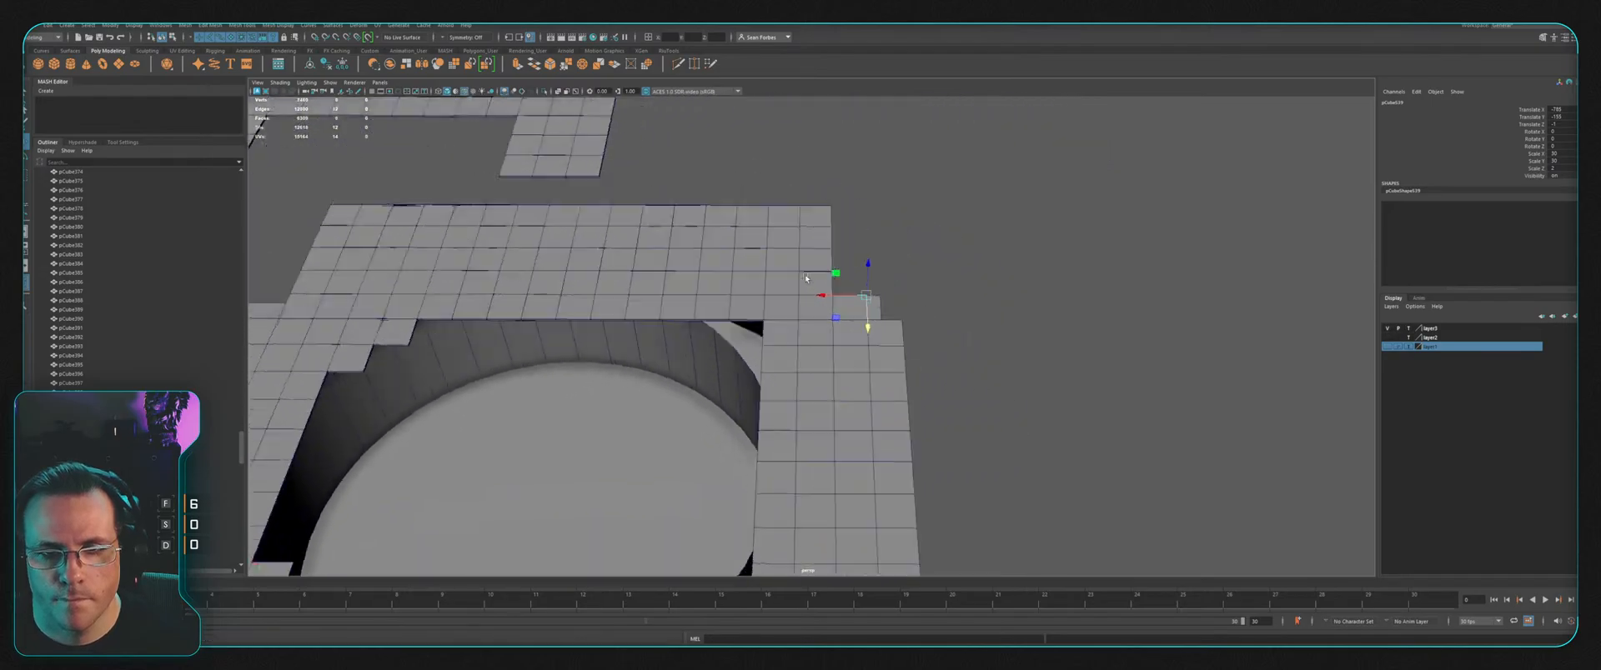
alt+right_drag(804, 274, 750, 276)
alt+middle_drag(750, 275, 1013, 259)
alt+drag(1013, 258, 965, 250)
alt+drag(897, 224, 929, 260)
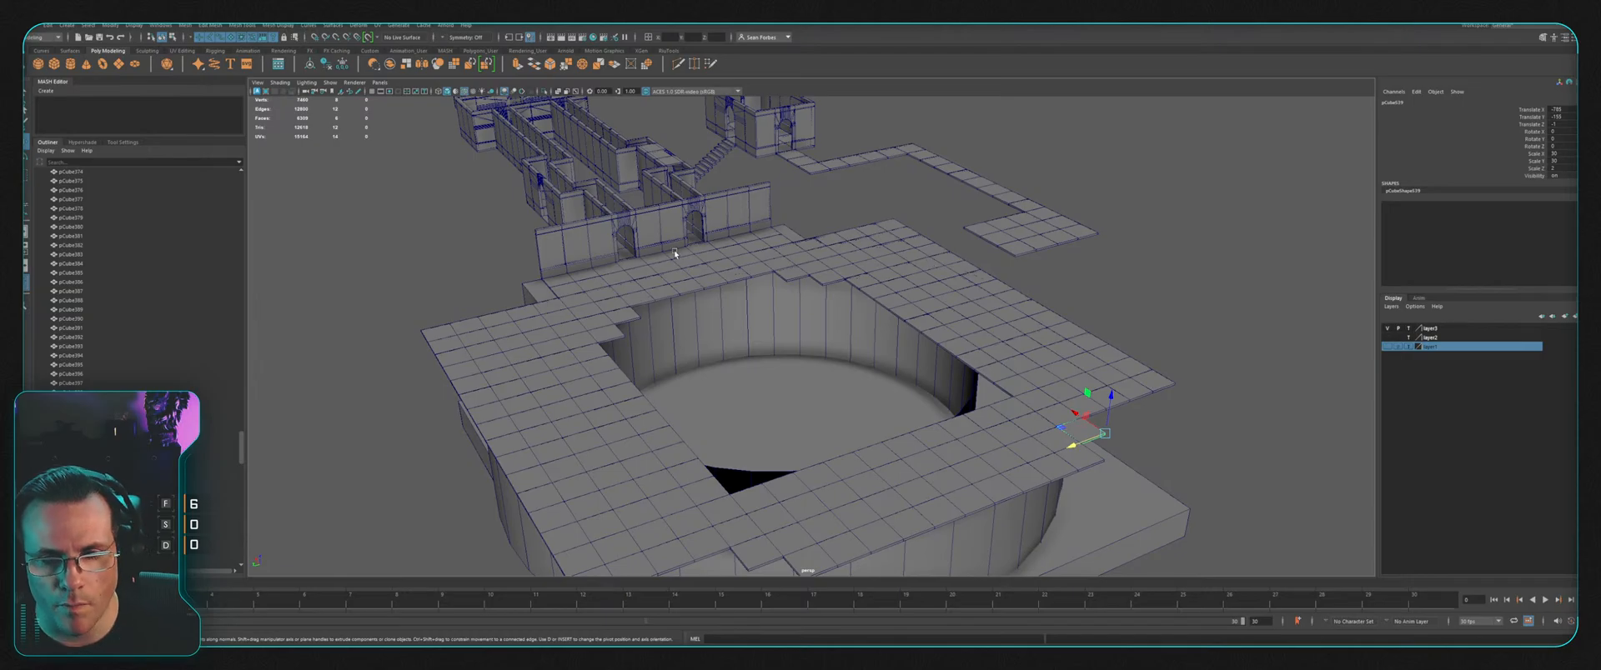
alt+drag(928, 257, 859, 306)
click(860, 305)
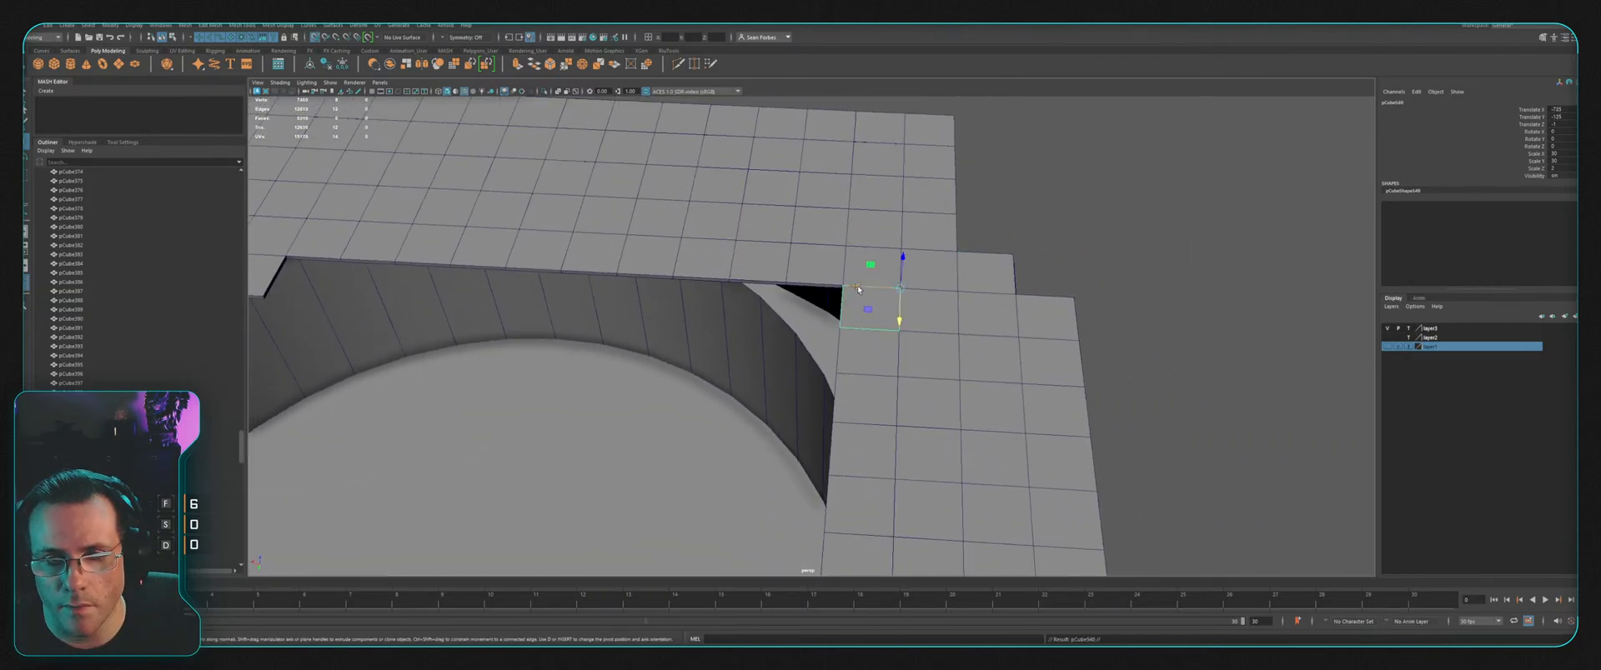
middle_drag(857, 289, 877, 317)
scroll(892, 313, up, 4)
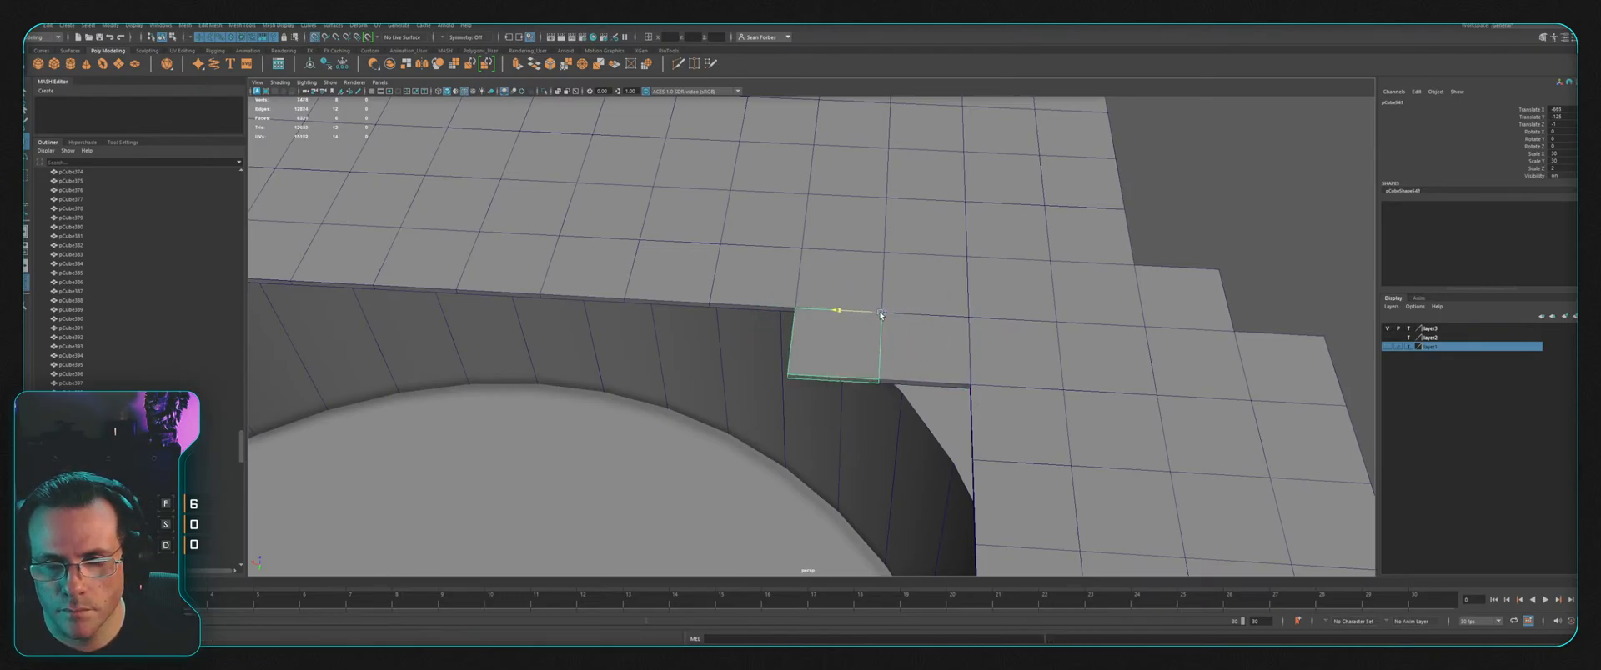
alt+drag(970, 295, 931, 287)
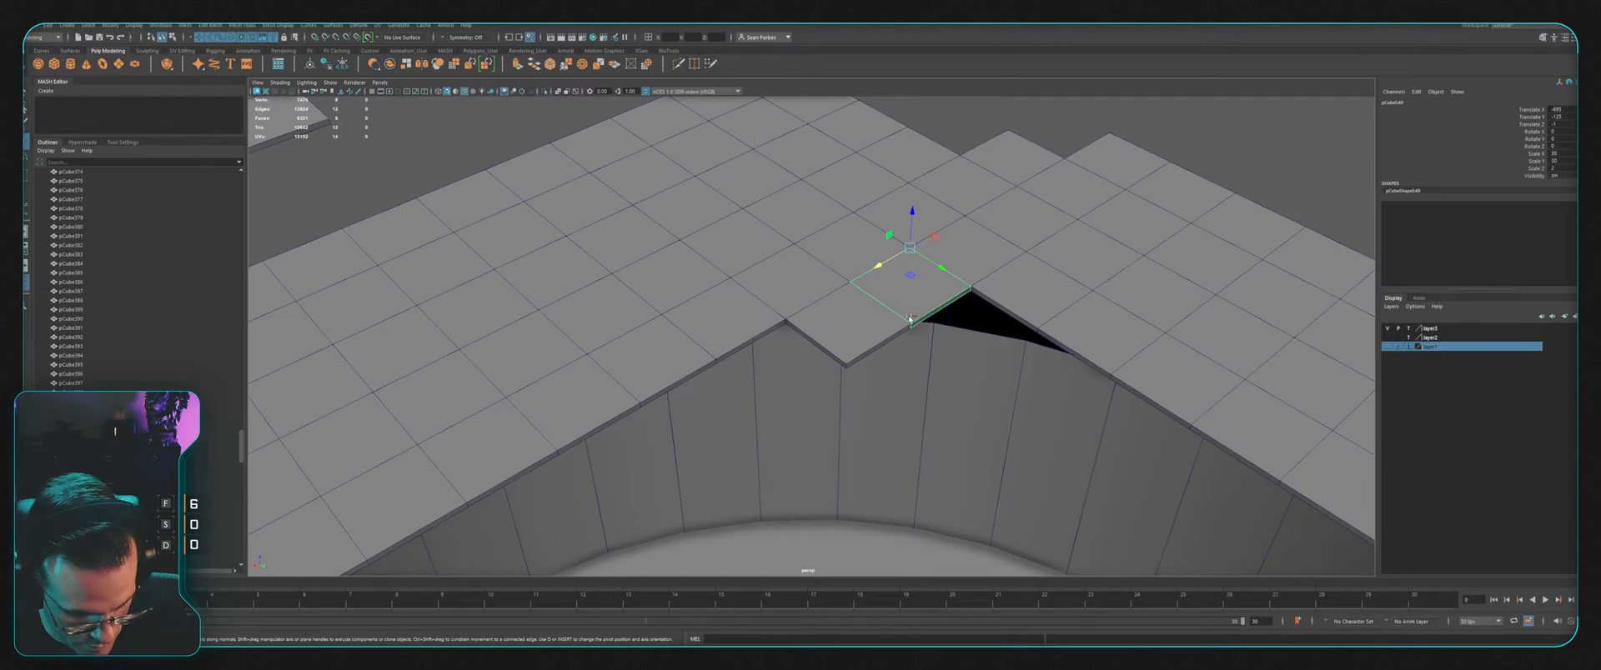
middle_drag(939, 265, 1028, 332)
Step: Duplicate the last corner tile and move the copy along the walkway edge into the opposite inner corner
key(ctrl+d)
scroll(1105, 324, down, 4)
alt+drag(1105, 325, 910, 299)
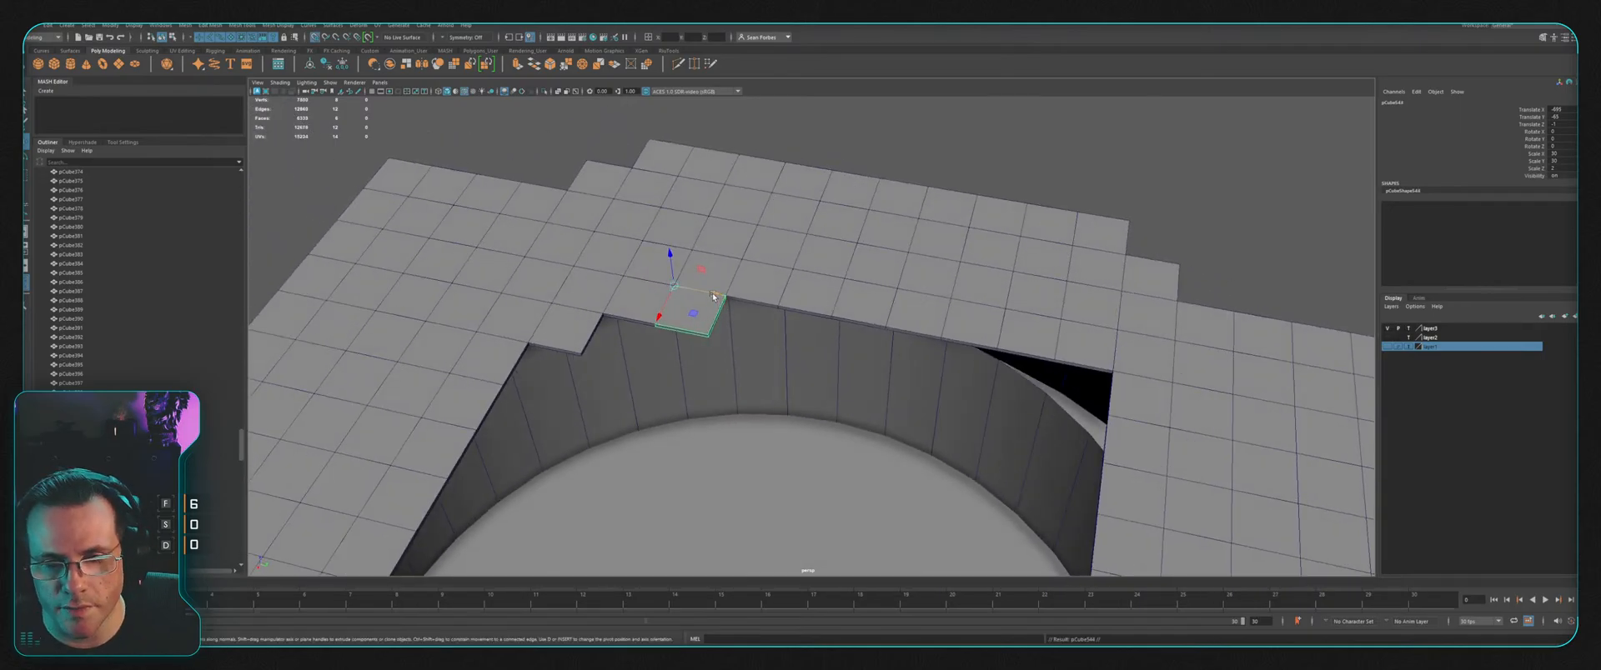
middle_drag(714, 295, 1049, 356)
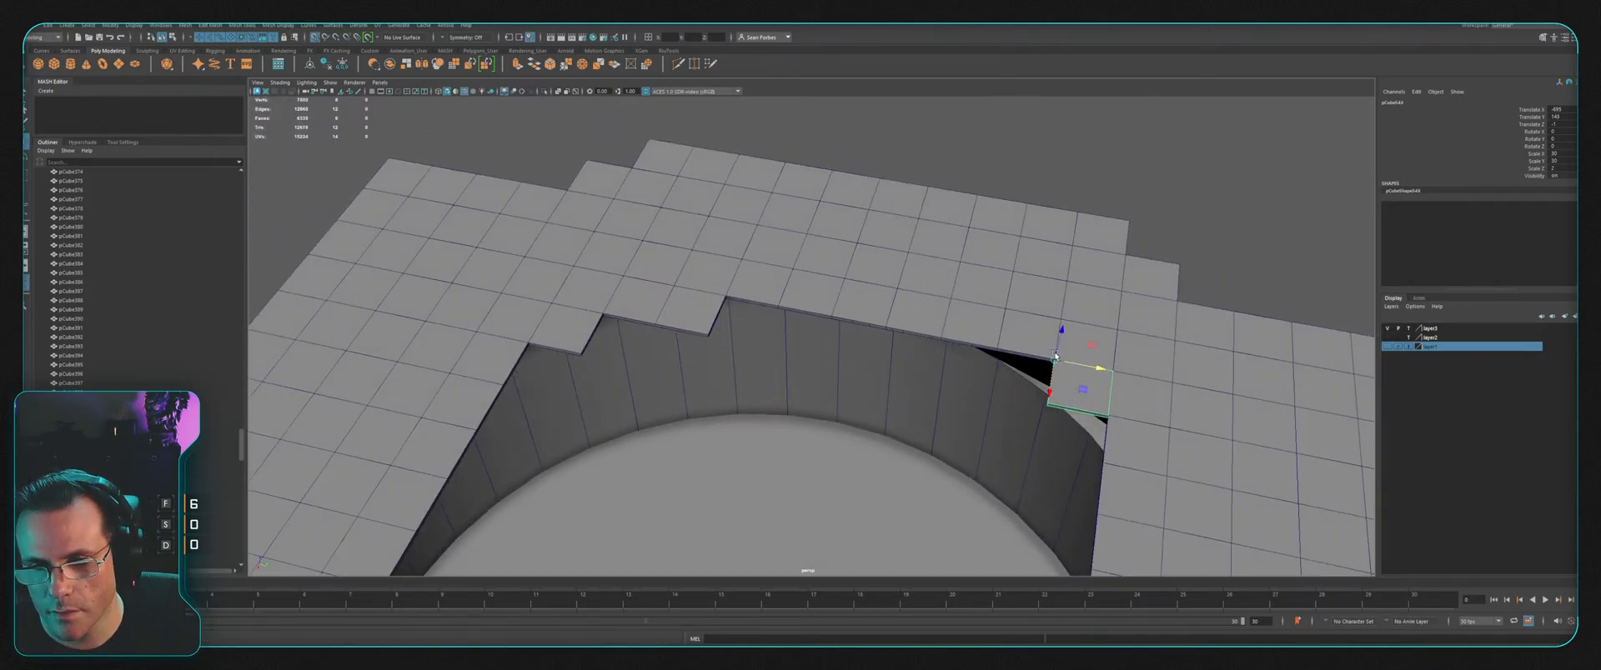
Step: Duplicate the corner tile twice and position the copies to complete the stepped inner corner where the far walkway meets the side walkway
key(ctrl+d)
middle_drag(1068, 370, 940, 351)
key(ctrl+d)
alt+drag(940, 351, 851, 305)
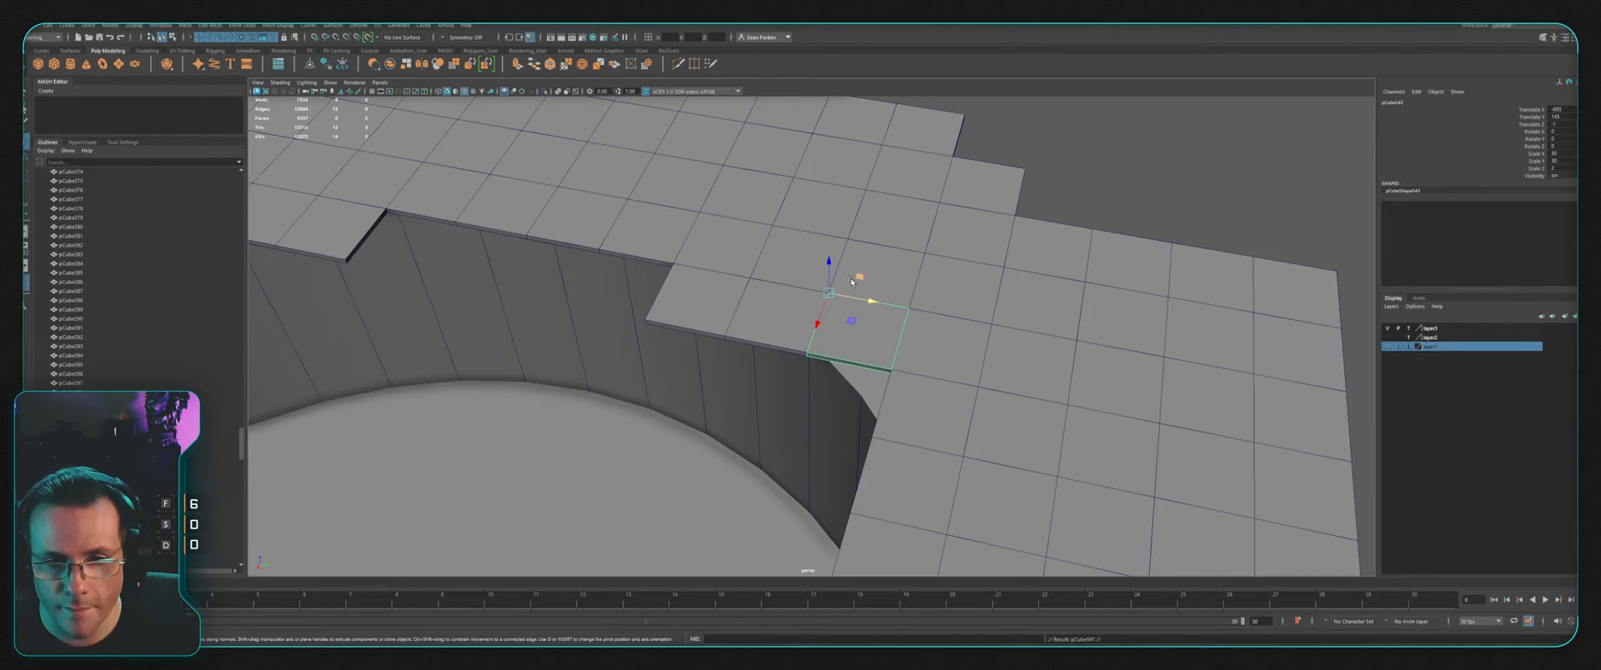
middle_drag(845, 318, 813, 359)
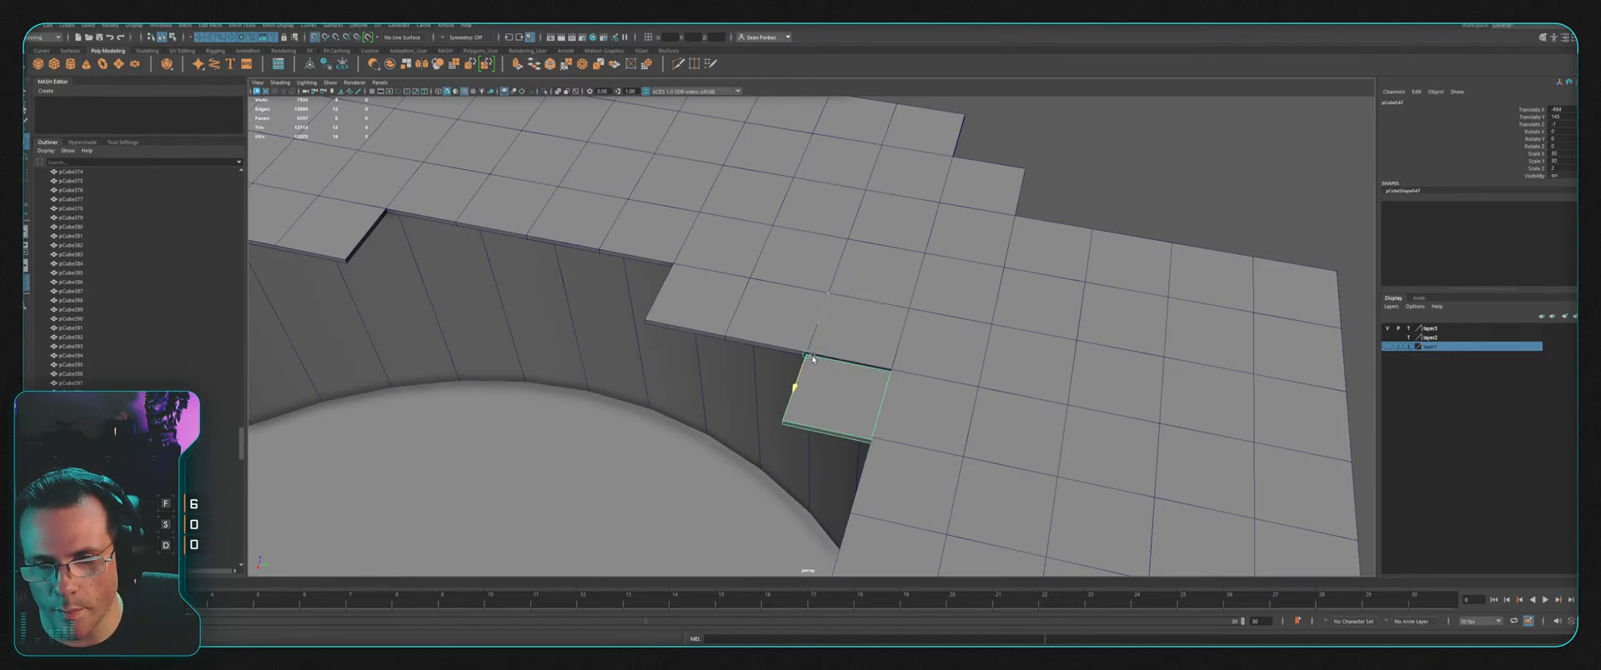
alt+drag(817, 359, 831, 406)
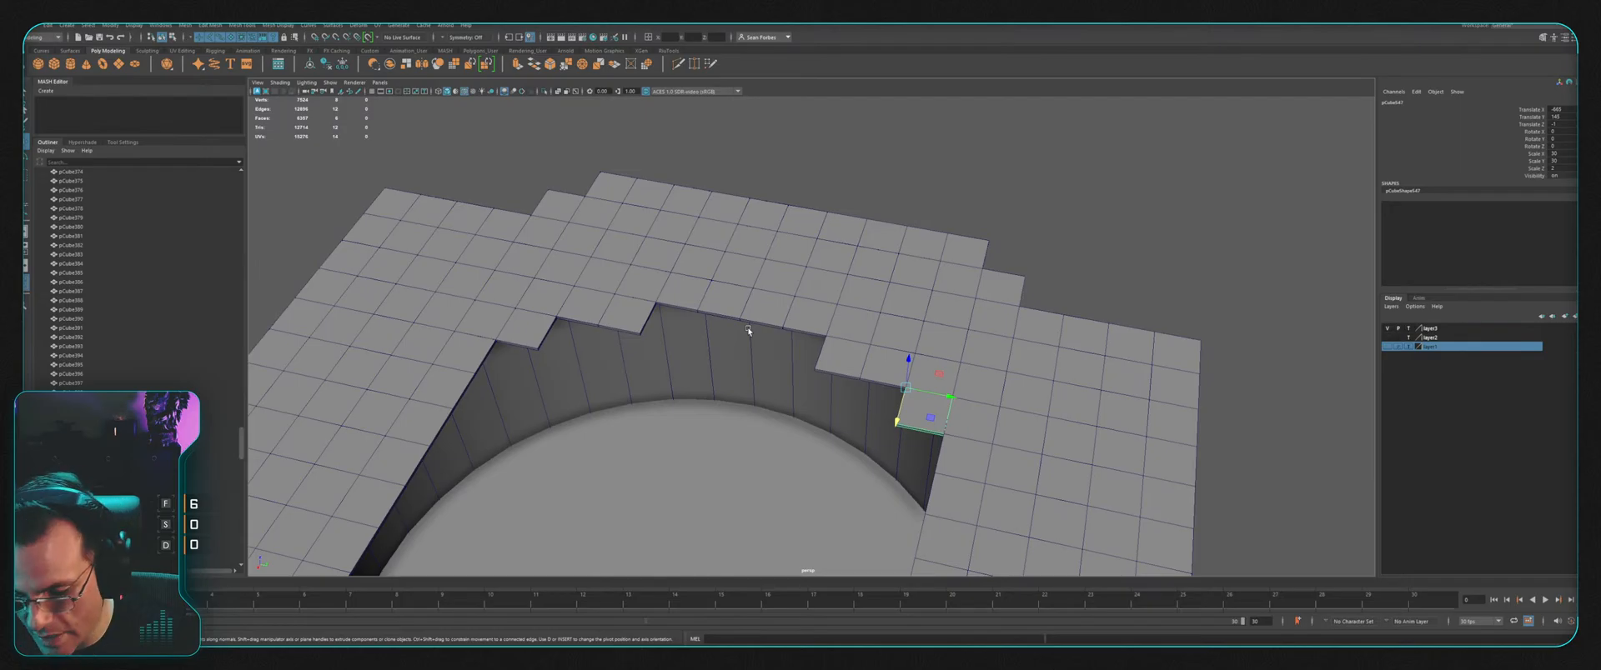
Step: Duplicate the two walkway tiles at one end of the arched wall and snap the copies outward to extend the floor past the wall
alt+drag(906, 211, 897, 325)
alt+middle_drag(897, 325, 815, 348)
alt+right_drag(816, 348, 915, 361)
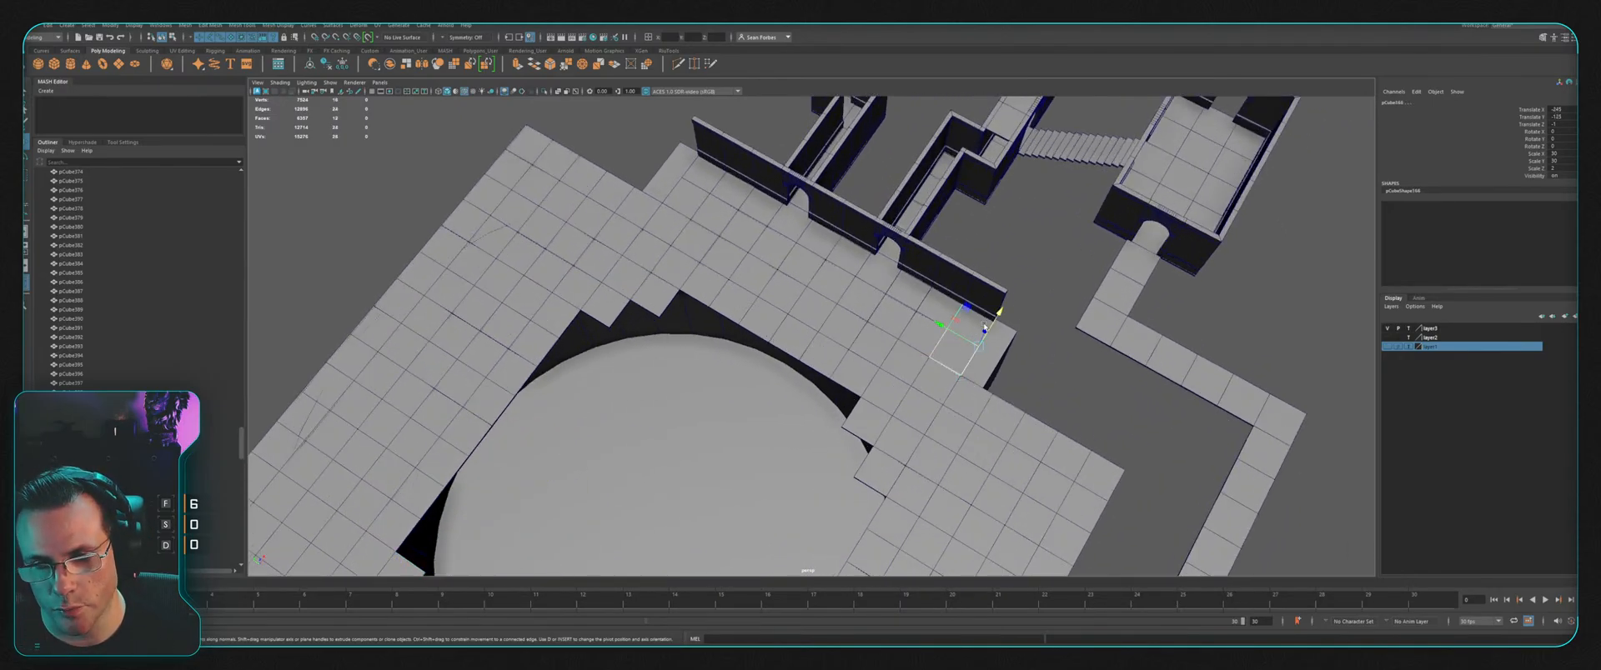
alt+middle_drag(984, 327, 822, 286)
alt+drag(822, 286, 832, 283)
alt+middle_drag(832, 282, 853, 273)
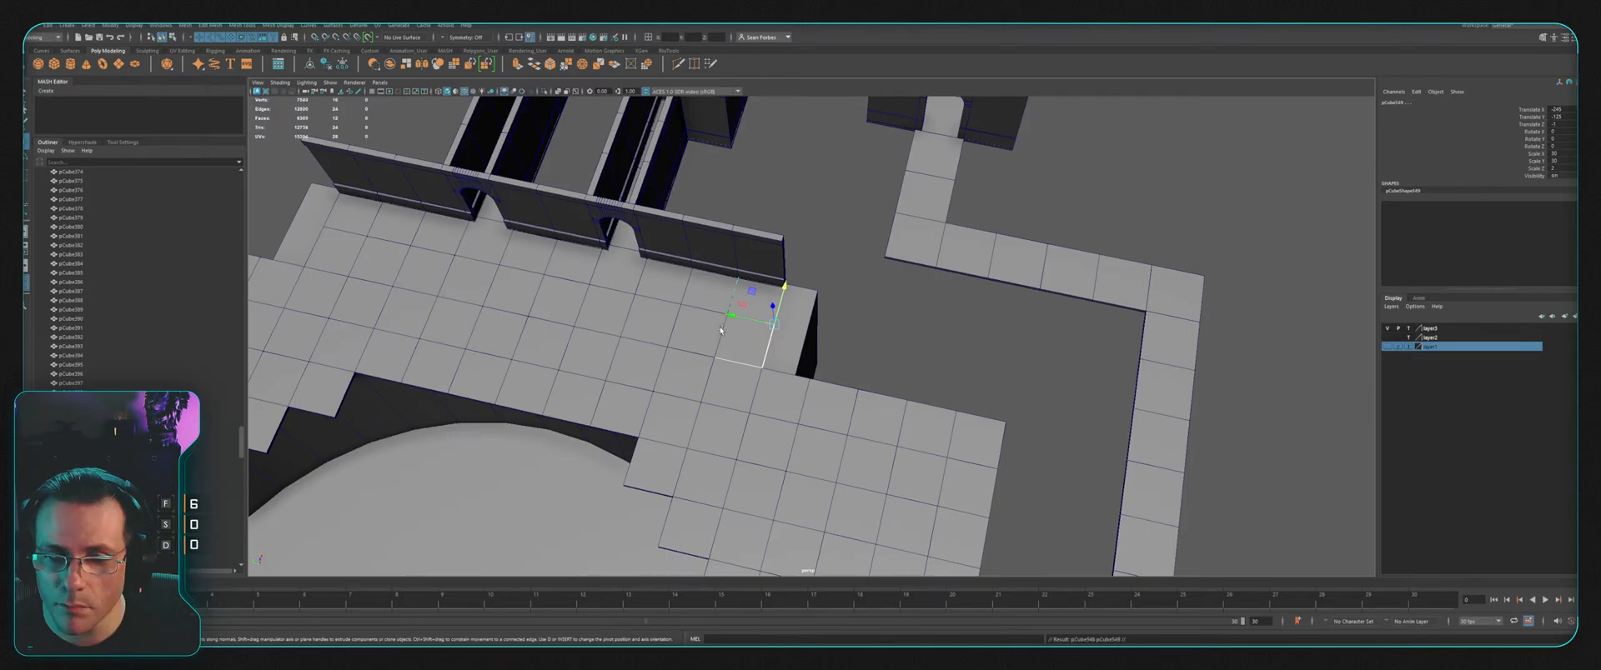
drag(738, 316, 827, 336)
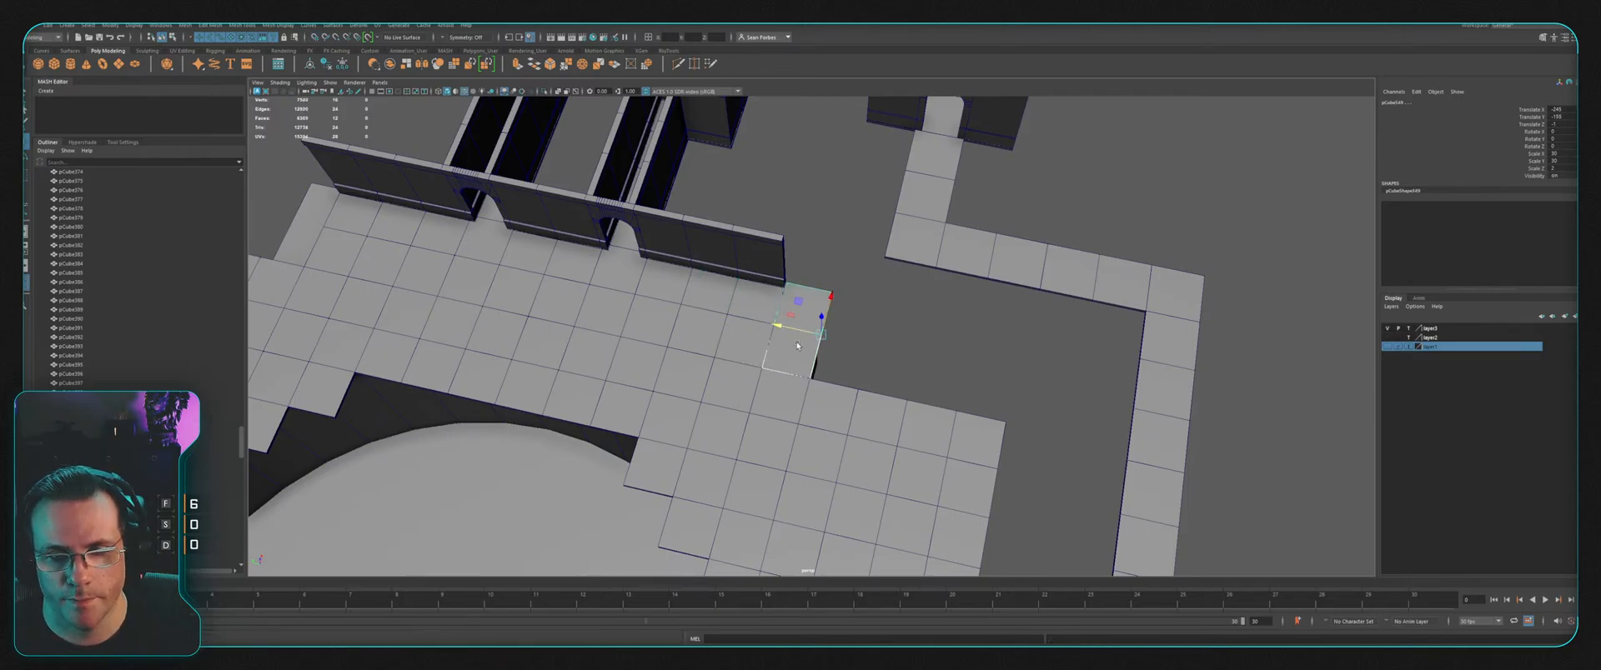
alt+right_drag(797, 345, 909, 349)
key(x)
drag(797, 329, 828, 342)
alt+right_drag(828, 342, 726, 333)
alt+middle_drag(550, 308, 830, 338)
alt+drag(667, 327, 722, 321)
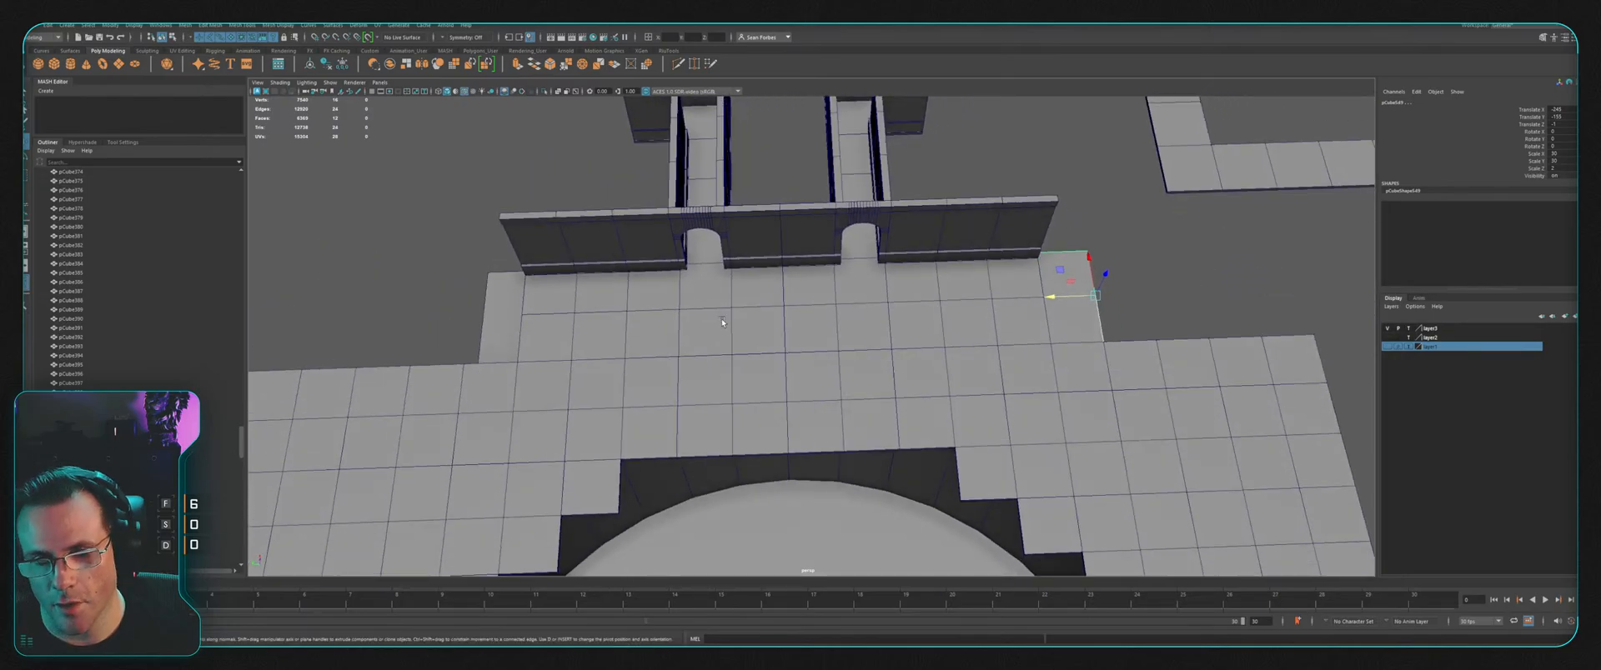
Step: Copy the end tile pair to the opposite end of the arched wall and align it with the walkway tiles there
alt+middle_drag(722, 322, 804, 320)
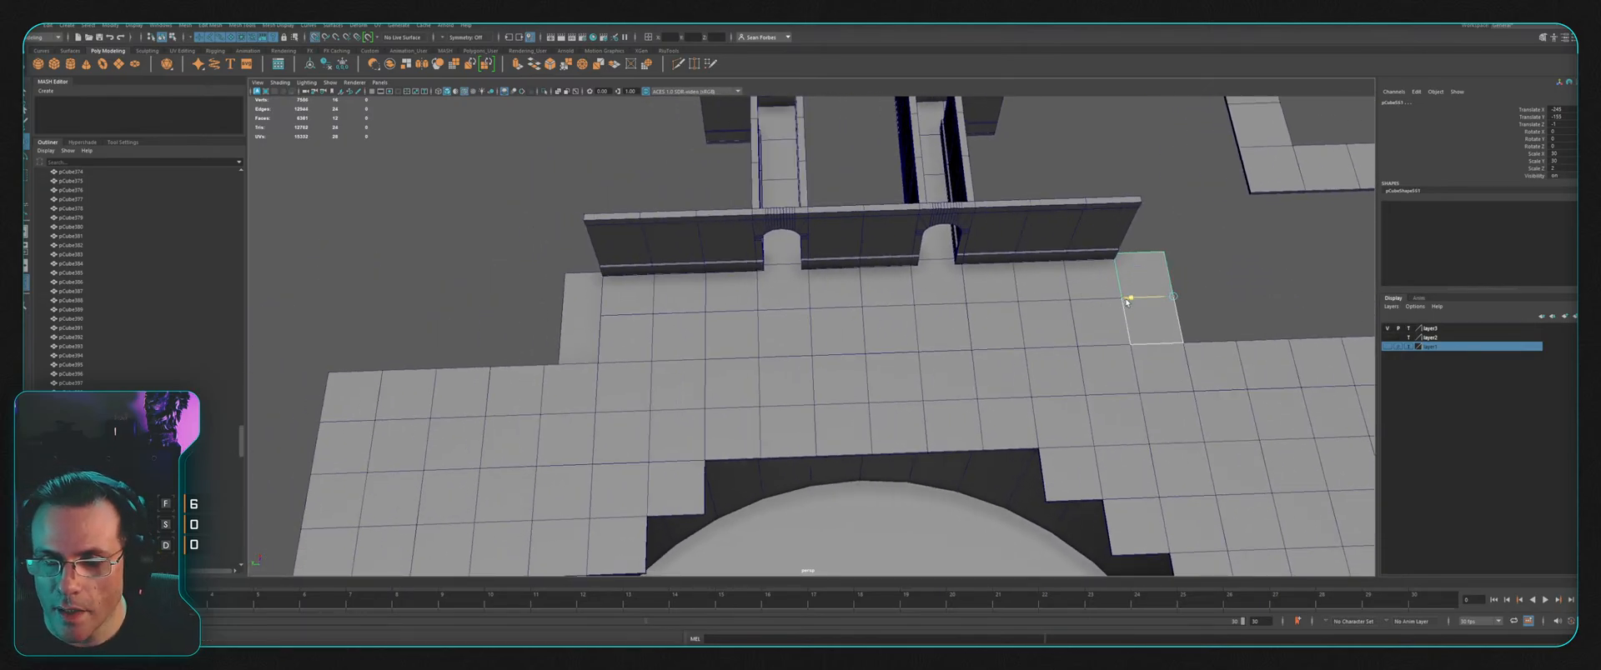
drag(1128, 299, 599, 308)
scroll(599, 309, up, 2)
alt+middle_drag(599, 309, 786, 316)
scroll(786, 317, up, 4)
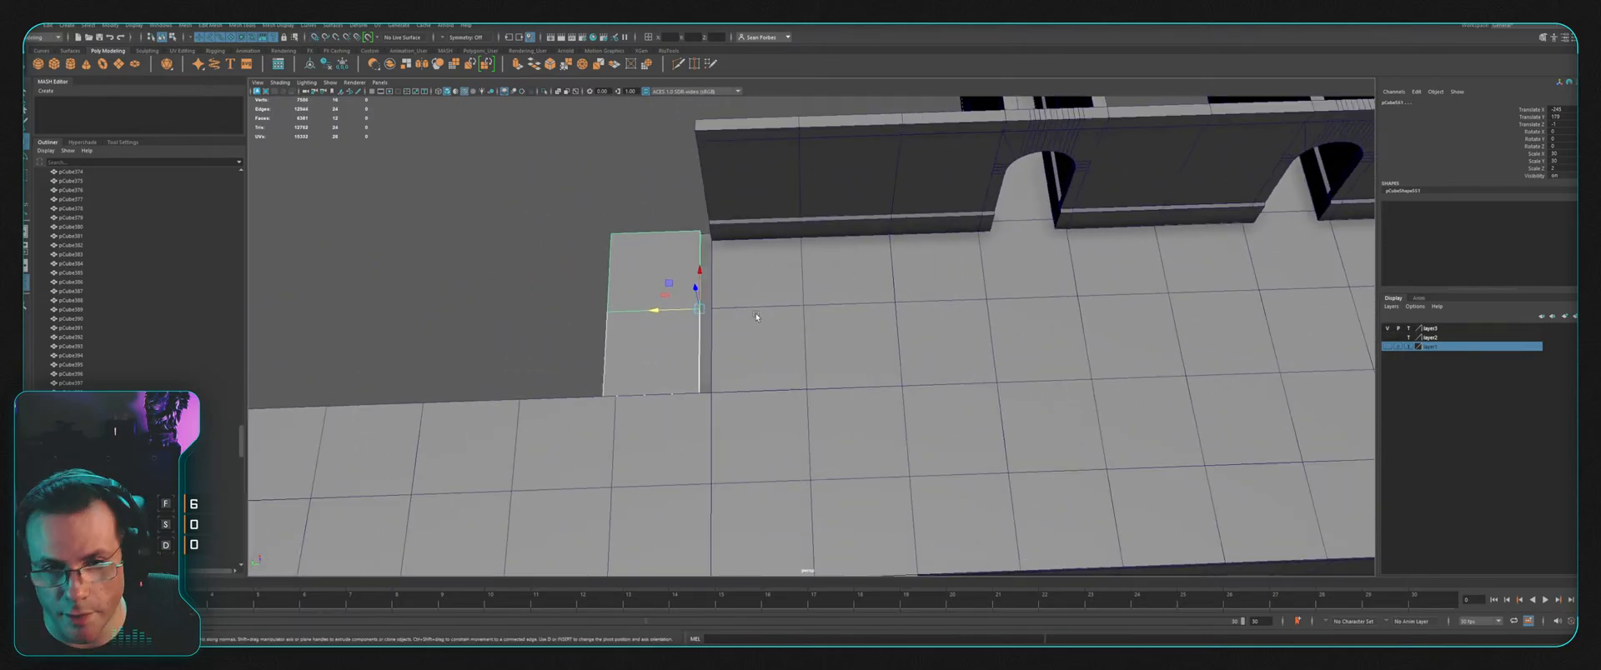
drag(627, 303, 682, 301)
Step: Examine the tiled walkway around the whole arena from above and from the side with nothing selected
scroll(681, 302, down, 7)
alt+drag(904, 321, 862, 304)
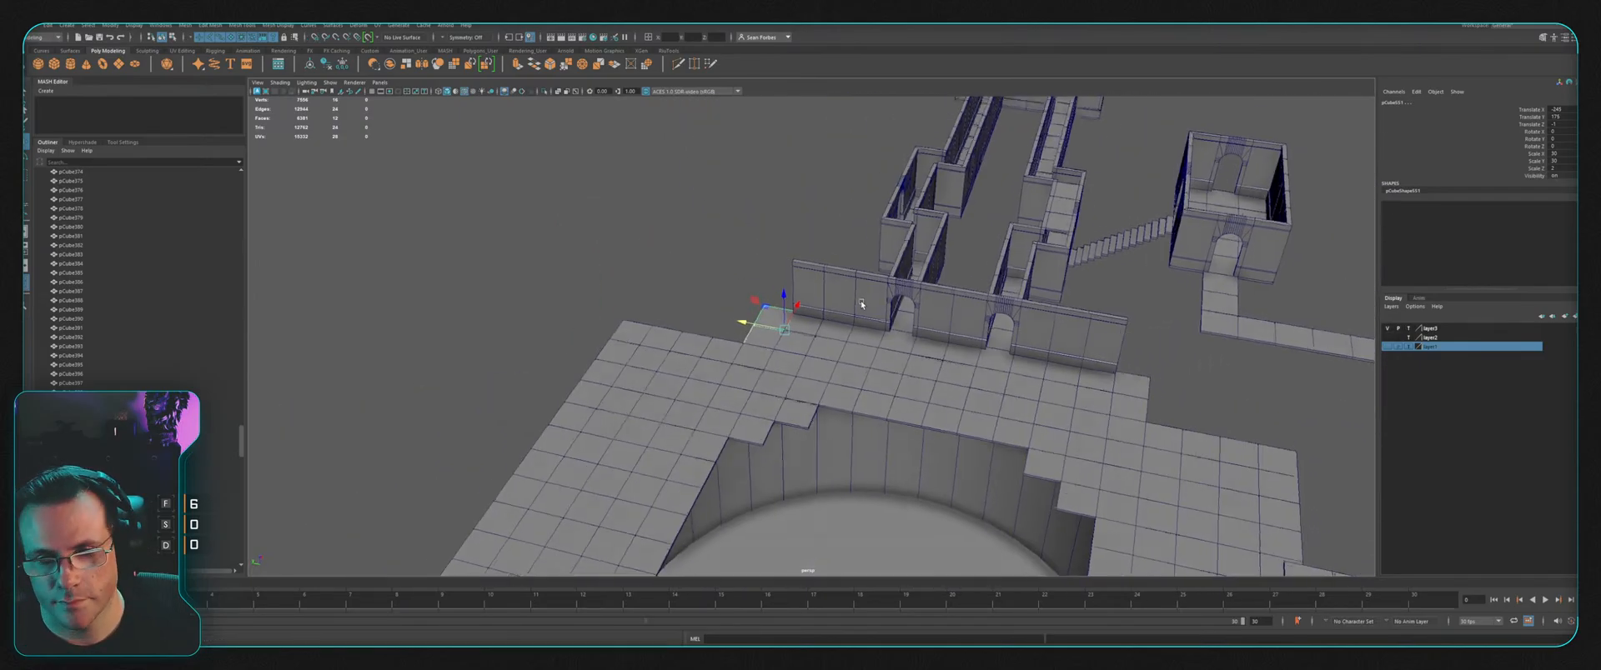
click(658, 236)
scroll(658, 236, down, 5)
alt+drag(868, 234, 904, 296)
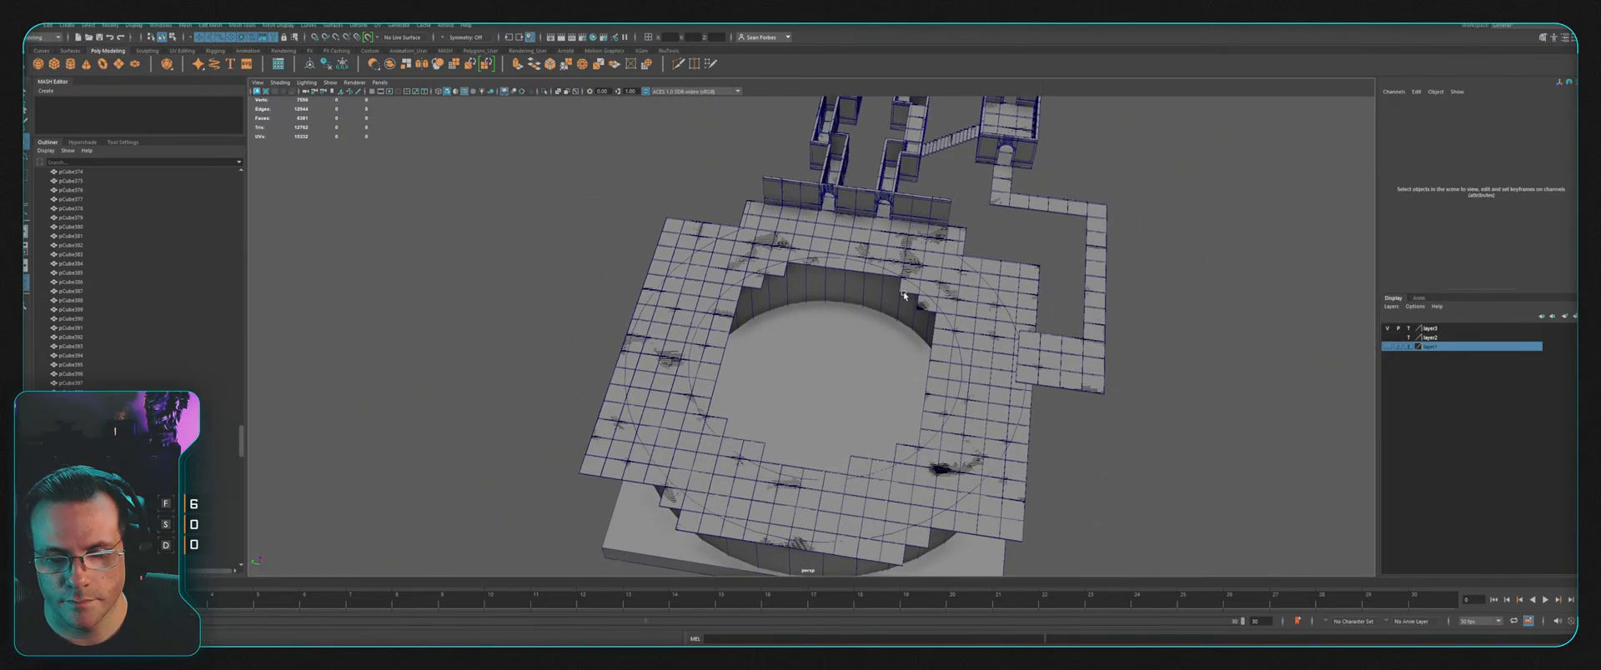
scroll(904, 295, up, 2)
alt+middle_drag(904, 295, 900, 209)
alt+drag(984, 350, 869, 364)
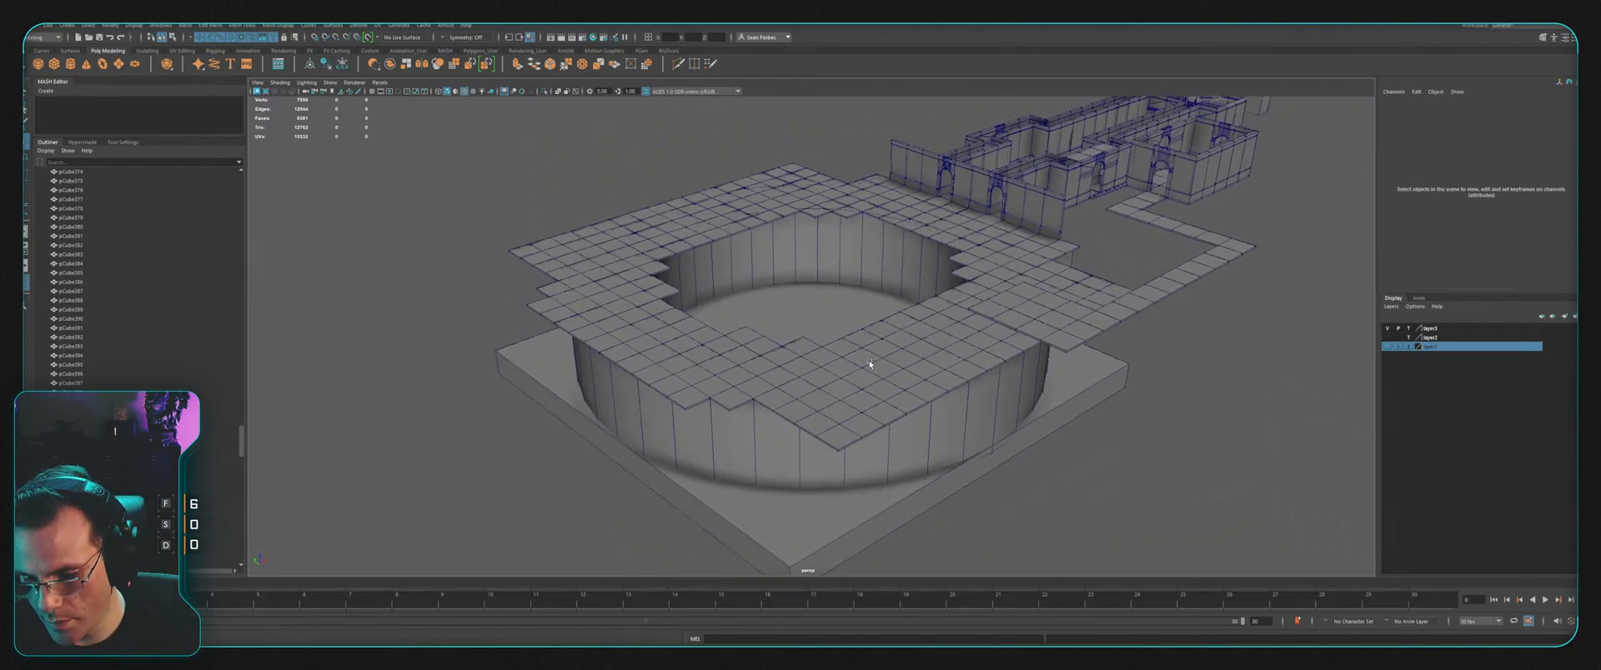
Step: Extrude the arena cylinder's outer top edge loop straight up to form a curved wall above the walkway, open toward the arched wall
click(768, 452)
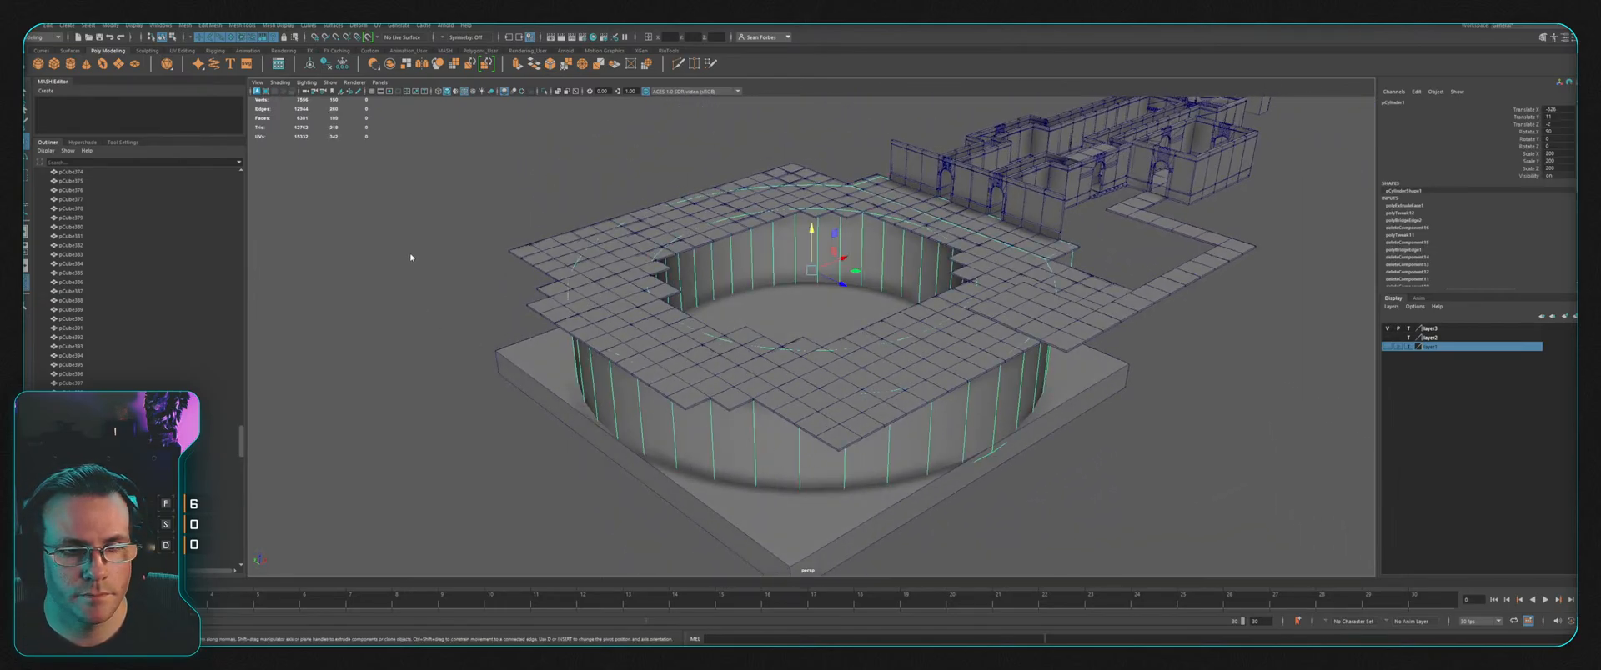
key(F10)
double_click(624, 357)
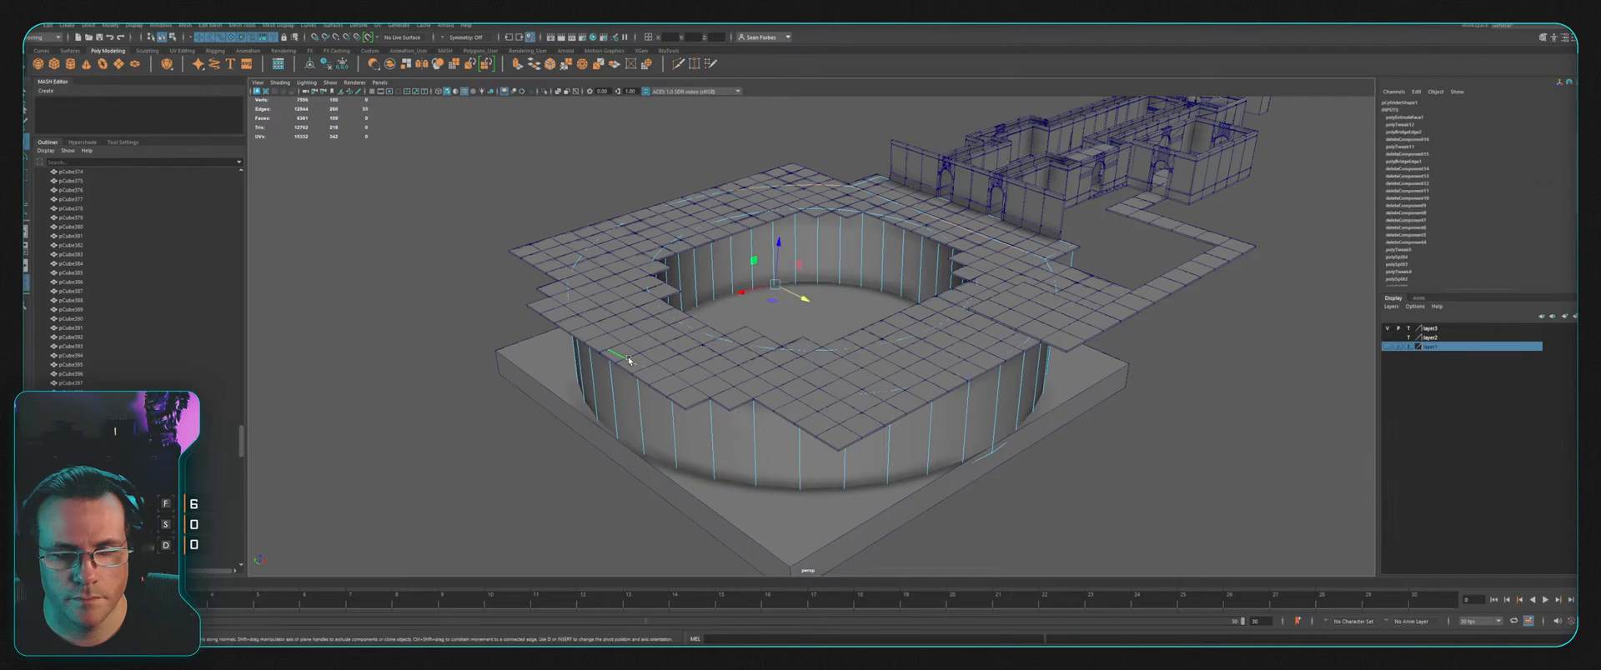
alt+drag(747, 272, 855, 278)
scroll(855, 277, up, 5)
alt+middle_drag(834, 219, 794, 320)
scroll(796, 316, down, 3)
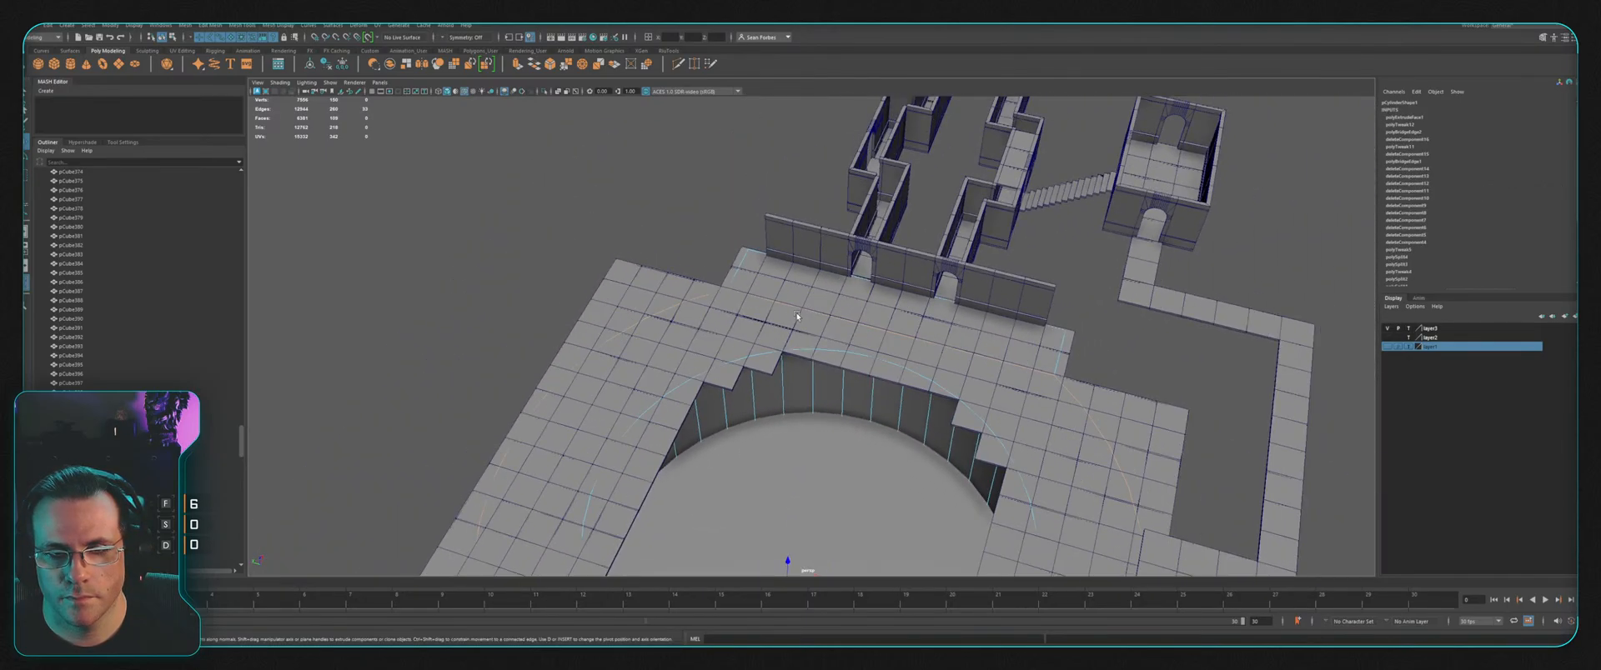
scroll(935, 362, down, 3)
alt+drag(834, 360, 822, 303)
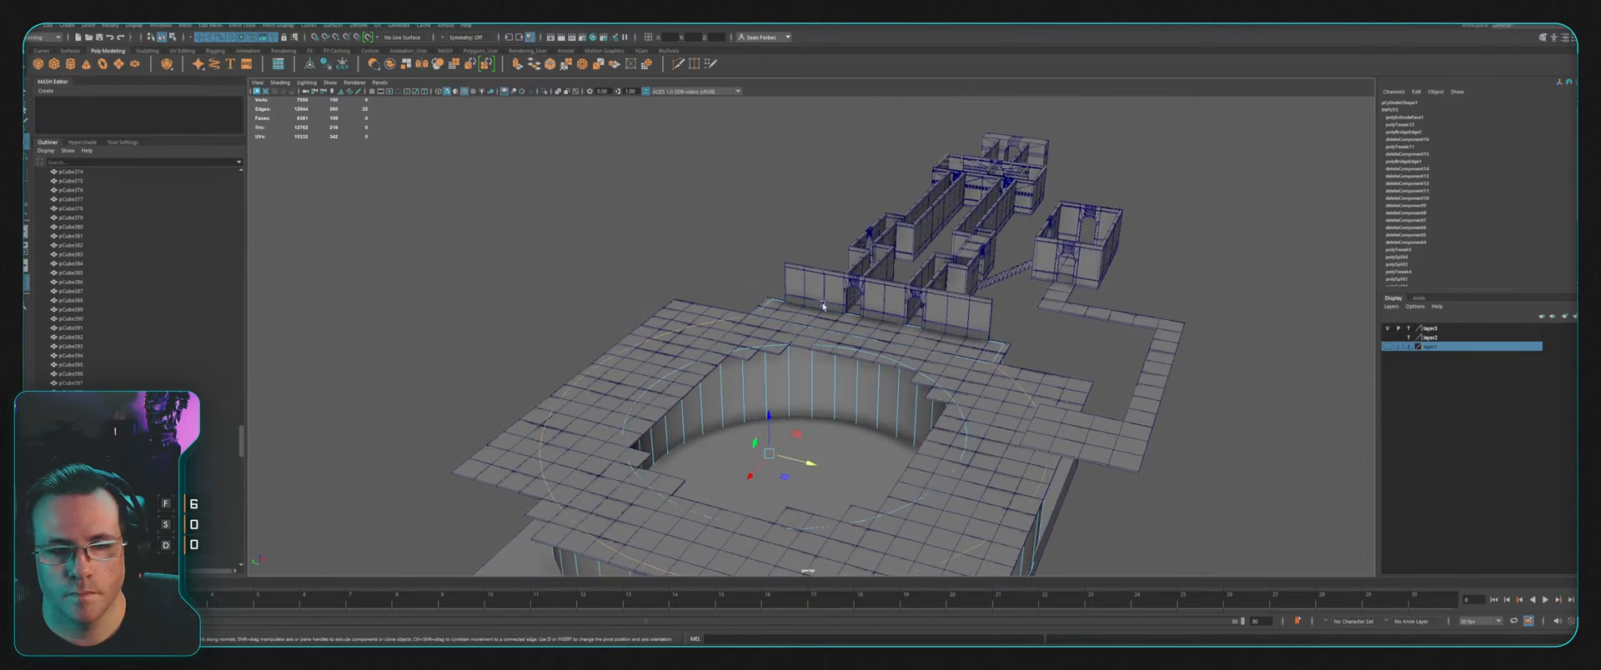
key(ctrl+e)
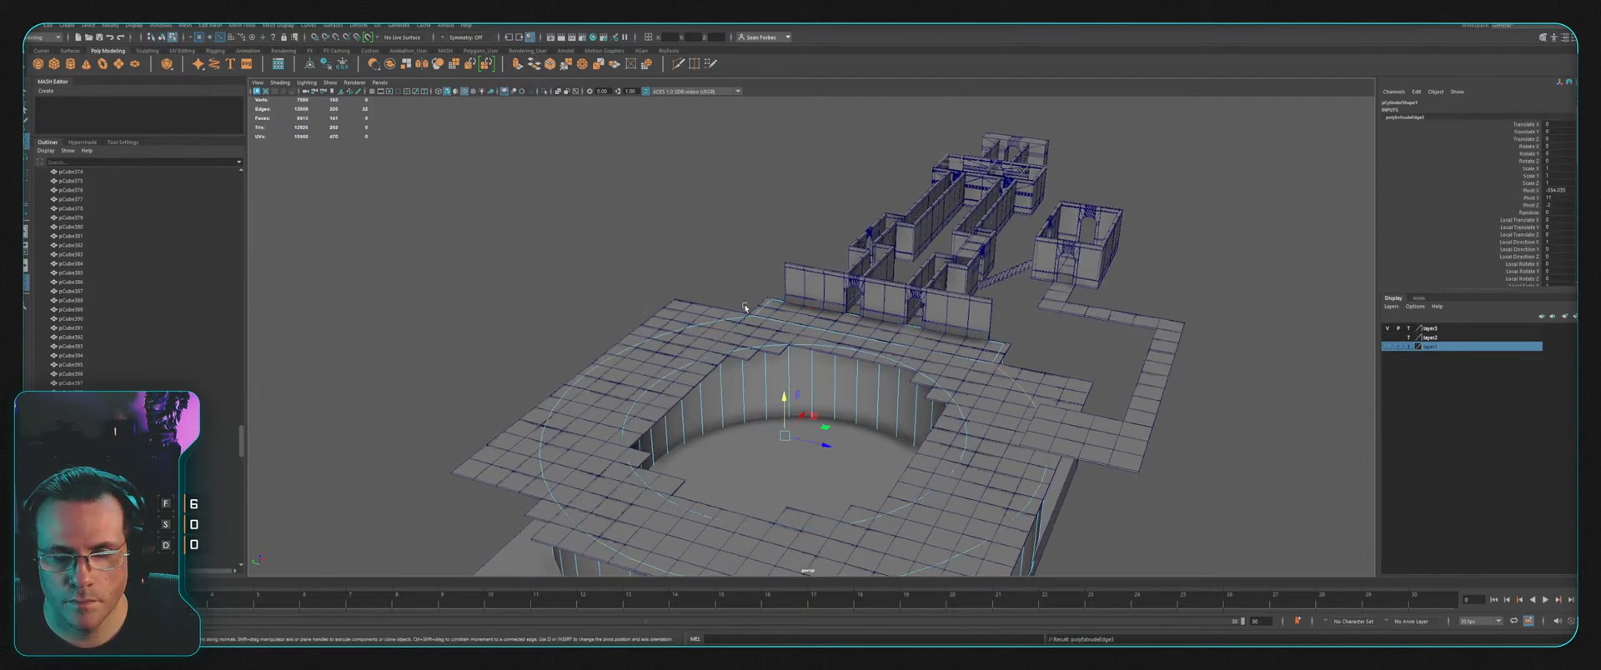
drag(784, 390, 786, 376)
key(ctrl+z)
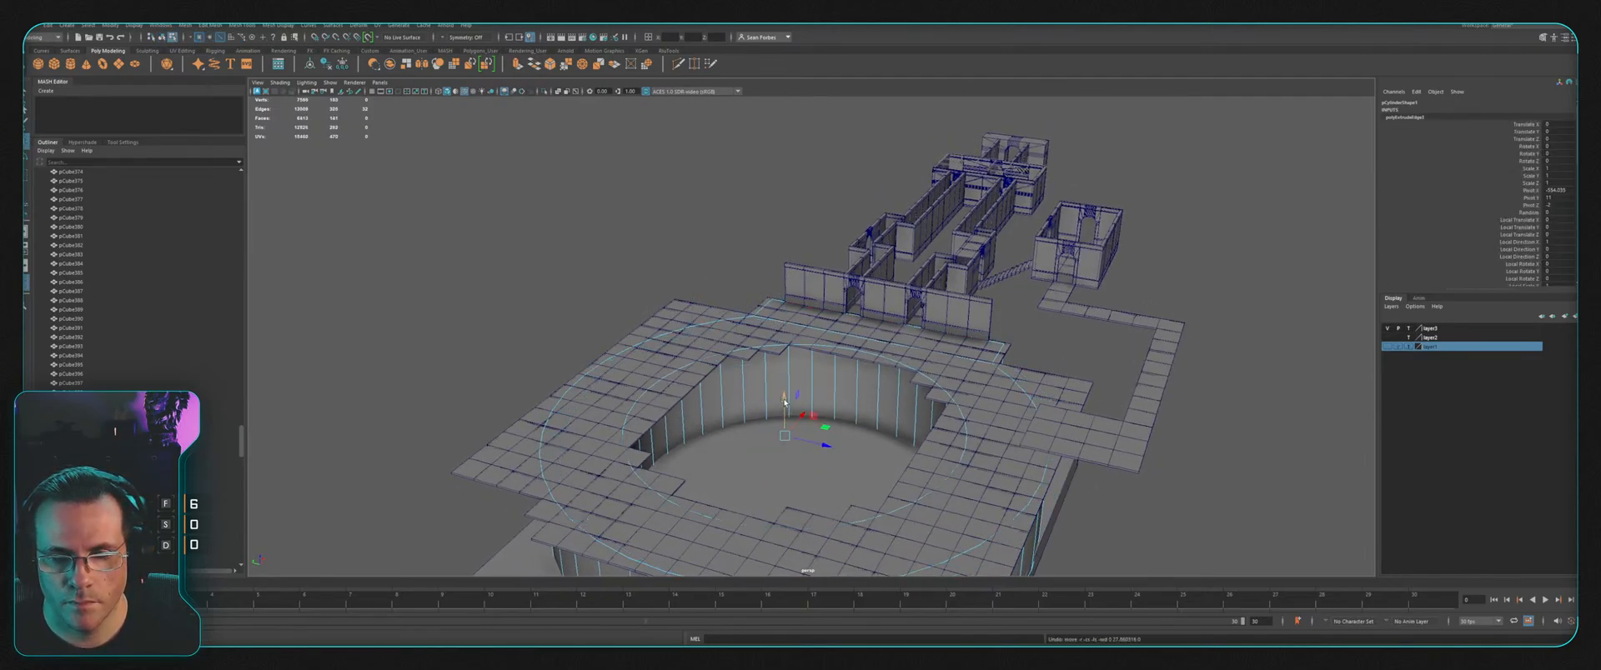
mouse_move(784, 404)
alt+mouse_down()
mouse_move(915, 327)
mouse_move(784, 404)
alt+mouse_up()
click(126, 143)
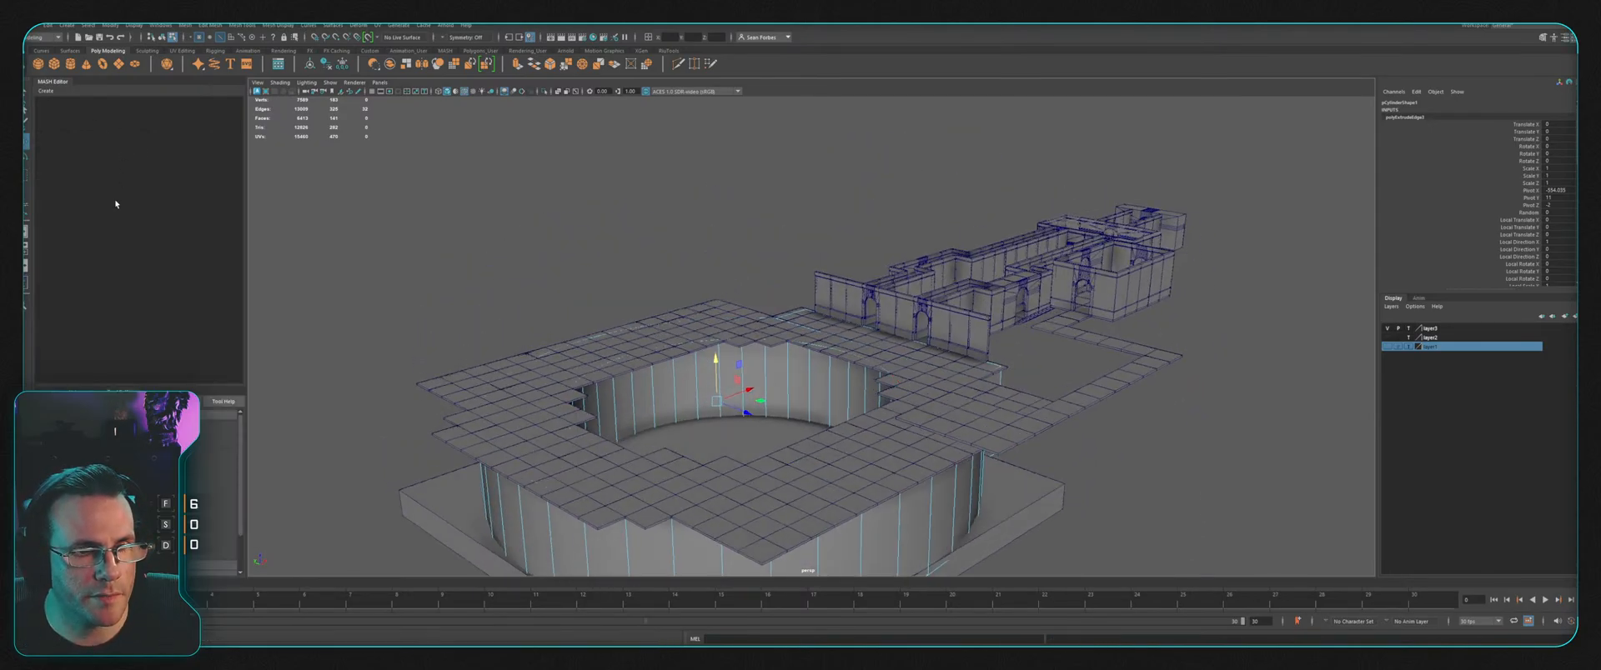
drag(715, 392, 715, 340)
alt+right_drag(722, 333, 847, 274)
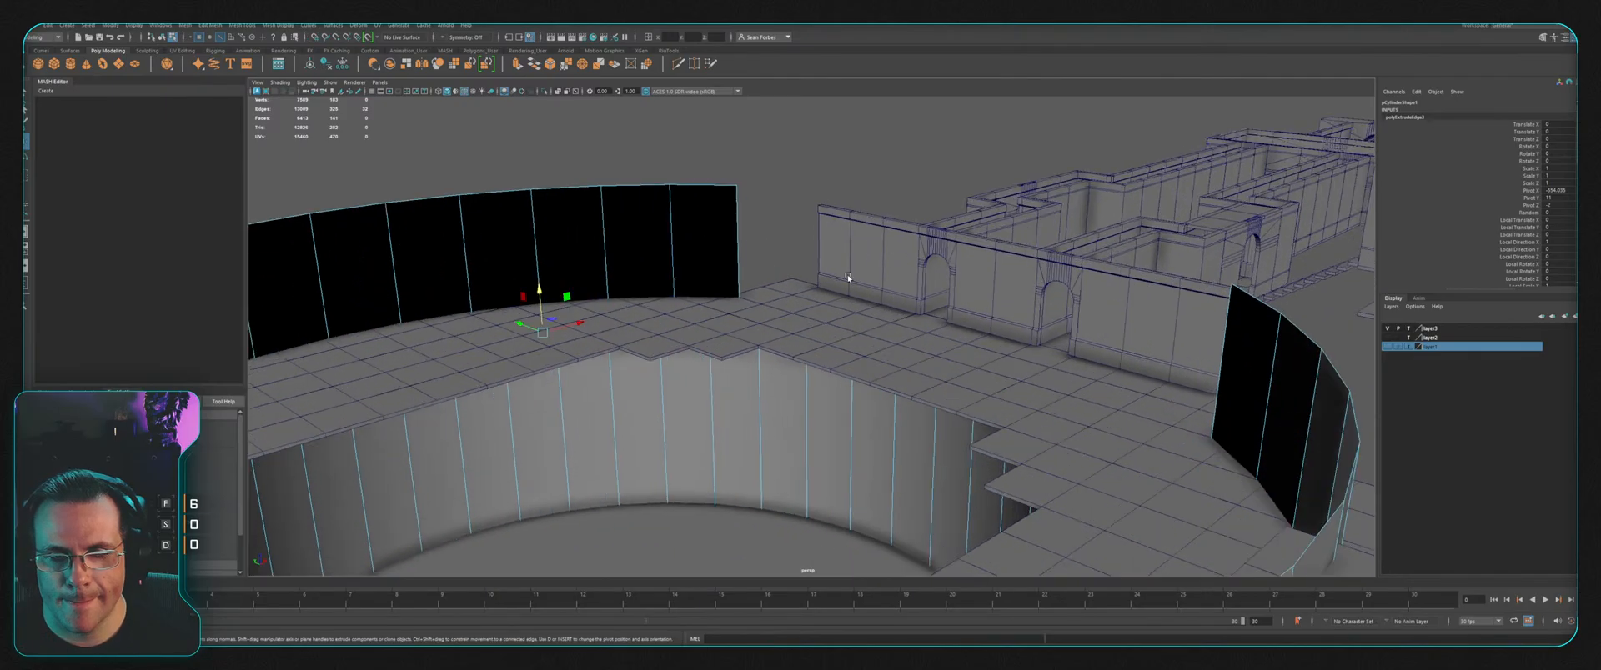
alt+drag(847, 274, 883, 342)
Step: Lower the curved wall's top edge in the side view to match the top of the arched corridor walls
key(space)
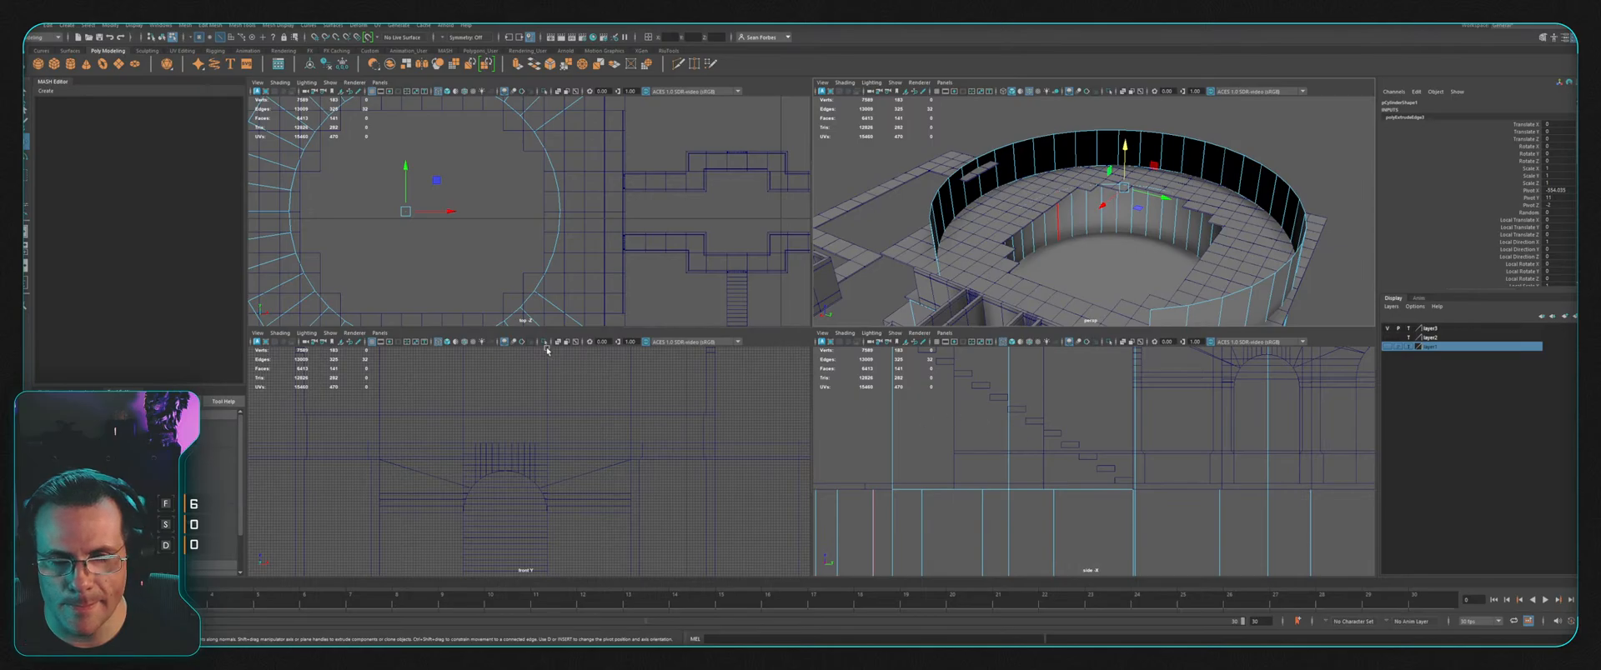
key(space)
alt+right_drag(1137, 461, 900, 322)
alt+middle_drag(901, 321, 832, 487)
alt+right_drag(900, 375, 825, 350)
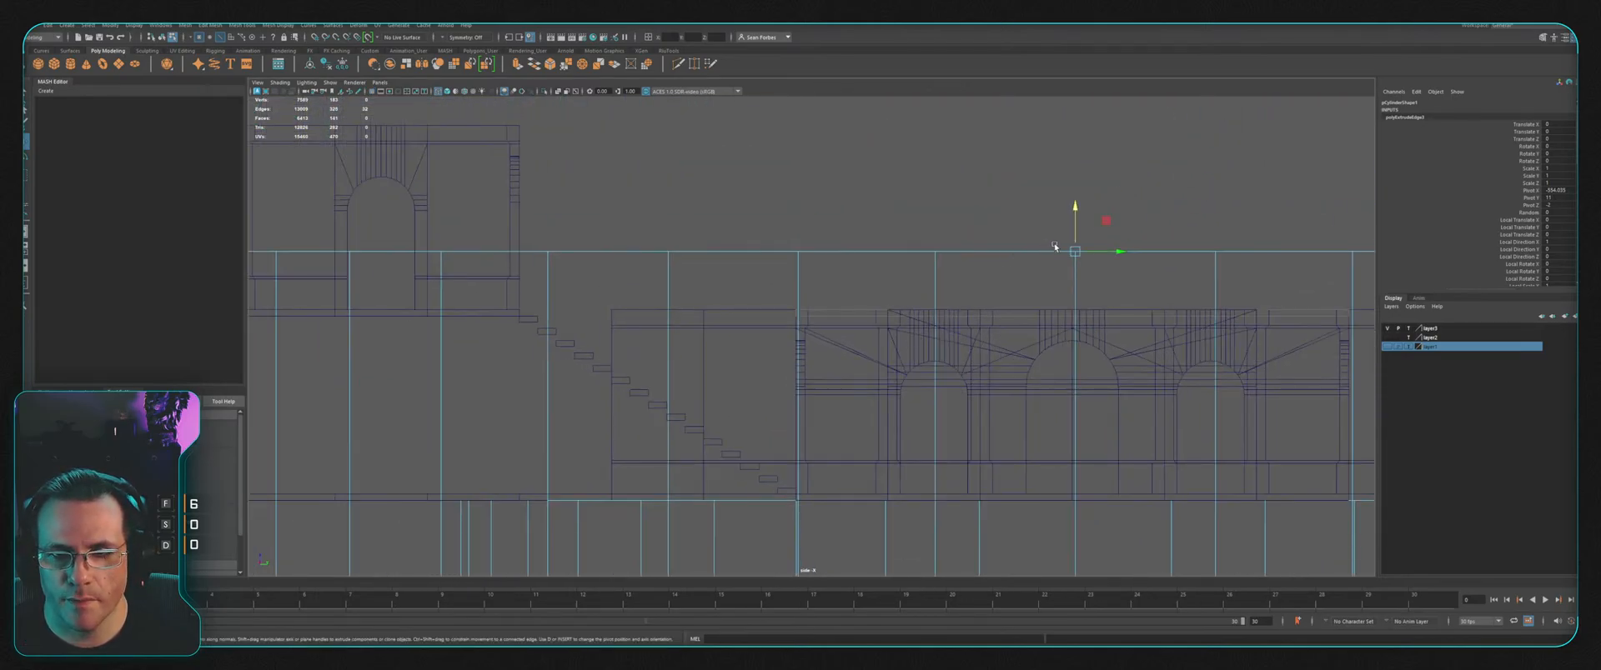
drag(1075, 206, 1060, 311)
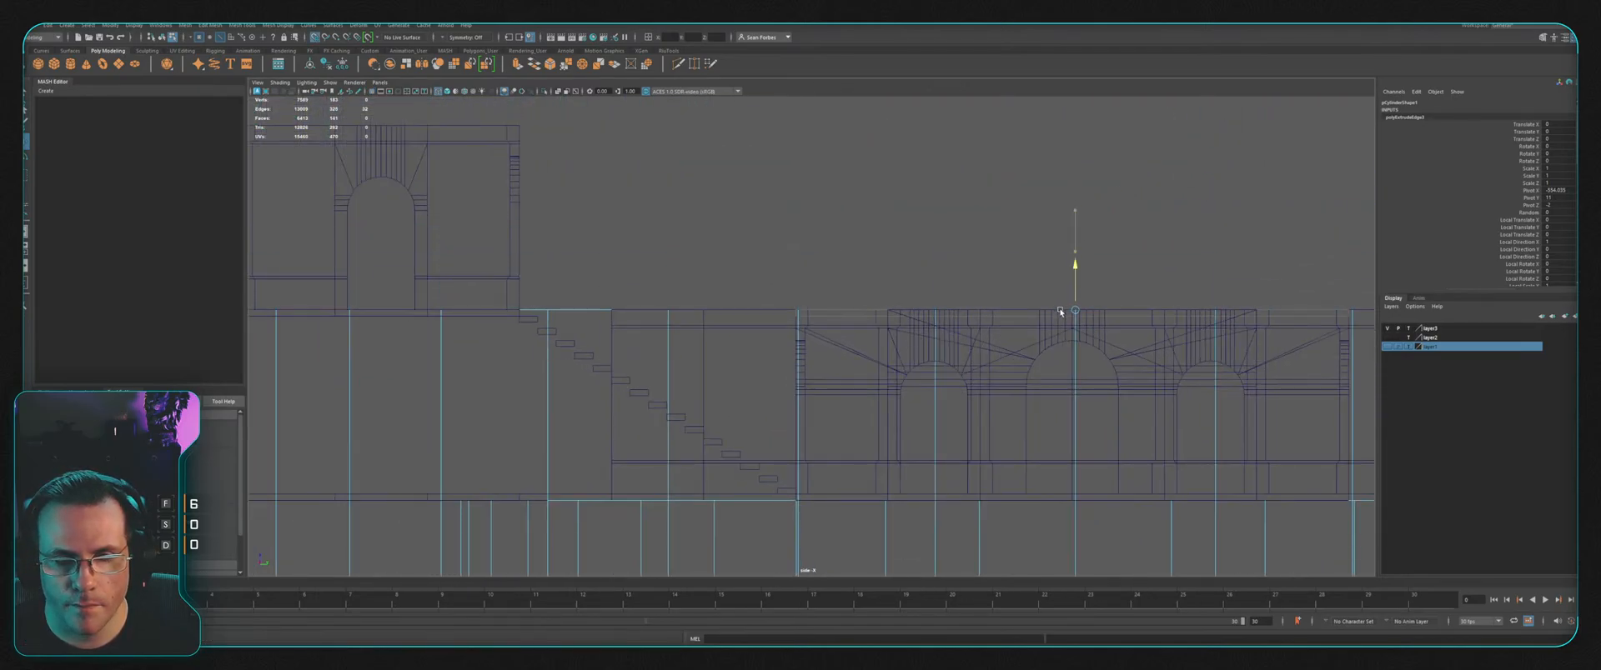
Step: Examine the curved wall's height and its open ends against the arched wall and walkway, and leave edge editing
key(space)
key(space)
alt+drag(922, 186, 757, 262)
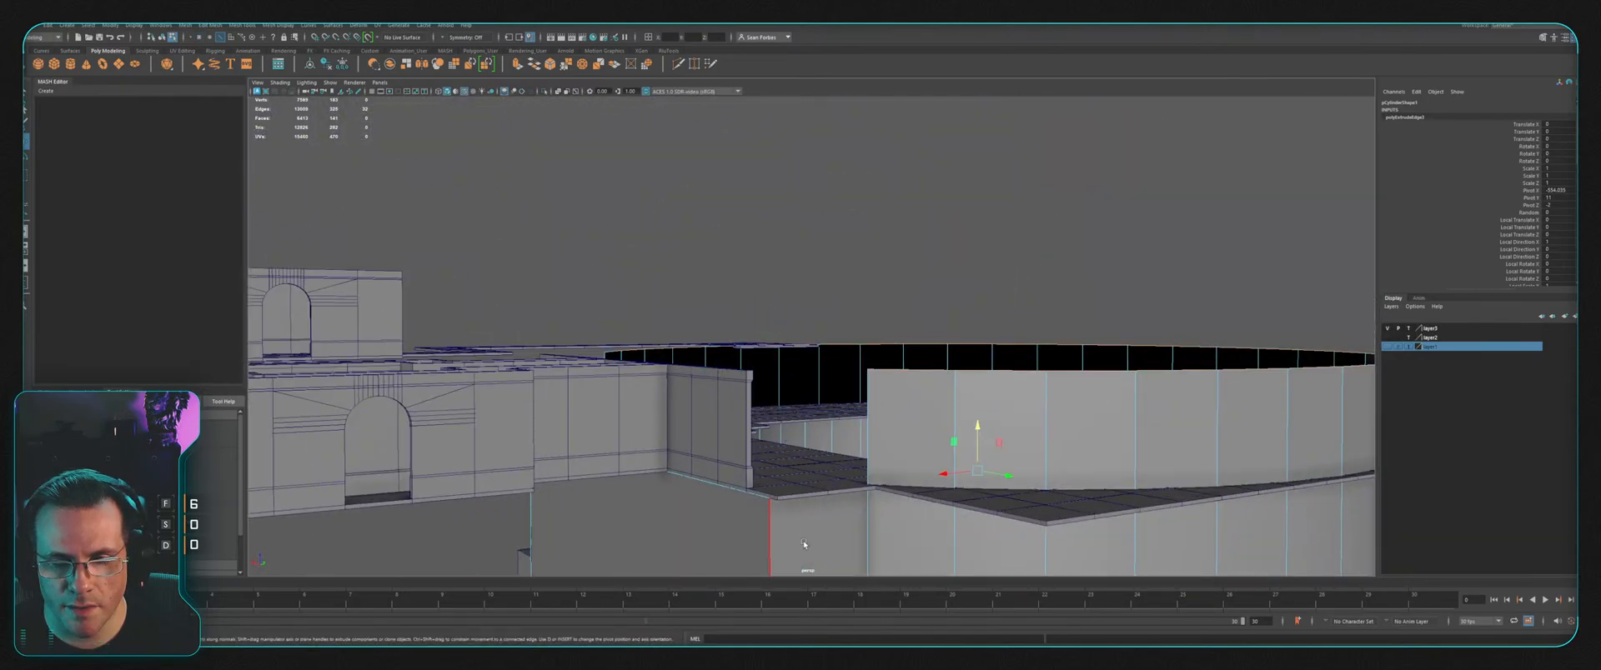
alt+drag(744, 497, 710, 337)
alt+right_drag(711, 336, 667, 342)
alt+middle_drag(667, 342, 792, 350)
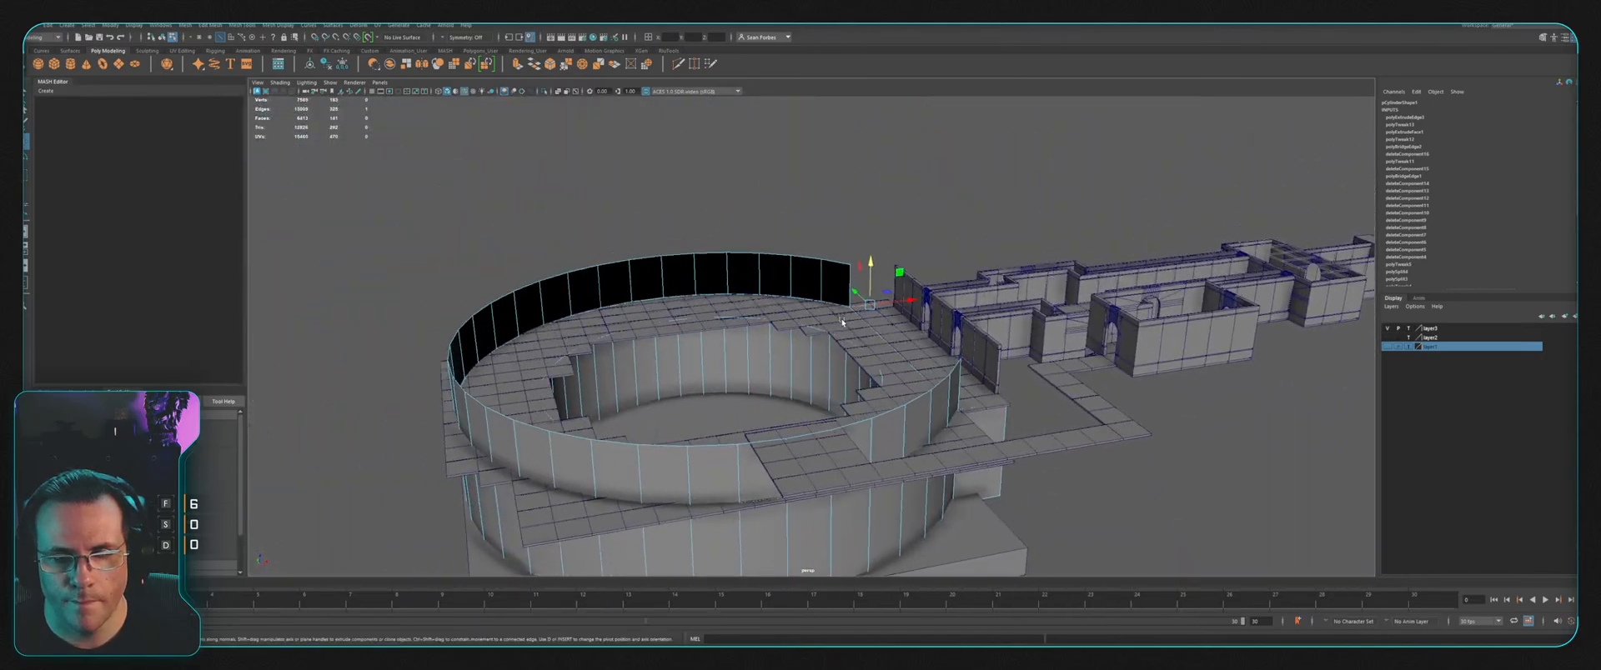
alt+drag(817, 325, 872, 293)
key(F8)
click(942, 213)
alt+drag(679, 238, 720, 225)
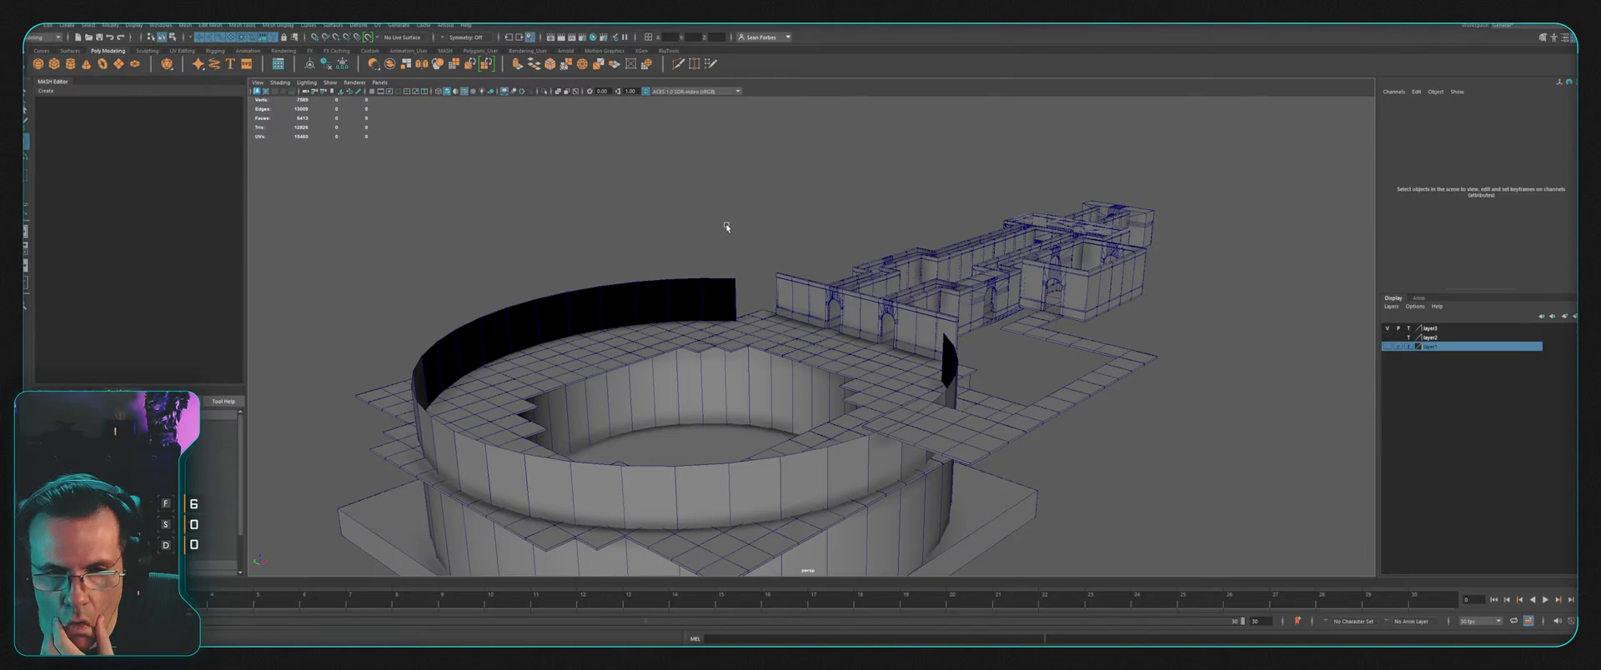
Step: Extrude the curved wall's top edges and adjust the extrusion's Thickness to give the wall a narrow top rim
click(839, 469)
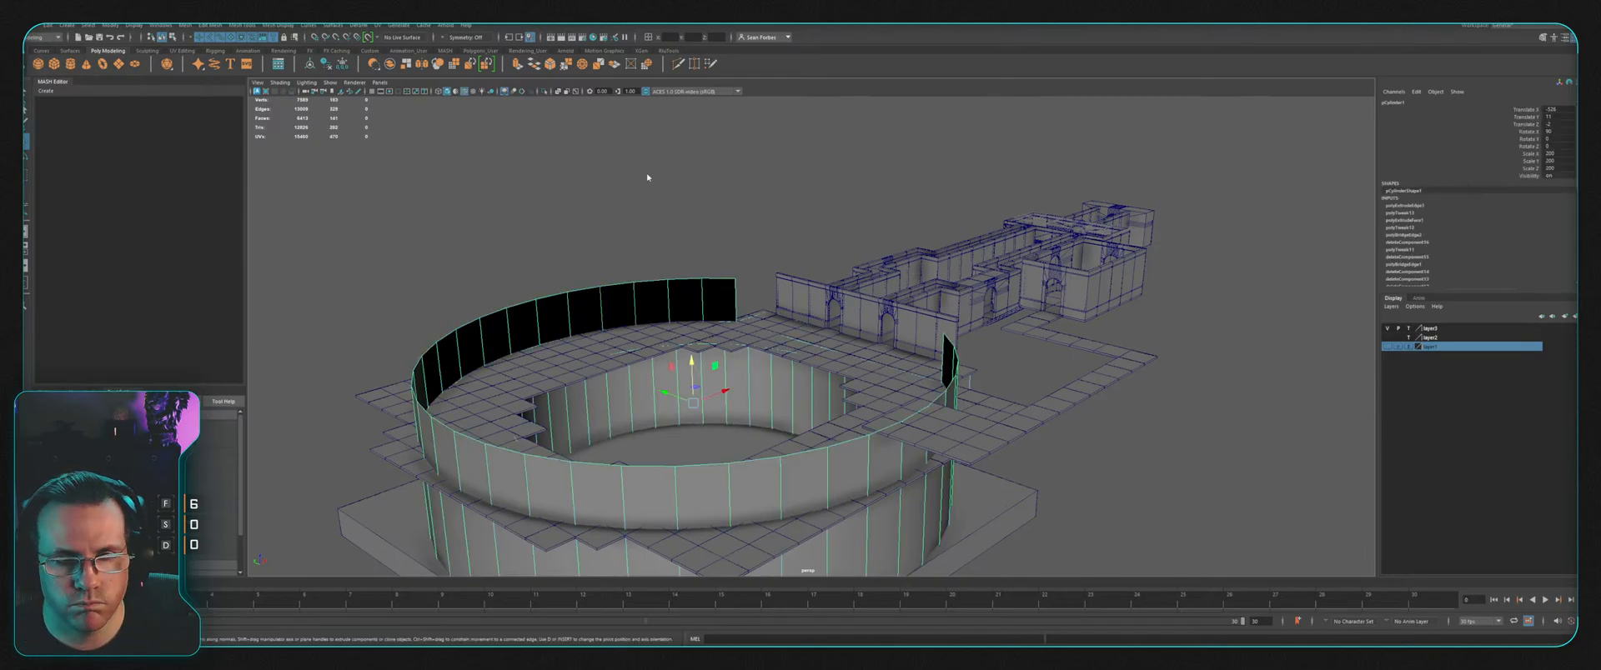
key(F10)
alt+drag(715, 265, 773, 373)
scroll(883, 402, down, 3)
alt+drag(867, 396, 733, 304)
key(ctrl+z)
scroll(733, 304, up, 4)
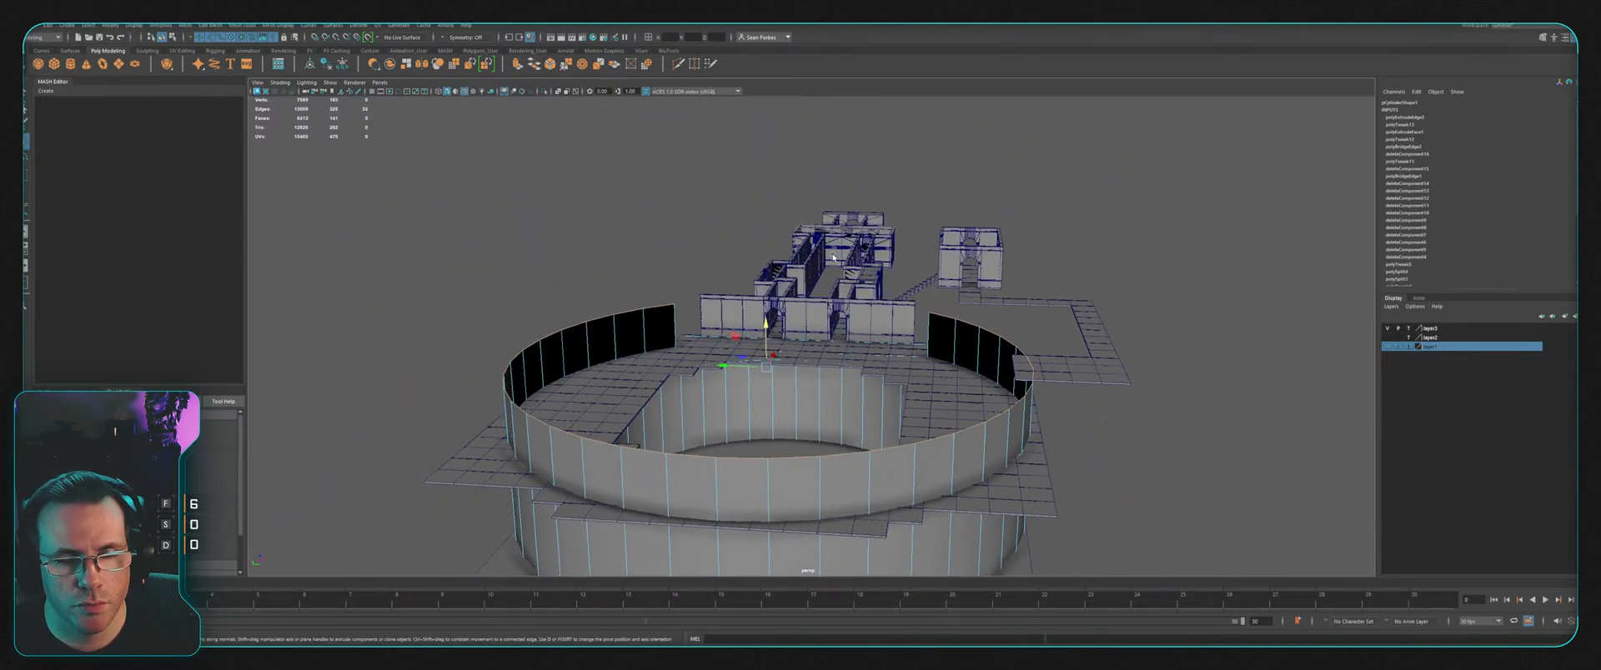
alt+drag(726, 208, 724, 316)
click(518, 64)
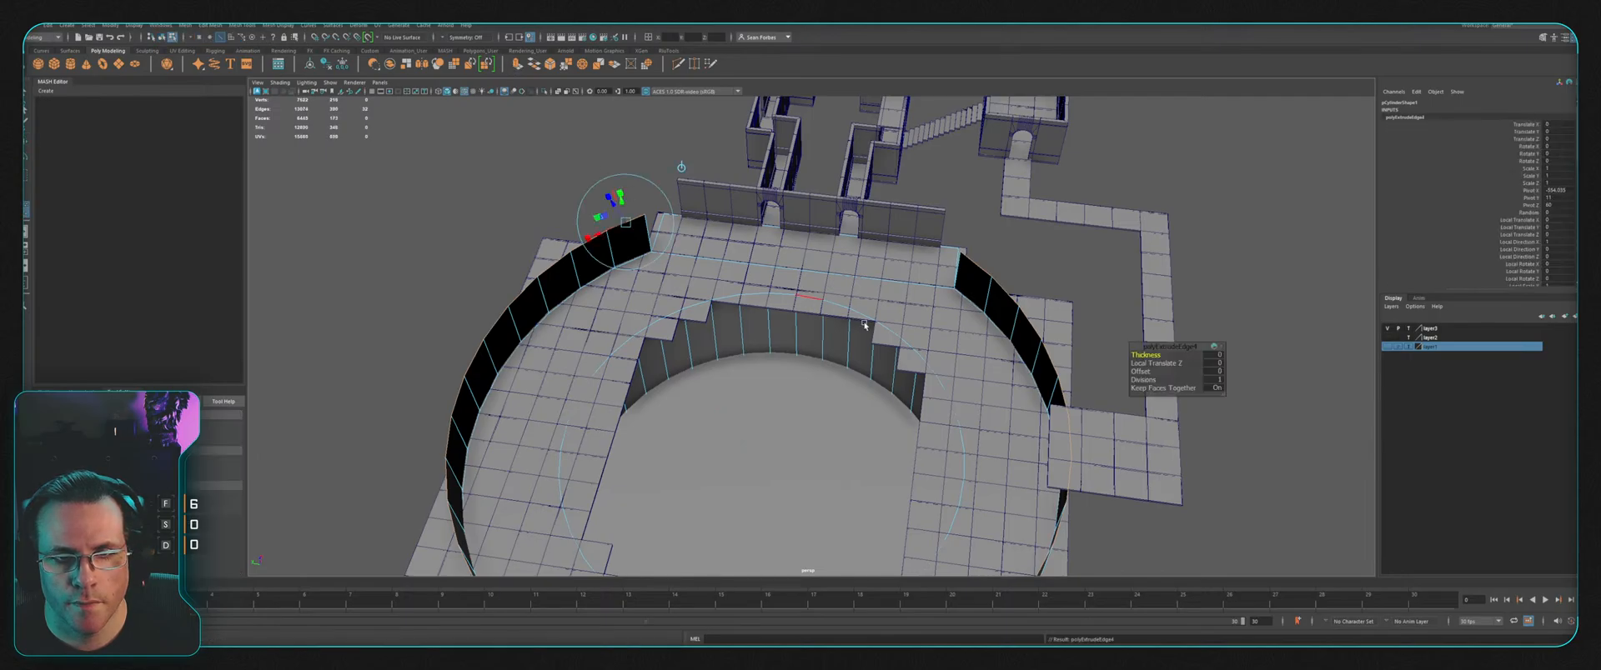
alt+middle_drag(868, 328, 862, 302)
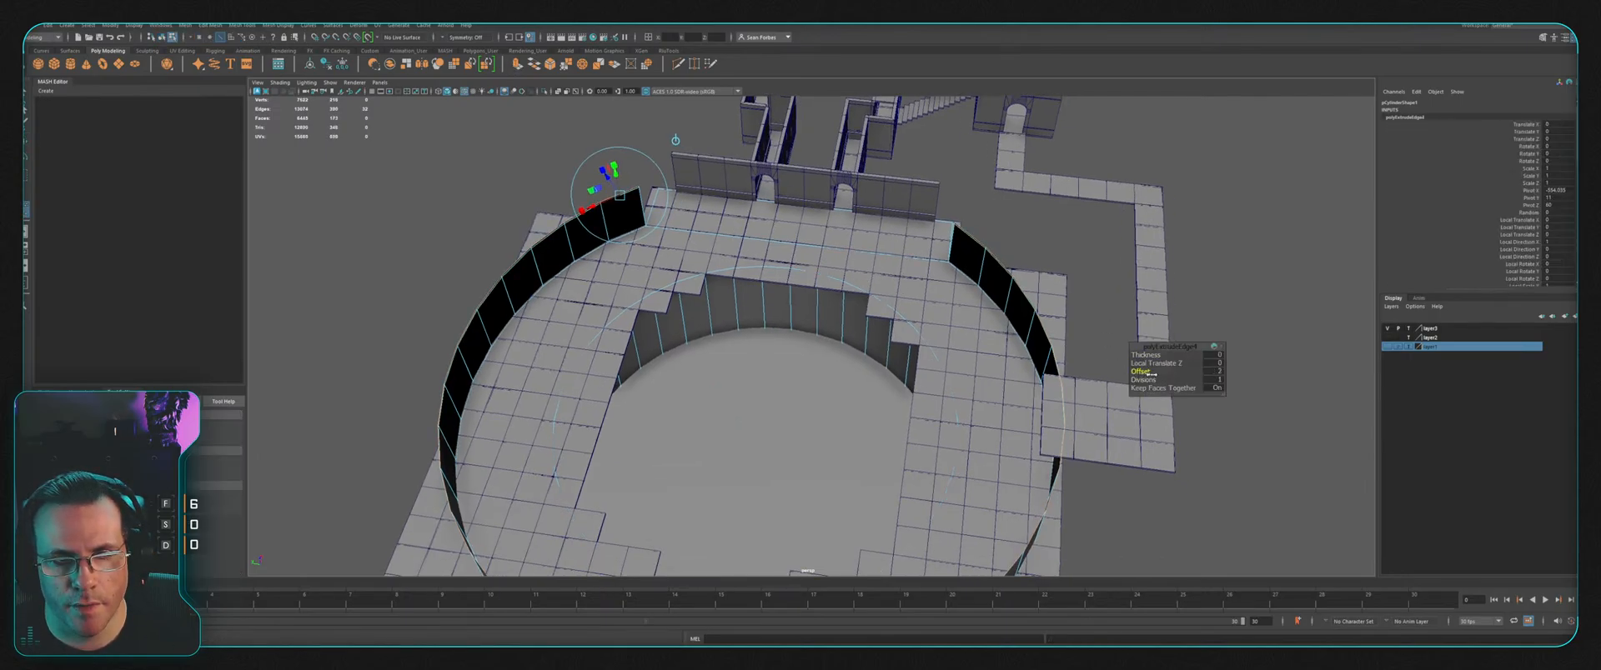
mouse_move(1151, 373)
mouse_down()
mouse_move(1080, 379)
mouse_move(1138, 354)
mouse_move(1108, 356)
mouse_move(1176, 360)
mouse_up()
key(ctrl+z)
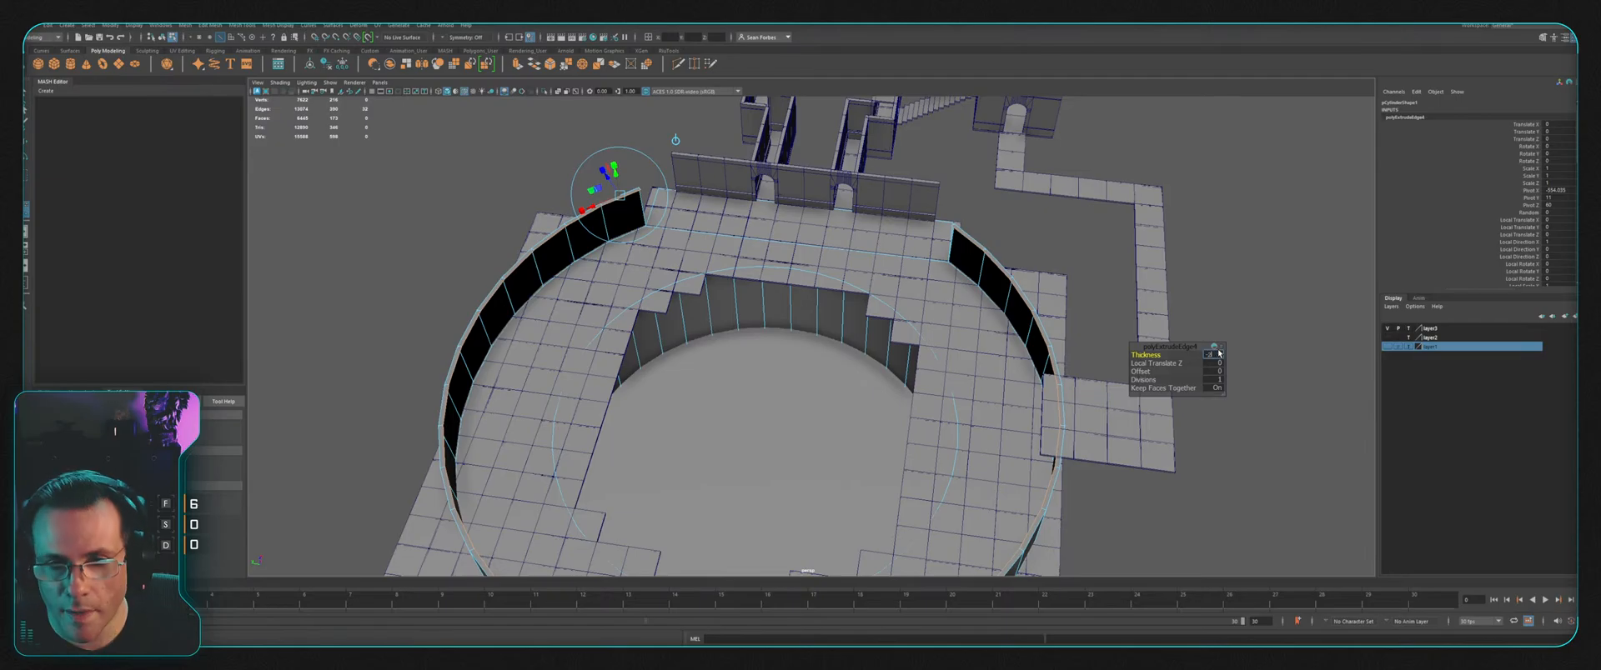
key(Return)
Step: Examine the curved wall's rim and open end where it meets the walkway and the arched wall
alt+middle_drag(1046, 199, 959, 275)
alt+right_drag(884, 292, 1118, 251)
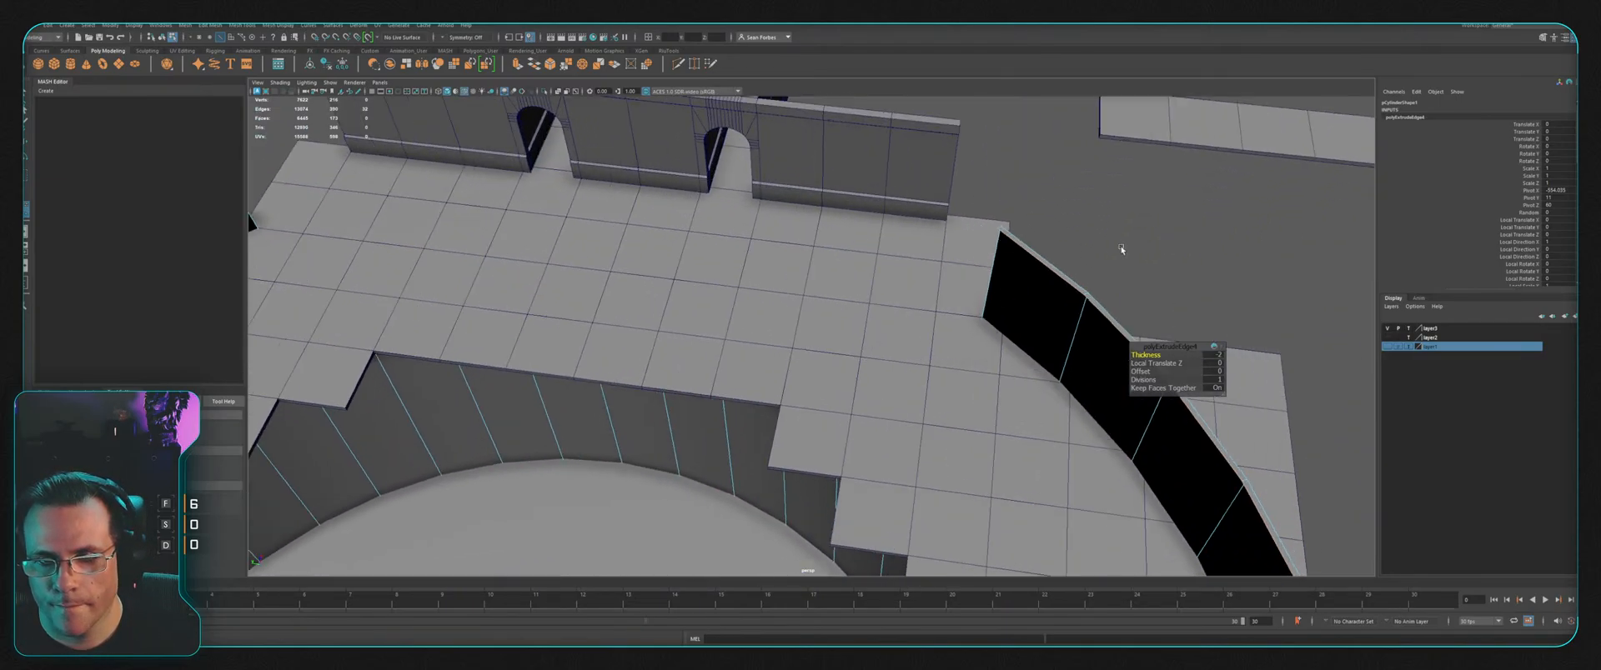
alt+drag(1200, 254, 1024, 281)
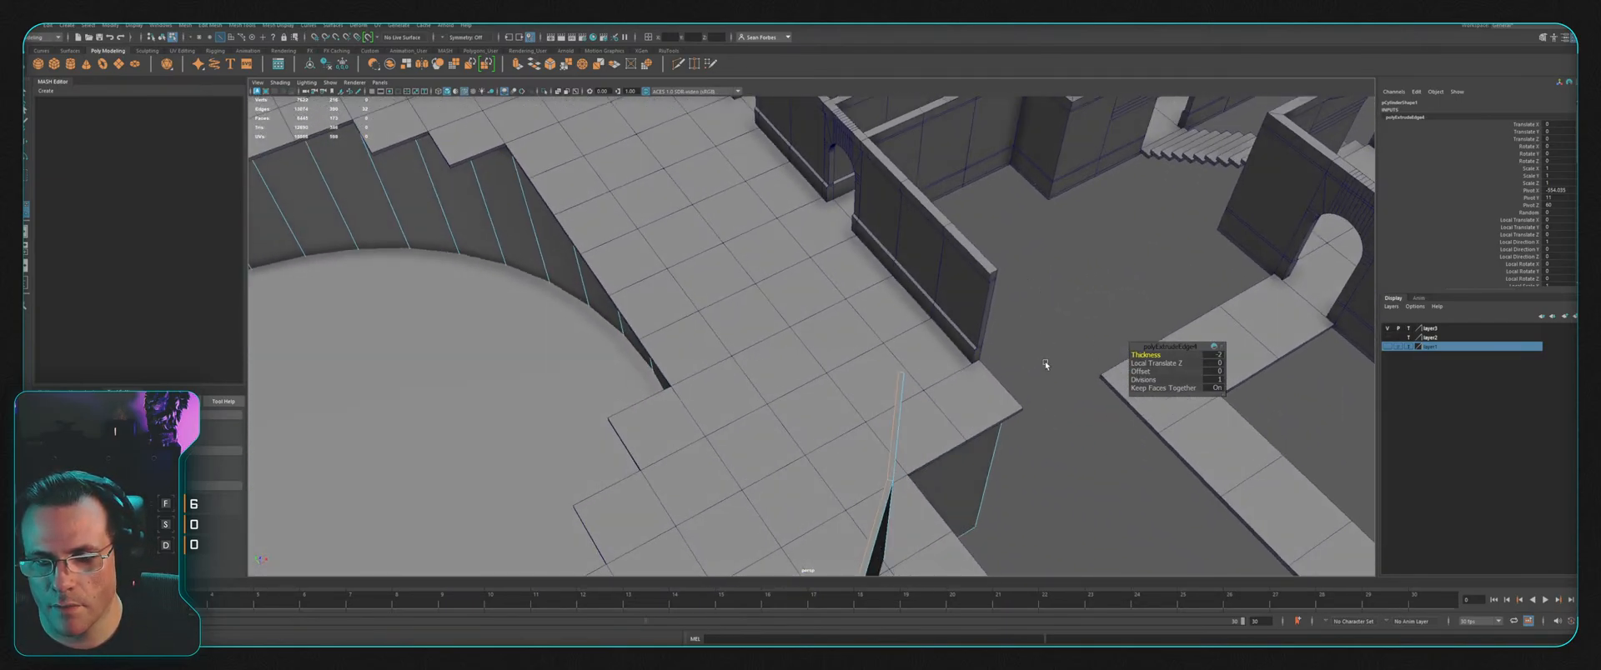
alt+drag(1046, 364, 1190, 364)
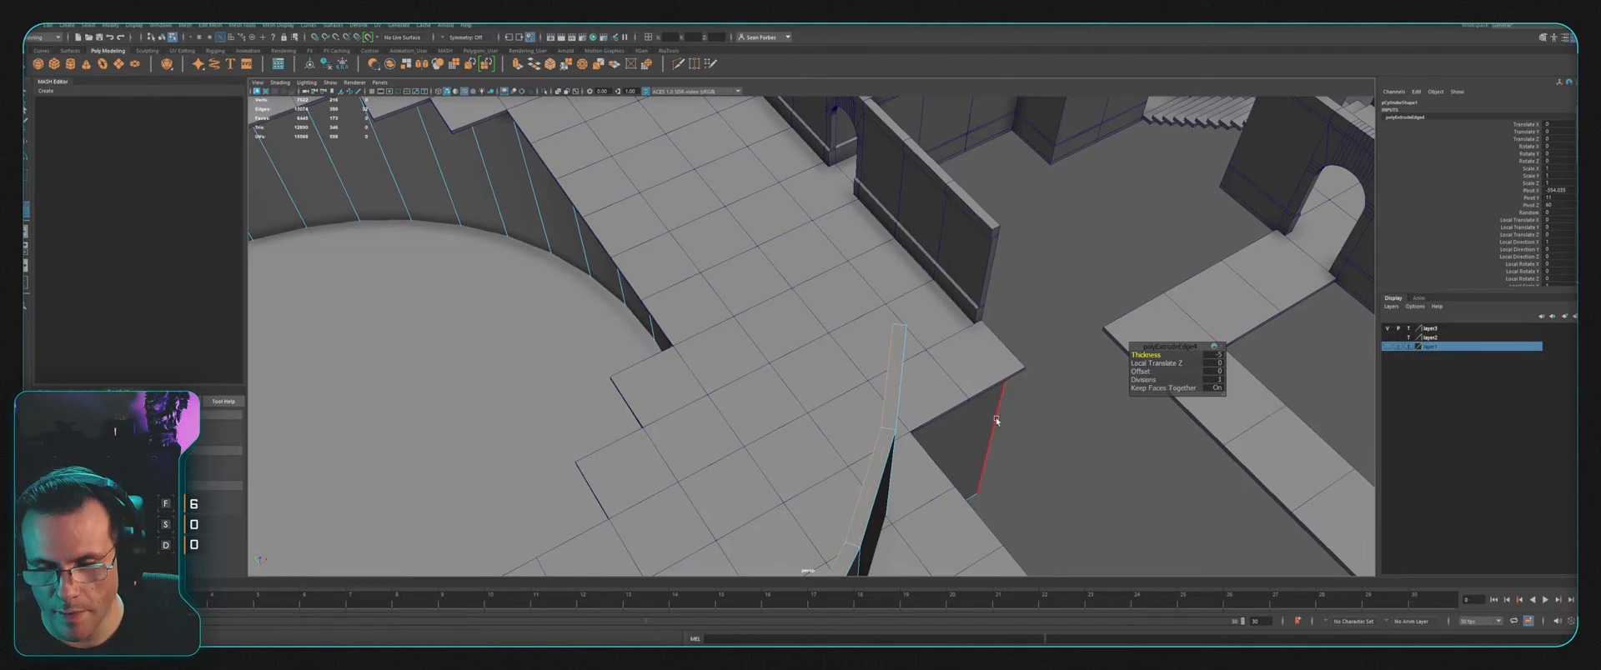
alt+right_drag(996, 421, 750, 383)
alt+middle_drag(751, 383, 871, 350)
alt+drag(872, 350, 813, 246)
alt+middle_drag(813, 246, 725, 292)
alt+right_drag(725, 292, 858, 238)
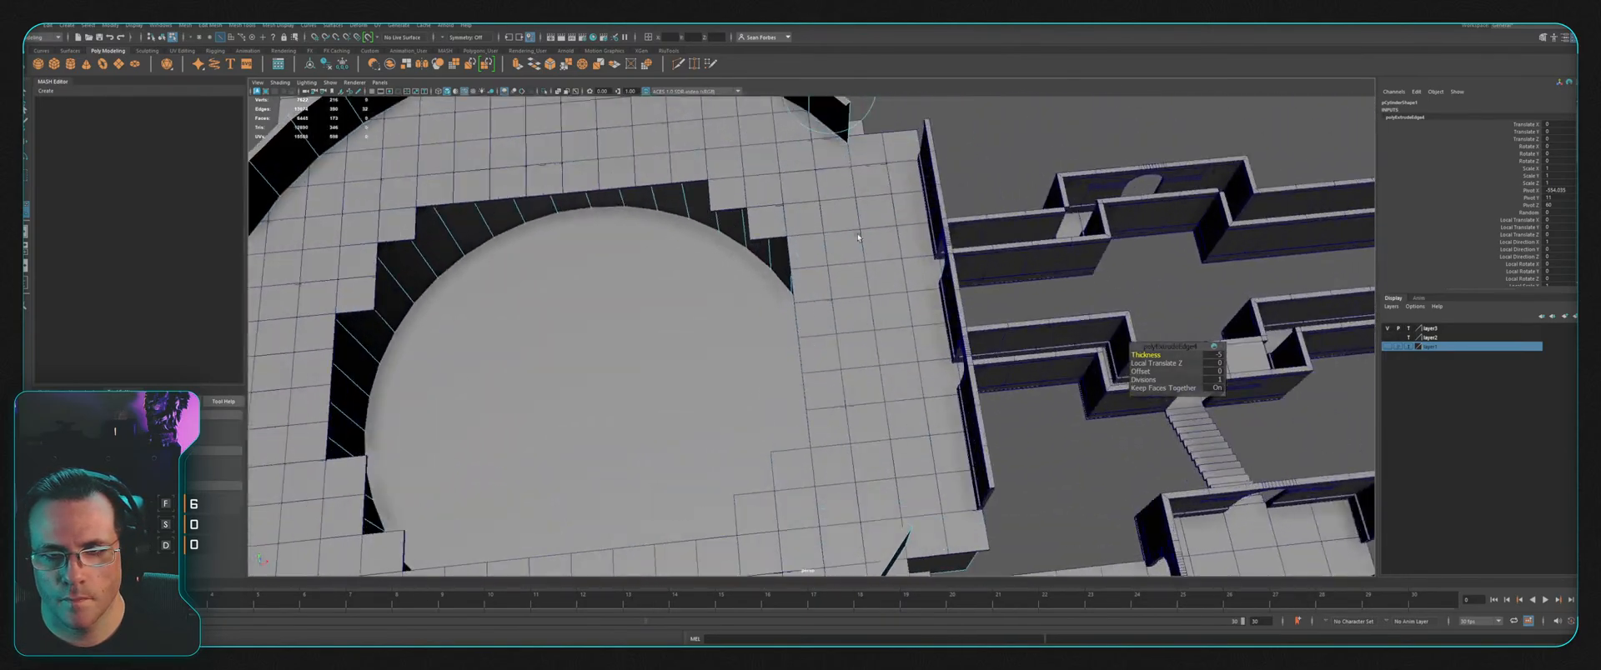
Step: Set the Thickness of the curved wall's top rim extrusion to 5
alt+drag(858, 237, 863, 121)
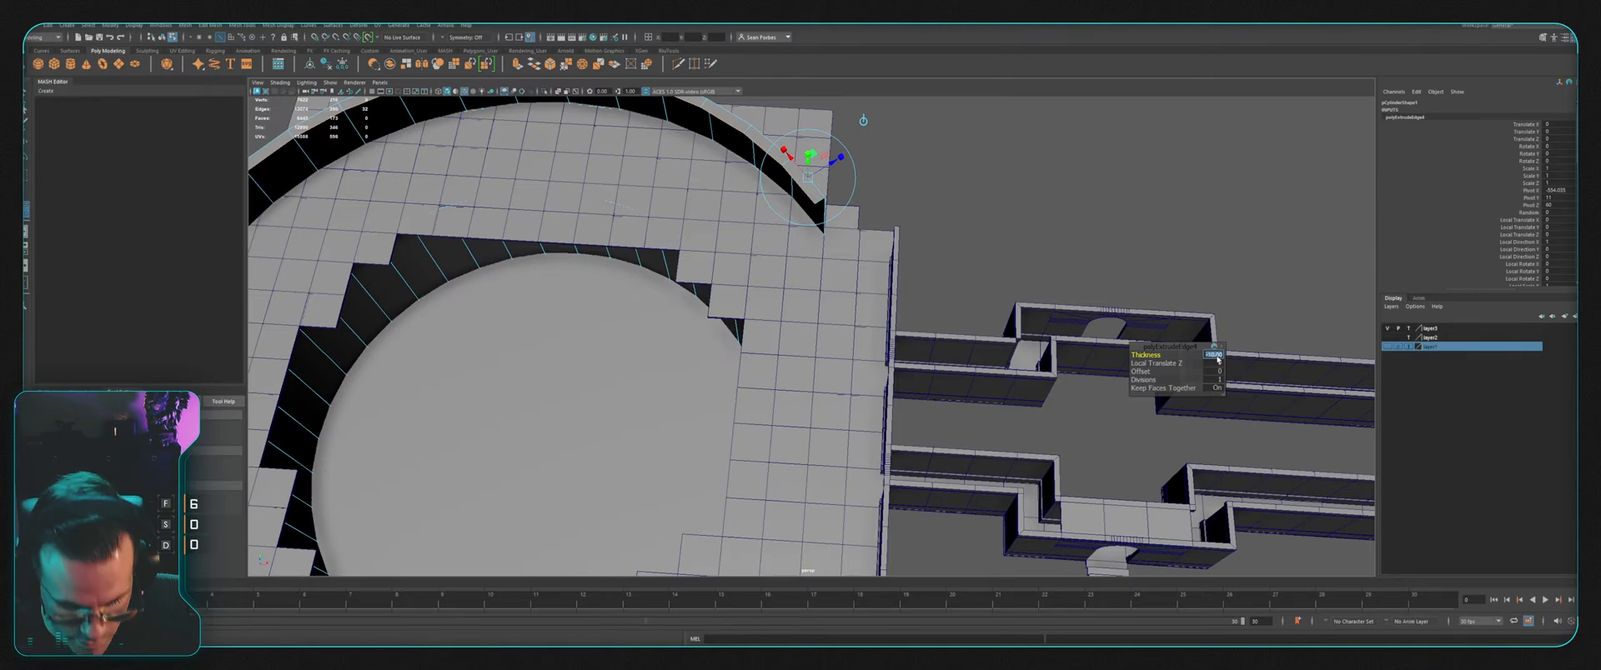
text(5)
key(Return)
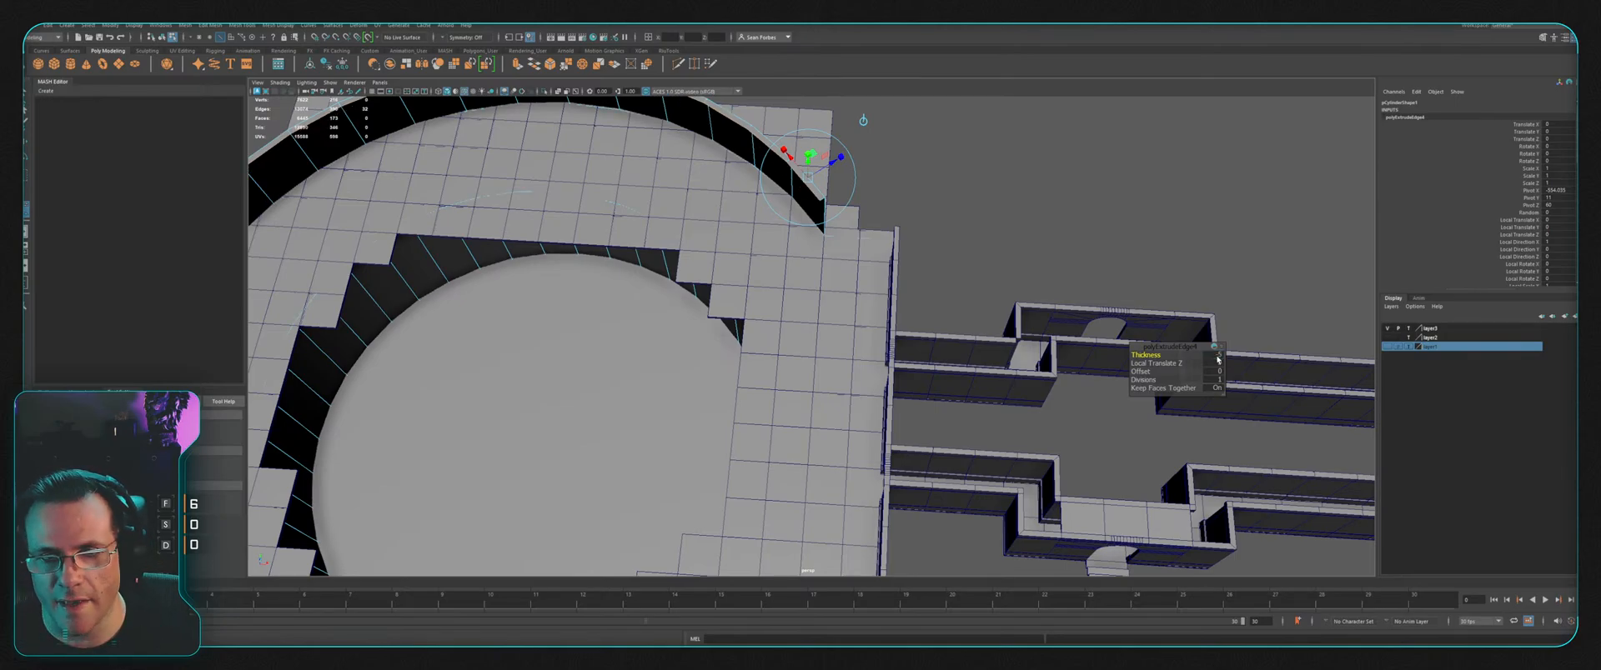
alt+drag(1084, 306, 1030, 248)
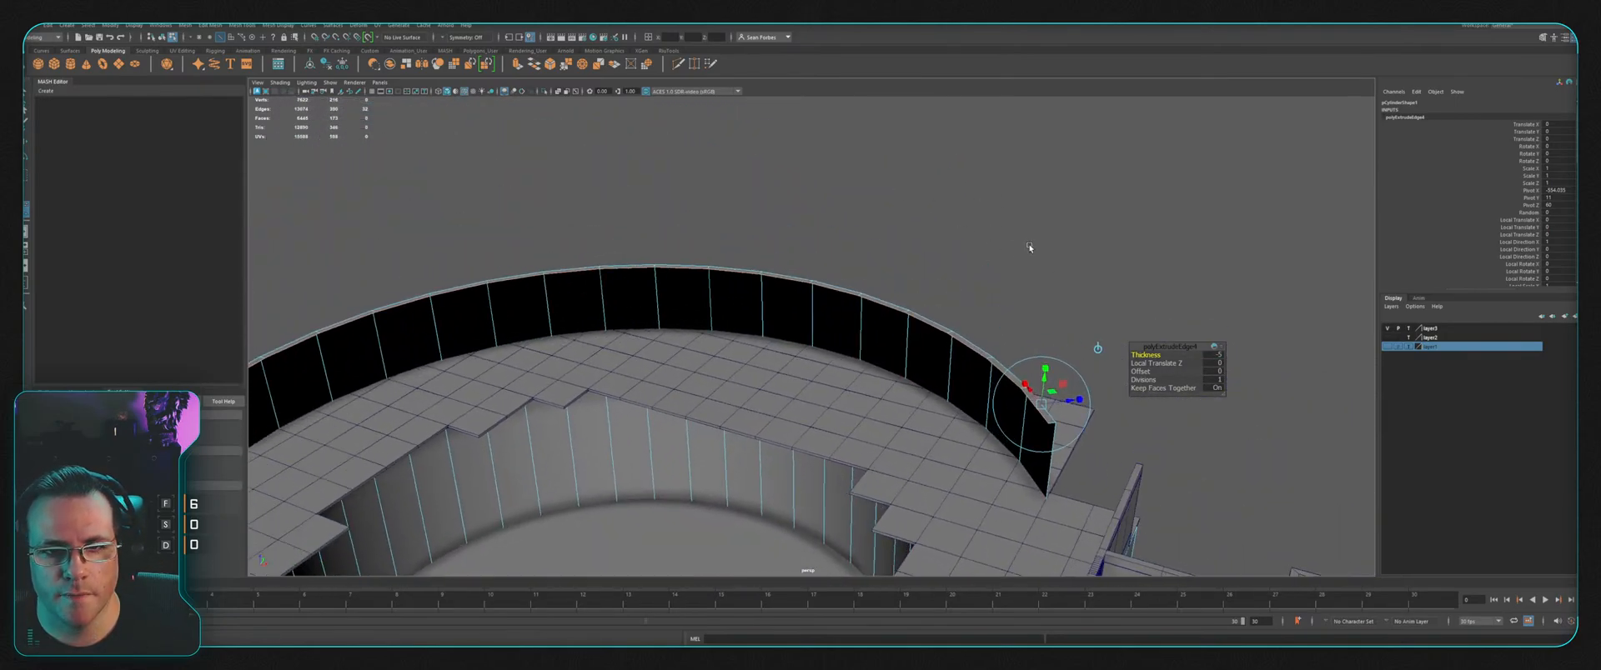
Step: Extrude the rim's outer edges down below the walkway to form the curved wall's outer face, and check its depth
click(517, 65)
drag(551, 416, 564, 495)
alt+middle_drag(607, 399, 781, 217)
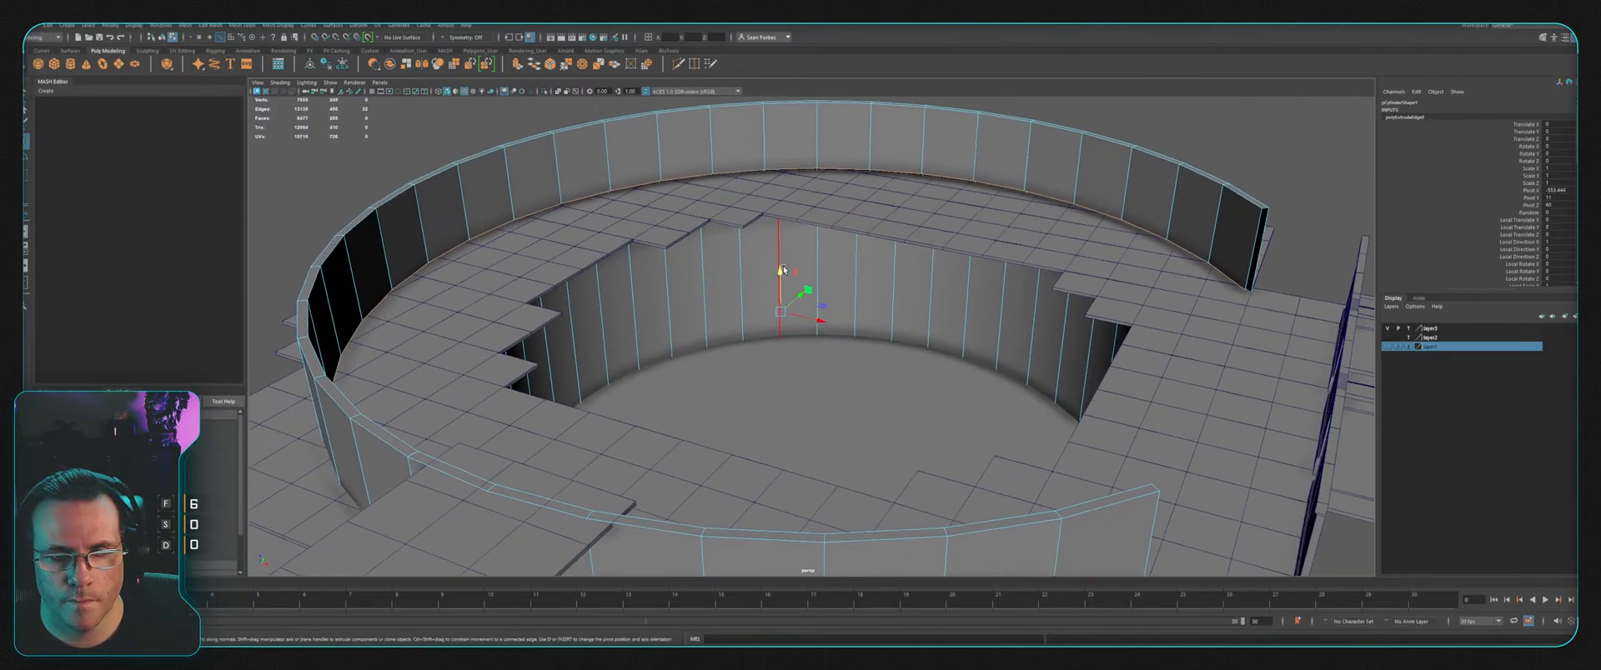
drag(778, 280, 777, 292)
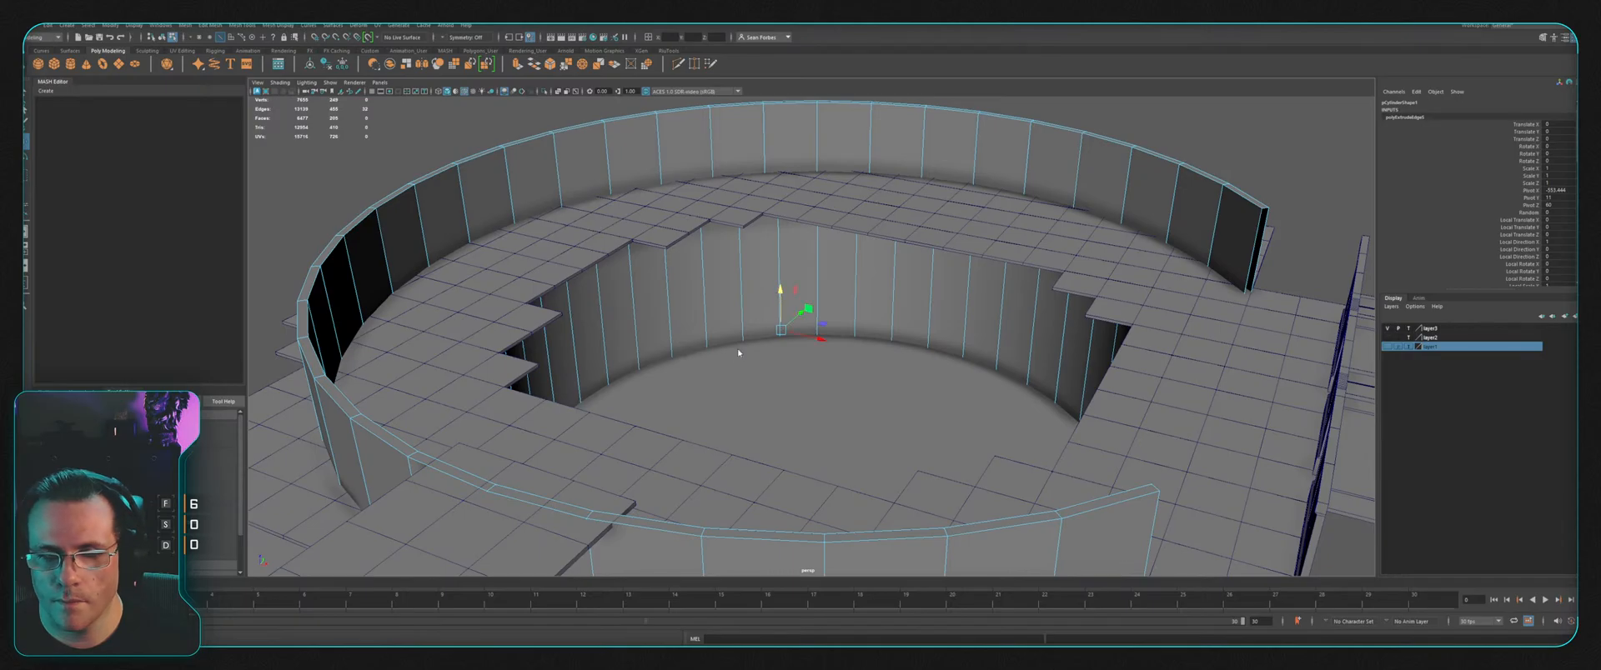
key(space)
key(space)
alt+right_drag(979, 432, 914, 396)
alt+middle_drag(915, 396, 952, 361)
key(space)
key(space)
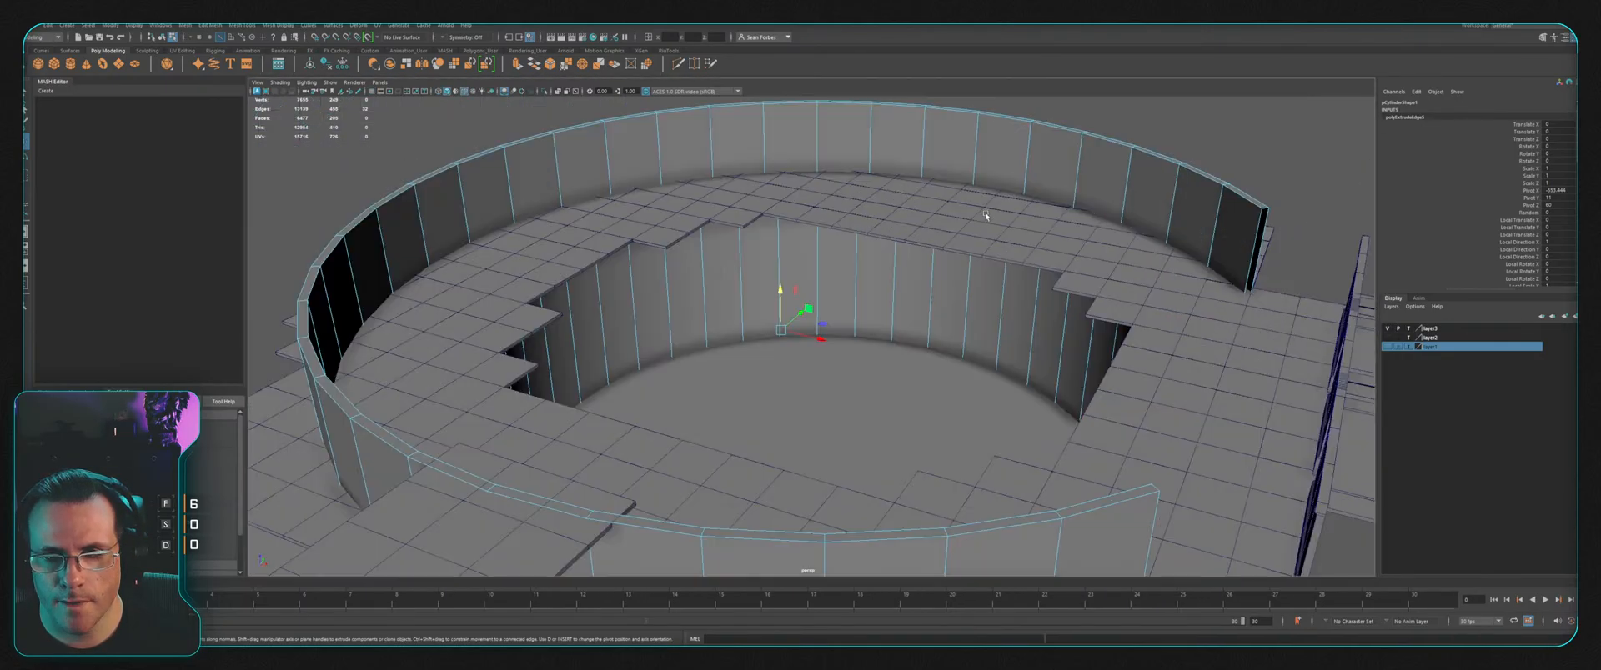
mouse_move(985, 213)
alt+mouse_down()
mouse_move(940, 227)
mouse_move(543, 217)
mouse_move(746, 201)
mouse_move(847, 250)
mouse_move(790, 179)
mouse_move(529, 222)
mouse_move(817, 205)
mouse_move(882, 218)
mouse_move(790, 215)
alt+mouse_up()
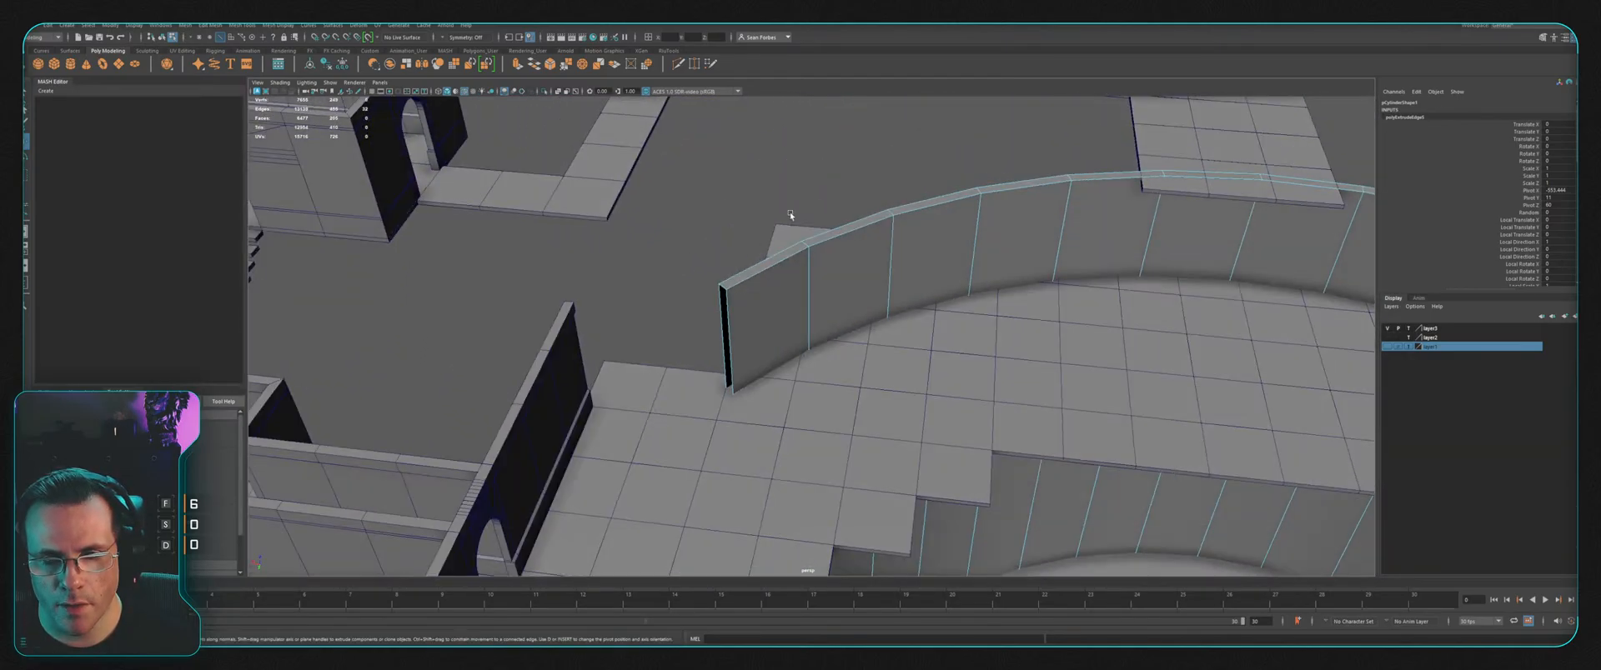
Step: Leave component editing and select the whole arena blockout, including the corridors and walkways
key(F8)
click(760, 166)
scroll(768, 157, down, 3)
alt+drag(767, 157, 883, 228)
scroll(936, 225, down, 4)
scroll(883, 229, down, 2)
alt+middle_drag(883, 228, 950, 233)
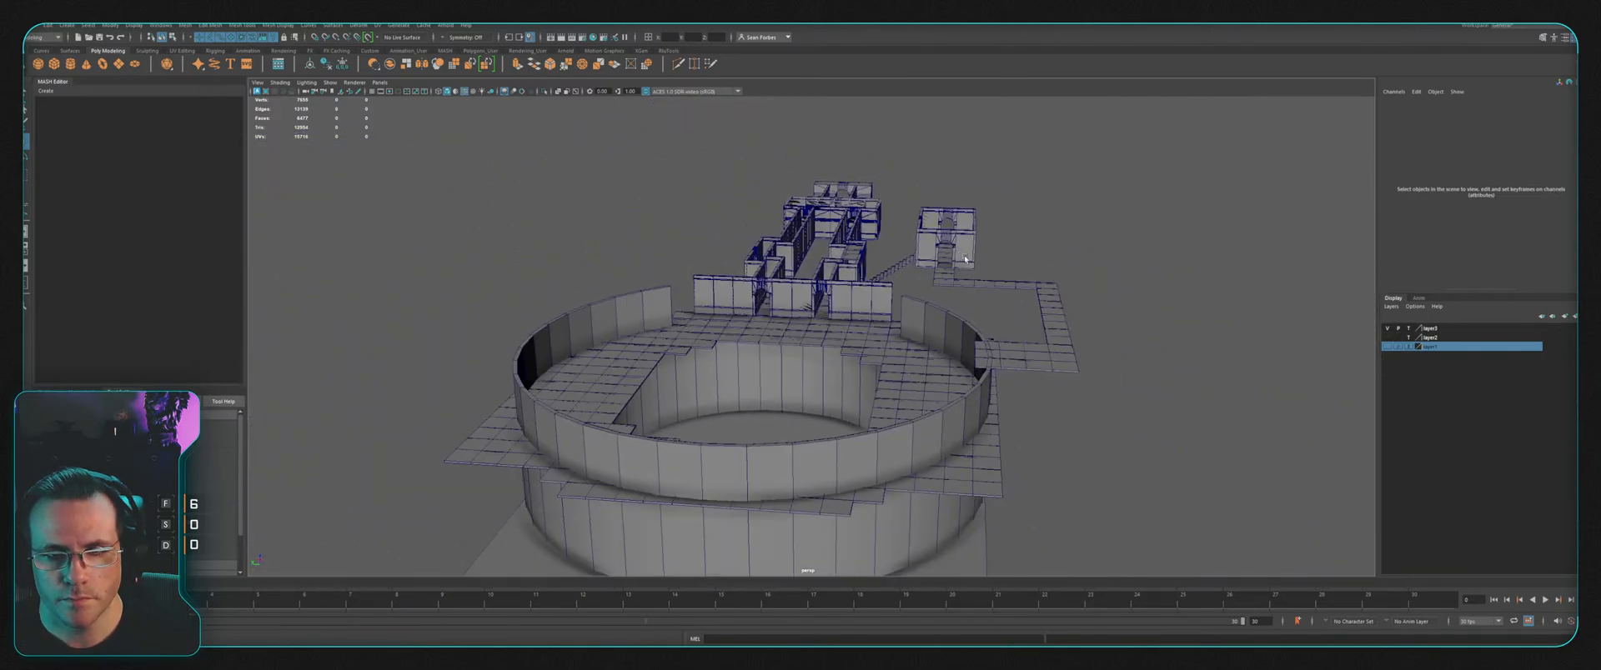
alt+drag(950, 233, 927, 228)
drag(499, 228, 1113, 423)
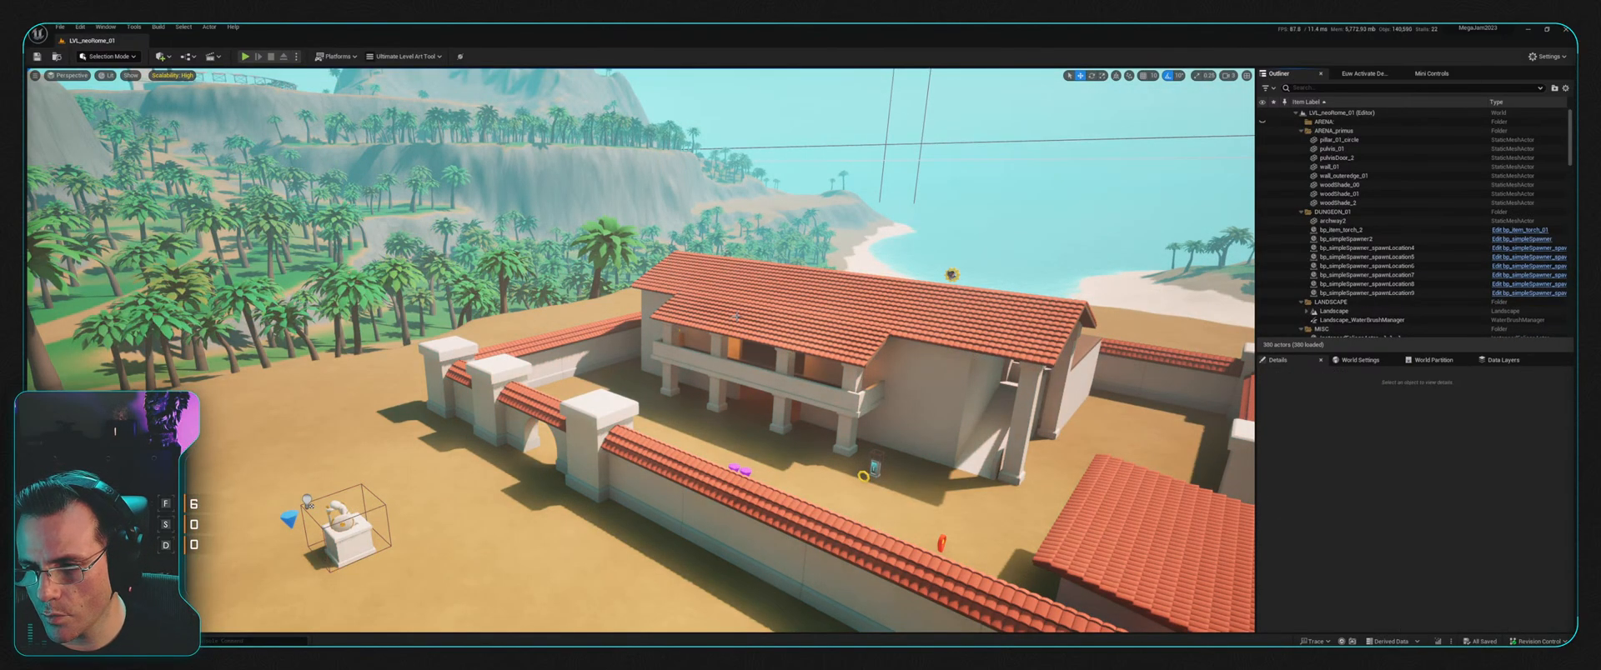
Step: Switch to Unreal Editor, go to the arena blockout in the level and position a point light above the central pit
right_drag(780, 306, 284, 317)
key(w)
key(w)
key(w)
key(w)
right_drag(766, 434, 765, 334)
click(766, 434)
key(s)
mouse_move(796, 396)
right_down()
mouse_move(813, 412)
mouse_move(796, 396)
right_up()
drag(686, 406, 624, 406)
right_drag(624, 406, 467, 384)
key(w)
key(d)
key(e)
right_drag(834, 333, 726, 380)
drag(633, 372, 635, 371)
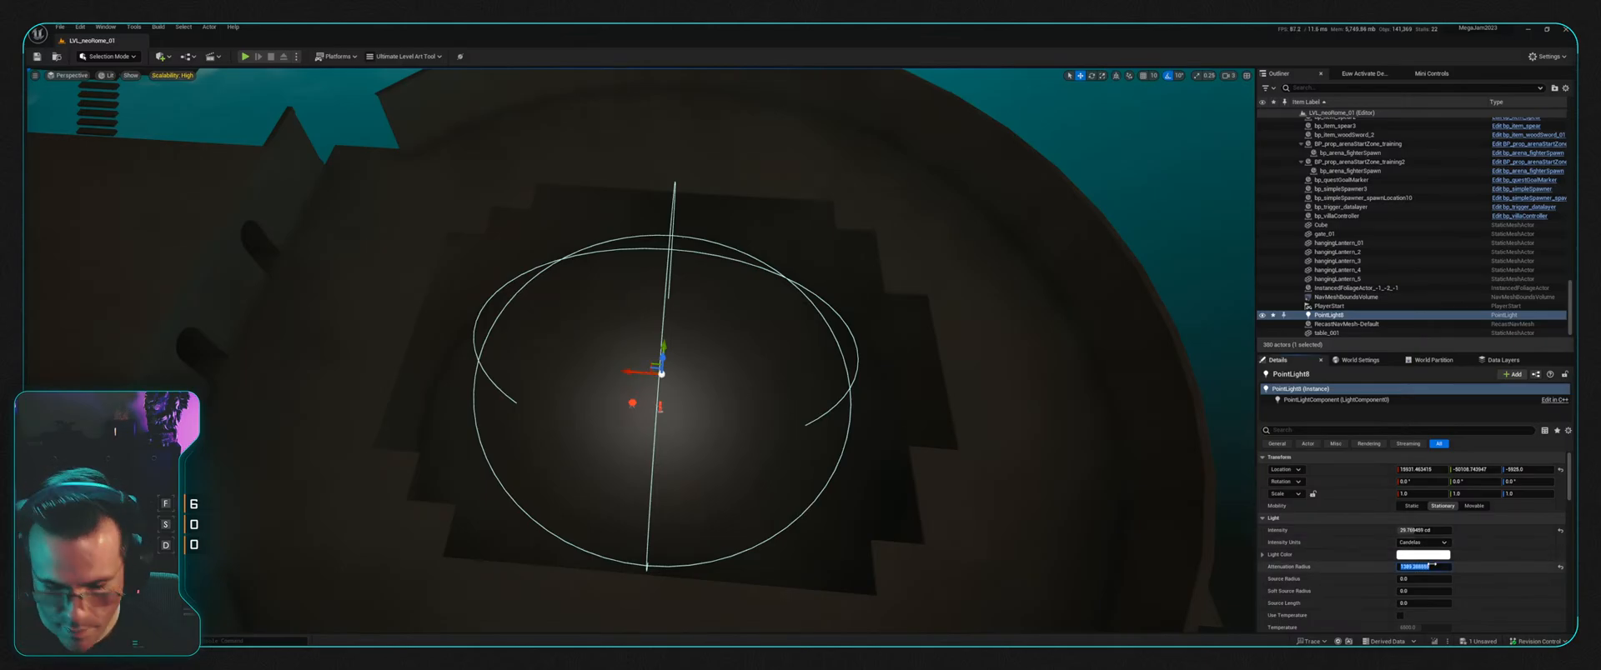
Step: Increase the central point light's attenuation radius so that it covers more of the pit
text(00)
key(Return)
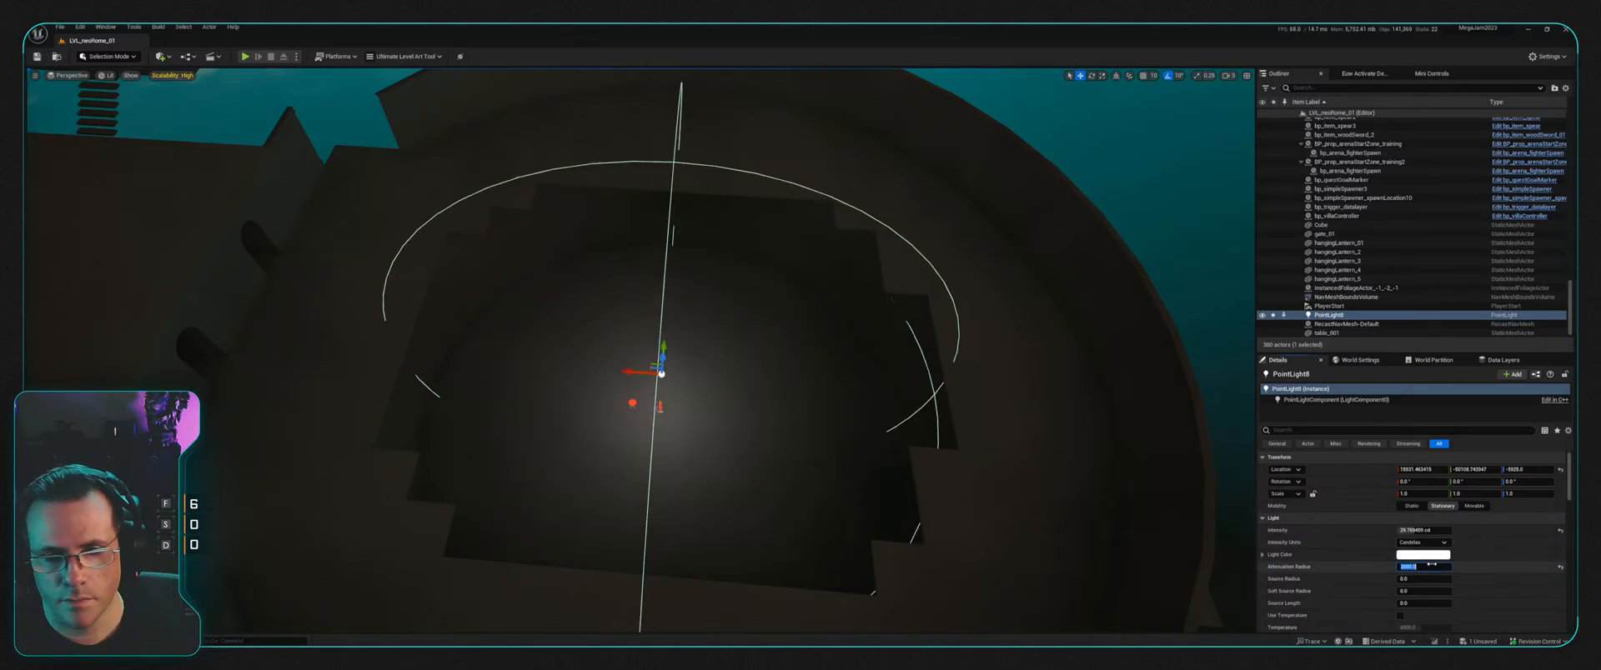
right_drag(812, 360, 746, 288)
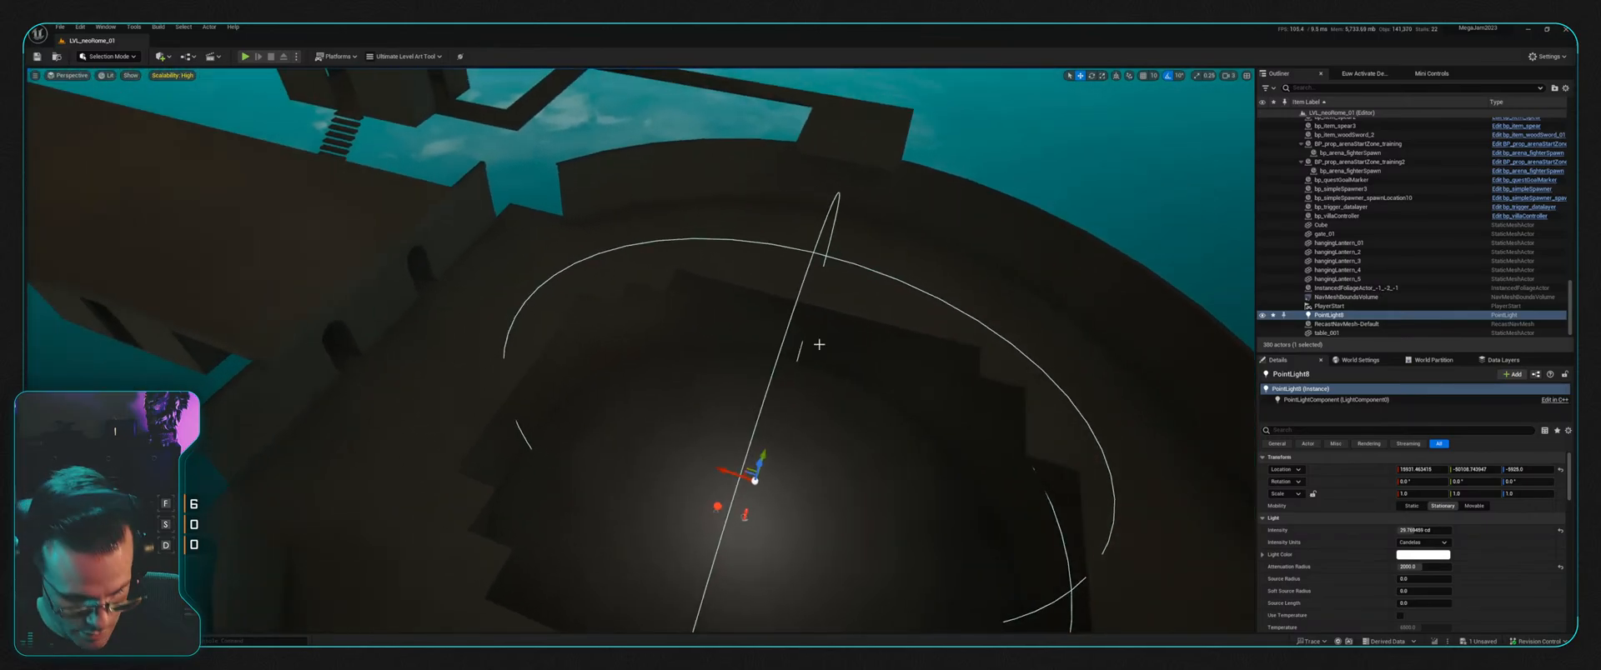
Step: Duplicate the central point light and move the copy in front of the wall between the two arched doorways
key(ctrl+d)
mouse_move(816, 374)
right_down()
mouse_move(800, 351)
mouse_move(821, 334)
mouse_move(825, 358)
right_up()
drag(766, 495, 802, 342)
mouse_move(802, 342)
right_down()
mouse_move(838, 367)
mouse_move(751, 403)
mouse_move(798, 361)
right_up()
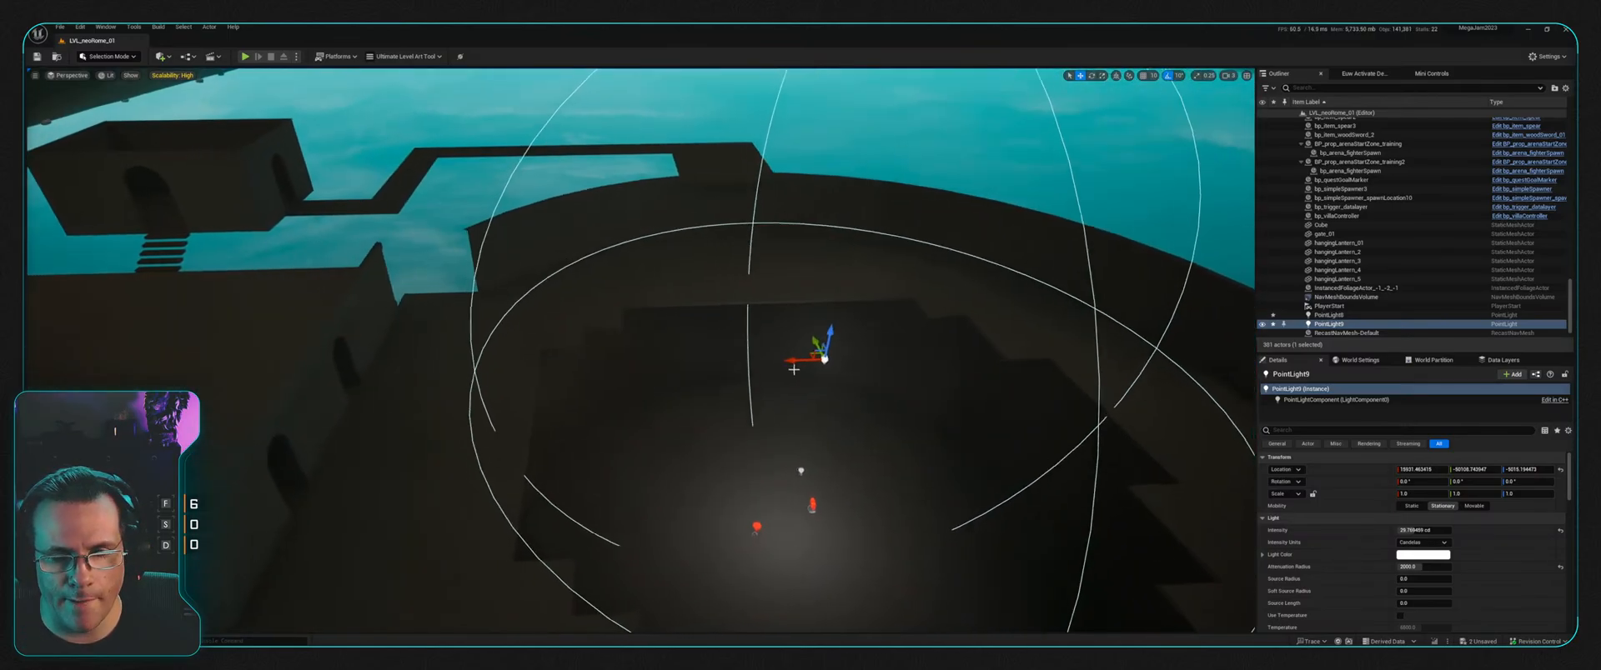
drag(798, 361, 389, 364)
right_drag(389, 364, 158, 334)
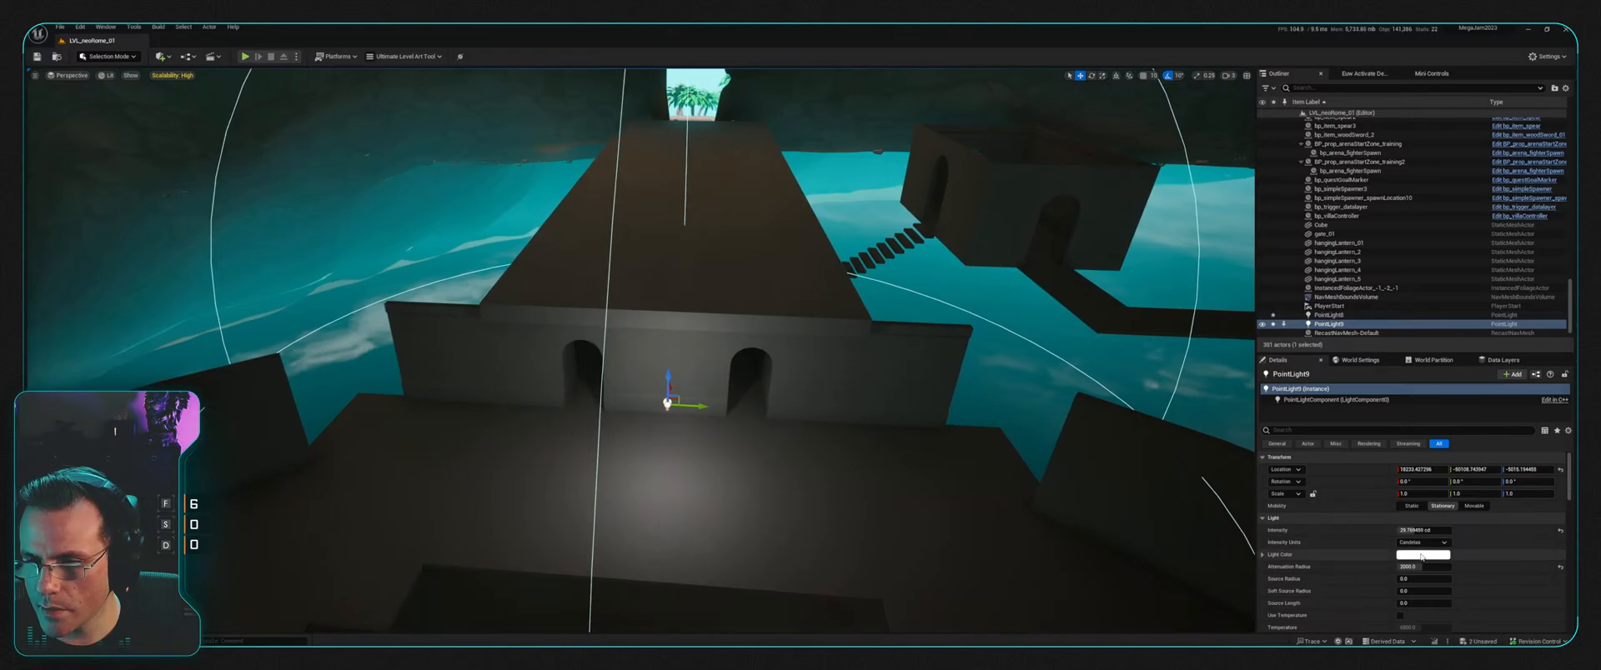
Step: Set the duplicated light's colour to orange and its attenuation radius to 500
shift+click(1360, 554)
drag(1330, 524, 1355, 508)
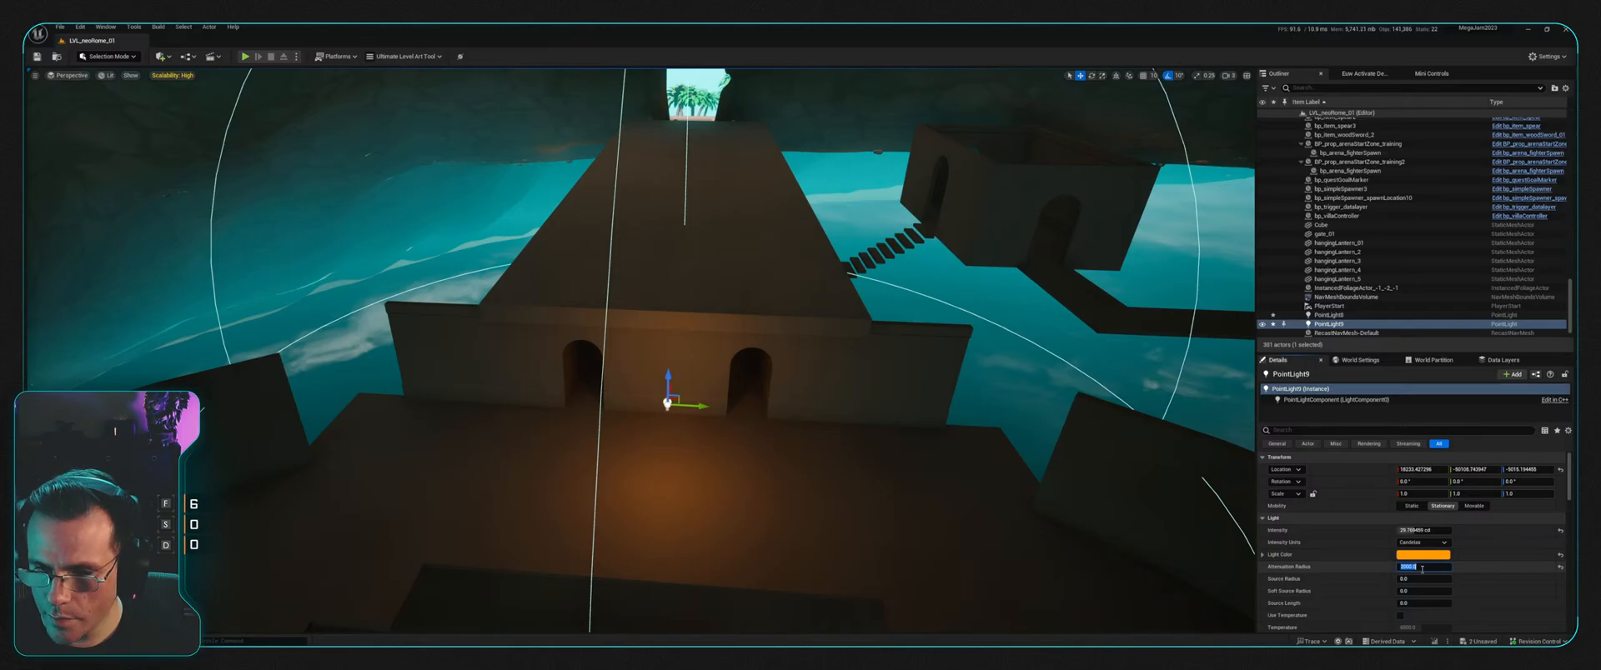
key(Return)
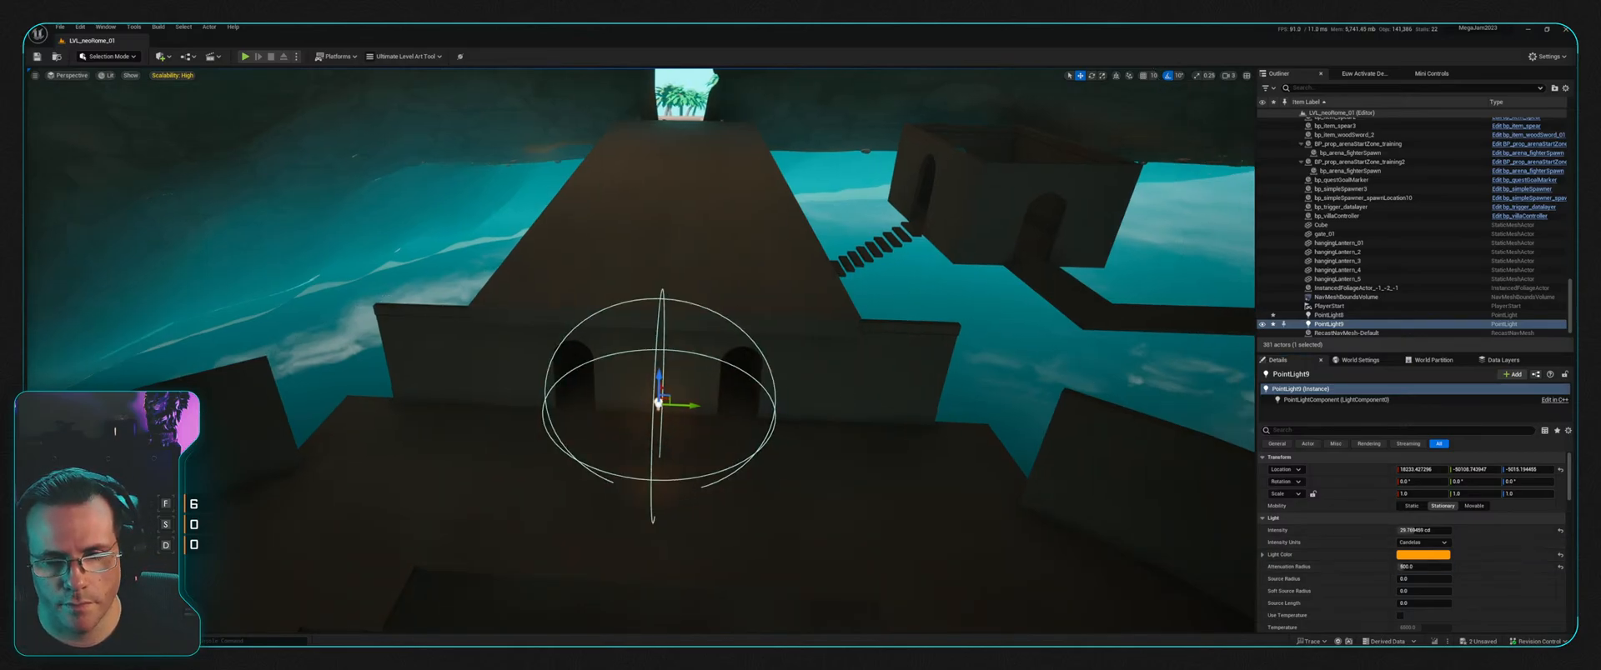
key(f)
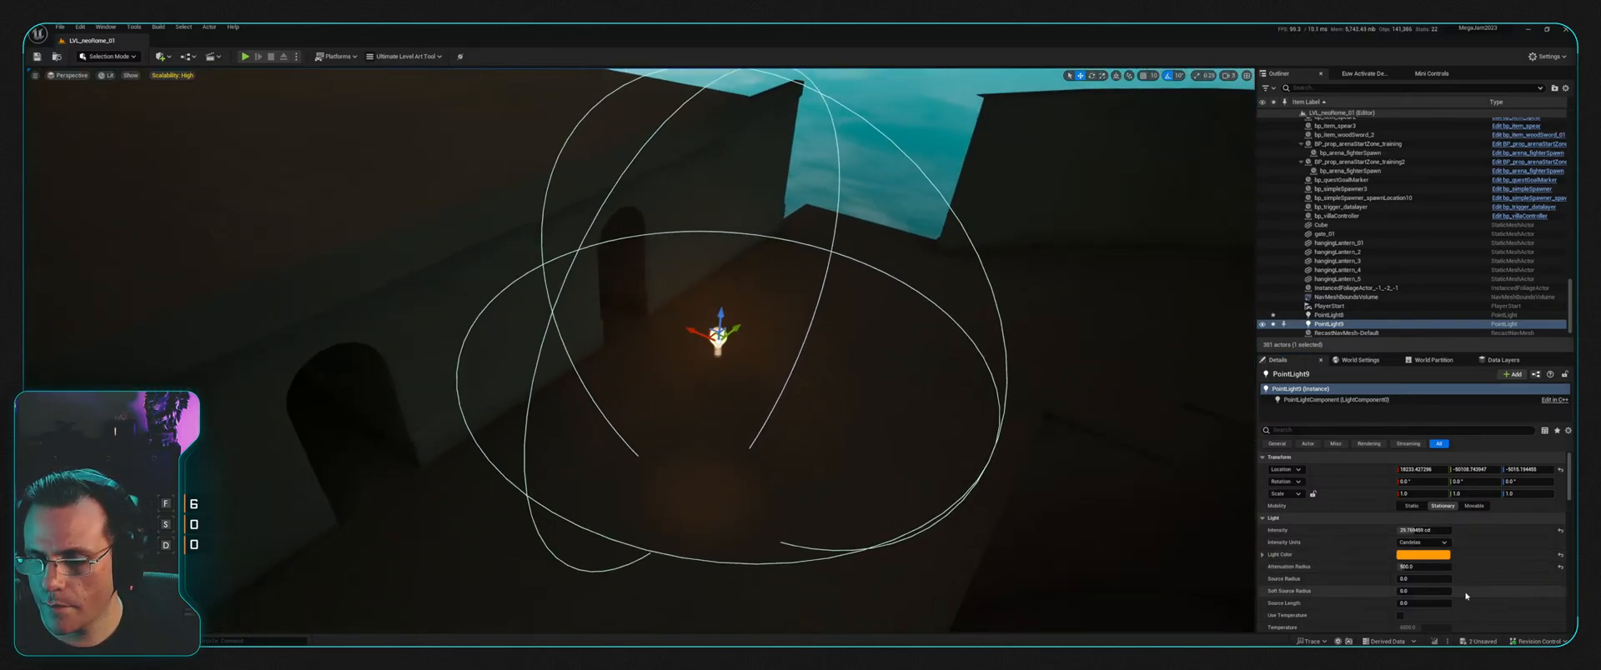
Step: Adjust the orange light's intensity and move it close to the wall between the arches
scroll(1429, 599, down, 3)
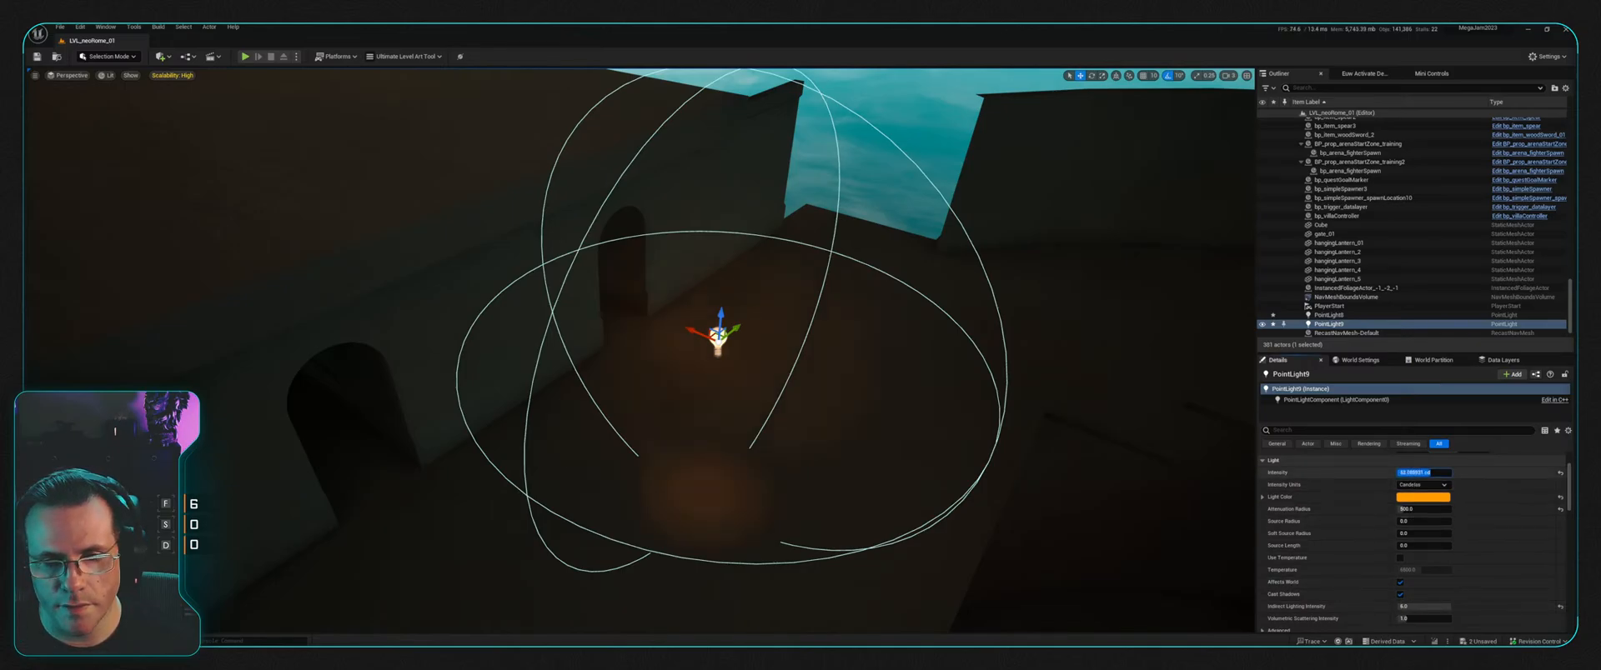
mouse_move(1423, 473)
mouse_down()
mouse_move(1451, 473)
mouse_move(1434, 473)
mouse_up()
right_drag(749, 367, 884, 334)
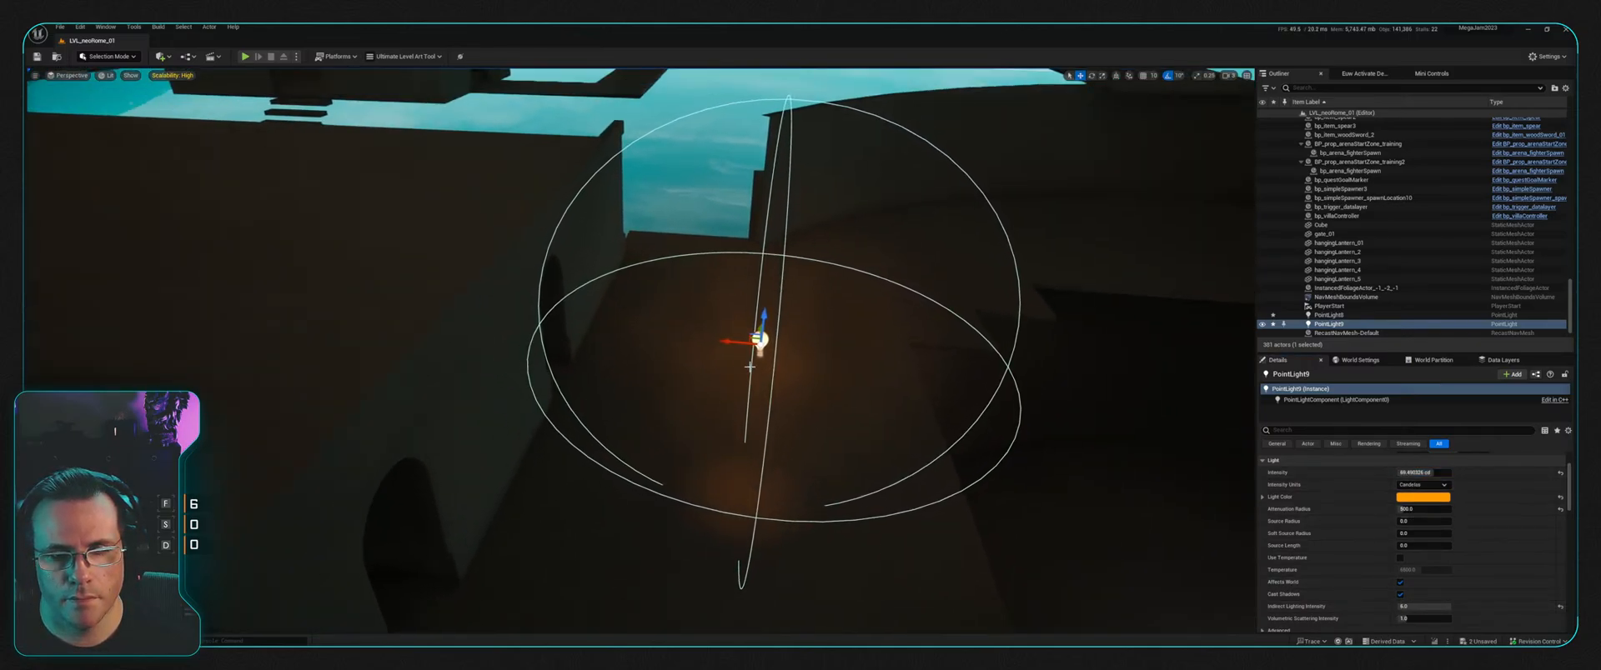
drag(727, 343, 632, 388)
right_drag(632, 389, 433, 392)
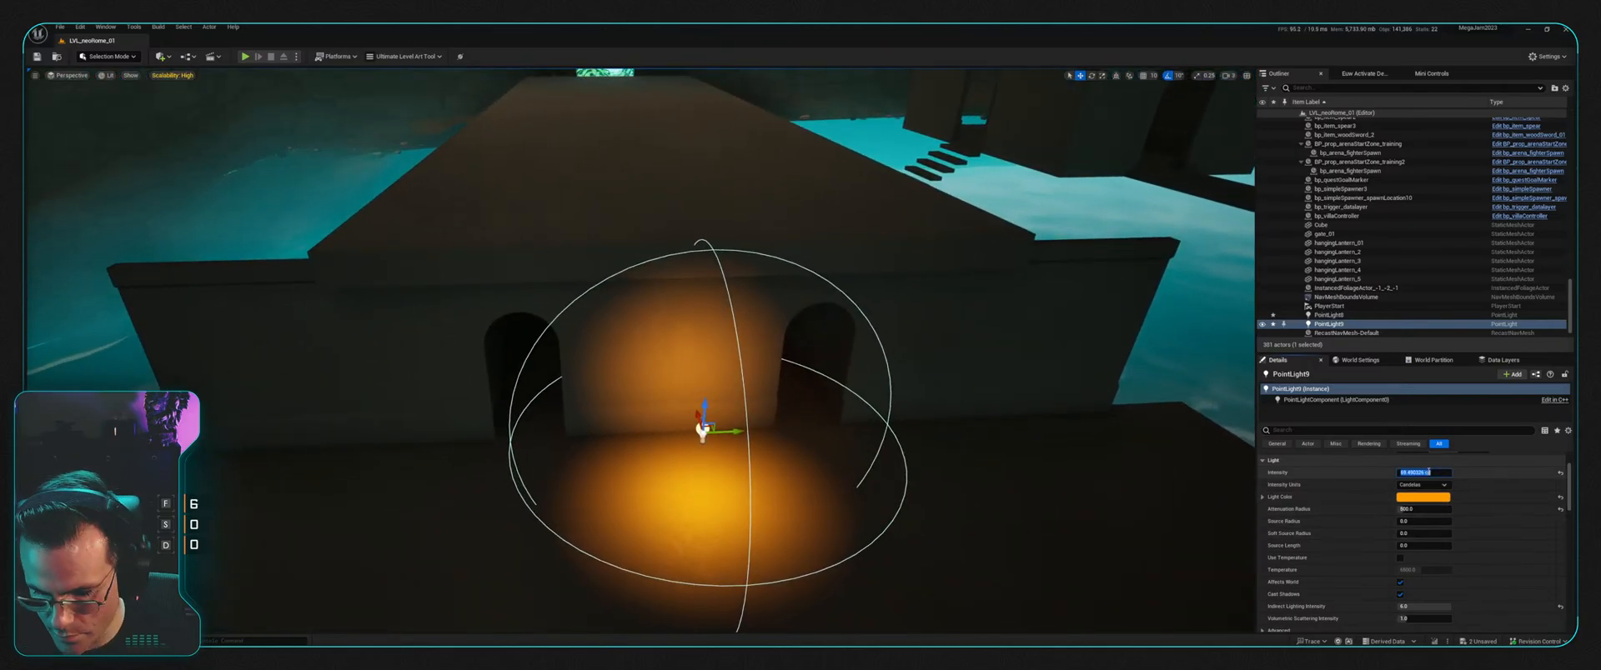
key(Return)
Step: Enlarge the orange light's attenuation radius, trying 1000 before settling on 750
right_drag(833, 378, 733, 384)
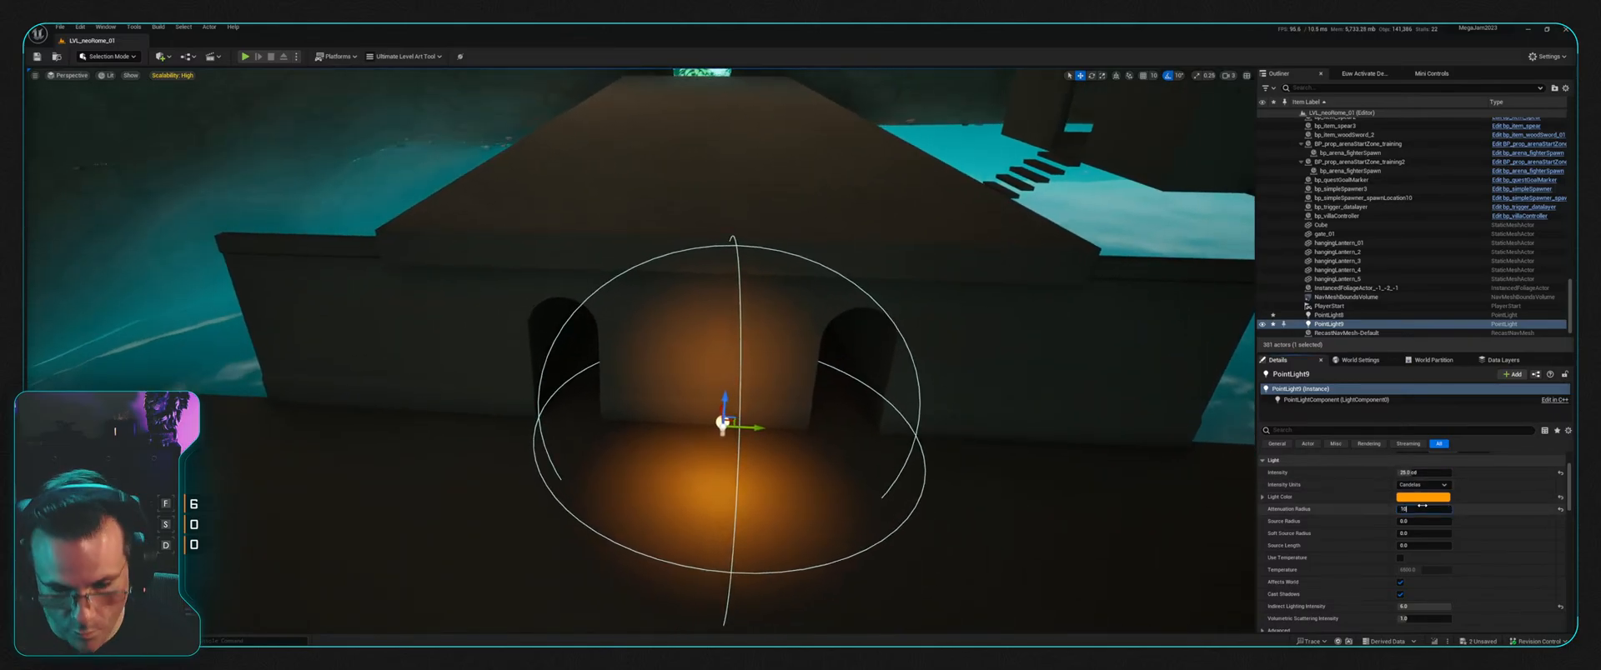
key(Return)
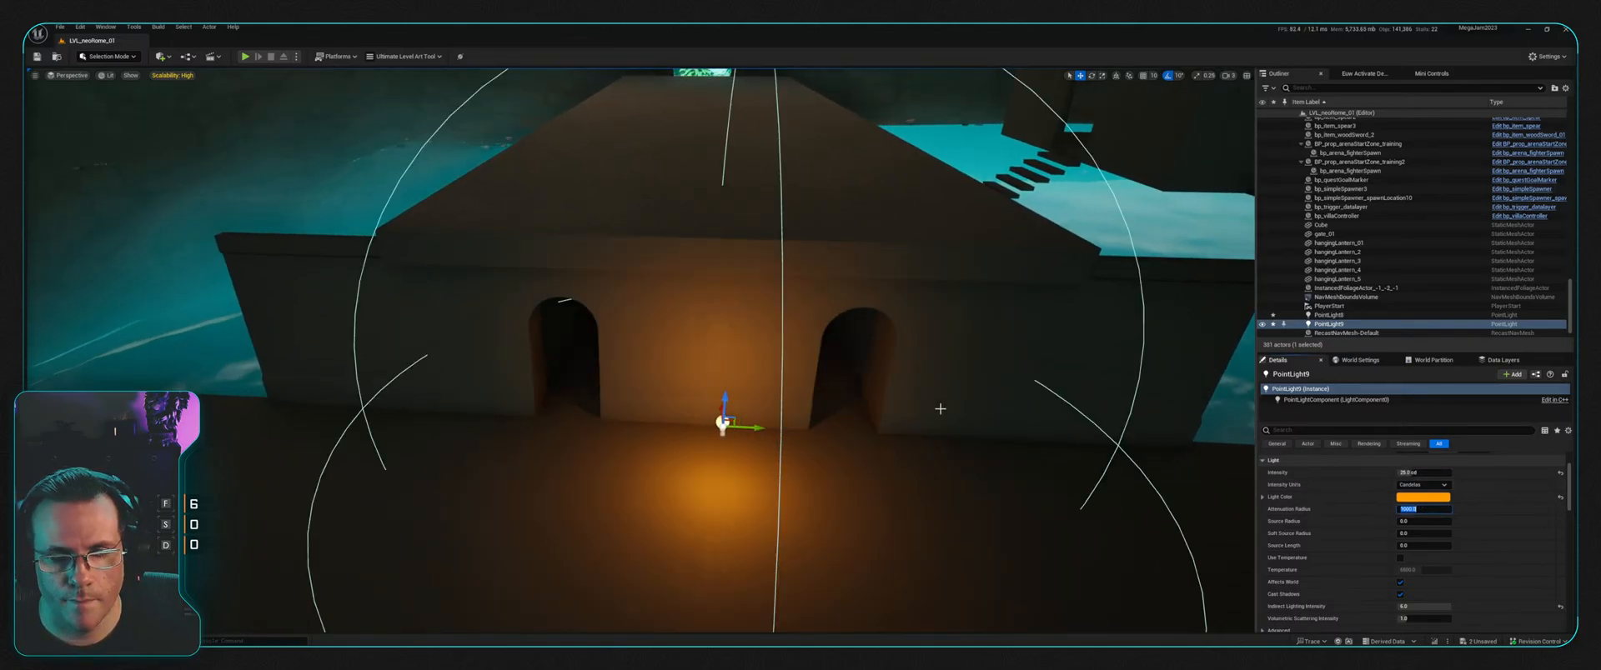
mouse_move(940, 403)
right_down()
mouse_move(900, 405)
mouse_move(935, 404)
right_up()
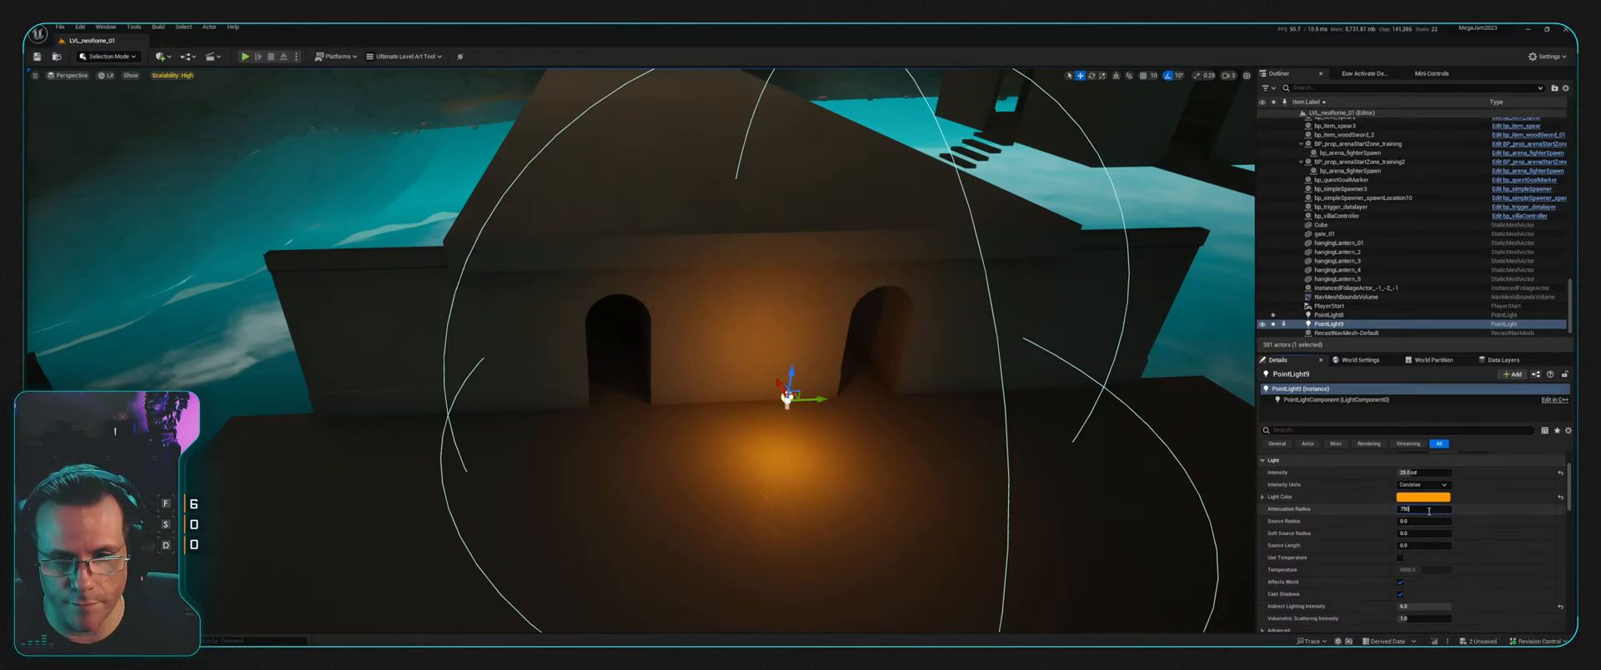
click(1428, 511)
text(750)
key(Return)
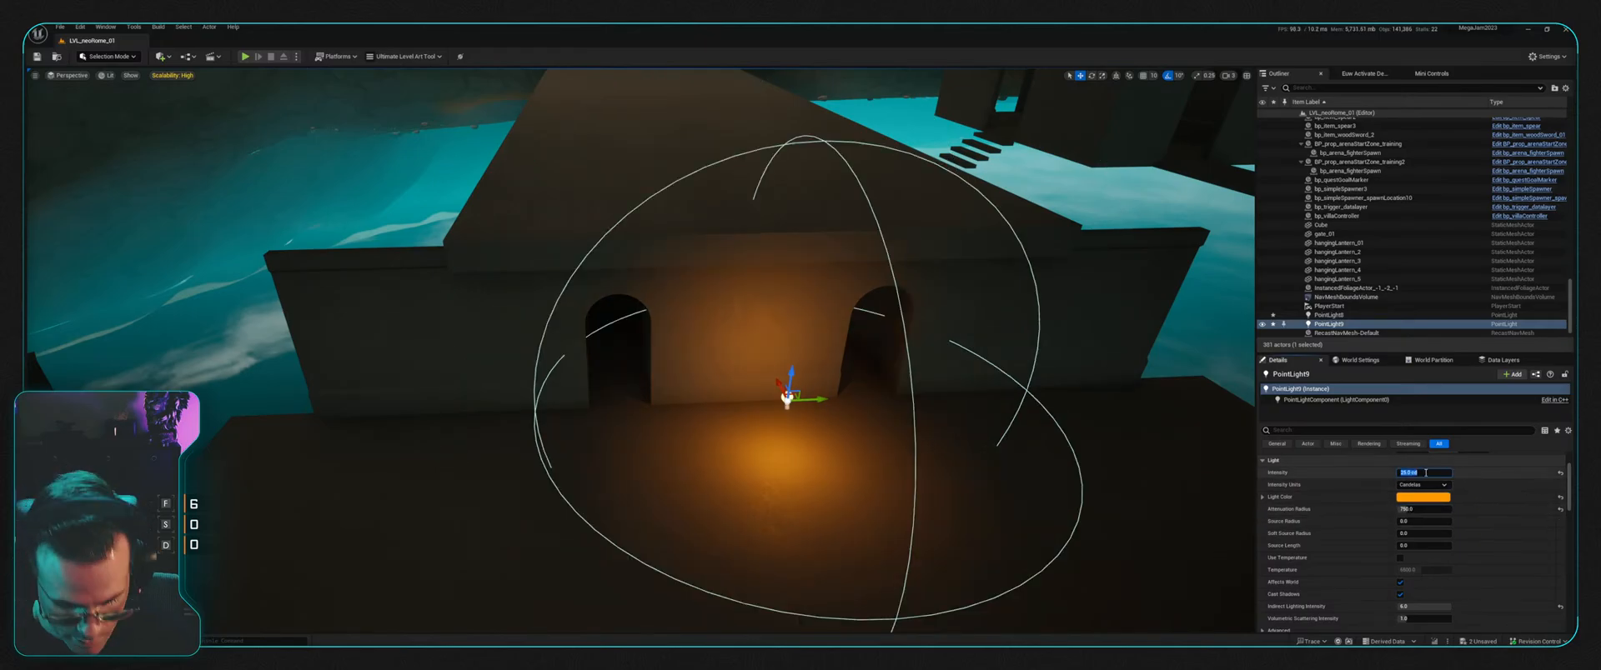
Step: Raise the orange light's intensity and nudge it along its axis perpendicular to the arched wall
key(Return)
right_drag(975, 344, 1167, 345)
mouse_move(610, 351)
mouse_down()
mouse_move(636, 352)
mouse_move(592, 353)
mouse_up()
right_drag(763, 343, 550, 344)
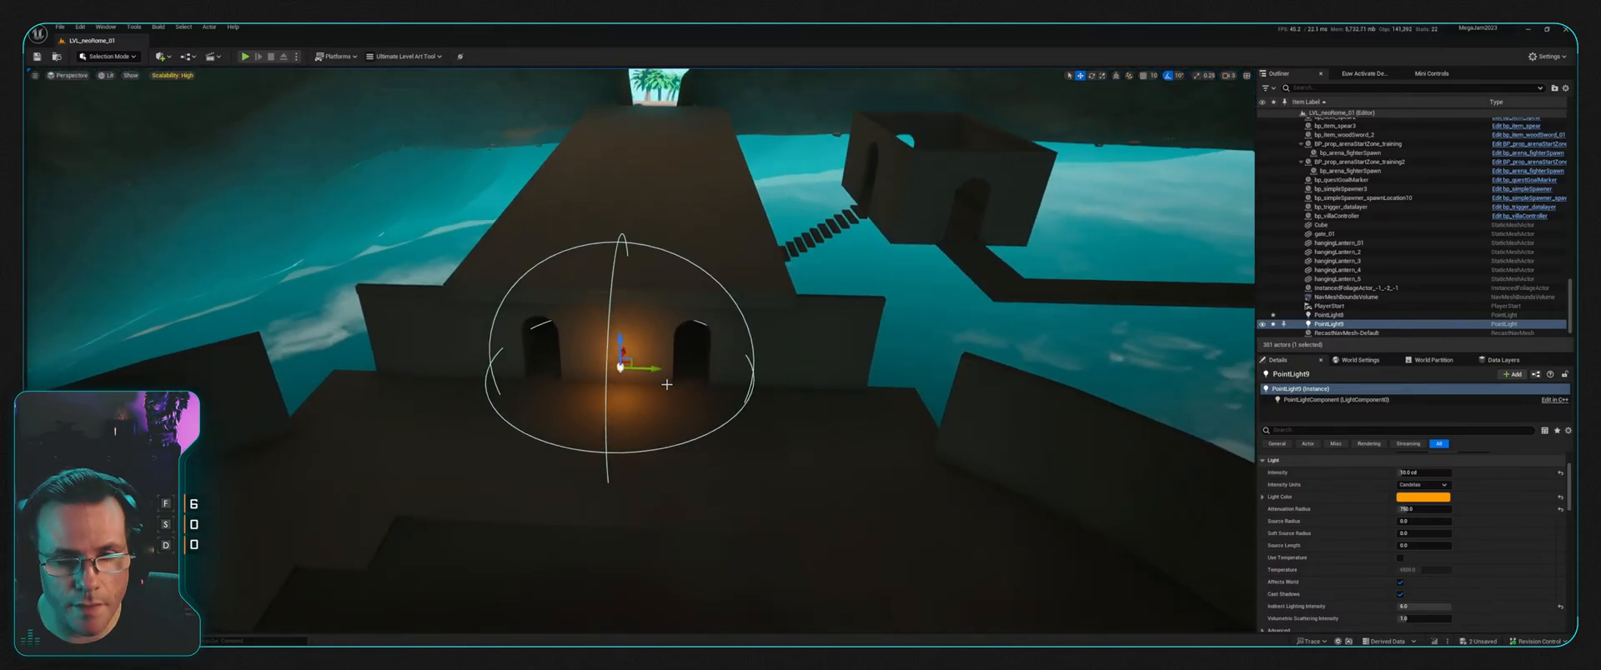
Step: Duplicate the orange light twice, placing one copy on the wall at each outer side of the arched doorways
alt+drag(666, 384, 852, 356)
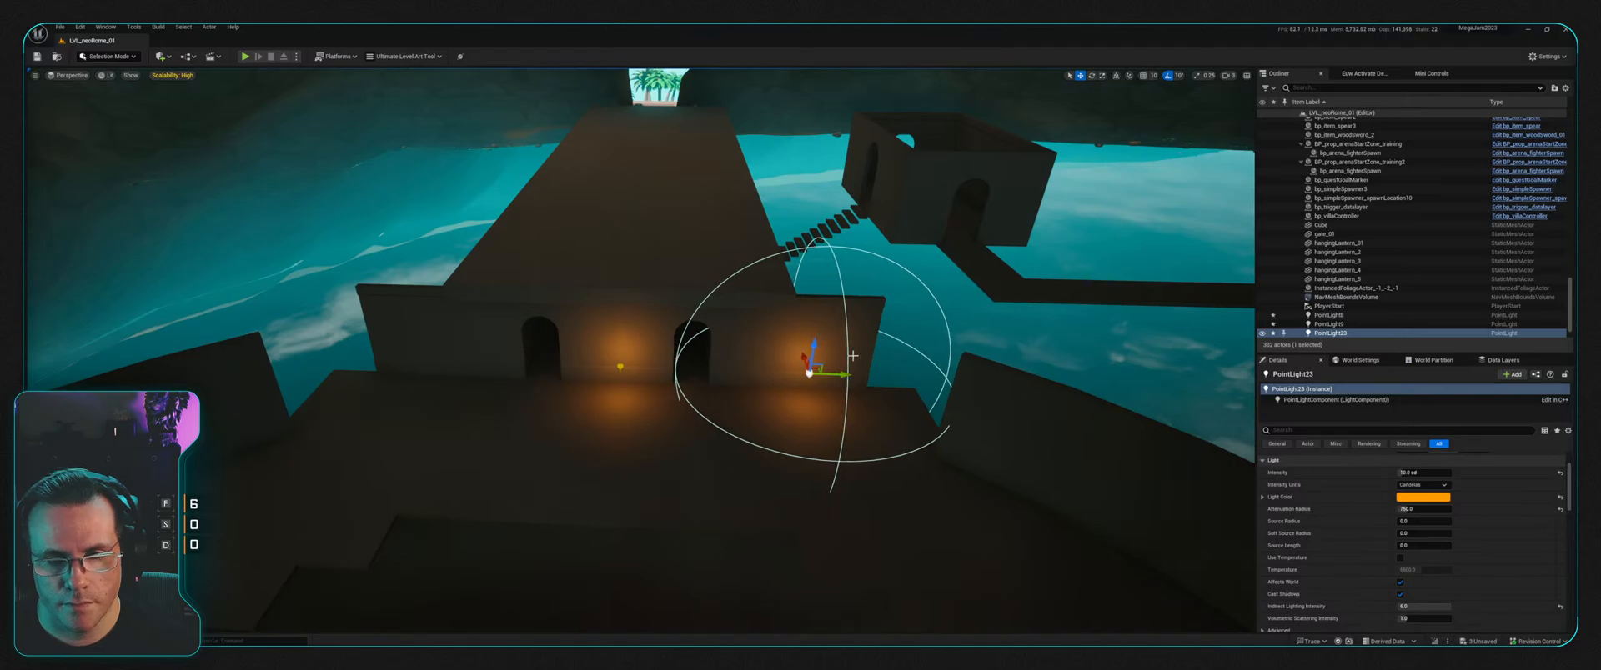
middle_drag(852, 356, 926, 358)
key(ctrl+d)
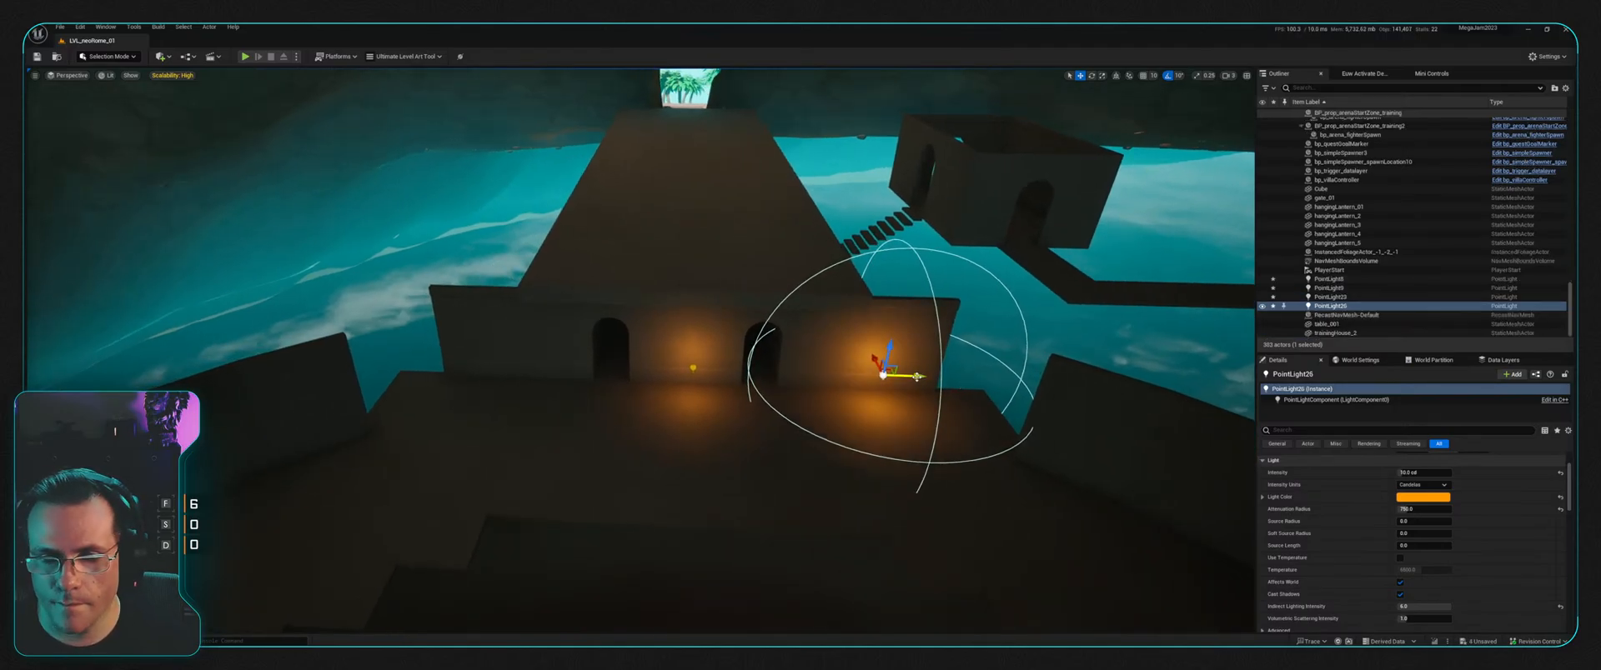
drag(917, 377, 536, 374)
right_drag(732, 368, 746, 376)
Step: Duplicate an orange light and place the copy against the curved wall on one side of the arena
key(ctrl+d)
right_drag(457, 388, 682, 375)
drag(1004, 364, 594, 412)
right_drag(594, 412, 638, 391)
right_drag(571, 492, 581, 472)
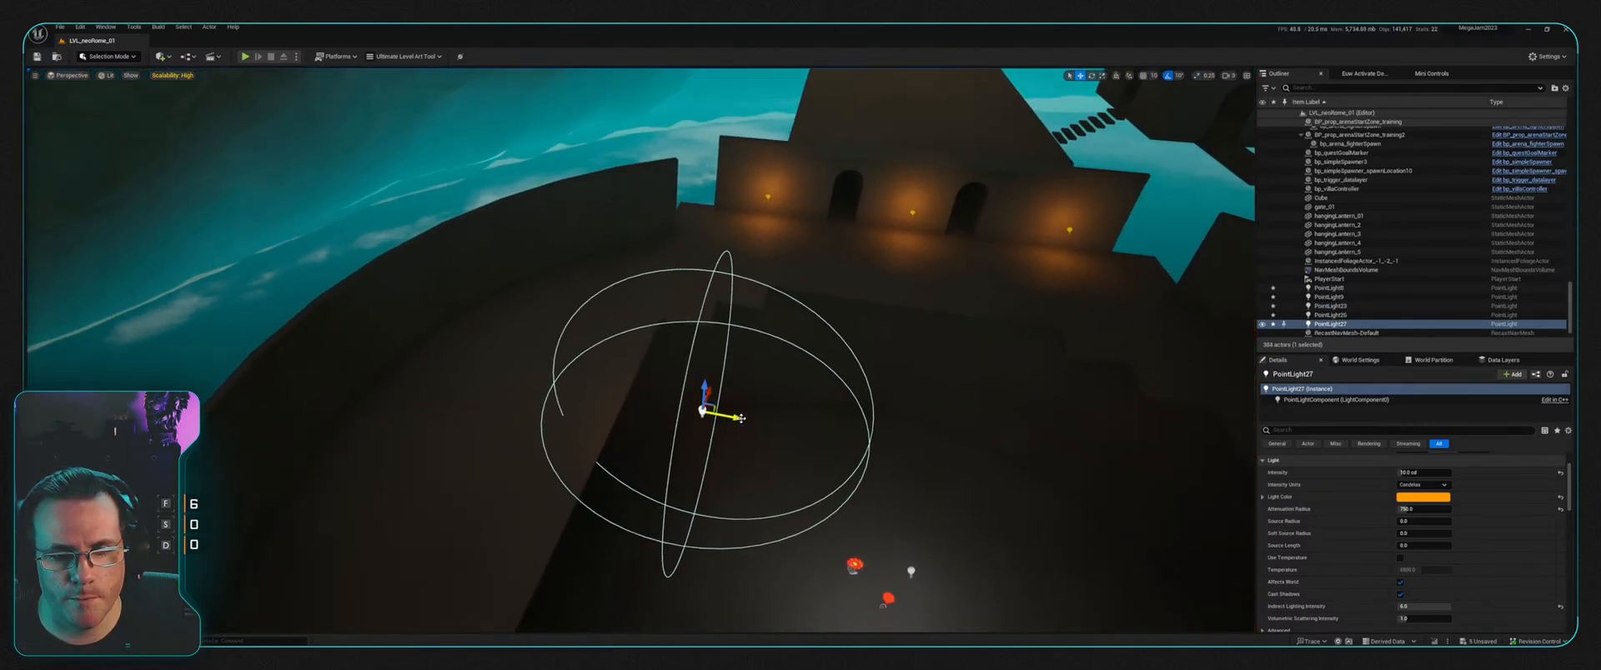
drag(734, 416, 454, 426)
right_drag(455, 426, 351, 442)
right_drag(743, 311, 643, 312)
drag(697, 302, 676, 306)
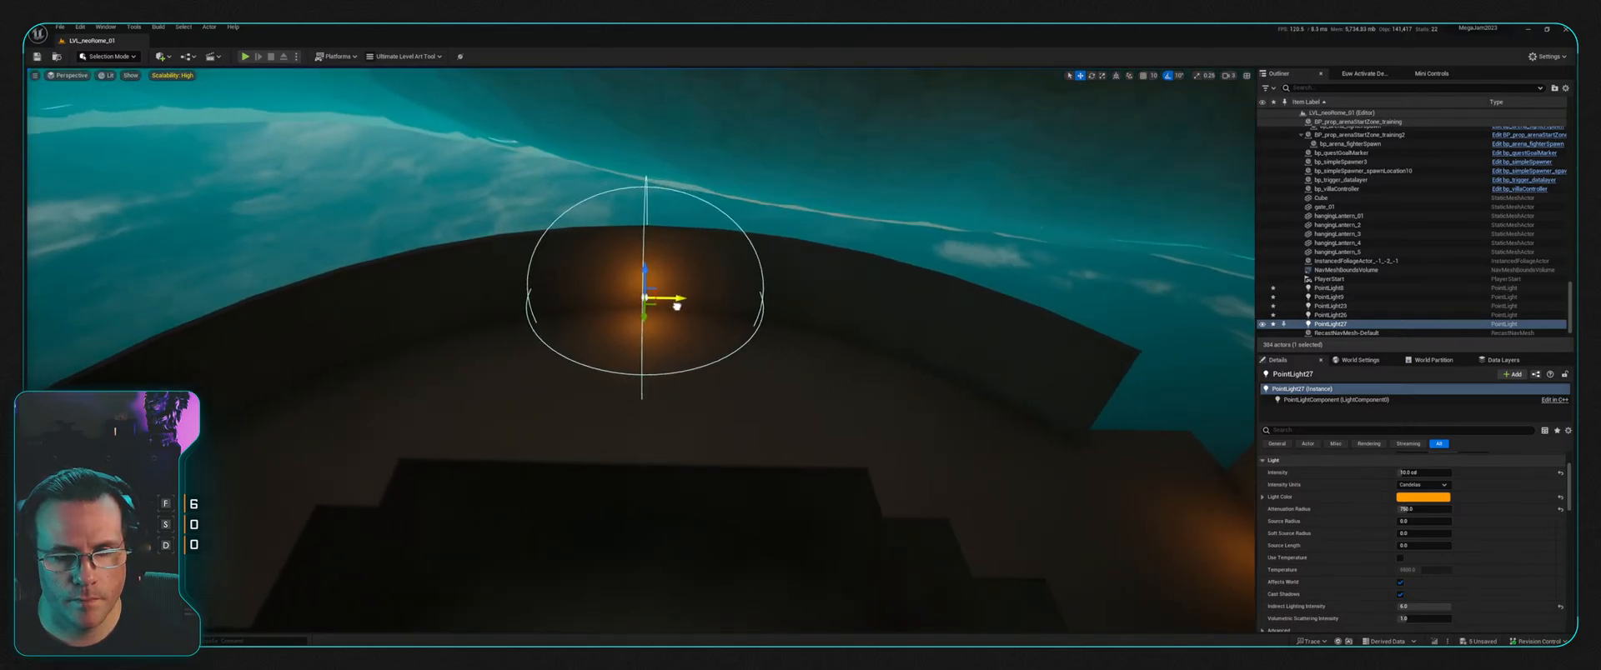
Step: Duplicate the curved wall's light and move the copy across the arena to the opposite side of the wall
right_drag(676, 306, 675, 310)
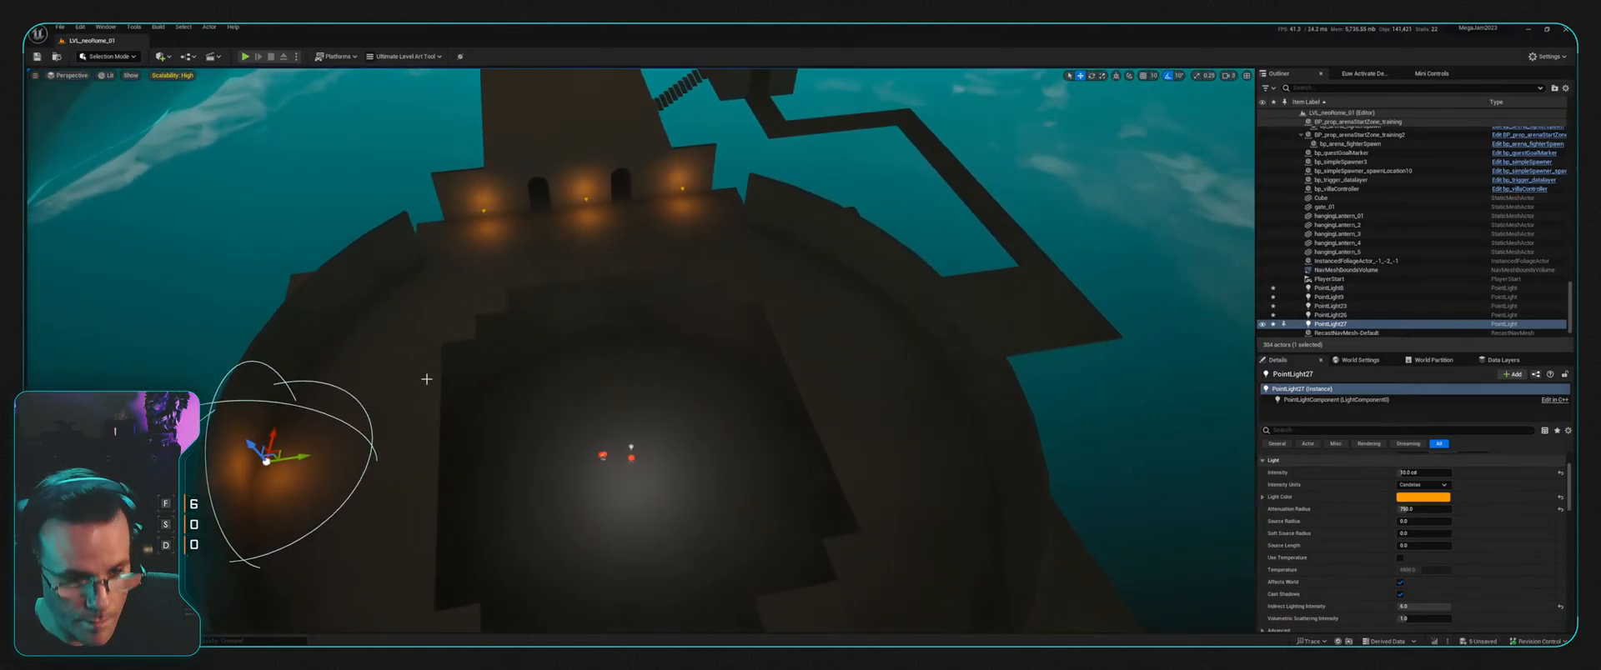
key(ctrl+d)
drag(302, 457, 995, 412)
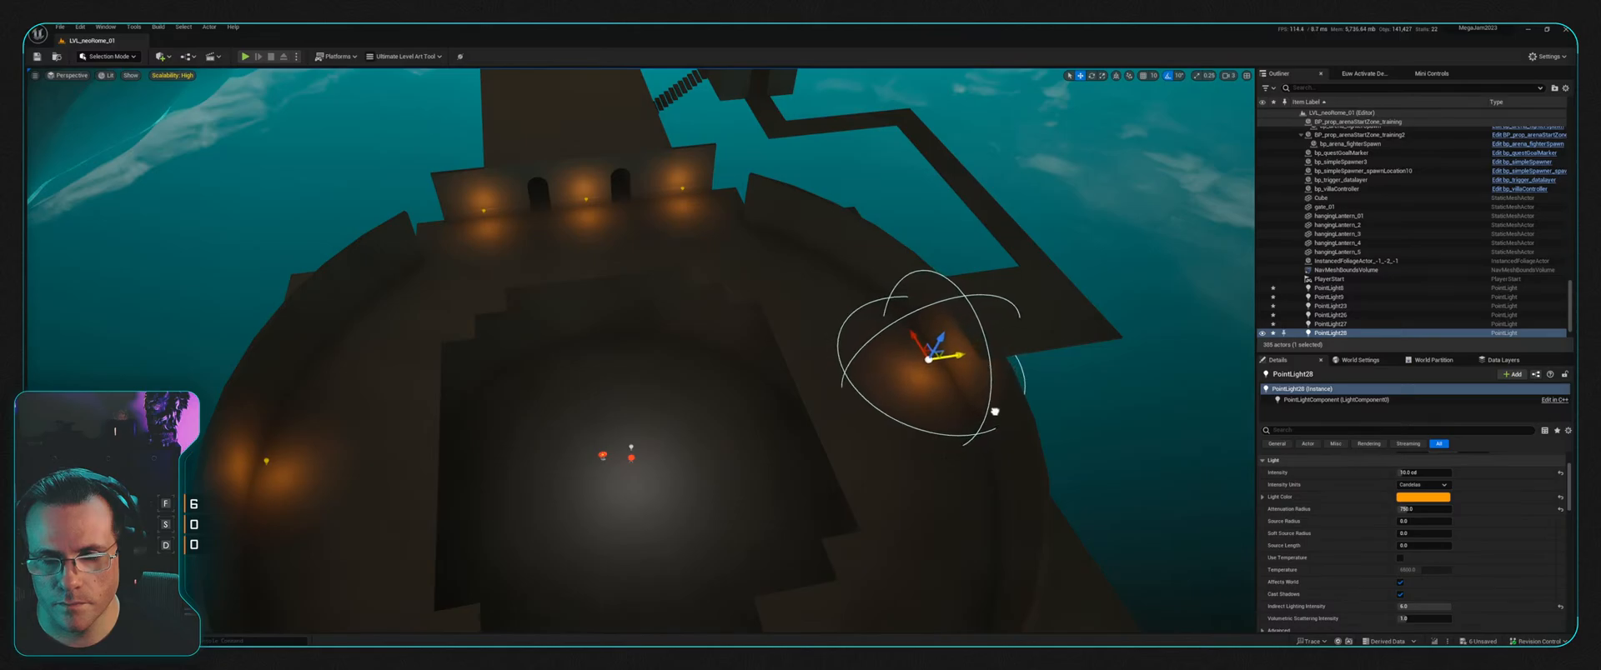
Step: Duplicate the light again and fit the copy against the curved wall farther around, away from the arched doorways
right_drag(805, 391, 804, 391)
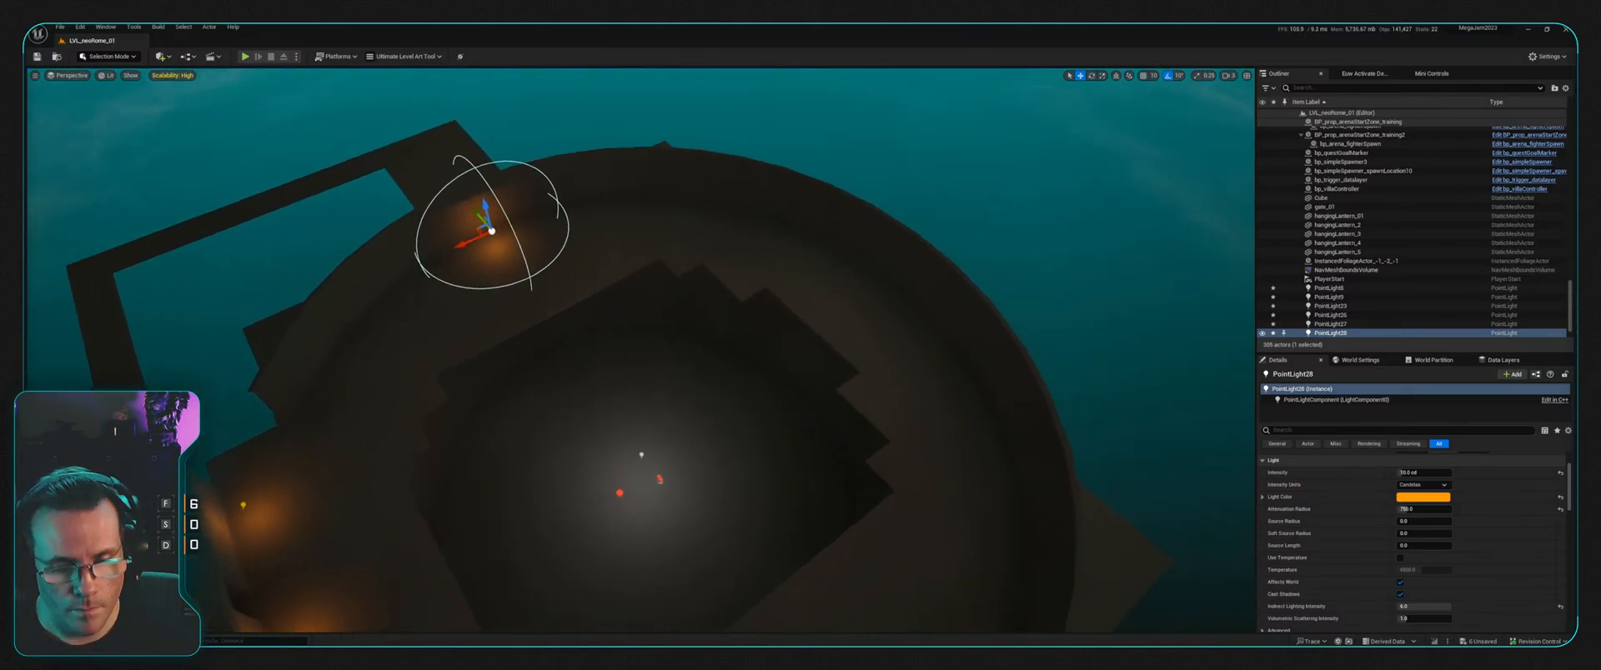
key(ctrl+d)
drag(482, 213, 888, 325)
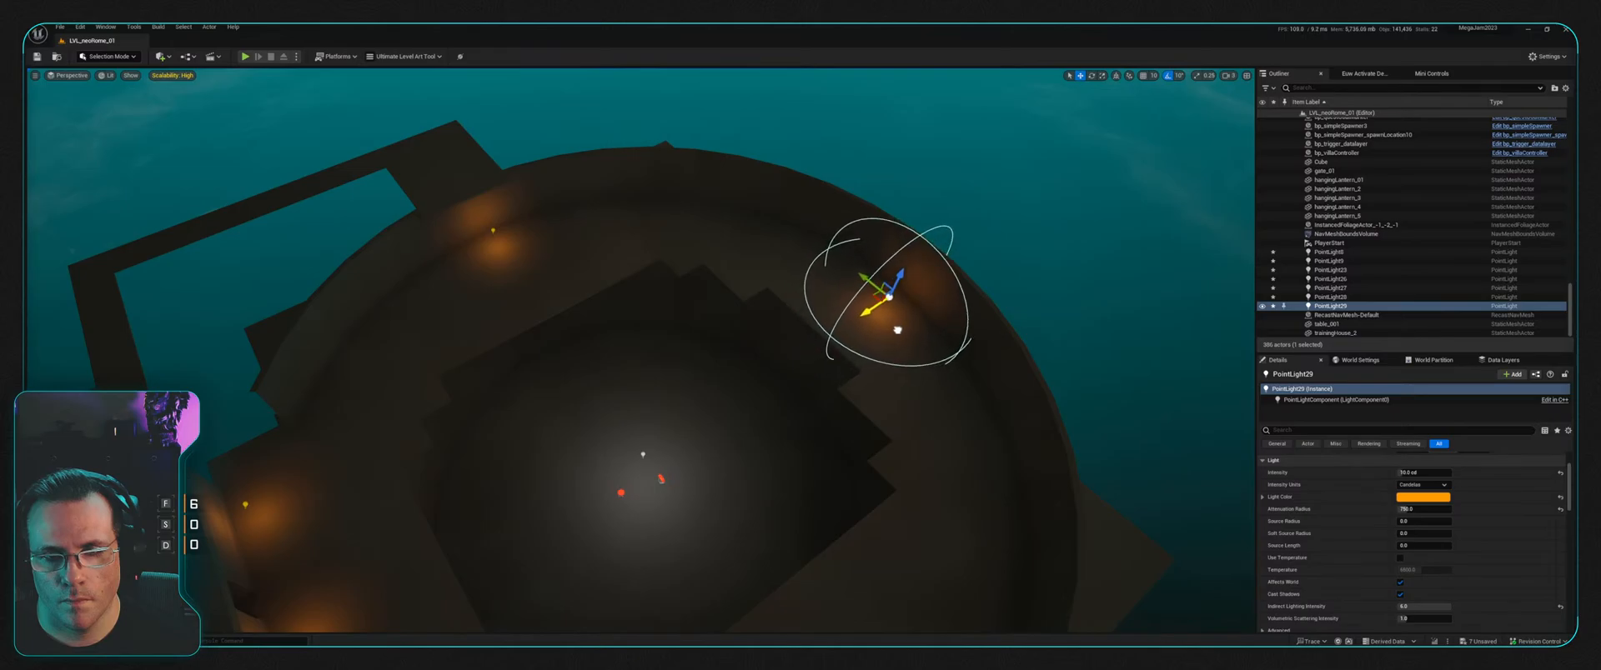
right_drag(888, 325, 888, 325)
drag(697, 261, 668, 262)
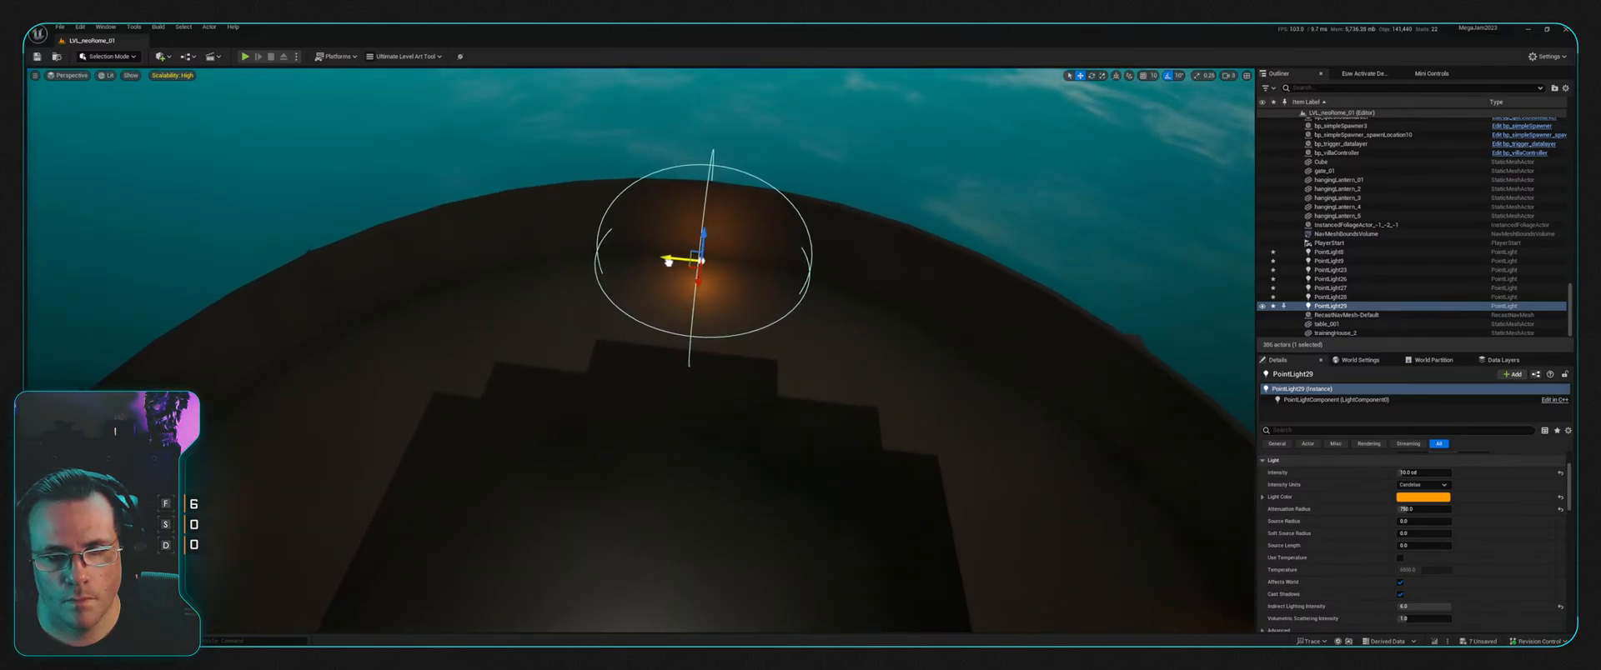
Step: Select the central pit light and change its light colour to cyan
right_drag(784, 286, 751, 291)
click(749, 281)
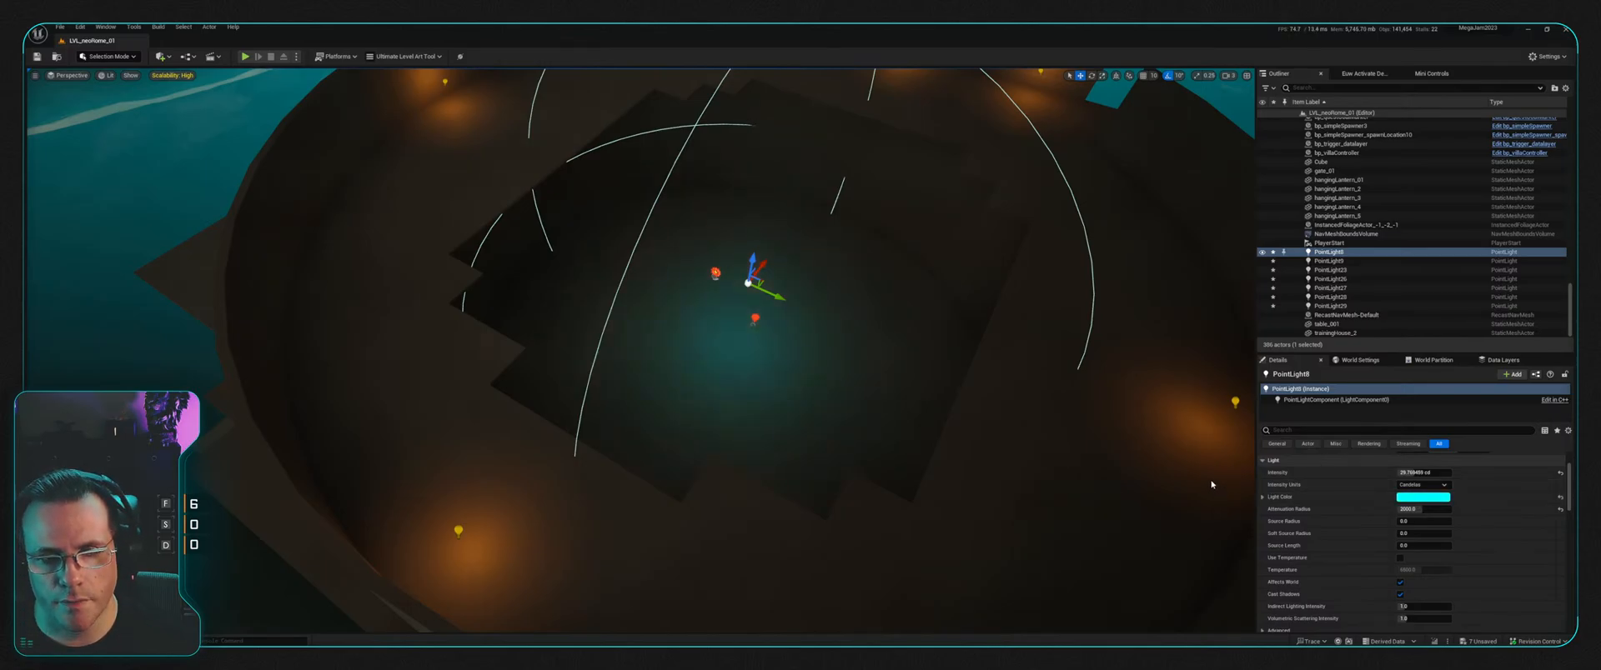
Step: Duplicate the orange light beside the arched doorways and move the copy into the open-topped square building beyond the stairs
right_drag(980, 381, 980, 381)
right_drag(798, 344, 798, 343)
key(Escape)
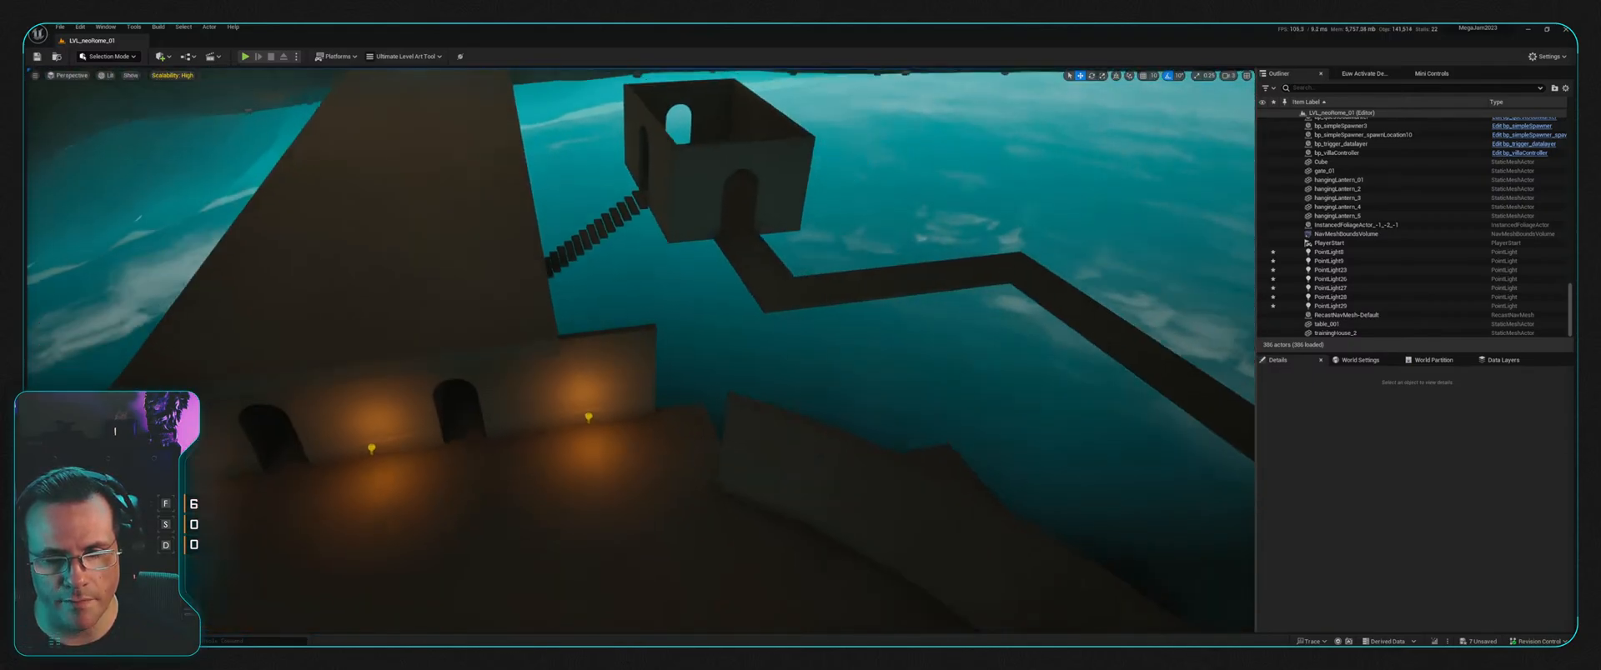
click(583, 413)
right_drag(730, 377, 730, 377)
alt+drag(572, 438, 573, 437)
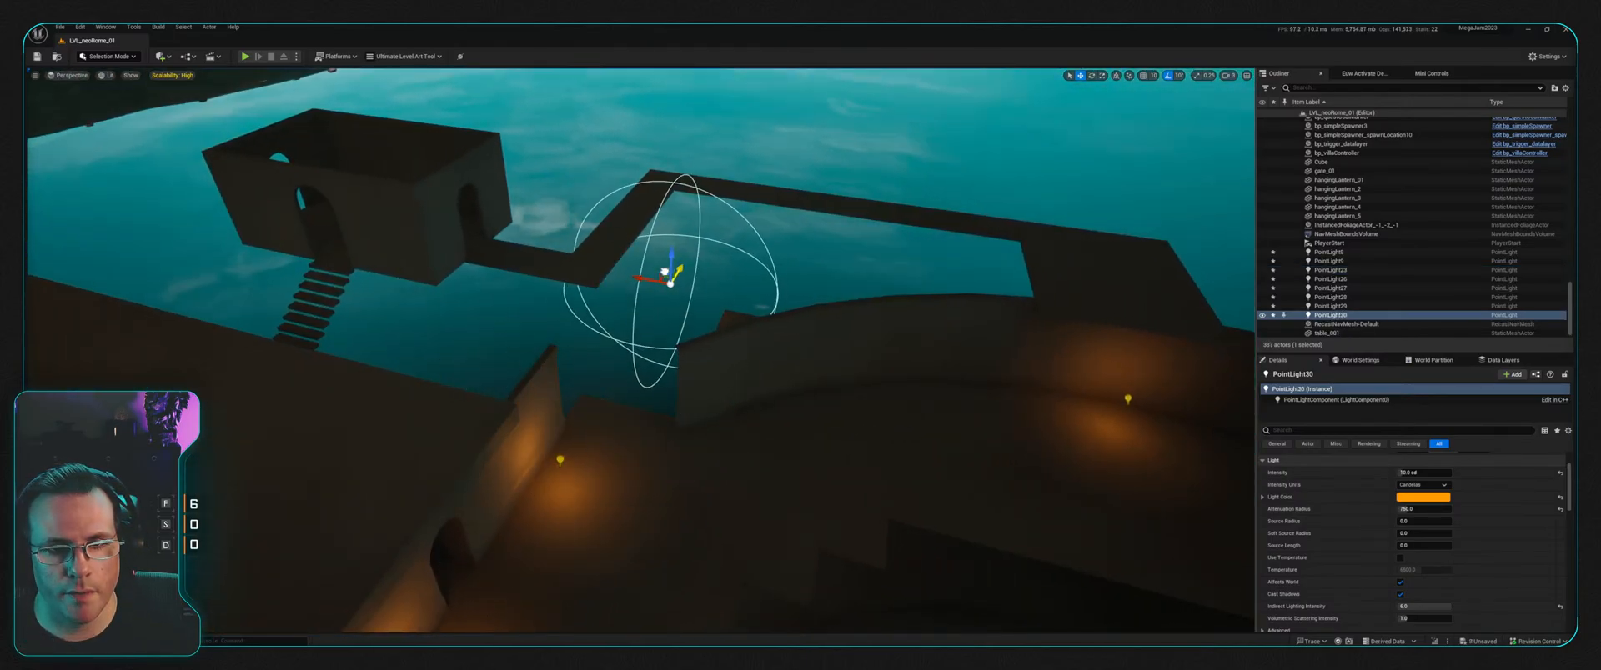
right_drag(771, 285, 771, 285)
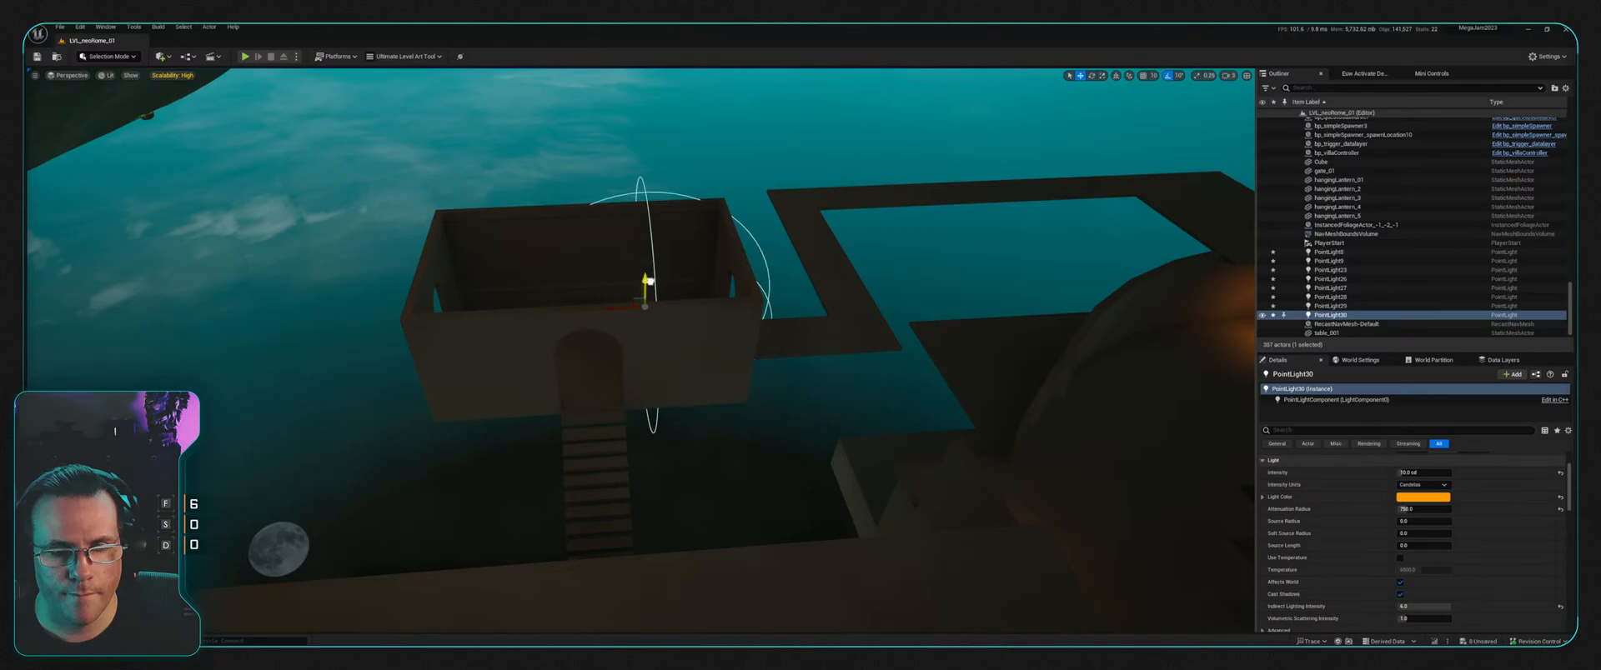
right_drag(655, 252, 552, 451)
Step: Duplicate the square building's orange light and move the copy into the narrow walled corridor behind the arena
key(ctrl+d)
right_drag(344, 380, 811, 325)
click(660, 323)
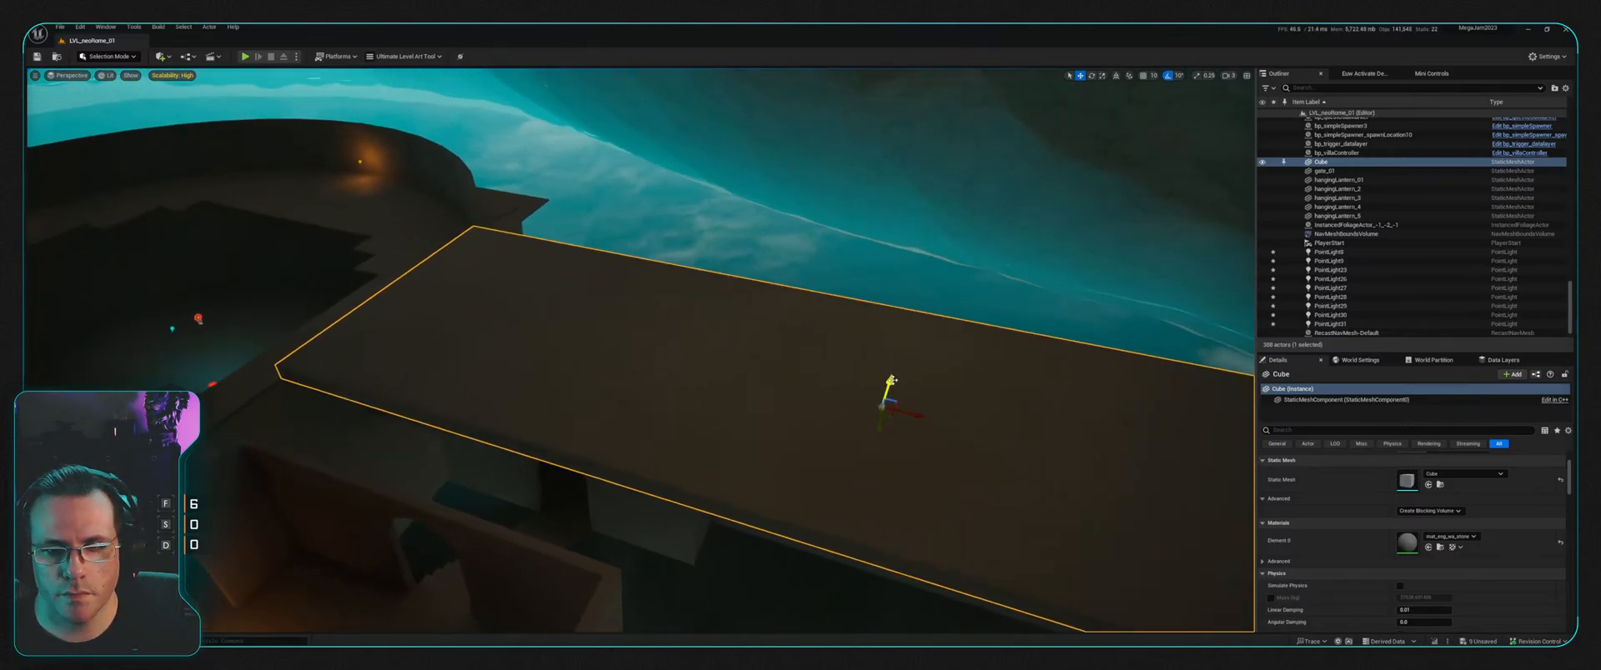
right_drag(892, 380, 704, 412)
click(608, 426)
right_drag(843, 379, 622, 407)
alt+drag(395, 437, 797, 428)
right_drag(796, 428, 914, 283)
drag(782, 184, 732, 300)
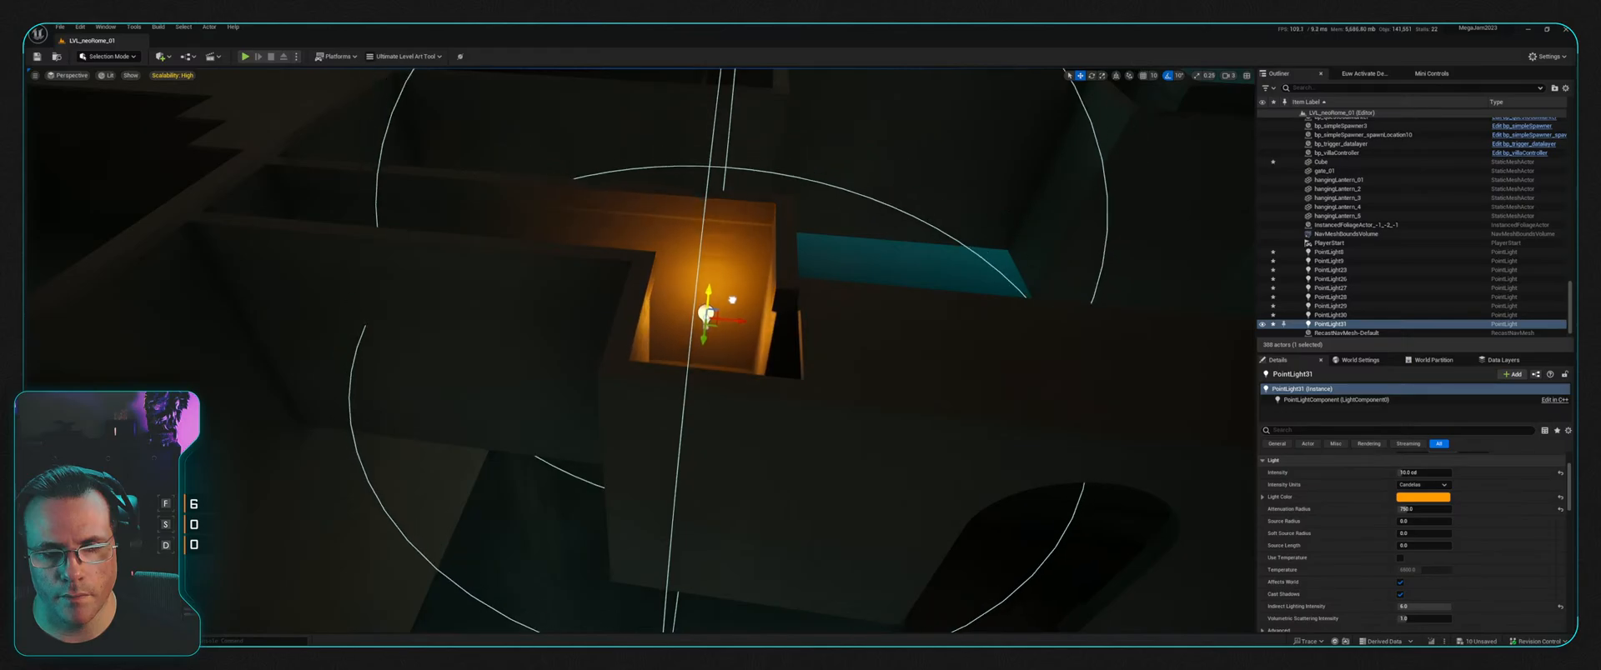
Step: Fit the corridor light into the corner of the passage and change its light colour to cyan
right_drag(732, 299, 875, 301)
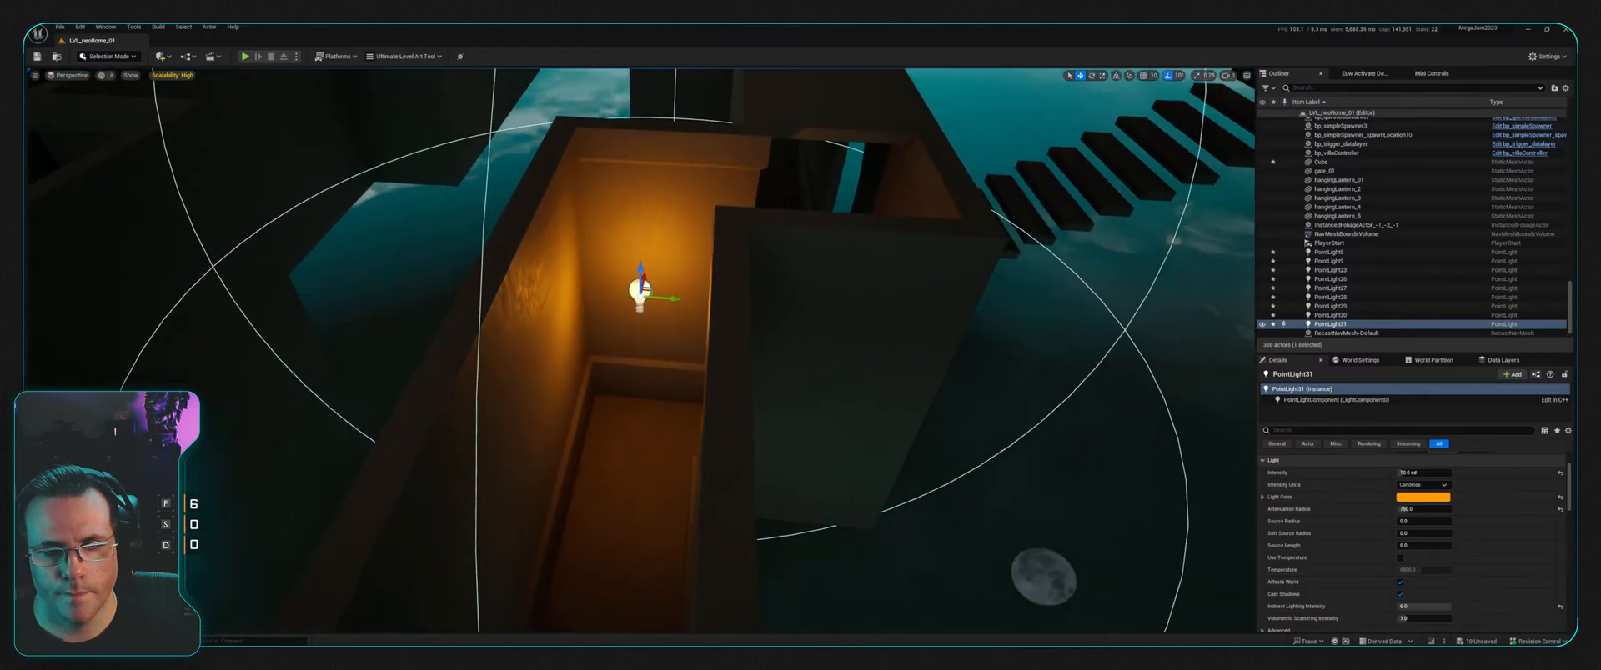
drag(679, 305, 641, 303)
mouse_move(640, 303)
right_down()
mouse_move(584, 250)
mouse_move(635, 323)
right_up()
drag(635, 323, 732, 330)
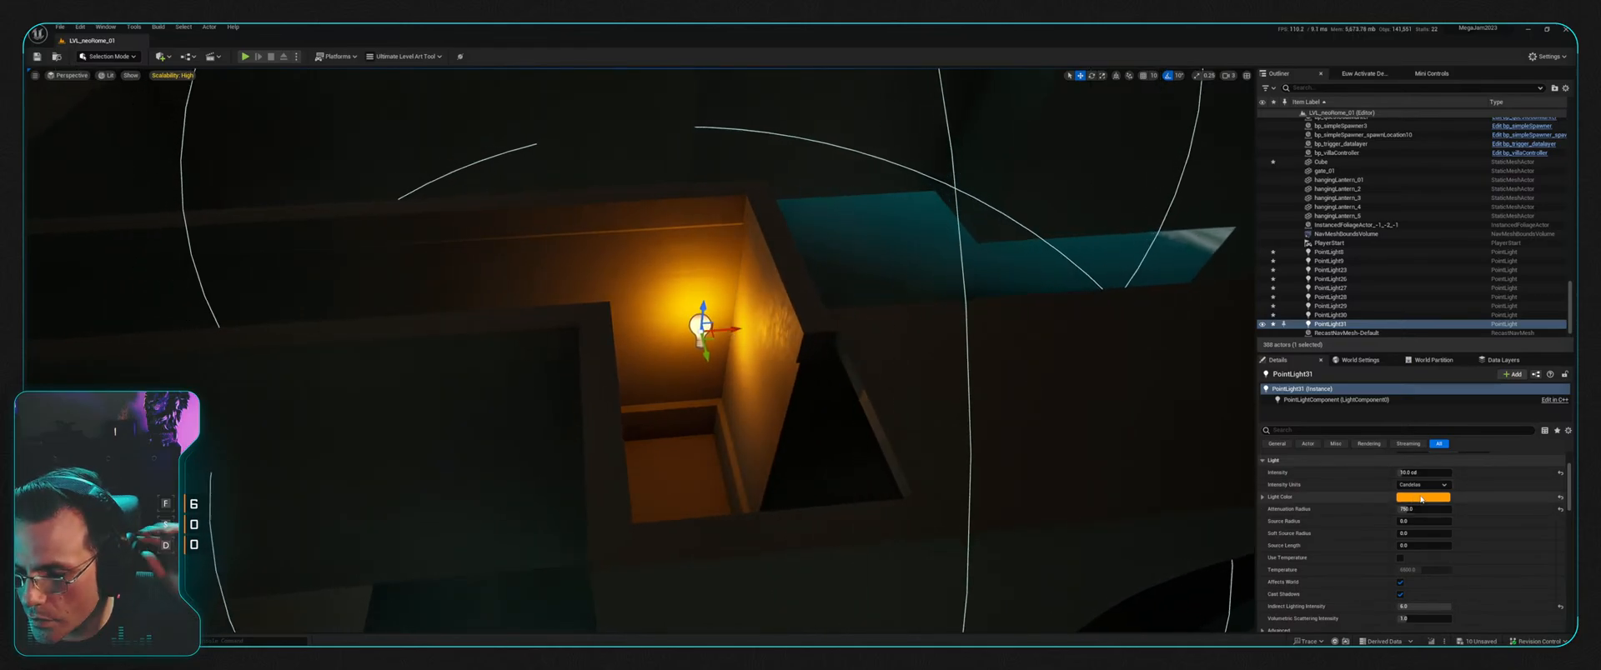
drag(1245, 485, 1157, 467)
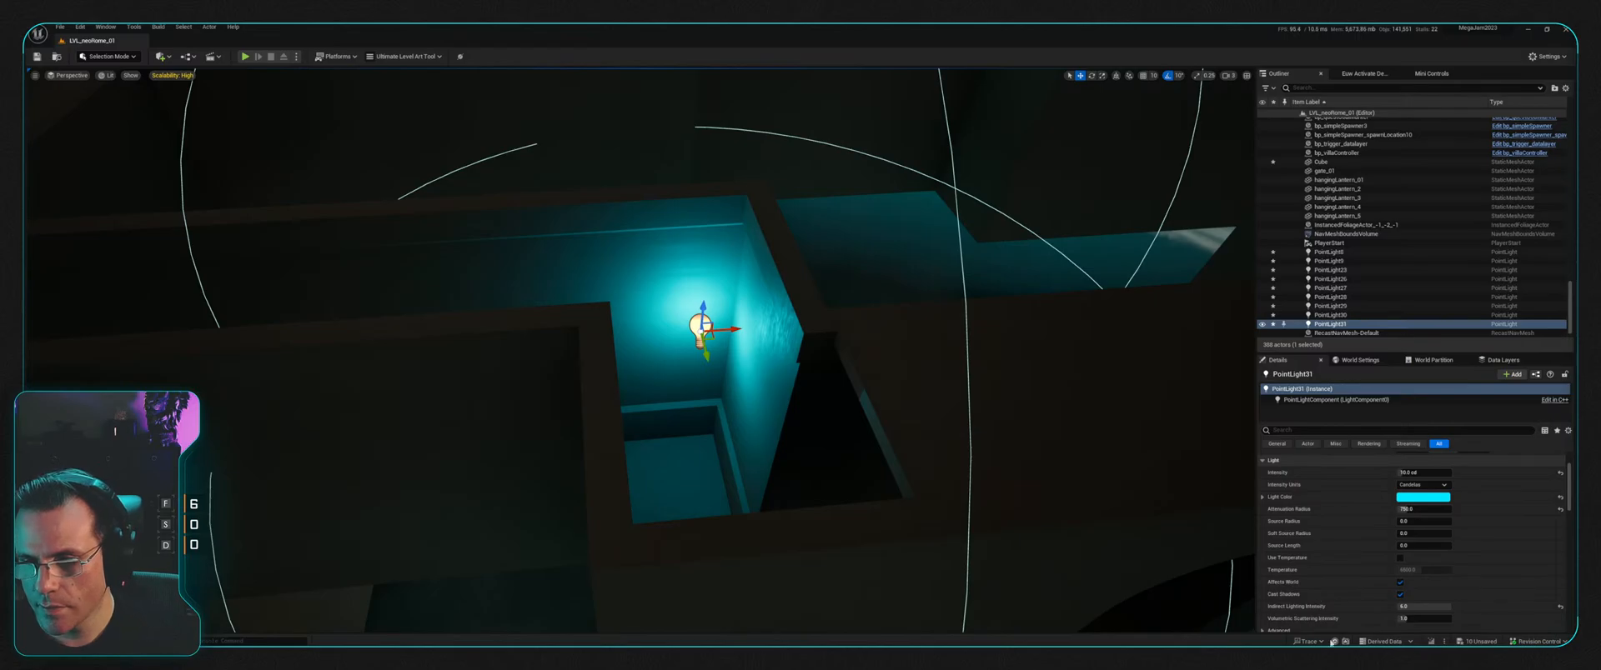
Step: Duplicate the cyan light and move the copy into the matching corner of the parallel corridor
mouse_move(745, 279)
right_down()
mouse_move(800, 308)
mouse_move(850, 292)
mouse_move(745, 279)
right_up()
key(ctrl+d)
drag(854, 367, 565, 390)
right_drag(703, 361, 517, 351)
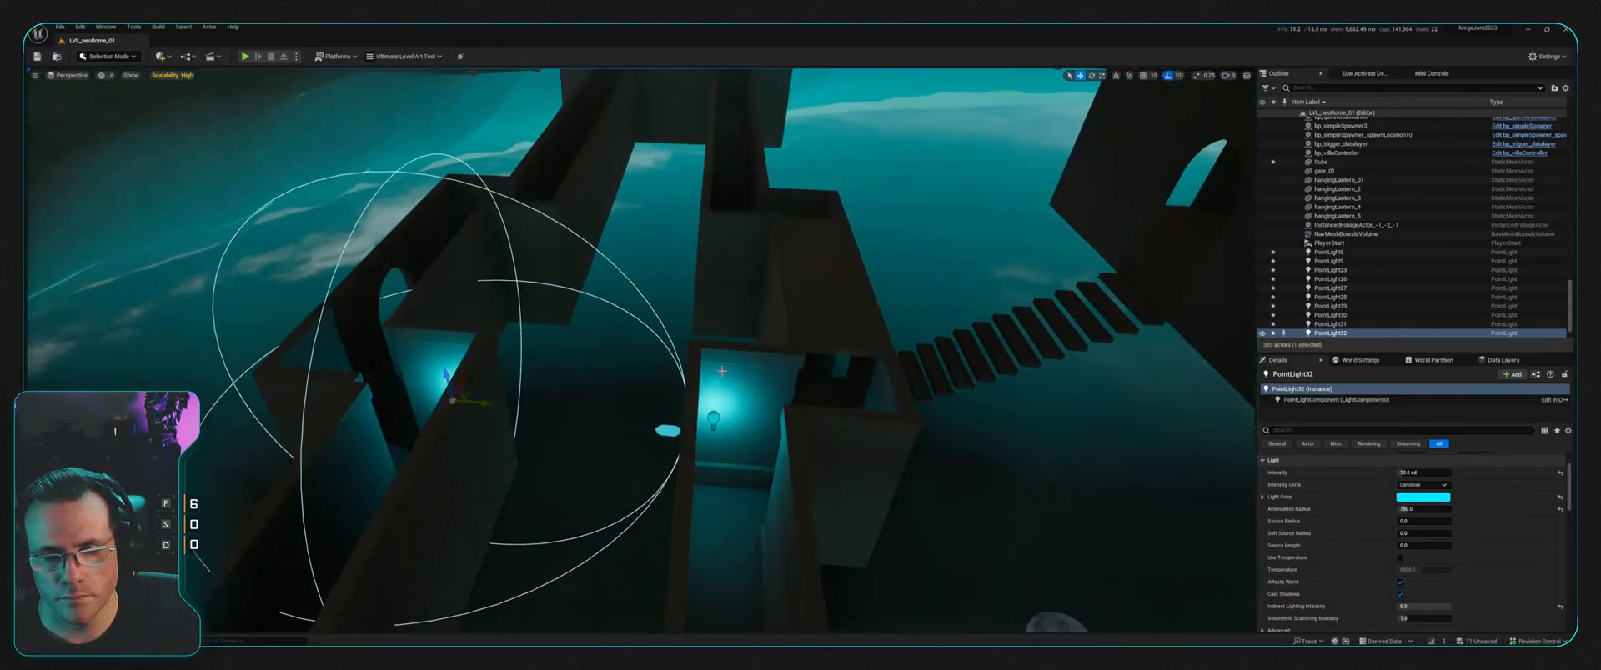
Step: Select both cyan corridor lights and set their intensity to 5 cd
ctrl+click(706, 419)
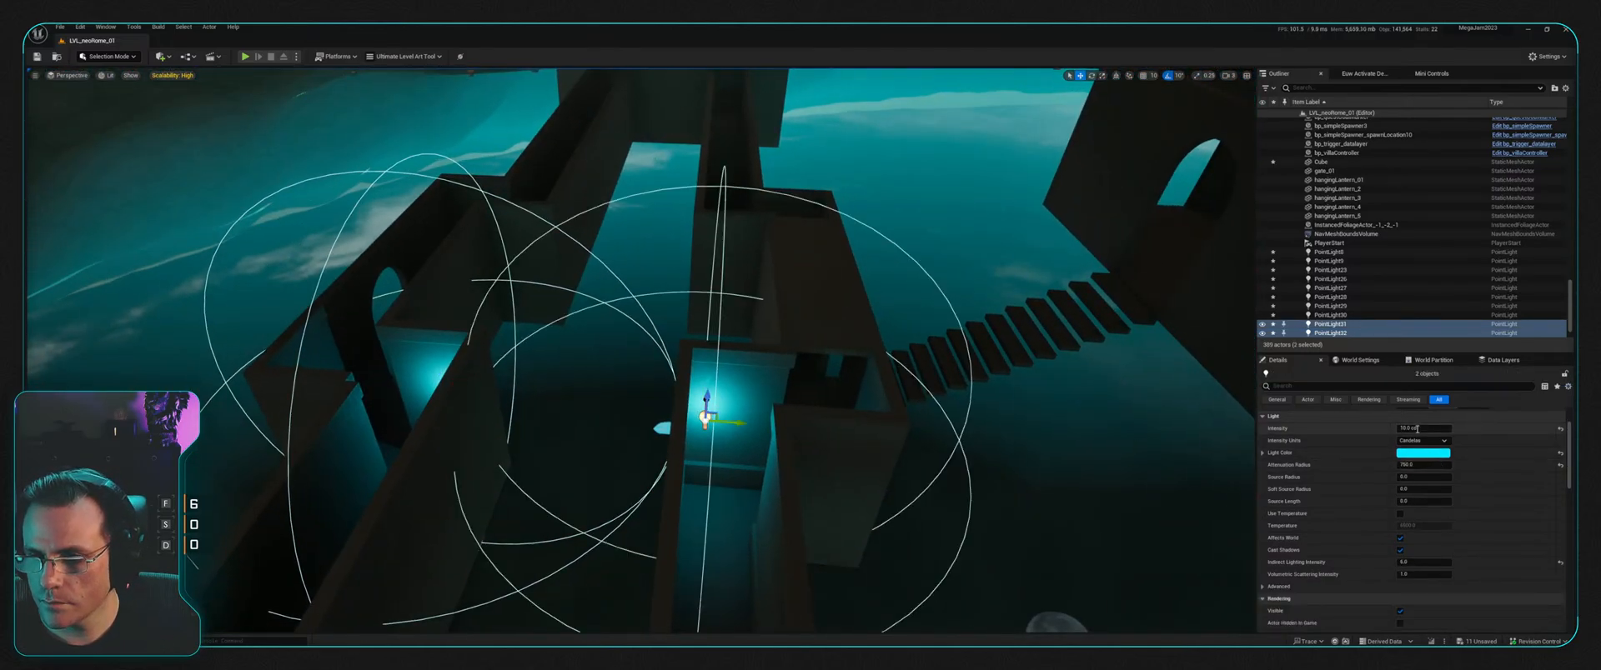
scroll(1421, 430, down, 5)
click(1260, 416)
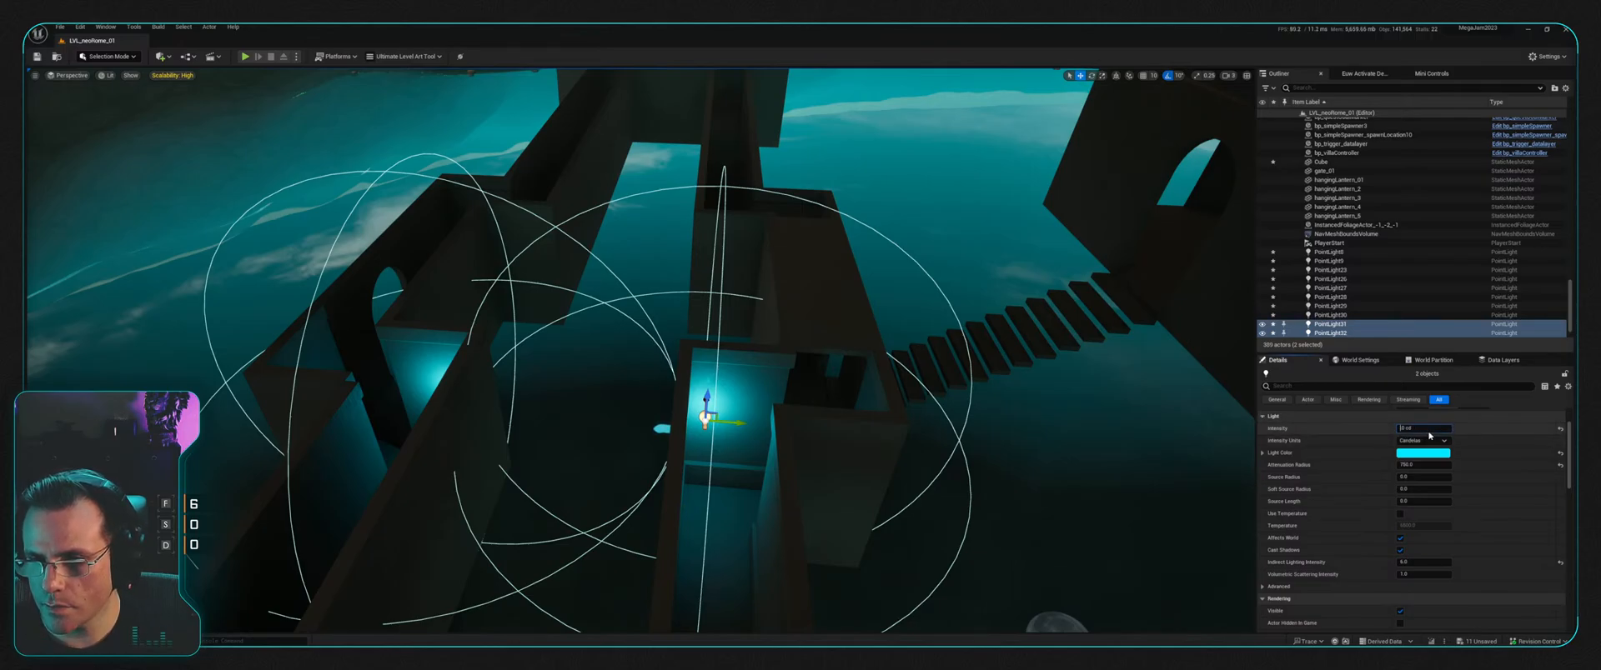
click(1427, 430)
Step: Duplicate the pair of cyan lights and move the copies along the corridors to the next corners
right_drag(689, 265, 921, 445)
click(550, 480)
shift+click(794, 434)
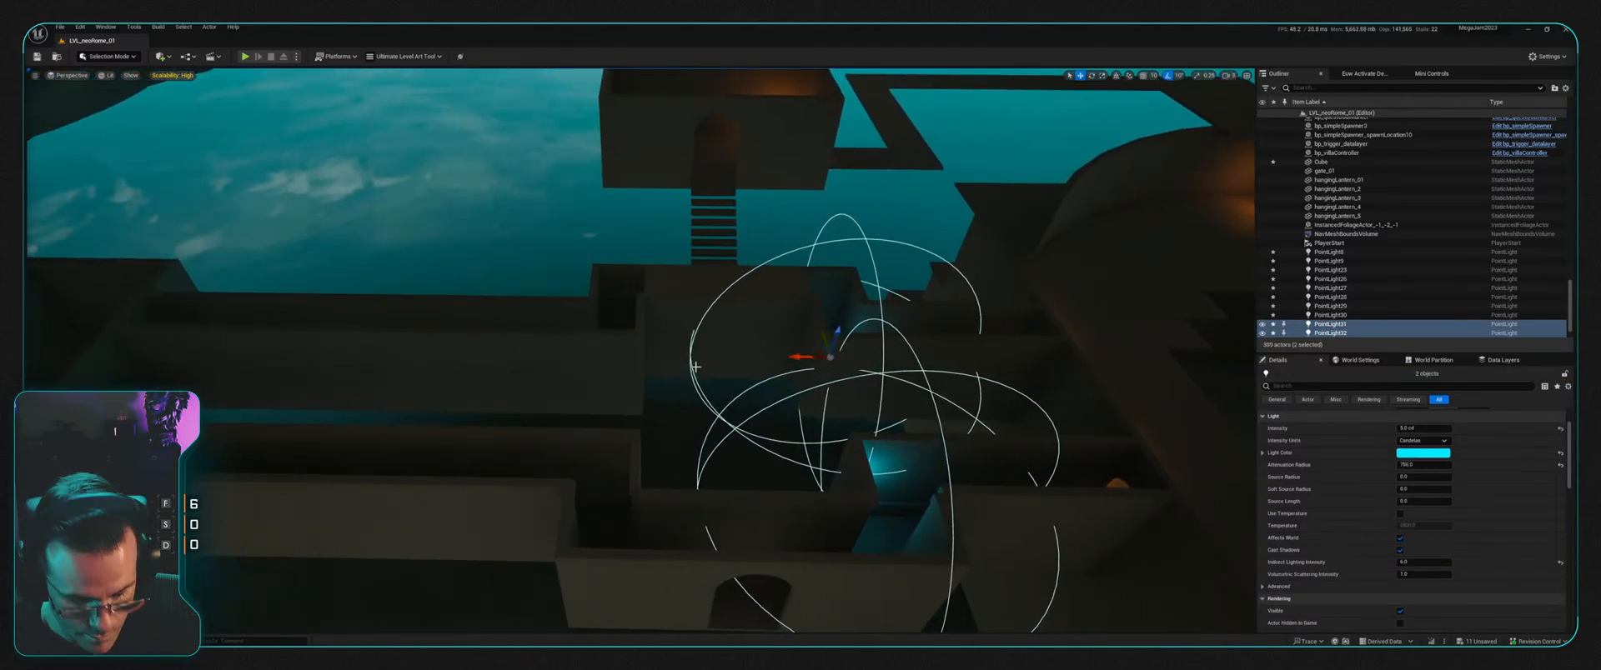
key(ctrl+d)
drag(837, 489, 689, 486)
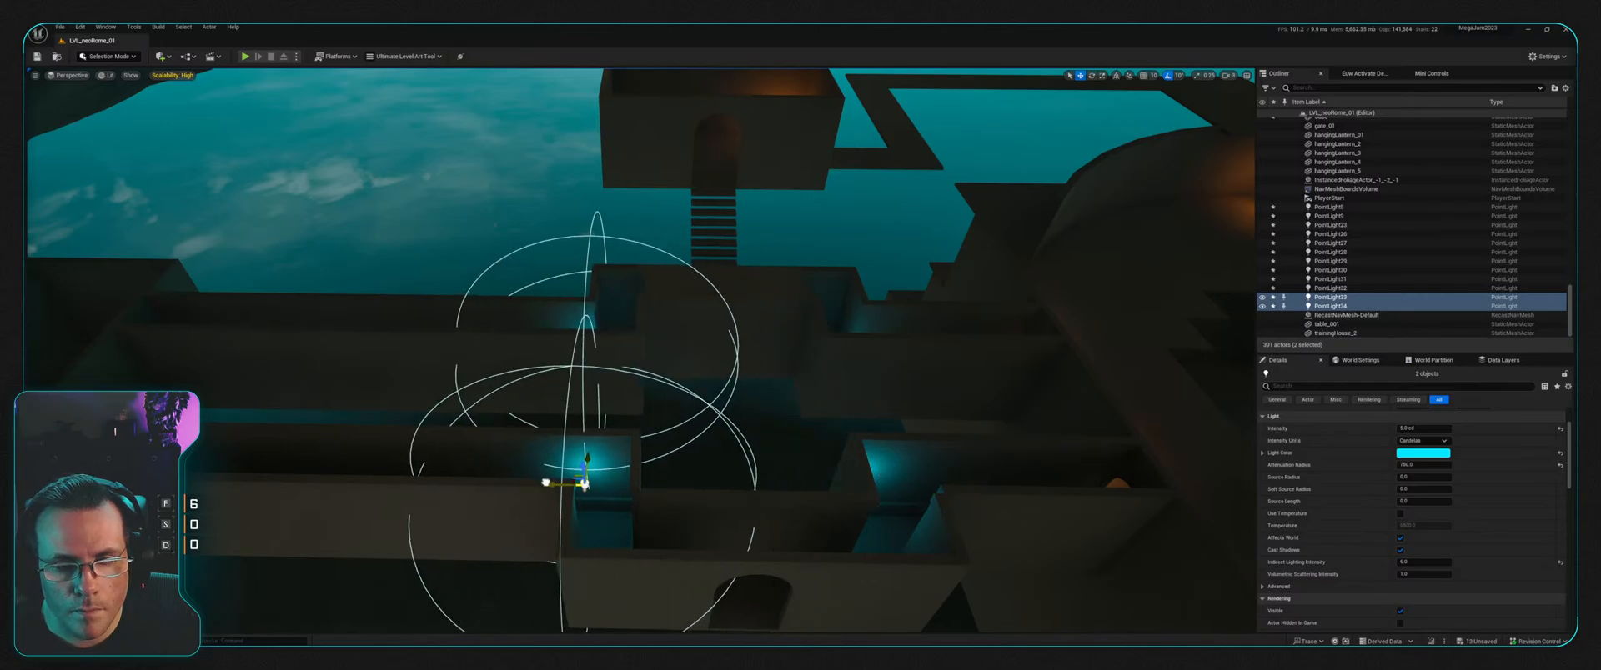
drag(546, 482, 574, 483)
Step: Duplicate the cyan pair again and place the copies near the far end of both corridors
right_drag(649, 435, 649, 435)
key(ctrl+d)
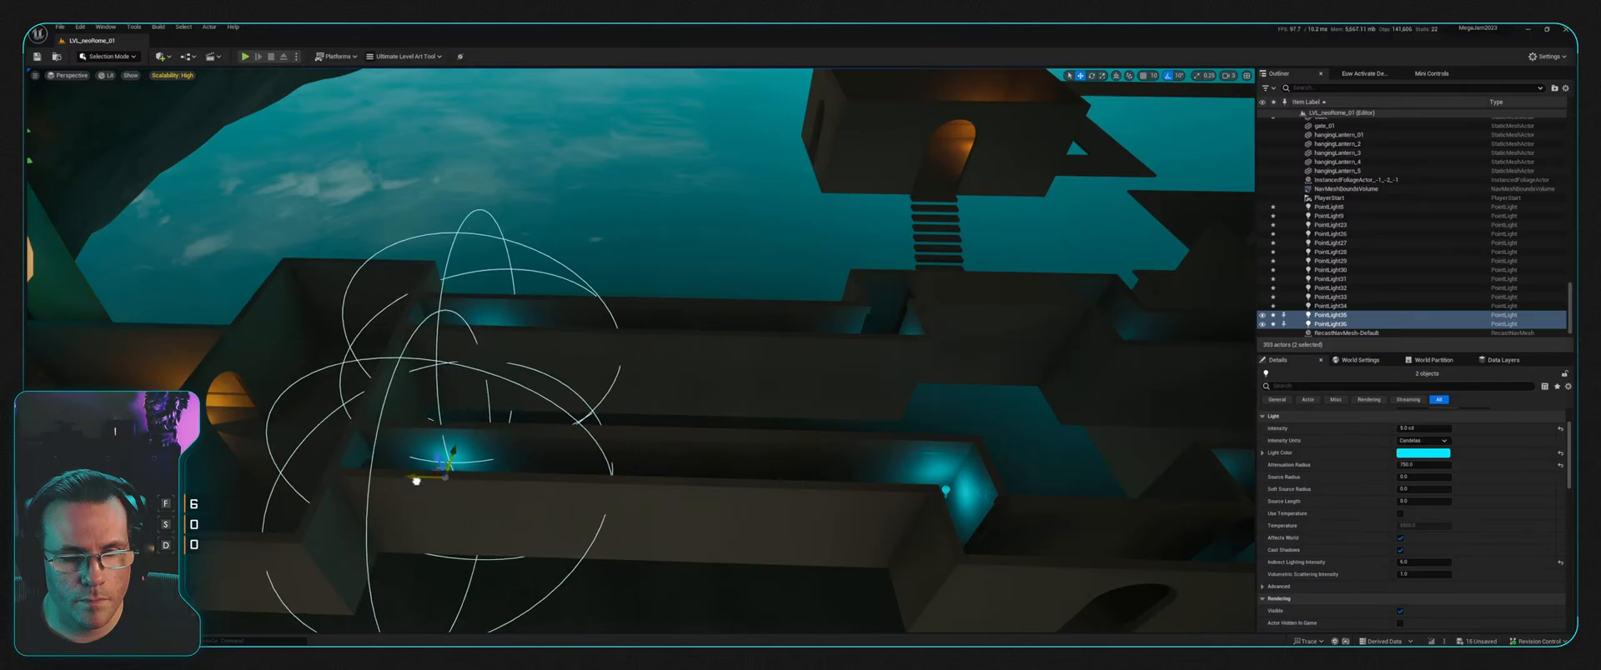
right_drag(446, 449, 446, 449)
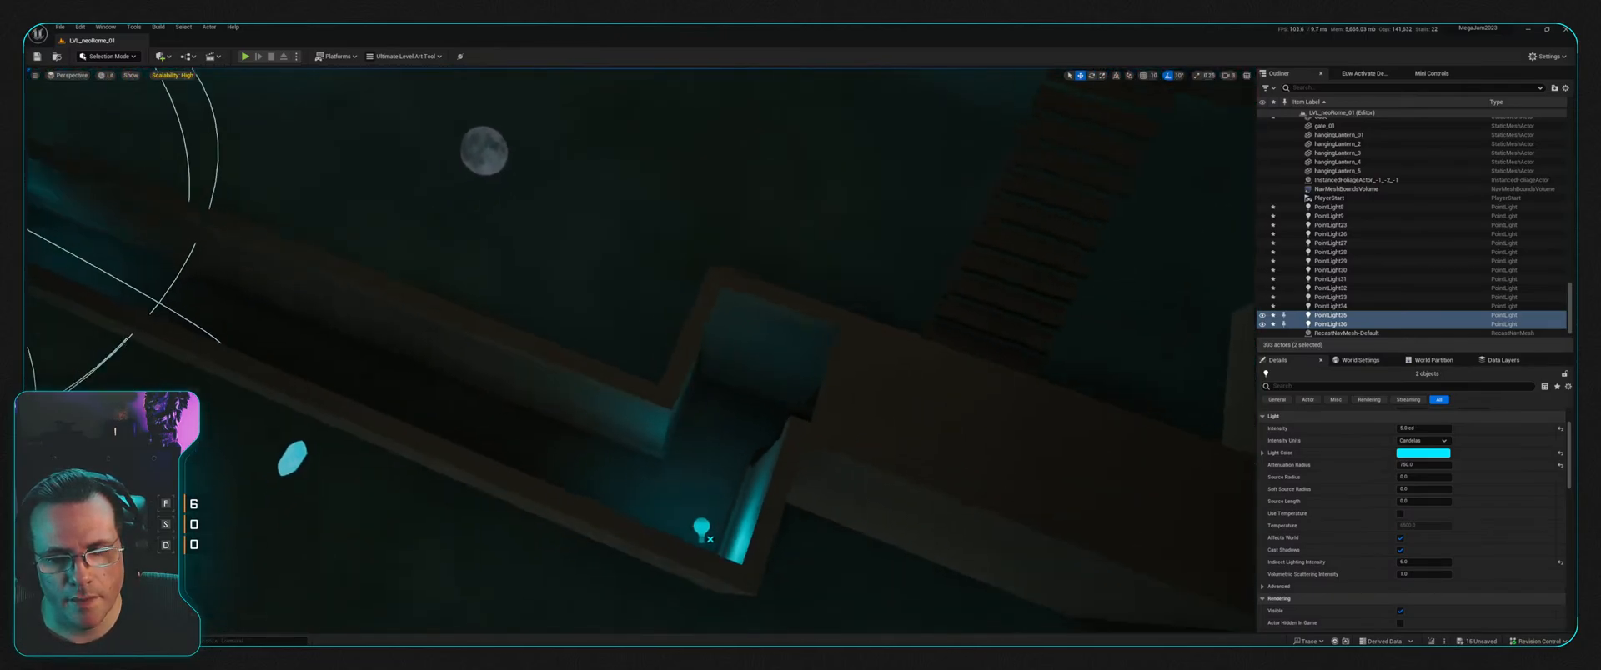
Step: Try Movable mobility on each of the two cyan lights in the middle corridor corners
click(689, 515)
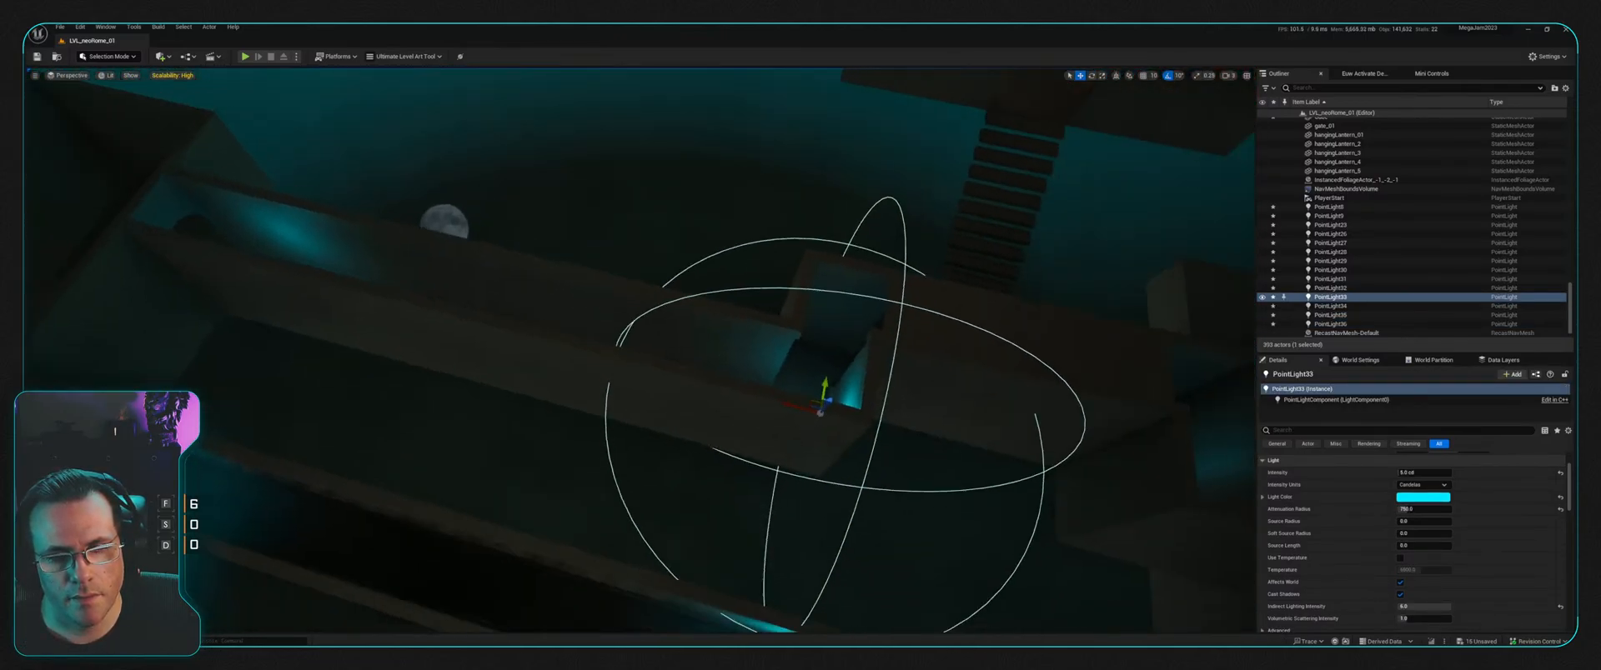
right_drag(911, 469, 911, 469)
scroll(1459, 551, up, 2)
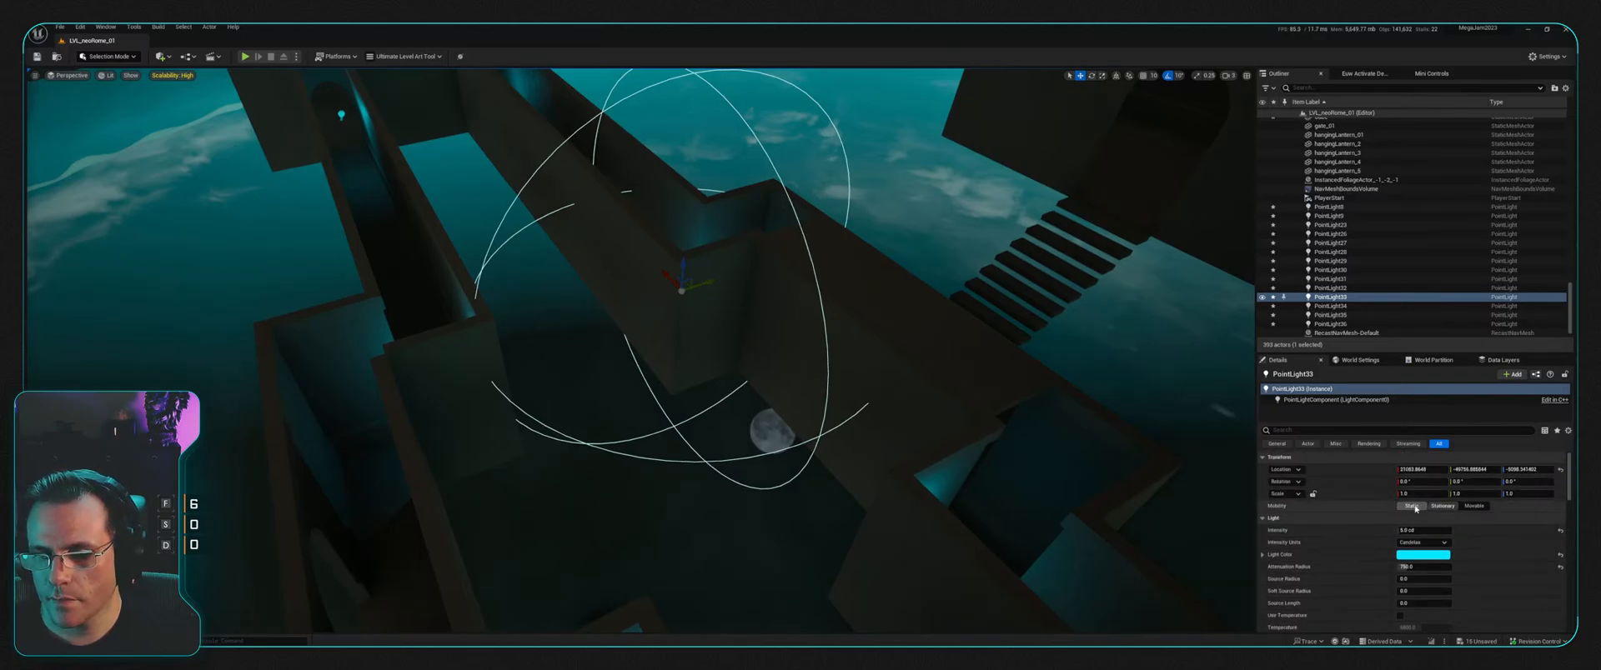
click(1477, 506)
right_drag(912, 469, 911, 469)
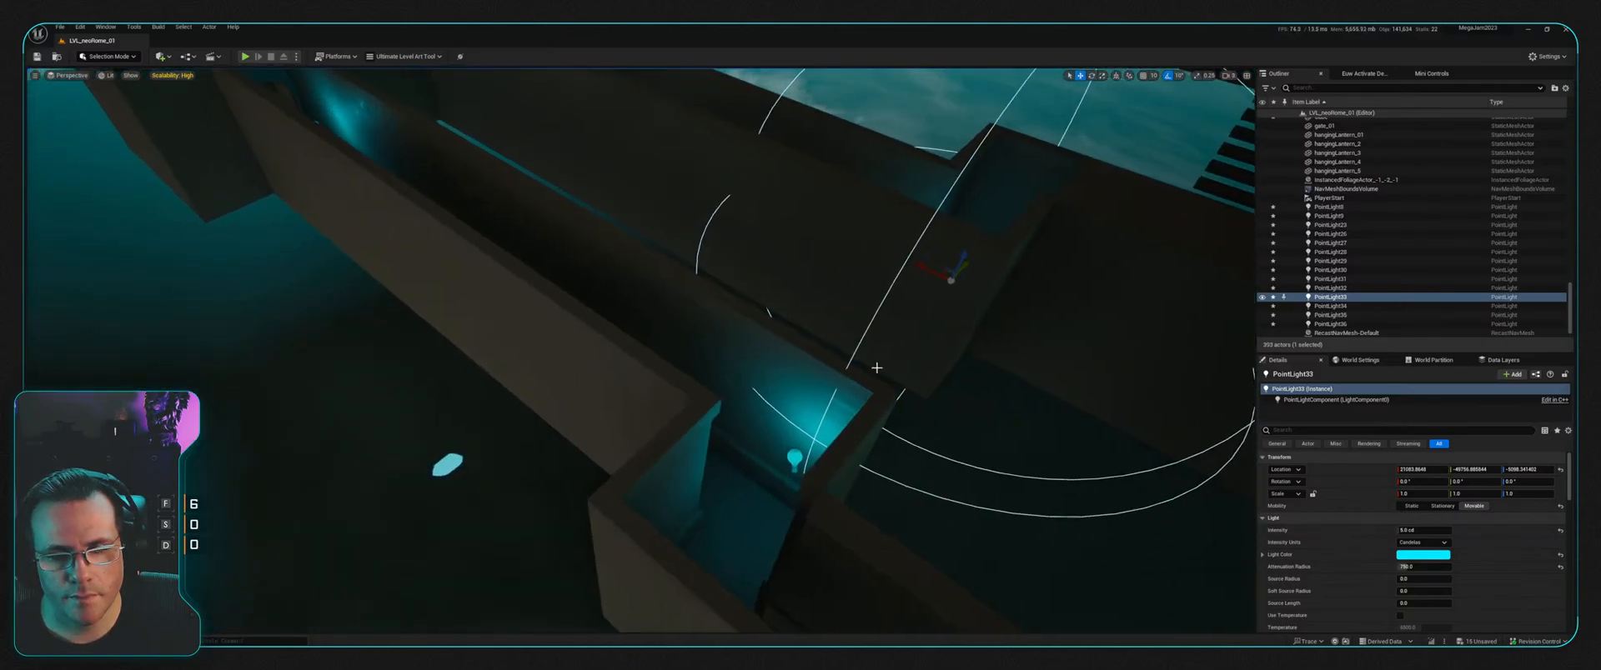
click(803, 458)
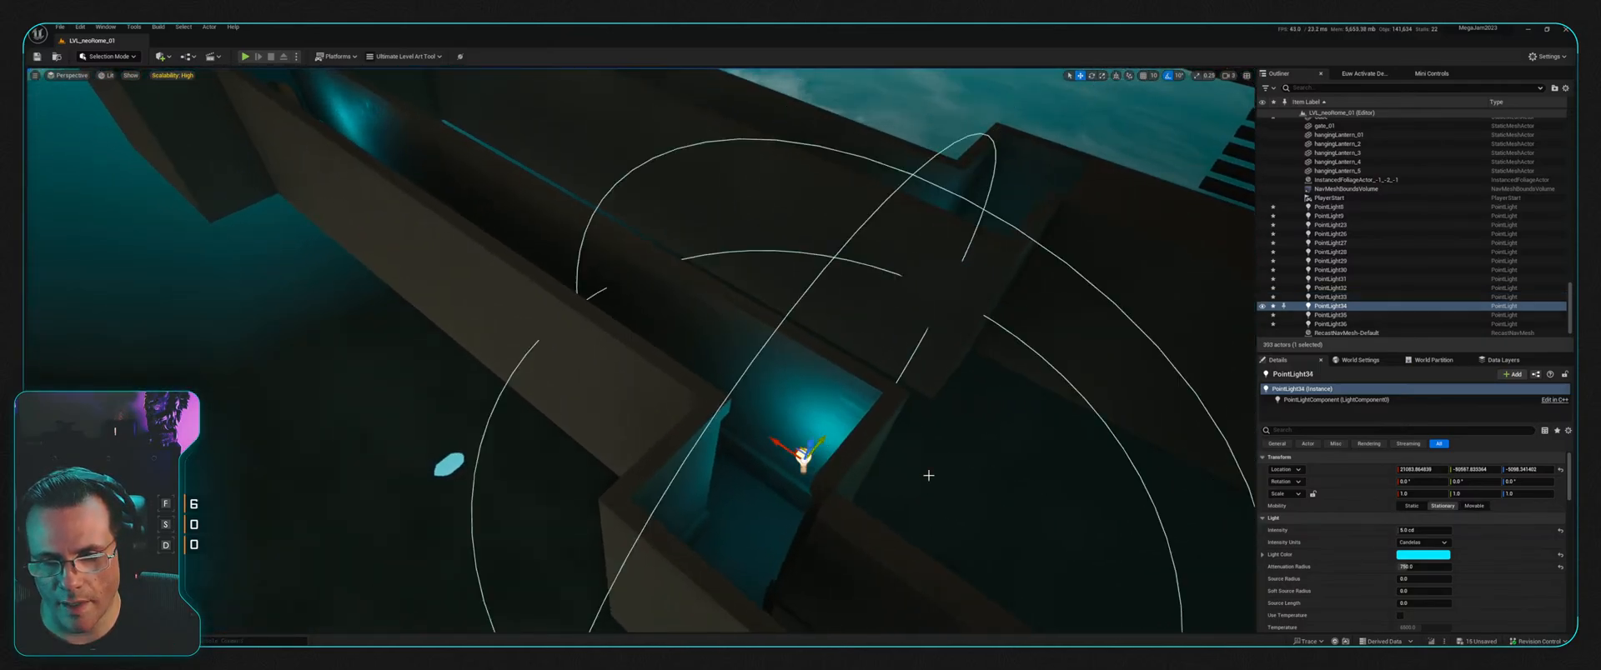
click(1477, 506)
Step: Set one far-end corridor light to Movable and shift it sideways toward the middle of its passage
right_drag(869, 370, 824, 405)
click(676, 428)
click(713, 433)
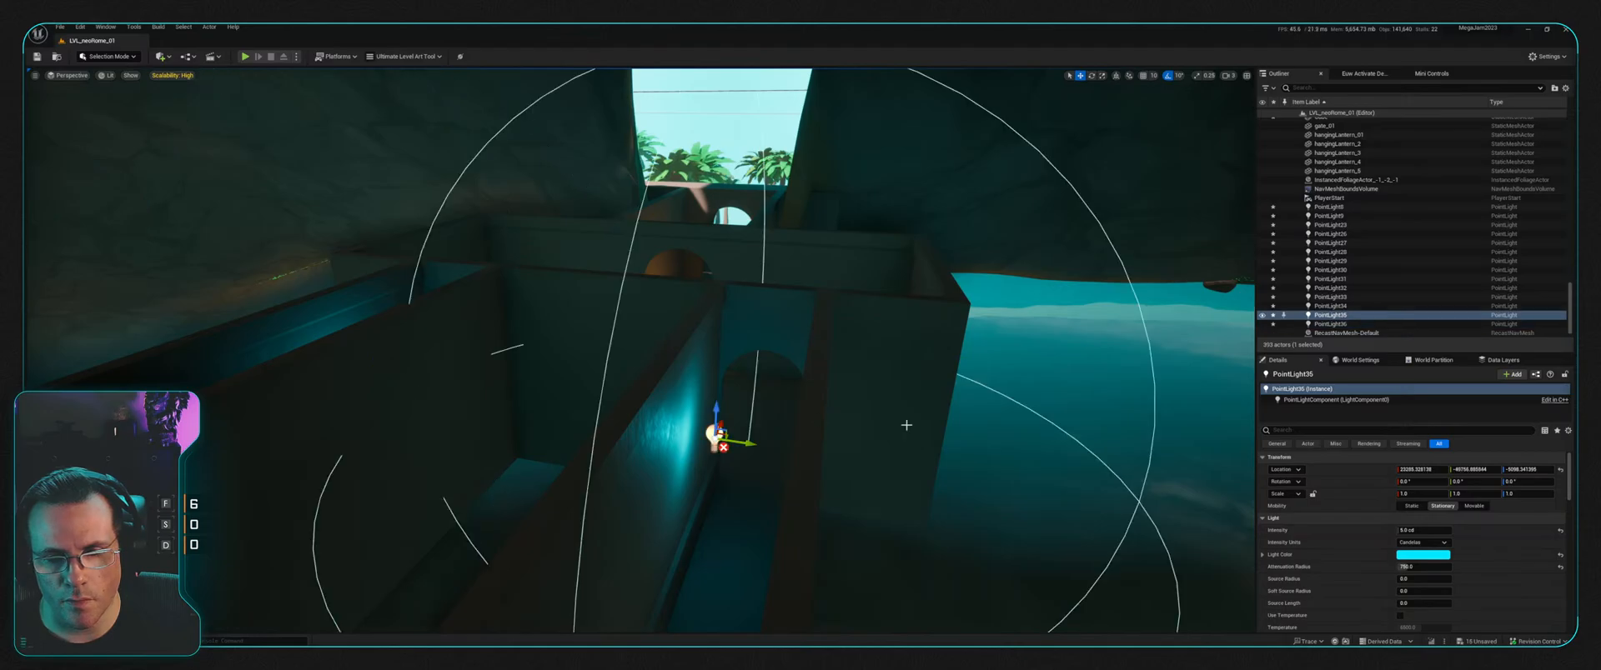
right_drag(858, 434, 857, 434)
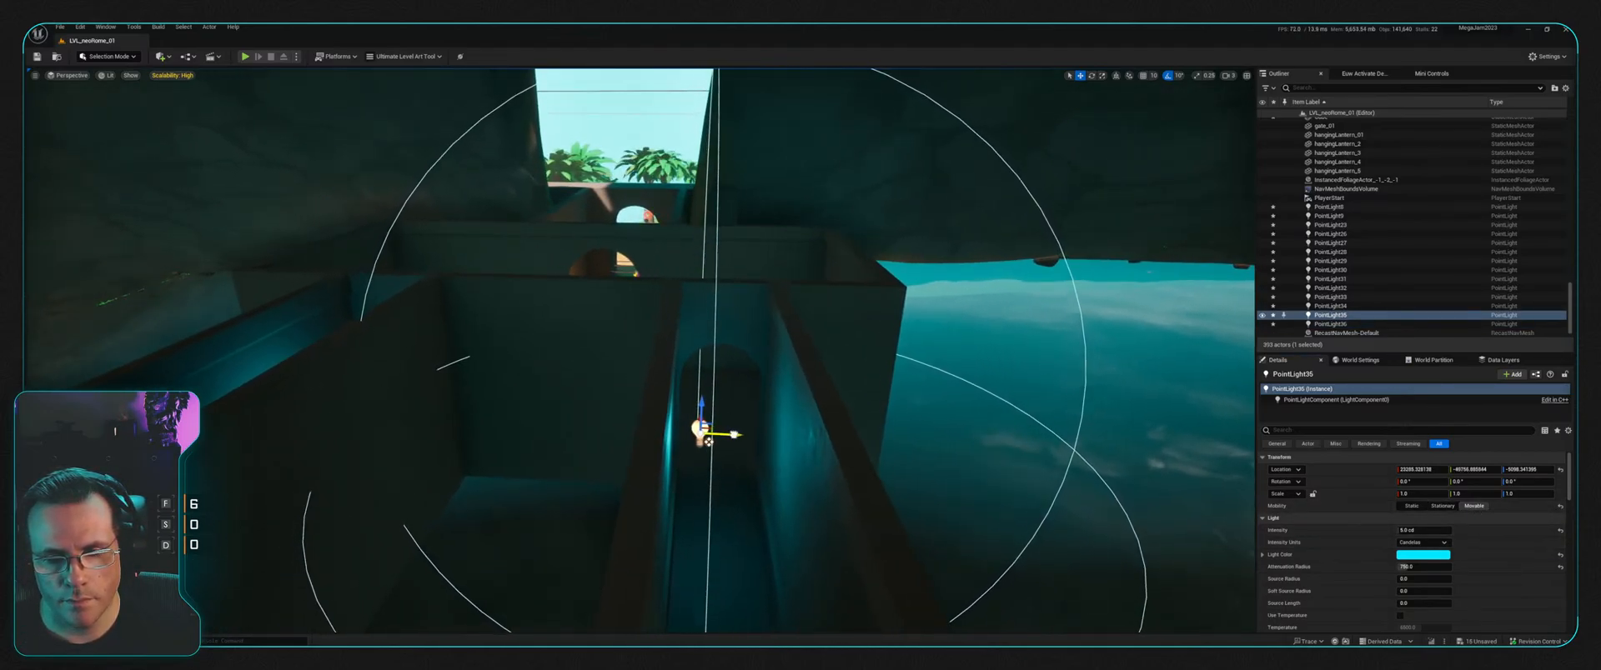
drag(708, 442, 733, 443)
right_drag(756, 433, 757, 434)
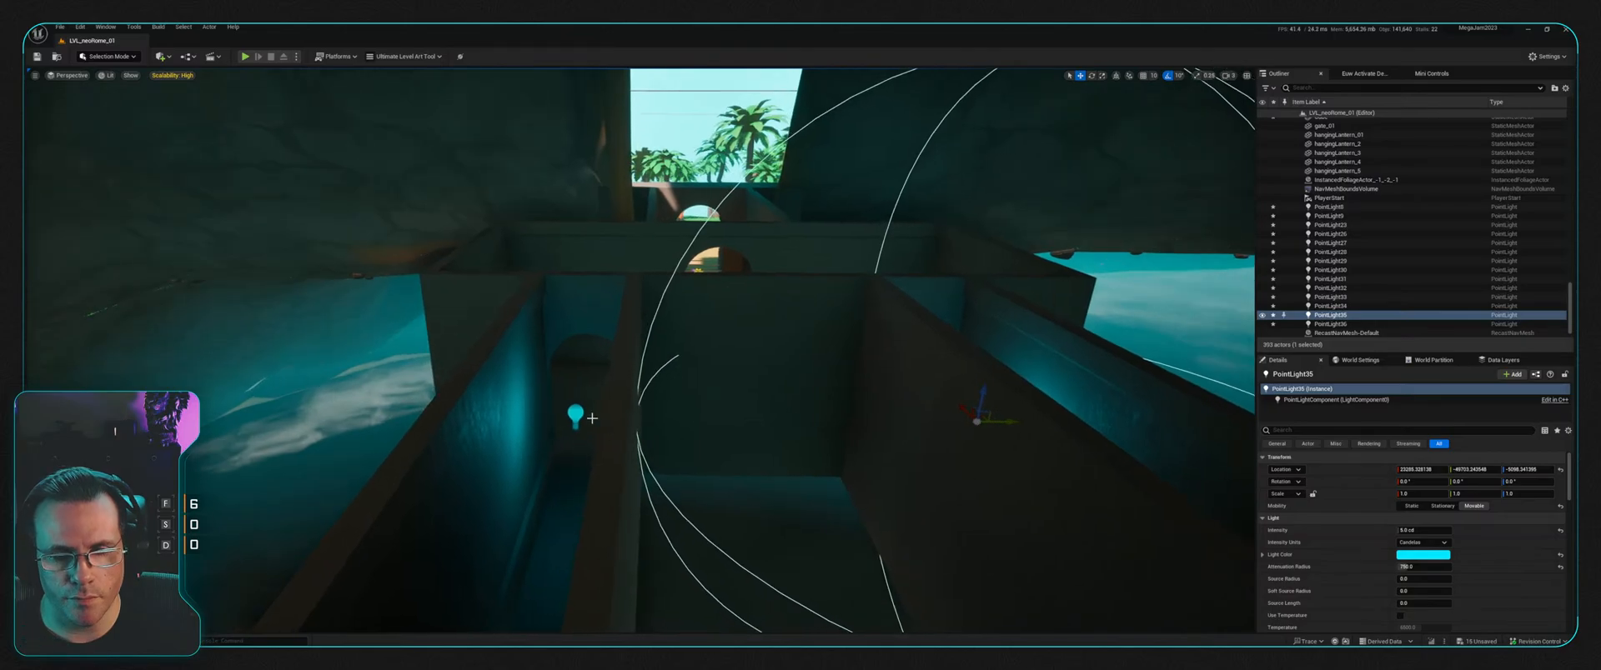
Step: Select the other far-end cyan light and shift it sideways toward the middle of its corridor
click(575, 415)
right_drag(575, 415, 576, 415)
right_drag(709, 421, 709, 421)
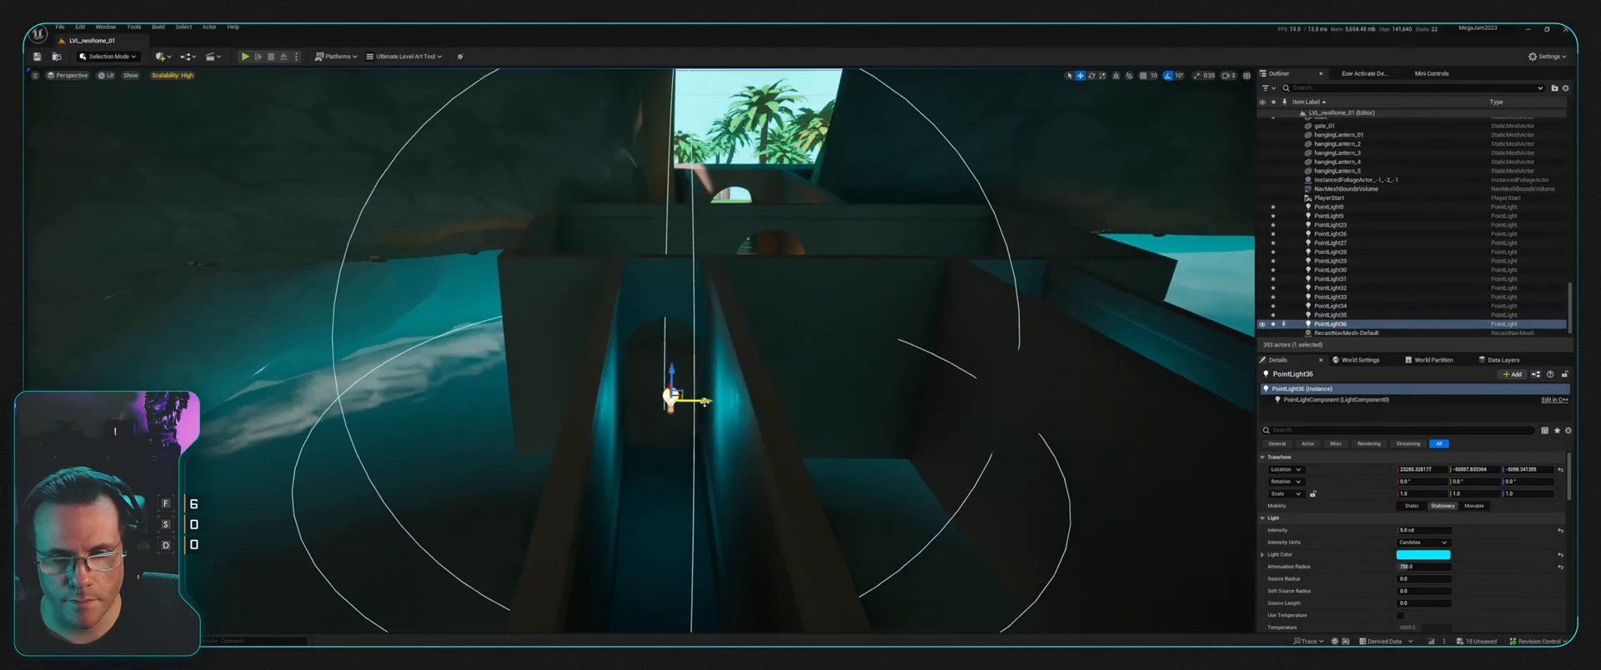
drag(705, 402, 689, 402)
right_drag(748, 402, 748, 401)
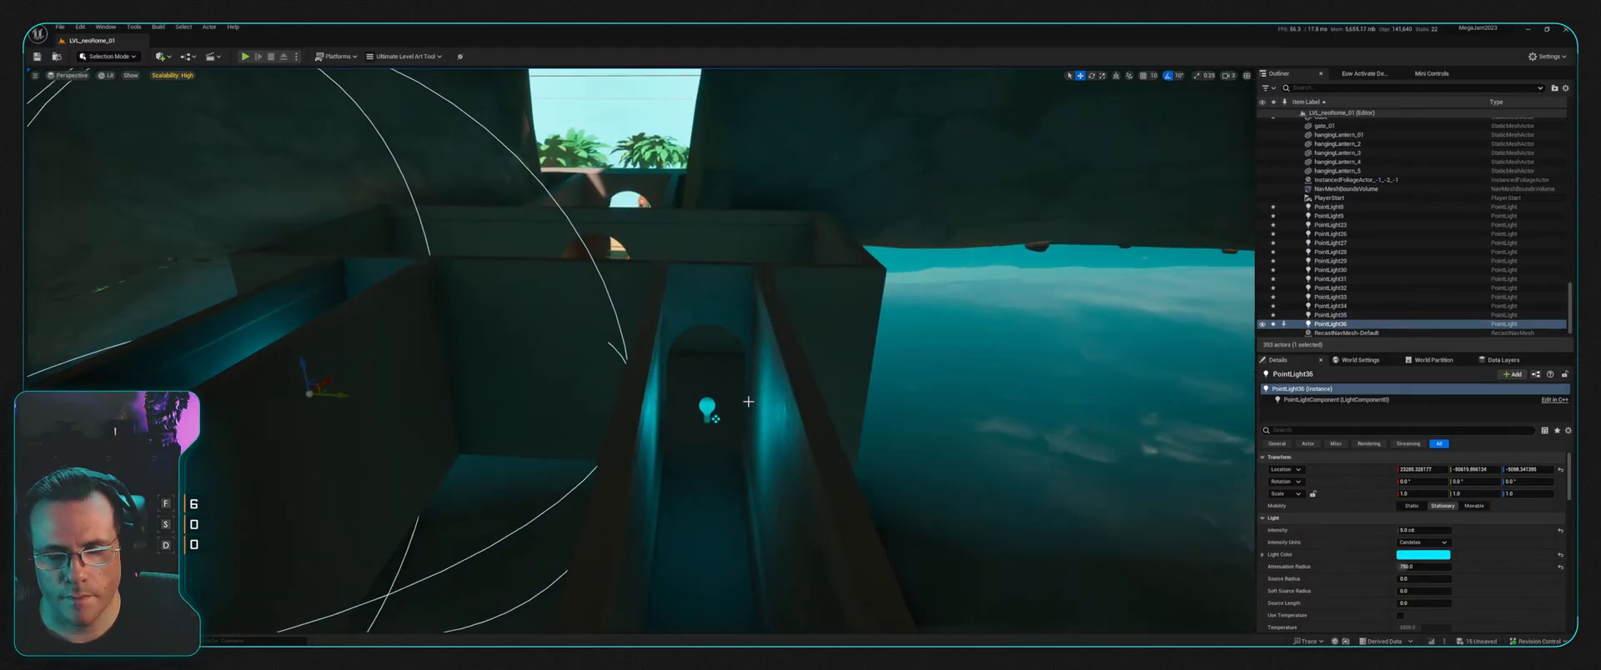
Step: Set the attenuation radius of both far-end cyan lights to 400 and their mobility to Stationary
shift+click(707, 406)
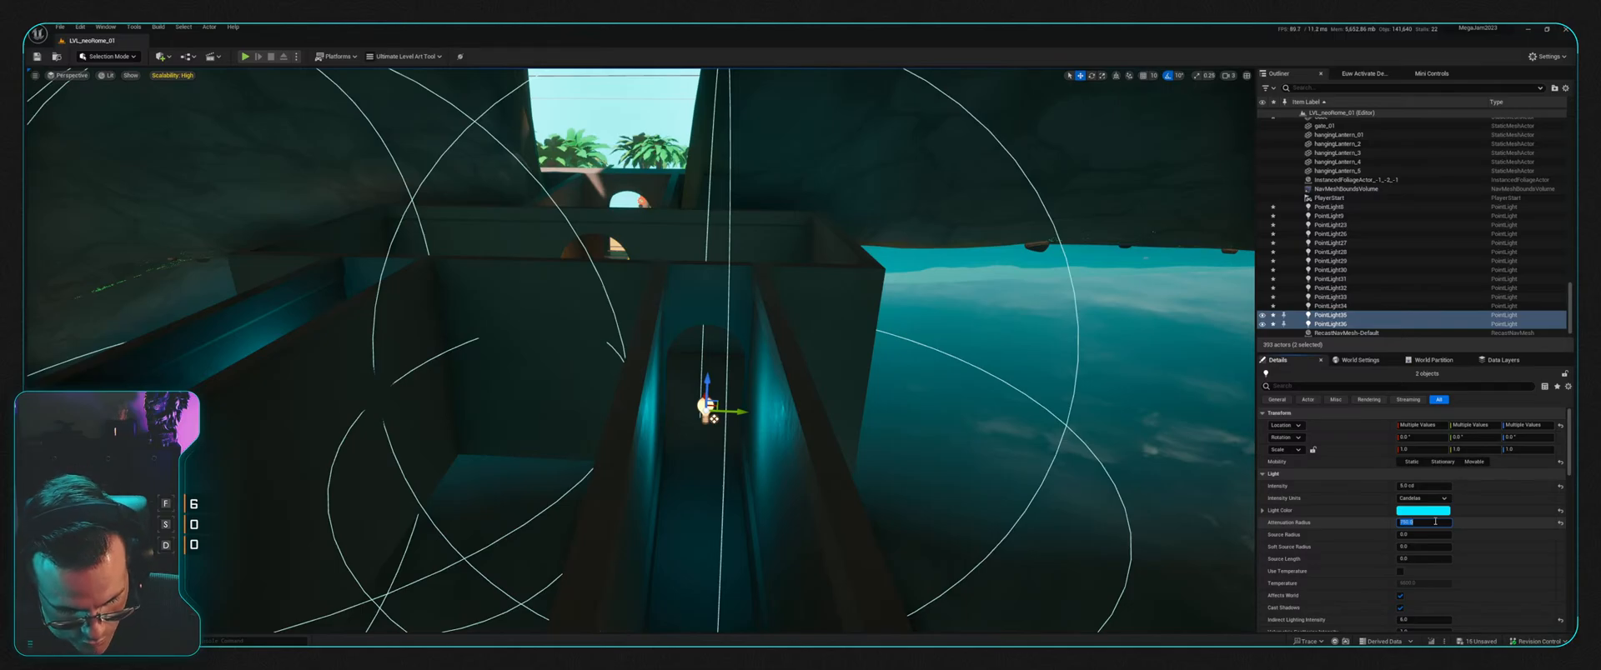
click(1435, 522)
text(400)
key(Return)
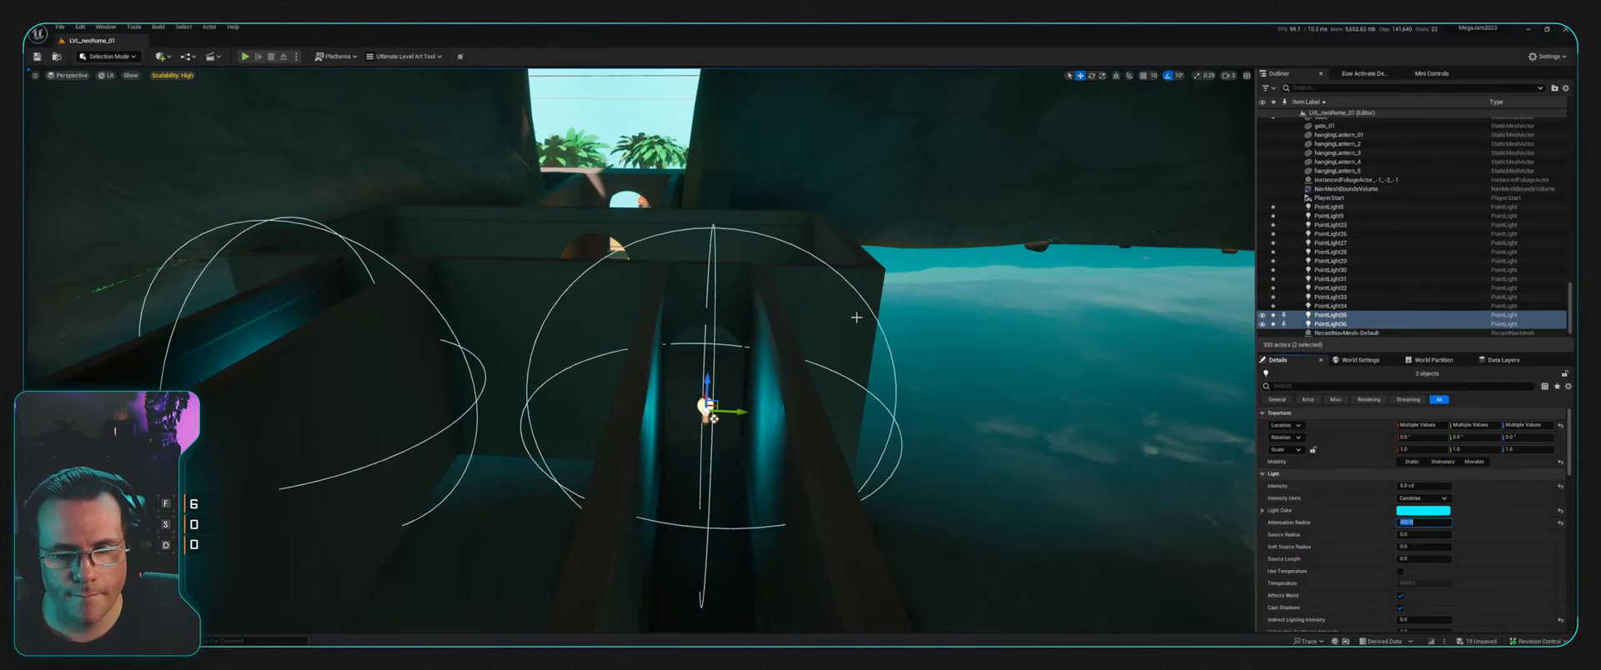
right_drag(857, 317, 856, 317)
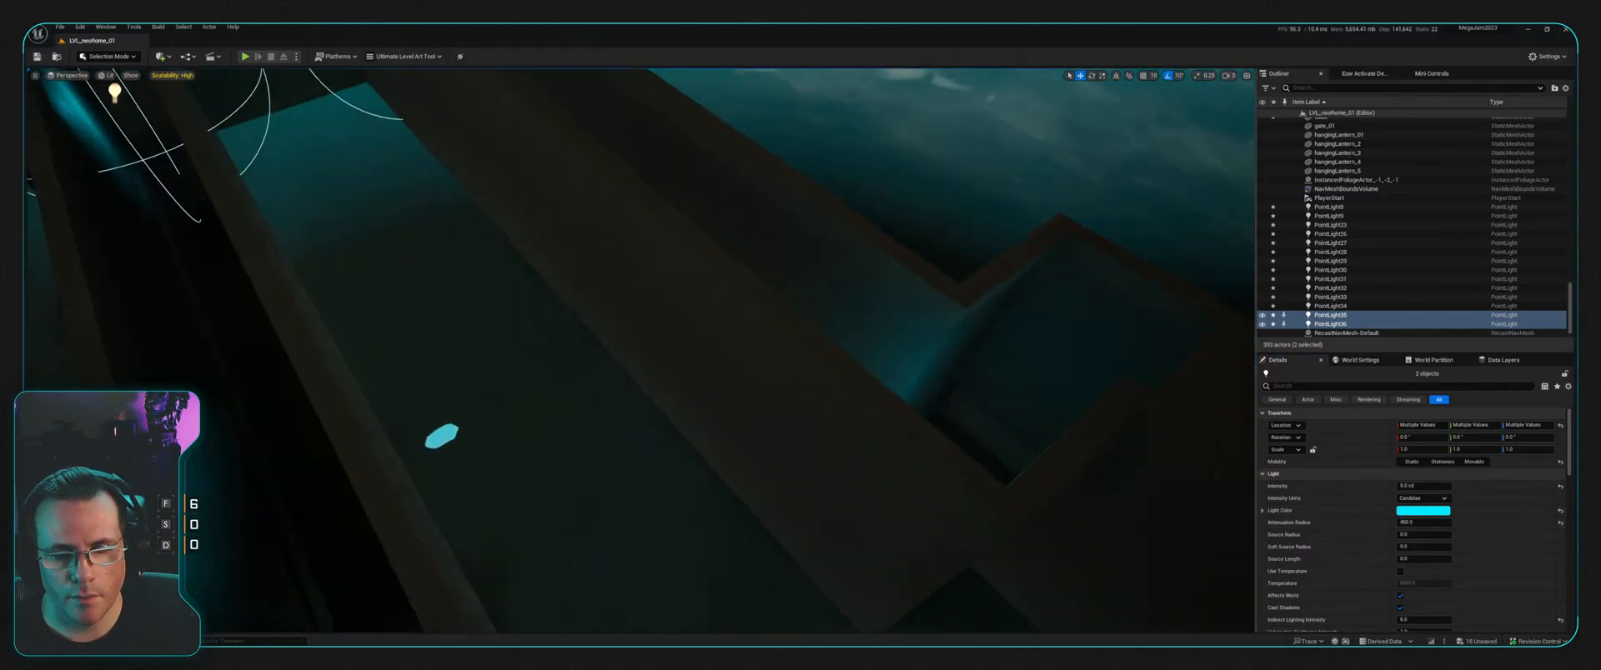
key(f)
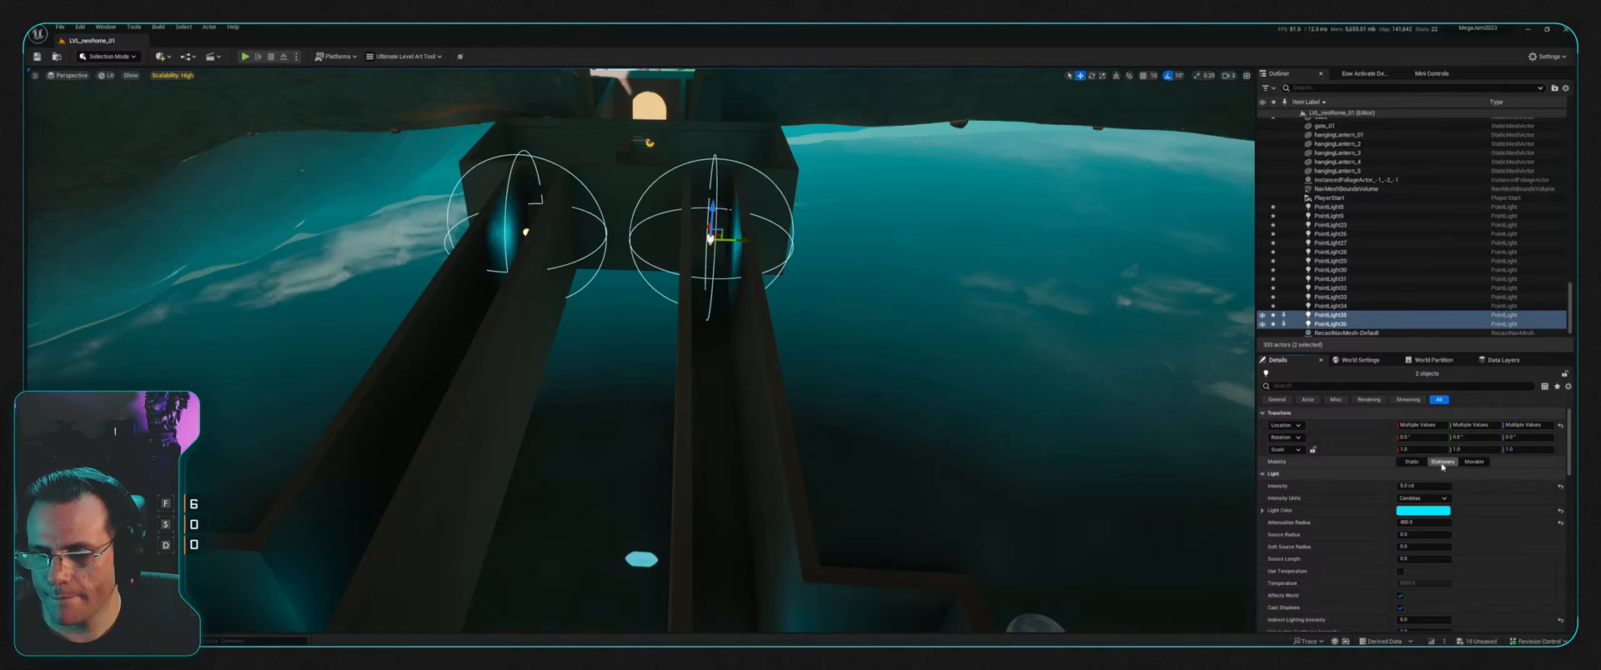
right_drag(676, 351, 676, 351)
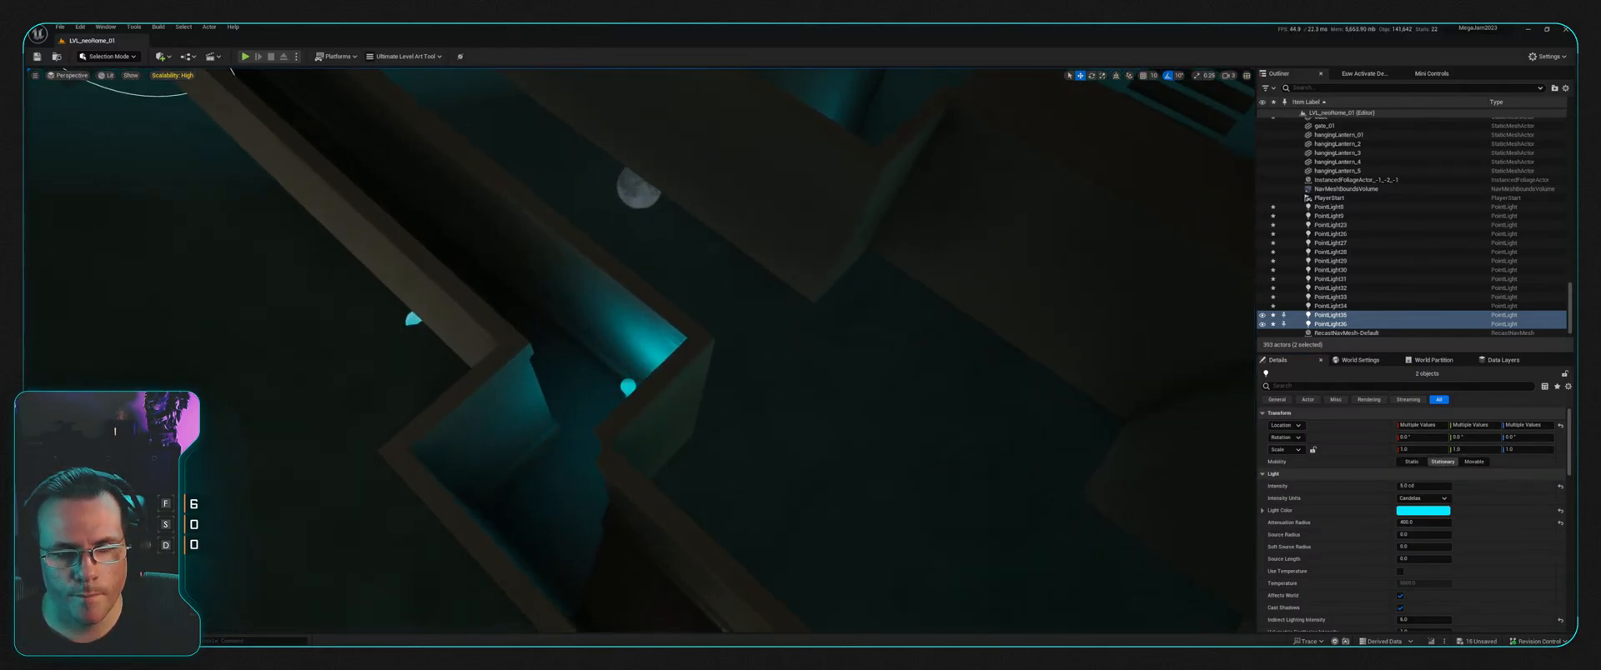
Step: Select the four remaining cyan corridor lights, make them Stationary and set their attenuation radius to 500
click(628, 387)
right_drag(628, 386, 609, 405)
shift+click(602, 406)
right_drag(725, 382, 726, 382)
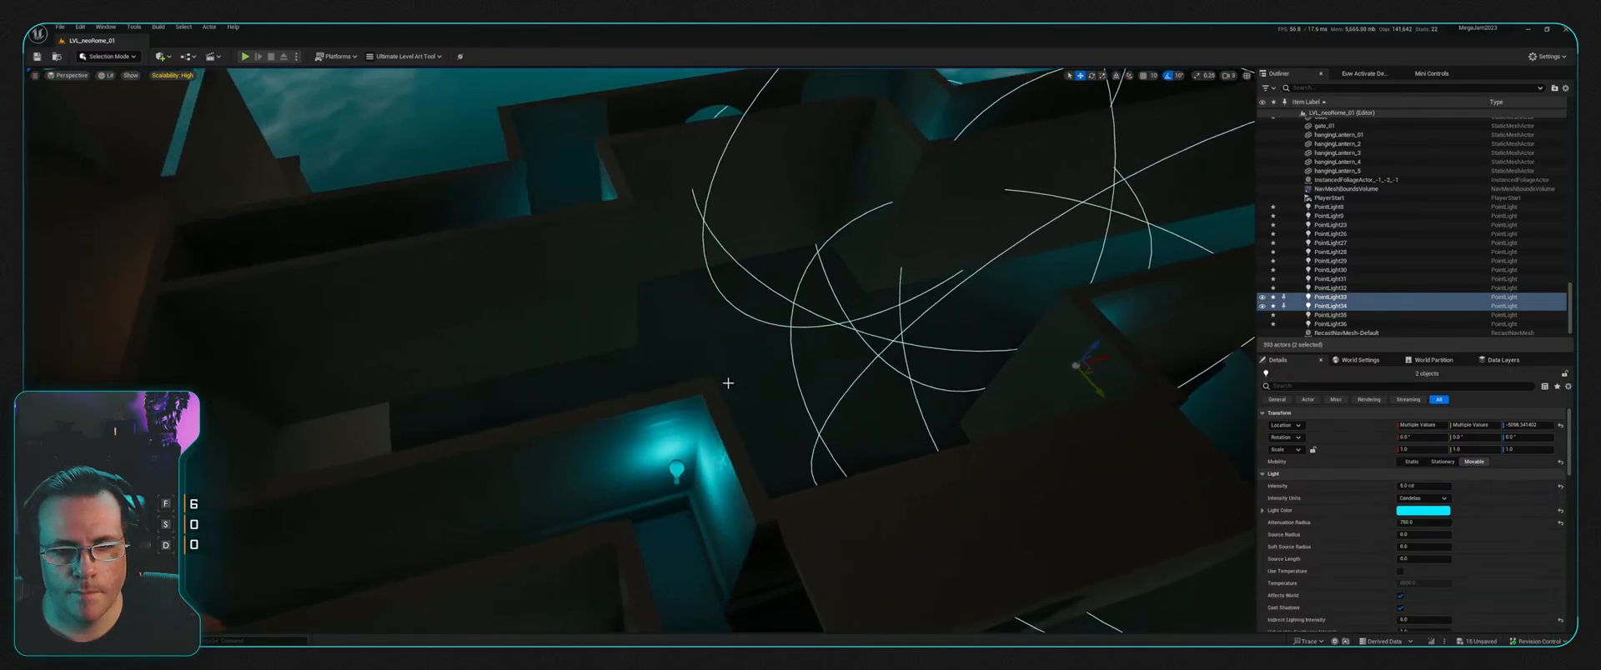
shift+click(678, 461)
right_drag(678, 462, 678, 461)
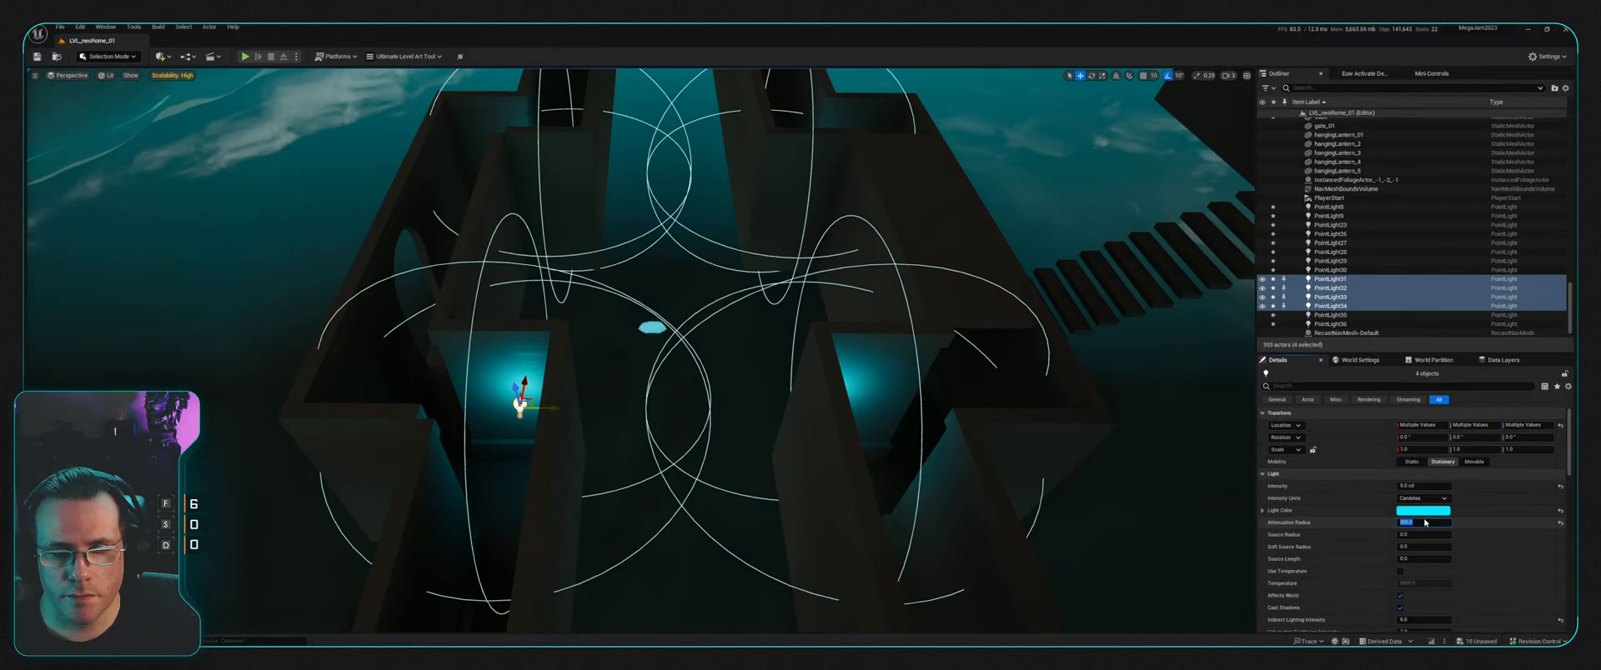
Step: Duplicate an orange light from the arched arena wall and move the copy along the space between the two corridors
alt+drag(959, 435, 1158, 417)
alt+drag(1002, 417, 1035, 442)
right_drag(1035, 442, 817, 392)
key(w)
key(w)
key(w)
key(w)
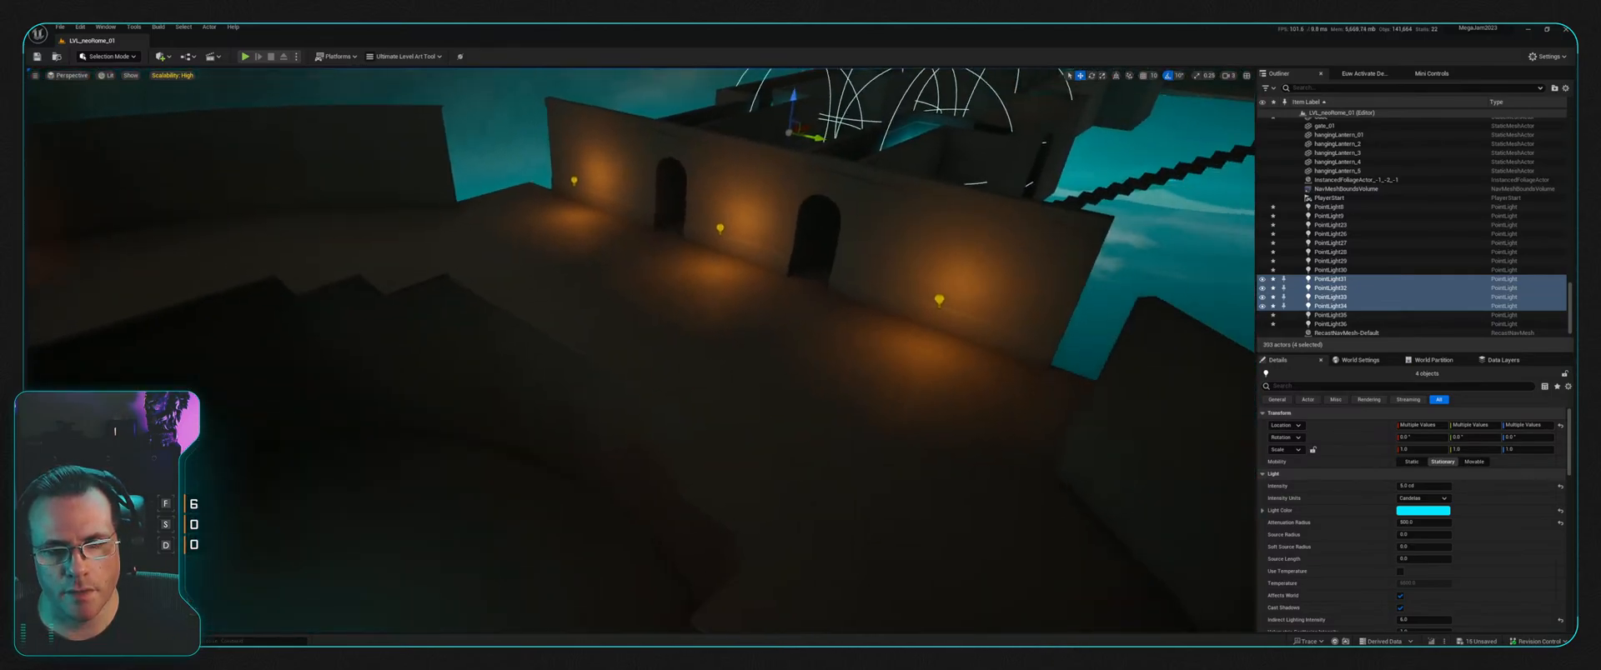
click(631, 271)
key(e)
right_drag(800, 350, 667, 417)
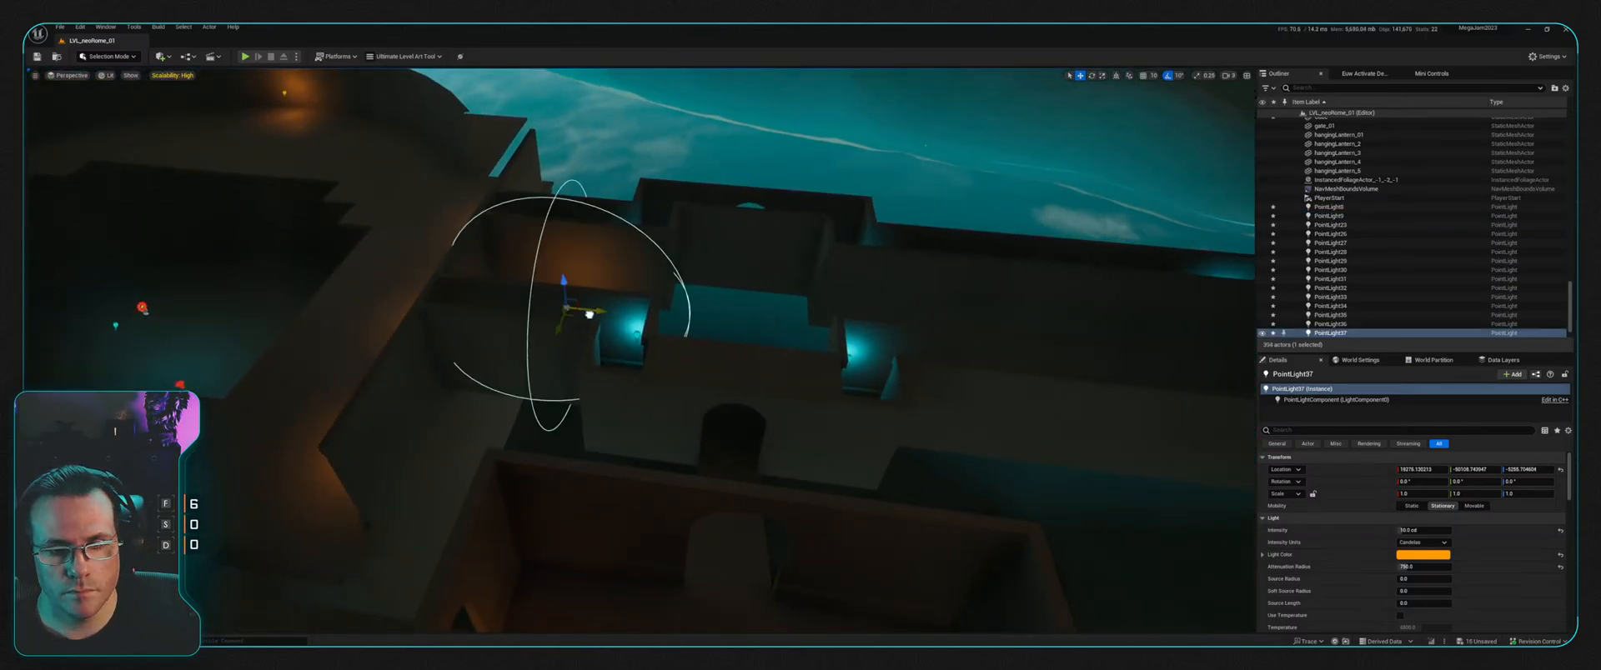
drag(590, 315, 1076, 329)
right_drag(1076, 329, 1167, 333)
key(w)
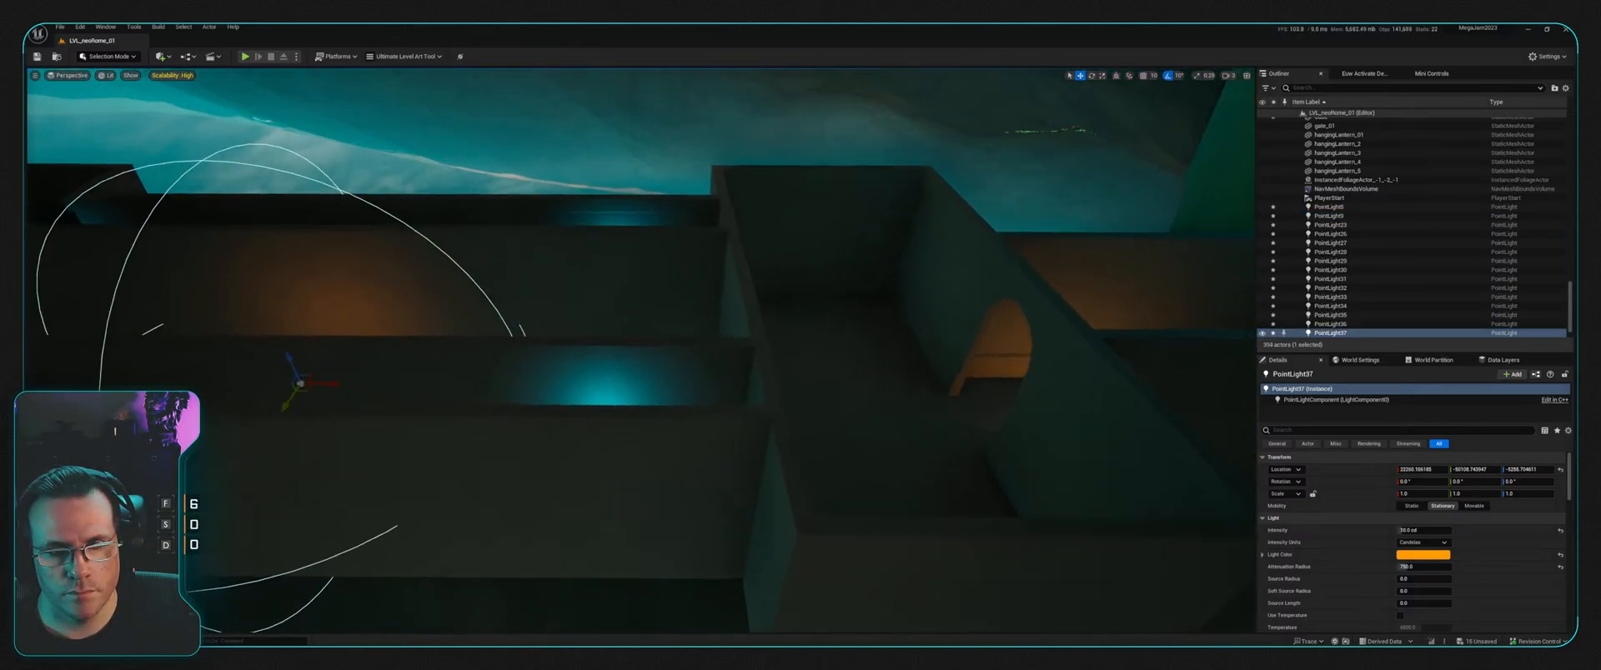
Step: Move the duplicated orange light into the enclosed room at the corridors' far end, beside the arched doorway wall
right_drag(518, 432, 511, 402)
mouse_move(327, 409)
right_down()
mouse_move(327, 358)
mouse_move(327, 404)
right_up()
drag(314, 421, 791, 461)
right_drag(790, 461, 579, 483)
key(d)
drag(636, 492, 653, 492)
right_drag(653, 492, 742, 392)
key(a)
key(s)
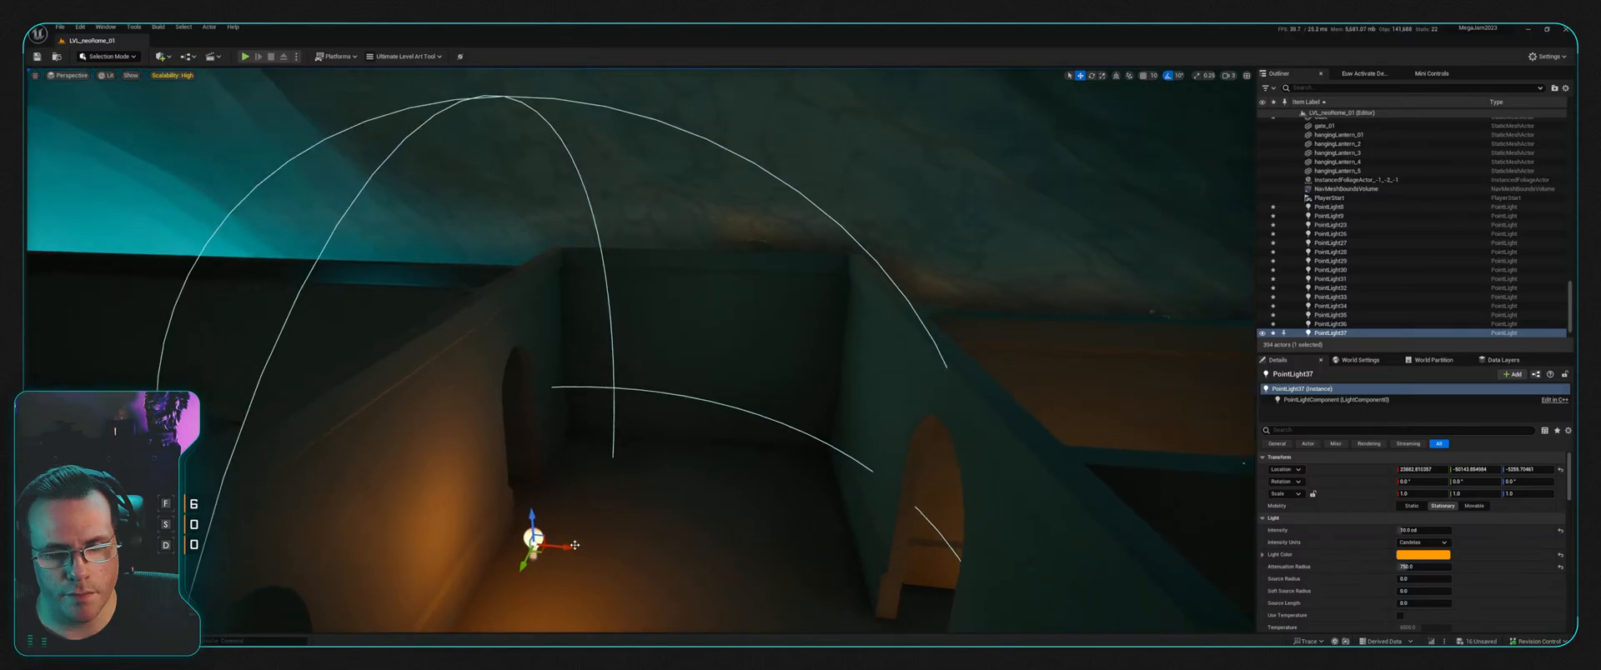
Step: Shift the orange light closer to the arched wall and place the hoverpad_01 prop on the floor beneath it at scale 10
drag(566, 547, 534, 547)
right_drag(534, 547, 643, 526)
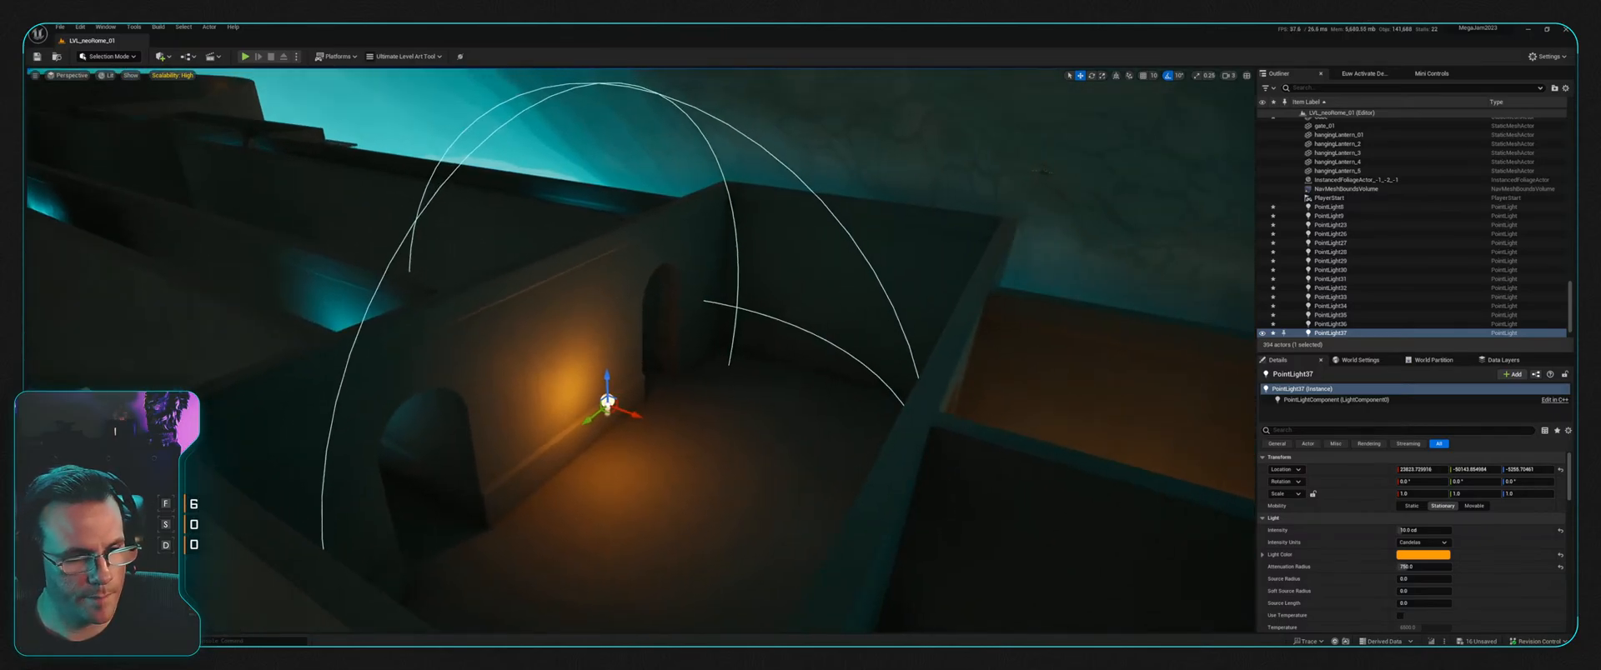
key(ctrl+space)
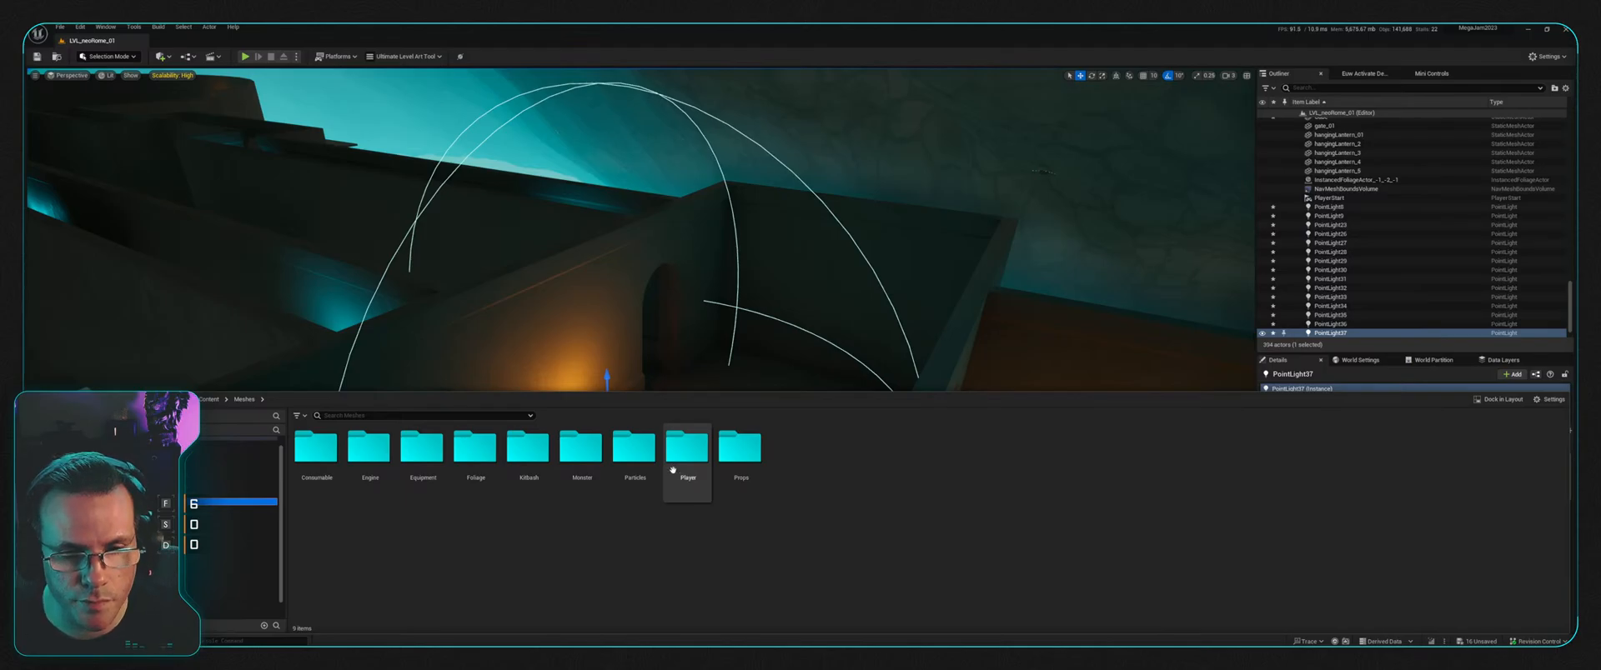
double_click(750, 450)
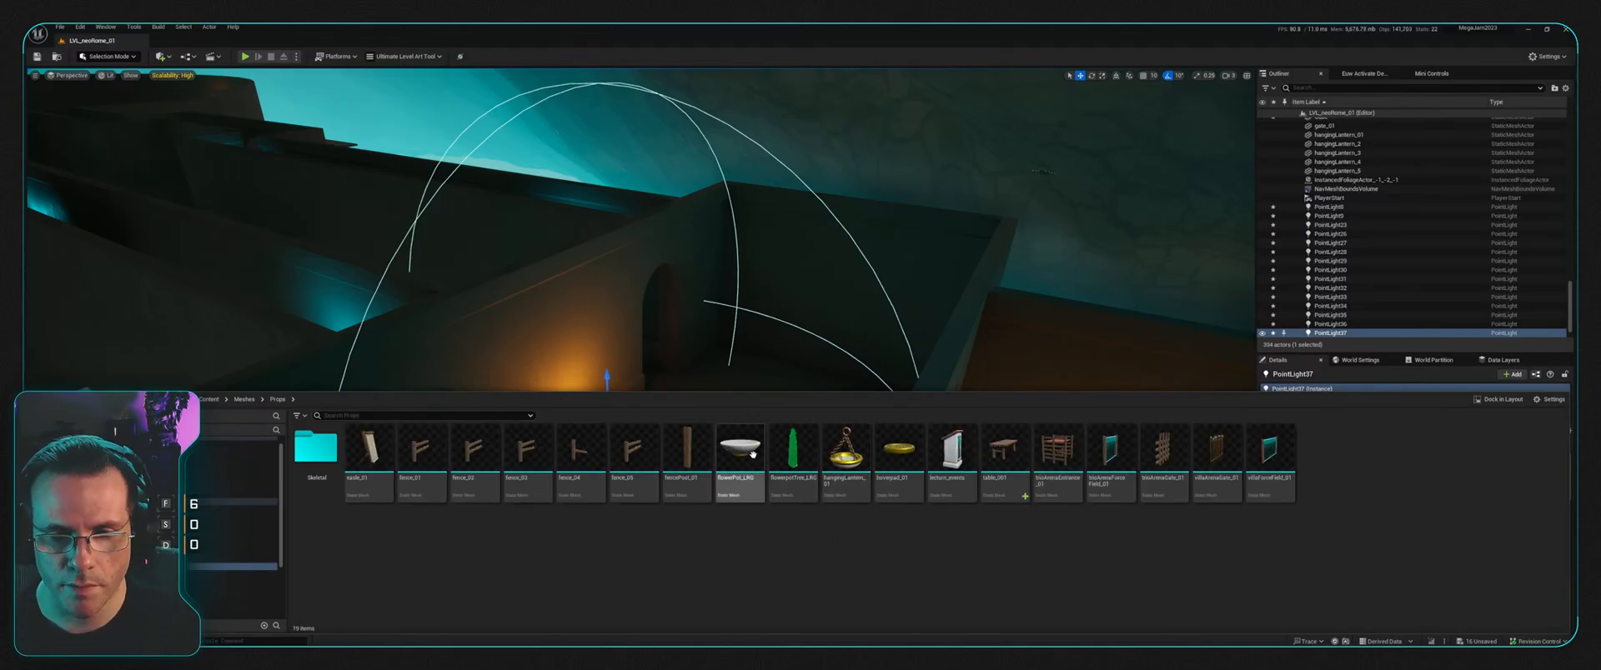
drag(898, 457, 619, 464)
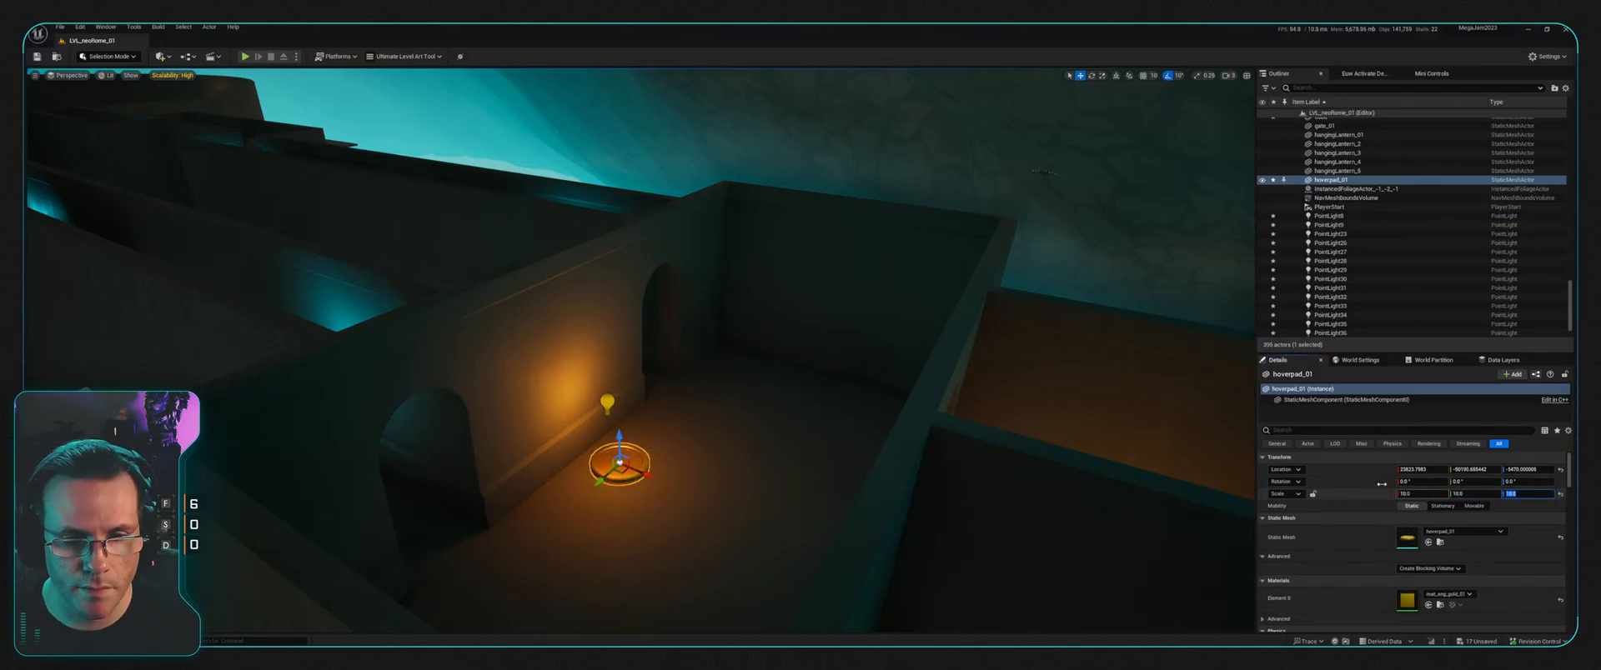
Step: Place the flowerPot_LRG prop over the hoverpad, scale it to 10 on all axes and align it with the pad
key(ctrl+space)
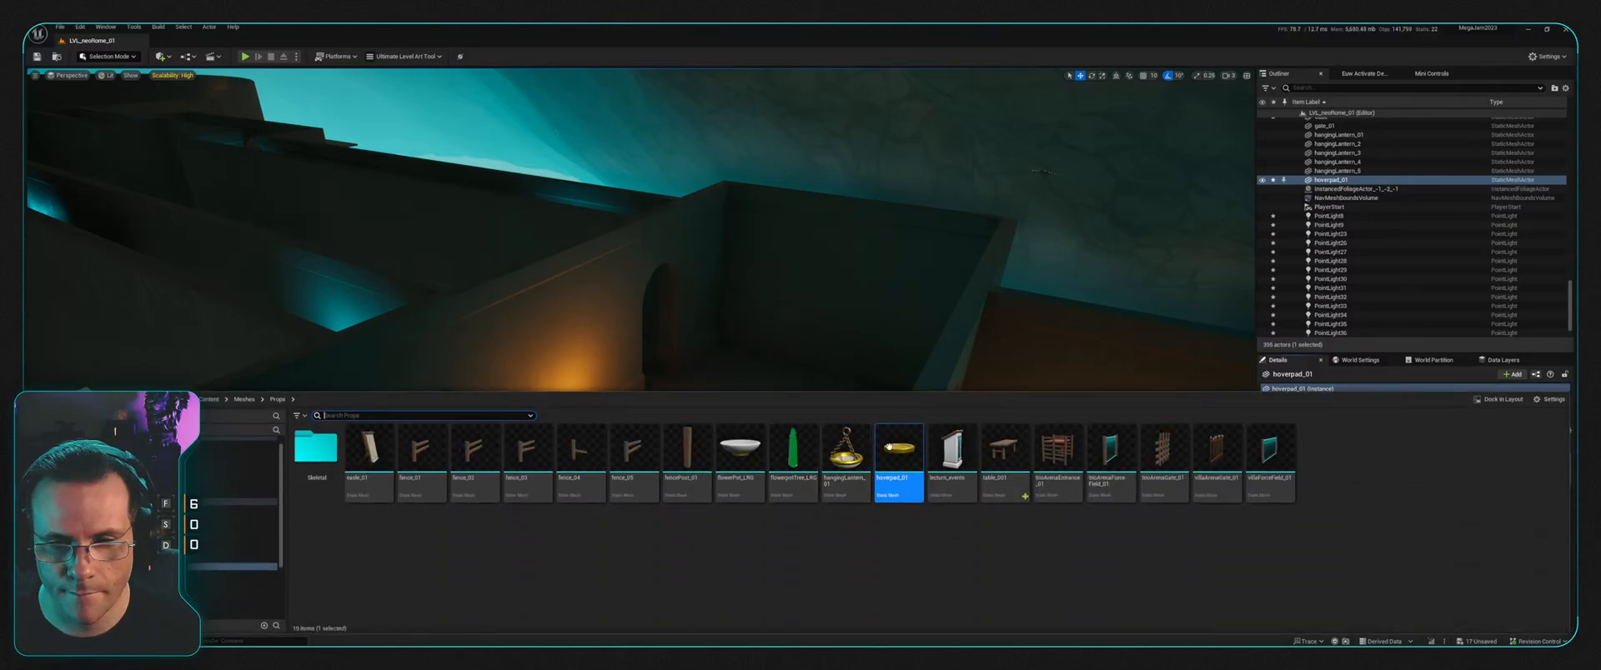
drag(735, 451, 621, 460)
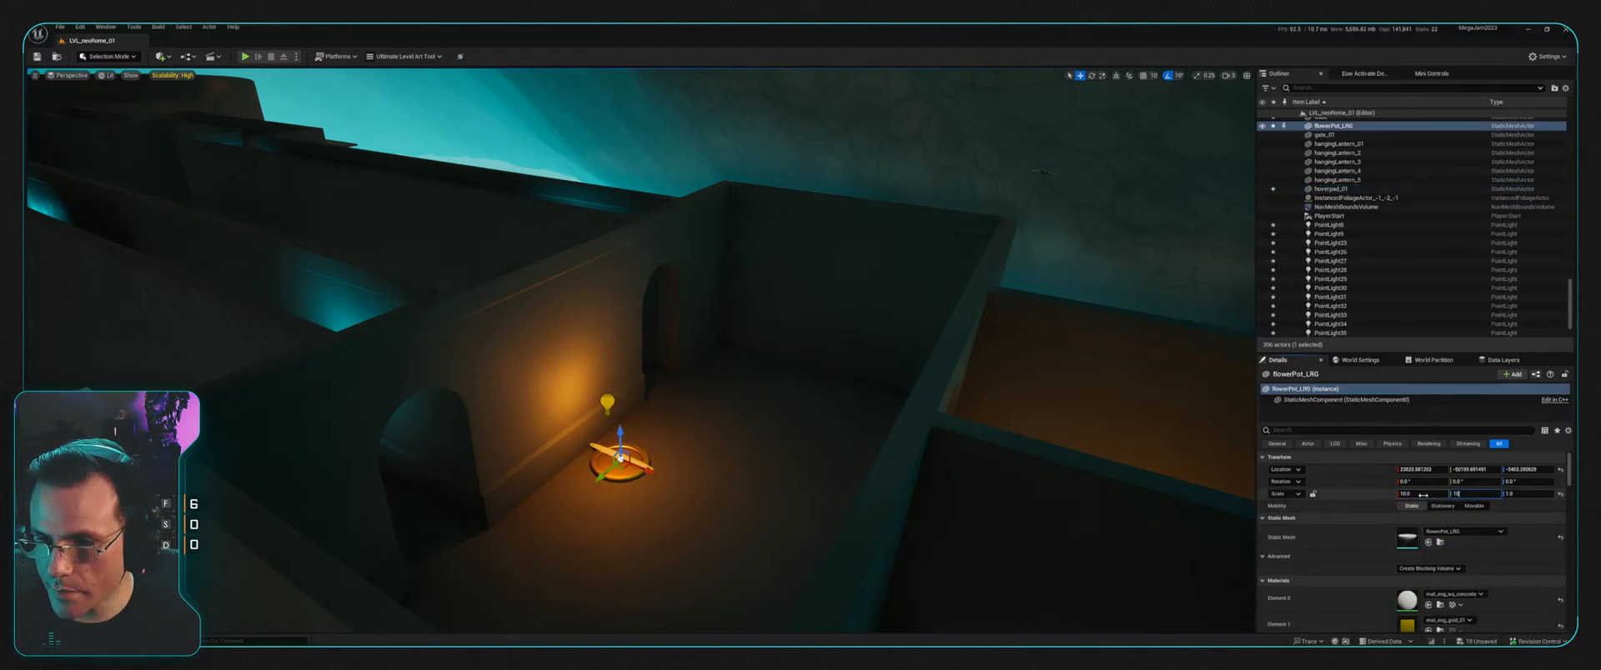
text(10)
key(Return)
key(w)
right_drag(735, 340, 738, 379)
drag(704, 422, 683, 423)
right_drag(639, 350, 633, 250)
key(f)
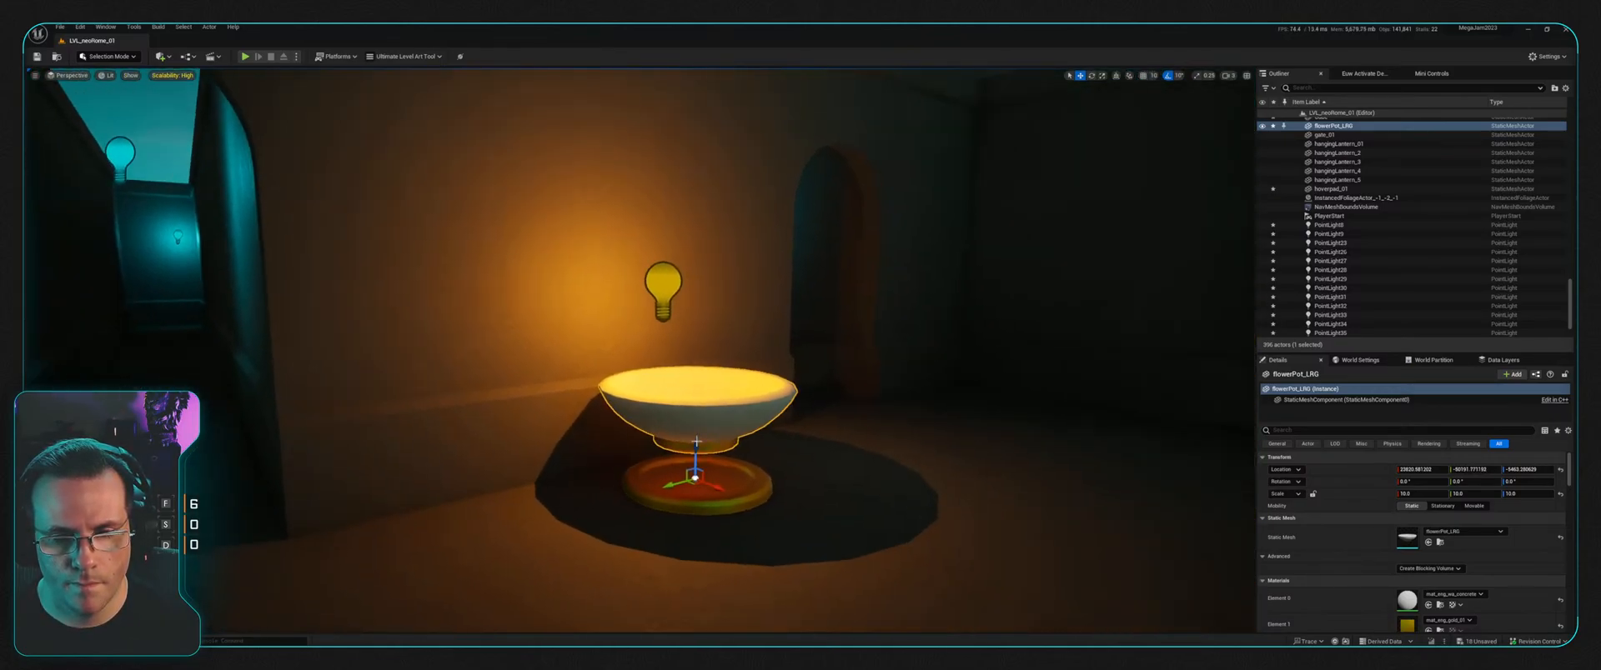
Step: Select the hoverpad together with the flower pot and slide both along the wall until they sit beneath the orange light
shift+click(705, 501)
right_drag(705, 501, 734, 417)
key(f)
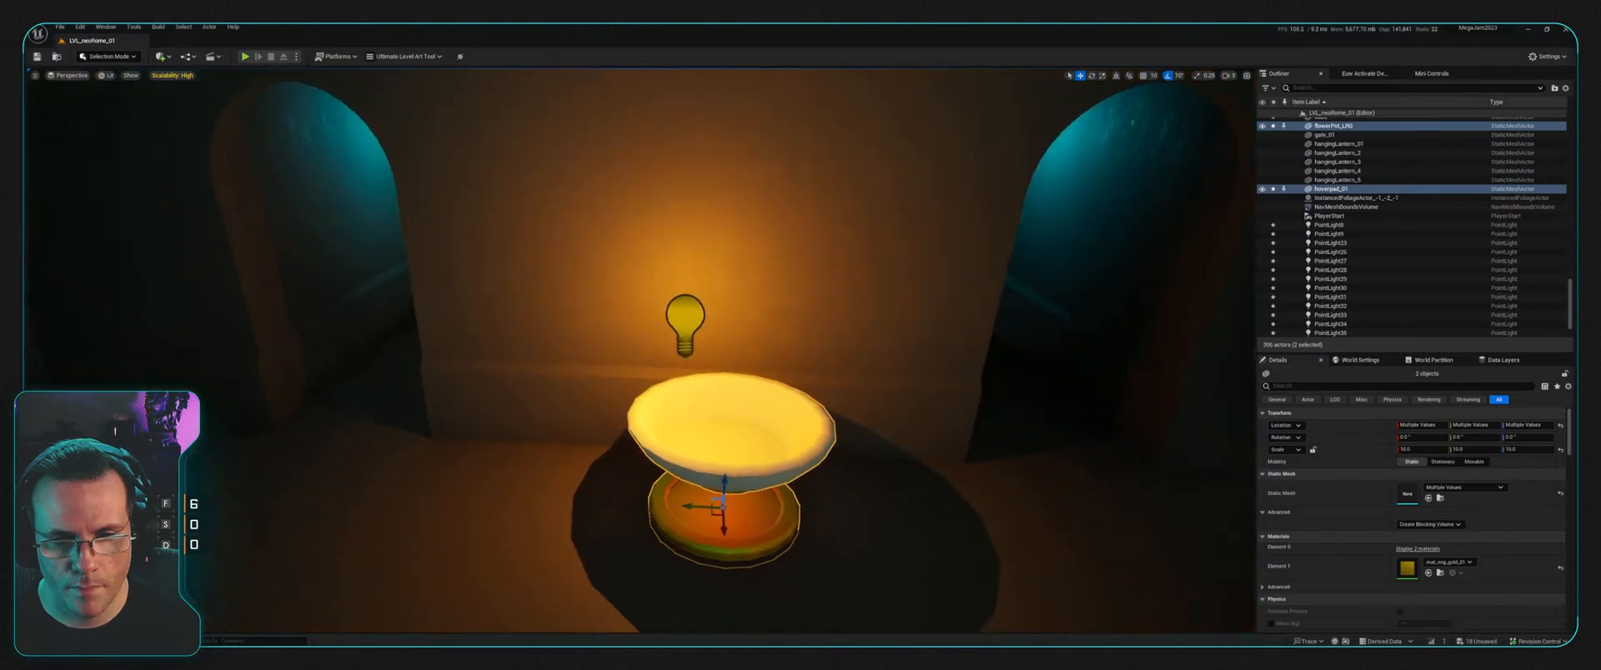
alt+drag(704, 501, 584, 492)
mouse_move(734, 492)
right_down()
mouse_move(692, 459)
mouse_move(734, 492)
right_up()
key(w)
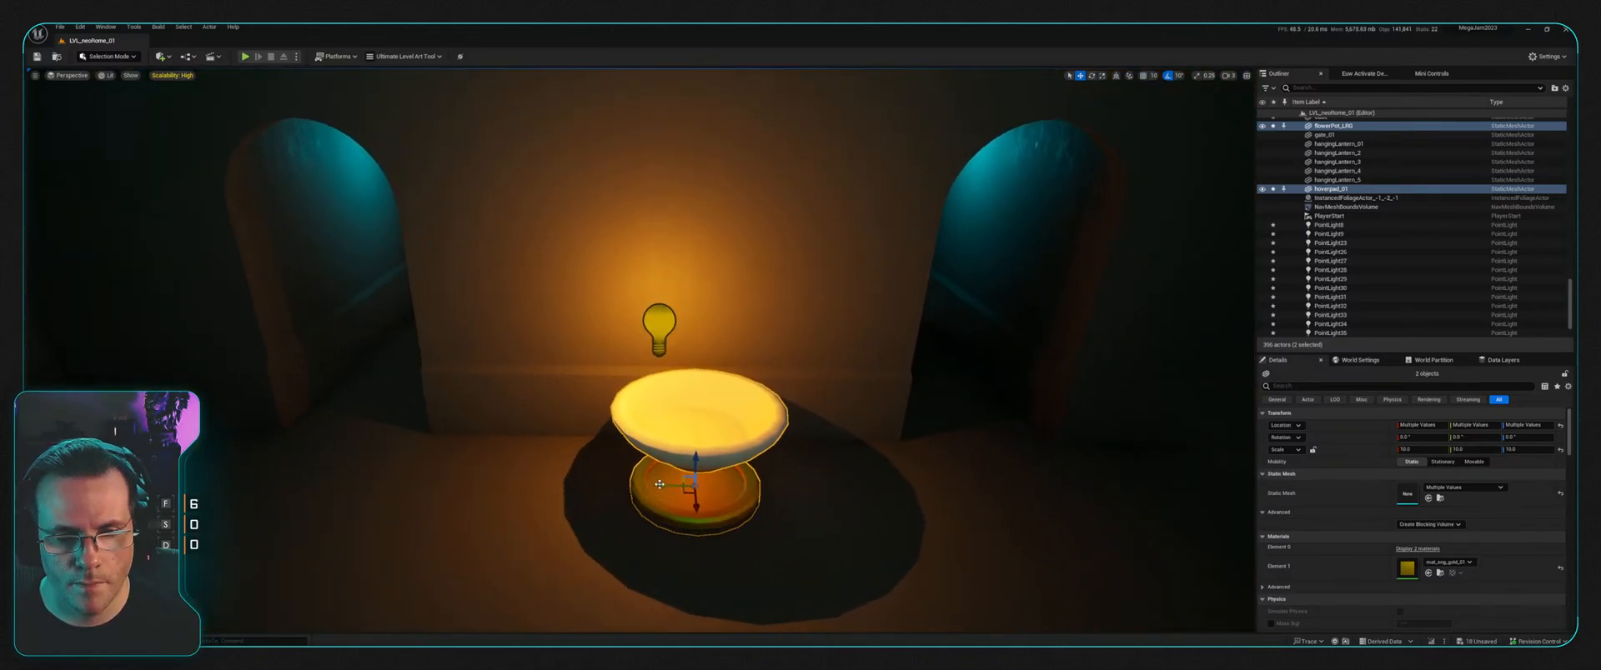
drag(658, 485, 628, 486)
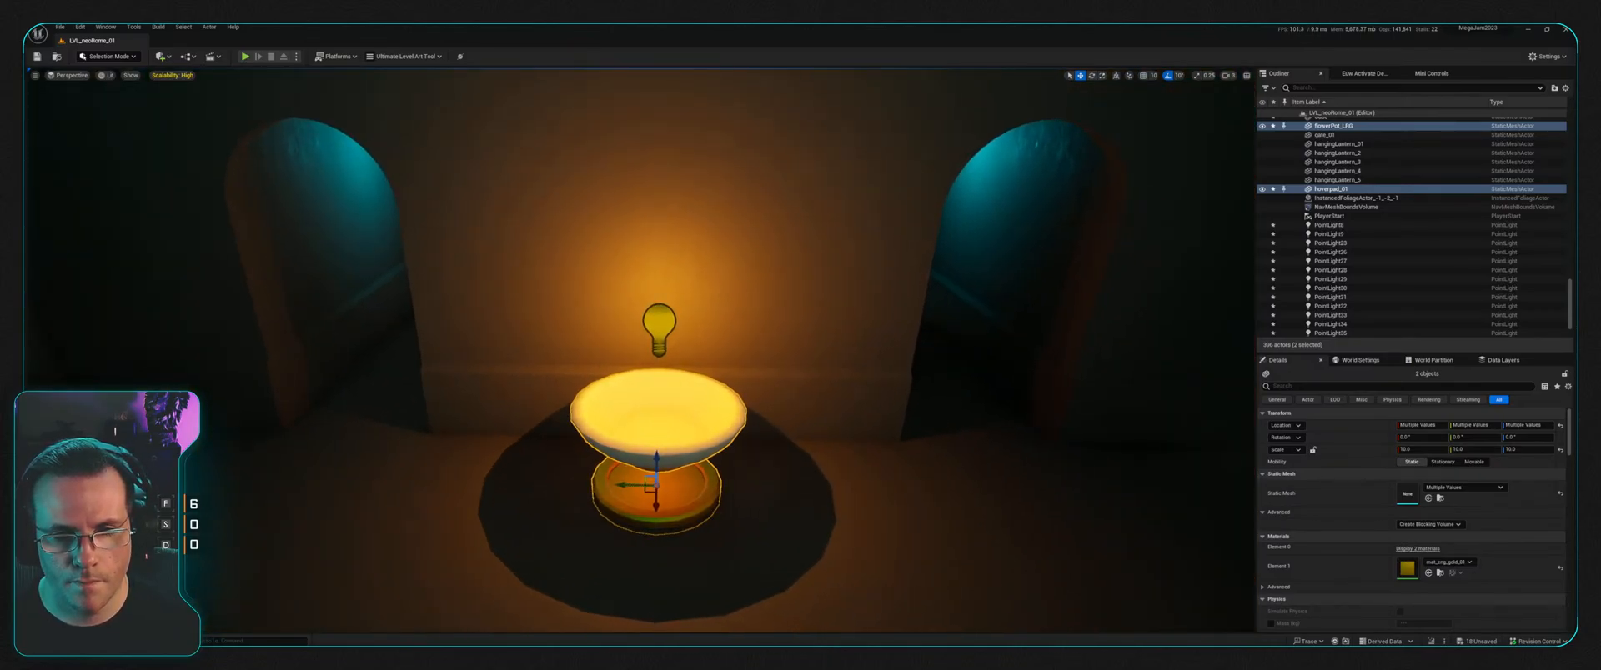
Step: Lower the orange light into the flower pot's bowl and centre it there
click(658, 329)
key(f)
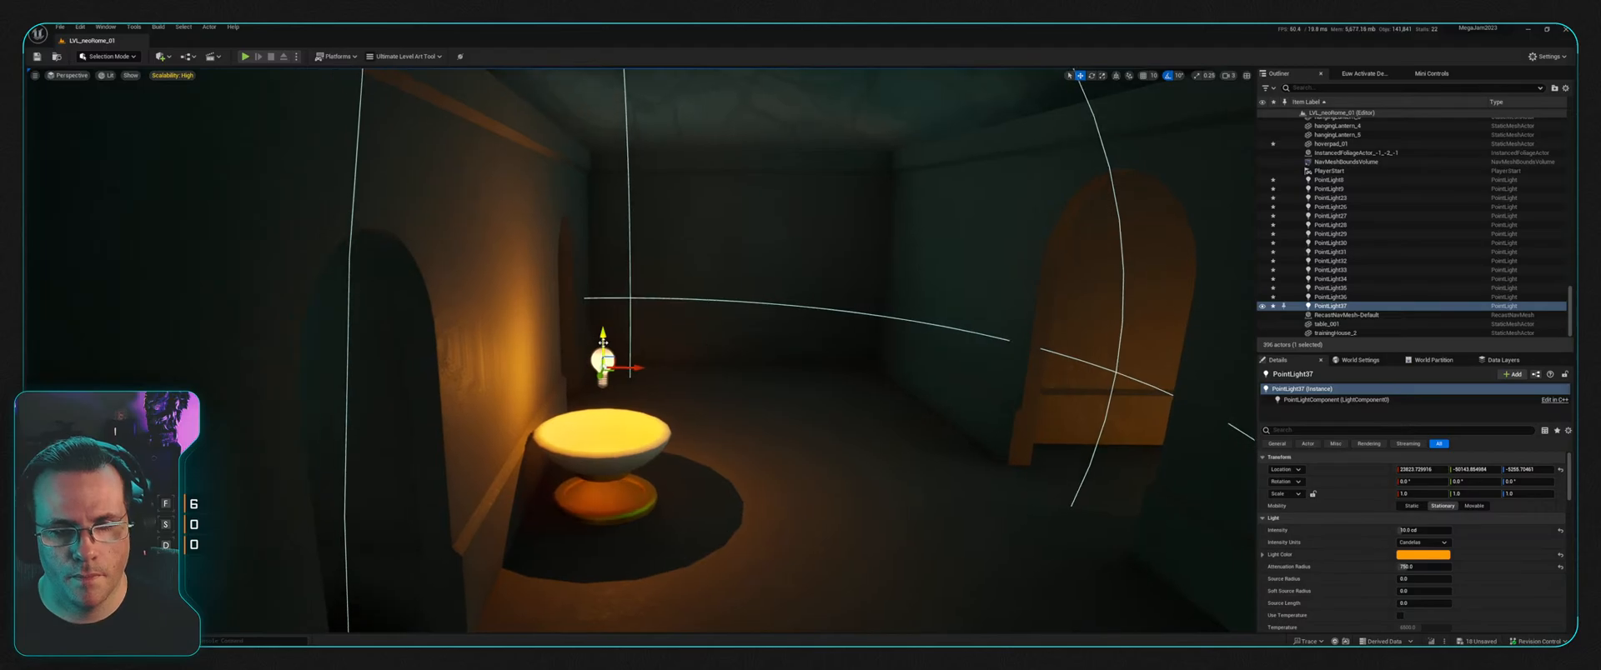
drag(603, 340, 625, 423)
key(d)
right_drag(625, 423, 275, 467)
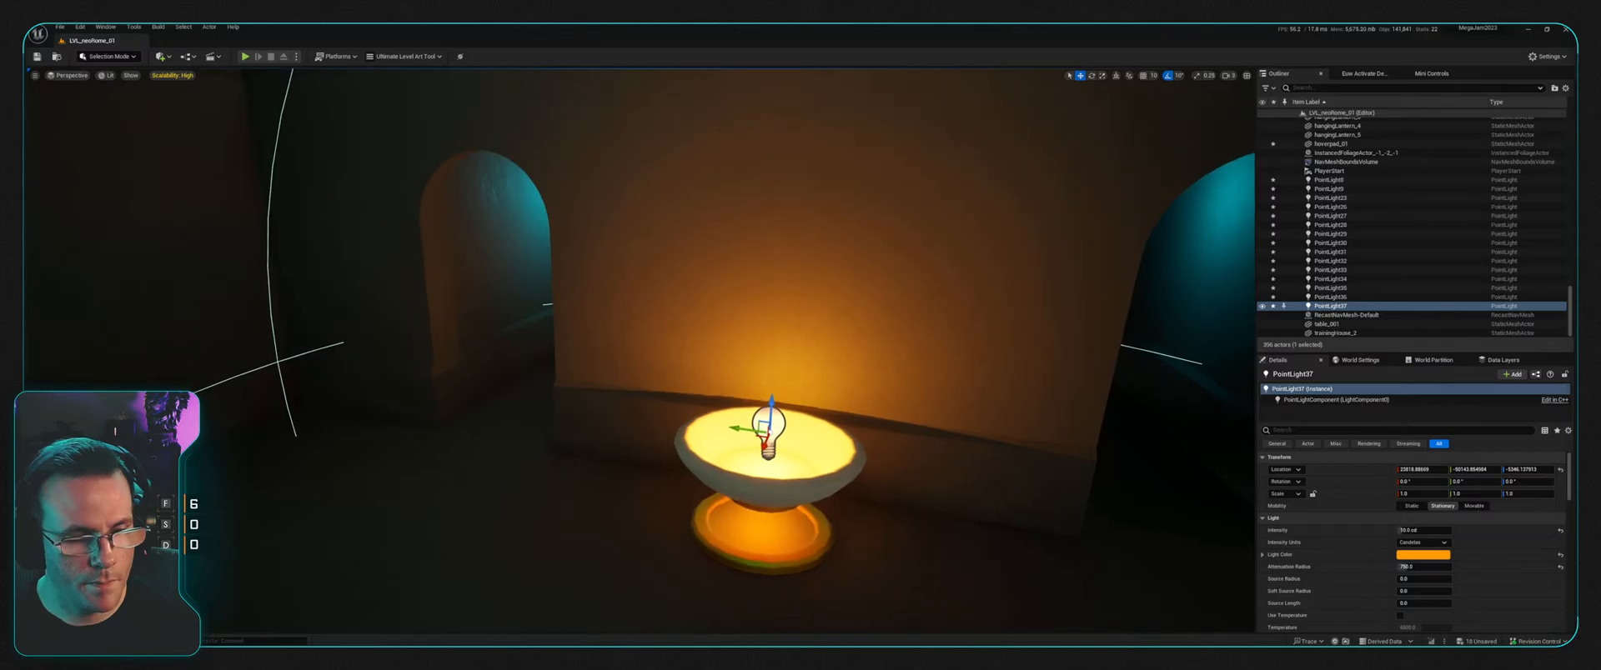
Step: Place the FXS_firesmoke_01_LRG particle effect in the bowl and preview the burning fire bowl without editor icons
key(ctrl+space)
click(242, 574)
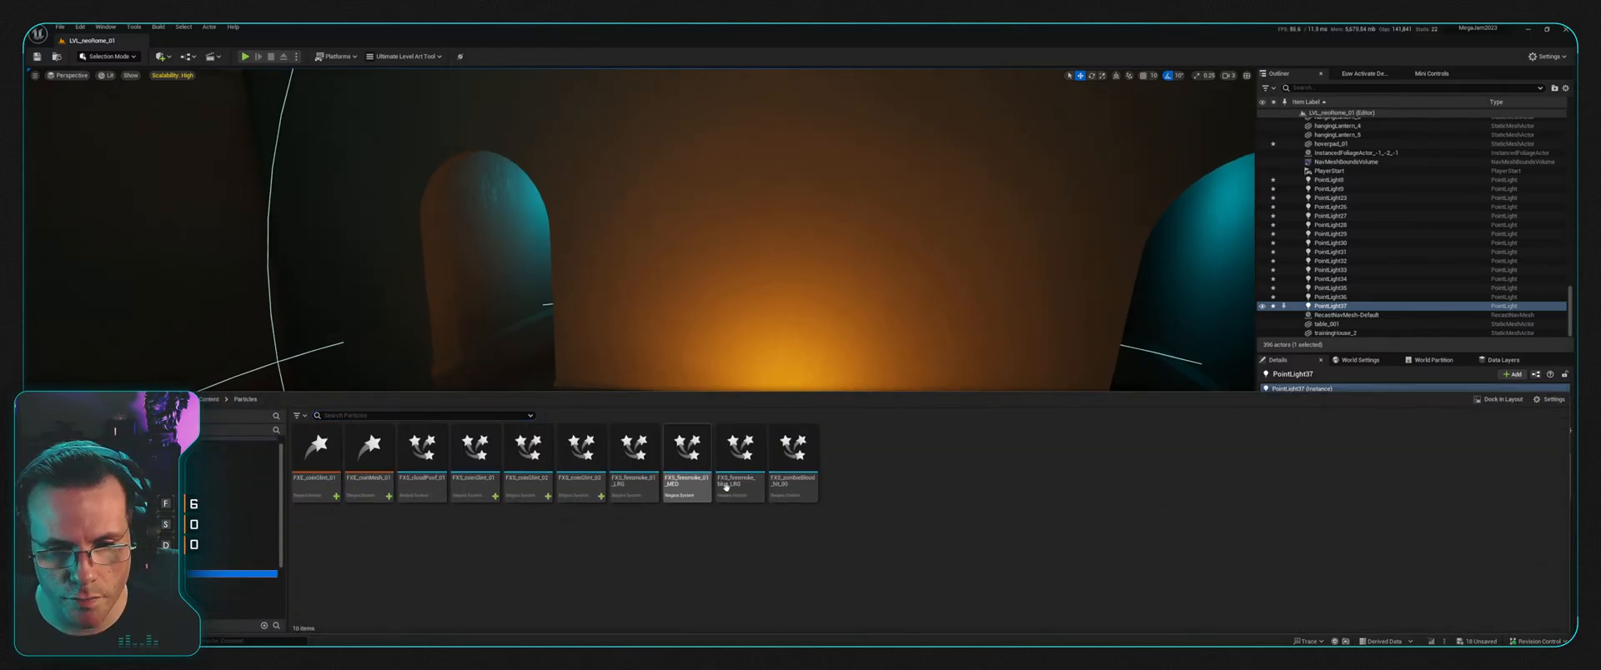
key(ctrl+space)
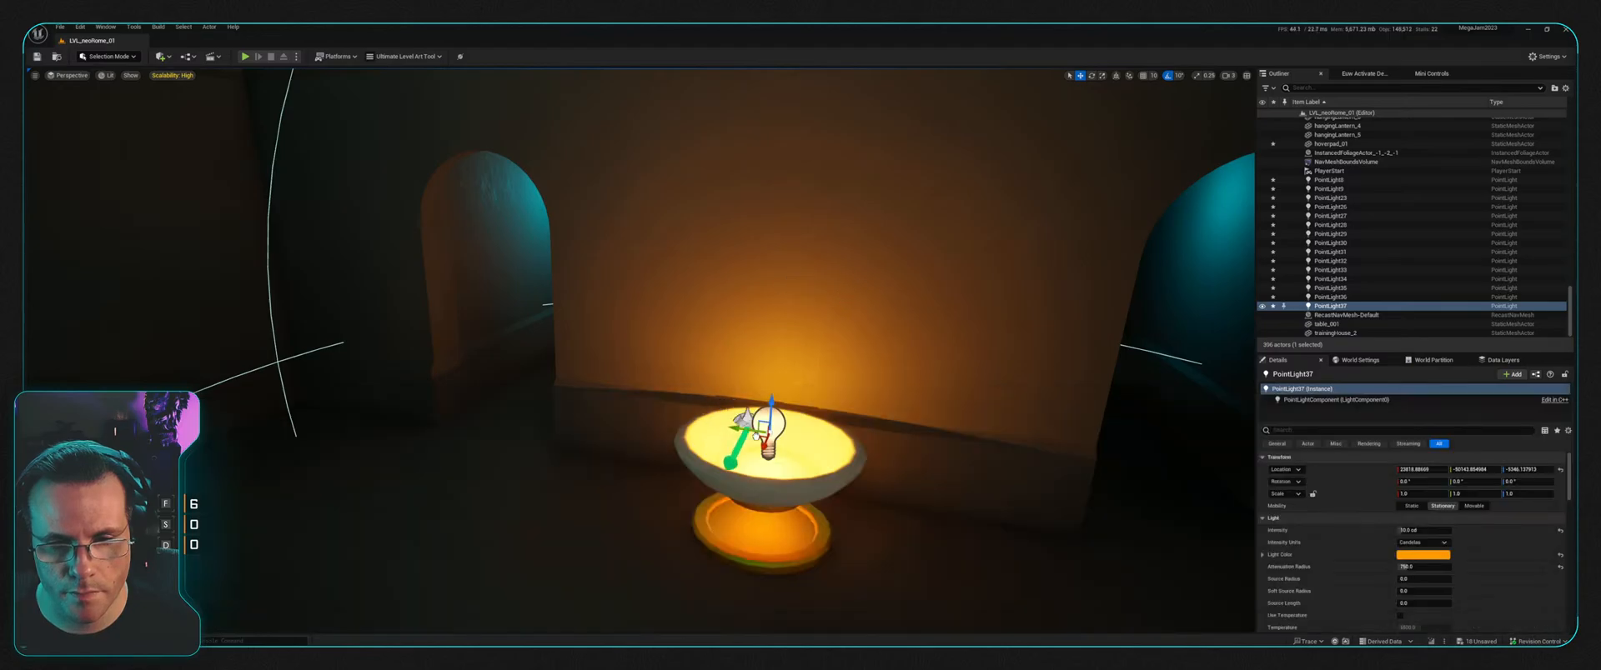
drag(774, 461, 767, 463)
right_drag(872, 443, 925, 443)
key(a)
drag(700, 408, 705, 356)
scroll(797, 374, down, 4)
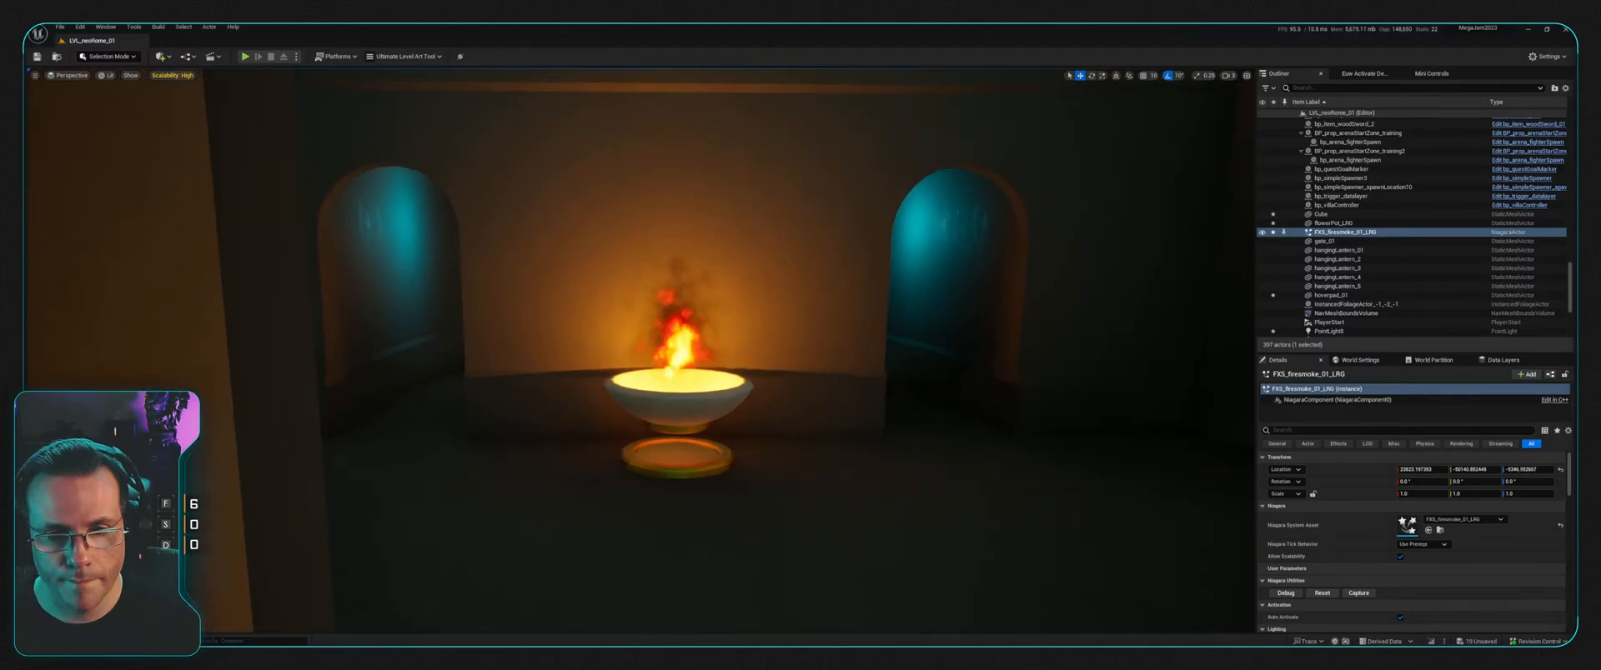
right_drag(797, 374, 750, 375)
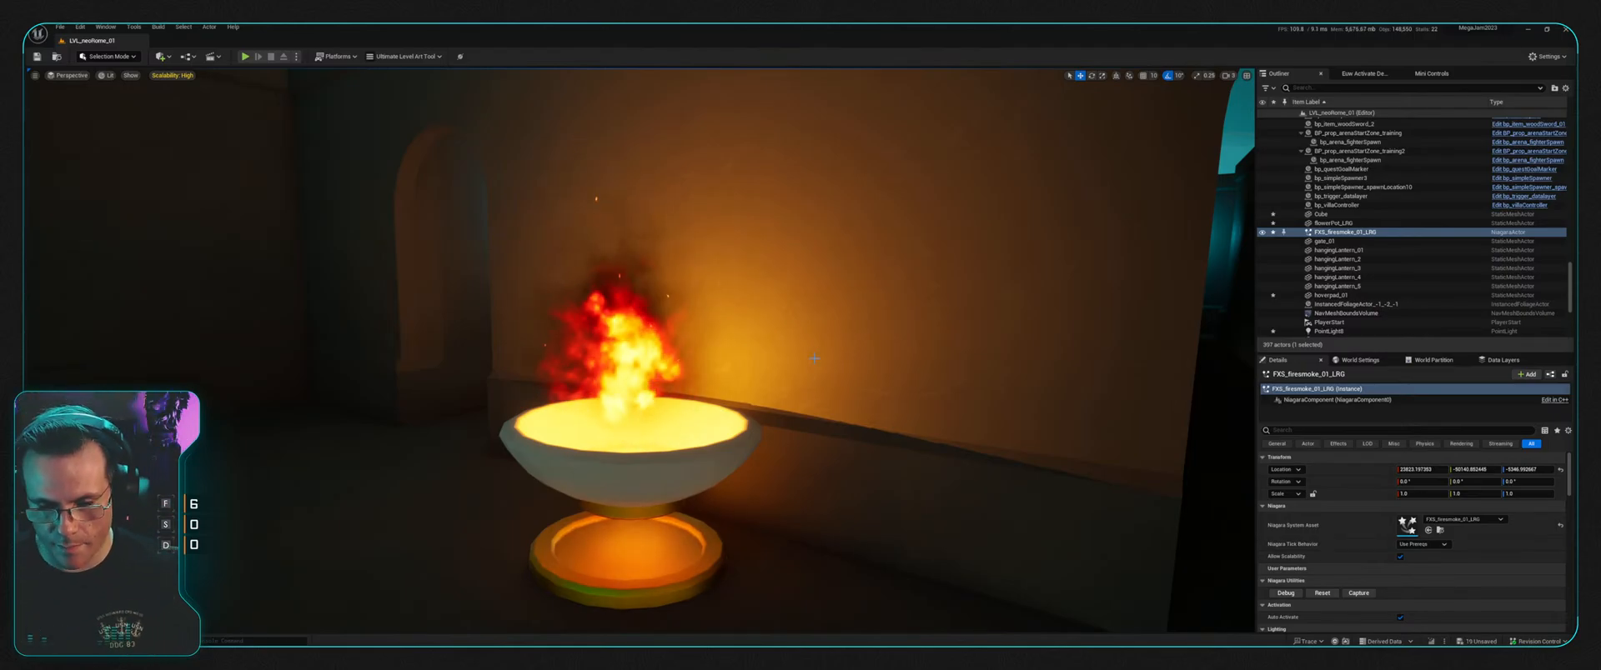
key(g)
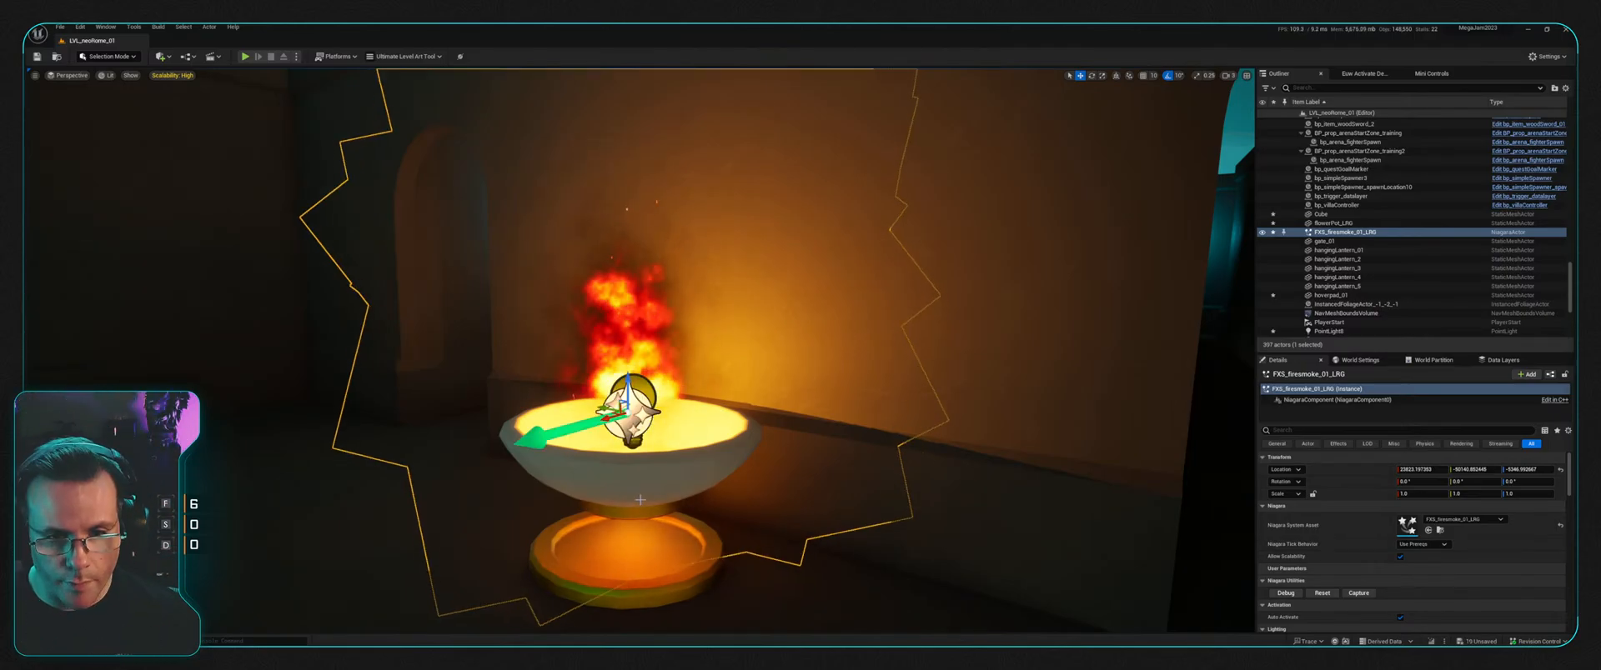
Step: Set the attenuation radius of the fire bowl's orange light to 500
click(634, 410)
right_drag(634, 410, 467, 375)
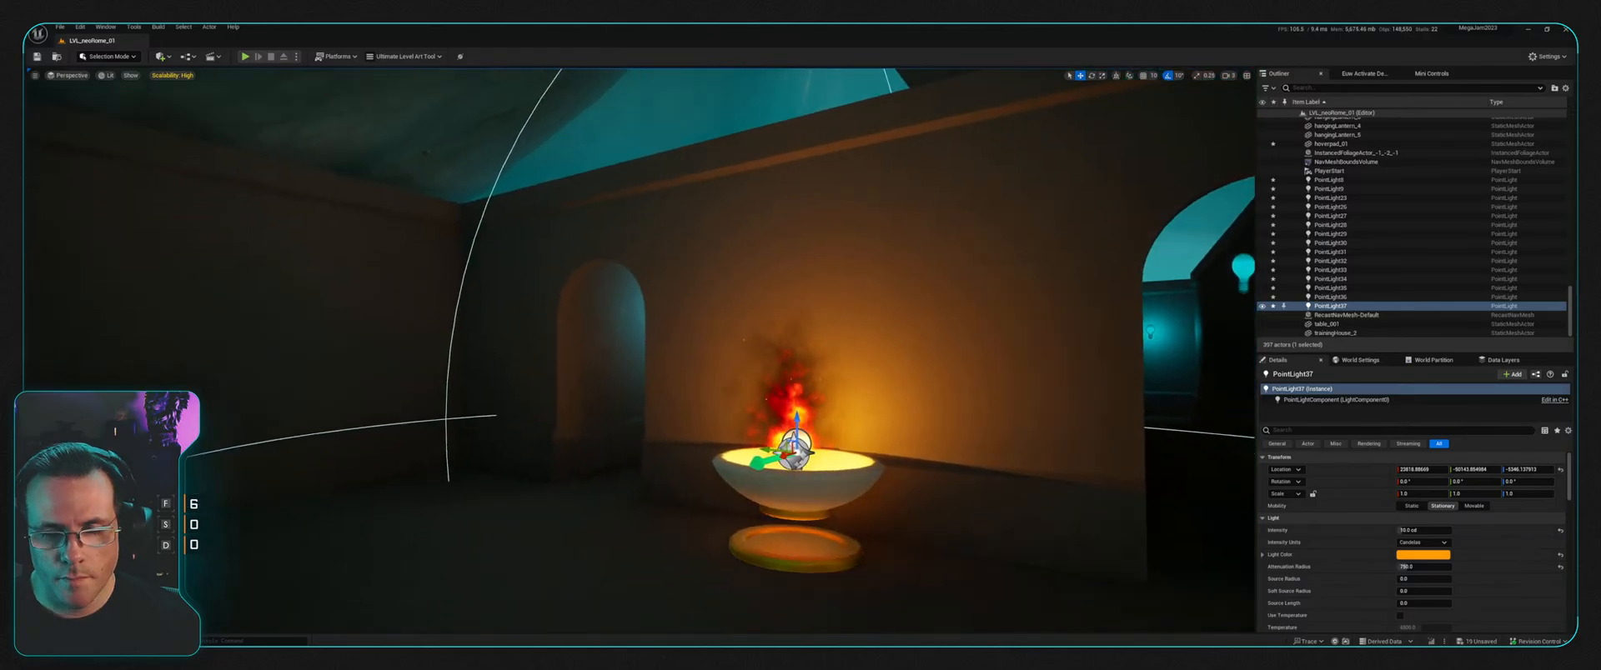
click(1428, 569)
text(500)
key(Return)
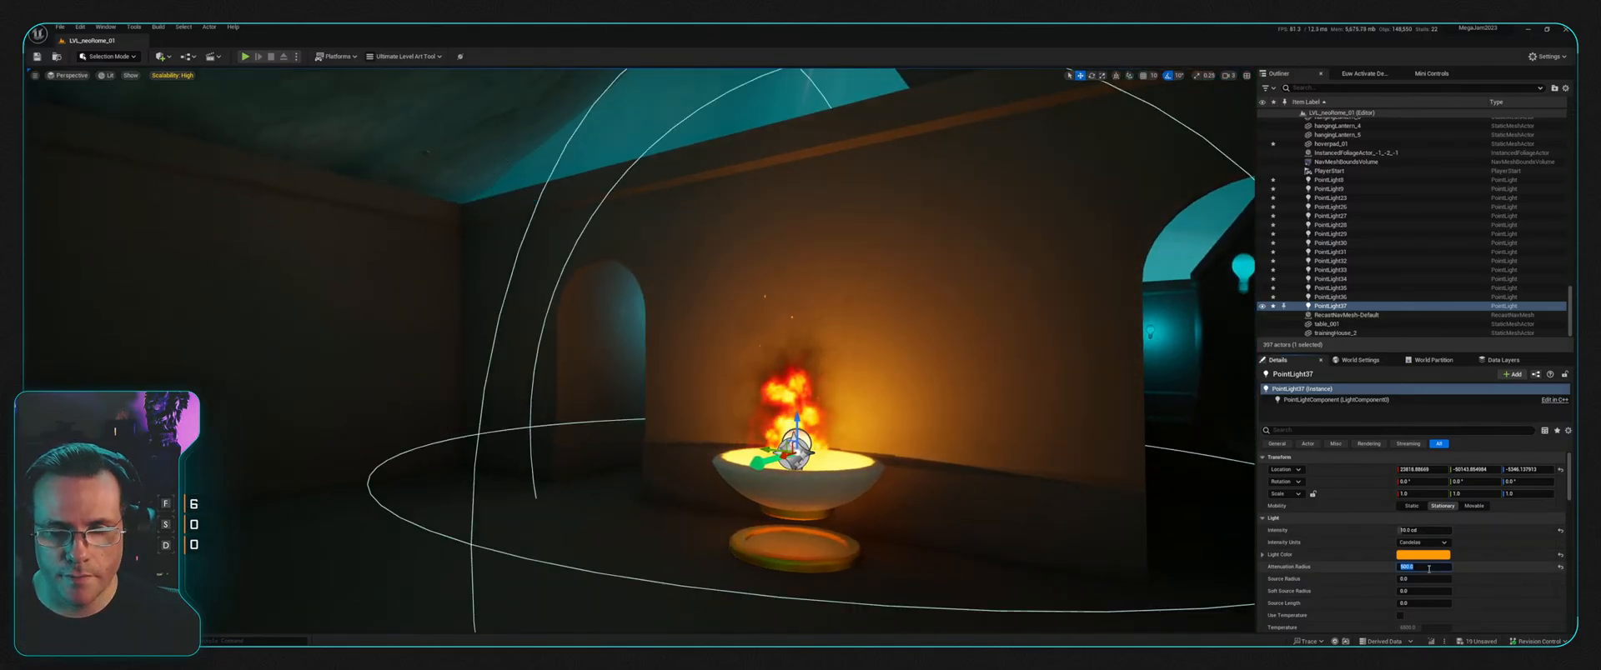
right_drag(913, 451, 942, 469)
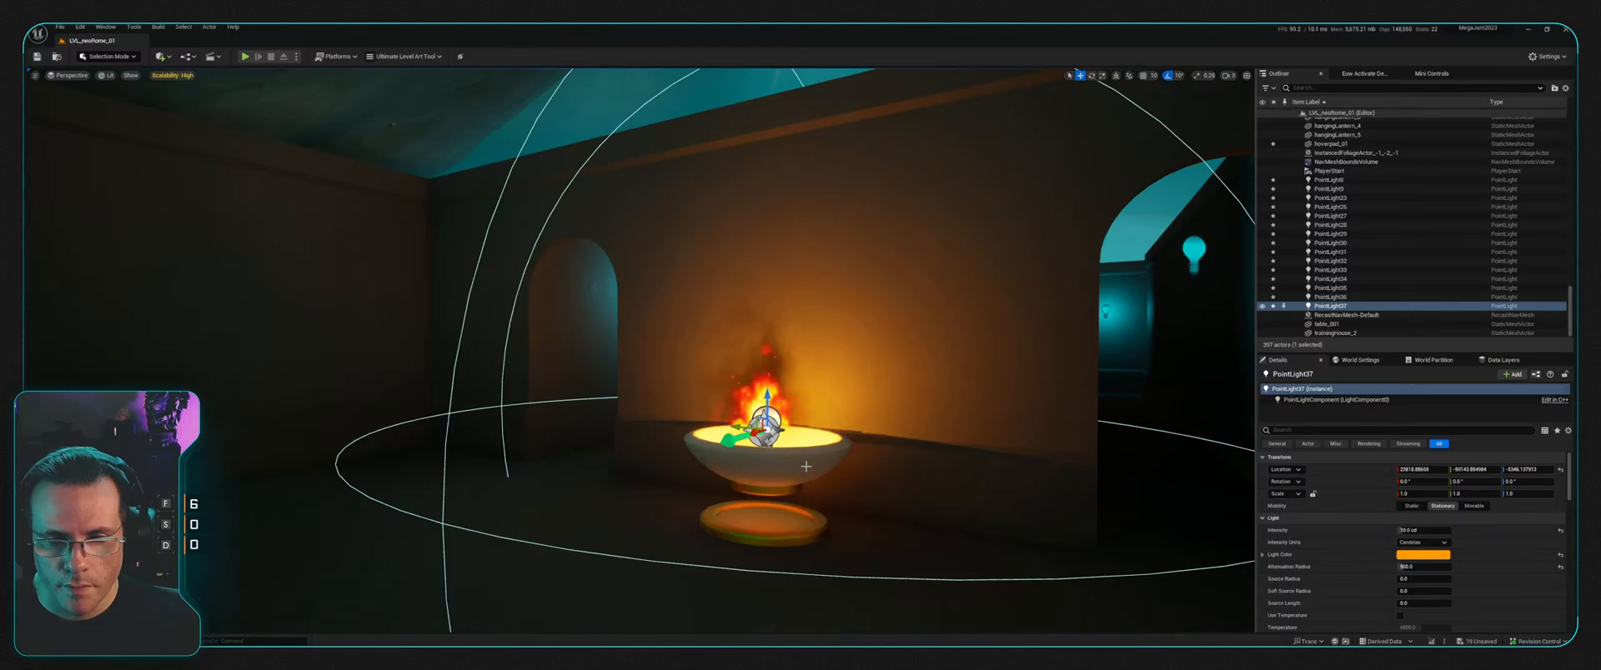
Step: Duplicate the complete fire bowl with its pad, pot, fire and light, and move the copy beside one side wall
ctrl+click(777, 501)
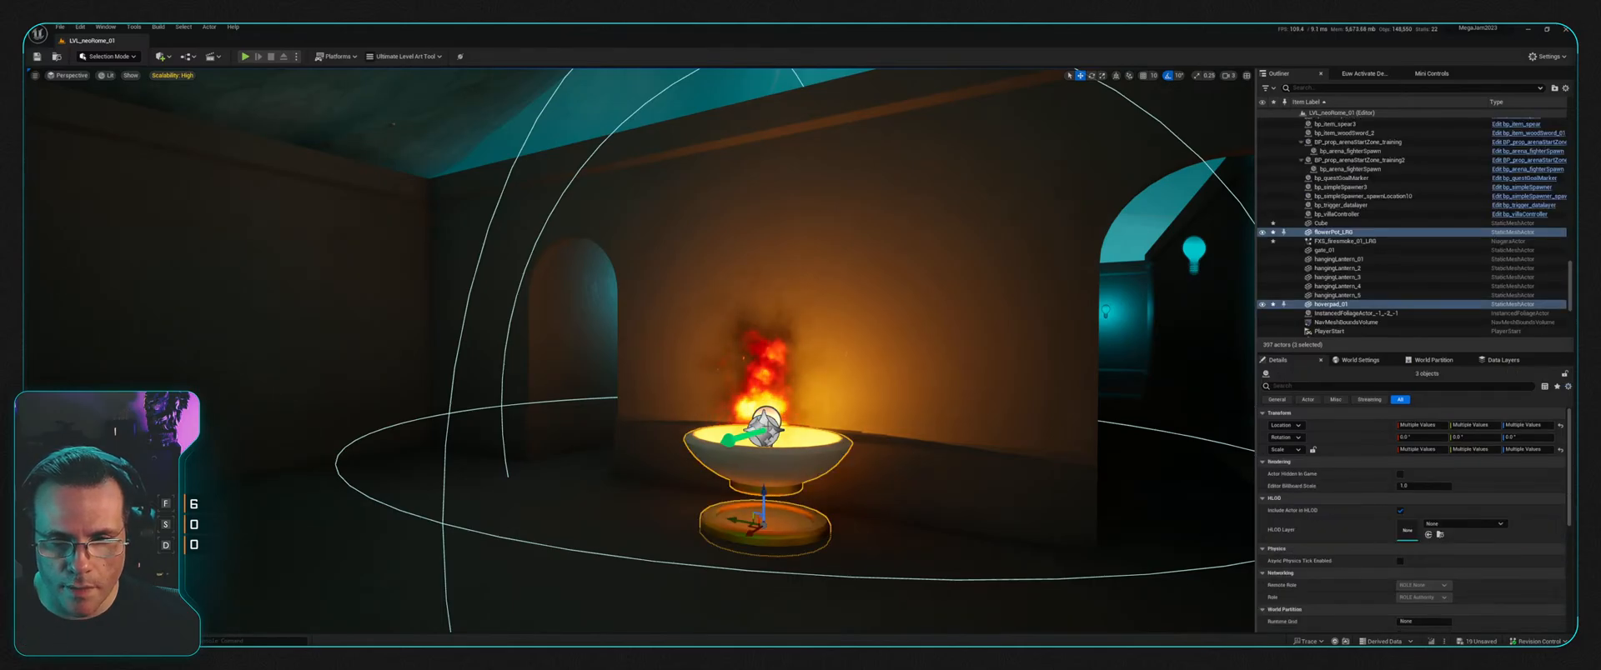
ctrl+click(765, 424)
right_drag(766, 425, 750, 467)
right_drag(794, 387, 859, 390)
key(ctrl+d)
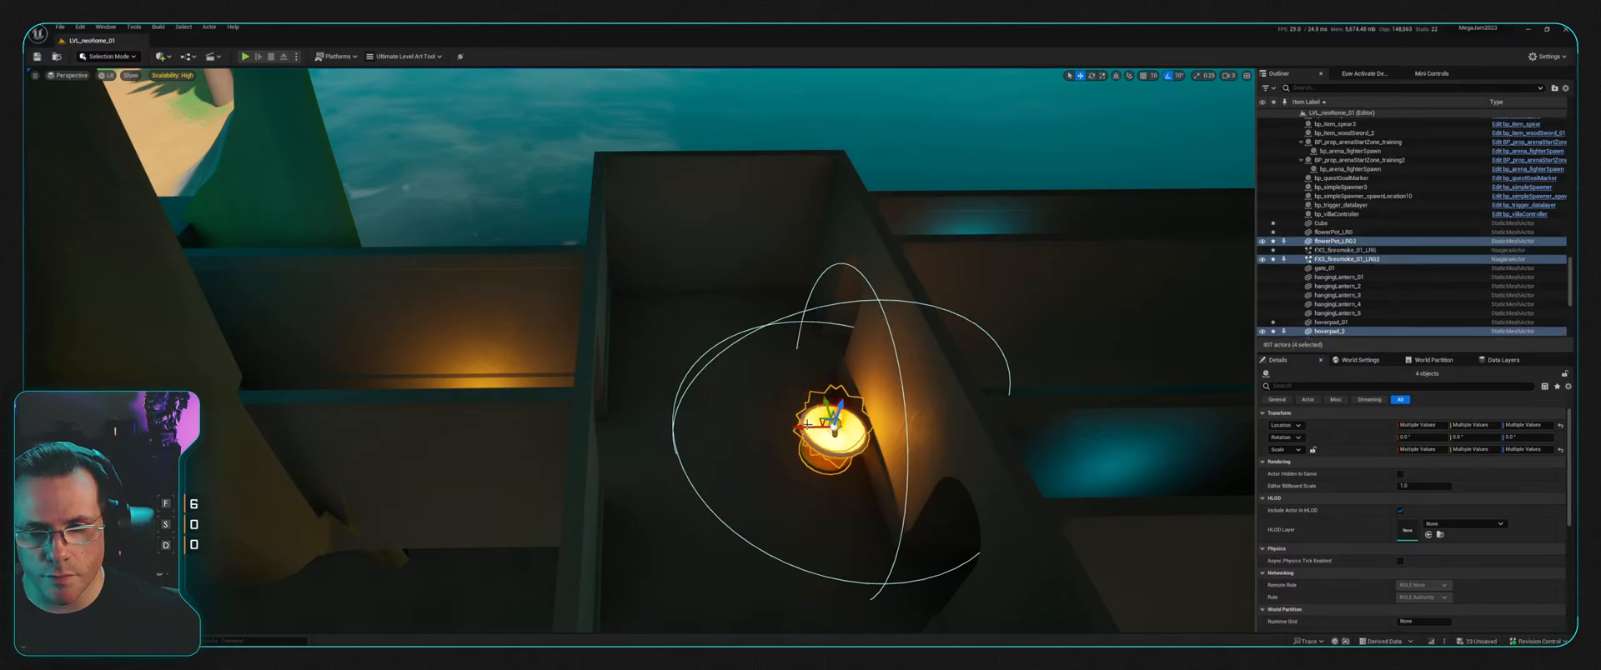
right_drag(740, 392, 842, 458)
key(f)
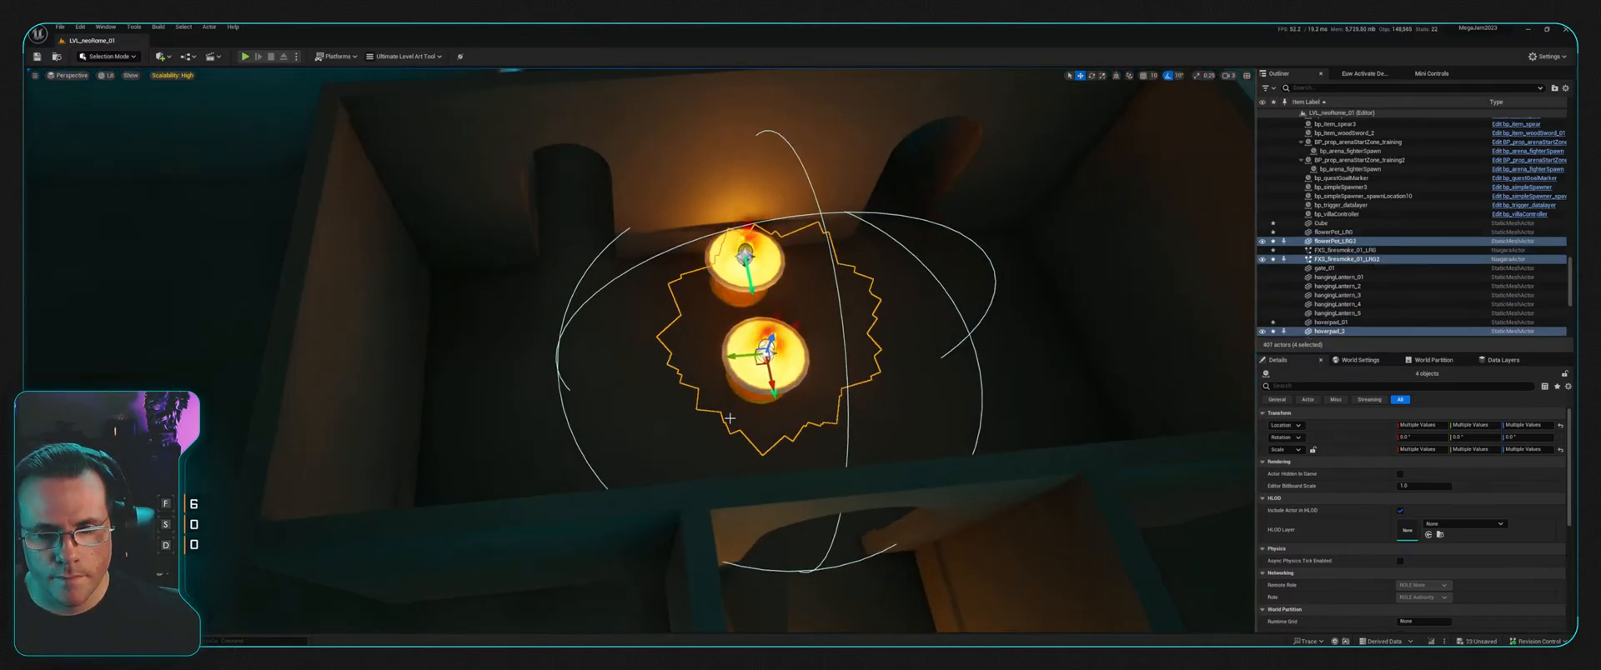
drag(730, 356, 423, 383)
Step: Duplicate the fire bowl set again, move it beside the opposite side wall and preview the room without editor icons
right_drag(643, 372, 792, 373)
key(ctrl+d)
drag(302, 393, 864, 387)
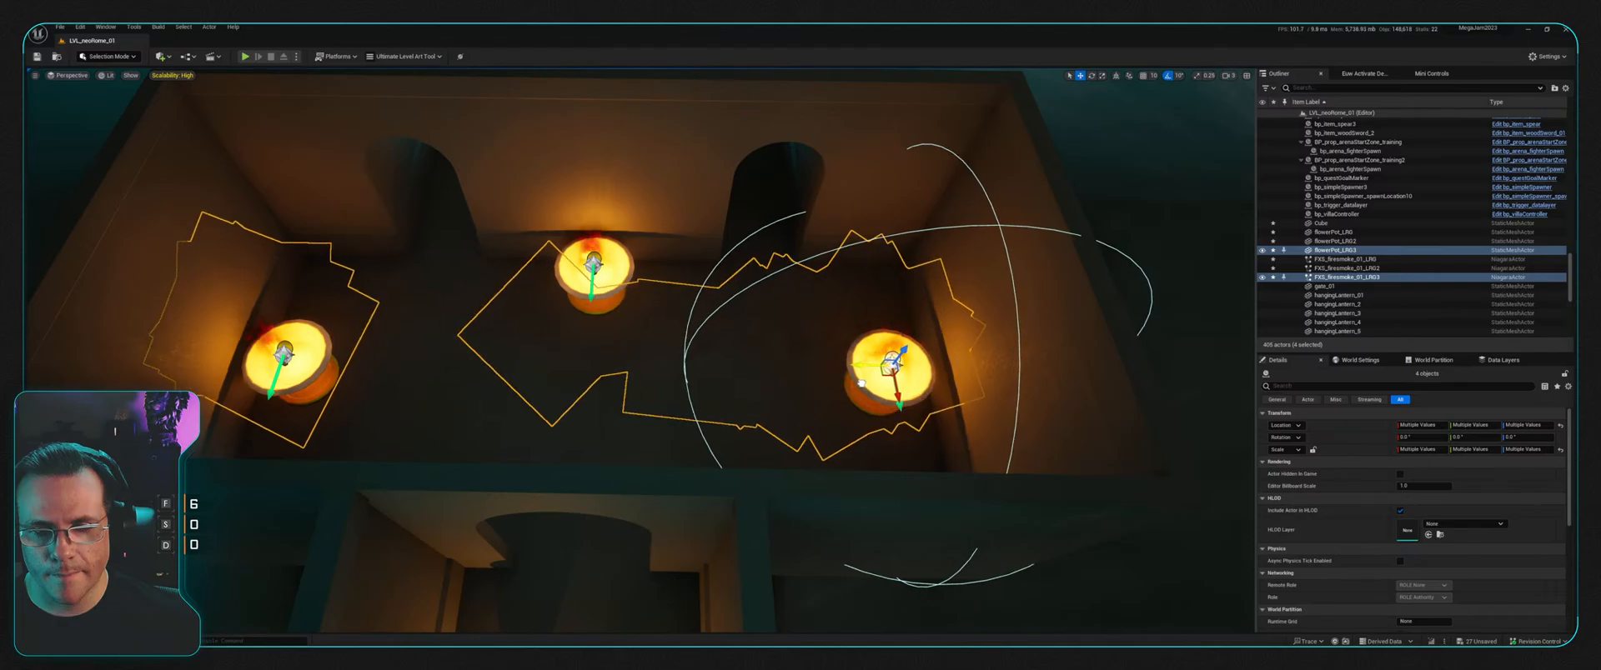
right_drag(729, 343, 699, 319)
key(g)
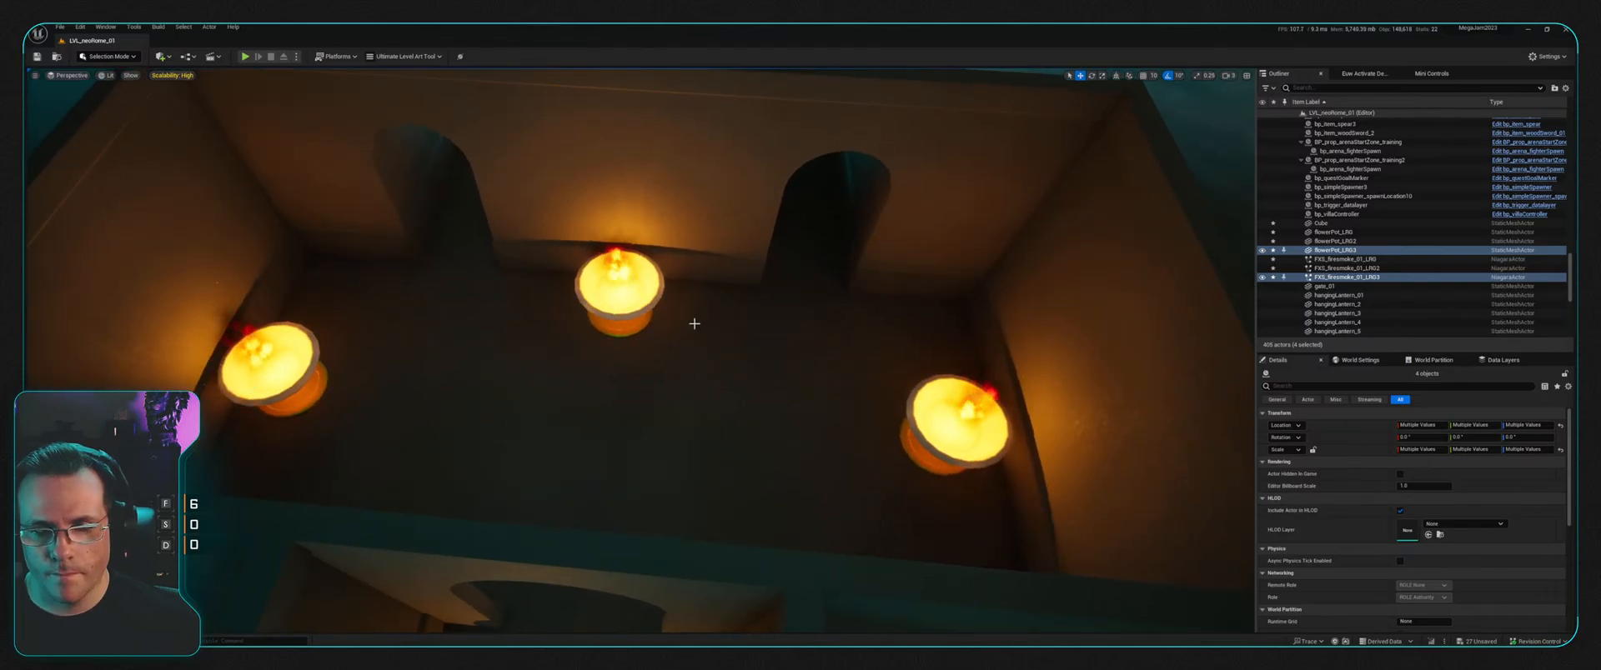
key(g)
Step: Delete the bp_item_torch_2 torch from the floor of the entrance corridor
right_drag(802, 334, 825, 310)
click(757, 317)
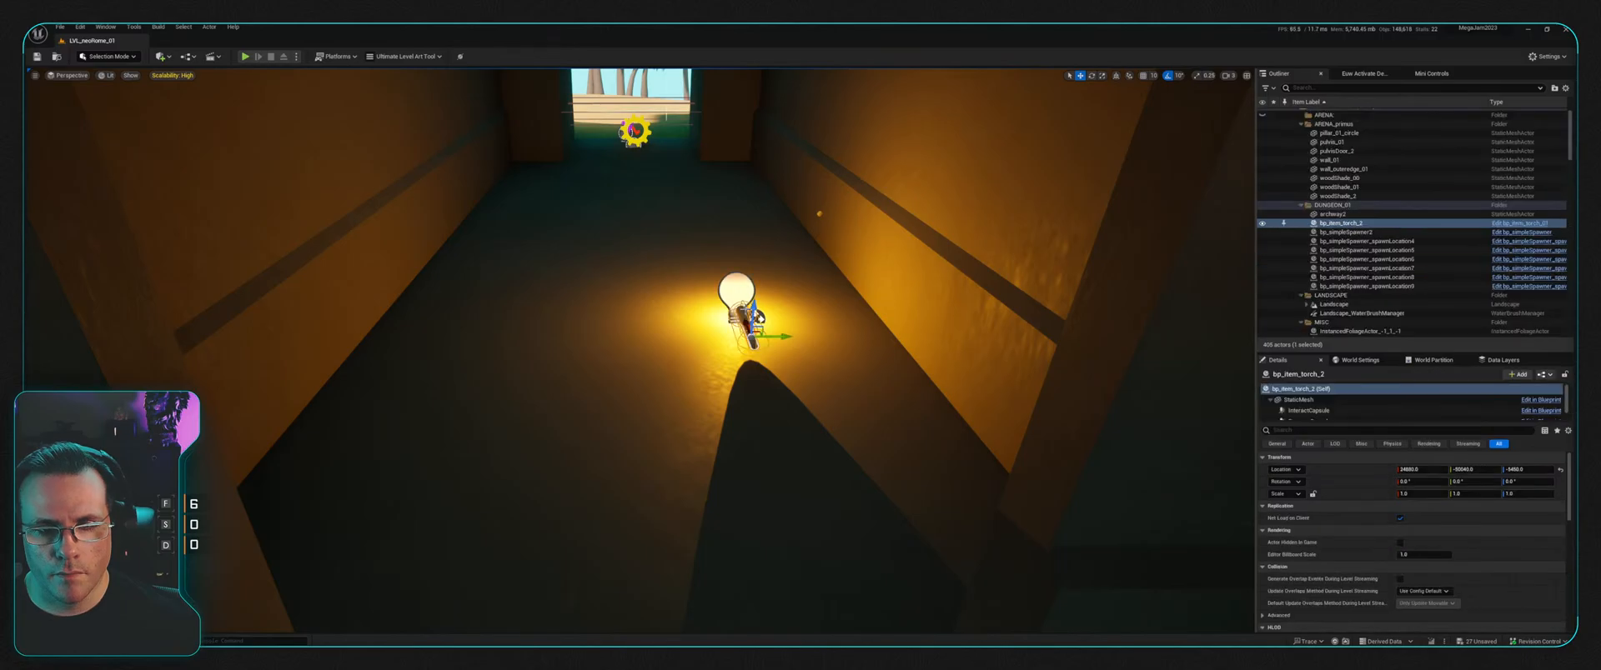
key(Delete)
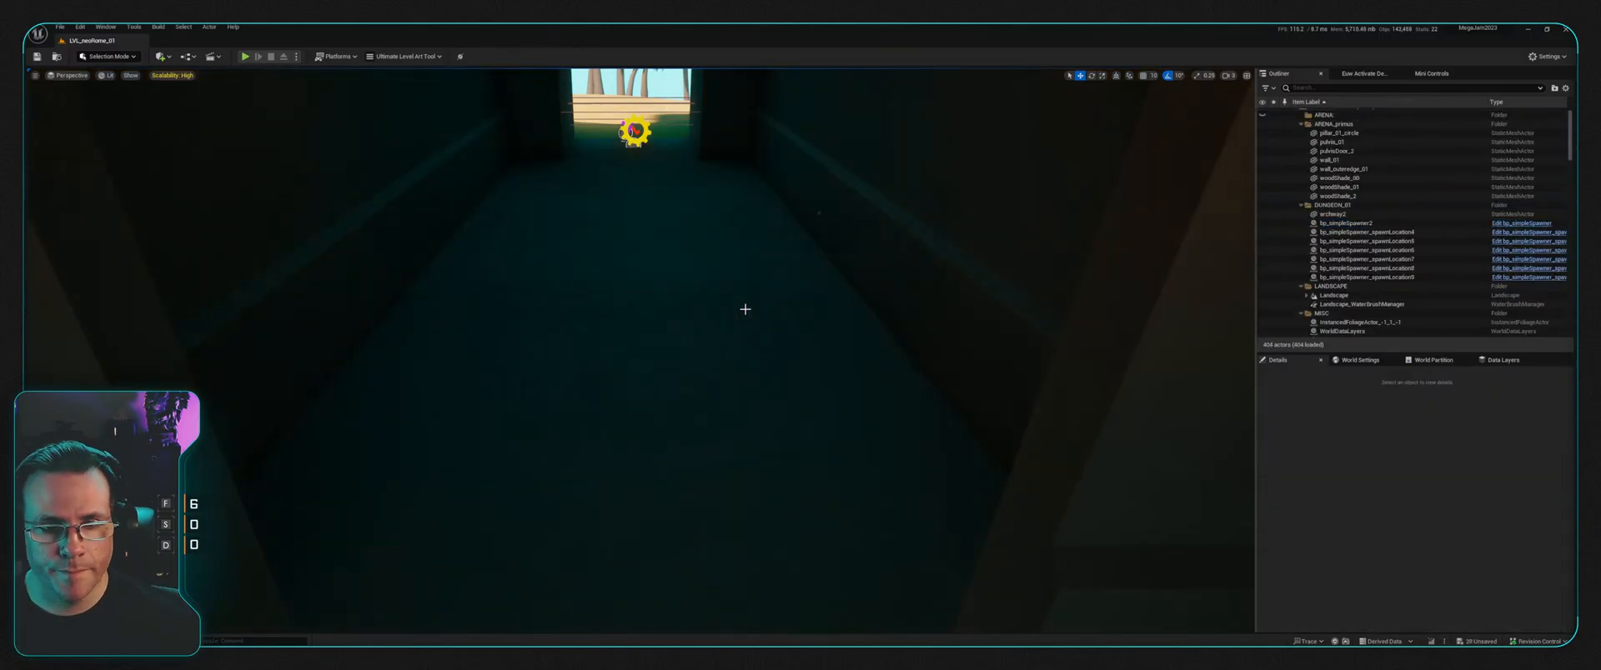
Step: Lower the Cube slab above the dungeon entrance so it forms a ceiling over the corridor and the fire bowl room
right_drag(745, 310, 492, 317)
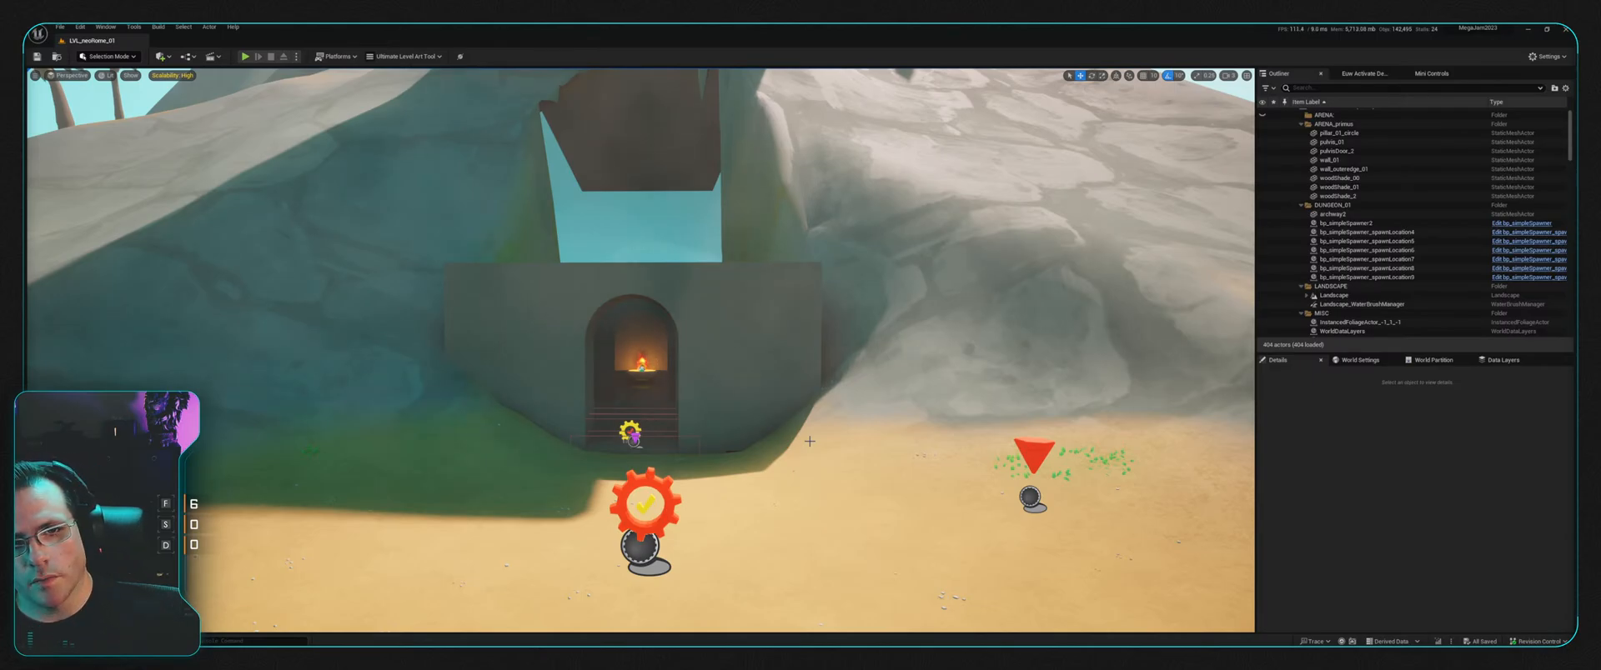
right_drag(777, 339, 725, 300)
click(668, 133)
mouse_move(668, 132)
right_down()
mouse_move(668, 109)
mouse_move(692, 146)
mouse_move(669, 133)
right_up()
drag(669, 133, 669, 327)
right_drag(668, 327, 815, 335)
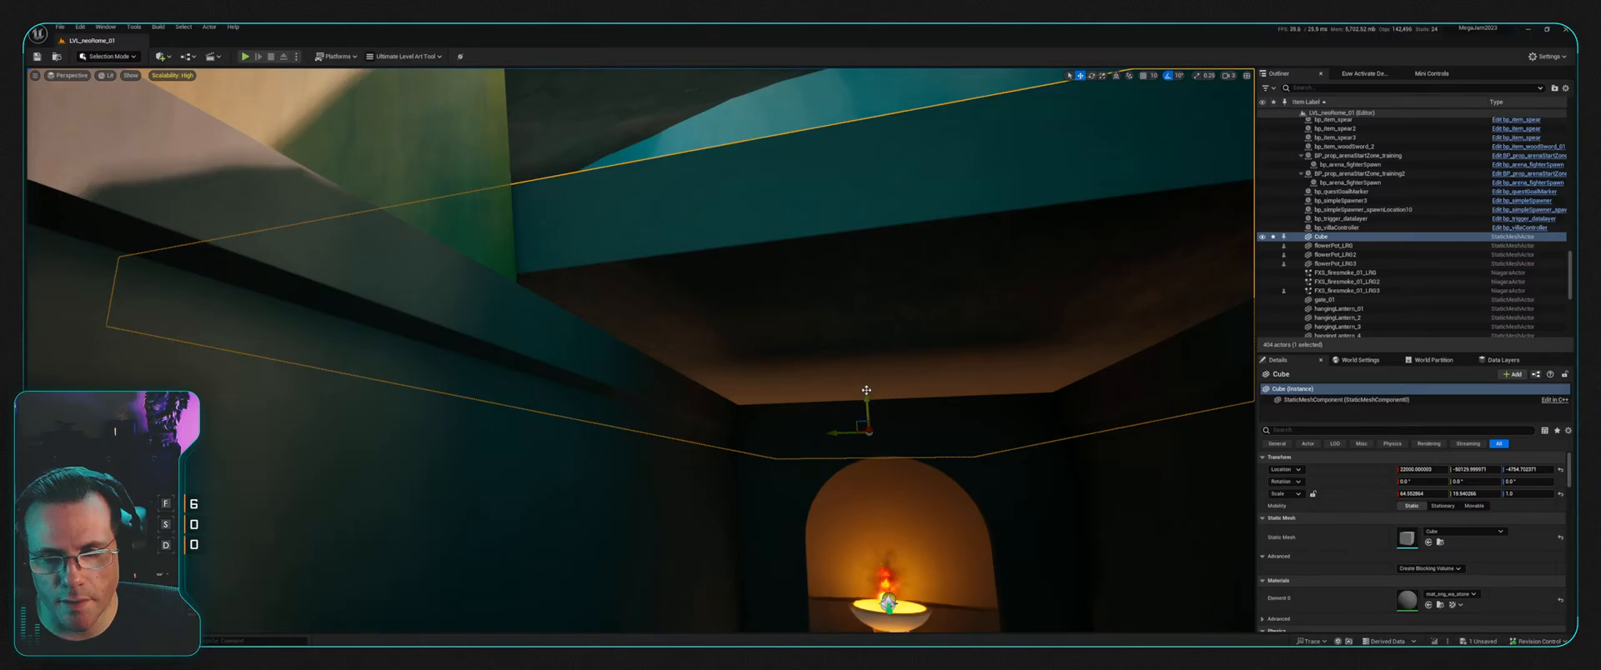
drag(866, 390, 872, 407)
right_drag(873, 407, 1042, 521)
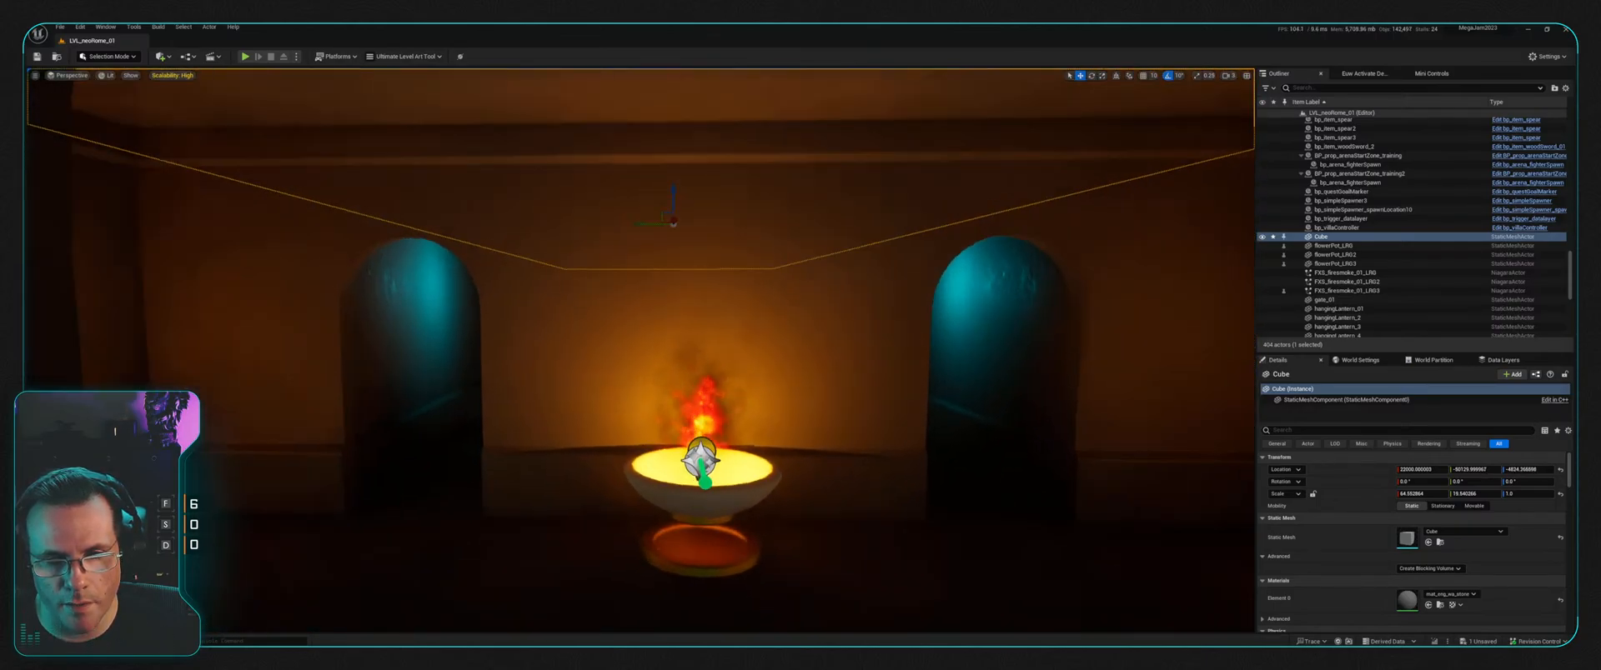
right_drag(917, 367, 1109, 355)
key(Escape)
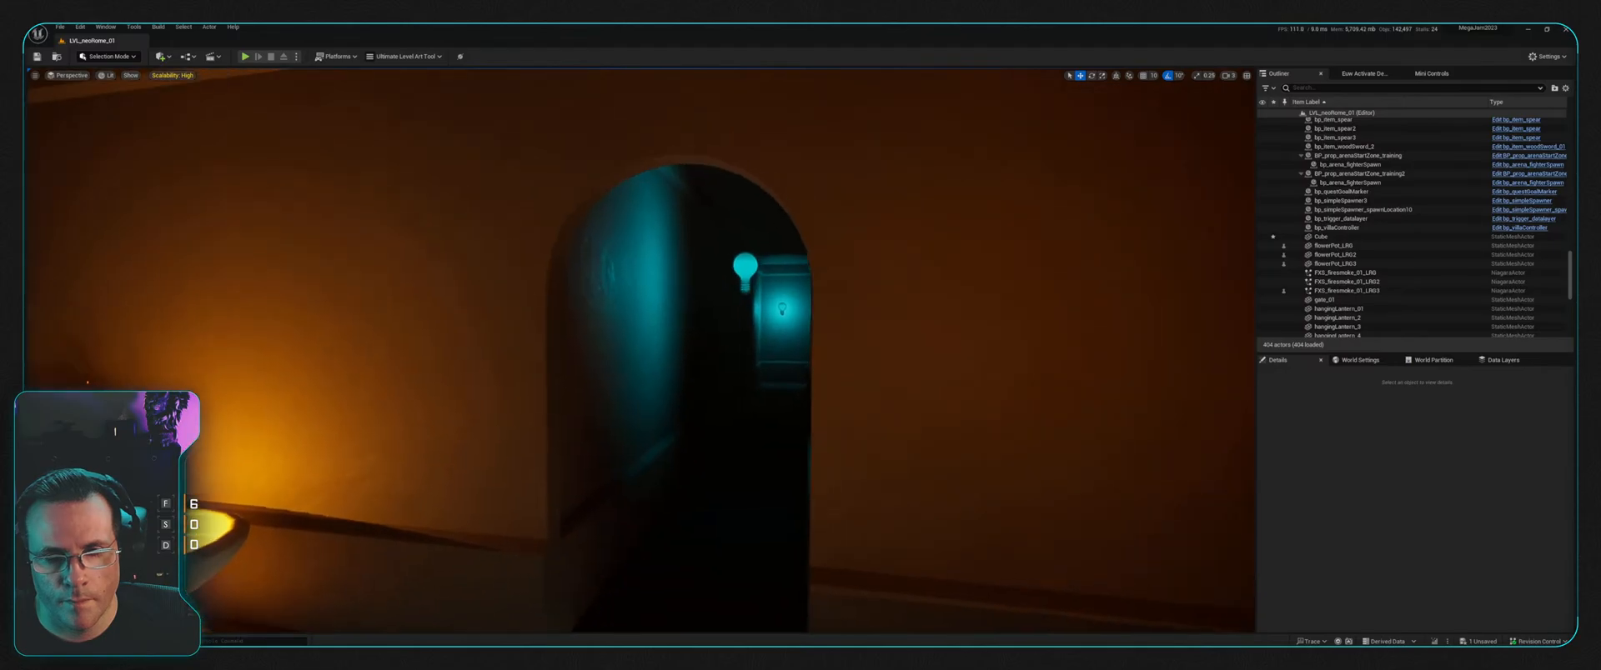
Step: Place a floor_tile_03 mesh from the Kitbash Dungeon folder on the sand in front of the dungeon entrance
right_drag(640, 350, 1163, 396)
key(w)
key(s)
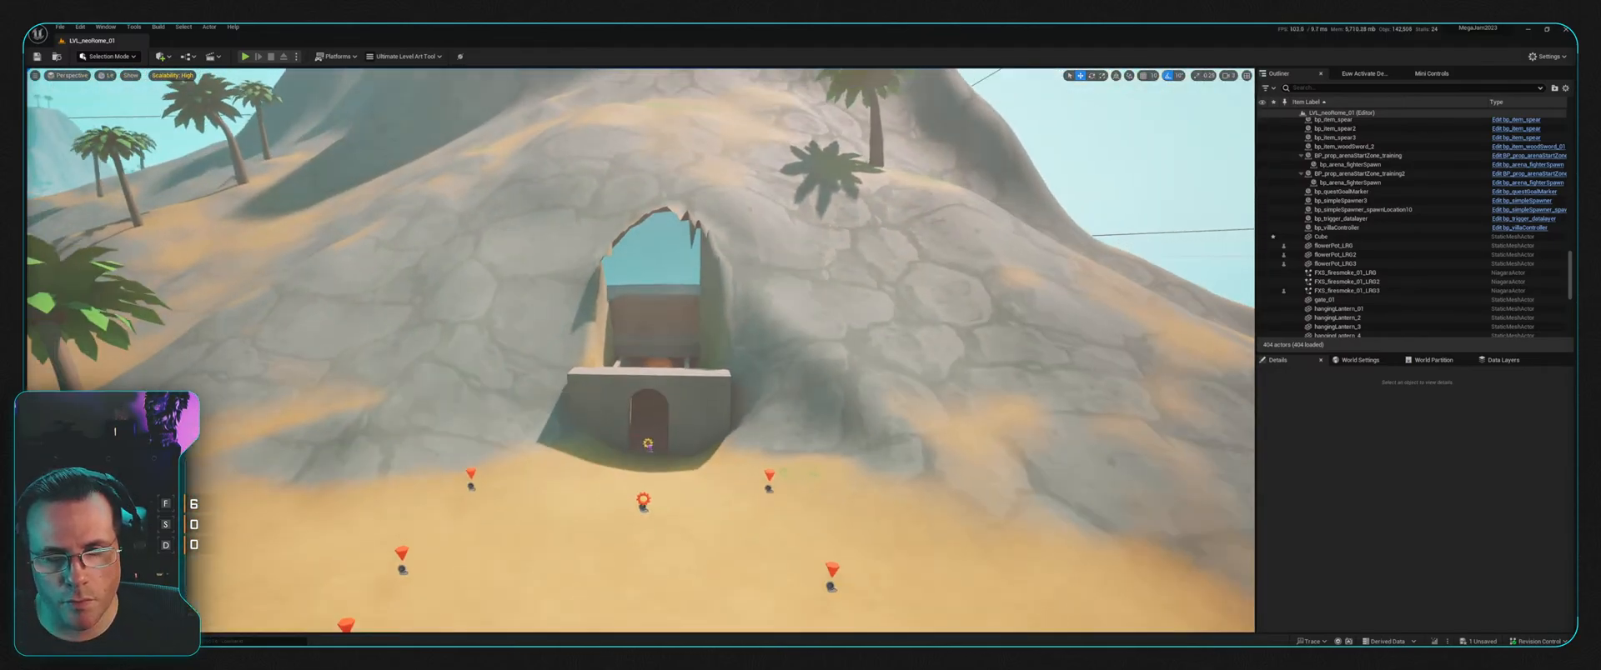
key(w)
right_drag(720, 281, 583, 252)
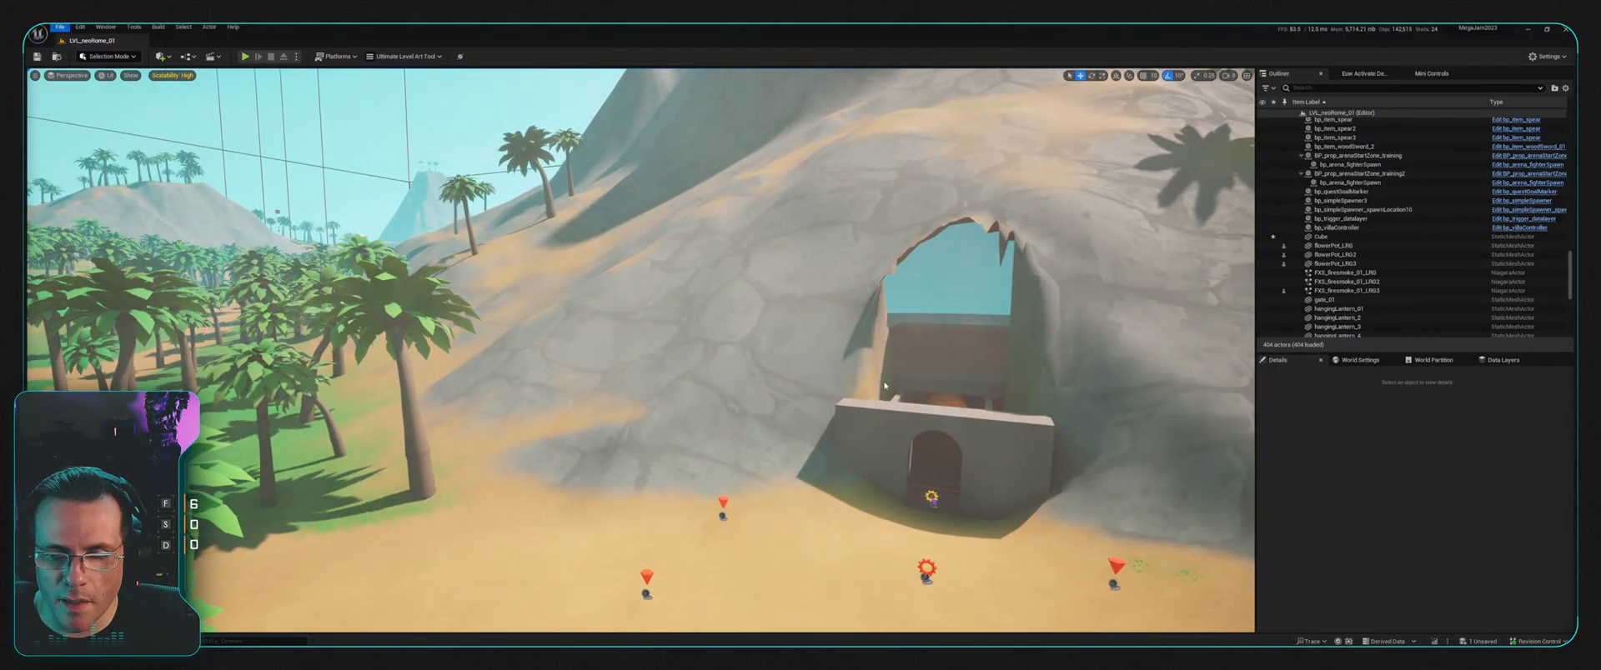
key(ctrl+space)
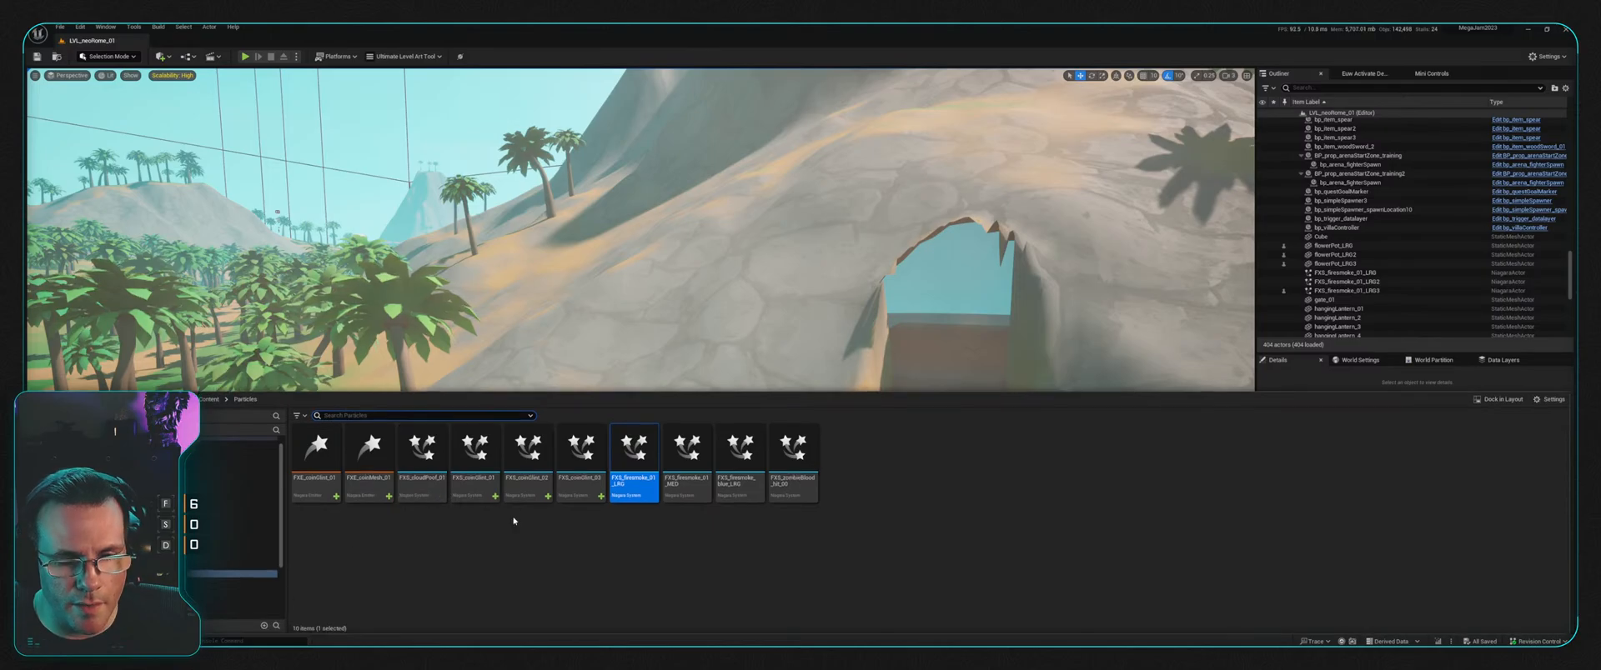
click(232, 538)
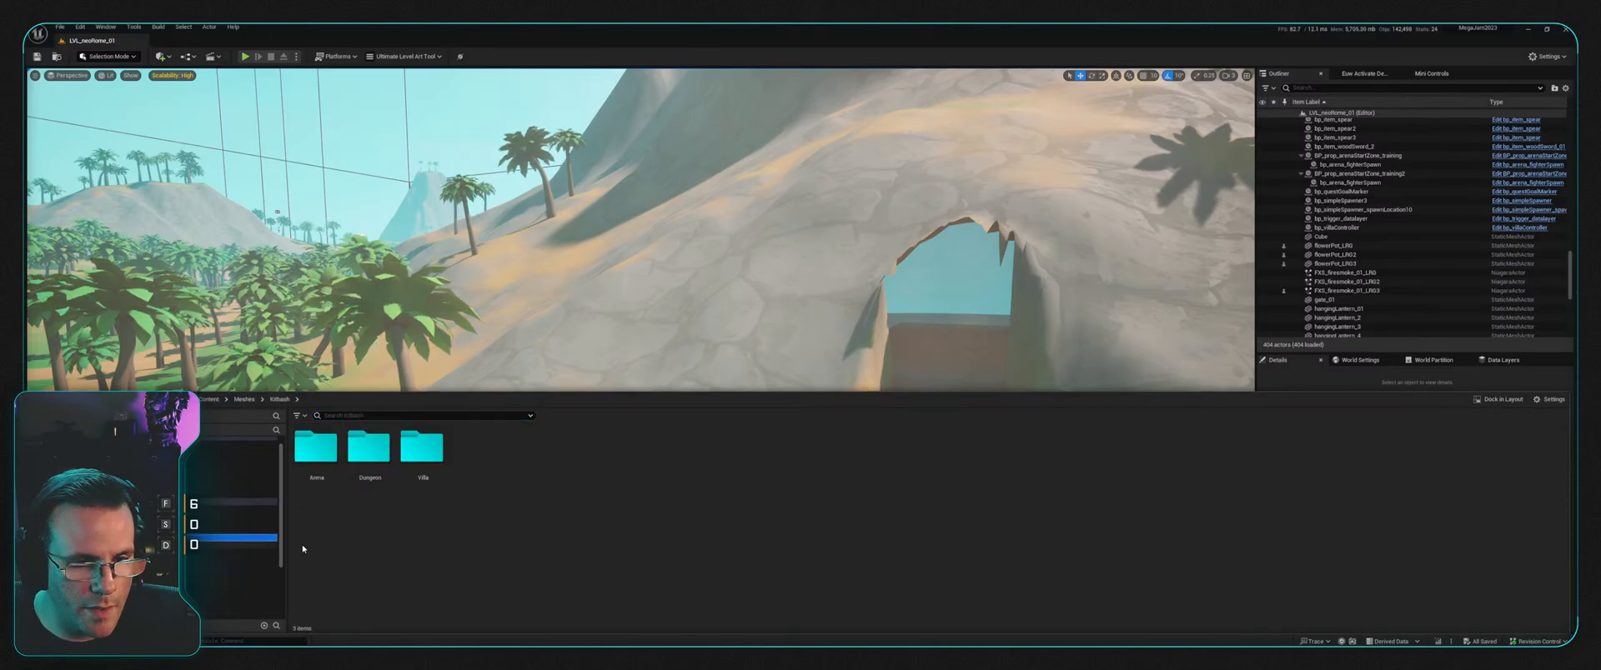
double_click(369, 448)
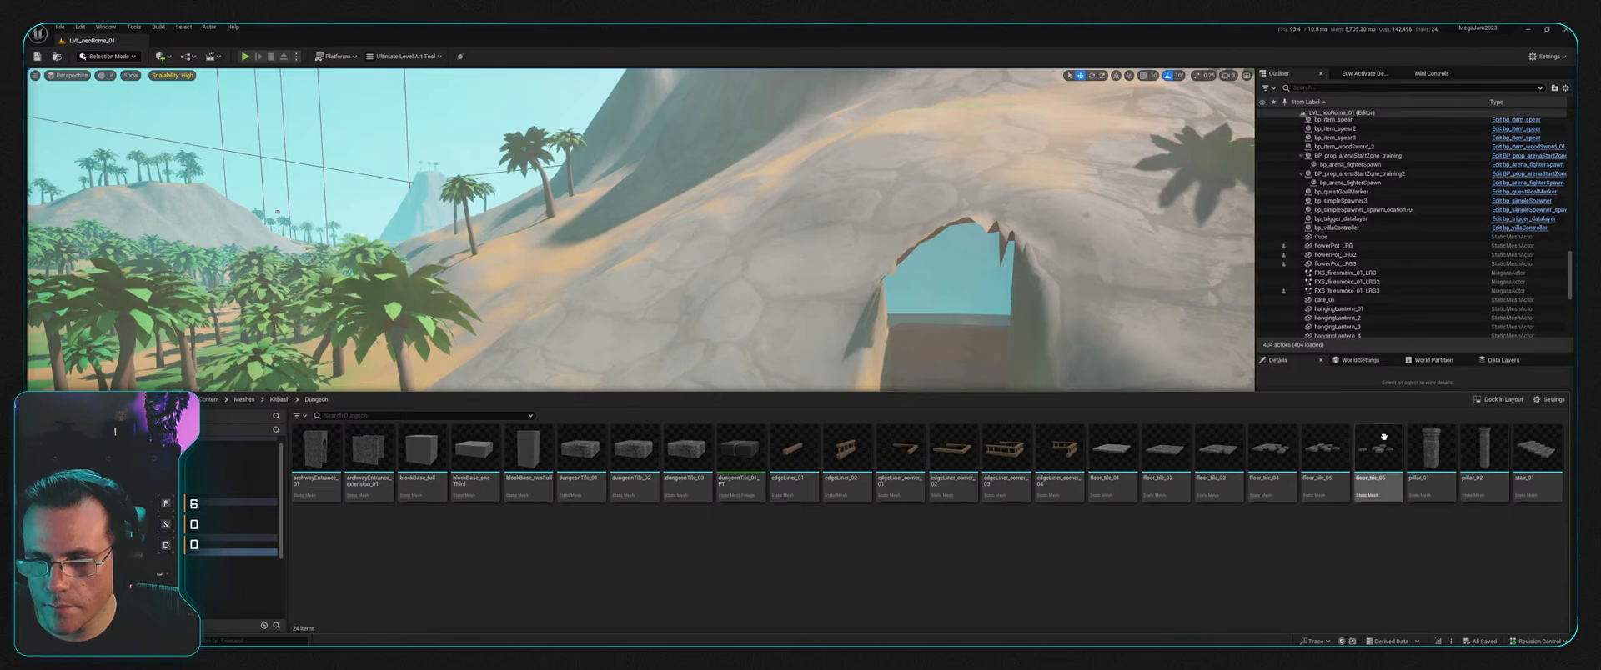
drag(1222, 449, 877, 436)
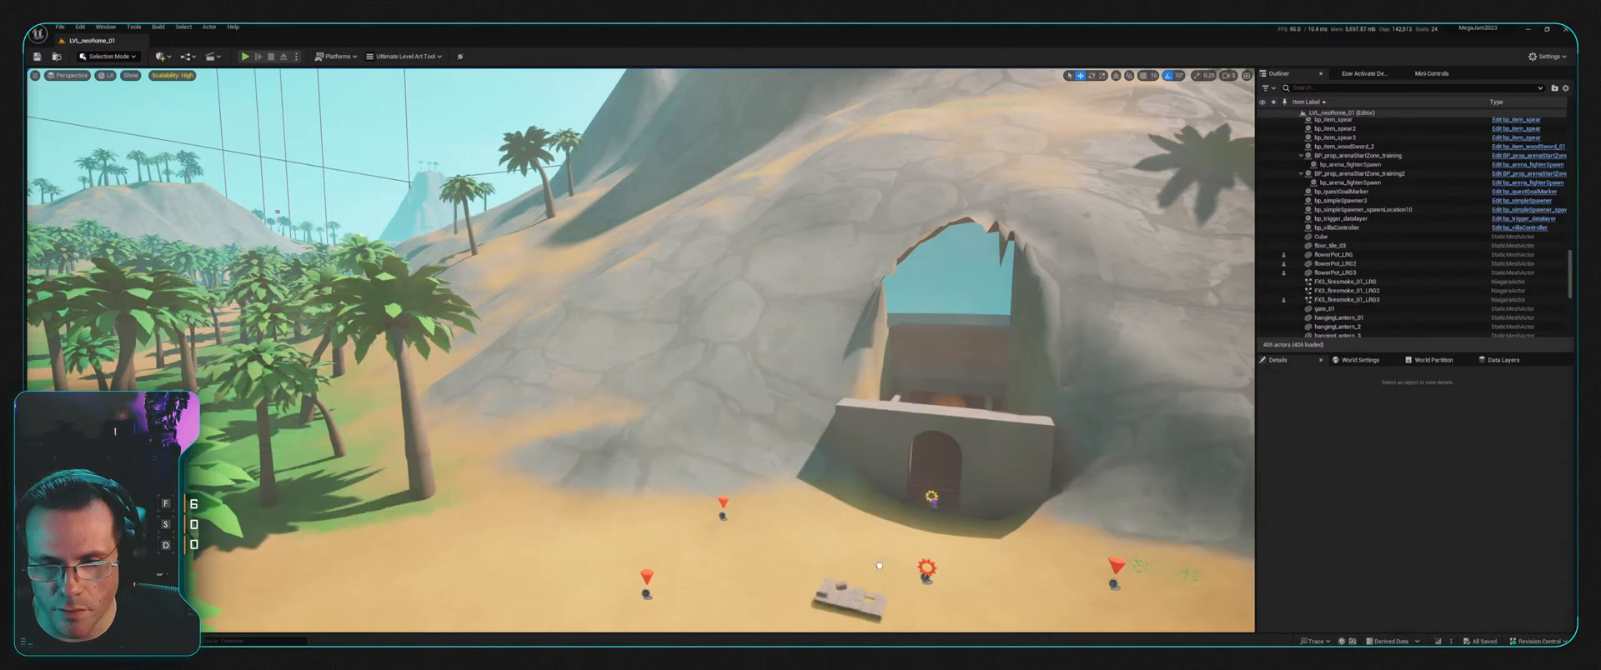
drag(879, 566, 867, 584)
right_drag(867, 584, 998, 607)
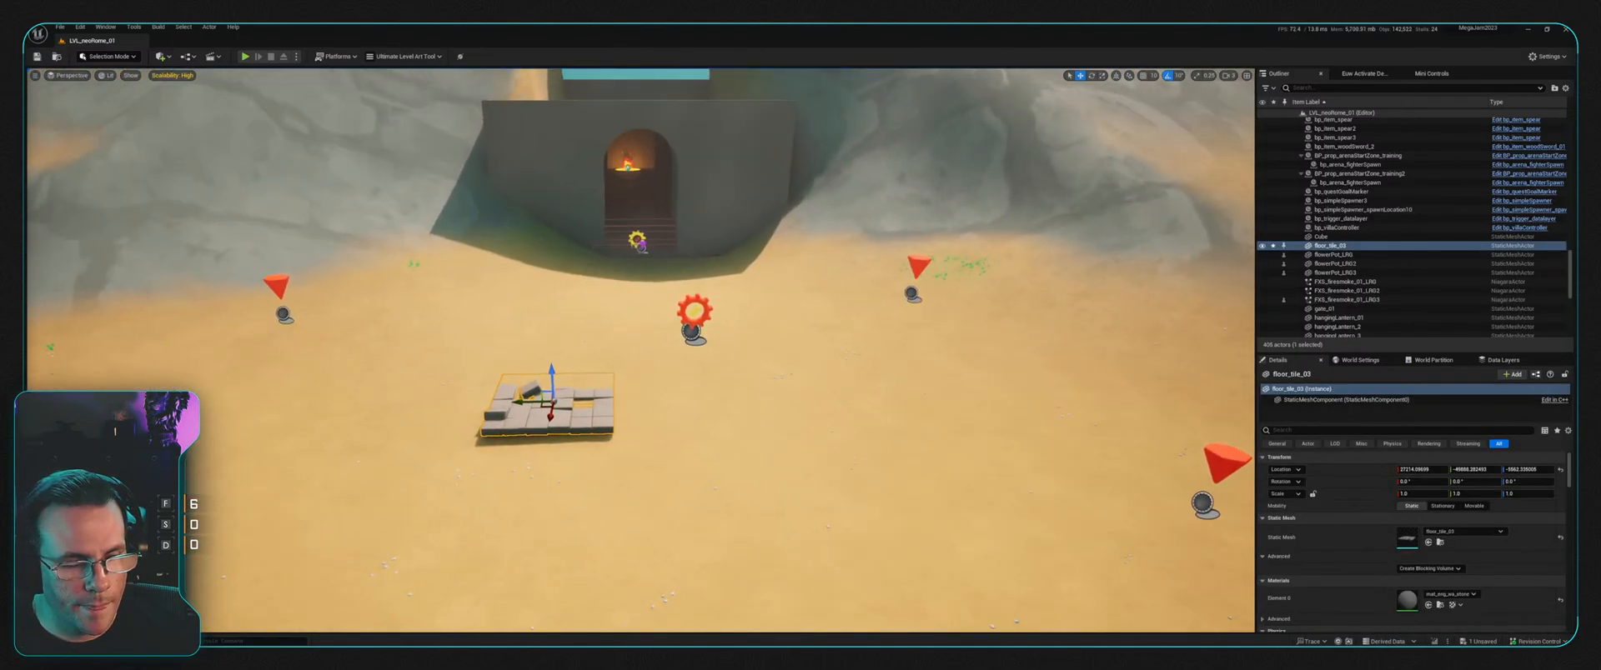
Step: Place the floor_tile_04, floor_tile_06 and pillar_01 meshes on the sand around the first floor tile
key(ctrl+space)
drag(1272, 455, 692, 490)
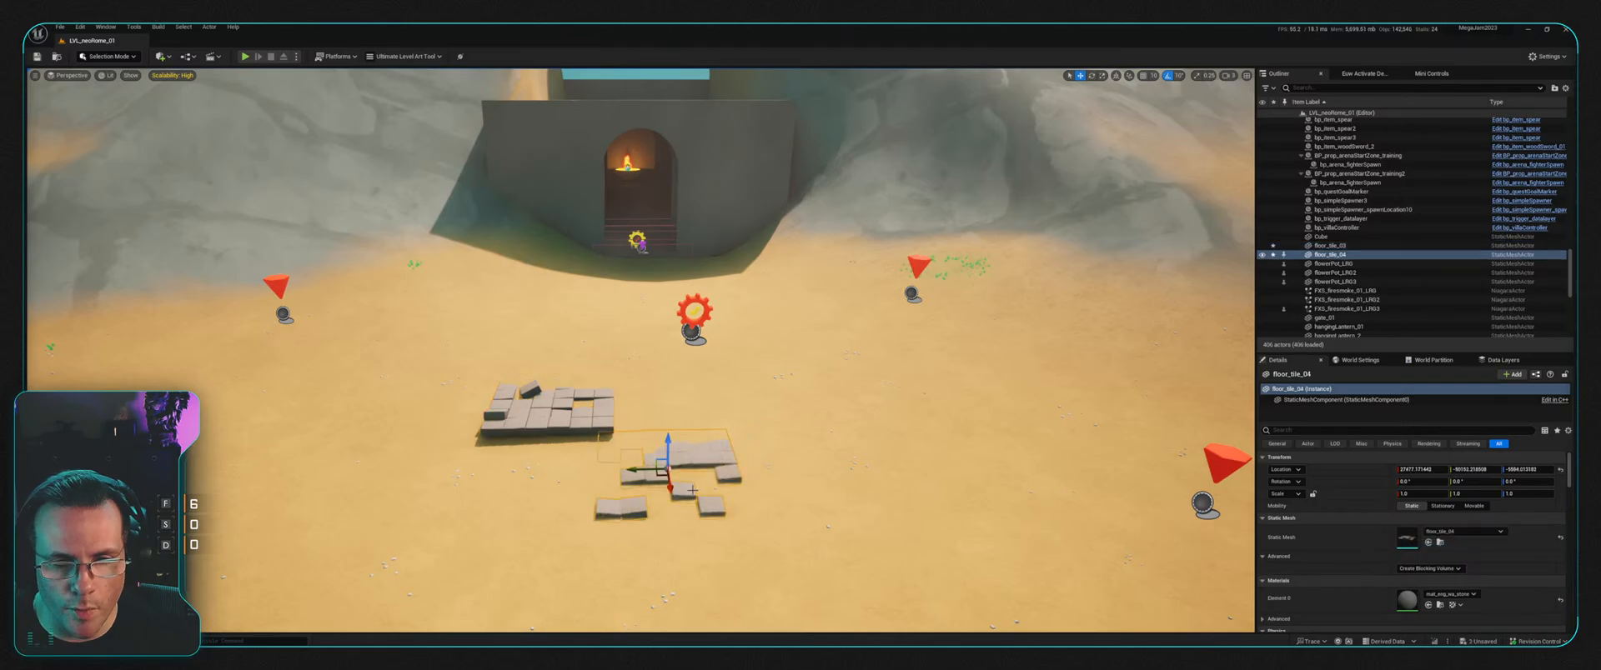
key(ctrl+space)
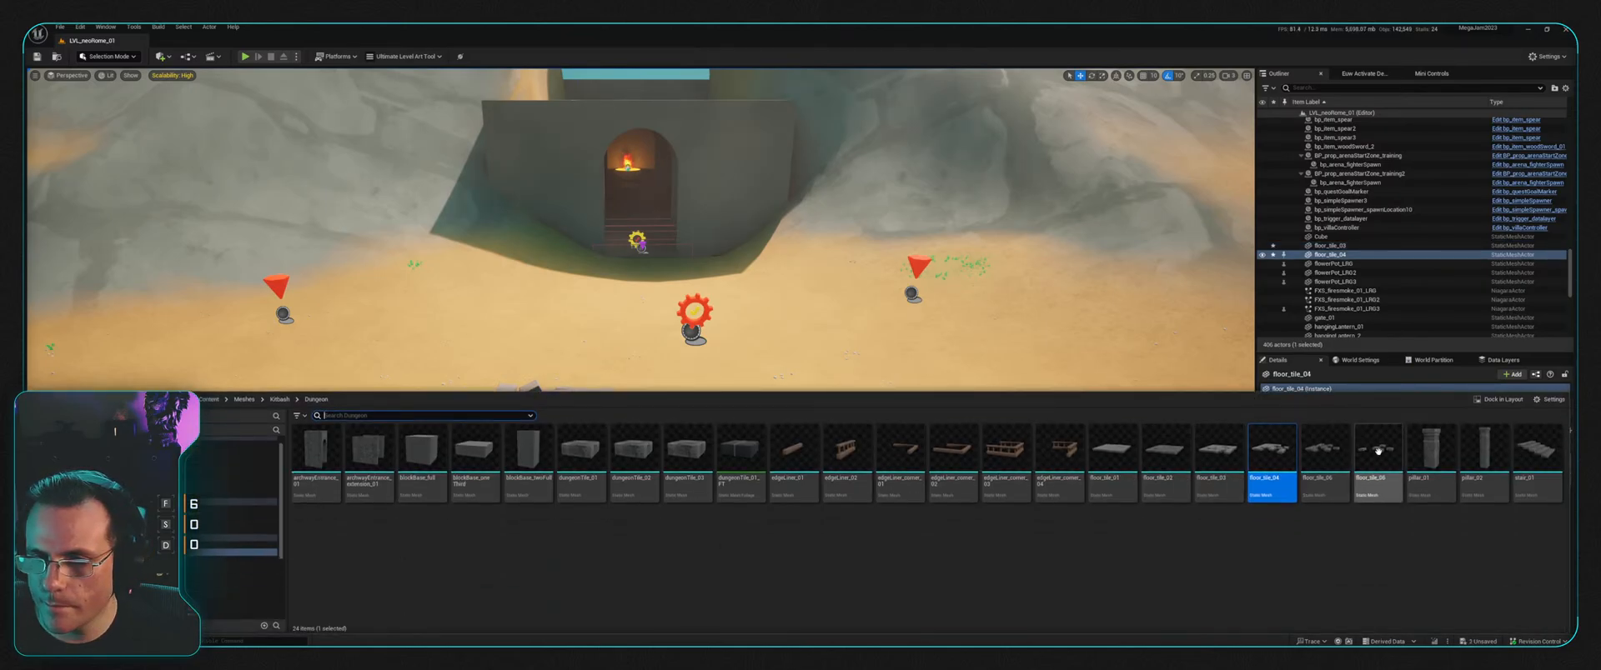
drag(1378, 450, 827, 432)
key(ctrl+space)
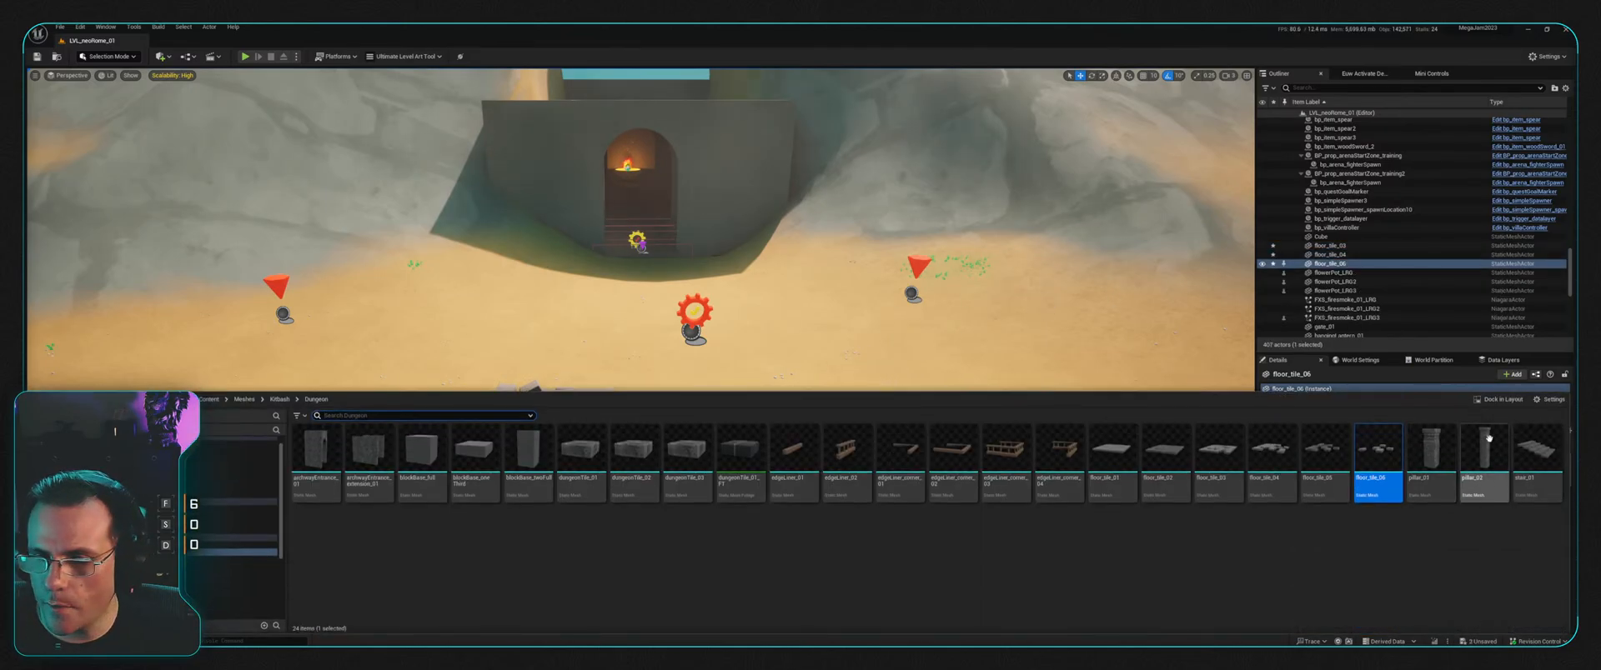
drag(1419, 445, 590, 373)
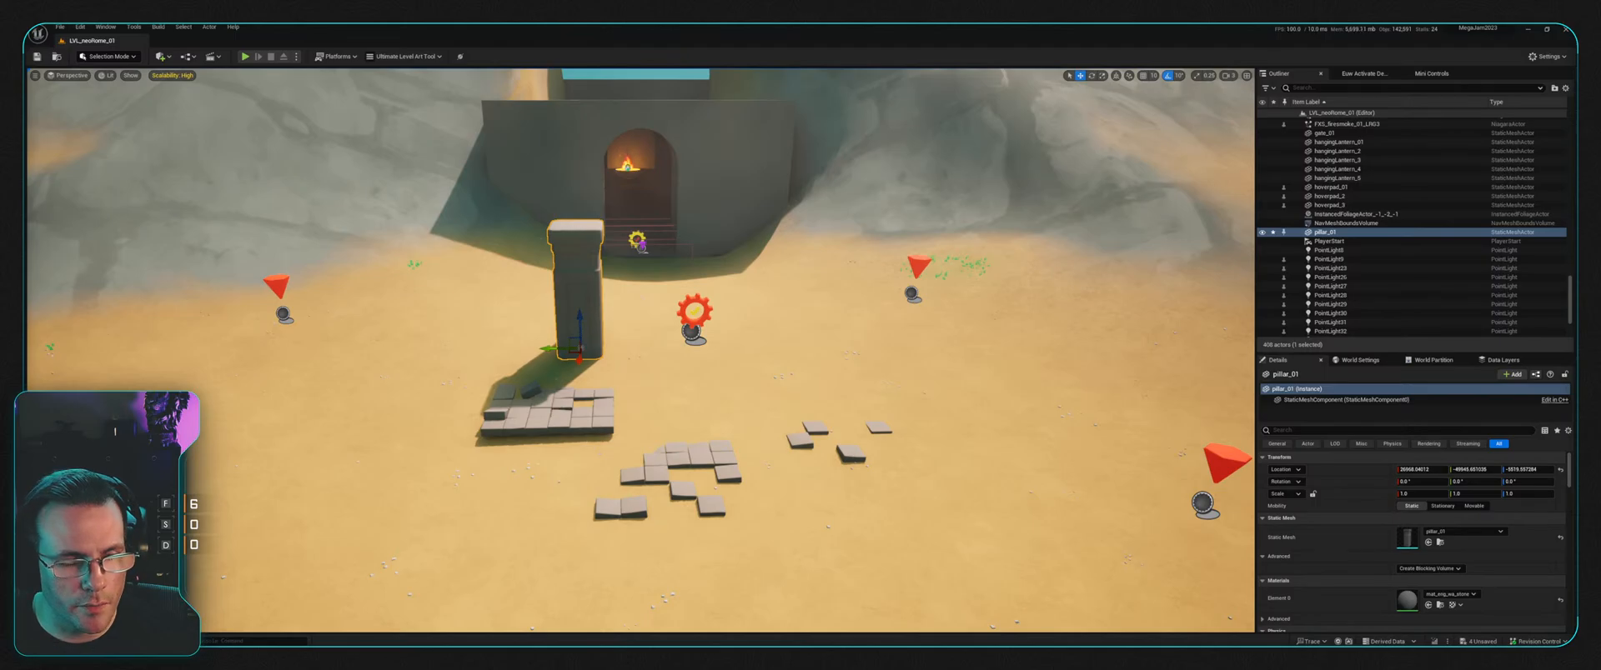
Step: Try out the stair mesh, archwayEntrance_01 and the archway entrance extension in front of the dungeon, deleting each one
key(ctrl+space)
drag(1528, 451, 809, 376)
key(Delete)
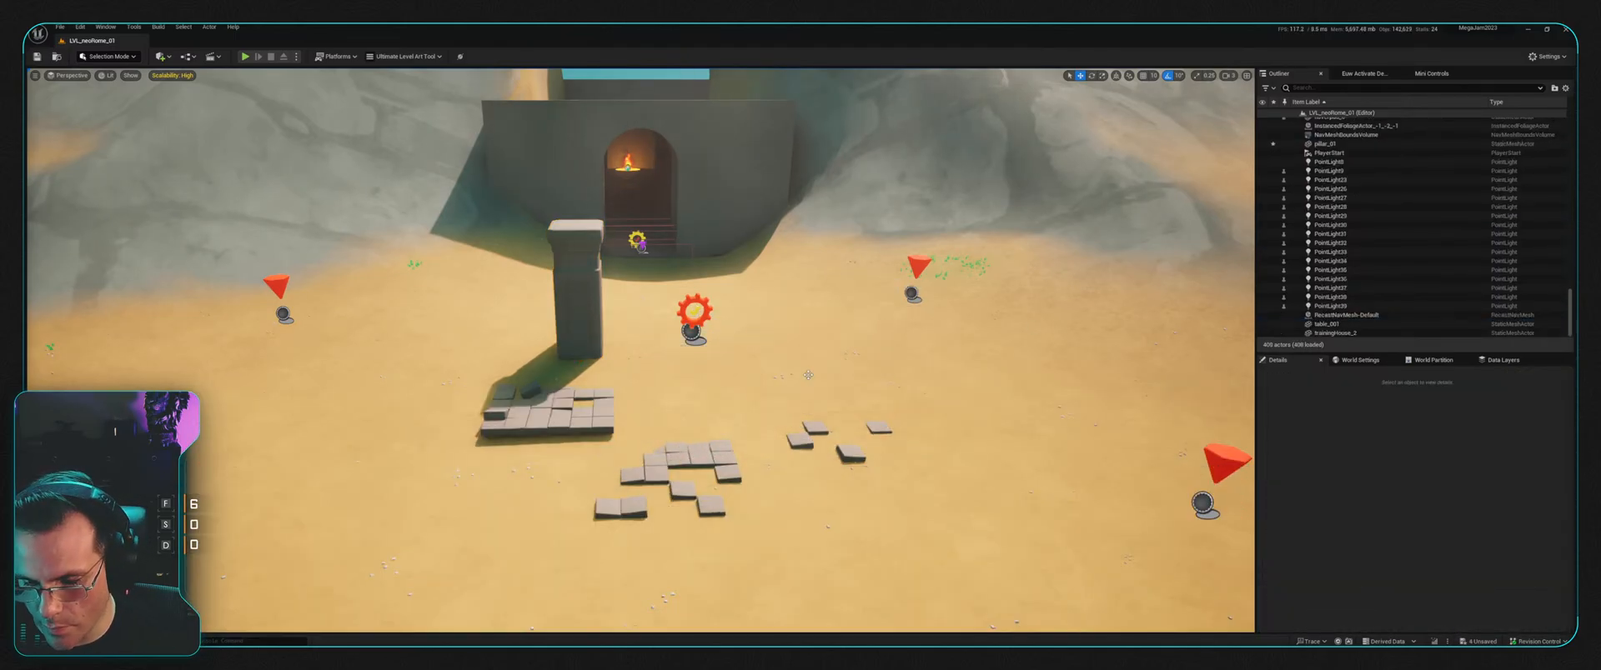
key(ctrl+space)
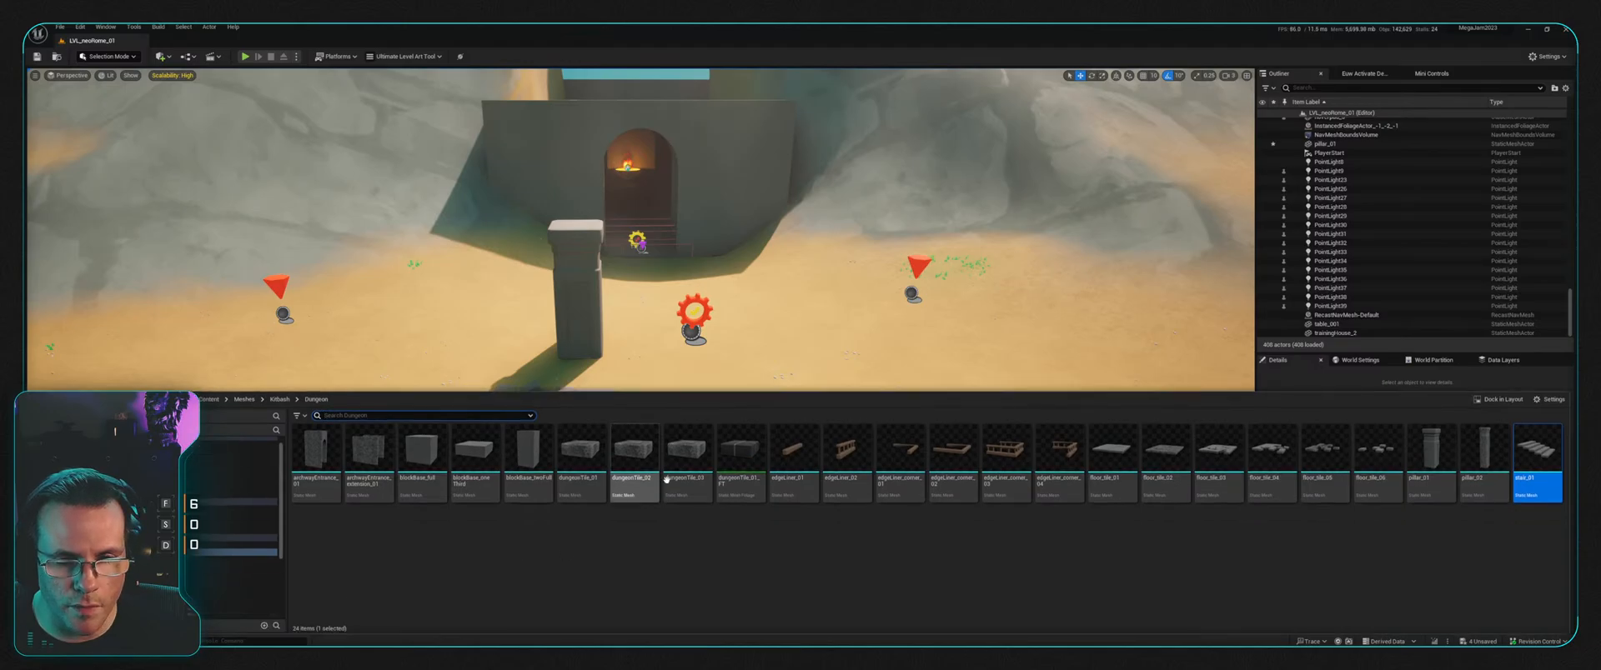
drag(372, 460, 779, 355)
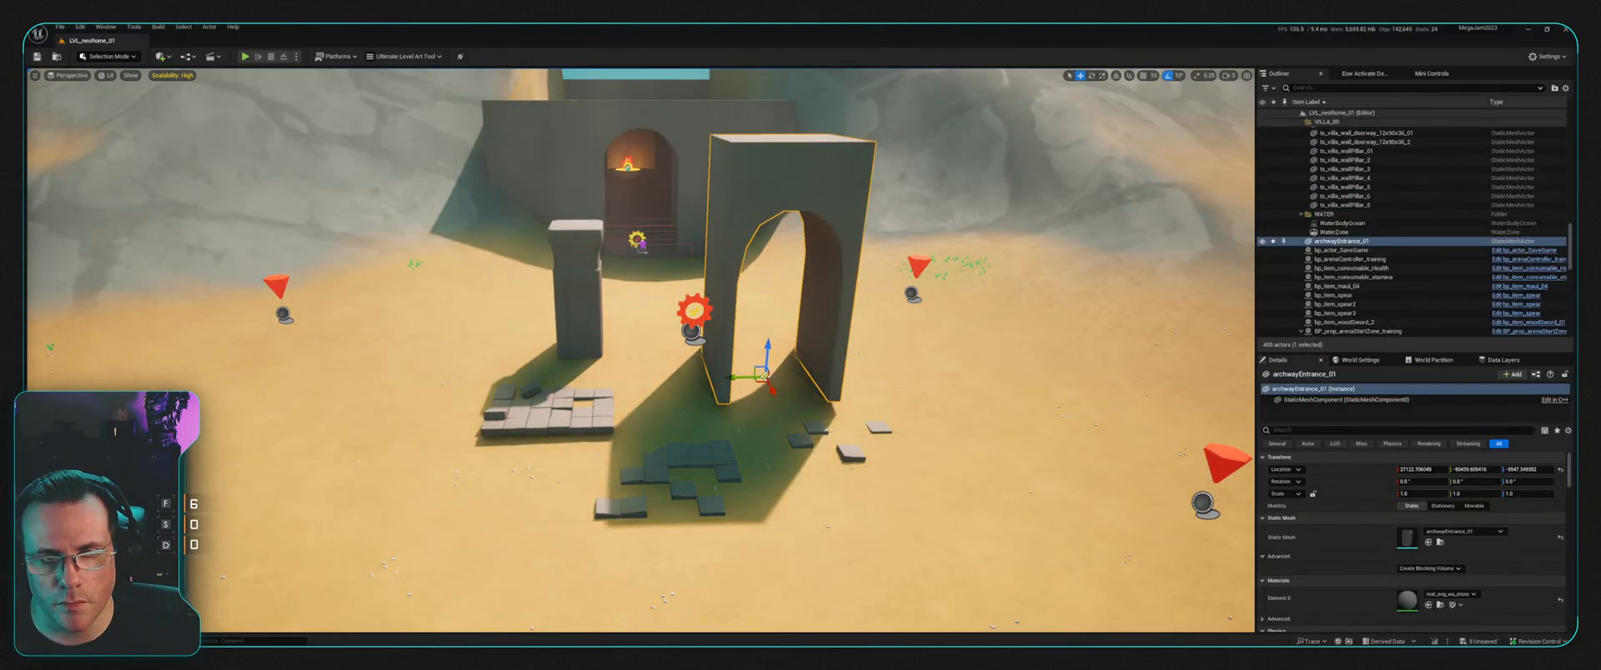
key(Delete)
key(ctrl+space)
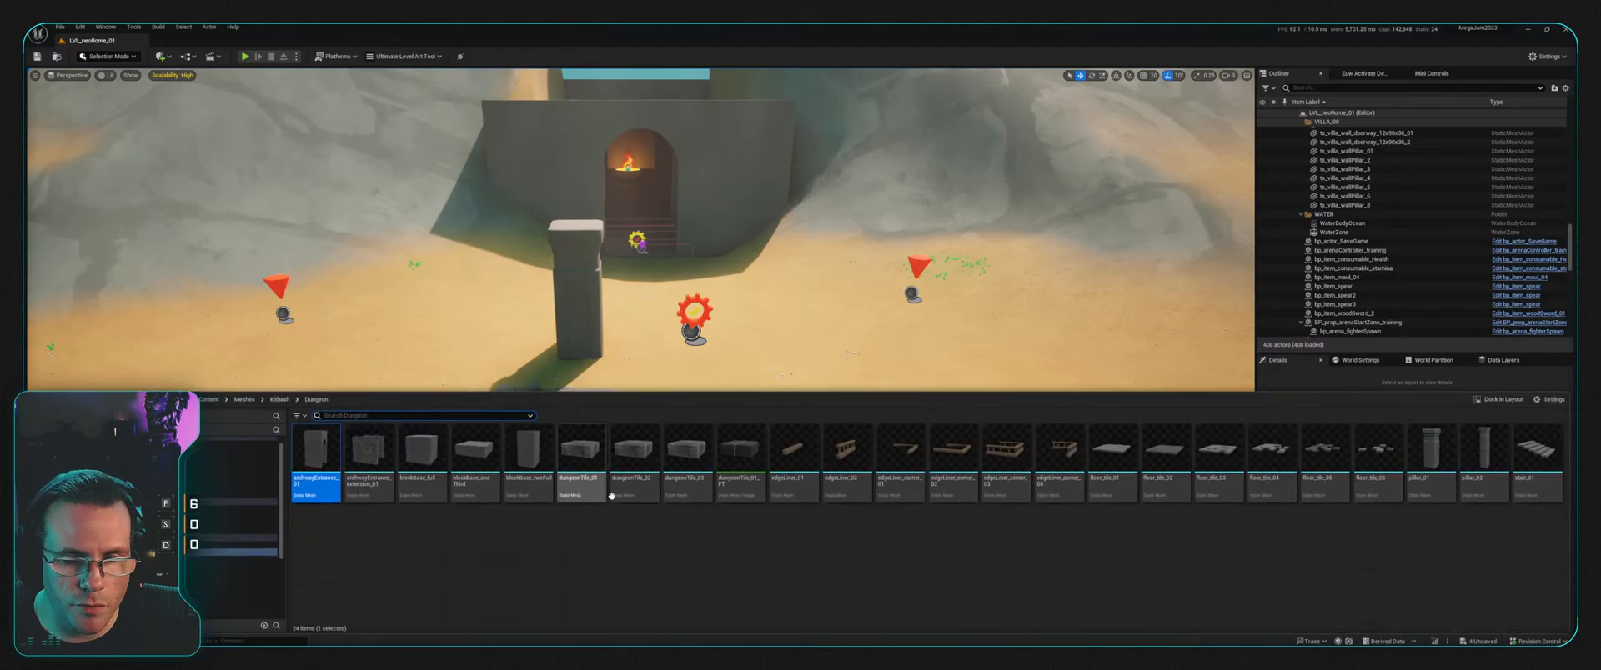
drag(373, 457, 771, 348)
key(Delete)
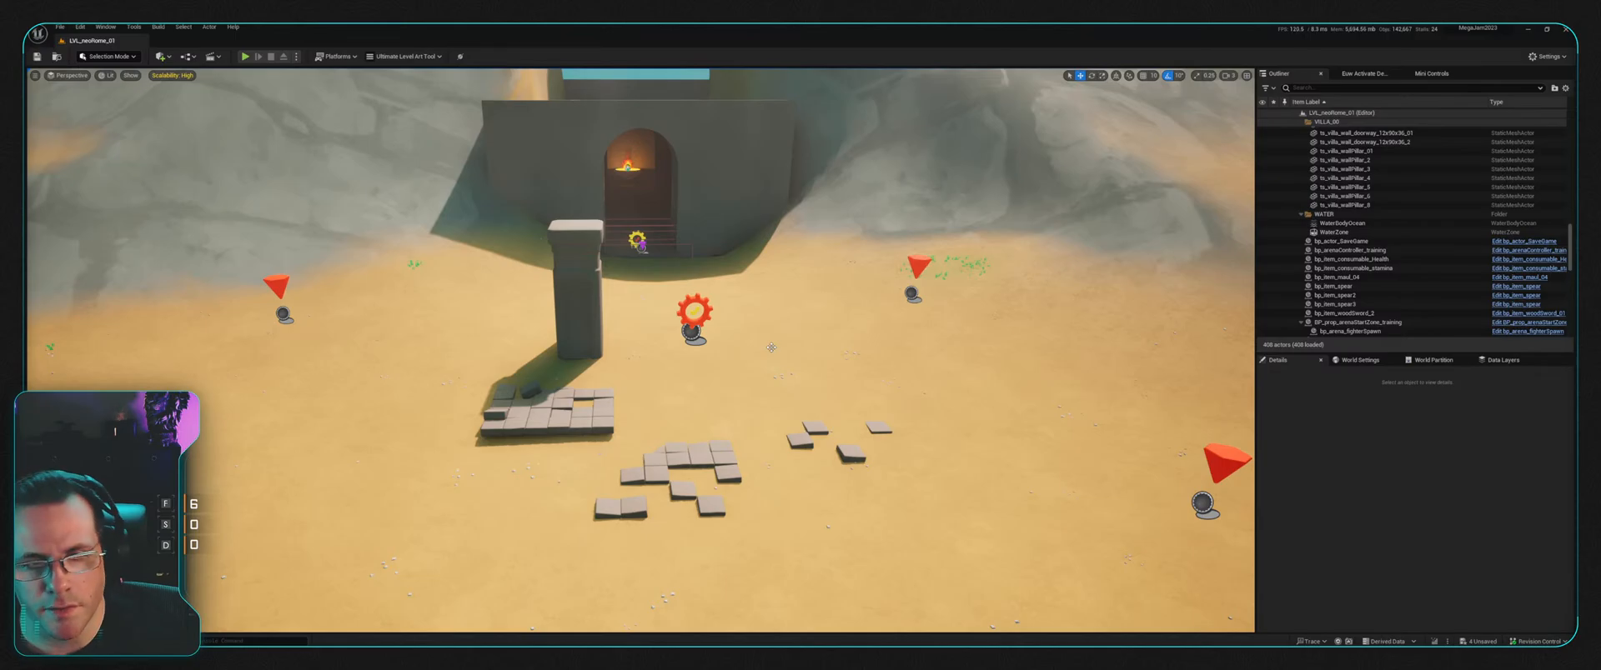
Step: Delete the pillar and the three floor tile meshes from the sand in front of the dungeon entrance
click(588, 296)
key(f)
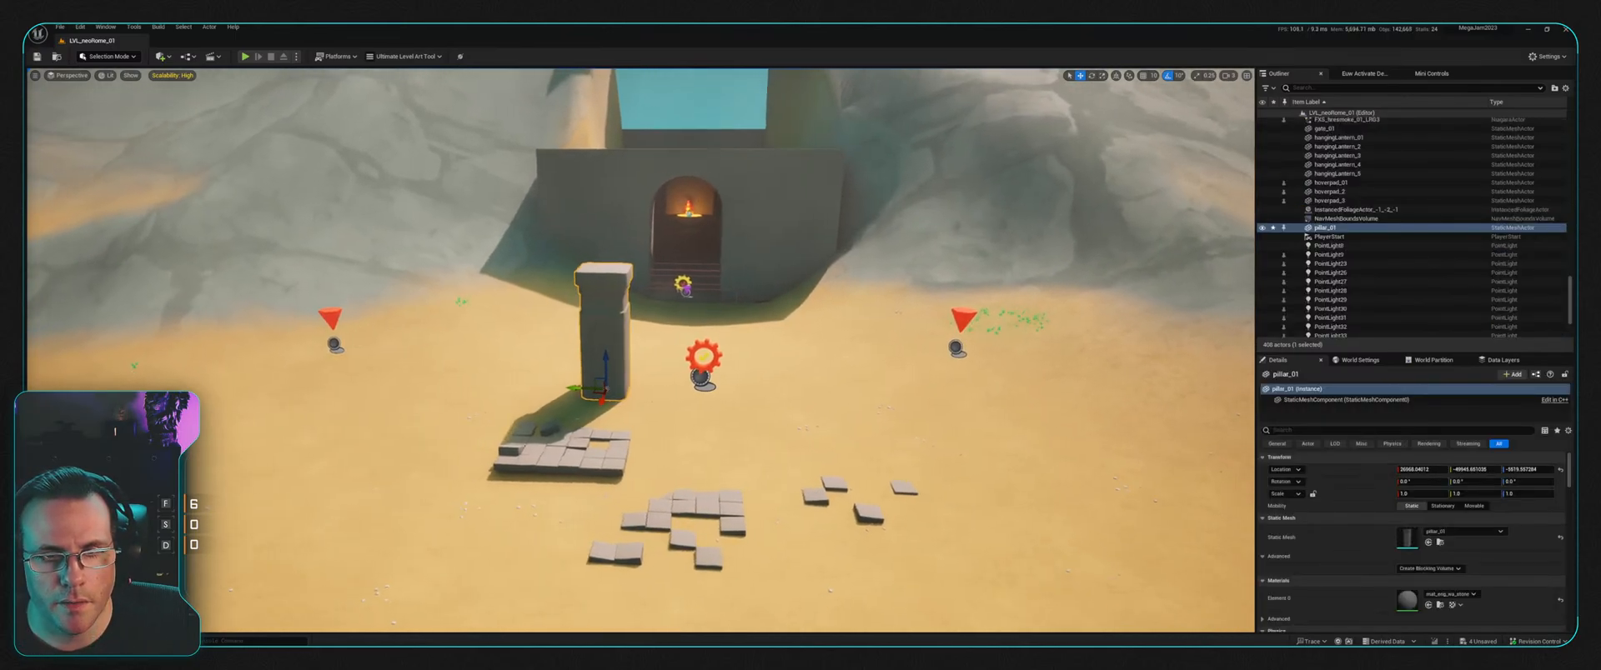
mouse_move(682, 297)
right_down()
mouse_move(534, 313)
mouse_move(634, 298)
mouse_move(672, 313)
right_up()
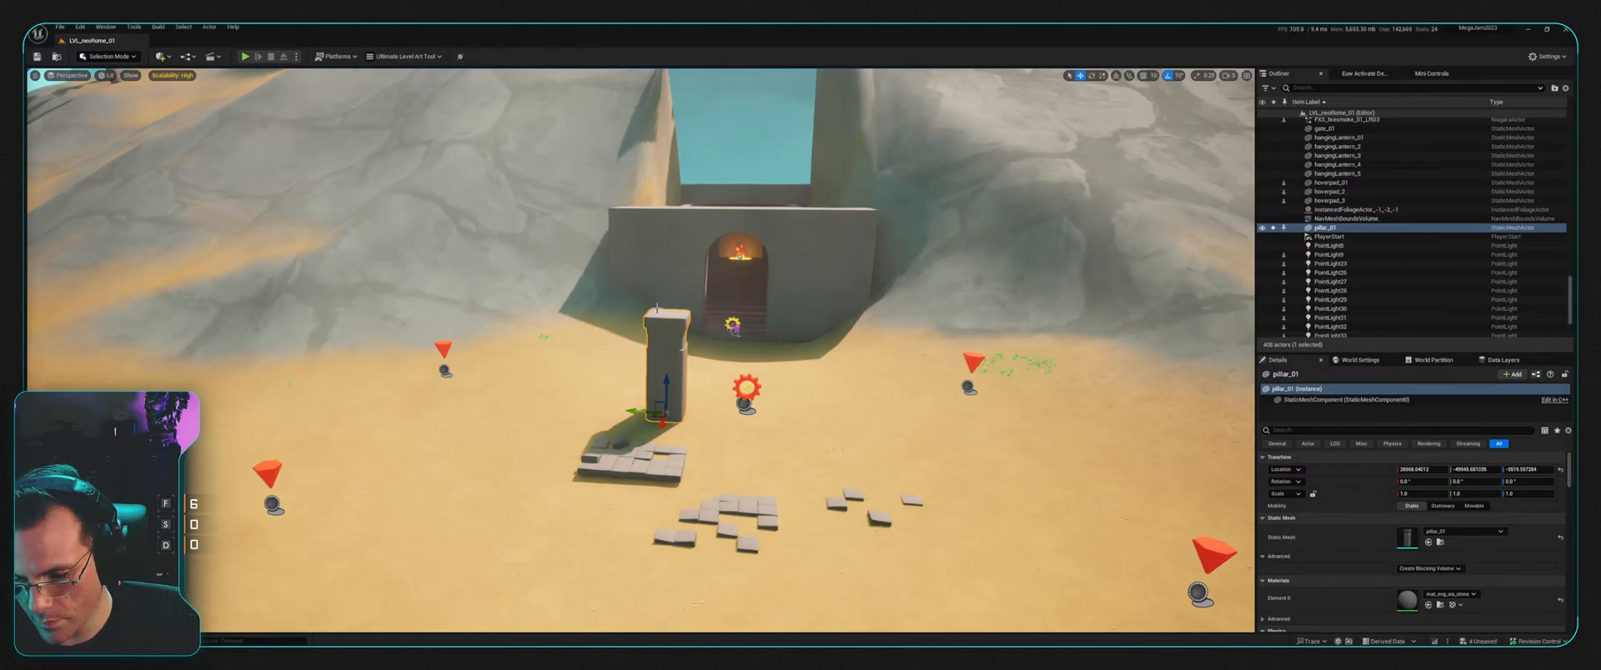
key(Delete)
click(624, 462)
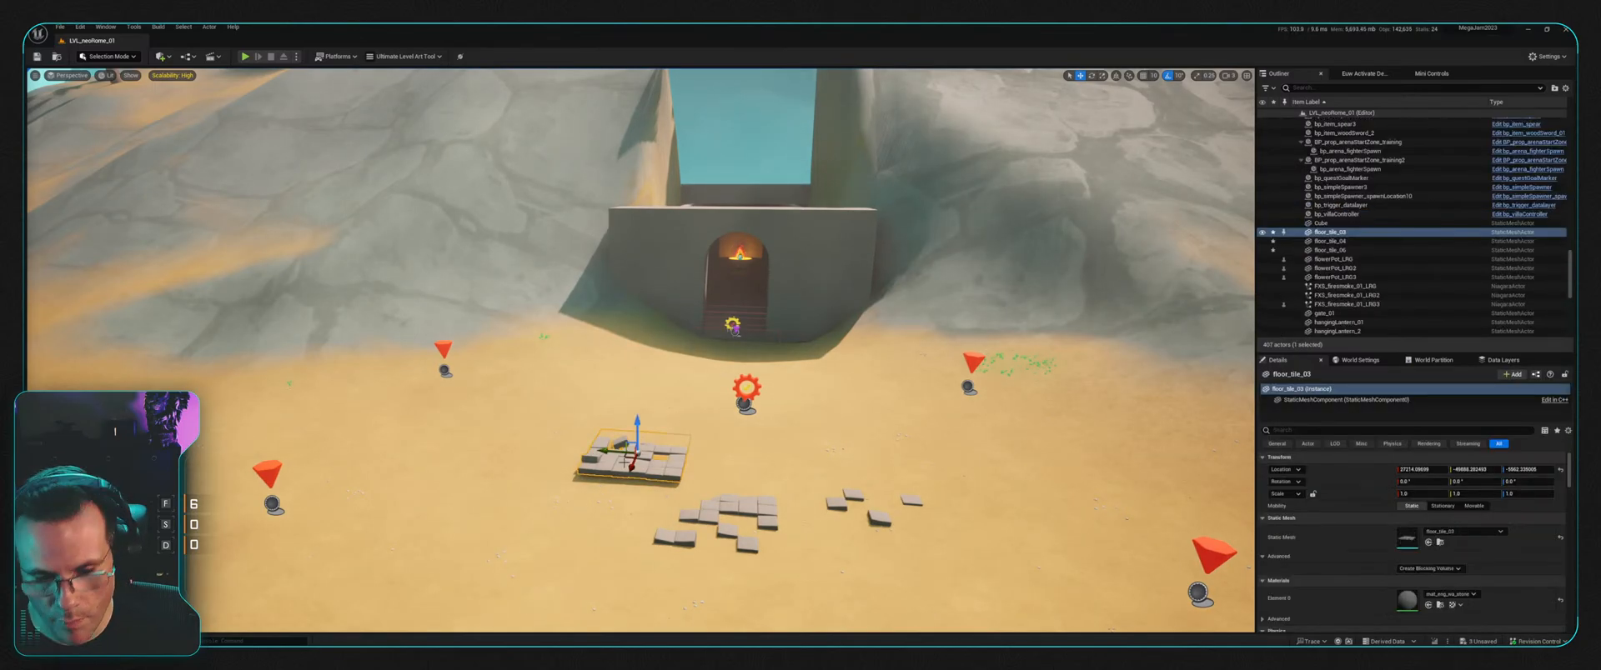
key(Delete)
click(762, 508)
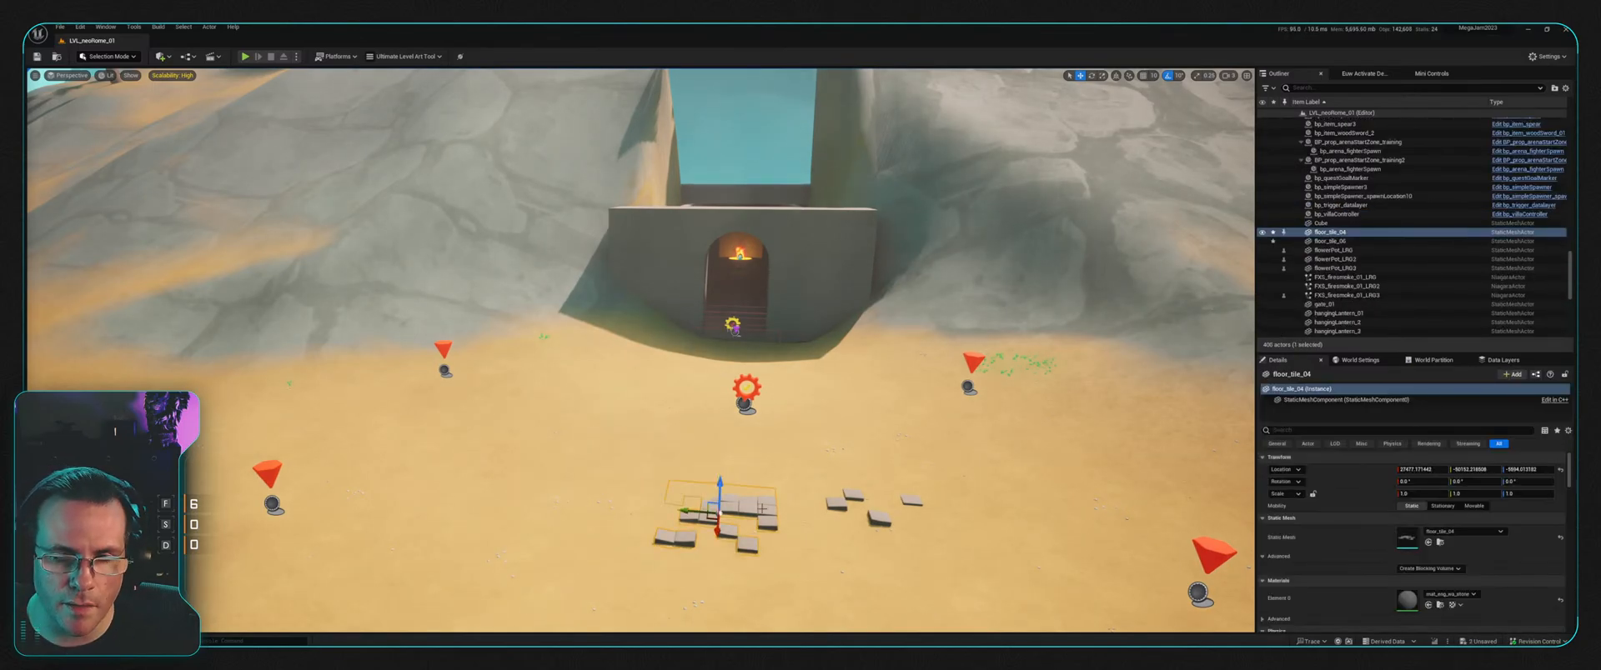
key(Delete)
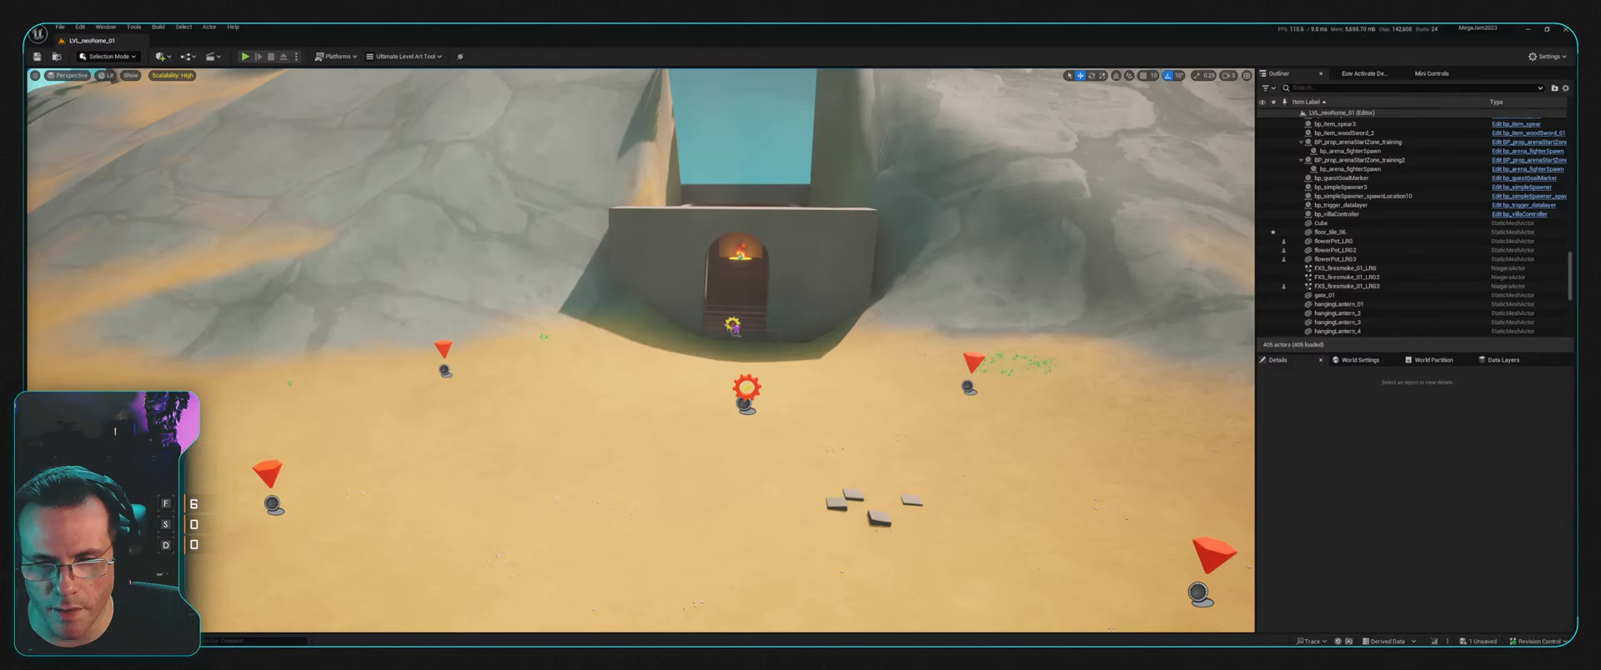
click(854, 499)
key(Delete)
right_drag(854, 495, 867, 404)
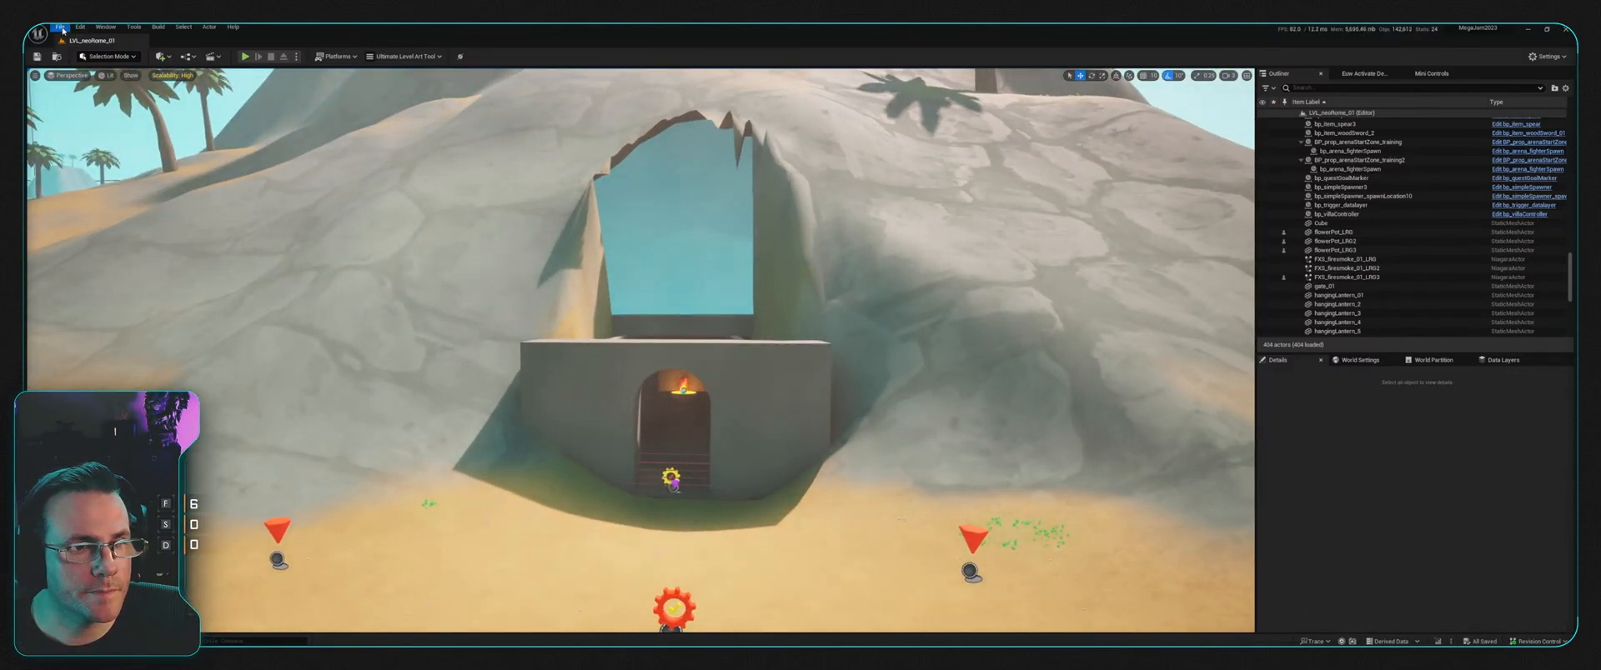
Step: Play-test the level: walk into the walled training yard, pick up a spear and run out to the palm trees
click(245, 56)
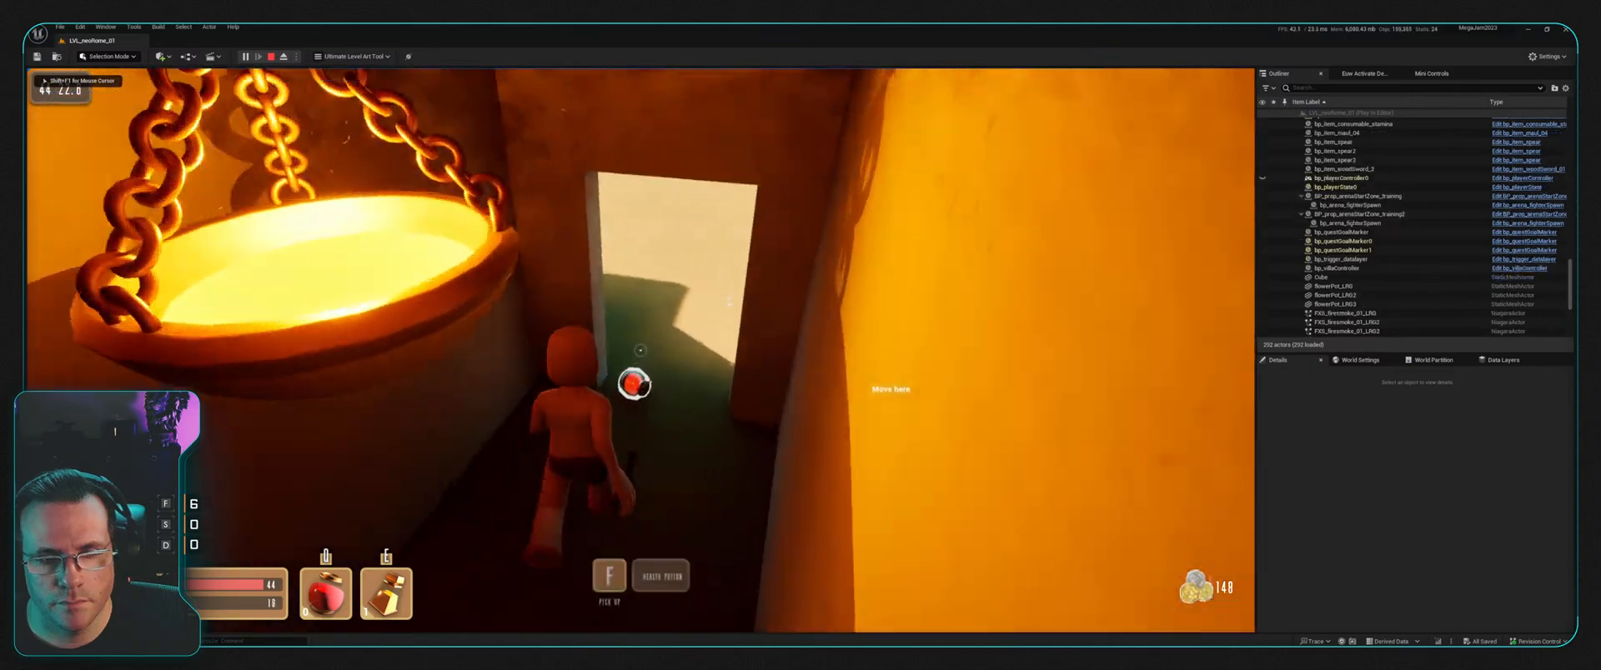
key(w)
key(f)
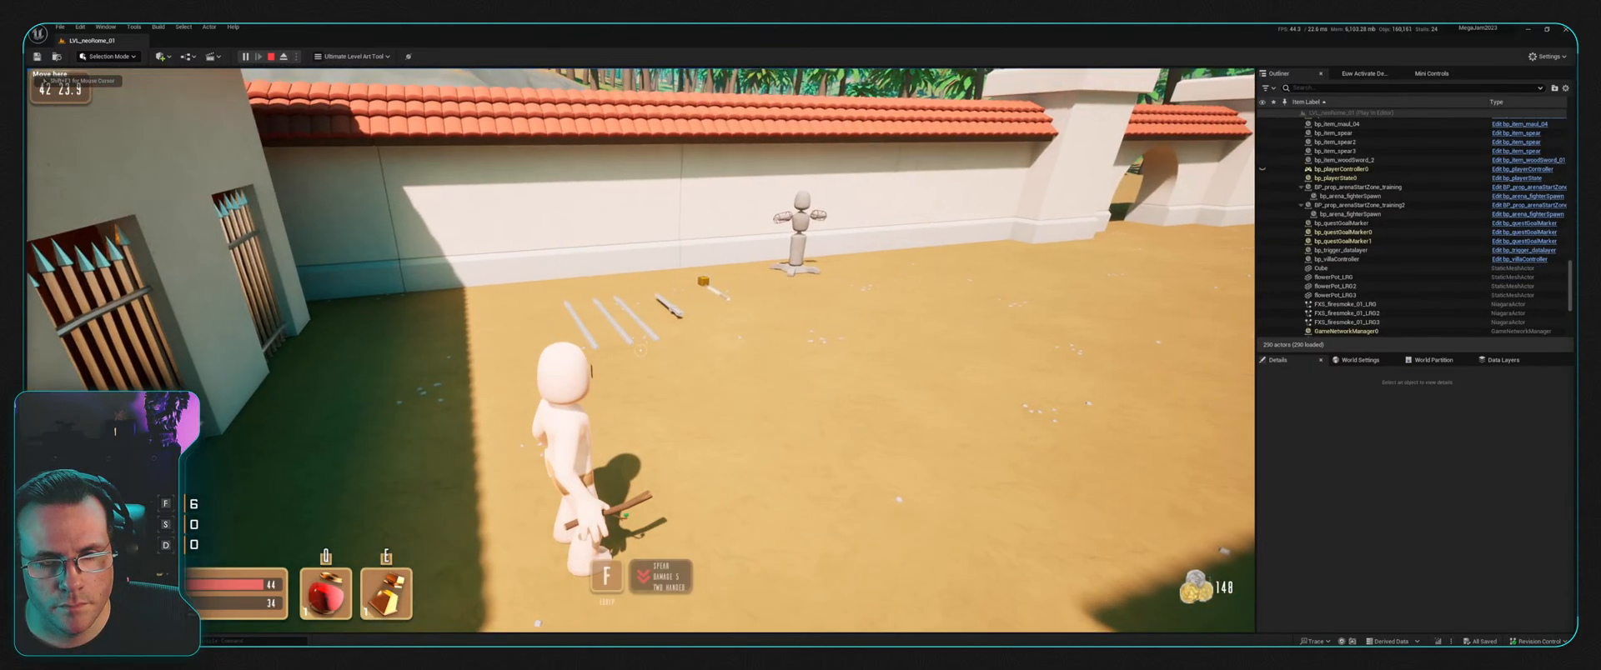
key(f)
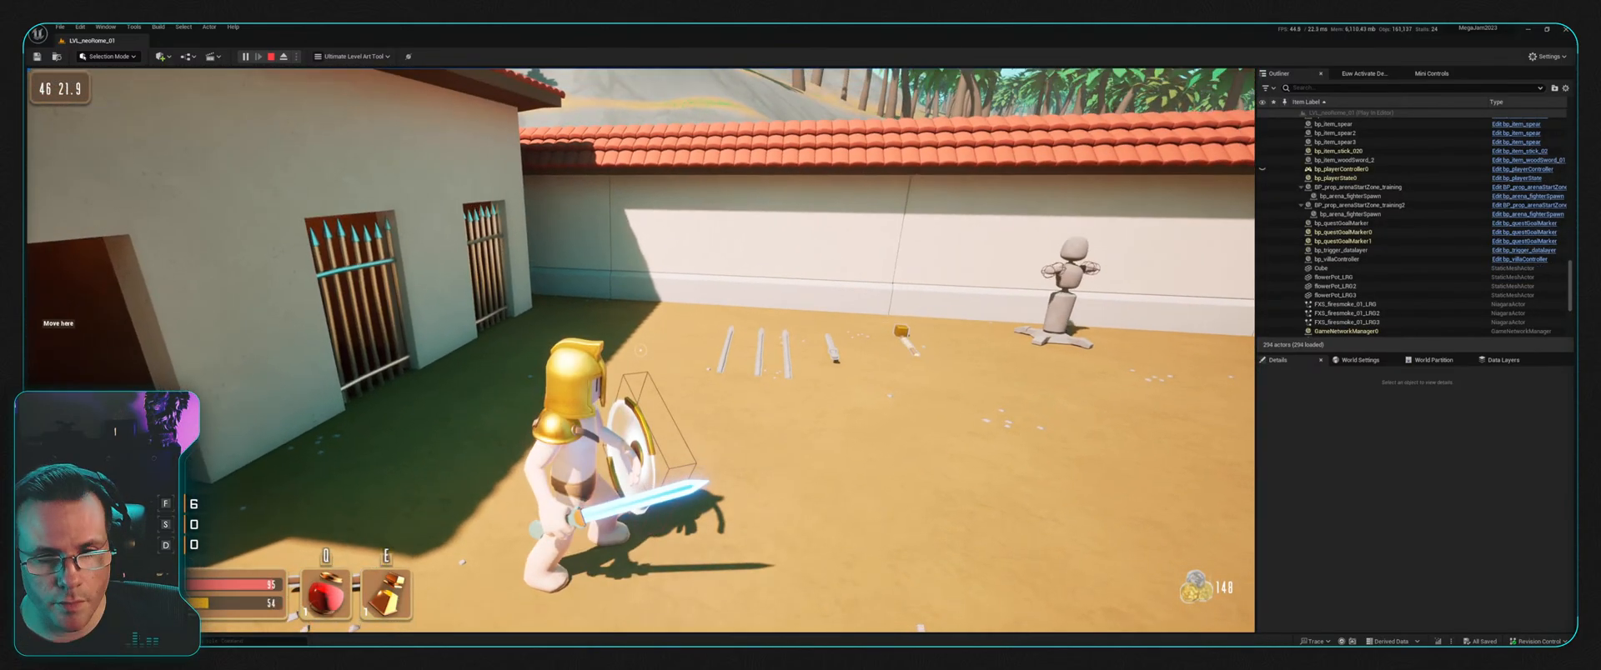
key(w)
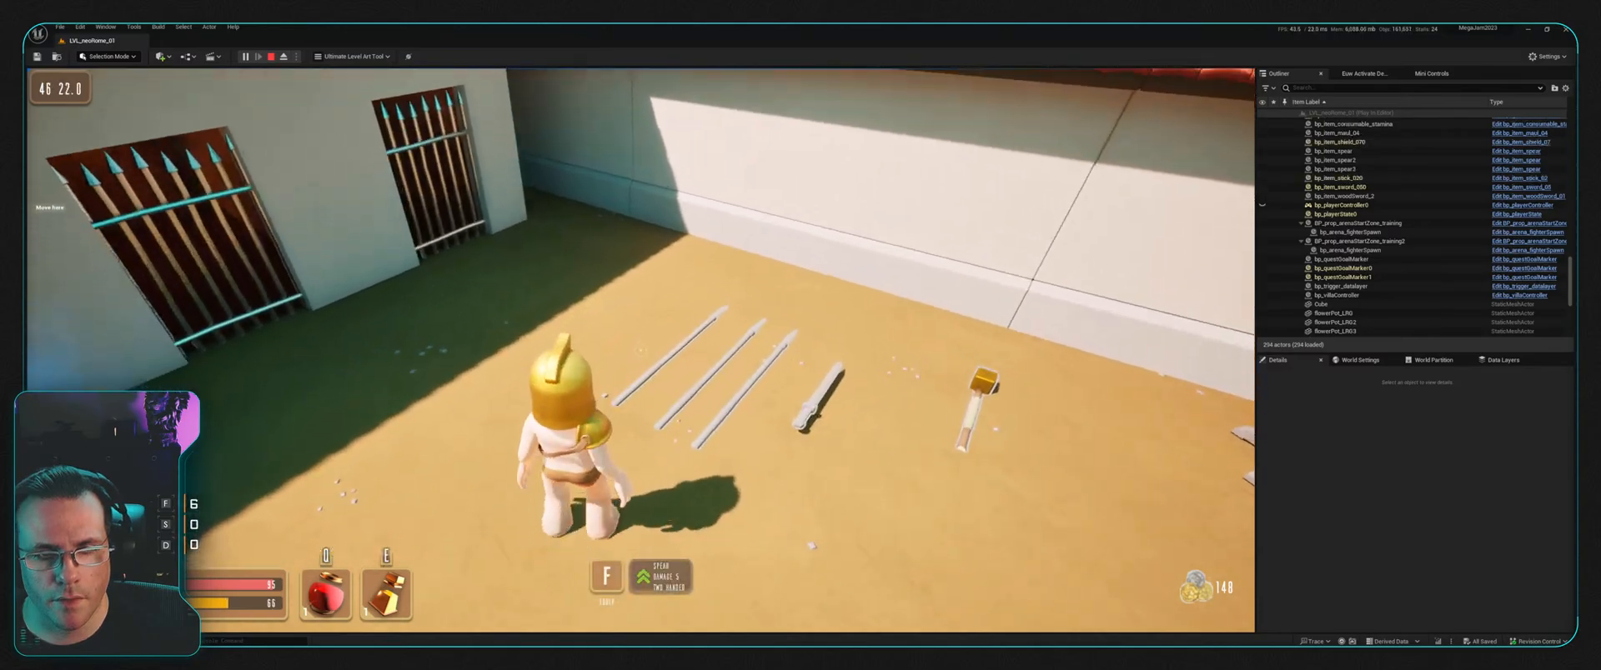
key(f)
key(w)
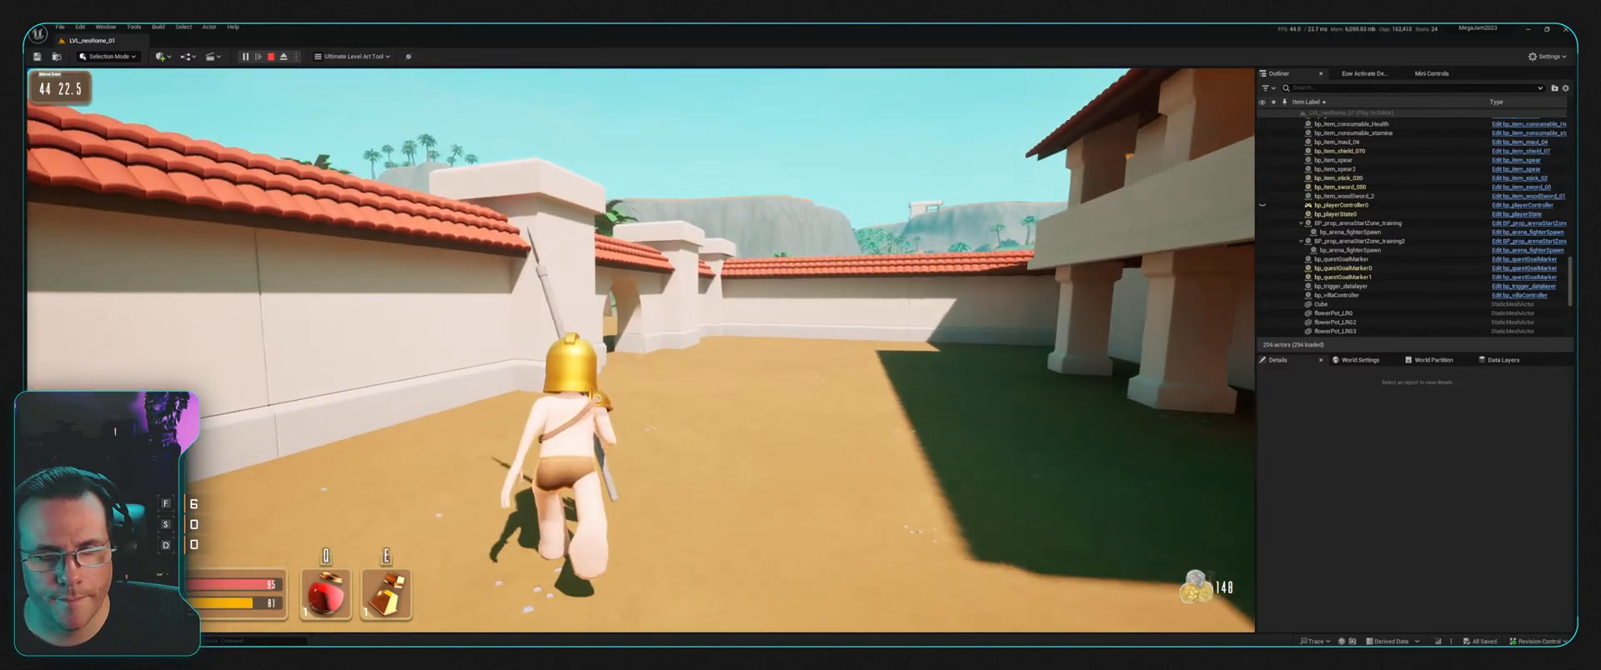
key(shift+w)
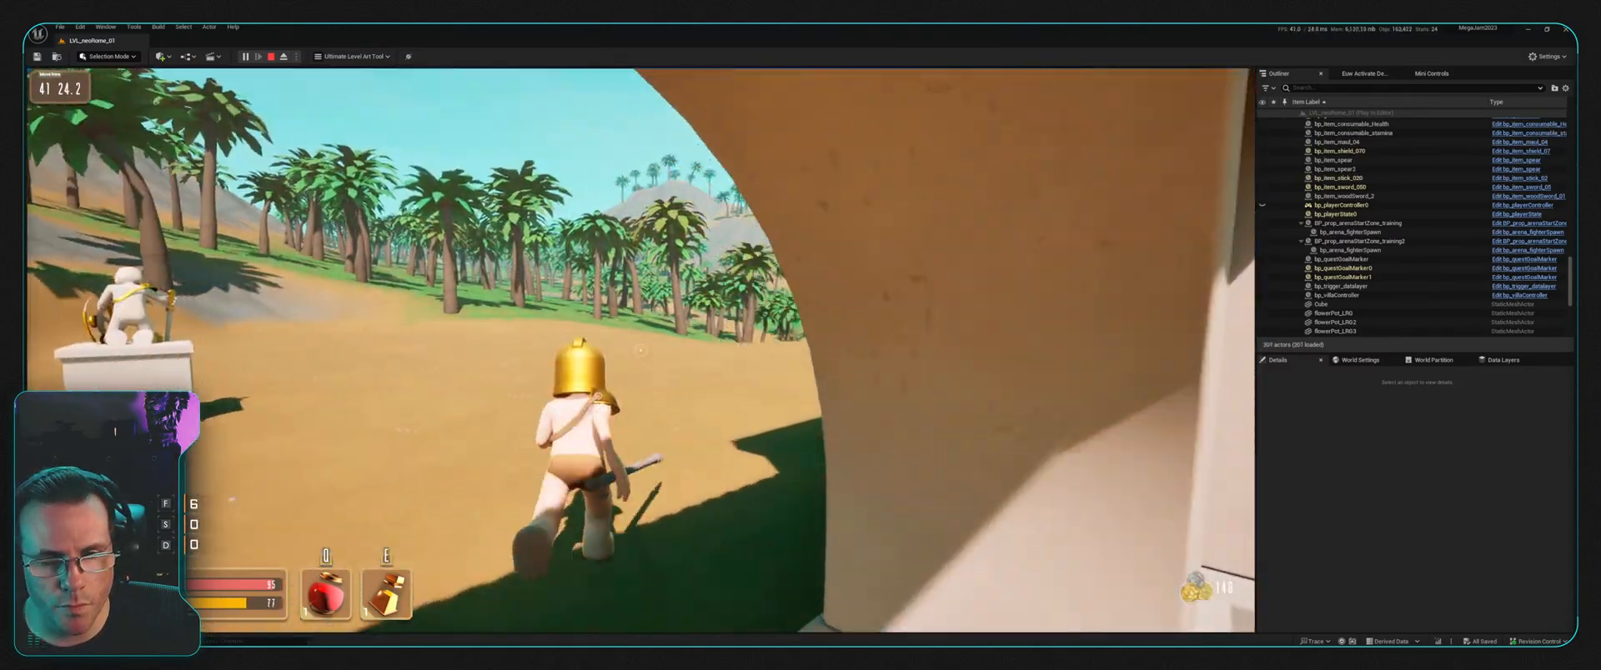
key(shift+w)
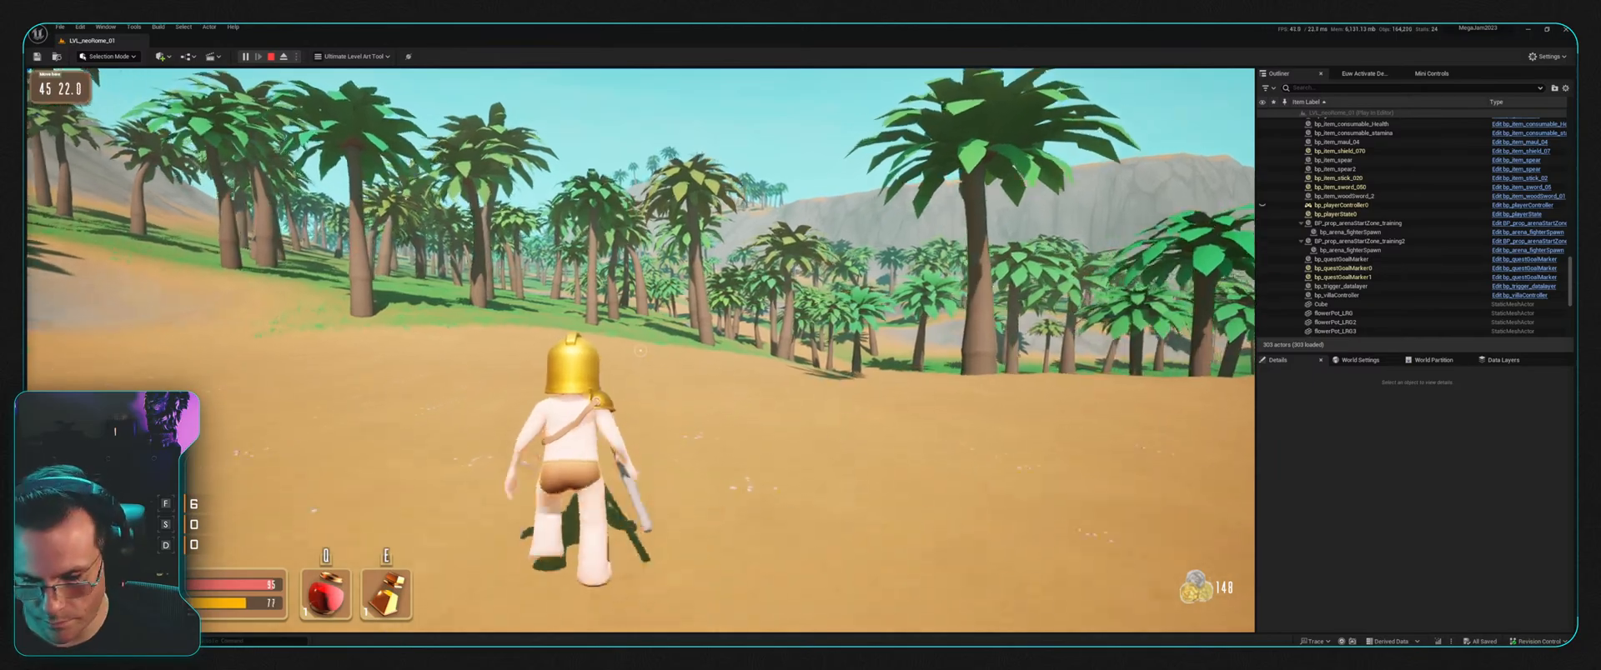
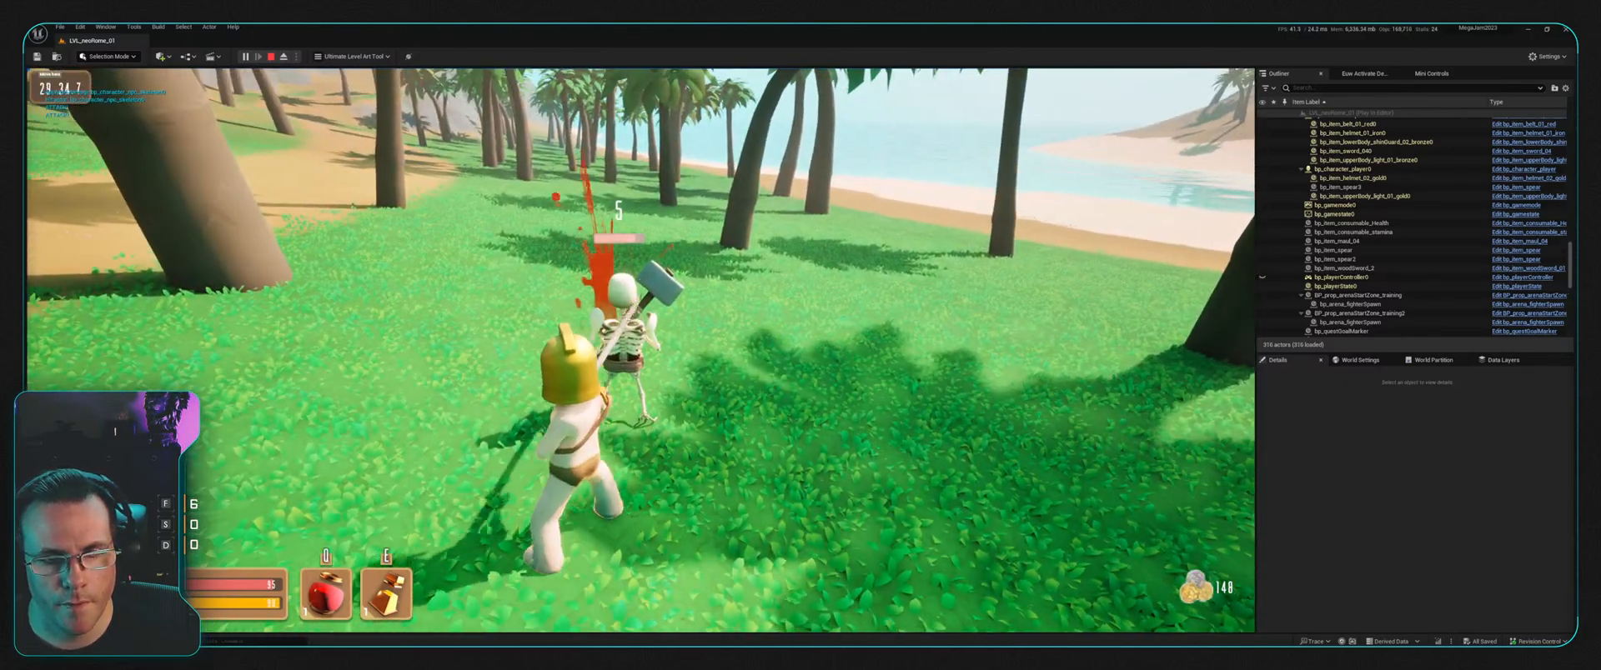
Step: Test combat in the palm grove by defeating the hammer-wielding skeleton with the spear and collecting its dropped loot
key(s)
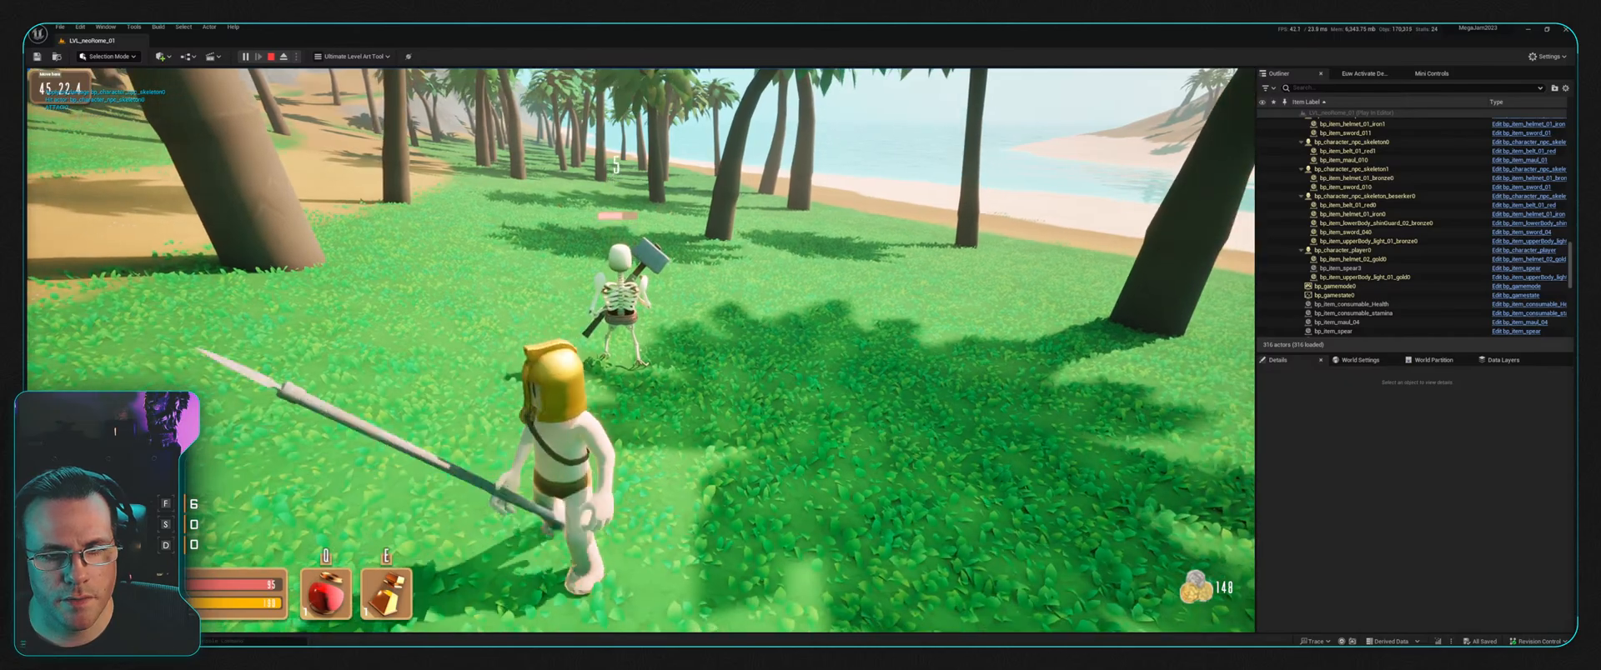
key(s)
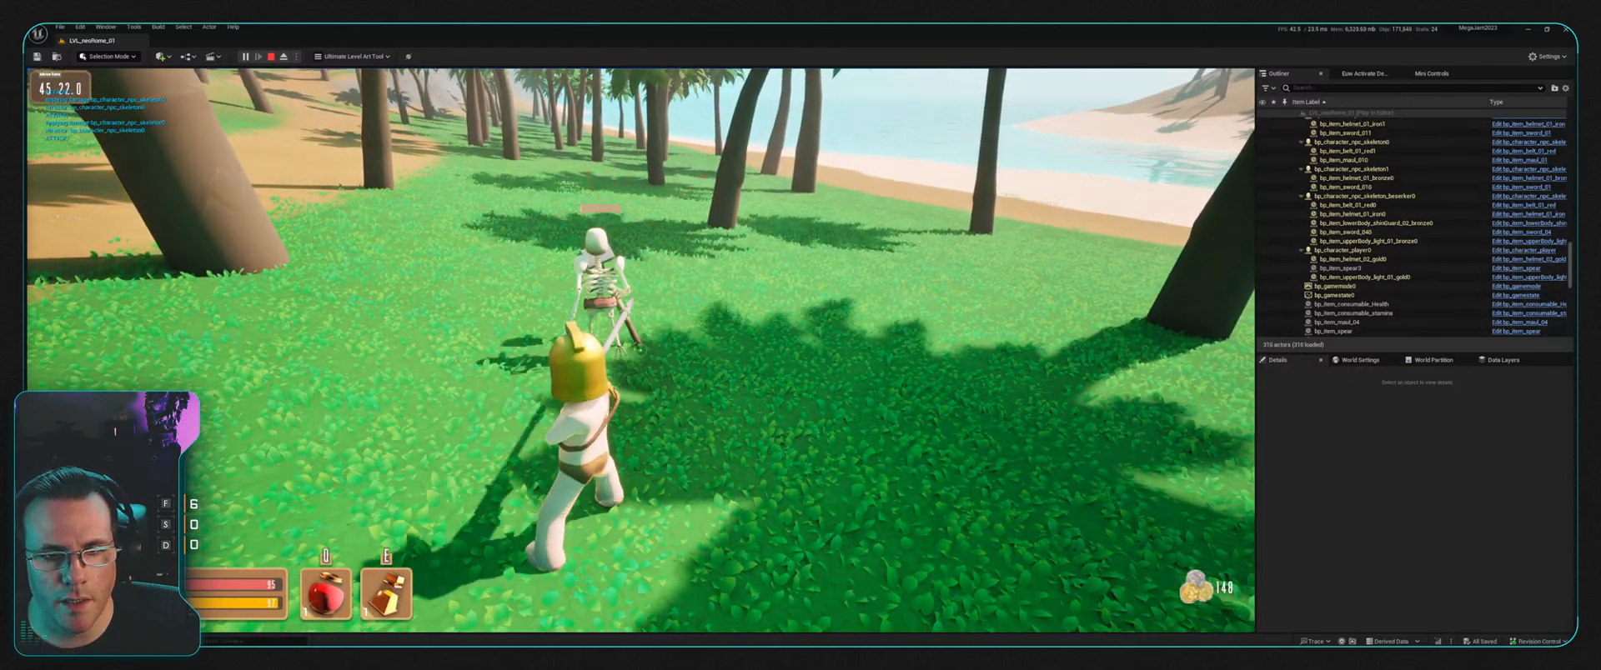
key(w)
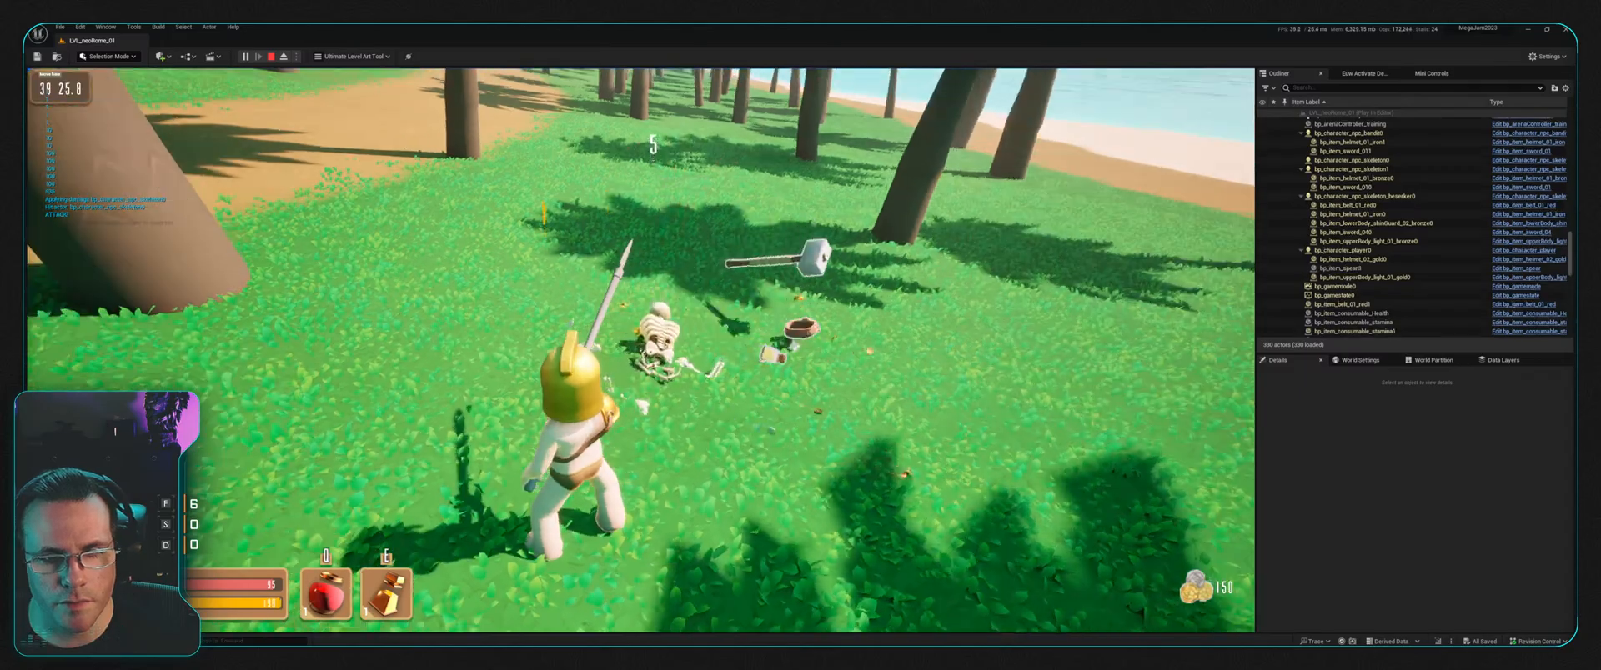
key(w)
key(w)
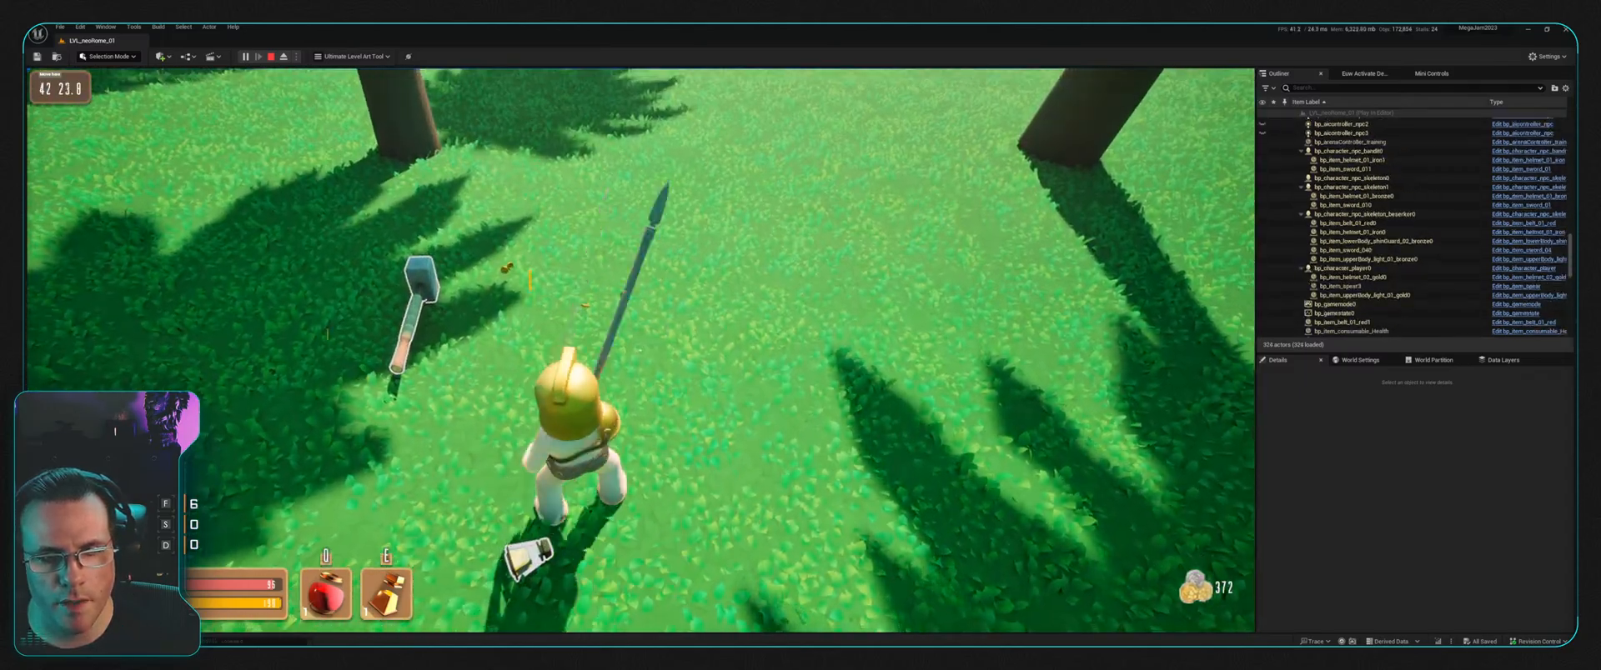
key(f)
key(f)
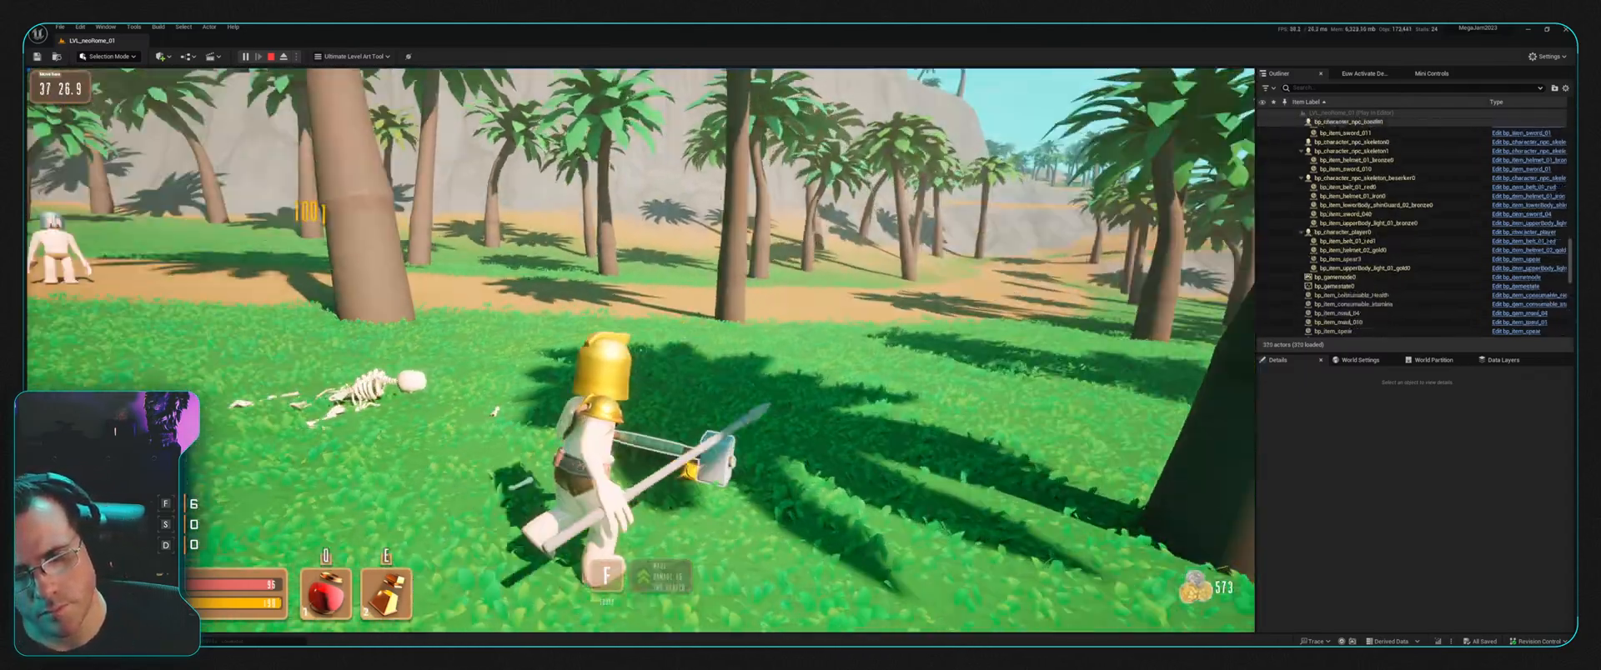
Step: Test combat in the palm grove by fighting the nearby enemies with the spear and picking up the dropped stamina potion
key(s)
key(a)
key(shift+F1)
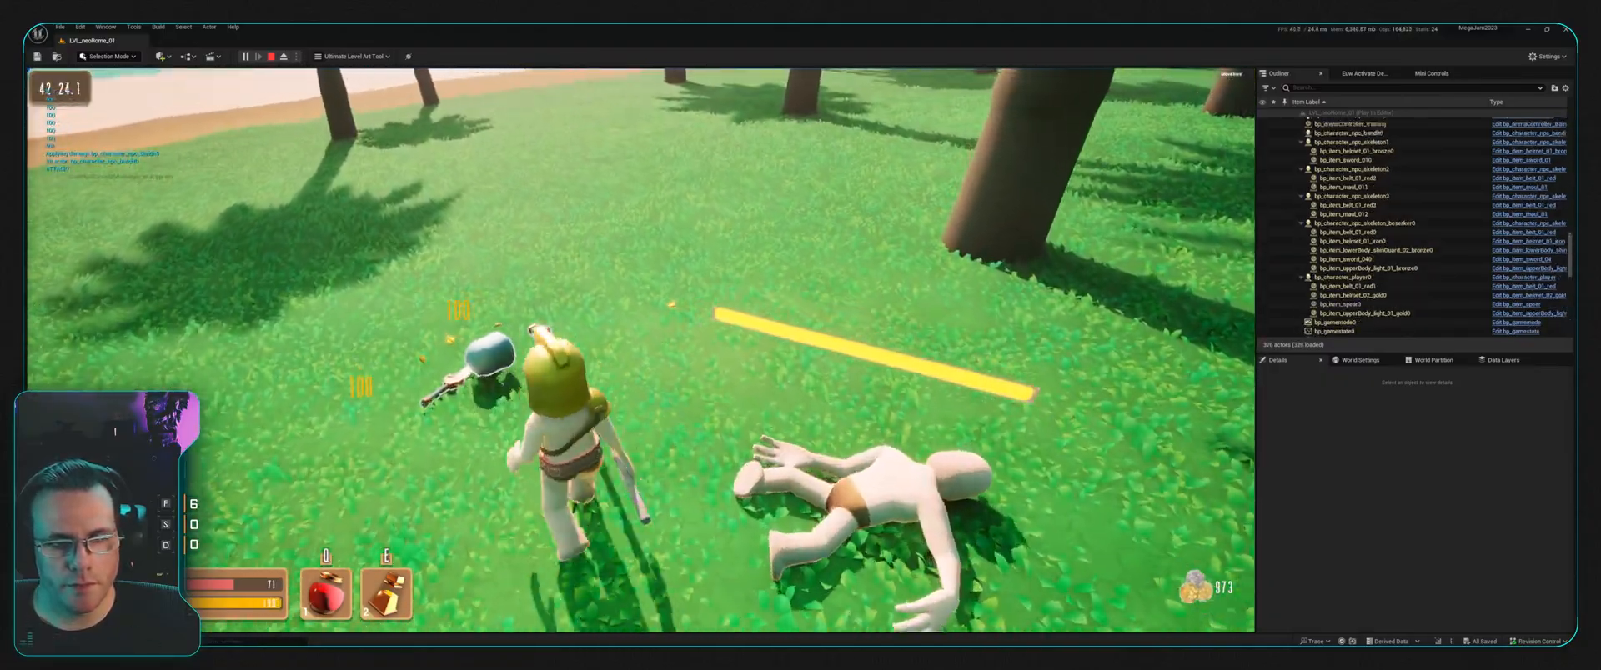
key(w)
key(d)
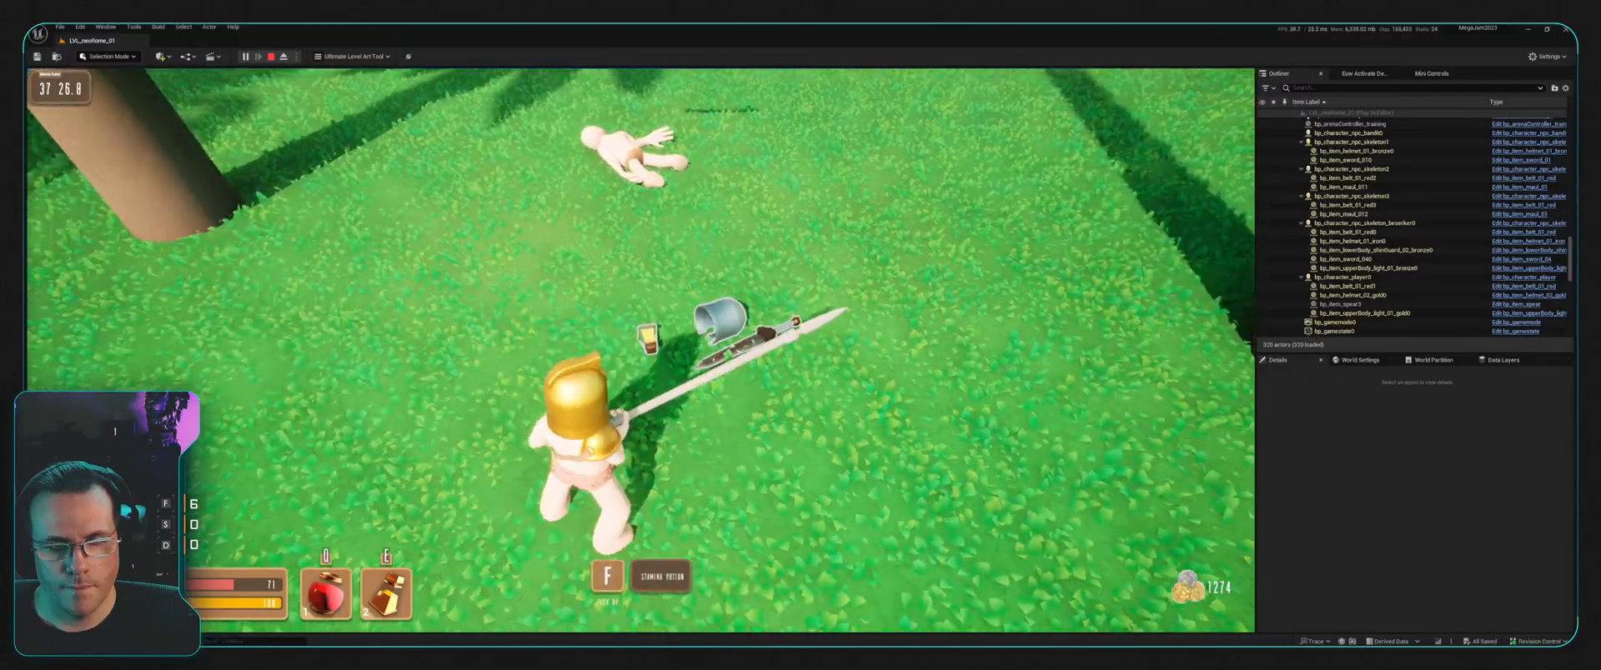
key(f)
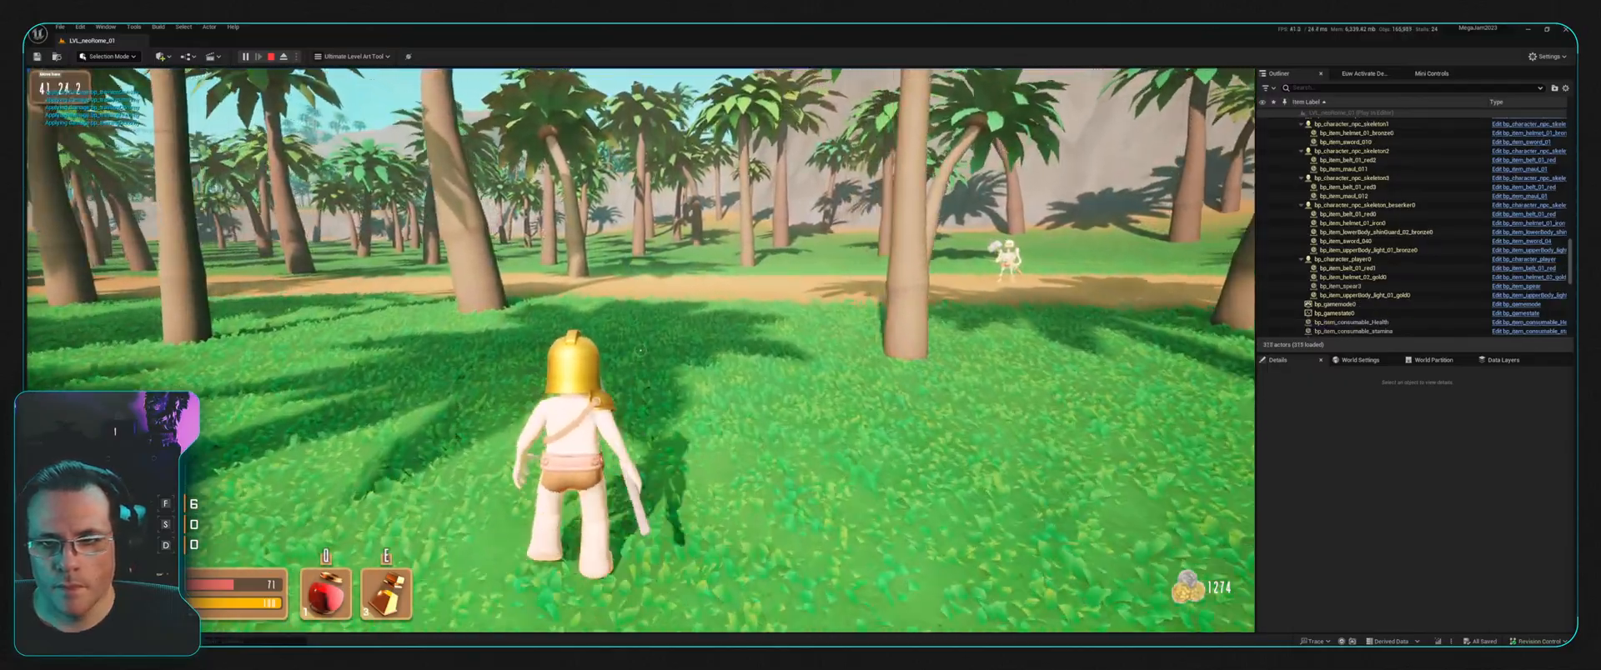
Step: Run across the rocky hillside and down the sand path to the arched dungeon entrance
key(w)
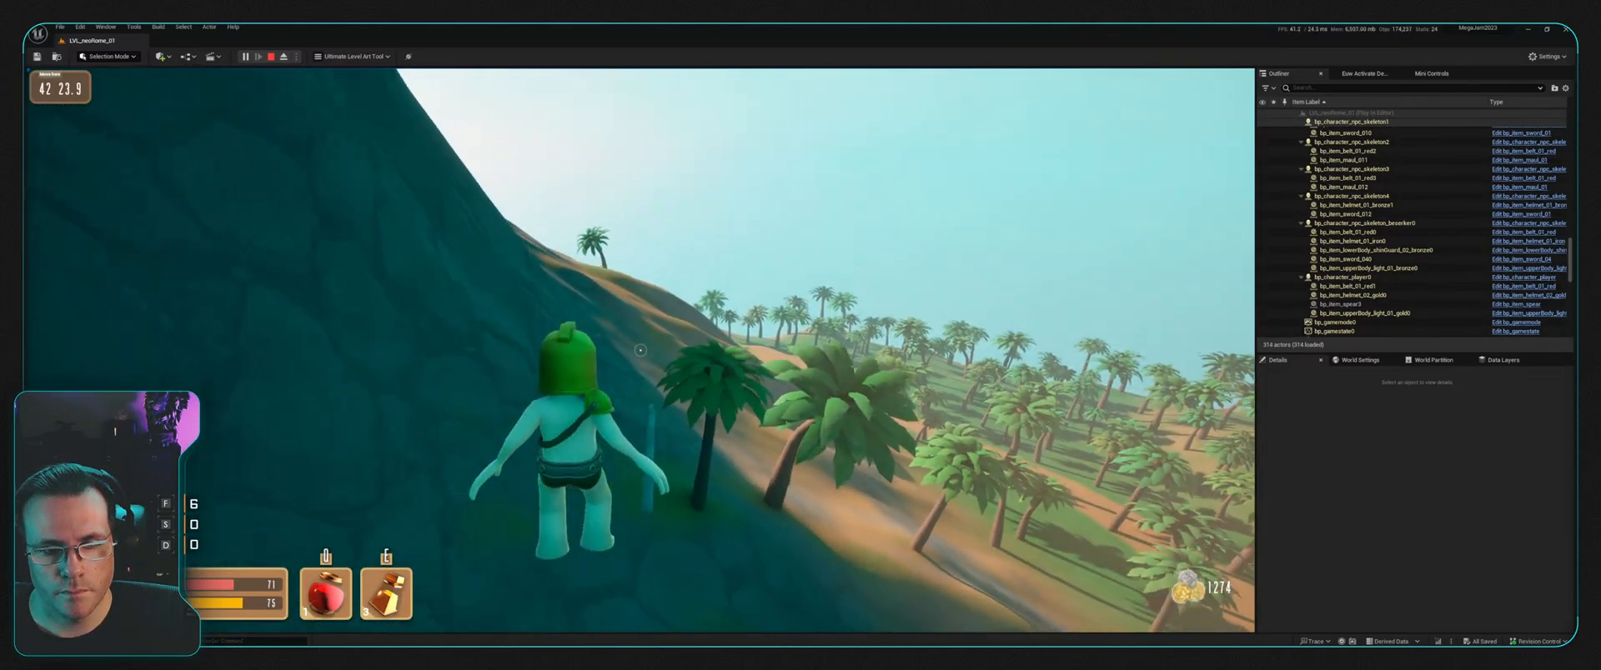
key(shift+w)
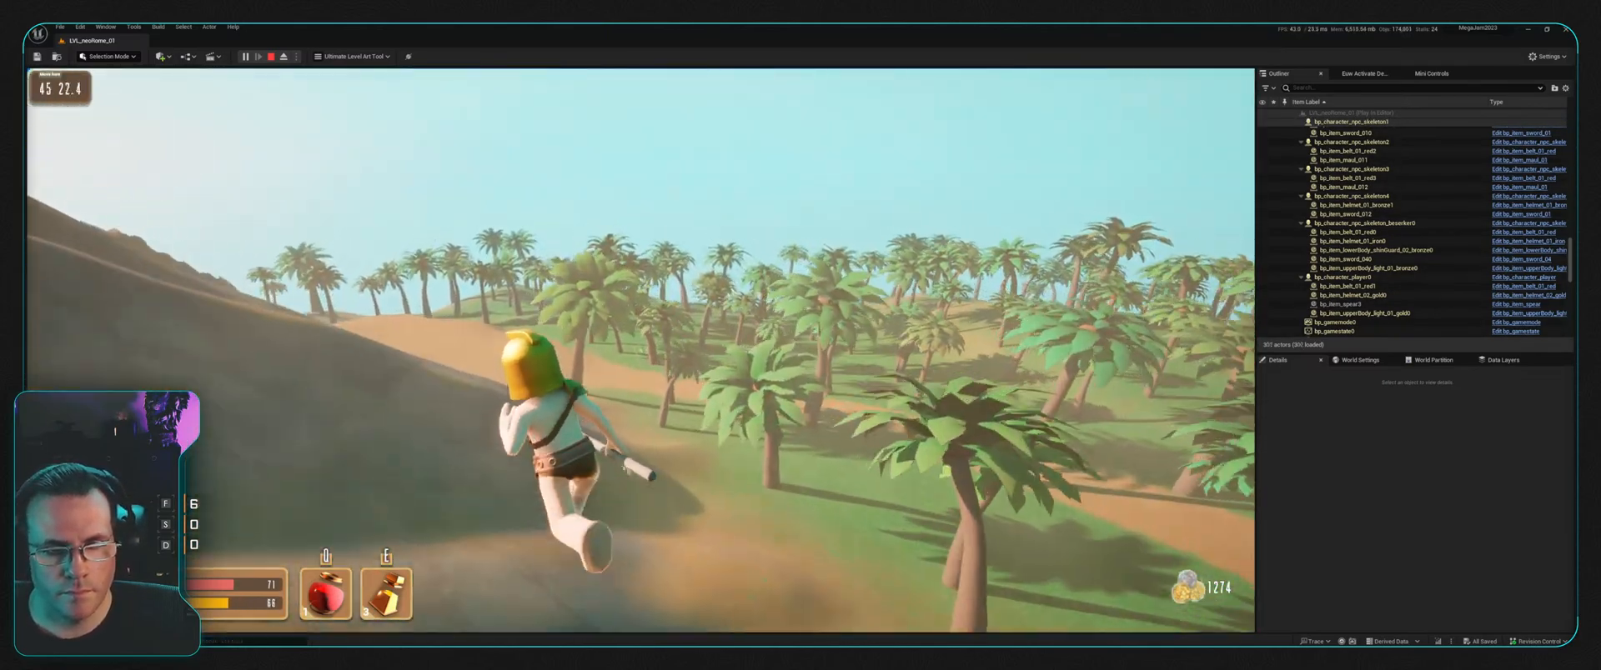
key(shift+w)
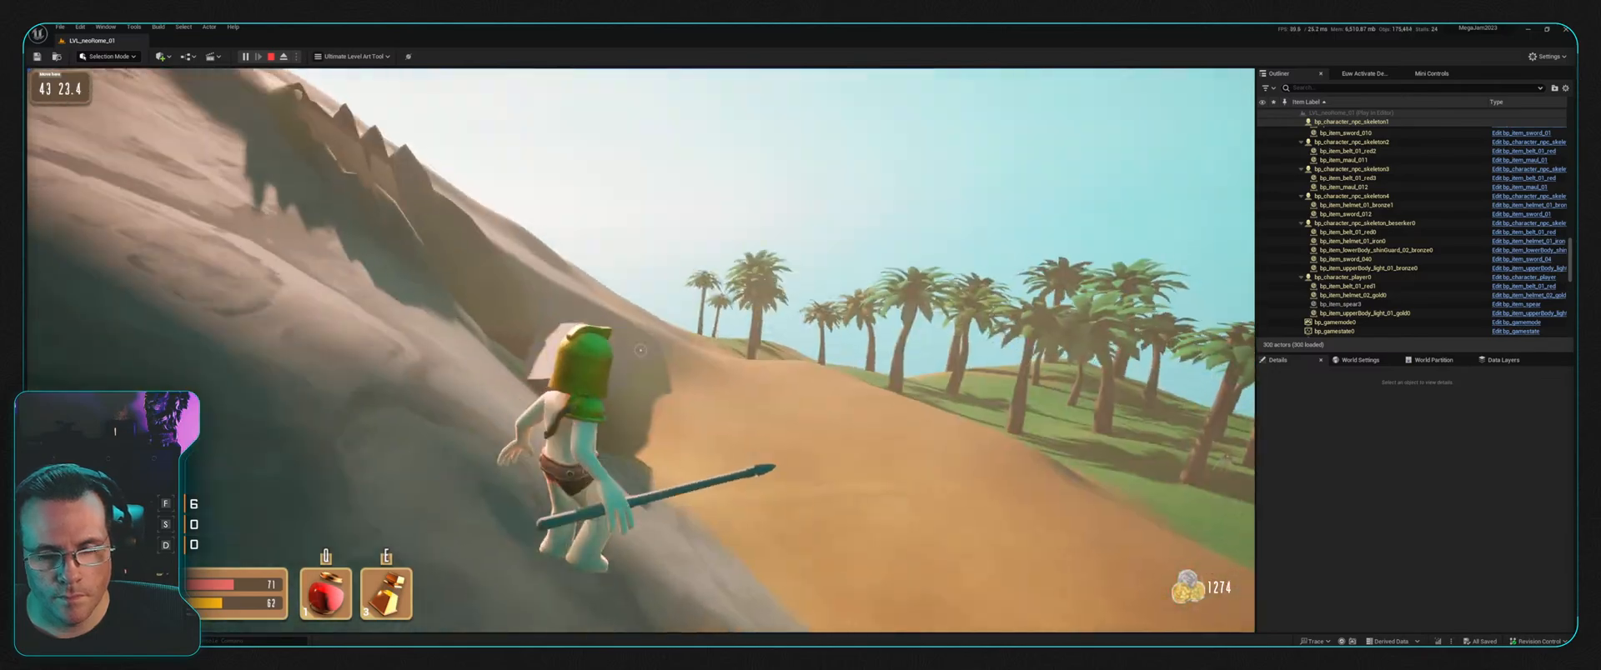
key(shift+w)
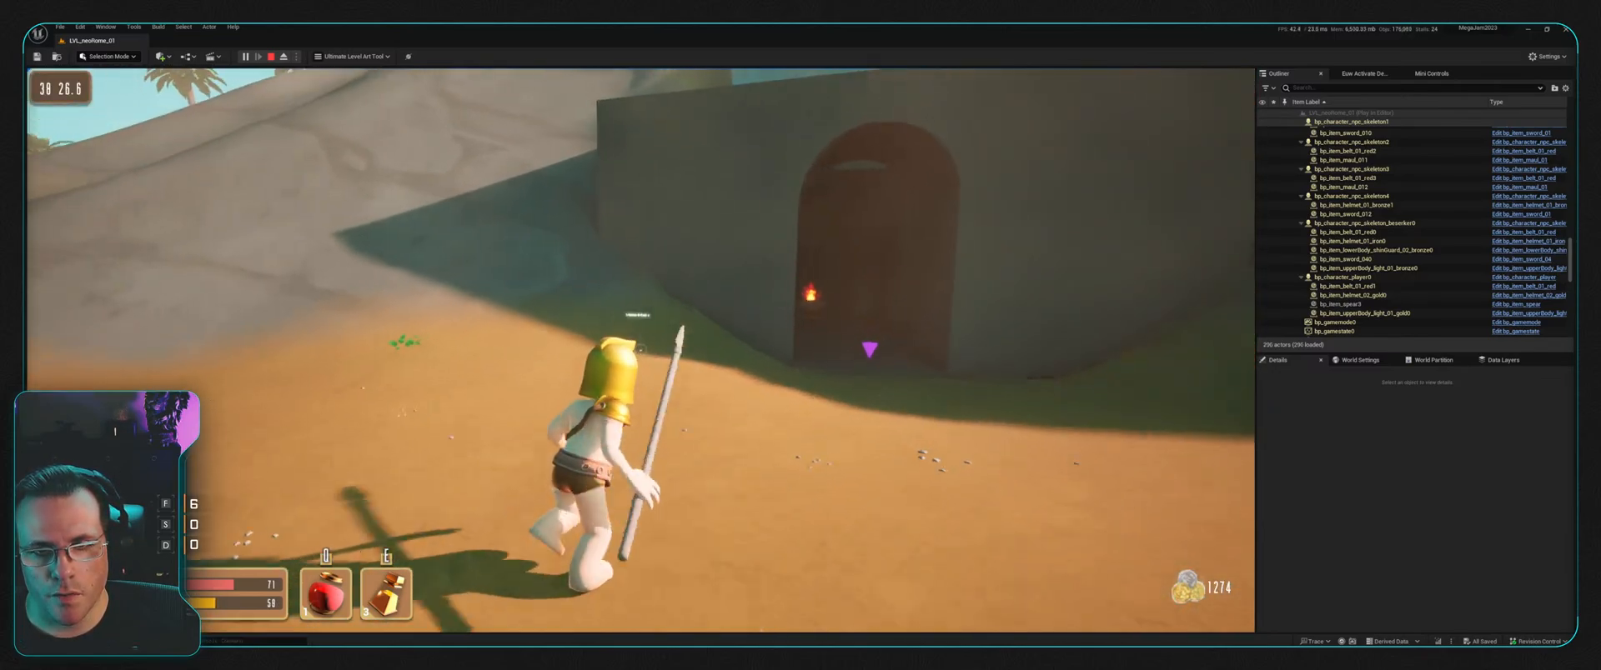
key(w)
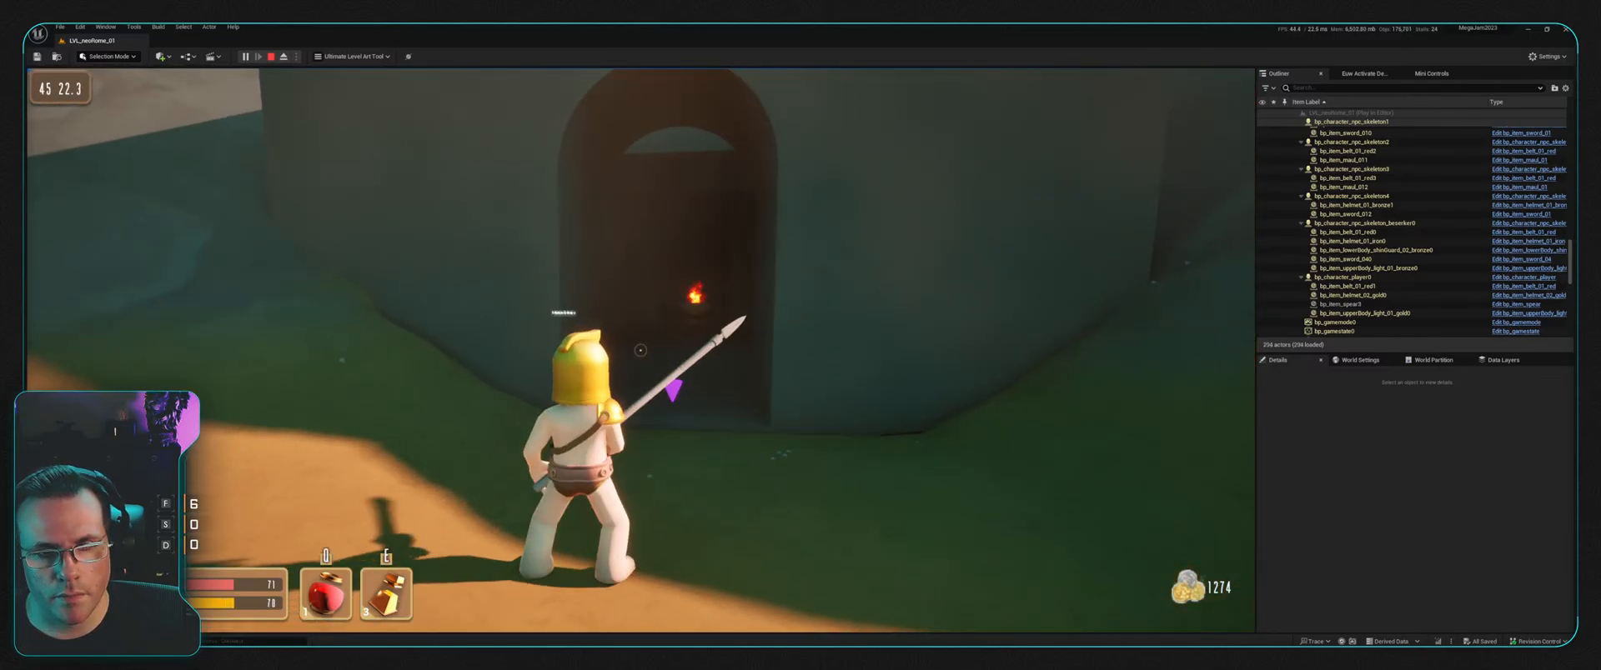
Step: Walk through the dungeon entrance, the brazier-lit room and the dark blue-lit corridor to check the lighting in play
key(w)
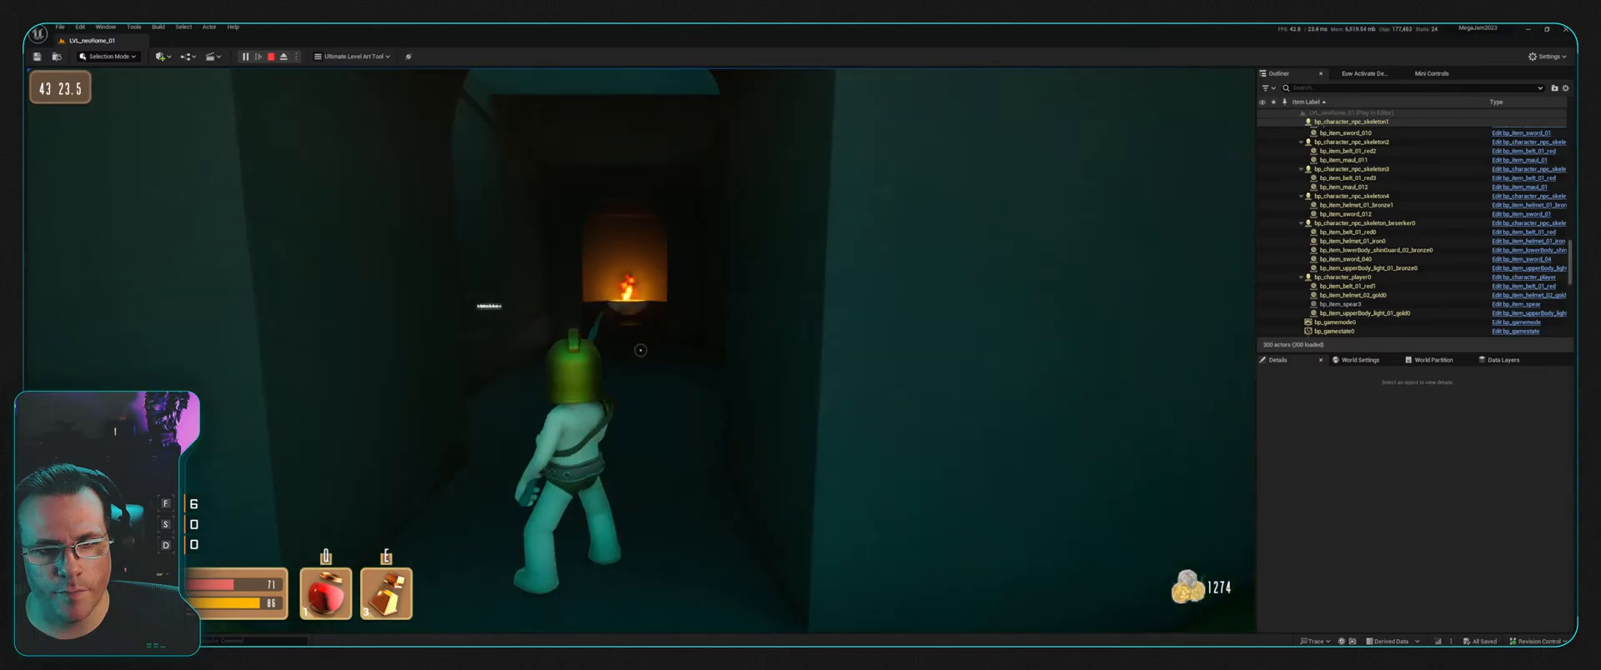
key(w)
key(w)
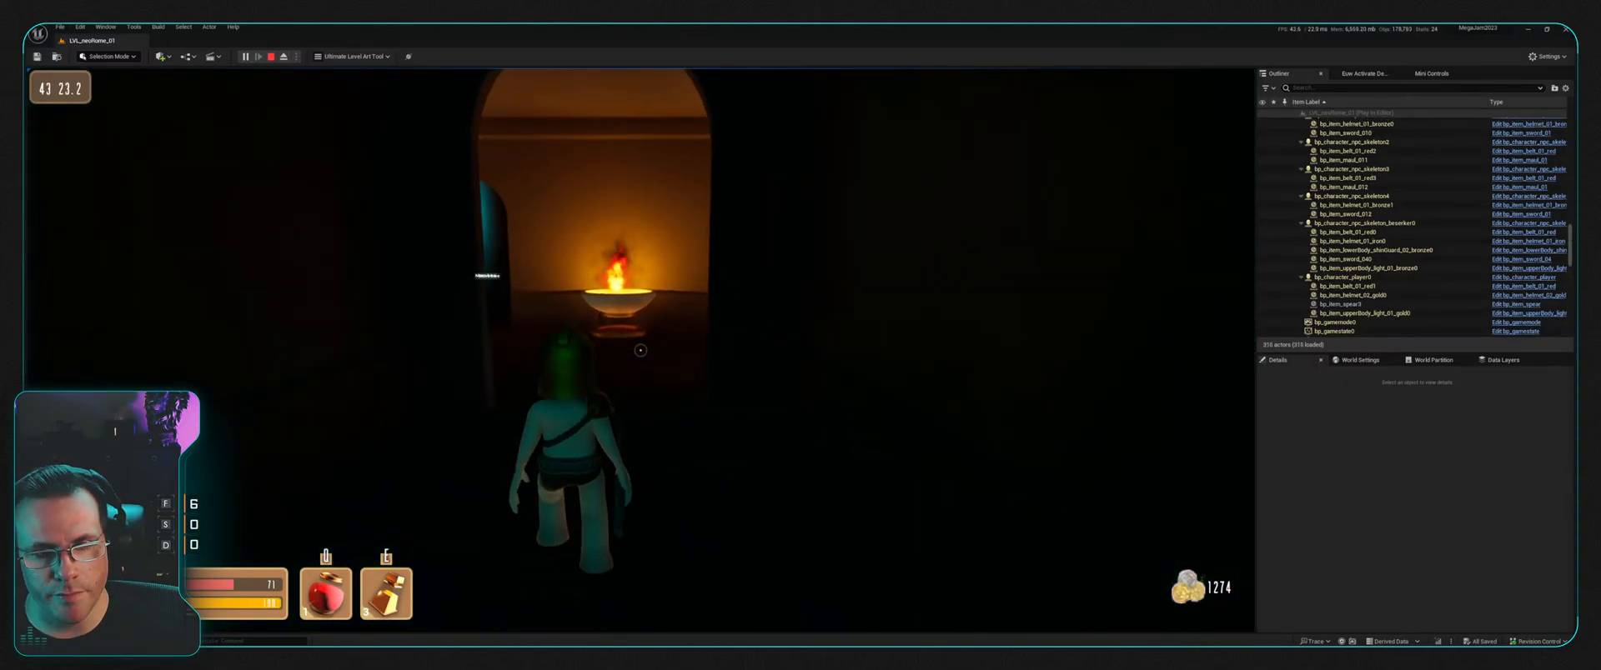
key(w)
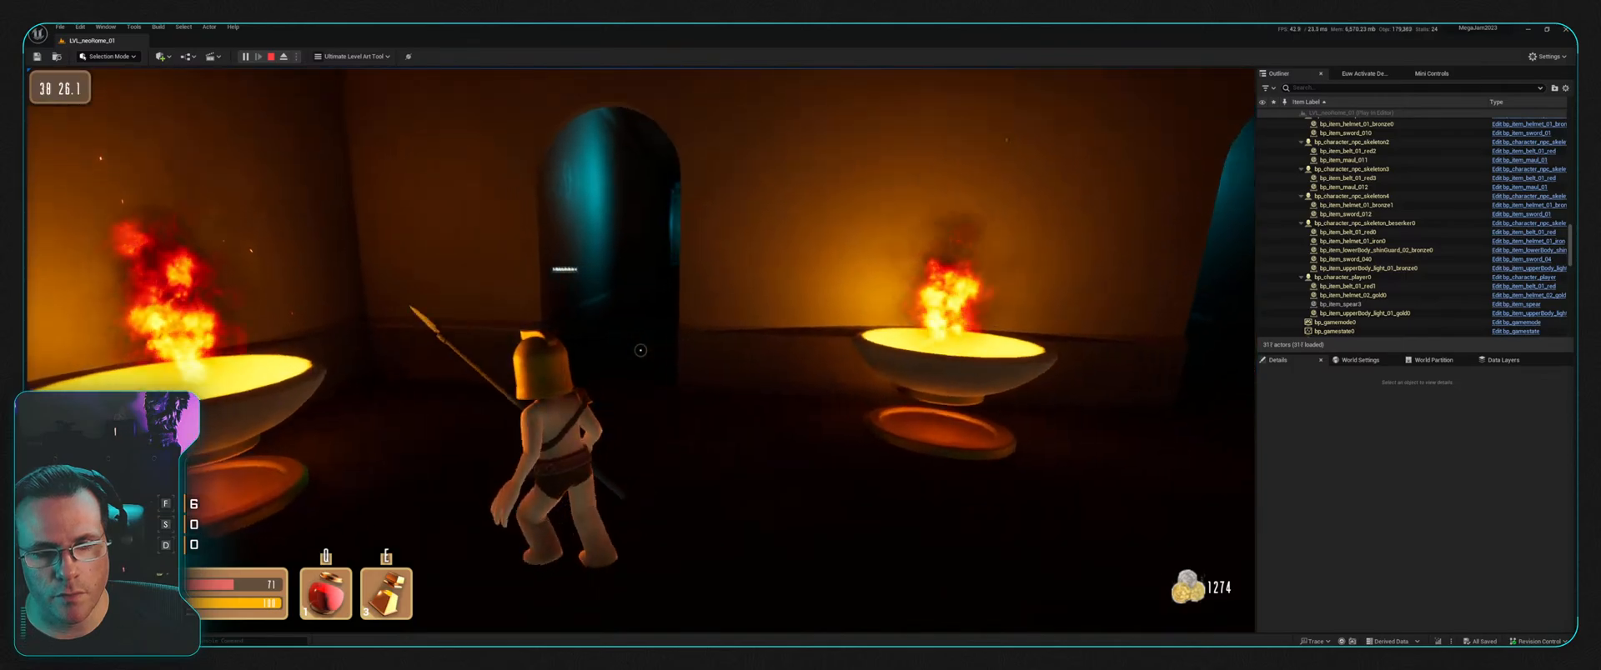
key(w)
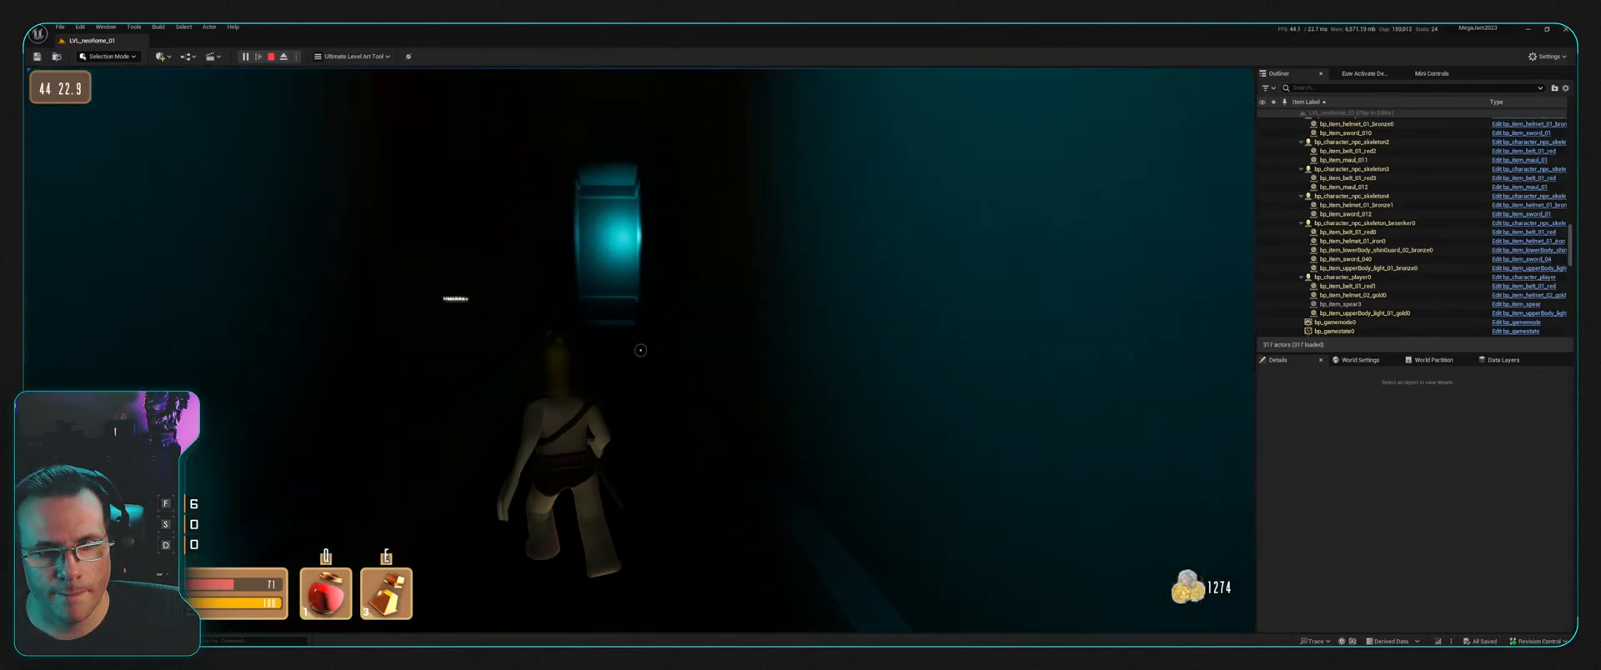
key(w)
key(w)
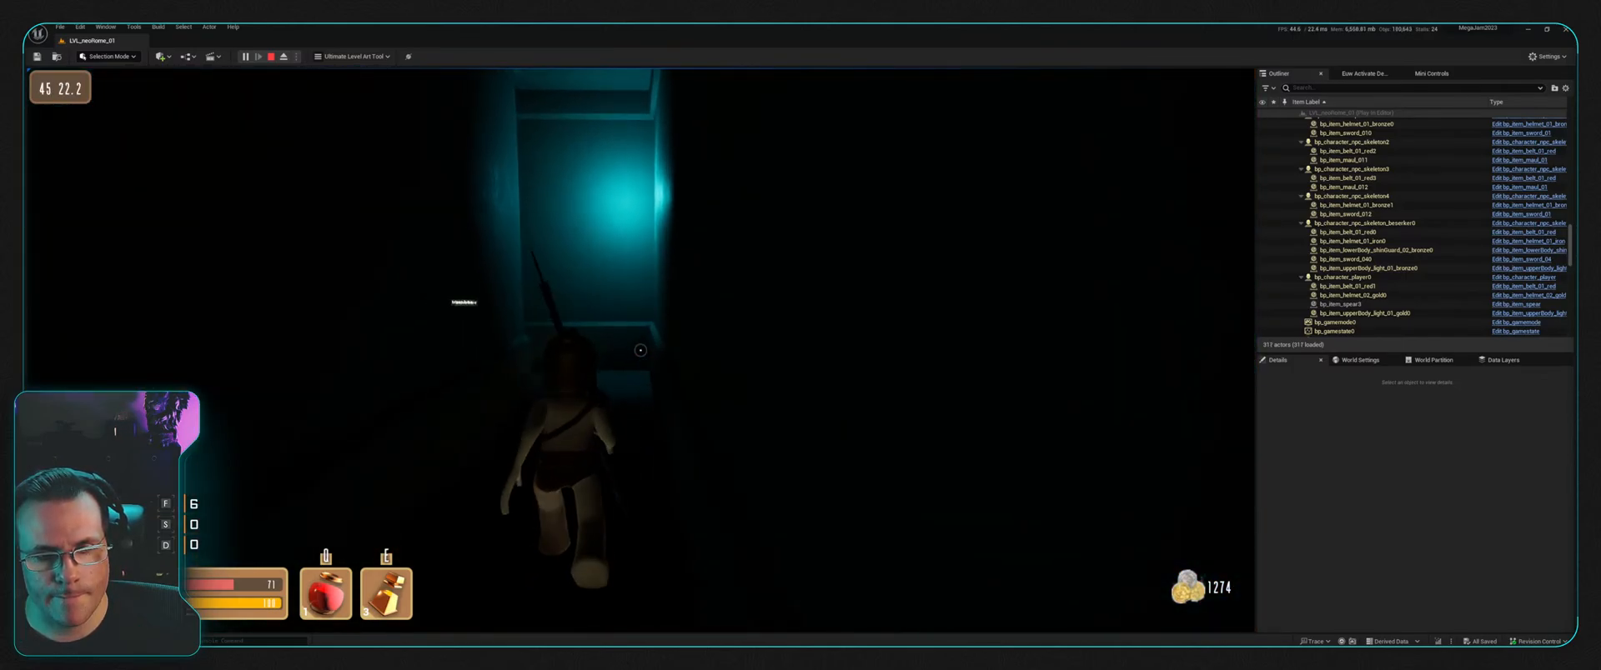
key(w)
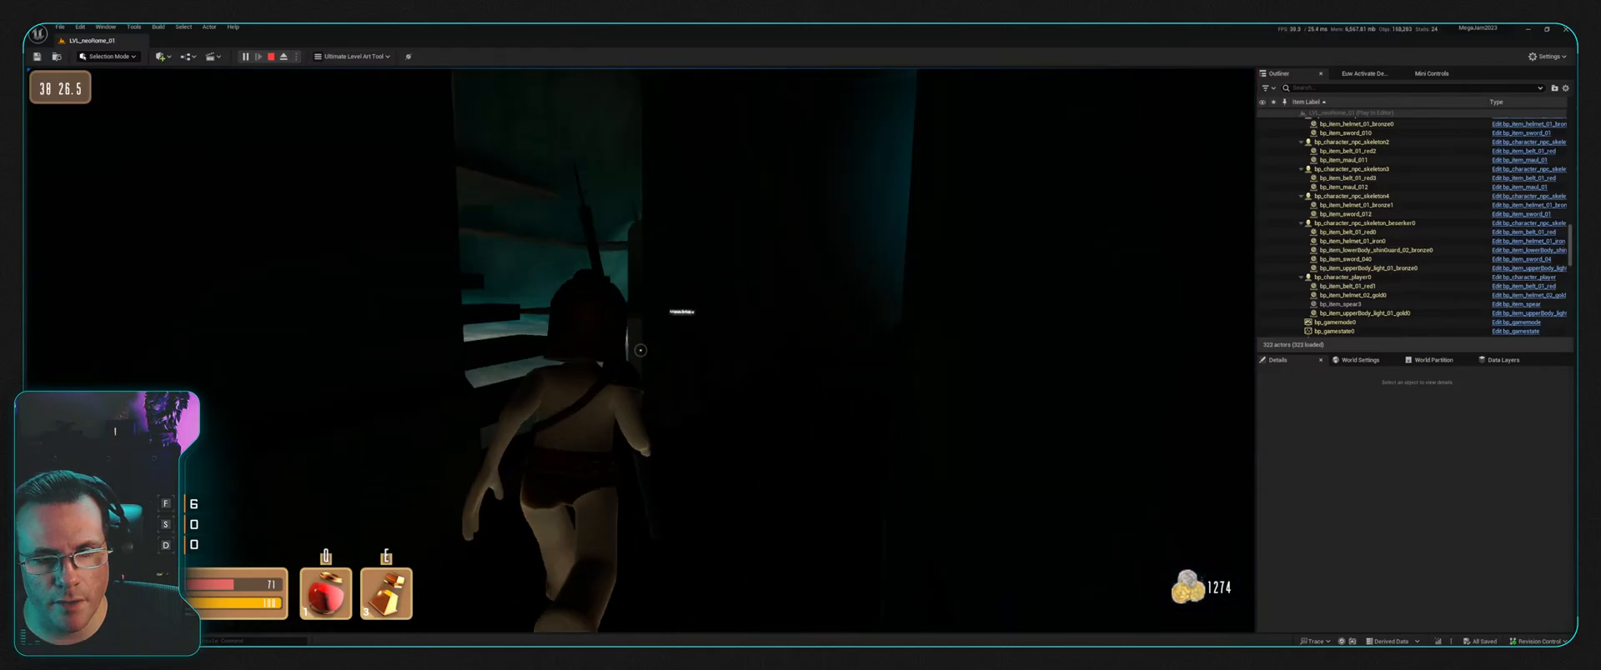
Step: Climb out of the corridor and walk along the tops of the dungeon walls towards the round torch-lit arena
key(w)
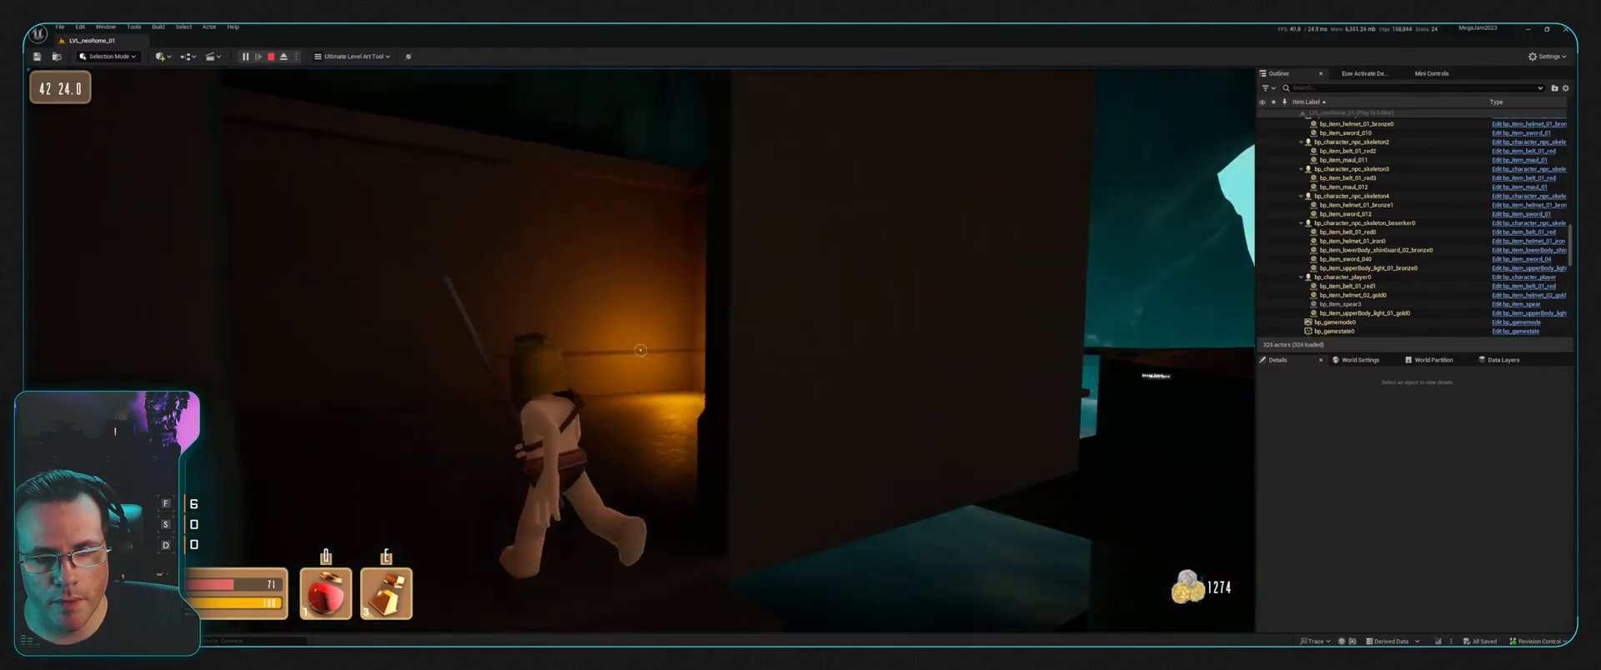
key(w)
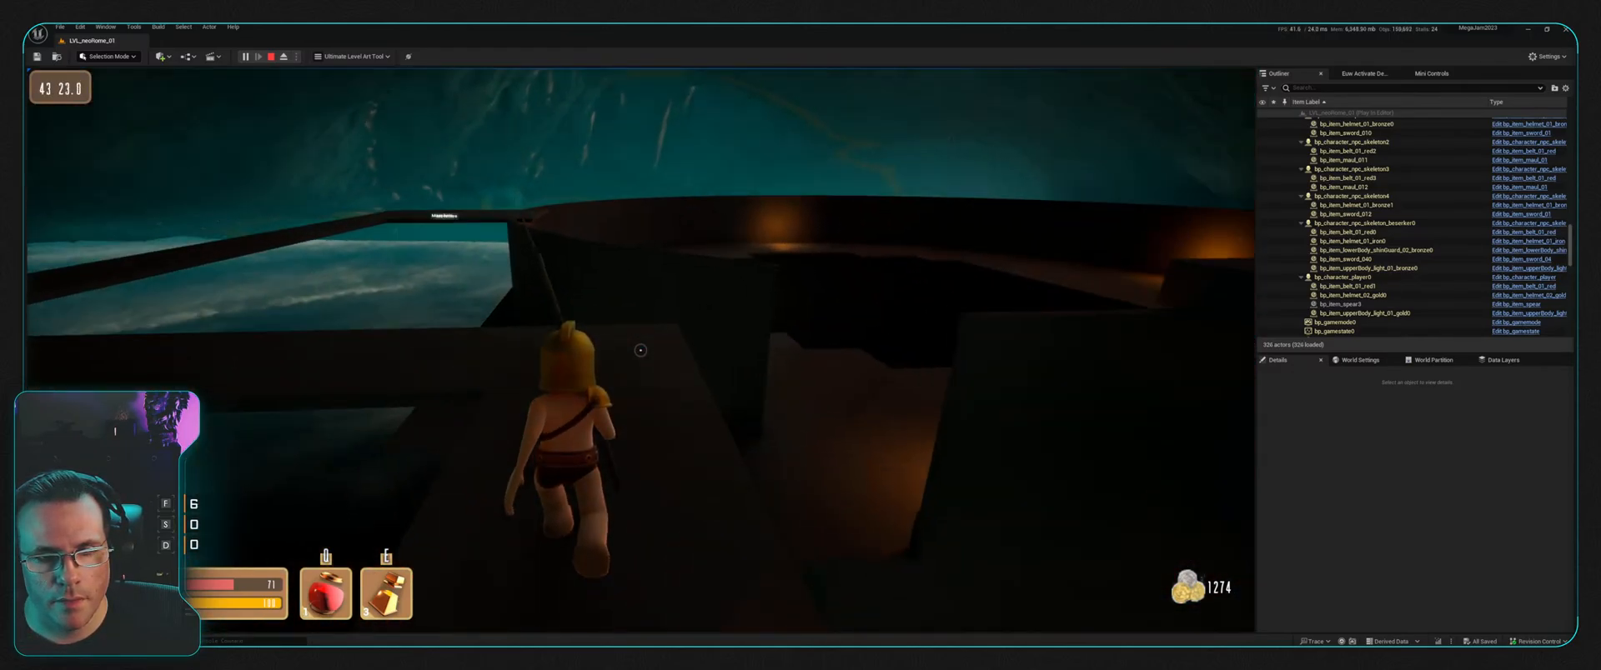
key(w)
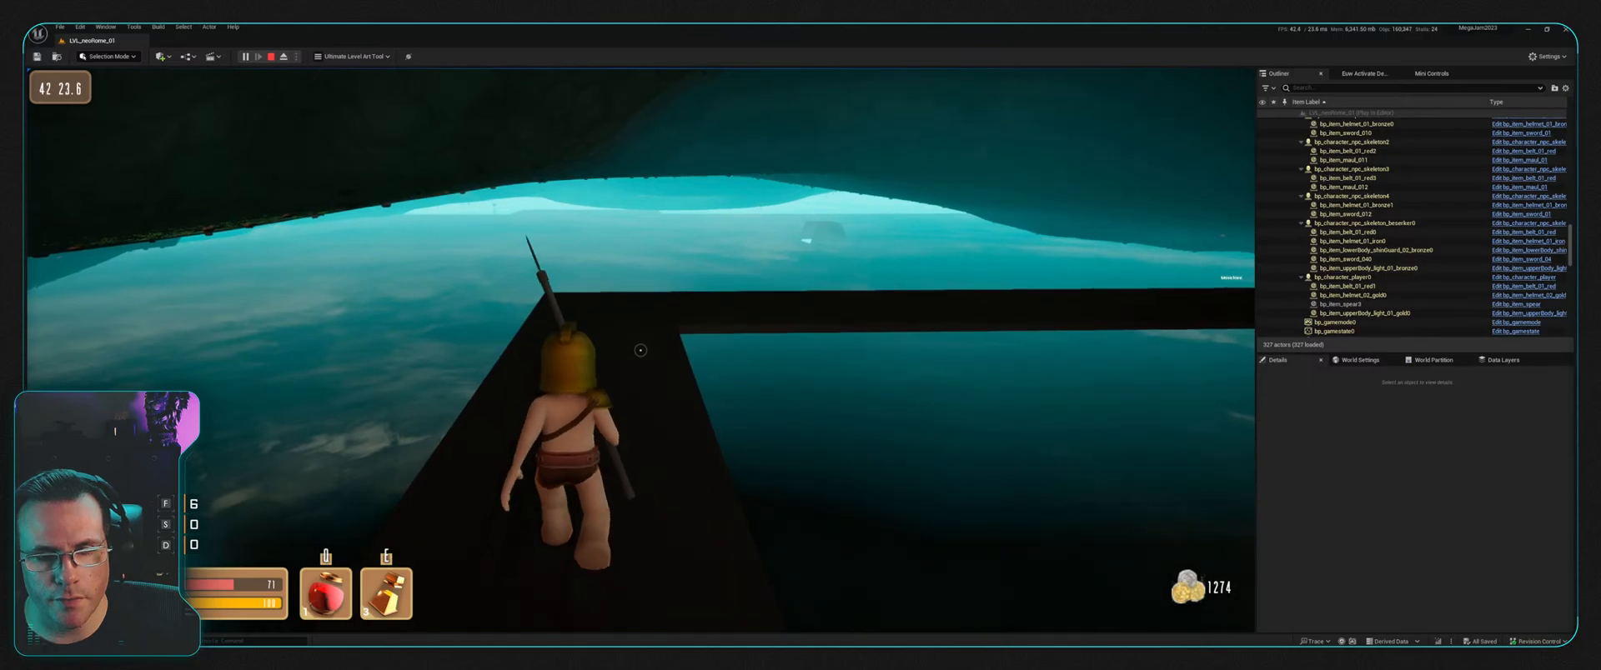
key(w)
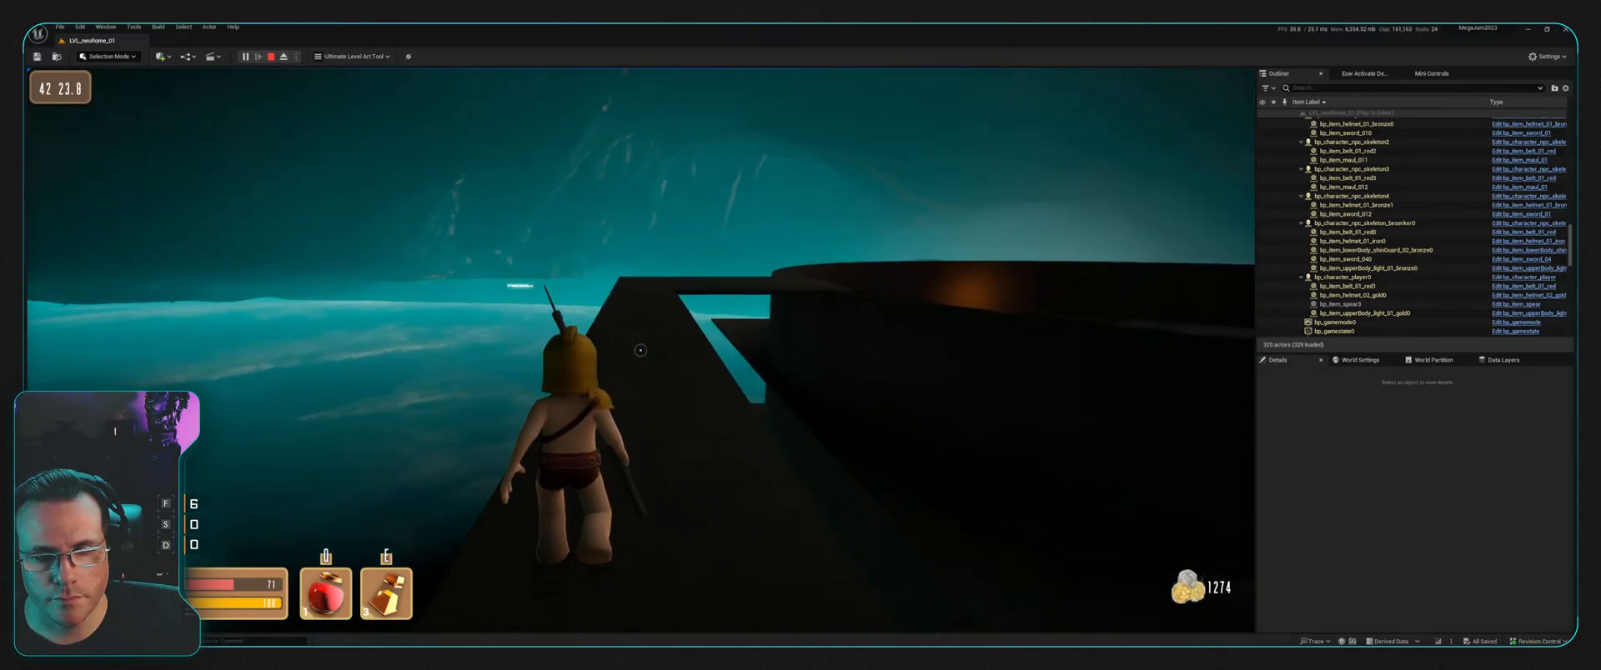
key(w)
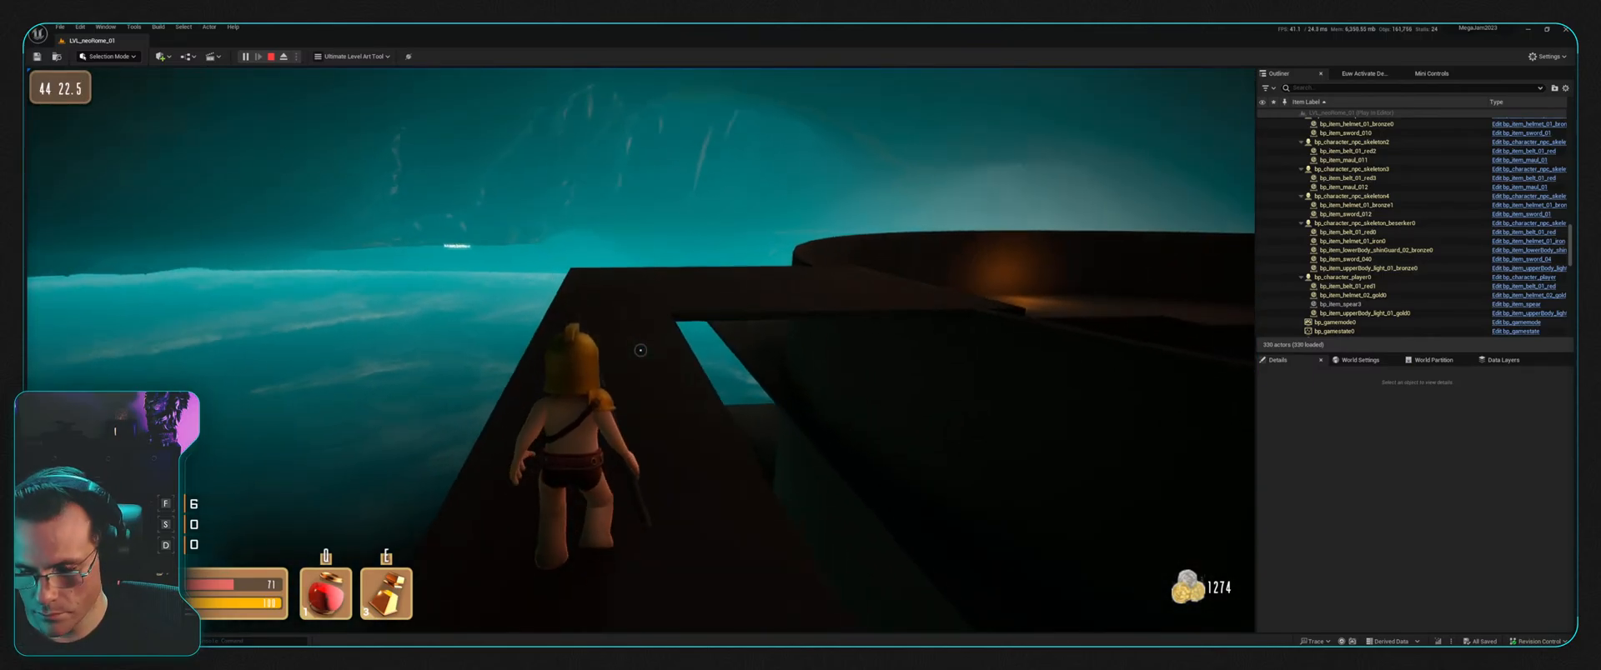
key(w)
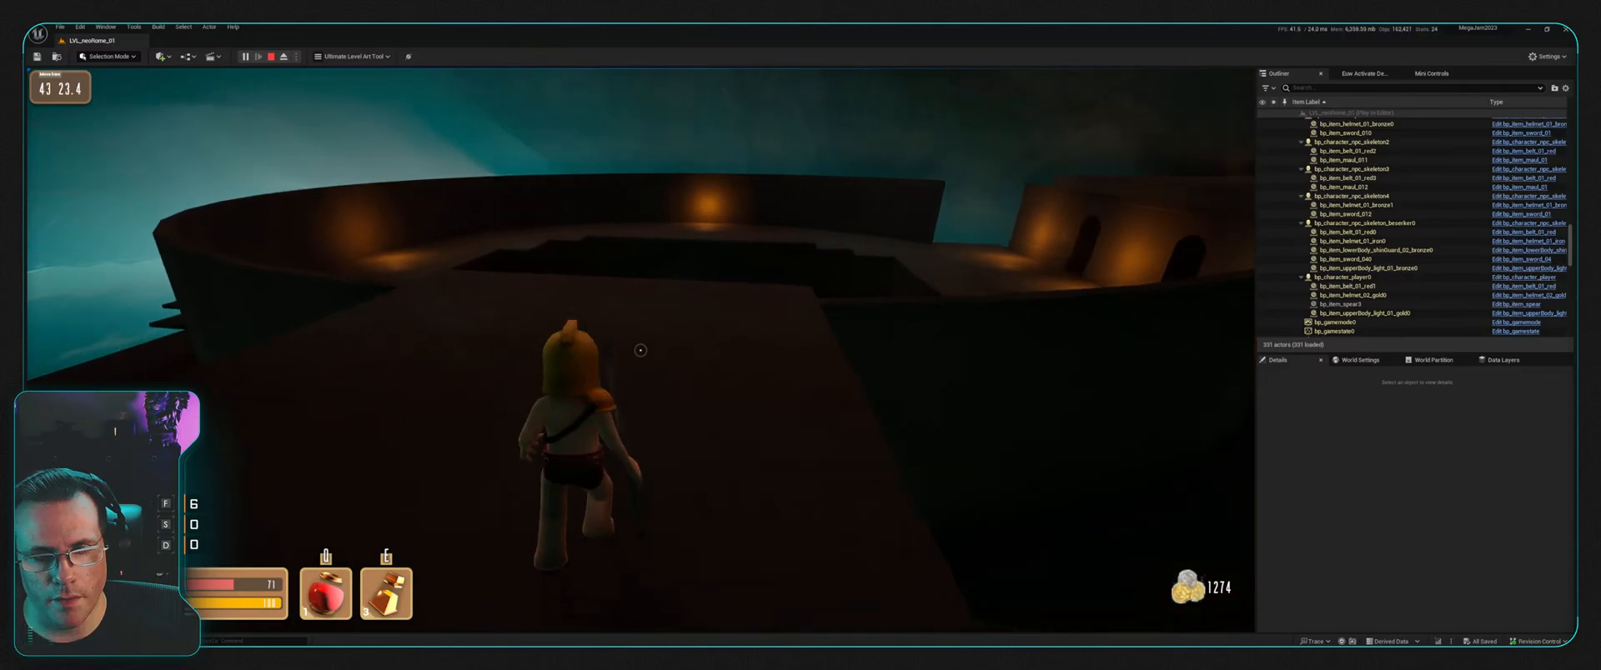
Step: Enter the round arena, circle the edge of its central pit and drop to the pit floor
key(w)
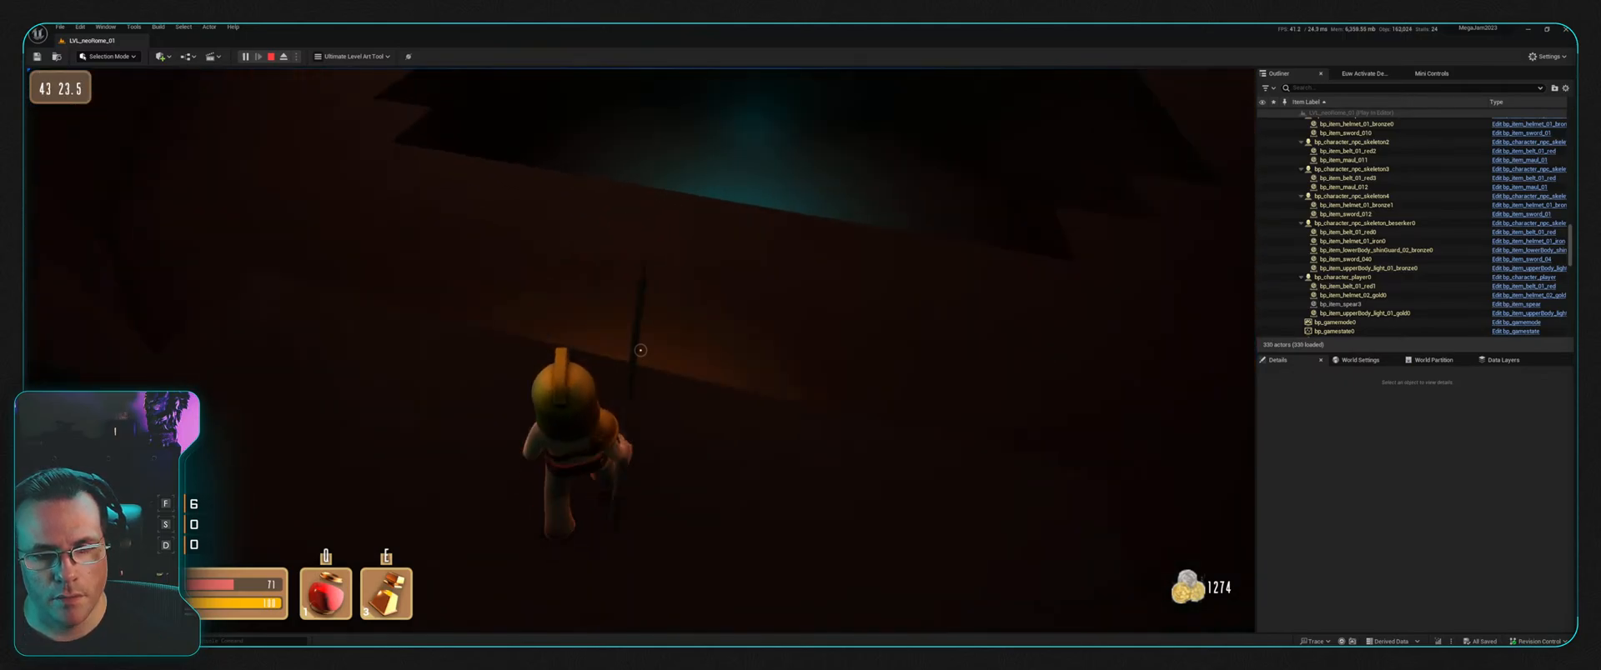
key(w)
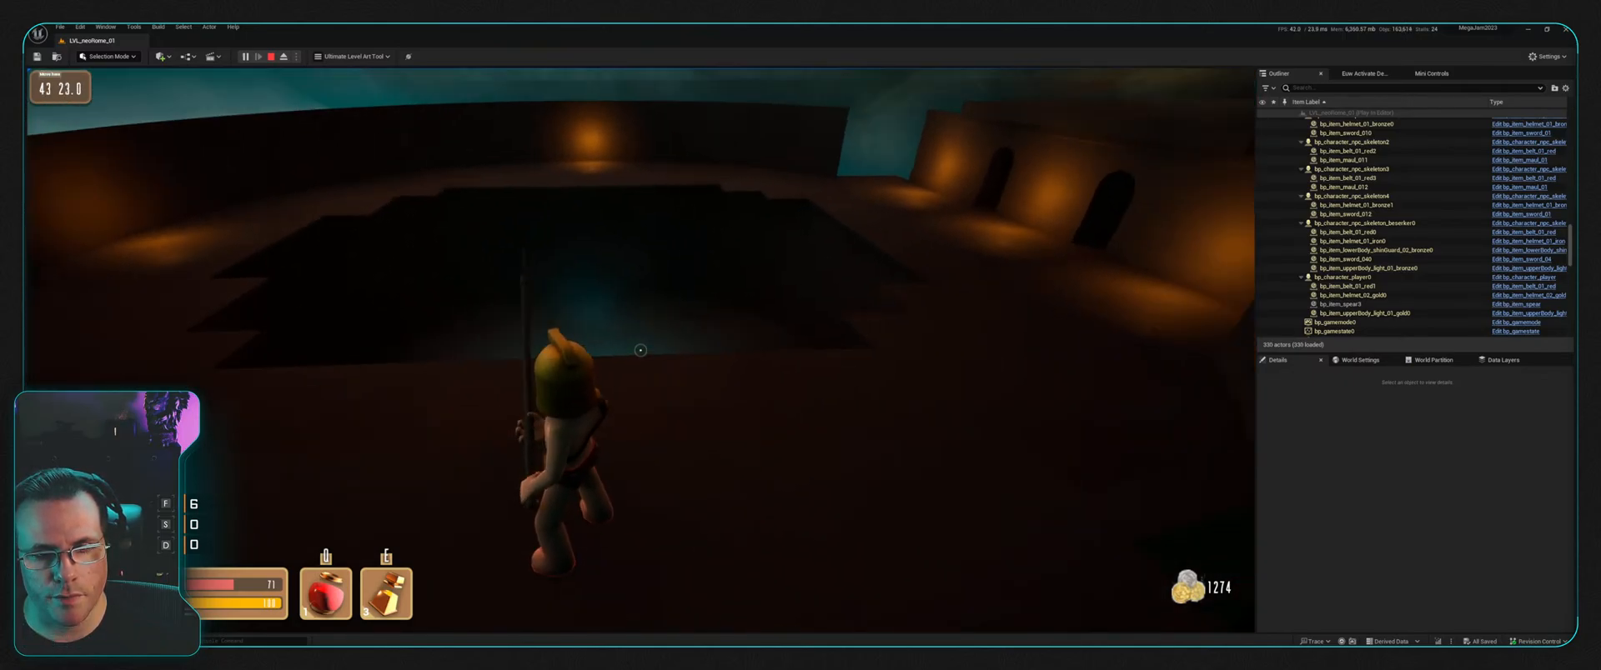
key(w)
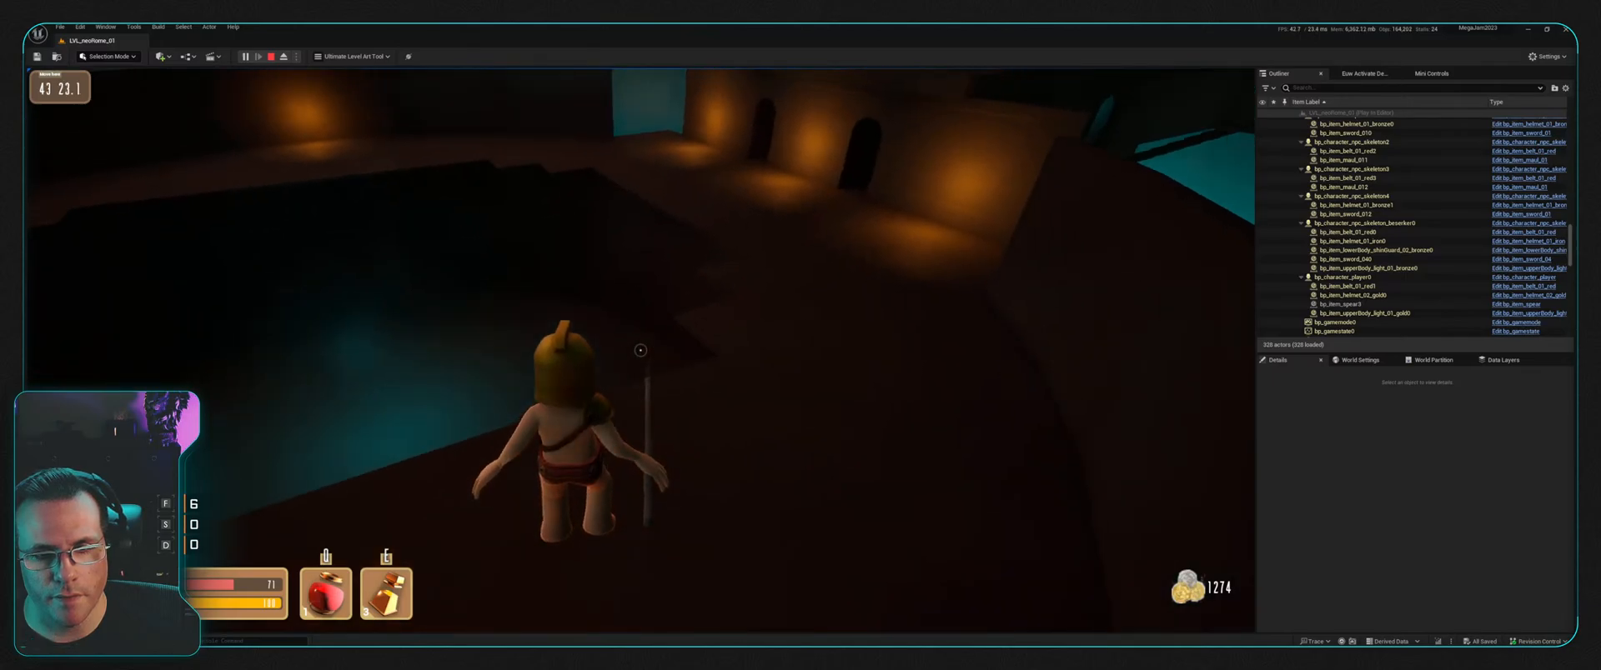
key(w)
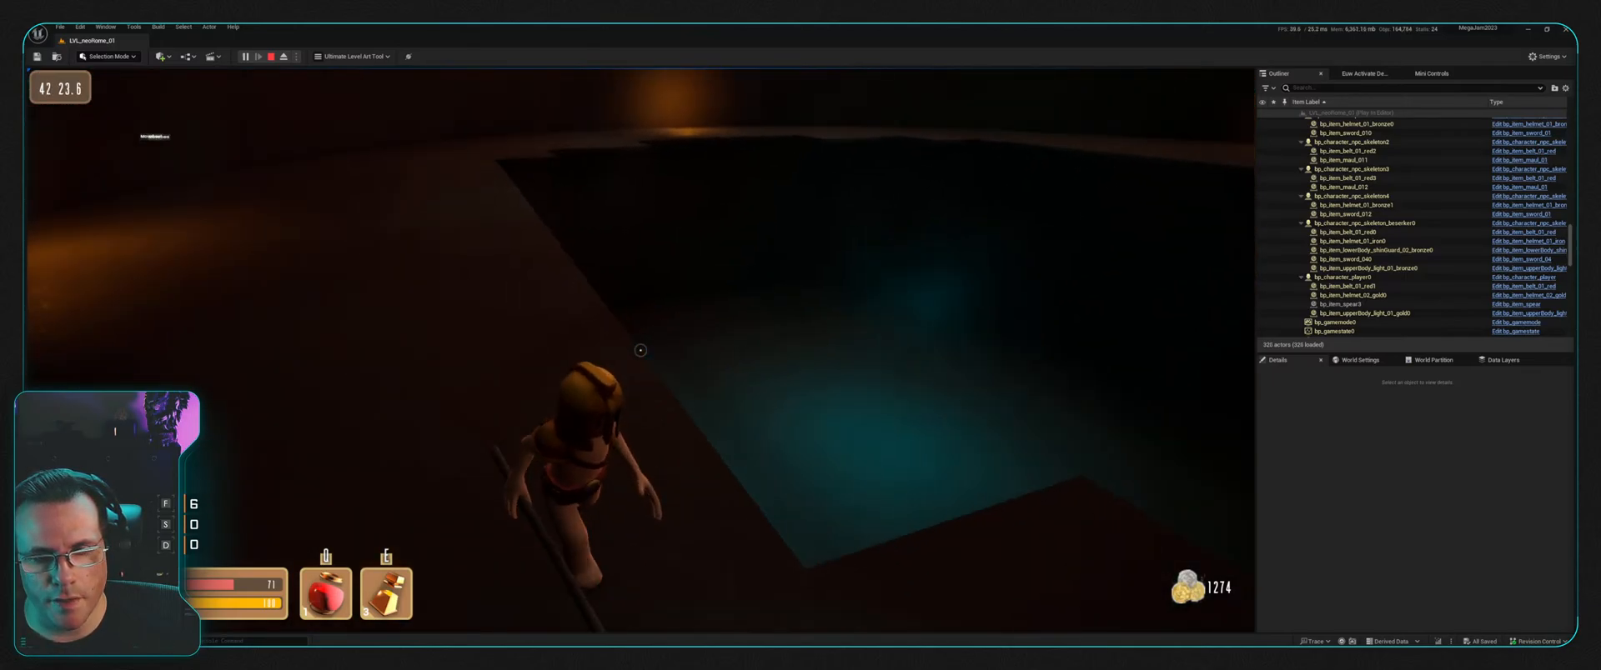
key(w)
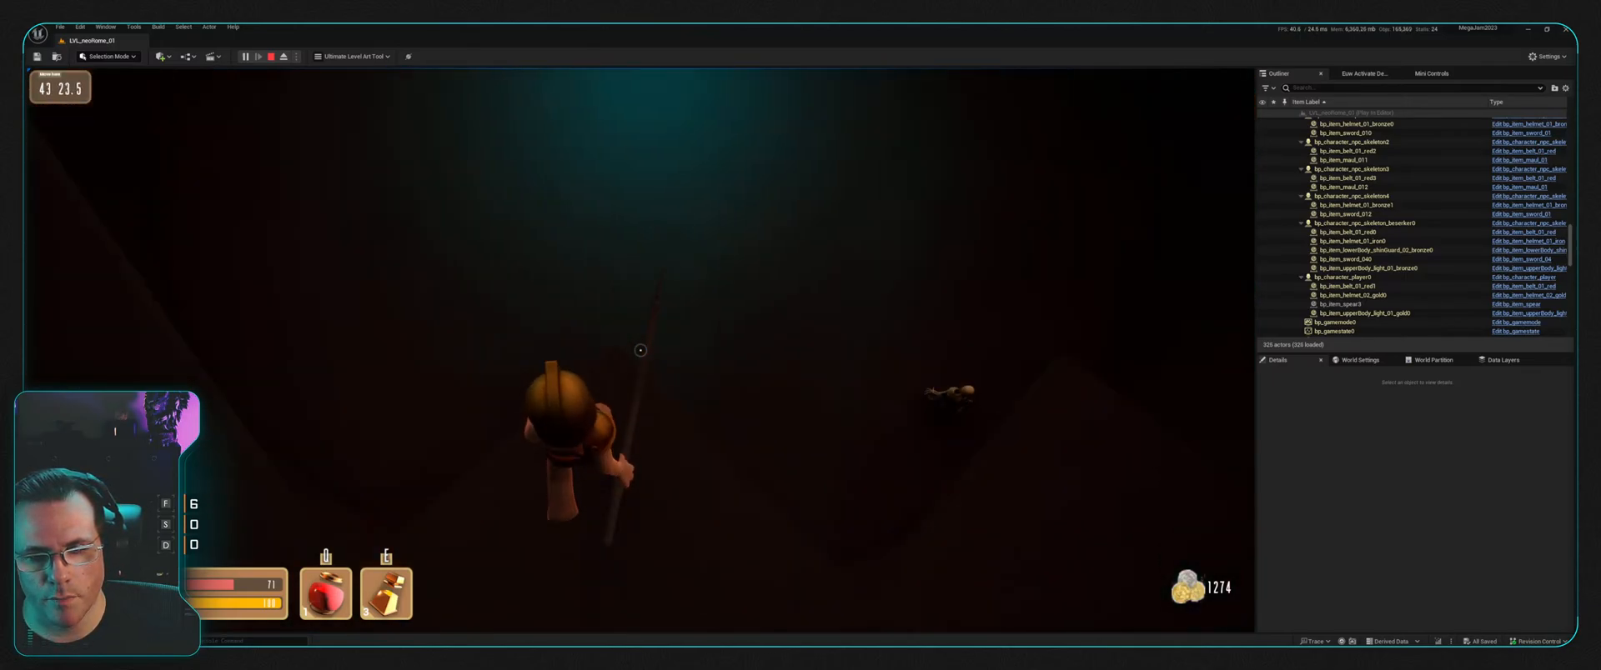
key(w)
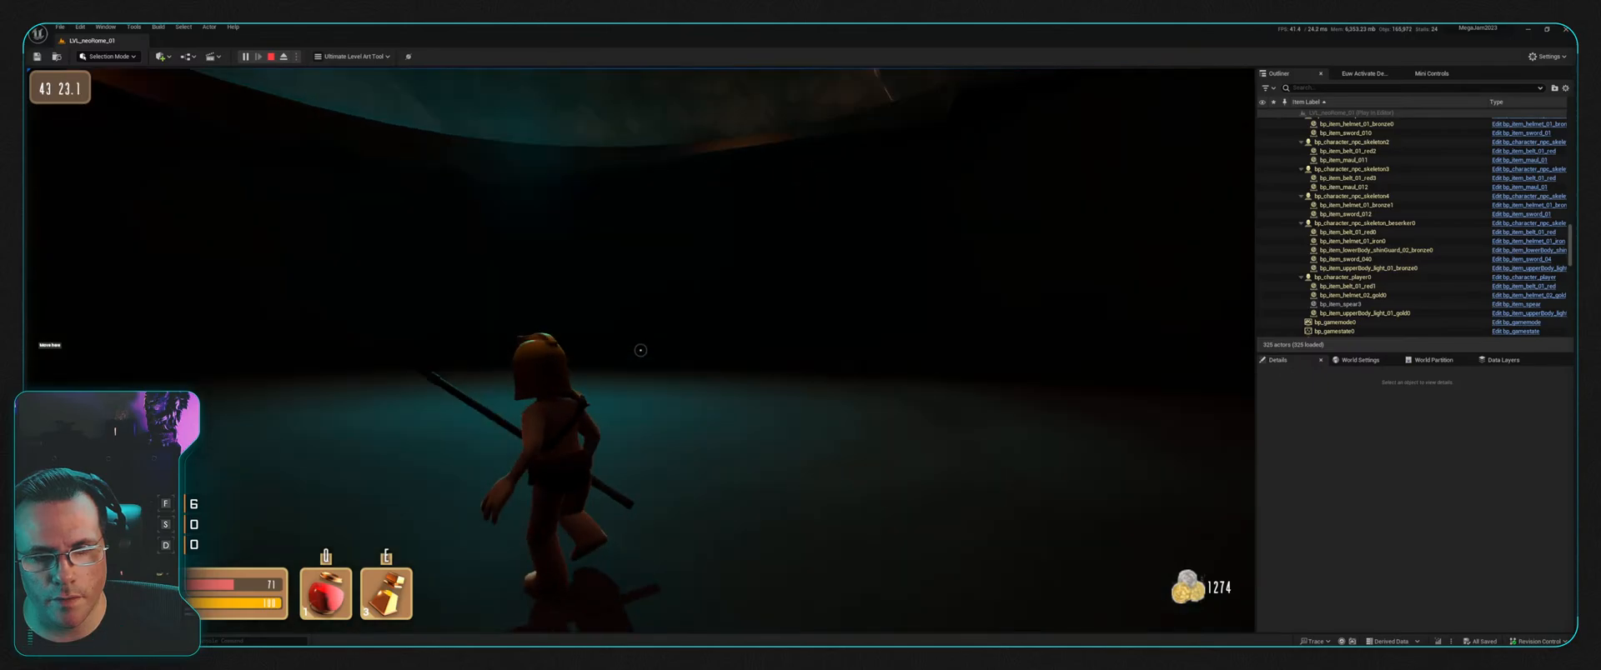
Step: Approach the skeleton boss on the pit floor and attack it with the spear
key(w)
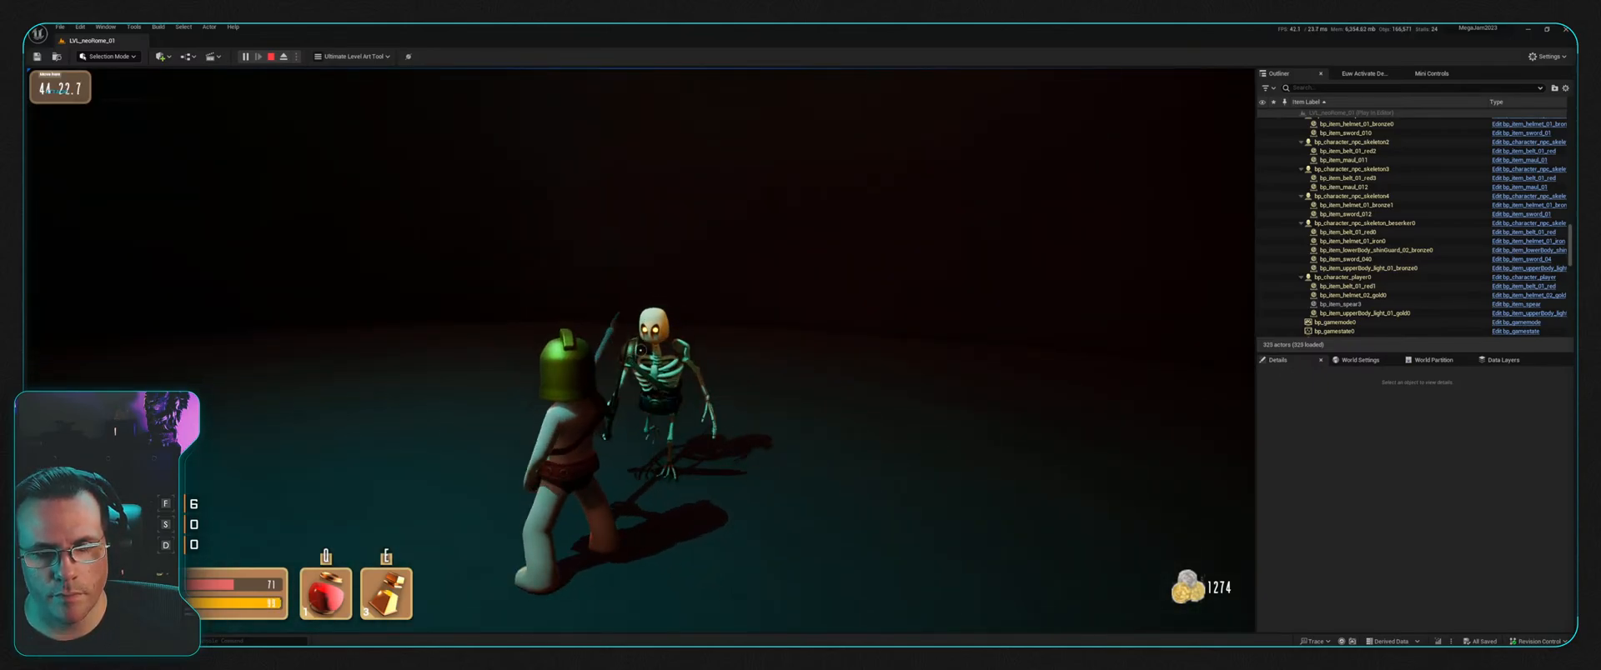
key(w)
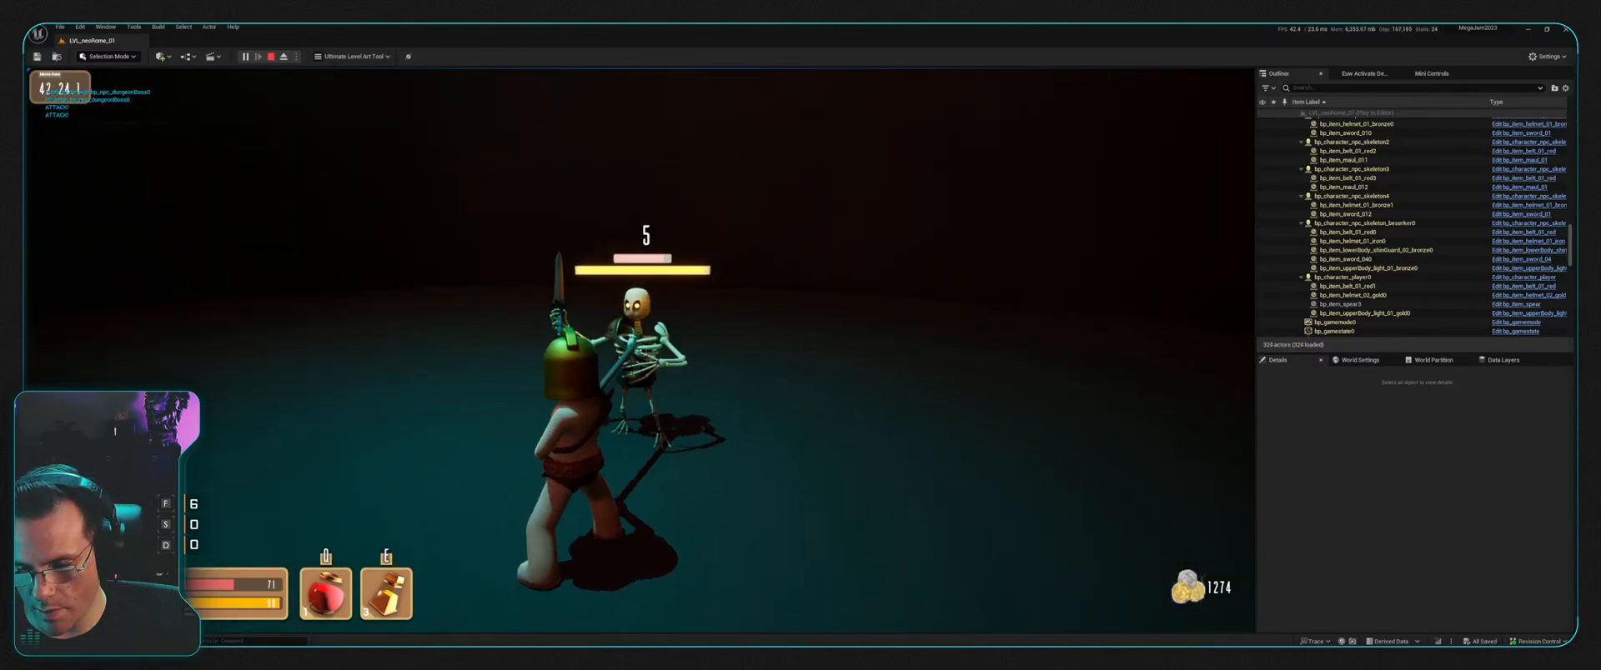
key(w)
click(640, 350)
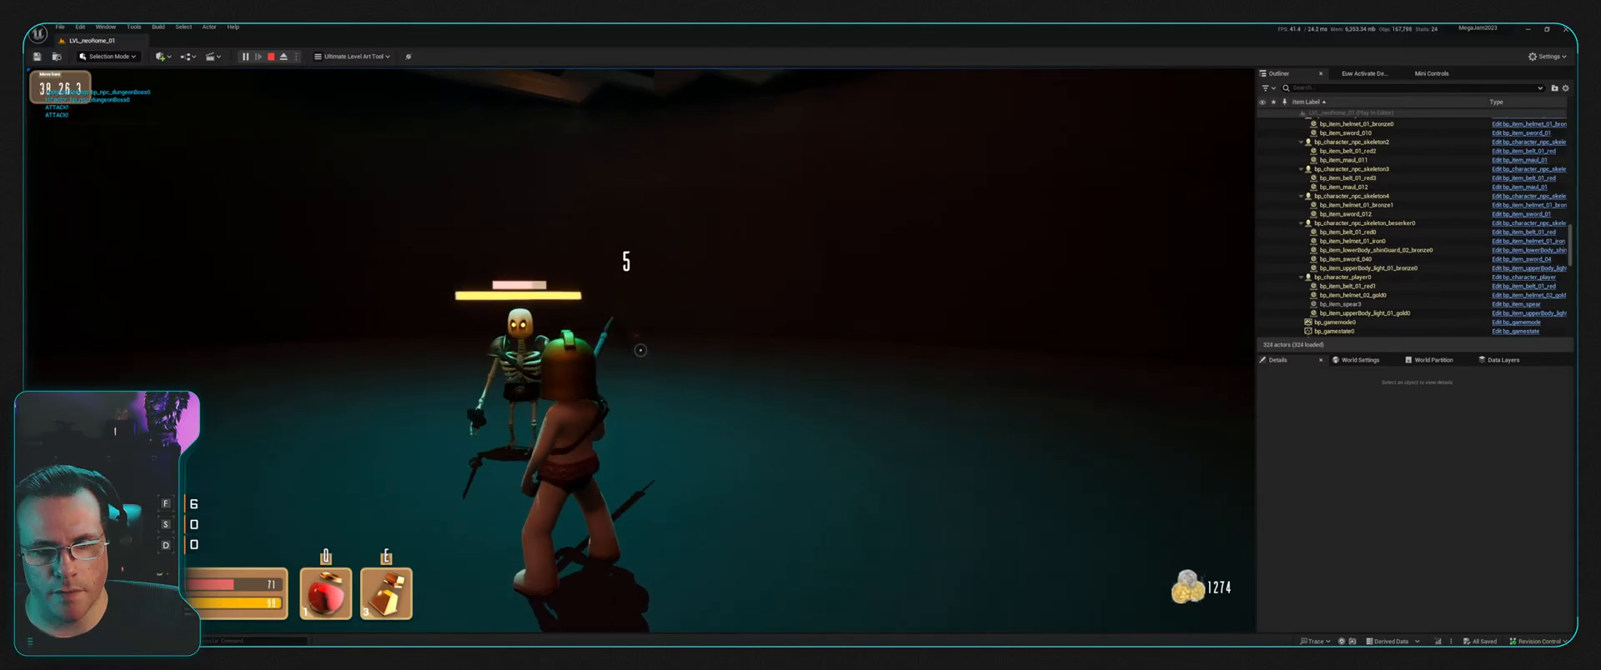
click(641, 350)
click(640, 350)
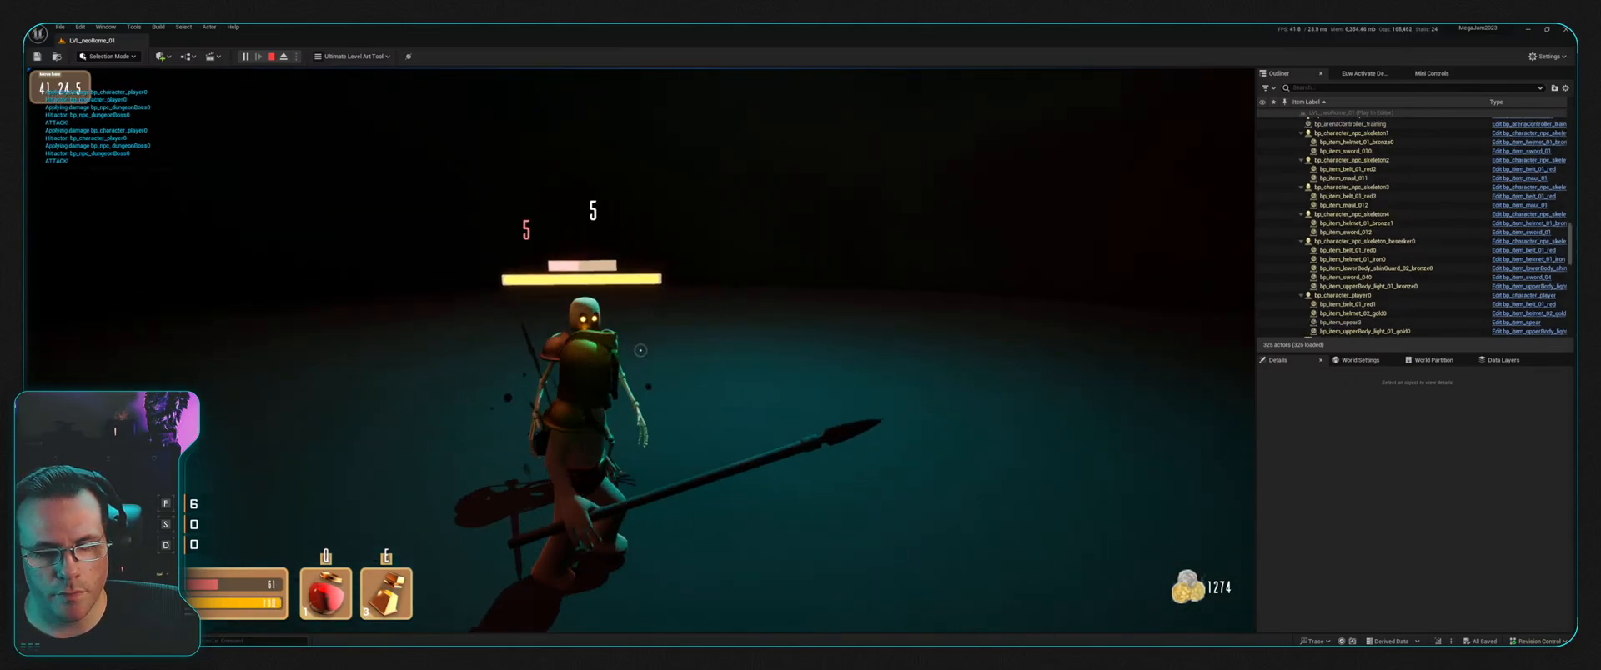
Step: Dodge around the skeleton boss, strike it with the spear and back away across the pit floor
key(s)
key(q)
key(w)
click(641, 351)
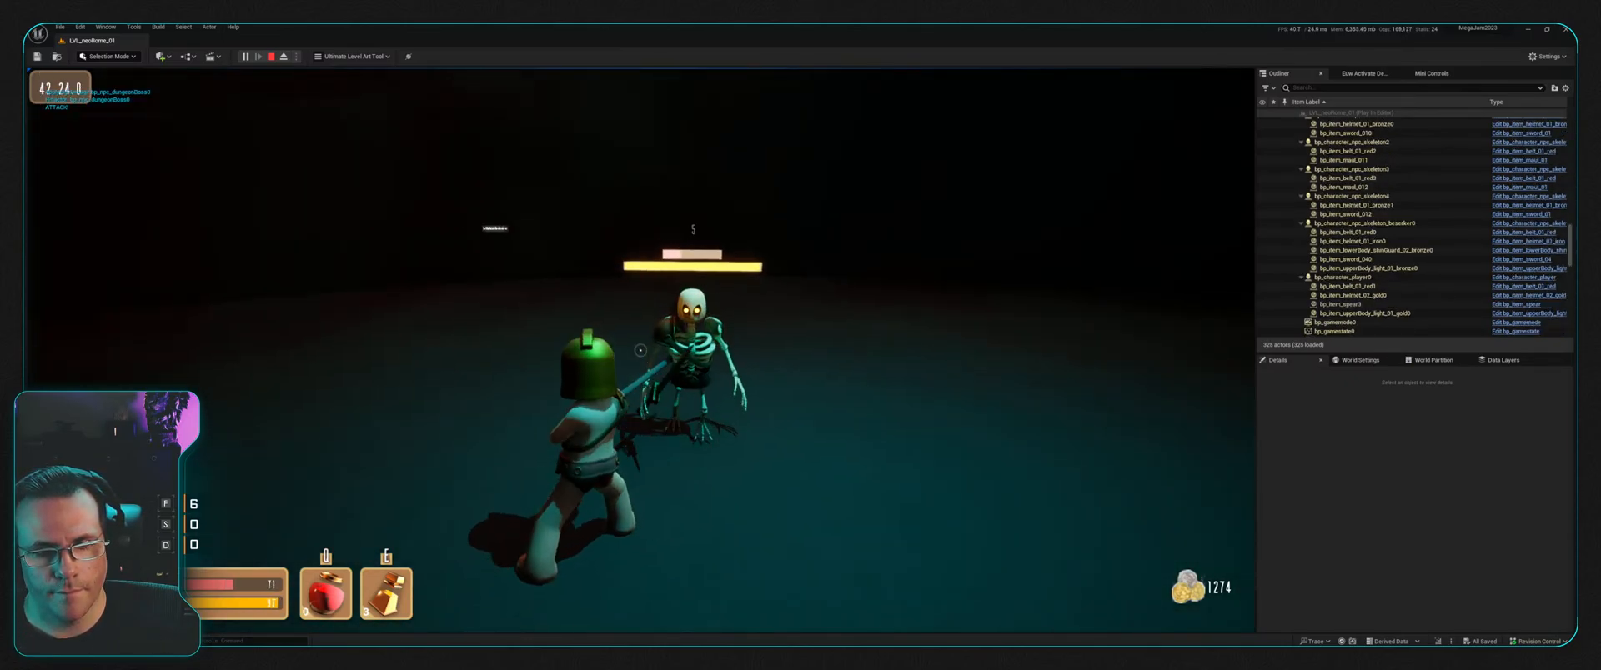
click(641, 351)
key(s)
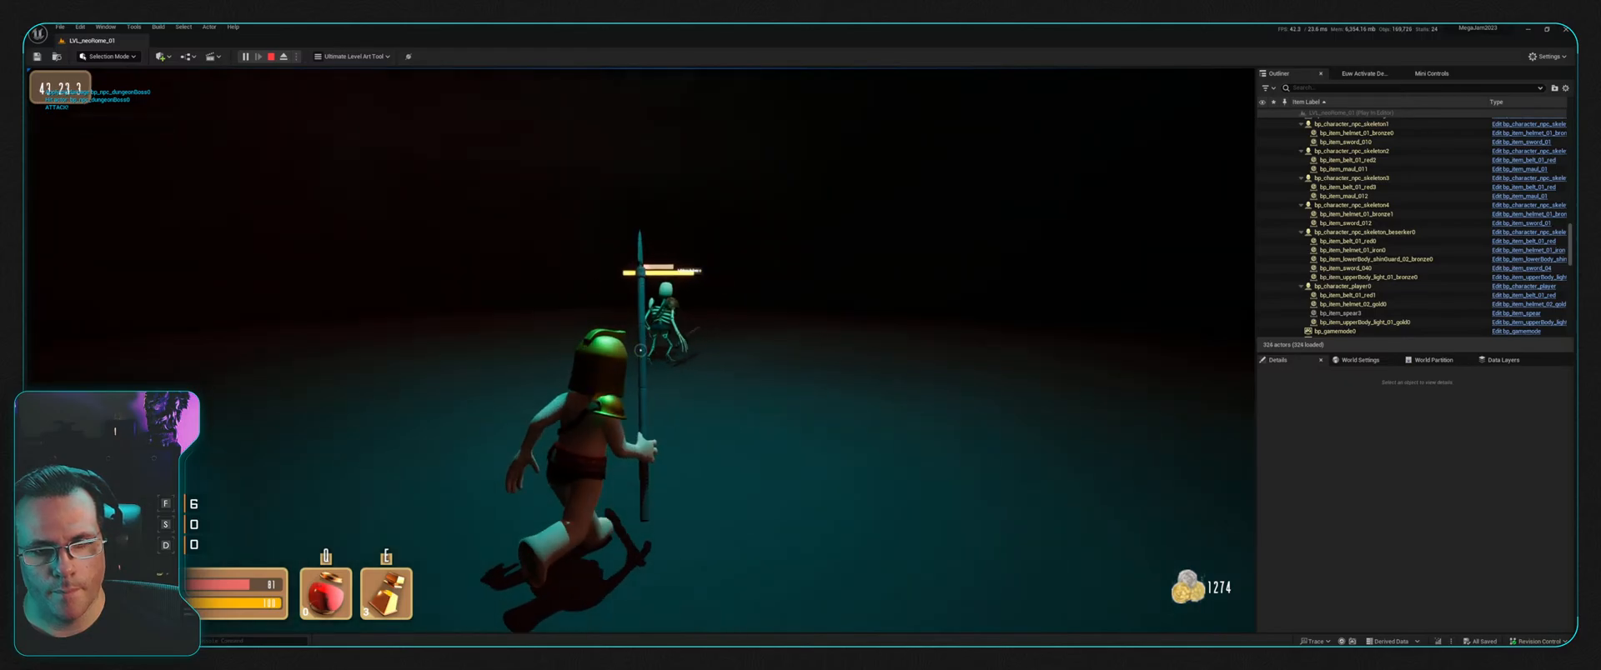
key(a)
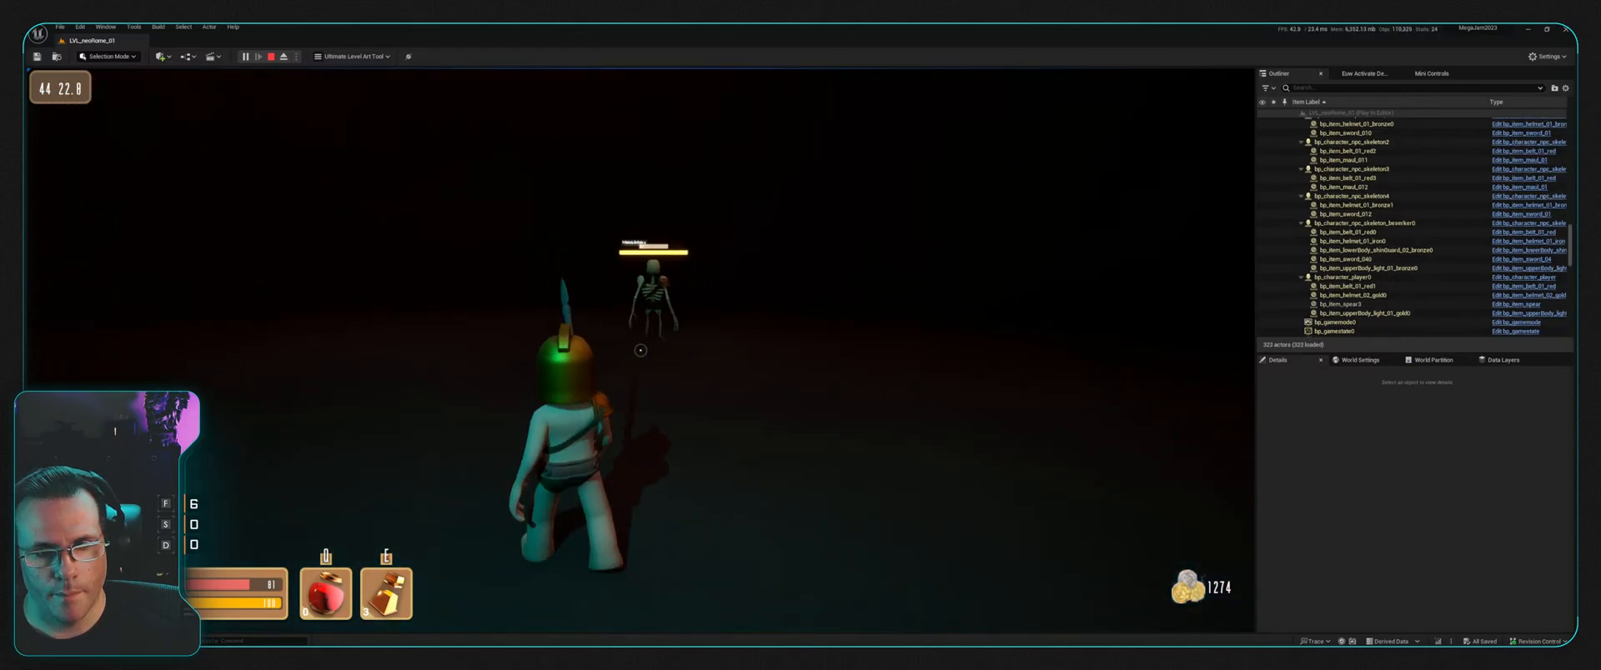
Step: Close in on the skeleton boss again and finish it off with repeated spear attacks
key(w)
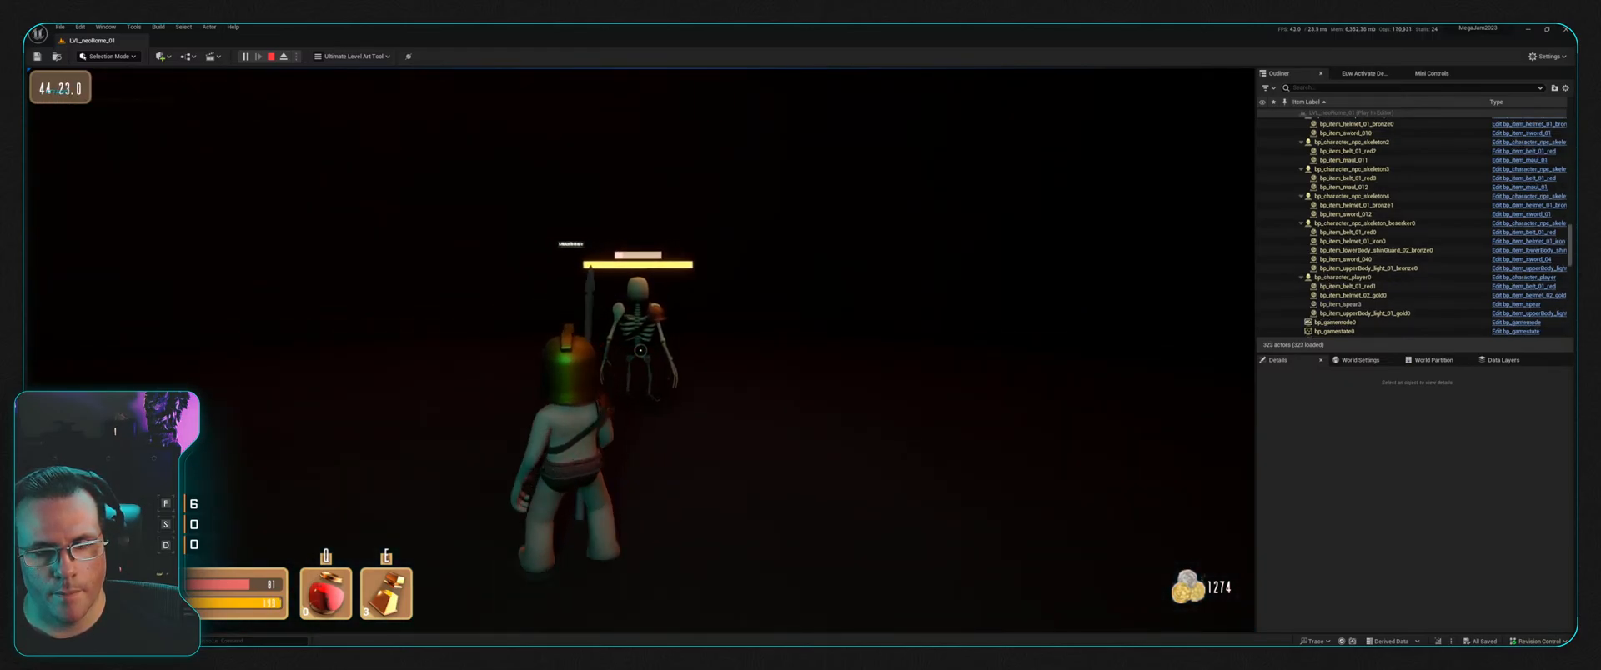
click(641, 351)
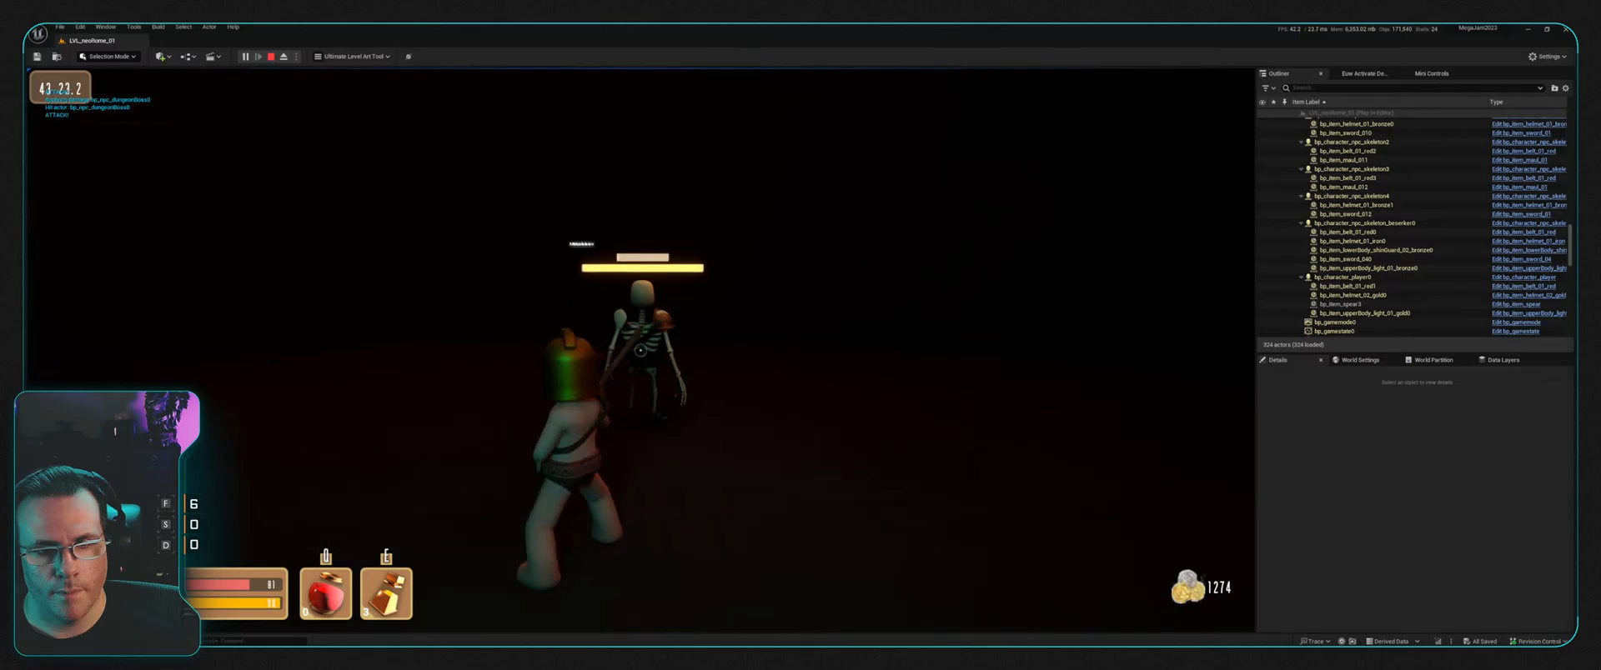
key(s)
key(w)
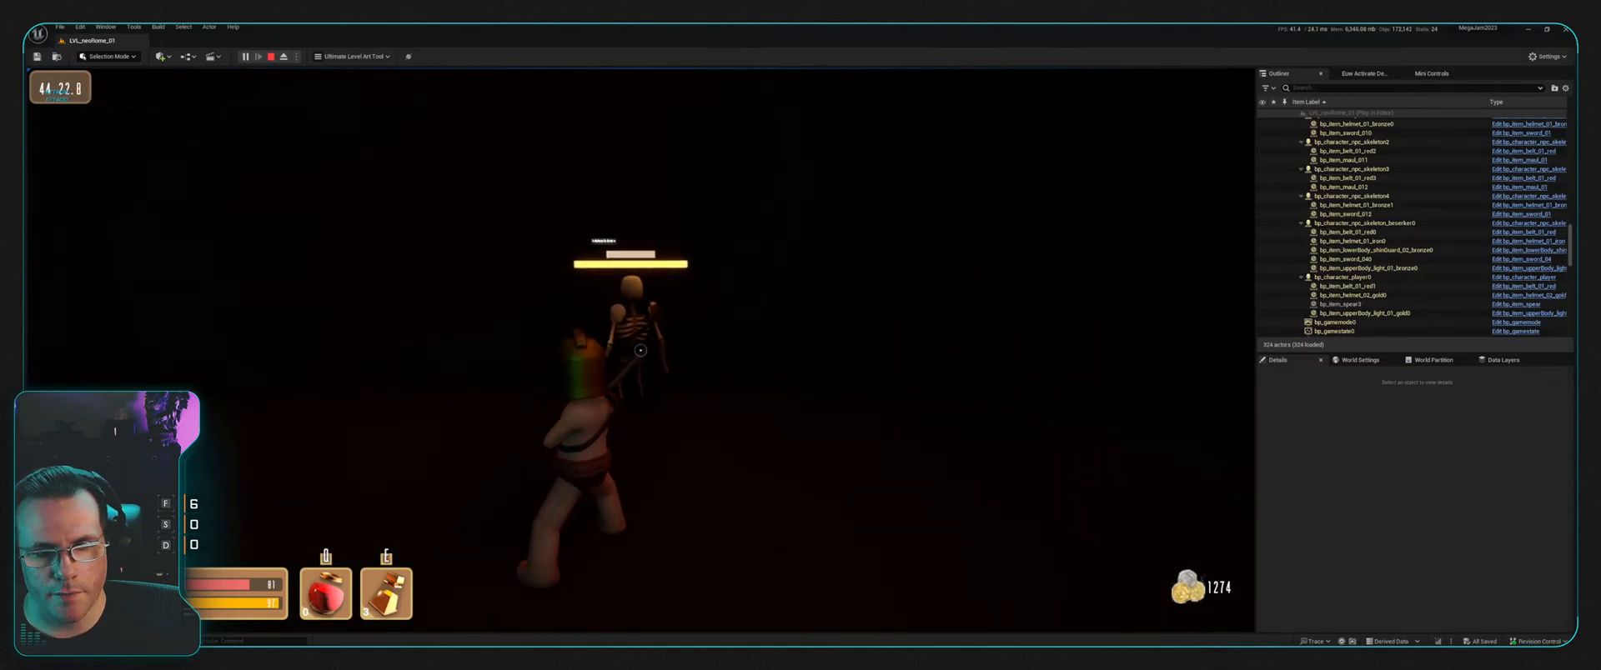
click(641, 351)
key(w)
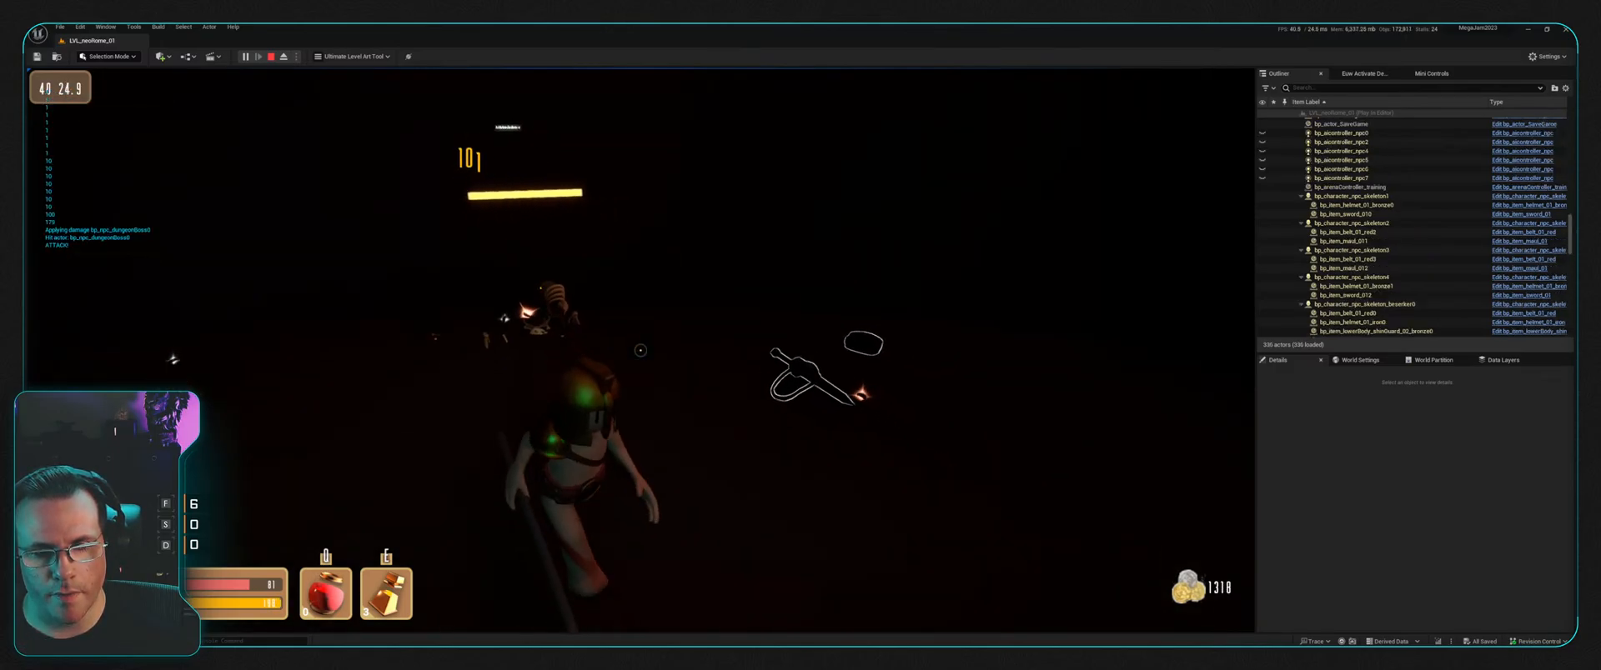
Step: Collect the loot dropped around the defeated boss and look across the pit floor towards the remaining skeleton
key(w)
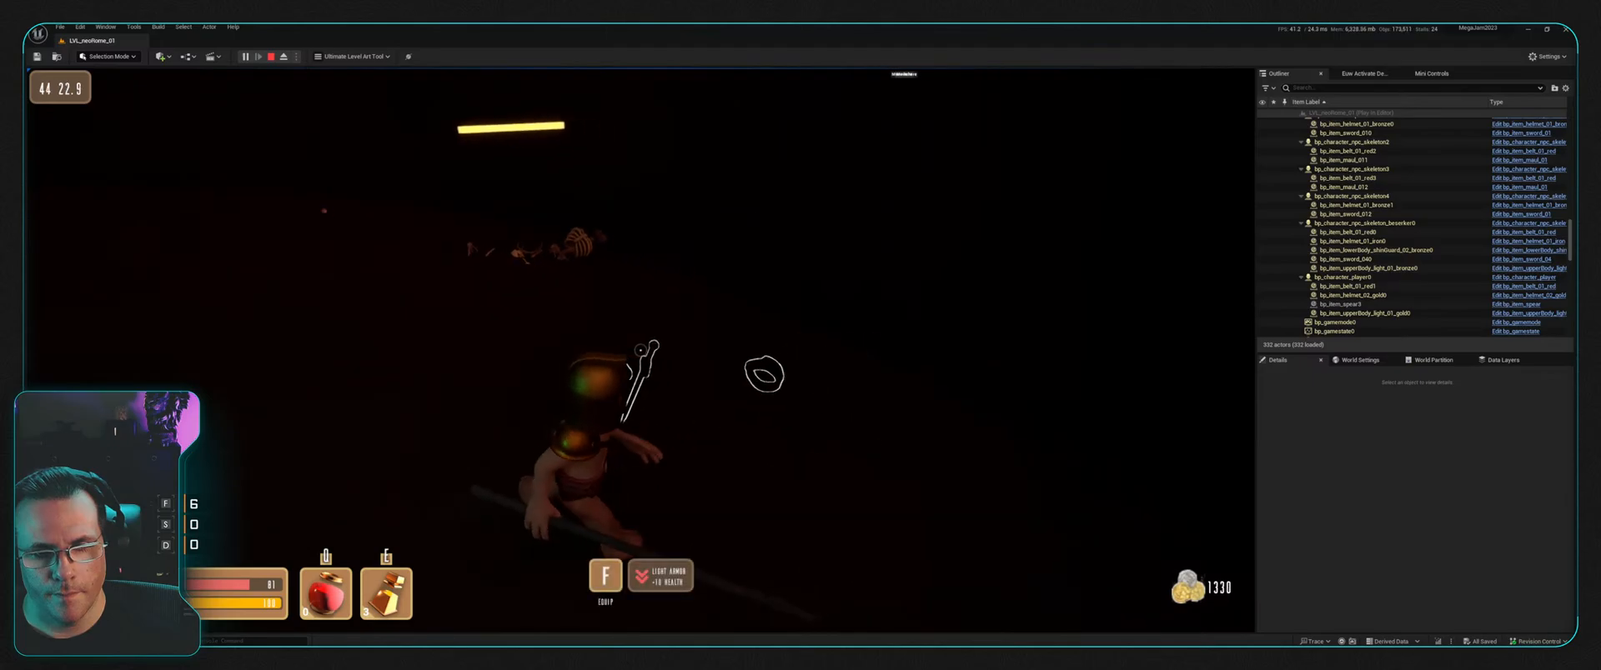
key(w)
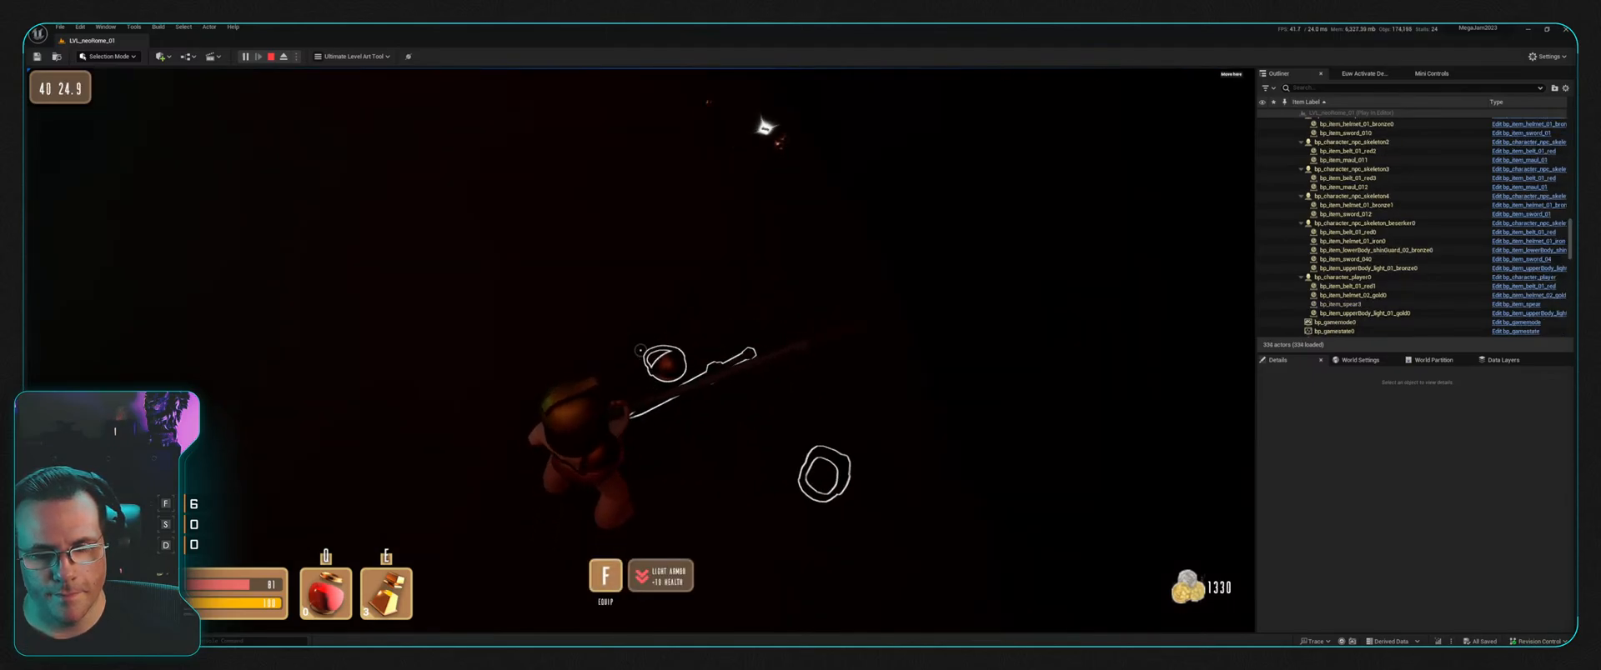
key(w)
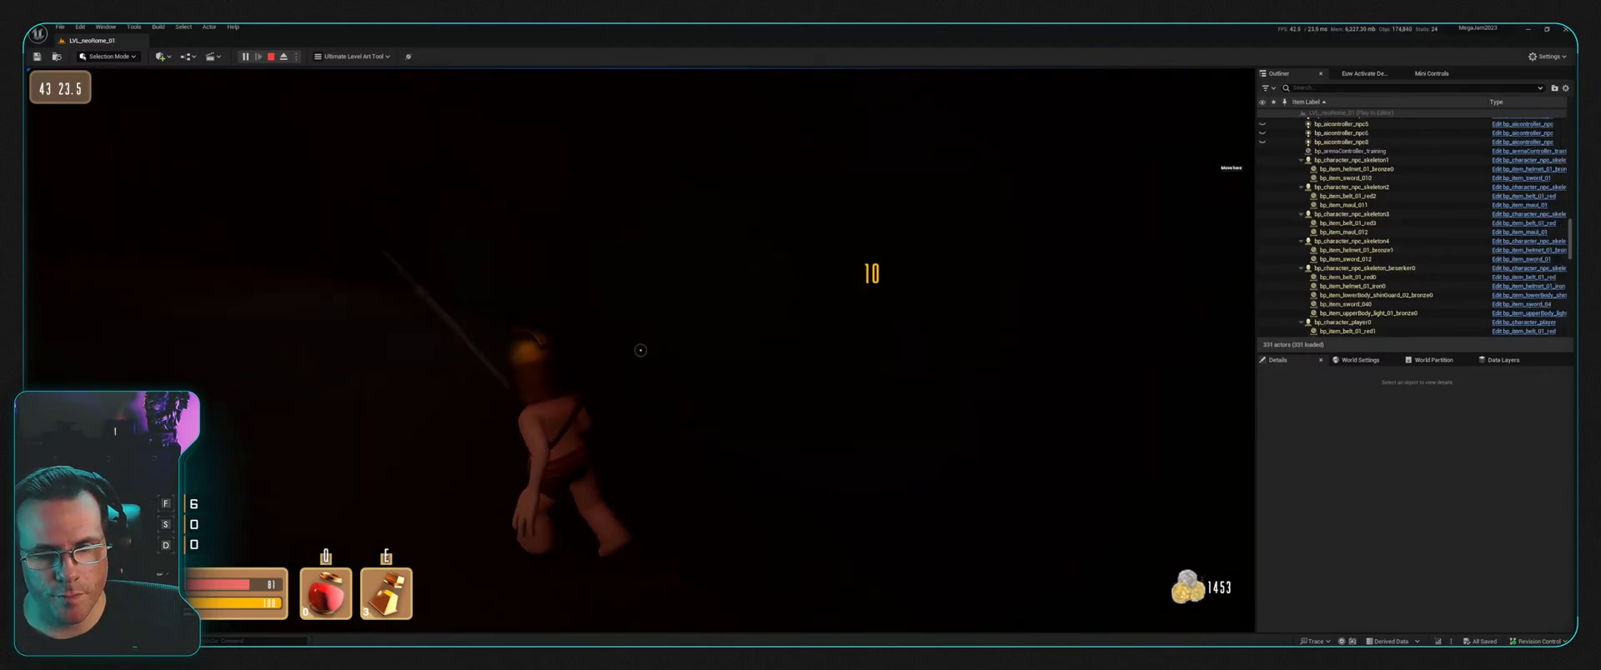
key(w)
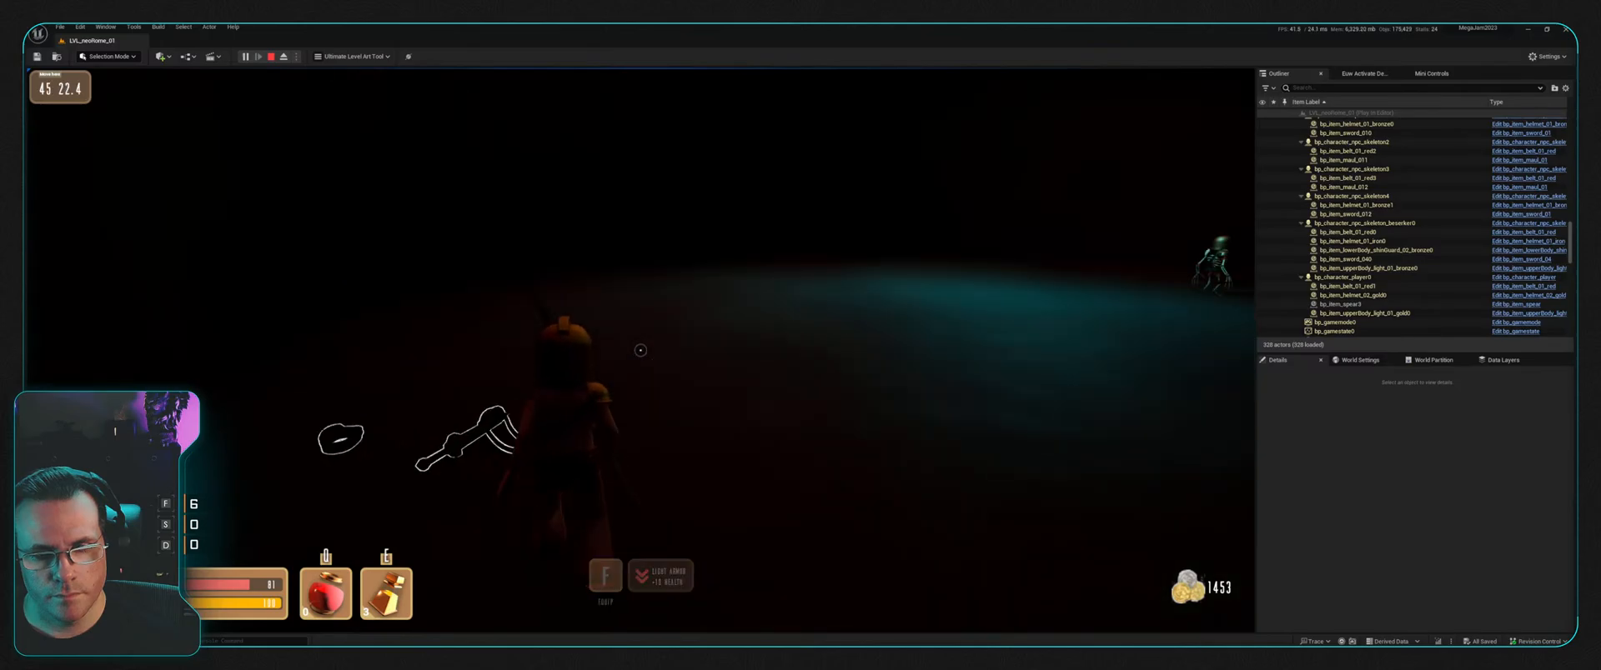
key(w)
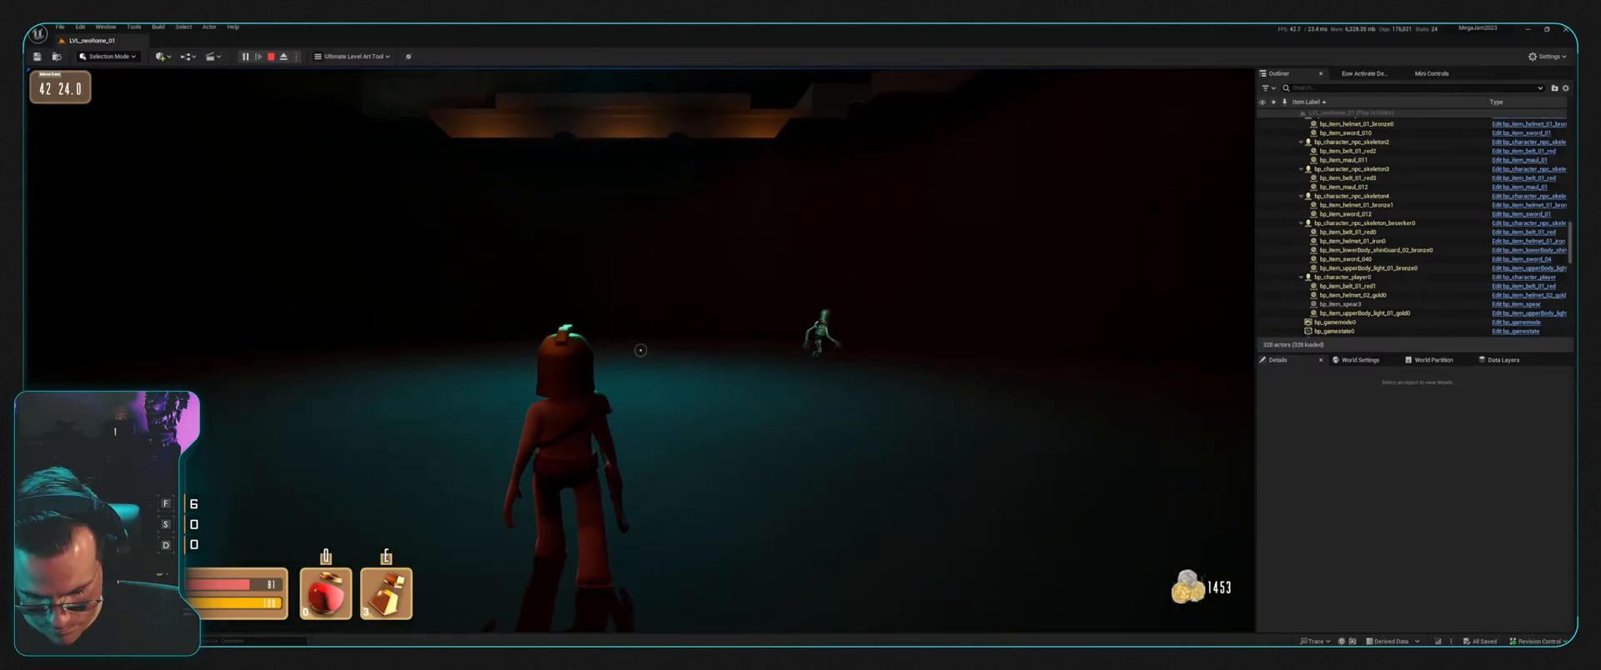
Step: Leave the pit and cross the torch-lit arena to the archway of the blue-lit corridor
key(w)
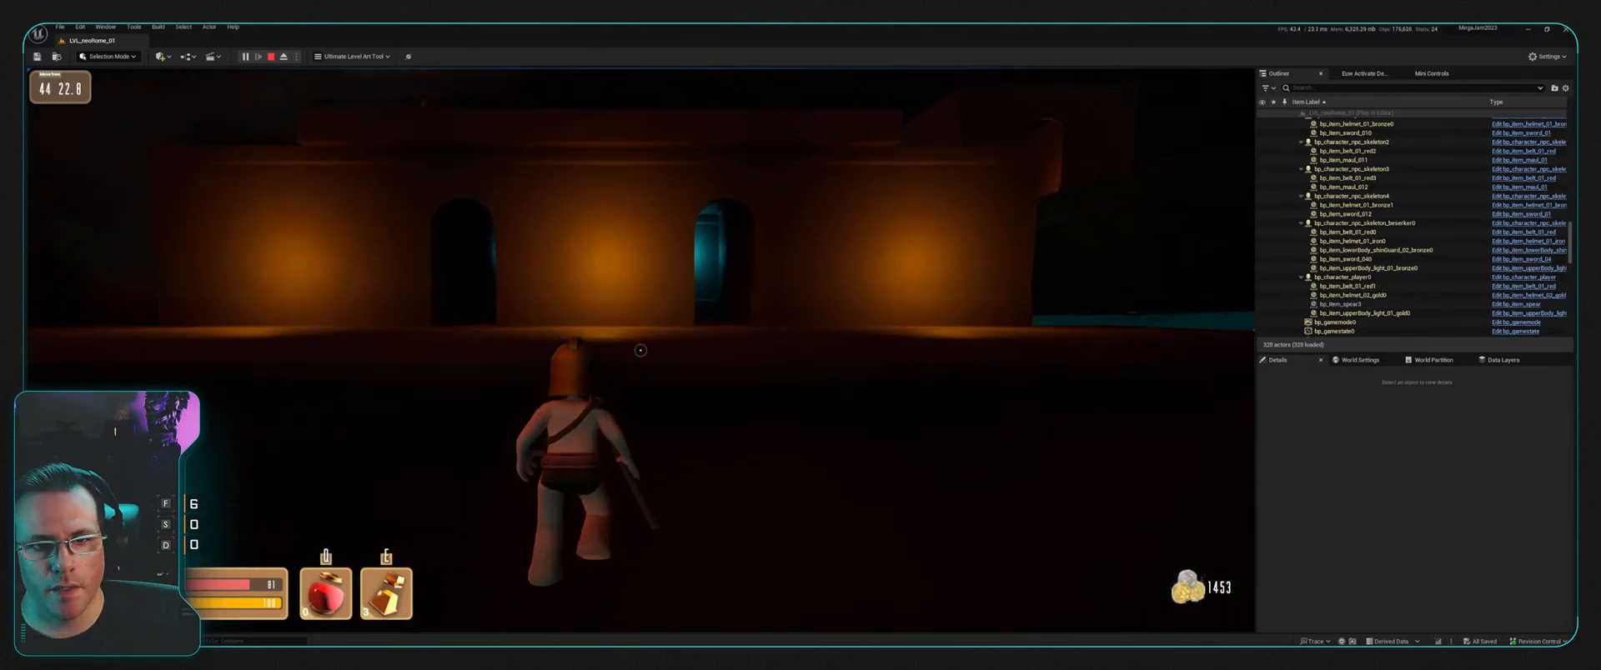
key(space)
key(s)
key(w)
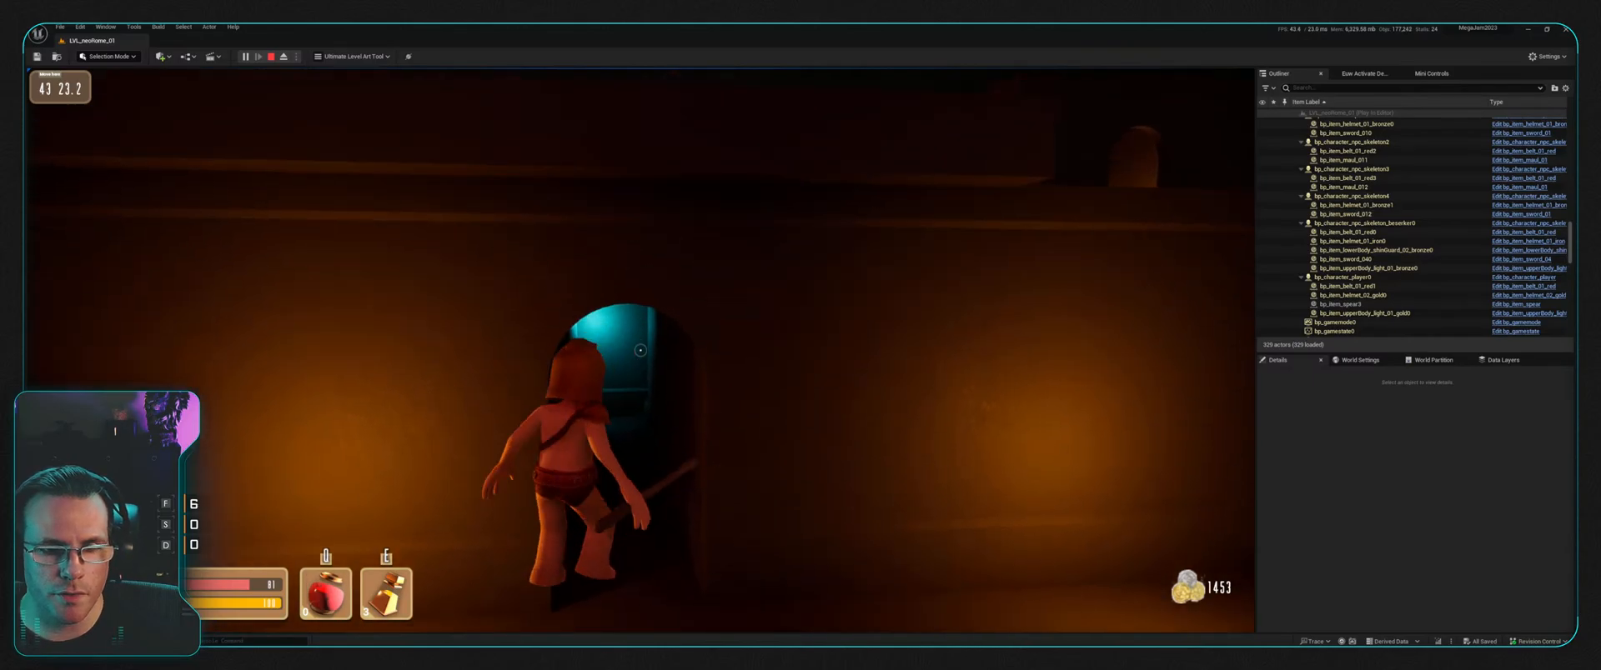
key(a)
key(w)
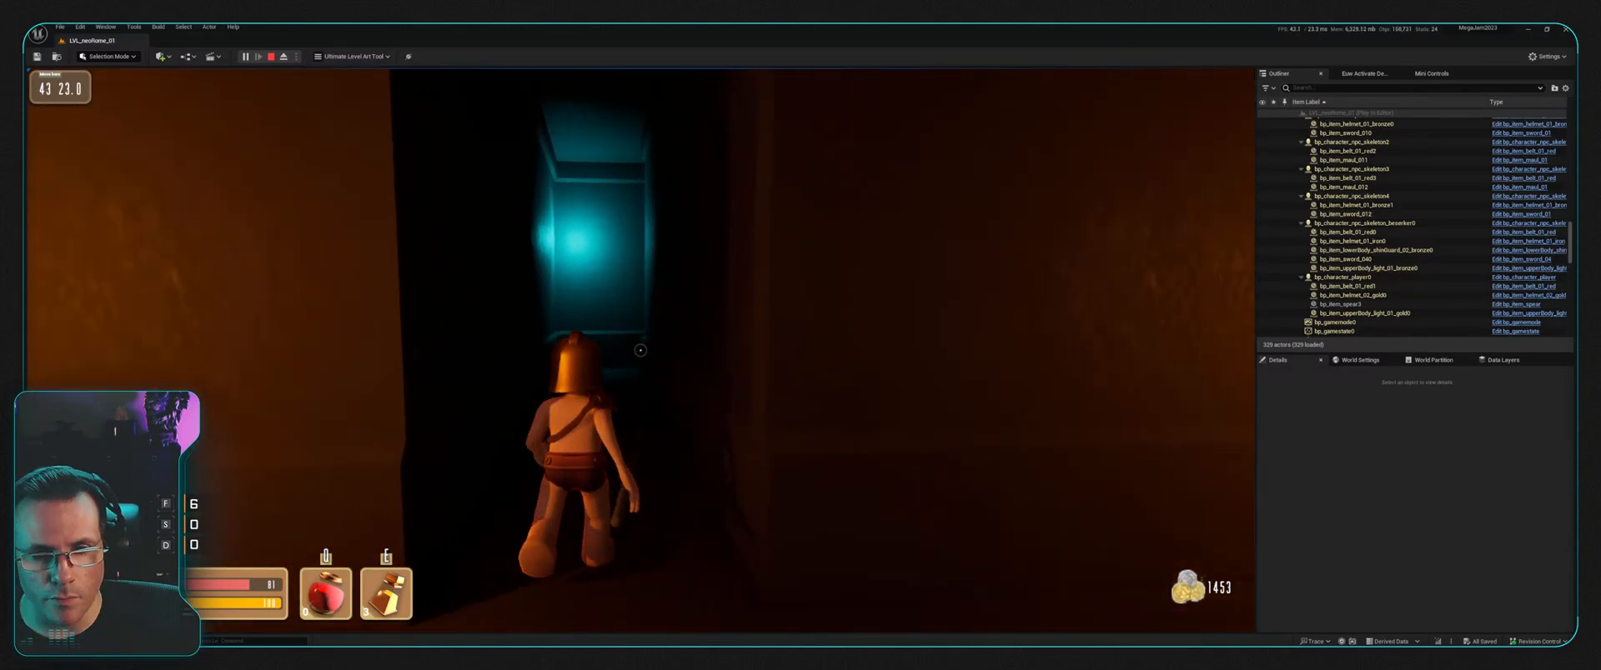
Step: Get on top of the dungeon walls, follow them to the cave opening and walk out onto the palm hillside
key(s)
key(a)
key(w)
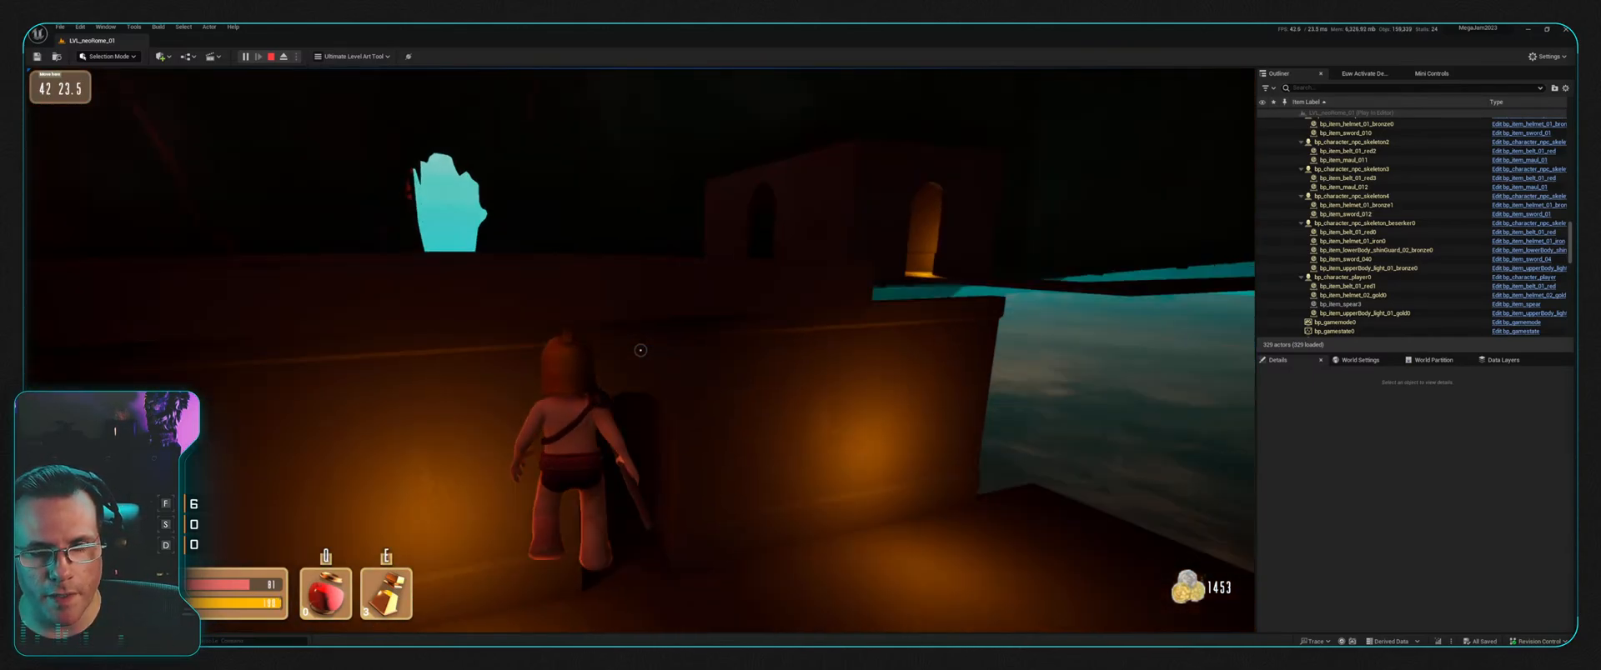
key(w)
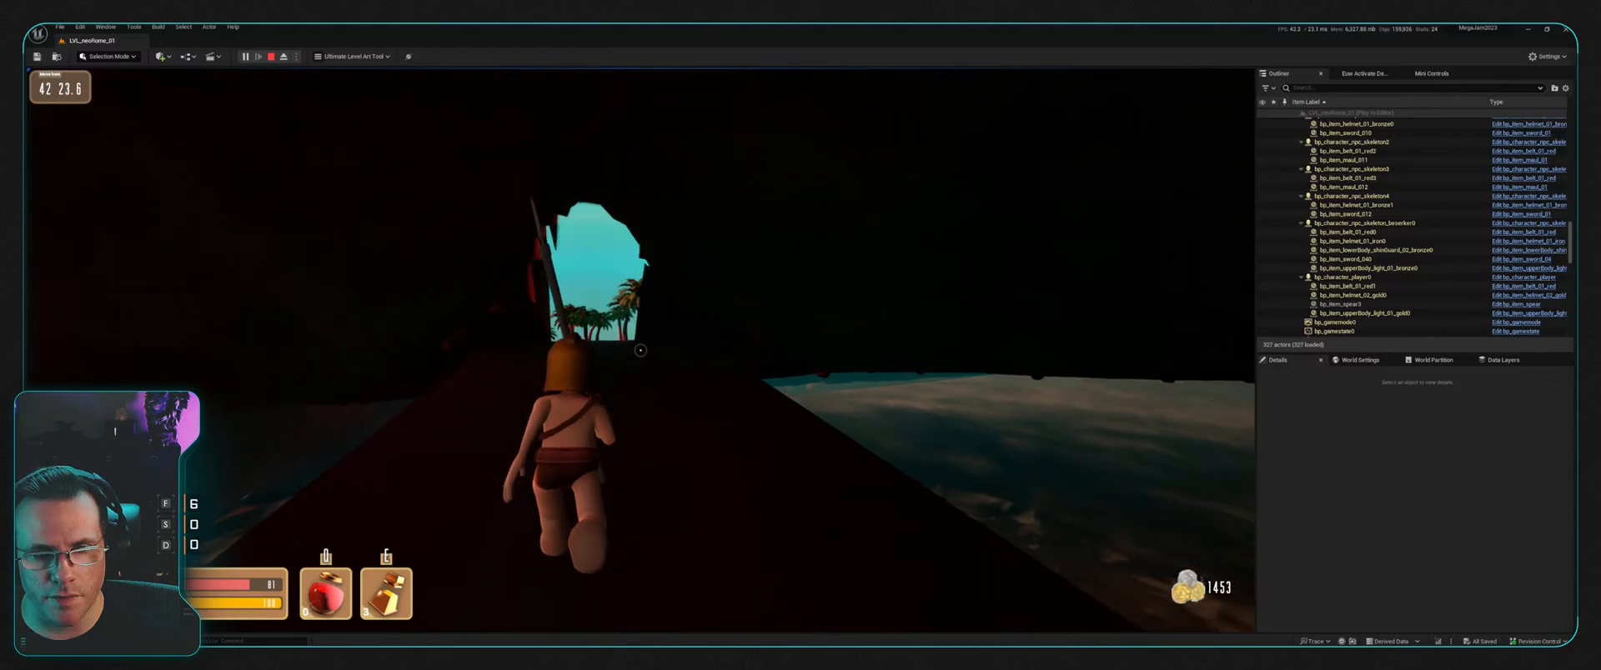
key(w)
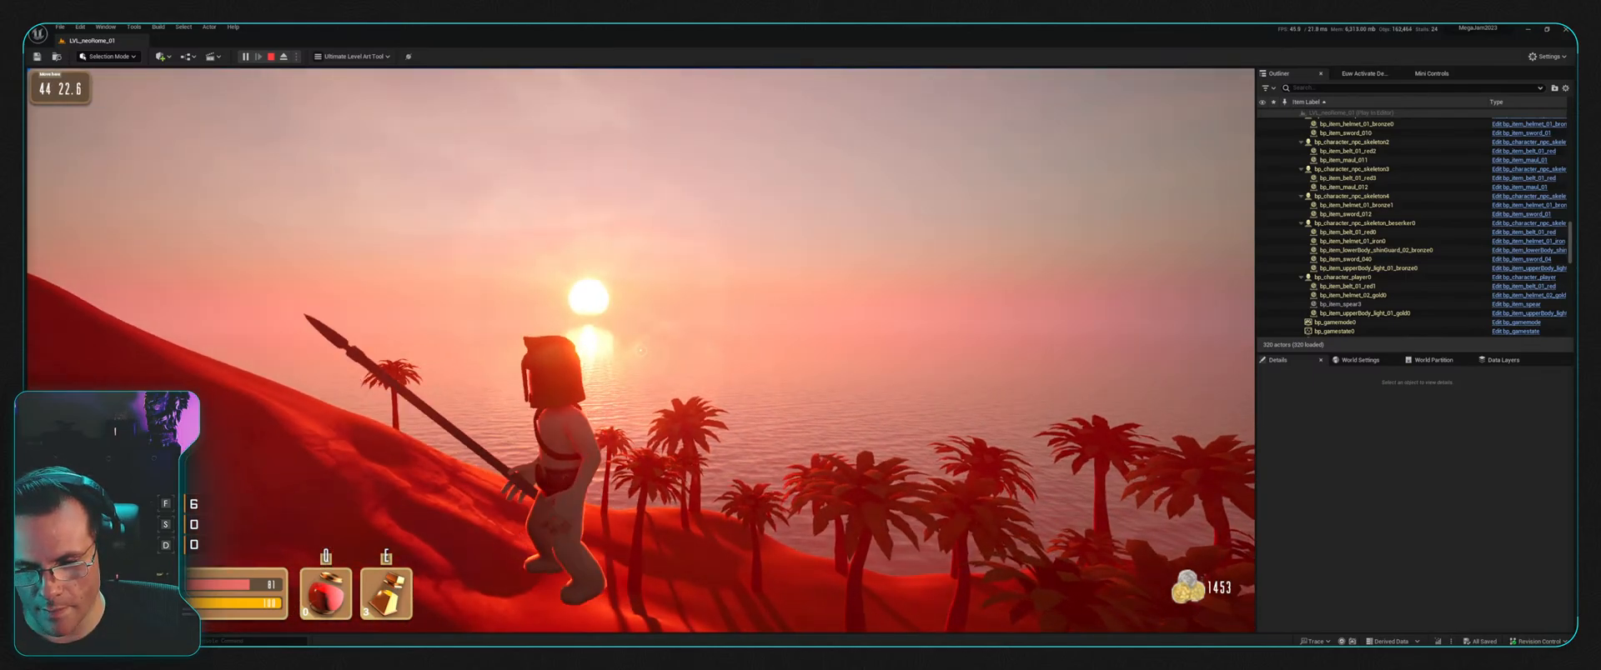
Step: Return to the dungeon entrance and walk over the dungeon walls to the round arena
key(w)
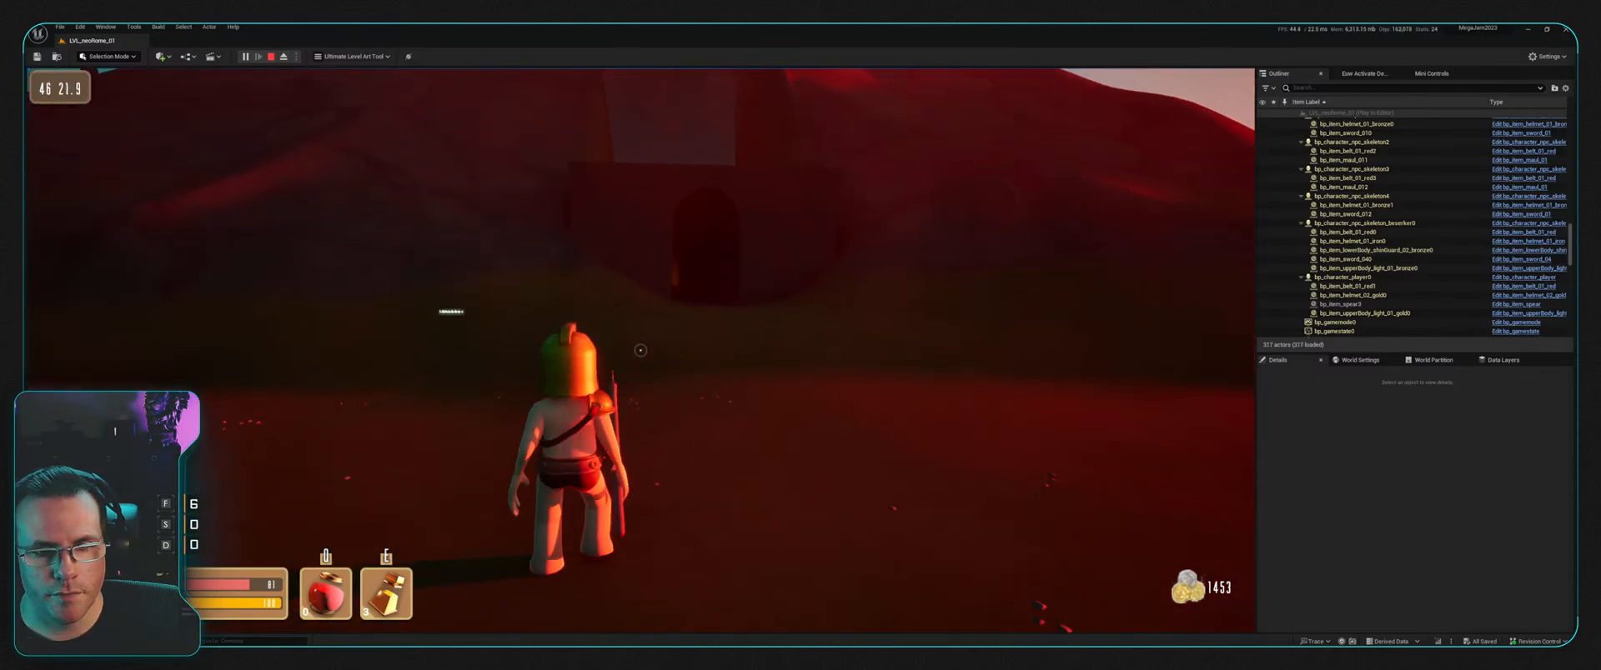
key(shift)
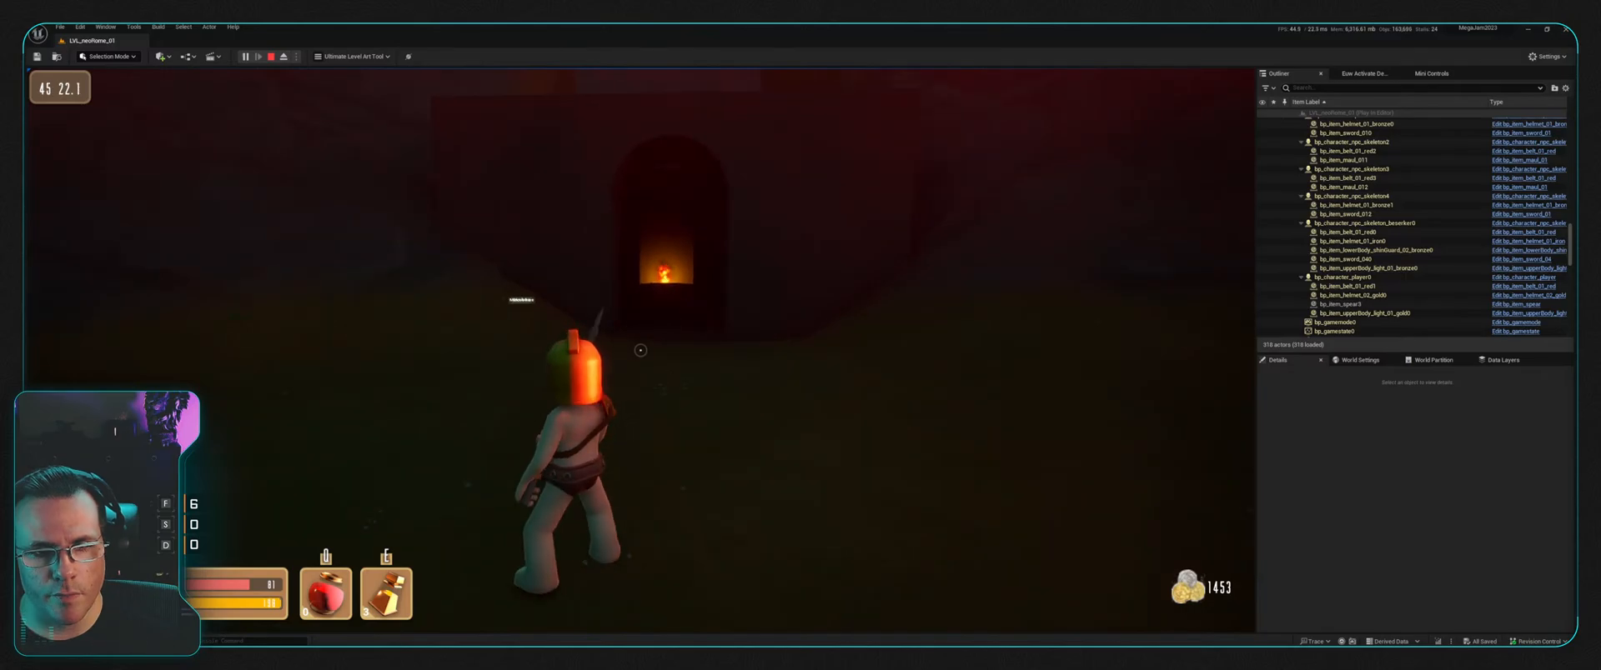
key(w)
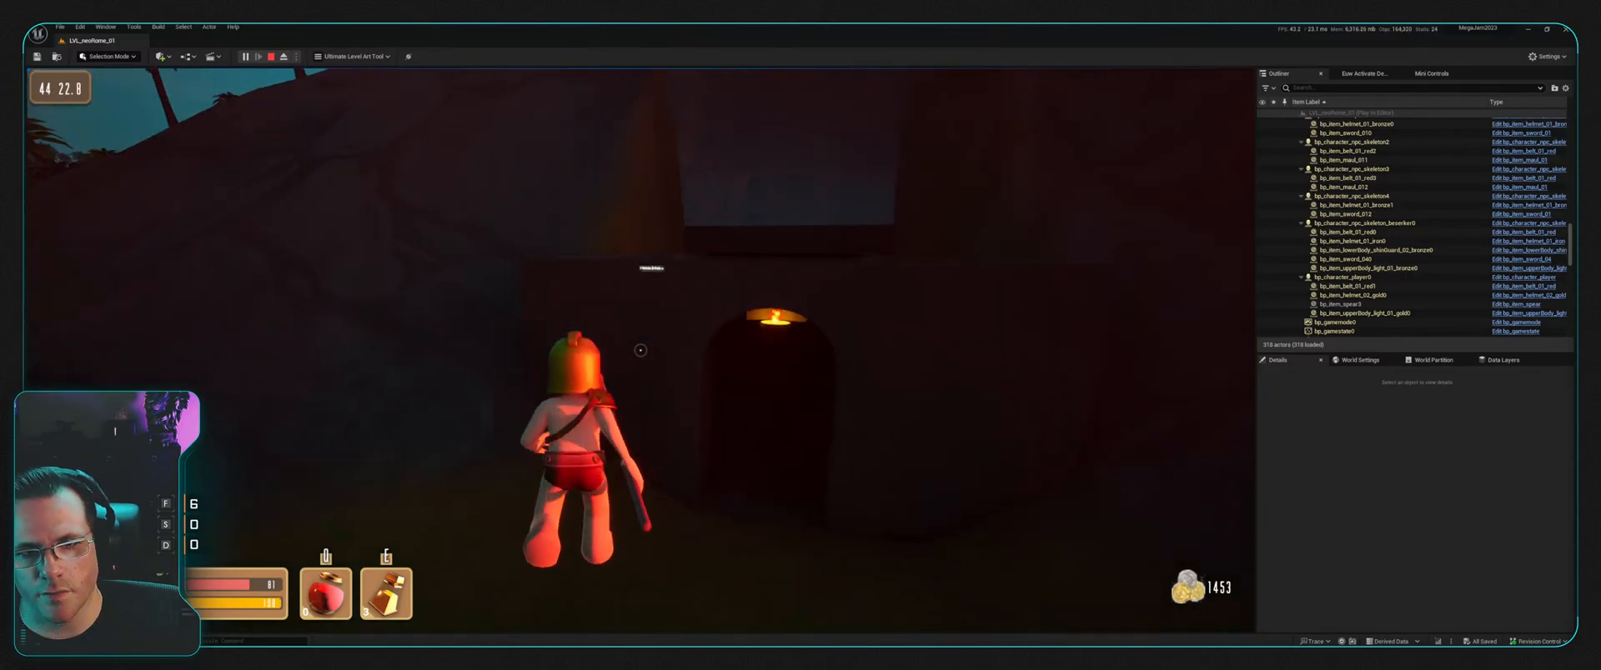
key(w)
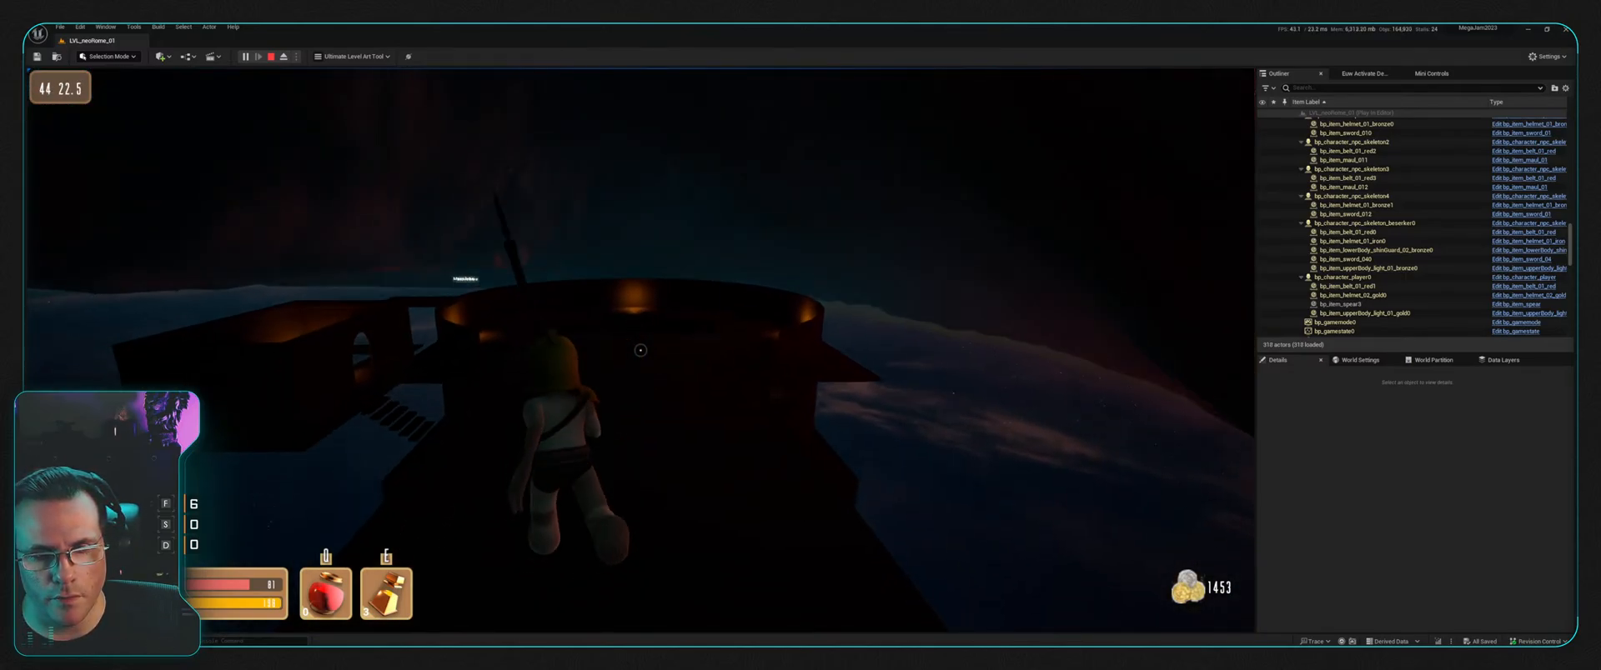
key(w)
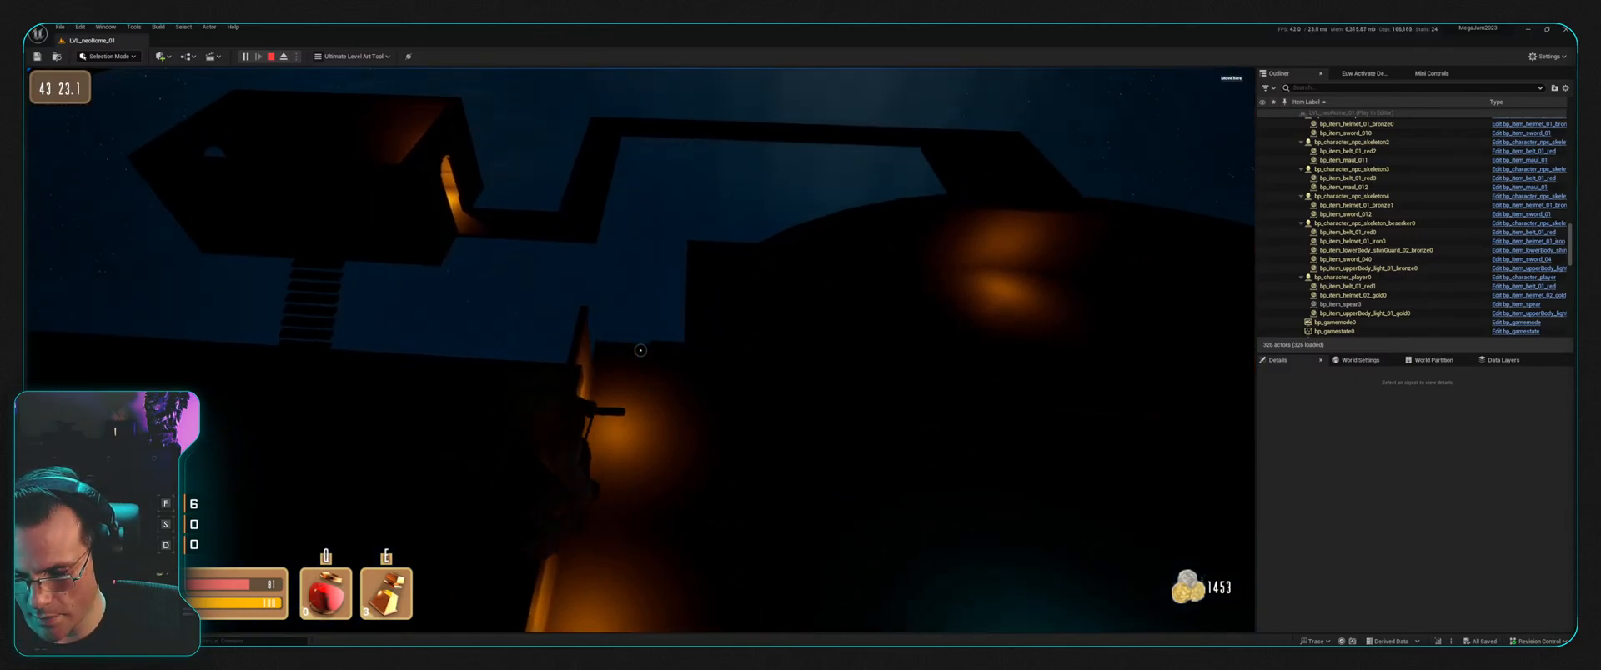
Step: Walk from the arena through the archway and along the blue-lit corridor to check its lighting
key(w)
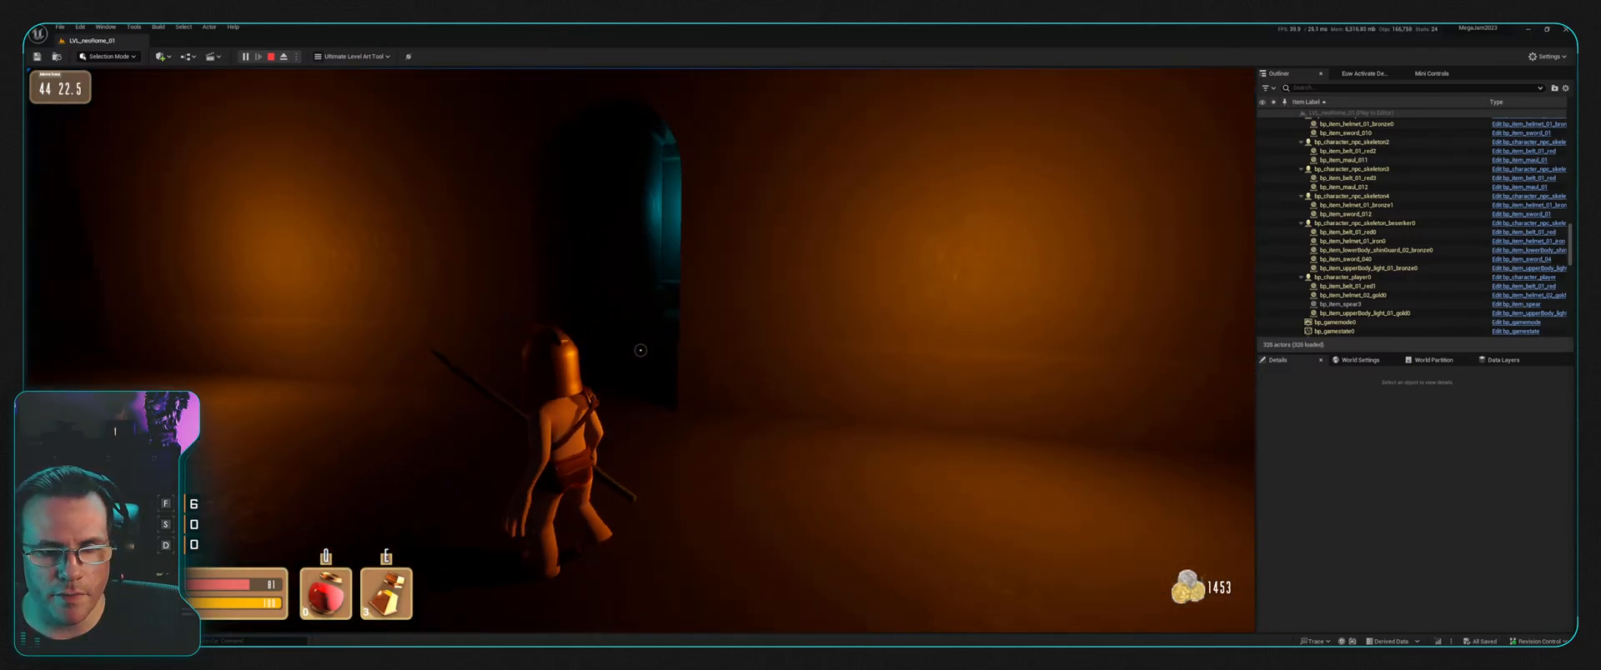
key(w)
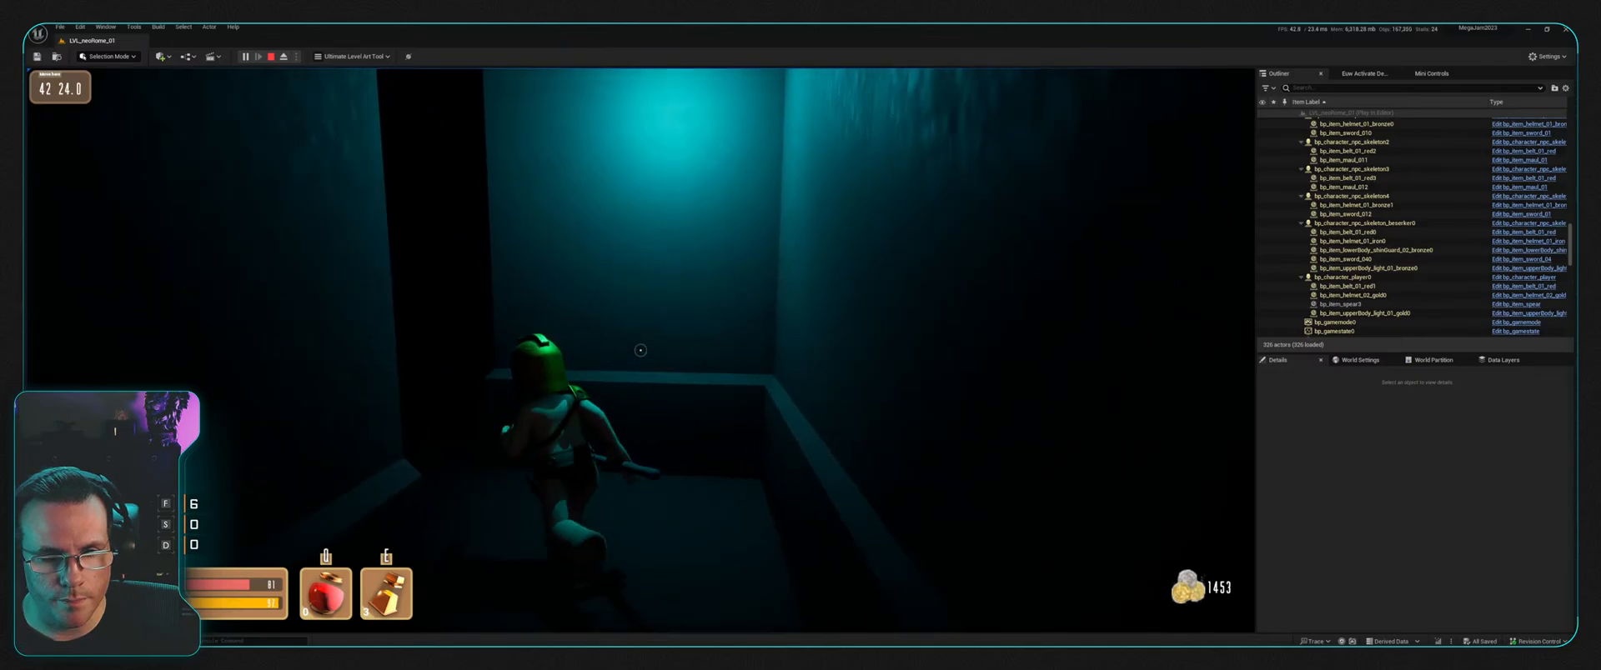
key(w)
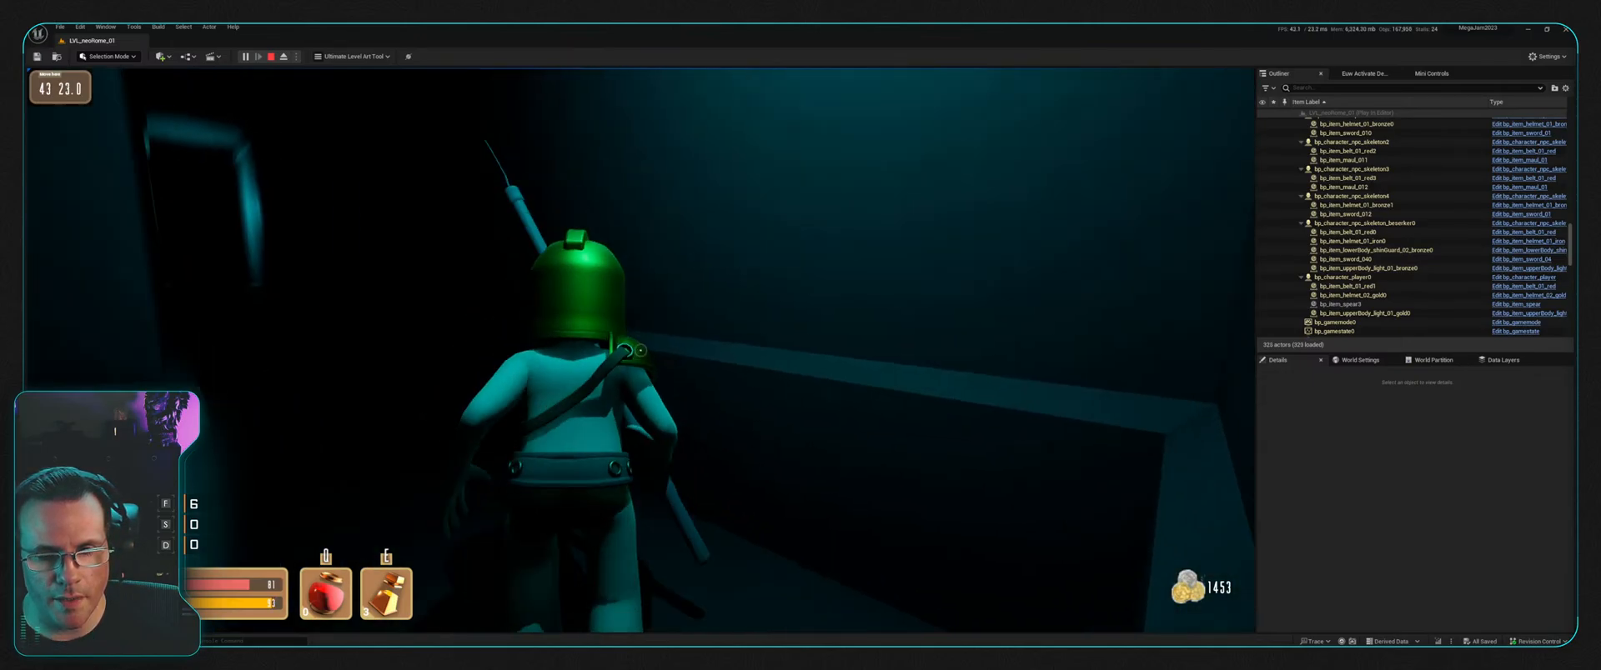
key(w)
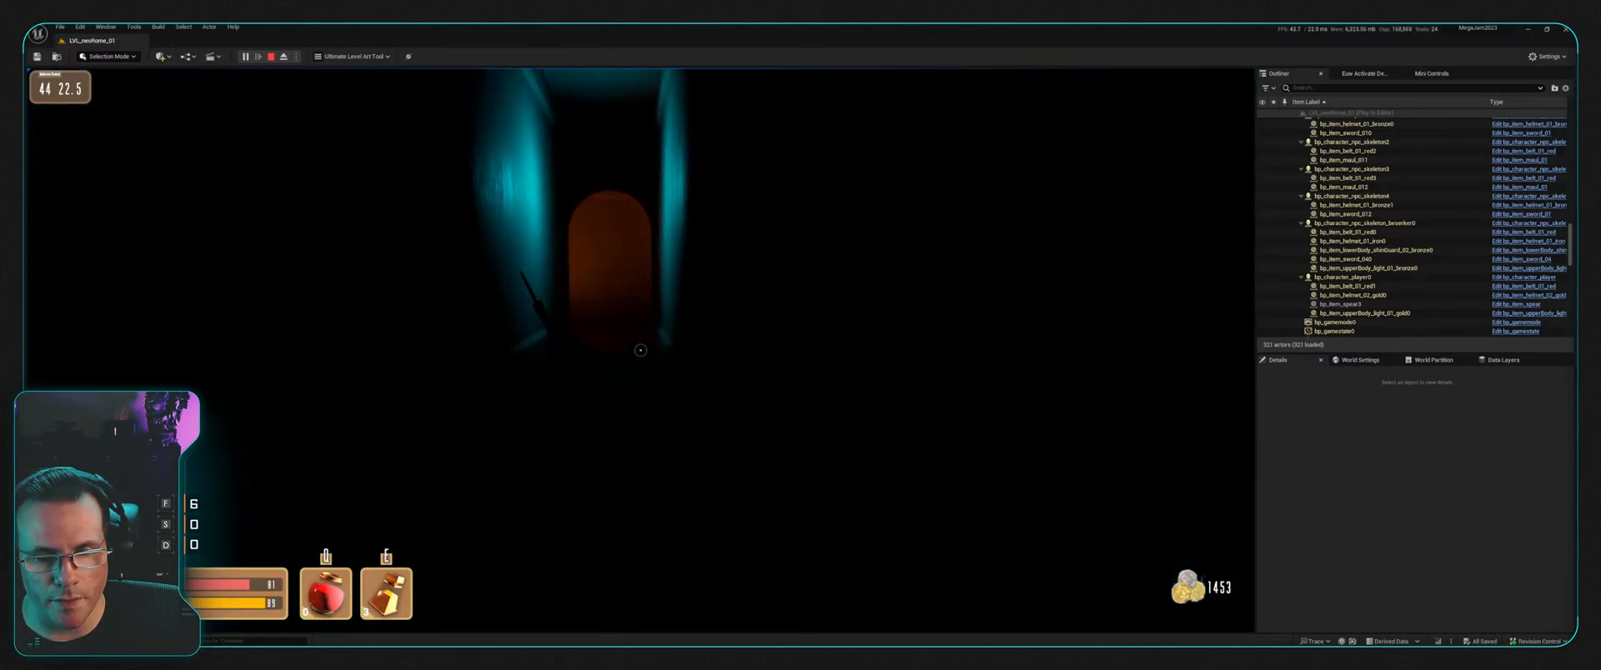
Step: Pass through the brazier-lit room and leave the dungeon by its arched entrance
key(w)
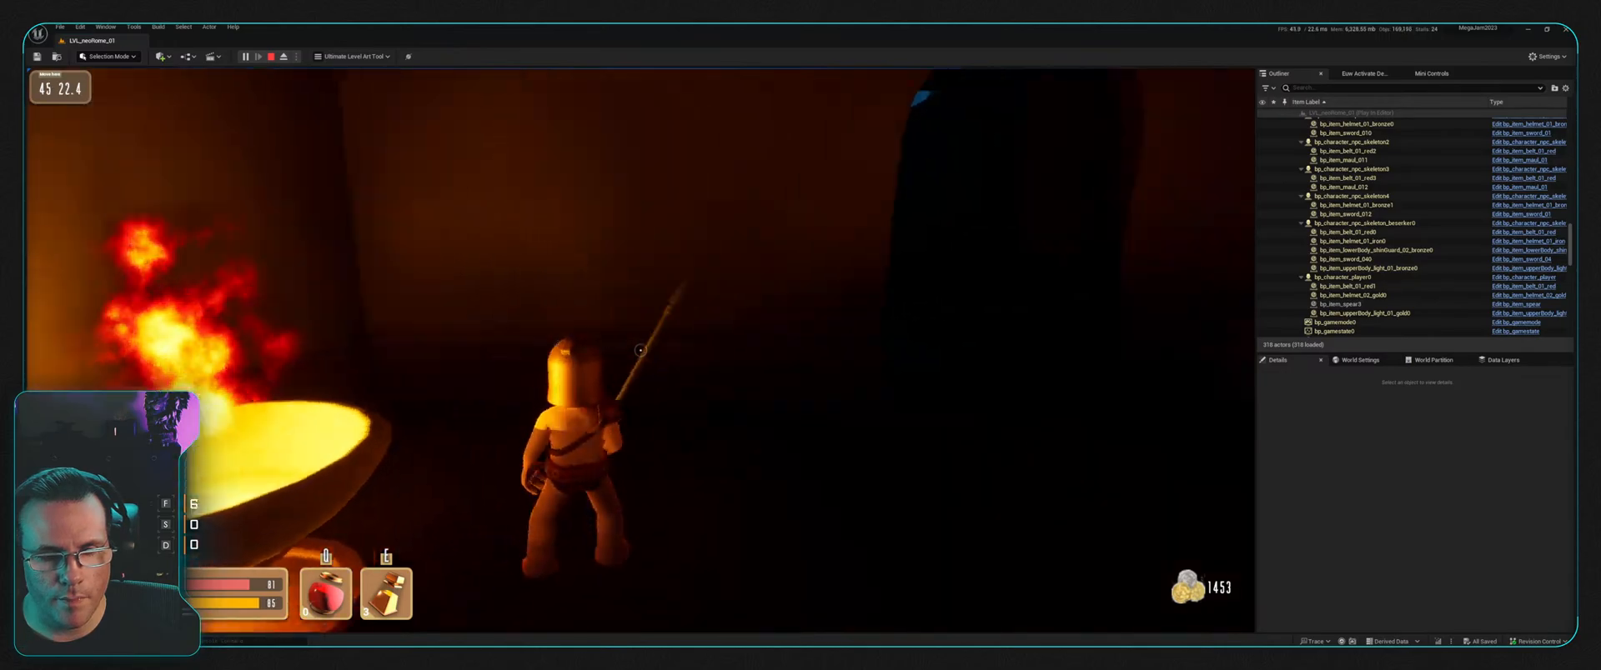
key(w)
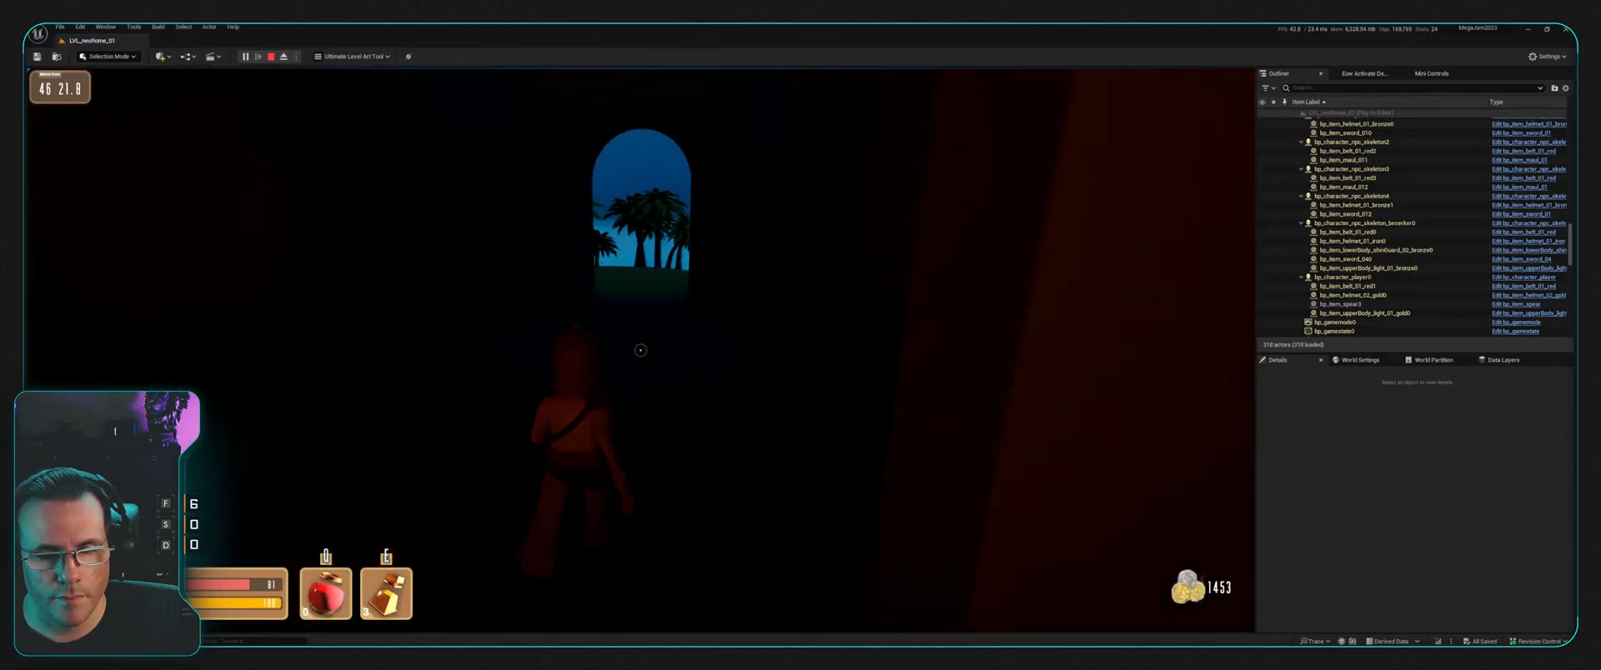
key(w)
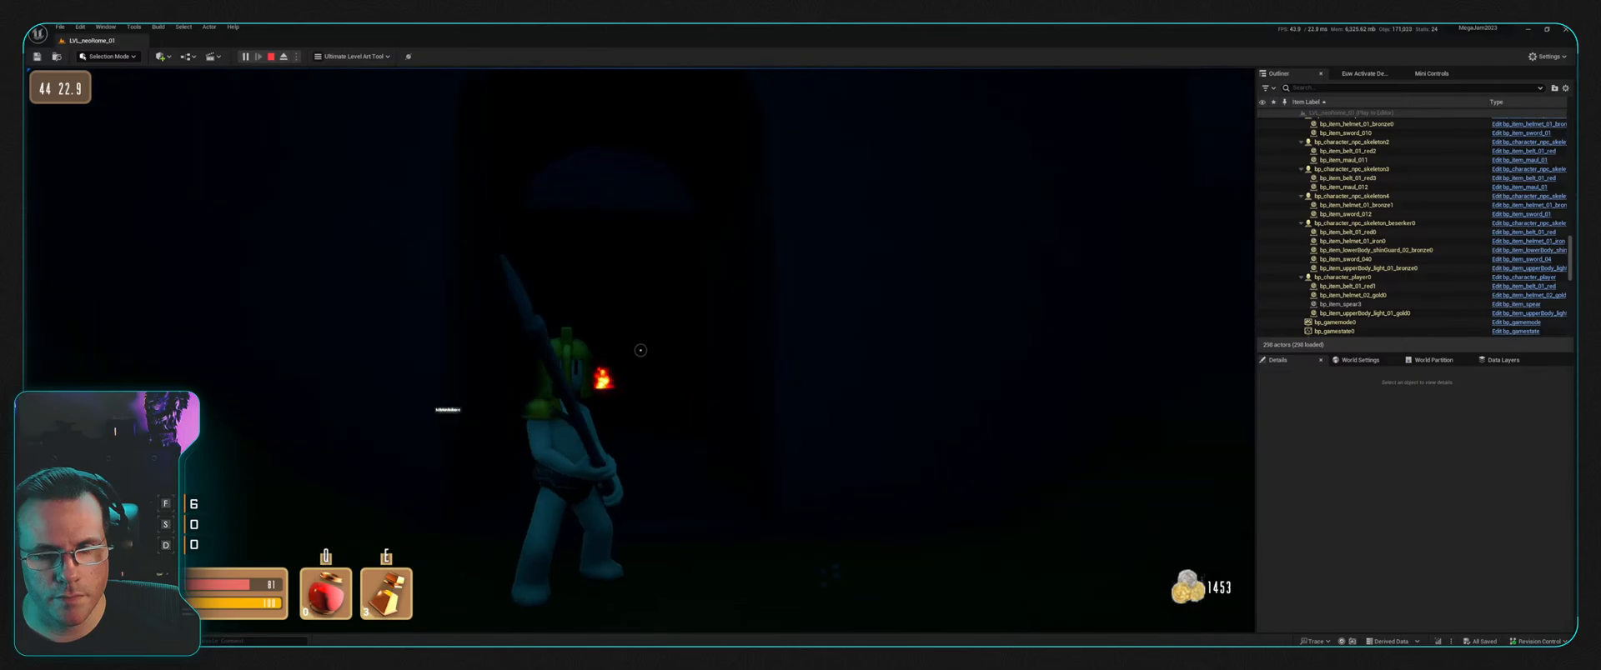
Step: Cross the night-time palm grove and approach the skeleton standing among the trees
key(w)
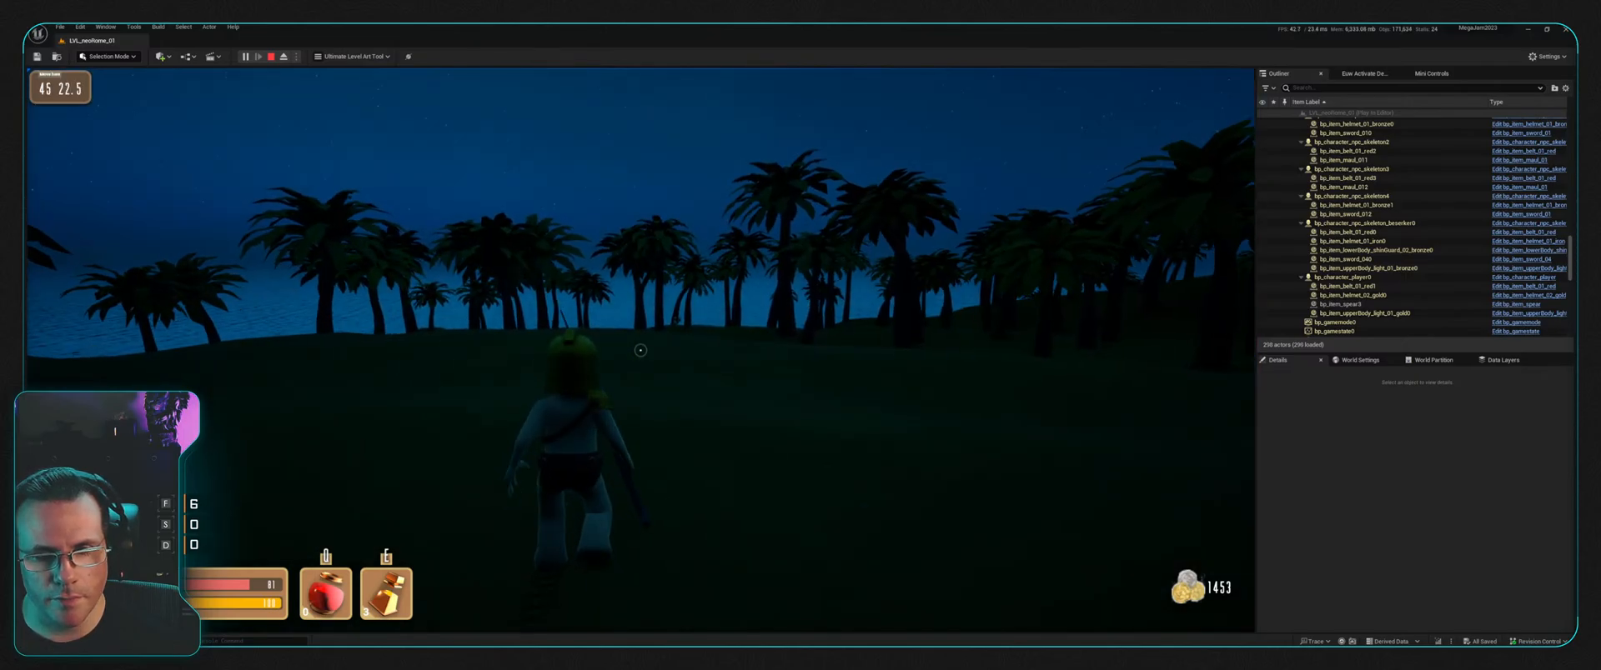
key(w)
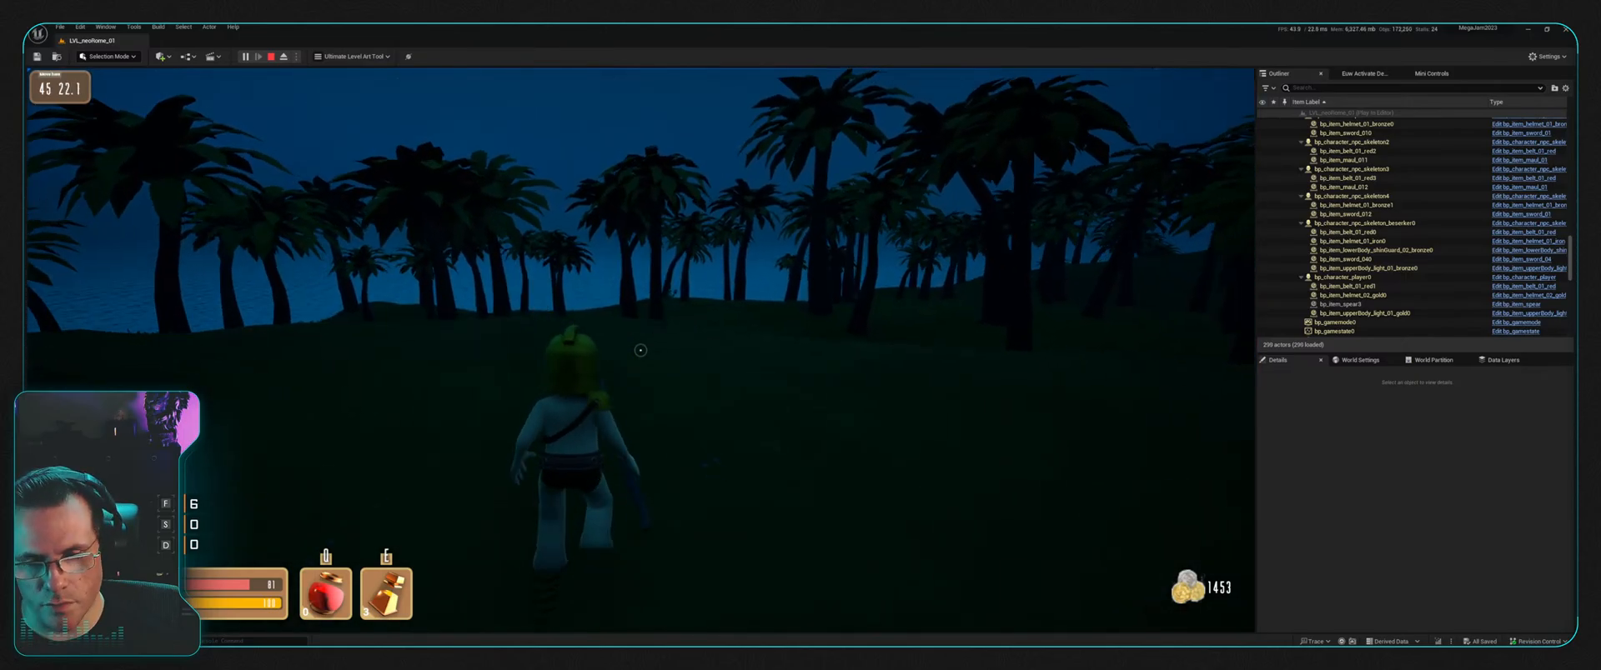
key(w)
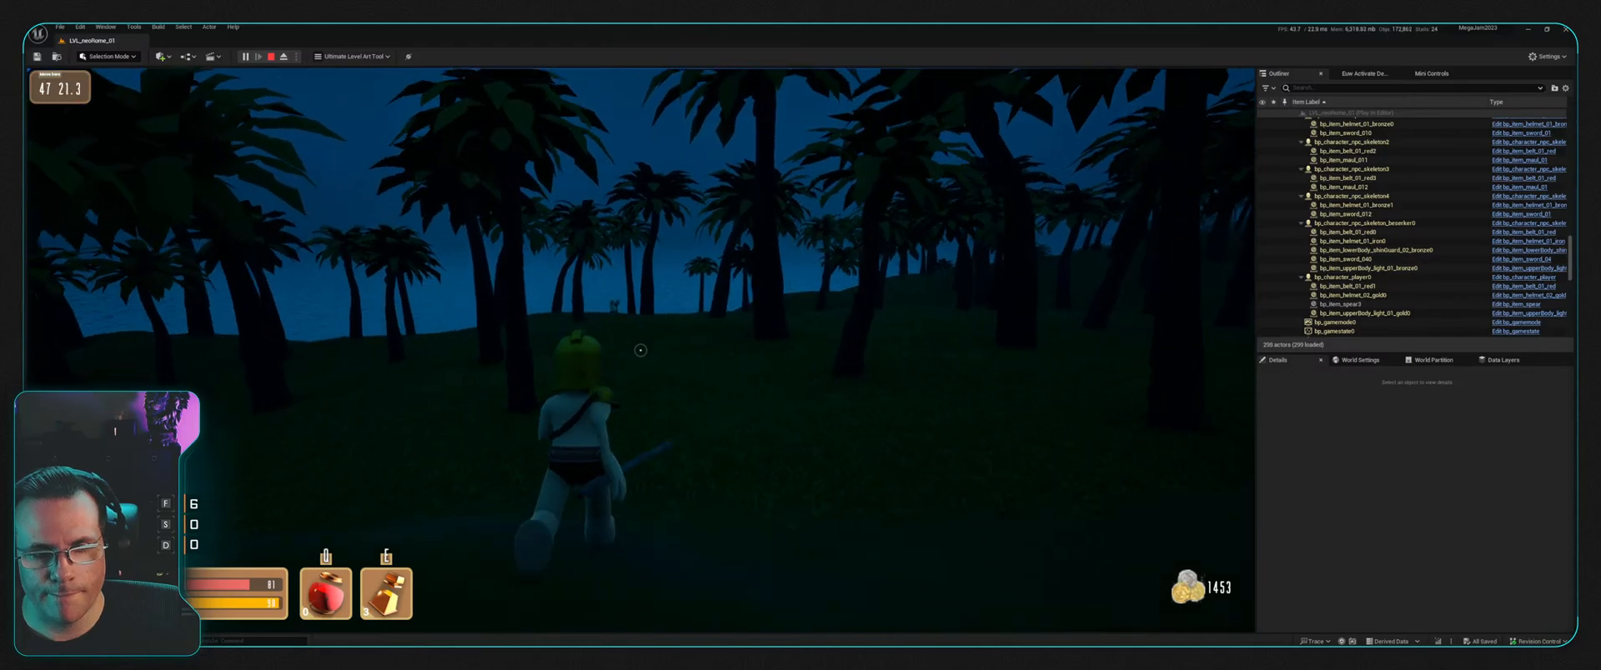
key(w)
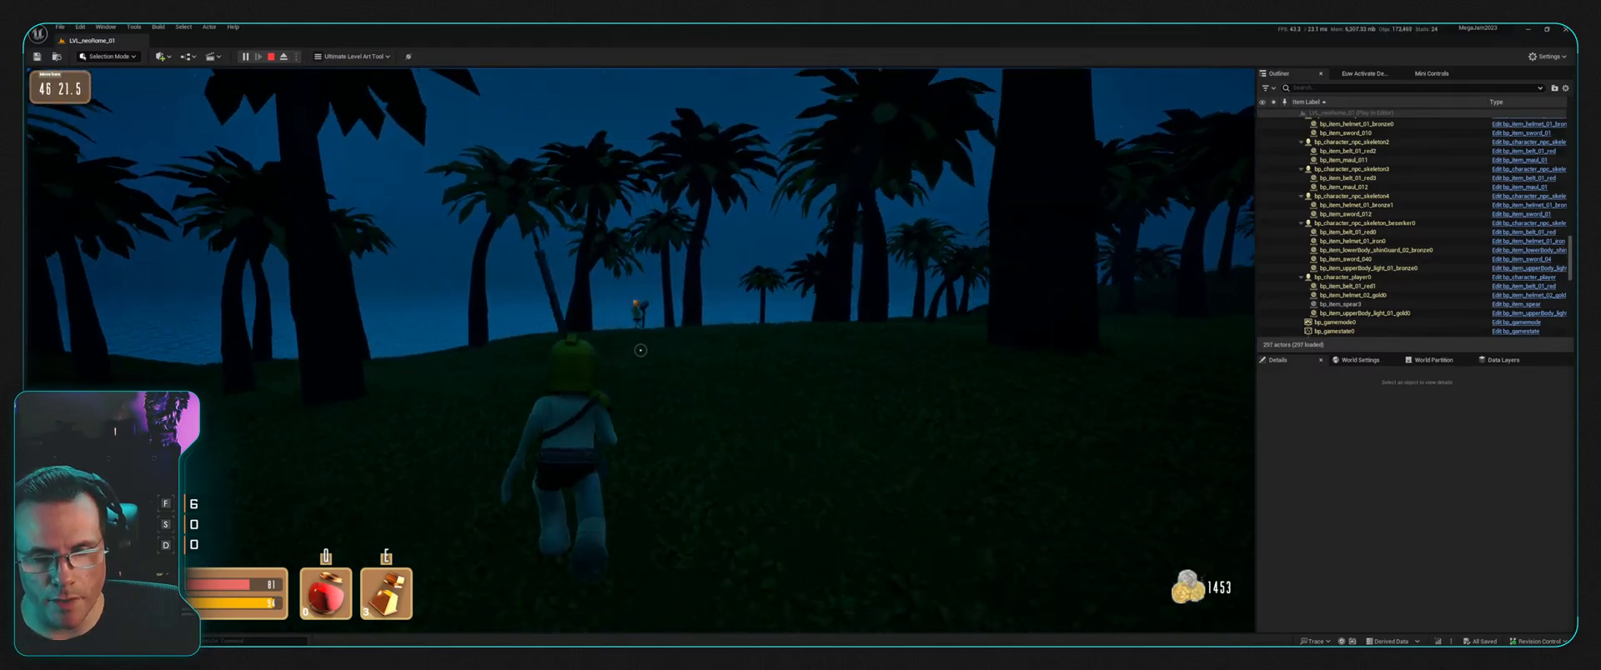
key(w)
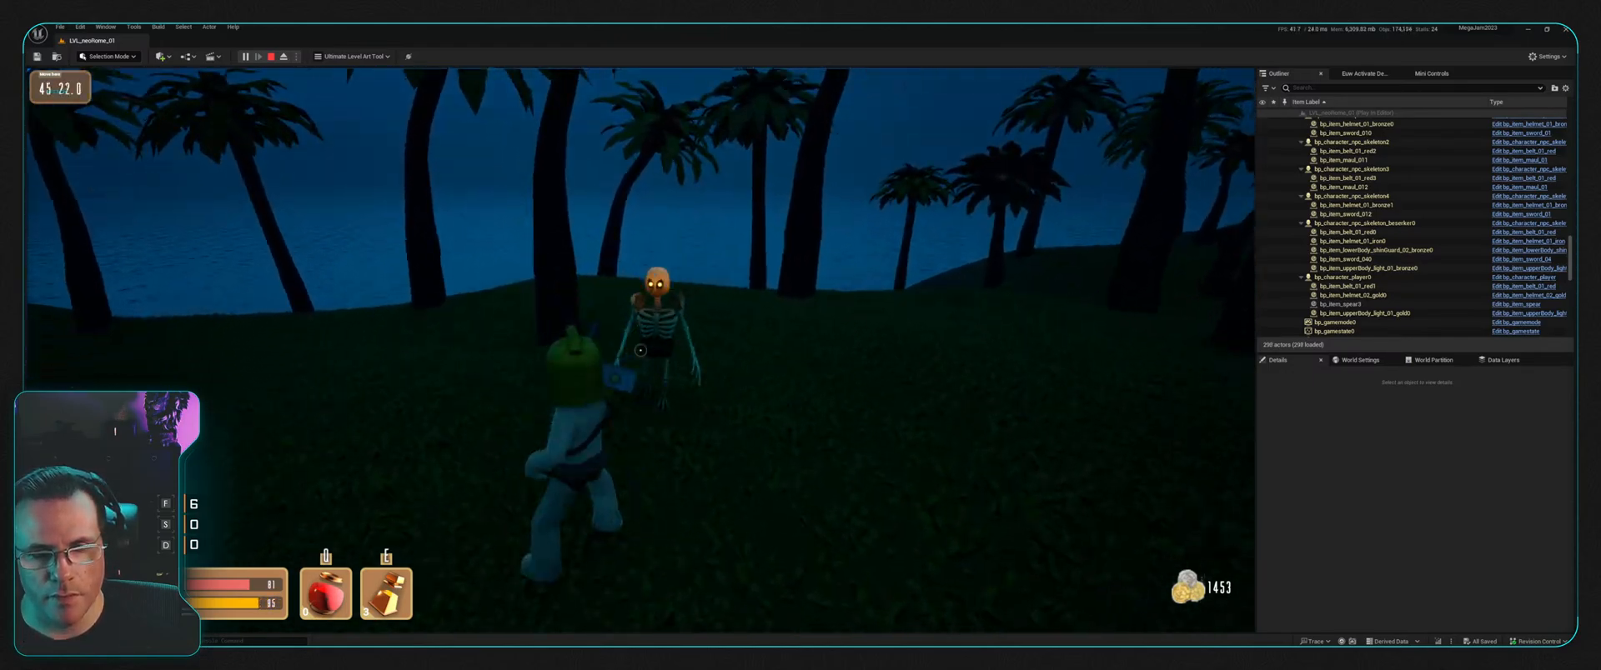
Step: Fight the hammer-wielding skeletons in the night-time palm grove until they are defeated
click(641, 350)
click(640, 351)
click(640, 350)
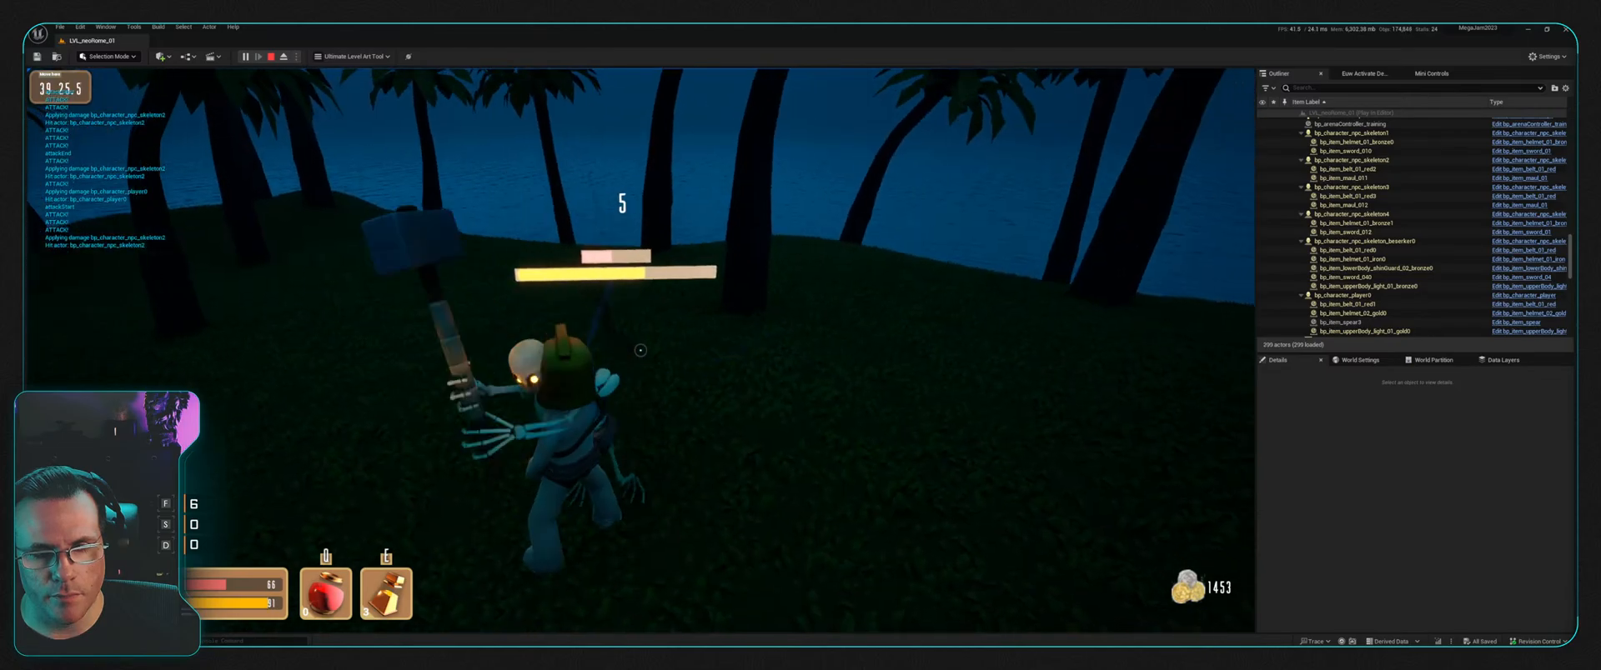
click(642, 350)
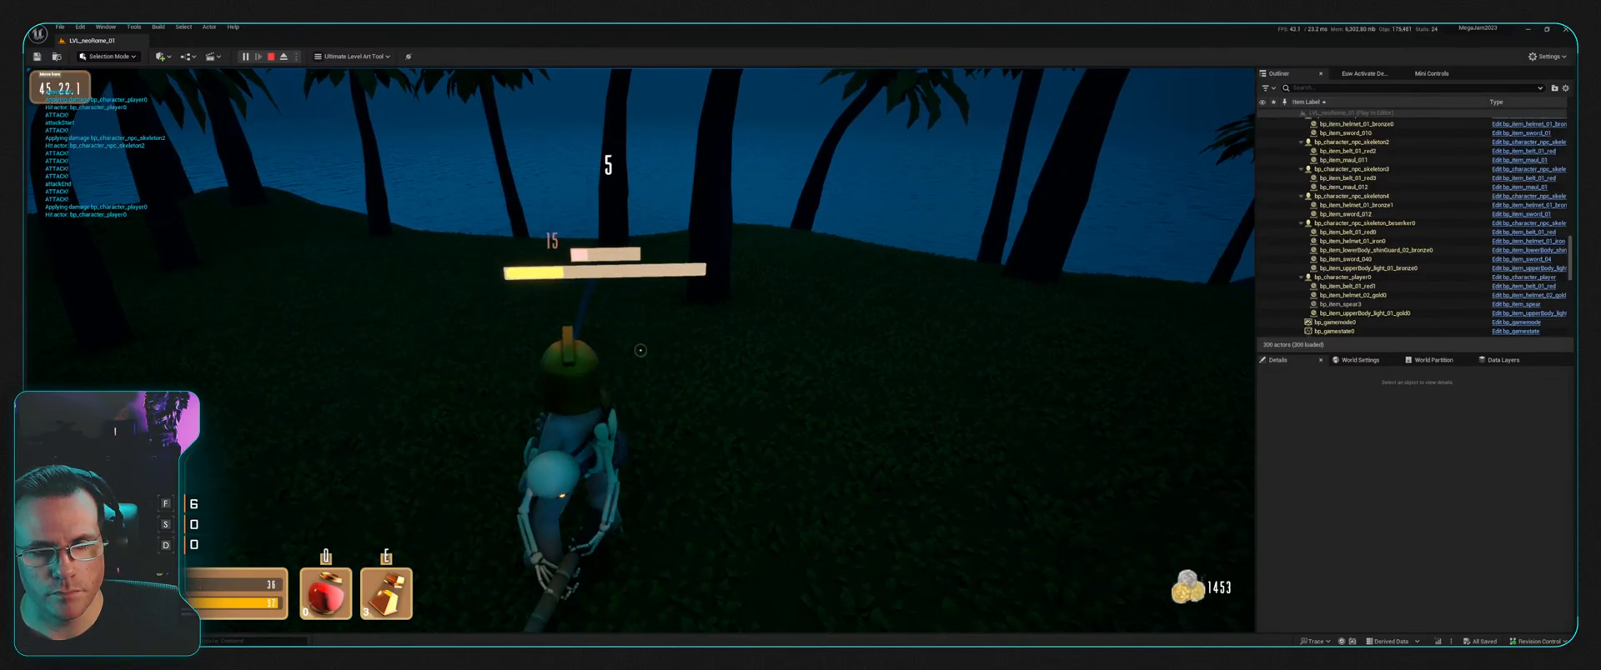
click(641, 351)
click(641, 350)
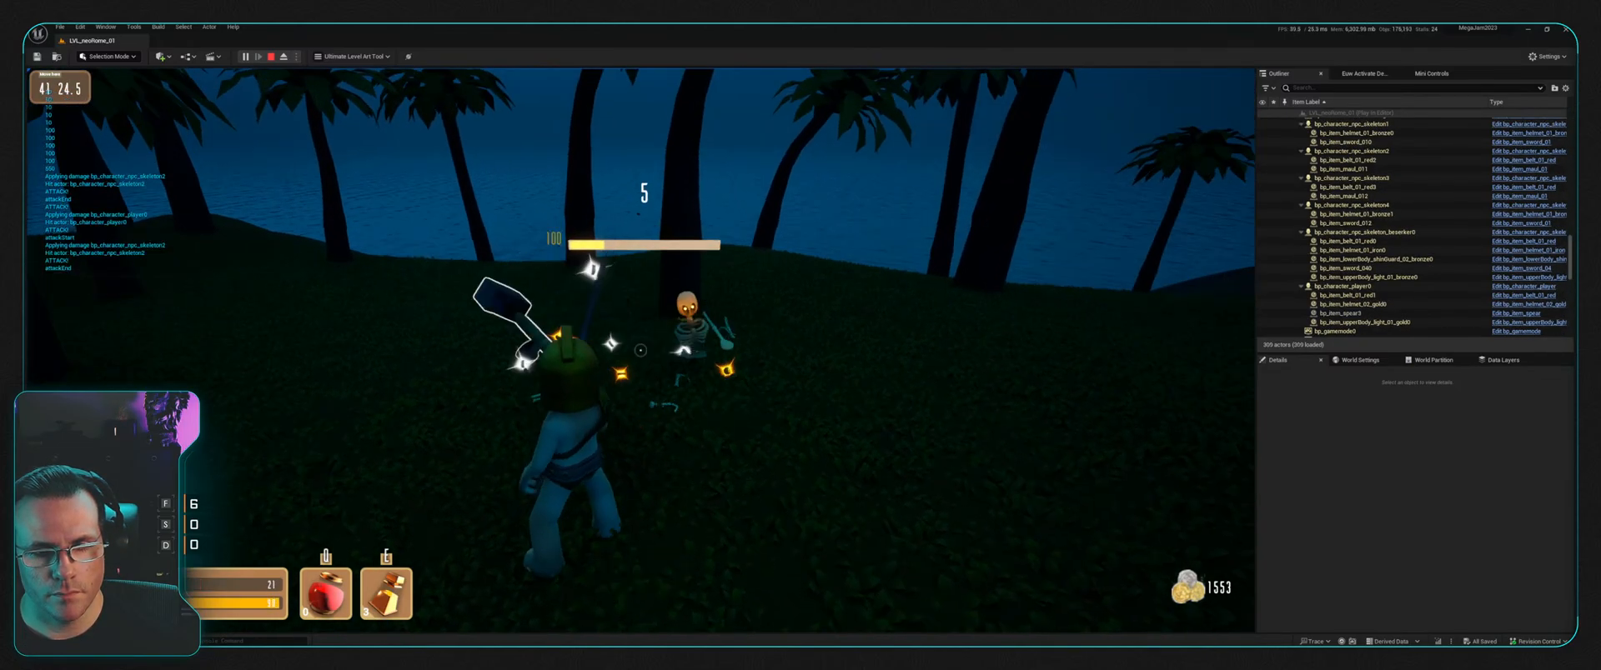
click(642, 351)
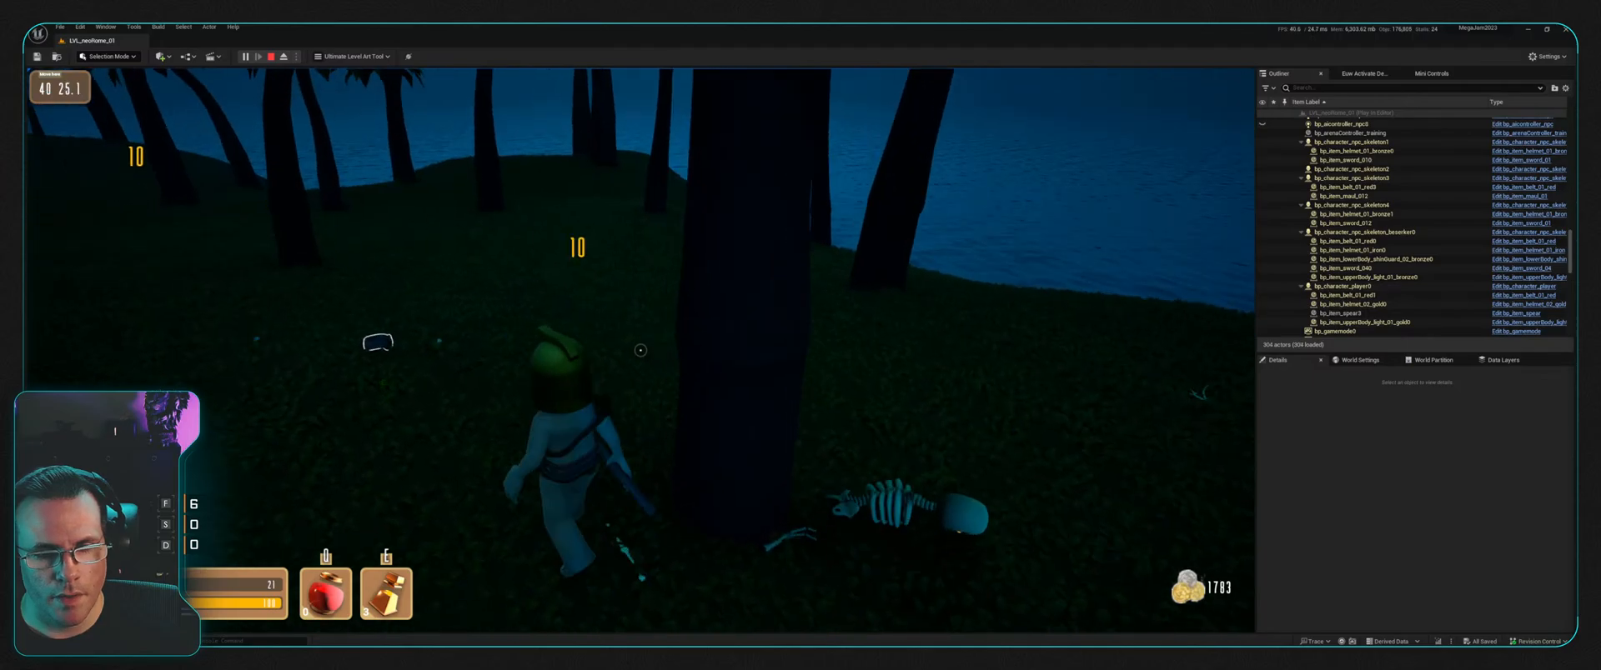
Step: Collect the coins dropped by the skeletons and cross the dark palm grove towards the mountain
key(w)
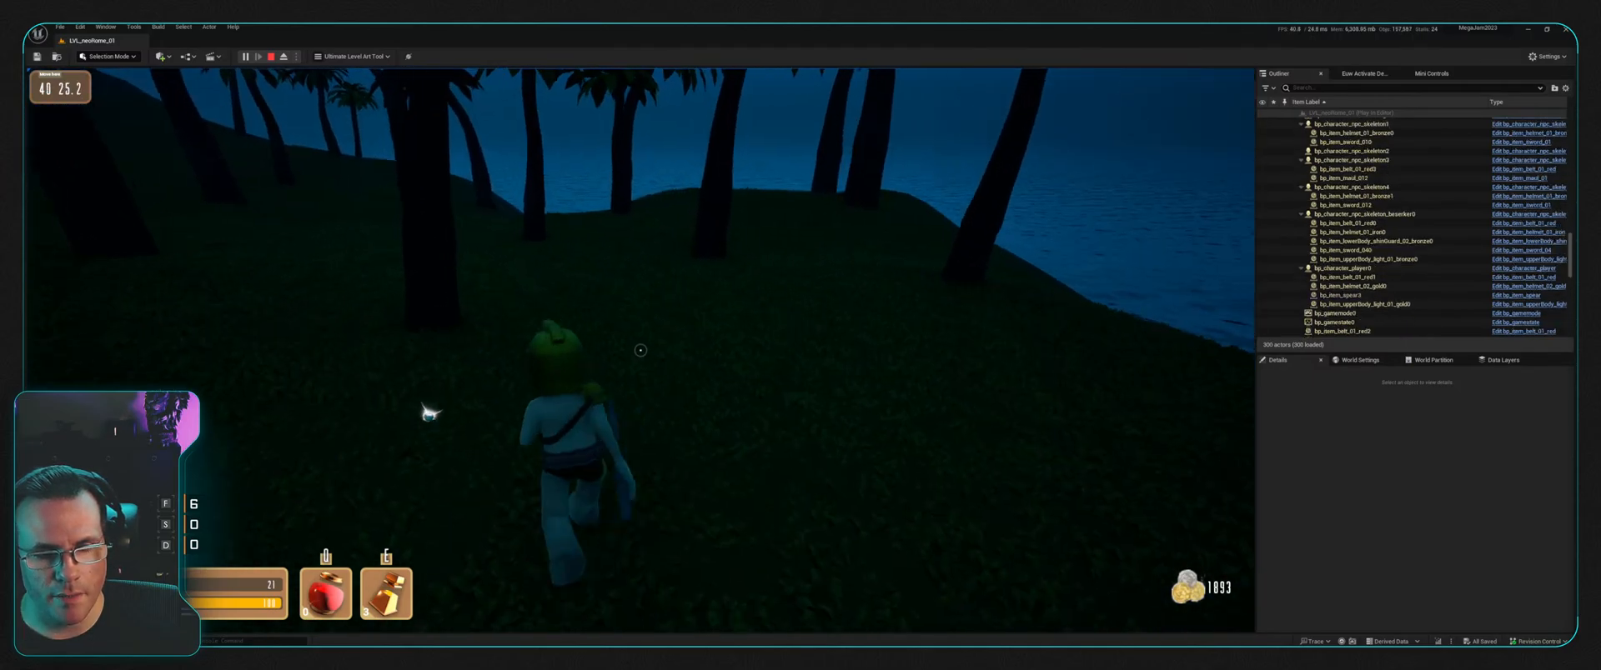
key(w)
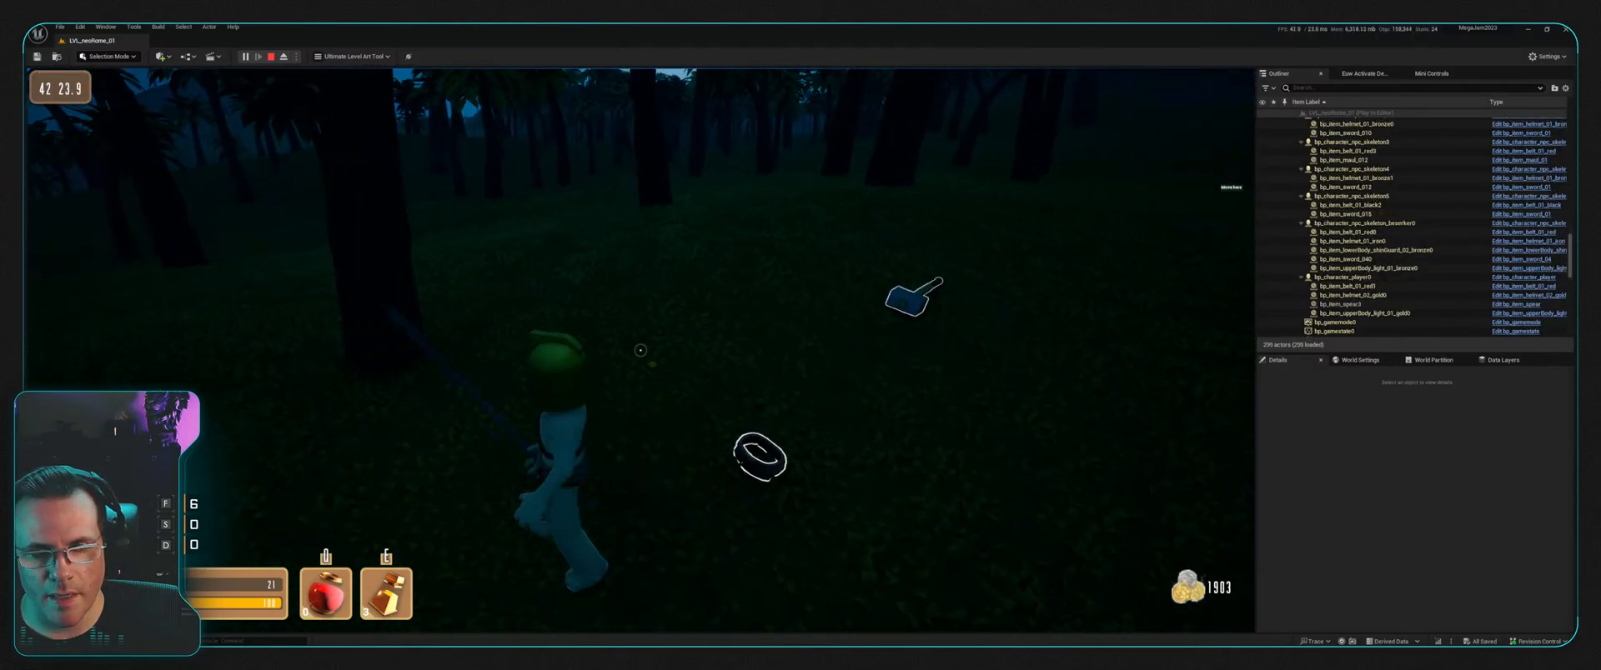
key(w)
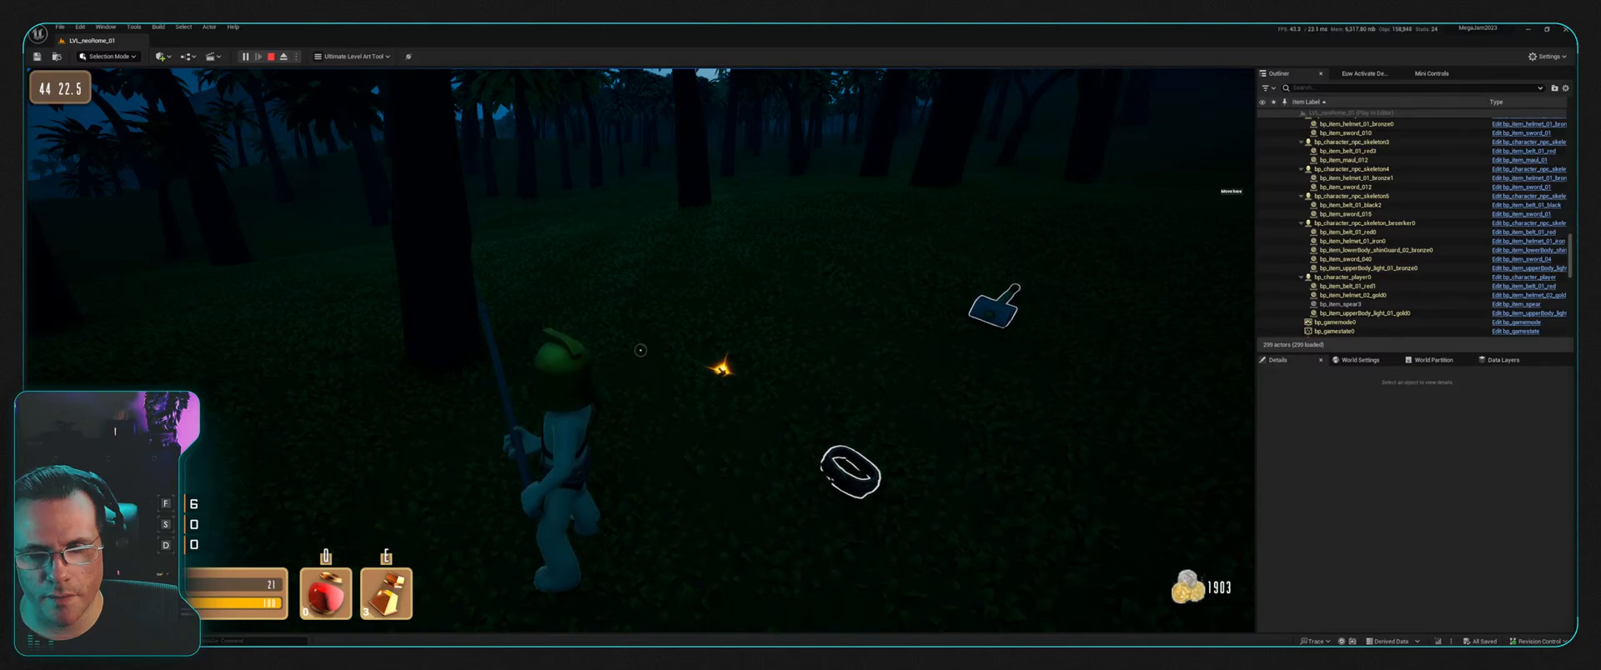
key(w)
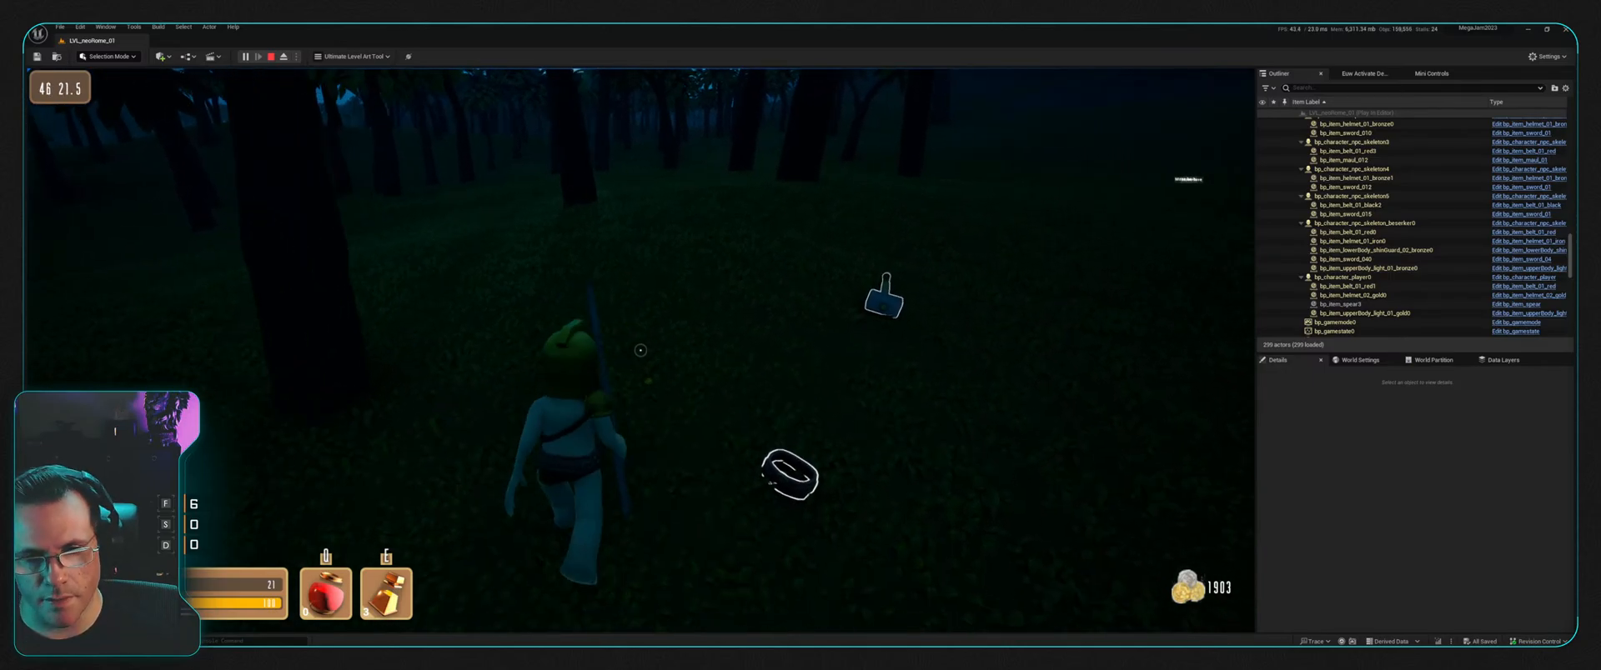
key(w)
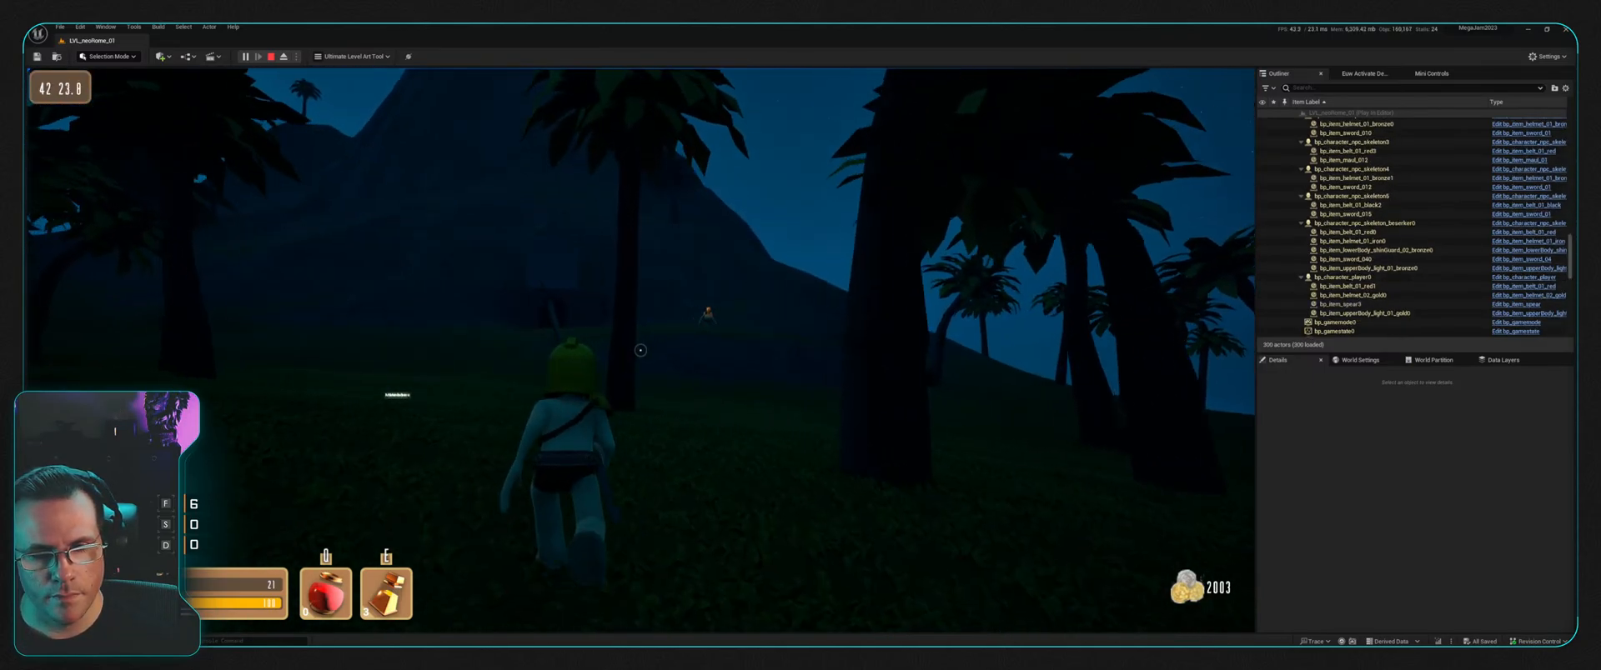
Step: Walk among the moonlit palms beside the mountain to check the night lighting, and end the play session
key(w)
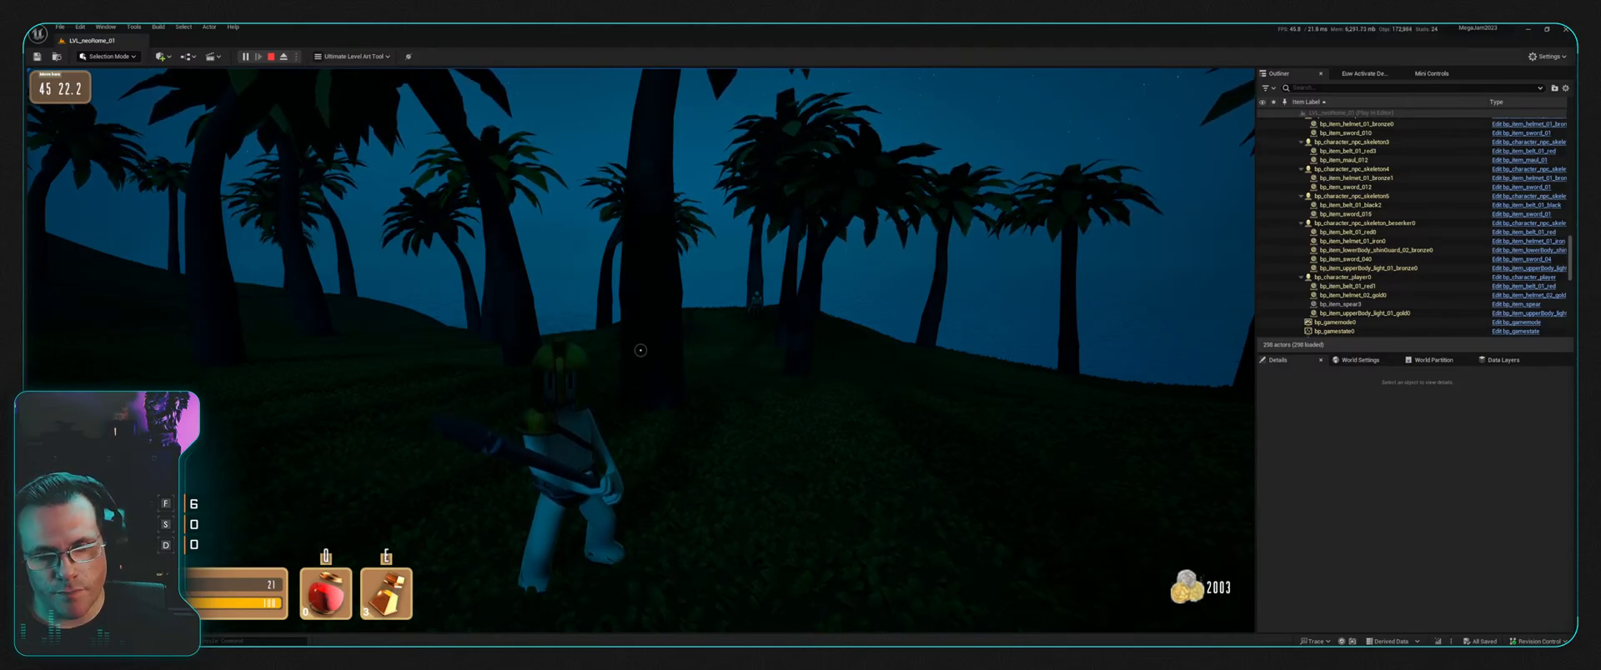
key(w)
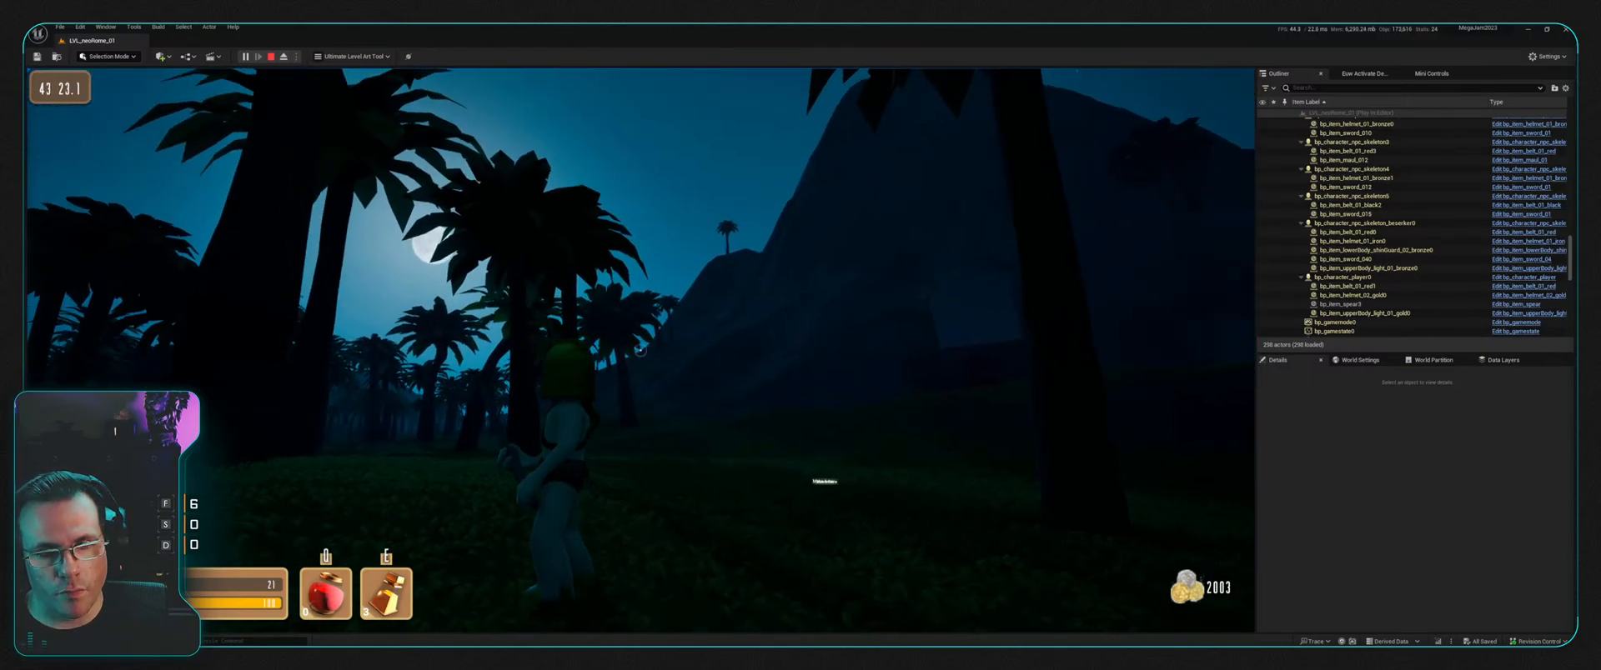
key(w)
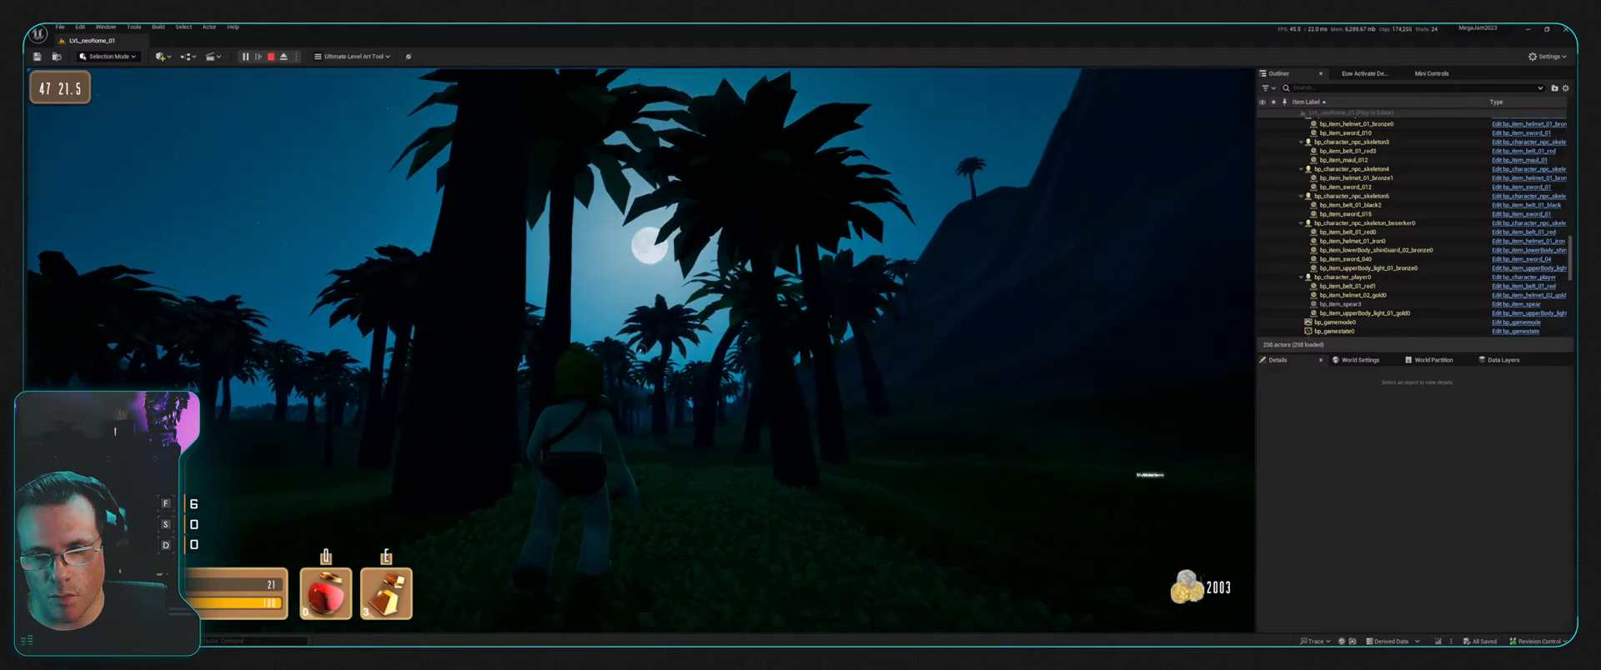
key(w)
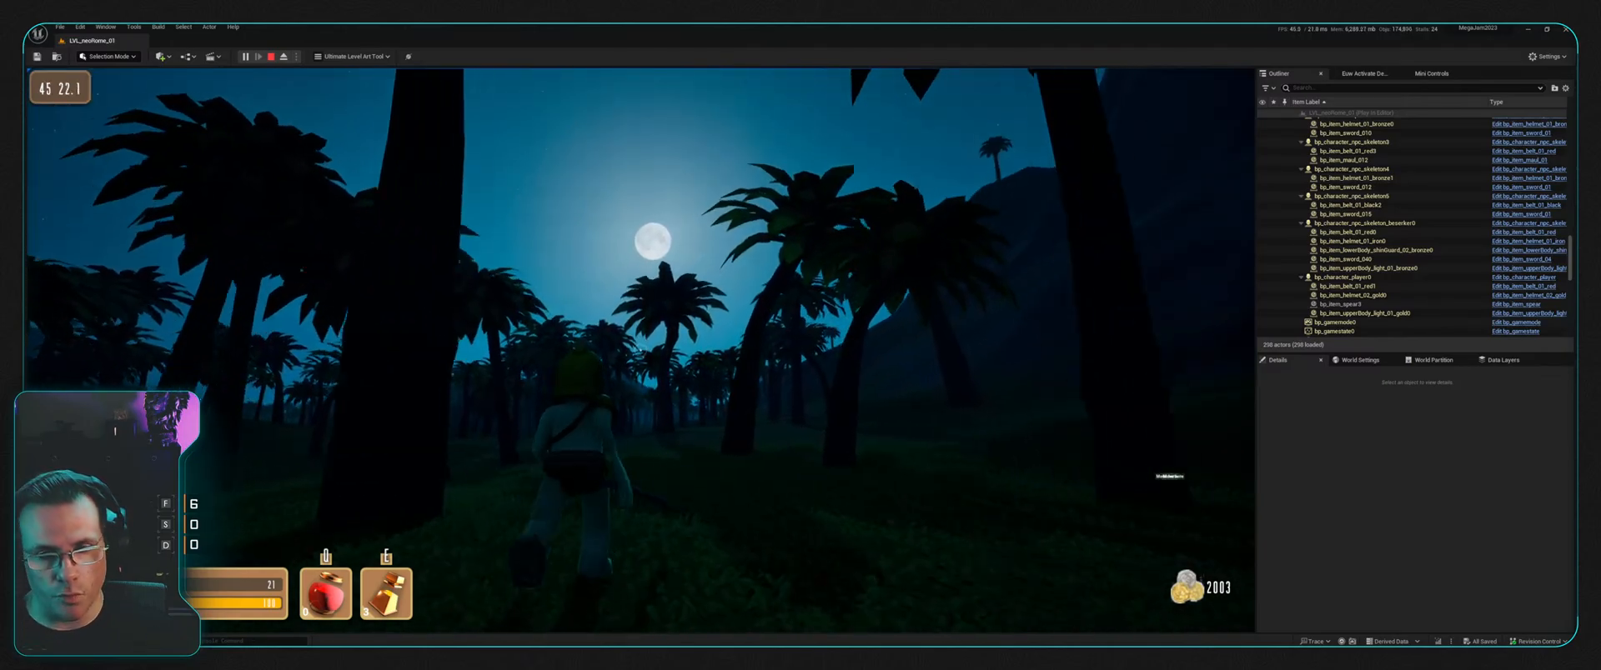
key(Escape)
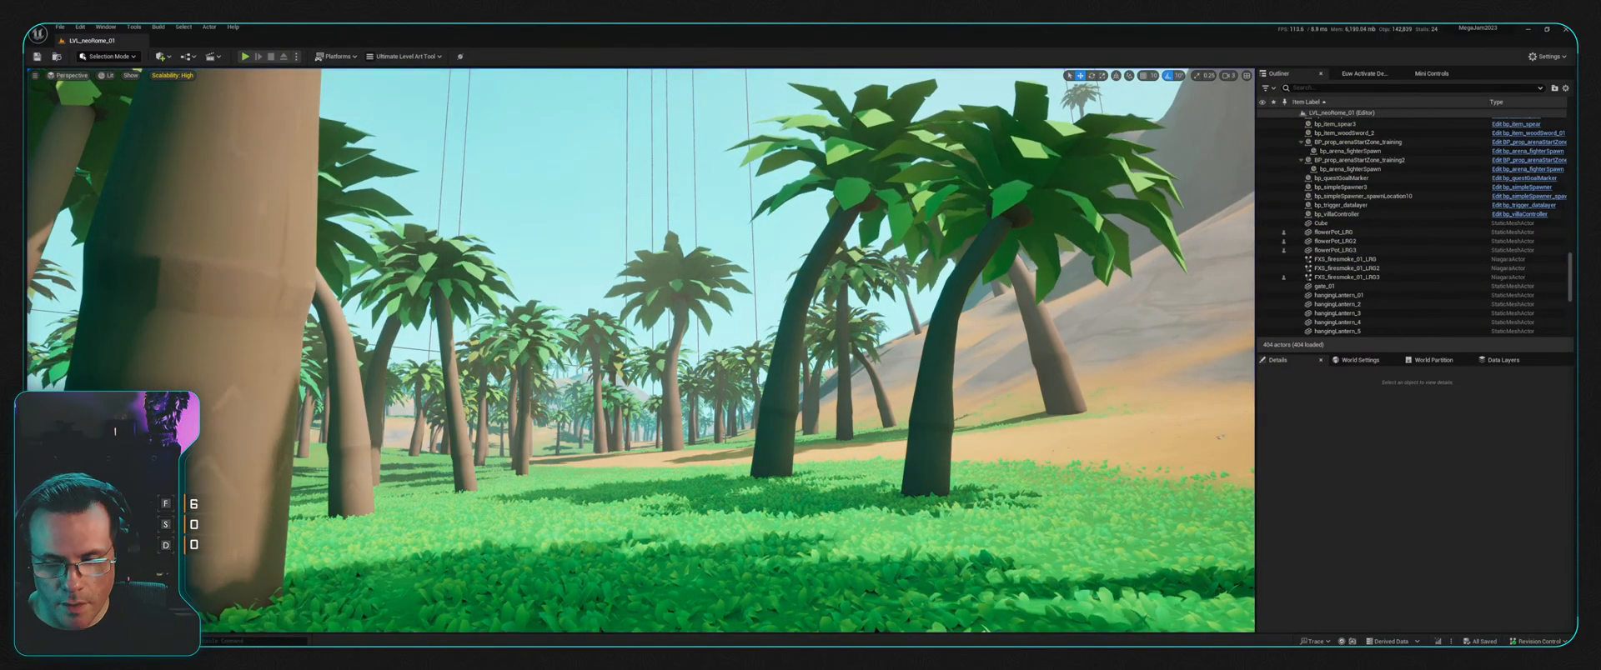